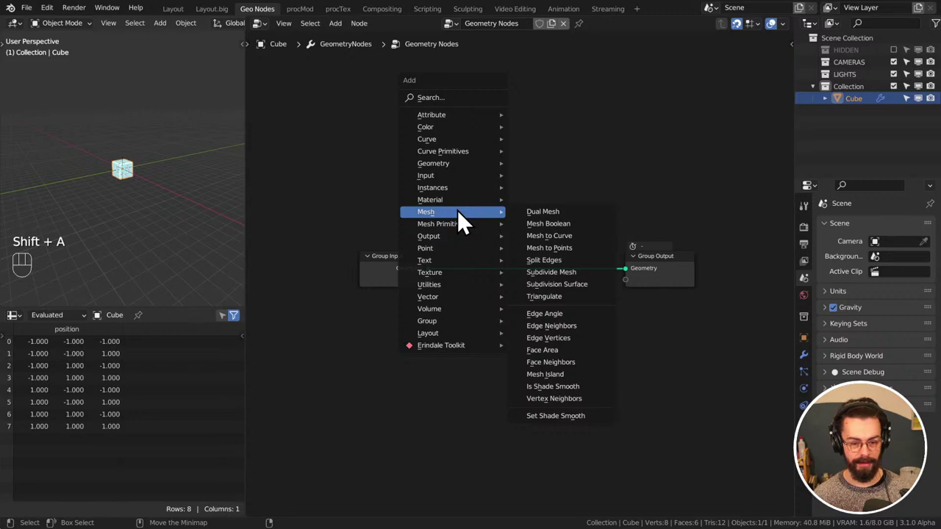
# Add an Accumulate Field node from Utilities and place it above the inputs
pyautogui.press('Escape')
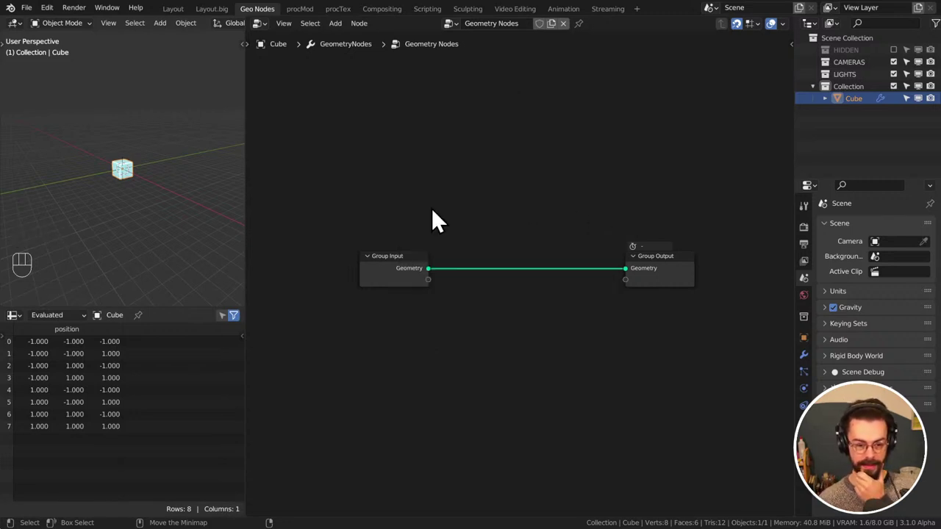
pyautogui.hotkey('shift', 'a')
pyautogui.moveTo(433, 209)
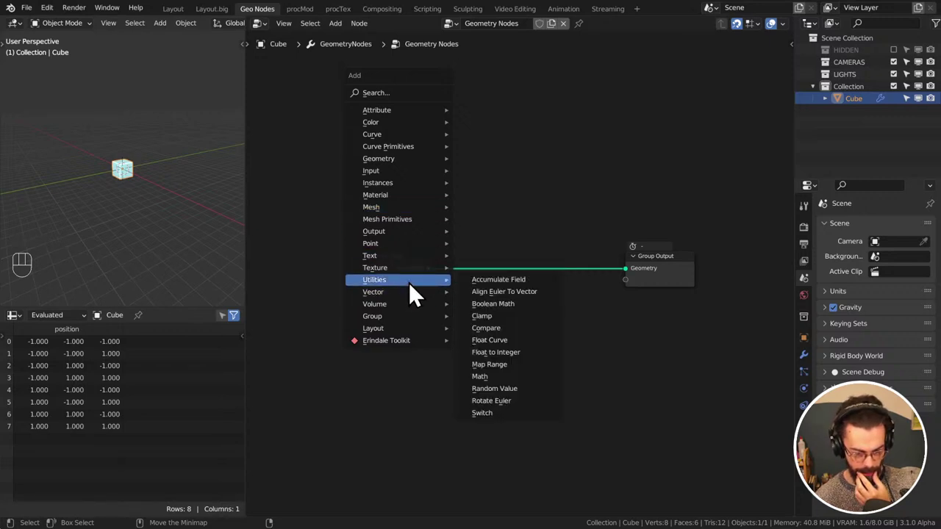
pyautogui.moveTo(408, 292)
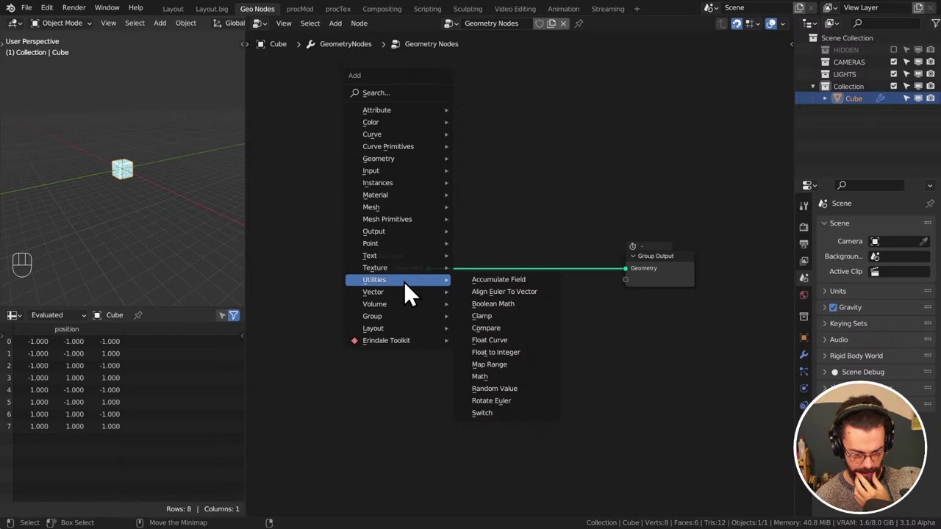
pyautogui.click(475, 280)
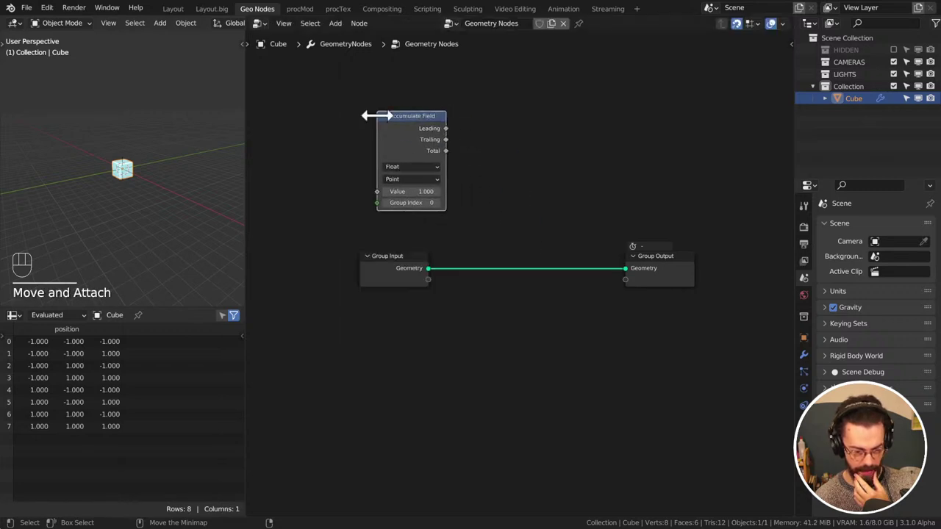
pyautogui.click(363, 115)
pyautogui.moveTo(532, 136); pyautogui.dragTo(528, 212, button='middle')
pyautogui.scroll(2, 528, 148)
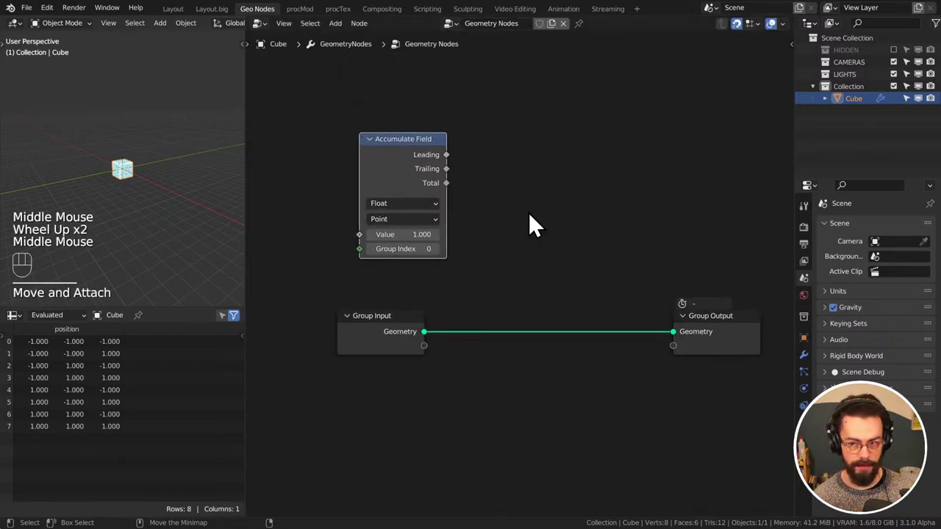
# Add a Boolean Math node set to And to the right of Accumulate Field
pyautogui.hotkey('shift', 'a')
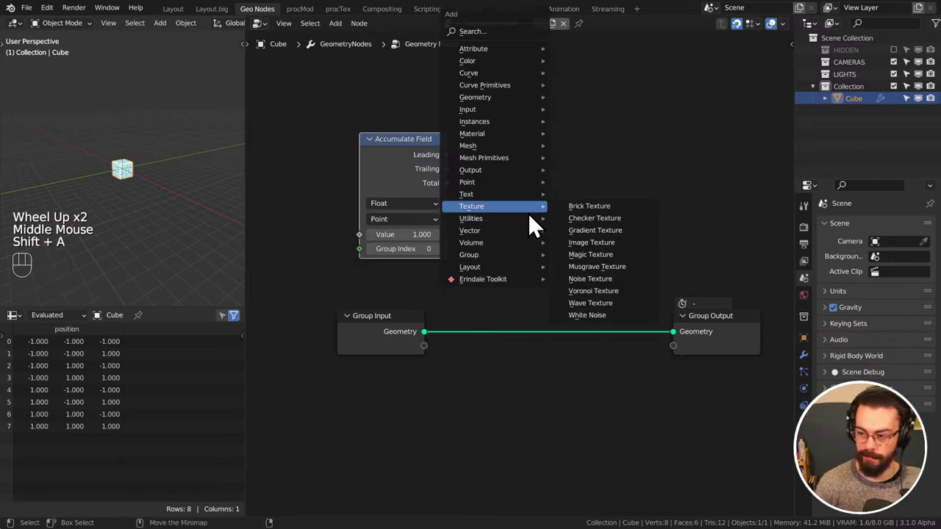
pyautogui.moveTo(515, 221)
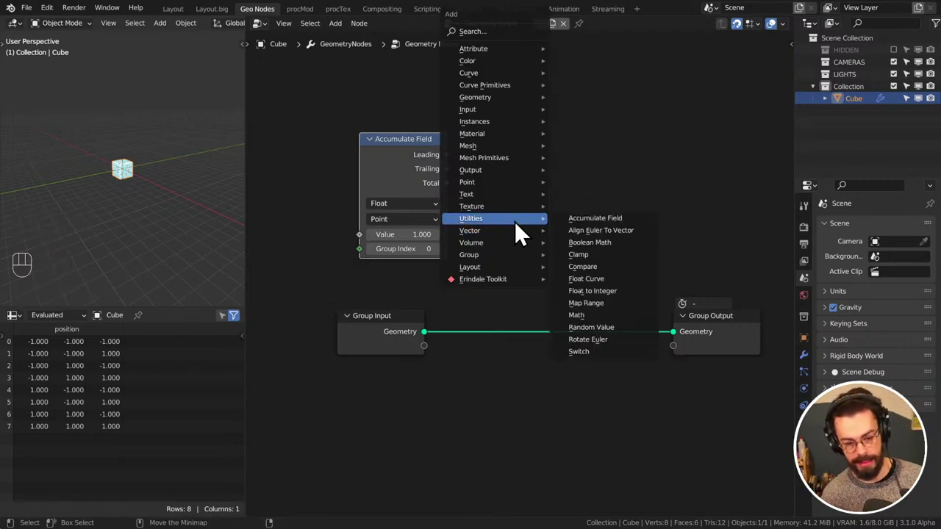
pyautogui.click(595, 244)
pyautogui.click(532, 165)
pyautogui.click(569, 199)
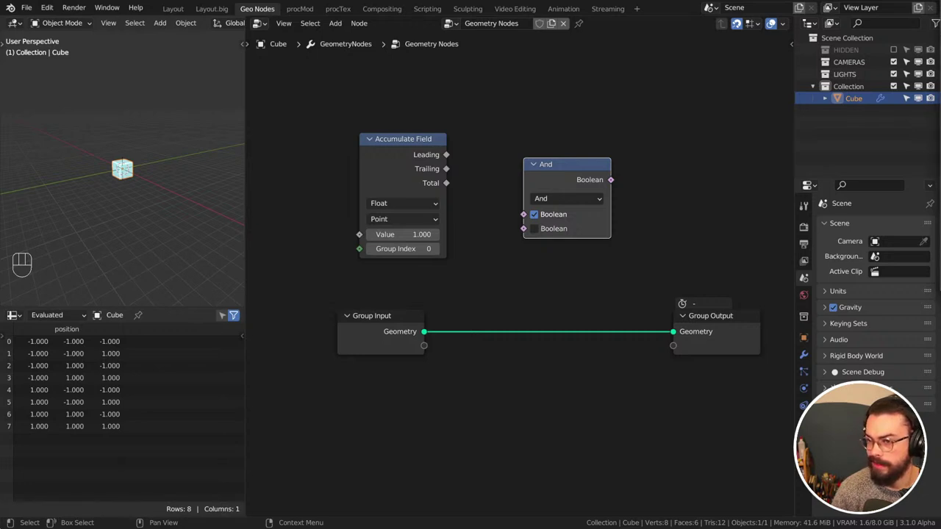
pyautogui.hotkey('alt', 'Tab')
# Move the browser window left and scroll through the D13774 differential page
pyautogui.moveTo(622, 130); pyautogui.dragTo(394, 82)
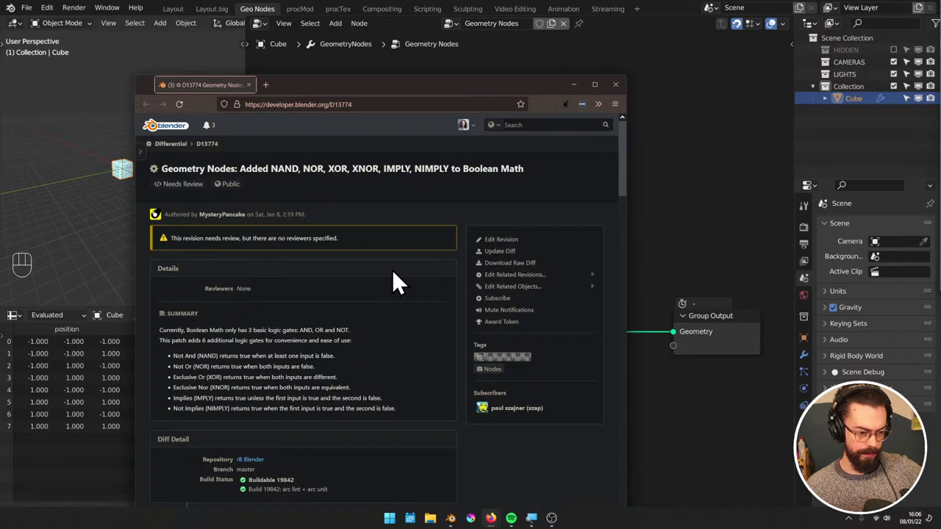
pyautogui.scroll(-5, 386, 262)
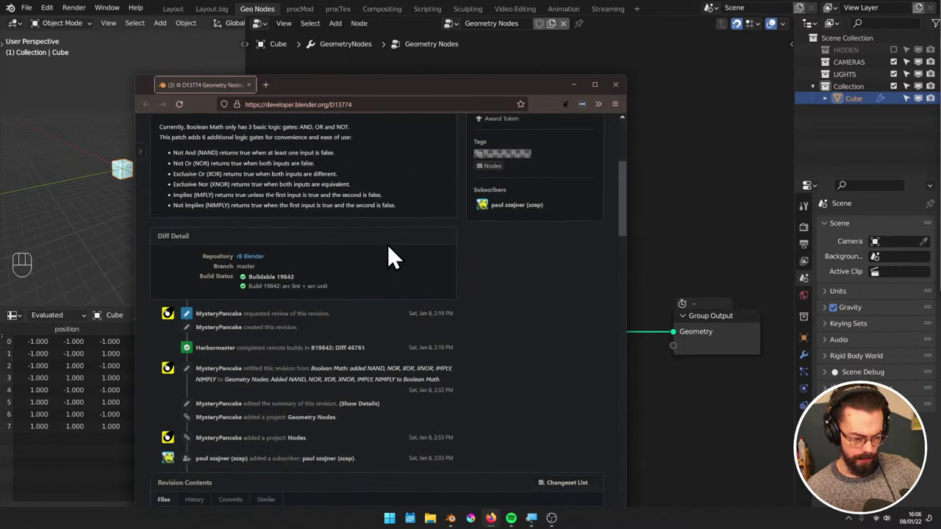
pyautogui.scroll(5, 395, 257)
pyautogui.scroll(-7, 399, 257)
pyautogui.scroll(2, 403, 246)
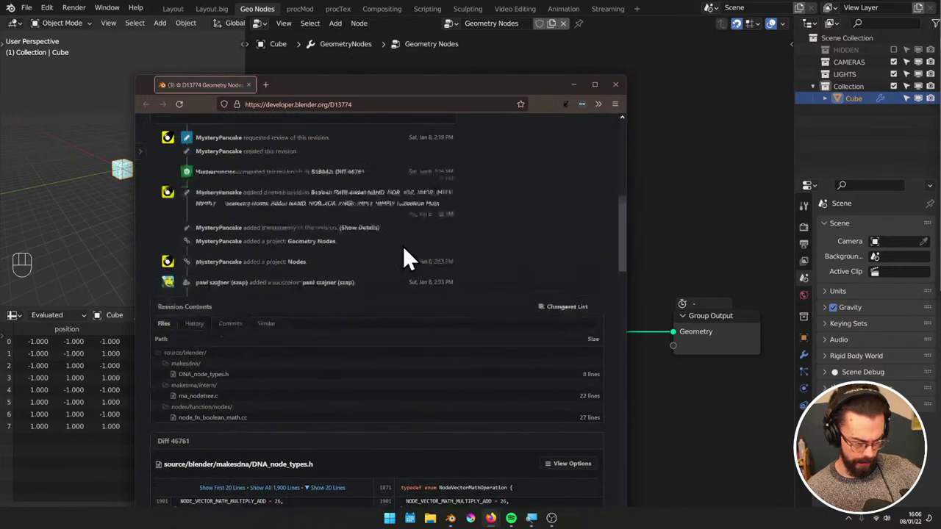
pyautogui.scroll(3, 403, 246)
pyautogui.scroll(1, 410, 250)
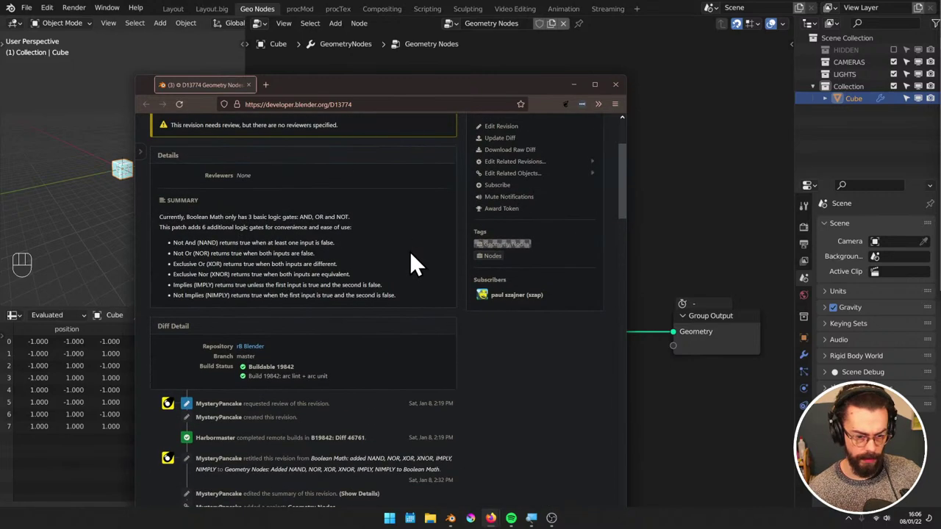
pyautogui.scroll(2, 385, 266)
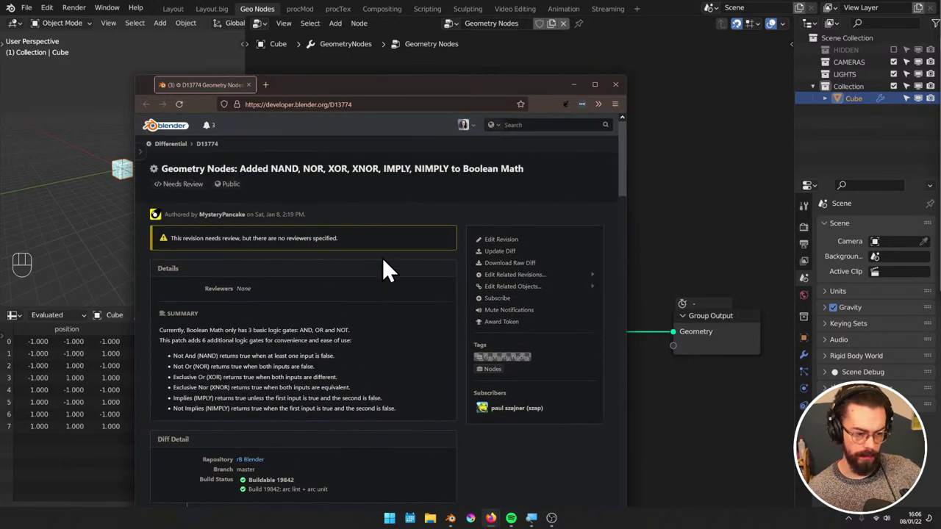
# Select the new operation names NAND, NOR, XOR, XNOR, IMPLY, NIMPLY in the revision title
pyautogui.moveTo(271, 168); pyautogui.dragTo(298, 168)
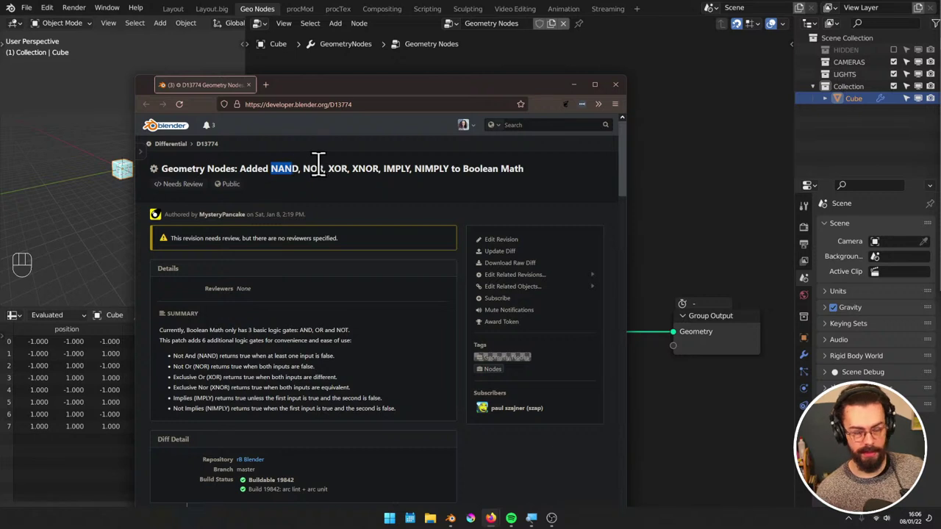
pyautogui.doubleClick(311, 164)
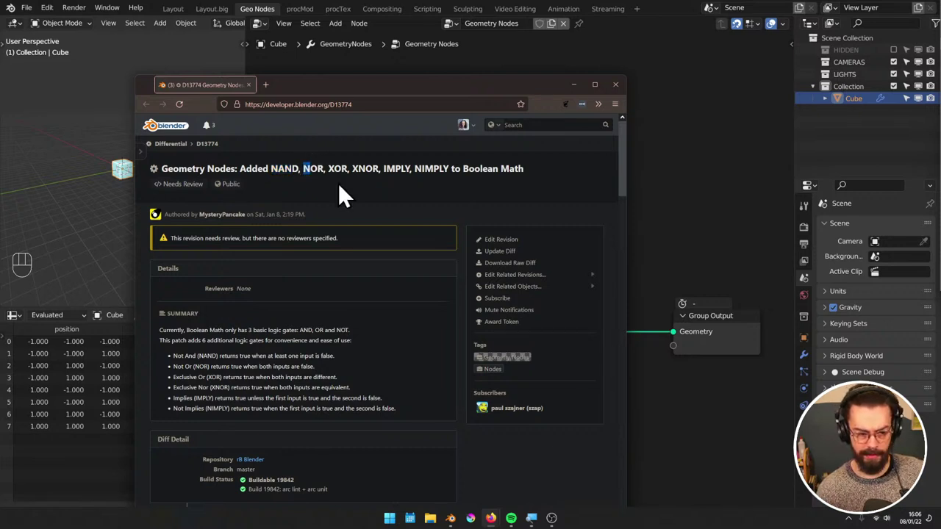
pyautogui.doubleClick(340, 168)
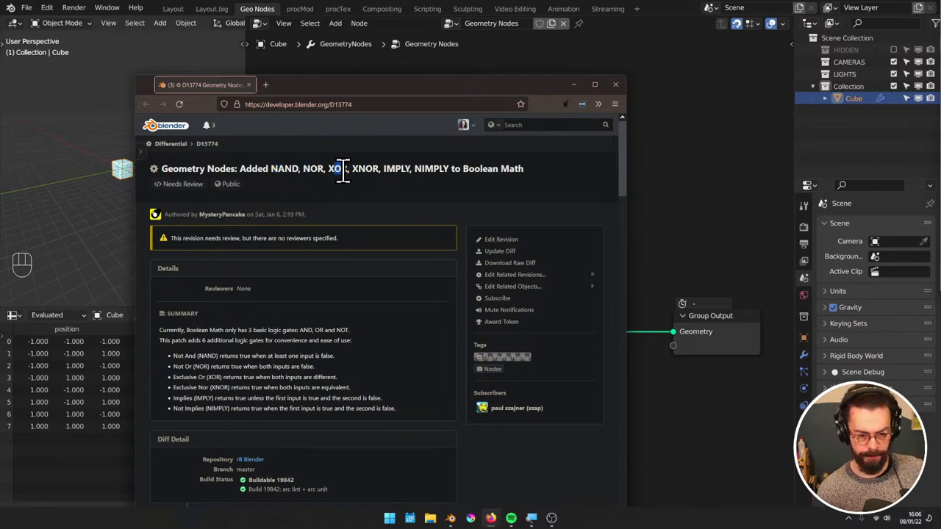
pyautogui.doubleClick(365, 169)
pyautogui.doubleClick(396, 169)
pyautogui.doubleClick(431, 168)
pyautogui.doubleClick(480, 168)
pyautogui.click(532, 180)
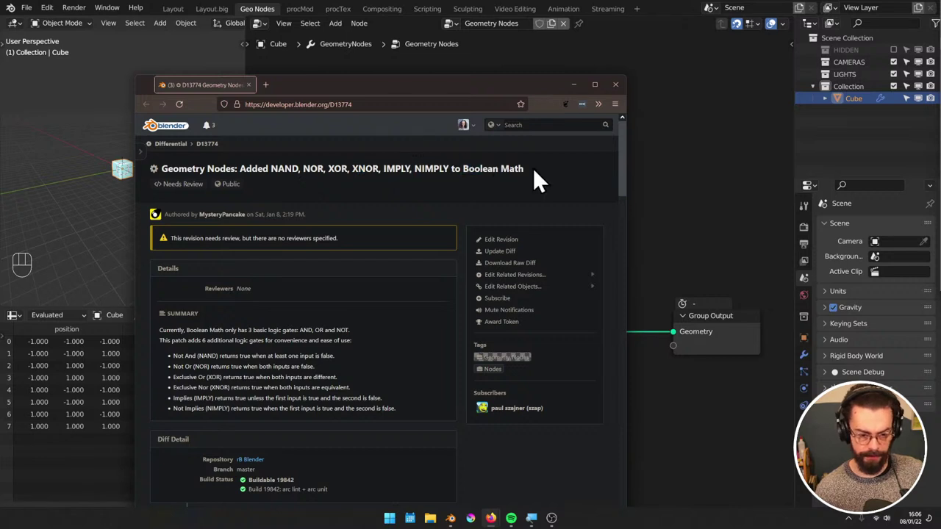
# Highlight the Implies (IMPLY) explanation in the summary, then close Firefox
pyautogui.moveTo(384, 169); pyautogui.dragTo(407, 168)
pyautogui.rightClick(407, 168)
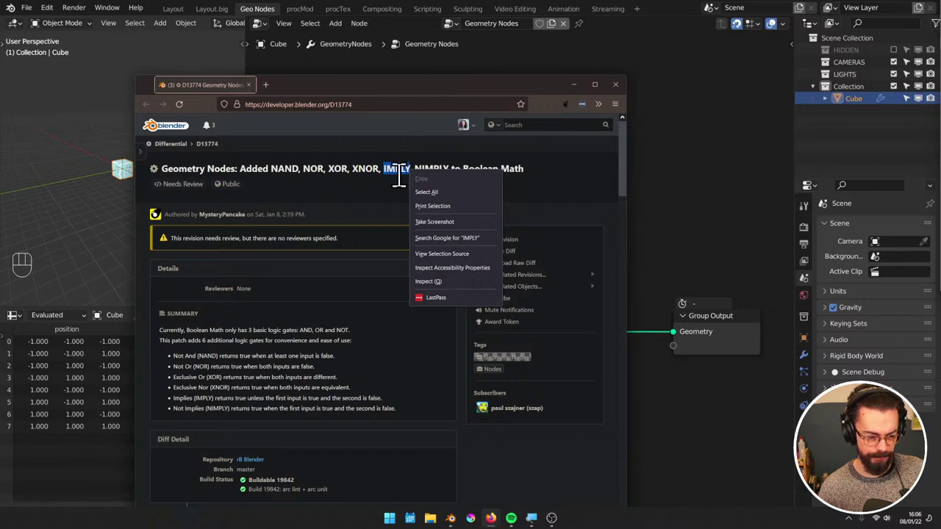
pyautogui.click(245, 394)
pyautogui.moveTo(221, 398); pyautogui.dragTo(391, 403)
pyautogui.click(391, 403)
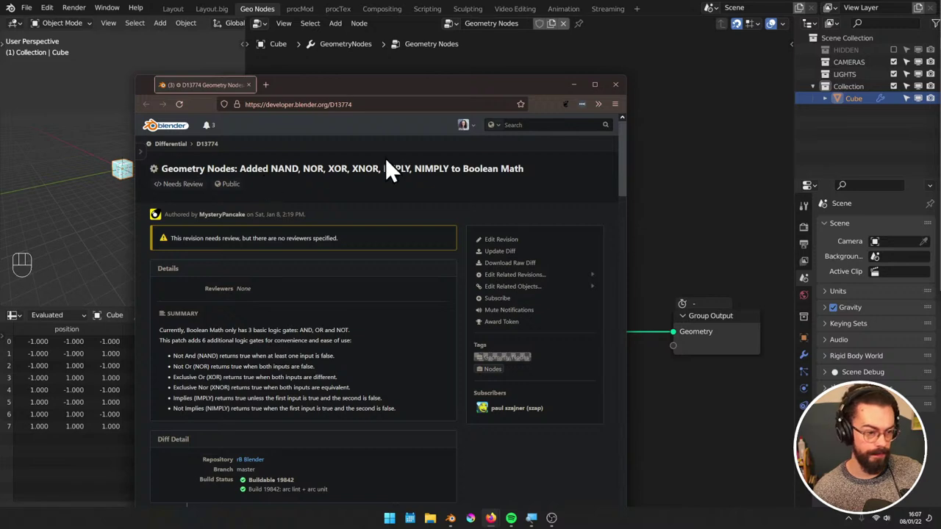
pyautogui.click(615, 85)
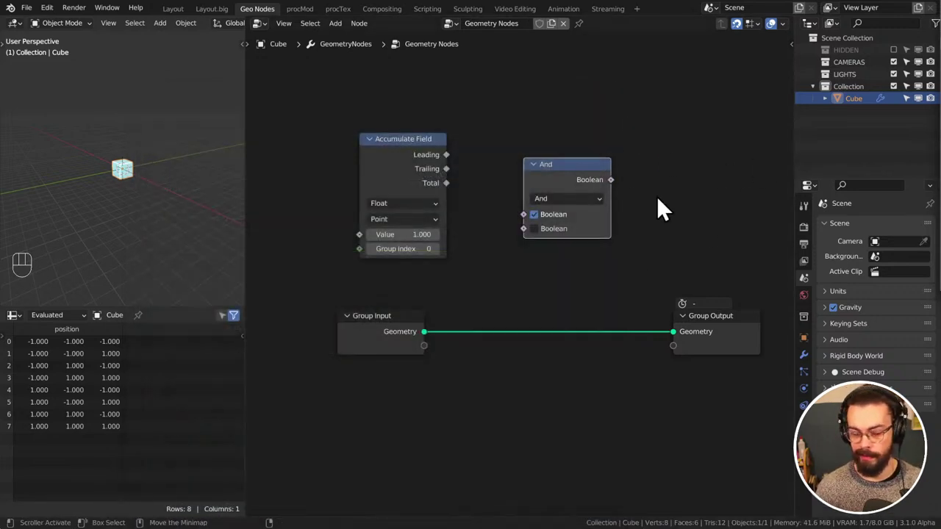
# Duplicate the And node, delete the copy, then delete the original And node
pyautogui.click(588, 164)
pyautogui.hotkey('shift', 'd')
pyautogui.click(676, 204)
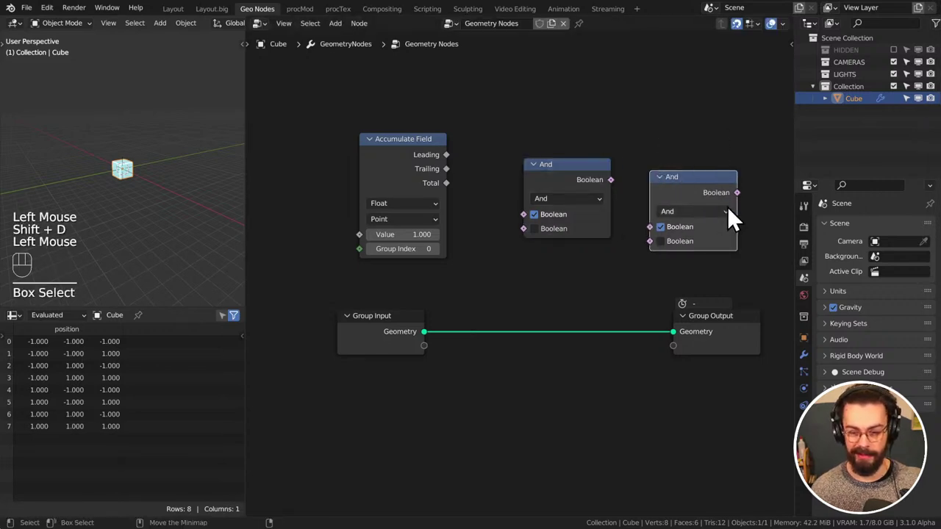
pyautogui.press('x')
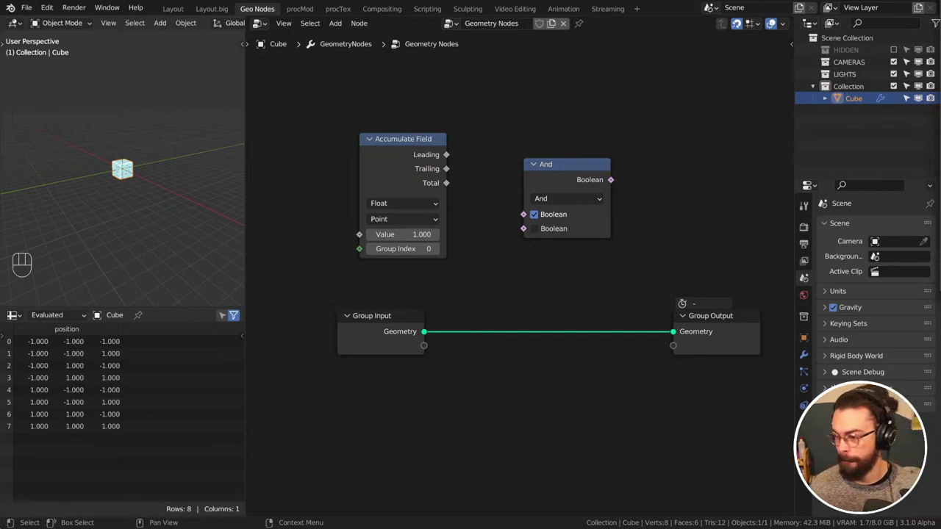
pyautogui.click(633, 110)
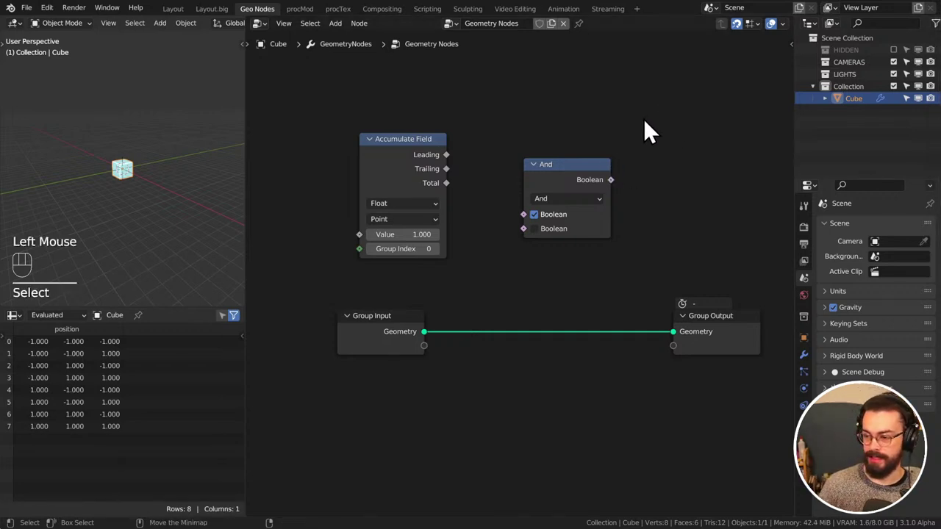
pyautogui.moveTo(579, 173); pyautogui.dragTo(554, 145)
pyautogui.click(554, 145)
pyautogui.press('x')
# Add an Edge Angle node beside Accumulate Field and a Mesh Island node below it
pyautogui.hotkey('shift', 'a')
pyautogui.moveTo(561, 147)
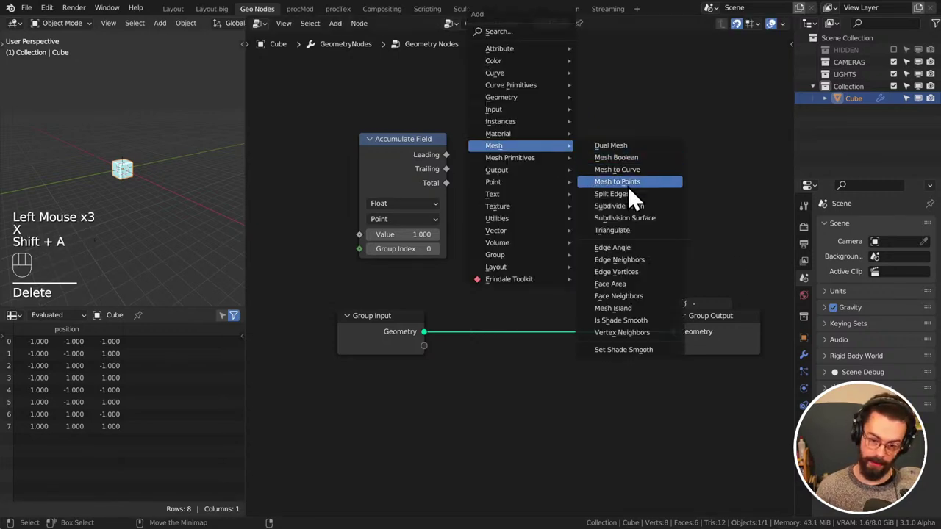
pyautogui.click(622, 248)
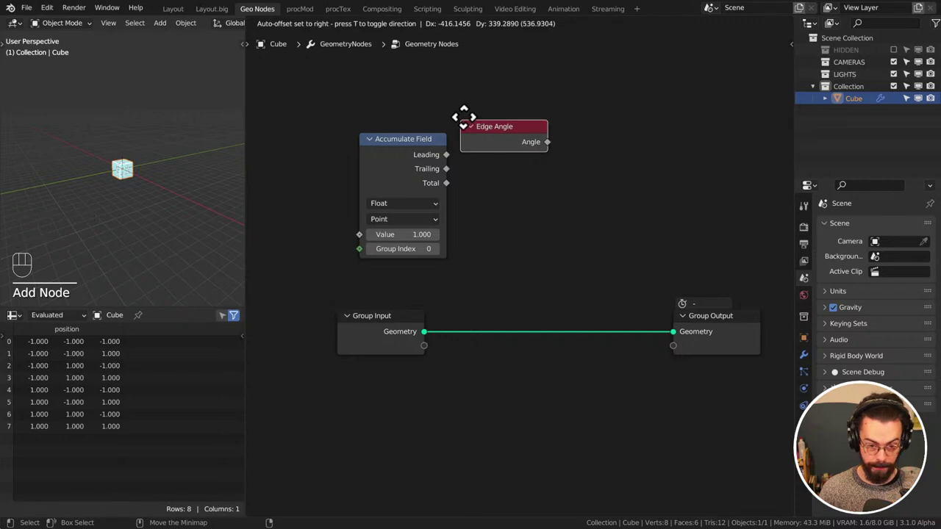
pyautogui.click(465, 126)
pyautogui.hotkey('shift', 'a')
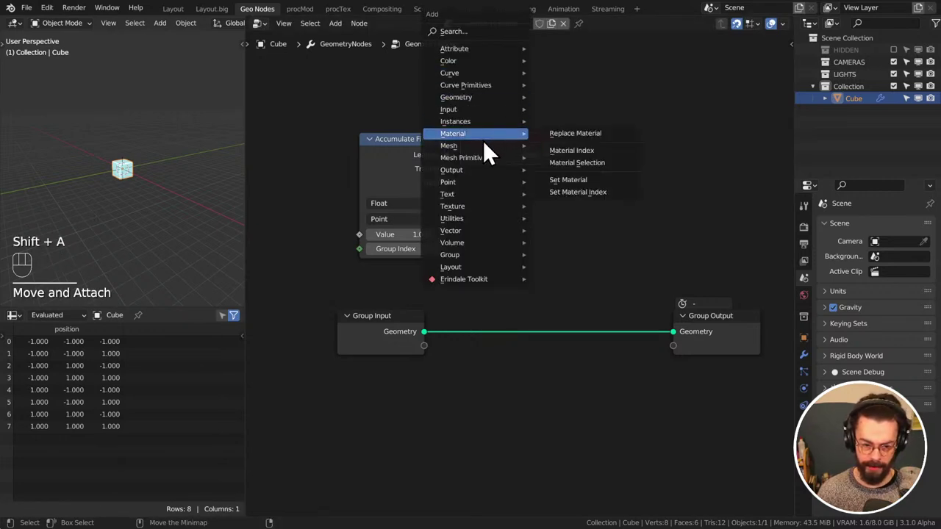
pyautogui.moveTo(487, 145)
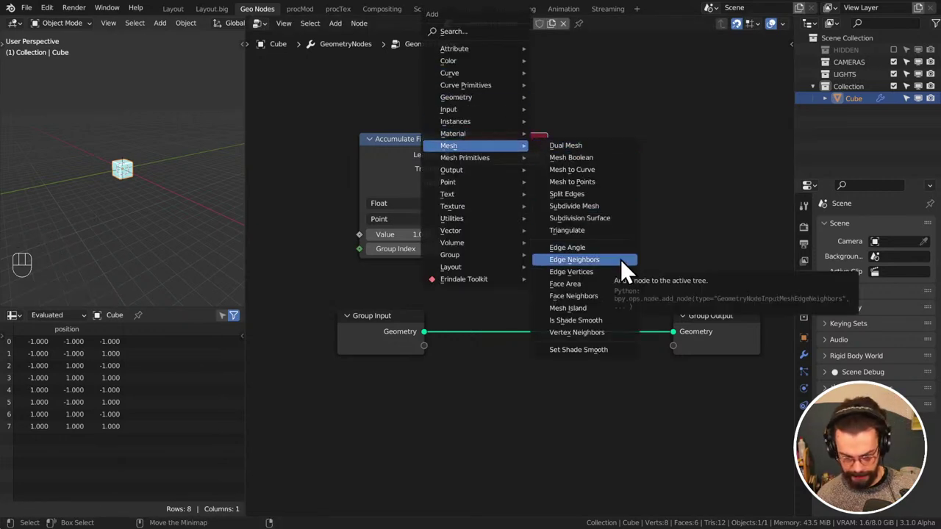
pyautogui.click(613, 308)
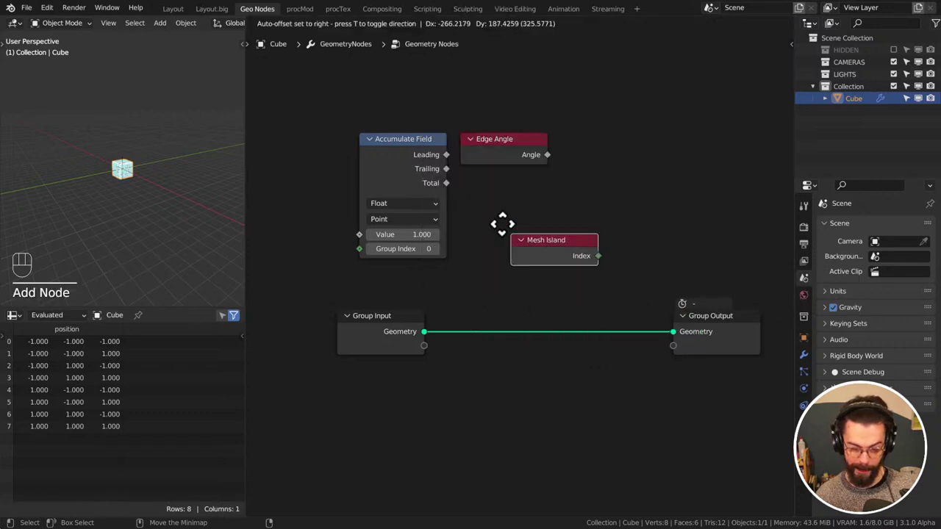
pyautogui.click(458, 174)
# Add a Set Shade Smooth node right of Edge Angle and a Suzanne monkey mesh
pyautogui.hotkey('shift', 'a')
pyautogui.moveTo(599, 182)
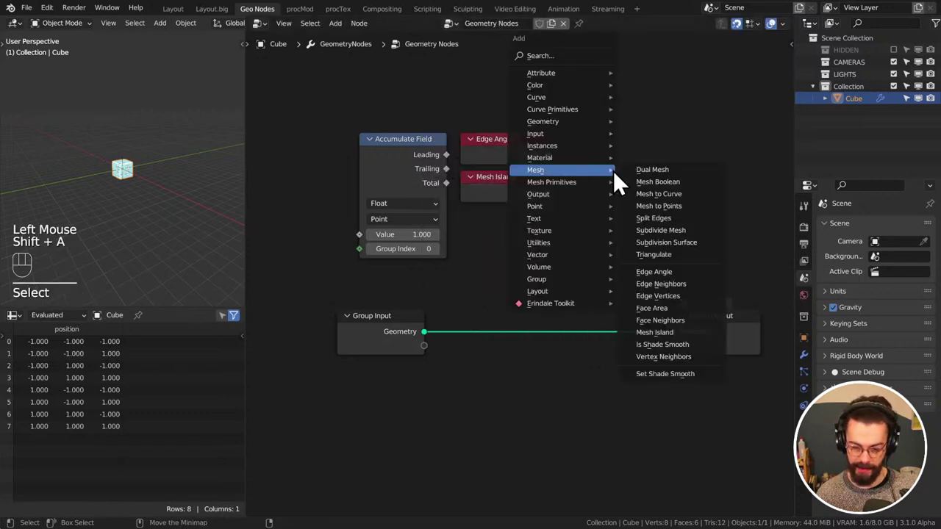
pyautogui.click(694, 375)
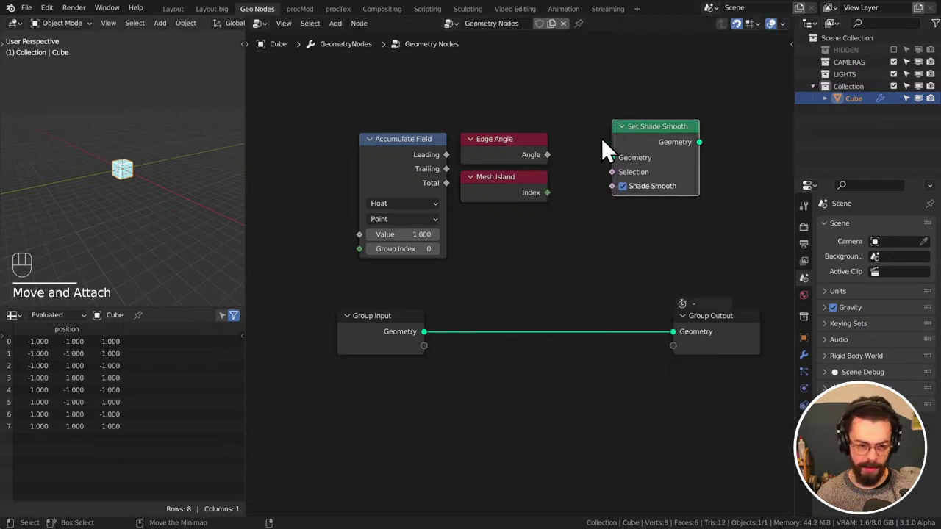
pyautogui.click(603, 147)
pyautogui.hotkey('shift', 'a')
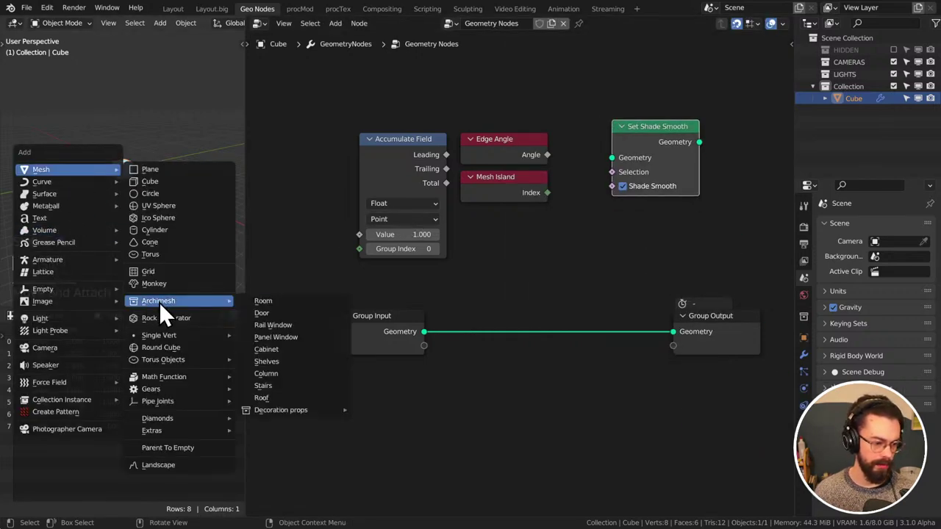
pyautogui.click(155, 284)
# Frame Suzanne, create a new Geometry Nodes tree, and insert Set Shade Smooth between input and output
pyautogui.press('g')
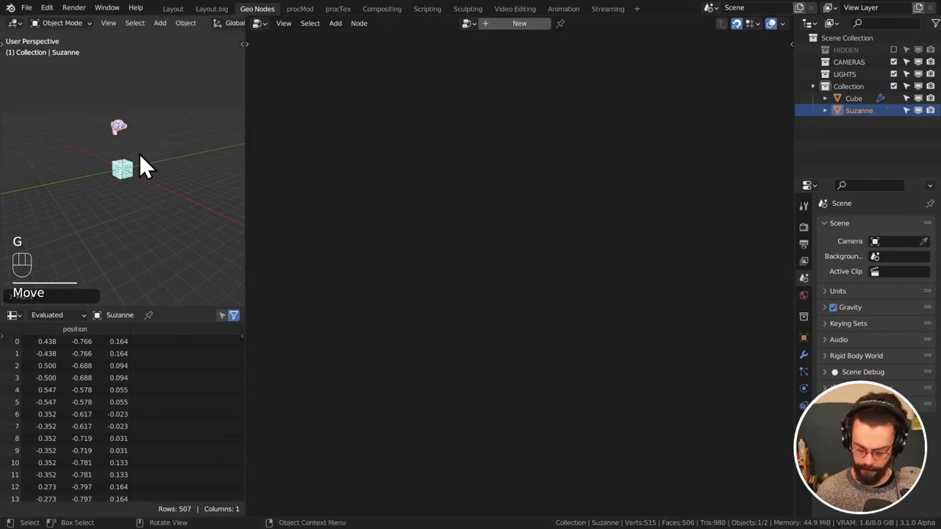
pyautogui.press('KP_Decimal')
pyautogui.click(519, 23)
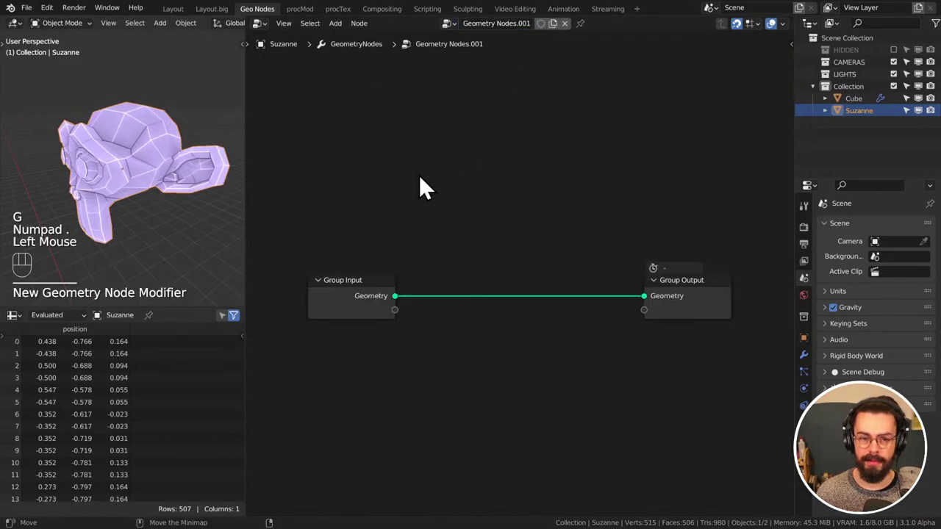
pyautogui.hotkey('shift', 'a')
pyautogui.moveTo(415, 163)
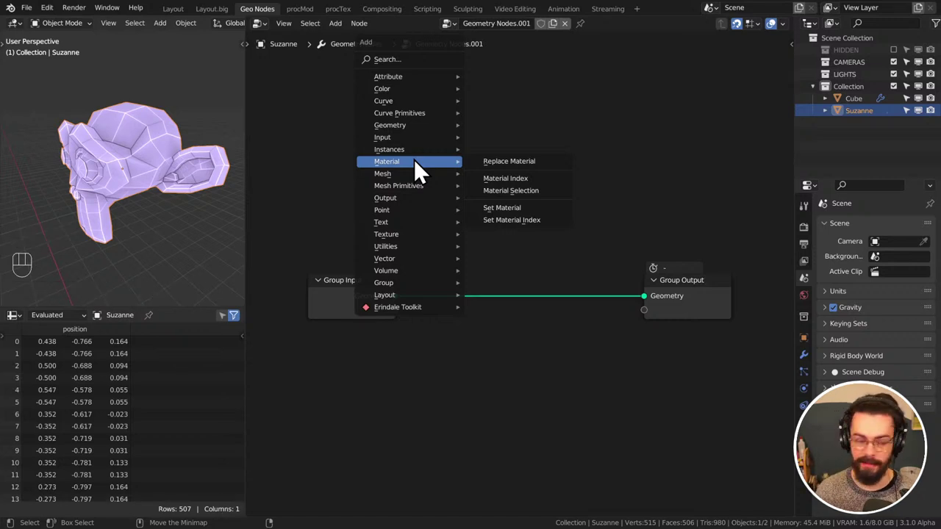
pyautogui.click(508, 375)
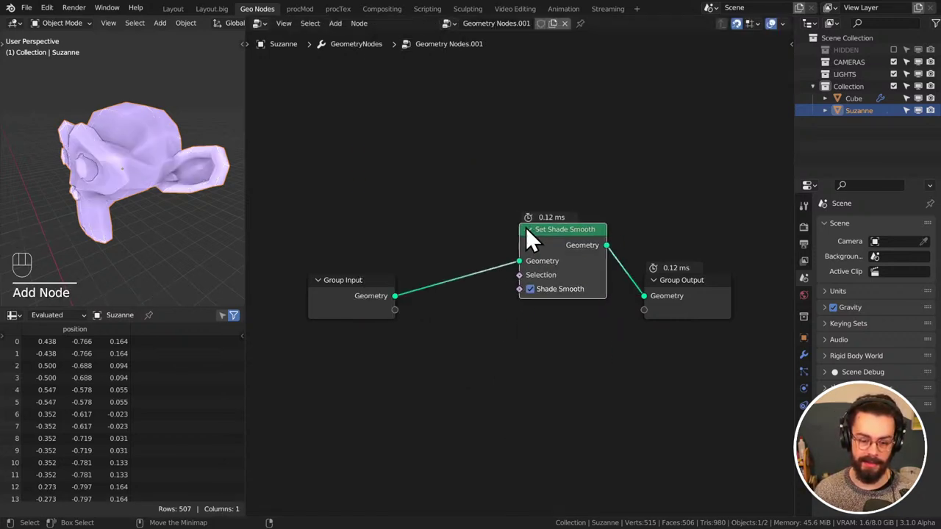
pyautogui.click(554, 242)
# Move Group Input up and left and add an Edge Angle node below it
pyautogui.moveTo(489, 230); pyautogui.dragTo(598, 188, button='middle')
pyautogui.moveTo(435, 185); pyautogui.dragTo(526, 292)
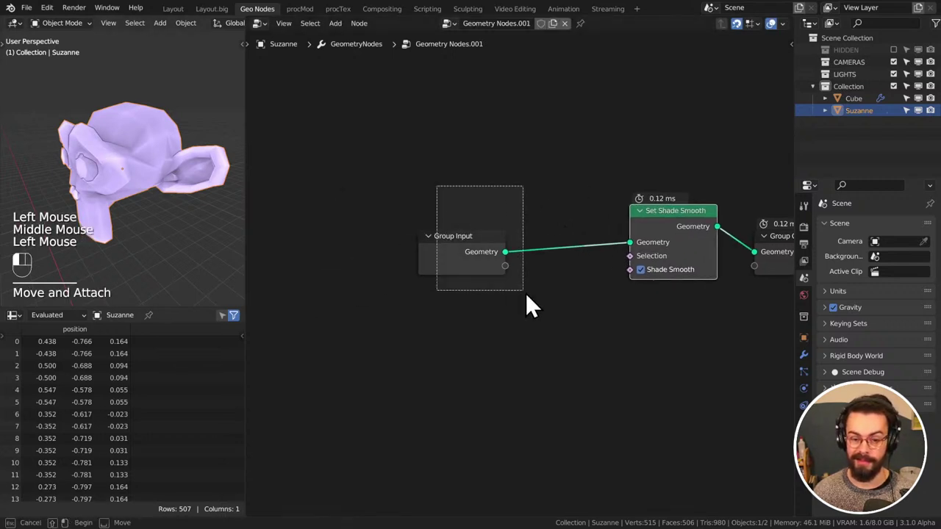
pyautogui.press('g')
pyautogui.click(520, 212)
pyautogui.hotkey('shift', 'a')
pyautogui.click(594, 312)
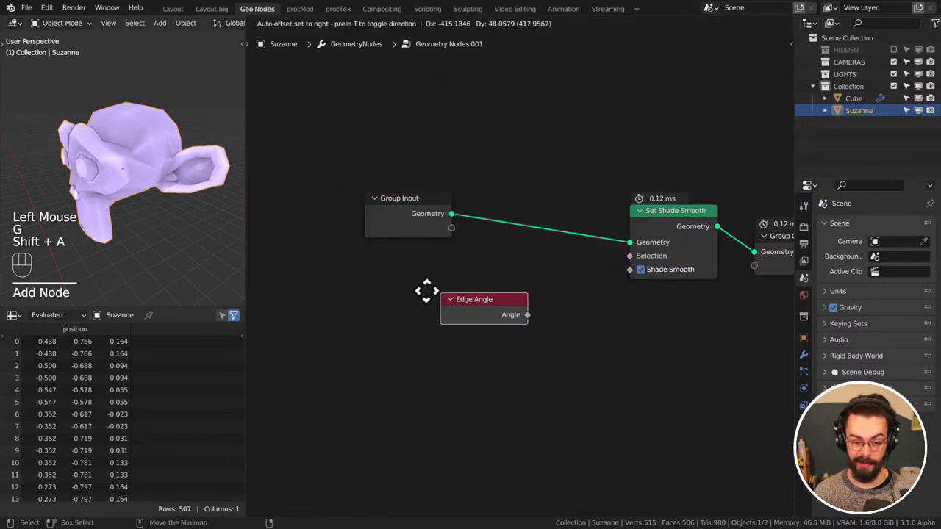
pyautogui.click(464, 300)
# Add a Compare node from Edge Angle's Angle and feed its Result into Set Shade Smooth's Selection
pyautogui.moveTo(476, 302); pyautogui.dragTo(563, 301)
pyautogui.write('equal')
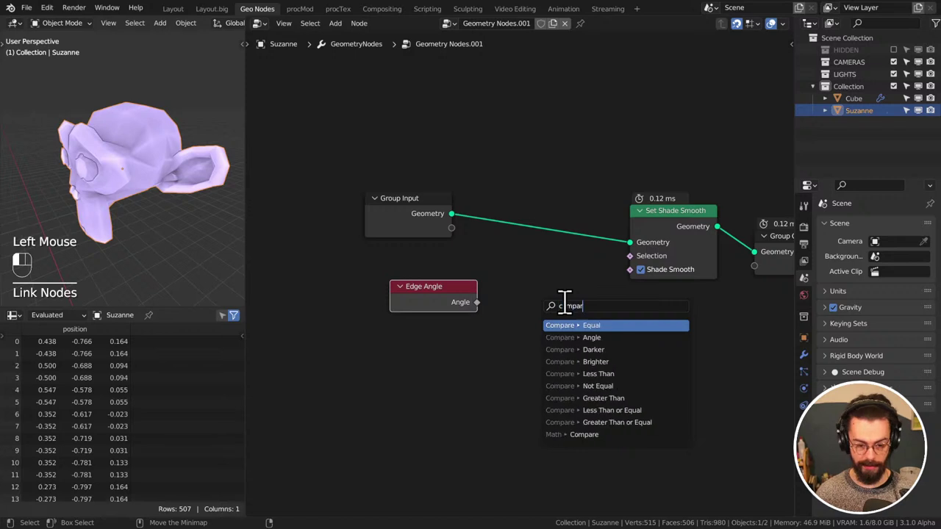
pyautogui.press('Return')
pyautogui.click(490, 301)
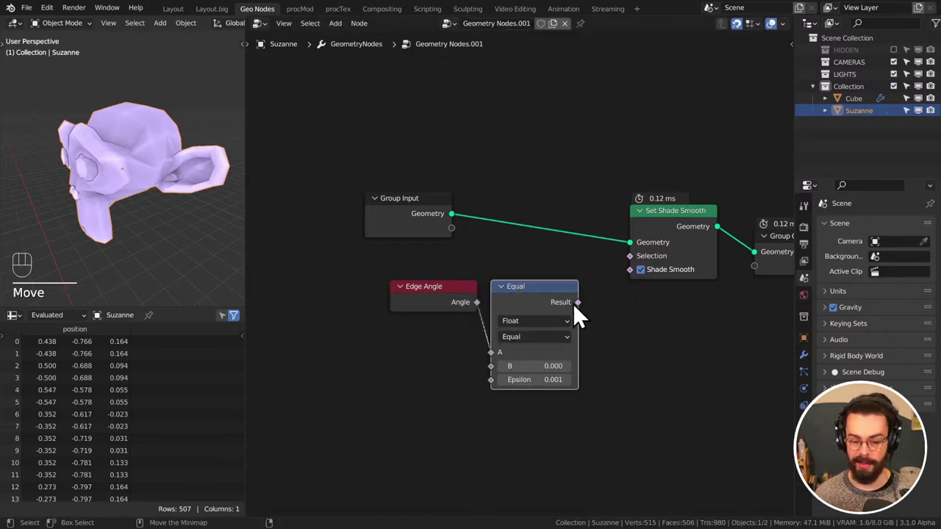
pyautogui.moveTo(576, 302); pyautogui.dragTo(630, 256)
# Set the comparison to Less Than with B 0.670 and orbit to check Suzanne's shading
pyautogui.click(547, 338)
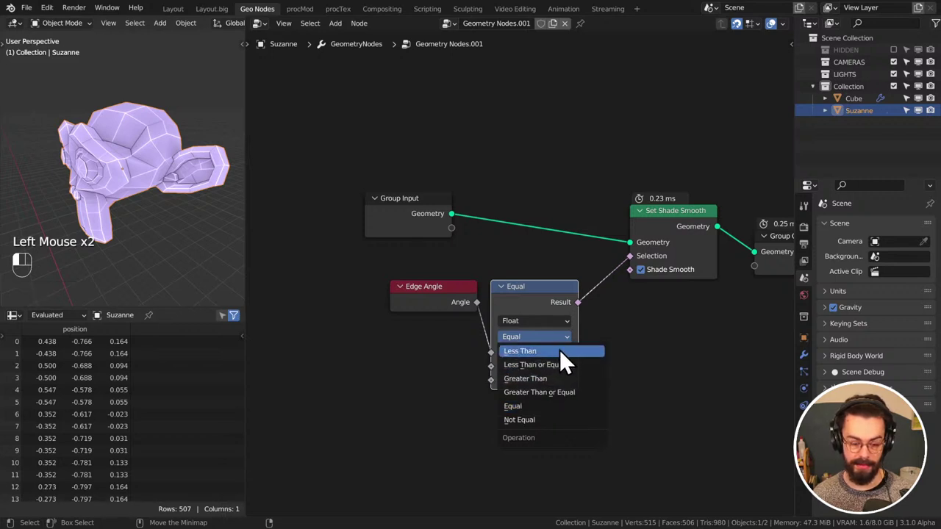
pyautogui.click(560, 381)
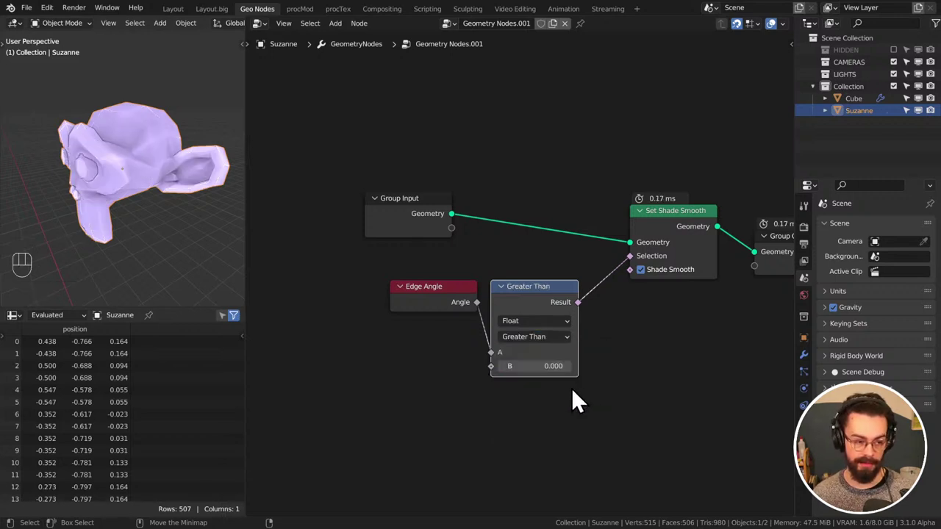
pyautogui.click(545, 338)
pyautogui.click(557, 352)
pyautogui.moveTo(551, 366)
pyautogui.mouseDown()
pyautogui.moveTo(588, 367)
pyautogui.moveTo(529, 366)
pyautogui.mouseUp()
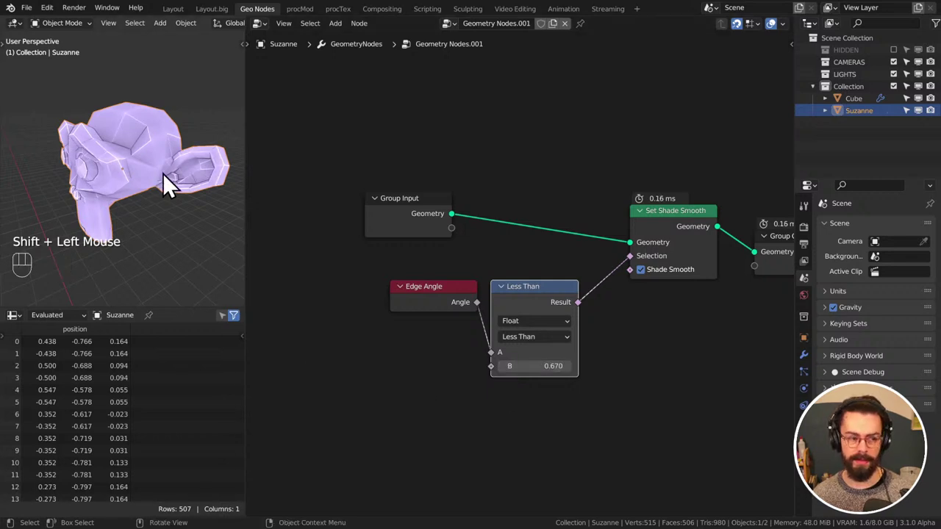
pyautogui.moveTo(163, 174)
pyautogui.mouseDown(button='middle')
pyautogui.moveTo(84, 198)
pyautogui.moveTo(105, 183)
pyautogui.moveTo(152, 185)
pyautogui.mouseUp(button='middle')
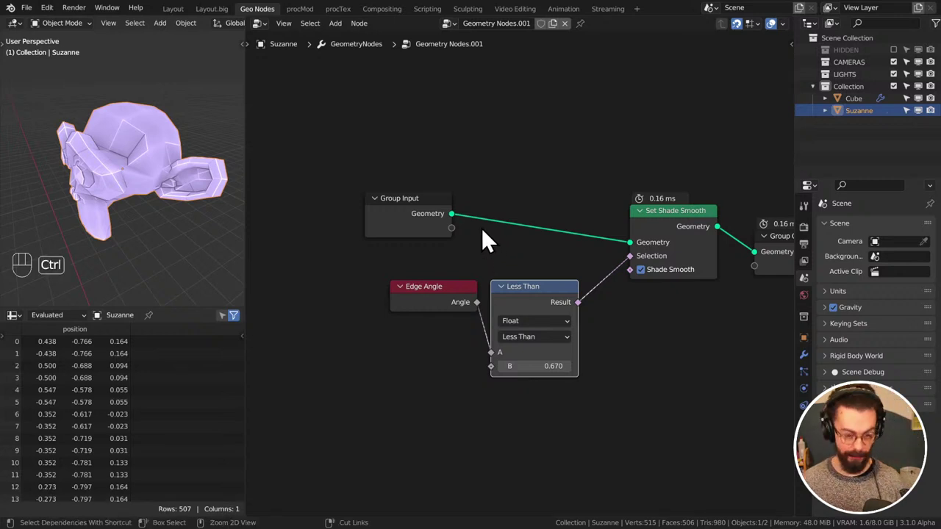
pyautogui.hotkey('ctrl', 'n')
# Discard the Suzanne scene, add a cube, and create a new Geometry Nodes tree for it
pyautogui.click(503, 285)
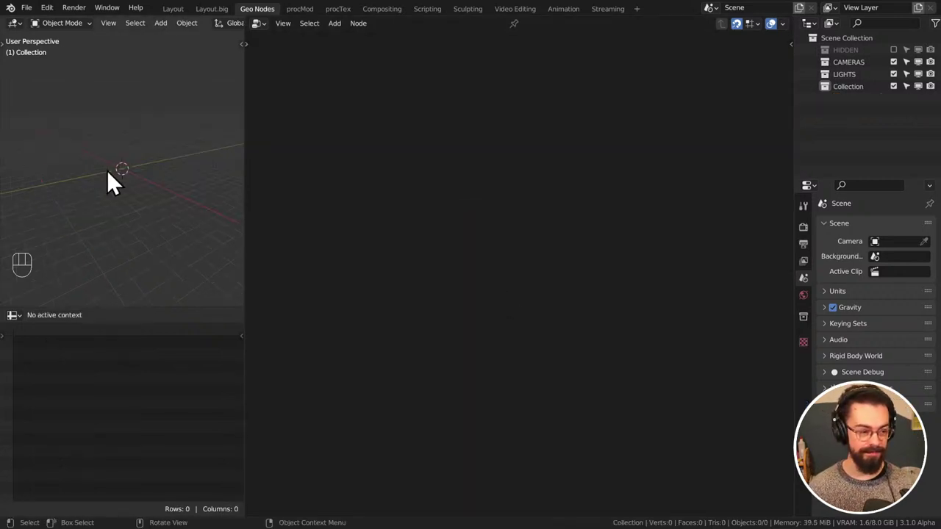
pyautogui.moveTo(121, 213); pyautogui.dragTo(151, 237, button='middle')
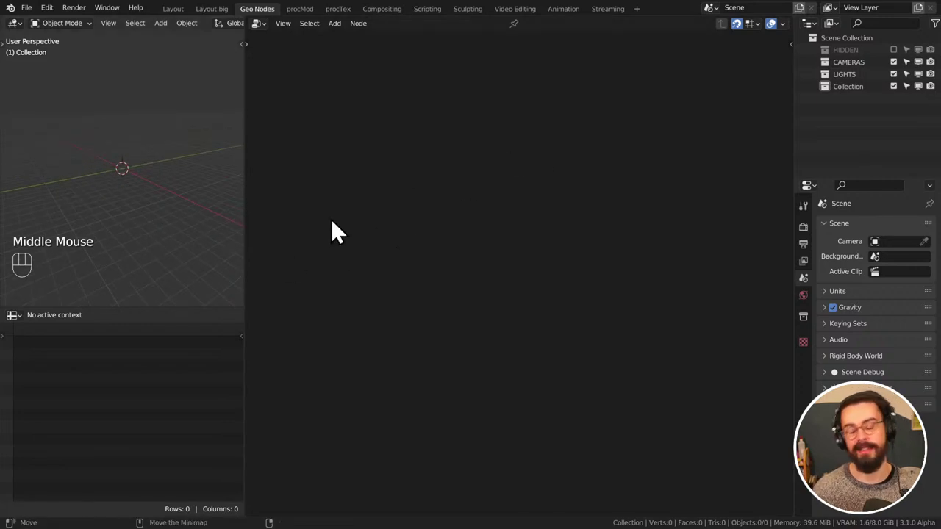
pyautogui.hotkey('shift', 'a')
pyautogui.click(163, 175)
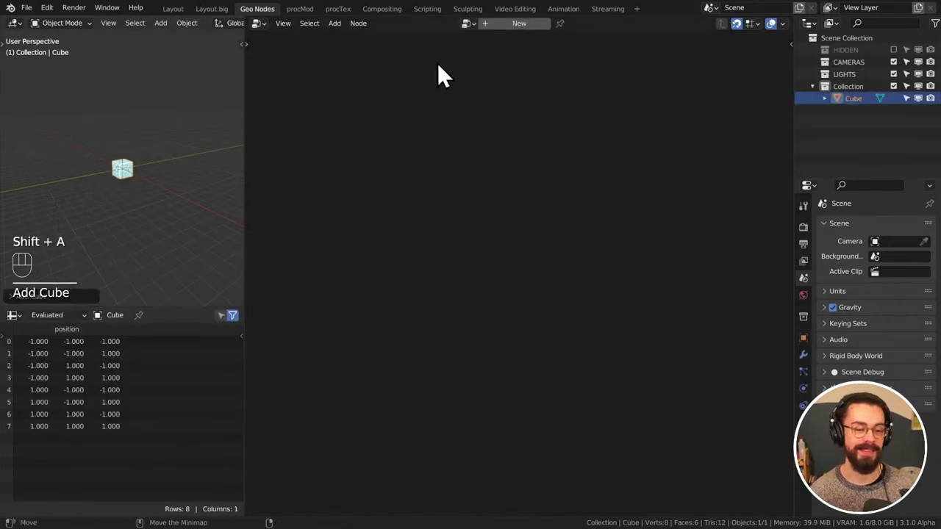
pyautogui.click(504, 24)
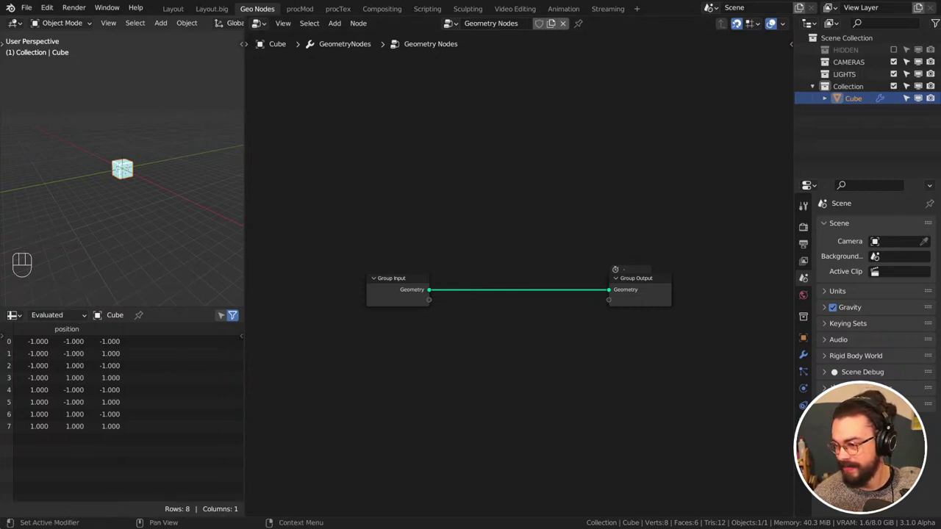
pyautogui.click(520, 196)
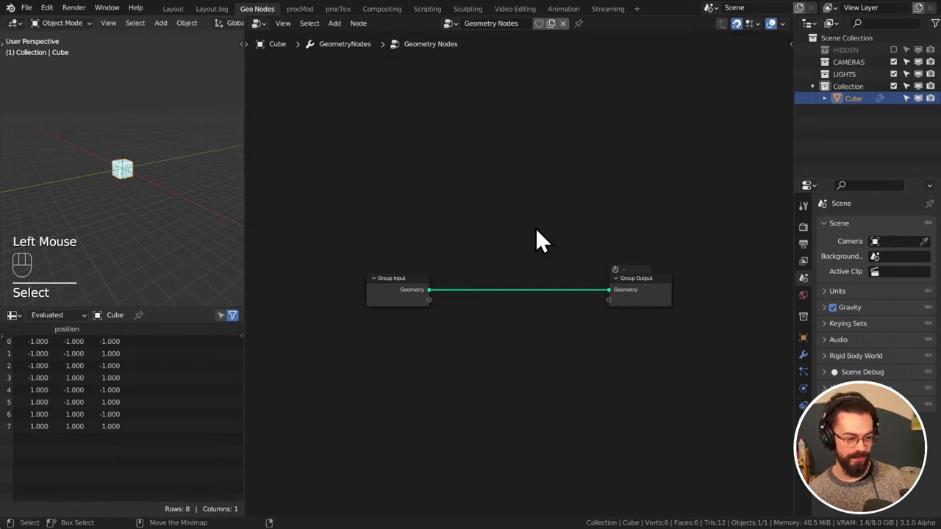
# Add an Accumulate Field node above the link and zoom it into view
pyautogui.hotkey('shift', 'a')
pyautogui.moveTo(493, 263)
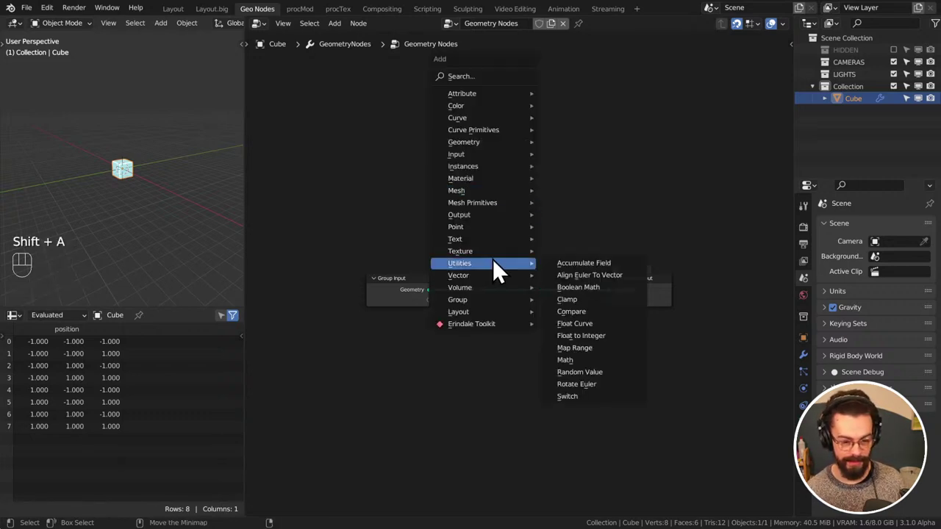
pyautogui.click(627, 264)
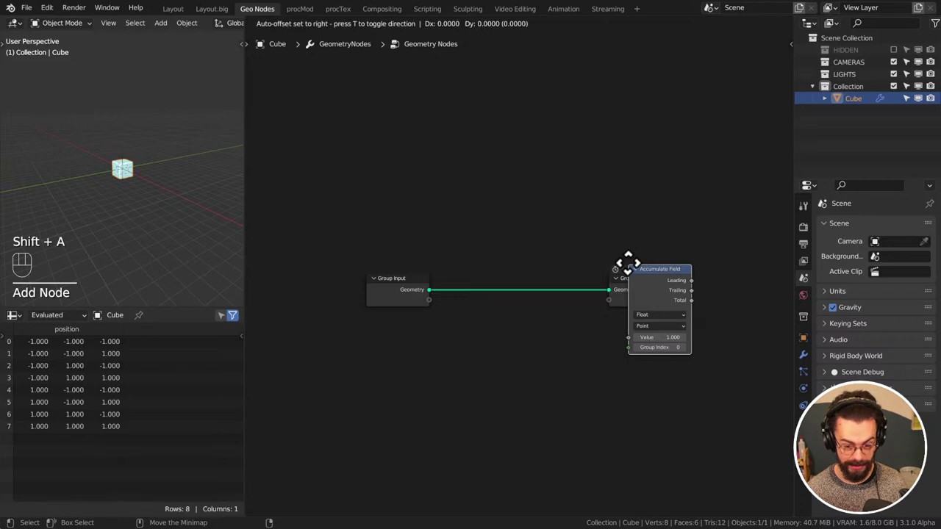
pyautogui.click(562, 232)
pyautogui.scroll(2, 563, 232)
pyautogui.moveTo(563, 232); pyautogui.dragTo(607, 194, button='middle')
pyautogui.scroll(1, 595, 332)
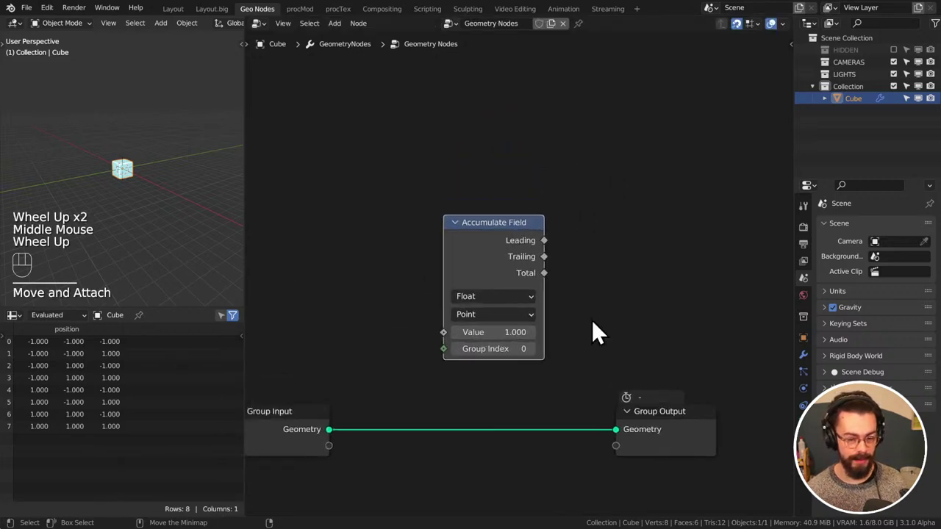
pyautogui.scroll(5, 594, 323)
pyautogui.moveTo(593, 330); pyautogui.dragTo(650, 267, button='middle')
pyautogui.click(672, 202)
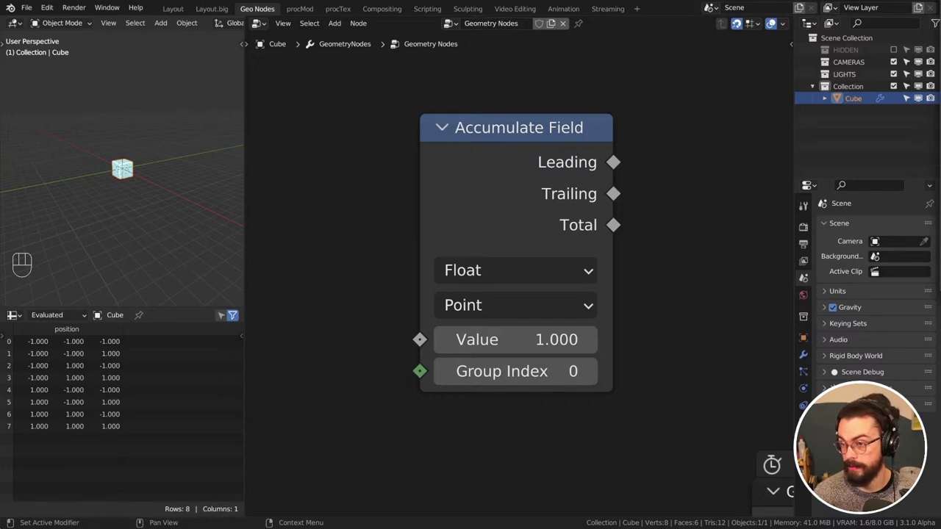
# Bring the 'Accumulate Field - Part 1' YouTube video to the front and reposition its window
pyautogui.hotkey('alt', 'Tab')
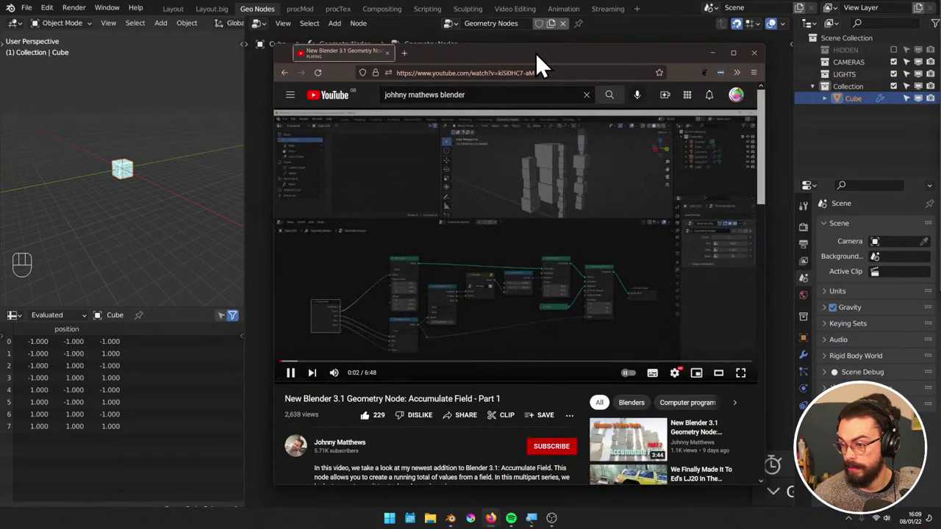
pyautogui.click(492, 74)
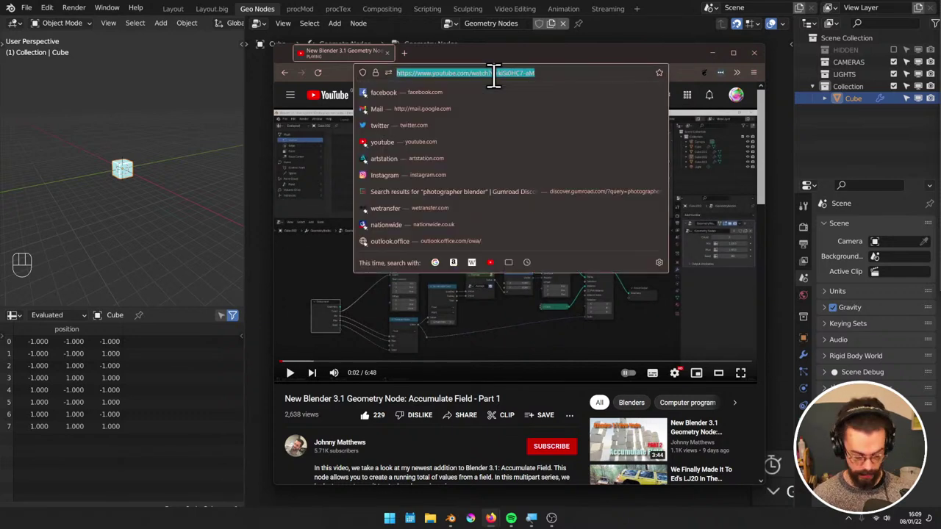
pyautogui.hotkey('alt', 'Tab')
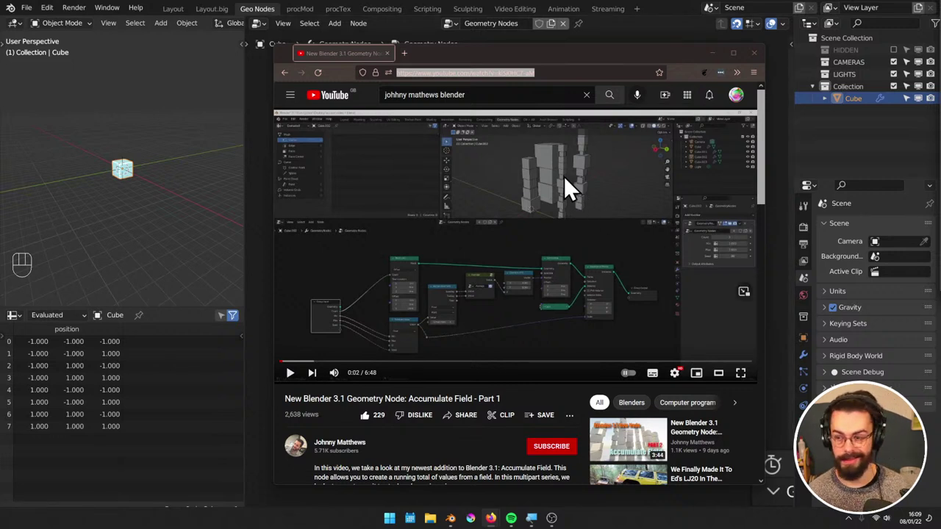
pyautogui.moveTo(544, 50); pyautogui.dragTo(498, 37)
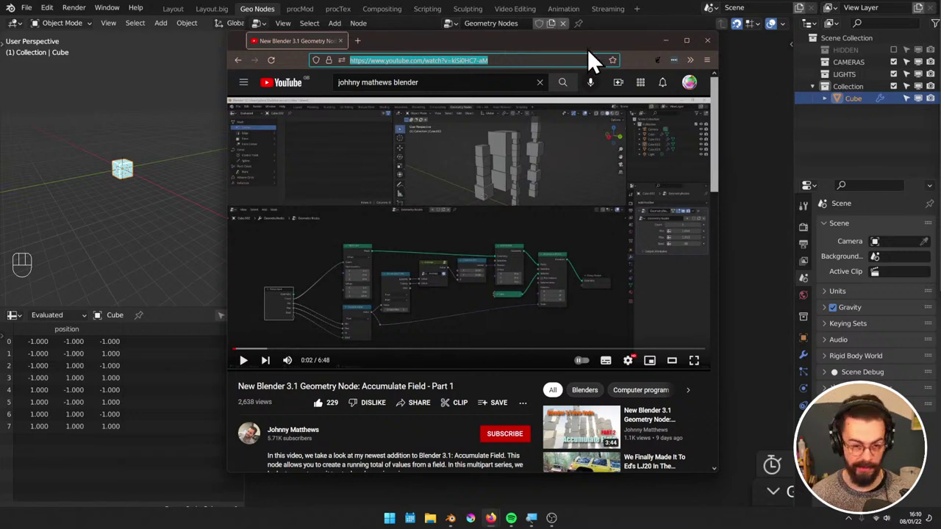
pyautogui.moveTo(587, 44); pyautogui.dragTo(560, 38)
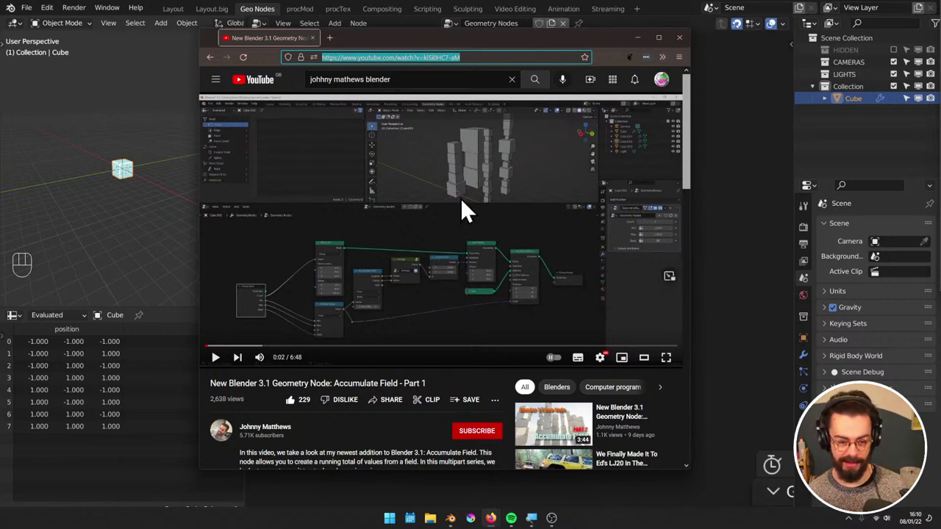
pyautogui.scroll(-1, 480, 316)
pyautogui.scroll(1, 405, 368)
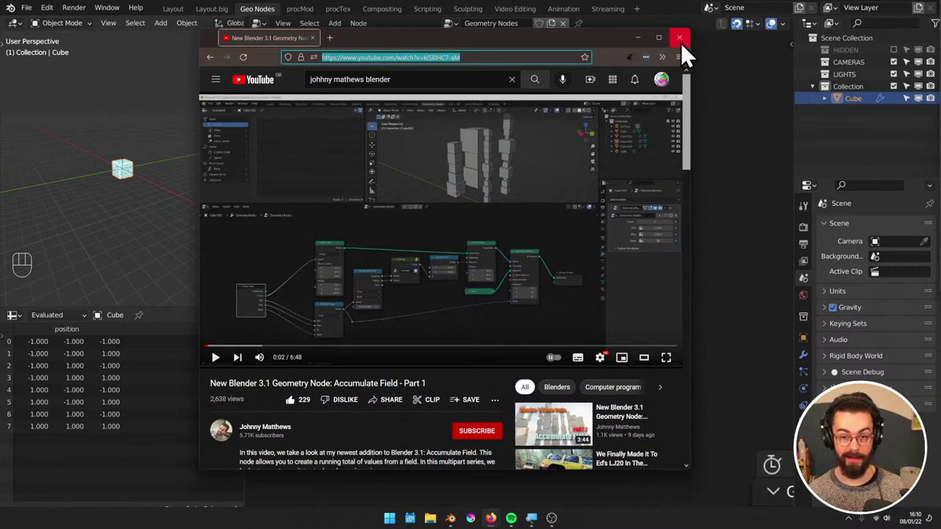
# Back in Blender, add a Mesh Line node to the left of Accumulate Field
pyautogui.click(680, 37)
pyautogui.scroll(-2, 367, 198)
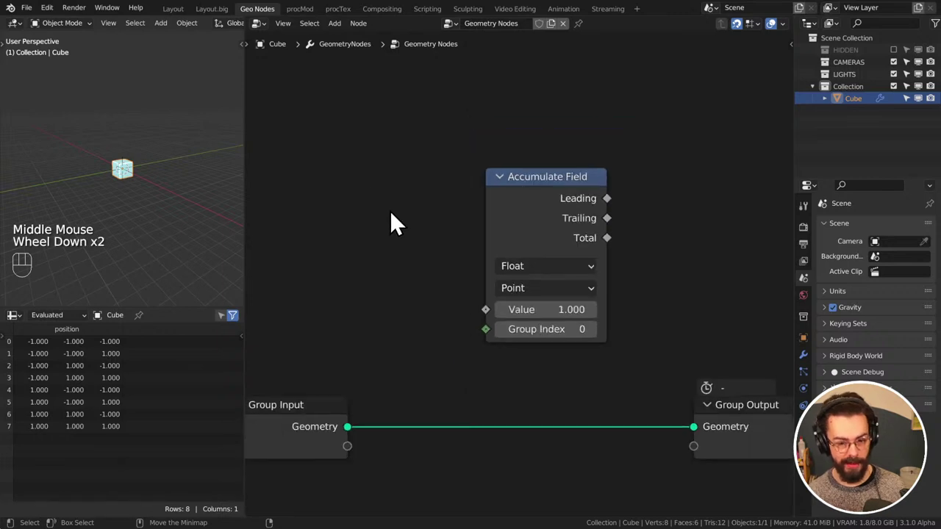
pyautogui.moveTo(385, 214); pyautogui.dragTo(441, 180, button='middle')
pyautogui.hotkey('shift', 'a')
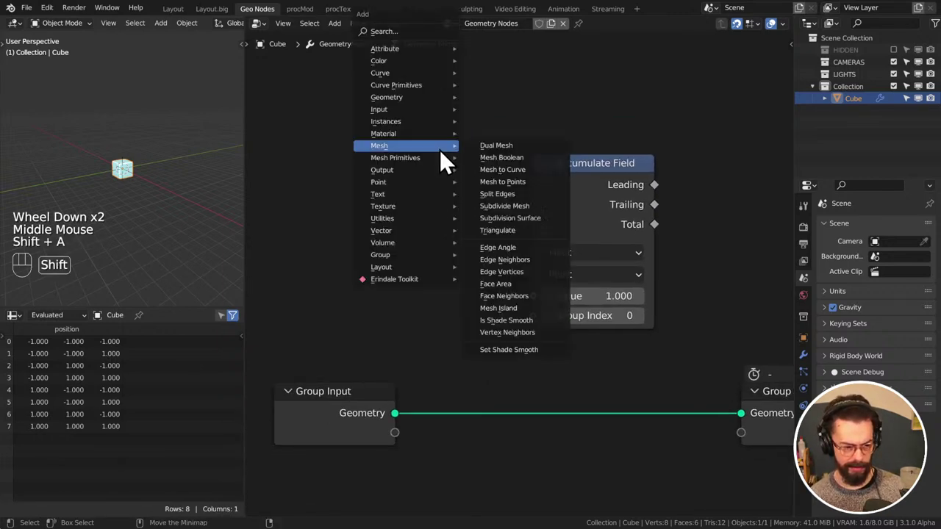
pyautogui.moveTo(428, 163)
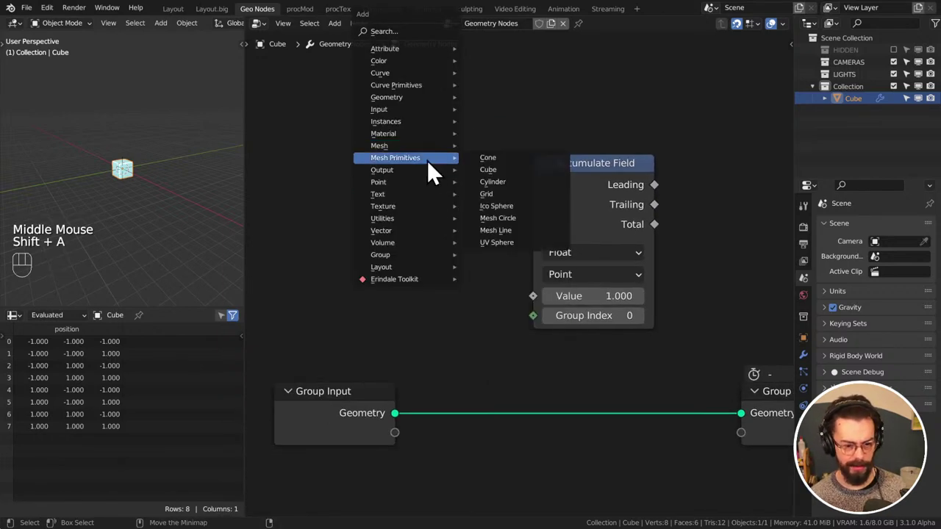
pyautogui.click(507, 230)
pyautogui.click(377, 66)
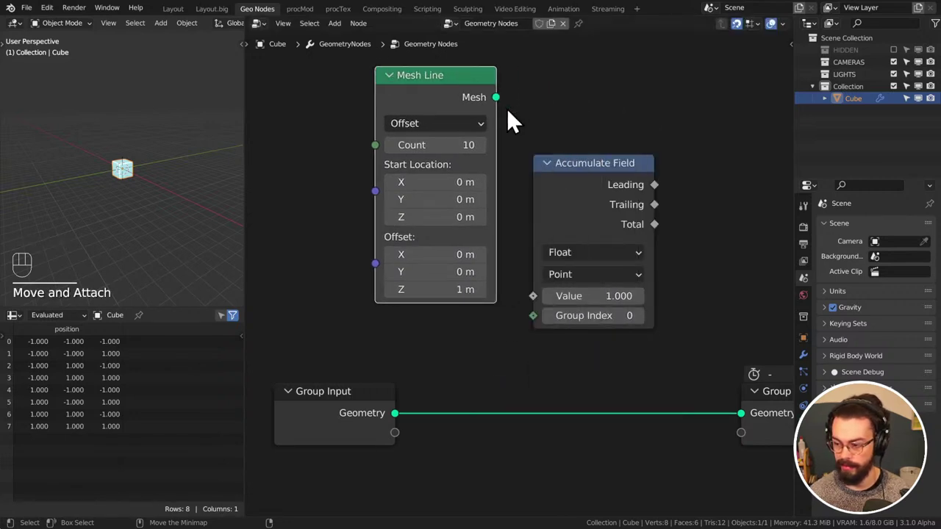
# Move Group Input and Output further down and place Accumulate Field below Mesh Line
pyautogui.scroll(-2, 580, 221)
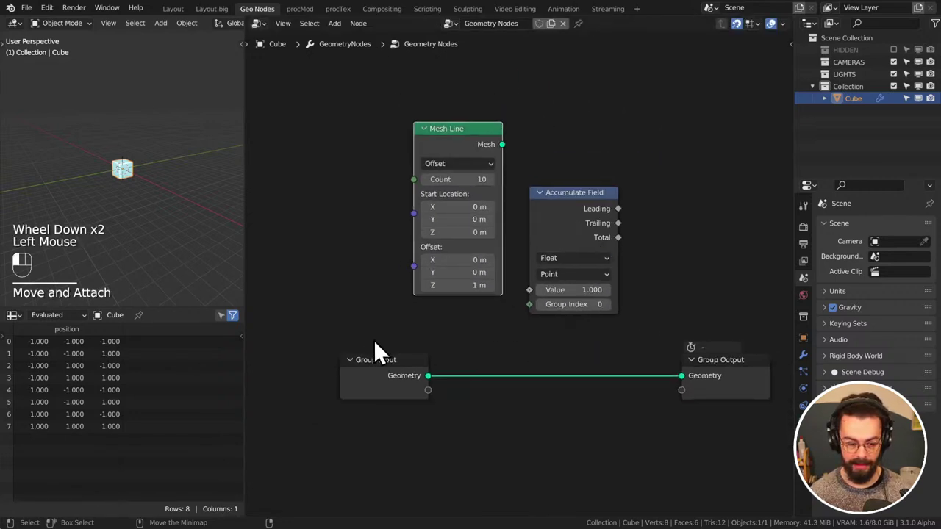
pyautogui.moveTo(373, 350); pyautogui.dragTo(706, 367)
pyautogui.press('g')
pyautogui.click(571, 205)
pyautogui.press('g')
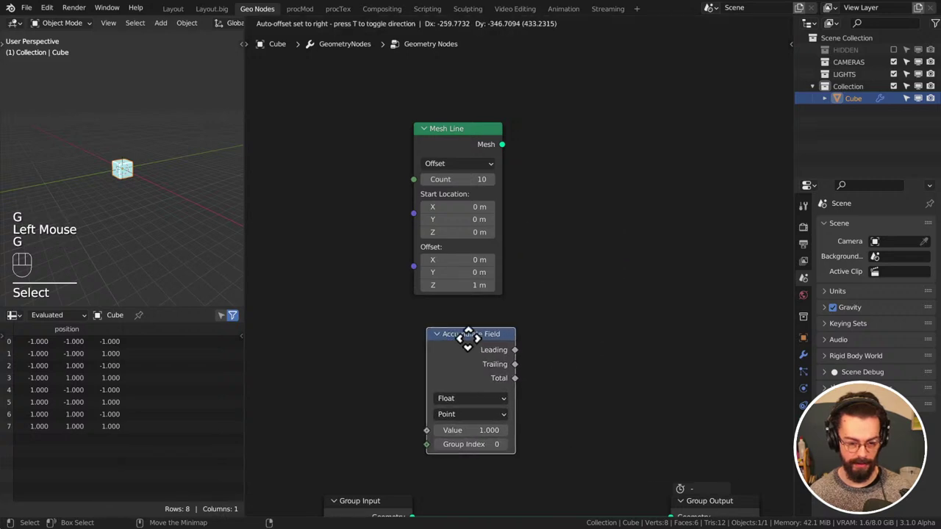
pyautogui.click(463, 327)
# Preview Mesh Line through a Viewer node beside it and enlarge the spreadsheet to show its column
pyautogui.keyDown('ctrl'); pyautogui.keyDown('shift'); pyautogui.click(482, 179); pyautogui.keyUp('shift'); pyautogui.keyUp('ctrl')
pyautogui.moveTo(546, 190); pyautogui.dragTo(641, 31)
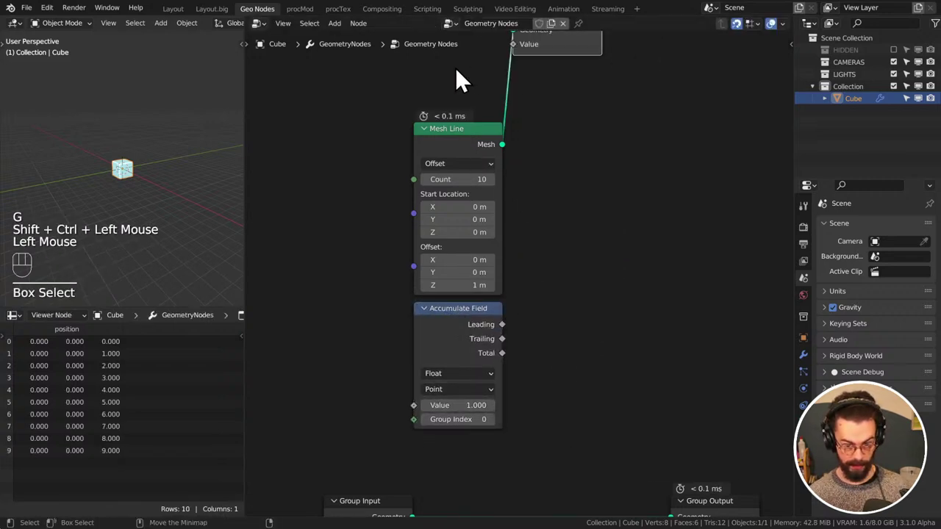
pyautogui.press('g')
pyautogui.press('g')
pyautogui.click(634, 293)
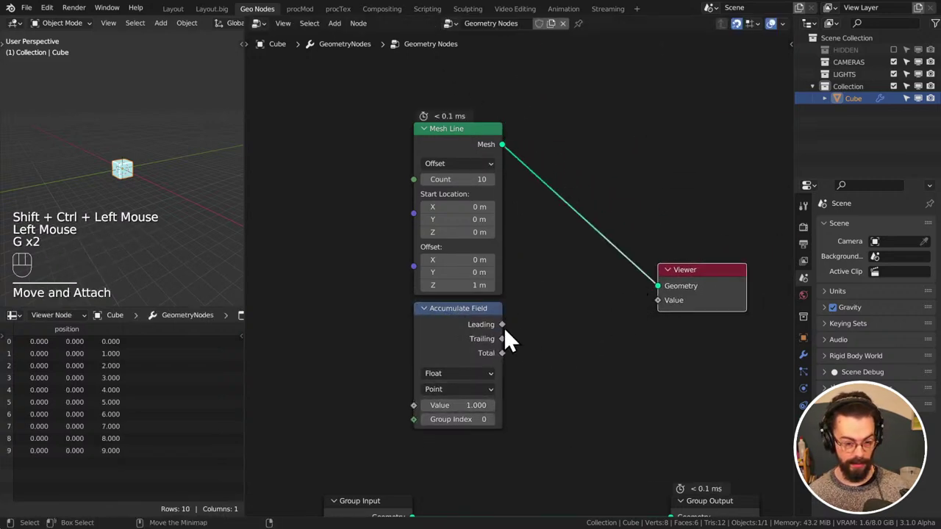
pyautogui.moveTo(210, 308); pyautogui.dragTo(347, 146)
pyautogui.moveTo(554, 324); pyautogui.dragTo(717, 307)
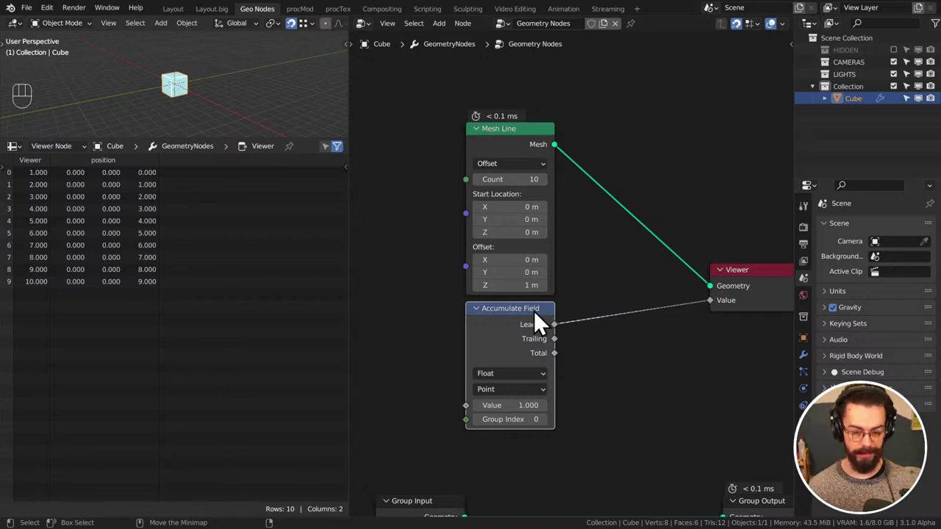
# Move the Viewer up and left, then link Trailing and then Leading into its Value
pyautogui.moveTo(555, 313); pyautogui.dragTo(506, 280, button='middle')
pyautogui.click(630, 210)
pyautogui.moveTo(714, 248); pyautogui.dragTo(607, 214)
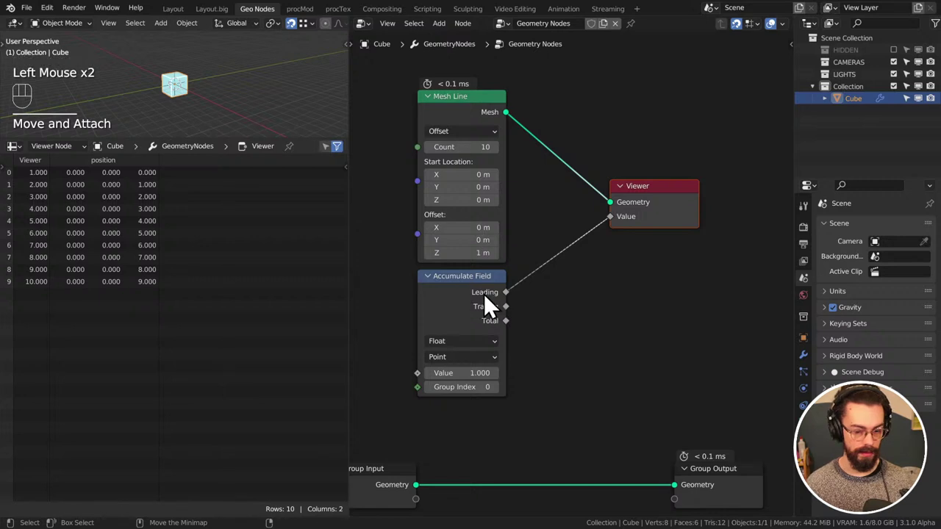
pyautogui.moveTo(506, 307); pyautogui.dragTo(607, 221)
pyautogui.moveTo(506, 292); pyautogui.dragTo(611, 217)
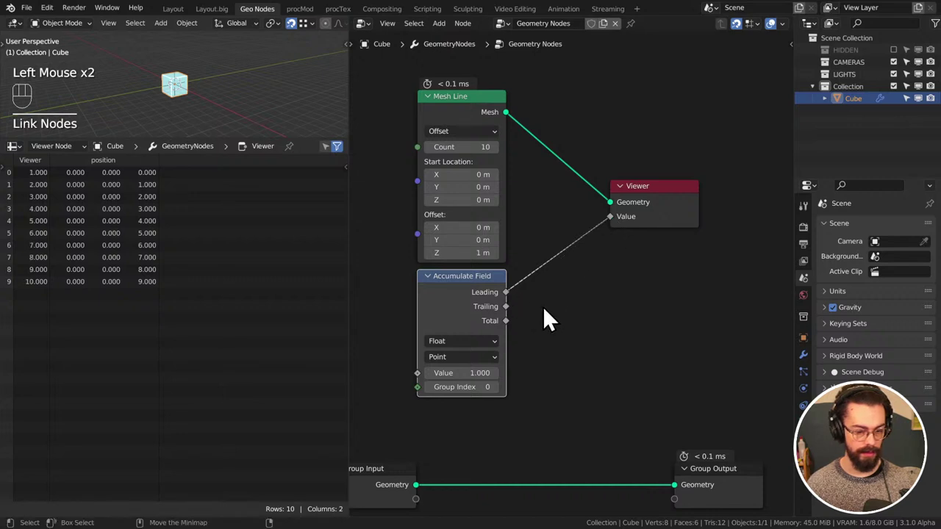
pyautogui.moveTo(516, 374); pyautogui.dragTo(426, 369)
# Preview Trailing again, then reconnect Leading so the Viewer shows 1.000 to 10.000
pyautogui.moveTo(505, 307); pyautogui.dragTo(608, 220)
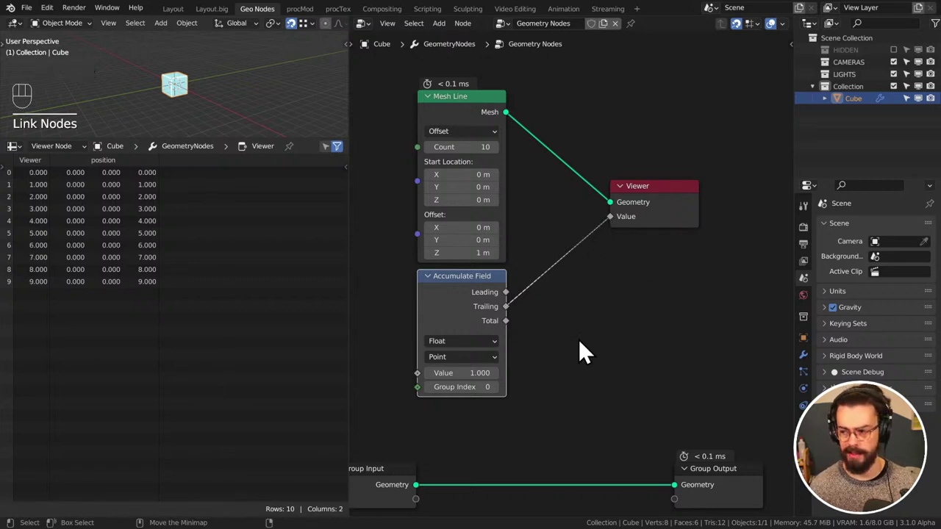
pyautogui.click(606, 328)
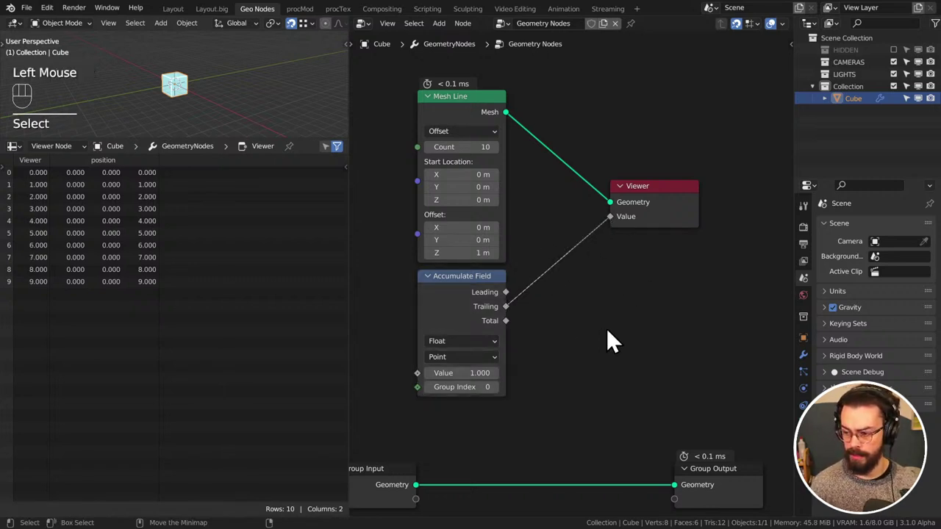
pyautogui.moveTo(606, 328); pyautogui.dragTo(588, 321, button='middle')
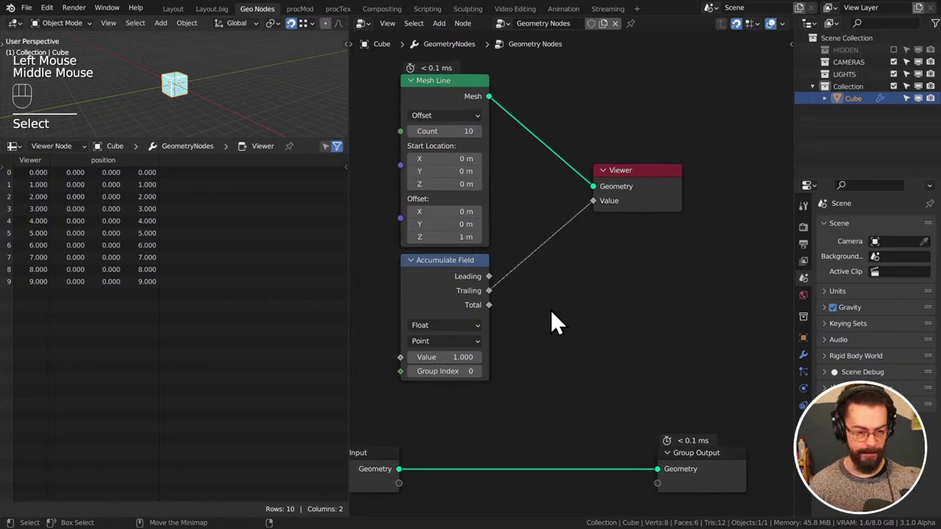
pyautogui.moveTo(488, 277); pyautogui.dragTo(593, 197)
pyautogui.click(574, 250)
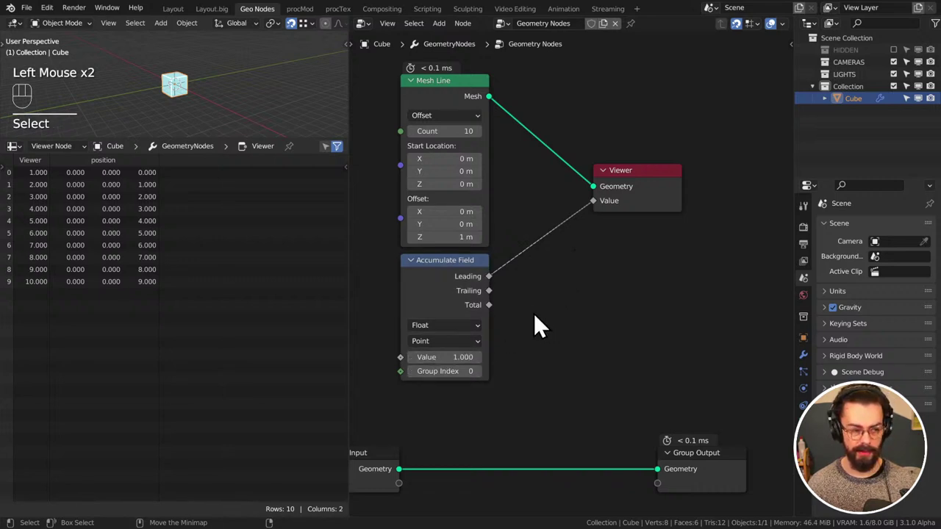
# Feed a 0-to-1 Random Value node into Accumulate Field's Value and compare Trailing and Leading totals in the Viewer
pyautogui.moveTo(535, 316); pyautogui.dragTo(478, 260, button='middle')
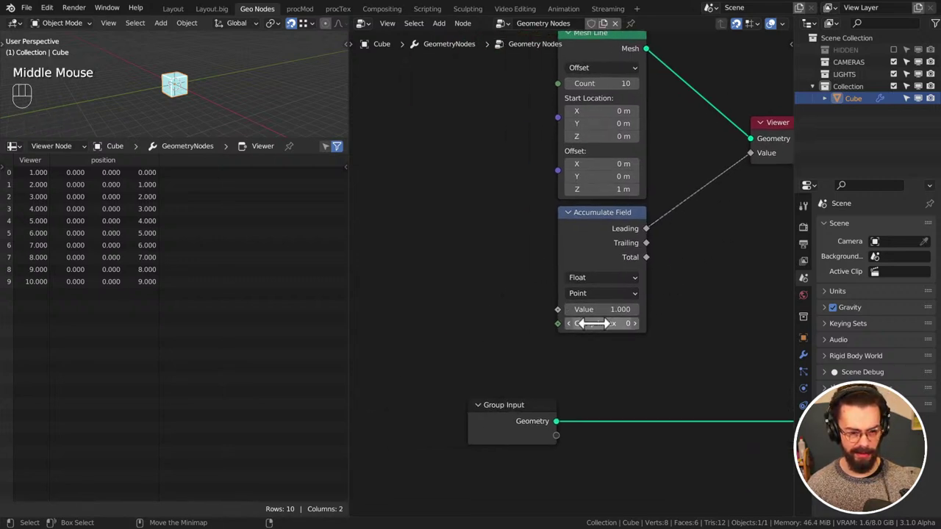
pyautogui.moveTo(557, 310); pyautogui.dragTo(475, 267)
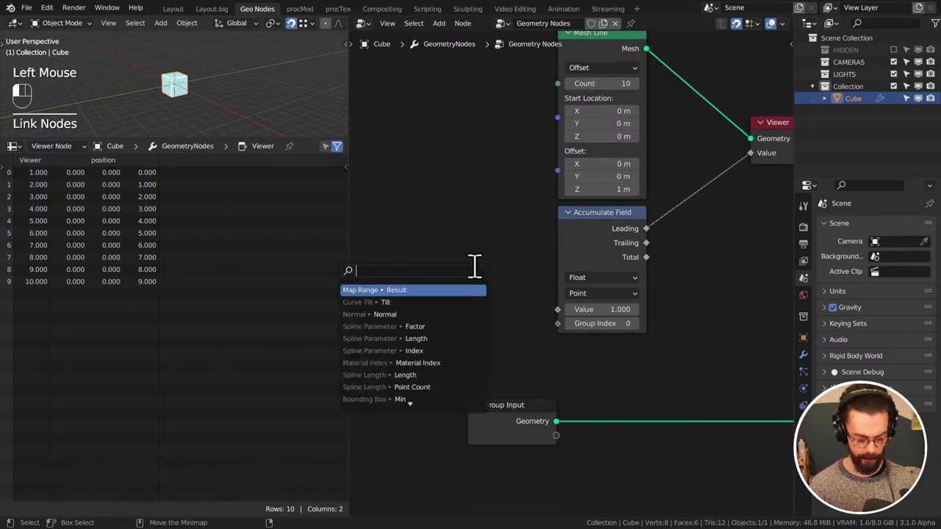
pyautogui.write('rando')
pyautogui.press('Return')
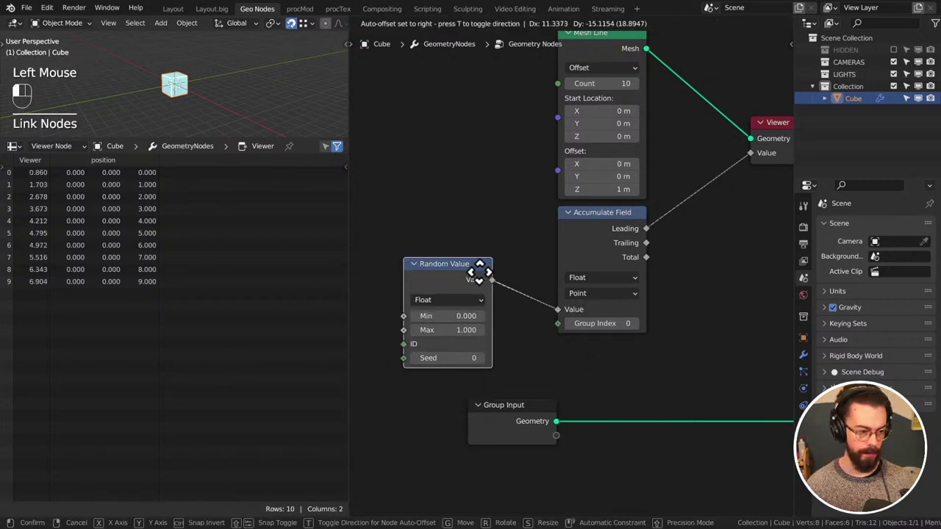
pyautogui.click(524, 279)
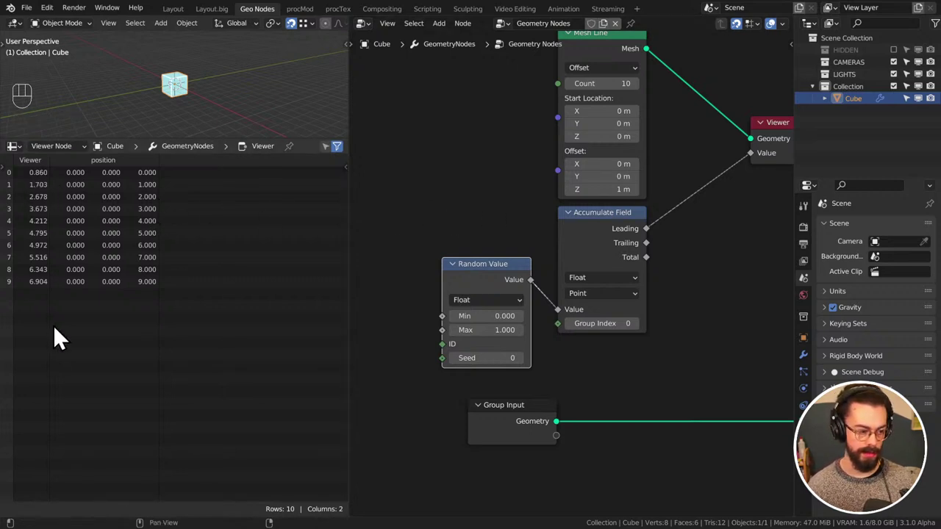
pyautogui.moveTo(646, 243); pyautogui.dragTo(751, 153)
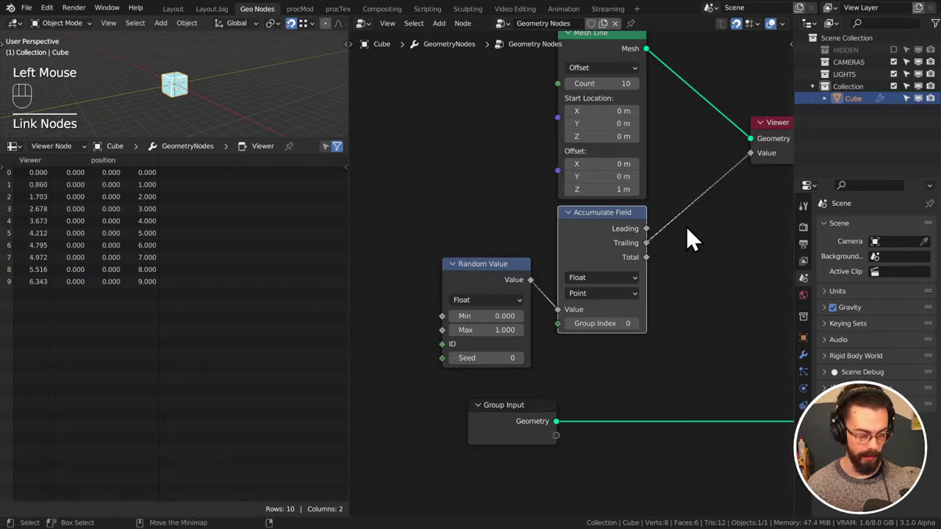
pyautogui.moveTo(646, 229); pyautogui.dragTo(753, 154)
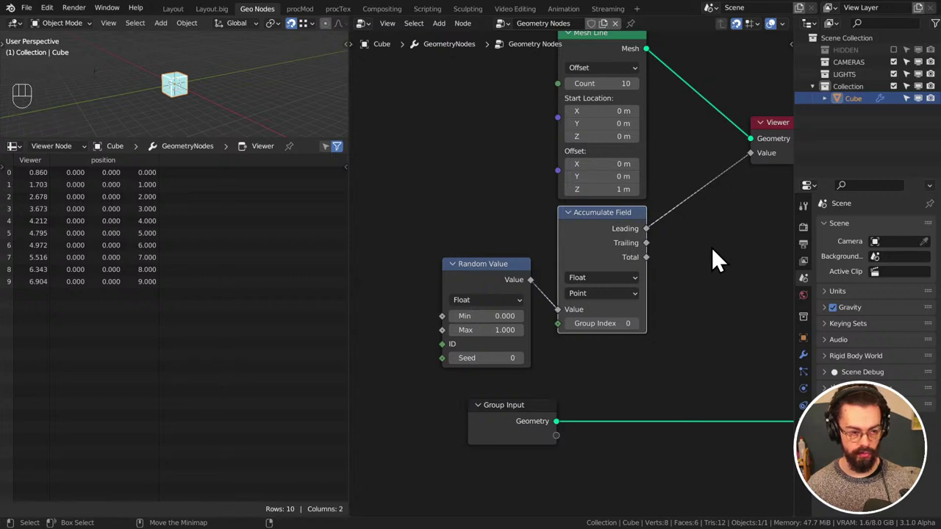
# Recenter the node tree, enlarge the 3D view, and keep Mesh Line above Accumulate Field
pyautogui.rightClick(695, 221)
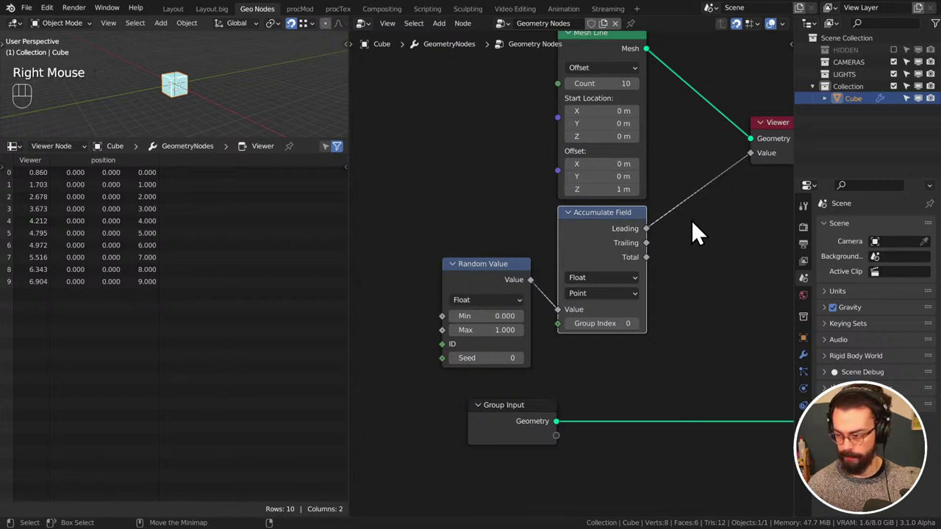
pyautogui.moveTo(697, 203); pyautogui.dragTo(645, 227, button='middle')
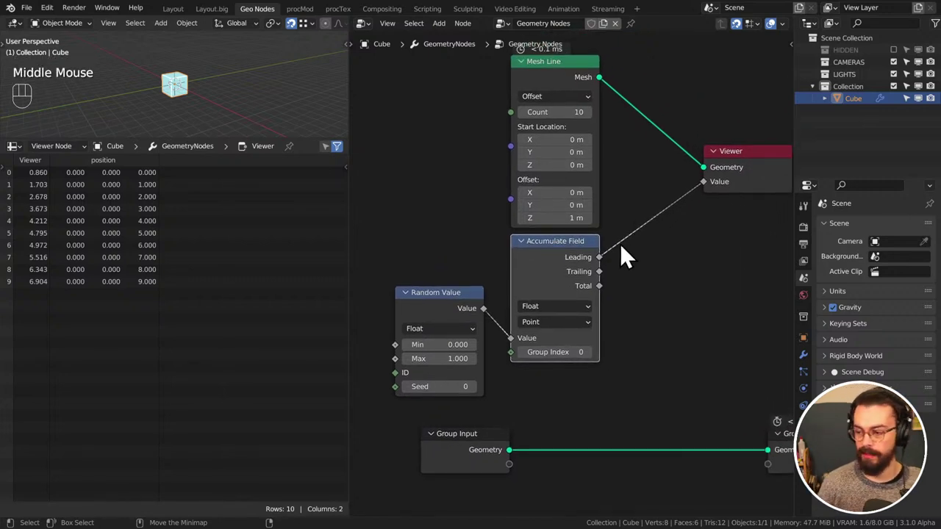
pyautogui.moveTo(625, 219); pyautogui.dragTo(592, 262, button='middle')
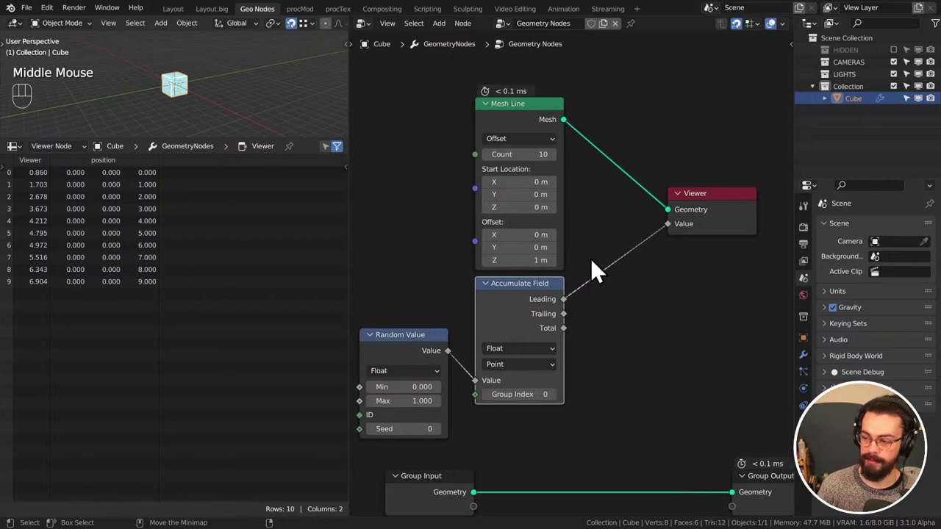
pyautogui.scroll(-4, 592, 275)
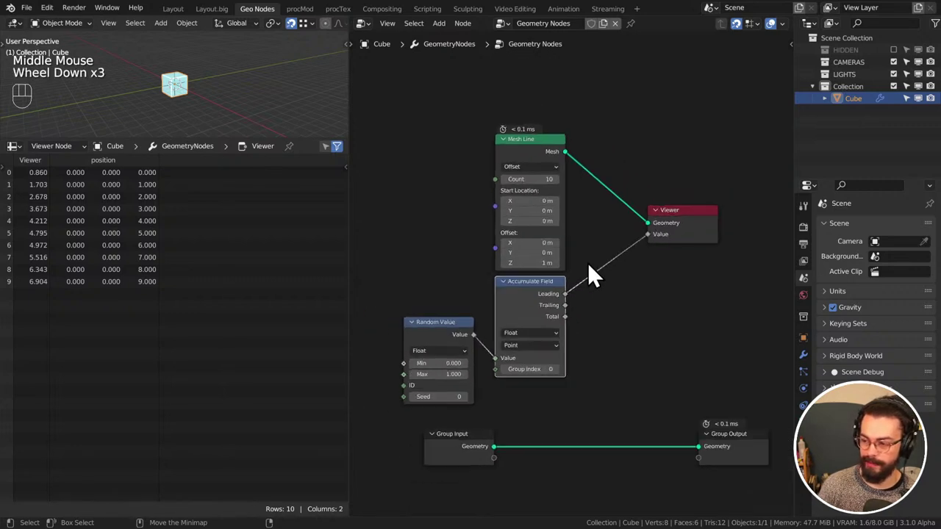
pyautogui.moveTo(588, 262); pyautogui.dragTo(597, 274, button='middle')
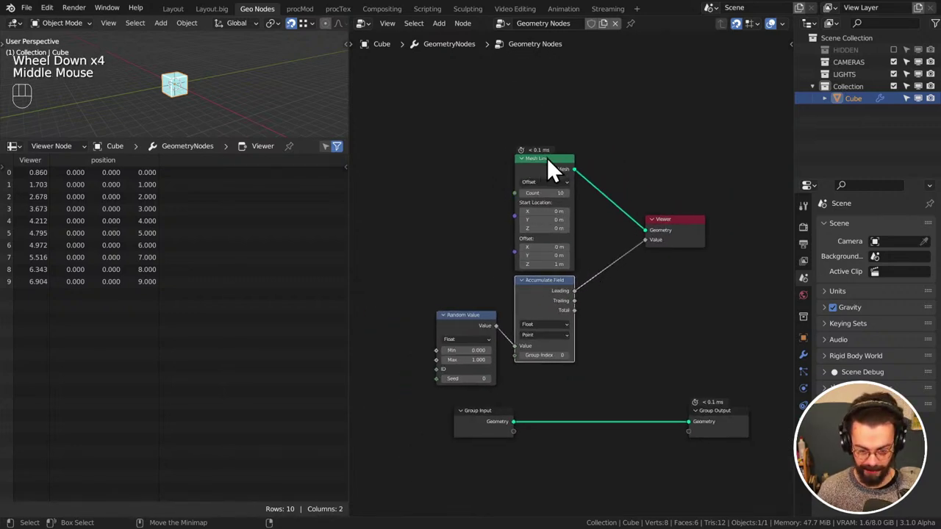
pyautogui.moveTo(547, 158); pyautogui.dragTo(477, 163)
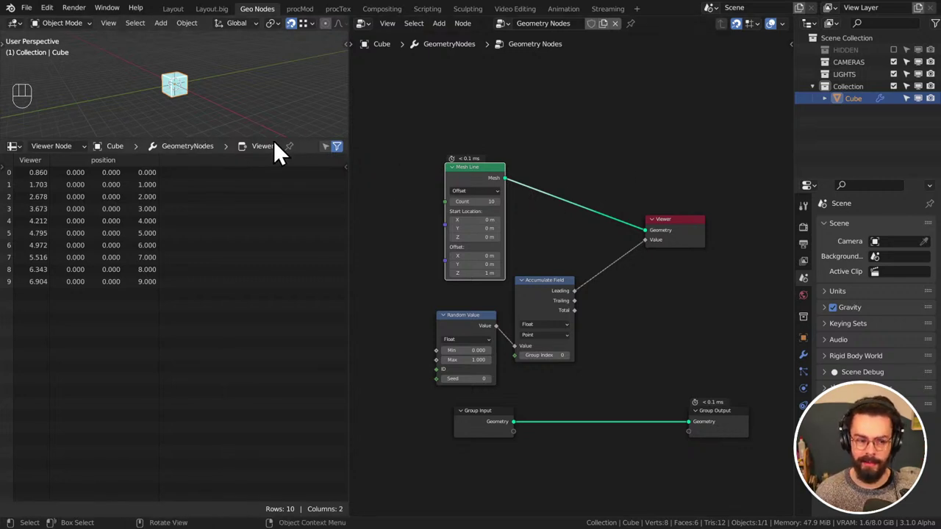
pyautogui.moveTo(305, 138); pyautogui.dragTo(310, 169)
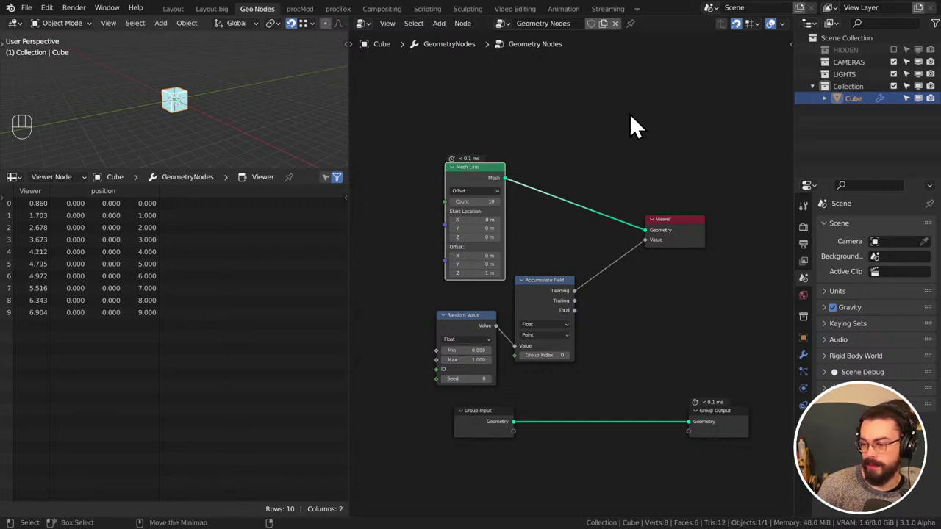
pyautogui.moveTo(548, 172); pyautogui.dragTo(552, 162)
pyautogui.click(528, 306)
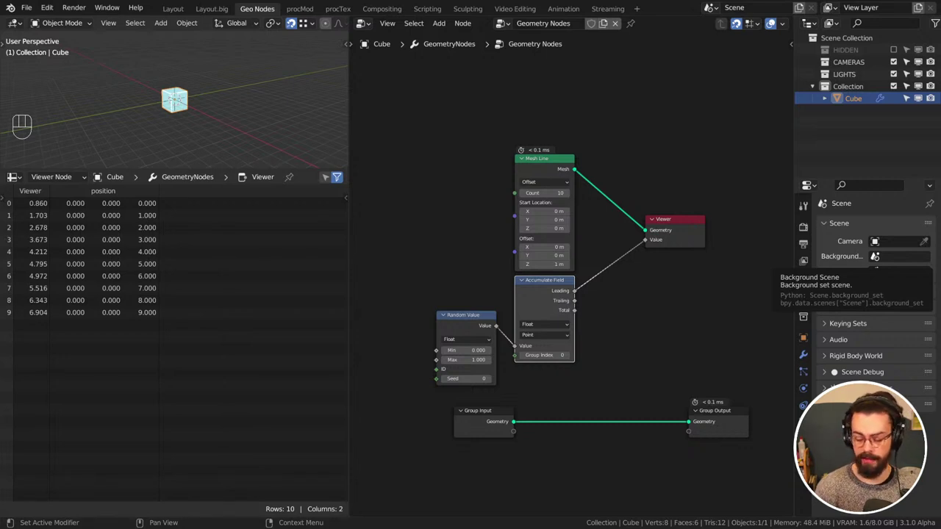
pyautogui.click(718, 161)
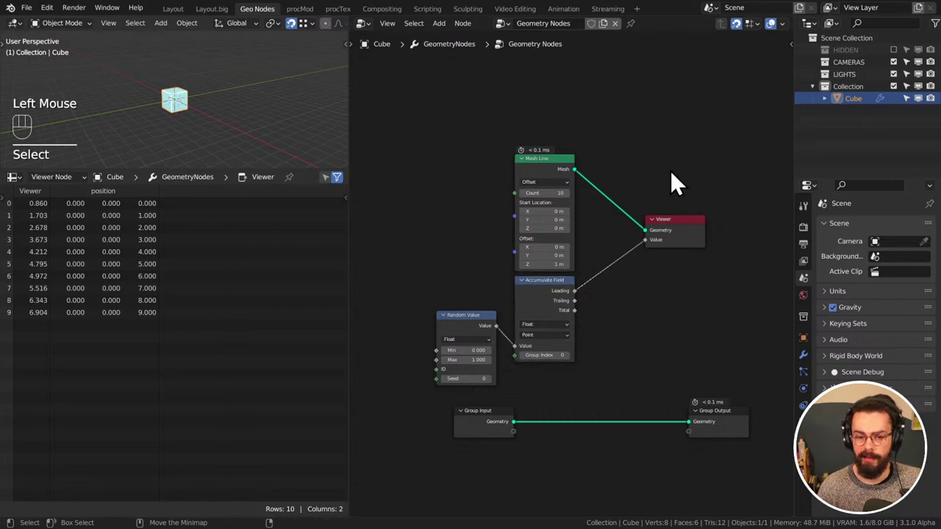
pyautogui.moveTo(670, 171); pyautogui.dragTo(684, 195, button='middle')
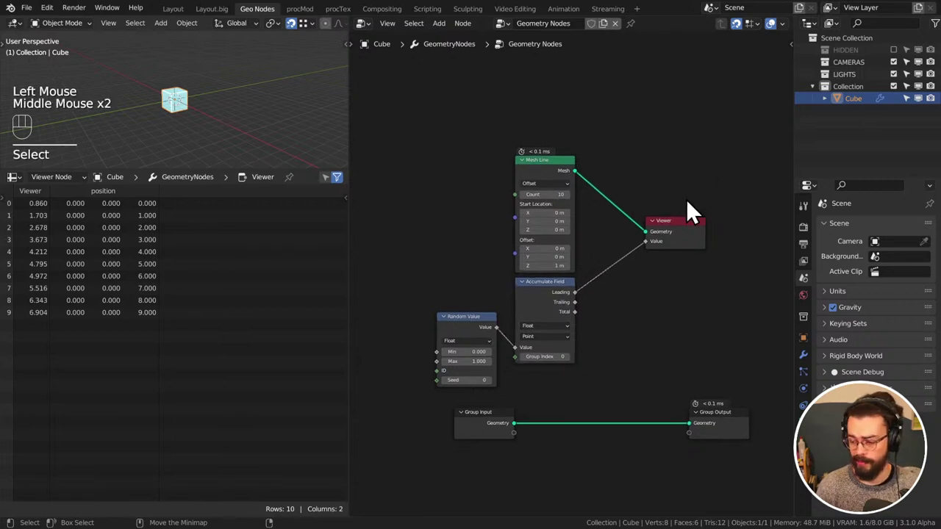
pyautogui.keyDown('ctrl'); pyautogui.moveTo(697, 248); pyautogui.dragTo(677, 222, button='middle'); pyautogui.keyUp('ctrl')
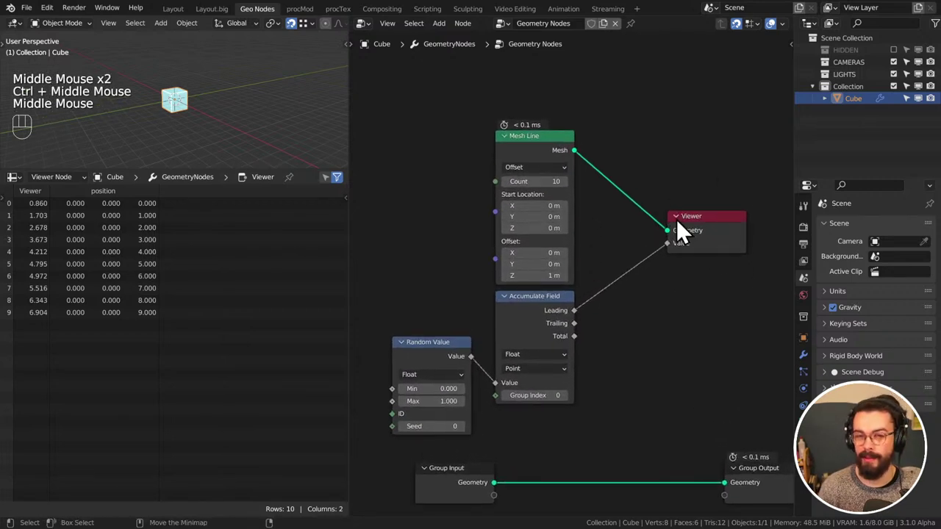
pyautogui.moveTo(421, 351); pyautogui.dragTo(425, 305)
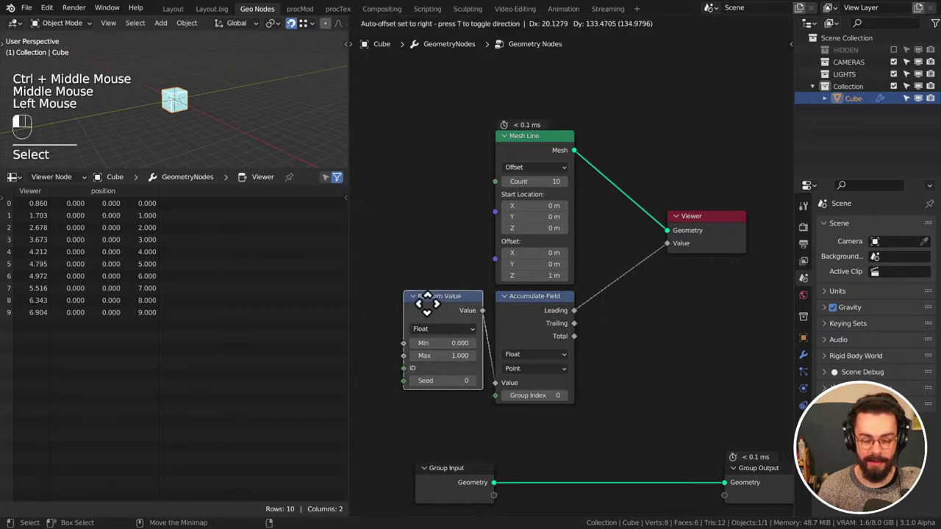
pyautogui.click(438, 266)
pyautogui.moveTo(628, 288); pyautogui.dragTo(647, 279, button='middle')
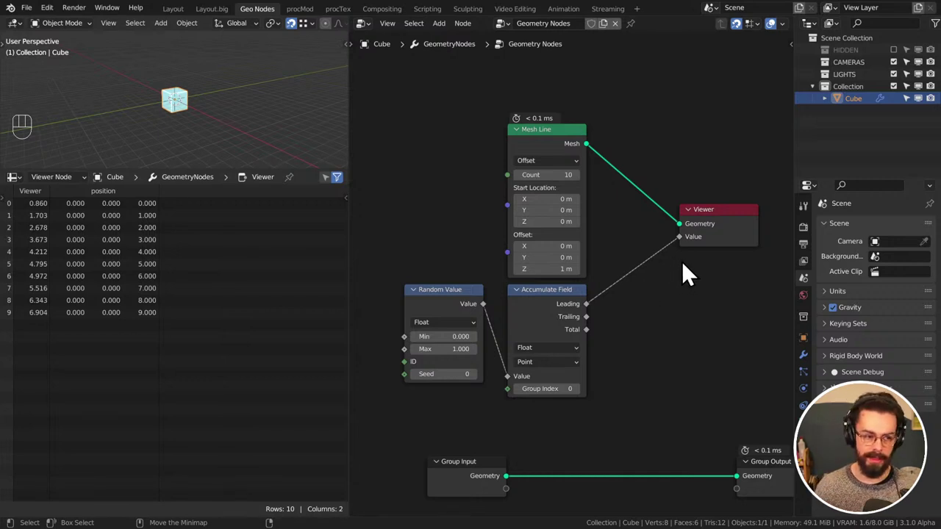
pyautogui.moveTo(203, 102); pyautogui.dragTo(274, 128, button='middle')
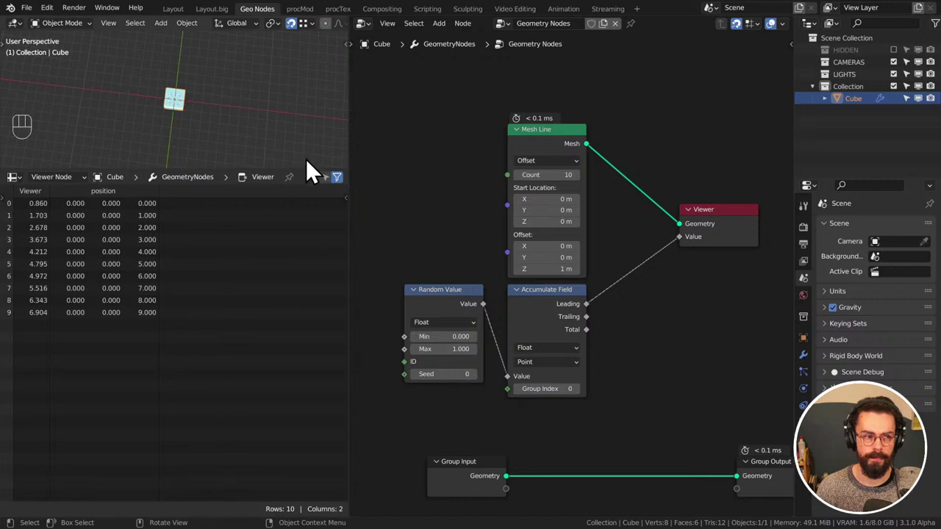
pyautogui.moveTo(307, 168); pyautogui.dragTo(283, 145, button='middle')
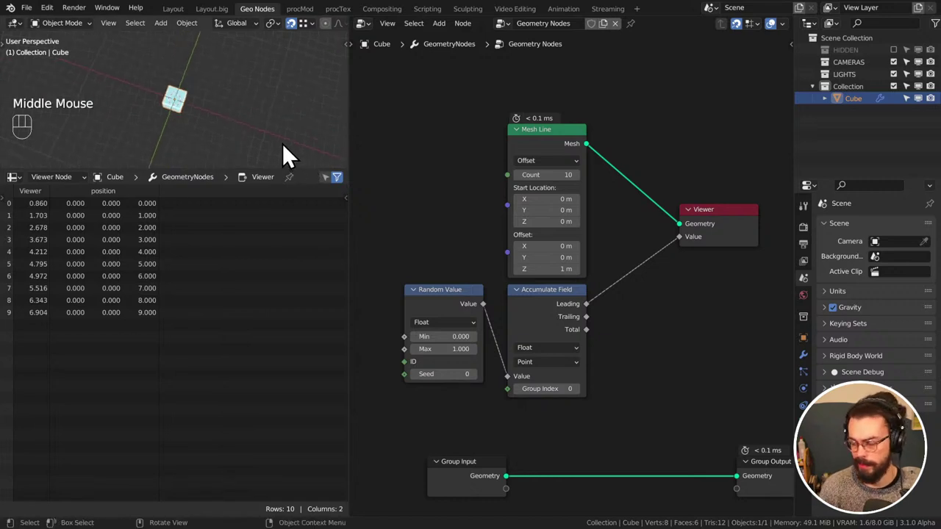
pyautogui.moveTo(284, 153); pyautogui.dragTo(245, 130, button='middle')
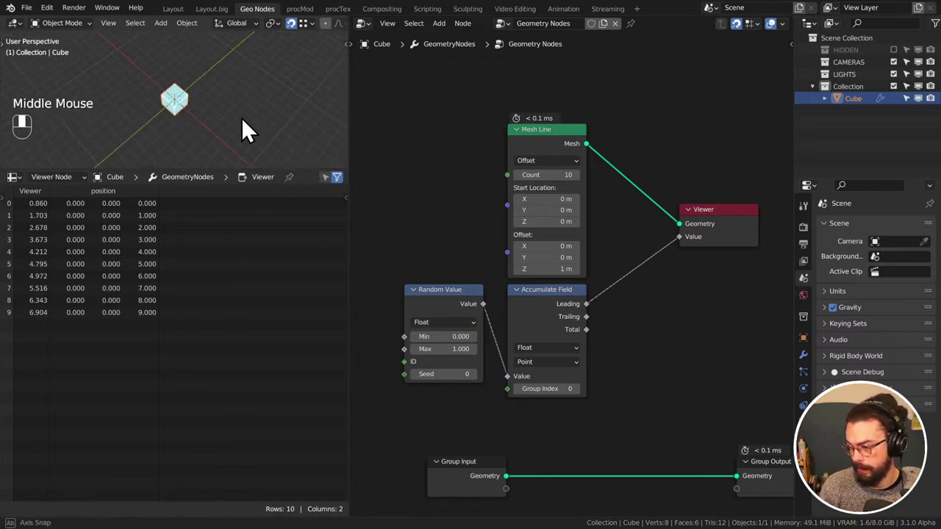
pyautogui.moveTo(604, 233); pyautogui.dragTo(586, 241, button='middle')
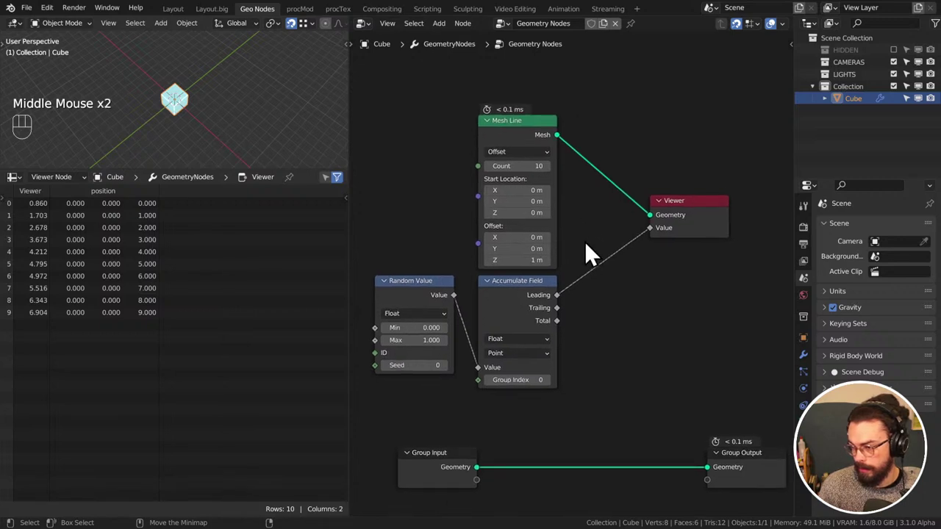
pyautogui.click(580, 257)
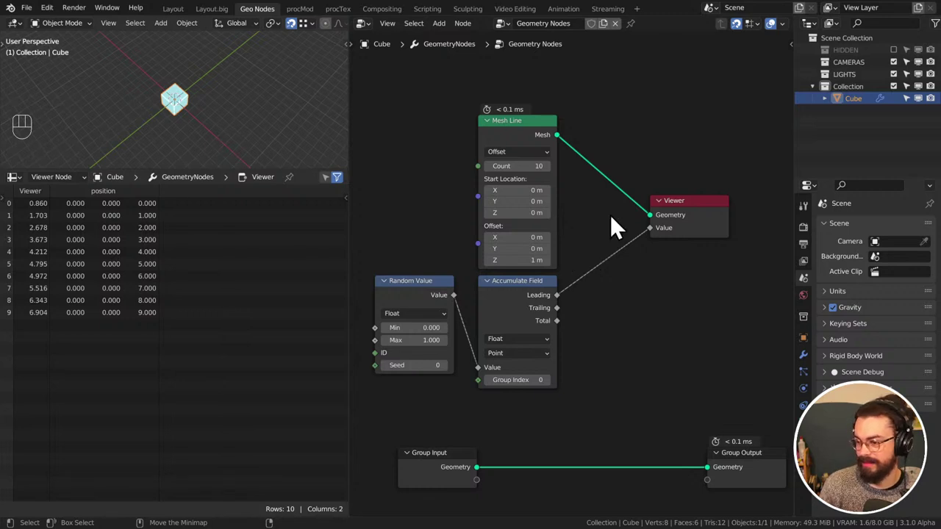
pyautogui.moveTo(610, 214); pyautogui.dragTo(549, 247, button='middle')
pyautogui.hotkey('shift', 'a')
pyautogui.click(649, 196)
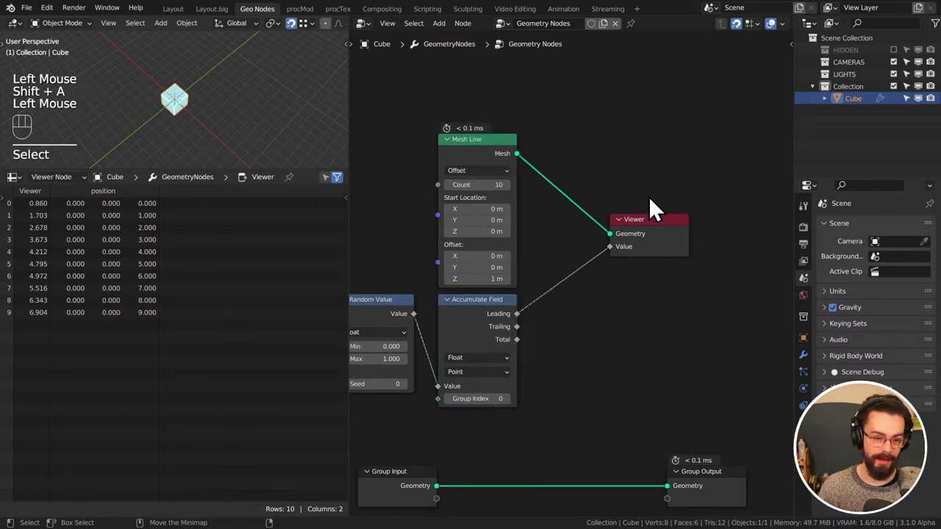
pyautogui.click(720, 326)
pyautogui.moveTo(720, 326); pyautogui.dragTo(685, 257, button='middle')
pyautogui.scroll(-2, 666, 262)
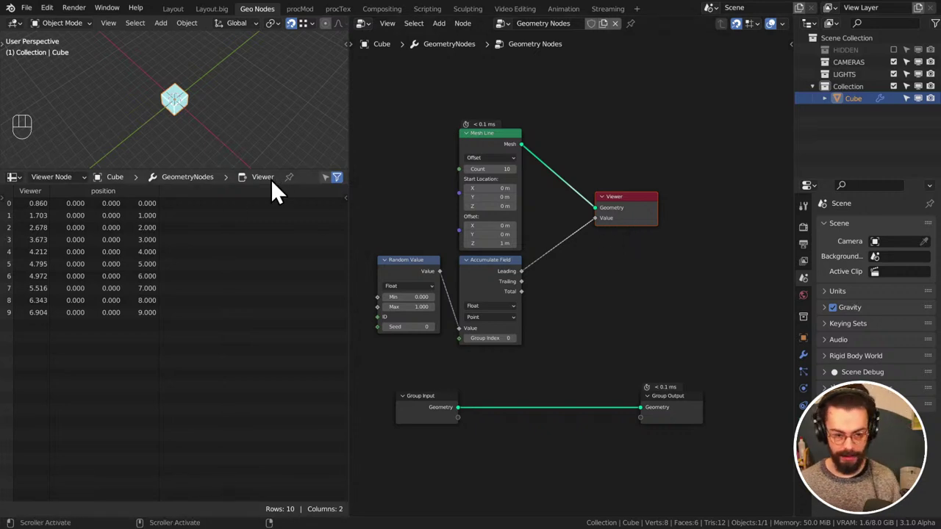
# Enlarge the 3D viewport above the spreadsheet, orbit around the cube, and nudge the Viewer node left
pyautogui.moveTo(294, 169); pyautogui.dragTo(290, 304)
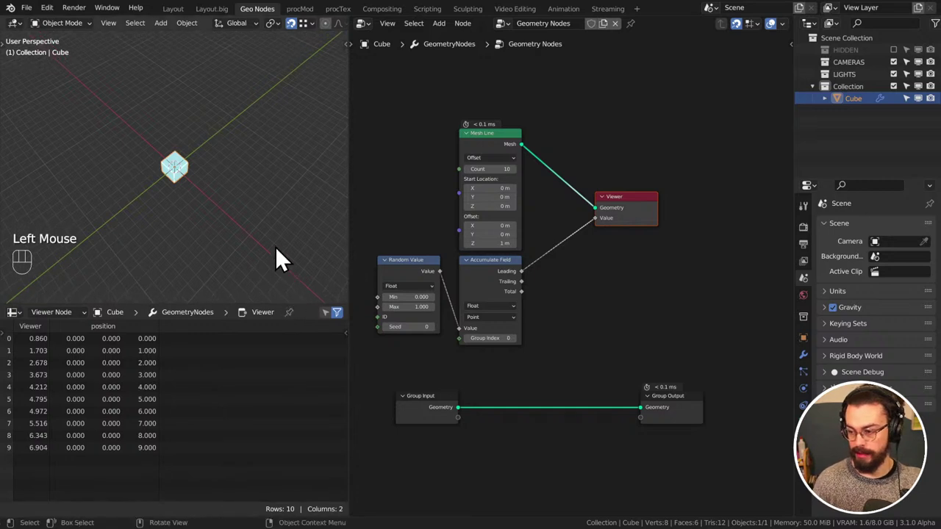
pyautogui.moveTo(265, 252); pyautogui.dragTo(271, 208, button='middle')
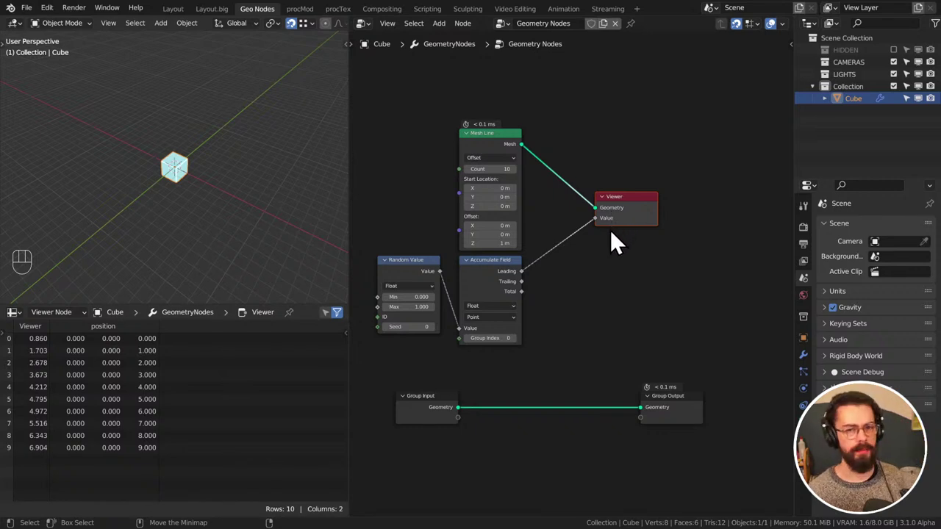
pyautogui.moveTo(633, 212); pyautogui.dragTo(613, 211)
# Clear the node selection, pan the graph, and drag the border left to widen the node editor
pyautogui.click(603, 257)
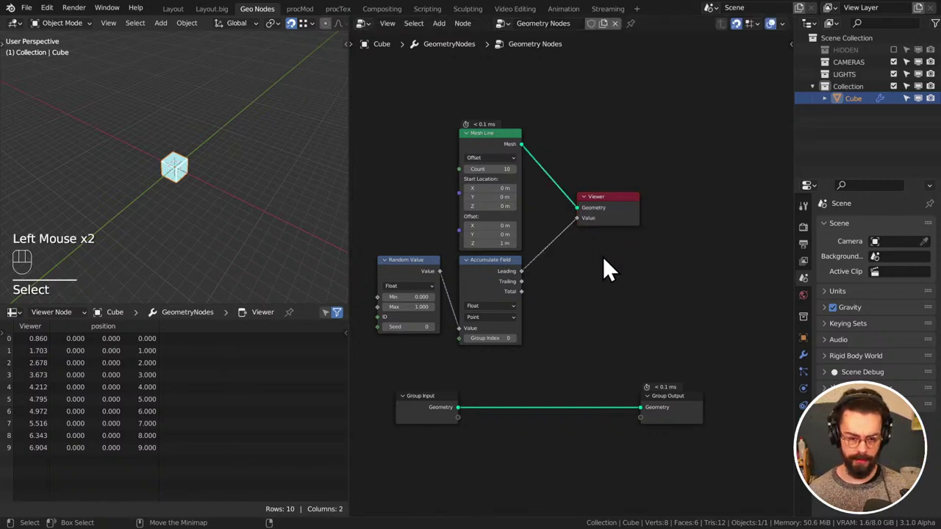
pyautogui.click(599, 258)
pyautogui.moveTo(600, 261); pyautogui.dragTo(604, 258)
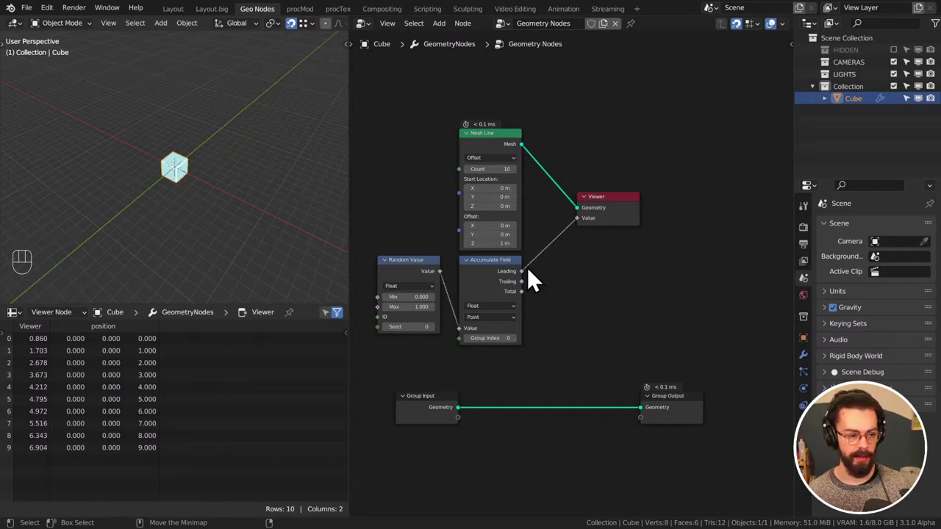
pyautogui.moveTo(230, 195)
pyautogui.mouseDown(button='middle')
pyautogui.moveTo(231, 204)
pyautogui.moveTo(233, 179)
pyautogui.mouseUp(button='middle')
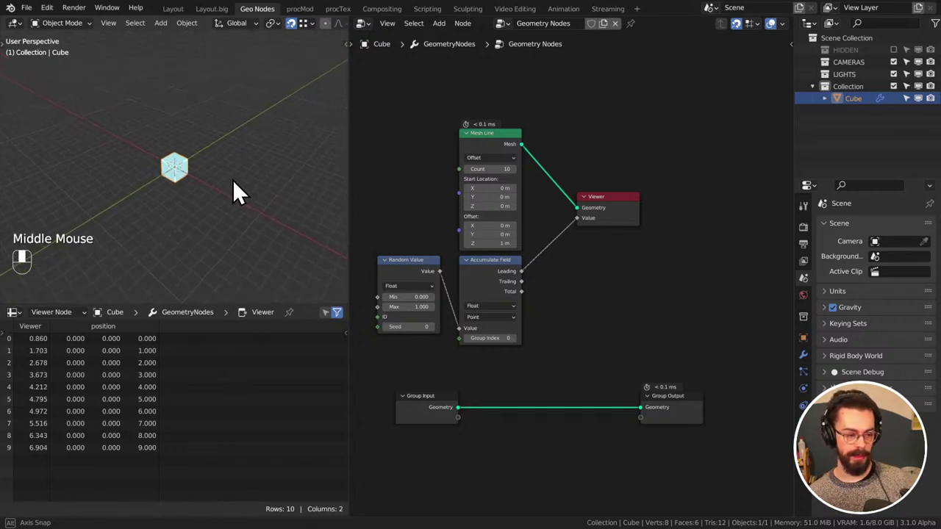
pyautogui.click(620, 278)
pyautogui.moveTo(621, 278); pyautogui.dragTo(671, 266, button='middle')
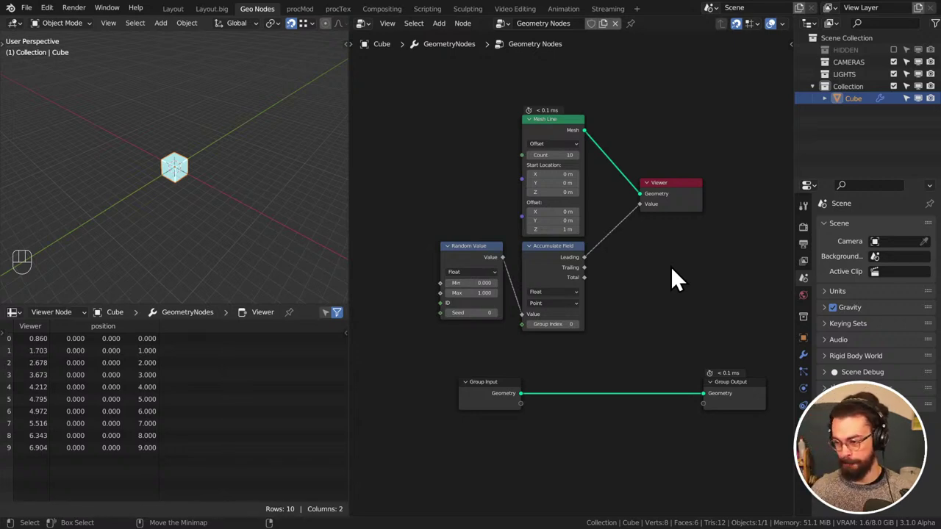
pyautogui.moveTo(443, 177); pyautogui.dragTo(479, 207, button='middle')
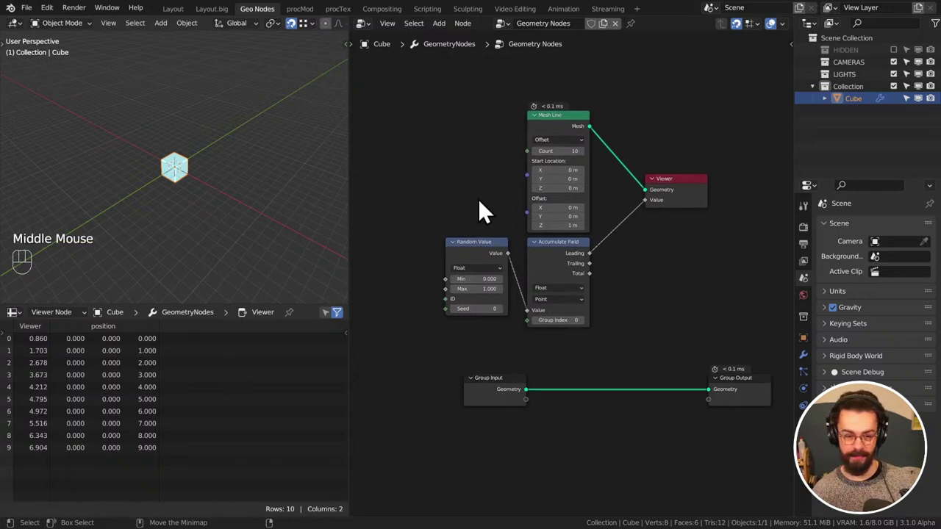
pyautogui.click(691, 306)
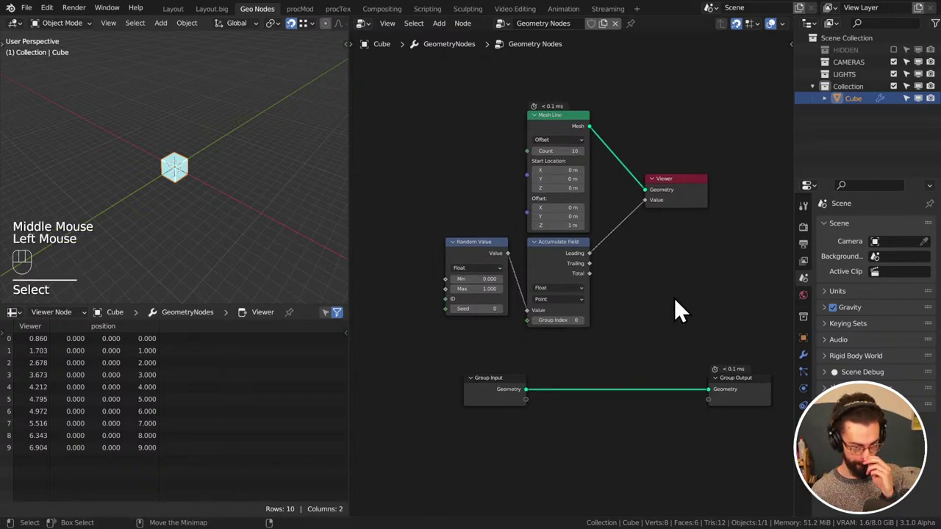
pyautogui.moveTo(674, 298); pyautogui.dragTo(630, 272, button='middle')
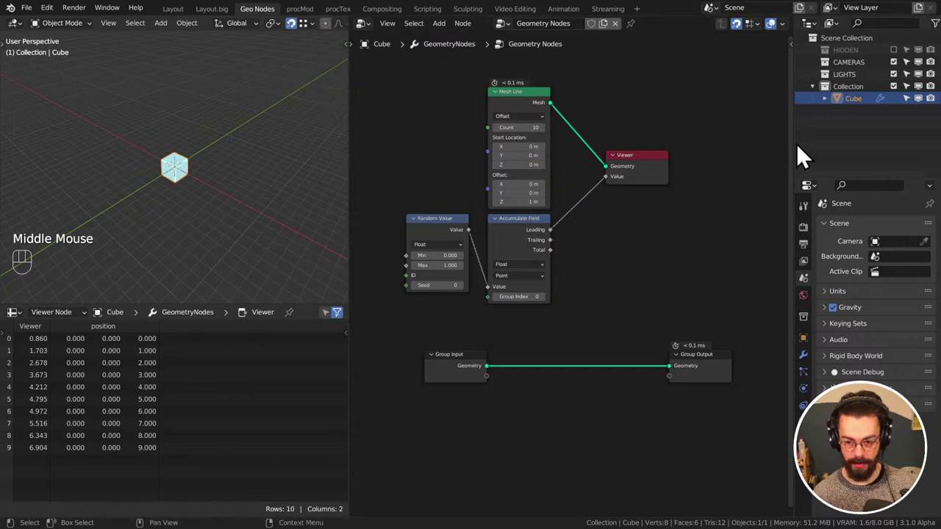
pyautogui.moveTo(348, 197); pyautogui.dragTo(219, 221)
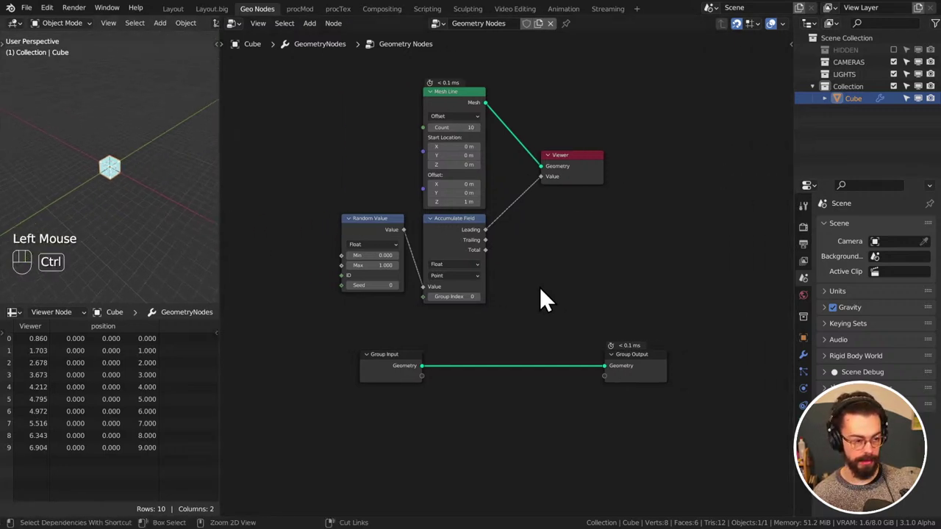
pyautogui.moveTo(538, 288)
pyautogui.mouseDown(button='middle')
pyautogui.moveTo(592, 293)
pyautogui.moveTo(546, 300)
pyautogui.mouseUp(button='middle')
# Delete the Viewer node and connect Mesh Line into a new Set Position node
pyautogui.click(565, 188)
pyautogui.press('x')
pyautogui.hotkey('shift', 'a')
pyautogui.moveTo(615, 217)
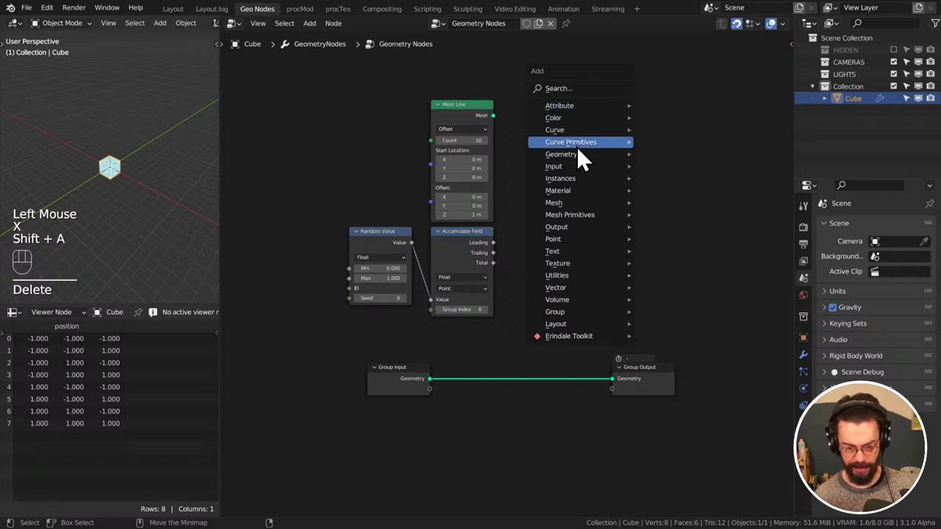
pyautogui.click(704, 298)
pyautogui.click(554, 119)
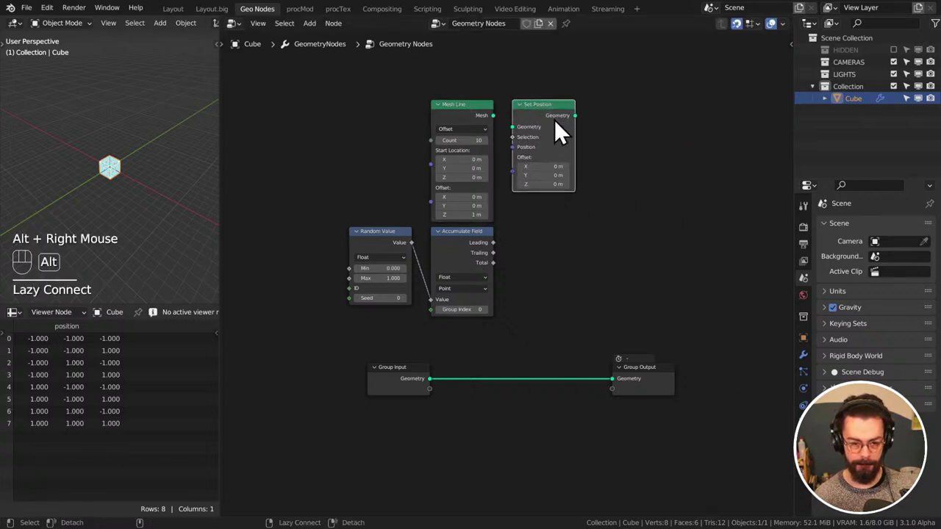
pyautogui.keyDown('alt'); pyautogui.click(485, 108); pyautogui.keyUp('alt')
pyautogui.keyDown('alt'); pyautogui.moveTo(485, 108); pyautogui.dragTo(536, 115, button='right'); pyautogui.keyUp('alt')
# Add an Instance on Points node fed by Set Position's geometry
pyautogui.hotkey('shift', 'a')
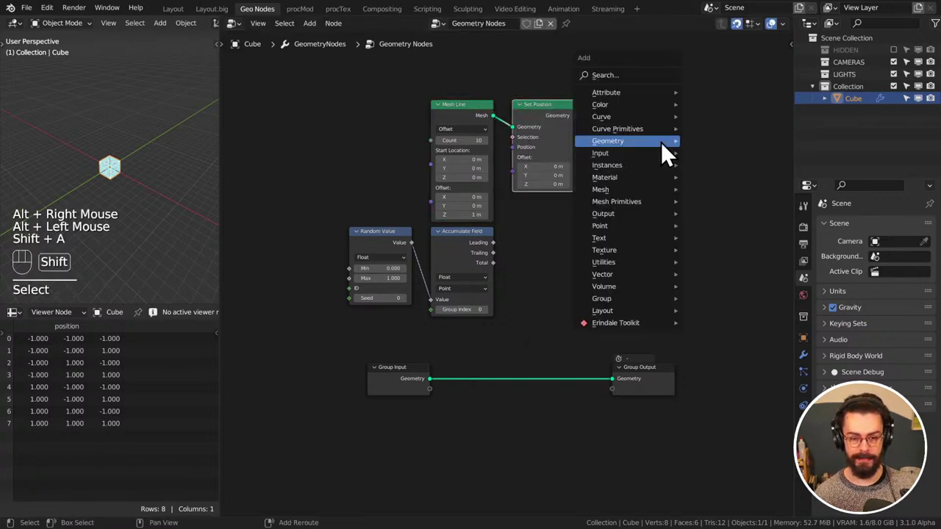
pyautogui.moveTo(643, 166)
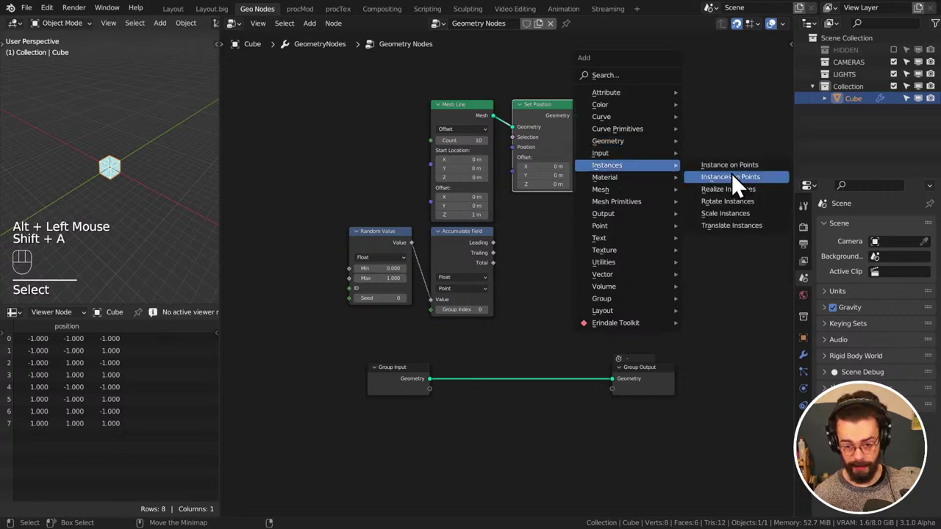
pyautogui.click(730, 166)
pyautogui.click(659, 103)
pyautogui.keyDown('alt'); pyautogui.moveTo(535, 106); pyautogui.dragTo(700, 119, button='right'); pyautogui.keyUp('alt')
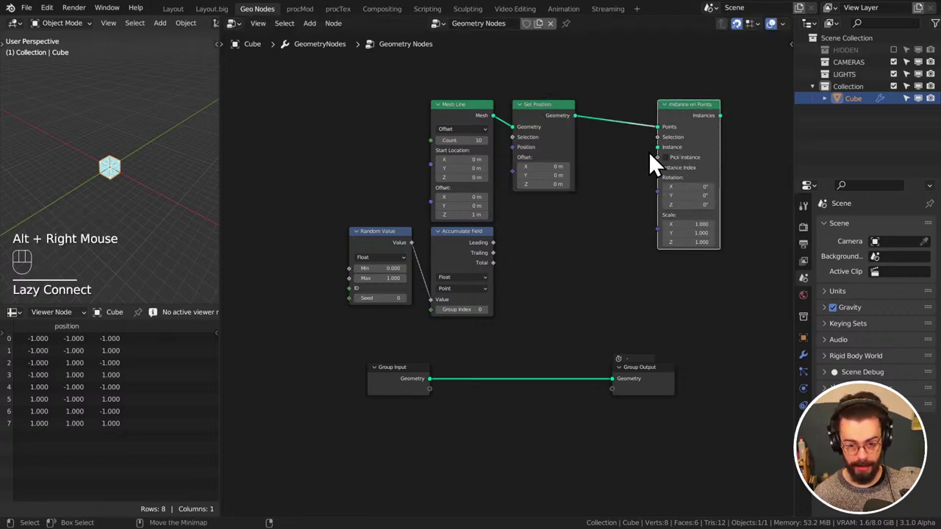
# Feed a Cube node into the Instance input and preview the resulting cube column in the viewport
pyautogui.moveTo(650, 152); pyautogui.dragTo(625, 218)
pyautogui.write('cube')
pyautogui.press('Return')
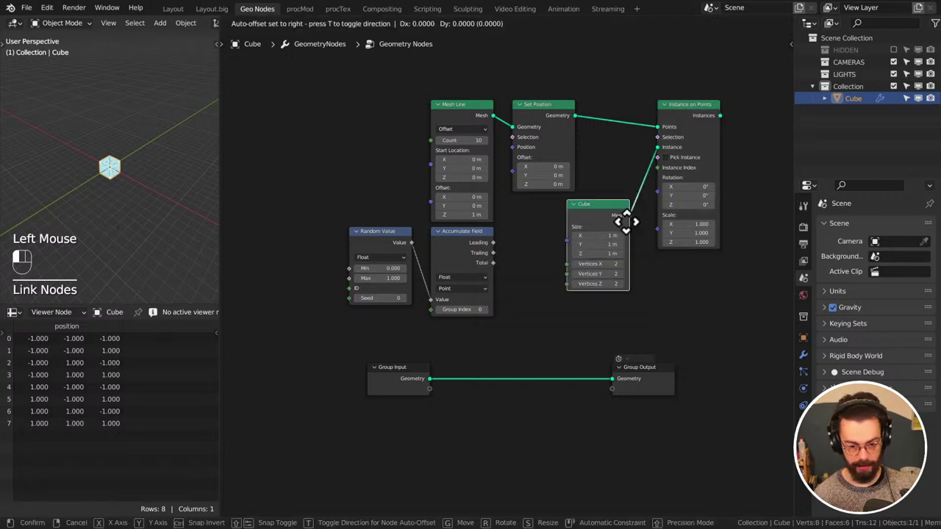
pyautogui.click(610, 225)
pyautogui.keyDown('alt'); pyautogui.keyDown('shift'); pyautogui.click(672, 123); pyautogui.keyUp('shift'); pyautogui.keyUp('alt')
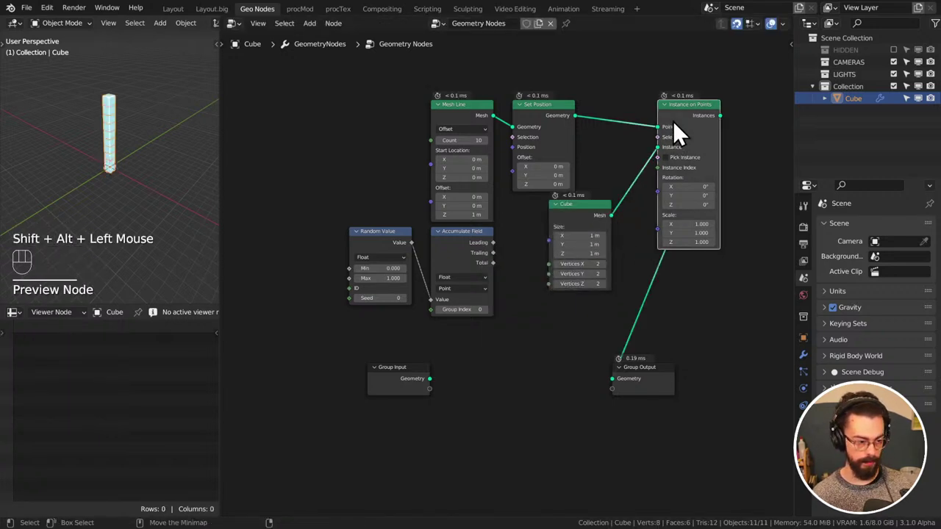
pyautogui.middleClick(48, 167)
pyautogui.scroll(3, 52, 150)
pyautogui.keyDown('shift'); pyautogui.moveTo(144, 136); pyautogui.dragTo(161, 197, button='middle'); pyautogui.keyUp('shift')
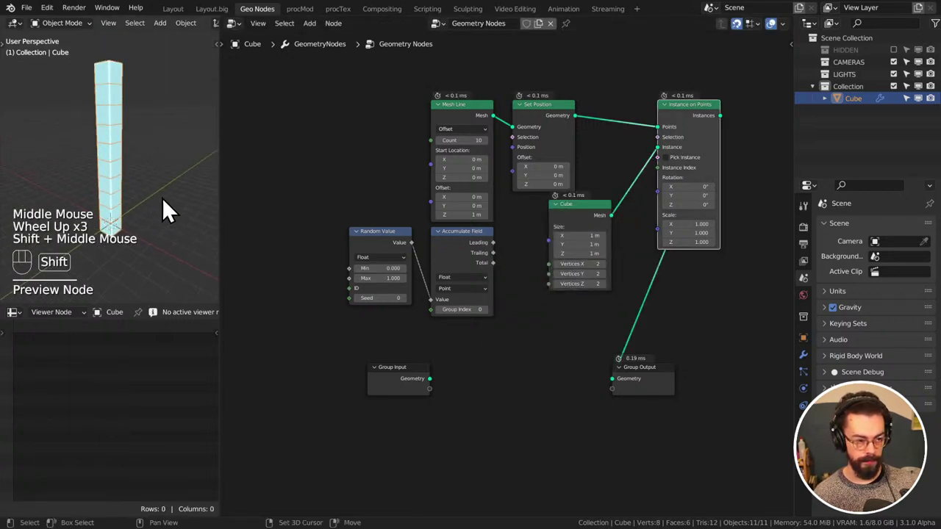
# Move the Cube node under Set Position and collapse it to its header
pyautogui.moveTo(587, 216); pyautogui.dragTo(524, 207)
pyautogui.click(524, 207)
pyautogui.click(519, 204)
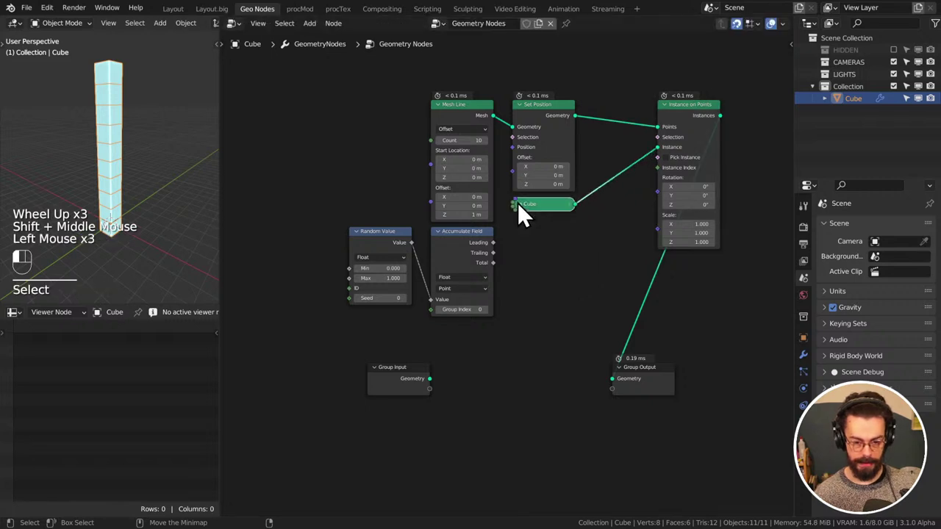
pyautogui.moveTo(658, 229); pyautogui.dragTo(582, 304)
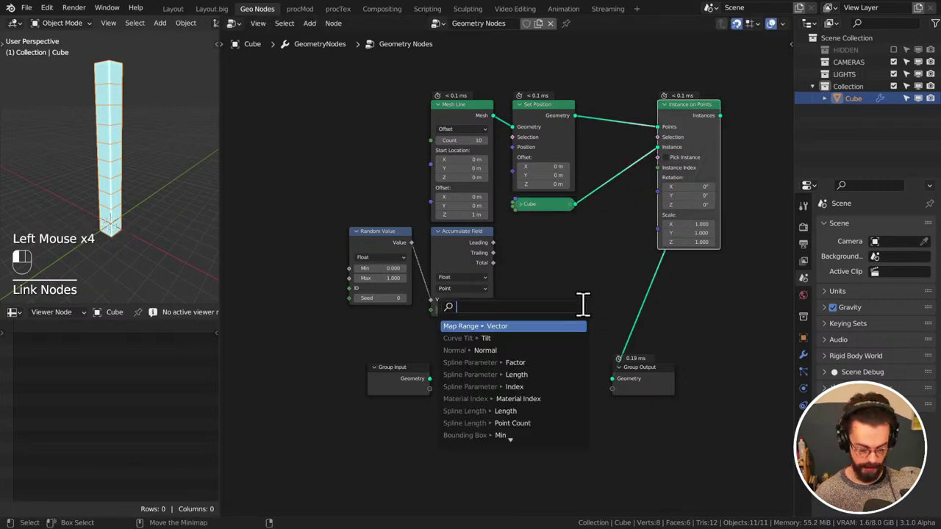
# Add a Combine RGB node driving the instance Scale and attach Group Output after Instance on Points
pyautogui.write('combin')
pyautogui.press('Return')
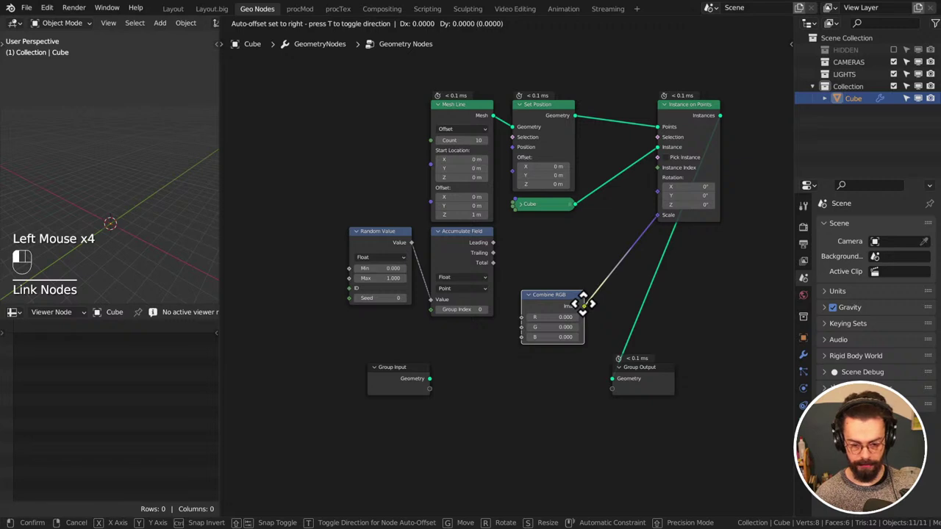
pyautogui.click(583, 312)
pyautogui.moveTo(582, 313); pyautogui.dragTo(626, 240)
pyautogui.moveTo(604, 347); pyautogui.dragTo(667, 416)
pyautogui.press('g')
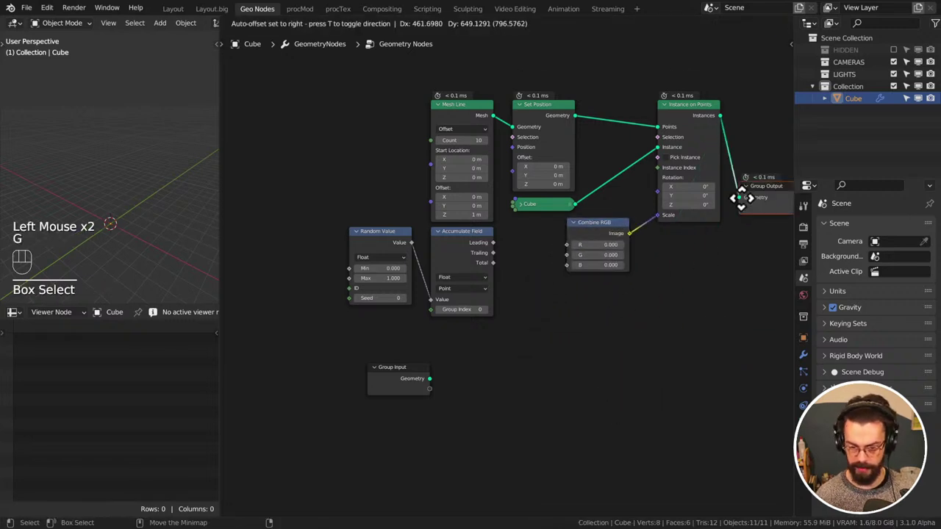
# Set Combine RGB's R, G and B values to 1
pyautogui.click(601, 245)
pyautogui.write('1')
pyautogui.press('Return')
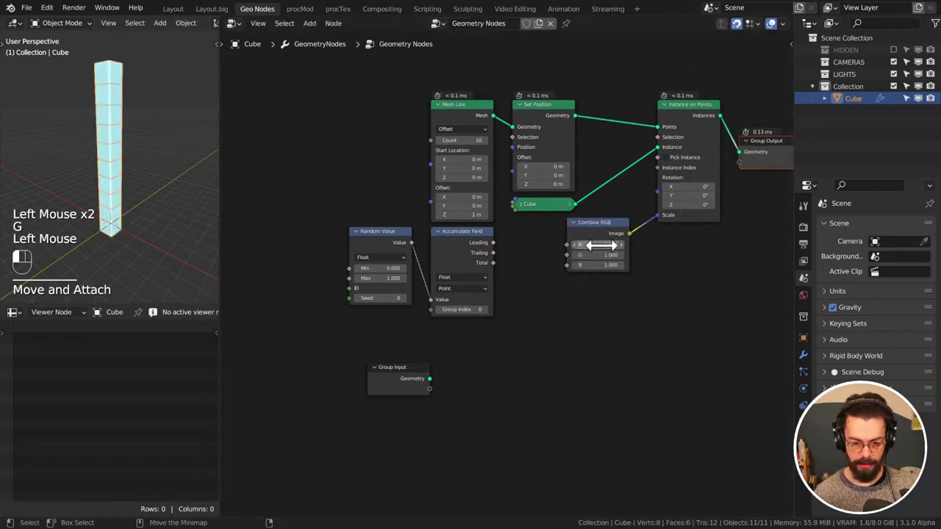
pyautogui.click(682, 274)
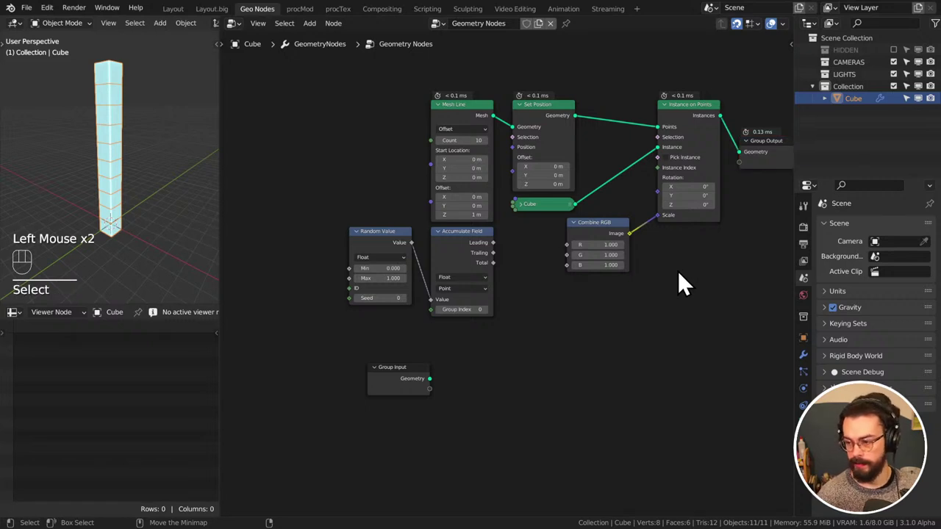
pyautogui.moveTo(595, 229); pyautogui.dragTo(591, 241)
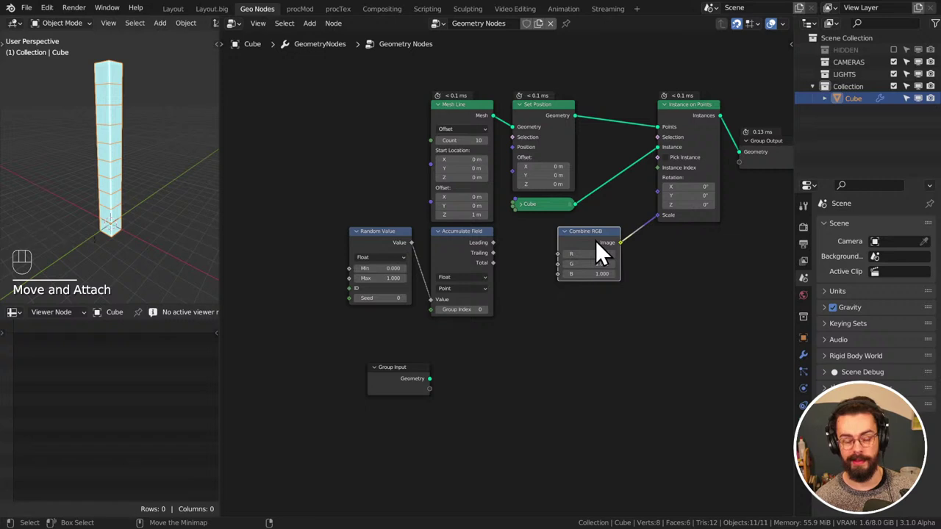
pyautogui.rightClick(614, 263)
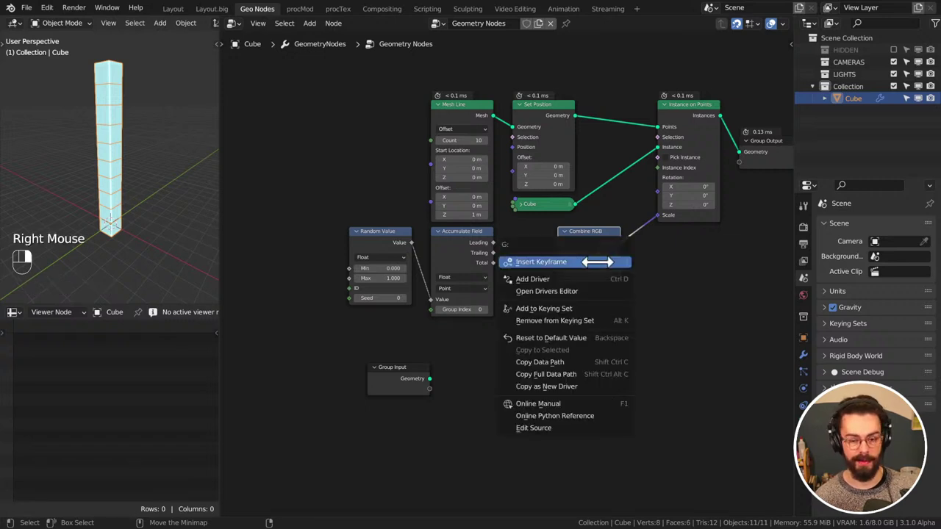
# Preview Combine RGB's output in a Viewer node and try R values of 0.720 and 0.920
pyautogui.doubleClick(604, 265)
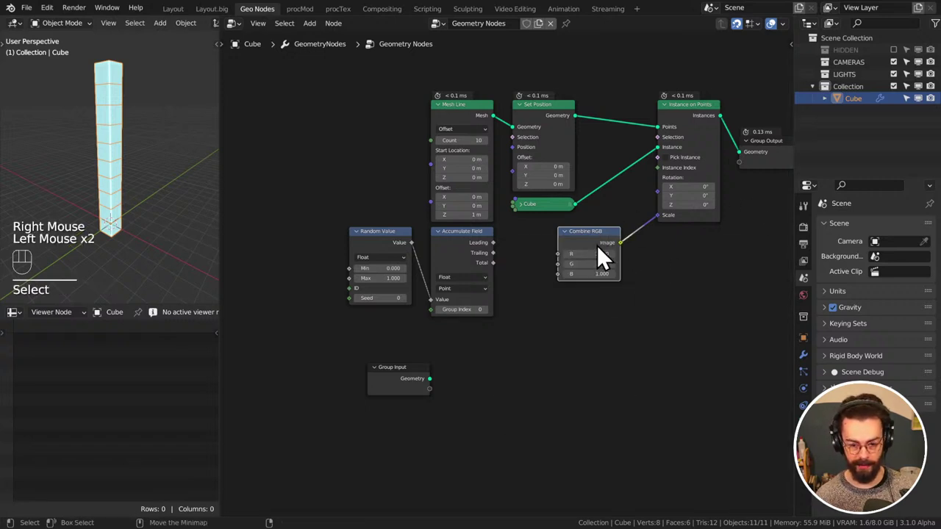
pyautogui.keyDown('ctrl'); pyautogui.keyDown('shift'); pyautogui.click(597, 245); pyautogui.keyUp('shift'); pyautogui.keyUp('ctrl')
pyautogui.moveTo(707, 239); pyautogui.dragTo(492, 116)
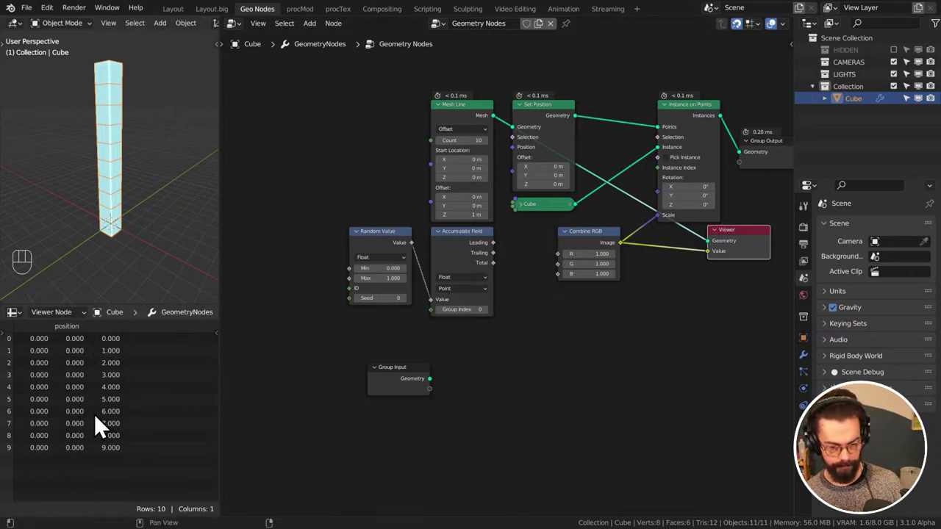
pyautogui.scroll(2, 95, 414)
pyautogui.moveTo(588, 253)
pyautogui.keyDown('shift'); pyautogui.mouseDown()
pyautogui.moveTo(577, 253)
pyautogui.moveTo(588, 254)
pyautogui.mouseUp(); pyautogui.keyUp('shift')
pyautogui.moveTo(725, 249); pyautogui.dragTo(702, 269)
# Disconnect Combine RGB from the instance Scale and place the Viewer node beside it
pyautogui.moveTo(604, 242); pyautogui.dragTo(595, 270)
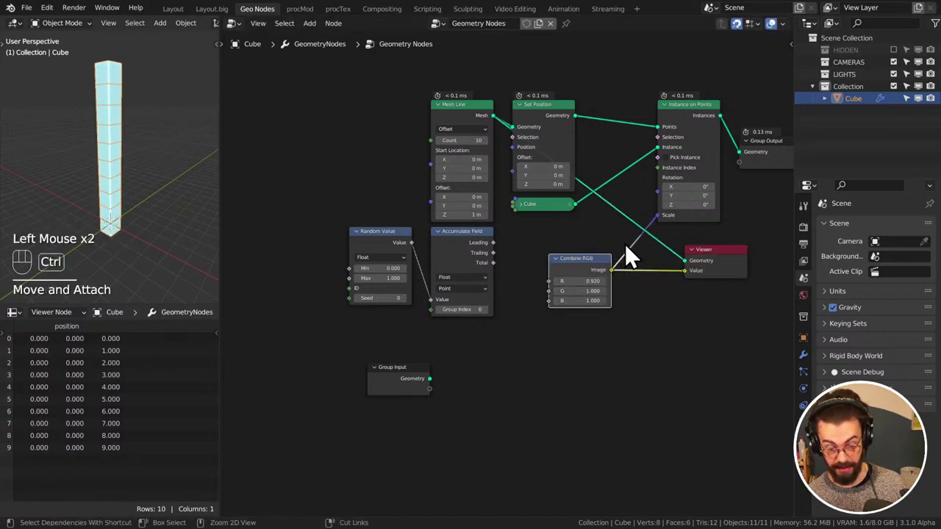
pyautogui.keyDown('ctrl'); pyautogui.moveTo(625, 244); pyautogui.dragTo(602, 269, button='right'); pyautogui.keyUp('ctrl')
pyautogui.moveTo(603, 269); pyautogui.dragTo(596, 296)
pyautogui.moveTo(724, 252); pyautogui.dragTo(700, 266)
# Edit Combine RGB's G and B values and raise R back to 1.000
pyautogui.press('n')
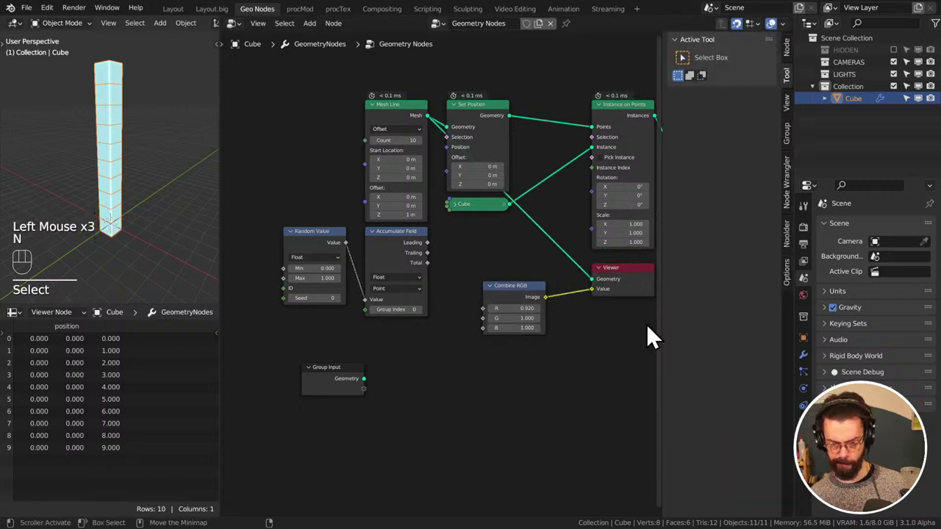
pyautogui.click(507, 289)
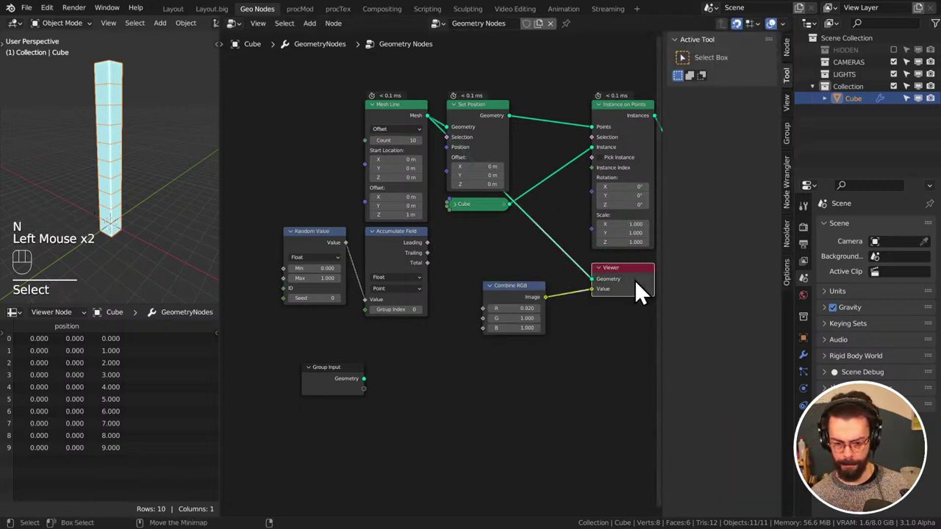
pyautogui.press('n')
pyautogui.doubleClick(575, 318)
pyautogui.press('Escape')
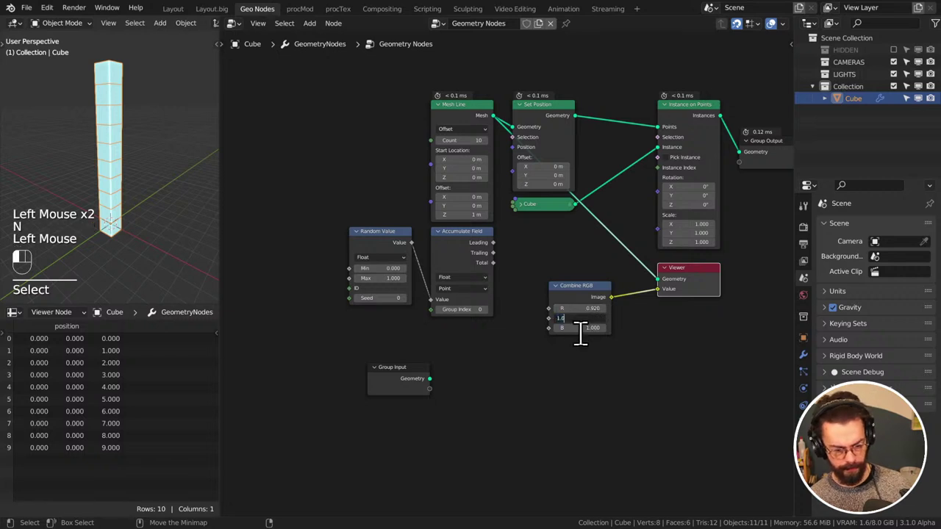
pyautogui.click(576, 328)
pyautogui.write('00')
pyautogui.press('Return')
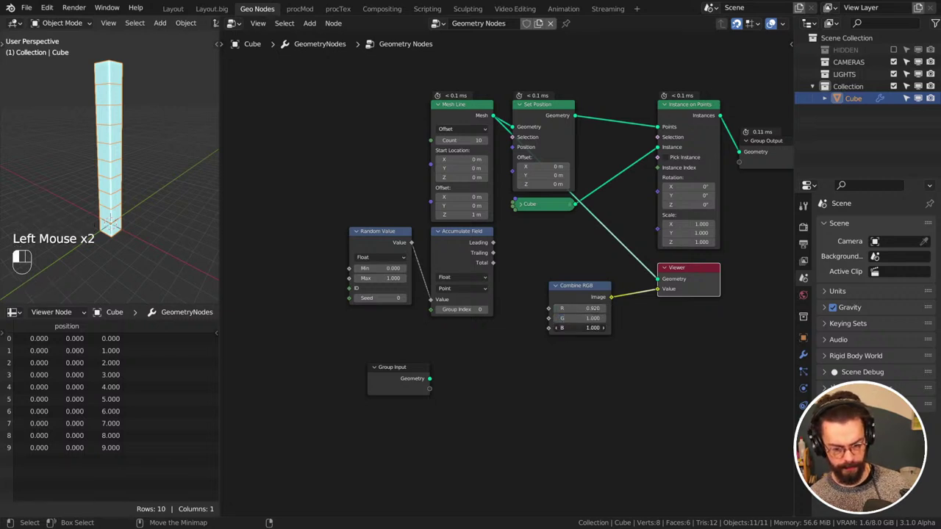
pyautogui.moveTo(578, 309); pyautogui.dragTo(597, 308)
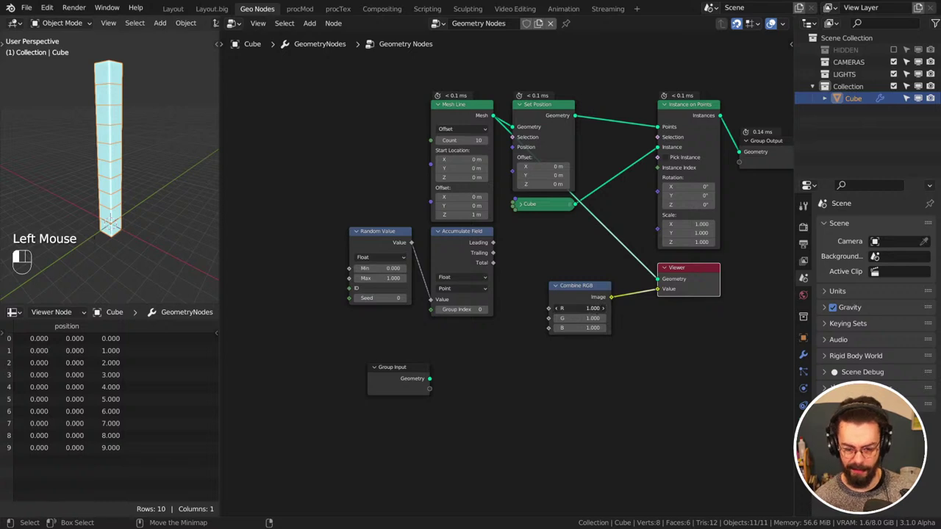
pyautogui.doubleClick(681, 271)
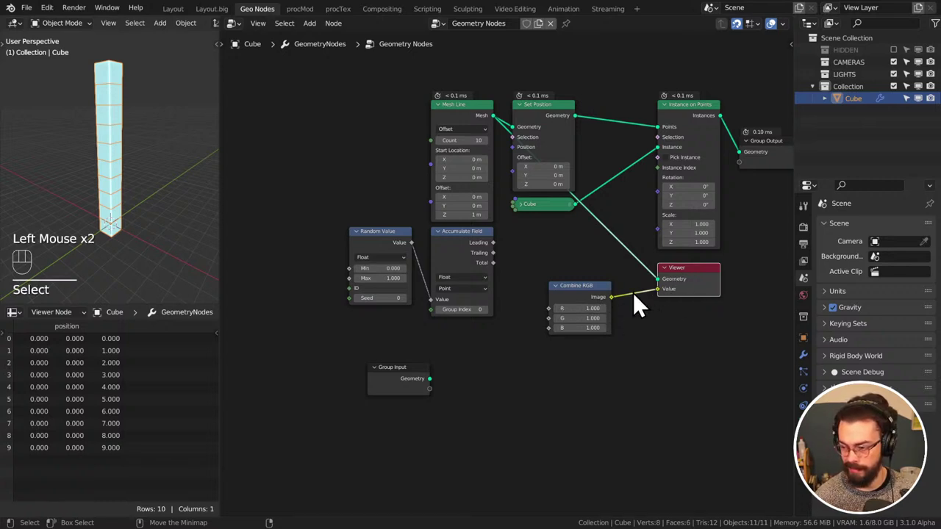
# Reconnect Combine RGB's output to the instance Scale and delete the Viewer node
pyautogui.moveTo(609, 296); pyautogui.dragTo(657, 217)
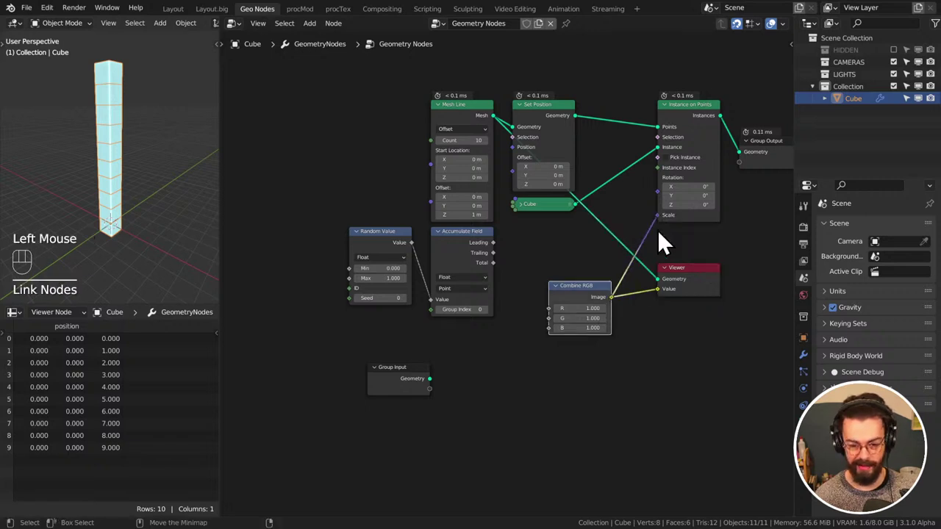
pyautogui.doubleClick(689, 270)
pyautogui.moveTo(689, 269); pyautogui.dragTo(601, 285, button='middle')
pyautogui.press('x')
# Set all Combine RGB channels to 2, then 1.000, and lower B to separate the cubes
pyautogui.moveTo(500, 336)
pyautogui.mouseDown()
pyautogui.moveTo(505, 317)
pyautogui.moveTo(502, 336)
pyautogui.mouseUp()
pyautogui.write('2')
pyautogui.press('Return')
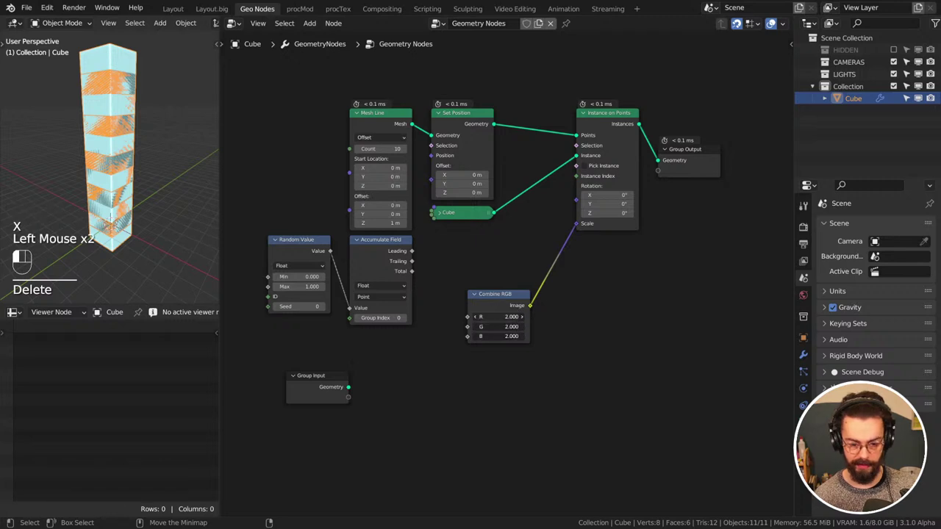
pyautogui.write('1')
pyautogui.press('Return')
pyautogui.click(502, 313)
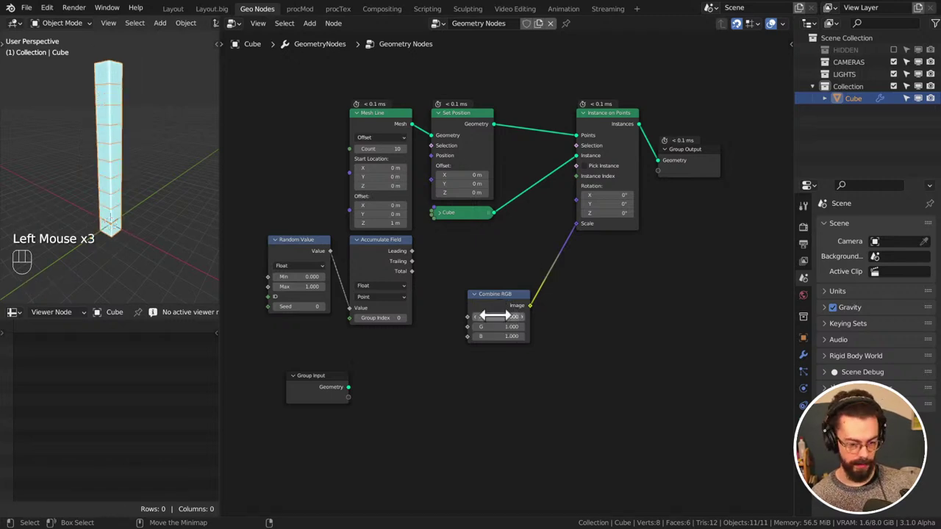
pyautogui.moveTo(487, 316); pyautogui.dragTo(434, 333)
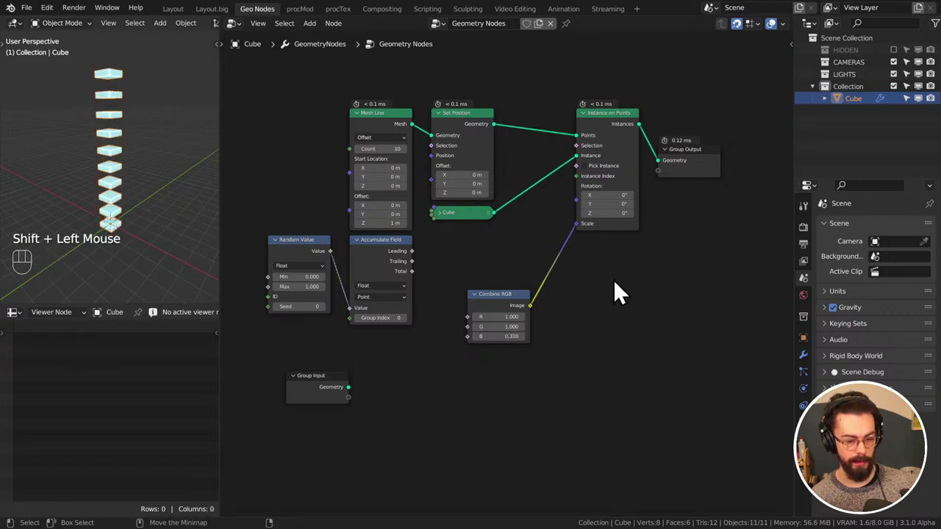
# Convert the Combine RGB node into a Combine XYZ node in place
pyautogui.click(486, 298)
pyautogui.hotkey('shift', 's')
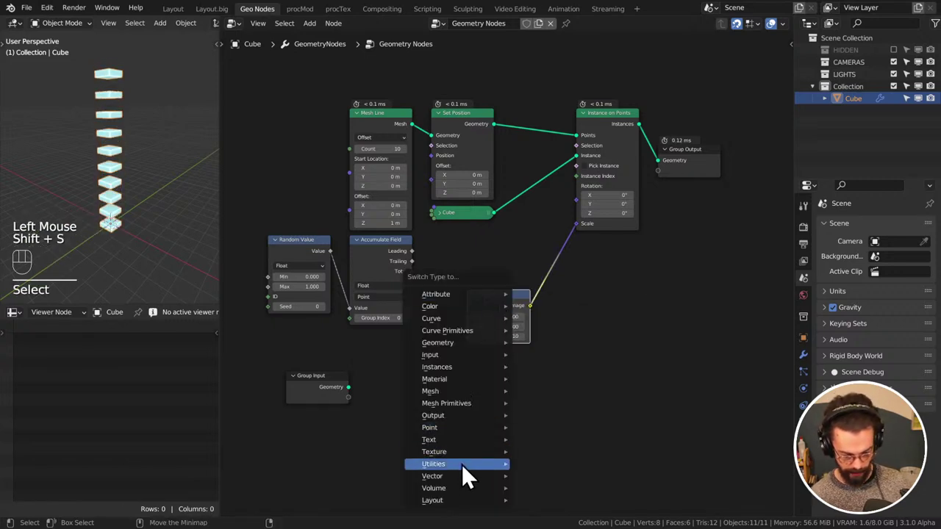
pyautogui.moveTo(484, 478)
pyautogui.click(583, 430)
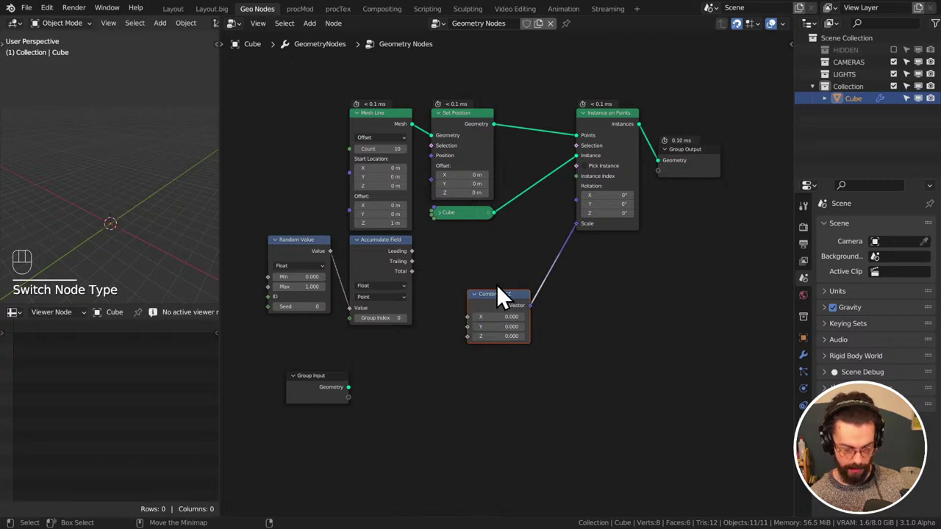
pyautogui.click(535, 245)
pyautogui.moveTo(470, 289); pyautogui.dragTo(474, 240, button='middle')
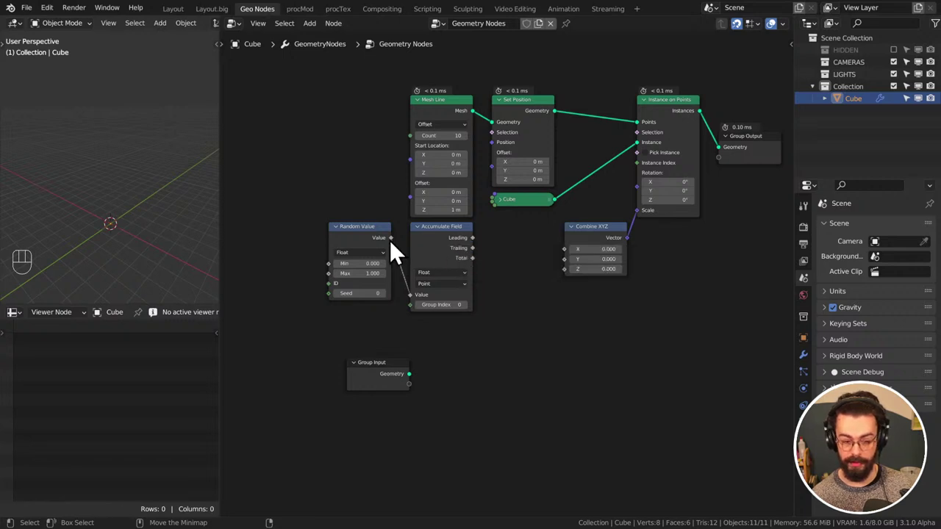
# Link Random Value to Combine XYZ's Z input and set X and Y to 1
pyautogui.moveTo(390, 238); pyautogui.dragTo(567, 271)
pyautogui.write('1')
pyautogui.press('Return')
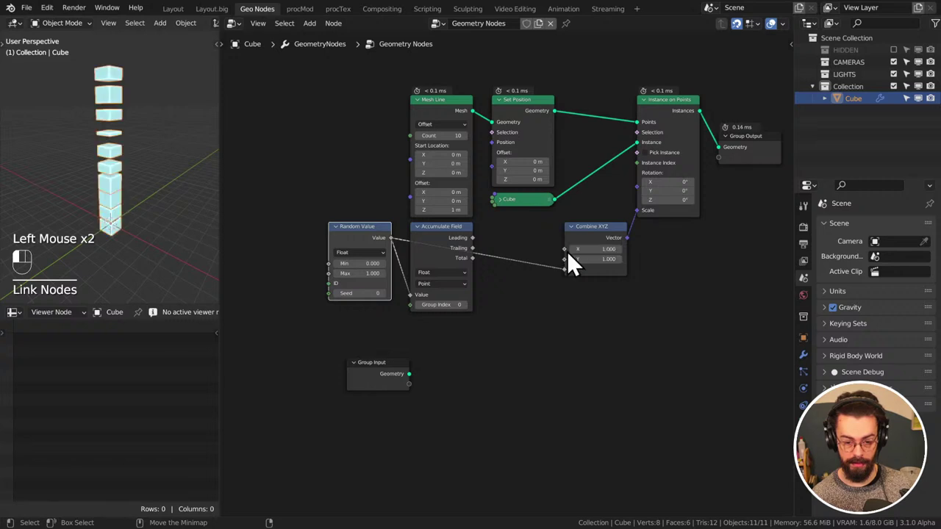
pyautogui.moveTo(114, 180); pyautogui.dragTo(168, 193, button='middle')
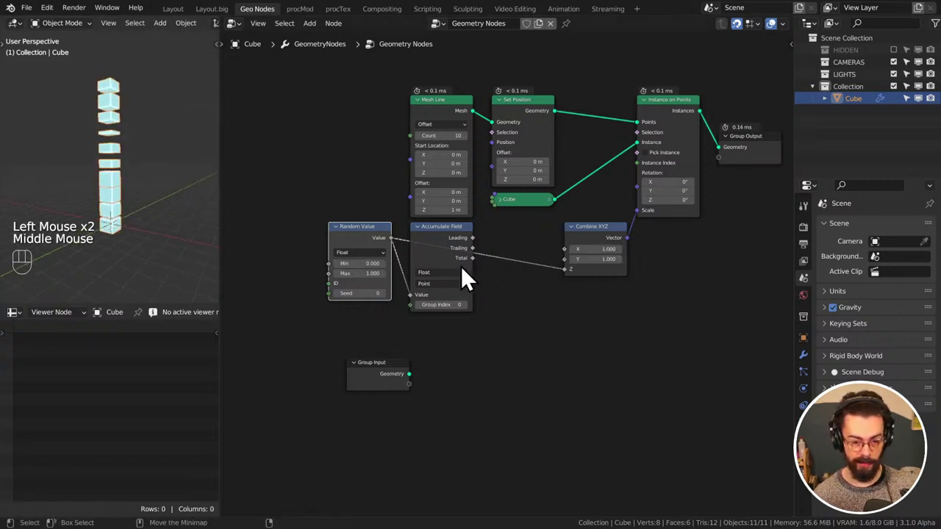
# Move the upper row of nodes and Accumulate Field upward to make room
pyautogui.moveTo(374, 89); pyautogui.dragTo(541, 213)
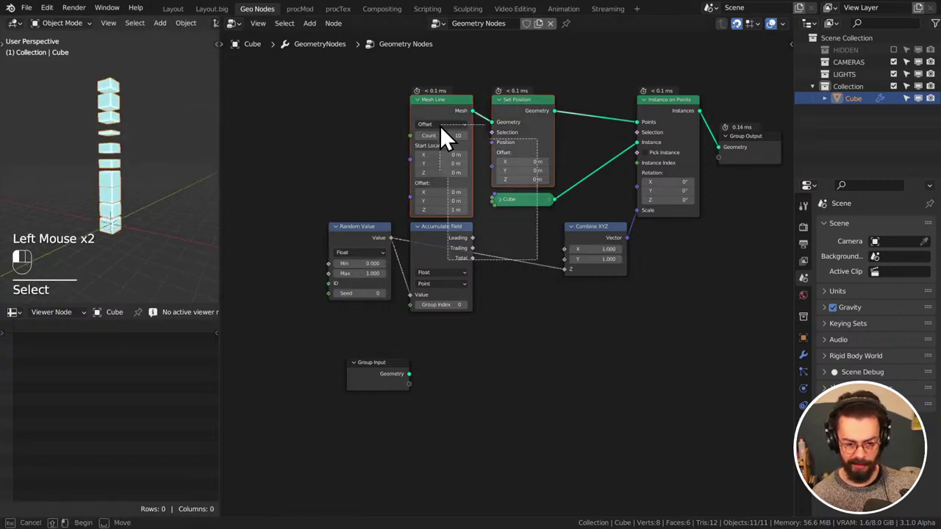
pyautogui.moveTo(444, 130); pyautogui.dragTo(501, 255)
pyautogui.press('g')
pyautogui.moveTo(532, 157); pyautogui.dragTo(449, 219, button='middle')
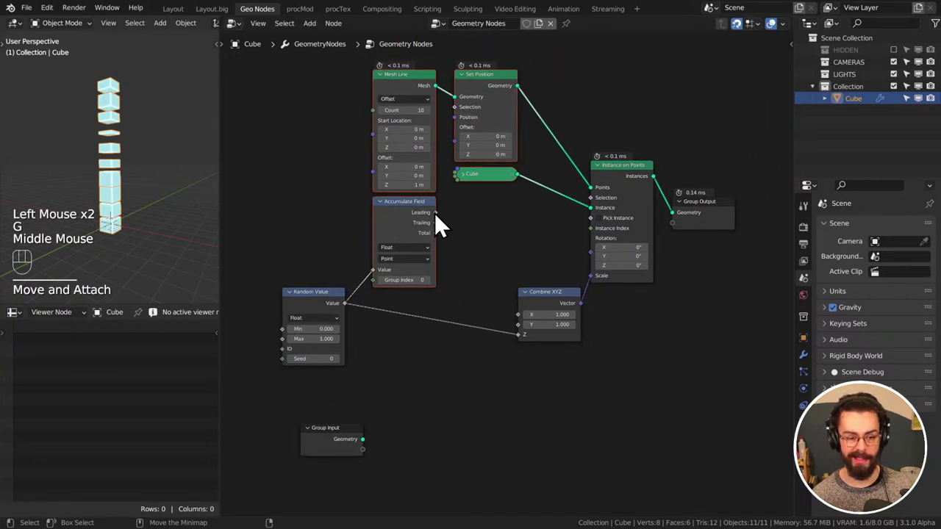
# Add a math Add node summing Accumulate Field's Leading and Trailing outputs
pyautogui.moveTo(435, 212); pyautogui.dragTo(498, 215)
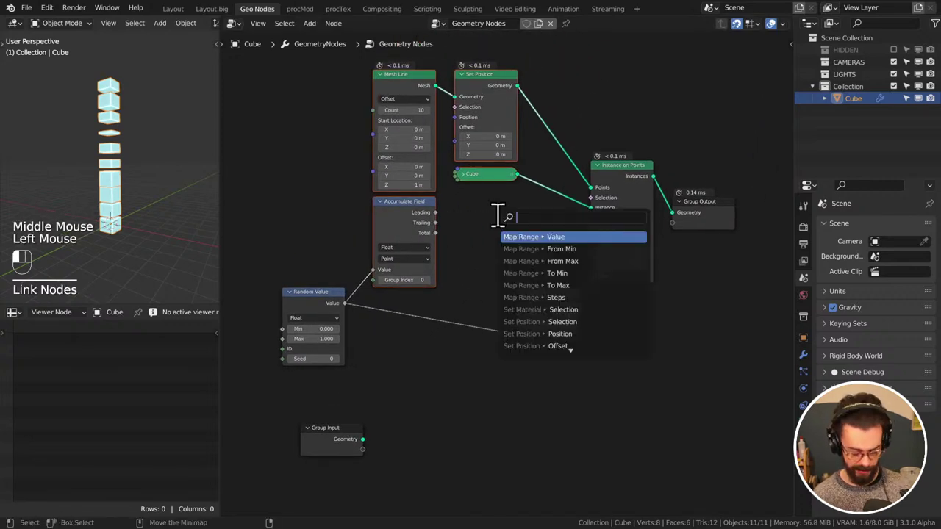
pyautogui.write('add')
pyautogui.press('Return')
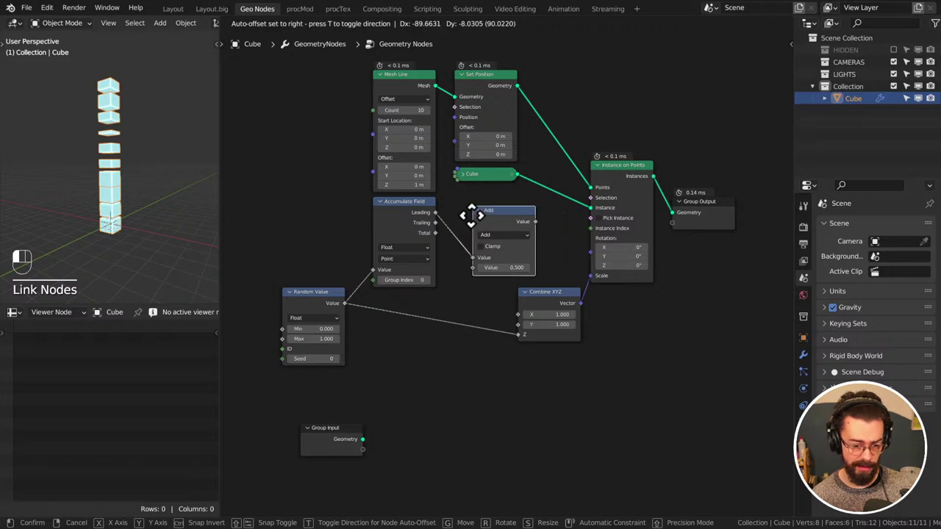
pyautogui.click(463, 206)
pyautogui.moveTo(463, 249); pyautogui.dragTo(478, 266)
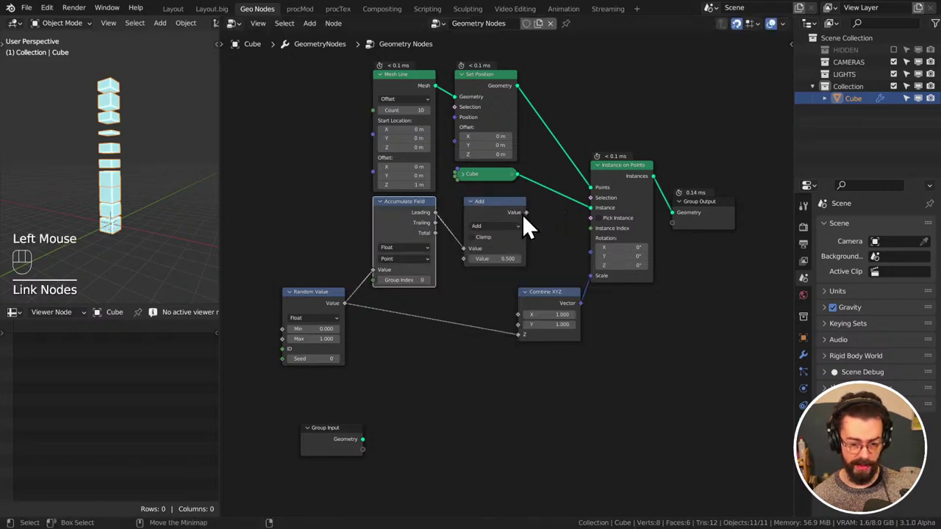
pyautogui.keyDown('alt'); pyautogui.moveTo(487, 257); pyautogui.dragTo(433, 222, button='right'); pyautogui.keyUp('alt')
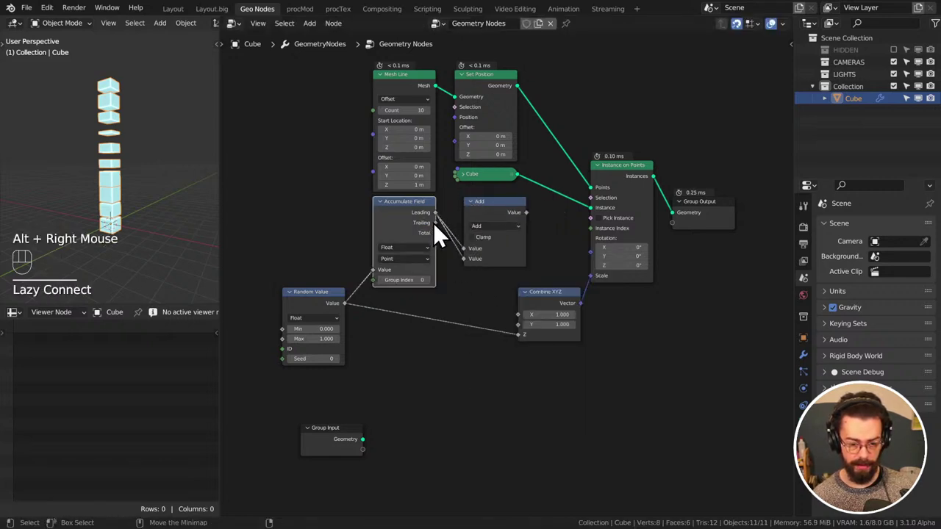
pyautogui.click(465, 256)
# Add a Multiply node after the Add node
pyautogui.moveTo(529, 213); pyautogui.dragTo(563, 219)
pyautogui.write('mu')
pyautogui.press('Return')
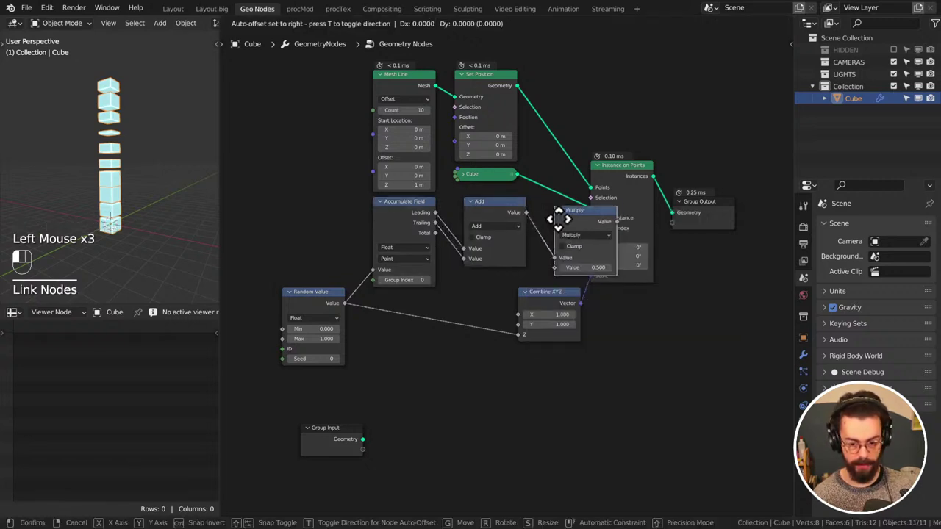
pyautogui.click(536, 210)
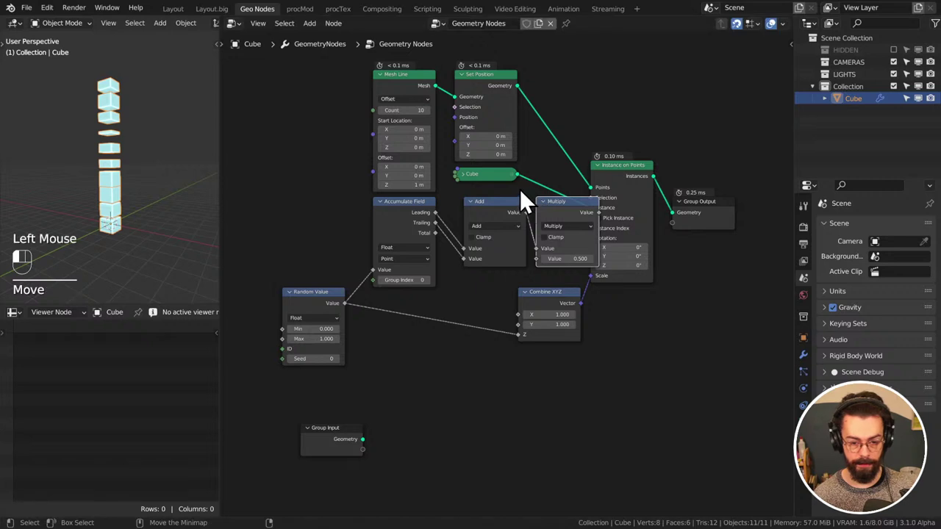
pyautogui.press('g')
# Shift Instance on Points, Group Output, Set Position, Cube and Combine XYZ rightward to tidy the tree
pyautogui.moveTo(546, 204); pyautogui.dragTo(441, 151, button='middle')
pyautogui.moveTo(488, 132); pyautogui.dragTo(651, 303)
pyautogui.press('g')
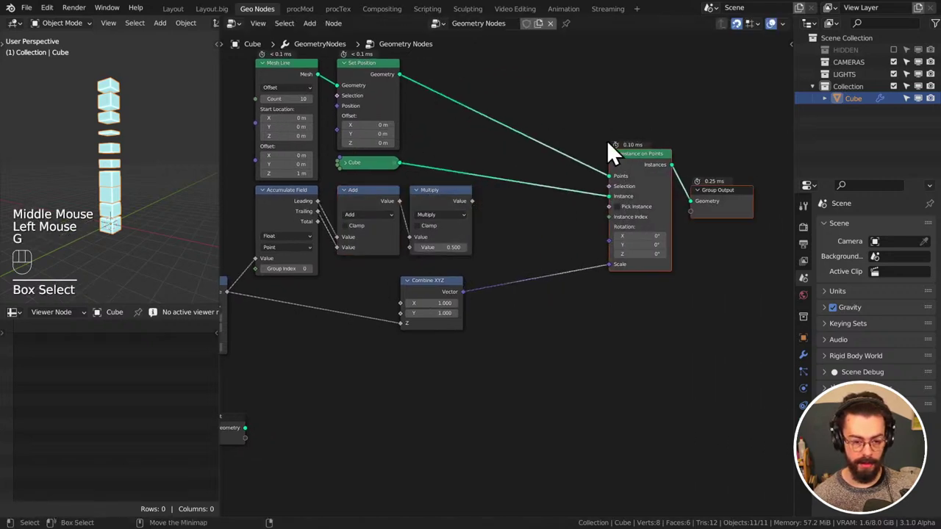
pyautogui.click(606, 140)
pyautogui.moveTo(444, 148); pyautogui.dragTo(560, 222, button='middle')
pyautogui.click(543, 175)
pyautogui.press('g')
pyautogui.click(659, 167)
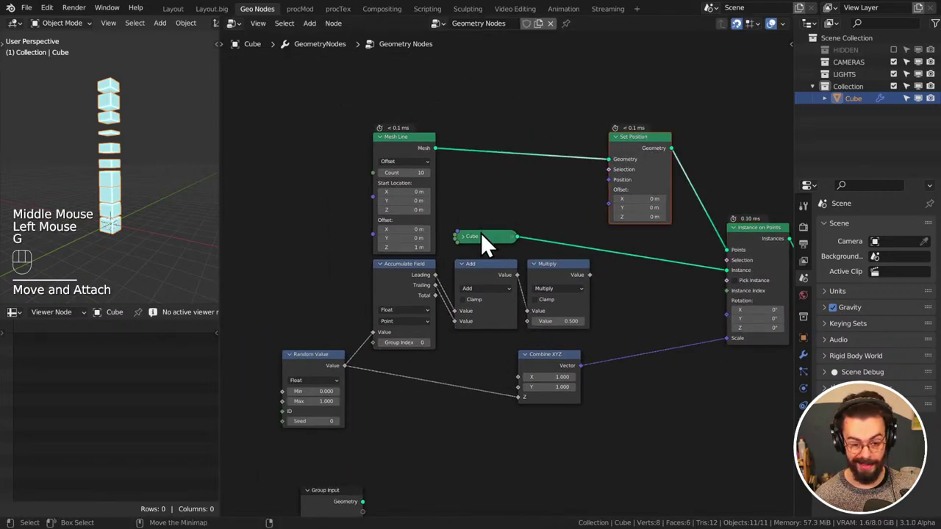
pyautogui.click(481, 236)
pyautogui.press('g')
pyautogui.click(618, 288)
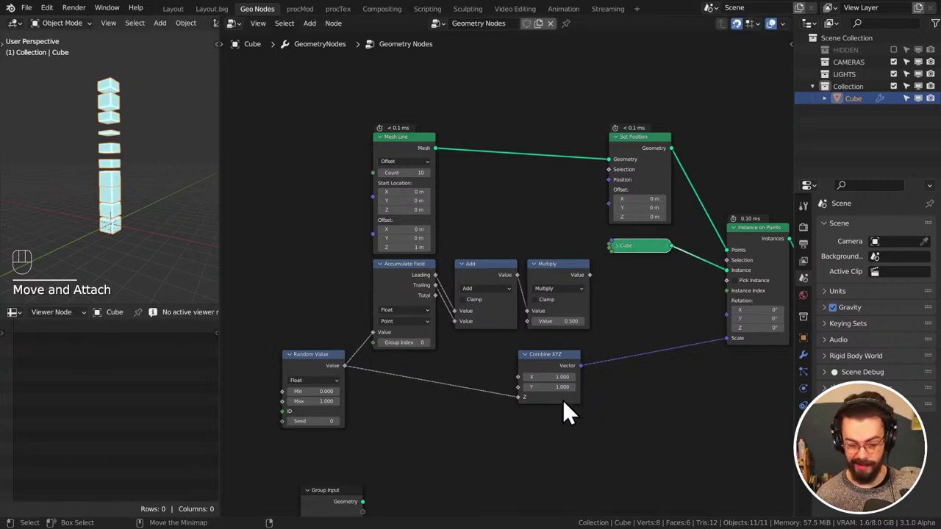
pyautogui.click(538, 362)
pyautogui.moveTo(539, 361); pyautogui.dragTo(548, 364)
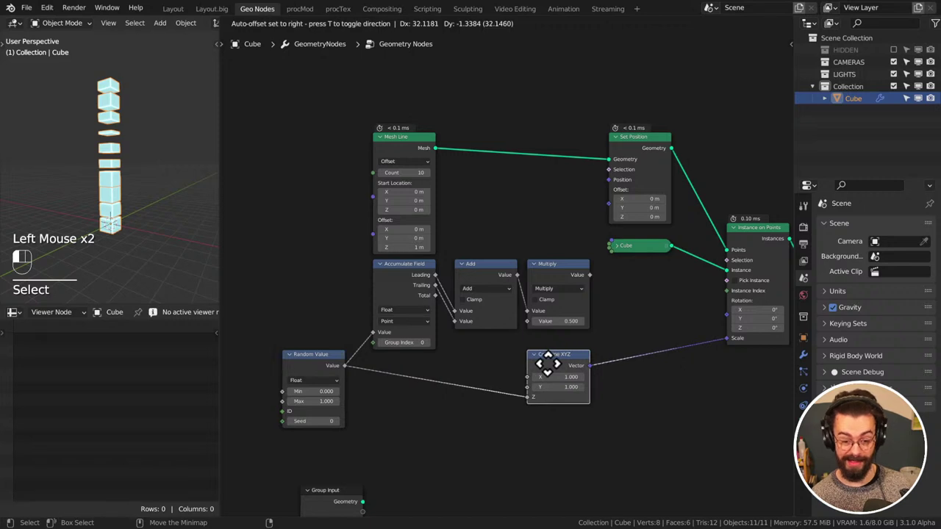
pyautogui.hotkey('shift', 'd')
pyautogui.click(548, 198)
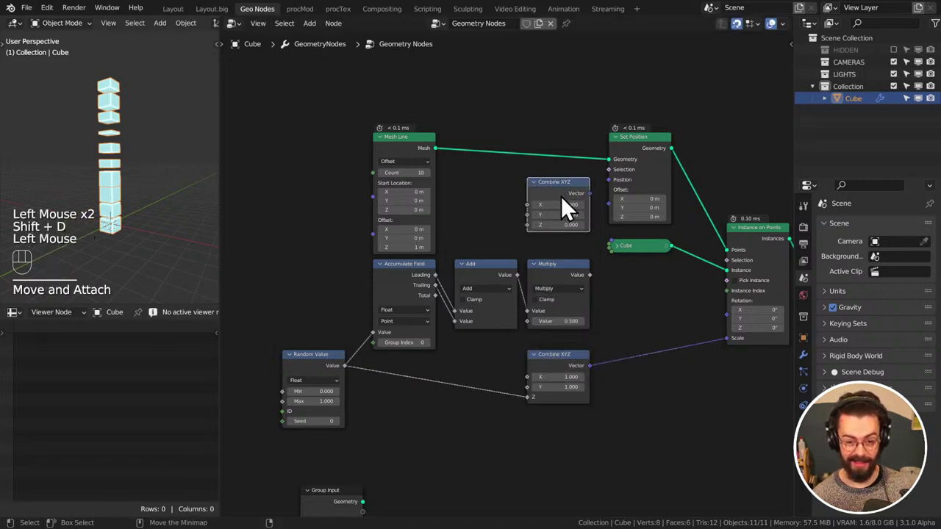
pyautogui.moveTo(588, 194); pyautogui.dragTo(614, 181)
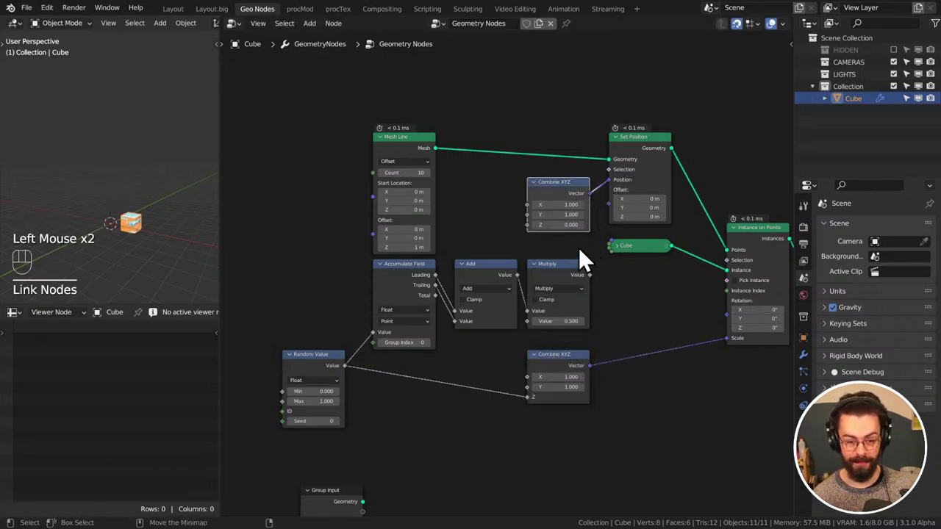
pyautogui.click(558, 204)
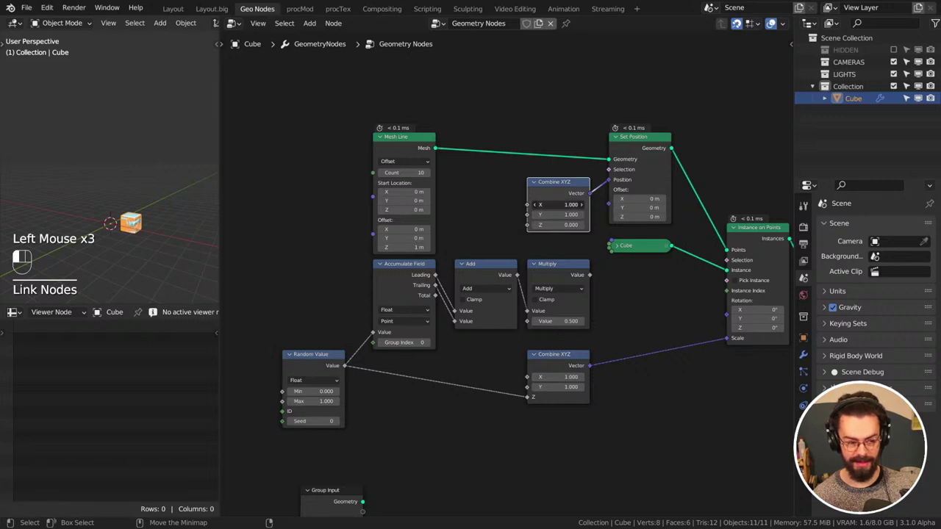
pyautogui.click(535, 204)
pyautogui.moveTo(540, 204); pyautogui.dragTo(560, 213)
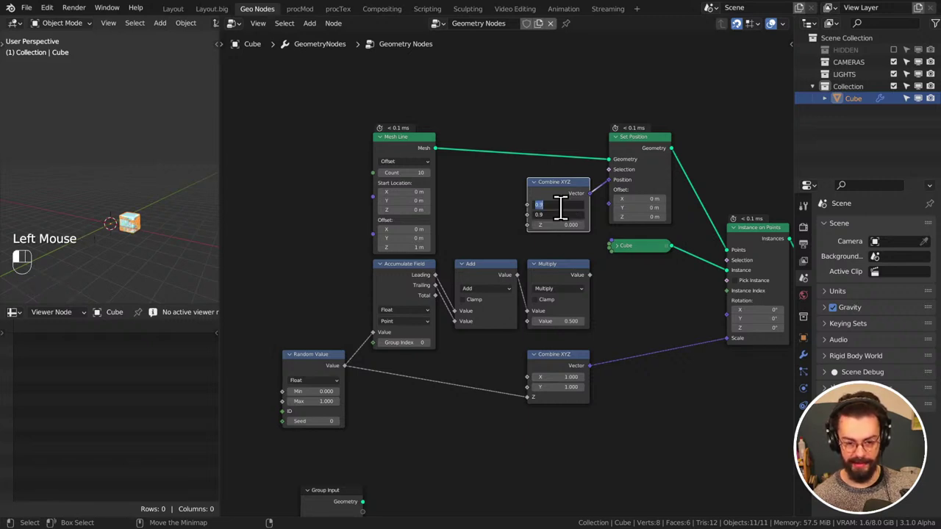
pyautogui.write('0')
pyautogui.press('Return')
pyautogui.moveTo(567, 237); pyautogui.dragTo(594, 244, button='middle')
pyautogui.hotkey('shift', 'a')
pyautogui.moveTo(595, 244)
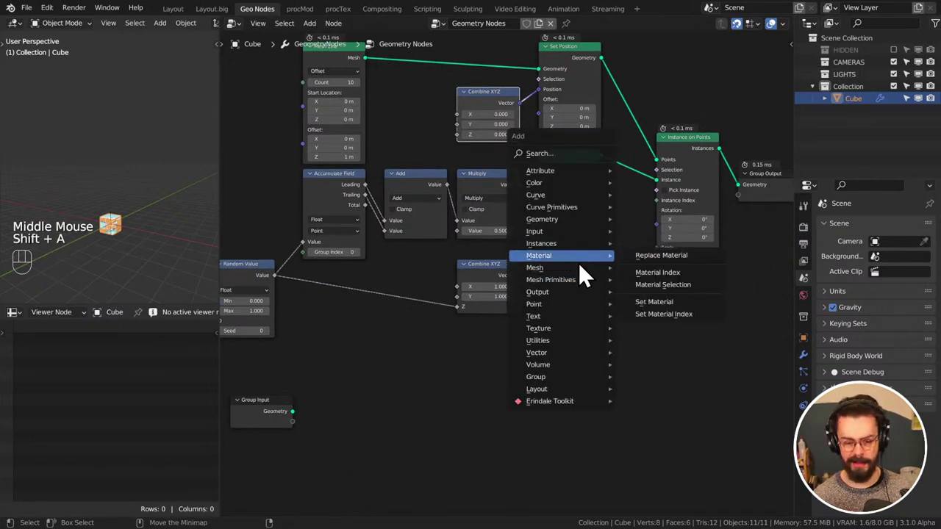
pyautogui.moveTo(574, 342)
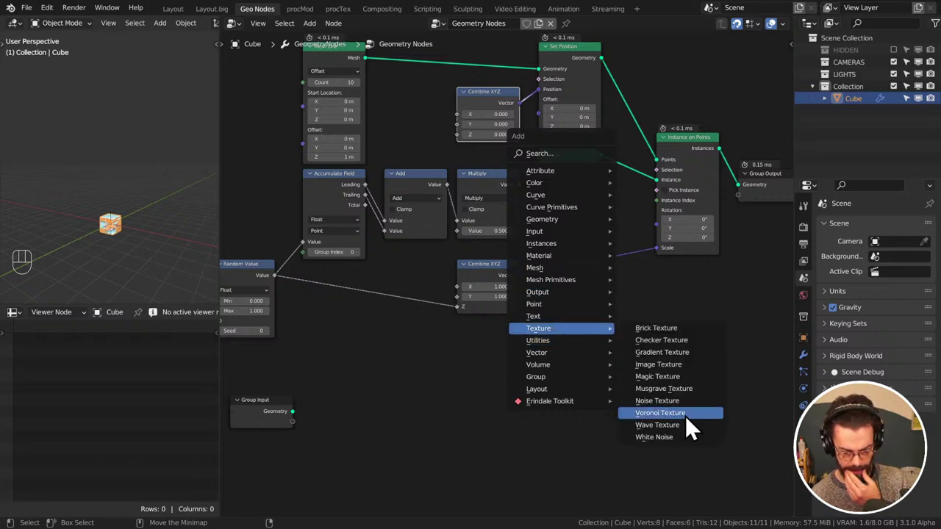
pyautogui.click(679, 363)
pyautogui.click(710, 322)
pyautogui.moveTo(700, 322); pyautogui.dragTo(735, 371)
# Delete the stray Image Texture node and link Multiply's Value into Combine XYZ's Z
pyautogui.click(672, 311)
pyautogui.press('x')
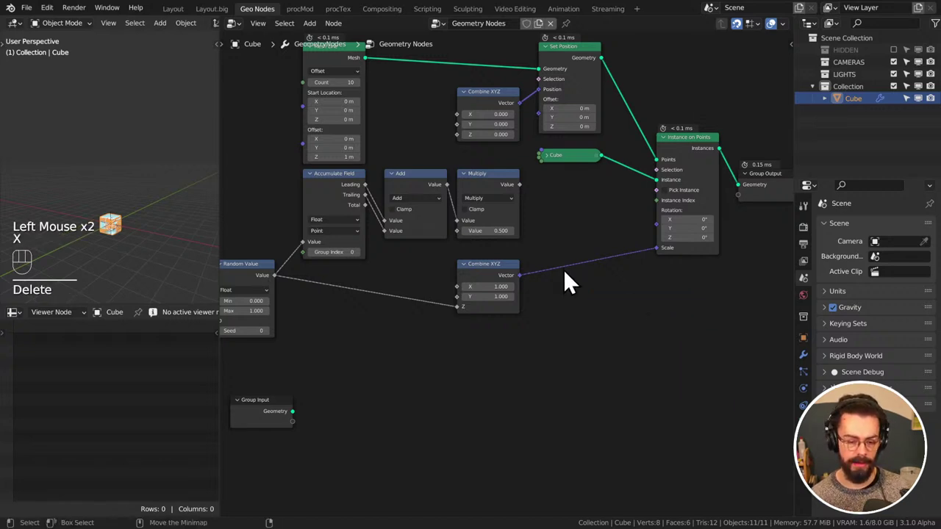
pyautogui.moveTo(563, 272); pyautogui.dragTo(538, 295, button='middle')
pyautogui.moveTo(533, 221); pyautogui.dragTo(465, 171)
# Switch the 3D view to front view and enlarge it to frame the cube column
pyautogui.moveTo(129, 182); pyautogui.dragTo(168, 221, button='middle')
pyautogui.press('KP_1')
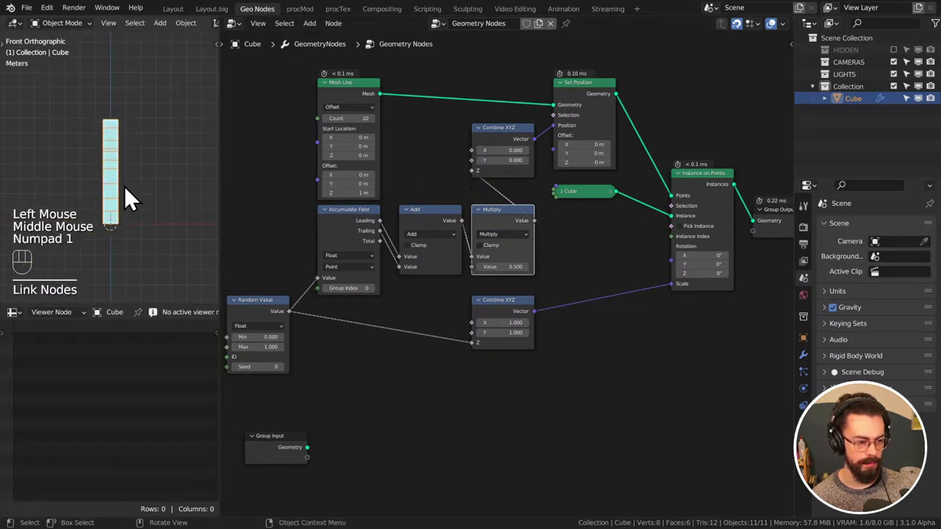
pyautogui.scroll(3, 126, 193)
pyautogui.keyDown('shift'); pyautogui.moveTo(151, 154); pyautogui.dragTo(163, 157, button='middle'); pyautogui.keyUp('shift')
pyautogui.click(163, 157)
pyautogui.press('z')
pyautogui.scroll(-2, 171, 188)
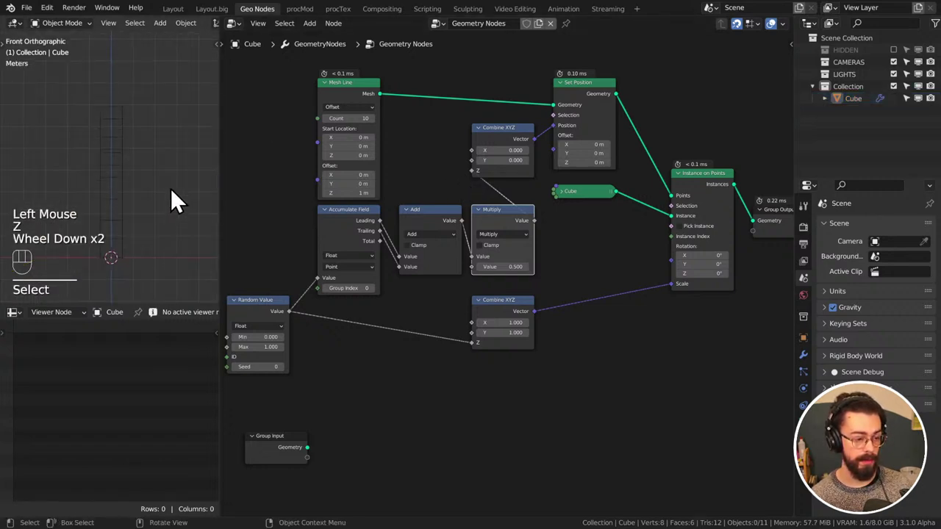
pyautogui.press('z')
pyautogui.moveTo(188, 299); pyautogui.dragTo(196, 427)
pyautogui.keyDown('shift'); pyautogui.moveTo(192, 367); pyautogui.dragTo(213, 302, button='middle'); pyautogui.keyUp('shift')
pyautogui.scroll(2, 560, 237)
# Link Accumulate Field's Leading output to Combine XYZ's Z and show the viewport in wireframe
pyautogui.moveTo(561, 228); pyautogui.dragTo(575, 262, button='middle')
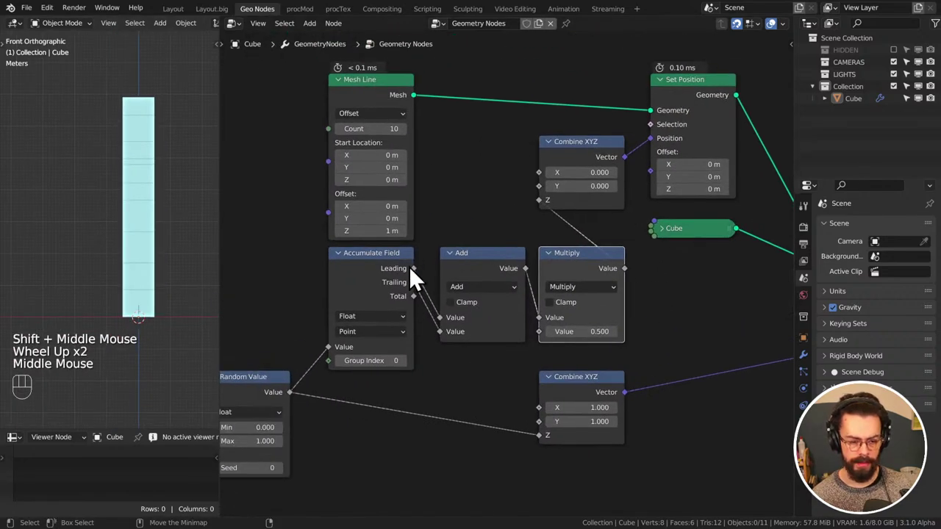
pyautogui.moveTo(414, 268); pyautogui.dragTo(540, 199)
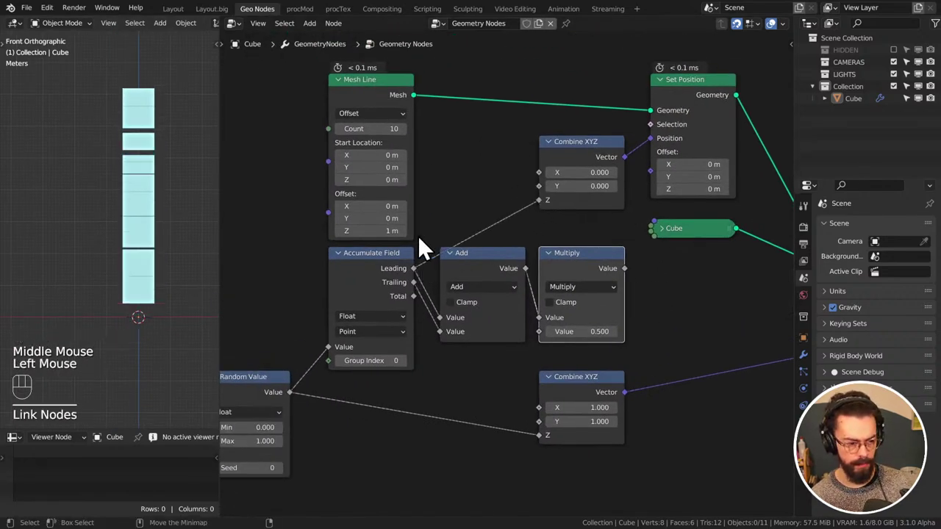
pyautogui.press('z')
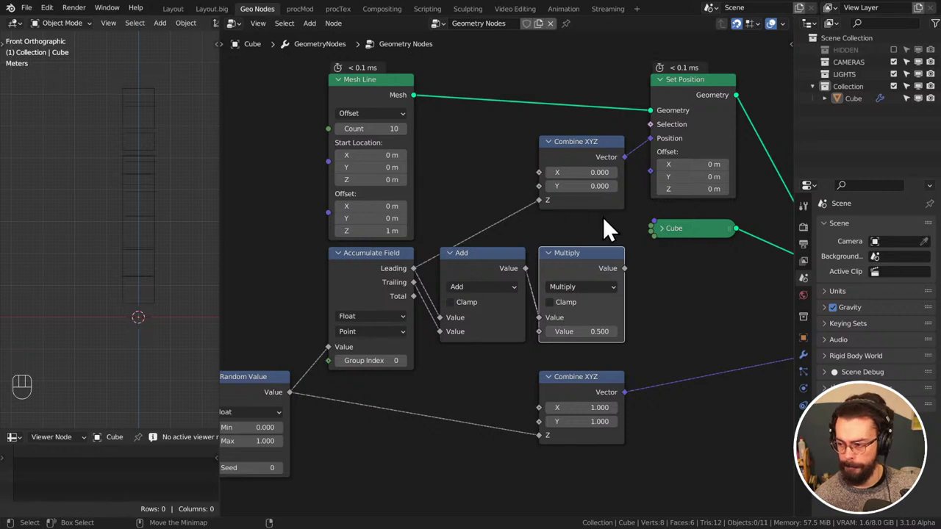
# Relink Multiply and Leading to the top Combine XYZ's Z, and move the Cube node lower
pyautogui.moveTo(603, 211); pyautogui.dragTo(602, 206, button='middle')
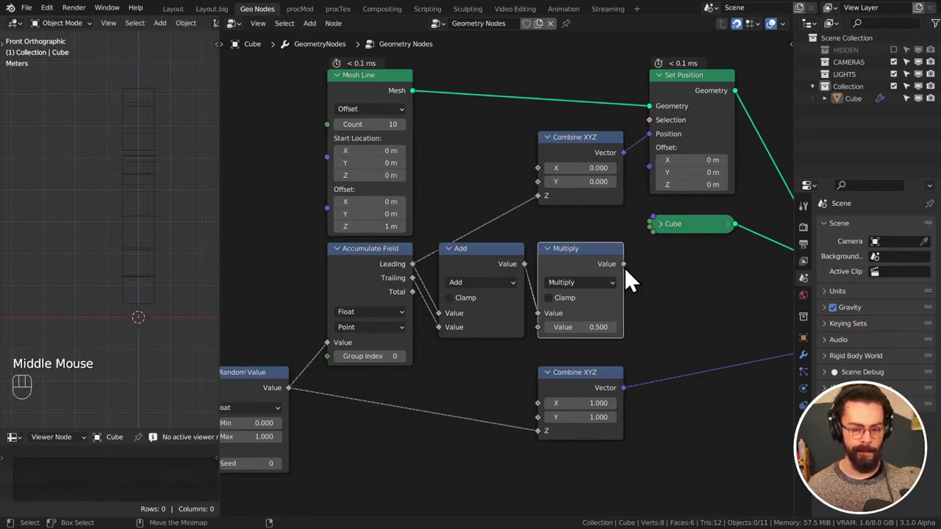
pyautogui.moveTo(623, 267)
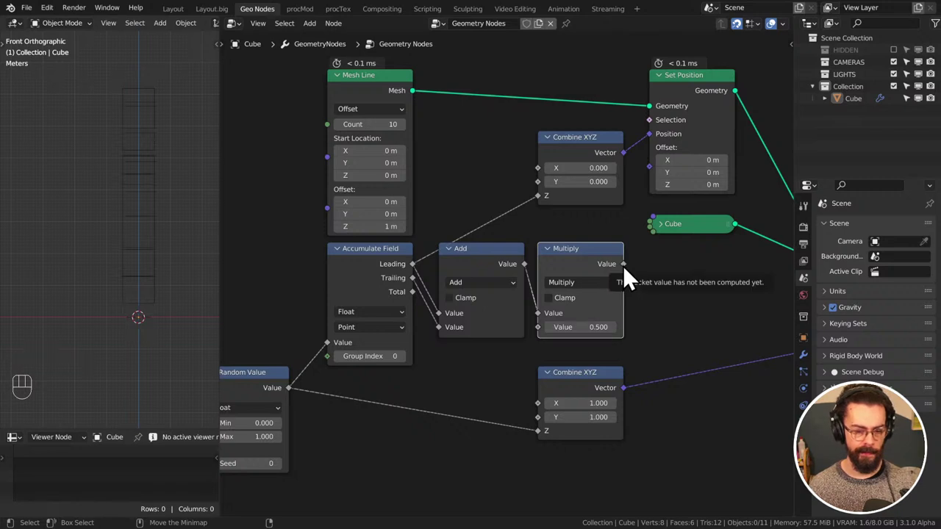
pyautogui.moveTo(623, 264); pyautogui.dragTo(531, 204)
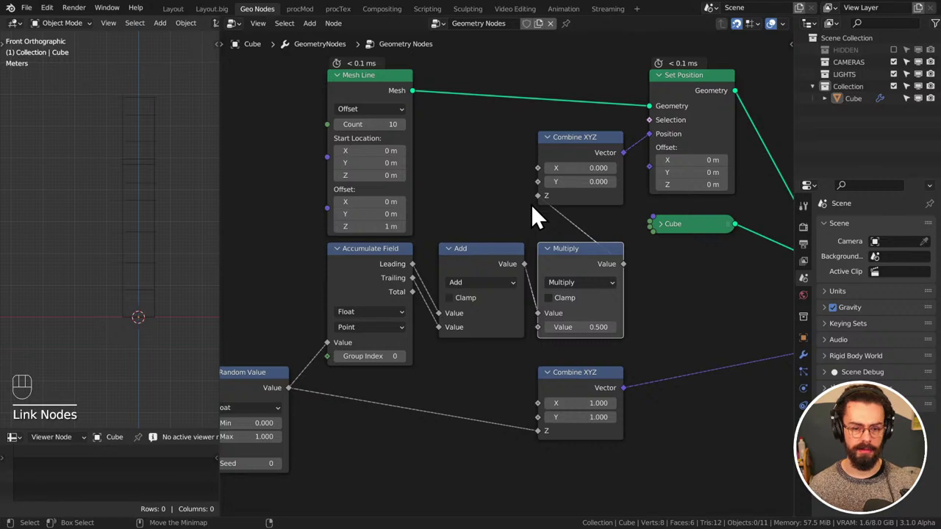
pyautogui.moveTo(606, 253); pyautogui.dragTo(485, 248, button='middle')
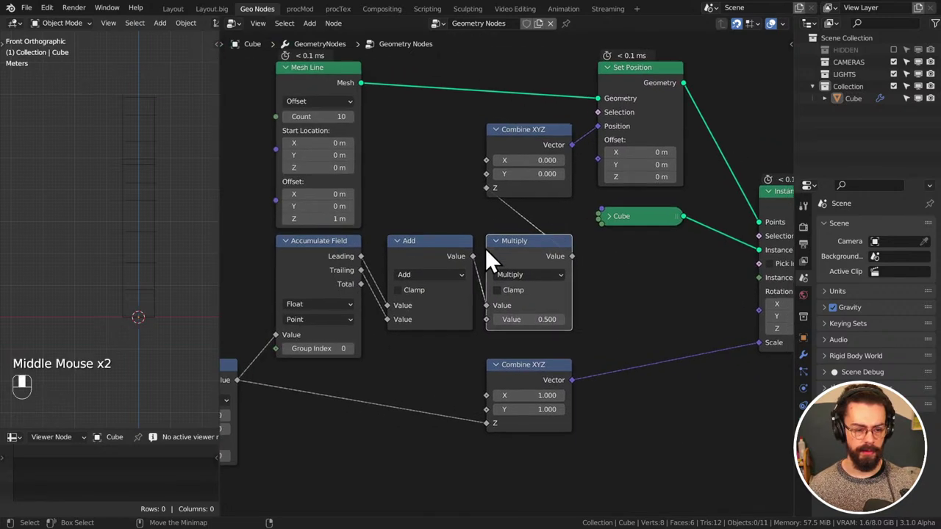
pyautogui.moveTo(360, 257); pyautogui.dragTo(486, 188)
pyautogui.moveTo(646, 219); pyautogui.dragTo(551, 200, button='middle')
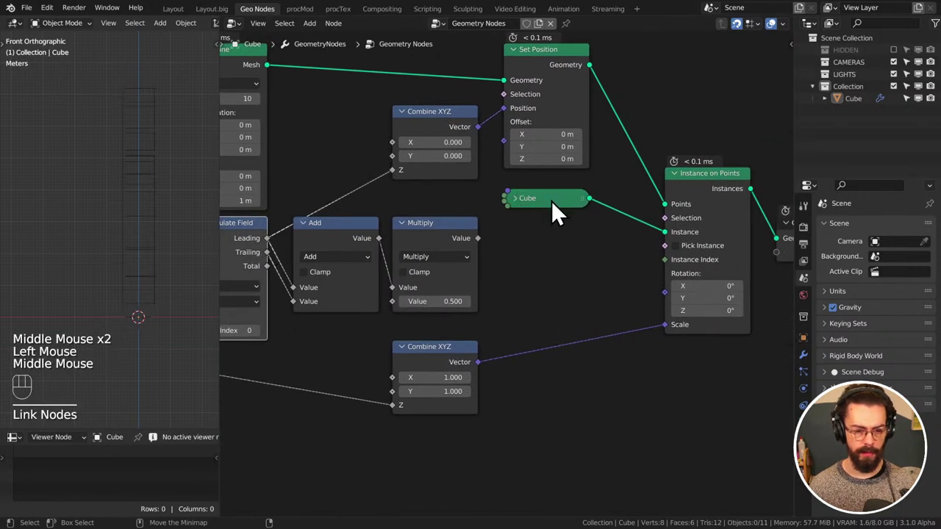
pyautogui.moveTo(555, 214); pyautogui.dragTo(540, 257)
# Insert a Transform node between Cube and Instance on Points with Translation Z 0.5 m
pyautogui.press('q')
pyautogui.click(503, 284)
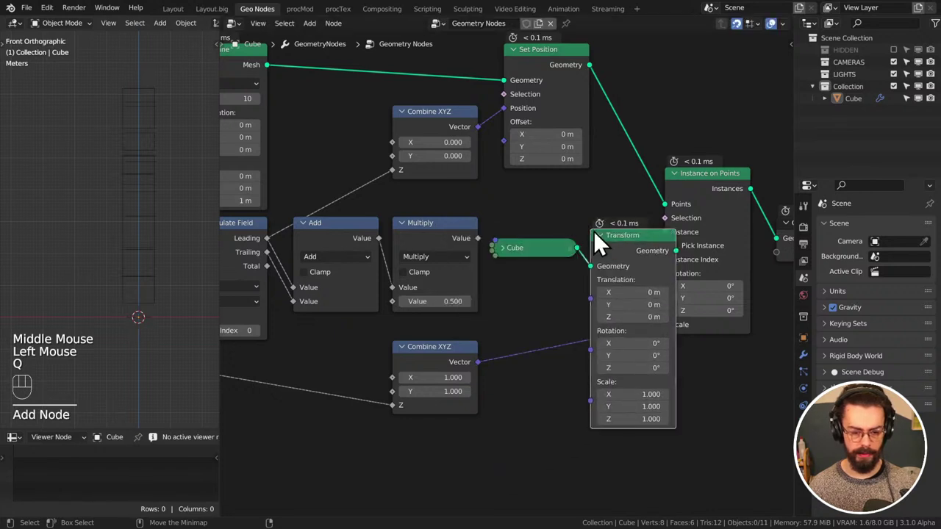
pyautogui.click(606, 231)
pyautogui.keyDown('shift'); pyautogui.moveTo(662, 317); pyautogui.dragTo(694, 317); pyautogui.keyUp('shift')
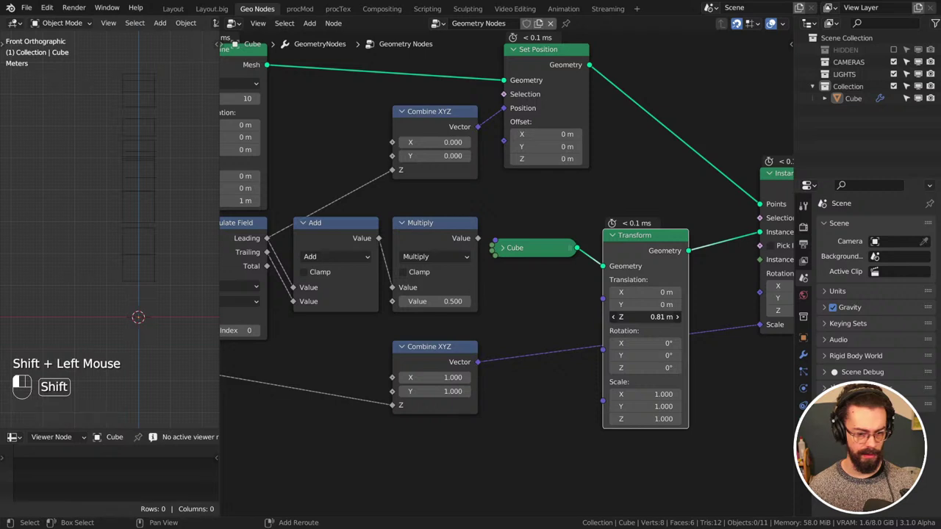
pyautogui.keyDown('shift'); pyautogui.doubleClick(639, 317); pyautogui.keyUp('shift')
pyautogui.write('0.5')
pyautogui.press('Return')
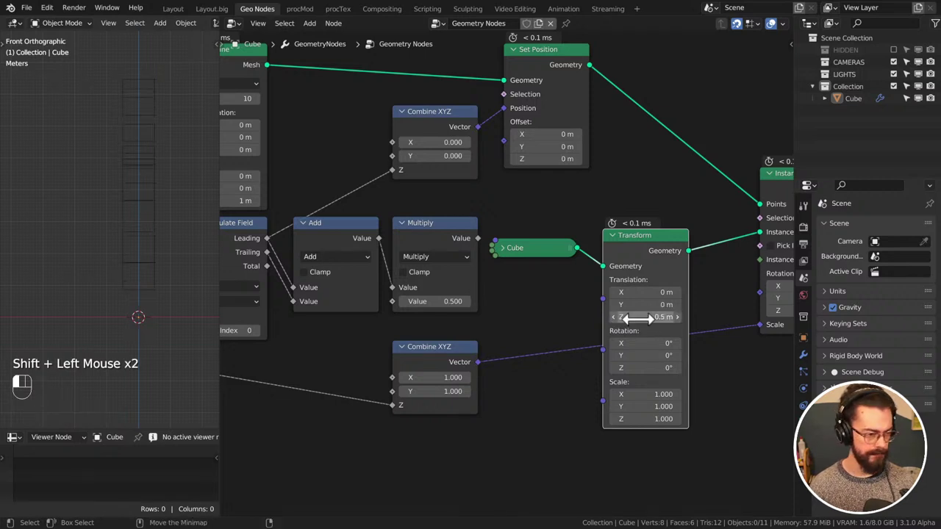
# Reroute the top Combine XYZ's Z input to Multiply's Value output
pyautogui.moveTo(471, 294); pyautogui.dragTo(503, 291, button='middle')
pyautogui.moveTo(298, 249); pyautogui.dragTo(426, 173)
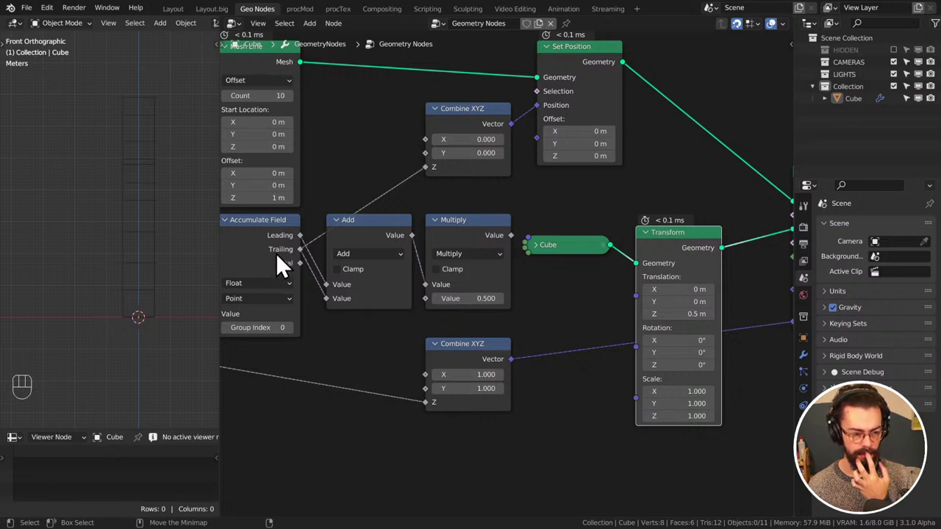
pyautogui.click(507, 242)
pyautogui.moveTo(510, 235); pyautogui.dragTo(424, 175)
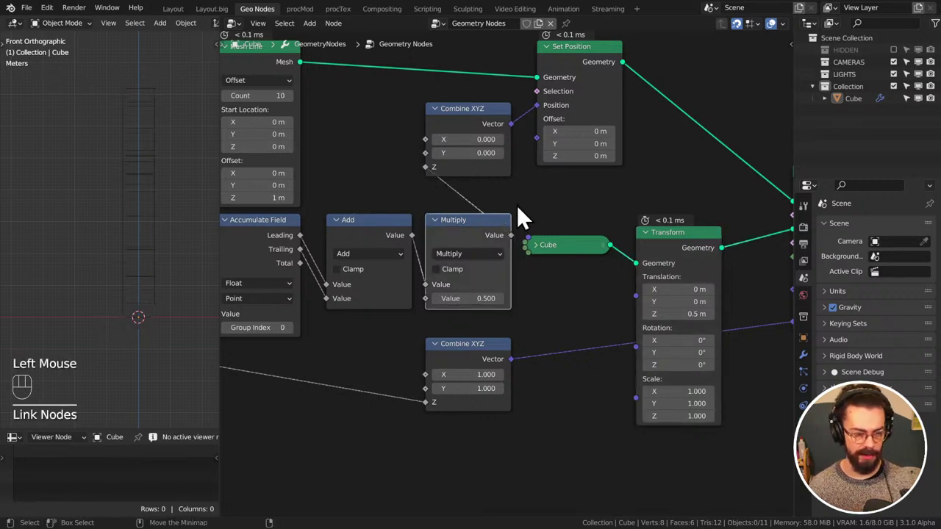
# Pull the Transform node out of its links, delete it, and move the Cube node up
pyautogui.moveTo(669, 239); pyautogui.dragTo(543, 208, button='middle')
pyautogui.keyDown('alt'); pyautogui.moveTo(543, 209); pyautogui.dragTo(470, 259); pyautogui.keyUp('alt')
pyautogui.press('x')
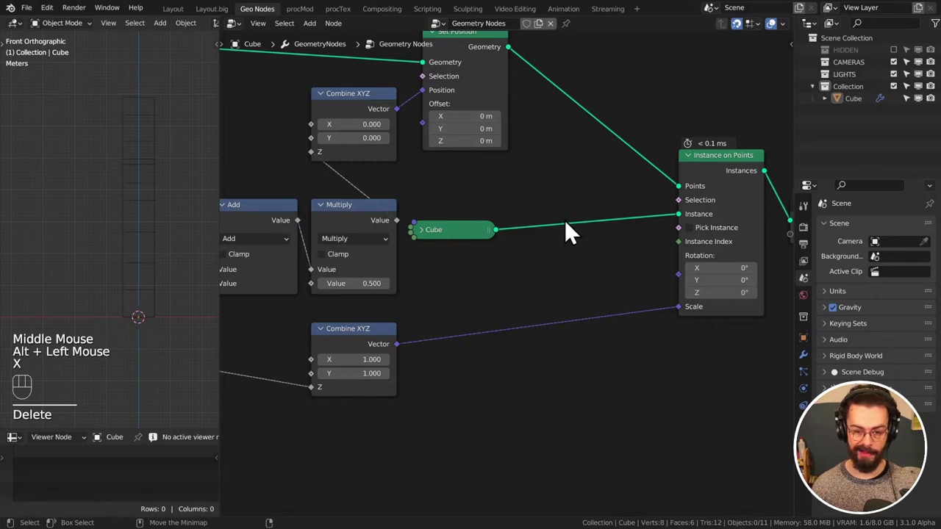
pyautogui.moveTo(566, 228); pyautogui.dragTo(531, 269, button='middle')
pyautogui.moveTo(431, 278); pyautogui.dragTo(426, 222)
# Move Instance on Points up-left and place the lower Combine XYZ beside Multiply
pyautogui.moveTo(592, 134); pyautogui.dragTo(724, 257)
pyautogui.press('g')
pyautogui.moveTo(594, 162); pyautogui.dragTo(371, 312, button='middle')
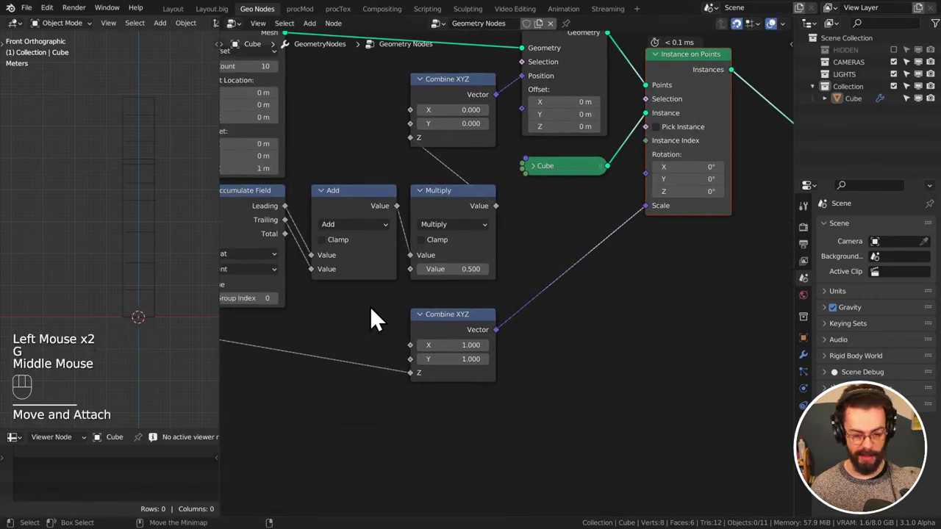
pyautogui.moveTo(371, 320); pyautogui.dragTo(529, 387)
pyautogui.press('g')
pyautogui.click(618, 268)
# Tuck Group Output beside Instance on Points and zoom out to frame the whole tree
pyautogui.moveTo(666, 275); pyautogui.dragTo(556, 289, button='middle')
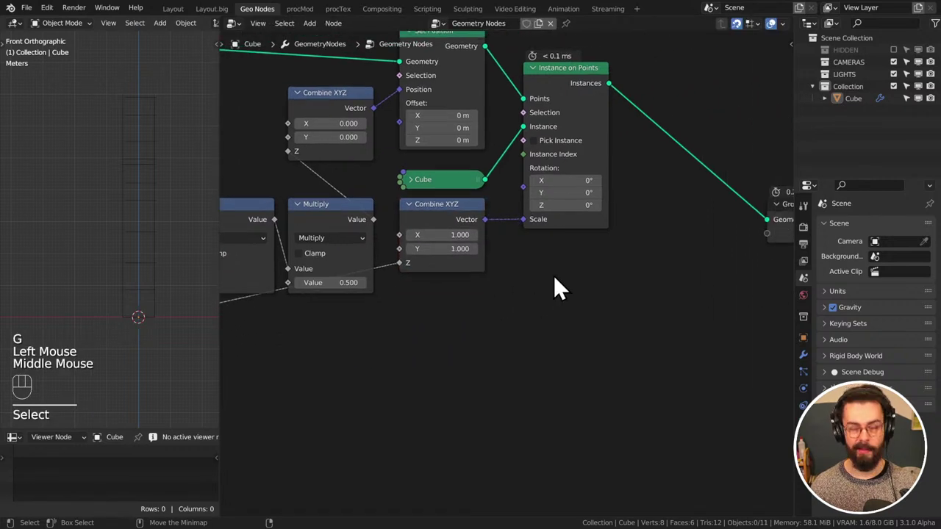
pyautogui.moveTo(661, 273); pyautogui.dragTo(511, 309, button='middle')
pyautogui.moveTo(525, 310); pyautogui.dragTo(664, 200)
pyautogui.press('g')
pyautogui.click(559, 230)
pyautogui.moveTo(559, 229); pyautogui.dragTo(615, 238, button='middle')
pyautogui.press('g')
pyautogui.click(544, 248)
pyautogui.scroll(-3, 548, 266)
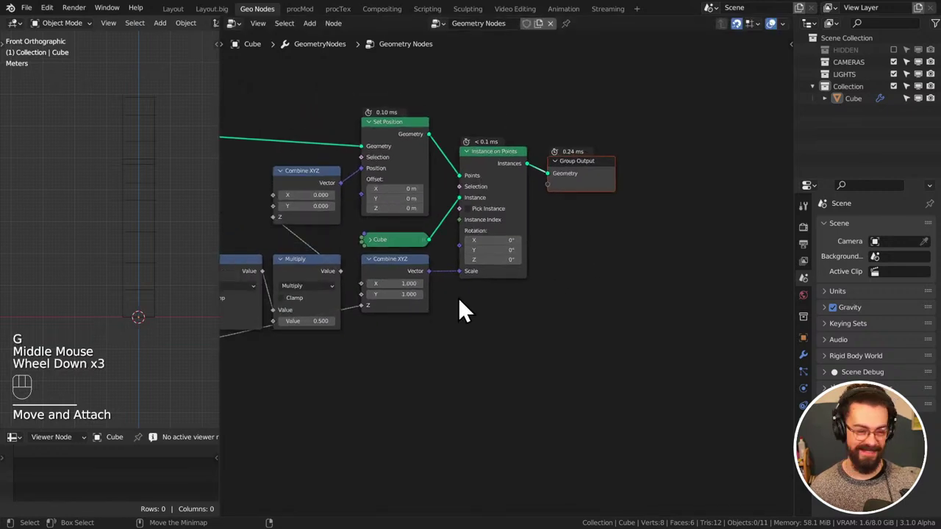
pyautogui.moveTo(457, 297); pyautogui.dragTo(697, 242, button='middle')
pyautogui.scroll(-2, 443, 327)
pyautogui.moveTo(443, 327); pyautogui.dragTo(497, 312, button='middle')
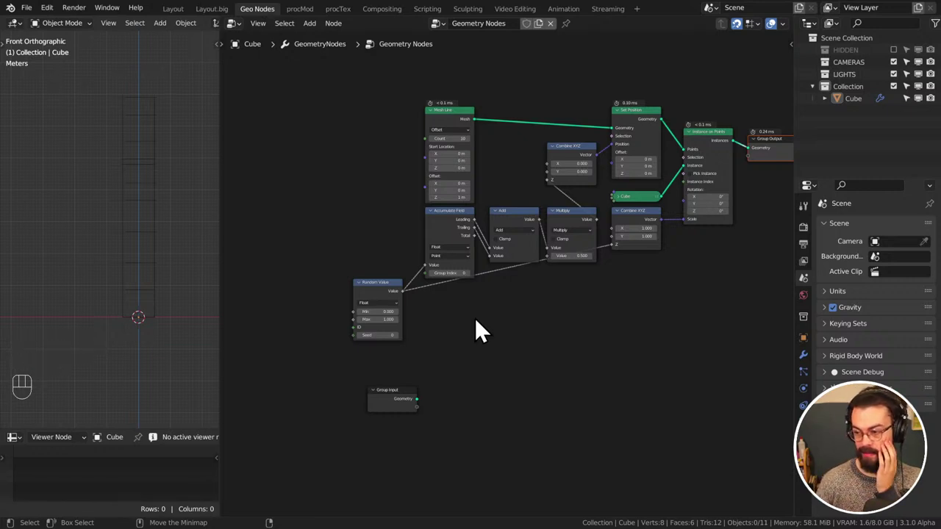
# In the Compositing workspace, add a Combine YCbCrA node and frame it
pyautogui.click(377, 11)
pyautogui.scroll(1, 652, 212)
pyautogui.moveTo(653, 212); pyautogui.dragTo(585, 186, button='middle')
pyautogui.hotkey('shift', 'a')
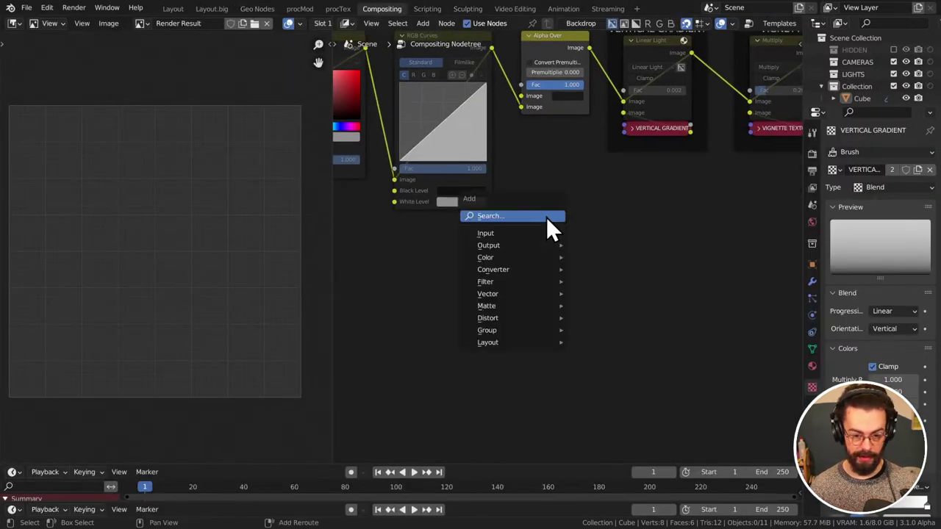
pyautogui.moveTo(522, 257)
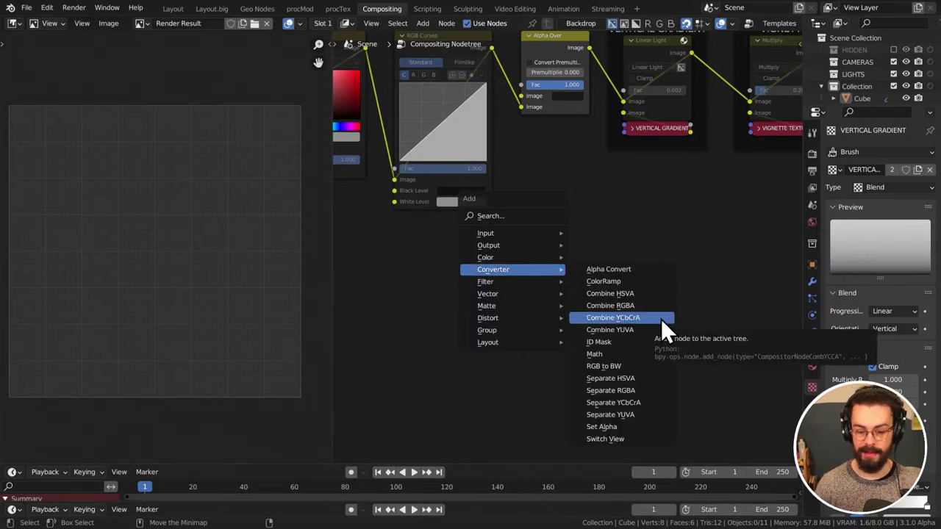
pyautogui.click(660, 318)
pyautogui.click(681, 266)
pyautogui.press('KP_Decimal')
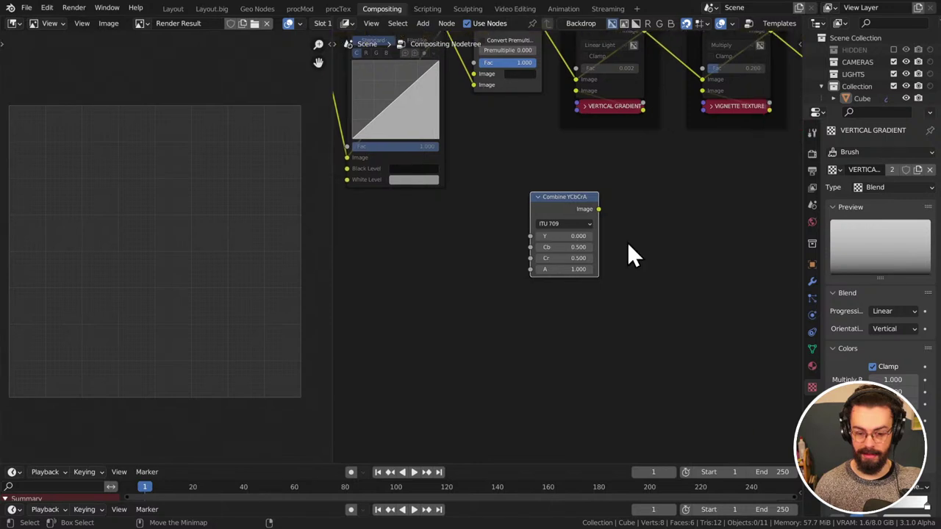
# Review the Combine YCbCrA colour standard and Cb value, then delete the node
pyautogui.click(592, 204)
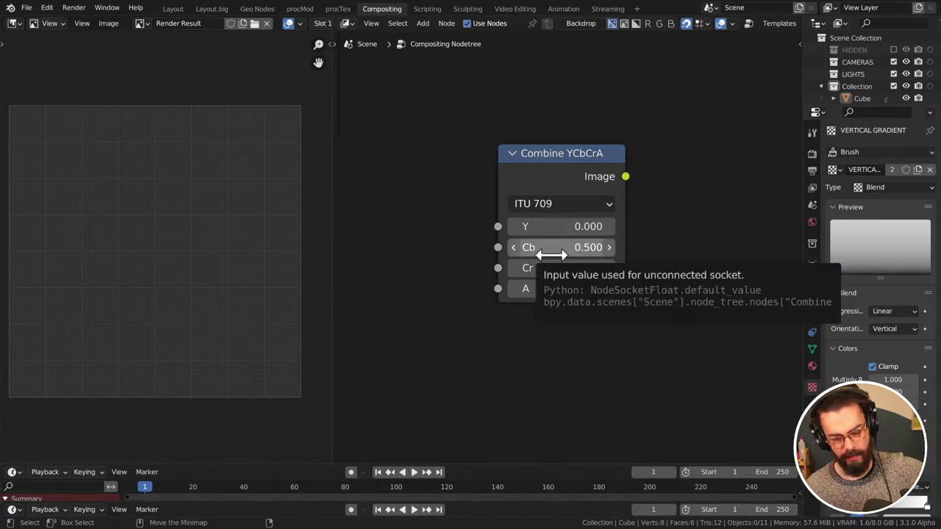
pyautogui.click(588, 247)
pyautogui.click(717, 241)
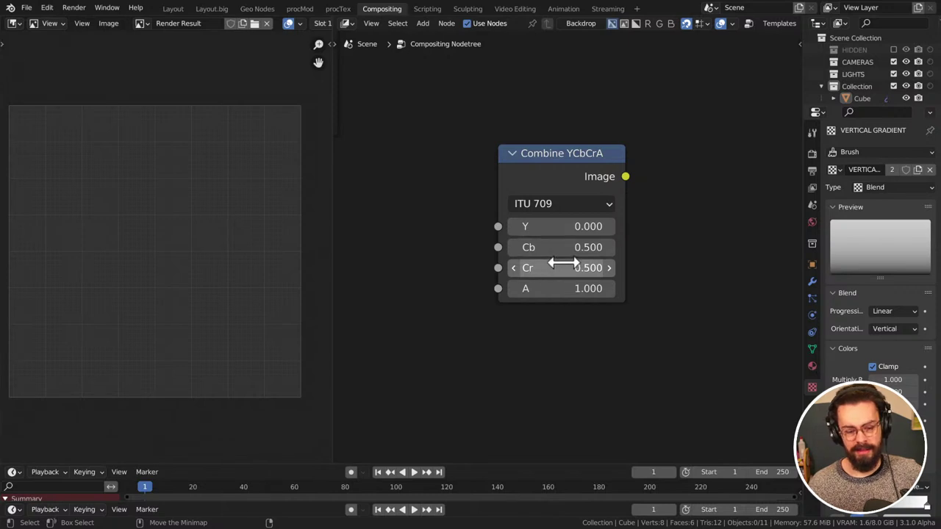
pyautogui.click(568, 167)
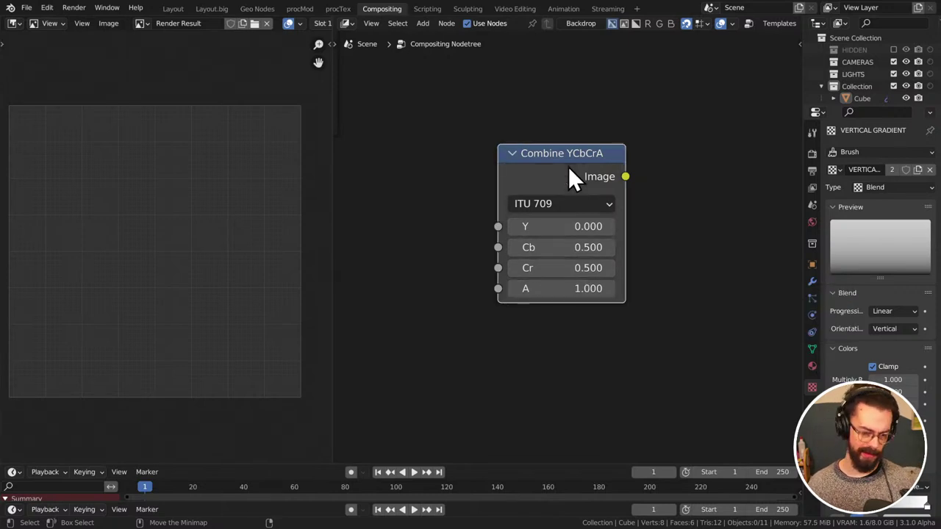
pyautogui.rightClick(571, 169)
pyautogui.press('x')
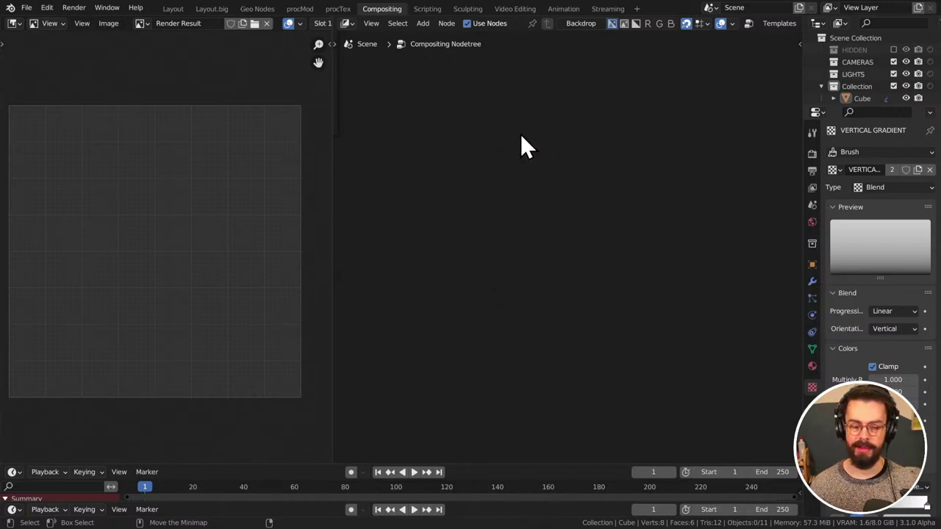
# Browse the compositor's add-node list, then return to the Geo Nodes workspace
pyautogui.hotkey('shift', 'a')
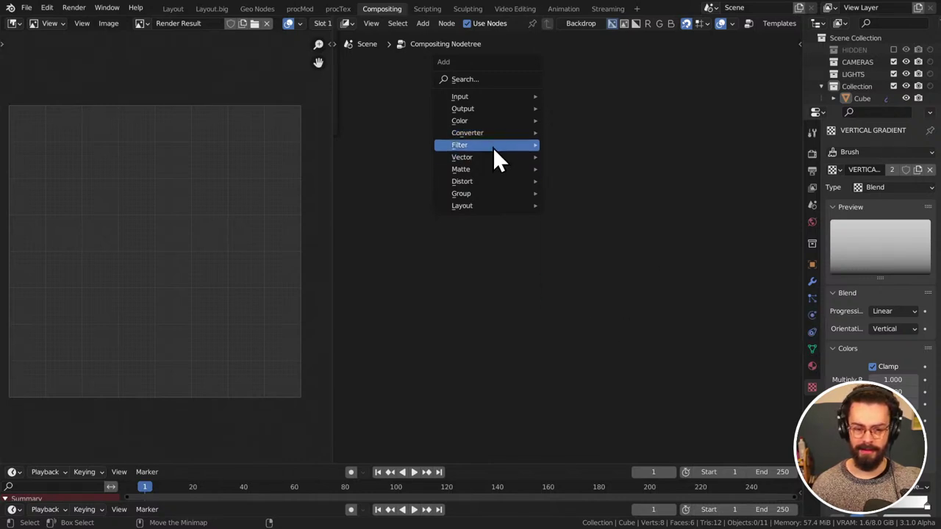
pyautogui.moveTo(489, 156)
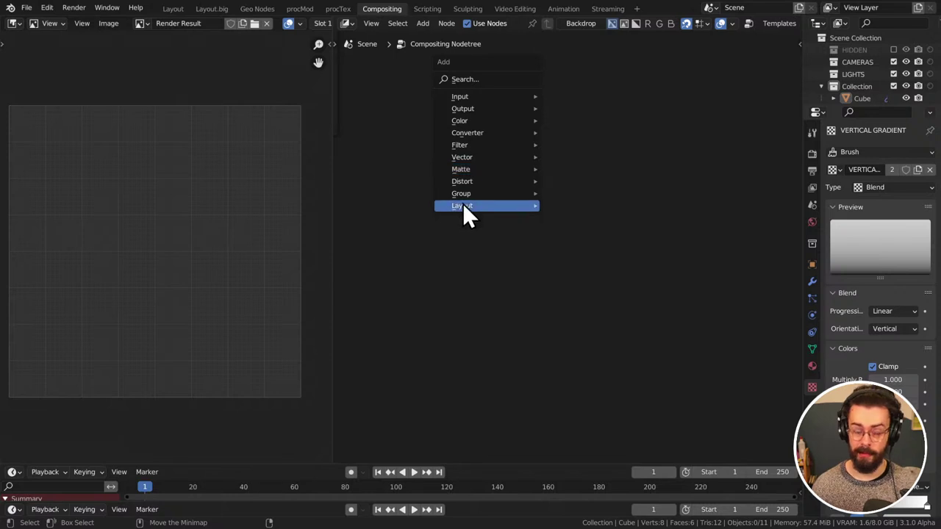
pyautogui.moveTo(462, 204)
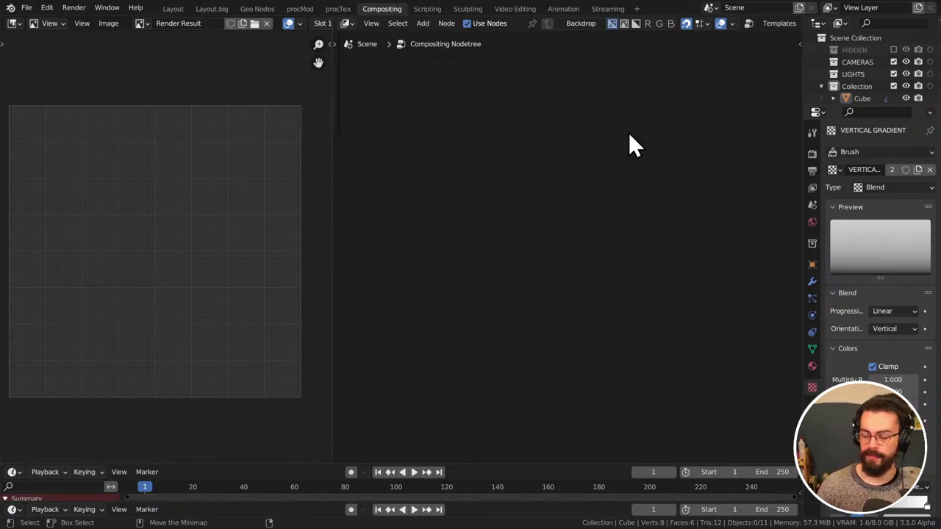
pyautogui.click(257, 9)
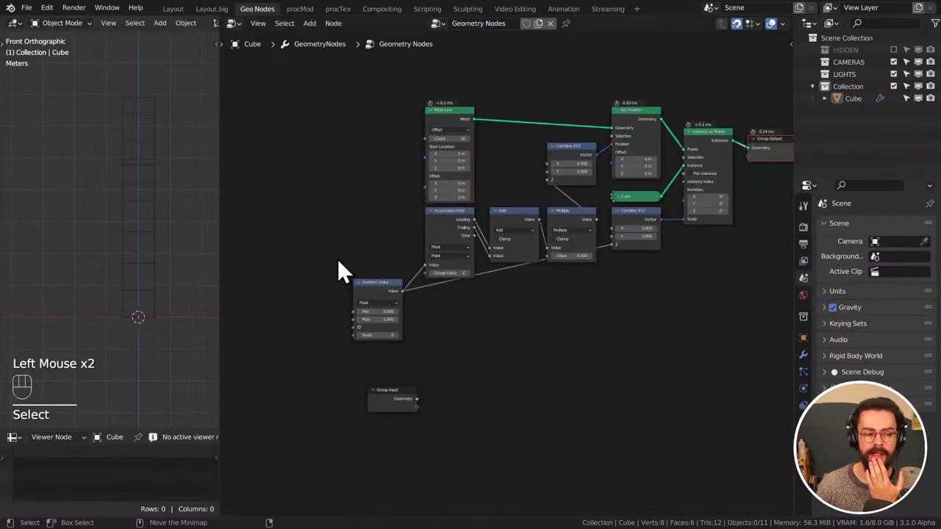
# Select the cube and pan its node graph right to clear canvas space on the left
pyautogui.click(139, 173)
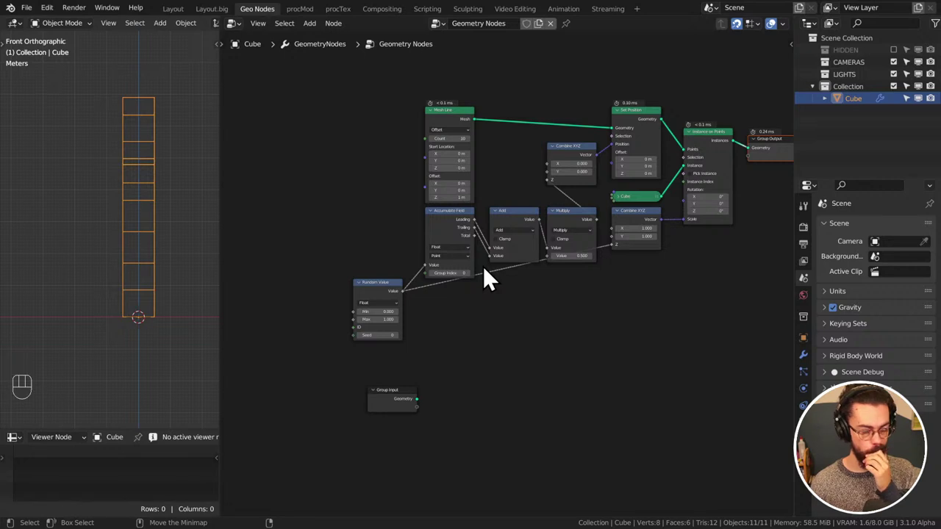
pyautogui.moveTo(307, 243); pyautogui.dragTo(470, 220, button='middle')
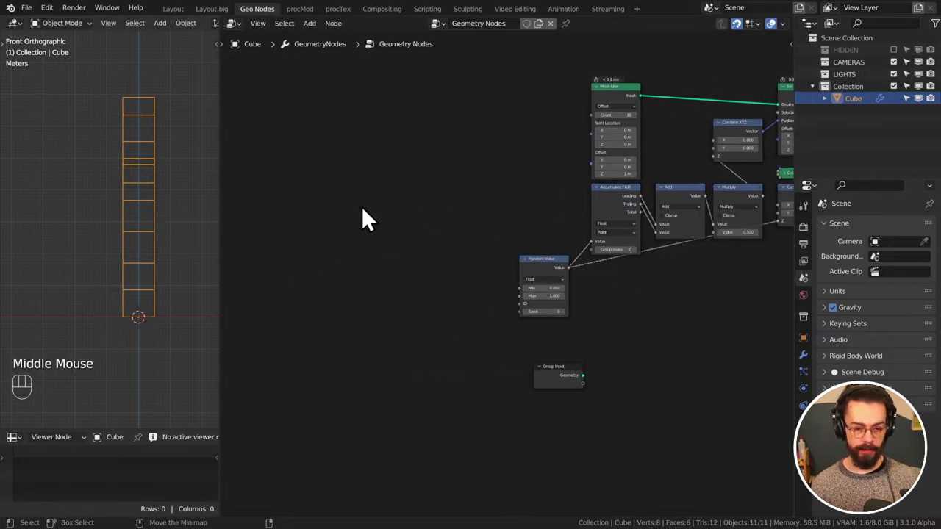
pyautogui.moveTo(361, 216); pyautogui.dragTo(388, 221, button='middle')
# Draw the tower's outer outline strokes down both sides with the annotation tool
pyautogui.press('d')
pyautogui.moveTo(352, 152)
pyautogui.mouseDown()
pyautogui.moveTo(348, 120)
pyautogui.moveTo(417, 110)
pyautogui.moveTo(450, 229)
pyautogui.moveTo(448, 282)
pyautogui.moveTo(474, 360)
pyautogui.moveTo(350, 153)
pyautogui.moveTo(311, 367)
pyautogui.mouseUp()
pyautogui.press('d')
pyautogui.press('d')
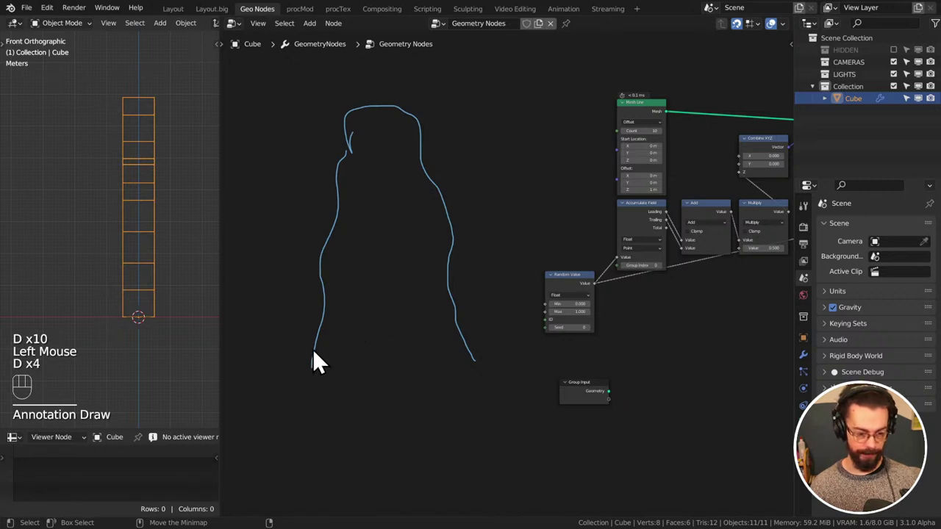
pyautogui.moveTo(314, 353)
pyautogui.mouseDown()
pyautogui.moveTo(304, 385)
pyautogui.moveTo(265, 433)
pyautogui.mouseUp()
pyautogui.moveTo(475, 360); pyautogui.dragTo(531, 424)
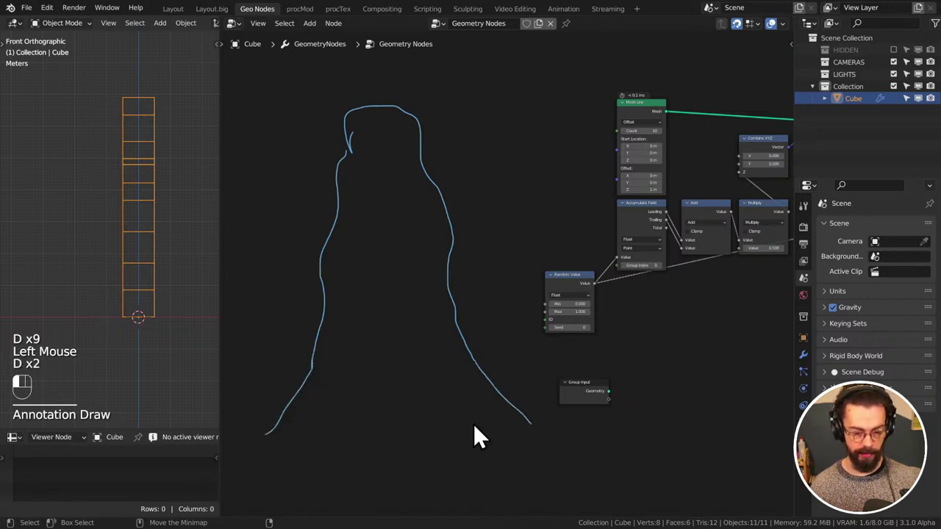
pyautogui.moveTo(475, 425); pyautogui.dragTo(487, 366, button='middle')
pyautogui.moveTo(412, 339); pyautogui.dragTo(415, 360, button='middle')
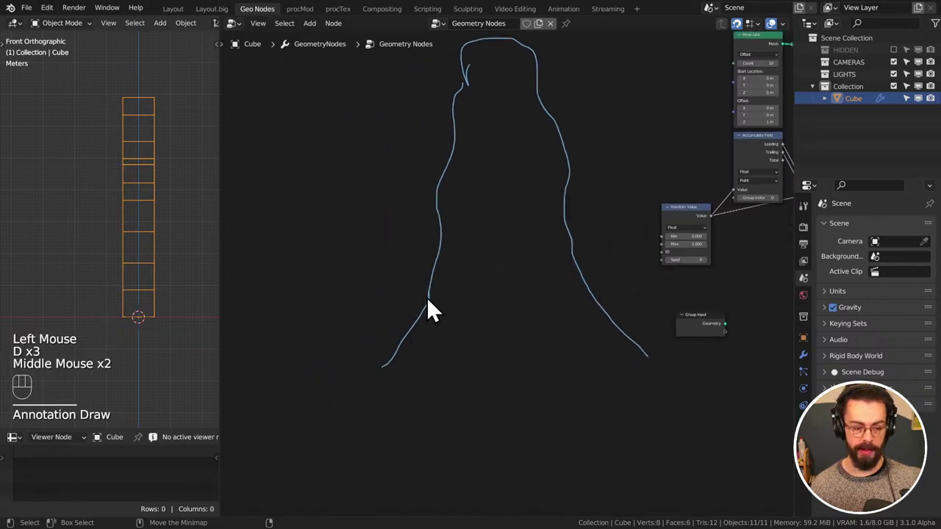
# Add an inner line down the tower's left side and draw its wide base
pyautogui.press('d')
pyautogui.click(449, 150)
pyautogui.click(449, 149)
pyautogui.press('d')
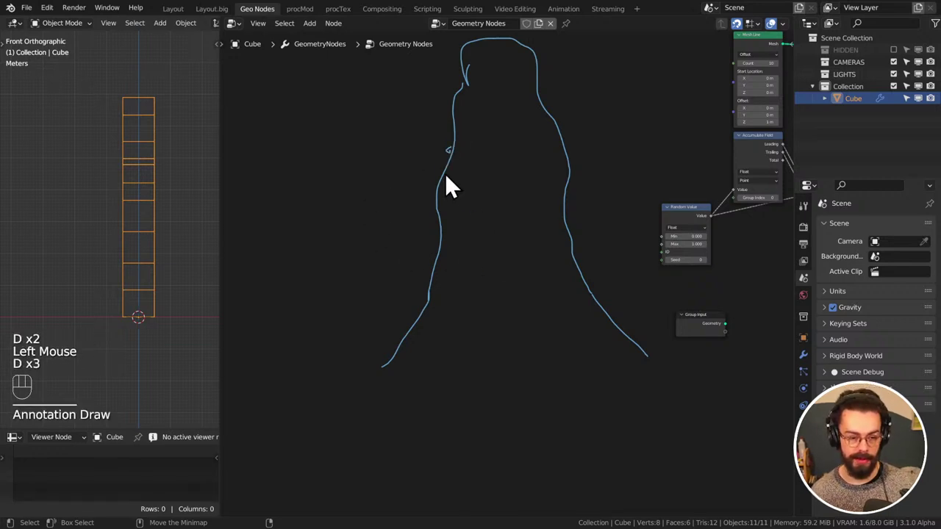
pyautogui.moveTo(436, 159); pyautogui.dragTo(409, 342)
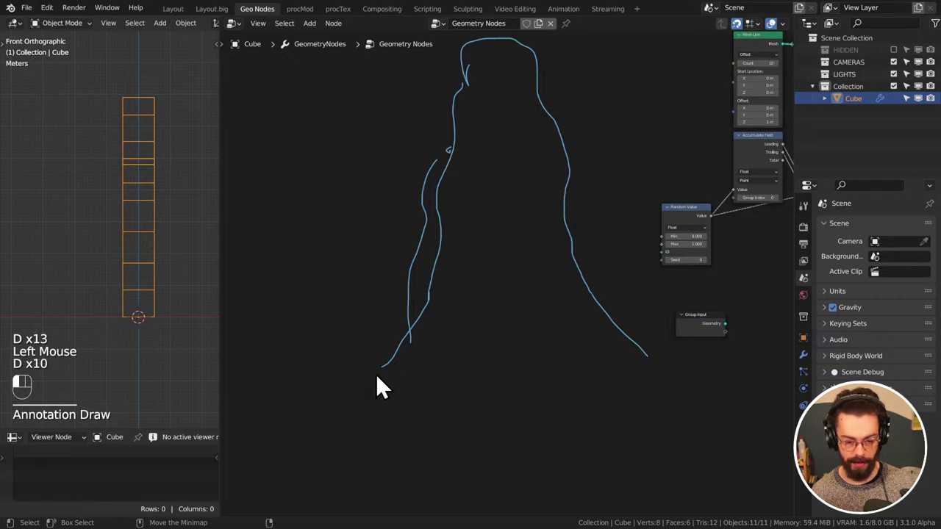
pyautogui.moveTo(420, 306)
pyautogui.mouseDown()
pyautogui.moveTo(371, 367)
pyautogui.moveTo(295, 410)
pyautogui.moveTo(718, 393)
pyautogui.moveTo(642, 355)
pyautogui.moveTo(591, 299)
pyautogui.moveTo(443, 310)
pyautogui.moveTo(607, 289)
pyautogui.mouseUp()
# Reposition the view and sketch horizontal bands across the top of the tower
pyautogui.press('d')
pyautogui.press('d')
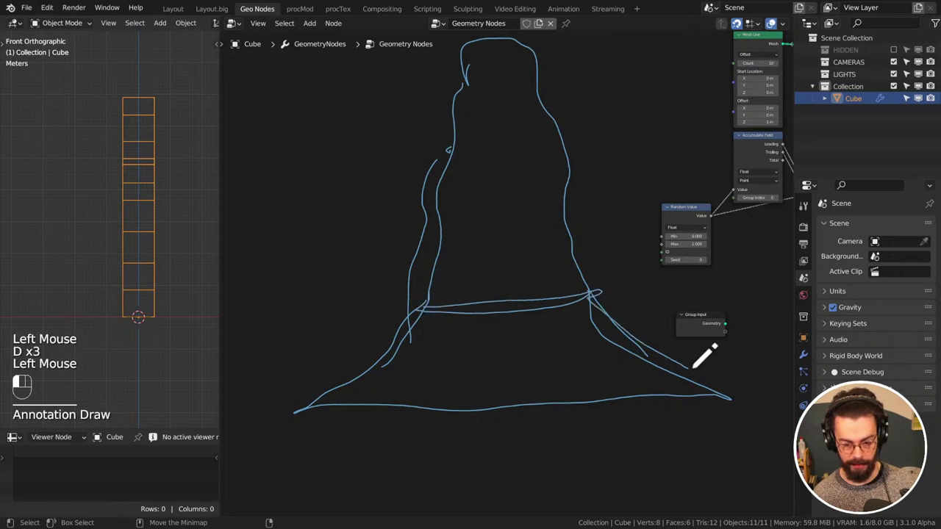
pyautogui.press('d')
pyautogui.moveTo(603, 367)
pyautogui.mouseDown(button='middle')
pyautogui.moveTo(539, 372)
pyautogui.moveTo(523, 356)
pyautogui.moveTo(498, 378)
pyautogui.moveTo(520, 314)
pyautogui.moveTo(527, 359)
pyautogui.moveTo(510, 375)
pyautogui.moveTo(508, 365)
pyautogui.mouseUp(button='middle')
pyautogui.scroll(-2, 520, 315)
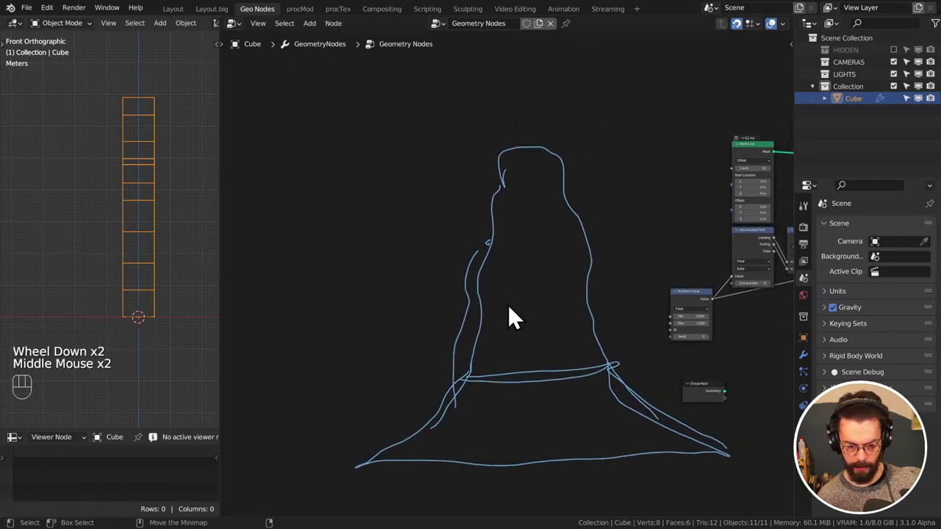
pyautogui.moveTo(508, 304); pyautogui.dragTo(511, 286, button='middle')
pyautogui.moveTo(526, 197); pyautogui.dragTo(449, 176, button='middle')
pyautogui.press('d')
pyautogui.moveTo(442, 179); pyautogui.dragTo(496, 177)
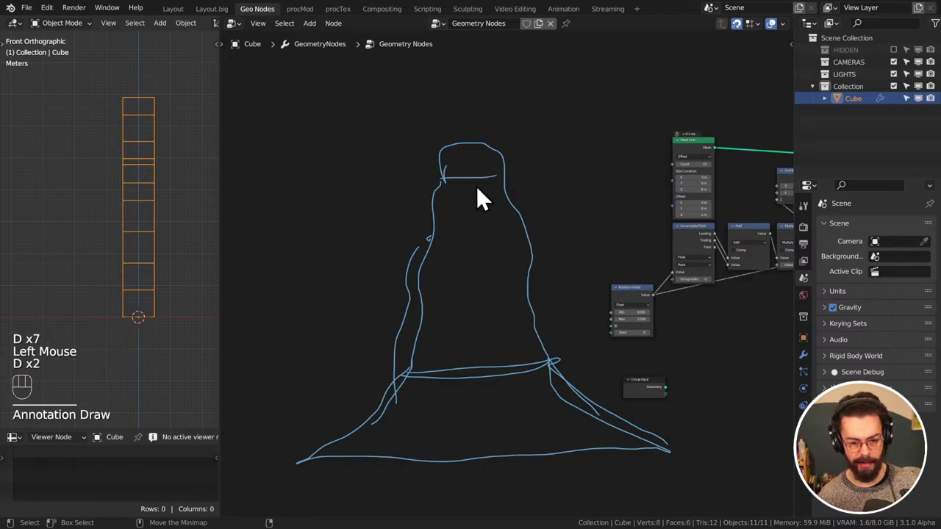
pyautogui.moveTo(436, 204); pyautogui.dragTo(506, 199)
pyautogui.moveTo(435, 240); pyautogui.dragTo(544, 225)
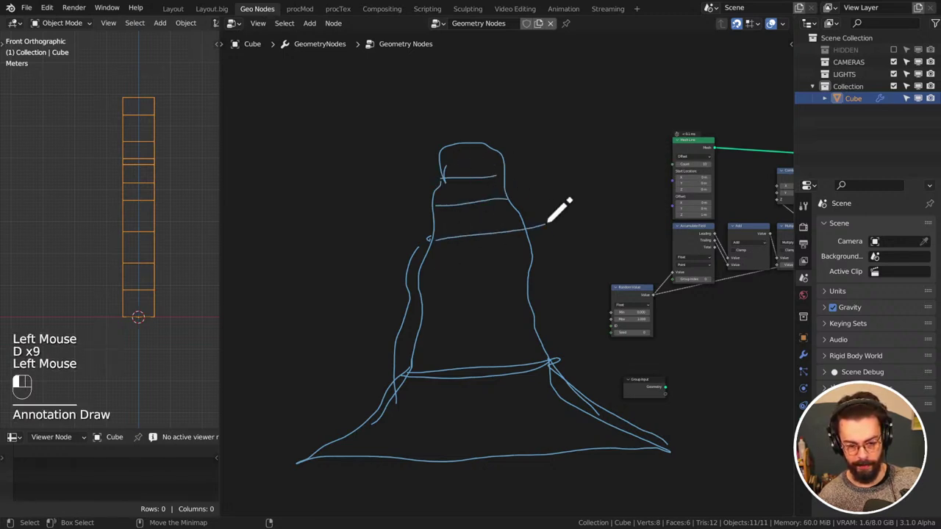
# Add a short dash and the lower horizontal bands across the tower
pyautogui.moveTo(431, 280); pyautogui.dragTo(539, 277)
pyautogui.moveTo(433, 314); pyautogui.dragTo(544, 310)
pyautogui.moveTo(436, 358); pyautogui.dragTo(526, 355)
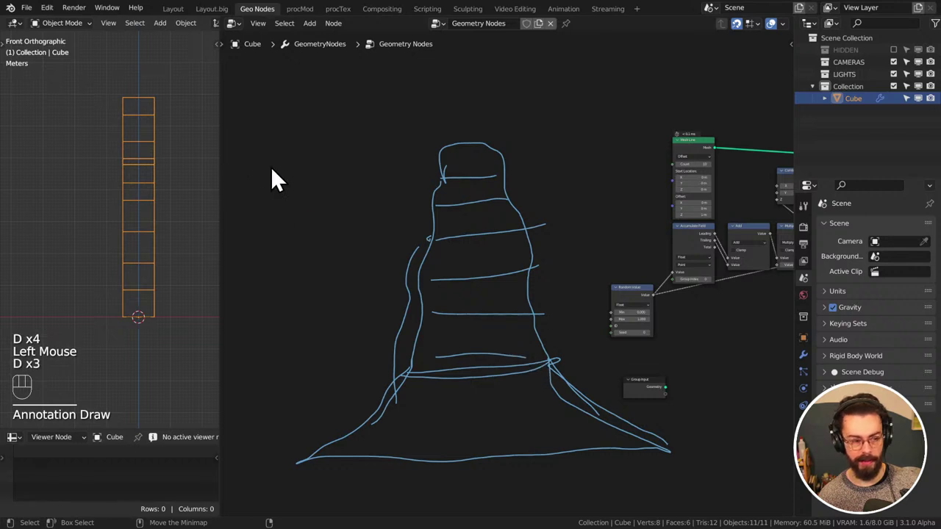
pyautogui.moveTo(560, 198); pyautogui.dragTo(499, 194, button='middle')
# Move the Random Value node up level with Accumulate Field
pyautogui.moveTo(573, 162); pyautogui.dragTo(505, 210, button='middle')
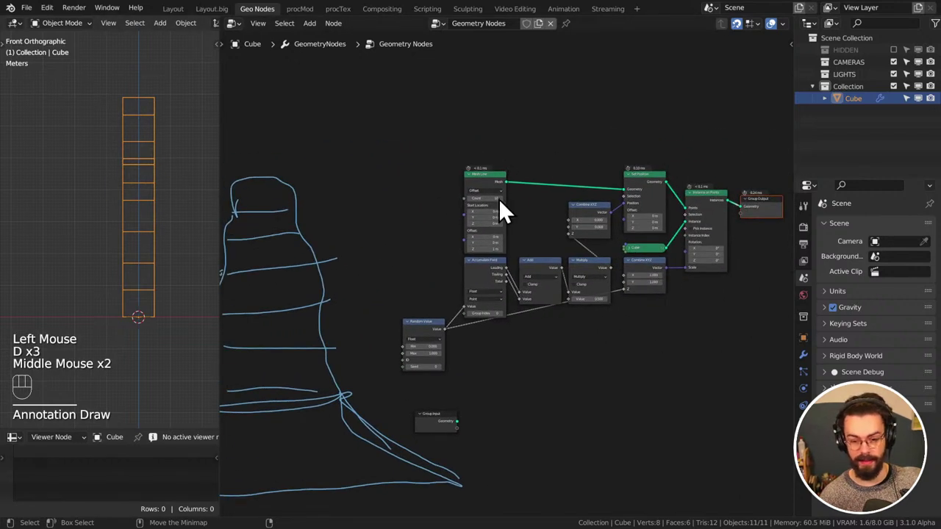
pyautogui.moveTo(300, 330); pyautogui.dragTo(474, 309, button='middle')
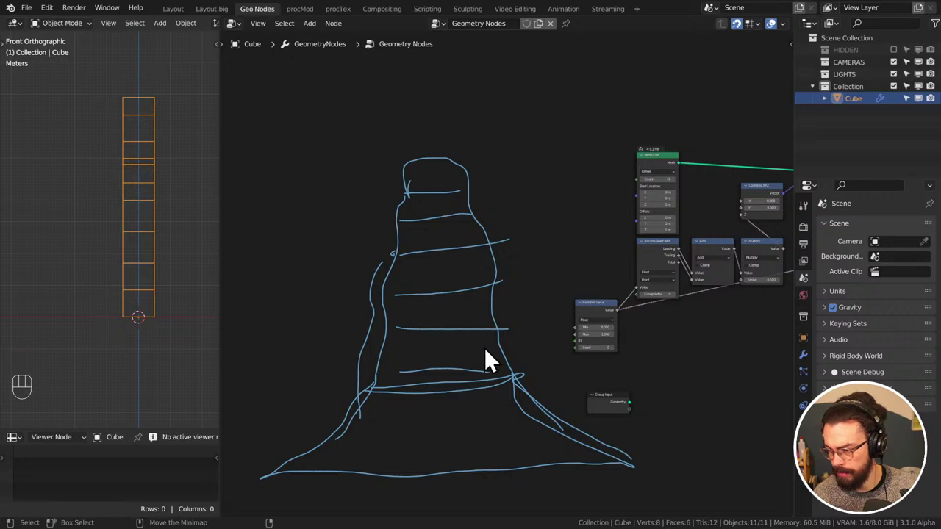
pyautogui.moveTo(498, 363); pyautogui.dragTo(522, 353, button='middle')
pyautogui.scroll(3, 522, 355)
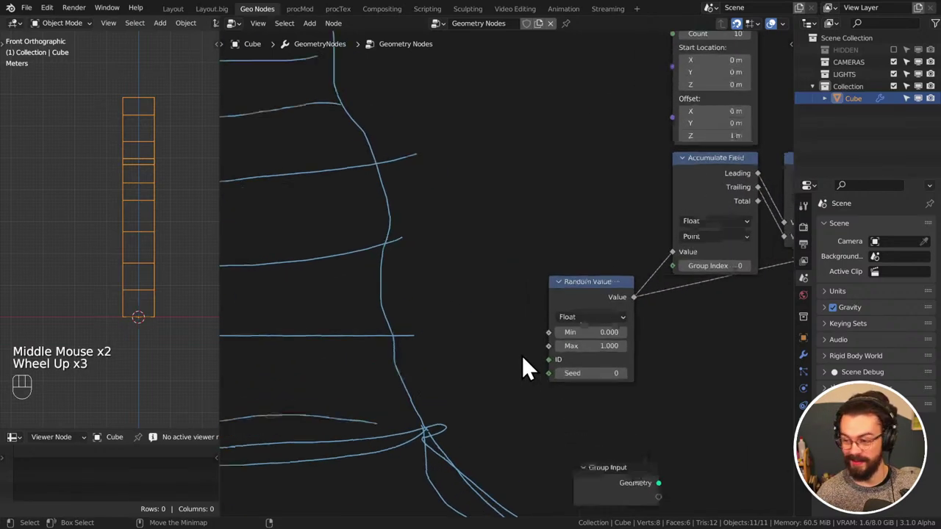
pyautogui.scroll(1, 522, 355)
pyautogui.scroll(-3, 522, 355)
pyautogui.scroll(-2, 522, 355)
pyautogui.moveTo(558, 287); pyautogui.dragTo(566, 200)
# Add an Edge Angle node from the Mesh category and select it
pyautogui.moveTo(657, 319); pyautogui.dragTo(545, 301, button='middle')
pyautogui.click(558, 295)
pyautogui.hotkey('shift', 'a')
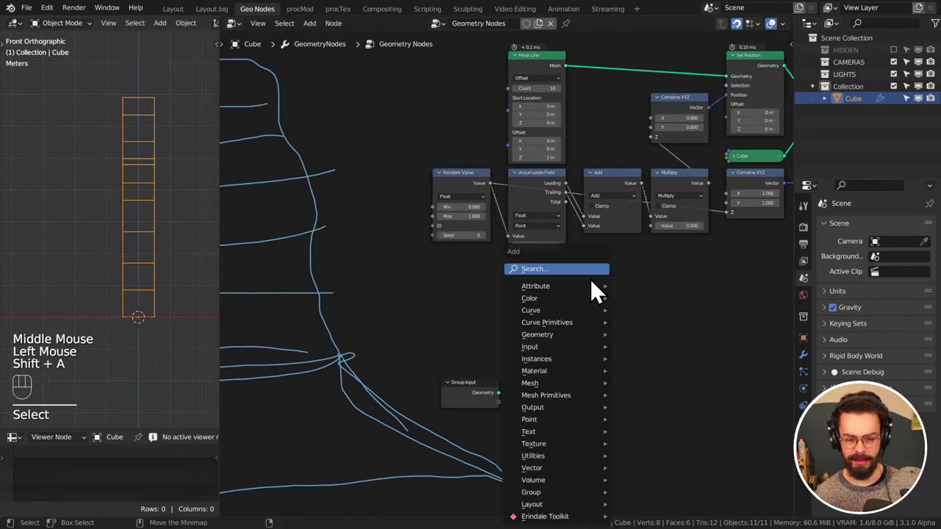
pyautogui.moveTo(563, 384)
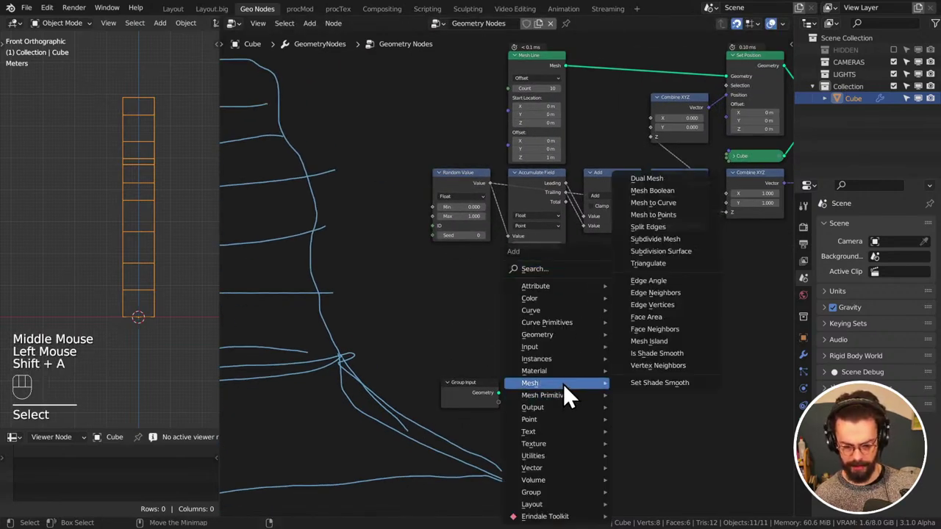
pyautogui.click(672, 280)
pyautogui.click(560, 302)
pyautogui.moveTo(650, 325); pyautogui.dragTo(626, 321, button='middle')
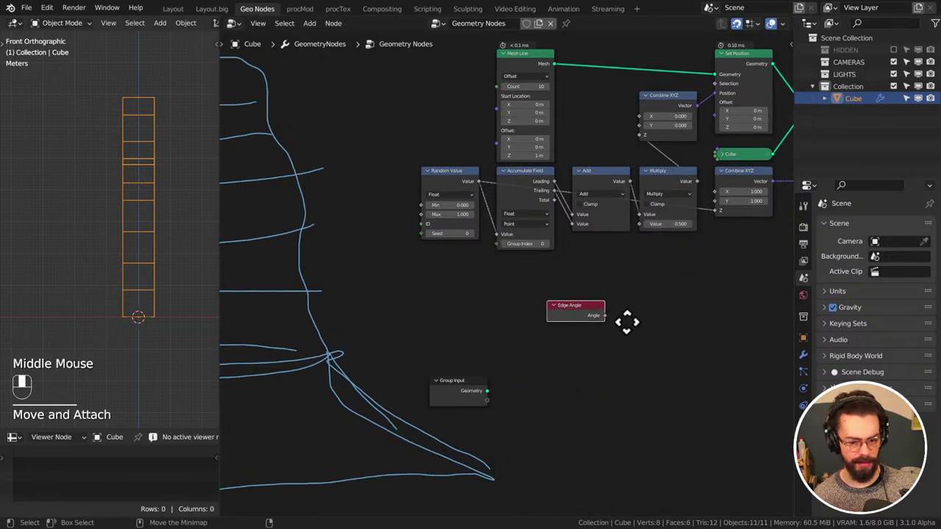
pyautogui.click(557, 310)
# Delete the Edge Angle node and navigate the save dialog to TUTORIALS\LIVESTREAMS
pyautogui.press('x')
pyautogui.hotkey('ctrl', 's')
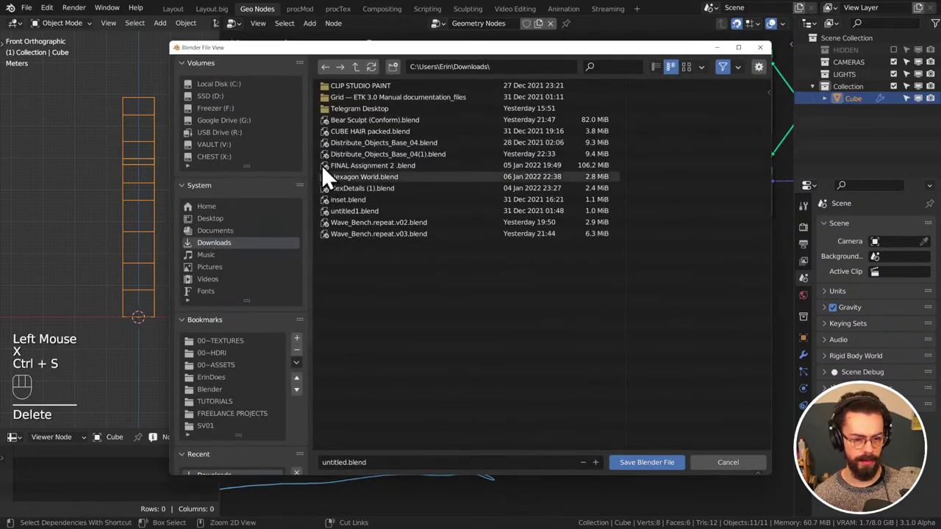
pyautogui.scroll(-2, 242, 360)
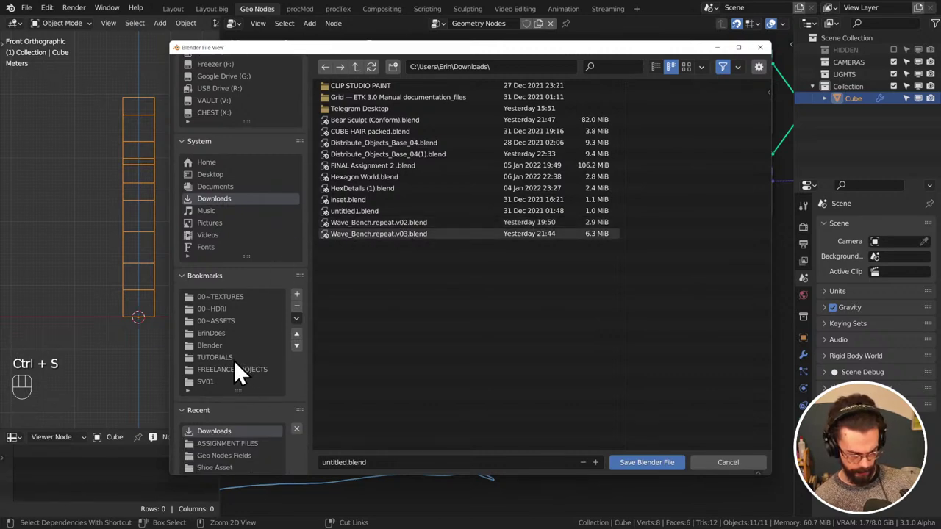
pyautogui.click(237, 358)
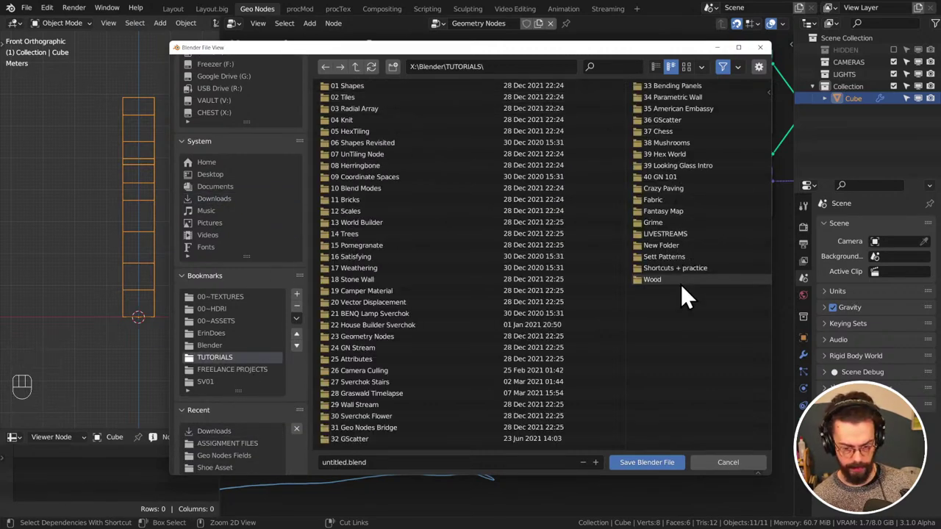
pyautogui.click(686, 245)
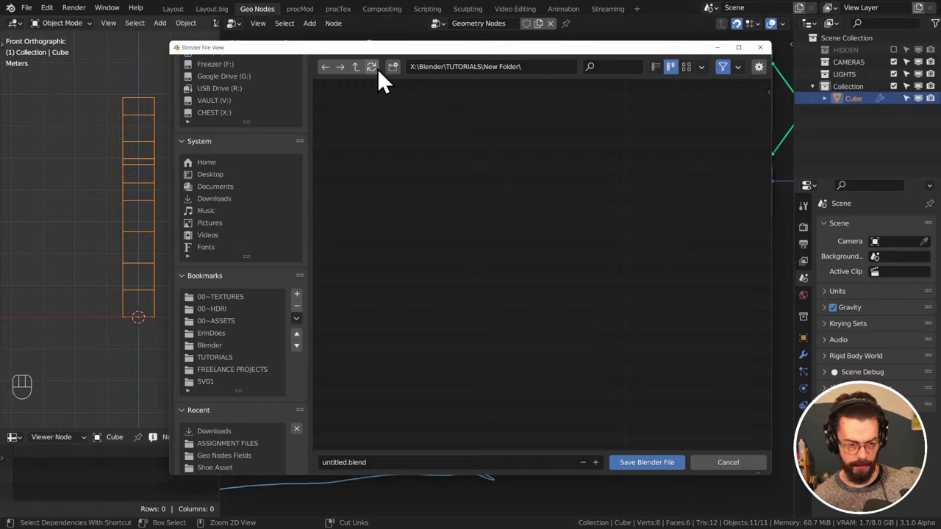
pyautogui.click(356, 66)
pyautogui.scroll(-3, 677, 260)
pyautogui.click(676, 235)
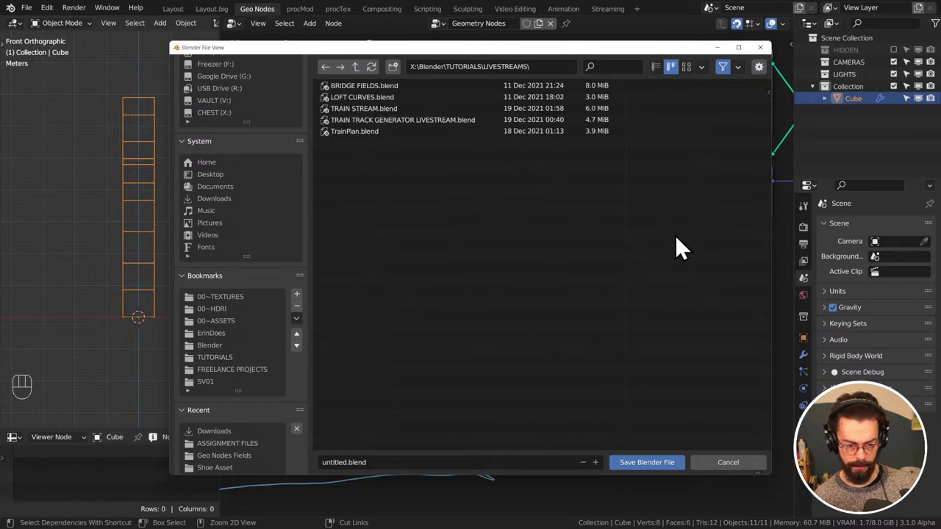
# Save the file as WINTER LANDSCAPE.blend
pyautogui.click(454, 462)
pyautogui.write('WINTER LA')
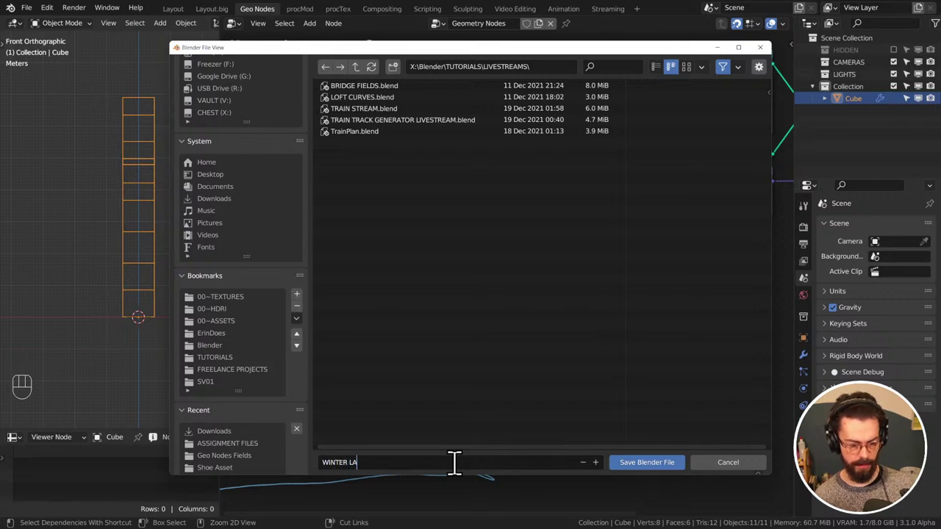
pyautogui.write('NDSCAPE')
pyautogui.press('Return')
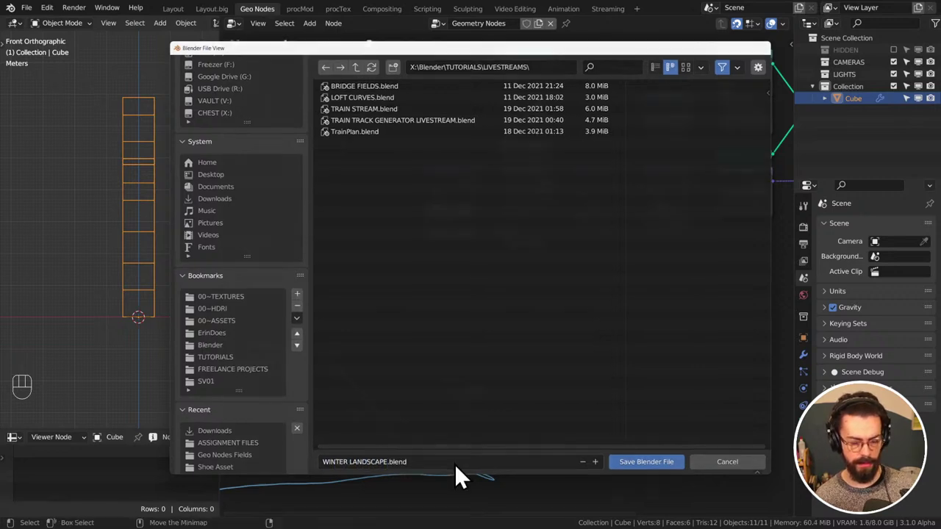
pyautogui.click(515, 339)
pyautogui.moveTo(515, 339); pyautogui.dragTo(517, 314, button='middle')
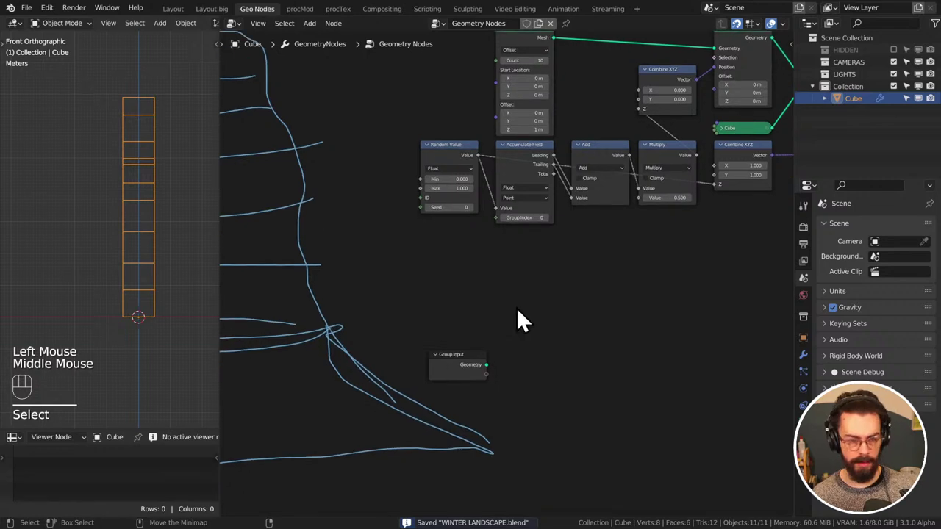
# Add a plane to the scene and move it into place
pyautogui.hotkey('shift', 'a')
pyautogui.click(147, 201)
pyautogui.keyDown('shift'); pyautogui.moveTo(137, 206); pyautogui.dragTo(206, 262, button='middle'); pyautogui.keyUp('shift')
pyautogui.press('g')
pyautogui.scroll(2, 122, 286)
pyautogui.press('z')
# Give the plane a new Geometry Nodes tree with an Edge Angle node wired to the output
pyautogui.click(529, 24)
pyautogui.hotkey('shift', 'a')
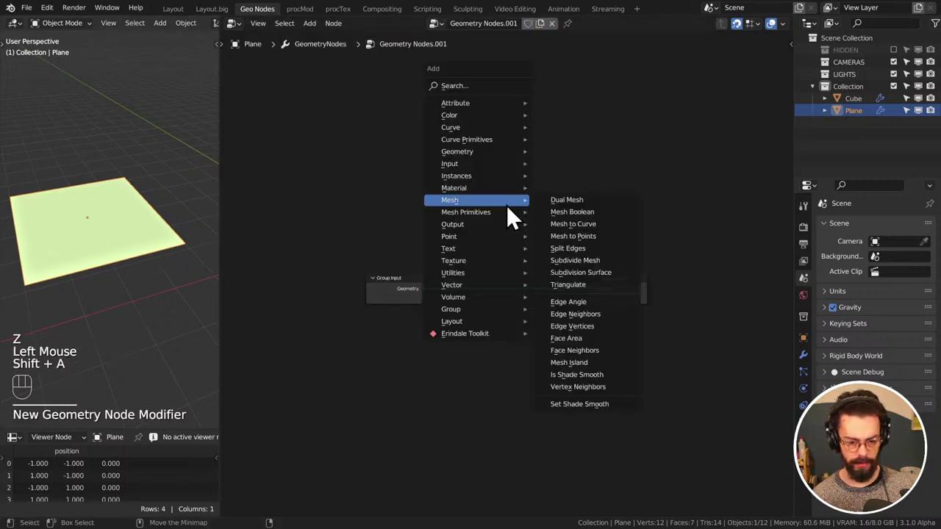
pyautogui.moveTo(491, 198)
pyautogui.moveTo(479, 228)
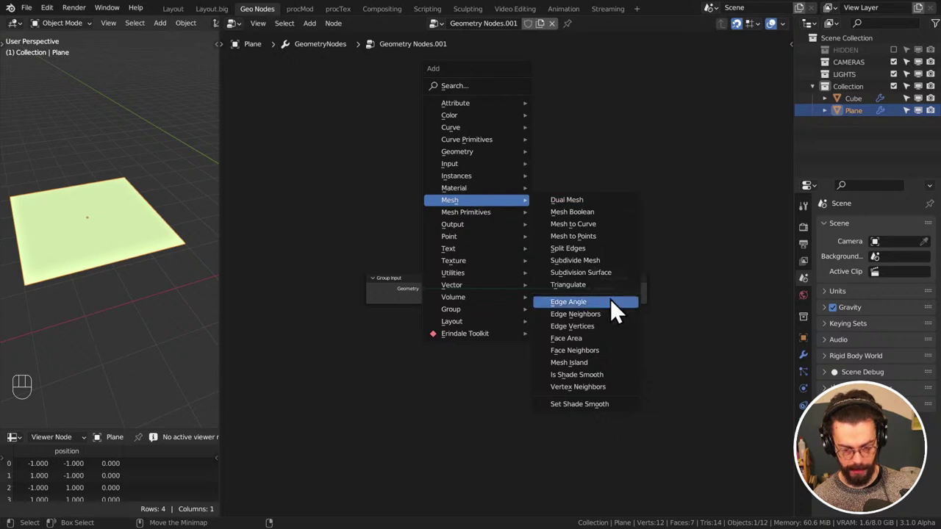
pyautogui.click(610, 300)
pyautogui.click(513, 337)
pyautogui.moveTo(514, 330); pyautogui.dragTo(597, 309)
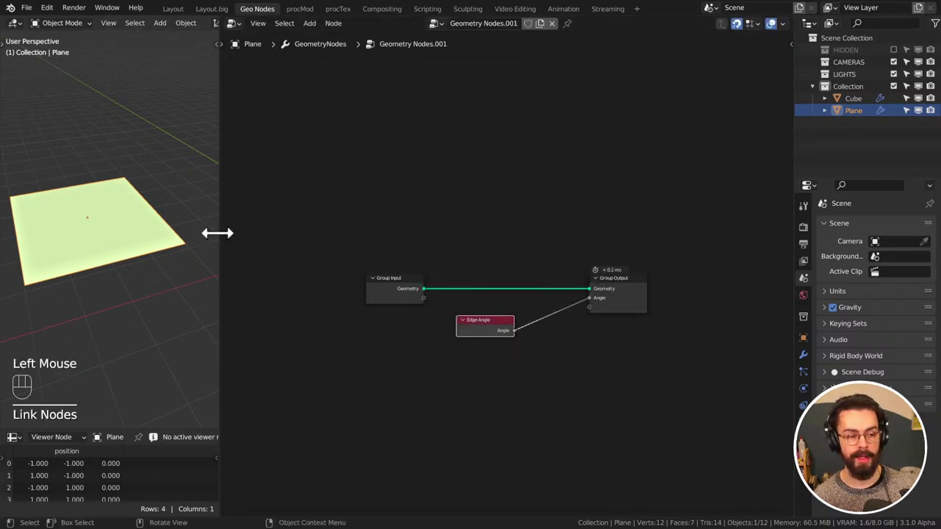
# Cut the Edge Angle output link and preview its Angle through a Viewer on the input geometry
pyautogui.moveTo(217, 233); pyautogui.dragTo(383, 227)
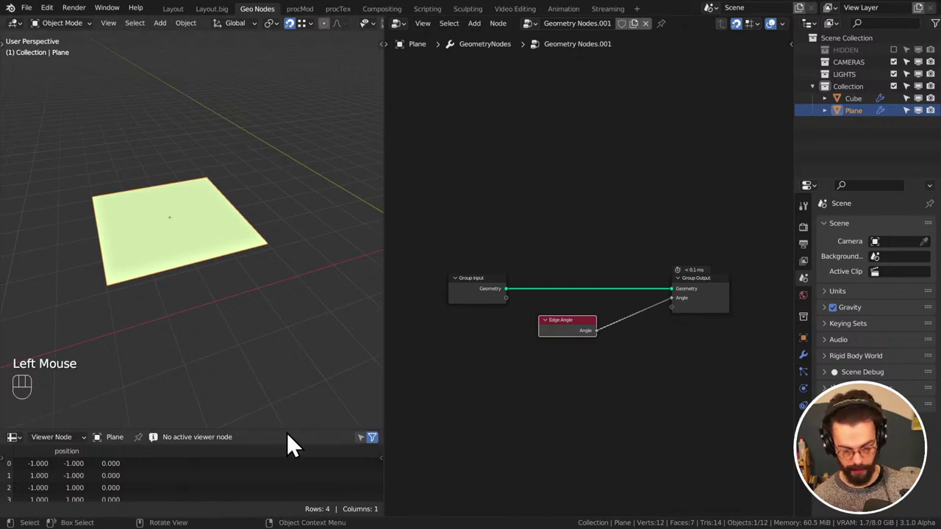
pyautogui.moveTo(288, 432); pyautogui.dragTo(288, 351)
pyautogui.moveTo(562, 332); pyautogui.dragTo(480, 346)
pyautogui.keyDown('ctrl'); pyautogui.moveTo(593, 370); pyautogui.dragTo(475, 281, button='right'); pyautogui.keyUp('ctrl')
pyautogui.keyDown('shift'); pyautogui.click(478, 287); pyautogui.keyUp('shift')
pyautogui.keyDown('ctrl'); pyautogui.keyDown('shift'); pyautogui.click(479, 290); pyautogui.keyUp('shift'); pyautogui.keyUp('ctrl')
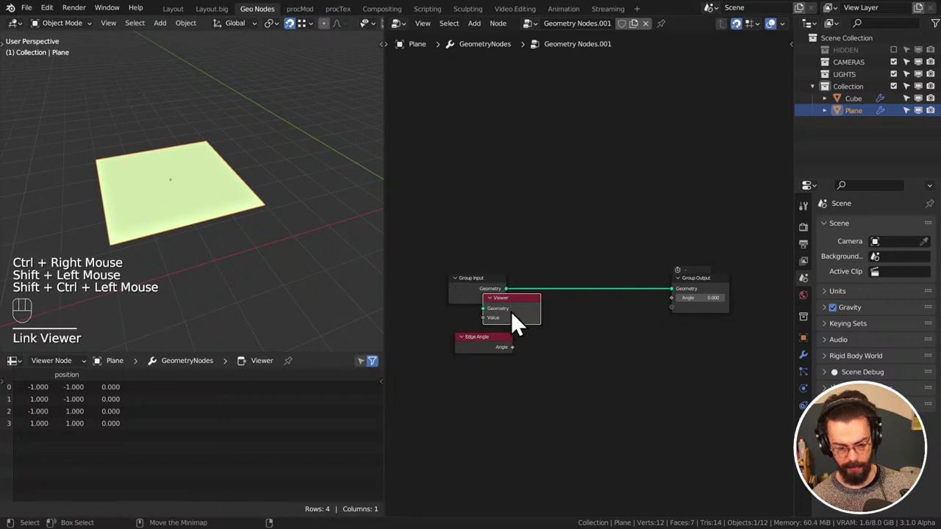
pyautogui.moveTo(514, 323); pyautogui.dragTo(568, 325)
pyautogui.click(507, 341)
pyautogui.keyDown('alt'); pyautogui.moveTo(513, 352); pyautogui.dragTo(613, 338, button='right'); pyautogui.keyUp('alt')
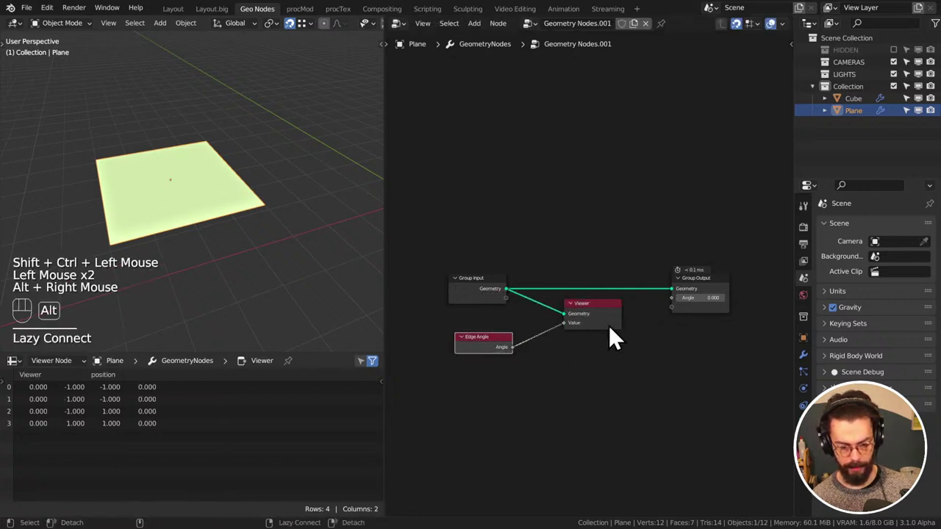
# In Edit Mode, add a centred edge loop across the plane
pyautogui.click(224, 232)
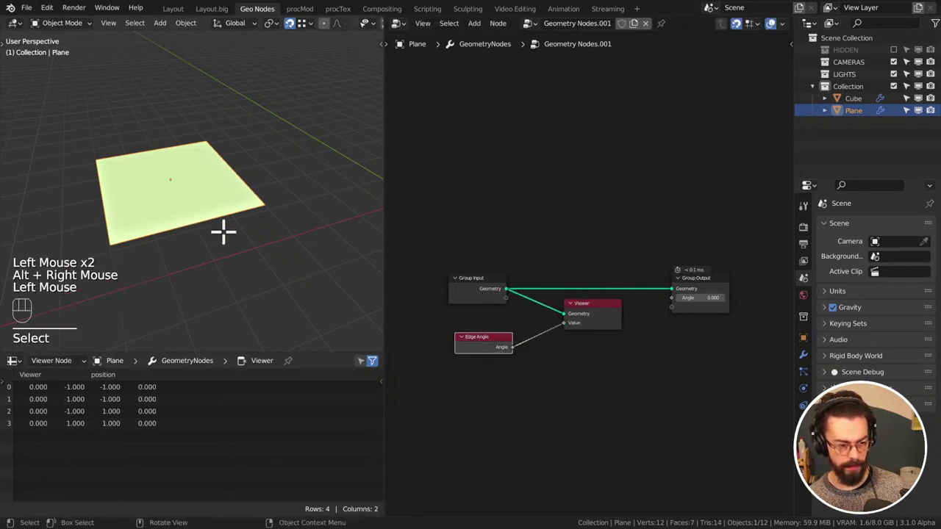
pyautogui.press('Tab')
pyautogui.hotkey('ctrl', 'r')
pyautogui.click(199, 225)
pyautogui.rightClick(212, 237)
# Move the middle edge vertically to bend the plane into a tent fold
pyautogui.press('g')
pyautogui.press('z')
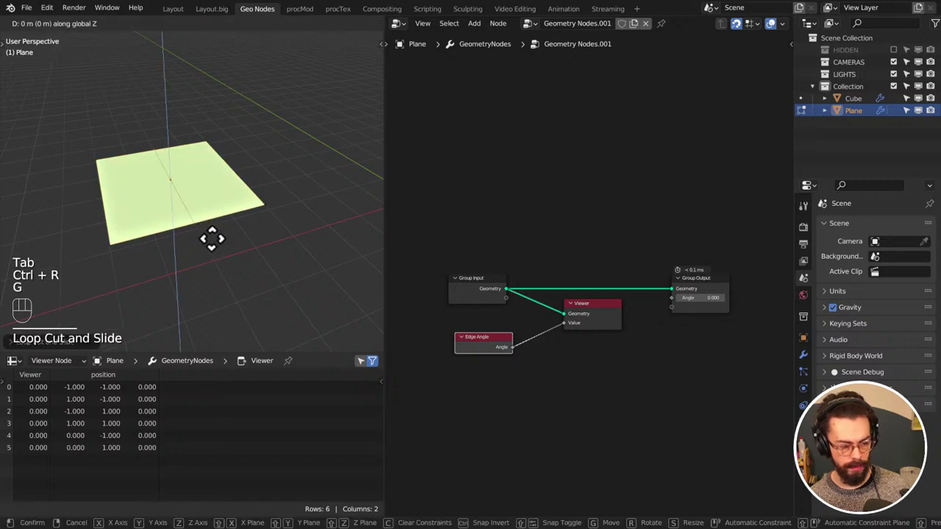
pyautogui.click(210, 255)
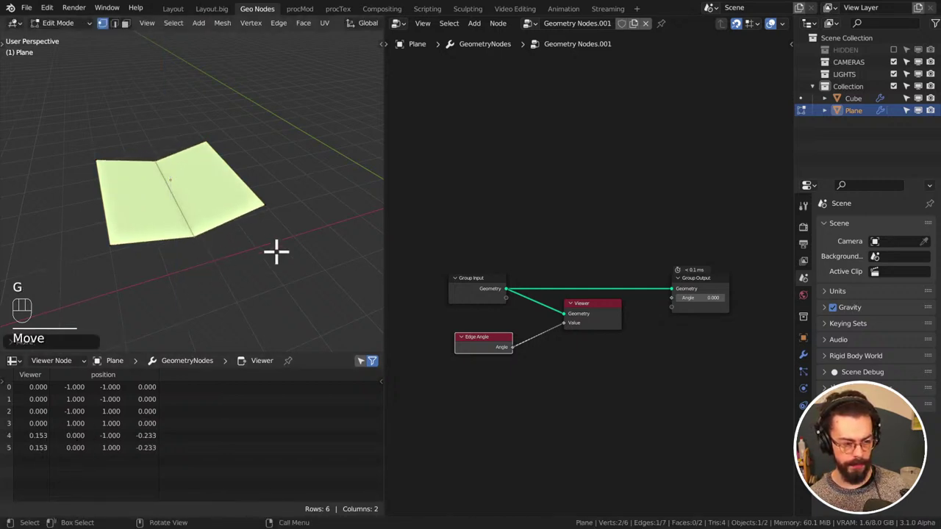
pyautogui.press('g')
pyautogui.click(278, 208)
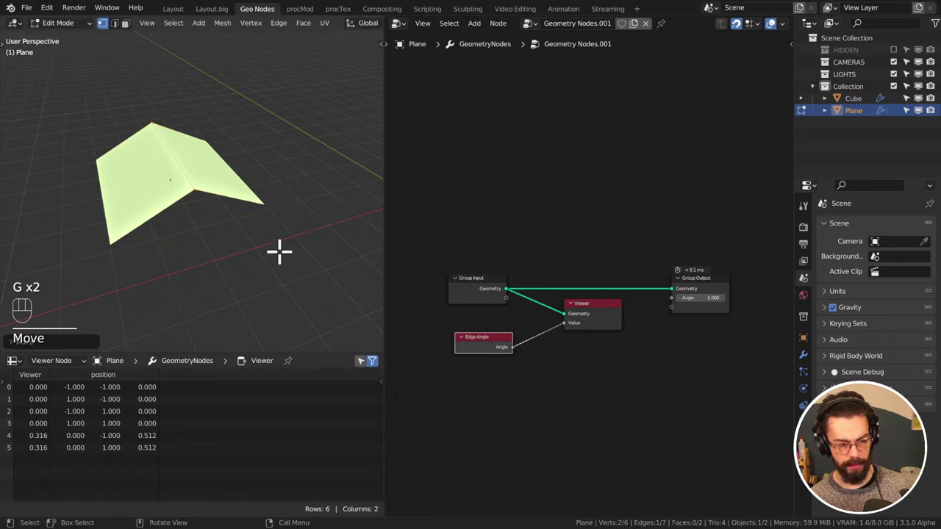
pyautogui.press('g')
pyautogui.press('z')
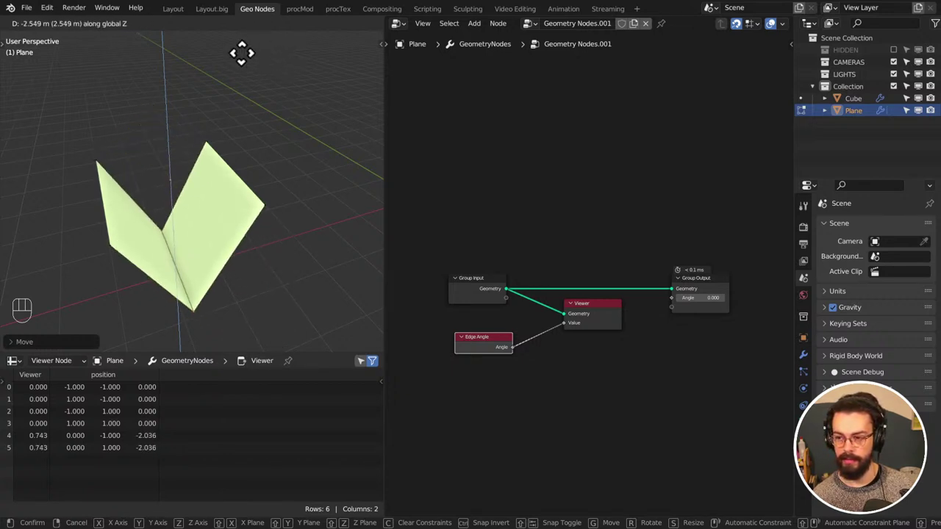
pyautogui.press('Escape')
# Sketch fold-angle annotations and drop the middle edge into a wide V
pyautogui.moveTo(276, 237)
pyautogui.mouseDown(button='middle')
pyautogui.moveTo(240, 269)
pyautogui.moveTo(130, 132)
pyautogui.mouseUp(button='middle')
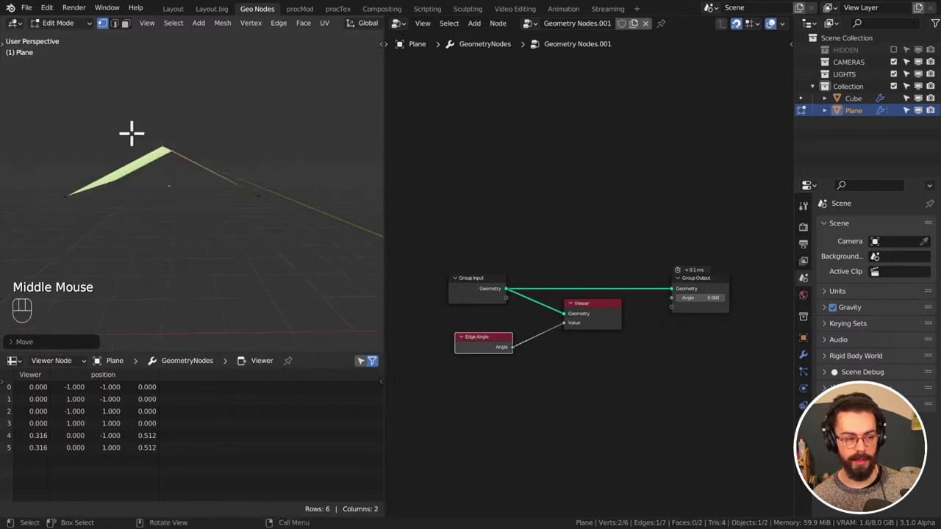
pyautogui.moveTo(126, 161)
pyautogui.mouseDown()
pyautogui.moveTo(166, 113)
pyautogui.moveTo(219, 154)
pyautogui.mouseUp()
pyautogui.press('d')
pyautogui.press('d')
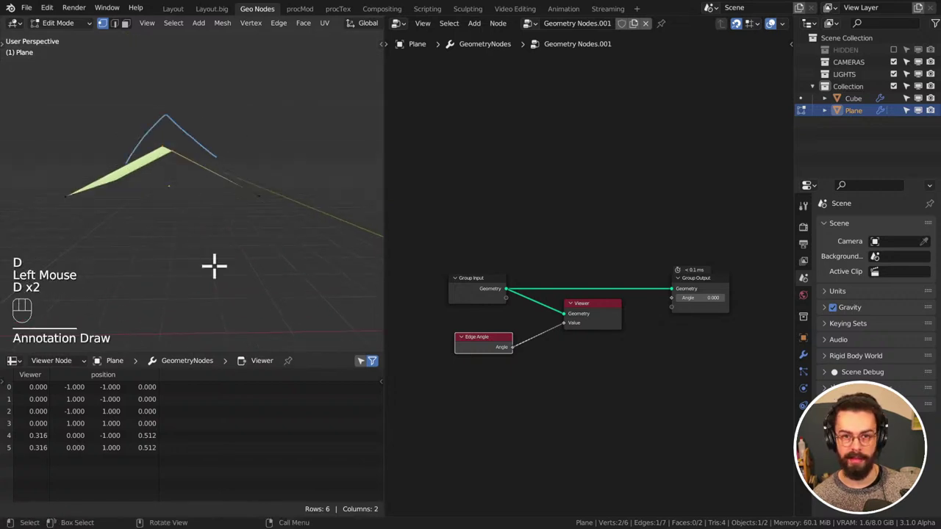
pyautogui.press('g')
pyautogui.click(184, 315)
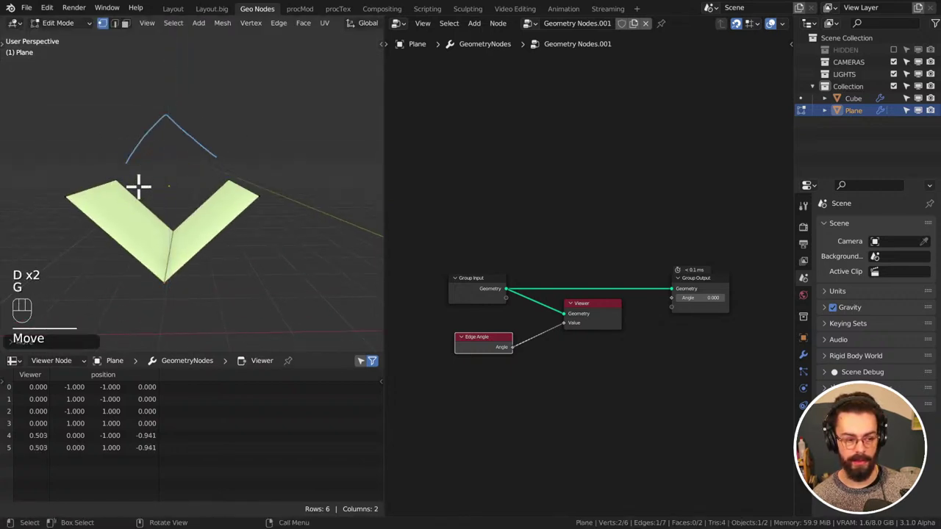
pyautogui.moveTo(144, 193)
pyautogui.mouseDown()
pyautogui.moveTo(168, 220)
pyautogui.moveTo(197, 194)
pyautogui.mouseUp()
# Raise the middle edge along Z into a shallow fold and switch to front view
pyautogui.press('g')
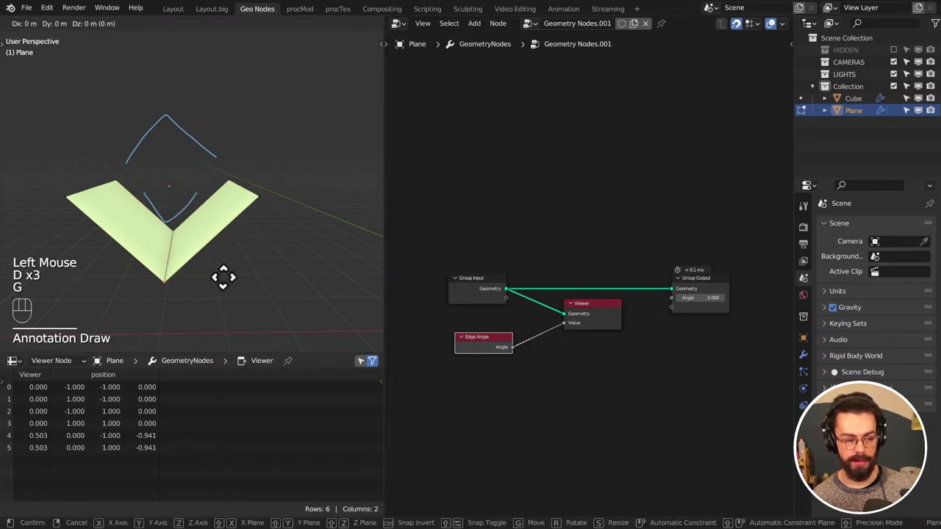
pyautogui.press('z')
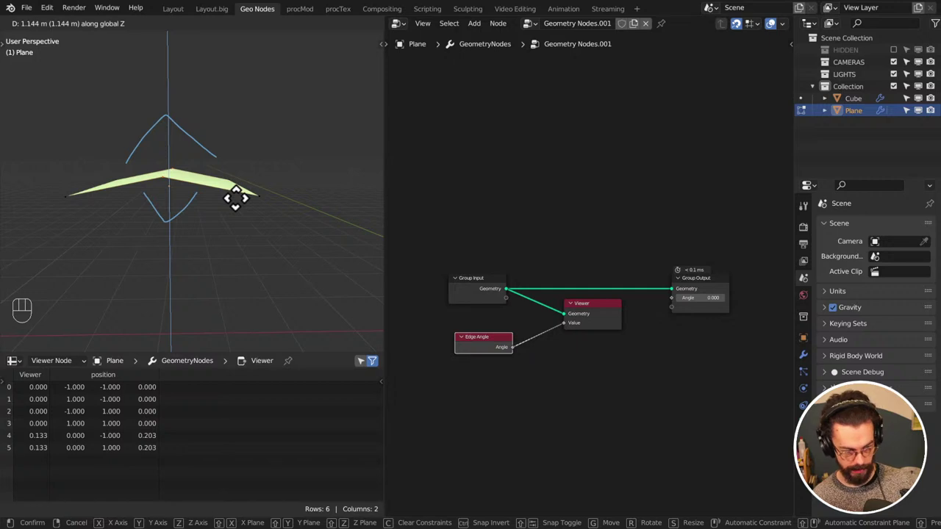
pyautogui.click(235, 197)
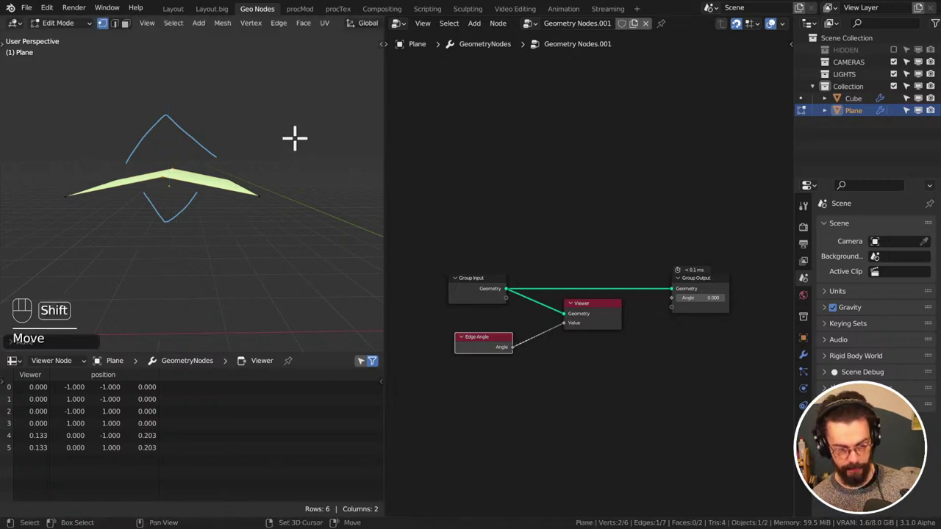
pyautogui.keyDown('shift'); pyautogui.moveTo(294, 139); pyautogui.dragTo(250, 173, button='middle'); pyautogui.keyUp('shift')
pyautogui.press('KP_1')
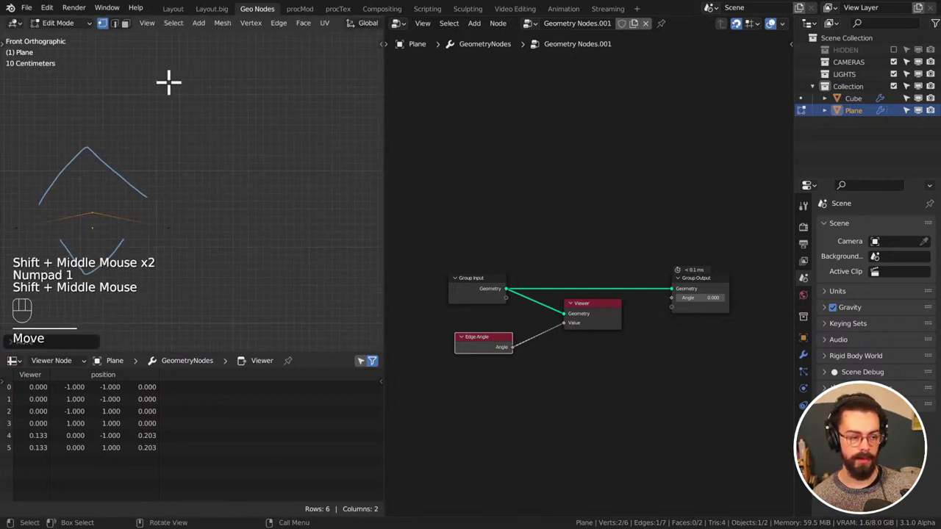
# Sketch a tower outline with annotation strokes for its sides, top and base
pyautogui.press('d')
pyautogui.moveTo(149, 89)
pyautogui.mouseDown()
pyautogui.moveTo(244, 94)
pyautogui.moveTo(272, 138)
pyautogui.moveTo(290, 210)
pyautogui.moveTo(308, 233)
pyautogui.moveTo(361, 251)
pyautogui.mouseUp()
pyautogui.keyDown('shift'); pyautogui.moveTo(345, 235); pyautogui.dragTo(319, 227, button='middle'); pyautogui.keyUp('shift')
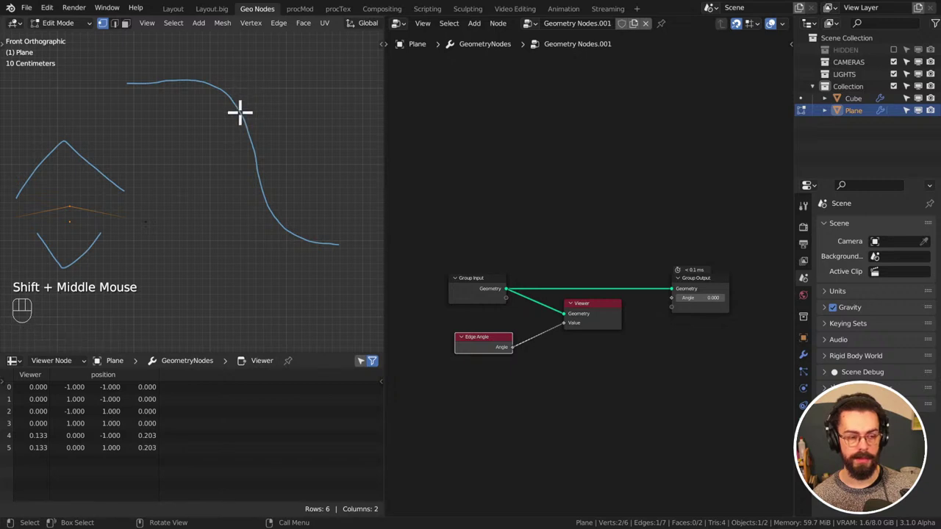
pyautogui.press('d')
pyautogui.moveTo(206, 87)
pyautogui.mouseDown()
pyautogui.moveTo(252, 82)
pyautogui.moveTo(269, 150)
pyautogui.moveTo(267, 233)
pyautogui.moveTo(292, 243)
pyautogui.mouseUp()
pyautogui.press('d')
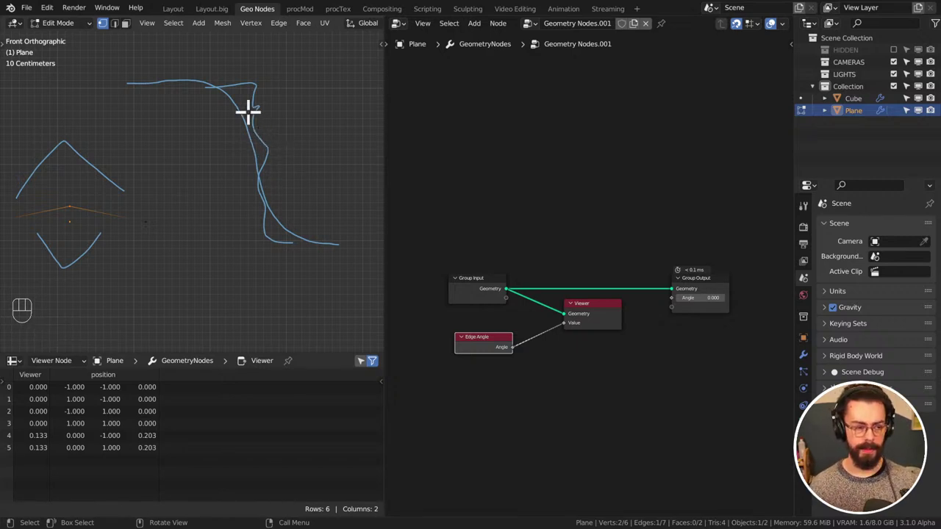
pyautogui.press('d')
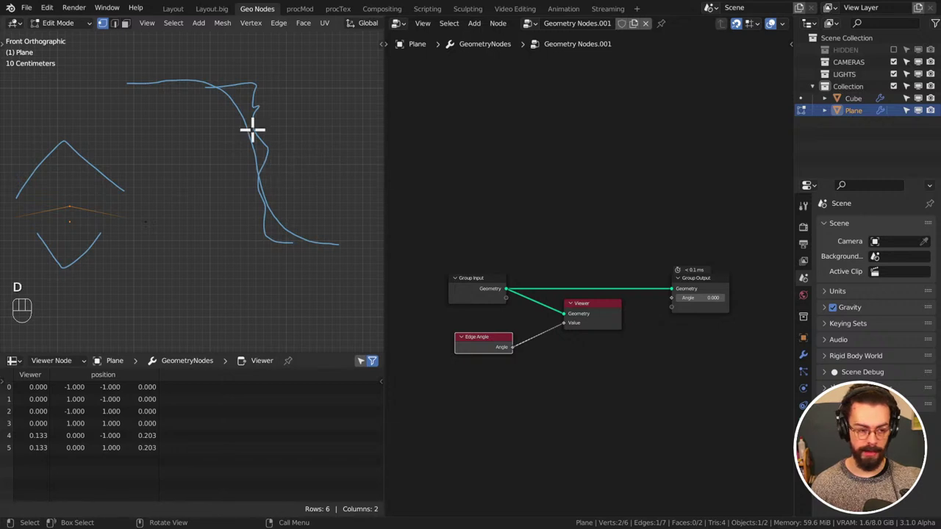
pyautogui.moveTo(228, 70)
pyautogui.mouseDown()
pyautogui.moveTo(274, 171)
pyautogui.moveTo(303, 276)
pyautogui.mouseUp()
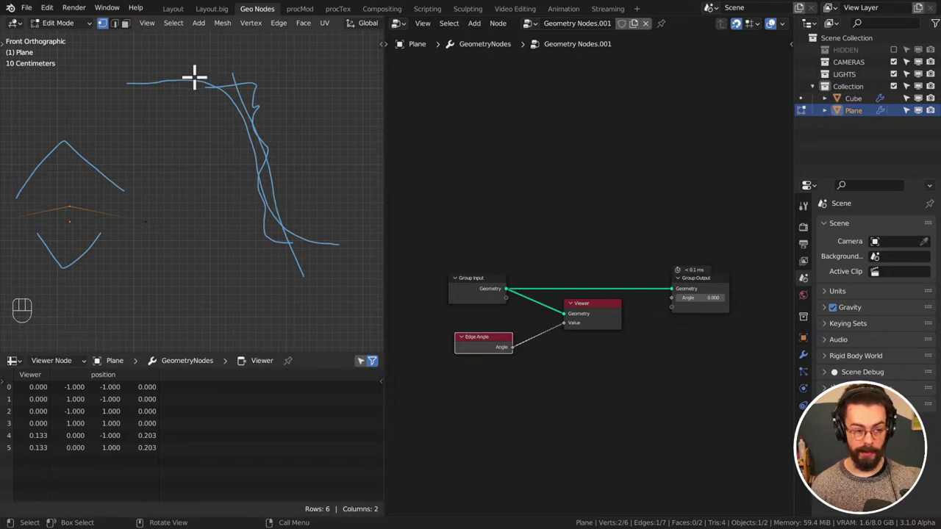
pyautogui.moveTo(181, 62)
pyautogui.mouseDown()
pyautogui.moveTo(245, 86)
pyautogui.moveTo(270, 74)
pyautogui.mouseUp()
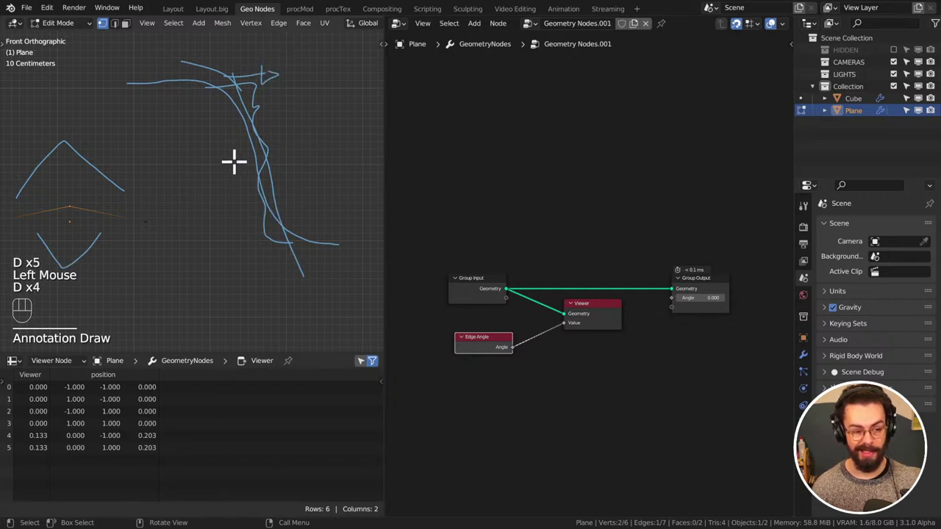
pyautogui.moveTo(233, 160)
pyautogui.mouseDown()
pyautogui.moveTo(279, 246)
pyautogui.moveTo(308, 260)
pyautogui.moveTo(317, 280)
pyautogui.moveTo(280, 279)
pyautogui.moveTo(313, 270)
pyautogui.moveTo(276, 263)
pyautogui.moveTo(304, 218)
pyautogui.mouseUp()
pyautogui.press('d')
pyautogui.press('d')
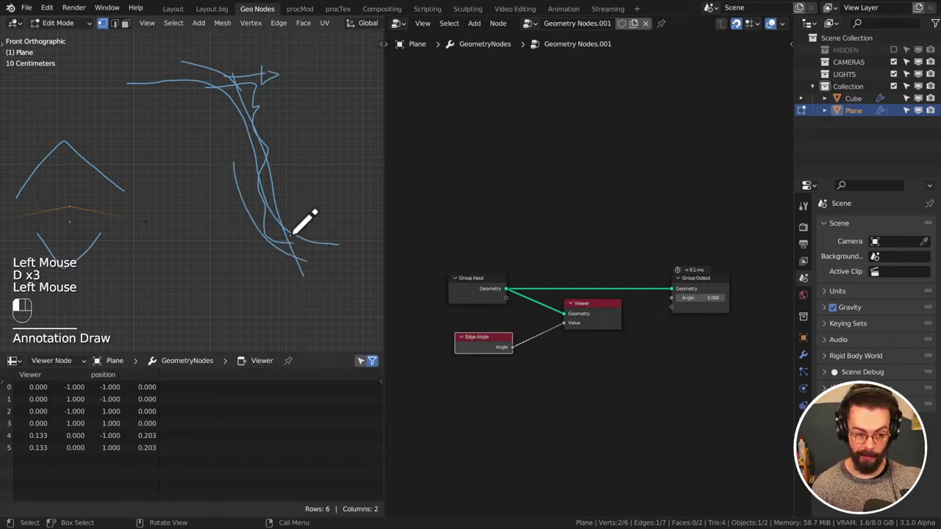
pyautogui.moveTo(214, 243); pyautogui.dragTo(213, 227)
pyautogui.press('d')
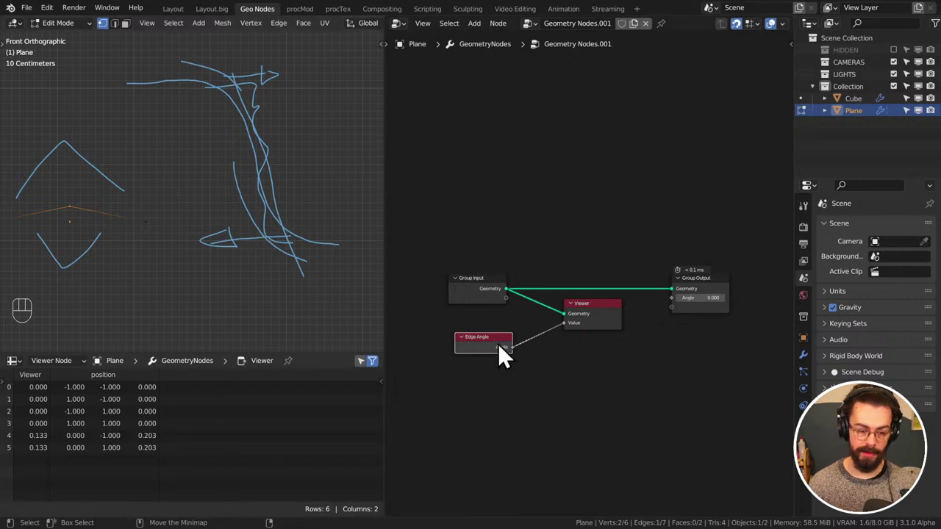
# Move the Edge Angle node beneath Group Input
pyautogui.moveTo(498, 343); pyautogui.dragTo(478, 316)
pyautogui.click(479, 323)
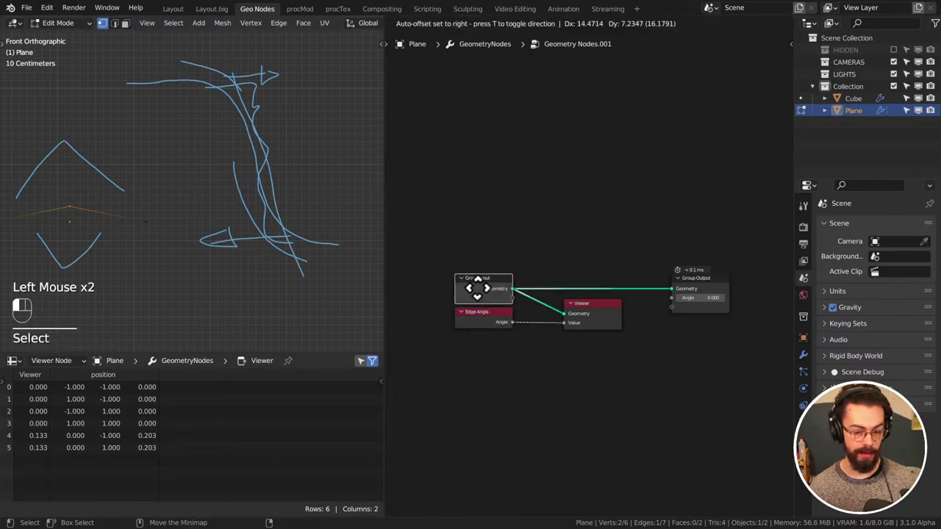
pyautogui.click(479, 328)
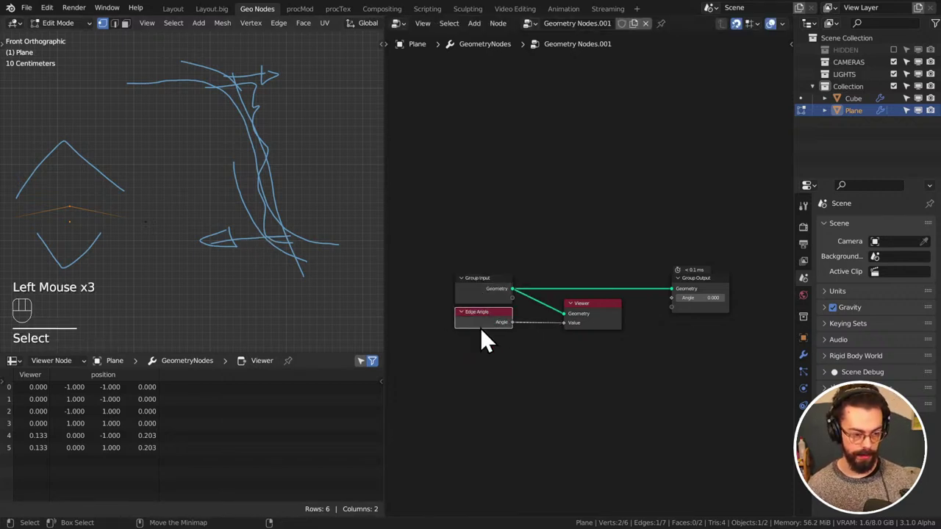
# Erase all annotation sketches and orbit back to a perspective view
pyautogui.moveTo(269, 267)
pyautogui.mouseDown(button='right')
pyautogui.moveTo(283, 237)
pyautogui.moveTo(237, 92)
pyautogui.moveTo(103, 170)
pyautogui.moveTo(63, 231)
pyautogui.mouseUp(button='right')
pyautogui.keyDown('shift'); pyautogui.moveTo(63, 231); pyautogui.dragTo(73, 151, button='middle'); pyautogui.keyUp('shift')
pyautogui.moveTo(202, 121); pyautogui.dragTo(214, 166, button='middle')
# Leave Edit Mode and delete the folded plane
pyautogui.press('Tab')
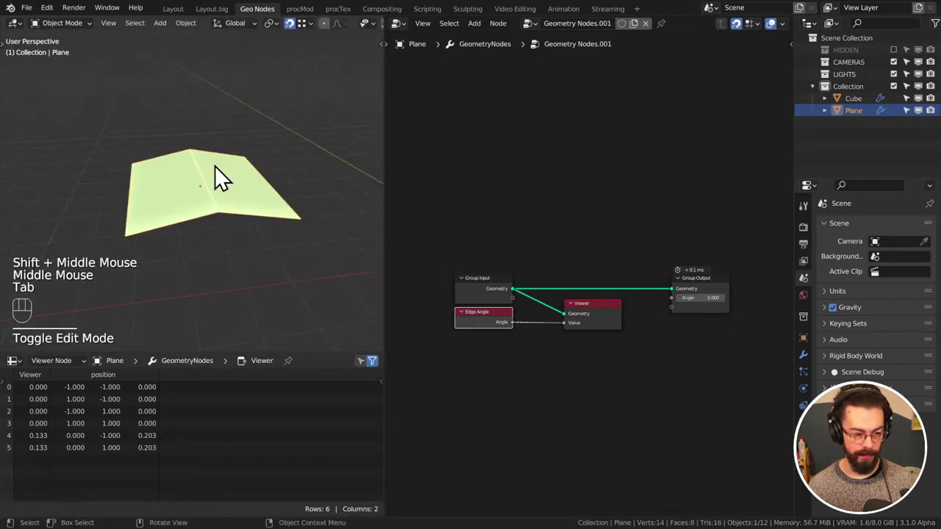
pyautogui.press('x')
pyautogui.click(215, 165)
# Select the Cube to show its node tree and widen the node editor
pyautogui.scroll(-3, 240, 181)
pyautogui.keyDown('shift'); pyautogui.moveTo(317, 204); pyautogui.dragTo(207, 207, button='middle'); pyautogui.keyUp('shift')
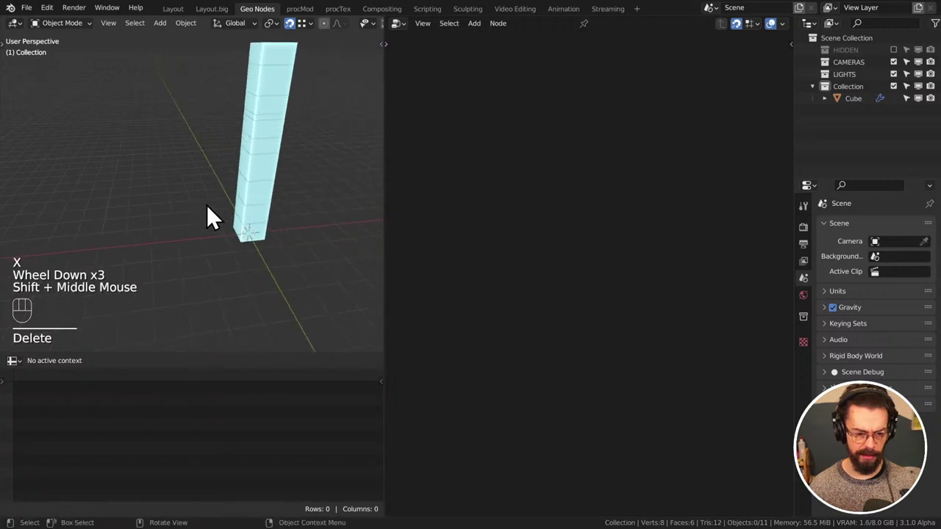
pyautogui.click(257, 206)
pyautogui.moveTo(290, 200)
pyautogui.keyDown('shift'); pyautogui.mouseDown(button='middle')
pyautogui.moveTo(278, 206)
pyautogui.moveTo(299, 180)
pyautogui.moveTo(294, 197)
pyautogui.mouseUp(button='middle'); pyautogui.keyUp('shift')
pyautogui.scroll(1, 293, 194)
pyautogui.moveTo(381, 194); pyautogui.dragTo(256, 223)
pyautogui.scroll(-2, 515, 309)
pyautogui.moveTo(499, 328)
pyautogui.mouseDown(button='middle')
pyautogui.moveTo(634, 314)
pyautogui.moveTo(596, 311)
pyautogui.mouseUp(button='middle')
pyautogui.scroll(-2, 588, 313)
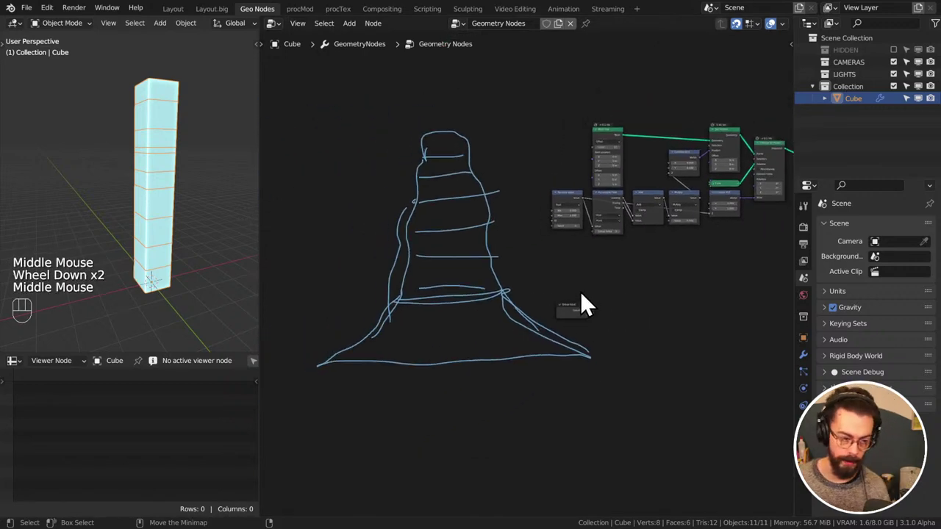
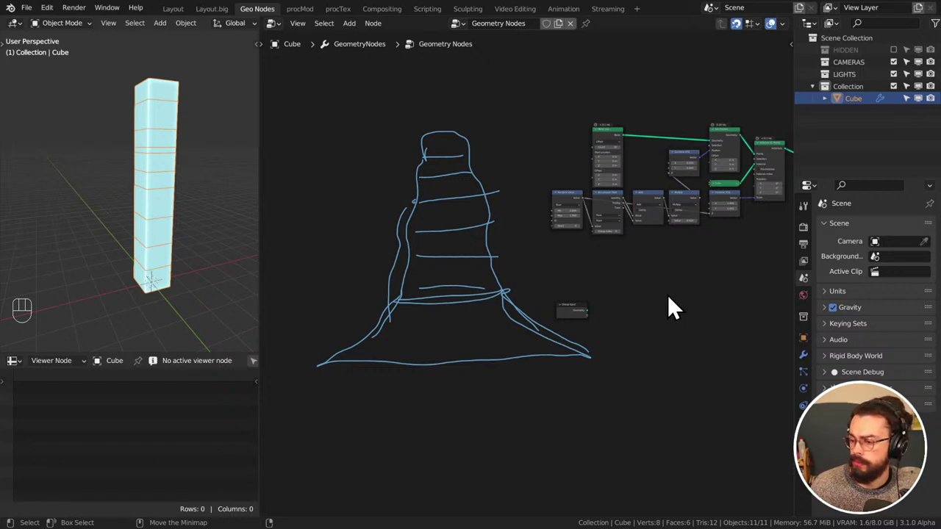
# Frame the node graph and drag a link from Accumulate Field's Total output
pyautogui.moveTo(667, 294); pyautogui.dragTo(583, 279, button='middle')
pyautogui.scroll(3, 564, 294)
pyautogui.scroll(2, 570, 278)
pyautogui.scroll(2, 580, 278)
pyautogui.moveTo(541, 203); pyautogui.dragTo(486, 216, button='middle')
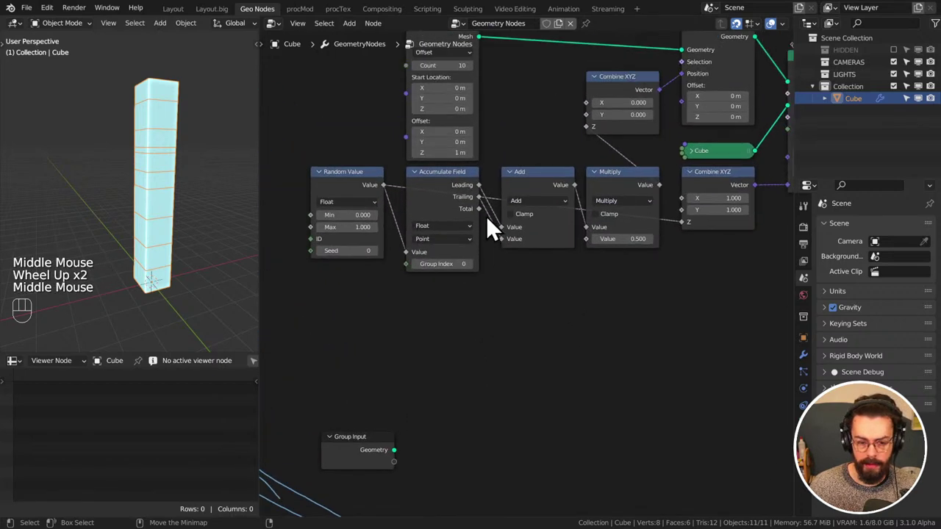
pyautogui.moveTo(479, 209); pyautogui.dragTo(552, 325)
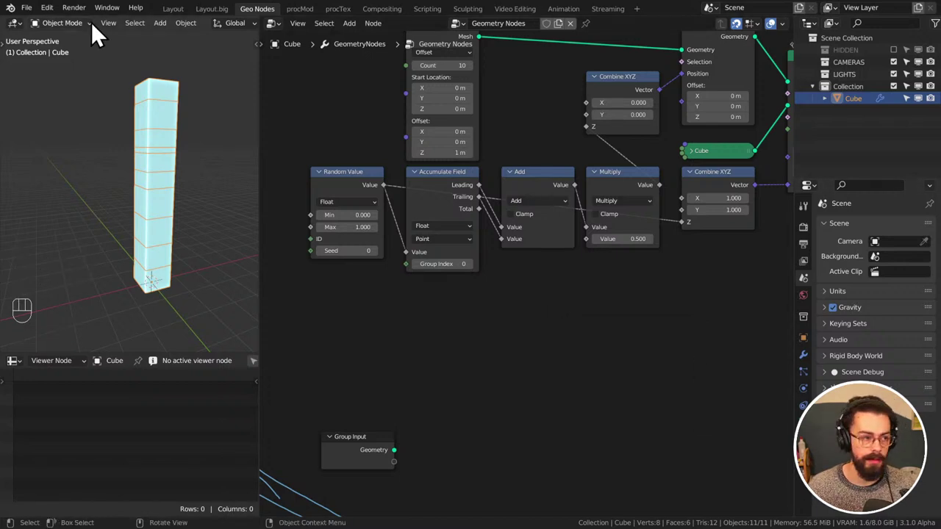
# Show and dismiss the splash screen, then display About Blender with the 3.1.0 Alpha build
pyautogui.click(11, 22)
pyautogui.click(16, 23)
pyautogui.click(24, 9)
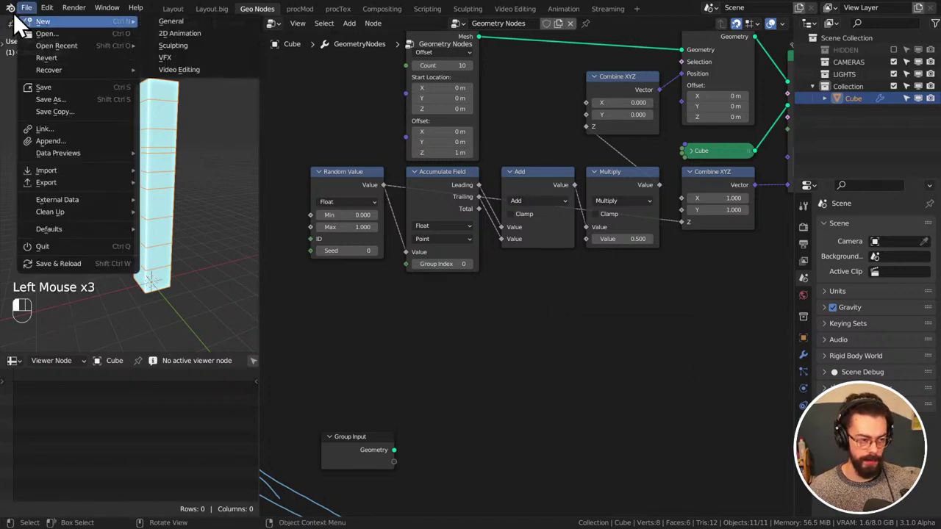
pyautogui.click(10, 19)
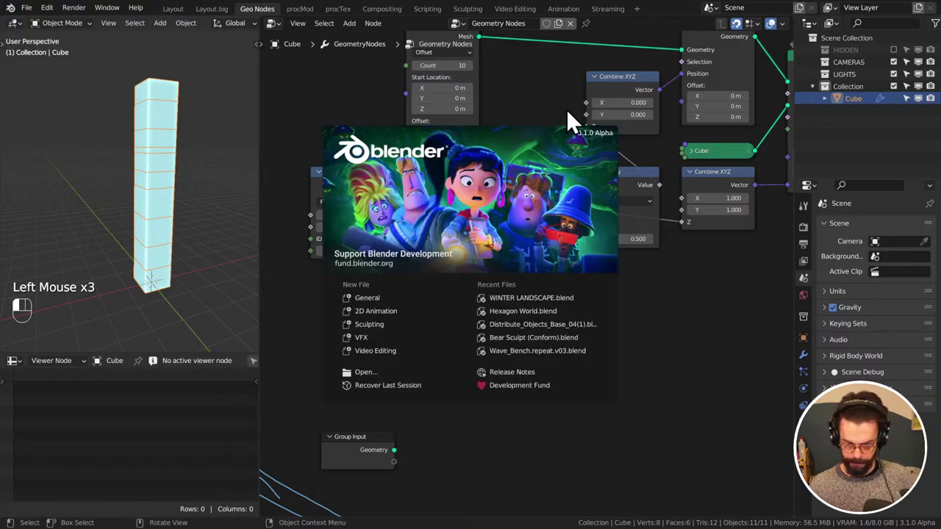
pyautogui.click(23, 28)
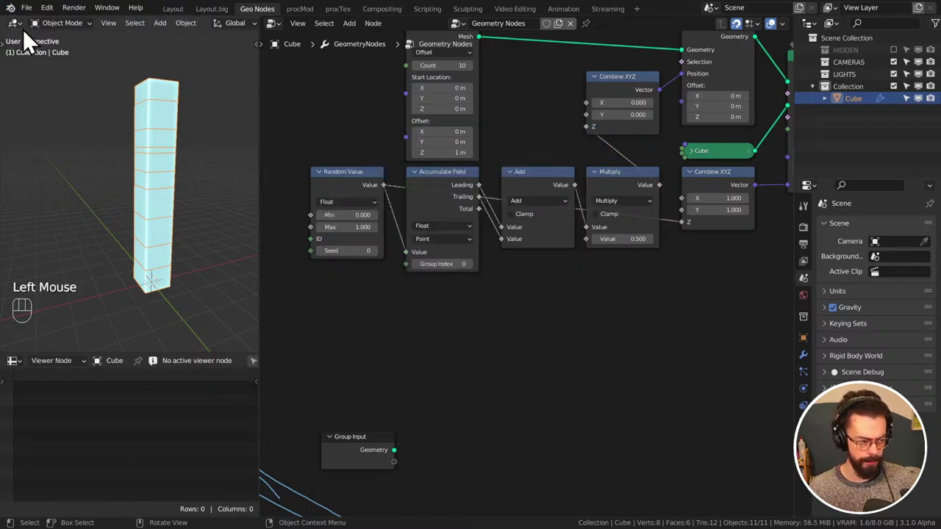
pyautogui.click(10, 9)
pyautogui.click(42, 34)
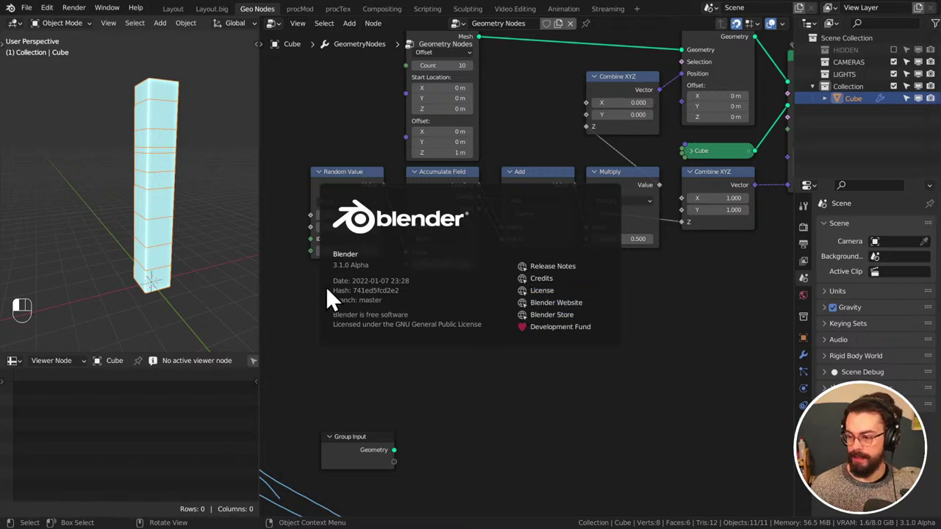
# Close About Blender, drag a link from Accumulate Field's Trailing output, and center Set Position
pyautogui.click(694, 337)
pyautogui.moveTo(658, 321); pyautogui.dragTo(610, 287, button='middle')
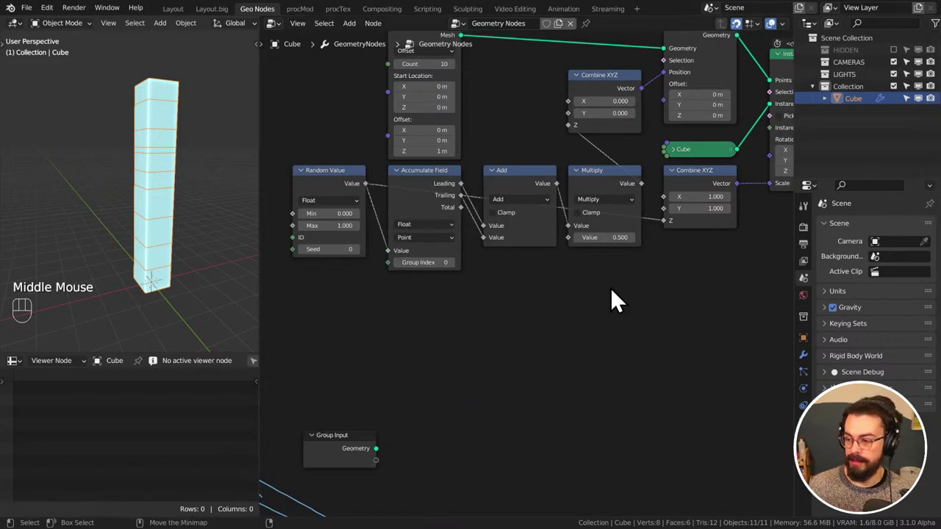
pyautogui.moveTo(459, 197); pyautogui.dragTo(537, 386)
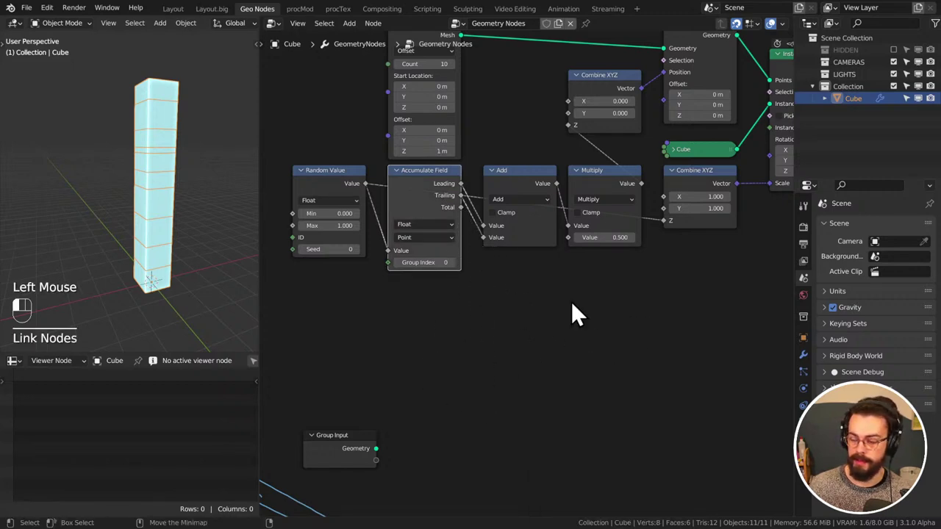
pyautogui.scroll(-3, 466, 323)
pyautogui.moveTo(546, 300); pyautogui.dragTo(483, 370, button='middle')
pyautogui.scroll(3, 556, 248)
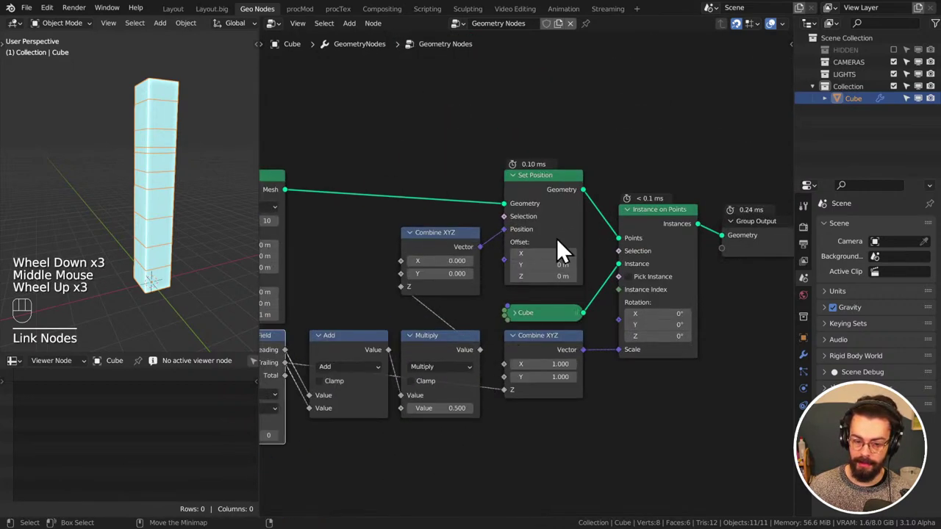
pyautogui.moveTo(556, 248); pyautogui.dragTo(531, 279, button='middle')
pyautogui.scroll(2, 605, 252)
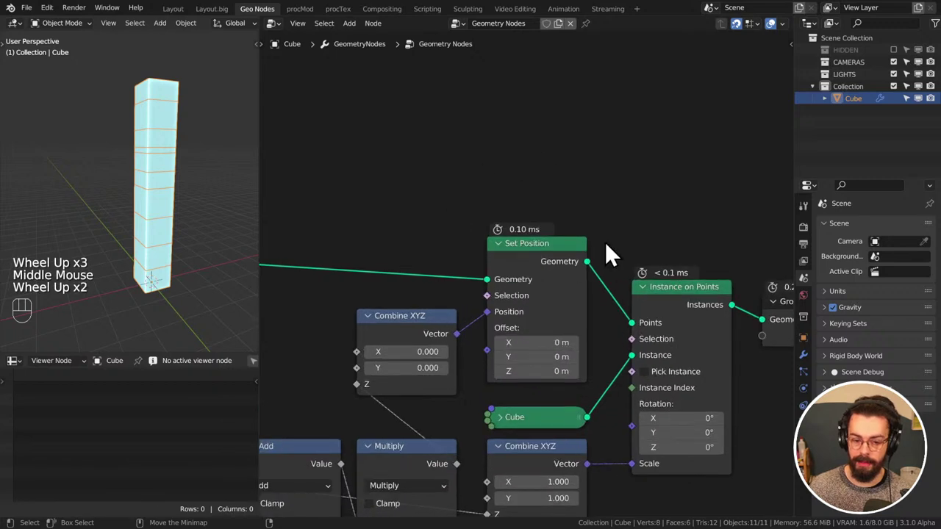
# Review the overlay options and set the sidebar View tab's Minimap Position to Bottom
pyautogui.click(782, 24)
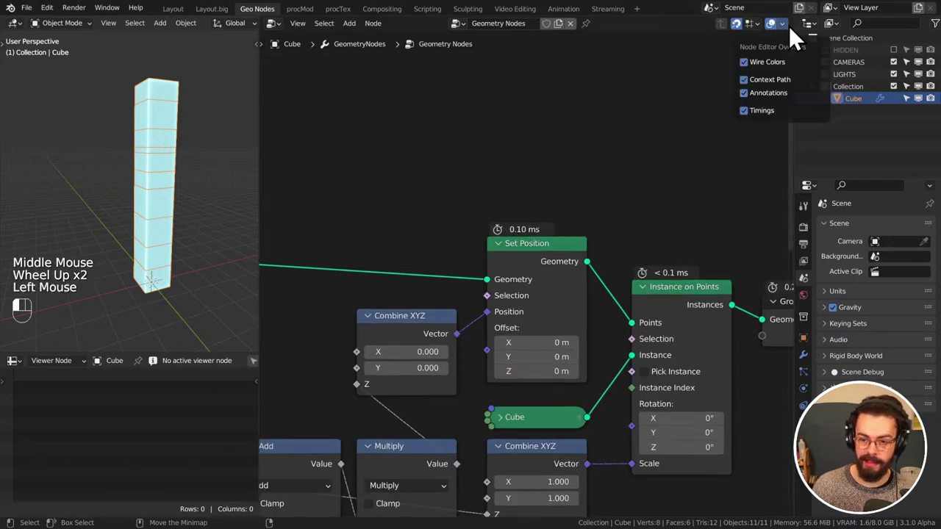
pyautogui.click(671, 213)
pyautogui.scroll(-2, 671, 213)
pyautogui.moveTo(672, 213); pyautogui.dragTo(594, 153, button='middle')
pyautogui.press('n')
pyautogui.click(786, 180)
pyautogui.click(786, 103)
pyautogui.click(735, 95)
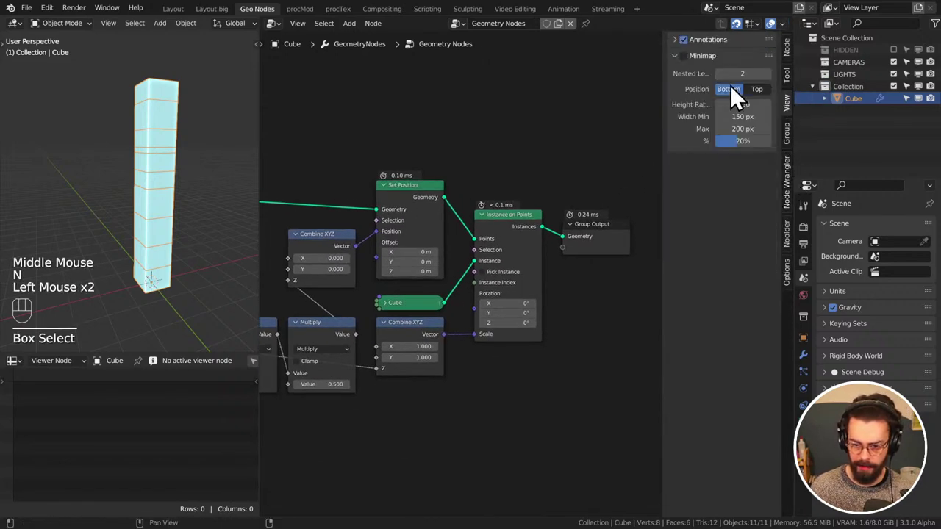
pyautogui.click(735, 121)
pyautogui.press('n')
# Pan to reveal Mesh Line, Accumulate Field and the annotation sketch, then select Group Input
pyautogui.moveTo(593, 342); pyautogui.dragTo(607, 301, button='middle')
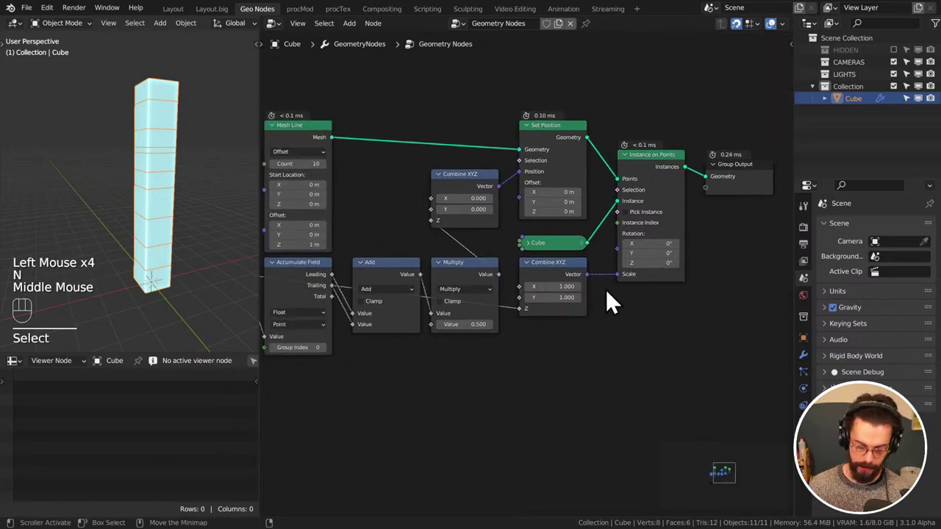
pyautogui.scroll(-2, 408, 303)
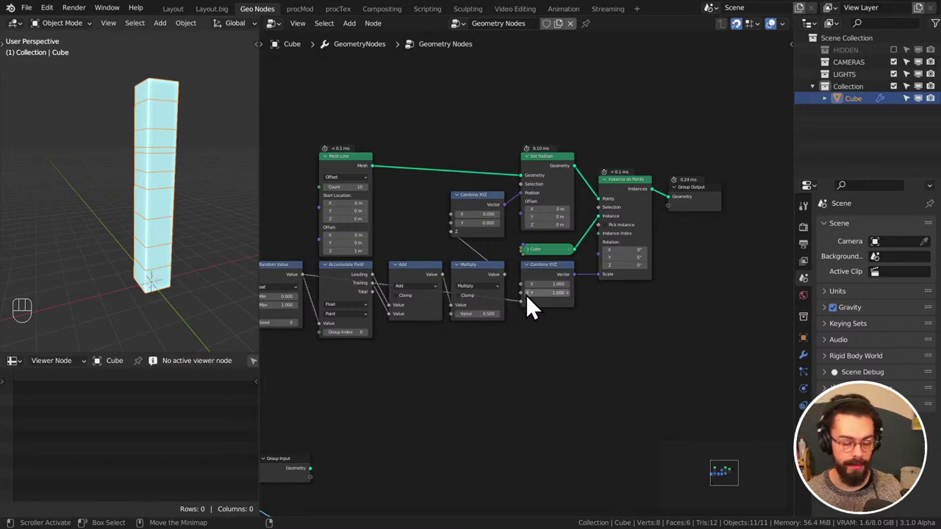
pyautogui.moveTo(525, 304); pyautogui.dragTo(625, 221, button='middle')
pyautogui.click(412, 384)
# Delete the Group Input node and erase every annotation stroke from the canvas
pyautogui.press('x')
pyautogui.moveTo(410, 381); pyautogui.dragTo(495, 319, button='middle')
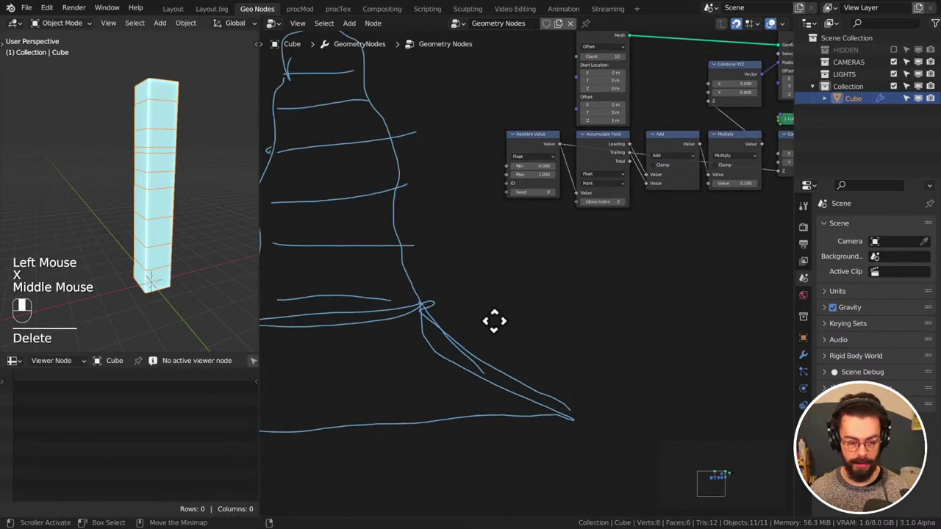
pyautogui.scroll(-3, 504, 330)
pyautogui.moveTo(441, 332)
pyautogui.mouseDown(button='right')
pyautogui.moveTo(403, 336)
pyautogui.moveTo(392, 416)
pyautogui.moveTo(414, 101)
pyautogui.moveTo(414, 158)
pyautogui.mouseUp(button='right')
pyautogui.moveTo(395, 343); pyautogui.dragTo(476, 301, button='middle')
pyautogui.press('d')
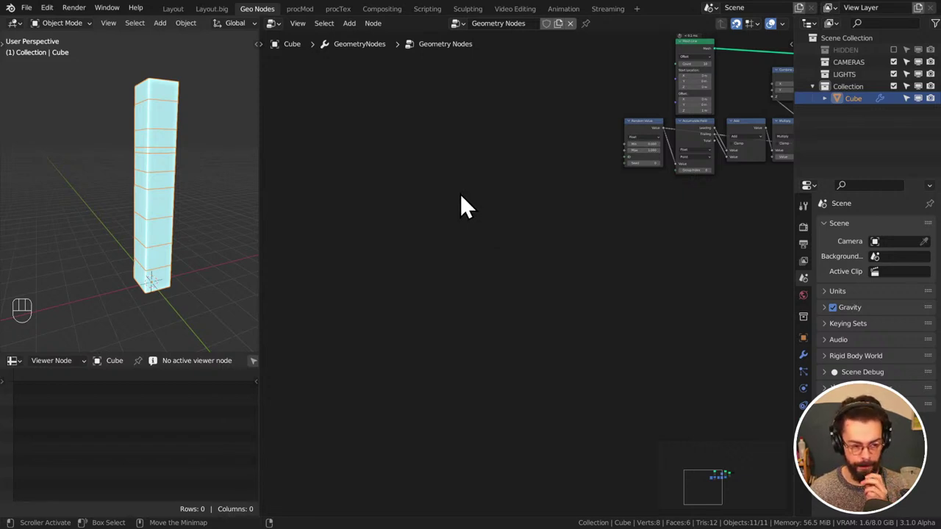
# Add an Object Info node to the left of the Random Value node
pyautogui.rightClick(452, 235)
pyautogui.moveTo(504, 196); pyautogui.dragTo(499, 232, button='middle')
pyautogui.scroll(2, 636, 197)
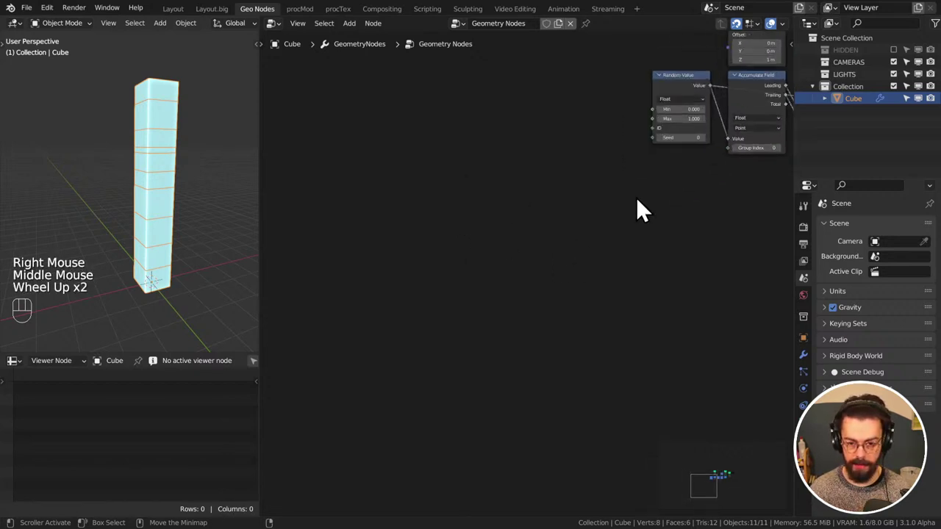
pyautogui.scroll(4, 565, 292)
pyautogui.moveTo(636, 197); pyautogui.dragTo(522, 335, button='middle')
pyautogui.click(479, 300)
pyautogui.hotkey('shift', 'a')
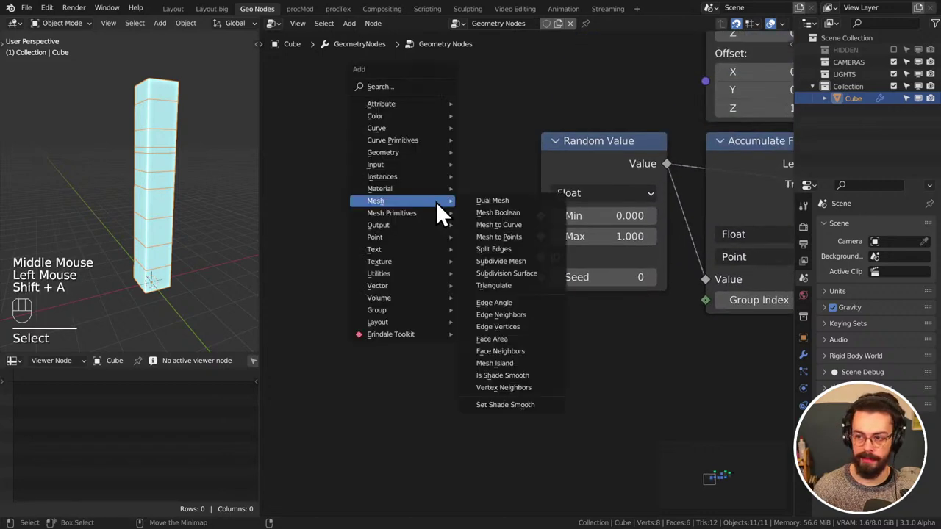
pyautogui.moveTo(412, 169)
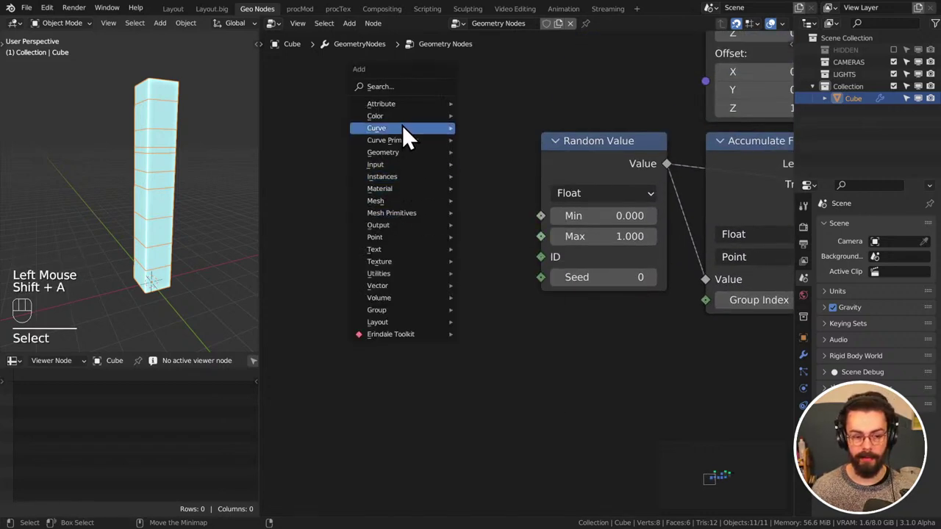
pyautogui.moveTo(393, 225)
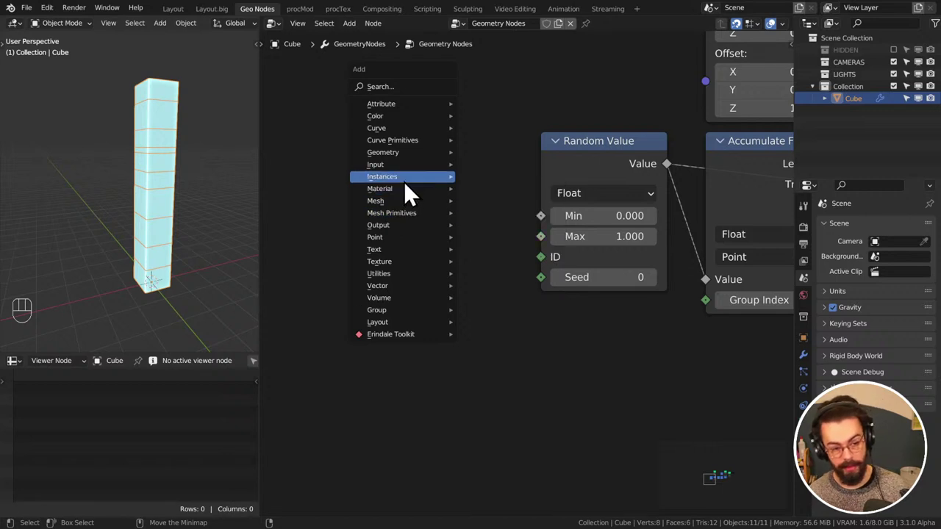
pyautogui.click(497, 236)
pyautogui.click(311, 124)
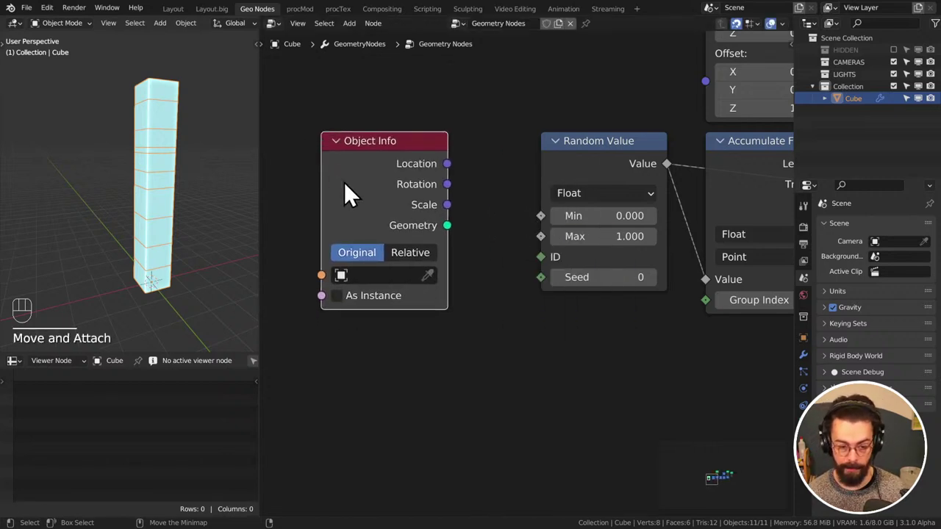
pyautogui.moveTo(444, 241); pyautogui.dragTo(497, 289)
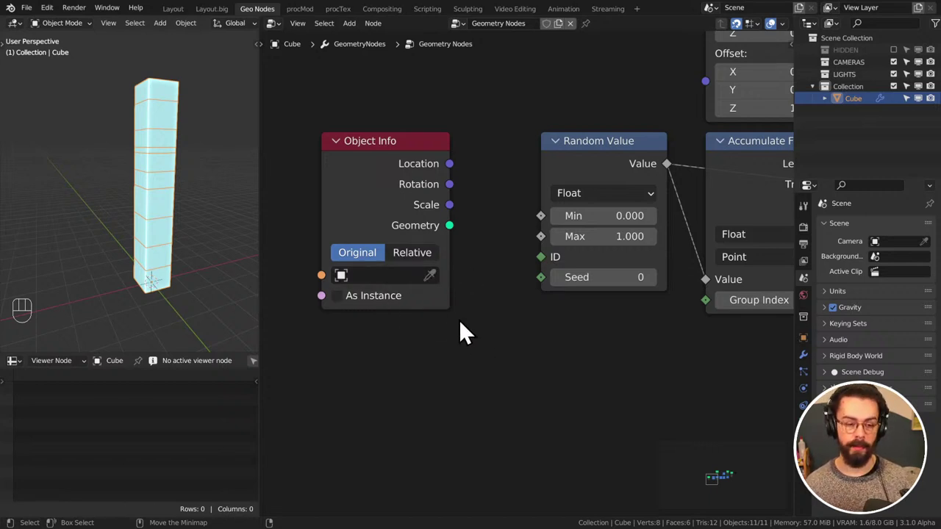
# Feed Object Info from a new Group Input Object socket set to Cube in the modifier
pyautogui.moveTo(458, 321); pyautogui.dragTo(502, 316, button='middle')
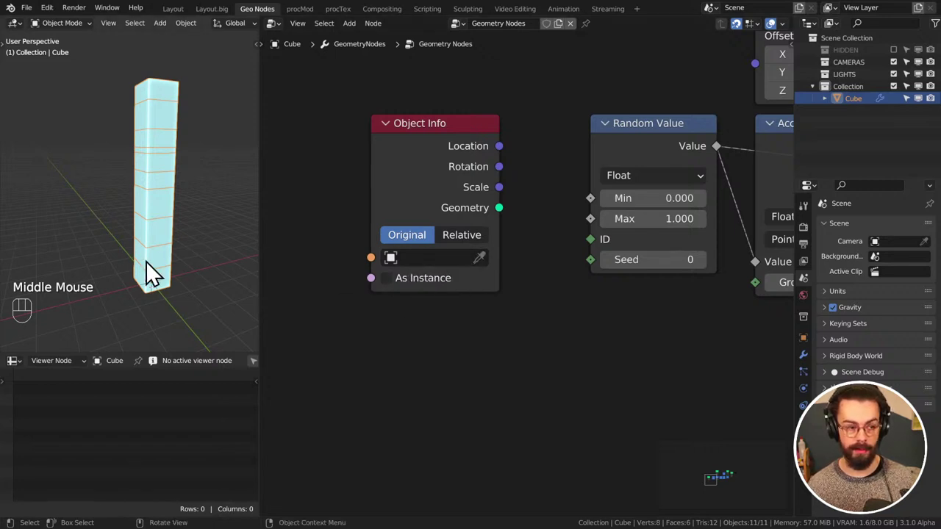
pyautogui.moveTo(370, 257); pyautogui.dragTo(391, 235)
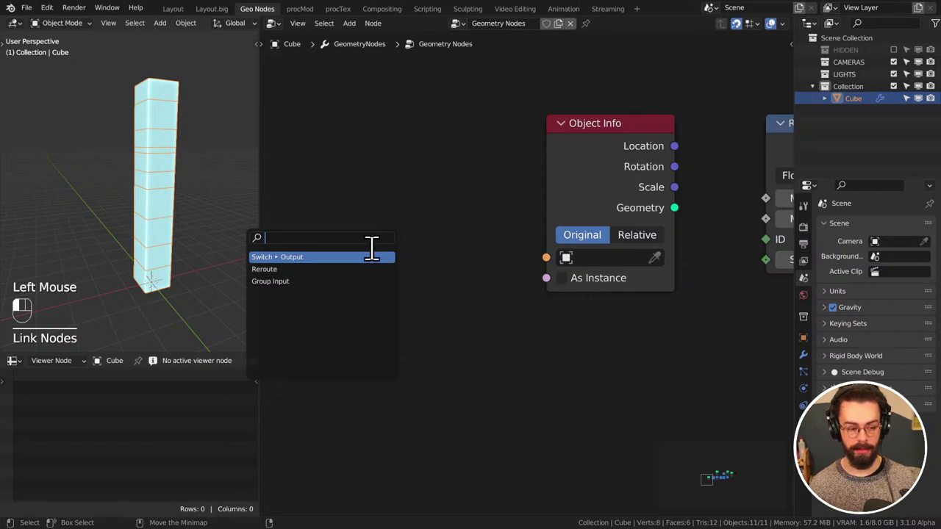
pyautogui.click(343, 280)
pyautogui.click(379, 234)
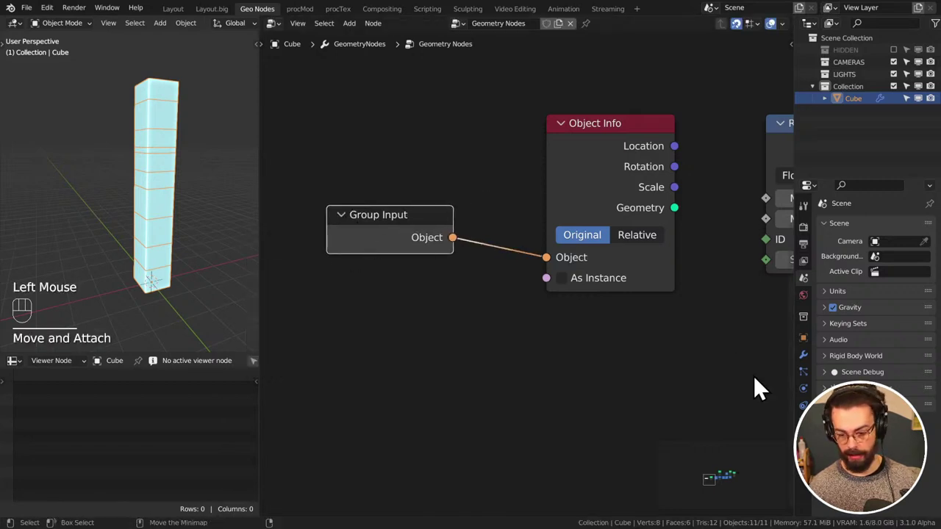
pyautogui.click(803, 354)
pyautogui.click(898, 308)
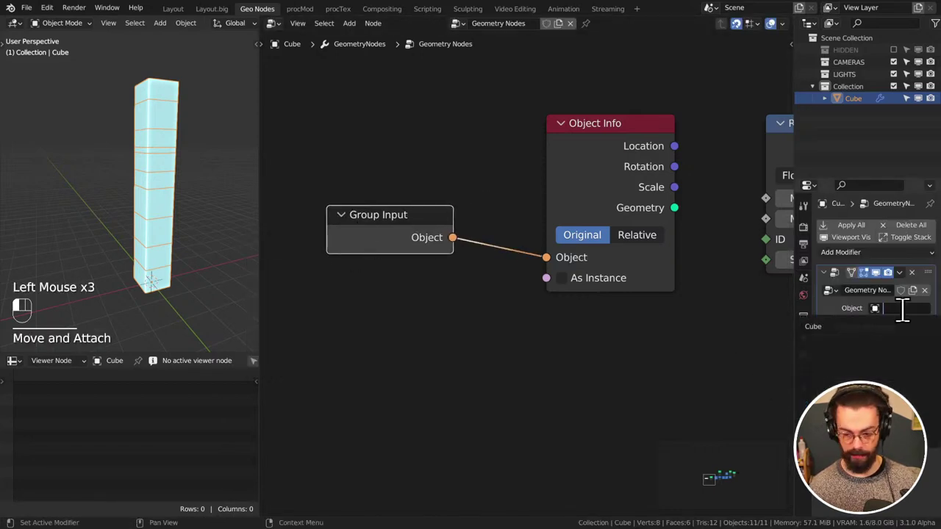
pyautogui.click(845, 326)
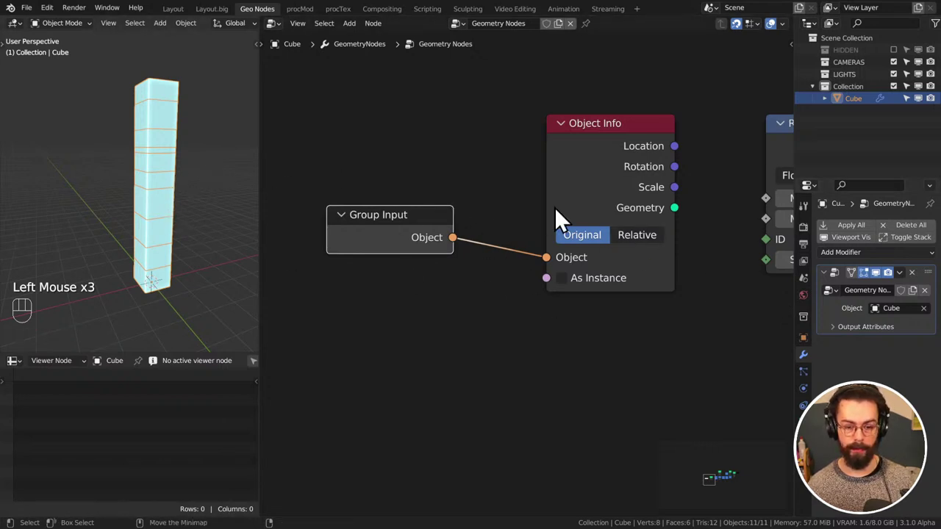
# Preview Object Info in a viewer, delete the viewer node, and move Object Info down-left
pyautogui.keyDown('ctrl'); pyautogui.keyDown('shift'); pyautogui.click(617, 180); pyautogui.keyUp('shift'); pyautogui.keyUp('ctrl')
pyautogui.click(572, 90)
pyautogui.press('x')
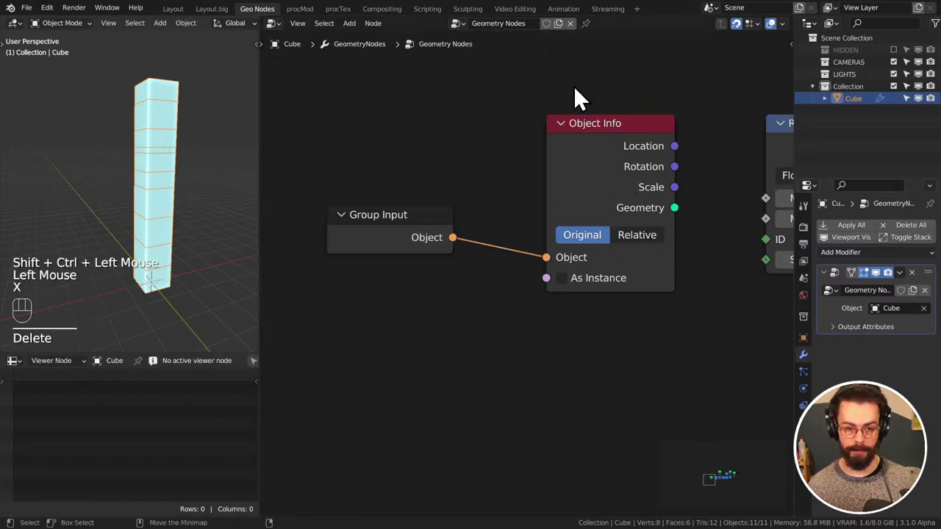
pyautogui.moveTo(609, 218); pyautogui.dragTo(540, 278)
# Duplicate the Cube tower and place the copy beside the original
pyautogui.click(168, 247)
pyautogui.scroll(-2, 168, 248)
pyautogui.hotkey('shift', 'd')
pyautogui.click(154, 248)
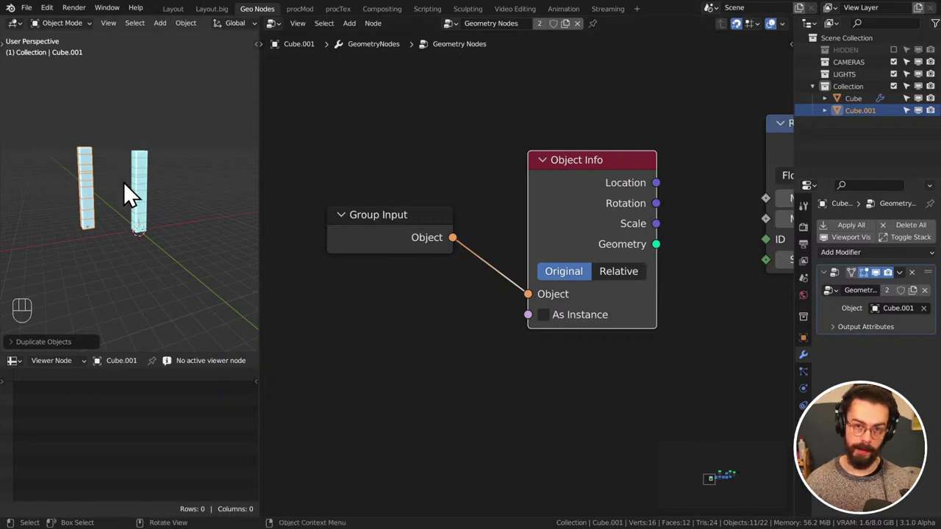
# Move Group Input and Object Info up-left and raise the Random Value seed to 144
pyautogui.scroll(-2, 512, 267)
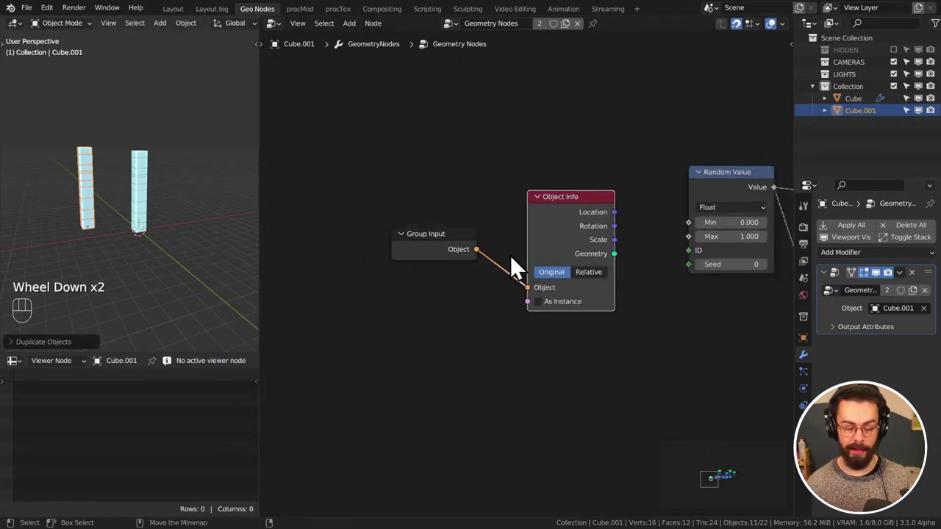
pyautogui.moveTo(602, 235); pyautogui.dragTo(537, 206, button='middle')
pyautogui.moveTo(420, 183); pyautogui.dragTo(586, 351)
pyautogui.press('g')
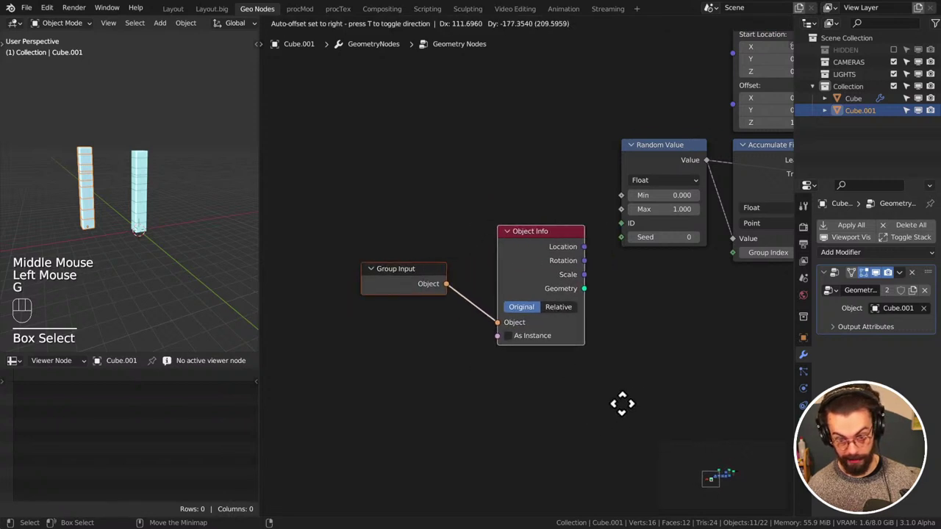
pyautogui.click(510, 387)
pyautogui.moveTo(651, 236)
pyautogui.mouseDown()
pyautogui.moveTo(683, 236)
pyautogui.moveTo(651, 241)
pyautogui.mouseUp()
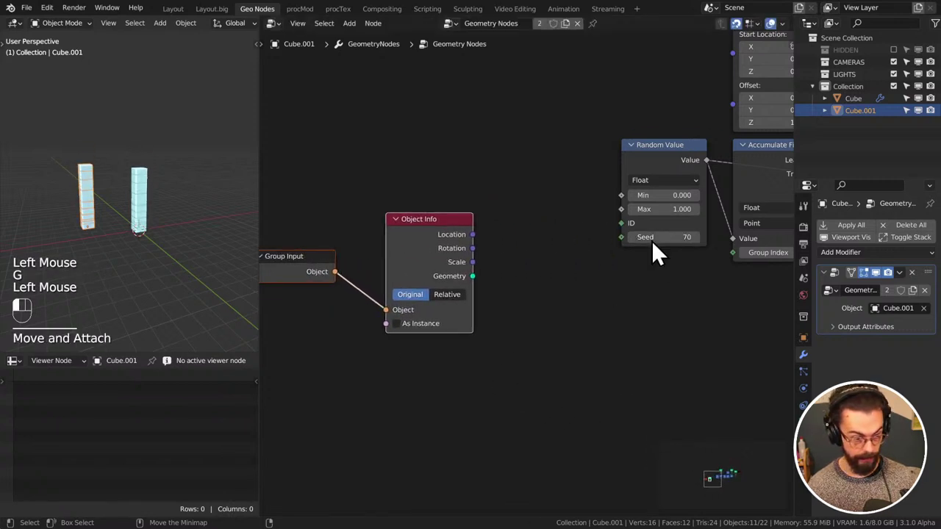
pyautogui.moveTo(292, 198); pyautogui.dragTo(367, 184, button='middle')
pyautogui.moveTo(316, 220); pyautogui.dragTo(607, 324)
pyautogui.press('g')
pyautogui.click(556, 274)
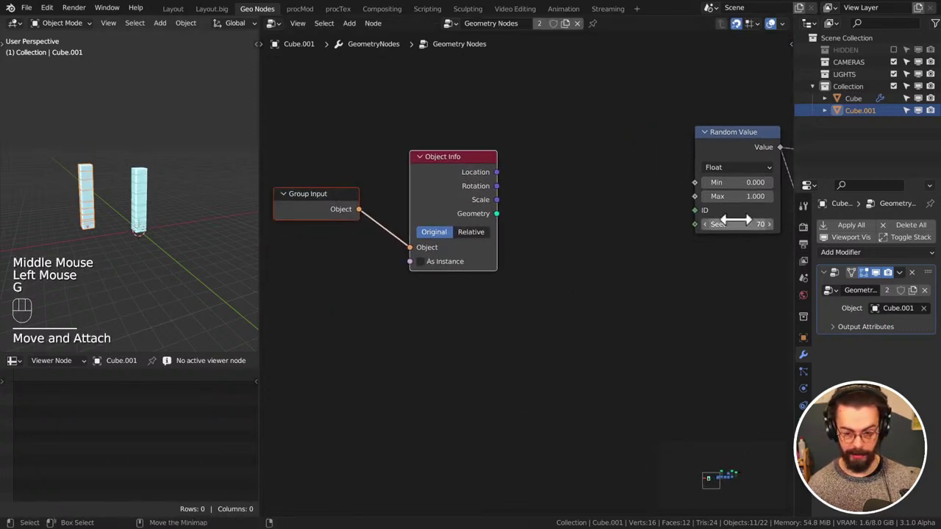
pyautogui.moveTo(732, 223); pyautogui.dragTo(765, 223)
pyautogui.click(578, 209)
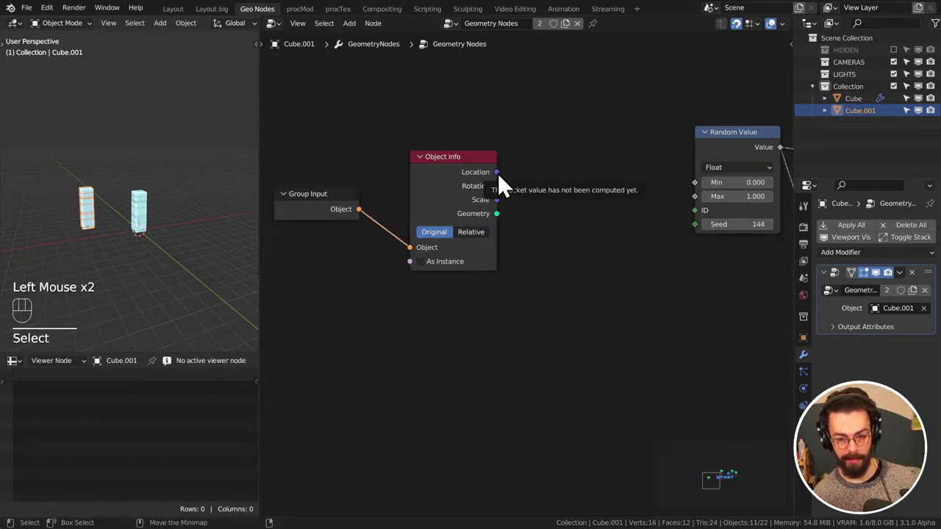
# Try an Integer copy of Random Value wired into the Seed, then delete it
pyautogui.click(734, 139)
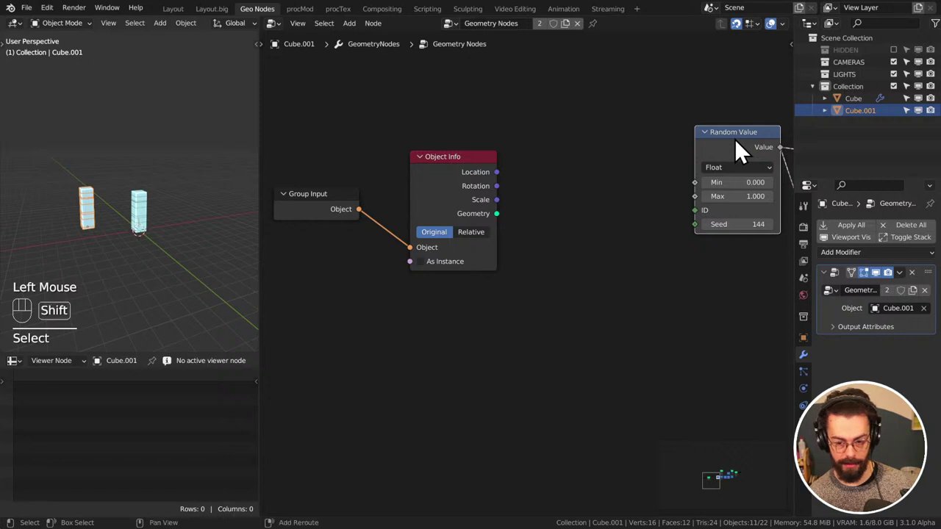
pyautogui.hotkey('shift', 'd')
pyautogui.click(592, 179)
pyautogui.click(588, 211)
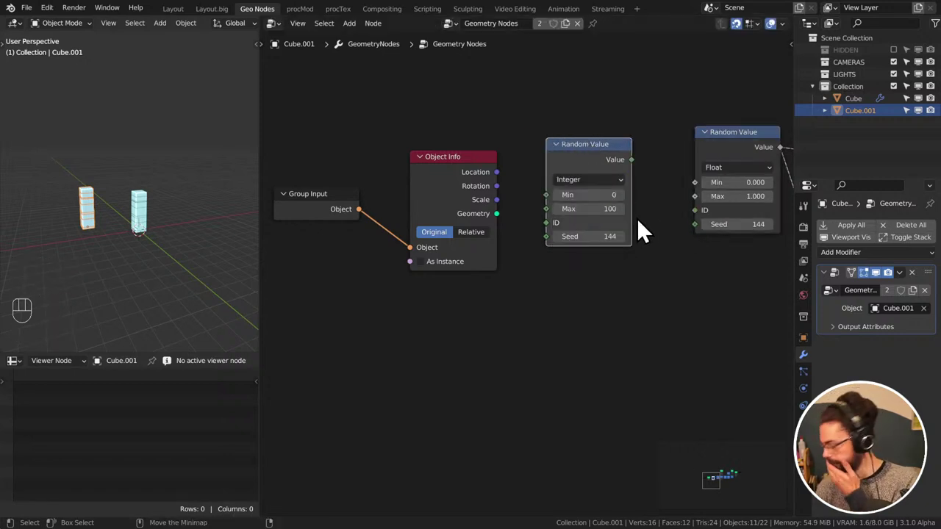
pyautogui.click(572, 163)
pyautogui.moveTo(631, 159); pyautogui.dragTo(695, 227)
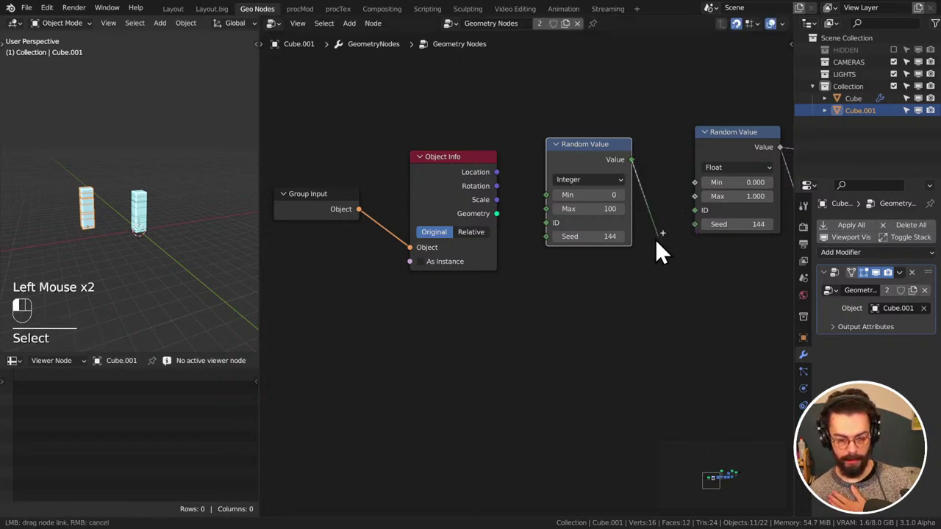
pyautogui.press('x')
# Add a Wave Texture node from the Texture add menu
pyautogui.press('q')
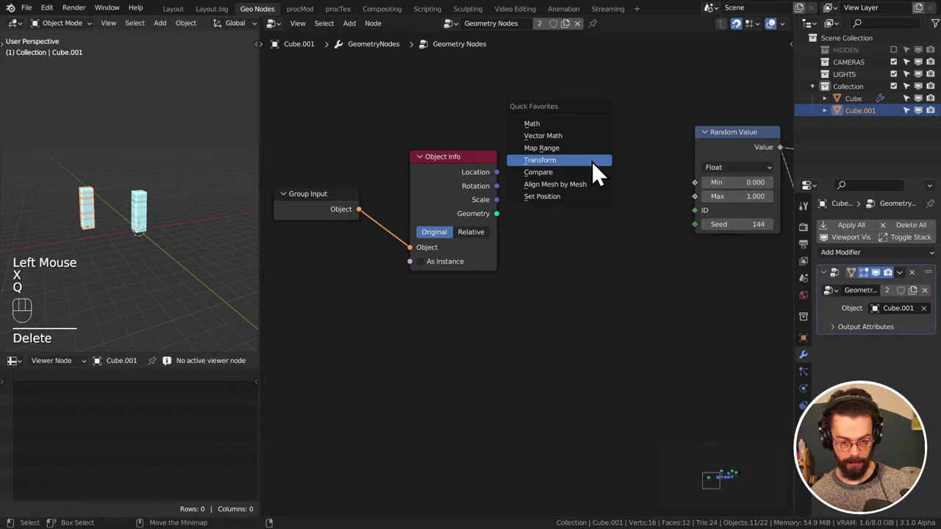
pyautogui.hotkey('shift', 'a')
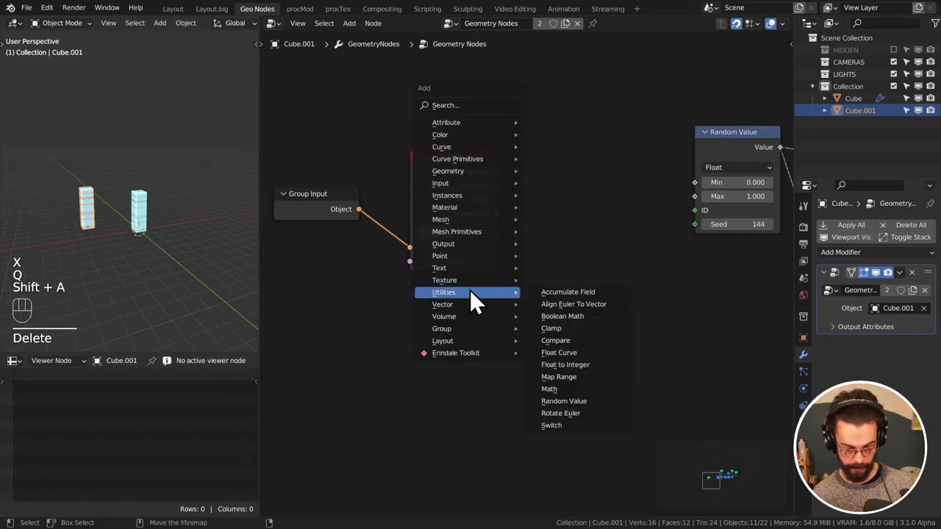
pyautogui.moveTo(496, 282)
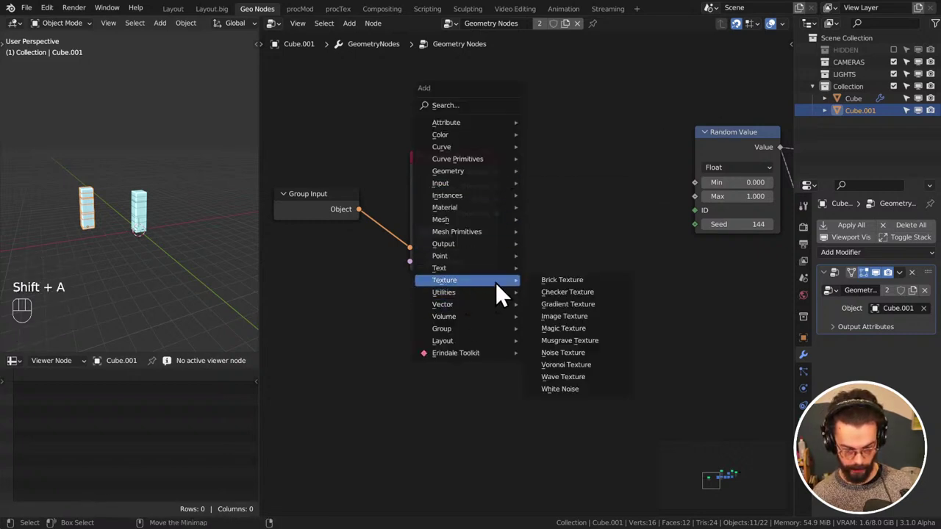
pyautogui.click(597, 376)
# Replace the Wave Texture with a White Noise Texture fed by Object Info Location
pyautogui.press('x')
pyautogui.hotkey('shift', 'a')
pyautogui.moveTo(560, 204)
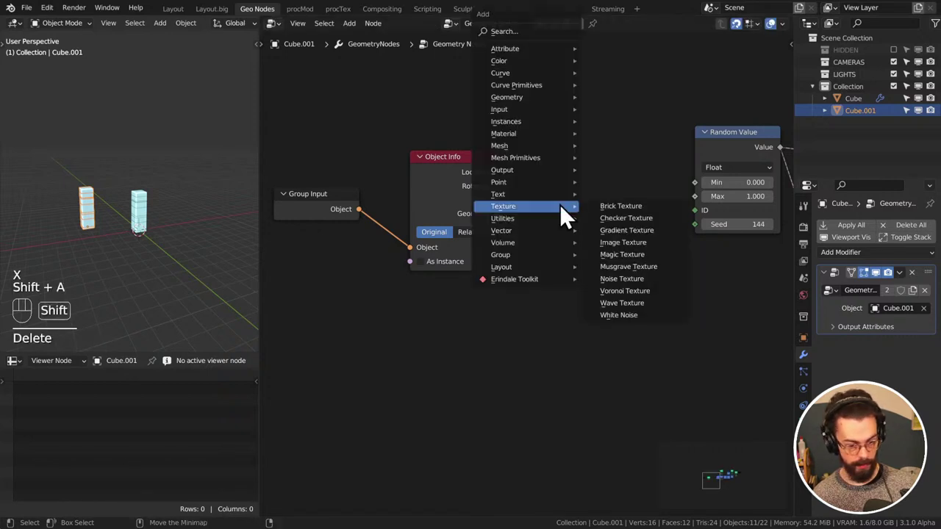
pyautogui.click(619, 315)
pyautogui.click(498, 176)
pyautogui.moveTo(497, 172); pyautogui.dragTo(516, 222)
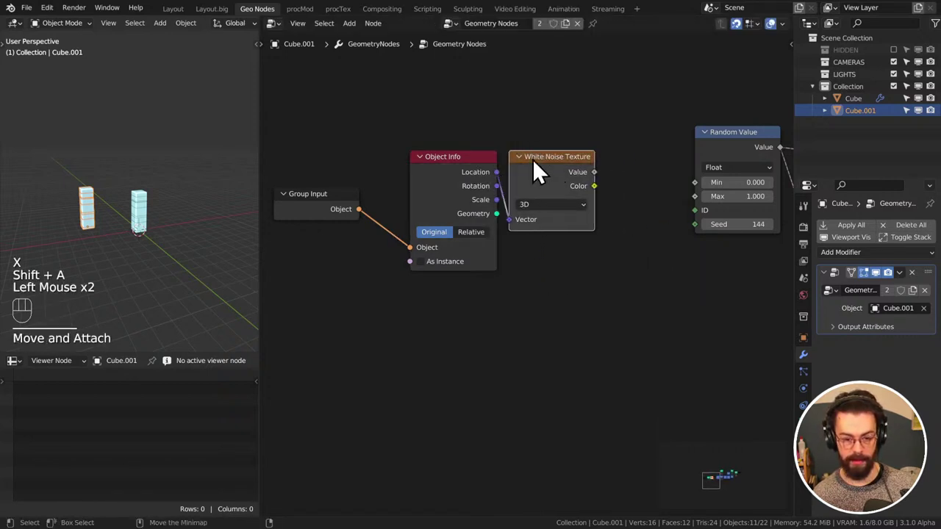
pyautogui.moveTo(533, 140); pyautogui.dragTo(471, 180)
pyautogui.press('g')
pyautogui.click(585, 209)
# Multiply the noise Value by 500 with a Math node and feed it into Random Value Seed
pyautogui.press('q')
pyautogui.click(525, 165)
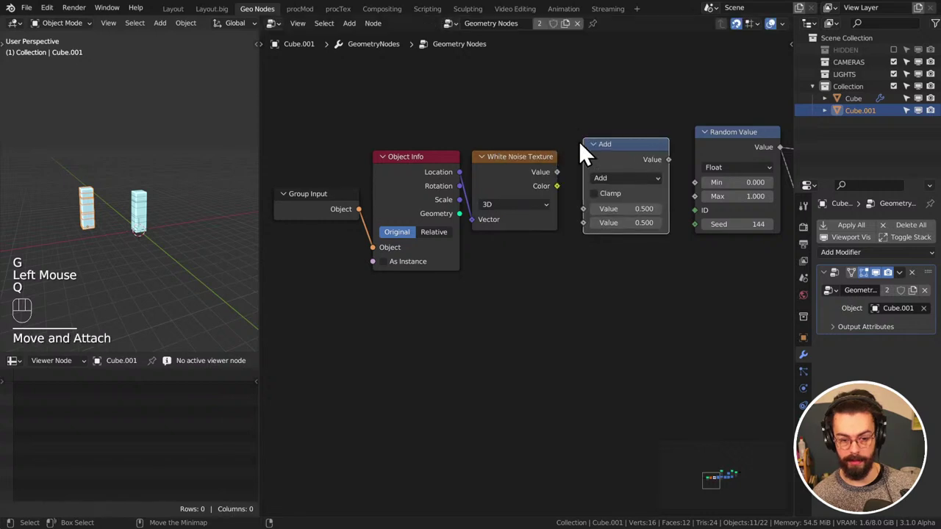
pyautogui.click(579, 143)
pyautogui.moveTo(557, 172); pyautogui.dragTo(584, 210)
pyautogui.moveTo(637, 156); pyautogui.dragTo(623, 172)
pyautogui.click(616, 193)
pyautogui.press('m')
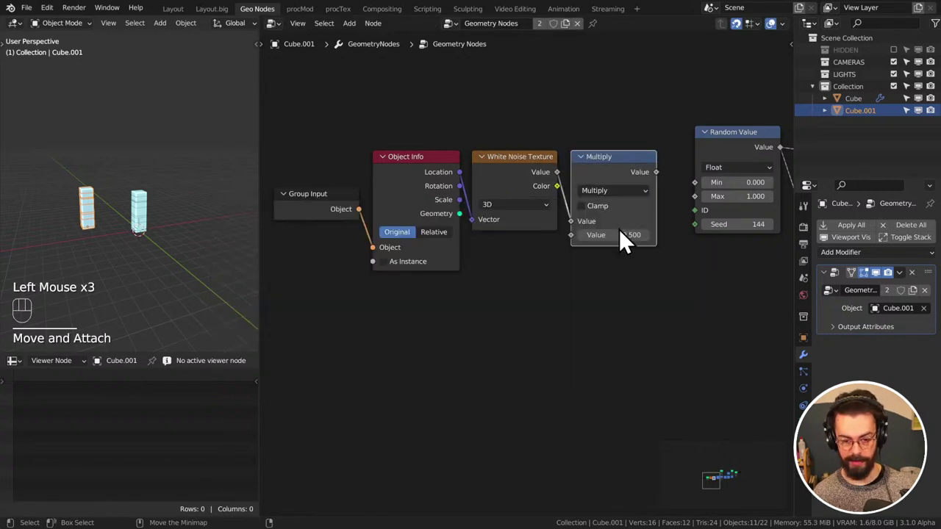
pyautogui.doubleClick(619, 234)
pyautogui.write('500')
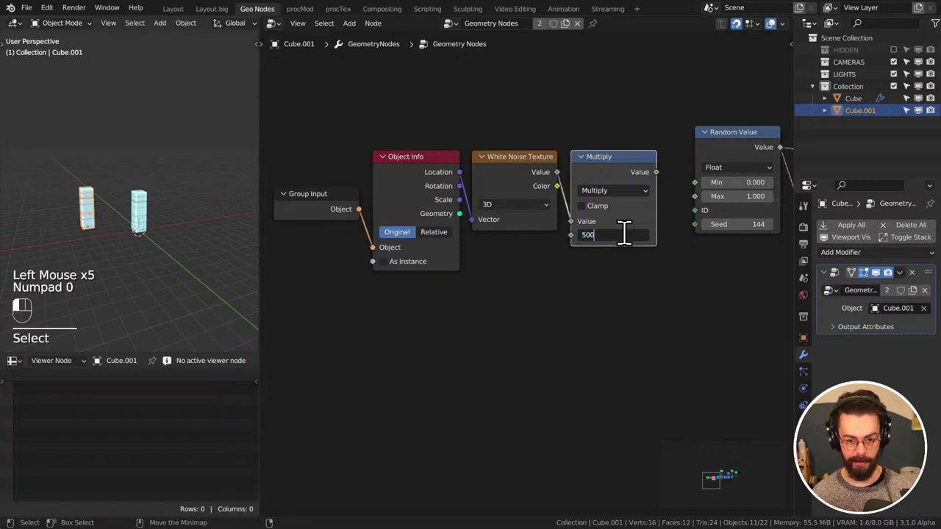
pyautogui.click(650, 181)
pyautogui.moveTo(657, 174); pyautogui.dragTo(697, 223)
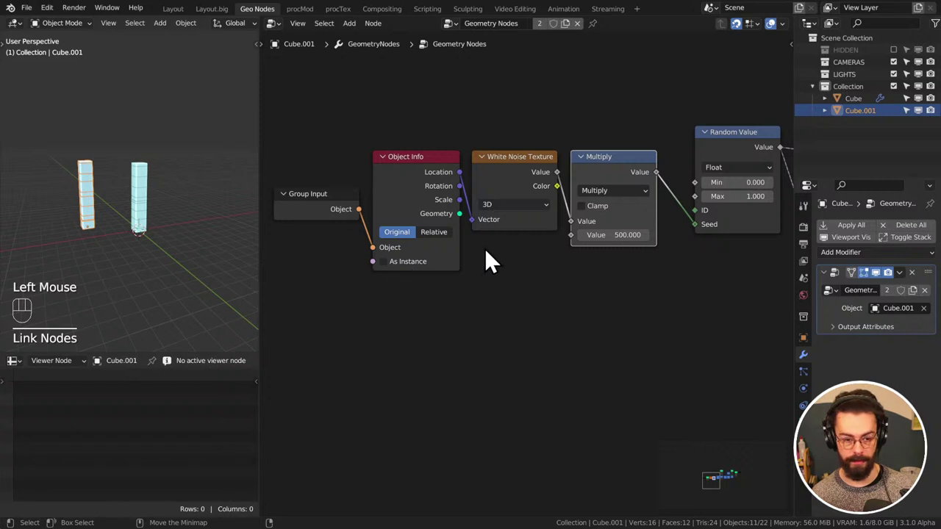
pyautogui.moveTo(485, 250); pyautogui.dragTo(533, 242, button='middle')
pyautogui.moveTo(168, 179); pyautogui.dragTo(128, 211, button='middle')
# Duplicate the Cube tower four times, placing Cube.002 through Cube.005 around the scene
pyautogui.click(164, 242)
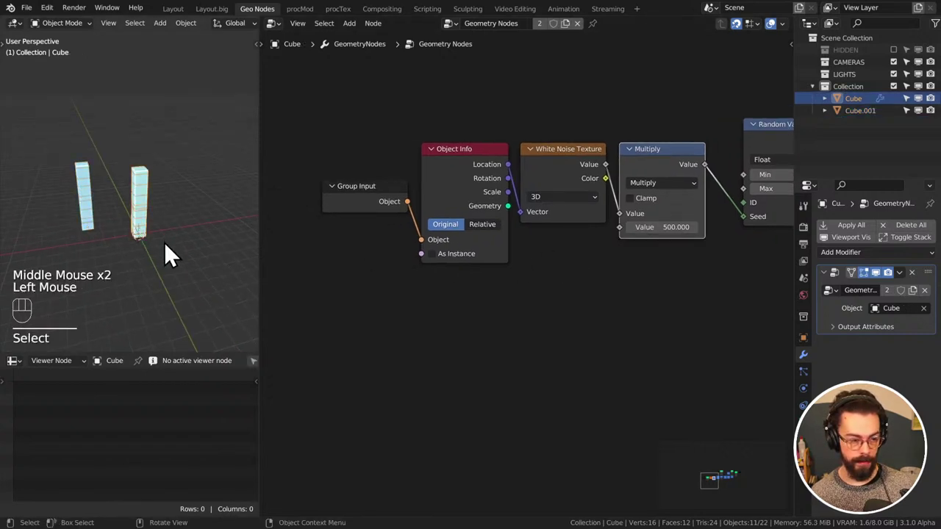
pyautogui.press('g')
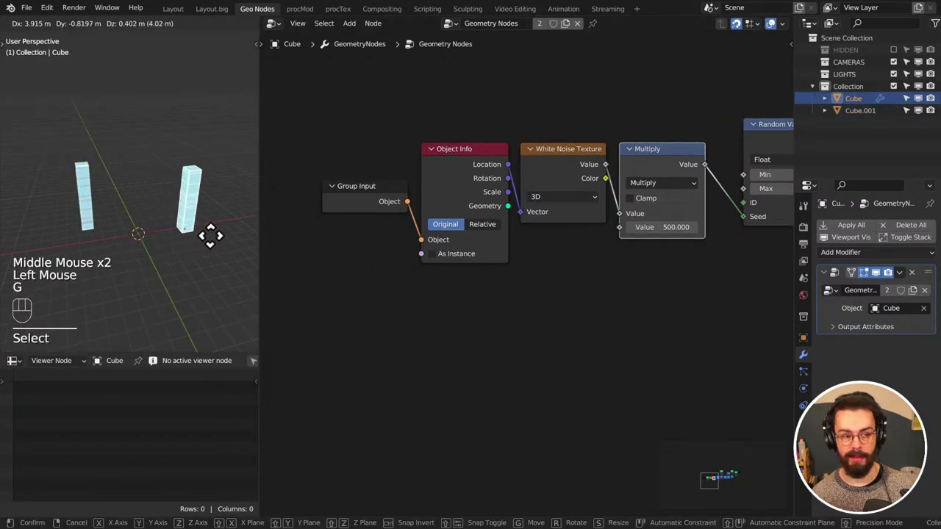
pyautogui.middleClick(211, 239)
pyautogui.press('g')
pyautogui.hotkey('shift', 'd')
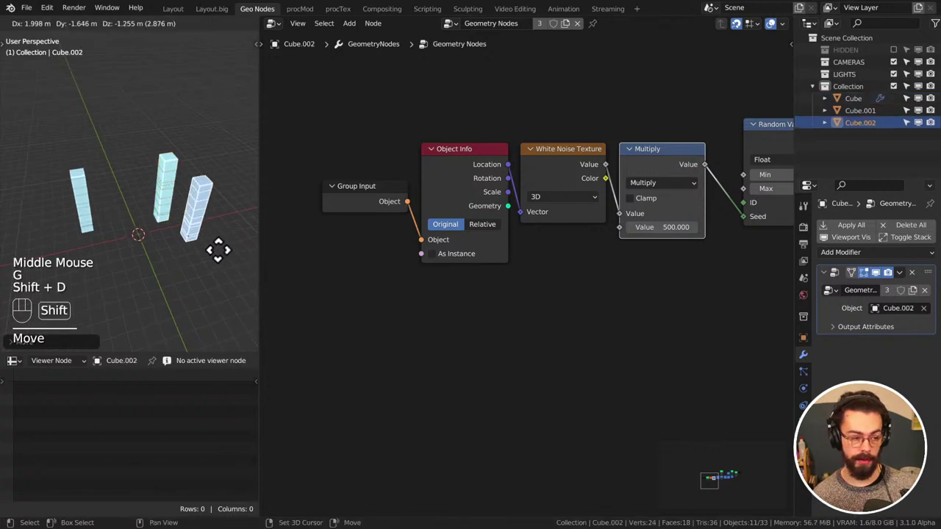
pyautogui.click(213, 251)
pyautogui.hotkey('shift', 'd')
pyautogui.click(169, 246)
pyautogui.hotkey('shift', 'd')
pyautogui.click(132, 235)
pyautogui.hotkey('shift', 'd')
pyautogui.click(88, 287)
# Move Cube.005 to a new spot to the right
pyautogui.moveTo(88, 288); pyautogui.dragTo(187, 235, button='middle')
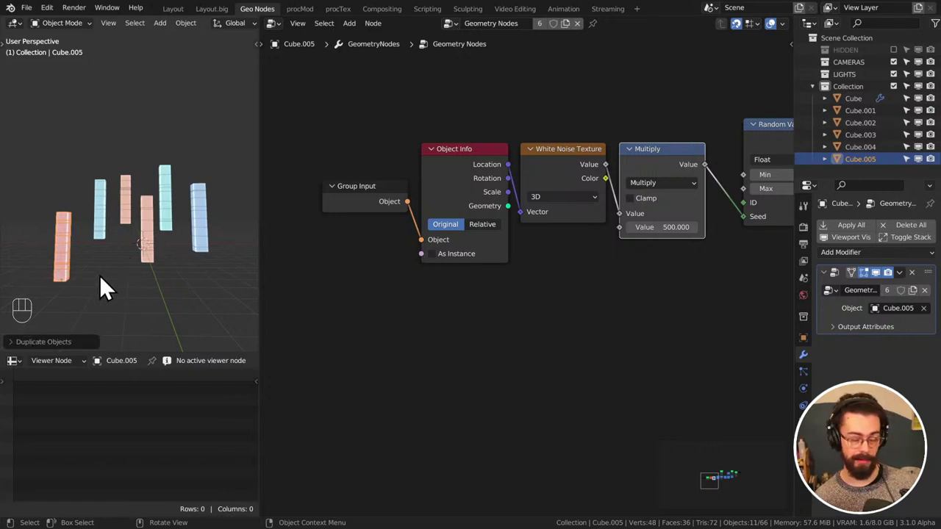
pyautogui.press('g')
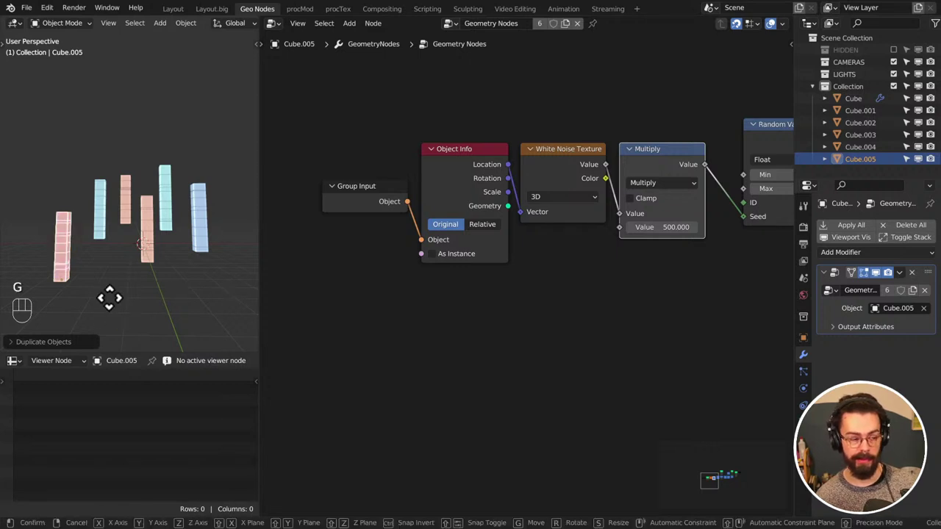
pyautogui.click(239, 298)
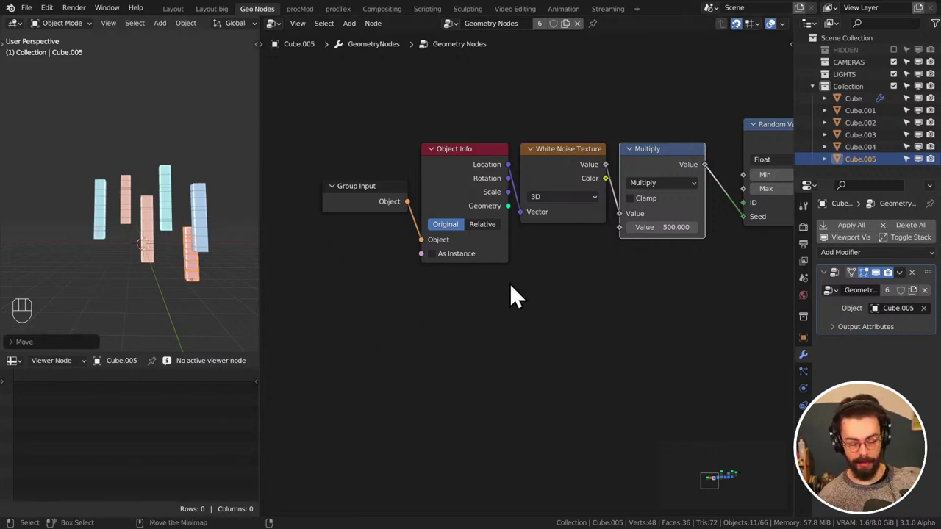
# Delete the Object Info, White Noise and Multiply noise-seed nodes and the old Group Input node
pyautogui.moveTo(449, 320); pyautogui.dragTo(660, 136)
pyautogui.press('x')
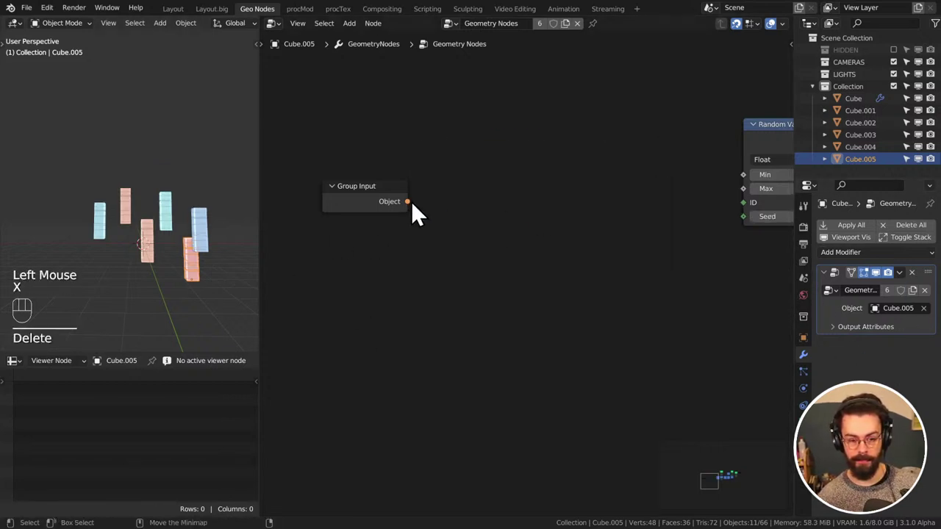
pyautogui.moveTo(494, 196); pyautogui.dragTo(402, 210, button='middle')
pyautogui.moveTo(289, 206); pyautogui.dragTo(461, 197)
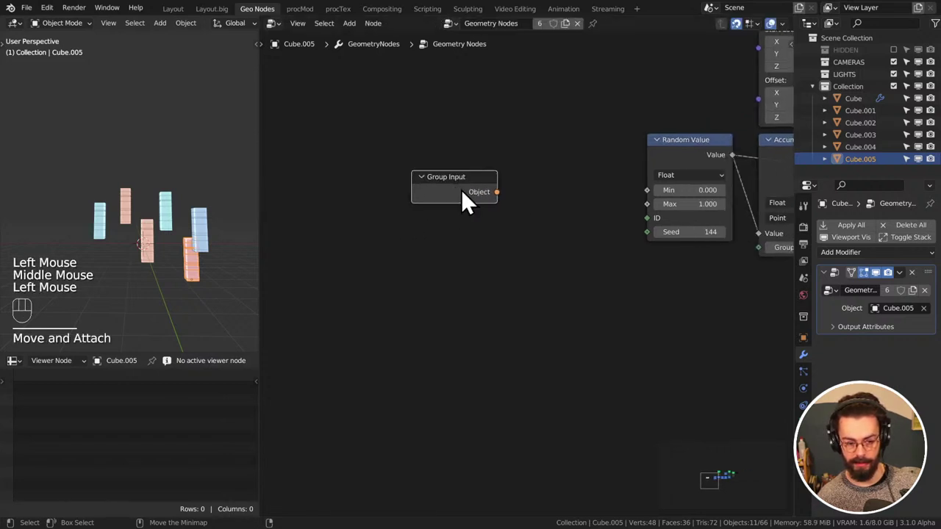
pyautogui.click(473, 189)
pyautogui.press('x')
# Add a new Group Input node, expose Random Value Seed as a modifier input, and set it to 149
pyautogui.hotkey('shift', 'a')
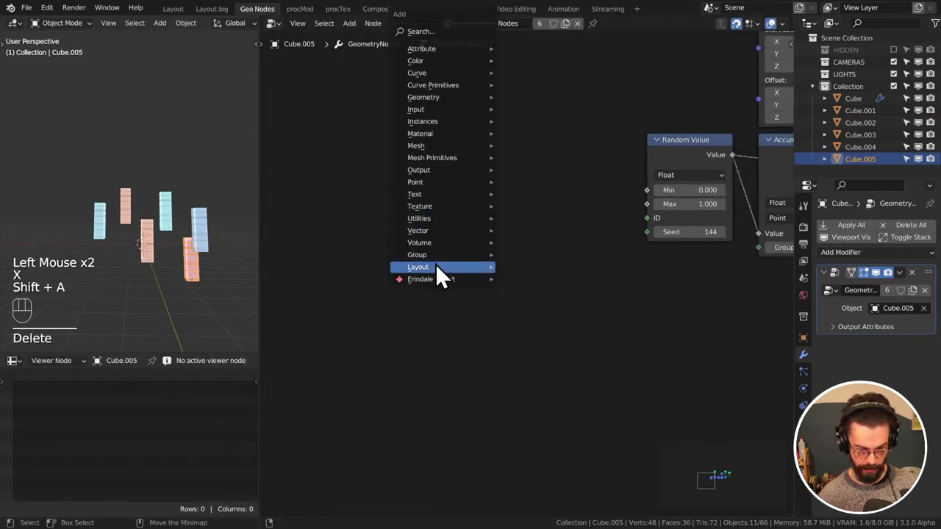
pyautogui.moveTo(435, 257)
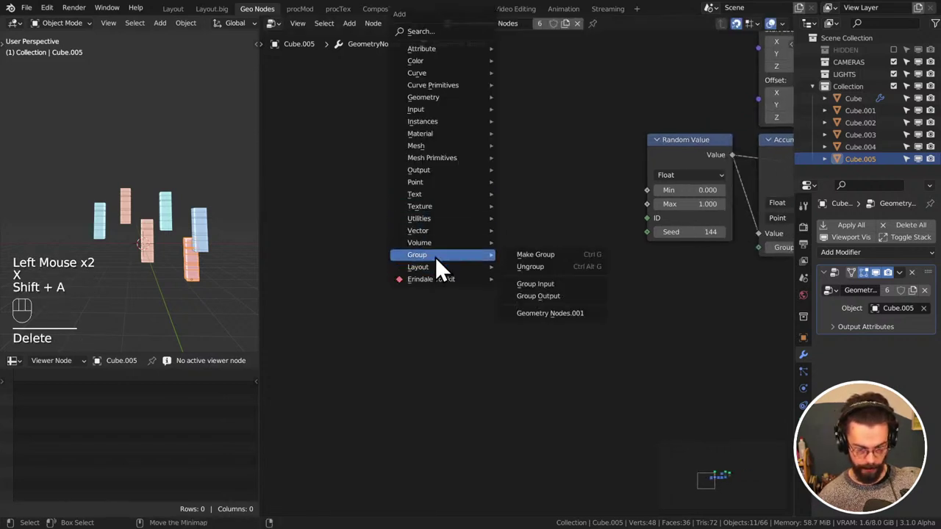
pyautogui.click(562, 285)
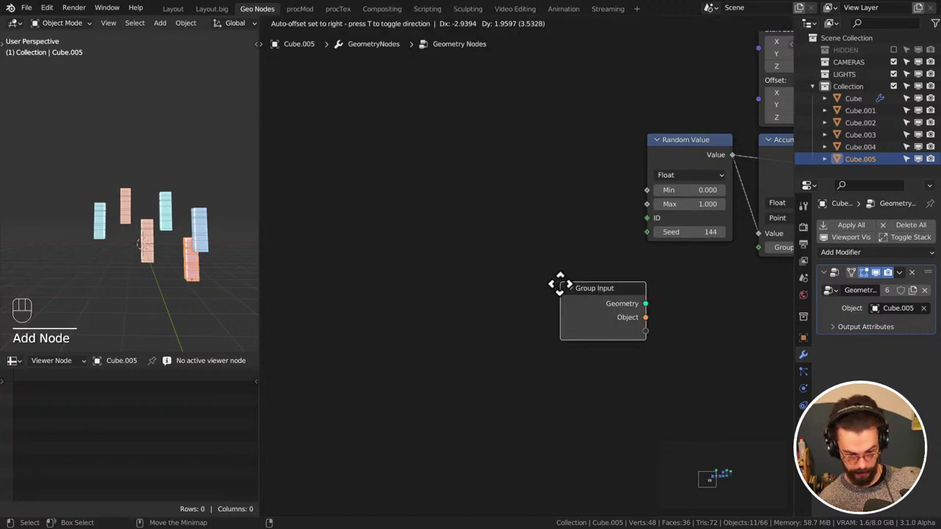
pyautogui.click(541, 231)
pyautogui.moveTo(523, 234); pyautogui.dragTo(647, 232)
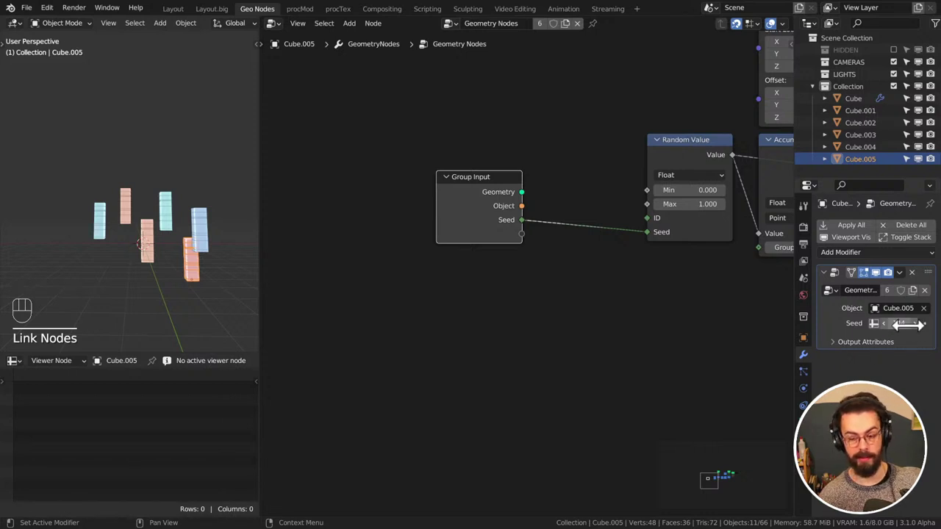
pyautogui.moveTo(917, 327); pyautogui.dragTo(932, 328)
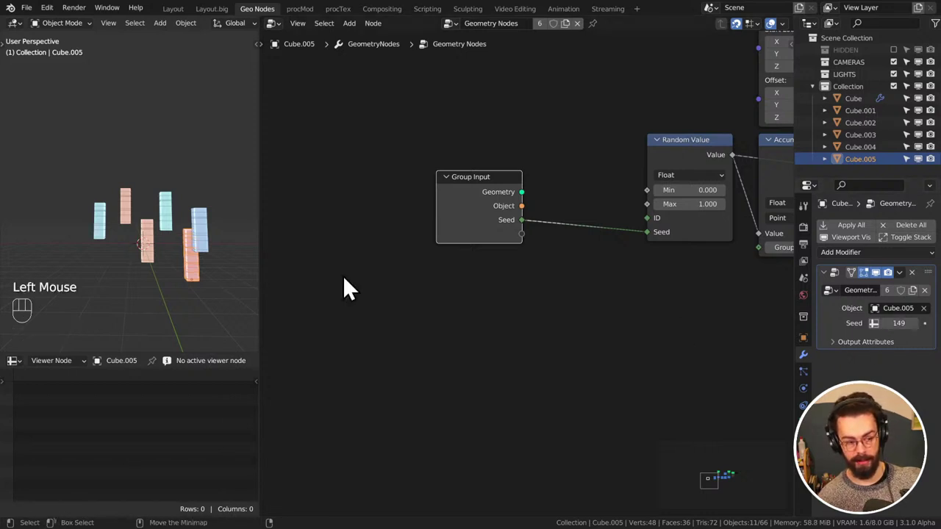
# Move one tower left, set its modifier seed to 184, and begin selecting the extra cube objects
pyautogui.press('g')
pyautogui.click(75, 272)
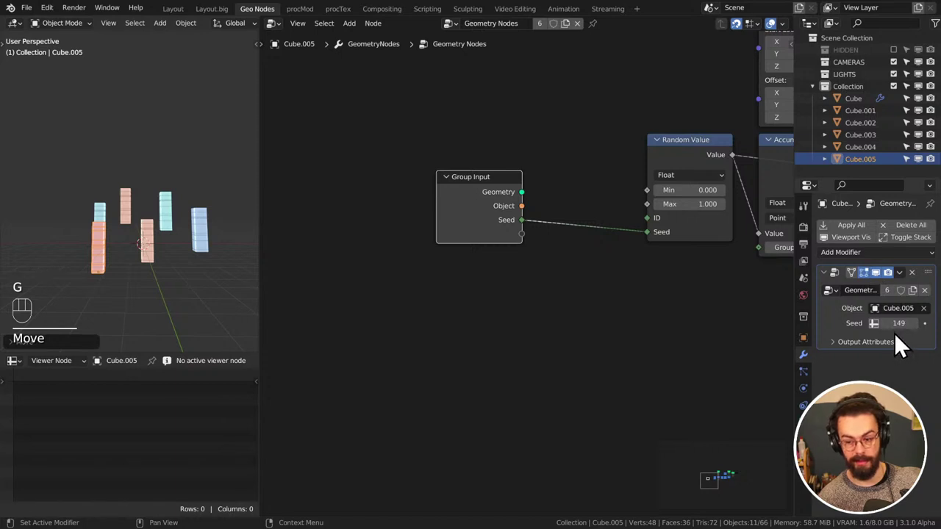
pyautogui.keyDown('shift'); pyautogui.moveTo(894, 327); pyautogui.dragTo(924, 327); pyautogui.keyUp('shift')
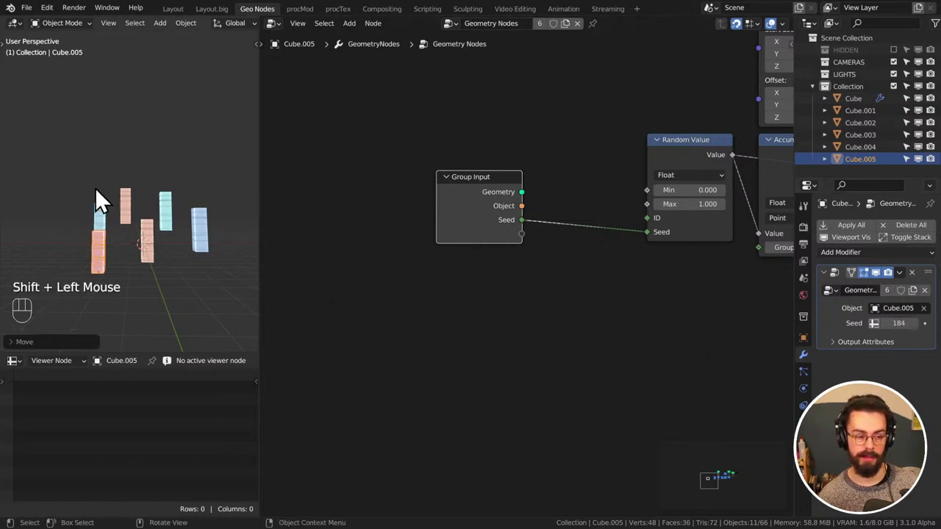
pyautogui.moveTo(71, 157); pyautogui.dragTo(131, 272)
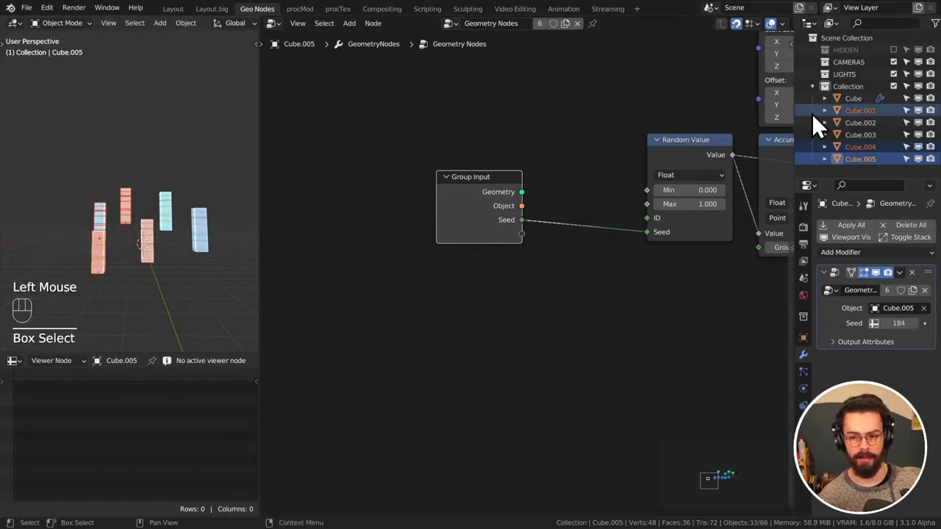
pyautogui.click(846, 111)
# Delete Cube.001 through Cube.005 and reselect the original Cube
pyautogui.keyDown('shift'); pyautogui.click(865, 154); pyautogui.keyUp('shift')
pyautogui.press('x')
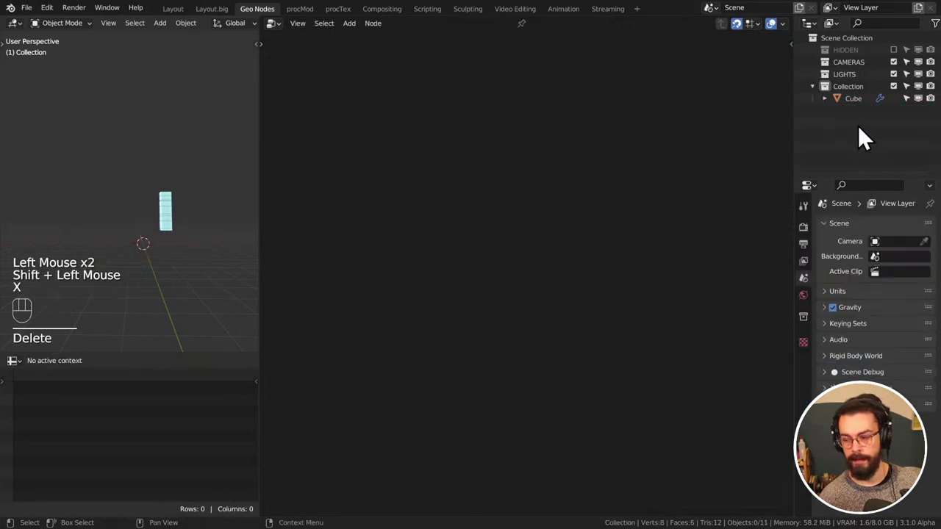
pyautogui.click(853, 100)
# Remove the Group Input node from the Cube's node tree
pyautogui.moveTo(254, 184); pyautogui.dragTo(197, 206, button='middle')
pyautogui.scroll(2, 213, 246)
pyautogui.scroll(1, 213, 247)
pyautogui.click(468, 179)
pyautogui.click(470, 191)
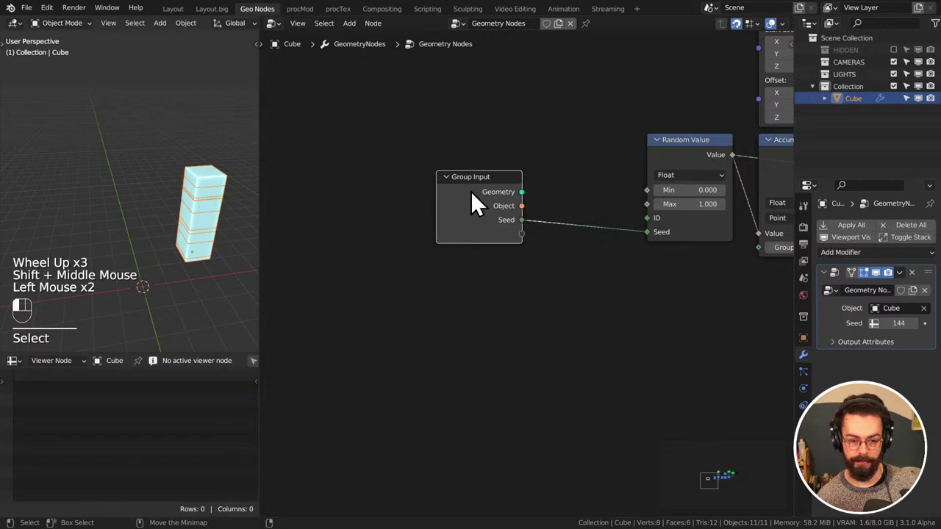
pyautogui.press('x')
# View the tower from the front, reset it to the world origin, and widen the Node Editor
pyautogui.scroll(-2, 512, 176)
pyautogui.press('KP_1')
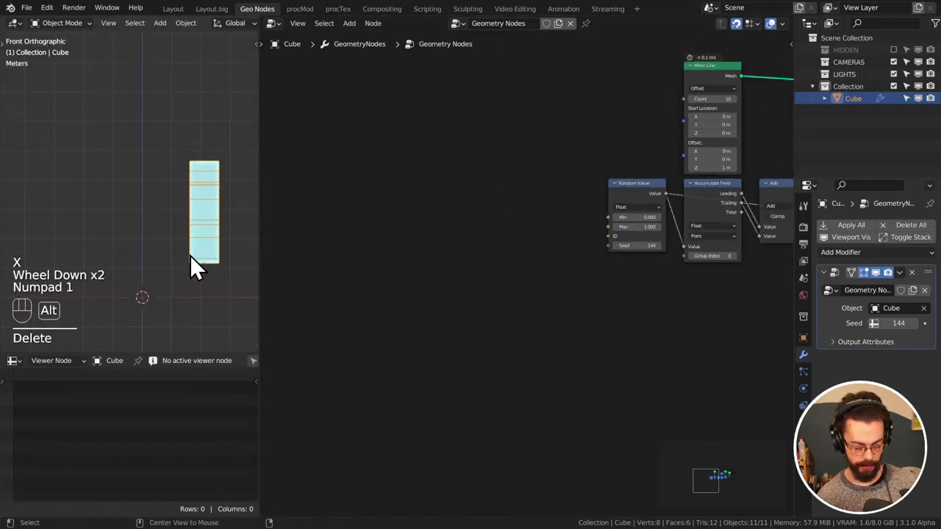
pyautogui.hotkey('alt', 'g')
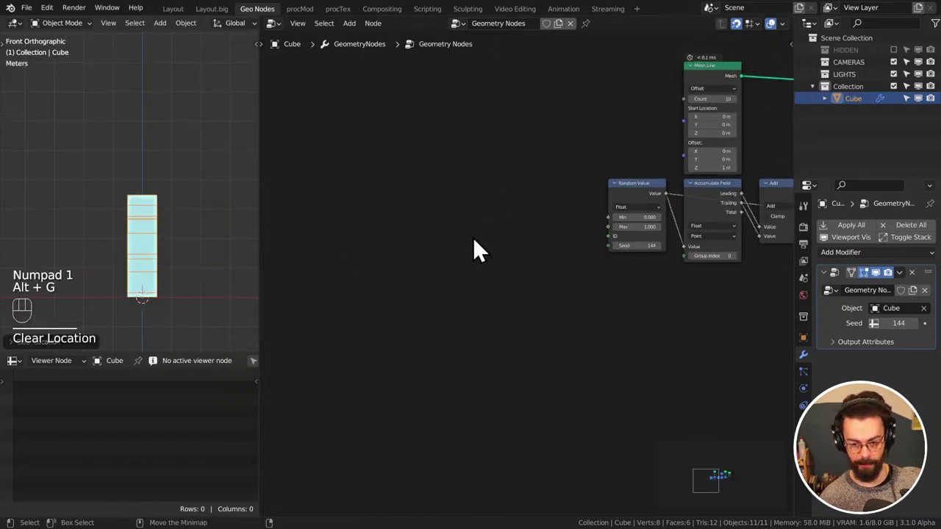
pyautogui.moveTo(258, 229); pyautogui.dragTo(397, 241)
pyautogui.moveTo(591, 231); pyautogui.dragTo(445, 211, button='middle')
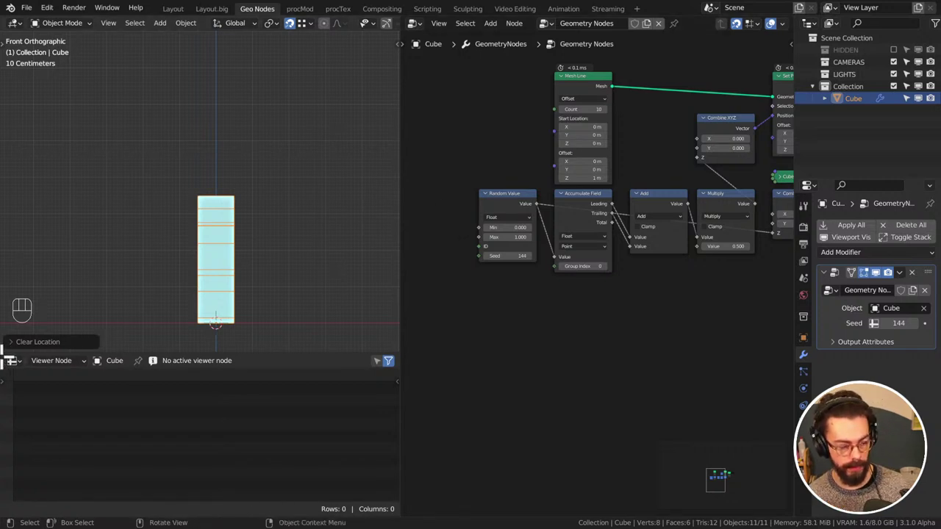
# Split the bottom area and make the new side a wide Text Editor
pyautogui.moveTo(6, 360); pyautogui.dragTo(264, 380)
pyautogui.click(279, 361)
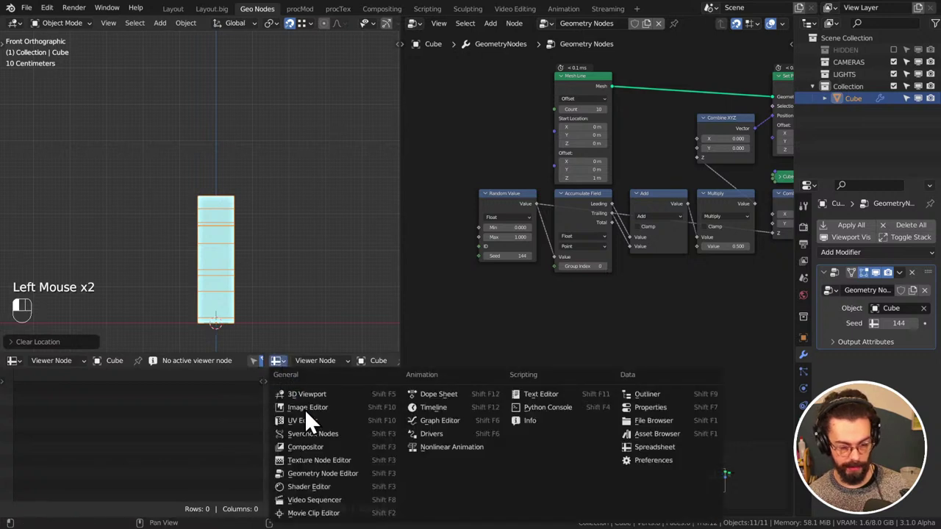
pyautogui.click(521, 399)
pyautogui.moveTo(263, 400); pyautogui.dragTo(109, 401)
# Create a new text block named 'To Do' and make the Text Editor taller
pyautogui.click(280, 361)
pyautogui.click(345, 360)
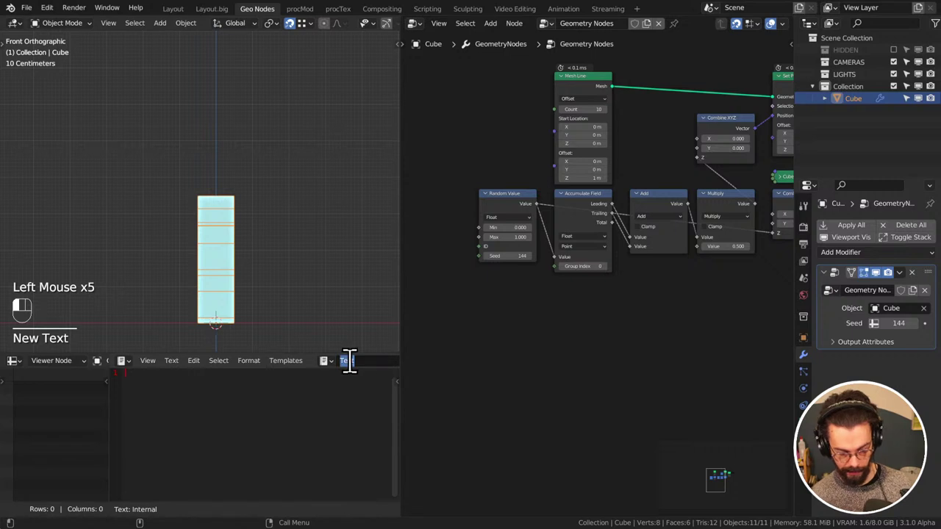
pyautogui.write('To Do')
pyautogui.click(220, 429)
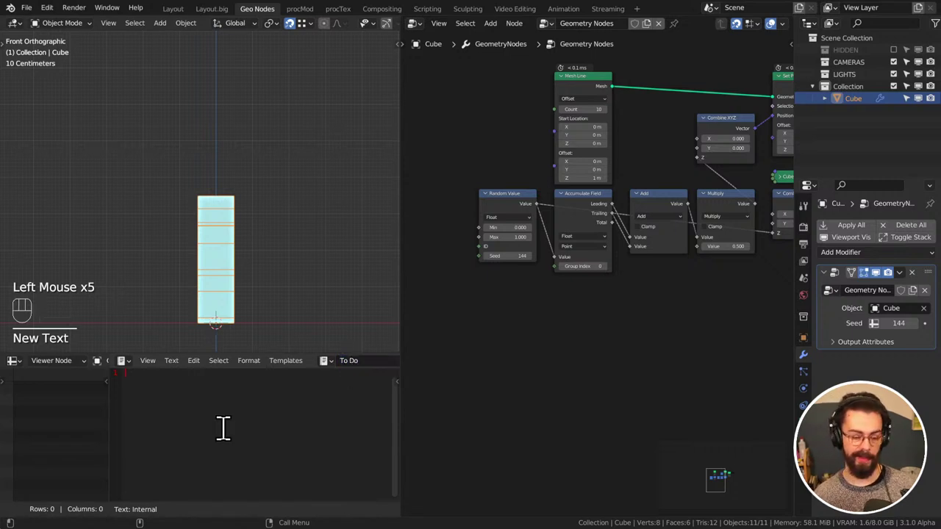
pyautogui.moveTo(317, 350); pyautogui.dragTo(287, 250)
pyautogui.click(279, 304)
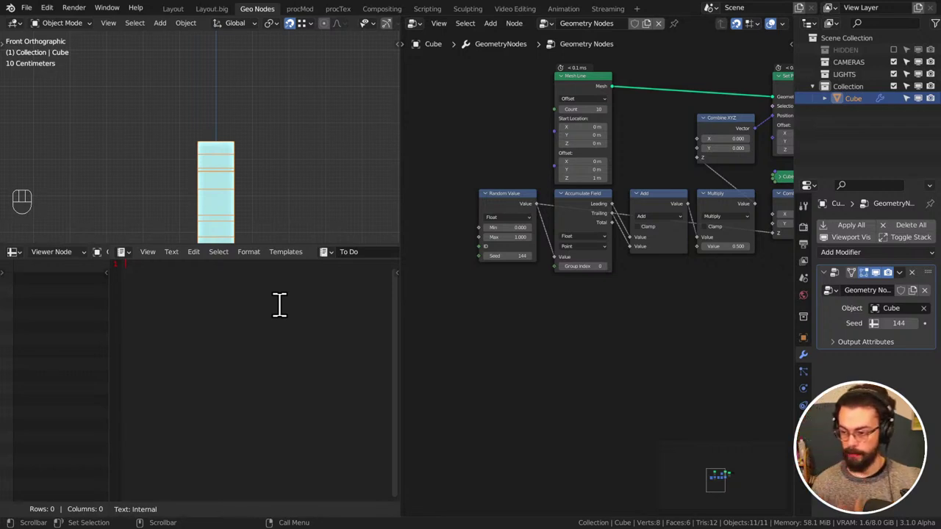
# Insert a Realize Instances node on the link before Group Output
pyautogui.moveTo(566, 355); pyautogui.dragTo(752, 353, button='middle')
pyautogui.moveTo(618, 267); pyautogui.dragTo(588, 168)
pyautogui.press('g')
pyautogui.click(695, 140)
pyautogui.hotkey('shift', 'a')
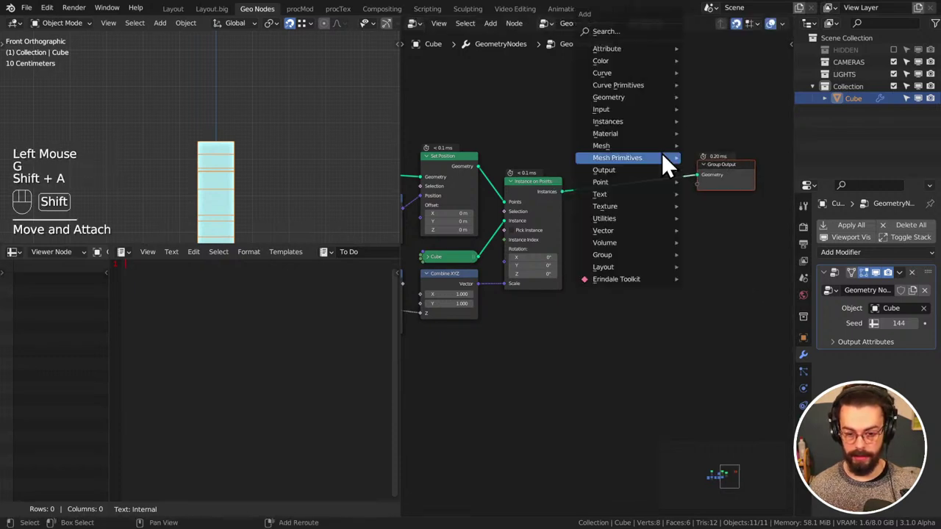
pyautogui.moveTo(649, 124)
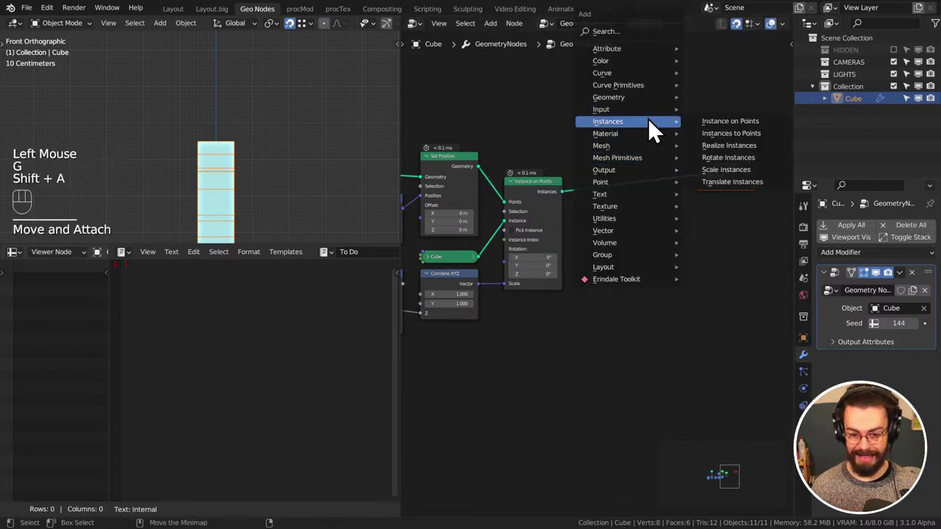
pyautogui.click(758, 151)
pyautogui.click(603, 171)
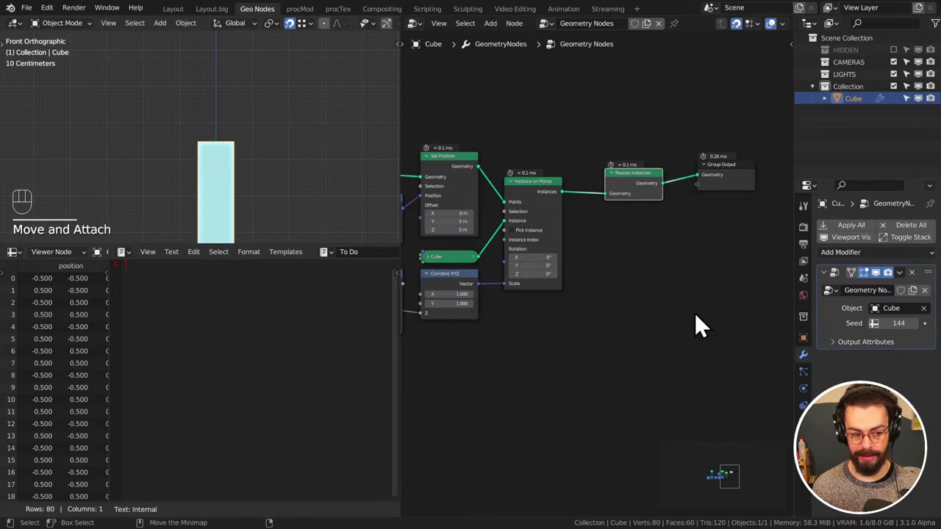
# Apply the Geometry Nodes modifier, inspect the resulting mesh in Edit Mode, then undo
pyautogui.moveTo(323, 201); pyautogui.dragTo(259, 179, button='middle')
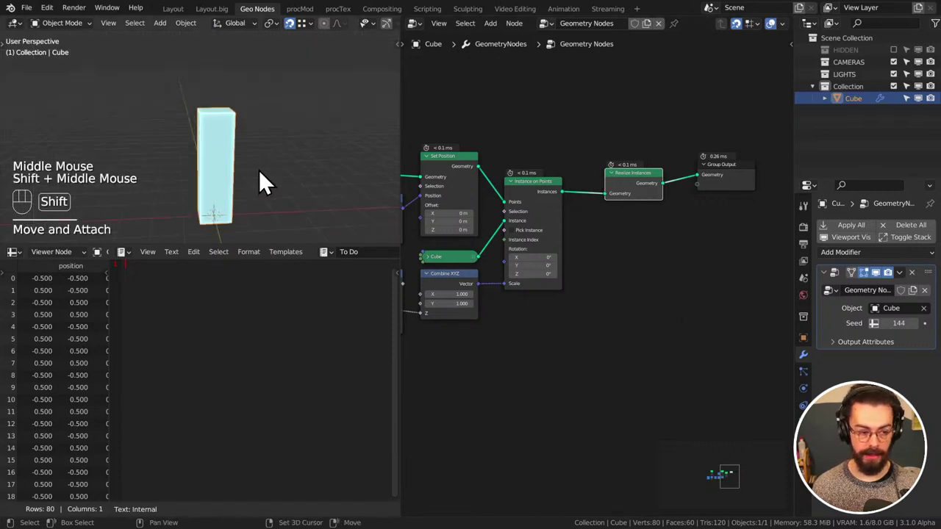
pyautogui.click(833, 316)
pyautogui.hotkey('ctrl', 'a')
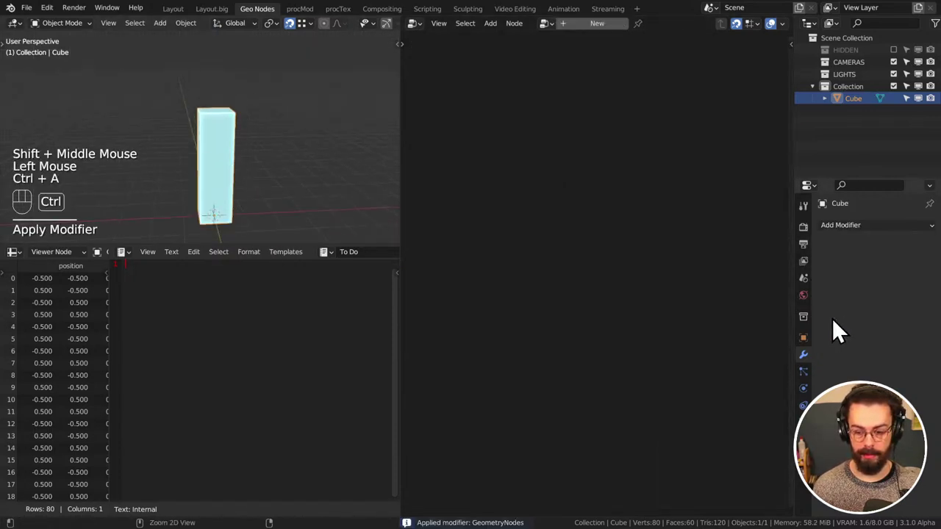
pyautogui.press('Tab')
pyautogui.moveTo(231, 153); pyautogui.dragTo(315, 226, button='middle')
pyautogui.click(315, 226)
pyautogui.press('g')
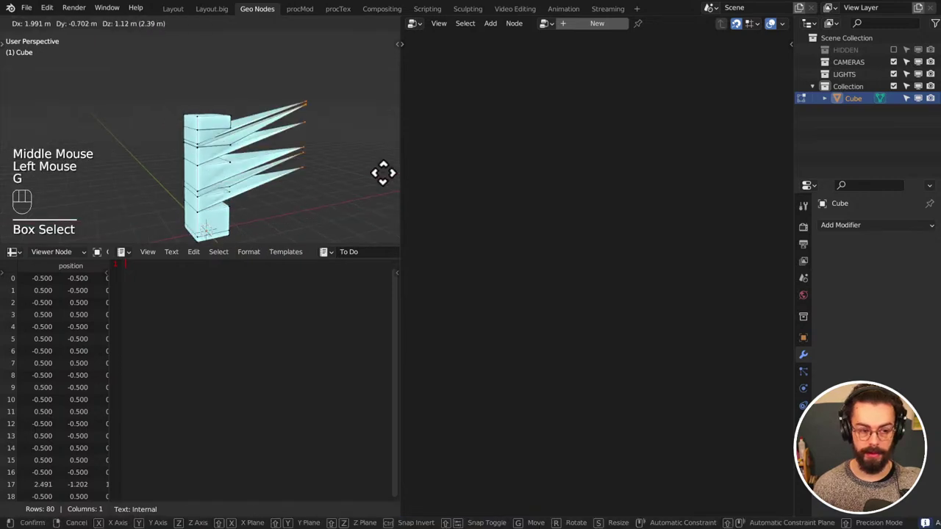
pyautogui.rightClick(383, 174)
pyautogui.hotkey('ctrl', 'z')
pyautogui.hotkey('ctrl', 'z')
pyautogui.hotkey('ctrl', 'z')
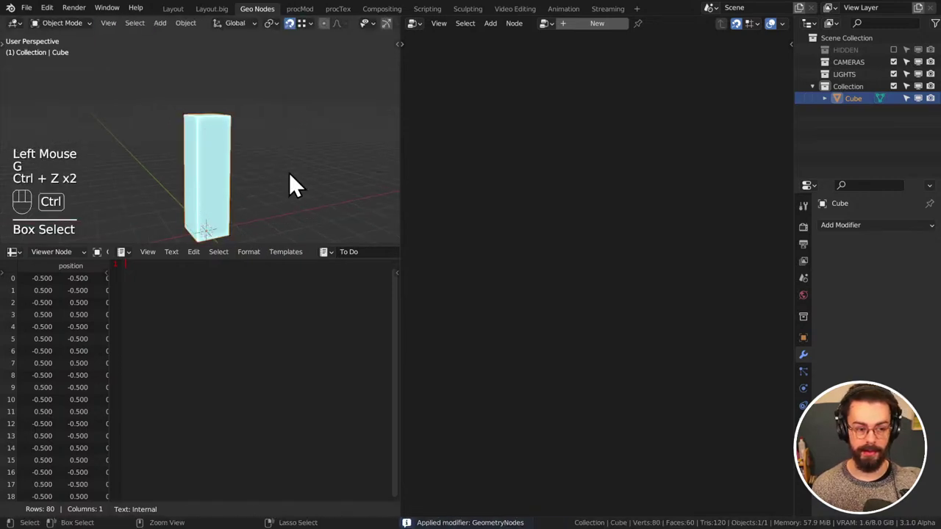
# Detach Realize Instances from the chain and test applying the modifier again, then undo
pyautogui.click(630, 188)
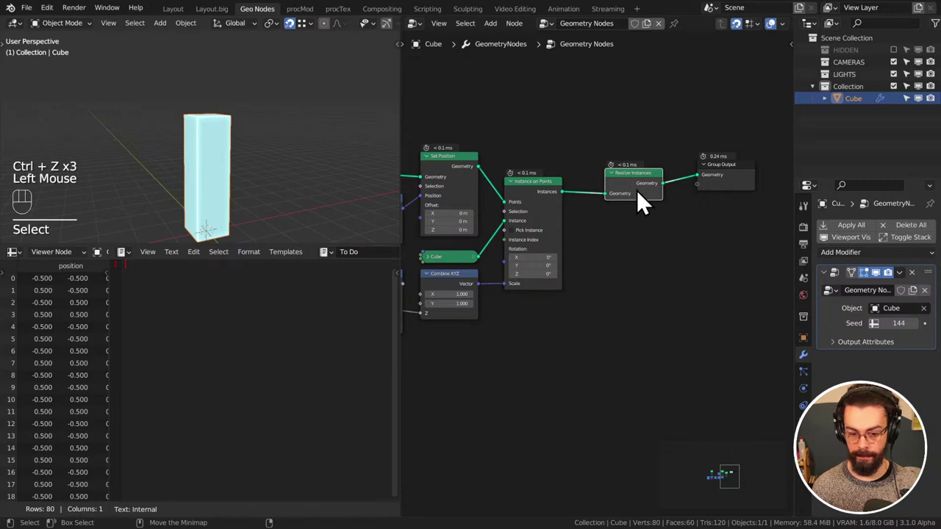
pyautogui.keyDown('alt'); pyautogui.moveTo(636, 176); pyautogui.dragTo(644, 270); pyautogui.keyUp('alt')
pyautogui.click(840, 320)
pyautogui.hotkey('ctrl', 'a')
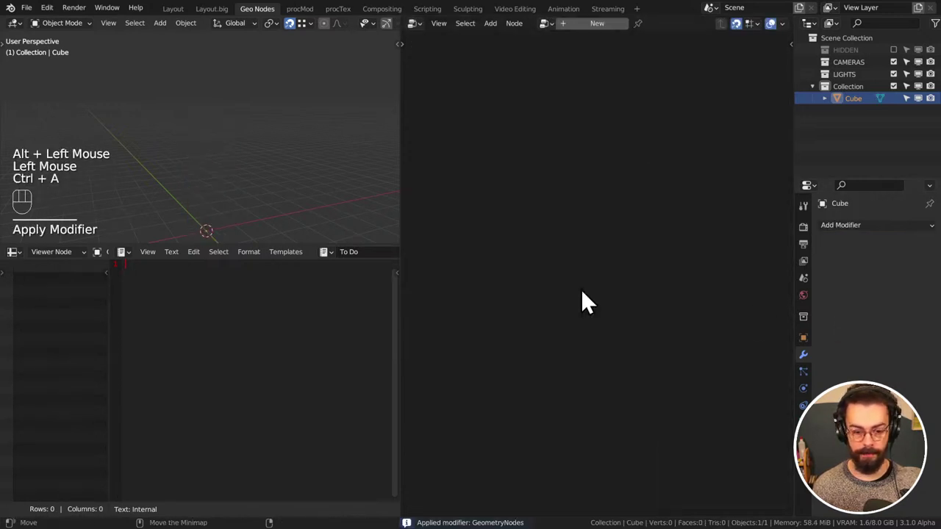
pyautogui.hotkey('ctrl', 'z')
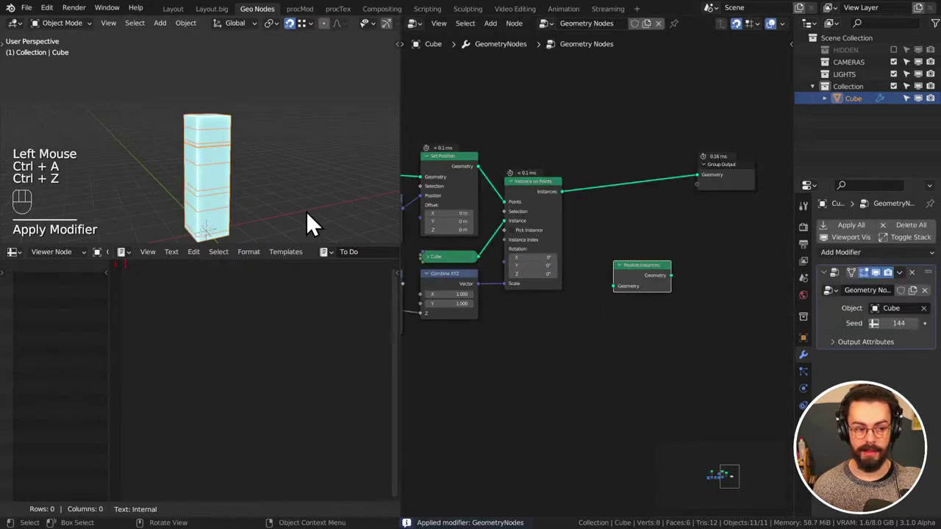
# Delete the Realize Instances node and move Group Output back beside Instance on Points
pyautogui.click(650, 281)
pyautogui.press('x')
pyautogui.moveTo(681, 190); pyautogui.dragTo(738, 172, button='middle')
pyautogui.moveTo(738, 171); pyautogui.dragTo(645, 184)
pyautogui.click(828, 332)
pyautogui.click(898, 272)
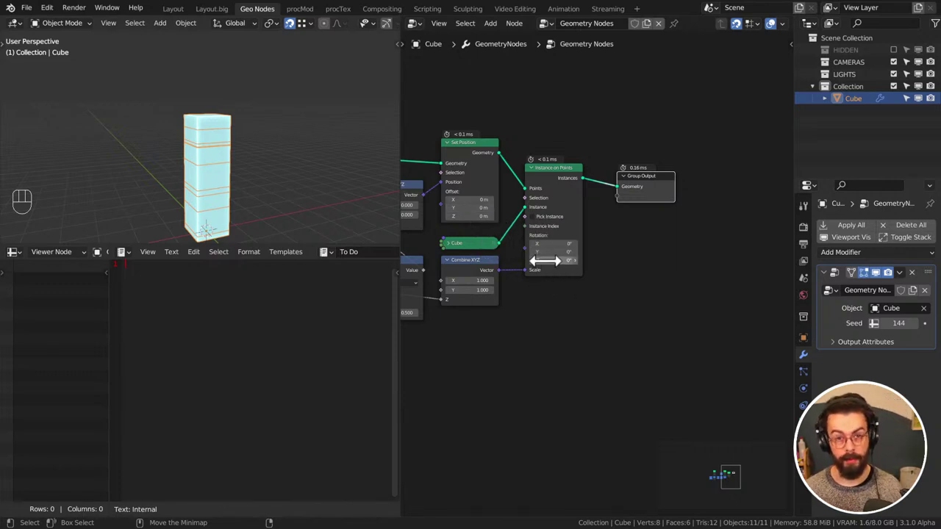
# Convert the tower's instances into real objects with Make Instances Real
pyautogui.moveTo(359, 159); pyautogui.dragTo(252, 123, button='middle')
pyautogui.keyDown('ctrl'); pyautogui.click(289, 145); pyautogui.keyUp('ctrl')
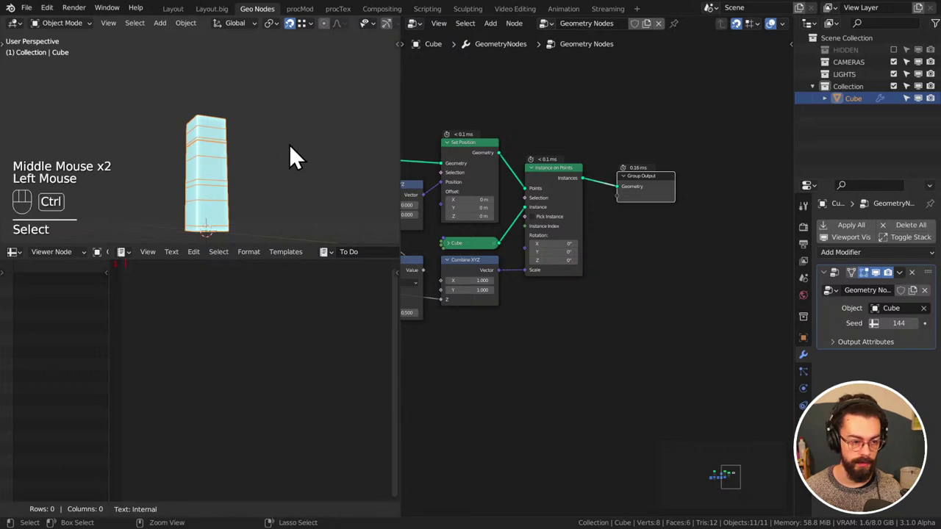
pyautogui.hotkey('ctrl', 'a')
pyautogui.click(211, 187)
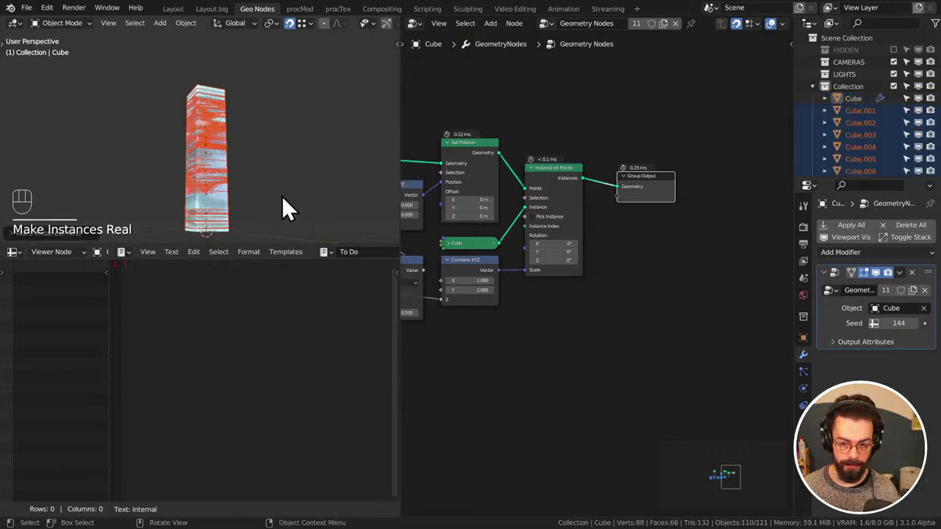
pyautogui.press('g')
pyautogui.keyDown('shift'); pyautogui.moveTo(147, 170); pyautogui.dragTo(193, 163, button='middle'); pyautogui.keyUp('shift')
# Box-select the copied stack of cubes and delete them
pyautogui.click(188, 168)
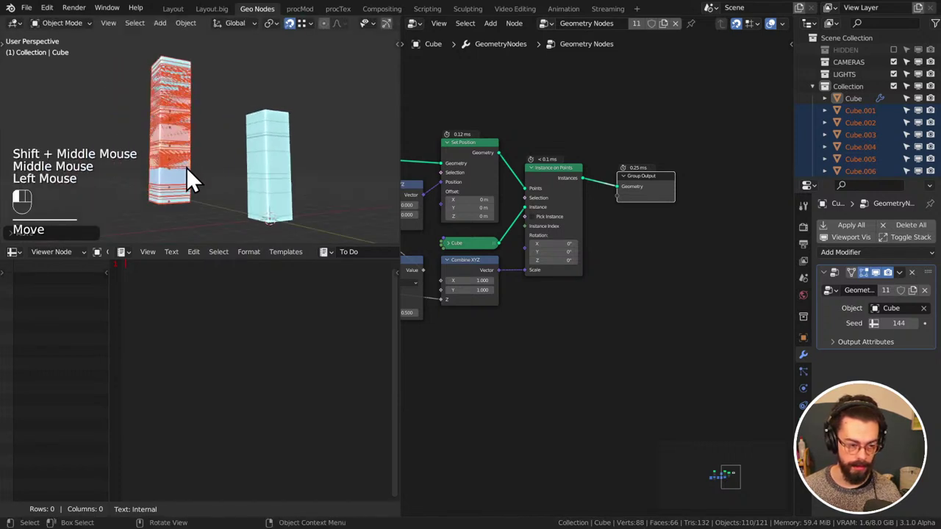
pyautogui.press('g')
pyautogui.press('Escape')
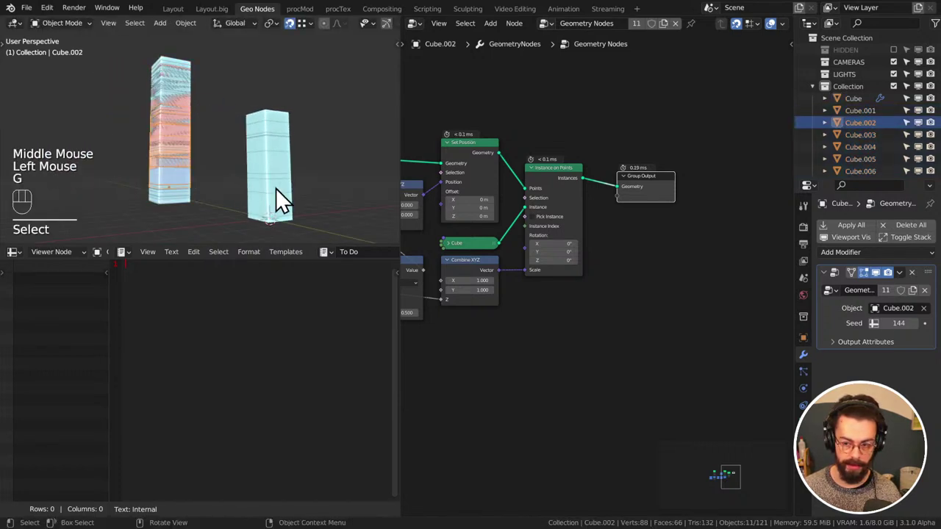
pyautogui.moveTo(180, 128); pyautogui.dragTo(184, 103)
pyautogui.moveTo(139, 82); pyautogui.dragTo(192, 207)
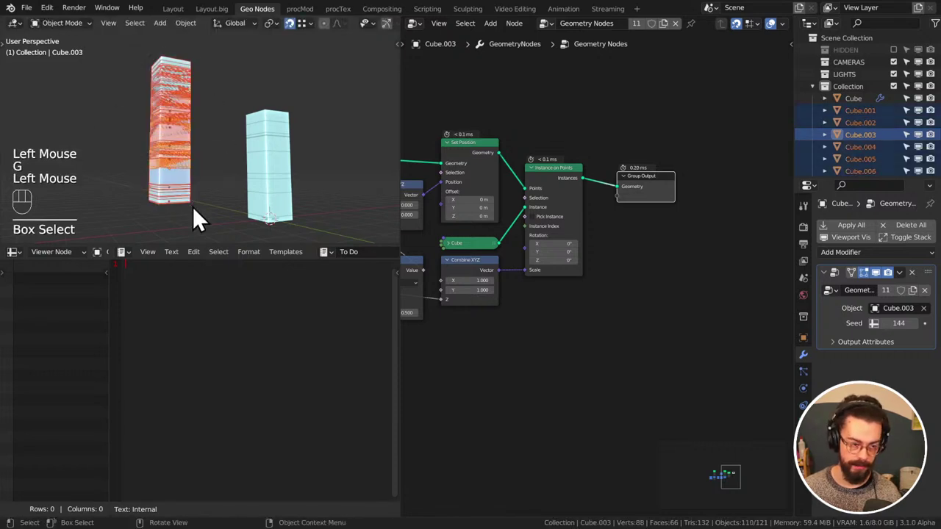
pyautogui.press('x')
pyautogui.click(214, 138)
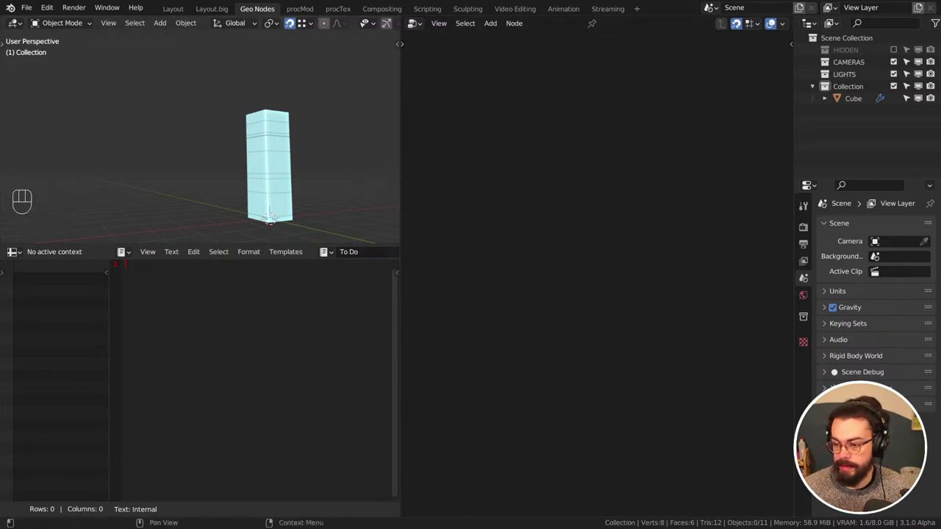
# Type 'Rock Stacks' as the To Do note's title, fixing the mistyped starts
pyautogui.click(290, 169)
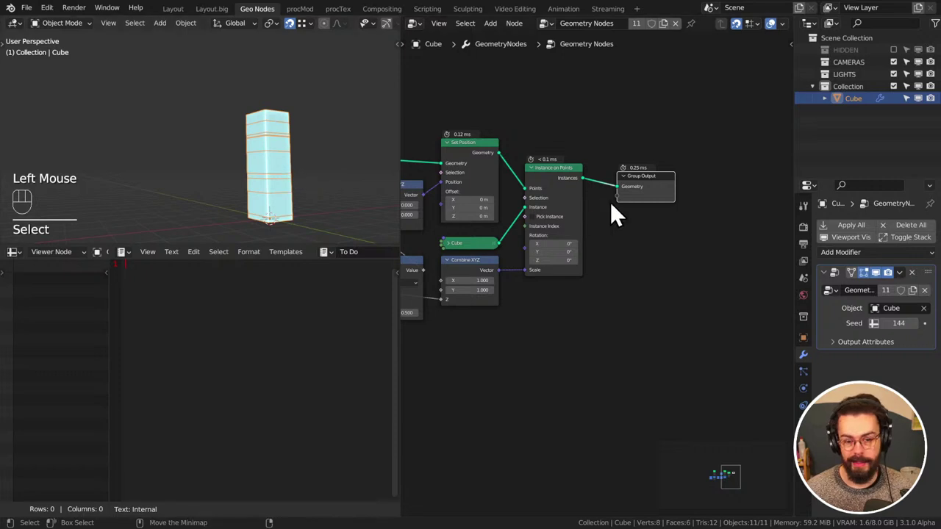
pyautogui.moveTo(553, 178); pyautogui.dragTo(559, 179, button='middle')
pyautogui.moveTo(586, 310); pyautogui.dragTo(636, 319, button='middle')
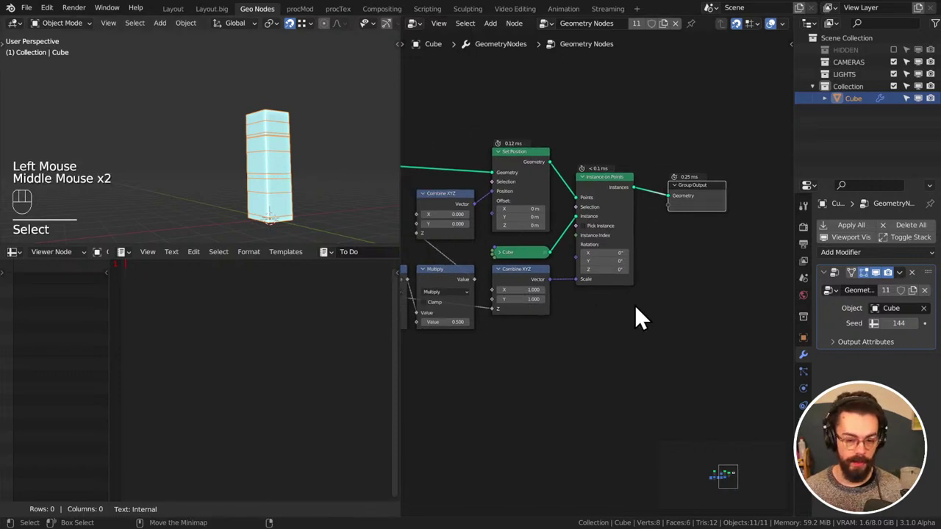
pyautogui.click(236, 344)
pyautogui.write('rOCK')
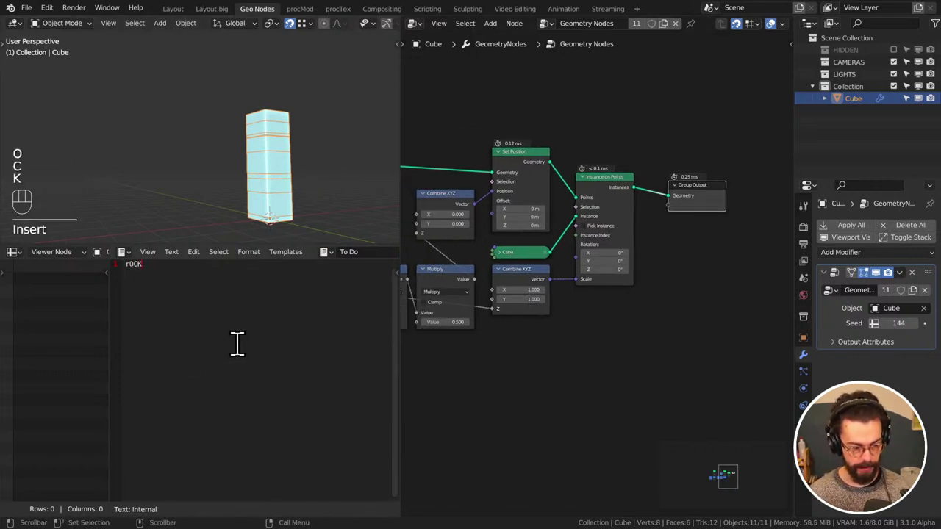
pyautogui.press('BackSpace')
pyautogui.press('BackSpace')
pyautogui.press('BackSpace')
pyautogui.press('BackSpace')
pyautogui.write('sOCK')
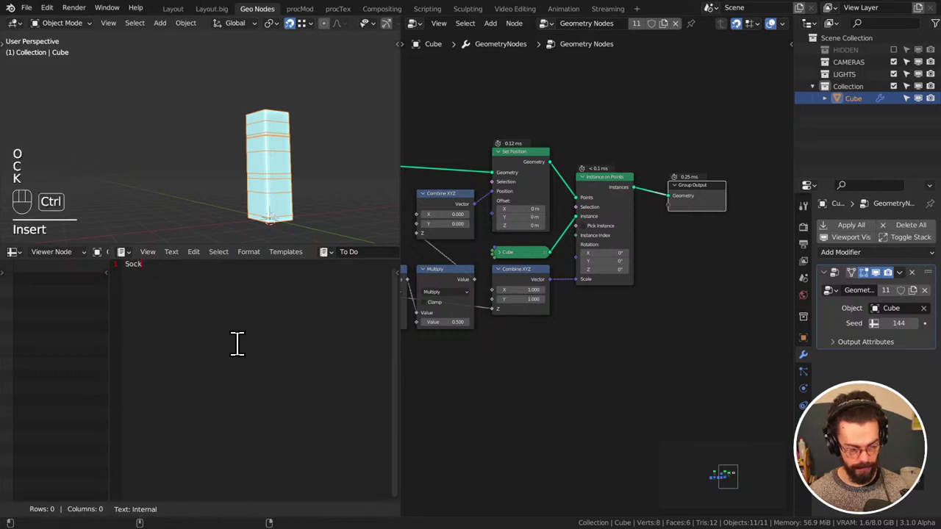
pyautogui.hotkey('ctrl', 'BackSpace')
pyautogui.write('Rock Stacks')
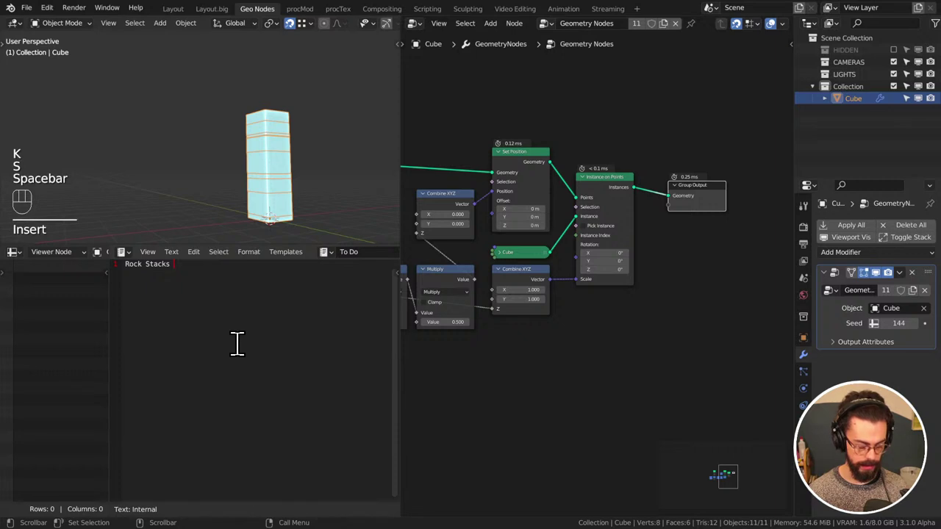
# Extend the title to 'Rock Stacks Generator' and add an indented 'Create Rocks' line
pyautogui.write('Generator')
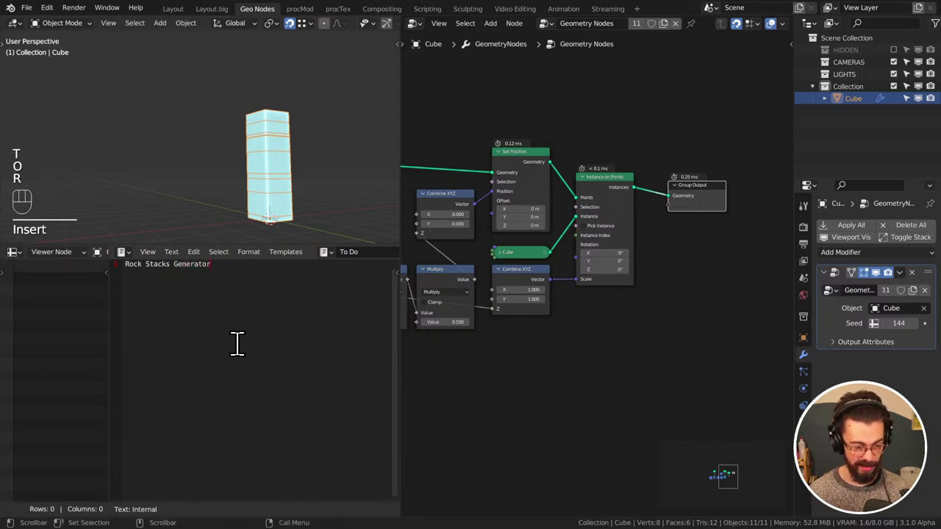
pyautogui.press('Return')
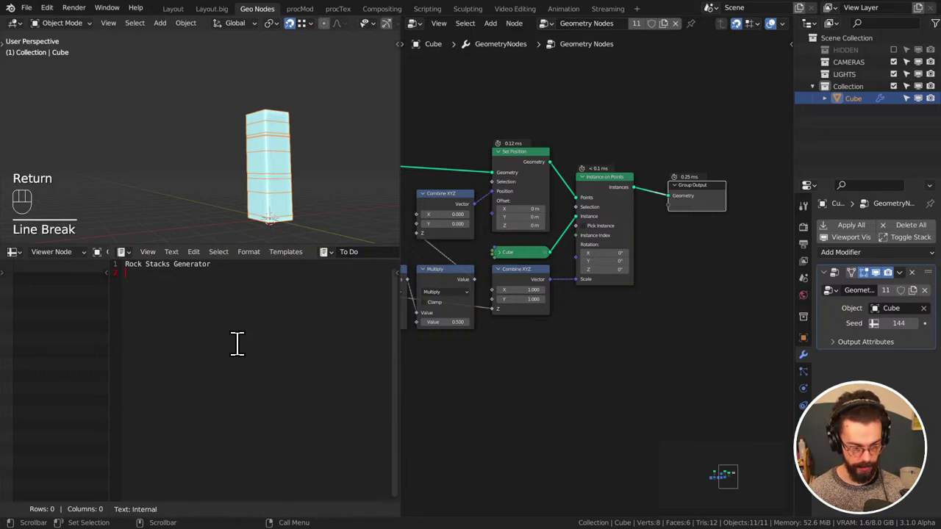
pyautogui.press('Tab')
pyautogui.write('Create ')
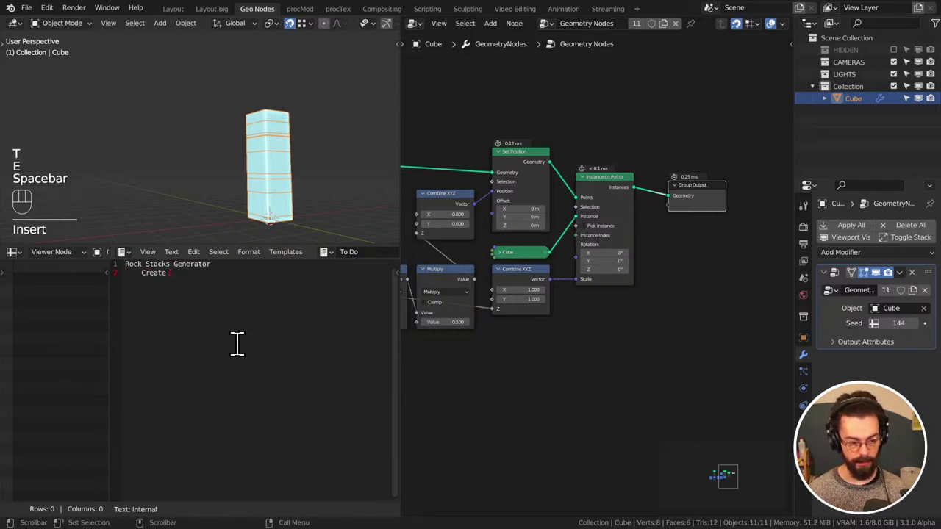
pyautogui.write('Rocks')
# Start an unindented third line, type 'Errosion', then erase it
pyautogui.press('Return')
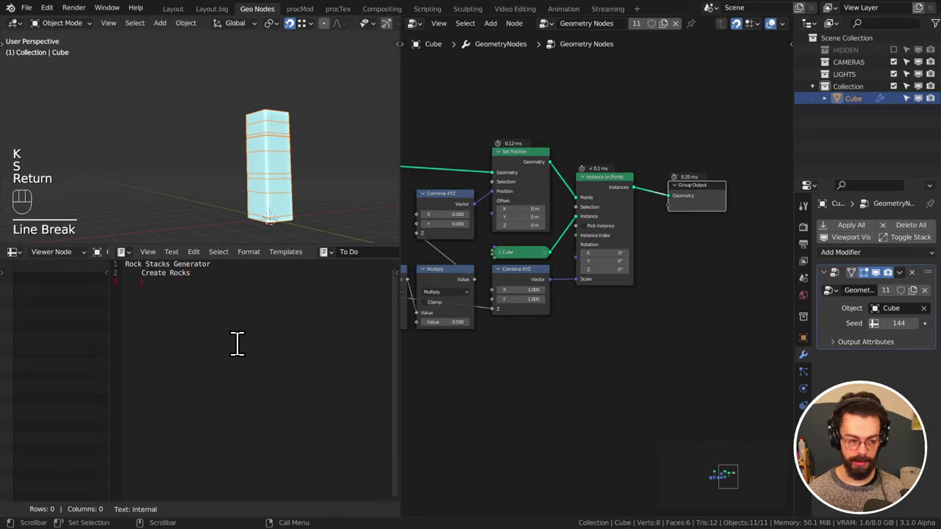
pyautogui.press('BackSpace')
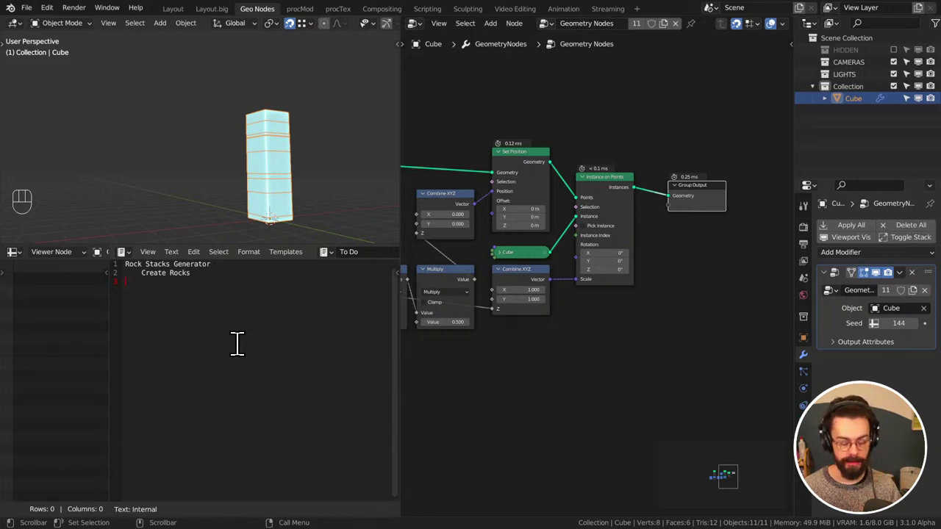
pyautogui.write('Erros')
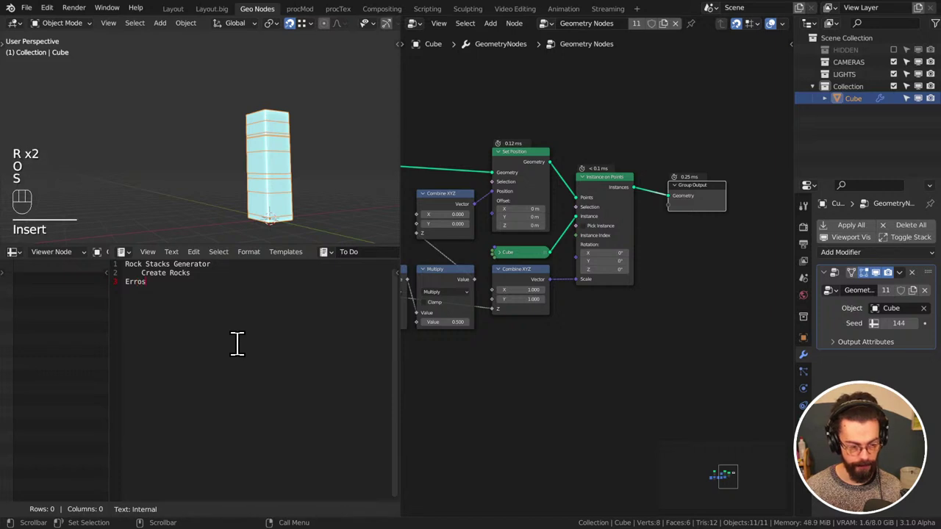
pyautogui.write('ion')
pyautogui.press('BackSpace')
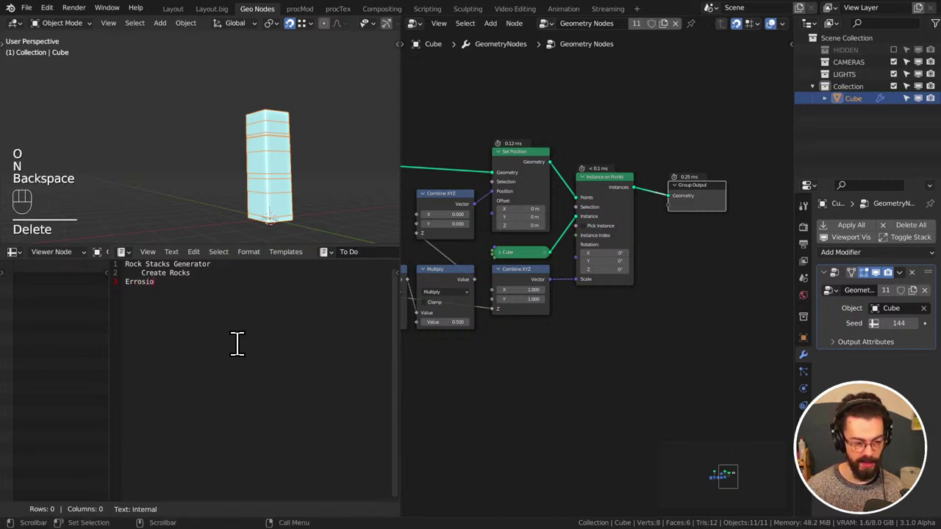
pyautogui.press('BackSpace')
pyautogui.press('BackSpace')
pyautogui.press('BackSpace')
pyautogui.press('BackSpace')
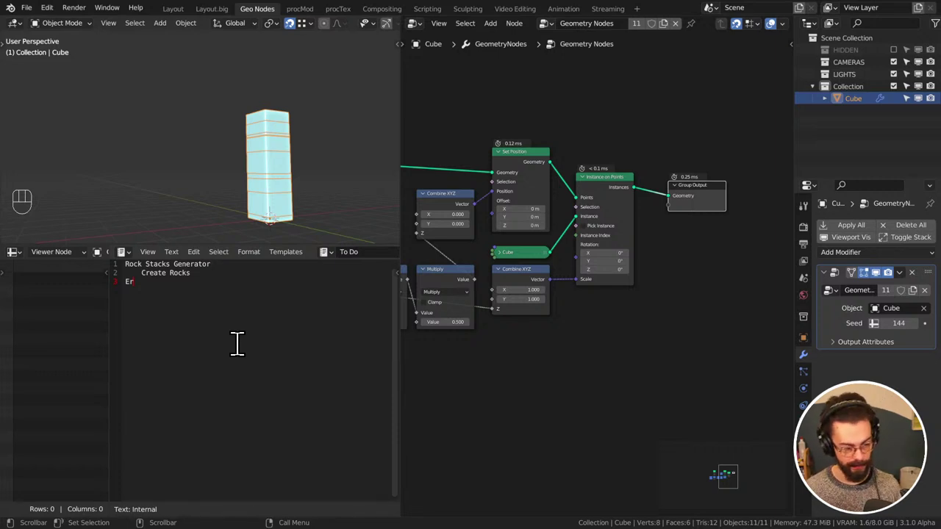
pyautogui.hotkey('ctrl', 'BackSpace')
# Type the to-do item 'Landscape (sculpt + node)' and start a new line
pyautogui.write('Landsc')
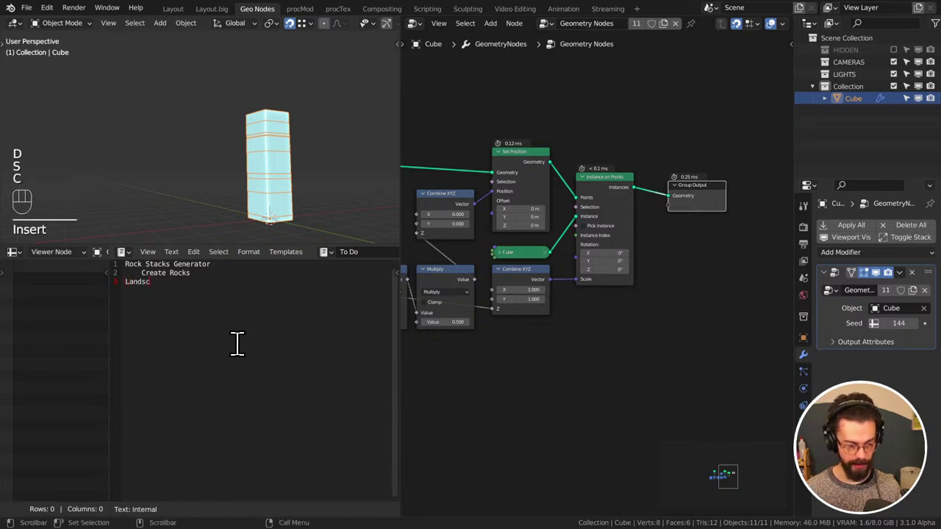
pyautogui.write('ape')
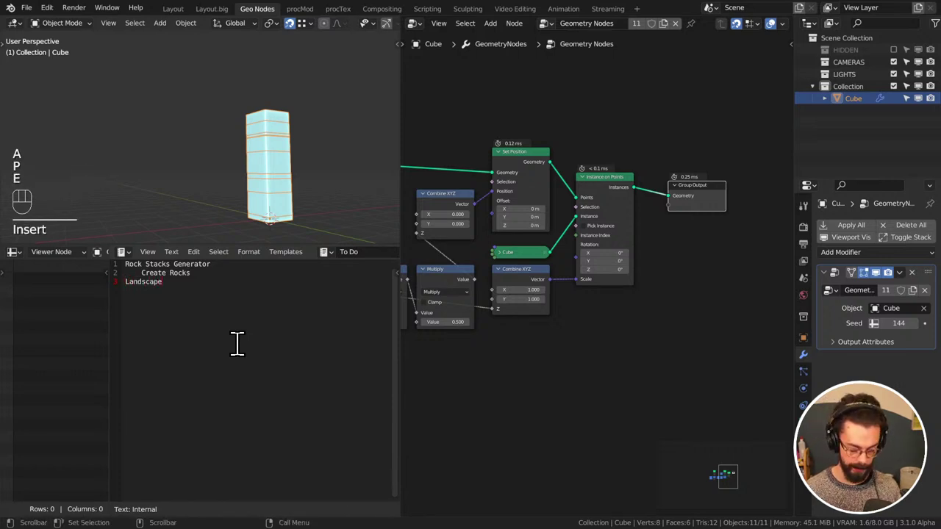
pyautogui.write(' (sculp')
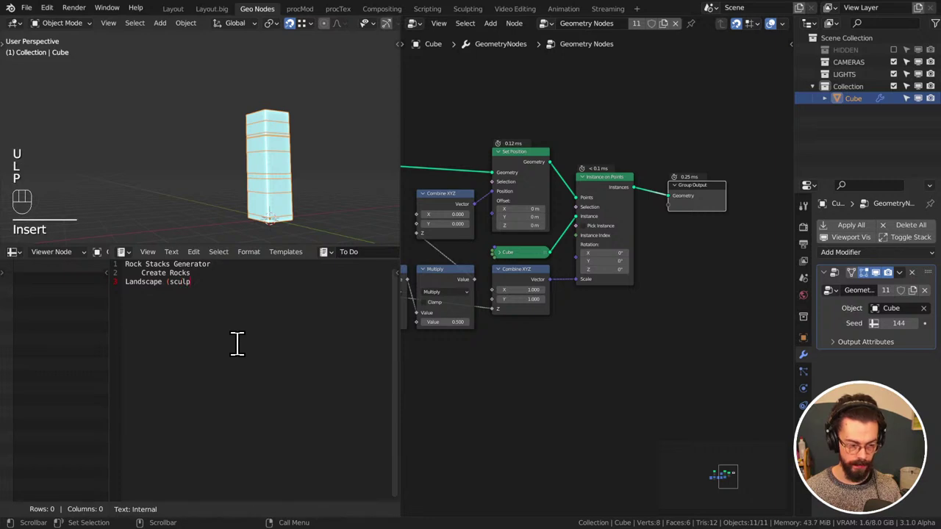
pyautogui.write('t +')
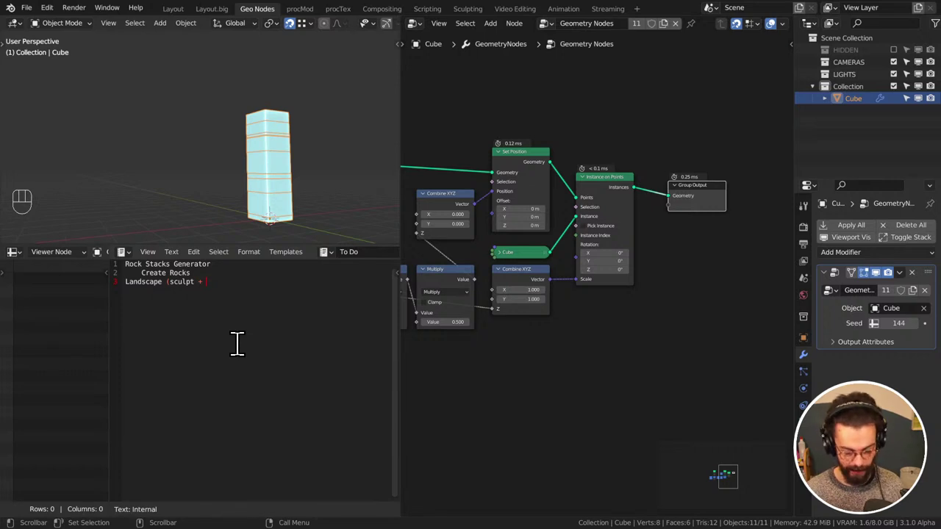
pyautogui.write('node')
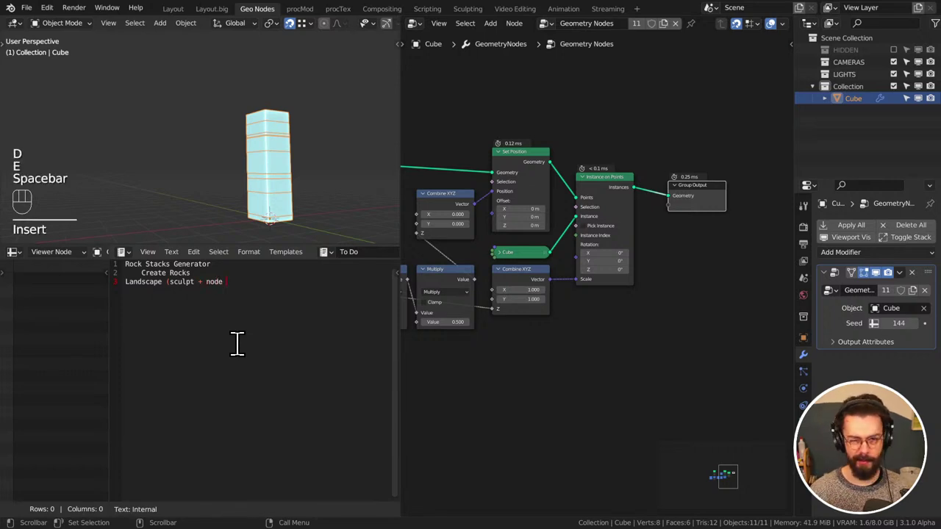
pyautogui.press('BackSpace')
pyautogui.press('Delete')
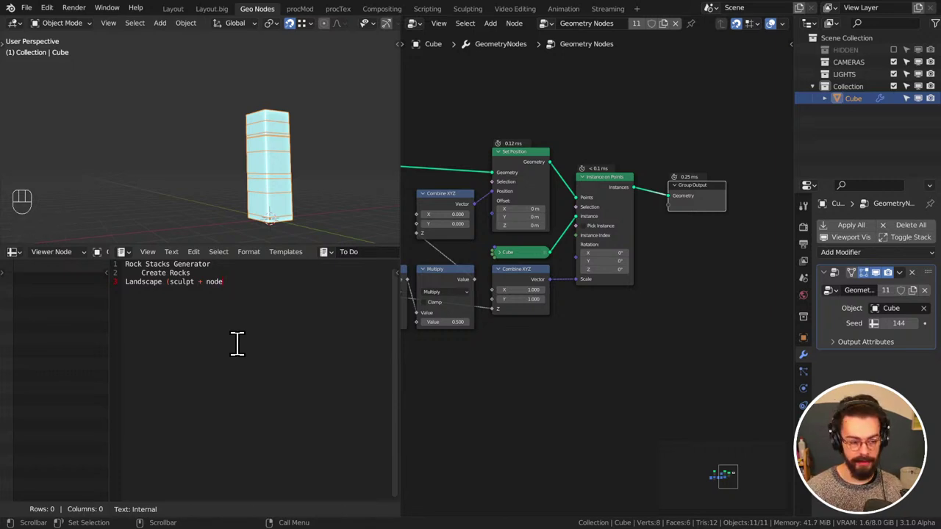
pyautogui.press('Insert')
pyautogui.press('Return')
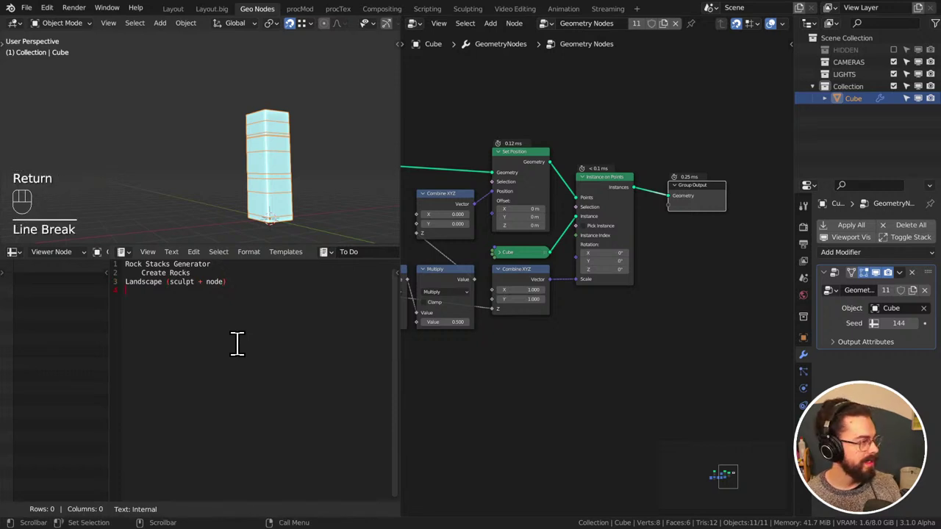
# Add the 'Erosion Node Tree' item on the next line, fixing typos
pyautogui.write('Erro')
pyautogui.press('BackSpace')
pyautogui.press('BackSpace')
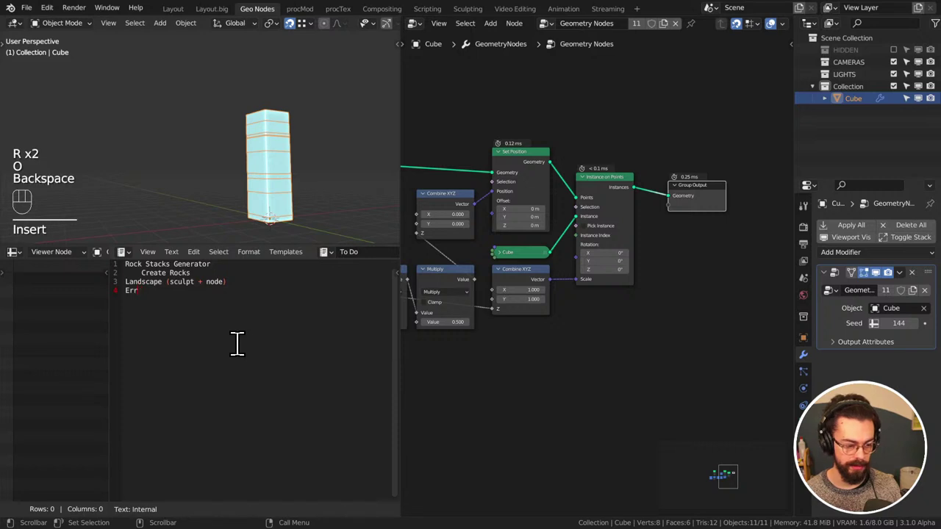
pyautogui.write('osion')
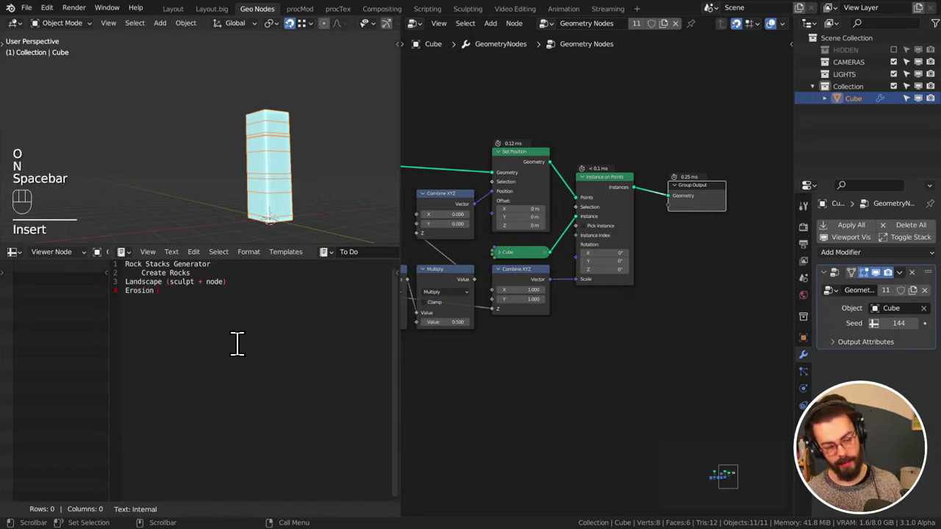
pyautogui.press('BackSpace')
pyautogui.press('BackSpace')
pyautogui.press('BackSpace')
pyautogui.press('BackSpace')
pyautogui.press('BackSpace')
pyautogui.press('BackSpace')
pyautogui.write('rosi')
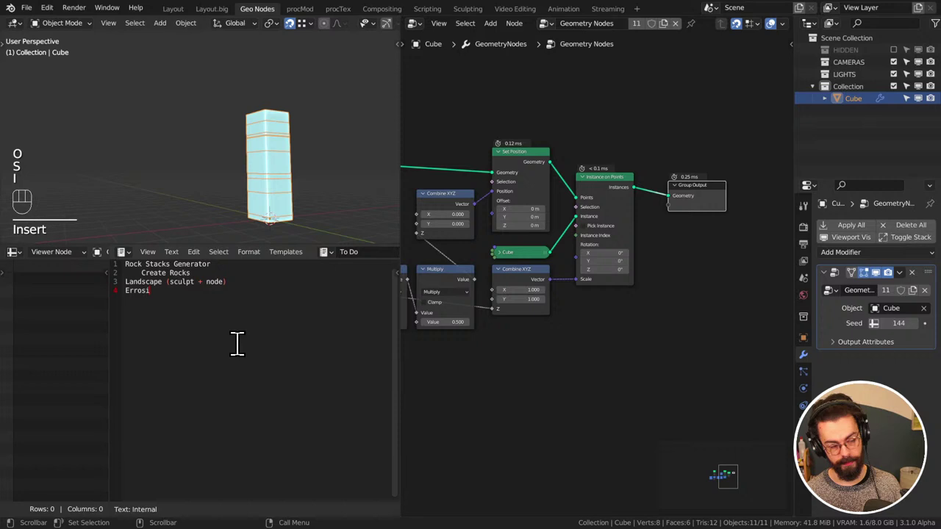
pyautogui.hotkey('ctrl', 'BackSpace')
pyautogui.write('Err')
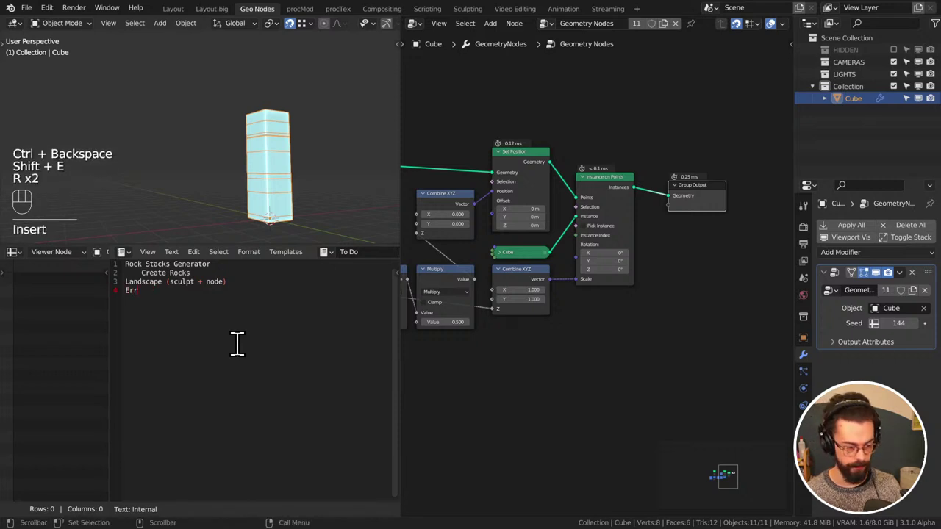
pyautogui.press('BackSpace')
pyautogui.write('osion')
pyautogui.press('Return')
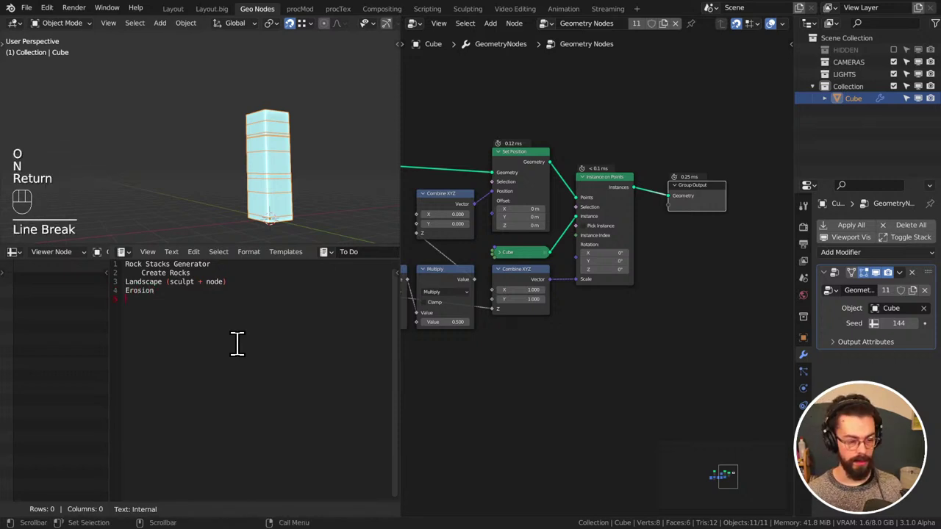
pyautogui.press('BackSpace')
pyautogui.write('Node Tree')
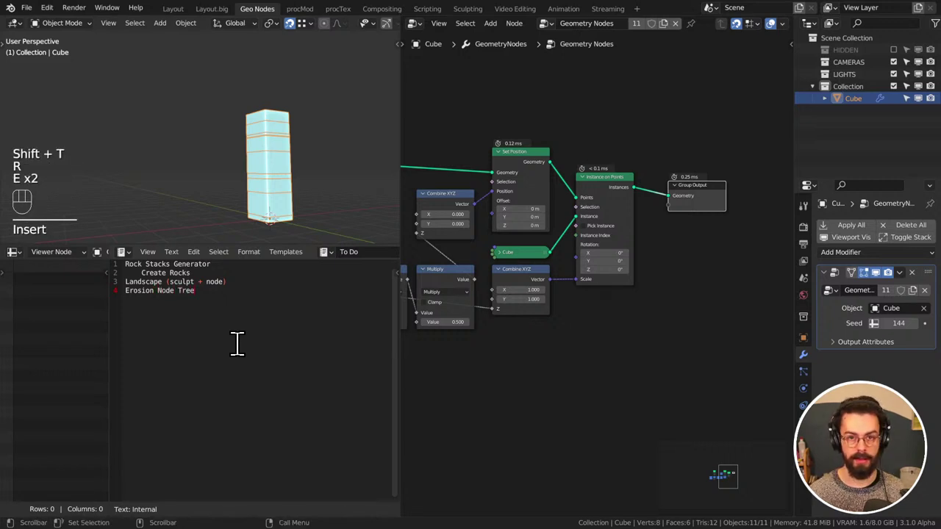
# Add a 'Populate Scene' item on line five
pyautogui.press('Return')
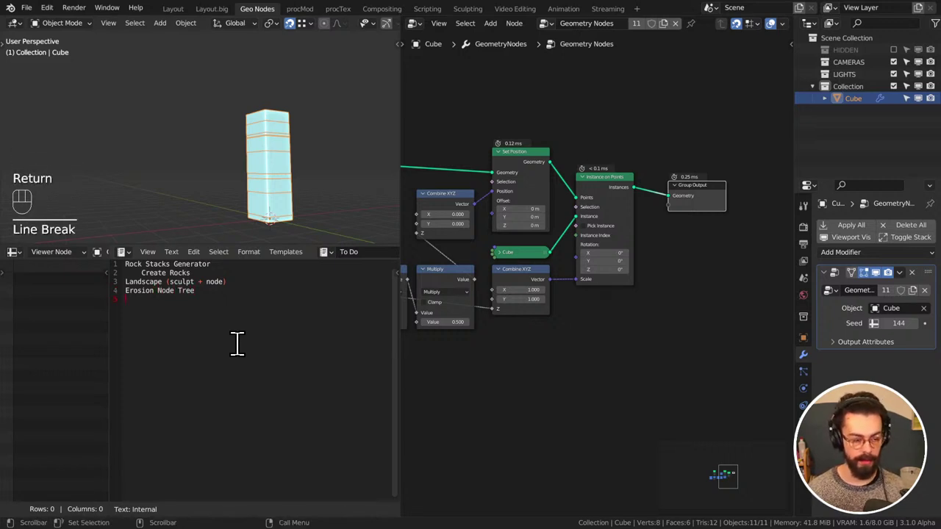
pyautogui.write('Popo')
pyautogui.press('BackSpace')
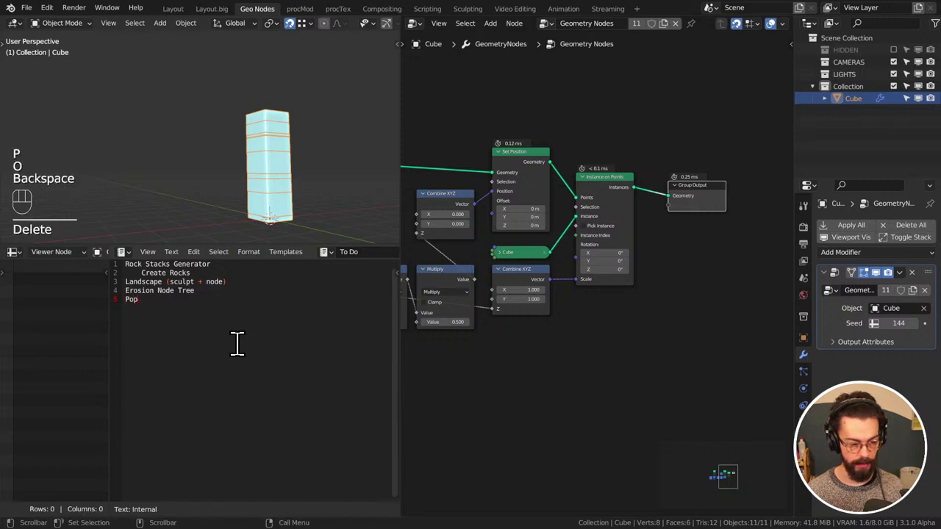
pyautogui.write('ulate Scene')
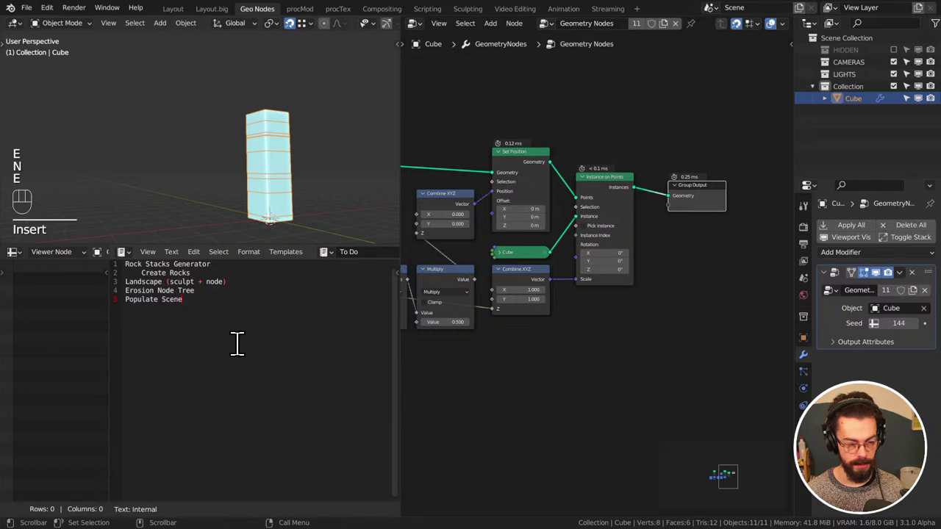
# Add indented sub-items 'Rock Stacks' and 'Add localised scree' under Populate Scene
pyautogui.press('Return')
pyautogui.press('Tab')
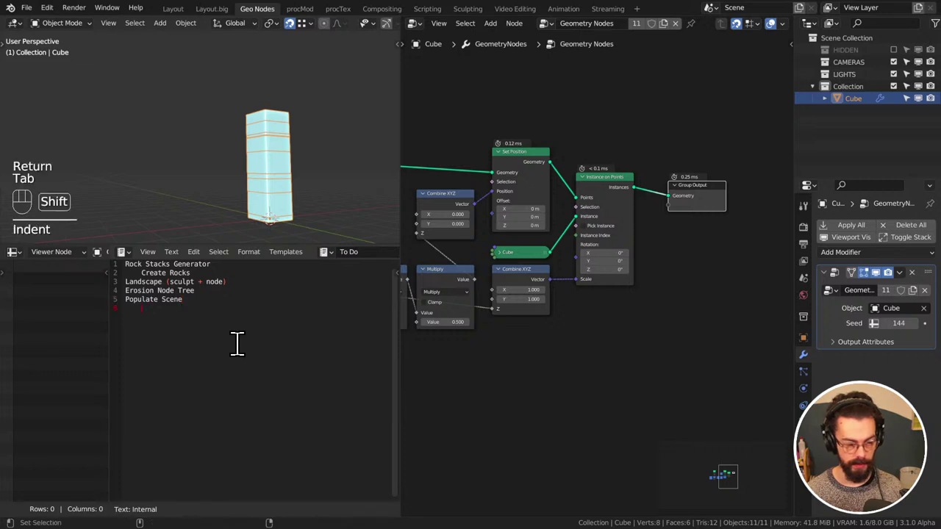
pyautogui.write('Rock Stacks')
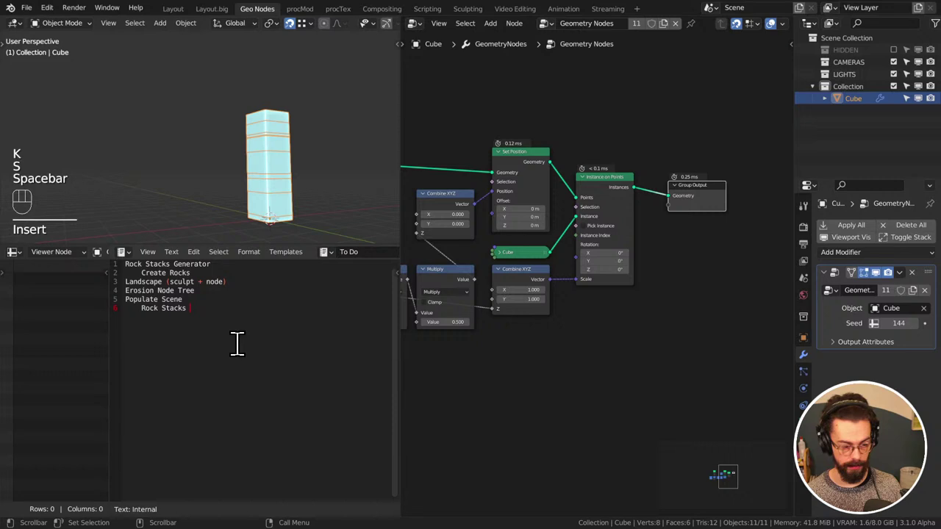
pyautogui.press('BackSpace')
pyautogui.press('Return')
pyautogui.press('Tab')
pyautogui.press('shift')
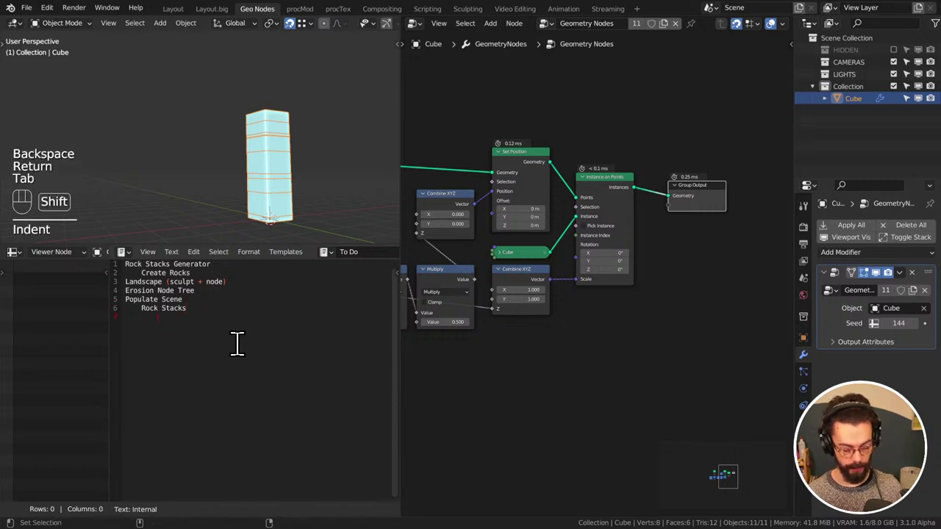
pyautogui.write('Addin')
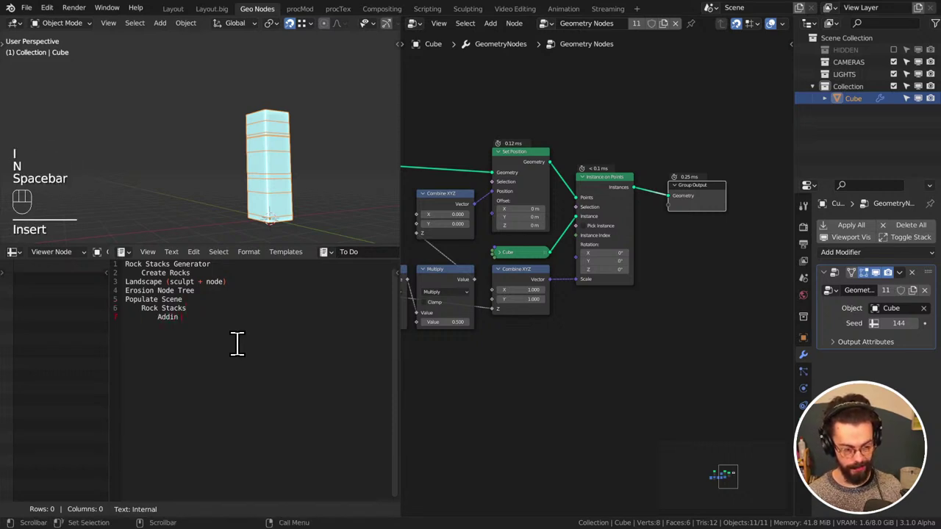
pyautogui.press('BackSpace')
pyautogui.press('BackSpace')
pyautogui.press('BackSpace')
pyautogui.write('l')
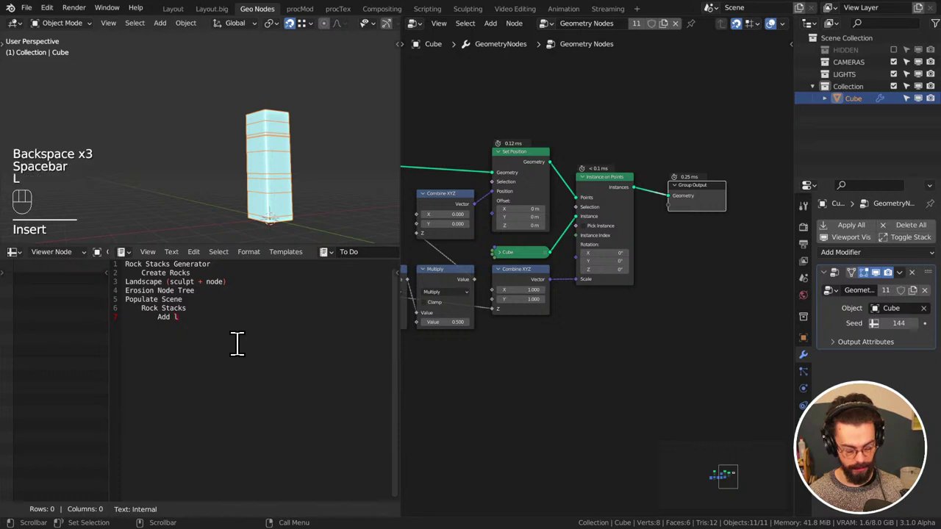
pyautogui.write('ocalised')
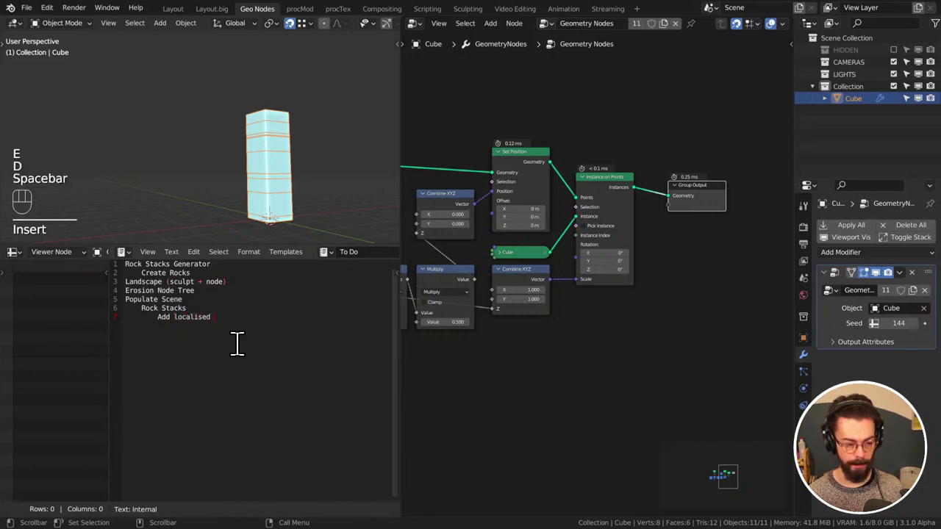
pyautogui.write(' scree')
pyautogui.press('Return')
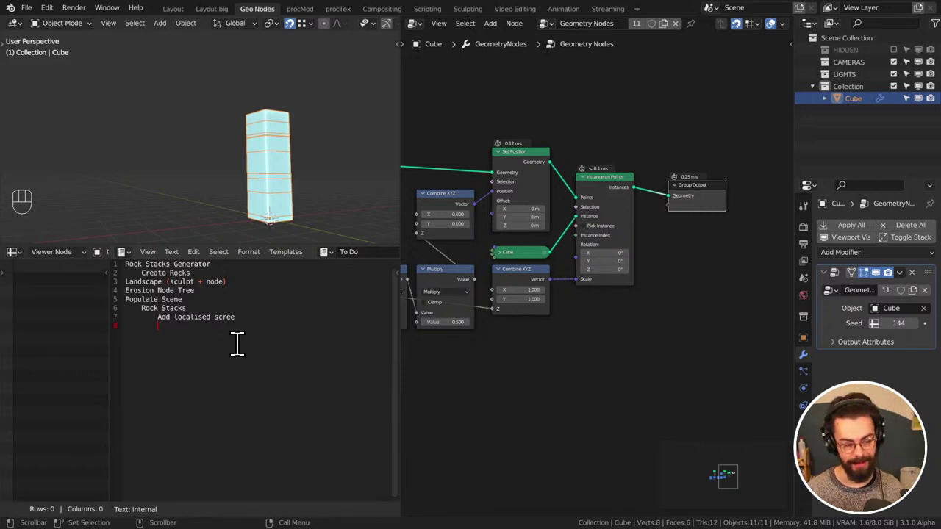
# Clear the last line's indent, insert a blank top line and type 'Bookcase'
pyautogui.press('BackSpace')
pyautogui.press('Delete')
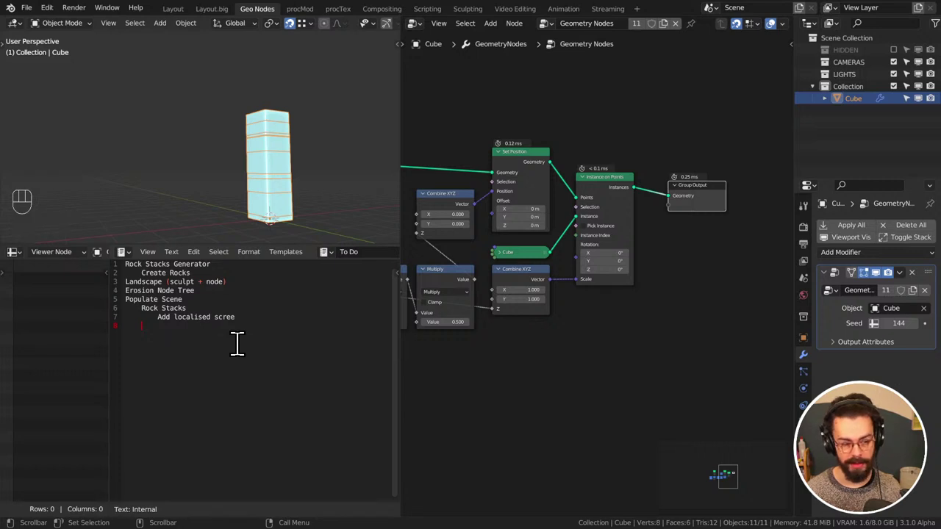
pyautogui.hotkey('ctrl', 'Up')
pyautogui.hotkey('ctrl', 'Up')
pyautogui.hotkey('ctrl', 'Up')
pyautogui.hotkey('ctrl', 'Up')
pyautogui.hotkey('ctrl', 'Up')
pyautogui.hotkey('ctrl', 'Up')
pyautogui.press('Up')
pyautogui.press('Up')
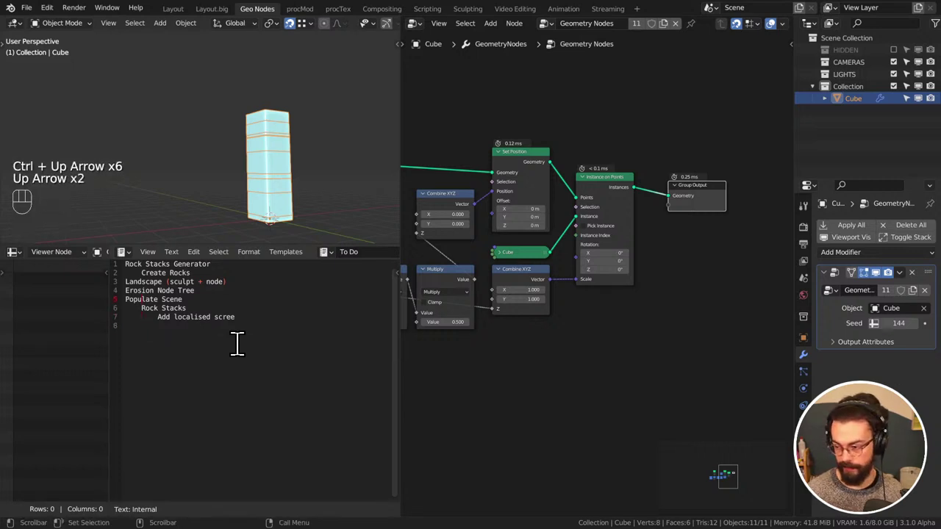
pyautogui.press('Up')
pyautogui.press('Up')
pyautogui.press('Up')
pyautogui.press('Up')
pyautogui.press('Up')
pyautogui.press('Up')
pyautogui.press('Up')
pyautogui.press('Up')
pyautogui.press('Up')
pyautogui.press('Up')
pyautogui.press('Up')
pyautogui.press('Left')
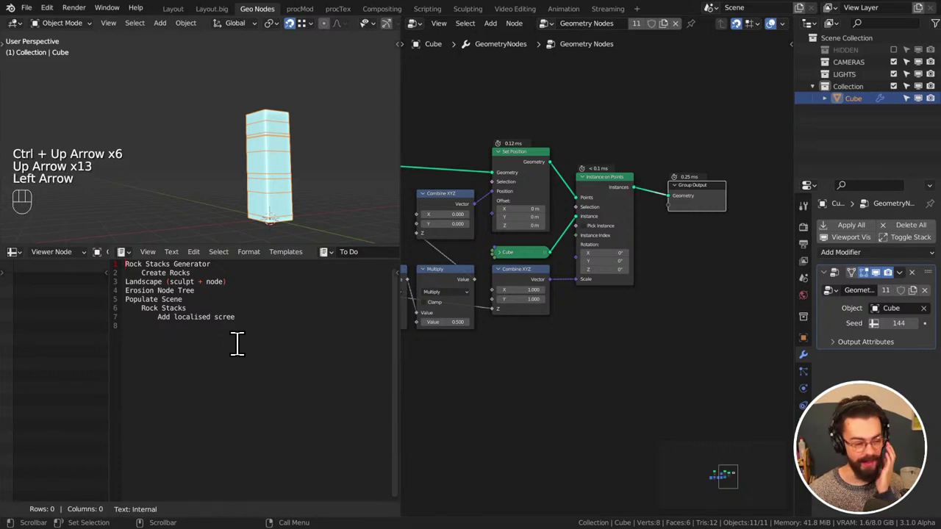
pyautogui.press('Return')
pyautogui.press('Return')
pyautogui.press('Up')
pyautogui.press('Up')
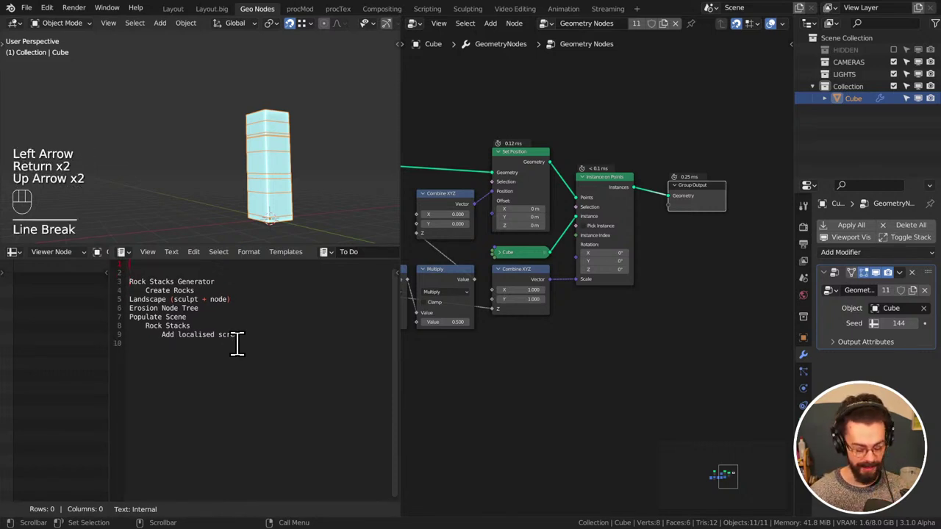
pyautogui.write('Bookc')
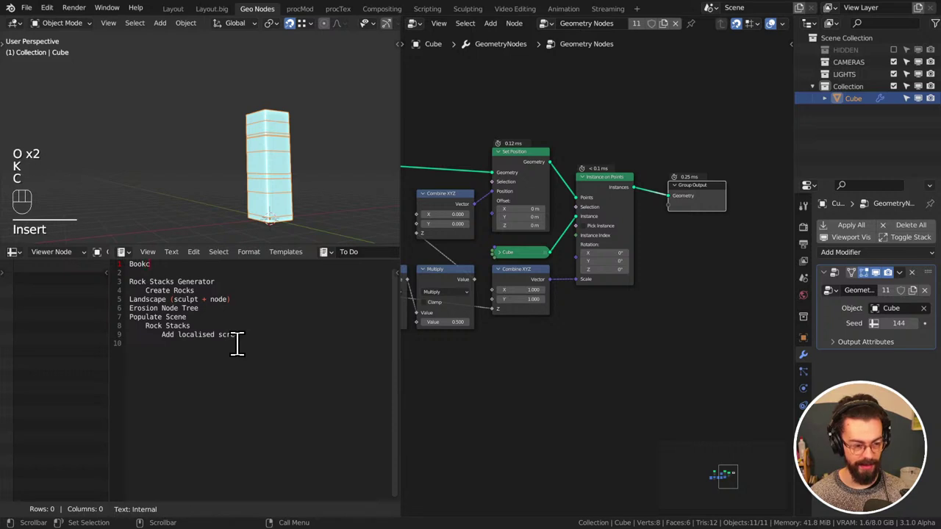
pyautogui.write('ase')
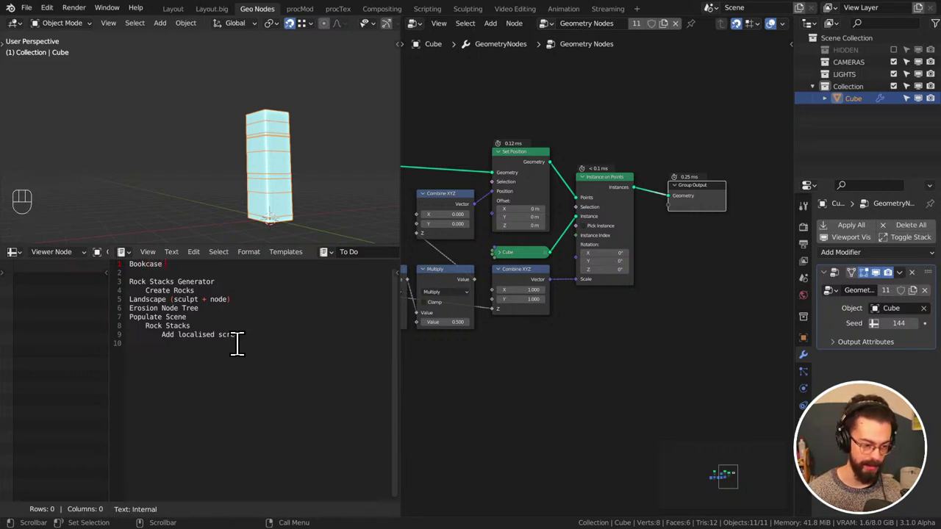
# Move the Mesh Line node right above the Add node, then begin a narrow sketch box
pyautogui.moveTo(498, 316); pyautogui.dragTo(655, 303, button='middle')
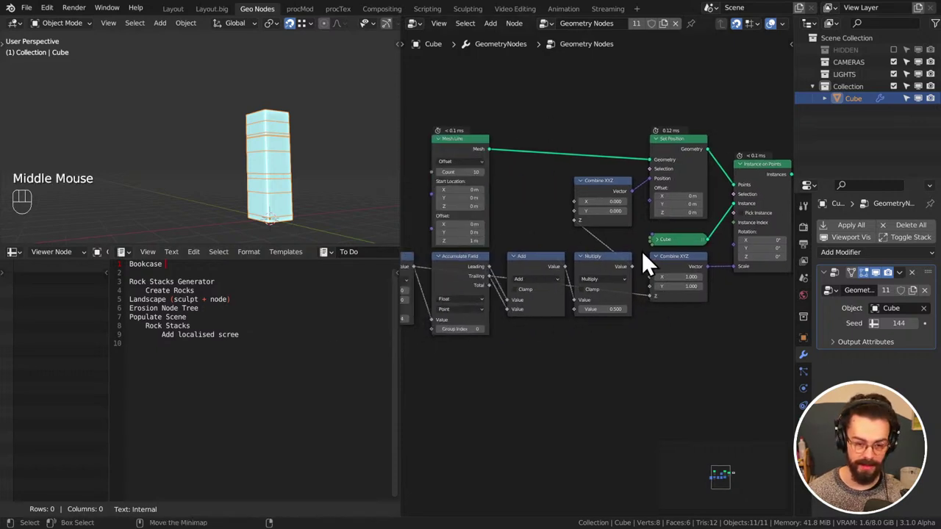
pyautogui.click(302, 380)
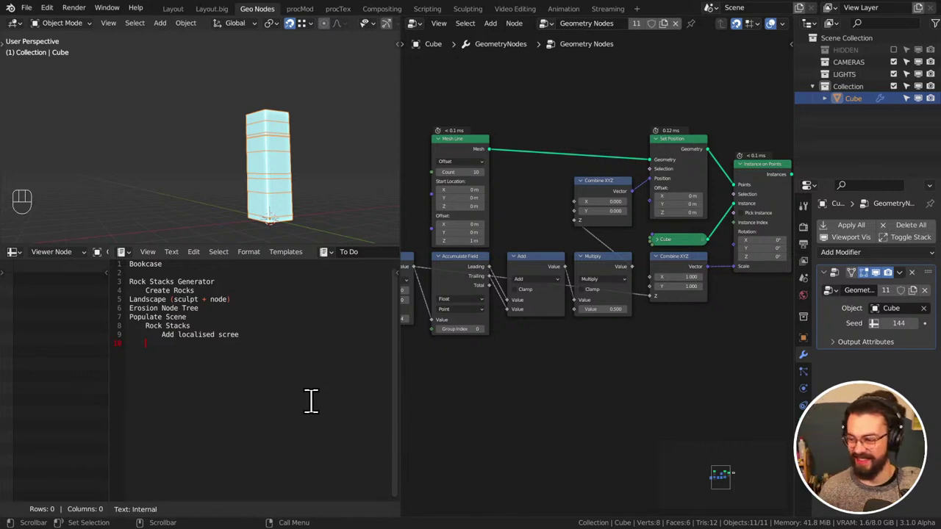
pyautogui.click(314, 386)
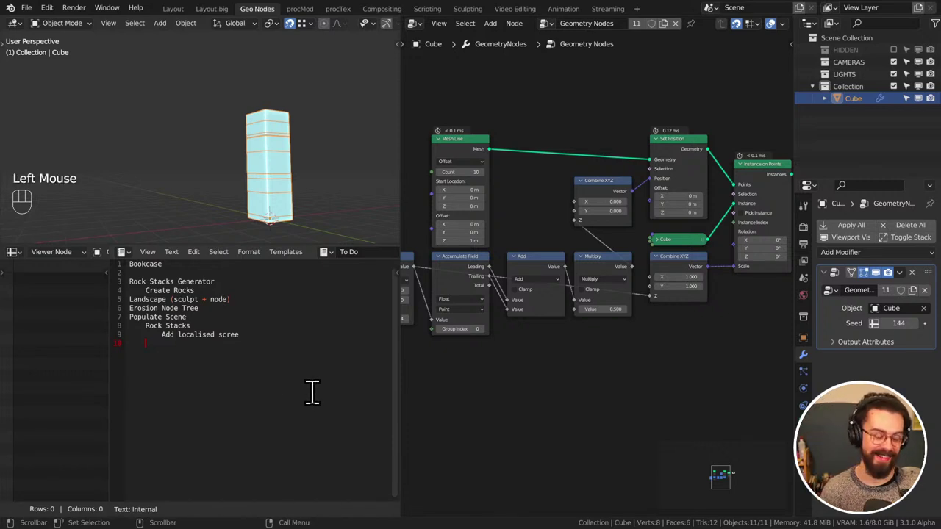
pyautogui.moveTo(544, 376); pyautogui.dragTo(611, 358, button='middle')
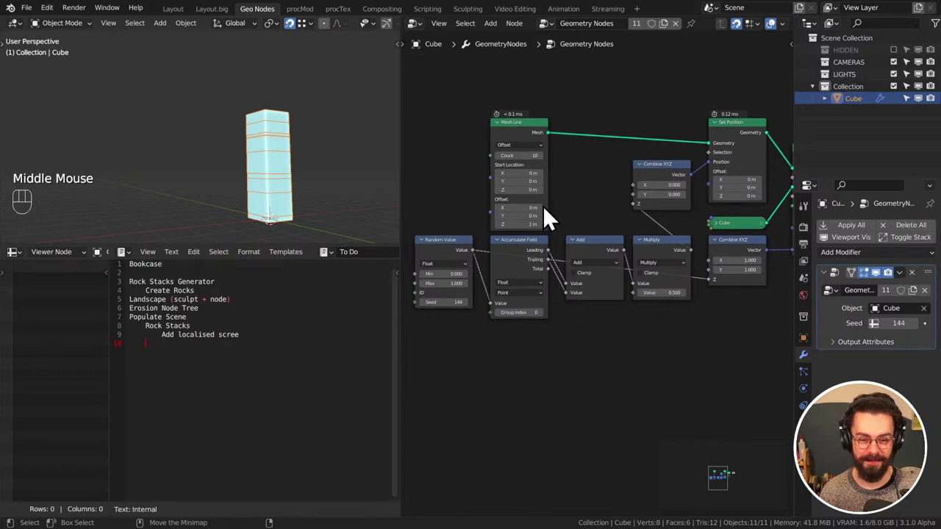
pyautogui.moveTo(518, 134); pyautogui.dragTo(596, 126)
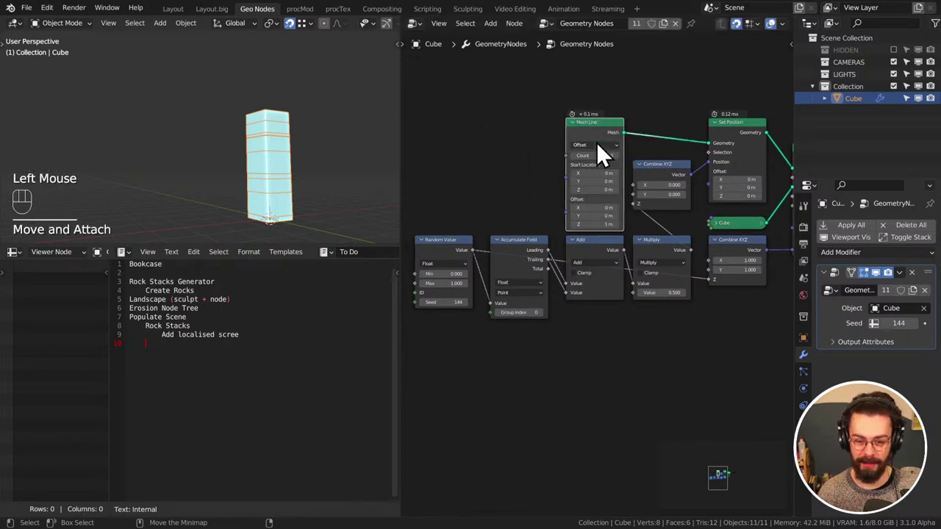
pyautogui.moveTo(567, 456); pyautogui.dragTo(540, 292, button='middle')
pyautogui.moveTo(486, 207)
pyautogui.mouseDown()
pyautogui.moveTo(530, 262)
pyautogui.moveTo(518, 203)
pyautogui.moveTo(516, 307)
pyautogui.moveTo(483, 314)
pyautogui.moveTo(478, 206)
pyautogui.mouseUp()
# Sketch a wider box and a vertical line beside the narrow box, undoing a misdrawn stroke
pyautogui.press('d')
pyautogui.press('d')
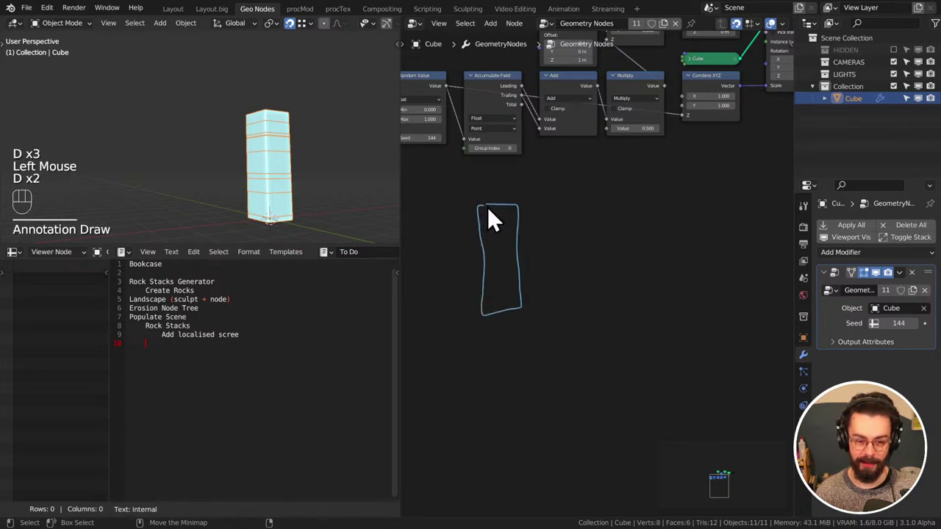
pyautogui.moveTo(553, 208)
pyautogui.mouseDown()
pyautogui.moveTo(621, 203)
pyautogui.moveTo(628, 314)
pyautogui.moveTo(540, 325)
pyautogui.moveTo(548, 209)
pyautogui.mouseUp()
pyautogui.press('d')
pyautogui.moveTo(630, 169); pyautogui.dragTo(632, 317)
pyautogui.press('d')
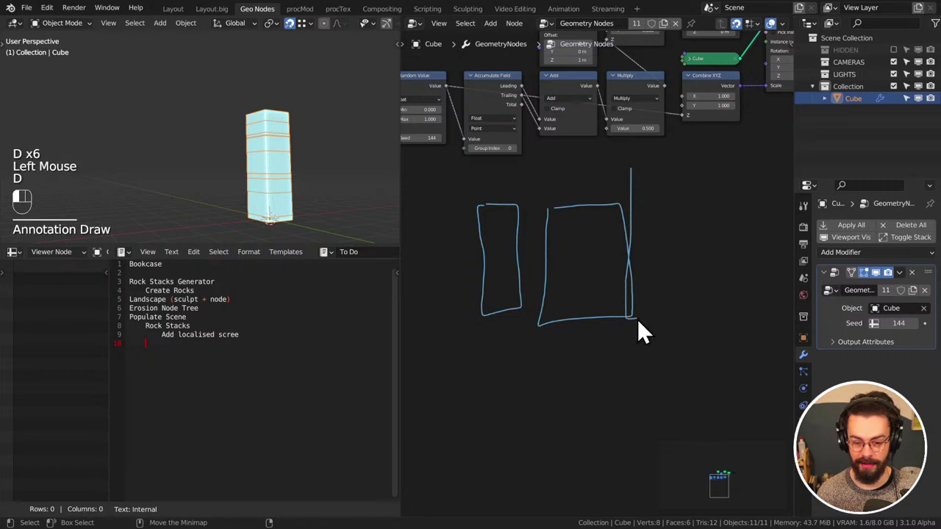
pyautogui.hotkey('ctrl', 'z')
pyautogui.press('d')
pyautogui.moveTo(652, 169)
pyautogui.mouseDown()
pyautogui.moveTo(662, 311)
pyautogui.moveTo(652, 162)
pyautogui.mouseUp()
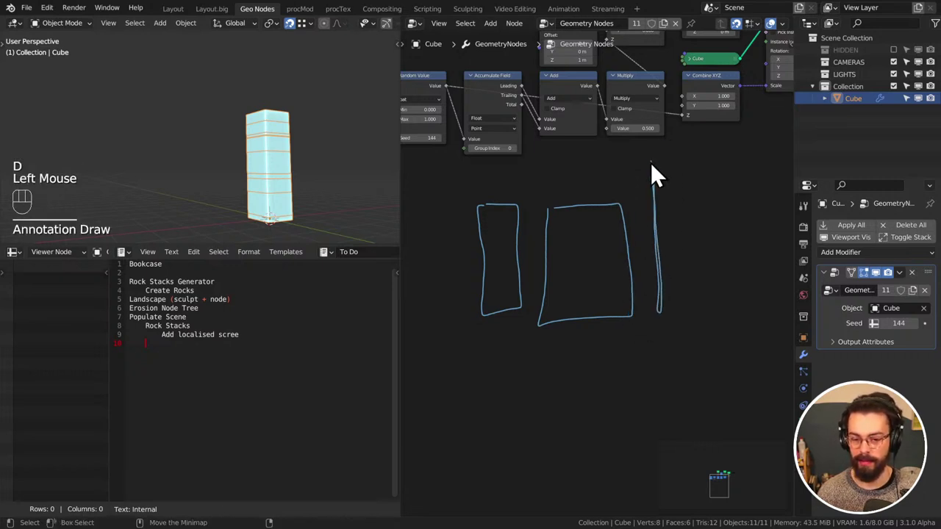
pyautogui.moveTo(650, 212)
pyautogui.mouseDown(button='middle')
pyautogui.moveTo(634, 211)
pyautogui.moveTo(667, 231)
pyautogui.moveTo(640, 202)
pyautogui.moveTo(626, 227)
pyautogui.moveTo(588, 236)
pyautogui.mouseUp(button='middle')
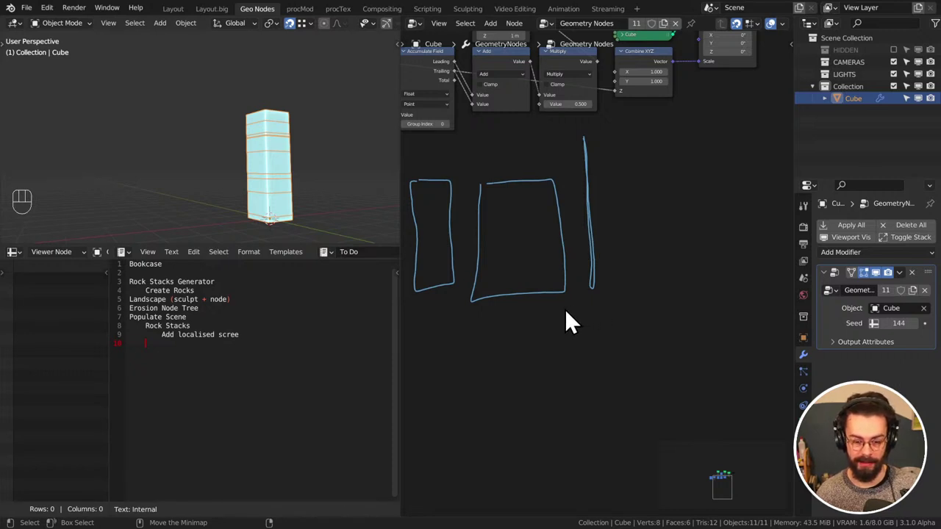
# Draw a curved ground arc beneath the sketches and zoom out to see everything
pyautogui.moveTo(541, 308)
pyautogui.mouseDown()
pyautogui.moveTo(580, 322)
pyautogui.moveTo(598, 295)
pyautogui.moveTo(590, 296)
pyautogui.moveTo(656, 342)
pyautogui.moveTo(681, 288)
pyautogui.moveTo(659, 318)
pyautogui.moveTo(675, 292)
pyautogui.moveTo(710, 316)
pyautogui.mouseUp()
pyautogui.click(596, 299)
pyautogui.moveTo(707, 278)
pyautogui.mouseDown(button='middle')
pyautogui.moveTo(696, 322)
pyautogui.moveTo(720, 353)
pyautogui.mouseUp(button='middle')
pyautogui.scroll(-1, 696, 321)
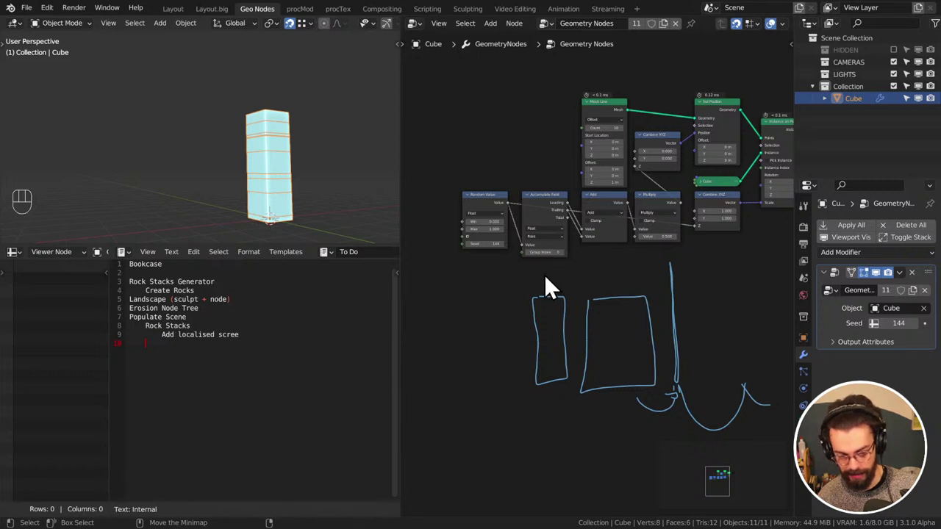
# Nudge the Random Value node up-left, deselect it, and erase every annotation stroke
pyautogui.moveTo(634, 286); pyautogui.dragTo(601, 297, button='middle')
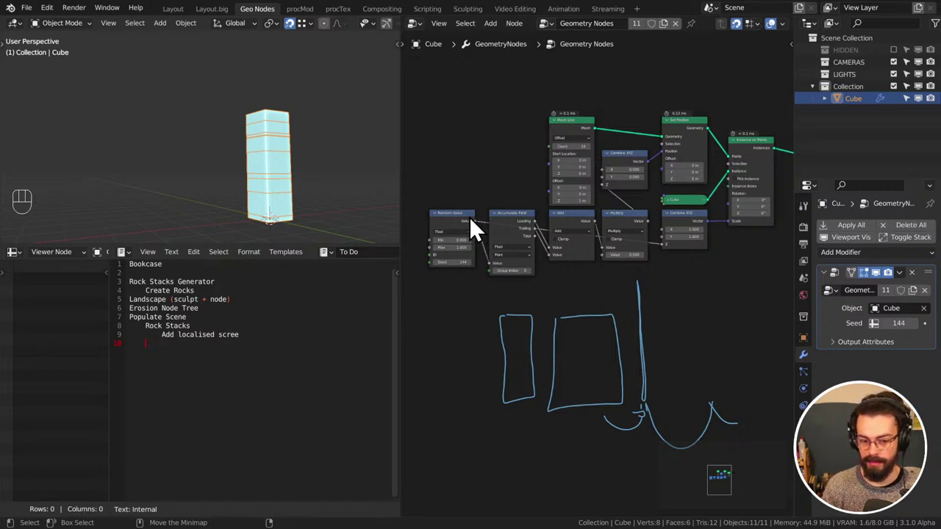
pyautogui.moveTo(456, 217)
pyautogui.mouseDown()
pyautogui.moveTo(443, 172)
pyautogui.moveTo(471, 184)
pyautogui.moveTo(461, 217)
pyautogui.mouseUp()
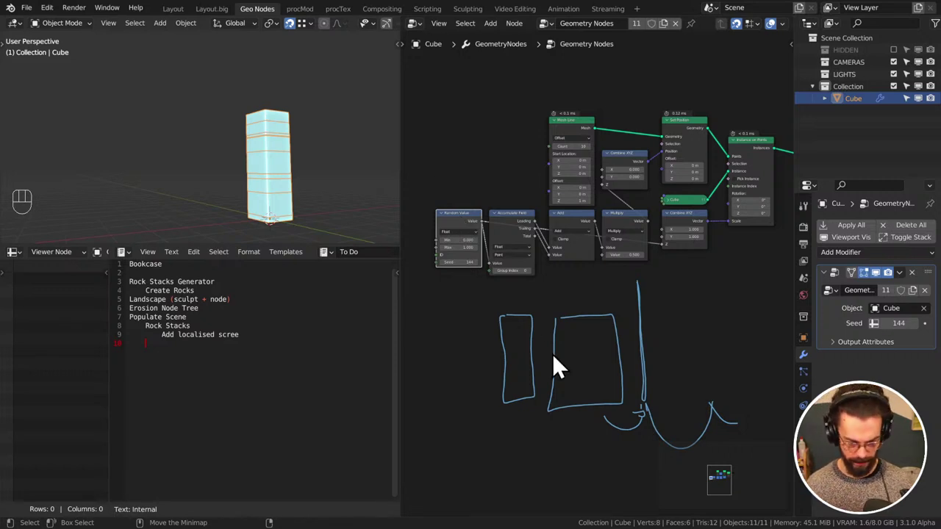
pyautogui.moveTo(552, 354); pyautogui.dragTo(515, 310, button='middle')
pyautogui.click(662, 354)
pyautogui.moveTo(662, 355)
pyautogui.mouseDown(button='right')
pyautogui.moveTo(445, 252)
pyautogui.moveTo(496, 364)
pyautogui.moveTo(552, 337)
pyautogui.mouseUp(button='right')
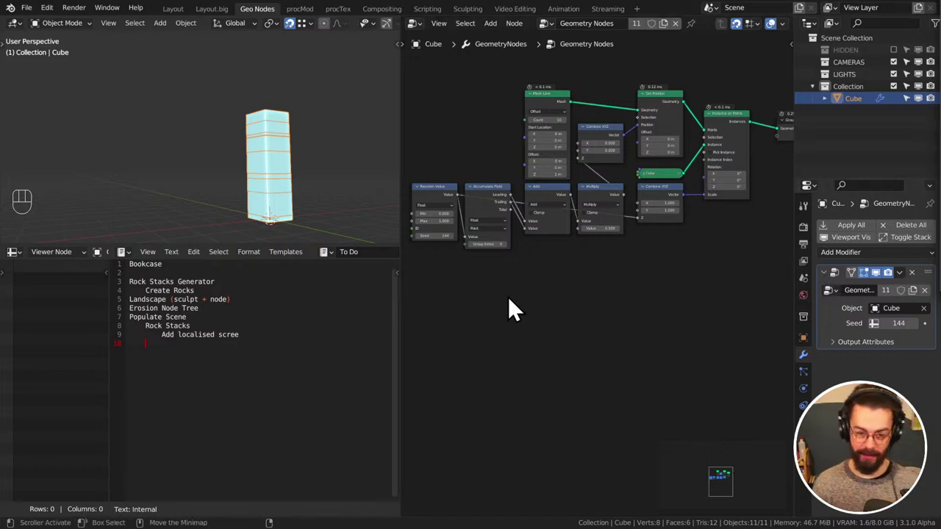
# View the tower in Front Orthographic with the cube deselected
pyautogui.moveTo(624, 264); pyautogui.dragTo(617, 271, button='middle')
pyautogui.click(288, 365)
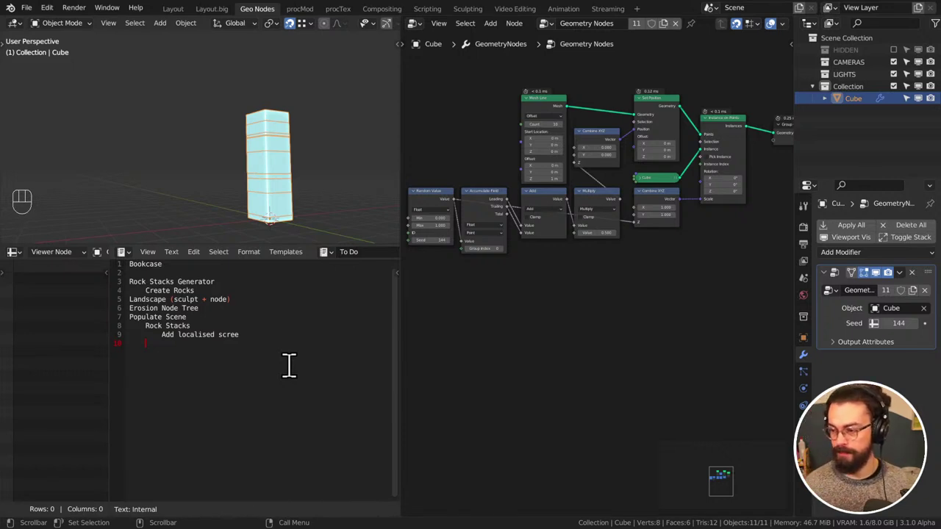
pyautogui.click(239, 366)
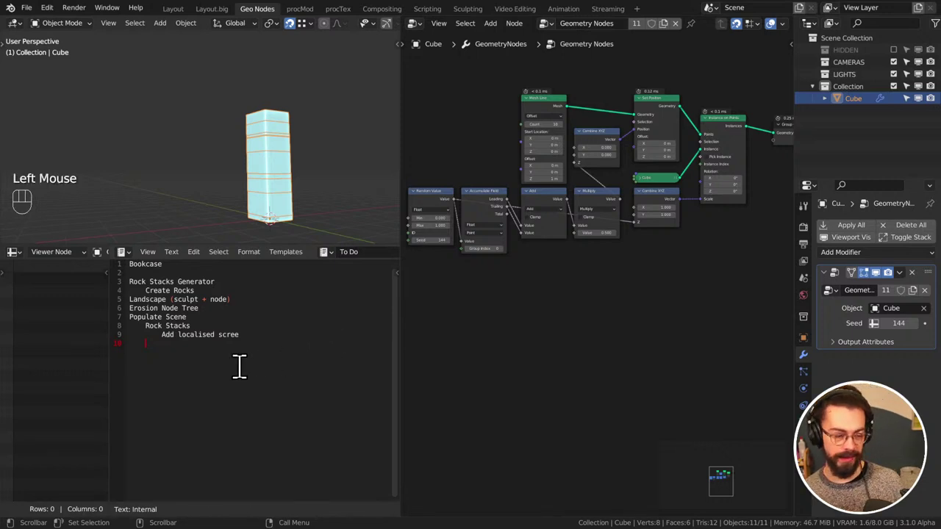
pyautogui.click(286, 380)
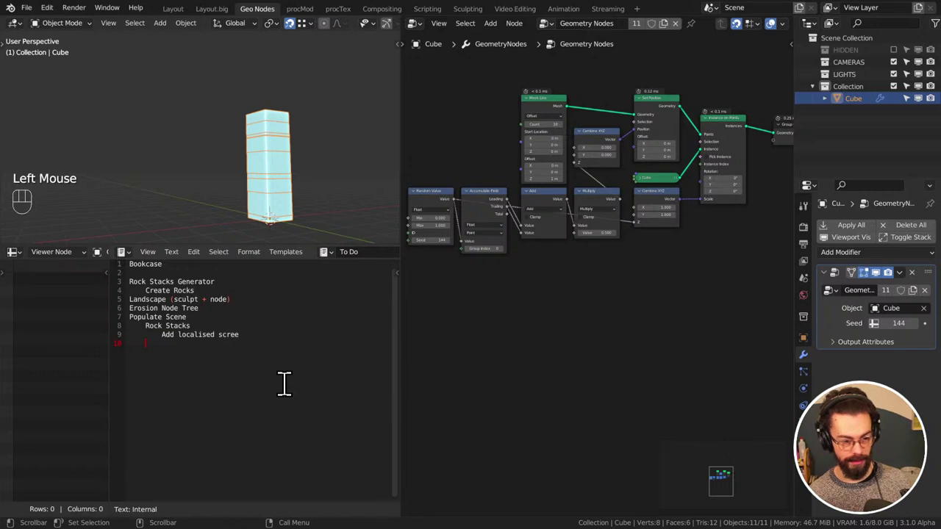
pyautogui.moveTo(348, 202); pyautogui.dragTo(300, 197, button='middle')
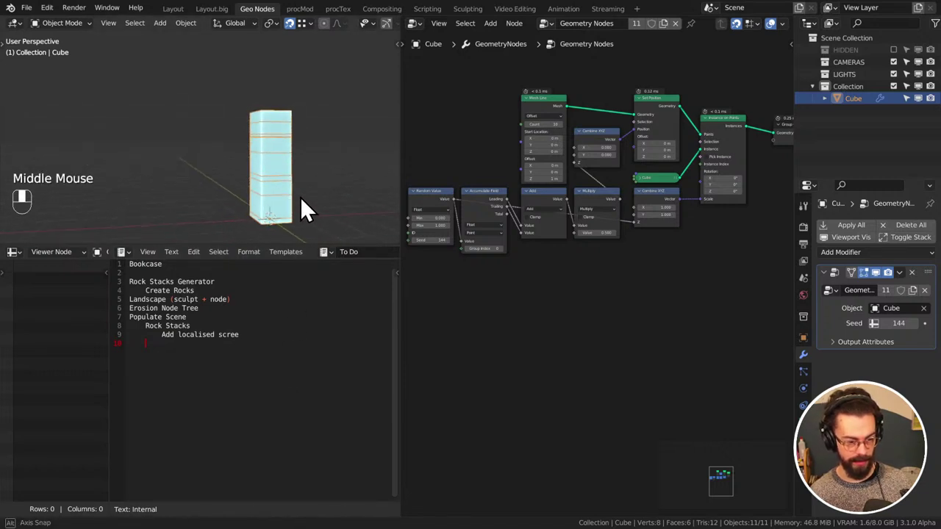
pyautogui.press('KP_1')
pyautogui.click(329, 180)
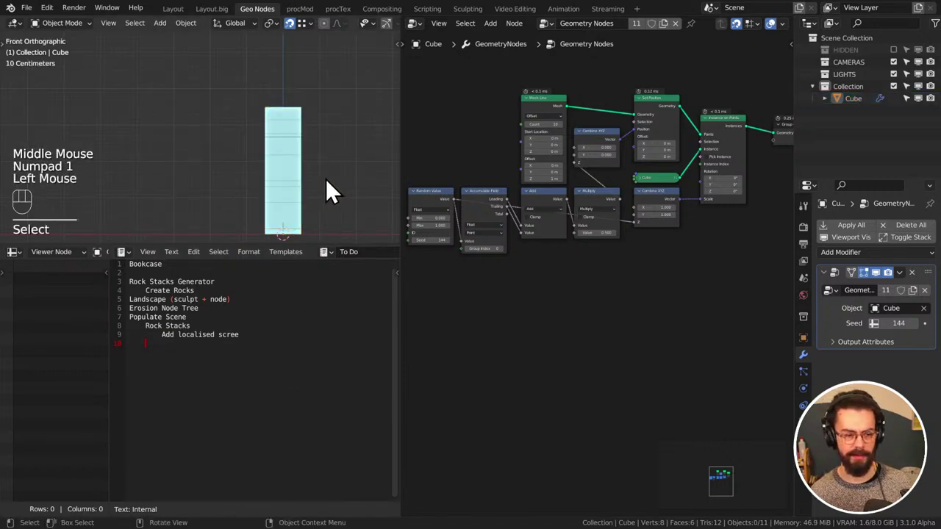
# Place the cursor in the To Do note below its last item
pyautogui.click(268, 375)
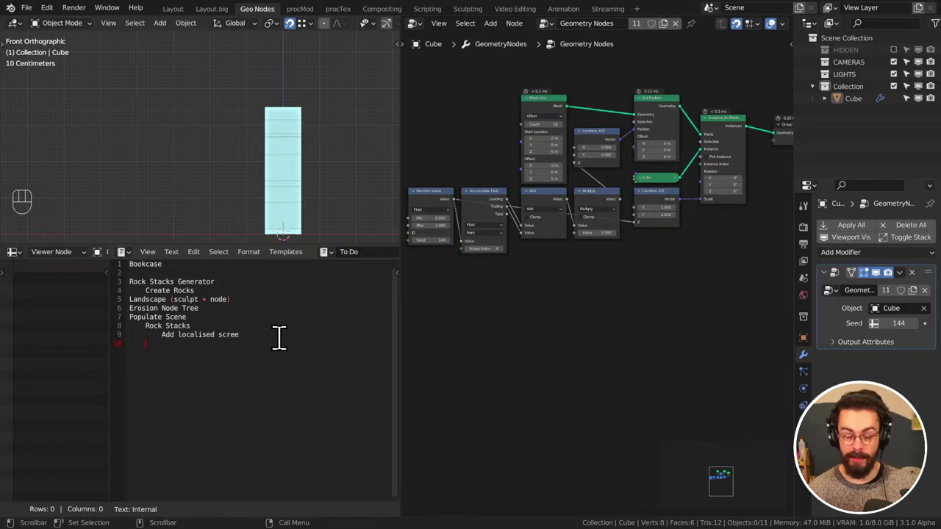
pyautogui.click(276, 361)
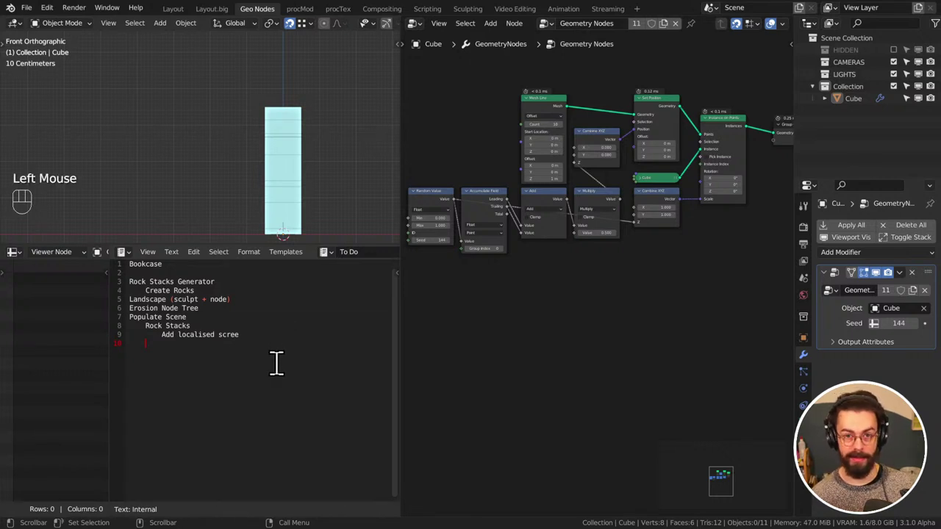
pyautogui.keyDown('shift'); pyautogui.middleClick(265, 373); pyautogui.keyUp('shift')
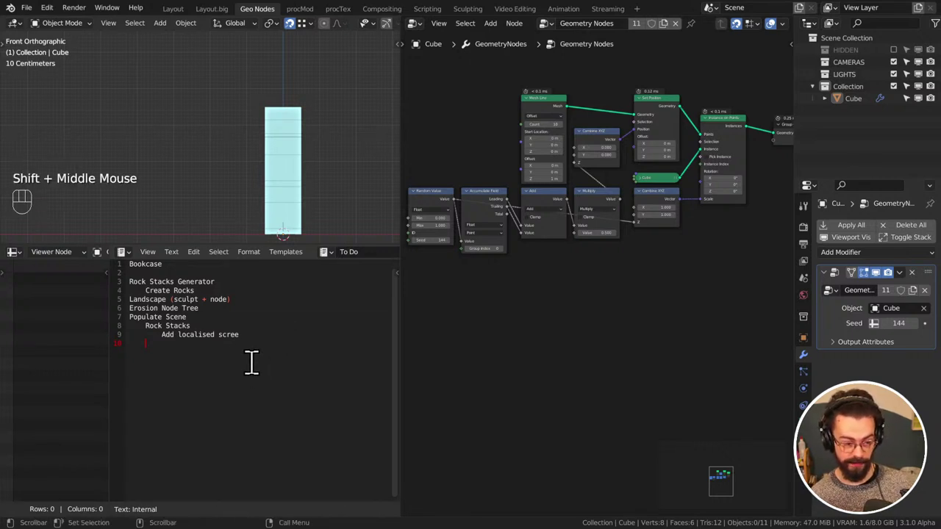
pyautogui.click(251, 362)
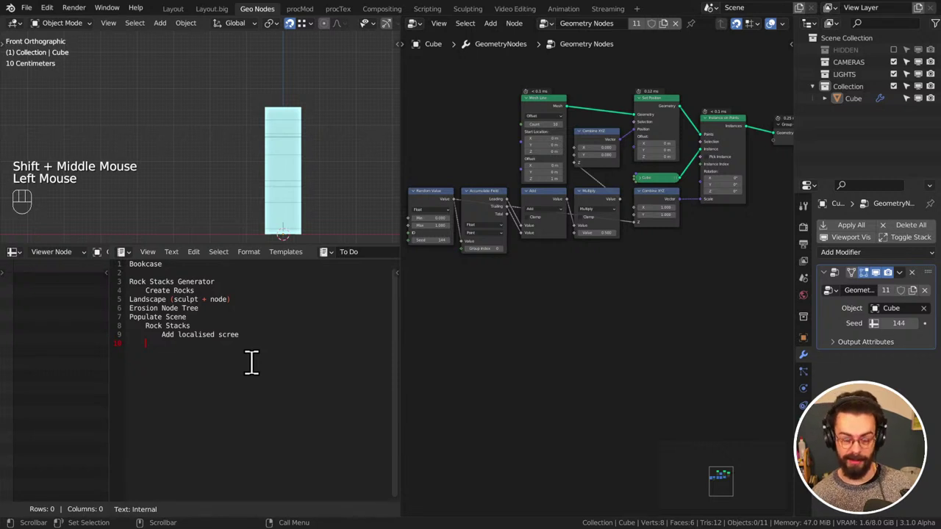
pyautogui.press('shift')
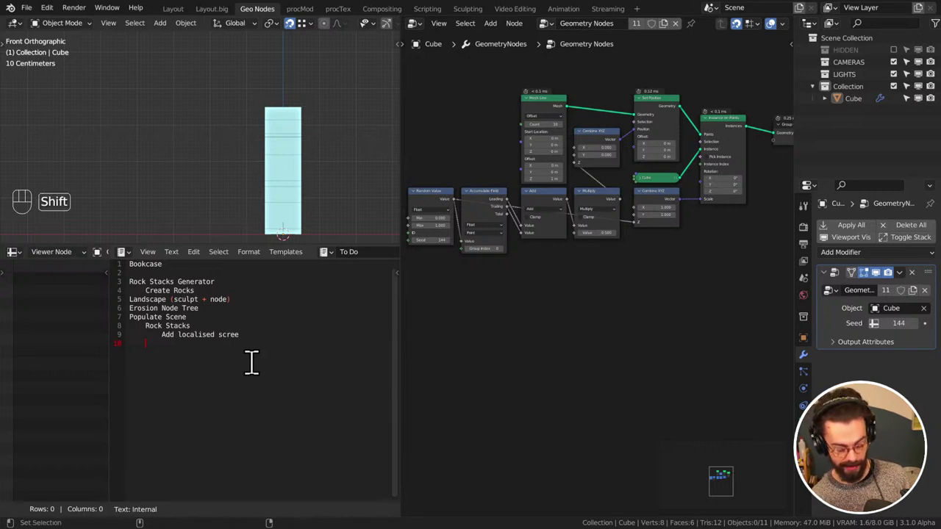
# Add the 'Add Trees + logs' item and begin a 'Ground Fo' line
pyautogui.write('Add Trees')
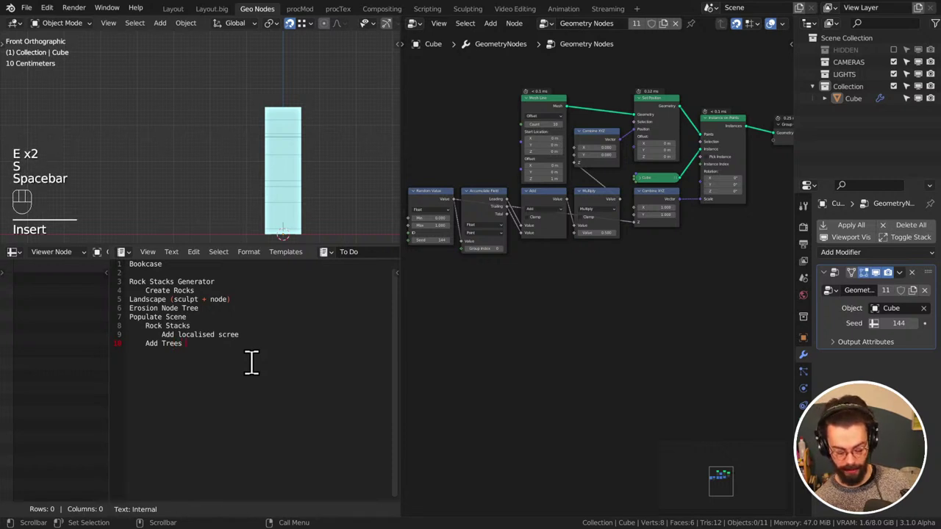
pyautogui.write(' + logs')
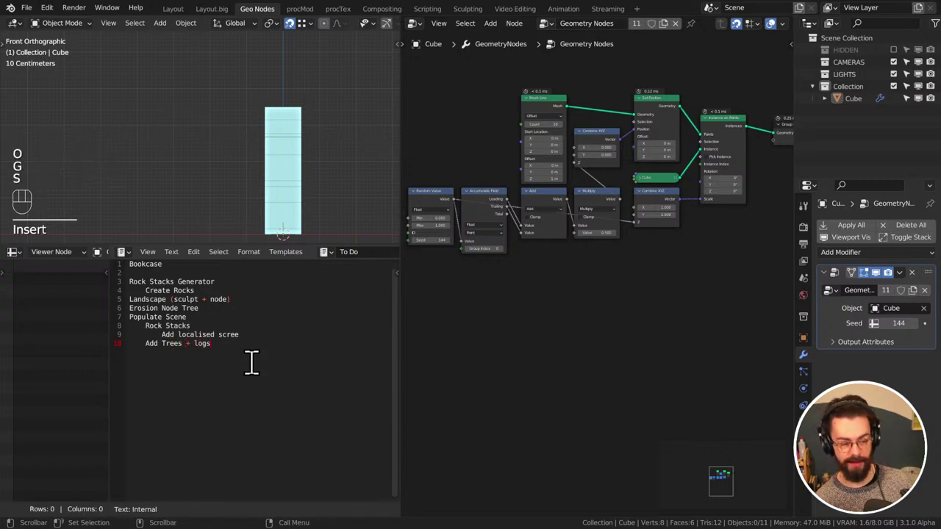
pyautogui.press('Return')
pyautogui.write('G')
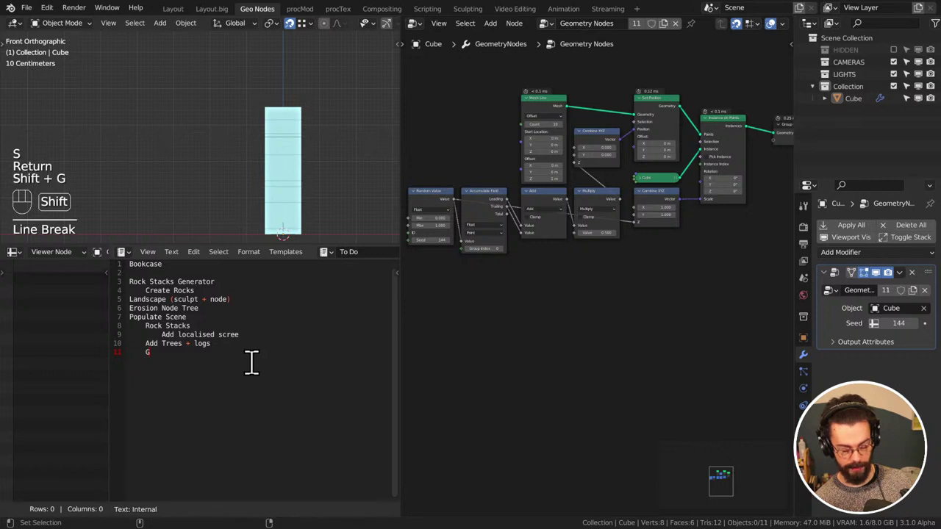
pyautogui.write('round Go')
pyautogui.press('BackSpace')
pyautogui.press('BackSpace')
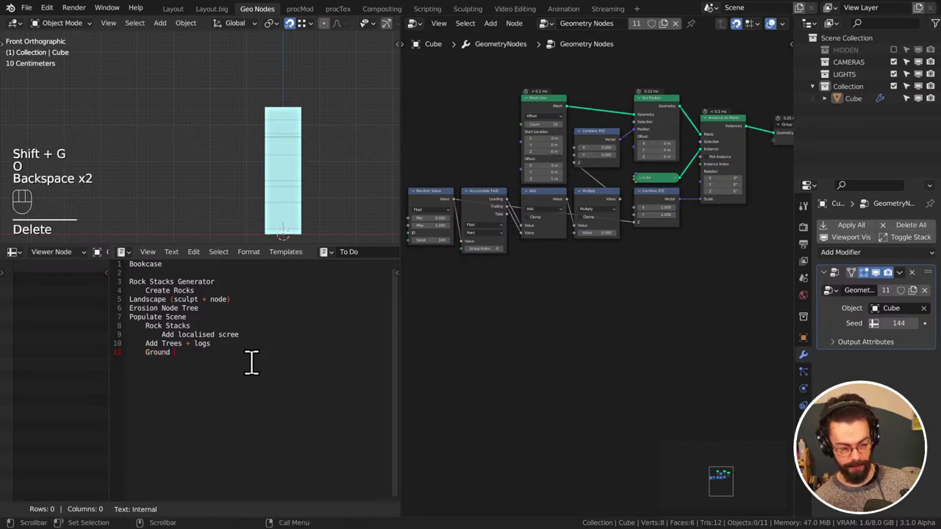
pyautogui.write('Fo')
# Insert an indented 'Roots in overhangs' line above the Ground line
pyautogui.hotkey('ctrl', 'Left')
pyautogui.hotkey('ctrl', 'Left')
pyautogui.hotkey('ctrl', 'Left')
pyautogui.press('Return')
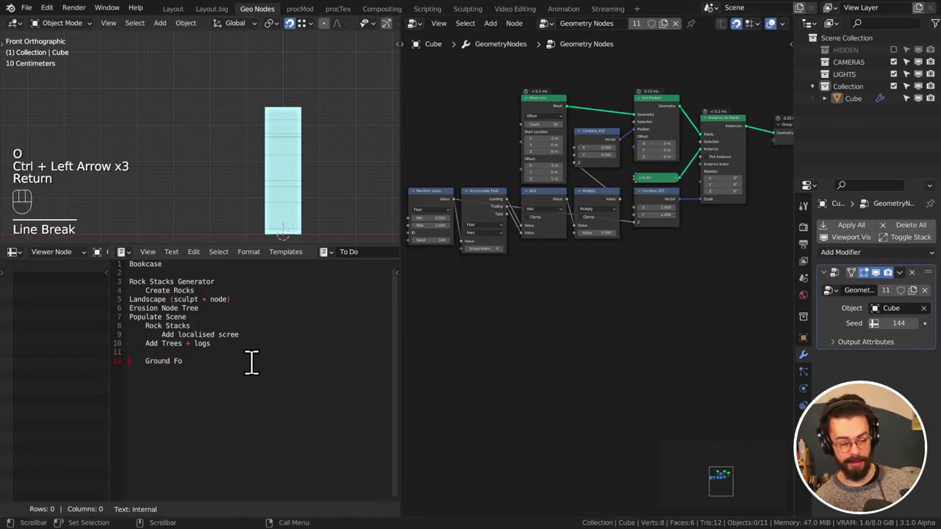
pyautogui.press('Up')
pyautogui.press('Tab')
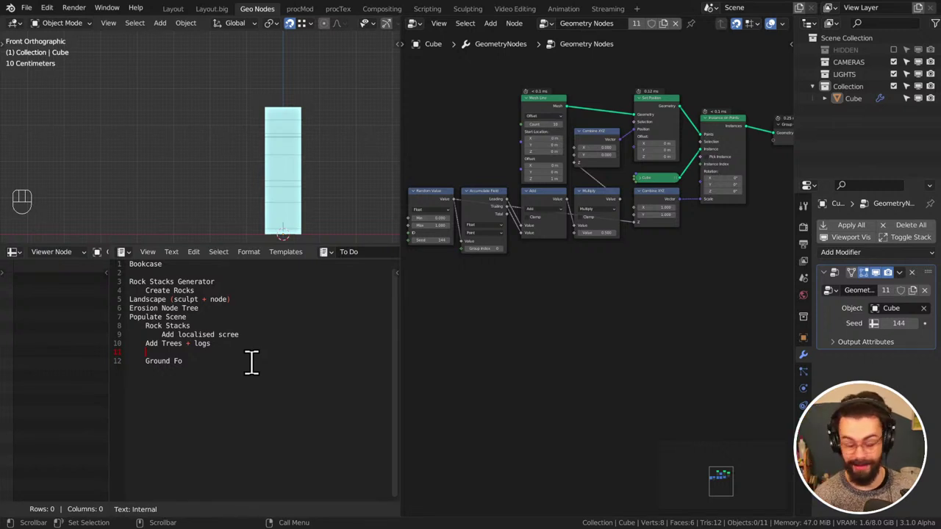
pyautogui.press('shift')
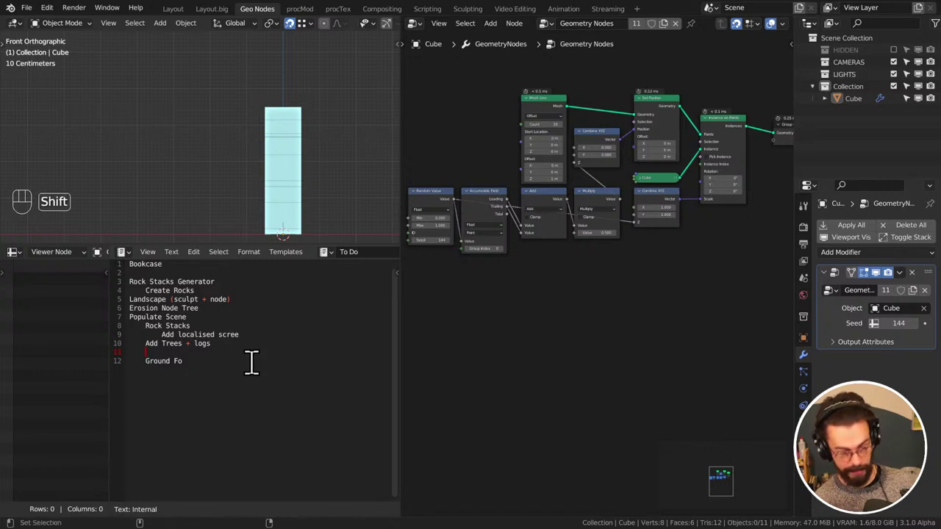
pyautogui.write('Ro')
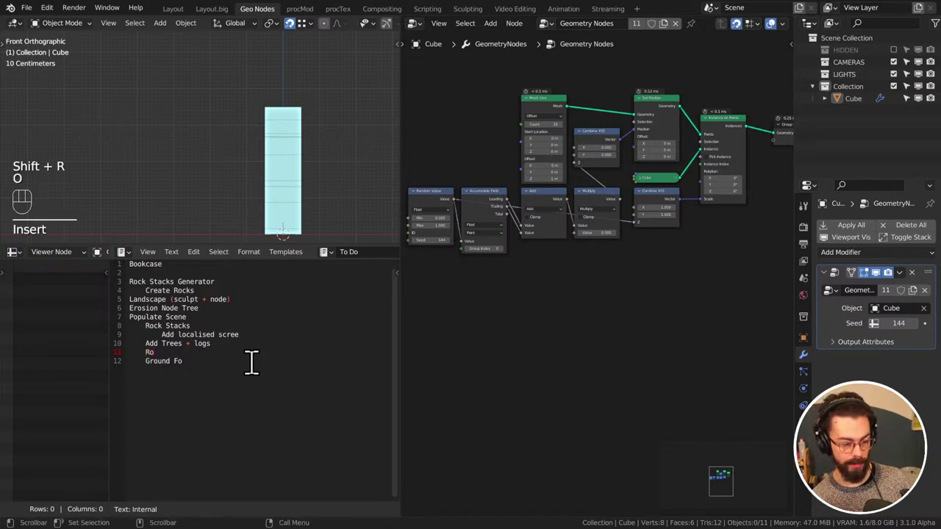
pyautogui.press('BackSpace')
pyautogui.write('oots in overhands')
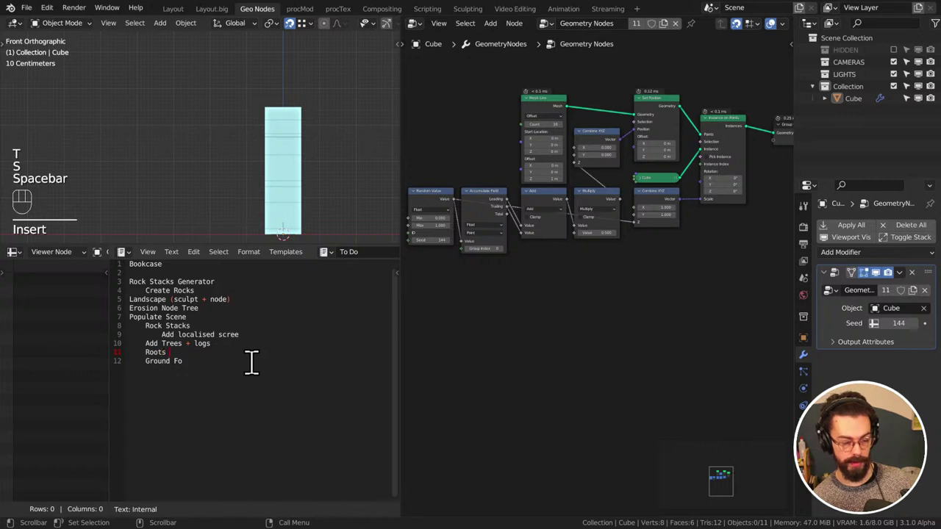
pyautogui.press('BackSpace')
pyautogui.press('BackSpace')
pyautogui.write('gs')
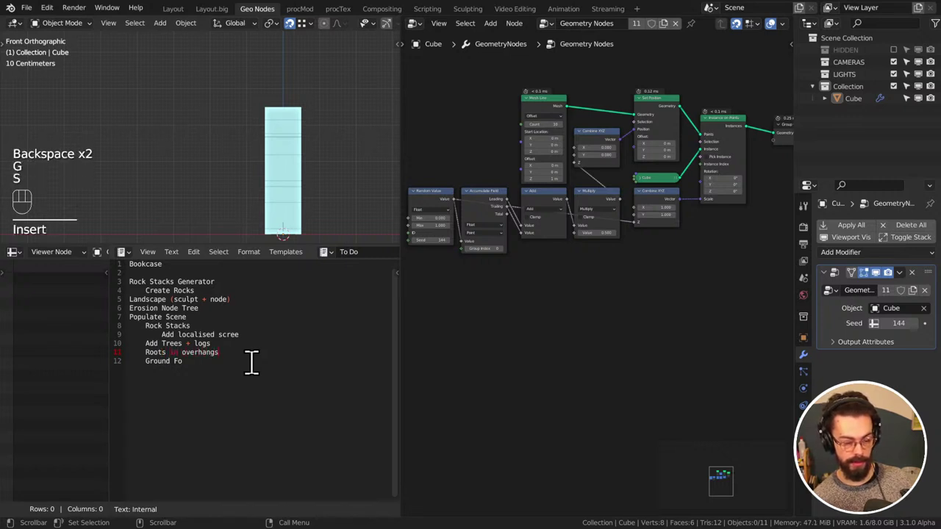
# Turn off Syntax Highlight, then replace the Ground Foliage line with 'Rocks'
pyautogui.click(152, 251)
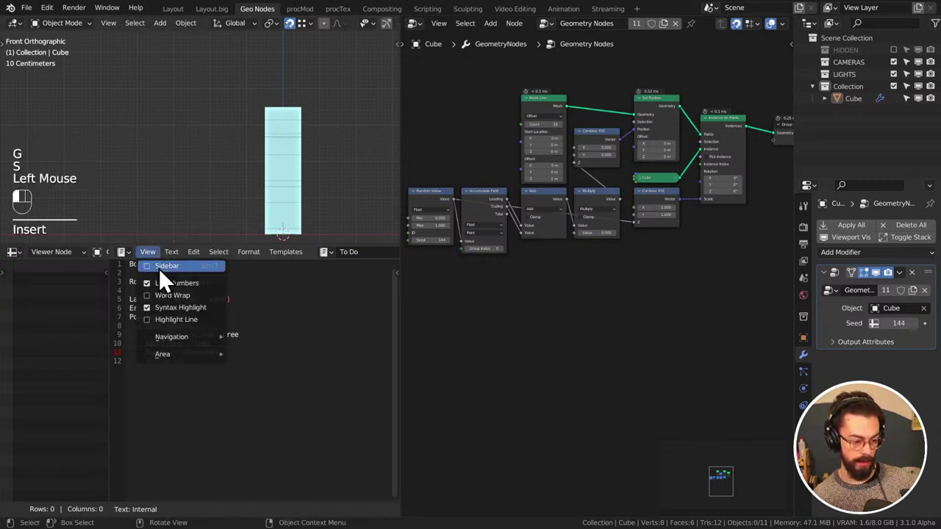
pyautogui.click(174, 305)
pyautogui.click(251, 405)
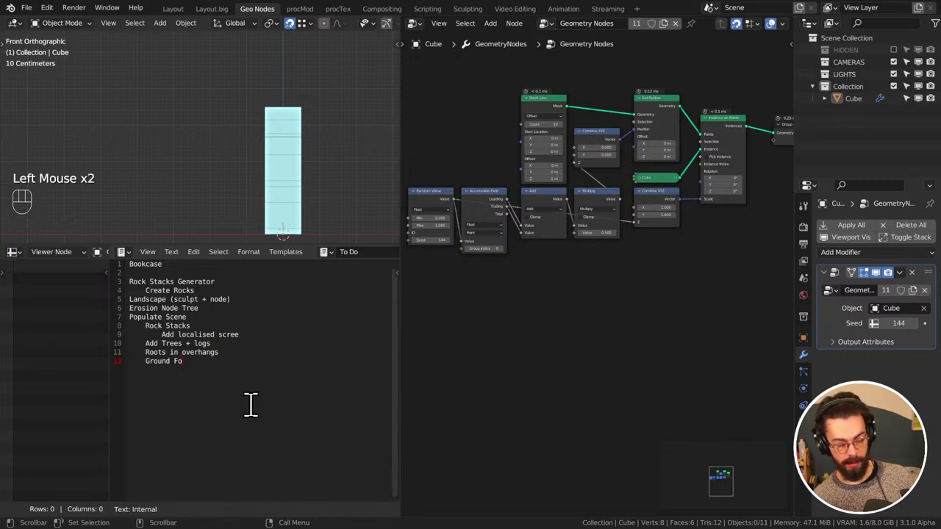
pyautogui.write('liage')
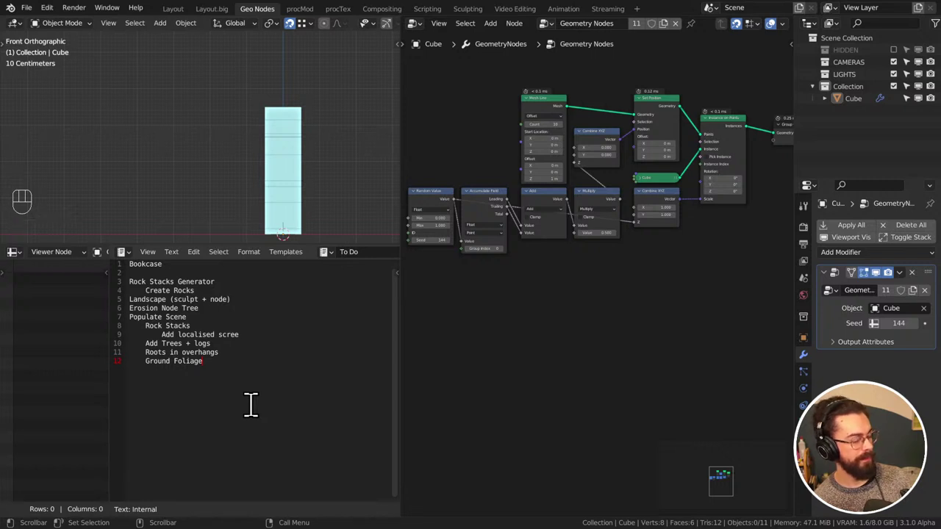
pyautogui.hotkey('ctrl', 'BackSpace')
pyautogui.hotkey('ctrl', 'BackSpace')
pyautogui.write('S')
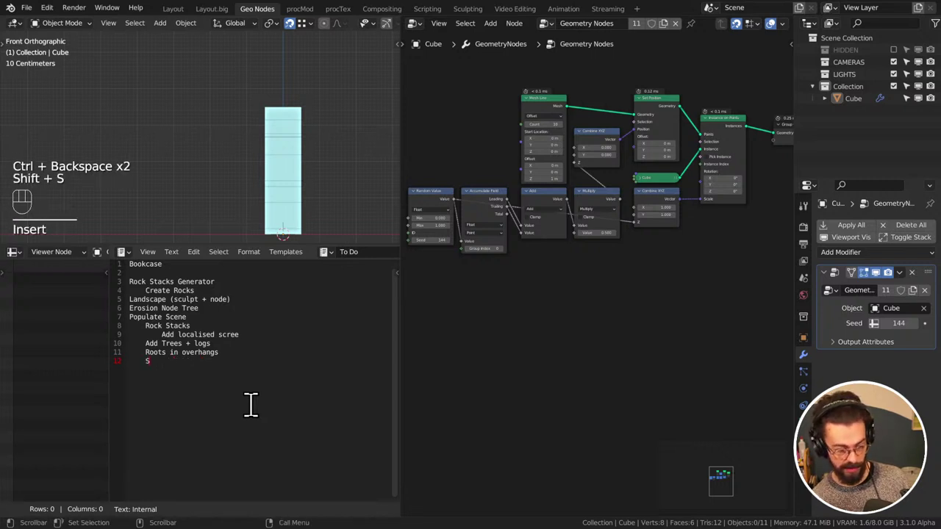
pyautogui.press('BackSpace')
pyautogui.write('Rocks')
# Add an unindented top-level 'Snow' item below Rocks
pyautogui.press('Return')
pyautogui.write('R')
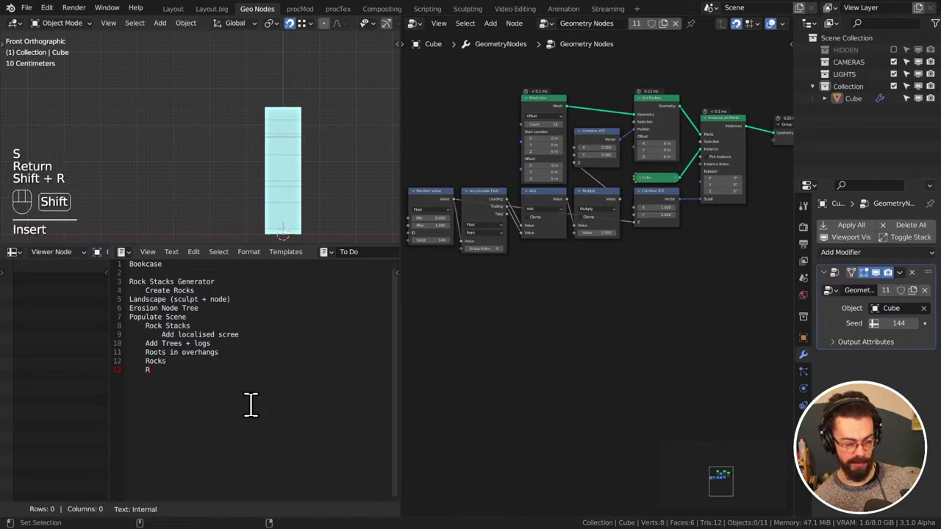
pyautogui.hotkey('shift', 'BackSpace')
pyautogui.press('Return')
pyautogui.press('BackSpace')
pyautogui.press('BackSpace')
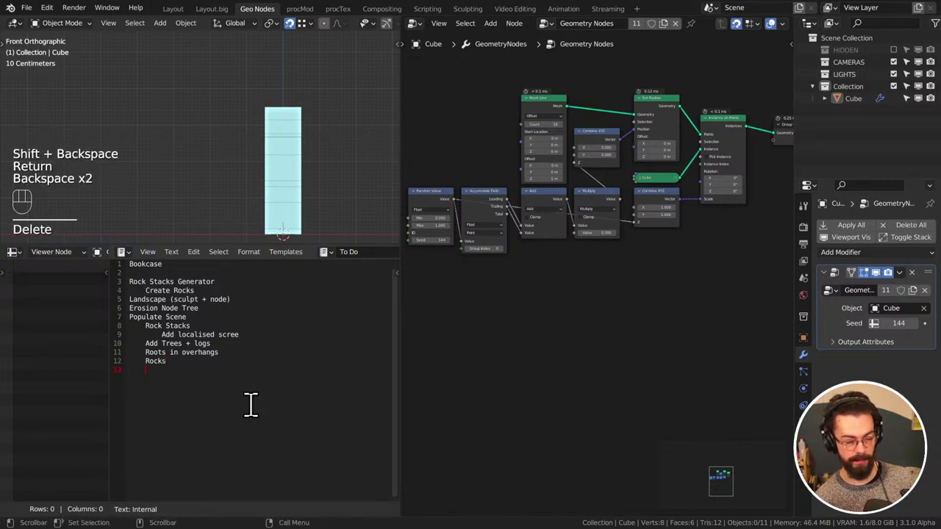
pyautogui.press('BackSpace')
pyautogui.write('Snow')
pyautogui.press('Return')
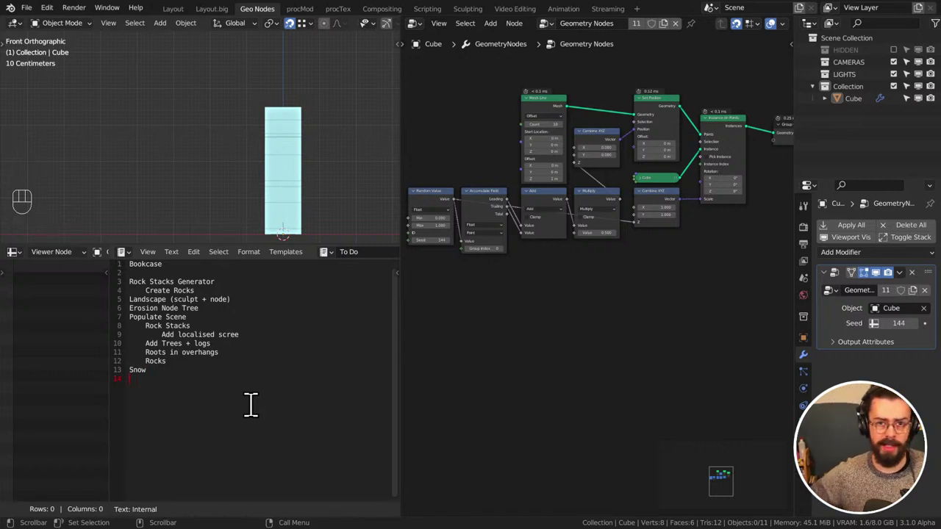
pyautogui.click(48, 8)
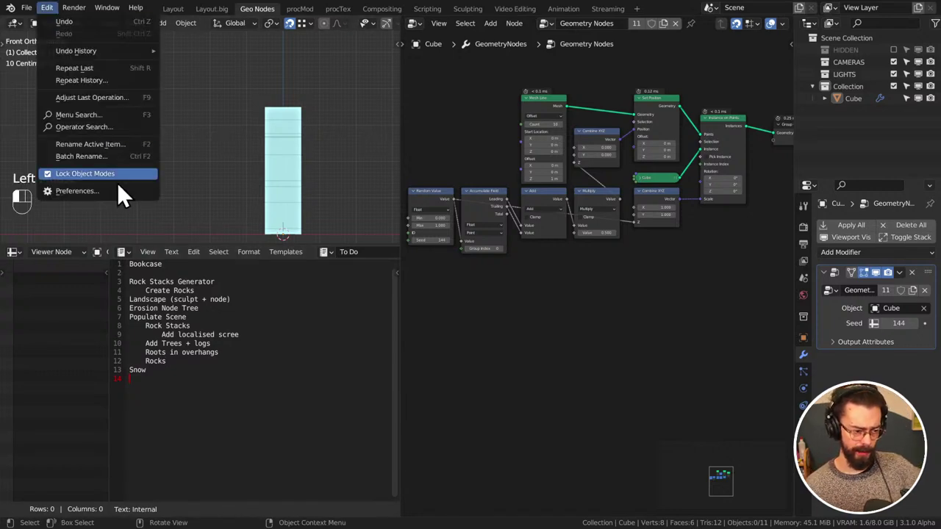
pyautogui.click(88, 192)
pyautogui.click(55, 144)
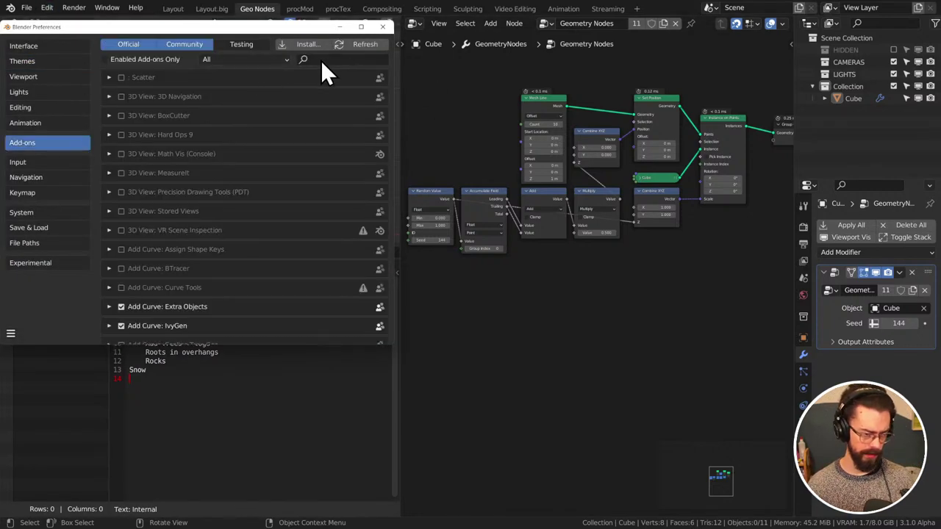
pyautogui.click(347, 59)
pyautogui.write('snow')
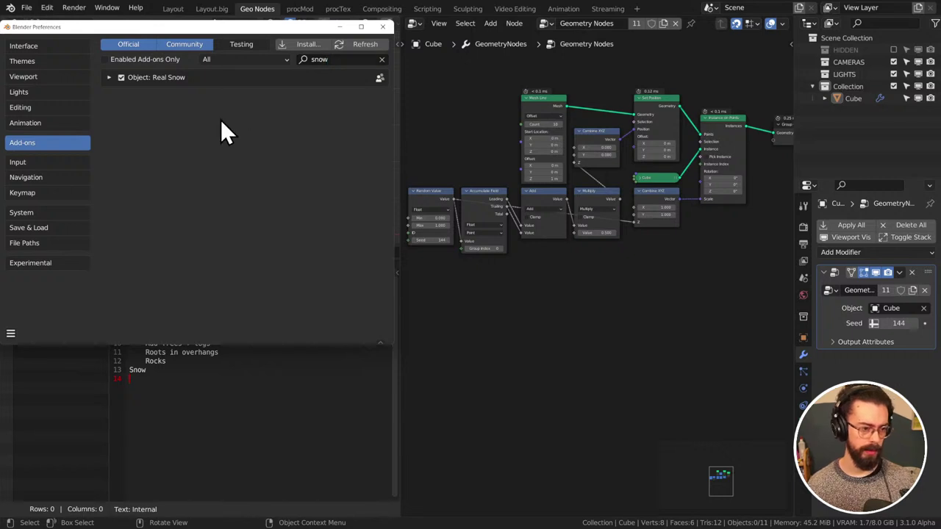
pyautogui.click(108, 80)
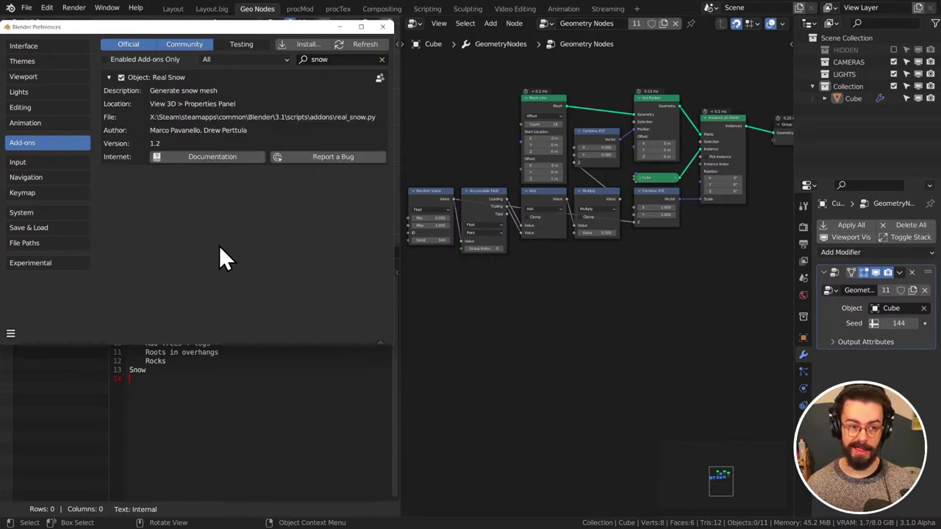
# Add a Suzanne monkey beside the tower and run Create Snow on it
pyautogui.click(382, 26)
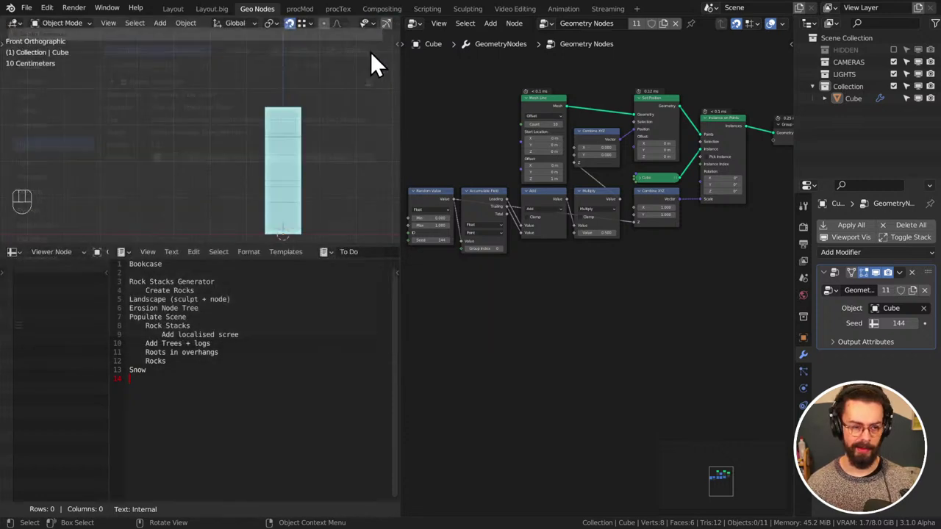
pyautogui.moveTo(371, 52); pyautogui.dragTo(304, 195, button='middle')
pyautogui.hotkey('shift', 'a')
pyautogui.click(267, 289)
pyautogui.press('g')
pyautogui.scroll(2, 199, 165)
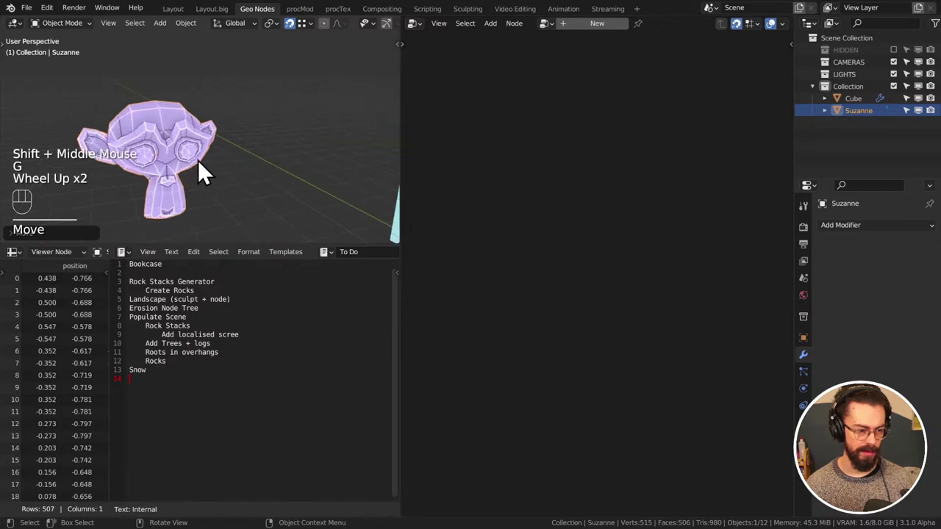
pyautogui.press('space')
pyautogui.write('snow')
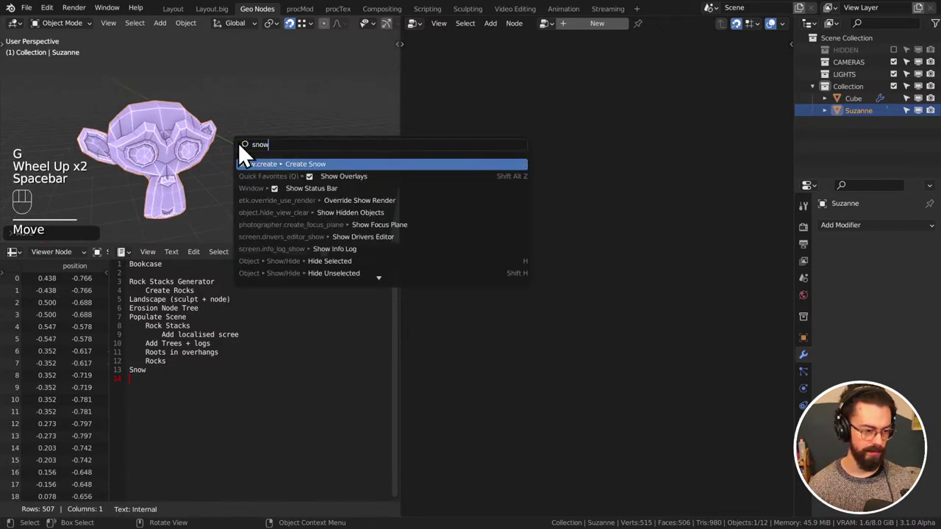
pyautogui.press('Return')
# Inspect the snow mesh in Material Preview, then switch to Rendered shading
pyautogui.moveTo(203, 133)
pyautogui.mouseDown(button='middle')
pyautogui.moveTo(293, 122)
pyautogui.moveTo(212, 108)
pyautogui.mouseUp(button='middle')
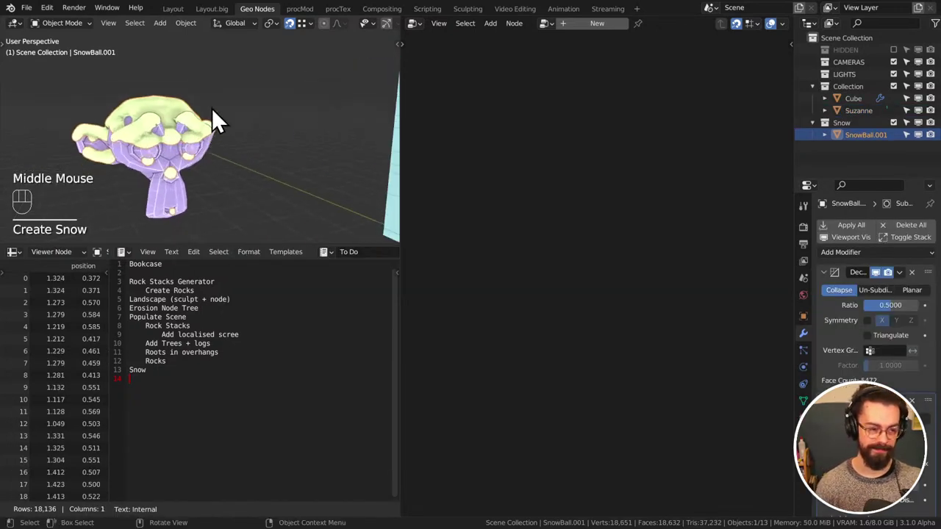
pyautogui.press('z')
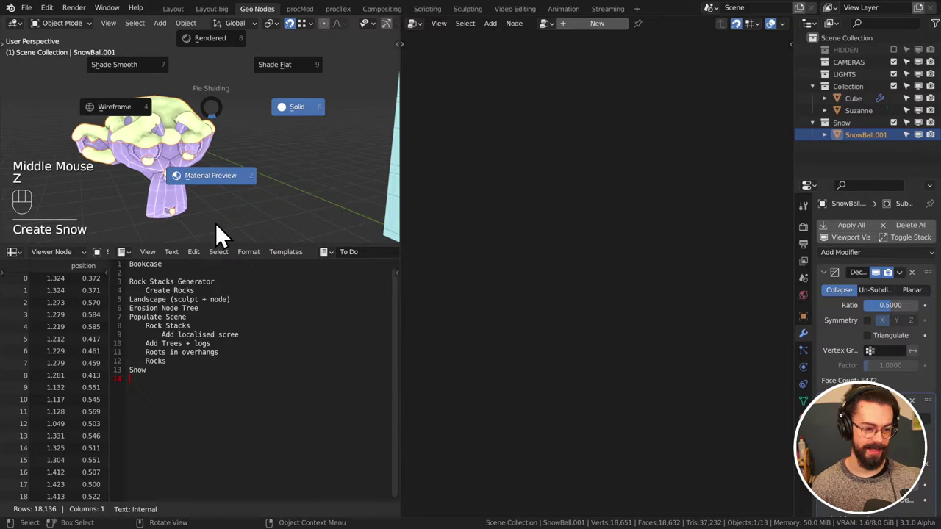
pyautogui.click(255, 197)
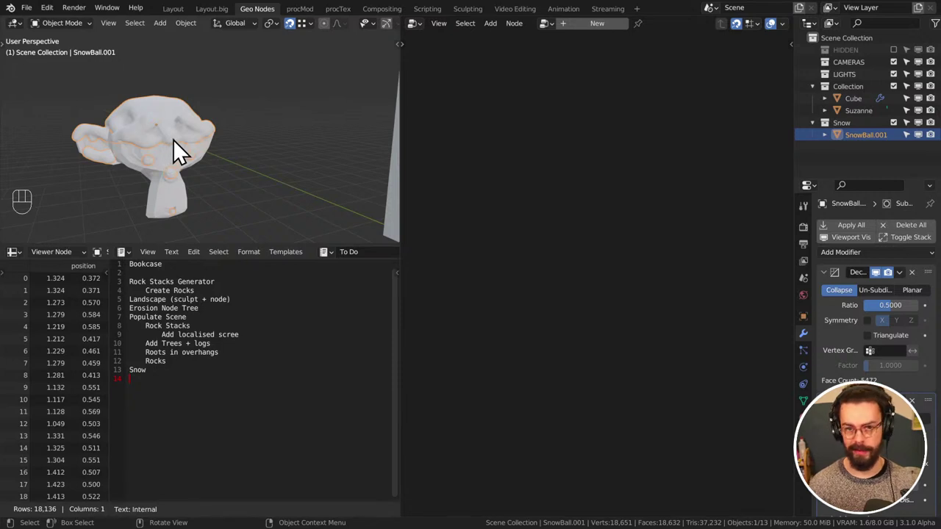
pyautogui.moveTo(261, 117); pyautogui.dragTo(193, 112, button='middle')
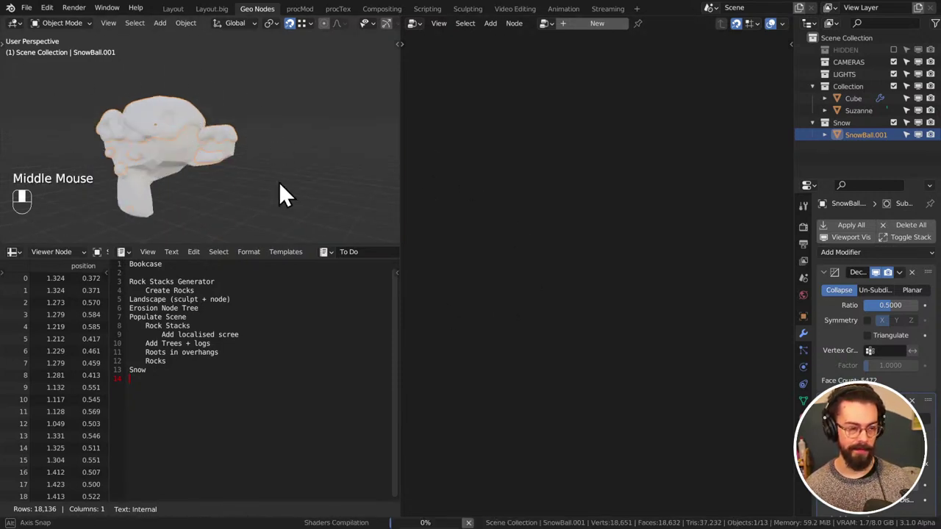
pyautogui.scroll(3, 278, 183)
pyautogui.moveTo(192, 94)
pyautogui.mouseDown(button='middle')
pyautogui.moveTo(226, 118)
pyautogui.moveTo(161, 129)
pyautogui.mouseUp(button='middle')
pyautogui.press('z')
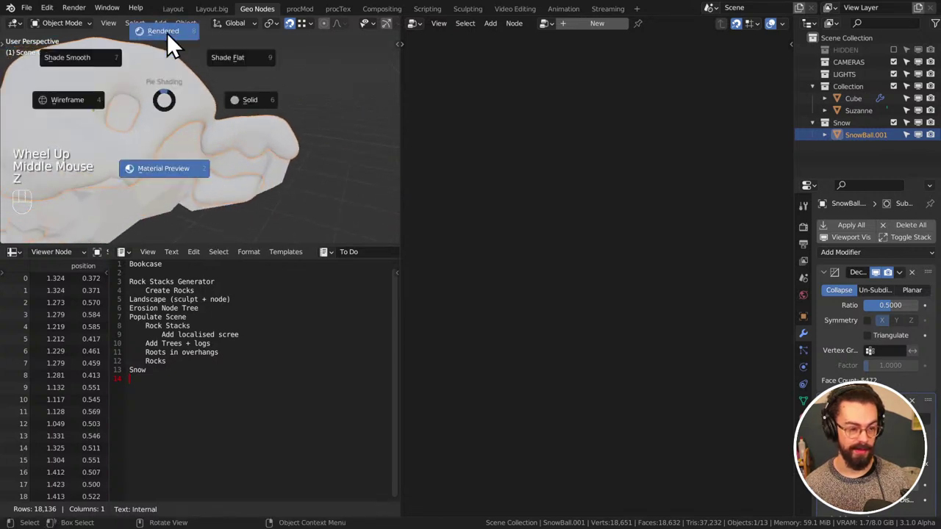
pyautogui.click(167, 33)
pyautogui.scroll(-4, 352, 23)
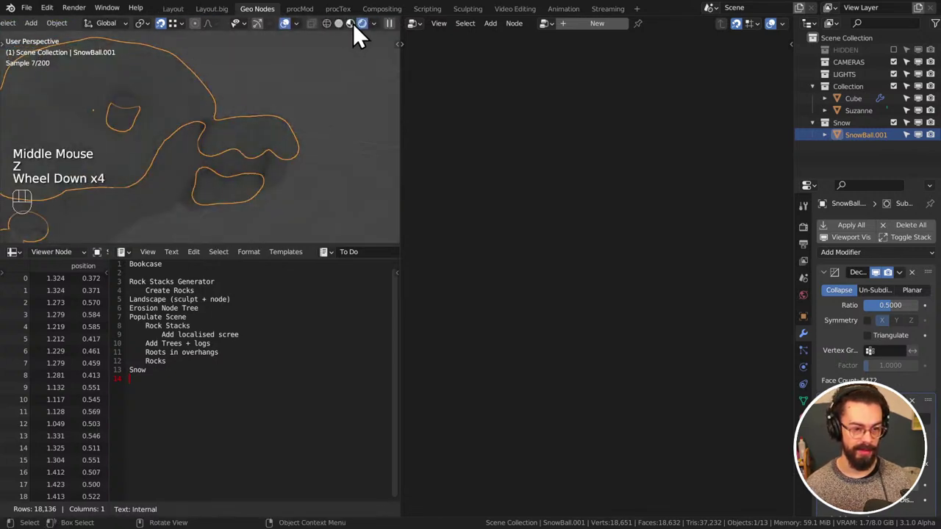
# Light the viewport with a different HDRI instead of the scene world, and deselect the snowball
pyautogui.click(373, 23)
pyautogui.click(337, 96)
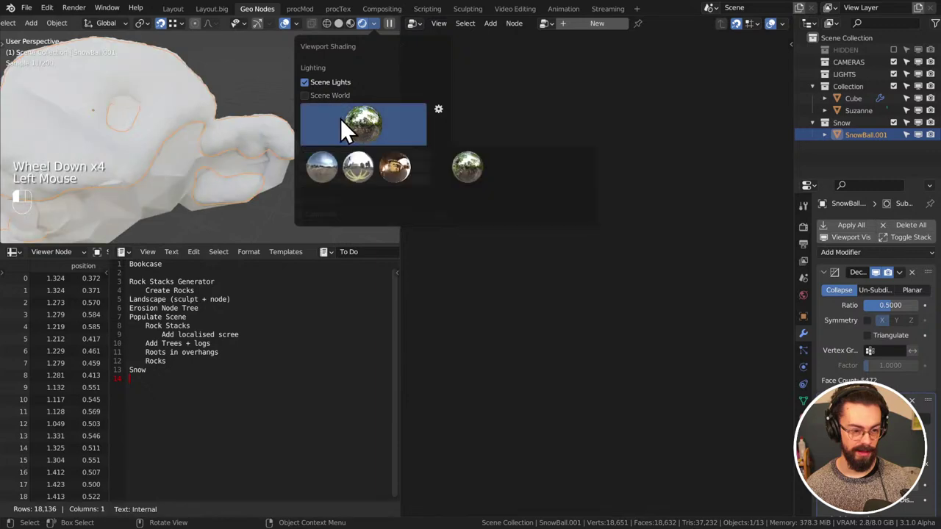
pyautogui.click(340, 121)
pyautogui.click(315, 158)
pyautogui.keyDown('shift'); pyautogui.click(214, 109); pyautogui.keyUp('shift')
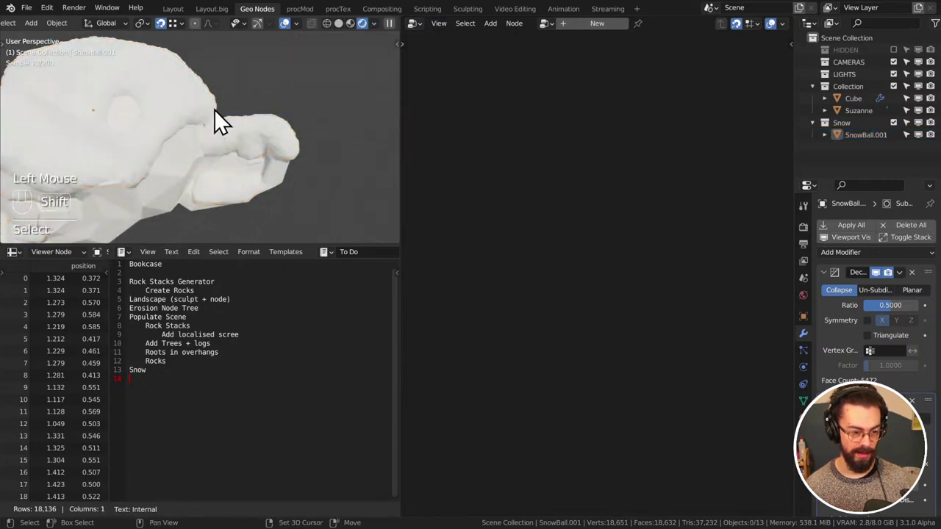
pyautogui.moveTo(214, 109)
pyautogui.keyDown('shift'); pyautogui.mouseDown(button='middle')
pyautogui.moveTo(312, 105)
pyautogui.moveTo(197, 114)
pyautogui.mouseUp(button='middle'); pyautogui.keyUp('shift')
pyautogui.hotkey('ctrl', 'space')
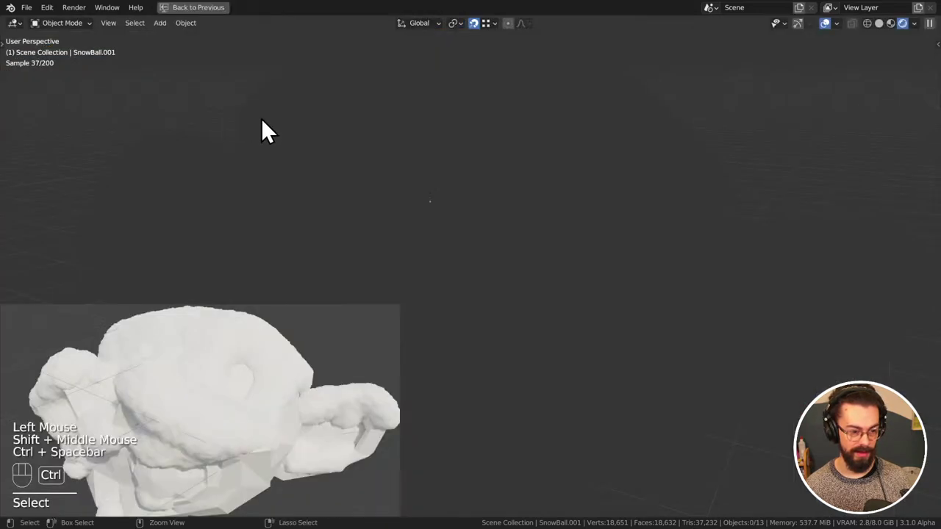
pyautogui.moveTo(552, 216); pyautogui.dragTo(630, 188, button='middle')
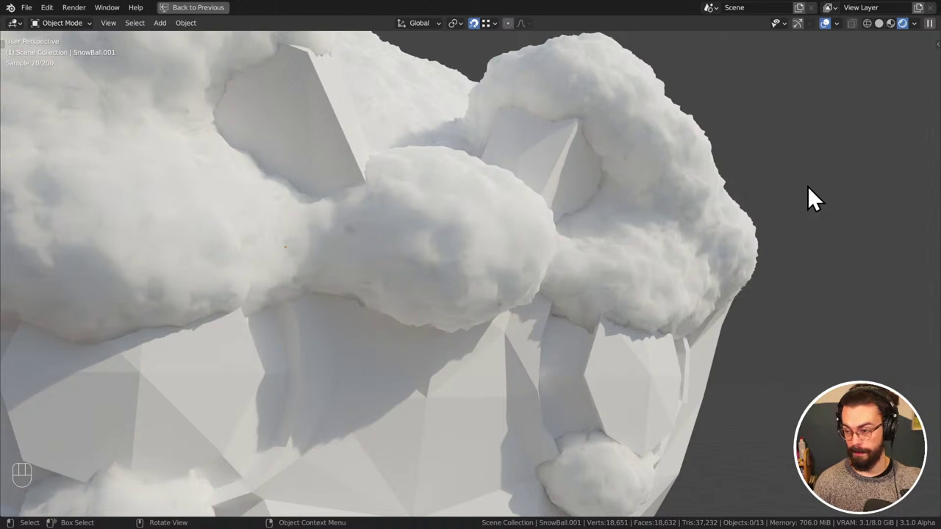
pyautogui.moveTo(770, 138); pyautogui.dragTo(615, 162, button='middle')
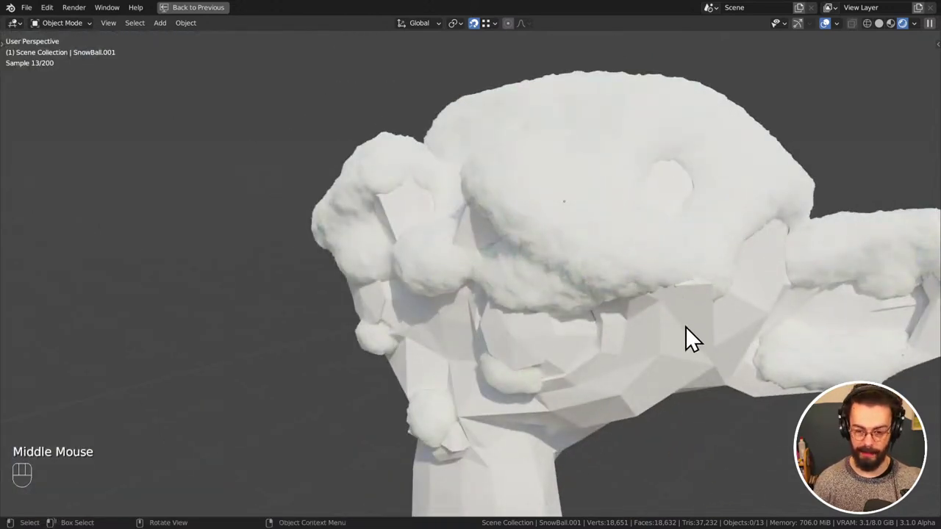
pyautogui.keyDown('shift'); pyautogui.moveTo(705, 307); pyautogui.dragTo(605, 294, button='middle'); pyautogui.keyUp('shift')
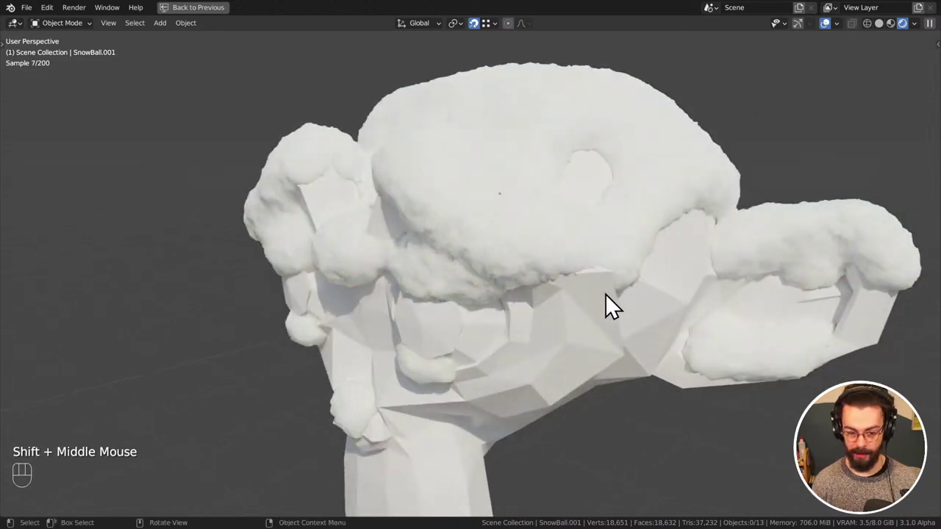
pyautogui.hotkey('ctrl', 'space')
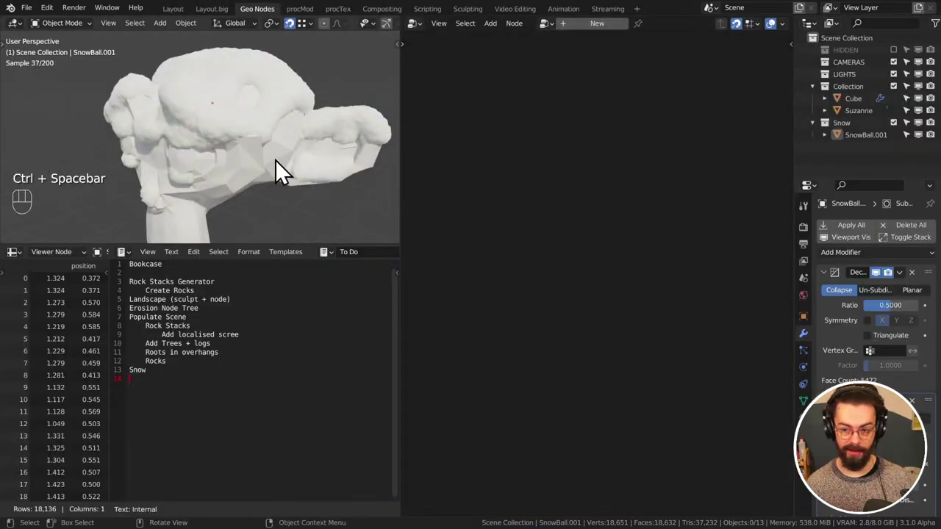
pyautogui.scroll(-3, 279, 169)
# Delete the SnowBall.001 and Suzanne objects
pyautogui.click(857, 135)
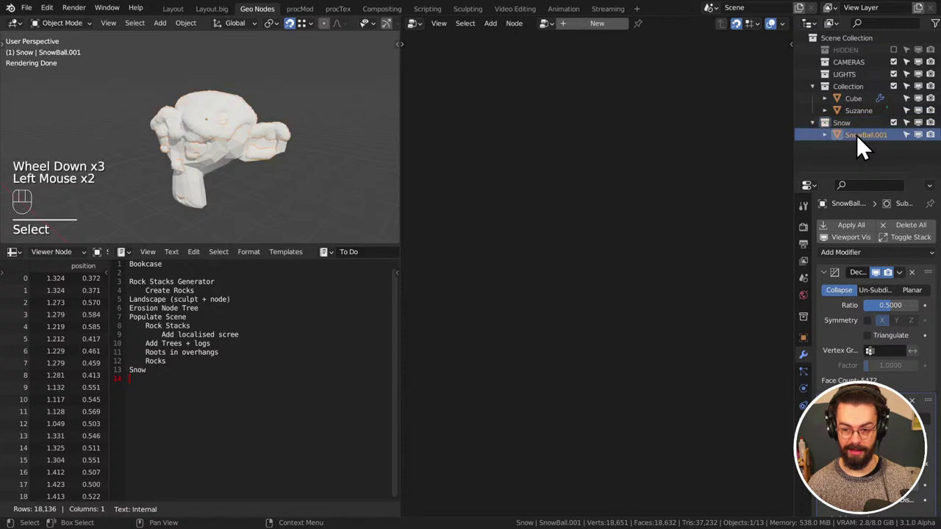
pyautogui.press('x')
pyautogui.click(274, 147)
pyautogui.press('x')
# Make the cube tower active, switch to solid shading, and save WINTER LANDSCAPE.blend
pyautogui.moveTo(262, 158); pyautogui.dragTo(341, 167, button='middle')
pyautogui.scroll(-1, 341, 167)
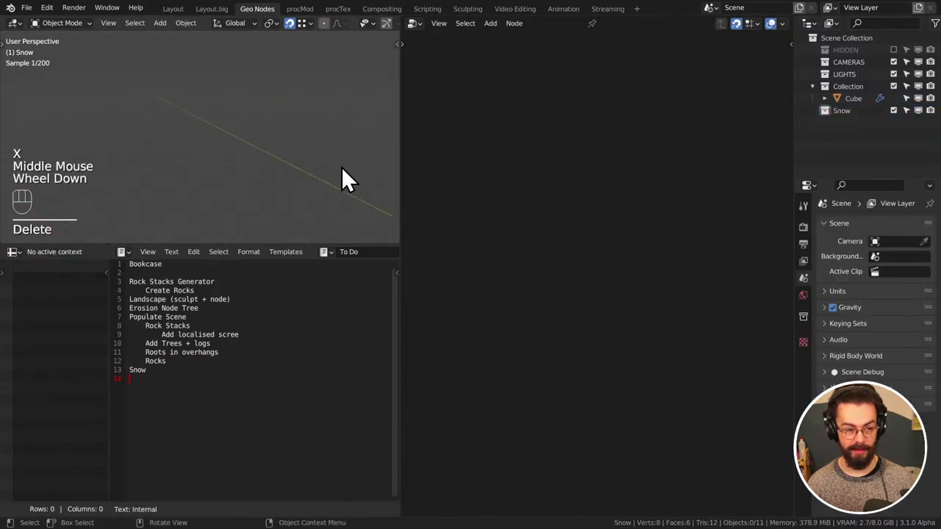
pyautogui.scroll(-1, 330, 162)
pyautogui.scroll(1, 330, 162)
pyautogui.click(360, 159)
pyautogui.click(351, 179)
pyautogui.press('z')
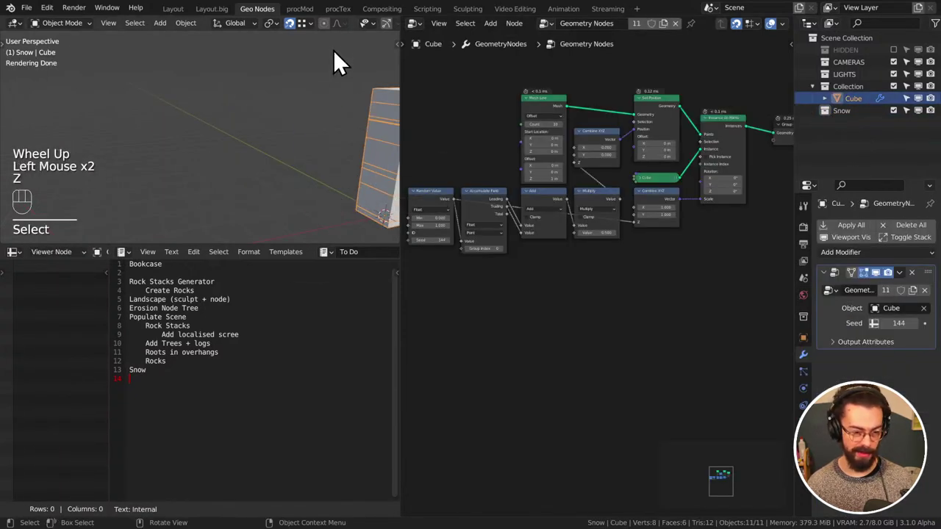
pyautogui.press('z')
pyautogui.hotkey('ctrl', 's')
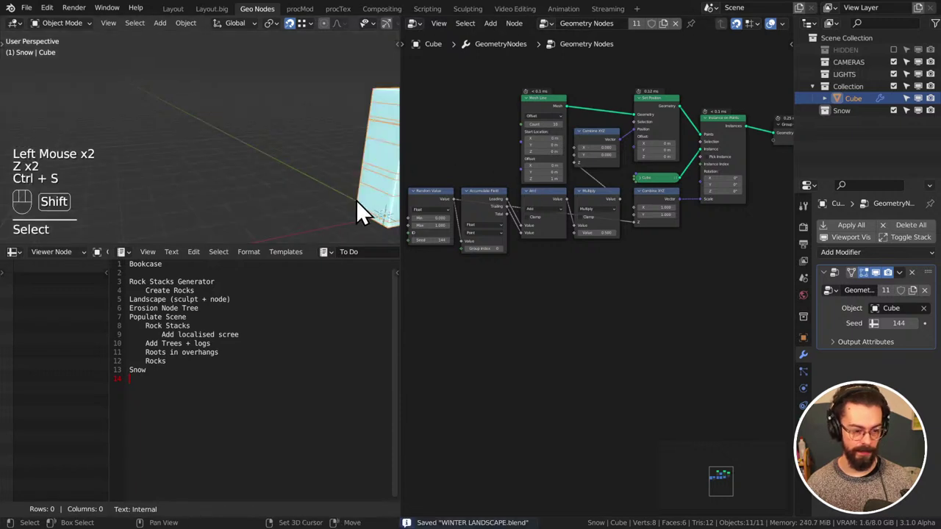
# Enlarge the 3D view and node editor, and delete Bookcase from the To Do note
pyautogui.keyDown('shift'); pyautogui.moveTo(355, 200); pyautogui.dragTo(336, 245, button='middle'); pyautogui.keyUp('shift')
pyautogui.moveTo(368, 245); pyautogui.dragTo(367, 333)
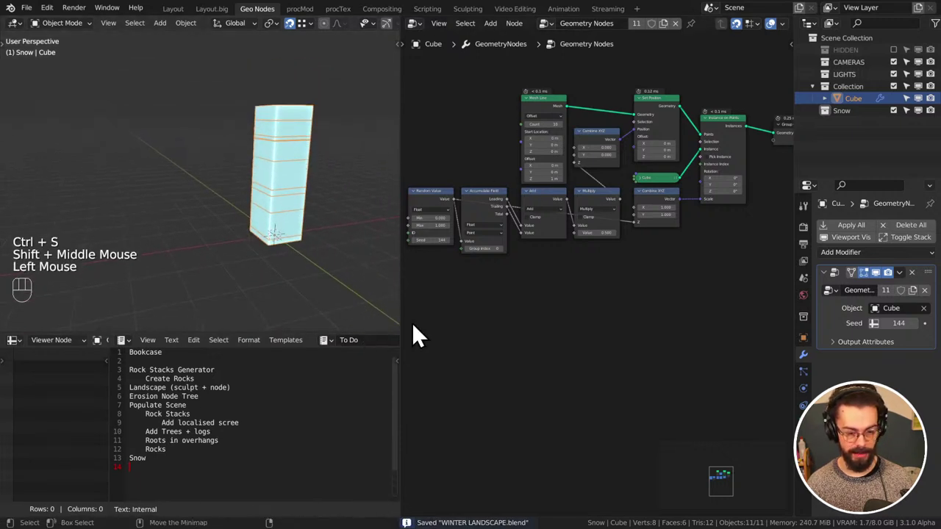
pyautogui.doubleClick(222, 354)
pyautogui.press('Delete')
pyautogui.press('Delete')
pyautogui.press('Delete')
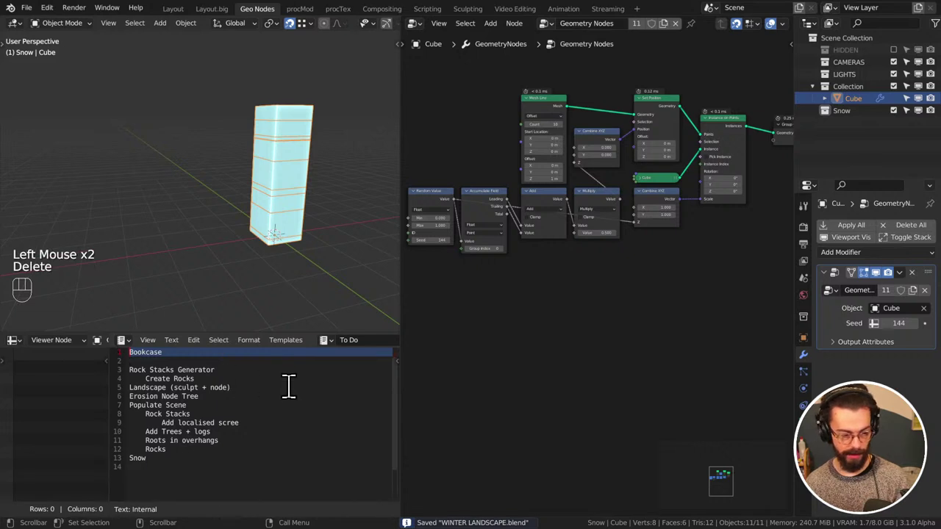
pyautogui.moveTo(399, 311); pyautogui.dragTo(258, 313)
# Reselect the cube tower, save the file, and bring the Random Value node into view
pyautogui.click(209, 200)
pyautogui.hotkey('ctrl', 's')
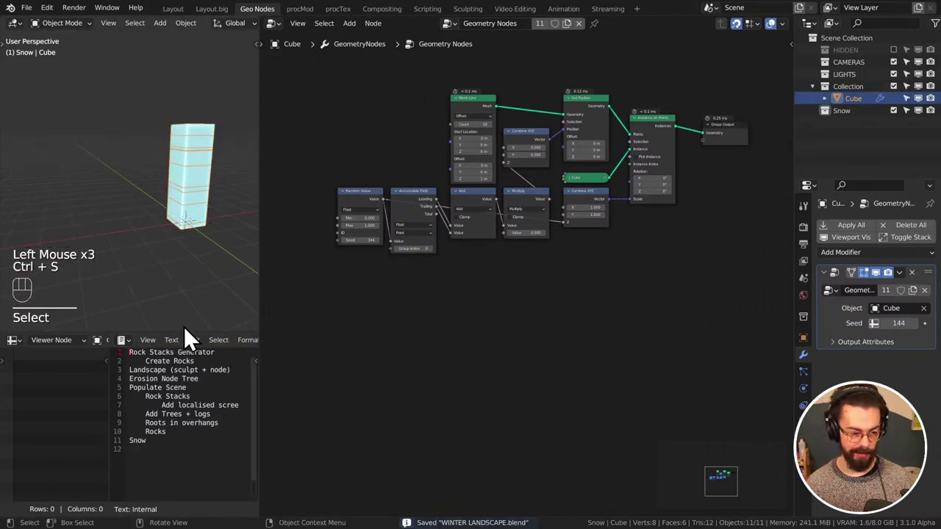
pyautogui.moveTo(500, 257); pyautogui.dragTo(480, 263, button='middle')
pyautogui.scroll(2, 473, 300)
pyautogui.moveTo(473, 300); pyautogui.dragTo(605, 290, button='middle')
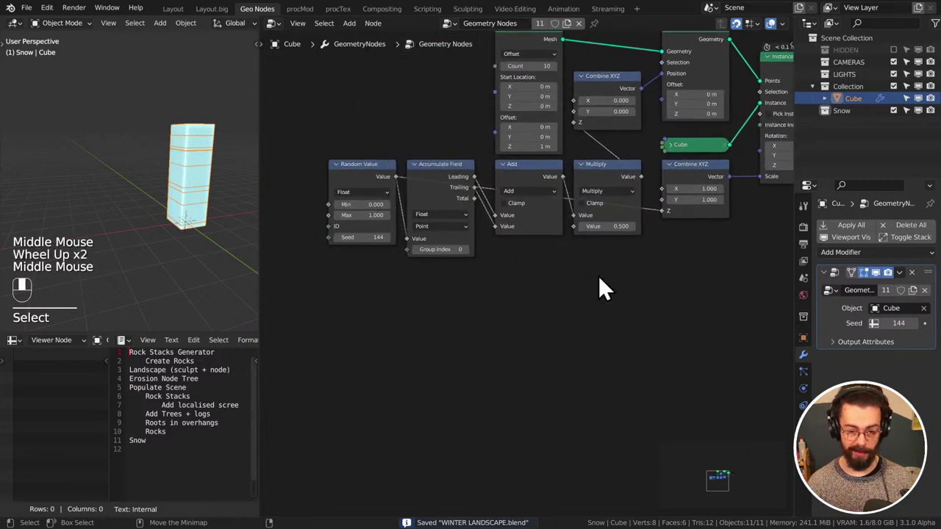
# Duplicate the Random Value node and place the copy beside Combine XYZ
pyautogui.click(354, 164)
pyautogui.hotkey('shift', 'd')
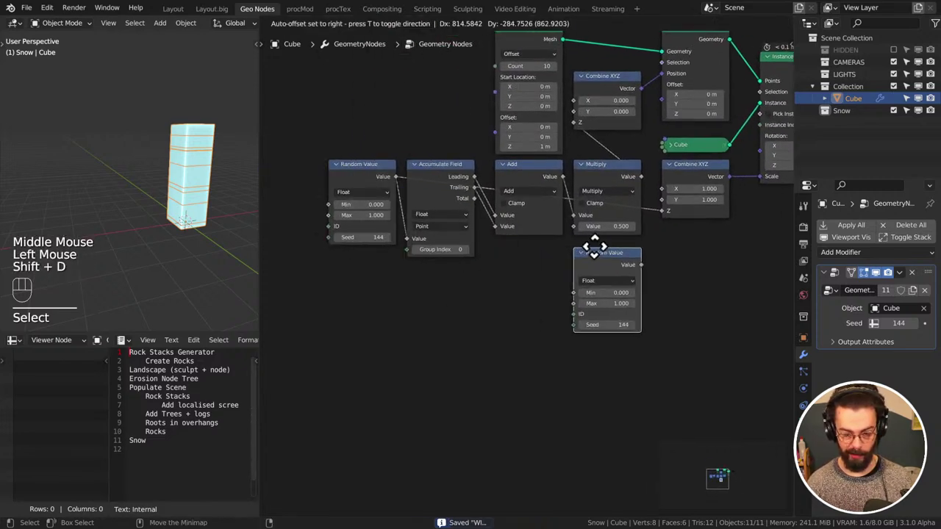
pyautogui.click(595, 249)
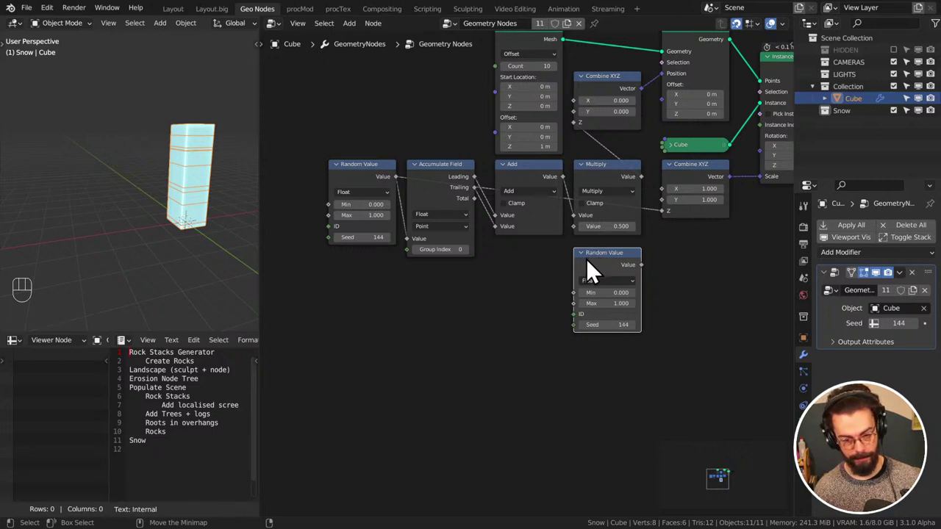
pyautogui.press('x')
pyautogui.click(338, 176)
pyautogui.hotkey('shift', 'd')
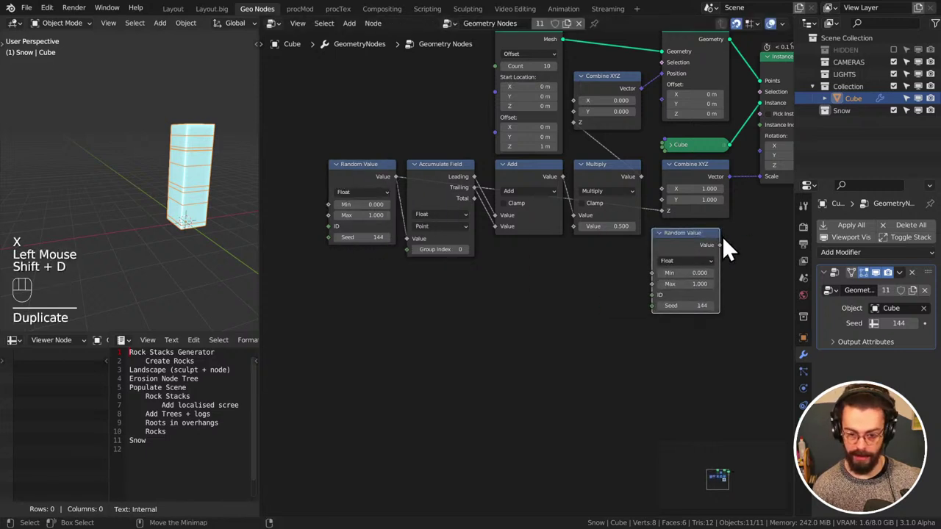
pyautogui.moveTo(724, 245); pyautogui.dragTo(489, 237, button='middle')
pyautogui.click(545, 248)
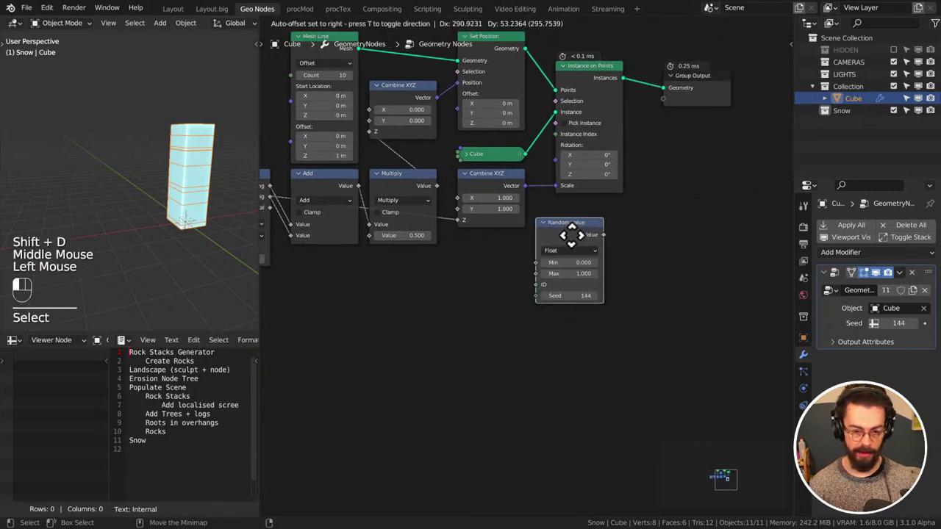
# Try duplicating Combine XYZ and a Viewer node, then delete those extra copies
pyautogui.moveTo(567, 235); pyautogui.dragTo(656, 213, button='middle')
pyautogui.moveTo(539, 199); pyautogui.dragTo(445, 281)
pyautogui.moveTo(445, 282); pyautogui.dragTo(521, 243, button='middle')
pyautogui.hotkey('shift', 'd')
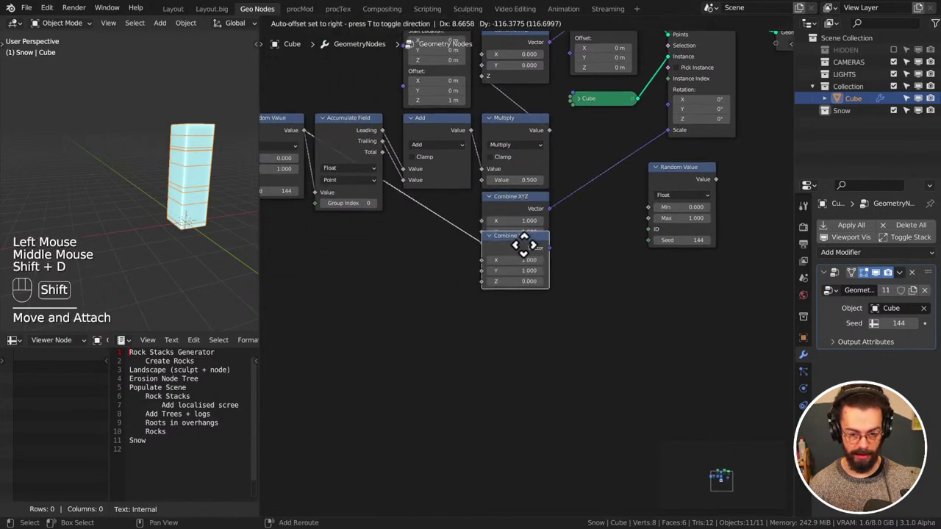
pyautogui.click(522, 276)
pyautogui.press('x')
pyautogui.keyDown('ctrl'); pyautogui.keyDown('shift'); pyautogui.click(513, 202); pyautogui.keyUp('shift'); pyautogui.keyUp('ctrl')
pyautogui.hotkey('shift', 'ctrl', 'd')
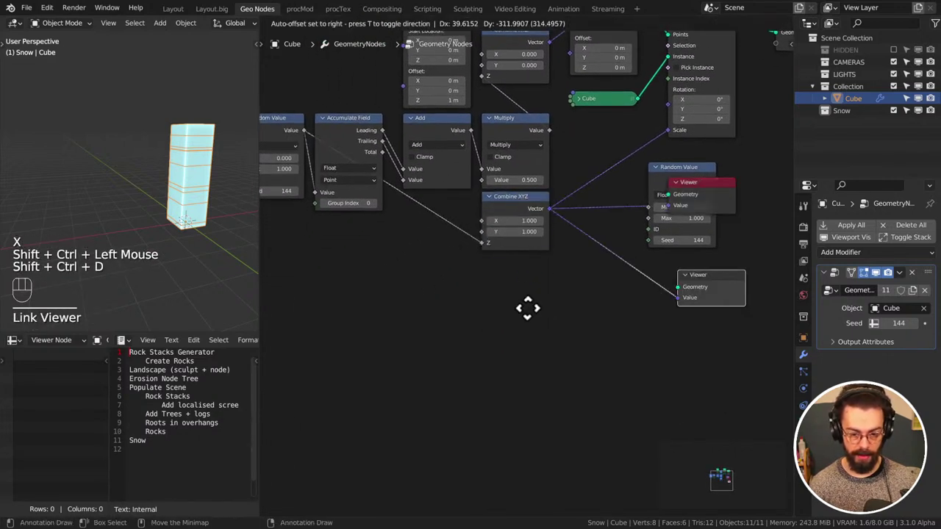
pyautogui.click(527, 309)
pyautogui.keyDown('shift'); pyautogui.click(723, 192); pyautogui.keyUp('shift')
pyautogui.press('x')
# Duplicate Combine XYZ with its links below the first, adding a reroute on the Z link
pyautogui.click(522, 218)
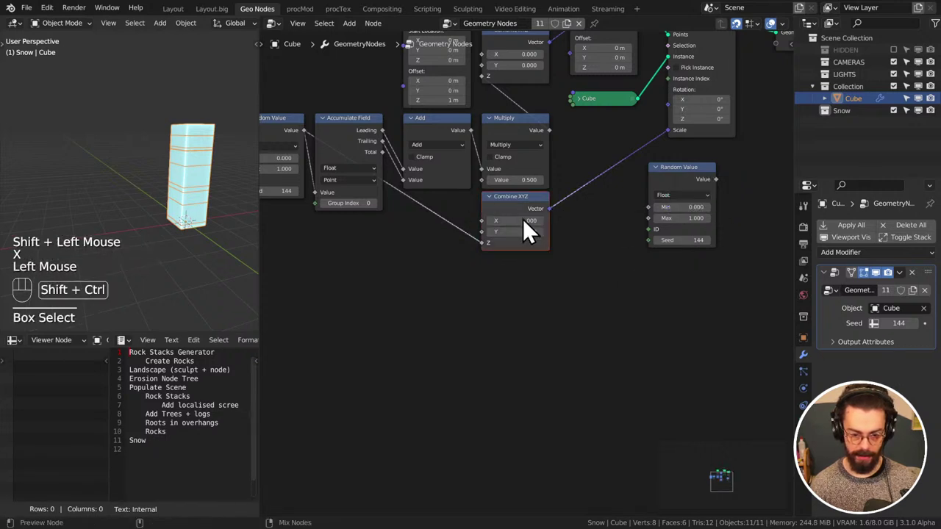
pyautogui.hotkey('shift', 'ctrl', 'd')
pyautogui.click(567, 287)
pyautogui.keyDown('shift'); pyautogui.moveTo(441, 238); pyautogui.dragTo(409, 327, button='right'); pyautogui.keyUp('shift')
pyautogui.press('g')
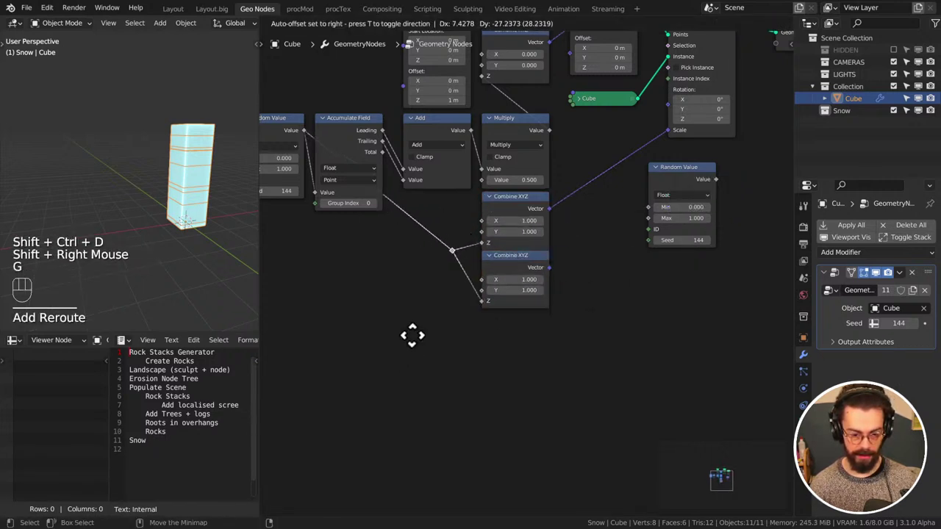
pyautogui.moveTo(420, 353); pyautogui.dragTo(475, 278, button='middle')
pyautogui.moveTo(475, 268); pyautogui.dragTo(588, 303)
pyautogui.press('g')
pyautogui.click(627, 273)
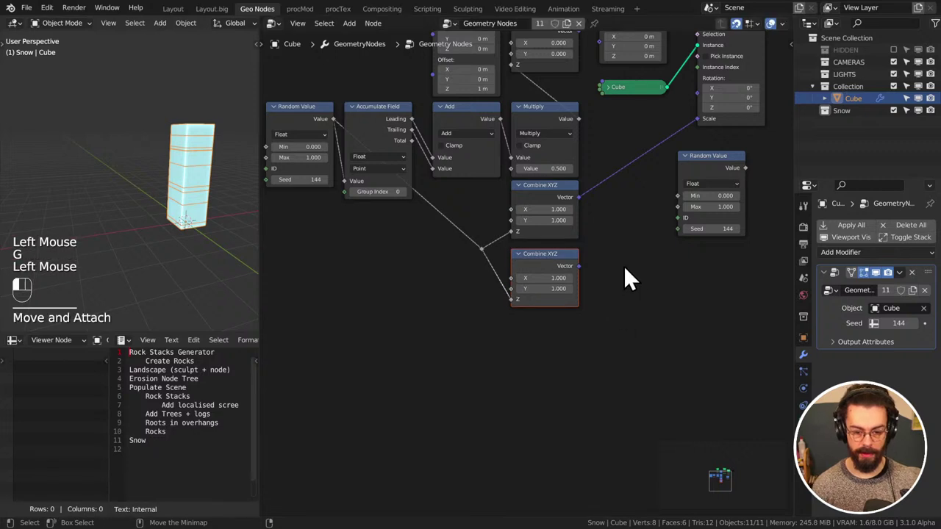
pyautogui.click(622, 265)
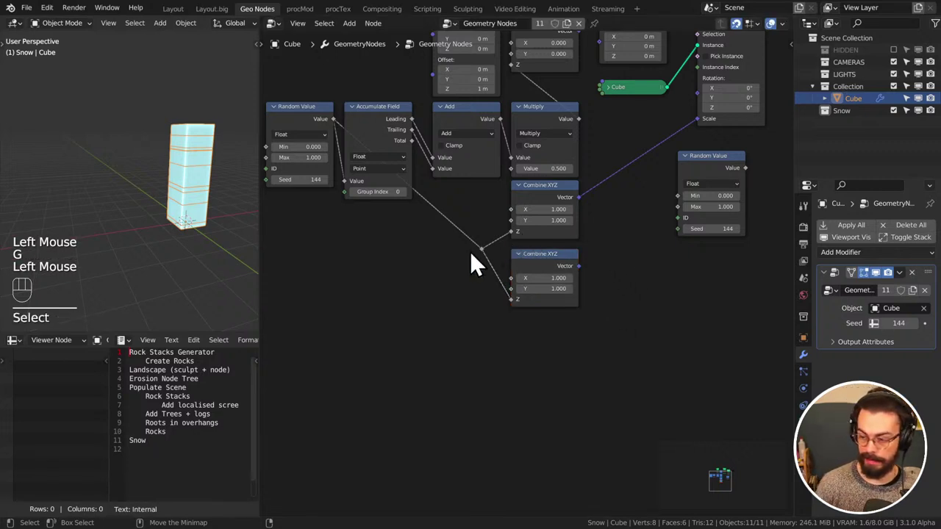
# Reposition the Random Value node and change its seed from 144 to 166
pyautogui.moveTo(471, 262); pyautogui.dragTo(563, 238, button='middle')
pyautogui.moveTo(460, 127); pyautogui.dragTo(440, 208)
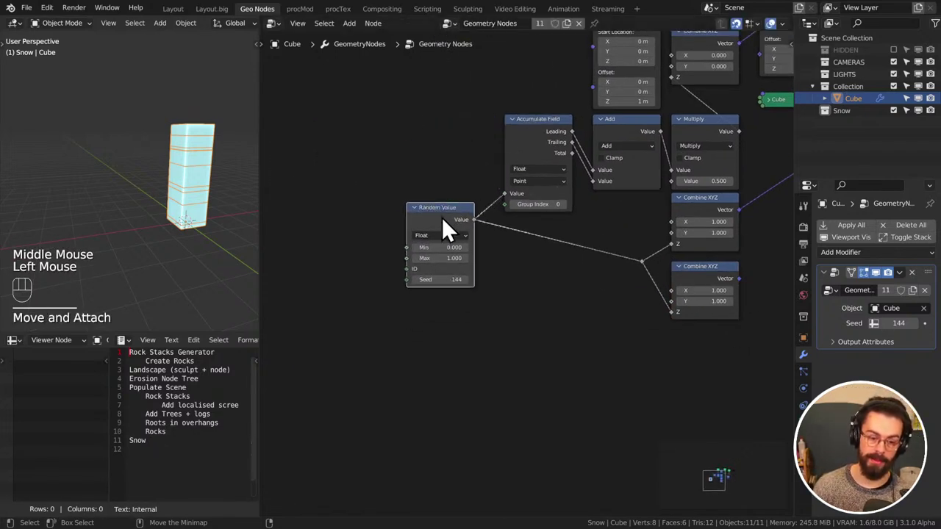
pyautogui.keyDown('shift'); pyautogui.moveTo(193, 159); pyautogui.dragTo(170, 171, button='middle'); pyautogui.keyUp('shift')
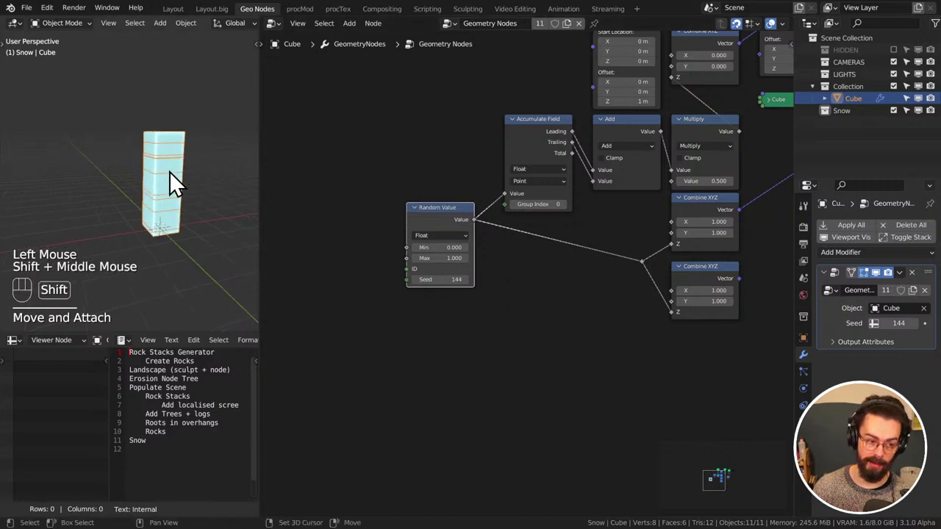
pyautogui.scroll(2, 173, 169)
pyautogui.moveTo(456, 281); pyautogui.dragTo(485, 280)
pyautogui.scroll(-1, 199, 180)
pyautogui.keyDown('shift'); pyautogui.moveTo(186, 176); pyautogui.dragTo(159, 169, button='middle'); pyautogui.keyUp('shift')
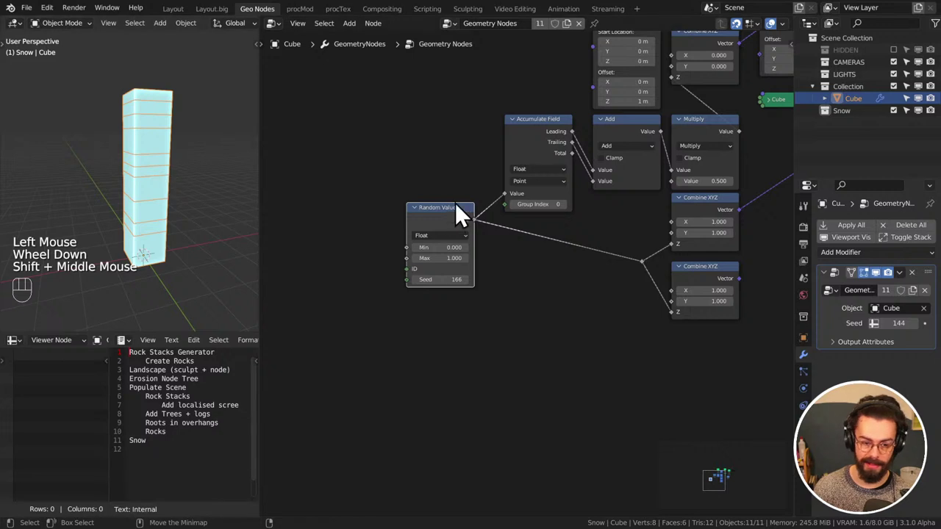
# Move the Random Value node lower and pull a new link from Group Index
pyautogui.moveTo(456, 209)
pyautogui.mouseDown()
pyautogui.moveTo(441, 179)
pyautogui.moveTo(453, 207)
pyautogui.mouseUp()
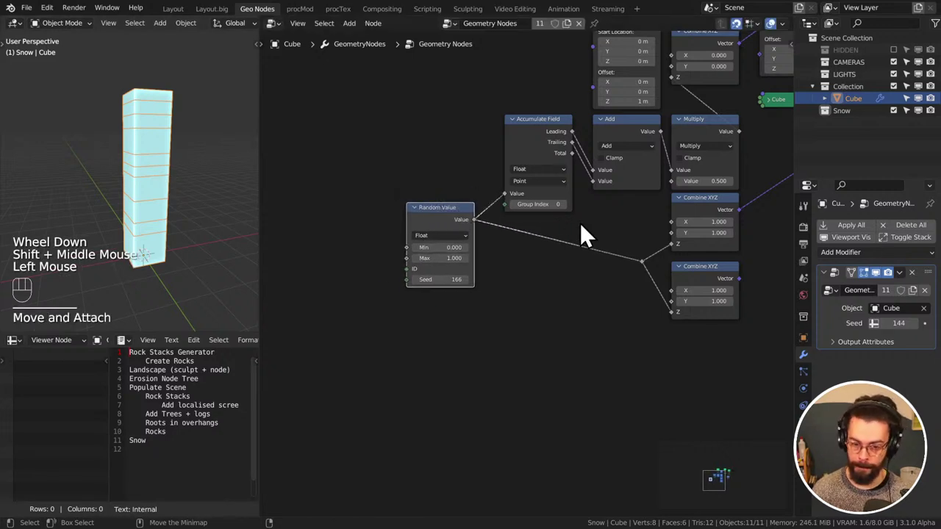
pyautogui.moveTo(574, 234); pyautogui.dragTo(557, 246, button='middle')
pyautogui.scroll(3, 557, 277)
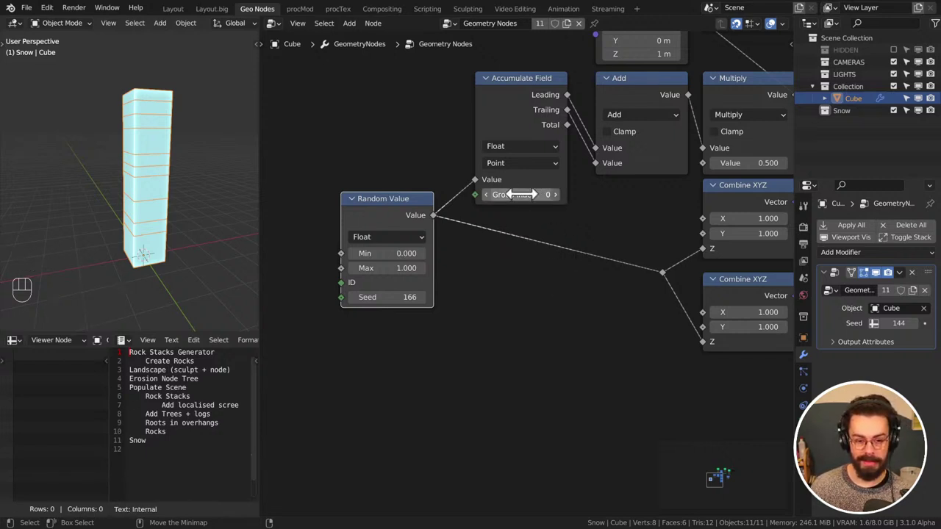
pyautogui.moveTo(360, 214); pyautogui.dragTo(435, 243, button='middle')
pyautogui.moveTo(436, 250); pyautogui.dragTo(450, 343)
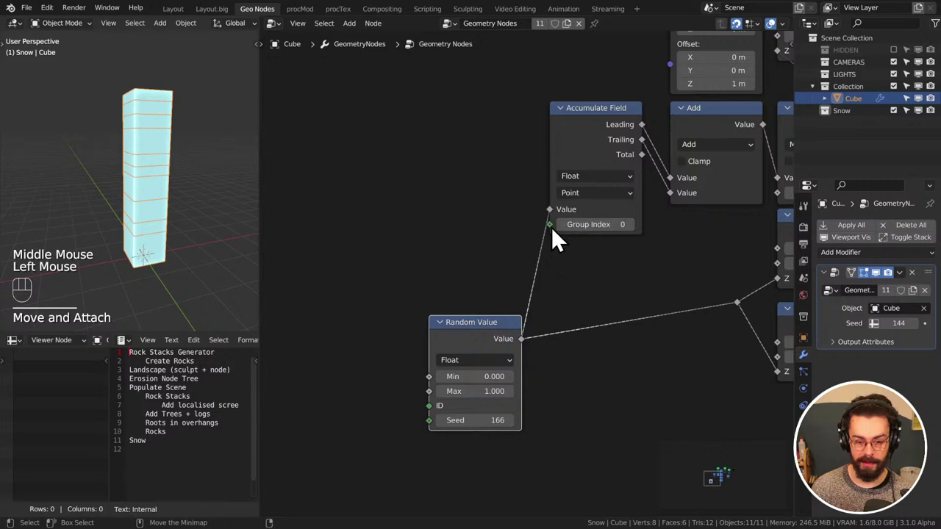
pyautogui.moveTo(550, 225); pyautogui.dragTo(375, 191)
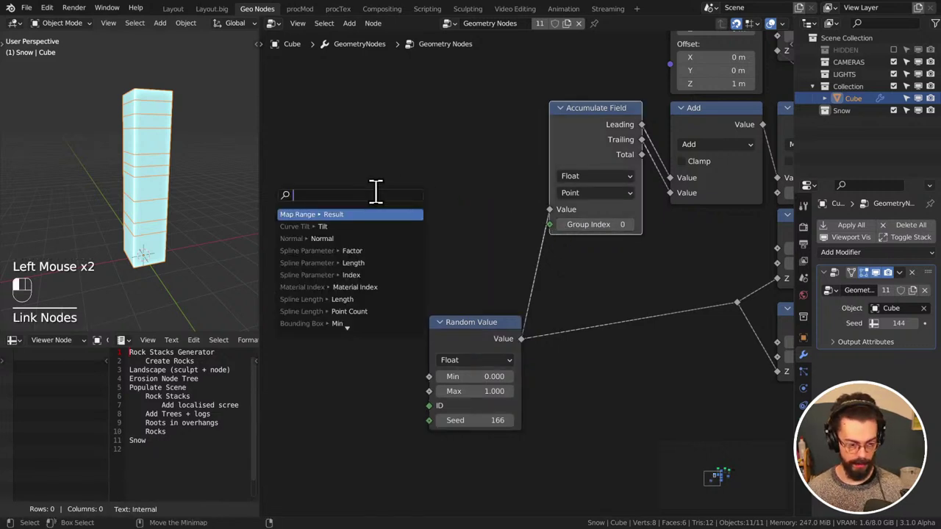
# Add an Index node wired to Group Index and move it further left
pyautogui.write('index')
pyautogui.press('Return')
pyautogui.click(335, 197)
pyautogui.press('q')
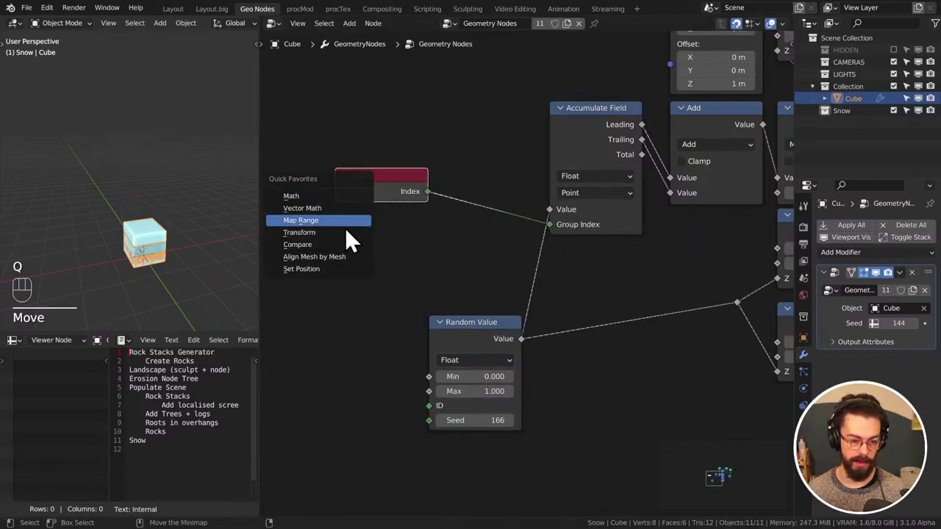
pyautogui.moveTo(498, 131); pyautogui.dragTo(609, 217, button='middle')
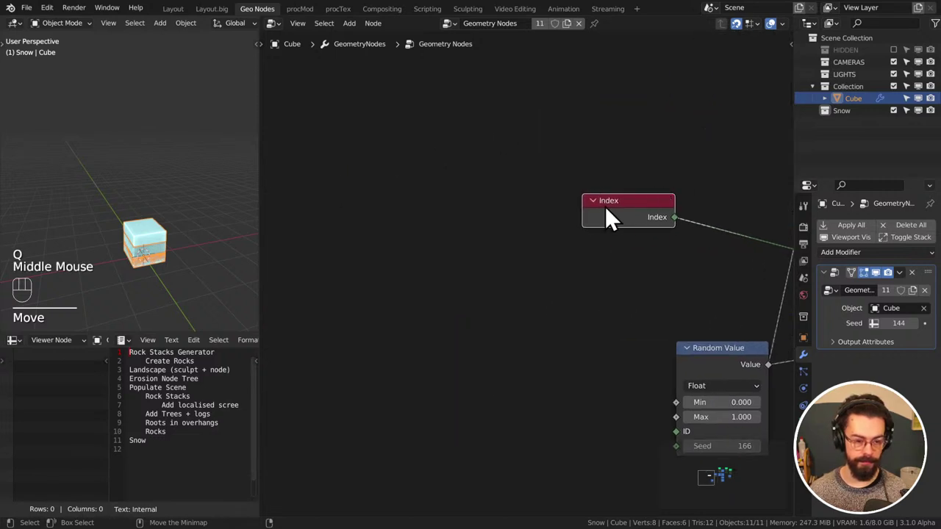
pyautogui.moveTo(609, 216); pyautogui.dragTo(331, 215)
pyautogui.scroll(-2, 466, 205)
# Insert a Math node on the Index link and set it to Modulo with value 4
pyautogui.press('q')
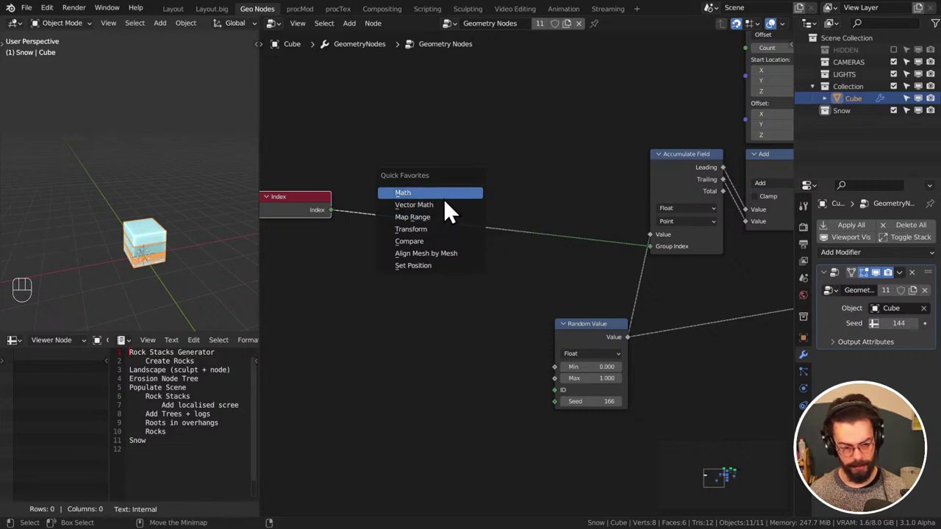
pyautogui.click(437, 195)
pyautogui.click(413, 198)
pyautogui.click(445, 225)
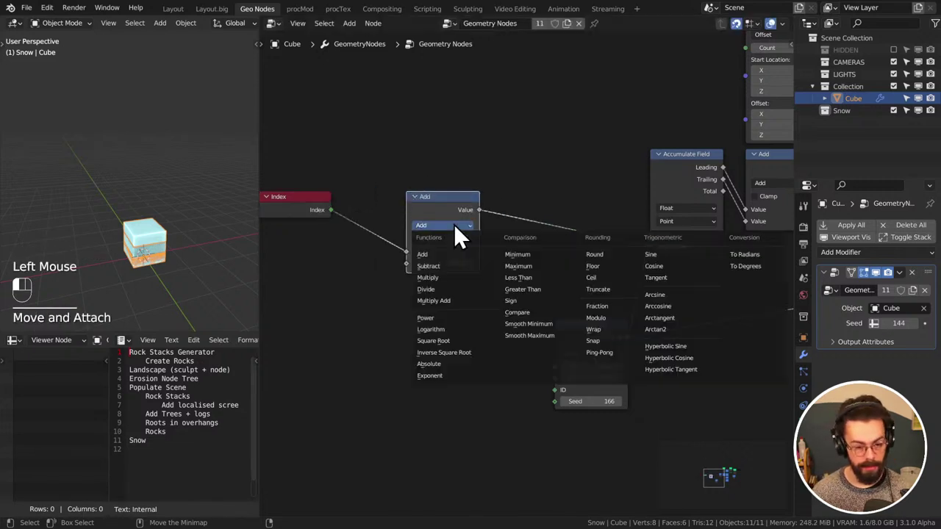
pyautogui.click(611, 321)
pyautogui.moveTo(537, 220); pyautogui.dragTo(563, 248, button='middle')
pyautogui.doubleClick(466, 321)
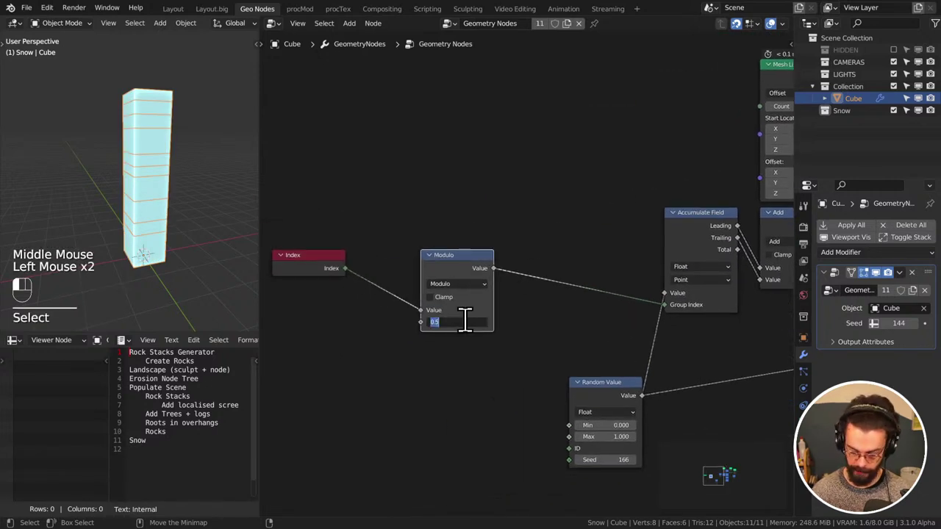
pyautogui.write('4')
pyautogui.press('Return')
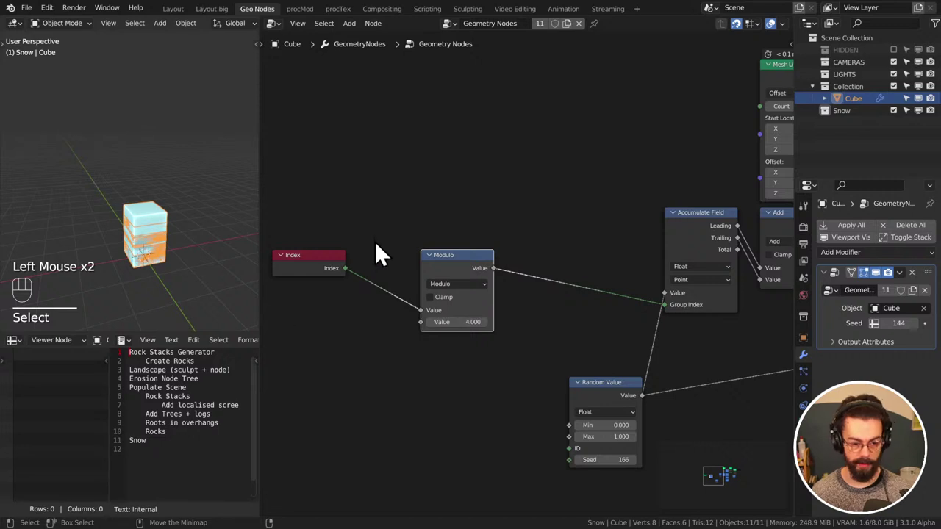
# Reposition the Index and Modulo nodes and connect Modulo's output to a Combine XYZ X input
pyautogui.moveTo(330, 228); pyautogui.dragTo(353, 259)
pyautogui.press('g')
pyautogui.click(440, 282)
pyautogui.moveTo(370, 213); pyautogui.dragTo(434, 264)
pyautogui.press('g')
pyautogui.moveTo(612, 257); pyautogui.dragTo(437, 269, button='middle')
pyautogui.scroll(-2, 430, 264)
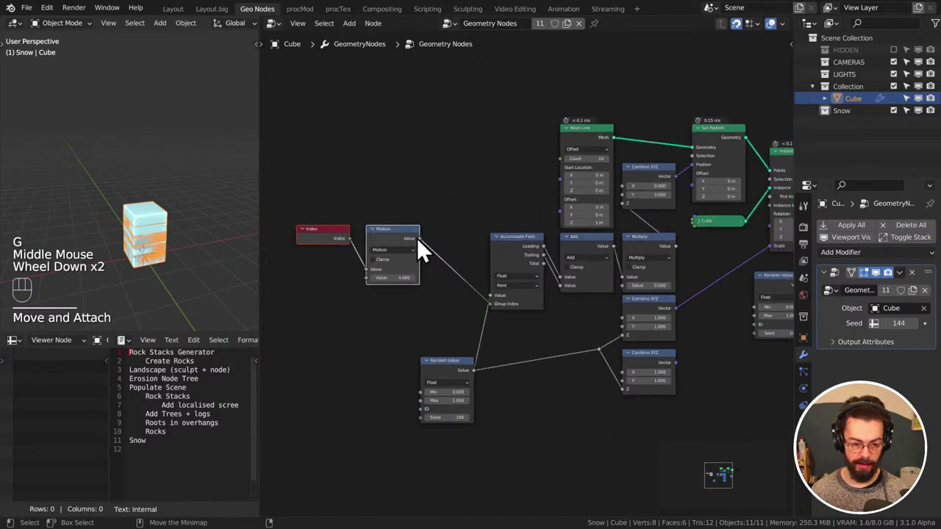
pyautogui.moveTo(416, 237); pyautogui.dragTo(623, 185)
pyautogui.moveTo(213, 235); pyautogui.dragTo(160, 215, button='middle')
pyautogui.moveTo(160, 215); pyautogui.dragTo(137, 237, button='middle')
# Change the Modulo divisor to 1, then to 2
pyautogui.moveTo(426, 289); pyautogui.dragTo(536, 290, button='middle')
pyautogui.scroll(2, 500, 243)
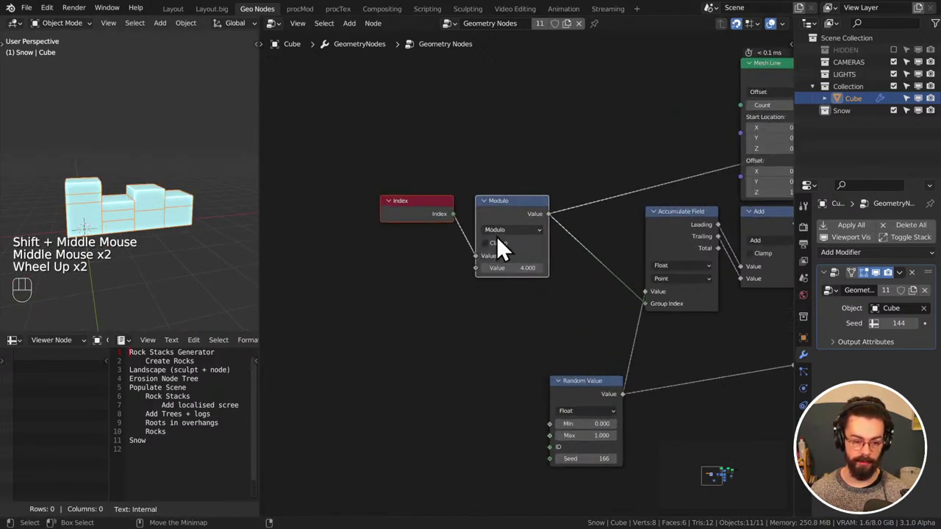
pyautogui.click(506, 269)
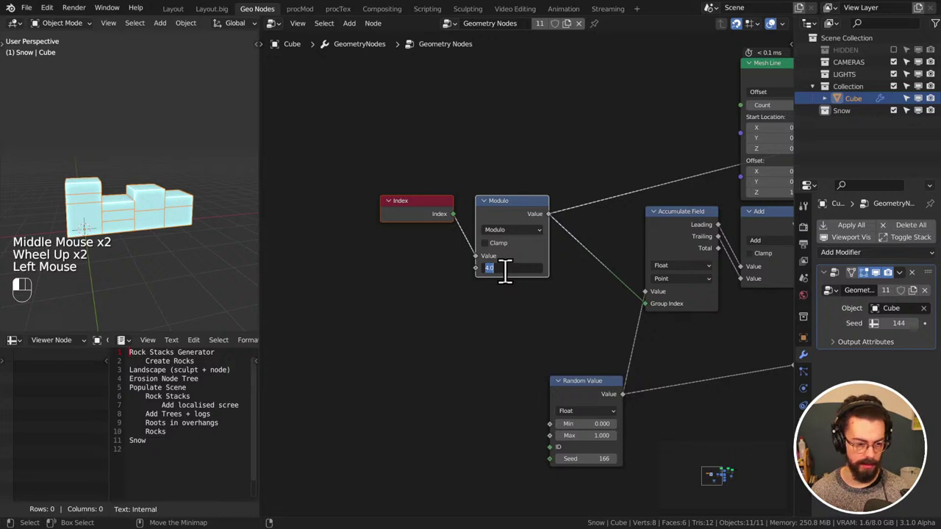
pyautogui.write('1')
pyautogui.press('Return')
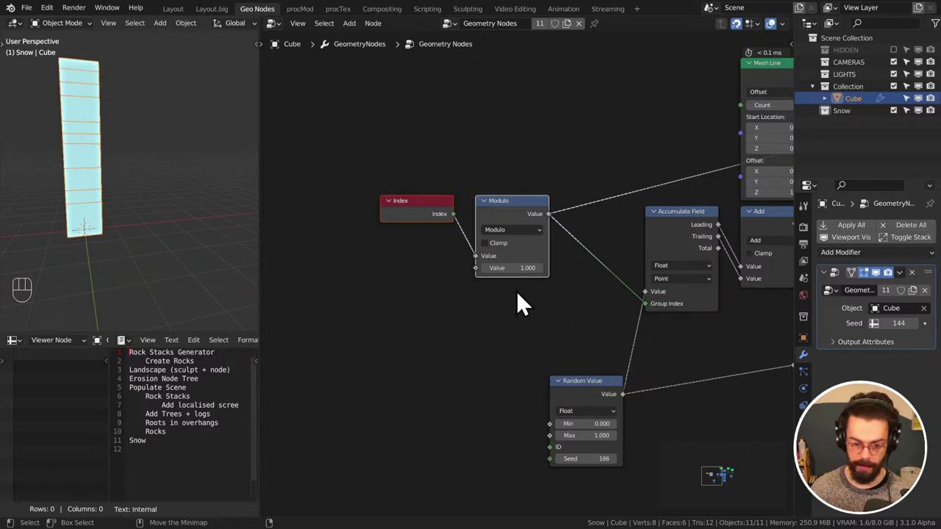
pyautogui.click(514, 268)
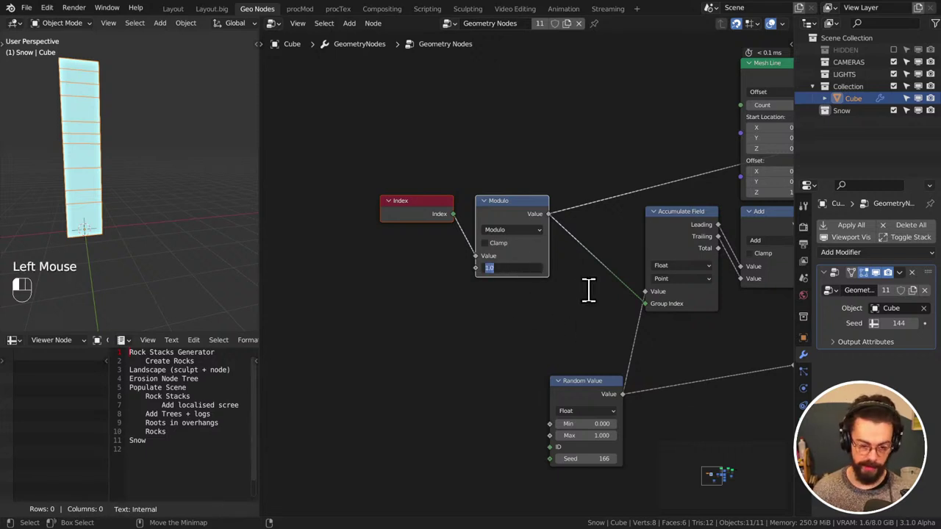
pyautogui.write('2')
pyautogui.press('Return')
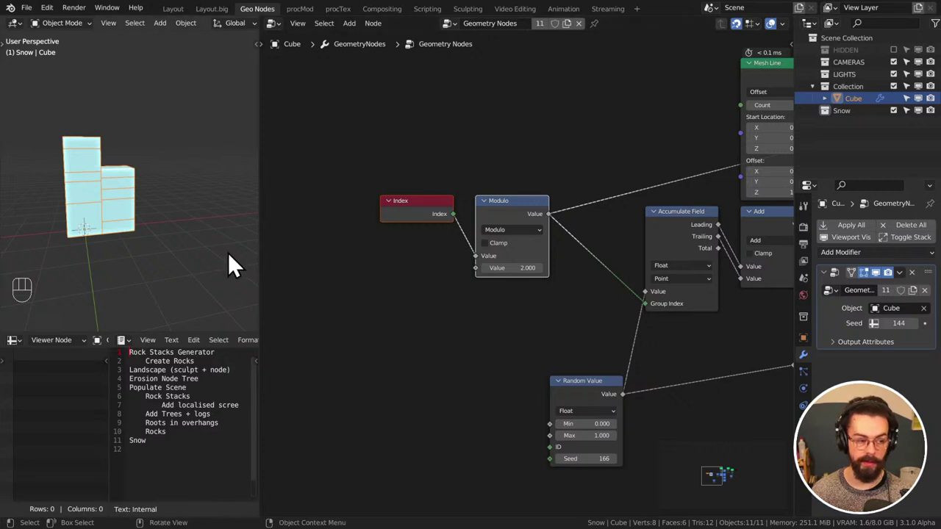
# Raise the Random Value seed to 190, then select the Index and Modulo nodes
pyautogui.moveTo(177, 213); pyautogui.dragTo(143, 199, button='middle')
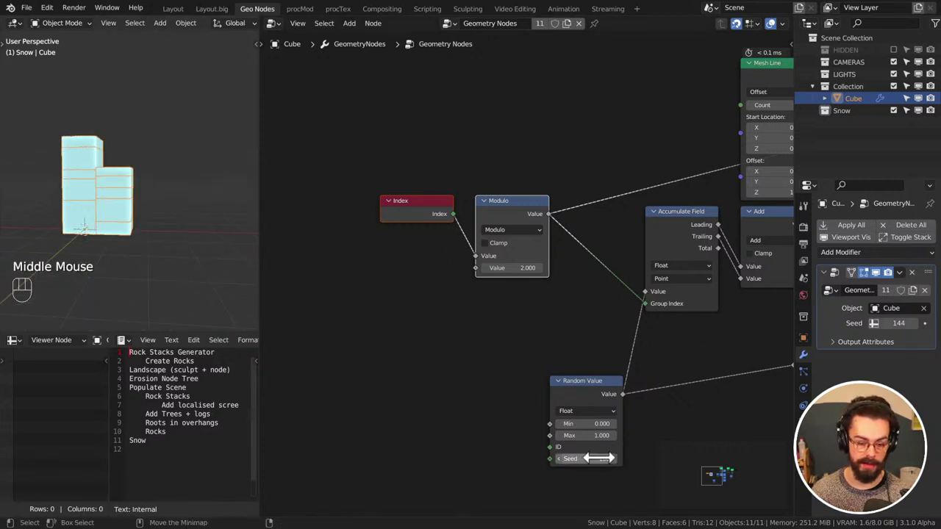
pyautogui.keyDown('shift'); pyautogui.moveTo(588, 459); pyautogui.dragTo(613, 459); pyautogui.keyUp('shift')
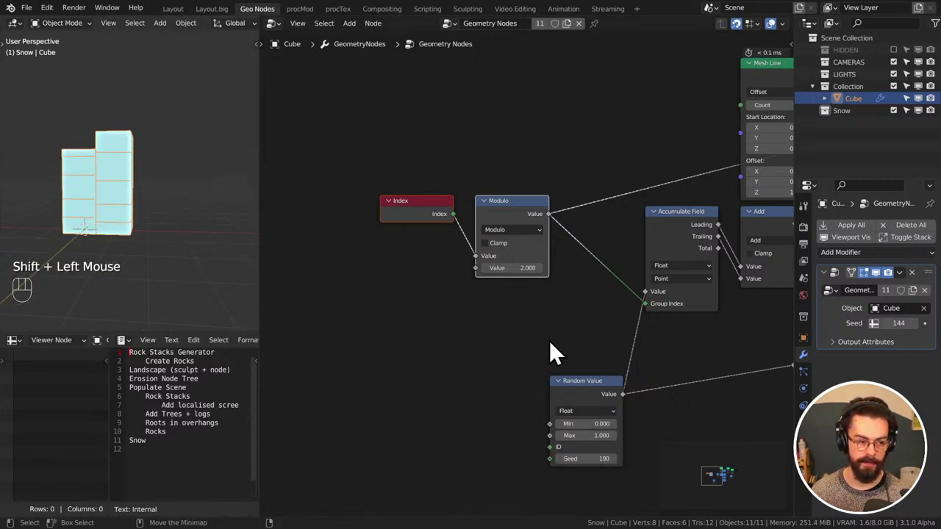
pyautogui.moveTo(514, 223); pyautogui.dragTo(428, 211, button='middle')
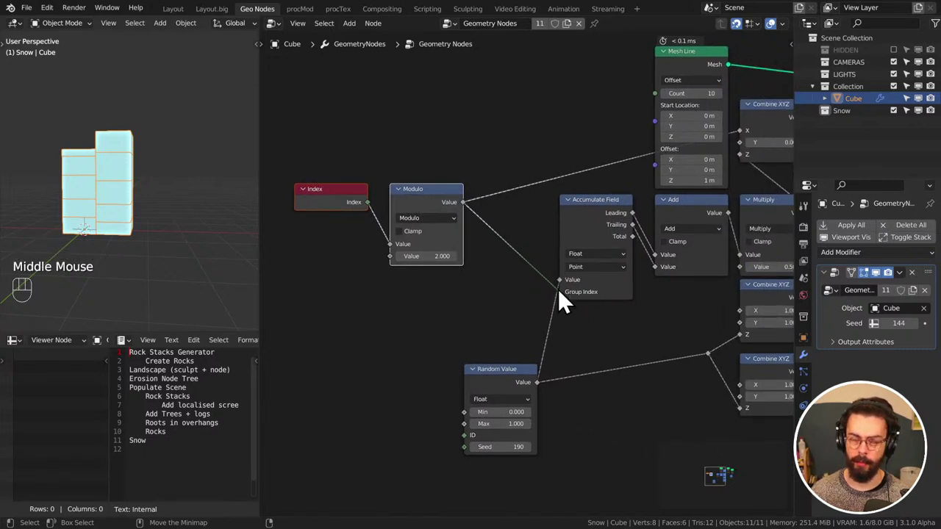
pyautogui.moveTo(559, 290); pyautogui.dragTo(557, 275, button='middle')
pyautogui.scroll(2, 565, 300)
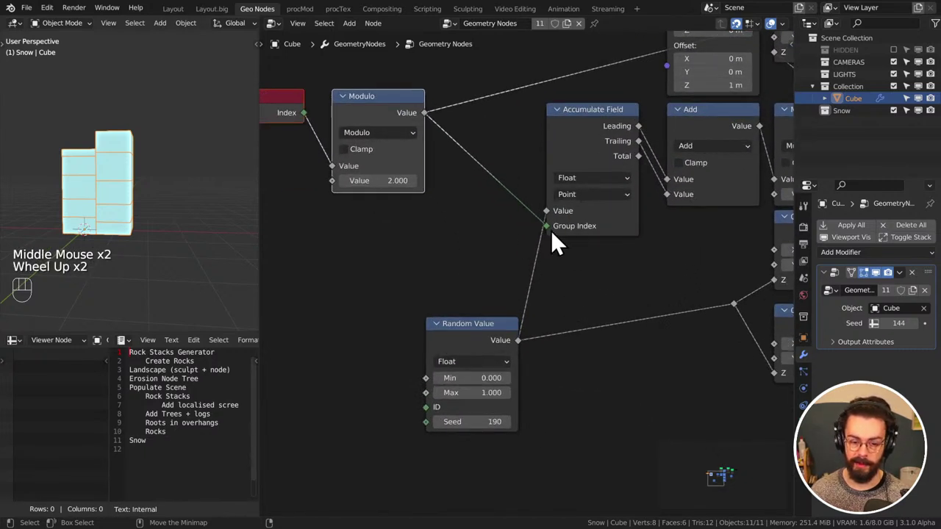
pyautogui.moveTo(549, 236); pyautogui.dragTo(516, 268, button='middle')
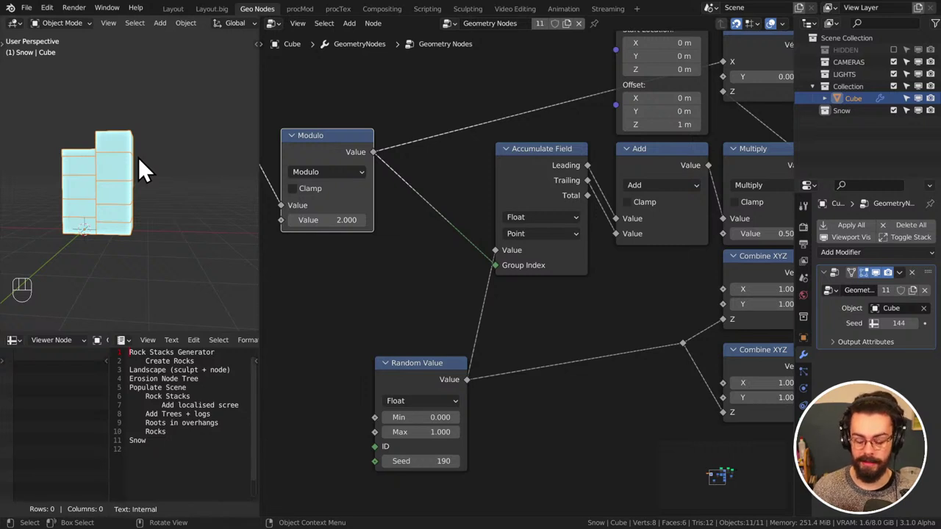
pyautogui.moveTo(333, 138); pyautogui.dragTo(474, 125, button='middle')
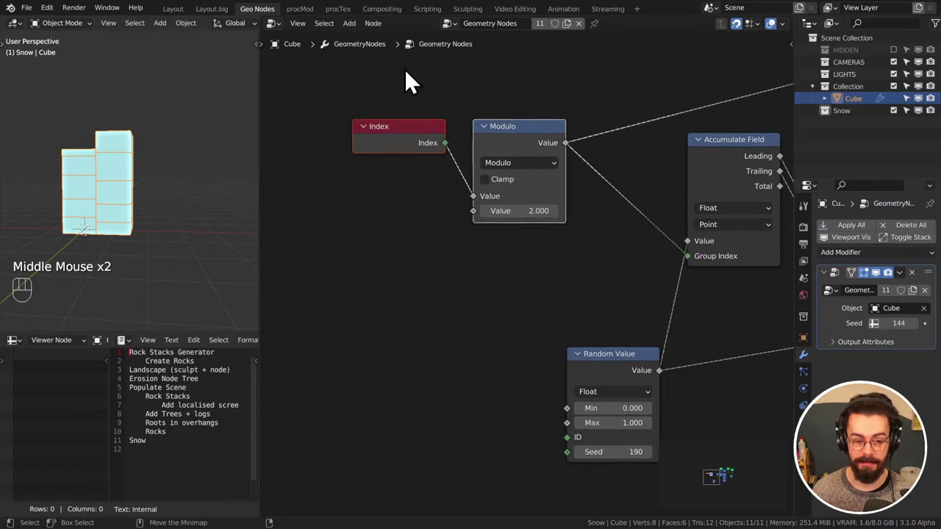
pyautogui.moveTo(405, 79); pyautogui.dragTo(498, 166)
# Delete the Index and Modulo nodes and give the 3D viewport a little more height
pyautogui.scroll(-2, 581, 218)
pyautogui.press('x')
pyautogui.moveTo(582, 222); pyautogui.dragTo(520, 221, button='middle')
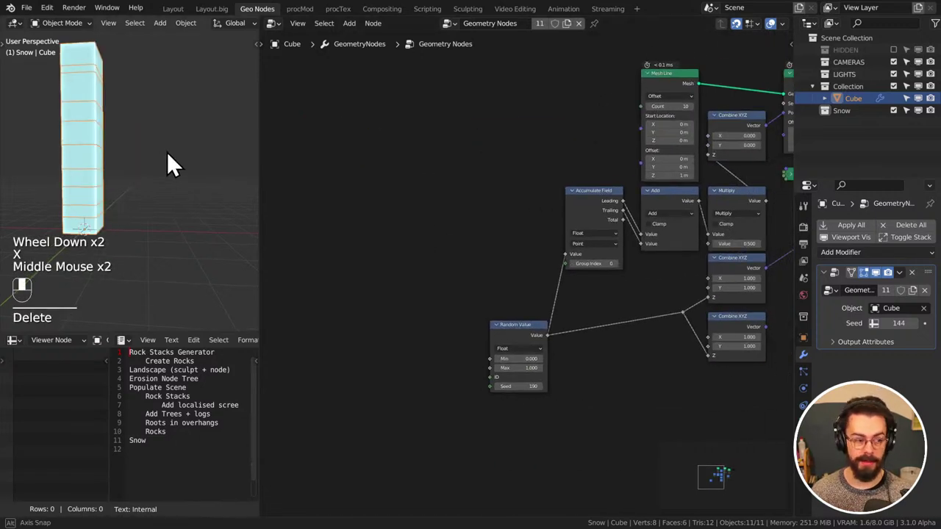
pyautogui.moveTo(168, 155); pyautogui.dragTo(188, 182, button='middle')
pyautogui.scroll(-2, 184, 250)
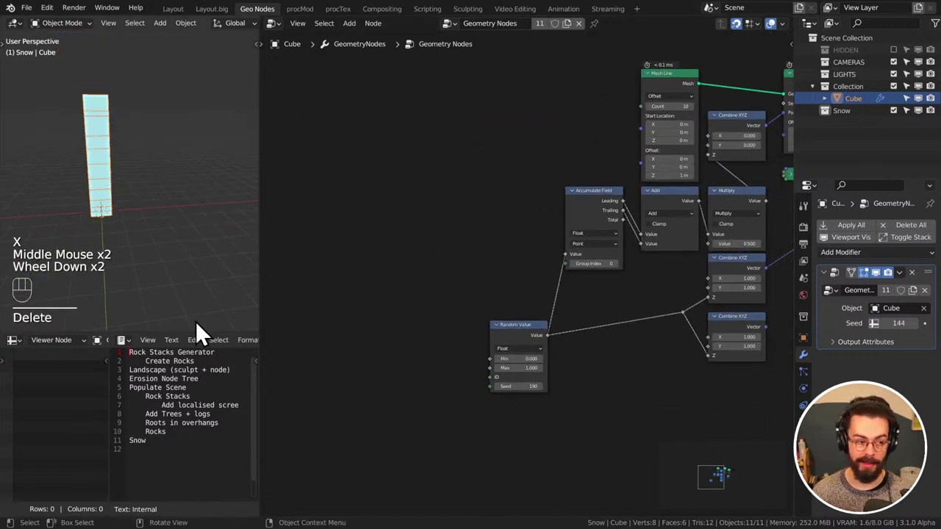
pyautogui.moveTo(200, 332); pyautogui.dragTo(203, 351)
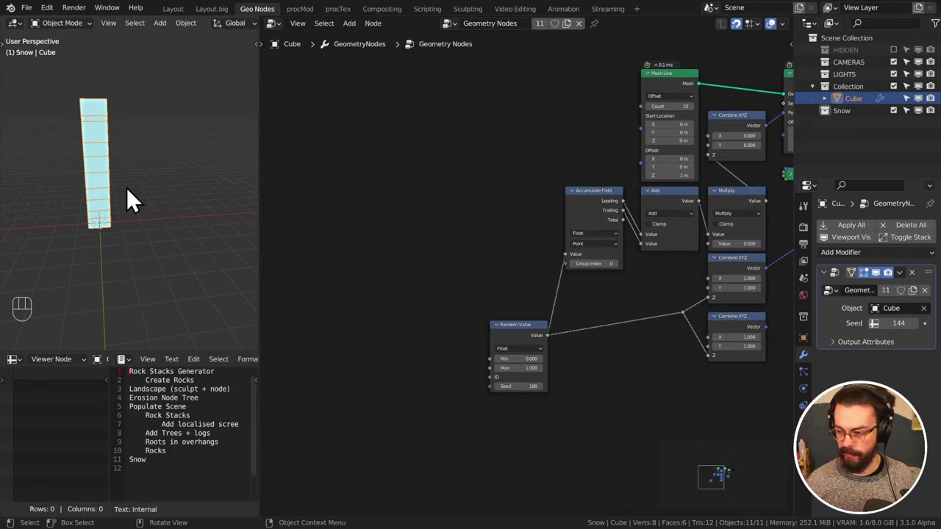
# Make the second Random Value a Vector, wire the upper Combine XYZ to Min, and feed it into instance Scale
pyautogui.moveTo(578, 321); pyautogui.dragTo(296, 274, button='middle')
pyautogui.scroll(2, 346, 279)
pyautogui.click(346, 279)
pyautogui.press('g')
pyautogui.click(399, 284)
pyautogui.click(672, 197)
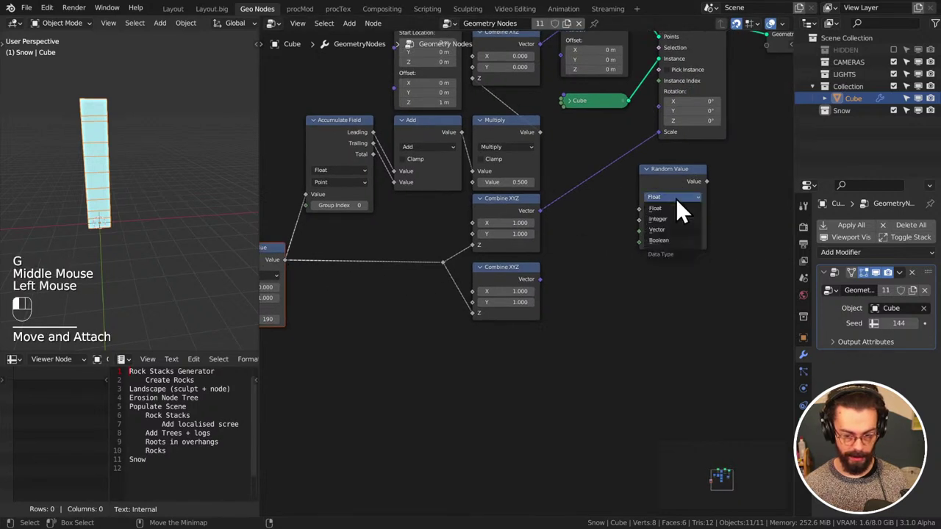
pyautogui.click(669, 231)
pyautogui.moveTo(539, 210); pyautogui.dragTo(540, 279)
pyautogui.moveTo(670, 182); pyautogui.dragTo(659, 133)
pyautogui.click(677, 188)
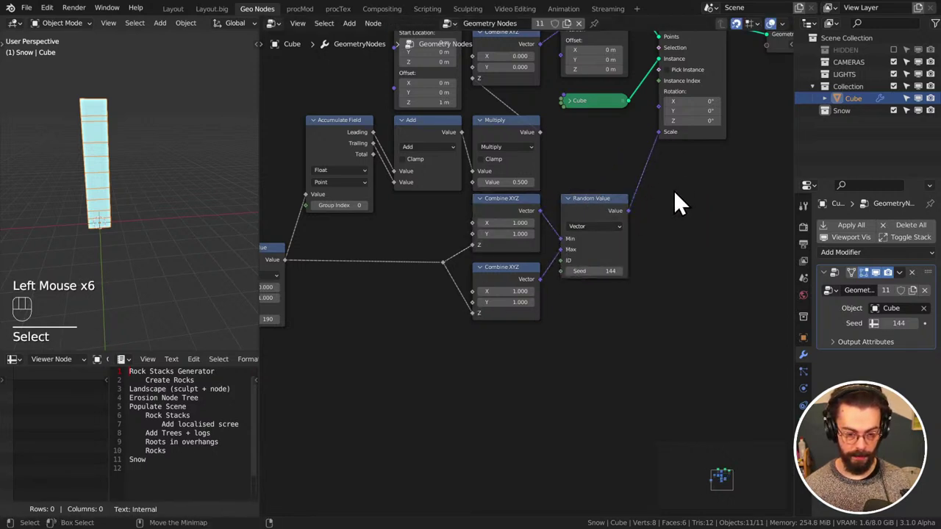
# Set the Combine XYZ X and Y bounds to 0.69 minimum and 1.89 maximum
pyautogui.moveTo(381, 249); pyautogui.dragTo(471, 213, button='middle')
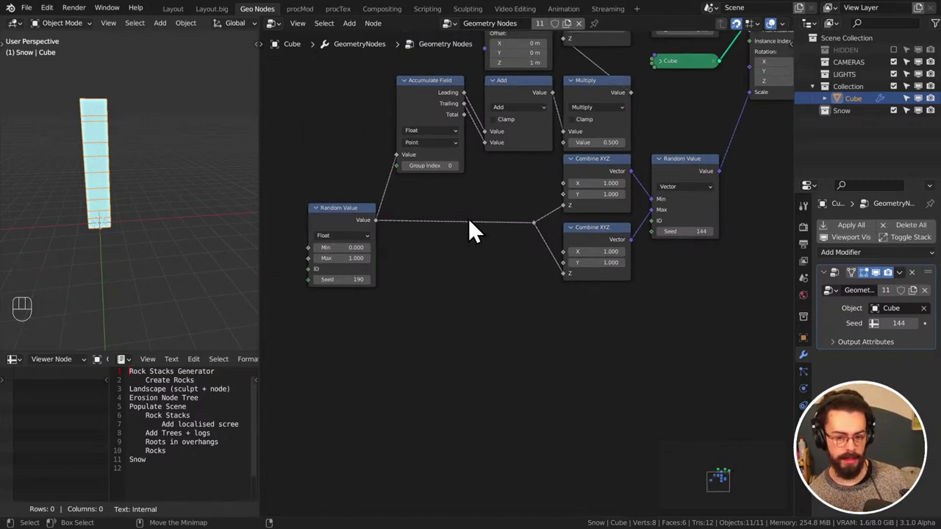
pyautogui.moveTo(543, 309); pyautogui.dragTo(663, 251)
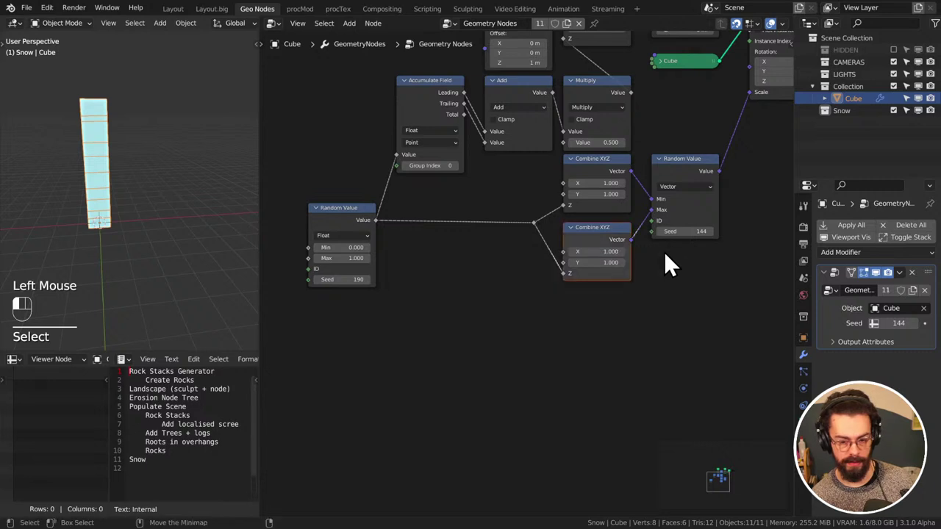
pyautogui.moveTo(664, 252); pyautogui.dragTo(595, 216, button='middle')
pyautogui.scroll(1, 583, 271)
pyautogui.moveTo(483, 239); pyautogui.dragTo(451, 247, button='middle')
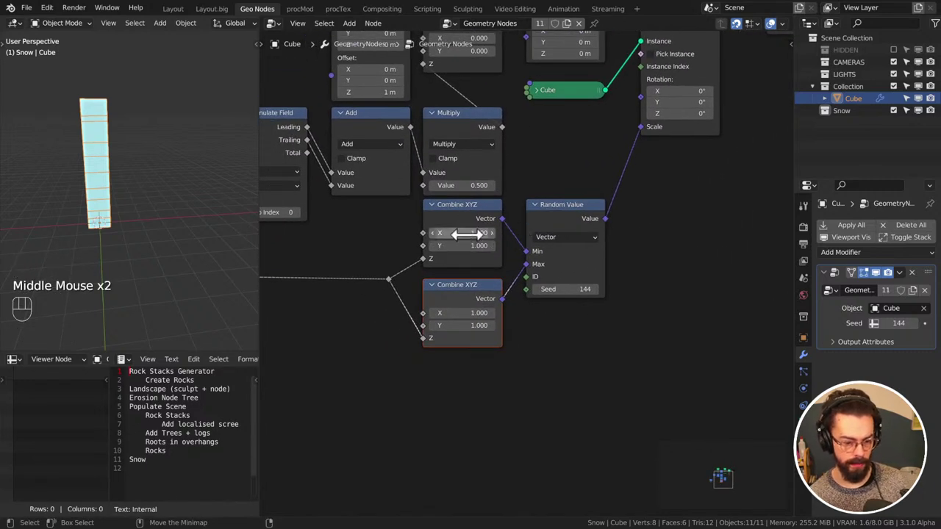
pyautogui.moveTo(454, 234); pyautogui.dragTo(412, 246)
pyautogui.moveTo(472, 326); pyautogui.dragTo(420, 297)
pyautogui.moveTo(221, 161); pyautogui.dragTo(123, 165, button='middle')
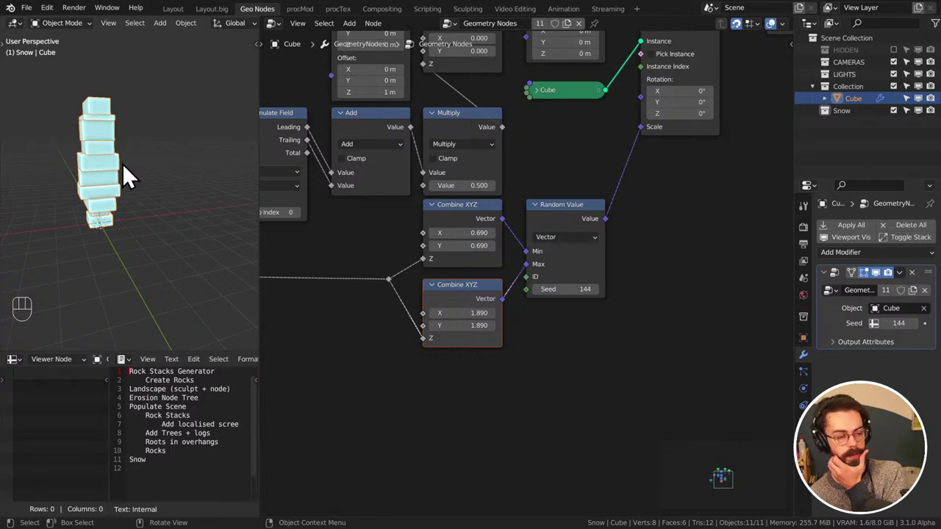
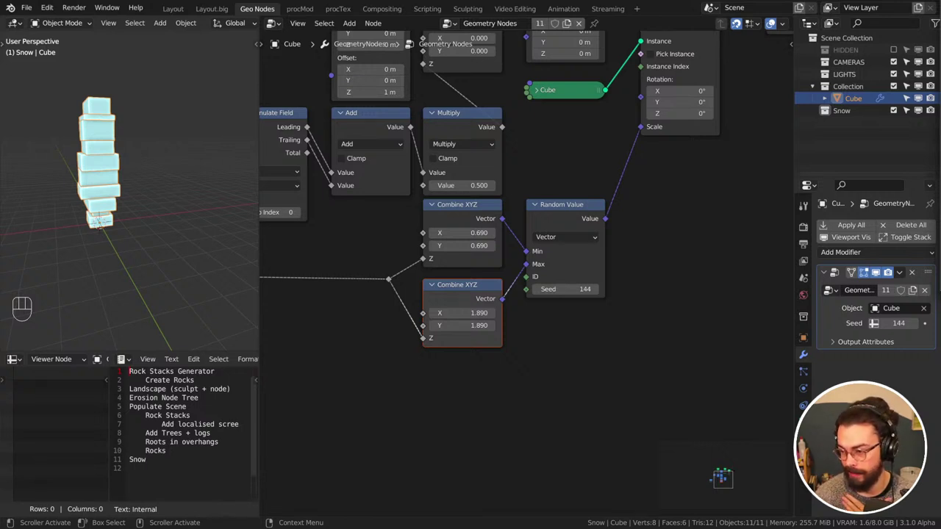
# Set the Random Value seed to 170 and add a Remesh modifier to the cube
pyautogui.moveTo(496, 394); pyautogui.dragTo(573, 371, button='middle')
pyautogui.keyDown('shift'); pyautogui.moveTo(649, 270); pyautogui.dragTo(679, 271); pyautogui.keyUp('shift')
pyautogui.moveTo(65, 247); pyautogui.dragTo(221, 243, button='middle')
pyautogui.click(854, 252)
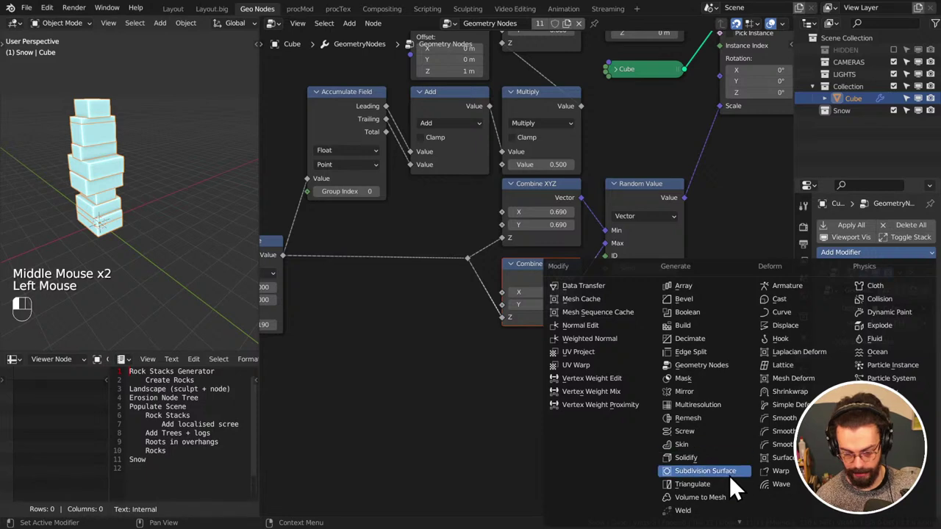
pyautogui.click(722, 417)
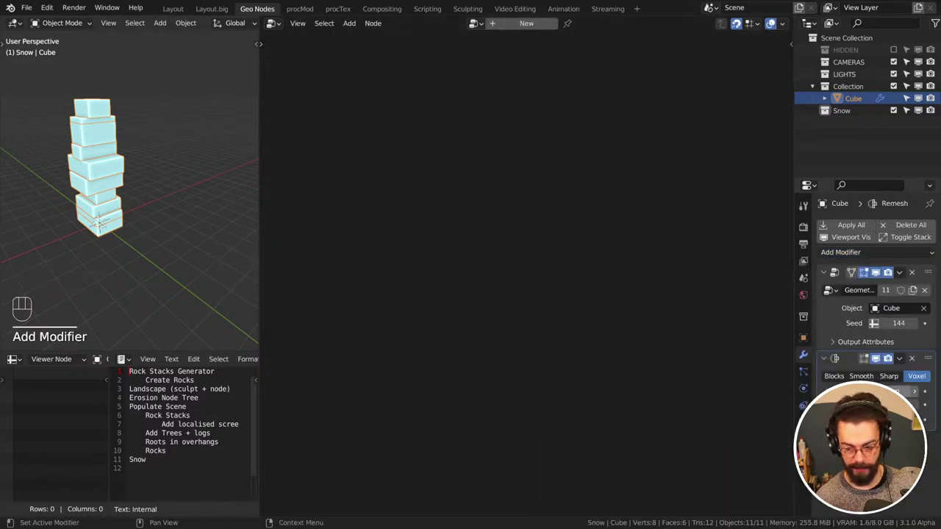
# Back in the rock stack node tree, move Group Output up and right to make room
pyautogui.click(830, 319)
pyautogui.moveTo(661, 279); pyautogui.dragTo(492, 296, button='middle')
pyautogui.click(493, 296)
pyautogui.press('g')
pyautogui.click(640, 158)
# Insert a Realize Instances node on the output link and line Group Output up beside it
pyautogui.hotkey('shift', 'a')
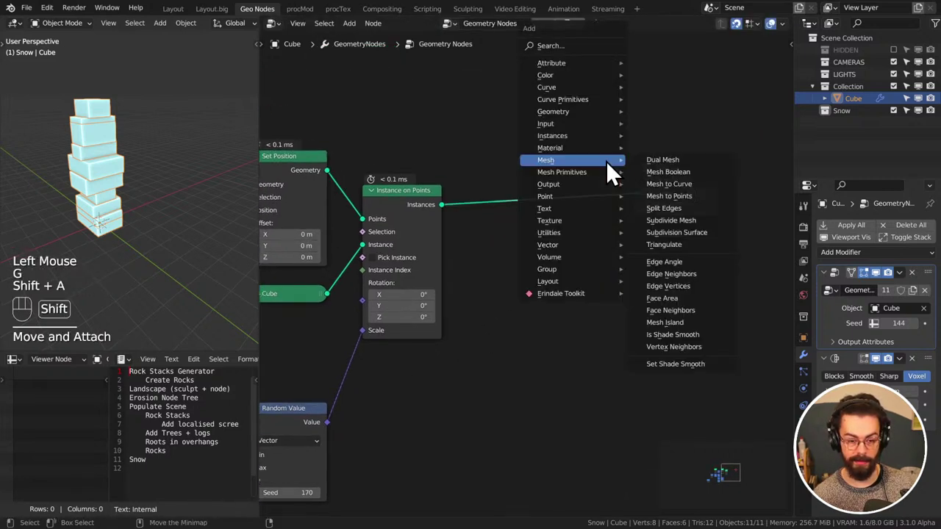
pyautogui.moveTo(601, 136)
pyautogui.click(697, 159)
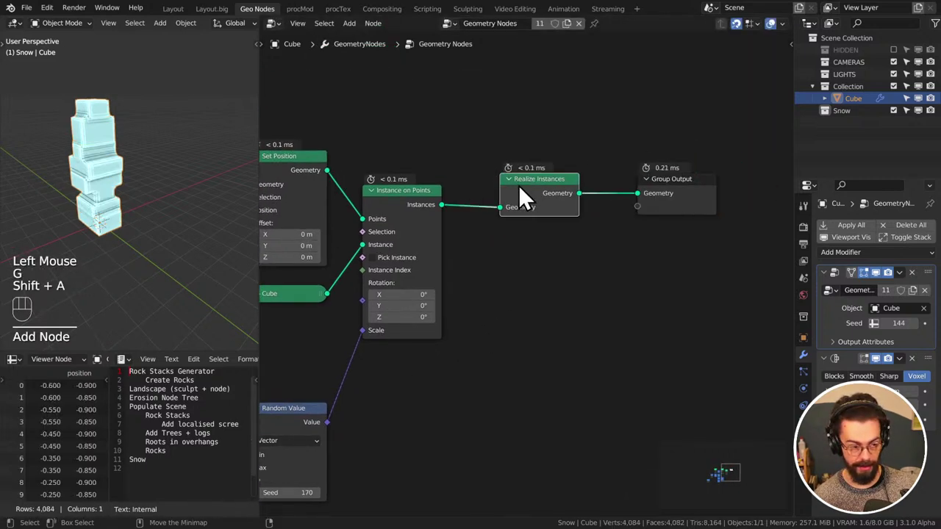
pyautogui.click(622, 250)
pyautogui.press('g')
pyautogui.click(575, 283)
pyautogui.click(672, 179)
pyautogui.press('g')
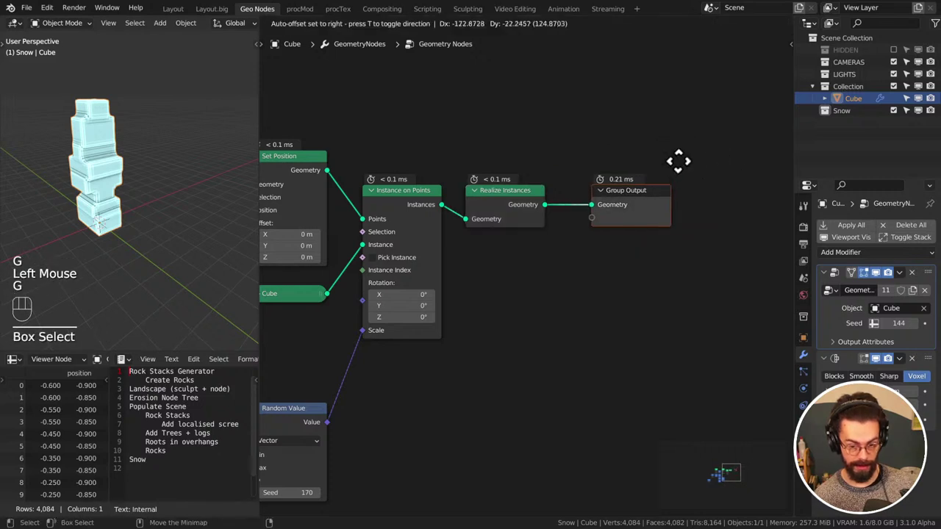
pyautogui.click(597, 305)
pyautogui.moveTo(212, 203); pyautogui.dragTo(67, 242, button='middle')
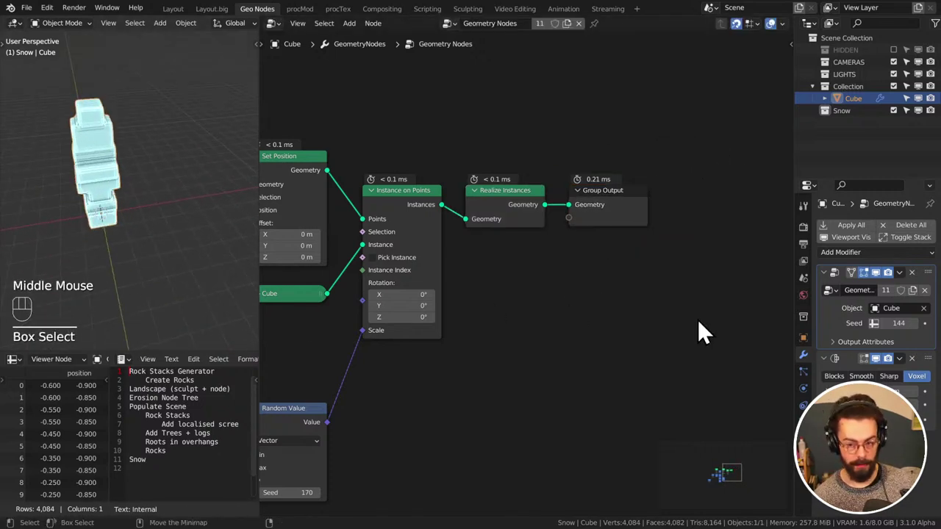
# Rename the Geometry Nodes modifier to ROCK STACK
pyautogui.click(839, 359)
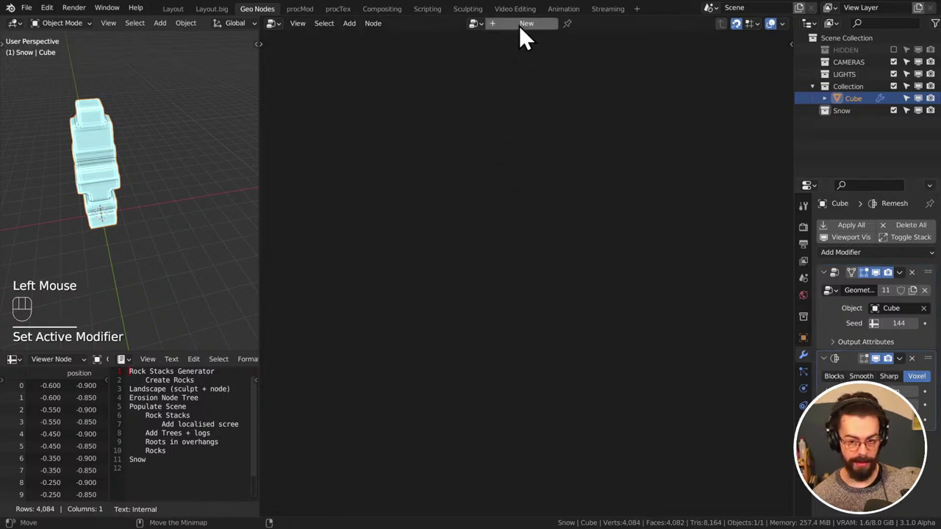
pyautogui.doubleClick(871, 290)
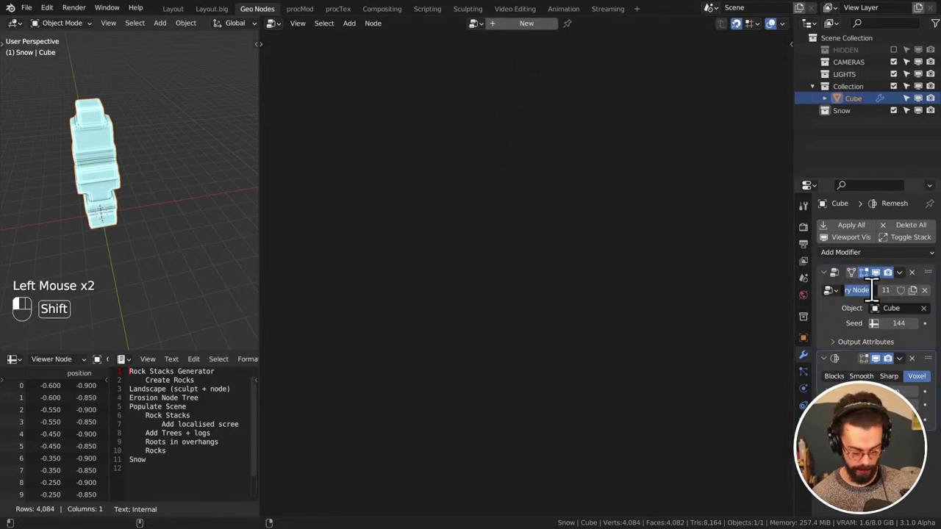
pyautogui.write('ROCK S')
pyautogui.hotkey('shift', 'BackSpace')
pyautogui.hotkey('shift', 'BackSpace')
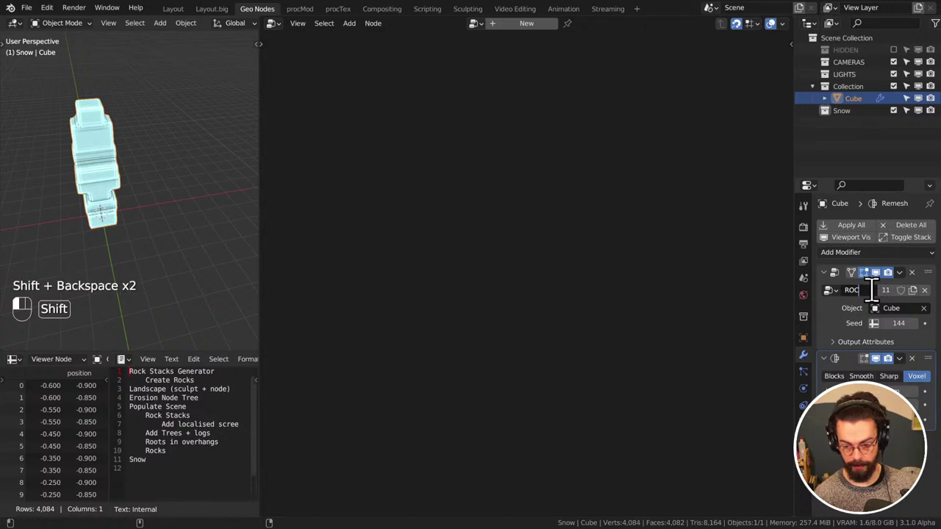
pyautogui.write('TAC')
pyautogui.write('K')
pyautogui.press('Return')
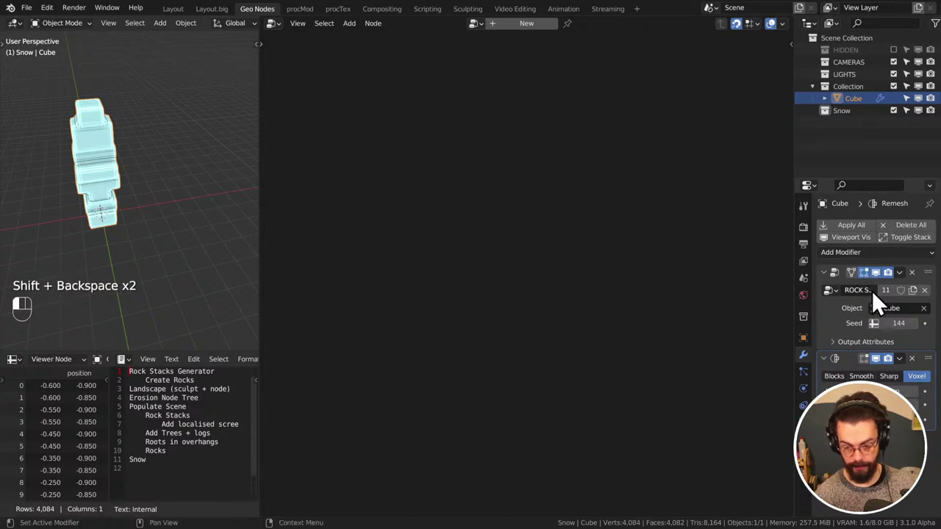
# Create a new geometry node tree on the cube and name it EROSION
pyautogui.click(787, 366)
pyautogui.click(519, 22)
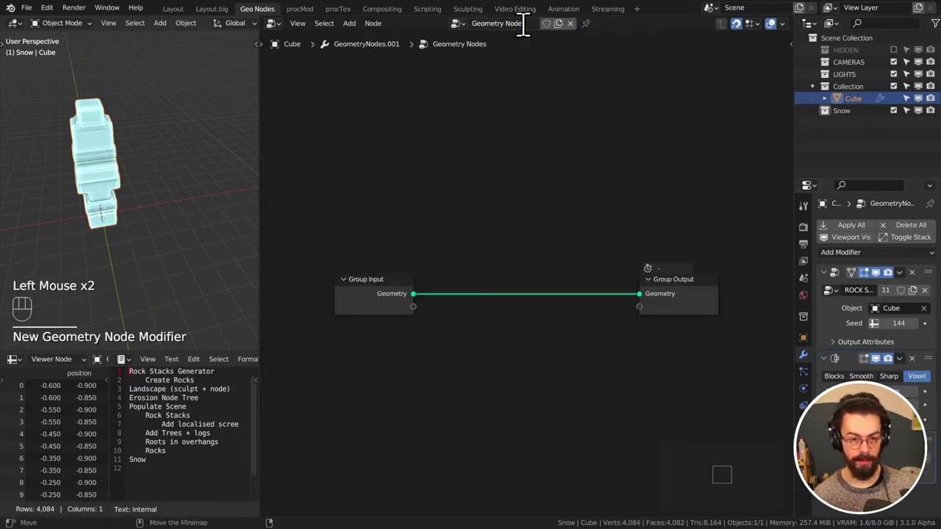
pyautogui.click(522, 23)
pyautogui.write('EROSION')
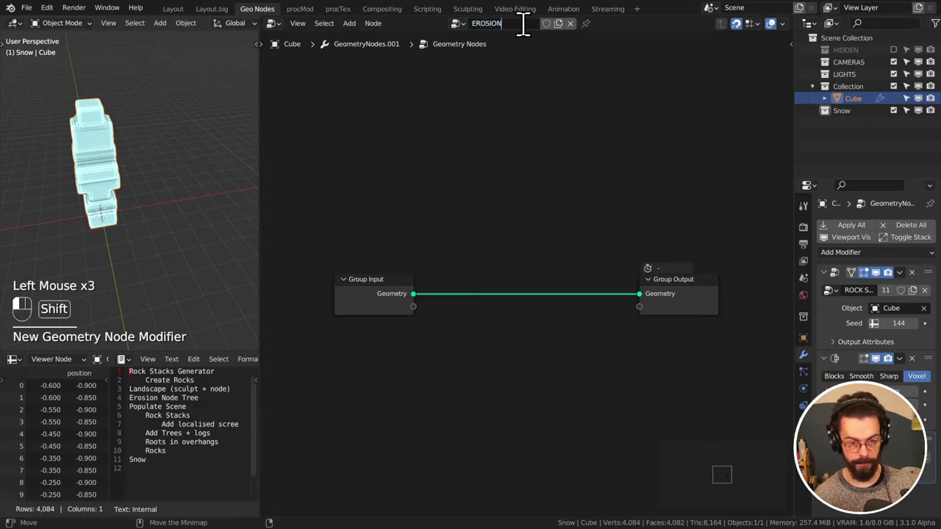
pyautogui.press('Return')
pyautogui.moveTo(516, 257); pyautogui.dragTo(482, 206, button='middle')
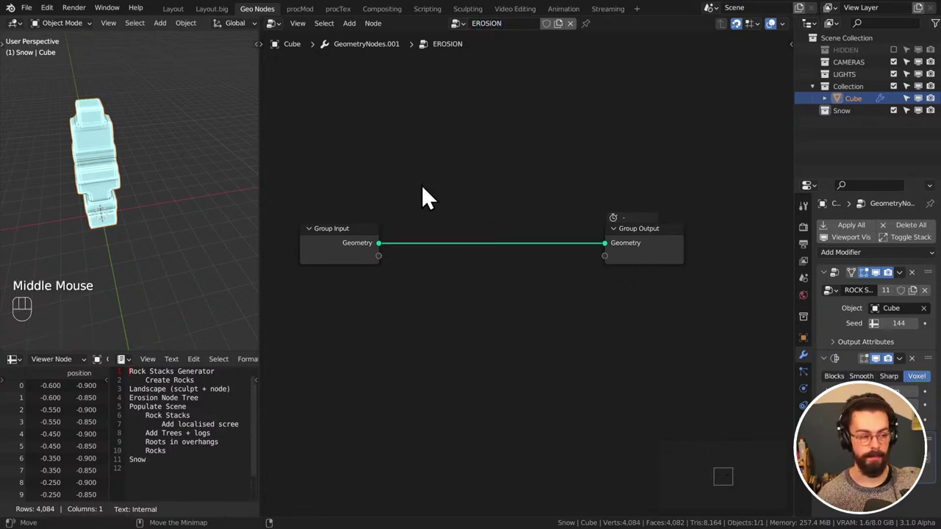
pyautogui.moveTo(242, 185); pyautogui.dragTo(249, 157, button='middle')
# Add the Erindale Toolkit Displace Texture node onto the EROSION tree's geometry link
pyautogui.press('q')
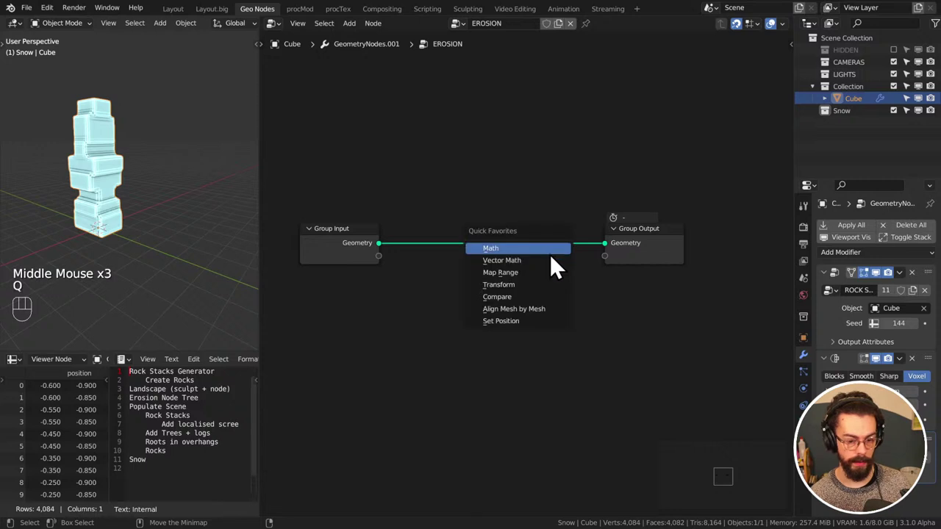
pyautogui.hotkey('shift', 'a')
pyautogui.moveTo(549, 382)
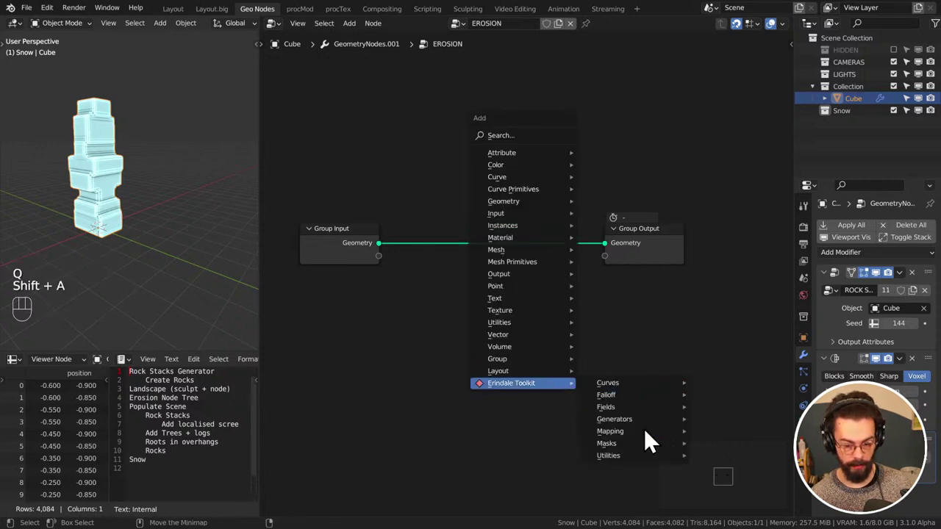
pyautogui.moveTo(652, 455)
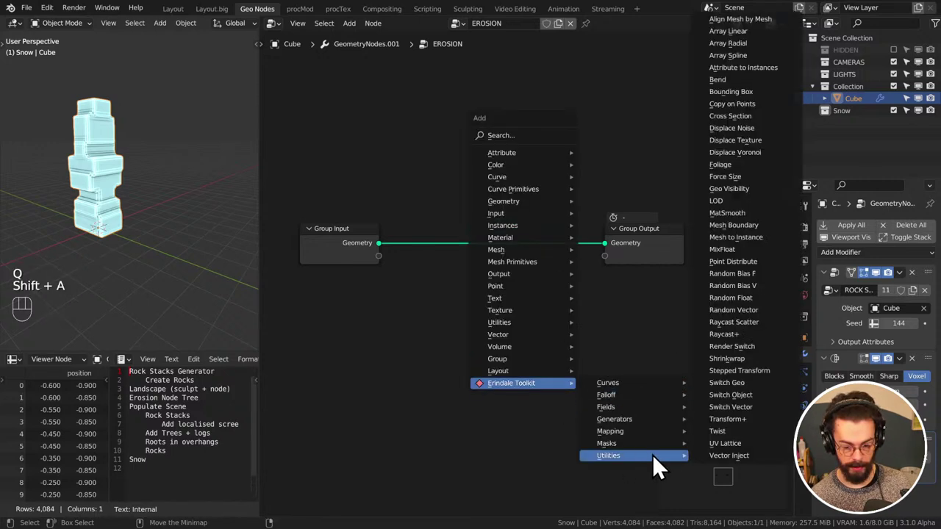
pyautogui.click(755, 138)
pyautogui.click(494, 181)
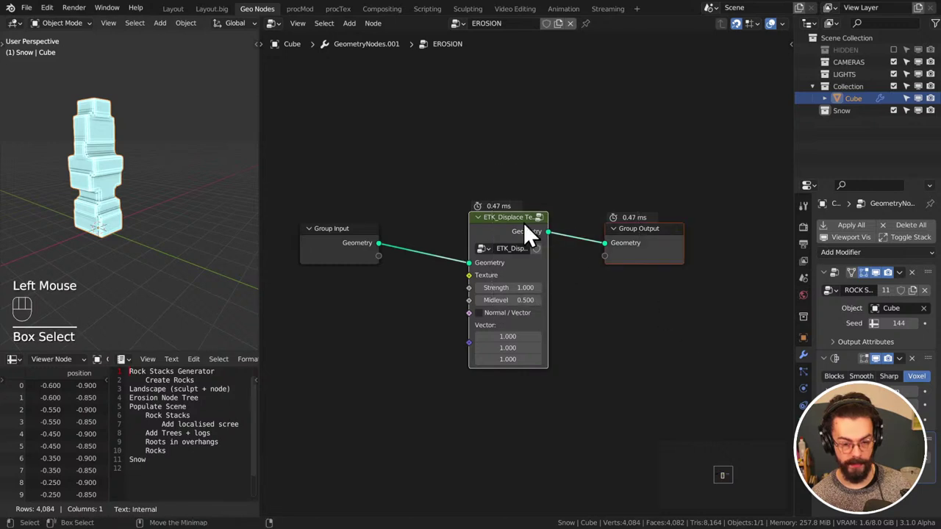
pyautogui.moveTo(549, 210); pyautogui.dragTo(610, 196, button='middle')
# Feed a Voronoi Texture set to Distance to Edge into the Displace Texture input
pyautogui.moveTo(529, 261); pyautogui.dragTo(469, 304)
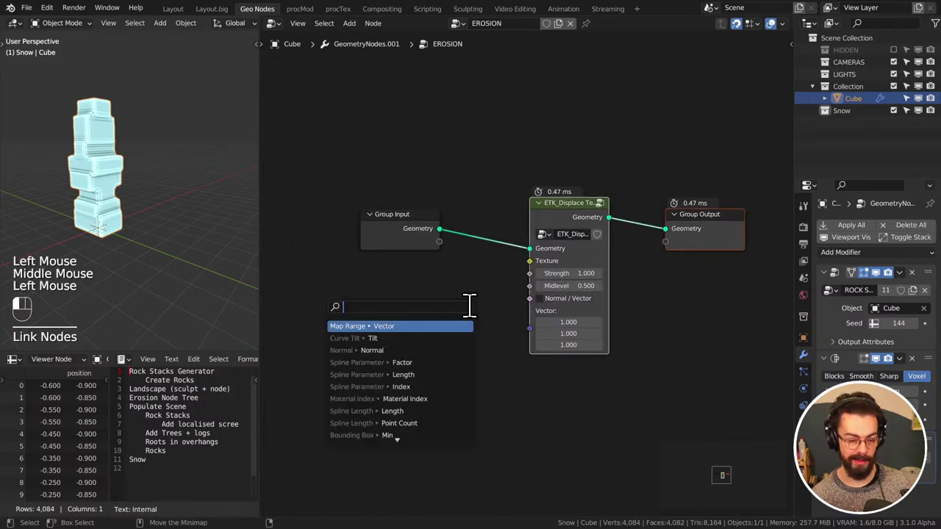
pyautogui.write('voro')
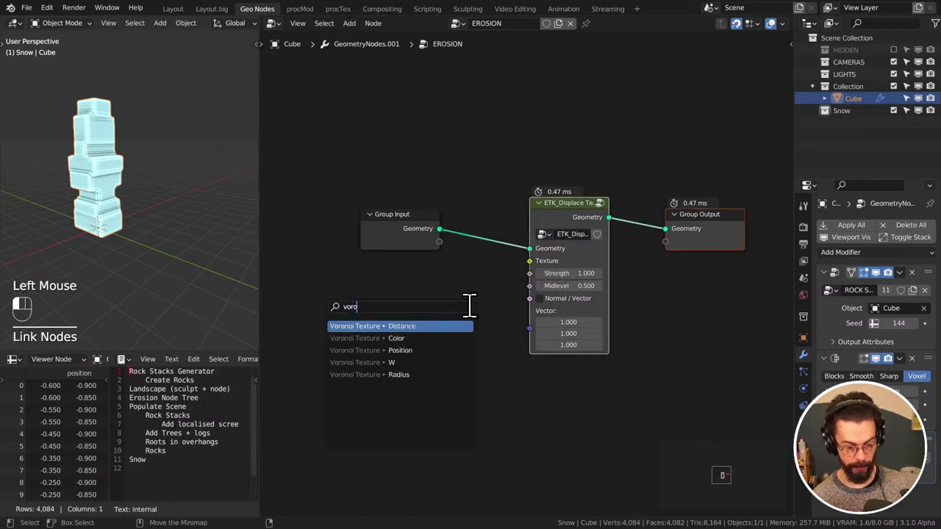
pyautogui.press('Return')
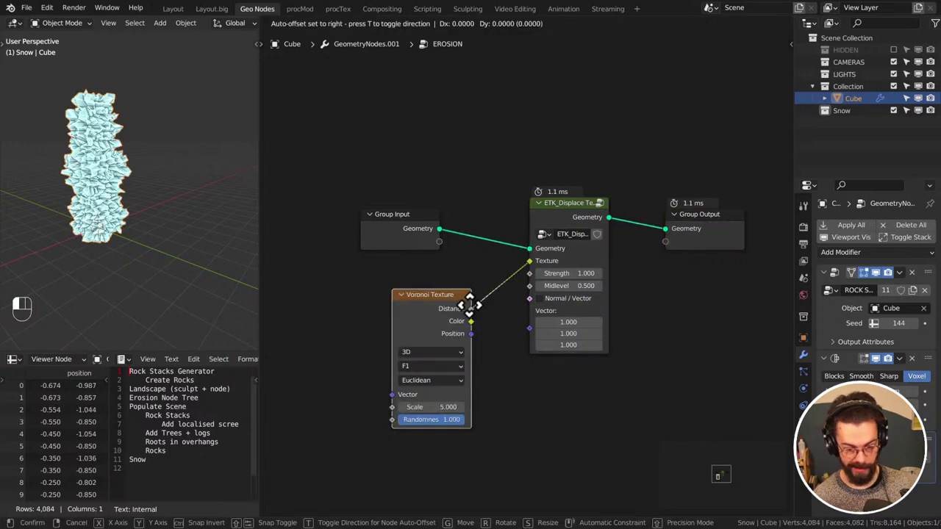
pyautogui.click(470, 305)
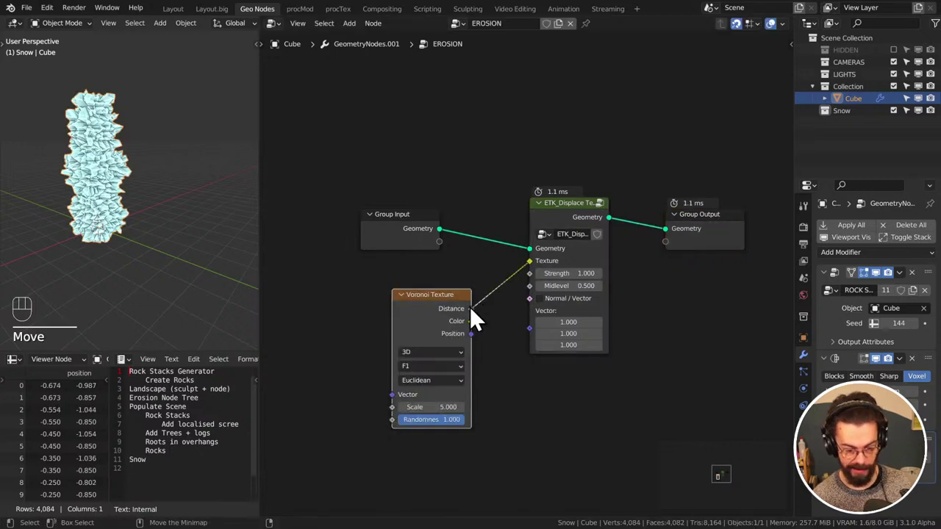
pyautogui.click(437, 355)
pyautogui.click(443, 382)
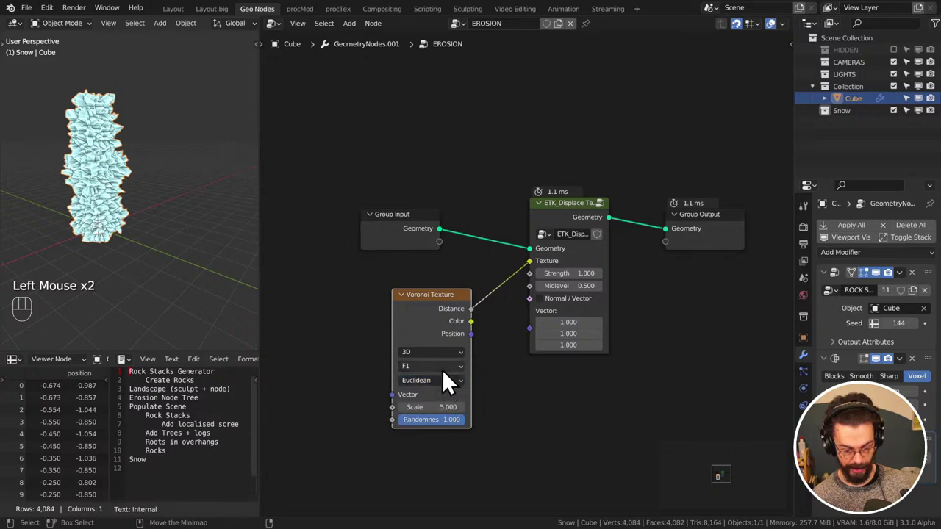
pyautogui.moveTo(443, 370); pyautogui.dragTo(446, 418)
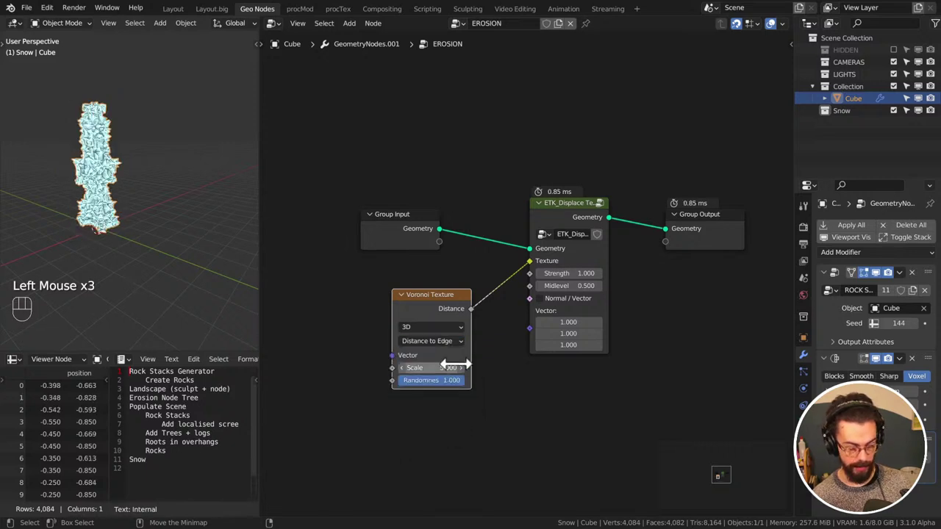
pyautogui.moveTo(453, 365); pyautogui.dragTo(562, 300, button='middle')
pyautogui.moveTo(536, 357); pyautogui.dragTo(396, 309)
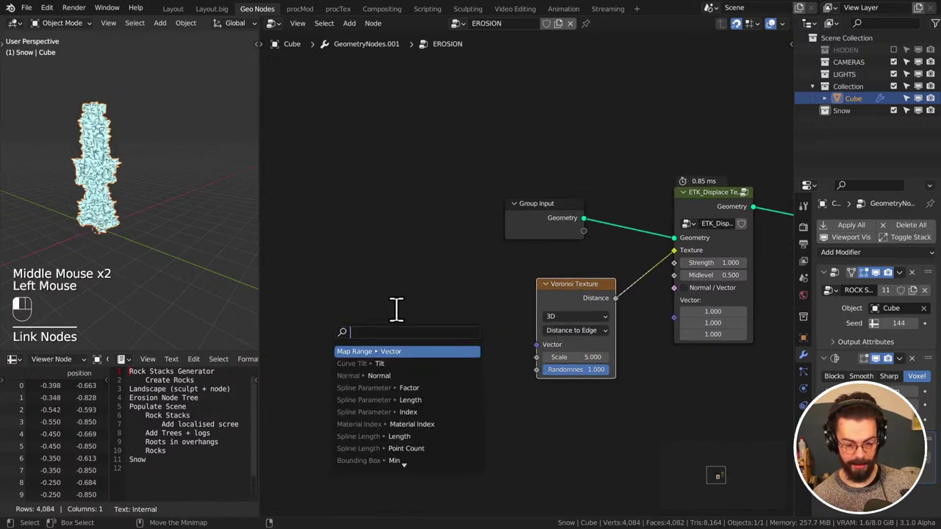
# Add a Mix node into the Voronoi Vector and set its blend mode to Linear Light
pyautogui.write('mix')
pyautogui.press('Return')
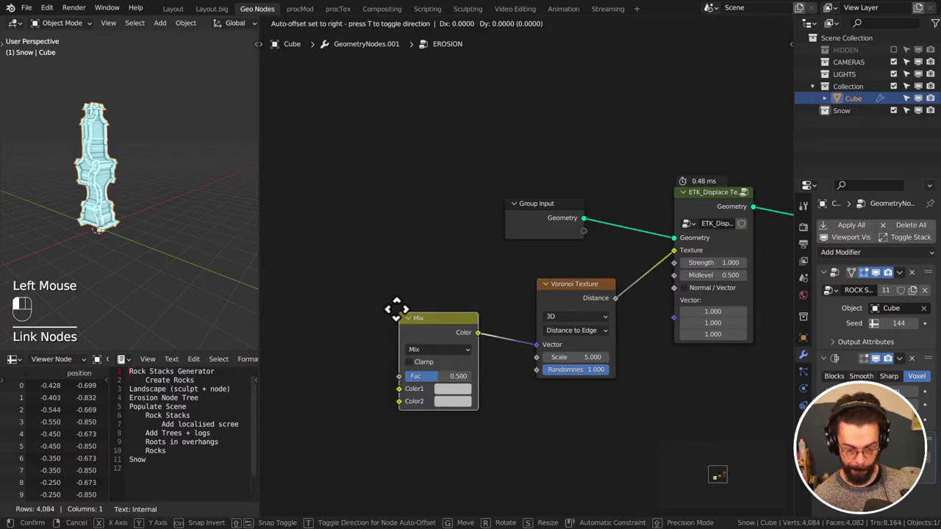
pyautogui.click(435, 285)
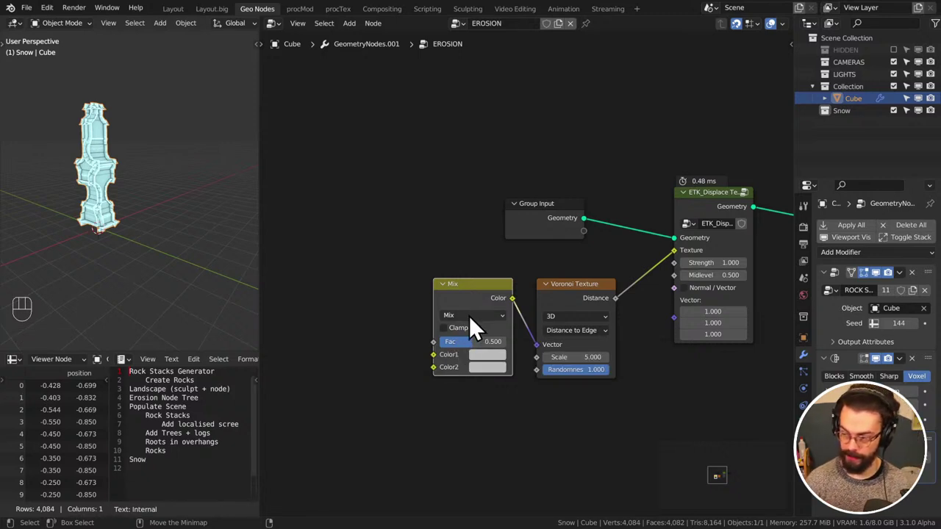
pyautogui.click(483, 291)
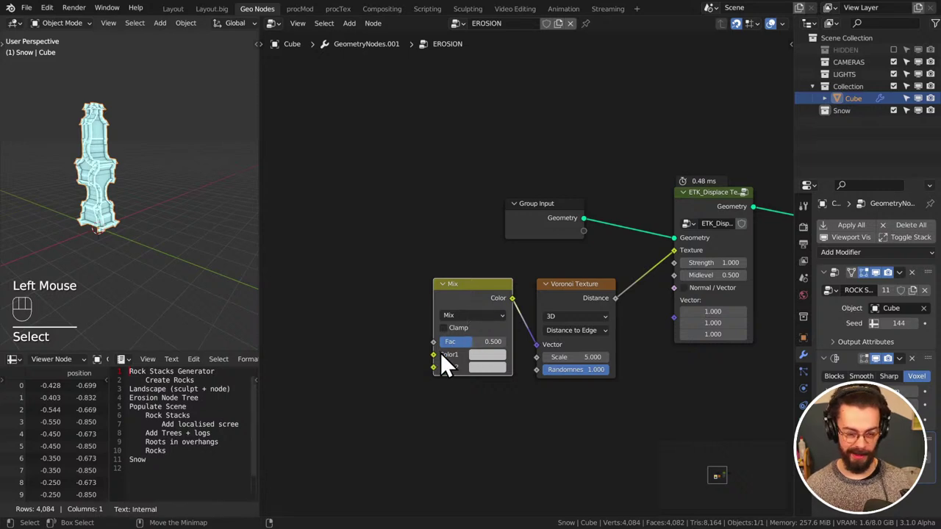
pyautogui.click(458, 315)
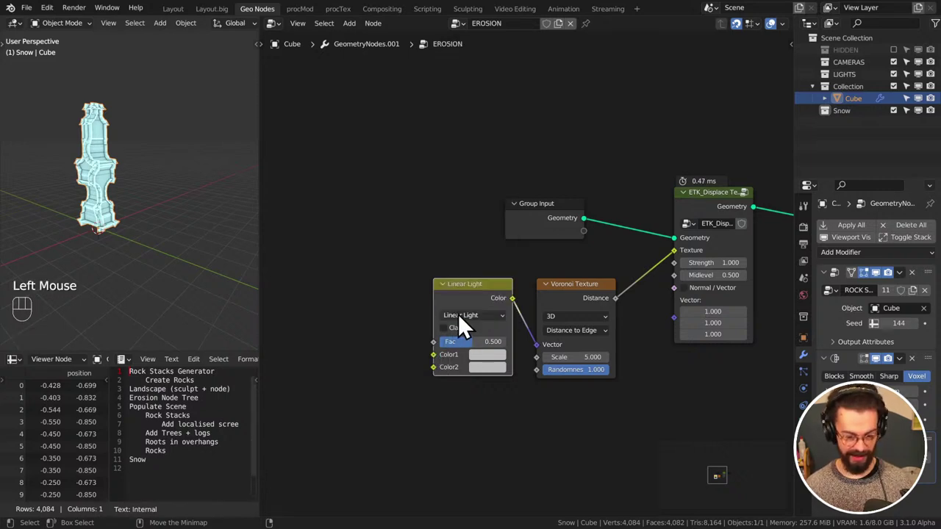
# Feed a Position node into the Mix's Color1 and a Noise Texture into Color2
pyautogui.moveTo(433, 344); pyautogui.dragTo(331, 313)
pyautogui.write('pos')
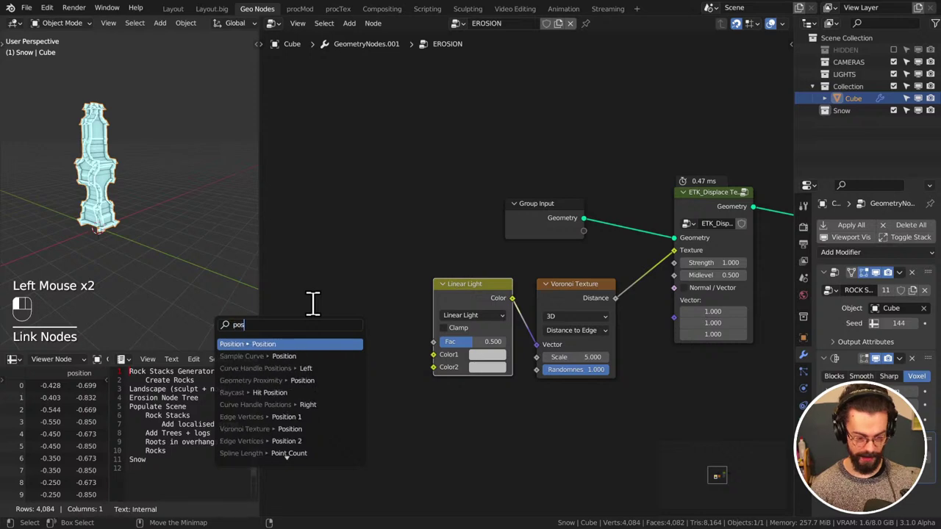
pyautogui.press('Return')
pyautogui.moveTo(433, 367); pyautogui.dragTo(378, 393)
pyautogui.write('noi')
pyautogui.press('Return')
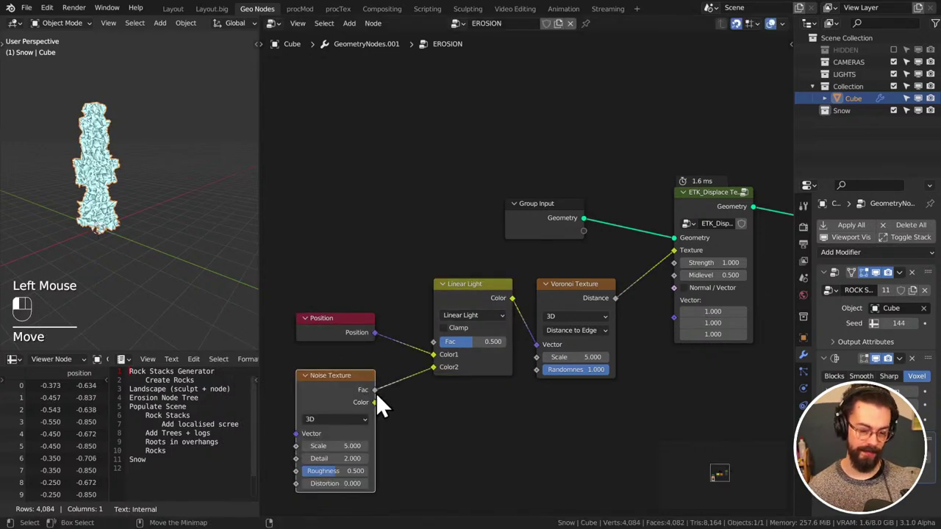
# Link Position into the Noise Texture's Vector and move both nodes beside Linear Light
pyautogui.click(375, 404)
pyautogui.keyDown('alt'); pyautogui.moveTo(354, 335); pyautogui.dragTo(329, 411, button='right'); pyautogui.keyUp('alt')
pyautogui.click(339, 402)
pyautogui.moveTo(340, 403); pyautogui.dragTo(338, 392)
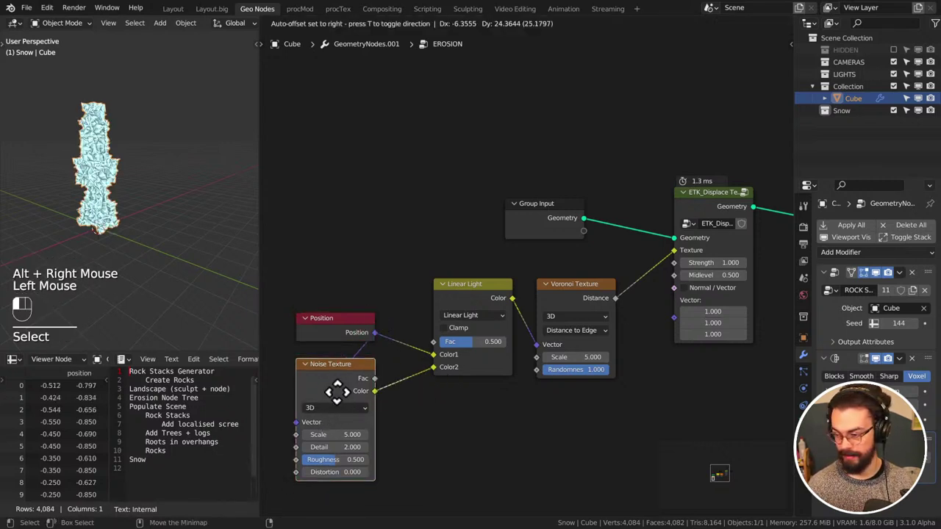
pyautogui.moveTo(386, 309); pyautogui.dragTo(371, 418)
pyautogui.press('g')
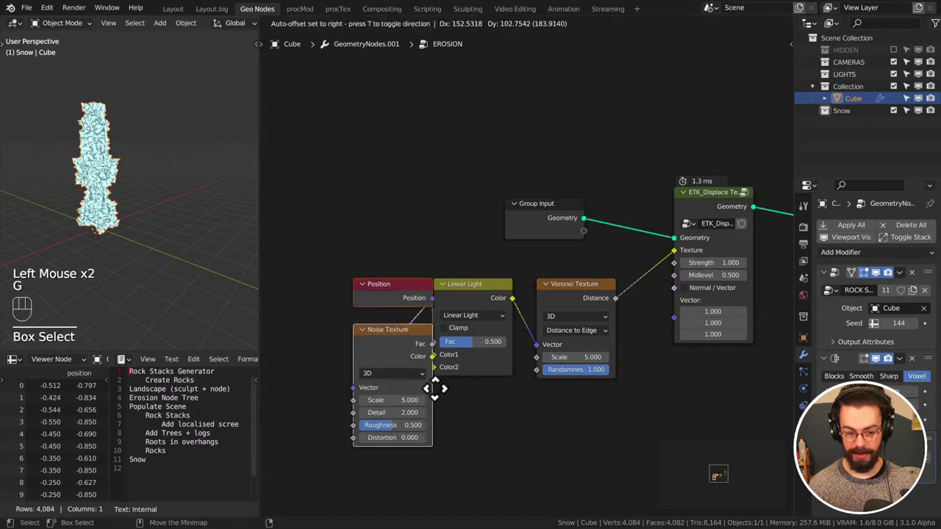
pyautogui.click(416, 384)
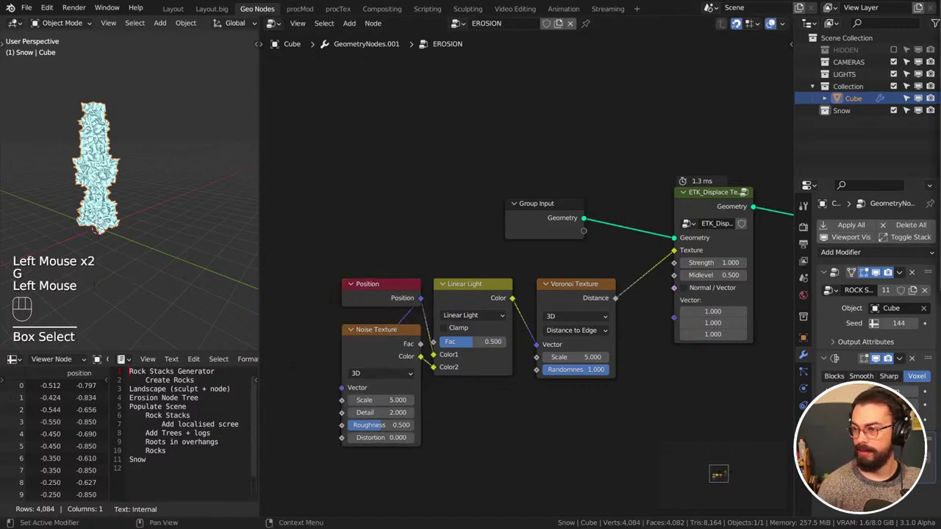
# Browse Google Images rock formations like Goblin Valley and an elephant arch, then return to the ROCK STACK tree
pyautogui.hotkey('alt', 'Tab')
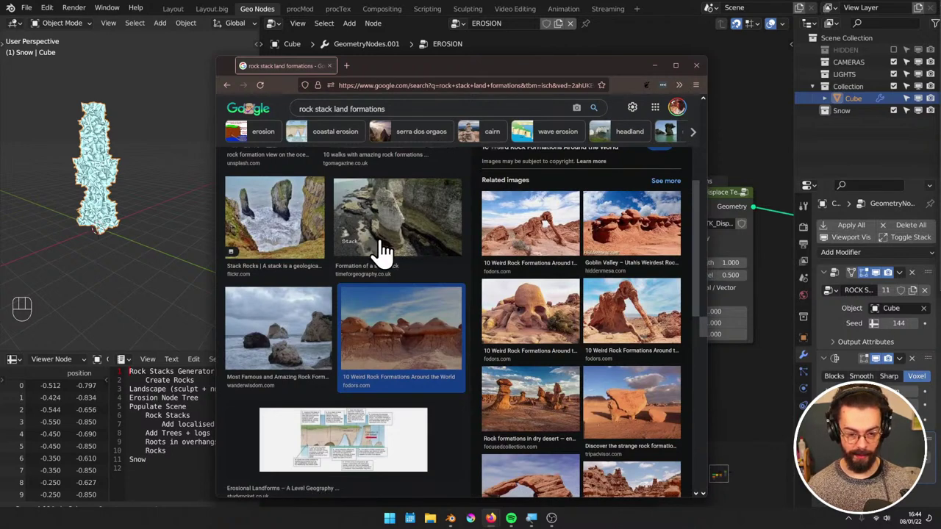
pyautogui.scroll(-2, 386, 252)
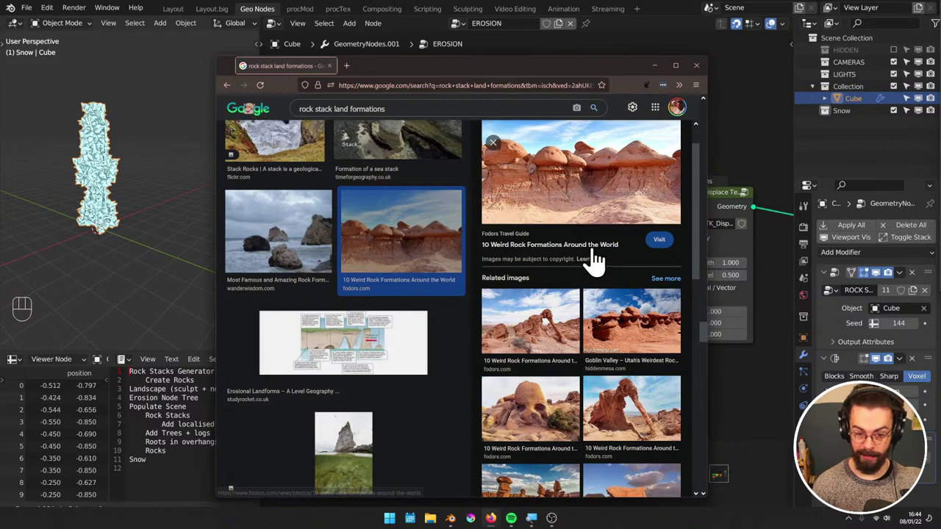
pyautogui.scroll(-1, 594, 250)
pyautogui.click(617, 293)
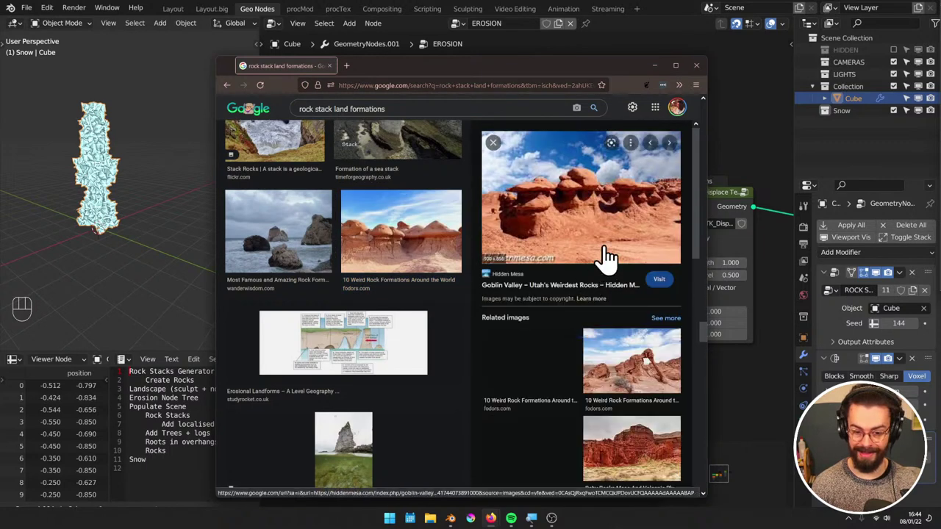
pyautogui.scroll(-1, 586, 261)
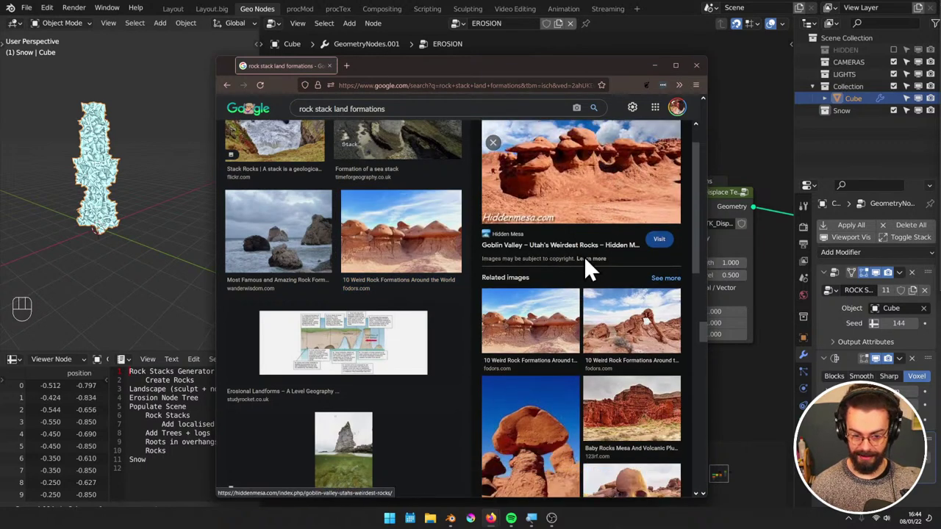
pyautogui.click(656, 347)
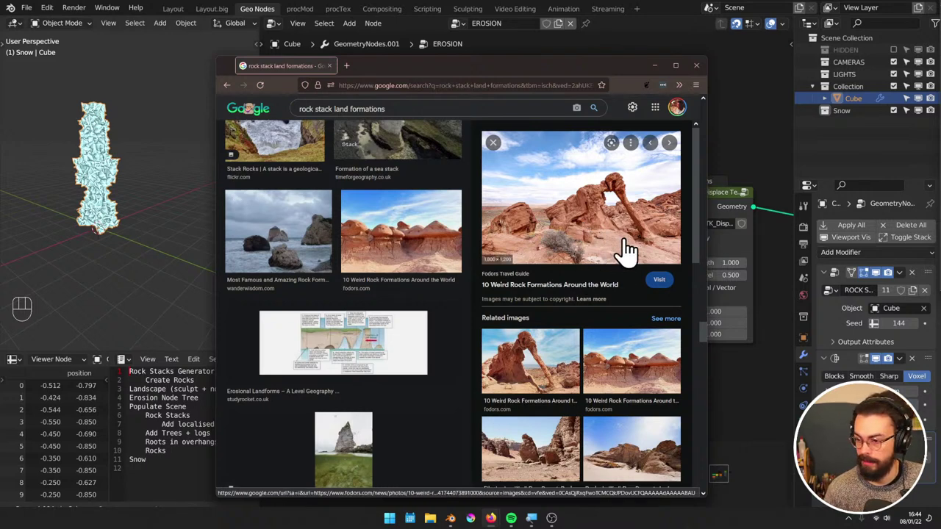
pyautogui.scroll(-8, 592, 273)
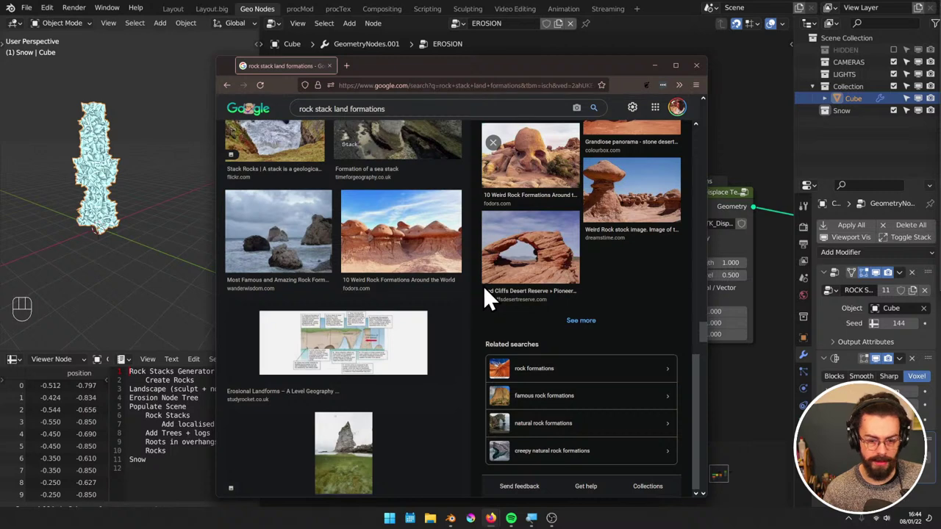
pyautogui.click(654, 66)
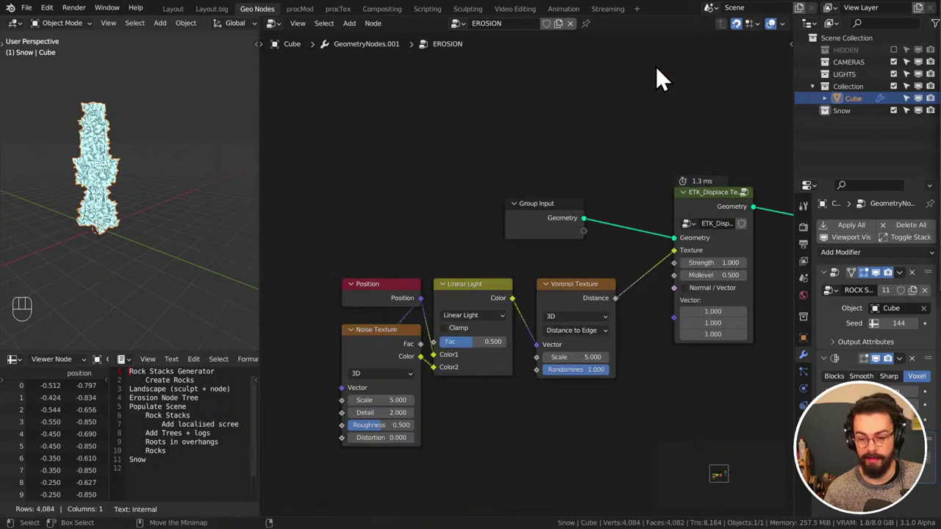
pyautogui.click(825, 309)
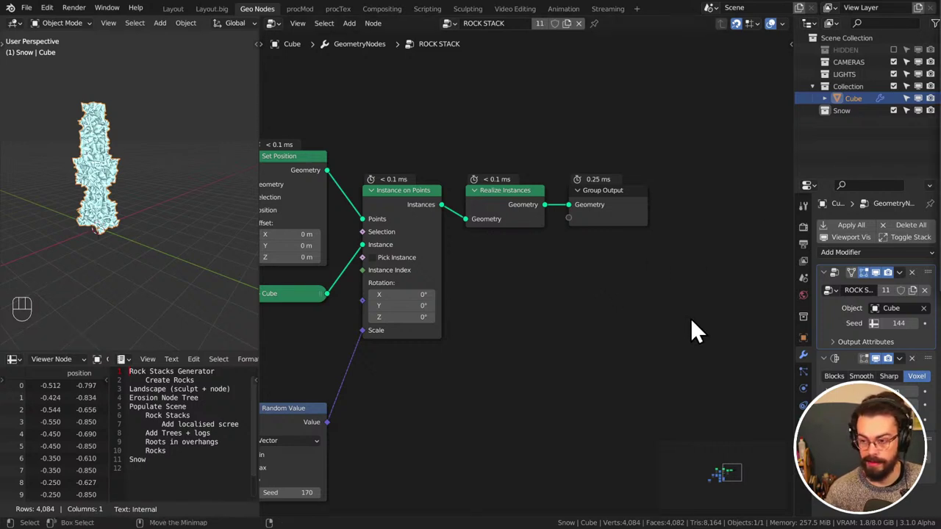
pyautogui.press('super')
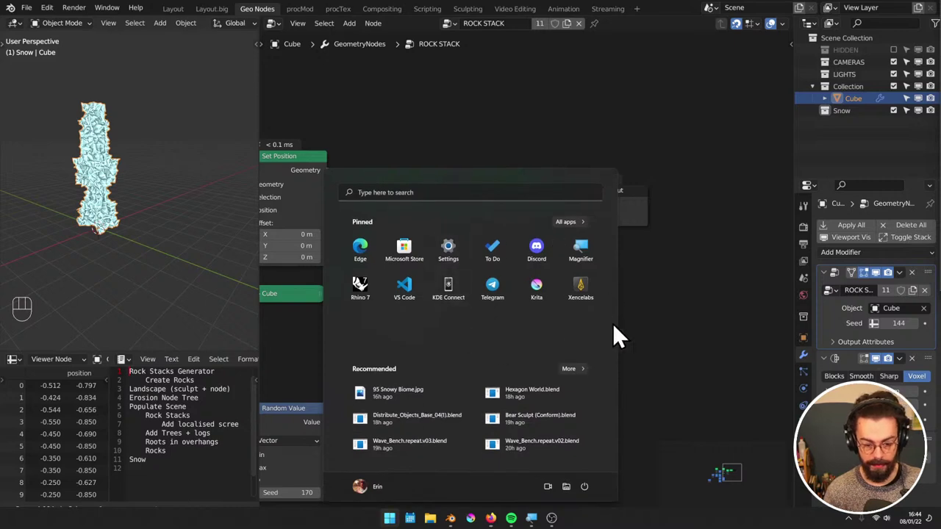
pyautogui.moveTo(500, 520)
pyautogui.click(518, 476)
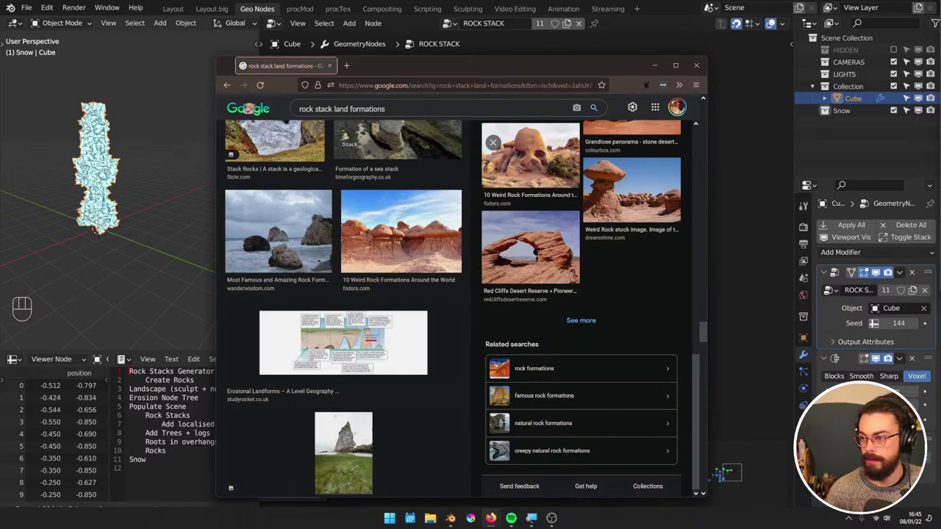
pyautogui.hotkey('alt', 'Tab')
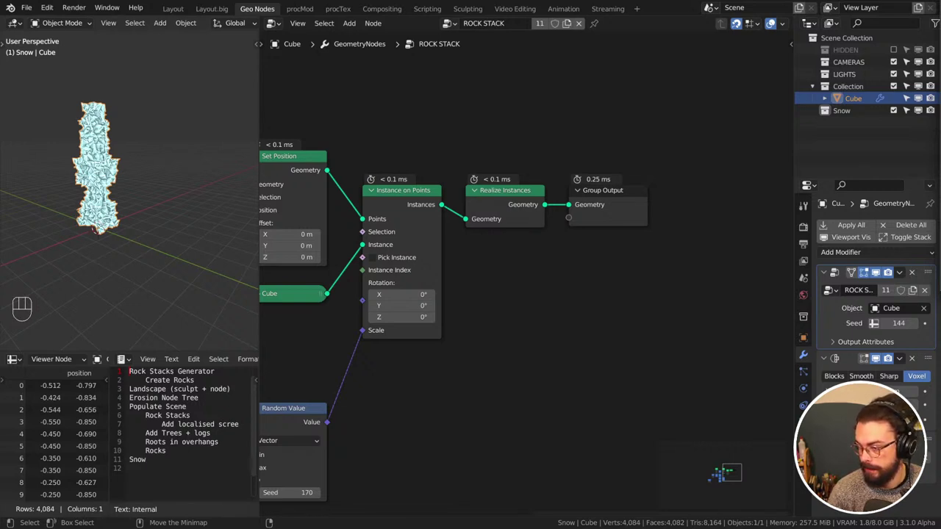
pyautogui.moveTo(753, 271); pyautogui.dragTo(693, 254, button='middle')
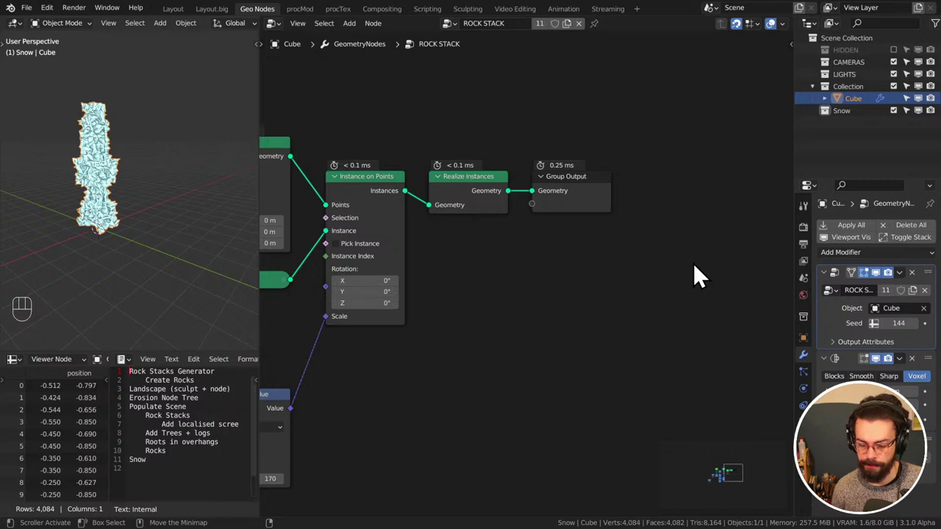
# Open the botaniq sidebar panel and browse its rock assets, closing without spawning any
pyautogui.click(181, 254)
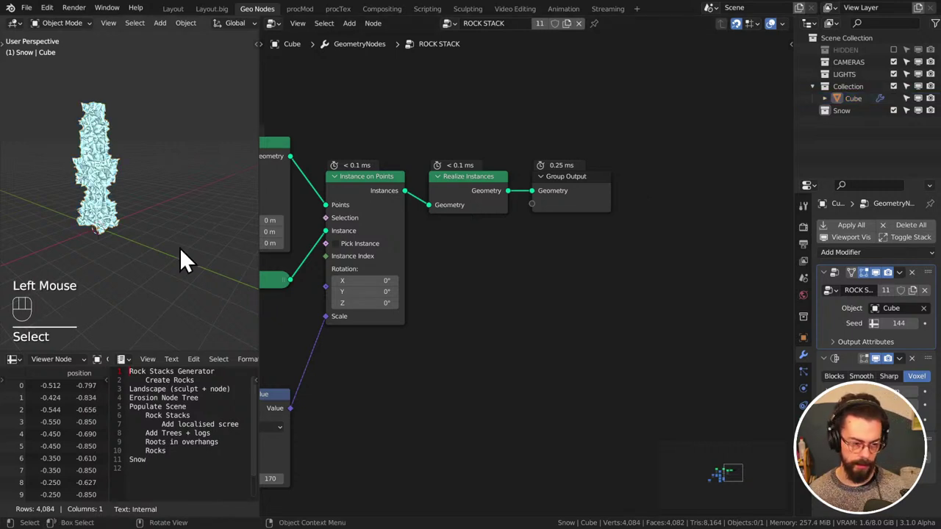
pyautogui.press('n')
pyautogui.scroll(-2, 254, 275)
pyautogui.scroll(-2, 253, 275)
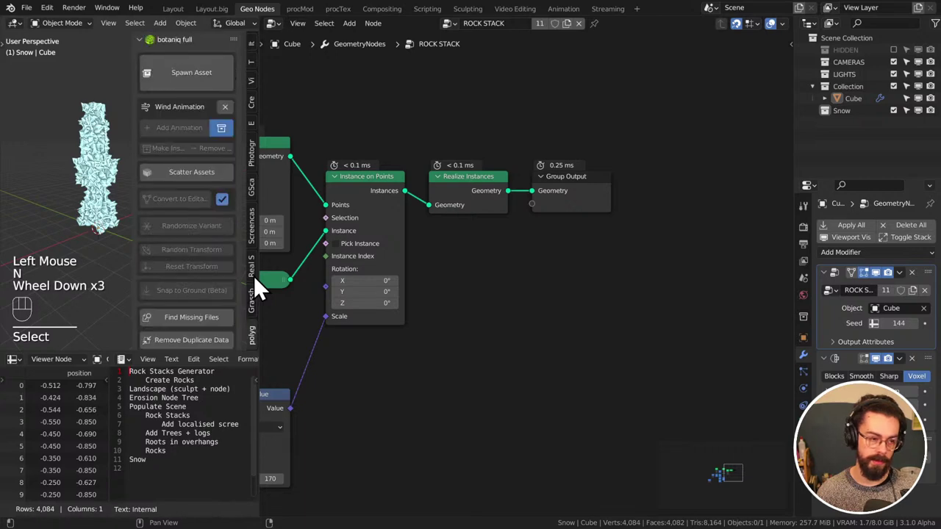
pyautogui.click(177, 85)
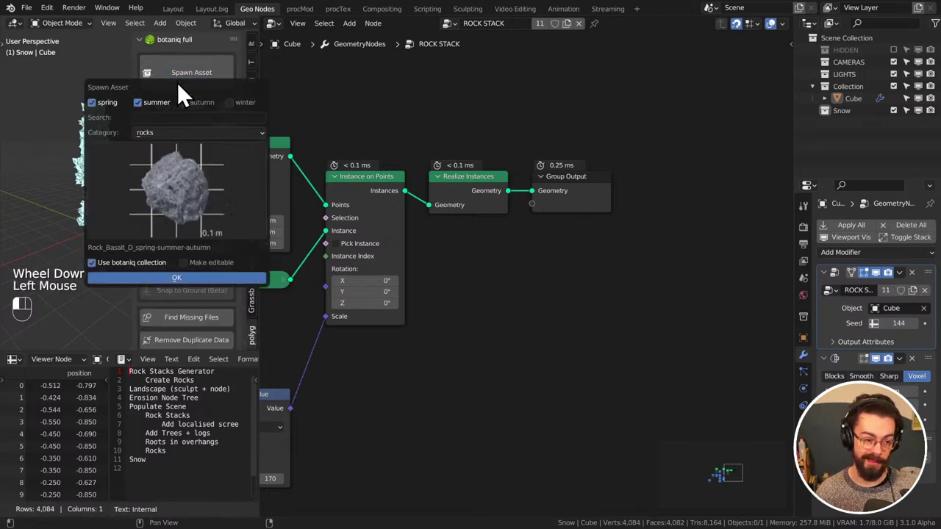
pyautogui.click(184, 162)
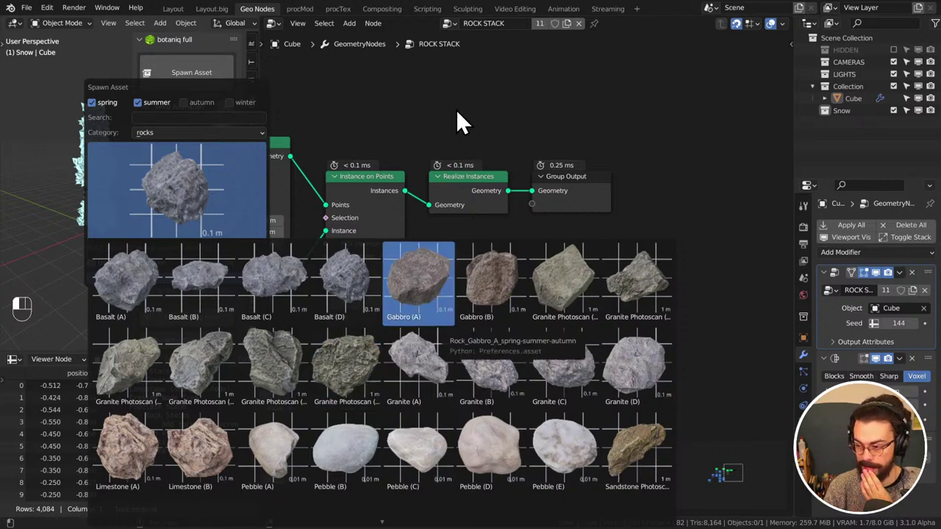
pyautogui.press('Escape')
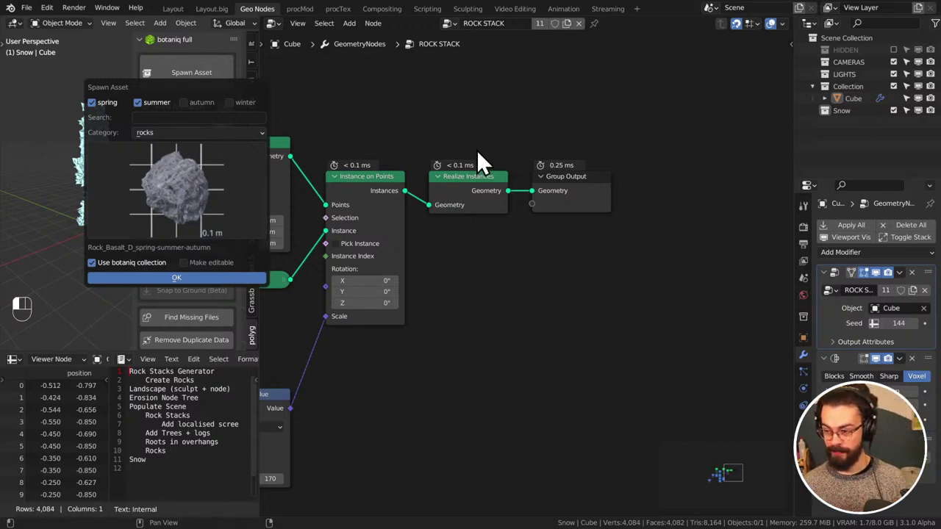
pyautogui.click(520, 136)
# Show the EROSION node tree and raise the Remesh voxel density of the rock stack
pyautogui.click(99, 93)
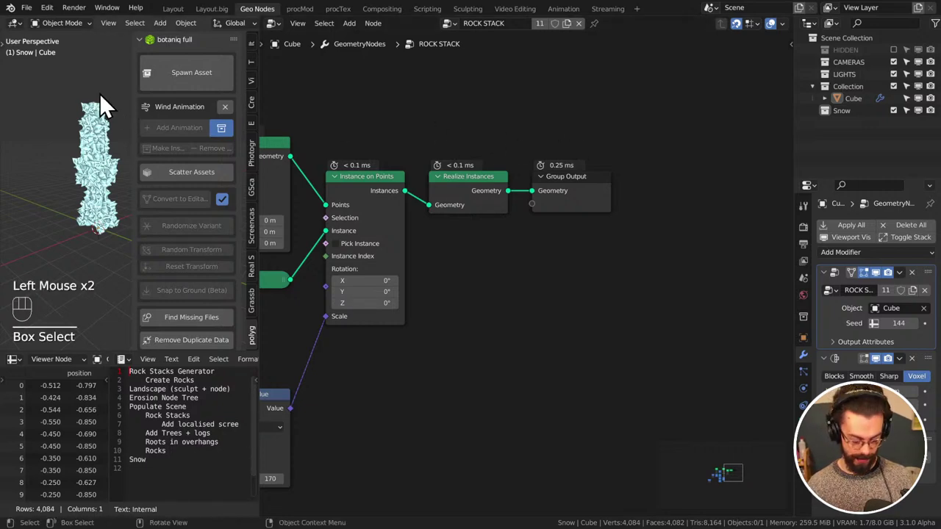
pyautogui.press('n')
pyautogui.moveTo(357, 127); pyautogui.dragTo(647, 91, button='middle')
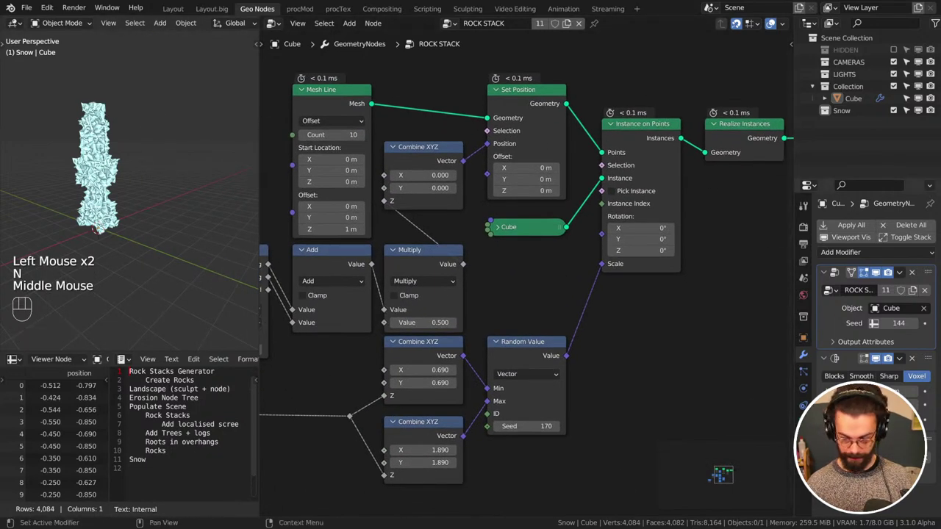
pyautogui.doubleClick(852, 441)
pyautogui.moveTo(441, 213); pyautogui.dragTo(659, 142, button='middle')
pyautogui.click(892, 391)
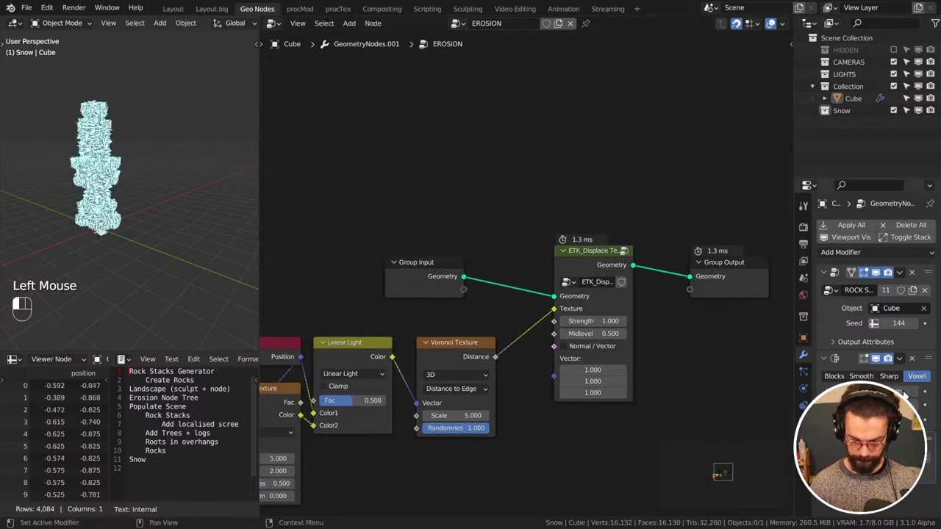
pyautogui.scroll(2, 90, 190)
pyautogui.scroll(2, 90, 190)
pyautogui.keyDown('shift'); pyautogui.moveTo(90, 190); pyautogui.dragTo(158, 227, button='middle'); pyautogui.keyUp('shift')
pyautogui.scroll(2, 164, 230)
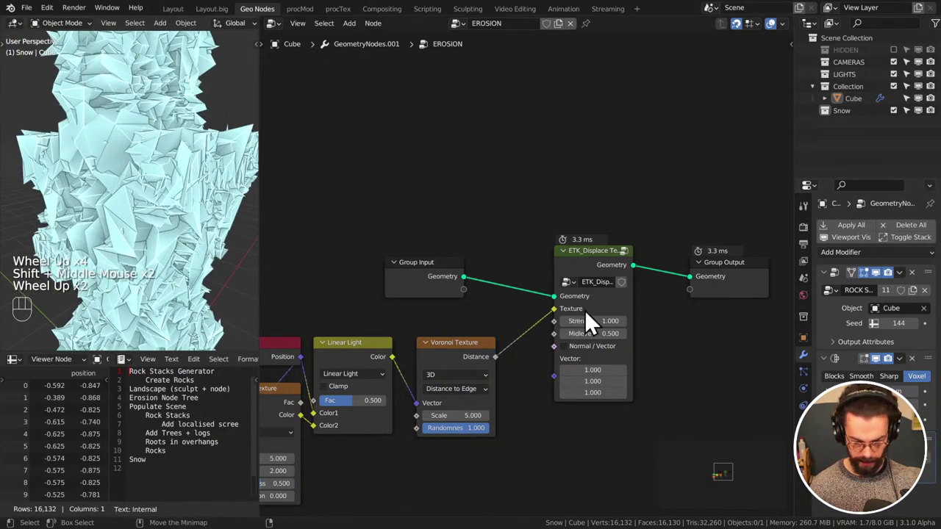
# Set displacement Strength to -0.250, Voronoi Scale to 2.340 and Linear Light Fac to 0.000
pyautogui.keyDown('shift'); pyautogui.moveTo(587, 316); pyautogui.dragTo(522, 316); pyautogui.keyUp('shift')
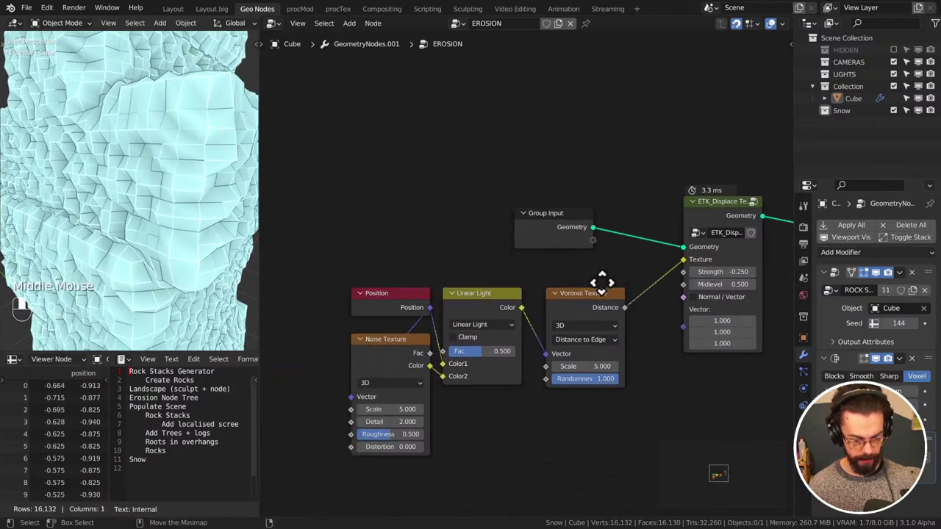
pyautogui.moveTo(470, 333); pyautogui.dragTo(599, 283, button='middle')
pyautogui.moveTo(596, 365); pyautogui.dragTo(576, 365)
pyautogui.moveTo(482, 351); pyautogui.dragTo(450, 350)
pyautogui.scroll(-3, 168, 235)
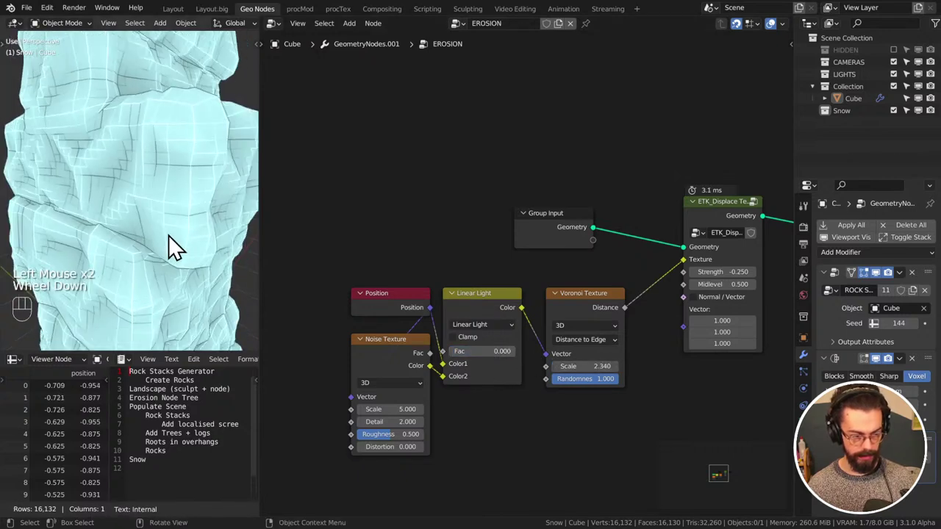
pyautogui.moveTo(168, 236); pyautogui.dragTo(245, 250, button='middle')
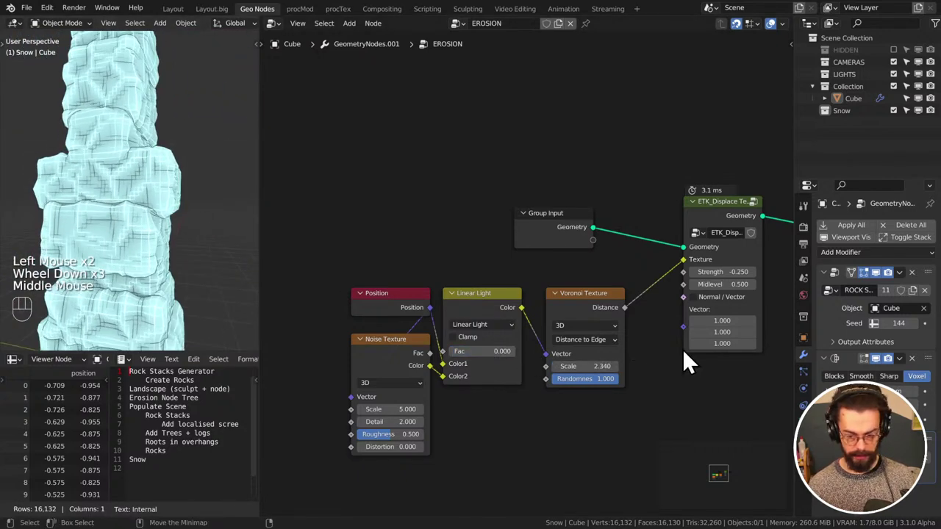
# Increase the mesh resolution further and make displacement Strength positive at 0.180
pyautogui.click(882, 411)
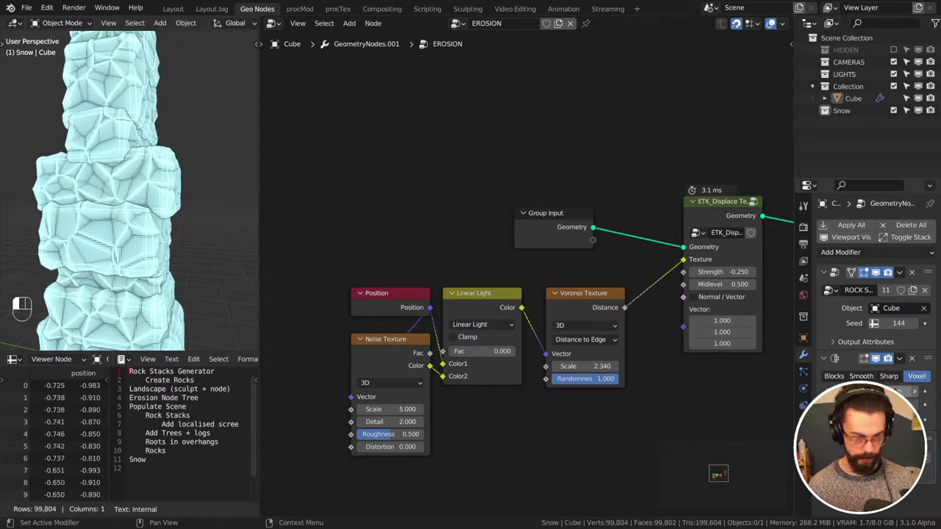
pyautogui.moveTo(154, 163); pyautogui.dragTo(117, 188, button='middle')
pyautogui.scroll(-2, 92, 183)
pyautogui.scroll(1, 117, 188)
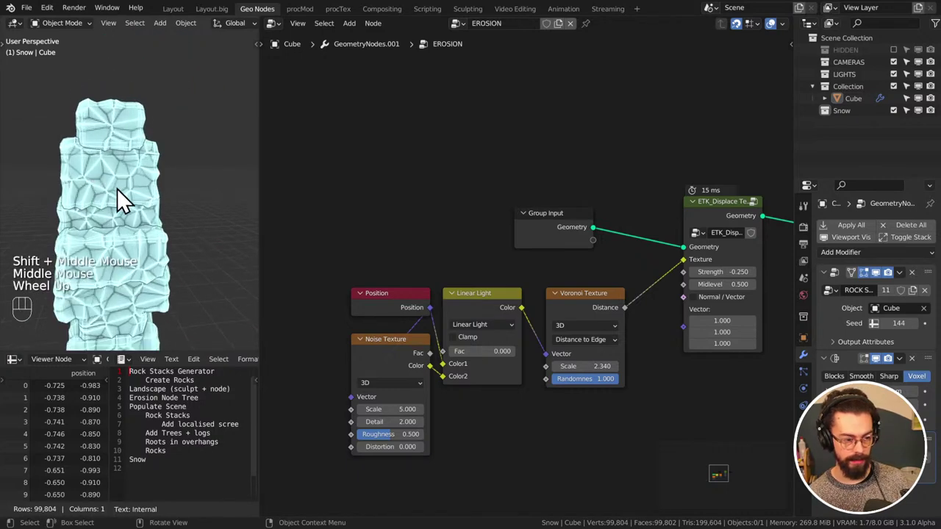
pyautogui.keyDown('shift'); pyautogui.moveTo(731, 272); pyautogui.dragTo(710, 285); pyautogui.keyUp('shift')
pyautogui.moveTo(163, 227); pyautogui.dragTo(176, 235, button='middle')
pyautogui.scroll(2, 177, 236)
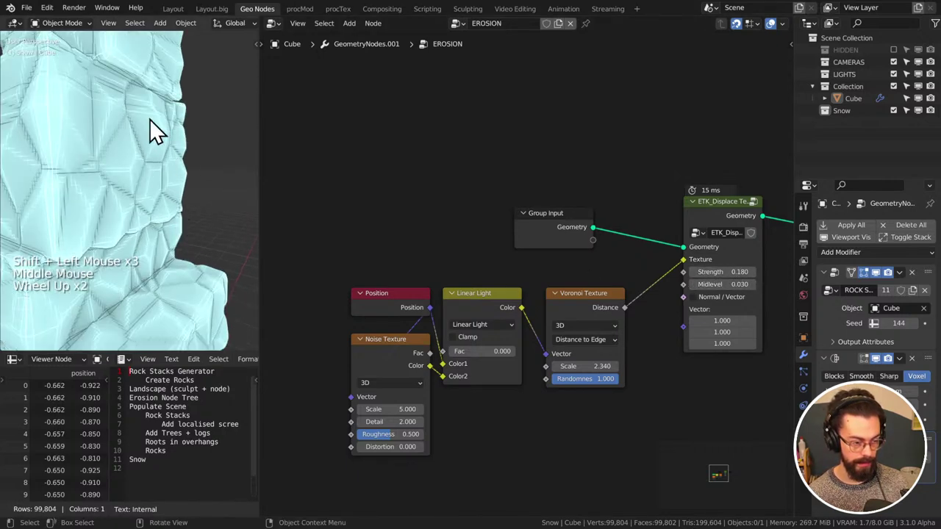
pyautogui.moveTo(152, 130); pyautogui.dragTo(169, 233, button='middle')
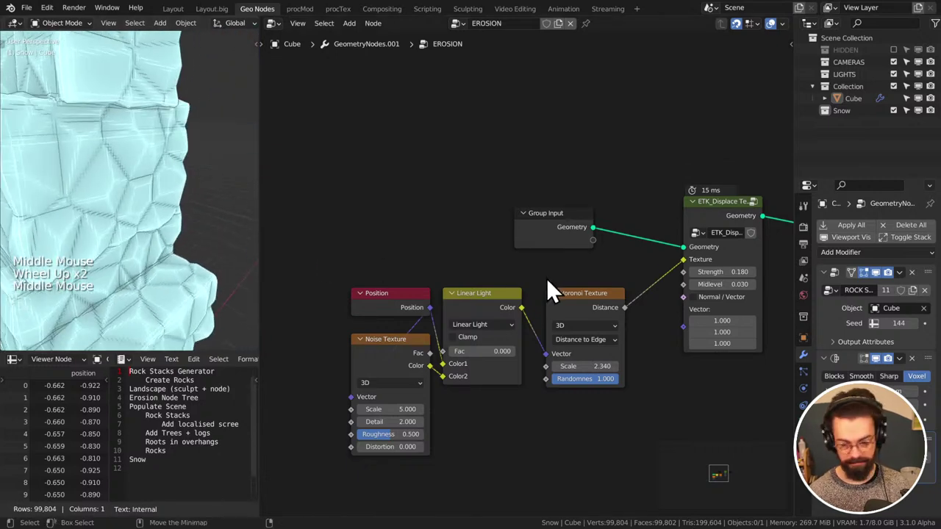
pyautogui.moveTo(546, 278); pyautogui.dragTo(600, 232, button='middle')
# Move Position left and insert a Vector Math node set to Multiply on its link
pyautogui.moveTo(466, 227); pyautogui.dragTo(609, 242, button='middle')
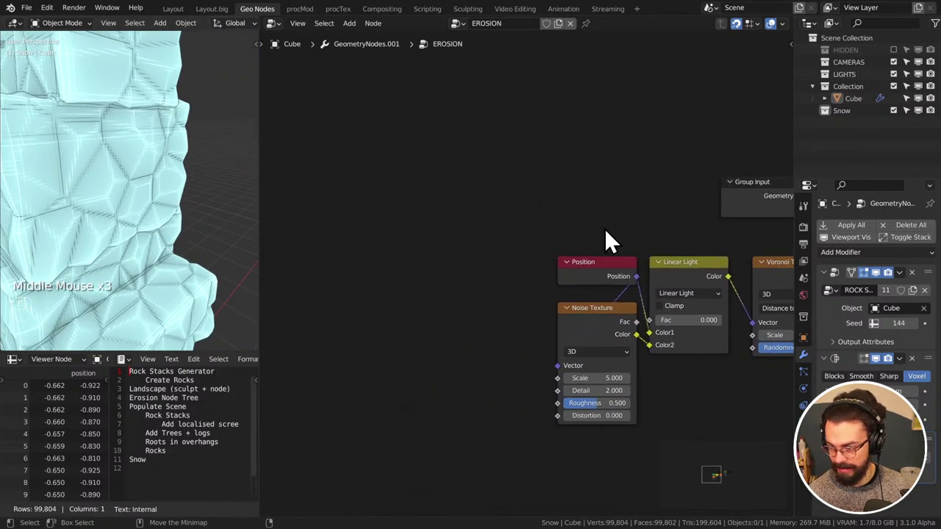
pyautogui.click(625, 263)
pyautogui.press('g')
pyautogui.click(430, 238)
pyautogui.press('q')
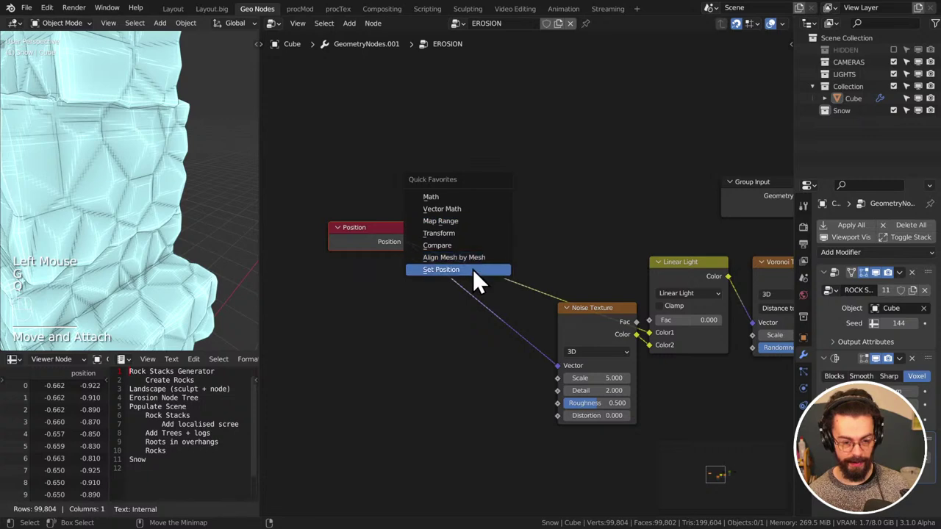
pyautogui.click(469, 221)
pyautogui.click(551, 190)
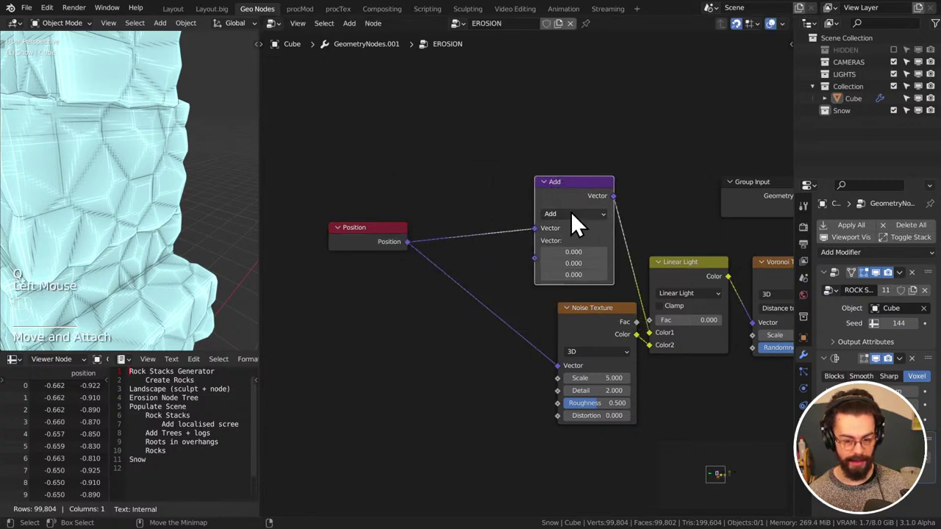
pyautogui.click(572, 214)
pyautogui.click(564, 253)
# Set the Multiply vector to 1, 1, 2.2, then fine-tune Z to 2.13
pyautogui.moveTo(566, 263); pyautogui.dragTo(576, 253)
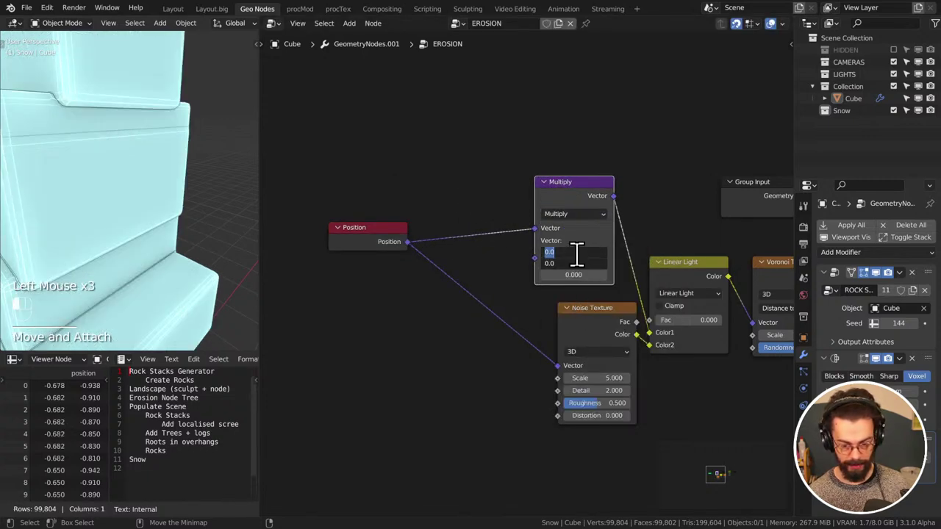
pyautogui.write('1')
pyautogui.press('Return')
pyautogui.click(573, 274)
pyautogui.write('2.2')
pyautogui.press('Return')
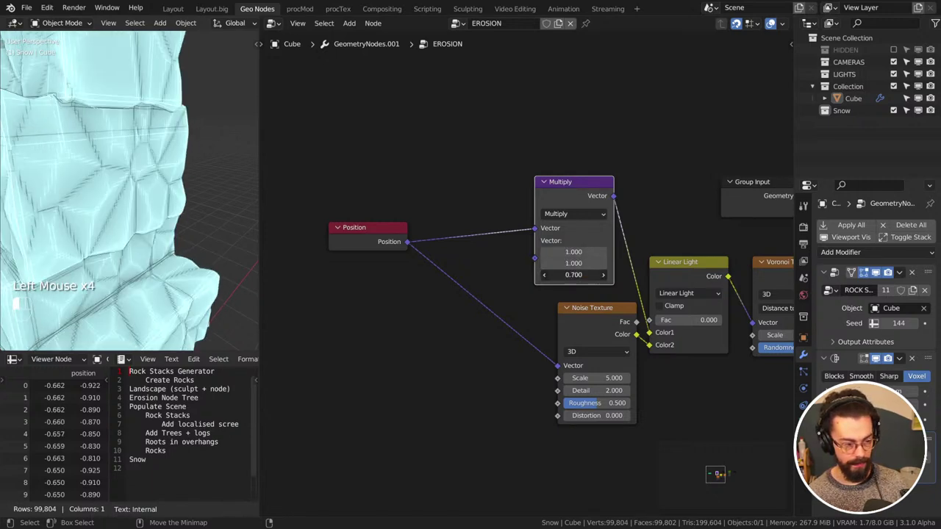
pyautogui.moveTo(573, 274)
pyautogui.keyDown('shift'); pyautogui.mouseDown()
pyautogui.moveTo(551, 275)
pyautogui.moveTo(579, 274)
pyautogui.mouseUp(); pyautogui.keyUp('shift')
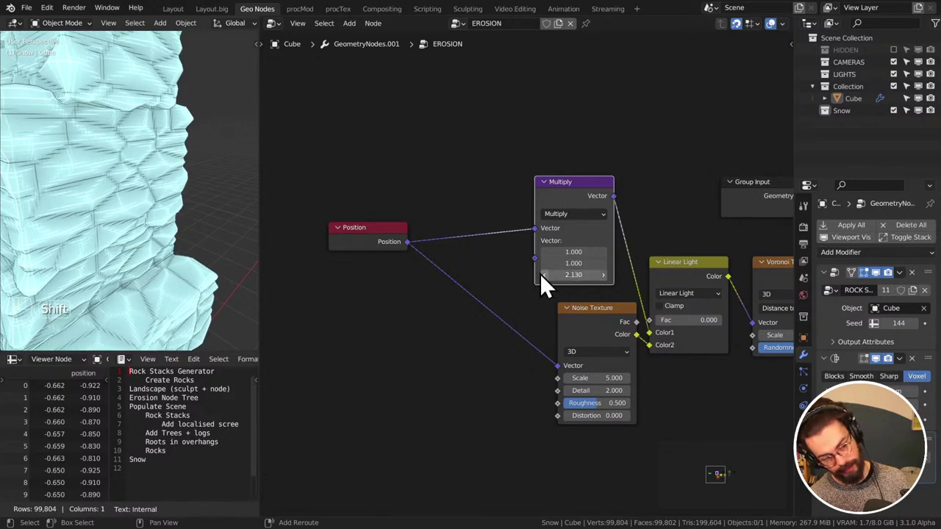
# Nudge the Noise Texture node left and raise the Linear Light factor to 0.097
pyautogui.scroll(-3, 157, 234)
pyautogui.moveTo(157, 235); pyautogui.dragTo(159, 255, button='middle')
pyautogui.moveTo(630, 269); pyautogui.dragTo(616, 250, button='middle')
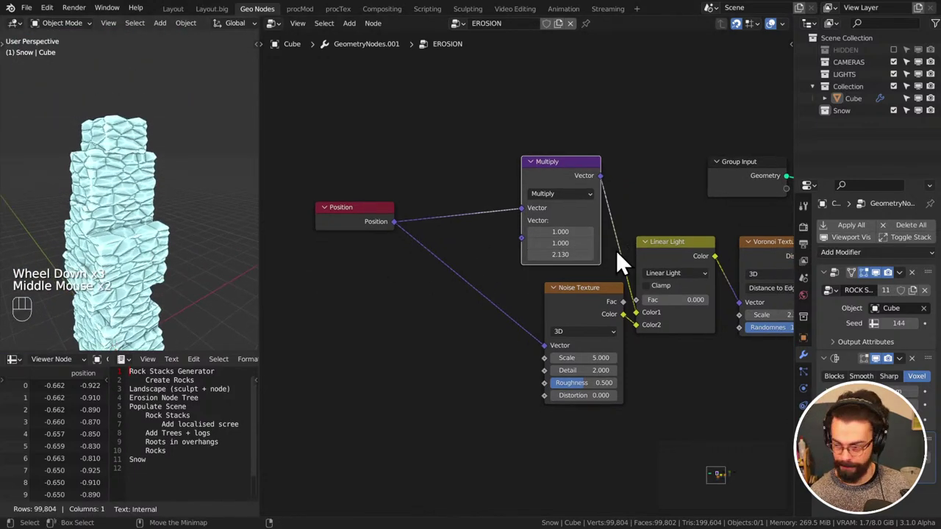
pyautogui.moveTo(602, 296); pyautogui.dragTo(578, 296)
pyautogui.keyDown('shift'); pyautogui.moveTo(674, 297); pyautogui.dragTo(681, 298); pyautogui.keyUp('shift')
pyautogui.scroll(4, 69, 251)
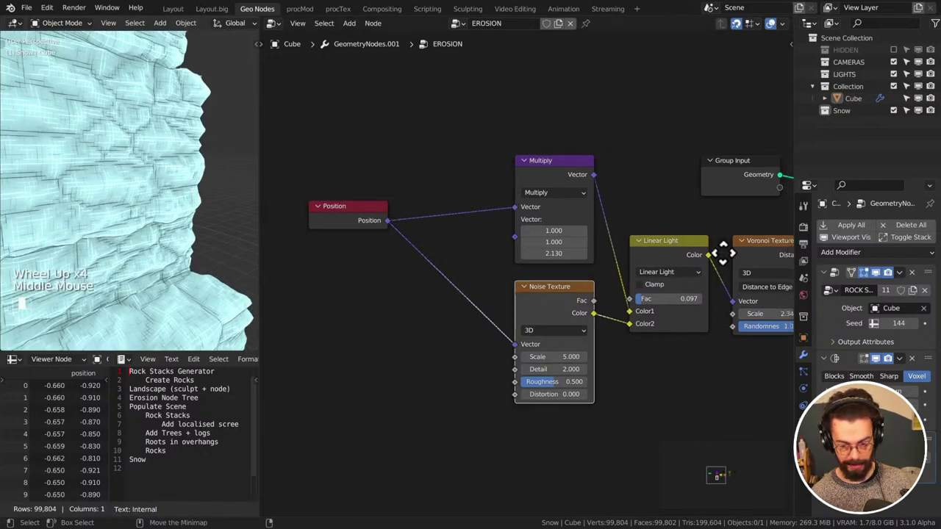
pyautogui.moveTo(720, 247); pyautogui.dragTo(436, 238, button='middle')
# Add a Set Shade Smooth node on the link before Group Output
pyautogui.hotkey('shift', 'a')
pyautogui.moveTo(528, 135)
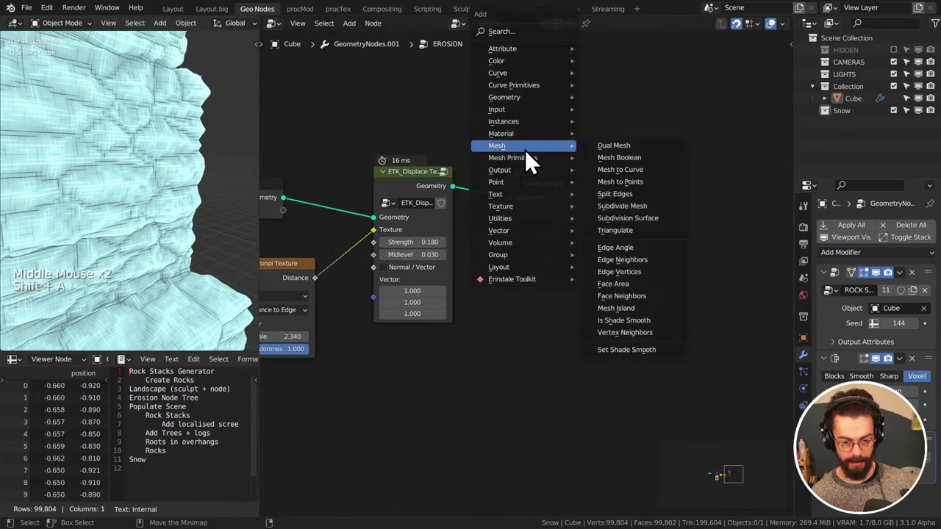
pyautogui.click(644, 348)
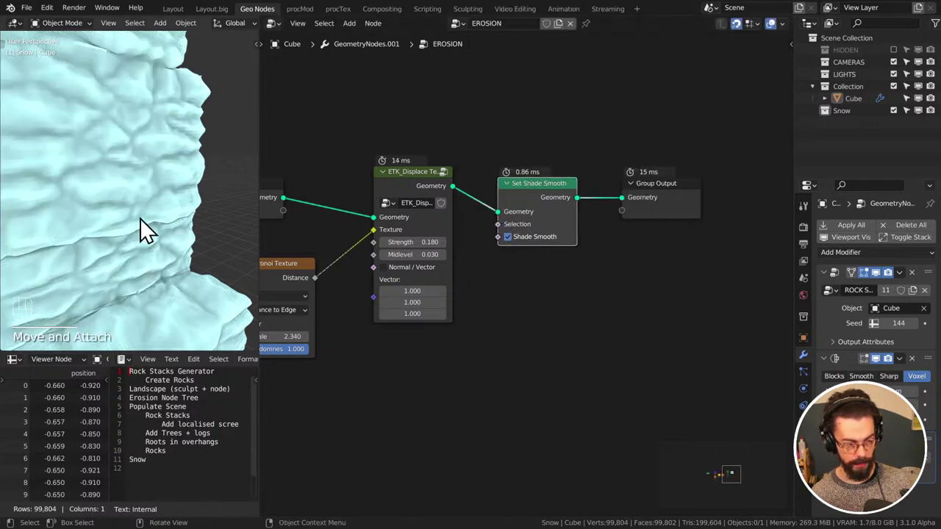
# Raise the Linear Light factor to 0.145 and view the rocks from the side
pyautogui.scroll(-2, 140, 231)
pyautogui.keyDown('shift'); pyautogui.moveTo(140, 231); pyautogui.dragTo(178, 242, button='middle'); pyautogui.keyUp('shift')
pyautogui.moveTo(261, 339); pyautogui.dragTo(473, 308, button='middle')
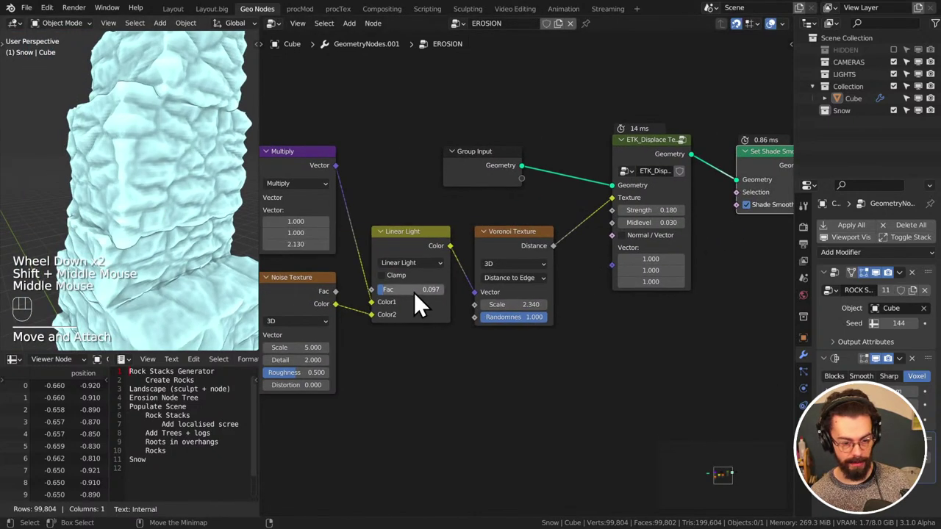
pyautogui.moveTo(414, 292); pyautogui.dragTo(383, 293)
pyautogui.scroll(-2, 167, 253)
pyautogui.moveTo(167, 253); pyautogui.dragTo(221, 280, button='middle')
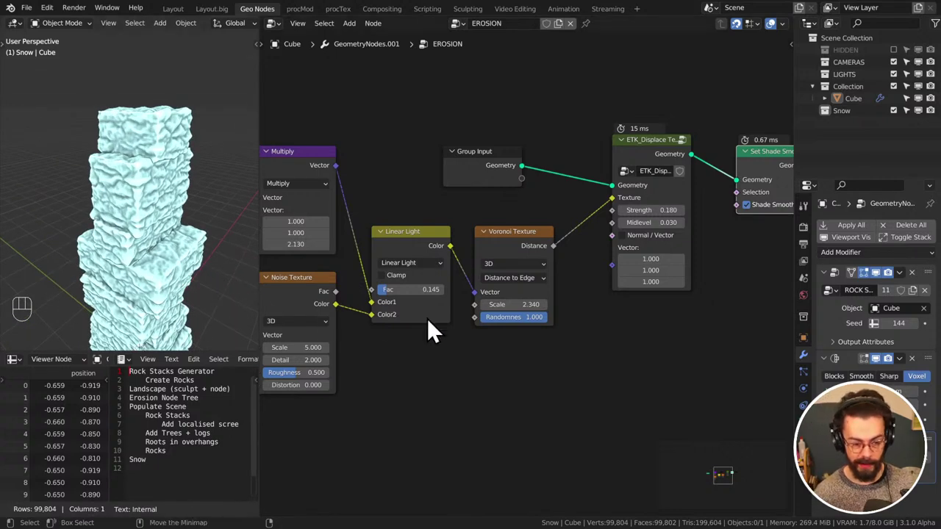
pyautogui.scroll(-2, 418, 330)
pyautogui.moveTo(418, 330); pyautogui.dragTo(503, 330, button='middle')
# Rearrange the Multiply, Position and Noise Texture nodes into a tidier row
pyautogui.click(457, 246)
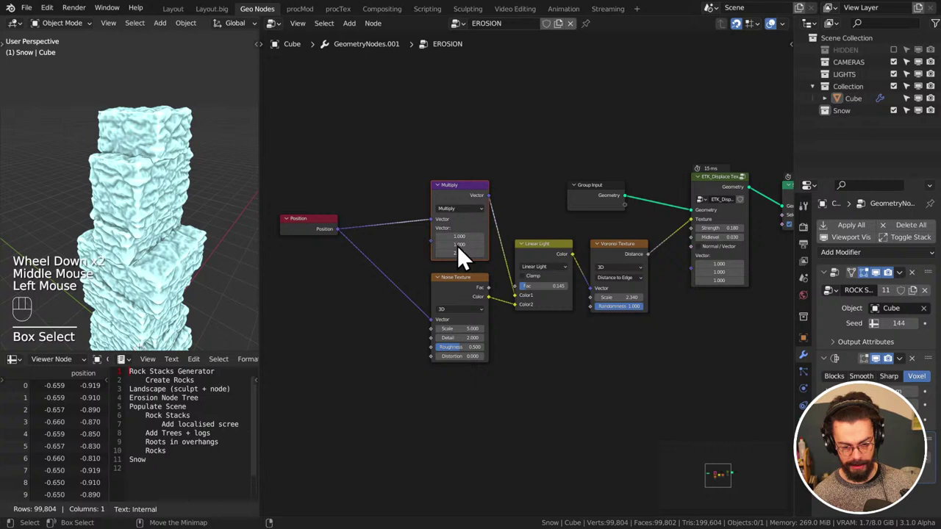
pyautogui.press('g')
pyautogui.click(485, 206)
pyautogui.click(327, 230)
pyautogui.press('g')
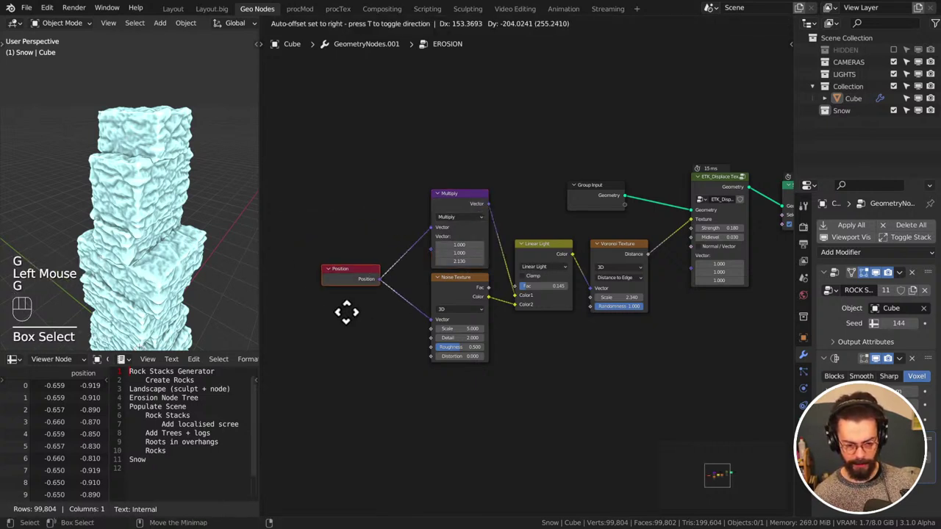
pyautogui.click(371, 306)
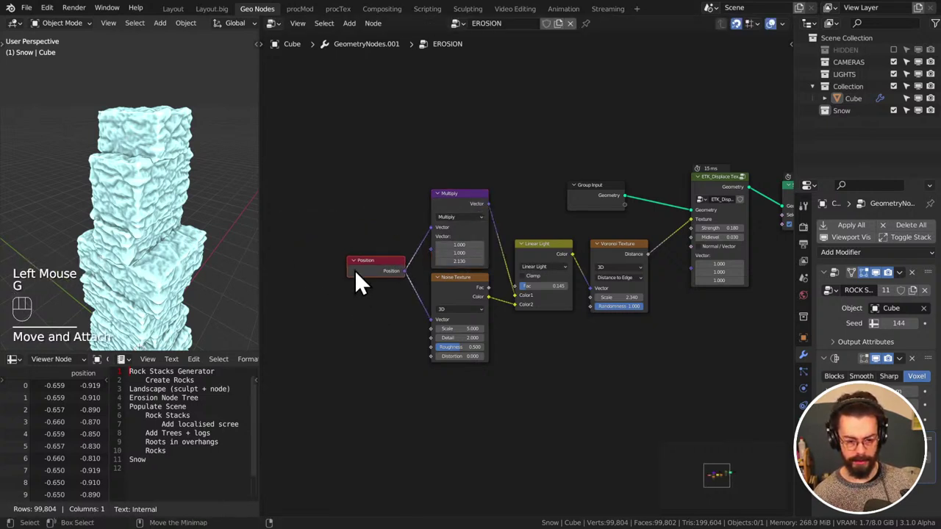
pyautogui.moveTo(349, 184); pyautogui.dragTo(493, 331)
pyautogui.press('g')
pyautogui.click(541, 377)
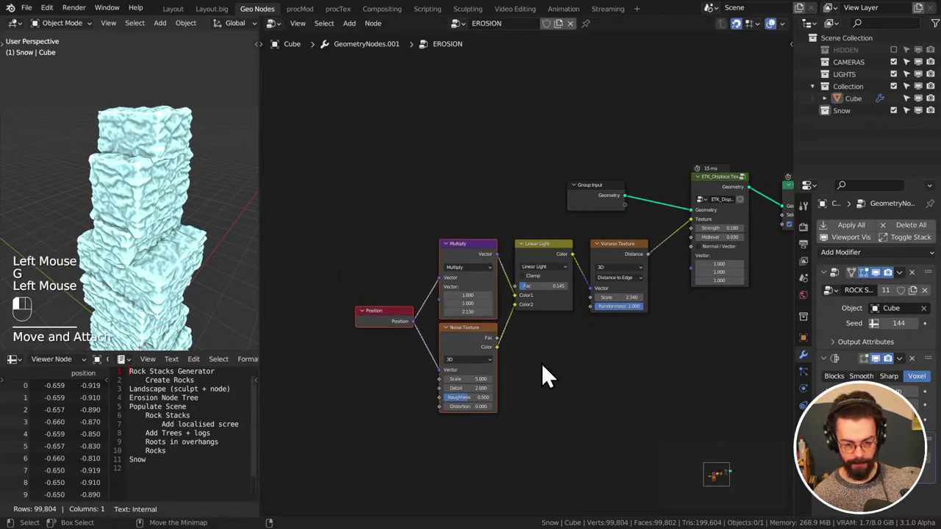
pyautogui.click(542, 368)
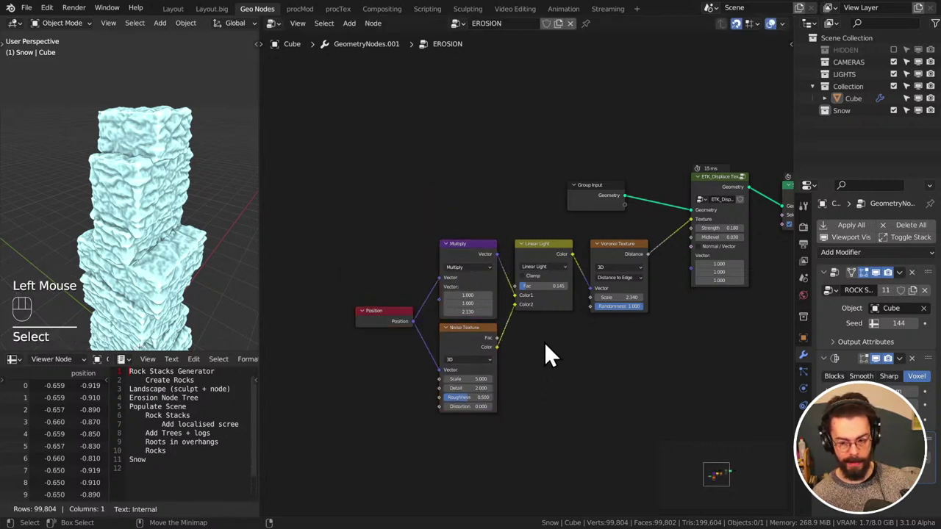
# Reposition Group Input and ETK_Displace, then rename the node group to ROCKIFY
pyautogui.moveTo(593, 195); pyautogui.dragTo(616, 219)
pyautogui.click(615, 183)
pyautogui.moveTo(615, 189); pyautogui.dragTo(584, 210, button='middle')
pyautogui.moveTo(584, 210)
pyautogui.mouseDown()
pyautogui.moveTo(597, 197)
pyautogui.moveTo(585, 215)
pyautogui.mouseUp()
pyautogui.doubleClick(518, 22)
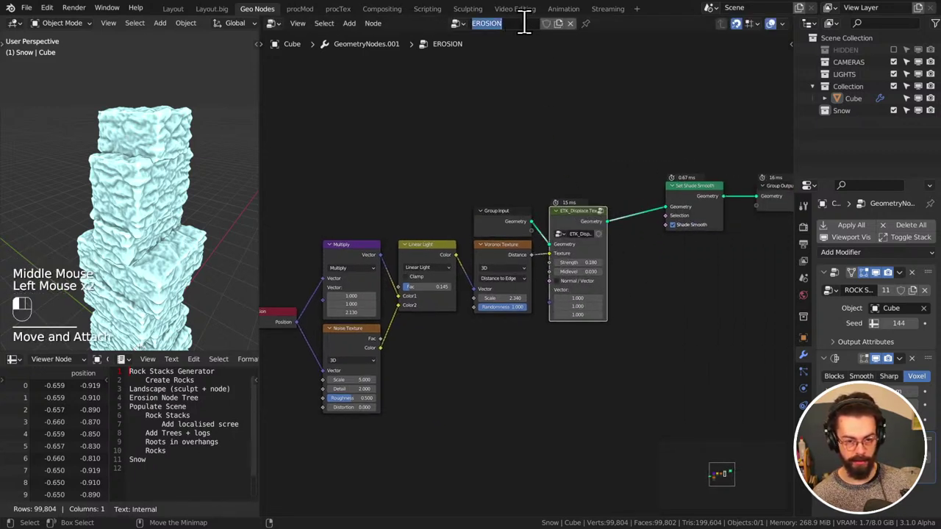
pyautogui.write('ROCK')
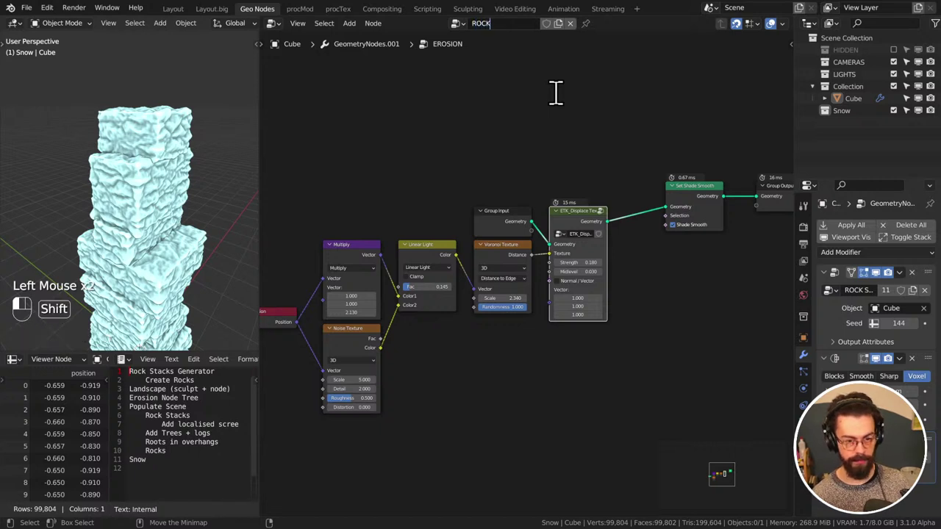
pyautogui.write('IFY')
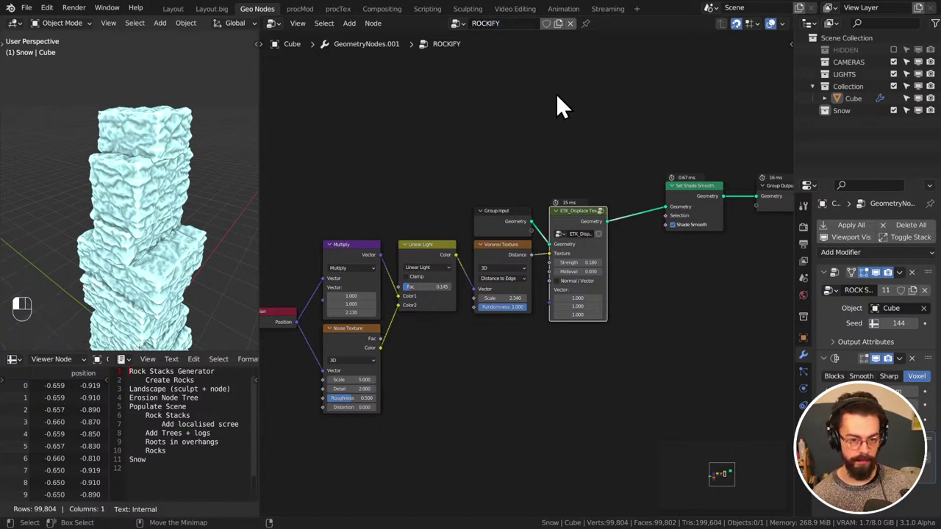
# Move the Set Shade Smooth node down and to the left
pyautogui.moveTo(624, 212); pyautogui.dragTo(619, 214, button='middle')
pyautogui.click(687, 209)
pyautogui.press('g')
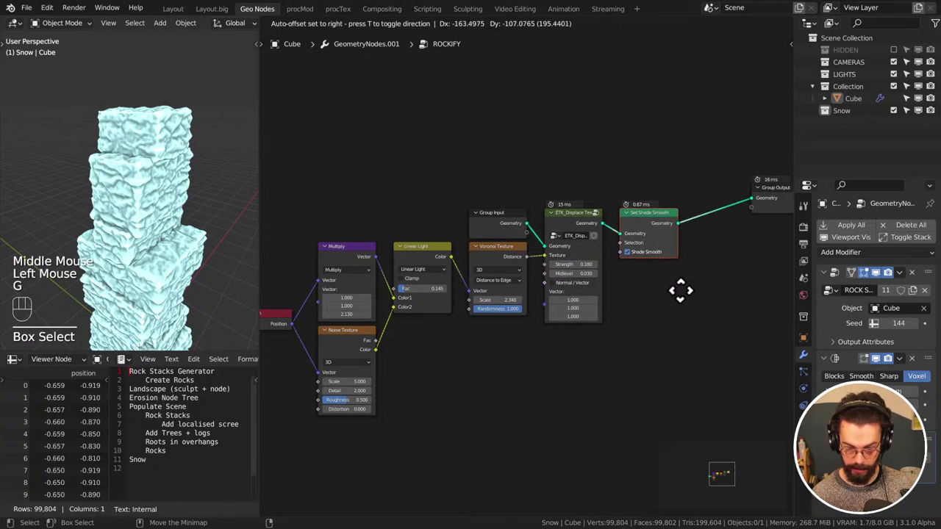
pyautogui.moveTo(681, 290); pyautogui.dragTo(617, 243, button='middle')
# Insert a Set Material node before Group Output and place Group Output beside it
pyautogui.hotkey('shift', 'a')
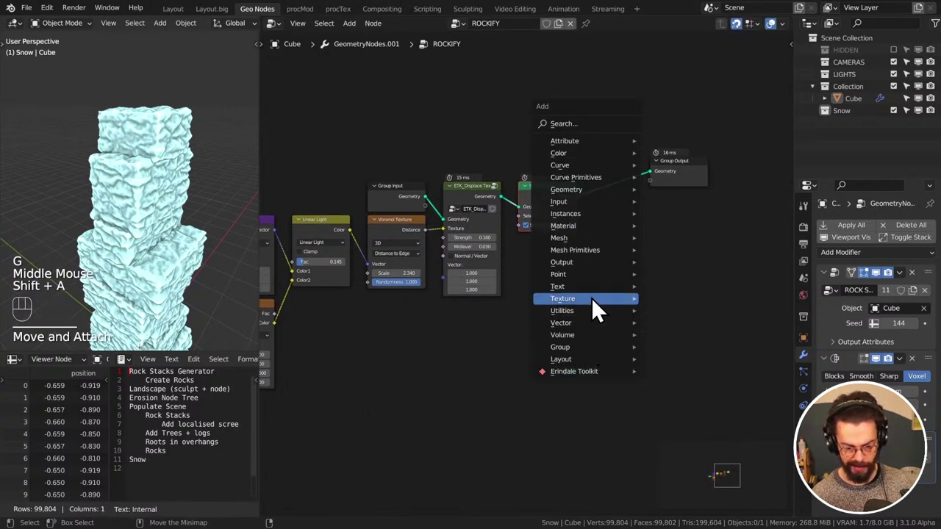
pyautogui.moveTo(605, 229)
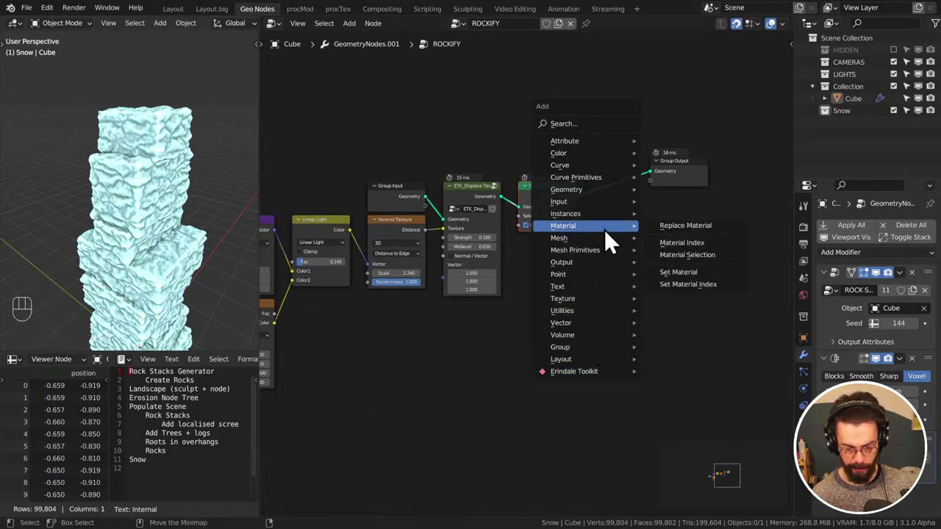
pyautogui.click(697, 274)
pyautogui.click(623, 167)
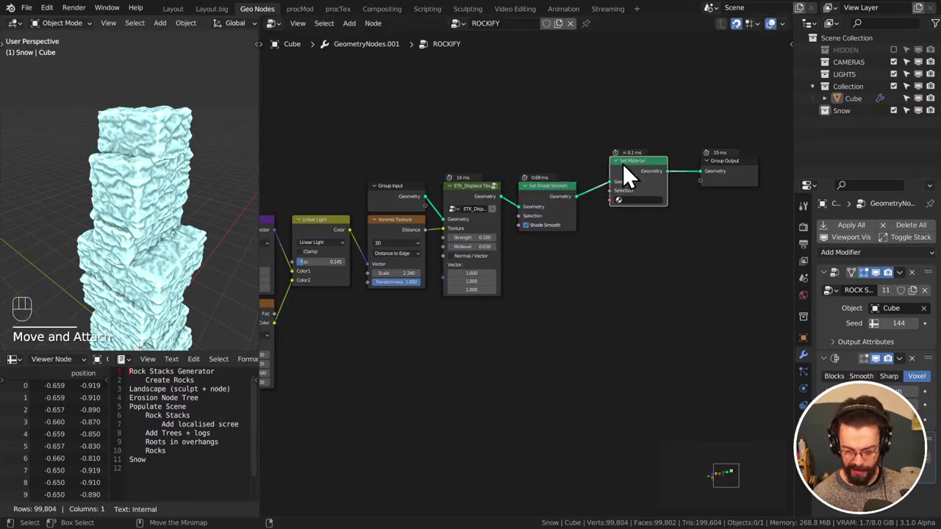
pyautogui.click(605, 184)
pyautogui.click(680, 160)
pyautogui.press('g')
pyautogui.click(717, 238)
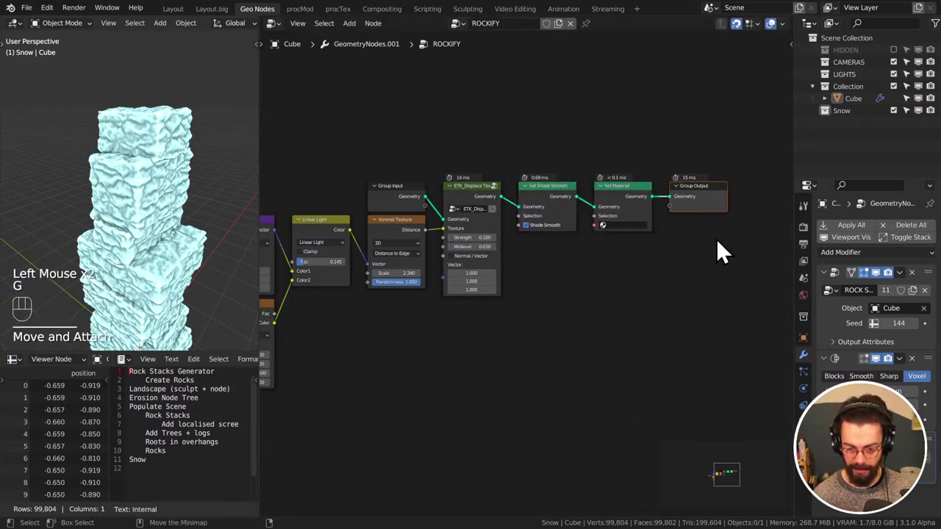
pyautogui.click(717, 241)
# Expose Set Material's material as a new Group Input socket and nudge Group Input up
pyautogui.moveTo(422, 206); pyautogui.dragTo(594, 225)
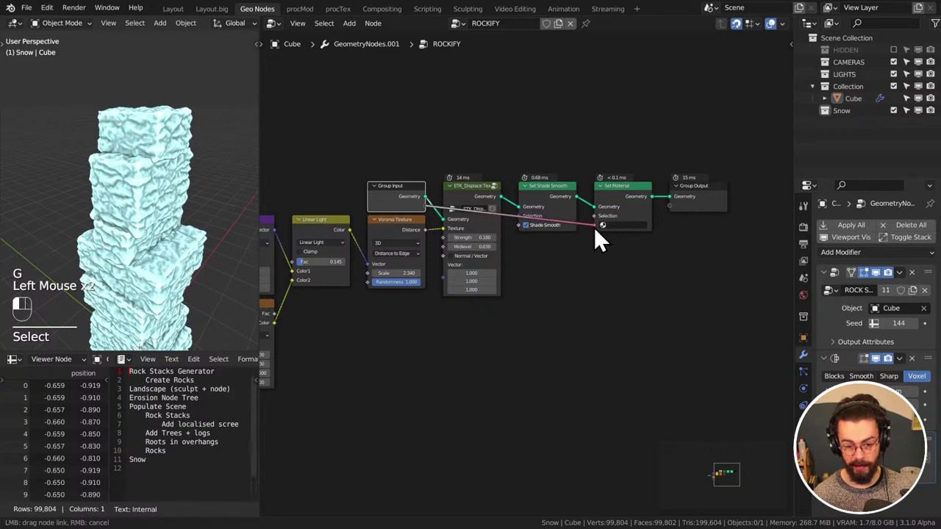
pyautogui.click(624, 265)
pyautogui.moveTo(392, 165); pyautogui.dragTo(412, 193)
pyautogui.press('g')
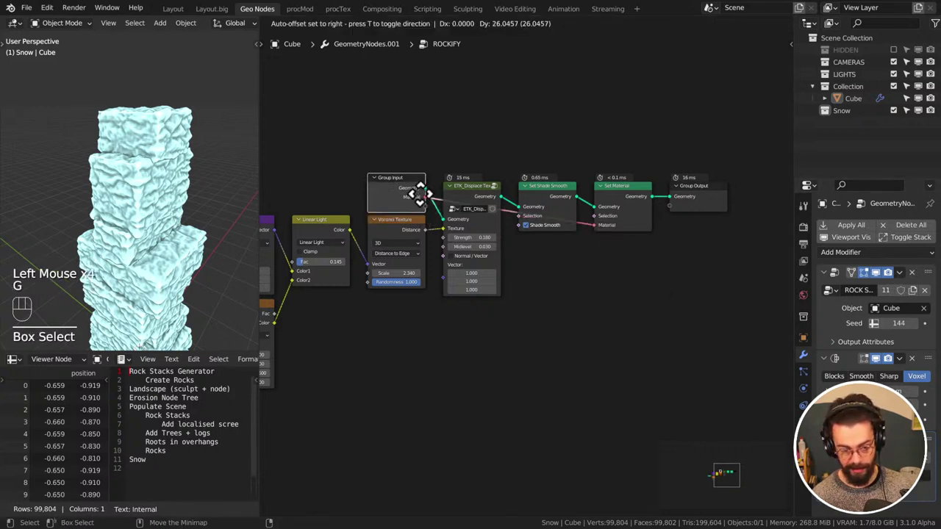
pyautogui.click(422, 188)
# Align the four right-hand nodes slightly higher and save the blend file
pyautogui.moveTo(466, 145); pyautogui.dragTo(644, 241)
pyautogui.press('g')
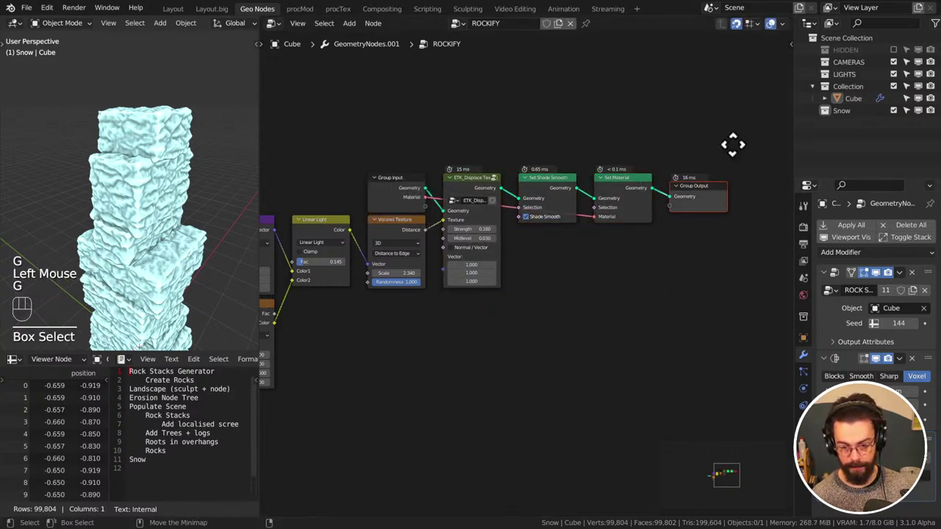
pyautogui.click(734, 141)
pyautogui.click(782, 344)
pyautogui.scroll(-2, 783, 345)
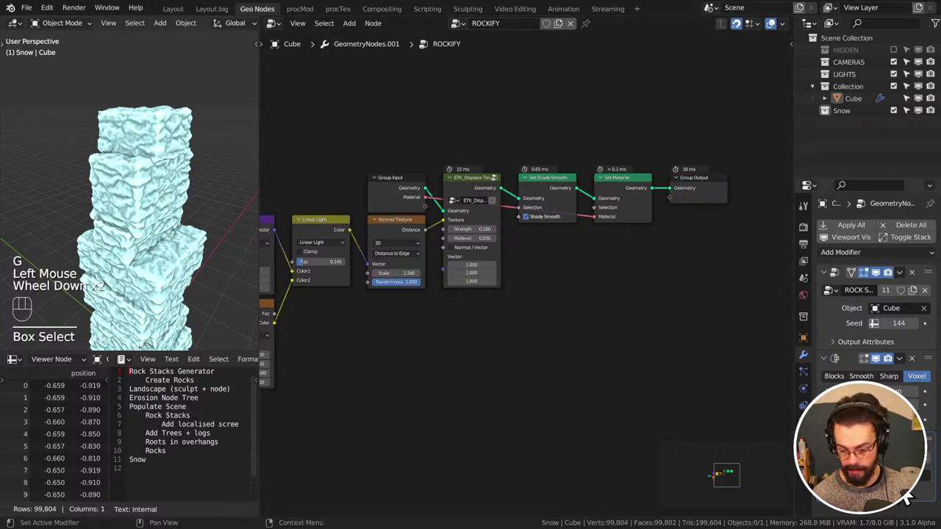
pyautogui.click(610, 403)
pyautogui.hotkey('ctrl', 's')
pyautogui.click(803, 439)
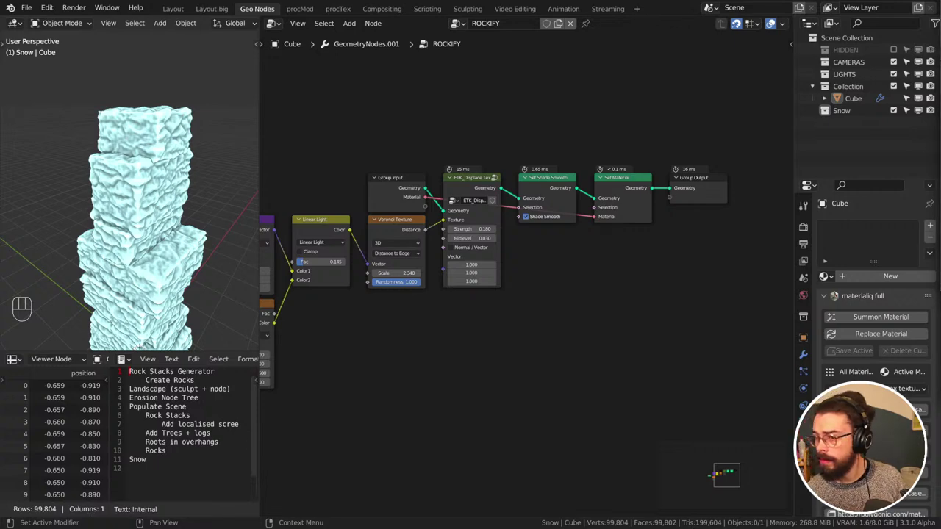
# Switch to the browser and maximize the Blender Market Materialiq product page
pyautogui.hotkey('alt', 'Tab')
pyautogui.moveTo(738, 47); pyautogui.dragTo(434, 1)
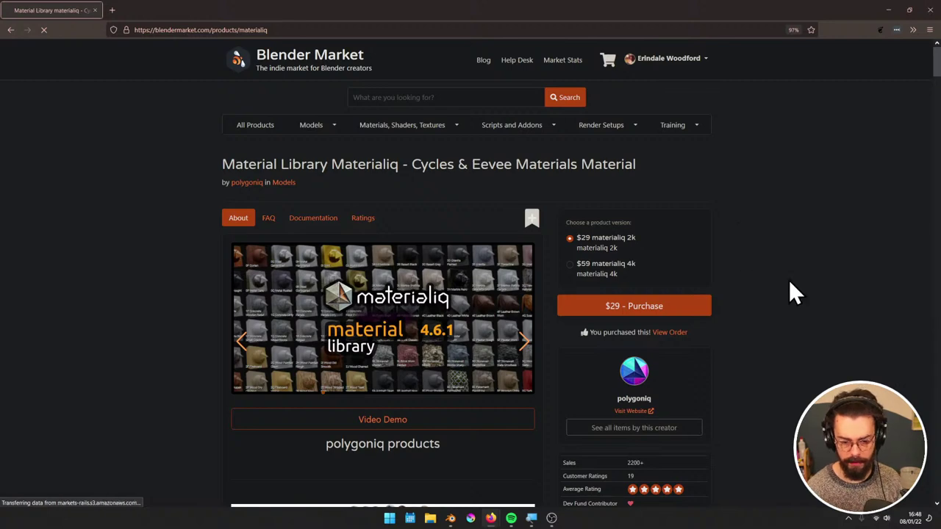
# Scroll through the Materialiq product page and polygoniq's related products
pyautogui.scroll(-3, 430, 203)
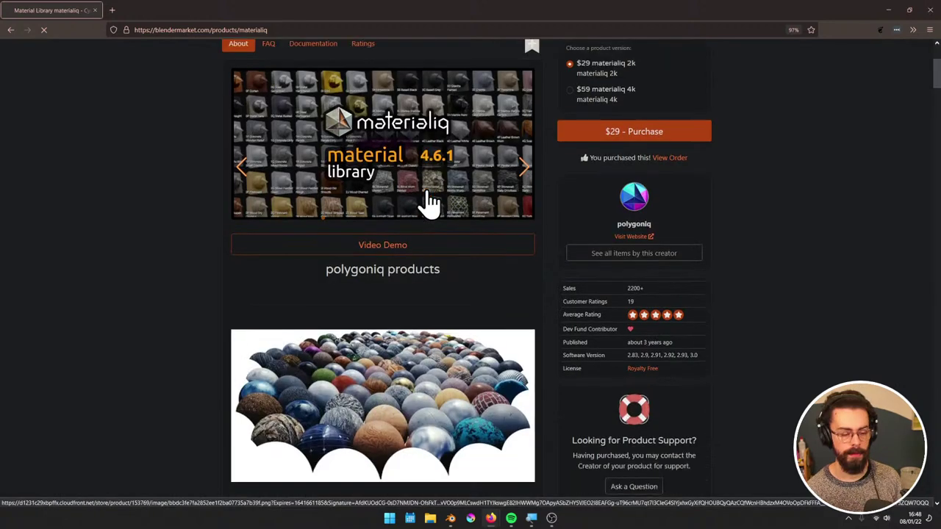
pyautogui.scroll(-1, 430, 203)
pyautogui.click(213, 29)
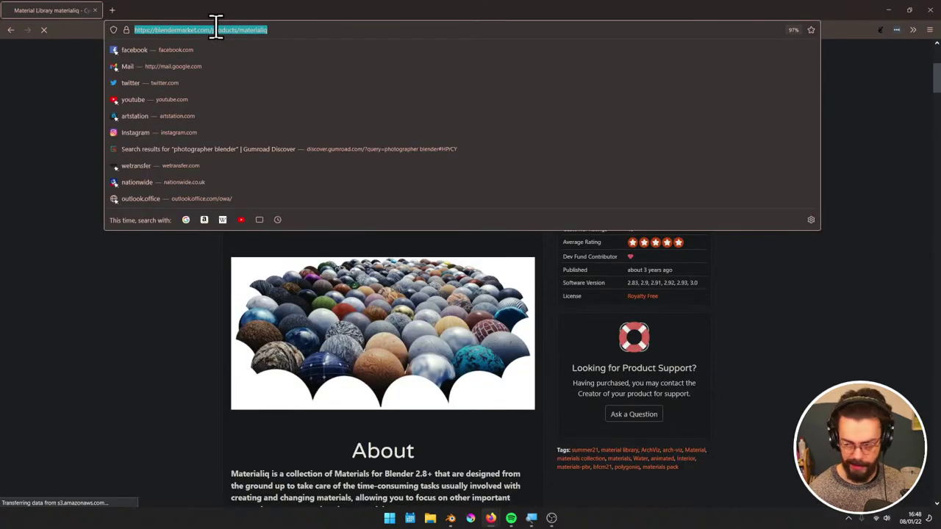
pyautogui.click(819, 266)
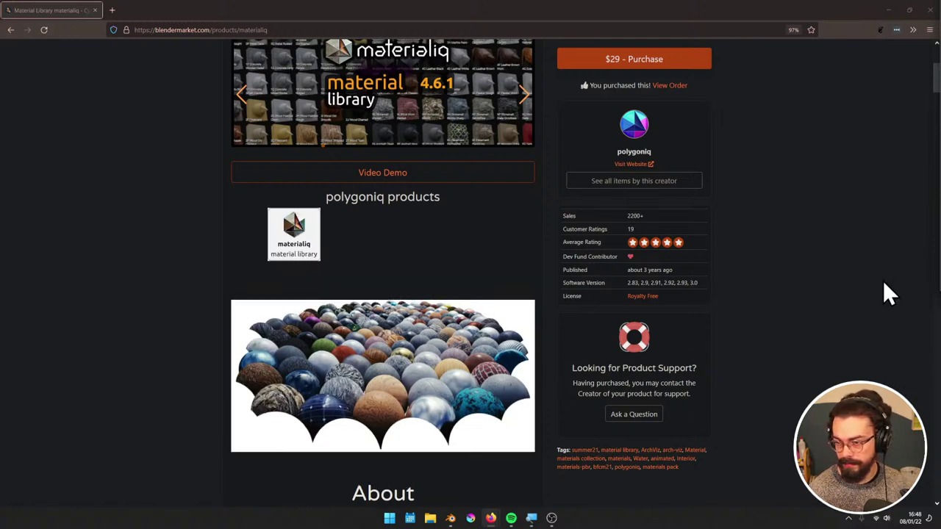
pyautogui.scroll(-3, 533, 327)
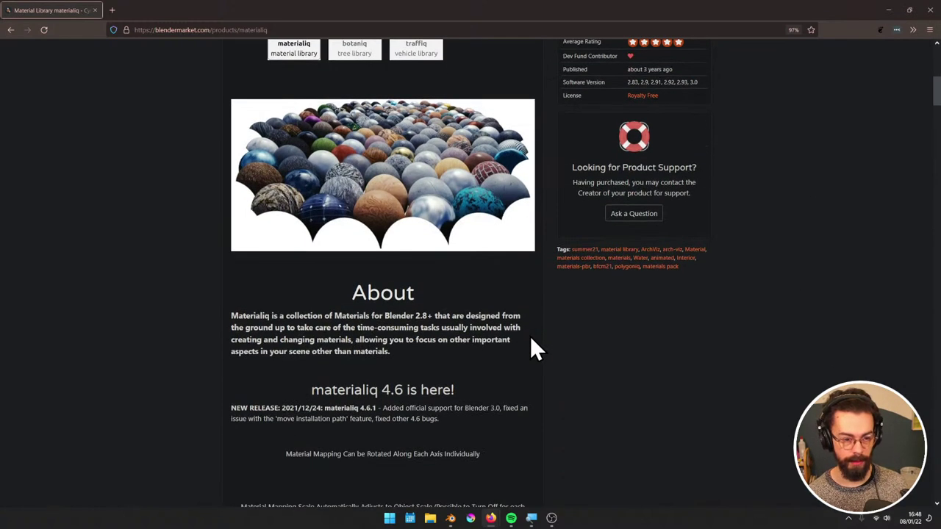
pyautogui.scroll(4, 530, 336)
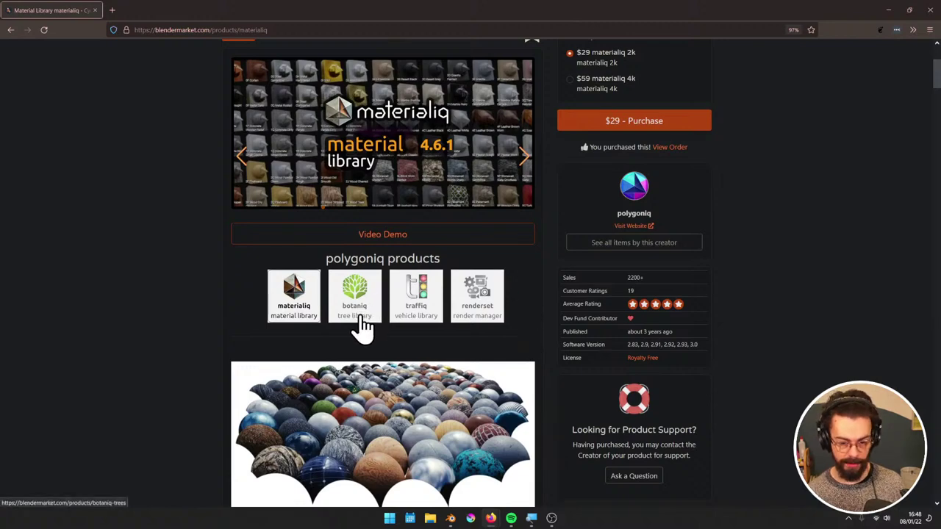
pyautogui.scroll(3, 625, 301)
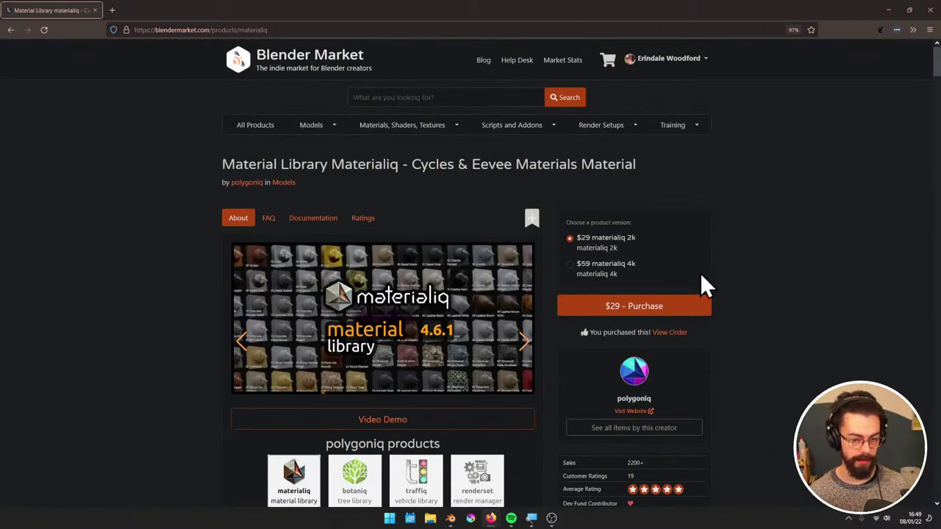
pyautogui.scroll(-1, 555, 430)
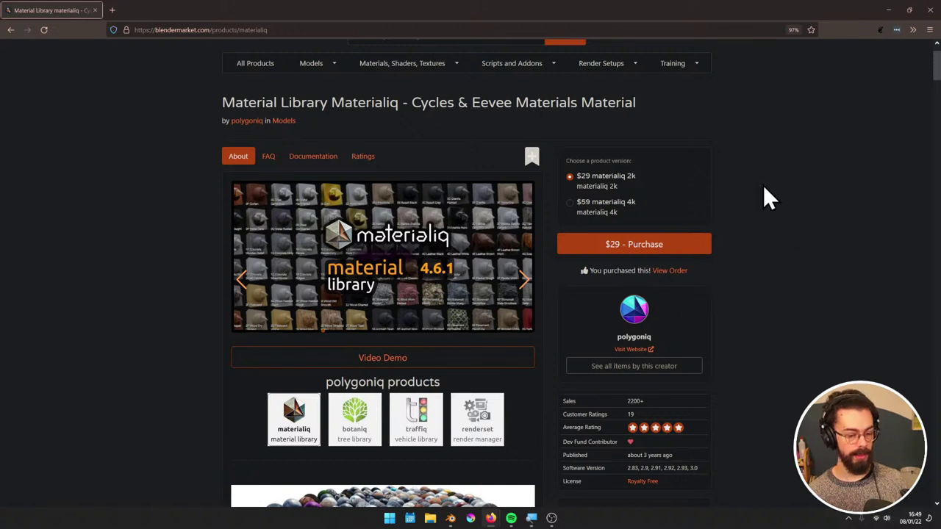
# Back in Blender, choose the rock slate material from materialiq, then return to the image search
pyautogui.click(930, 15)
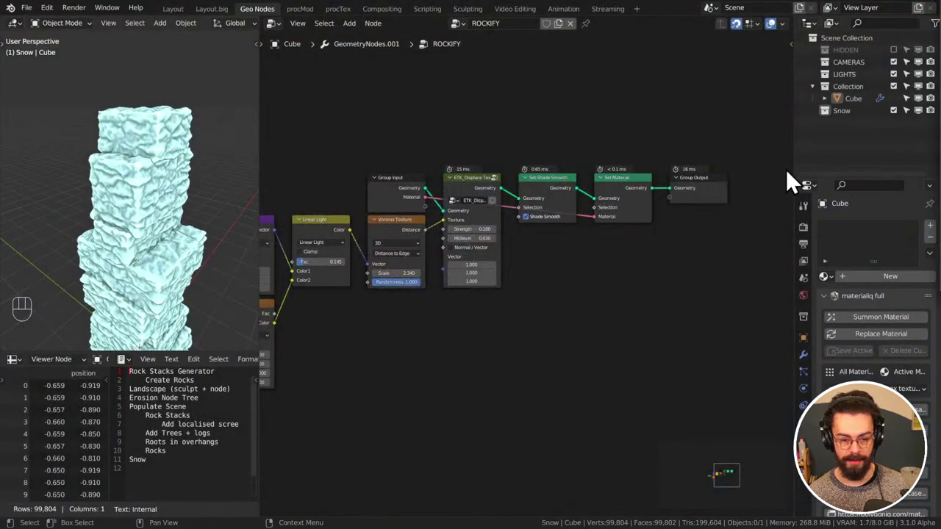
pyautogui.moveTo(665, 301); pyautogui.dragTo(772, 294, button='middle')
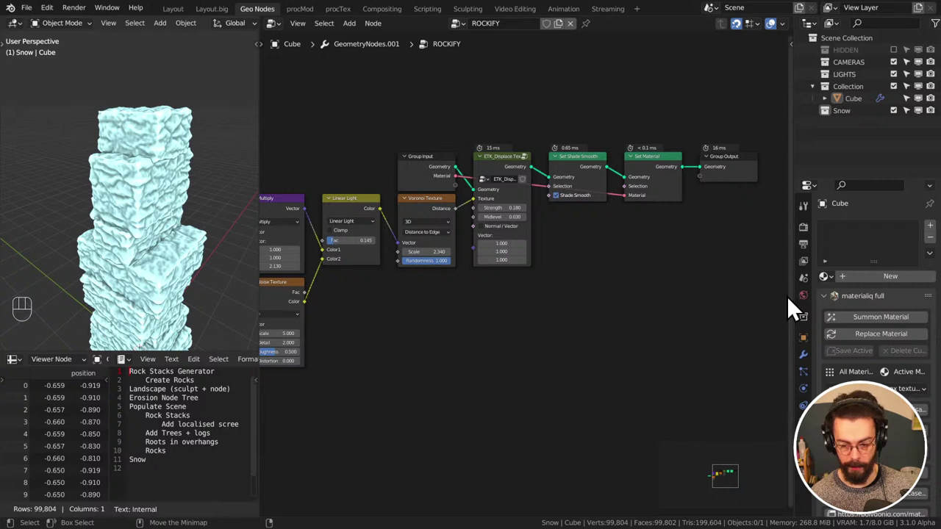
pyautogui.click(868, 316)
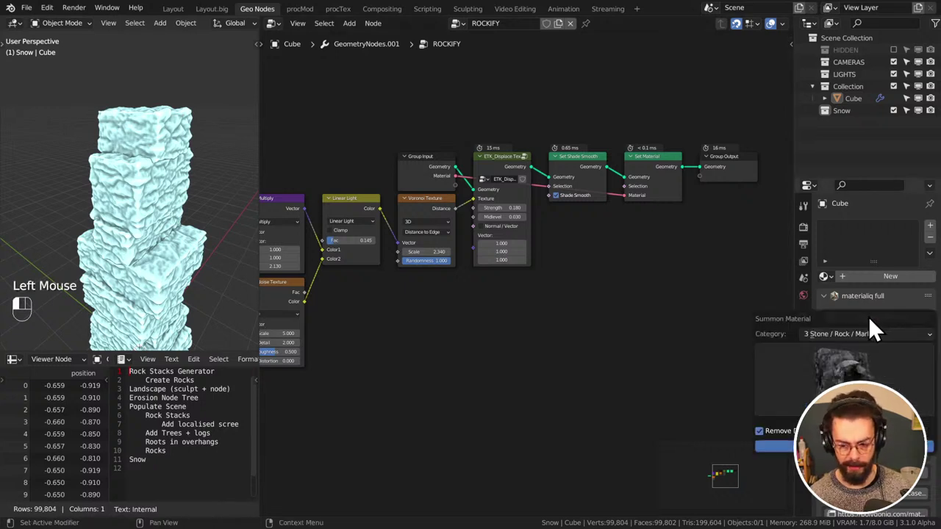
pyautogui.click(886, 364)
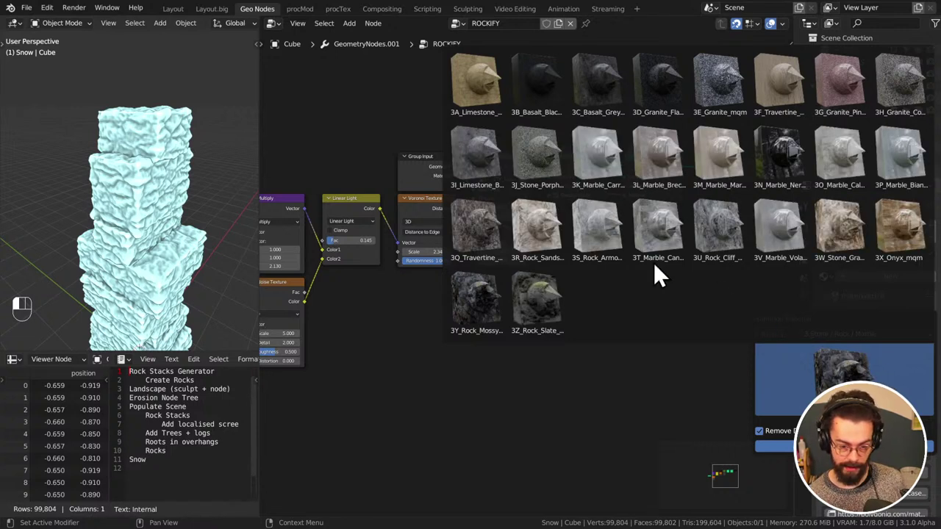
pyautogui.click(548, 313)
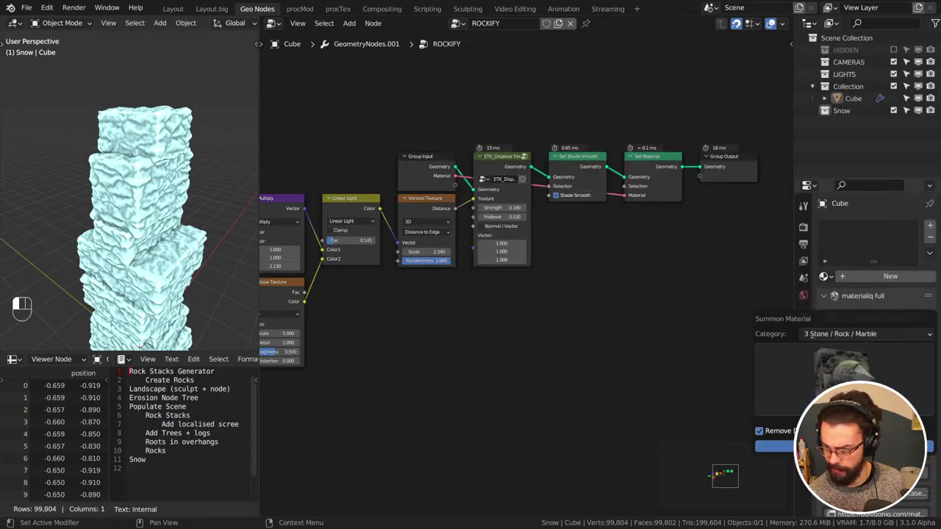
pyautogui.click(845, 446)
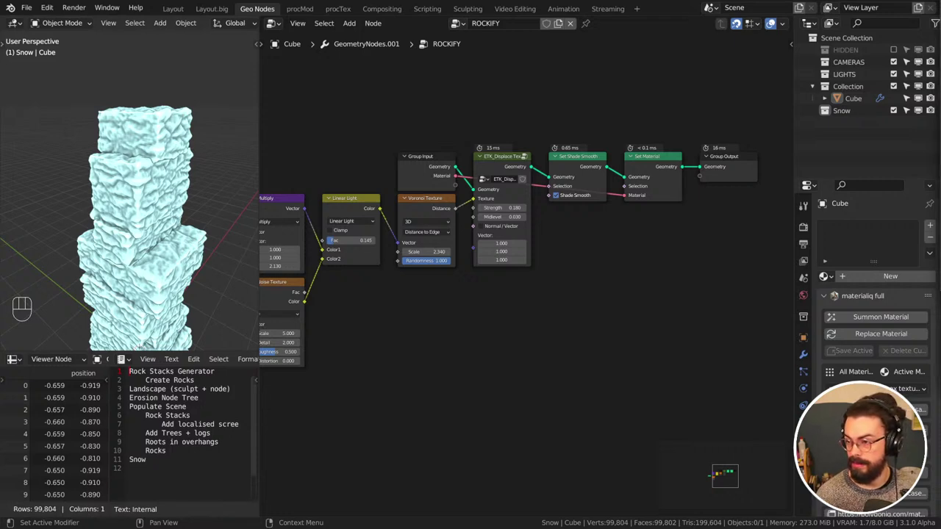
pyautogui.hotkey('alt', 'Tab')
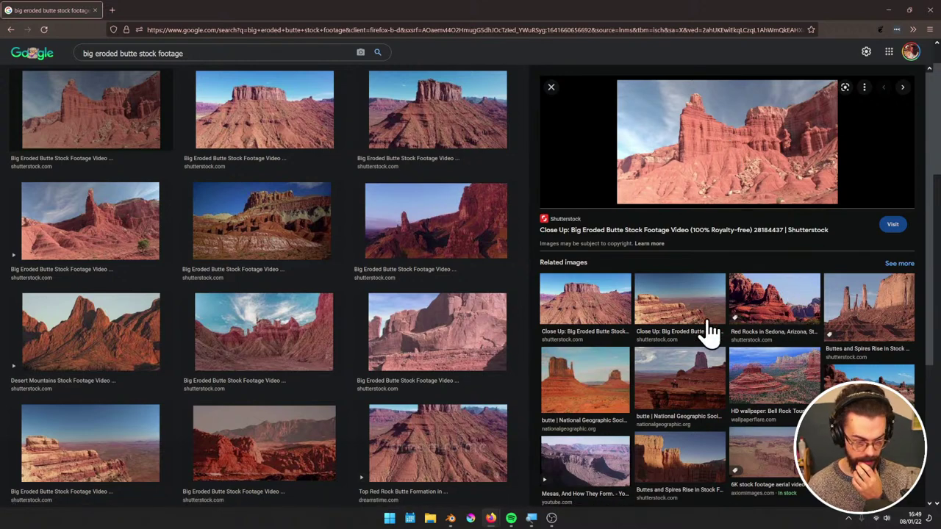
# Preview the eroded butte, Desert Mountains and red butte footage, then return to Blender
pyautogui.click(289, 370)
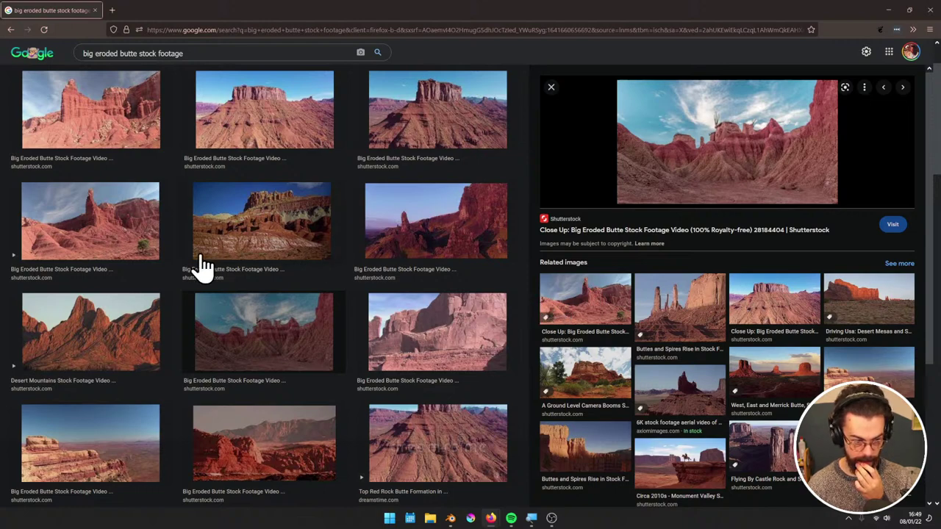
pyautogui.click(124, 337)
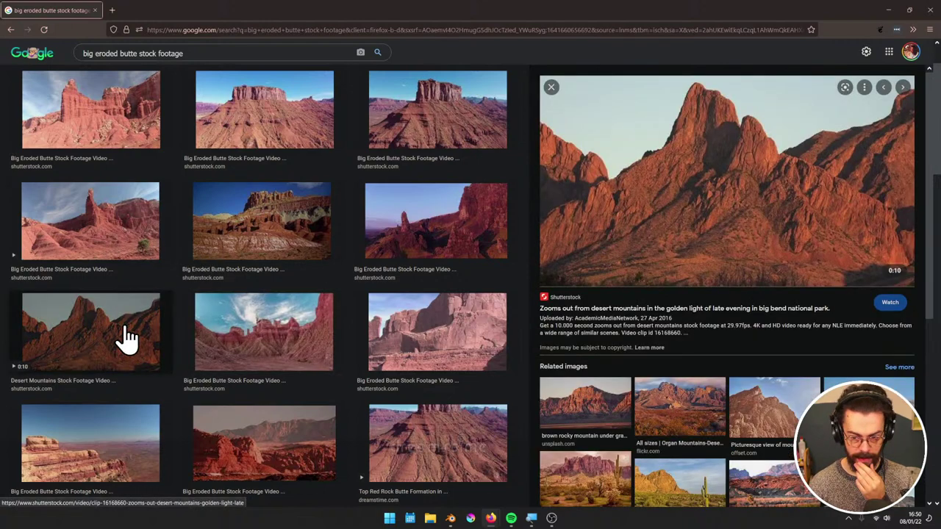
pyautogui.click(111, 250)
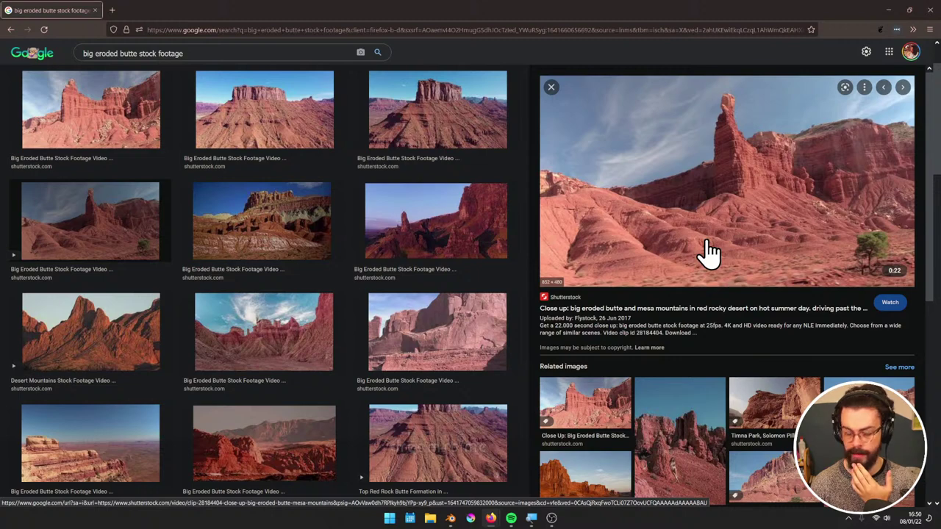
pyautogui.click(888, 10)
pyautogui.moveTo(640, 272); pyautogui.dragTo(569, 318, button='middle')
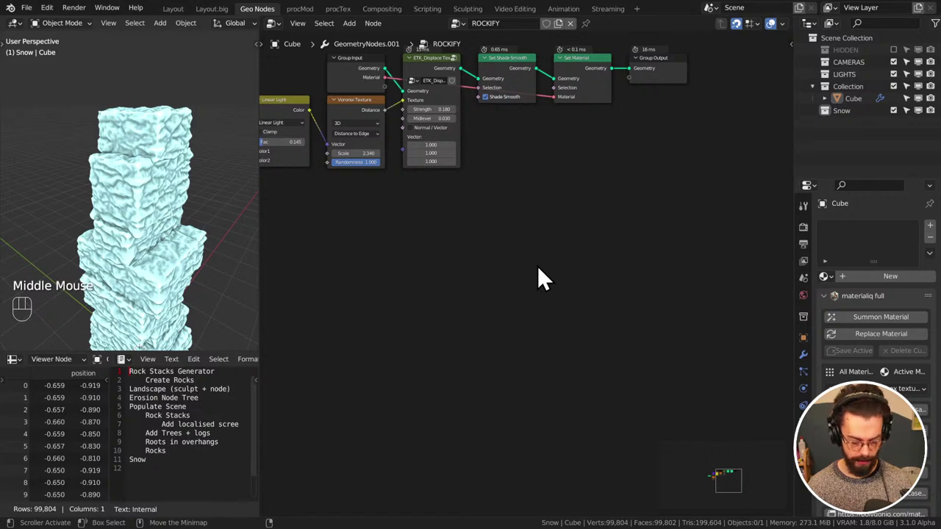
# Draw a freehand rectangle annotation with a small X inside
pyautogui.moveTo(400, 234)
pyautogui.mouseDown()
pyautogui.moveTo(655, 326)
pyautogui.moveTo(653, 411)
pyautogui.moveTo(430, 437)
pyautogui.moveTo(400, 233)
pyautogui.mouseUp()
pyautogui.moveTo(474, 319); pyautogui.dragTo(451, 283, button='middle')
pyautogui.moveTo(504, 277)
pyautogui.mouseDown()
pyautogui.moveTo(516, 288)
pyautogui.moveTo(503, 290)
pyautogui.mouseUp()
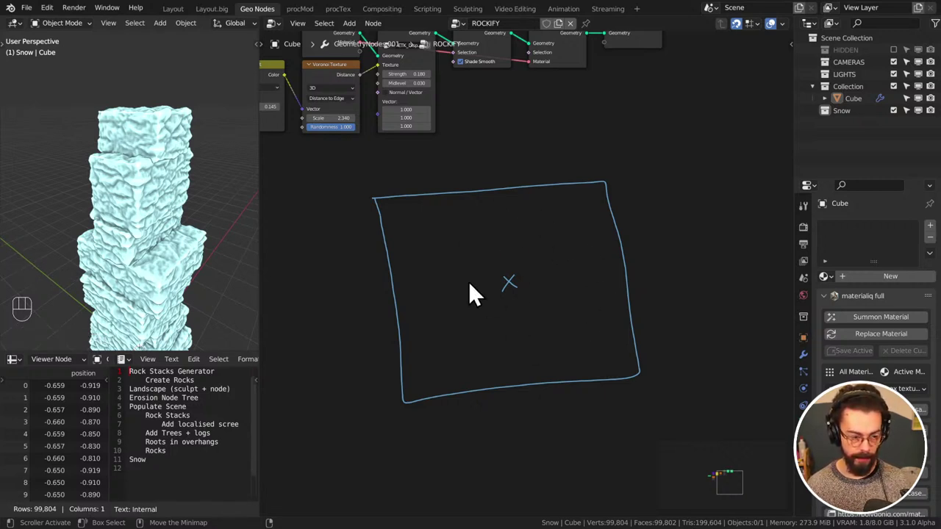
# Sketch a tent-like peaked shape with drooping strokes beside the rectangle
pyautogui.keyDown('shift'); pyautogui.moveTo(668, 257); pyautogui.dragTo(592, 227, button='middle'); pyautogui.keyUp('shift')
pyautogui.moveTo(566, 237)
pyautogui.mouseDown()
pyautogui.moveTo(666, 221)
pyautogui.moveTo(753, 232)
pyautogui.mouseUp()
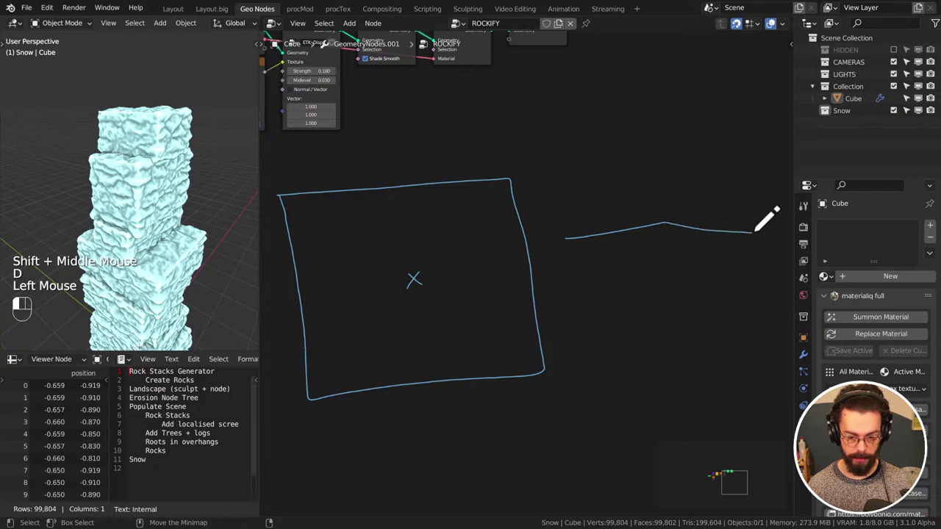
pyautogui.moveTo(564, 238); pyautogui.dragTo(682, 300)
pyautogui.moveTo(760, 235); pyautogui.dragTo(687, 224, button='middle')
pyautogui.moveTo(681, 220); pyautogui.dragTo(613, 286)
pyautogui.moveTo(588, 168)
pyautogui.mouseDown()
pyautogui.moveTo(589, 237)
pyautogui.moveTo(599, 161)
pyautogui.mouseUp()
pyautogui.moveTo(535, 231)
pyautogui.mouseDown()
pyautogui.moveTo(599, 199)
pyautogui.moveTo(632, 225)
pyautogui.moveTo(658, 227)
pyautogui.moveTo(591, 224)
pyautogui.mouseUp()
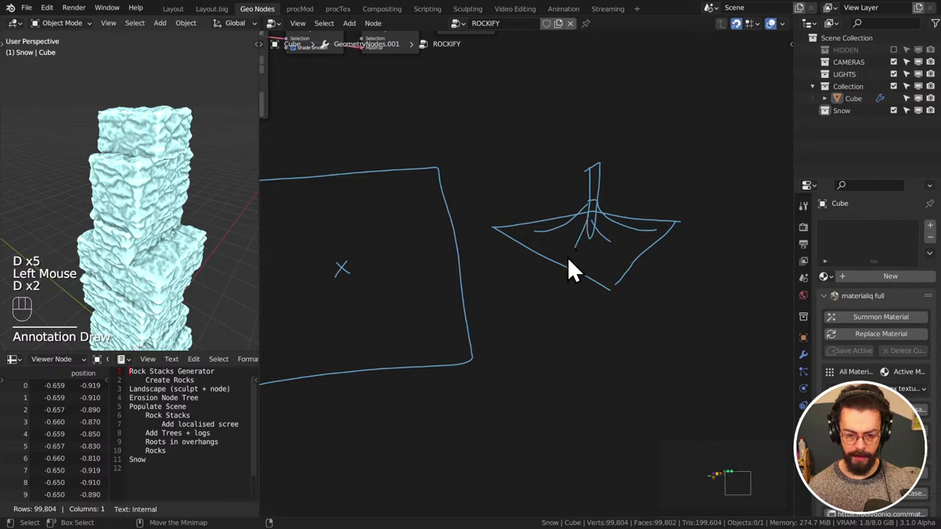
pyautogui.moveTo(568, 258); pyautogui.dragTo(665, 193, button='middle')
pyautogui.moveTo(656, 209)
pyautogui.mouseDown()
pyautogui.moveTo(653, 227)
pyautogui.moveTo(688, 233)
pyautogui.mouseUp()
pyautogui.moveTo(441, 287); pyautogui.dragTo(479, 286, button='middle')
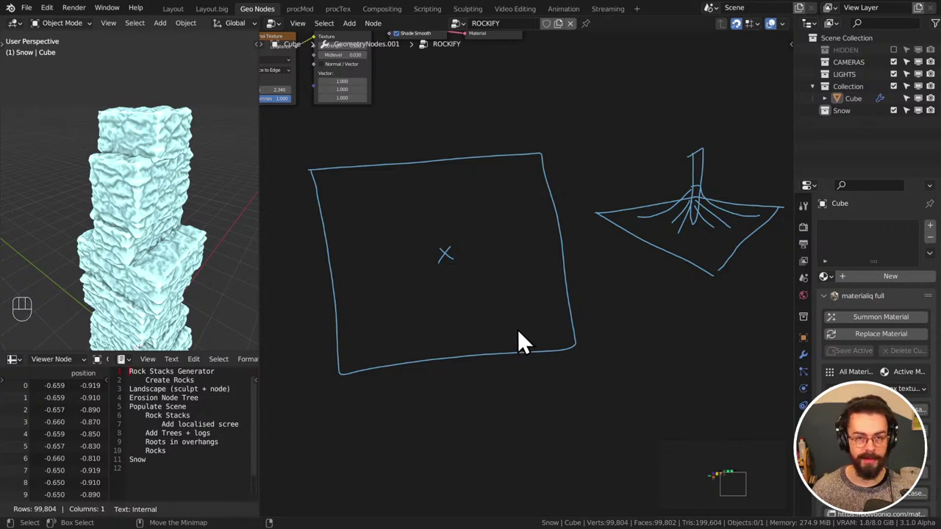
pyautogui.moveTo(130, 267); pyautogui.dragTo(210, 273, button='middle')
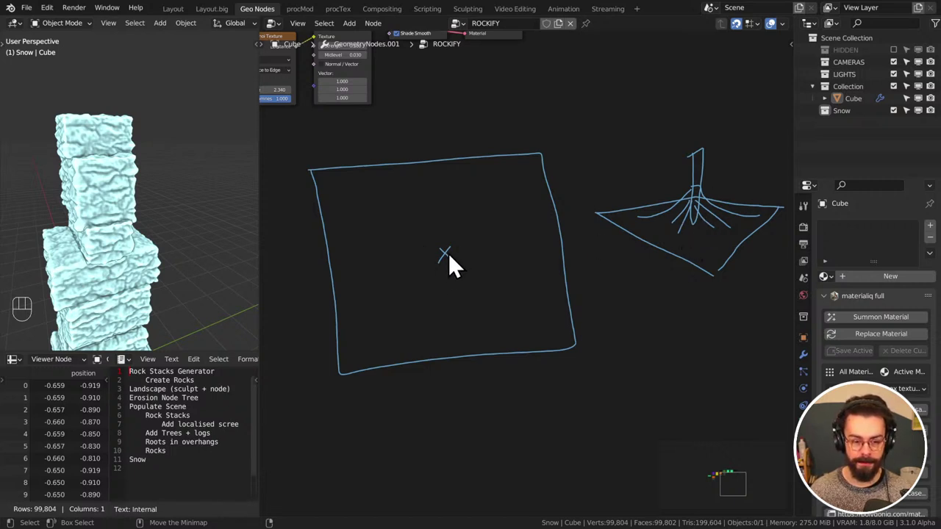
# Draw crossing strokes, a circle and a curved arrow inside the square sketch
pyautogui.moveTo(451, 255)
pyautogui.mouseDown(button='middle')
pyautogui.moveTo(552, 255)
pyautogui.moveTo(564, 245)
pyautogui.mouseUp(button='middle')
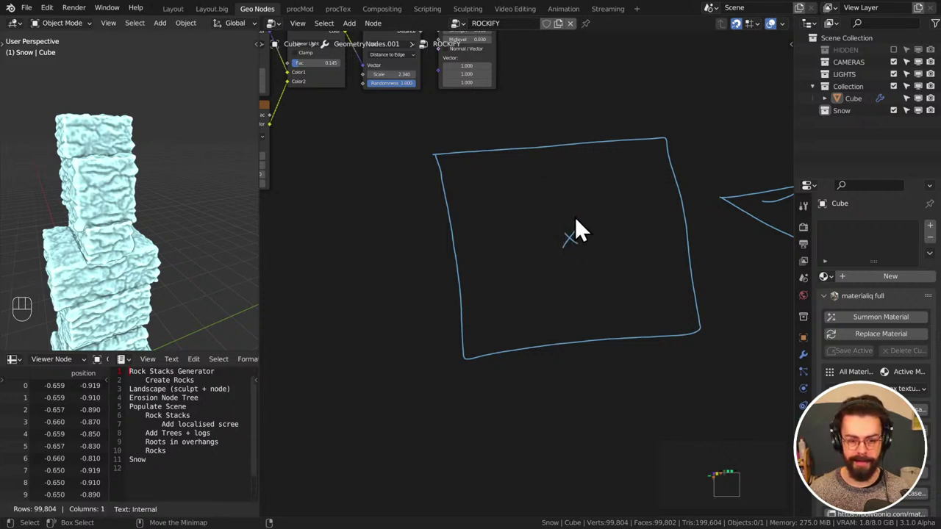
pyautogui.moveTo(569, 225)
pyautogui.mouseDown()
pyautogui.moveTo(573, 259)
pyautogui.moveTo(566, 241)
pyautogui.moveTo(588, 232)
pyautogui.mouseUp()
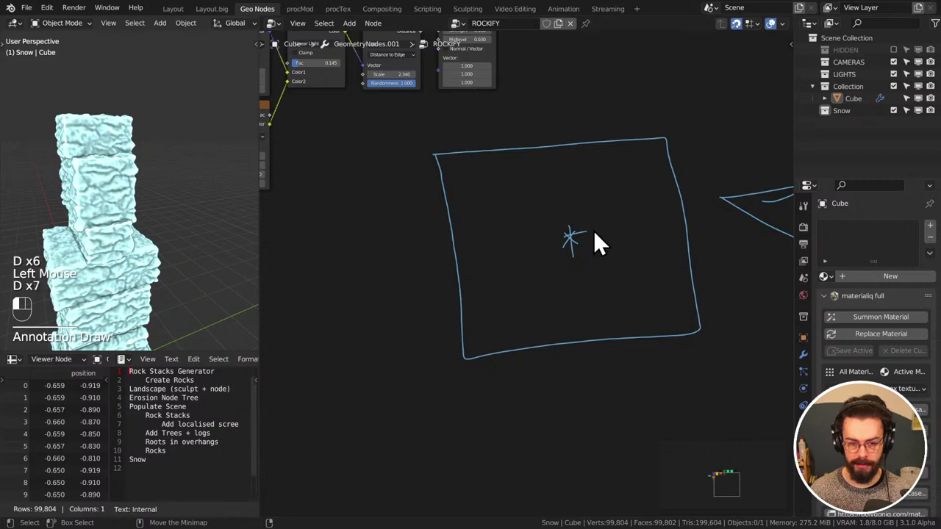
pyautogui.press('d')
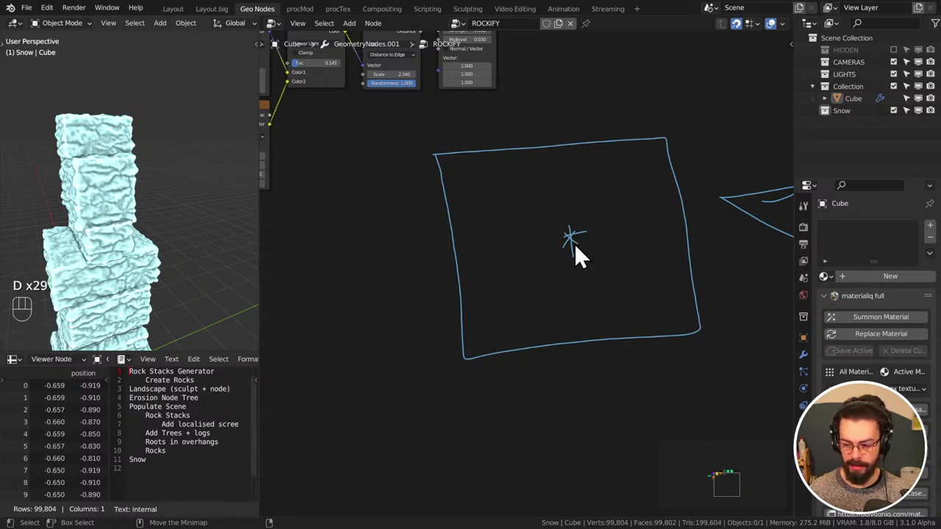
pyautogui.press('d')
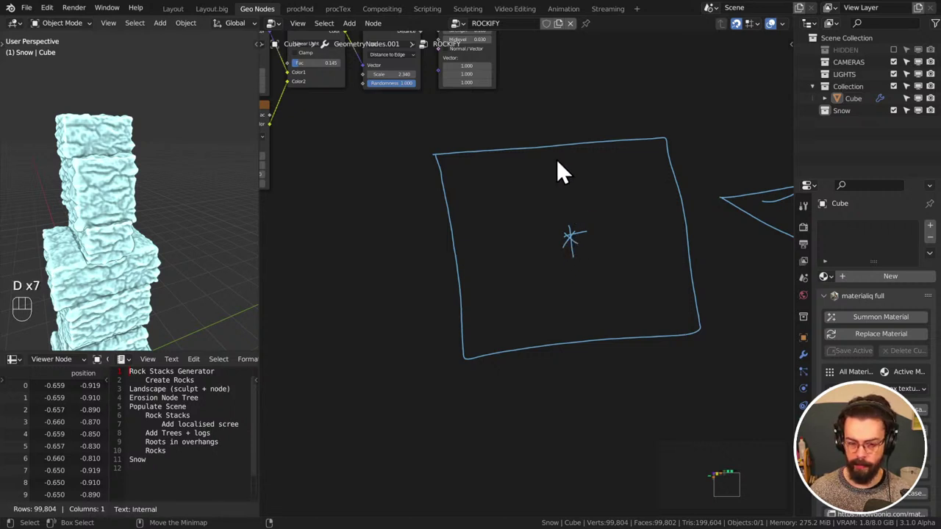
pyautogui.moveTo(561, 166)
pyautogui.mouseDown()
pyautogui.moveTo(648, 253)
pyautogui.moveTo(494, 247)
pyautogui.moveTo(572, 175)
pyautogui.mouseUp()
pyautogui.press('d')
pyautogui.press('d')
pyautogui.moveTo(544, 276); pyautogui.dragTo(547, 217)
pyautogui.press('d')
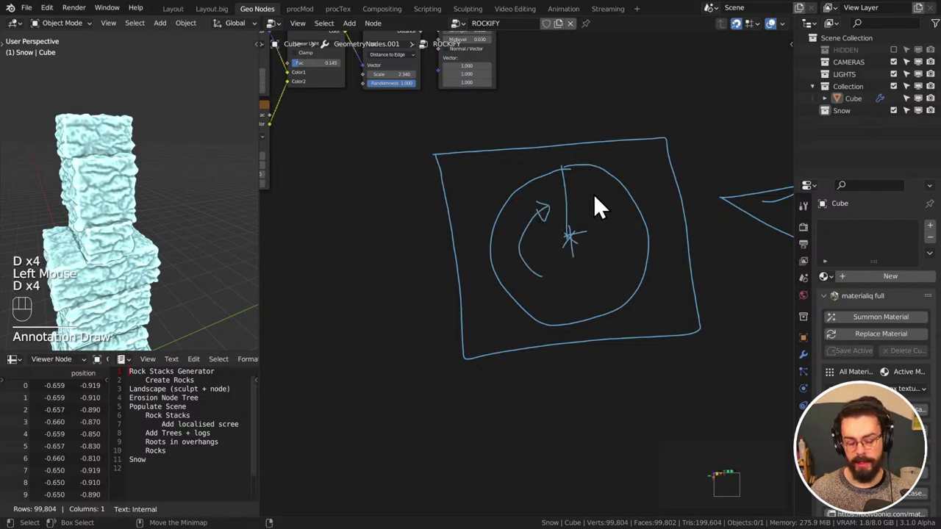
# Add radiating spokes and looping petal strokes from the circle's centre
pyautogui.press('d')
pyautogui.moveTo(607, 195); pyautogui.dragTo(569, 235)
pyautogui.moveTo(570, 235); pyautogui.dragTo(675, 228)
pyautogui.moveTo(617, 298); pyautogui.dragTo(571, 239)
pyautogui.press('d')
pyautogui.moveTo(575, 326); pyautogui.dragTo(567, 243)
pyautogui.moveTo(519, 298); pyautogui.dragTo(567, 241)
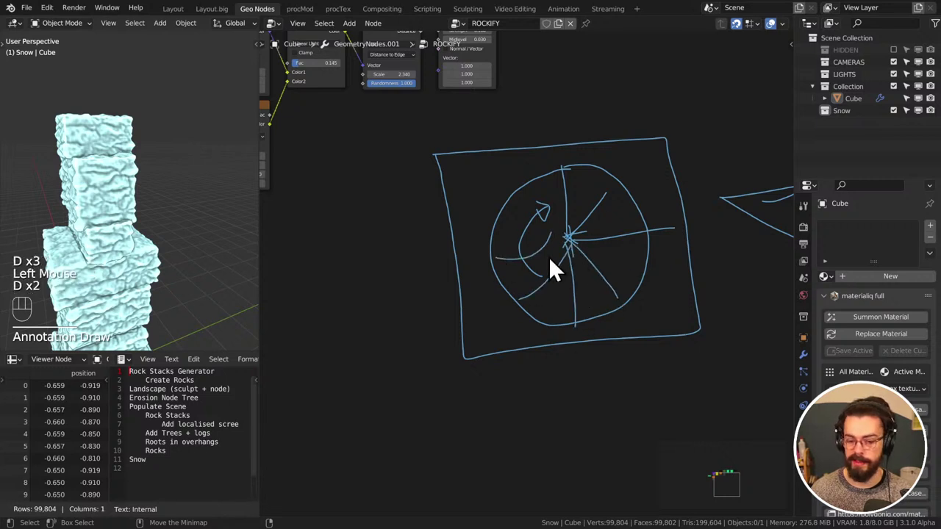
pyautogui.moveTo(494, 258); pyautogui.dragTo(567, 239)
pyautogui.moveTo(502, 188); pyautogui.dragTo(567, 239)
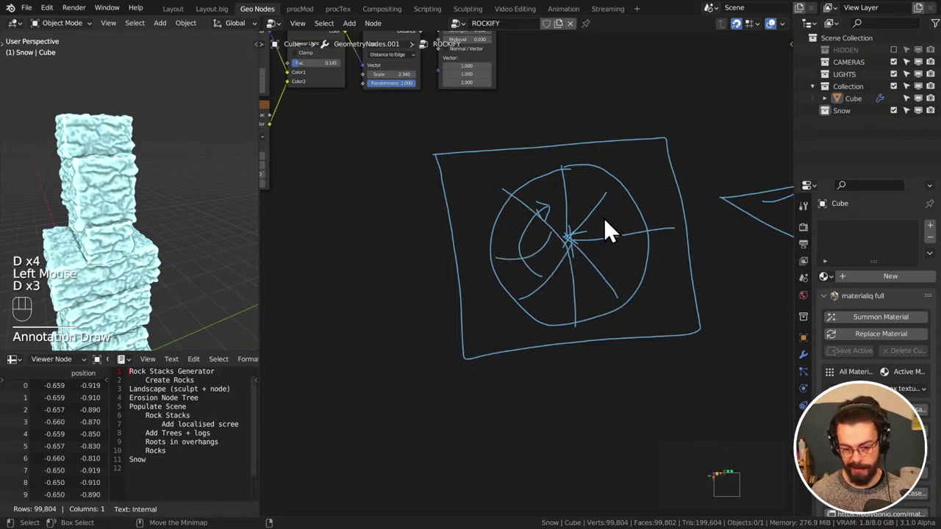
pyautogui.press('d')
pyautogui.moveTo(570, 237)
pyautogui.mouseDown()
pyautogui.moveTo(610, 234)
pyautogui.moveTo(630, 252)
pyautogui.moveTo(574, 243)
pyautogui.moveTo(576, 308)
pyautogui.mouseUp()
pyautogui.press('d')
pyautogui.press('d')
pyautogui.press('d')
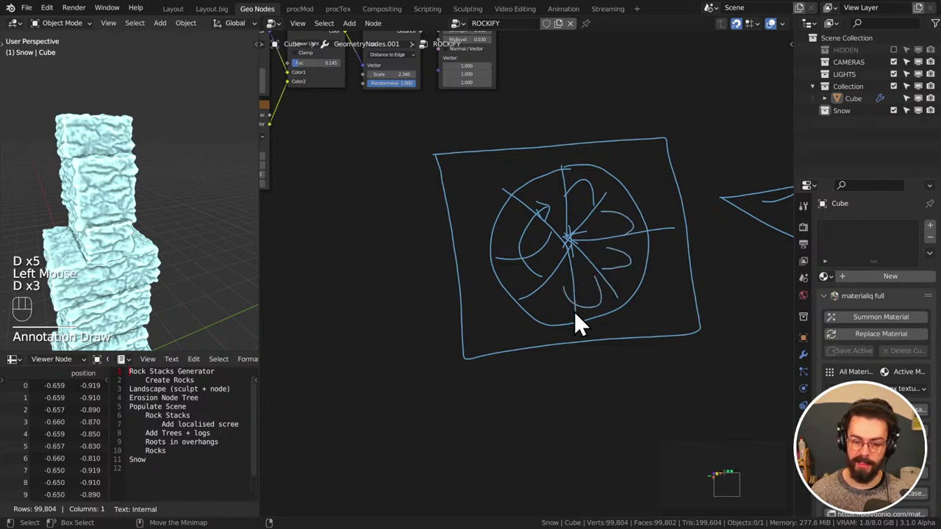
# Erase the square-and-circle and tree sketches and frame the node tree again
pyautogui.moveTo(685, 256); pyautogui.dragTo(546, 172, button='middle')
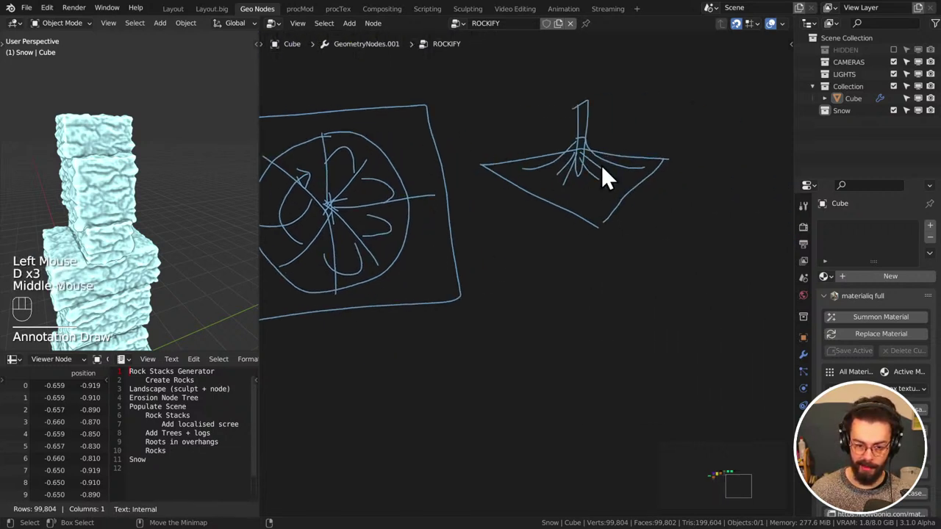
pyautogui.moveTo(601, 165)
pyautogui.mouseDown(button='middle')
pyautogui.moveTo(462, 190)
pyautogui.moveTo(588, 197)
pyautogui.mouseUp(button='middle')
pyautogui.press('d')
pyautogui.moveTo(588, 197)
pyautogui.mouseDown(button='right')
pyautogui.moveTo(446, 216)
pyautogui.moveTo(685, 223)
pyautogui.moveTo(483, 254)
pyautogui.mouseUp(button='right')
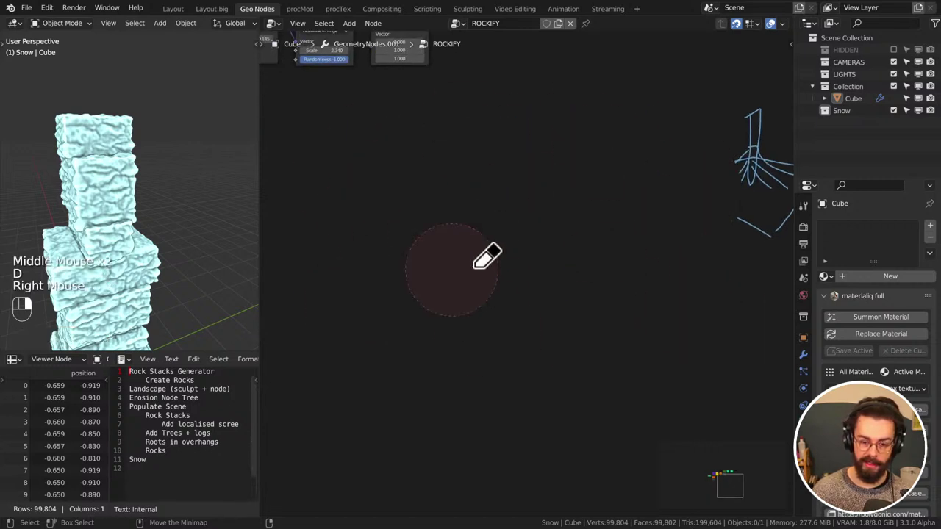
pyautogui.press('d')
pyautogui.moveTo(639, 253); pyautogui.dragTo(434, 275, button='middle')
pyautogui.press('d')
pyautogui.moveTo(434, 275); pyautogui.dragTo(588, 188, button='right')
pyautogui.press('d')
pyautogui.moveTo(536, 210); pyautogui.dragTo(630, 278, button='middle')
pyautogui.scroll(-2, 553, 206)
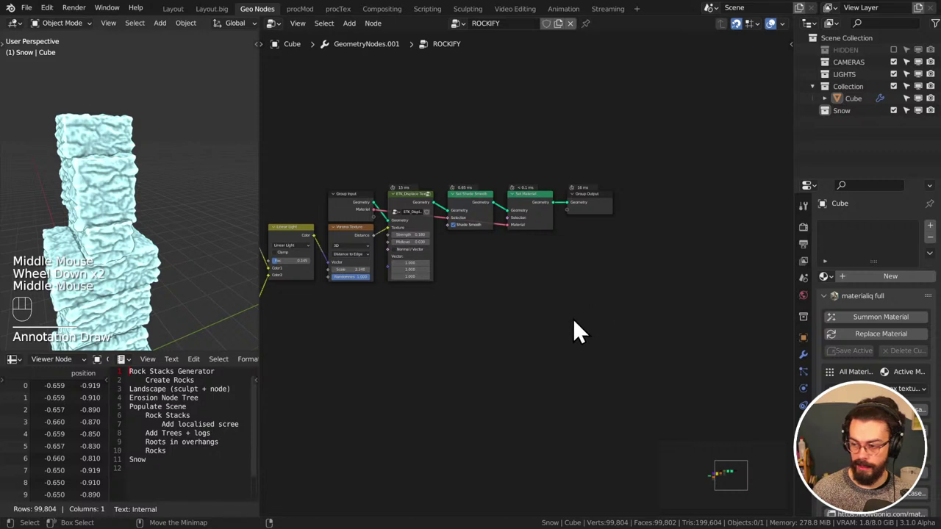
# Recenter the ROCKIFY node tree and show the cube's modifier settings
pyautogui.moveTo(487, 312); pyautogui.dragTo(666, 300, button='middle')
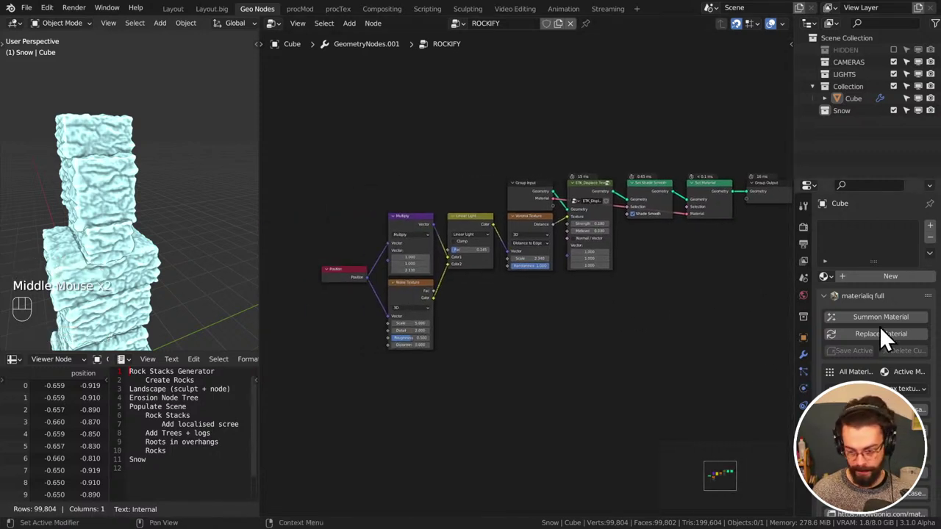
pyautogui.click(824, 278)
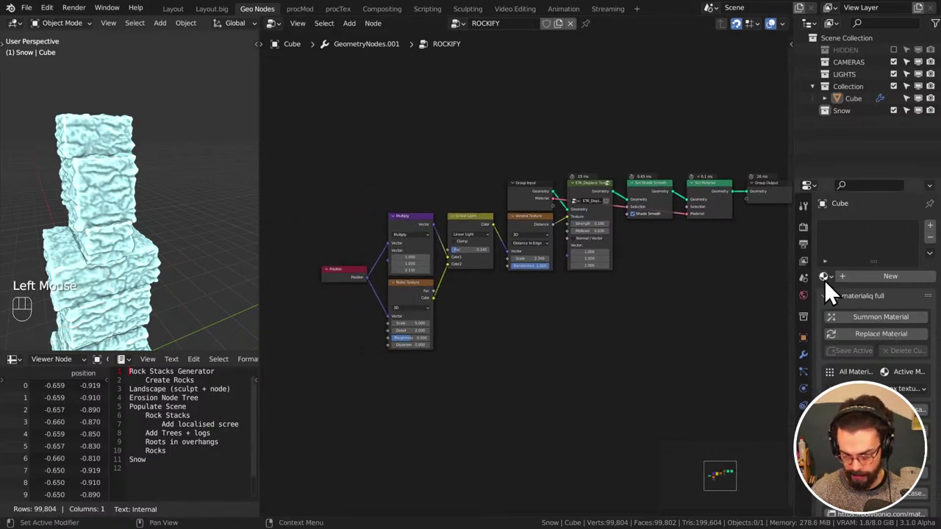
pyautogui.moveTo(695, 243); pyautogui.dragTo(532, 300, button='middle')
pyautogui.click(803, 355)
pyautogui.click(803, 355)
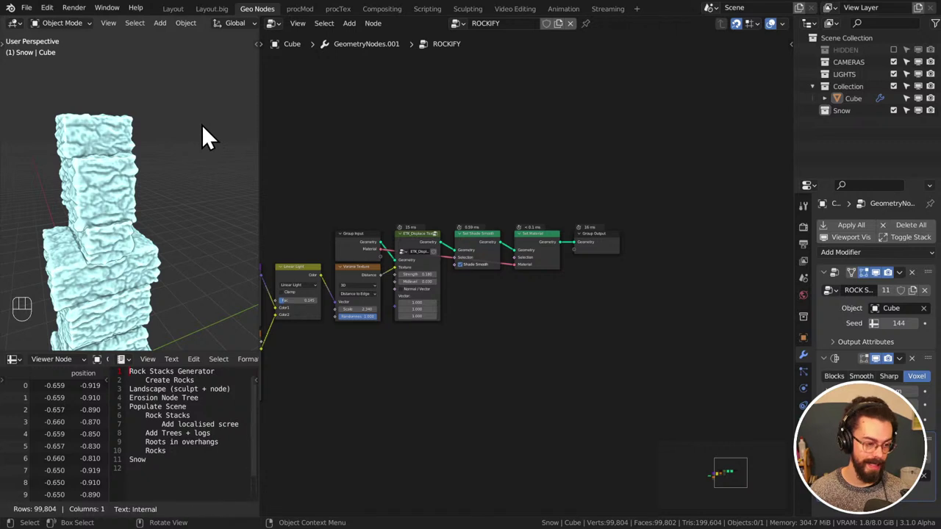
# Switch the viewport to Material Preview to see the mossy slate rock stack
pyautogui.press('z')
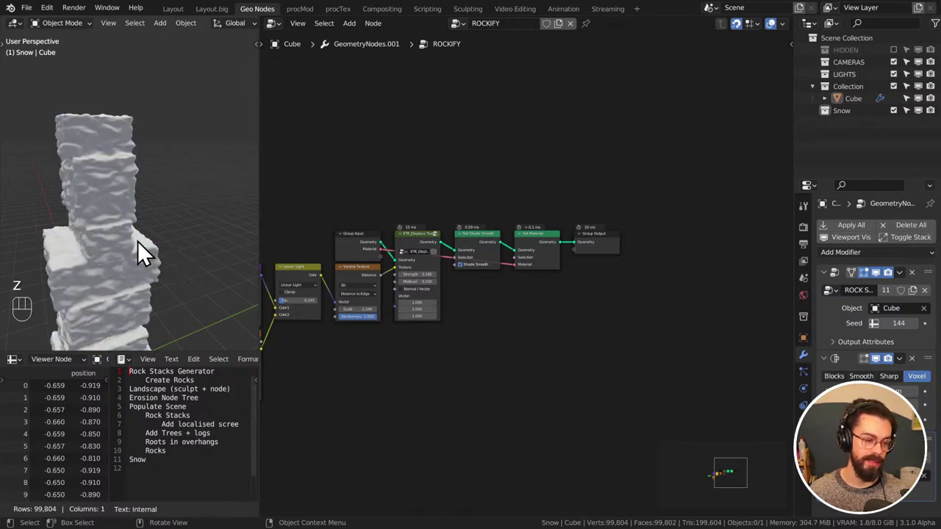
pyautogui.rightClick(137, 241)
pyautogui.click(137, 241)
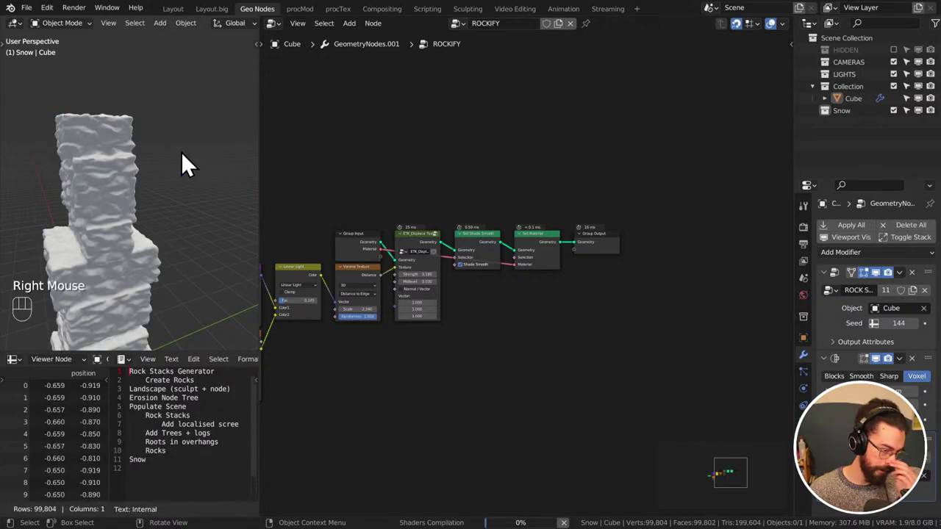
pyautogui.click(179, 153)
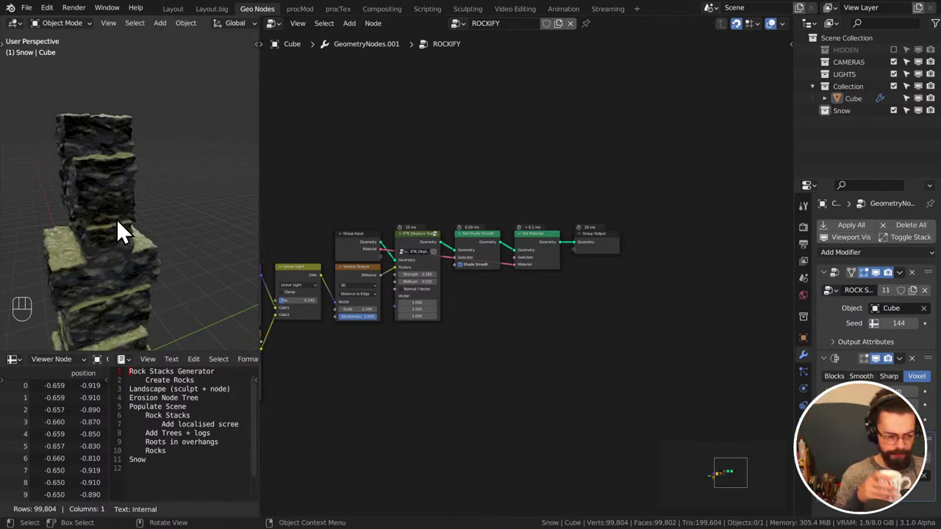
pyautogui.scroll(-4, 130, 227)
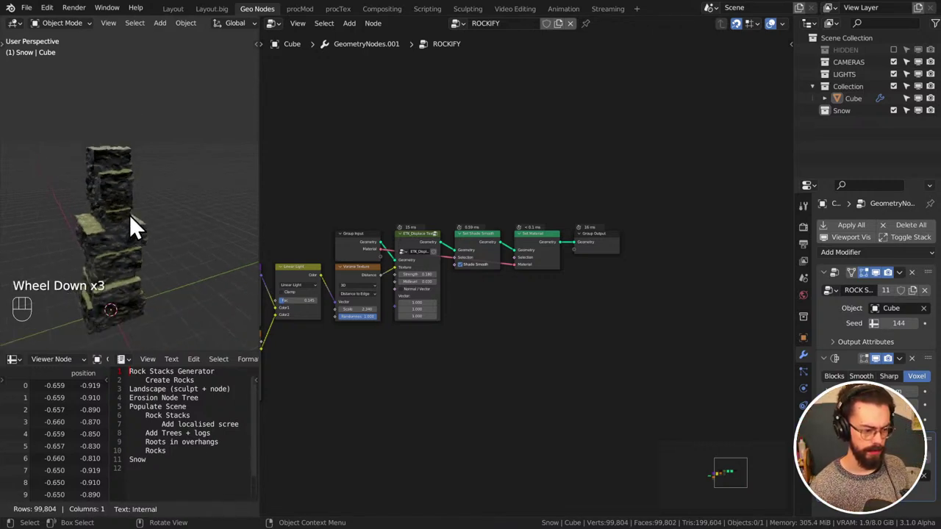
pyautogui.moveTo(130, 227); pyautogui.dragTo(181, 111, button='middle')
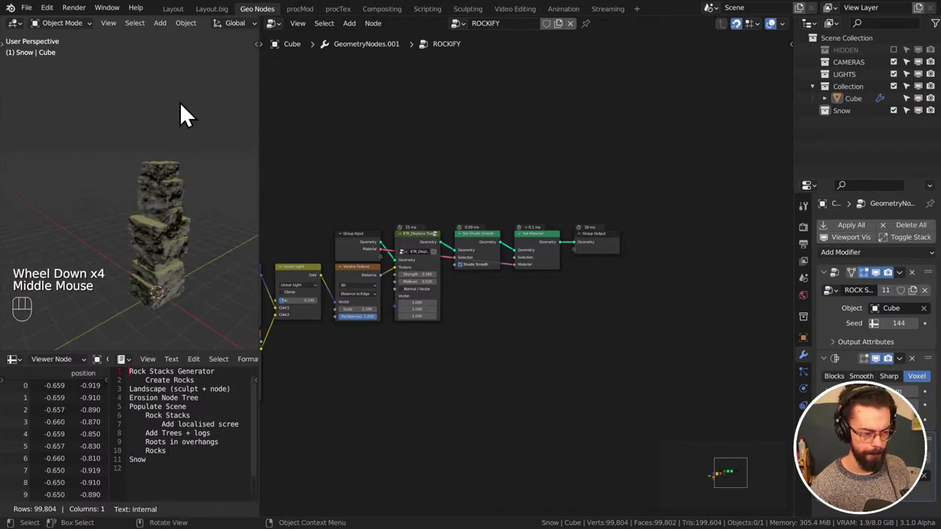
pyautogui.scroll(-5, 187, 20)
pyautogui.scroll(-3, 189, 22)
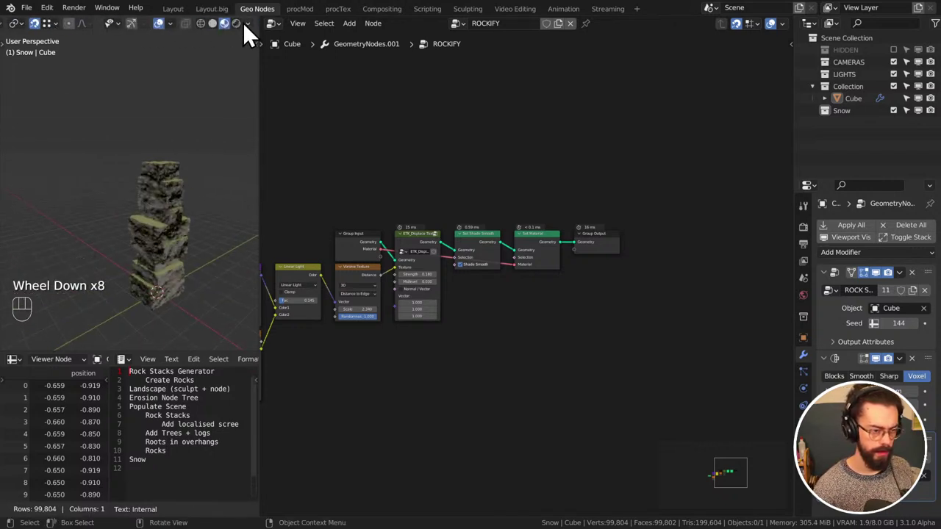
# Switch the 3D viewport to Rendered shading and zoom in on the rock stack
pyautogui.click(236, 23)
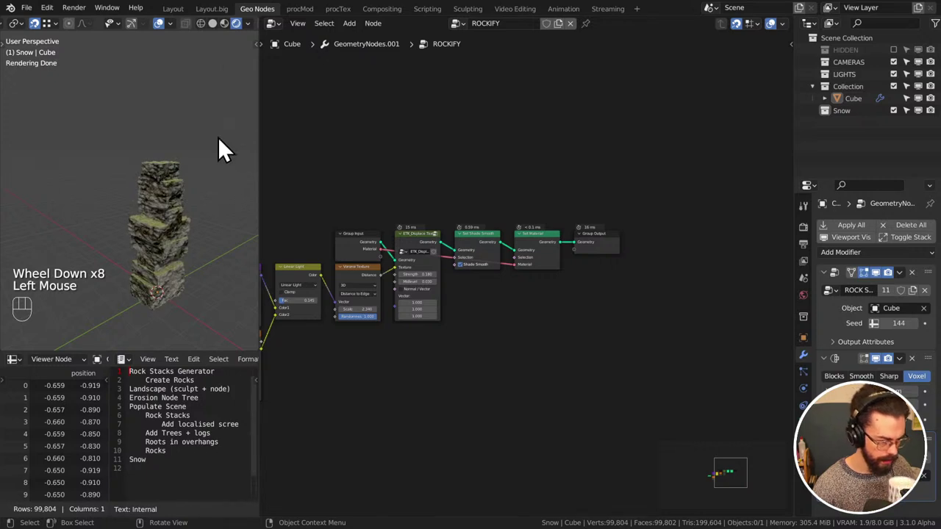
pyautogui.moveTo(217, 140)
pyautogui.mouseDown(button='middle')
pyautogui.moveTo(125, 162)
pyautogui.moveTo(181, 235)
pyautogui.moveTo(128, 227)
pyautogui.moveTo(211, 241)
pyautogui.moveTo(190, 262)
pyautogui.moveTo(139, 256)
pyautogui.moveTo(216, 272)
pyautogui.mouseUp(button='middle')
pyautogui.scroll(2, 154, 190)
pyautogui.scroll(1, 153, 186)
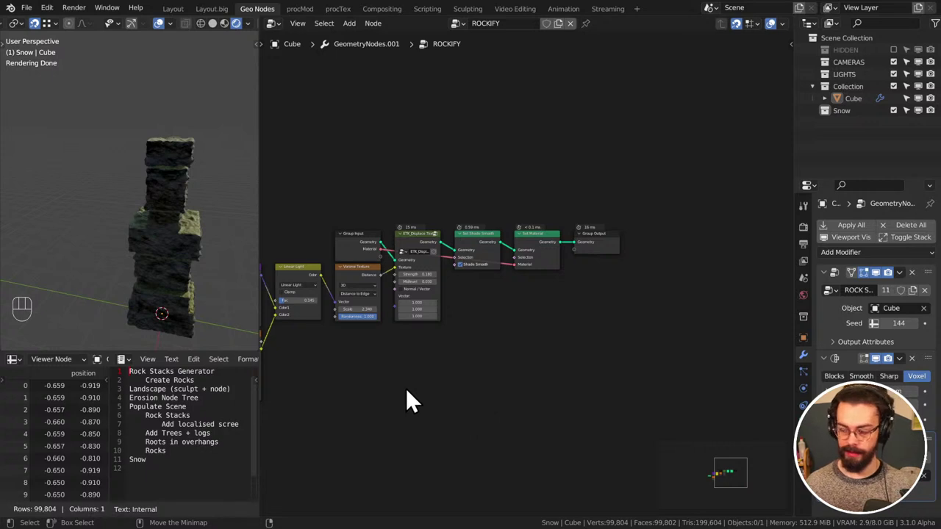
# Frame the node tree and orbit the rendered stack to check the moss from several angles
pyautogui.moveTo(405, 390); pyautogui.dragTo(601, 363, button='middle')
pyautogui.scroll(-2, 504, 378)
pyautogui.scroll(3, 521, 380)
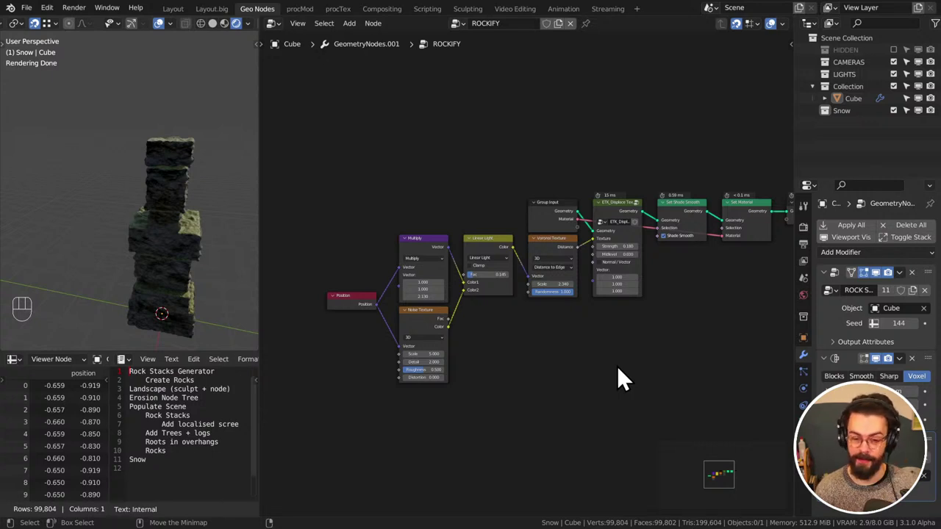
pyautogui.moveTo(614, 380); pyautogui.dragTo(632, 364, button='middle')
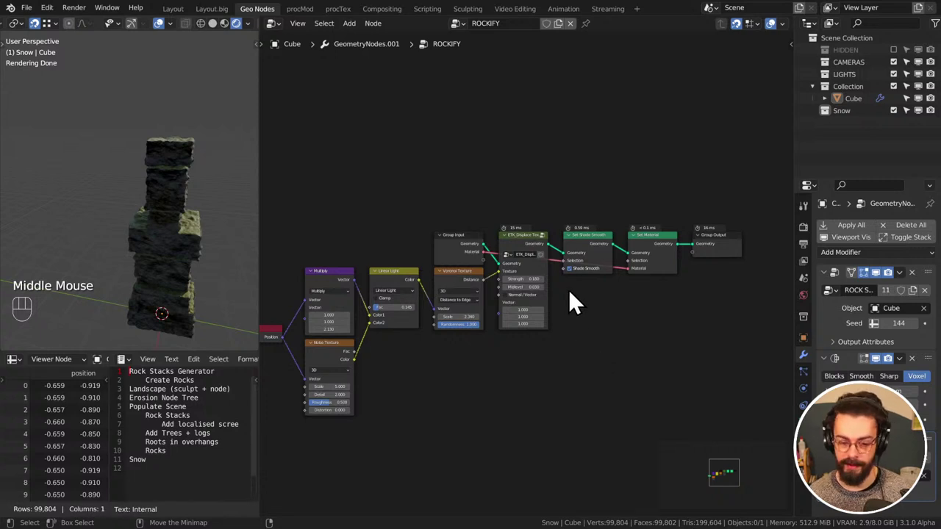
pyautogui.moveTo(162, 287)
pyautogui.mouseDown(button='middle')
pyautogui.moveTo(252, 300)
pyautogui.moveTo(28, 305)
pyautogui.moveTo(187, 312)
pyautogui.moveTo(155, 278)
pyautogui.mouseUp(button='middle')
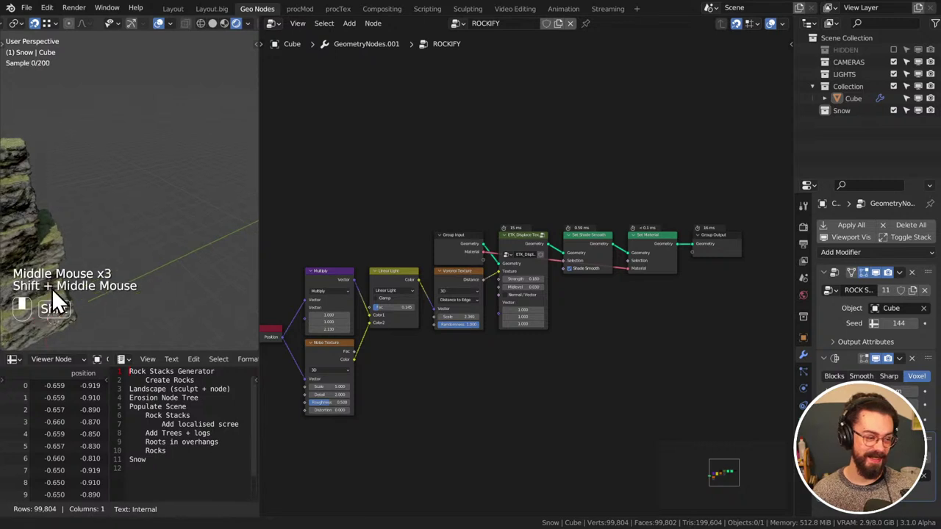
pyautogui.keyDown('shift'); pyautogui.moveTo(52, 288); pyautogui.dragTo(190, 274, button='middle'); pyautogui.keyUp('shift')
pyautogui.scroll(-3, 553, 363)
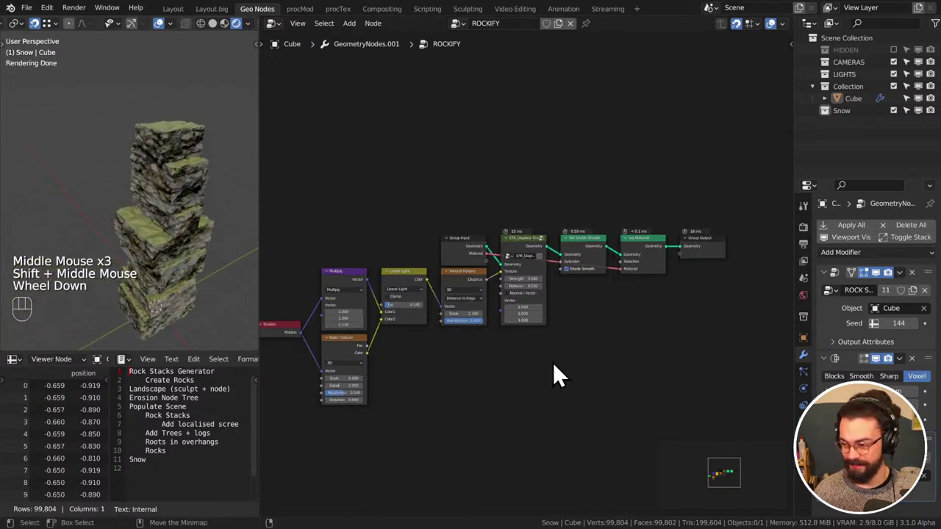
pyautogui.moveTo(553, 363); pyautogui.dragTo(564, 328, button='middle')
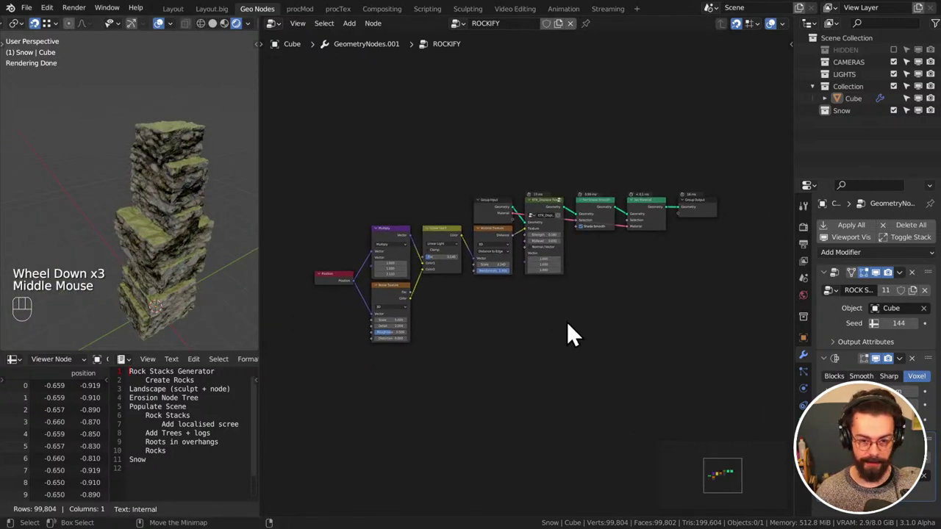
pyautogui.moveTo(166, 263); pyautogui.dragTo(210, 263, button='middle')
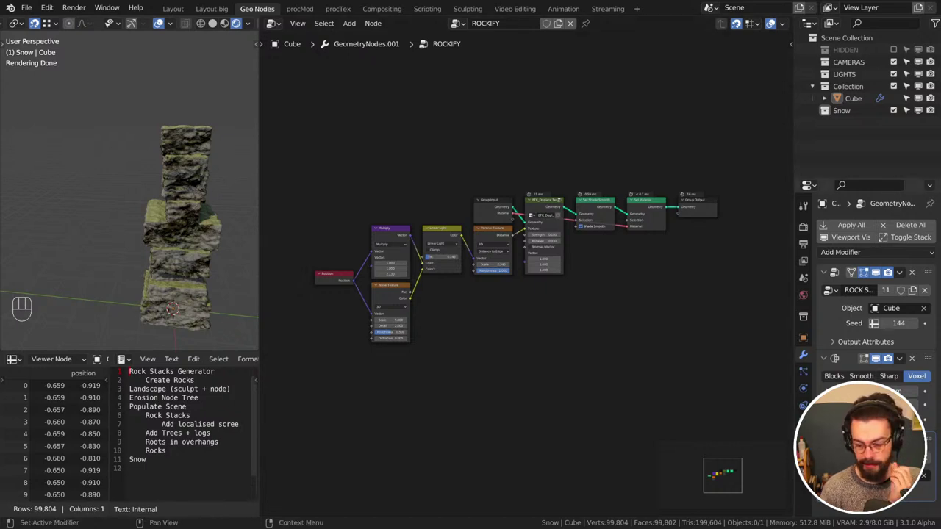
pyautogui.click(896, 411)
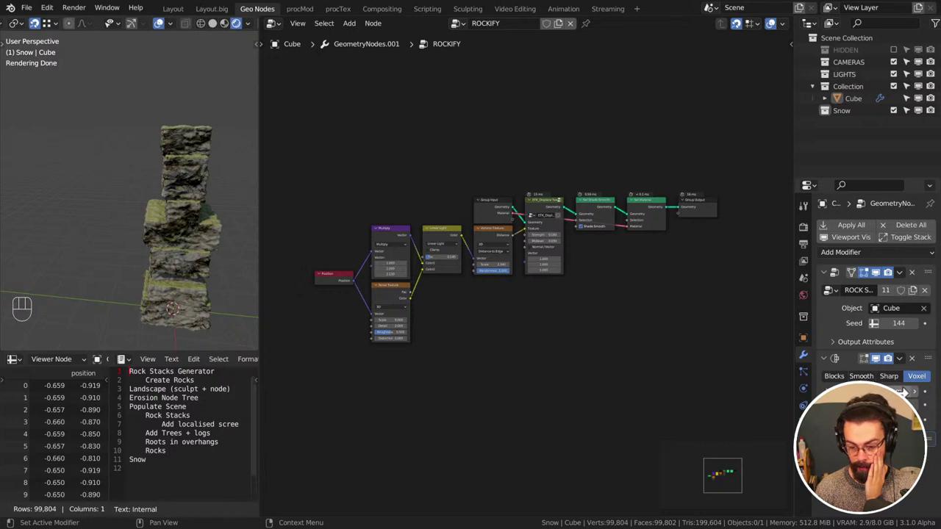
pyautogui.click(864, 394)
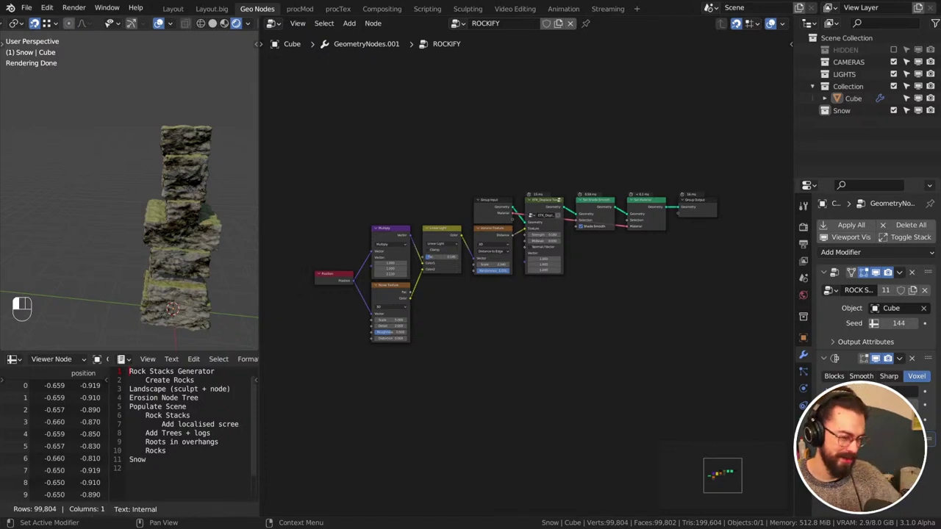
# Commit the Remesh voxel size so the rock stack mesh lands at 25,080 vertices
pyautogui.click(871, 400)
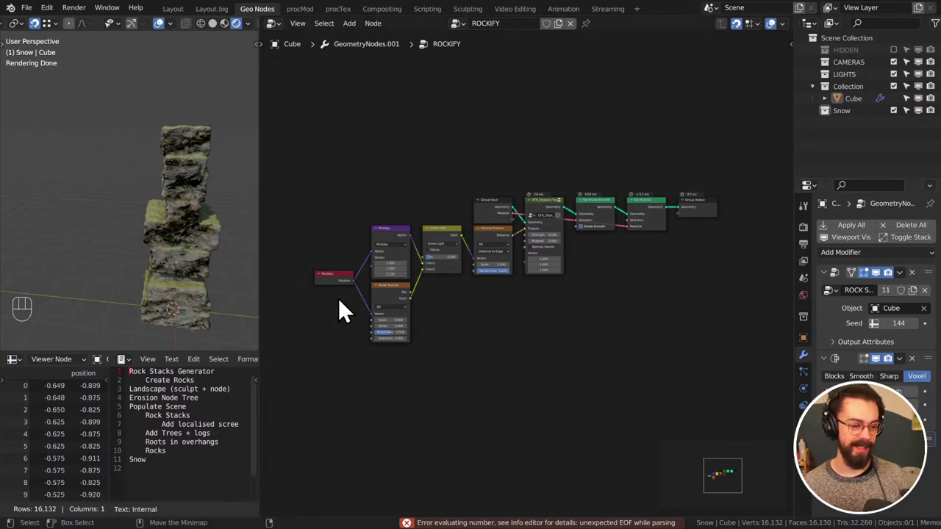
pyautogui.moveTo(250, 292); pyautogui.dragTo(246, 265, button='middle')
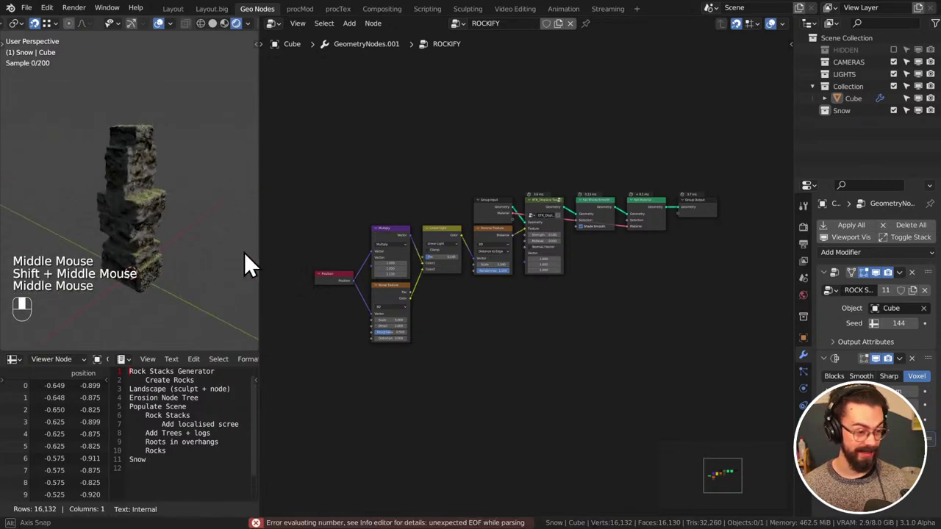
pyautogui.click(891, 387)
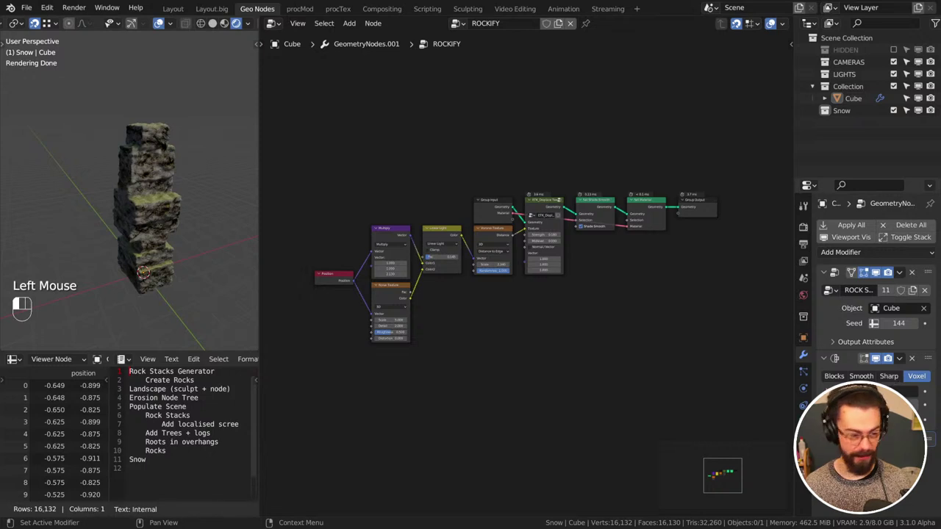
pyautogui.middleClick(525, 376)
# Save WINTER LANDSCAPE.blend and orbit to check the updated stack
pyautogui.hotkey('ctrl', 's')
pyautogui.moveTo(250, 244)
pyautogui.mouseDown(button='middle')
pyautogui.moveTo(231, 237)
pyautogui.moveTo(242, 241)
pyautogui.mouseUp(button='middle')
pyautogui.click(706, 316)
pyautogui.hotkey('ctrl', 's')
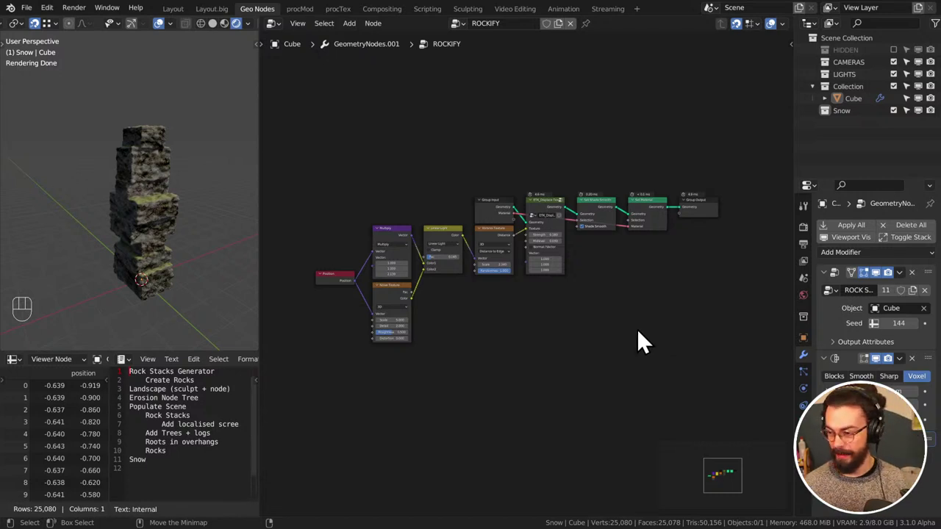
# Bring the Material link at the right end of the ROCKIFY tree into view
pyautogui.moveTo(526, 343); pyautogui.dragTo(563, 346, button='middle')
pyautogui.scroll(2, 558, 337)
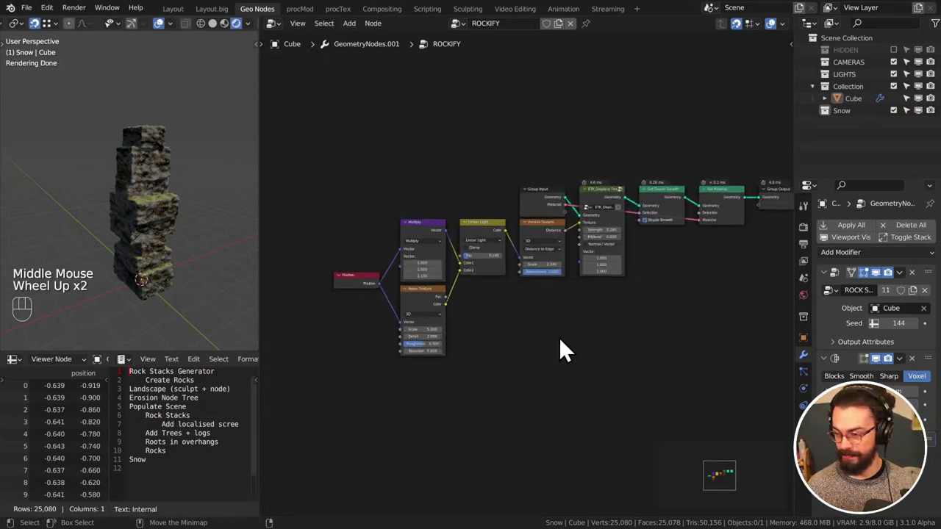
pyautogui.scroll(1, 559, 338)
pyautogui.moveTo(632, 335); pyautogui.dragTo(602, 313, button='middle')
pyautogui.scroll(2, 535, 315)
# Add a reroute on ROCKIFY's Material link, position it, and save the file
pyautogui.moveTo(618, 259); pyautogui.dragTo(531, 309, button='middle')
pyautogui.scroll(1, 536, 316)
pyautogui.keyDown('shift'); pyautogui.moveTo(499, 249); pyautogui.dragTo(524, 262, button='right'); pyautogui.keyUp('shift')
pyautogui.press('g')
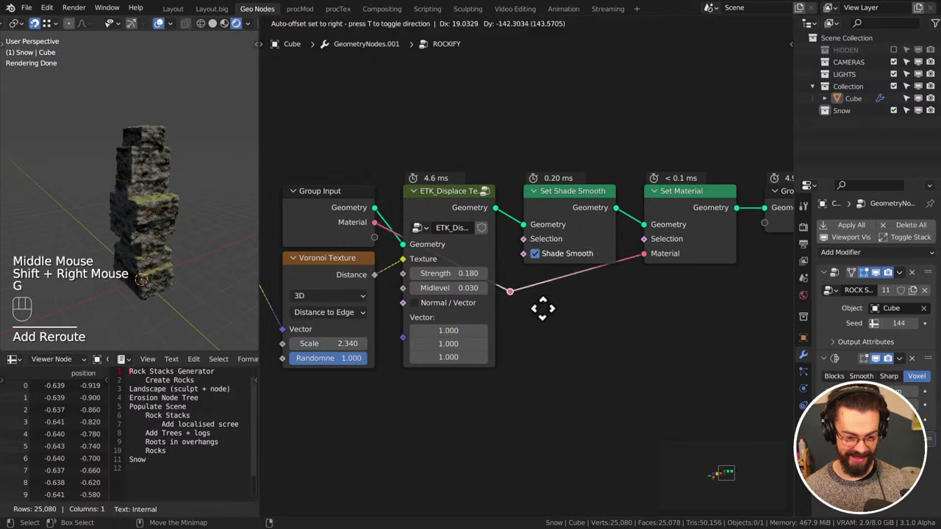
pyautogui.click(610, 299)
pyautogui.moveTo(522, 320); pyautogui.dragTo(596, 324, button='middle')
pyautogui.hotkey('ctrl', 's')
# Activate the ROCK STACK modifier, frame its tree, and link-search from Instance on Points Rotation
pyautogui.click(823, 316)
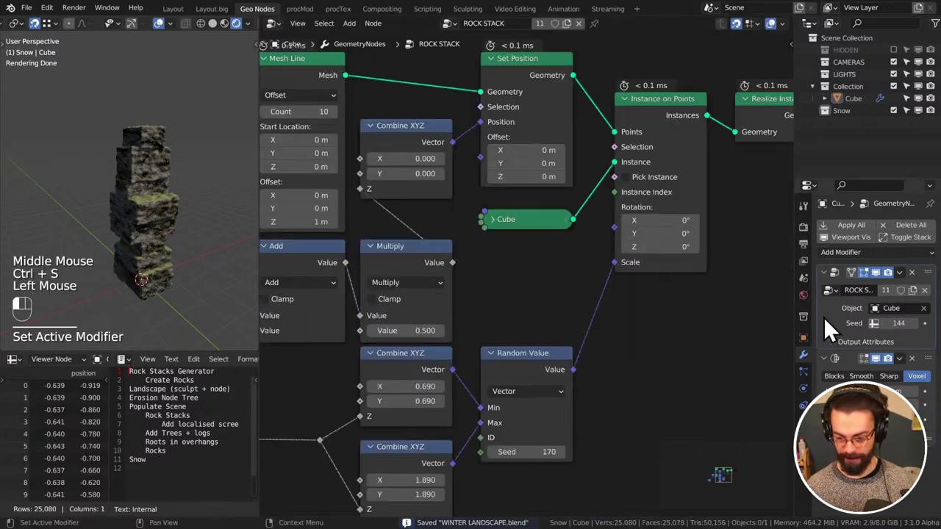
pyautogui.scroll(-3, 525, 324)
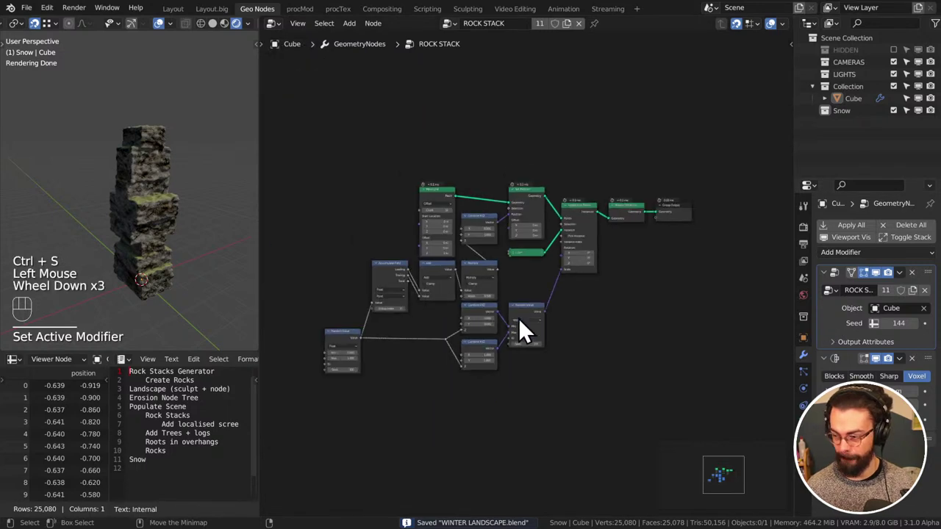
pyautogui.moveTo(522, 330); pyautogui.dragTo(483, 285, button='middle')
pyautogui.scroll(2, 542, 330)
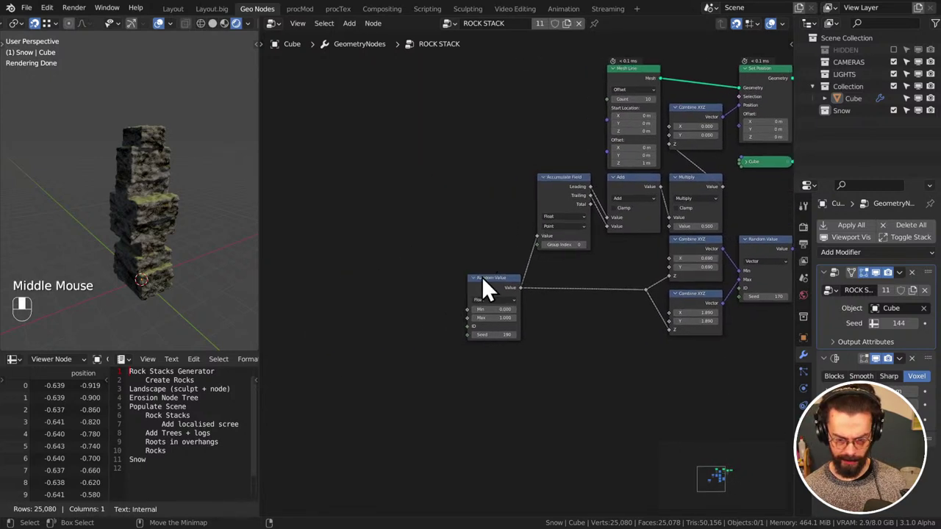
pyautogui.moveTo(556, 297); pyautogui.dragTo(452, 297, button='middle')
pyautogui.click(635, 176)
pyautogui.moveTo(635, 176); pyautogui.dragTo(594, 205, button='middle')
pyautogui.moveTo(698, 276); pyautogui.dragTo(540, 254, button='middle')
pyautogui.scroll(3, 544, 276)
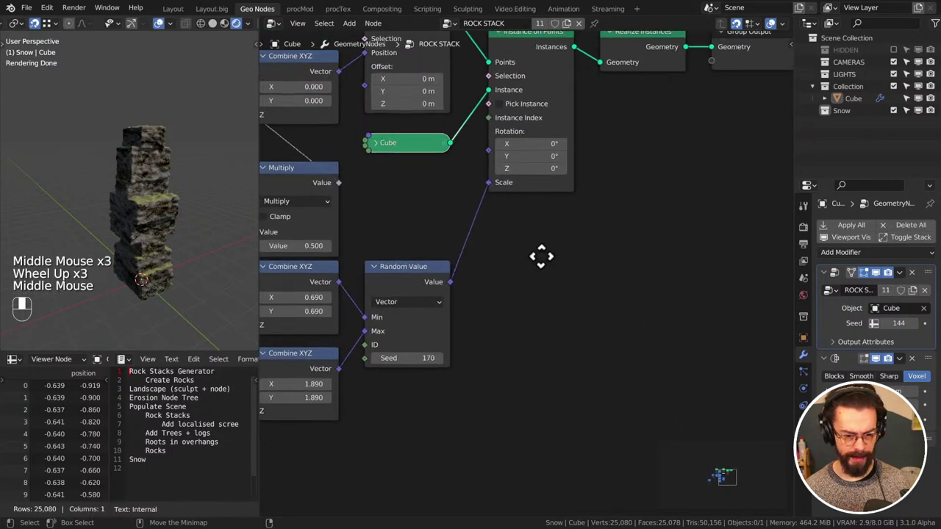
pyautogui.moveTo(491, 152); pyautogui.dragTo(443, 188)
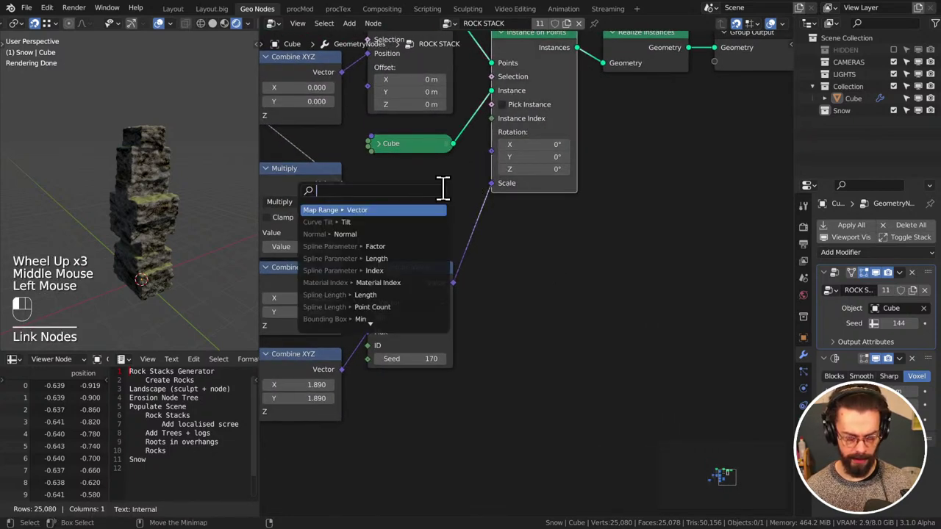
# Add an ETK Random Bias V node and connect its Vector to Instance on Points Rotation
pyautogui.write('etk')
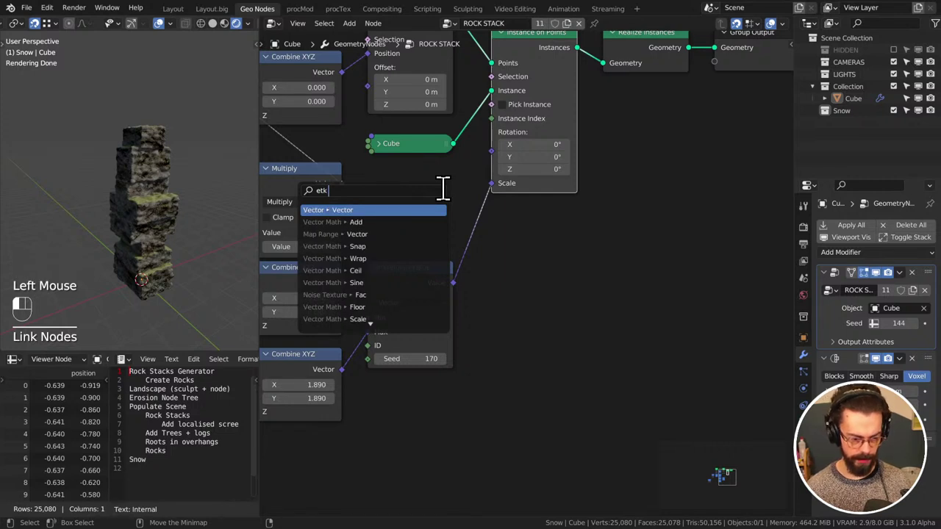
pyautogui.hotkey('shift', 'a')
pyautogui.moveTo(605, 351)
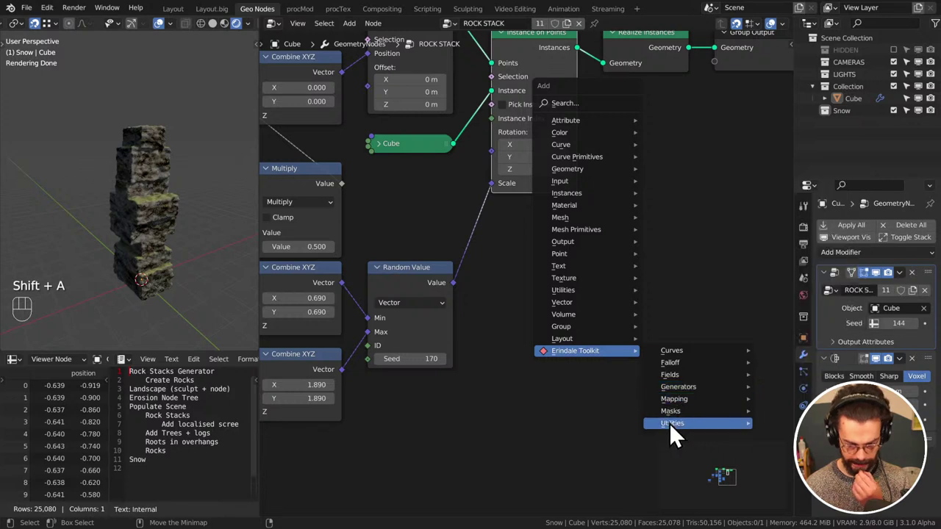
pyautogui.moveTo(670, 423)
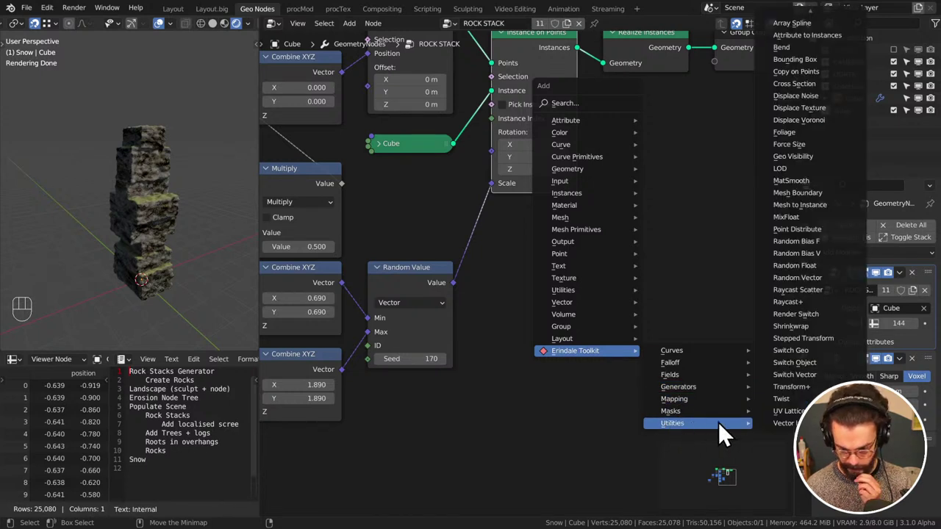
pyautogui.click(829, 248)
pyautogui.click(691, 242)
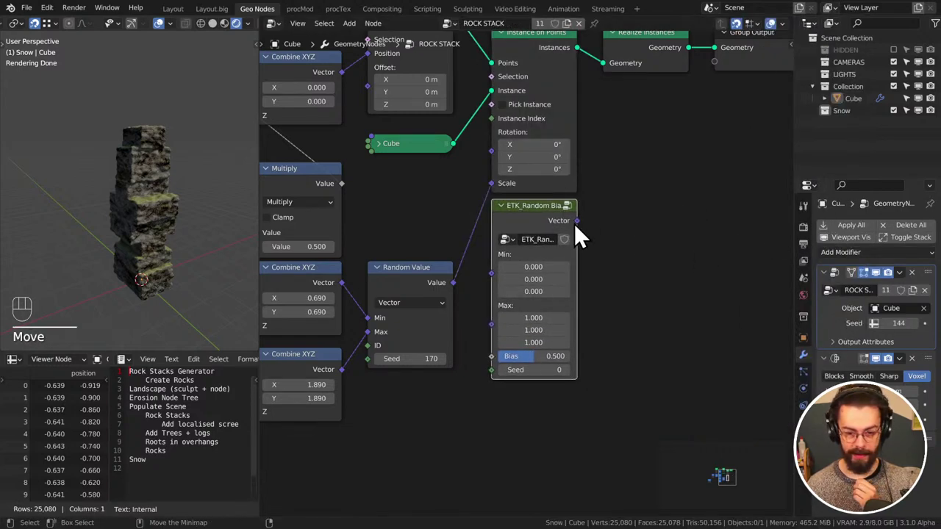
pyautogui.moveTo(576, 221); pyautogui.dragTo(490, 151)
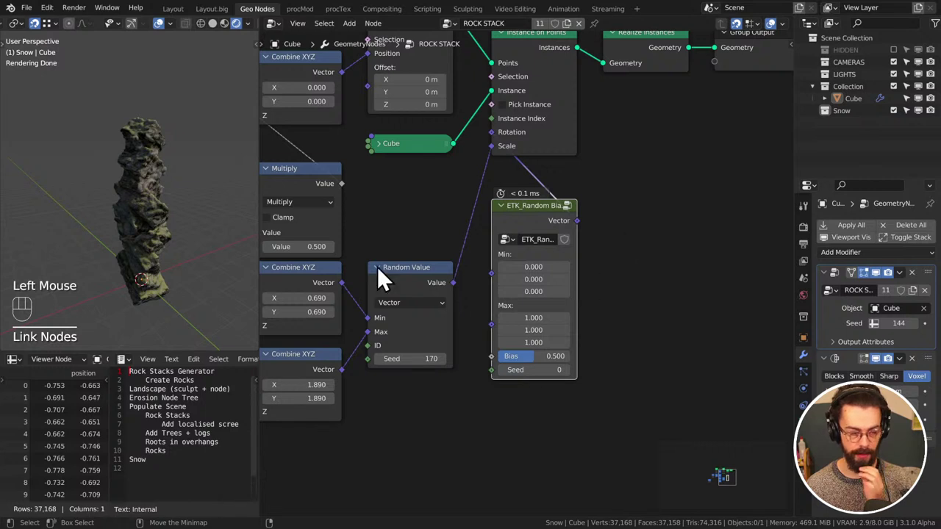
# Lower the Random Bias node's Bias to 0.057 and inspect the rotated rocks
pyautogui.moveTo(81, 230); pyautogui.dragTo(193, 241, button='middle')
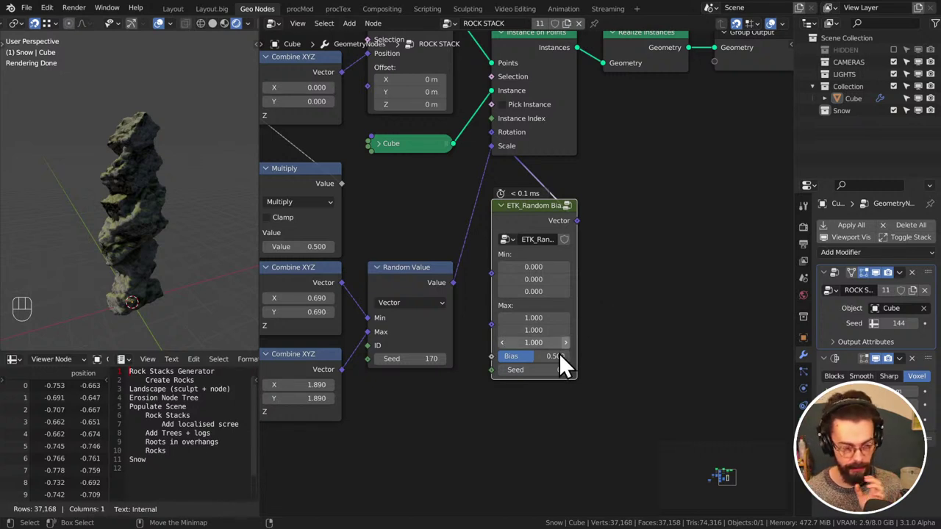
pyautogui.click(541, 356)
pyautogui.moveTo(540, 356); pyautogui.dragTo(499, 356)
pyautogui.moveTo(220, 250); pyautogui.dragTo(233, 229, button='middle')
pyautogui.scroll(3, 85, 231)
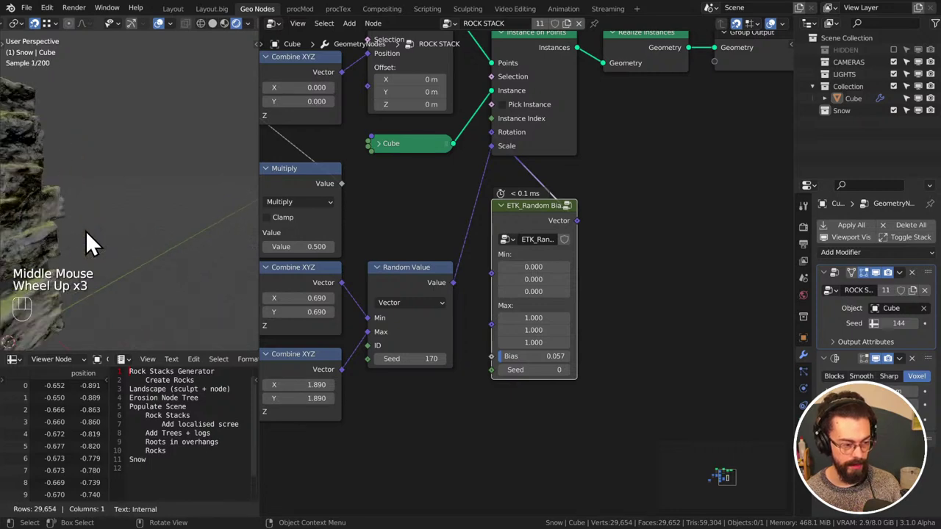
pyautogui.keyDown('shift'); pyautogui.moveTo(61, 236); pyautogui.dragTo(166, 224, button='middle'); pyautogui.keyUp('shift')
pyautogui.scroll(-1, 59, 242)
pyautogui.keyDown('shift'); pyautogui.moveTo(59, 242); pyautogui.dragTo(184, 243, button='middle'); pyautogui.keyUp('shift')
# Move Instance on Points and its output nodes right, placing Random Bias beside them
pyautogui.moveTo(513, 267); pyautogui.dragTo(622, 210, button='middle')
pyautogui.scroll(-1, 483, 249)
pyautogui.moveTo(697, 211); pyautogui.dragTo(485, 110)
pyautogui.press('g')
pyautogui.click(684, 102)
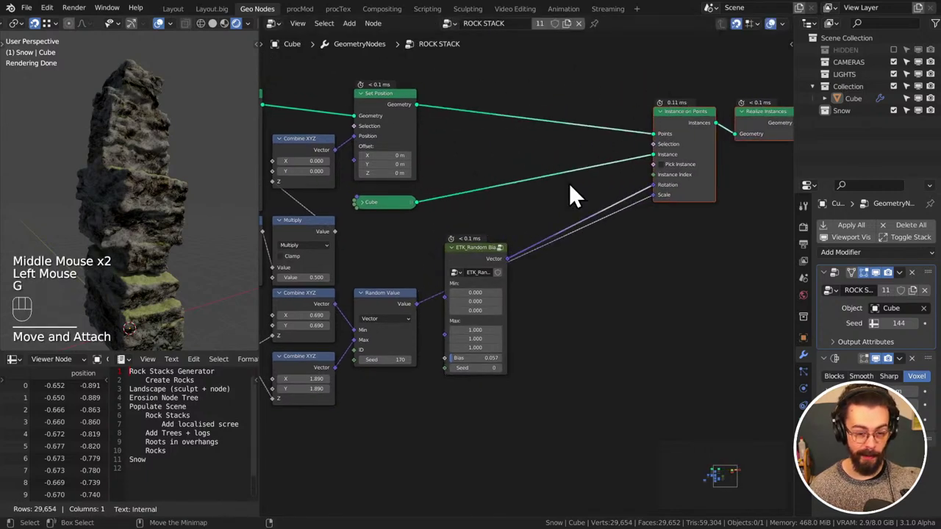
pyautogui.click(495, 249)
pyautogui.press('g')
pyautogui.click(628, 180)
pyautogui.moveTo(580, 270); pyautogui.dragTo(585, 264, button='middle')
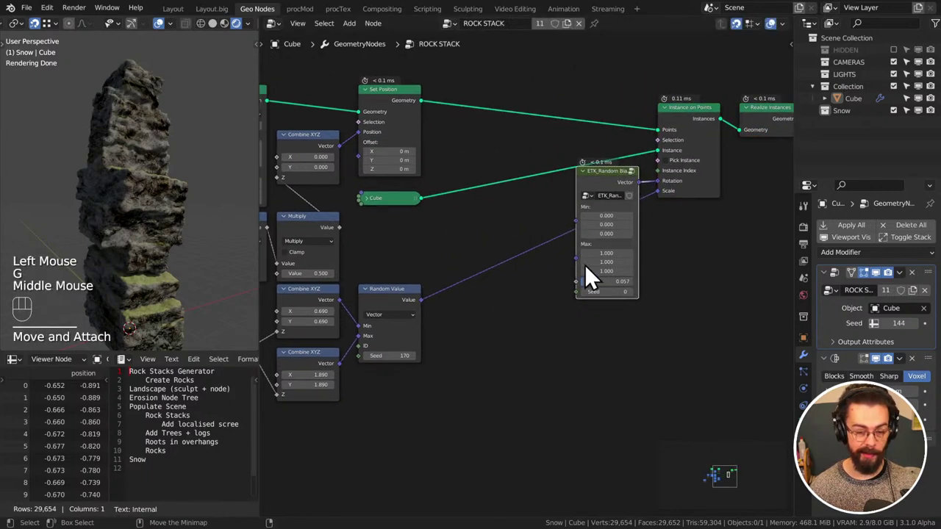
pyautogui.scroll(2, 584, 265)
pyautogui.hotkey('shift', 'a')
pyautogui.moveTo(563, 299)
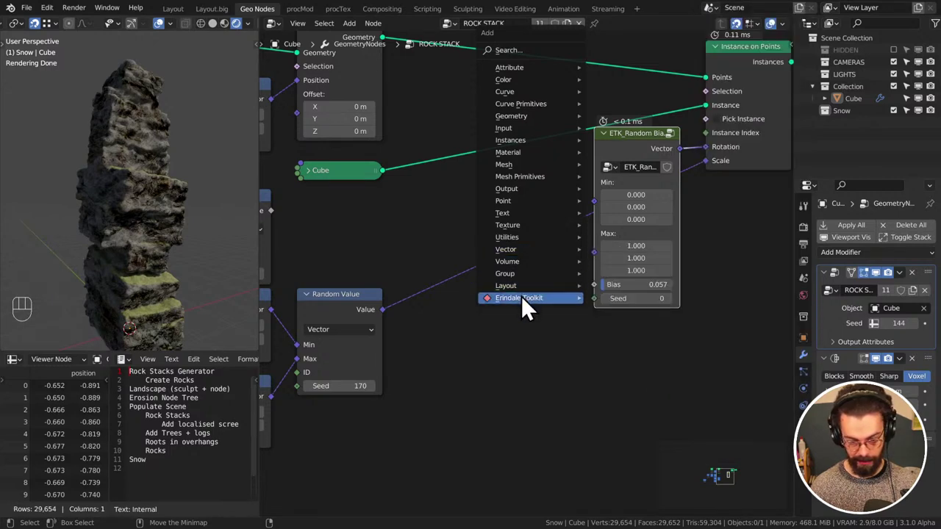
# Add an ETK Random Vector node and plug its Vector into the Random Bias Max
pyautogui.moveTo(521, 296)
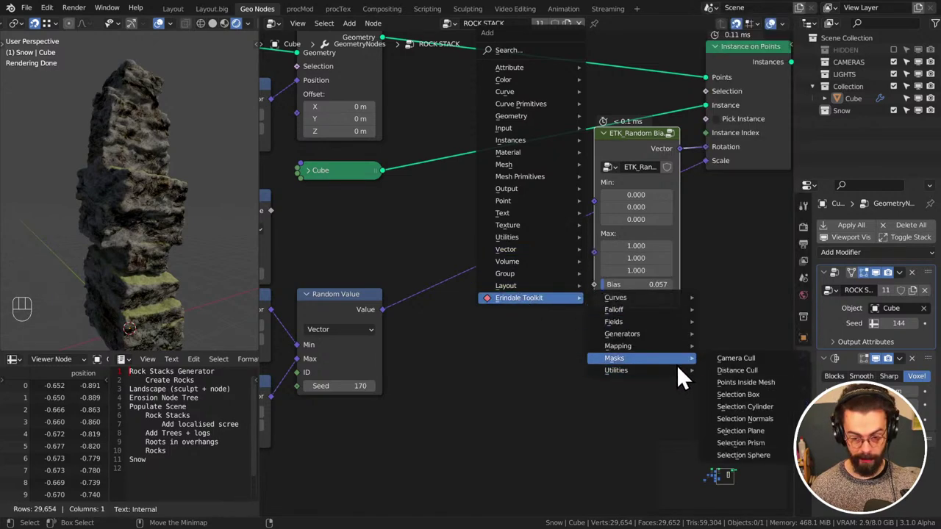
pyautogui.moveTo(673, 370)
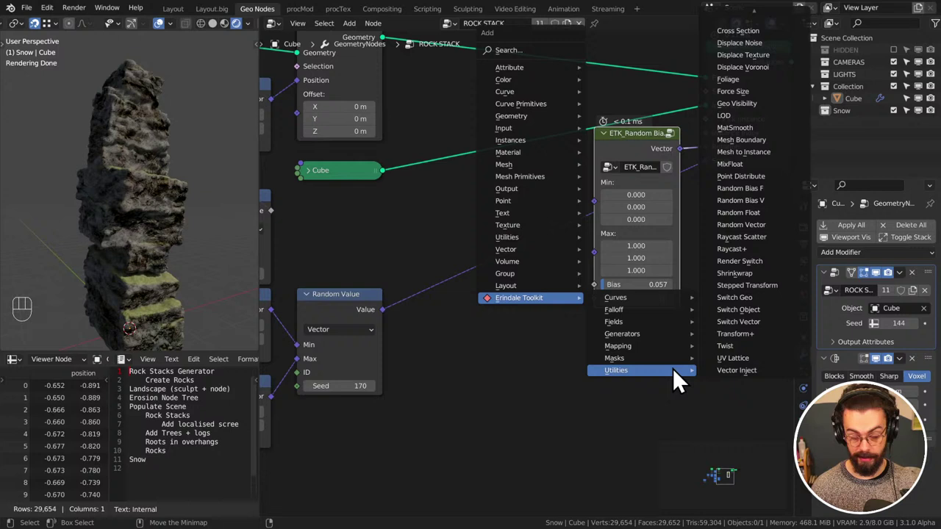
pyautogui.click(762, 224)
pyautogui.click(651, 235)
pyautogui.moveTo(543, 321); pyautogui.dragTo(595, 261)
pyautogui.moveTo(505, 317); pyautogui.dragTo(542, 144)
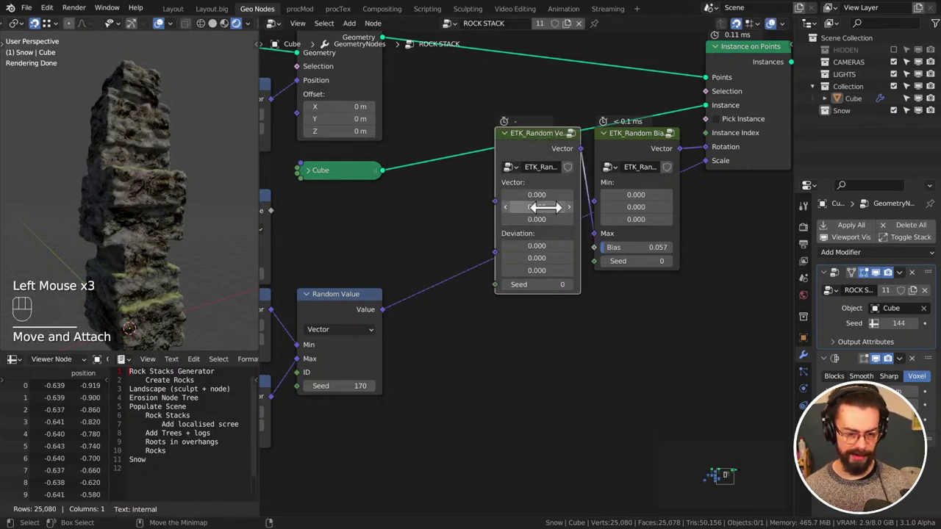
pyautogui.moveTo(533, 246); pyautogui.dragTo(498, 250)
# Set the Random Vector Deviation to 1.230 on X, Y, Z and its Seed to 4
pyautogui.moveTo(221, 220); pyautogui.dragTo(179, 210, button='middle')
pyautogui.moveTo(235, 217); pyautogui.dragTo(94, 217, button='middle')
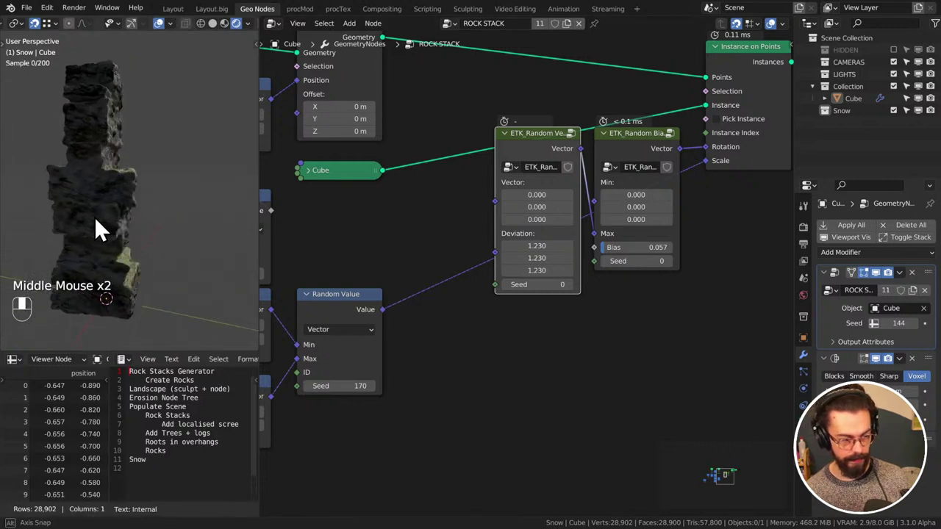
pyautogui.click(574, 286)
pyautogui.click(574, 286)
pyautogui.click(574, 286)
pyautogui.click(574, 285)
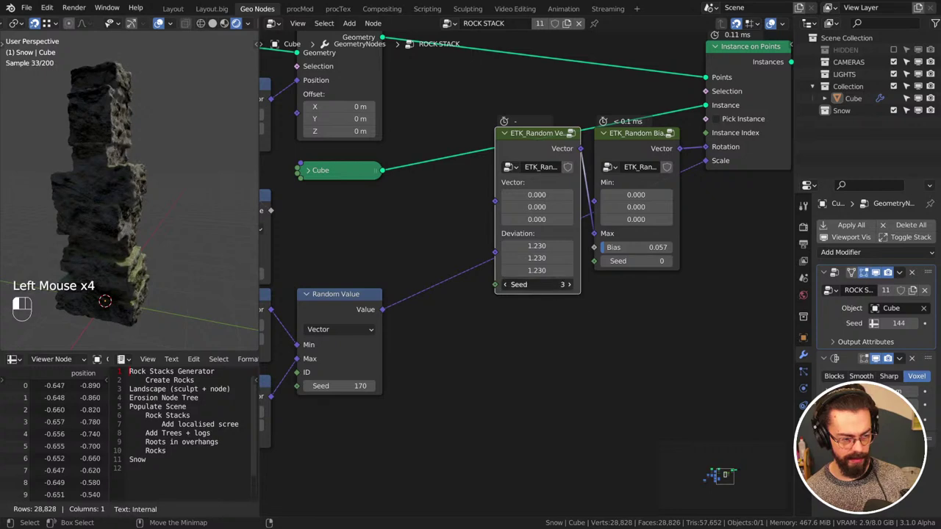
# Orbit to check the stack and bring the Random Bias value down to 0.000
pyautogui.moveTo(88, 188); pyautogui.dragTo(211, 239, button='middle')
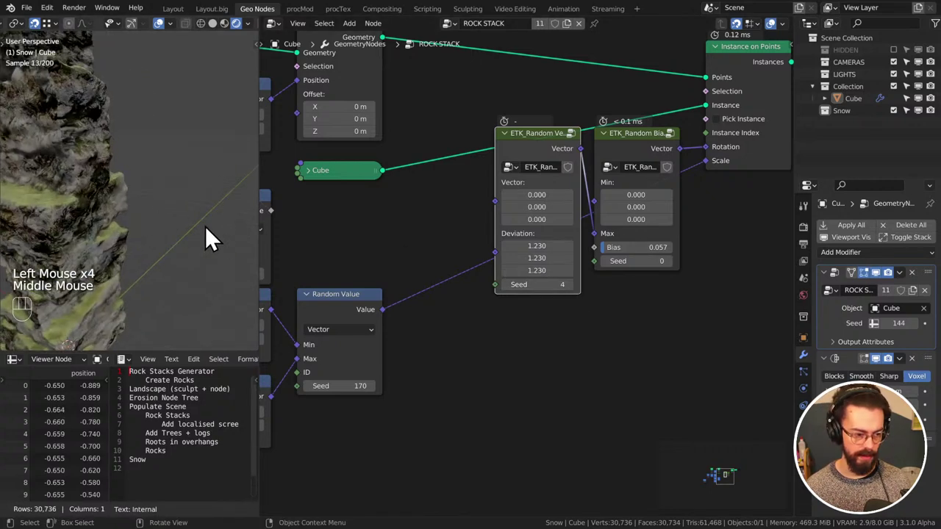
pyautogui.scroll(-2, 88, 241)
pyautogui.moveTo(88, 242); pyautogui.dragTo(184, 220, button='middle')
pyautogui.moveTo(184, 221); pyautogui.dragTo(211, 225, button='middle')
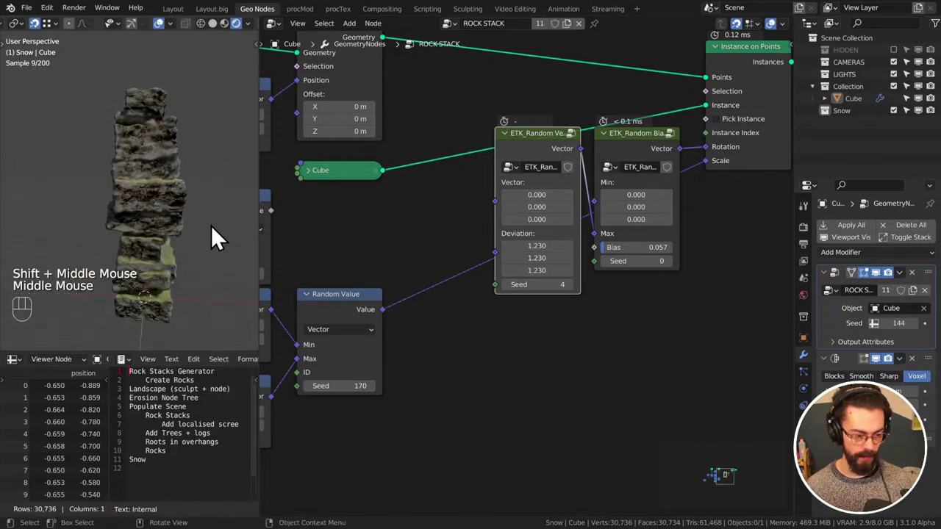
pyautogui.moveTo(264, 253); pyautogui.dragTo(204, 258, button='middle')
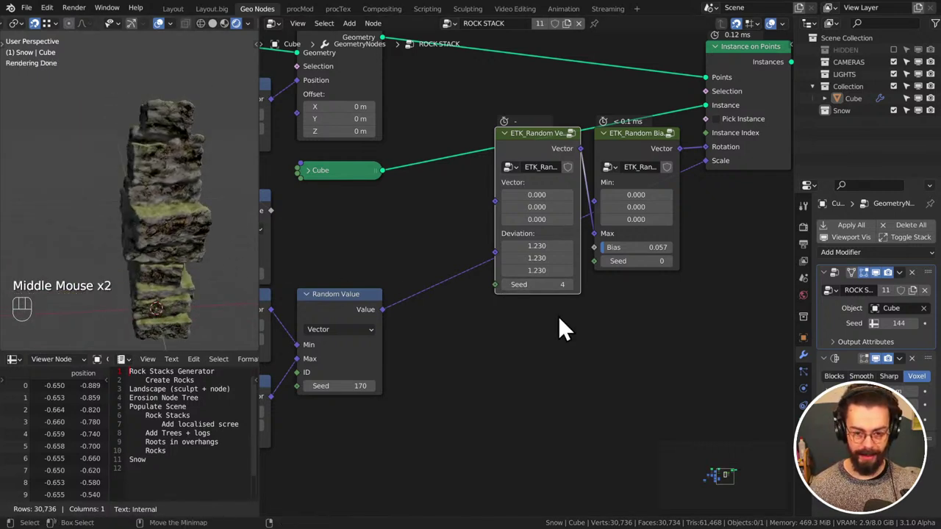
pyautogui.keyDown('shift'); pyautogui.moveTo(634, 251); pyautogui.dragTo(574, 234); pyautogui.keyUp('shift')
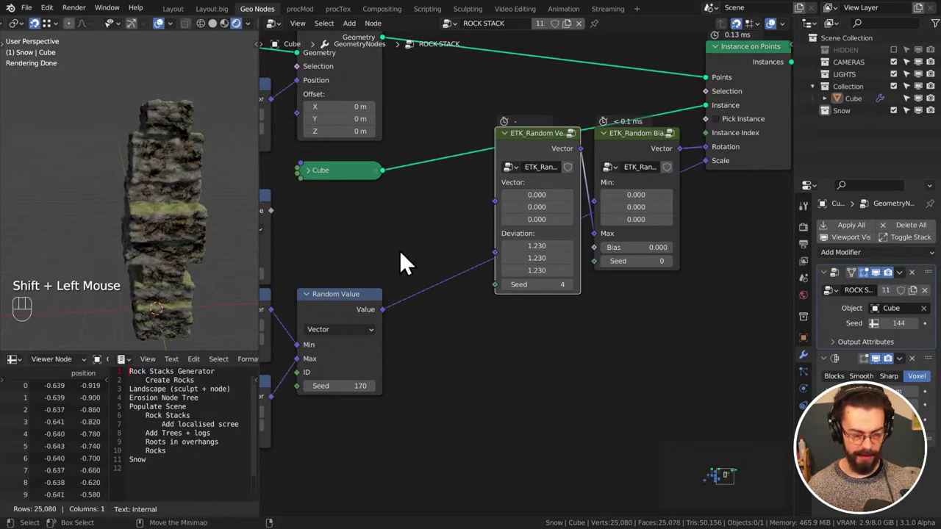
# Sketch annotation strokes around the nodes in the node editor, then erase them
pyautogui.moveTo(400, 254); pyautogui.dragTo(272, 166, button='middle')
pyautogui.moveTo(444, 363)
pyautogui.mouseDown()
pyautogui.moveTo(550, 357)
pyautogui.moveTo(664, 201)
pyautogui.mouseUp()
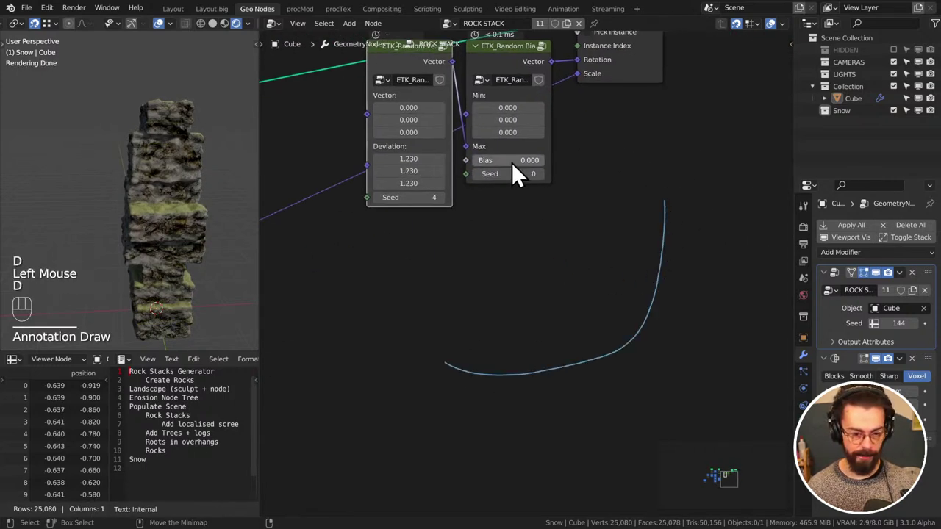
pyautogui.keyDown('shift'); pyautogui.moveTo(518, 175); pyautogui.dragTo(515, 207, button='middle'); pyautogui.keyUp('shift')
pyautogui.moveTo(467, 386)
pyautogui.mouseDown(button='right')
pyautogui.moveTo(636, 339)
pyautogui.moveTo(647, 308)
pyautogui.mouseUp(button='right')
pyautogui.moveTo(456, 375)
pyautogui.mouseDown()
pyautogui.moveTo(615, 380)
pyautogui.moveTo(608, 229)
pyautogui.mouseUp()
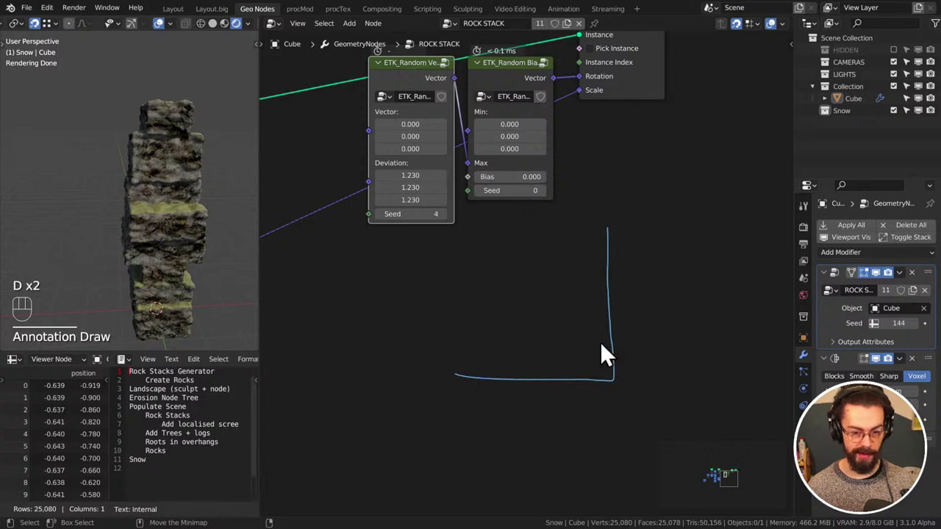
pyautogui.moveTo(551, 366)
pyautogui.mouseDown()
pyautogui.moveTo(688, 390)
pyautogui.moveTo(402, 356)
pyautogui.mouseUp()
pyautogui.moveTo(485, 168)
pyautogui.mouseDown(button='right')
pyautogui.moveTo(411, 344)
pyautogui.moveTo(696, 381)
pyautogui.moveTo(409, 447)
pyautogui.moveTo(627, 210)
pyautogui.mouseUp(button='right')
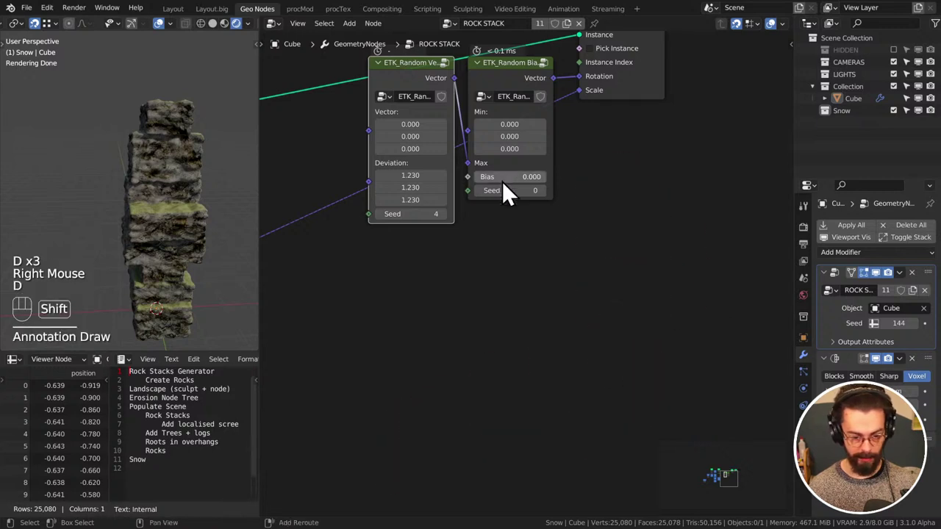
# Raise the Bias through 0.070 and 0.089 to 0.125, orbiting to compare the tilt
pyautogui.keyDown('shift'); pyautogui.moveTo(502, 181); pyautogui.dragTo(526, 180); pyautogui.keyUp('shift')
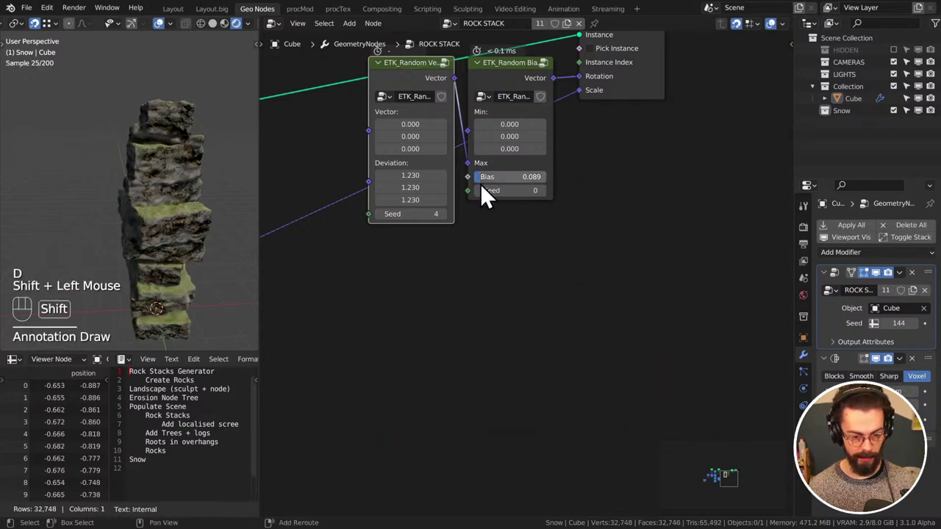
pyautogui.moveTo(398, 395)
pyautogui.mouseDown()
pyautogui.moveTo(483, 393)
pyautogui.moveTo(535, 360)
pyautogui.moveTo(580, 278)
pyautogui.moveTo(585, 220)
pyautogui.mouseUp()
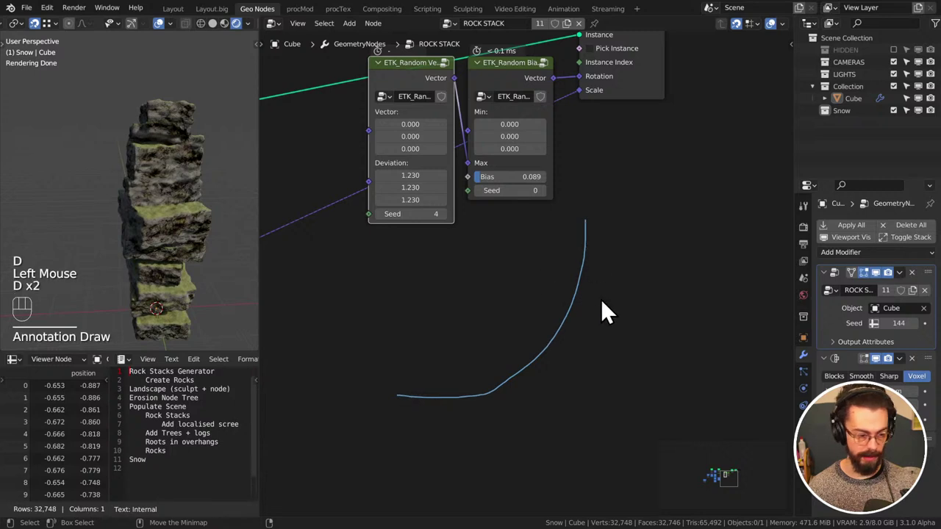
pyautogui.moveTo(221, 235)
pyautogui.mouseDown(button='middle')
pyautogui.moveTo(197, 220)
pyautogui.moveTo(184, 255)
pyautogui.moveTo(200, 200)
pyautogui.moveTo(218, 222)
pyautogui.mouseUp(button='middle')
pyautogui.moveTo(157, 194); pyautogui.dragTo(278, 205, button='middle')
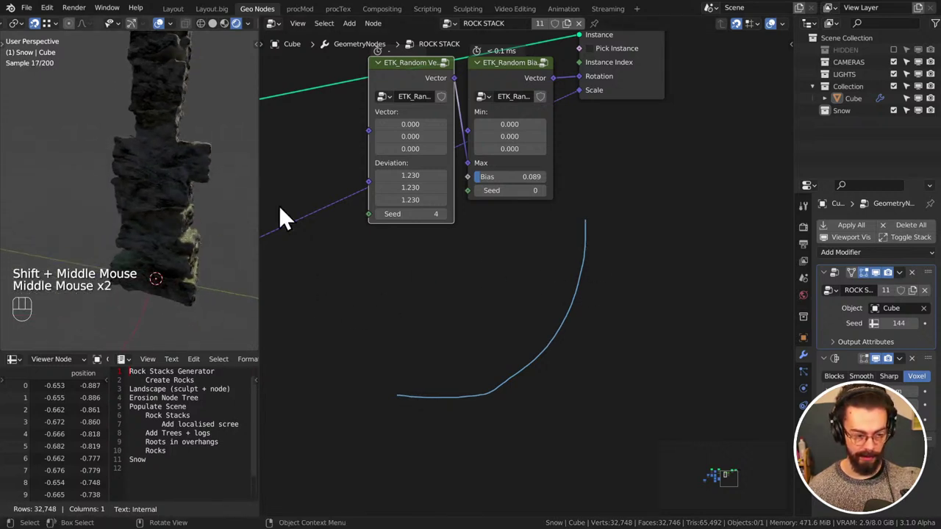
pyautogui.keyDown('shift'); pyautogui.moveTo(512, 195); pyautogui.dragTo(531, 195); pyautogui.keyUp('shift')
pyautogui.moveTo(111, 206); pyautogui.dragTo(8, 225, button='middle')
pyautogui.scroll(-3, 94, 223)
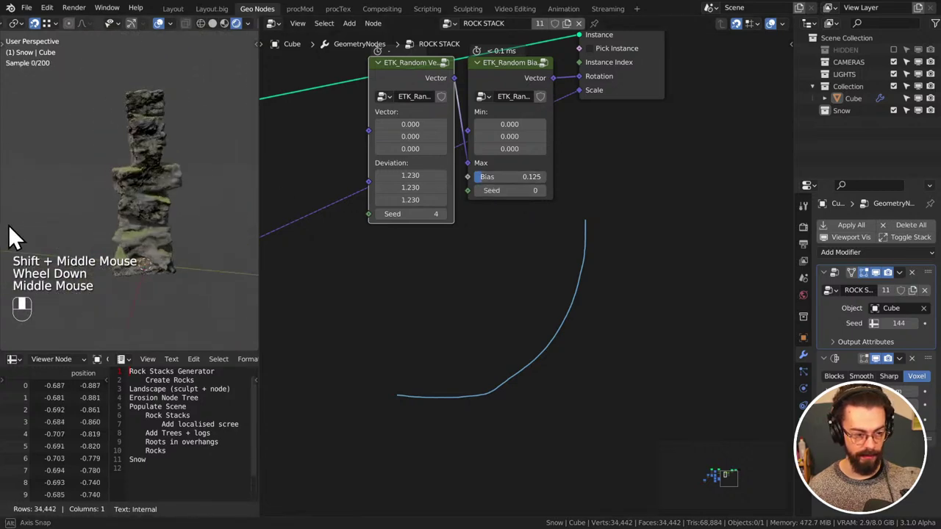
pyautogui.moveTo(145, 127); pyautogui.dragTo(157, 201, button='middle')
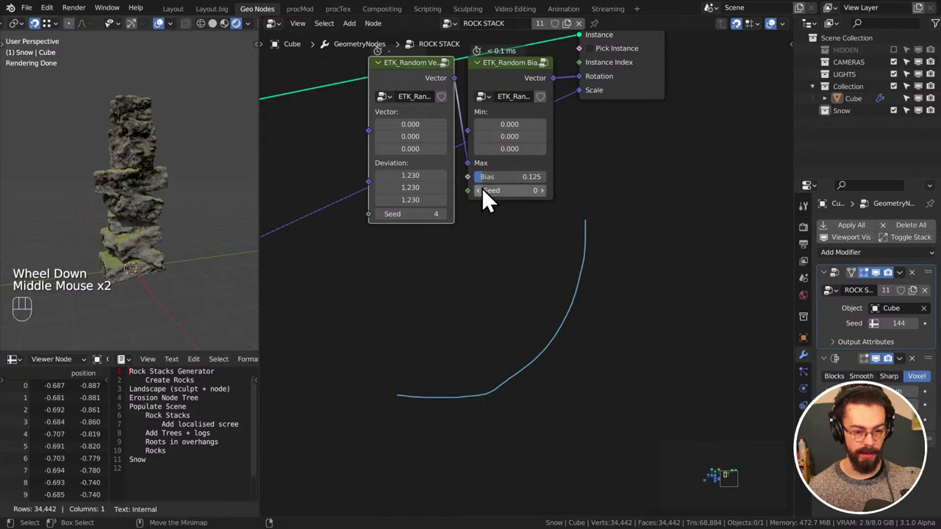
# Draw an annotation loop in the 3D view and erase it again
pyautogui.press('d')
pyautogui.moveTo(93, 225)
pyautogui.mouseDown()
pyautogui.moveTo(95, 255)
pyautogui.moveTo(175, 266)
pyautogui.mouseUp()
pyautogui.press('d')
pyautogui.moveTo(171, 262); pyautogui.dragTo(67, 228, button='right')
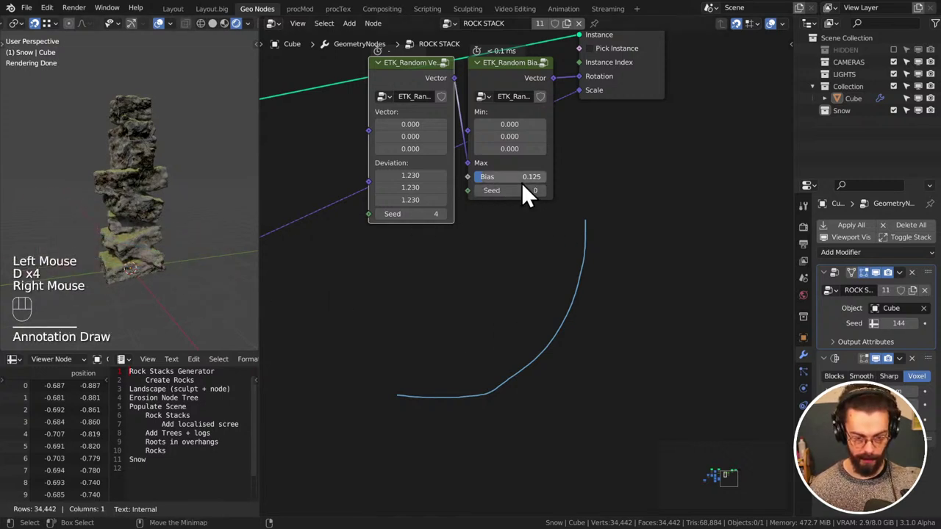
# Set the Bias to exactly 0.050 and erase the blue annotation curve from the node editor
pyautogui.keyDown('shift'); pyautogui.moveTo(521, 180); pyautogui.dragTo(490, 179); pyautogui.keyUp('shift')
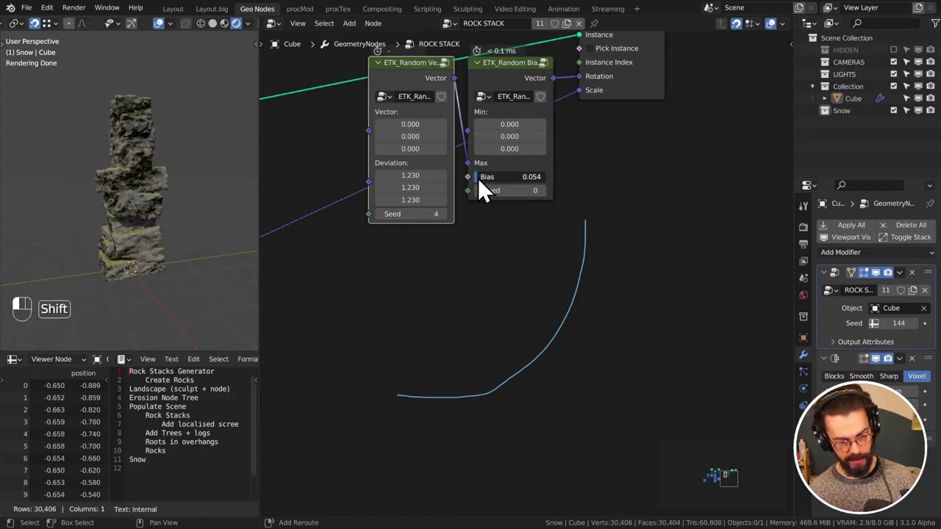
pyautogui.click(502, 180)
pyautogui.write('.05')
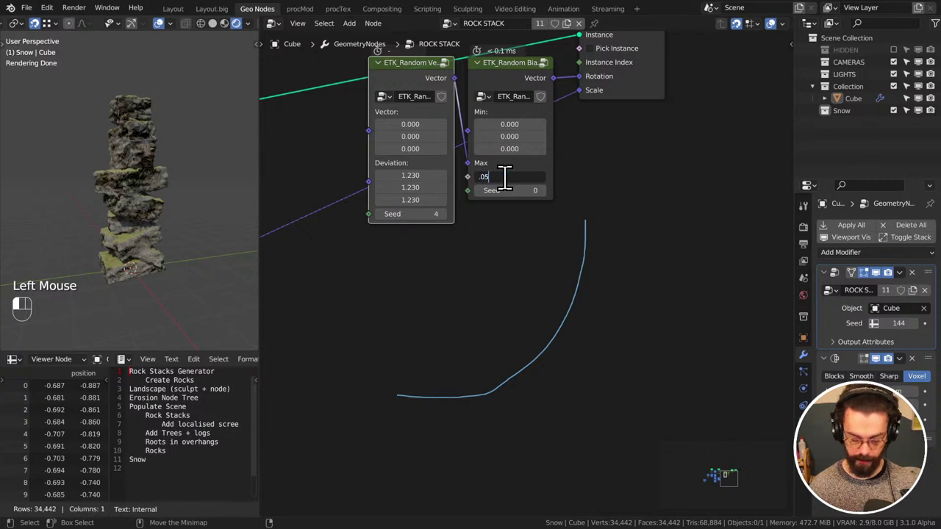
pyautogui.press('Return')
pyautogui.moveTo(617, 192)
pyautogui.mouseDown(button='right')
pyautogui.moveTo(388, 442)
pyautogui.moveTo(401, 379)
pyautogui.mouseUp(button='right')
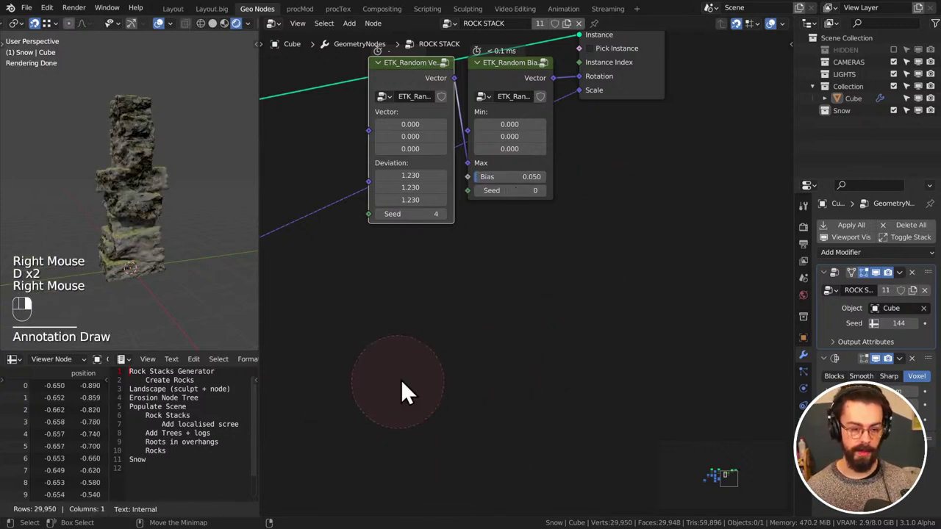
pyautogui.moveTo(400, 379); pyautogui.dragTo(416, 388, button='middle')
pyautogui.scroll(-2, 220, 287)
pyautogui.moveTo(221, 287); pyautogui.dragTo(11, 303, button='middle')
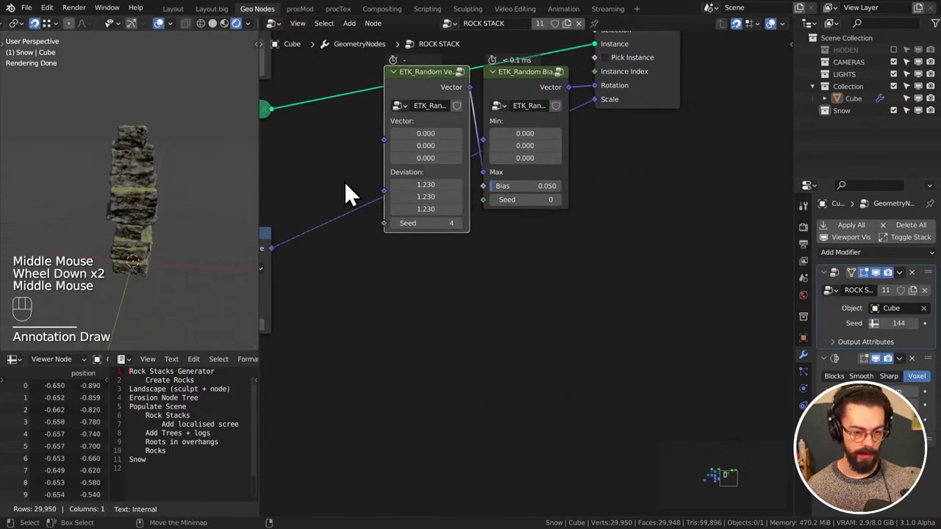
# Try larger Z deviations on the Random Vector node, then enter 2.000
pyautogui.moveTo(426, 209); pyautogui.dragTo(515, 208)
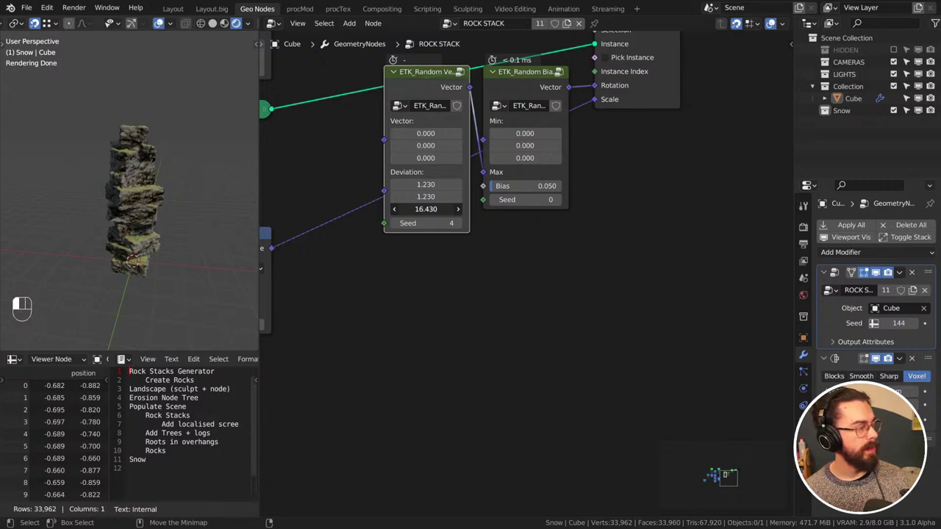
pyautogui.moveTo(514, 209); pyautogui.dragTo(456, 209)
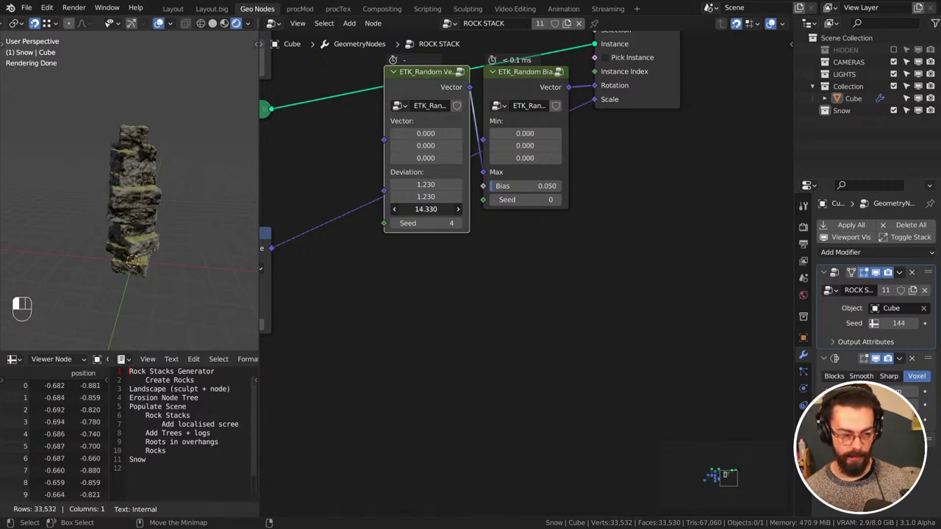
pyautogui.click(410, 209)
pyautogui.write('2')
pyautogui.press('Return')
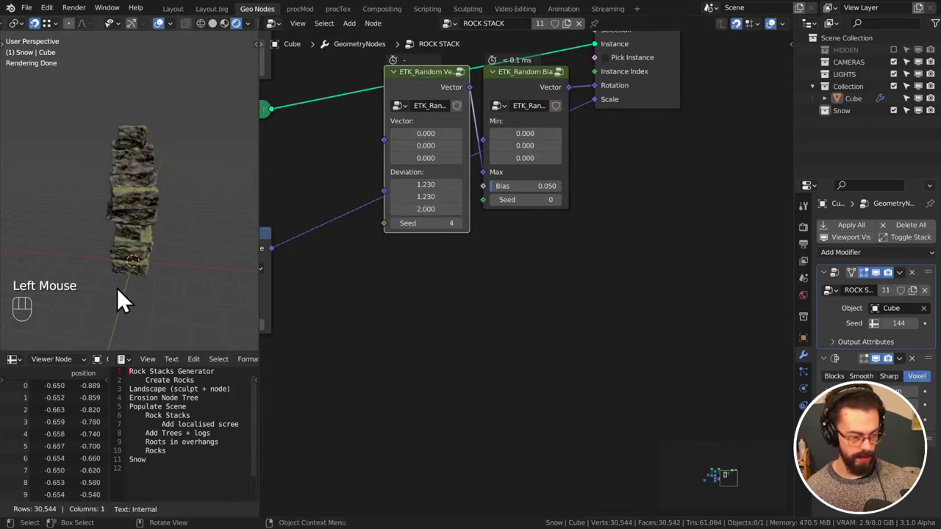
pyautogui.moveTo(117, 287); pyautogui.dragTo(69, 282, button='middle')
# Enter tau for the Z deviation, giving a full turn of 6.283
pyautogui.click(424, 211)
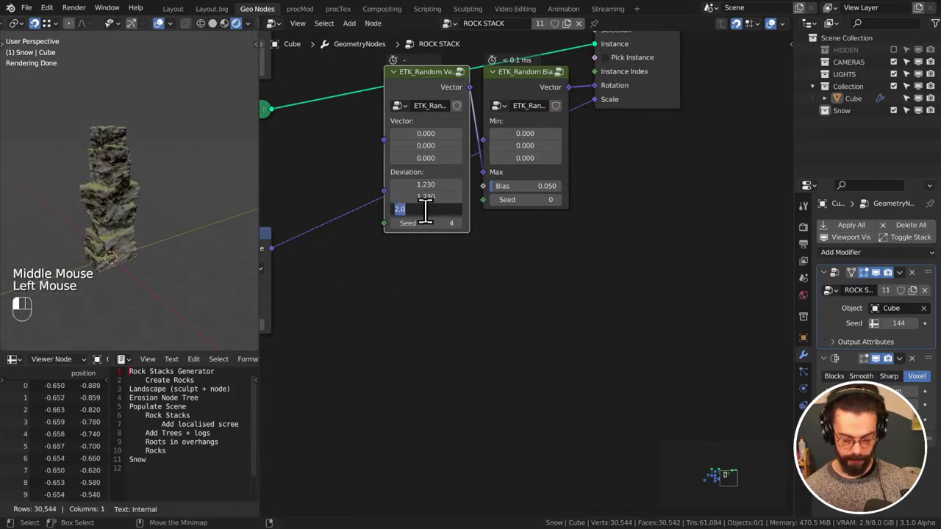
pyautogui.write('tau')
pyautogui.press('Return')
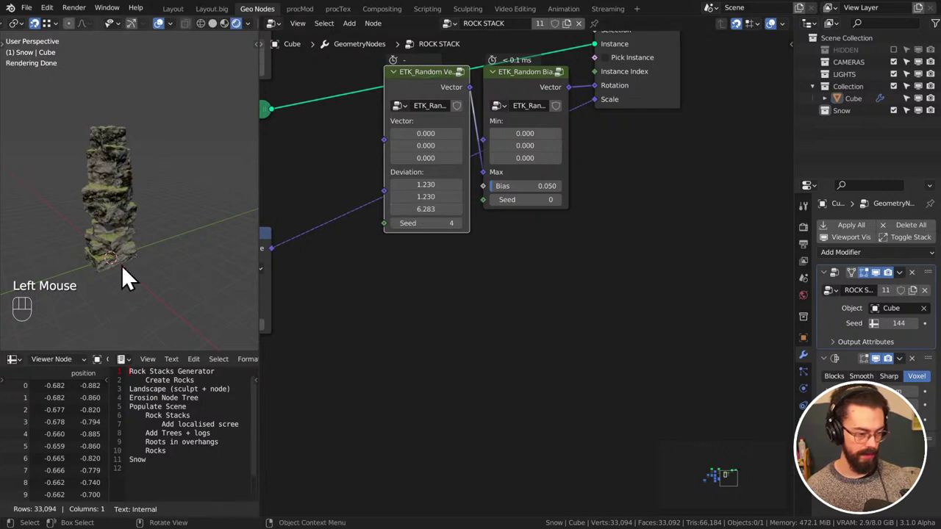
pyautogui.moveTo(121, 265); pyautogui.dragTo(127, 215, button='middle')
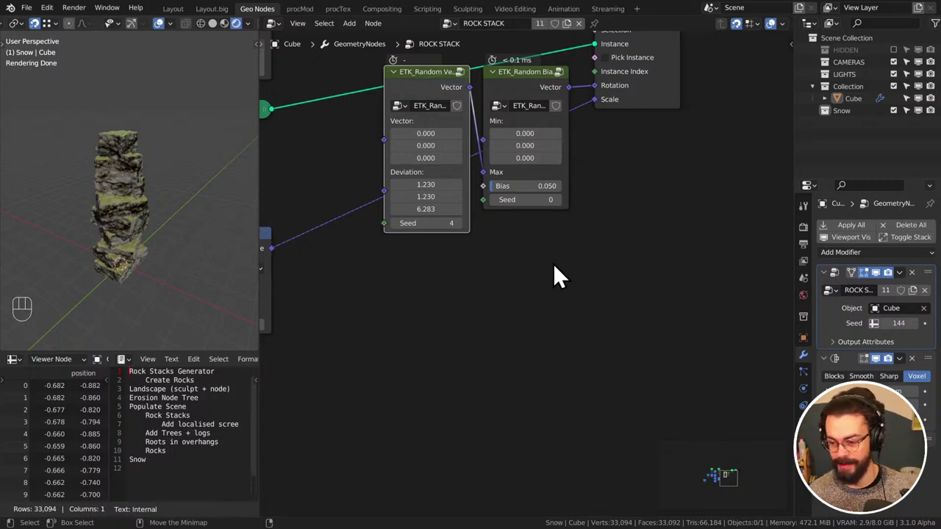
# Move the two random nodes lower and to the left
pyautogui.moveTo(513, 256); pyautogui.dragTo(542, 304, button='middle')
pyautogui.moveTo(603, 300); pyautogui.dragTo(488, 155)
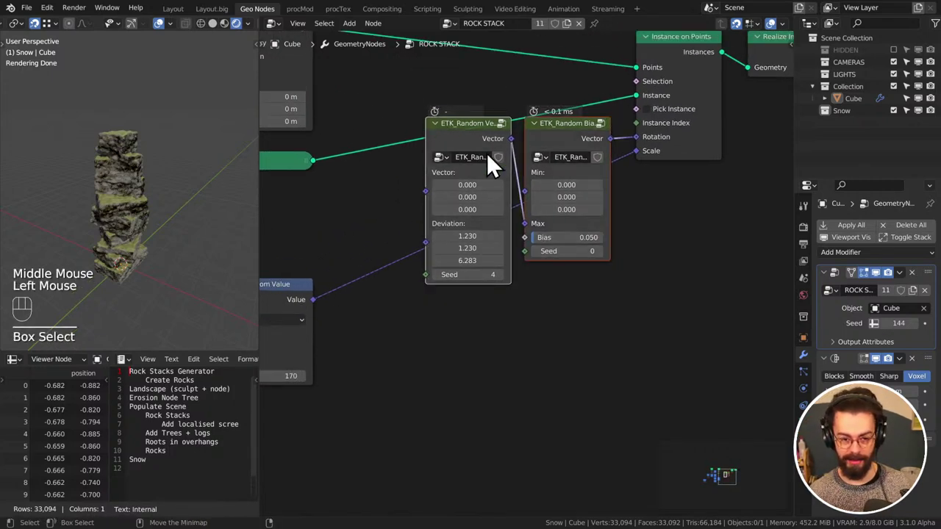
pyautogui.moveTo(677, 209); pyautogui.dragTo(743, 210, button='middle')
pyautogui.press('g')
pyautogui.click(668, 264)
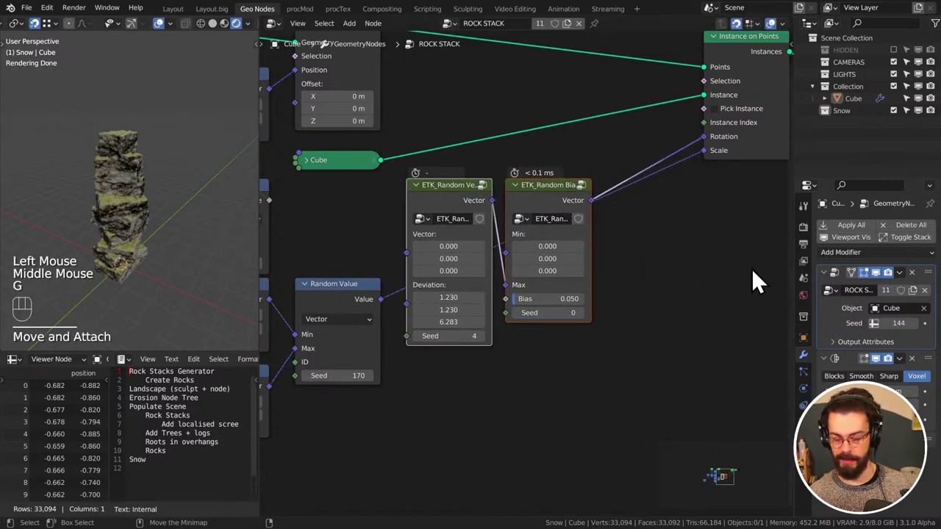
# Reposition the Instance on Points and Realize Instances nodes together, then deselect all
pyautogui.moveTo(752, 268); pyautogui.dragTo(574, 335, button='middle')
pyautogui.moveTo(575, 335); pyautogui.dragTo(763, 125)
pyautogui.keyDown('shift'); pyautogui.click(721, 144); pyautogui.keyUp('shift')
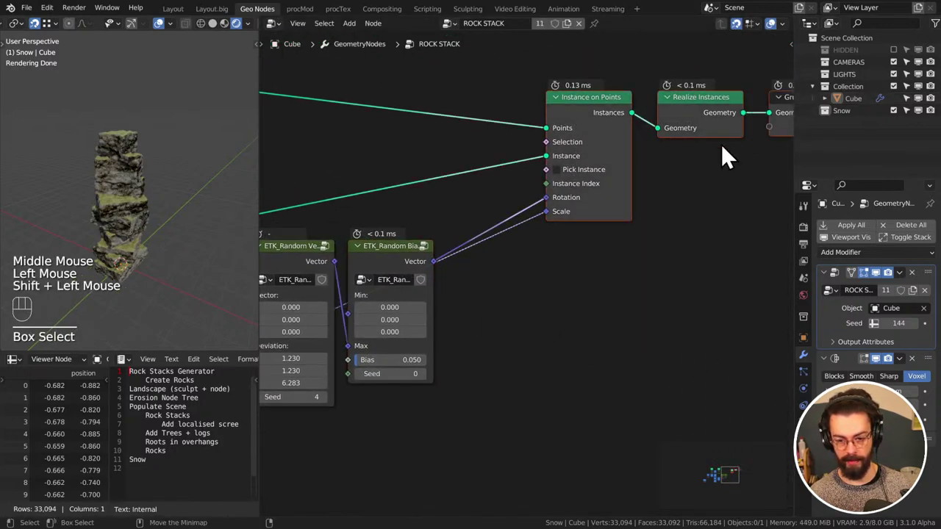
pyautogui.press('g')
pyautogui.click(625, 193)
pyautogui.moveTo(626, 194); pyautogui.dragTo(613, 252, button='middle')
pyautogui.click(603, 294)
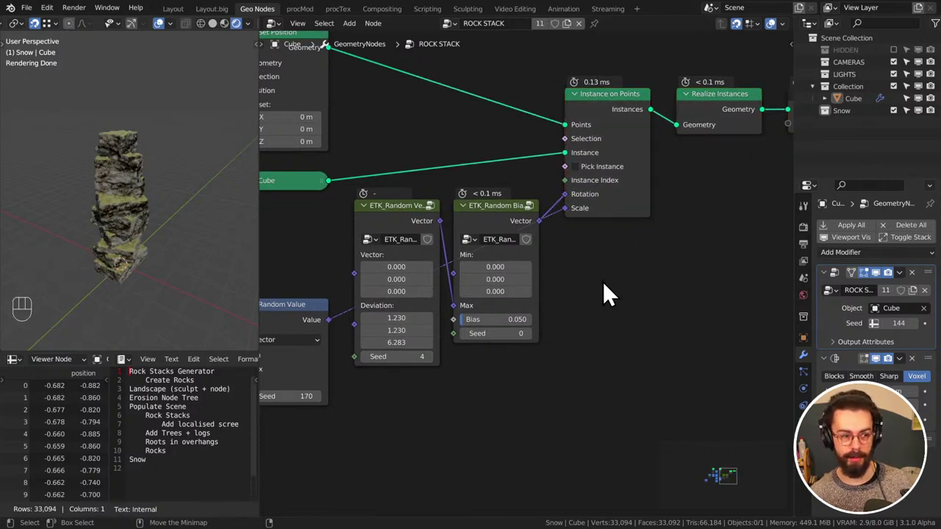
# Move the Cube node up and to the right
pyautogui.moveTo(601, 282); pyautogui.dragTo(600, 270, button='middle')
pyautogui.scroll(-3, 508, 329)
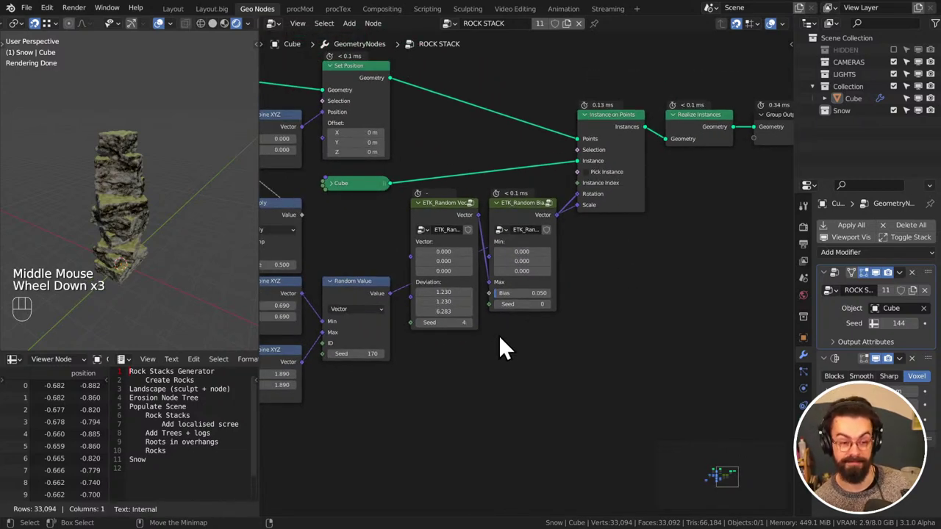
pyautogui.click(353, 186)
pyautogui.press('g')
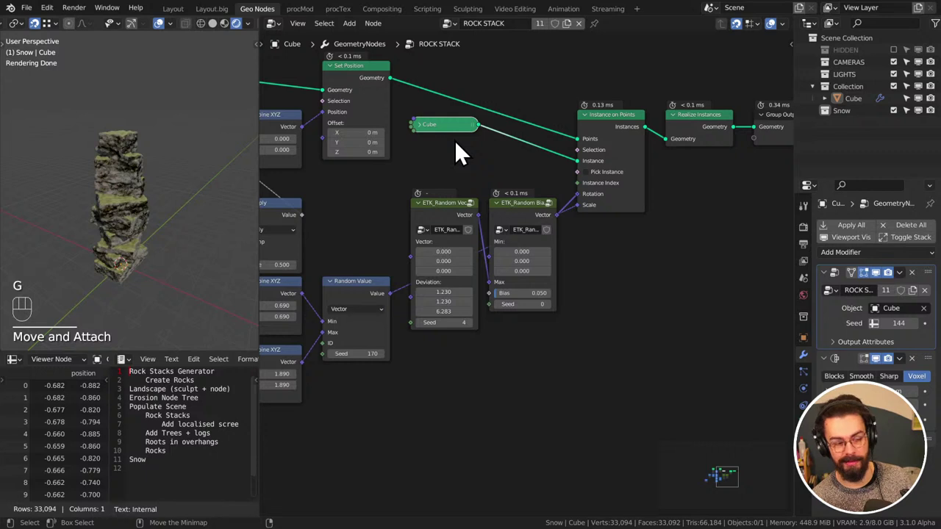
pyautogui.moveTo(133, 225); pyautogui.dragTo(183, 246, button='middle')
pyautogui.scroll(2, 204, 211)
pyautogui.moveTo(204, 210)
pyautogui.keyDown('shift'); pyautogui.mouseDown(button='middle')
pyautogui.moveTo(188, 250)
pyautogui.moveTo(219, 213)
pyautogui.mouseUp(button='middle'); pyautogui.keyUp('shift')
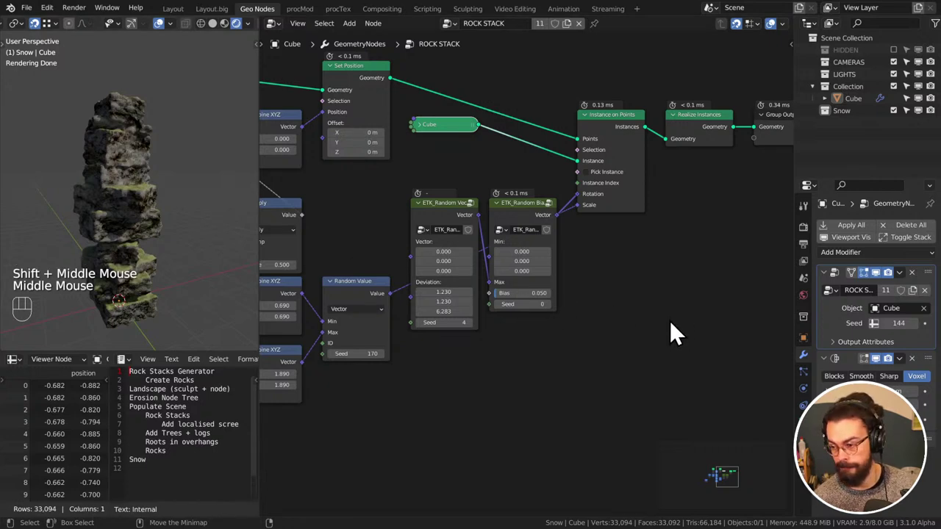
# Drop the height link's reroute point below the Combine XYZ nodes
pyautogui.moveTo(617, 271)
pyautogui.mouseDown(button='middle')
pyautogui.moveTo(527, 289)
pyautogui.moveTo(623, 286)
pyautogui.mouseUp(button='middle')
pyautogui.moveTo(376, 314); pyautogui.dragTo(390, 315, button='middle')
pyautogui.scroll(3, 468, 312)
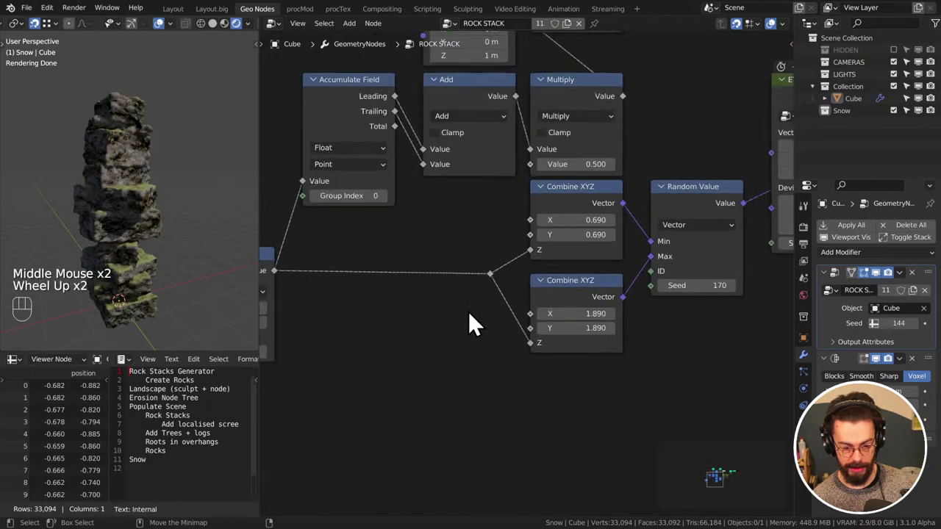
pyautogui.press('q')
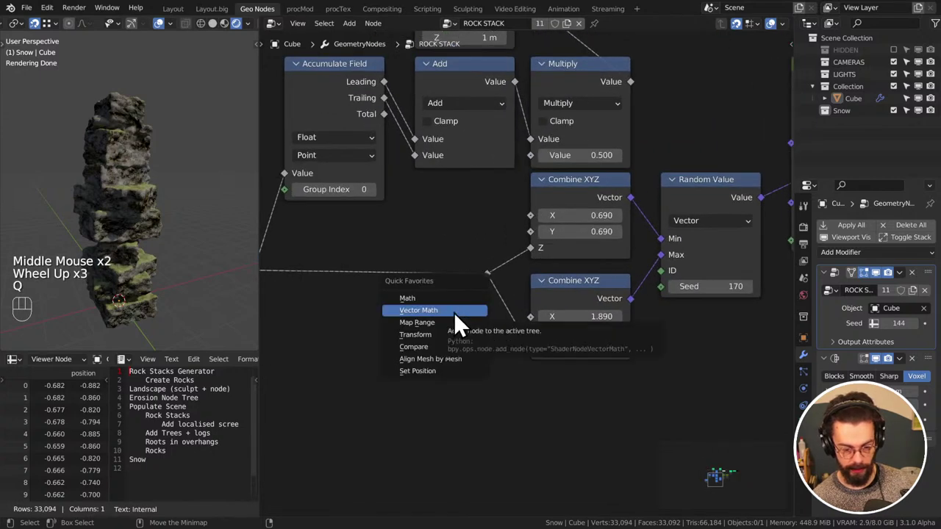
pyautogui.moveTo(452, 248); pyautogui.dragTo(493, 304)
pyautogui.press('g')
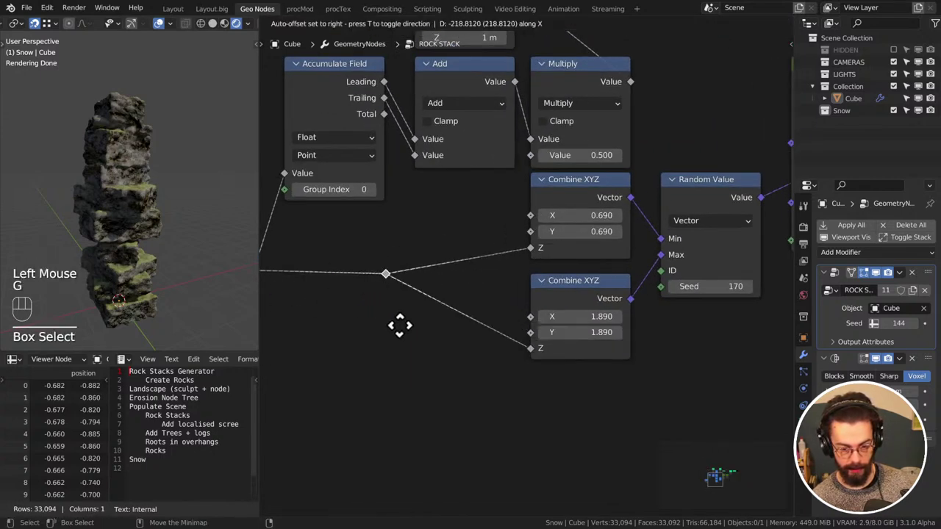
pyautogui.press('g')
pyautogui.click(472, 343)
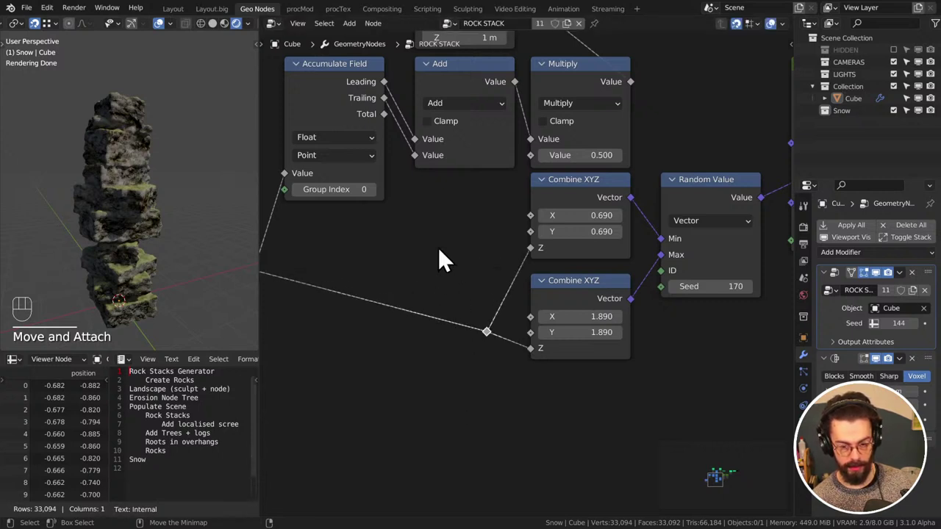
# Add a Math node and switch its operation to Subtract
pyautogui.press('q')
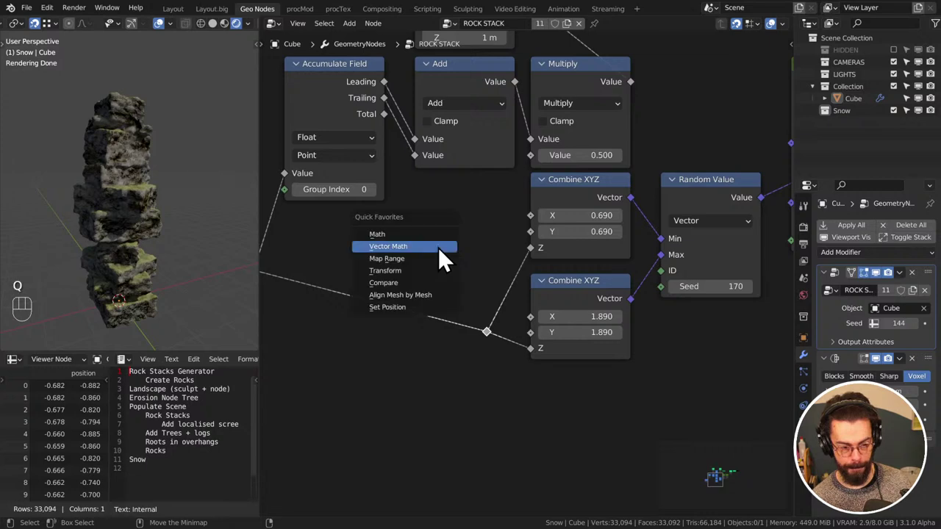
pyautogui.moveTo(438, 247); pyautogui.dragTo(608, 185, button='middle')
pyautogui.moveTo(447, 208); pyautogui.dragTo(461, 207, button='middle')
pyautogui.press('q')
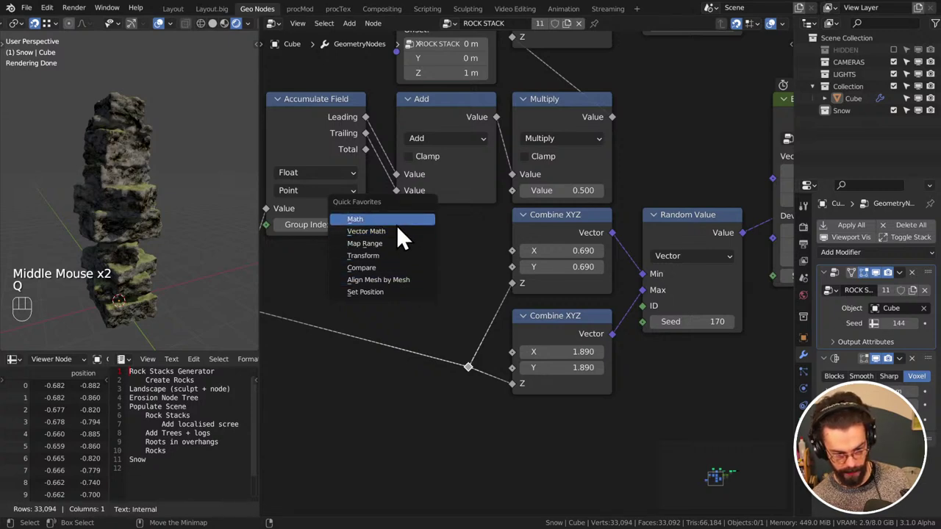
pyautogui.click(396, 223)
pyautogui.click(387, 226)
pyautogui.click(420, 268)
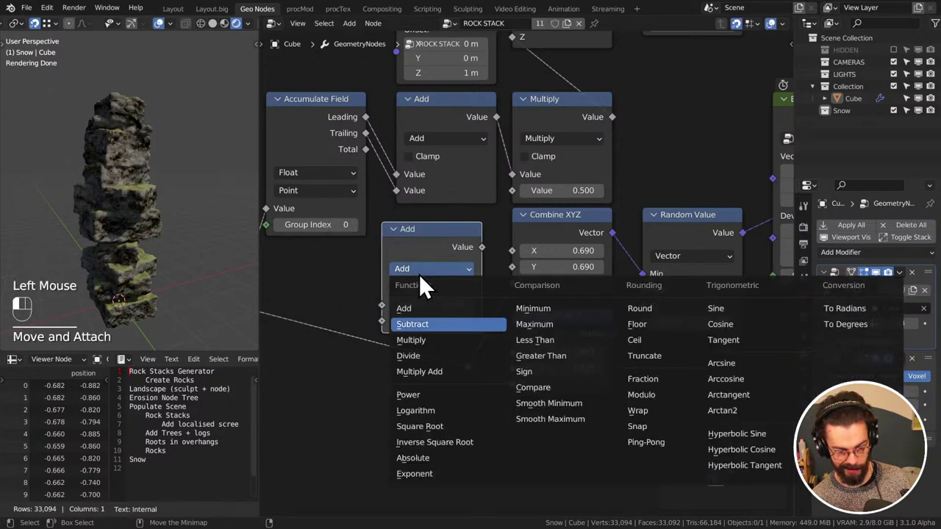
pyautogui.click(441, 324)
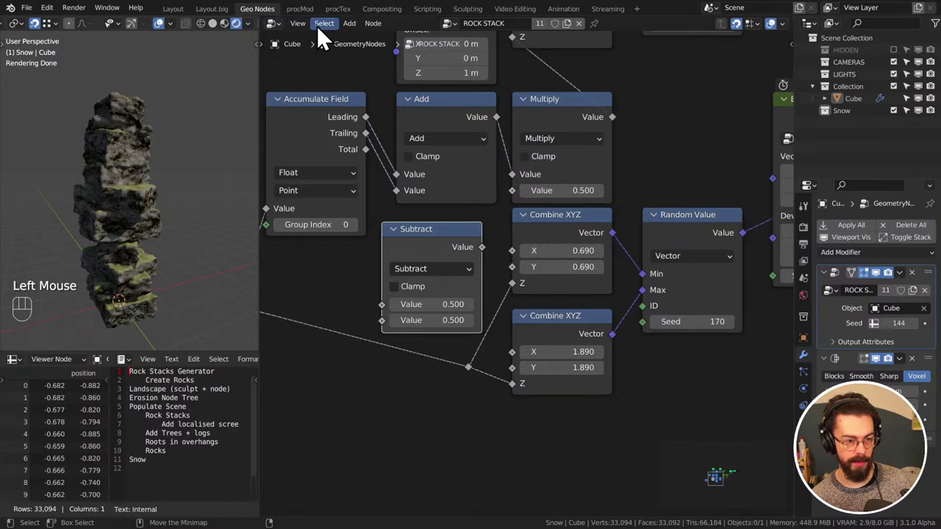
# Insert the Subtract node into the height link to Combine XYZ Z, with value 0.100
pyautogui.click(298, 22)
pyautogui.press('g')
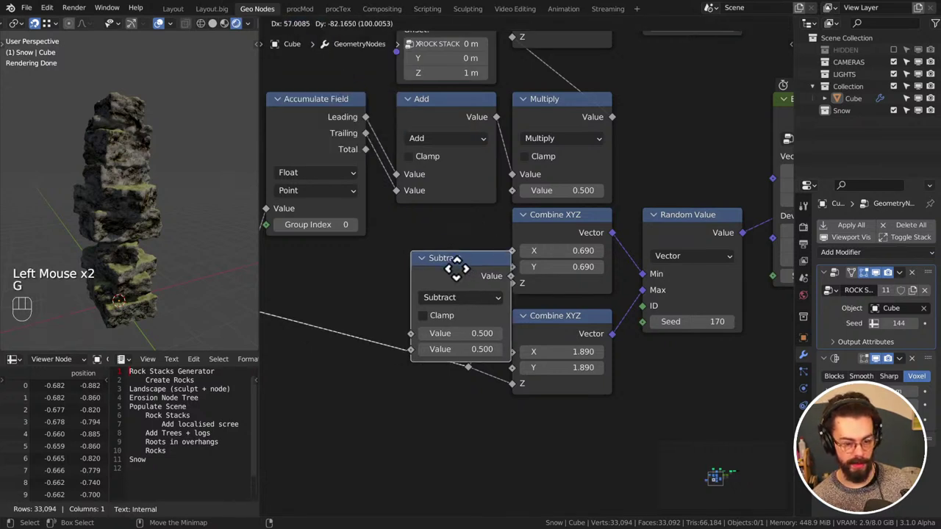
pyautogui.press('g')
pyautogui.keyDown('alt'); pyautogui.moveTo(430, 250); pyautogui.dragTo(454, 225); pyautogui.keyUp('alt')
pyautogui.press('g')
pyautogui.click(438, 250)
pyautogui.click(457, 287)
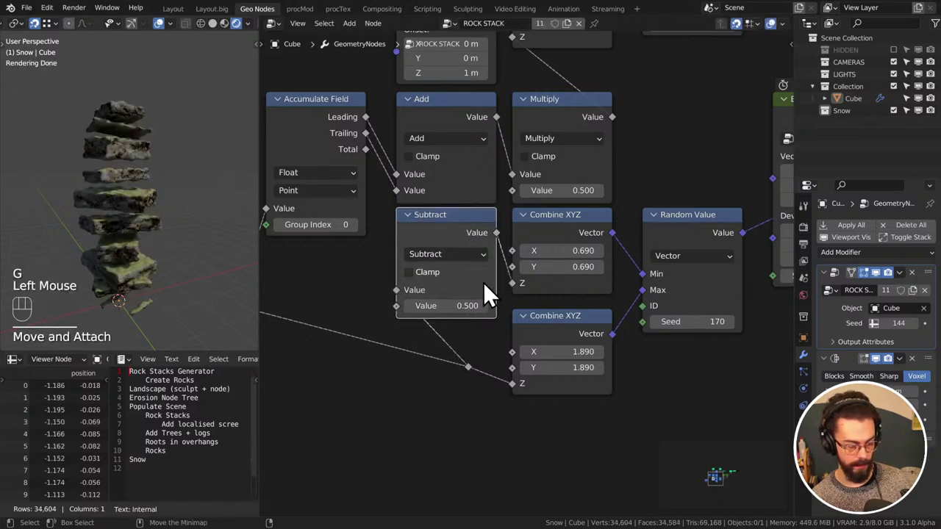
pyautogui.keyDown('shift'); pyautogui.moveTo(465, 307); pyautogui.dragTo(441, 306); pyautogui.keyUp('shift')
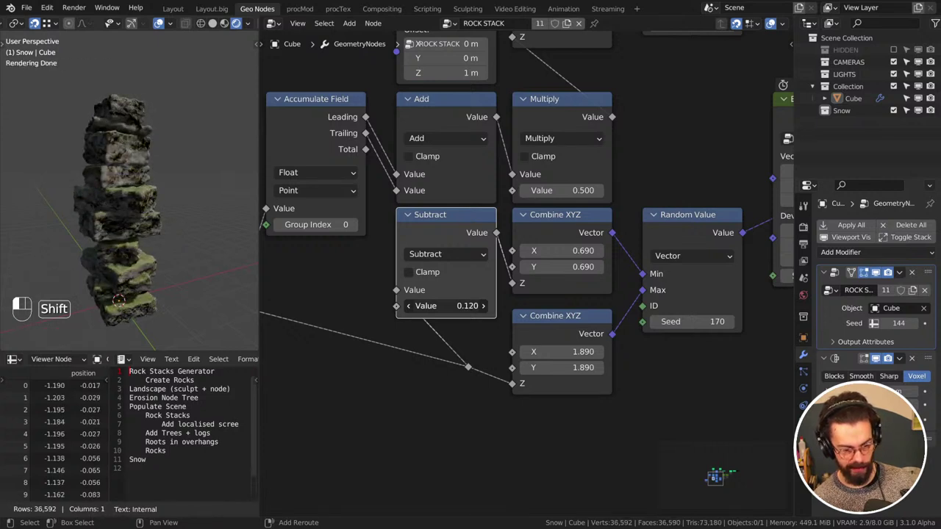
pyautogui.keyDown('shift'); pyautogui.moveTo(442, 307); pyautogui.dragTo(439, 306); pyautogui.keyUp('shift')
# Orbit and reframe the 3D viewport to inspect the taller rock stack
pyautogui.moveTo(89, 220); pyautogui.dragTo(111, 210, button='middle')
pyautogui.moveTo(191, 223); pyautogui.dragTo(183, 193, button='middle')
pyautogui.scroll(5, 42, 210)
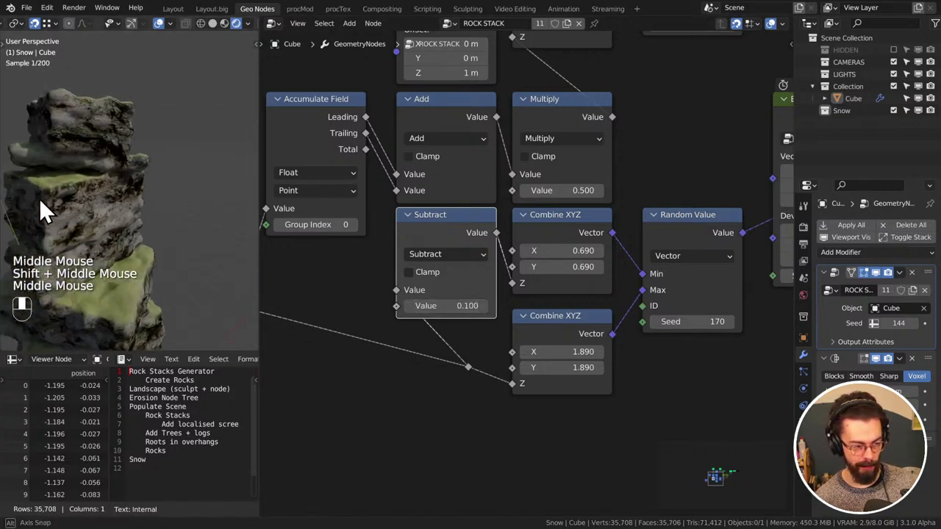
pyautogui.scroll(1, 78, 198)
pyautogui.moveTo(78, 198); pyautogui.dragTo(140, 181, button='middle')
pyautogui.scroll(-3, 114, 208)
pyautogui.keyDown('shift'); pyautogui.moveTo(162, 251); pyautogui.dragTo(73, 237, button='middle'); pyautogui.keyUp('shift')
pyautogui.scroll(-2, 141, 155)
pyautogui.scroll(1, 114, 210)
pyautogui.scroll(2, 90, 229)
pyautogui.keyDown('shift'); pyautogui.moveTo(74, 237); pyautogui.dragTo(116, 241, button='middle'); pyautogui.keyUp('shift')
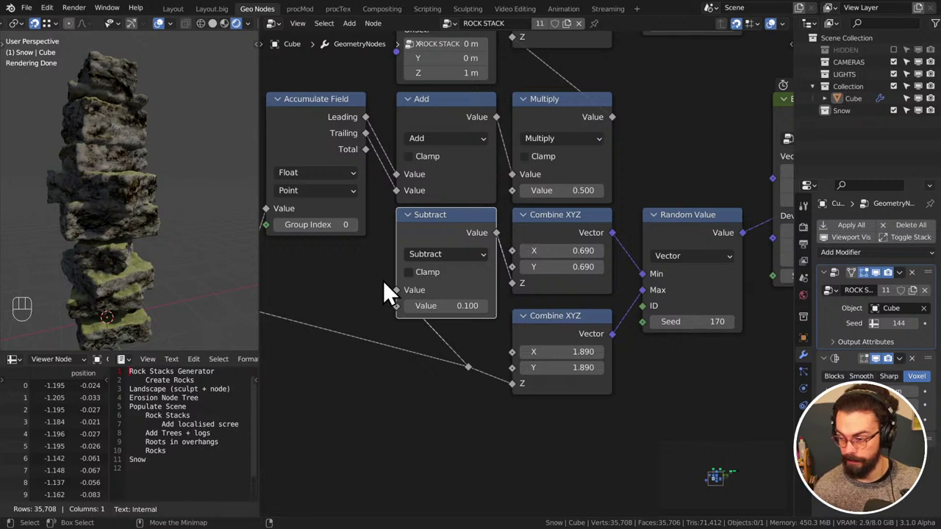
# Scribble annotation loops in empty node space, then erase the leftovers
pyautogui.moveTo(446, 307); pyautogui.dragTo(479, 227, button='middle')
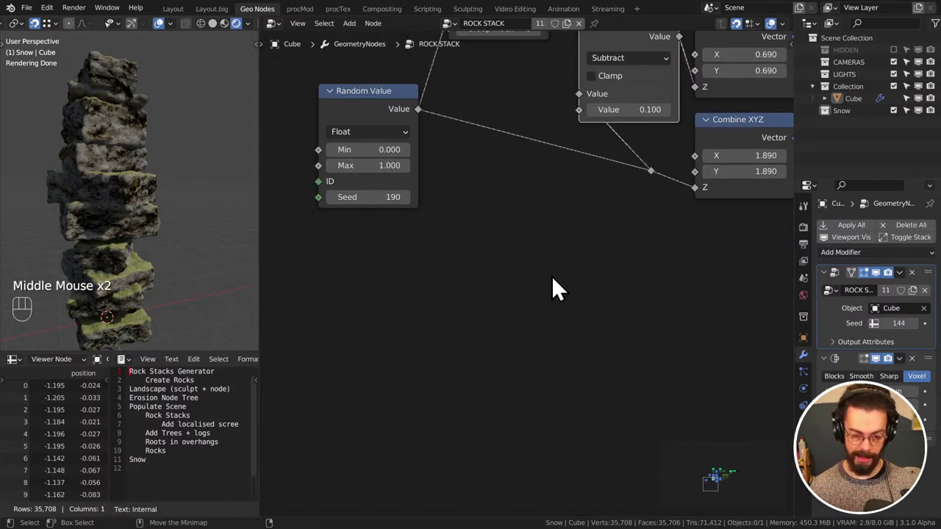
pyautogui.press('d')
pyautogui.moveTo(592, 305)
pyautogui.mouseDown()
pyautogui.moveTo(573, 216)
pyautogui.moveTo(487, 237)
pyautogui.moveTo(486, 388)
pyautogui.moveTo(689, 361)
pyautogui.moveTo(607, 267)
pyautogui.moveTo(595, 393)
pyautogui.mouseUp()
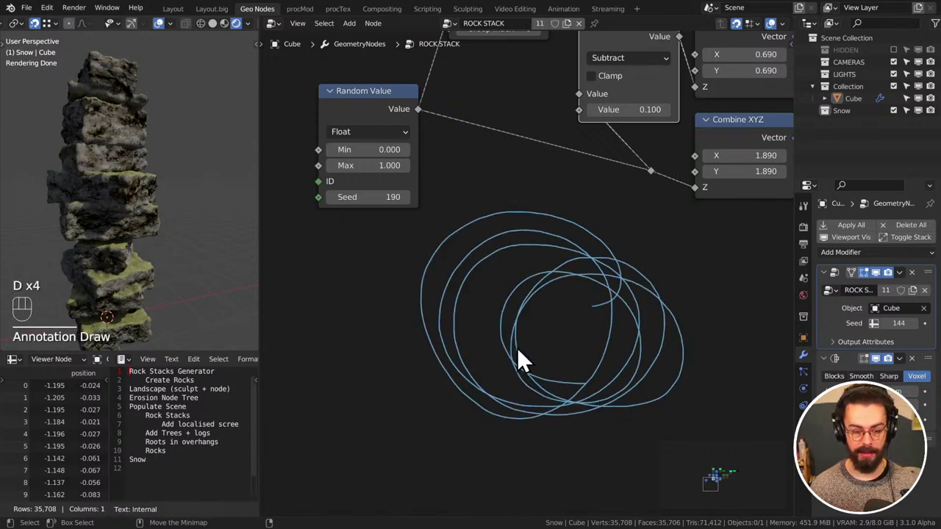
pyautogui.moveTo(527, 289)
pyautogui.mouseDown(button='right')
pyautogui.moveTo(444, 307)
pyautogui.moveTo(460, 333)
pyautogui.moveTo(632, 240)
pyautogui.moveTo(531, 235)
pyautogui.moveTo(503, 335)
pyautogui.moveTo(458, 361)
pyautogui.mouseUp(button='right')
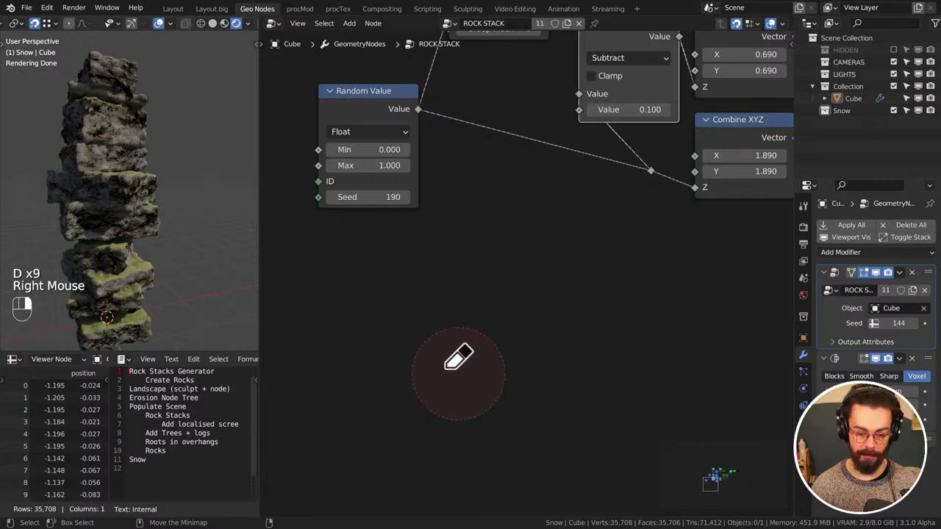
# Draw a blue circle with the Annotate tool, then erase it
pyautogui.press('t')
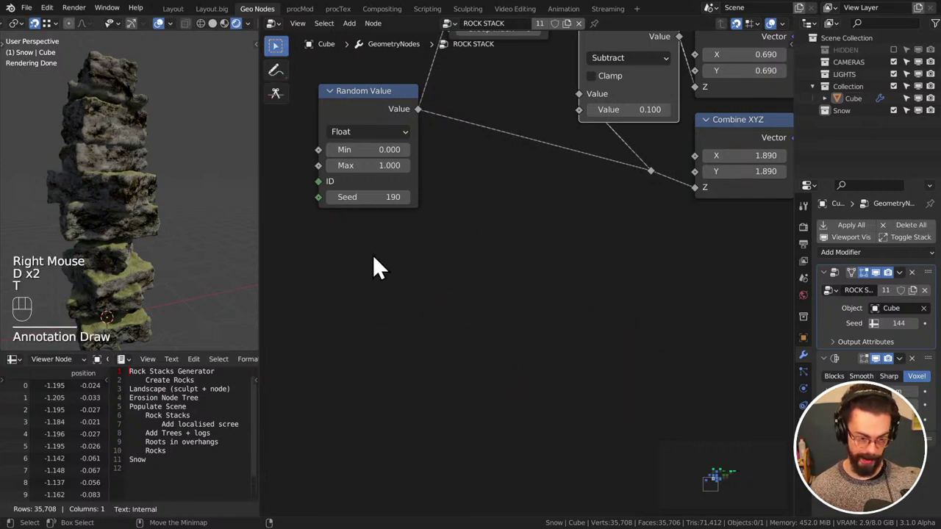
pyautogui.click(278, 70)
pyautogui.moveTo(542, 258)
pyautogui.mouseDown()
pyautogui.moveTo(546, 245)
pyautogui.moveTo(510, 236)
pyautogui.mouseUp()
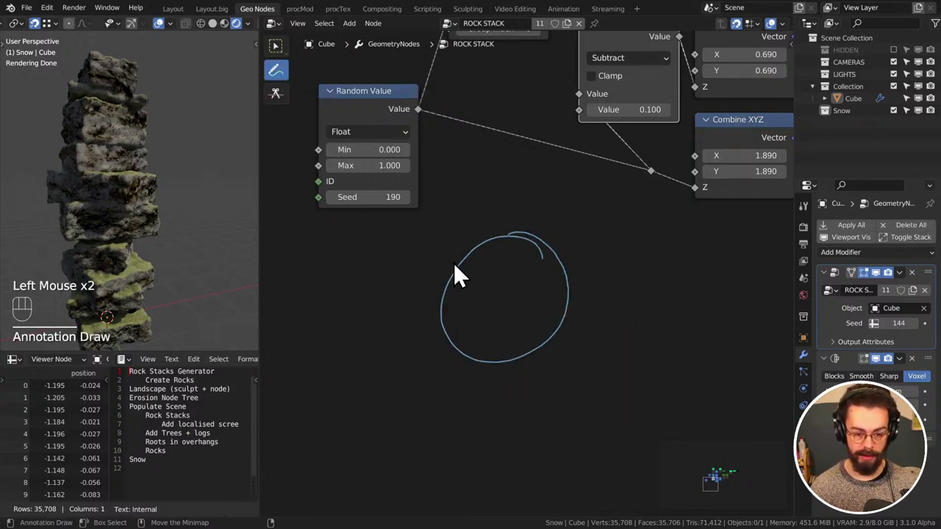
pyautogui.click(276, 46)
pyautogui.press('d')
pyautogui.moveTo(470, 283)
pyautogui.mouseDown(button='right')
pyautogui.moveTo(421, 238)
pyautogui.moveTo(451, 300)
pyautogui.mouseUp(button='right')
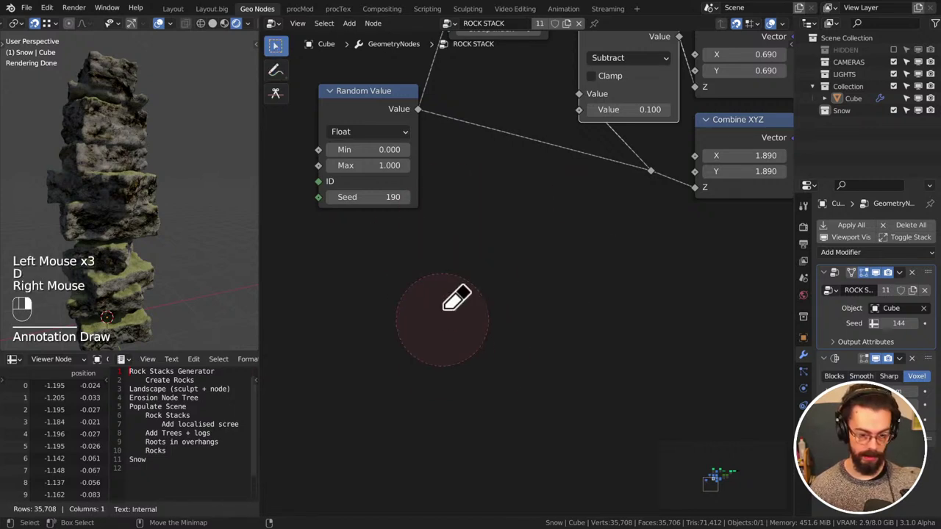
# Show the sidebar's annotation layer settings and draw a blue stroke on the canvas
pyautogui.press('d')
pyautogui.press('n')
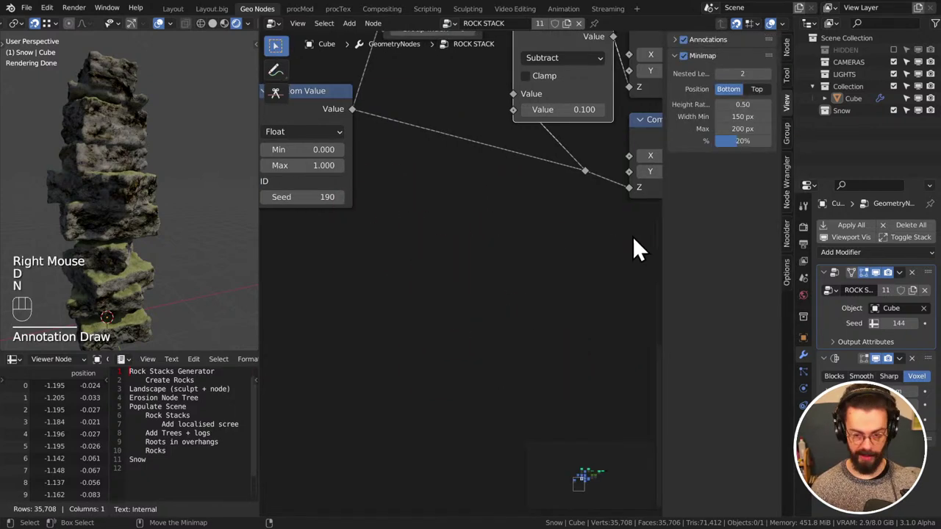
pyautogui.click(681, 39)
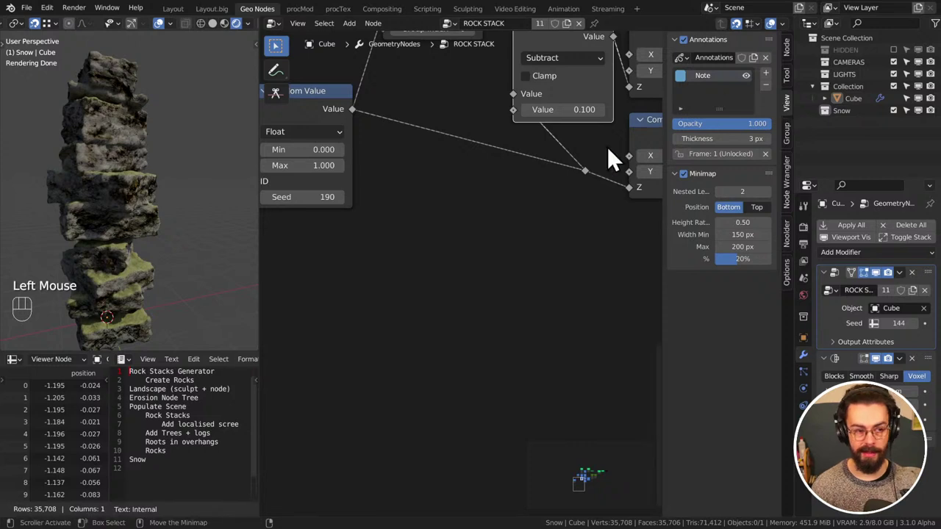
pyautogui.press('d')
pyautogui.moveTo(461, 220)
pyautogui.mouseDown()
pyautogui.moveTo(488, 258)
pyautogui.moveTo(456, 324)
pyautogui.mouseUp()
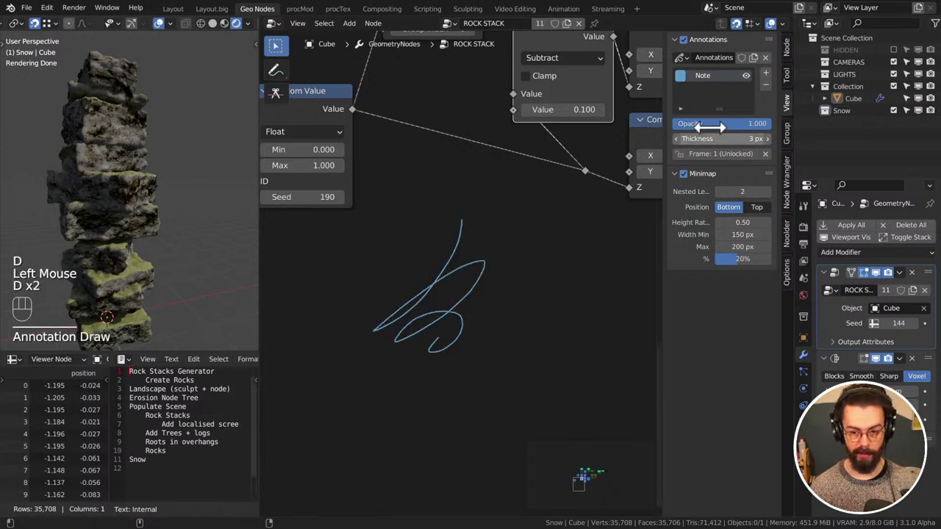
# Add a second annotation layer coloured red and draw a red scribble
pyautogui.click(765, 74)
pyautogui.click(681, 75)
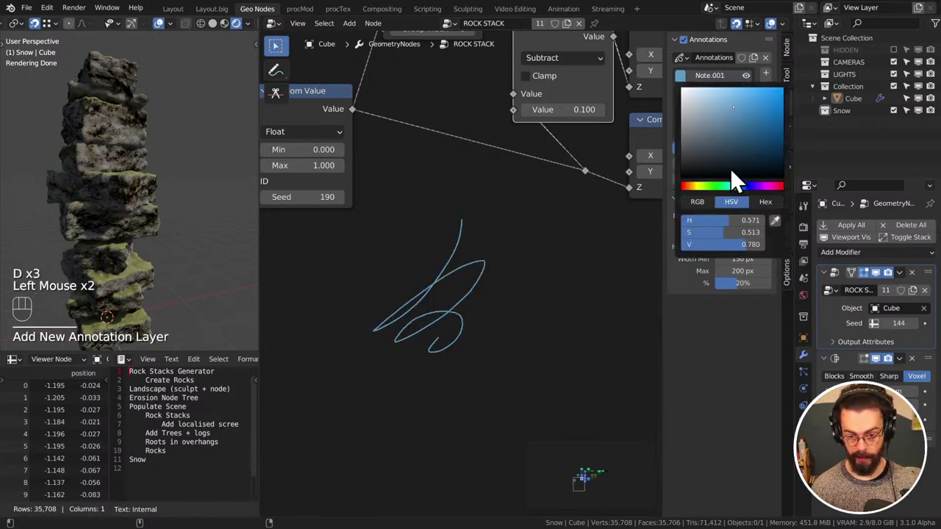
pyautogui.moveTo(730, 185); pyautogui.dragTo(681, 185)
pyautogui.click(482, 259)
pyautogui.press('d')
pyautogui.moveTo(478, 301)
pyautogui.mouseDown()
pyautogui.moveTo(413, 256)
pyautogui.moveTo(450, 376)
pyautogui.mouseUp()
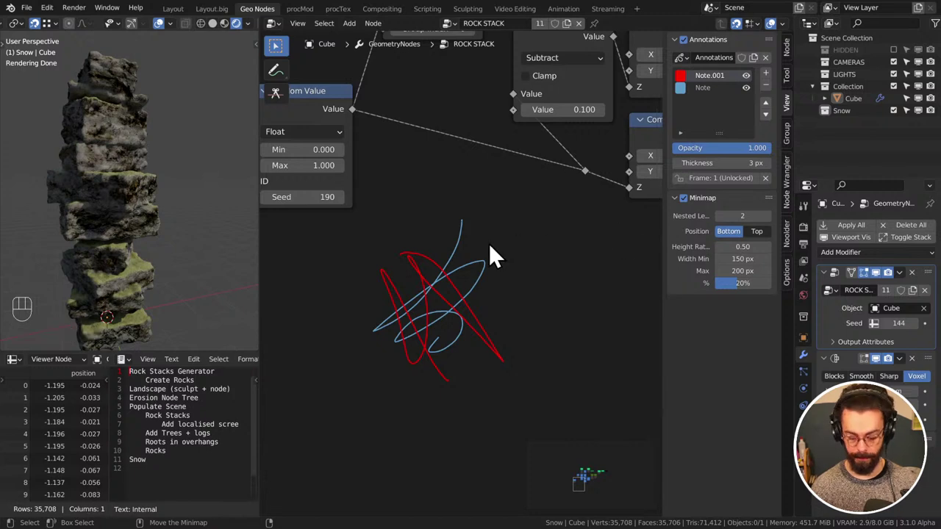
# Lock the red annotation layer to frame 1, play forward, and draw another red scribble
pyautogui.press('Right')
pyautogui.press('Left')
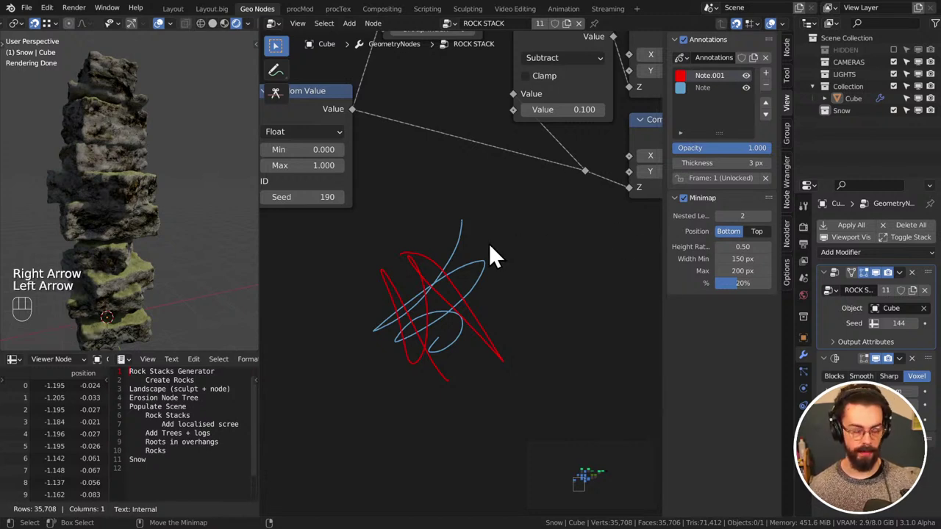
pyautogui.scroll(-1, 766, 180)
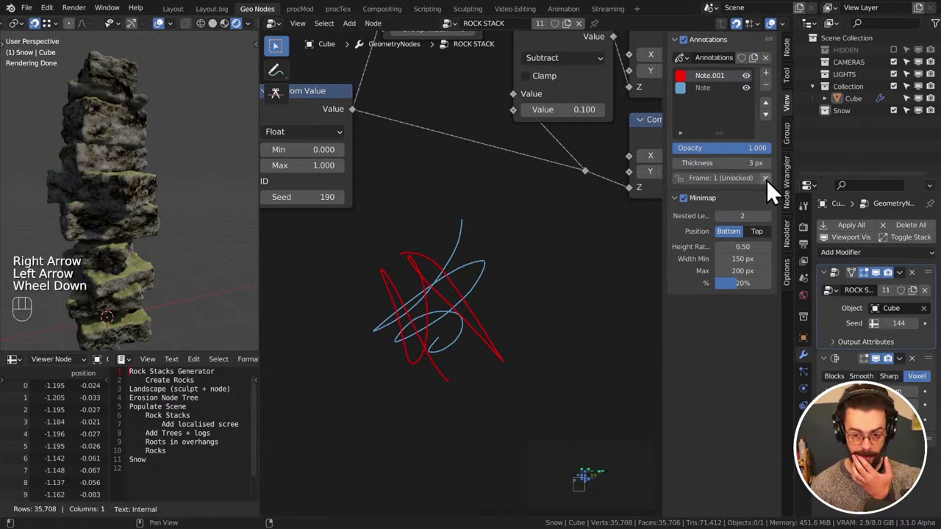
pyautogui.click(715, 179)
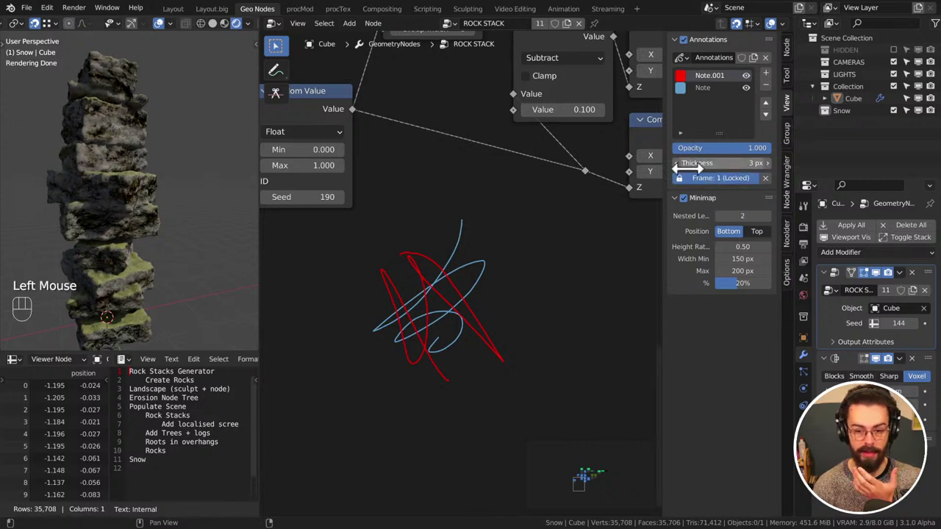
pyautogui.hotkey('shift', 'space')
pyautogui.hotkey('shift', 'space')
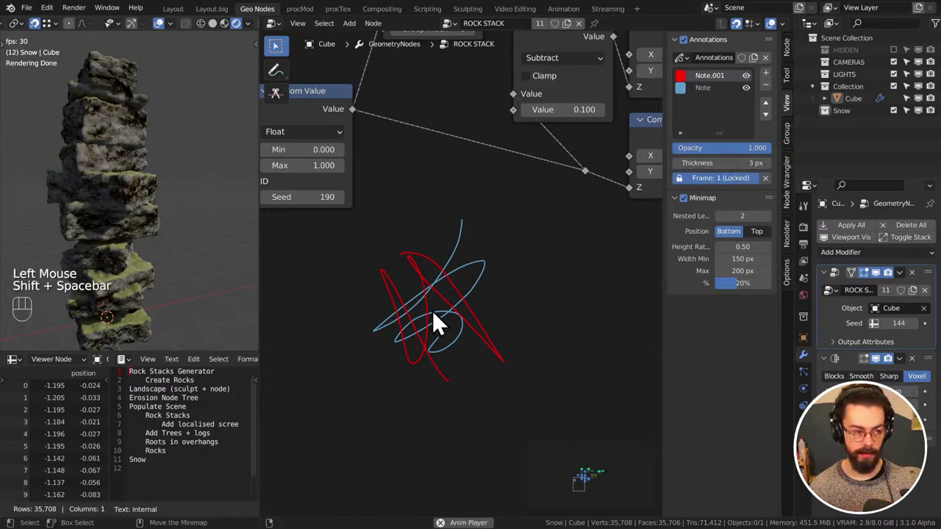
pyautogui.moveTo(441, 255); pyautogui.dragTo(406, 347)
pyautogui.moveTo(449, 304)
pyautogui.mouseDown()
pyautogui.moveTo(414, 306)
pyautogui.moveTo(396, 354)
pyautogui.moveTo(415, 371)
pyautogui.mouseUp()
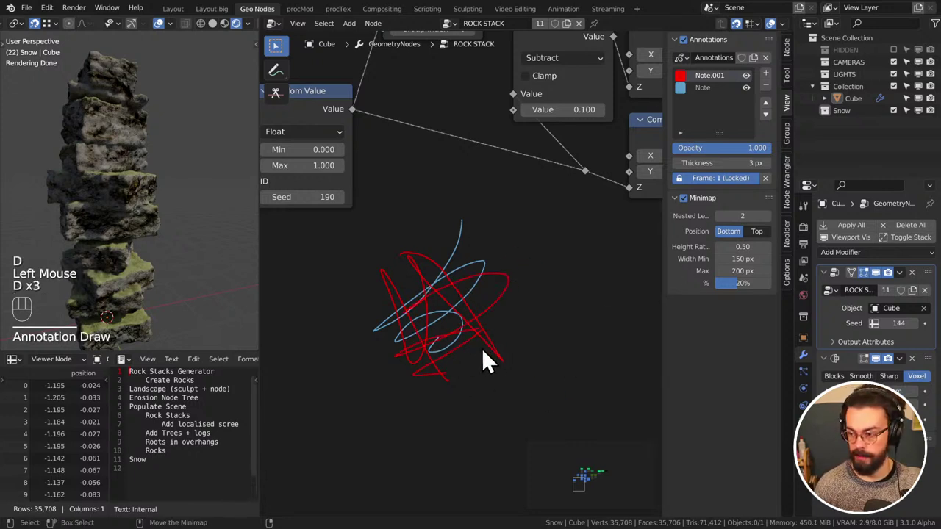
pyautogui.press('d')
# Delete the red annotation layer, lower the opacity, and erase the blue stroke
pyautogui.click(765, 85)
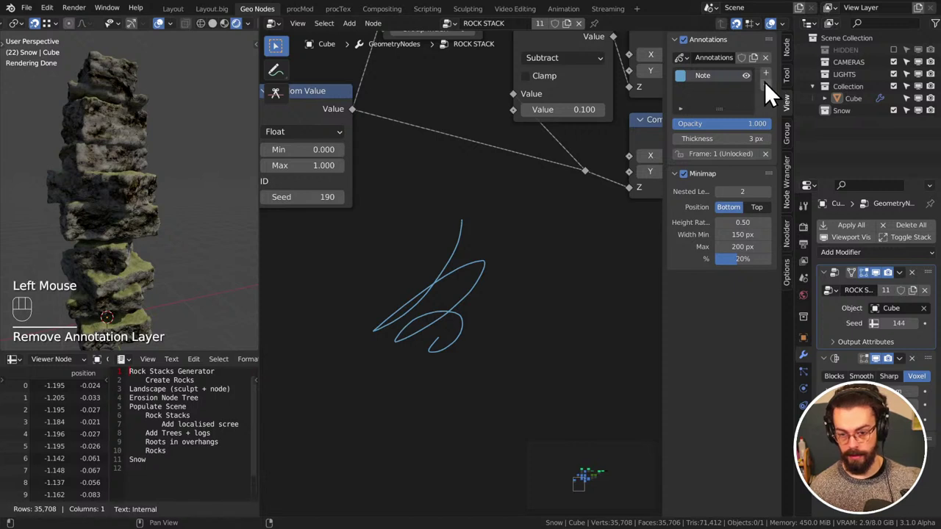
pyautogui.moveTo(726, 125)
pyautogui.mouseDown()
pyautogui.moveTo(679, 125)
pyautogui.moveTo(768, 123)
pyautogui.moveTo(764, 138)
pyautogui.moveTo(746, 139)
pyautogui.mouseUp()
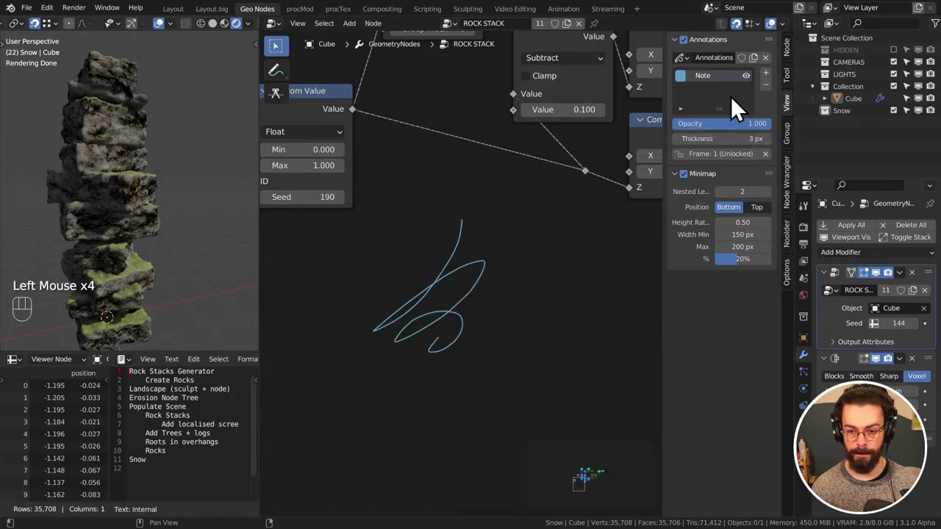
pyautogui.moveTo(456, 317)
pyautogui.mouseDown(button='right')
pyautogui.moveTo(378, 299)
pyautogui.moveTo(359, 364)
pyautogui.mouseUp(button='right')
# Hide the sidebar, set the Mesh Line node's Count to 38, and zoom out on the stack
pyautogui.click(553, 281)
pyautogui.press('n')
pyautogui.scroll(-3, 555, 279)
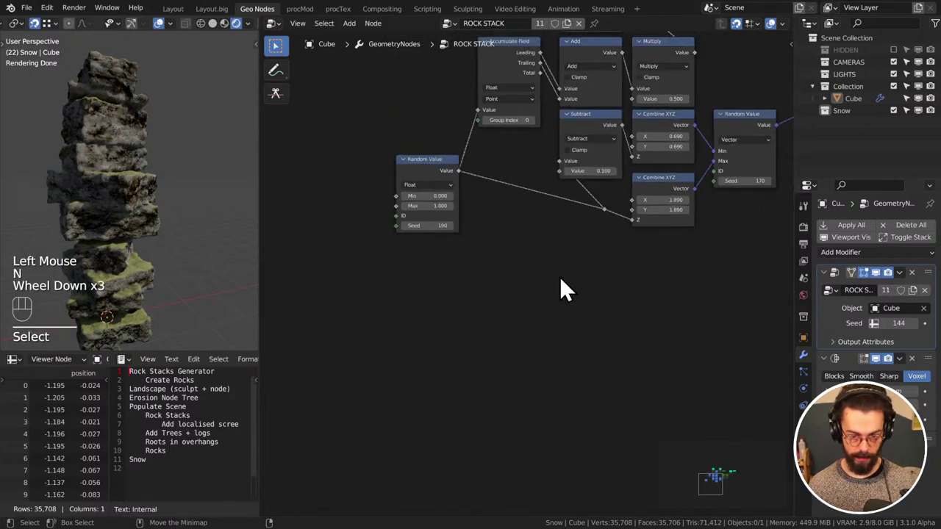
pyautogui.moveTo(561, 279); pyautogui.dragTo(341, 347, button='middle')
pyautogui.moveTo(569, 224); pyautogui.dragTo(464, 300, button='middle')
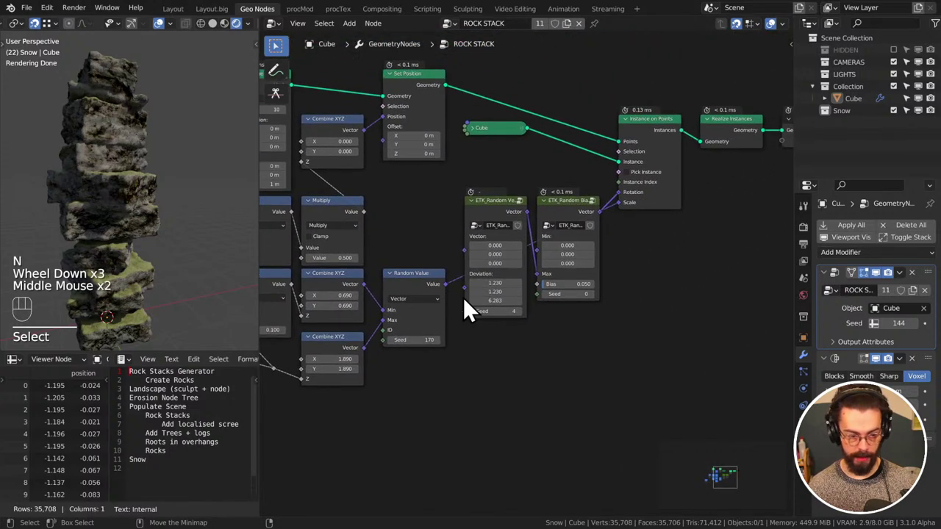
pyautogui.moveTo(337, 172); pyautogui.dragTo(506, 203, button='middle')
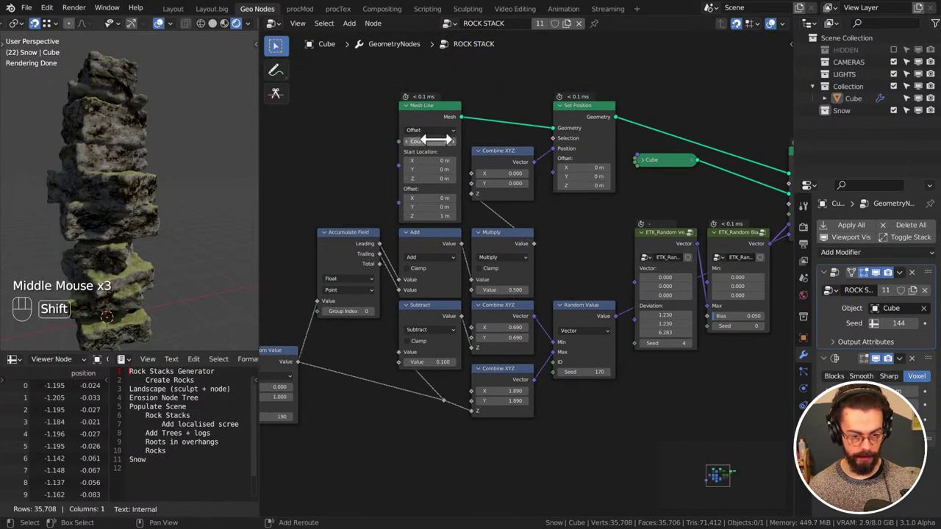
pyautogui.keyDown('shift'); pyautogui.moveTo(437, 140); pyautogui.dragTo(431, 143); pyautogui.keyUp('shift')
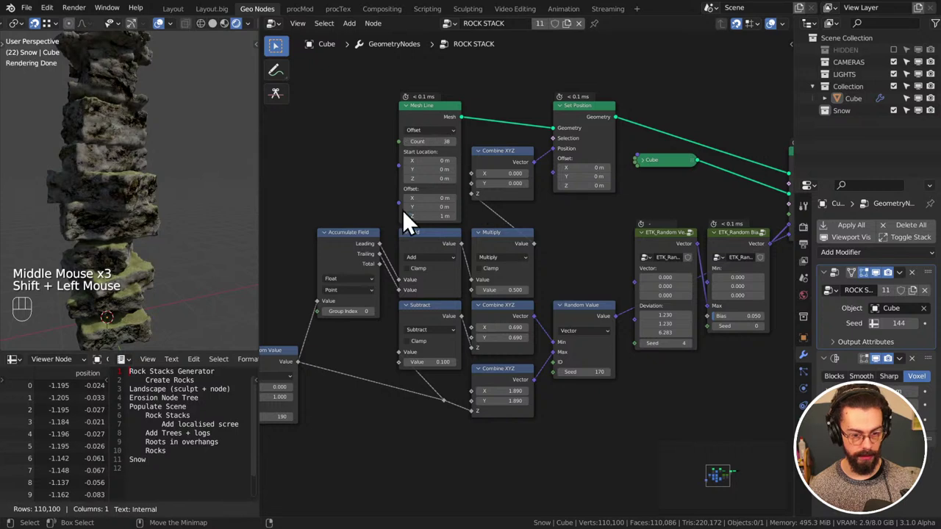
pyautogui.scroll(-3, 130, 189)
pyautogui.keyDown('shift'); pyautogui.moveTo(148, 152); pyautogui.dragTo(126, 248, button='middle'); pyautogui.keyUp('shift')
pyautogui.scroll(-1, 159, 246)
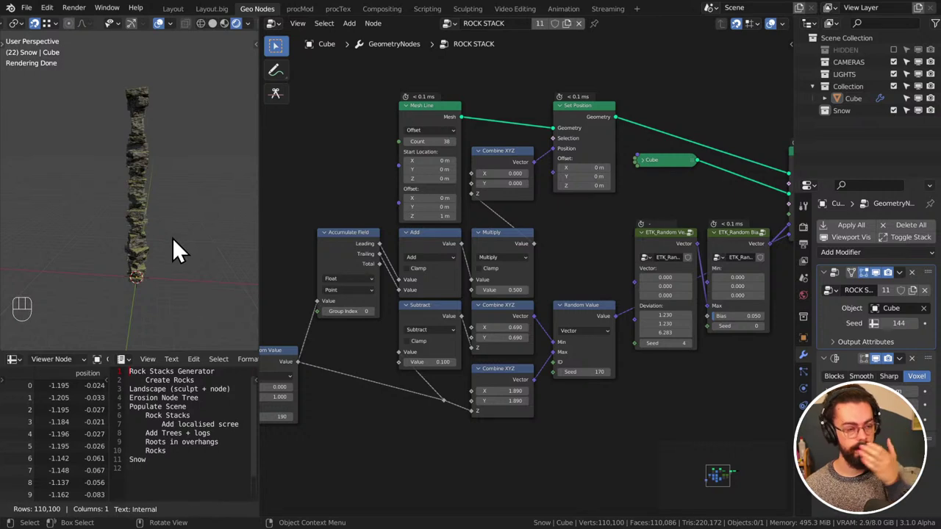
# In Front Orthographic view, draw wavy blue annotation lines down both sides of the stack
pyautogui.press('KP_1')
pyautogui.keyDown('shift'); pyautogui.moveTo(165, 238); pyautogui.dragTo(136, 119, button='middle'); pyautogui.keyUp('shift')
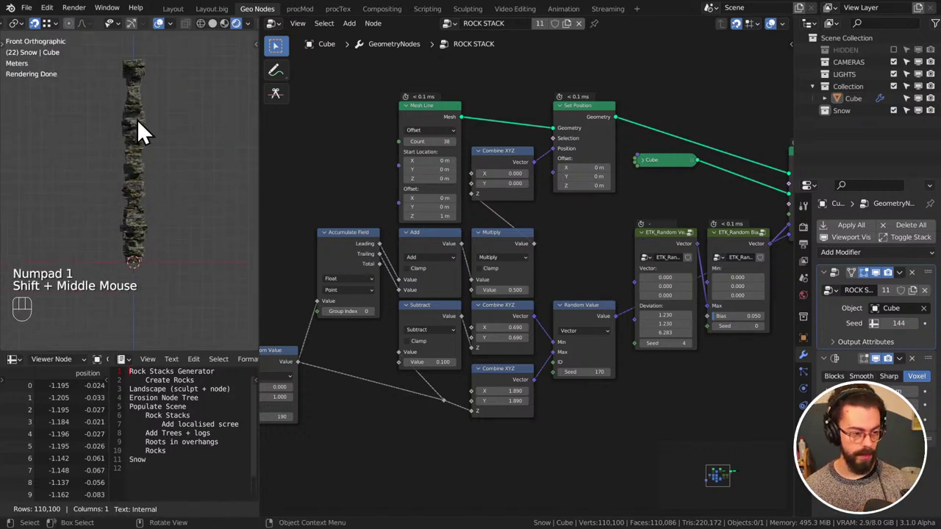
pyautogui.press('d')
pyautogui.moveTo(147, 66)
pyautogui.mouseDown()
pyautogui.moveTo(153, 176)
pyautogui.moveTo(177, 261)
pyautogui.mouseUp()
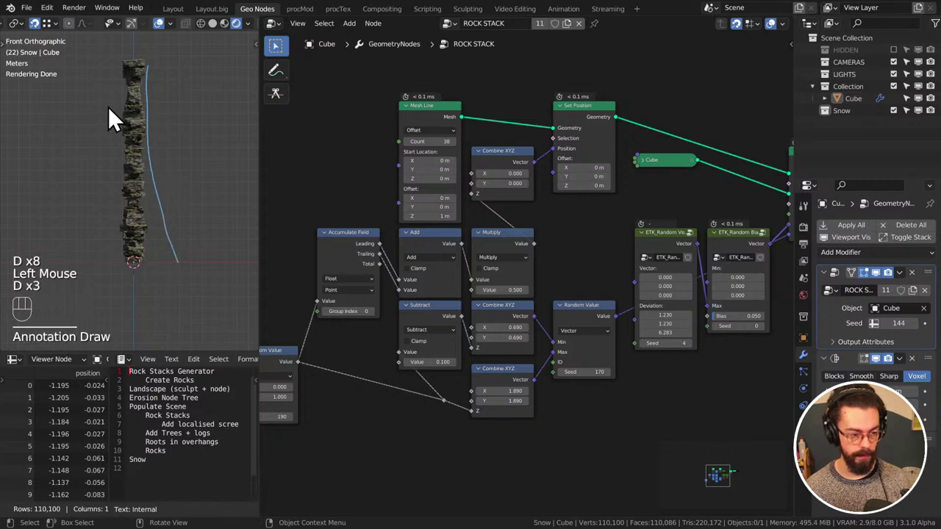
pyautogui.moveTo(147, 110); pyautogui.dragTo(158, 38, button='right')
pyautogui.moveTo(150, 60)
pyautogui.mouseDown()
pyautogui.moveTo(173, 261)
pyautogui.moveTo(115, 126)
pyautogui.moveTo(92, 261)
pyautogui.mouseUp()
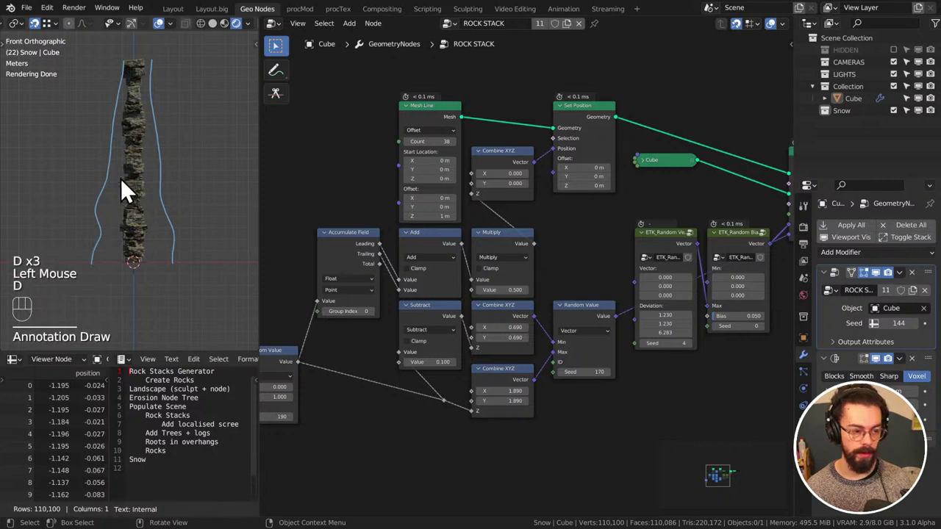
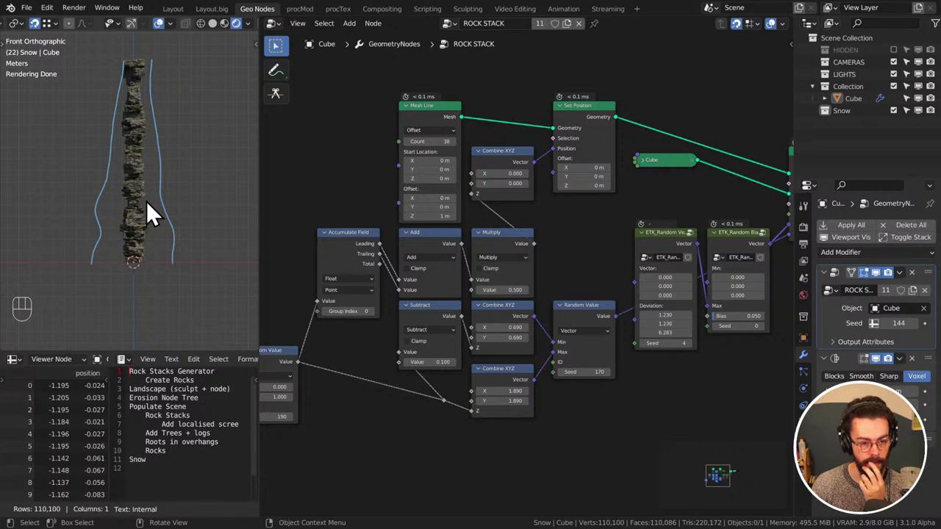
# Nudge the top Combine XYZ node slightly down
pyautogui.moveTo(413, 213); pyautogui.dragTo(375, 200, button='middle')
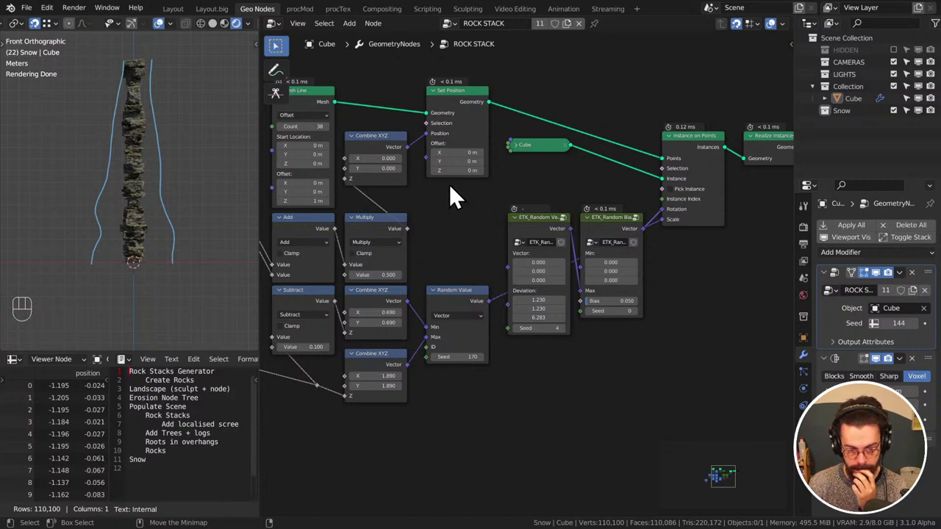
pyautogui.moveTo(375, 139); pyautogui.dragTo(374, 157)
pyautogui.click(461, 211)
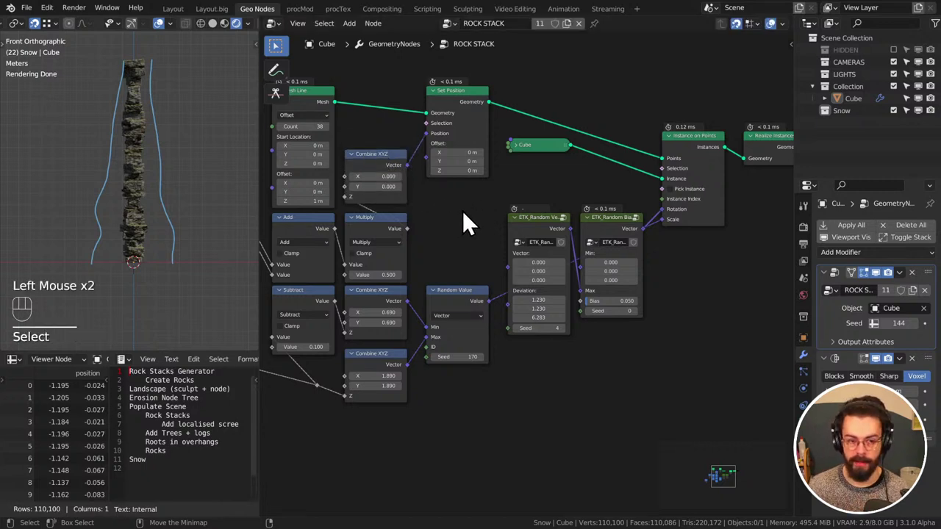
# Move the float Random Value node lower and slightly to the left
pyautogui.moveTo(463, 210); pyautogui.dragTo(636, 164, button='middle')
pyautogui.moveTo(471, 207); pyautogui.dragTo(595, 185, button='middle')
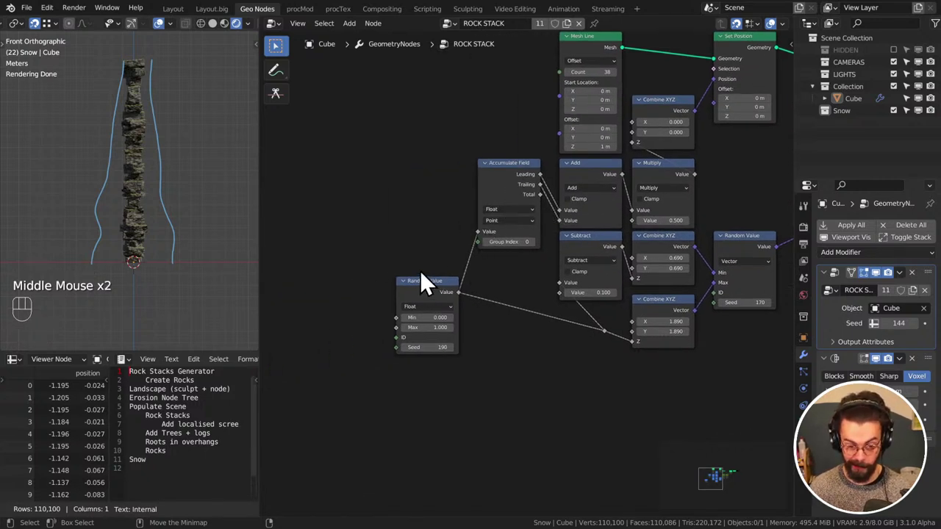
pyautogui.moveTo(422, 279); pyautogui.dragTo(487, 284)
pyautogui.press('g')
pyautogui.click(480, 326)
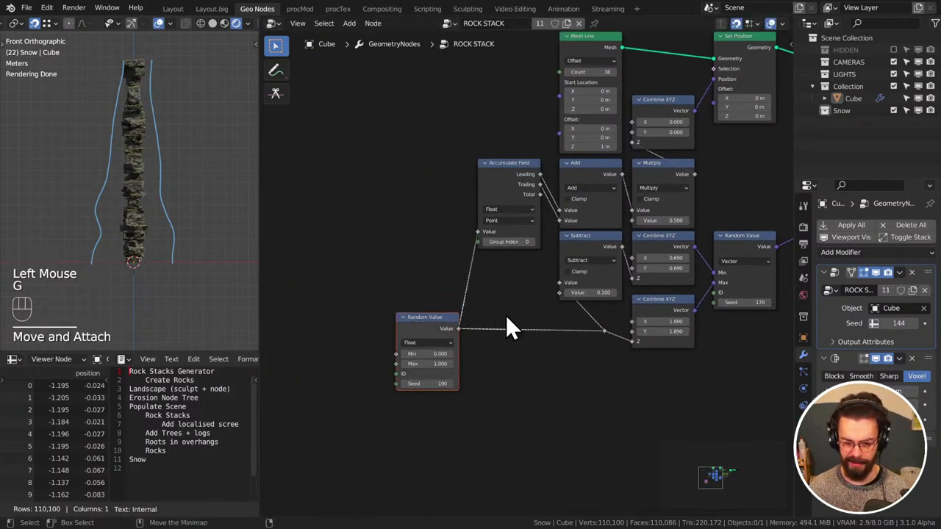
pyautogui.press('g')
pyautogui.moveTo(495, 315); pyautogui.dragTo(484, 304, button='middle')
pyautogui.click(494, 317)
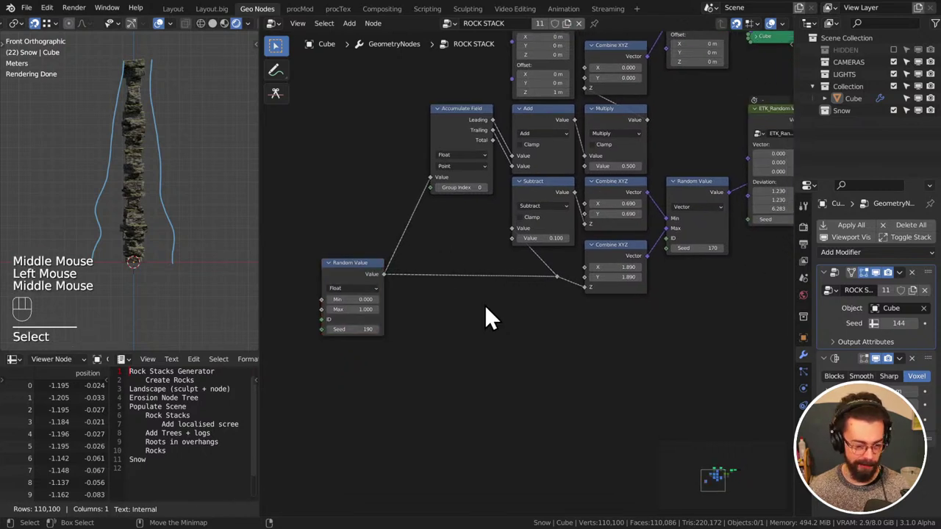
# Add a Group Input node below the node tree
pyautogui.hotkey('shift', 'a')
pyautogui.moveTo(511, 297)
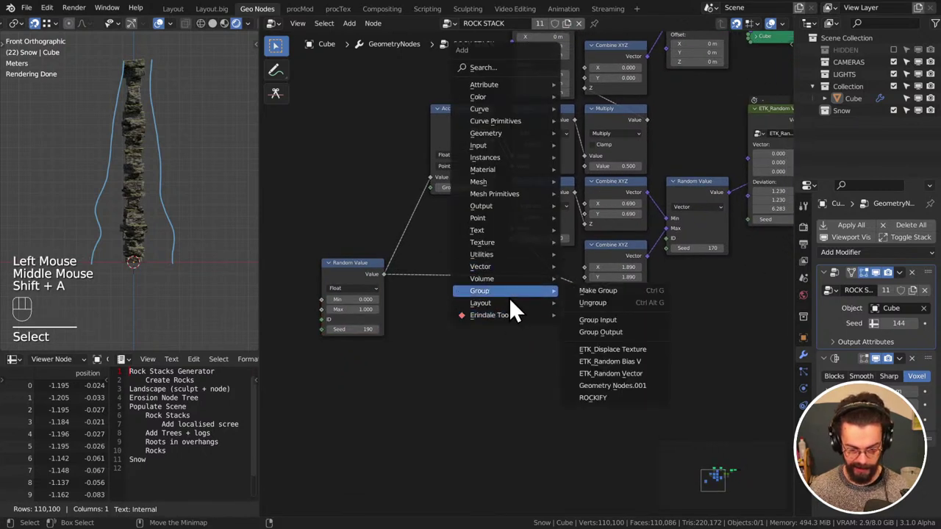
pyautogui.click(619, 317)
pyautogui.click(478, 326)
# Remove the Geometry, Object and Seed inputs from the group interface
pyautogui.press('n')
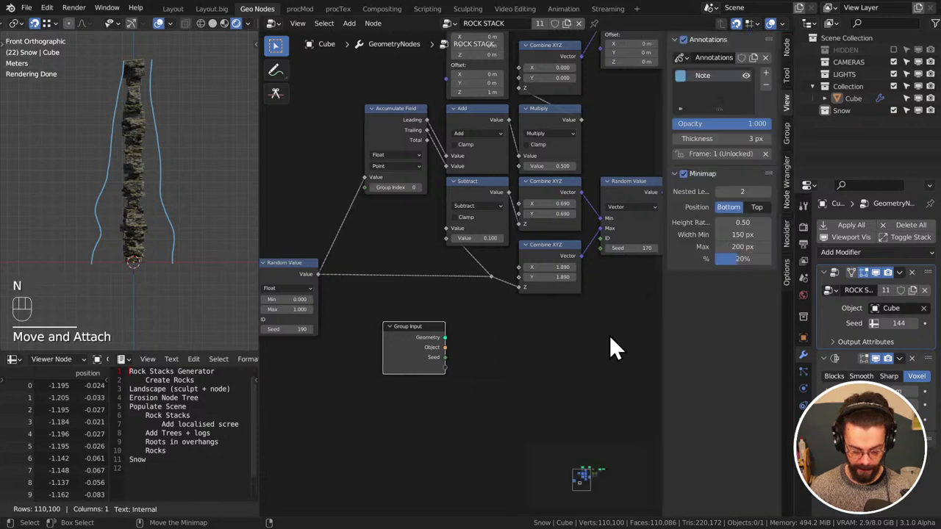
pyautogui.click(784, 129)
pyautogui.click(729, 60)
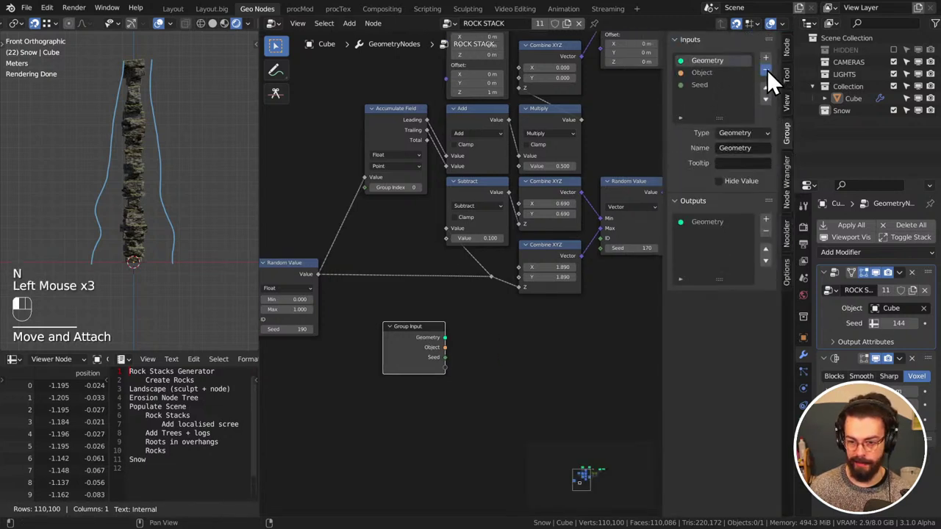
pyautogui.click(767, 70)
pyautogui.click(765, 70)
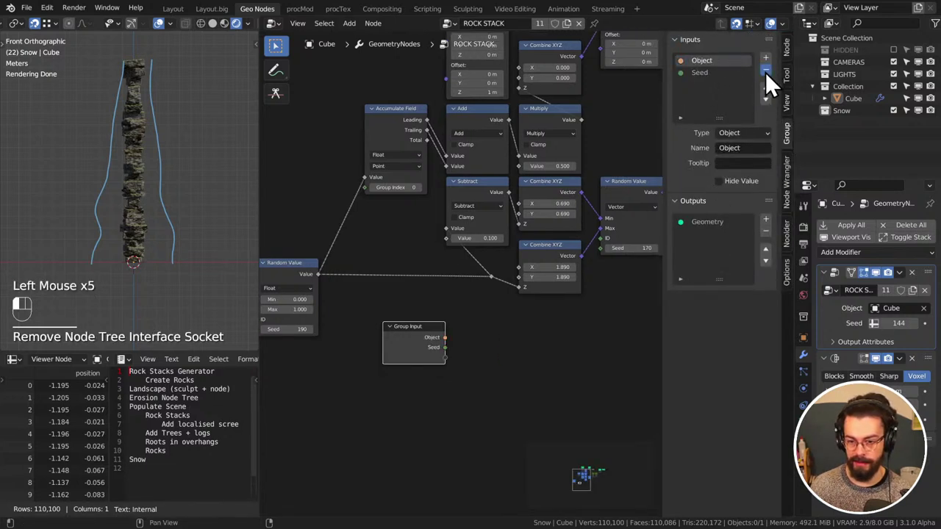
pyautogui.click(765, 72)
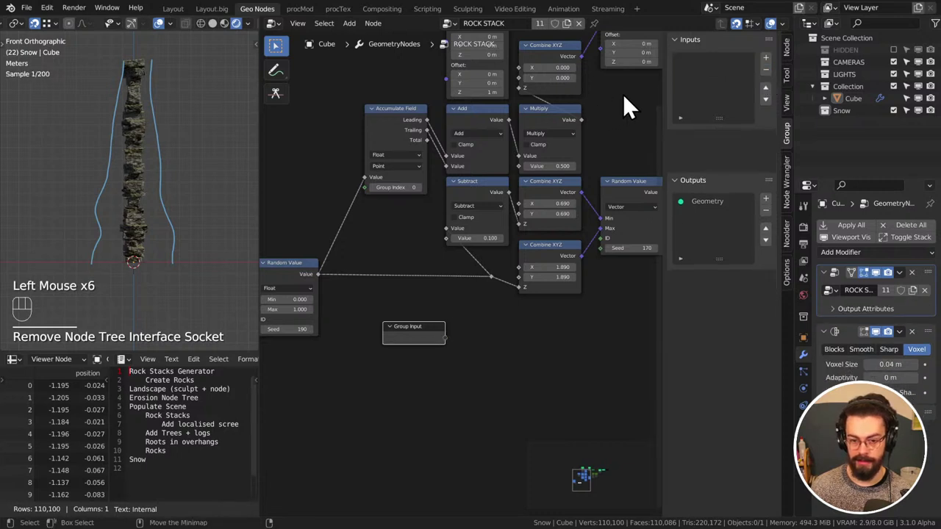
# Turn off the Remesh modifier's viewport display
pyautogui.moveTo(622, 96); pyautogui.dragTo(545, 297, button='middle')
pyautogui.click(414, 206)
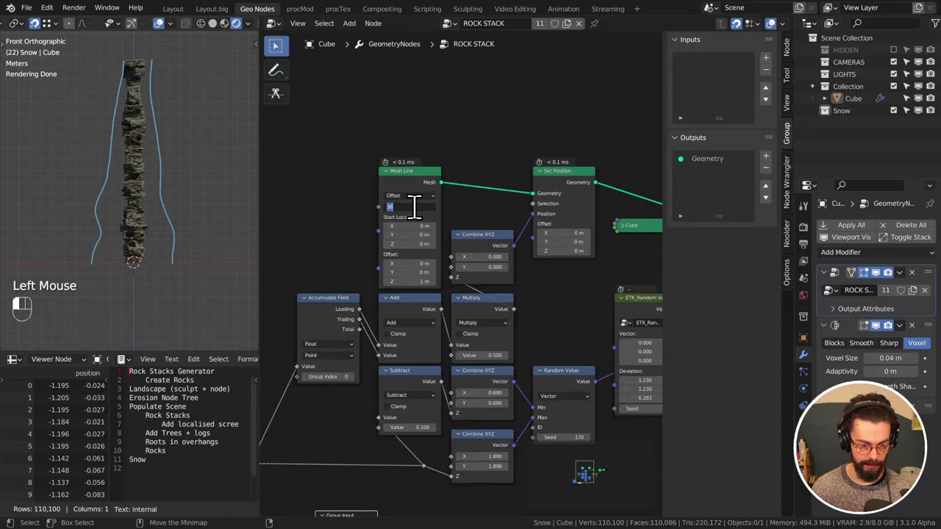
pyautogui.click(876, 326)
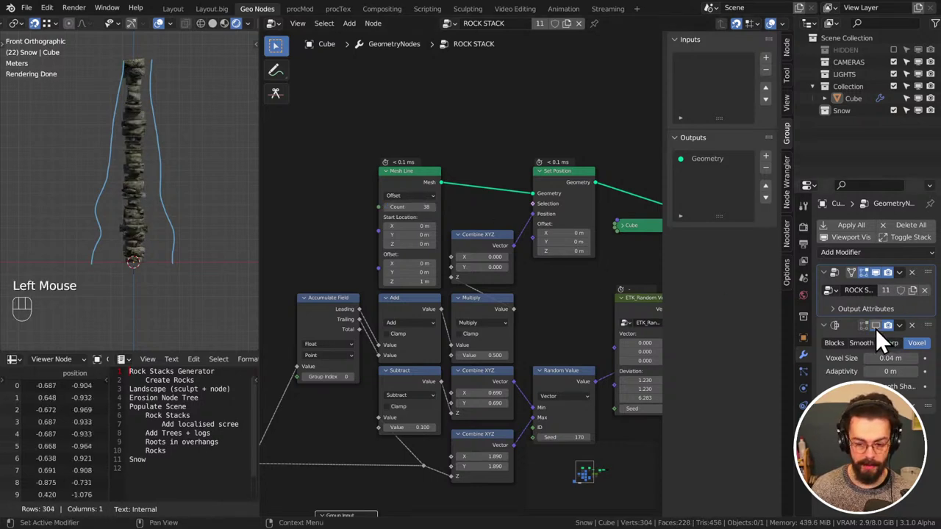
# Move the Group Input node up beside the Mesh Line node
pyautogui.moveTo(420, 461); pyautogui.dragTo(504, 300, button='middle')
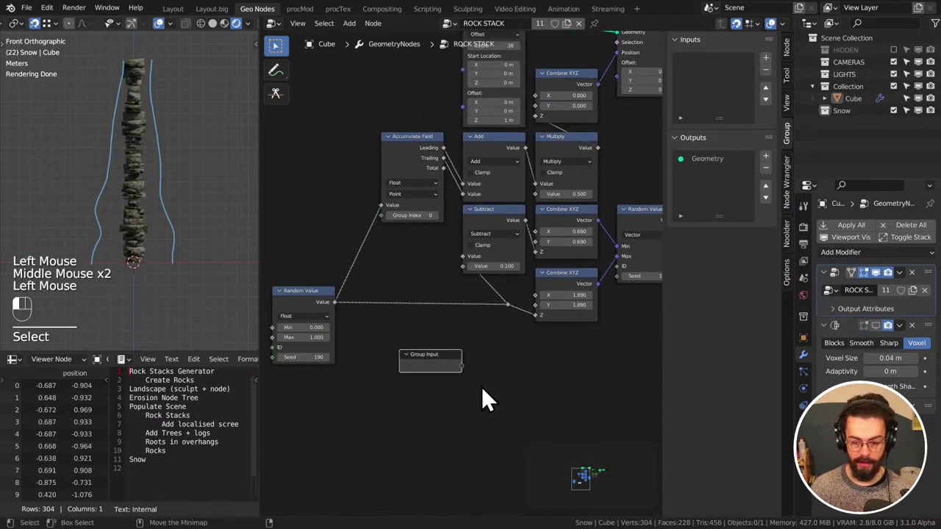
pyautogui.moveTo(481, 387); pyautogui.dragTo(514, 412)
pyautogui.click(808, 405)
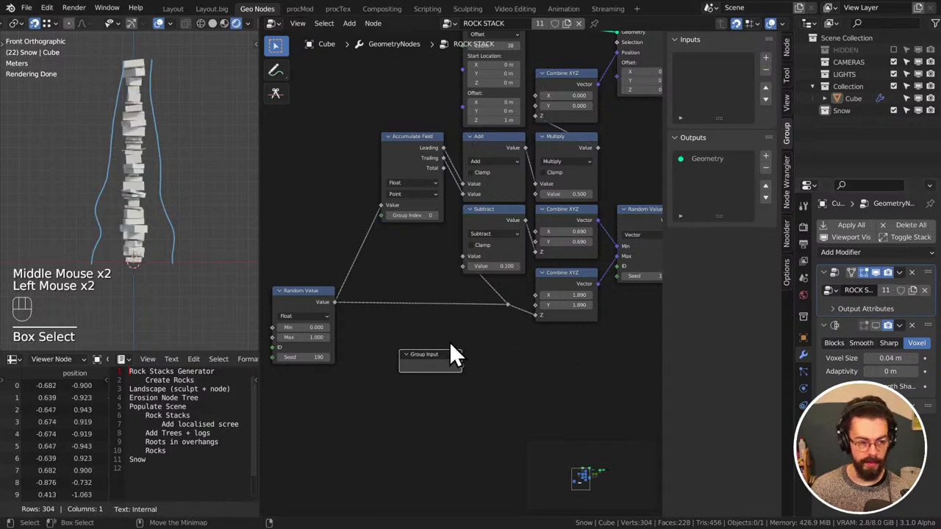
pyautogui.press('n')
pyautogui.moveTo(520, 315); pyautogui.dragTo(554, 363, button='middle')
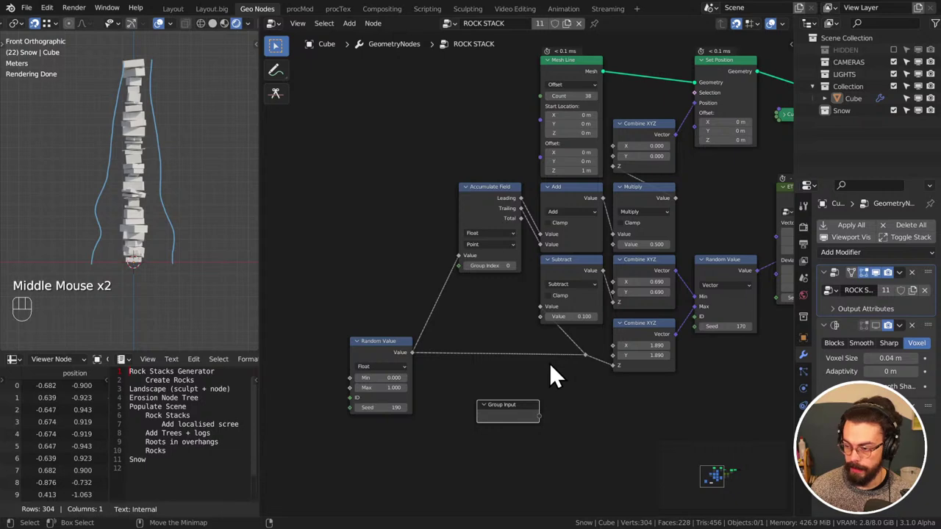
pyautogui.moveTo(504, 410); pyautogui.dragTo(388, 136)
pyautogui.scroll(2, 556, 233)
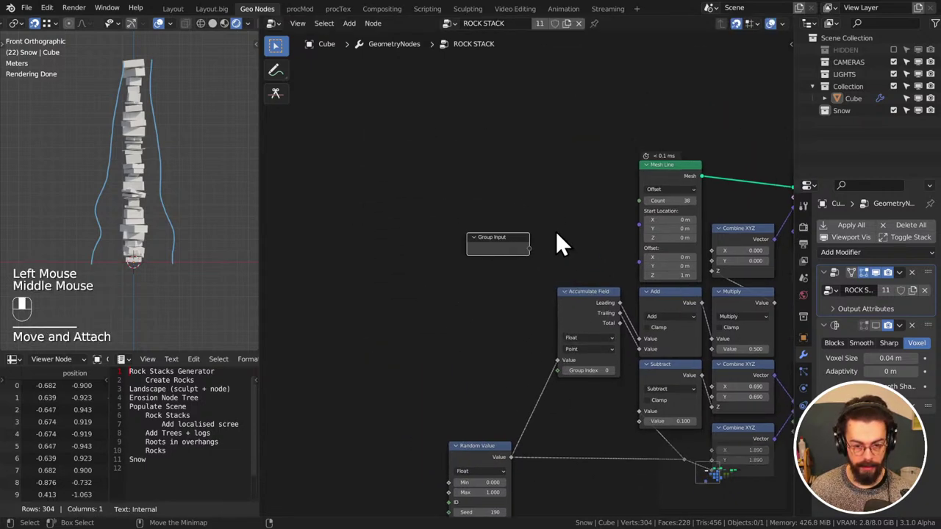
pyautogui.moveTo(557, 235); pyautogui.dragTo(541, 231, button='middle')
pyautogui.scroll(2, 556, 242)
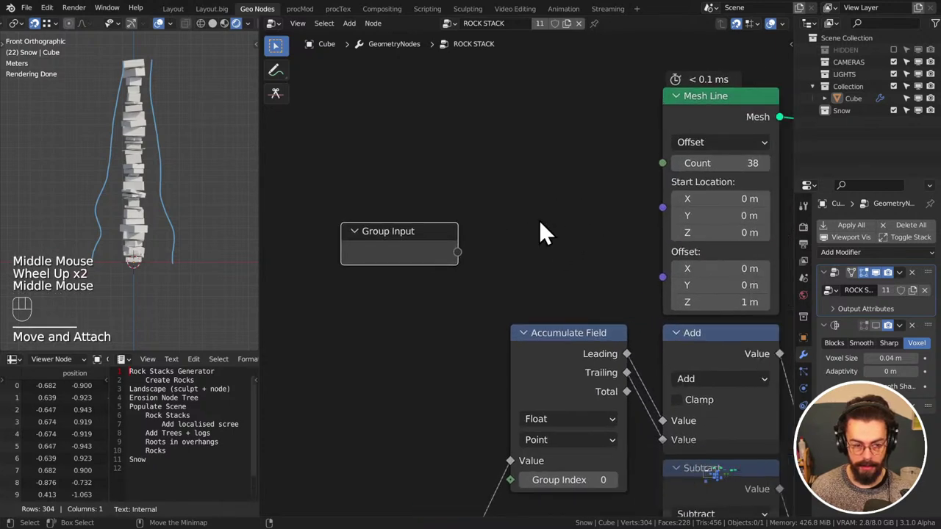
# Set the Mesh Line Count to 10
pyautogui.click(699, 163)
pyautogui.write('10')
pyautogui.press('Return')
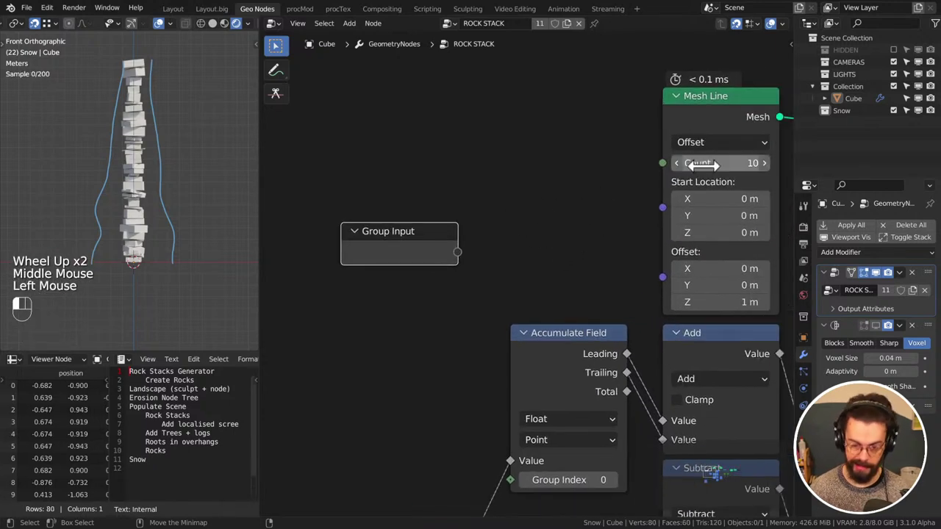
# Link Mesh Line Count to the Group Input, creating a Count group input
pyautogui.moveTo(457, 252); pyautogui.dragTo(662, 163)
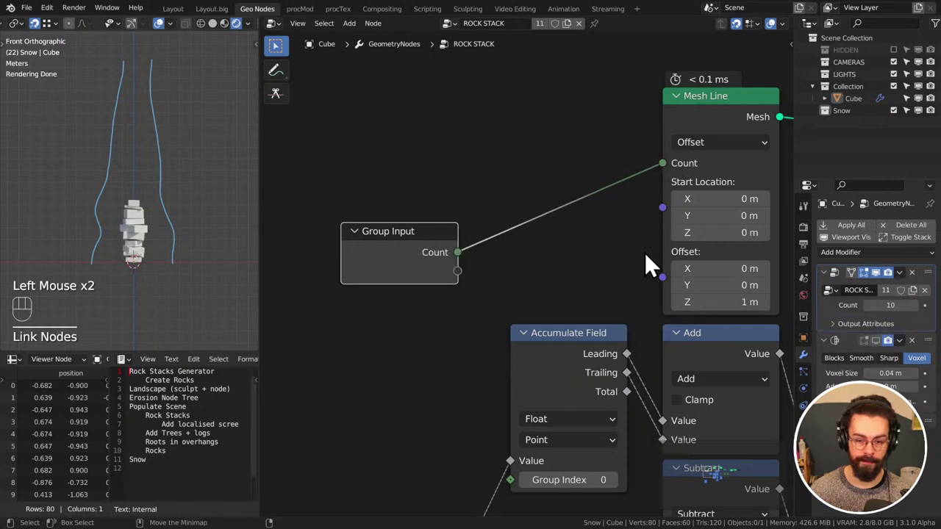
pyautogui.press('n')
pyautogui.doubleClick(708, 61)
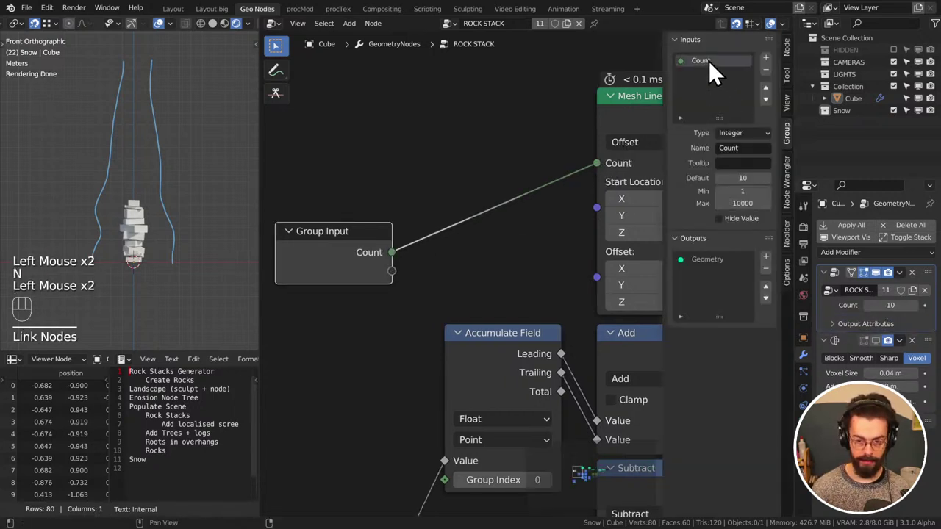
pyautogui.doubleClick(708, 61)
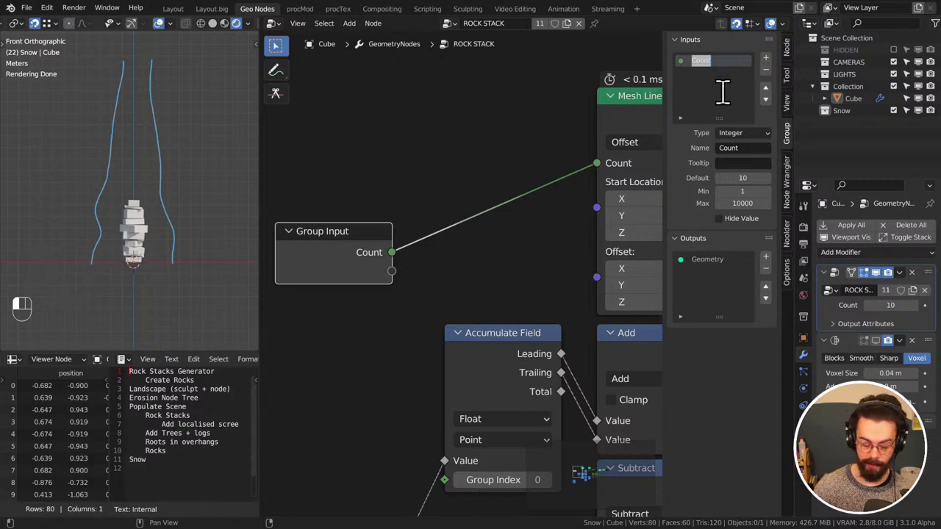
pyautogui.press('Return')
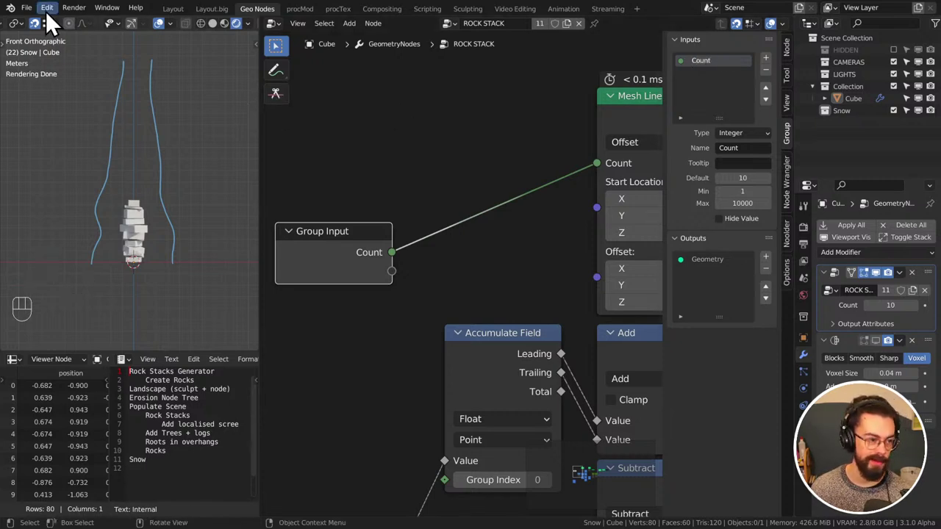
pyautogui.click(44, 8)
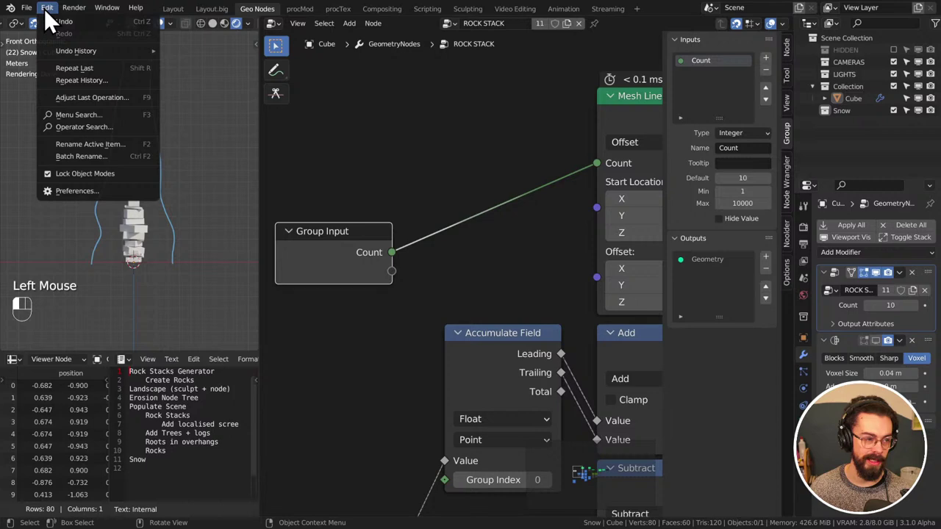
# Open Preferences, maximize the window and show the Keymap section
pyautogui.click(102, 194)
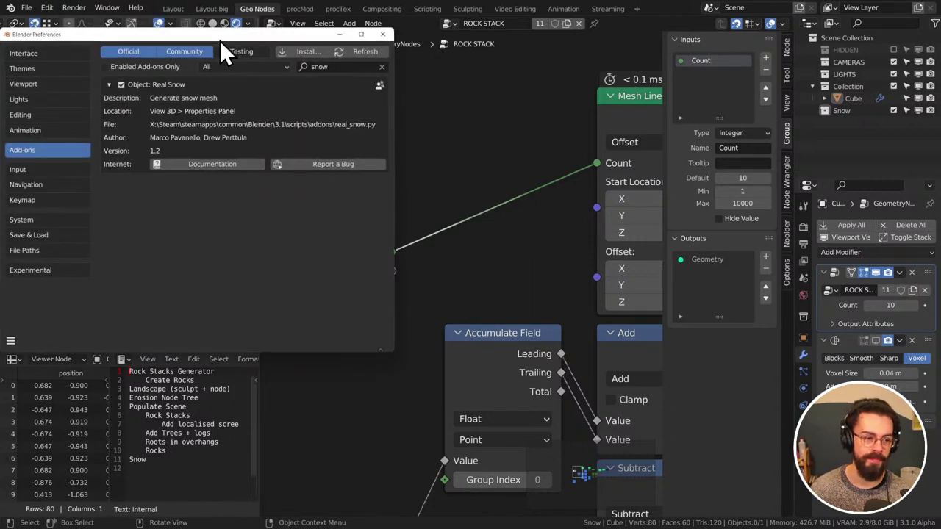
pyautogui.moveTo(221, 41); pyautogui.dragTo(448, 75)
pyautogui.doubleClick(449, 75)
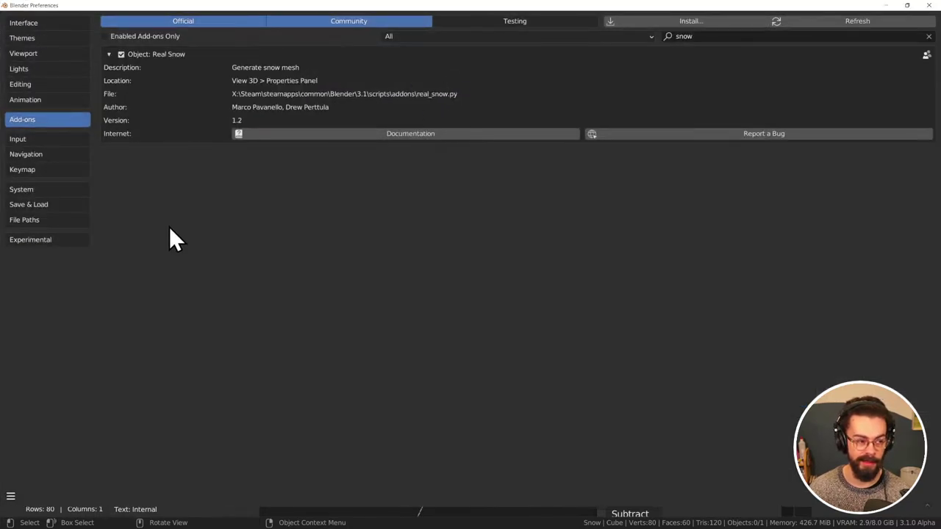
pyautogui.click(45, 167)
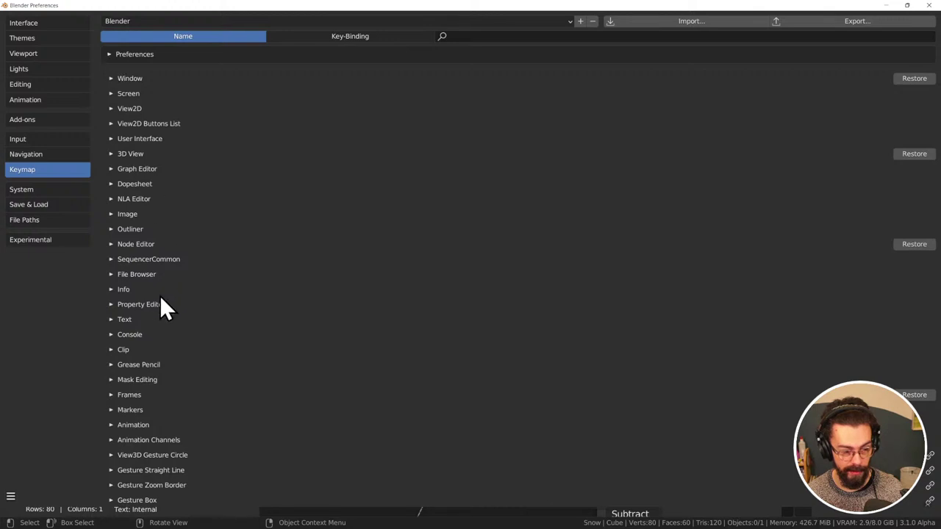
# Expand the modal map keymaps and the Animation, Markers, Frames, Grease Pencil and Clip categories
pyautogui.scroll(-2, 168, 302)
pyautogui.click(114, 496)
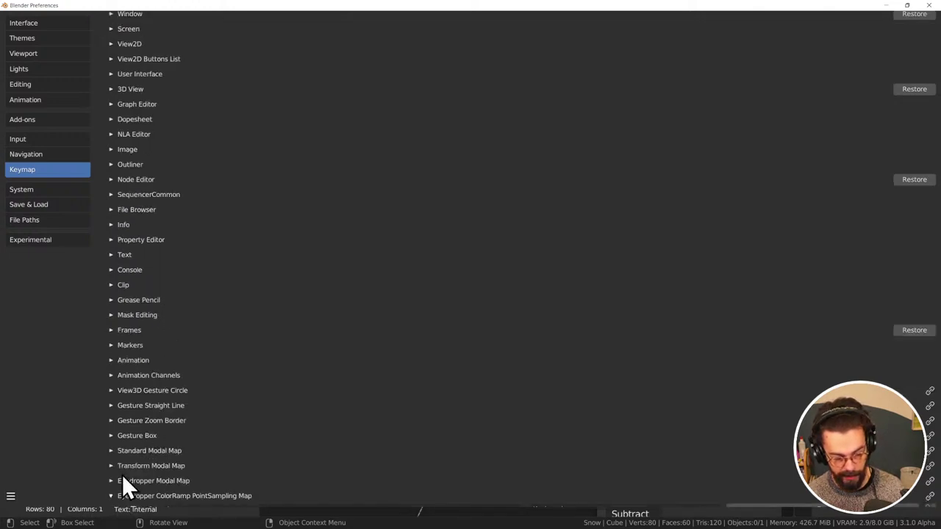
pyautogui.scroll(-4, 122, 478)
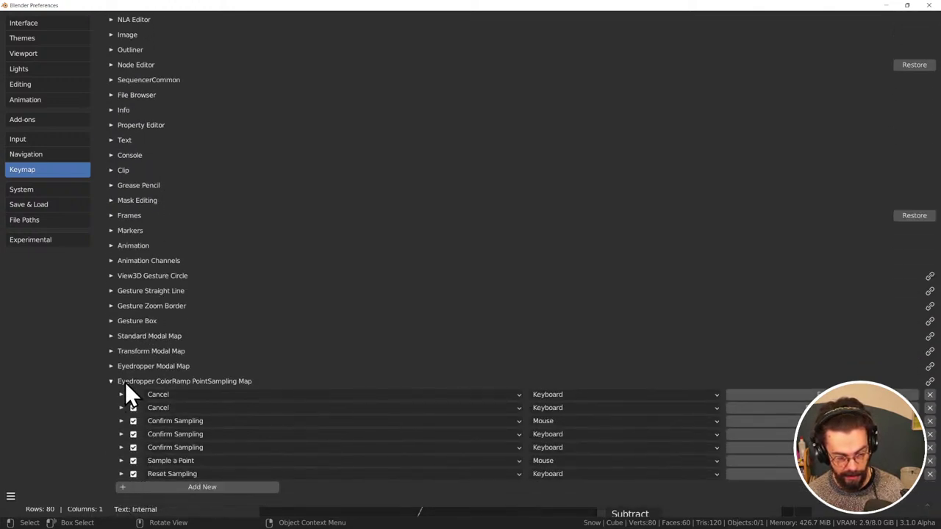
pyautogui.click(111, 366)
pyautogui.click(111, 352)
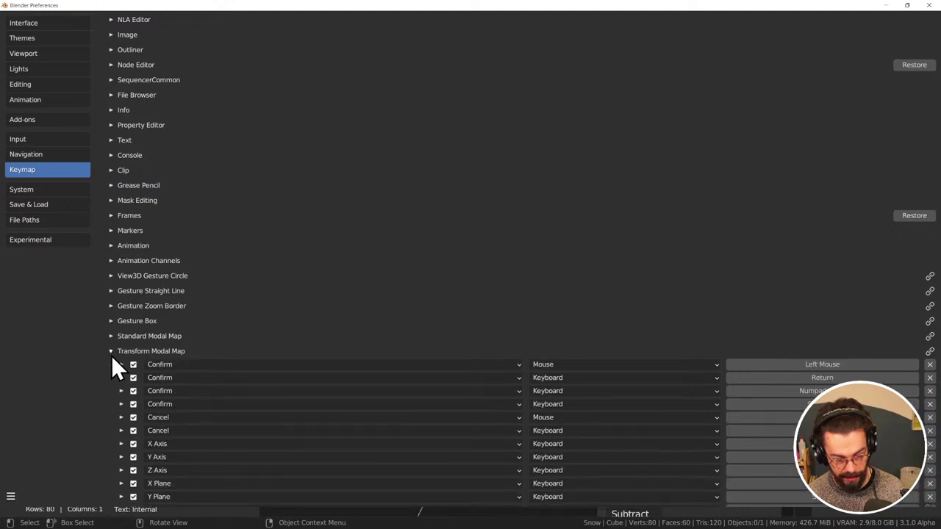
pyautogui.click(123, 368)
pyautogui.click(121, 367)
pyautogui.click(111, 336)
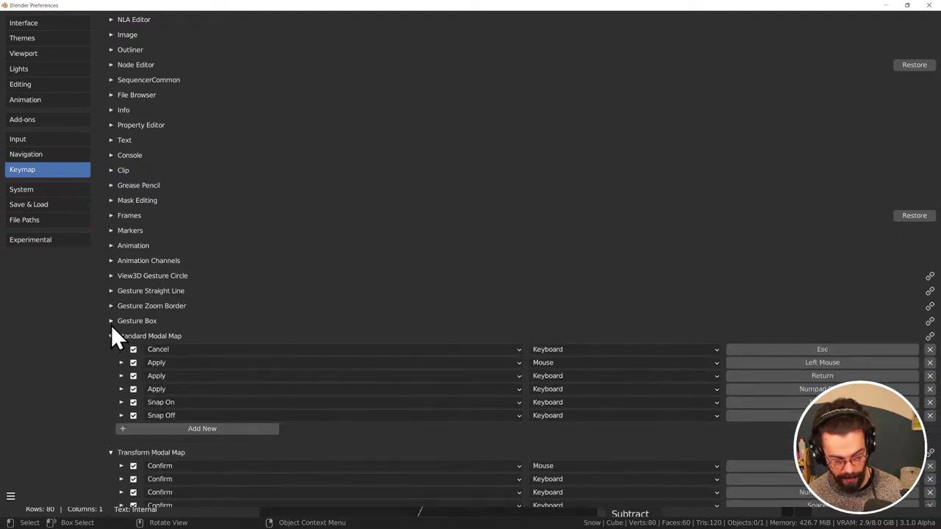
pyautogui.click(111, 321)
pyautogui.click(111, 306)
pyautogui.click(112, 277)
pyautogui.click(111, 262)
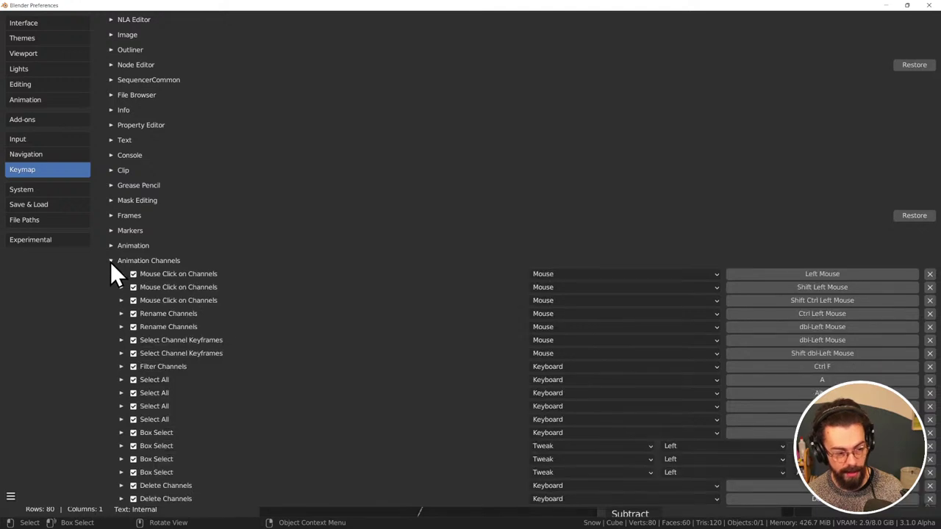
pyautogui.click(111, 246)
pyautogui.click(110, 230)
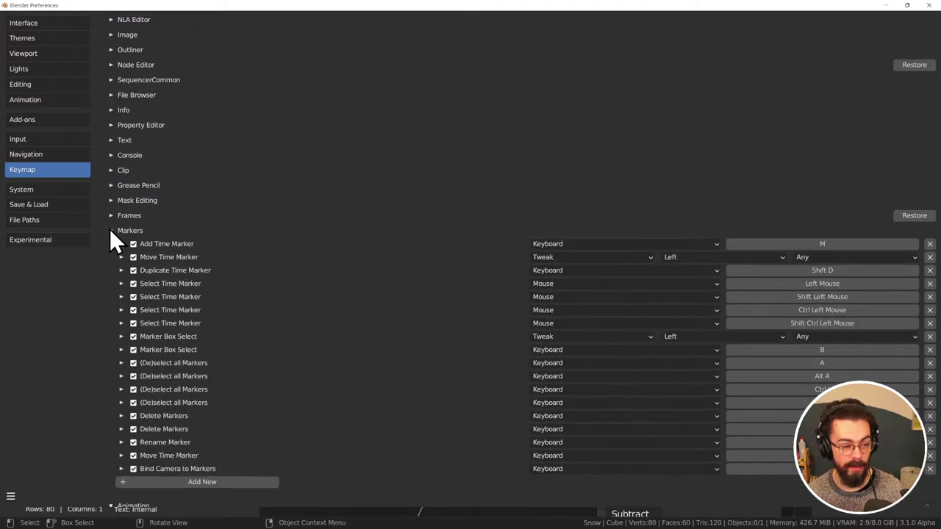
pyautogui.click(111, 215)
pyautogui.click(111, 185)
pyautogui.click(111, 170)
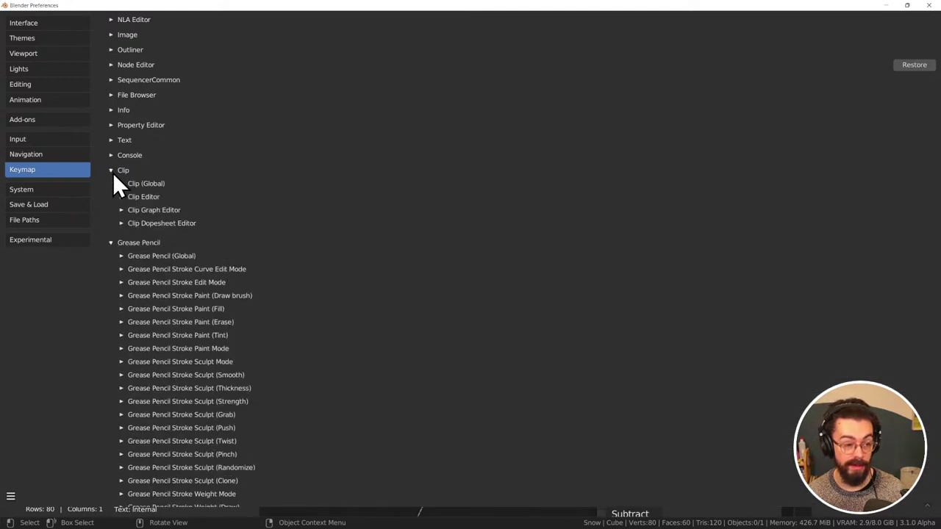
# Expand Text, Info, File Browser, Sequencer, Node Editor, Outliner, Image, NLA and Dopesheet keymaps
pyautogui.scroll(-8, 138, 242)
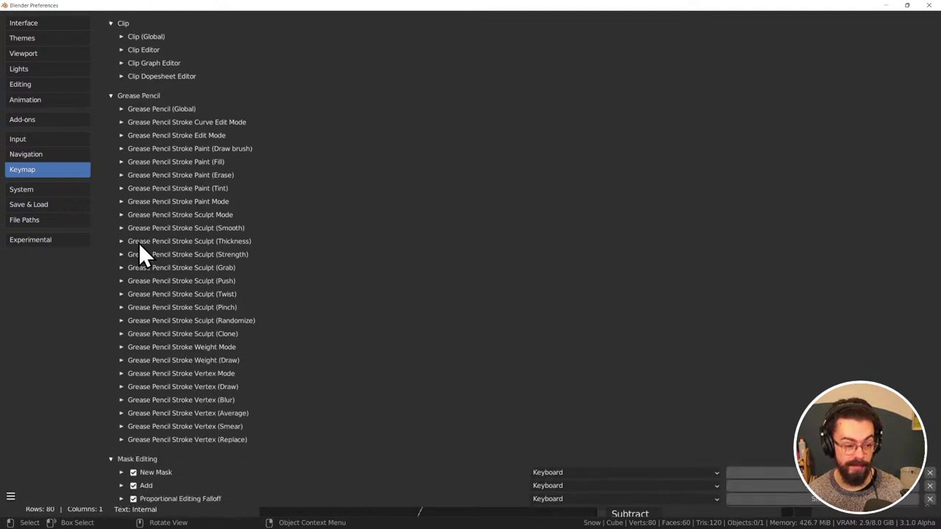
pyautogui.scroll(-1, 158, 285)
pyautogui.scroll(3, 161, 285)
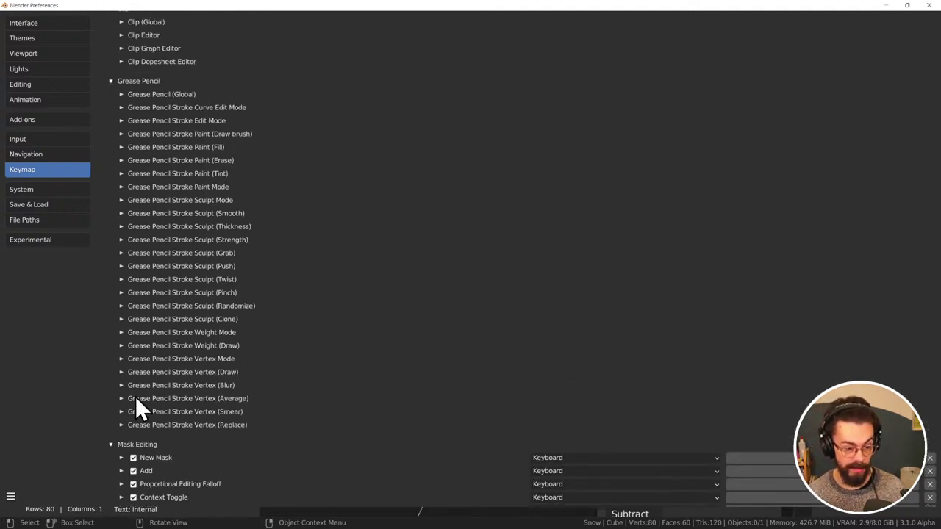
pyautogui.moveTo(121, 425)
pyautogui.mouseDown()
pyautogui.moveTo(123, 91)
pyautogui.moveTo(139, 195)
pyautogui.moveTo(120, 169)
pyautogui.moveTo(110, 97)
pyautogui.mouseUp()
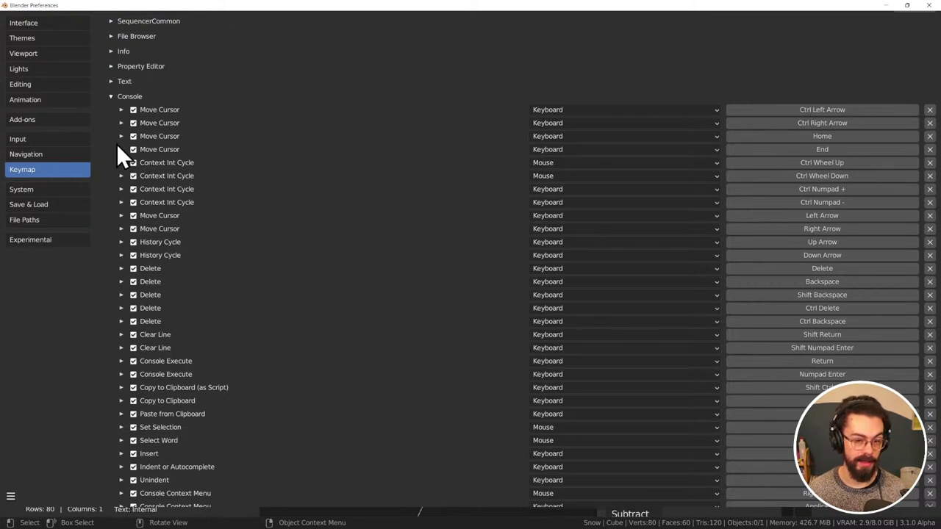
pyautogui.moveTo(116, 144); pyautogui.dragTo(111, 117)
pyautogui.moveTo(127, 230); pyautogui.dragTo(122, 200)
pyautogui.scroll(3, 133, 235)
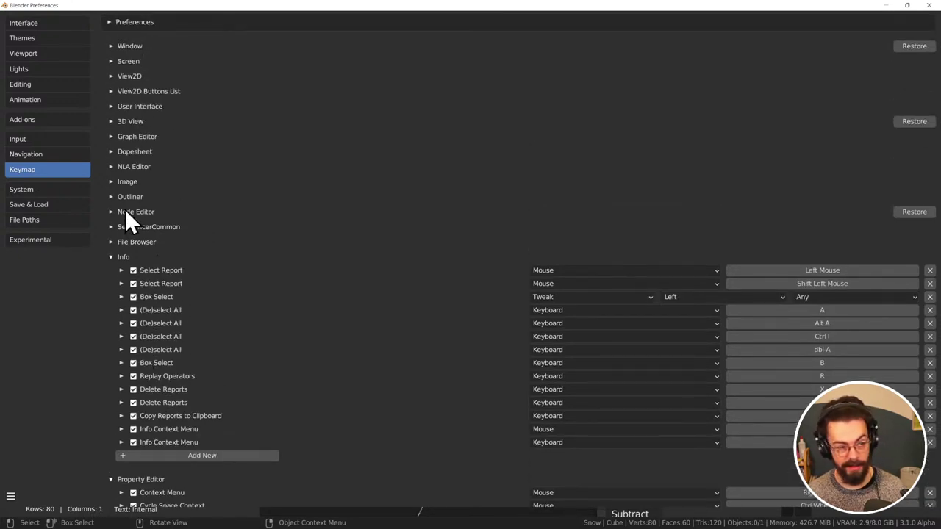
pyautogui.click(113, 243)
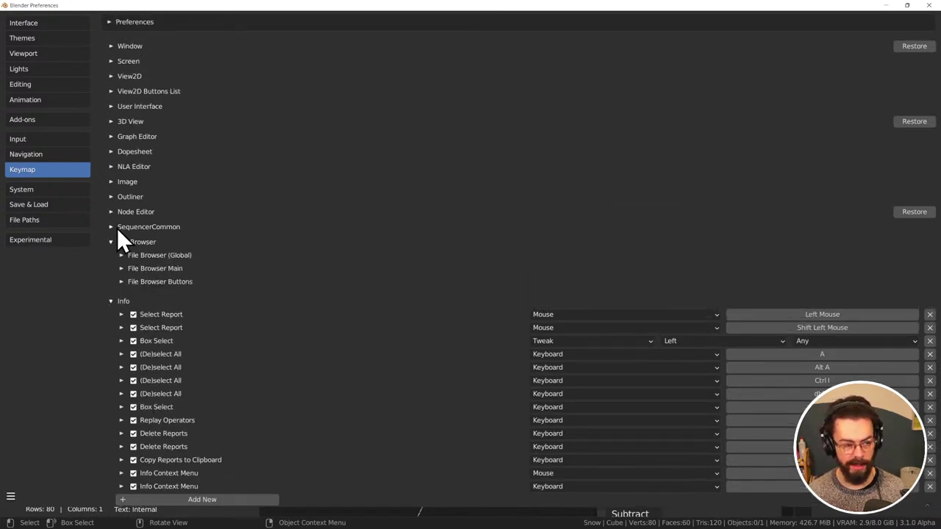
pyautogui.click(114, 227)
pyautogui.moveTo(122, 268); pyautogui.dragTo(120, 230)
pyautogui.click(111, 213)
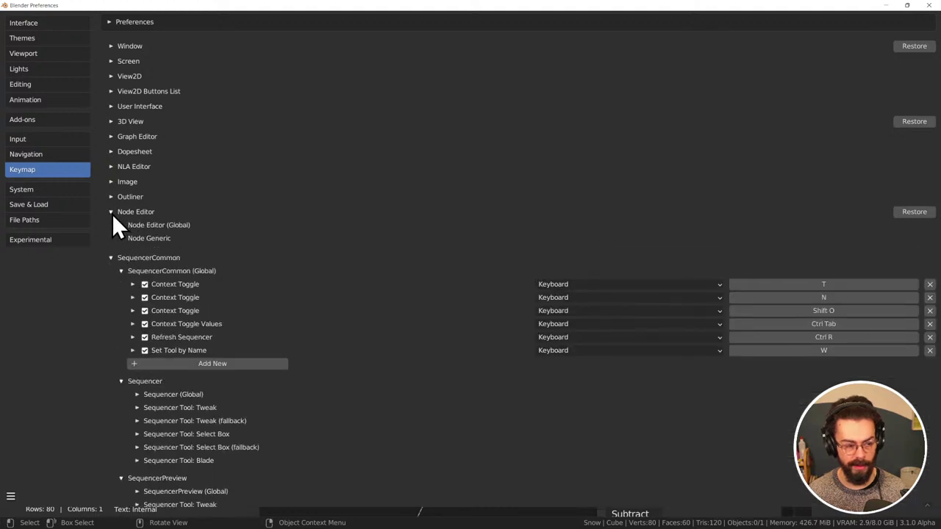
pyautogui.click(121, 225)
pyautogui.click(110, 197)
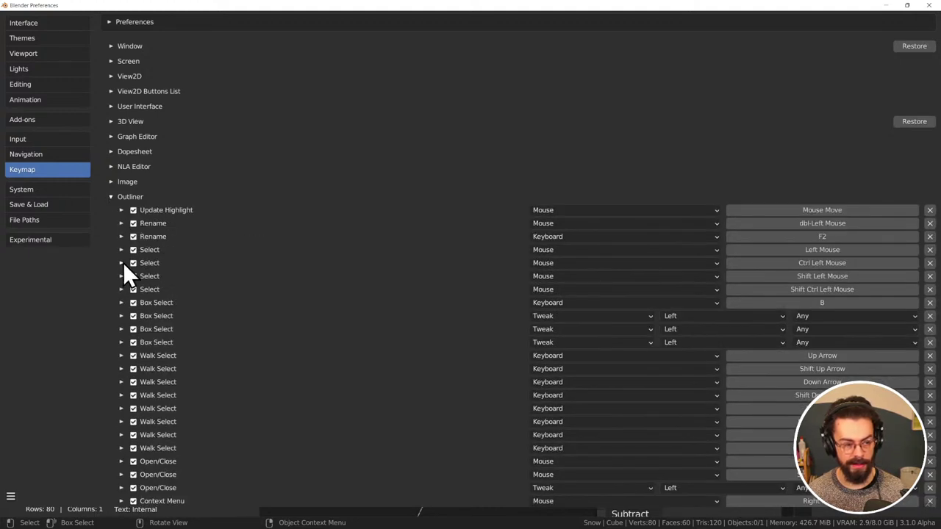
pyautogui.click(111, 181)
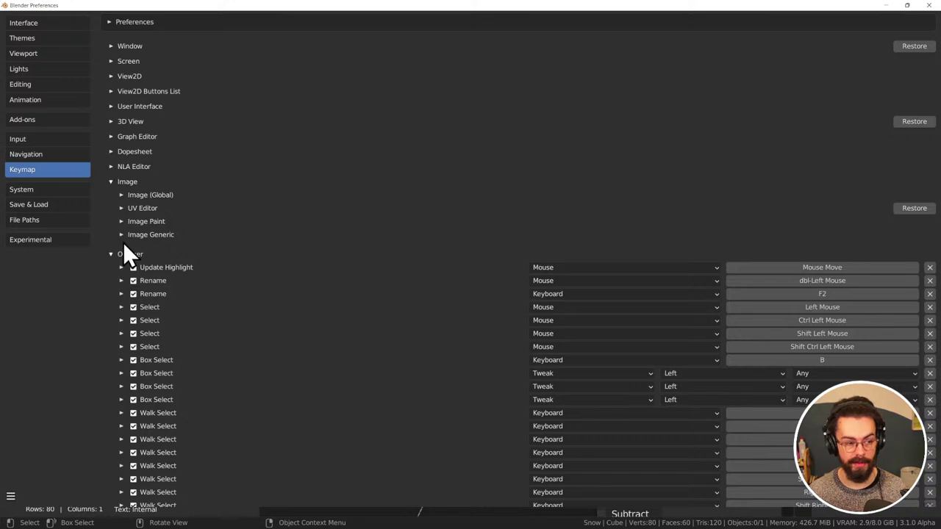
pyautogui.click(121, 195)
pyautogui.click(111, 167)
pyautogui.click(122, 180)
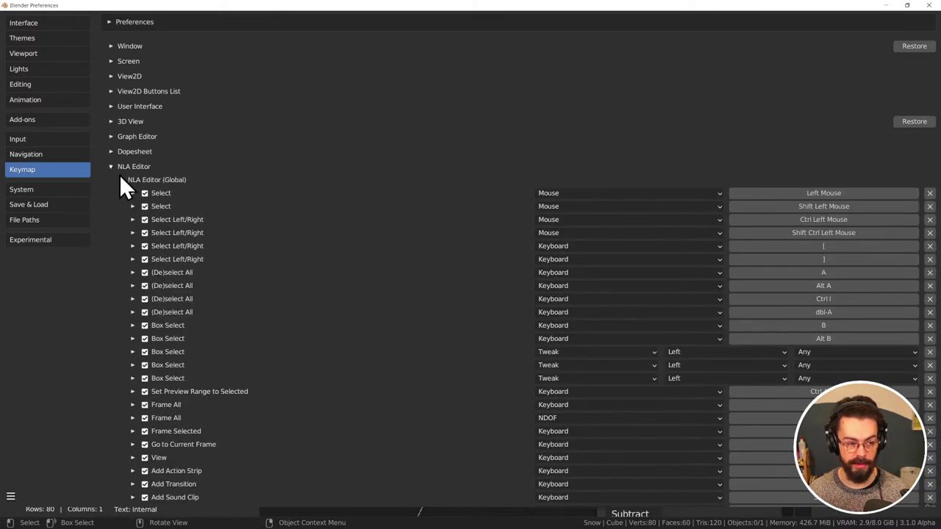
pyautogui.click(111, 151)
pyautogui.click(121, 164)
pyautogui.click(111, 136)
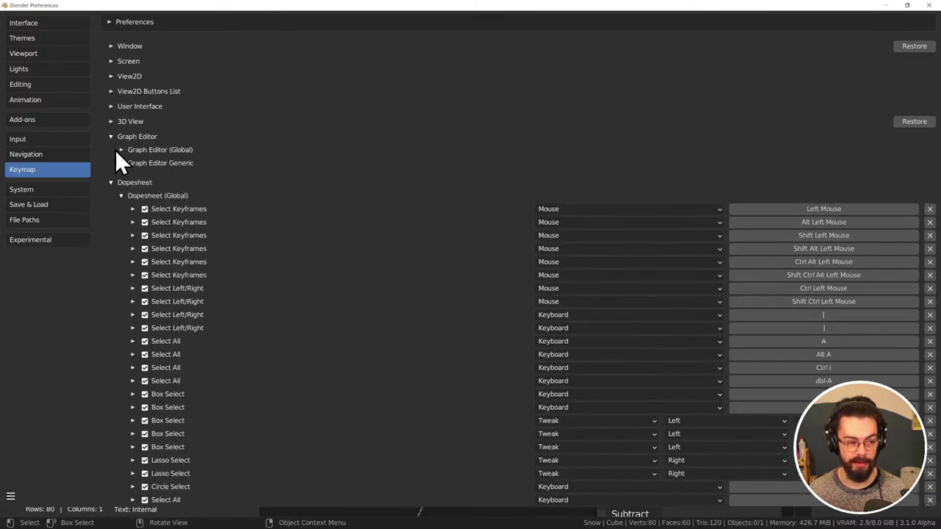
pyautogui.click(122, 163)
pyautogui.click(111, 136)
# Expand the 3D View, User Interface, View2D, Screen and Window keymaps, down to Mesh (Global)
pyautogui.click(111, 121)
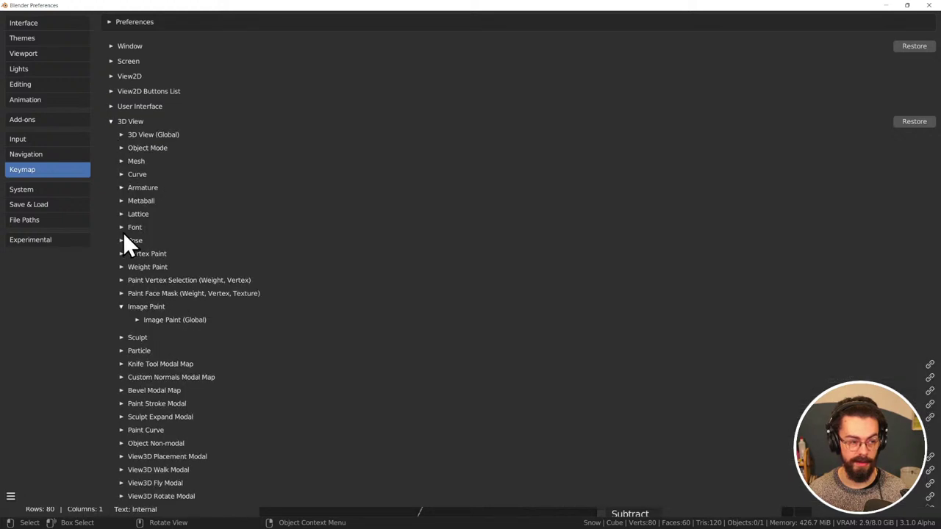
pyautogui.click(121, 293)
pyautogui.moveTo(122, 227); pyautogui.dragTo(122, 170)
pyautogui.click(121, 148)
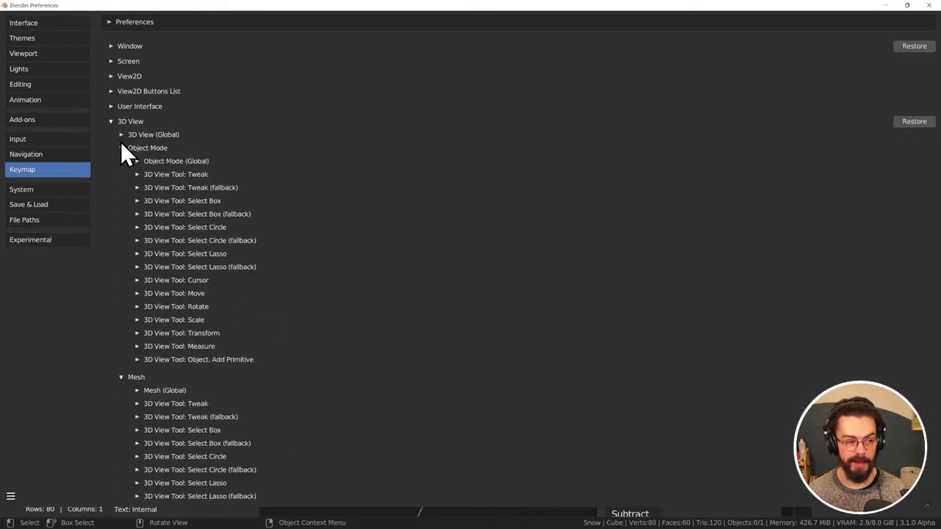
pyautogui.click(121, 135)
pyautogui.click(111, 105)
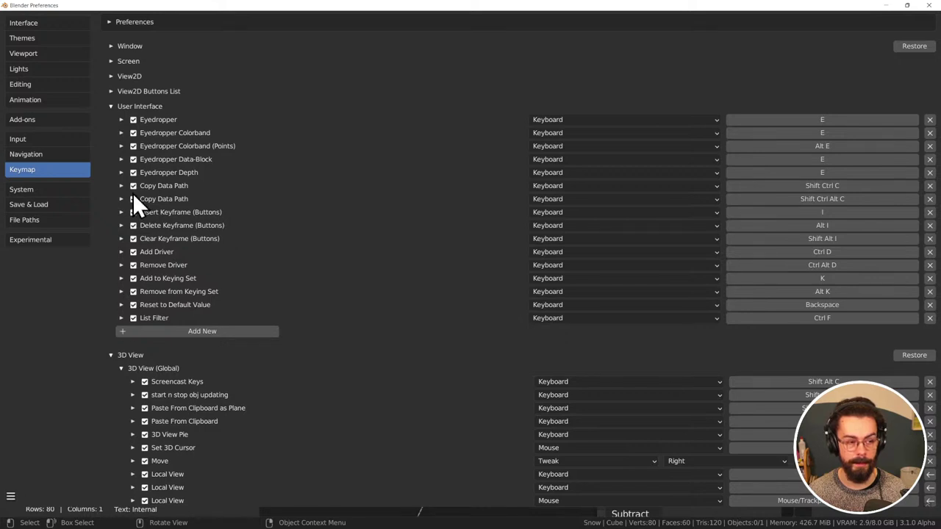
pyautogui.click(111, 91)
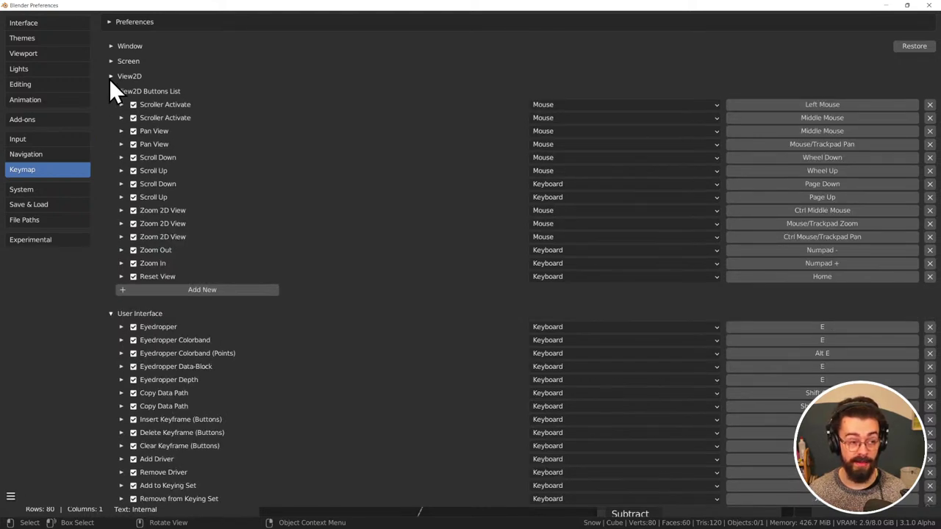
pyautogui.click(111, 77)
pyautogui.click(111, 61)
pyautogui.click(121, 101)
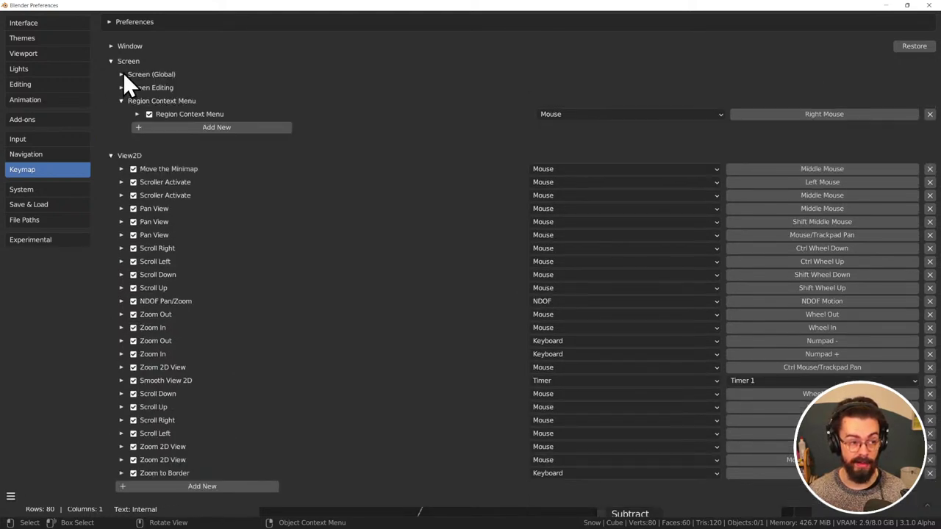
pyautogui.click(122, 74)
pyautogui.click(111, 45)
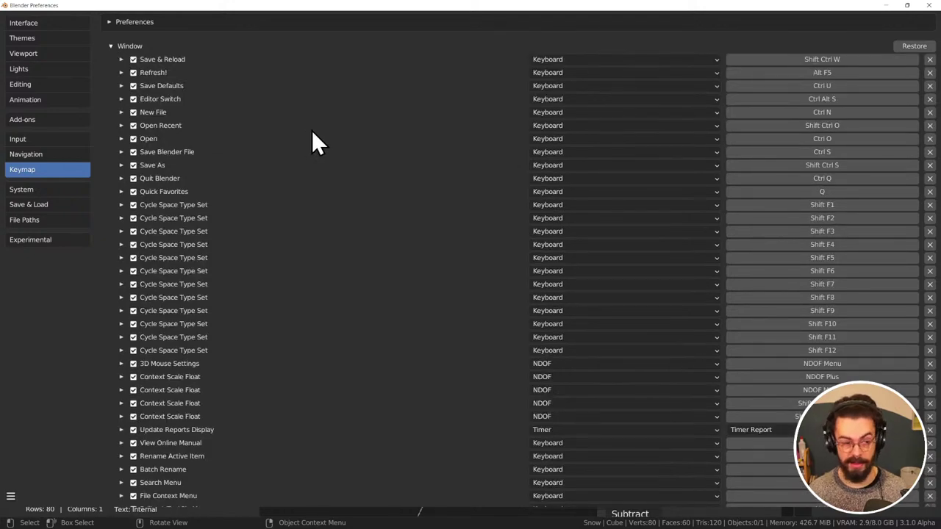
pyautogui.scroll(-15, 470, 118)
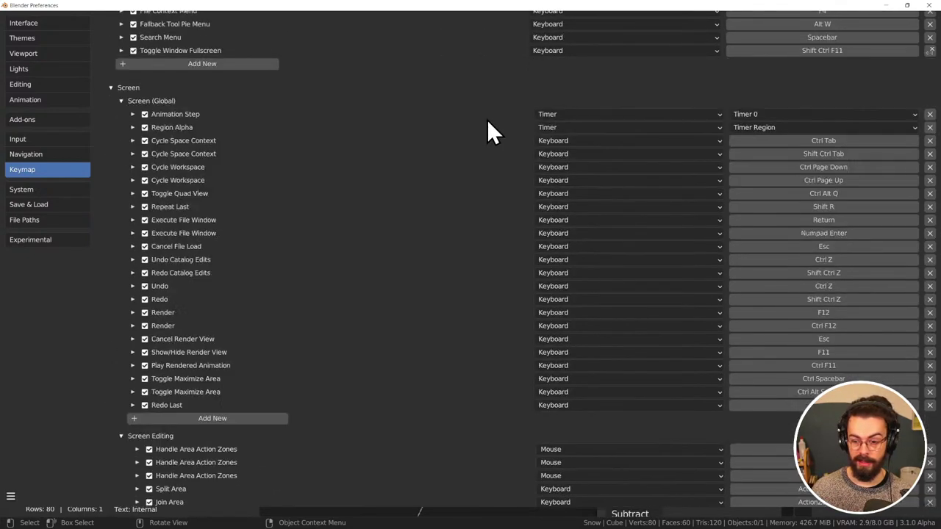
pyautogui.scroll(-20, 488, 117)
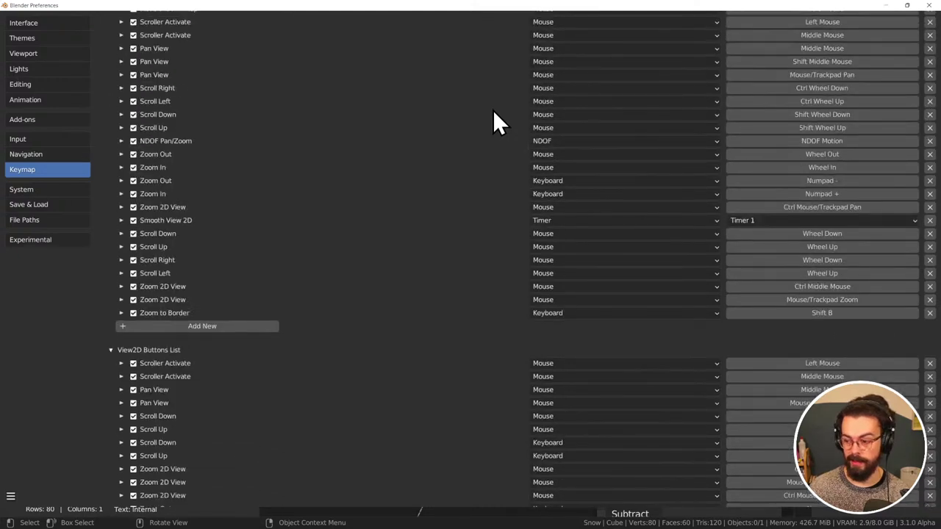
pyautogui.scroll(-20, 477, 126)
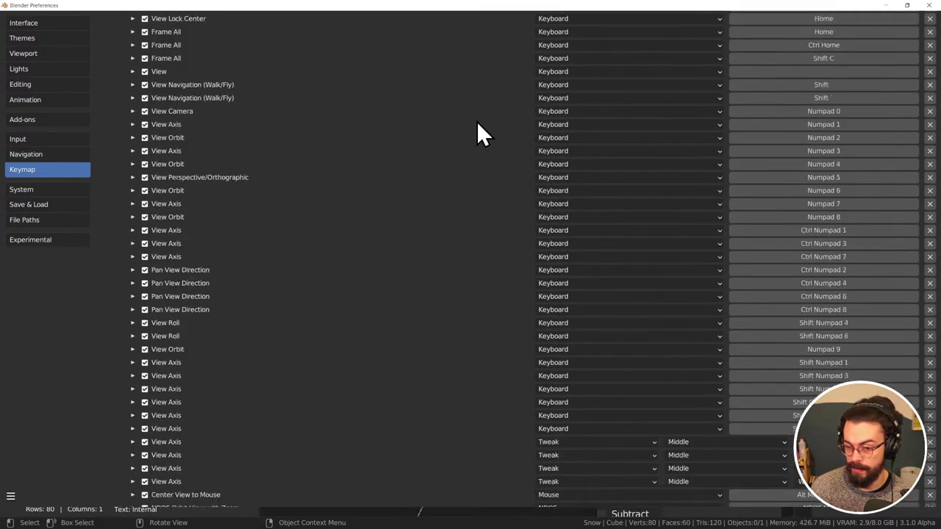
pyautogui.scroll(-20, 476, 134)
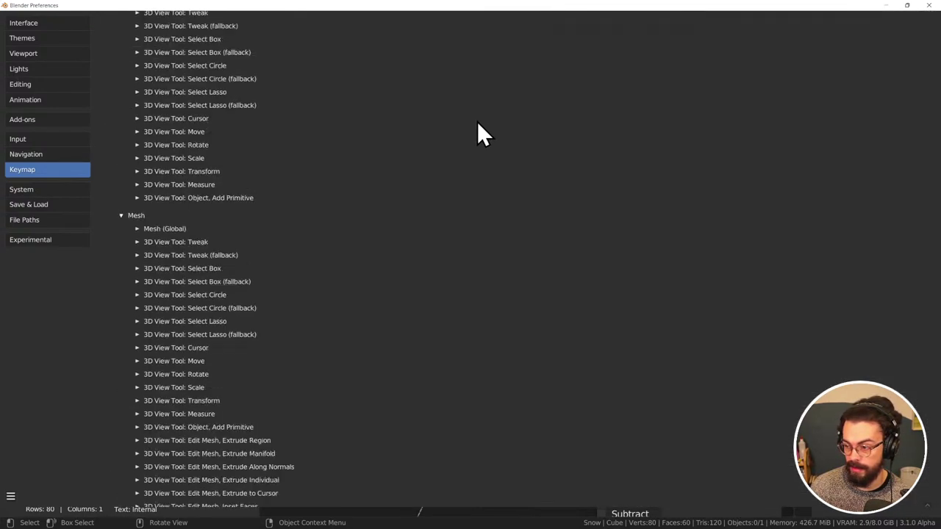
pyautogui.scroll(-8, 477, 122)
pyautogui.scroll(18, 477, 121)
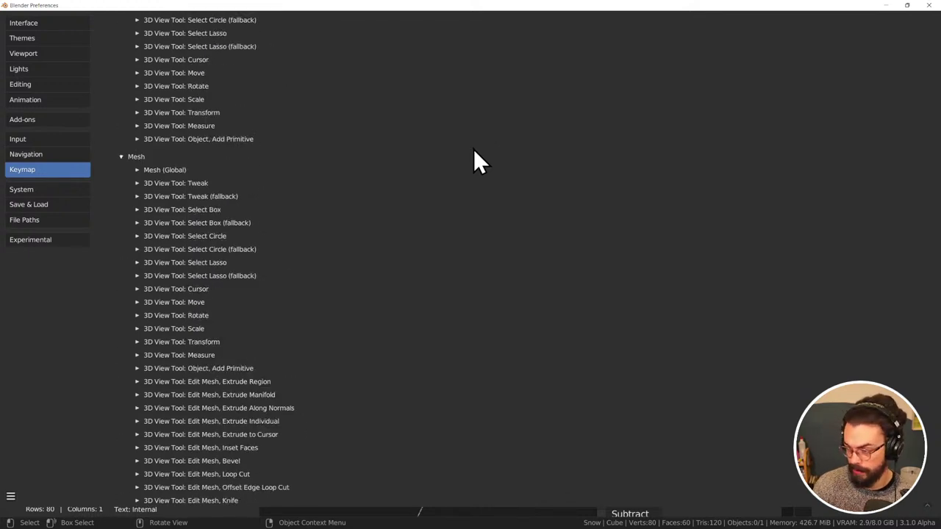
pyautogui.scroll(3, 460, 156)
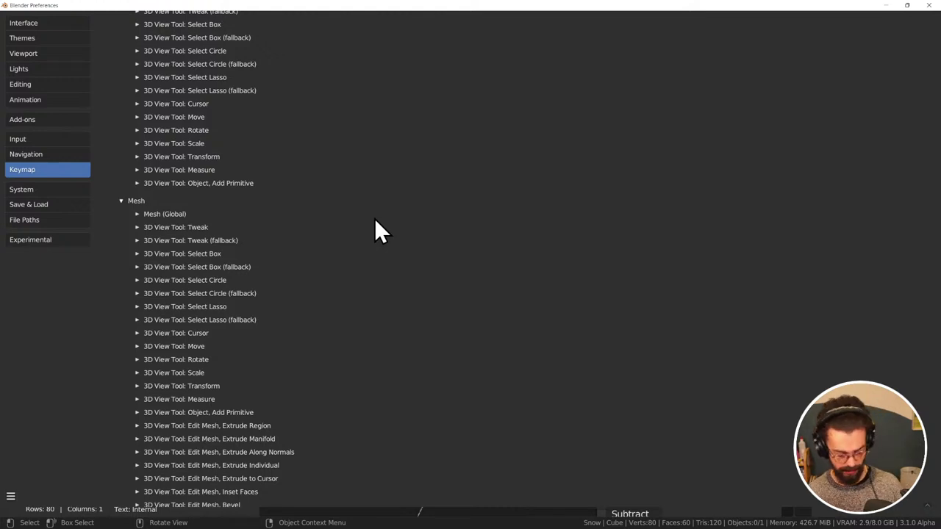
pyautogui.click(137, 214)
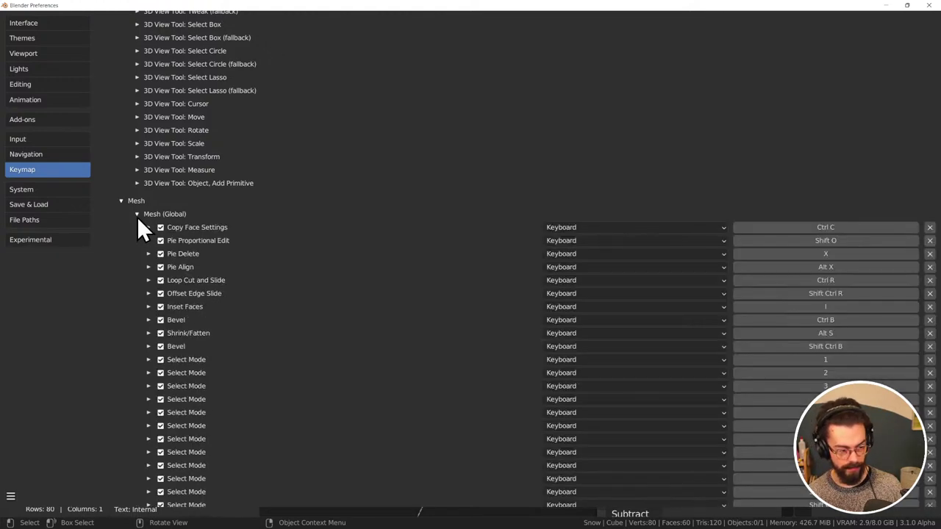
pyautogui.scroll(10, 147, 222)
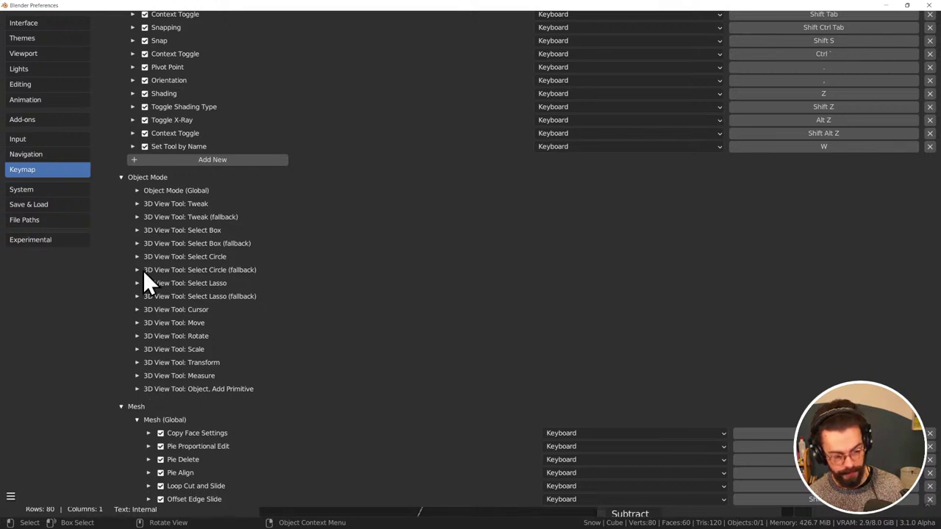
pyautogui.moveTo(139, 388); pyautogui.dragTo(138, 184)
pyautogui.scroll(-20, 138, 183)
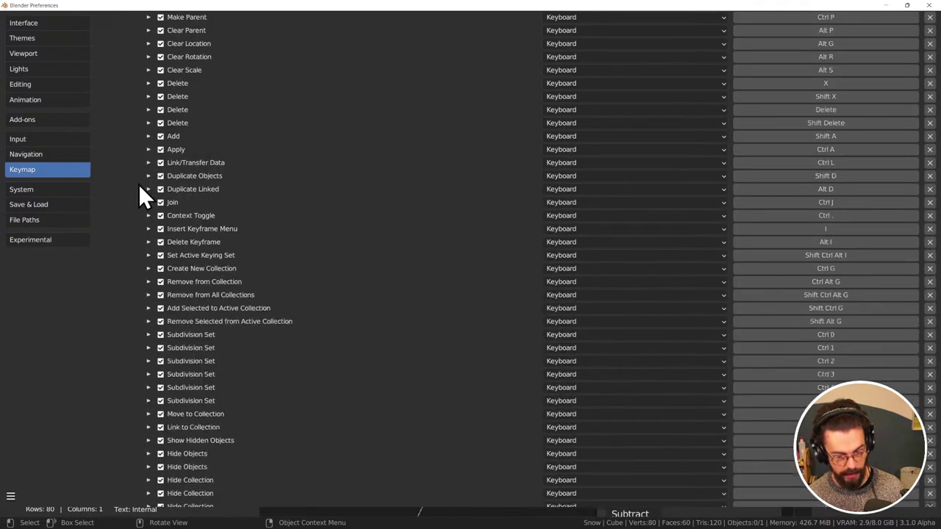
pyautogui.scroll(-20, 140, 186)
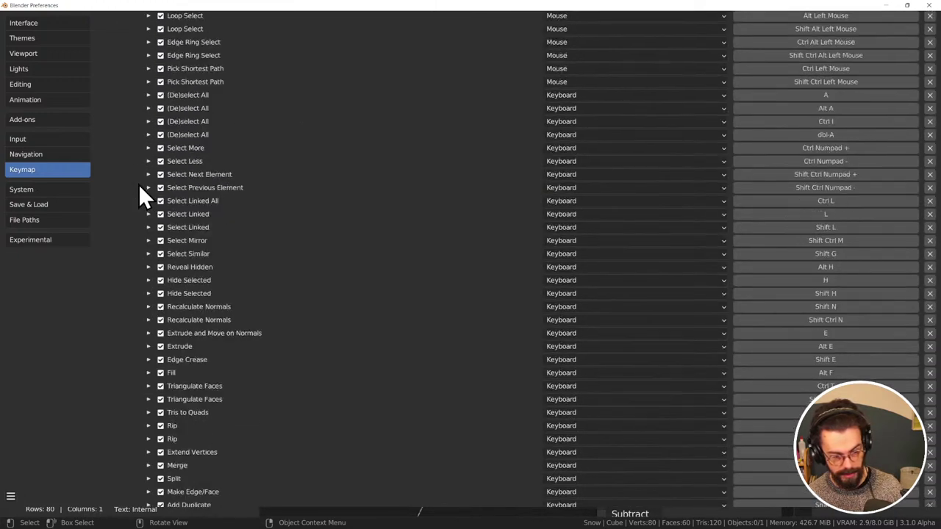
pyautogui.scroll(-20, 144, 189)
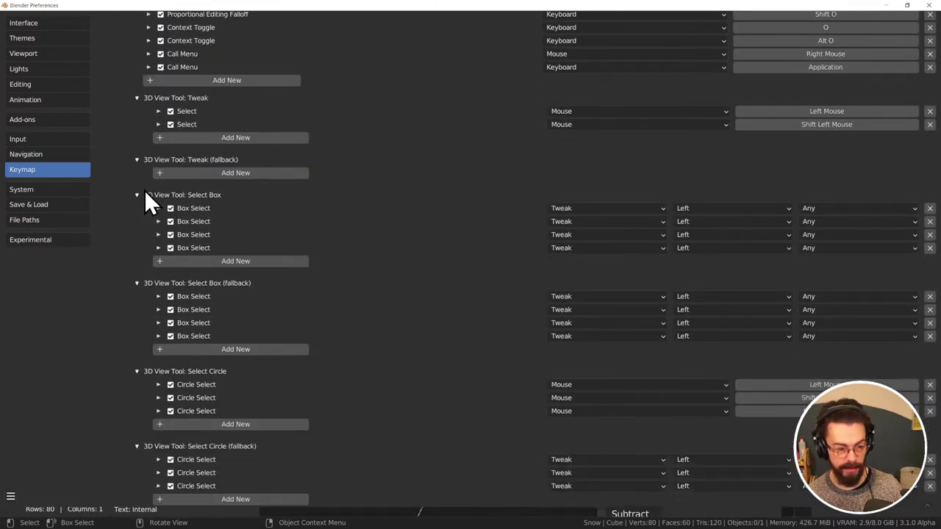
pyautogui.scroll(-20, 145, 191)
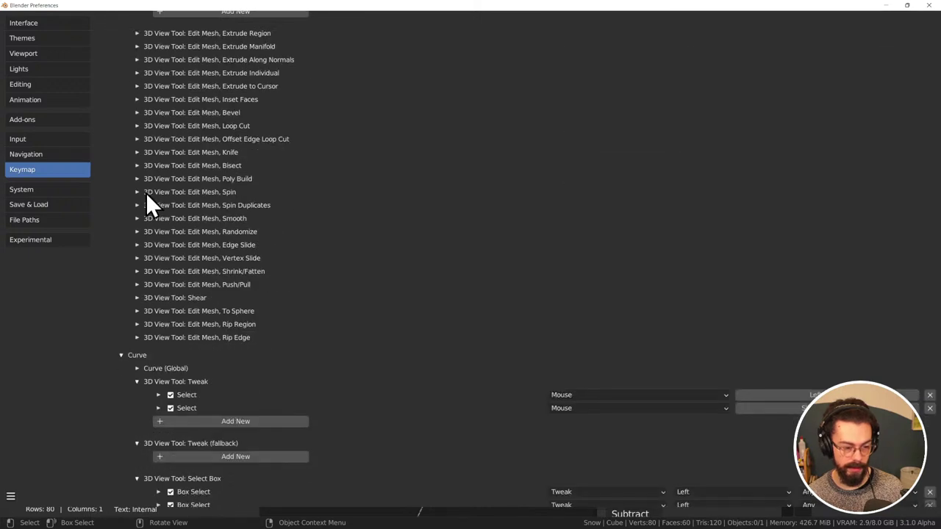
pyautogui.moveTo(138, 339); pyautogui.dragTo(136, 36)
pyautogui.scroll(-20, 360, 110)
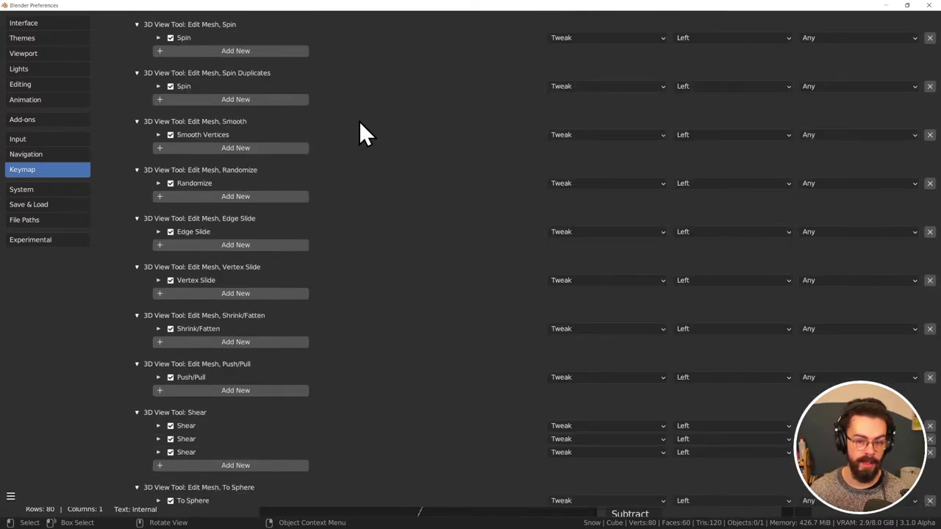
pyautogui.scroll(20, 359, 120)
pyautogui.scroll(-12, 359, 120)
pyautogui.scroll(-20, 358, 121)
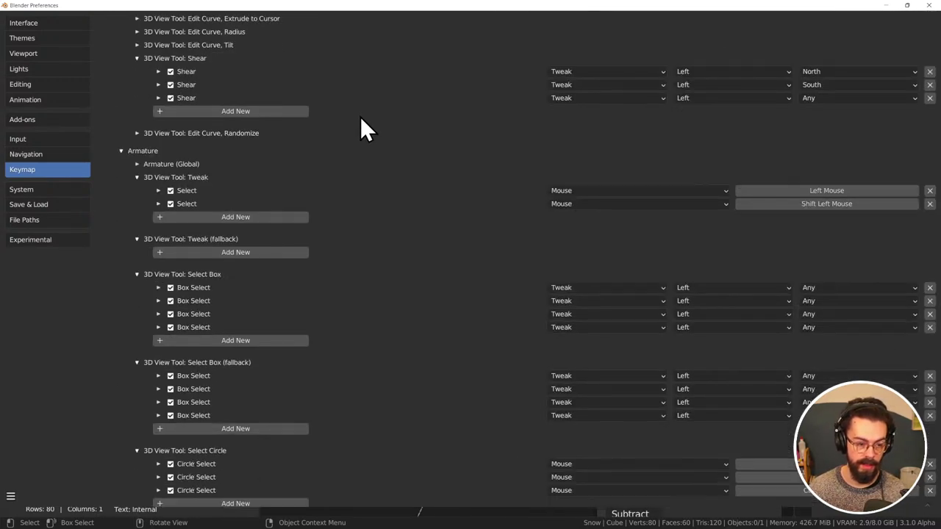
pyautogui.scroll(5, 456, 169)
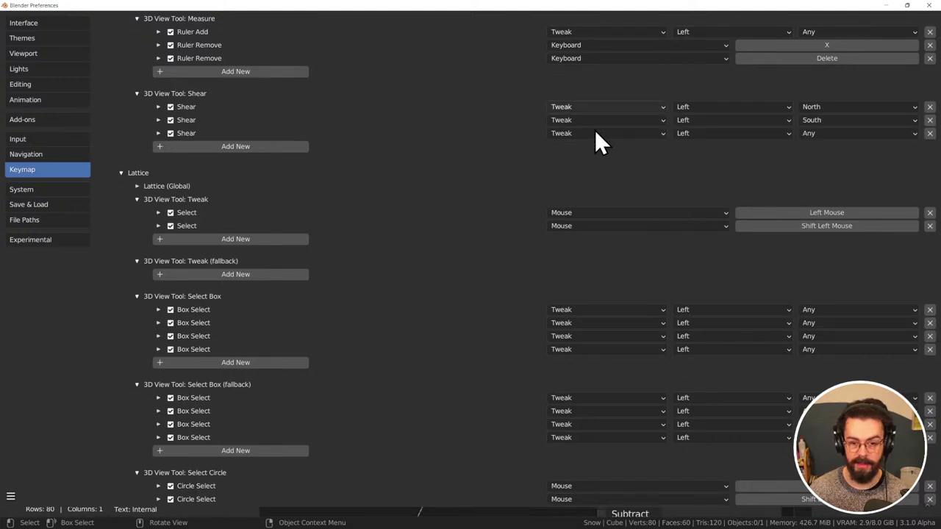
pyautogui.scroll(-20, 479, 150)
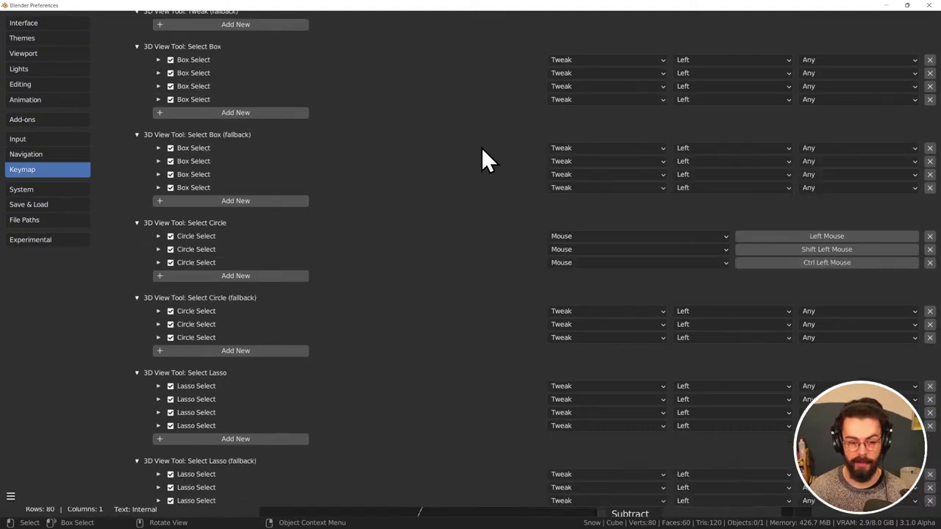
pyautogui.scroll(-20, 481, 152)
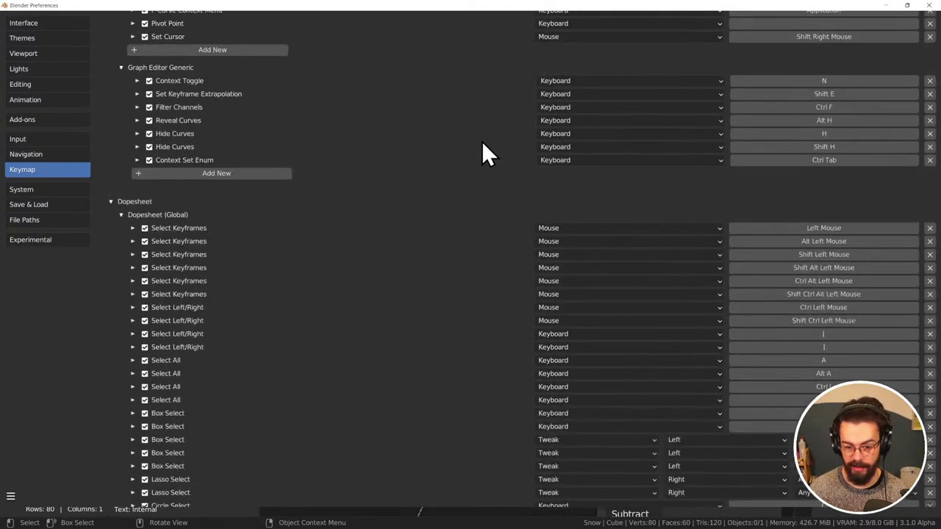
pyautogui.scroll(-20, 492, 158)
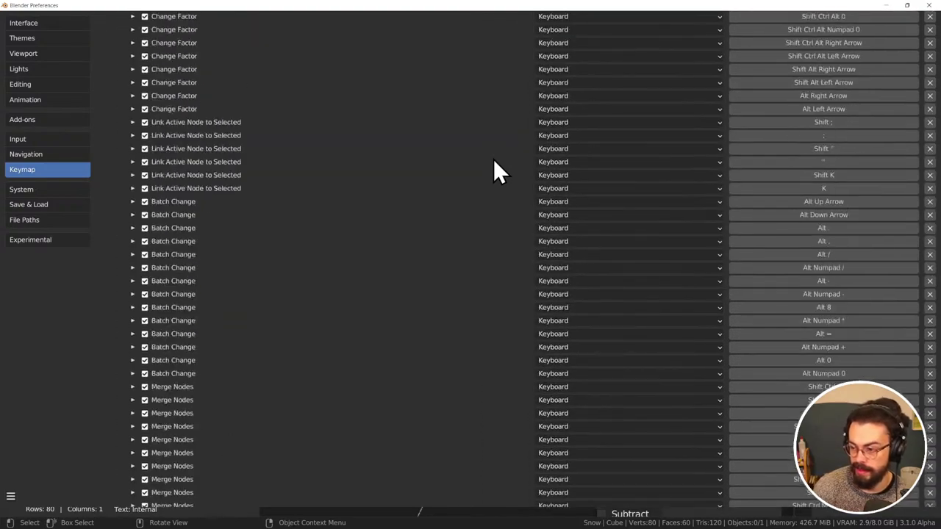
pyautogui.scroll(-20, 511, 170)
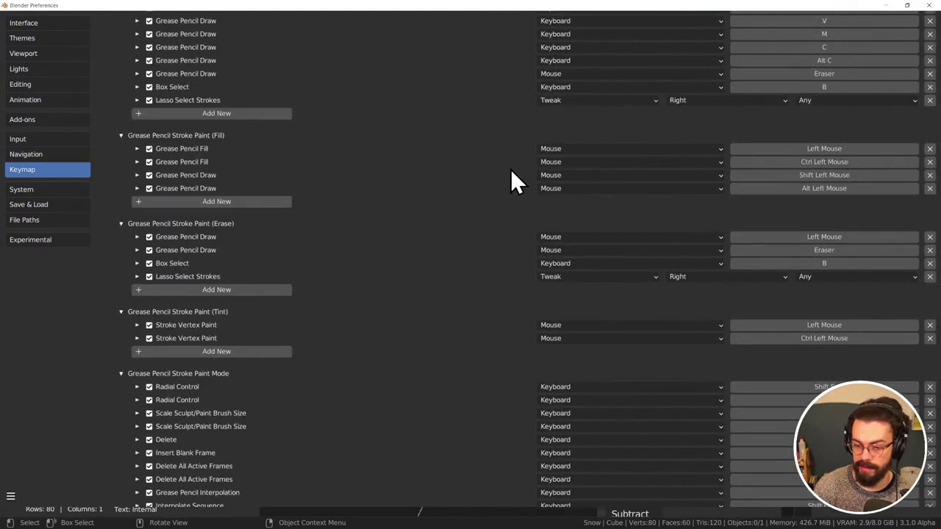
pyautogui.scroll(-7, 517, 155)
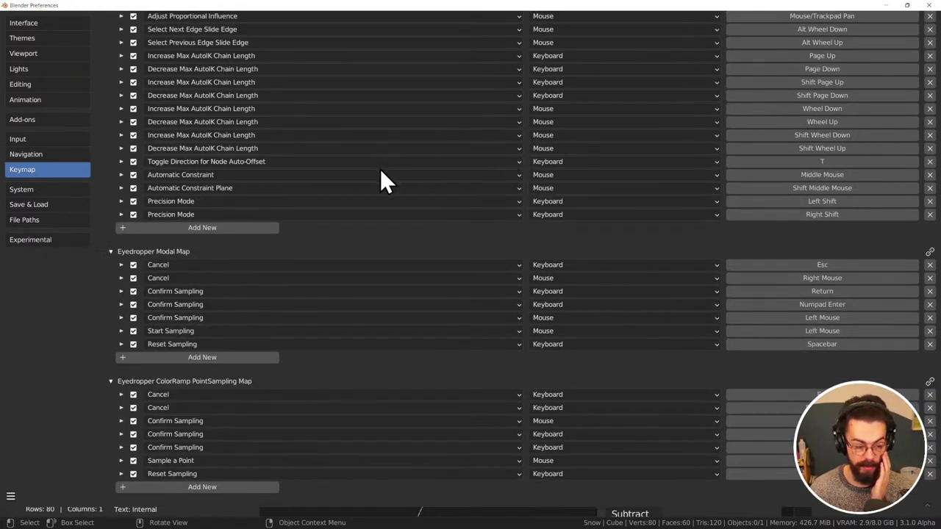
pyautogui.scroll(2, 381, 169)
pyautogui.scroll(-2, 381, 171)
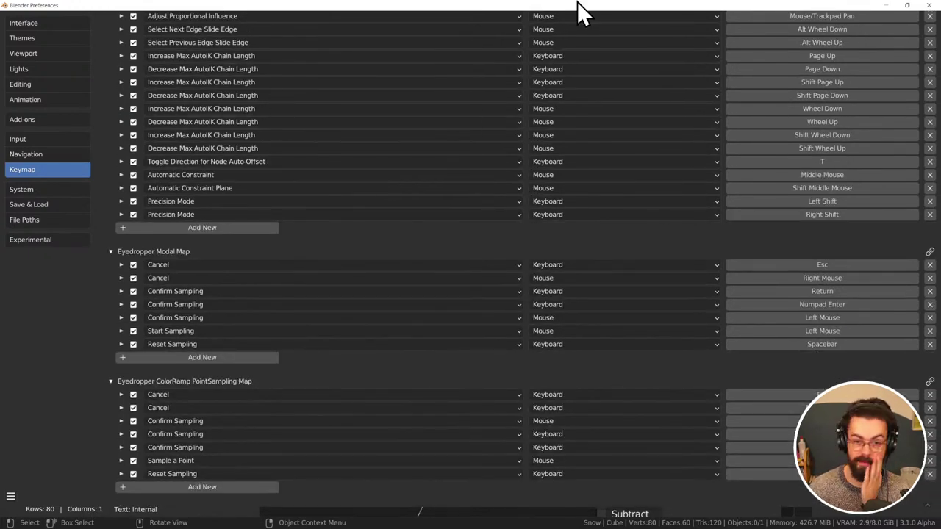
pyautogui.moveTo(578, 4); pyautogui.dragTo(513, 132)
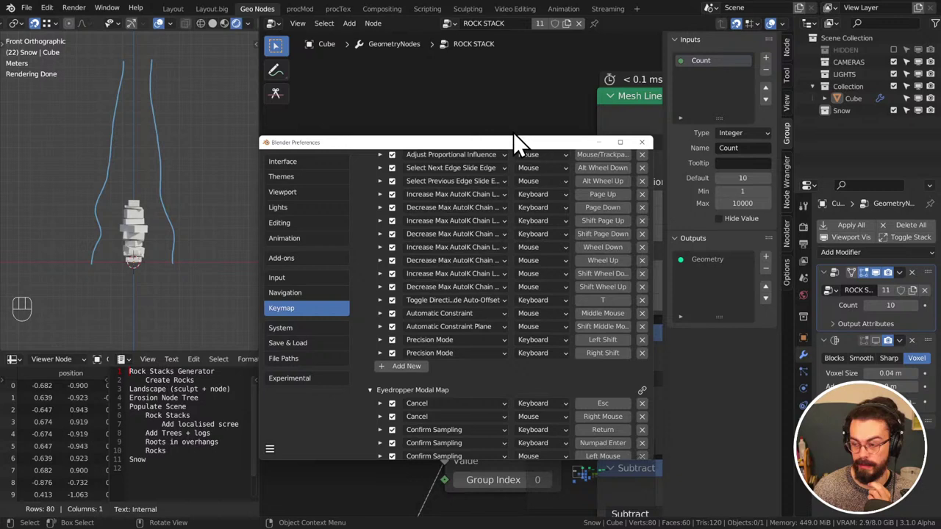
# Close the Preferences window and re-center the ROCK STACK node tree view
pyautogui.click(644, 144)
pyautogui.scroll(-4, 503, 184)
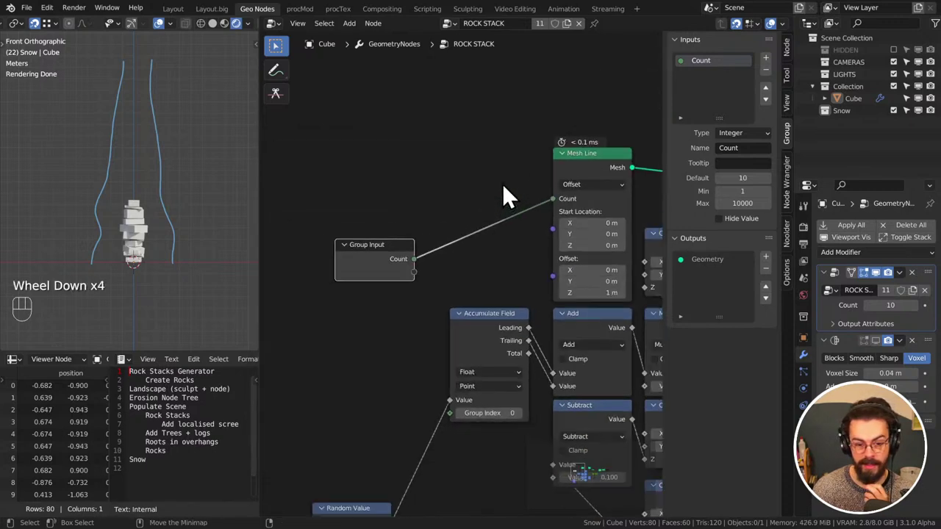
pyautogui.scroll(3, 502, 183)
pyautogui.moveTo(502, 186); pyautogui.dragTo(438, 176, button='middle')
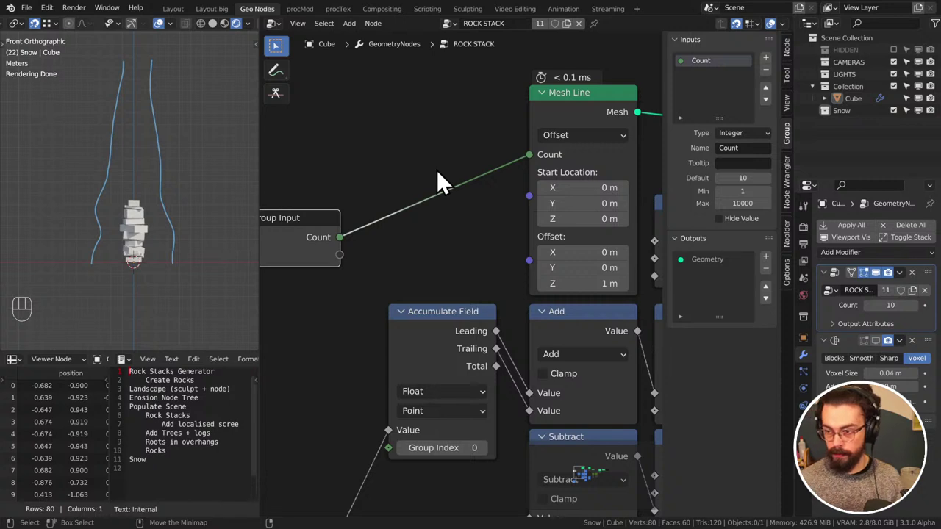
# Rename the group's Count input to Slices
pyautogui.moveTo(417, 174); pyautogui.dragTo(443, 166, button='middle')
pyautogui.doubleClick(695, 61)
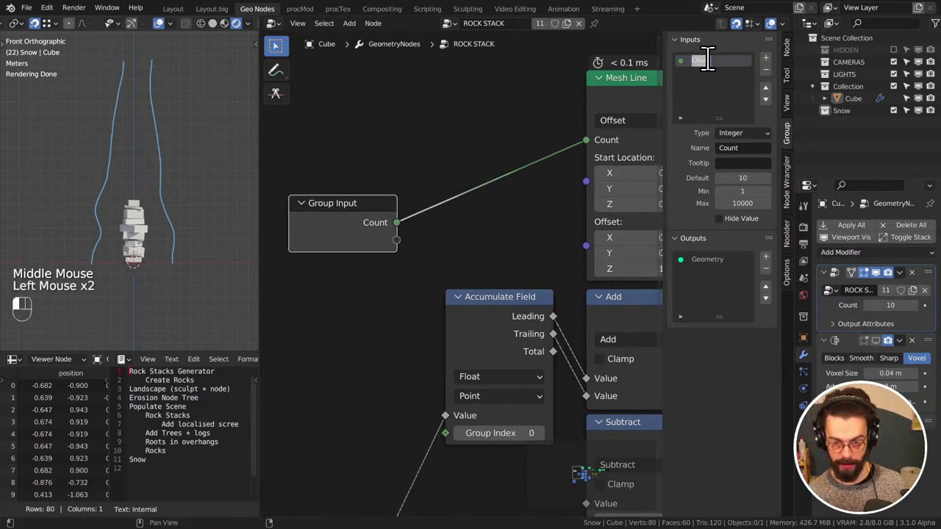
pyautogui.write('Slices')
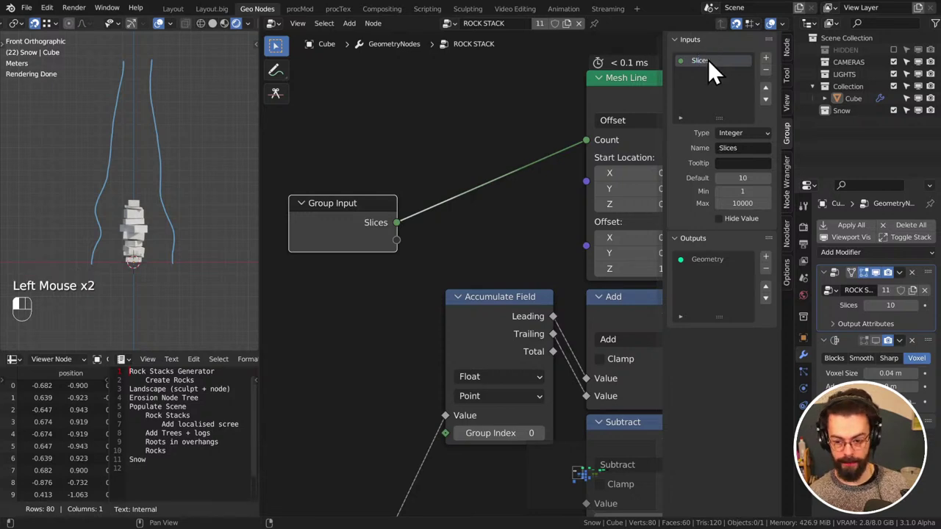
pyautogui.press('Return')
# Hide the Mesh Line node's unused sockets and shift it up and right
pyautogui.middleClick(468, 198)
pyautogui.scroll(-2, 469, 209)
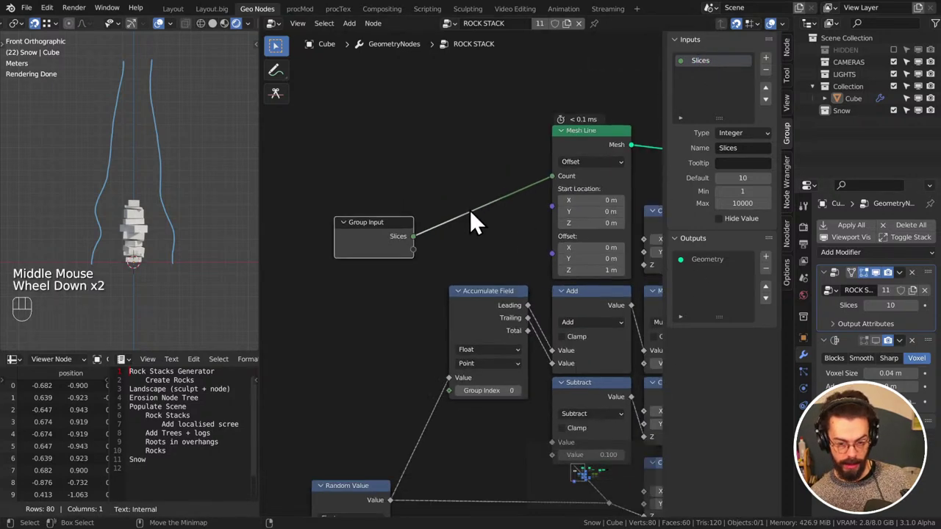
pyautogui.moveTo(514, 221); pyautogui.dragTo(414, 228, button='middle')
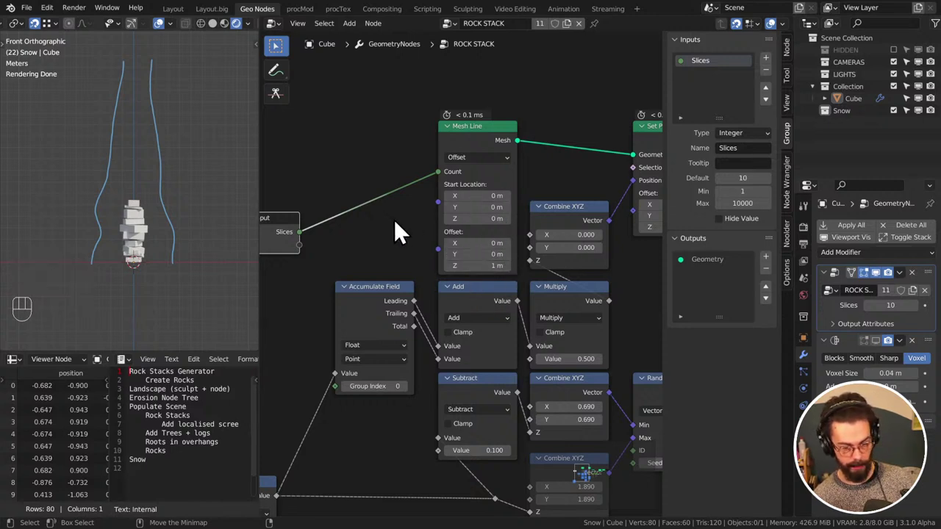
pyautogui.moveTo(395, 224); pyautogui.dragTo(380, 226, button='middle')
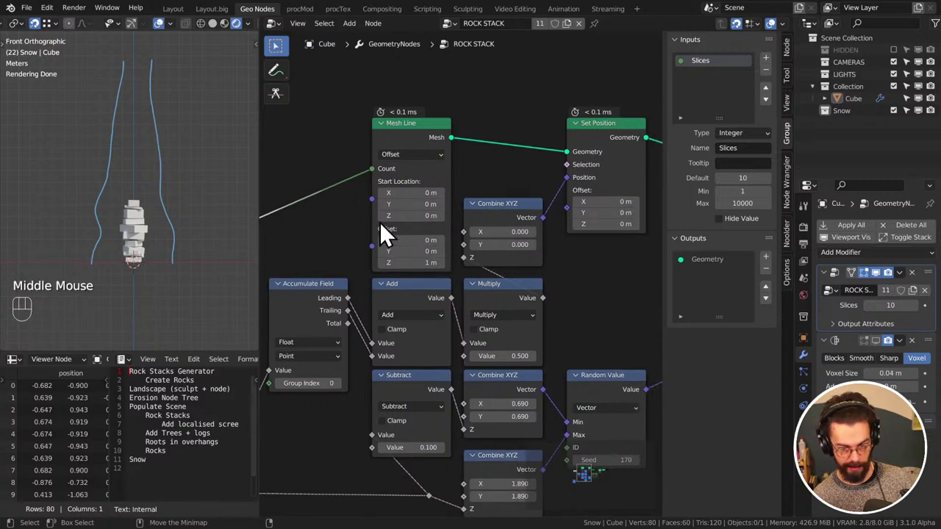
pyautogui.click(378, 124)
pyautogui.moveTo(410, 132); pyautogui.dragTo(491, 135)
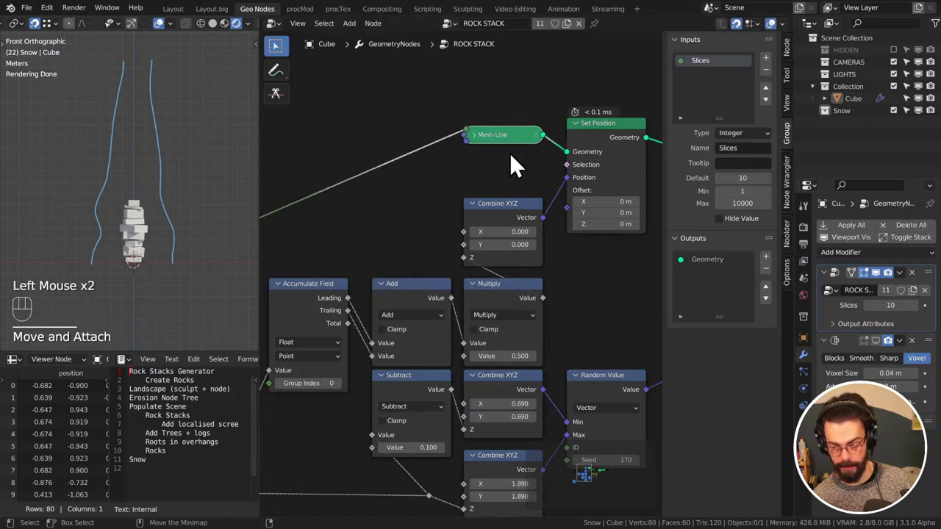
pyautogui.click(472, 138)
pyautogui.hotkey('ctrl', 'h')
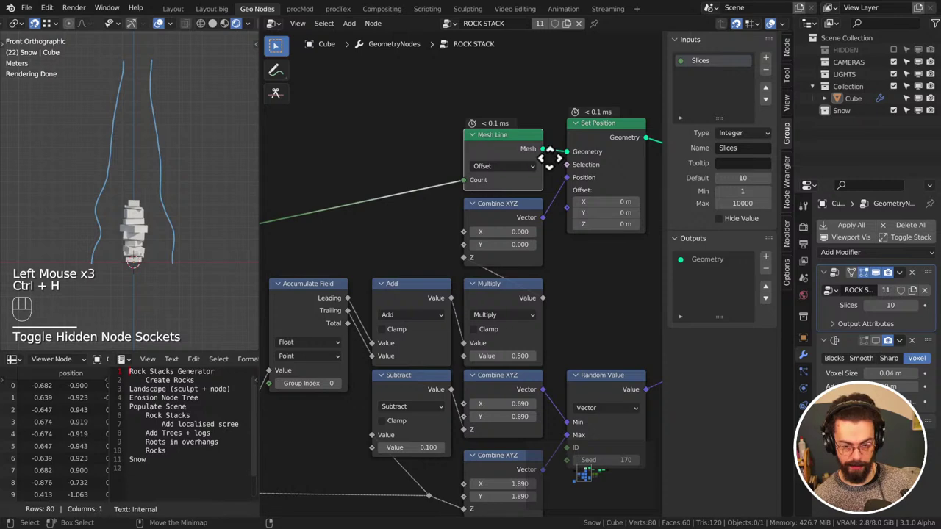
pyautogui.moveTo(550, 156); pyautogui.dragTo(535, 130, button='middle')
# Move the Group Input node up next to Mesh Line
pyautogui.moveTo(536, 131); pyautogui.dragTo(535, 117)
pyautogui.moveTo(525, 211); pyautogui.dragTo(598, 180, button='middle')
pyautogui.moveTo(326, 231); pyautogui.dragTo(449, 150)
pyautogui.moveTo(609, 154); pyautogui.dragTo(496, 163, button='middle')
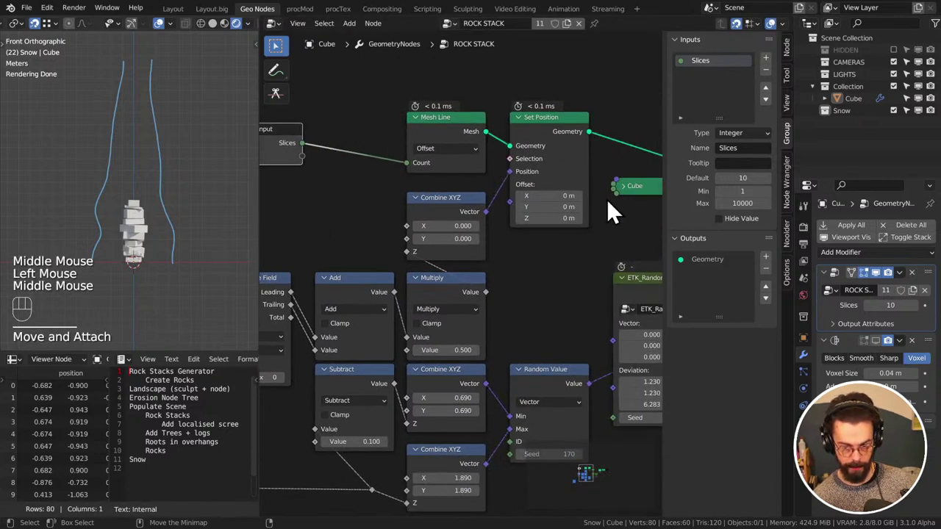
pyautogui.moveTo(607, 200); pyautogui.dragTo(443, 183, button='middle')
pyautogui.click(455, 175)
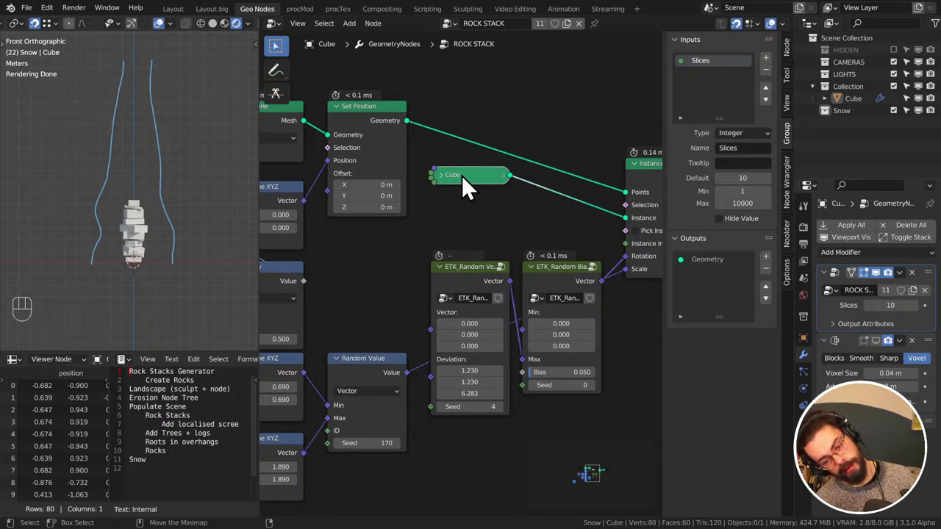
# Move the Cube node lower and save WINTER LANDSCAPE.blend
pyautogui.moveTo(462, 175); pyautogui.dragTo(460, 215)
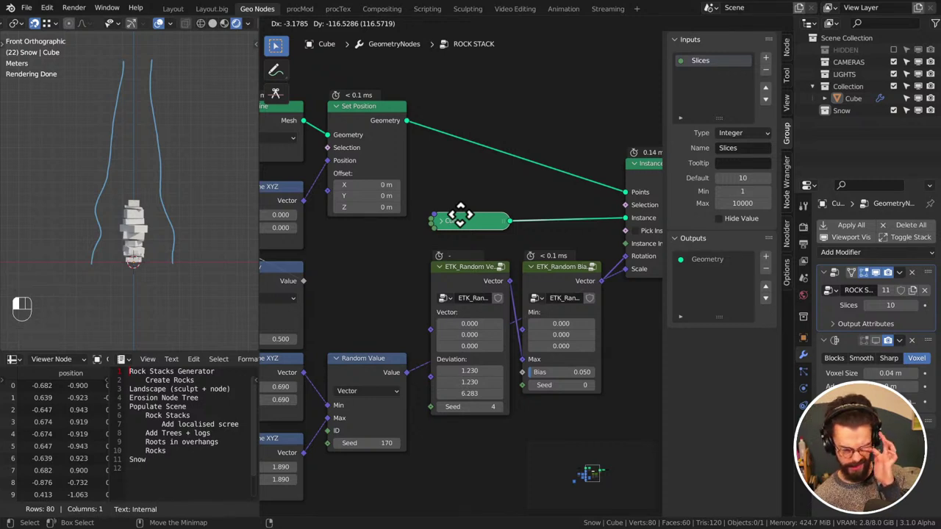
pyautogui.moveTo(457, 213); pyautogui.dragTo(457, 214)
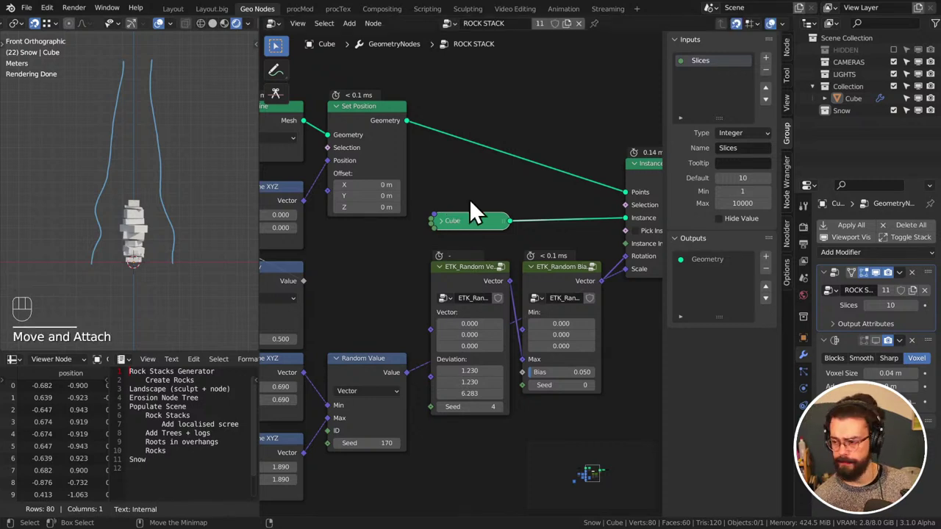
pyautogui.click(474, 191)
pyautogui.hotkey('ctrl', 's')
# Set the modifier's Slices value to 30
pyautogui.moveTo(521, 192); pyautogui.dragTo(429, 191, button='middle')
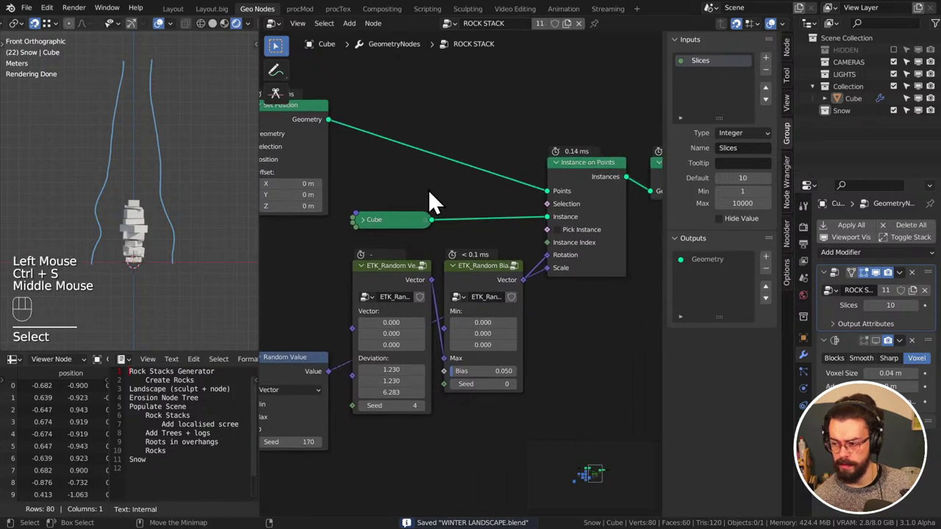
pyautogui.moveTo(518, 197); pyautogui.dragTo(514, 147, button='middle')
pyautogui.scroll(-2, 451, 178)
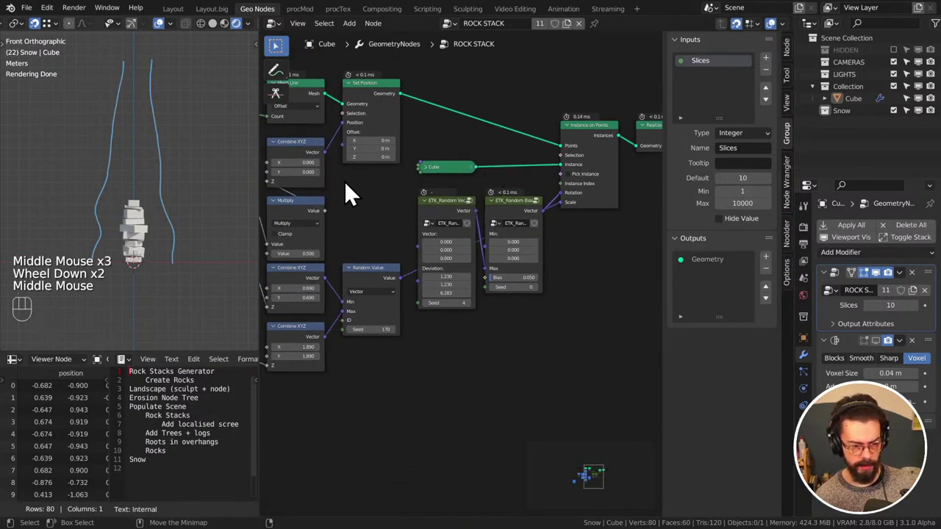
pyautogui.click(881, 307)
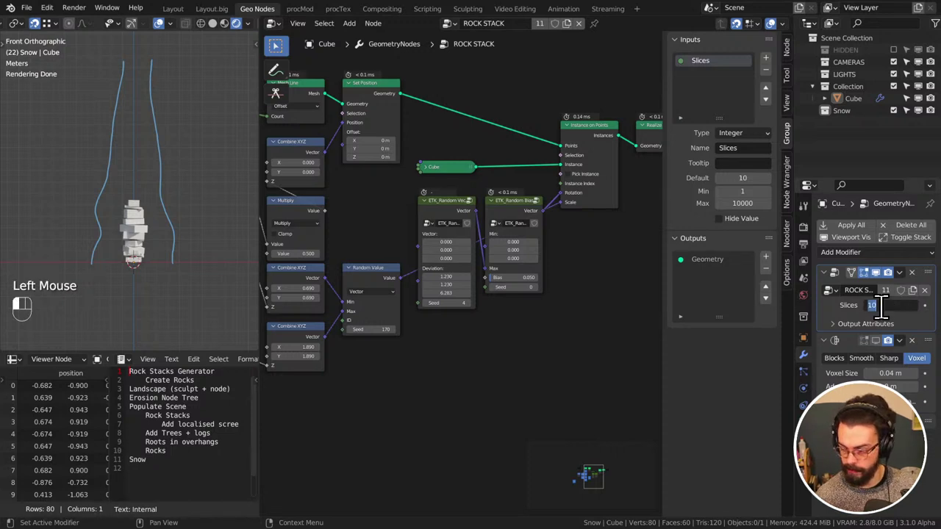
pyautogui.press('Return')
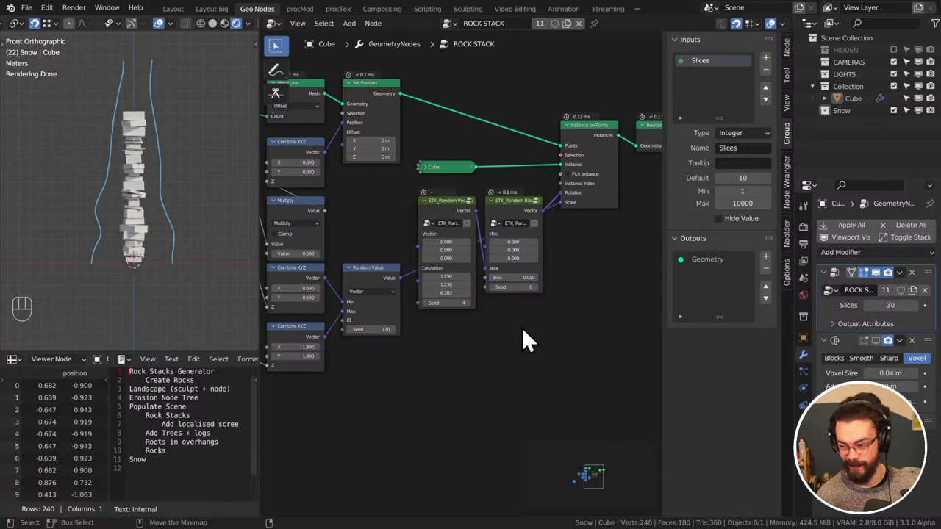
pyautogui.scroll(-2, 473, 342)
pyautogui.moveTo(418, 362); pyautogui.dragTo(421, 362, button='middle')
# Nudge the two ETK_Random nodes and the Cube node slightly upward in the tree
pyautogui.moveTo(423, 360); pyautogui.dragTo(544, 263)
pyautogui.press('g')
pyautogui.click(542, 254)
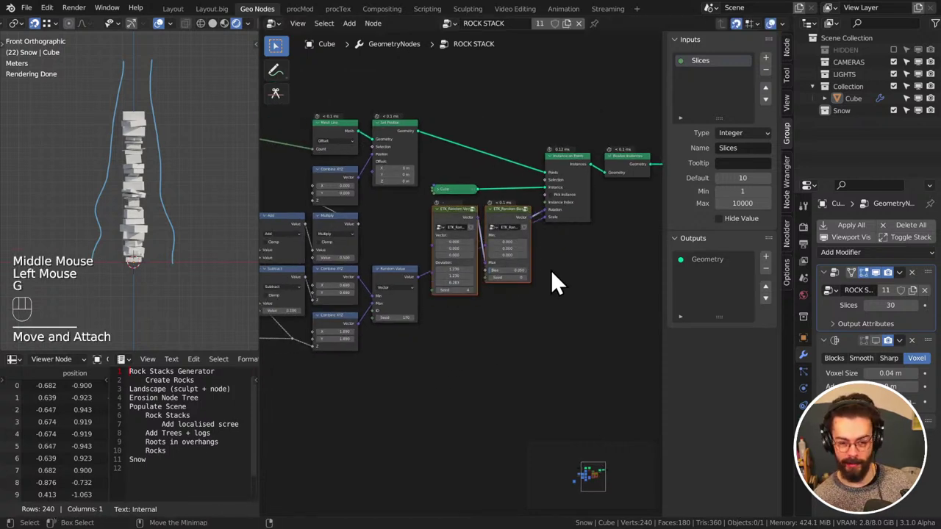
pyautogui.press('g')
pyautogui.click(545, 315)
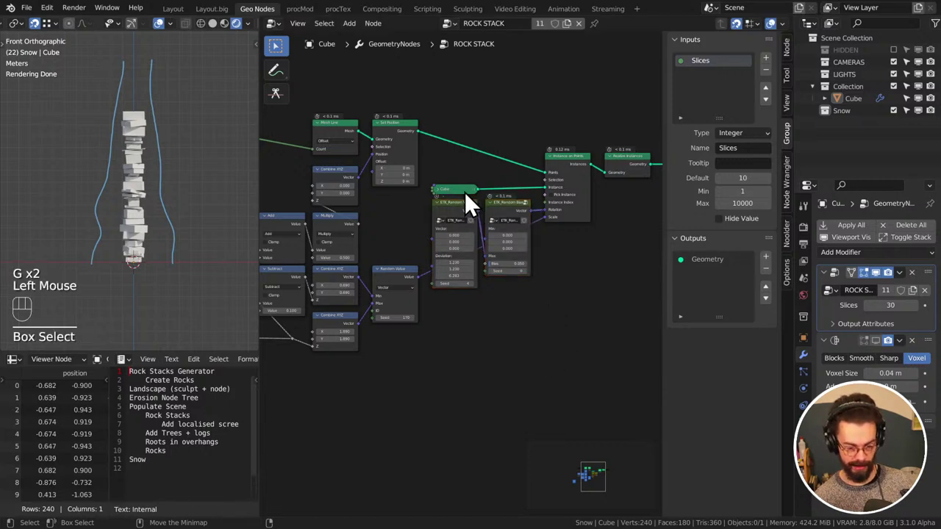
pyautogui.moveTo(463, 190); pyautogui.dragTo(458, 182)
pyautogui.click(504, 319)
# Hide the sidebar and shift the Group Input node far left and down
pyautogui.moveTo(457, 305); pyautogui.dragTo(546, 262, button='middle')
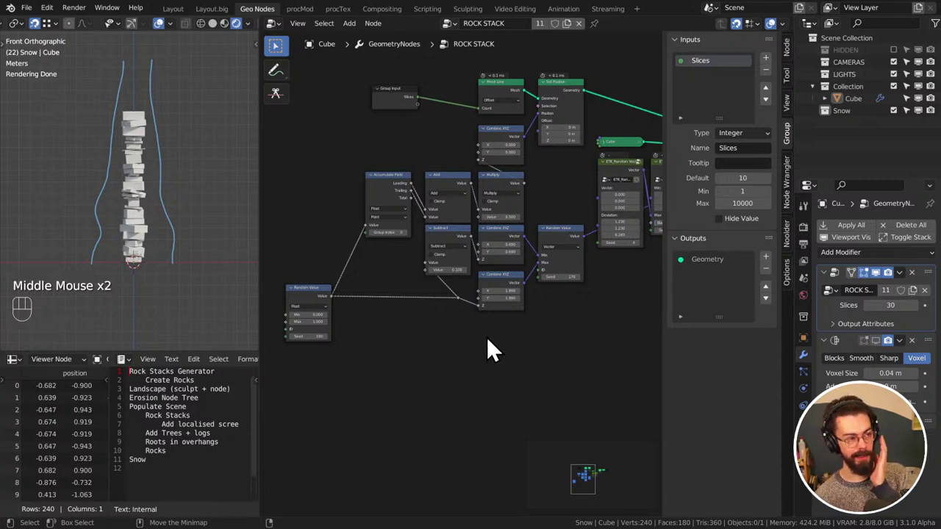
pyautogui.moveTo(448, 338); pyautogui.dragTo(477, 301, button='middle')
pyautogui.press('n')
pyautogui.moveTo(421, 222); pyautogui.dragTo(524, 245, button='middle')
pyautogui.moveTo(617, 103); pyautogui.dragTo(478, 248)
pyautogui.scroll(3, 457, 254)
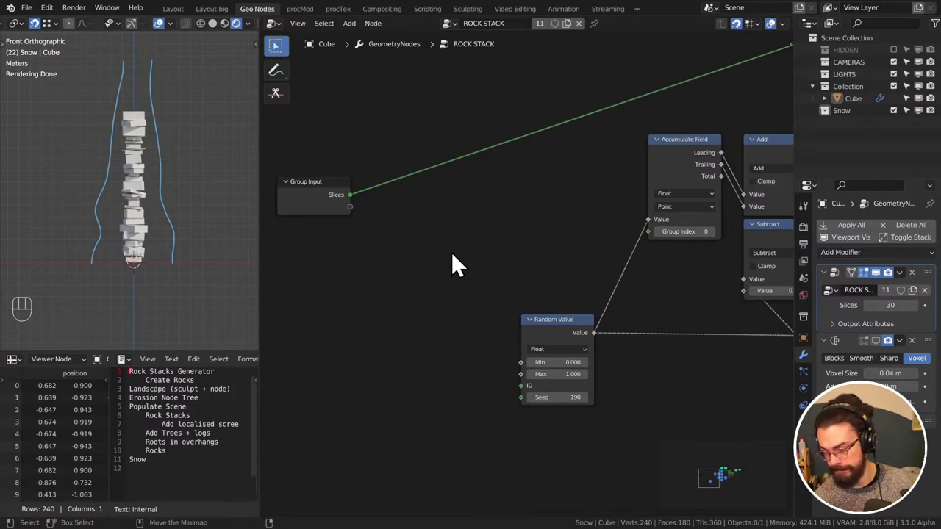
pyautogui.click(453, 250)
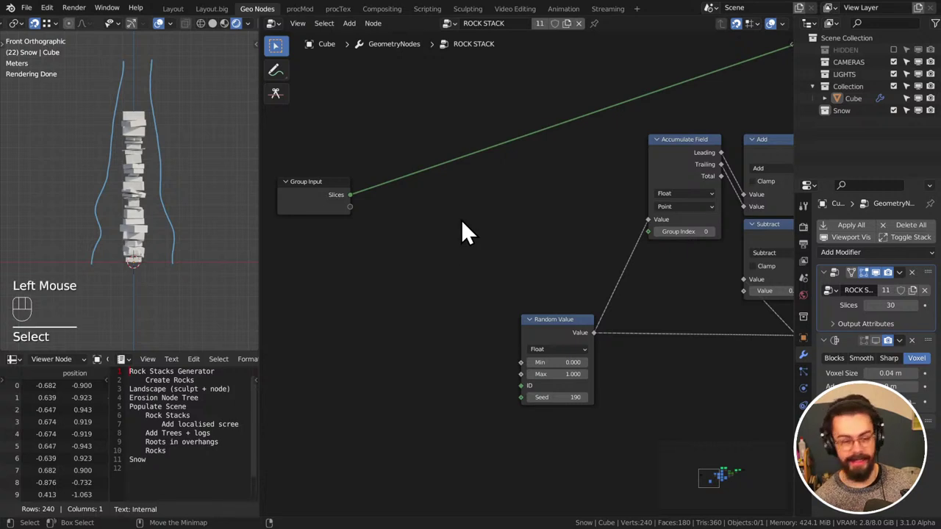
# Erase the upper annotation strokes and move Group Input closer to the node tree
pyautogui.moveTo(171, 57); pyautogui.dragTo(130, 42, button='right')
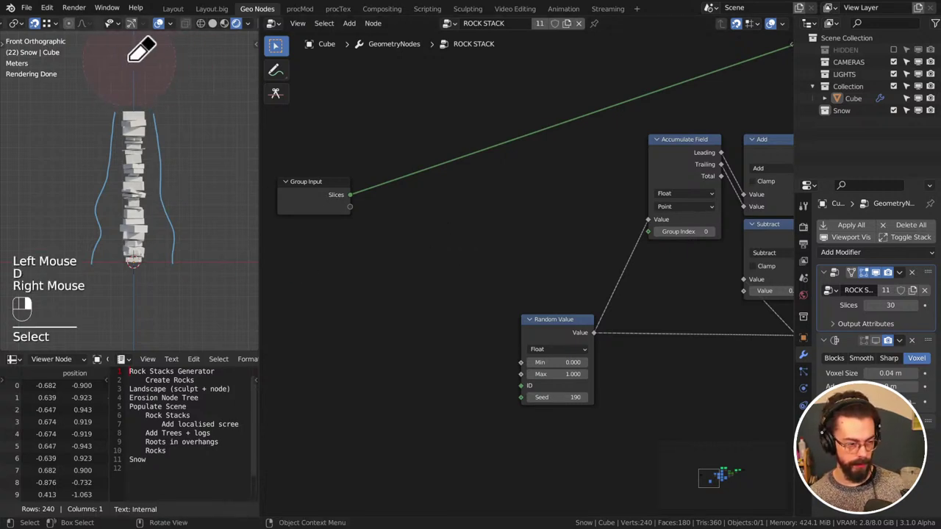
pyautogui.moveTo(335, 208); pyautogui.dragTo(451, 192)
pyautogui.scroll(-3, 515, 226)
pyautogui.moveTo(559, 225); pyautogui.dragTo(462, 290, button='middle')
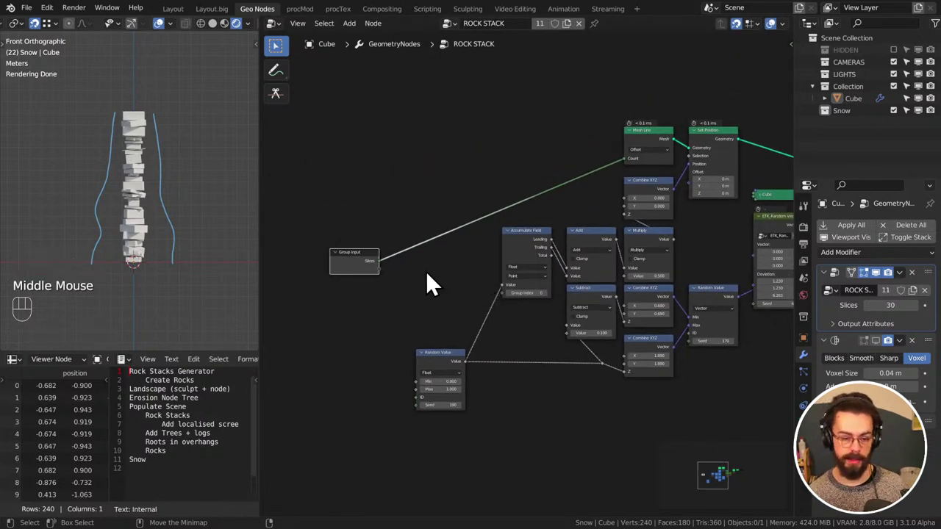
pyautogui.scroll(2, 458, 257)
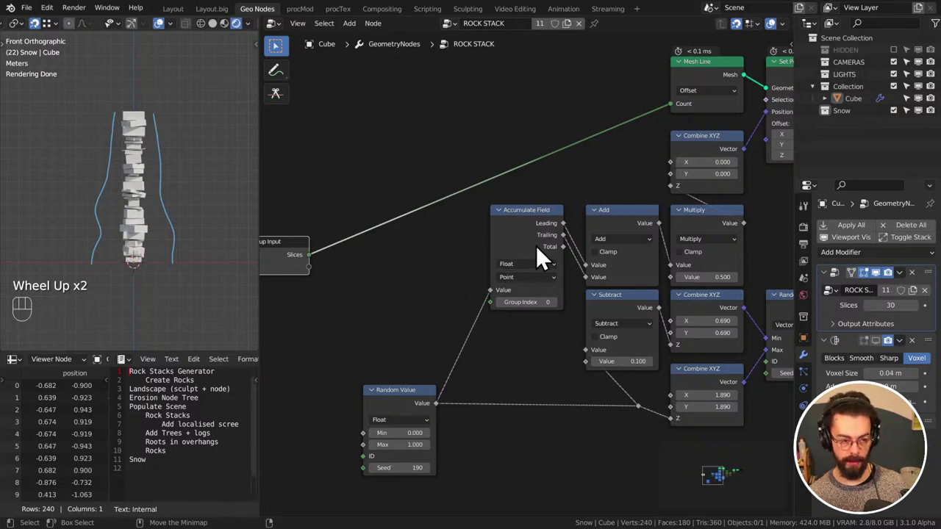
# Start a link from Accumulate Field's Group Index, then drop it unfinished
pyautogui.moveTo(525, 311); pyautogui.dragTo(452, 177, button='middle')
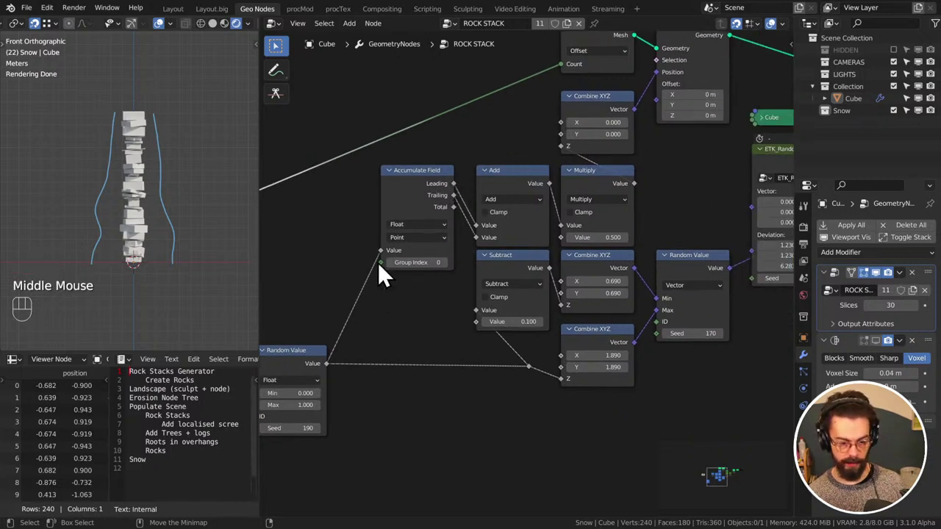
pyautogui.moveTo(377, 262); pyautogui.dragTo(519, 273, button='middle')
pyautogui.moveTo(524, 273); pyautogui.dragTo(467, 257)
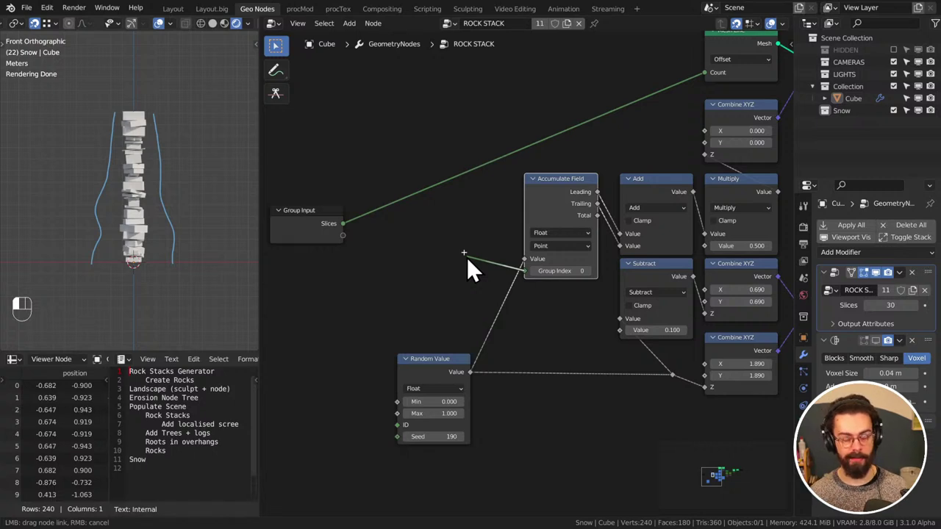
pyautogui.moveTo(467, 257); pyautogui.dragTo(467, 257)
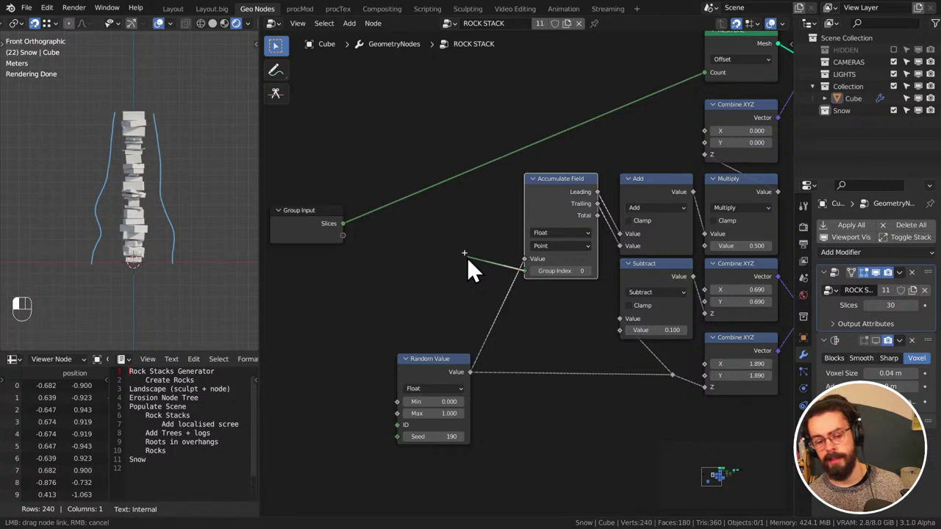
pyautogui.moveTo(466, 257); pyautogui.dragTo(467, 257)
pyautogui.moveTo(466, 257); pyautogui.dragTo(482, 197, button='middle')
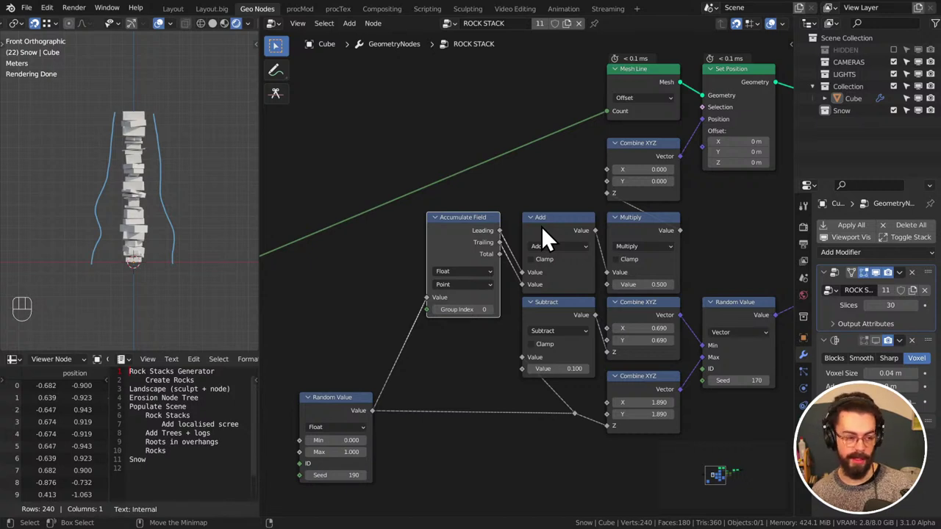
# Try nudging the top Combine XYZ node, then move the Random Value link's reroute left
pyautogui.moveTo(614, 144); pyautogui.dragTo(642, 143)
pyautogui.click(722, 228)
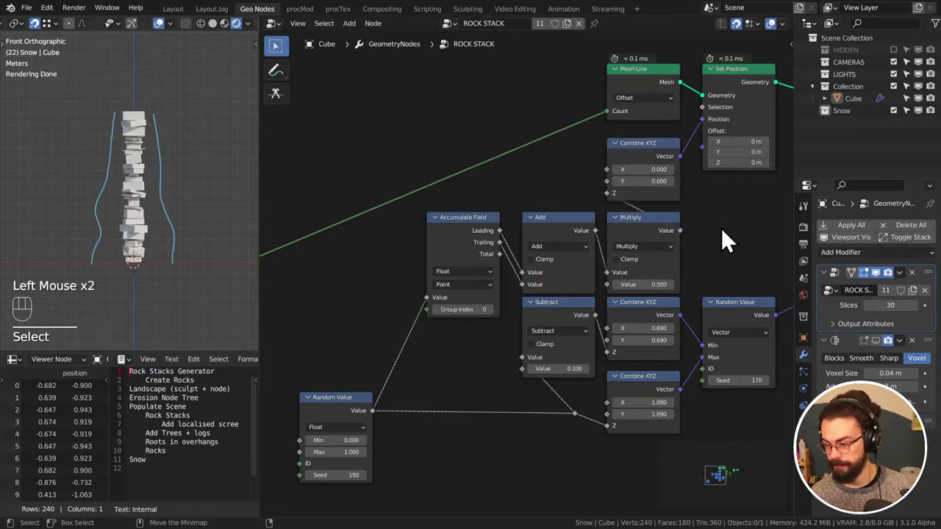
pyautogui.moveTo(707, 235); pyautogui.dragTo(564, 231, button='middle')
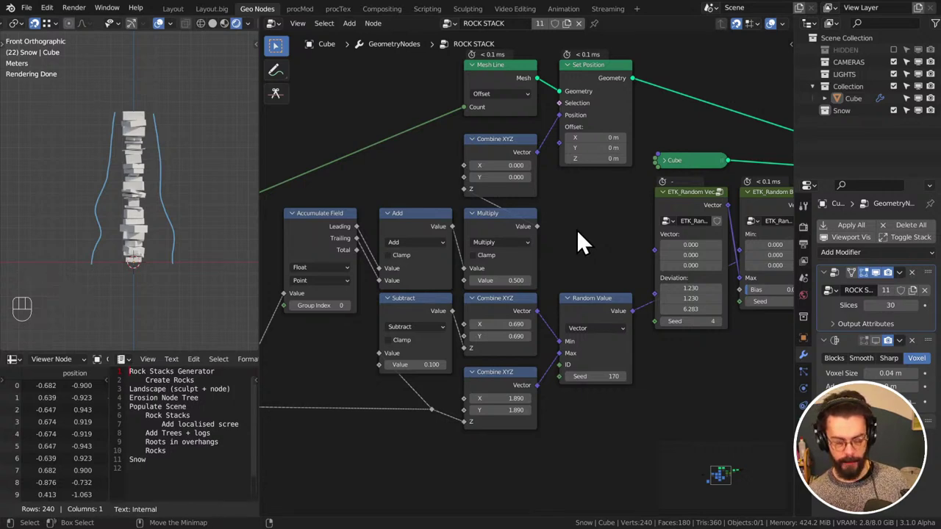
pyautogui.moveTo(563, 247); pyautogui.dragTo(479, 242, button='middle')
pyautogui.scroll(-3, 470, 246)
pyautogui.click(516, 347)
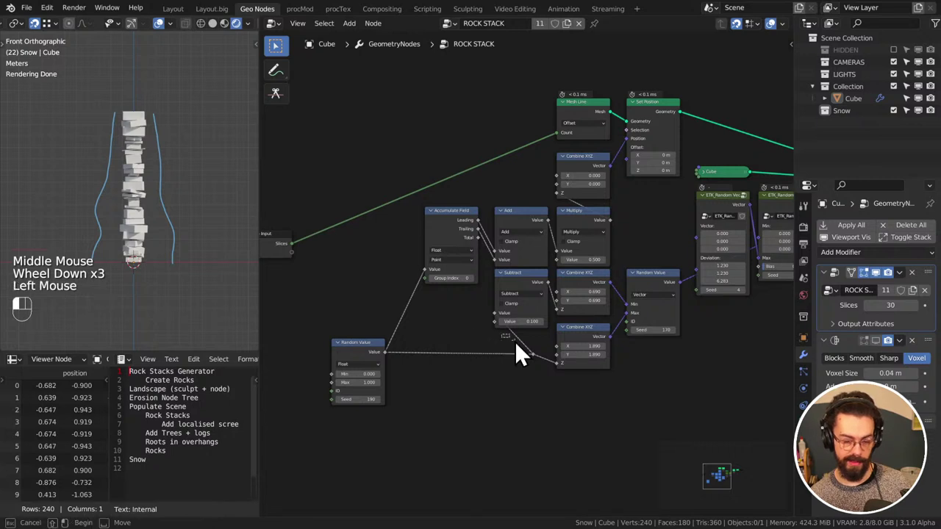
pyautogui.moveTo(515, 341); pyautogui.dragTo(544, 364)
pyautogui.press('g')
pyautogui.click(506, 385)
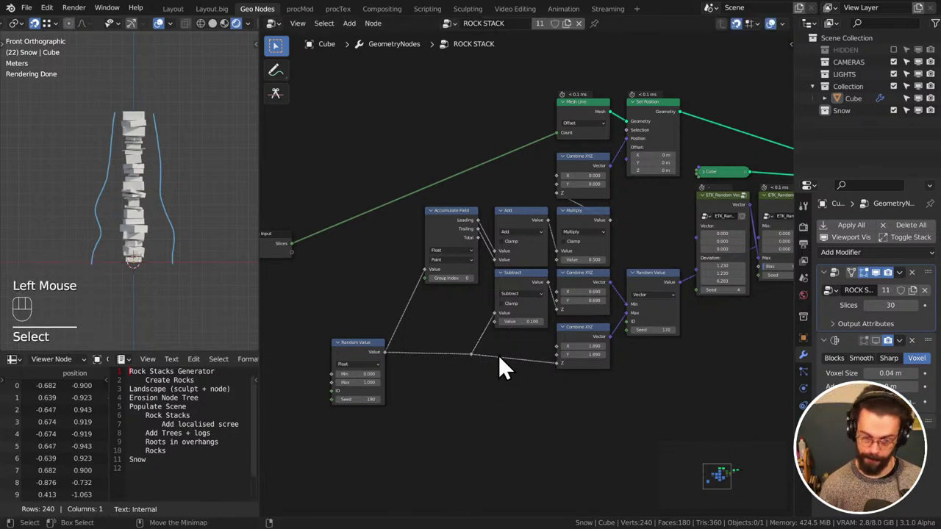
# Move the Random Value node up toward Accumulate Field and zoom in on it
pyautogui.moveTo(448, 344); pyautogui.dragTo(471, 336, button='middle')
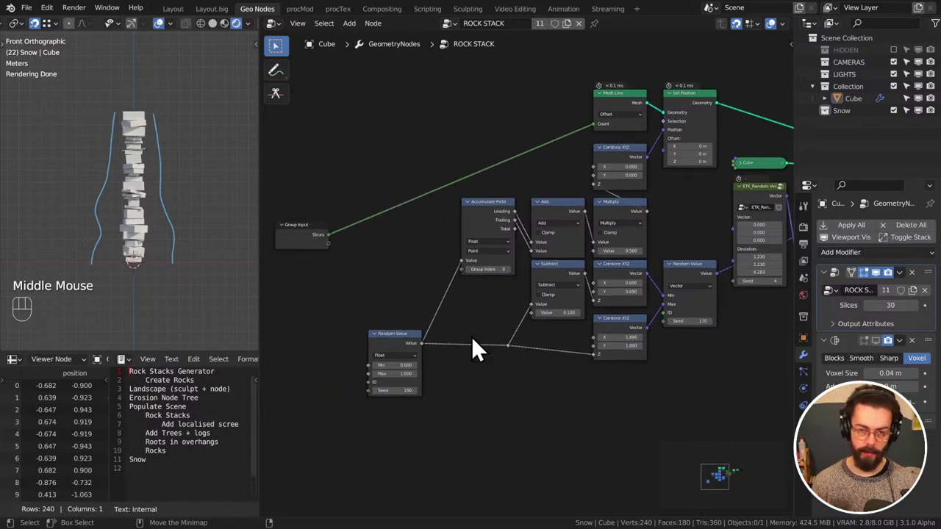
pyautogui.moveTo(307, 217); pyautogui.dragTo(415, 255, button='middle')
pyautogui.scroll(1, 393, 268)
pyautogui.scroll(1, 399, 263)
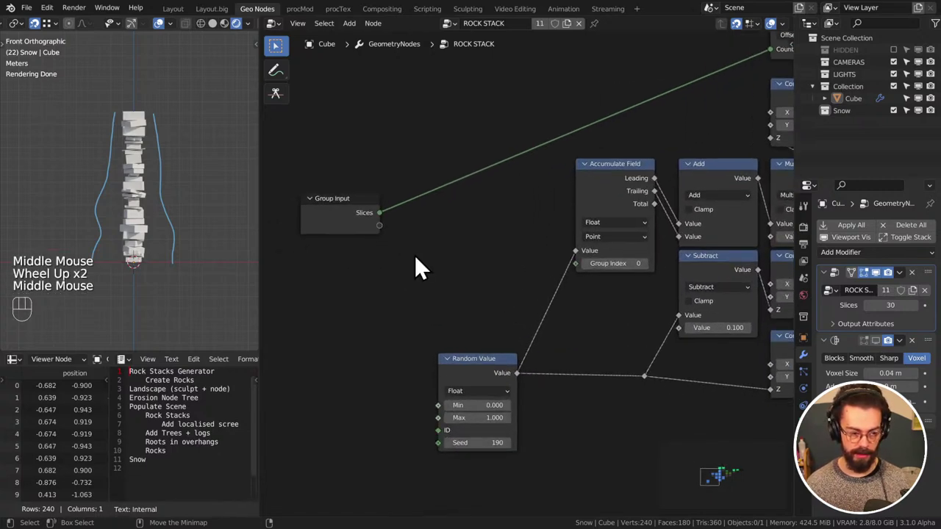
pyautogui.moveTo(475, 360); pyautogui.dragTo(483, 300)
pyautogui.moveTo(483, 301); pyautogui.dragTo(493, 298, button='middle')
pyautogui.scroll(4, 503, 309)
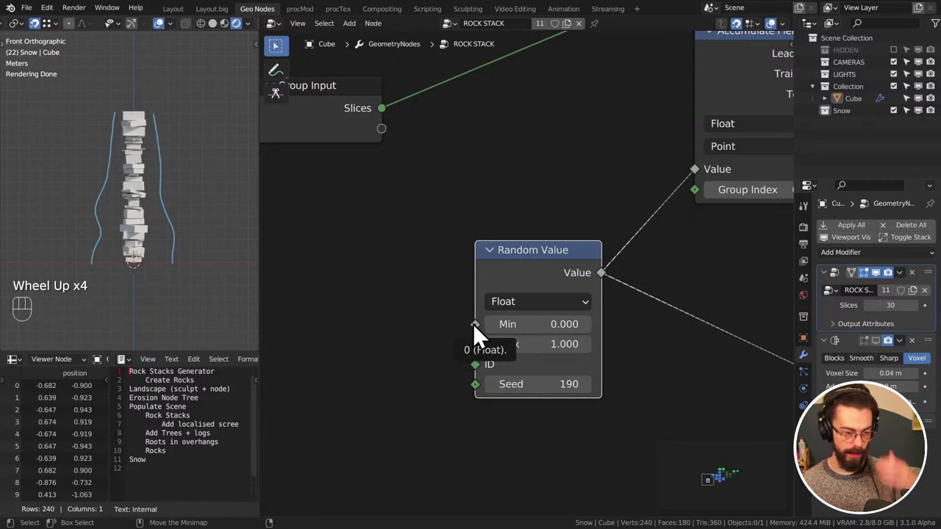
# Place the Group Input node to the left of Random Value
pyautogui.moveTo(360, 115); pyautogui.dragTo(344, 203)
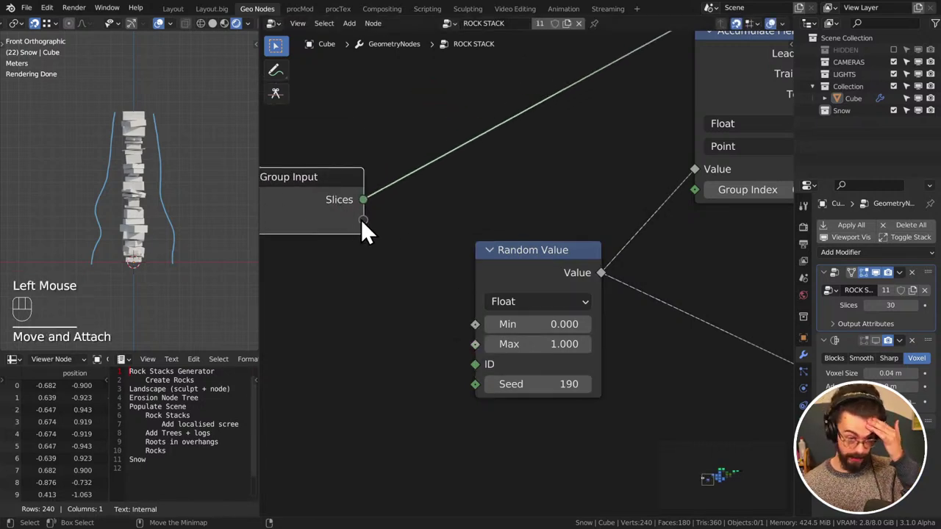
pyautogui.doubleClick(361, 220)
pyautogui.moveTo(399, 240); pyautogui.dragTo(441, 235, button='middle')
pyautogui.moveTo(355, 177); pyautogui.dragTo(305, 157)
pyautogui.click(608, 244)
# Add a temporary Grid node, wire its Size inputs to new group inputs, then delete it
pyautogui.hotkey('shift', 'a')
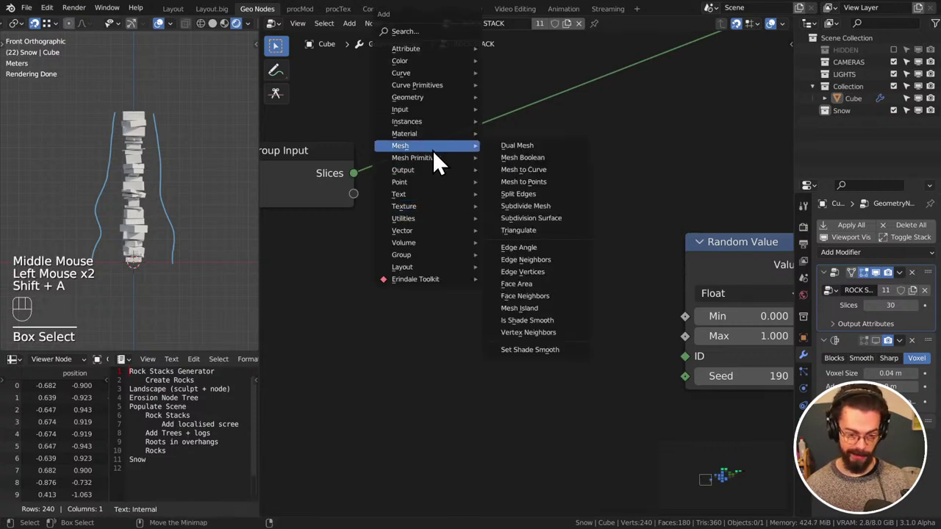
pyautogui.moveTo(460, 157)
pyautogui.click(542, 193)
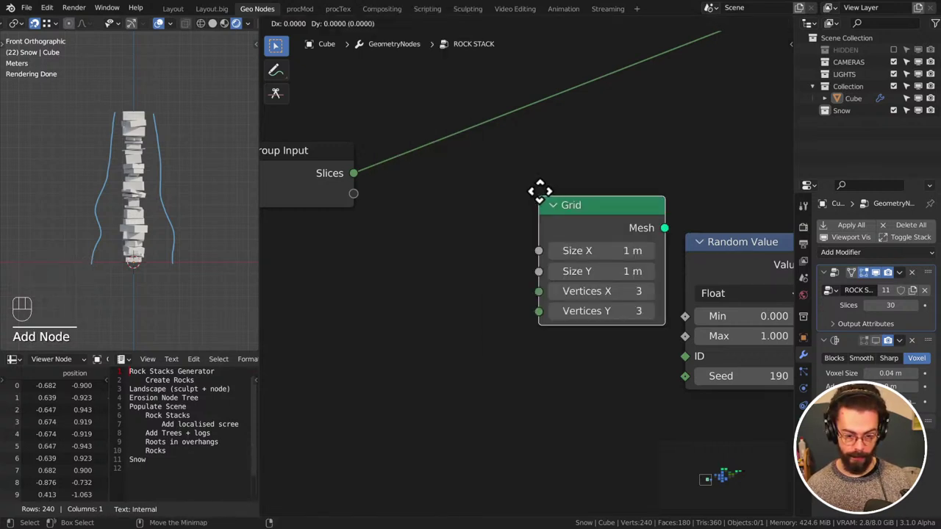
pyautogui.click(494, 191)
pyautogui.moveTo(355, 193); pyautogui.dragTo(354, 214)
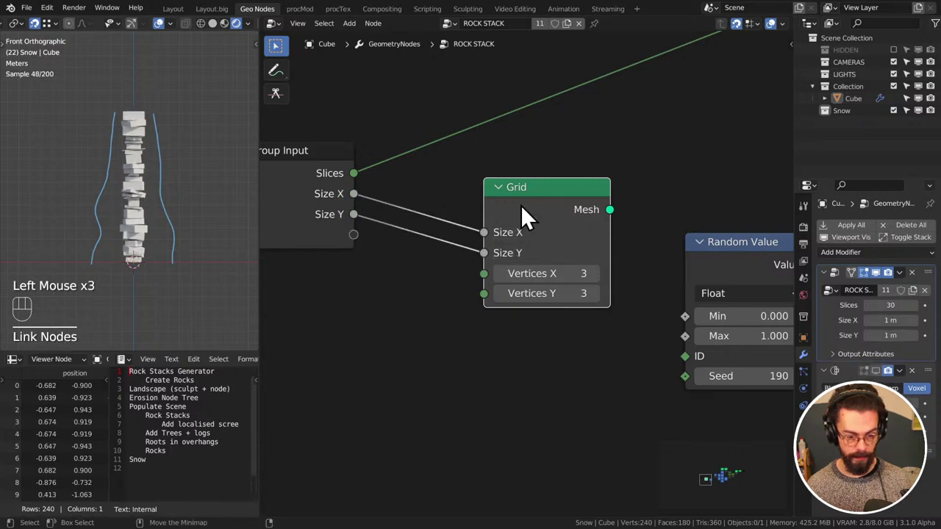
pyautogui.click(520, 205)
pyautogui.press('x')
# Rename the new inputs Min Slice and Max Slice and set Min Slice's default to 0
pyautogui.press('n')
pyautogui.doubleClick(706, 73)
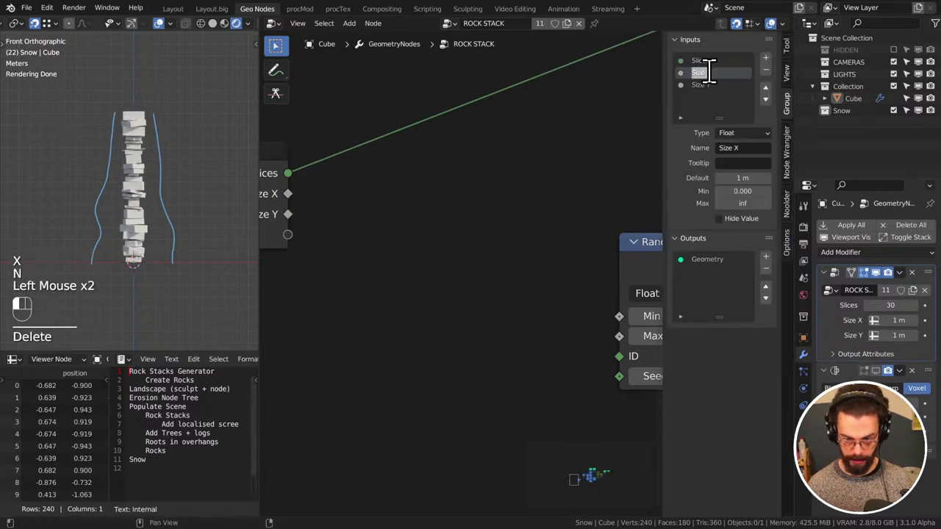
pyautogui.write('Min S')
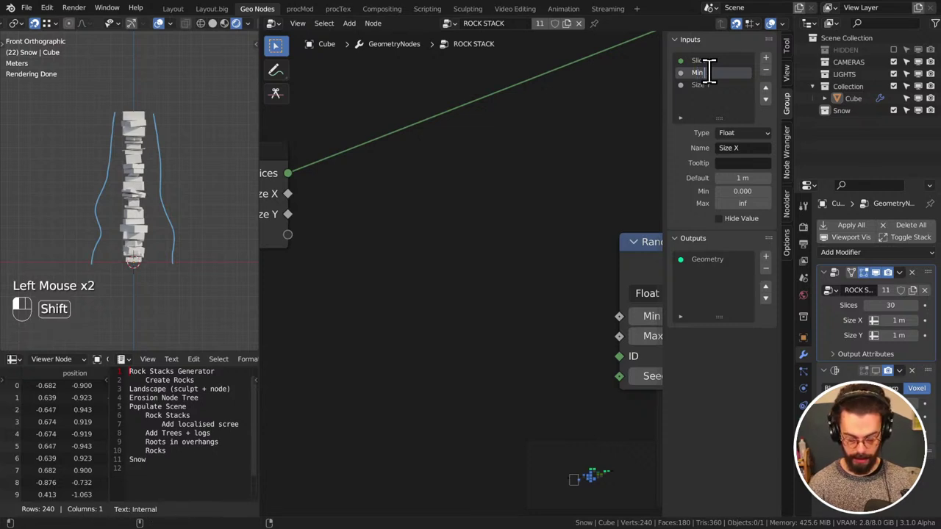
pyautogui.write('lice')
pyautogui.press('Tab')
pyautogui.write('M')
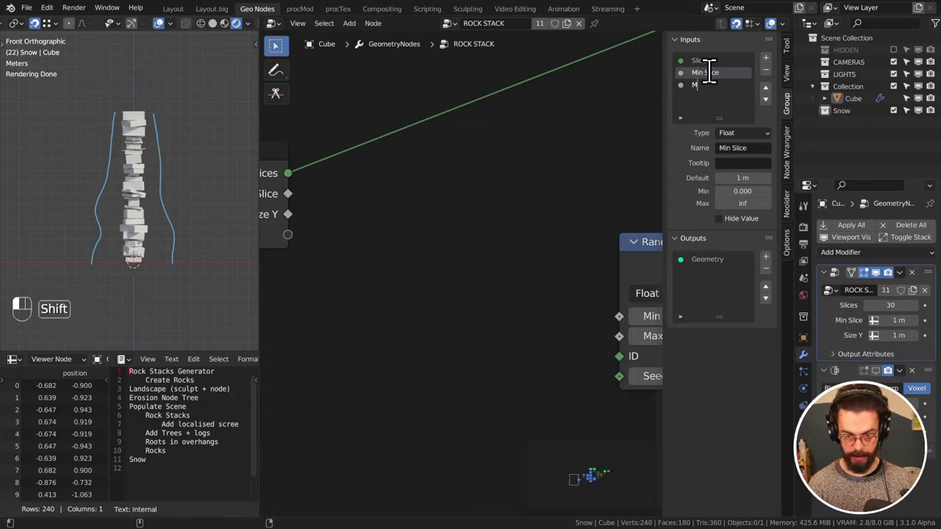
pyautogui.write('ax Slice')
pyautogui.press('Return')
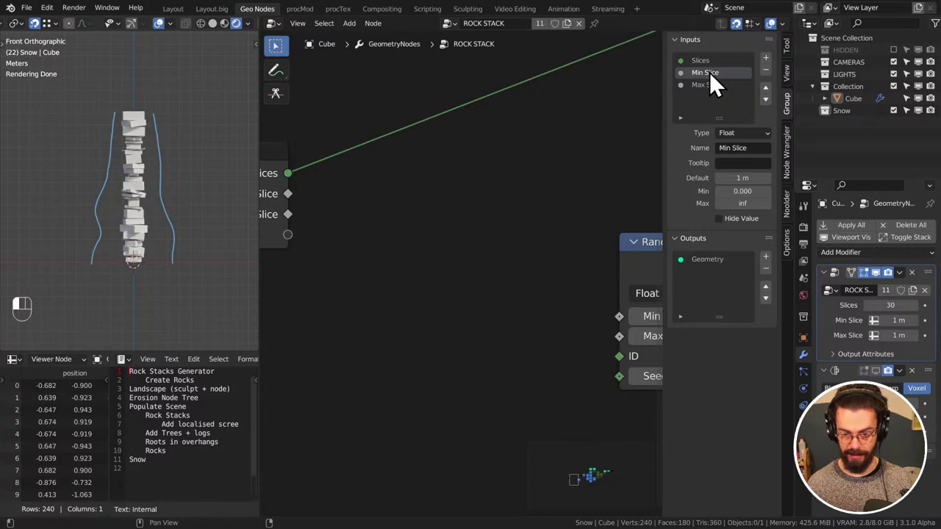
pyautogui.click(741, 178)
pyautogui.write('0')
pyautogui.press('Return')
# Connect Min Slice and Max Slice to Random Value's Min and Max, then save
pyautogui.press('n')
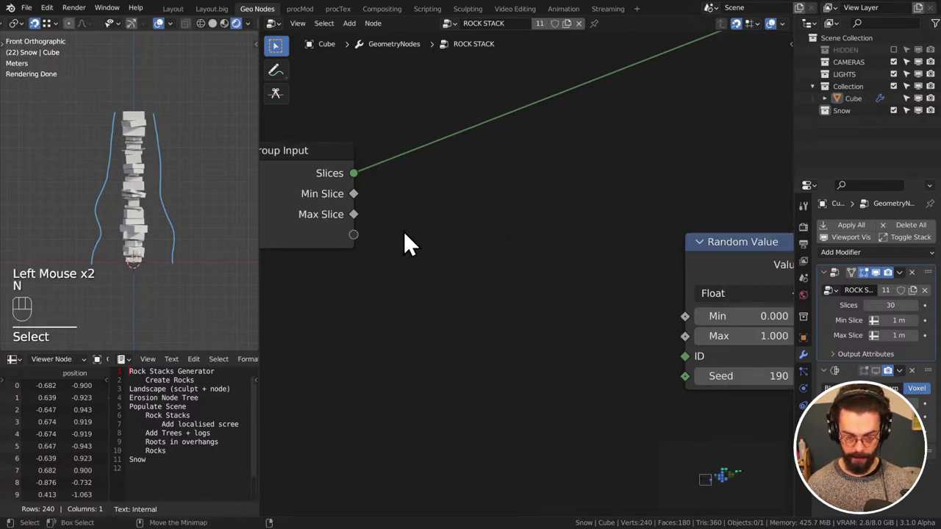
pyautogui.moveTo(354, 193); pyautogui.dragTo(685, 316)
pyautogui.moveTo(685, 336); pyautogui.dragTo(354, 214)
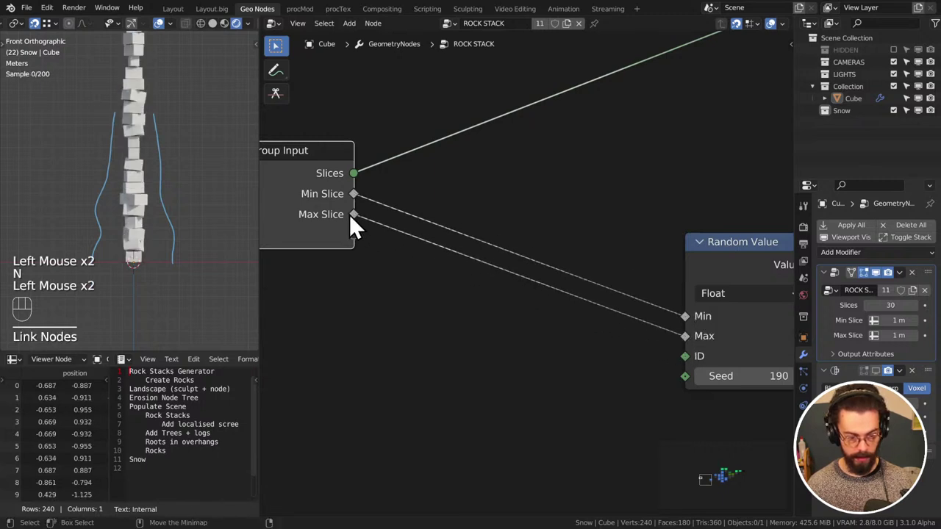
pyautogui.click(422, 275)
pyautogui.hotkey('ctrl', 's')
# Set Min Slice to 0.1 m, save, and move Group Input closer to Random Value
pyautogui.click(897, 319)
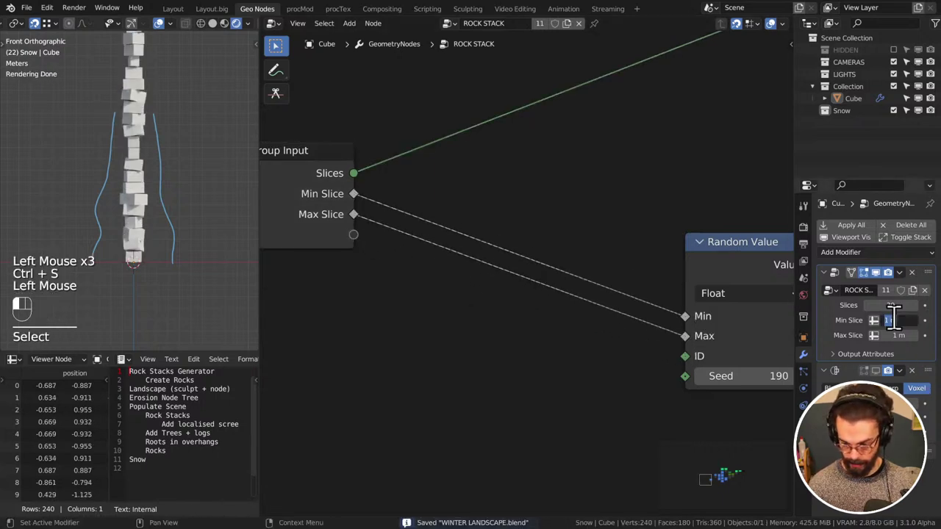
pyautogui.click(893, 319)
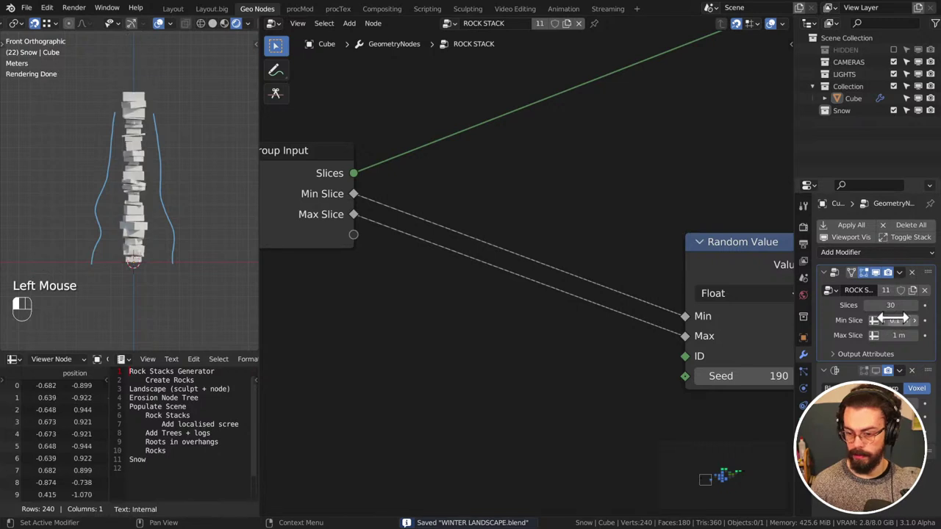
pyautogui.hotkey('ctrl', 's')
pyautogui.scroll(-2, 518, 338)
pyautogui.moveTo(367, 213); pyautogui.dragTo(454, 241)
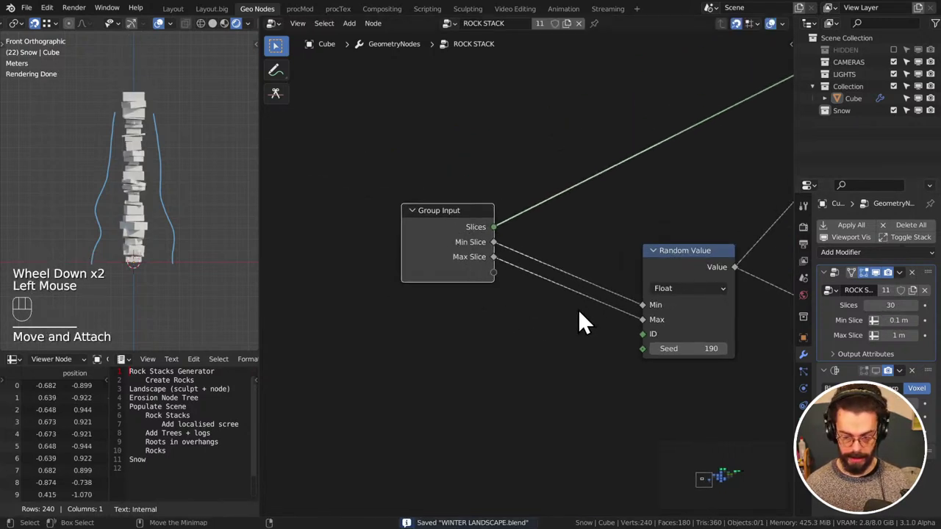
pyautogui.moveTo(578, 309); pyautogui.dragTo(466, 238, button='middle')
pyautogui.scroll(-2, 524, 260)
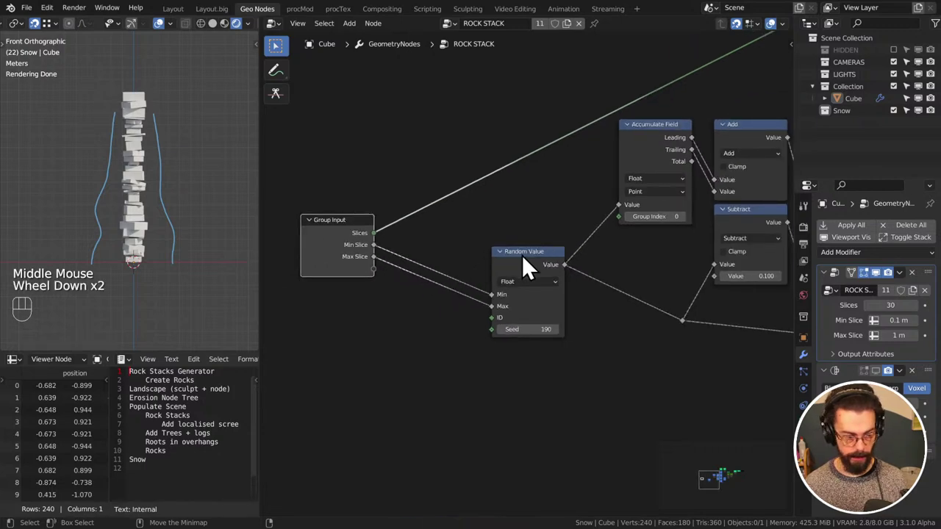
pyautogui.moveTo(650, 281); pyautogui.dragTo(614, 338, button='middle')
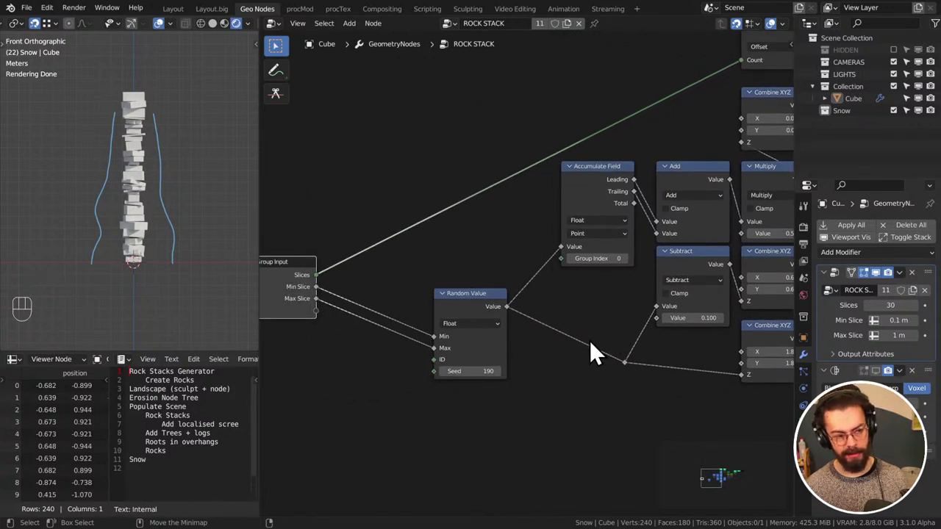
# Duplicate Random Value, test feeding it into Min, then delete the spare copy
pyautogui.click(467, 303)
pyautogui.moveTo(466, 303); pyautogui.dragTo(579, 244, button='middle')
pyautogui.hotkey('shift', 'd')
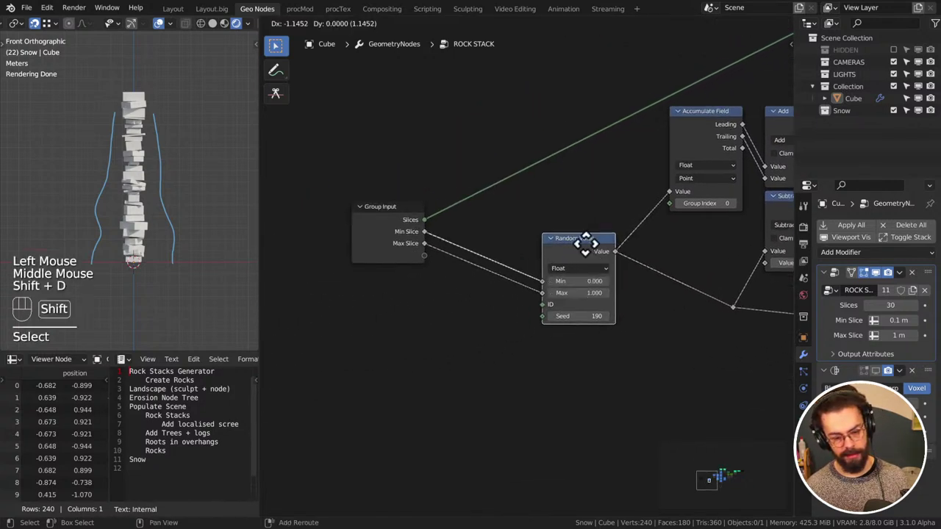
pyautogui.click(498, 328)
pyautogui.moveTo(498, 315); pyautogui.dragTo(549, 282)
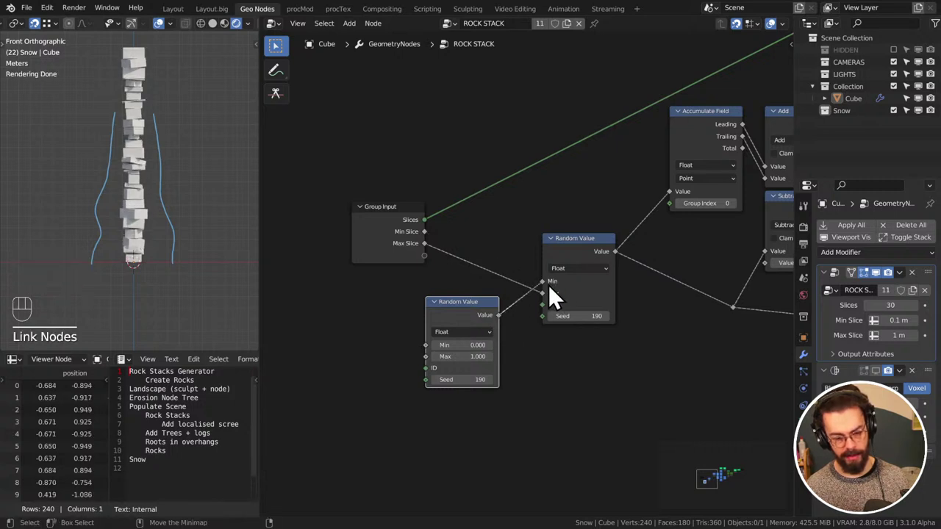
pyautogui.moveTo(545, 286)
pyautogui.mouseDown()
pyautogui.moveTo(509, 314)
pyautogui.moveTo(452, 245)
pyautogui.moveTo(424, 231)
pyautogui.mouseUp()
pyautogui.click(458, 301)
pyautogui.press('x')
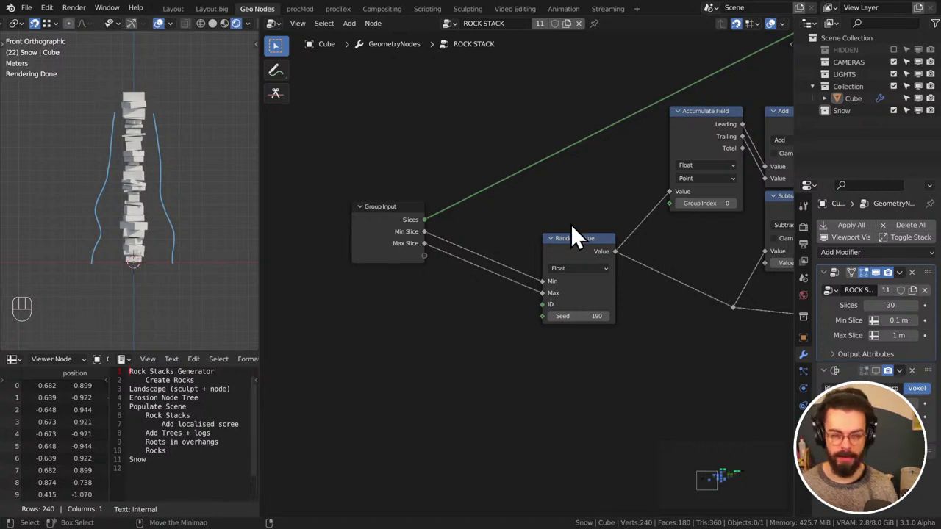
pyautogui.moveTo(589, 241)
pyautogui.mouseDown()
pyautogui.moveTo(583, 252)
pyautogui.moveTo(595, 257)
pyautogui.moveTo(586, 256)
pyautogui.mouseUp()
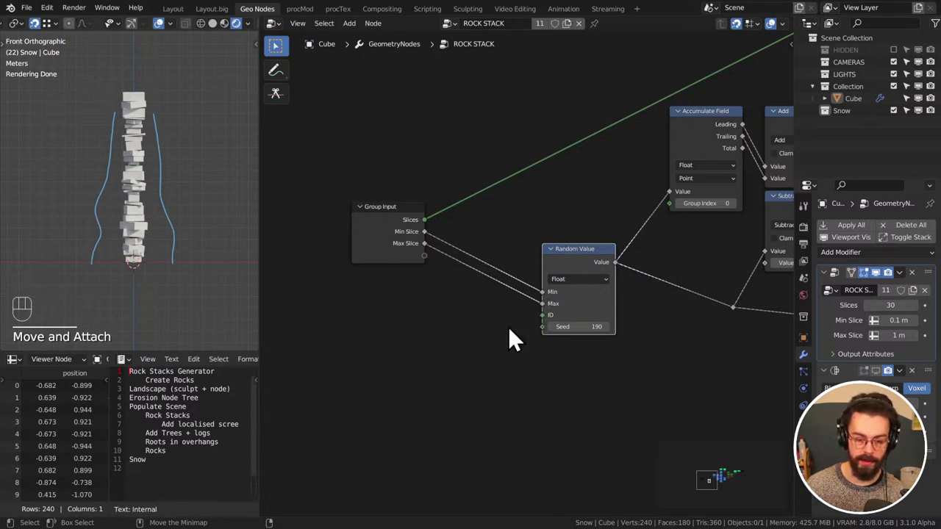
pyautogui.moveTo(577, 272); pyautogui.dragTo(473, 216, button='middle')
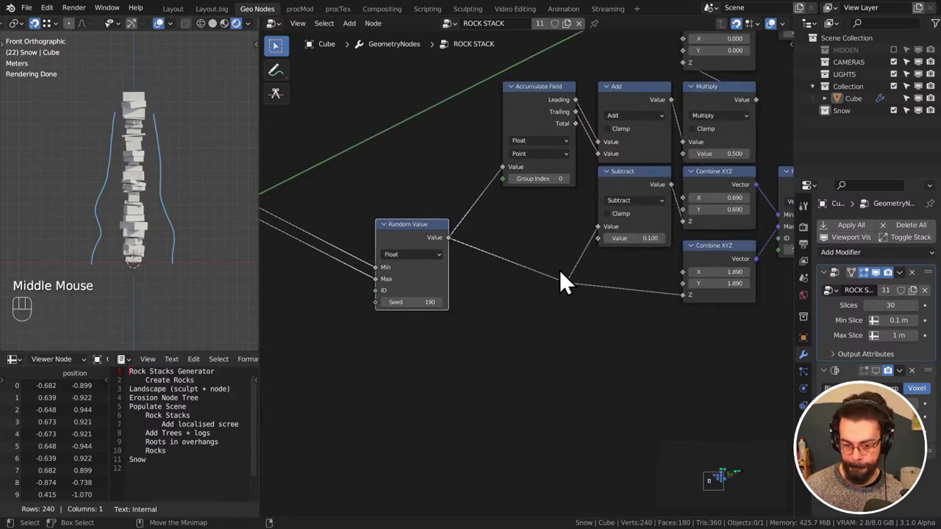
# Orbit the 3D view to see the rock stack in perspective and save the file
pyautogui.scroll(-2, 559, 270)
pyautogui.moveTo(560, 270); pyautogui.dragTo(513, 269, button='middle')
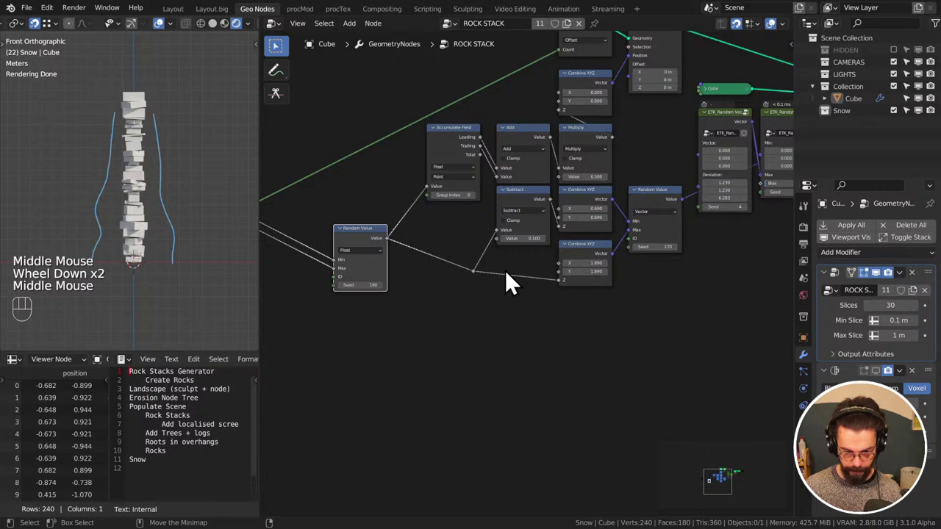
pyautogui.scroll(2, 537, 261)
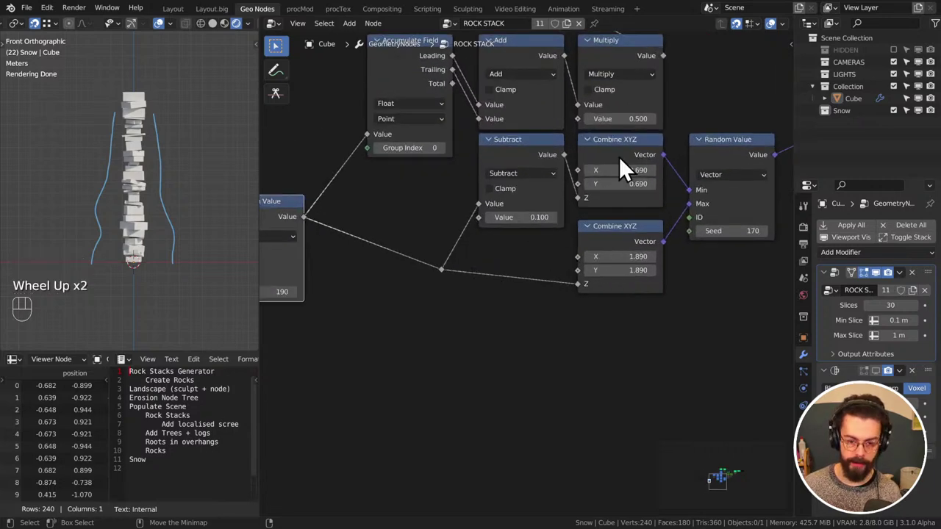
pyautogui.moveTo(159, 183); pyautogui.dragTo(184, 274, button='middle')
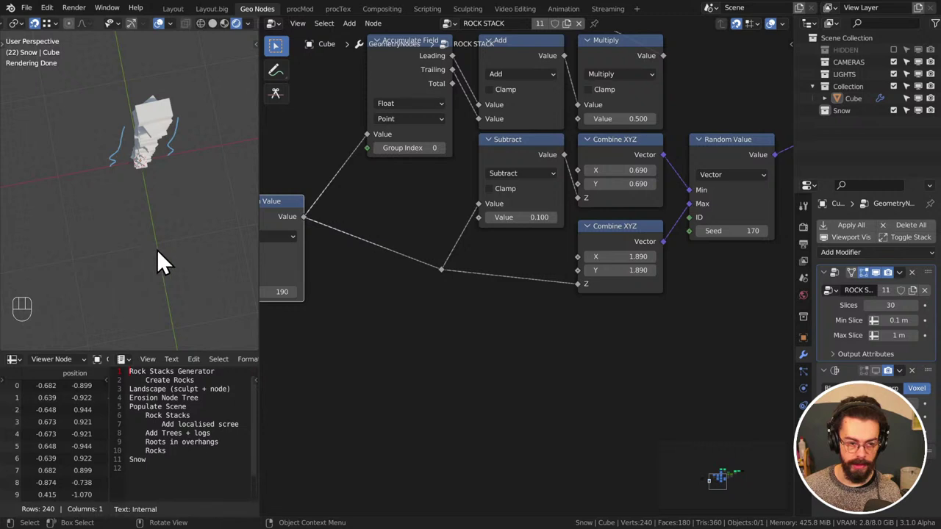
pyautogui.moveTo(330, 298); pyautogui.dragTo(584, 257, button='middle')
pyautogui.hotkey('ctrl', 's')
pyautogui.scroll(-2, 583, 256)
pyautogui.moveTo(507, 279); pyautogui.dragTo(565, 279, button='middle')
# Add a temporary Mesh Circle, expose its Radius as a group input, then delete it
pyautogui.hotkey('shift', 'a')
pyautogui.moveTo(565, 279)
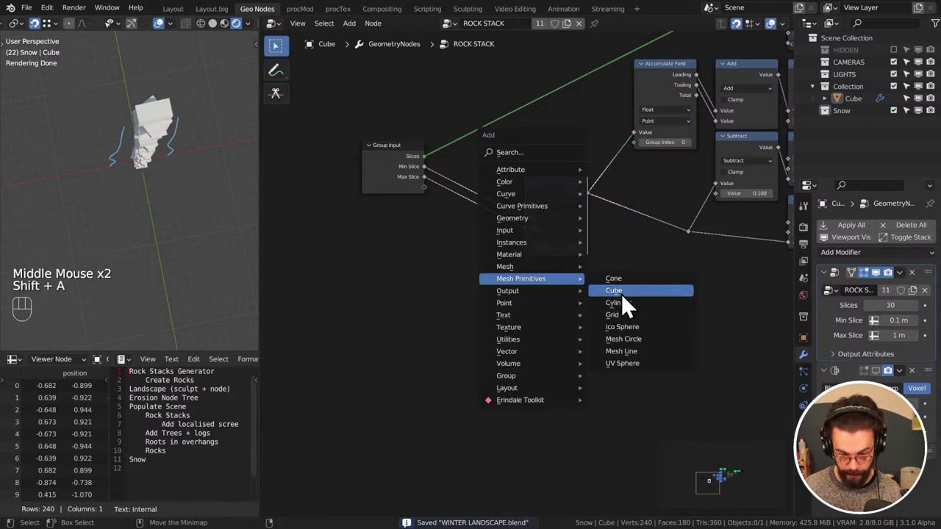
pyautogui.click(623, 339)
pyautogui.click(524, 262)
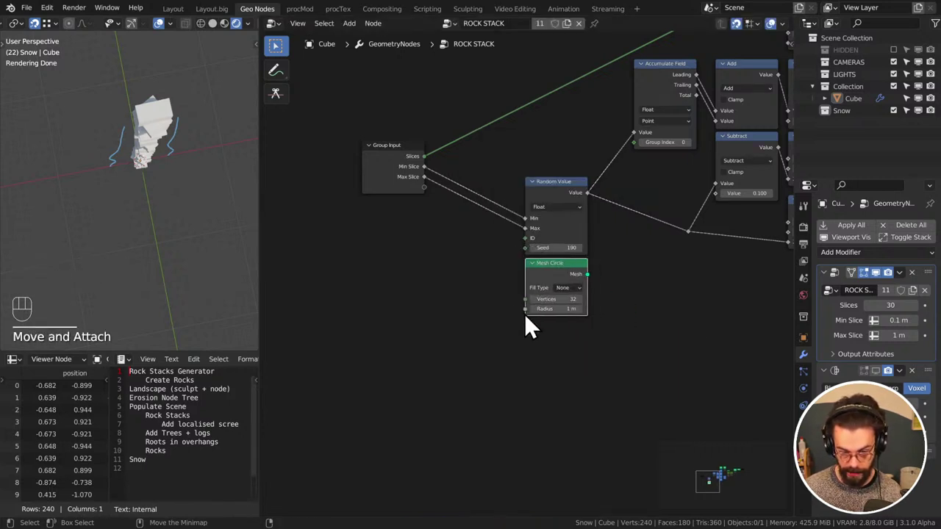
pyautogui.moveTo(525, 309); pyautogui.dragTo(424, 186)
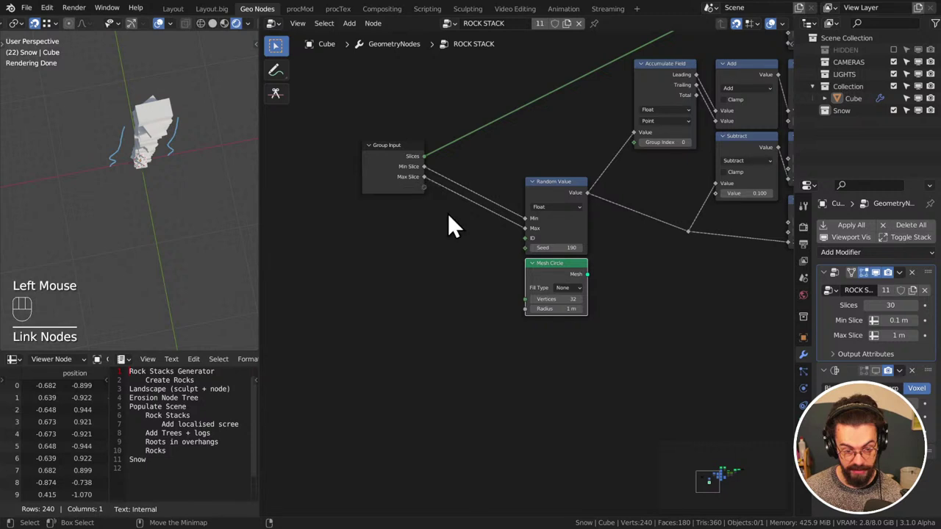
pyautogui.click(423, 187)
pyautogui.moveTo(423, 188); pyautogui.dragTo(525, 309)
pyautogui.press('x')
# Move Random Value up and right, then select the Radius input in the group settings
pyautogui.moveTo(552, 275); pyautogui.dragTo(638, 274, button='middle')
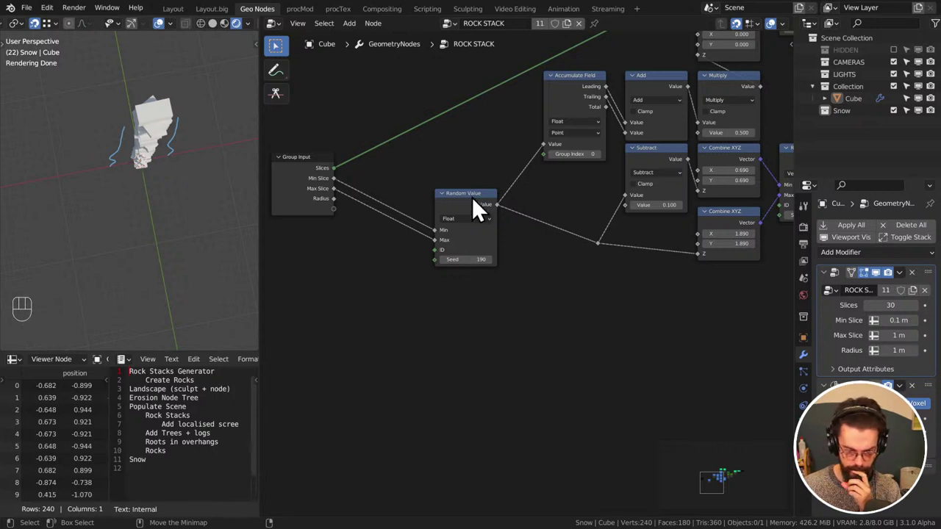
pyautogui.moveTo(472, 197); pyautogui.dragTo(497, 179)
pyautogui.click(566, 284)
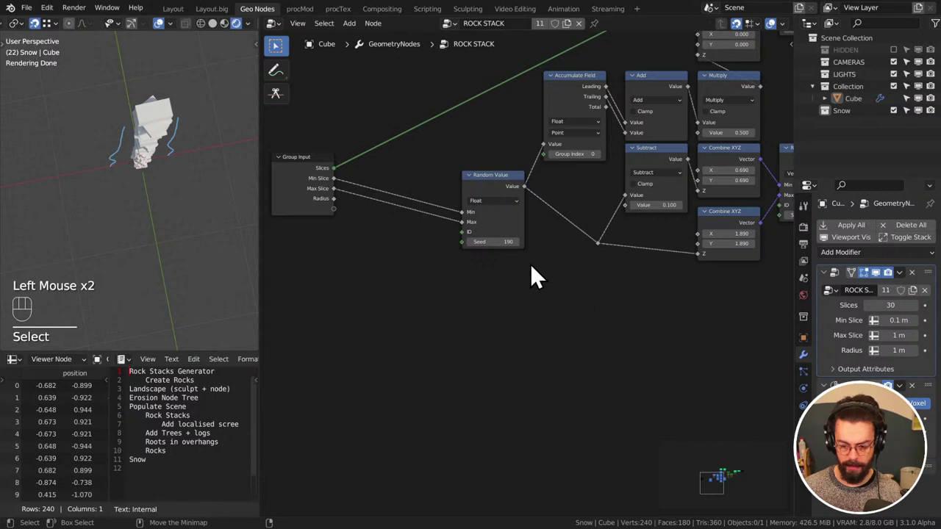
pyautogui.moveTo(416, 284)
pyautogui.mouseDown(button='middle')
pyautogui.moveTo(483, 260)
pyautogui.moveTo(416, 277)
pyautogui.mouseUp(button='middle')
pyautogui.press('n')
pyautogui.click(738, 96)
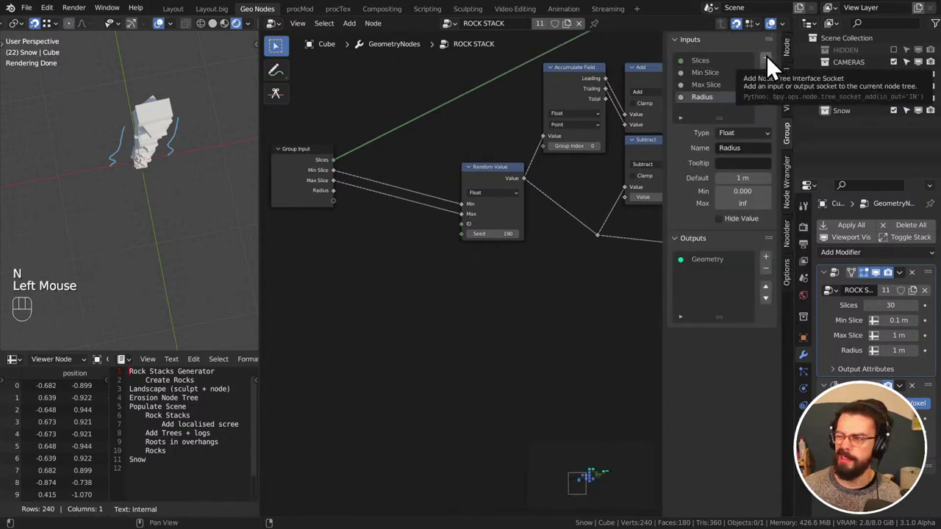
# Add a second Radius input and prefix the pair as Min Radius and Max Radius
pyautogui.click(766, 55)
pyautogui.doubleClick(707, 98)
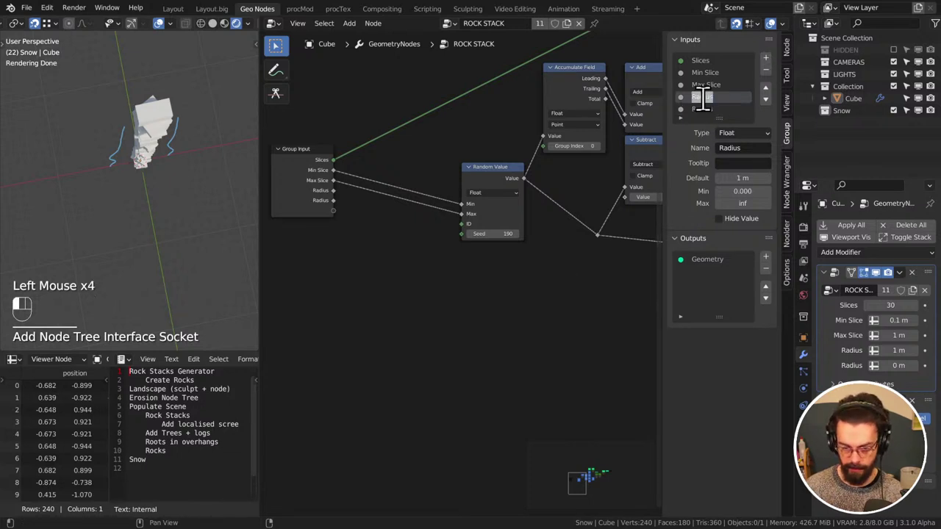
pyautogui.hotkey('ctrl', 'Left')
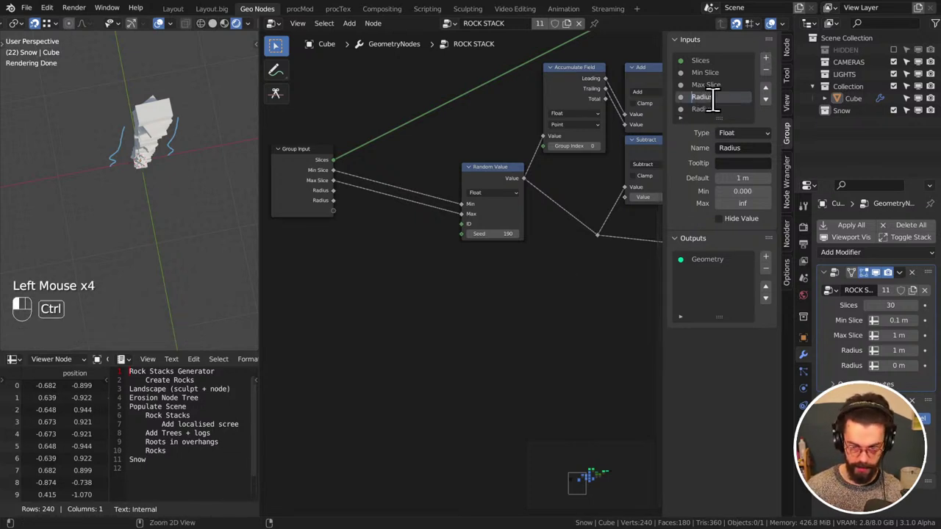
pyautogui.write('Min')
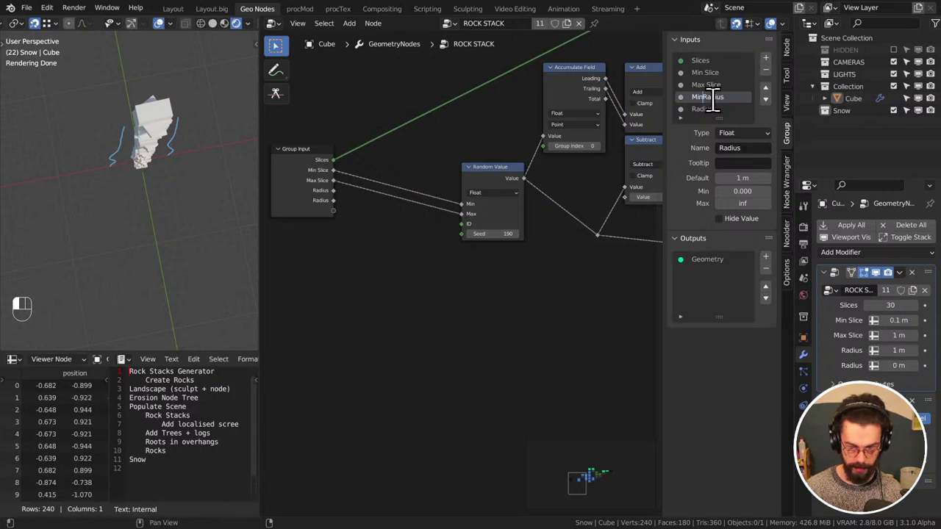
pyautogui.press('Return')
pyautogui.doubleClick(707, 110)
pyautogui.hotkey('ctrl', 'Left')
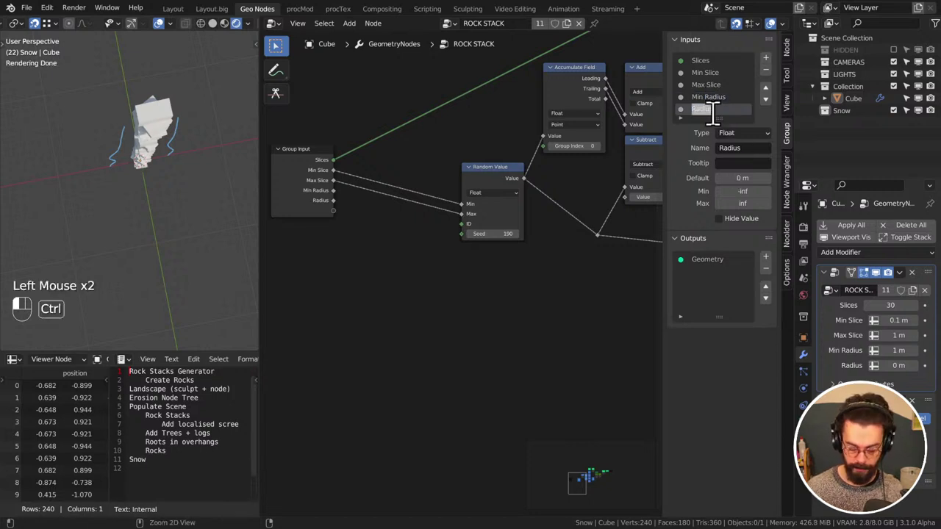
pyautogui.write('Max')
pyautogui.press('Return')
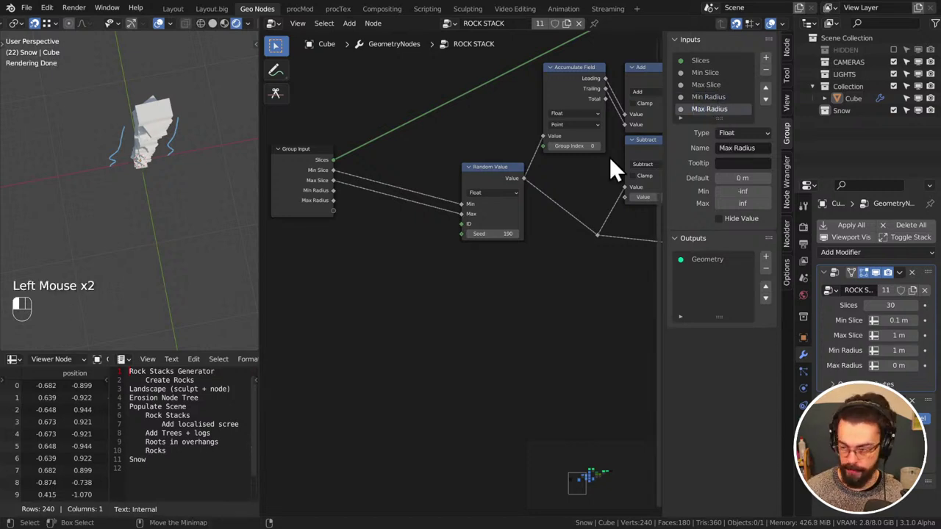
pyautogui.click(467, 327)
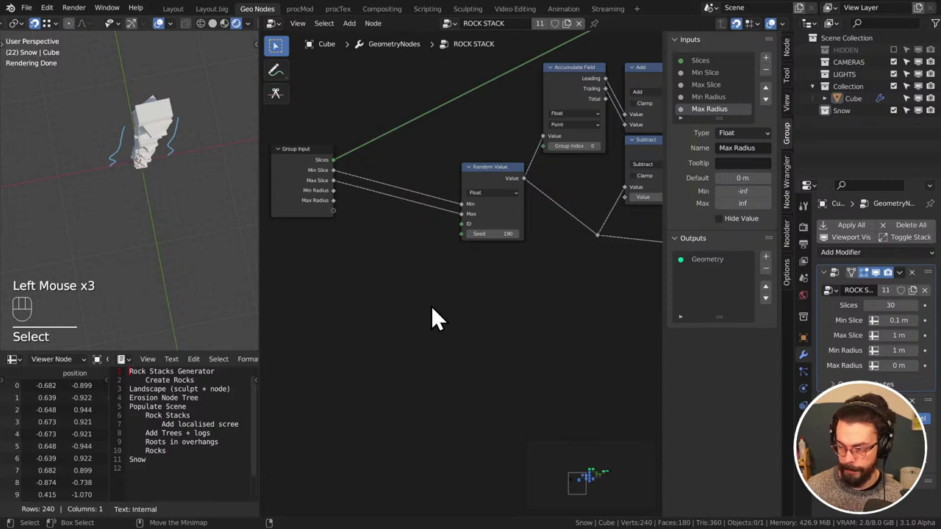
# Link Min Radius to the upper Combine XYZ's X and Y through a reroute
pyautogui.press('n')
pyautogui.moveTo(514, 285); pyautogui.dragTo(460, 283, button='middle')
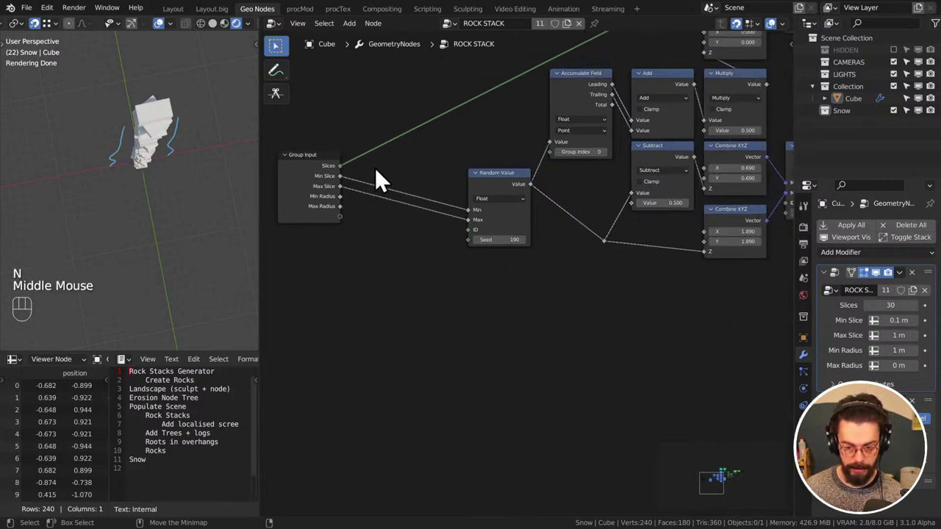
pyautogui.moveTo(339, 196); pyautogui.dragTo(707, 168)
pyautogui.keyDown('shift'); pyautogui.moveTo(629, 168); pyautogui.dragTo(634, 208, button='right'); pyautogui.keyUp('shift')
pyautogui.press('g')
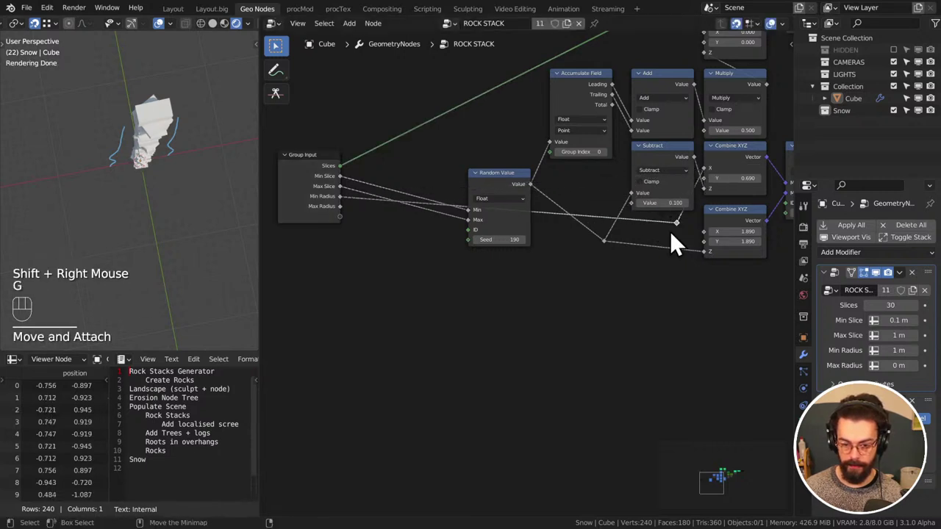
pyautogui.click(689, 209)
pyautogui.moveTo(688, 208); pyautogui.dragTo(711, 180)
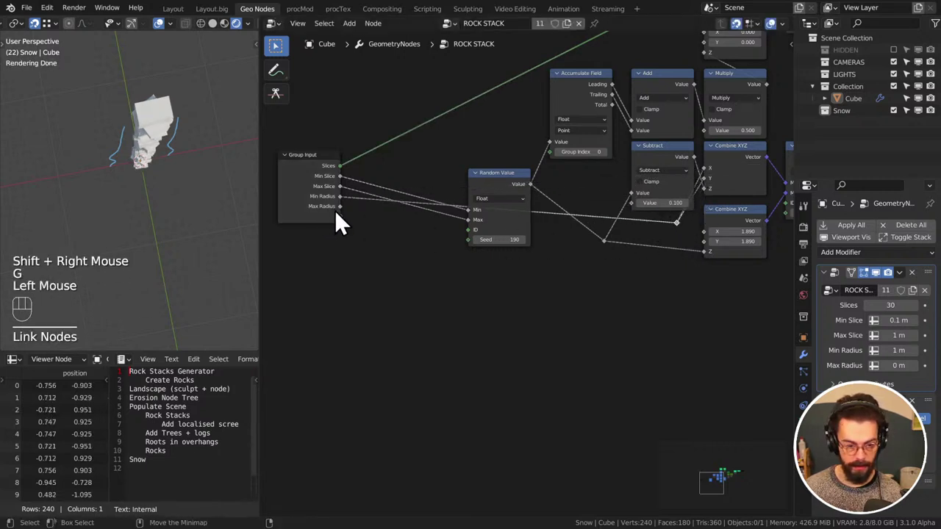
# Link Max Radius to the lower Combine XYZ's X and Y through a reroute
pyautogui.moveTo(338, 207); pyautogui.dragTo(703, 232)
pyautogui.keyDown('shift'); pyautogui.moveTo(699, 230); pyautogui.dragTo(693, 238, button='right'); pyautogui.keyUp('shift')
pyautogui.press('g')
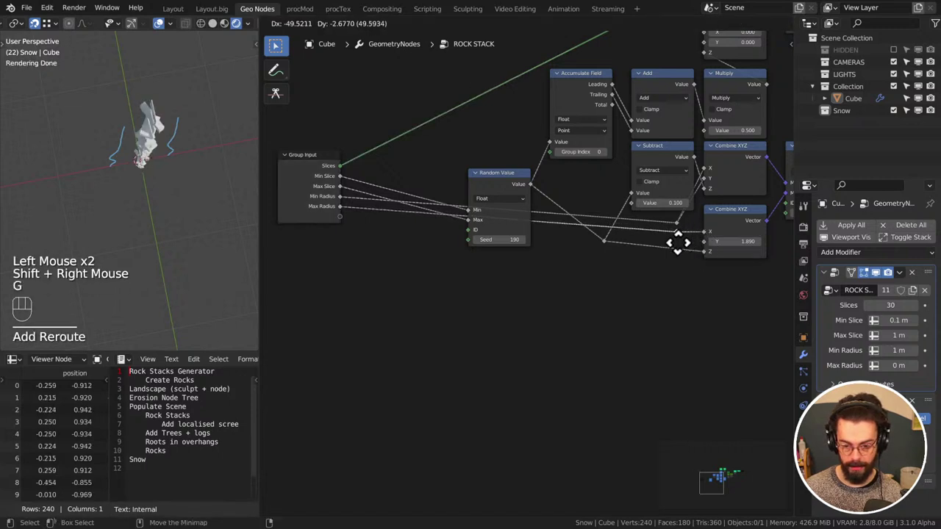
pyautogui.click(677, 229)
pyautogui.moveTo(677, 229); pyautogui.dragTo(708, 244)
pyautogui.click(683, 316)
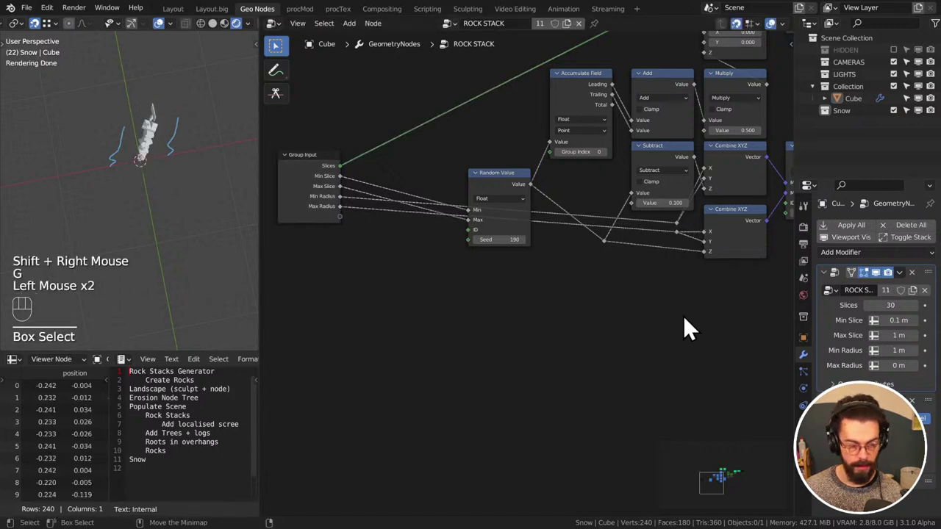
# Set Max Radius to 2 m, view the stack from the front, and save
pyautogui.click(895, 365)
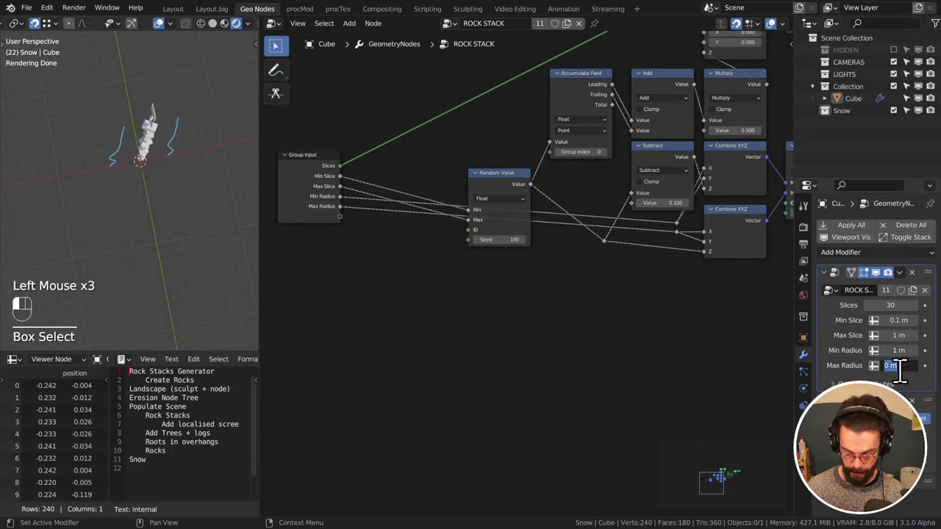
pyautogui.write('2')
pyautogui.press('Return')
pyautogui.moveTo(242, 259); pyautogui.dragTo(184, 177, button='middle')
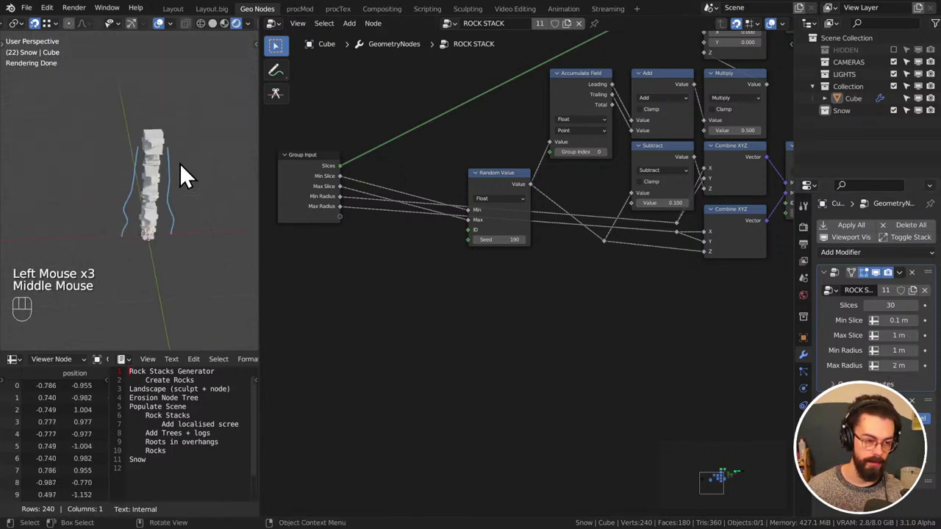
pyautogui.press('KP_1')
pyautogui.scroll(1, 183, 280)
pyautogui.keyDown('shift'); pyautogui.moveTo(183, 279); pyautogui.dragTo(152, 183, button='middle'); pyautogui.keyUp('shift')
pyautogui.hotkey('ctrl', 's')
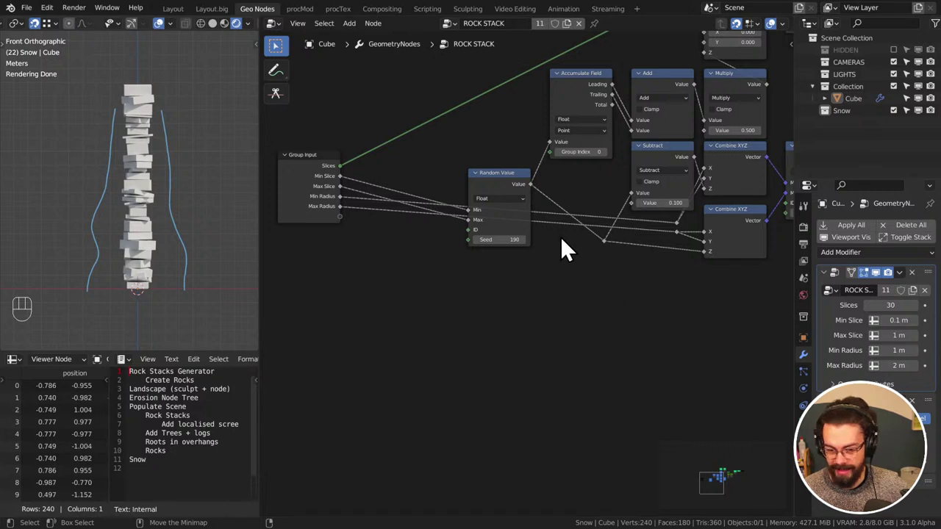
pyautogui.moveTo(561, 238); pyautogui.dragTo(638, 275)
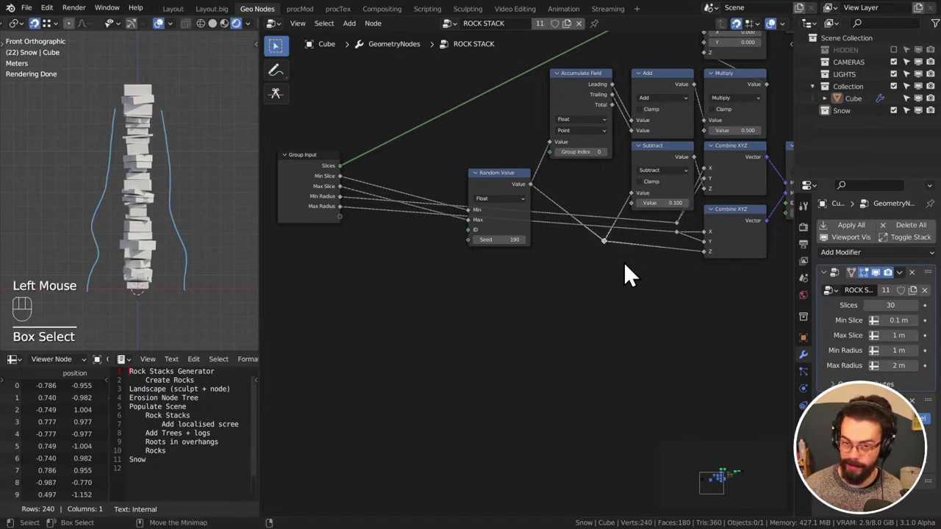
pyautogui.press('g')
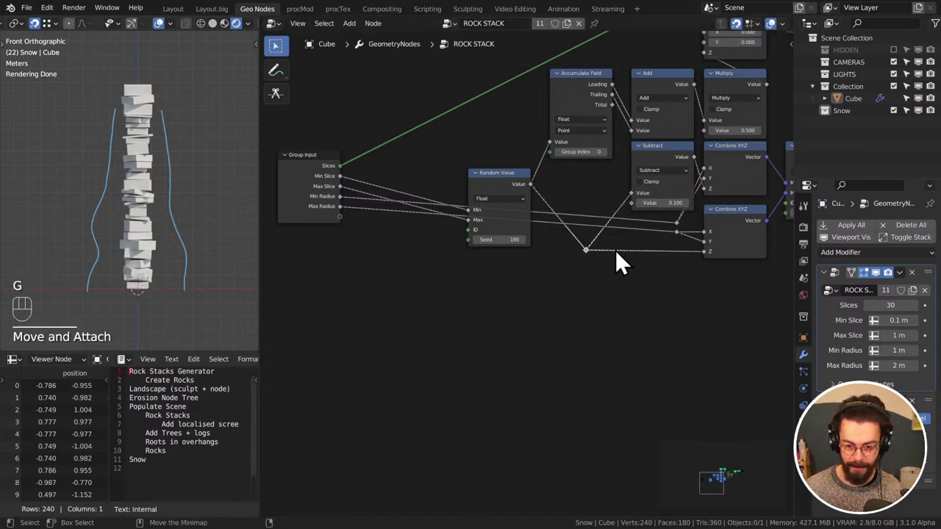
pyautogui.click(689, 238)
pyautogui.press('g')
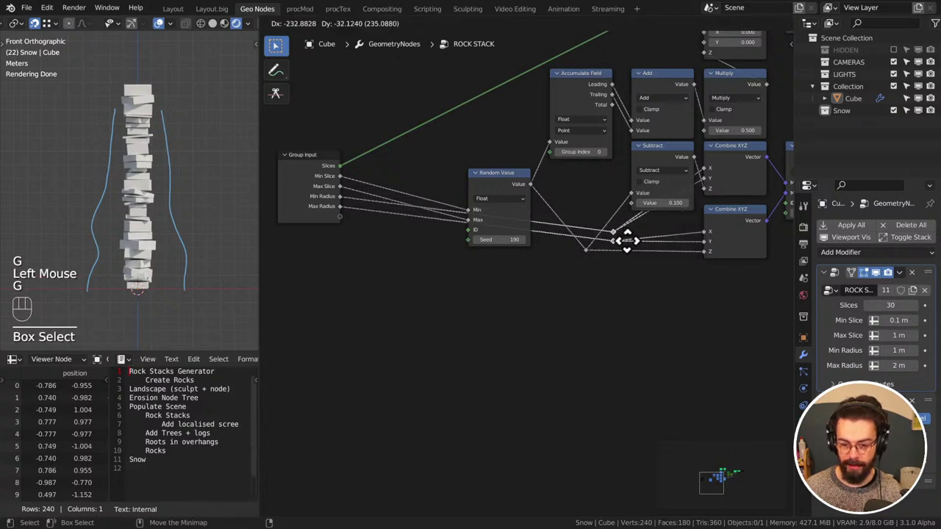
pyautogui.click(608, 238)
pyautogui.press('g')
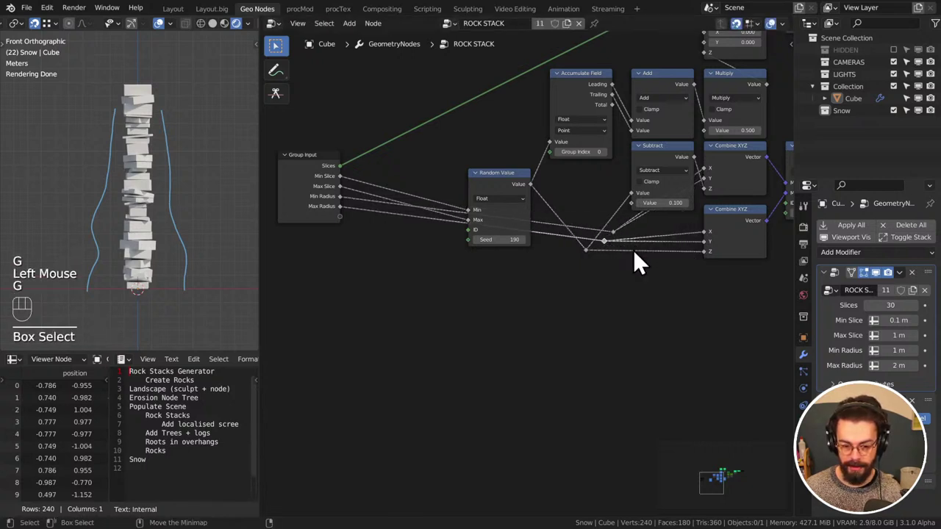
pyautogui.click(633, 292)
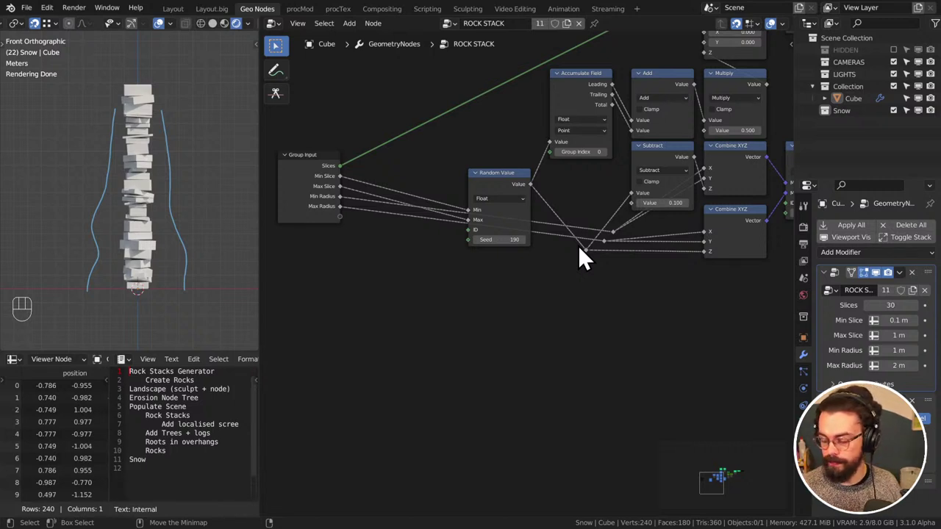
pyautogui.scroll(3, 579, 248)
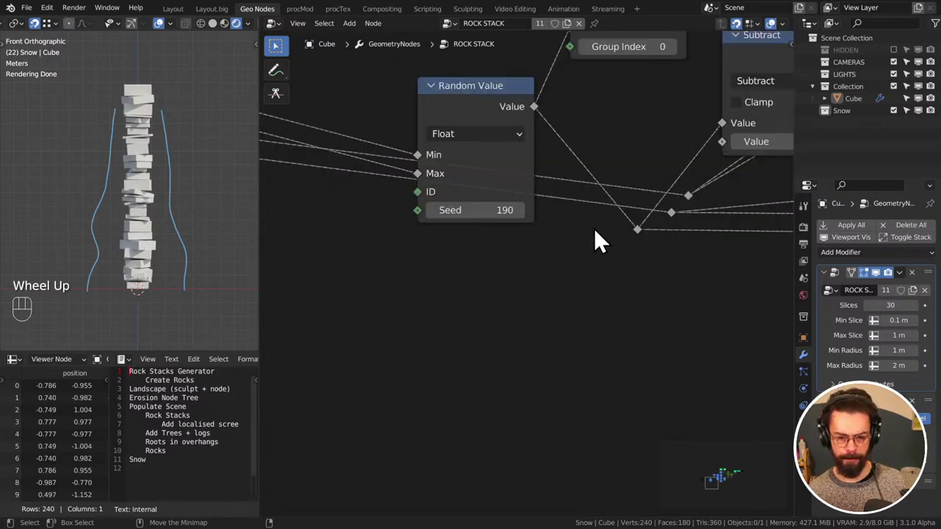
pyautogui.scroll(-5, 596, 235)
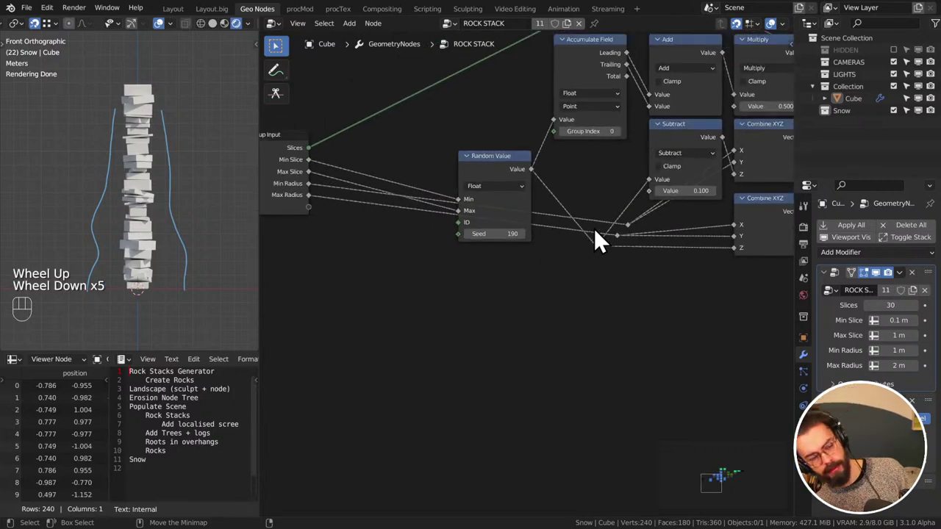
pyautogui.scroll(-2, 595, 235)
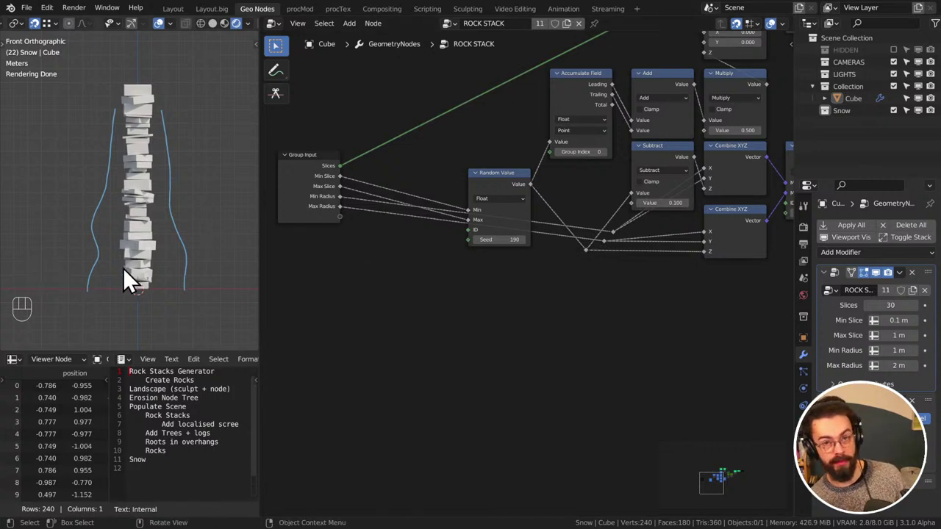
pyautogui.moveTo(603, 291); pyautogui.dragTo(506, 299, button='middle')
# Add an Index input node to the ROCK STACK tree
pyautogui.click(506, 299)
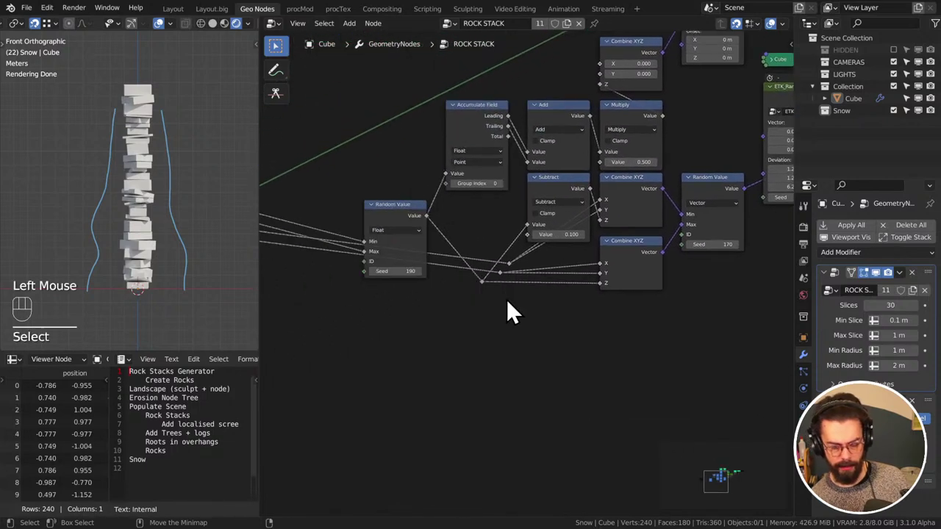
pyautogui.hotkey('shift', 'a')
pyautogui.moveTo(477, 254)
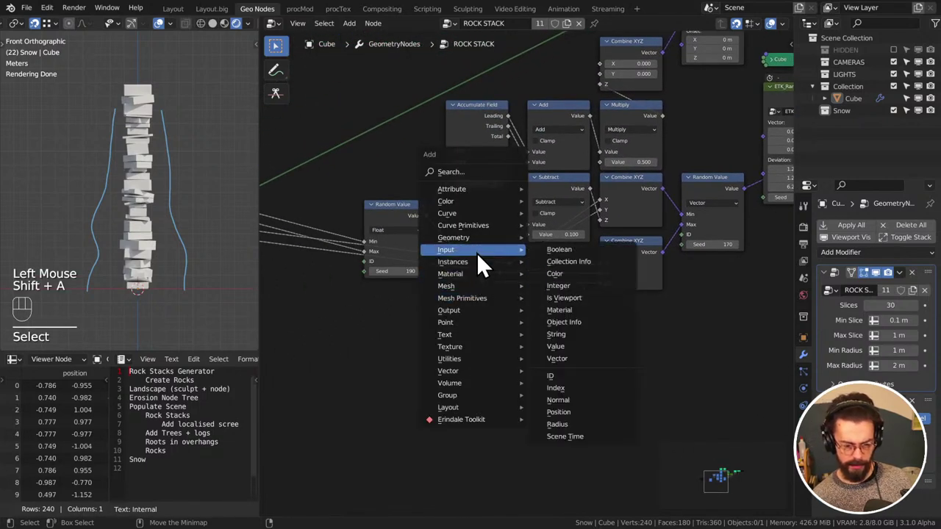
pyautogui.click(581, 388)
pyautogui.scroll(2, 570, 312)
pyautogui.click(564, 310)
pyautogui.moveTo(565, 310); pyautogui.dragTo(575, 250, button='middle')
# Add a Spline Parameter node, try linking its outputs, then delete it
pyautogui.hotkey('shift', 'a')
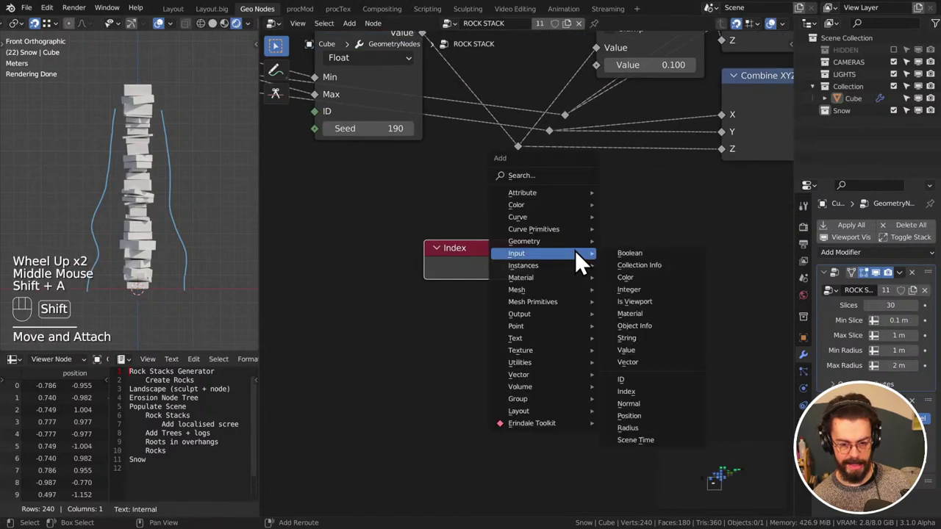
pyautogui.moveTo(523, 216)
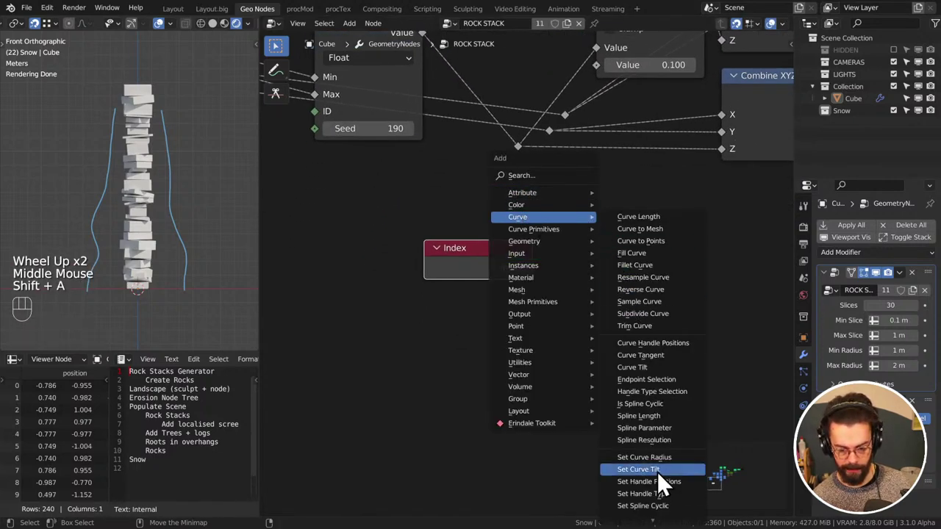
pyautogui.click(677, 426)
pyautogui.click(418, 306)
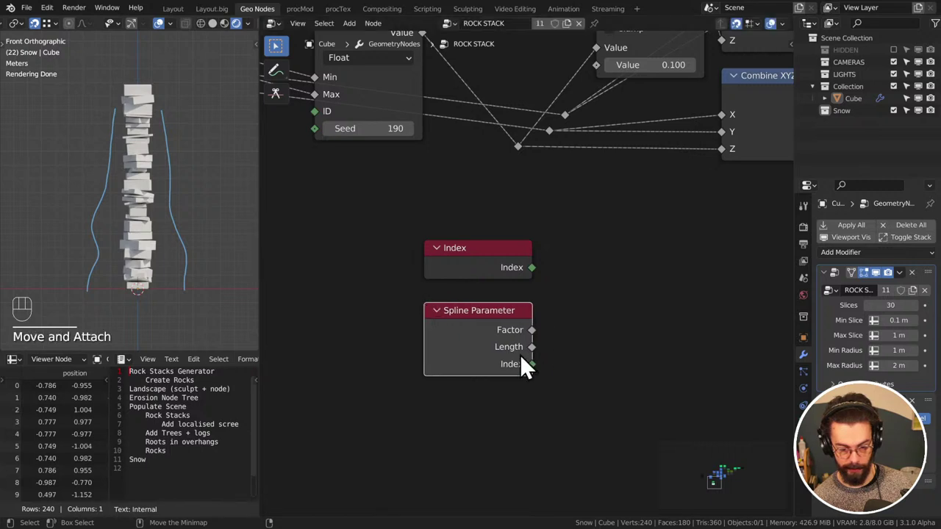
pyautogui.moveTo(537, 367); pyautogui.dragTo(647, 338)
pyautogui.click(540, 329)
pyautogui.moveTo(541, 330); pyautogui.dragTo(650, 322)
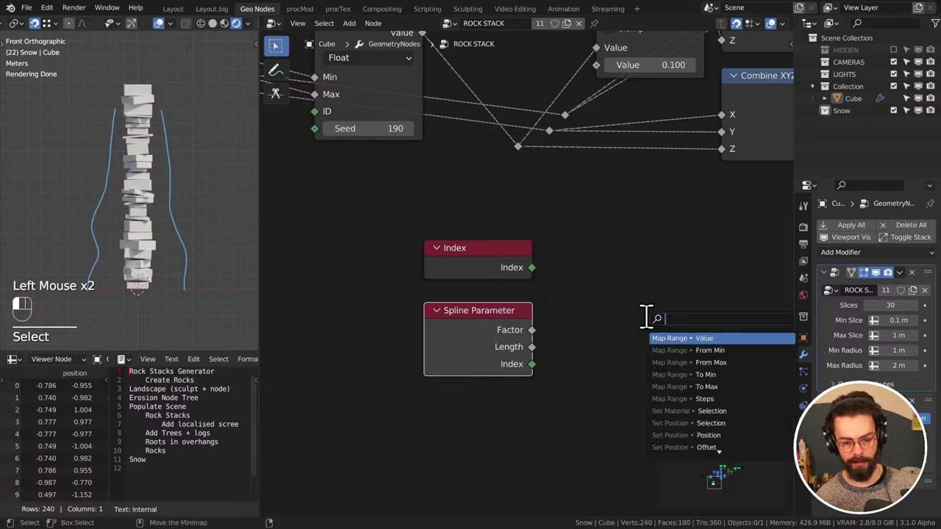
pyautogui.click(485, 329)
pyautogui.press('x')
# Place the Index node below Random Value and add a Math node beside it
pyautogui.click(441, 270)
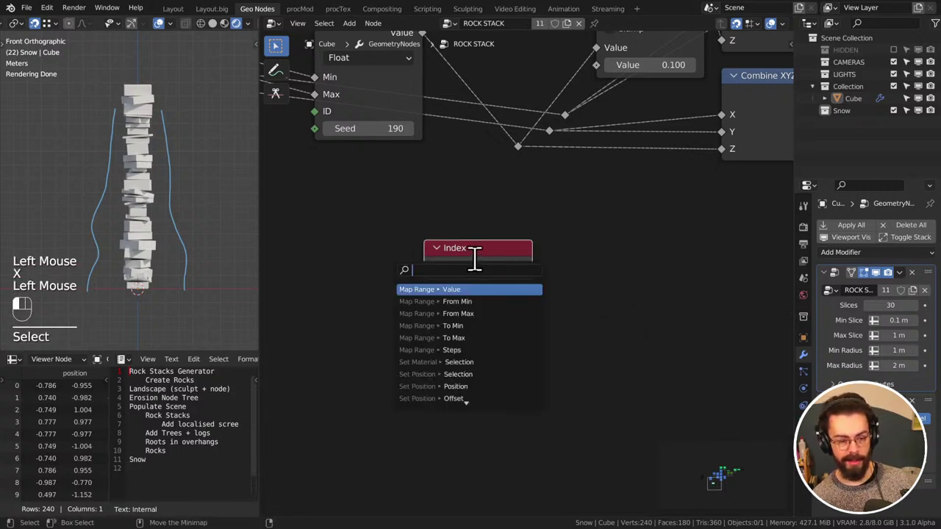
pyautogui.moveTo(475, 256); pyautogui.dragTo(405, 258)
pyautogui.moveTo(405, 259); pyautogui.dragTo(589, 255, button='middle')
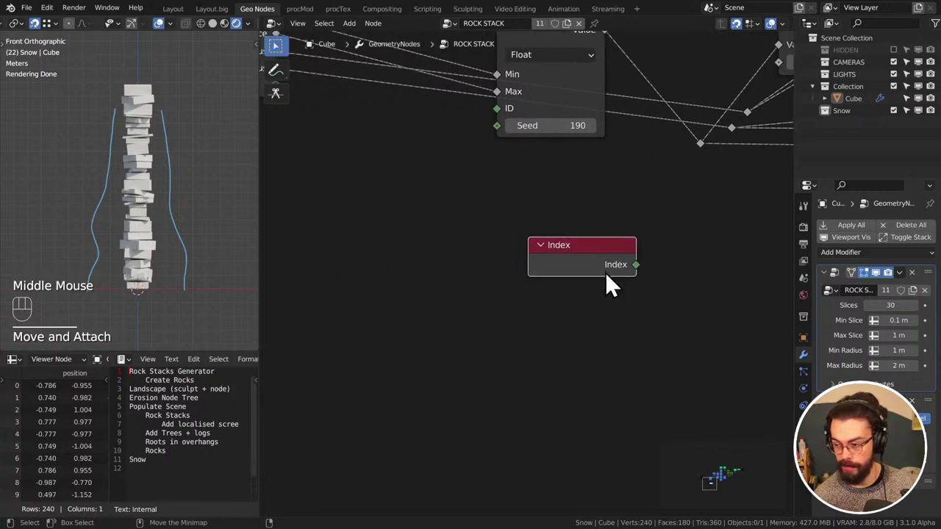
pyautogui.scroll(1, 609, 250)
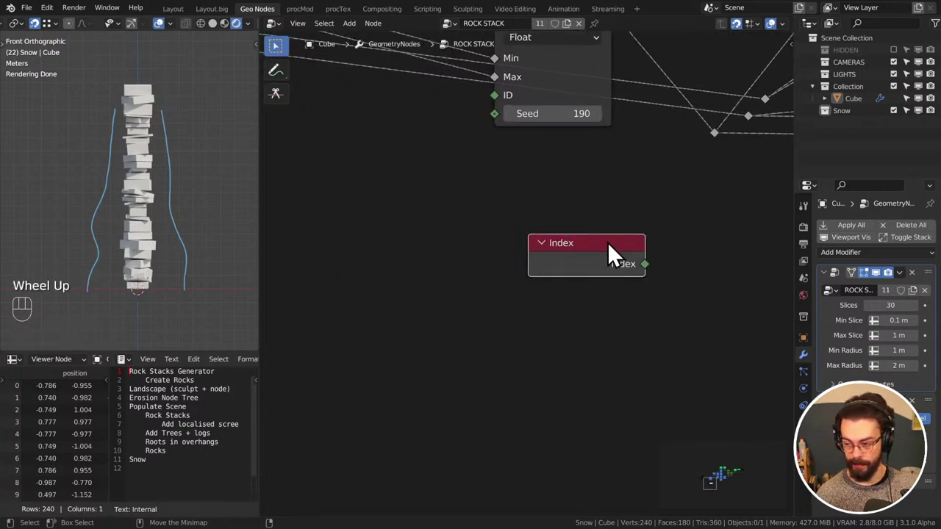
pyautogui.scroll(-4, 602, 248)
pyautogui.moveTo(601, 246); pyautogui.dragTo(540, 301, button='middle')
pyautogui.scroll(2, 578, 313)
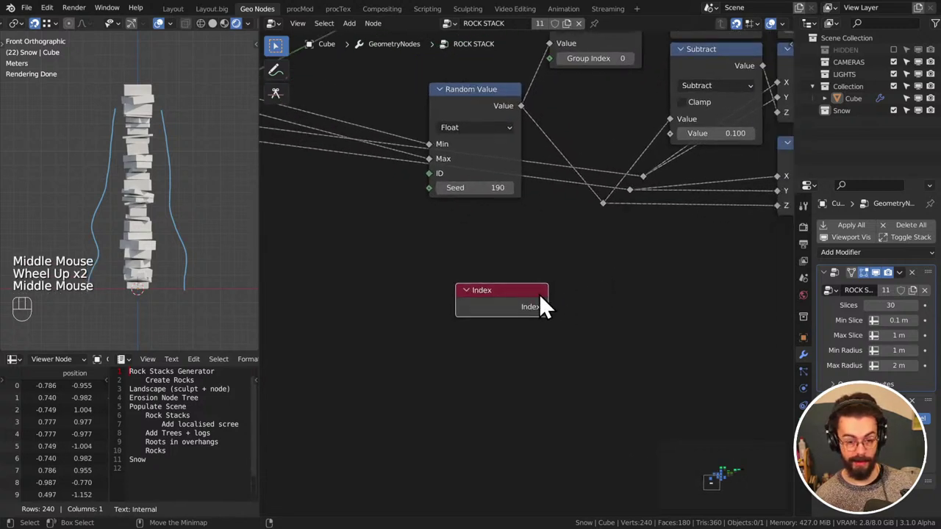
pyautogui.moveTo(511, 302); pyautogui.dragTo(469, 278)
pyautogui.click(632, 308)
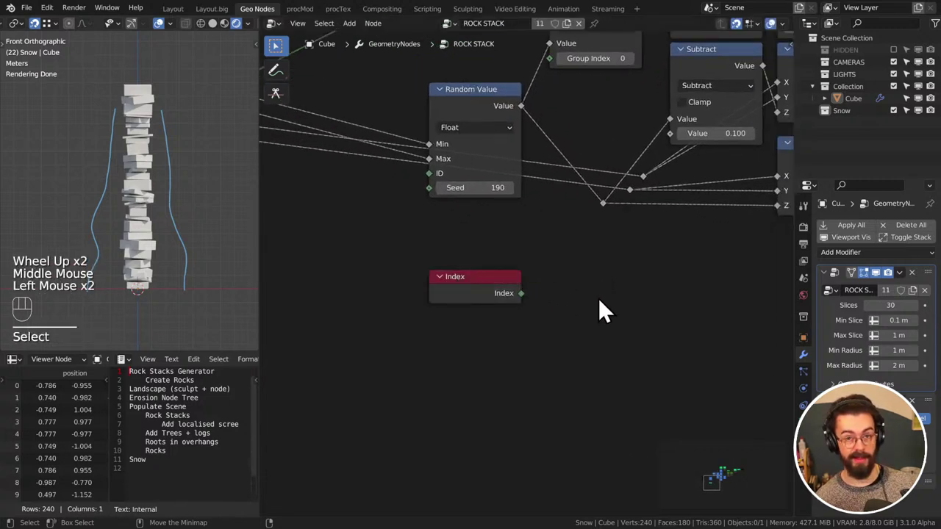
pyautogui.press('q')
pyautogui.click(569, 286)
# Connect Index to the Math node's first Value and set it to Divide
pyautogui.click(596, 278)
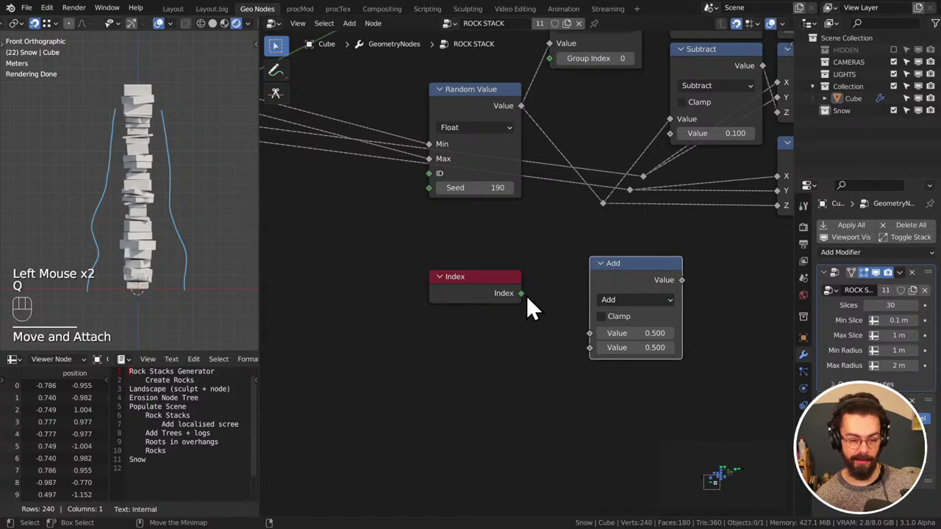
pyautogui.moveTo(523, 295); pyautogui.dragTo(596, 337)
pyautogui.click(620, 300)
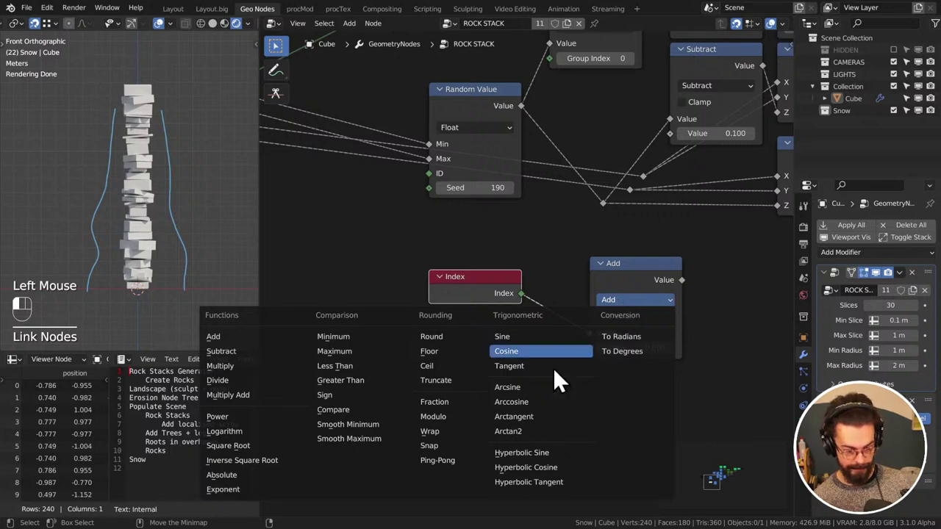
pyautogui.click(245, 378)
# Duplicate it as a Subtract node computing Slices − 1, feeding Divide's second Value
pyautogui.click(598, 295)
pyautogui.hotkey('shift', 'd')
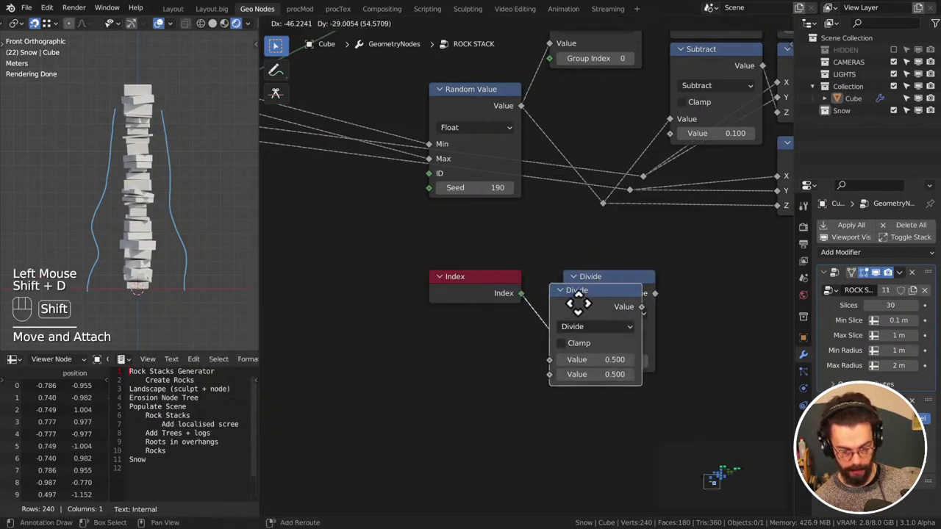
pyautogui.click(479, 353)
pyautogui.moveTo(479, 353); pyautogui.dragTo(525, 335, button='middle')
pyautogui.scroll(-1, 524, 335)
pyautogui.scroll(-1, 525, 335)
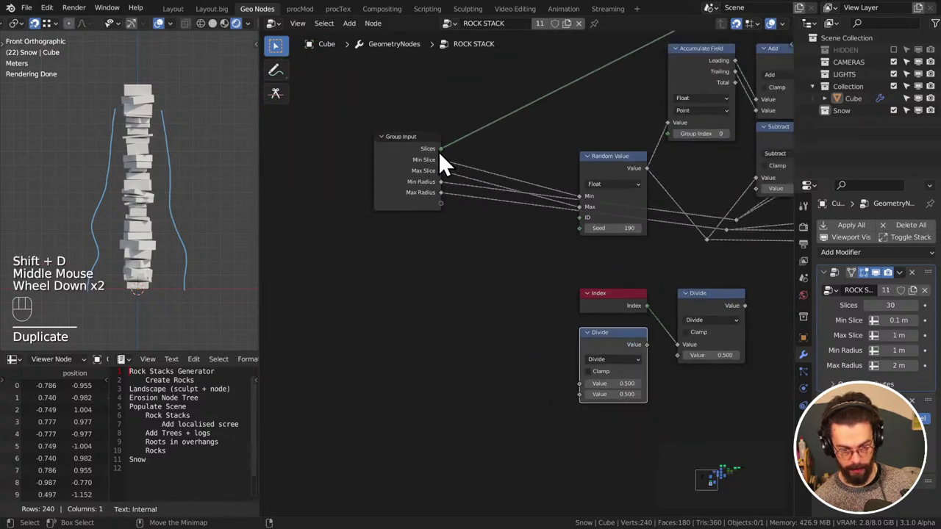
pyautogui.click(438, 150)
pyautogui.moveTo(441, 148); pyautogui.dragTo(591, 380)
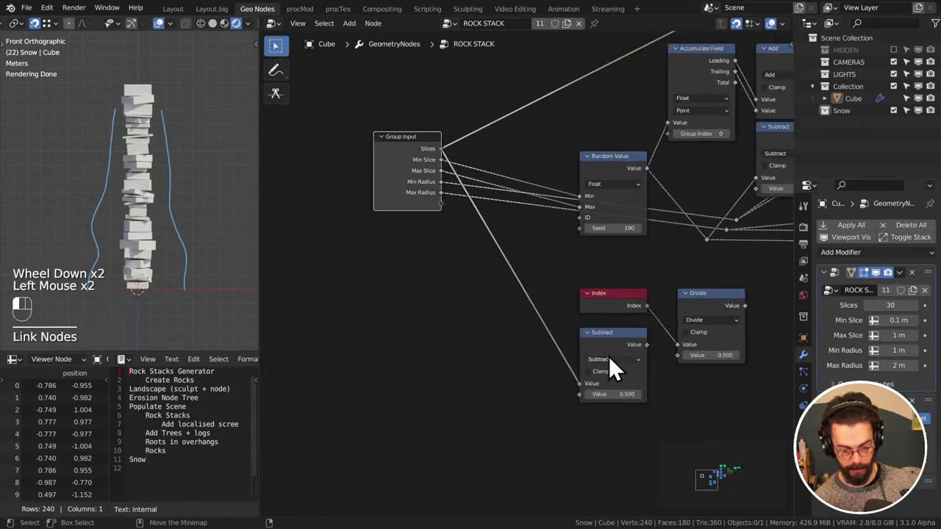
pyautogui.moveTo(646, 344); pyautogui.dragTo(679, 356)
pyautogui.click(605, 394)
pyautogui.write('1')
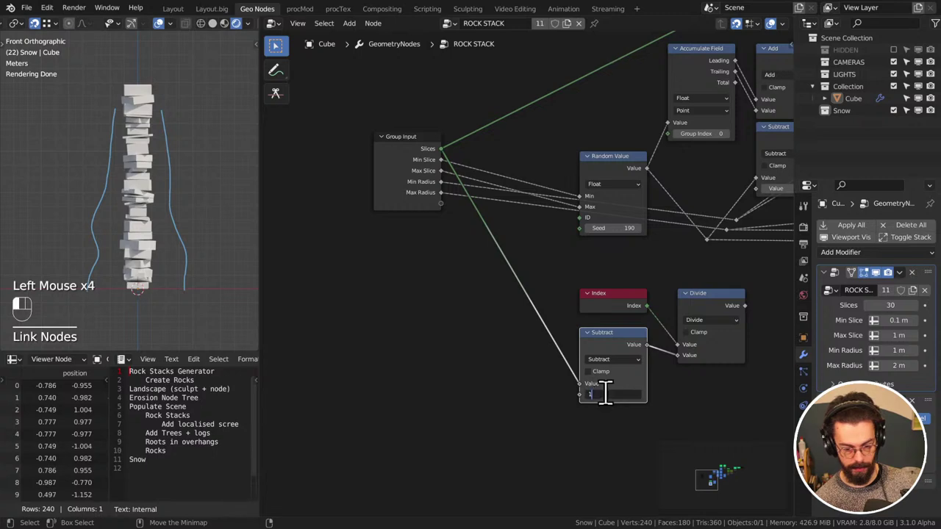
# Add a Viewer node to preview the computed values
pyautogui.moveTo(614, 387); pyautogui.dragTo(474, 367, button='middle')
pyautogui.scroll(-2, 474, 367)
pyautogui.moveTo(554, 282); pyautogui.dragTo(477, 377, button='middle')
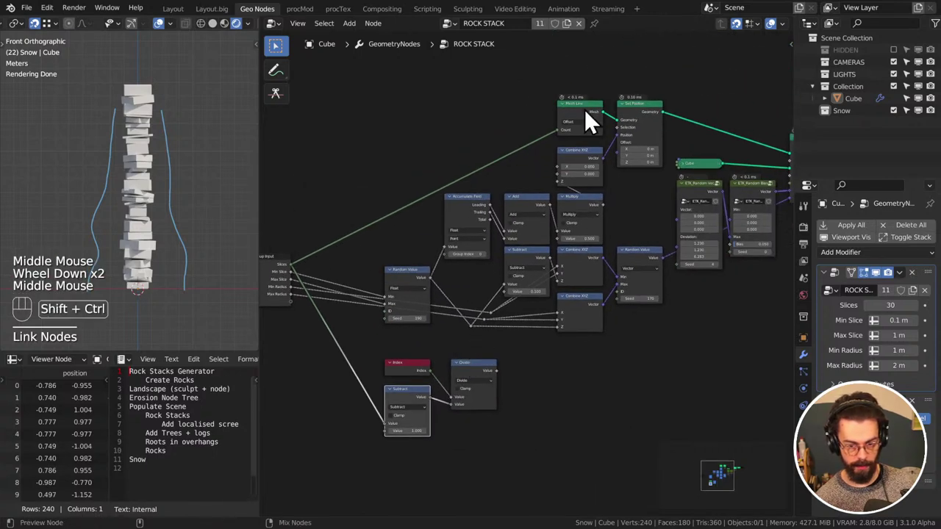
pyautogui.keyDown('ctrl'); pyautogui.keyDown('shift'); pyautogui.click(586, 104); pyautogui.keyUp('shift'); pyautogui.keyUp('ctrl')
pyautogui.moveTo(585, 104); pyautogui.dragTo(525, 223, button='middle')
pyautogui.scroll(-1, 588, 162)
pyautogui.click(617, 124)
# Place the Viewer below the chain, enlarge the spreadsheet, and view Index, then Divide output
pyautogui.press('g')
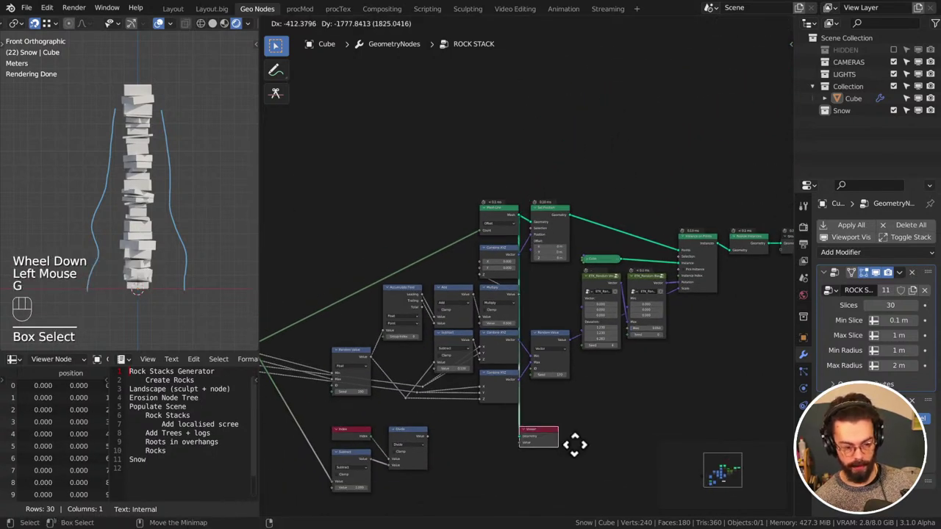
pyautogui.click(591, 462)
pyautogui.moveTo(143, 353); pyautogui.dragTo(142, 143)
pyautogui.moveTo(476, 413); pyautogui.dragTo(563, 310, button='middle')
pyautogui.scroll(2, 529, 324)
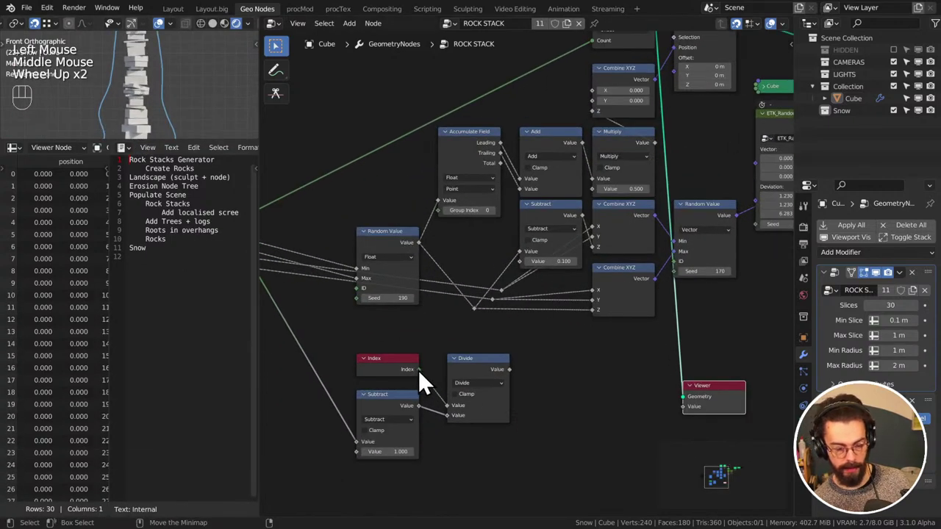
pyautogui.moveTo(418, 369); pyautogui.dragTo(684, 406)
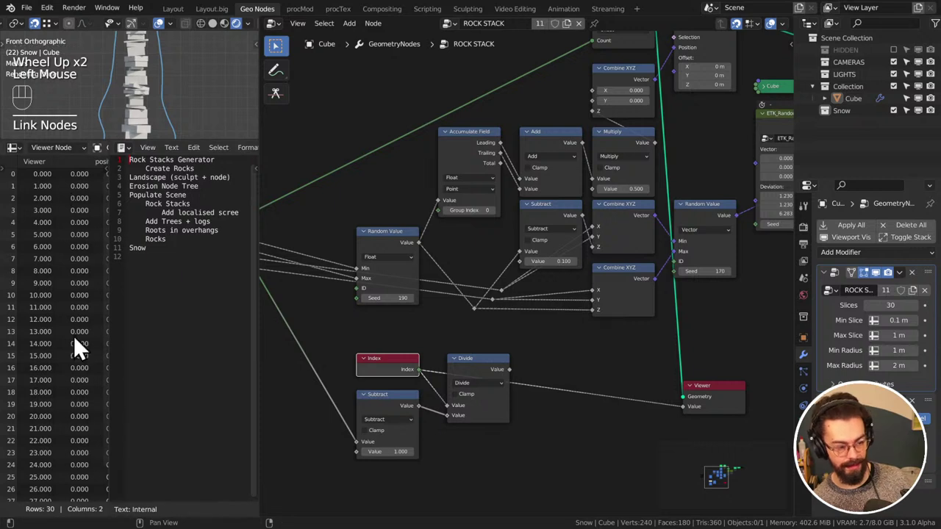
pyautogui.scroll(-3, 76, 439)
pyautogui.scroll(3, 76, 439)
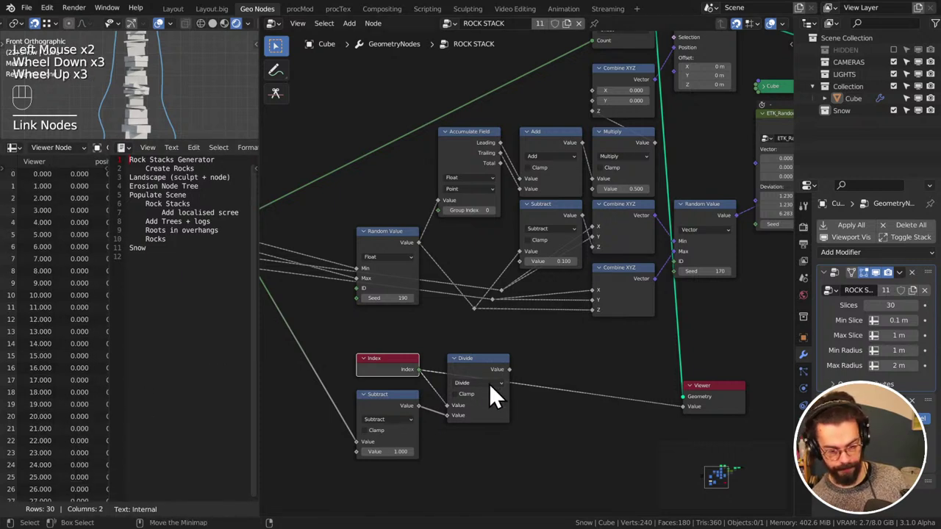
pyautogui.moveTo(507, 369); pyautogui.dragTo(683, 410)
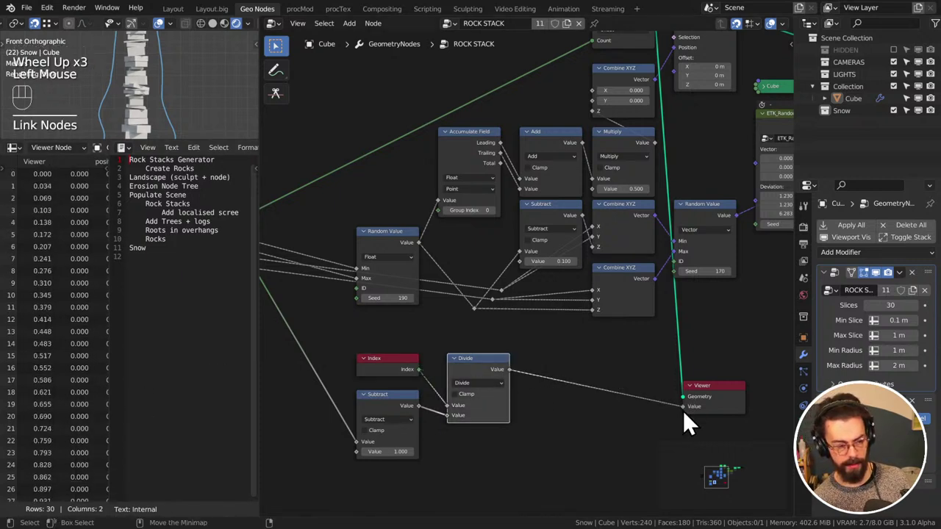
pyautogui.scroll(4, 44, 250)
pyautogui.scroll(-5, 48, 257)
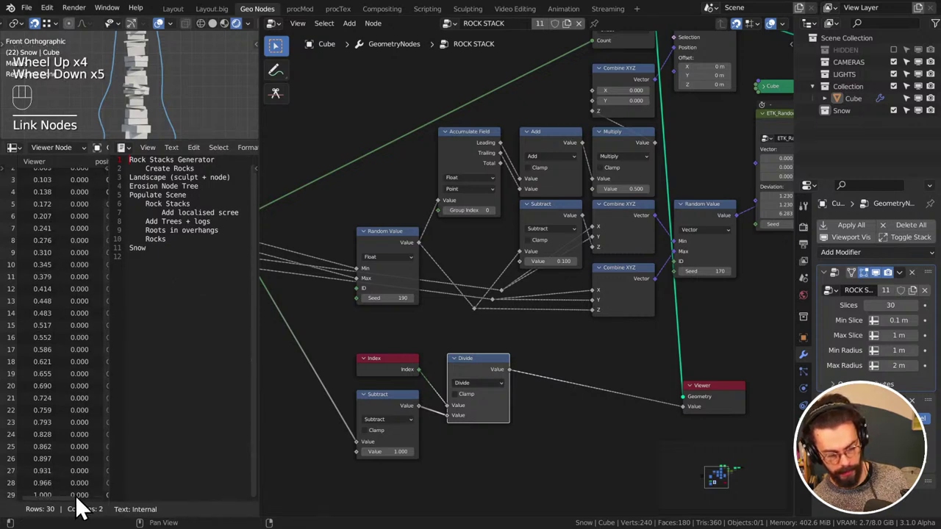
# Mute and then unmute the Subtract node to compare the Viewer results
pyautogui.moveTo(348, 373); pyautogui.dragTo(446, 291, button='middle')
pyautogui.scroll(2, 446, 291)
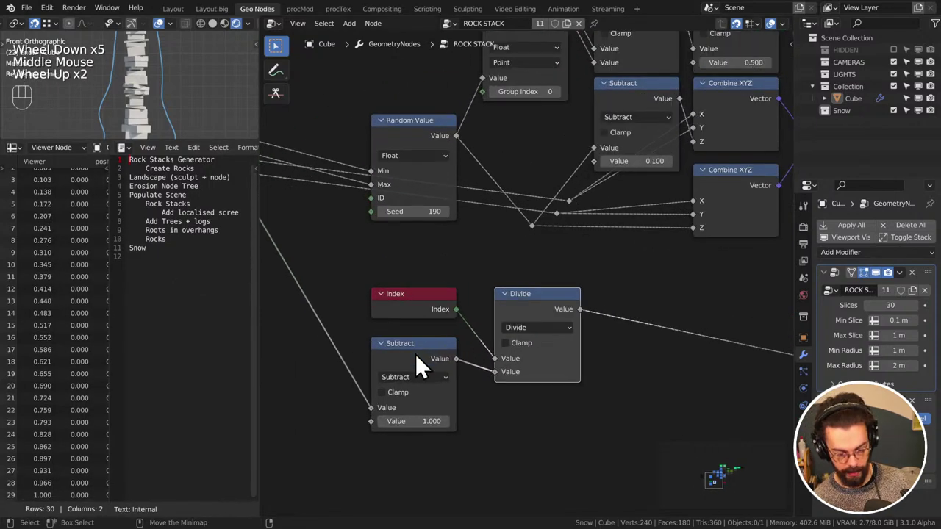
pyautogui.click(413, 355)
pyautogui.press('m')
pyautogui.scroll(-2, 25, 420)
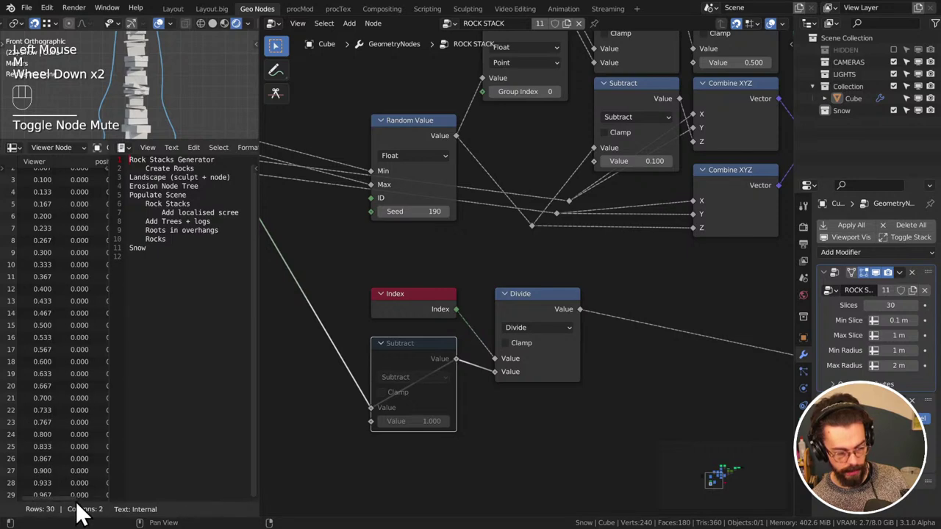
pyautogui.moveTo(373, 303); pyautogui.dragTo(527, 301, button='middle')
pyautogui.moveTo(386, 255); pyautogui.dragTo(321, 323, button='middle')
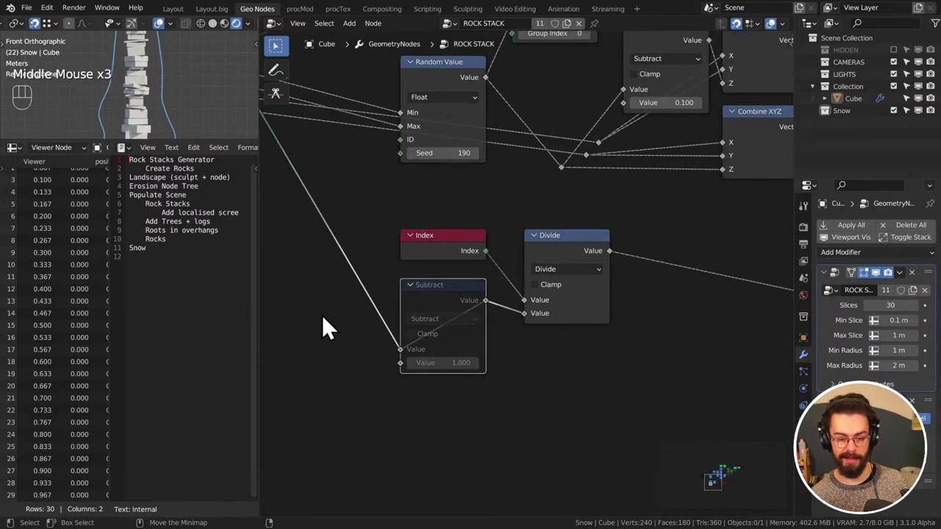
pyautogui.click(446, 299)
pyautogui.press('m')
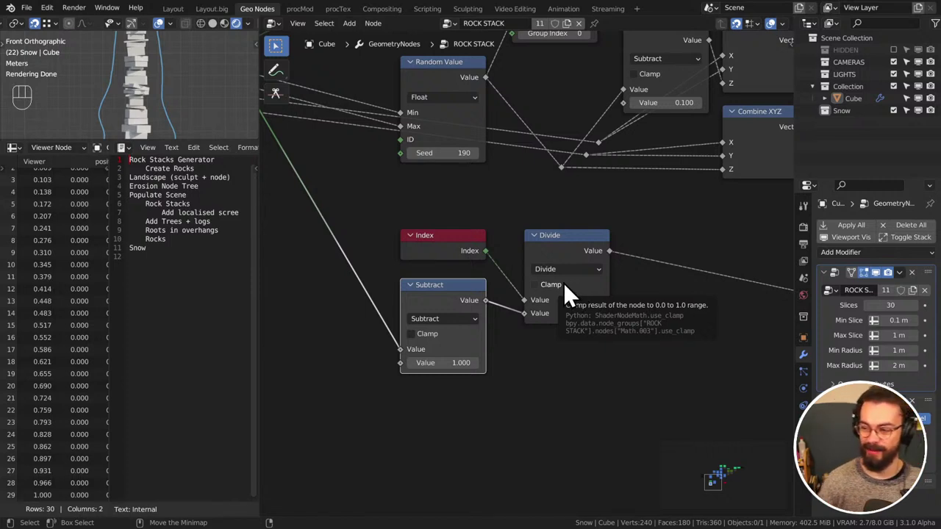
# Nudge the reroute between Random Value and Combine XYZ slightly left and down
pyautogui.moveTo(560, 282); pyautogui.dragTo(541, 283, button='middle')
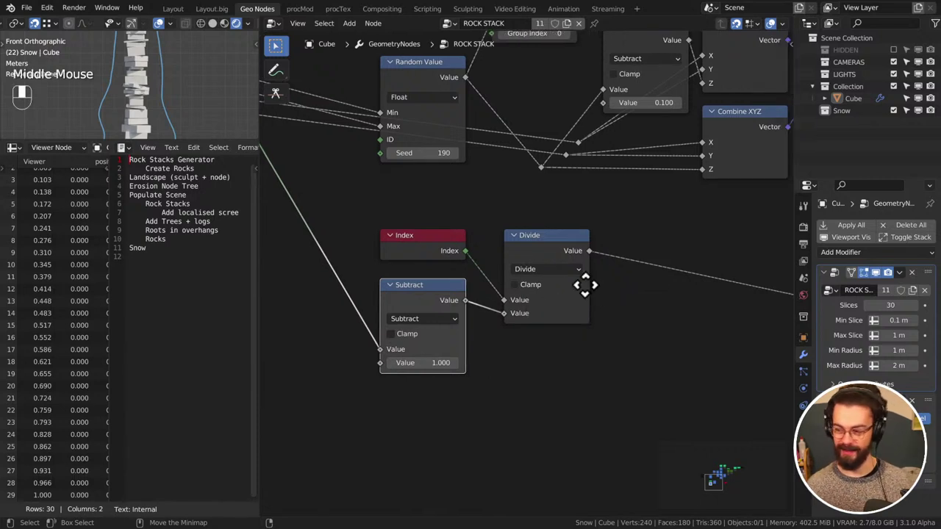
pyautogui.click(615, 385)
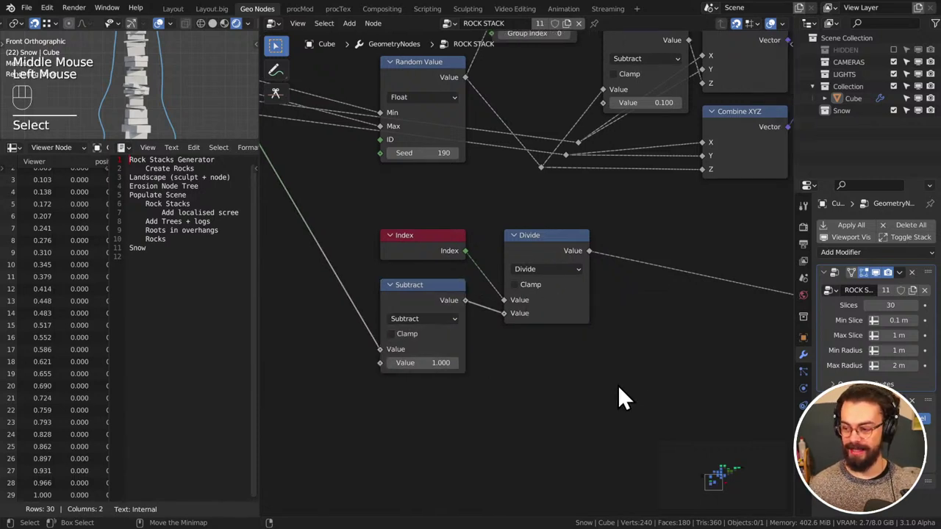
pyautogui.moveTo(619, 387); pyautogui.dragTo(610, 357, button='middle')
pyautogui.scroll(-3, 606, 392)
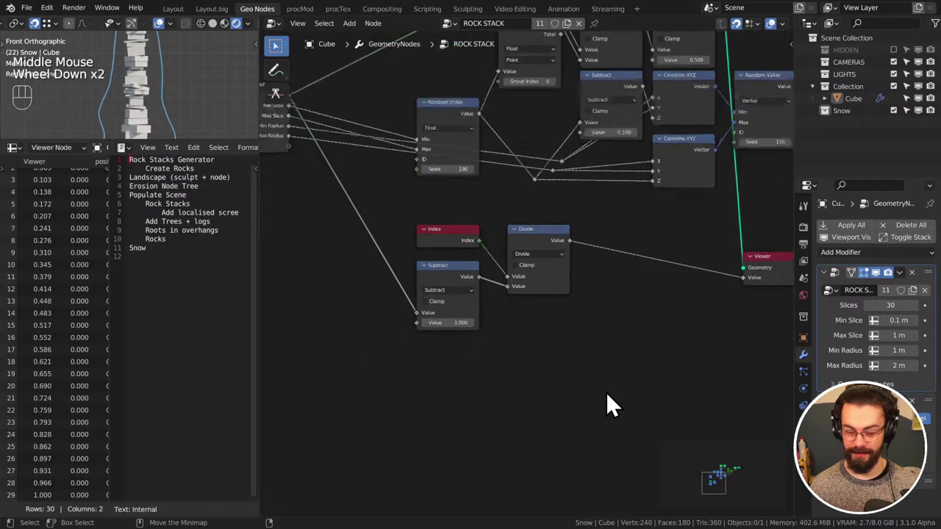
pyautogui.moveTo(608, 397); pyautogui.dragTo(584, 383, button='middle')
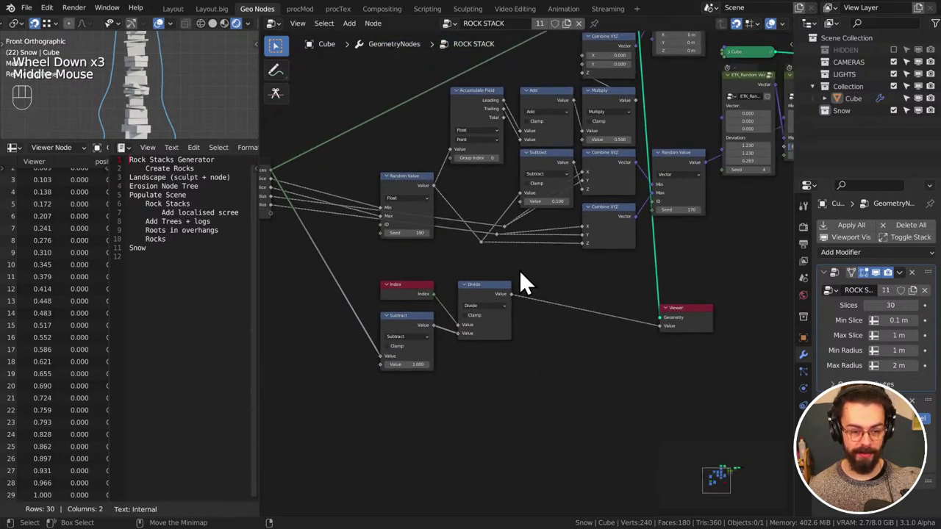
pyautogui.click(491, 243)
pyautogui.moveTo(491, 243); pyautogui.dragTo(514, 239)
pyautogui.press('g')
pyautogui.click(590, 236)
pyautogui.click(557, 262)
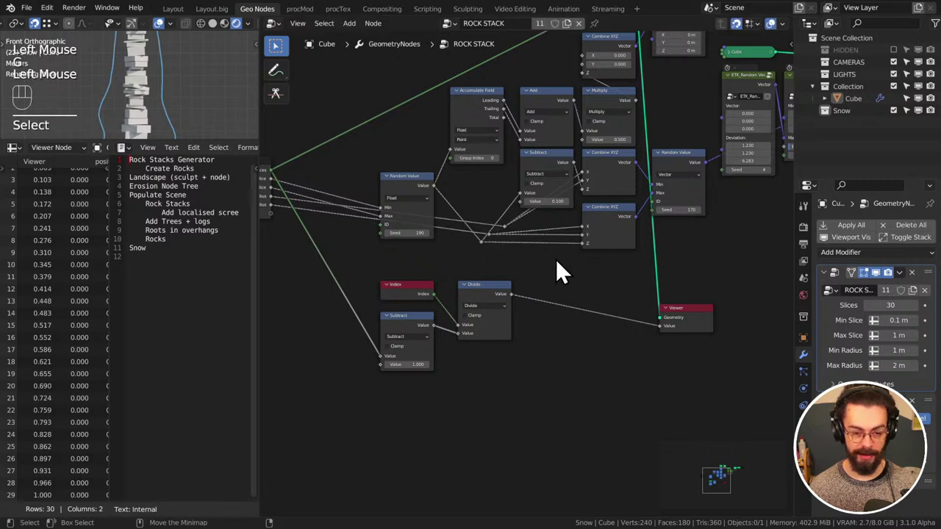
pyautogui.moveTo(490, 236); pyautogui.dragTo(522, 250)
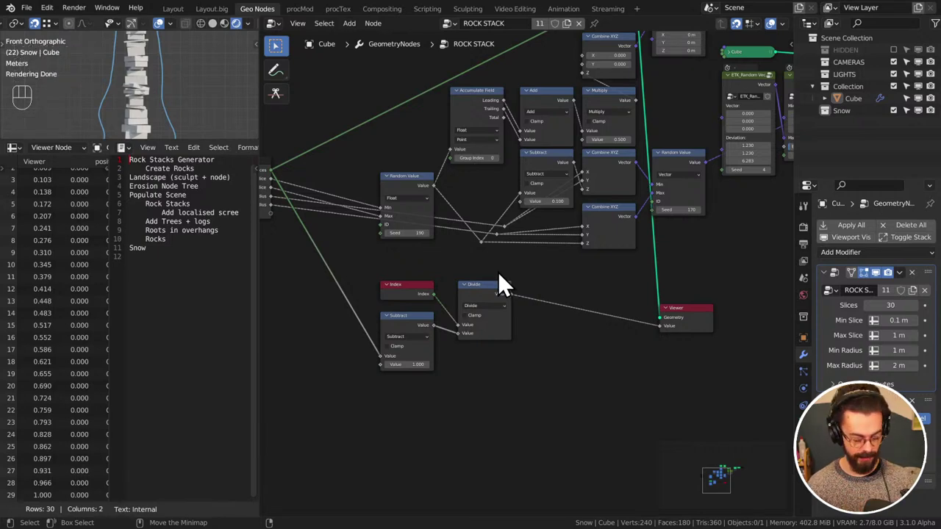
pyautogui.hotkey('ctrl', 'shift', 'Escape')
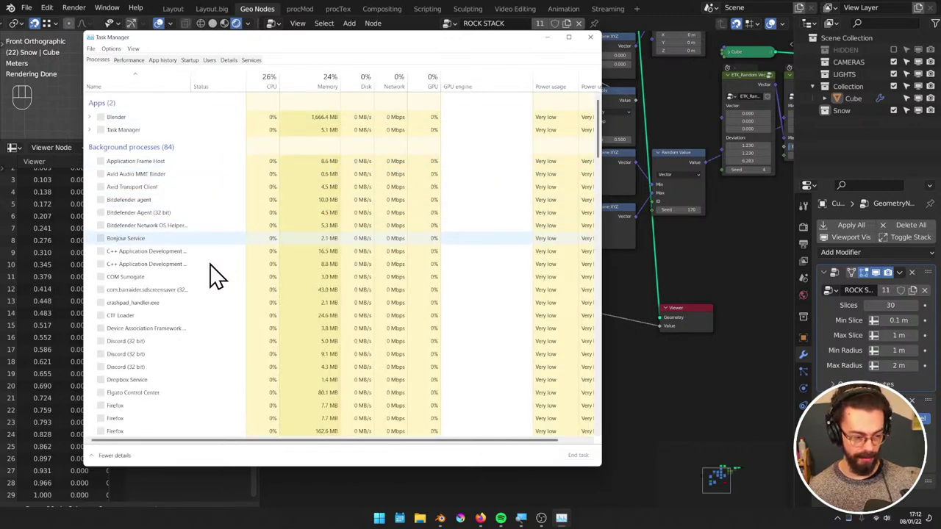
# Scroll the Task Manager process list, select lserver.exe, and close the window
pyautogui.scroll(-3, 217, 279)
pyautogui.scroll(-15, 217, 283)
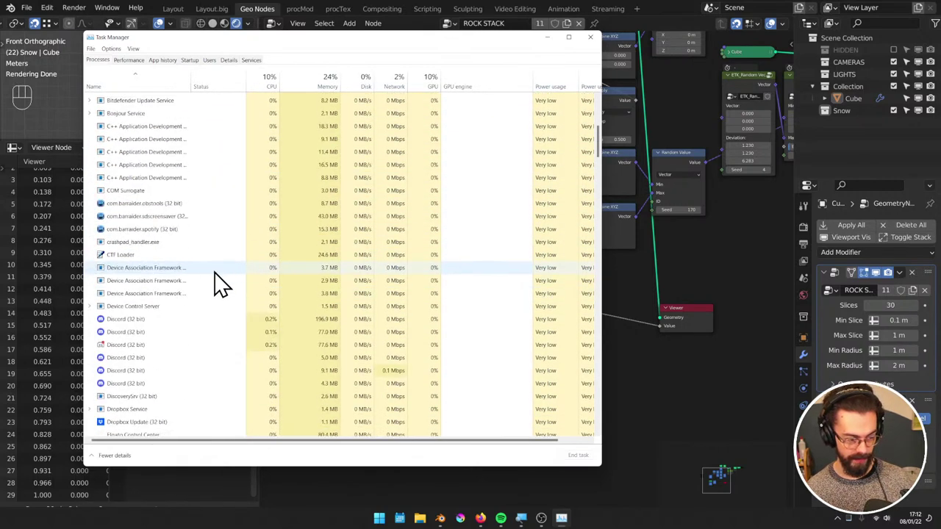
pyautogui.click(214, 268)
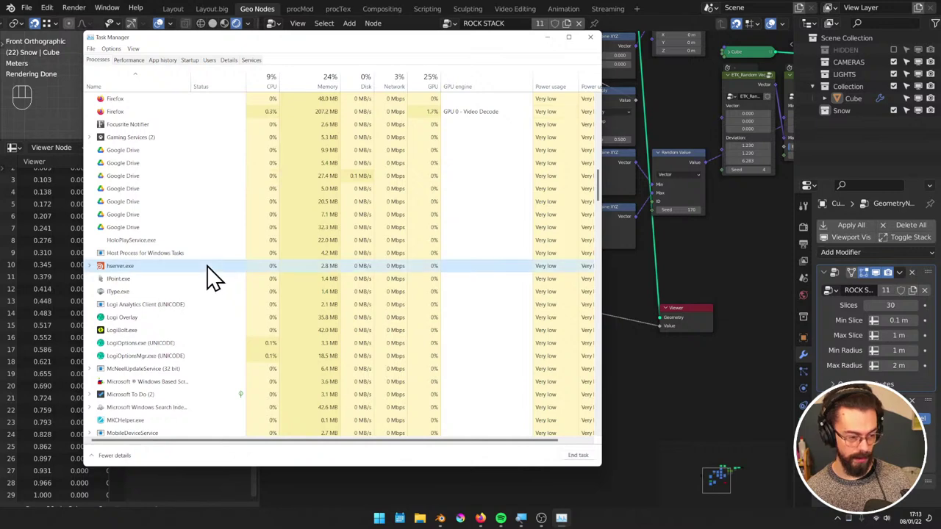
pyautogui.click(589, 37)
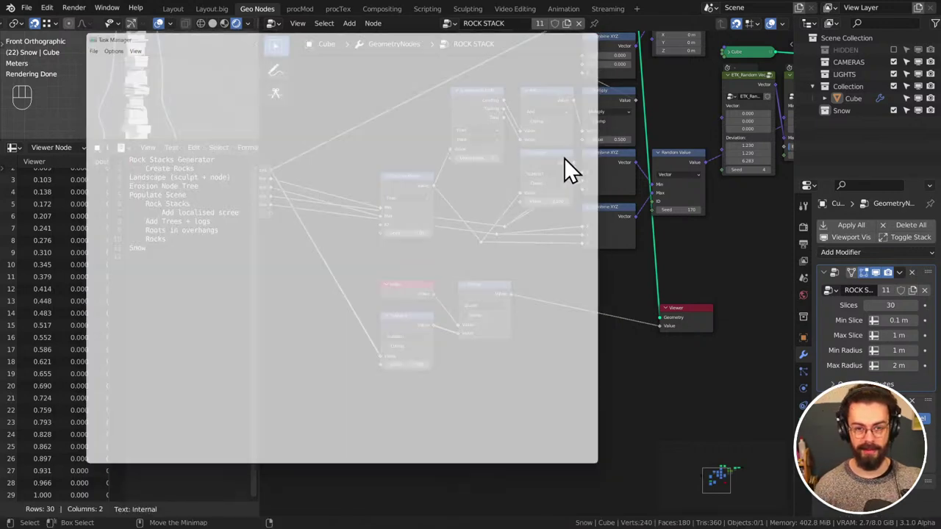
# Move Divide, then shift Index, Subtract and Divide together into a neat group
pyautogui.click(641, 334)
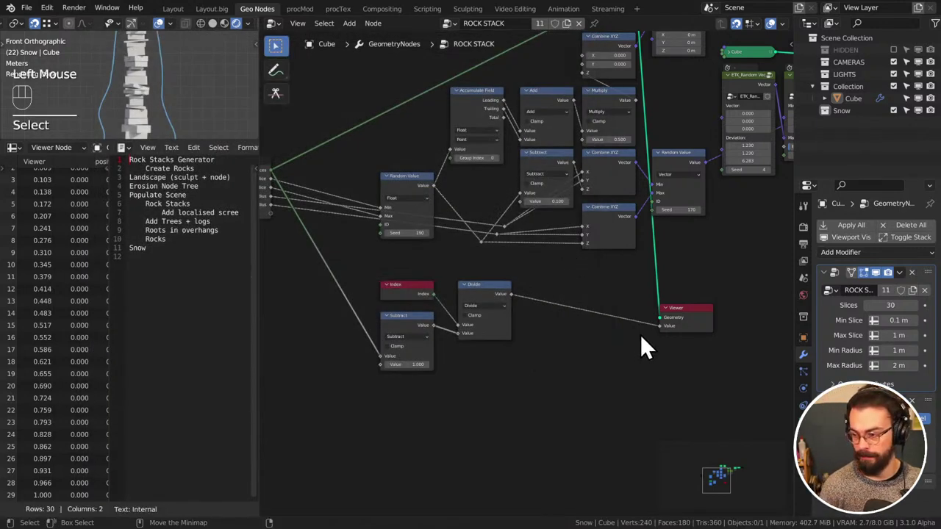
pyautogui.moveTo(615, 318); pyautogui.dragTo(547, 312, button='middle')
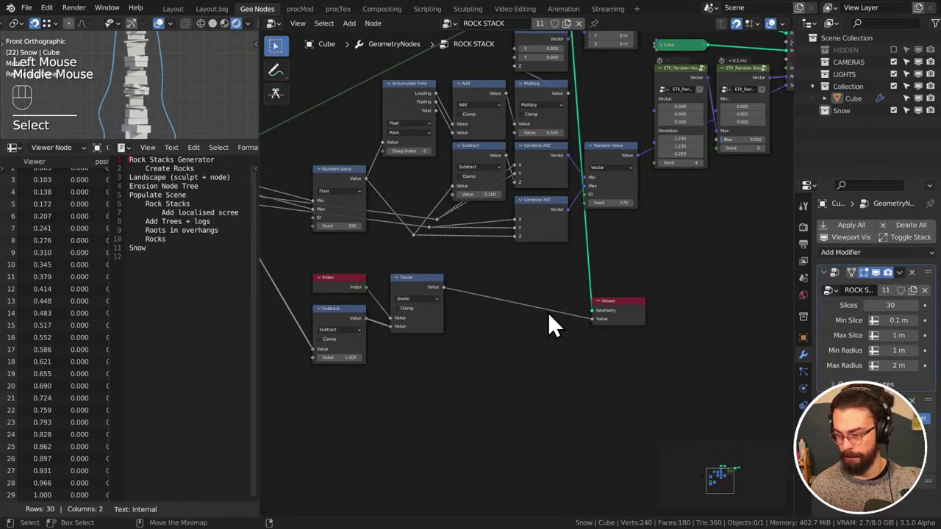
pyautogui.moveTo(463, 377); pyautogui.dragTo(404, 305)
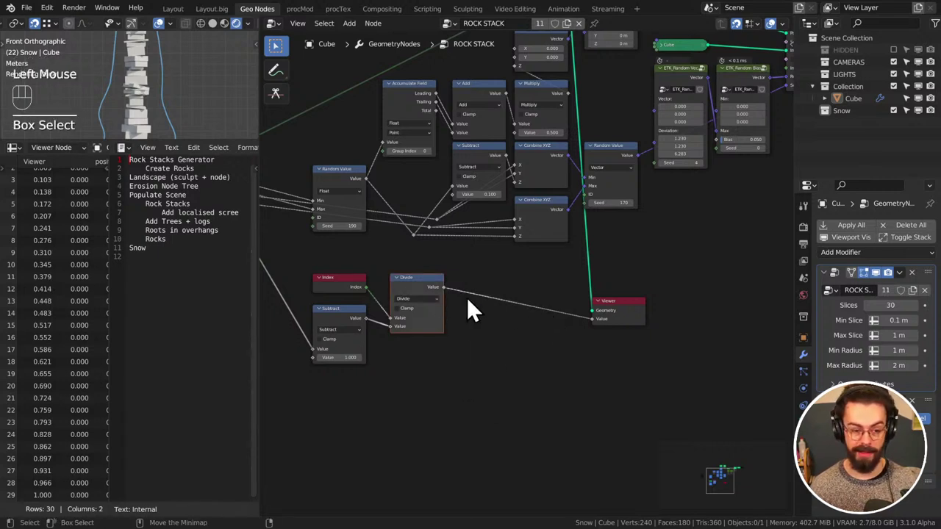
pyautogui.press('g')
pyautogui.click(460, 294)
pyautogui.moveTo(465, 406); pyautogui.dragTo(316, 271)
pyautogui.press('g')
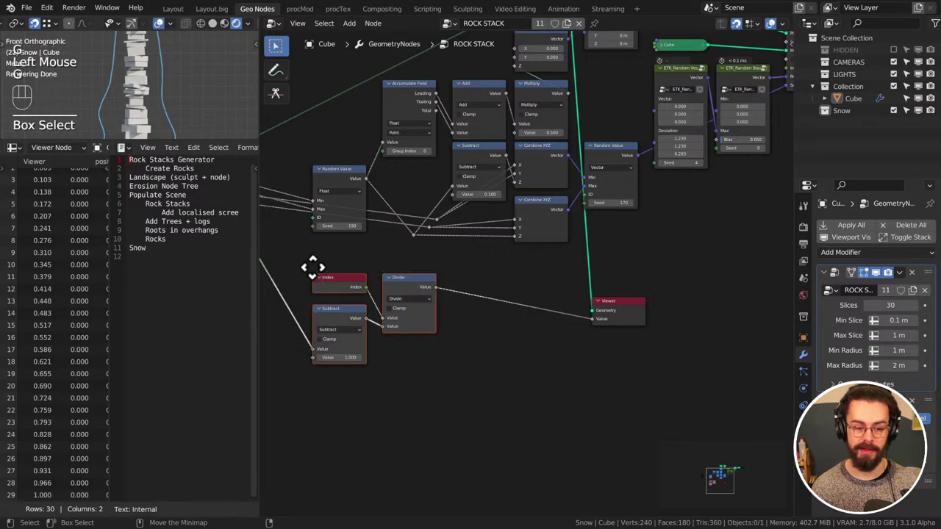
pyautogui.click(383, 272)
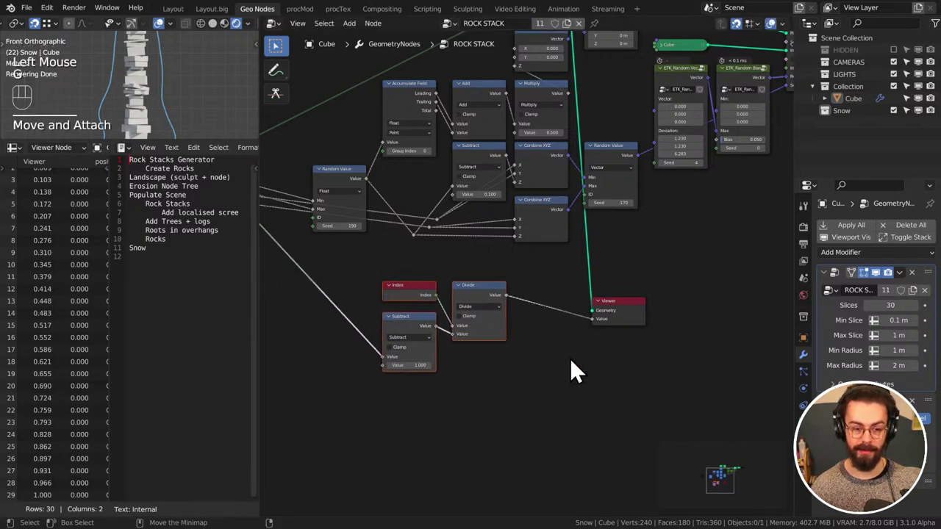
pyautogui.click(537, 352)
# Delete the Viewer node and enlarge the 3D view by shrinking the spreadsheet
pyautogui.moveTo(549, 286); pyautogui.dragTo(658, 316)
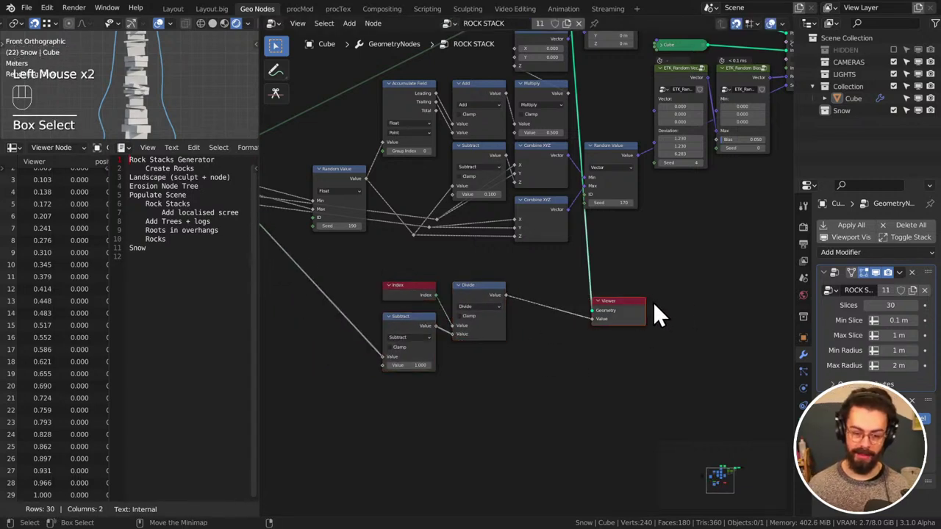
pyautogui.click(631, 305)
pyautogui.press('x')
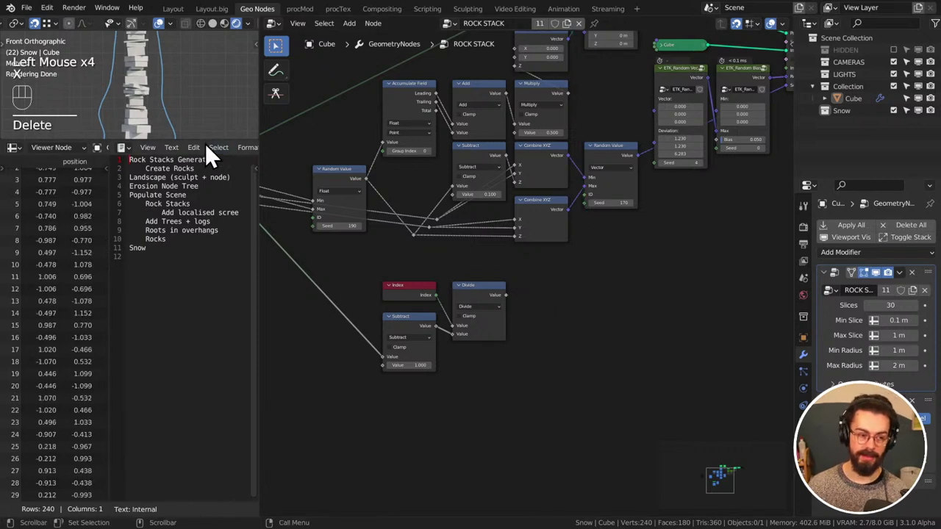
pyautogui.moveTo(205, 144); pyautogui.dragTo(178, 369)
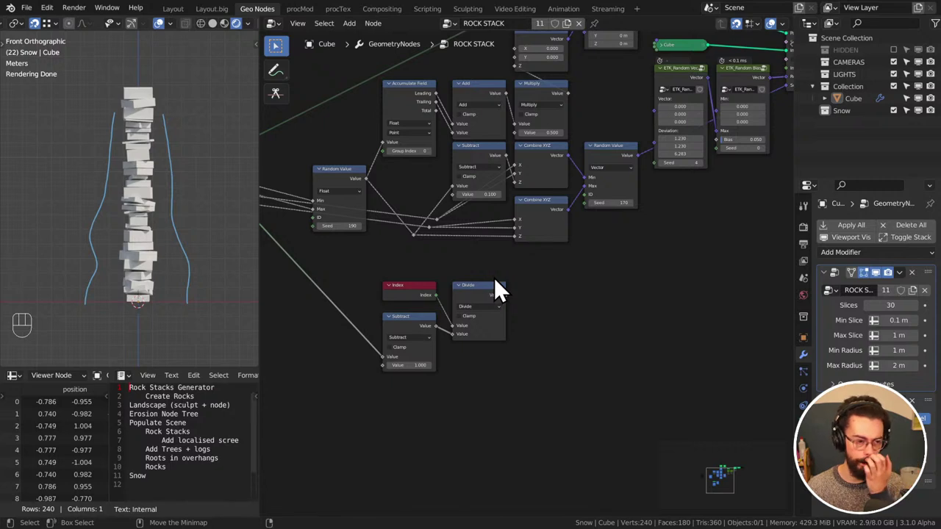
pyautogui.moveTo(586, 285); pyautogui.dragTo(549, 393, button='middle')
pyautogui.click(600, 334)
# Move the Mesh Line node further left, level with the Set Position node it feeds
pyautogui.scroll(-3, 577, 383)
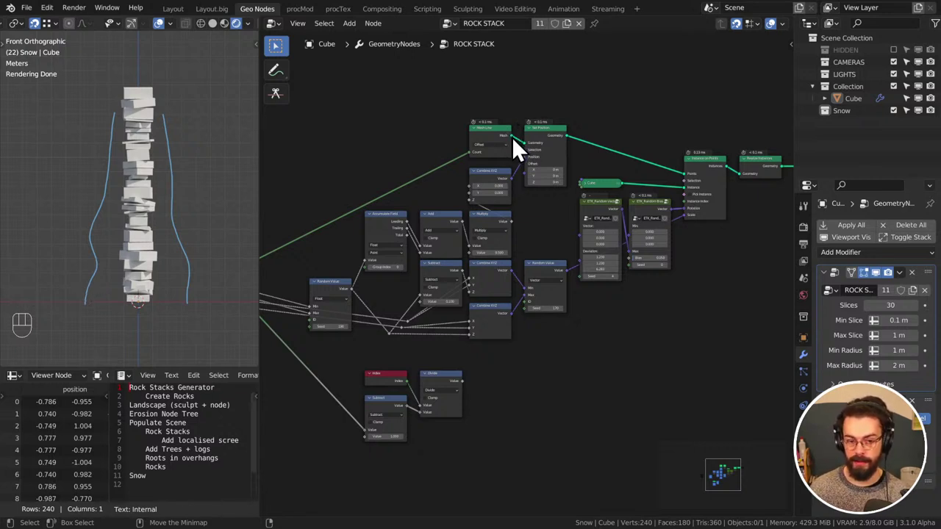
pyautogui.moveTo(513, 140)
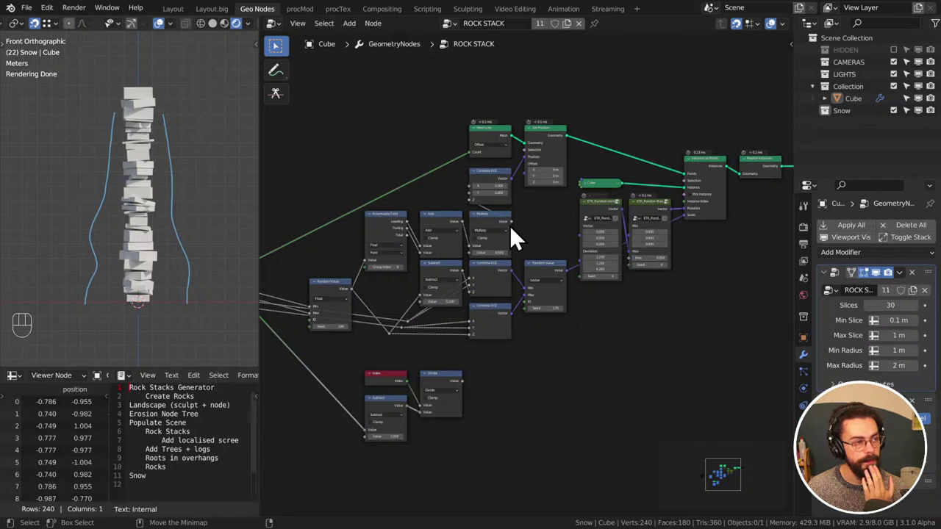
pyautogui.moveTo(469, 318); pyautogui.dragTo(540, 238, button='middle')
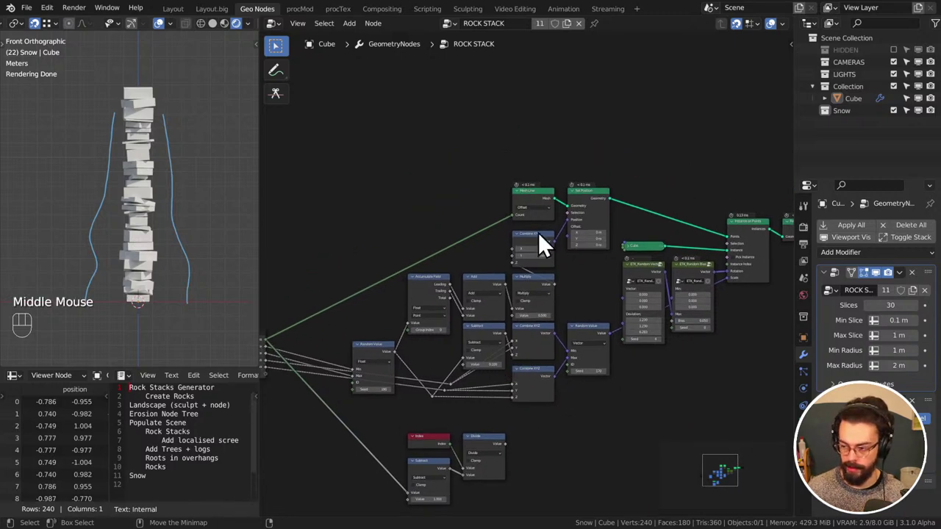
pyautogui.scroll(3, 556, 272)
pyautogui.moveTo(556, 273); pyautogui.dragTo(557, 298, button='middle')
pyautogui.moveTo(542, 183); pyautogui.dragTo(573, 223)
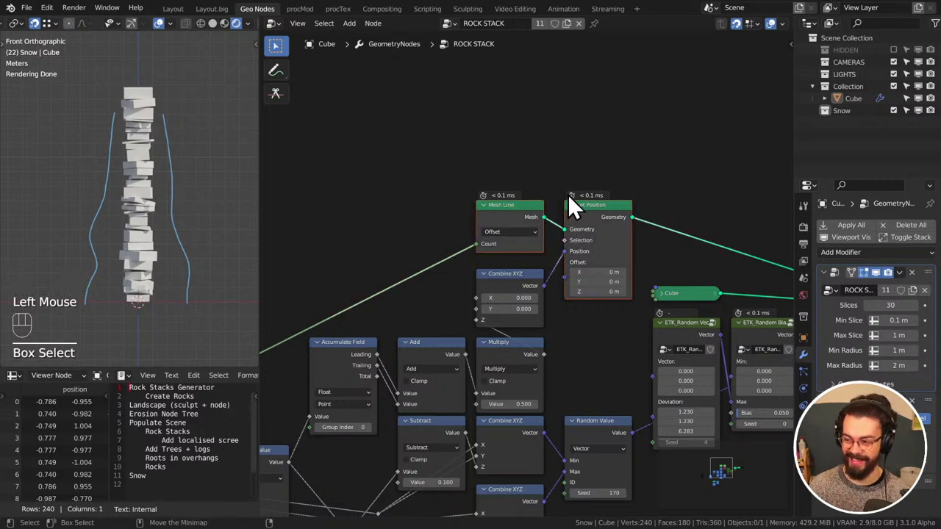
pyautogui.click(524, 211)
pyautogui.press('g')
pyautogui.click(342, 168)
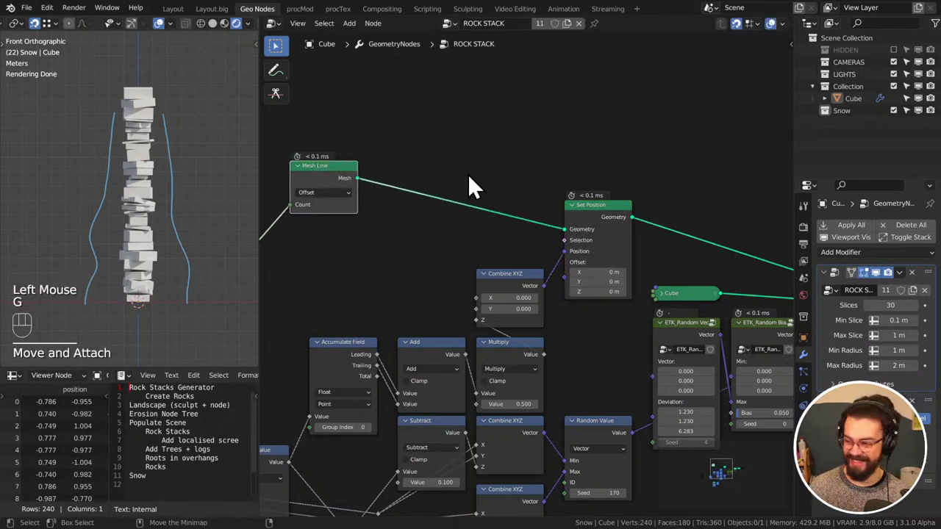
pyautogui.moveTo(466, 185); pyautogui.dragTo(533, 192, button='middle')
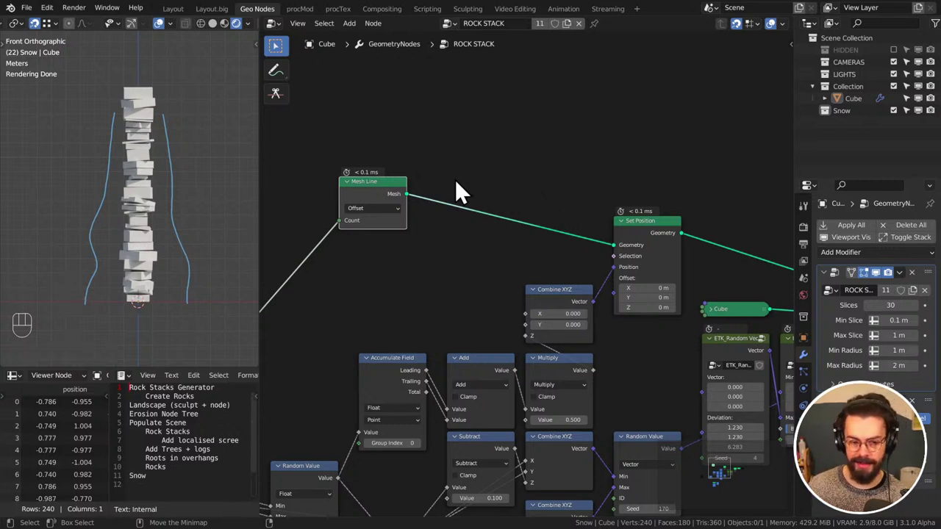
pyautogui.moveTo(424, 195); pyautogui.dragTo(431, 199, button='middle')
pyautogui.moveTo(399, 199); pyautogui.dragTo(412, 230)
pyautogui.doubleClick(473, 163)
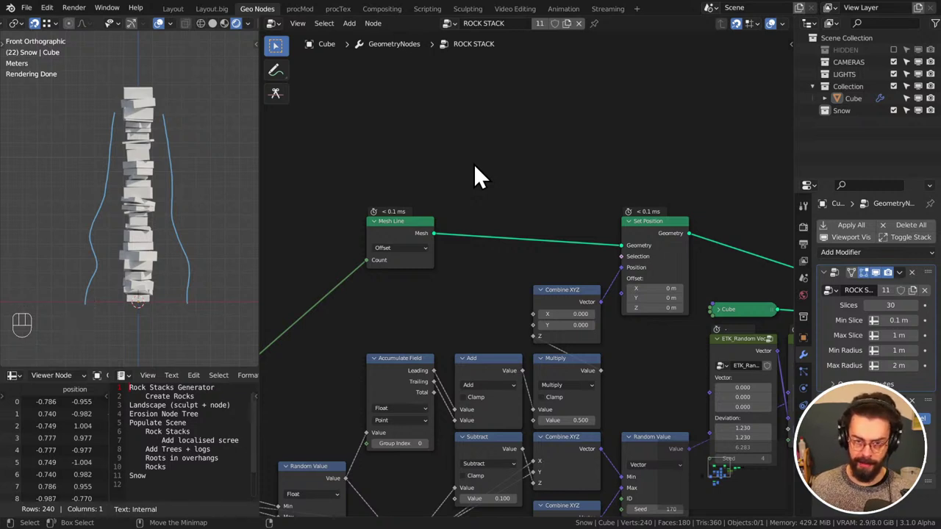
# Toggle the Start menu and launch File Explorer from the taskbar
pyautogui.click(526, 166)
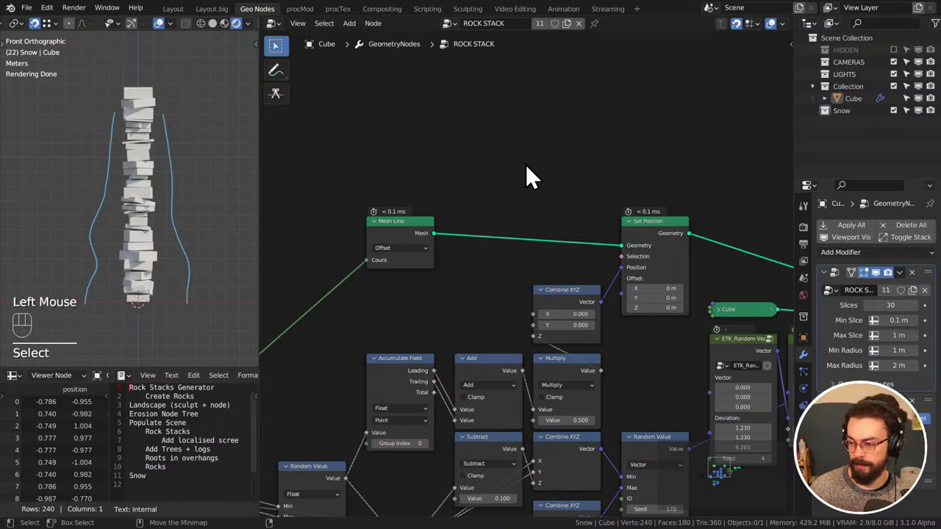
pyautogui.press('super')
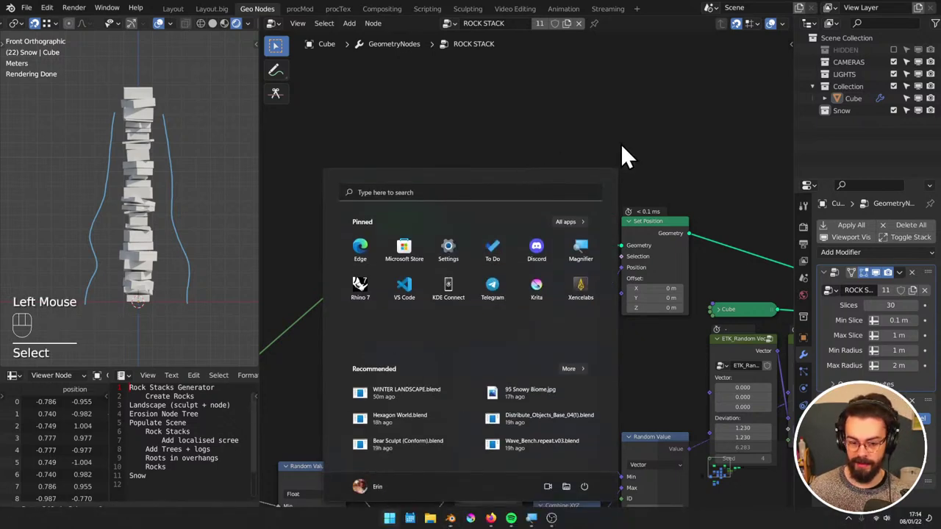
pyautogui.click(620, 143)
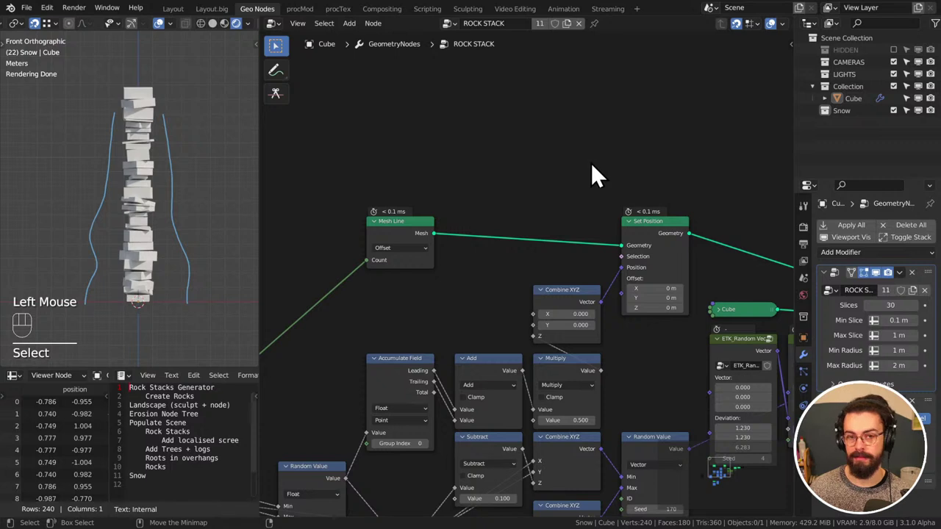
pyautogui.press('super')
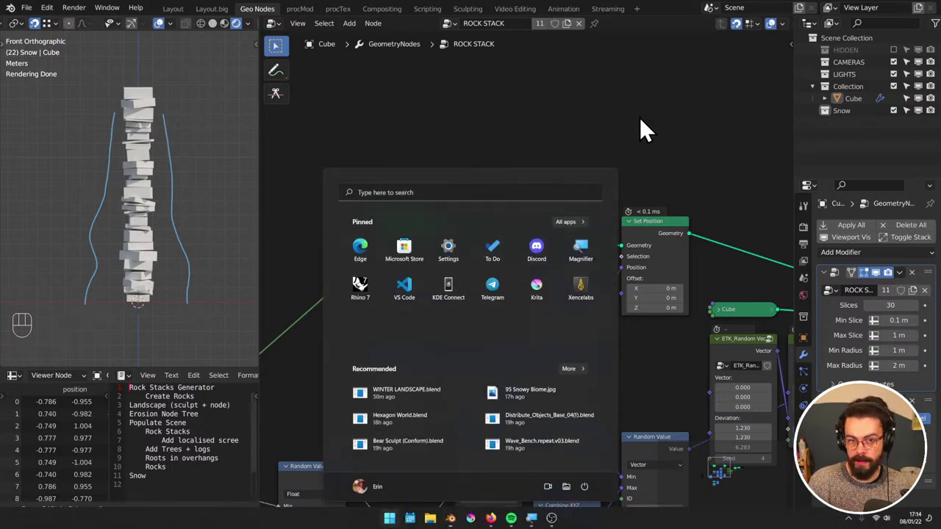
pyautogui.click(430, 517)
pyautogui.click(357, 258)
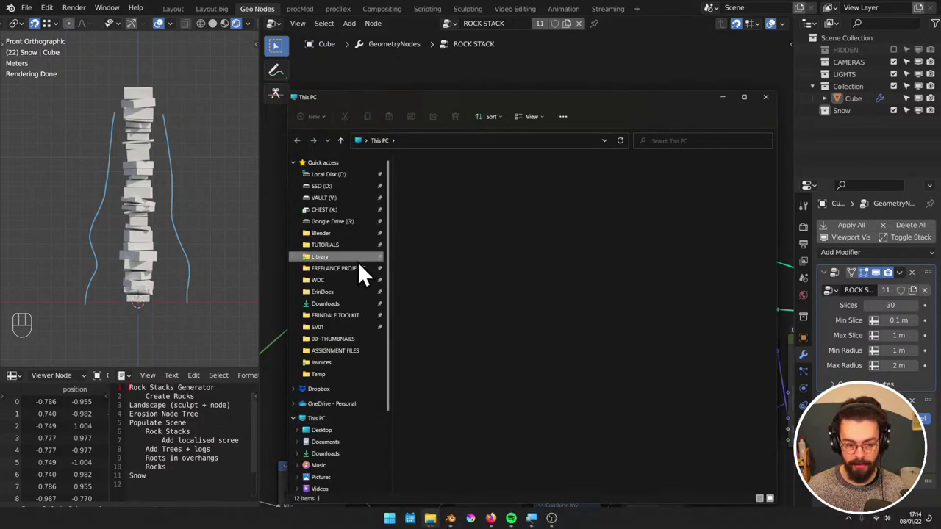
pyautogui.rightClick(490, 193)
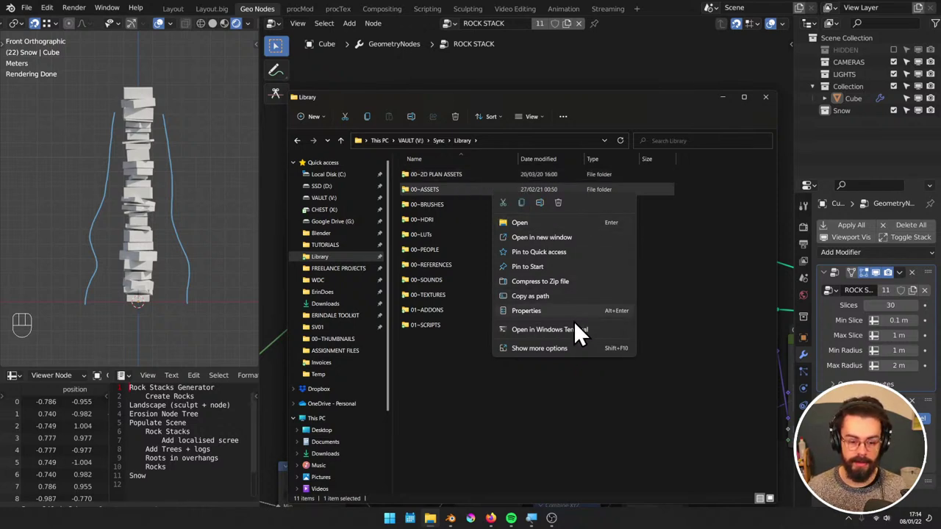
pyautogui.click(572, 350)
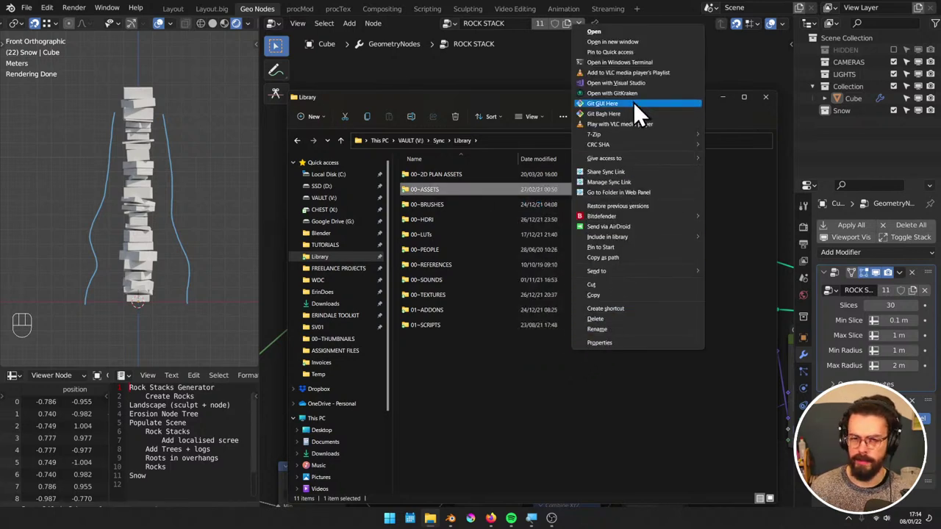
pyautogui.moveTo(651, 144)
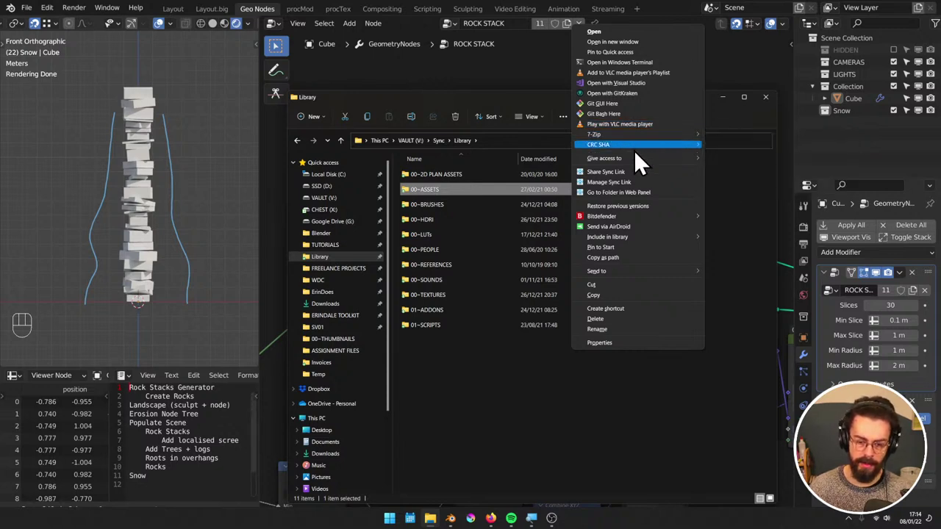
pyautogui.moveTo(633, 214)
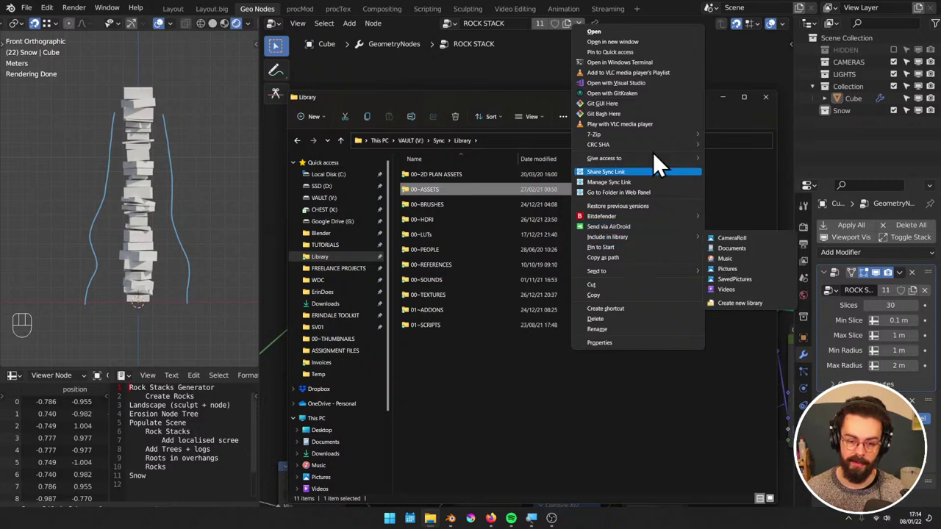
pyautogui.click(557, 357)
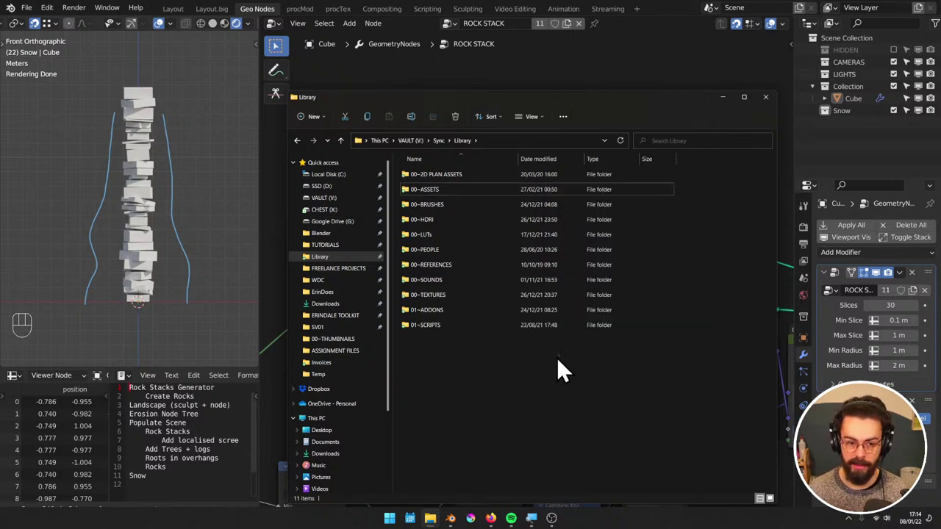
pyautogui.rightClick(486, 194)
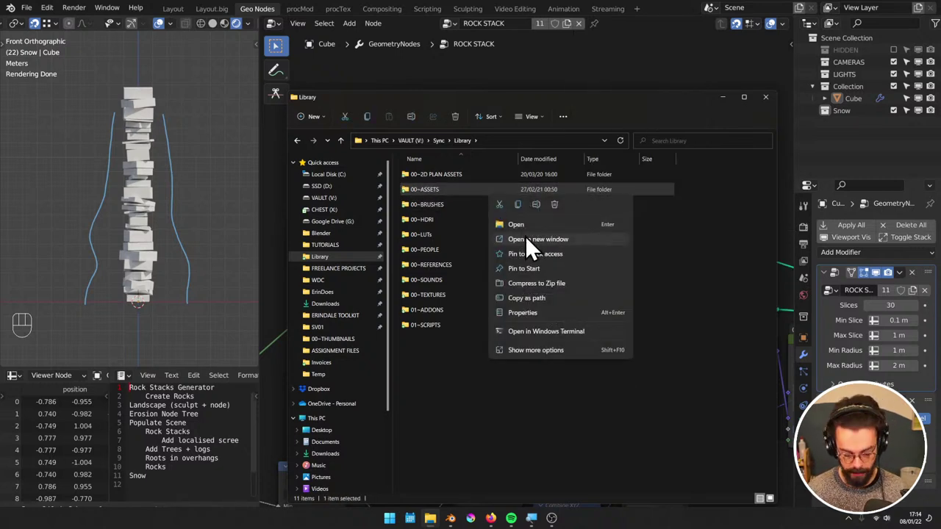
pyautogui.click(561, 348)
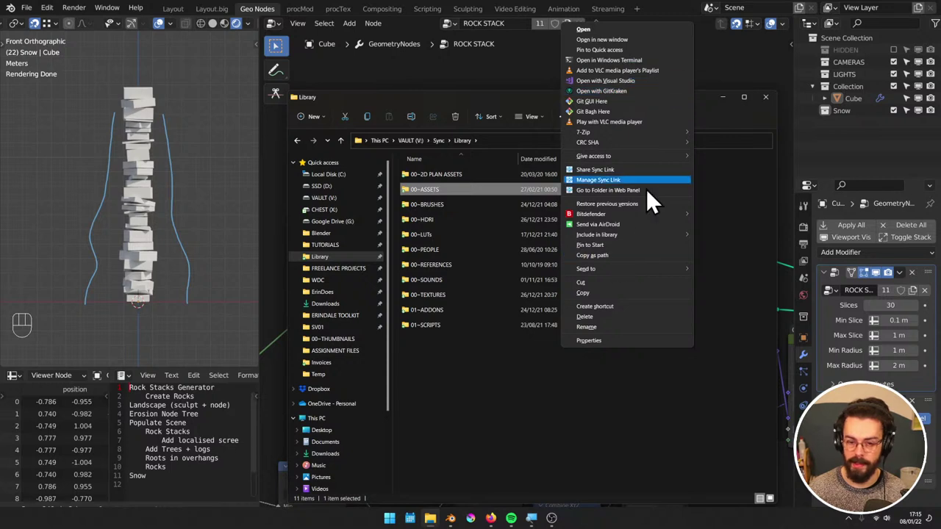
pyautogui.click(515, 444)
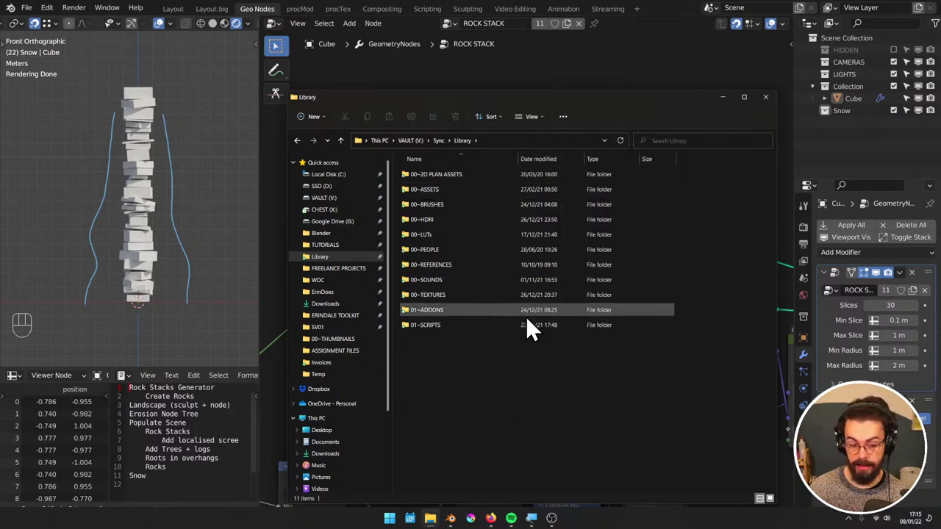
pyautogui.click(493, 235)
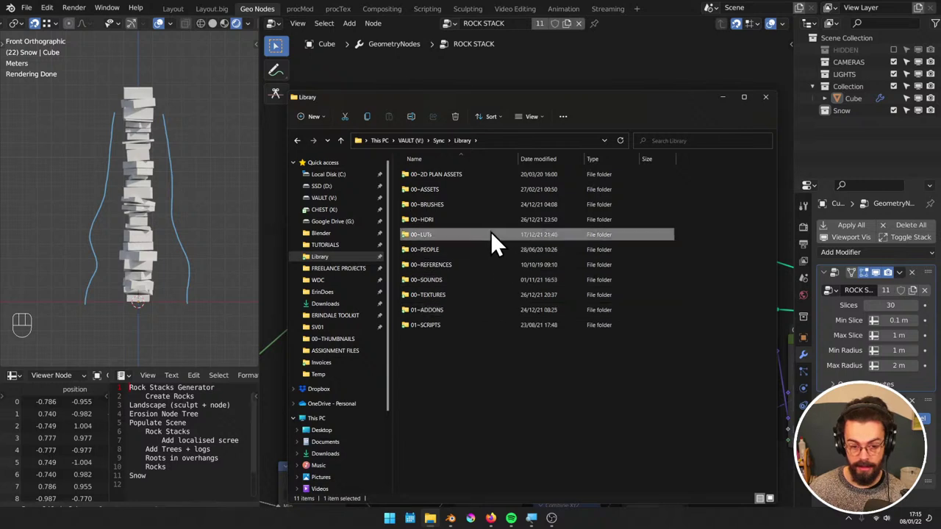
pyautogui.click(497, 180)
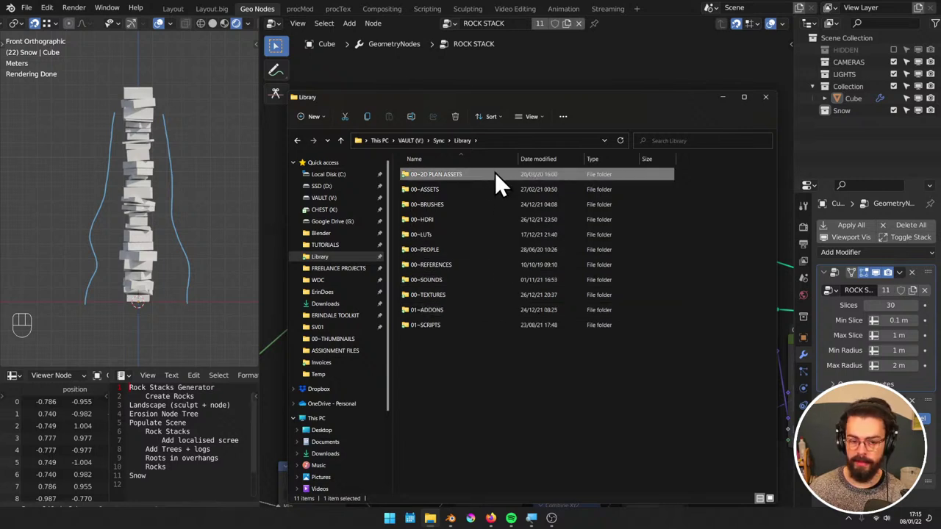
# Check the Library folder's context menus, then browse 00~REFERENCES and open 00~TEXTURES
pyautogui.rightClick(495, 177)
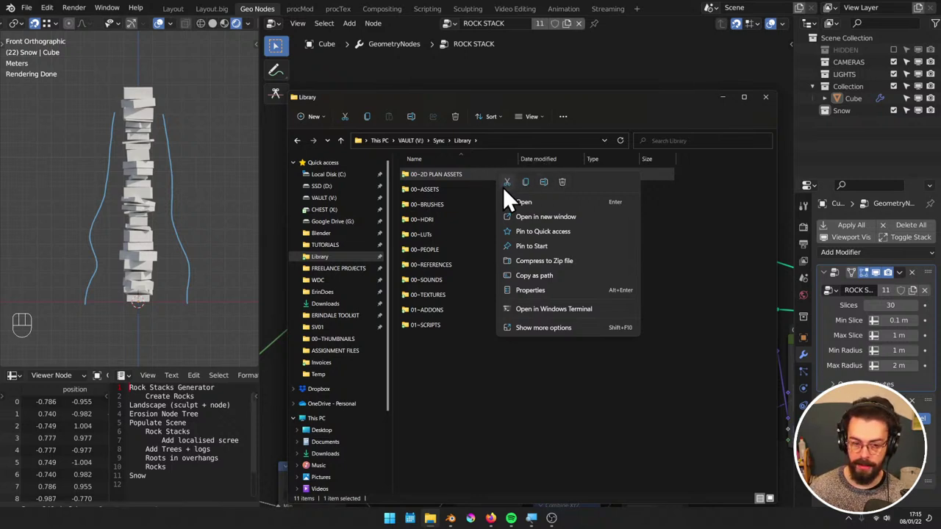
pyautogui.click(520, 441)
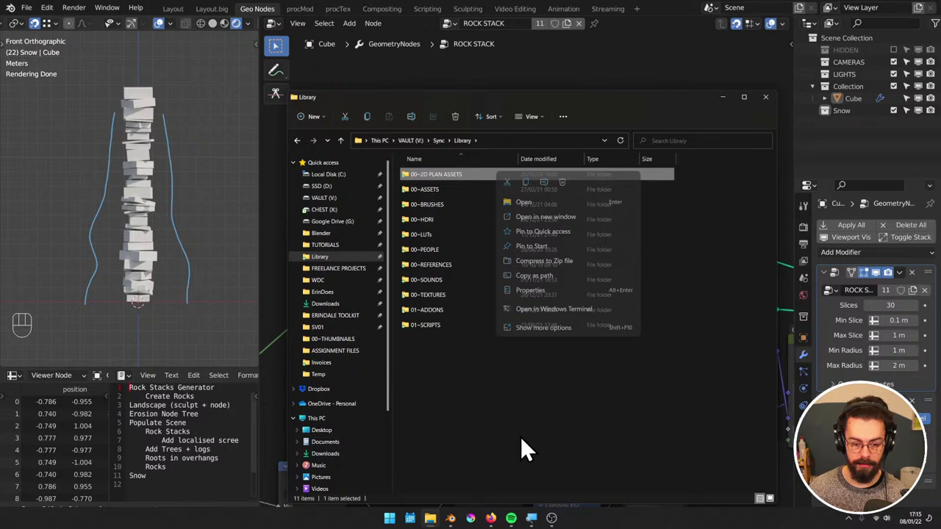
pyautogui.rightClick(535, 498)
pyautogui.click(500, 321)
pyautogui.rightClick(509, 475)
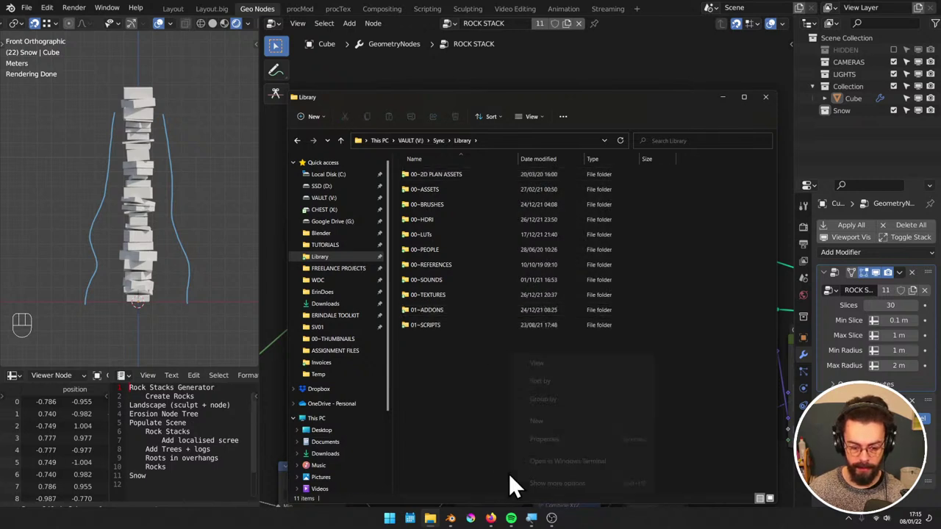
pyautogui.click(509, 473)
pyautogui.doubleClick(447, 265)
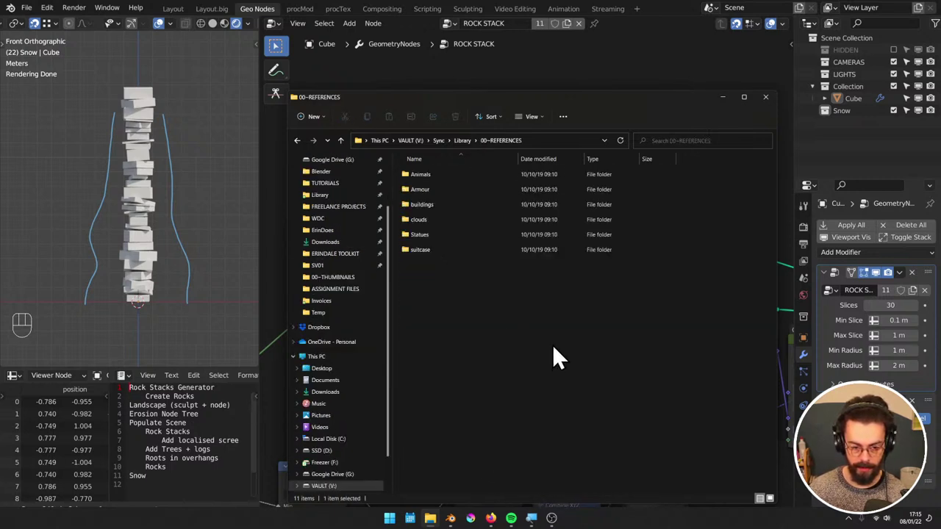
pyautogui.click(462, 140)
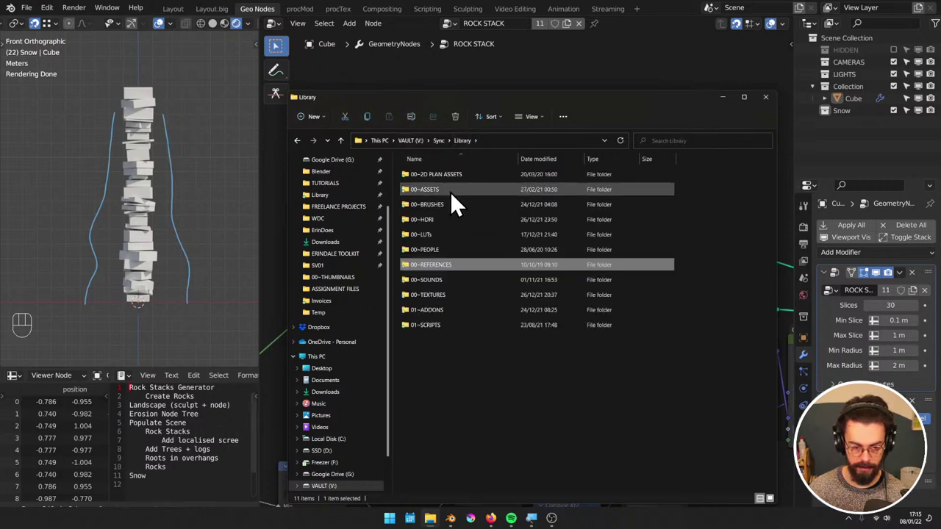
pyautogui.doubleClick(450, 294)
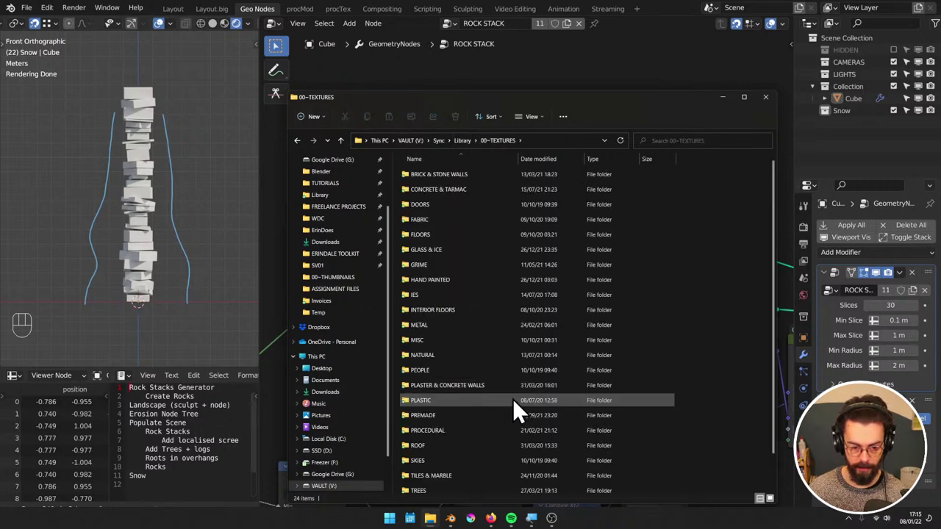
# Inspect context menus for TREES, INTERIOR FLOORS and NATURAL, ending with IES selected
pyautogui.rightClick(468, 487)
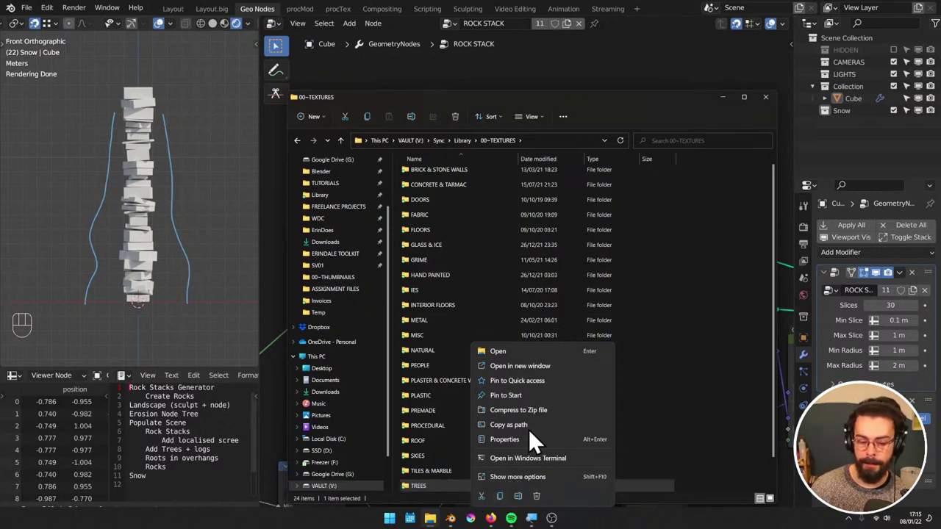
pyautogui.click(461, 304)
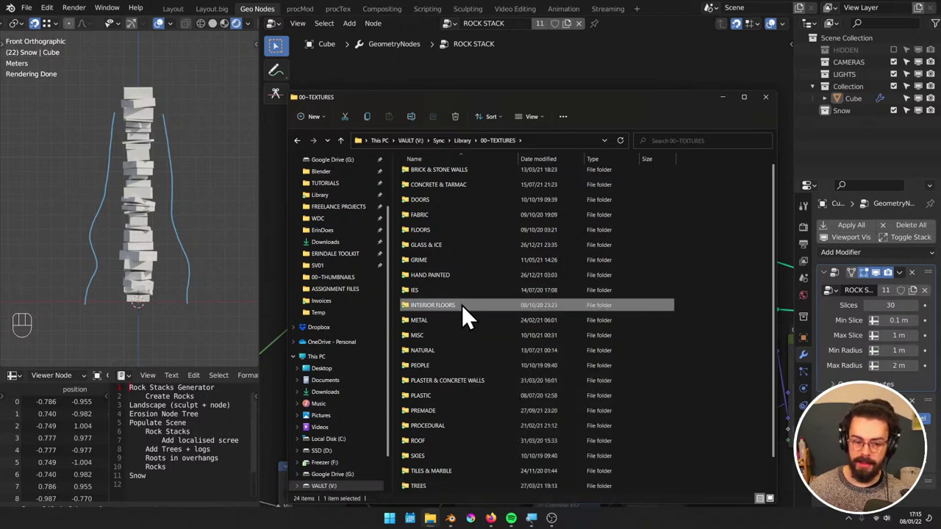
pyautogui.rightClick(461, 303)
pyautogui.click(439, 356)
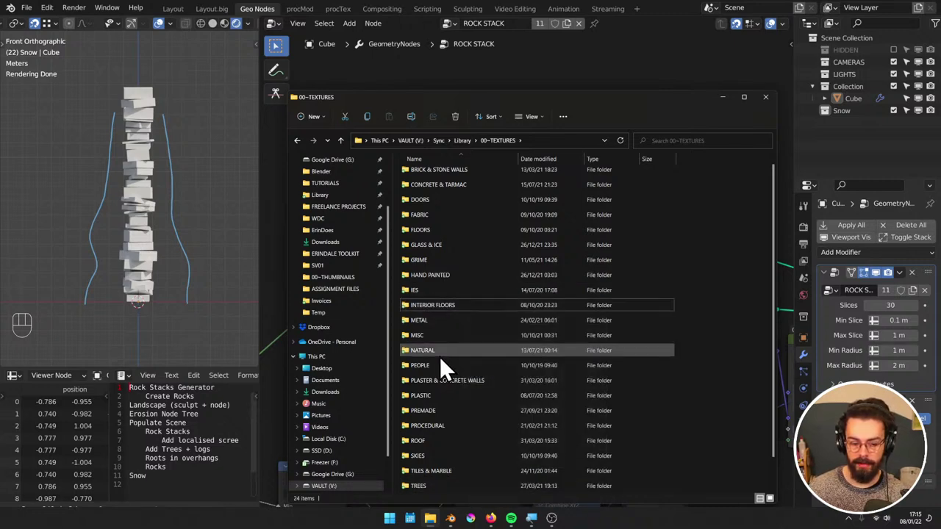
pyautogui.rightClick(440, 357)
pyautogui.click(437, 352)
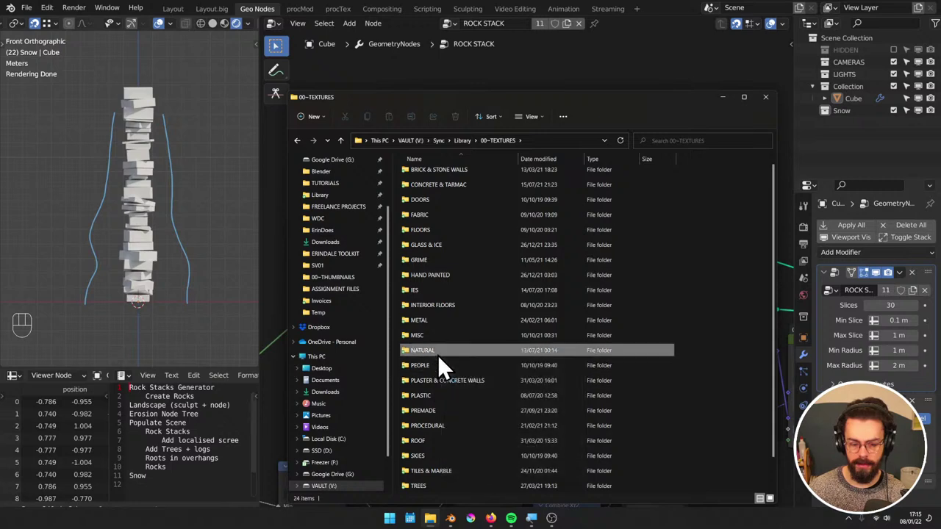
pyautogui.rightClick(441, 355)
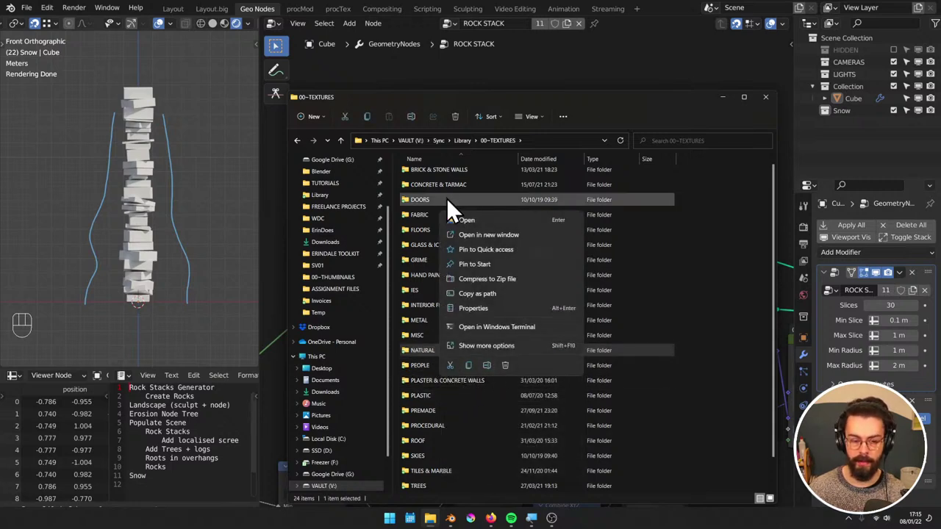
pyautogui.click(439, 292)
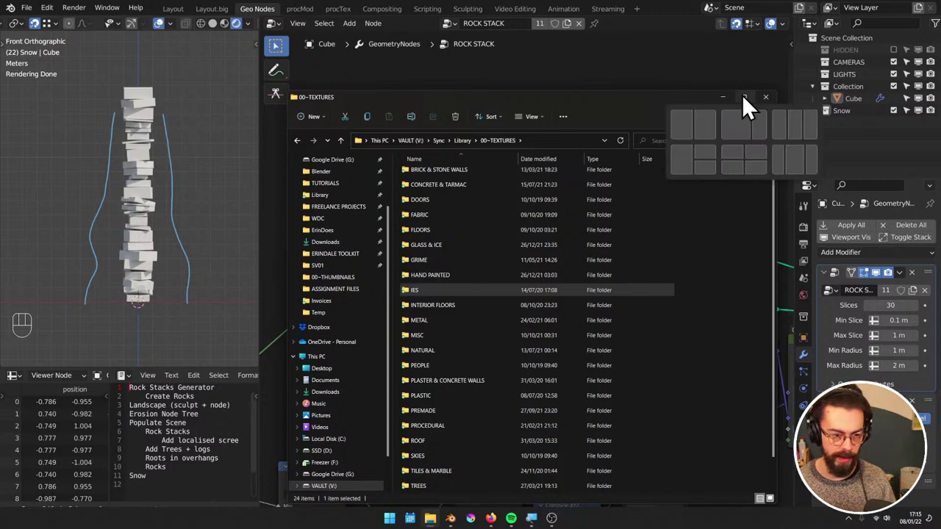
# Close File Explorer and line up the Mesh Line node beside Set Position
pyautogui.click(765, 97)
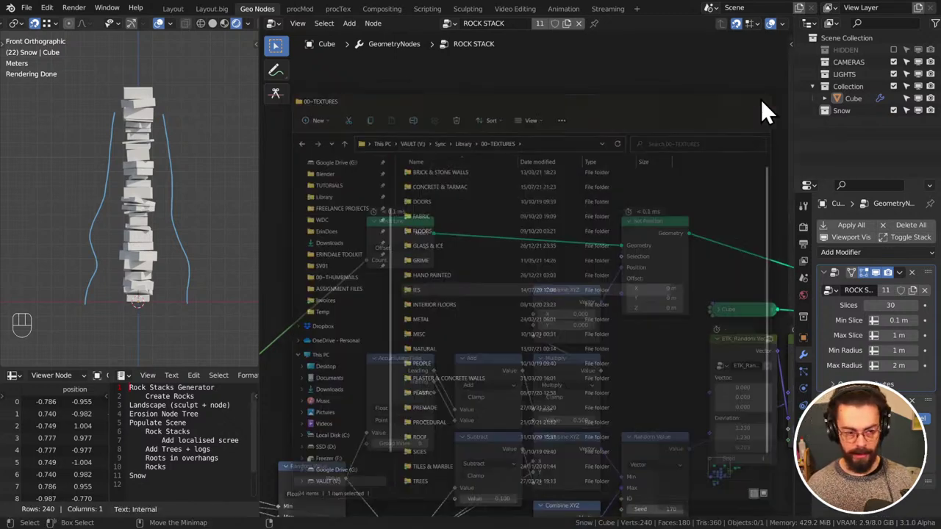
pyautogui.click(694, 156)
pyautogui.click(391, 229)
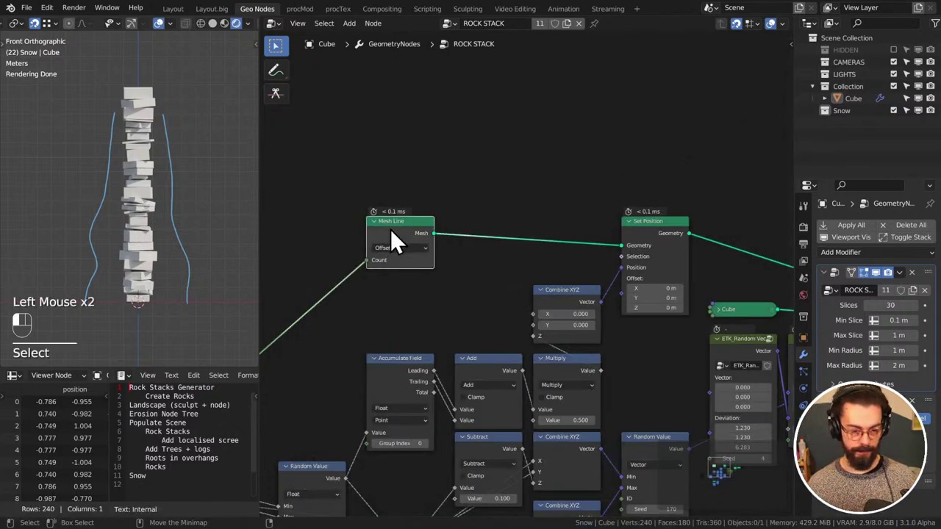
pyautogui.moveTo(391, 229); pyautogui.dragTo(556, 232)
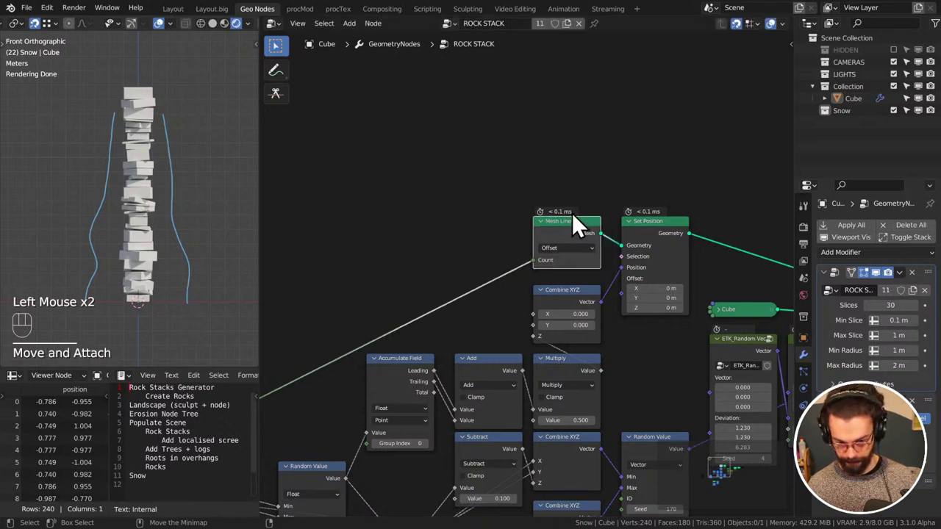
pyautogui.click(561, 166)
pyautogui.moveTo(561, 165); pyautogui.dragTo(665, 233)
pyautogui.click(665, 236)
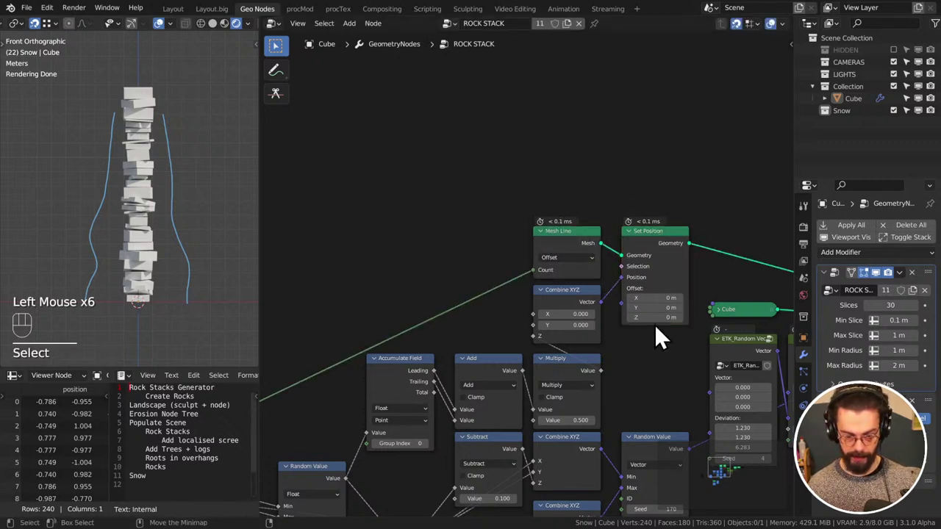
# Move the Cube node up beside Instance on Points
pyautogui.click(656, 364)
pyautogui.moveTo(656, 364); pyautogui.dragTo(510, 281, button='middle')
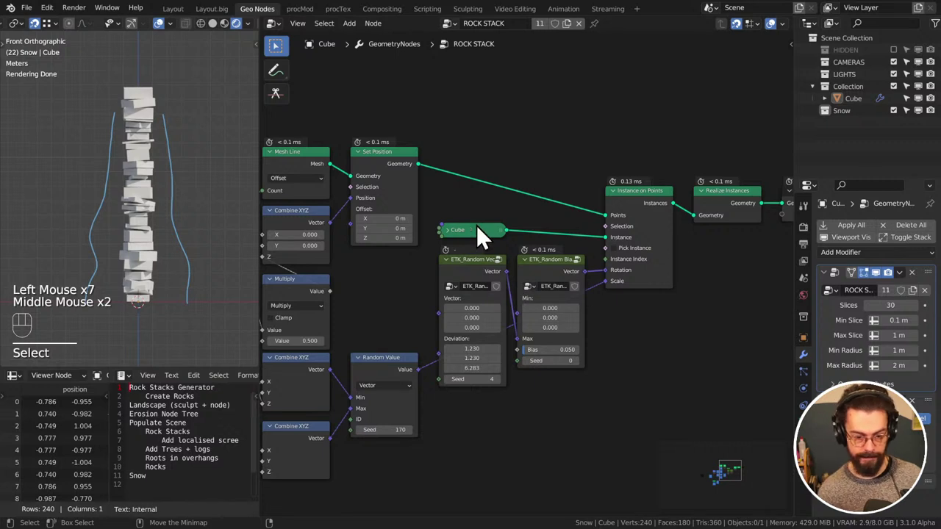
pyautogui.moveTo(467, 228); pyautogui.dragTo(544, 218)
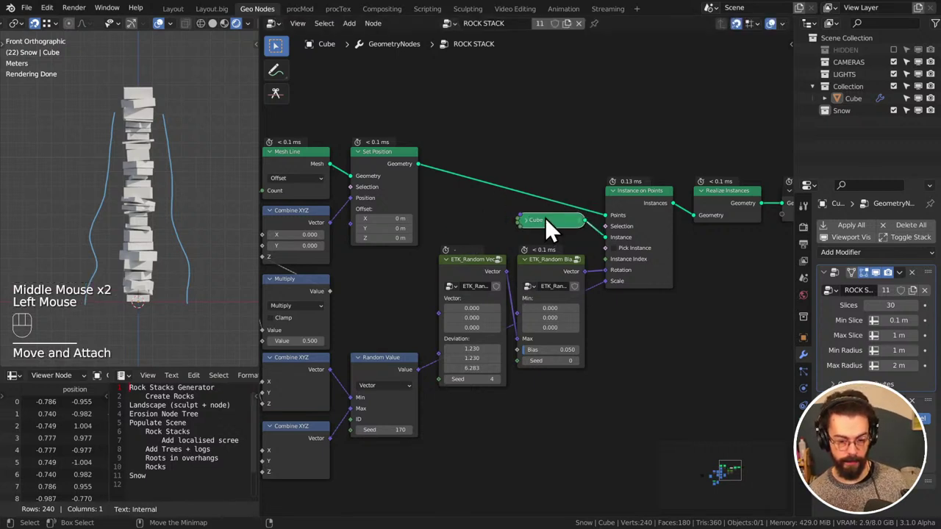
pyautogui.click(552, 213)
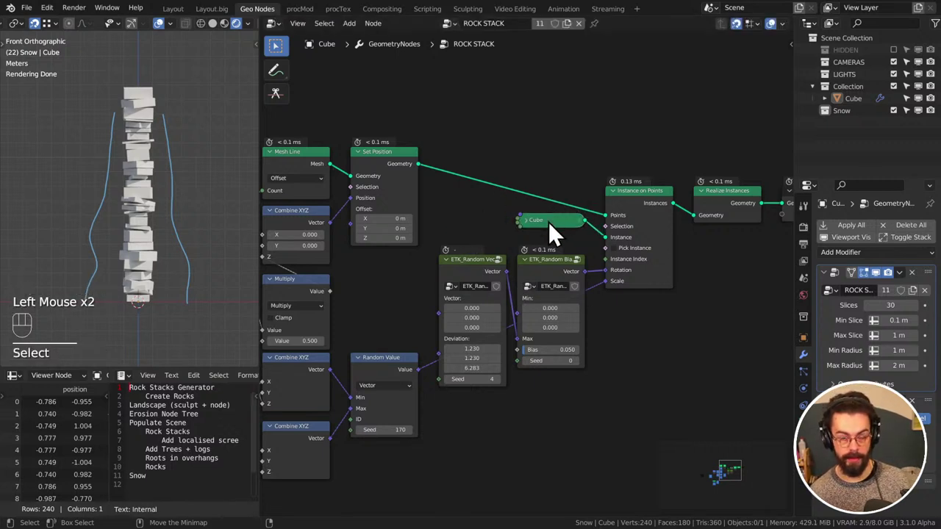
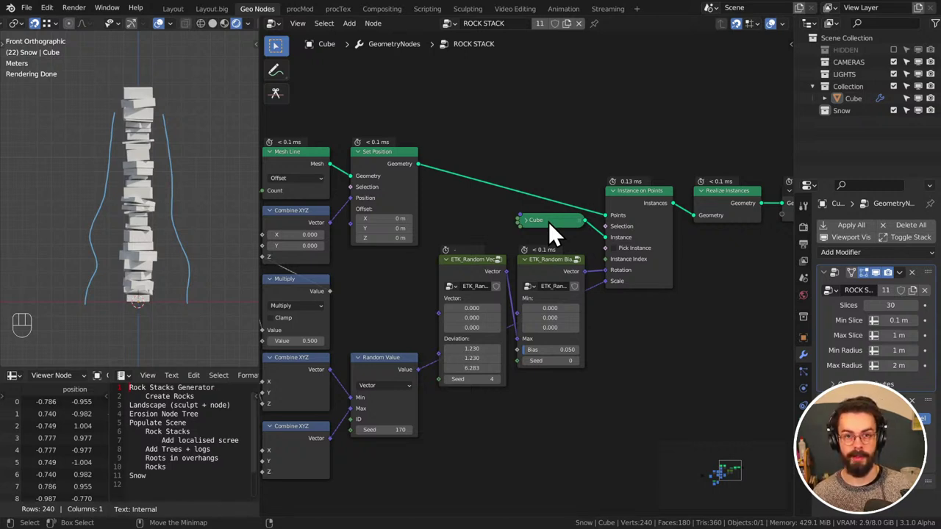
# Clear the ROCK STACK node selection, nudge the view, and bring up the Windows Start menu
pyautogui.click(606, 108)
pyautogui.moveTo(622, 124); pyautogui.dragTo(625, 129, button='middle')
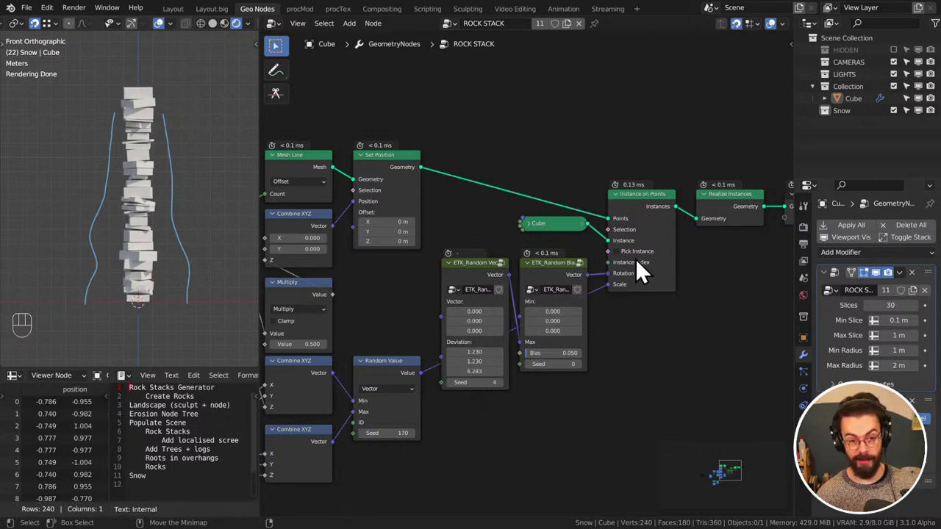
pyautogui.press('super')
pyautogui.press('super')
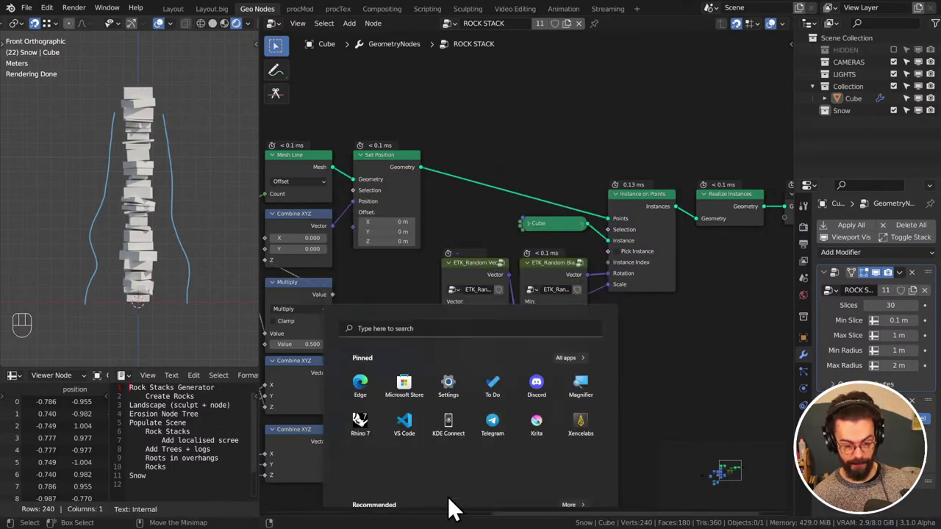
# Open the Blender › Vestige folder in File Explorer and browse r02.png, VestigePrint.blend and r01.png
pyautogui.press('super+e')
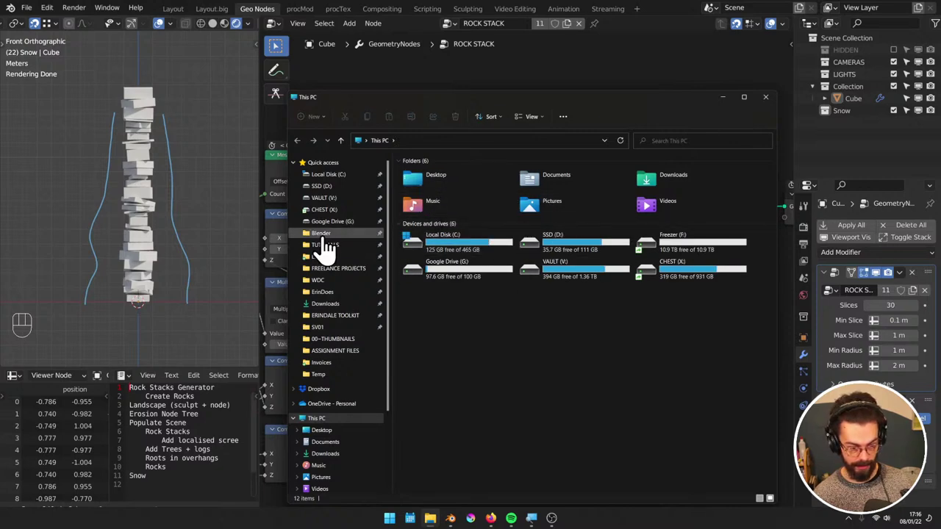
pyautogui.click(324, 235)
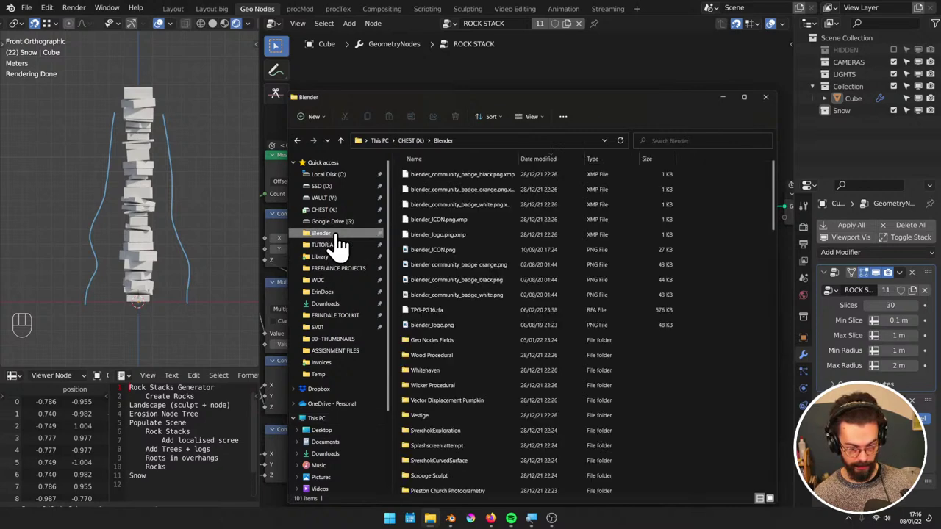
pyautogui.doubleClick(464, 416)
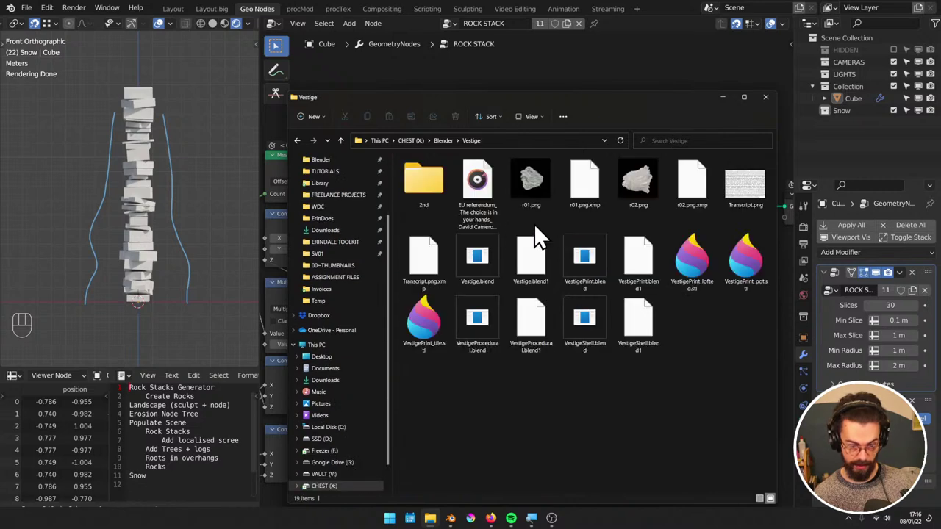
pyautogui.press('Up')
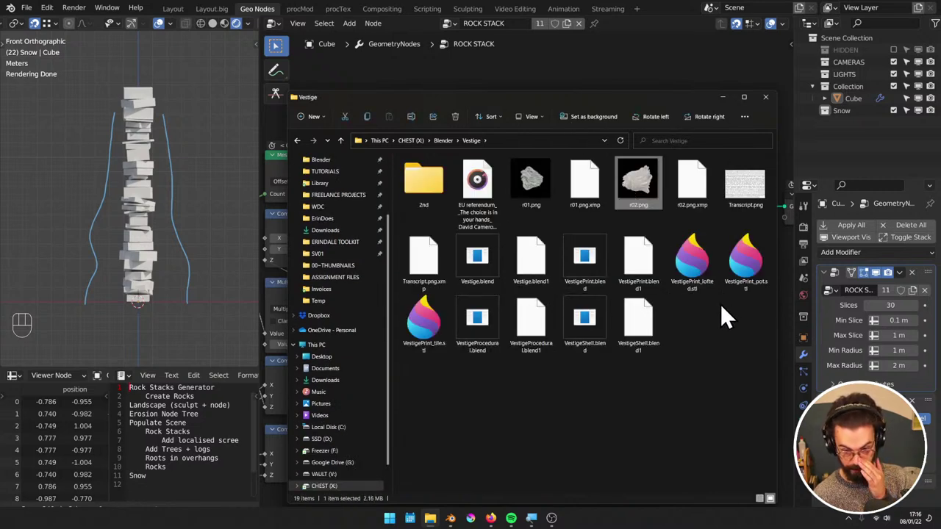
pyautogui.click(584, 261)
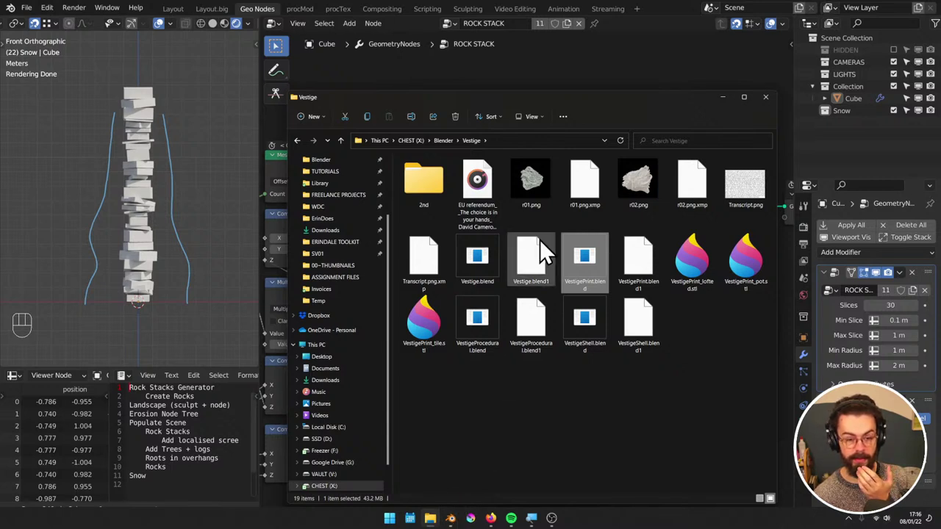
pyautogui.moveTo(531, 180); pyautogui.dragTo(580, 439)
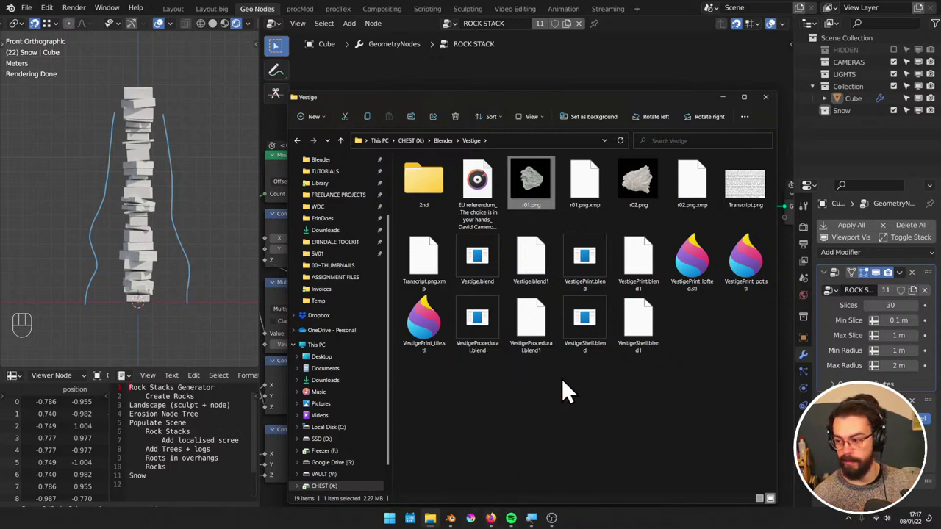
pyautogui.click(582, 439)
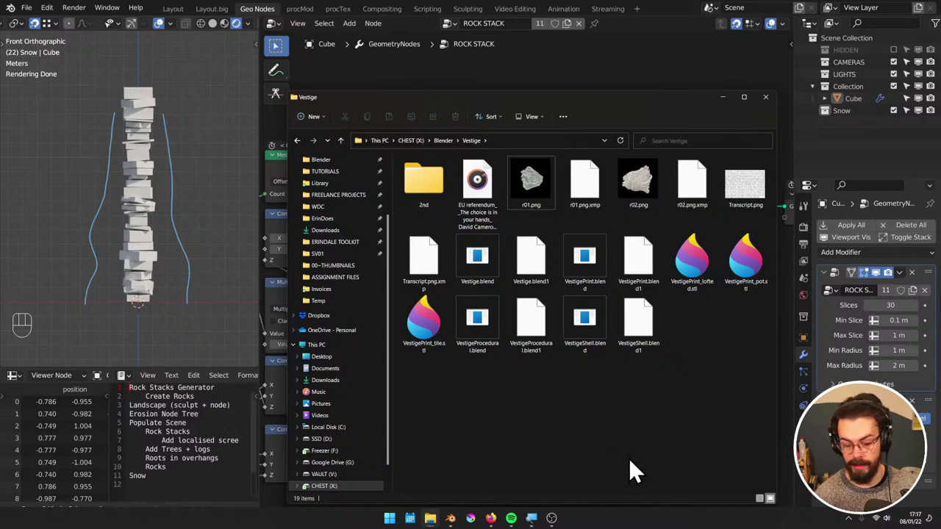
# Bring up the Windows taskbar settings page from the taskbar's context menu
pyautogui.click(643, 519)
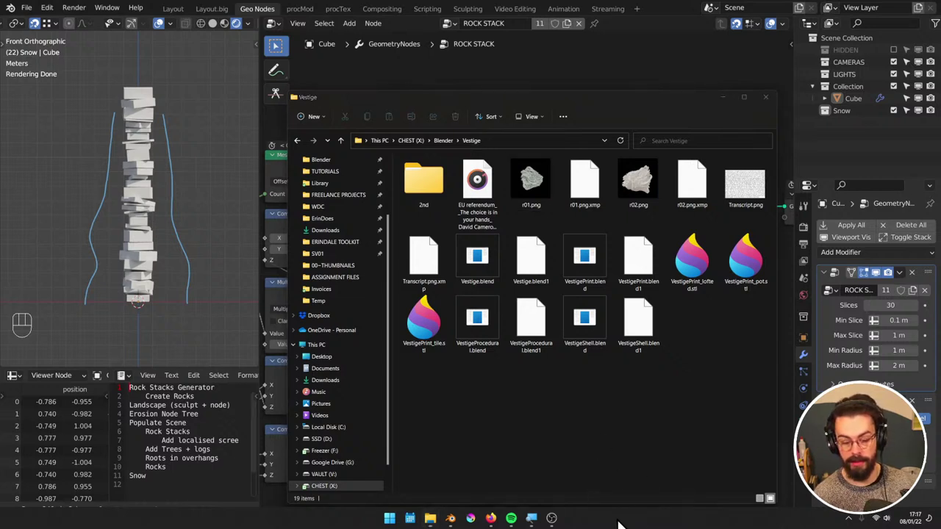
pyautogui.rightClick(618, 523)
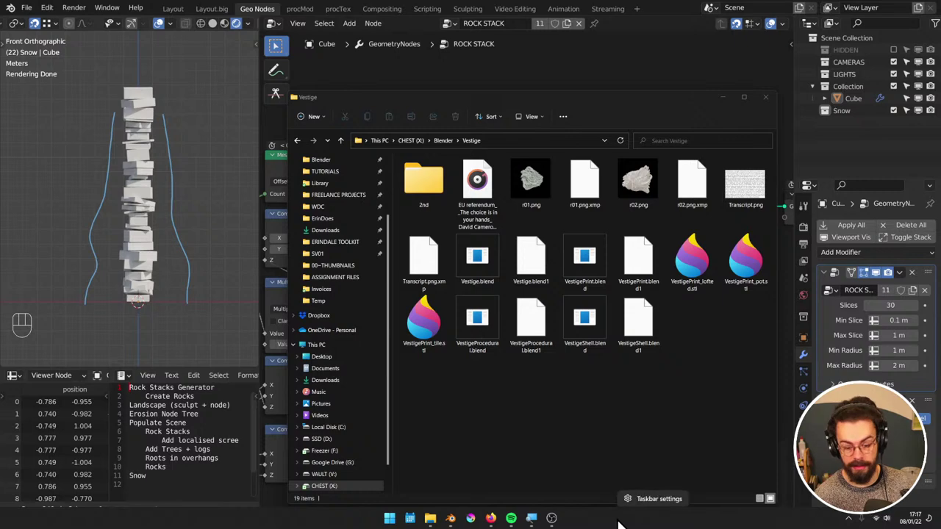
pyautogui.click(659, 499)
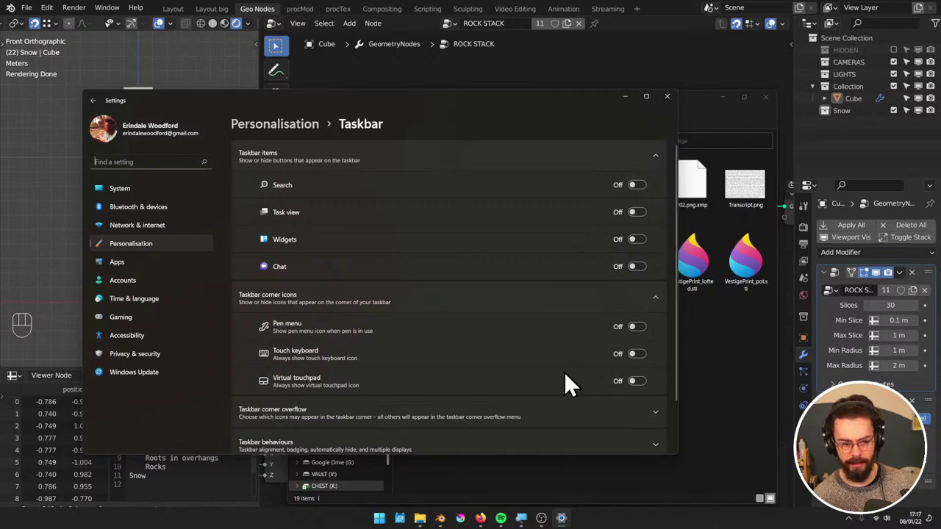
# Close the taskbar settings window and dismiss the taskbar context menu
pyautogui.scroll(-2, 564, 372)
pyautogui.scroll(2, 564, 372)
pyautogui.click(656, 109)
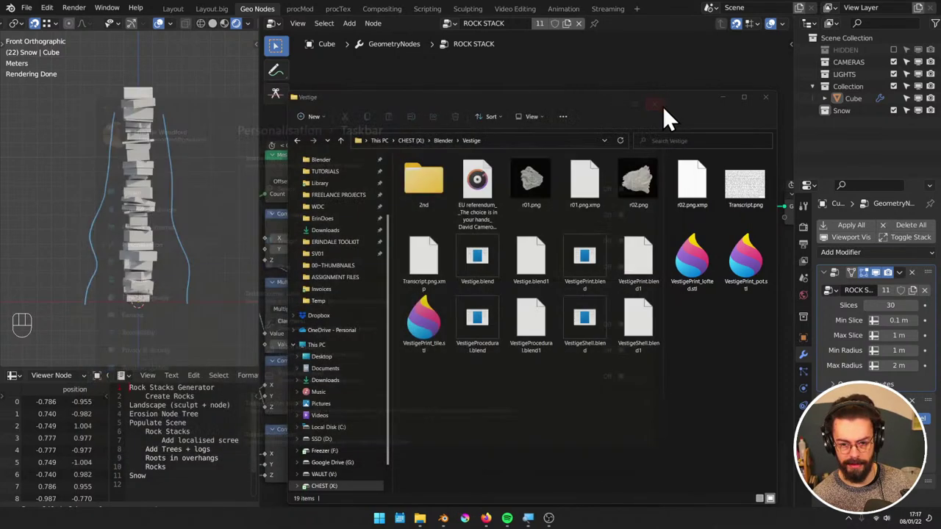
pyautogui.rightClick(640, 513)
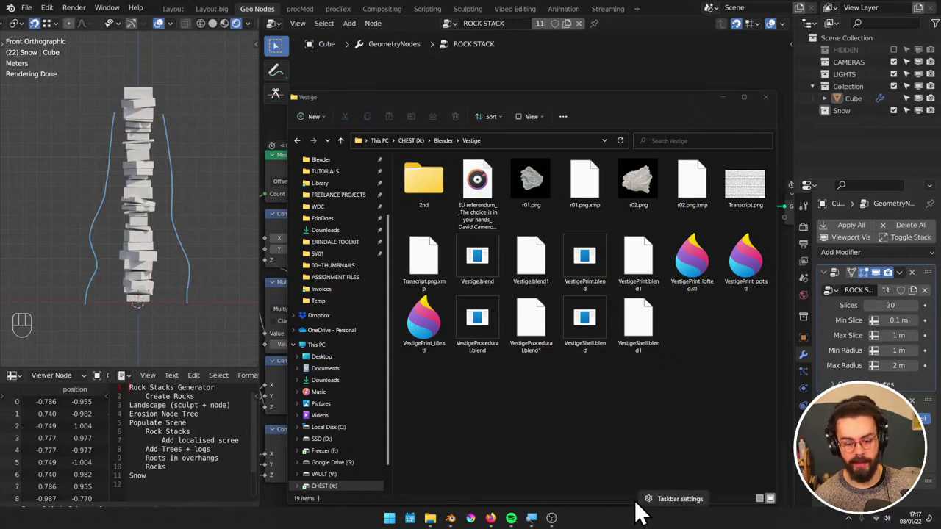
pyautogui.click(635, 446)
# Open and close Task Manager, then close the Vestige folder window
pyautogui.hotkey('ctrl', 'shift', 'Escape')
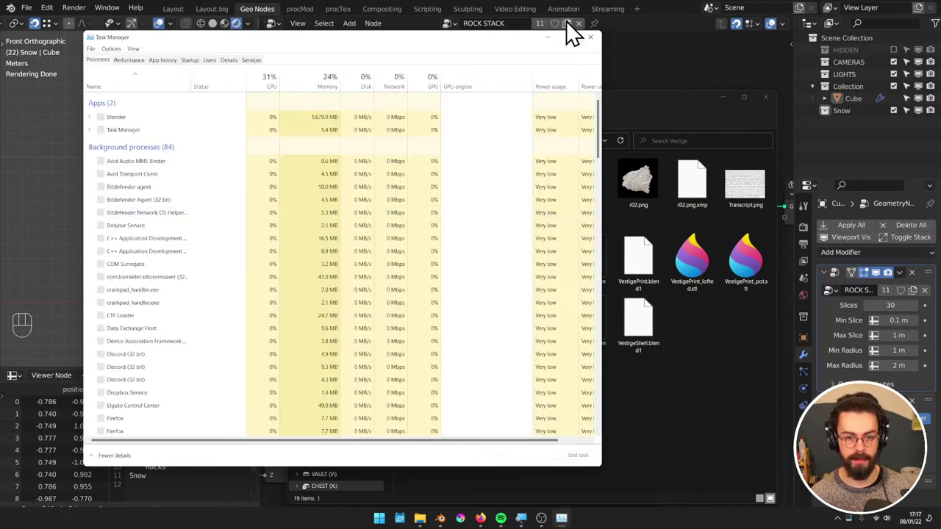
pyautogui.click(590, 37)
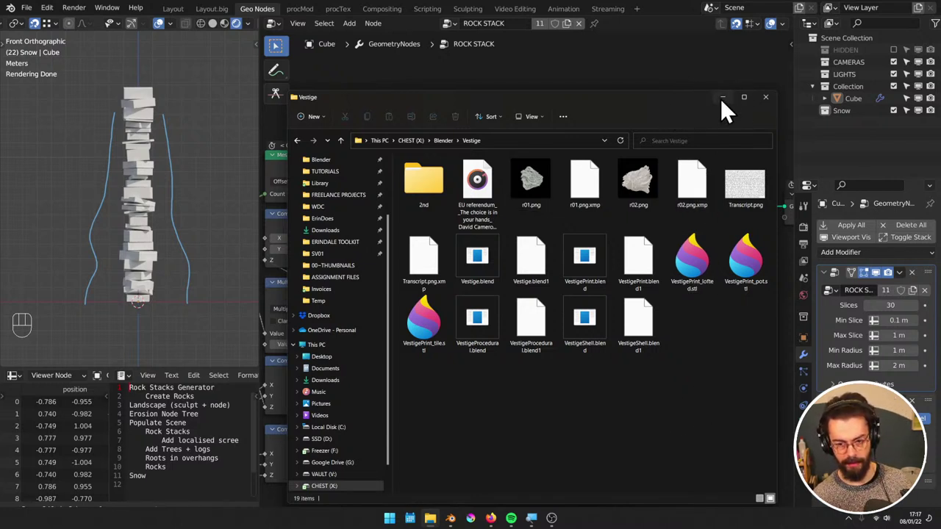
pyautogui.moveTo(616, 103); pyautogui.dragTo(610, 84)
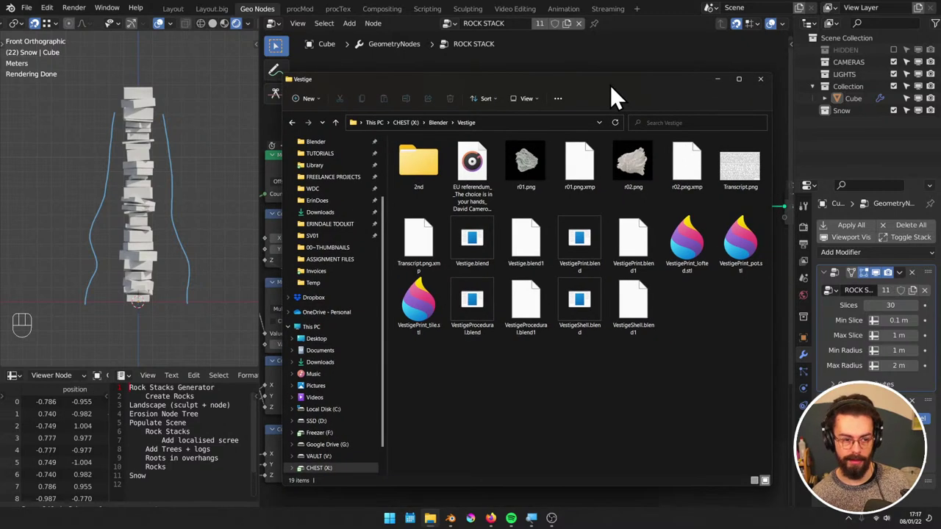
pyautogui.click(761, 81)
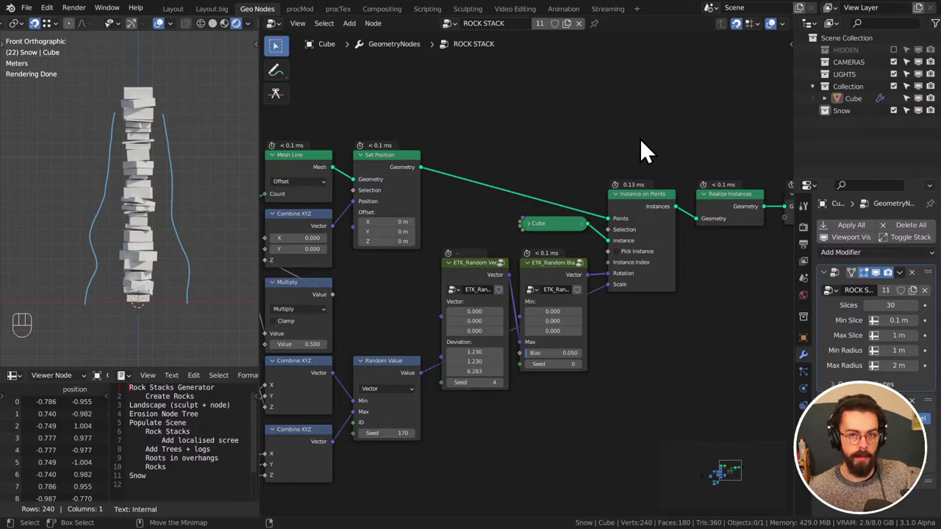
pyautogui.click(632, 141)
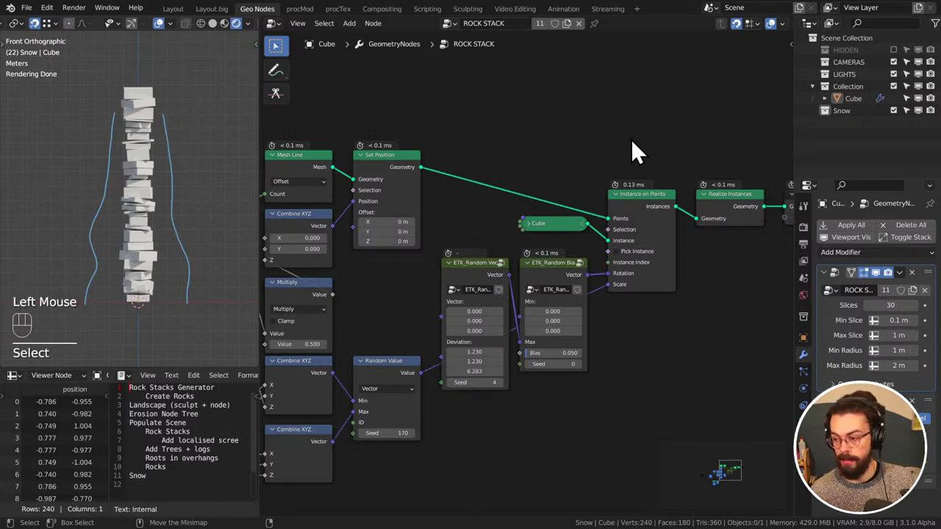
pyautogui.moveTo(631, 140); pyautogui.dragTo(585, 140, button='middle')
pyautogui.moveTo(607, 347); pyautogui.dragTo(628, 281)
pyautogui.moveTo(655, 303); pyautogui.dragTo(654, 304, button='middle')
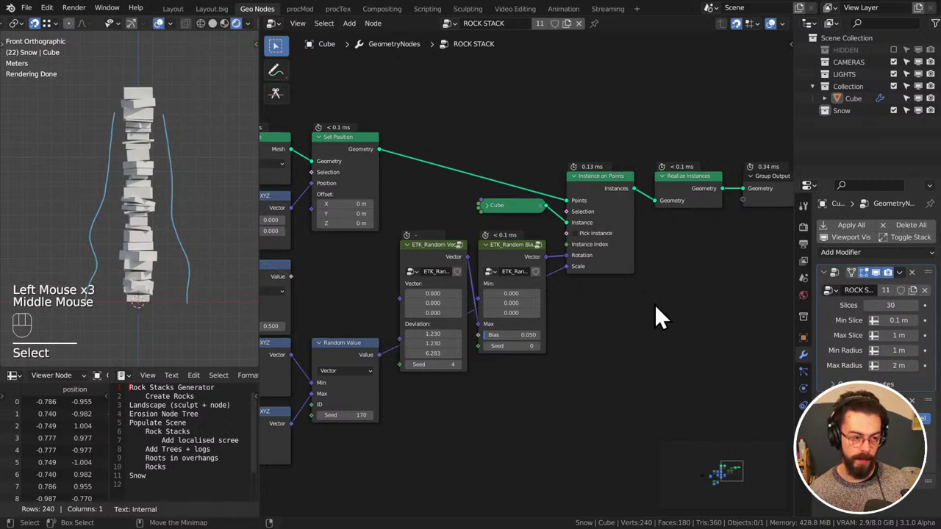
pyautogui.keyDown('shift'); pyautogui.moveTo(237, 309); pyautogui.dragTo(198, 333, button='middle'); pyautogui.keyUp('shift')
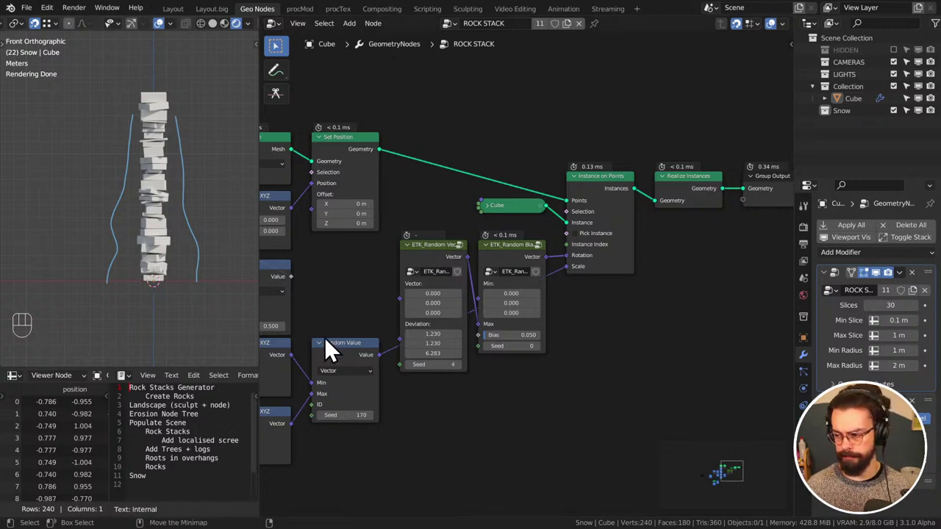
pyautogui.moveTo(608, 373); pyautogui.dragTo(570, 361, button='middle')
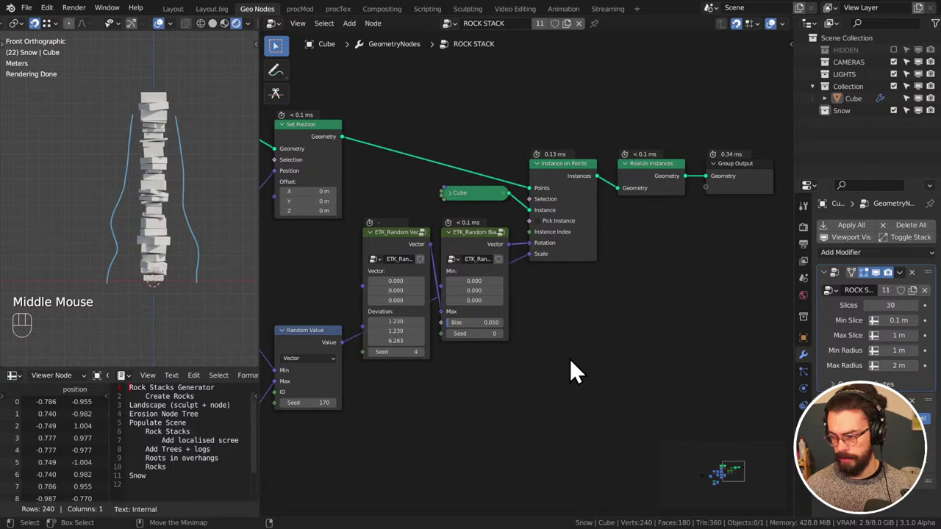
pyautogui.scroll(-1, 571, 353)
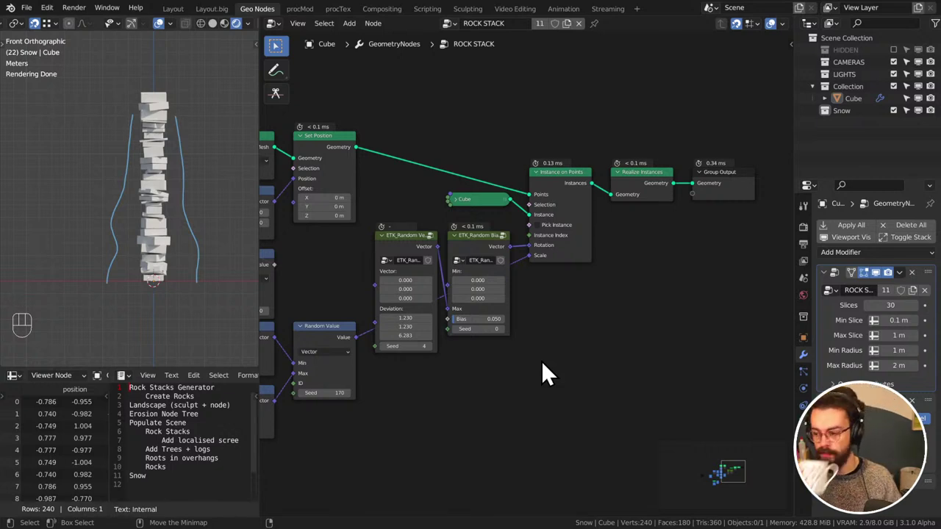
pyautogui.moveTo(541, 360); pyautogui.dragTo(596, 301, button='middle')
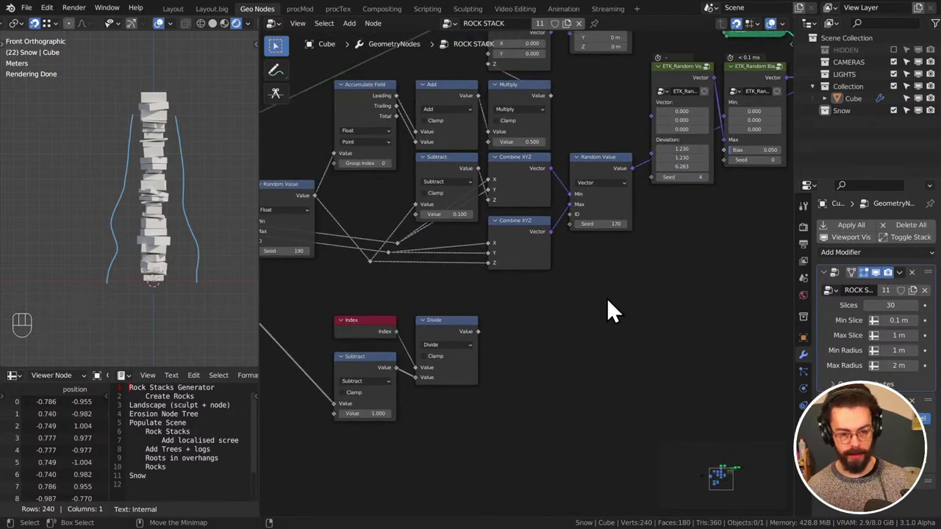
# Move the Group Input node and the Index, Subtract and Divide nodes further left
pyautogui.moveTo(607, 298); pyautogui.dragTo(693, 290, button='middle')
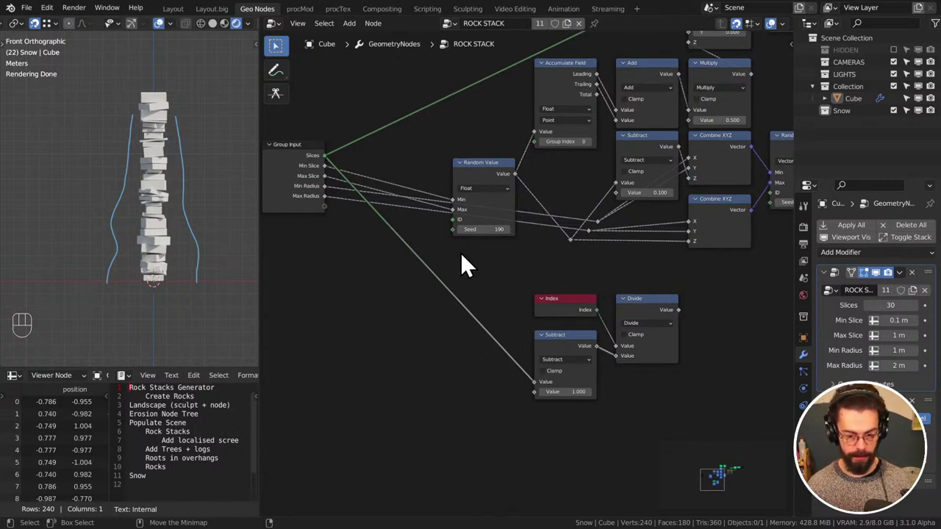
pyautogui.moveTo(549, 269); pyautogui.dragTo(464, 248, button='middle')
pyautogui.moveTo(464, 249); pyautogui.dragTo(766, 361)
pyautogui.press('g')
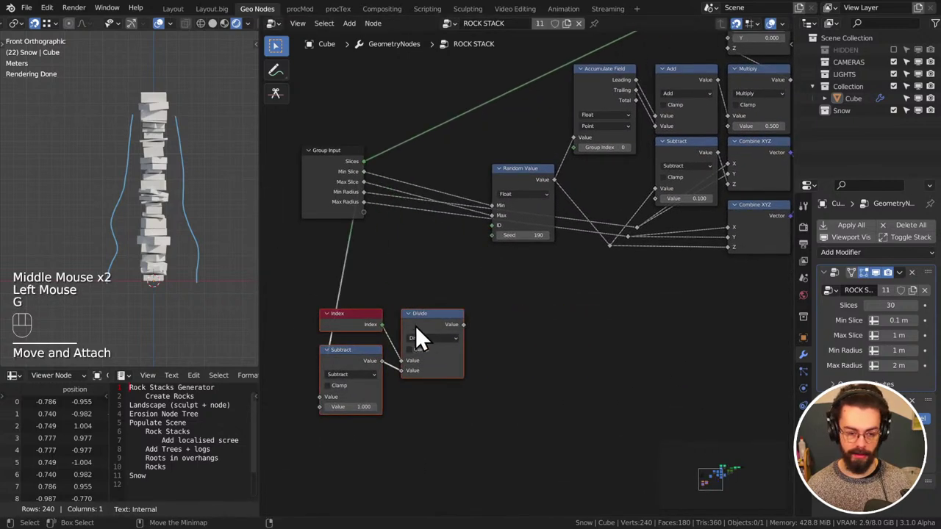
pyautogui.moveTo(260, 167); pyautogui.dragTo(508, 199, button='middle')
pyautogui.moveTo(508, 200); pyautogui.dragTo(639, 253)
pyautogui.press('g')
pyautogui.click(406, 252)
pyautogui.moveTo(645, 312); pyautogui.dragTo(447, 294, button='middle')
pyautogui.moveTo(342, 292); pyautogui.dragTo(578, 430)
pyautogui.press('g')
pyautogui.click(538, 402)
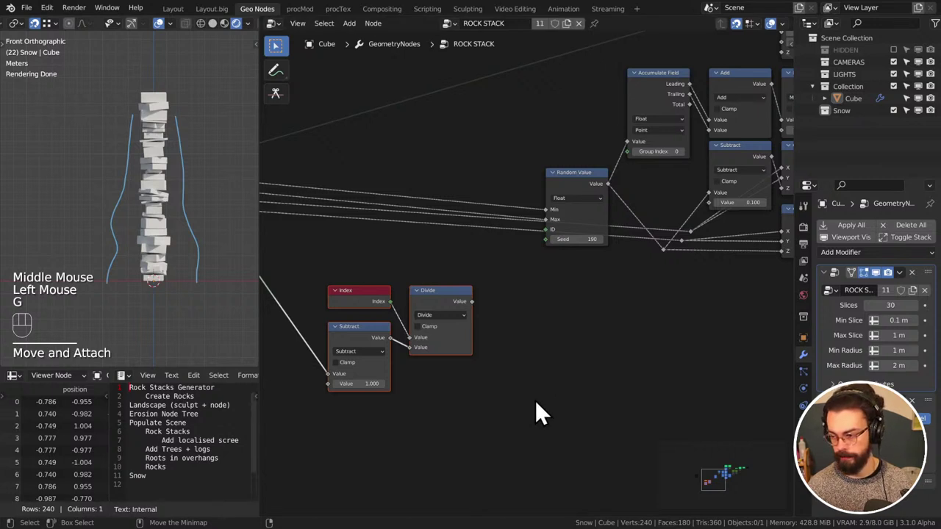
# Raise the Random Value node and add reroute points on the crossing links
pyautogui.moveTo(492, 276); pyautogui.dragTo(568, 234)
pyautogui.press('g')
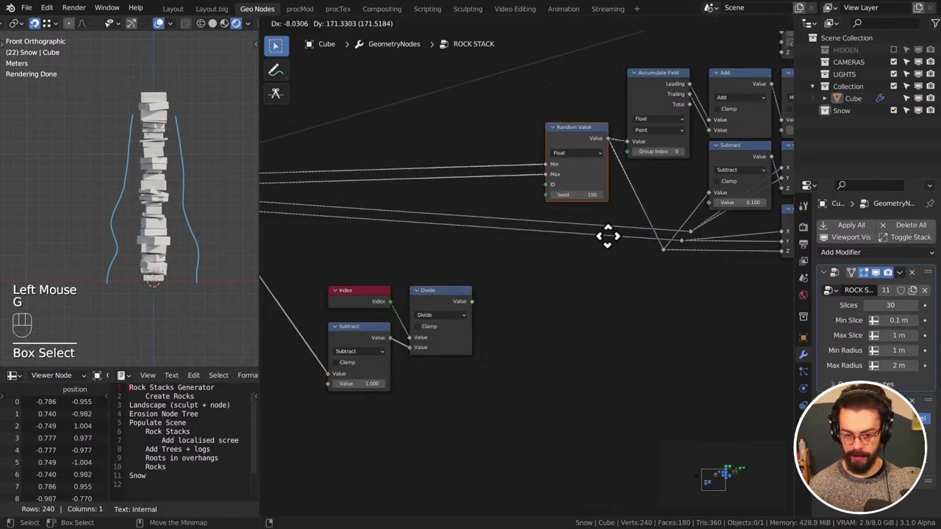
pyautogui.click(612, 241)
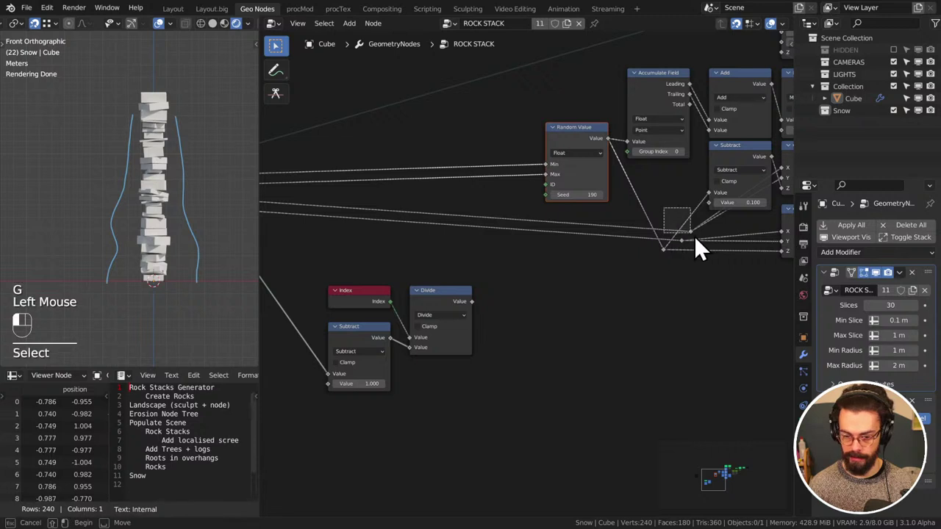
pyautogui.moveTo(694, 236); pyautogui.dragTo(691, 245)
pyautogui.keyDown('shift'); pyautogui.moveTo(691, 246); pyautogui.dragTo(616, 228, button='right'); pyautogui.keyUp('shift')
pyautogui.press('g')
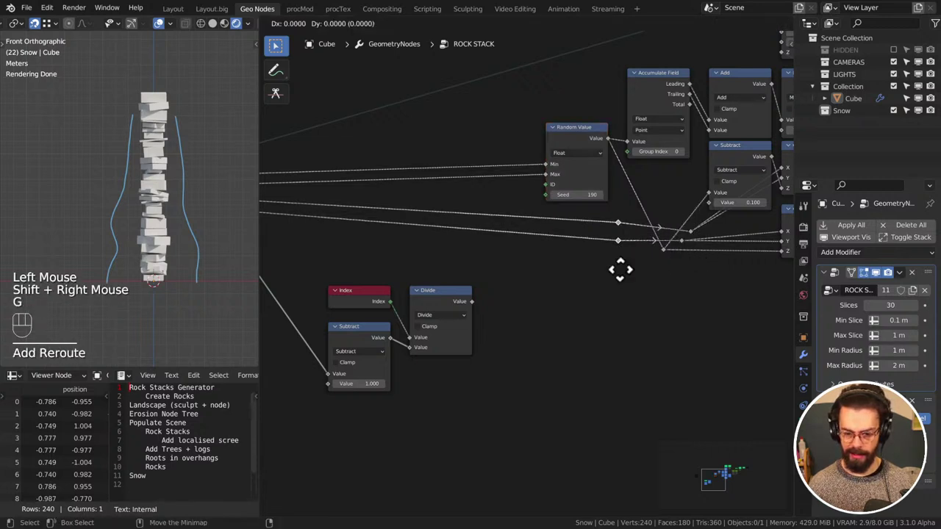
pyautogui.click(683, 242)
# Reposition the reroute points, moving one up and another to the right
pyautogui.click(688, 252)
pyautogui.press('g')
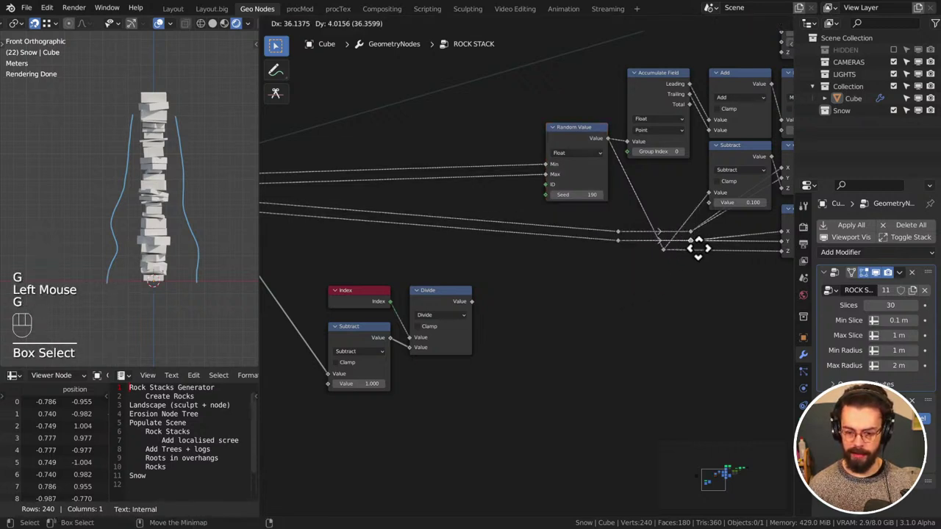
pyautogui.click(670, 227)
pyautogui.click(671, 225)
pyautogui.press('g')
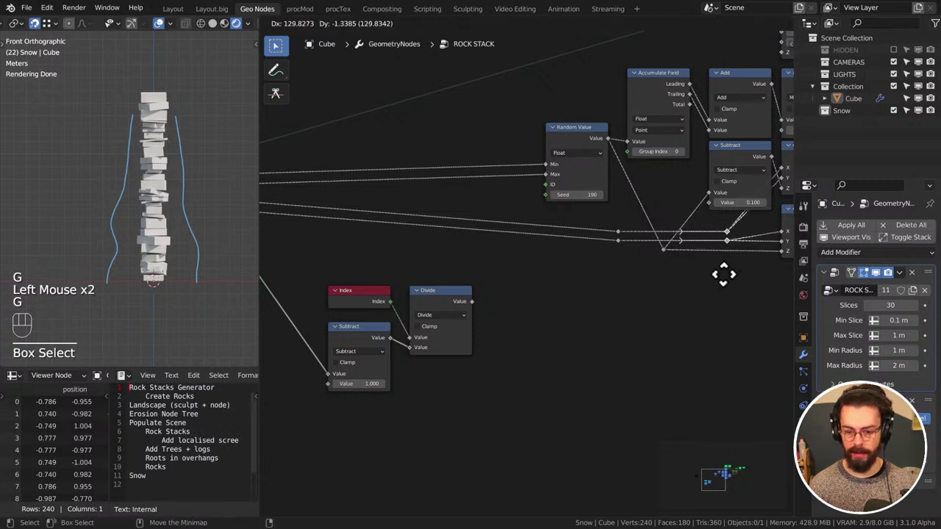
pyautogui.click(755, 275)
pyautogui.click(738, 290)
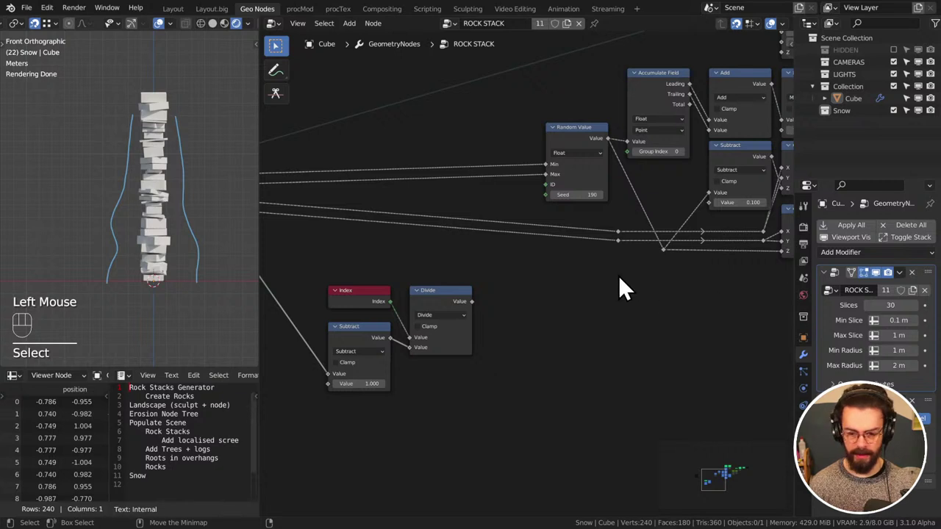
# Shift the two reroute points left and add another reroute on the bottom link
pyautogui.moveTo(597, 217); pyautogui.dragTo(633, 263)
pyautogui.press('g')
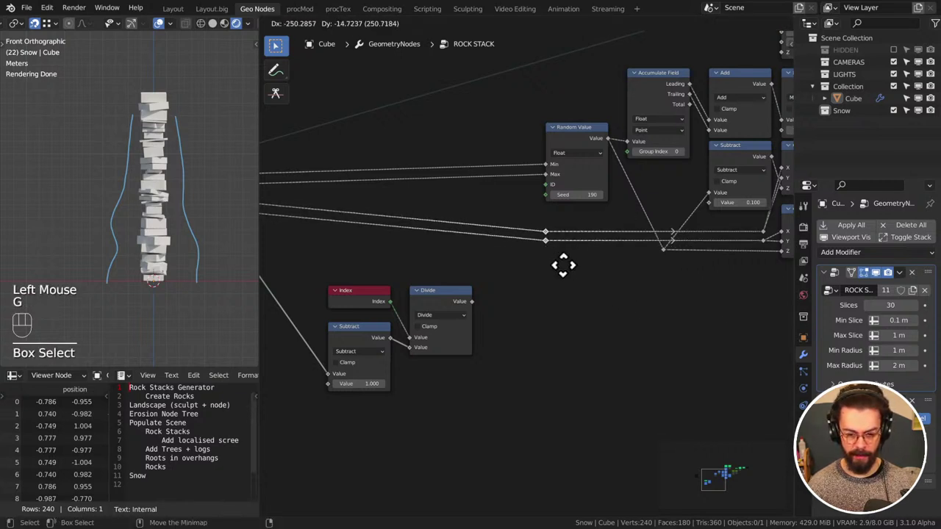
pyautogui.click(561, 261)
pyautogui.click(673, 273)
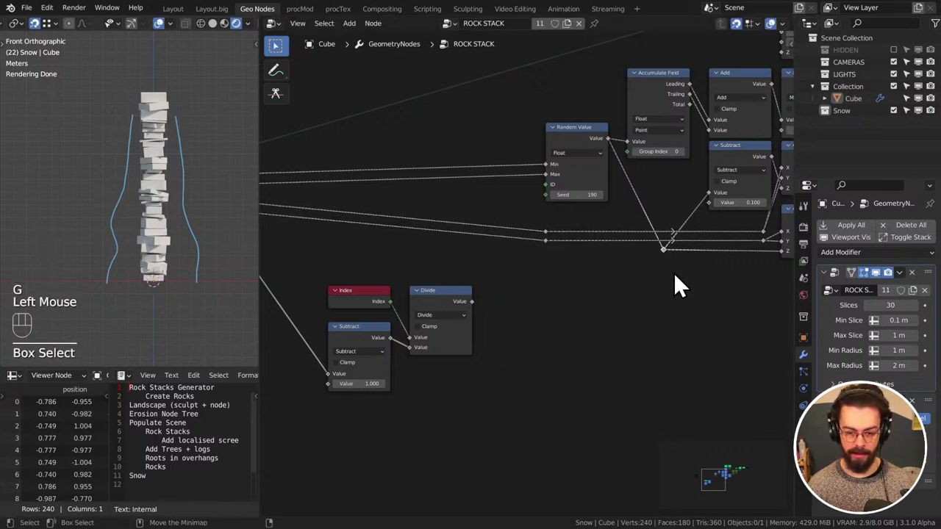
pyautogui.keyDown('shift'); pyautogui.moveTo(708, 244); pyautogui.dragTo(712, 295, button='right'); pyautogui.keyUp('shift')
pyautogui.press('g')
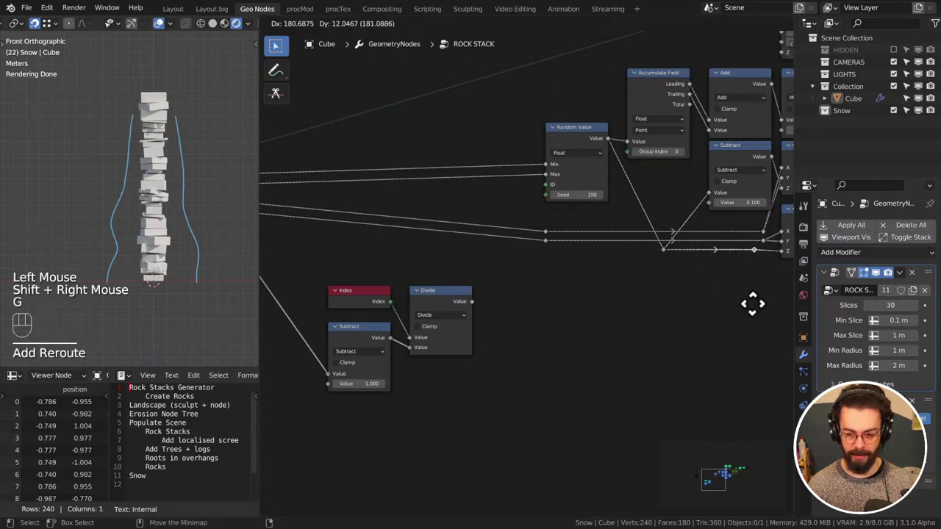
pyautogui.click(753, 304)
pyautogui.click(712, 299)
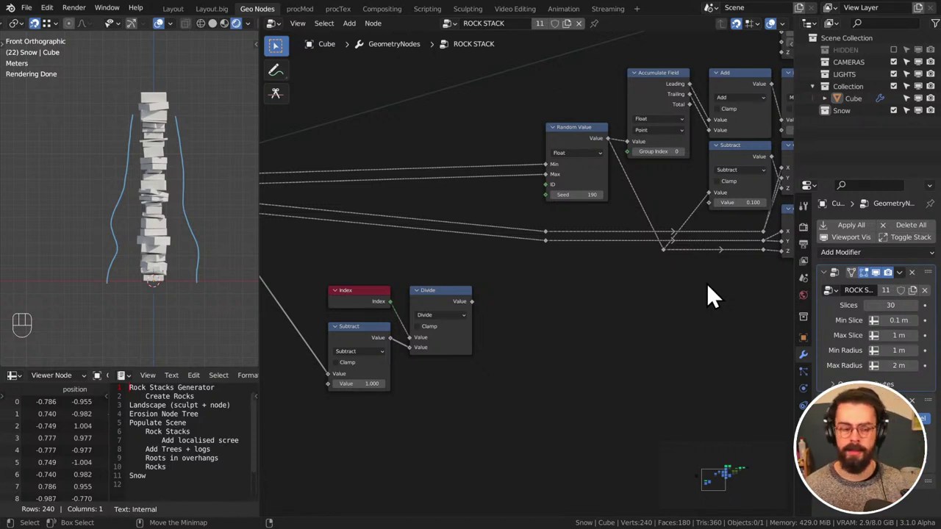
# Move the Index, Divide and Subtract nodes toward the Group Input node
pyautogui.moveTo(463, 307); pyautogui.dragTo(537, 269, button='middle')
pyautogui.moveTo(573, 358); pyautogui.dragTo(381, 235)
pyautogui.press('g')
pyautogui.moveTo(552, 276); pyautogui.dragTo(643, 303, button='middle')
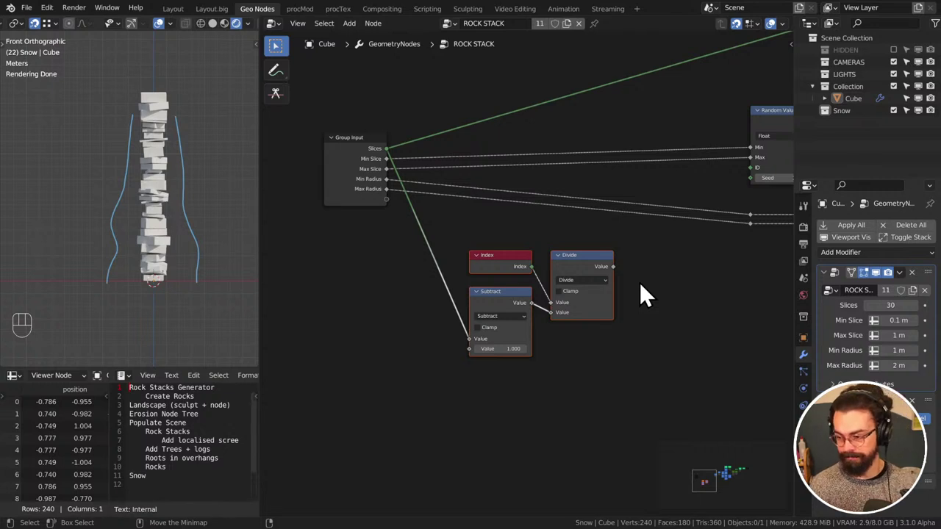
# Place Group Input beside the Index, Subtract and Divide nodes and save the file
pyautogui.moveTo(359, 184); pyautogui.dragTo(325, 208)
pyautogui.click(532, 196)
pyautogui.hotkey('ctrl', 's')
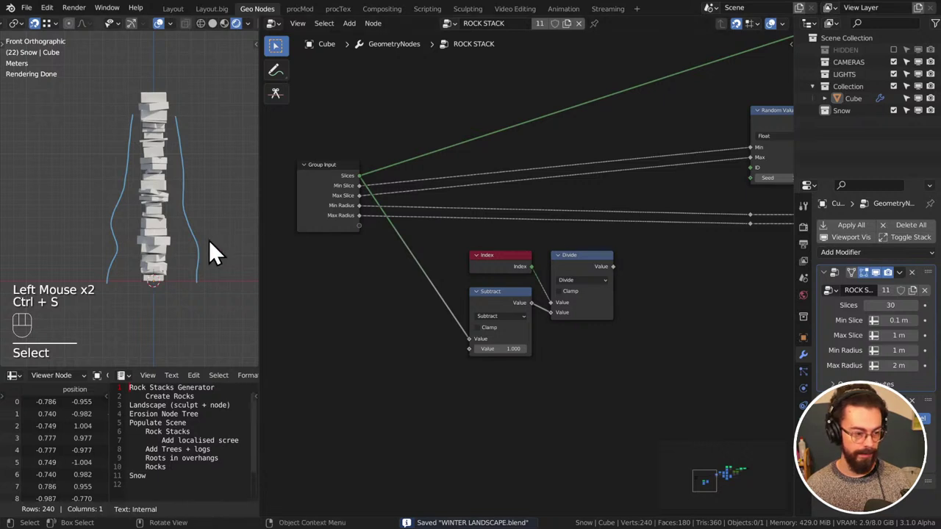
pyautogui.moveTo(462, 244); pyautogui.dragTo(706, 361)
pyautogui.moveTo(706, 361); pyautogui.dragTo(652, 349, button='middle')
pyautogui.press('g')
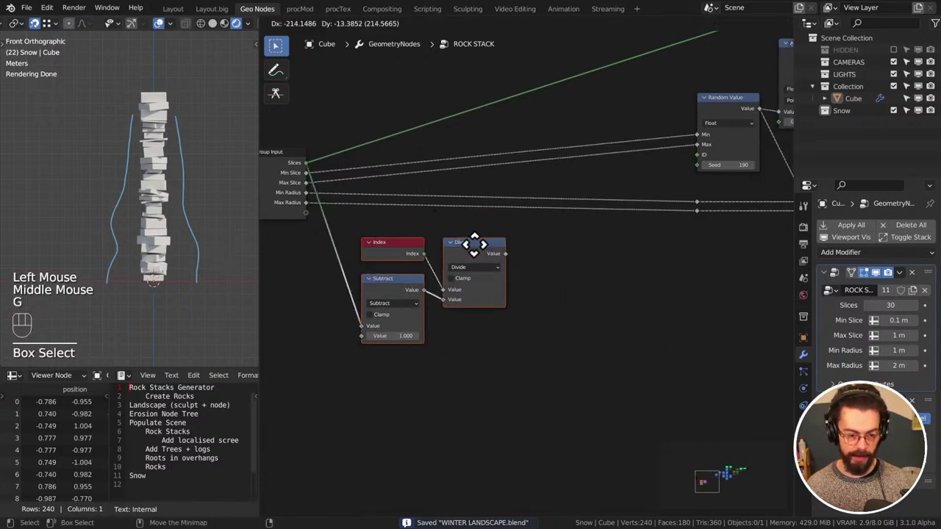
pyautogui.click(474, 244)
# Add a Float Curve node from Utilities and connect the Divide output into it
pyautogui.hotkey('shift', 'a')
pyautogui.moveTo(555, 289)
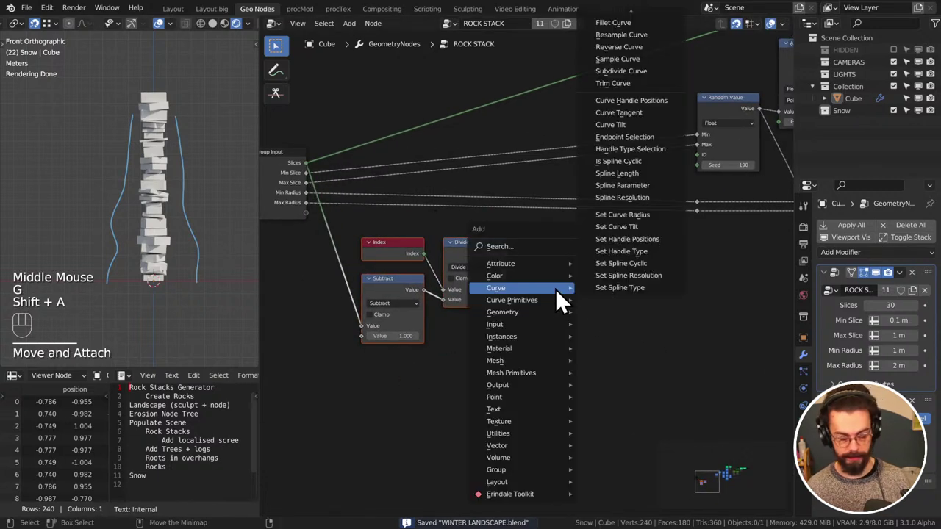
pyautogui.moveTo(514, 436)
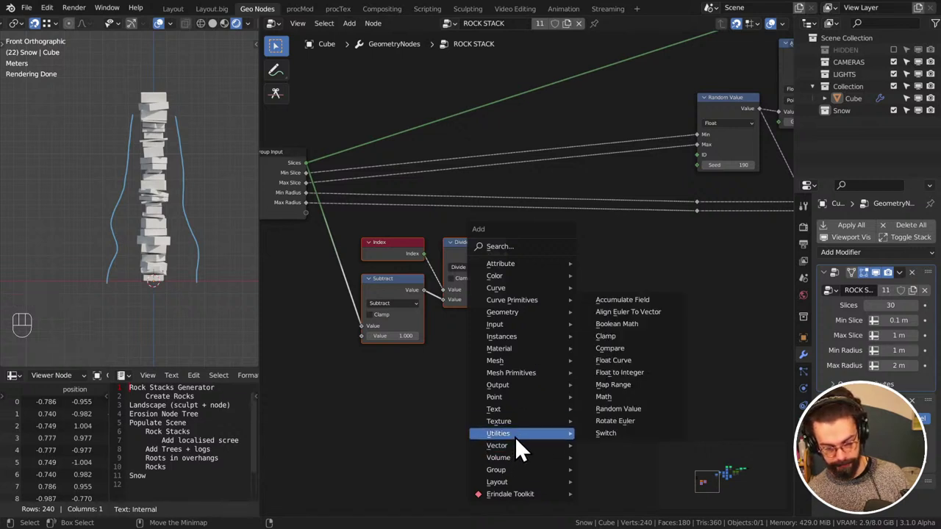
pyautogui.click(664, 362)
pyautogui.click(553, 233)
pyautogui.keyDown('alt'); pyautogui.moveTo(497, 244); pyautogui.dragTo(617, 256, button='right'); pyautogui.keyUp('alt')
pyautogui.moveTo(617, 257); pyautogui.dragTo(595, 252)
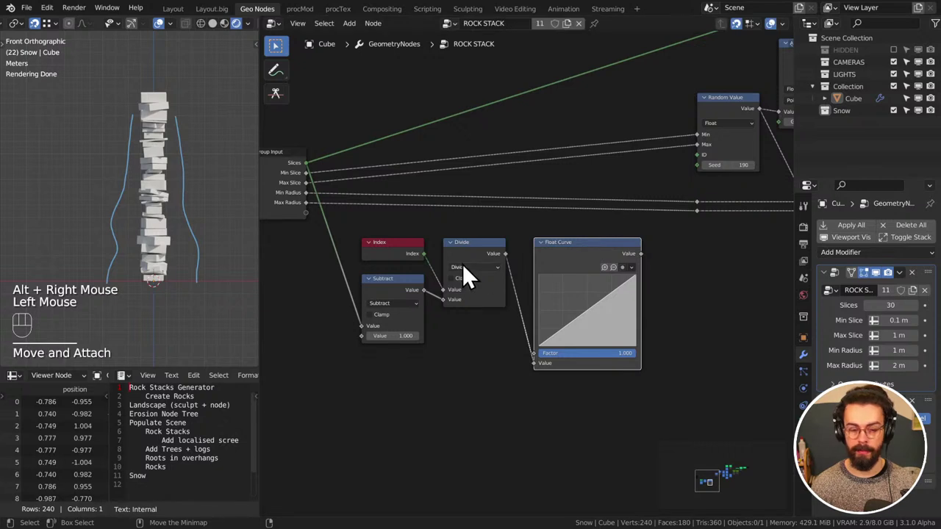
# Shape the Float Curve into a wavy profile running from top-left down to bottom-right
pyautogui.click(595, 315)
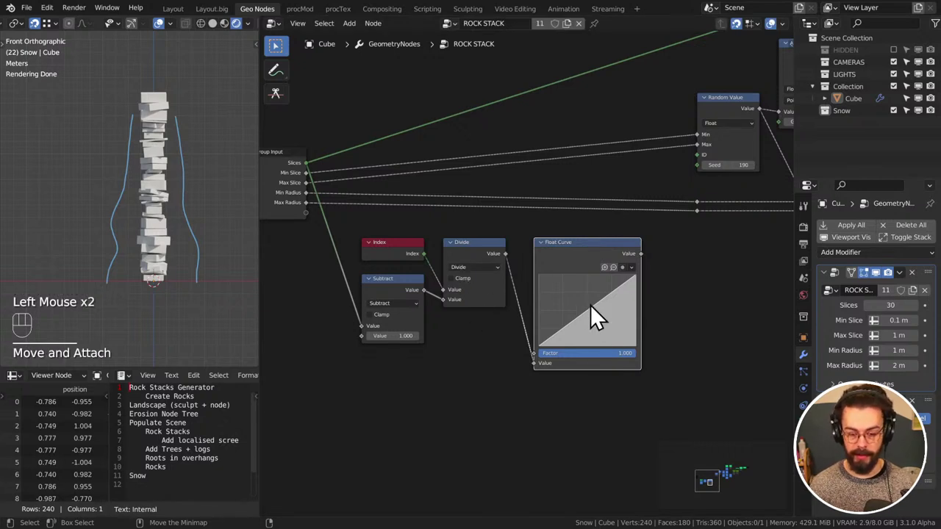
pyautogui.click(590, 305)
pyautogui.moveTo(589, 309); pyautogui.dragTo(615, 323)
pyautogui.click(584, 304)
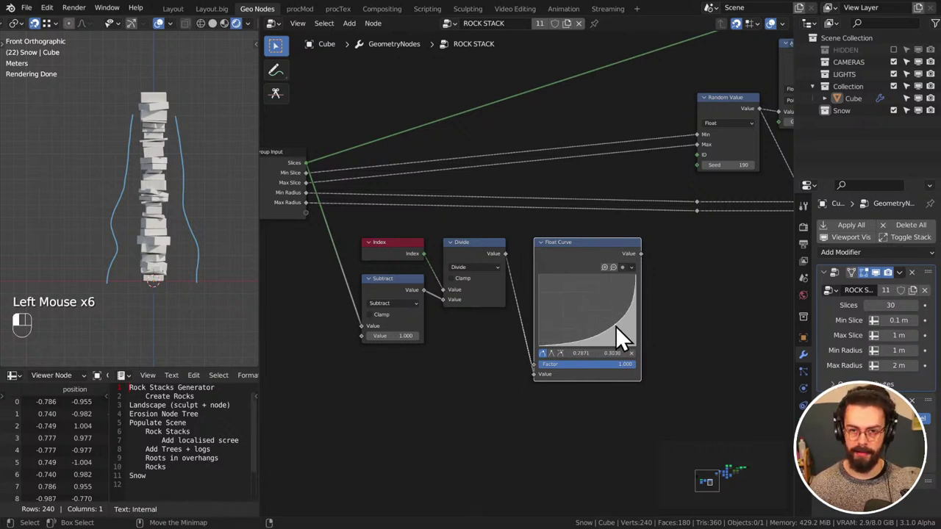
pyautogui.moveTo(525, 326); pyautogui.dragTo(513, 309, button='middle')
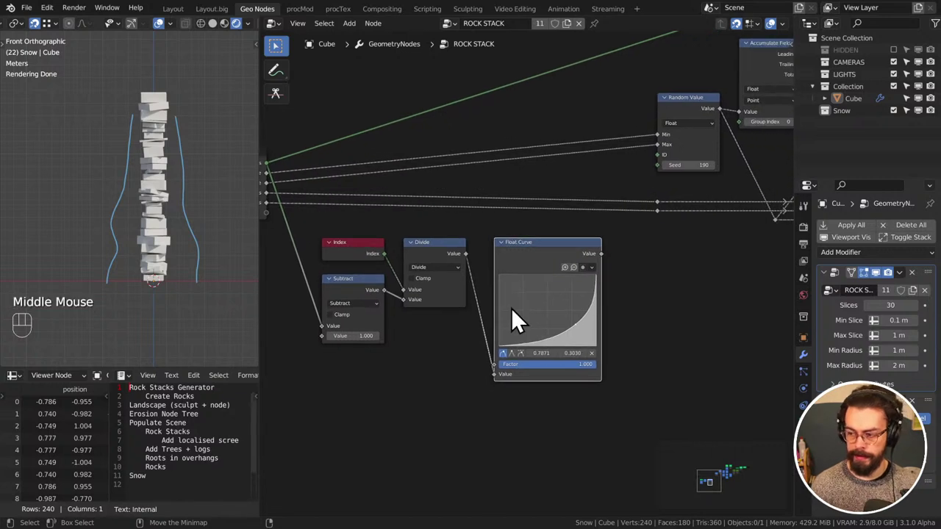
pyautogui.moveTo(473, 344)
pyautogui.mouseDown(button='middle')
pyautogui.moveTo(436, 353)
pyautogui.moveTo(471, 330)
pyautogui.mouseUp(button='middle')
pyautogui.moveTo(462, 225); pyautogui.dragTo(454, 225)
pyautogui.moveTo(563, 236); pyautogui.dragTo(533, 225)
pyautogui.moveTo(583, 304); pyautogui.dragTo(567, 279)
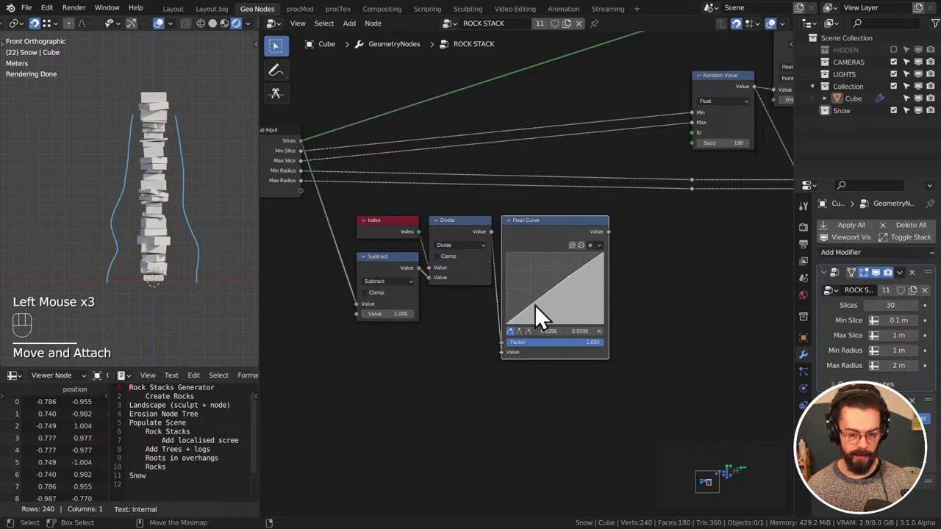
pyautogui.moveTo(507, 325); pyautogui.dragTo(506, 254)
pyautogui.moveTo(602, 255); pyautogui.dragTo(585, 268)
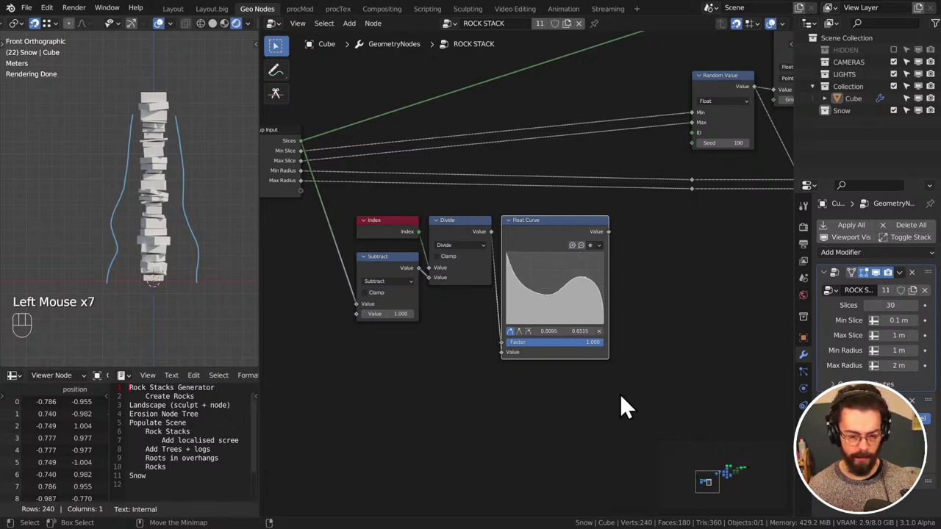
pyautogui.moveTo(664, 274); pyautogui.dragTo(619, 288, button='middle')
# Feed the Float Curve output into a new Math node set to Multiply
pyautogui.press('q')
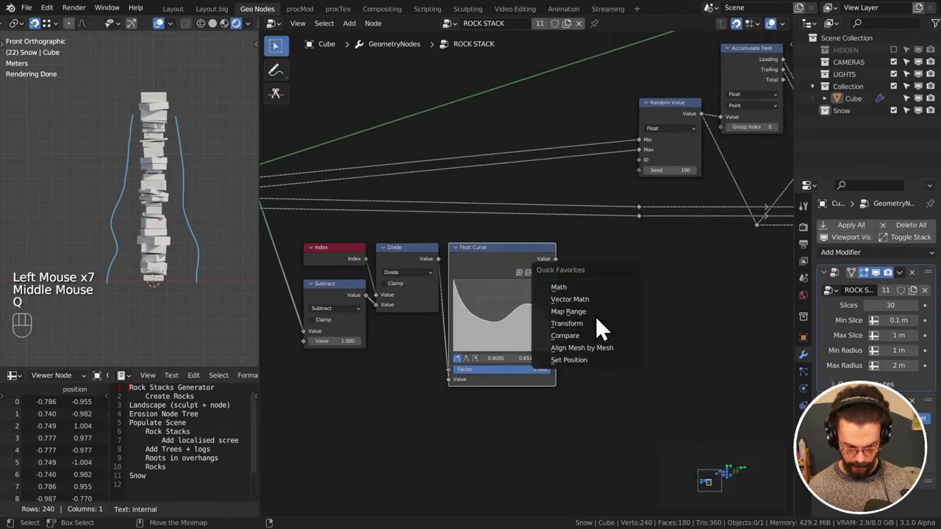
pyautogui.click(594, 313)
pyautogui.press('x')
pyautogui.press('q')
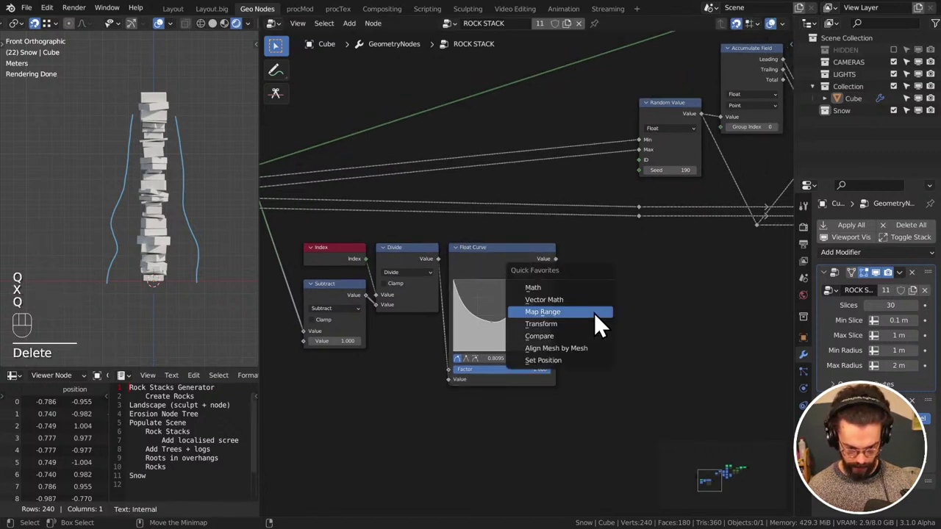
pyautogui.click(544, 288)
pyautogui.keyDown('alt'); pyautogui.moveTo(562, 265); pyautogui.dragTo(622, 277, button='right'); pyautogui.keyUp('alt')
pyautogui.click(620, 280)
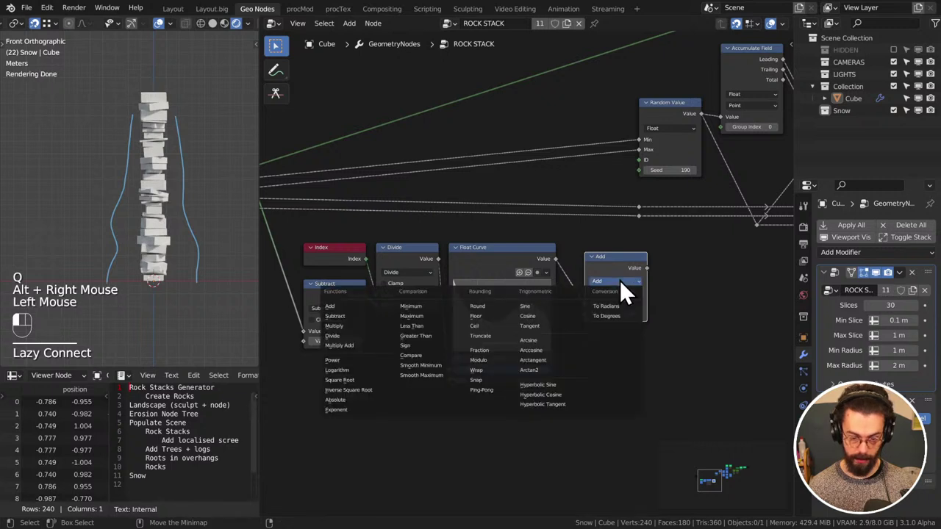
pyautogui.click(615, 273)
pyautogui.moveTo(610, 258); pyautogui.dragTo(593, 247)
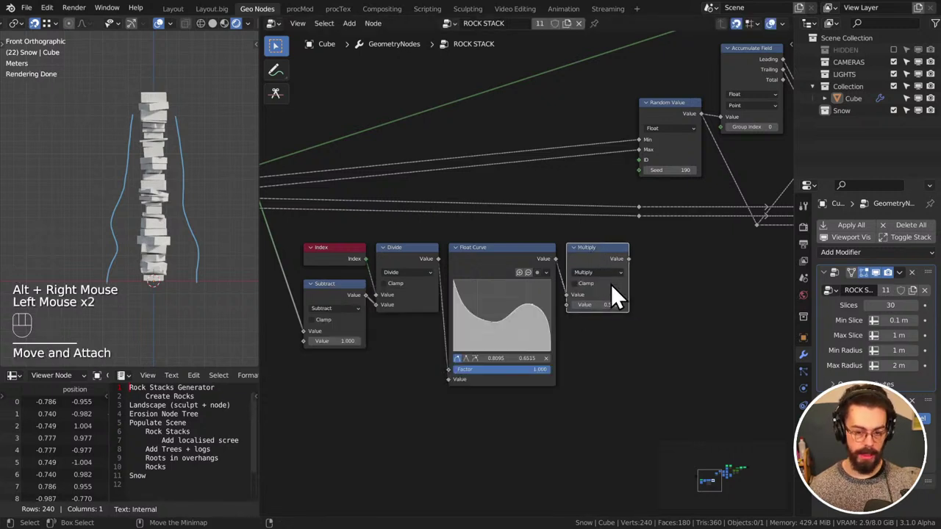
pyautogui.click(594, 256)
# Insert two Add nodes on the upper and lower links and feed Multiply into both
pyautogui.hotkey('shift', 'd')
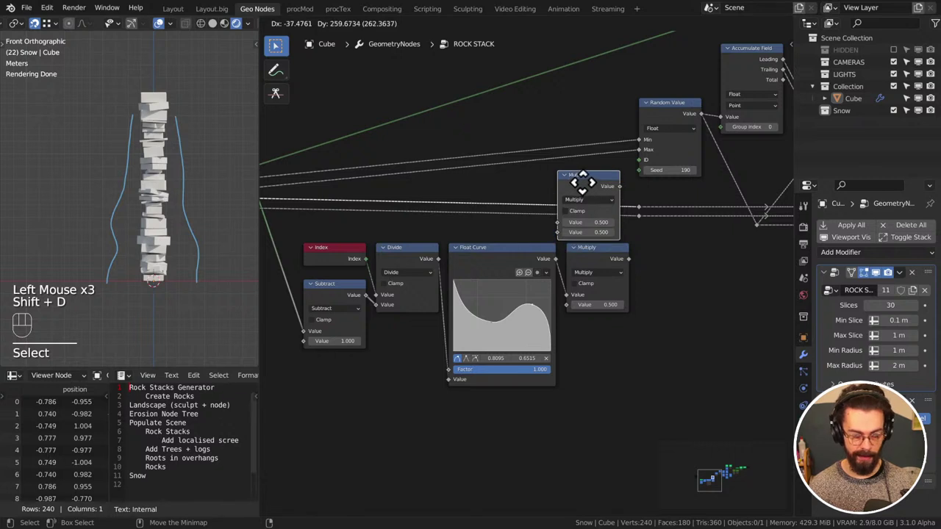
pyautogui.click(725, 254)
pyautogui.moveTo(725, 254); pyautogui.dragTo(604, 269, button='middle')
pyautogui.moveTo(654, 257); pyautogui.dragTo(607, 194)
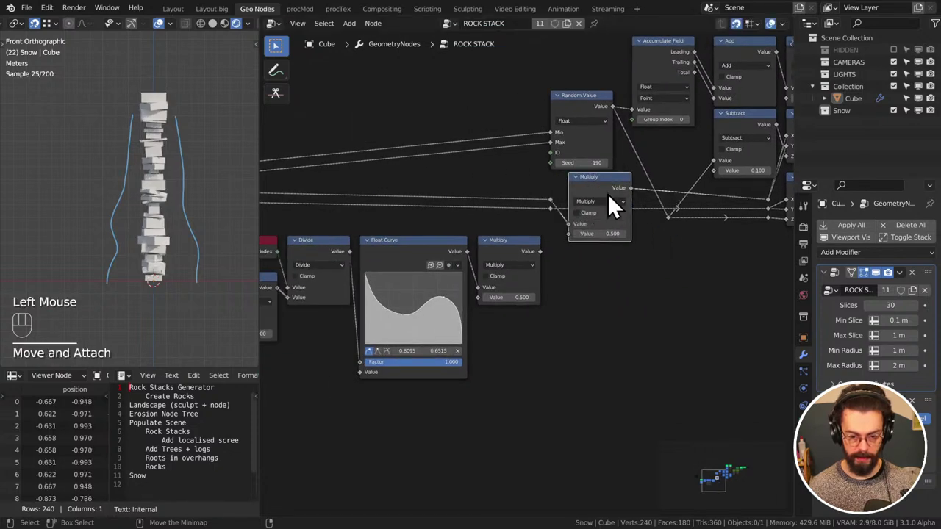
pyautogui.hotkey('shift', 'd')
pyautogui.press('g')
pyautogui.click(609, 267)
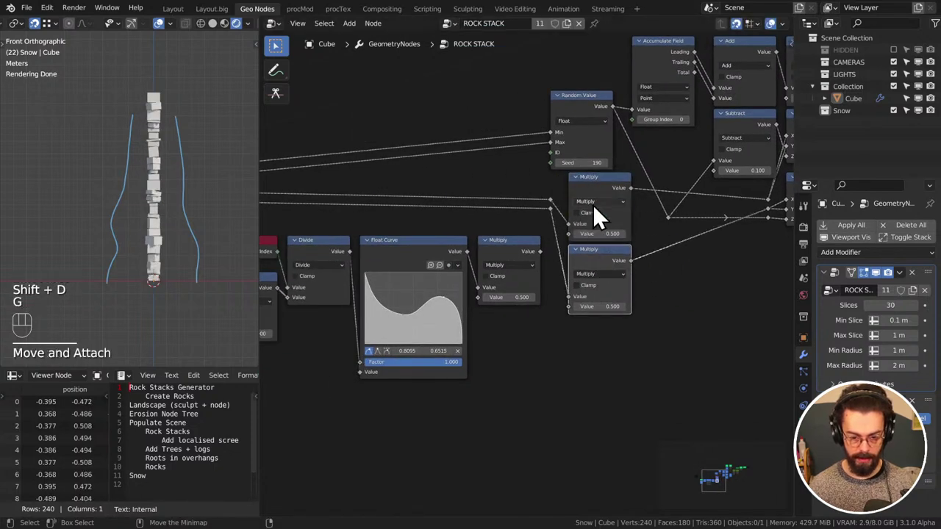
pyautogui.click(577, 219)
pyautogui.keyDown('alt'); pyautogui.moveTo(533, 250); pyautogui.dragTo(602, 265, button='right'); pyautogui.keyUp('alt')
pyautogui.click(594, 273)
pyautogui.click(657, 301)
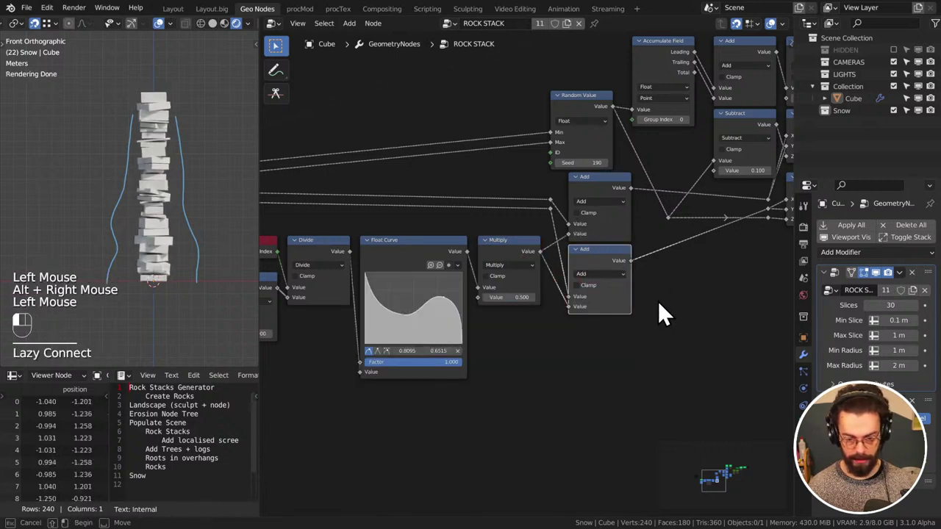
# Collapse both Add nodes, tighten their spacing, and add reroute points on their outputs
pyautogui.moveTo(659, 304); pyautogui.dragTo(604, 241)
pyautogui.press('h')
pyautogui.press('s')
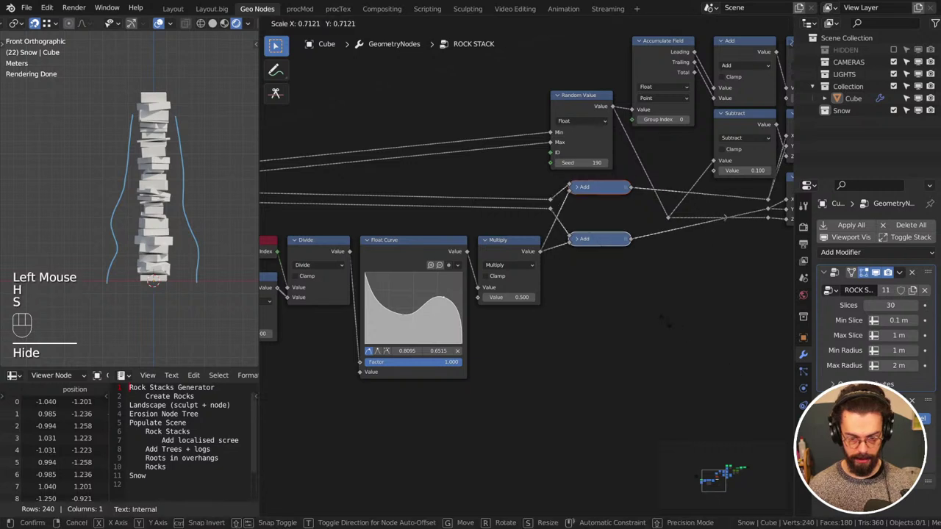
pyautogui.click(594, 261)
pyautogui.press('g')
pyautogui.click(642, 195)
pyautogui.keyDown('shift'); pyautogui.moveTo(643, 191); pyautogui.dragTo(653, 242, button='right'); pyautogui.keyUp('shift')
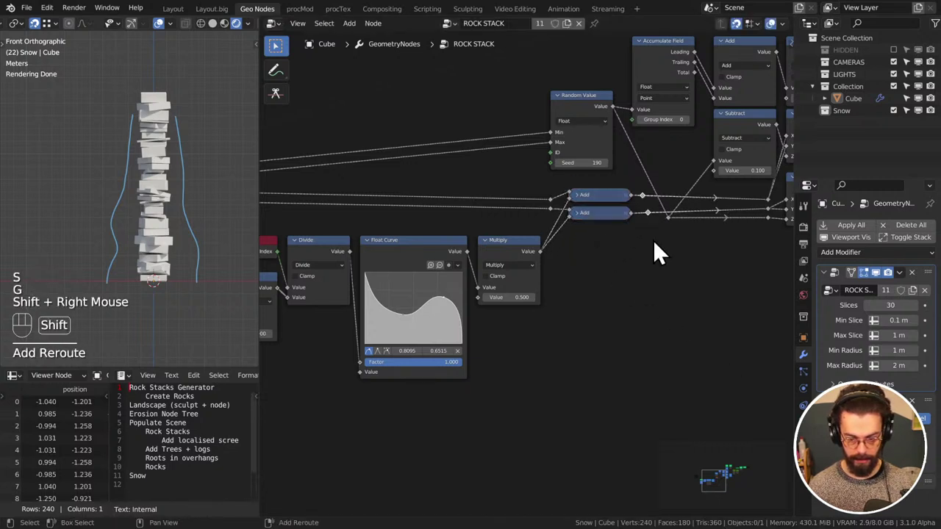
pyautogui.press('g')
pyautogui.click(648, 201)
pyautogui.press('g')
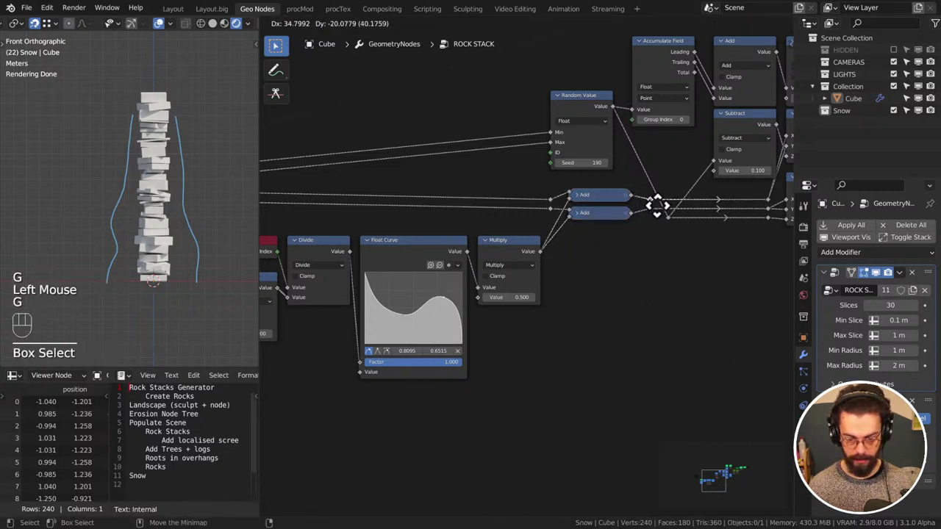
pyautogui.click(654, 206)
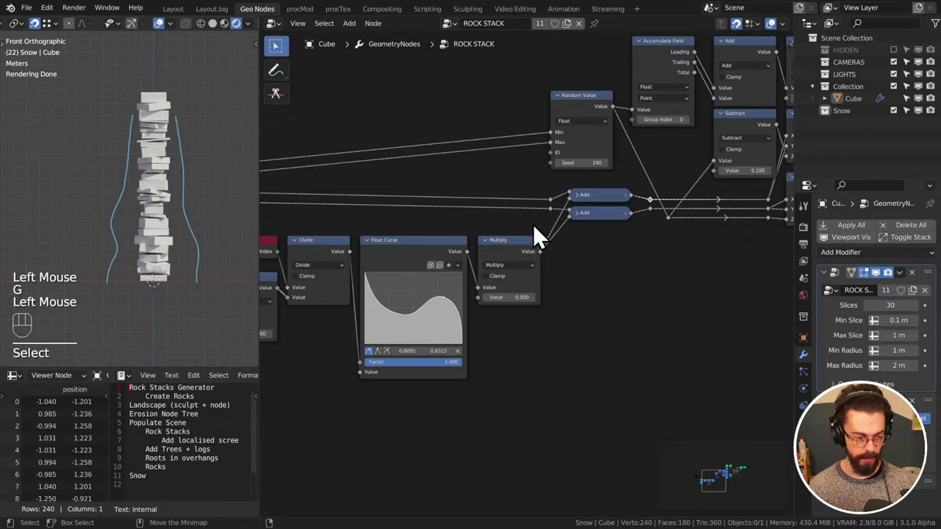
pyautogui.moveTo(507, 298); pyautogui.dragTo(567, 283, button='middle')
# Increase the Multiply factor and reshape the Float Curve into a single raised bump
pyautogui.keyDown('shift'); pyautogui.moveTo(567, 283); pyautogui.dragTo(639, 283); pyautogui.keyUp('shift')
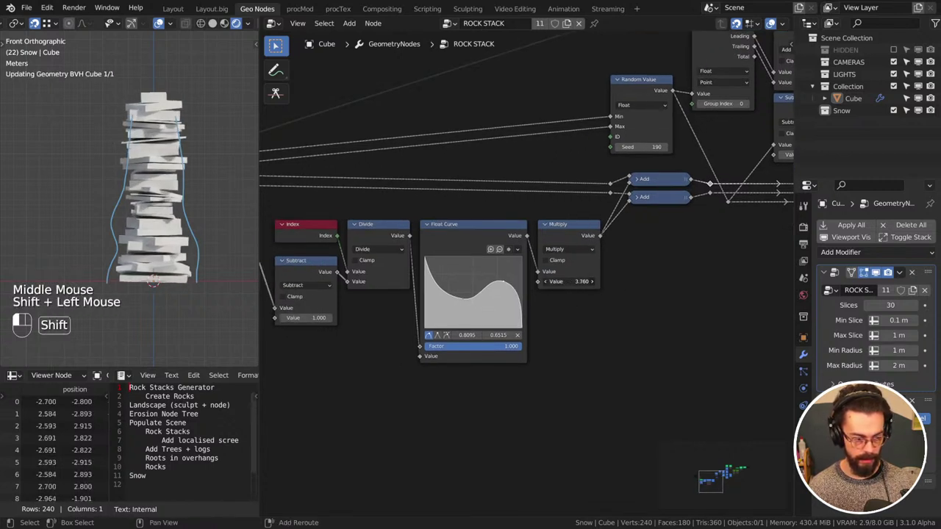
pyautogui.click(507, 280)
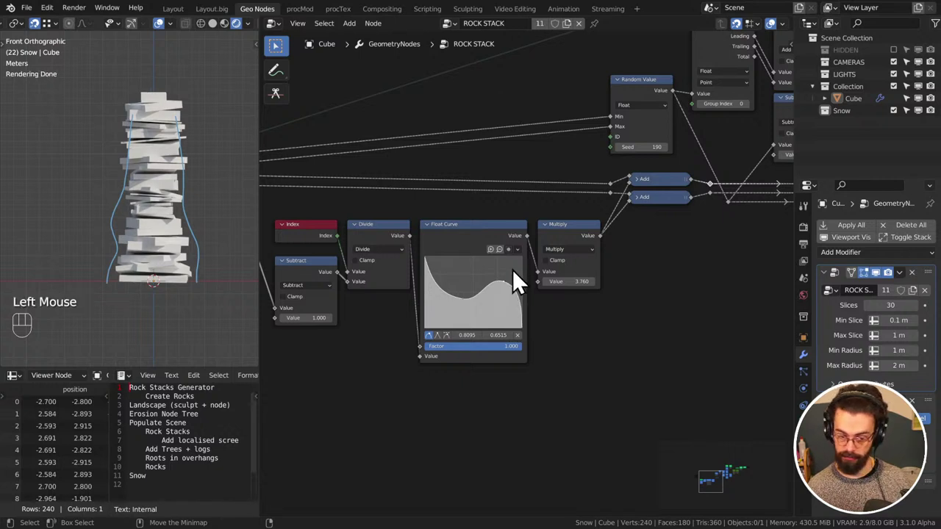
pyautogui.doubleClick(517, 335)
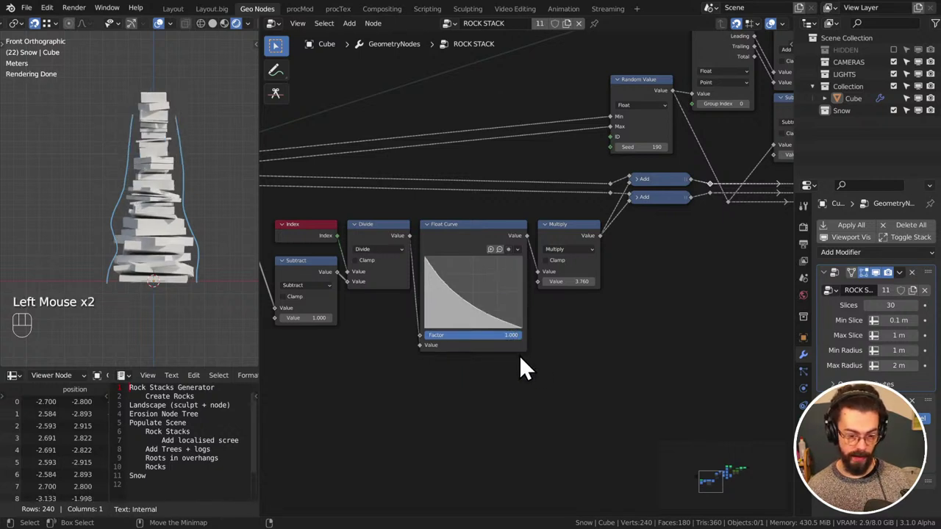
pyautogui.click(462, 309)
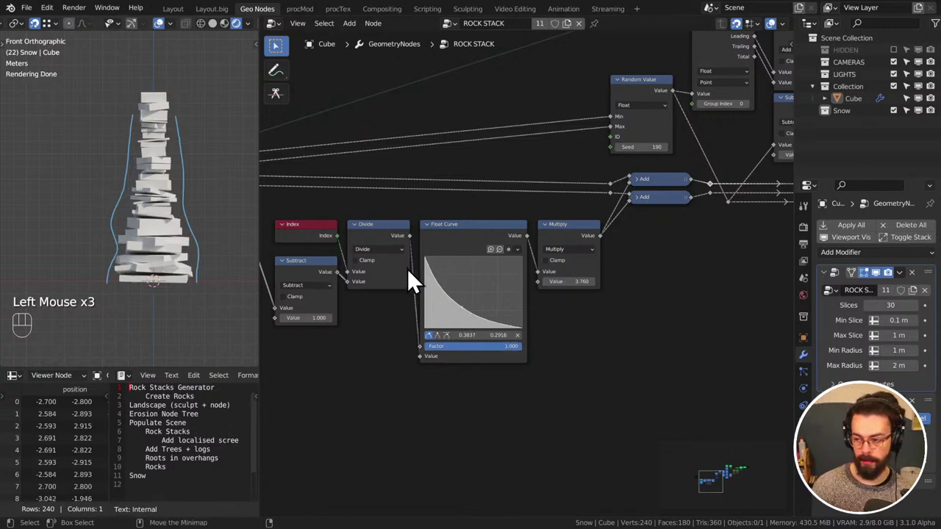
pyautogui.moveTo(461, 318); pyautogui.dragTo(476, 298)
pyautogui.click(474, 270)
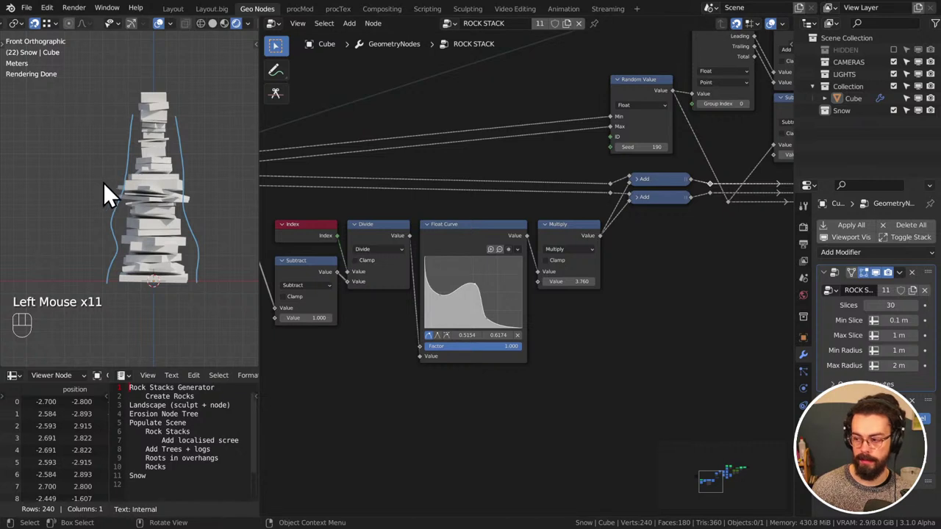
# Inspect the rock stack, save WINTER LANDSCAPE.blend, and return to front view
pyautogui.moveTo(105, 188); pyautogui.dragTo(71, 212, button='middle')
pyautogui.hotkey('ctrl', 's')
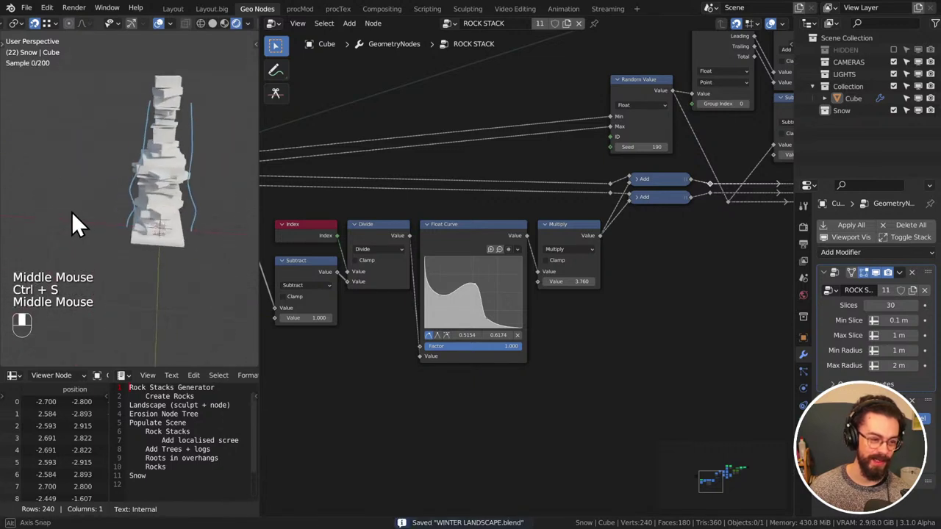
pyautogui.press('KP_1')
pyautogui.keyDown('shift'); pyautogui.moveTo(144, 224); pyautogui.dragTo(84, 190, button='middle'); pyautogui.keyUp('shift')
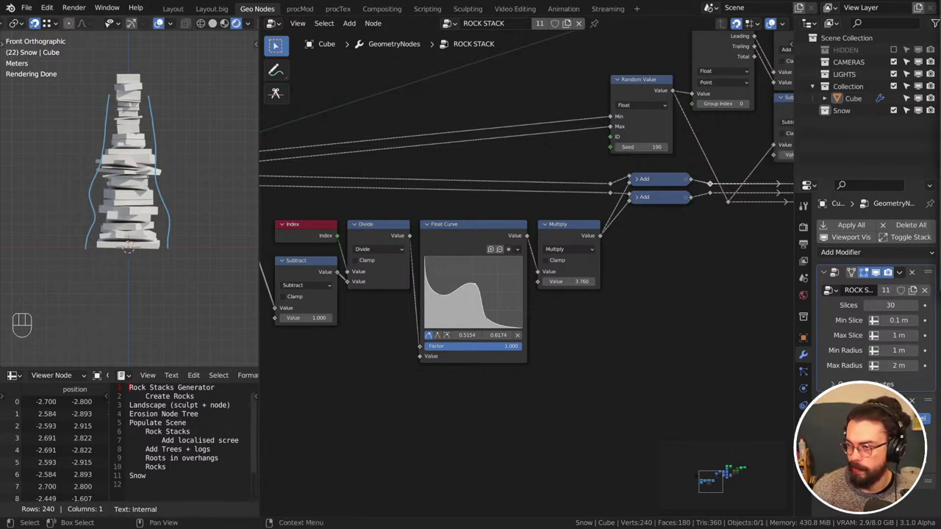
pyautogui.moveTo(940, 100); pyautogui.dragTo(377, 119)
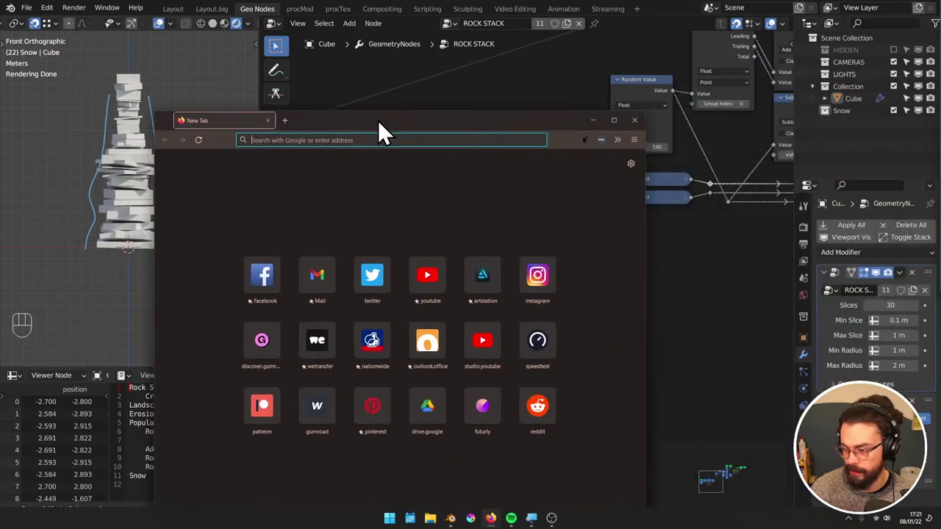
# Search Google for 'acer aspire 1 netbook' from the Firefox address bar
pyautogui.rightClick(403, 141)
pyautogui.click(404, 141)
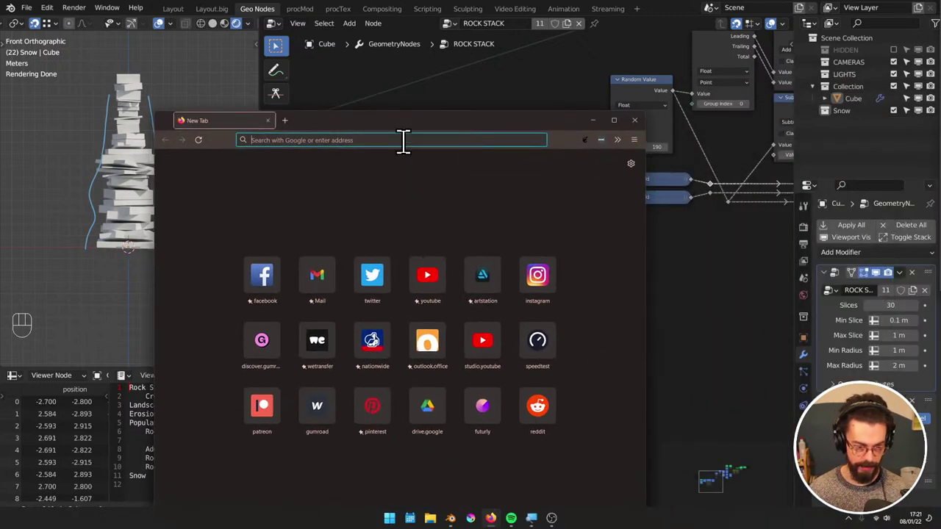
pyautogui.click(403, 141)
pyautogui.write('acer asps')
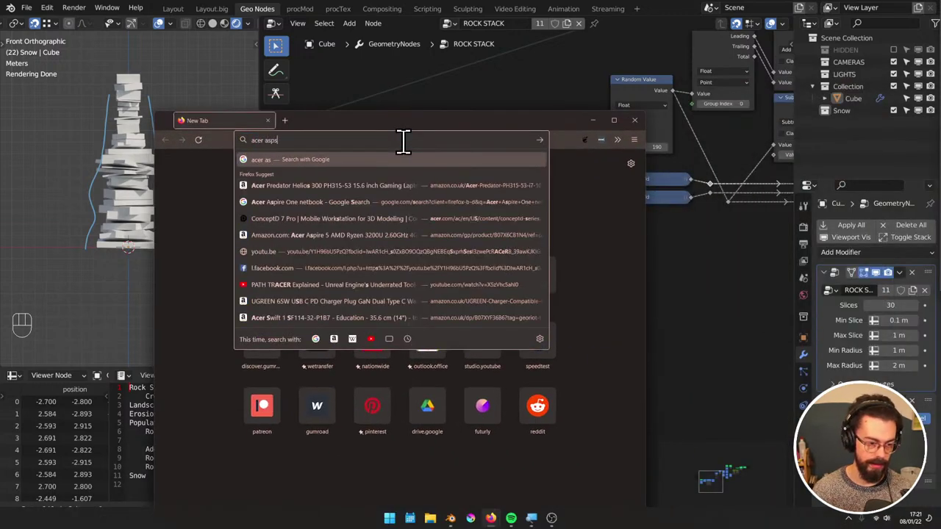
pyautogui.press('BackSpace')
pyautogui.write('ire ')
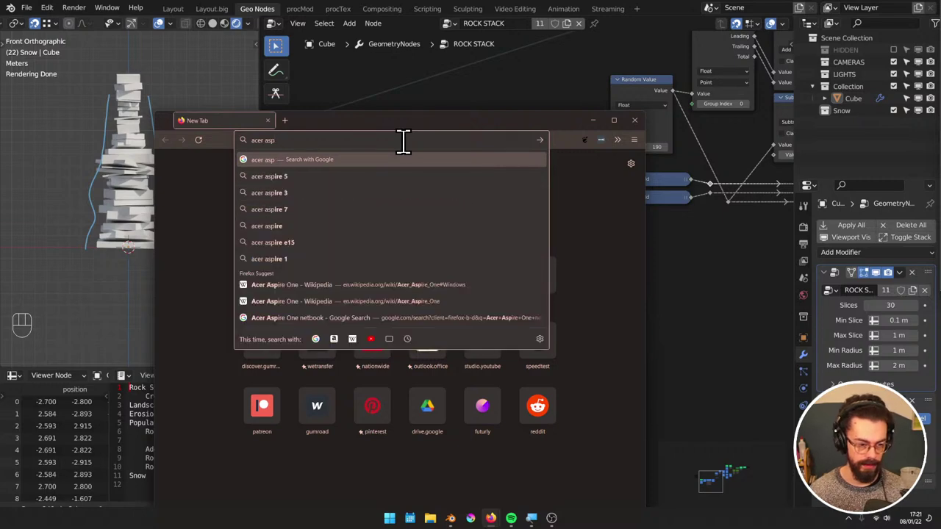
pyautogui.write('1 n')
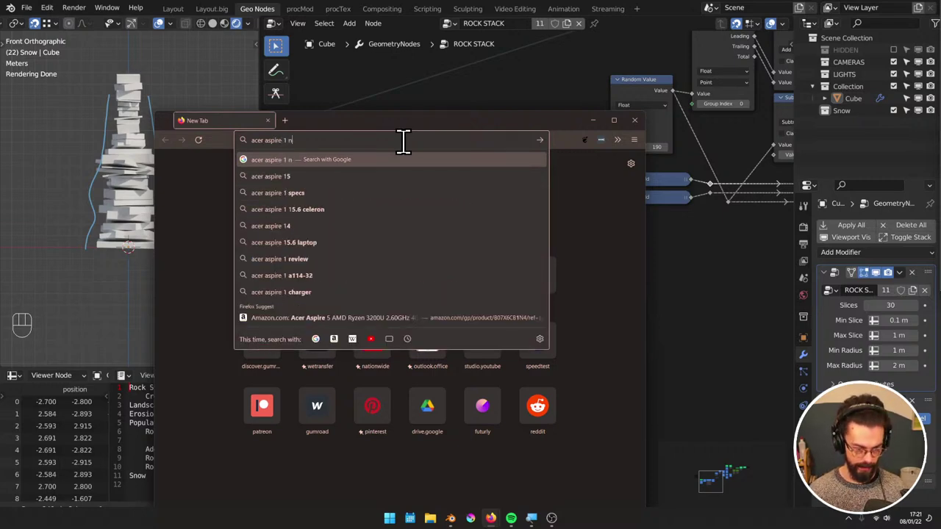
pyautogui.write('etbook')
pyautogui.press('Return')
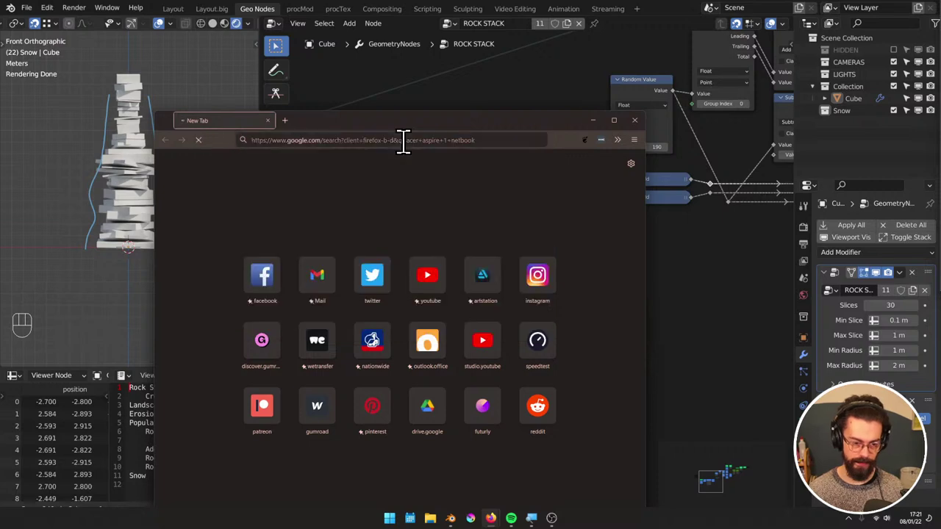
pyautogui.moveTo(390, 120); pyautogui.dragTo(403, 71)
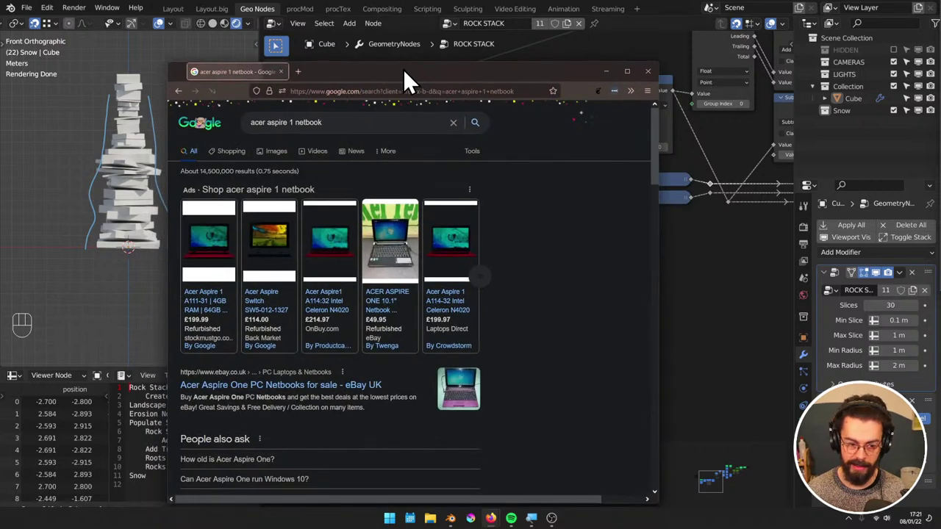
# Switch to image results and check the Laptops Direct refurbished listing, accepting its cookies
pyautogui.click(276, 150)
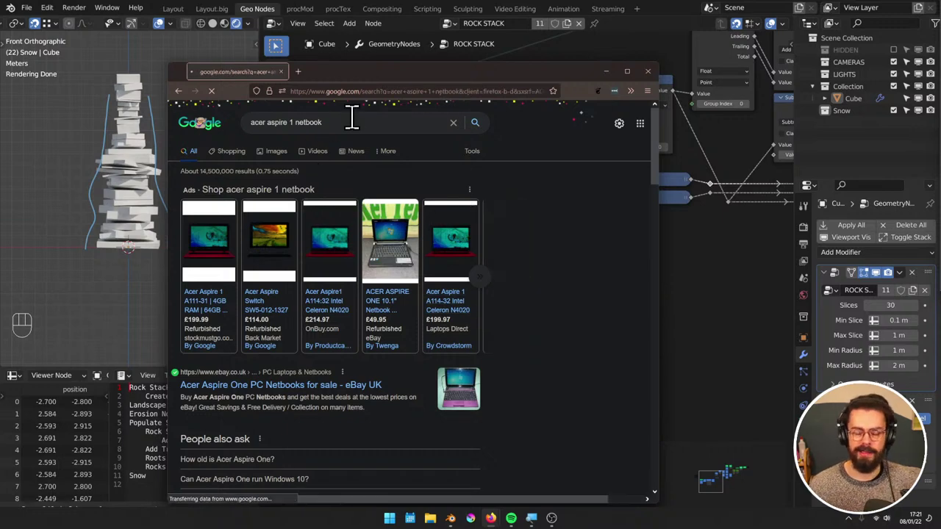
pyautogui.click(380, 253)
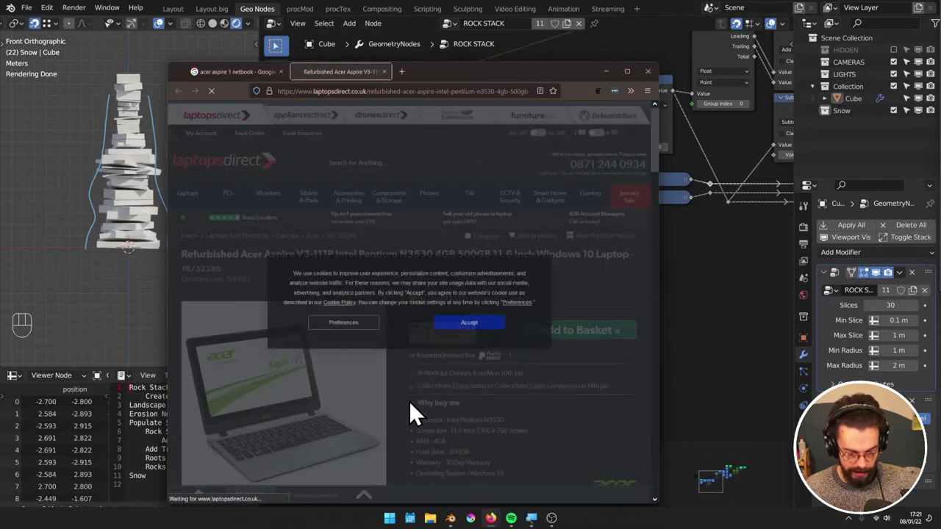
pyautogui.click(469, 323)
pyautogui.scroll(-2, 433, 379)
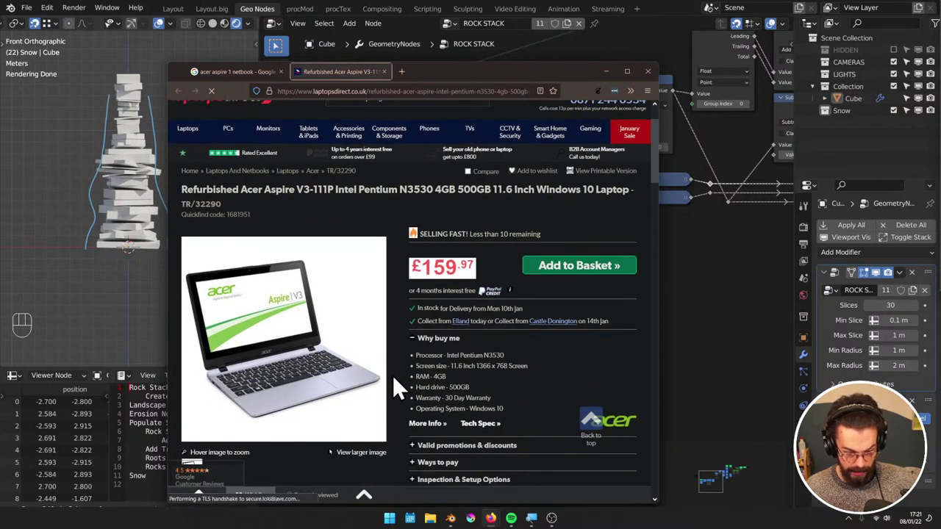
pyautogui.scroll(-1, 394, 379)
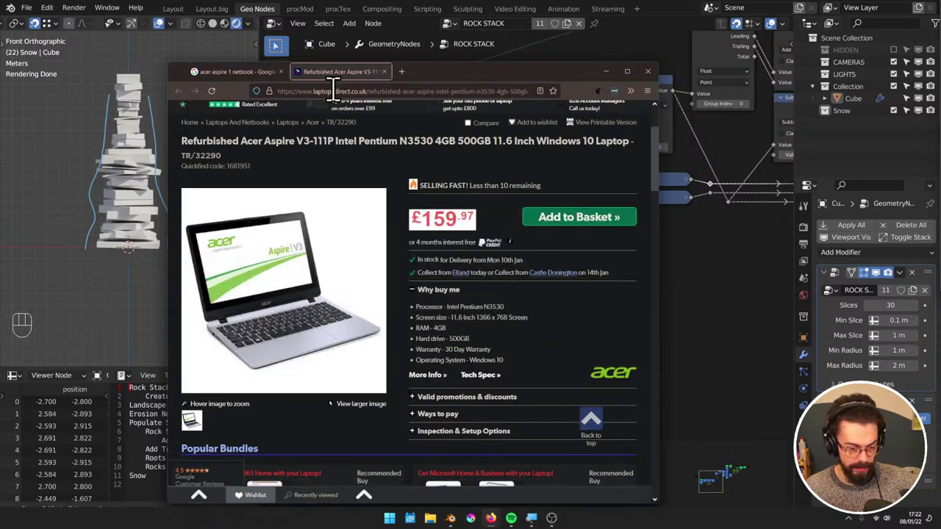
pyautogui.scroll(1, 409, 250)
pyautogui.scroll(1, 405, 240)
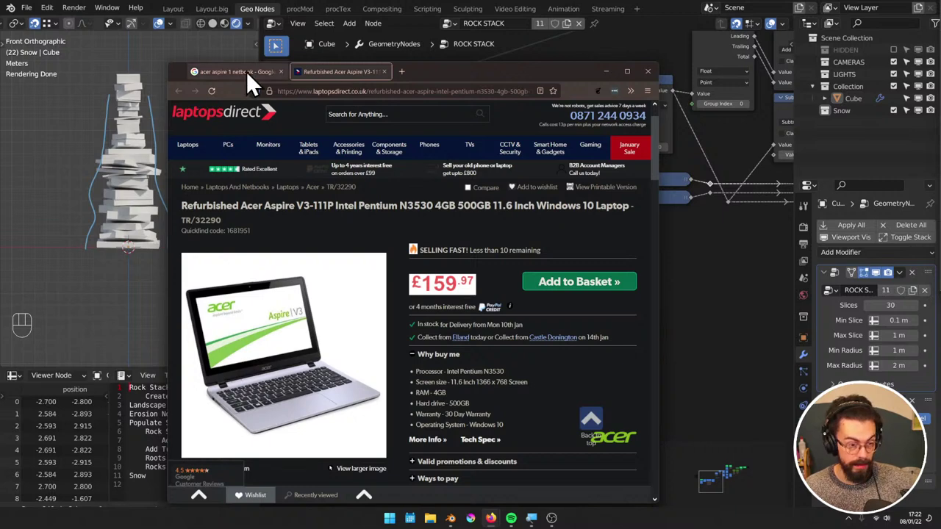
pyautogui.click(246, 71)
# Close the Laptops Direct tab and preview a netbook photo from the image results
pyautogui.middleClick(323, 72)
pyautogui.scroll(-1, 445, 319)
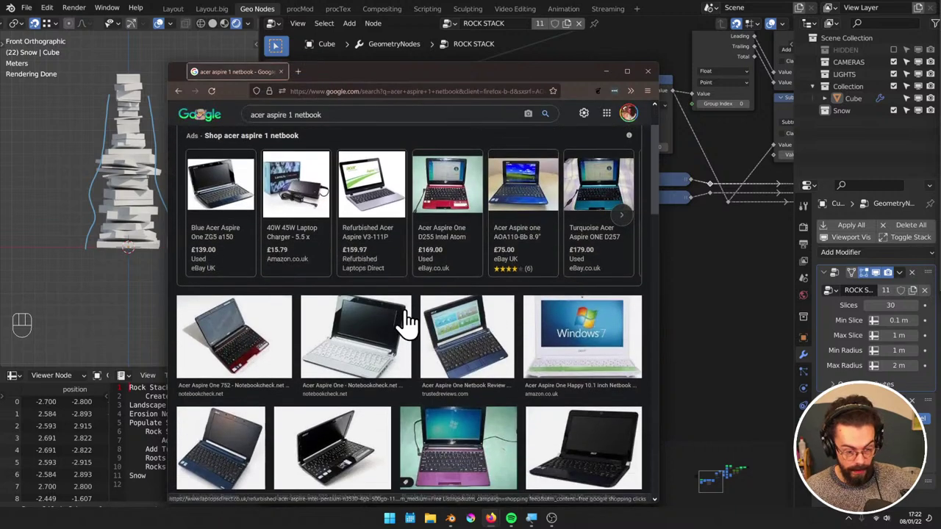
pyautogui.click(378, 347)
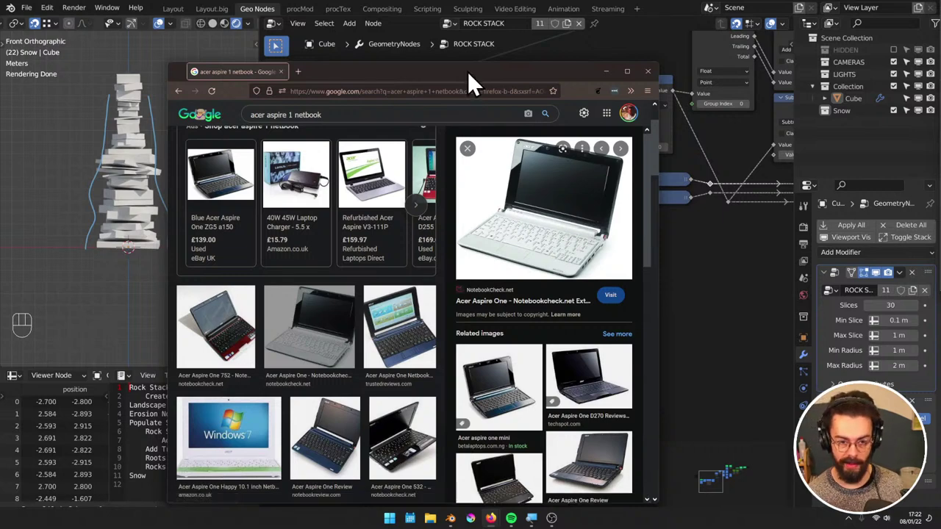
pyautogui.moveTo(467, 71); pyautogui.dragTo(478, 47)
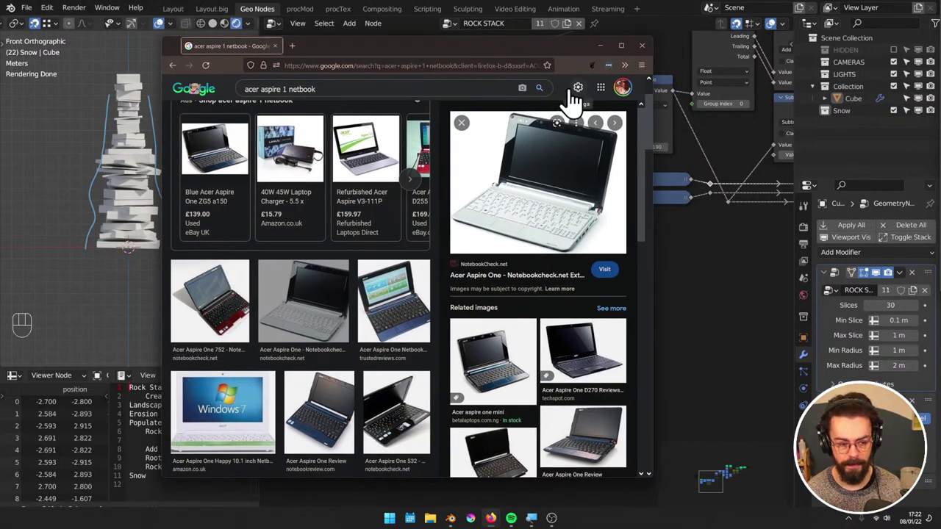
# Close Firefox and group the Subtract, Index and Divide nodes together
pyautogui.click(642, 46)
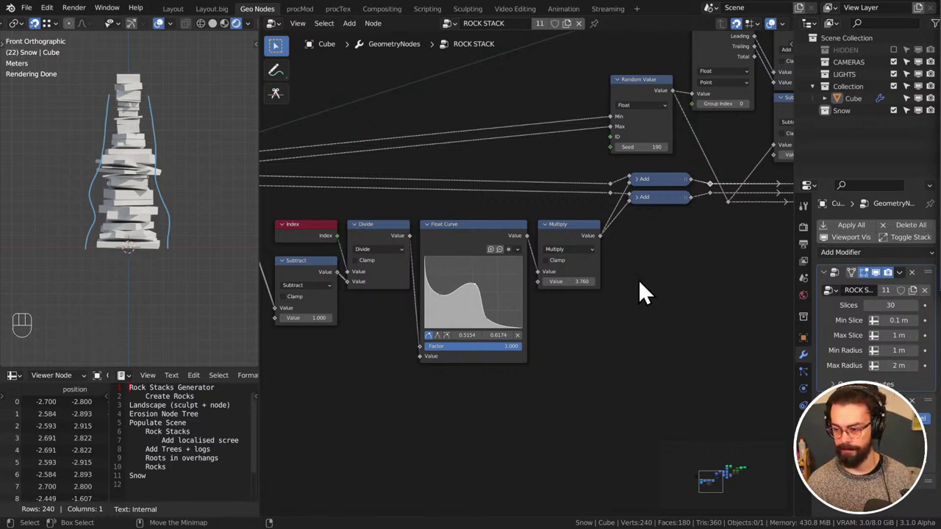
pyautogui.moveTo(622, 336); pyautogui.dragTo(649, 317, button='middle')
pyautogui.scroll(-5, 557, 337)
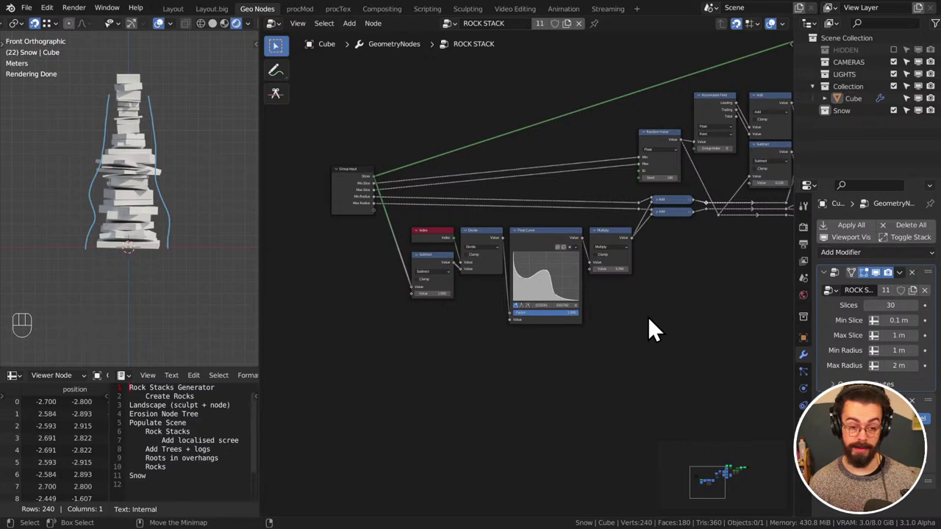
pyautogui.click(437, 240)
pyautogui.moveTo(436, 239); pyautogui.dragTo(449, 265)
pyautogui.click(469, 290)
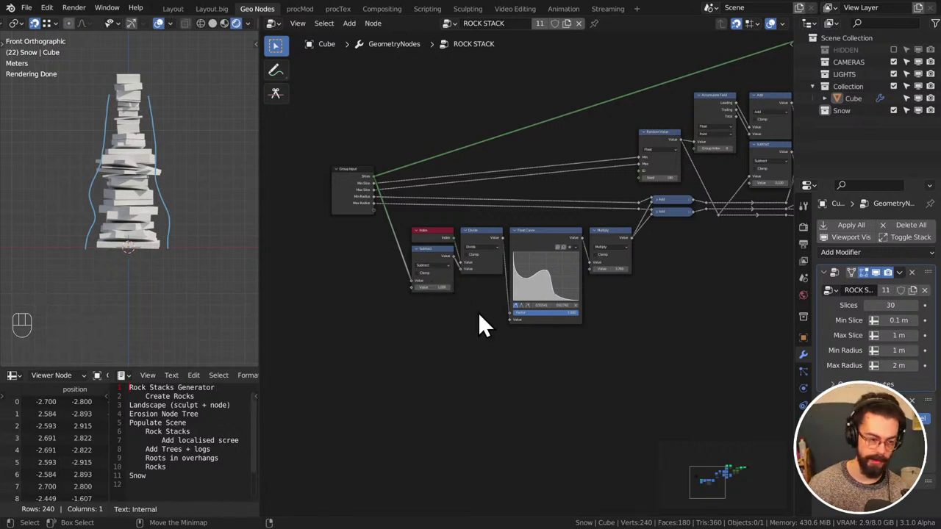
pyautogui.moveTo(450, 298); pyautogui.dragTo(475, 233)
pyautogui.click(475, 314)
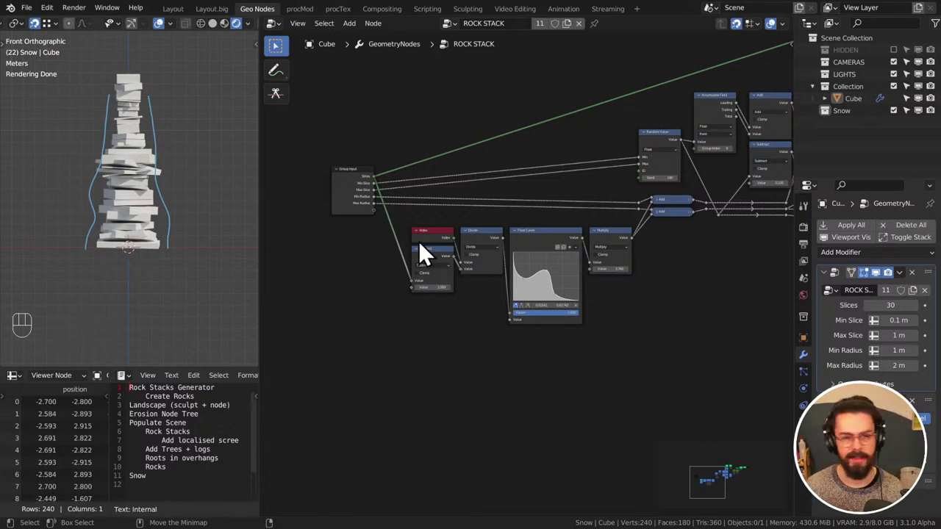
# Erase the blue annotation strokes around the rock tower and return to front orthographic view
pyautogui.moveTo(170, 120); pyautogui.dragTo(83, 280, button='right')
pyautogui.press('d')
pyautogui.moveTo(195, 220); pyautogui.dragTo(167, 230, button='middle')
pyautogui.press('KP_1')
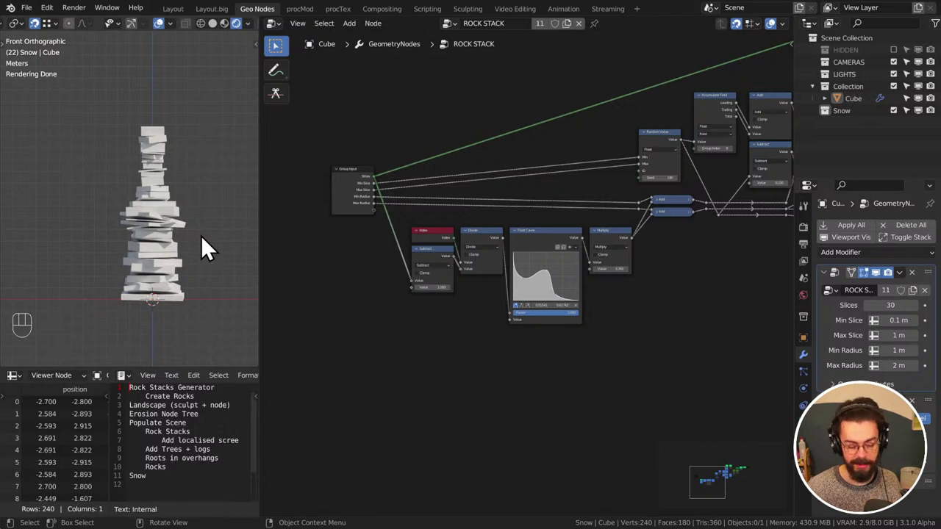
pyautogui.click(358, 301)
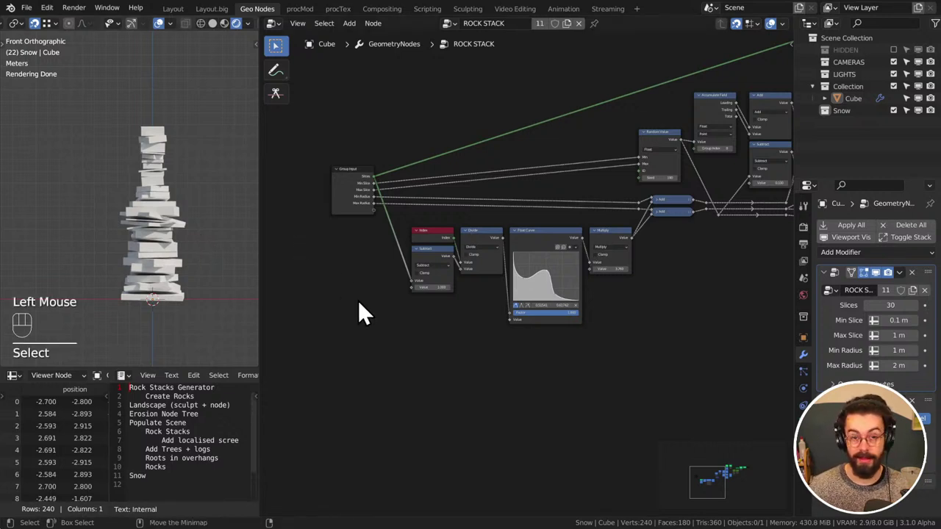
pyautogui.rightClick(411, 346)
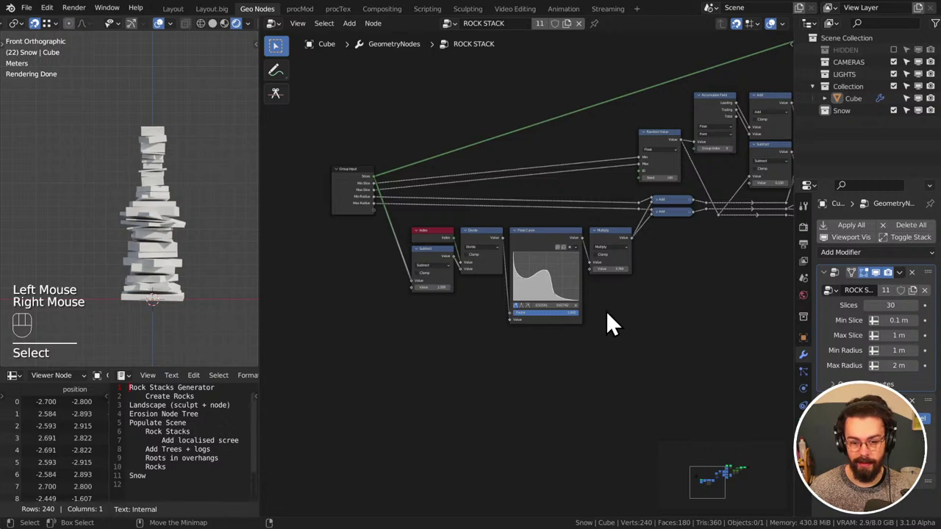
pyautogui.moveTo(606, 311); pyautogui.dragTo(604, 313, button='middle')
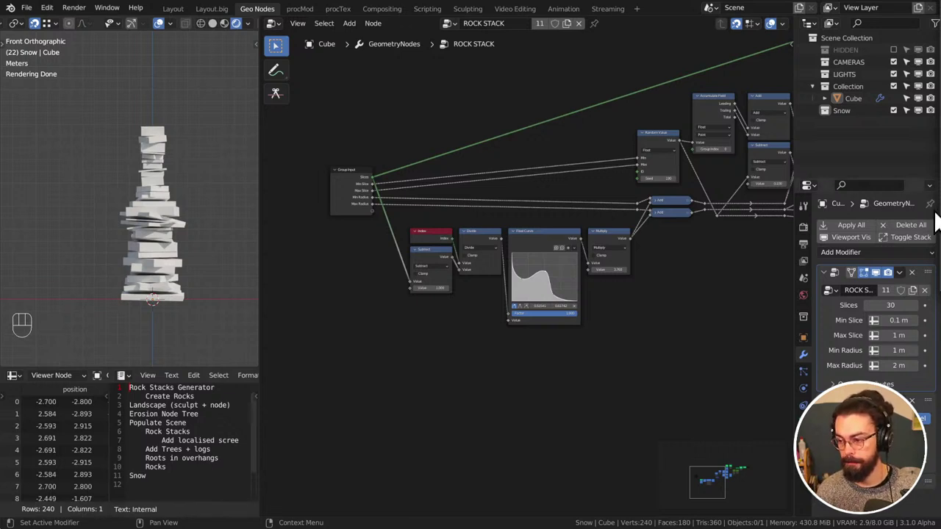
# Shift the Random Value and Accumulate Field nodes down and right to tidy the tree
pyautogui.click(675, 301)
pyautogui.moveTo(674, 301); pyautogui.dragTo(516, 322, button='middle')
pyautogui.scroll(-2, 652, 315)
pyautogui.scroll(4, 516, 321)
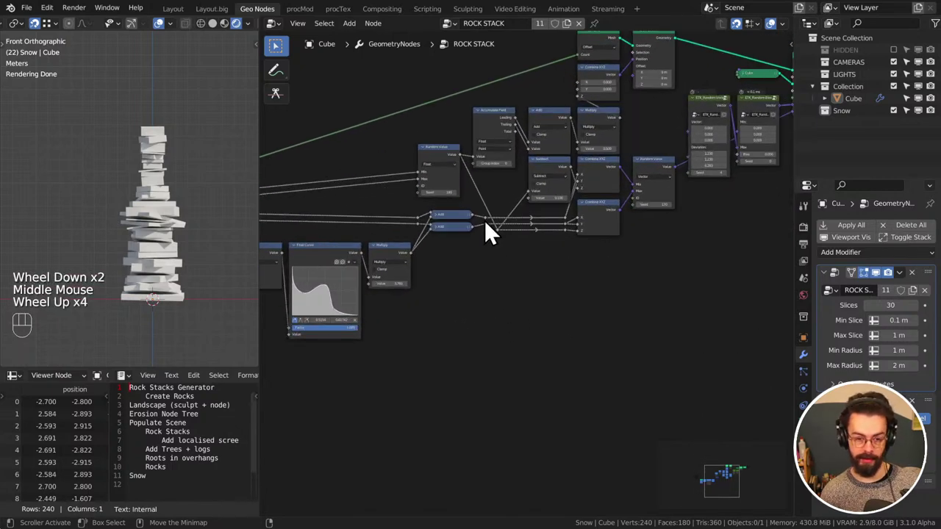
pyautogui.click(419, 146)
pyautogui.moveTo(436, 155); pyautogui.dragTo(448, 166)
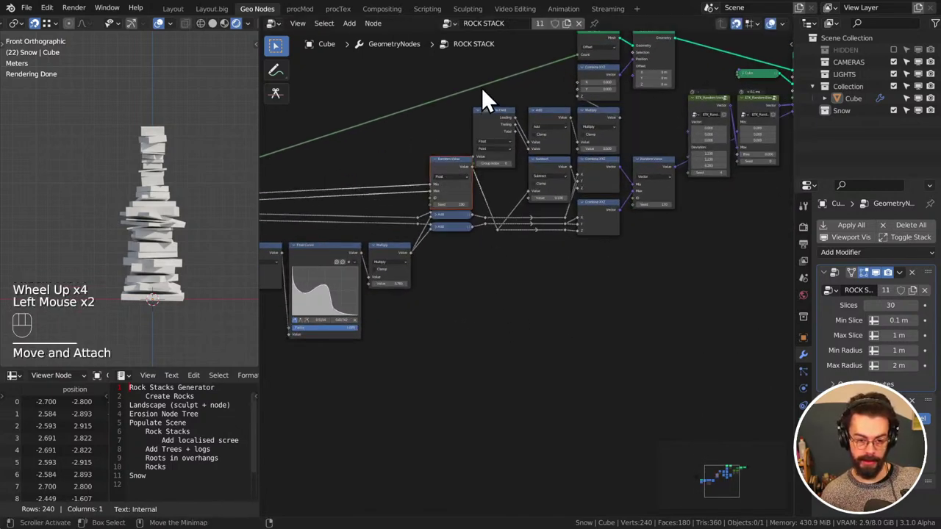
pyautogui.moveTo(482, 87); pyautogui.dragTo(502, 114)
pyautogui.click(507, 93)
pyautogui.click(502, 115)
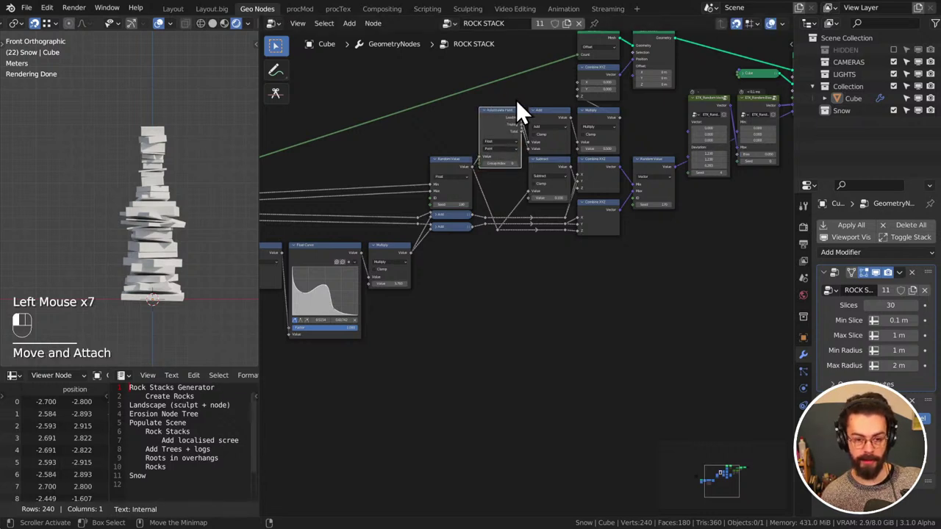
pyautogui.click(523, 281)
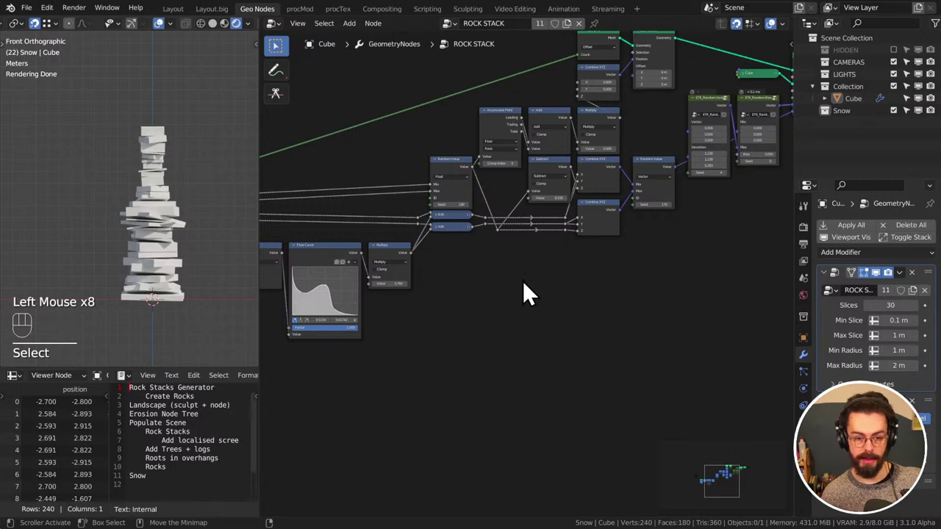
# Move the reroute point on the wires slightly left, then a little up
pyautogui.press('super')
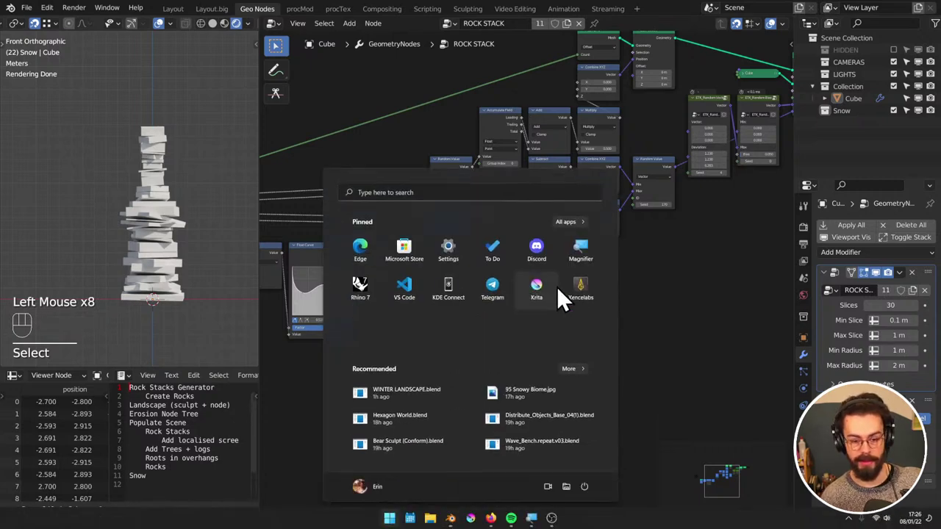
pyautogui.click(664, 261)
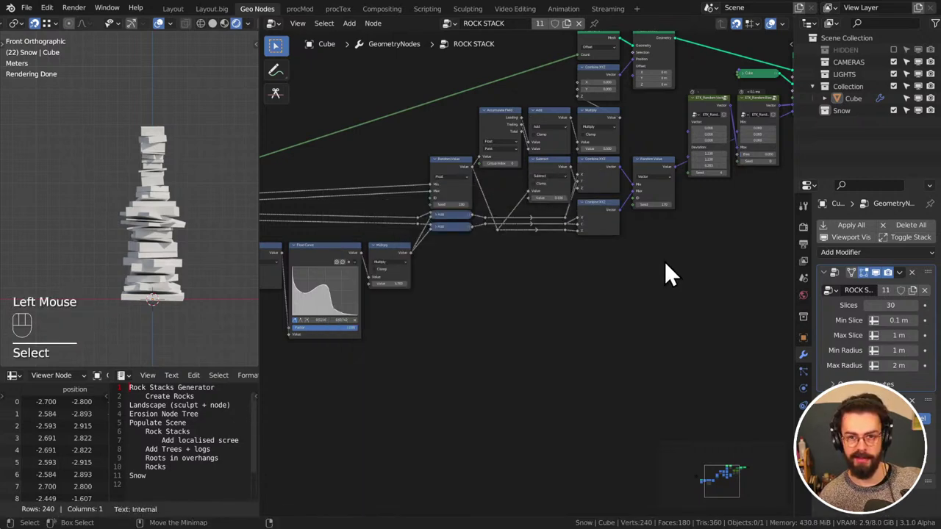
pyautogui.click(501, 231)
pyautogui.press('g')
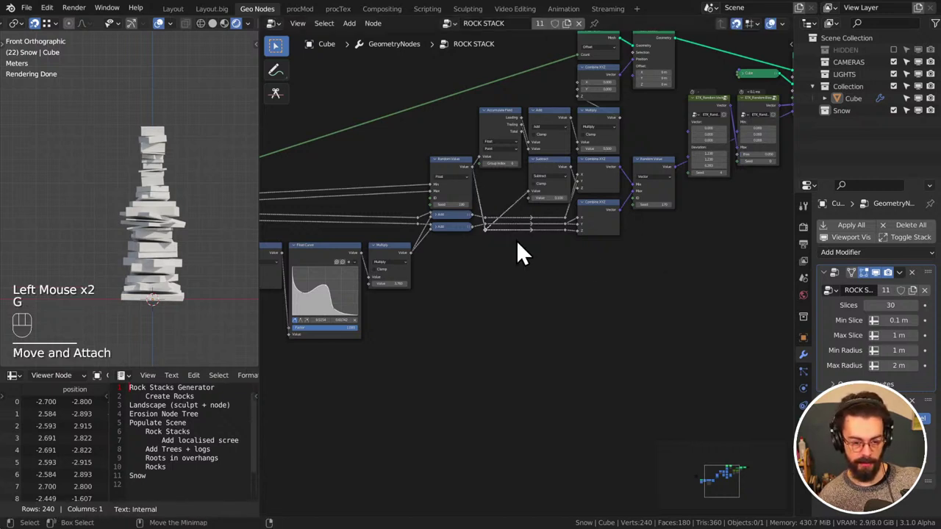
pyautogui.press('g')
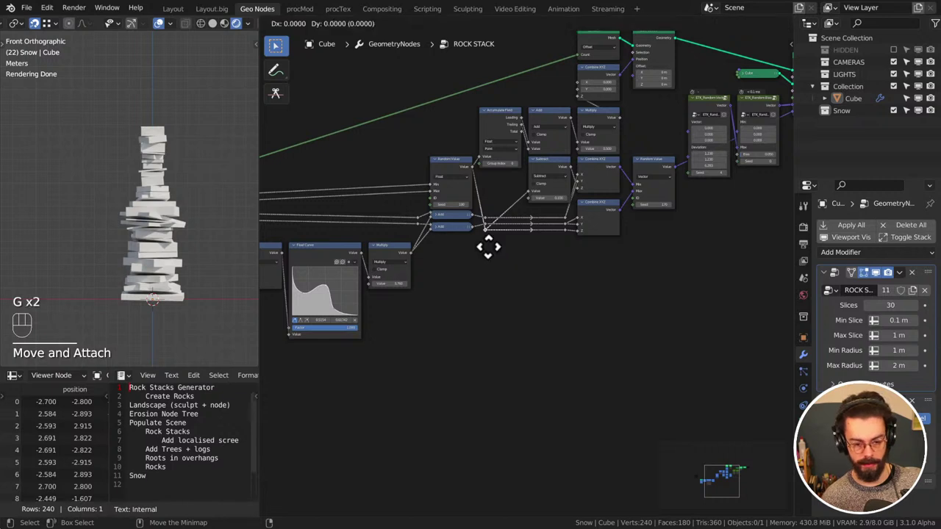
pyautogui.click(487, 224)
pyautogui.click(501, 264)
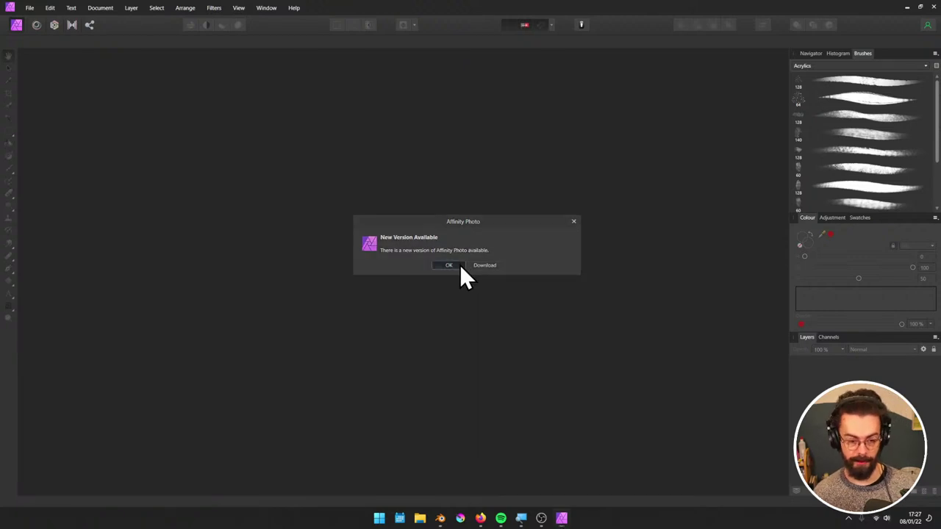
# Dismiss the New Version Available notice and open the File menu
pyautogui.click(457, 265)
pyautogui.click(30, 6)
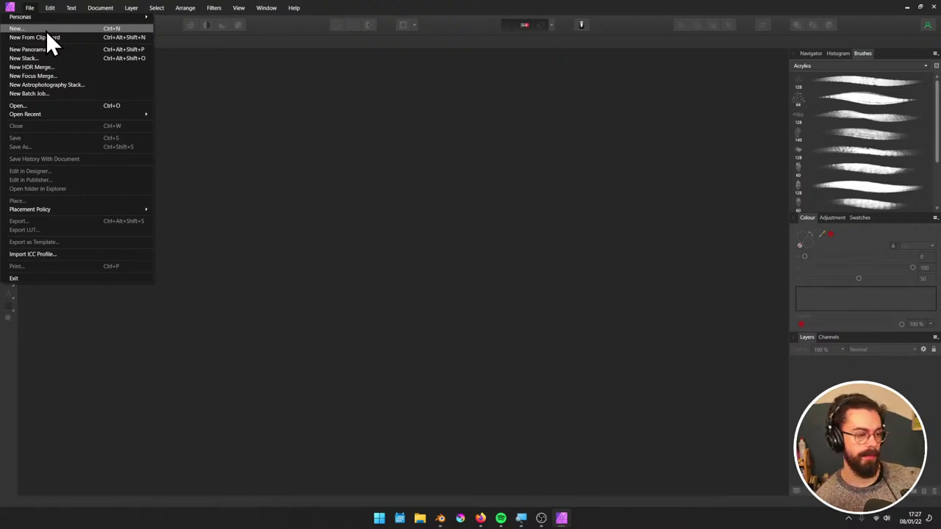
# Create a blank 1920×1080 document and open the Vestige folder on X: in File Explorer
pyautogui.click(46, 30)
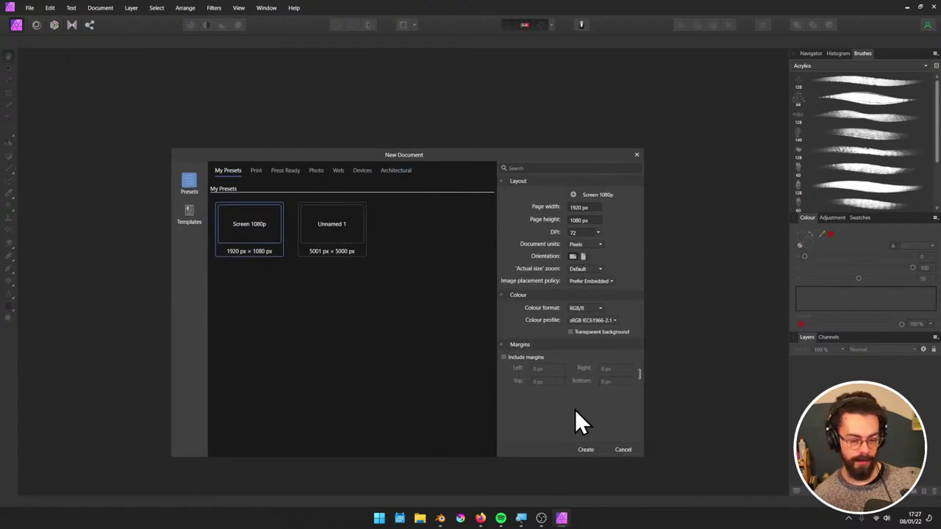
pyautogui.click(584, 449)
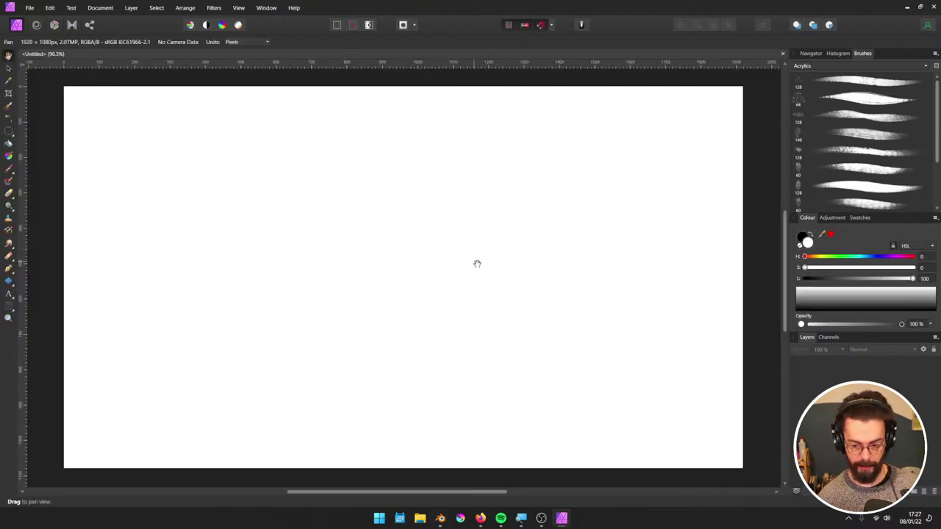
pyautogui.click(420, 518)
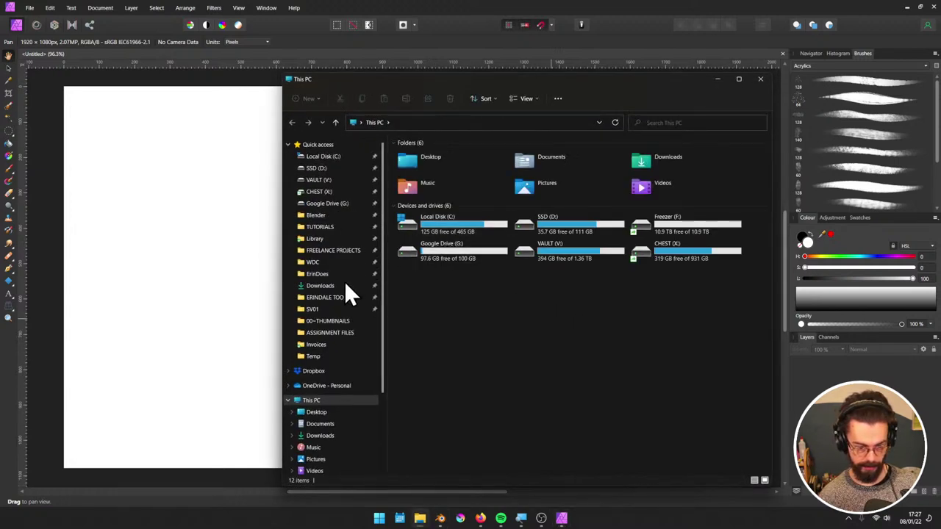
pyautogui.click(337, 217)
pyautogui.click(464, 397)
pyautogui.doubleClick(464, 397)
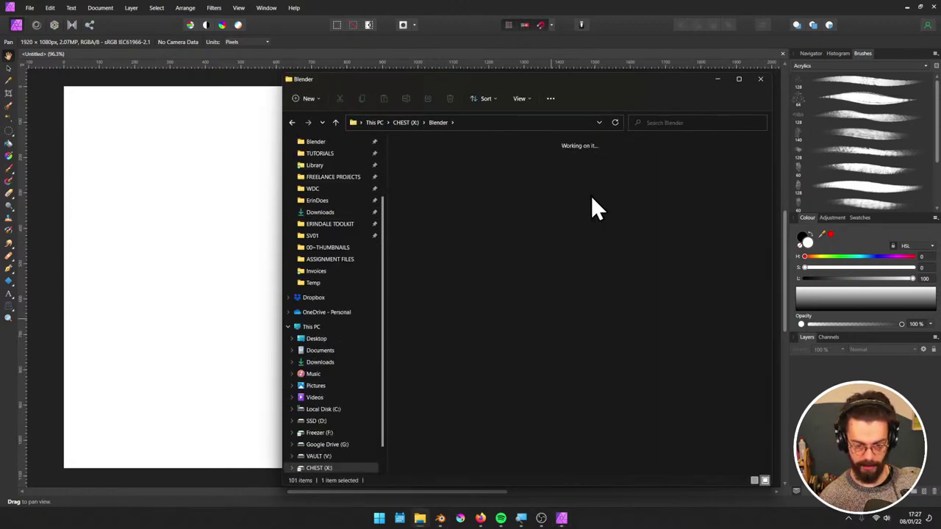
# Drop r01.png onto the canvas and resize it to fill the document
pyautogui.moveTo(535, 165); pyautogui.dragTo(181, 207)
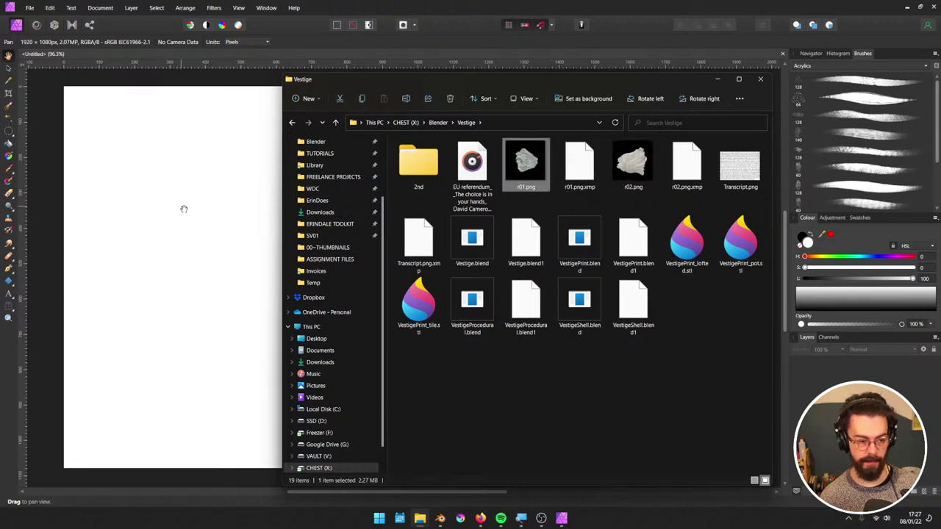
pyautogui.click(463, 3)
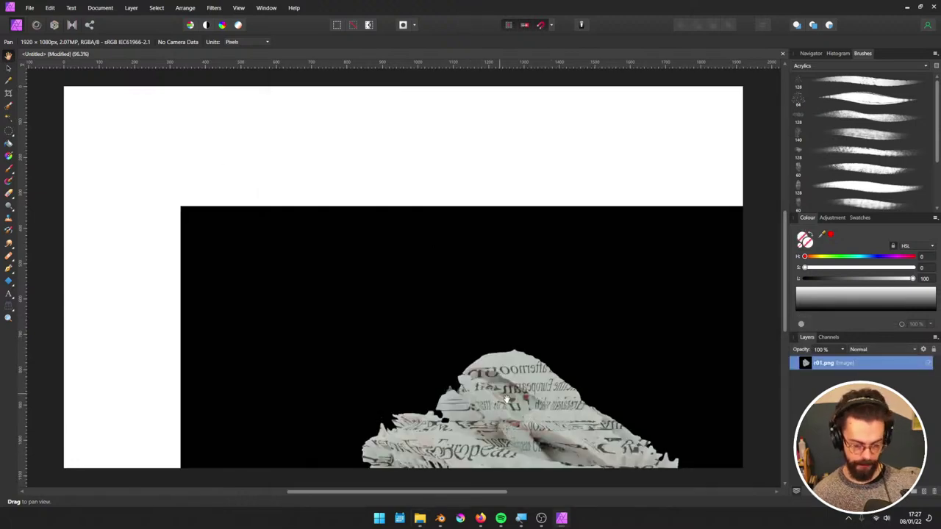
pyautogui.press('v')
pyautogui.keyDown('ctrl'); pyautogui.scroll(-5, 395, 235); pyautogui.keyUp('ctrl')
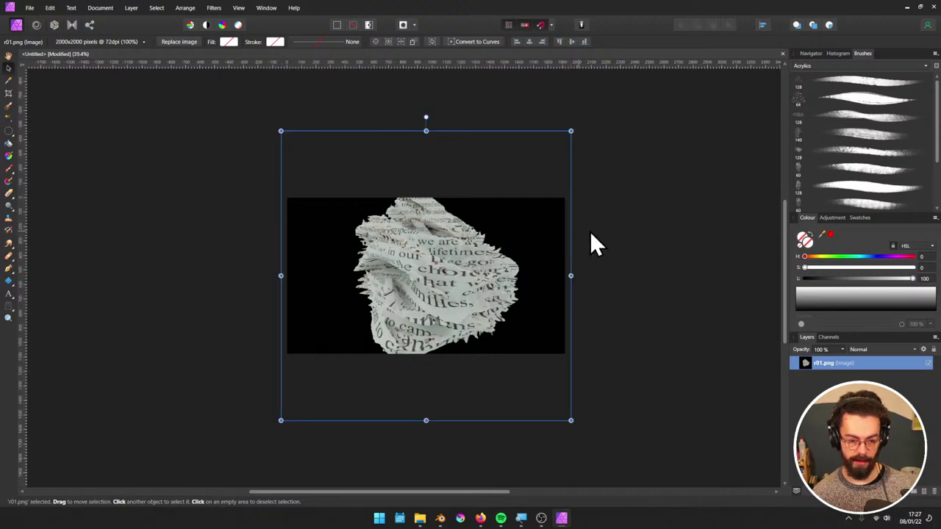
pyautogui.moveTo(570, 275); pyautogui.dragTo(561, 267)
pyautogui.click(590, 326)
pyautogui.keyDown('ctrl'); pyautogui.scroll(5, 585, 318); pyautogui.keyUp('ctrl')
pyautogui.keyDown('shift'); pyautogui.hscroll(-3, 585, 318); pyautogui.keyUp('shift')
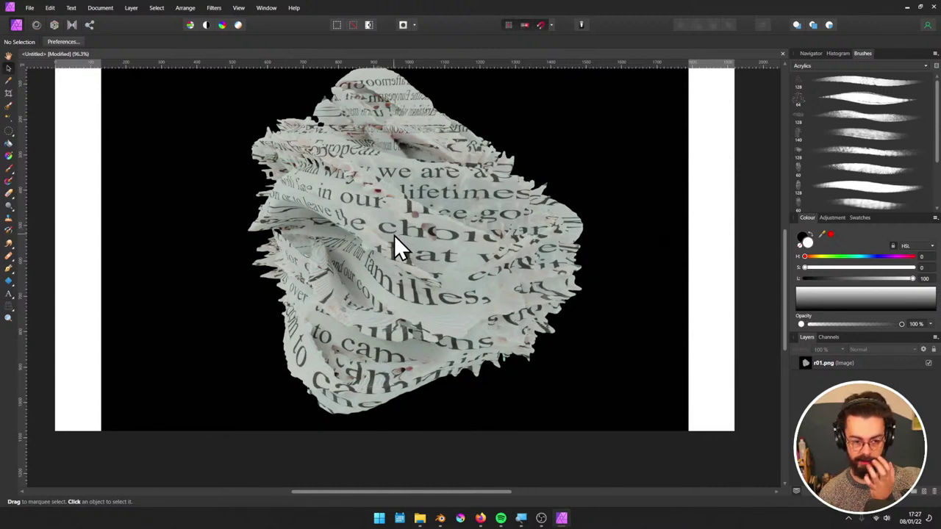
pyautogui.moveTo(440, 518)
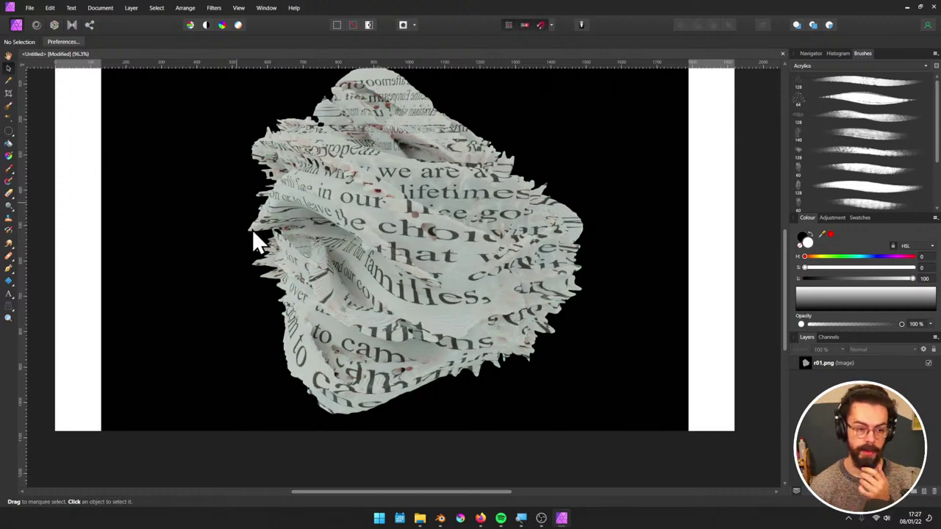
pyautogui.click(419, 518)
pyautogui.click(634, 168)
pyautogui.doubleClick(640, 176)
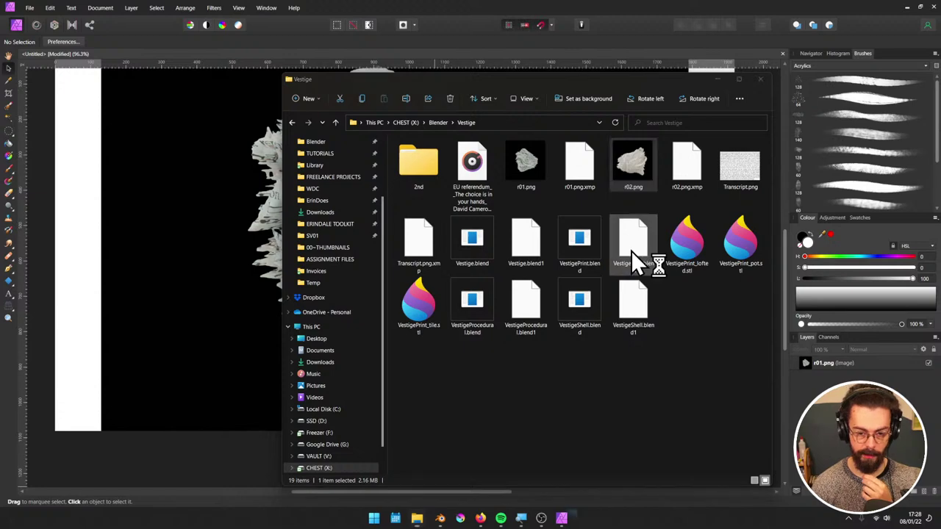
pyautogui.moveTo(575, 94); pyautogui.dragTo(393, 115)
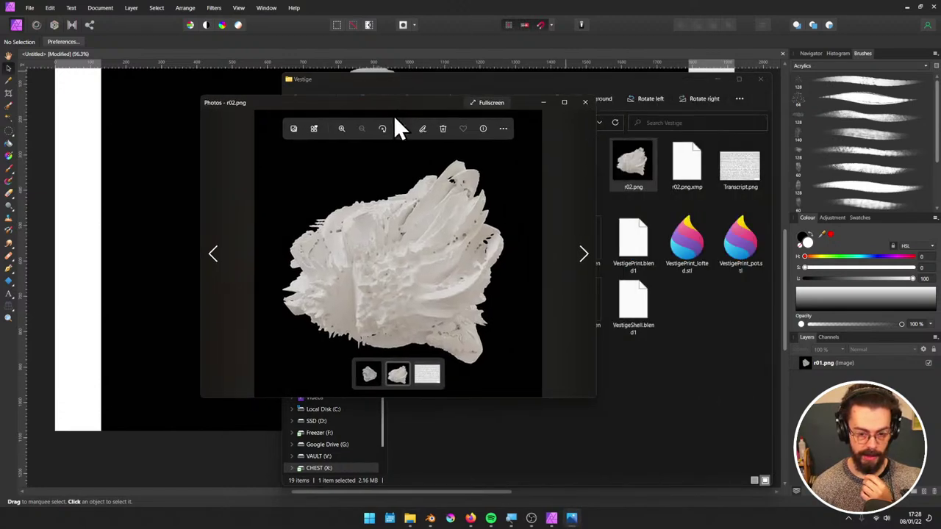
pyautogui.scroll(3, 405, 325)
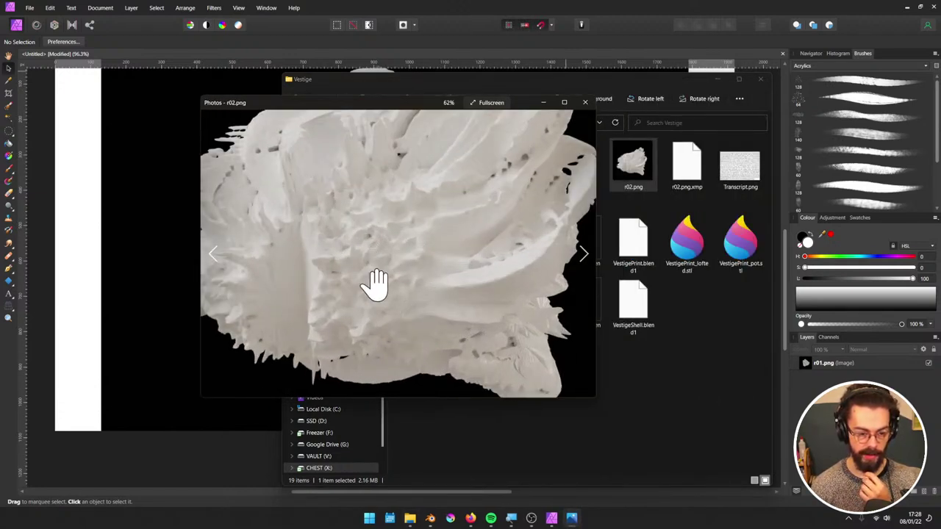
pyautogui.scroll(4, 374, 283)
pyautogui.scroll(-6, 390, 266)
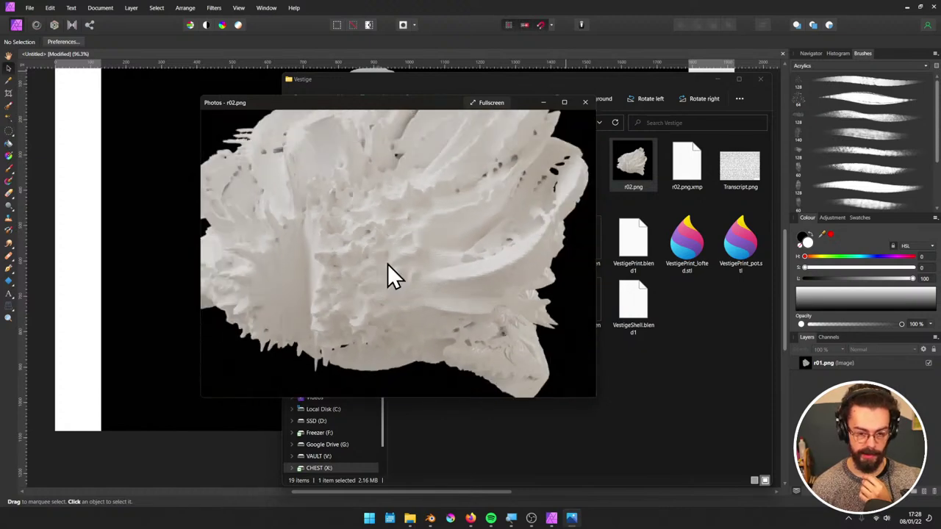
pyautogui.click(586, 103)
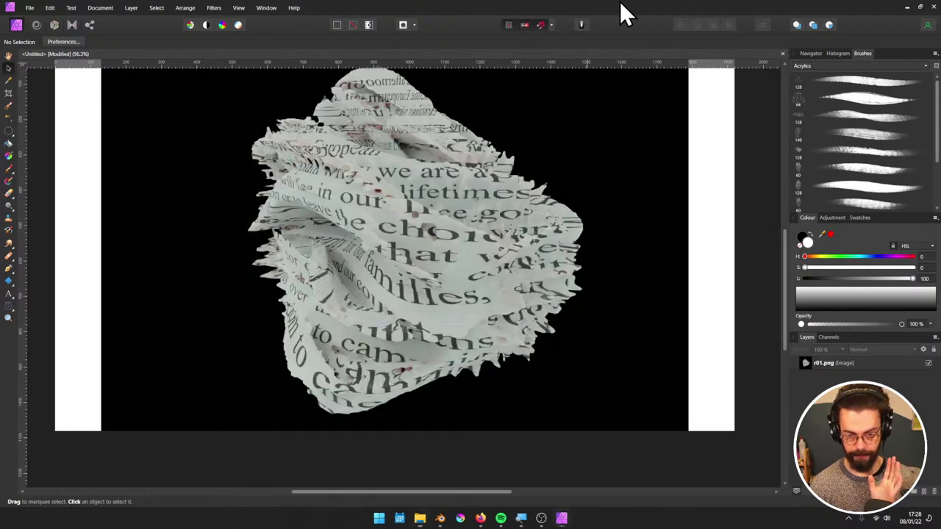
# Rasterise the r01.png layer from its Layers panel context menu
pyautogui.click(422, 177)
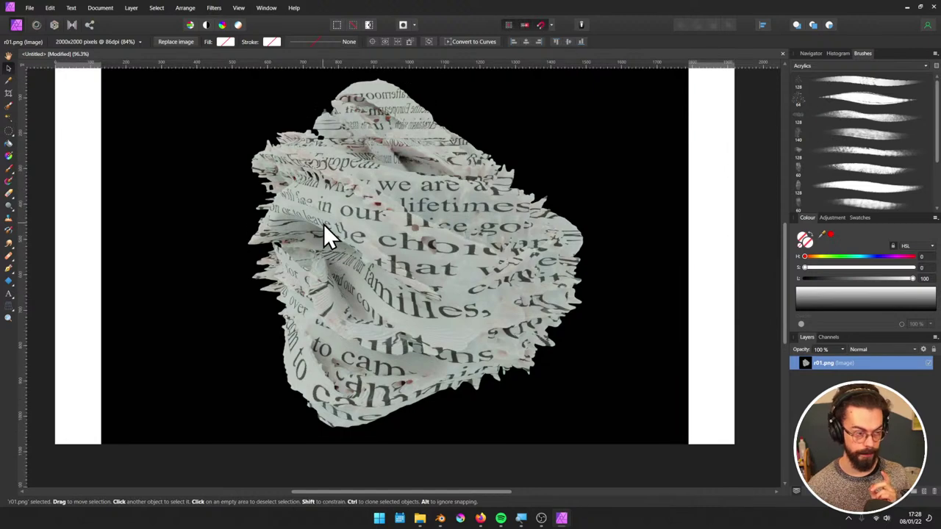
pyautogui.keyDown('ctrl'); pyautogui.scroll(-3, 323, 224); pyautogui.keyUp('ctrl')
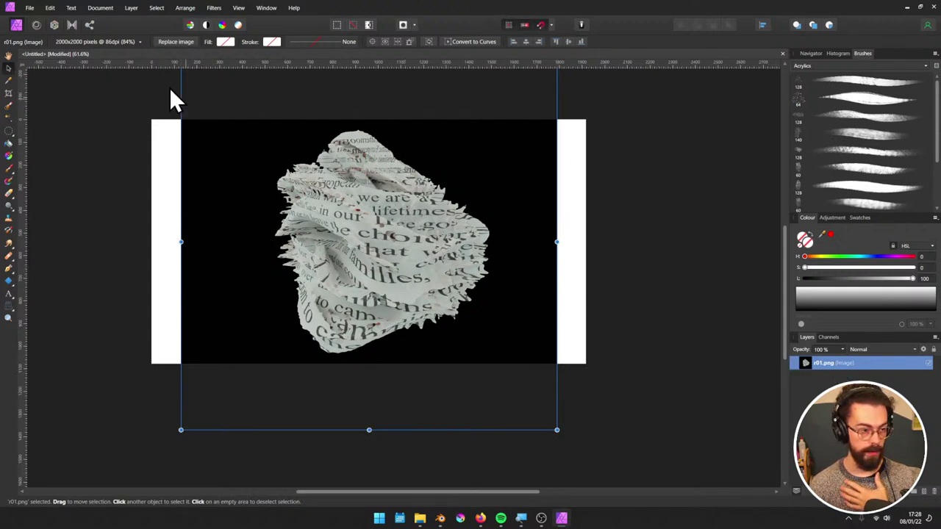
pyautogui.rightClick(837, 360)
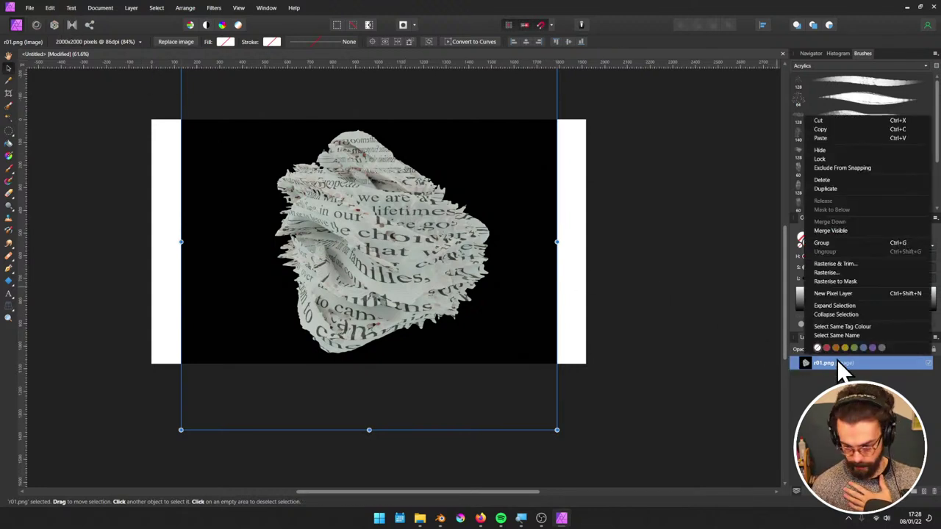
pyautogui.click(849, 273)
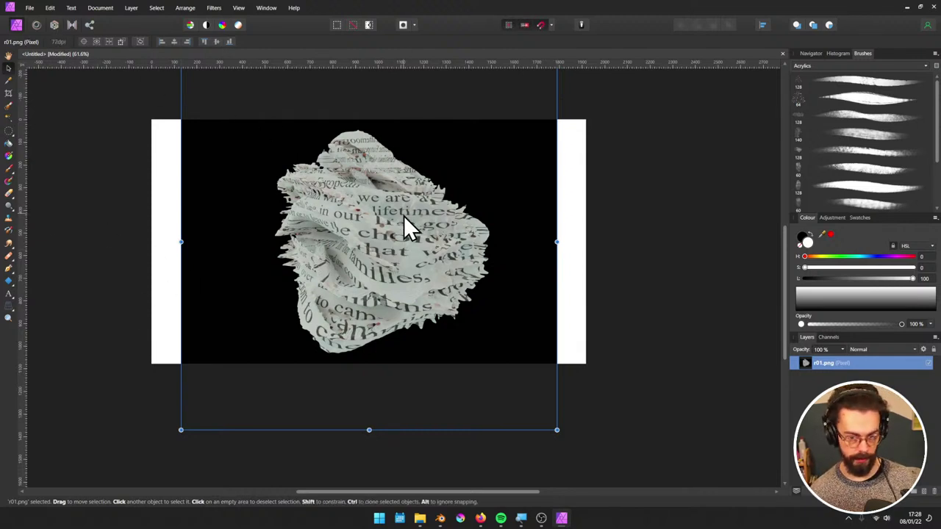
# Enter the Develop persona and browse its Basic, Lens, Detail and Tone panels
pyautogui.click(54, 24)
pyautogui.click(837, 180)
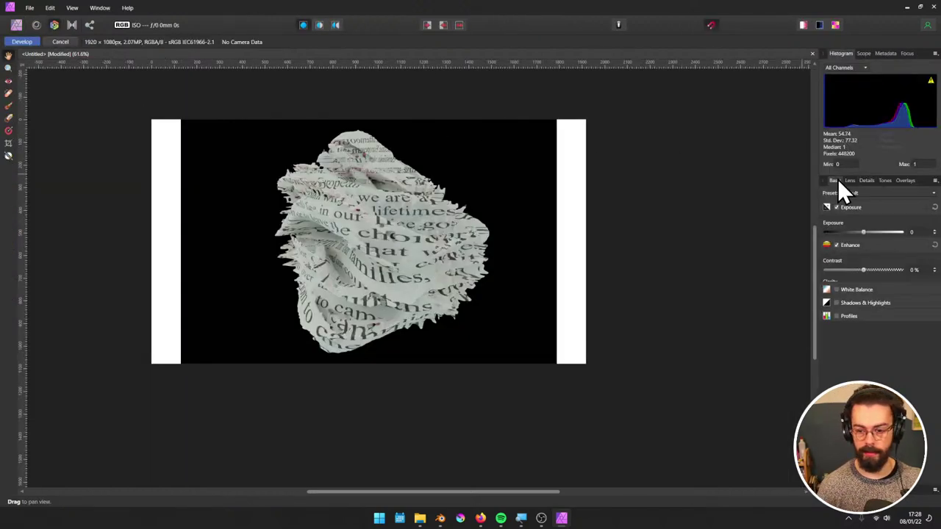
pyautogui.click(850, 180)
pyautogui.click(866, 180)
pyautogui.click(885, 181)
pyautogui.click(870, 180)
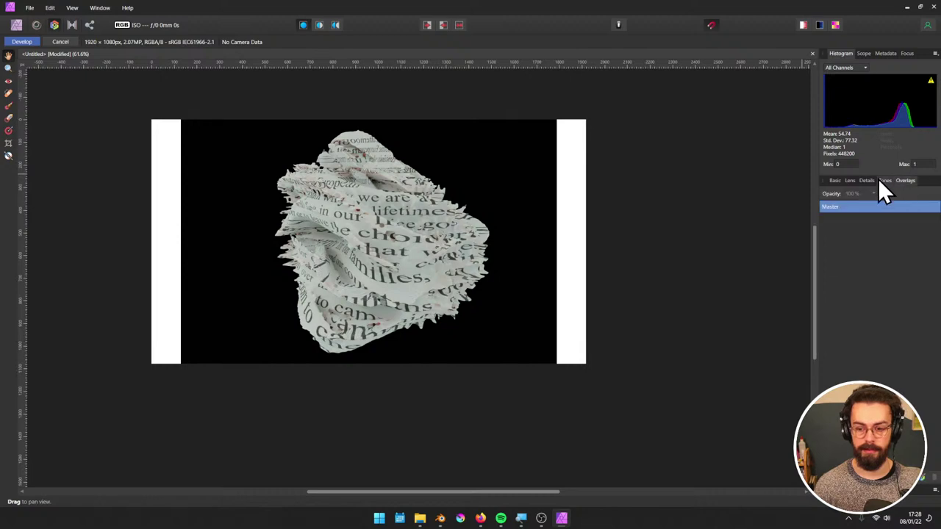
pyautogui.click(850, 181)
pyautogui.click(835, 180)
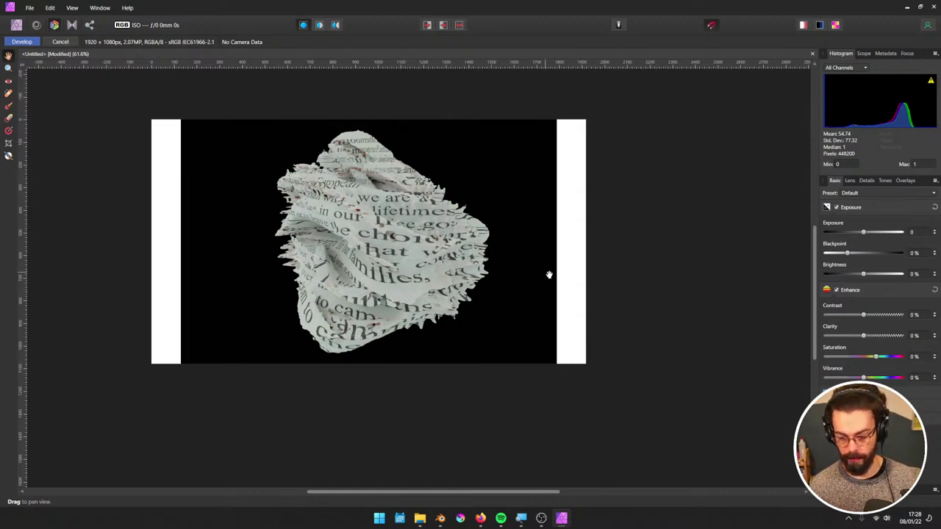
# Cancel developing and close the untitled rock image document without saving
pyautogui.click(932, 9)
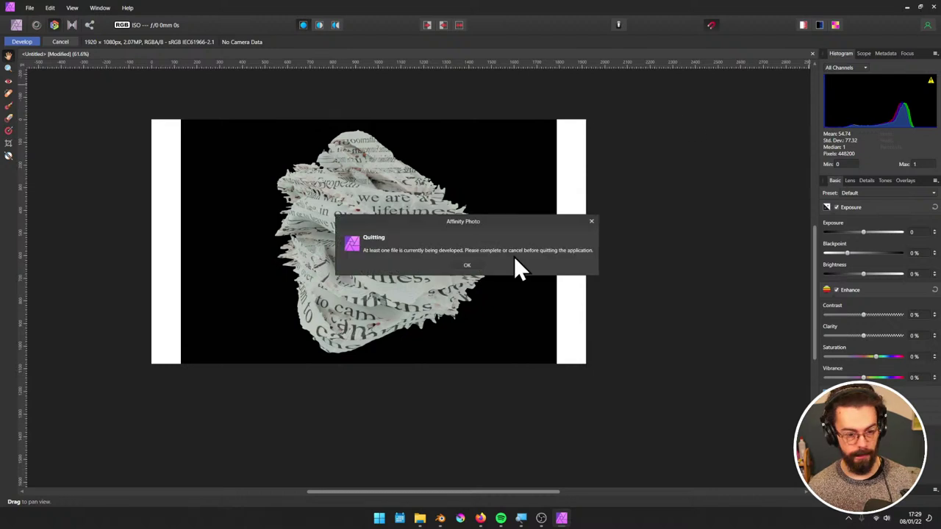
pyautogui.click(468, 264)
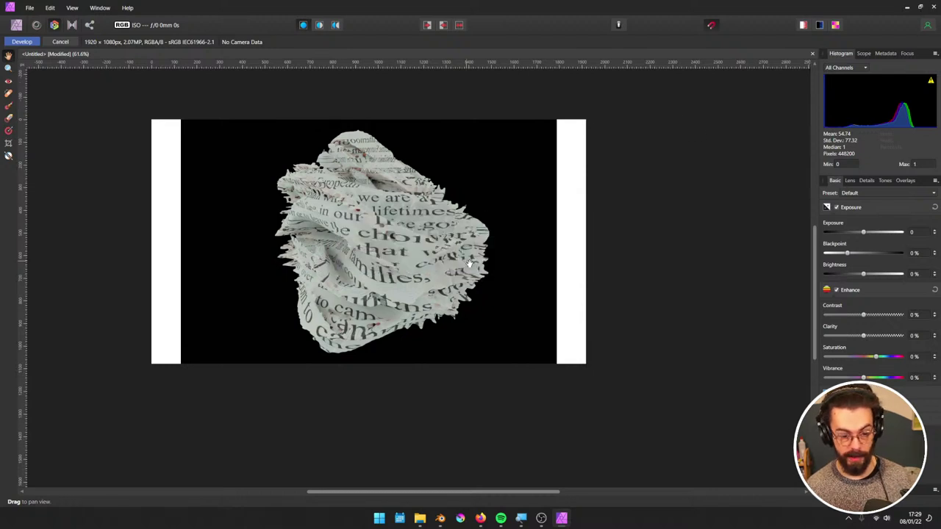
pyautogui.click(53, 42)
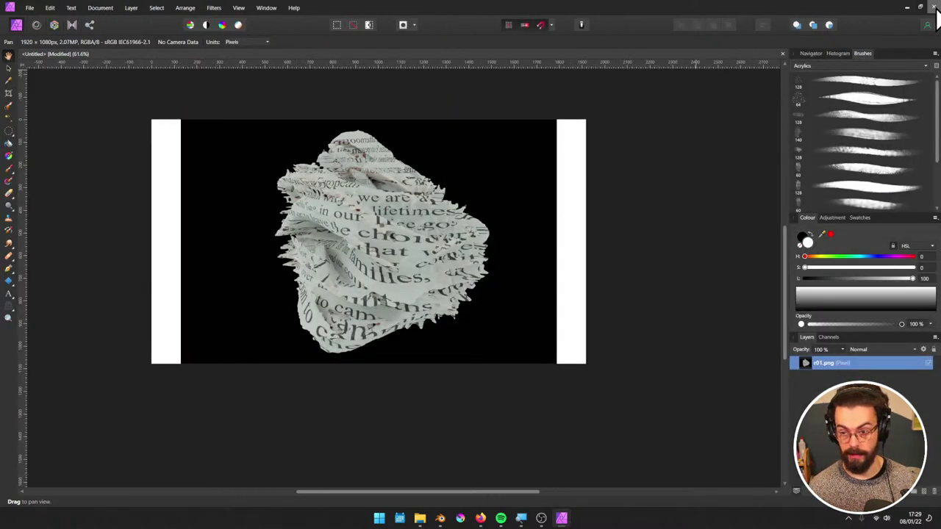
pyautogui.click(932, 9)
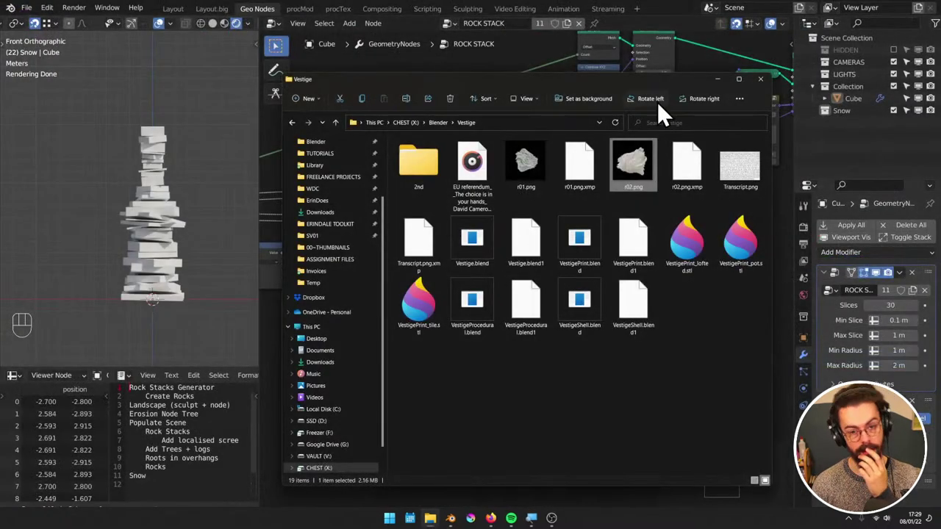
# Minimize File Explorer and shift the reroute point on the crossing links to the left
pyautogui.click(718, 80)
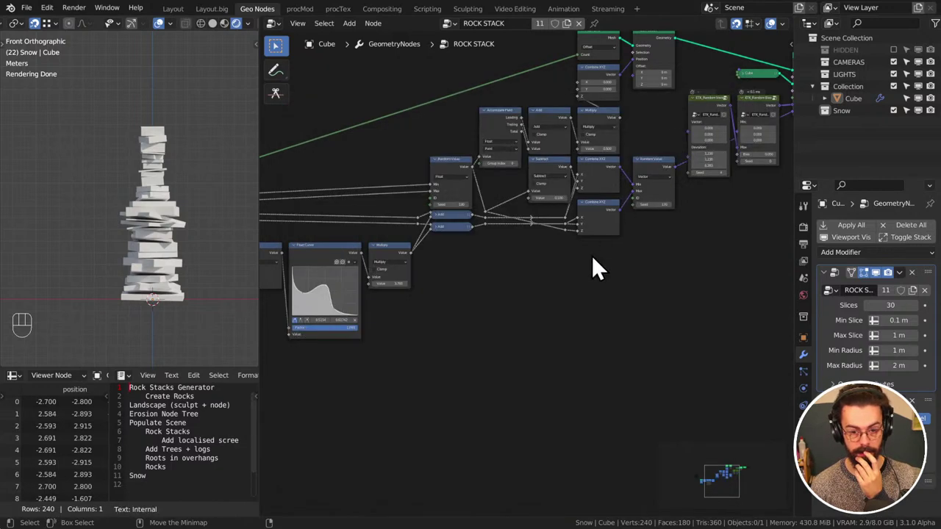
pyautogui.moveTo(505, 302); pyautogui.dragTo(508, 345, button='middle')
pyautogui.scroll(3, 478, 277)
pyautogui.moveTo(478, 277); pyautogui.dragTo(500, 180, button='middle')
pyautogui.click(494, 162)
pyautogui.moveTo(495, 167); pyautogui.dragTo(529, 196)
pyautogui.press('g')
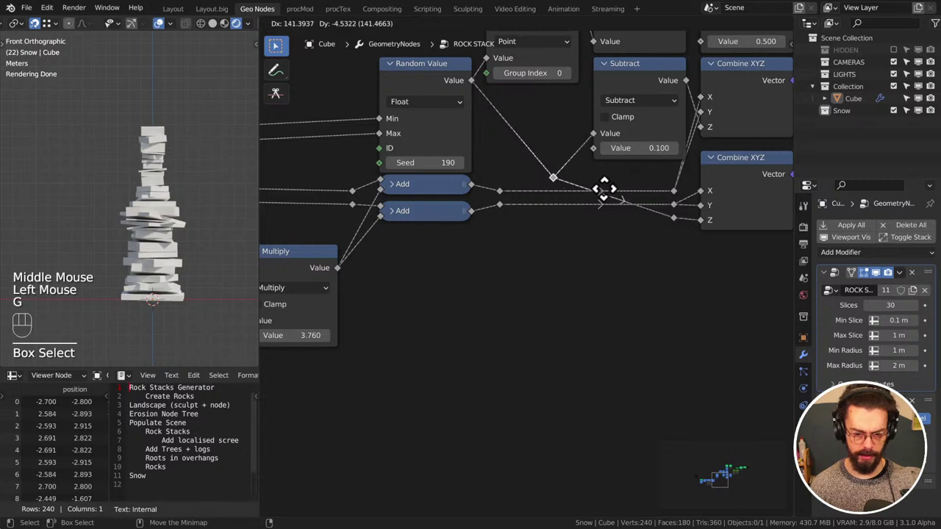
pyautogui.click(584, 193)
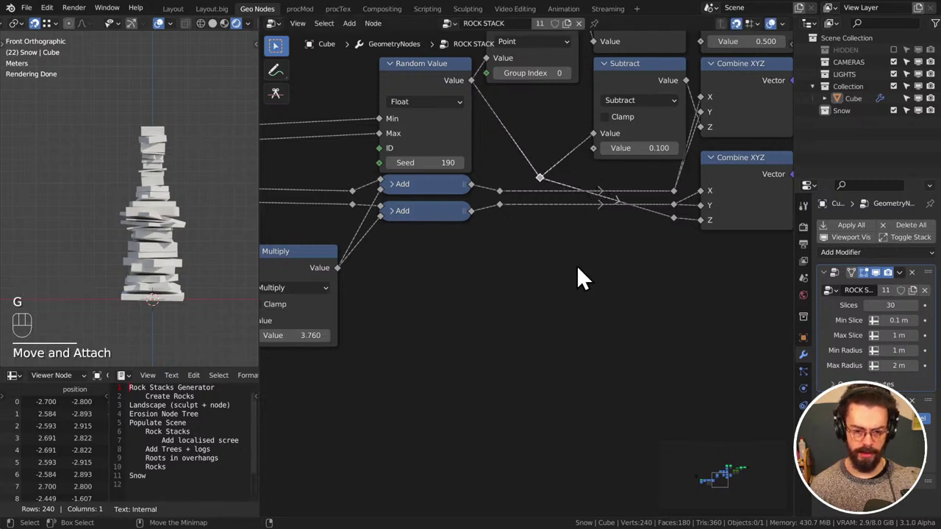
pyautogui.moveTo(576, 268); pyautogui.dragTo(592, 263, button='middle')
# Save WINTER LANDSCAPE.blend with Ctrl+S
pyautogui.hotkey('ctrl', 's')
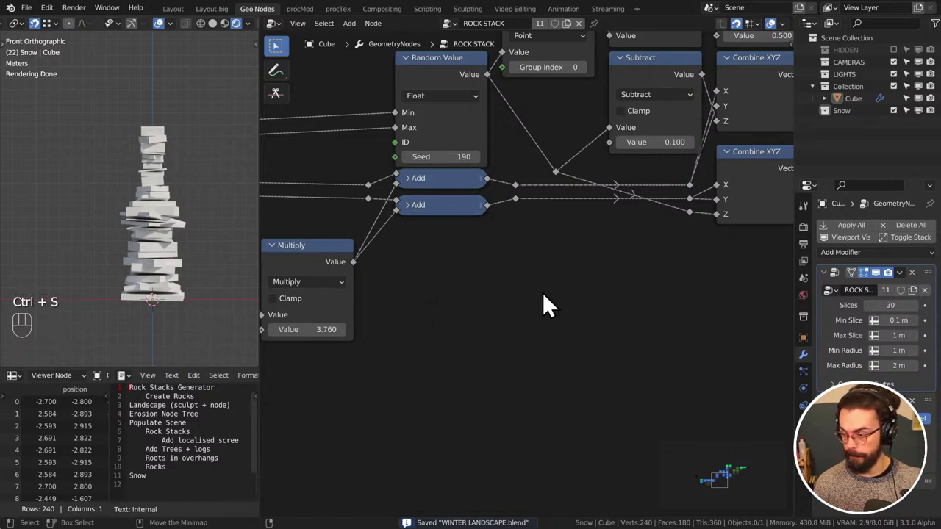
pyautogui.moveTo(559, 278); pyautogui.dragTo(551, 326, button='middle')
pyautogui.scroll(-1, 551, 325)
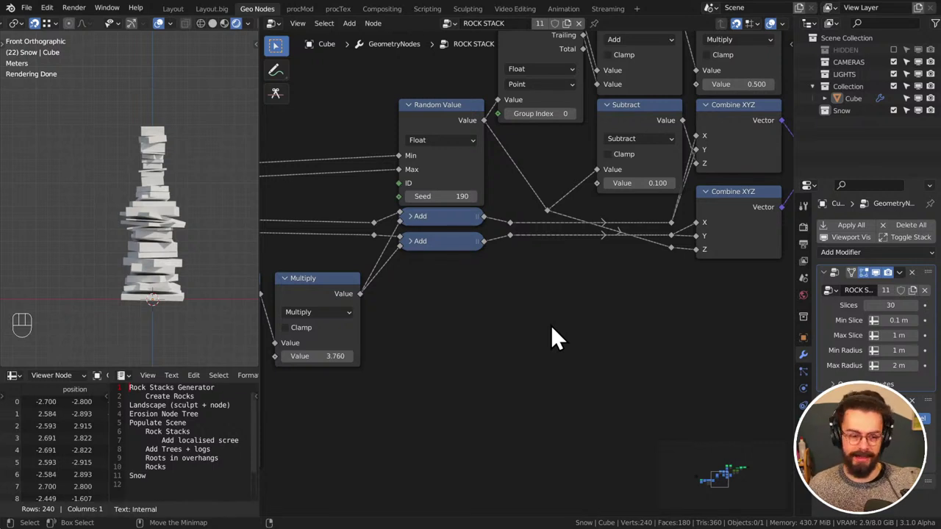
# Nudge the two reroute points on the Add-to-Combine XYZ links slightly left
pyautogui.moveTo(504, 204); pyautogui.dragTo(537, 272)
pyautogui.press('g')
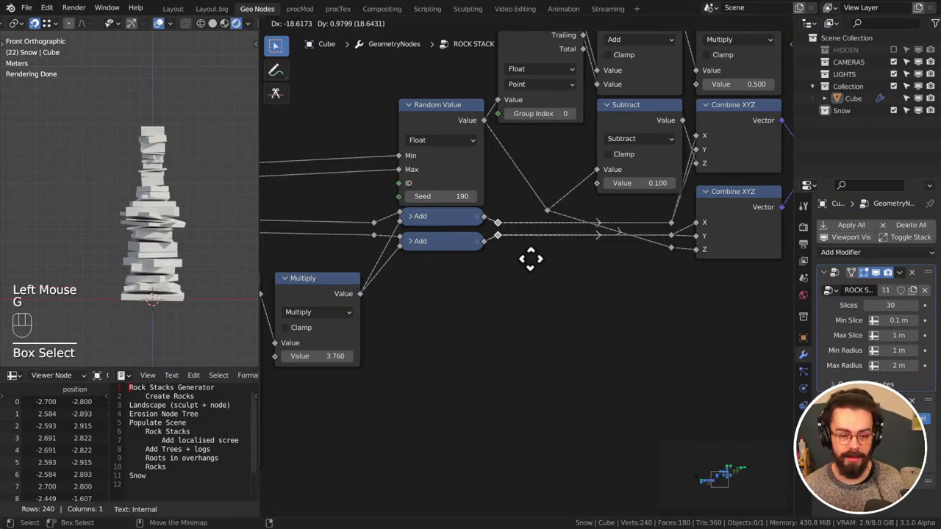
pyautogui.click(532, 282)
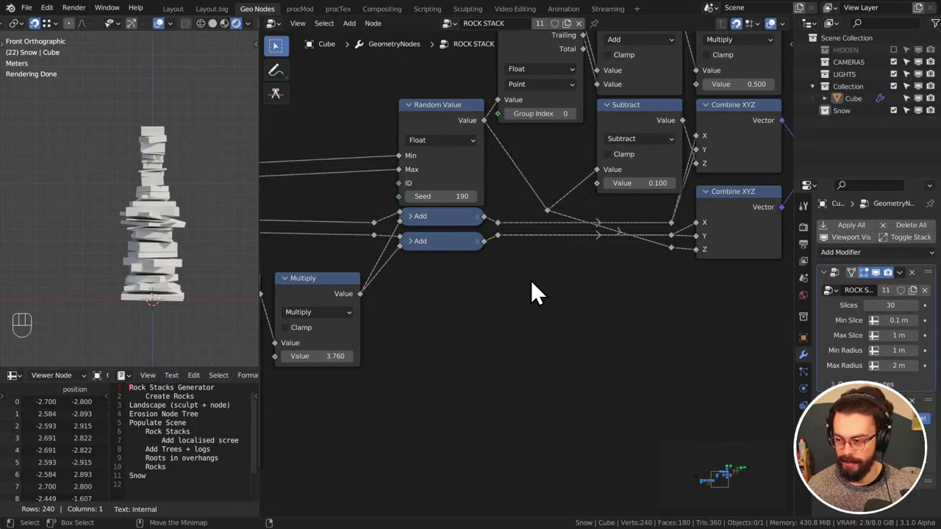
pyautogui.click(528, 288)
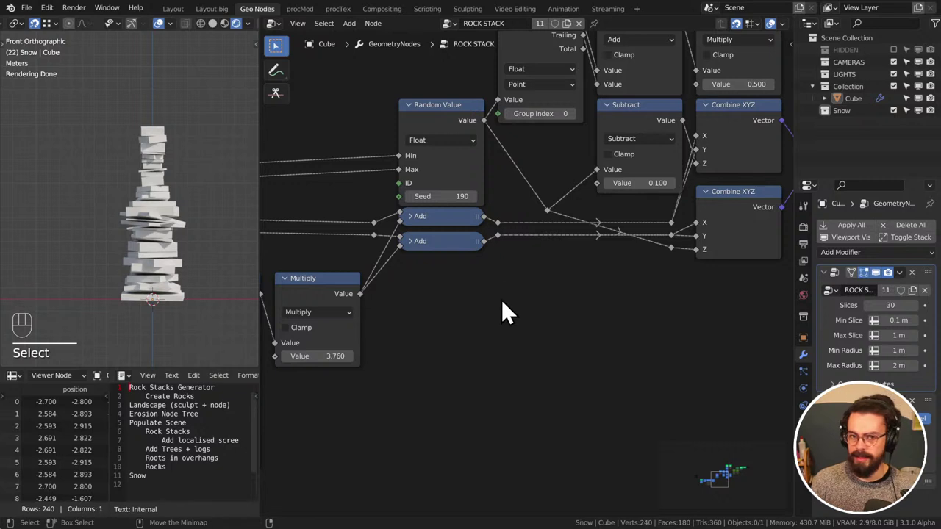
# Grab the reroute on the crossing links but leave it at its original spot
pyautogui.middleClick(551, 243)
pyautogui.moveTo(523, 176); pyautogui.dragTo(575, 242)
pyautogui.press('g')
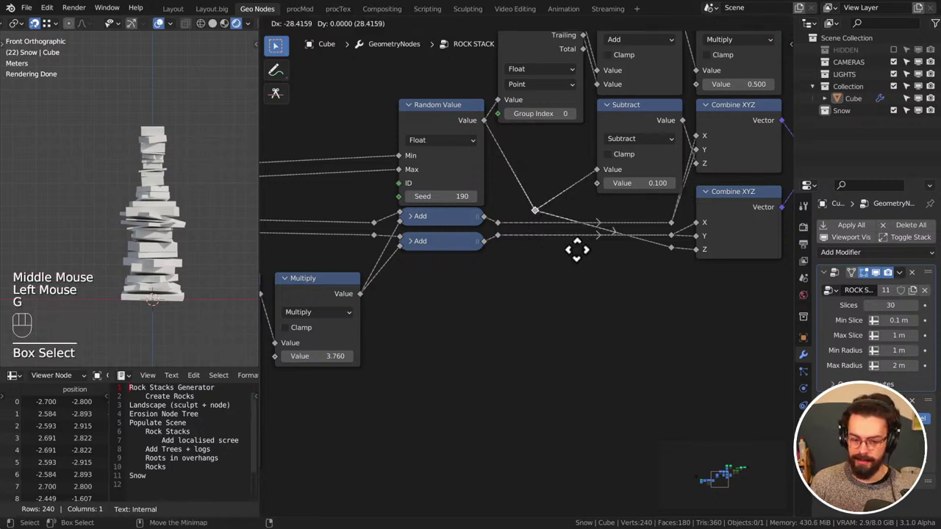
pyautogui.click(574, 263)
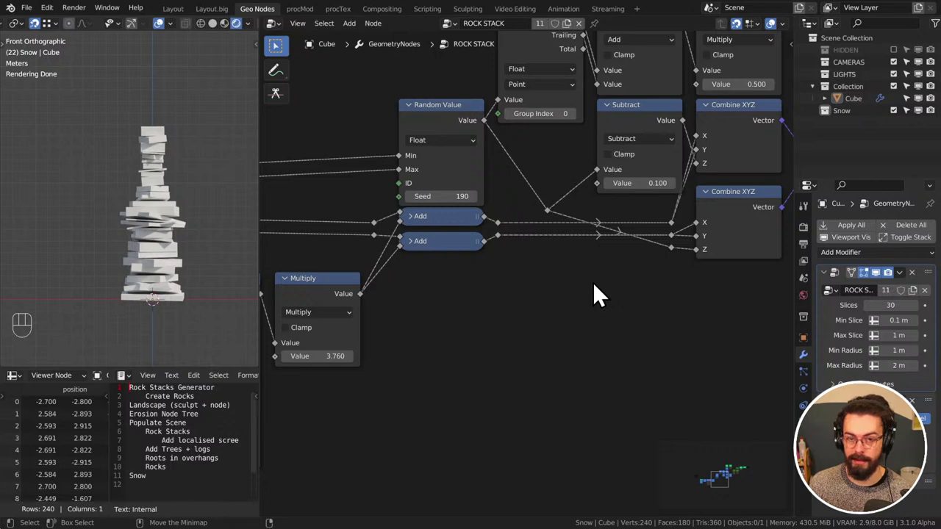
pyautogui.moveTo(592, 282); pyautogui.dragTo(547, 304, button='middle')
pyautogui.scroll(-3, 515, 312)
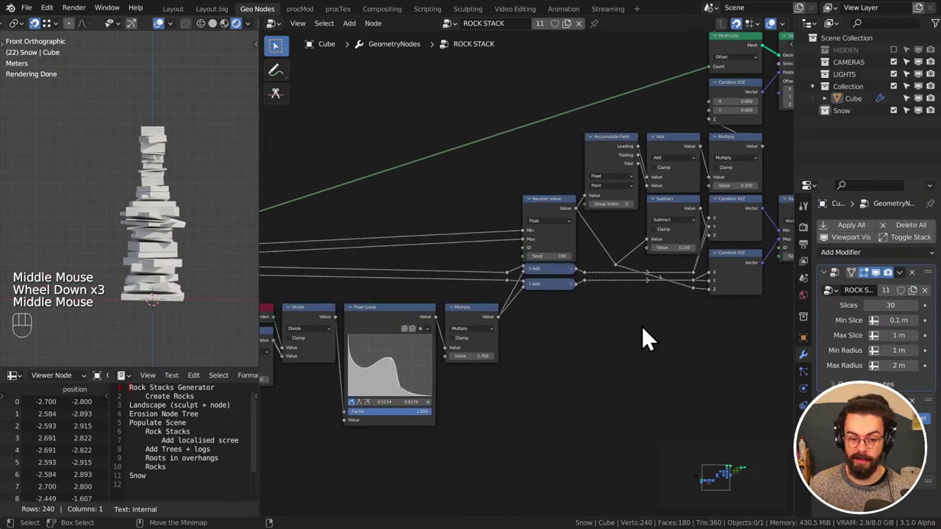
# Save WINTER LANDSCAPE.blend again with Ctrl+S
pyautogui.moveTo(640, 335); pyautogui.dragTo(555, 316, button='middle')
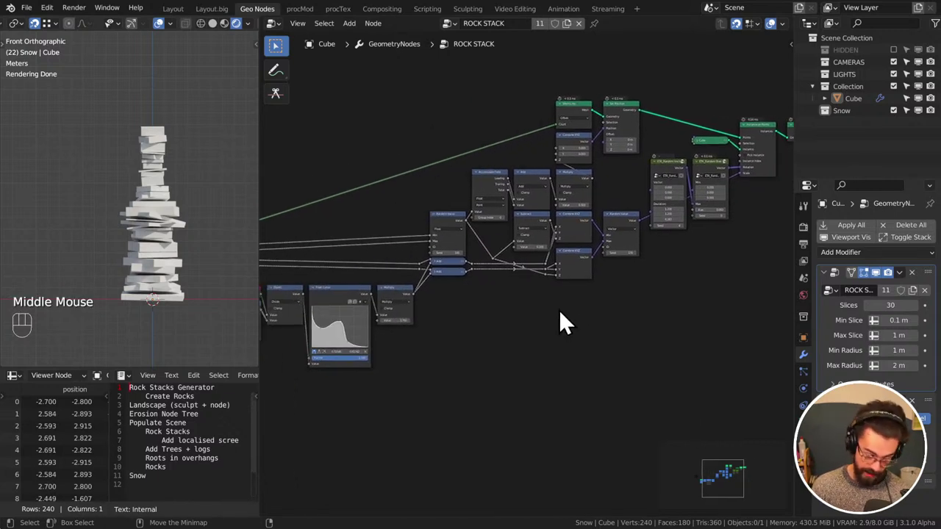
pyautogui.click(560, 315)
pyautogui.hotkey('ctrl', 's')
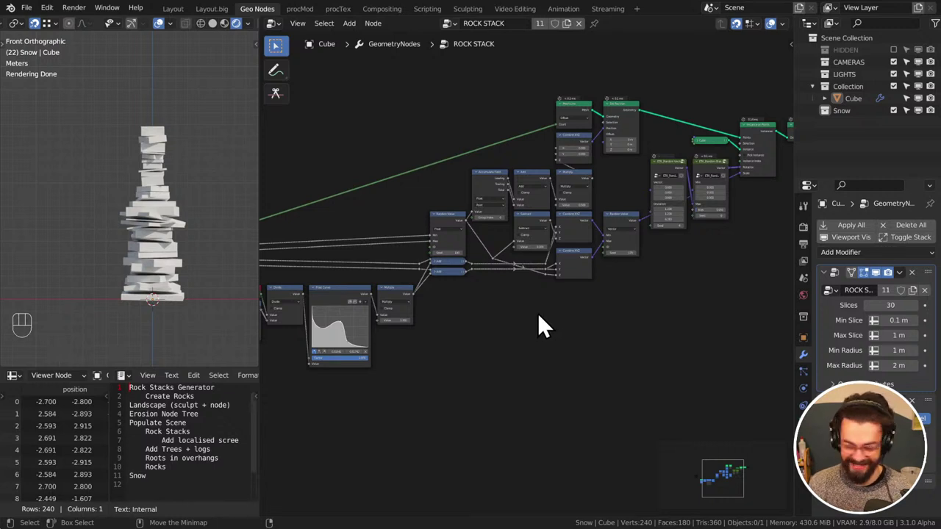
# Raise the border above the spreadsheet and text editor to make them taller
pyautogui.moveTo(252, 420)
pyautogui.mouseDown()
pyautogui.moveTo(258, 456)
pyautogui.moveTo(264, 405)
pyautogui.mouseUp()
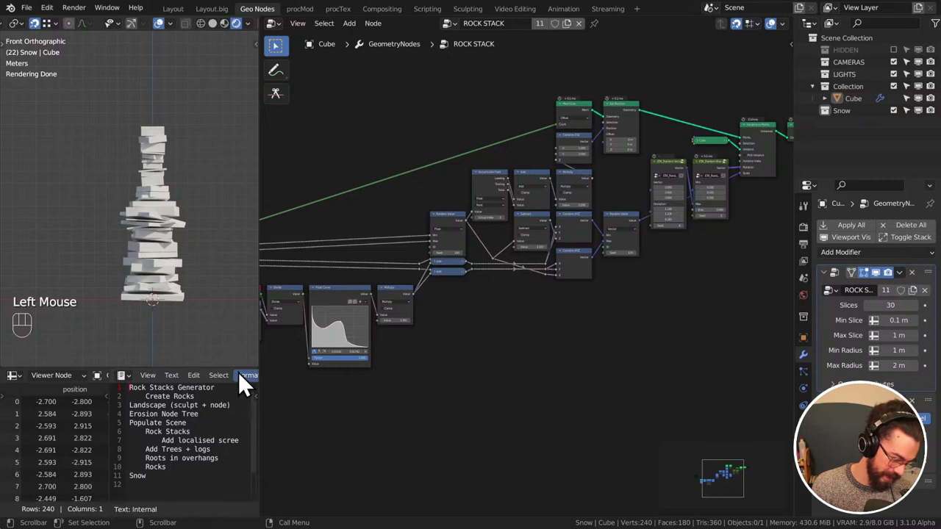
pyautogui.moveTo(236, 368); pyautogui.dragTo(235, 358)
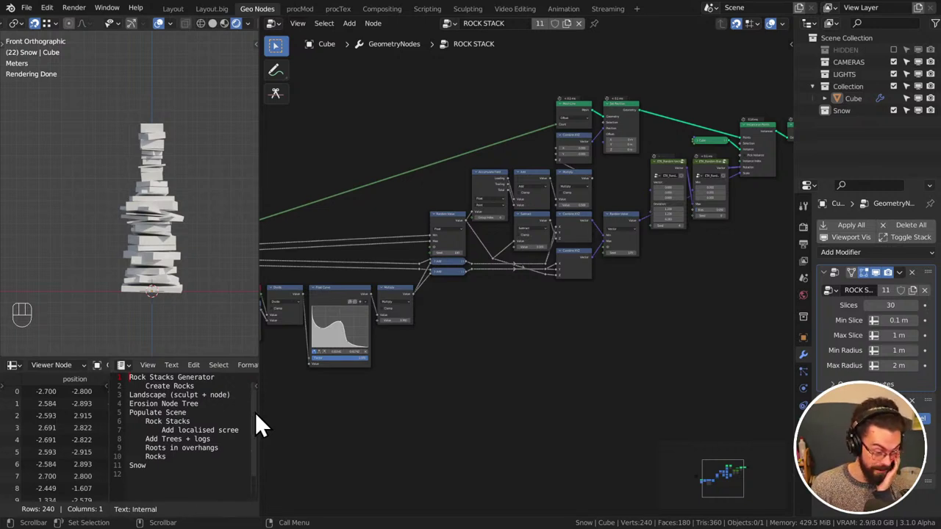
pyautogui.click(256, 413)
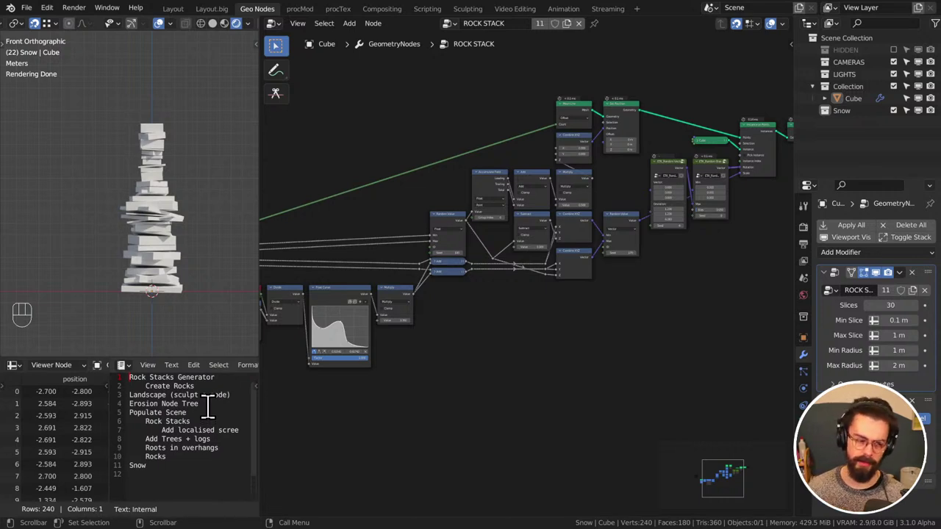
# Orbit the rock stack into perspective and frame the Float Curve node chain
pyautogui.moveTo(134, 281); pyautogui.dragTo(172, 309, button='middle')
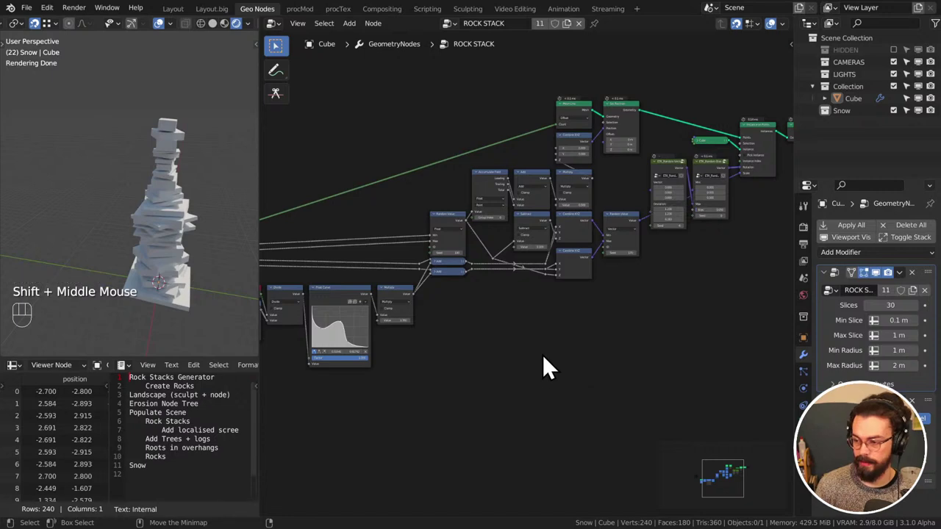
pyautogui.moveTo(549, 357); pyautogui.dragTo(683, 365, button='middle')
pyautogui.scroll(5, 636, 378)
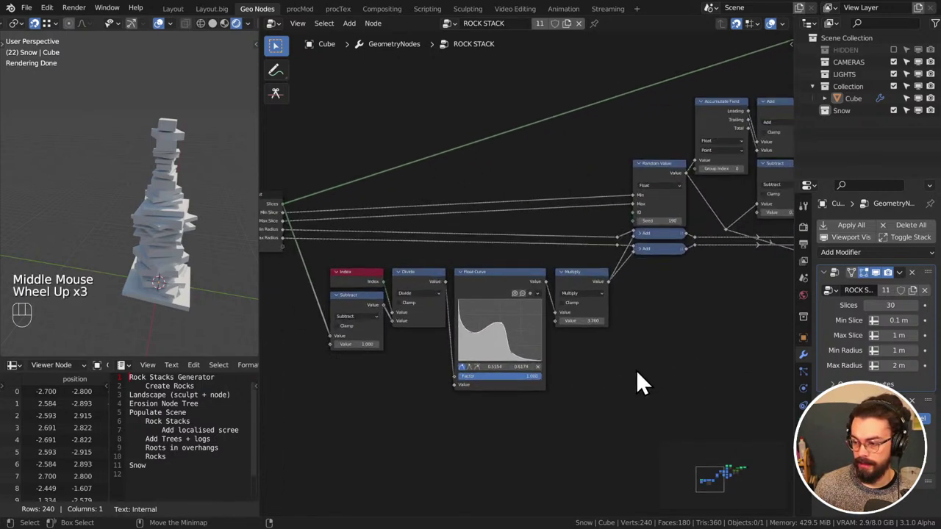
pyautogui.moveTo(622, 400); pyautogui.dragTo(662, 341, button='middle')
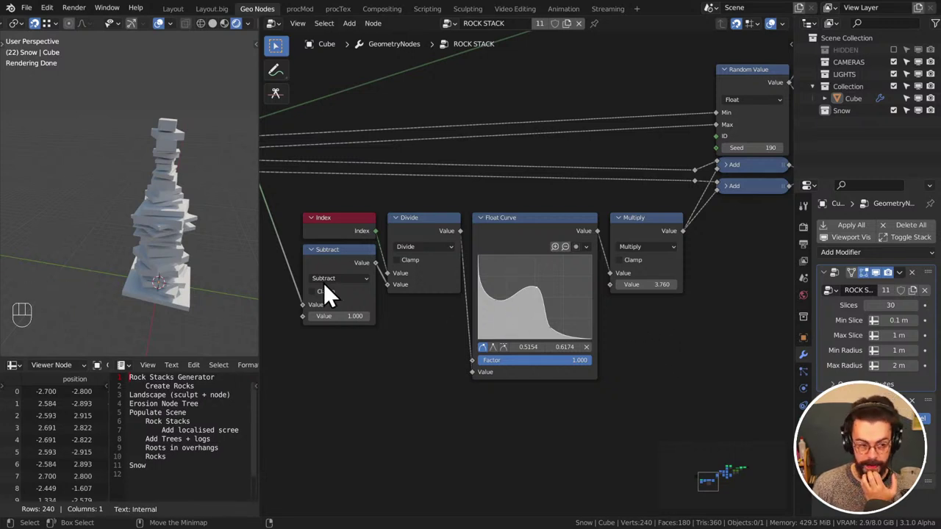
# Drag the Float Curve's bump point sideways into a descending plateau profile
pyautogui.click(530, 318)
pyautogui.moveTo(530, 318); pyautogui.dragTo(554, 320)
pyautogui.click(541, 298)
pyautogui.moveTo(216, 269); pyautogui.dragTo(115, 248, button='middle')
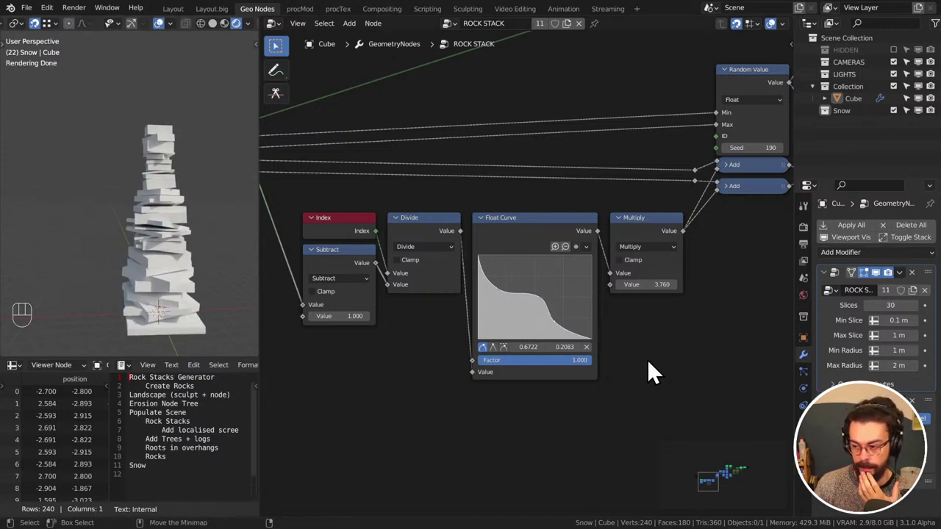
# Raise the Multiply node's value from 3.760 to 4.760
pyautogui.moveTo(638, 360); pyautogui.dragTo(628, 363, button='middle')
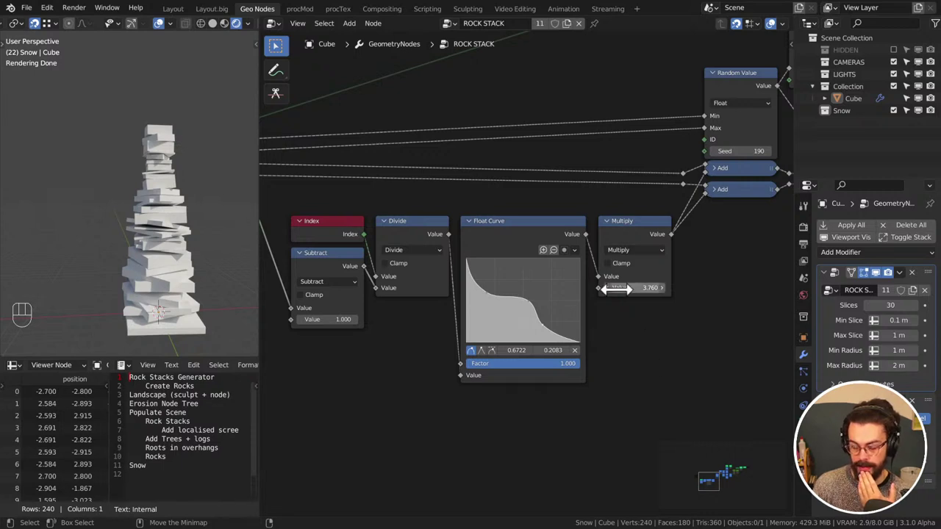
pyautogui.click(634, 235)
pyautogui.moveTo(633, 288); pyautogui.dragTo(655, 288)
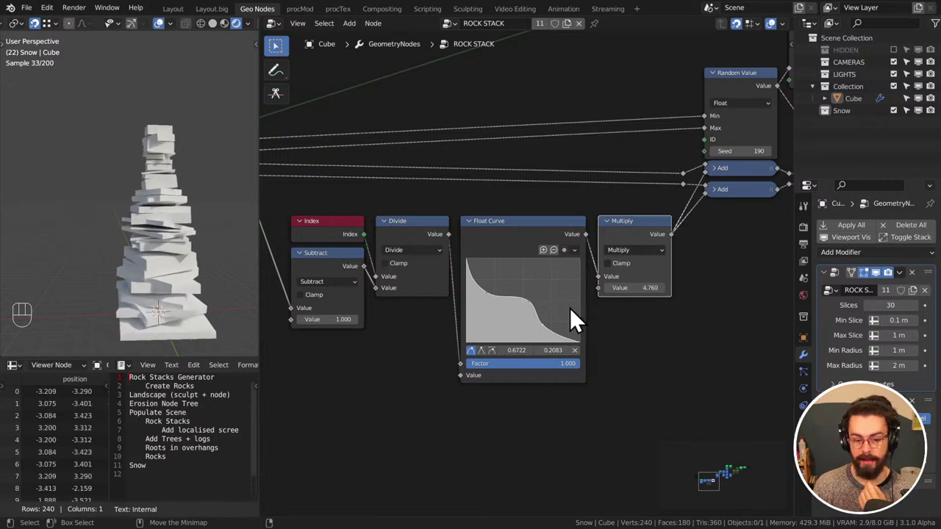
# Move the Float Curve point to 0.2072/0.5681 and nudge the Index-to-Multiply nodes upward
pyautogui.scroll(-2, 131, 257)
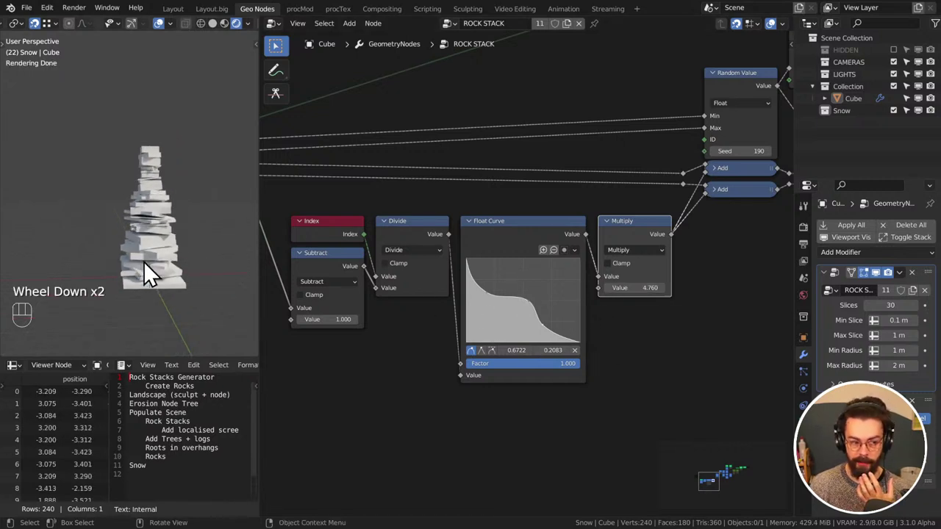
pyautogui.click(522, 303)
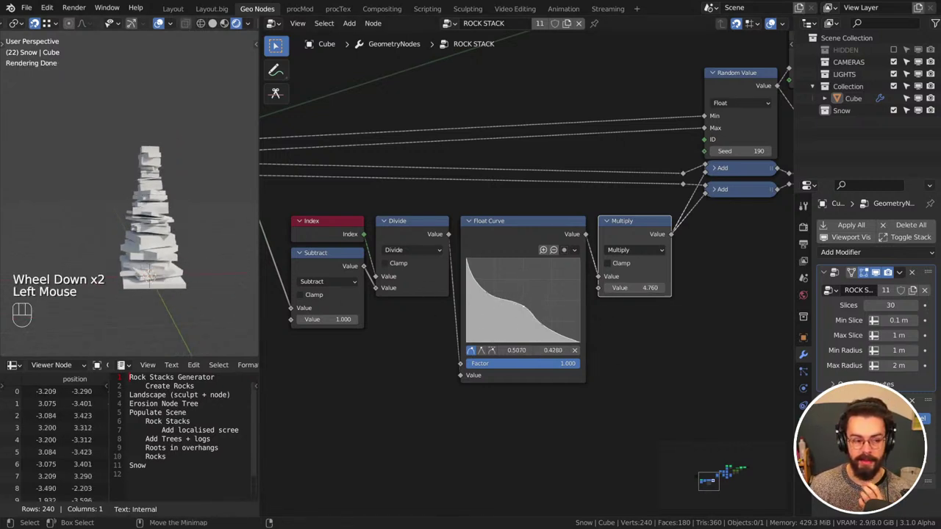
pyautogui.moveTo(521, 303); pyautogui.dragTo(490, 295)
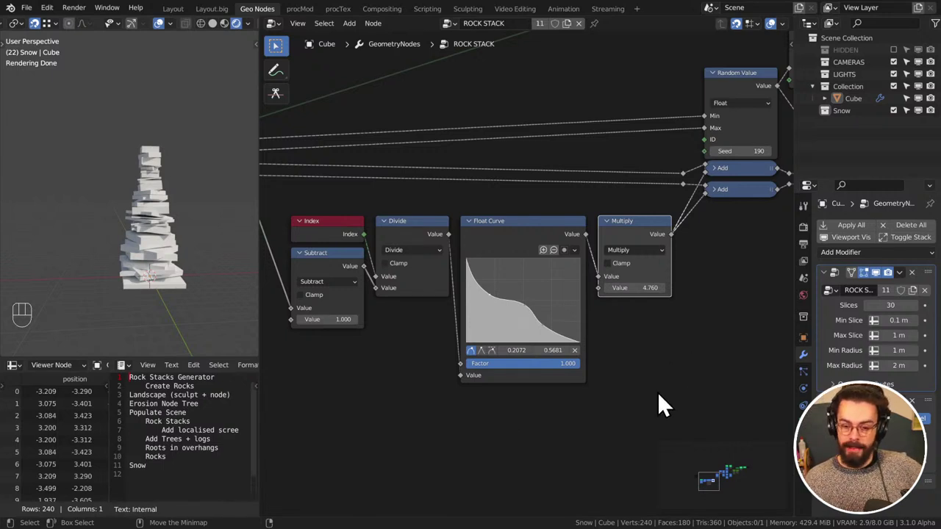
pyautogui.moveTo(647, 405); pyautogui.dragTo(355, 246)
pyautogui.moveTo(505, 221); pyautogui.dragTo(504, 209)
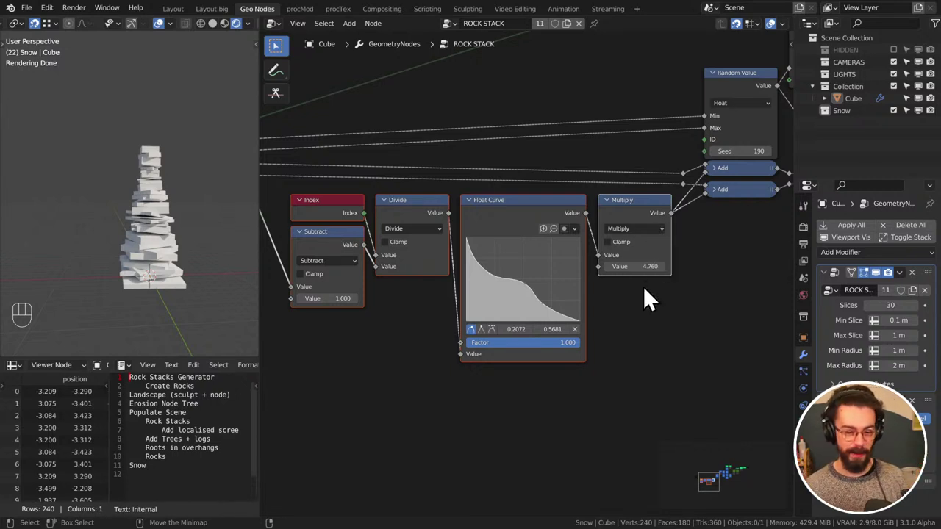
pyautogui.moveTo(637, 336); pyautogui.dragTo(632, 309, button='middle')
pyautogui.scroll(-2, 621, 324)
pyautogui.click(635, 328)
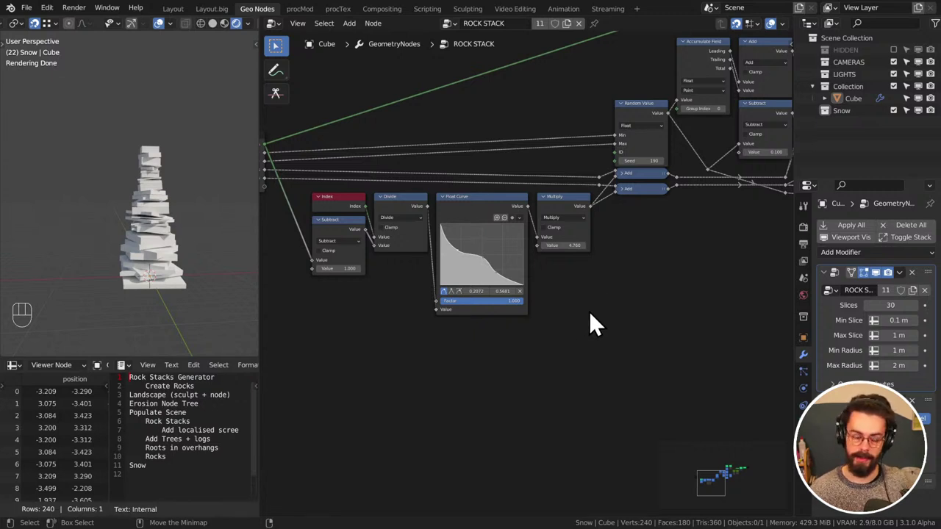
pyautogui.moveTo(626, 305); pyautogui.dragTo(681, 302, button='middle')
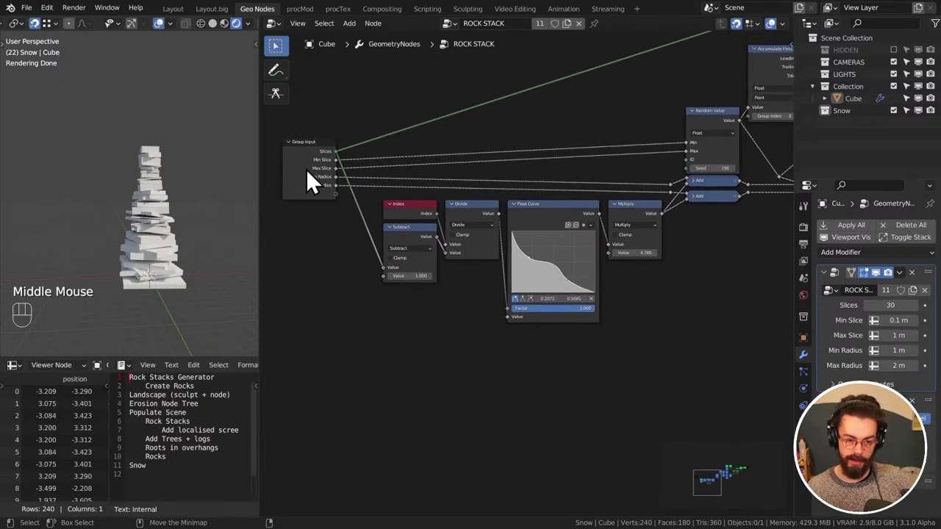
pyautogui.moveTo(309, 178); pyautogui.dragTo(333, 168)
pyautogui.click(581, 182)
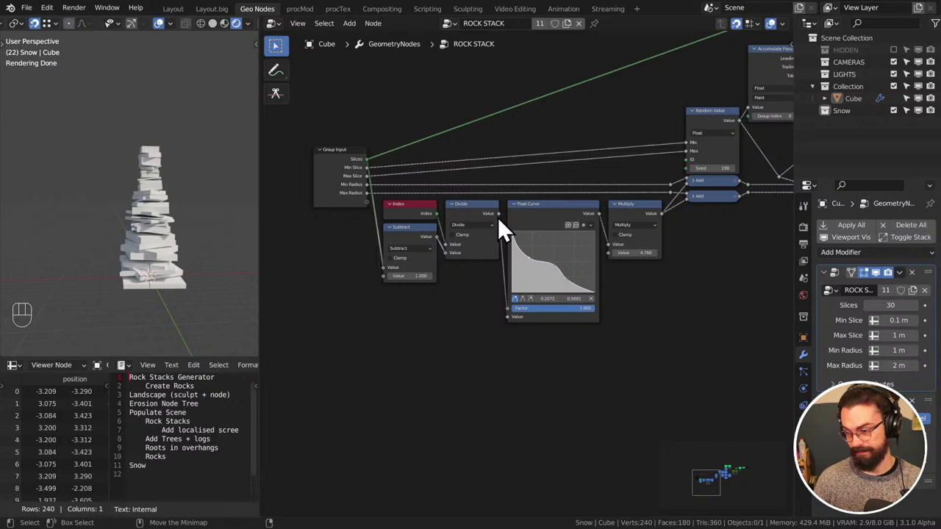
pyautogui.moveTo(522, 226); pyautogui.dragTo(434, 165, button='middle')
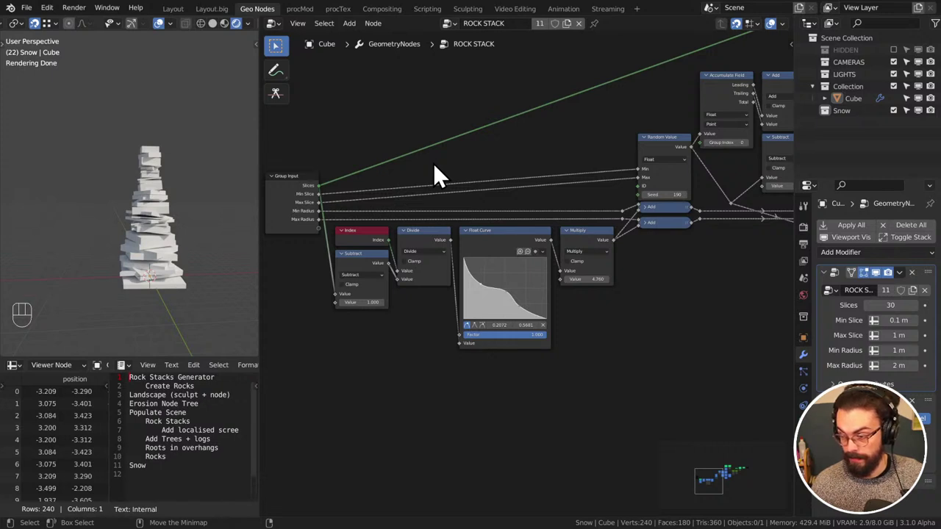
pyautogui.scroll(-1, 433, 166)
pyautogui.scroll(1, 433, 165)
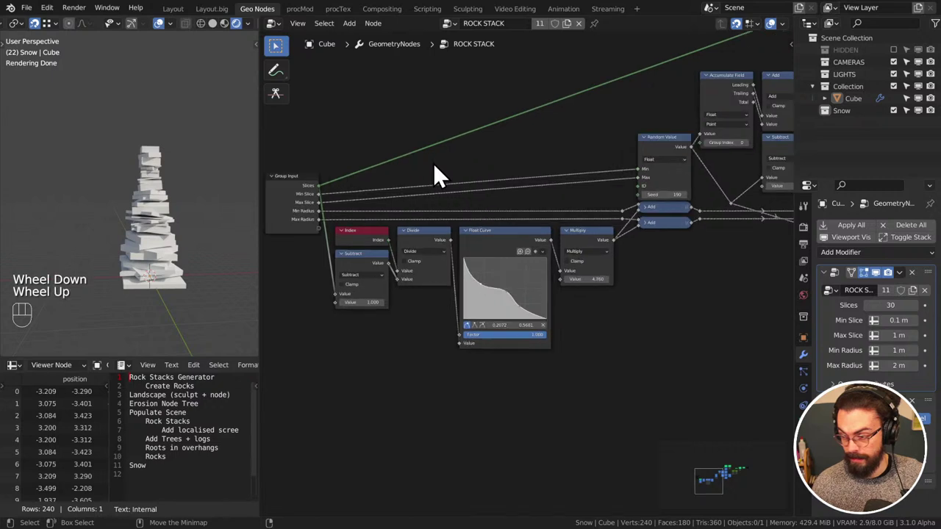
pyautogui.moveTo(480, 160); pyautogui.dragTo(452, 177, button='middle')
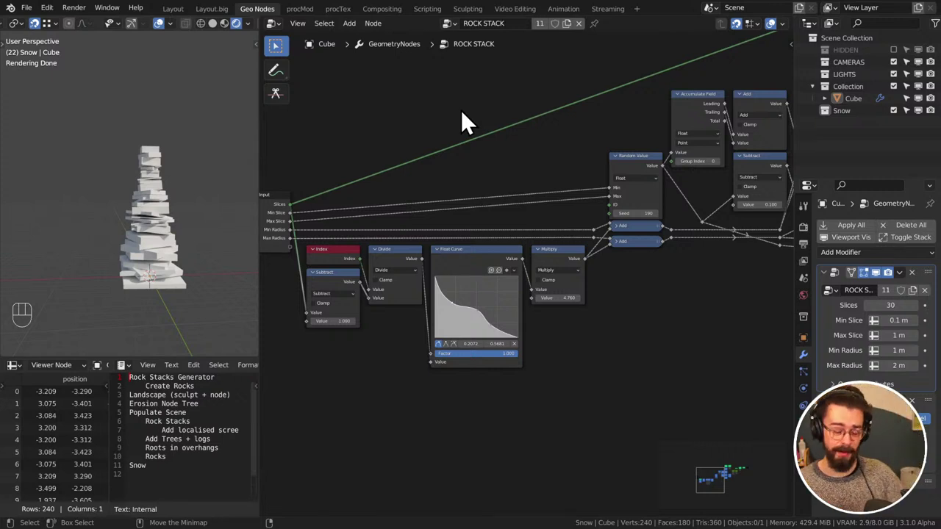
# Add reroute points on the Group Input links and place them
pyautogui.moveTo(462, 121); pyautogui.dragTo(436, 124, button='middle')
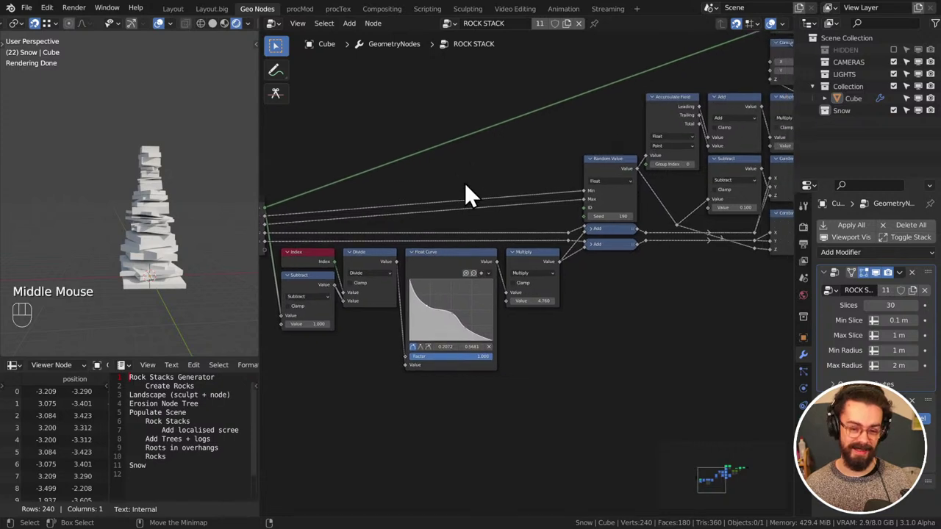
pyautogui.keyDown('shift'); pyautogui.moveTo(524, 176); pyautogui.dragTo(526, 214, button='right'); pyautogui.keyUp('shift')
pyautogui.press('g')
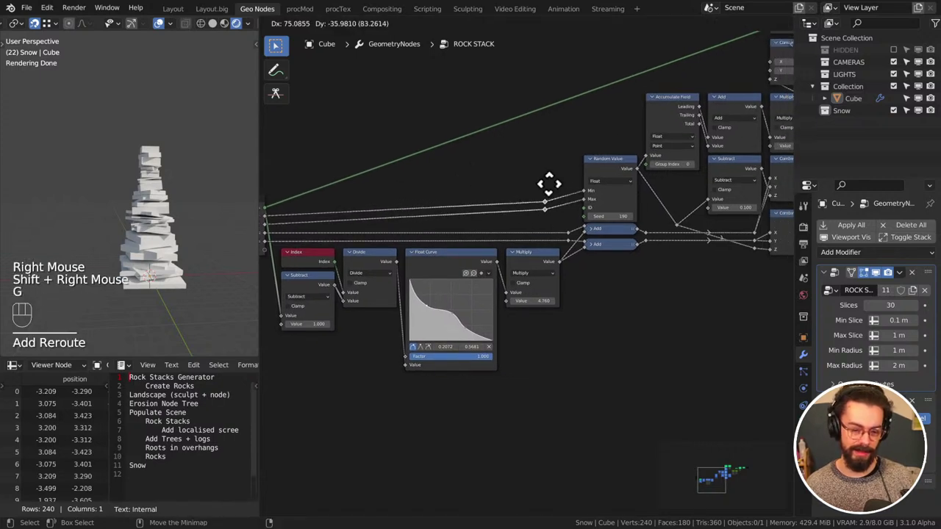
pyautogui.click(572, 183)
# Tuck the reroute points beside the Random Value node's Min Slice and Max Slice inputs
pyautogui.click(540, 186)
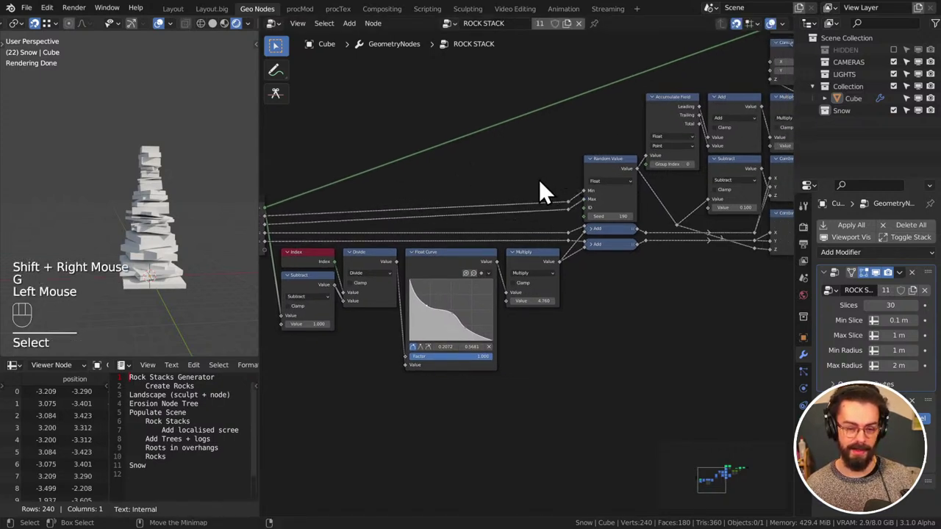
pyautogui.click(570, 216)
pyautogui.press('g')
pyautogui.click(573, 208)
pyautogui.click(550, 211)
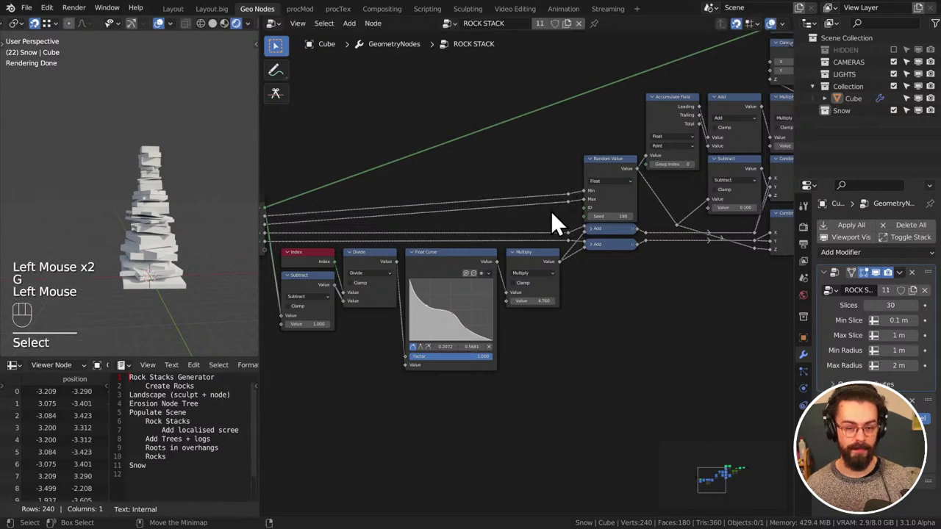
pyautogui.click(575, 215)
pyautogui.press('g')
pyautogui.click(562, 221)
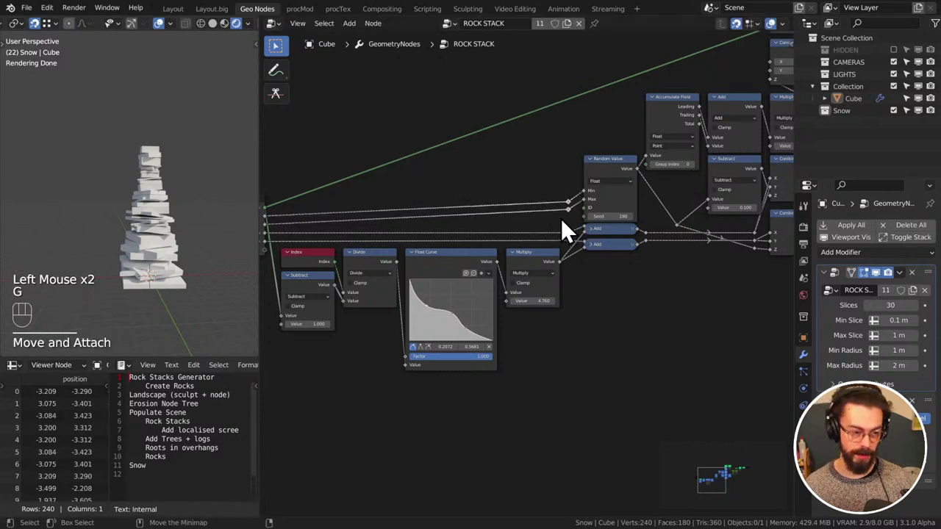
pyautogui.moveTo(442, 215); pyautogui.dragTo(545, 236, button='middle')
pyautogui.scroll(-3, 579, 254)
pyautogui.scroll(2, 549, 259)
pyautogui.scroll(2, 544, 236)
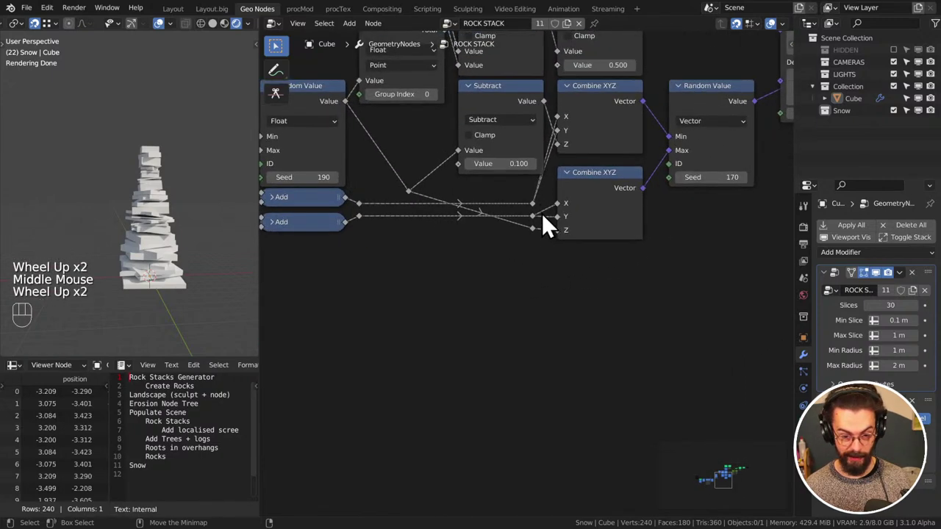
pyautogui.moveTo(528, 199); pyautogui.dragTo(476, 269, button='middle')
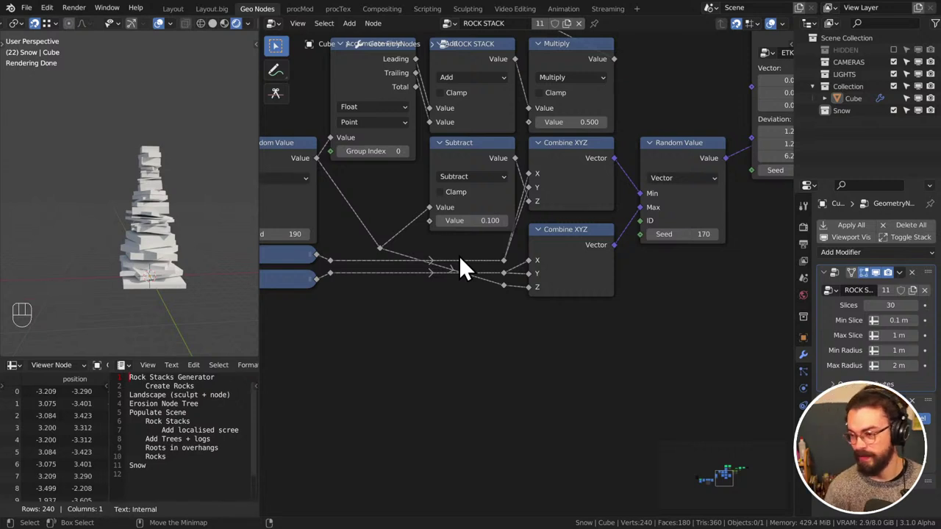
pyautogui.moveTo(484, 249); pyautogui.dragTo(573, 317)
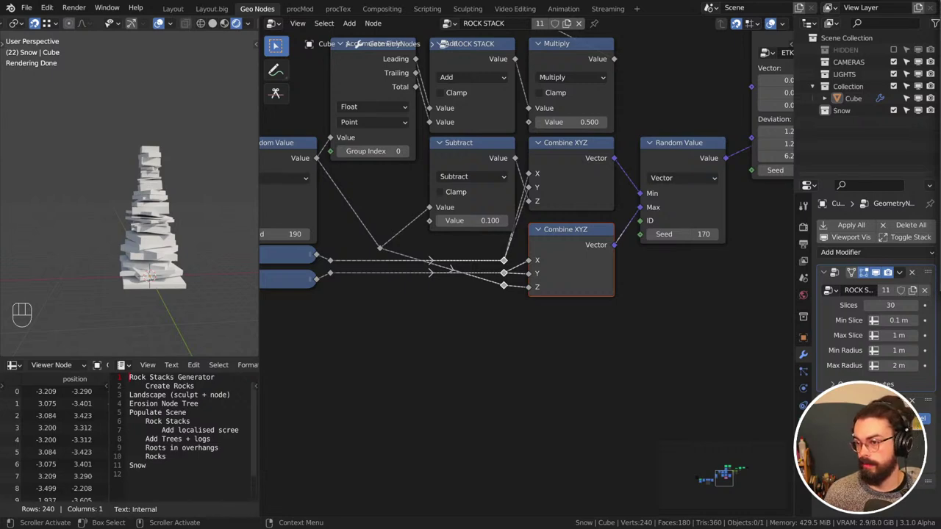
# Bring Firefox forward, widen its window, and scroll the WWOOF UK homepage
pyautogui.hotkey('alt', 'Tab')
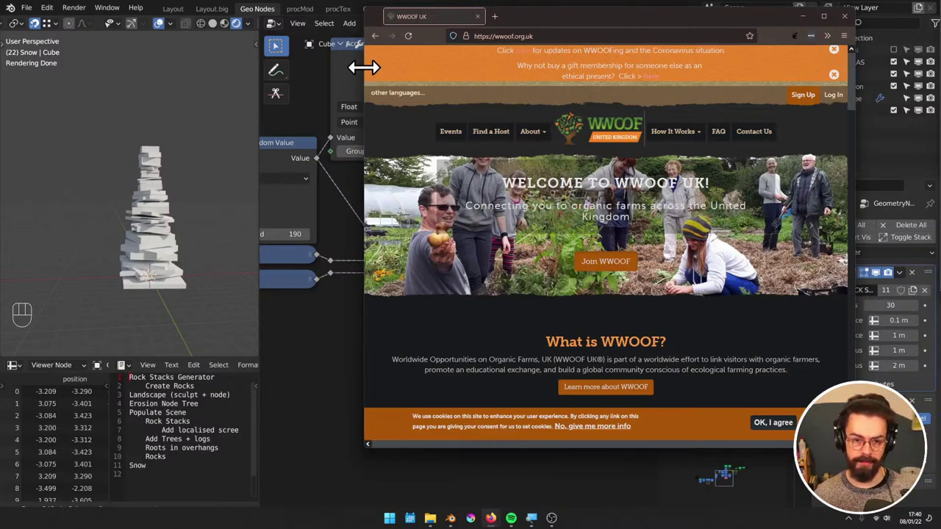
pyautogui.moveTo(367, 63); pyautogui.dragTo(69, 80)
pyautogui.scroll(-5, 622, 252)
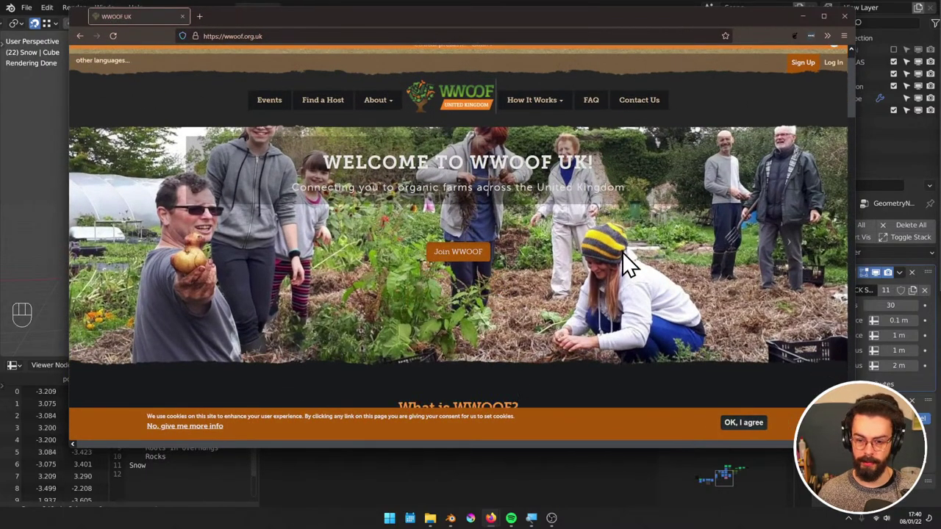
pyautogui.scroll(-2, 646, 302)
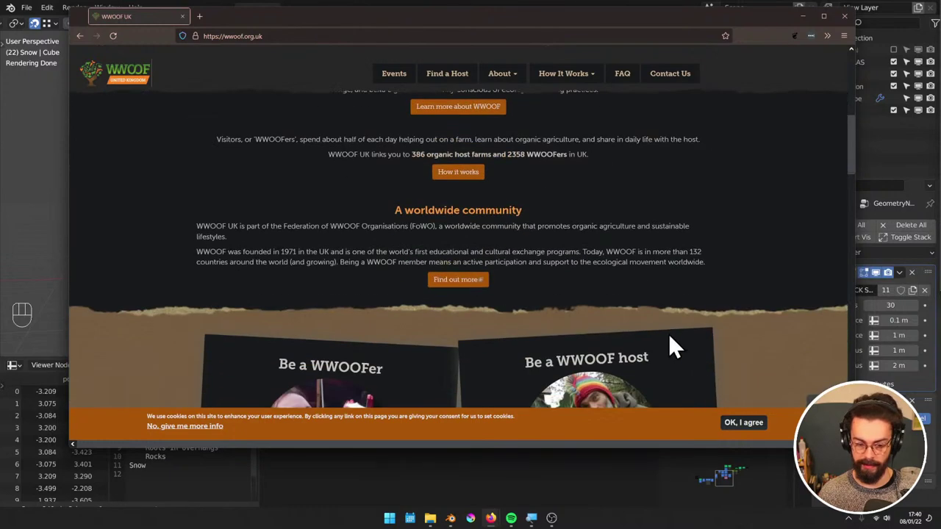
# Accept the WWOOF UK cookie notice, scroll further, and return to the Google results
pyautogui.click(744, 422)
pyautogui.scroll(-4, 674, 284)
pyautogui.scroll(-5, 676, 296)
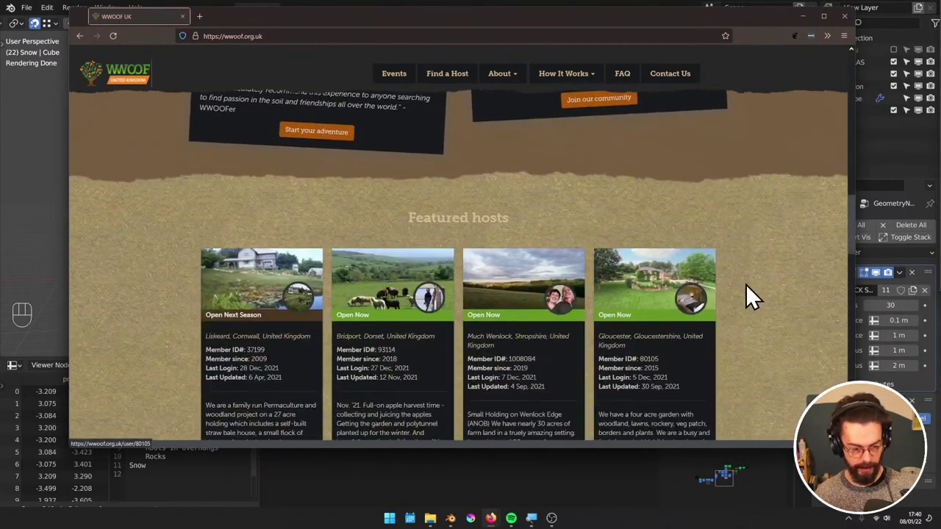
pyautogui.scroll(-2, 747, 294)
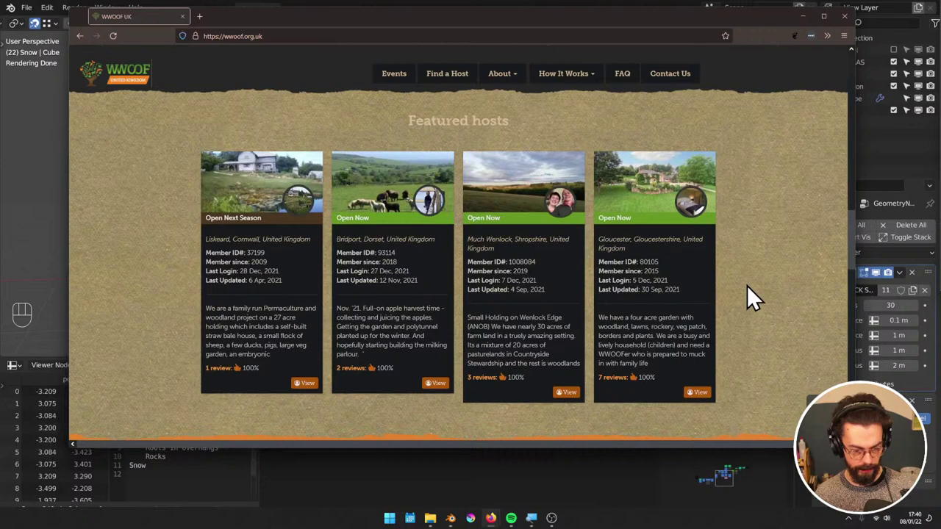
pyautogui.click(79, 36)
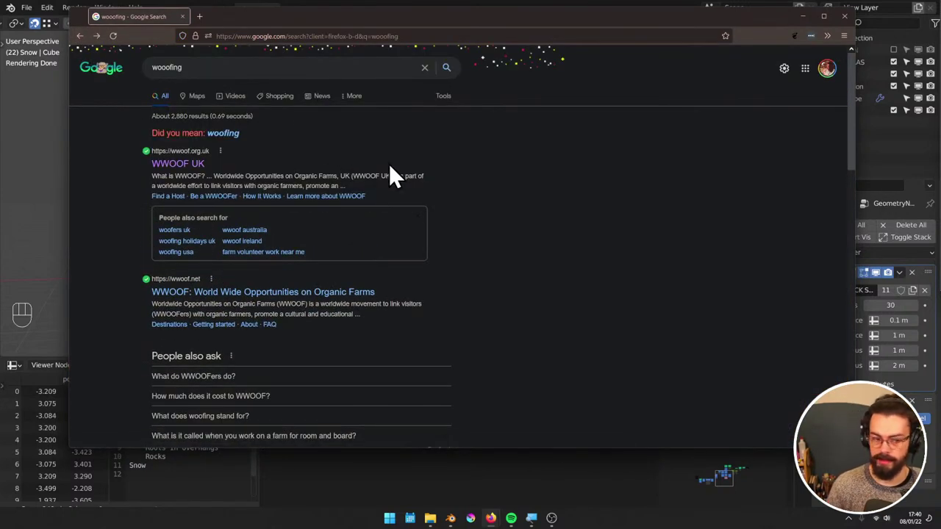
# Expand the 'What does woofing stand for?' answer under People also ask
pyautogui.scroll(-1, 350, 301)
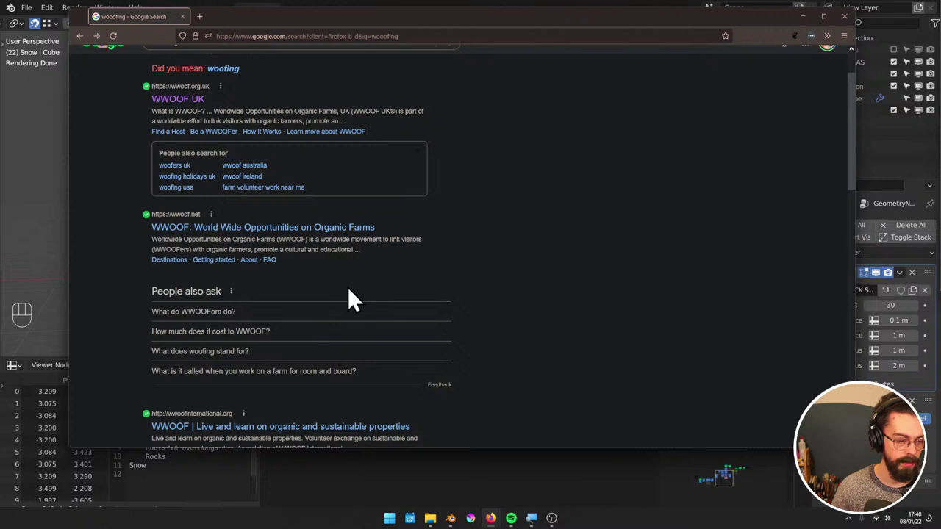
pyautogui.click(279, 311)
pyautogui.click(280, 315)
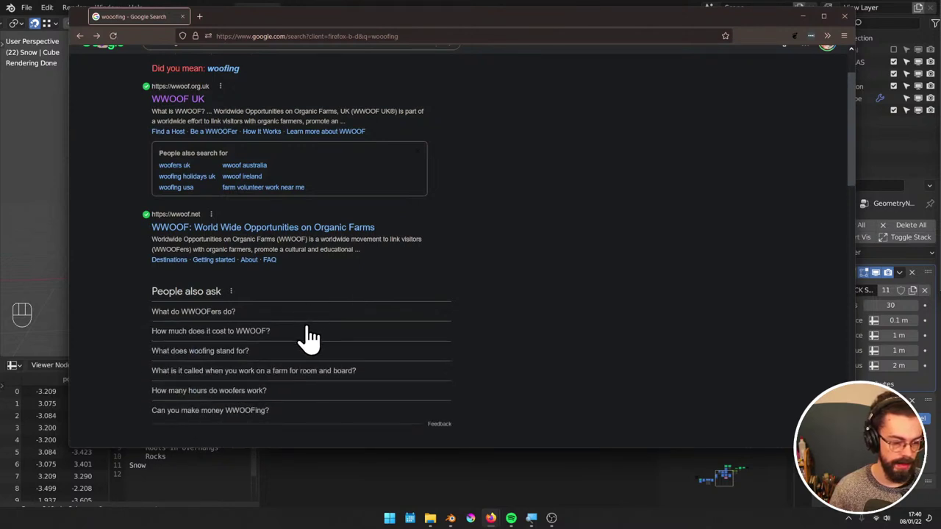
pyautogui.click(298, 351)
pyautogui.scroll(-1, 299, 354)
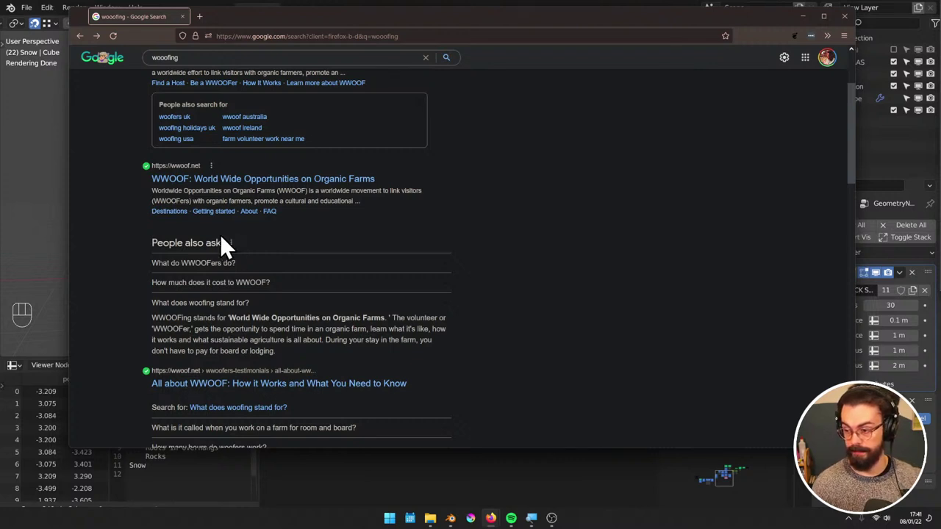
# Replace the query and search Google for 'cost of living comparison'
pyautogui.moveTo(287, 57); pyautogui.dragTo(129, 54)
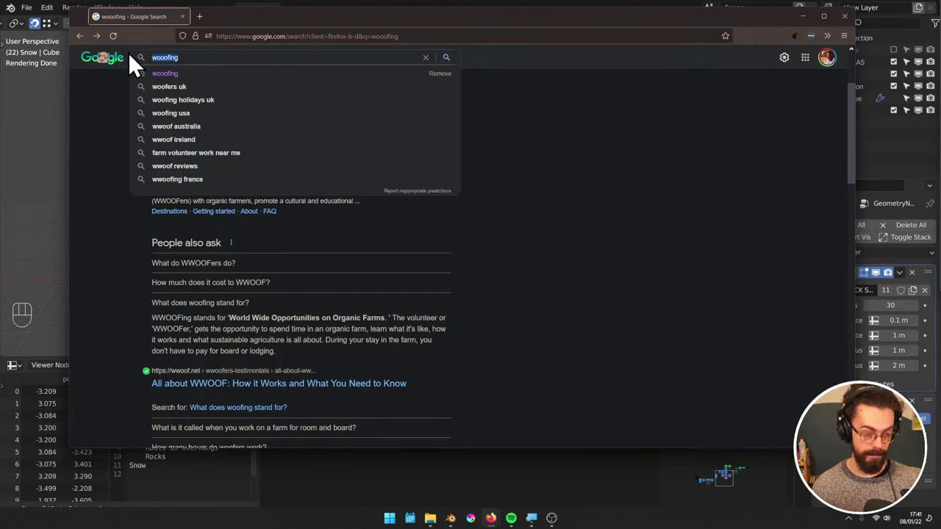
pyautogui.write('cost of l')
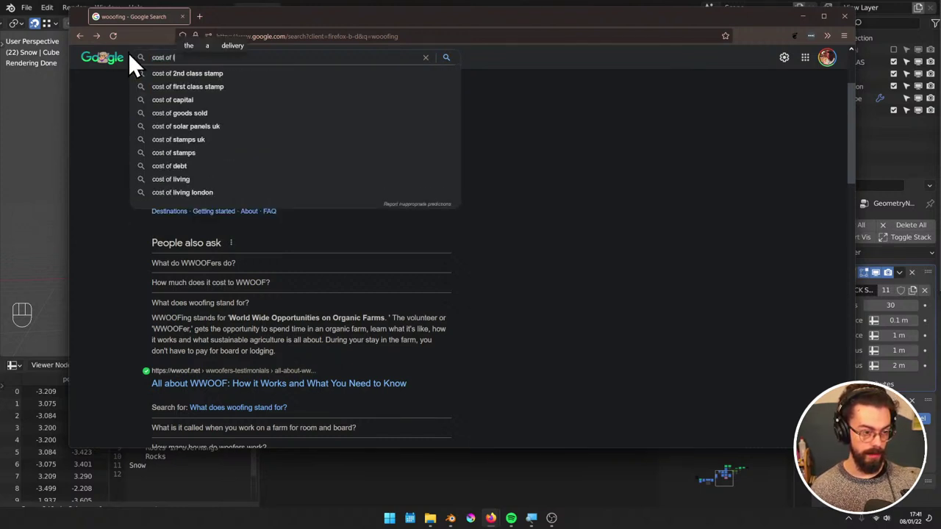
pyautogui.write('iving')
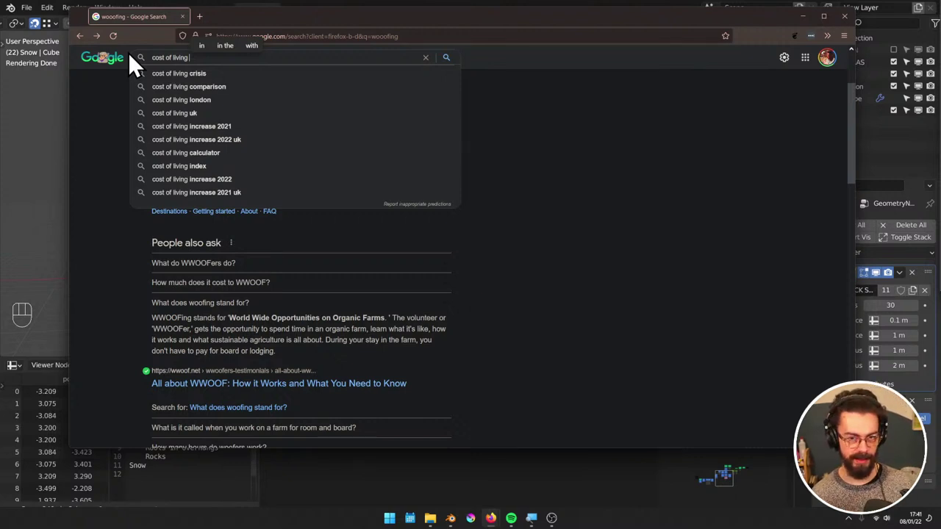
pyautogui.press('BackSpace')
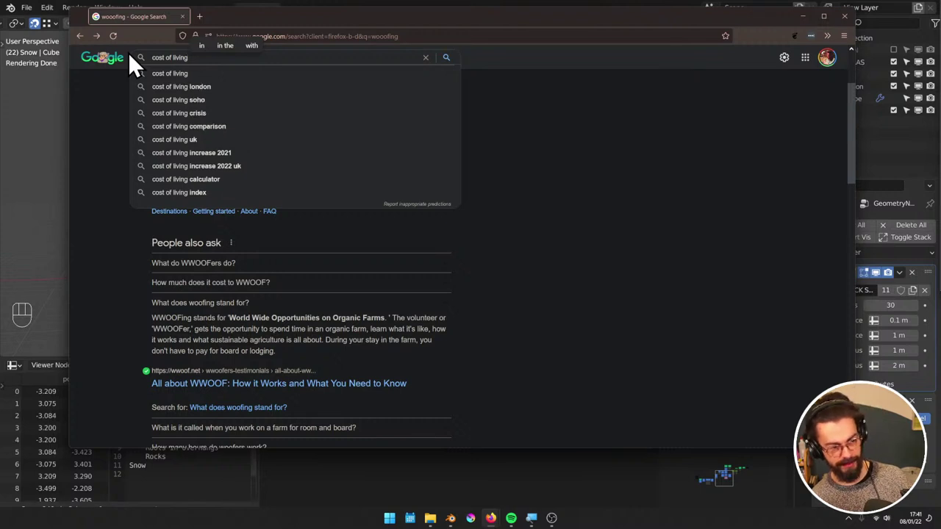
pyautogui.write('compar')
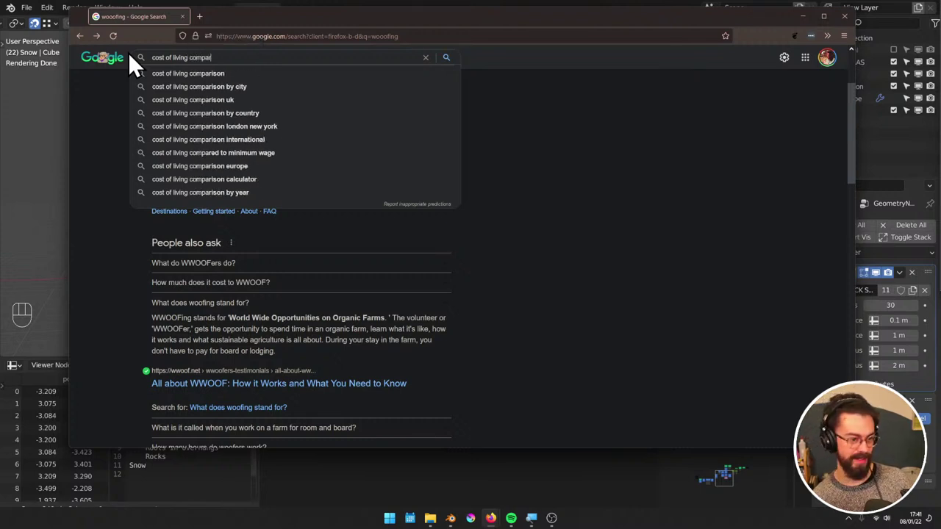
pyautogui.press('Down')
pyautogui.press('Return')
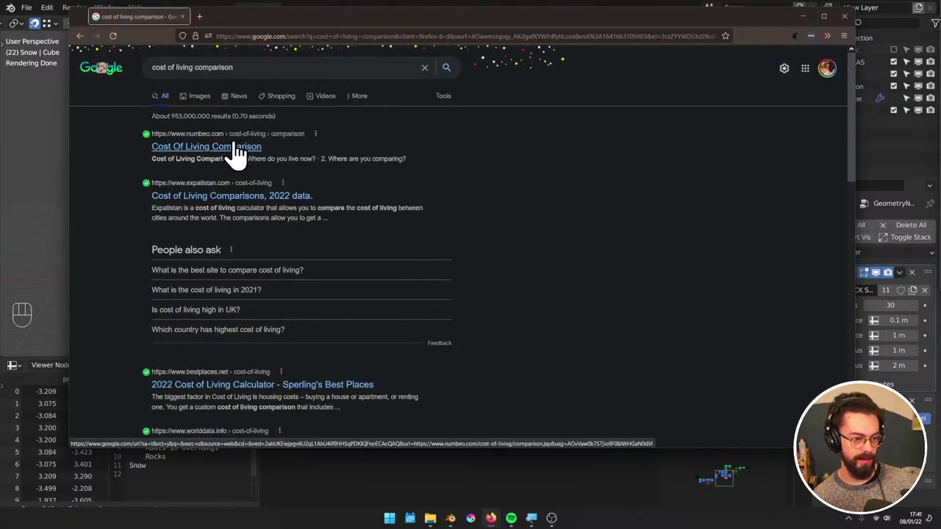
# Open Numbeo in a new tab and compare London, United Kingdom against Toronto, Canada
pyautogui.middleClick(235, 150)
pyautogui.click(217, 20)
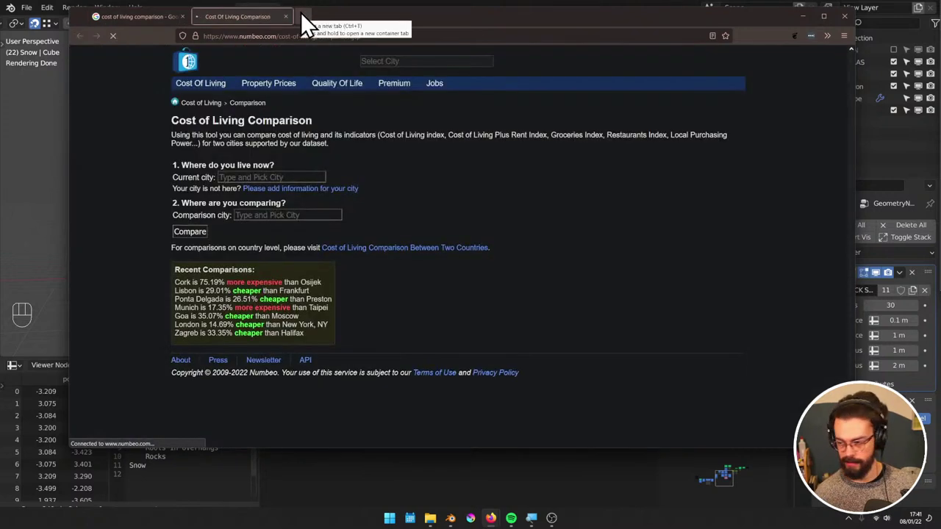
pyautogui.moveTo(298, 117)
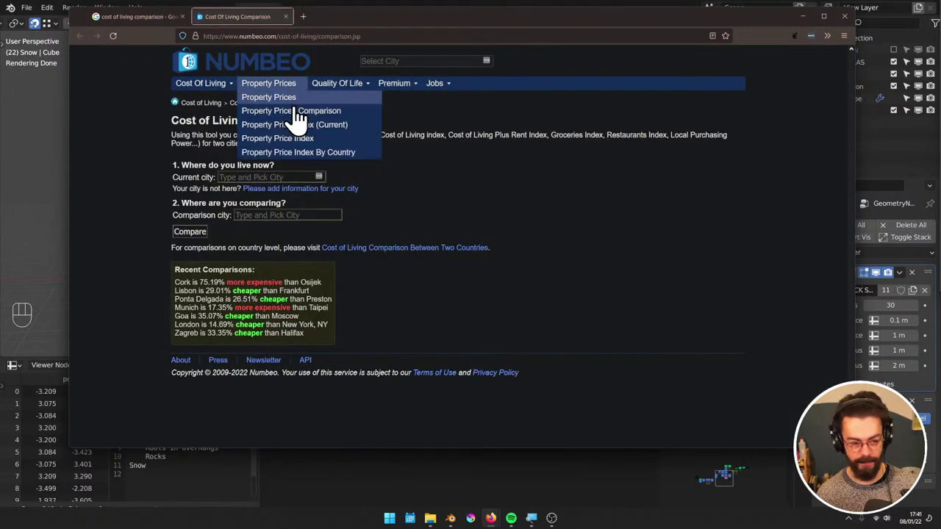
pyautogui.click(286, 178)
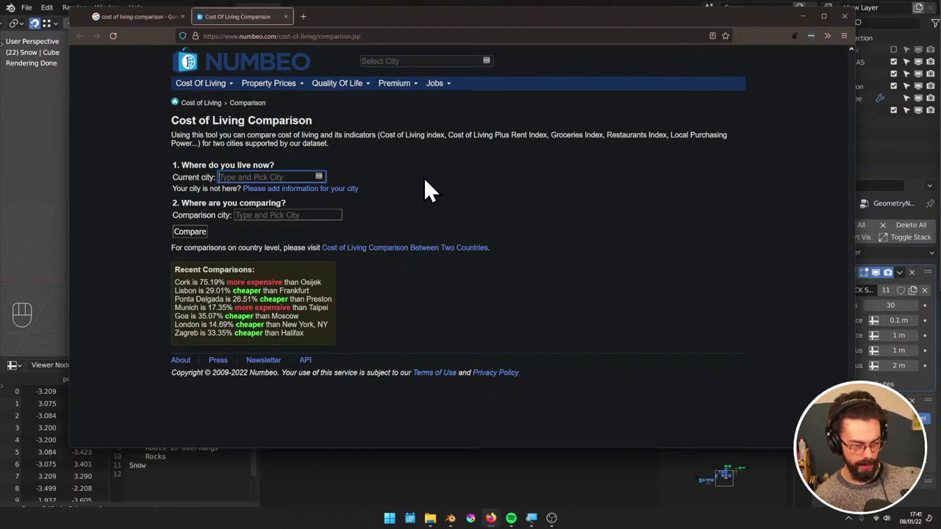
pyautogui.write('london')
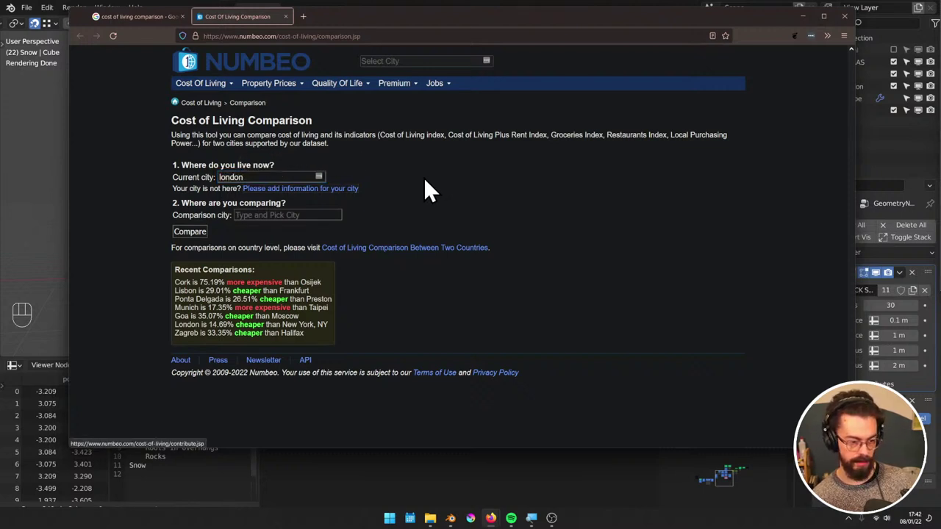
pyautogui.press('Tab')
pyautogui.write('to')
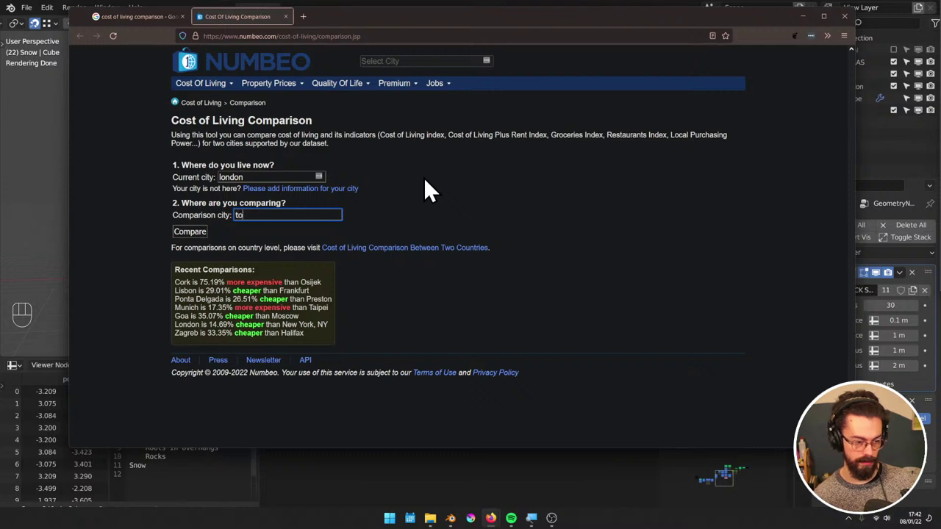
pyautogui.write('ron')
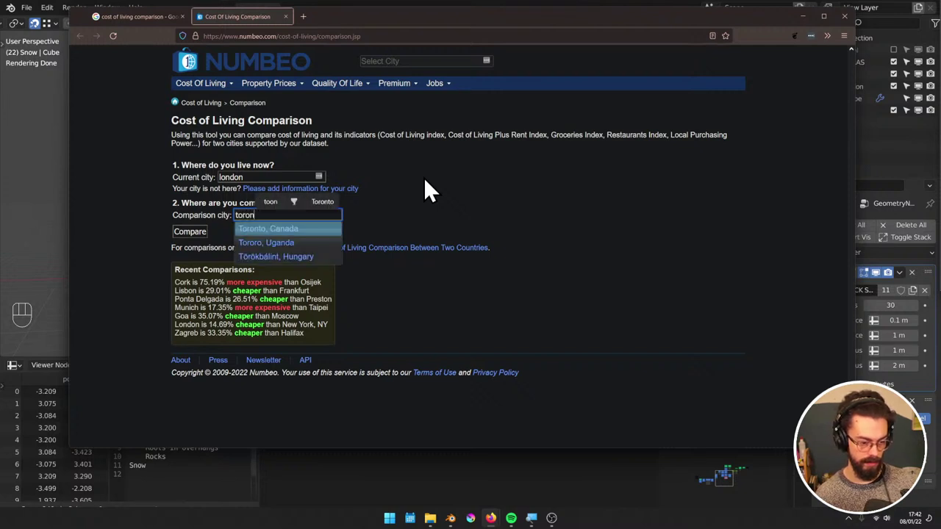
pyautogui.click(269, 228)
pyautogui.click(271, 176)
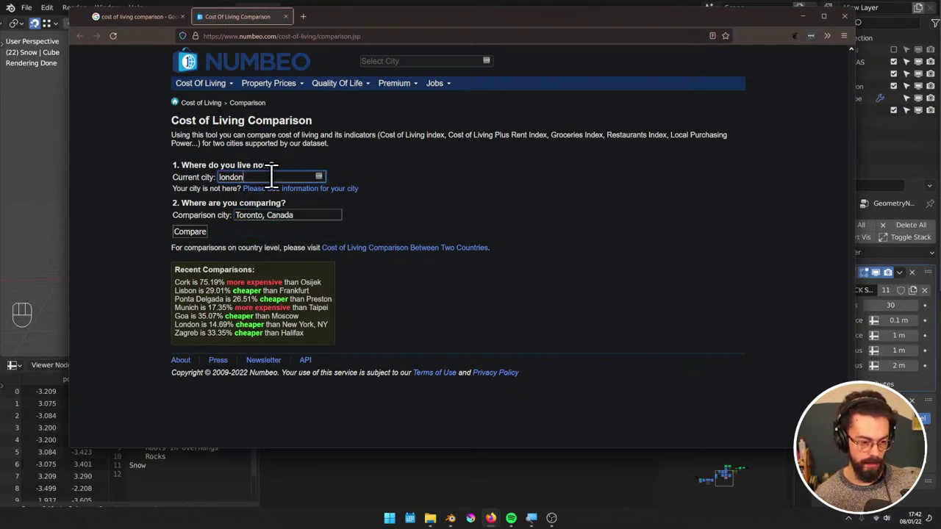
pyautogui.write(',')
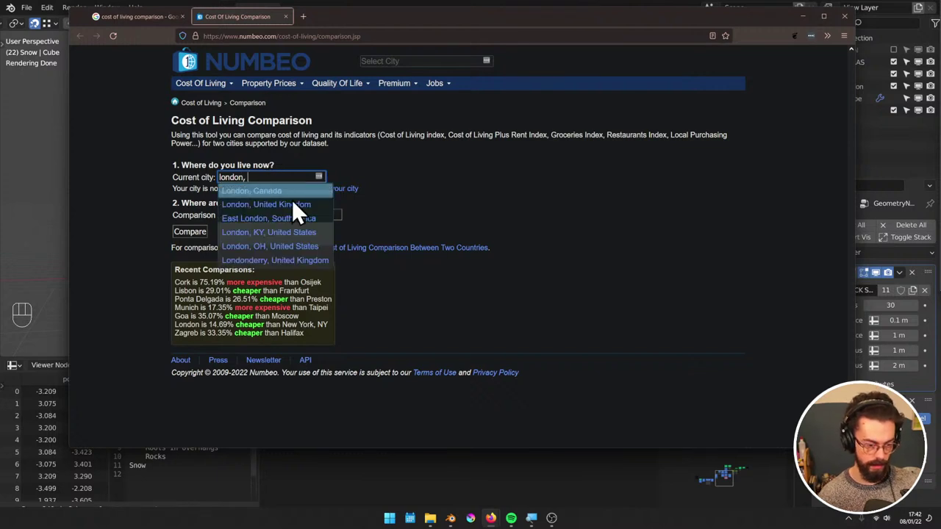
pyautogui.click(303, 207)
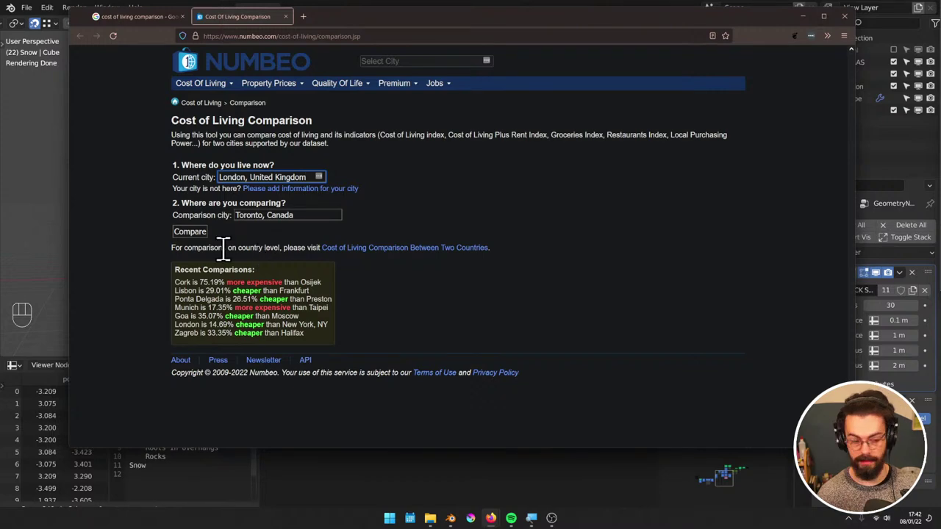
pyautogui.click(186, 232)
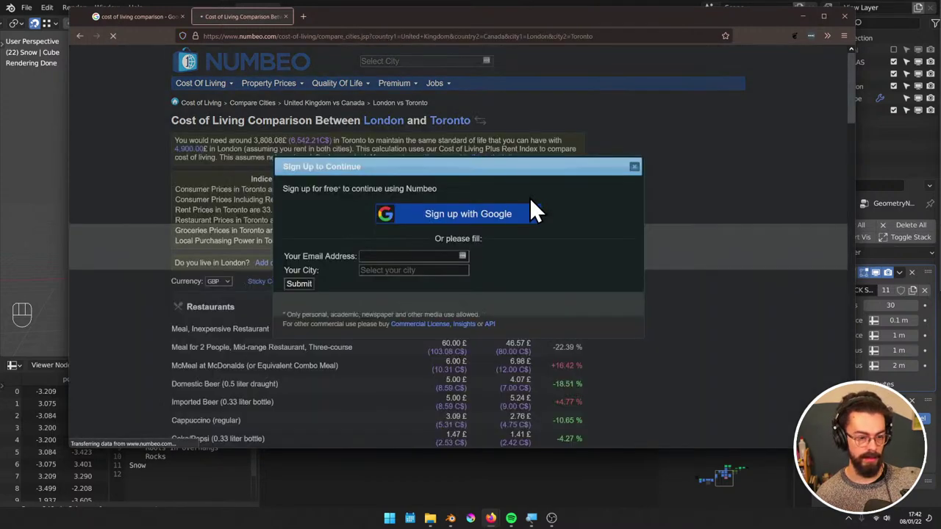
# Close the Numbeo sign-up prompt and scroll through the comparison tables
pyautogui.click(635, 169)
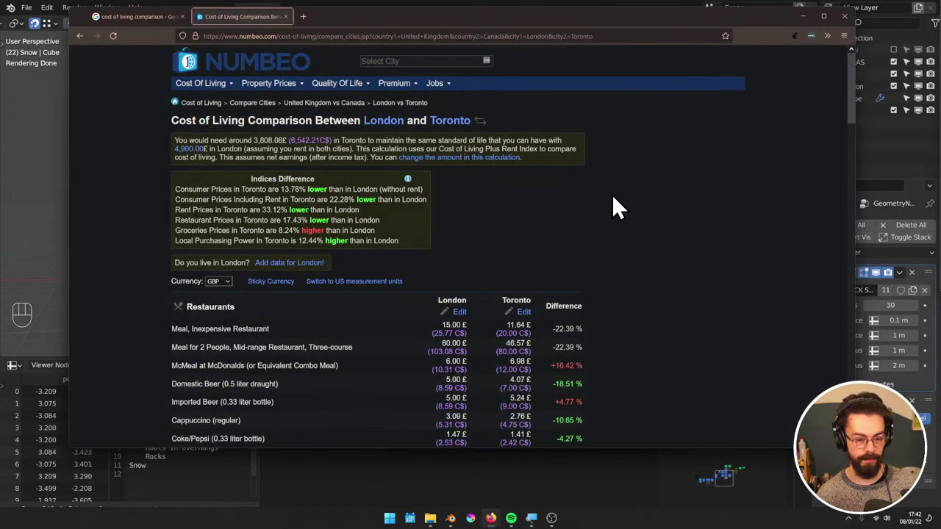
pyautogui.scroll(-4, 611, 206)
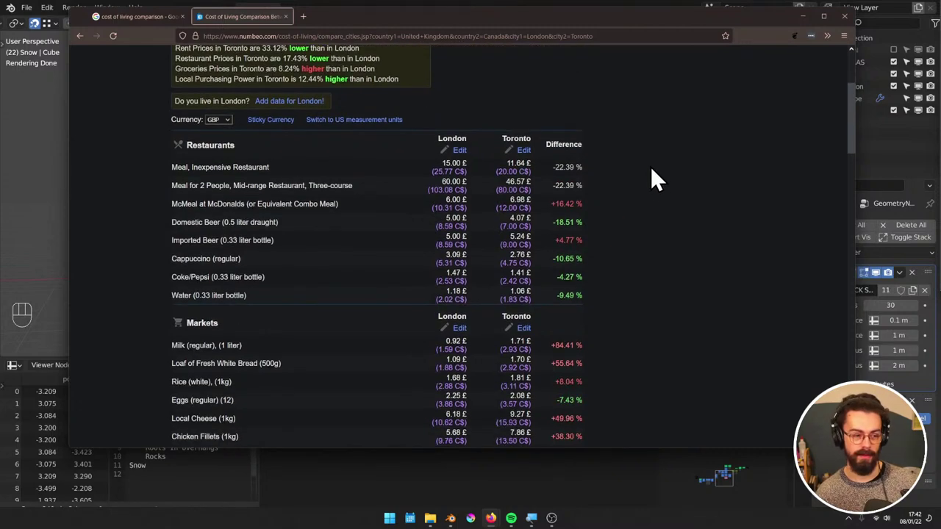
pyautogui.scroll(4, 651, 183)
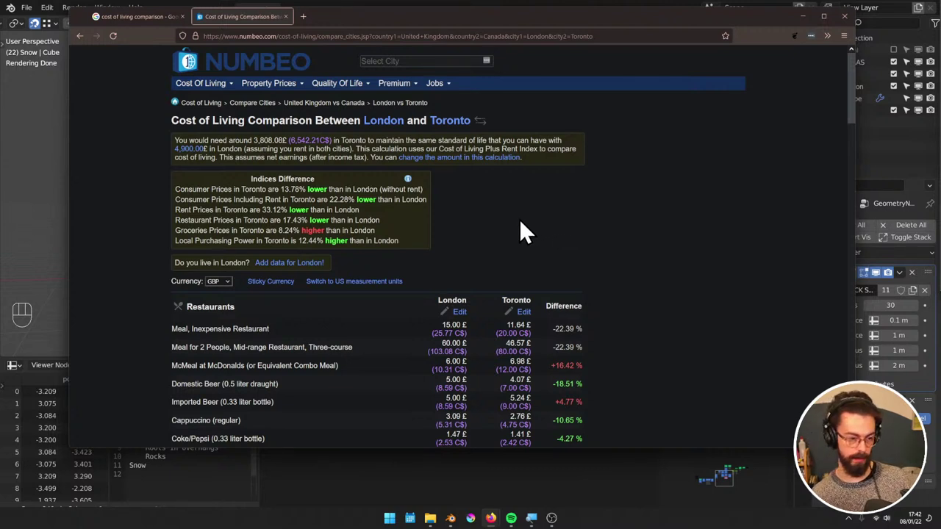
# Highlight the 13.78% consumer prices and 22.28% including-rent difference figures
pyautogui.moveTo(191, 190); pyautogui.dragTo(353, 188)
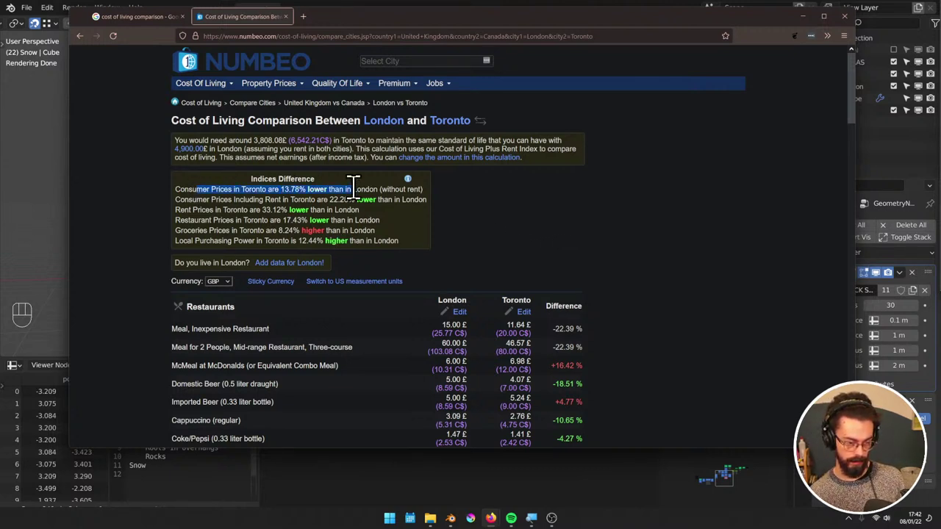
pyautogui.click(353, 188)
pyautogui.moveTo(280, 190); pyautogui.dragTo(306, 190)
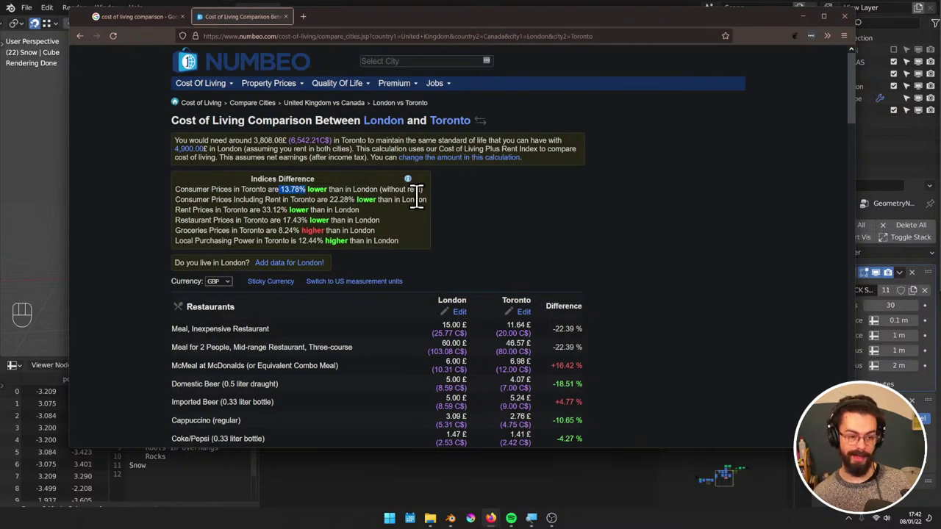
pyautogui.click(531, 193)
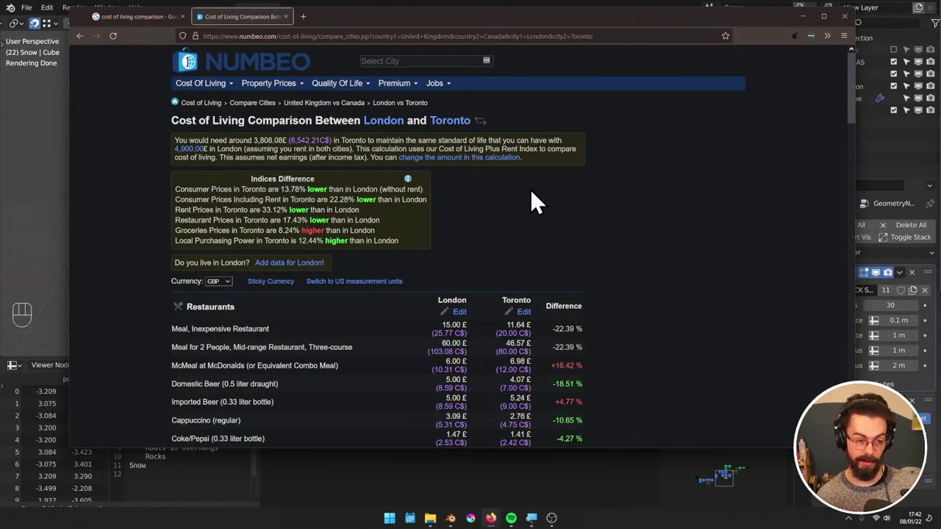
pyautogui.moveTo(328, 200); pyautogui.dragTo(355, 203)
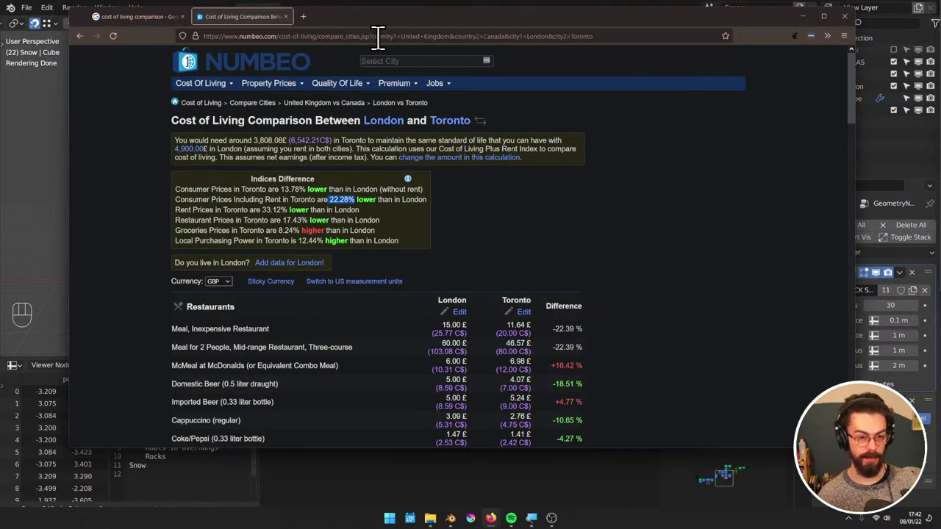
# Swap London for Manchester in the Numbeo URL to load Manchester vs Toronto, then minimize Firefox
pyautogui.doubleClick(533, 36)
pyautogui.write('Manches')
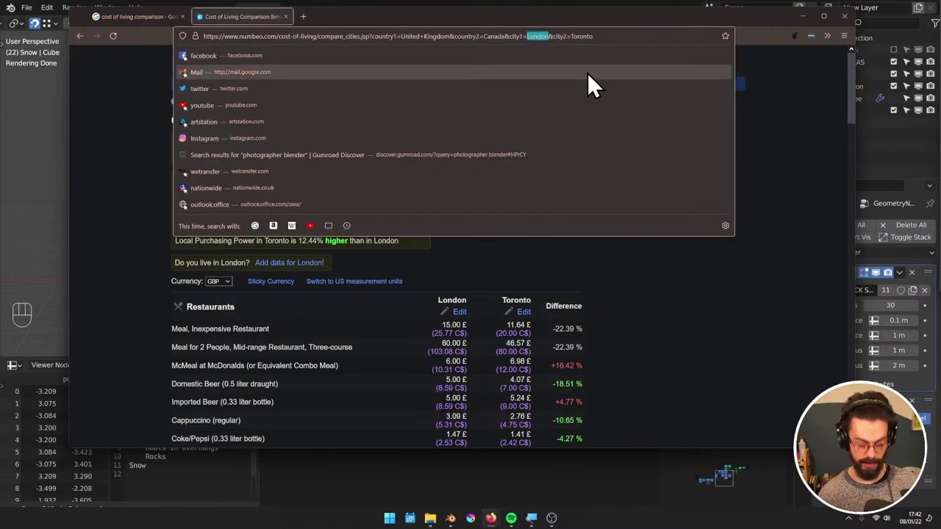
pyautogui.write('ter')
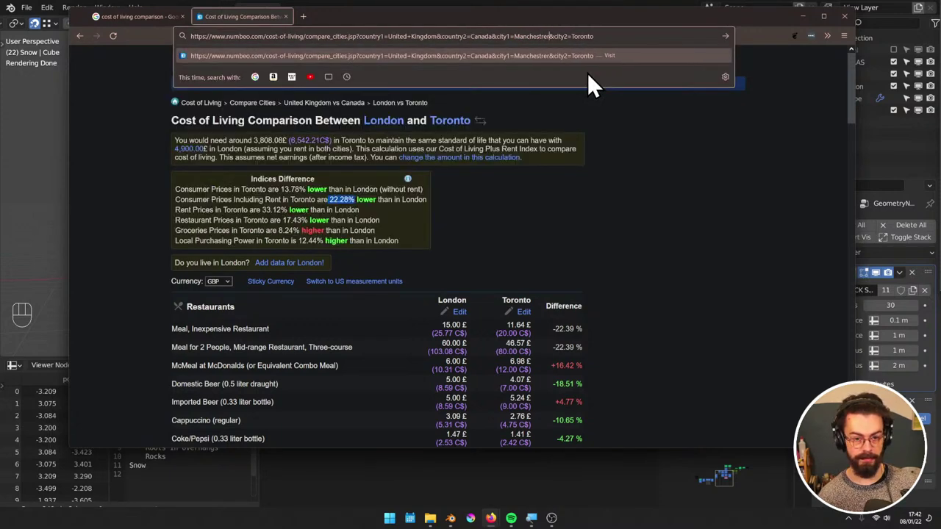
pyautogui.press('Return')
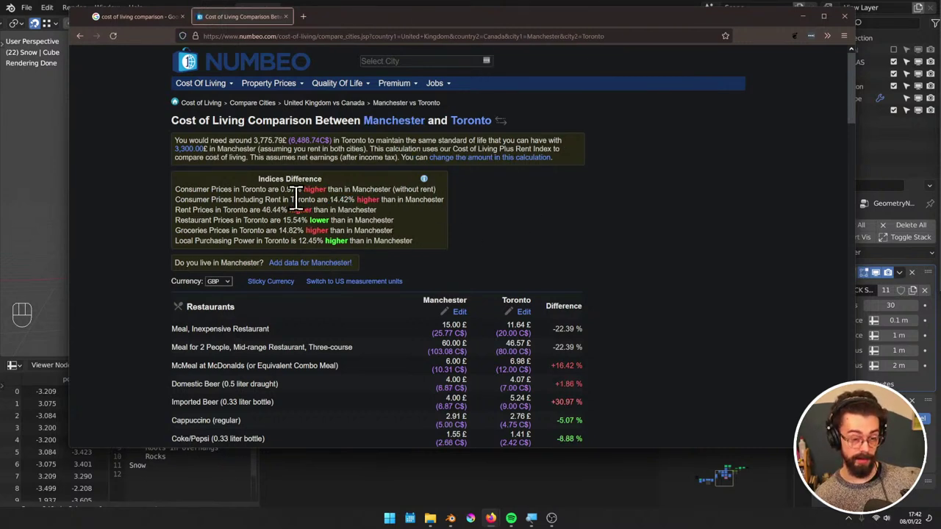
pyautogui.moveTo(291, 199); pyautogui.dragTo(427, 200)
pyautogui.click(435, 219)
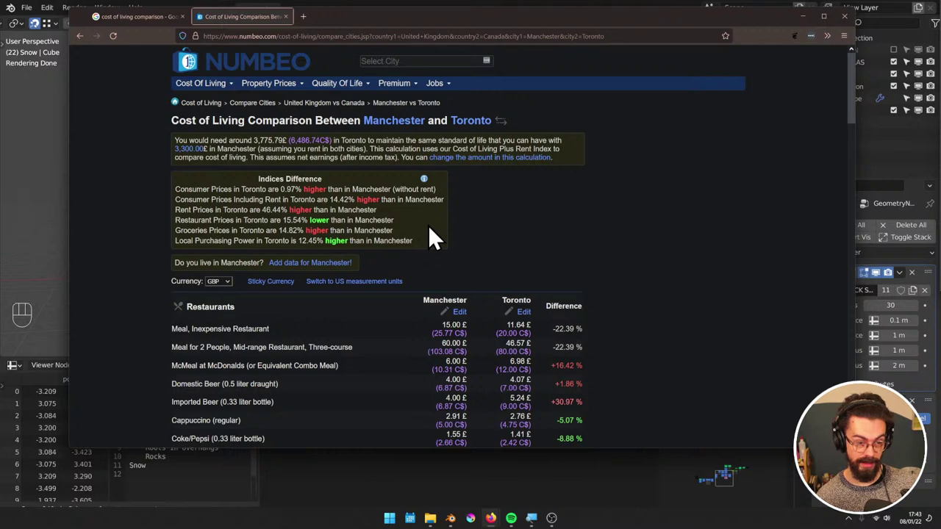
pyautogui.click(803, 16)
# Save WINTER LANDSCAPE.blend after panning the node tree and orbiting the rock tower
pyautogui.moveTo(544, 268); pyautogui.dragTo(623, 290, button='middle')
pyautogui.scroll(-2, 624, 292)
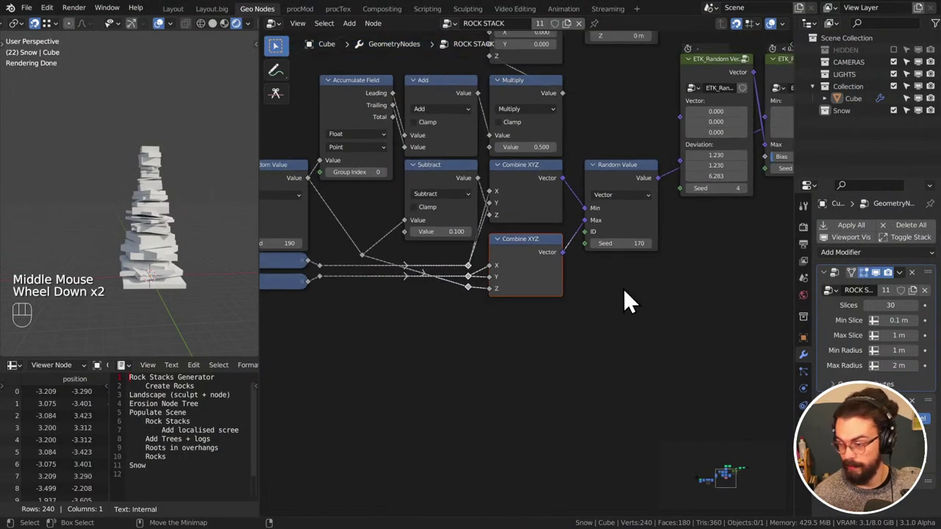
pyautogui.scroll(-4, 623, 287)
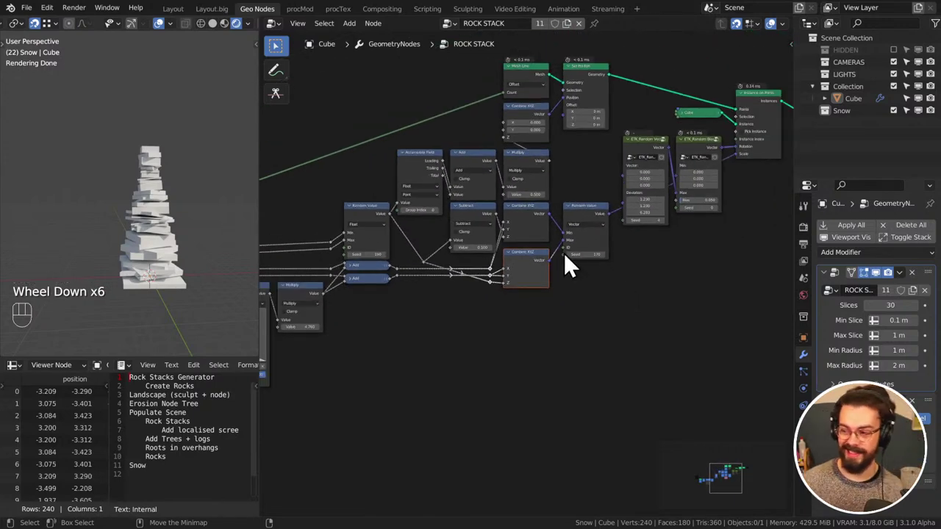
pyautogui.moveTo(555, 236); pyautogui.dragTo(485, 257, button='middle')
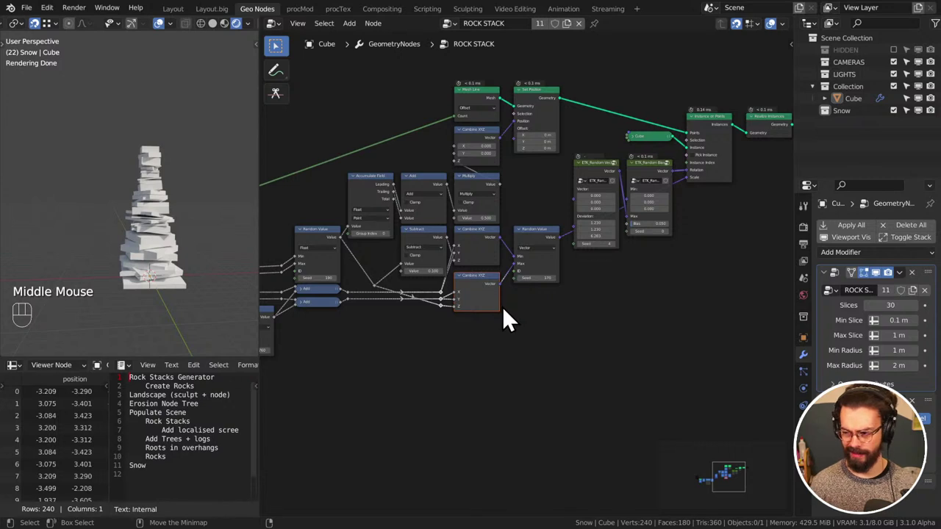
pyautogui.moveTo(502, 307); pyautogui.dragTo(469, 342, button='middle')
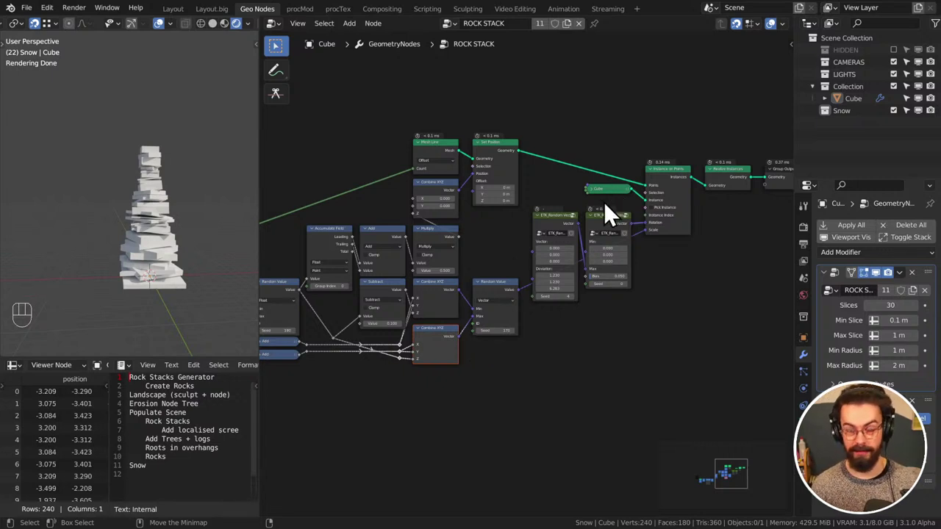
pyautogui.moveTo(604, 201); pyautogui.dragTo(563, 231, button='middle')
pyautogui.moveTo(144, 239); pyautogui.dragTo(96, 249, button='middle')
pyautogui.hotkey('ctrl', 's')
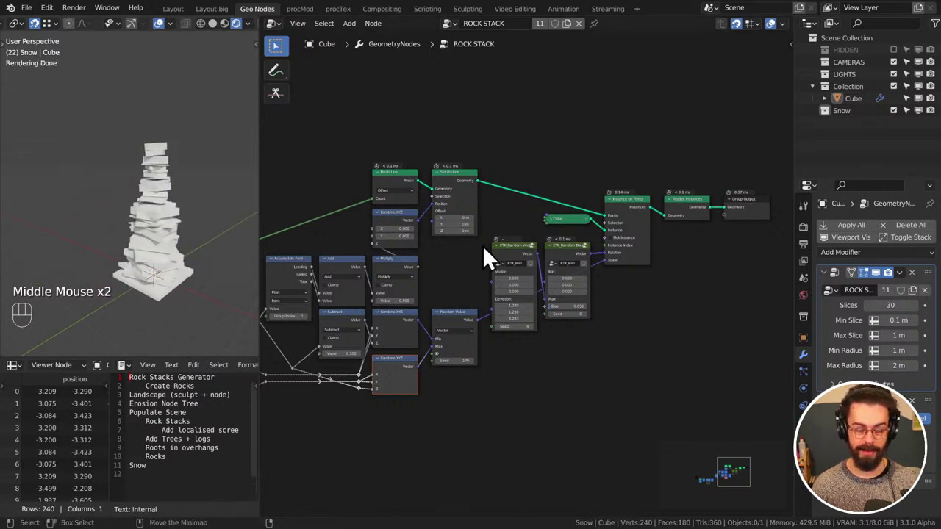
# Pan and zoom the node editor to bring the Float Curve and group inputs into view
pyautogui.moveTo(434, 280); pyautogui.dragTo(495, 220, button='middle')
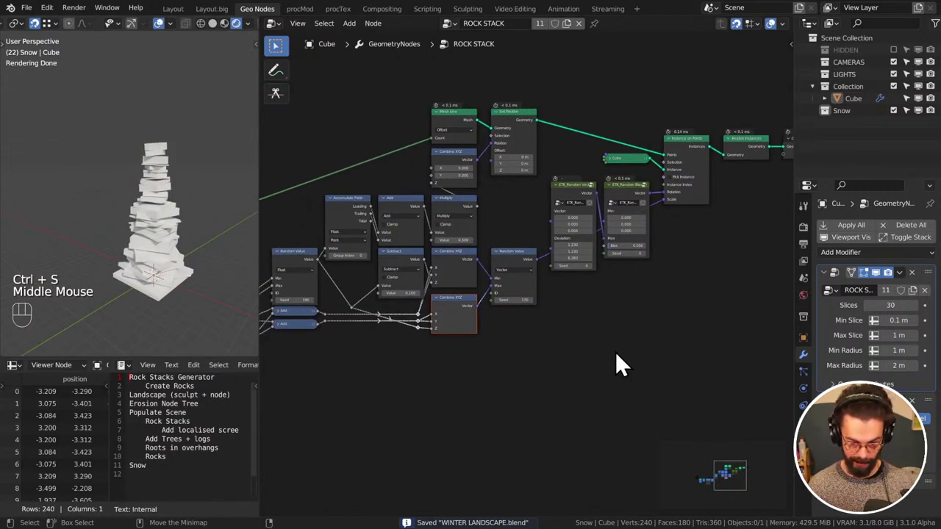
pyautogui.moveTo(616, 352); pyautogui.dragTo(713, 291, button='middle')
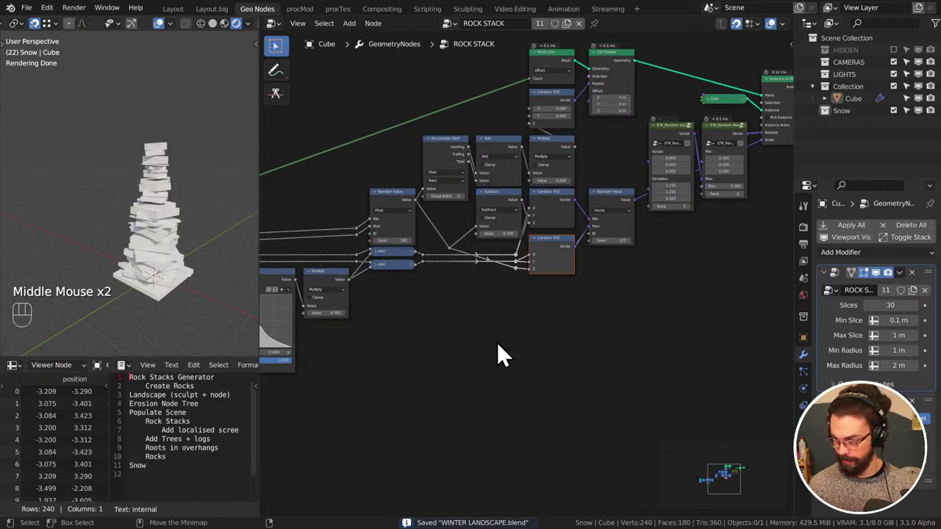
pyautogui.moveTo(483, 344); pyautogui.dragTo(687, 331, button='middle')
pyautogui.scroll(3, 573, 346)
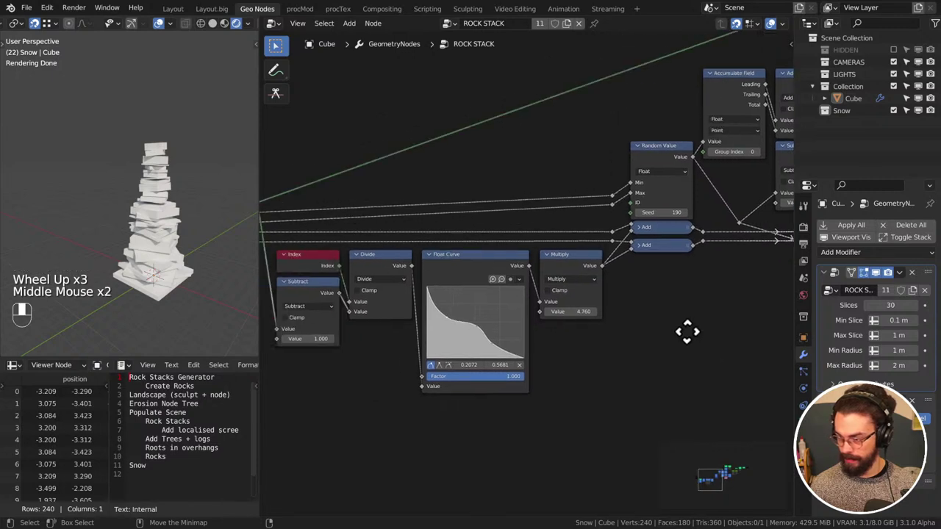
pyautogui.moveTo(613, 319); pyautogui.dragTo(661, 321, button='middle')
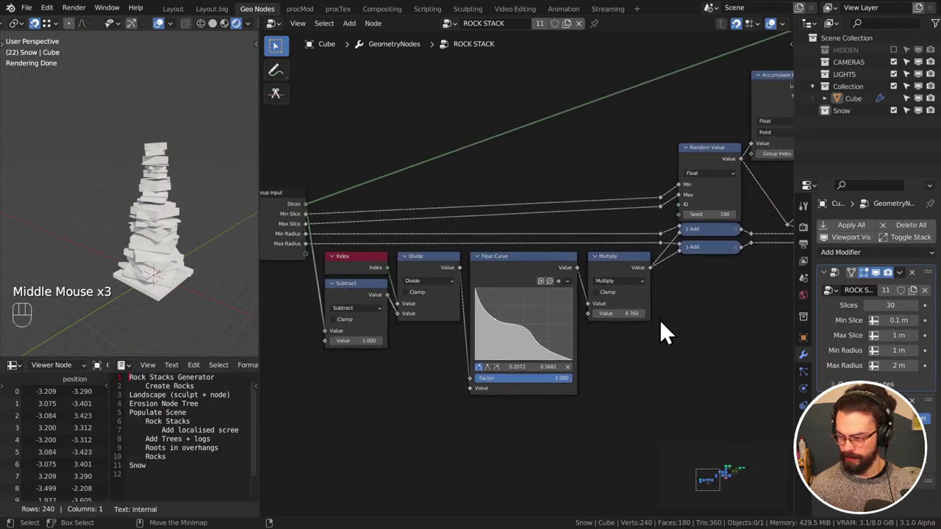
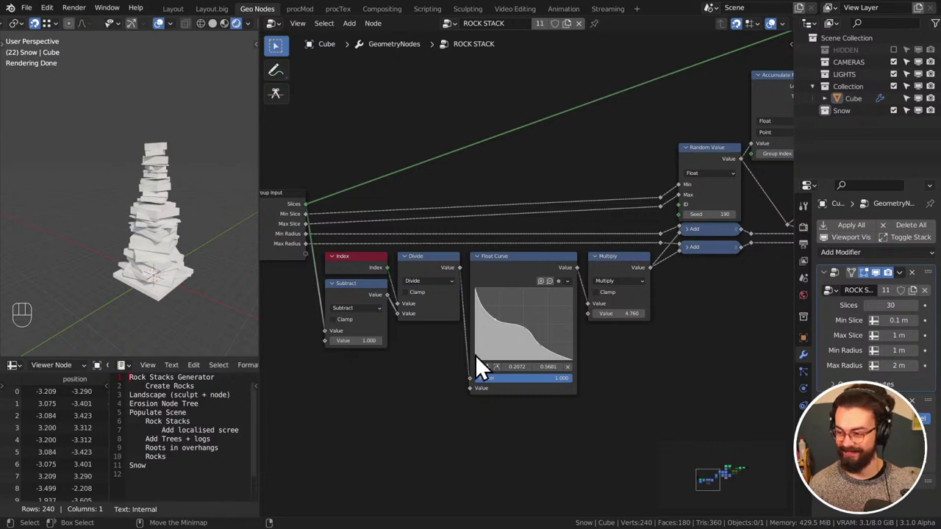
# Switch the viewport to front view, frame the Group Input and Float Curve nodes, and bring up the Add menu
pyautogui.moveTo(416, 361); pyautogui.dragTo(497, 327, button='middle')
pyautogui.press('KP_1')
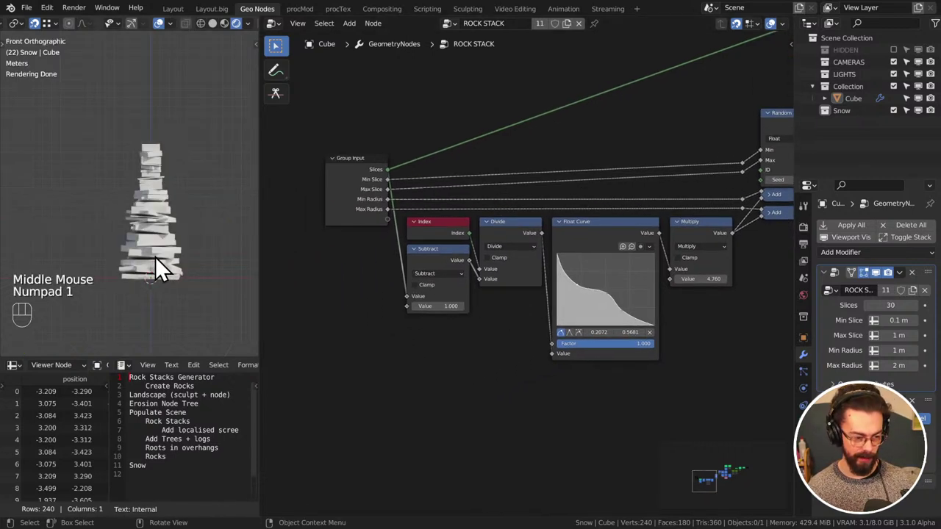
pyautogui.moveTo(408, 272); pyautogui.dragTo(568, 232, button='middle')
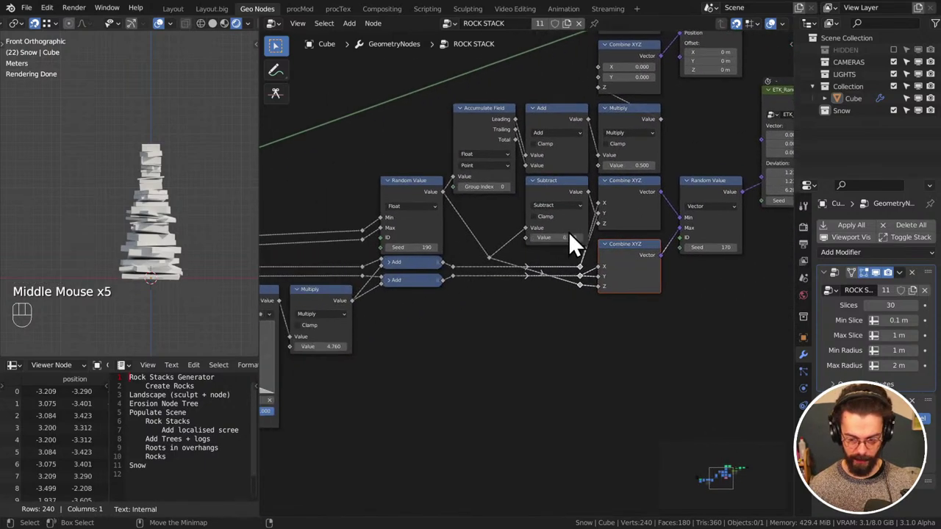
pyautogui.moveTo(393, 312); pyautogui.dragTo(647, 383, button='middle')
pyautogui.click(546, 193)
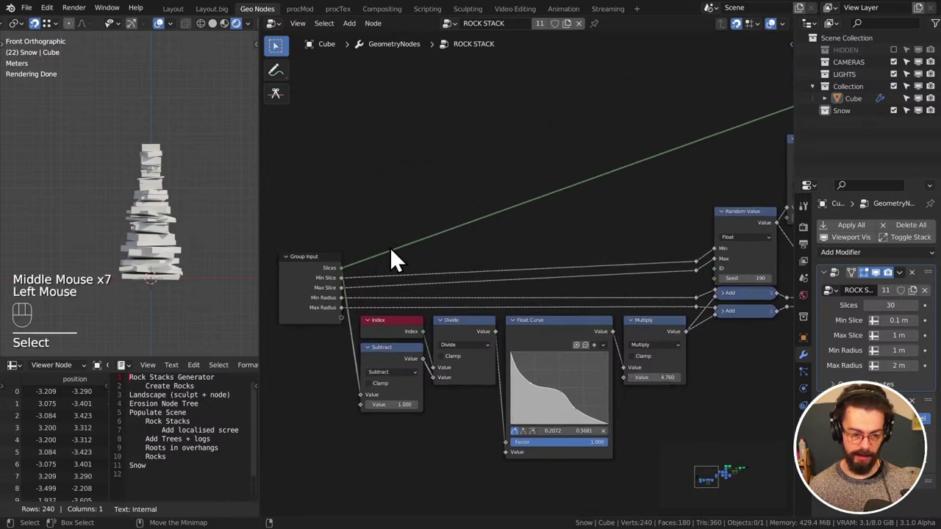
pyautogui.moveTo(451, 211); pyautogui.dragTo(471, 176, button='middle')
pyautogui.rightClick(470, 176)
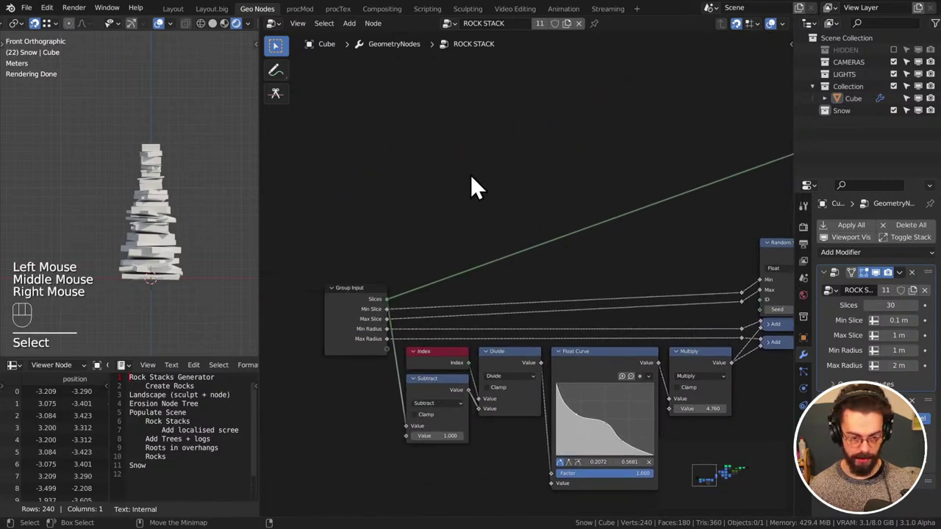
pyautogui.hotkey('shift', 'a')
# Add an Object Info node fed by a new Object group input, and set that input to Cube
pyautogui.moveTo(426, 110)
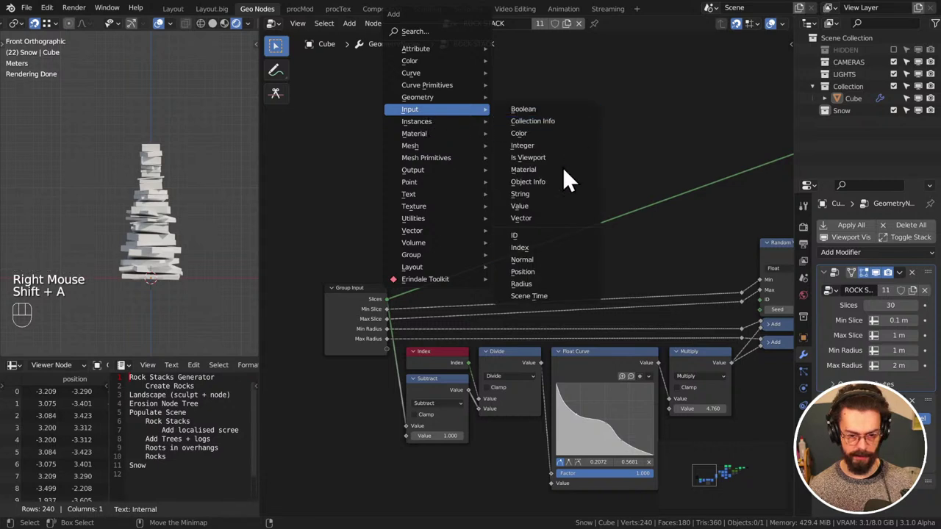
pyautogui.click(554, 184)
pyautogui.moveTo(388, 348); pyautogui.dragTo(477, 200)
pyautogui.click(376, 338)
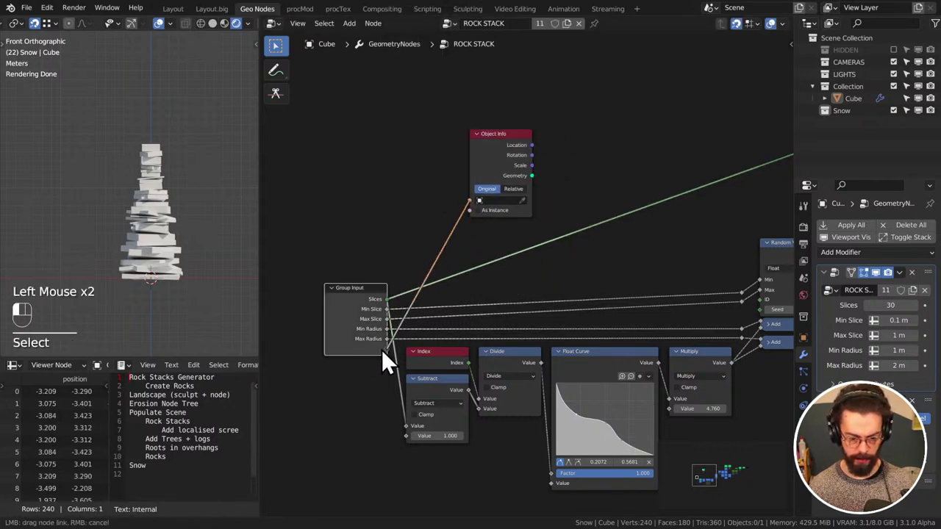
pyautogui.click(898, 380)
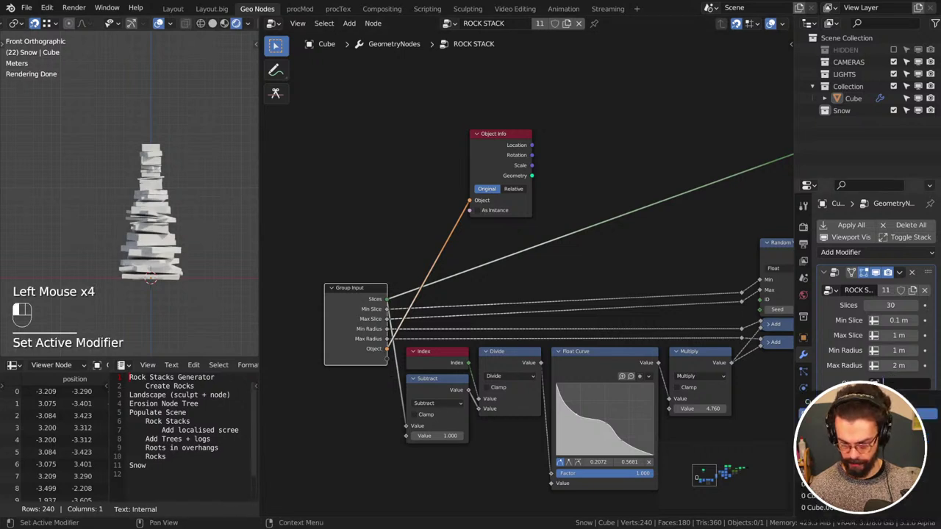
pyautogui.click(808, 401)
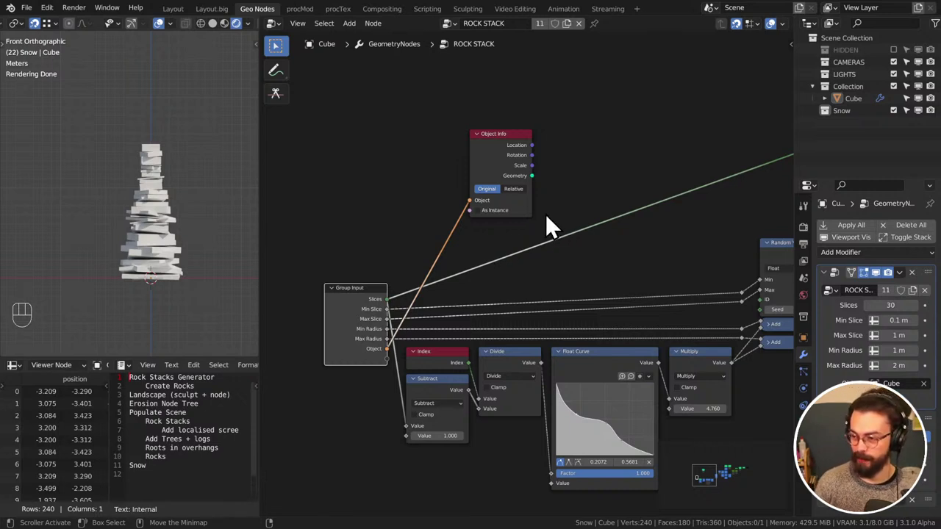
# Reposition the Object Info node beside the Group Input
pyautogui.moveTo(563, 196); pyautogui.dragTo(543, 199, button='middle')
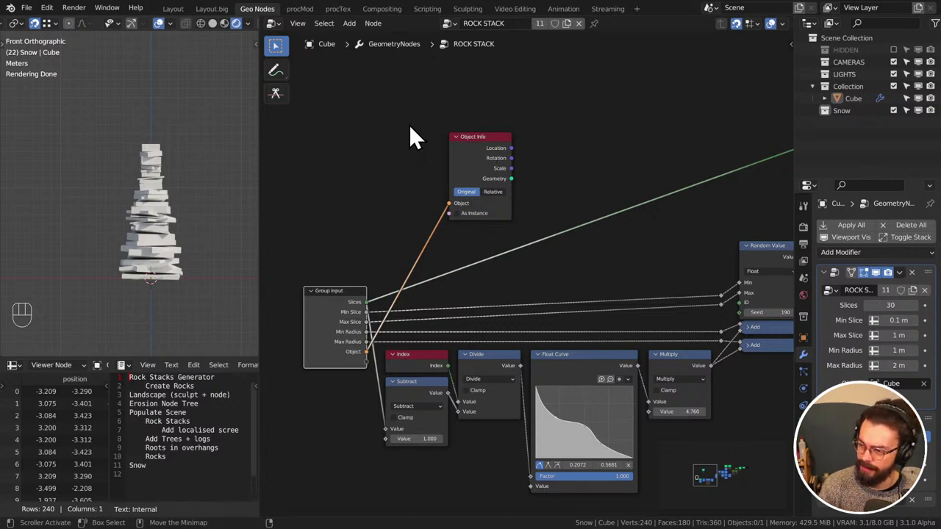
pyautogui.moveTo(409, 127); pyautogui.dragTo(372, 147, button='middle')
pyautogui.moveTo(371, 147); pyautogui.dragTo(478, 250)
pyautogui.moveTo(440, 183); pyautogui.dragTo(504, 154)
pyautogui.moveTo(616, 138); pyautogui.dragTo(609, 131, button='middle')
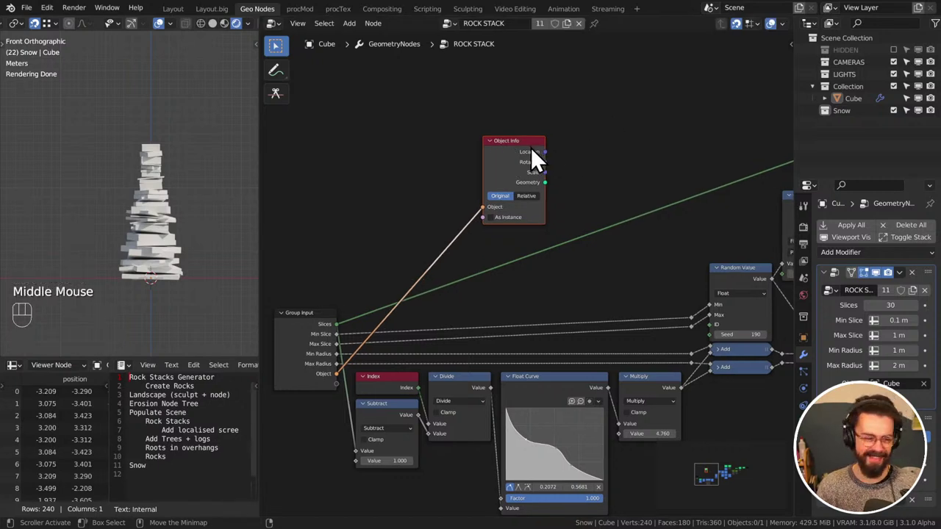
pyautogui.moveTo(530, 147); pyautogui.dragTo(472, 164)
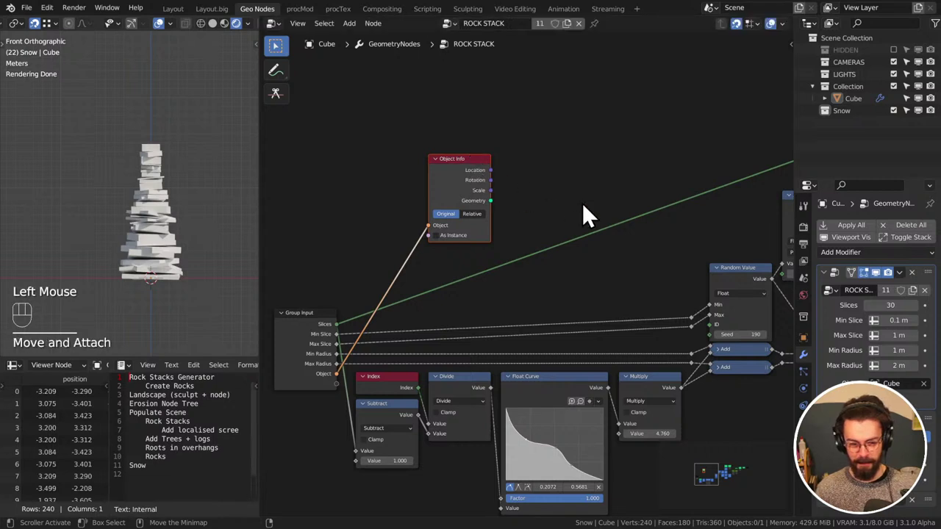
# Rename the group's Object input to 'Current Object' in the Group sidebar
pyautogui.press('n')
pyautogui.scroll(-6, 722, 110)
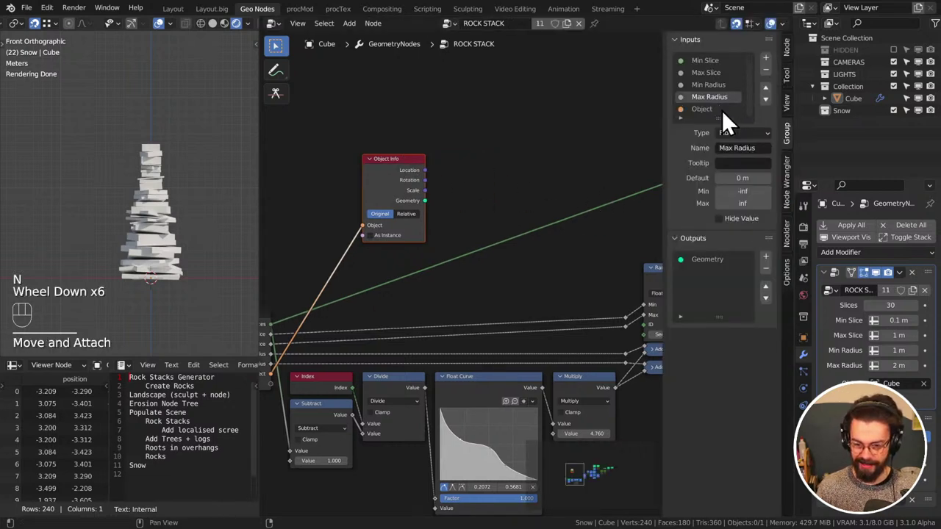
pyautogui.doubleClick(721, 109)
pyautogui.write('Current Object')
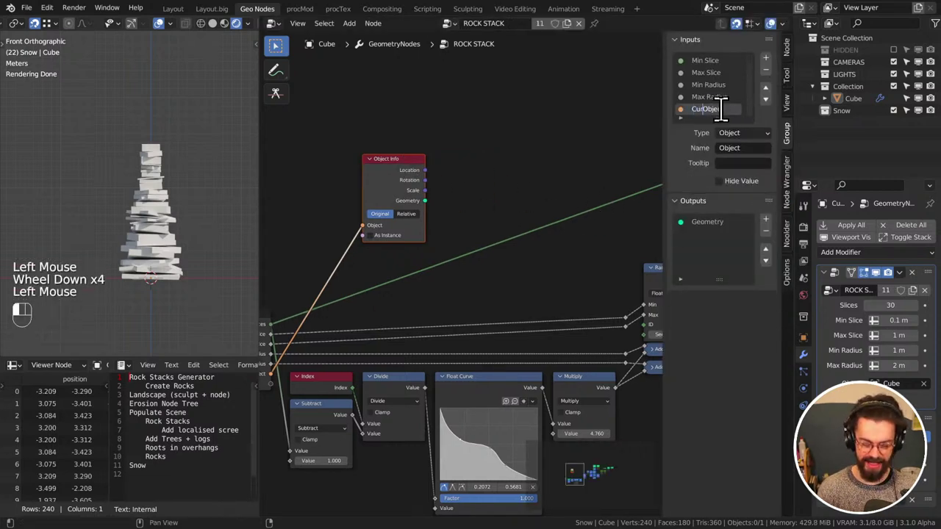
pyautogui.press('Return')
# Move Current Object up three places so it is the first group input, above Slices
pyautogui.click(522, 139)
pyautogui.press('n')
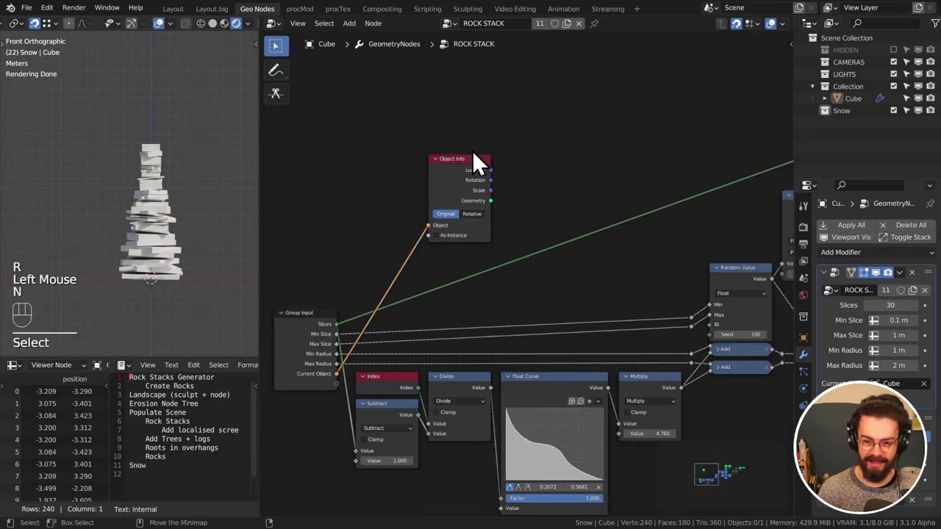
pyautogui.press('n')
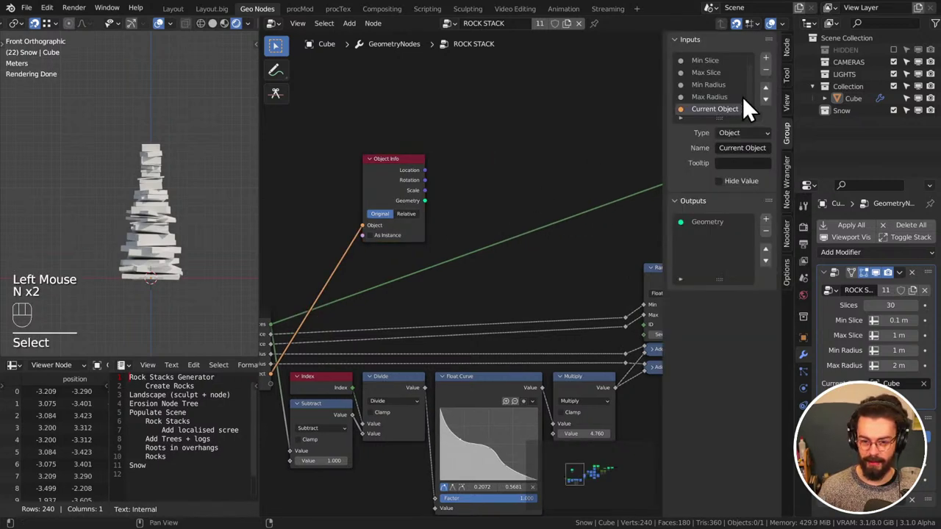
pyautogui.click(765, 87)
pyautogui.click(765, 87)
pyautogui.click(765, 88)
pyautogui.click(765, 87)
pyautogui.click(765, 87)
pyautogui.click(765, 88)
pyautogui.press('n')
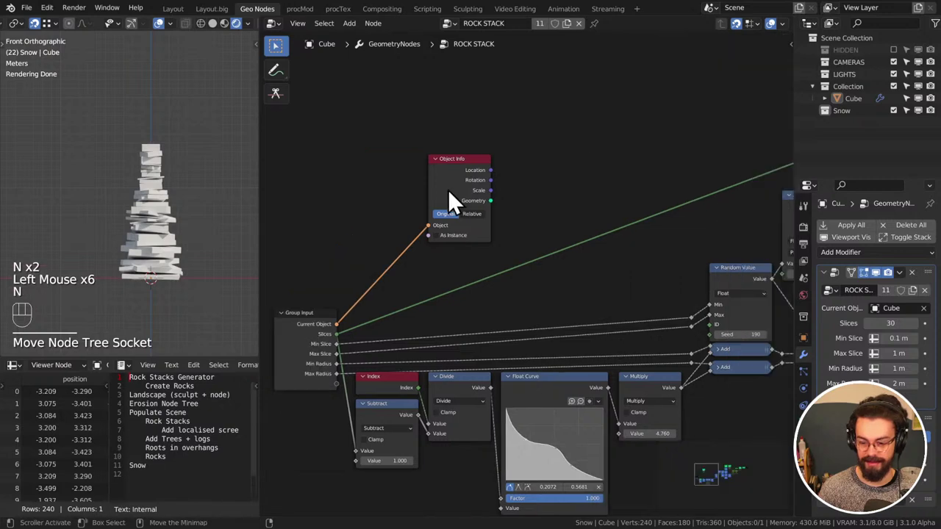
pyautogui.moveTo(506, 251); pyautogui.dragTo(486, 234, button='middle')
# Link Object Info's Location into a new White Noise Texture node
pyautogui.moveTo(478, 142); pyautogui.dragTo(449, 153)
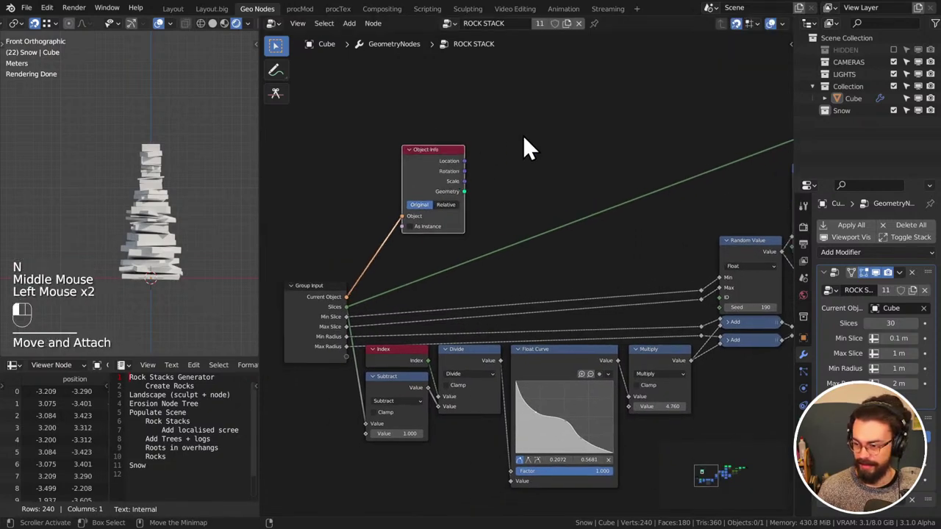
pyautogui.click(523, 135)
pyautogui.moveTo(523, 135); pyautogui.dragTo(493, 177, button='middle')
pyautogui.scroll(2, 482, 193)
pyautogui.moveTo(417, 174); pyautogui.dragTo(557, 136)
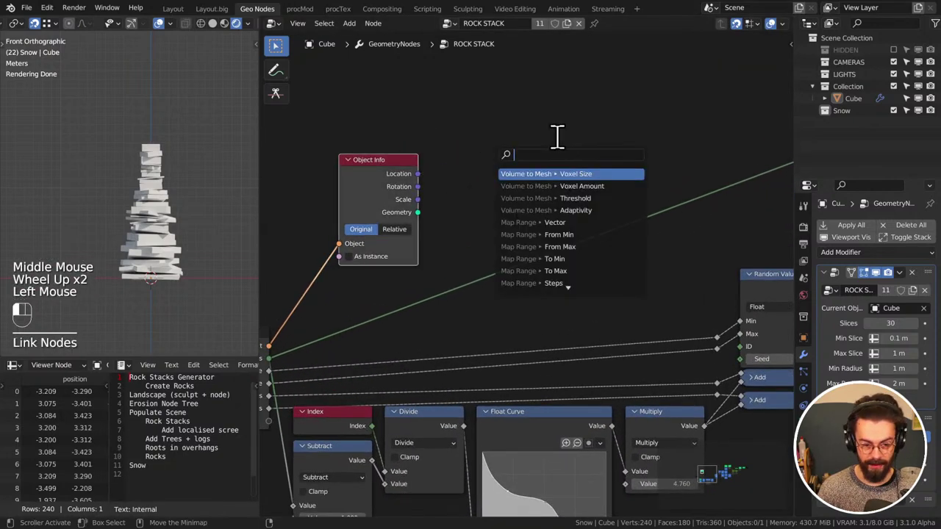
pyautogui.write('whi')
pyautogui.press('Return')
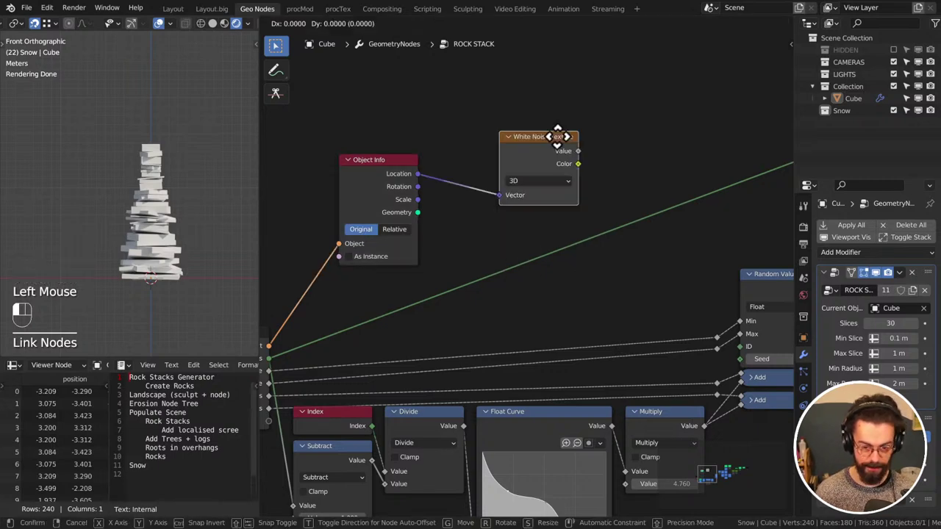
pyautogui.click(502, 167)
# Multiply the White Noise Value by 1000 with a new Math Multiply node
pyautogui.moveTo(508, 173); pyautogui.dragTo(590, 160)
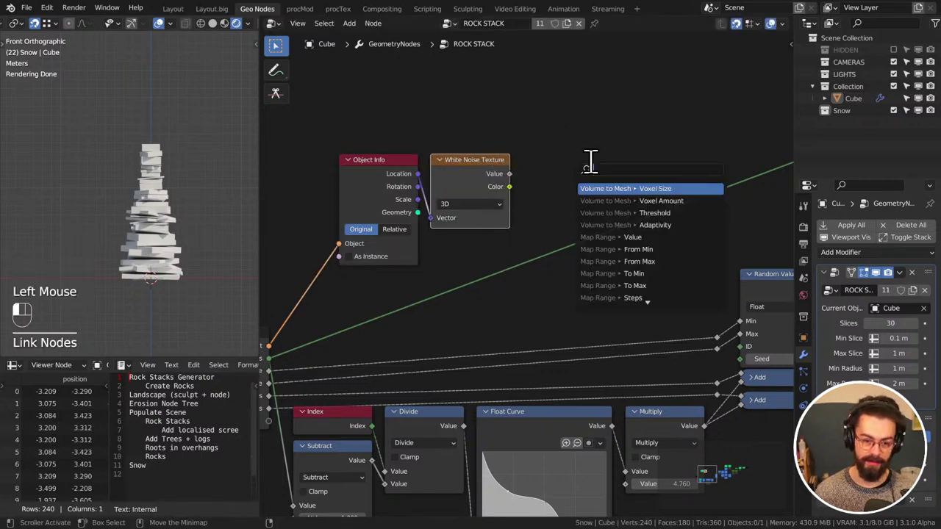
pyautogui.write('ma')
pyautogui.press('BackSpace')
pyautogui.write('ul')
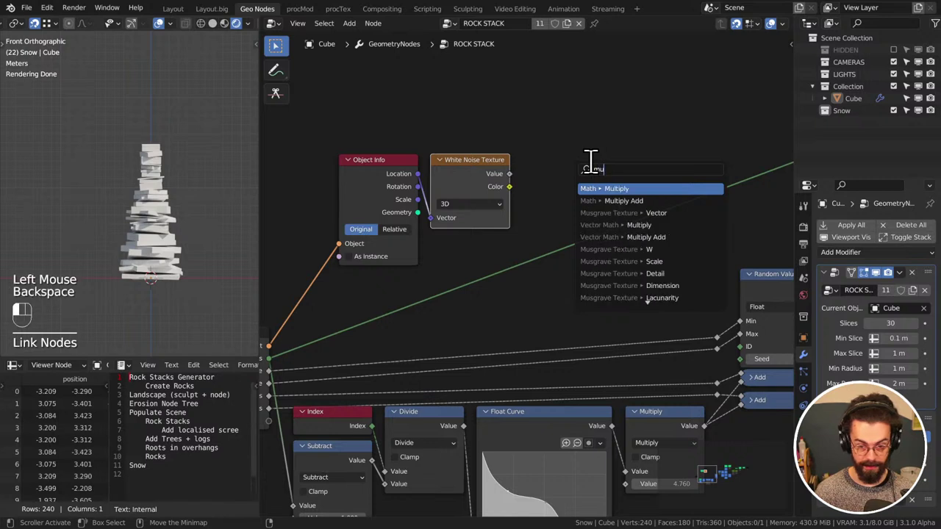
pyautogui.press('Return')
pyautogui.click(549, 169)
pyautogui.click(562, 239)
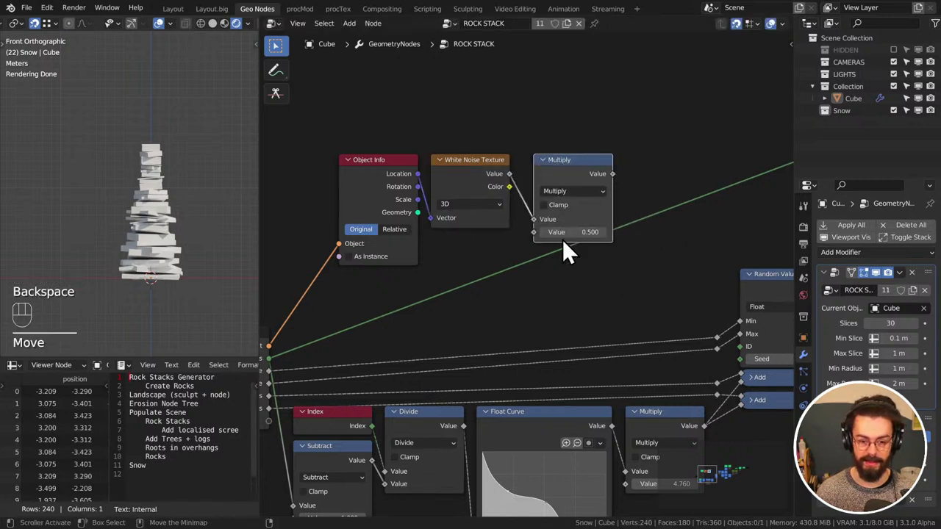
pyautogui.click(557, 231)
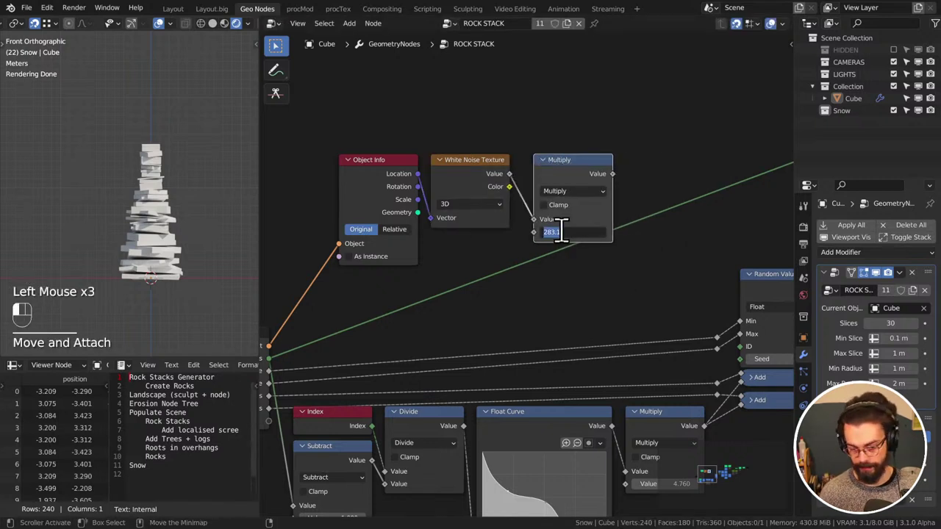
pyautogui.write('1000')
pyautogui.press('Return')
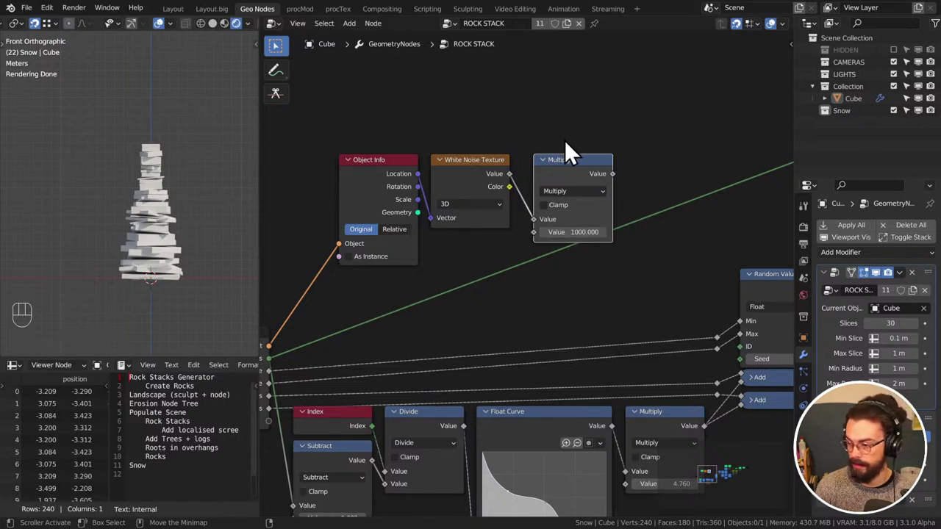
# Move the Object Info, White Noise and Multiply nodes together into place
pyautogui.click(589, 170)
pyautogui.moveTo(580, 166); pyautogui.dragTo(583, 153)
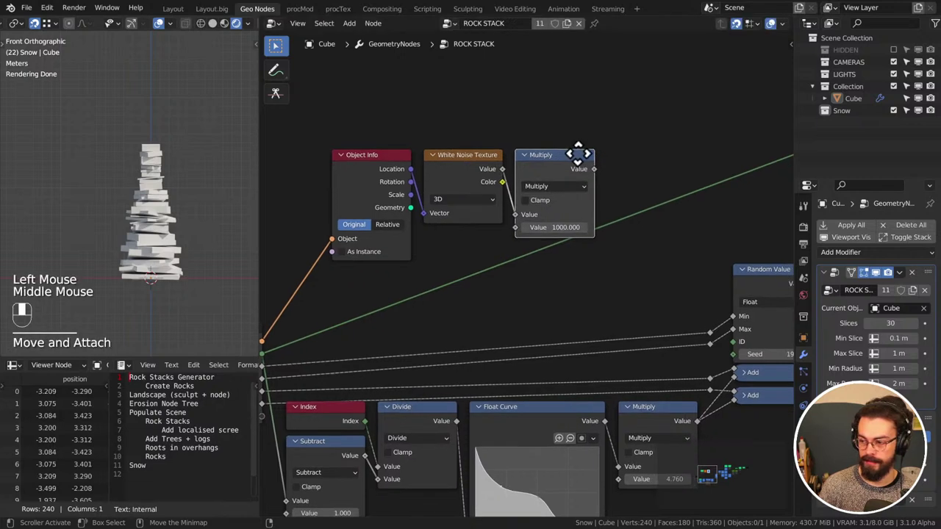
pyautogui.moveTo(583, 153); pyautogui.dragTo(351, 103, button='middle')
pyautogui.moveTo(352, 104); pyautogui.dragTo(544, 219)
pyautogui.click(543, 187)
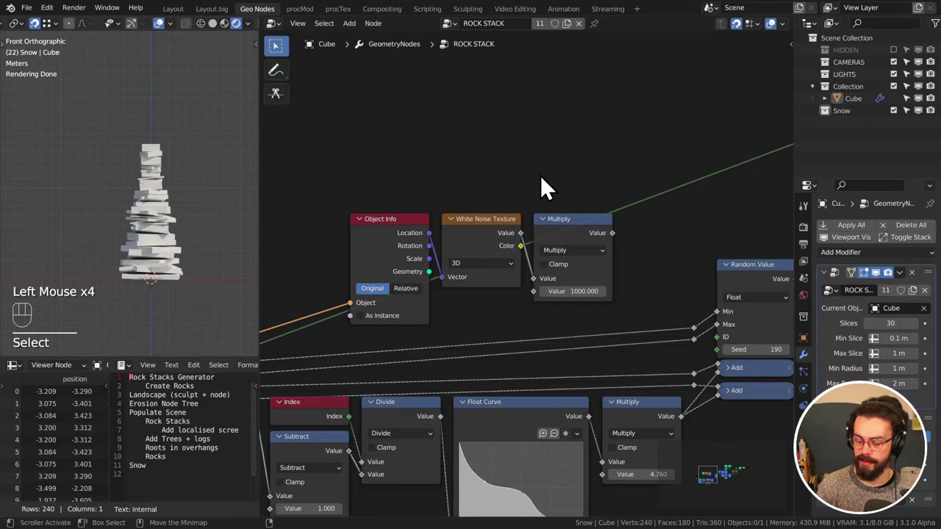
pyautogui.moveTo(536, 189); pyautogui.dragTo(437, 169, button='middle')
pyautogui.moveTo(567, 210); pyautogui.dragTo(513, 198, button='middle')
# Restore the Multiply node's width and link its Value into the Random Value node's Seed
pyautogui.click(488, 189)
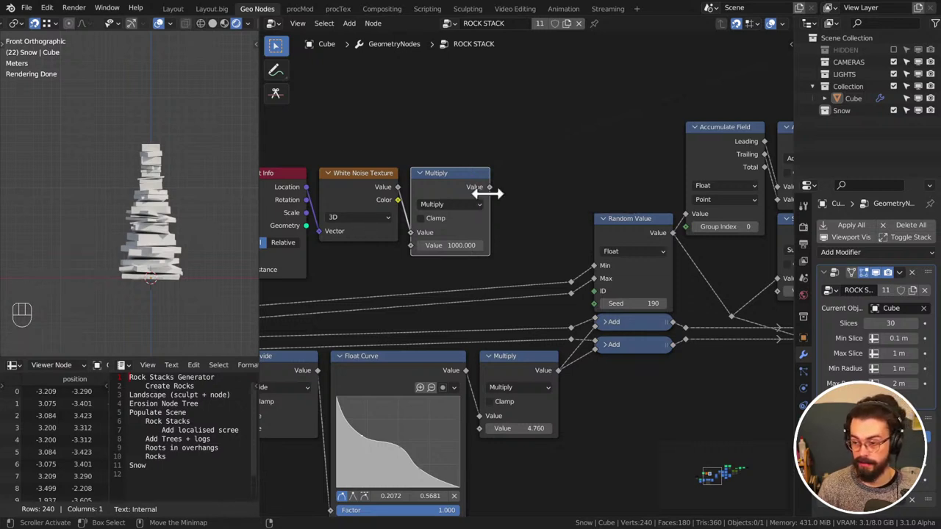
pyautogui.moveTo(489, 193); pyautogui.dragTo(525, 190)
pyautogui.hotkey('ctrl', 'z')
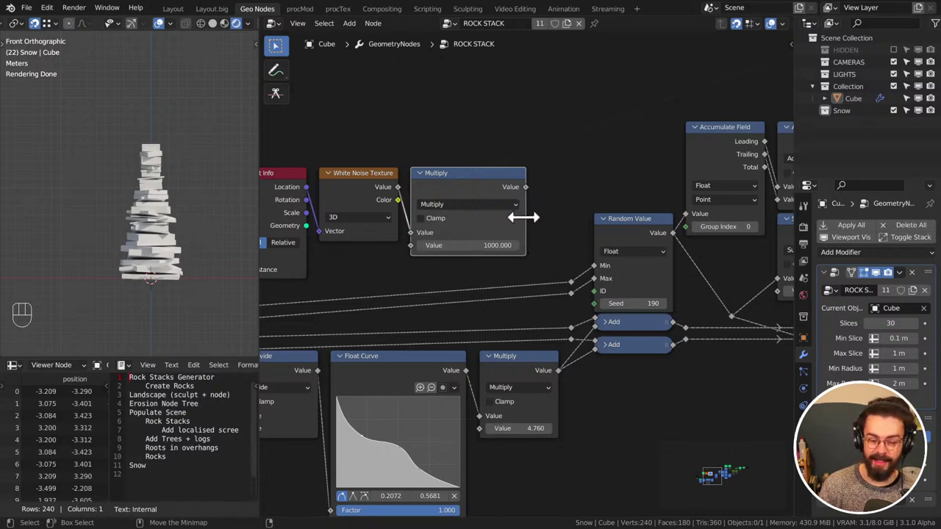
pyautogui.moveTo(521, 216); pyautogui.dragTo(596, 302)
pyautogui.click(504, 208)
pyautogui.moveTo(553, 195); pyautogui.dragTo(484, 170, button='middle')
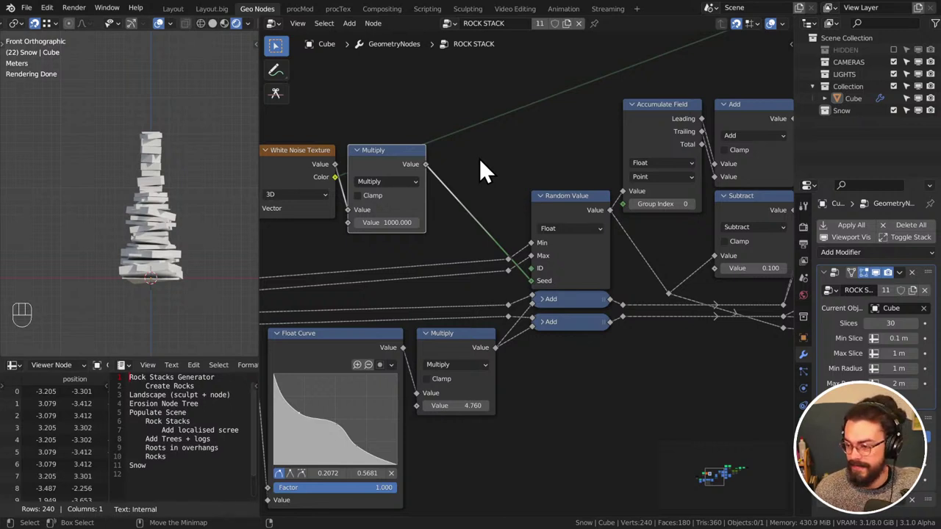
# Link the Multiply Value into the second Random Value node's Seed as well
pyautogui.moveTo(480, 161); pyautogui.dragTo(401, 158, button='middle')
pyautogui.scroll(-2, 393, 160)
pyautogui.scroll(-1, 374, 197)
pyautogui.moveTo(353, 205); pyautogui.dragTo(682, 286)
# Move the Cube to new positions to check the rock stack rearranges per location
pyautogui.moveTo(242, 241); pyautogui.dragTo(167, 271, button='middle')
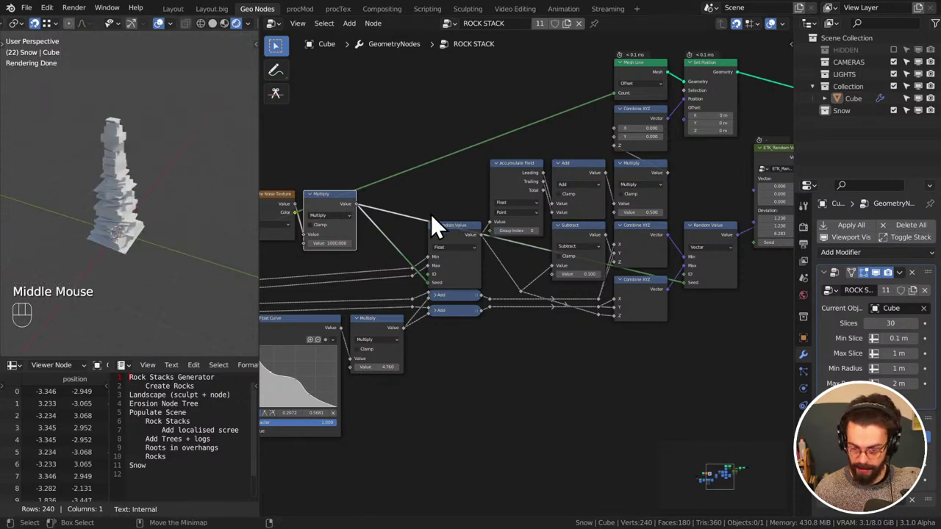
pyautogui.click(117, 223)
pyautogui.press('g')
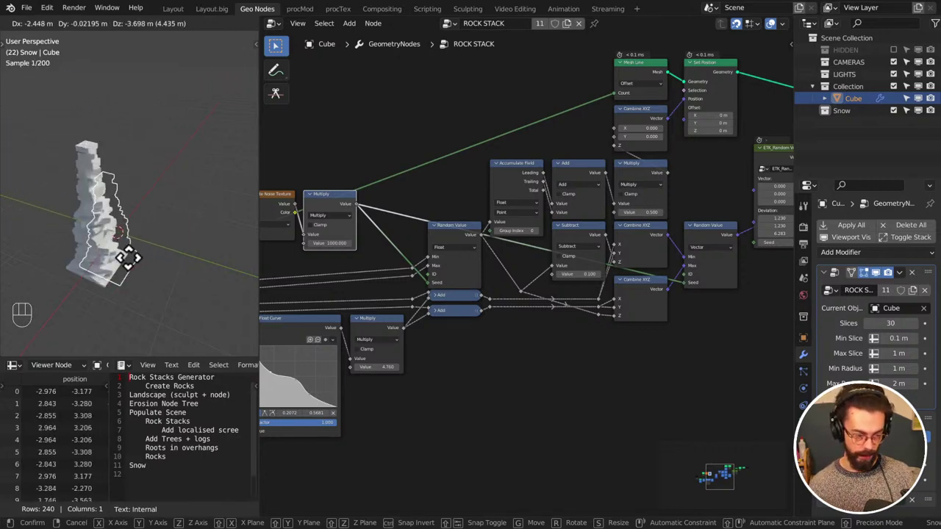
pyautogui.click(98, 224)
pyautogui.moveTo(94, 223); pyautogui.dragTo(114, 201, button='middle')
pyautogui.press('g')
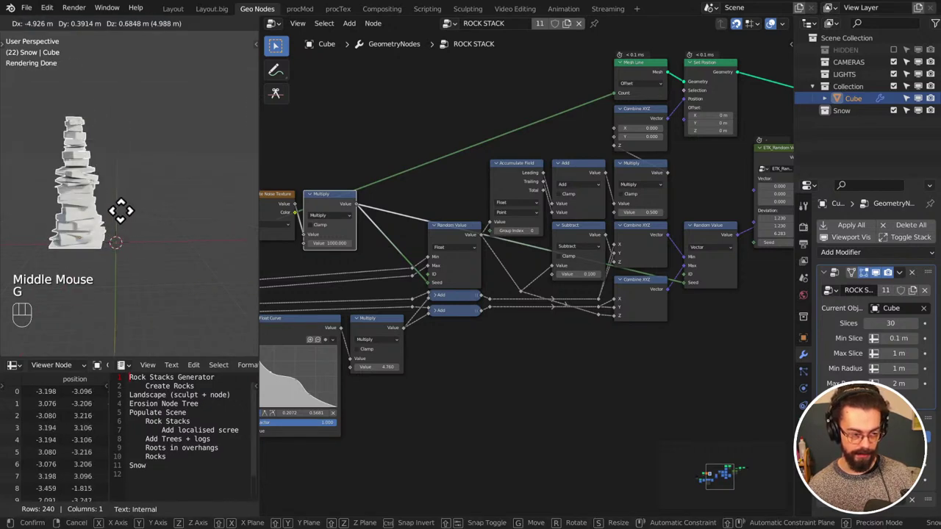
pyautogui.press('shift')
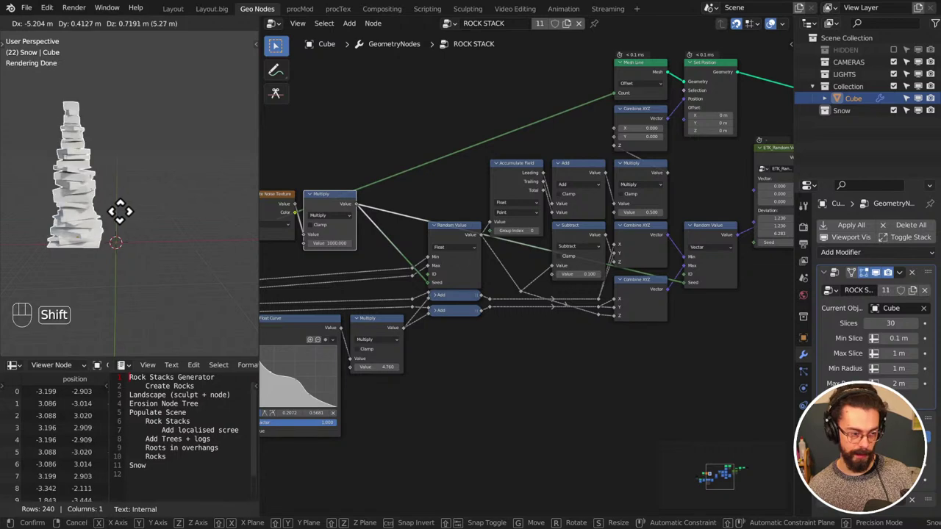
pyautogui.click(122, 211)
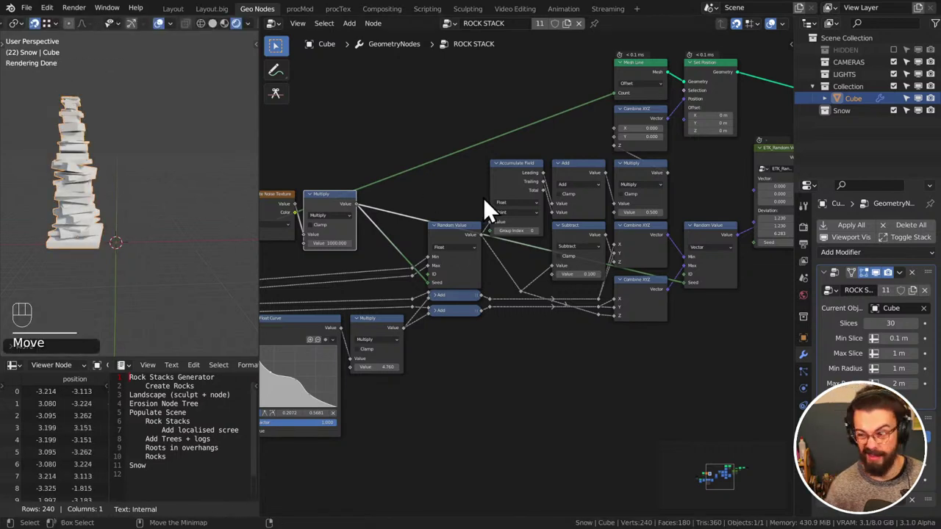
# Move the three noise nodes higher up in the node tree
pyautogui.moveTo(449, 181); pyautogui.dragTo(523, 172, button='middle')
pyautogui.scroll(-2, 466, 189)
pyautogui.scroll(-1, 515, 185)
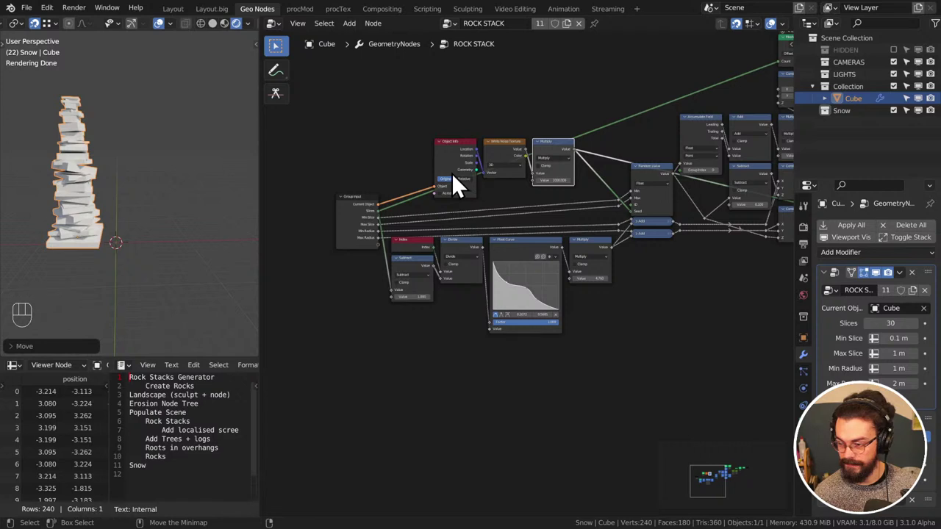
pyautogui.press('space')
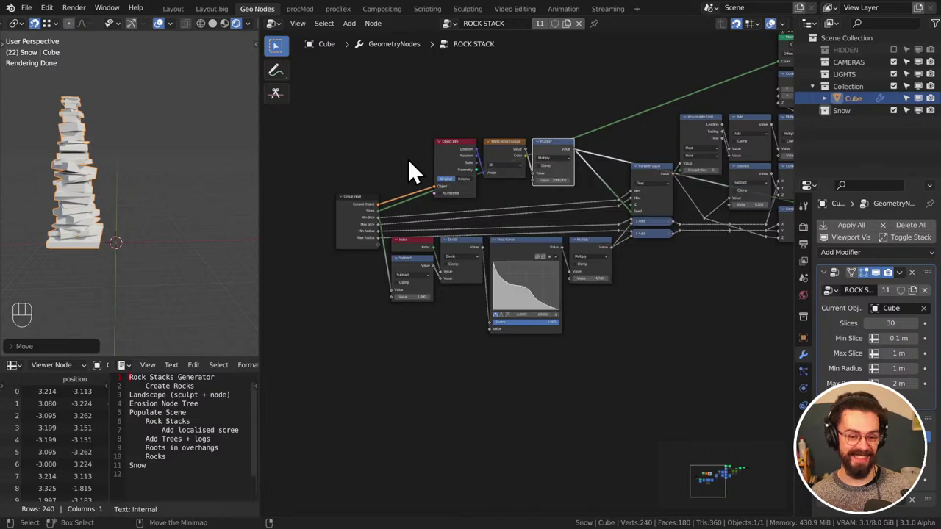
pyautogui.moveTo(395, 120); pyautogui.dragTo(569, 183)
pyautogui.moveTo(576, 184); pyautogui.dragTo(588, 200, button='middle')
pyautogui.press('g')
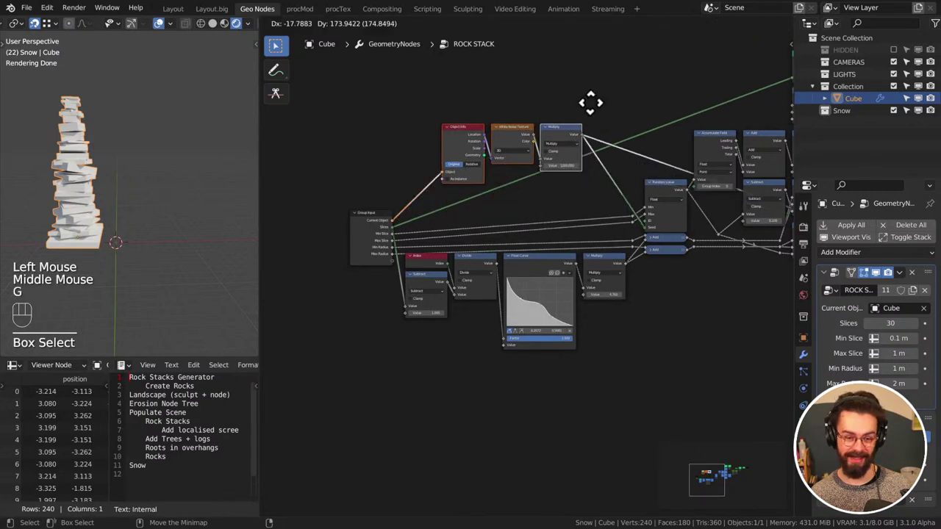
pyautogui.click(589, 90)
pyautogui.click(558, 89)
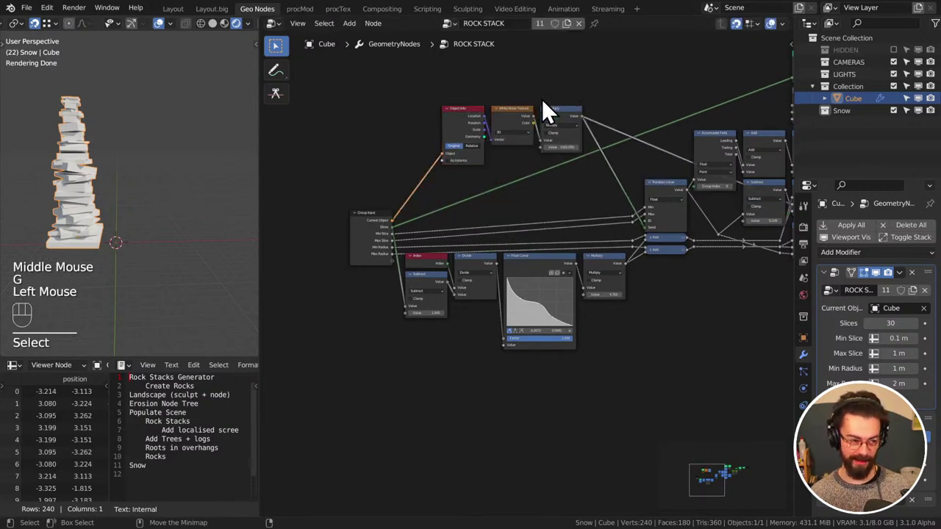
# Place Object Info, White Noise and Multiply above the Group Input and nudge Accumulate Field down
pyautogui.moveTo(525, 168); pyautogui.dragTo(588, 195, button='middle')
pyautogui.scroll(3, 553, 187)
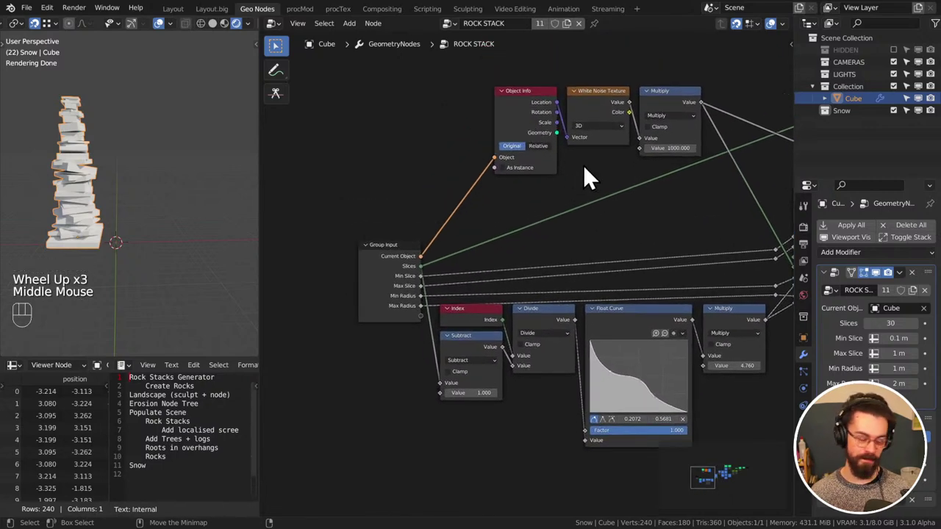
pyautogui.moveTo(533, 205); pyautogui.dragTo(691, 97)
pyautogui.press('g')
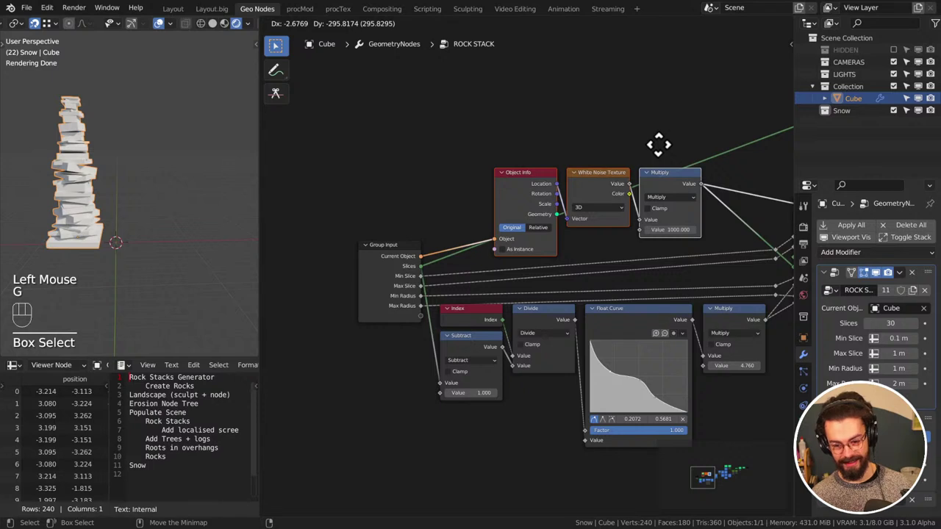
pyautogui.click(668, 120)
pyautogui.moveTo(672, 122); pyautogui.dragTo(490, 119, button='middle')
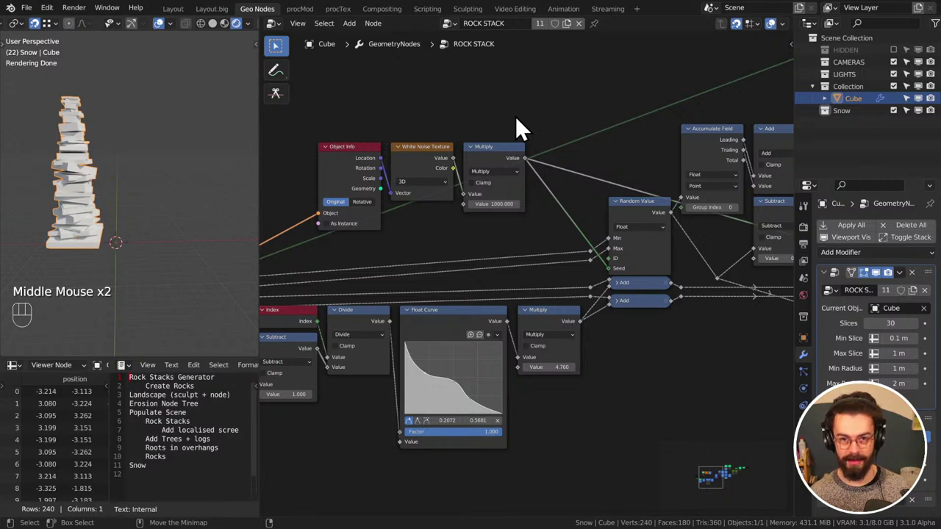
pyautogui.moveTo(707, 140)
pyautogui.mouseDown()
pyautogui.moveTo(710, 149)
pyautogui.moveTo(710, 140)
pyautogui.mouseUp()
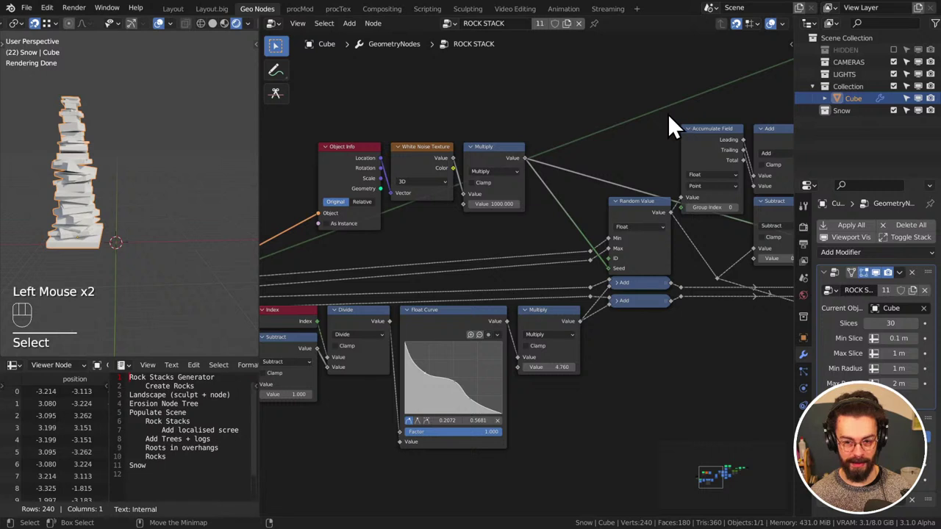
pyautogui.moveTo(667, 114); pyautogui.dragTo(597, 136, button='middle')
pyautogui.click(651, 152)
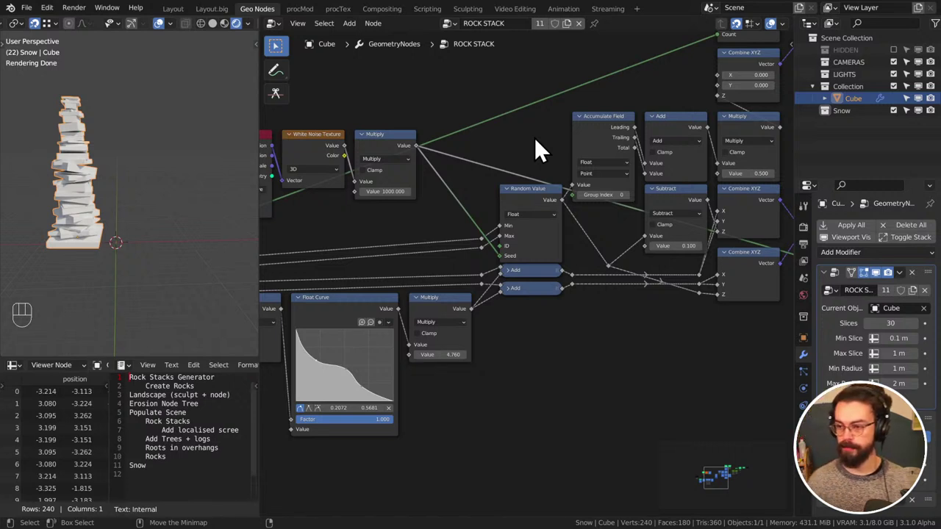
# Save WINTER LANDSCAPE.blend
pyautogui.moveTo(495, 360)
pyautogui.mouseDown(button='middle')
pyautogui.moveTo(519, 360)
pyautogui.moveTo(512, 355)
pyautogui.mouseUp(button='middle')
pyautogui.scroll(-2, 471, 369)
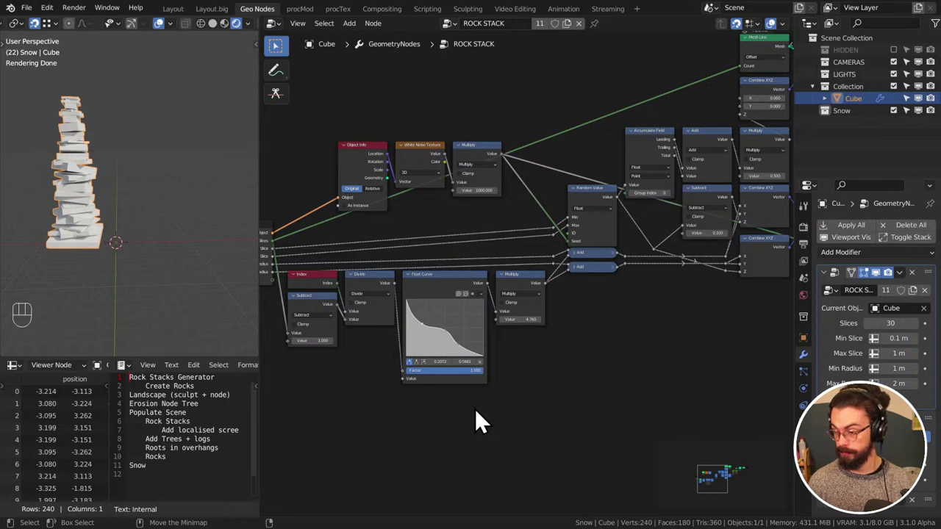
pyautogui.moveTo(459, 424); pyautogui.dragTo(486, 411, button='middle')
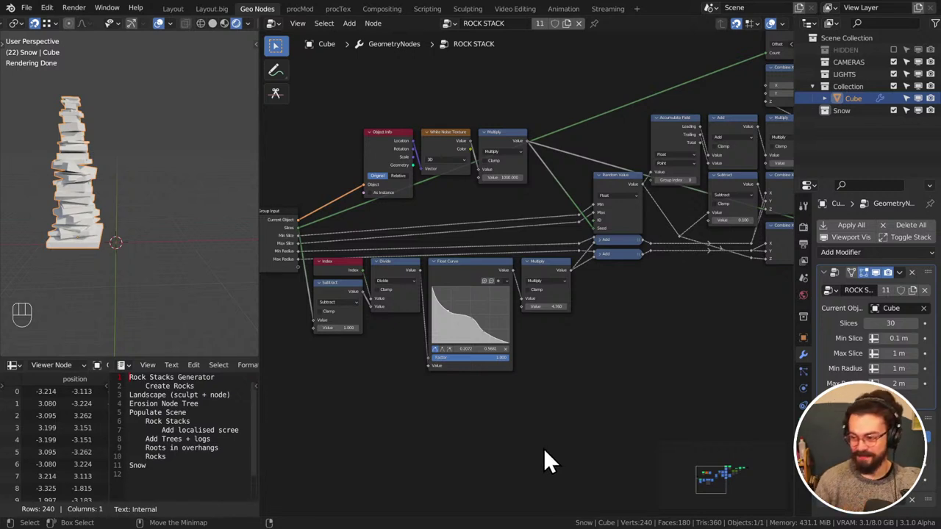
pyautogui.moveTo(544, 448); pyautogui.dragTo(471, 434, button='middle')
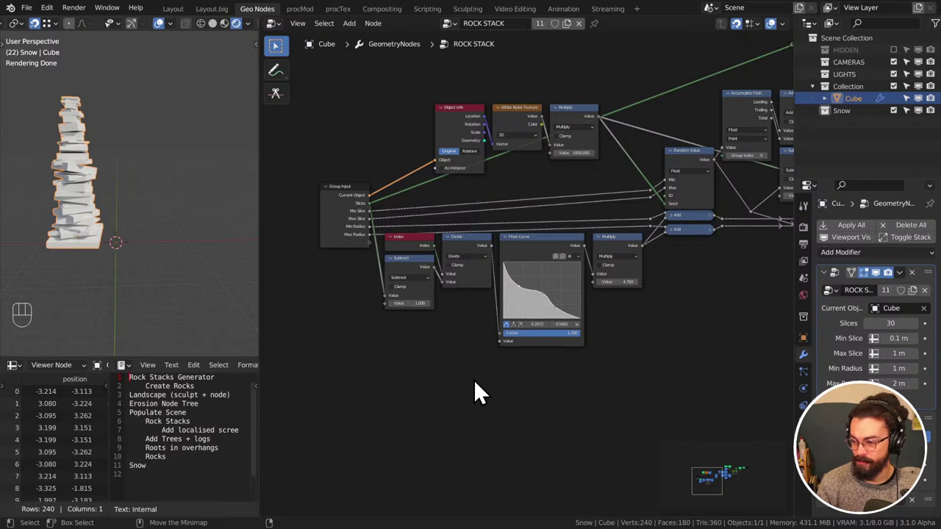
pyautogui.moveTo(473, 379); pyautogui.dragTo(474, 378, button='middle')
pyautogui.hotkey('ctrl', 's')
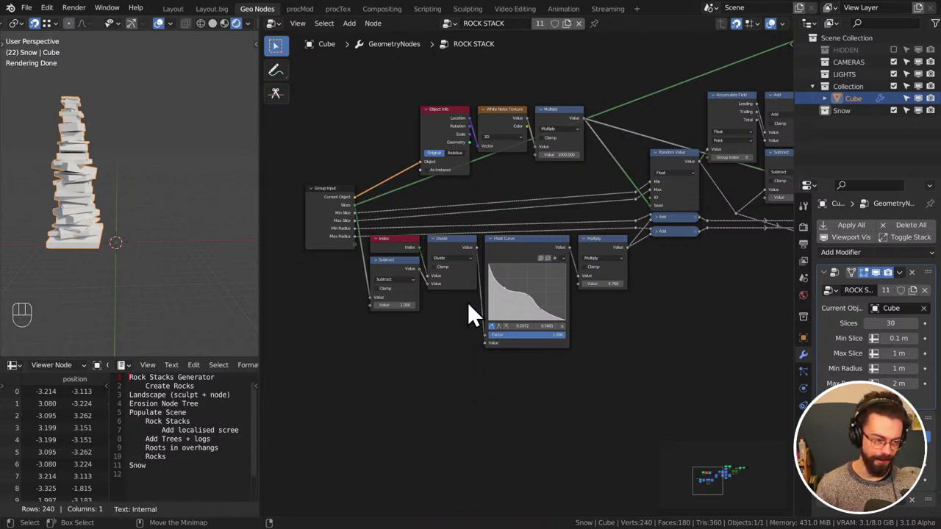
# Connect the White Noise Value into the lower radius Multiply, replacing 4.760
pyautogui.moveTo(596, 277); pyautogui.dragTo(407, 365, button='middle')
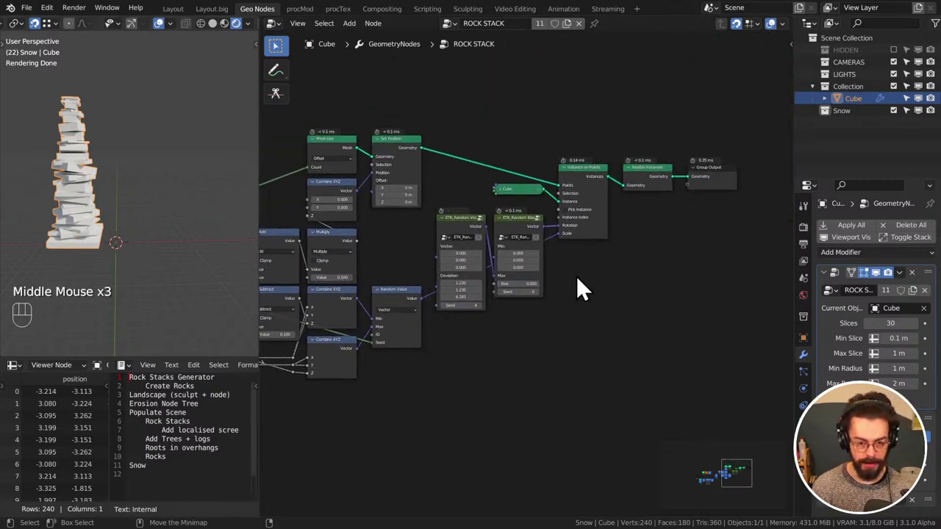
pyautogui.moveTo(527, 316); pyautogui.dragTo(418, 255, button='middle')
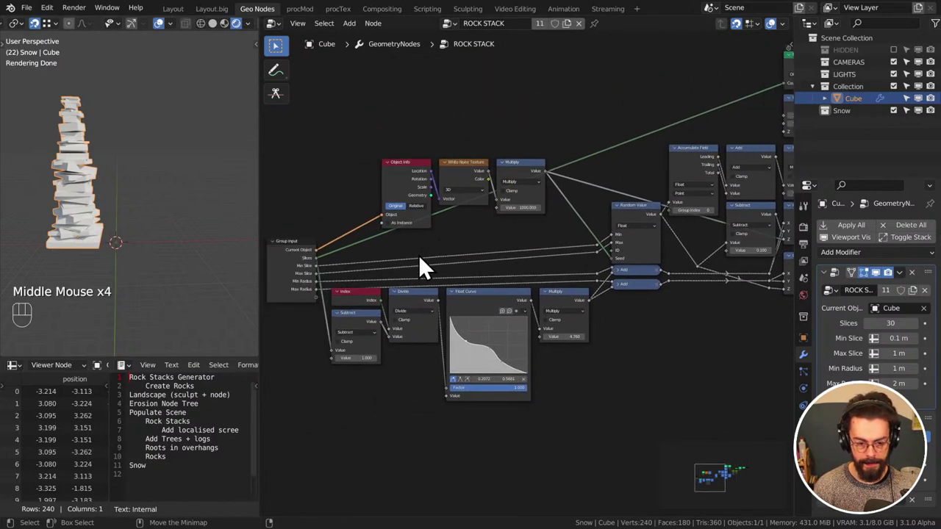
pyautogui.scroll(3, 475, 218)
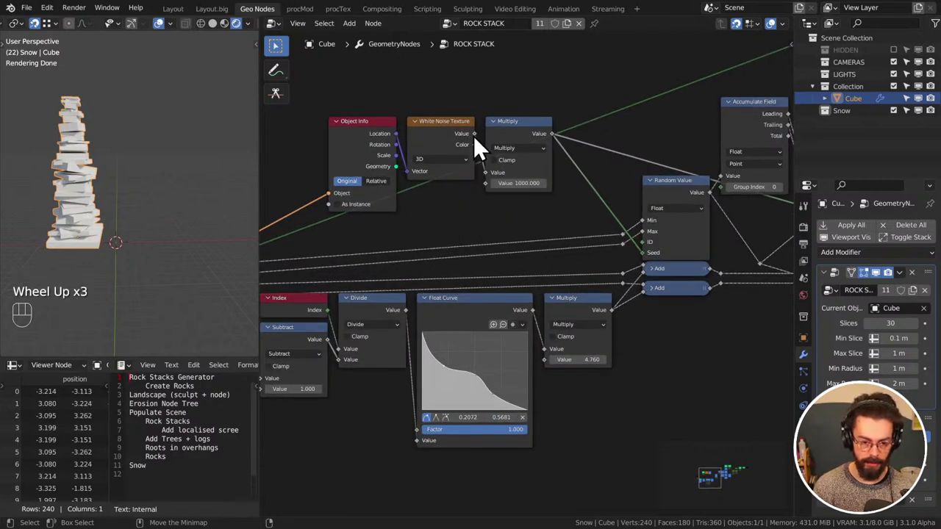
pyautogui.moveTo(474, 135); pyautogui.dragTo(547, 363)
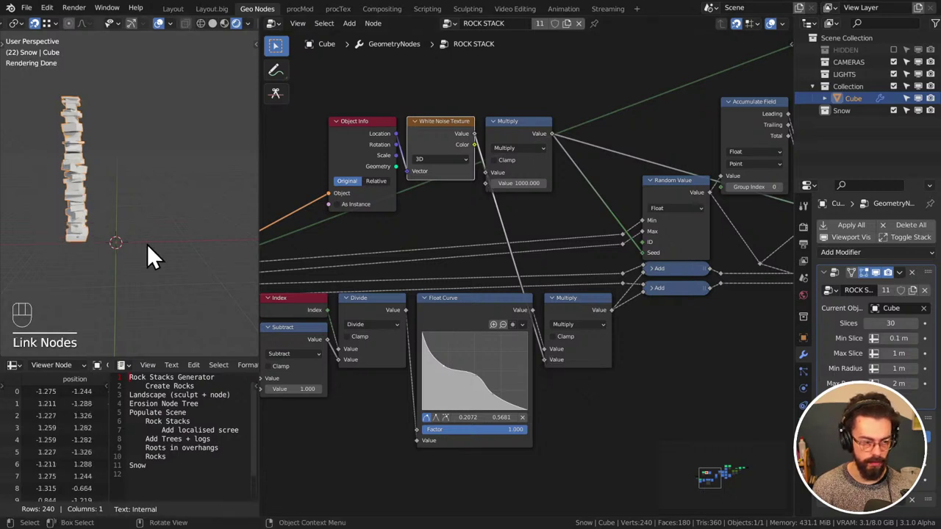
# Add a Map Range node from Quick Favourites and place it below the Divide node
pyautogui.press('g')
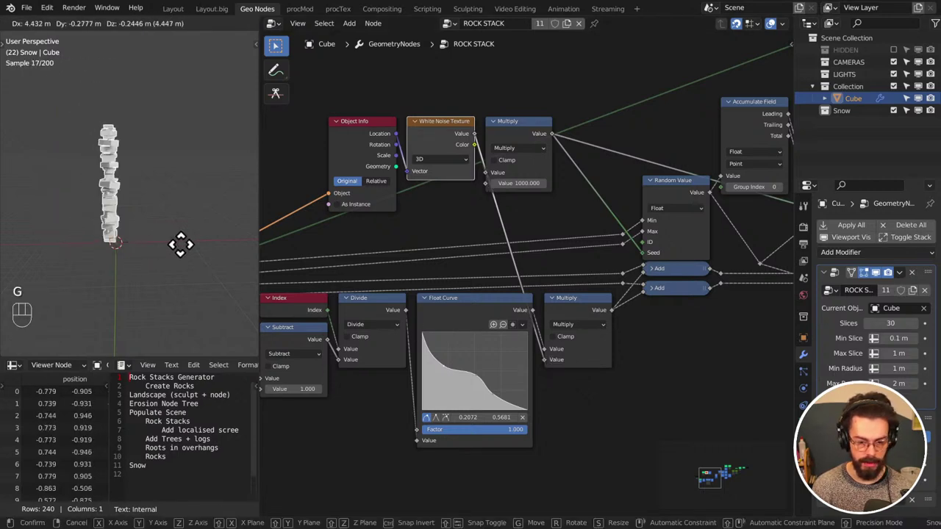
pyautogui.press('Escape')
pyautogui.press('q')
pyautogui.click(501, 254)
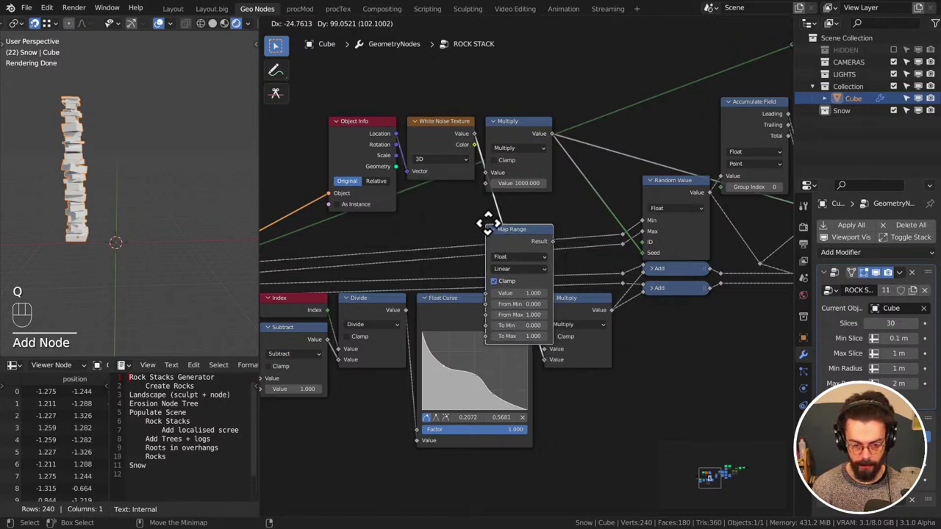
pyautogui.moveTo(542, 269); pyautogui.dragTo(590, 172, button='middle')
pyautogui.press('g')
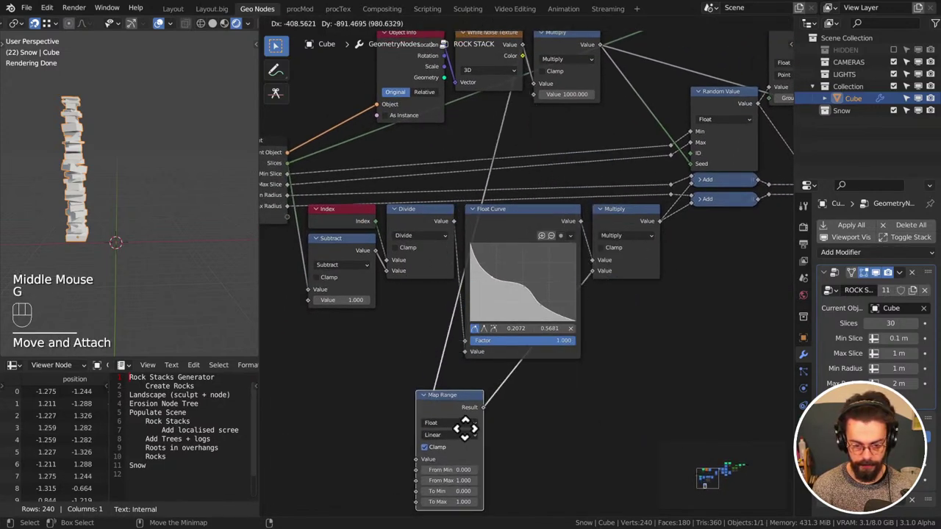
pyautogui.moveTo(434, 319); pyautogui.dragTo(584, 316, button='middle')
# Shift the noise nodes up and left and add a first reroute on the noise link
pyautogui.moveTo(477, 121); pyautogui.dragTo(745, 225)
pyautogui.press('g')
pyautogui.click(710, 174)
pyautogui.keyDown('shift'); pyautogui.moveTo(573, 189); pyautogui.dragTo(613, 224, button='right'); pyautogui.keyUp('shift')
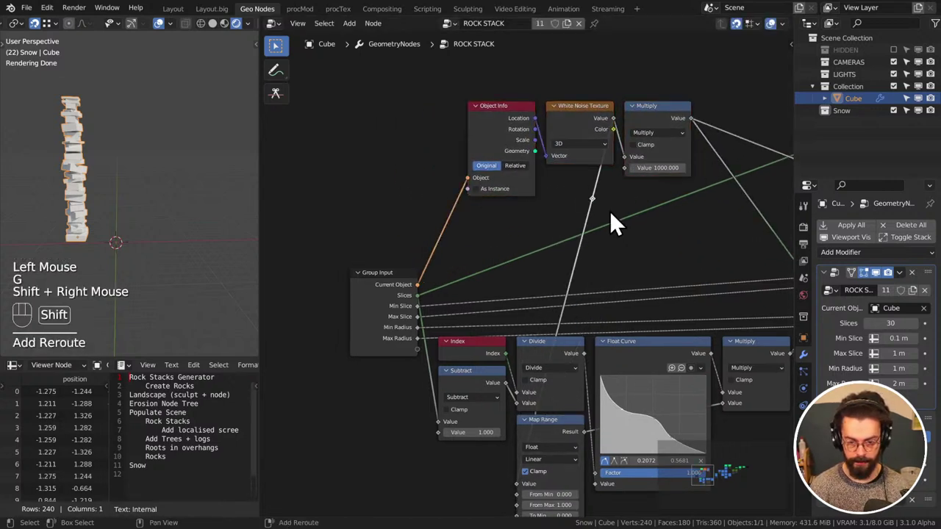
pyautogui.press('g')
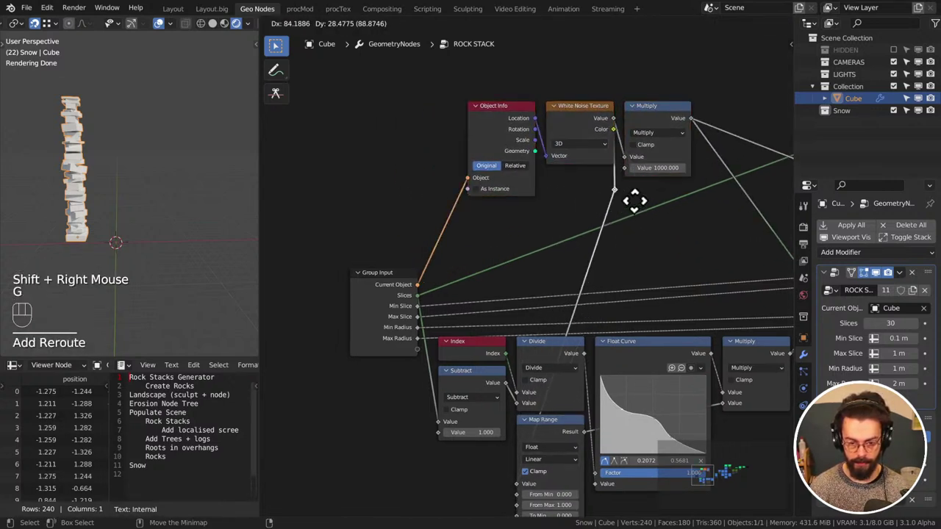
pyautogui.click(639, 199)
# Add a second bend point on the noise link and align it into a right angle
pyautogui.moveTo(654, 108); pyautogui.dragTo(664, 140)
pyautogui.keyDown('shift'); pyautogui.moveTo(663, 140); pyautogui.dragTo(607, 199, button='right'); pyautogui.keyUp('shift')
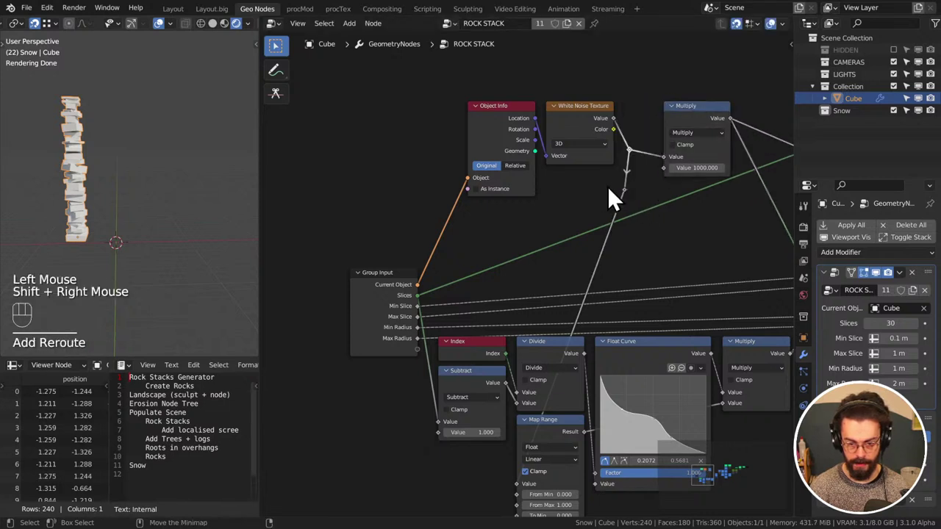
pyautogui.click(621, 184)
pyautogui.press('g')
pyautogui.click(636, 176)
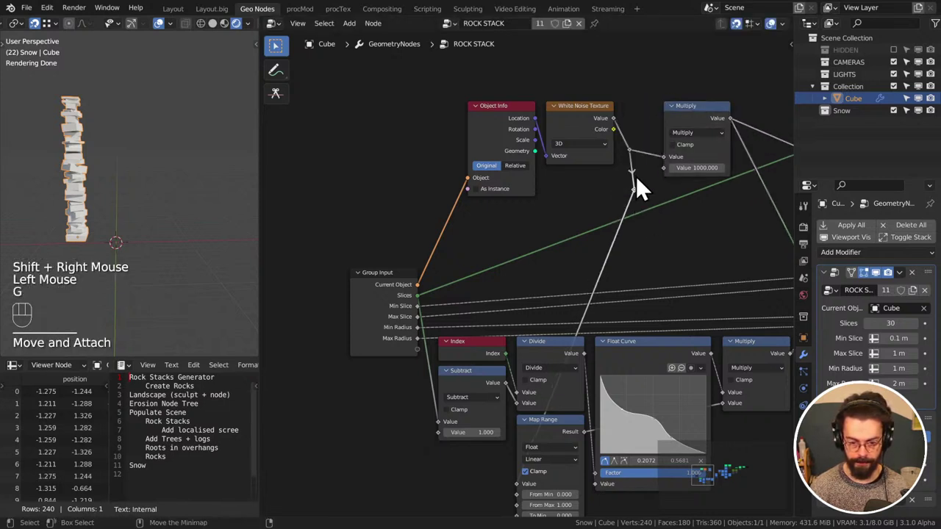
pyautogui.click(633, 164)
pyautogui.press('g')
pyautogui.click(633, 164)
# Add a bend point on the lower link and line both bend points up with the wire
pyautogui.moveTo(637, 216)
pyautogui.keyDown('shift'); pyautogui.mouseDown(button='right')
pyautogui.moveTo(601, 265)
pyautogui.moveTo(588, 262)
pyautogui.mouseUp(button='right'); pyautogui.keyUp('shift')
pyautogui.press('g')
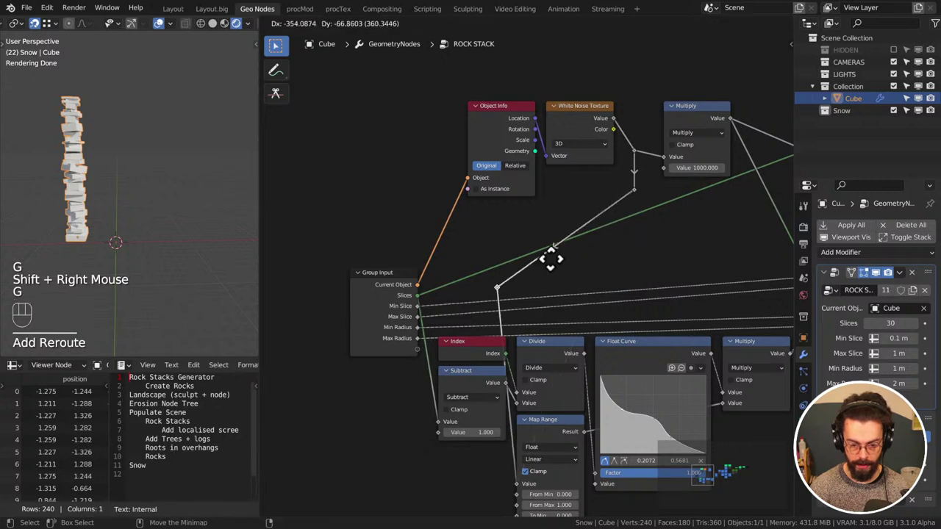
pyautogui.click(563, 206)
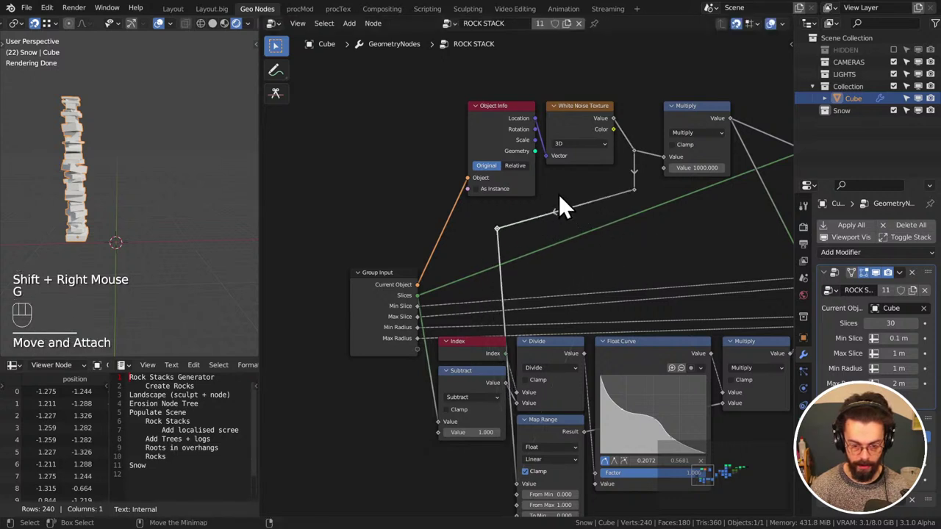
pyautogui.click(634, 190)
pyautogui.press('g')
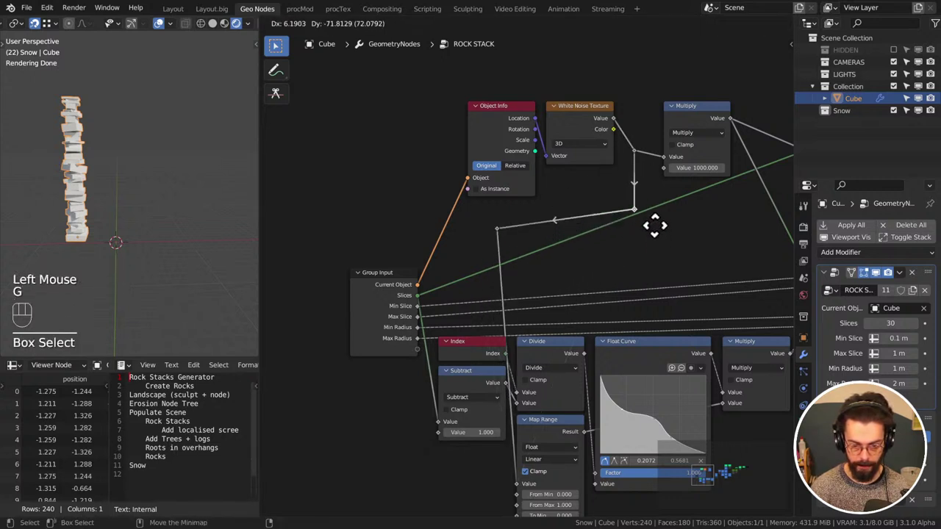
pyautogui.click(654, 207)
# Add a bend point on the vertical link and drop it beside the Map Range node
pyautogui.moveTo(536, 275); pyautogui.dragTo(556, 218, button='middle')
pyautogui.keyDown('shift'); pyautogui.moveTo(497, 227); pyautogui.dragTo(544, 231, button='right'); pyautogui.keyUp('shift')
pyautogui.press('g')
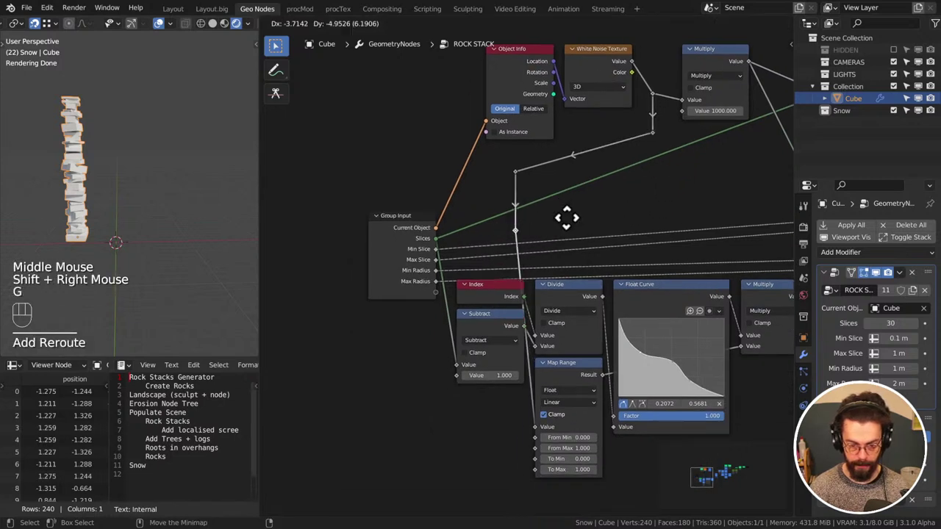
pyautogui.press('g')
pyautogui.press('g')
pyautogui.click(563, 392)
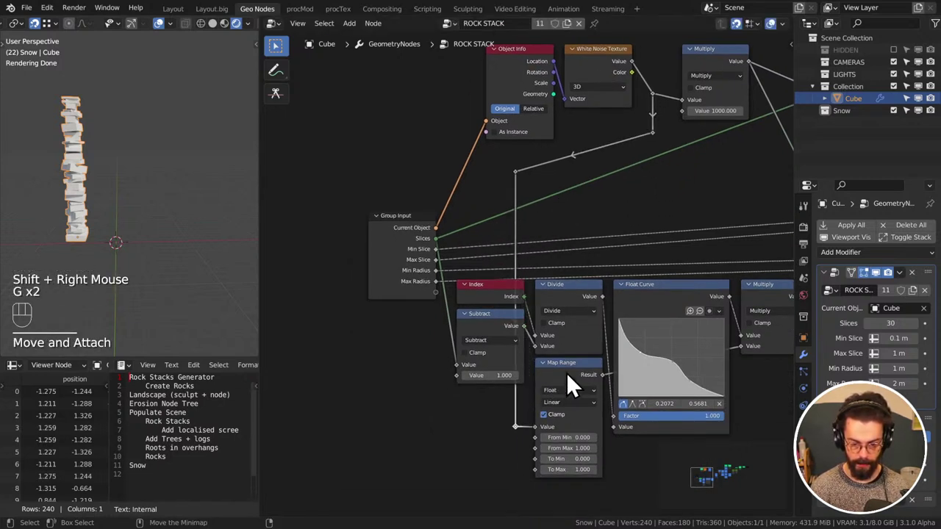
pyautogui.press('g')
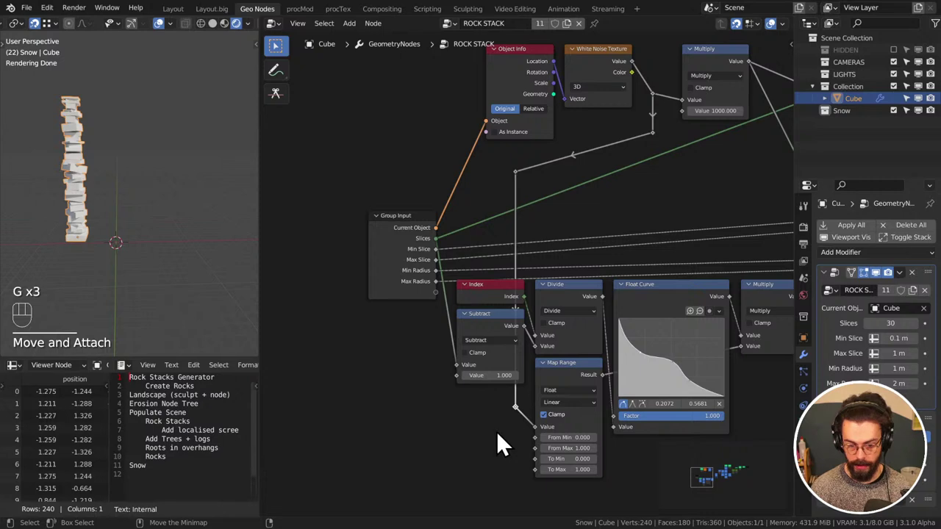
pyautogui.click(496, 431)
pyautogui.moveTo(497, 431); pyautogui.dragTo(648, 199, button='middle')
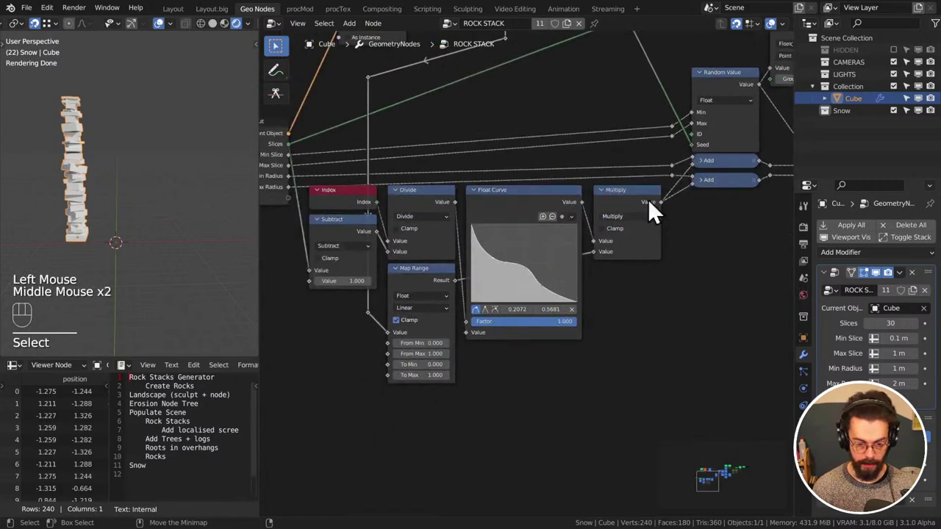
# Set the Map Range node's To Min to 1 and To Max to 5
pyautogui.moveTo(429, 352); pyautogui.dragTo(608, 350, button='middle')
pyautogui.scroll(1, 609, 350)
pyautogui.scroll(2, 614, 345)
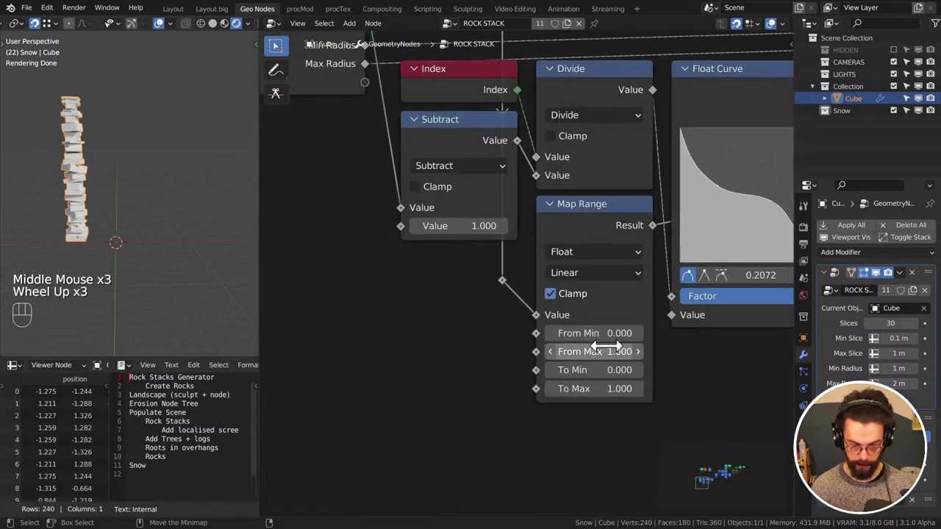
pyautogui.click(612, 370)
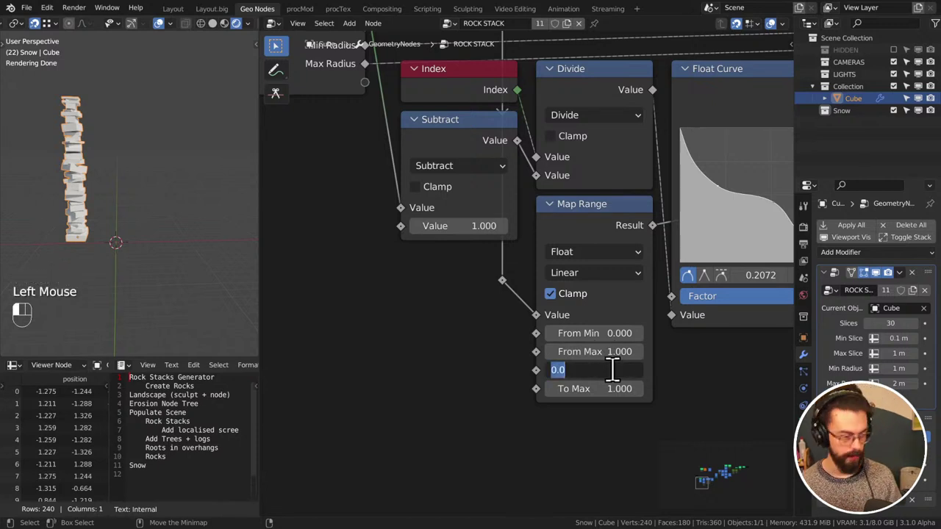
pyautogui.write('1')
pyautogui.press('Tab')
pyautogui.hotkey('shift', 'Tab')
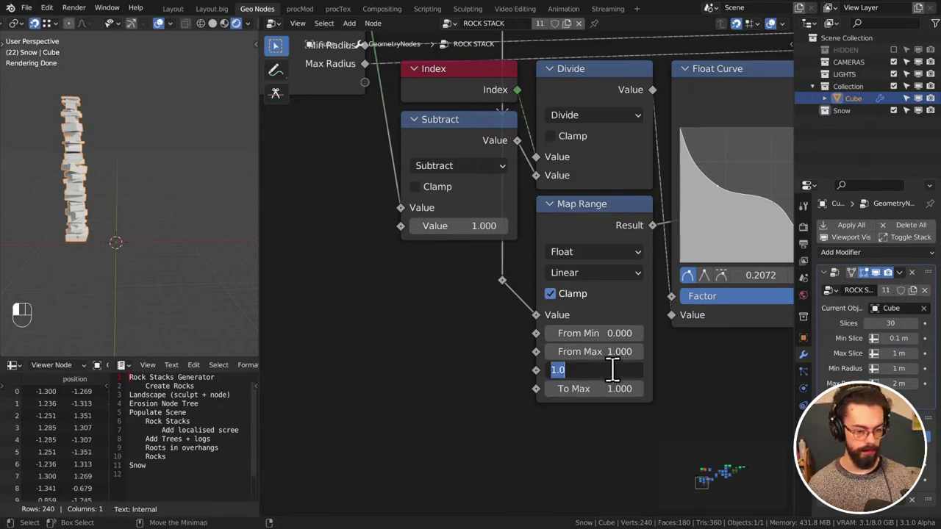
pyautogui.press('Tab')
pyautogui.write('5')
pyautogui.press('Return')
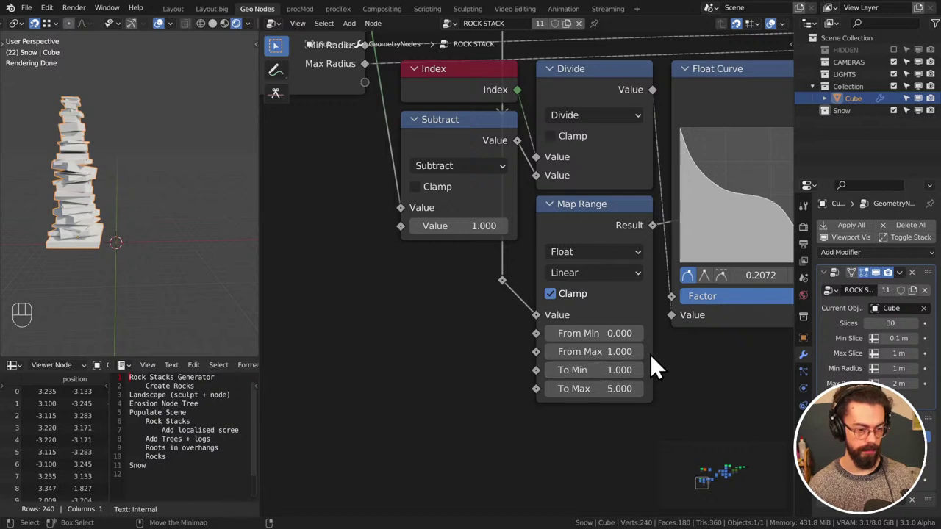
# Move the rock stack object to a new position in the viewport
pyautogui.press('g')
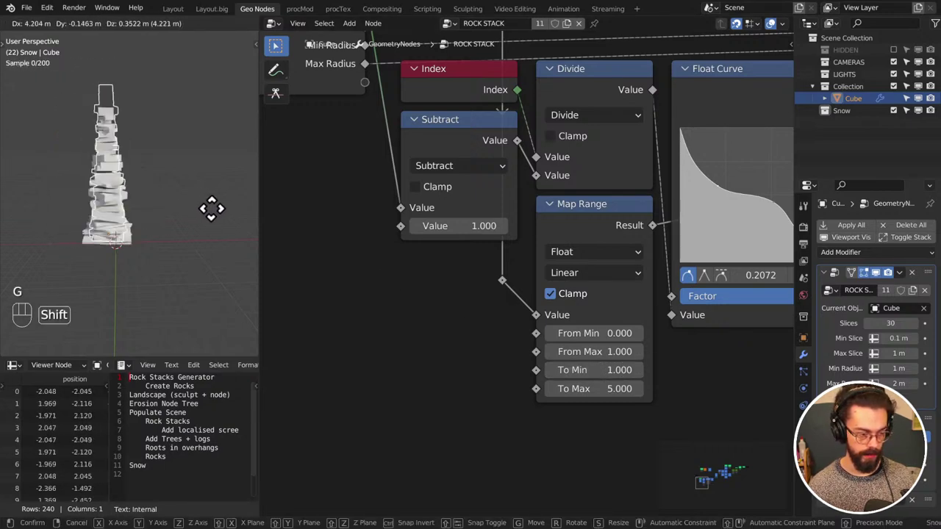
pyautogui.click(179, 254)
pyautogui.press('g')
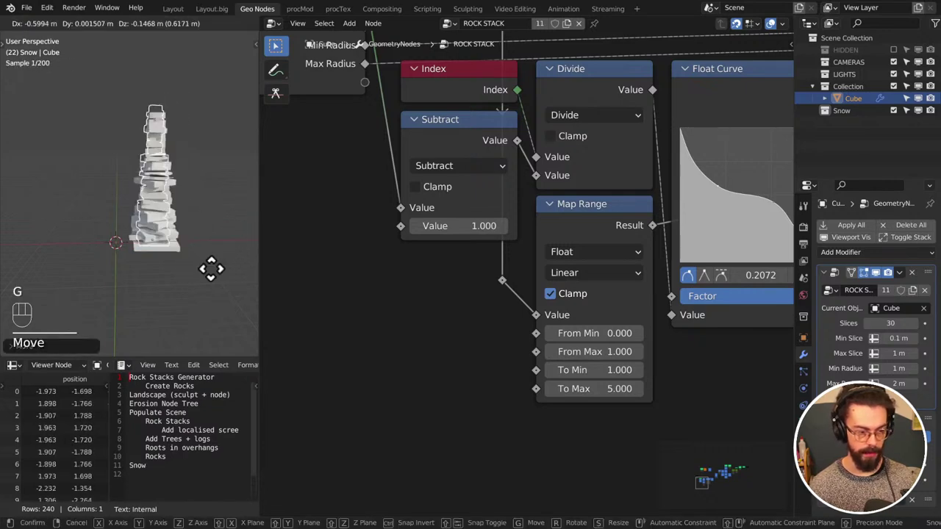
pyautogui.click(204, 270)
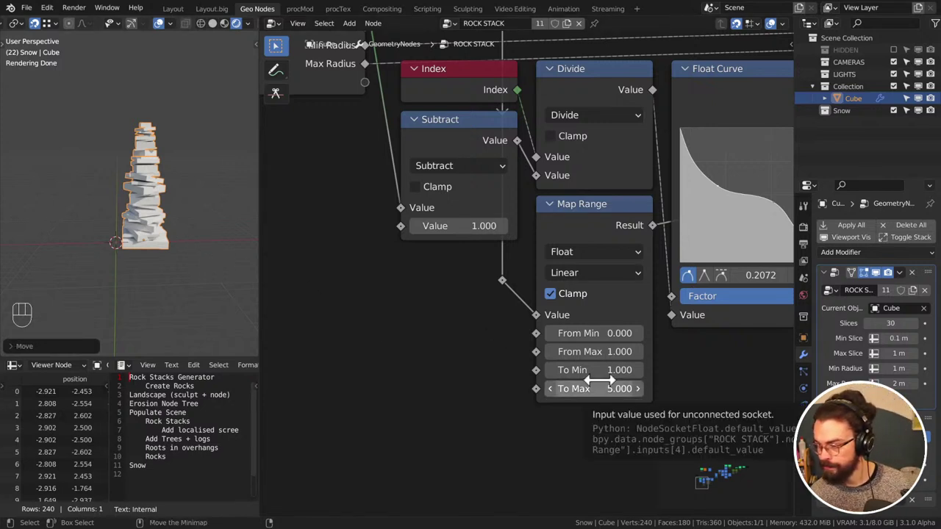
# Clear the node selection and save the blend file
pyautogui.moveTo(592, 448); pyautogui.dragTo(577, 434, button='middle')
pyautogui.click(662, 401)
pyautogui.hotkey('ctrl', 's')
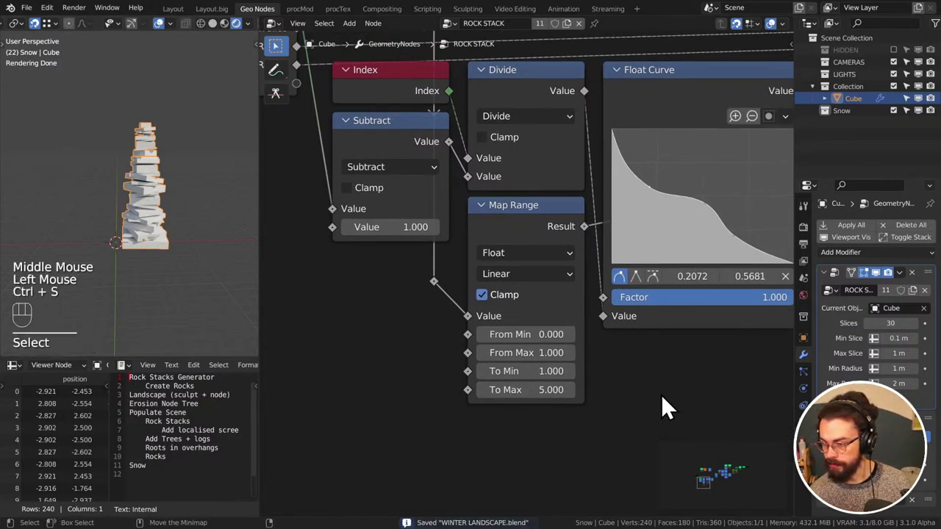
pyautogui.moveTo(662, 401); pyautogui.dragTo(551, 434, button='middle')
pyautogui.scroll(-3, 642, 390)
pyautogui.moveTo(643, 391); pyautogui.dragTo(586, 414, button='middle')
pyautogui.scroll(-2, 662, 362)
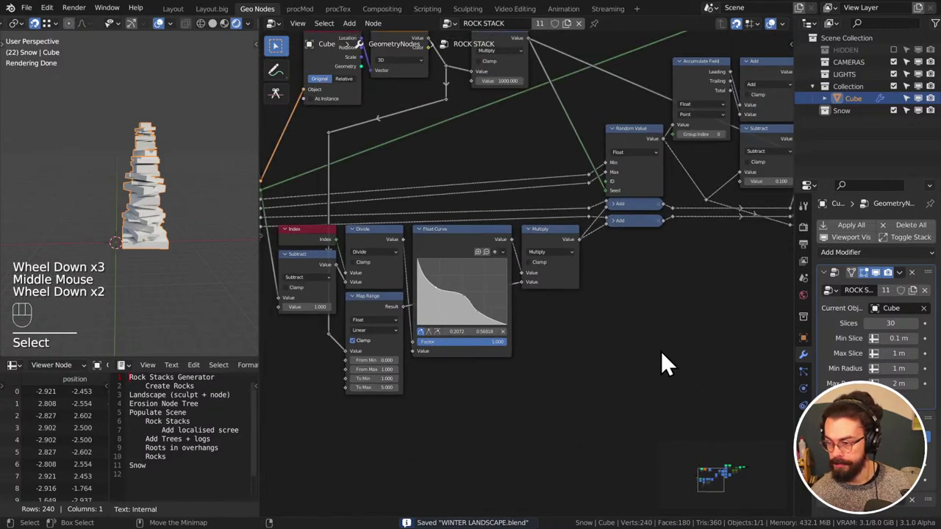
pyautogui.moveTo(661, 363); pyautogui.dragTo(561, 365, button='middle')
# Raise the noise link's bend point so the wire runs level
pyautogui.scroll(-2, 586, 374)
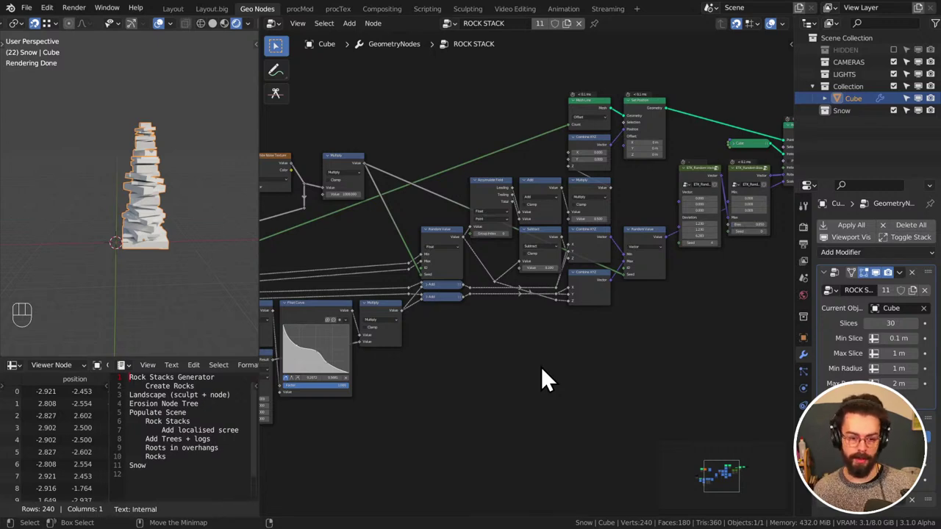
pyautogui.scroll(4, 524, 294)
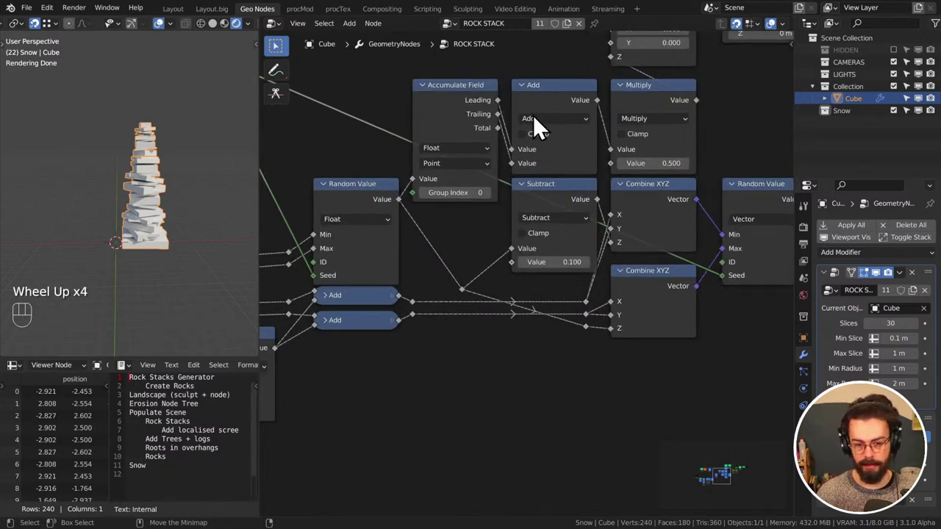
pyautogui.scroll(-1, 492, 287)
pyautogui.scroll(-2, 441, 305)
pyautogui.moveTo(412, 312); pyautogui.dragTo(646, 258, button='middle')
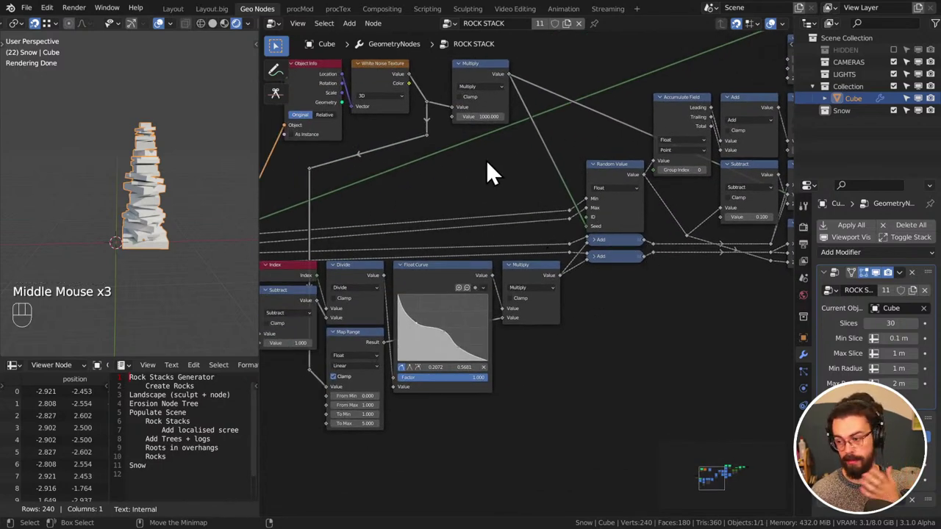
pyautogui.moveTo(420, 126); pyautogui.dragTo(449, 172)
pyautogui.press('g')
pyautogui.click(446, 158)
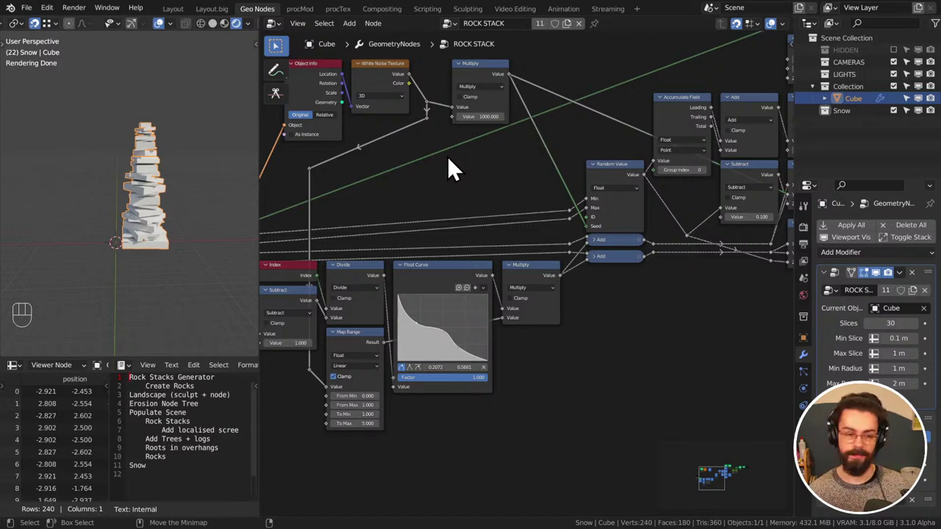
# Deselect the nodes and save WINTER LANDSCAPE.blend
pyautogui.click(447, 156)
pyautogui.hotkey('ctrl', 's')
pyautogui.scroll(-2, 632, 232)
pyautogui.moveTo(632, 233); pyautogui.dragTo(594, 204, button='middle')
pyautogui.scroll(3, 536, 270)
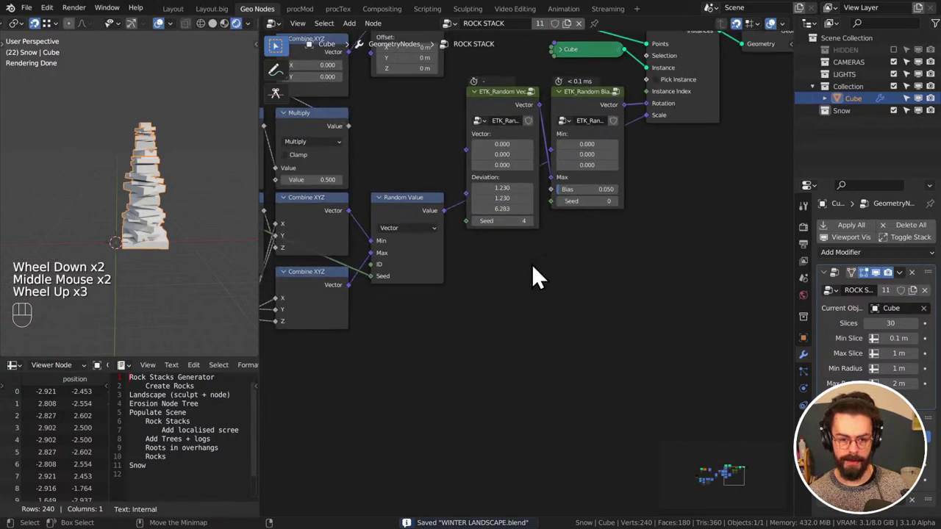
# Lower Deviation to 0.750, 0.750, 5.803 and place a MixRGB node below the random vector node
pyautogui.moveTo(502, 188); pyautogui.dragTo(505, 220)
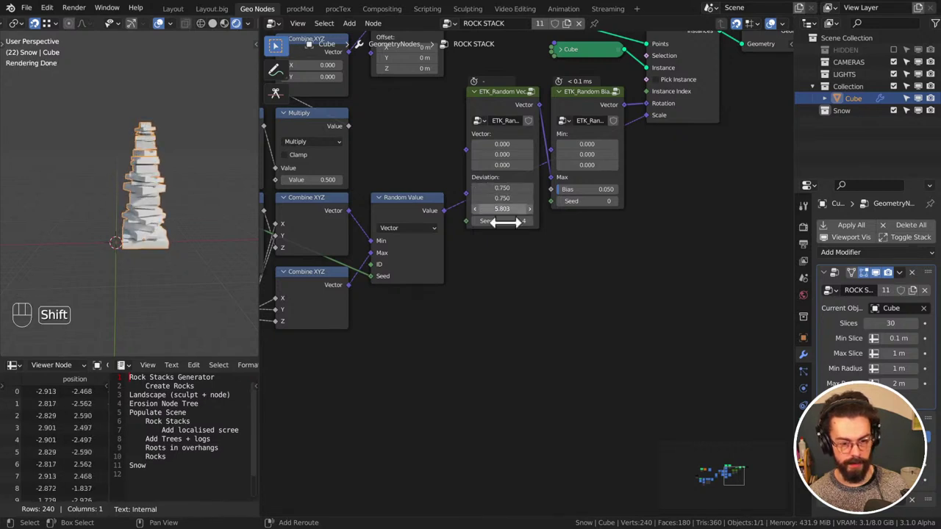
pyautogui.moveTo(506, 221); pyautogui.dragTo(555, 180, button='middle')
pyautogui.hotkey('shift', 'a')
pyautogui.moveTo(533, 165)
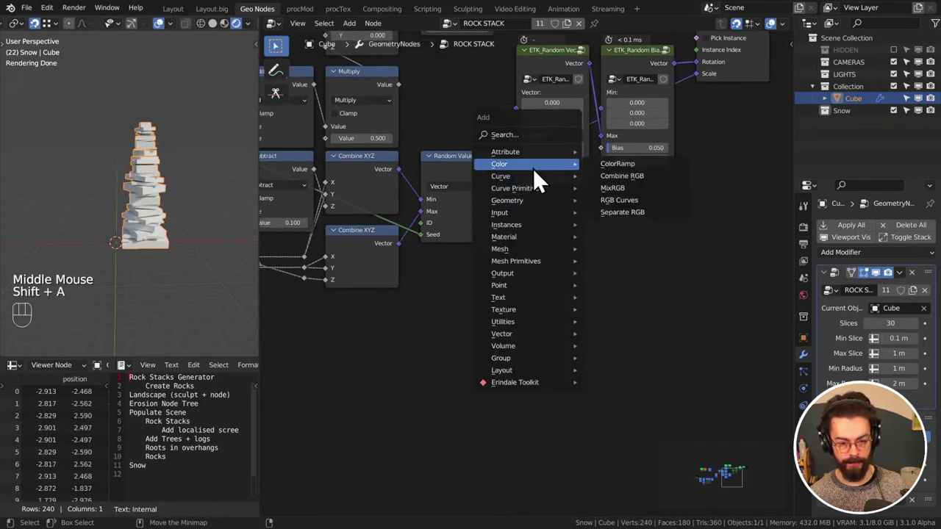
pyautogui.click(610, 188)
pyautogui.click(519, 195)
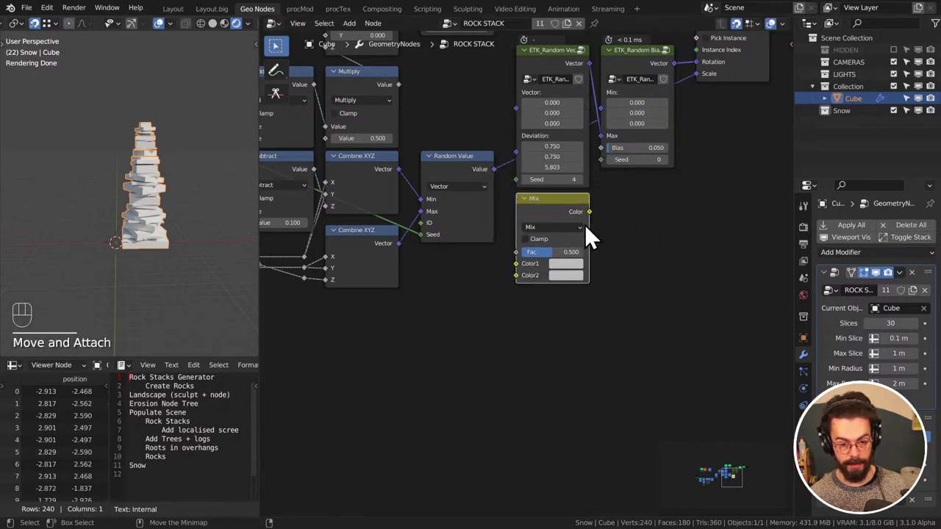
pyautogui.moveTo(585, 225); pyautogui.dragTo(567, 221, button='middle')
pyautogui.click(597, 223)
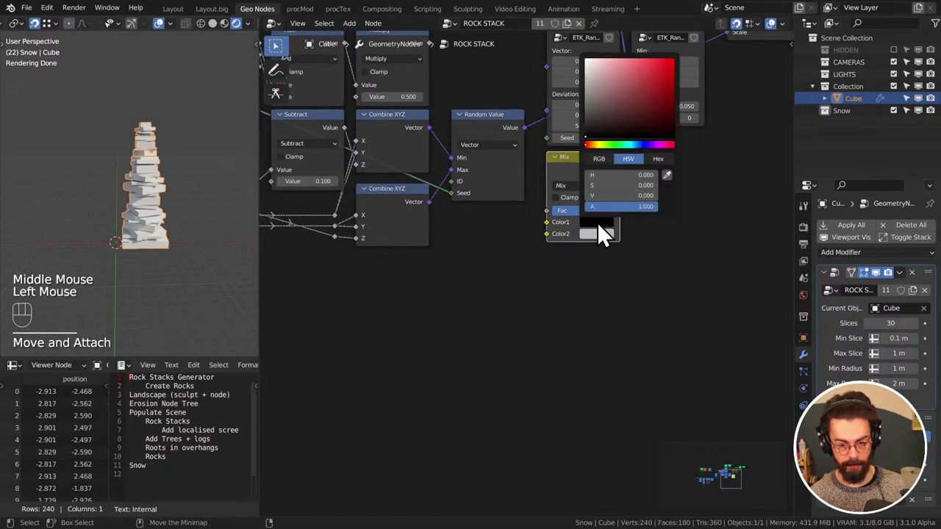
pyautogui.doubleClick(691, 245)
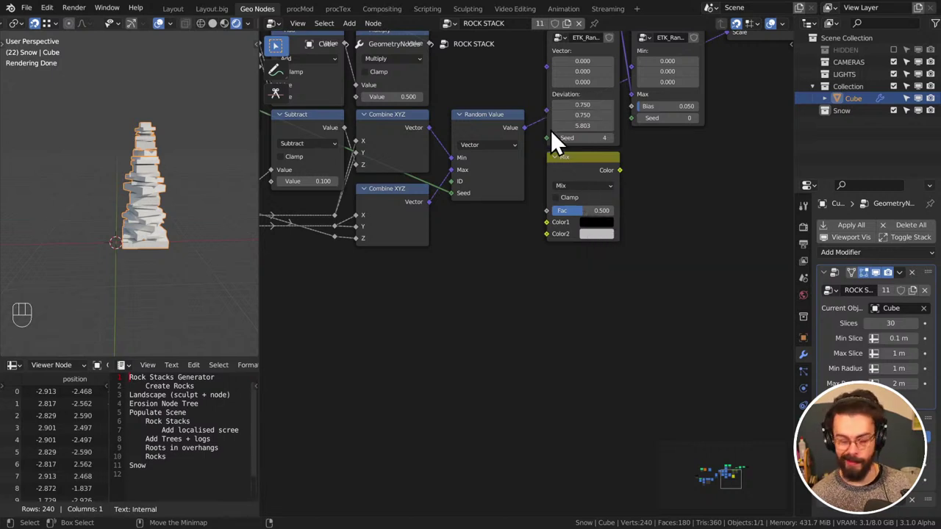
# Add a Combine XYZ node above the Random Value node via link search
pyautogui.moveTo(650, 138); pyautogui.dragTo(657, 395, button='middle')
pyautogui.click(584, 165)
pyautogui.scroll(4, 584, 164)
pyautogui.moveTo(556, 194); pyautogui.dragTo(526, 227, button='middle')
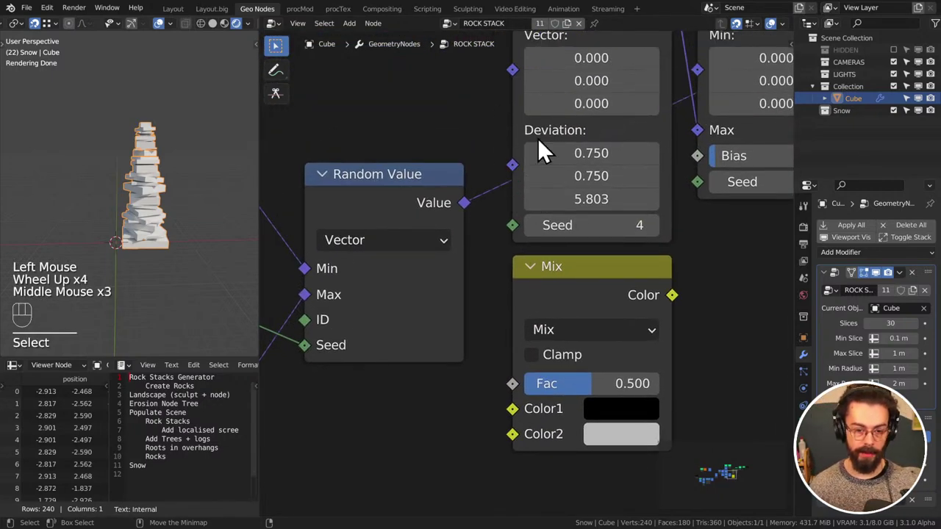
pyautogui.moveTo(500, 170); pyautogui.dragTo(548, 220, button='middle')
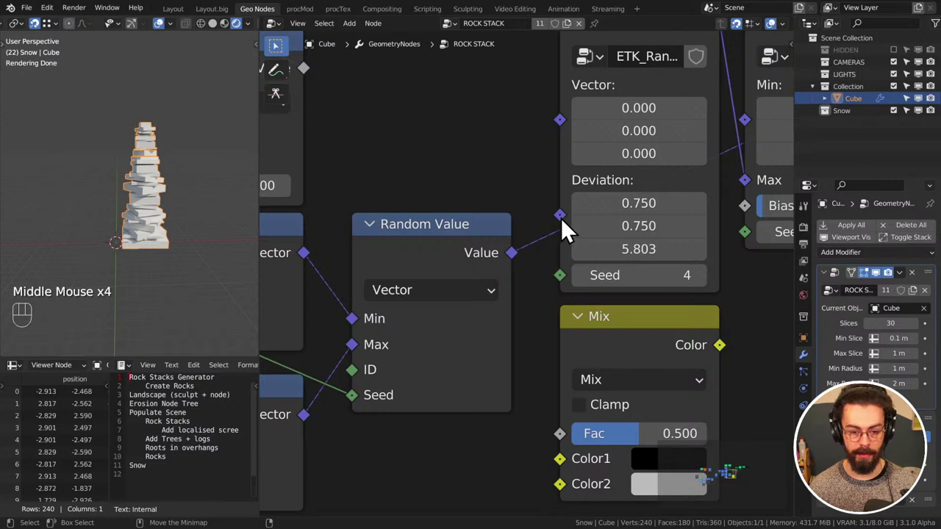
pyautogui.moveTo(561, 218); pyautogui.dragTo(431, 160)
pyautogui.write('comb')
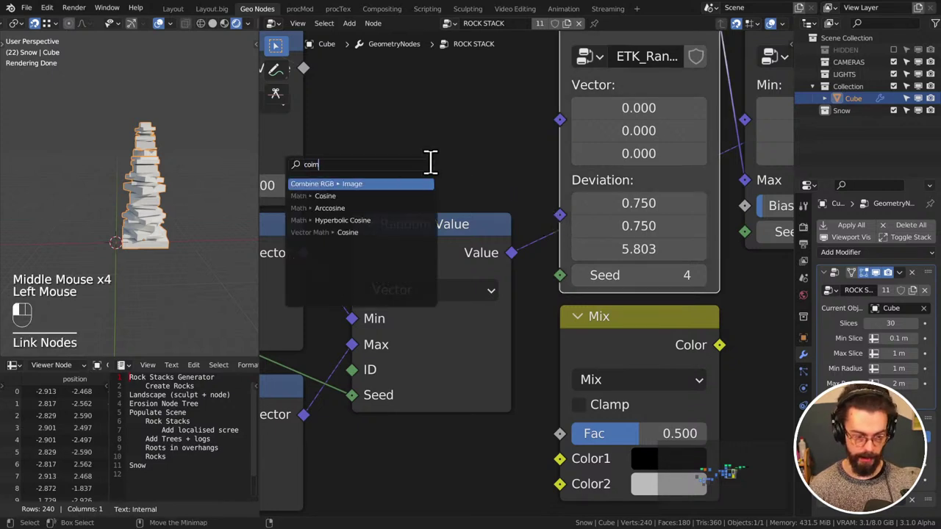
pyautogui.press('BackSpace')
pyautogui.press('BackSpace')
pyautogui.write('mbine')
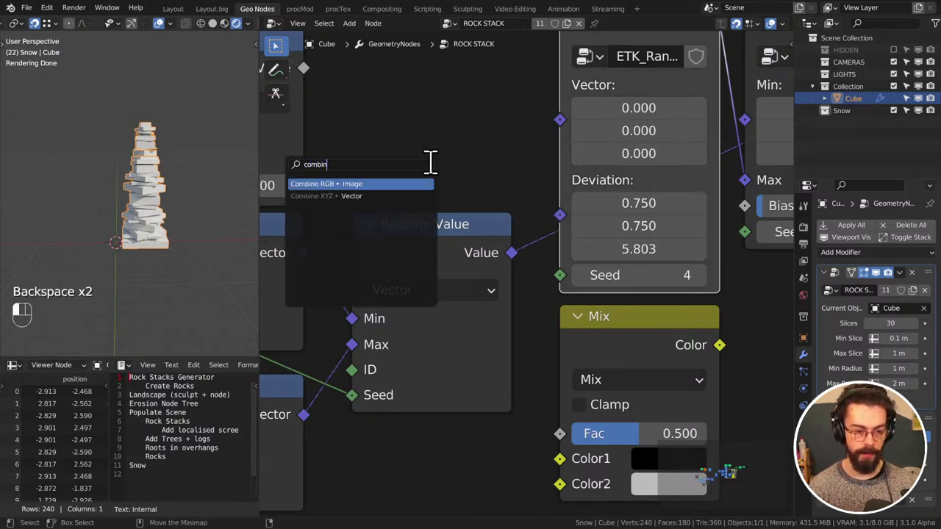
pyautogui.press('Down')
pyautogui.press('Return')
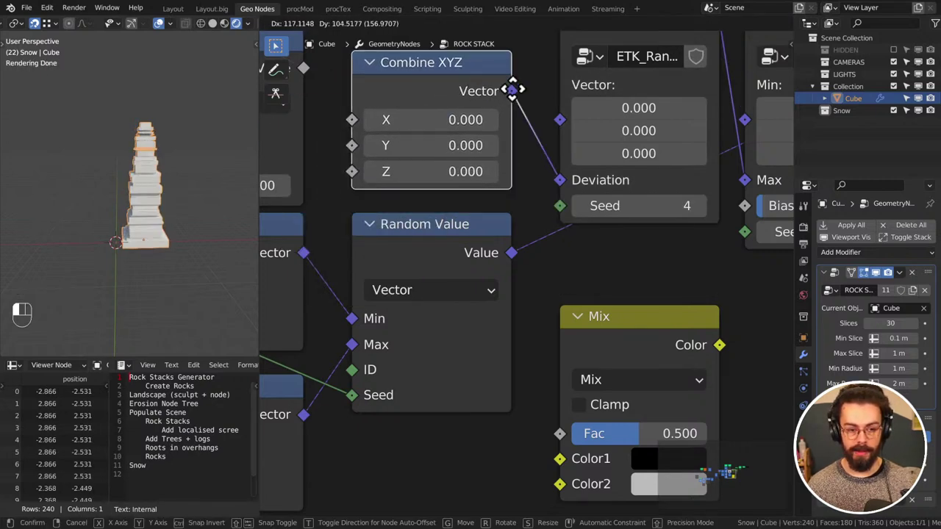
pyautogui.click(510, 88)
# Leave Combine XYZ disconnected from Deviation and switch to the procMod workspace
pyautogui.keyDown('ctrl'); pyautogui.moveTo(537, 176); pyautogui.dragTo(559, 141, button='right'); pyautogui.keyUp('ctrl')
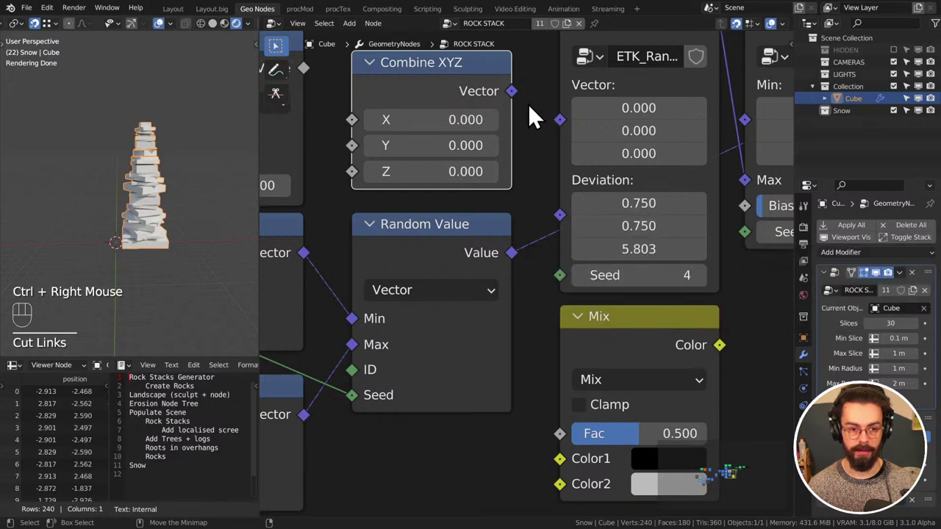
pyautogui.moveTo(513, 92); pyautogui.dragTo(562, 180)
pyautogui.moveTo(592, 174)
pyautogui.keyDown('ctrl'); pyautogui.mouseDown(button='right')
pyautogui.moveTo(549, 165)
pyautogui.moveTo(536, 184)
pyautogui.mouseUp(button='right'); pyautogui.keyUp('ctrl')
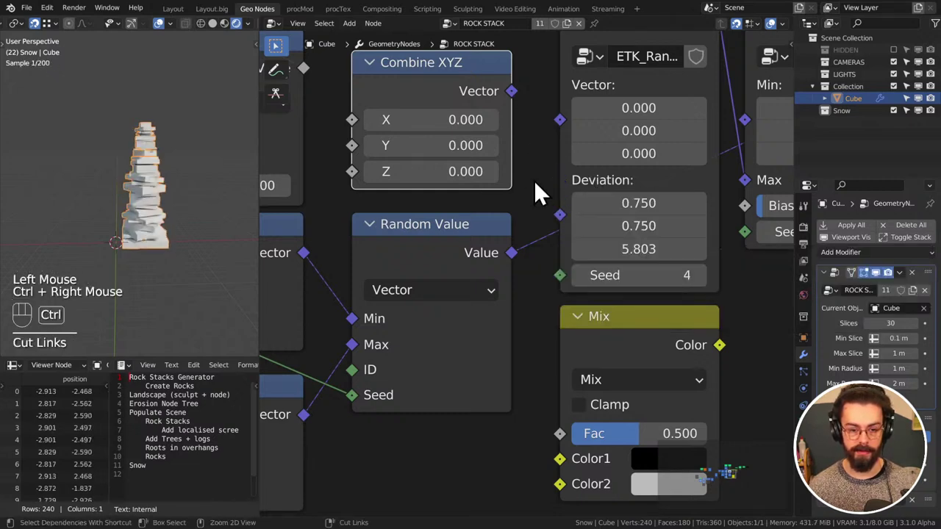
pyautogui.click(295, 11)
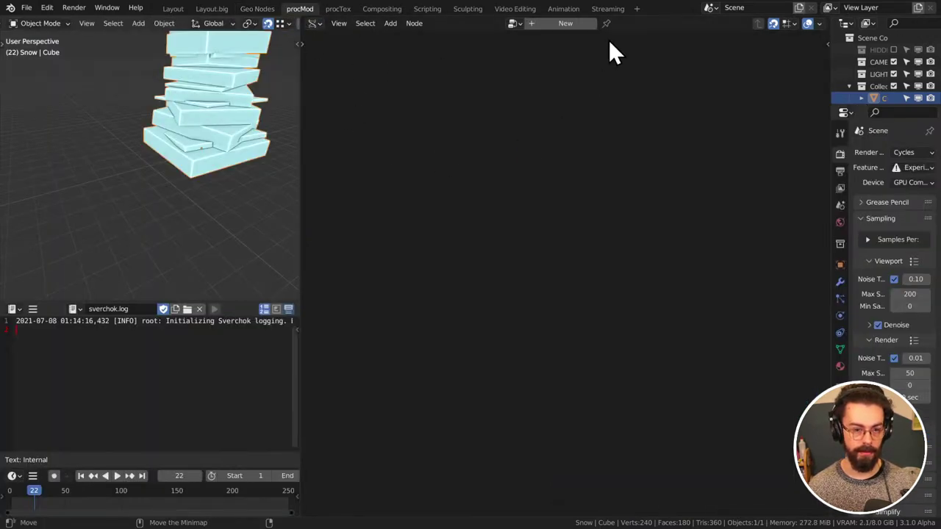
pyautogui.click(563, 23)
pyautogui.hotkey('shift', 'a')
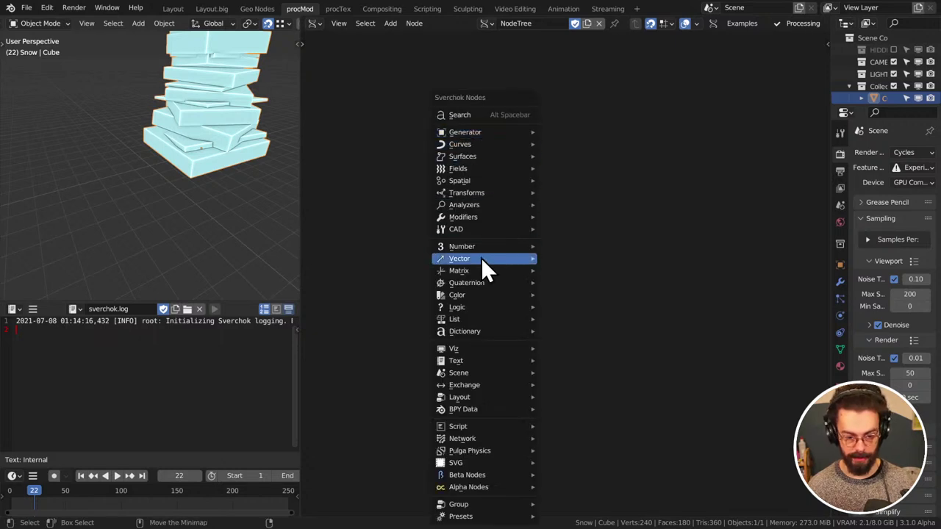
pyautogui.moveTo(477, 271)
pyautogui.click(581, 272)
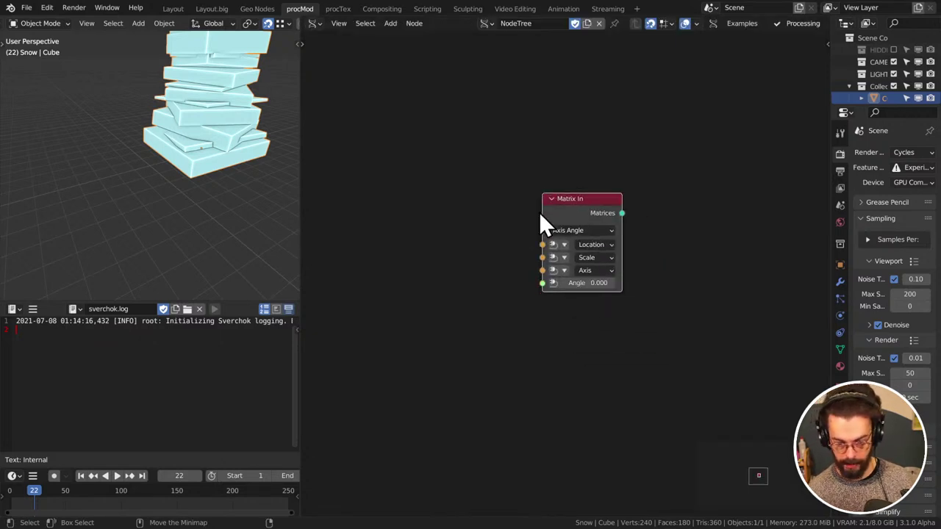
pyautogui.scroll(3, 550, 239)
pyautogui.click(563, 245)
pyautogui.moveTo(624, 231); pyautogui.dragTo(661, 250)
pyautogui.click(763, 214)
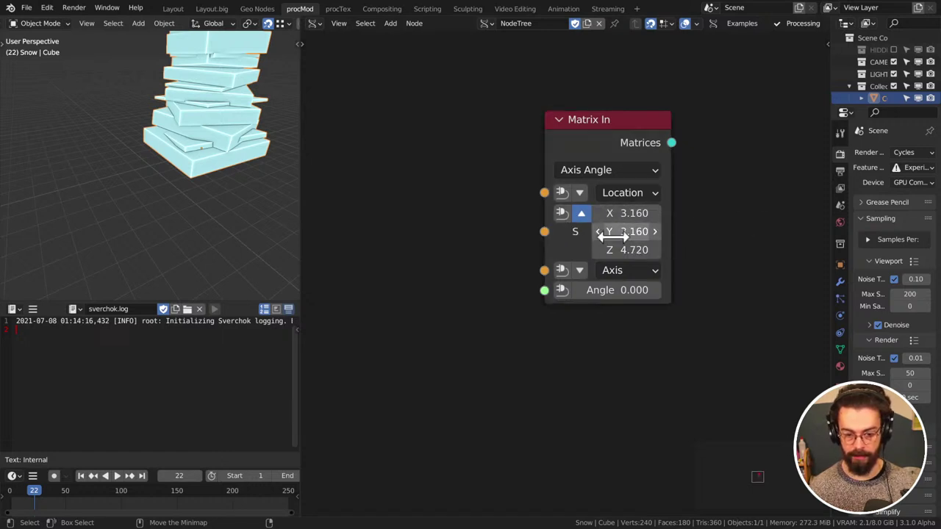
pyautogui.click(561, 213)
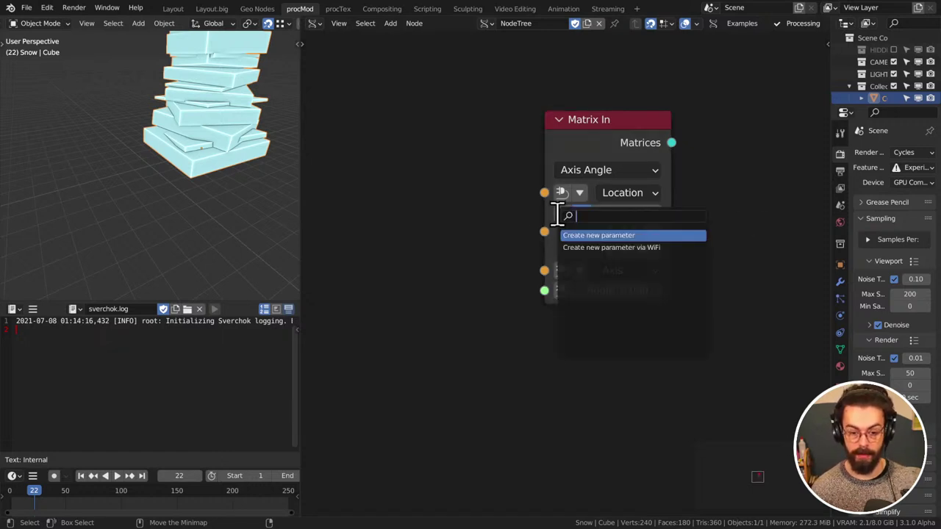
pyautogui.click(621, 235)
pyautogui.moveTo(461, 250); pyautogui.dragTo(346, 152)
pyautogui.keyDown('ctrl'); pyautogui.keyDown('alt'); pyautogui.moveTo(526, 201); pyautogui.dragTo(525, 163, button='right'); pyautogui.keyUp('alt'); pyautogui.keyUp('ctrl')
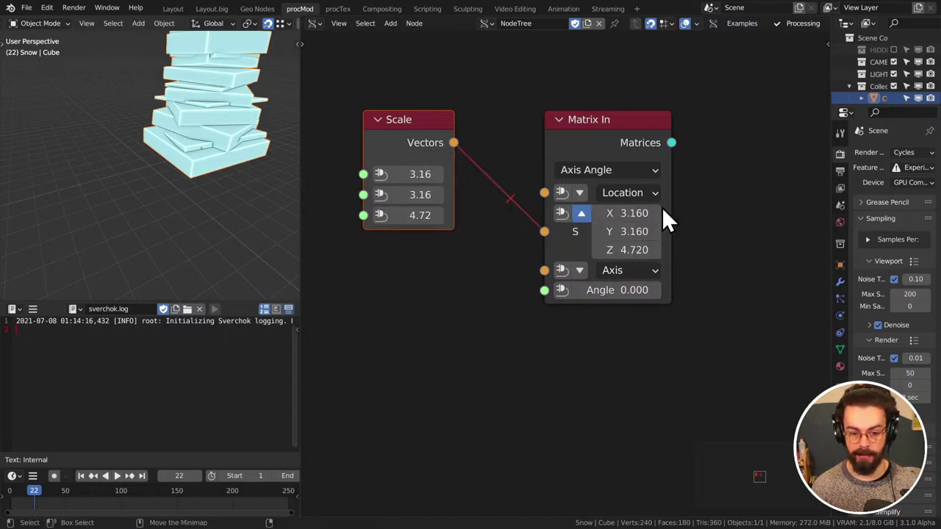
pyautogui.hotkey('ctrl', 'z')
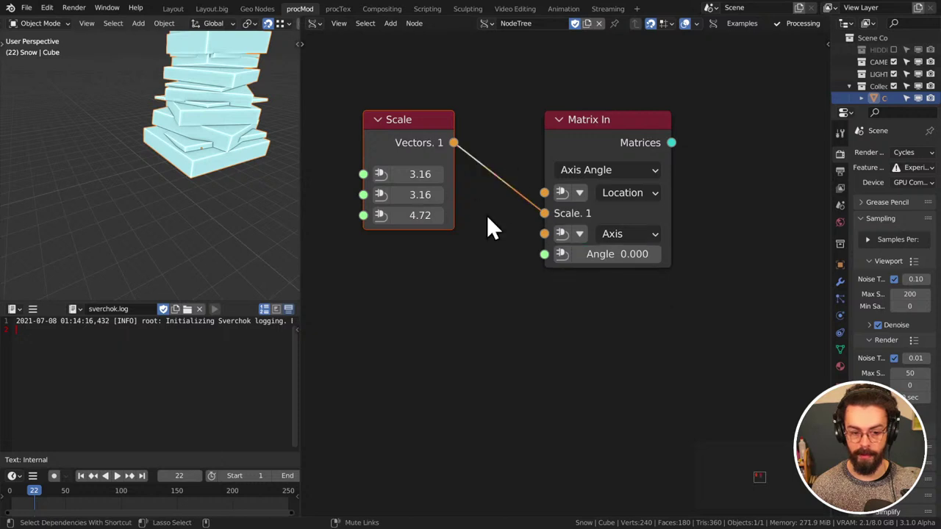
pyautogui.click(416, 138)
pyautogui.press('x')
pyautogui.click(578, 137)
pyautogui.press('x')
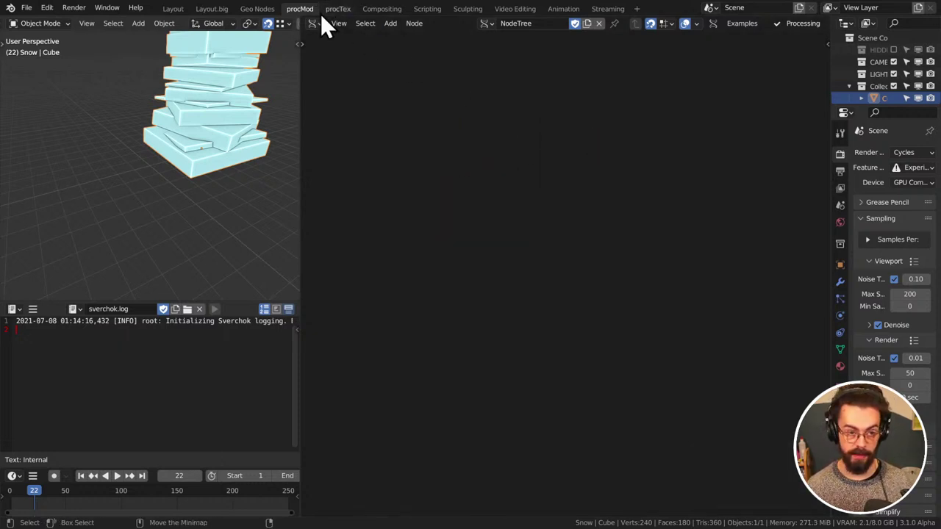
pyautogui.click(599, 24)
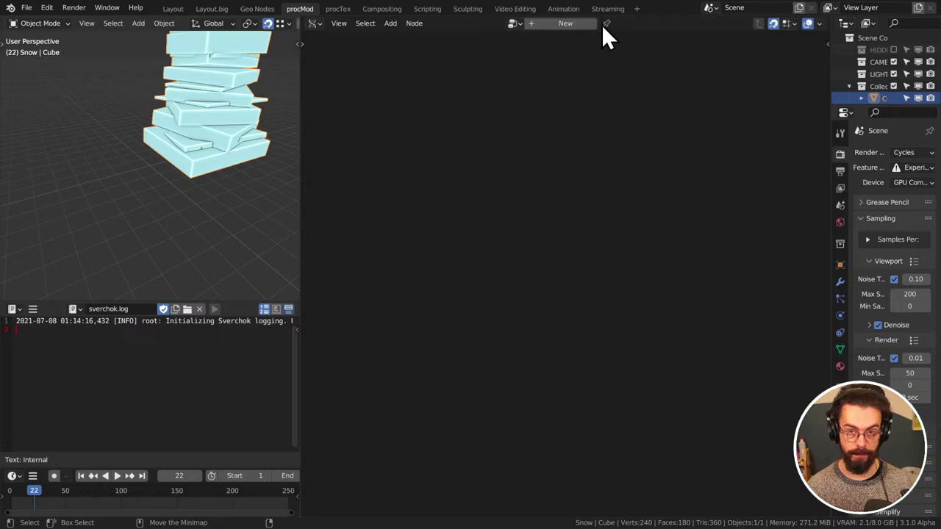
# Return to Geo Nodes and reset the Cube's location to the origin
pyautogui.click(268, 10)
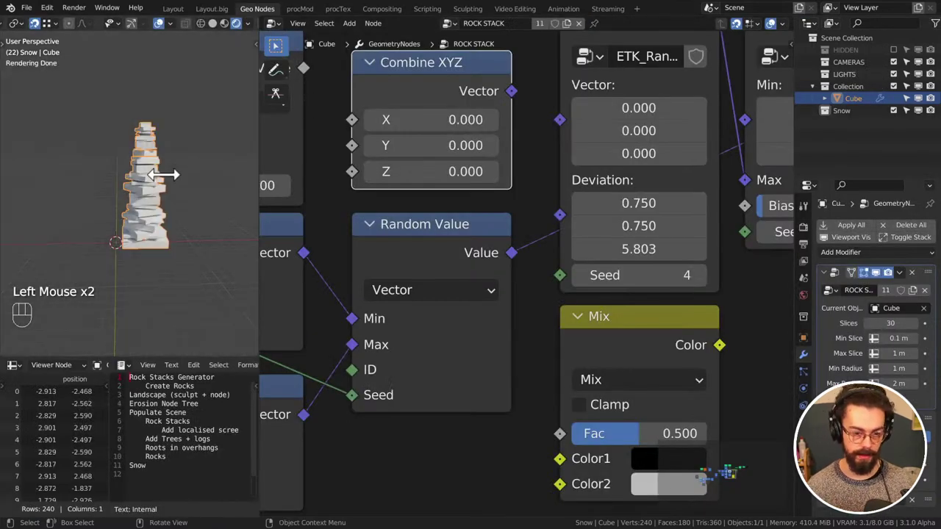
pyautogui.hotkey('alt', 'g')
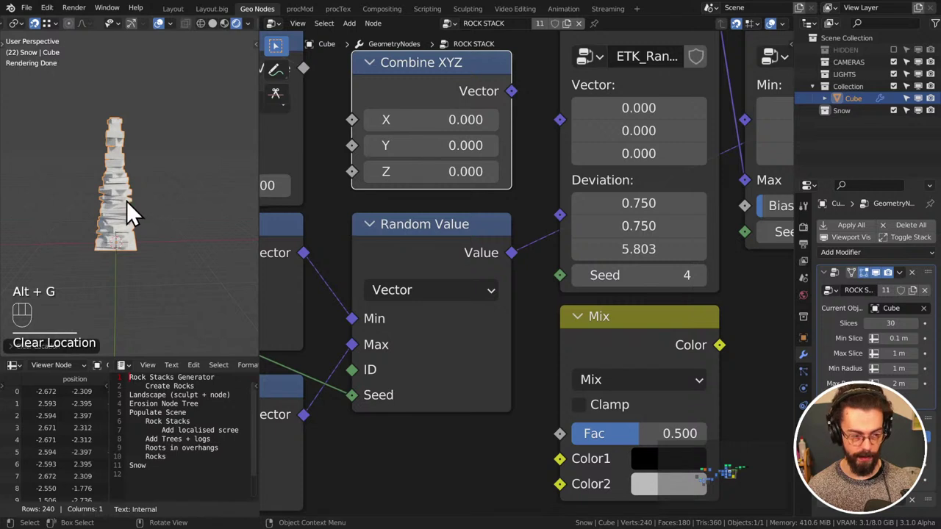
pyautogui.moveTo(128, 203); pyautogui.dragTo(213, 205, button='middle')
pyautogui.scroll(4, 187, 224)
pyautogui.keyDown('shift'); pyautogui.moveTo(155, 200); pyautogui.dragTo(175, 194, button='middle'); pyautogui.keyUp('shift')
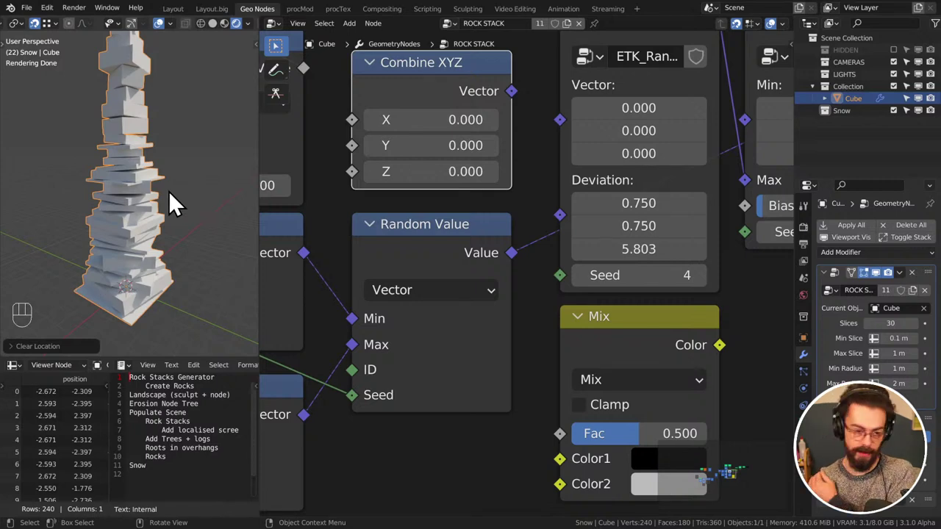
pyautogui.scroll(-4, 427, 186)
pyautogui.moveTo(427, 187); pyautogui.dragTo(506, 181, button='middle')
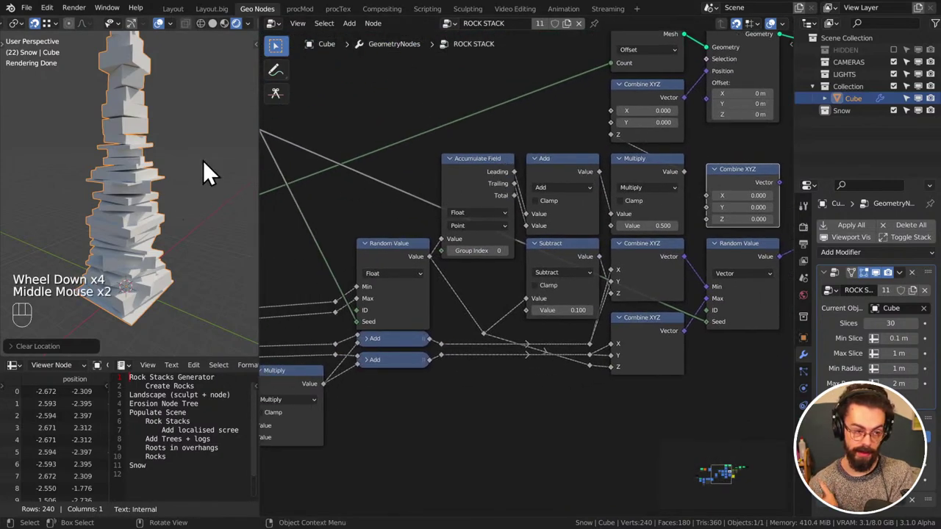
pyautogui.scroll(-2, 175, 173)
# Link Combine XYZ's Vector to the random vector's Deviation, viewing the stack front-on in wireframe
pyautogui.press('KP_1')
pyautogui.moveTo(670, 175); pyautogui.dragTo(422, 184, button='middle')
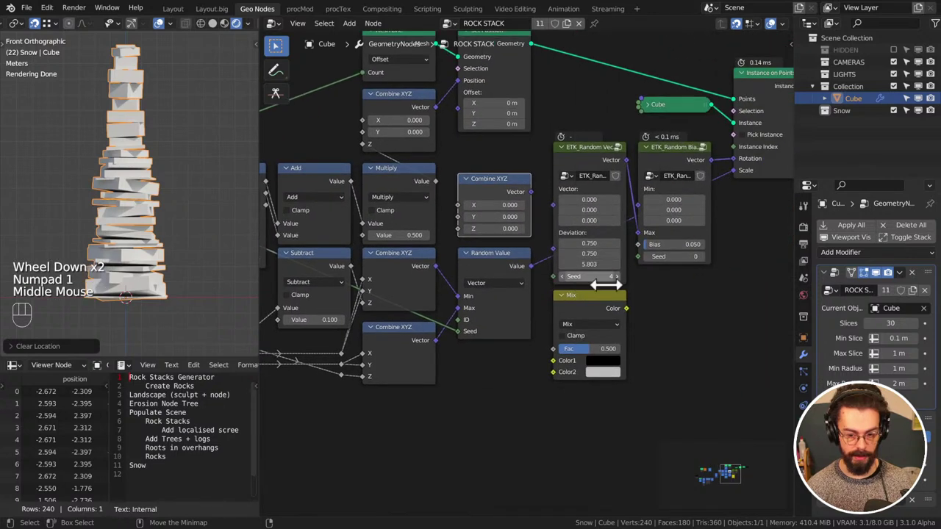
pyautogui.moveTo(530, 191); pyautogui.dragTo(559, 252)
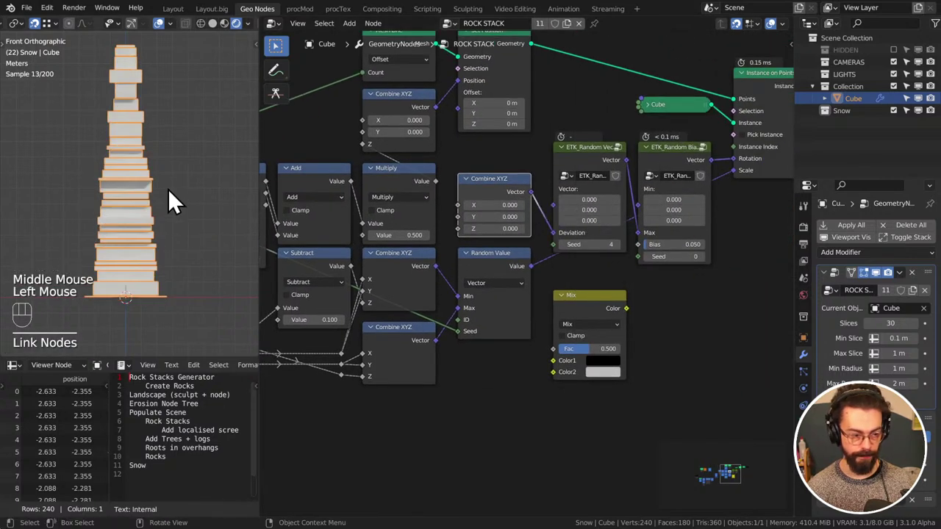
pyautogui.click(195, 178)
pyautogui.press('z')
pyautogui.keyDown('shift'); pyautogui.moveTo(125, 217); pyautogui.dragTo(195, 220, button='middle'); pyautogui.keyUp('shift')
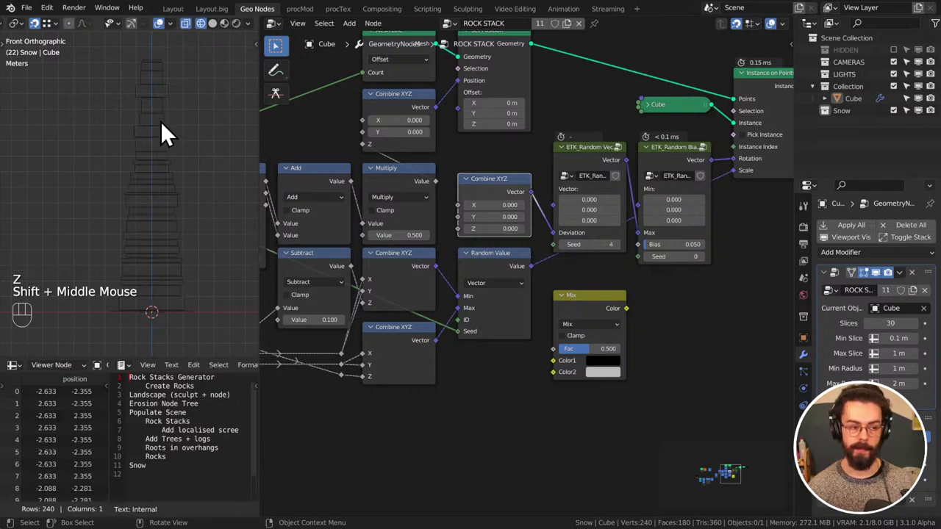
pyautogui.moveTo(326, 199); pyautogui.dragTo(594, 237, button='middle')
# Move the Cube rock stack to a new position
pyautogui.click(171, 183)
pyautogui.press('g')
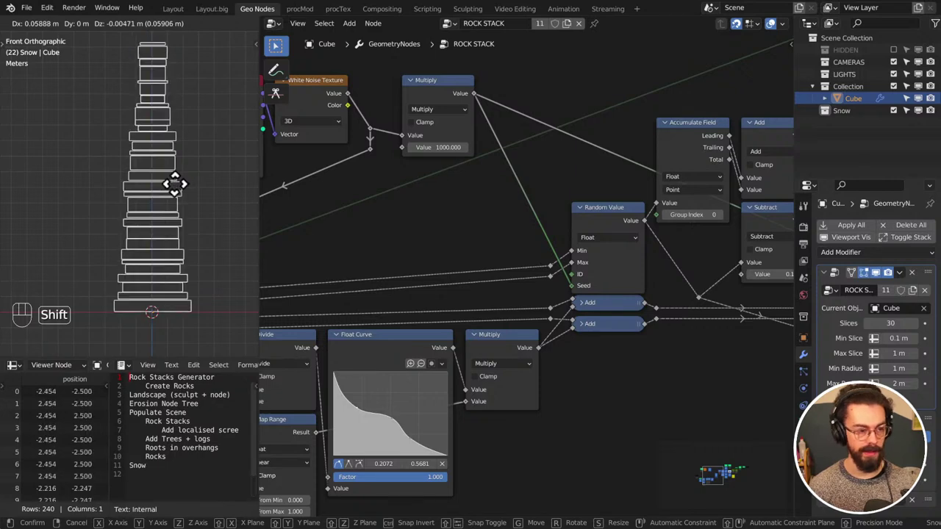
pyautogui.click(176, 183)
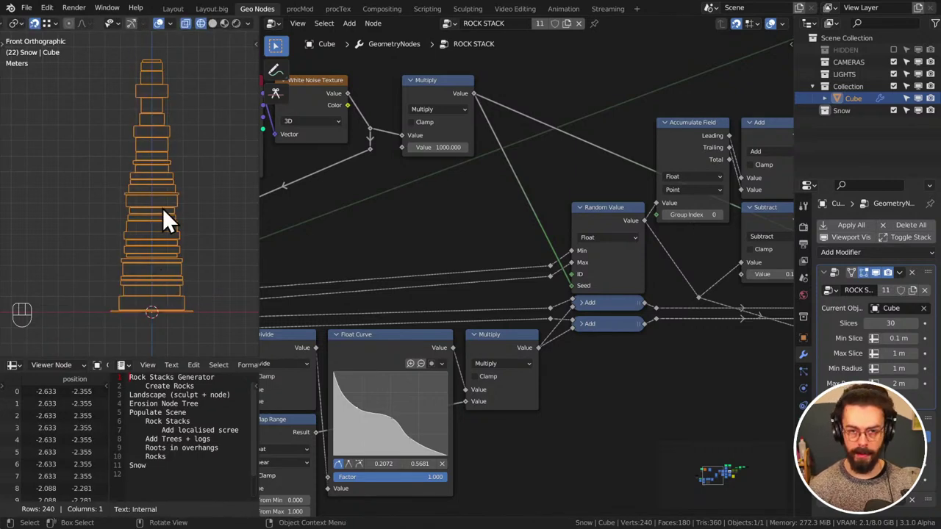
pyautogui.press('g')
pyautogui.click(142, 237)
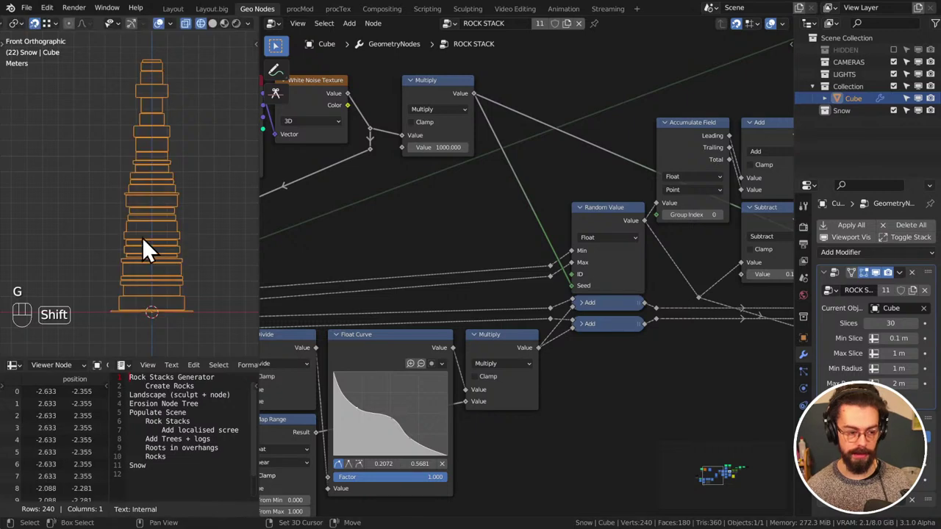
# Reposition the Mix node beside the random node and cut the existing Deviation link
pyautogui.moveTo(489, 242); pyautogui.dragTo(332, 231, button='middle')
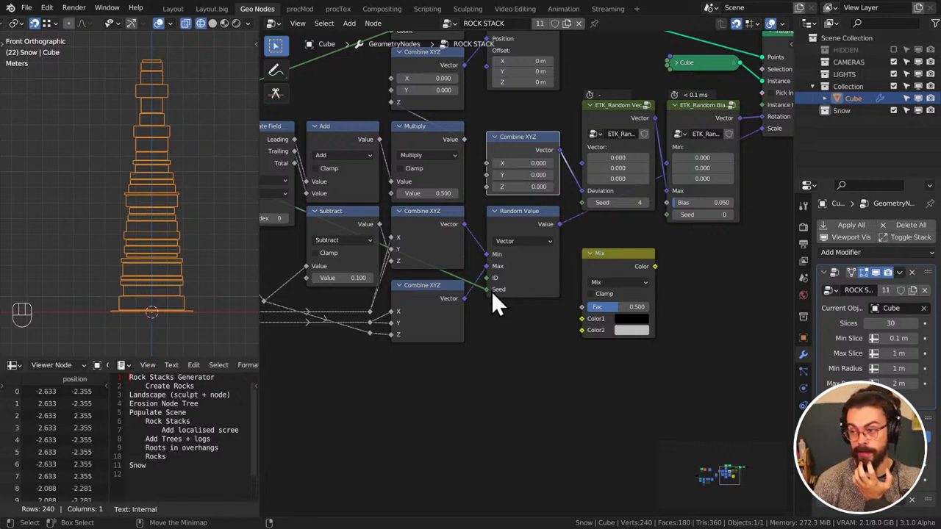
pyautogui.scroll(-3, 496, 323)
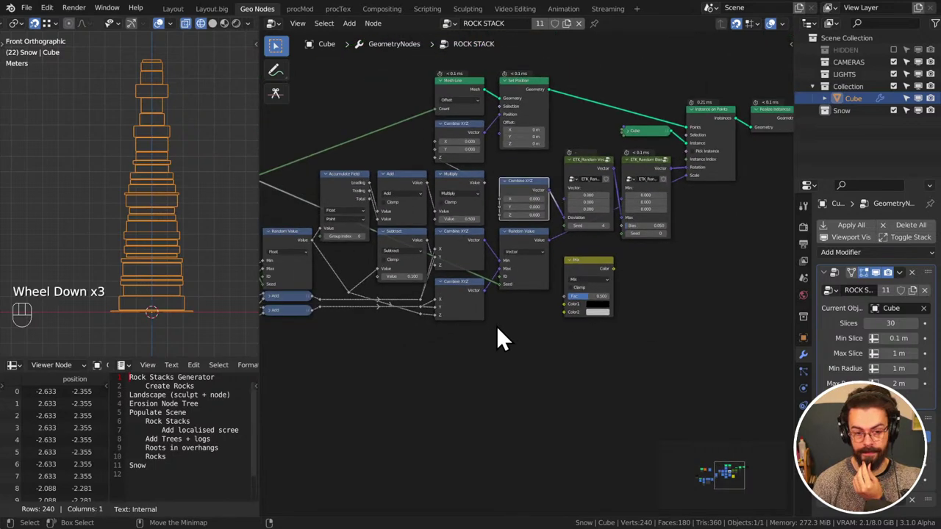
pyautogui.moveTo(496, 326); pyautogui.dragTo(511, 321, button='middle')
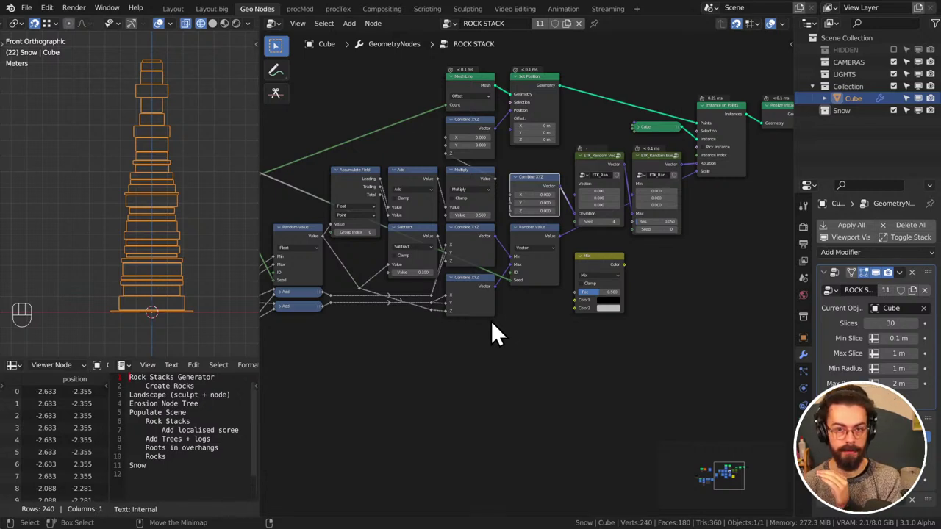
pyautogui.moveTo(493, 335); pyautogui.dragTo(567, 294, button='middle')
pyautogui.scroll(4, 563, 305)
pyautogui.scroll(1, 563, 319)
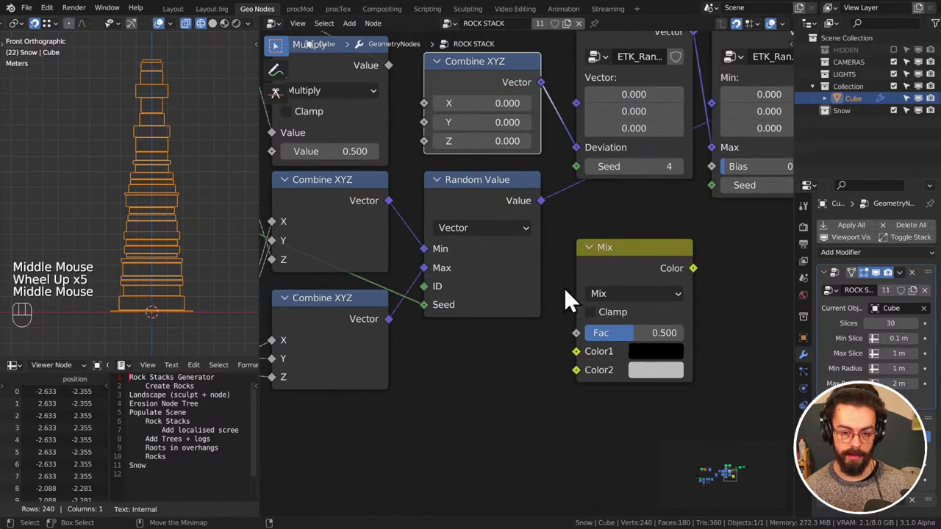
pyautogui.moveTo(652, 264); pyautogui.dragTo(651, 218)
pyautogui.keyDown('ctrl'); pyautogui.moveTo(570, 124); pyautogui.dragTo(553, 123, button='right'); pyautogui.keyUp('ctrl')
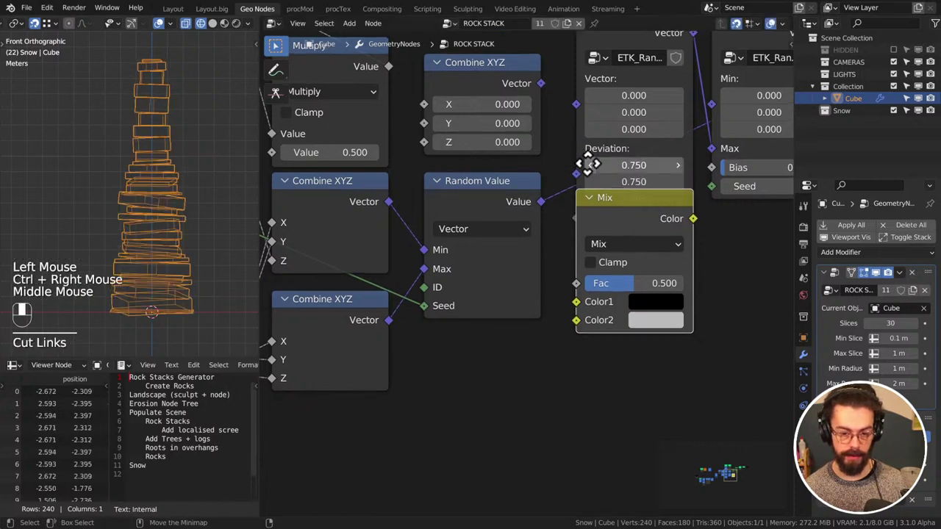
pyautogui.moveTo(638, 206); pyautogui.dragTo(653, 223, button='middle')
pyautogui.moveTo(652, 223); pyautogui.dragTo(645, 273)
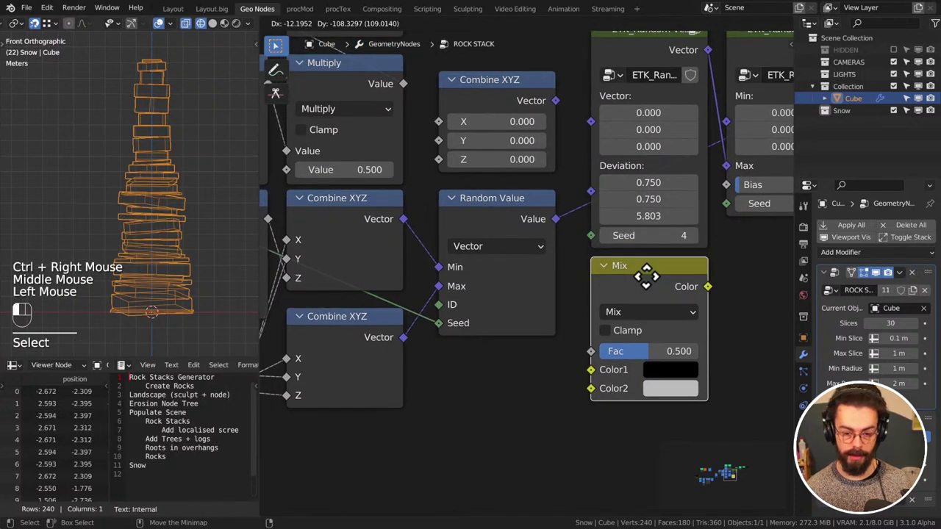
# Set Combine XYZ to X 0.8, Y 0.8, Z 6
pyautogui.doubleClick(513, 125)
pyautogui.press('Tab')
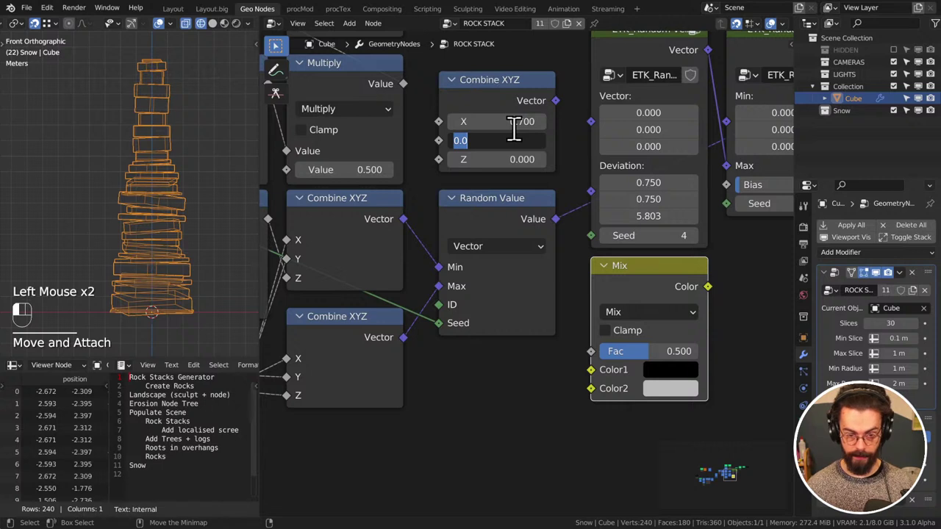
pyautogui.hotkey('shift', 'Tab')
pyautogui.write('.8')
pyautogui.press('Tab')
pyautogui.write('.8')
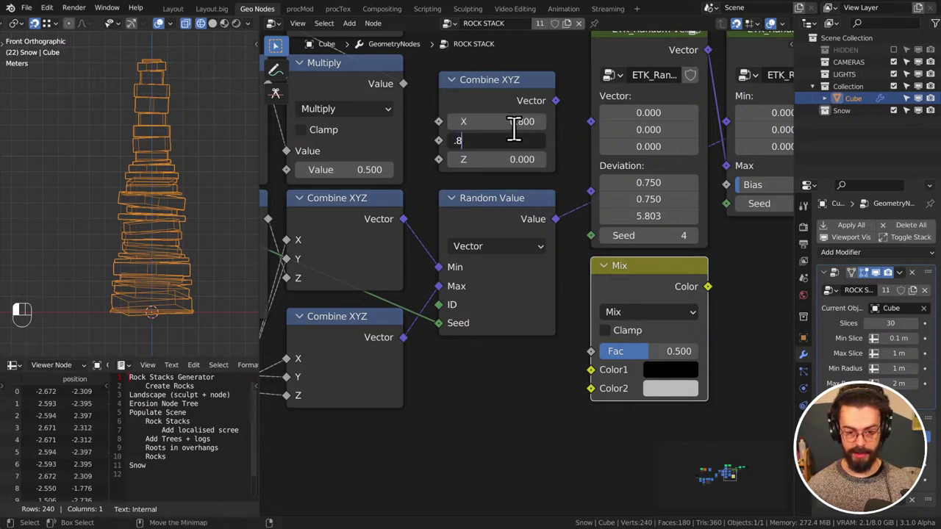
pyautogui.press('Tab')
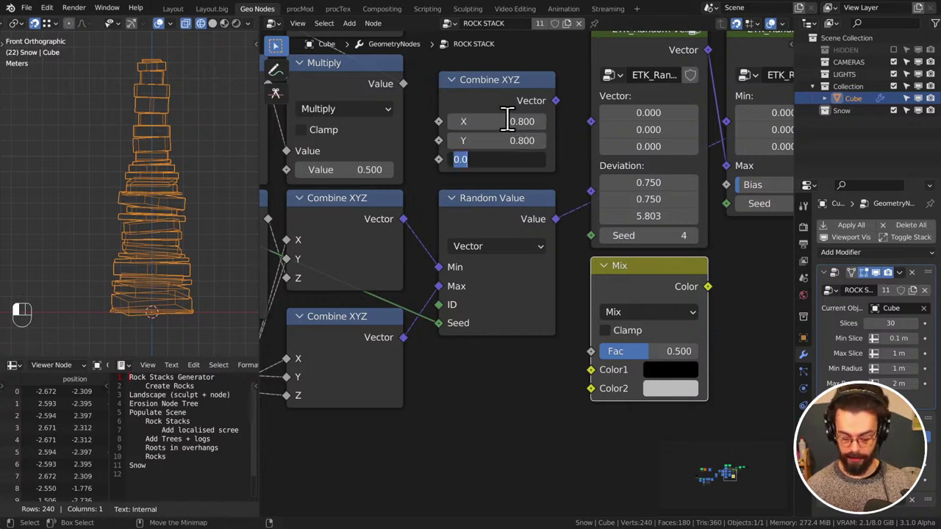
pyautogui.write('6')
pyautogui.press('Return')
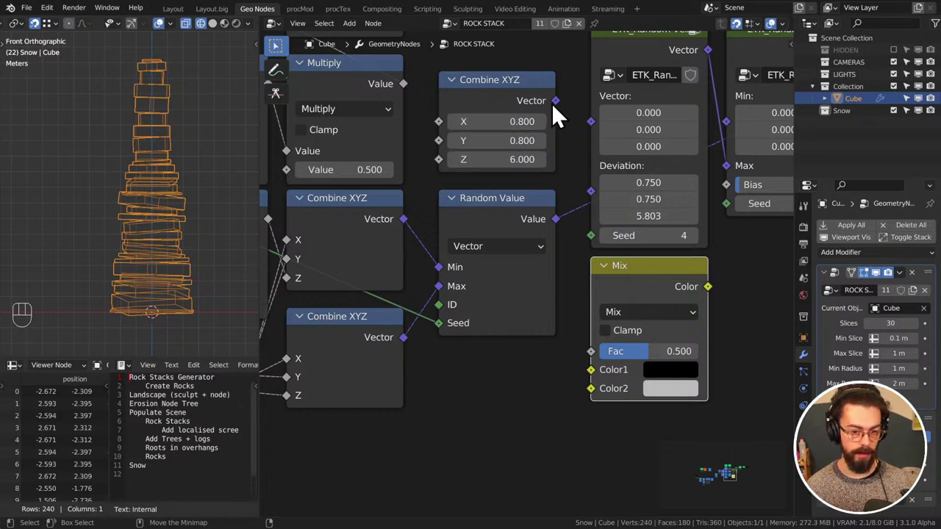
# Wire Combine XYZ into Mix Color2 and Mix Color into Deviation, with Fac 1
pyautogui.moveTo(555, 101); pyautogui.dragTo(590, 388)
pyautogui.moveTo(707, 287); pyautogui.dragTo(591, 191)
pyautogui.moveTo(641, 290); pyautogui.dragTo(642, 240)
pyautogui.moveTo(481, 111); pyautogui.dragTo(480, 381)
pyautogui.moveTo(665, 300); pyautogui.dragTo(710, 301)
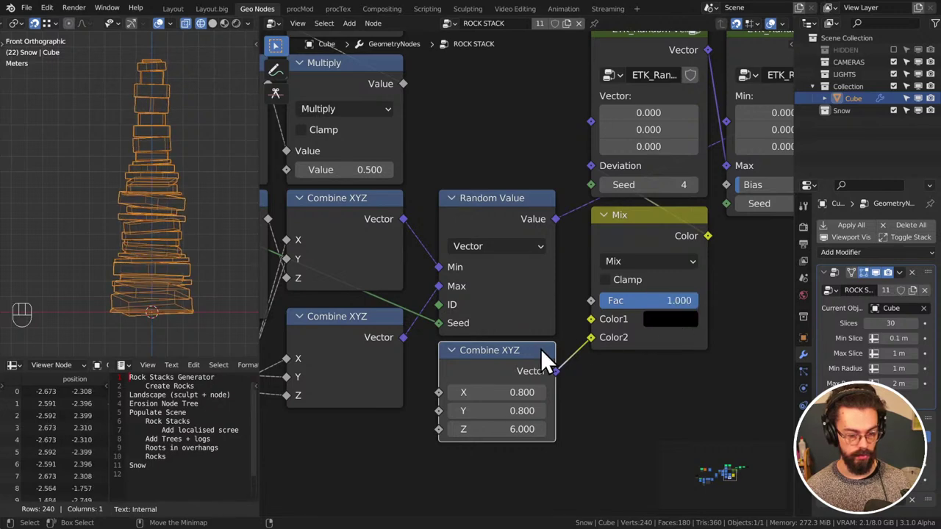
pyautogui.moveTo(540, 350); pyautogui.dragTo(680, 378)
pyautogui.click(552, 373)
# Add a Separate RGB node linked from the White Noise Color output
pyautogui.scroll(-3, 509, 367)
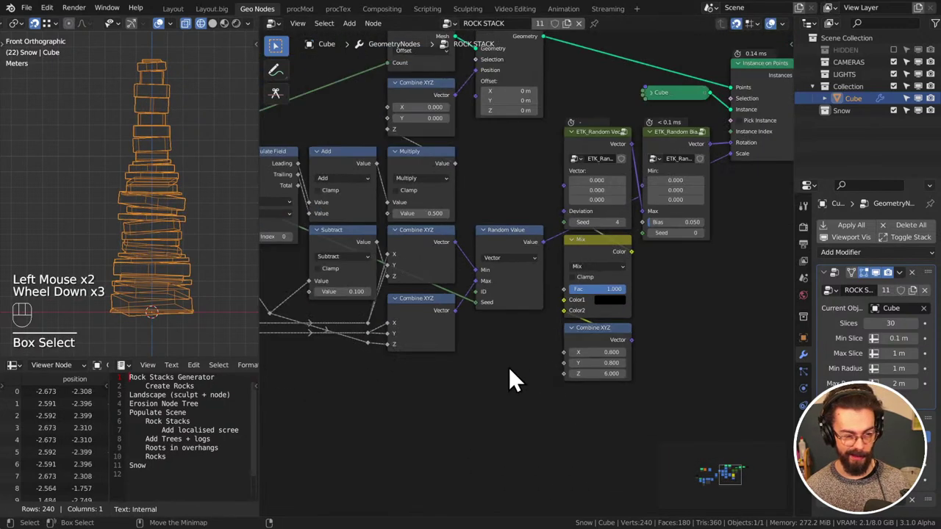
pyautogui.moveTo(509, 367); pyautogui.dragTo(578, 344, button='middle')
pyautogui.scroll(-5, 577, 345)
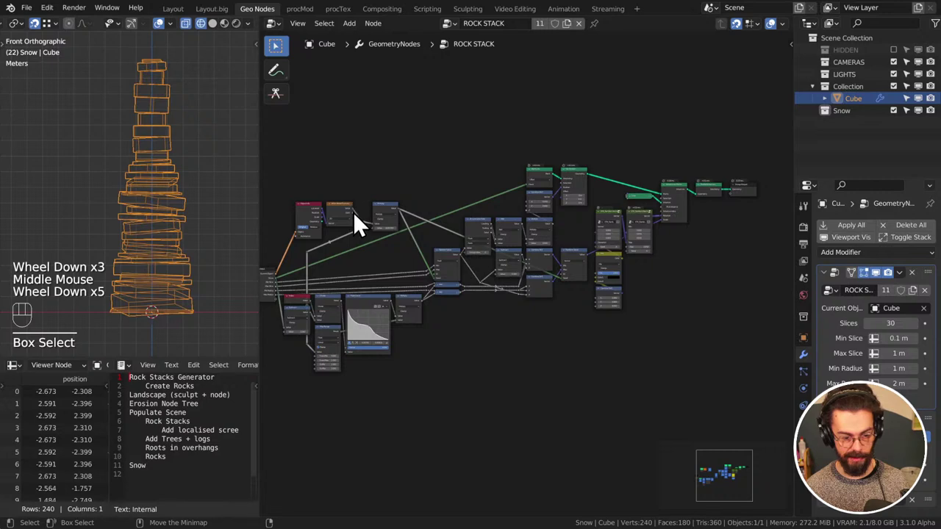
pyautogui.moveTo(354, 213); pyautogui.dragTo(406, 162)
pyautogui.write('sep')
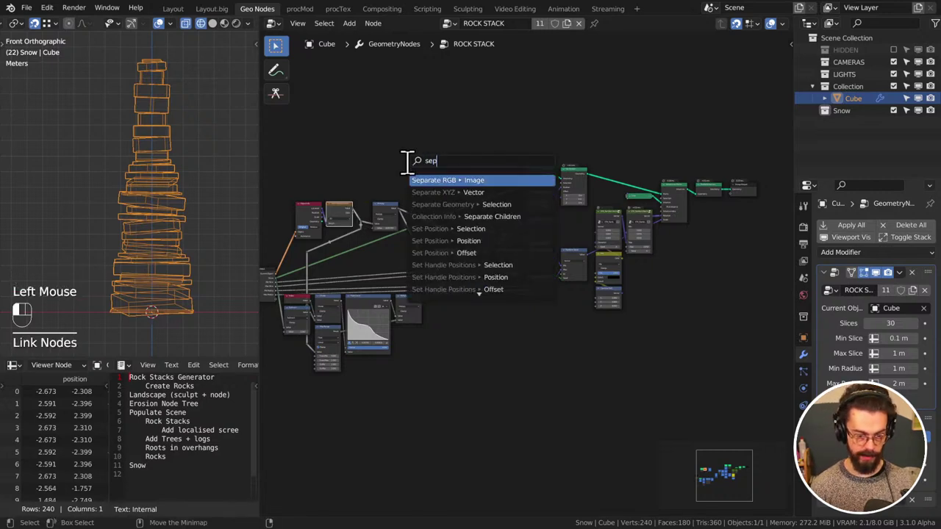
pyautogui.press('Return')
pyautogui.click(553, 314)
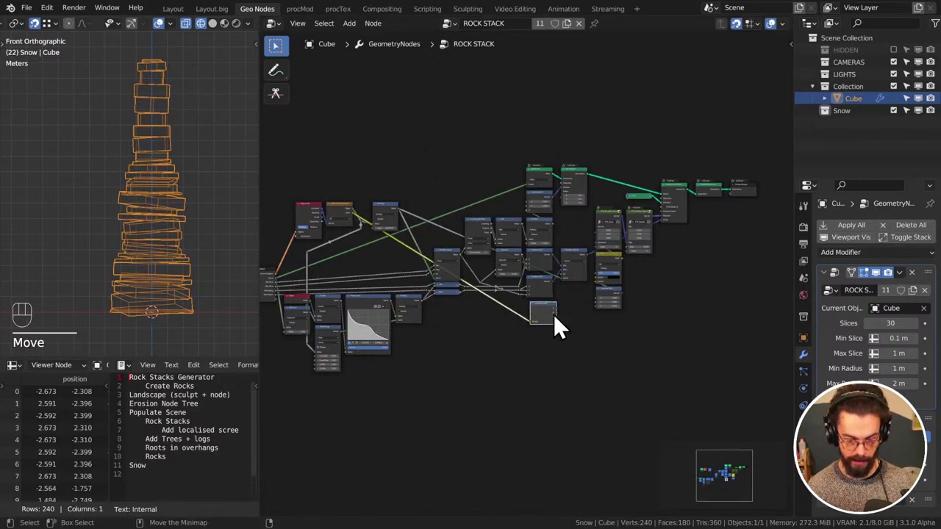
pyautogui.scroll(5, 512, 334)
pyautogui.moveTo(513, 336); pyautogui.dragTo(584, 294, button='middle')
pyautogui.moveTo(495, 297); pyautogui.dragTo(567, 301)
# Link Separate RGB's R output to the Mix node's Fac
pyautogui.moveTo(554, 311); pyautogui.dragTo(460, 357, button='middle')
pyautogui.moveTo(446, 357); pyautogui.dragTo(634, 203)
pyautogui.click(191, 272)
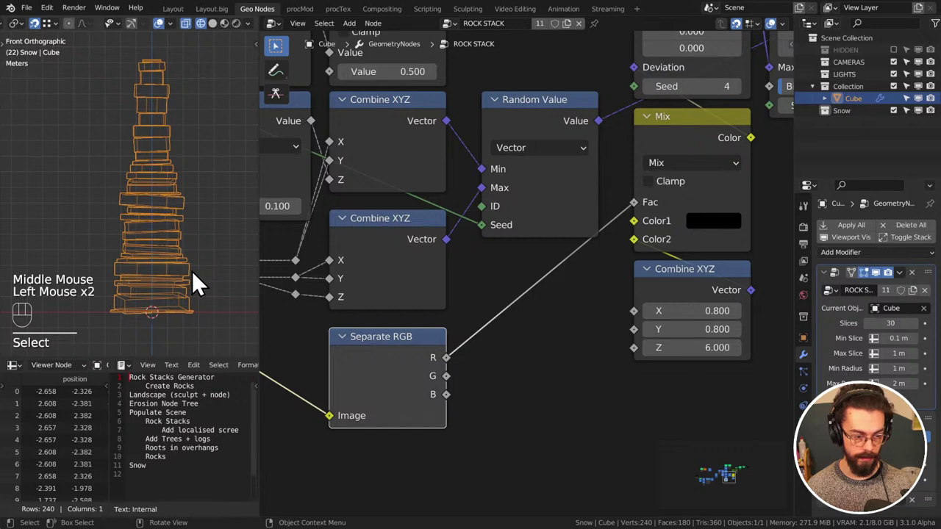
# Test the location-based variation by moving the rock stack, then cancel the move
pyautogui.press('g')
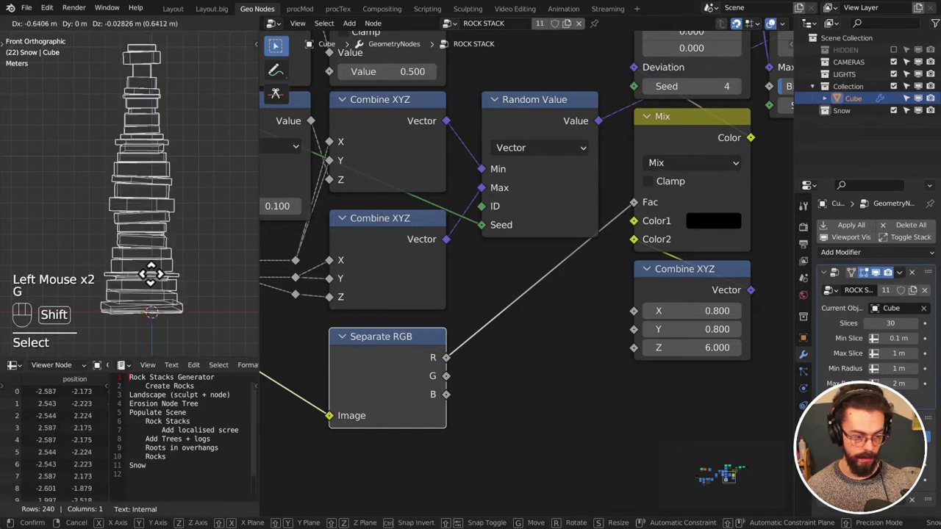
pyautogui.rightClick(130, 273)
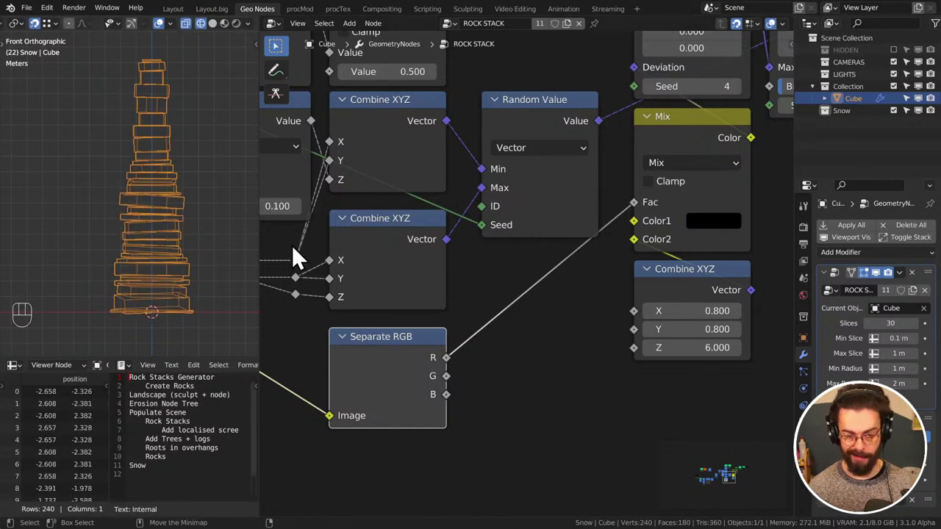
pyautogui.scroll(-6, 480, 305)
pyautogui.click(475, 324)
# Move the Separate RGB node to a new spot below the noise nodes
pyautogui.press('g')
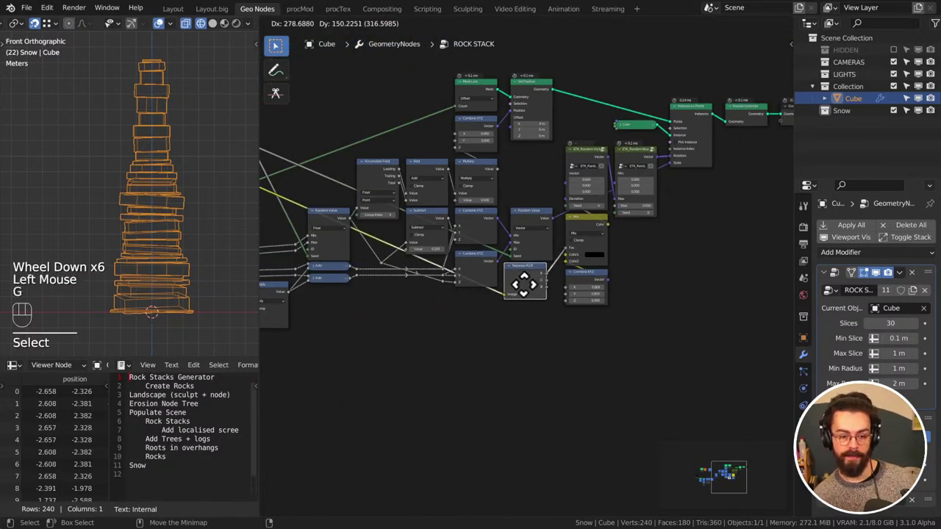
pyautogui.click(526, 290)
pyautogui.scroll(-1, 491, 328)
pyautogui.moveTo(491, 328); pyautogui.dragTo(671, 311, button='middle')
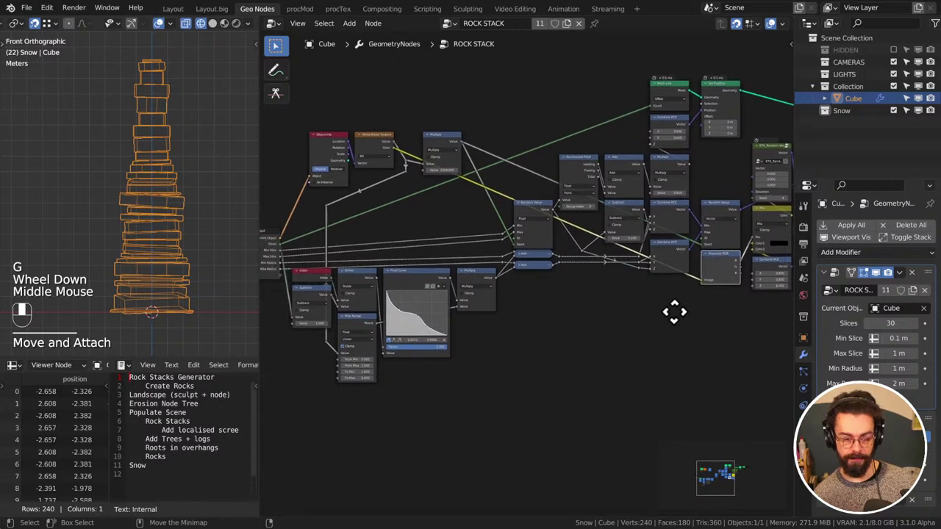
pyautogui.moveTo(449, 249); pyautogui.dragTo(495, 245, button='middle')
pyautogui.scroll(2, 575, 327)
pyautogui.scroll(4, 576, 326)
pyautogui.moveTo(576, 327); pyautogui.dragTo(683, 309, button='middle')
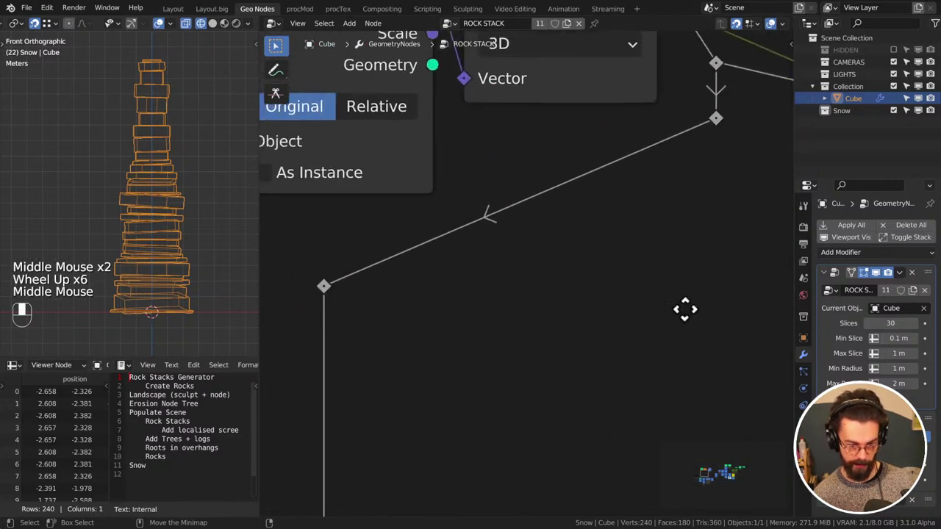
pyautogui.scroll(-2, 605, 303)
pyautogui.moveTo(605, 303); pyautogui.dragTo(615, 317, button='middle')
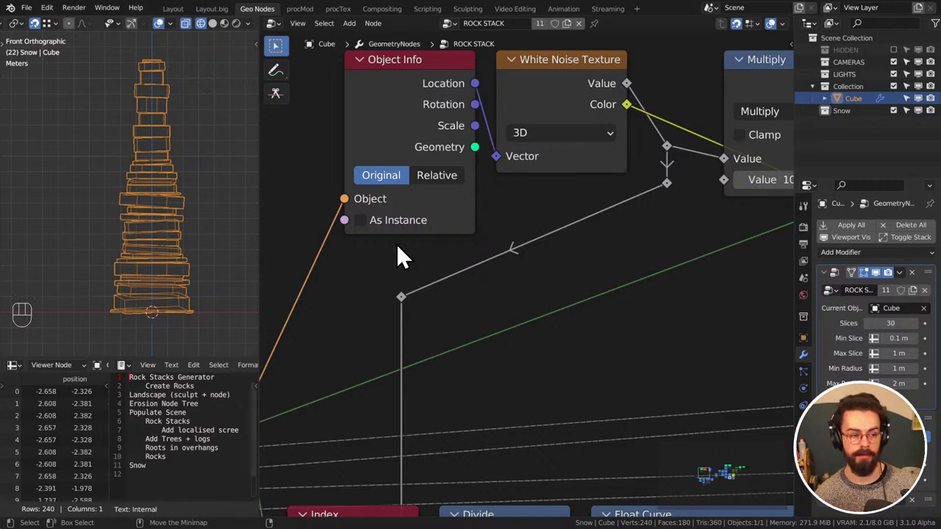
pyautogui.scroll(-3, 540, 295)
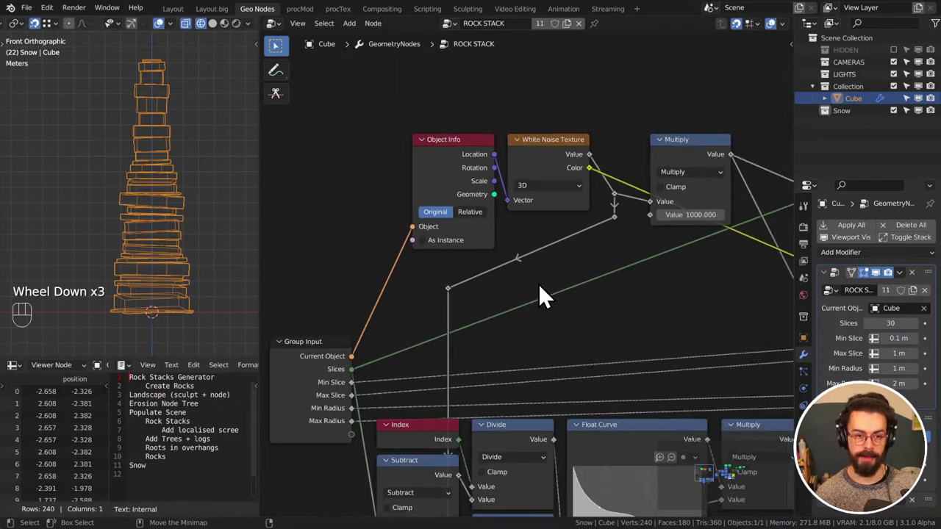
pyautogui.moveTo(585, 286); pyautogui.dragTo(467, 238, button='middle')
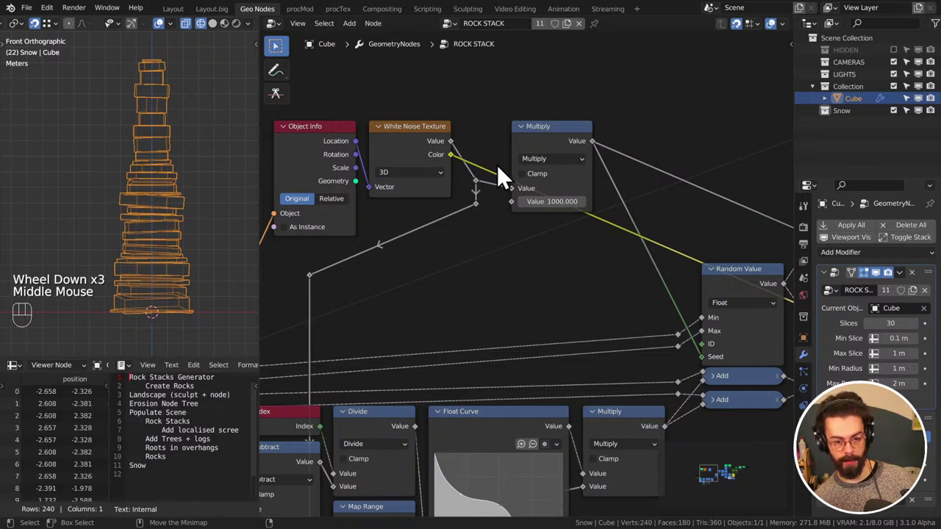
# Add a reroute on the yellow noise Color link and place it level with Separate RGB's Image input
pyautogui.keyDown('shift'); pyautogui.moveTo(497, 177); pyautogui.dragTo(484, 156, button='right'); pyautogui.keyUp('shift')
pyautogui.press('g')
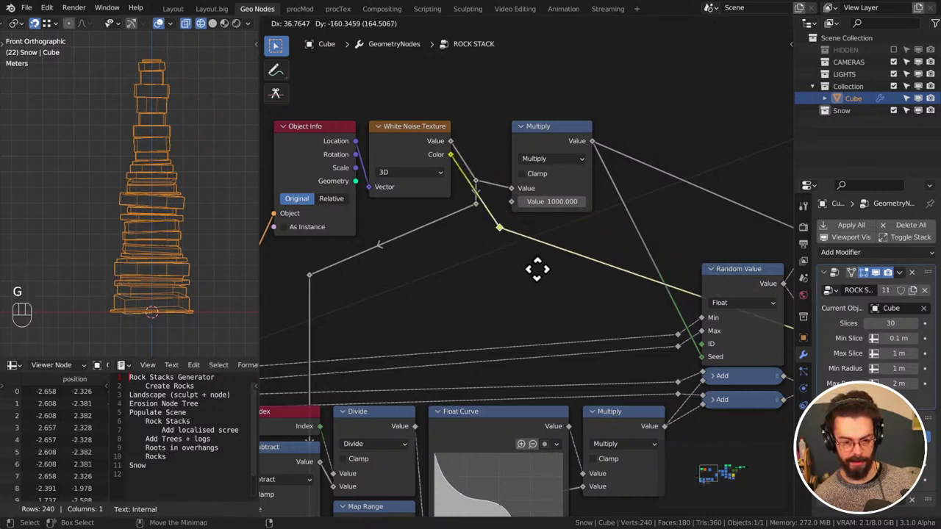
pyautogui.click(537, 272)
pyautogui.scroll(-2, 537, 281)
pyautogui.moveTo(536, 281); pyautogui.dragTo(353, 232, button='middle')
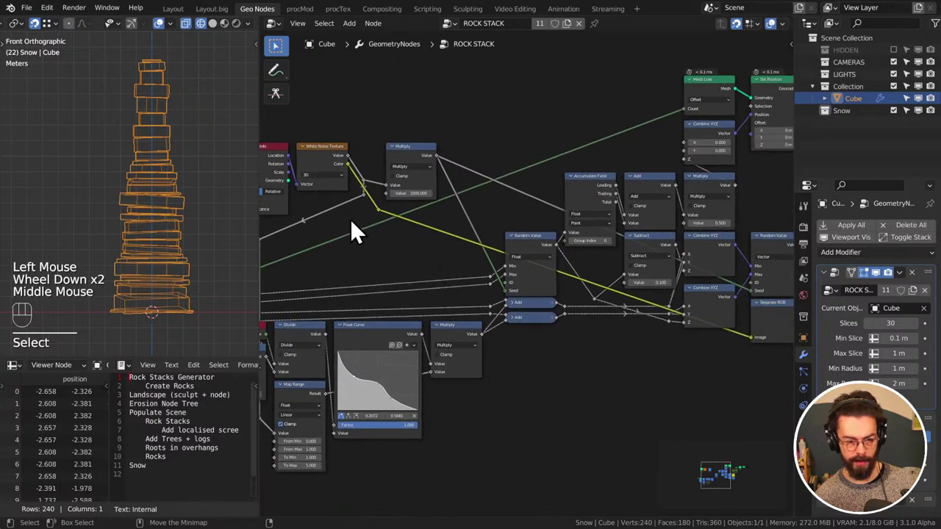
pyautogui.moveTo(361, 198); pyautogui.dragTo(405, 237)
pyautogui.moveTo(405, 236); pyautogui.dragTo(358, 206, button='middle')
pyautogui.press('g')
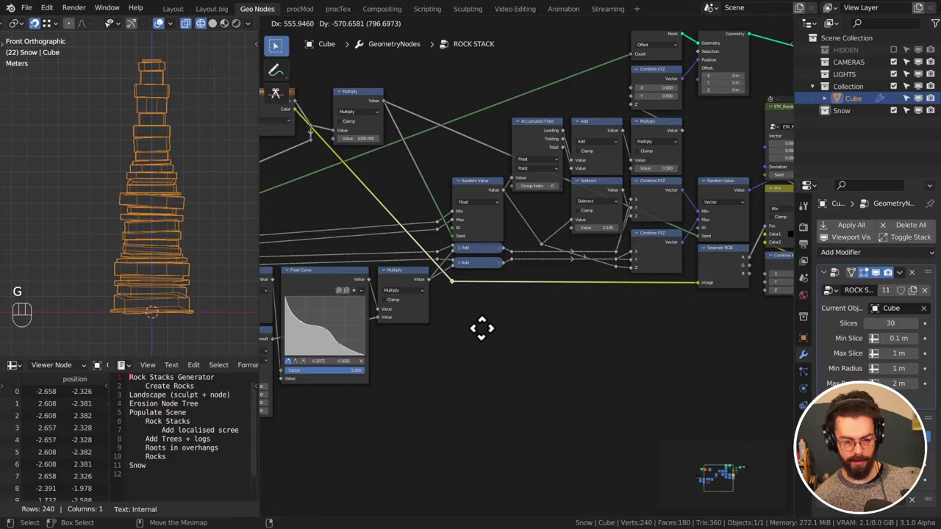
pyautogui.click(481, 329)
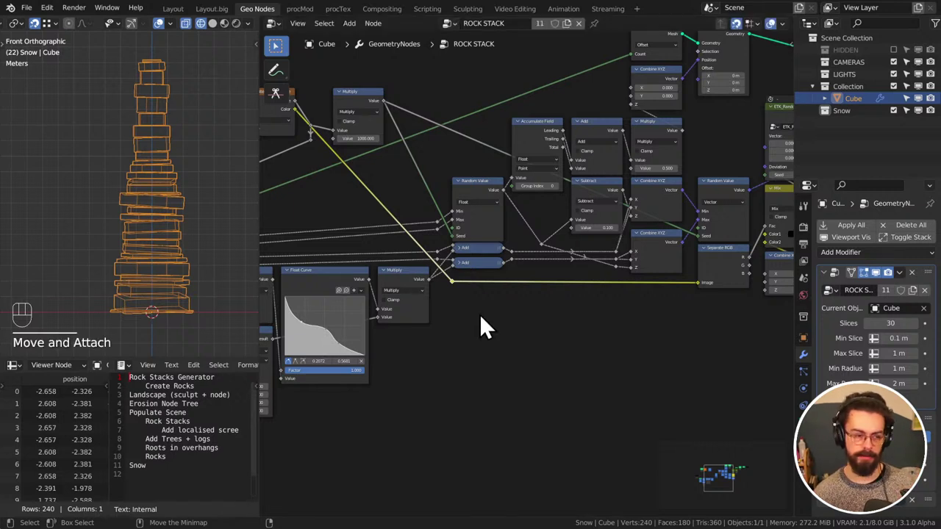
pyautogui.click(581, 334)
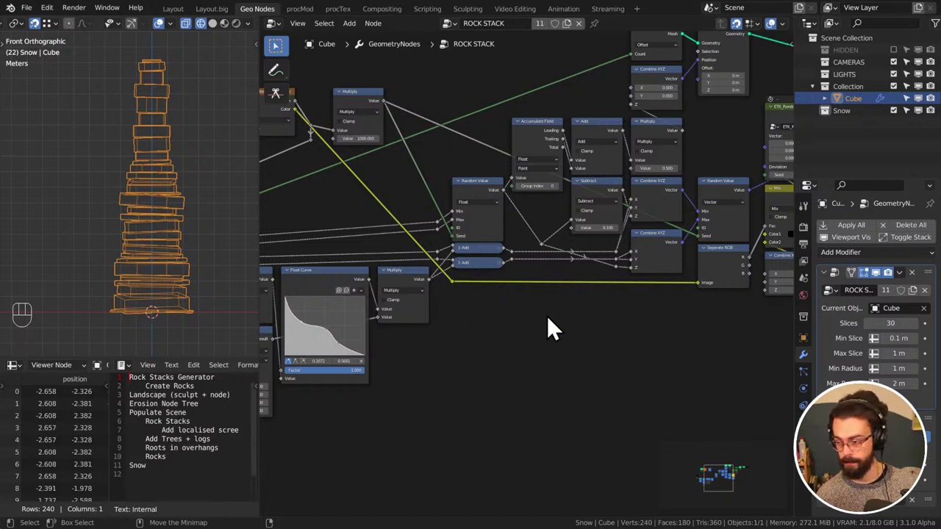
# Nudge the Multiply node beside the White Noise Texture into a tidier spot
pyautogui.moveTo(344, 215); pyautogui.dragTo(522, 206, button='middle')
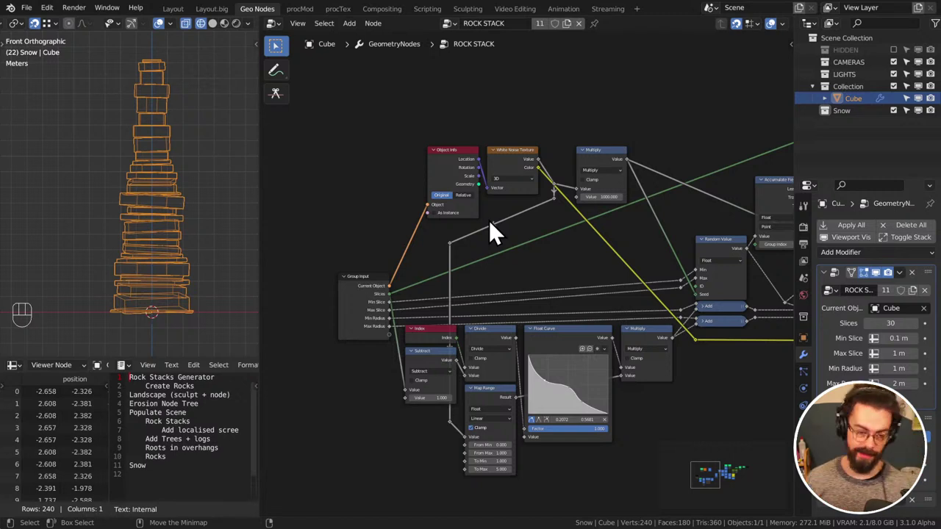
pyautogui.click(527, 226)
pyautogui.moveTo(527, 226); pyautogui.dragTo(465, 218, button='middle')
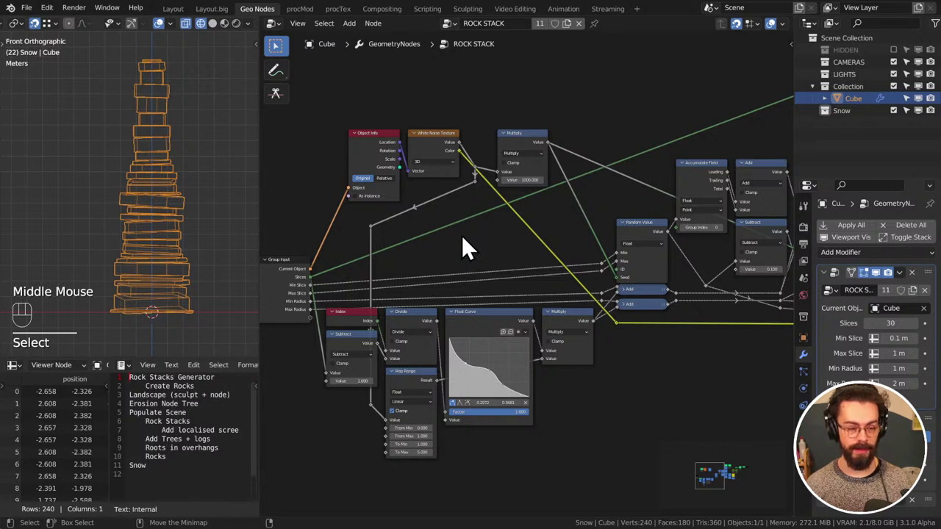
pyautogui.moveTo(517, 131); pyautogui.dragTo(537, 218)
pyautogui.press('g')
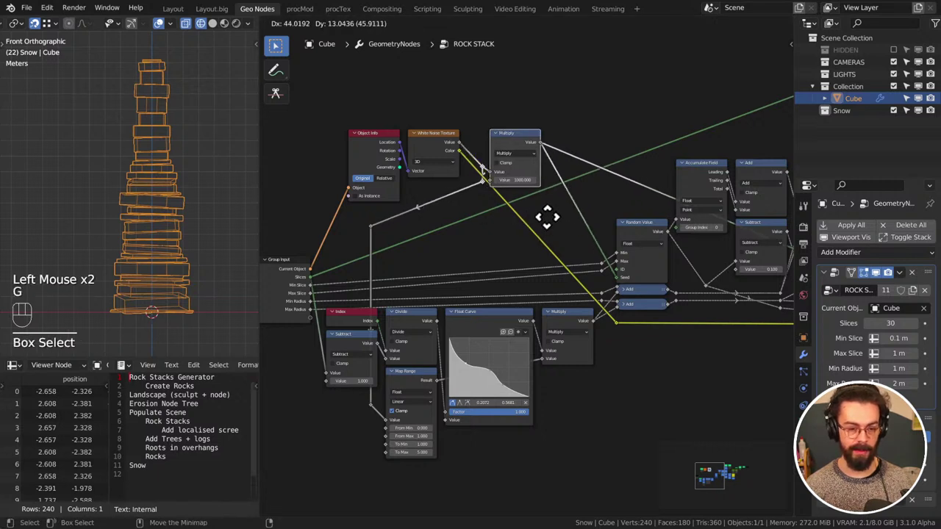
pyautogui.click(547, 219)
pyautogui.moveTo(546, 218); pyautogui.dragTo(492, 122)
pyautogui.press('g')
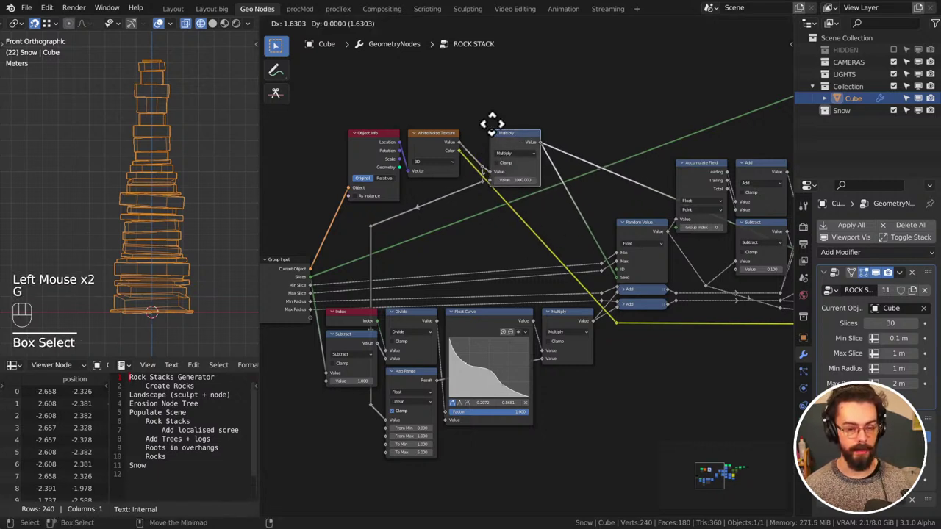
pyautogui.click(499, 125)
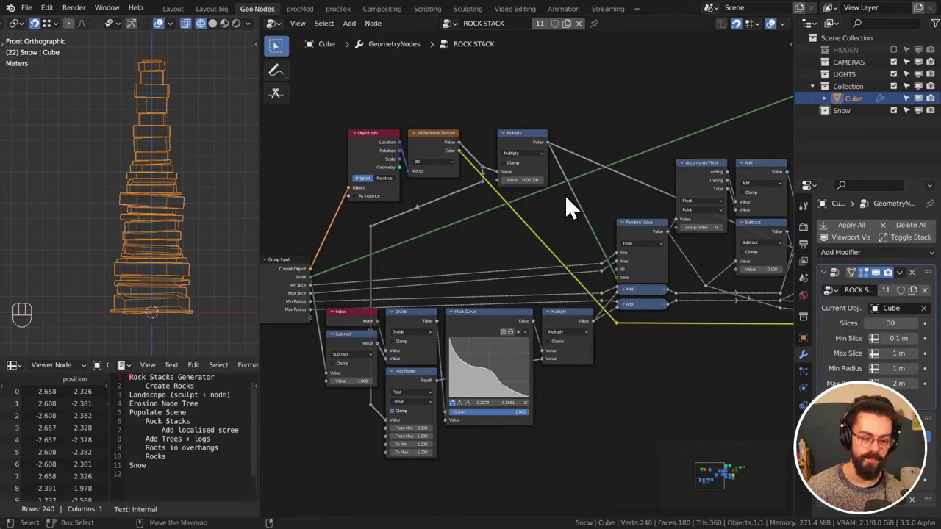
pyautogui.scroll(-2, 565, 195)
pyautogui.moveTo(565, 195); pyautogui.dragTo(500, 189, button='middle')
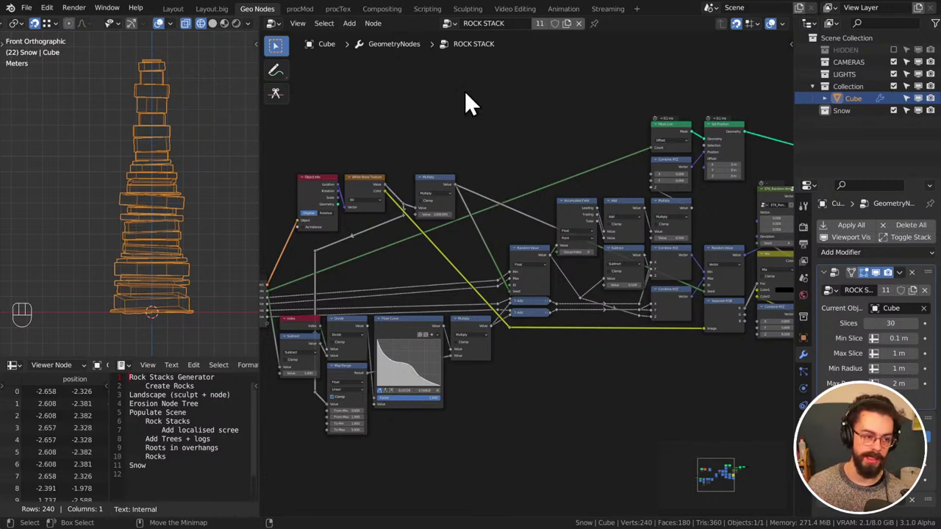
pyautogui.moveTo(77, 182); pyautogui.dragTo(169, 229, button='middle')
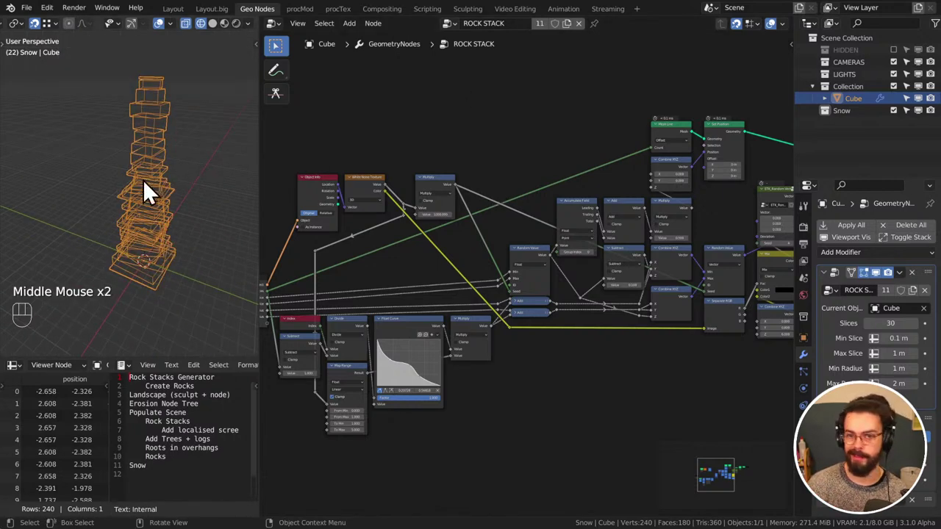
pyautogui.moveTo(498, 257); pyautogui.dragTo(405, 211, button='middle')
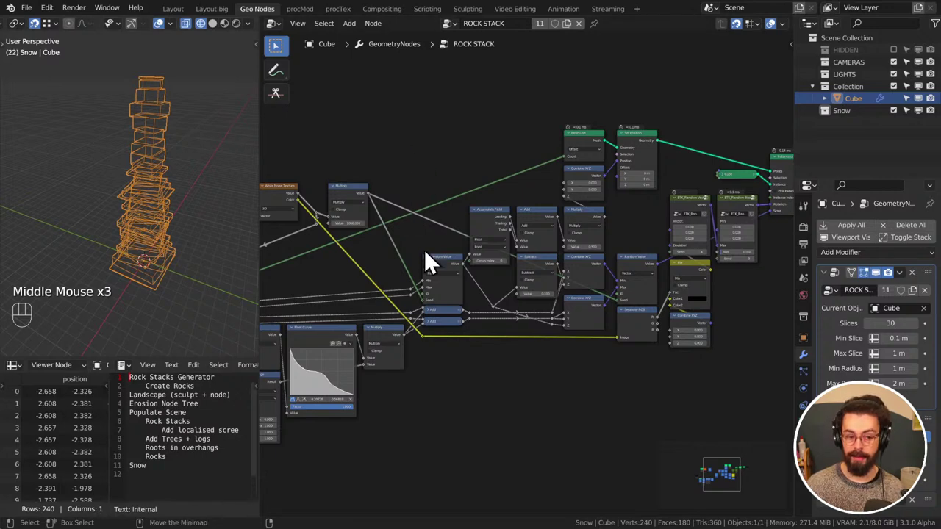
pyautogui.scroll(3, 477, 250)
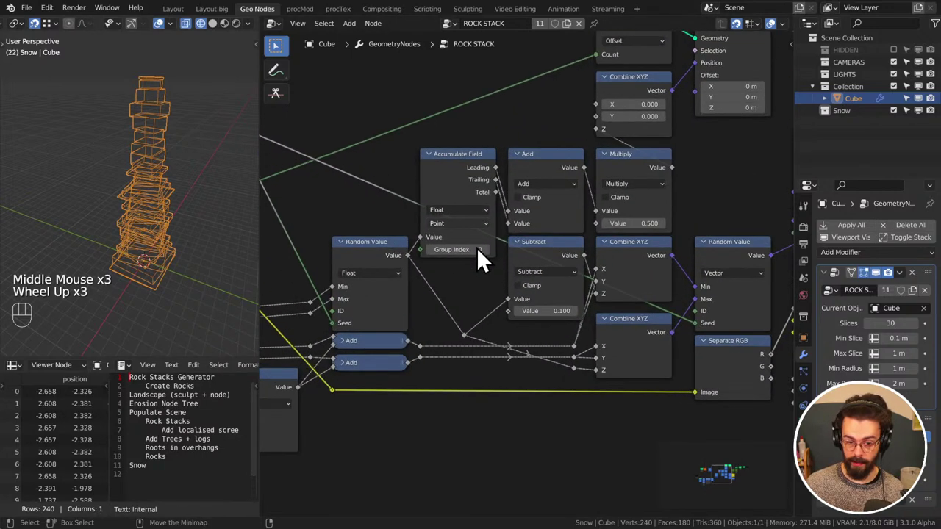
pyautogui.moveTo(236, 213); pyautogui.dragTo(18, 214, button='middle')
pyautogui.scroll(-2, 208, 211)
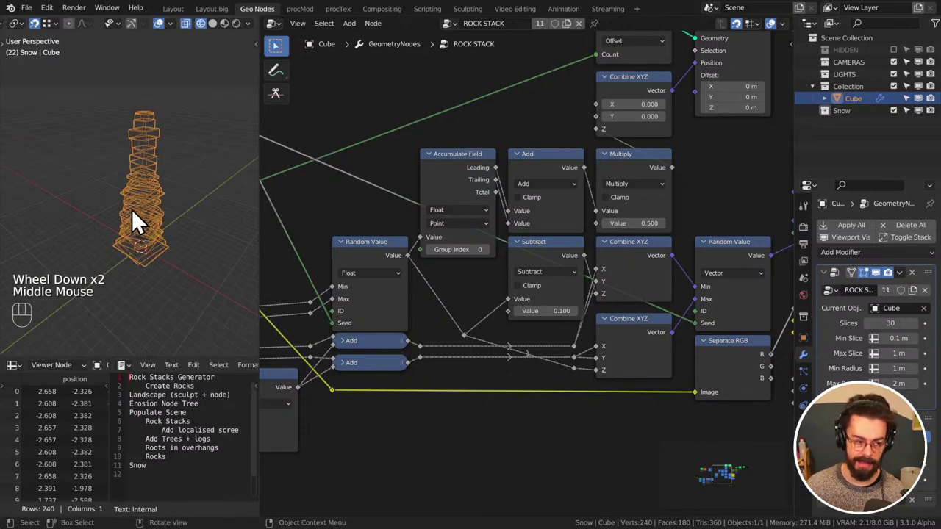
pyautogui.click(188, 204)
pyautogui.click(183, 210)
pyautogui.click(170, 222)
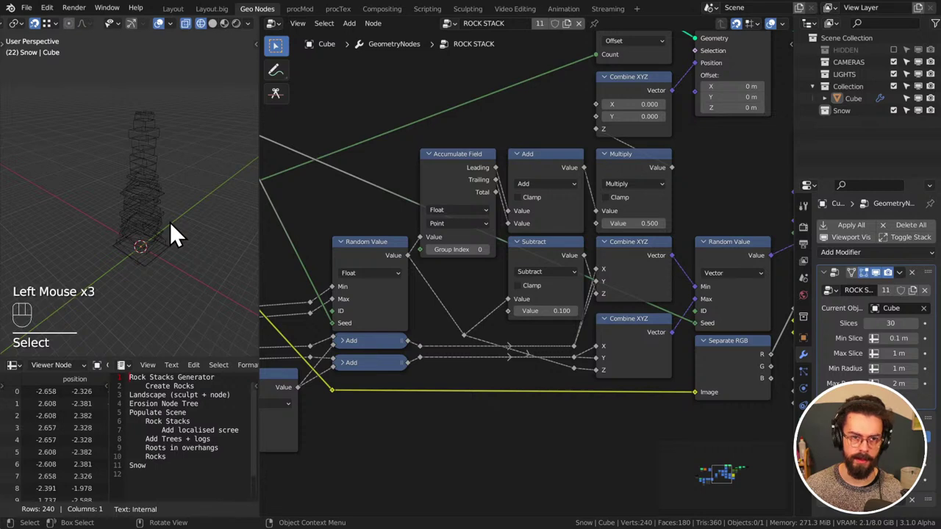
pyautogui.click(163, 221)
pyautogui.scroll(-2, 573, 157)
pyautogui.moveTo(573, 158); pyautogui.dragTo(461, 156, button='middle')
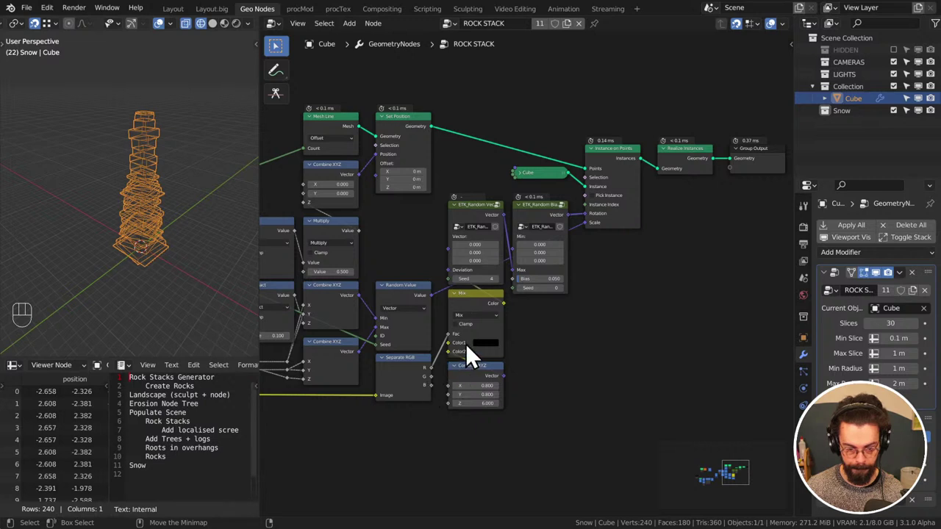
pyautogui.moveTo(412, 242); pyautogui.dragTo(656, 147, button='middle')
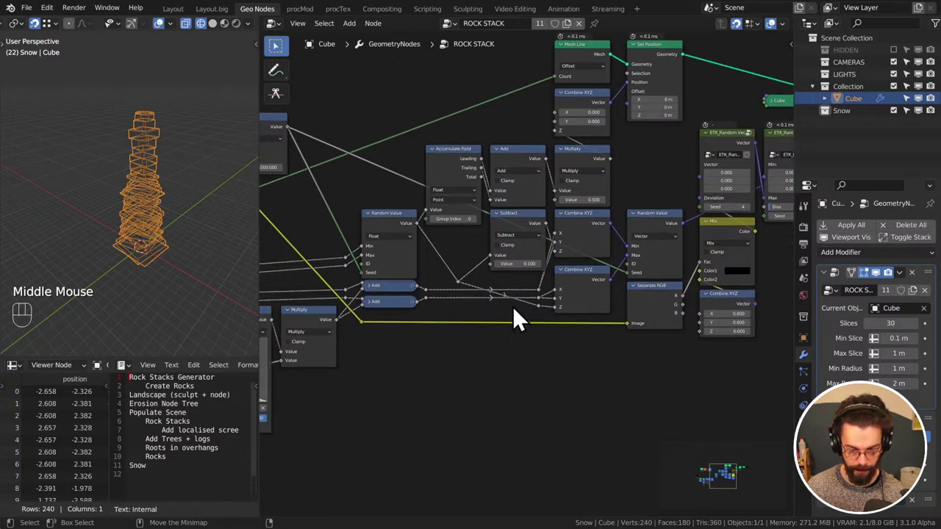
pyautogui.scroll(-4, 512, 307)
pyautogui.moveTo(512, 307); pyautogui.dragTo(560, 315, button='middle')
pyautogui.scroll(4, 595, 316)
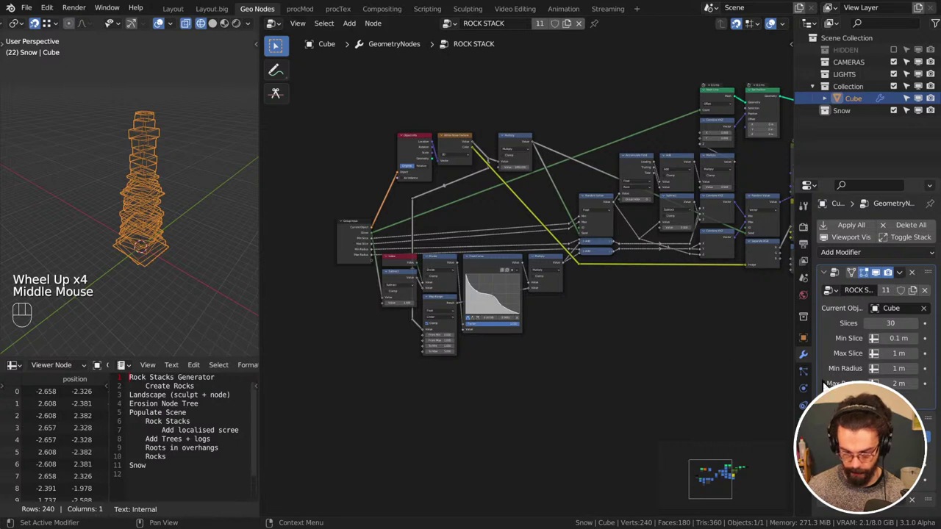
# Save WINTER LANDSCAPE.blend with the current ROCK STACK node tree
pyautogui.moveTo(615, 340); pyautogui.dragTo(417, 303, button='middle')
pyautogui.click(418, 298)
pyautogui.hotkey('ctrl', 's')
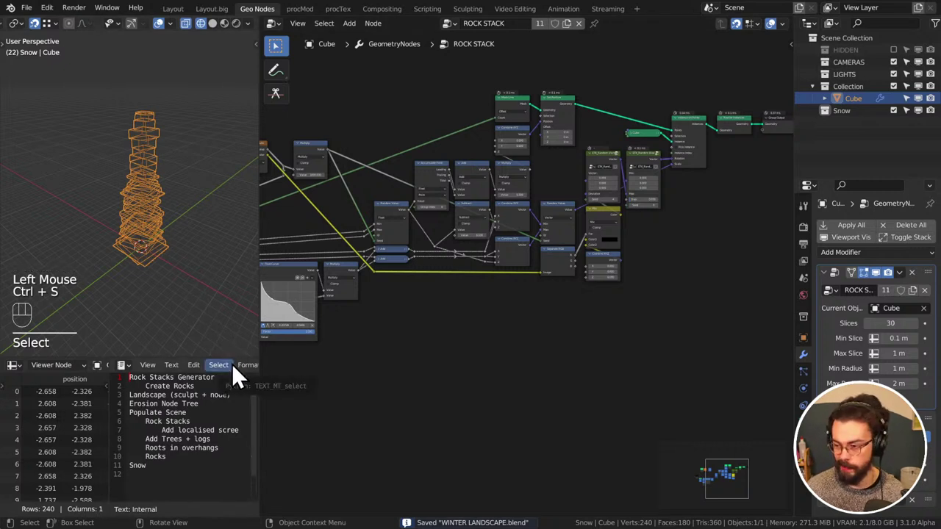
pyautogui.moveTo(591, 297); pyautogui.dragTo(554, 347, button='middle')
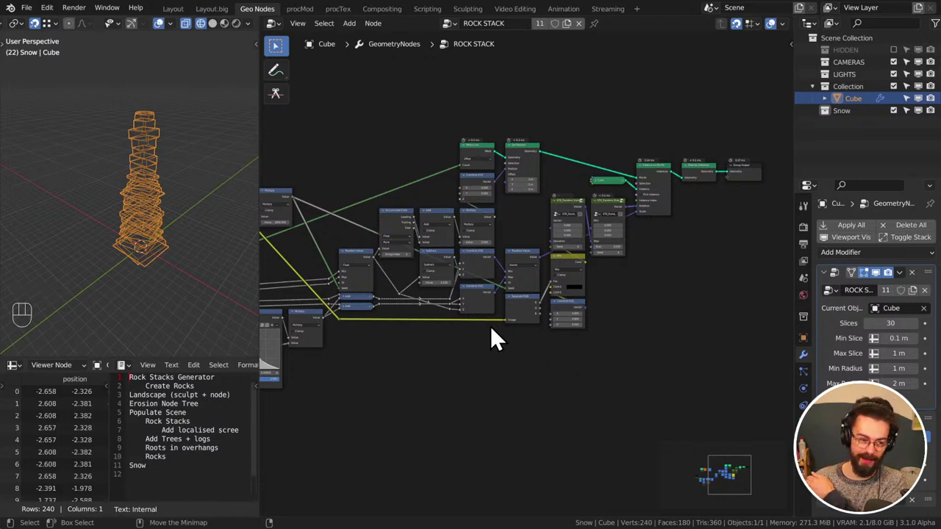
pyautogui.moveTo(490, 326)
pyautogui.mouseDown(button='middle')
pyautogui.moveTo(462, 319)
pyautogui.moveTo(495, 327)
pyautogui.mouseUp(button='middle')
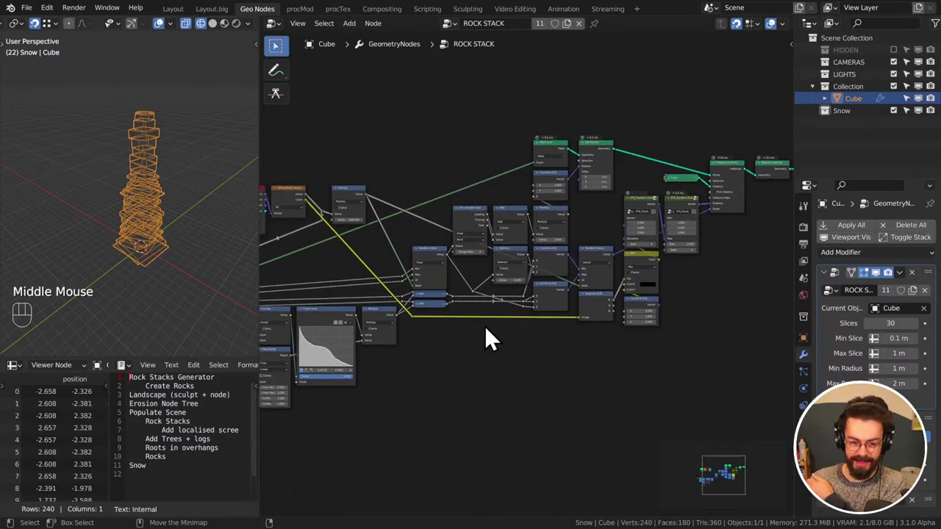
pyautogui.scroll(1, 488, 339)
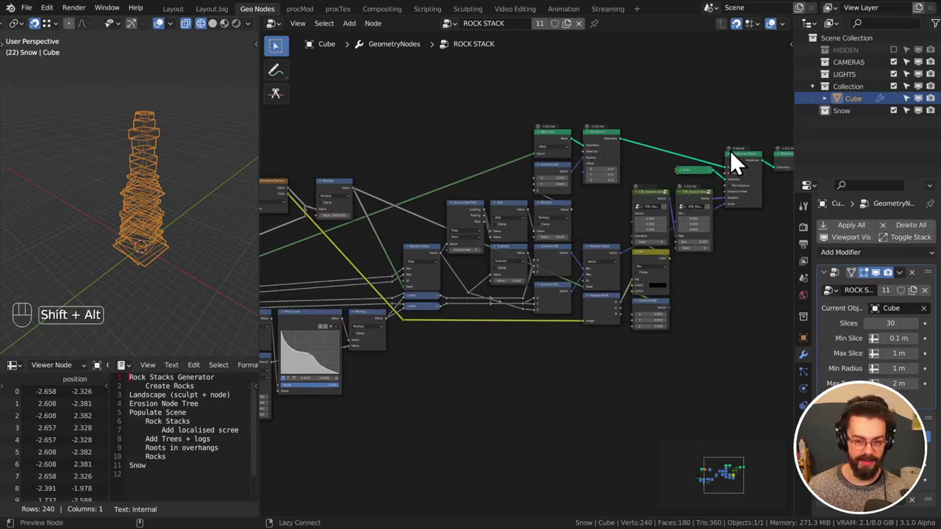
pyautogui.keyDown('ctrl'); pyautogui.keyDown('alt'); pyautogui.moveTo(729, 204); pyautogui.dragTo(720, 228, button='right'); pyautogui.keyUp('alt'); pyautogui.keyUp('ctrl')
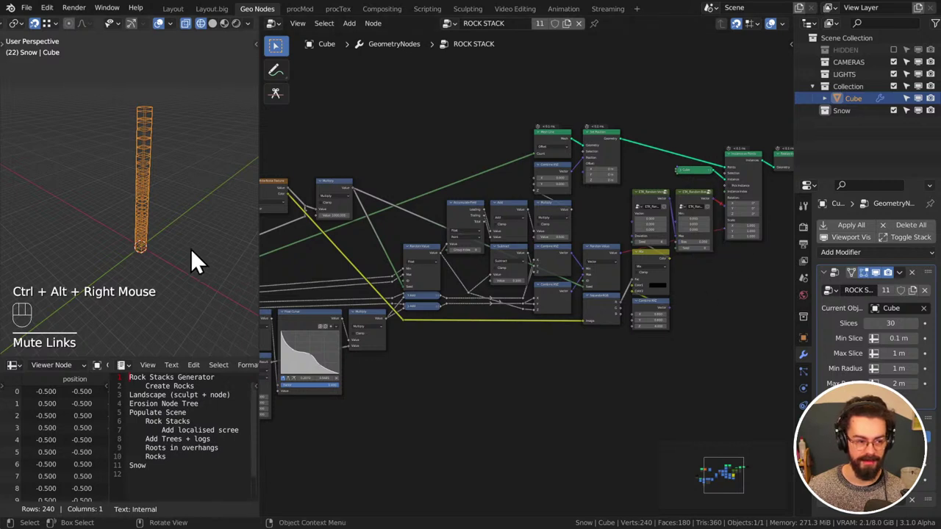
pyautogui.middleClick(166, 236)
pyautogui.middleClick(167, 213)
pyautogui.moveTo(167, 213); pyautogui.dragTo(136, 199, button='middle')
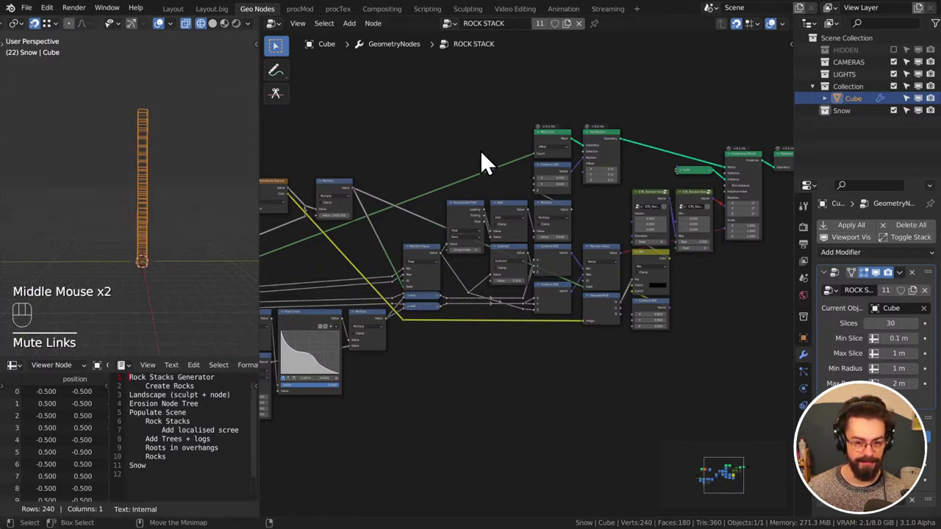
pyautogui.hotkey('ctrl', 'x')
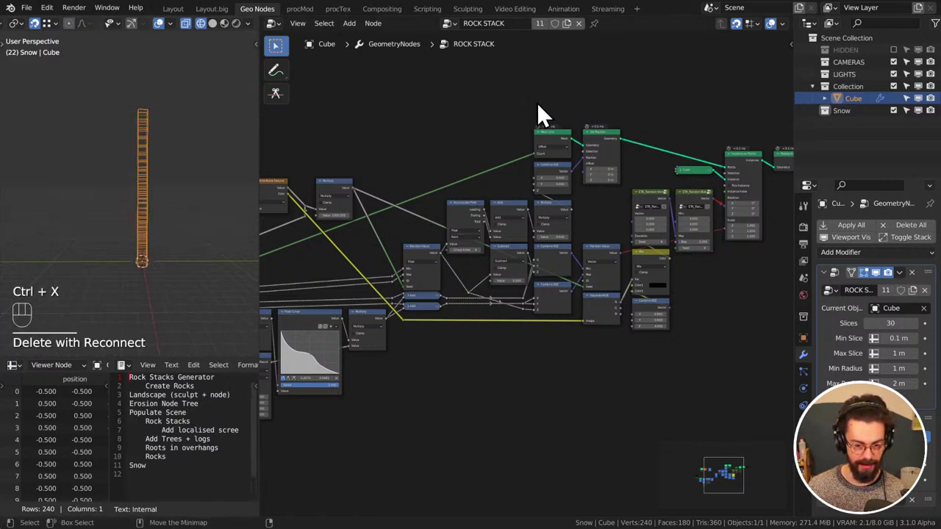
pyautogui.hotkey('alt', 'x')
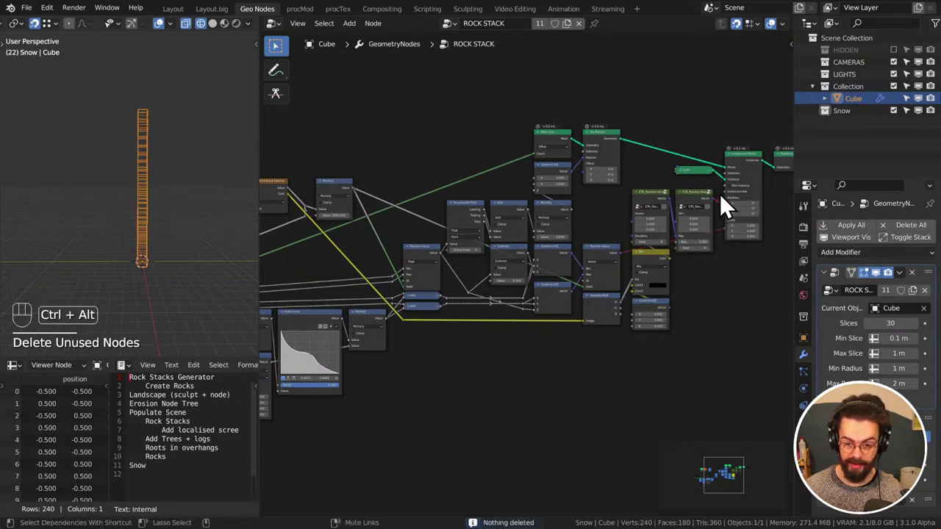
pyautogui.keyDown('ctrl'); pyautogui.keyDown('alt'); pyautogui.moveTo(719, 193); pyautogui.dragTo(719, 263, button='right'); pyautogui.keyUp('alt'); pyautogui.keyUp('ctrl')
pyautogui.moveTo(176, 213); pyautogui.dragTo(215, 234, button='middle')
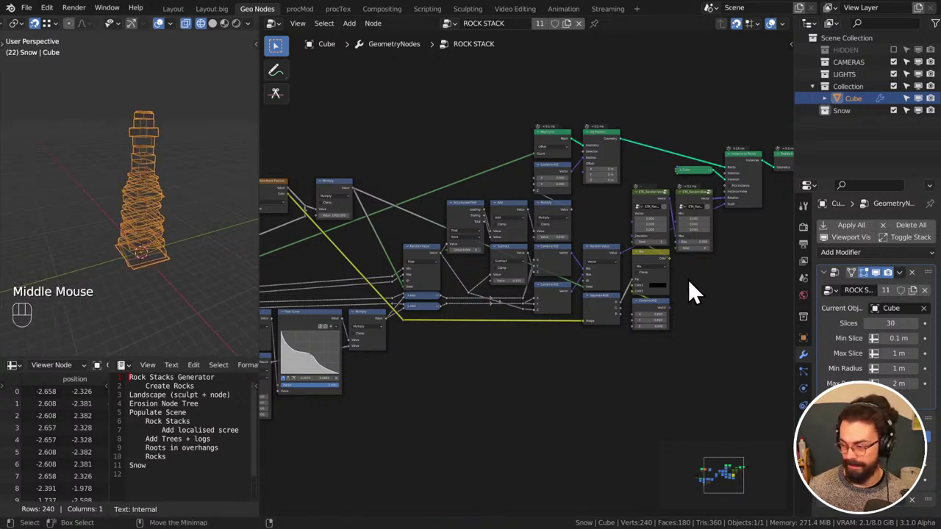
# Shift the Group Output node slightly left beside the output nodes and save WINTER LANDSCAPE.blend
pyautogui.moveTo(655, 280); pyautogui.dragTo(628, 315, button='middle')
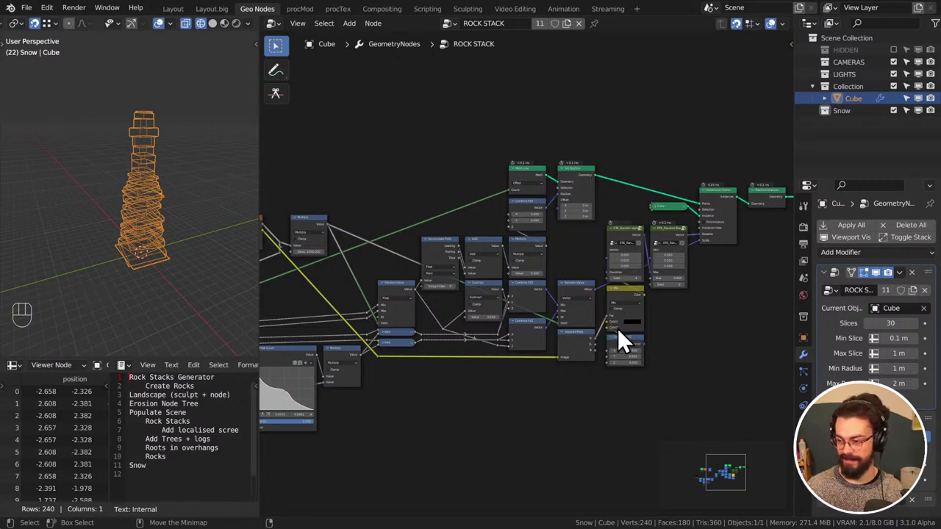
pyautogui.moveTo(165, 220); pyautogui.dragTo(231, 210, button='middle')
pyautogui.moveTo(657, 206); pyautogui.dragTo(518, 209, button='middle')
pyautogui.click(686, 153)
pyautogui.press('g')
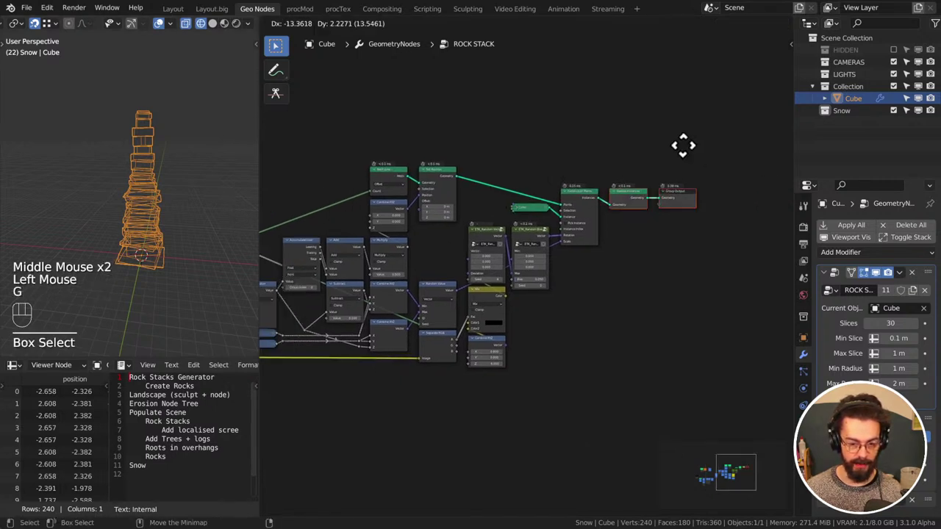
pyautogui.click(716, 160)
pyautogui.press('g')
pyautogui.click(701, 227)
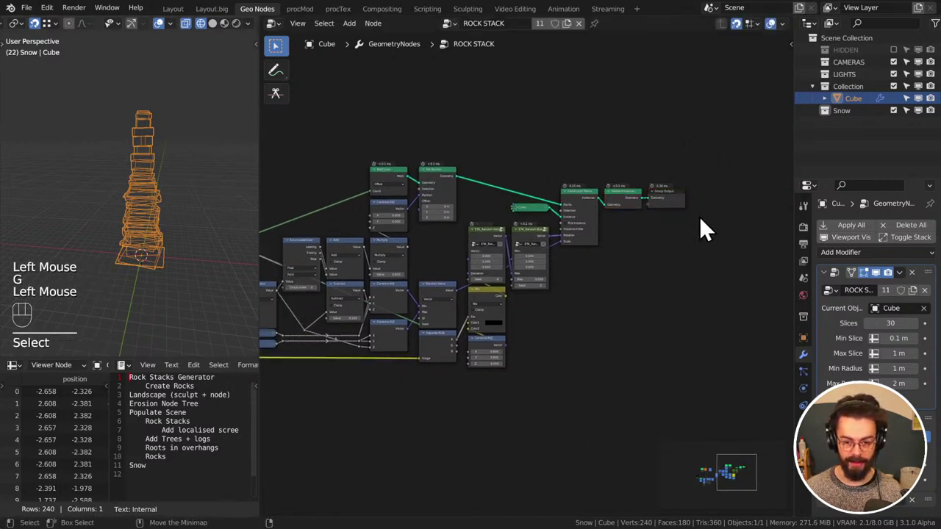
pyautogui.hotkey('ctrl', 's')
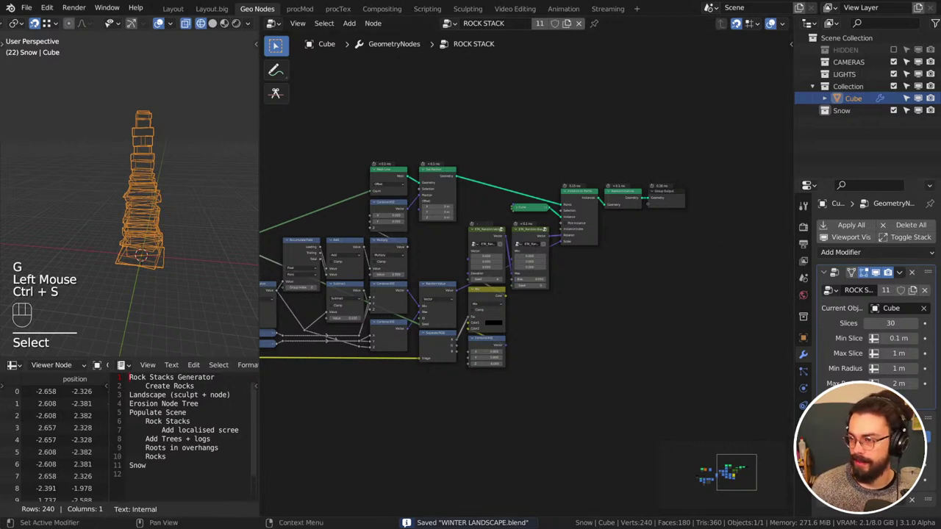
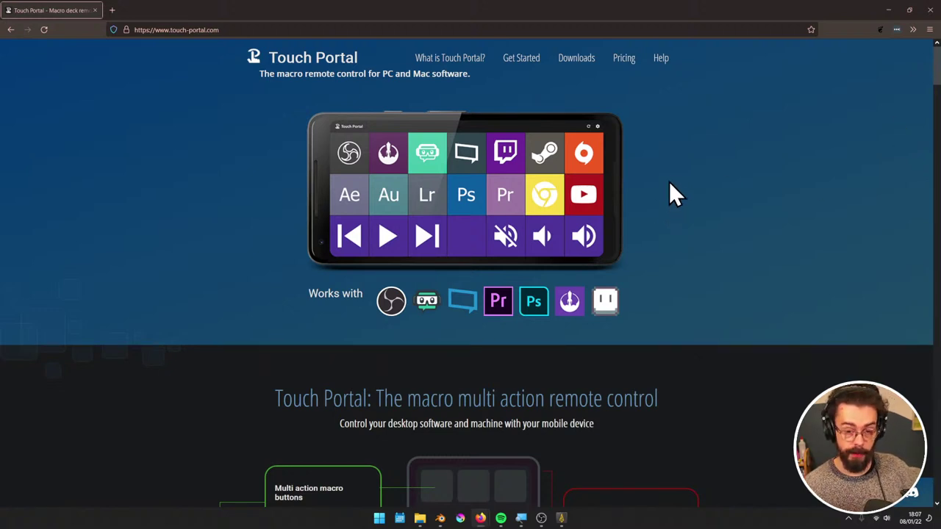
# Scroll the Touch Portal homepage, then minimize Firefox to bring back the ROCK STACK node tree
pyautogui.scroll(-5, 669, 183)
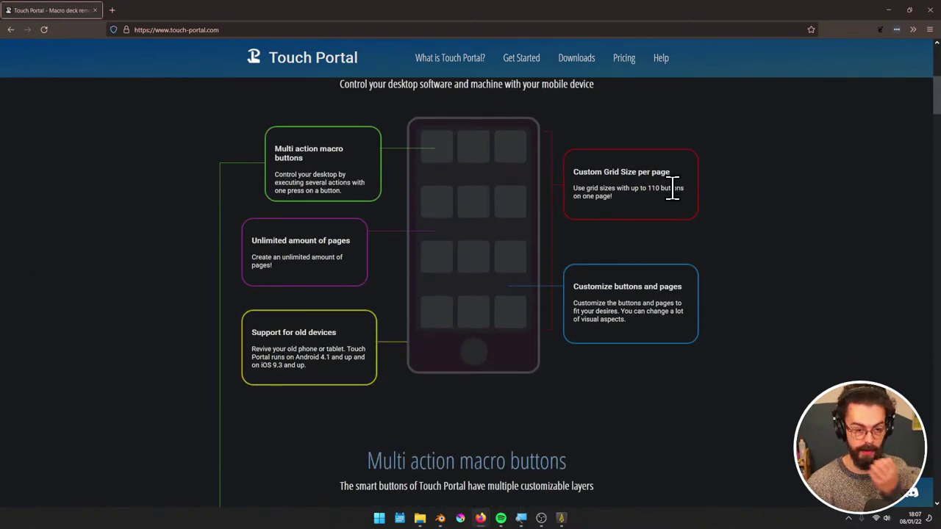
pyautogui.scroll(5, 675, 193)
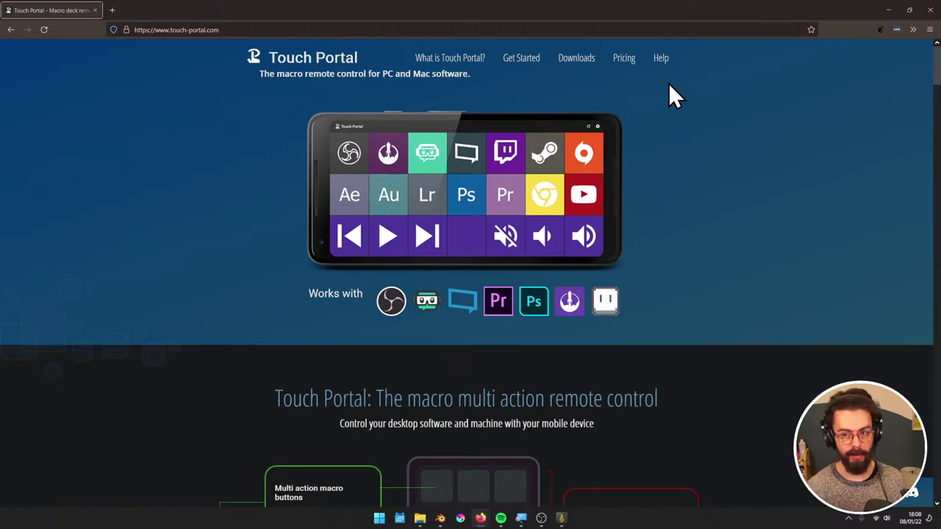
pyautogui.click(888, 11)
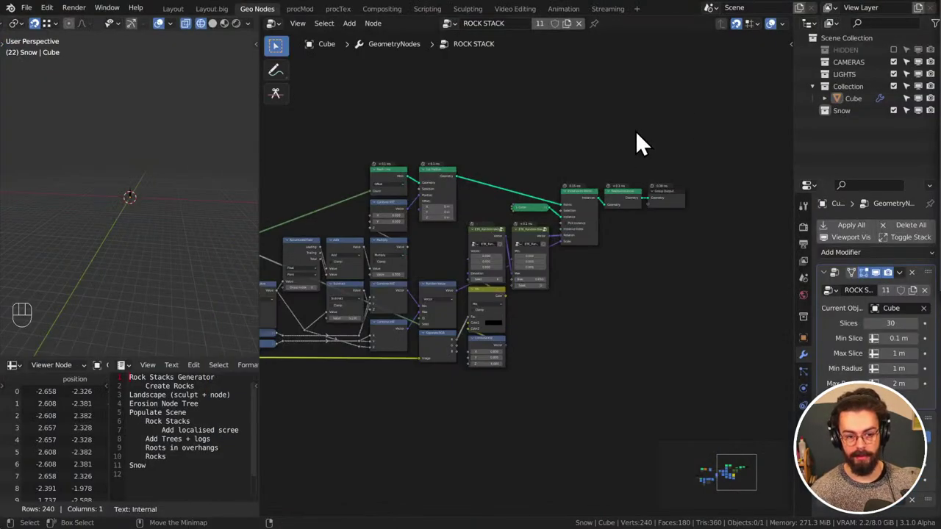
pyautogui.click(637, 133)
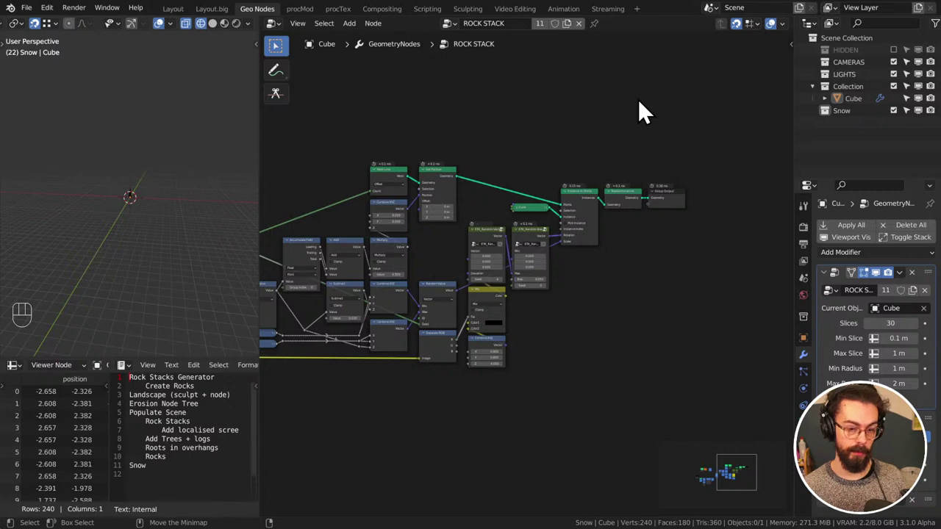
pyautogui.moveTo(638, 99); pyautogui.dragTo(640, 143, button='middle')
pyautogui.scroll(-3, 622, 151)
pyautogui.moveTo(592, 159); pyautogui.dragTo(550, 174, button='middle')
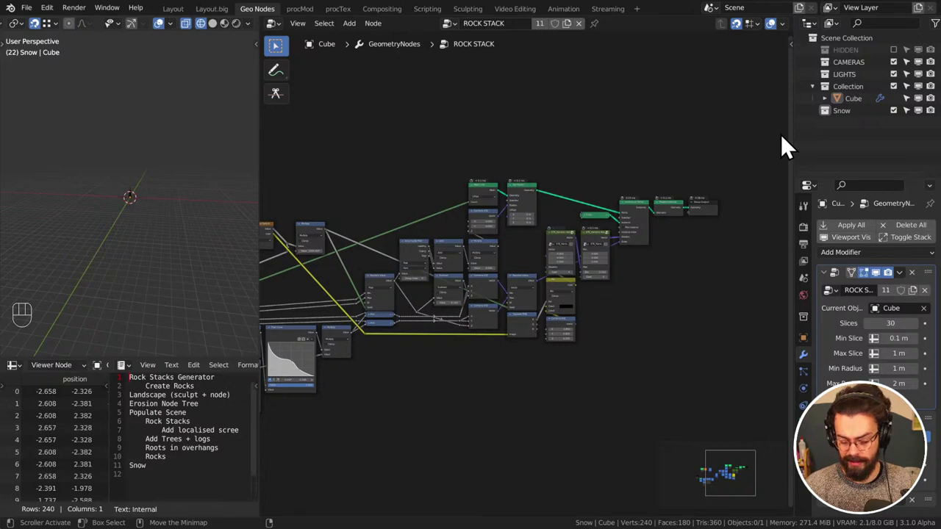
# Save WINTER LANDSCAPE.blend, zoom in on the Random Value node, then bring up the Amazon Loupedeck page
pyautogui.moveTo(610, 137); pyautogui.dragTo(638, 106, button='middle')
pyautogui.hotkey('ctrl', 's')
pyautogui.moveTo(411, 169); pyautogui.dragTo(437, 150, button='middle')
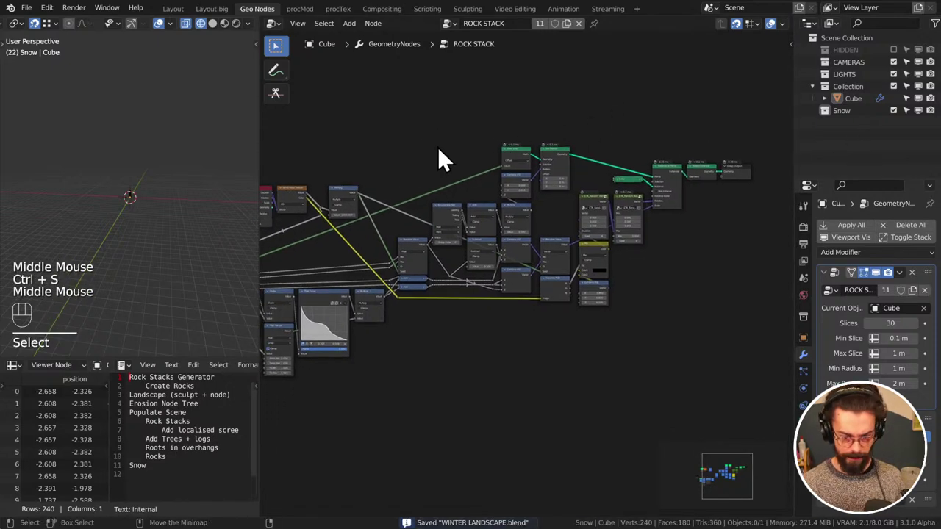
pyautogui.scroll(4, 569, 158)
pyautogui.moveTo(569, 158); pyautogui.dragTo(466, 218, button='middle')
pyautogui.moveTo(481, 172); pyautogui.dragTo(445, 187, button='middle')
pyautogui.scroll(-3, 452, 220)
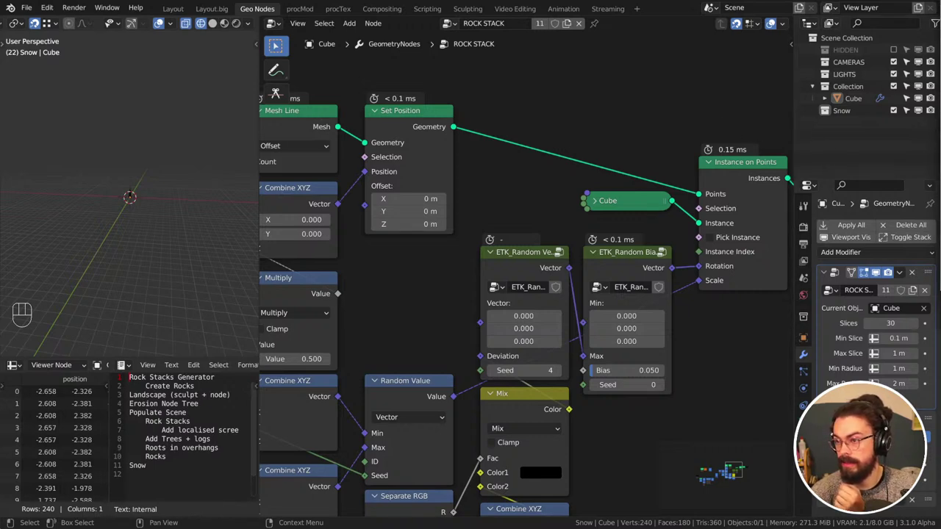
pyautogui.moveTo(940, 105); pyautogui.dragTo(480, 16)
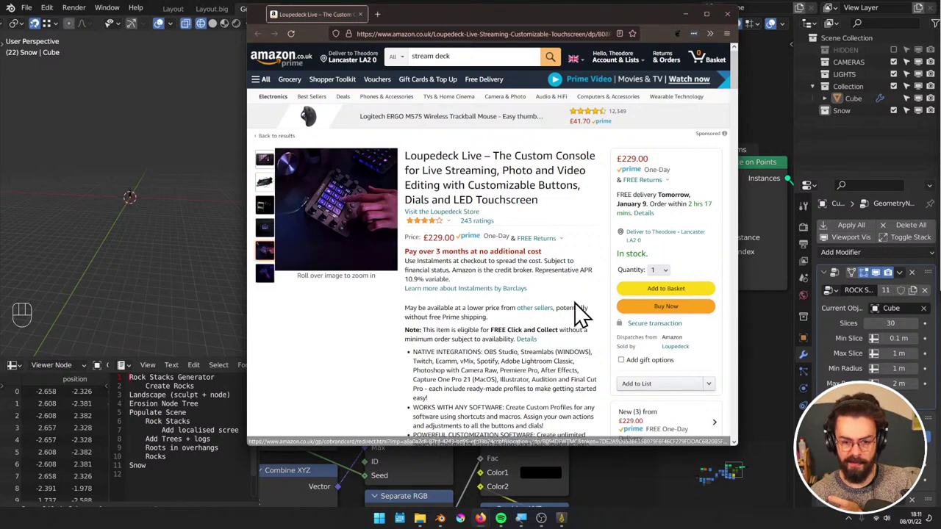
# Close the Amazon Loupedeck Live window so the ROCK STACK node tree shows
pyautogui.click(727, 14)
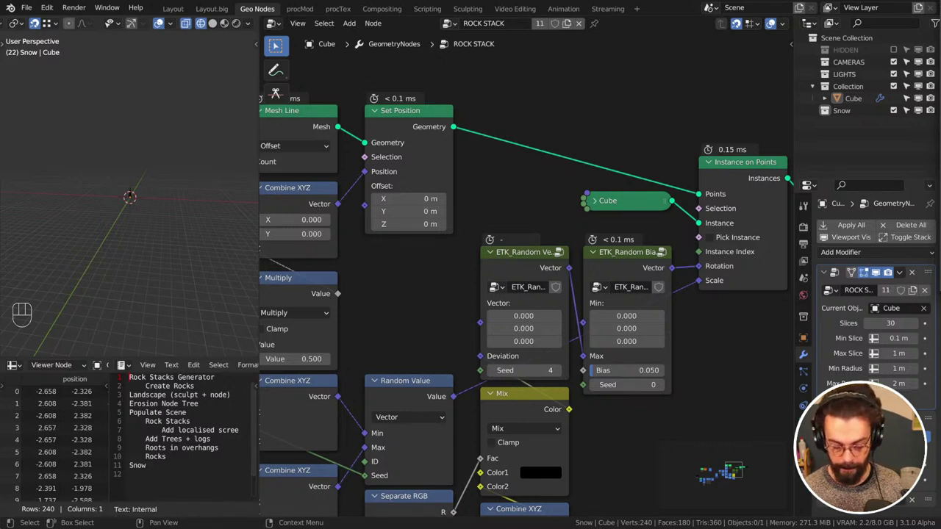
# Switch to the Xencelabs tablet driver and open its Pen Tablet settings
pyautogui.moveTo(581, 146); pyautogui.dragTo(594, 147, button='middle')
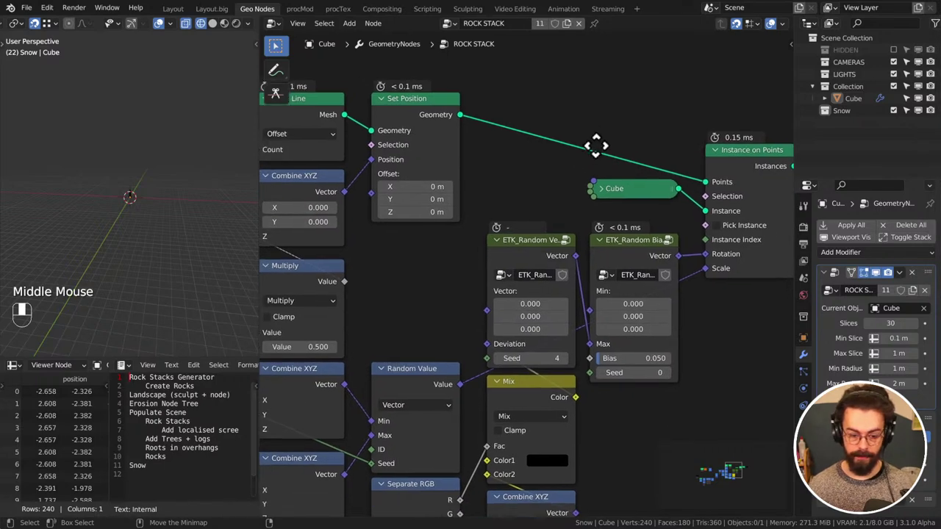
pyautogui.press('super+Tab')
pyautogui.click(827, 204)
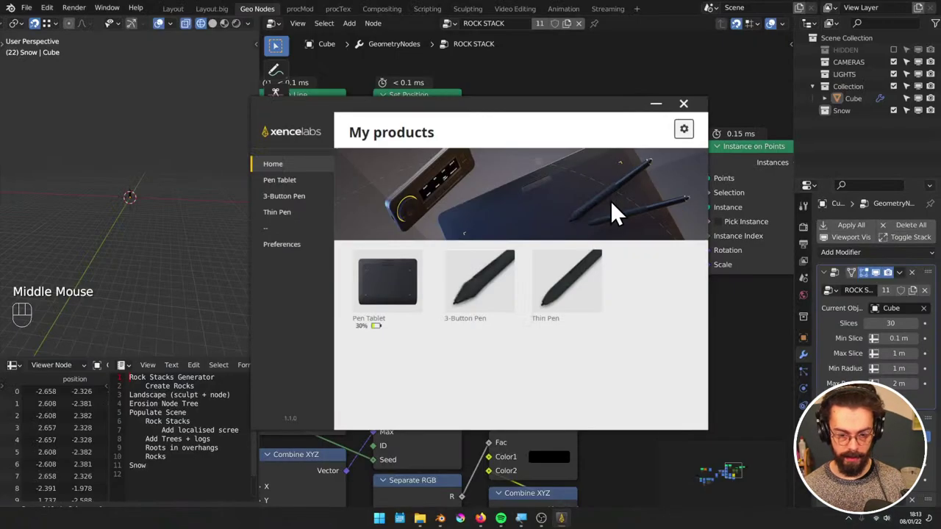
pyautogui.moveTo(563, 116); pyautogui.dragTo(525, 109)
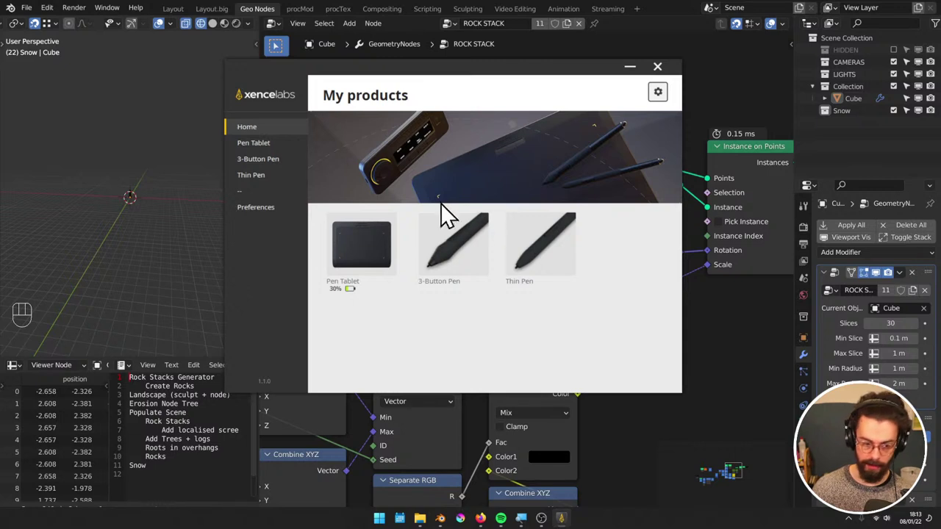
pyautogui.click(345, 247)
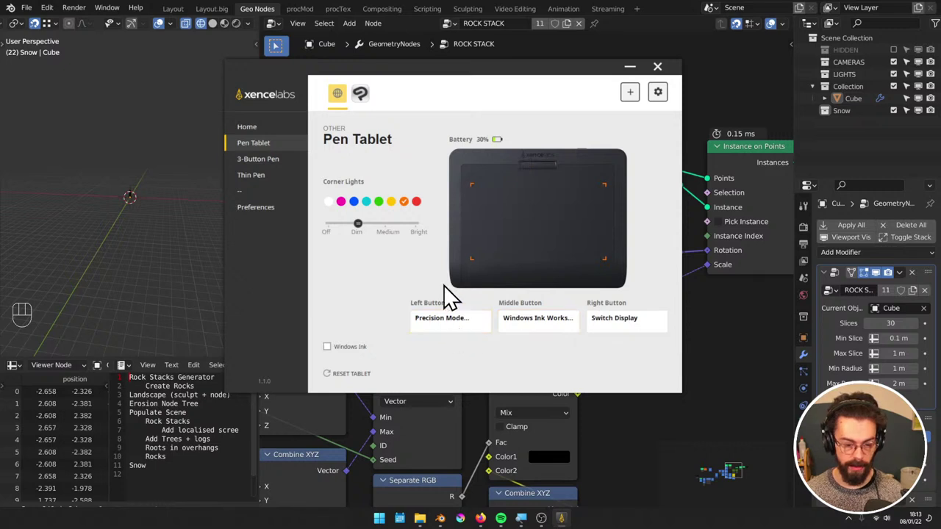
# Check the right button's Switch Display action and test the 3-Button Pen's advanced pressure settings
pyautogui.click(644, 328)
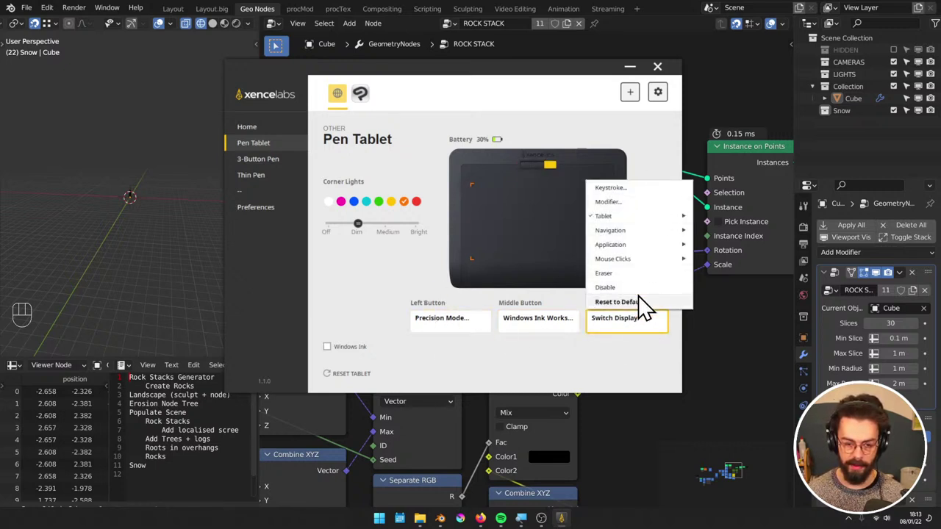
pyautogui.click(647, 379)
pyautogui.click(273, 159)
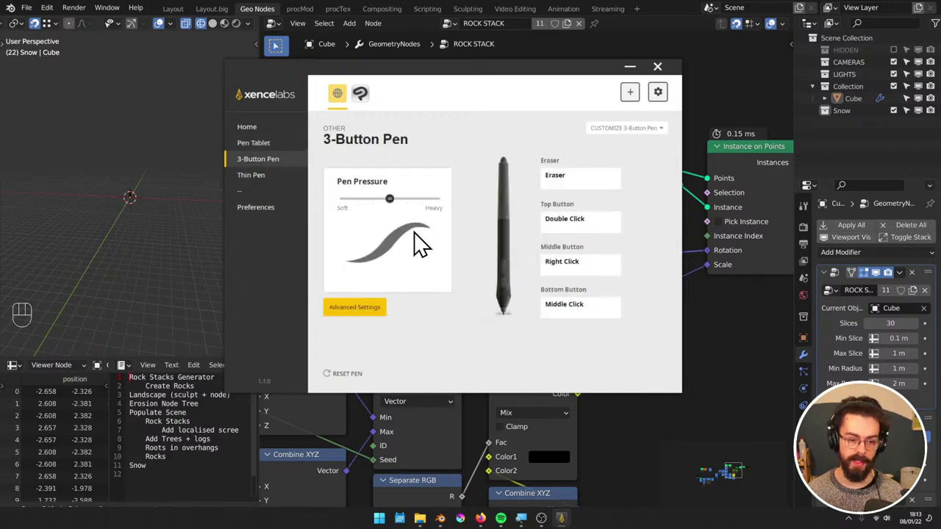
pyautogui.click(374, 307)
pyautogui.moveTo(542, 288)
pyautogui.mouseDown()
pyautogui.moveTo(586, 300)
pyautogui.moveTo(623, 277)
pyautogui.mouseUp()
pyautogui.click(621, 364)
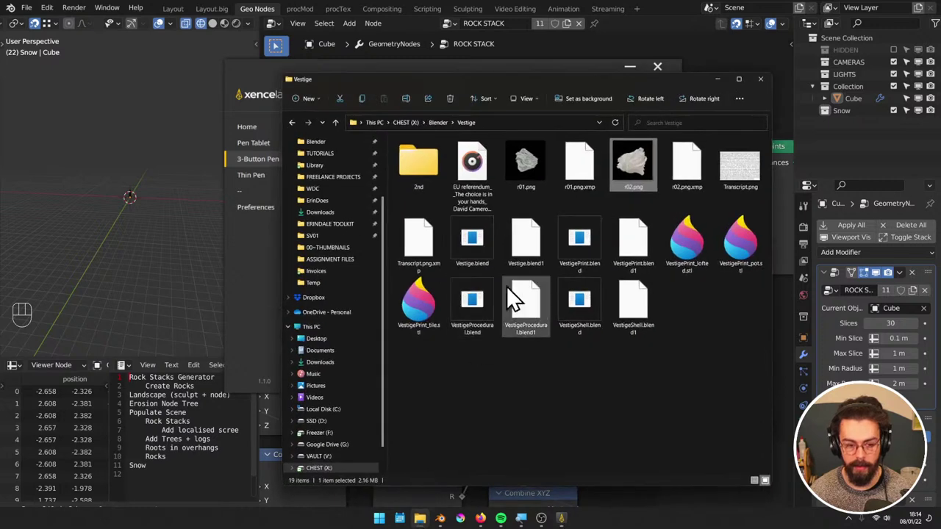
# Open Vestige's 2nd folder, return via the breadcrumb, reopen 2nd, then close File Explorer
pyautogui.click(426, 175)
pyautogui.doubleClick(429, 178)
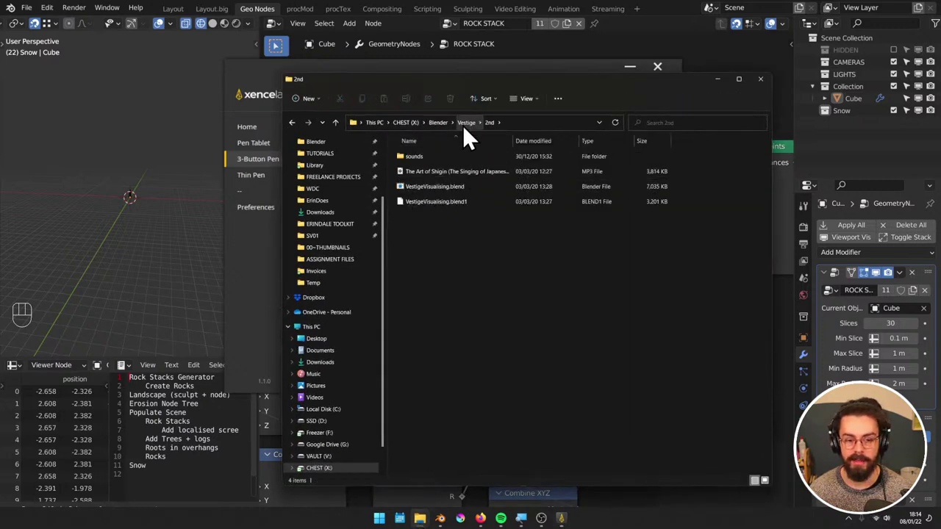
pyautogui.click(466, 123)
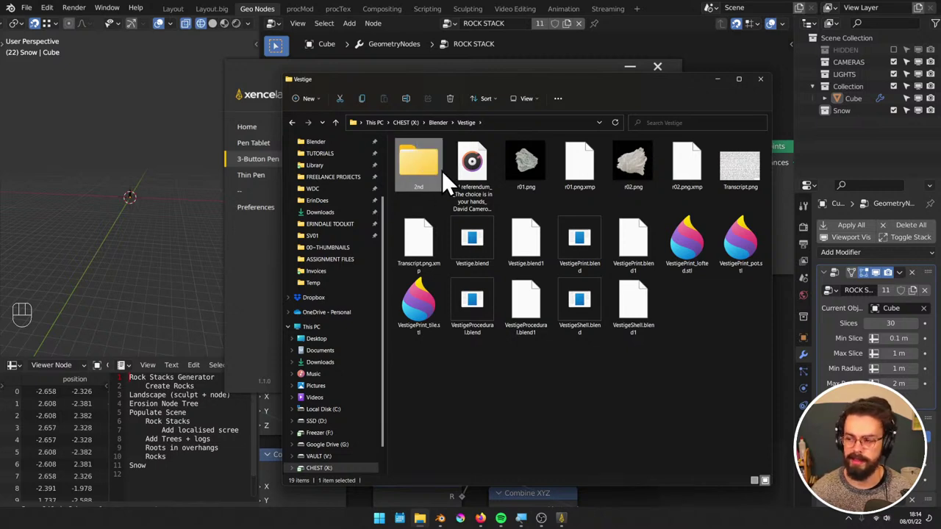
pyautogui.doubleClick(414, 184)
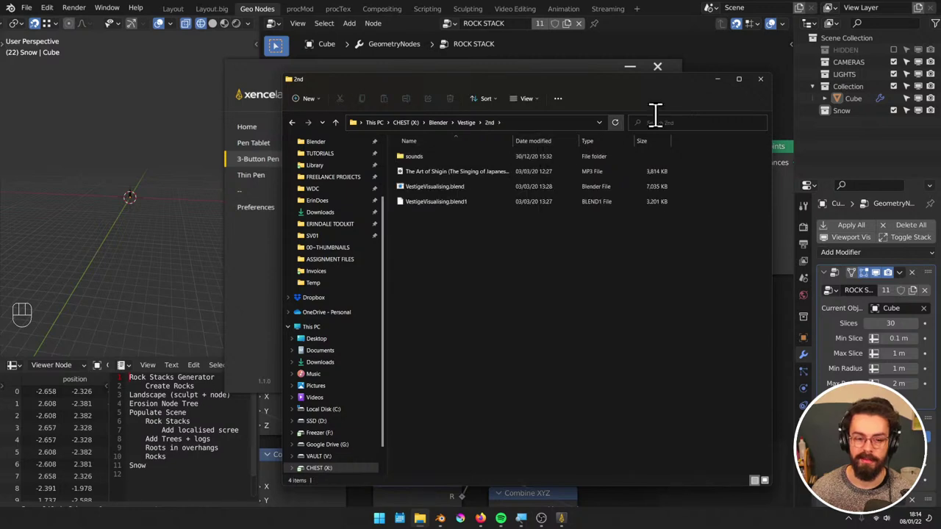
pyautogui.click(760, 79)
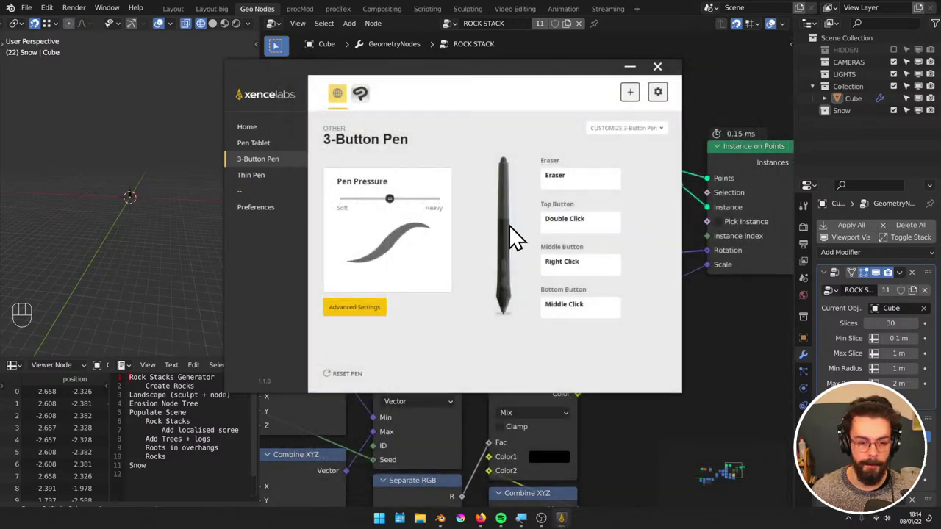
# Toggle between Thin Pen and 3-Button Pen settings, ending on Thin Pen, then close the driver
pyautogui.click(253, 175)
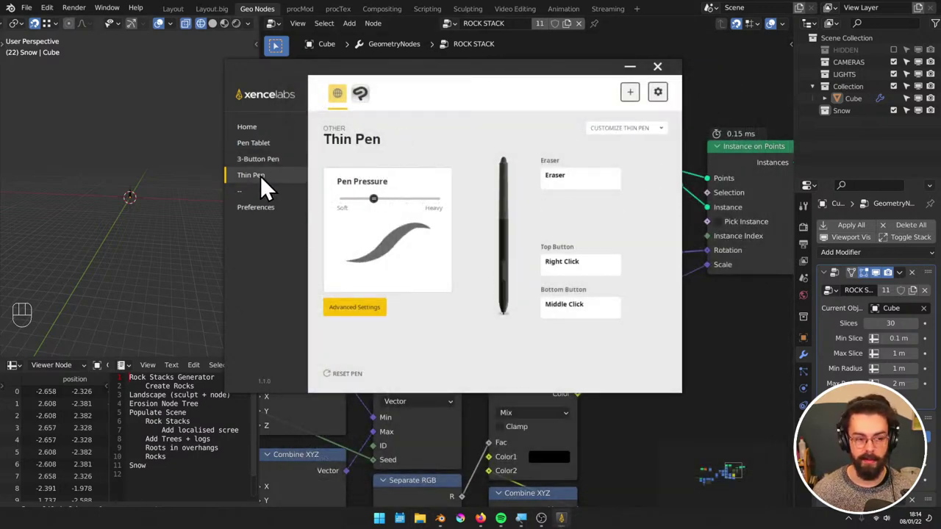
pyautogui.click(265, 159)
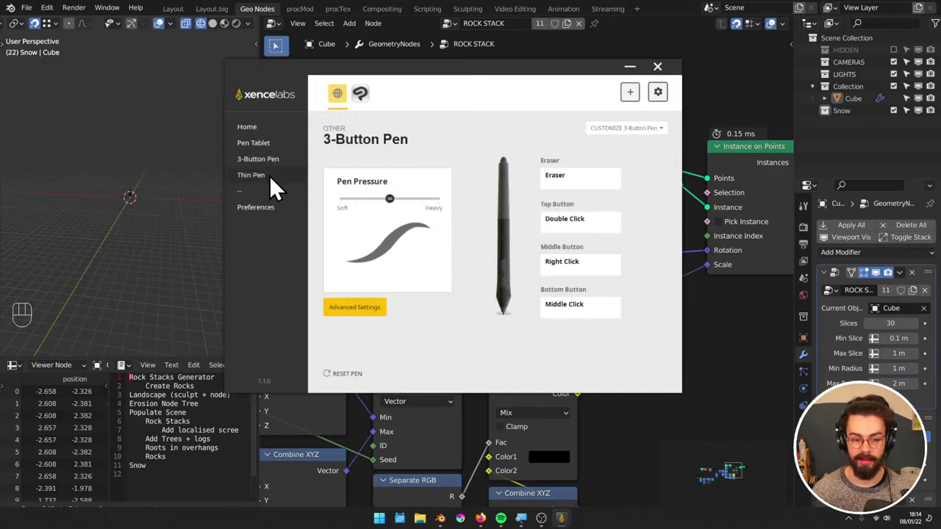
pyautogui.click(279, 176)
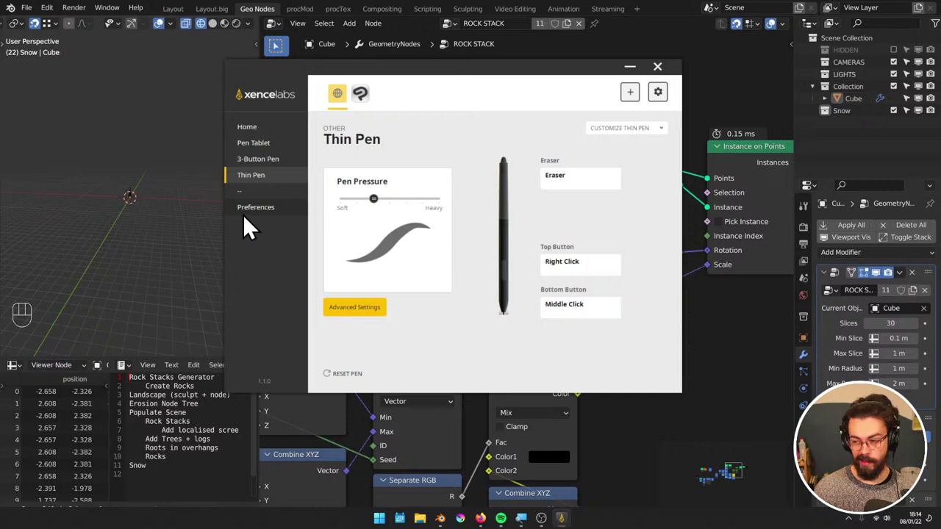
pyautogui.click(273, 160)
pyautogui.click(250, 175)
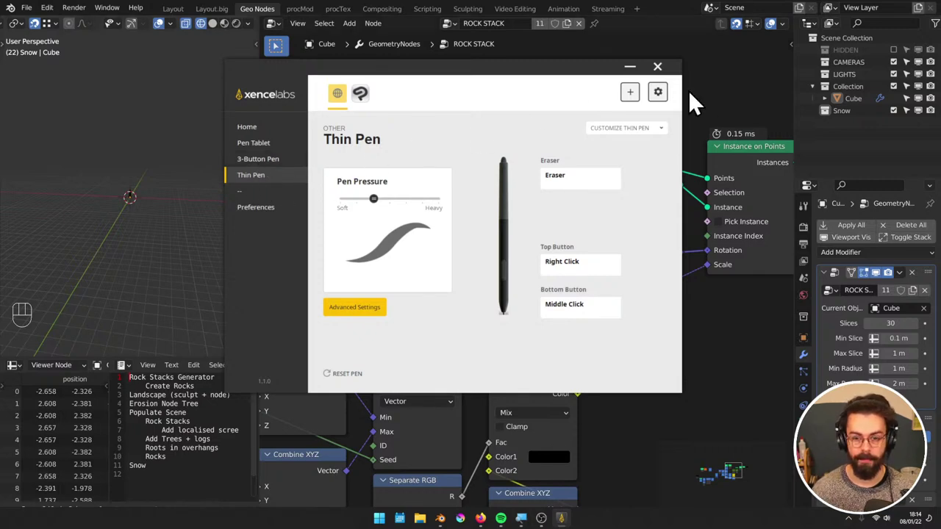
pyautogui.click(658, 66)
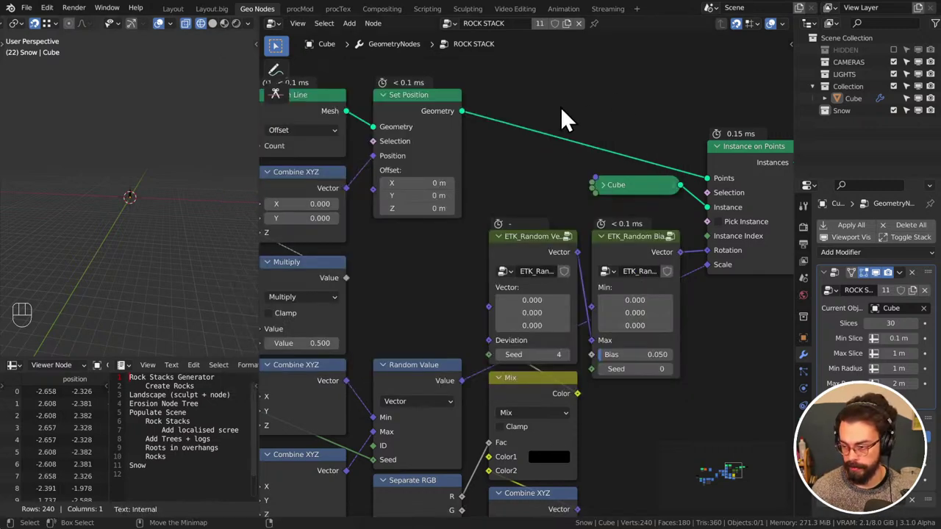
# Inspect the ROCK STACK node tree and wireframe rock tower, select the Cube, and save
pyautogui.moveTo(547, 156); pyautogui.dragTo(414, 210, button='middle')
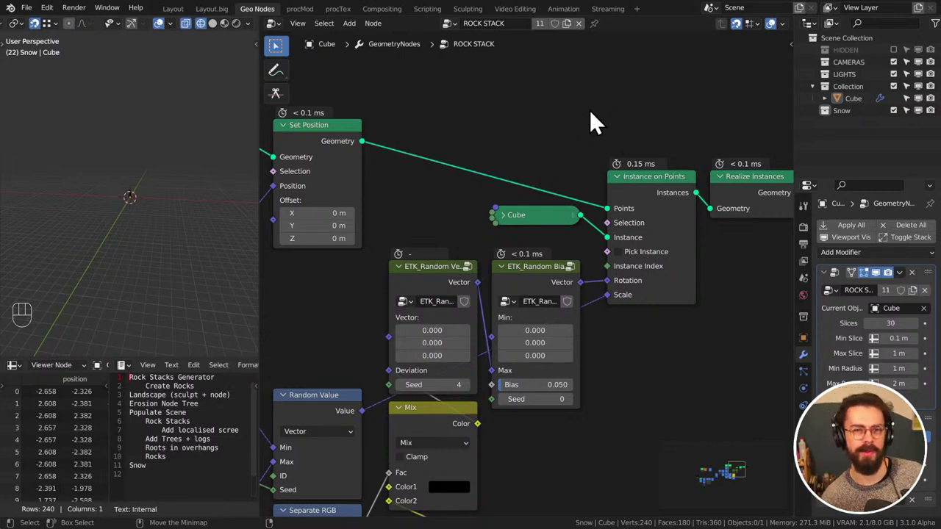
pyautogui.moveTo(590, 112); pyautogui.dragTo(504, 157, button='middle')
pyautogui.keyDown('ctrl'); pyautogui.moveTo(221, 195); pyautogui.dragTo(168, 114, button='middle'); pyautogui.keyUp('ctrl')
pyautogui.click(132, 199)
pyautogui.keyDown('ctrl'); pyautogui.moveTo(157, 201); pyautogui.dragTo(196, 181, button='middle'); pyautogui.keyUp('ctrl')
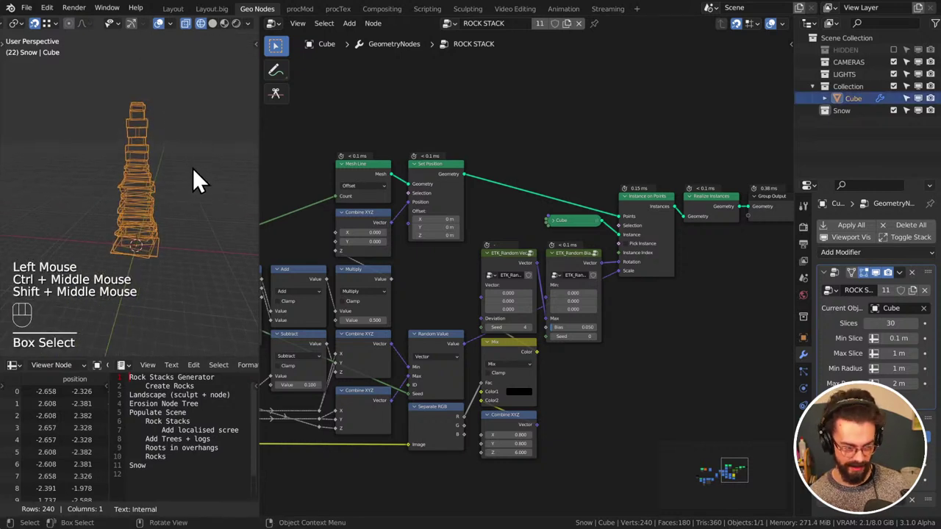
pyautogui.click(511, 196)
pyautogui.hotkey('ctrl', 's')
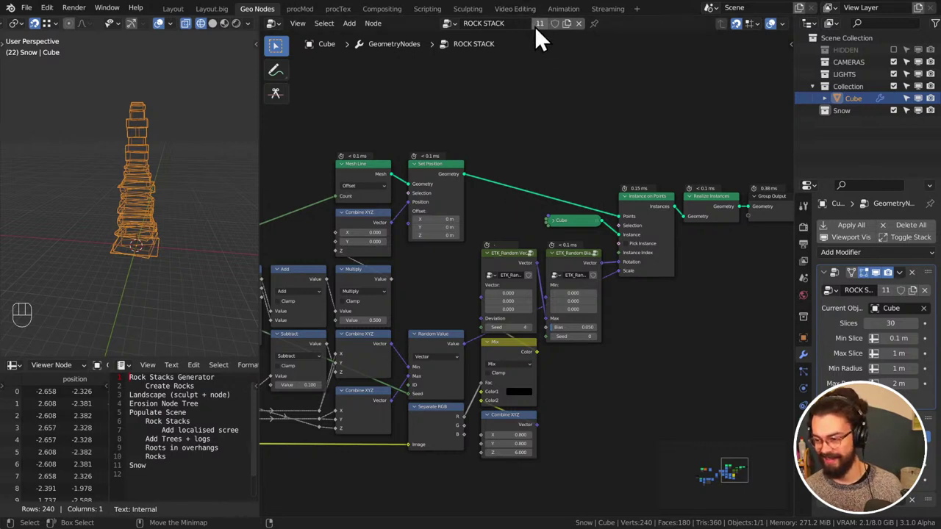
pyautogui.moveTo(510, 114); pyautogui.dragTo(519, 116, button='middle')
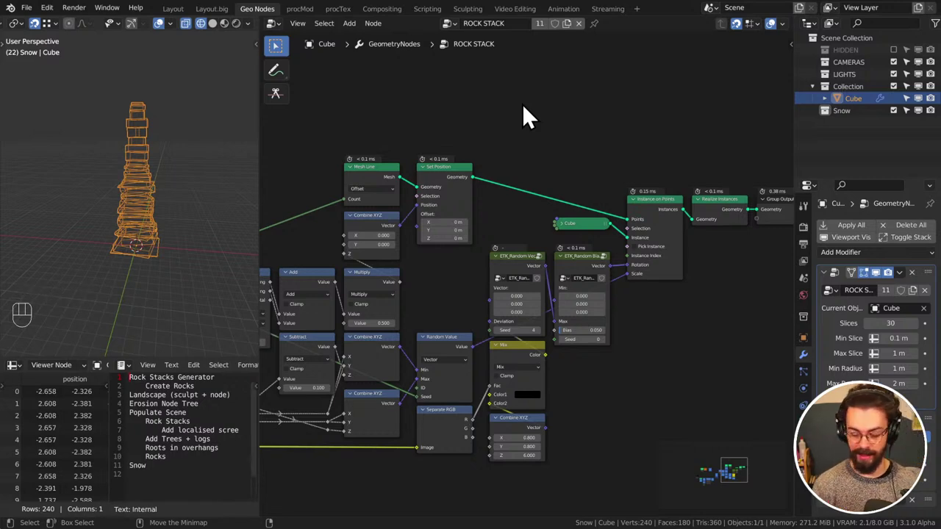
# Switch to Firefox and search Google for 'wacom airbrush'
pyautogui.hotkey('alt', 'Tab')
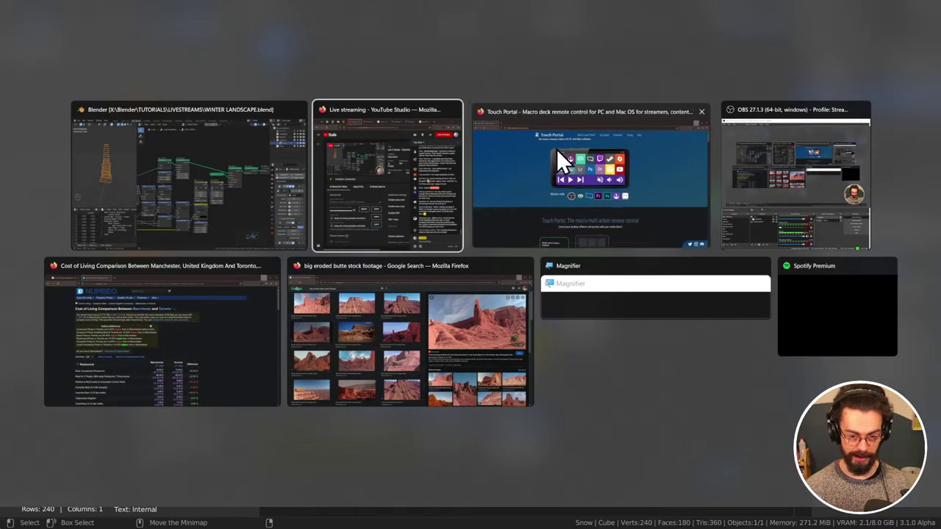
pyautogui.click(559, 154)
pyautogui.click(329, 29)
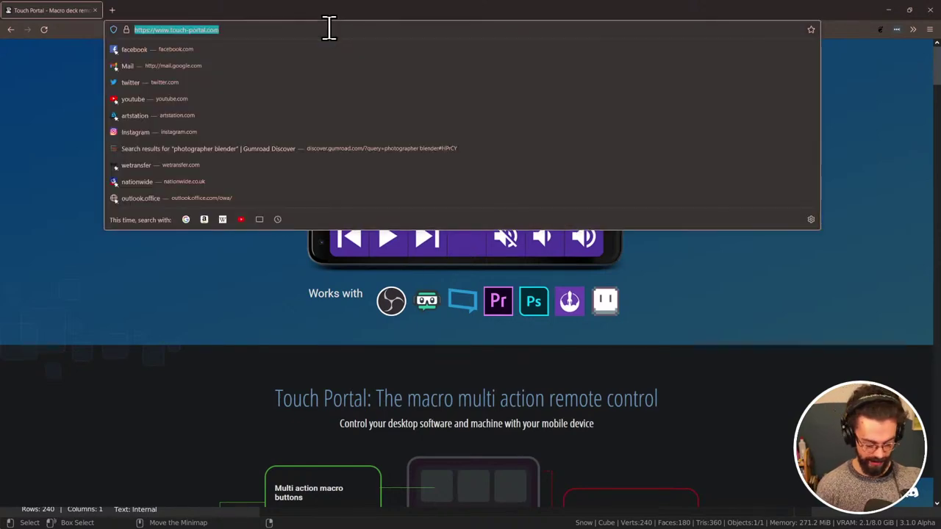
pyautogui.write('wac')
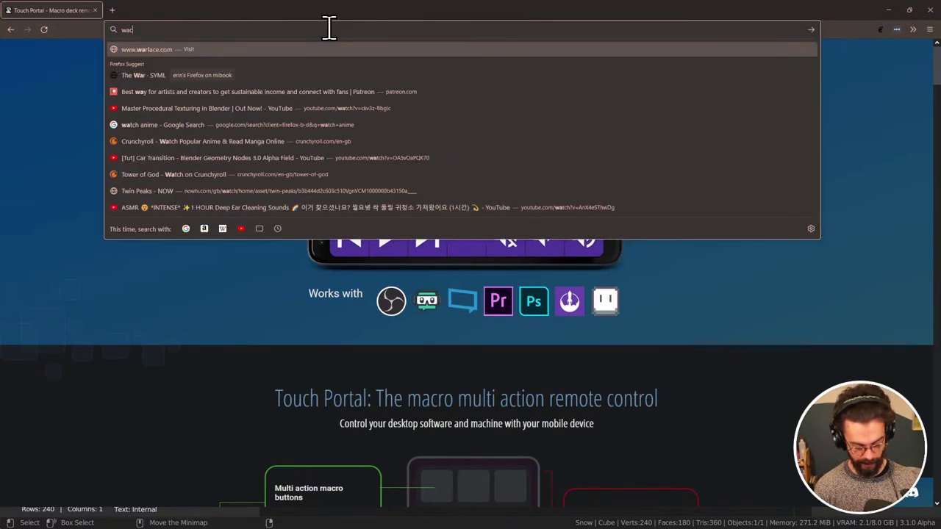
pyautogui.write('om airbrush')
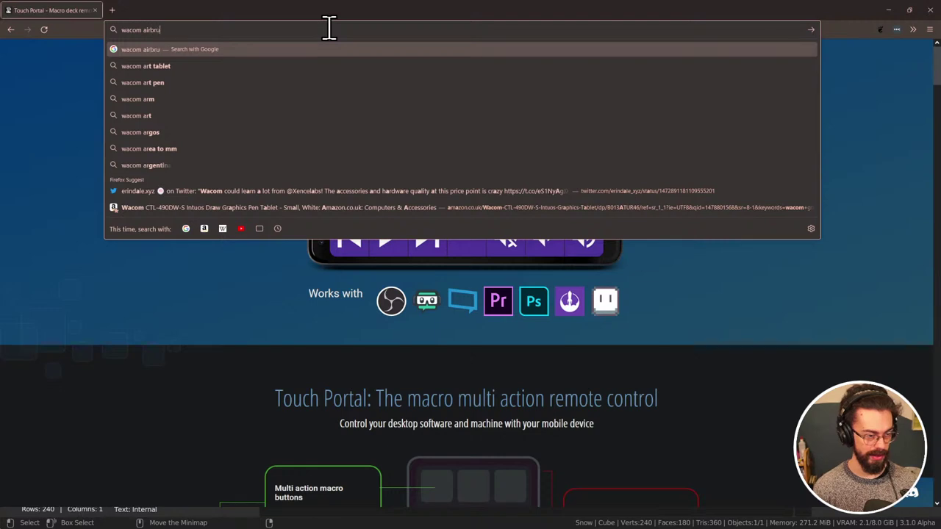
pyautogui.press('Return')
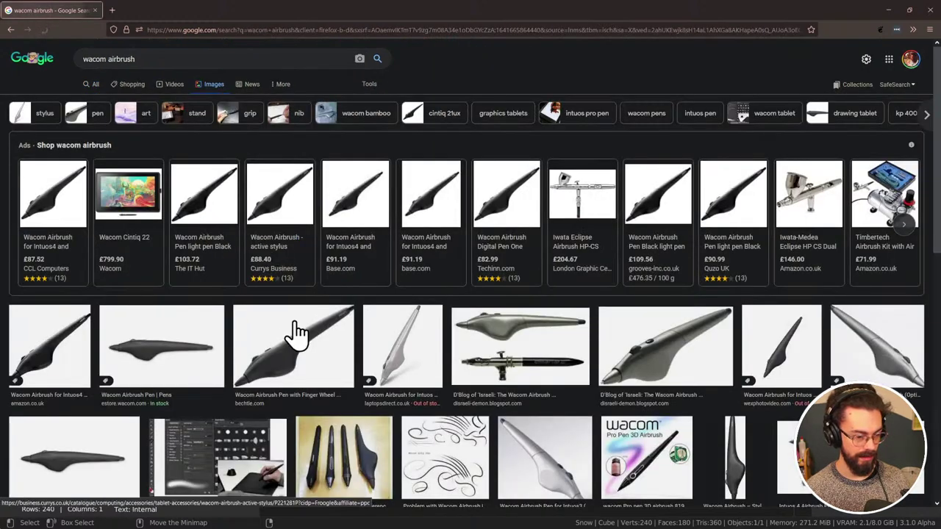
# Preview several airbrush images, including the Intuos3 Airbrush ZP-400E, briefly opening its source page
pyautogui.click(295, 330)
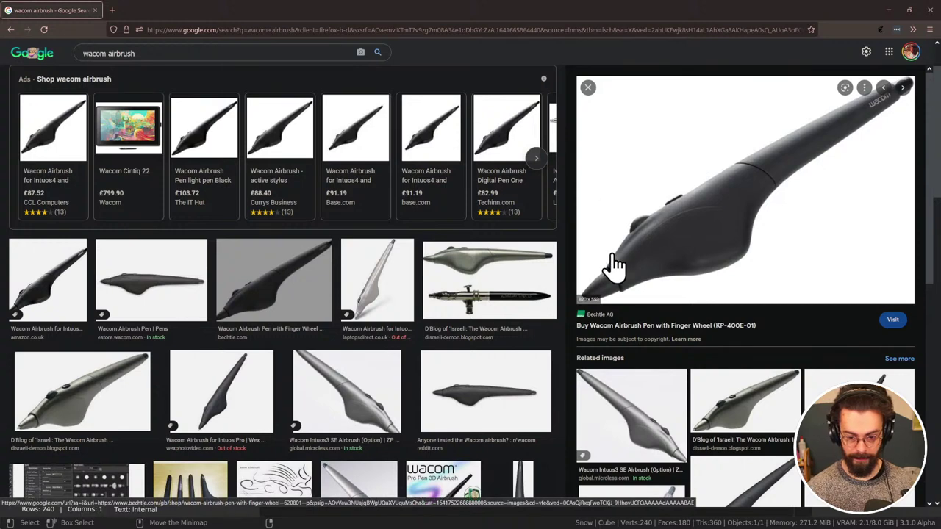
pyautogui.click(770, 413)
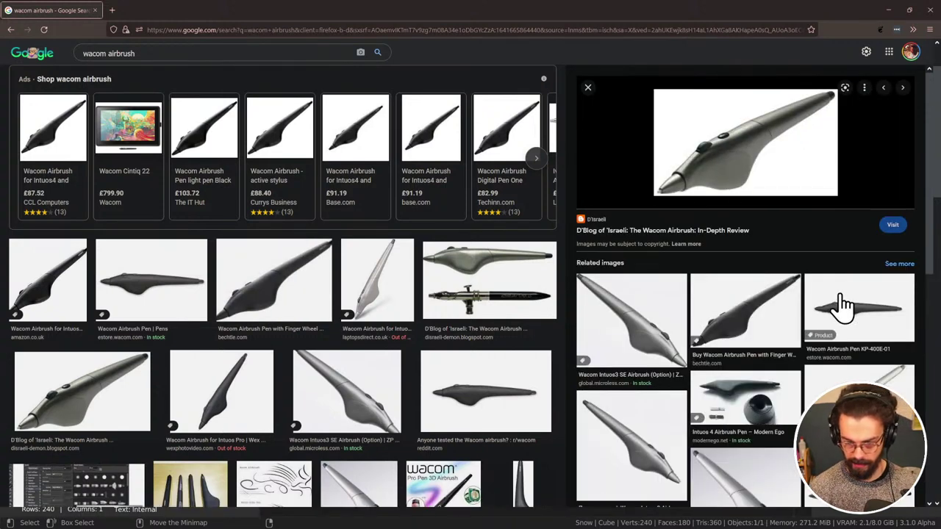
pyautogui.scroll(-1, 761, 342)
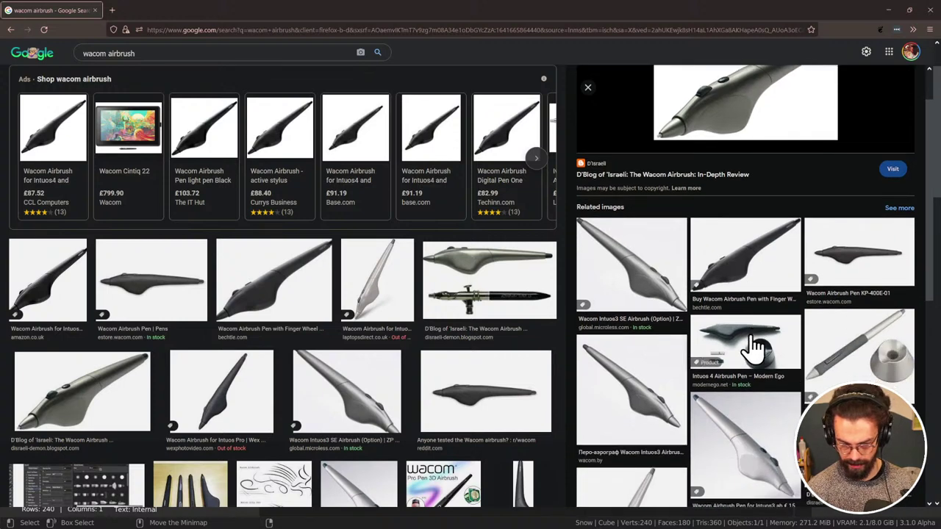
pyautogui.click(676, 390)
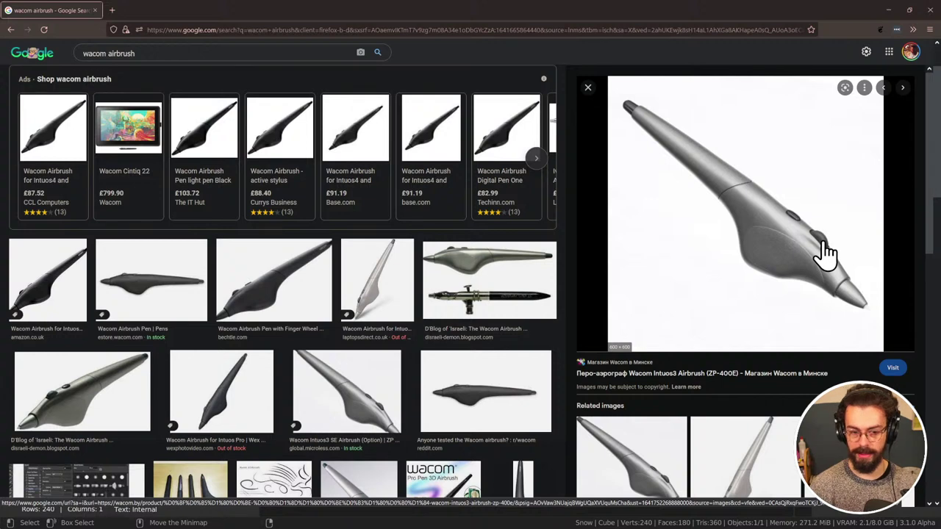
pyautogui.rightClick(775, 280)
pyautogui.click(693, 275)
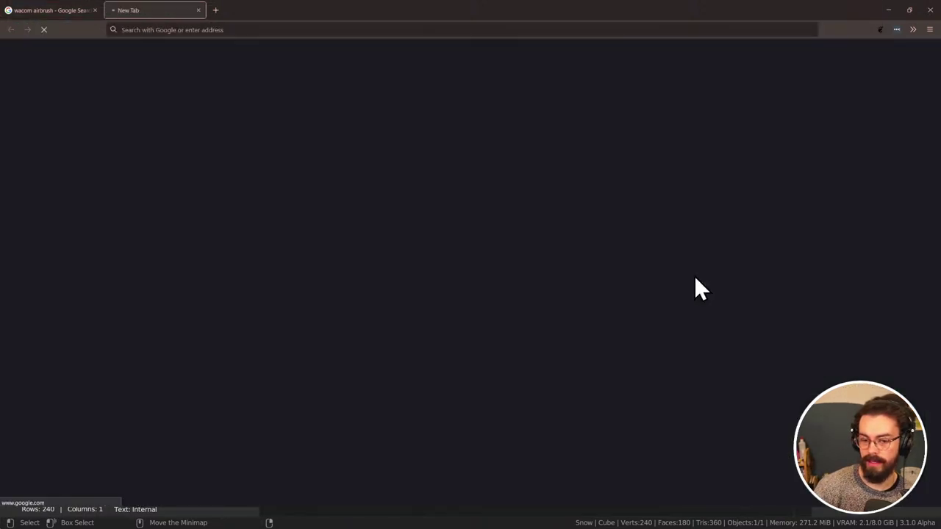
pyautogui.middleClick(151, 10)
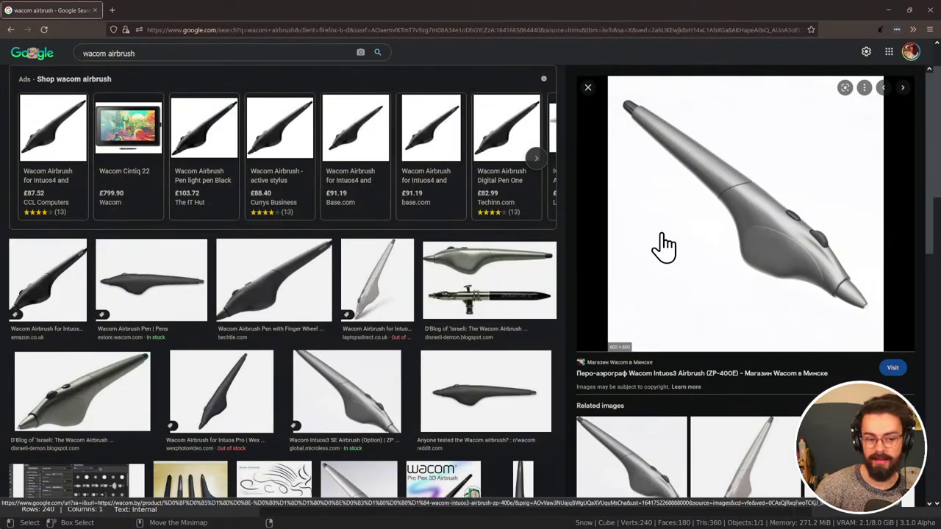
pyautogui.scroll(-3, 763, 225)
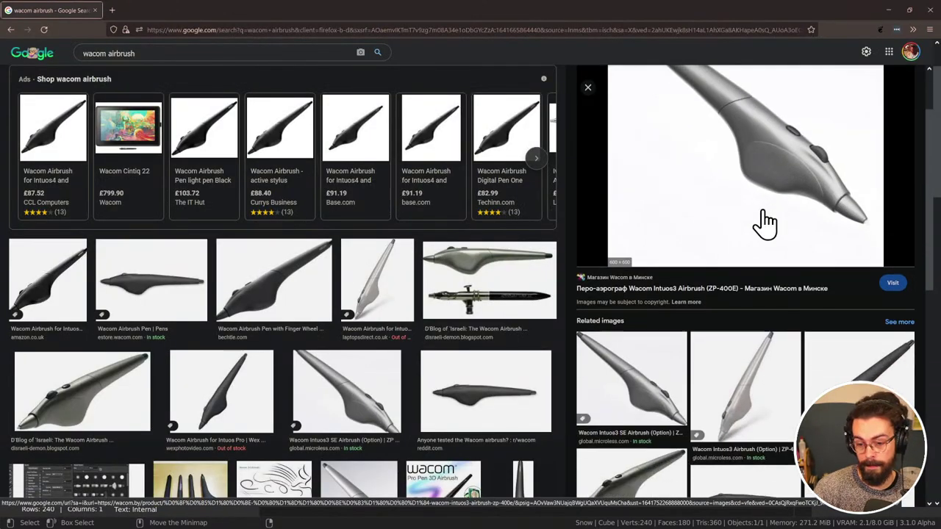
pyautogui.scroll(3, 808, 121)
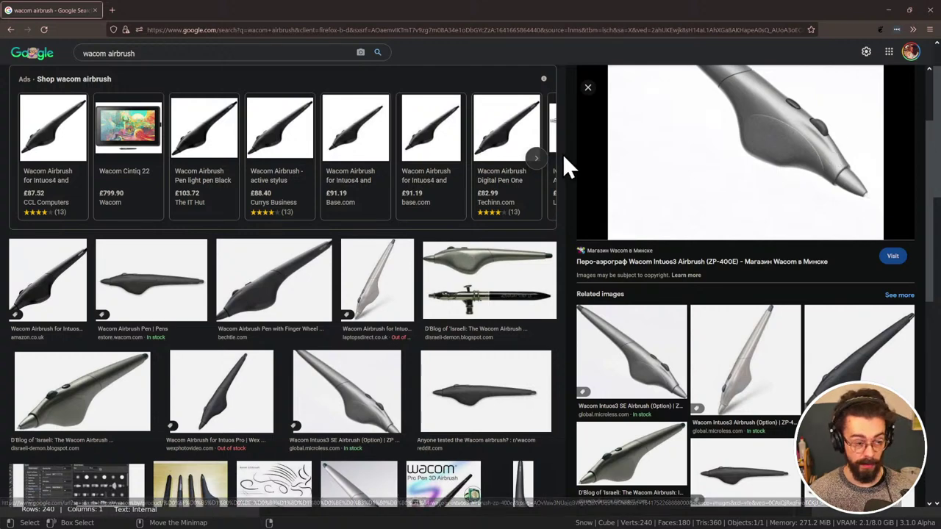
# Return to Blender and delete the Snow object
pyautogui.click(929, 9)
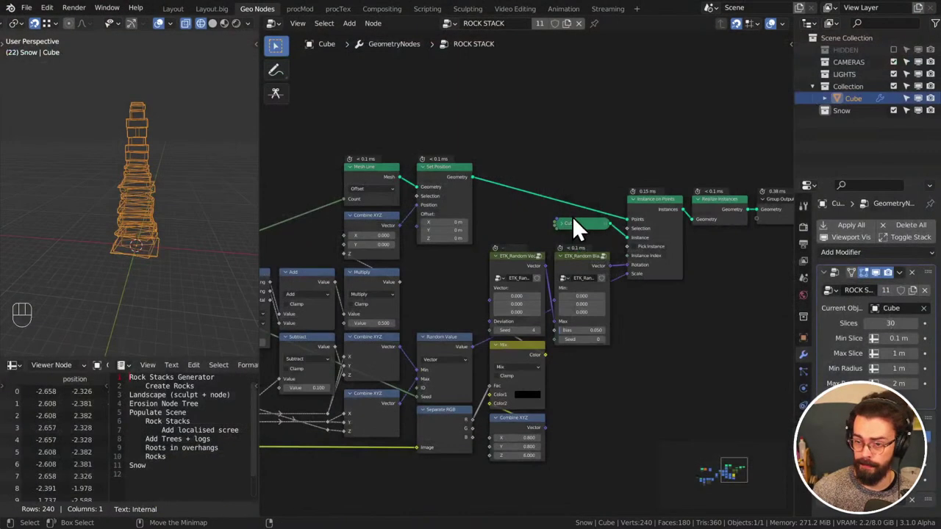
pyautogui.moveTo(616, 177); pyautogui.dragTo(540, 147, button='middle')
pyautogui.click(542, 147)
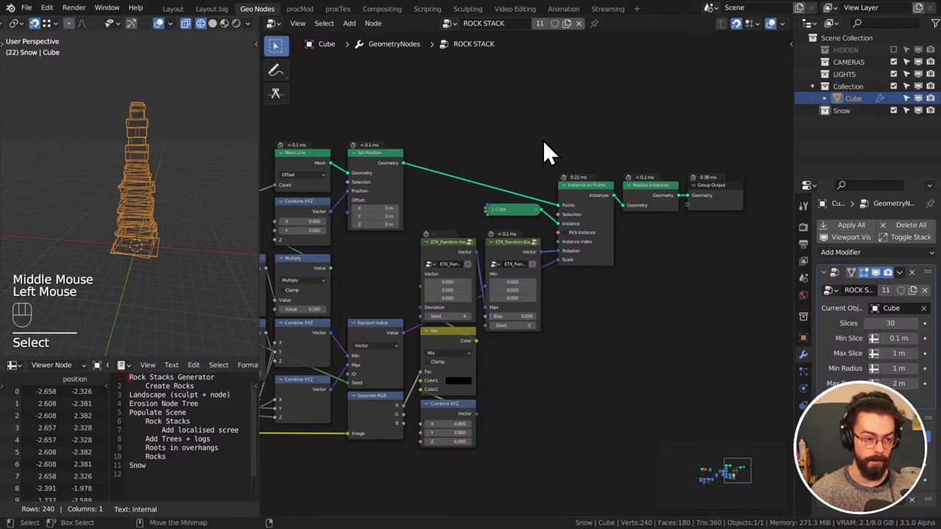
pyautogui.press('s')
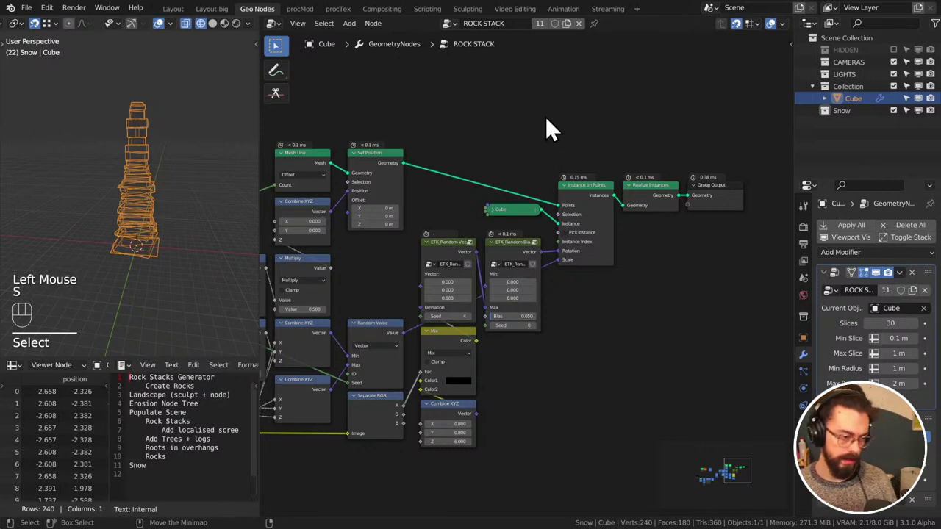
pyautogui.click(842, 111)
pyautogui.press('x')
# Add a new collection named 'Rocks' in the Outliner
pyautogui.rightClick(833, 130)
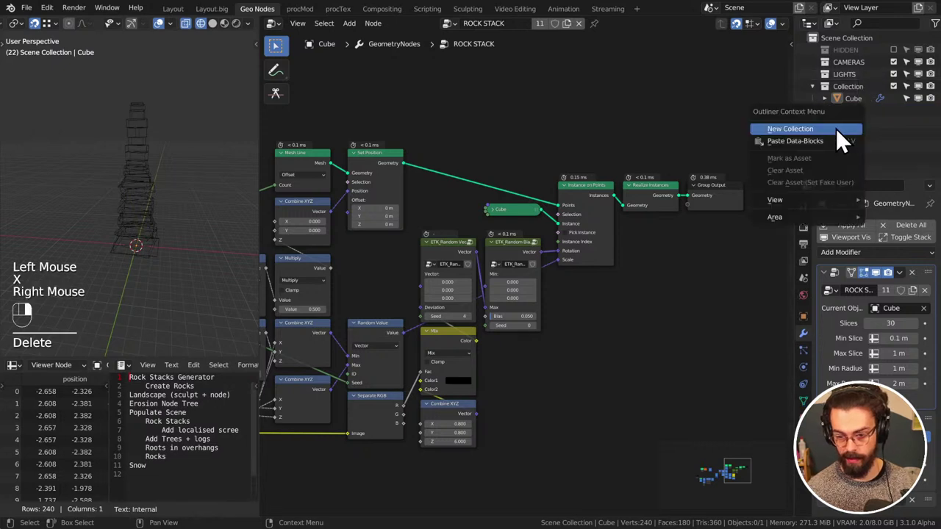
pyautogui.click(835, 127)
pyautogui.doubleClick(853, 109)
pyautogui.write('Rocks')
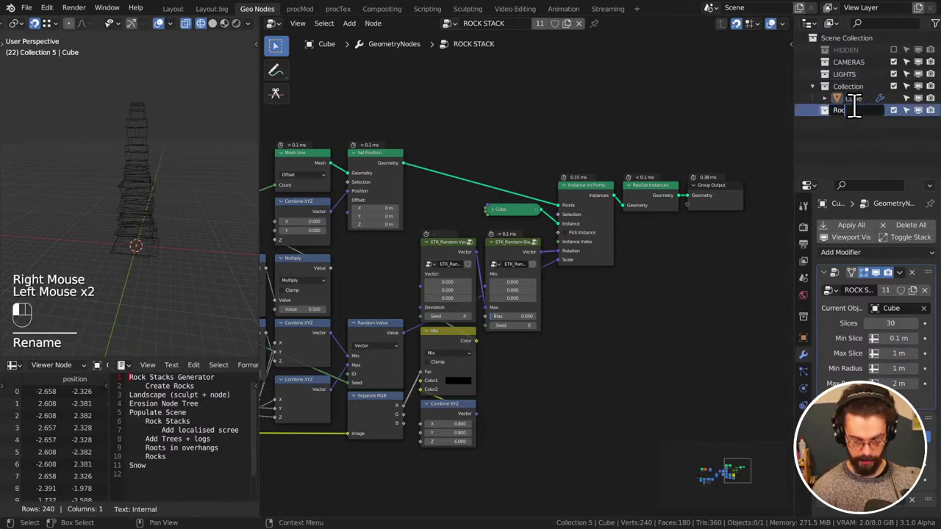
pyautogui.press('Return')
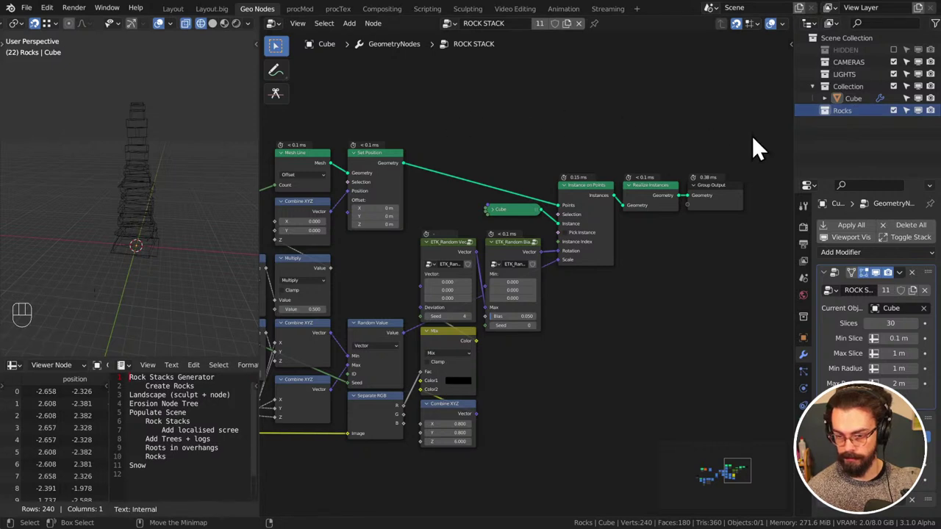
pyautogui.click(850, 110)
pyautogui.click(851, 112)
pyautogui.click(852, 111)
pyautogui.click(852, 111)
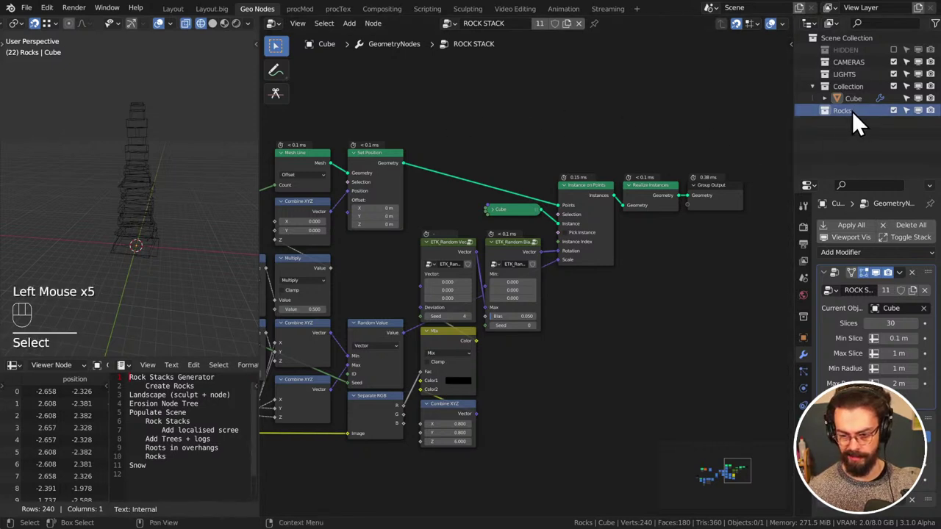
pyautogui.doubleClick(852, 111)
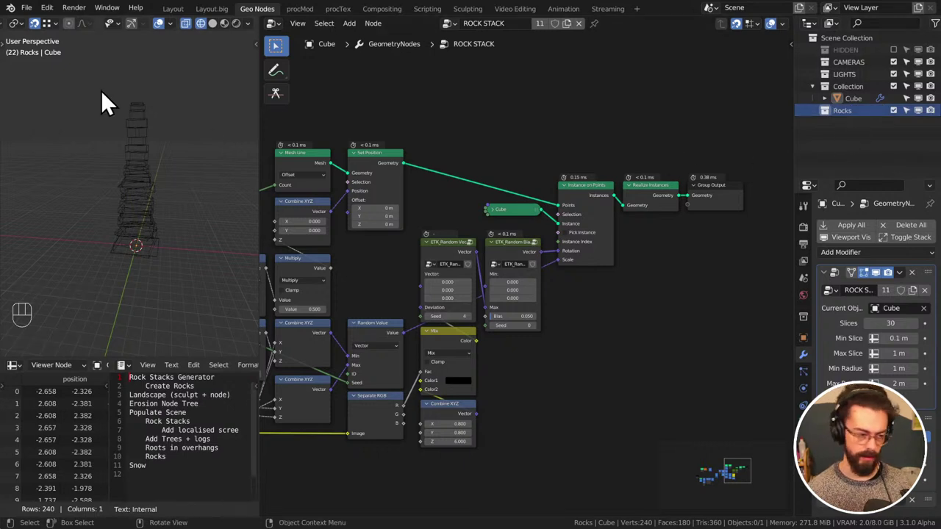
pyautogui.moveTo(853, 98)
pyautogui.mouseDown()
pyautogui.moveTo(854, 112)
pyautogui.moveTo(860, 89)
pyautogui.mouseUp()
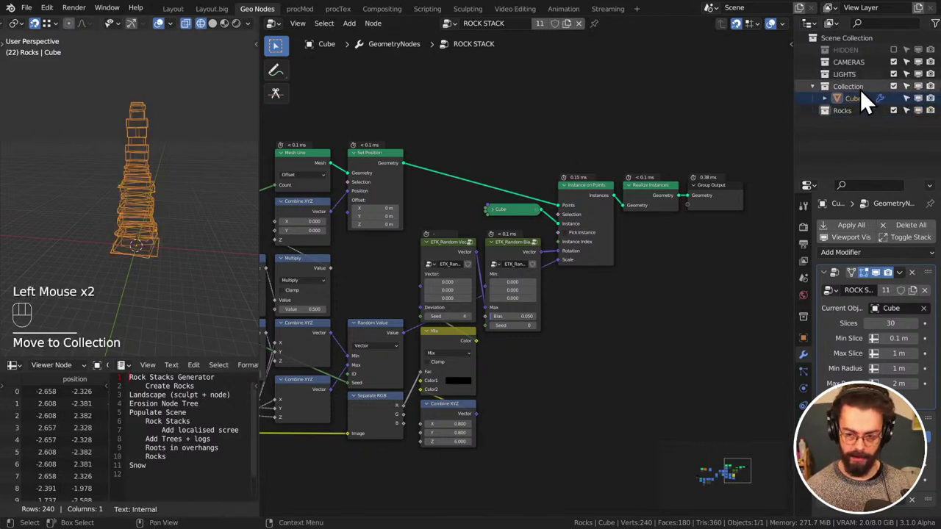
# Create a 'Rock Stacks' collection and nest the Rocks collection inside it
pyautogui.rightClick(846, 131)
pyautogui.click(843, 134)
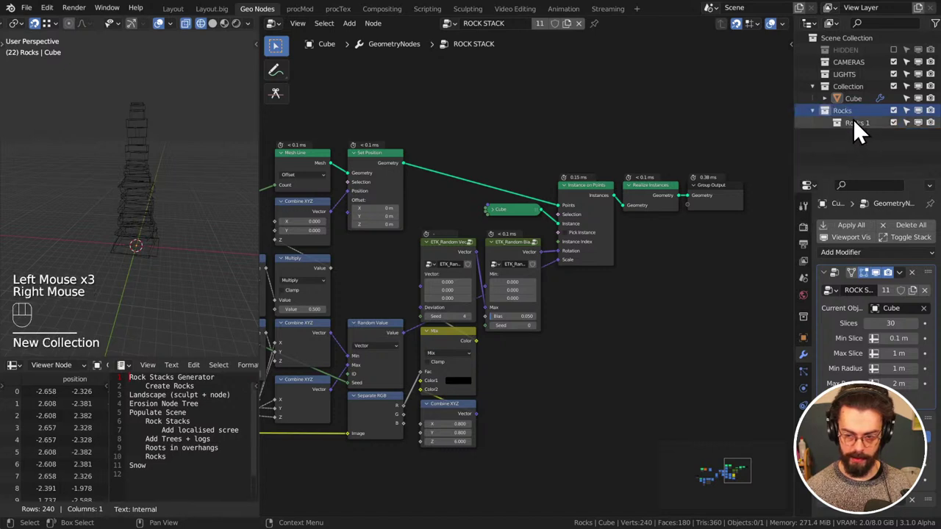
pyautogui.moveTo(852, 120); pyautogui.dragTo(857, 124)
pyautogui.doubleClick(852, 122)
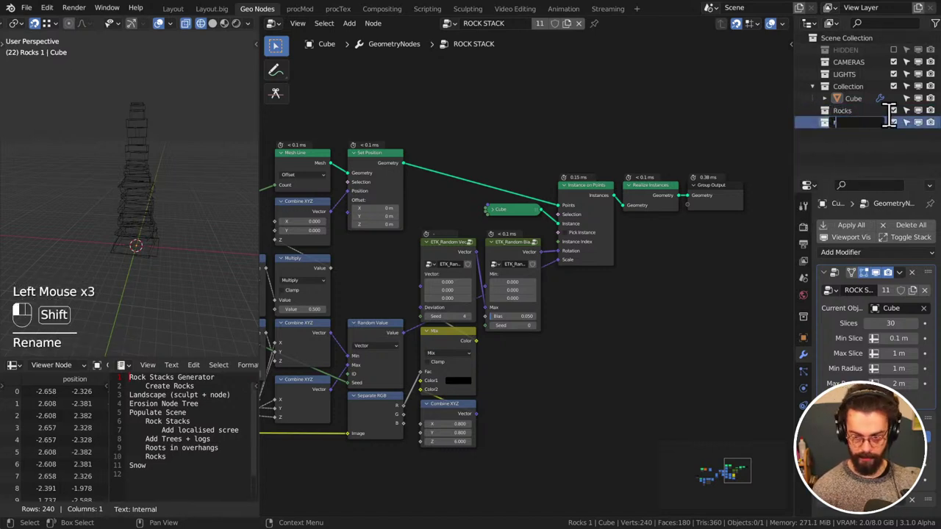
pyautogui.write('Rock Stacks')
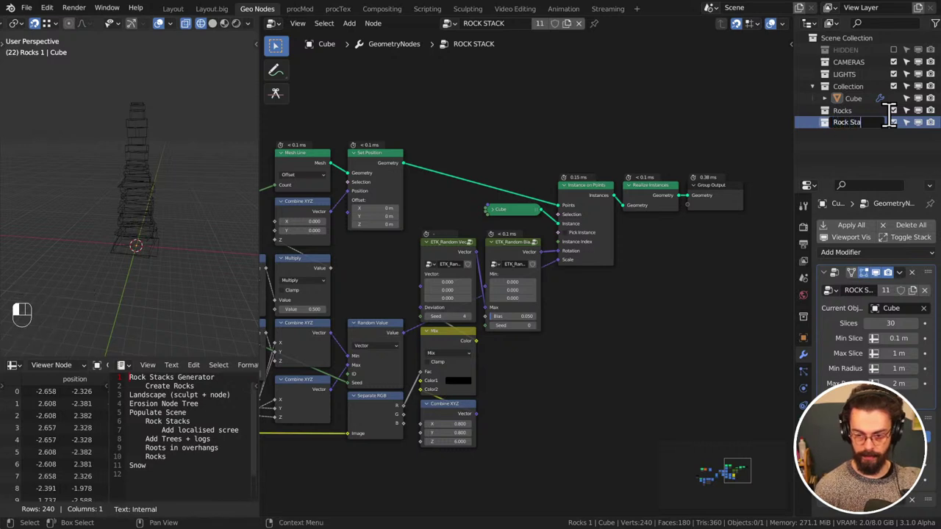
pyautogui.press('Return')
pyautogui.moveTo(888, 115); pyautogui.dragTo(867, 121)
# Rename Rocks to 'Rocks Pieces', move the Cube into Rock Stacks, and make Rocks Pieces active
pyautogui.doubleClick(854, 122)
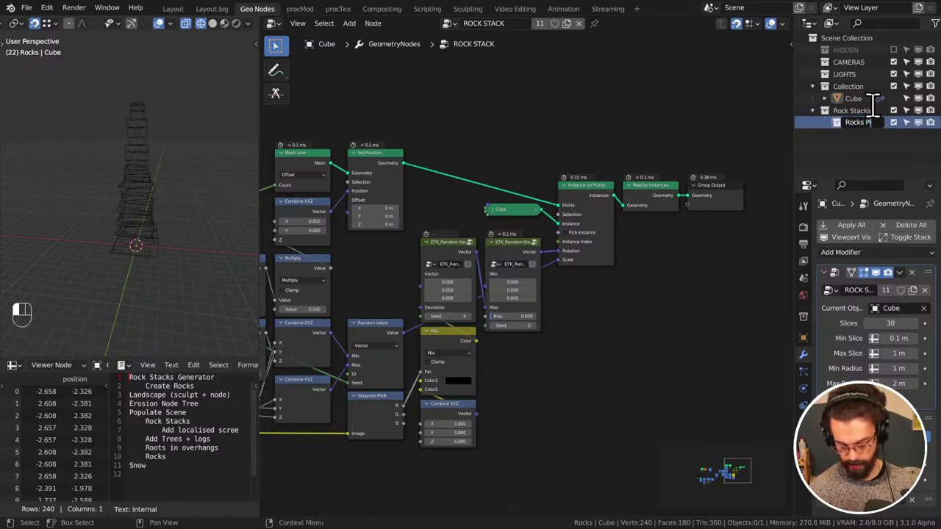
pyautogui.write('Pieces')
pyautogui.press('Return')
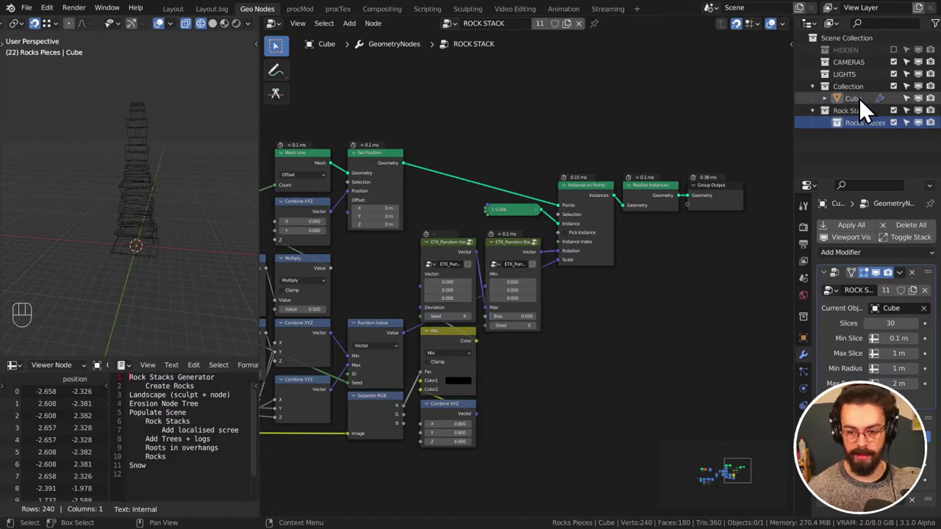
pyautogui.moveTo(859, 97); pyautogui.dragTo(858, 110)
pyautogui.click(854, 129)
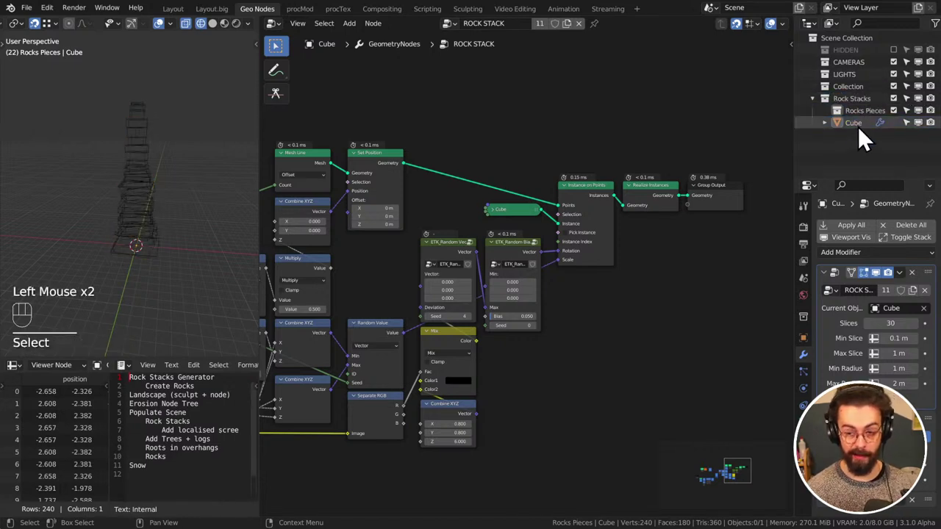
pyautogui.click(859, 118)
pyautogui.click(860, 101)
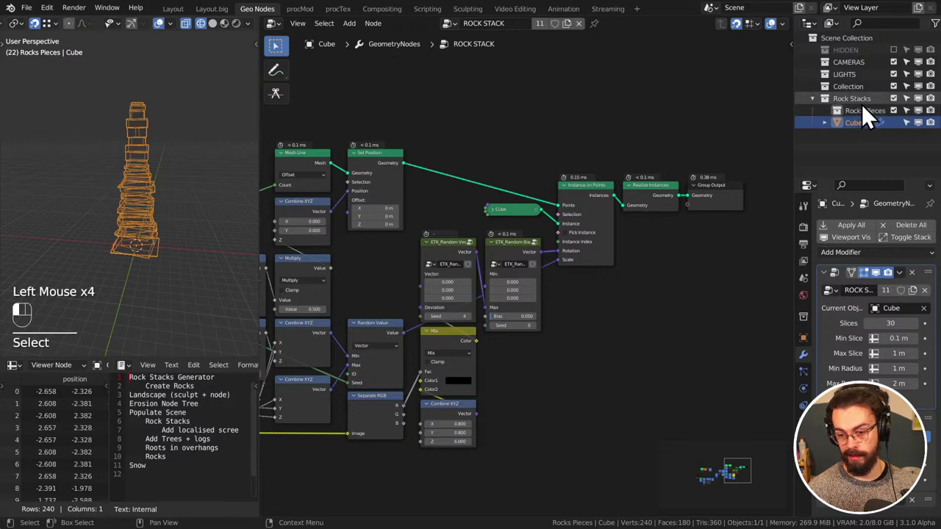
pyautogui.click(877, 109)
# Add a cube mesh and place it beside the rock tower
pyautogui.hotkey('shift', 'a')
pyautogui.moveTo(177, 120)
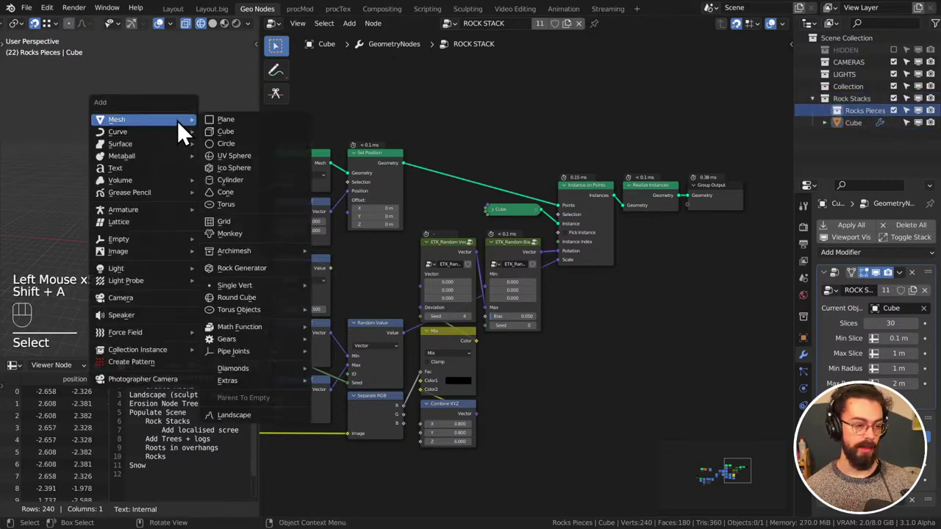
pyautogui.click(220, 132)
pyautogui.scroll(-2, 158, 188)
pyautogui.keyDown('shift'); pyautogui.moveTo(157, 197); pyautogui.dragTo(210, 202, button='middle'); pyautogui.keyUp('shift')
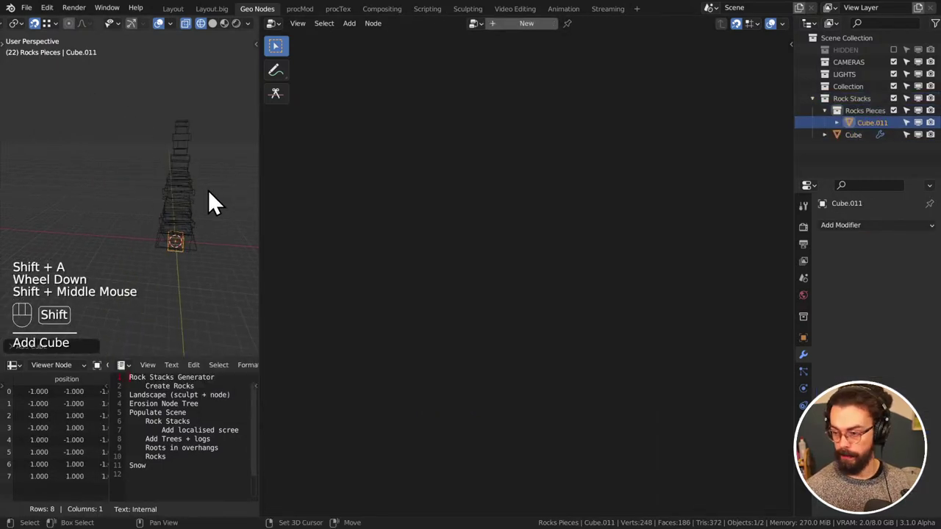
pyautogui.press('g')
pyautogui.click(114, 153)
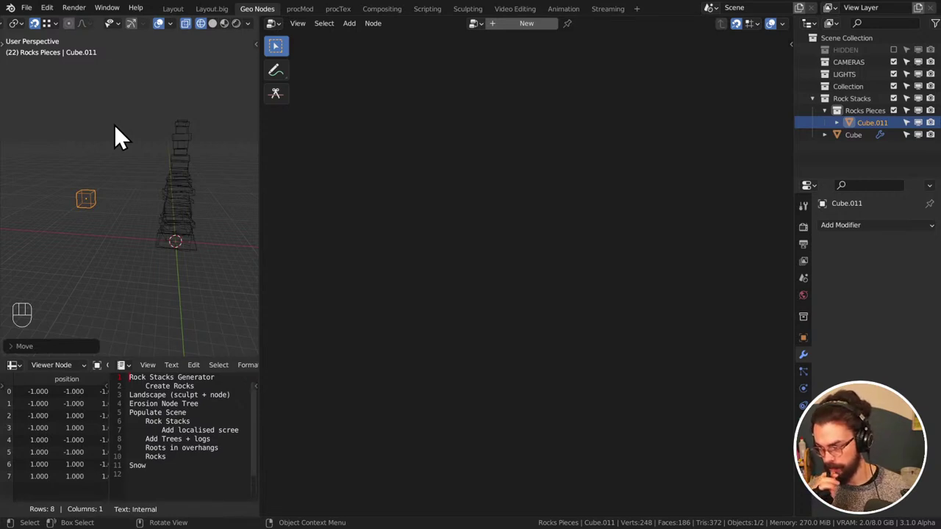
# Maximize the 3D viewport and switch to solid shading around the new cube
pyautogui.moveTo(254, 117); pyautogui.dragTo(147, 180, button='middle')
pyautogui.hotkey('ctrl', 'space')
pyautogui.moveTo(349, 192)
pyautogui.keyDown('shift'); pyautogui.mouseDown(button='middle')
pyautogui.moveTo(391, 126)
pyautogui.moveTo(422, 184)
pyautogui.mouseUp(button='middle'); pyautogui.keyUp('shift')
pyautogui.press('z')
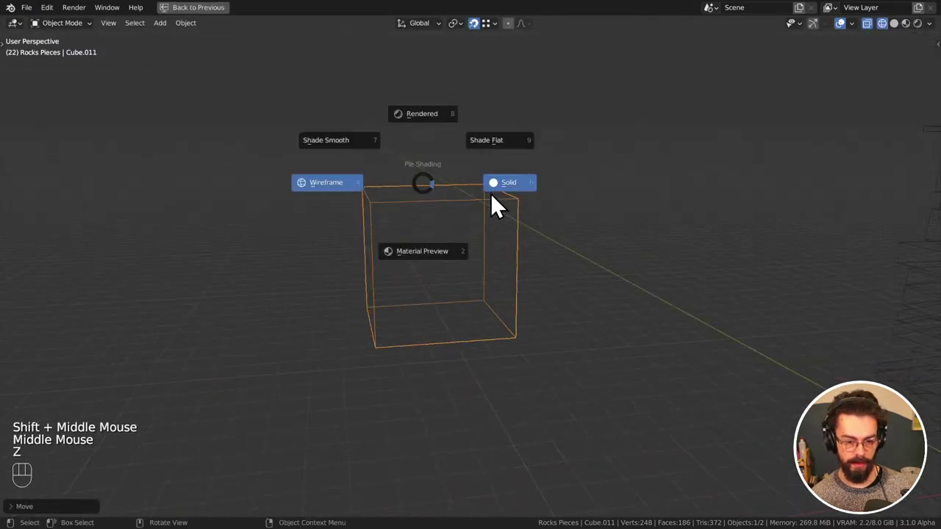
pyautogui.click(496, 205)
pyautogui.moveTo(495, 204)
pyautogui.keyDown('shift'); pyautogui.mouseDown(button='middle')
pyautogui.moveTo(500, 198)
pyautogui.moveTo(481, 209)
pyautogui.moveTo(508, 216)
pyautogui.moveTo(498, 227)
pyautogui.moveTo(451, 215)
pyautogui.moveTo(521, 204)
pyautogui.moveTo(463, 210)
pyautogui.moveTo(602, 215)
pyautogui.moveTo(524, 180)
pyautogui.mouseUp(button='middle'); pyautogui.keyUp('shift')
# Put Cube.011 in Sculpt Mode, widen the brush toolbar to two columns, and show the Tool sidebar
pyautogui.hotkey('ctrl', 'Tab')
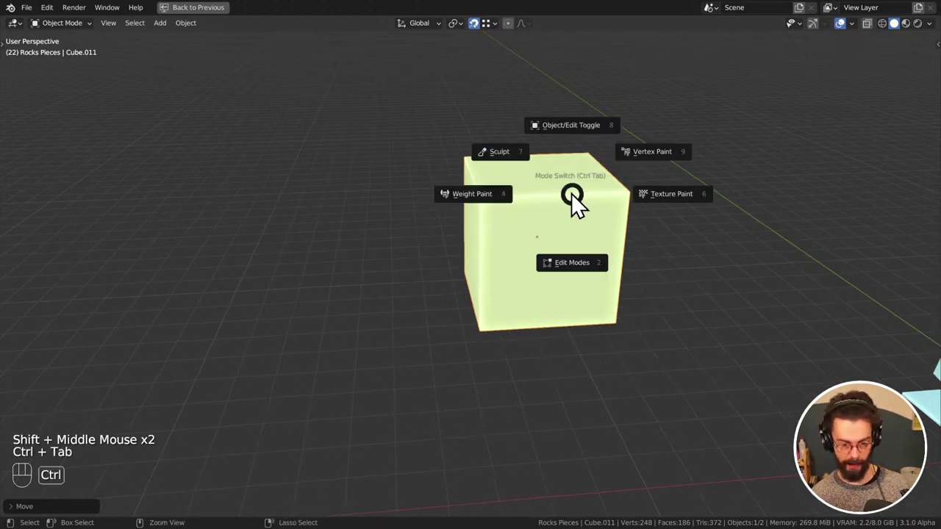
pyautogui.keyDown('shift'); pyautogui.moveTo(546, 189); pyautogui.dragTo(526, 195, button='middle'); pyautogui.keyUp('shift')
pyautogui.moveTo(525, 194); pyautogui.dragTo(517, 205, button='middle')
pyautogui.press('t')
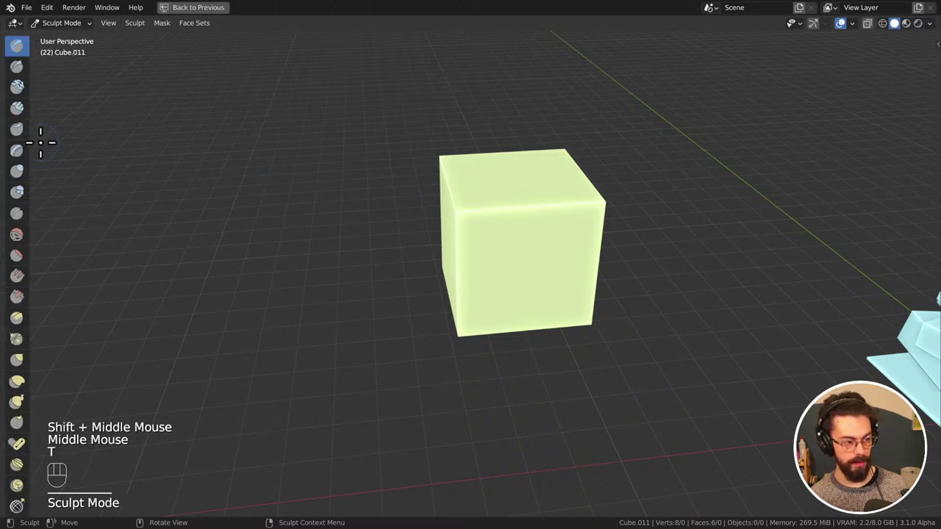
pyautogui.moveTo(29, 142)
pyautogui.mouseDown()
pyautogui.moveTo(93, 136)
pyautogui.moveTo(49, 149)
pyautogui.mouseUp()
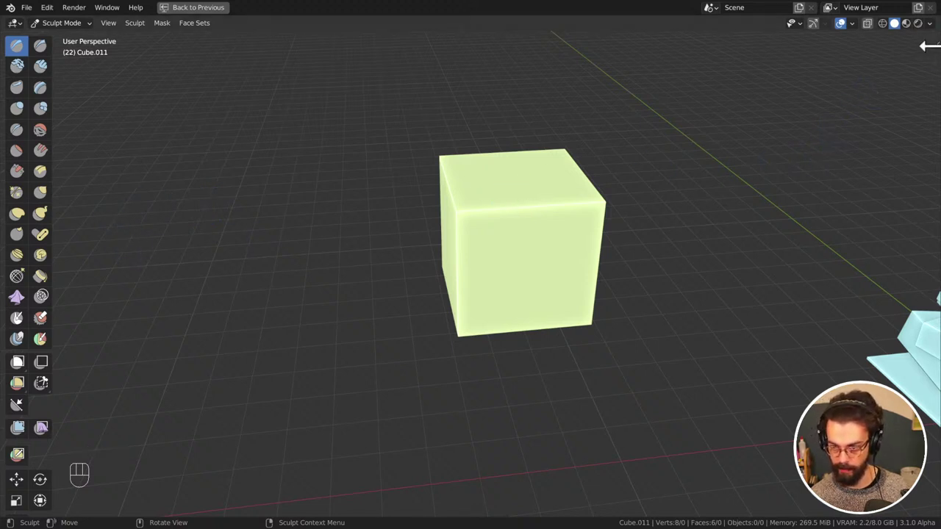
pyautogui.moveTo(930, 45); pyautogui.dragTo(895, 42)
pyautogui.click(924, 59)
pyautogui.click(924, 82)
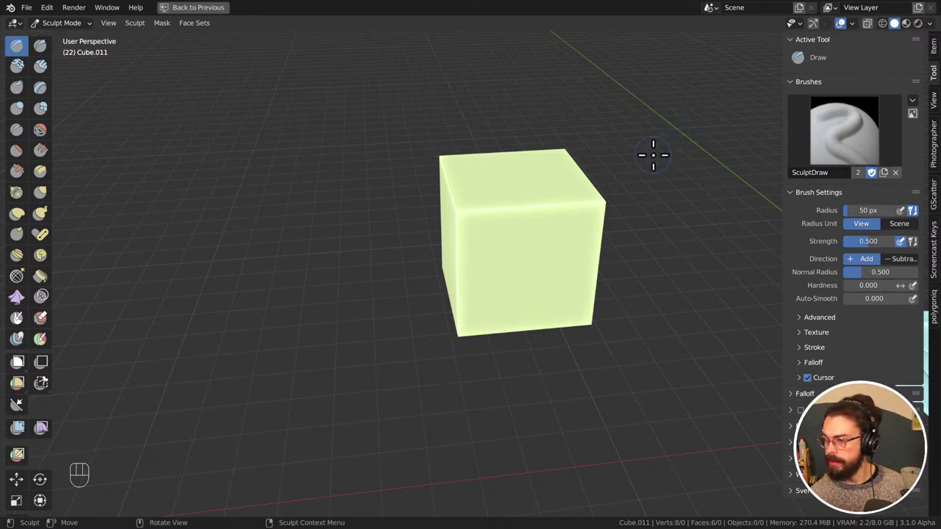
# Voxel-remesh the cube twice into a dense 2,648-vertex mesh, checking it in wireframe
pyautogui.moveTo(573, 152)
pyautogui.mouseDown(button='middle')
pyautogui.moveTo(642, 147)
pyautogui.moveTo(585, 150)
pyautogui.mouseUp(button='middle')
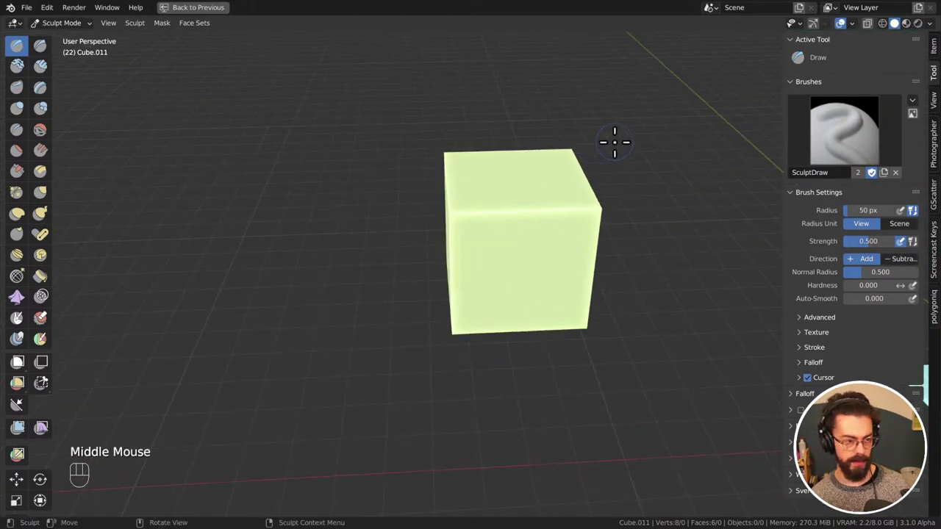
pyautogui.press('z')
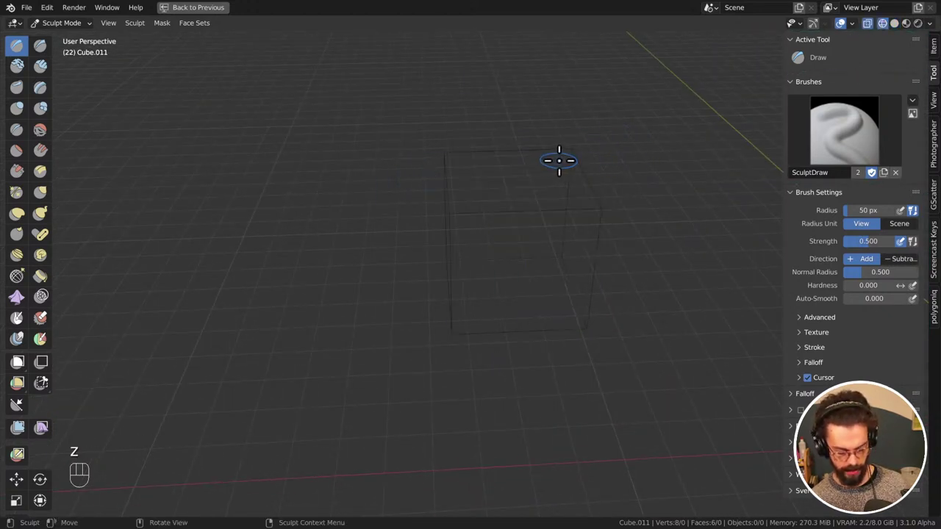
pyautogui.hotkey('ctrl', 'r')
pyautogui.moveTo(559, 161); pyautogui.dragTo(564, 186, button='middle')
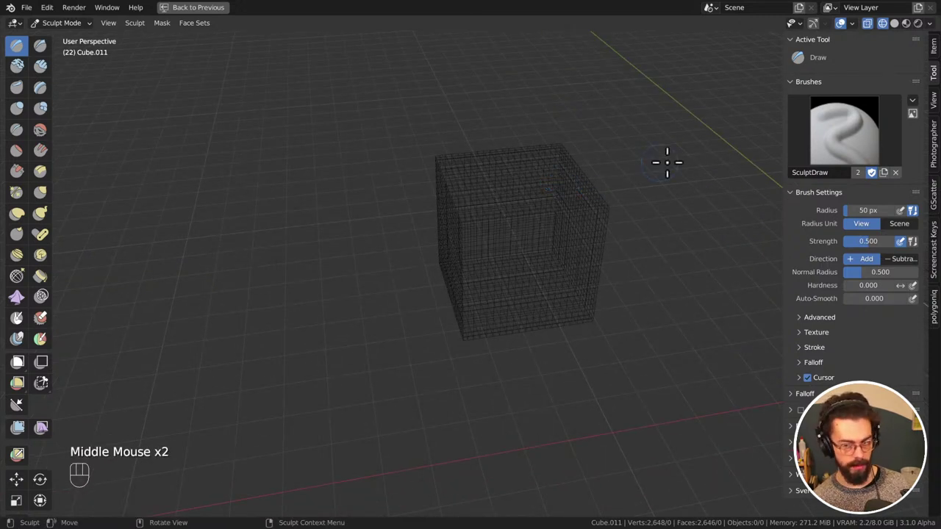
pyautogui.hotkey('ctrl', 'r')
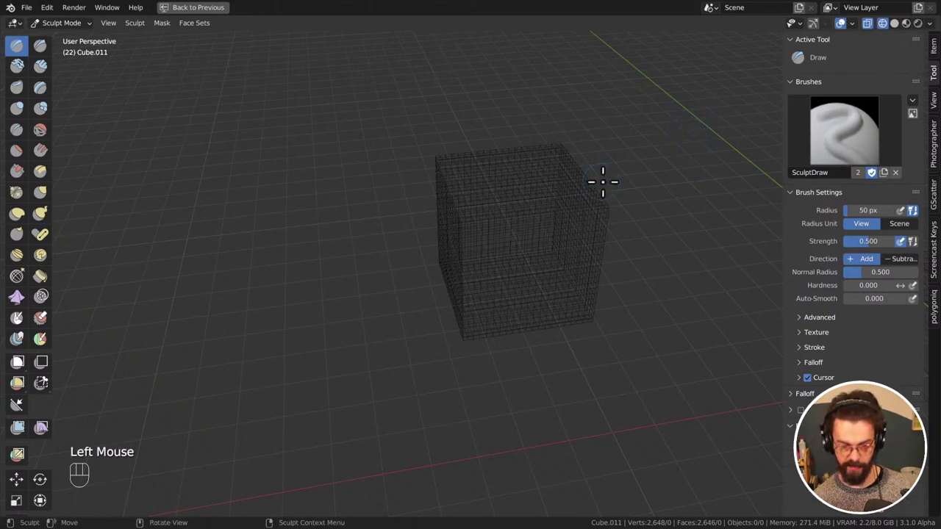
pyautogui.keyDown('shift'); pyautogui.moveTo(602, 180); pyautogui.dragTo(488, 183, button='middle'); pyautogui.keyUp('shift')
pyautogui.press('z')
pyautogui.moveTo(638, 176)
pyautogui.keyDown('shift'); pyautogui.mouseDown(button='middle')
pyautogui.moveTo(499, 229)
pyautogui.moveTo(309, 161)
pyautogui.mouseUp(button='middle'); pyautogui.keyUp('shift')
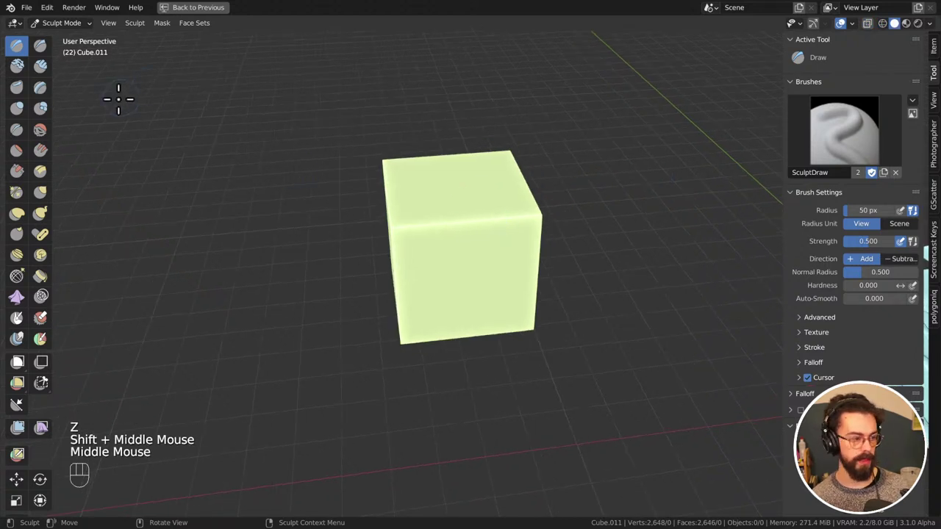
# Pick the Clay Strips brush and sculpt vertical strips on the cube's front face
pyautogui.click(40, 65)
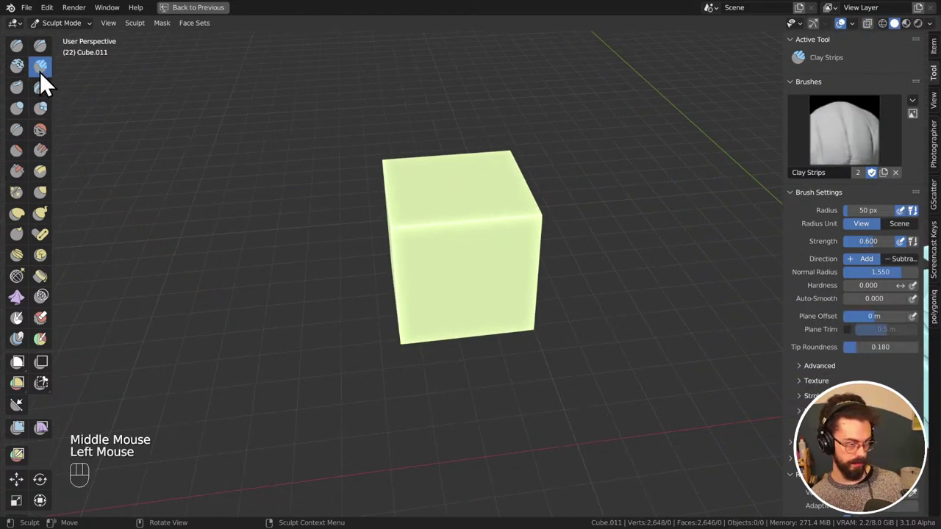
pyautogui.moveTo(487, 183); pyautogui.dragTo(440, 142, button='middle')
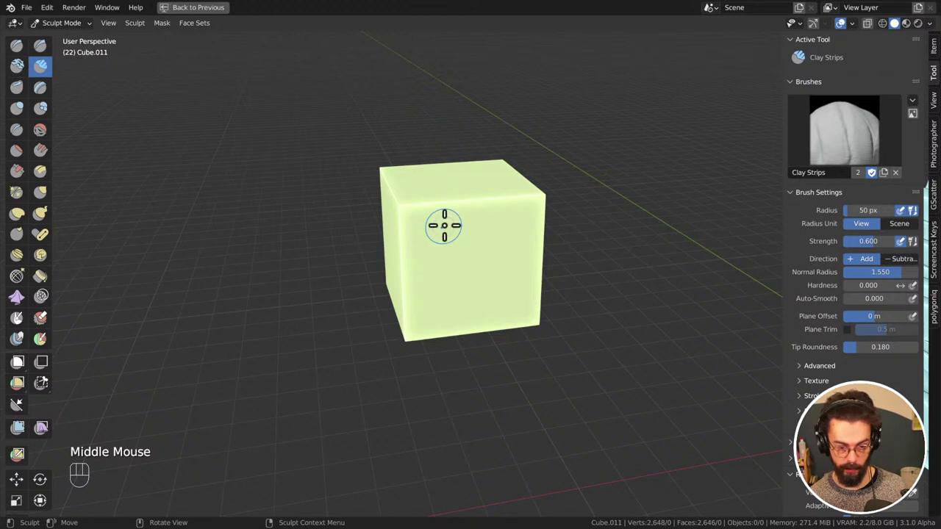
pyautogui.moveTo(444, 225); pyautogui.dragTo(477, 199, button='middle')
pyautogui.moveTo(407, 223); pyautogui.dragTo(558, 244, button='middle')
pyautogui.moveTo(507, 214); pyautogui.dragTo(459, 209, button='middle')
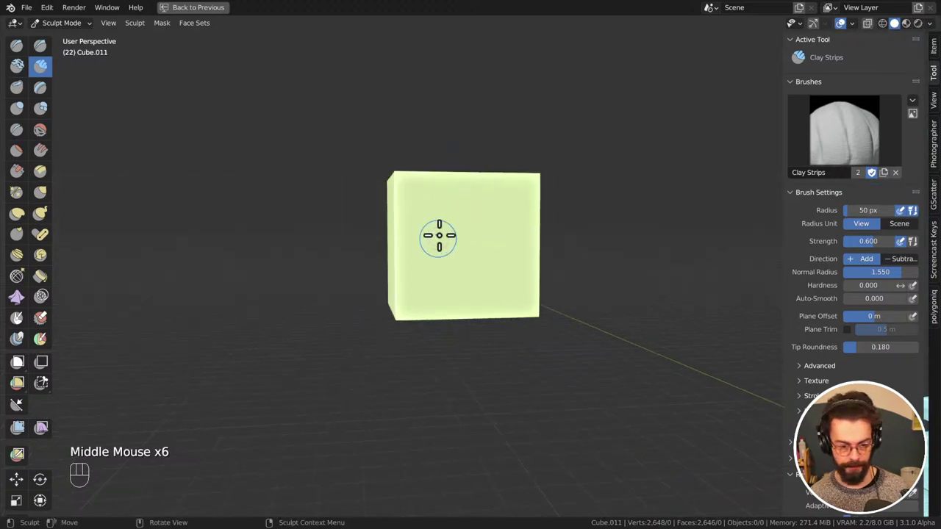
pyautogui.moveTo(438, 236)
pyautogui.mouseDown()
pyautogui.moveTo(443, 287)
pyautogui.moveTo(435, 199)
pyautogui.moveTo(425, 333)
pyautogui.moveTo(412, 274)
pyautogui.moveTo(408, 308)
pyautogui.mouseUp()
pyautogui.moveTo(409, 308)
pyautogui.mouseDown(button='middle')
pyautogui.moveTo(439, 302)
pyautogui.moveTo(495, 239)
pyautogui.moveTo(529, 311)
pyautogui.mouseUp(button='middle')
# Smooth the cube's right edge and carve several more vertical grooves into the front
pyautogui.keyDown('shift'); pyautogui.moveTo(528, 243); pyautogui.dragTo(525, 348); pyautogui.keyUp('shift')
pyautogui.moveTo(525, 348); pyautogui.dragTo(511, 265, button='middle')
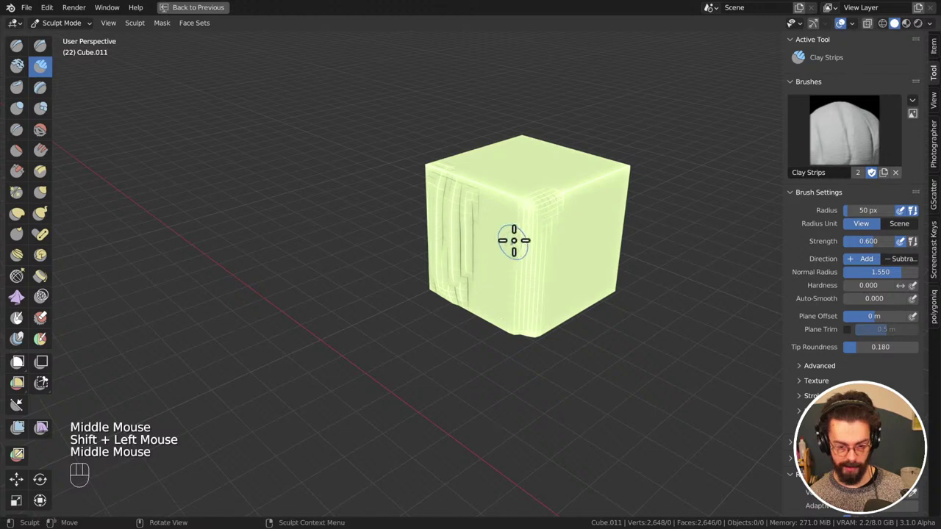
pyautogui.keyDown('ctrl'); pyautogui.moveTo(514, 240); pyautogui.dragTo(506, 269); pyautogui.keyUp('ctrl')
pyautogui.keyDown('ctrl'); pyautogui.moveTo(507, 206); pyautogui.dragTo(504, 256); pyautogui.keyUp('ctrl')
pyautogui.moveTo(504, 257); pyautogui.dragTo(532, 265, button='middle')
pyautogui.keyDown('ctrl'); pyautogui.moveTo(497, 195); pyautogui.dragTo(488, 286); pyautogui.keyUp('ctrl')
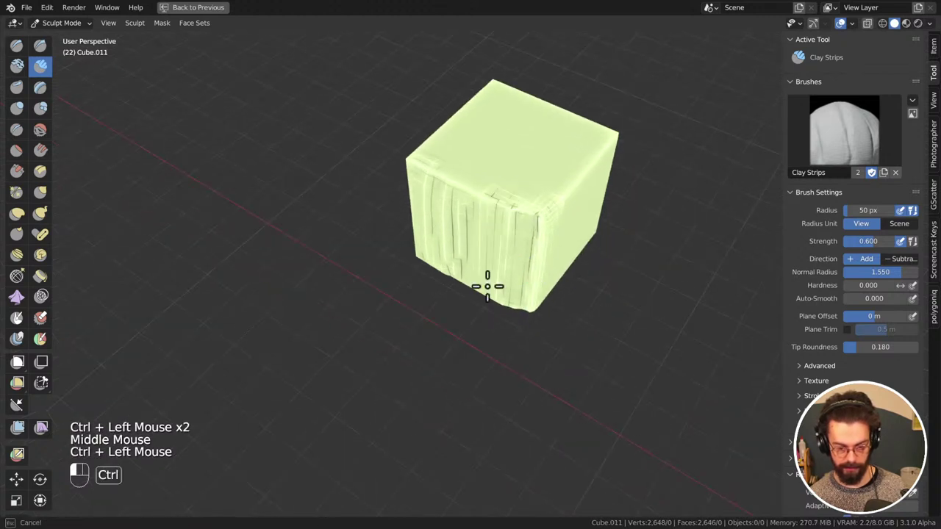
pyautogui.keyDown('ctrl'); pyautogui.moveTo(485, 224); pyautogui.dragTo(478, 308); pyautogui.keyUp('ctrl')
pyautogui.moveTo(478, 308); pyautogui.dragTo(466, 204, button='middle')
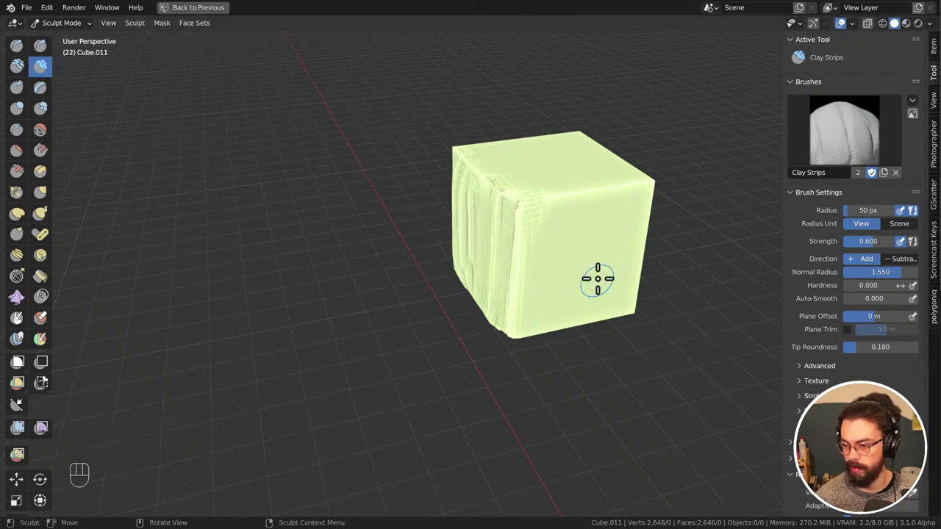
pyautogui.moveTo(648, 204)
pyautogui.mouseDown(button='middle')
pyautogui.moveTo(642, 194)
pyautogui.moveTo(535, 189)
pyautogui.mouseUp(button='middle')
# Carve and deepen a rough chipped groove along the cube's top edge
pyautogui.keyDown('ctrl'); pyautogui.moveTo(535, 189); pyautogui.dragTo(625, 184); pyautogui.keyUp('ctrl')
pyautogui.moveTo(514, 187)
pyautogui.keyDown('ctrl'); pyautogui.mouseDown()
pyautogui.moveTo(594, 189)
pyautogui.moveTo(519, 208)
pyautogui.moveTo(596, 210)
pyautogui.moveTo(602, 193)
pyautogui.moveTo(550, 187)
pyautogui.mouseUp(); pyautogui.keyUp('ctrl')
pyautogui.moveTo(551, 187)
pyautogui.mouseDown(button='middle')
pyautogui.moveTo(652, 216)
pyautogui.moveTo(676, 189)
pyautogui.moveTo(622, 193)
pyautogui.mouseUp(button='middle')
pyautogui.moveTo(573, 176)
pyautogui.mouseDown()
pyautogui.moveTo(542, 172)
pyautogui.moveTo(583, 179)
pyautogui.moveTo(545, 181)
pyautogui.moveTo(531, 199)
pyautogui.moveTo(560, 217)
pyautogui.mouseUp()
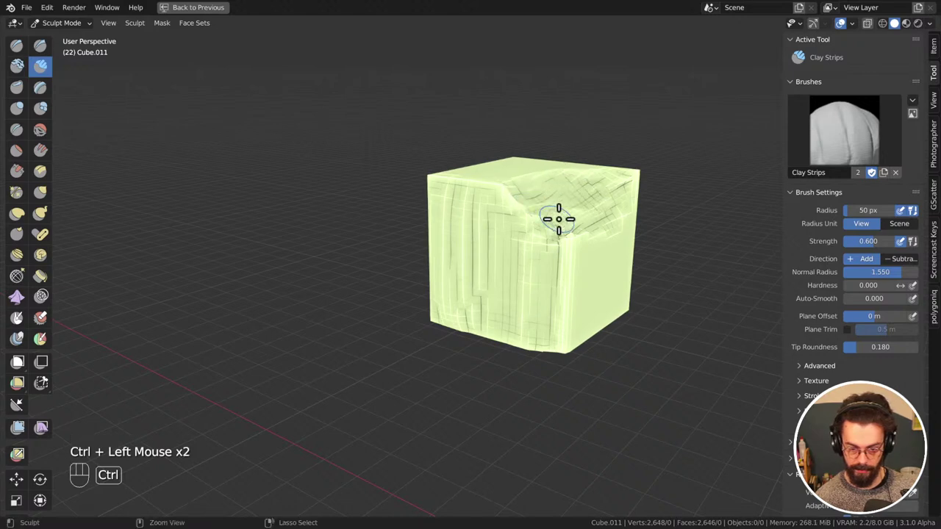
pyautogui.moveTo(561, 217); pyautogui.dragTo(630, 221, button='middle')
# Open Preferences from the Edit menu and look through the System, Interface and Navigation sections
pyautogui.click(47, 7)
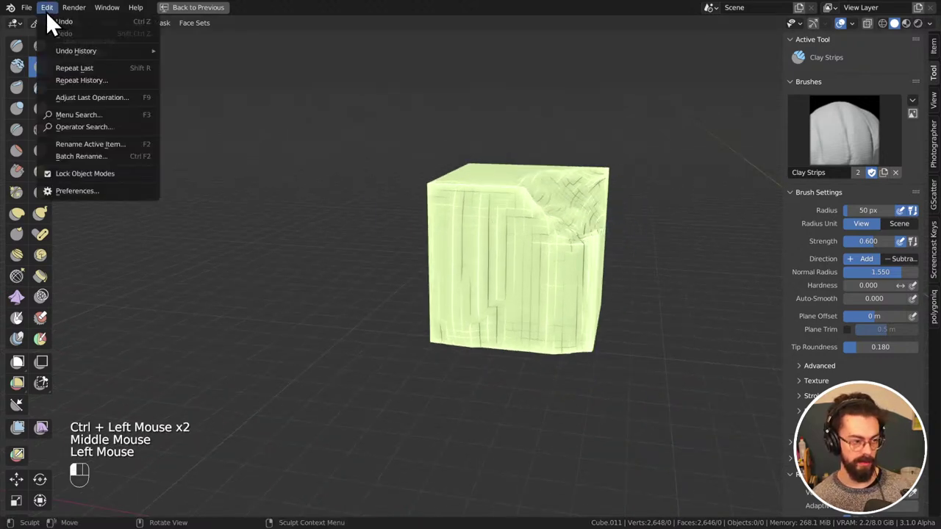
pyautogui.click(125, 188)
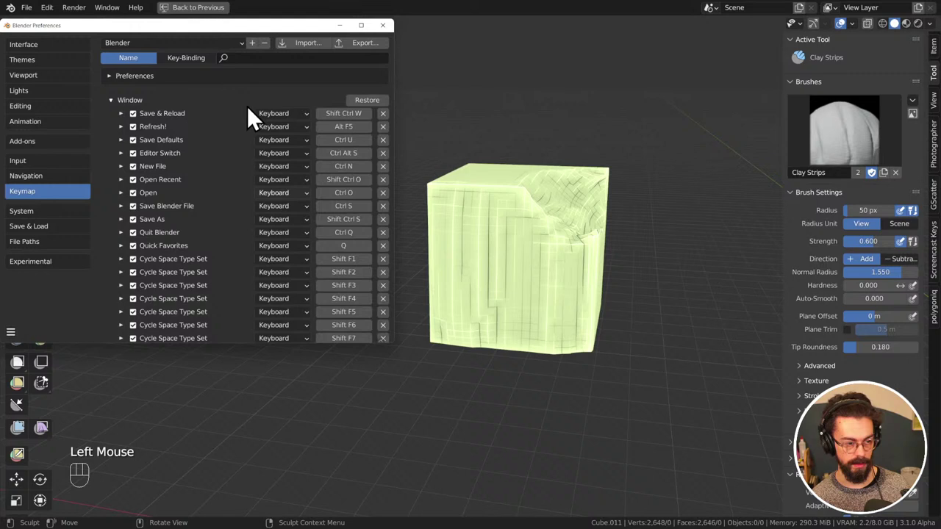
pyautogui.click(34, 211)
pyautogui.scroll(-3, 120, 104)
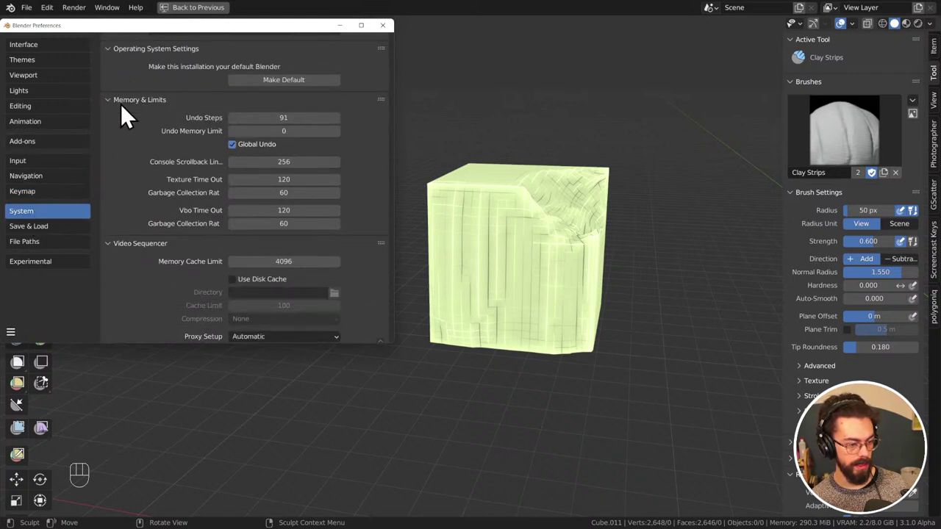
pyautogui.scroll(-1, 134, 220)
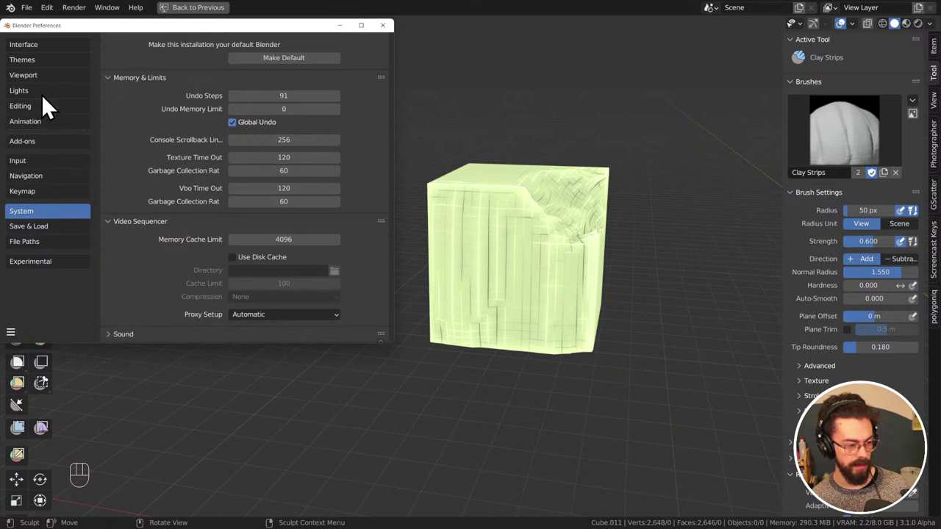
pyautogui.click(45, 44)
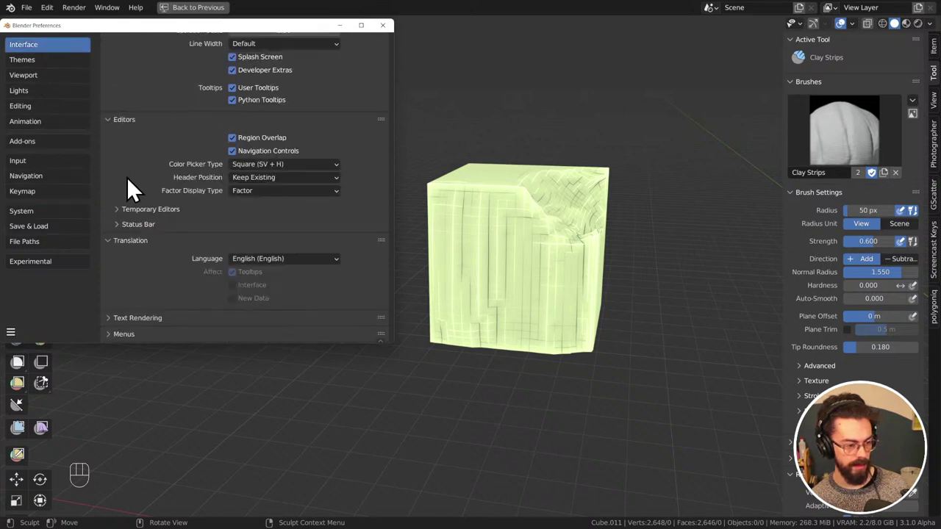
pyautogui.moveTo(129, 115); pyautogui.dragTo(130, 144, button='middle')
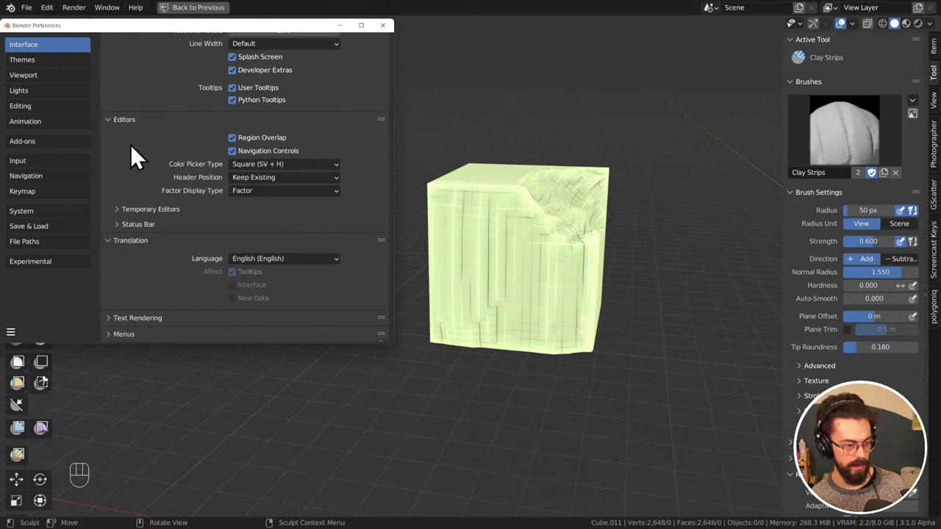
pyautogui.click(45, 176)
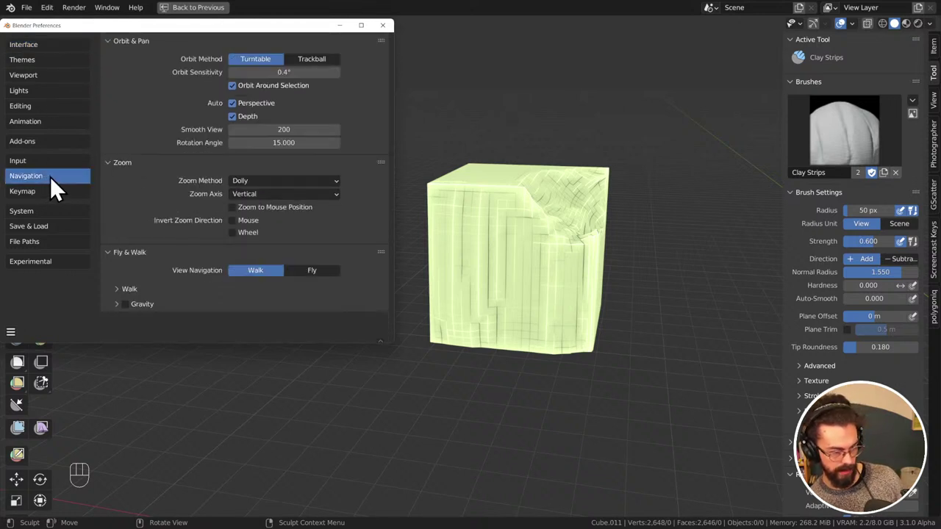
# Keep the Input section's Tablet API on Wintab and close Preferences
pyautogui.click(49, 164)
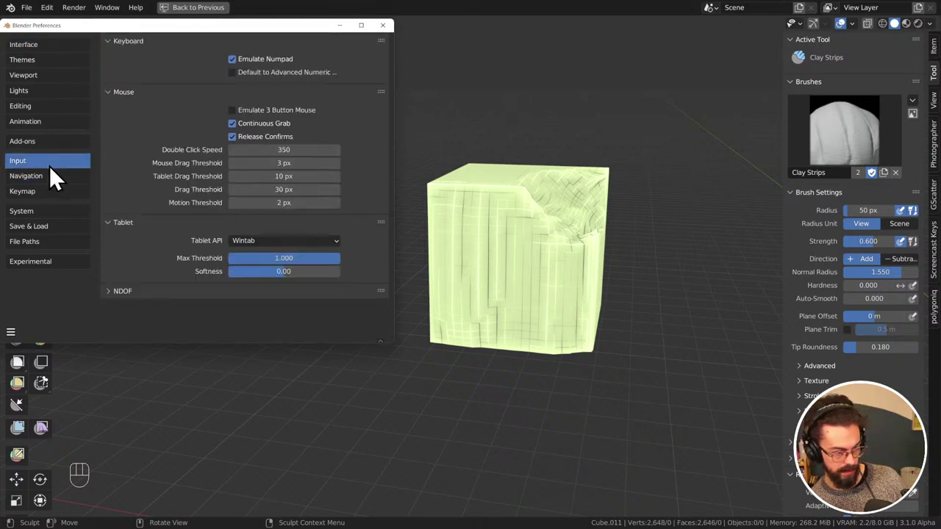
pyautogui.click(269, 241)
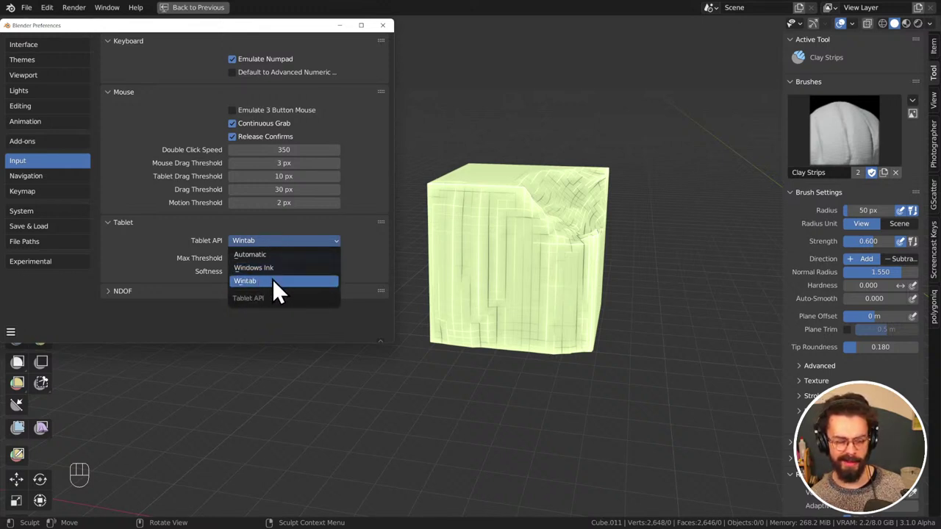
pyautogui.click(164, 224)
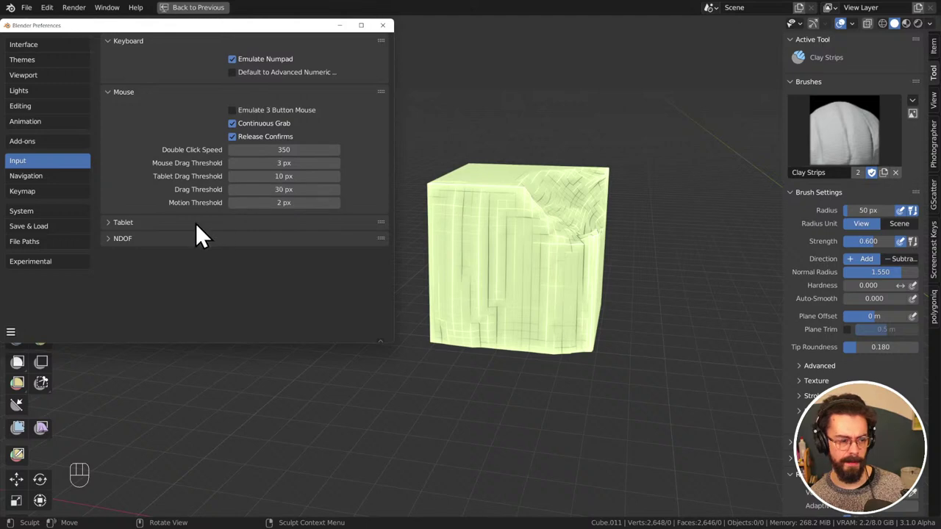
pyautogui.click(196, 224)
pyautogui.click(382, 28)
# Smooth strokes across the cube and soften its right corner
pyautogui.moveTo(496, 189)
pyautogui.mouseDown(button='middle')
pyautogui.moveTo(506, 227)
pyautogui.moveTo(562, 248)
pyautogui.mouseUp(button='middle')
pyautogui.keyDown('shift'); pyautogui.moveTo(562, 248); pyautogui.dragTo(418, 230); pyautogui.keyUp('shift')
pyautogui.moveTo(563, 235)
pyautogui.mouseDown(button='middle')
pyautogui.moveTo(546, 193)
pyautogui.moveTo(477, 216)
pyautogui.moveTo(576, 267)
pyautogui.moveTo(559, 195)
pyautogui.mouseUp(button='middle')
pyautogui.keyDown('shift'); pyautogui.moveTo(414, 272); pyautogui.dragTo(440, 291); pyautogui.keyUp('shift')
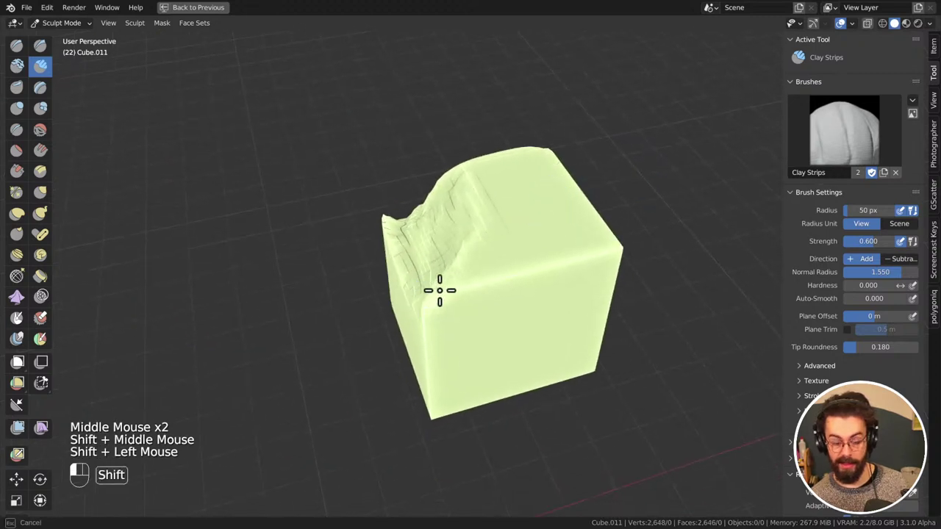
pyautogui.moveTo(653, 248)
pyautogui.keyDown('shift'); pyautogui.mouseDown()
pyautogui.moveTo(536, 257)
pyautogui.moveTo(583, 261)
pyautogui.moveTo(615, 238)
pyautogui.mouseUp(); pyautogui.keyUp('shift')
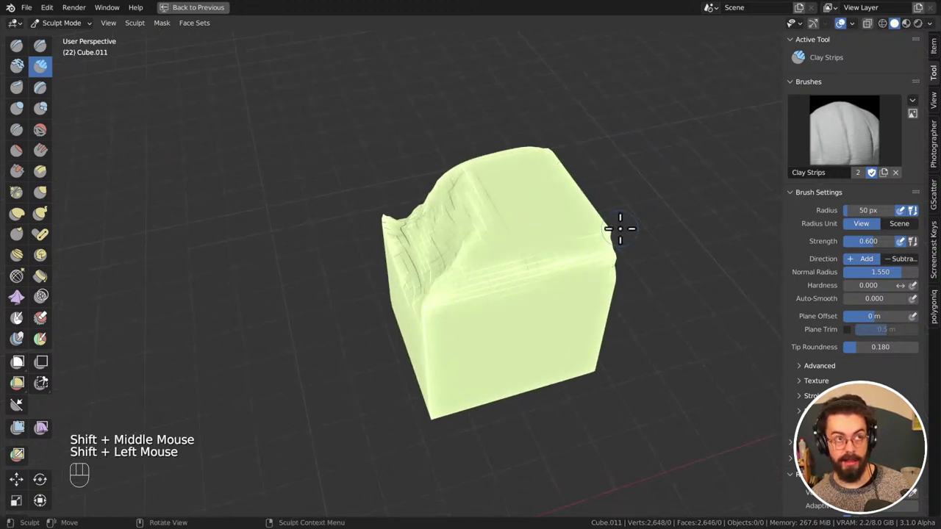
pyautogui.moveTo(612, 231)
pyautogui.mouseDown(button='middle')
pyautogui.moveTo(536, 225)
pyautogui.moveTo(583, 218)
pyautogui.moveTo(559, 237)
pyautogui.moveTo(563, 289)
pyautogui.mouseUp(button='middle')
pyautogui.keyDown('shift'); pyautogui.moveTo(563, 289); pyautogui.dragTo(657, 246); pyautogui.keyUp('shift')
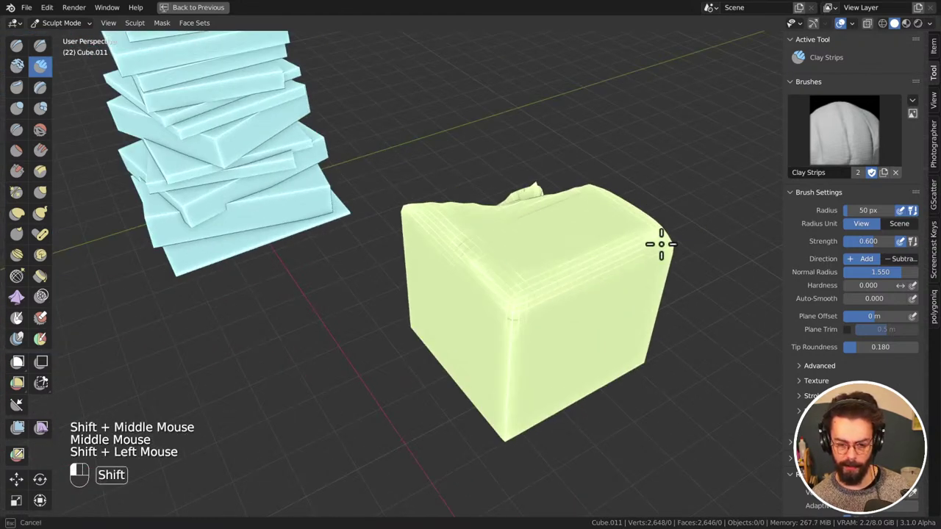
pyautogui.moveTo(679, 235); pyautogui.dragTo(729, 198, button='middle')
# Smooth the cube's top surface and round down its front corner
pyautogui.moveTo(617, 197)
pyautogui.mouseDown(button='middle')
pyautogui.moveTo(566, 260)
pyautogui.moveTo(502, 252)
pyautogui.moveTo(622, 273)
pyautogui.moveTo(478, 232)
pyautogui.moveTo(529, 261)
pyautogui.moveTo(489, 221)
pyautogui.moveTo(510, 246)
pyautogui.mouseUp(button='middle')
pyautogui.keyDown('shift'); pyautogui.moveTo(510, 245); pyautogui.dragTo(498, 295); pyautogui.keyUp('shift')
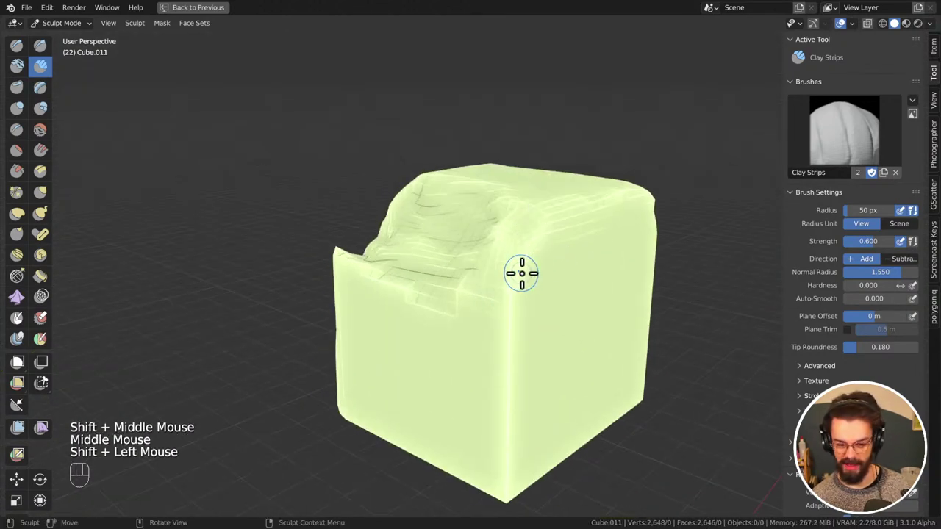
pyautogui.moveTo(521, 273)
pyautogui.mouseDown(button='middle')
pyautogui.moveTo(510, 294)
pyautogui.moveTo(480, 260)
pyautogui.moveTo(311, 241)
pyautogui.mouseUp(button='middle')
pyautogui.keyDown('shift'); pyautogui.moveTo(311, 241); pyautogui.dragTo(397, 250); pyautogui.keyUp('shift')
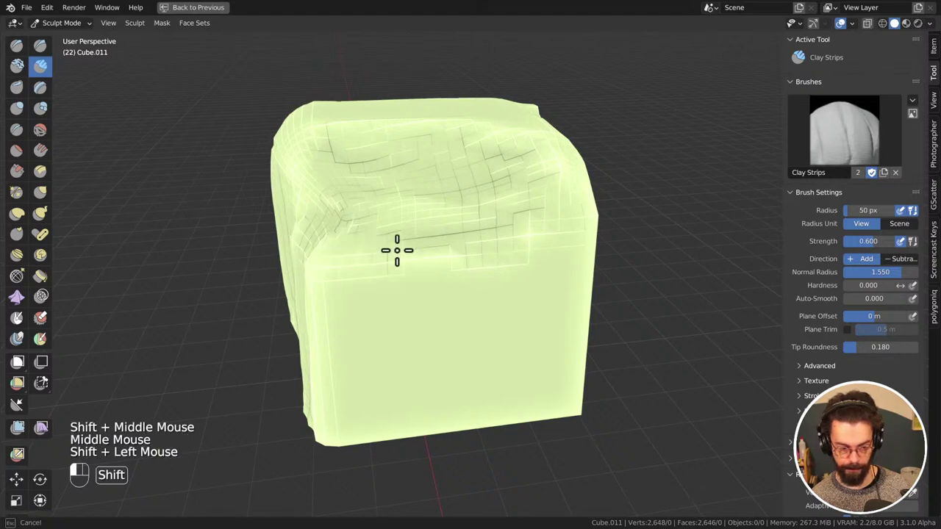
pyautogui.moveTo(397, 251); pyautogui.dragTo(488, 265, button='middle')
pyautogui.moveTo(489, 264)
pyautogui.mouseDown(button='middle')
pyautogui.moveTo(498, 300)
pyautogui.moveTo(497, 267)
pyautogui.moveTo(514, 261)
pyautogui.mouseUp(button='middle')
pyautogui.moveTo(470, 295); pyautogui.dragTo(429, 302, button='middle')
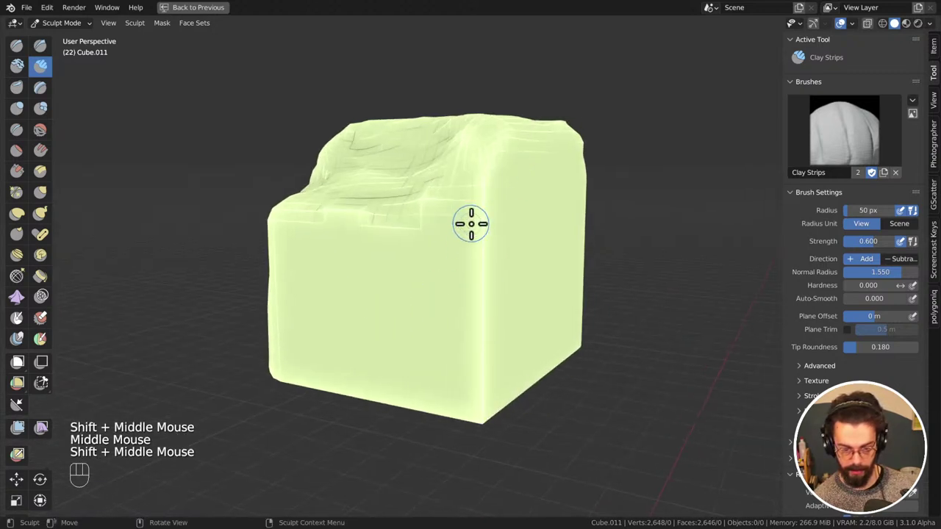
pyautogui.moveTo(470, 216)
pyautogui.keyDown('shift'); pyautogui.mouseDown()
pyautogui.moveTo(483, 246)
pyautogui.moveTo(466, 370)
pyautogui.moveTo(471, 337)
pyautogui.mouseUp(); pyautogui.keyUp('shift')
pyautogui.moveTo(471, 337); pyautogui.dragTo(500, 336, button='middle')
# Enlarge the brush radius to 315 px, carve grooves and clay strips on the front, then soften them
pyautogui.press('f')
pyautogui.click(535, 335)
pyautogui.keyDown('shift'); pyautogui.moveTo(546, 188); pyautogui.dragTo(523, 217); pyautogui.keyUp('shift')
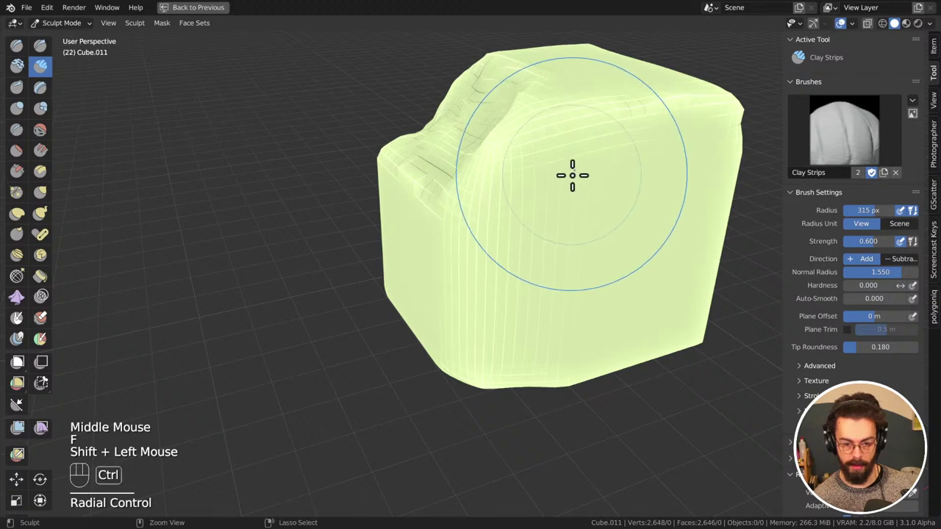
pyautogui.moveTo(569, 174)
pyautogui.keyDown('ctrl'); pyautogui.mouseDown()
pyautogui.moveTo(668, 196)
pyautogui.moveTo(556, 321)
pyautogui.moveTo(482, 286)
pyautogui.moveTo(542, 250)
pyautogui.mouseUp(); pyautogui.keyUp('ctrl')
pyautogui.moveTo(582, 266); pyautogui.dragTo(596, 243, button='middle')
pyautogui.keyDown('shift'); pyautogui.moveTo(596, 242); pyautogui.dragTo(610, 210, button='middle'); pyautogui.keyUp('shift')
pyautogui.keyDown('shift'); pyautogui.moveTo(610, 210); pyautogui.dragTo(559, 147); pyautogui.keyUp('shift')
pyautogui.moveTo(559, 147)
pyautogui.keyDown('shift'); pyautogui.mouseDown()
pyautogui.moveTo(624, 210)
pyautogui.moveTo(551, 336)
pyautogui.mouseUp(); pyautogui.keyUp('shift')
pyautogui.moveTo(551, 336)
pyautogui.mouseDown(button='middle')
pyautogui.moveTo(603, 321)
pyautogui.moveTo(590, 292)
pyautogui.mouseUp(button='middle')
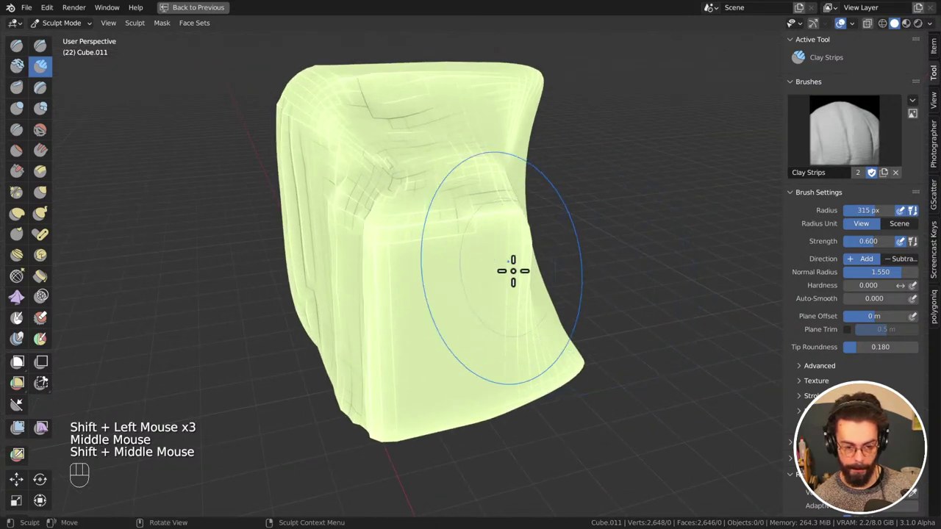
pyautogui.moveTo(510, 269); pyautogui.dragTo(504, 330, button='middle')
# Shrink the brush to 155 px, soften the lower edge and add a crease and clay strip
pyautogui.press('f')
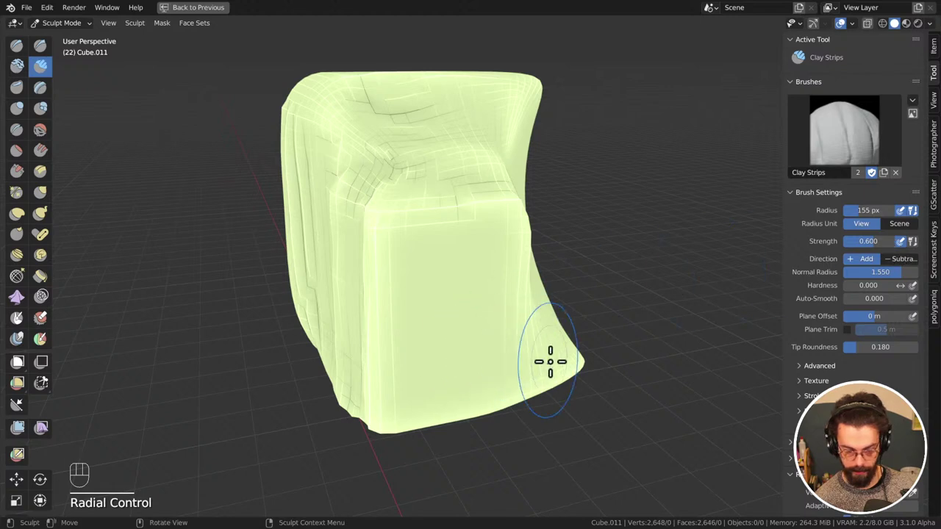
pyautogui.keyDown('shift'); pyautogui.moveTo(519, 389); pyautogui.dragTo(367, 426); pyautogui.keyUp('shift')
pyautogui.moveTo(367, 427); pyautogui.dragTo(487, 390, button='middle')
pyautogui.moveTo(487, 390); pyautogui.dragTo(463, 378)
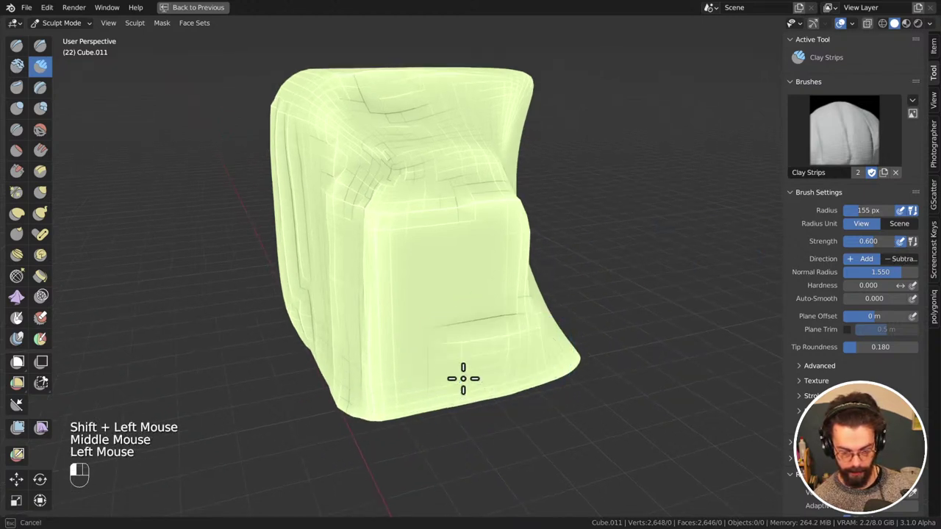
pyautogui.moveTo(511, 255); pyautogui.dragTo(446, 255)
pyautogui.moveTo(446, 255)
pyautogui.mouseDown(button='middle')
pyautogui.moveTo(568, 274)
pyautogui.moveTo(441, 410)
pyautogui.moveTo(457, 299)
pyautogui.mouseUp(button='middle')
pyautogui.moveTo(457, 298)
pyautogui.mouseDown()
pyautogui.moveTo(357, 390)
pyautogui.moveTo(368, 397)
pyautogui.mouseUp()
pyautogui.moveTo(368, 397)
pyautogui.mouseDown(button='middle')
pyautogui.moveTo(435, 399)
pyautogui.moveTo(514, 353)
pyautogui.mouseUp(button='middle')
pyautogui.moveTo(514, 353)
pyautogui.keyDown('shift'); pyautogui.mouseDown(button='middle')
pyautogui.moveTo(578, 309)
pyautogui.moveTo(515, 242)
pyautogui.mouseUp(button='middle'); pyautogui.keyUp('shift')
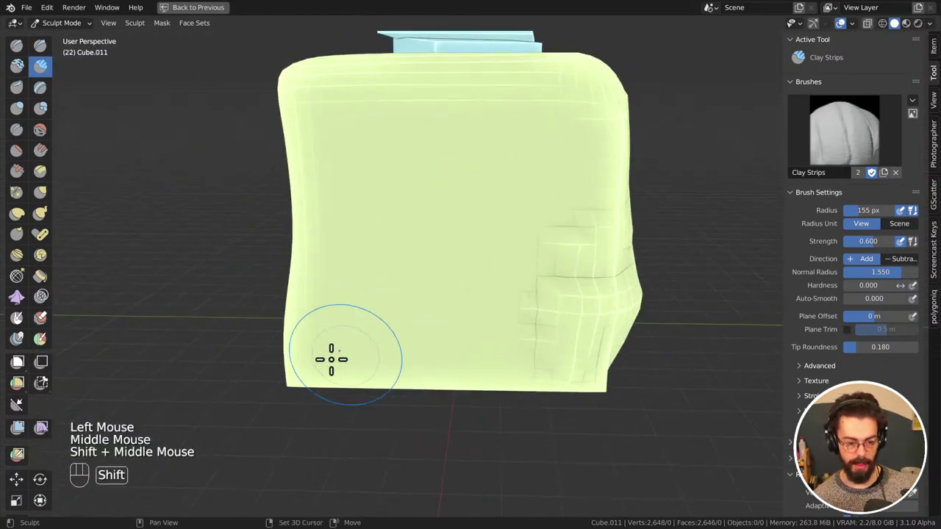
# Smooth the bottom, add two horizontal bands across the front, and build a step into the top edge
pyautogui.keyDown('shift'); pyautogui.moveTo(332, 359); pyautogui.dragTo(581, 363); pyautogui.keyUp('shift')
pyautogui.moveTo(525, 311); pyautogui.dragTo(382, 309)
pyautogui.moveTo(548, 243); pyautogui.dragTo(408, 263)
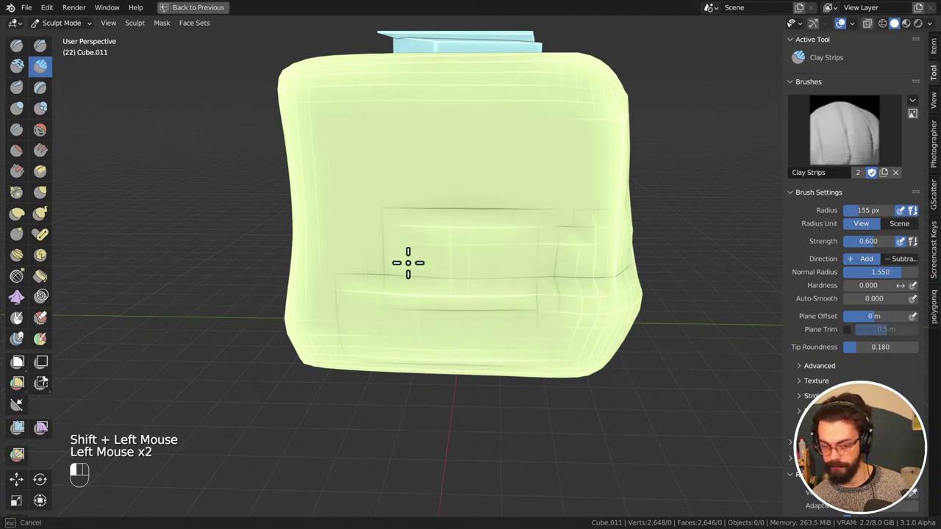
pyautogui.moveTo(395, 95); pyautogui.dragTo(346, 70)
pyautogui.moveTo(382, 103); pyautogui.dragTo(328, 56)
pyautogui.moveTo(328, 57); pyautogui.dragTo(389, 143, button='middle')
pyautogui.moveTo(388, 143)
pyautogui.keyDown('shift'); pyautogui.mouseDown()
pyautogui.moveTo(333, 88)
pyautogui.moveTo(481, 97)
pyautogui.mouseUp(); pyautogui.keyUp('shift')
pyautogui.moveTo(526, 147); pyautogui.dragTo(449, 154)
# Add a clay strip on the front and smooth the rock's side and remaining rough spots
pyautogui.keyDown('shift'); pyautogui.moveTo(464, 184); pyautogui.dragTo(448, 187, button='middle'); pyautogui.keyUp('shift')
pyautogui.moveTo(449, 187)
pyautogui.mouseDown(button='middle')
pyautogui.moveTo(428, 189)
pyautogui.moveTo(530, 296)
pyautogui.moveTo(500, 294)
pyautogui.mouseUp(button='middle')
pyautogui.keyDown('shift'); pyautogui.moveTo(500, 294); pyautogui.dragTo(485, 279, button='middle'); pyautogui.keyUp('shift')
pyautogui.moveTo(539, 252); pyautogui.dragTo(427, 285, button='middle')
pyautogui.moveTo(353, 329)
pyautogui.mouseDown(button='middle')
pyautogui.moveTo(390, 330)
pyautogui.moveTo(309, 352)
pyautogui.mouseUp(button='middle')
pyautogui.keyDown('shift'); pyautogui.moveTo(308, 353); pyautogui.dragTo(379, 331); pyautogui.keyUp('shift')
pyautogui.moveTo(366, 296)
pyautogui.mouseDown(button='middle')
pyautogui.moveTo(380, 315)
pyautogui.moveTo(422, 267)
pyautogui.moveTo(245, 303)
pyautogui.mouseUp(button='middle')
pyautogui.keyDown('shift'); pyautogui.moveTo(371, 344); pyautogui.dragTo(385, 350); pyautogui.keyUp('shift')
pyautogui.moveTo(384, 351)
pyautogui.mouseDown(button='middle')
pyautogui.moveTo(366, 279)
pyautogui.moveTo(405, 389)
pyautogui.moveTo(563, 332)
pyautogui.moveTo(464, 358)
pyautogui.mouseUp(button='middle')
# Leave sculpting and return the rock to Object Mode
pyautogui.press('Tab')
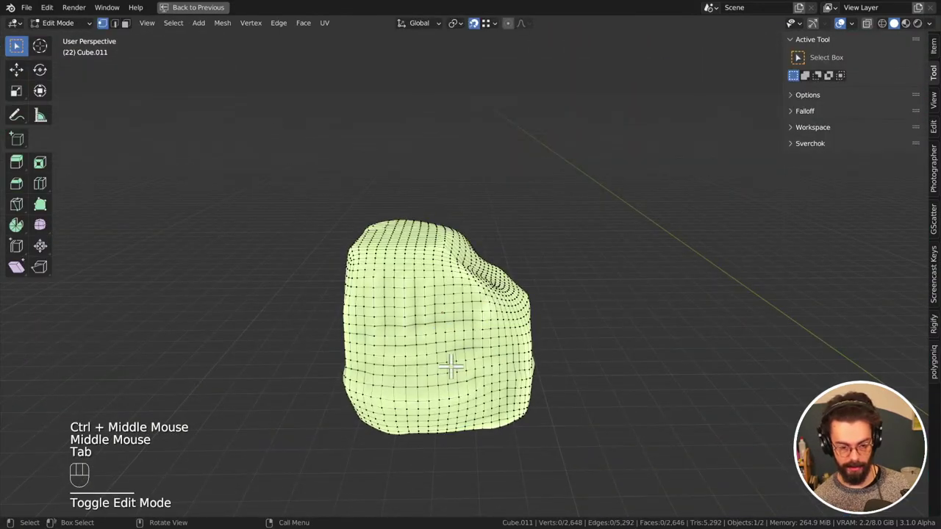
pyautogui.press('Tab')
pyautogui.hotkey('ctrl', 'Tab')
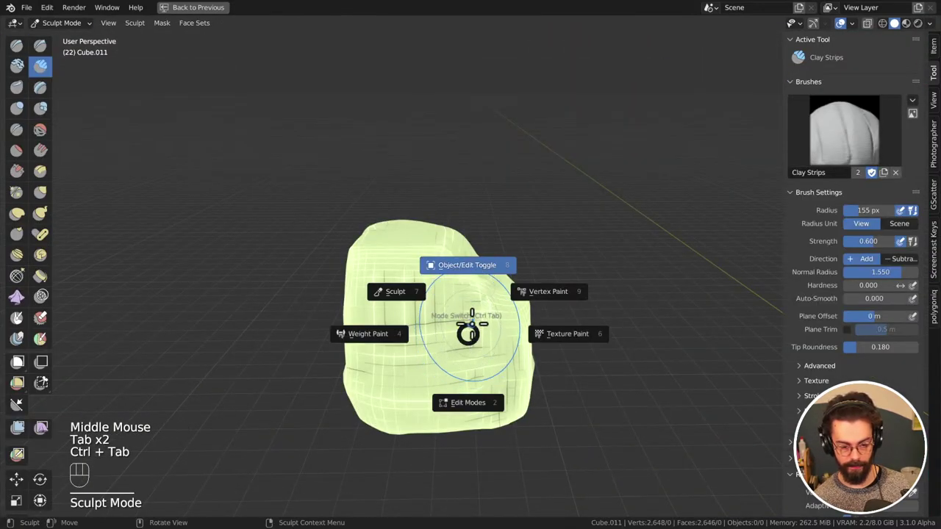
pyautogui.click(466, 267)
# Add a new mesh cube and move it along X to sit beside the rock
pyautogui.hotkey('shift', 'a')
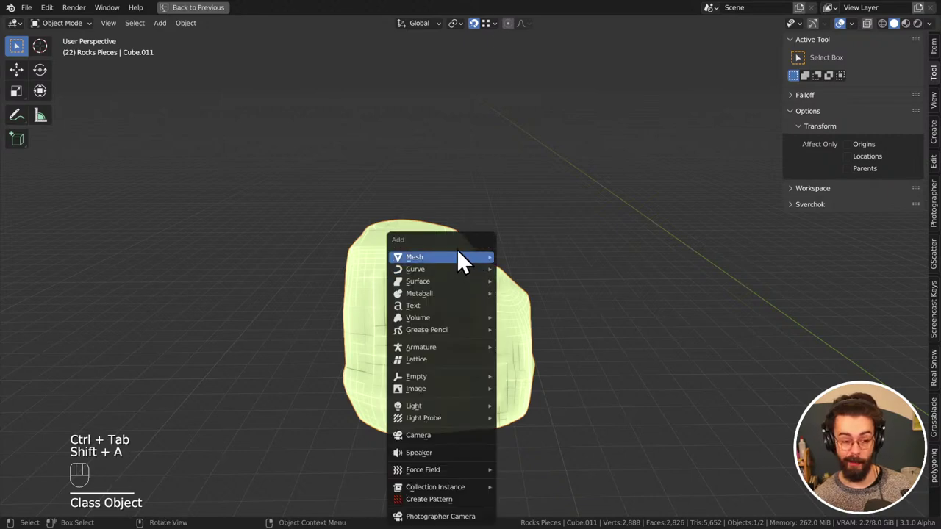
pyautogui.moveTo(466, 259)
pyautogui.click(532, 268)
pyautogui.moveTo(533, 292); pyautogui.dragTo(515, 435, button='middle')
pyautogui.press('g')
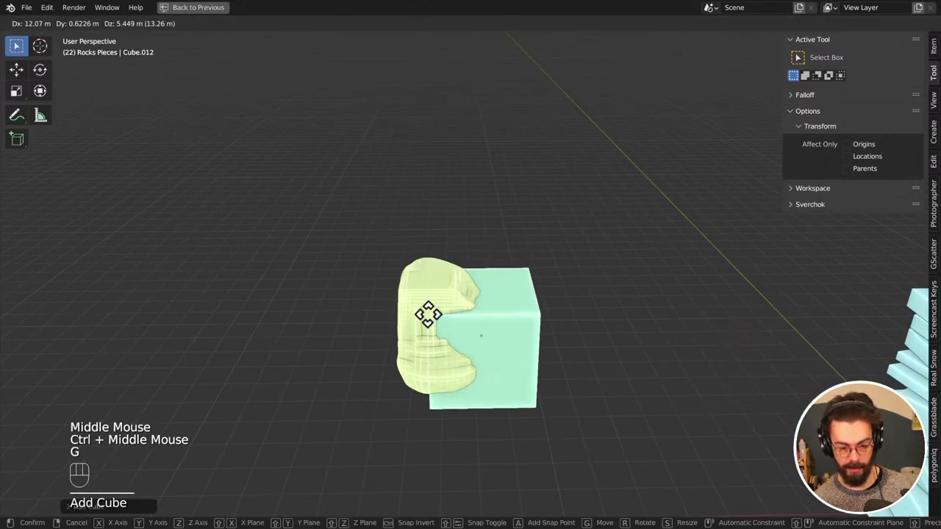
pyautogui.press('g')
pyautogui.click(343, 330)
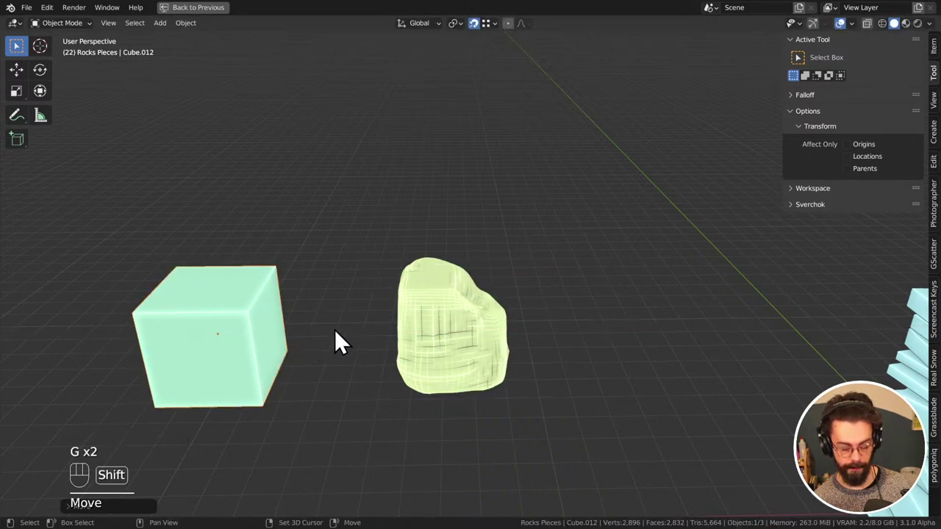
# Duplicate the cube leftward and repeat it into a row of four cubes
pyautogui.keyDown('shift'); pyautogui.moveTo(336, 331); pyautogui.dragTo(501, 300, button='middle'); pyautogui.keyUp('shift')
pyautogui.hotkey('shift', 'd')
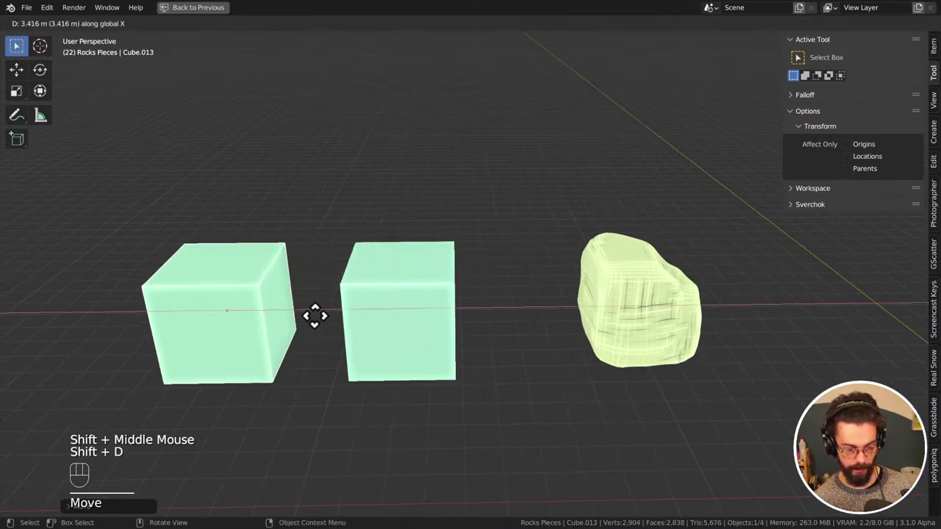
pyautogui.click(304, 330)
pyautogui.hotkey('shift', 'r')
pyautogui.hotkey('shift', 'r')
pyautogui.keyDown('ctrl'); pyautogui.moveTo(308, 301); pyautogui.dragTo(330, 352, button='middle'); pyautogui.keyUp('ctrl')
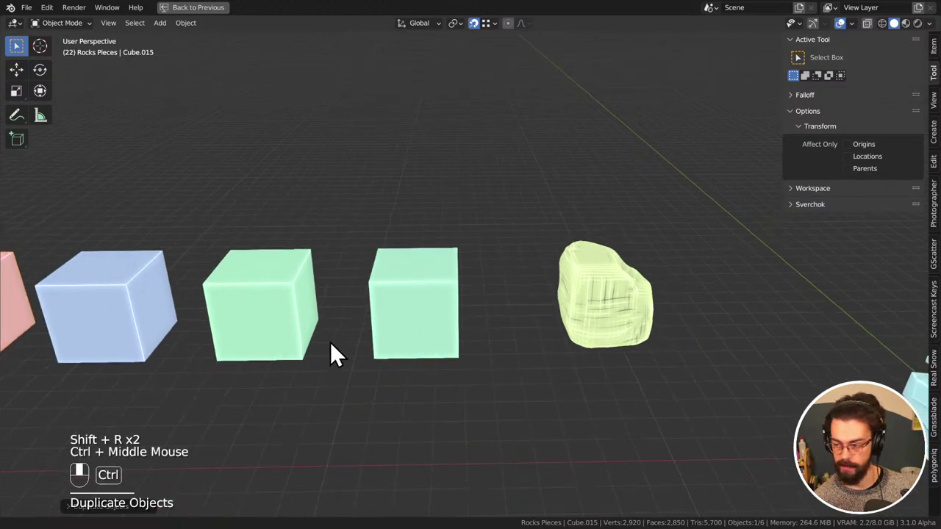
pyautogui.keyDown('shift'); pyautogui.moveTo(346, 287); pyautogui.dragTo(421, 283, button='middle'); pyautogui.keyUp('shift')
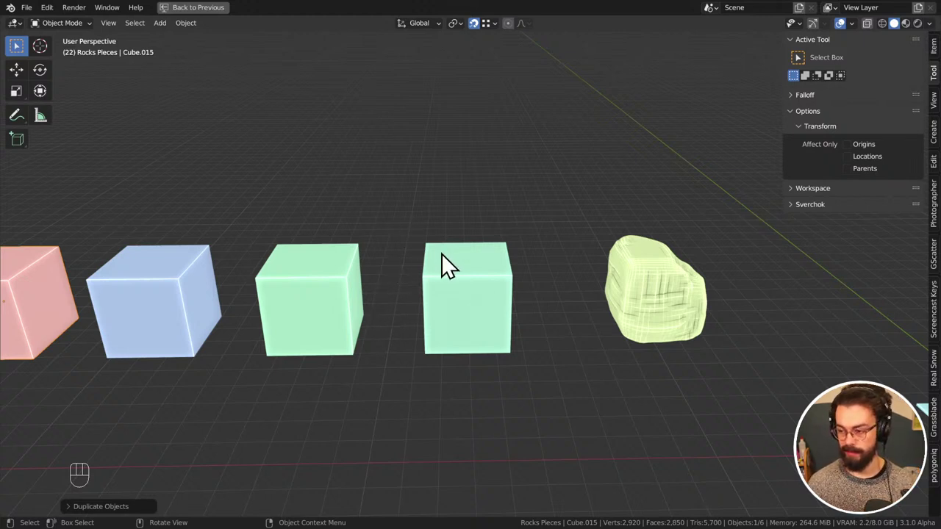
pyautogui.moveTo(441, 279); pyautogui.dragTo(484, 234, button='middle')
# Select the cube nearest the rock, toggle it into Edit Mode and back, then reselect it
pyautogui.click(428, 340)
pyautogui.moveTo(543, 267); pyautogui.dragTo(387, 325, button='middle')
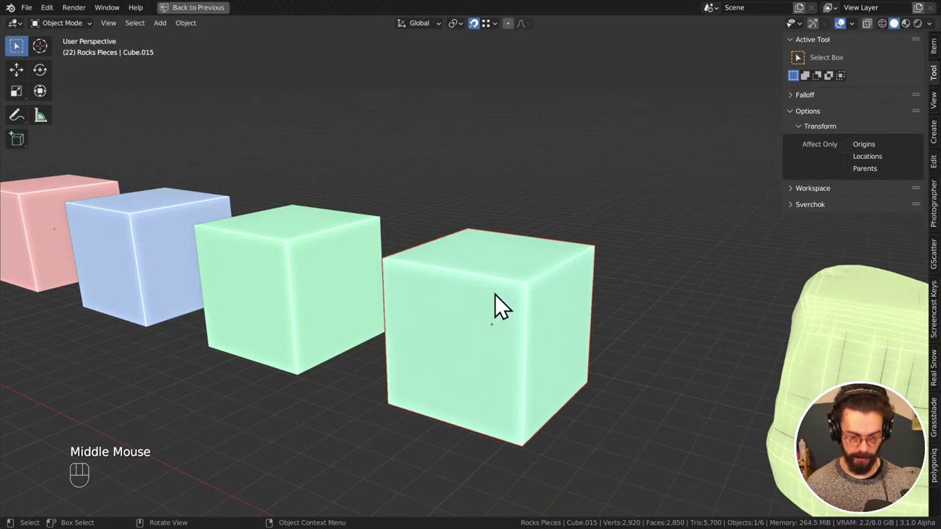
pyautogui.press('Tab')
pyautogui.moveTo(491, 280); pyautogui.dragTo(489, 282, button='middle')
pyautogui.hotkey('ctrl', 'Tab')
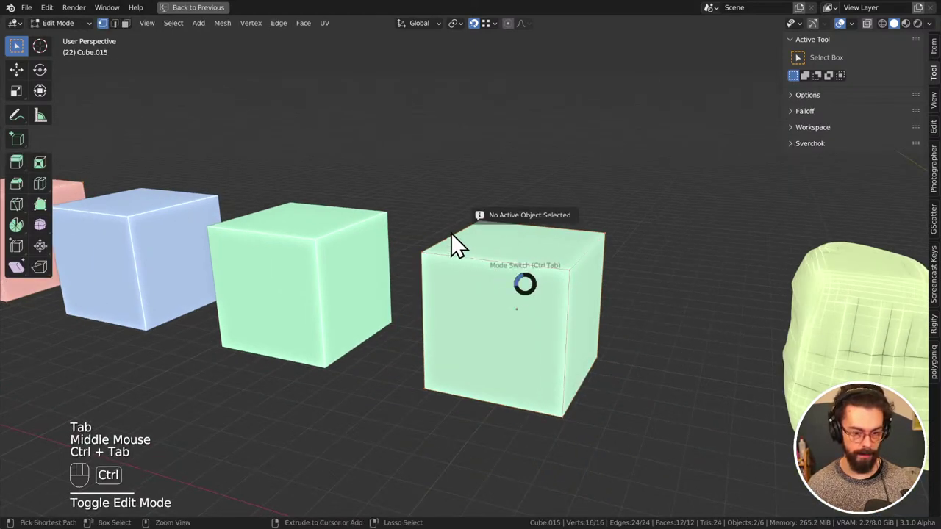
pyautogui.press('Tab')
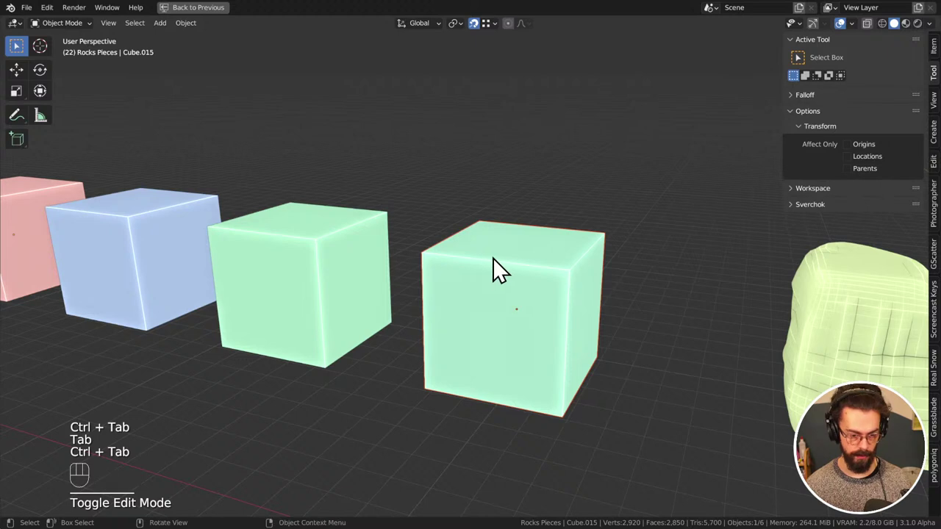
pyautogui.doubleClick(498, 258)
# Put Cube.012 in Sculpt Mode, voxel-remesh it, and lay initial clay strips on its front
pyautogui.hotkey('ctrl', 'Tab')
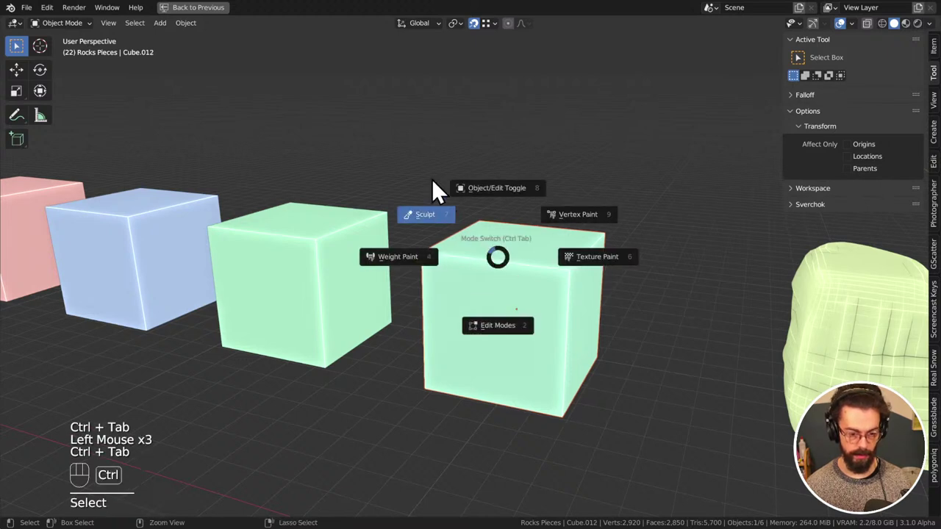
pyautogui.hotkey('ctrl', 'r')
pyautogui.moveTo(542, 242); pyautogui.dragTo(551, 302)
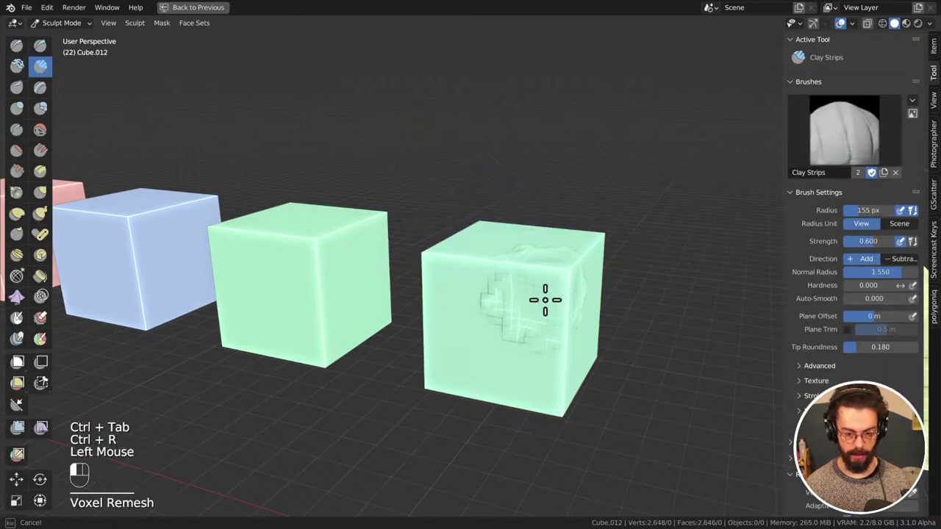
pyautogui.moveTo(524, 336)
pyautogui.mouseDown(button='middle')
pyautogui.moveTo(486, 341)
pyautogui.moveTo(563, 300)
pyautogui.mouseUp(button='middle')
pyautogui.keyDown('shift'); pyautogui.moveTo(563, 300); pyautogui.dragTo(532, 336); pyautogui.keyUp('shift')
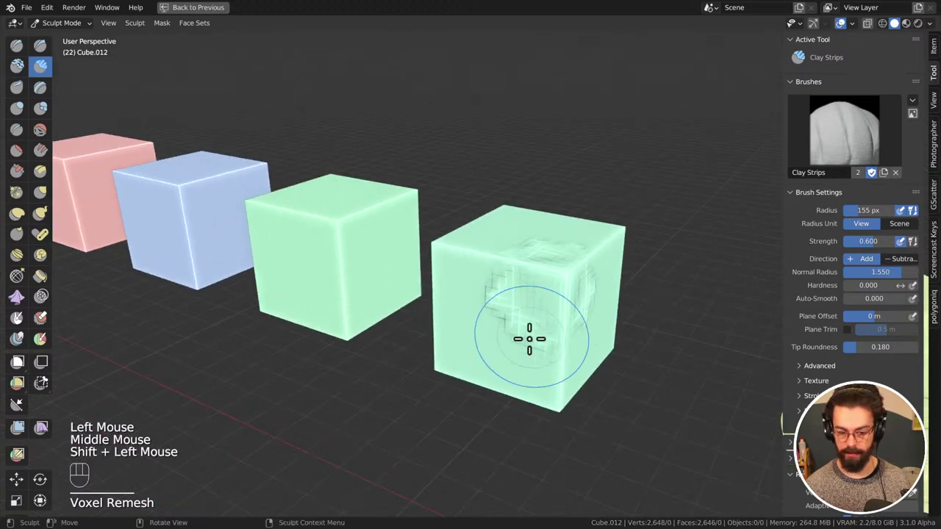
pyautogui.moveTo(531, 336)
pyautogui.mouseDown(button='middle')
pyautogui.moveTo(537, 357)
pyautogui.moveTo(490, 280)
pyautogui.mouseUp(button='middle')
pyautogui.moveTo(489, 279)
pyautogui.mouseDown()
pyautogui.moveTo(446, 319)
pyautogui.moveTo(463, 346)
pyautogui.mouseUp()
pyautogui.moveTo(463, 345)
pyautogui.mouseDown()
pyautogui.moveTo(473, 315)
pyautogui.moveTo(423, 285)
pyautogui.mouseUp()
pyautogui.moveTo(415, 334); pyautogui.dragTo(418, 247, button='middle')
pyautogui.moveTo(418, 248); pyautogui.dragTo(411, 331)
pyautogui.moveTo(412, 331); pyautogui.dragTo(401, 416)
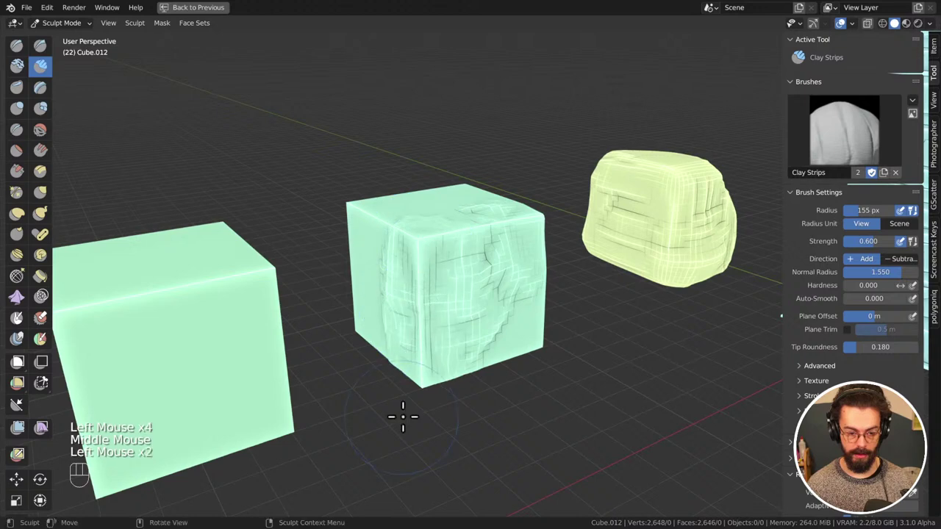
pyautogui.moveTo(402, 416); pyautogui.dragTo(419, 336, button='middle')
pyautogui.moveTo(418, 336)
pyautogui.mouseDown()
pyautogui.moveTo(430, 371)
pyautogui.moveTo(450, 365)
pyautogui.moveTo(512, 387)
pyautogui.mouseUp()
pyautogui.moveTo(512, 387); pyautogui.dragTo(441, 382, button='middle')
pyautogui.keyDown('shift'); pyautogui.moveTo(441, 382); pyautogui.dragTo(435, 385); pyautogui.keyUp('shift')
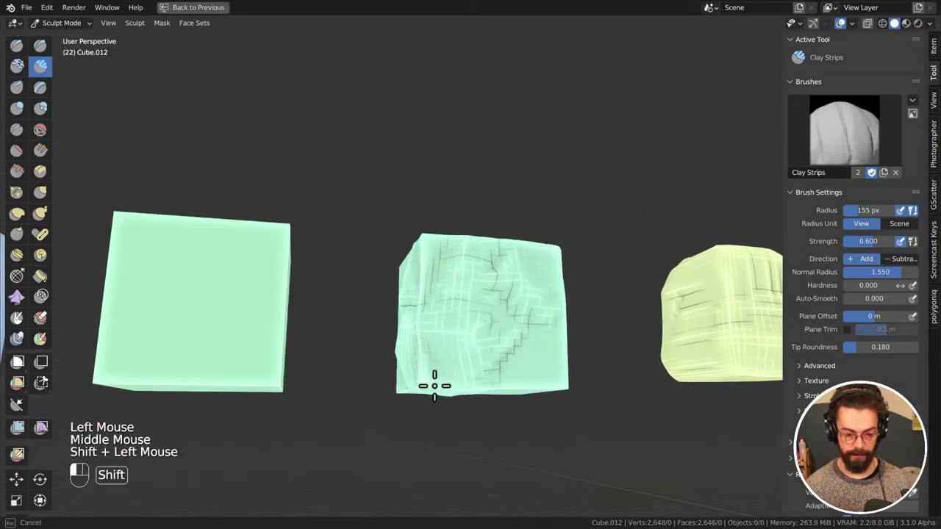
# Smooth the new strokes and edges of the middle cube from several angles
pyautogui.moveTo(547, 400); pyautogui.dragTo(541, 384, button='middle')
pyautogui.moveTo(541, 384); pyautogui.dragTo(585, 376)
pyautogui.moveTo(586, 376)
pyautogui.mouseDown(button='middle')
pyautogui.moveTo(571, 403)
pyautogui.moveTo(574, 368)
pyautogui.mouseUp(button='middle')
pyautogui.moveTo(574, 368); pyautogui.dragTo(574, 368)
pyautogui.moveTo(586, 376); pyautogui.dragTo(566, 382, button='middle')
pyautogui.keyDown('shift'); pyautogui.moveTo(566, 383); pyautogui.dragTo(561, 384); pyautogui.keyUp('shift')
pyautogui.moveTo(560, 384)
pyautogui.mouseDown(button='middle')
pyautogui.moveTo(593, 399)
pyautogui.moveTo(674, 331)
pyautogui.moveTo(523, 253)
pyautogui.mouseUp(button='middle')
pyautogui.keyDown('shift'); pyautogui.moveTo(524, 252); pyautogui.dragTo(550, 275); pyautogui.keyUp('shift')
pyautogui.moveTo(550, 275)
pyautogui.mouseDown(button='middle')
pyautogui.moveTo(557, 265)
pyautogui.moveTo(521, 269)
pyautogui.mouseUp(button='middle')
pyautogui.keyDown('shift'); pyautogui.moveTo(521, 269); pyautogui.dragTo(619, 332); pyautogui.keyUp('shift')
pyautogui.moveTo(620, 333); pyautogui.dragTo(573, 305, button='middle')
pyautogui.moveTo(573, 305)
pyautogui.keyDown('shift'); pyautogui.mouseDown(button='middle')
pyautogui.moveTo(532, 279)
pyautogui.moveTo(487, 366)
pyautogui.mouseUp(button='middle'); pyautogui.keyUp('shift')
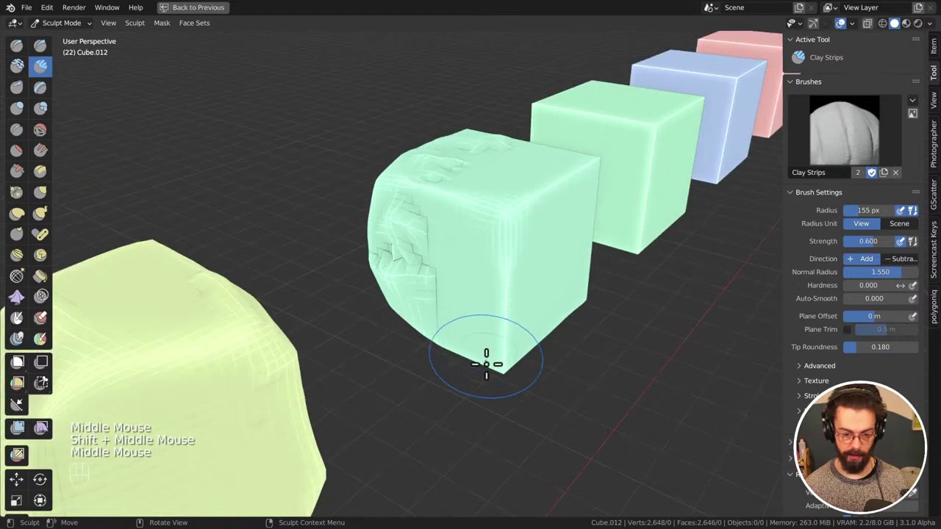
pyautogui.keyDown('shift'); pyautogui.moveTo(487, 366); pyautogui.dragTo(500, 336); pyautogui.keyUp('shift')
# Build more clay strips on the green cube and round off its corner
pyautogui.moveTo(500, 335); pyautogui.dragTo(570, 290, button='middle')
pyautogui.moveTo(570, 290)
pyautogui.keyDown('shift'); pyautogui.mouseDown(button='middle')
pyautogui.moveTo(581, 280)
pyautogui.moveTo(531, 227)
pyautogui.mouseUp(button='middle'); pyautogui.keyUp('shift')
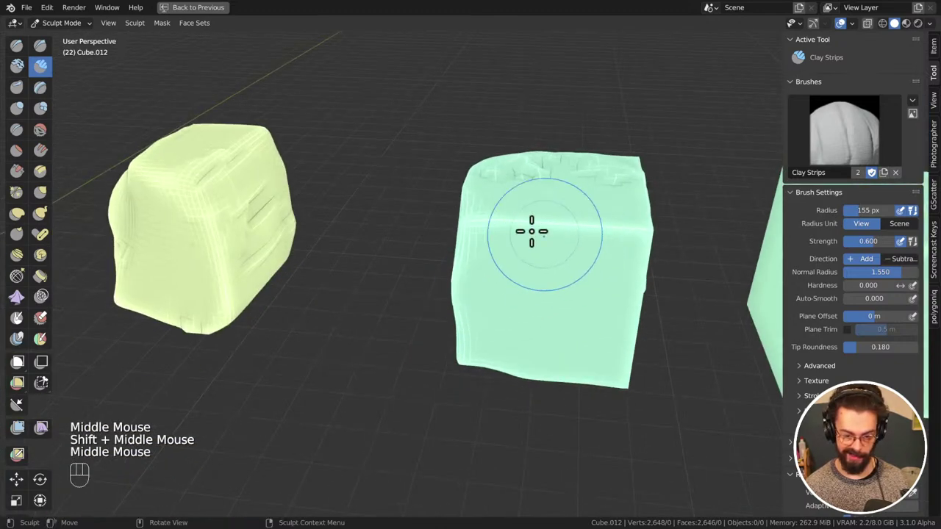
pyautogui.moveTo(531, 227); pyautogui.dragTo(640, 262)
pyautogui.moveTo(640, 262); pyautogui.dragTo(599, 257, button='middle')
pyautogui.moveTo(599, 258)
pyautogui.keyDown('shift'); pyautogui.mouseDown()
pyautogui.moveTo(727, 252)
pyautogui.moveTo(600, 296)
pyautogui.mouseUp(); pyautogui.keyUp('shift')
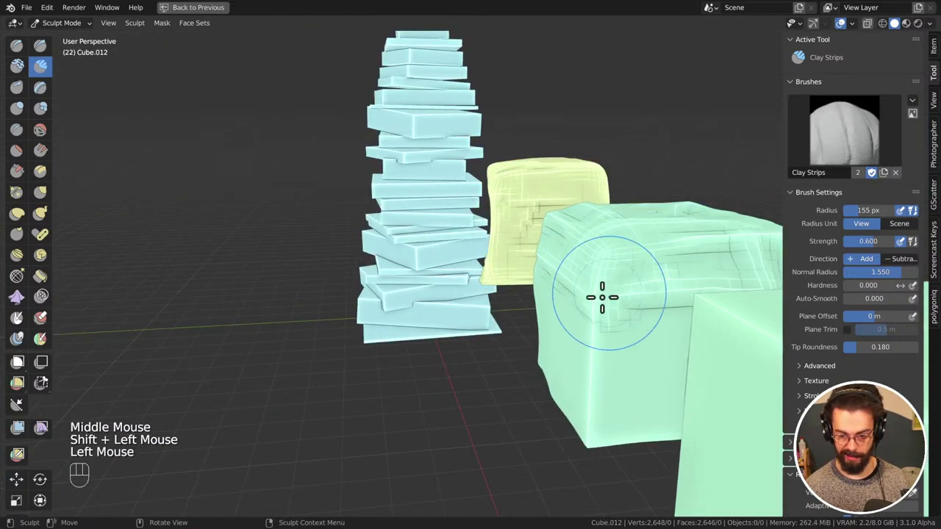
pyautogui.moveTo(601, 296)
pyautogui.mouseDown(button='middle')
pyautogui.moveTo(601, 358)
pyautogui.moveTo(632, 312)
pyautogui.mouseUp(button='middle')
pyautogui.moveTo(632, 312)
pyautogui.mouseDown(button='middle')
pyautogui.moveTo(668, 267)
pyautogui.moveTo(567, 361)
pyautogui.moveTo(588, 357)
pyautogui.mouseUp(button='middle')
# Add clay to the lower front, carve a subtract stroke, and dab clay onto the front
pyautogui.keyDown('shift'); pyautogui.click(593, 430); pyautogui.keyUp('shift')
pyautogui.moveTo(593, 430)
pyautogui.keyDown('shift'); pyautogui.mouseDown(button='middle')
pyautogui.moveTo(518, 320)
pyautogui.moveTo(492, 369)
pyautogui.mouseUp(button='middle'); pyautogui.keyUp('shift')
pyautogui.keyDown('shift'); pyautogui.moveTo(492, 370); pyautogui.dragTo(424, 372); pyautogui.keyUp('shift')
pyautogui.moveTo(558, 354)
pyautogui.mouseDown()
pyautogui.moveTo(640, 366)
pyautogui.moveTo(489, 361)
pyautogui.mouseUp()
pyautogui.moveTo(489, 361)
pyautogui.mouseDown(button='middle')
pyautogui.moveTo(525, 378)
pyautogui.moveTo(517, 368)
pyautogui.mouseUp(button='middle')
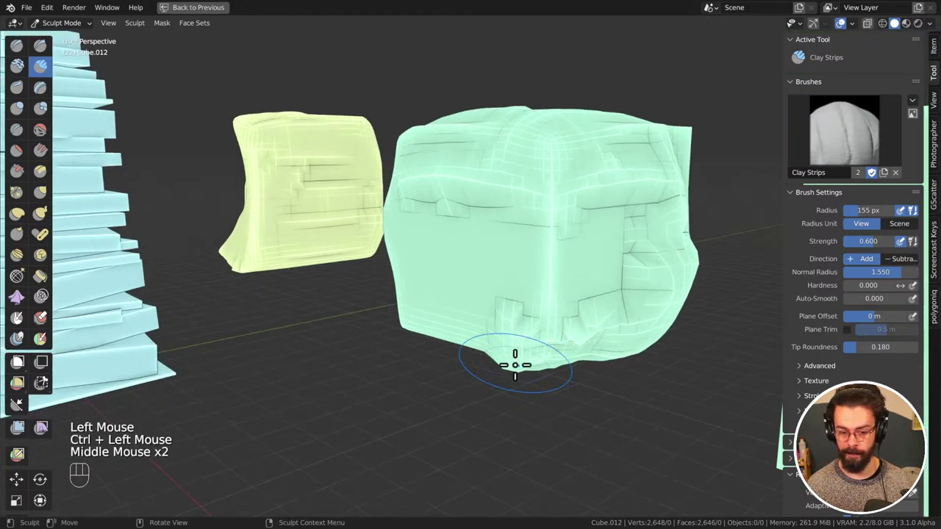
pyautogui.keyDown('shift'); pyautogui.moveTo(517, 368); pyautogui.dragTo(564, 282); pyautogui.keyUp('shift')
pyautogui.moveTo(552, 284); pyautogui.dragTo(523, 262, button='middle')
pyautogui.middleClick(523, 263)
pyautogui.moveTo(523, 263)
pyautogui.mouseDown()
pyautogui.moveTo(499, 282)
pyautogui.moveTo(441, 282)
pyautogui.mouseUp()
pyautogui.moveTo(442, 282); pyautogui.dragTo(610, 304, button='middle')
pyautogui.click(361, 288)
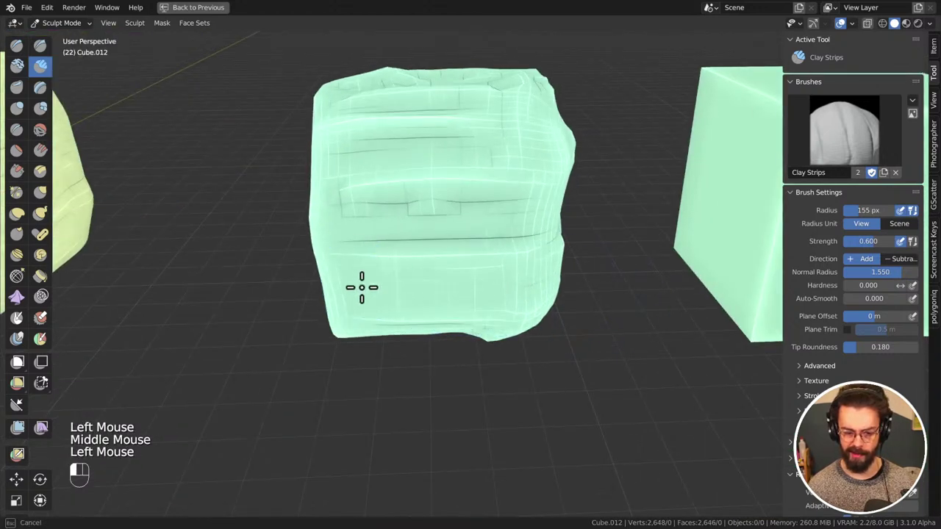
pyautogui.moveTo(456, 299); pyautogui.dragTo(470, 331, button='middle')
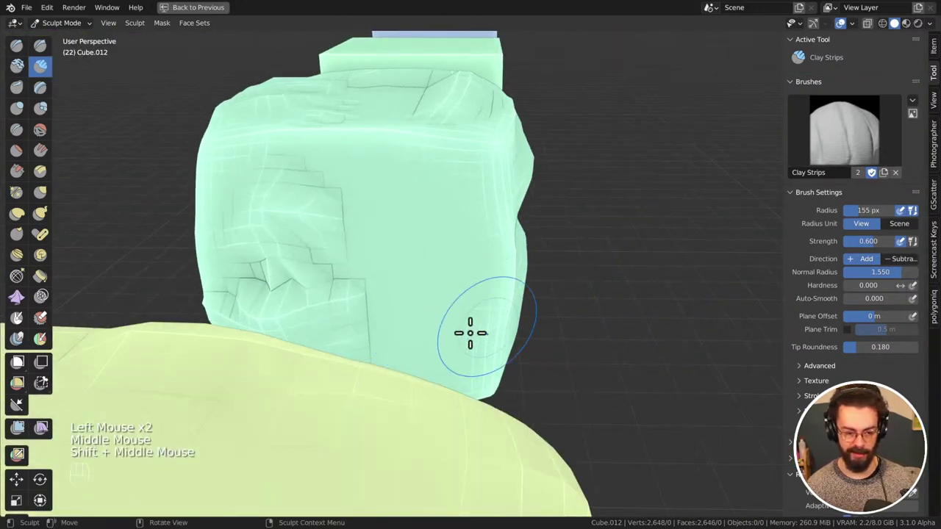
pyautogui.click(332, 353)
pyautogui.moveTo(332, 353); pyautogui.dragTo(475, 378, button='middle')
pyautogui.click(373, 391)
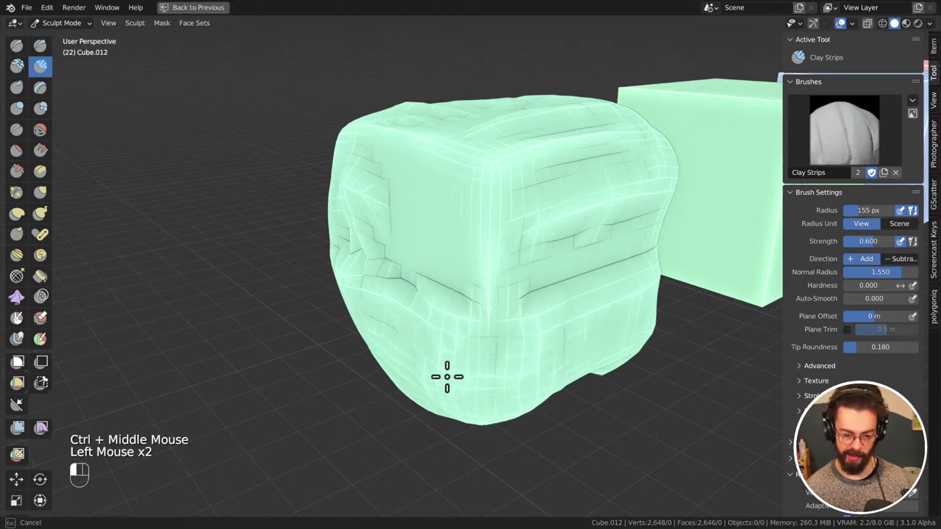
# Reshape the cube's top-front with clay strips and smooth its left side
pyautogui.moveTo(440, 354); pyautogui.dragTo(482, 304, button='middle')
pyautogui.moveTo(456, 164); pyautogui.dragTo(534, 193, button='middle')
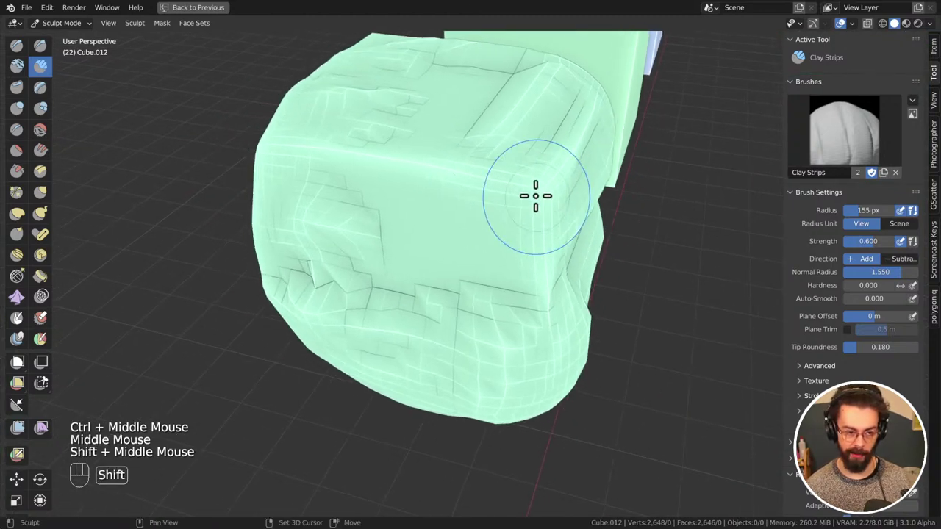
pyautogui.keyDown('shift'); pyautogui.click(227, 125); pyautogui.keyUp('shift')
pyautogui.moveTo(227, 125); pyautogui.dragTo(467, 169, button='middle')
pyautogui.moveTo(437, 165); pyautogui.dragTo(412, 259)
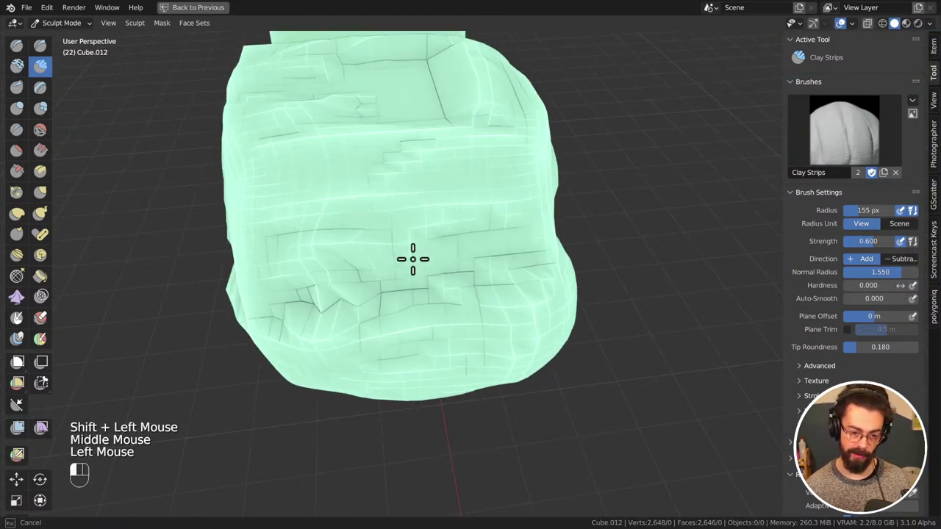
pyautogui.moveTo(329, 287); pyautogui.dragTo(419, 332, button='middle')
pyautogui.moveTo(419, 332)
pyautogui.keyDown('shift'); pyautogui.mouseDown(button='middle')
pyautogui.moveTo(456, 346)
pyautogui.moveTo(430, 321)
pyautogui.mouseUp(button='middle'); pyautogui.keyUp('shift')
pyautogui.keyDown('shift'); pyautogui.moveTo(324, 257); pyautogui.dragTo(330, 312); pyautogui.keyUp('shift')
pyautogui.moveTo(330, 313); pyautogui.dragTo(351, 309, button='middle')
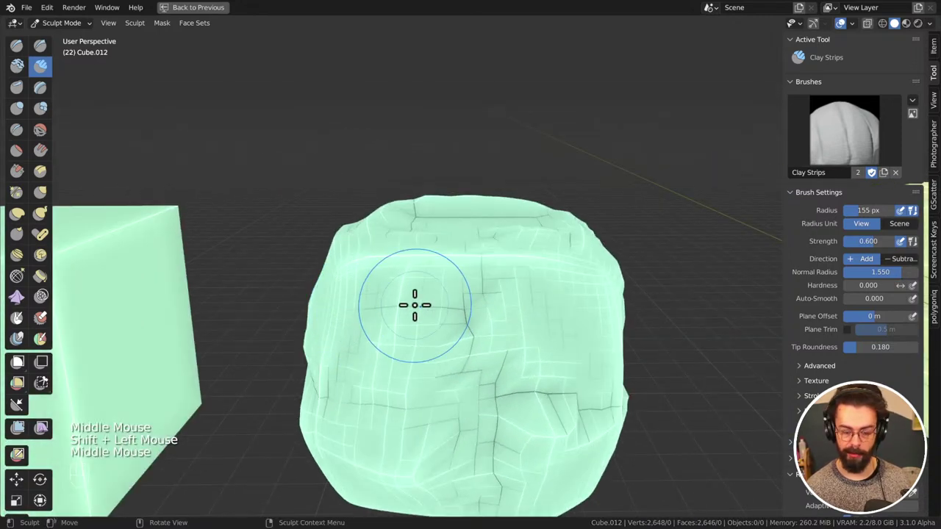
pyautogui.keyDown('shift'); pyautogui.moveTo(425, 329); pyautogui.dragTo(421, 300, button='middle'); pyautogui.keyUp('shift')
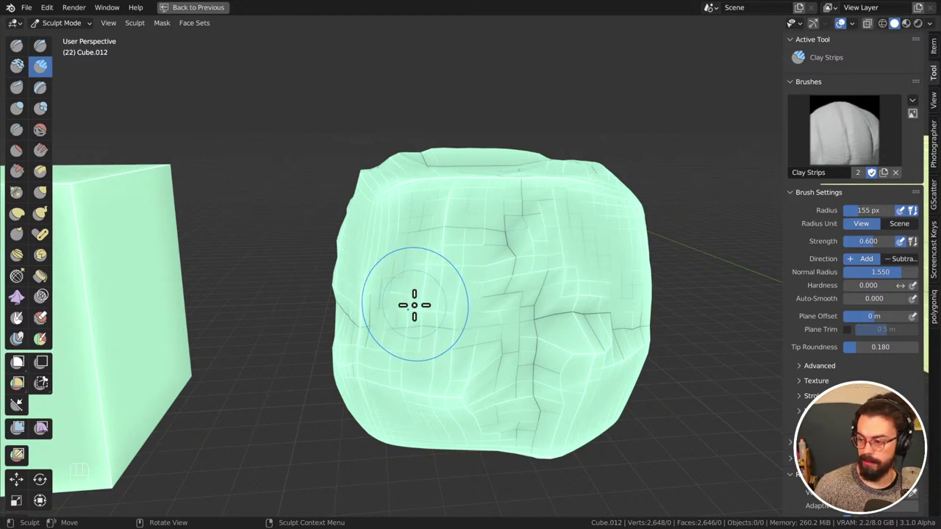
# Smooth areas of the rock and build up more clay with strokes and dabs
pyautogui.moveTo(419, 308); pyautogui.dragTo(521, 303, button='middle')
pyautogui.keyDown('shift'); pyautogui.moveTo(521, 303); pyautogui.dragTo(502, 369); pyautogui.keyUp('shift')
pyautogui.moveTo(502, 370)
pyautogui.mouseDown(button='middle')
pyautogui.moveTo(397, 314)
pyautogui.moveTo(601, 315)
pyautogui.mouseUp(button='middle')
pyautogui.keyDown('shift'); pyautogui.moveTo(600, 315); pyautogui.dragTo(657, 336); pyautogui.keyUp('shift')
pyautogui.moveTo(657, 336)
pyautogui.mouseDown(button='middle')
pyautogui.moveTo(488, 279)
pyautogui.moveTo(566, 305)
pyautogui.mouseUp(button='middle')
pyautogui.moveTo(566, 305)
pyautogui.mouseDown()
pyautogui.moveTo(627, 351)
pyautogui.moveTo(628, 361)
pyautogui.mouseUp()
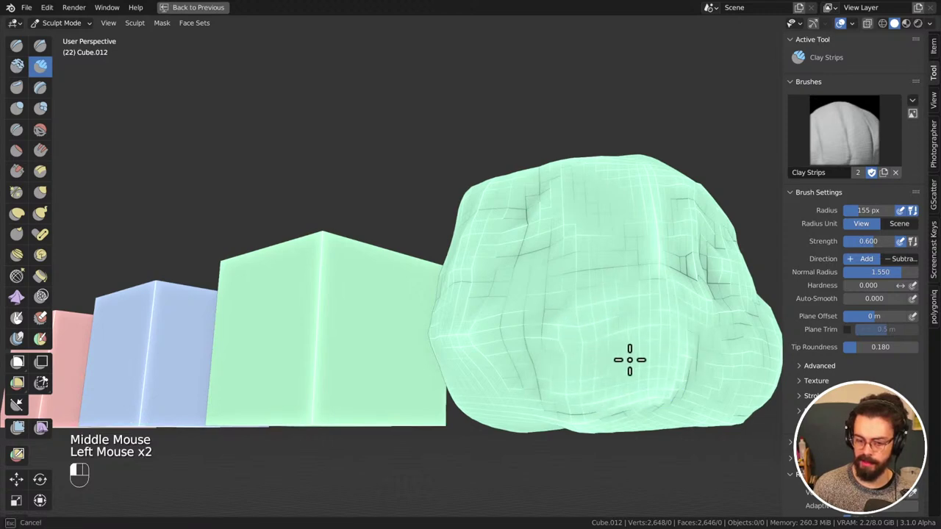
pyautogui.moveTo(627, 361)
pyautogui.mouseDown(button='middle')
pyautogui.moveTo(608, 391)
pyautogui.moveTo(609, 369)
pyautogui.moveTo(542, 326)
pyautogui.moveTo(440, 307)
pyautogui.moveTo(515, 153)
pyautogui.mouseUp(button='middle')
pyautogui.click(609, 369)
pyautogui.click(440, 307)
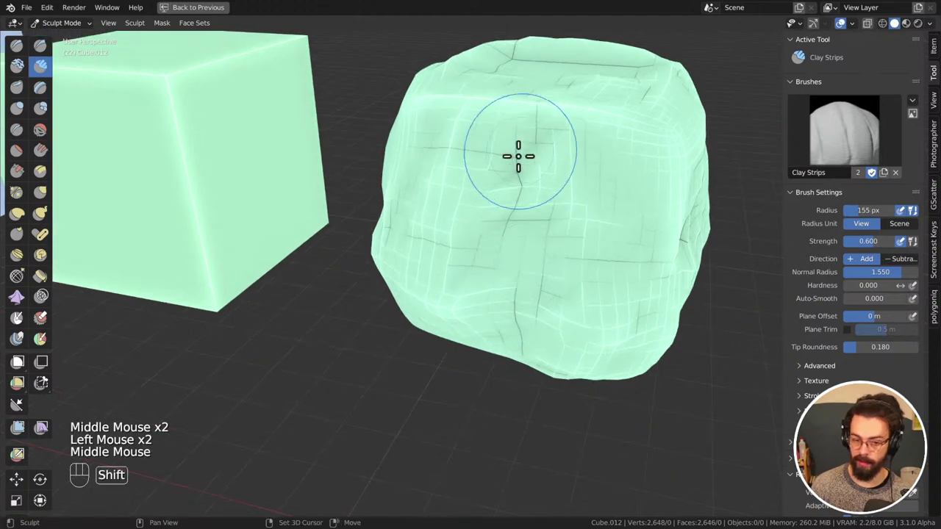
pyautogui.keyDown('shift'); pyautogui.moveTo(515, 154); pyautogui.dragTo(514, 166); pyautogui.keyUp('shift')
pyautogui.moveTo(426, 275); pyautogui.dragTo(444, 284)
pyautogui.moveTo(430, 278)
pyautogui.mouseDown(button='middle')
pyautogui.moveTo(539, 279)
pyautogui.moveTo(505, 239)
pyautogui.mouseUp(button='middle')
# Carve dents and cracks near the rock's top with subtract strokes and small clay dabs
pyautogui.keyDown('ctrl'); pyautogui.click(505, 239); pyautogui.keyUp('ctrl')
pyautogui.keyDown('ctrl'); pyautogui.click(504, 147); pyautogui.keyUp('ctrl')
pyautogui.keyDown('ctrl'); pyautogui.click(481, 147); pyautogui.keyUp('ctrl')
pyautogui.keyDown('ctrl'); pyautogui.click(459, 146); pyautogui.keyUp('ctrl')
pyautogui.click(459, 147)
pyautogui.click(391, 105)
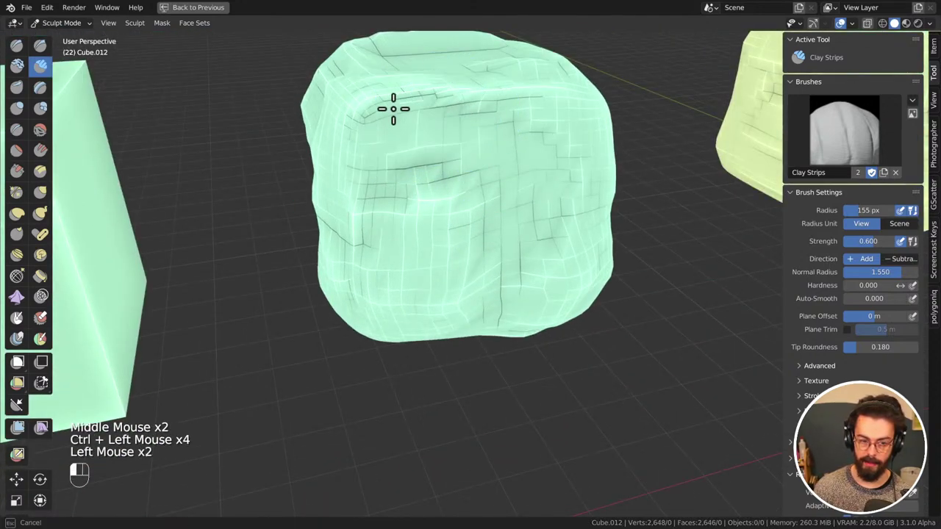
pyautogui.moveTo(487, 168)
pyautogui.mouseDown(button='middle')
pyautogui.moveTo(609, 168)
pyautogui.moveTo(517, 147)
pyautogui.mouseUp(button='middle')
pyautogui.moveTo(517, 147)
pyautogui.keyDown('ctrl'); pyautogui.mouseDown()
pyautogui.moveTo(504, 227)
pyautogui.moveTo(613, 193)
pyautogui.mouseUp(); pyautogui.keyUp('ctrl')
pyautogui.moveTo(613, 193); pyautogui.dragTo(533, 205, button='middle')
pyautogui.click(534, 206)
pyautogui.moveTo(566, 197)
pyautogui.keyDown('ctrl'); pyautogui.mouseDown()
pyautogui.moveTo(594, 191)
pyautogui.moveTo(630, 151)
pyautogui.moveTo(613, 209)
pyautogui.mouseUp(); pyautogui.keyUp('ctrl')
pyautogui.moveTo(614, 210)
pyautogui.mouseDown(button='middle')
pyautogui.moveTo(672, 240)
pyautogui.moveTo(593, 347)
pyautogui.moveTo(633, 294)
pyautogui.mouseUp(button='middle')
# Check the finished rock's mesh in Edit Mode, then return to sculpting and turn toward the plain cubes
pyautogui.press('Tab')
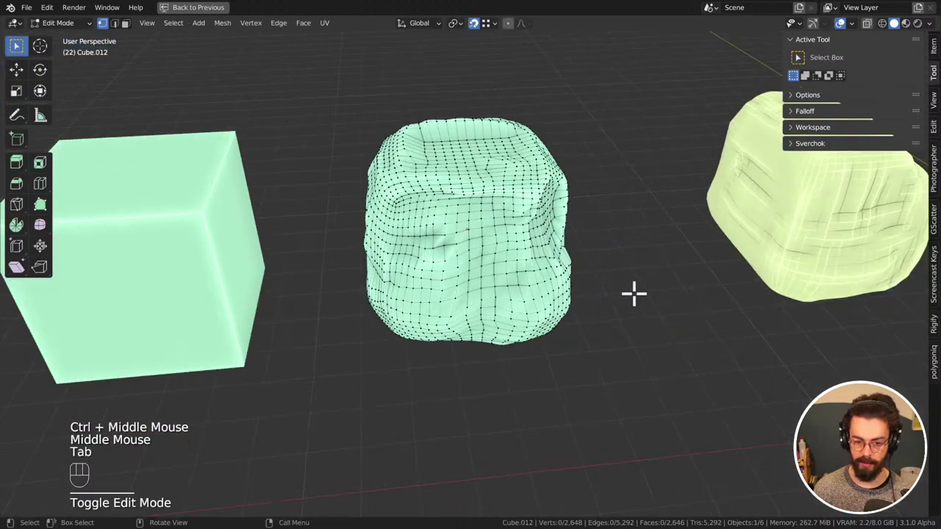
pyautogui.press('Tab')
pyautogui.keyDown('shift'); pyautogui.moveTo(441, 262); pyautogui.dragTo(436, 270, button='middle'); pyautogui.keyUp('shift')
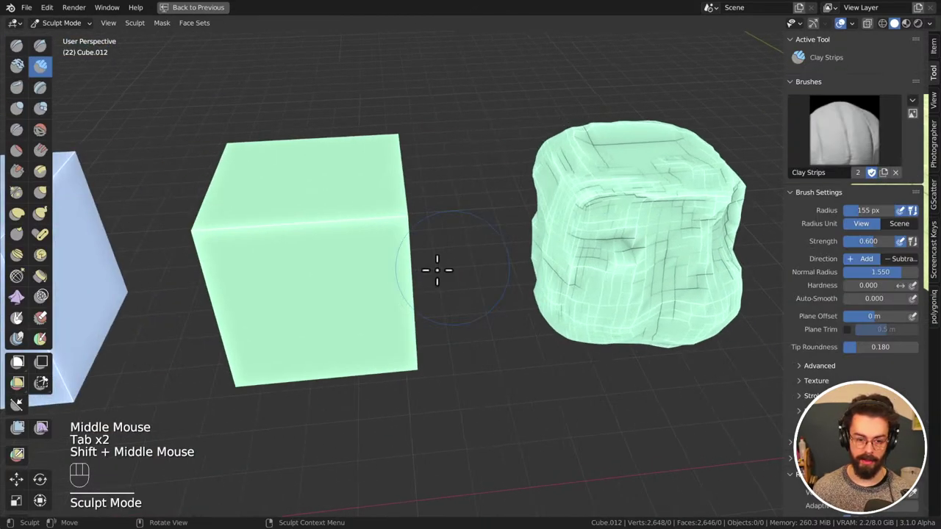
pyautogui.keyDown('ctrl'); pyautogui.moveTo(355, 279); pyautogui.dragTo(361, 298); pyautogui.keyUp('ctrl')
pyautogui.click(365, 287)
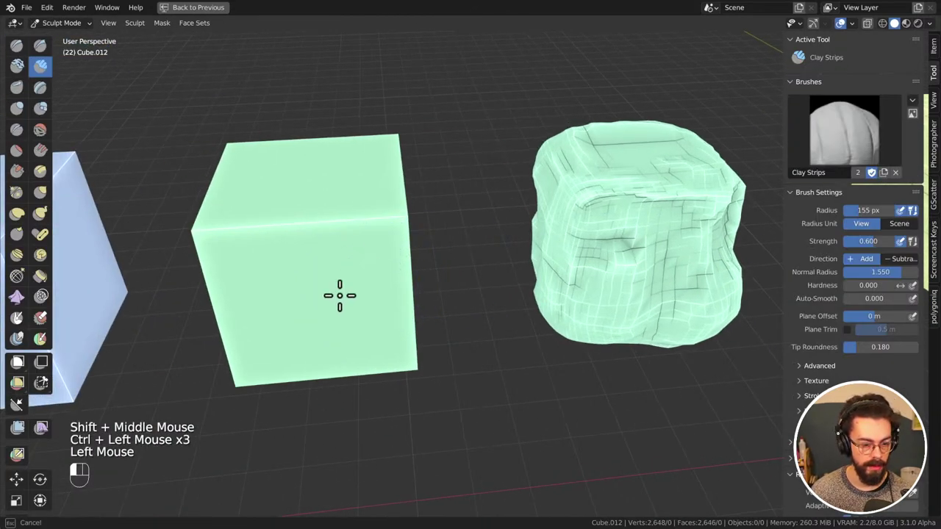
pyautogui.moveTo(415, 227)
pyautogui.keyDown('shift'); pyautogui.mouseDown(button='middle')
pyautogui.moveTo(508, 269)
pyautogui.moveTo(420, 244)
pyautogui.mouseUp(button='middle'); pyautogui.keyUp('shift')
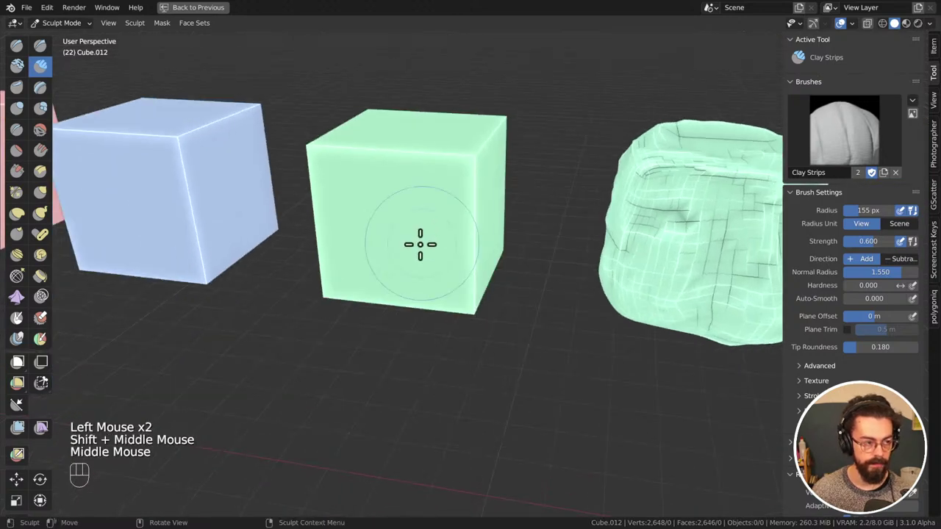
pyautogui.keyDown('ctrl'); pyautogui.rightClick(430, 248); pyautogui.keyUp('ctrl')
pyautogui.click(437, 162)
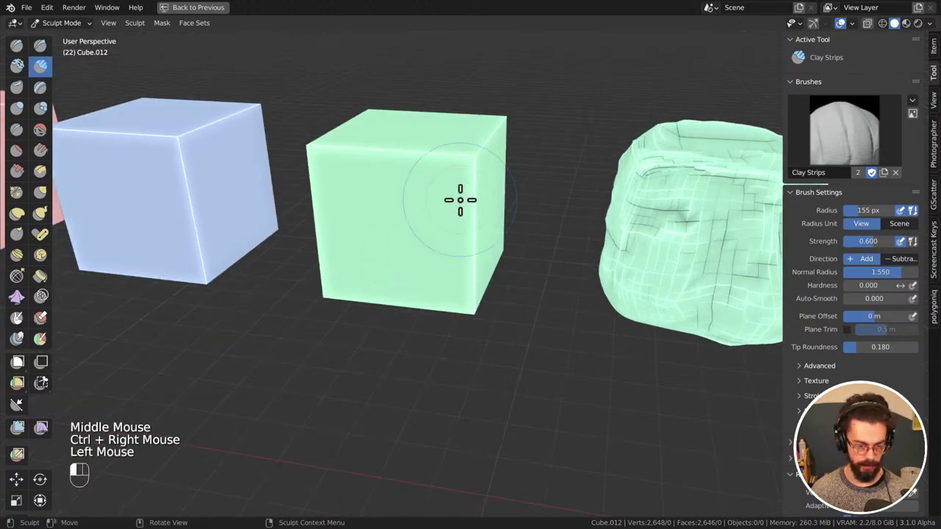
# Make Cube.013 the sculpting target from the Outliner with the 3D viewport maximized
pyautogui.hotkey('ctrl', 'space')
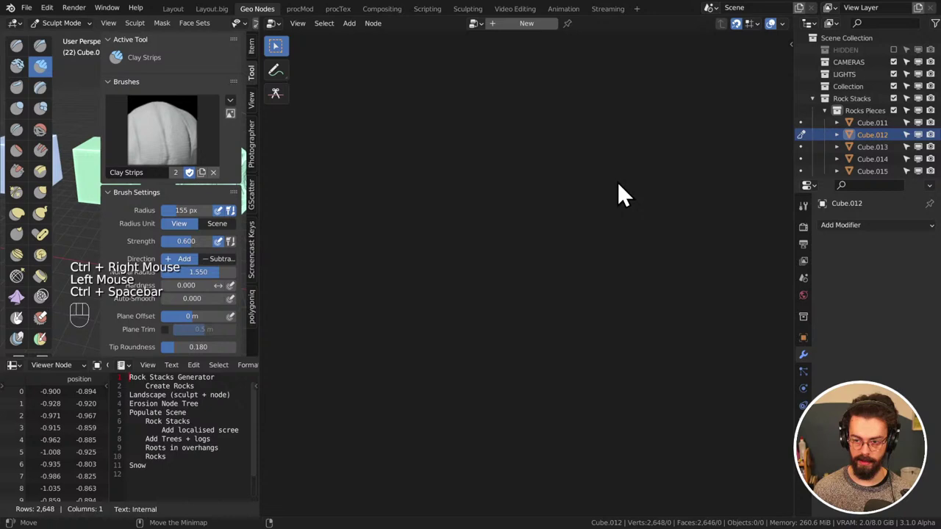
pyautogui.click(800, 147)
pyautogui.hotkey('ctrl', 'space')
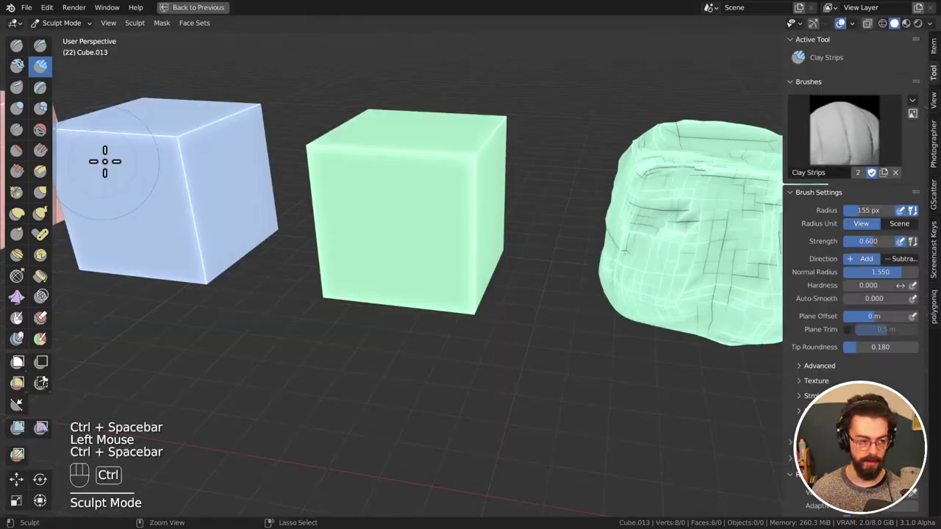
# Voxel-remesh the green cube, add clay strips to its upper right and front, then smooth the front
pyautogui.hotkey('ctrl', 'r')
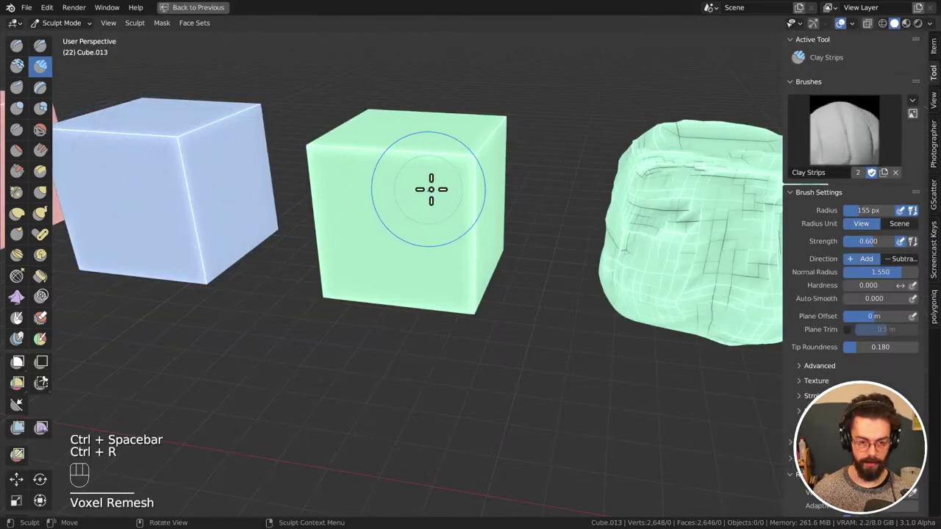
pyautogui.moveTo(431, 189)
pyautogui.mouseDown()
pyautogui.moveTo(455, 188)
pyautogui.moveTo(481, 165)
pyautogui.mouseUp()
pyautogui.moveTo(535, 201)
pyautogui.keyDown('shift'); pyautogui.mouseDown(button='middle')
pyautogui.moveTo(479, 267)
pyautogui.moveTo(488, 255)
pyautogui.mouseUp(button='middle'); pyautogui.keyUp('shift')
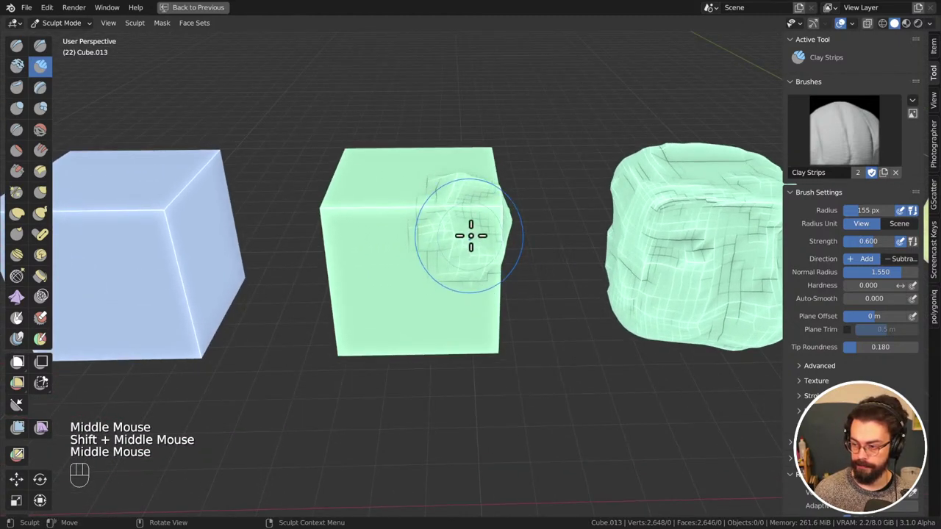
pyautogui.moveTo(479, 217); pyautogui.dragTo(504, 221, button='middle')
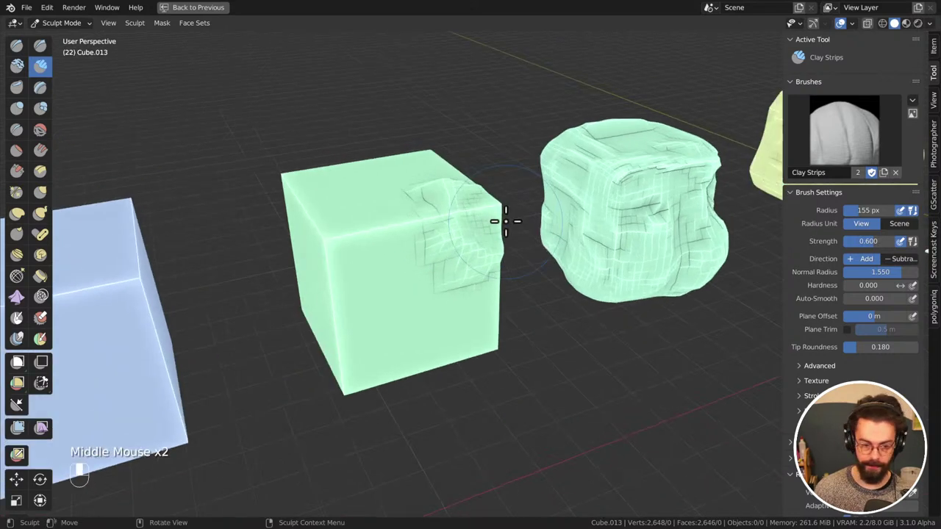
pyautogui.moveTo(399, 230)
pyautogui.mouseDown()
pyautogui.moveTo(325, 277)
pyautogui.moveTo(336, 257)
pyautogui.mouseUp()
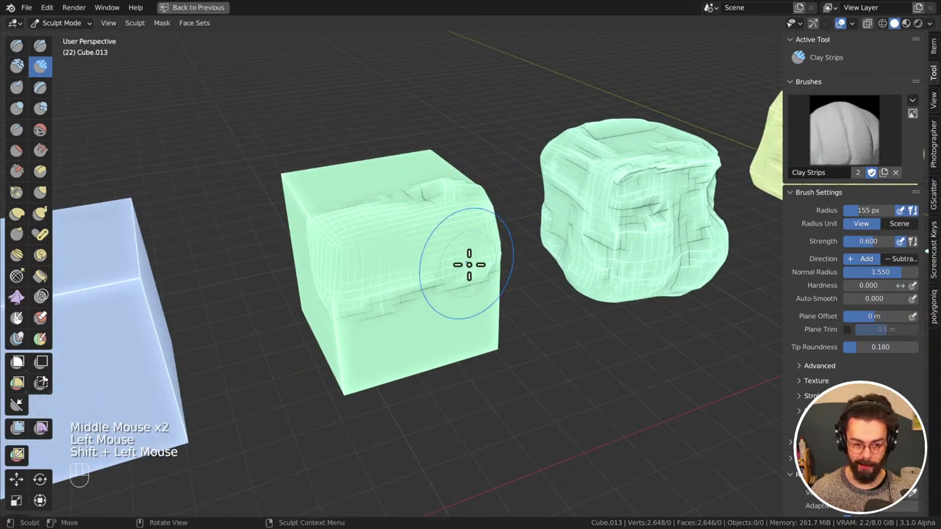
pyautogui.moveTo(468, 273)
pyautogui.mouseDown(button='middle')
pyautogui.moveTo(463, 304)
pyautogui.moveTo(436, 319)
pyautogui.moveTo(449, 269)
pyautogui.moveTo(470, 287)
pyautogui.mouseUp(button='middle')
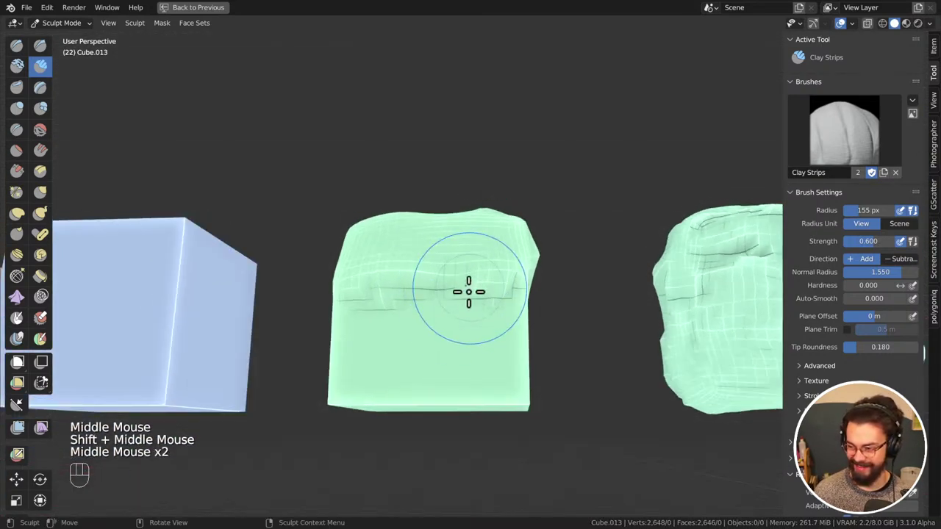
pyautogui.keyDown('shift'); pyautogui.moveTo(440, 375); pyautogui.dragTo(489, 385); pyautogui.keyUp('shift')
# Smooth the green cube's sculpted surface and its lower edge from several angles
pyautogui.moveTo(466, 393); pyautogui.dragTo(477, 346, button='middle')
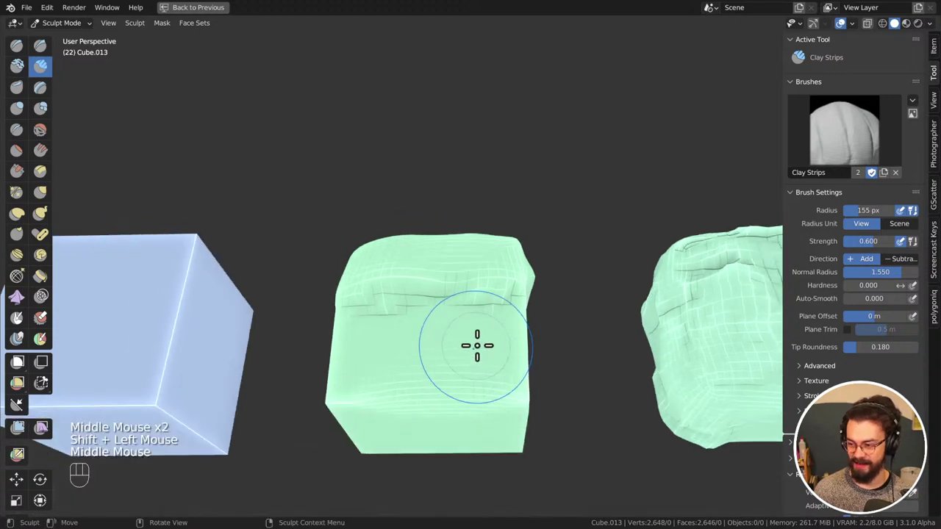
pyautogui.moveTo(529, 393); pyautogui.dragTo(482, 392, button='middle')
pyautogui.keyDown('shift'); pyautogui.moveTo(507, 247); pyautogui.dragTo(507, 245); pyautogui.keyUp('shift')
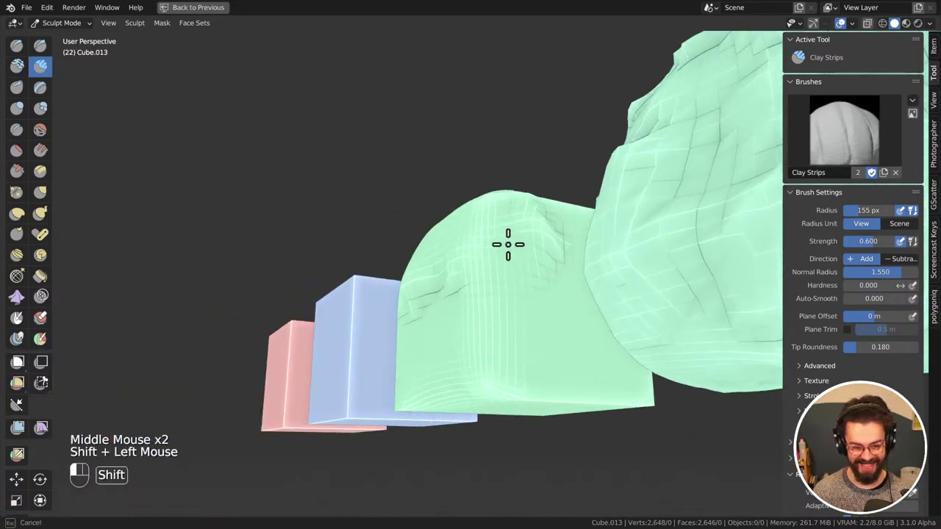
pyautogui.moveTo(464, 375)
pyautogui.mouseDown(button='middle')
pyautogui.moveTo(390, 361)
pyautogui.moveTo(443, 336)
pyautogui.moveTo(447, 378)
pyautogui.mouseUp(button='middle')
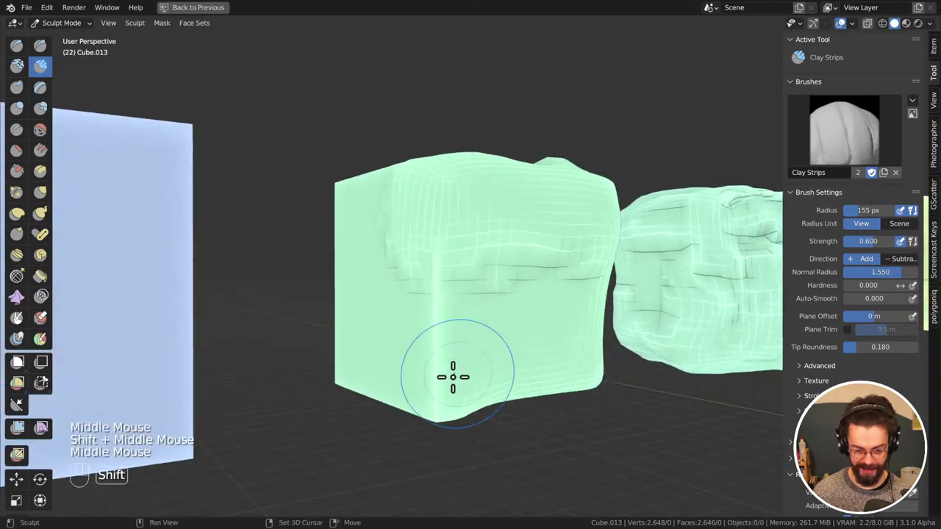
pyautogui.keyDown('shift'); pyautogui.moveTo(447, 378); pyautogui.dragTo(445, 304); pyautogui.keyUp('shift')
pyautogui.moveTo(446, 304); pyautogui.dragTo(535, 375, button='middle')
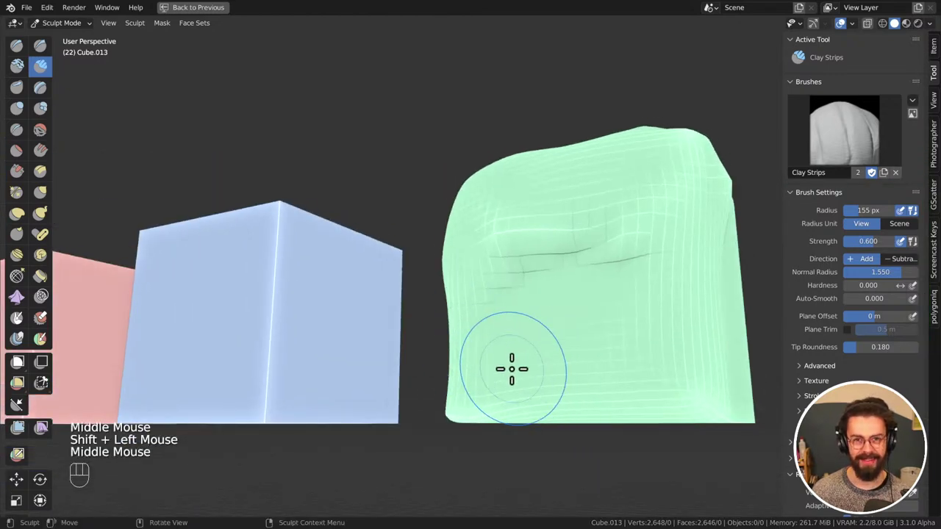
pyautogui.moveTo(544, 299)
pyautogui.mouseDown(button='middle')
pyautogui.moveTo(624, 325)
pyautogui.moveTo(586, 254)
pyautogui.moveTo(551, 283)
pyautogui.mouseUp(button='middle')
pyautogui.keyDown('shift'); pyautogui.moveTo(551, 283); pyautogui.dragTo(368, 401); pyautogui.keyUp('shift')
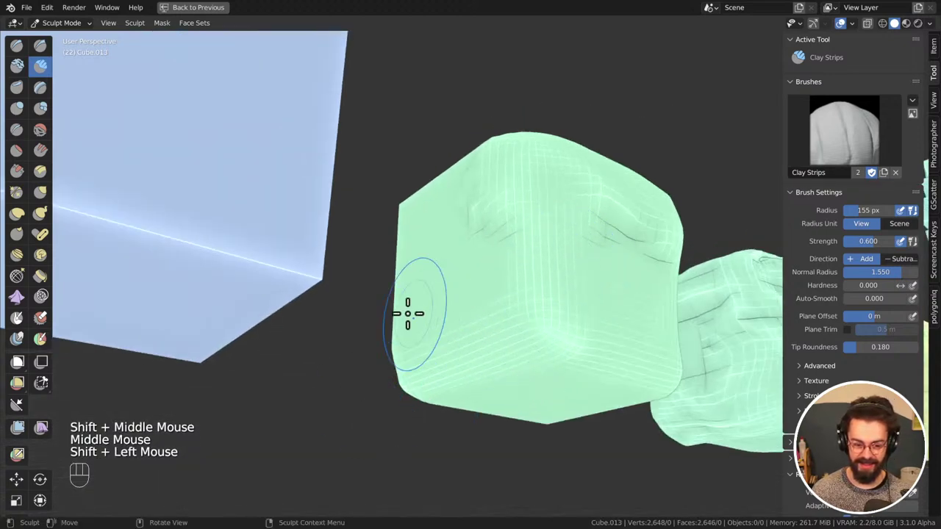
# Smooth further areas of the green cube's surface
pyautogui.keyDown('shift'); pyautogui.moveTo(408, 314); pyautogui.dragTo(395, 357); pyautogui.keyUp('shift')
pyautogui.moveTo(394, 358)
pyautogui.mouseDown(button='middle')
pyautogui.moveTo(429, 309)
pyautogui.moveTo(441, 265)
pyautogui.mouseUp(button='middle')
pyautogui.keyDown('shift'); pyautogui.moveTo(441, 265); pyautogui.dragTo(445, 243, button='middle'); pyautogui.keyUp('shift')
pyautogui.keyDown('shift'); pyautogui.moveTo(445, 244); pyautogui.dragTo(557, 381); pyautogui.keyUp('shift')
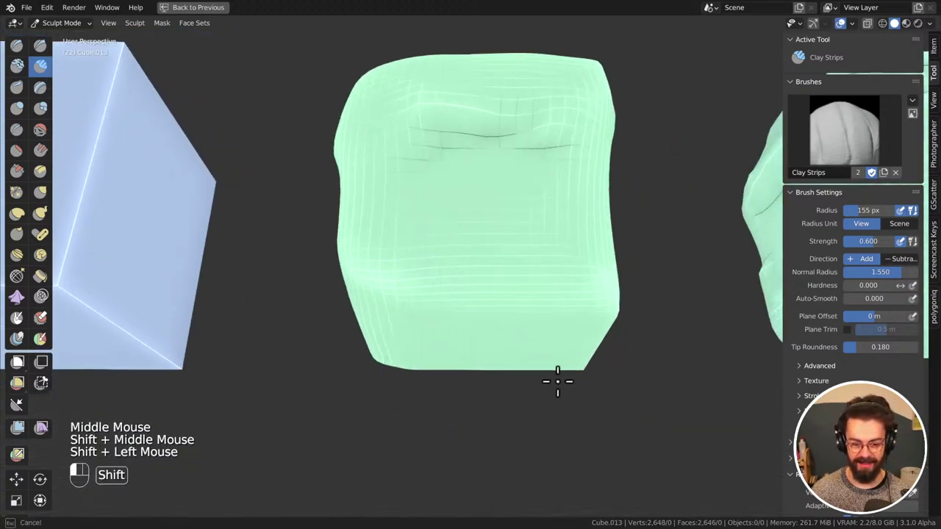
pyautogui.moveTo(586, 352); pyautogui.dragTo(547, 297, button='middle')
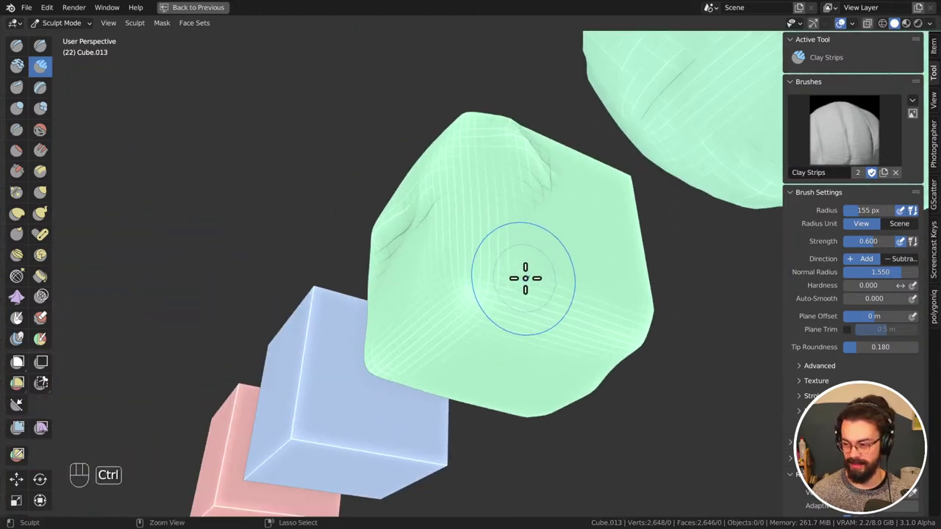
# Carve grooves into the cube's top and left faces, smoothing some near the top
pyautogui.keyDown('ctrl'); pyautogui.moveTo(543, 253); pyautogui.dragTo(561, 235); pyautogui.keyUp('ctrl')
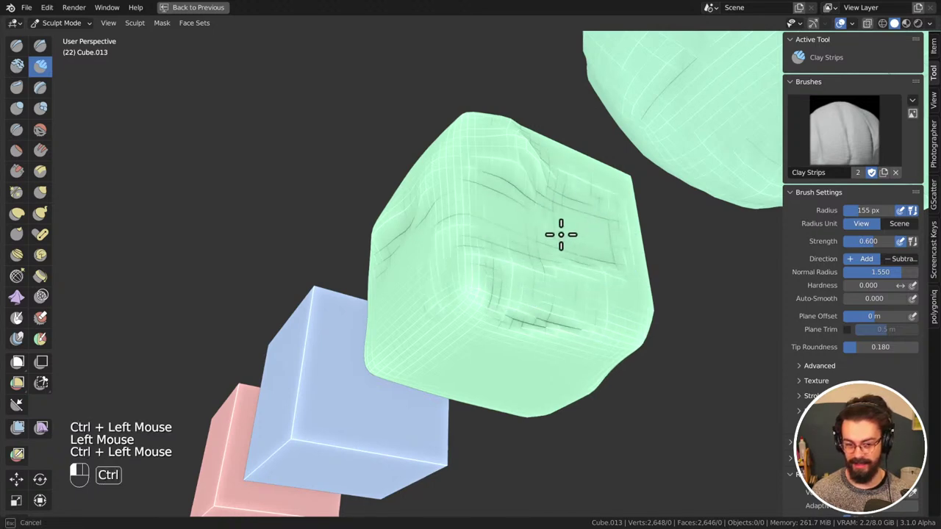
pyautogui.keyDown('ctrl'); pyautogui.moveTo(606, 278); pyautogui.dragTo(662, 272); pyautogui.keyUp('ctrl')
pyautogui.moveTo(662, 273)
pyautogui.mouseDown(button='middle')
pyautogui.moveTo(466, 260)
pyautogui.moveTo(561, 262)
pyautogui.moveTo(583, 309)
pyautogui.mouseUp(button='middle')
pyautogui.keyDown('ctrl'); pyautogui.moveTo(583, 308); pyautogui.dragTo(607, 208); pyautogui.keyUp('ctrl')
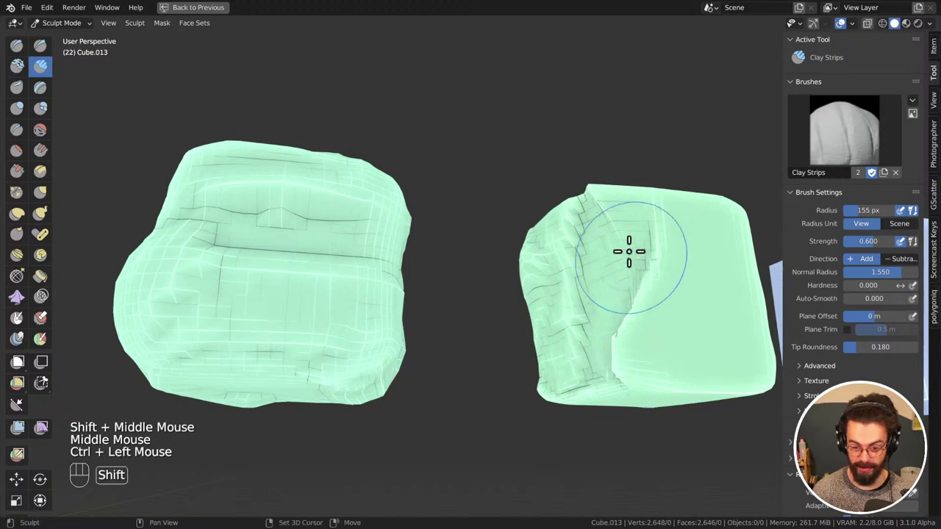
pyautogui.keyDown('shift'); pyautogui.moveTo(629, 252); pyautogui.dragTo(630, 368); pyautogui.keyUp('shift')
pyautogui.moveTo(655, 366); pyautogui.dragTo(578, 281, button='middle')
# Carve a dent into the rock's lower left with Clay Strips and smooth it
pyautogui.keyDown('ctrl'); pyautogui.moveTo(663, 317); pyautogui.dragTo(609, 348); pyautogui.keyUp('ctrl')
pyautogui.moveTo(609, 348)
pyautogui.mouseDown(button='middle')
pyautogui.moveTo(659, 330)
pyautogui.moveTo(636, 328)
pyautogui.moveTo(637, 390)
pyautogui.mouseUp(button='middle')
pyautogui.keyDown('ctrl'); pyautogui.moveTo(637, 390); pyautogui.dragTo(689, 332); pyautogui.keyUp('ctrl')
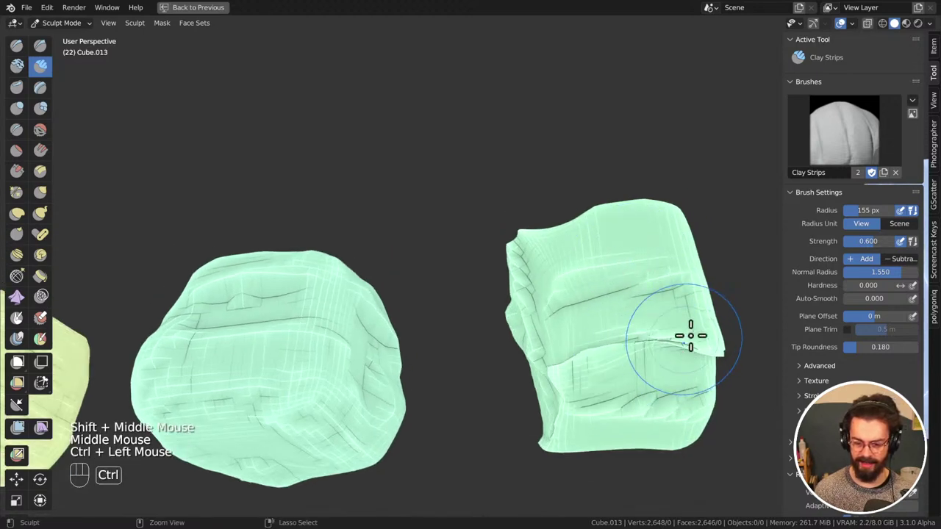
pyautogui.keyDown('ctrl'); pyautogui.click(584, 361); pyautogui.keyUp('ctrl')
pyautogui.keyDown('shift'); pyautogui.moveTo(583, 361); pyautogui.dragTo(661, 349); pyautogui.keyUp('shift')
pyautogui.moveTo(610, 389)
pyautogui.mouseDown(button='middle')
pyautogui.moveTo(710, 405)
pyautogui.moveTo(651, 326)
pyautogui.moveTo(514, 304)
pyautogui.moveTo(524, 301)
pyautogui.moveTo(546, 326)
pyautogui.mouseUp(button='middle')
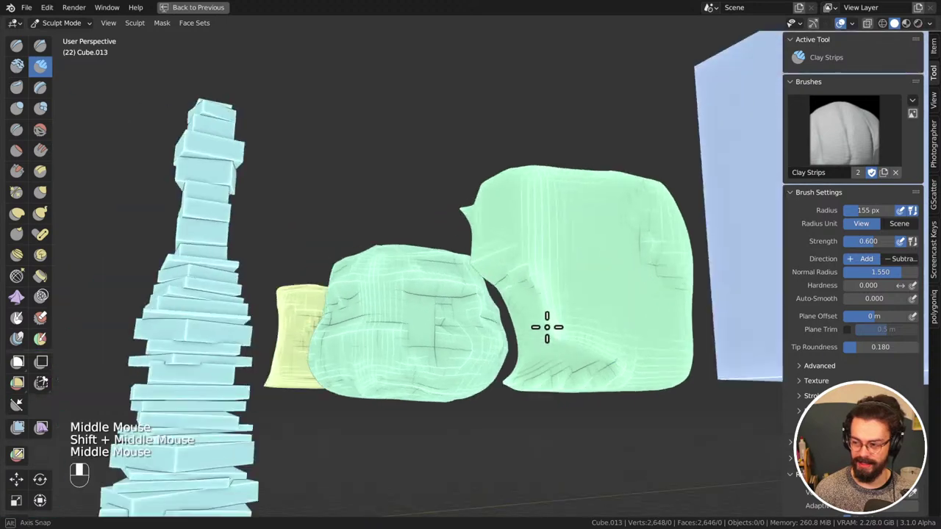
# Carve additional grooves into the rock's surface
pyautogui.keyDown('ctrl'); pyautogui.moveTo(563, 332); pyautogui.dragTo(574, 347); pyautogui.keyUp('ctrl')
pyautogui.moveTo(573, 348); pyautogui.dragTo(569, 322, button='middle')
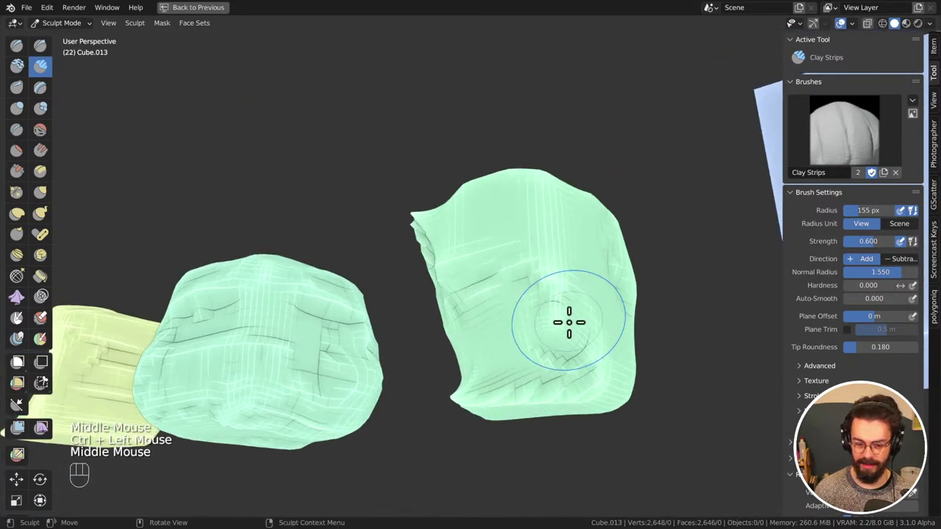
pyautogui.keyDown('ctrl'); pyautogui.moveTo(558, 326); pyautogui.dragTo(561, 331); pyautogui.keyUp('ctrl')
pyautogui.moveTo(561, 331)
pyautogui.mouseDown(button='middle')
pyautogui.moveTo(609, 344)
pyautogui.moveTo(552, 330)
pyautogui.moveTo(481, 333)
pyautogui.mouseUp(button='middle')
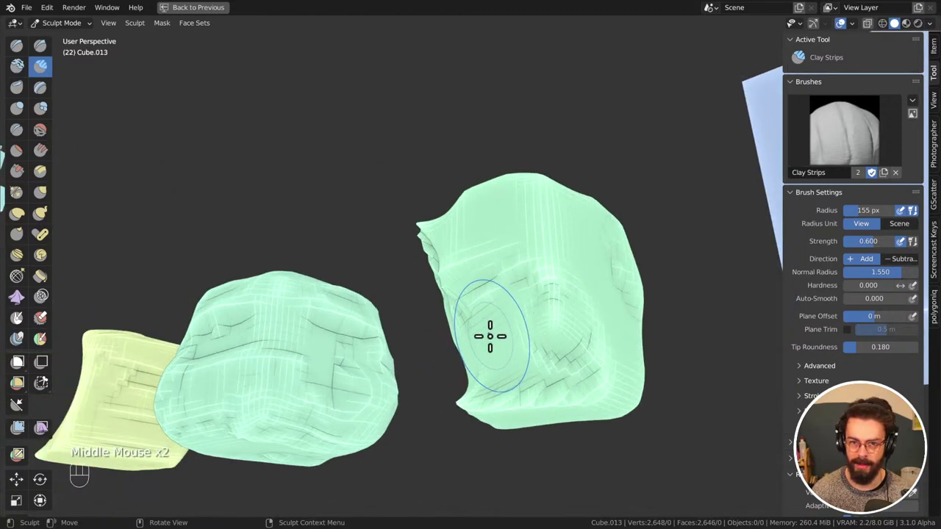
pyautogui.moveTo(534, 292); pyautogui.dragTo(420, 317, button='middle')
pyautogui.keyDown('ctrl'); pyautogui.click(477, 406); pyautogui.keyUp('ctrl')
# Smooth part of the rock's face, carve two strokes into it, and smooth a small spot
pyautogui.keyDown('shift'); pyautogui.moveTo(419, 329); pyautogui.dragTo(454, 351); pyautogui.keyUp('shift')
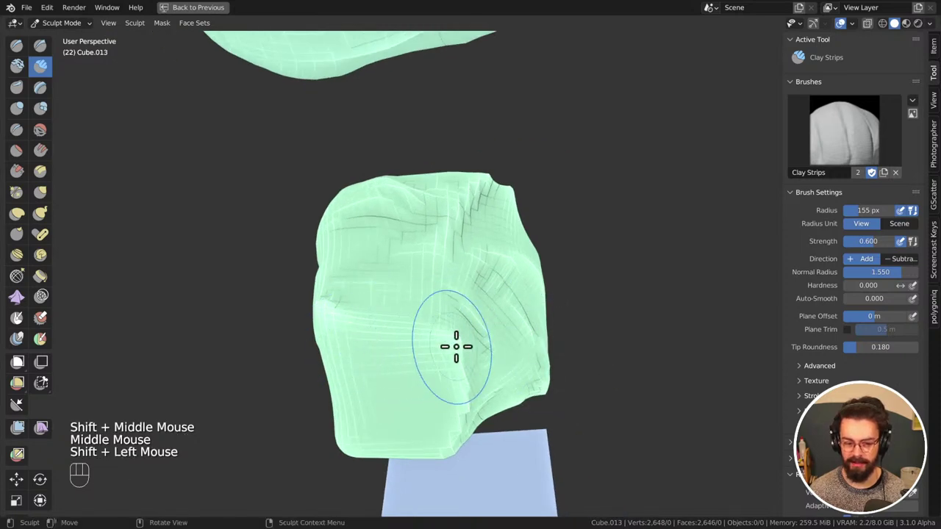
pyautogui.moveTo(453, 350); pyautogui.dragTo(491, 363, button='middle')
pyautogui.keyDown('ctrl'); pyautogui.moveTo(399, 315); pyautogui.dragTo(346, 384); pyautogui.keyUp('ctrl')
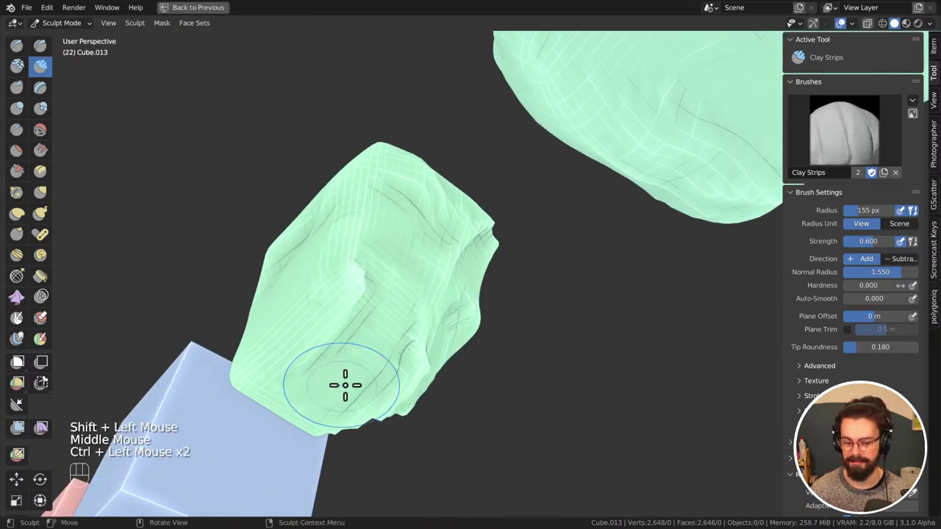
pyautogui.moveTo(346, 384)
pyautogui.mouseDown(button='middle')
pyautogui.moveTo(458, 395)
pyautogui.moveTo(437, 341)
pyautogui.mouseUp(button='middle')
pyautogui.keyDown('shift'); pyautogui.click(342, 361); pyautogui.keyUp('shift')
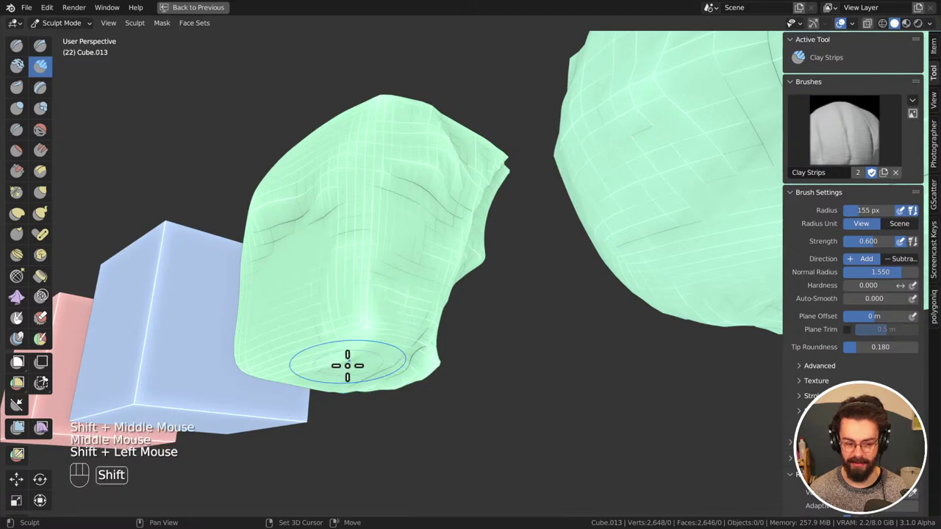
pyautogui.moveTo(342, 361); pyautogui.dragTo(416, 319, button='middle')
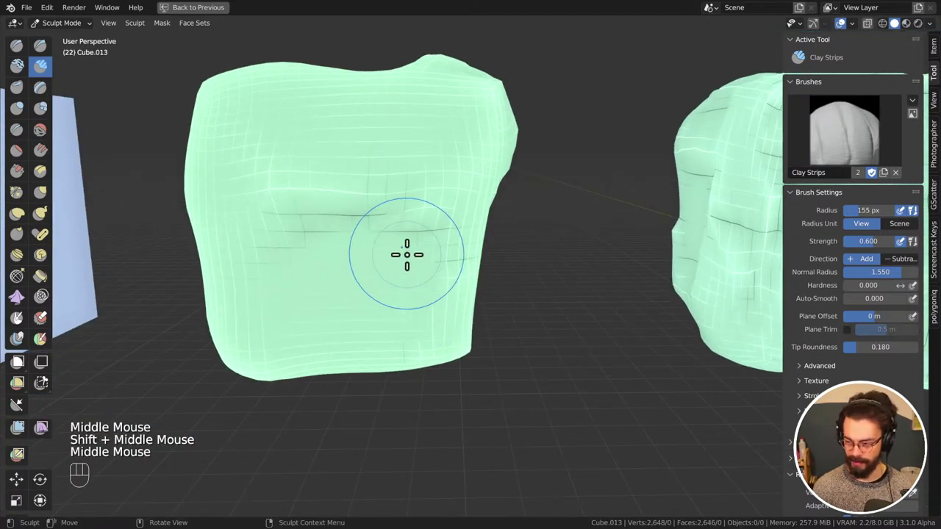
# Carve and deepen a long diagonal groove across the rock
pyautogui.keyDown('shift'); pyautogui.moveTo(390, 258); pyautogui.dragTo(451, 255, button='middle'); pyautogui.keyUp('shift')
pyautogui.moveTo(351, 221); pyautogui.dragTo(341, 266, button='middle')
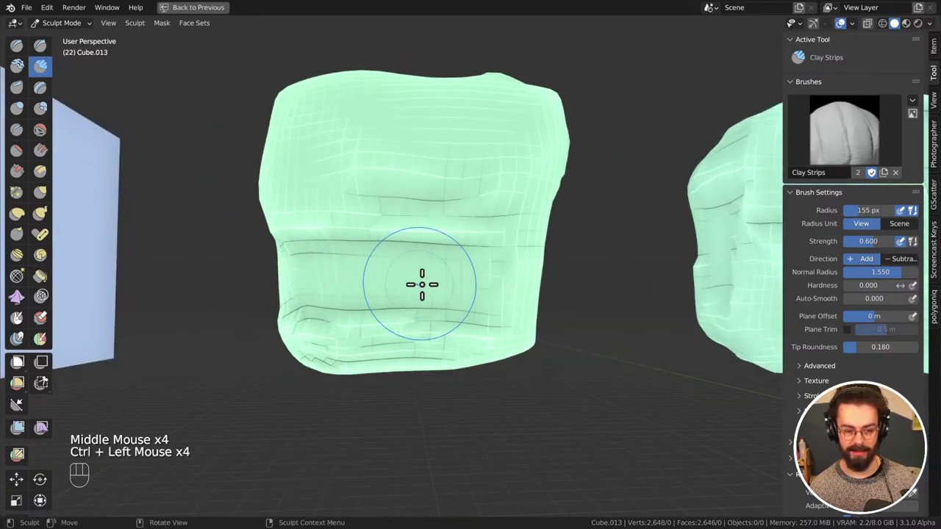
pyautogui.moveTo(422, 284); pyautogui.dragTo(299, 268, button='middle')
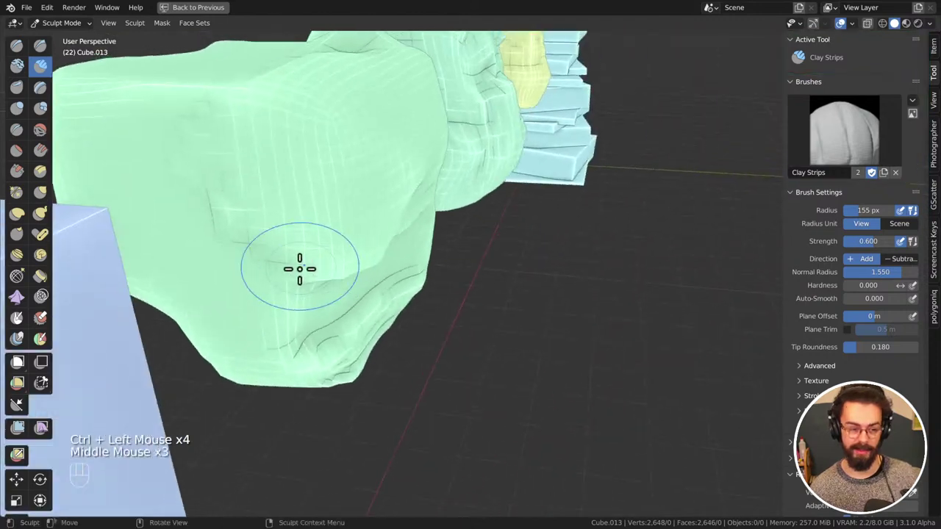
pyautogui.moveTo(220, 191)
pyautogui.keyDown('ctrl'); pyautogui.mouseDown()
pyautogui.moveTo(347, 319)
pyautogui.moveTo(195, 204)
pyautogui.mouseUp(); pyautogui.keyUp('ctrl')
pyautogui.keyDown('ctrl'); pyautogui.moveTo(118, 125); pyautogui.dragTo(185, 216); pyautogui.keyUp('ctrl')
pyautogui.keyDown('ctrl'); pyautogui.moveTo(125, 103); pyautogui.dragTo(224, 222); pyautogui.keyUp('ctrl')
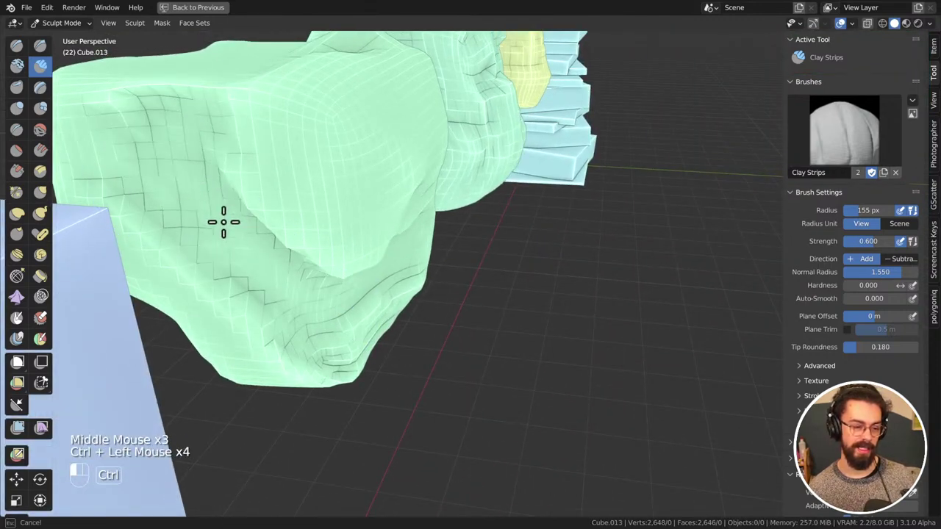
pyautogui.moveTo(223, 222); pyautogui.dragTo(325, 294, button='middle')
# Carve into the rock's front face, then frame the blue cube beside it
pyautogui.keyDown('ctrl'); pyautogui.moveTo(368, 316); pyautogui.dragTo(410, 339); pyautogui.keyUp('ctrl')
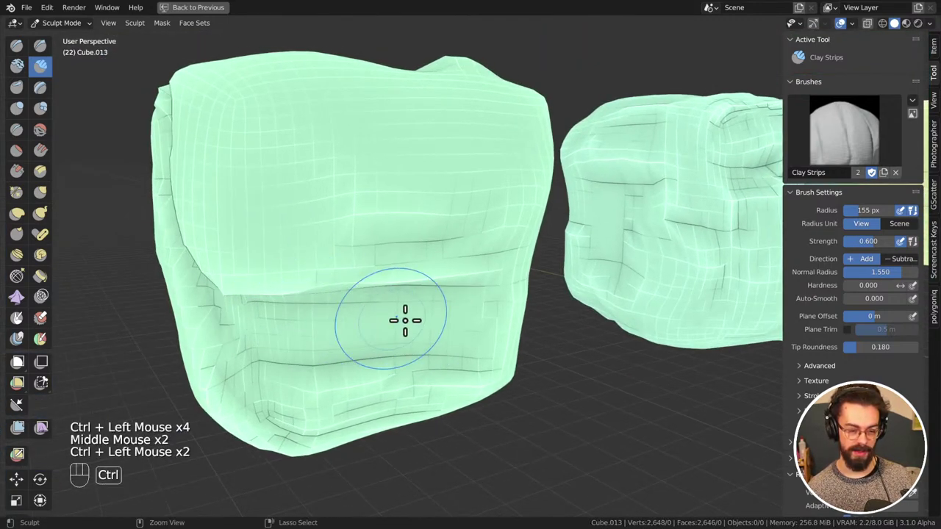
pyautogui.moveTo(405, 321); pyautogui.dragTo(384, 326, button='middle')
pyautogui.keyDown('ctrl'); pyautogui.moveTo(384, 326); pyautogui.dragTo(380, 336); pyautogui.keyUp('ctrl')
pyautogui.moveTo(439, 305)
pyautogui.mouseDown(button='middle')
pyautogui.moveTo(368, 290)
pyautogui.moveTo(385, 336)
pyautogui.moveTo(404, 309)
pyautogui.moveTo(471, 287)
pyautogui.moveTo(412, 252)
pyautogui.moveTo(414, 301)
pyautogui.moveTo(409, 263)
pyautogui.moveTo(446, 272)
pyautogui.moveTo(435, 298)
pyautogui.mouseUp(button='middle')
pyautogui.keyDown('shift'); pyautogui.moveTo(377, 287); pyautogui.dragTo(410, 272, button='middle'); pyautogui.keyUp('shift')
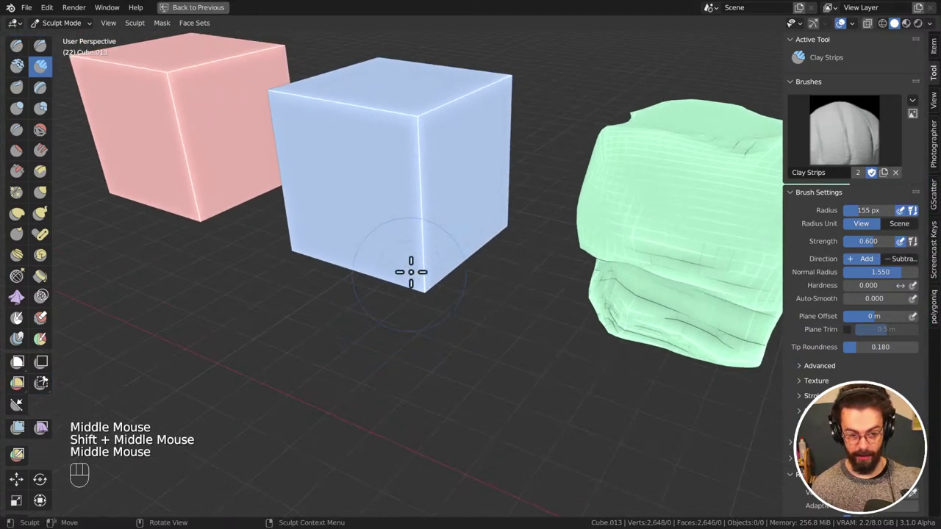
# Switch sculpting to the blue Cube.014 and voxel-remesh it into a dense mesh
pyautogui.hotkey('ctrl', 'space')
pyautogui.moveTo(846, 136); pyautogui.dragTo(817, 133, button='middle')
pyautogui.click(801, 142)
pyautogui.hotkey('ctrl', 'space')
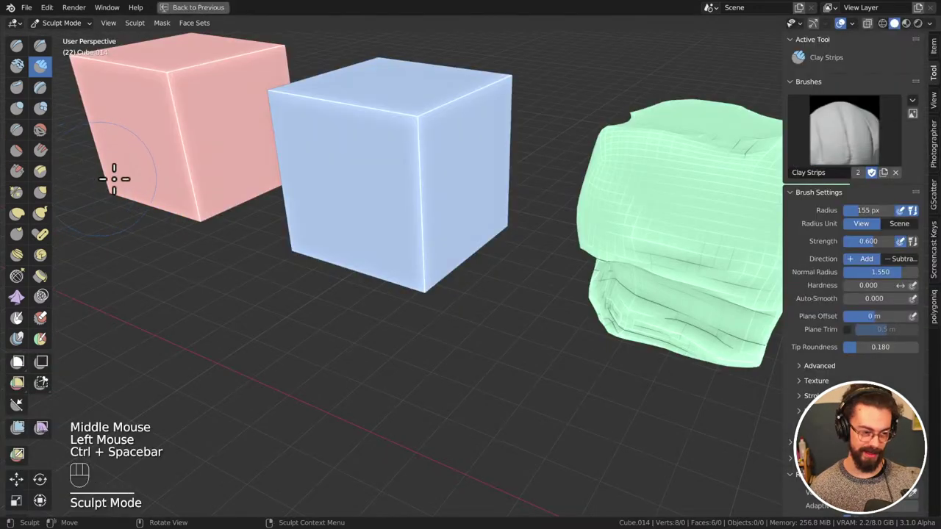
pyautogui.moveTo(118, 176)
pyautogui.keyDown('shift'); pyautogui.mouseDown(button='middle')
pyautogui.moveTo(380, 205)
pyautogui.moveTo(357, 225)
pyautogui.moveTo(382, 169)
pyautogui.moveTo(386, 212)
pyautogui.mouseUp(button='middle'); pyautogui.keyUp('shift')
pyautogui.hotkey('ctrl', 'r')
# Soften the blue cube's top and bottom edges with smooth strokes
pyautogui.moveTo(441, 164)
pyautogui.keyDown('shift'); pyautogui.mouseDown()
pyautogui.moveTo(336, 147)
pyautogui.moveTo(269, 157)
pyautogui.mouseUp(); pyautogui.keyUp('shift')
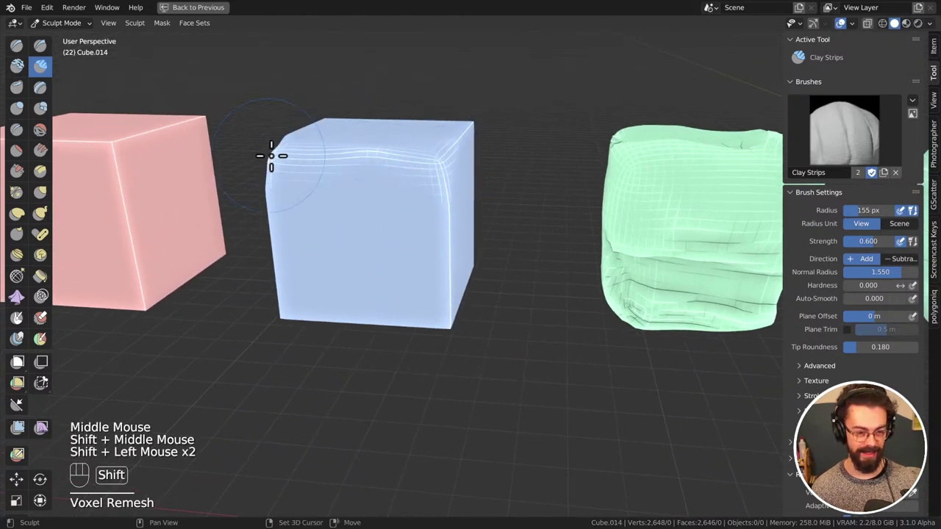
pyautogui.moveTo(269, 157)
pyautogui.mouseDown(button='middle')
pyautogui.moveTo(384, 232)
pyautogui.moveTo(305, 294)
pyautogui.mouseUp(button='middle')
pyautogui.keyDown('shift'); pyautogui.moveTo(305, 294); pyautogui.dragTo(312, 361); pyautogui.keyUp('shift')
pyautogui.keyDown('shift'); pyautogui.moveTo(313, 360); pyautogui.dragTo(319, 366); pyautogui.keyUp('shift')
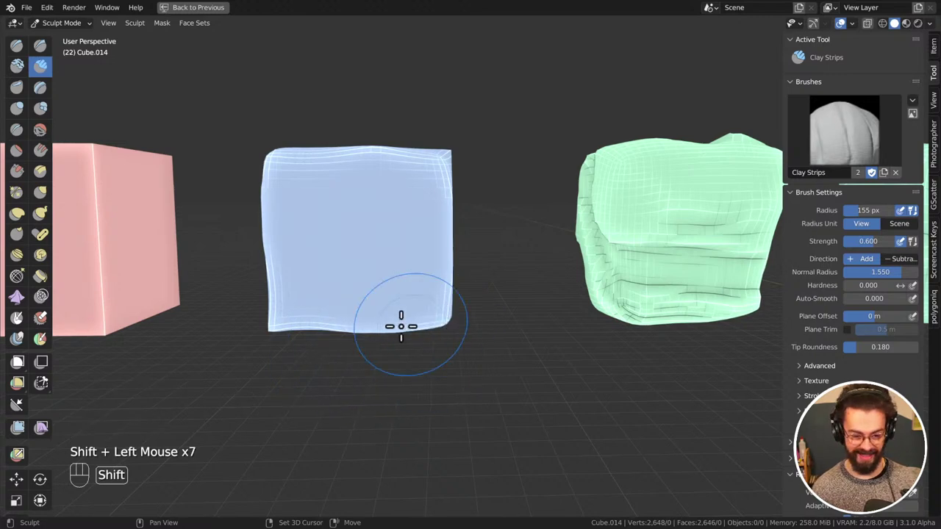
pyautogui.keyDown('shift'); pyautogui.moveTo(400, 326); pyautogui.dragTo(273, 300); pyautogui.keyUp('shift')
pyautogui.moveTo(273, 301); pyautogui.dragTo(399, 277, button='middle')
# Build up clay strips on the blue cube's front and smooth its surface
pyautogui.moveTo(399, 277)
pyautogui.mouseDown()
pyautogui.moveTo(280, 199)
pyautogui.moveTo(312, 221)
pyautogui.mouseUp()
pyautogui.moveTo(312, 220)
pyautogui.keyDown('shift'); pyautogui.mouseDown()
pyautogui.moveTo(345, 241)
pyautogui.moveTo(352, 311)
pyautogui.mouseUp(); pyautogui.keyUp('shift')
pyautogui.moveTo(352, 311)
pyautogui.mouseDown(button='middle')
pyautogui.moveTo(372, 285)
pyautogui.moveTo(431, 315)
pyautogui.mouseUp(button='middle')
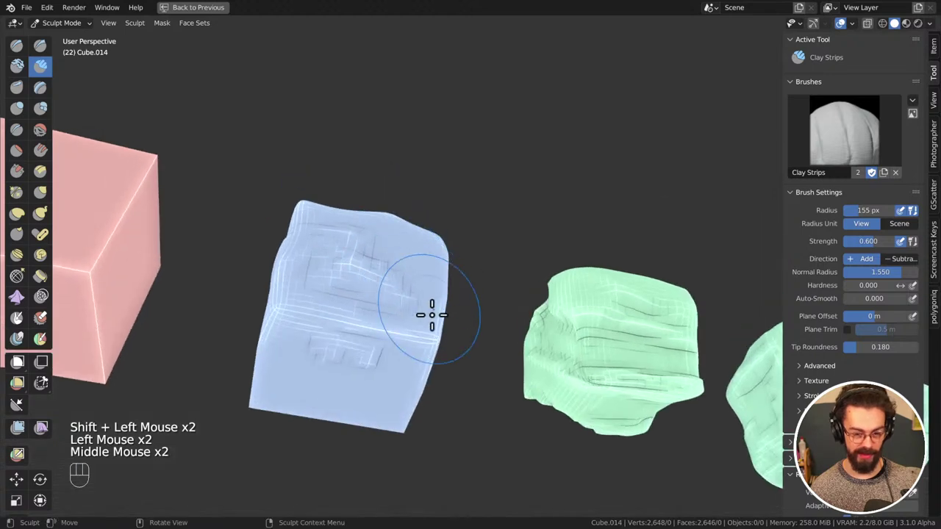
pyautogui.moveTo(431, 315); pyautogui.dragTo(359, 325)
pyautogui.moveTo(359, 325)
pyautogui.mouseDown(button='middle')
pyautogui.moveTo(392, 389)
pyautogui.moveTo(359, 269)
pyautogui.moveTo(250, 291)
pyautogui.mouseUp(button='middle')
pyautogui.keyDown('shift'); pyautogui.moveTo(250, 291); pyautogui.dragTo(207, 334); pyautogui.keyUp('shift')
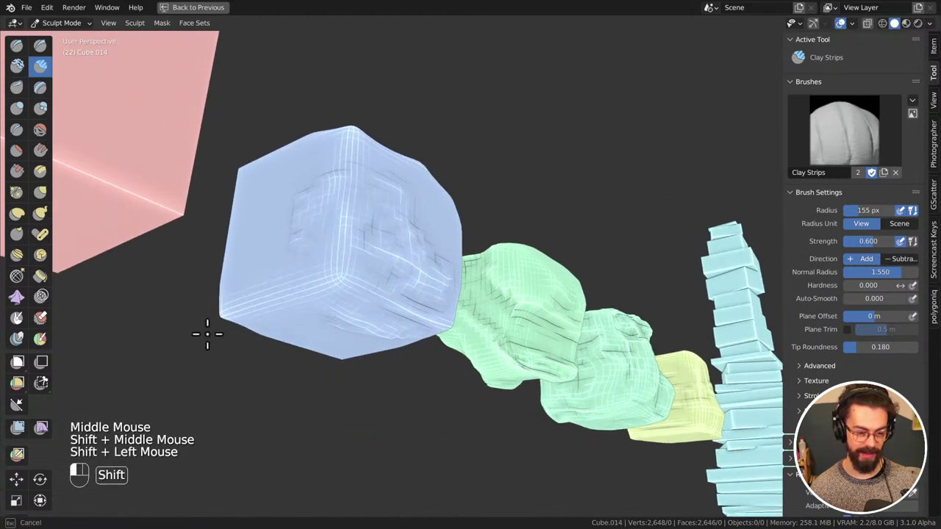
# Smooth the blue cube's top edge, surface and remaining edges
pyautogui.moveTo(208, 335)
pyautogui.mouseDown(button='middle')
pyautogui.moveTo(404, 347)
pyautogui.moveTo(231, 304)
pyautogui.mouseUp(button='middle')
pyautogui.moveTo(231, 304)
pyautogui.keyDown('shift'); pyautogui.mouseDown()
pyautogui.moveTo(210, 116)
pyautogui.moveTo(245, 154)
pyautogui.mouseUp(); pyautogui.keyUp('shift')
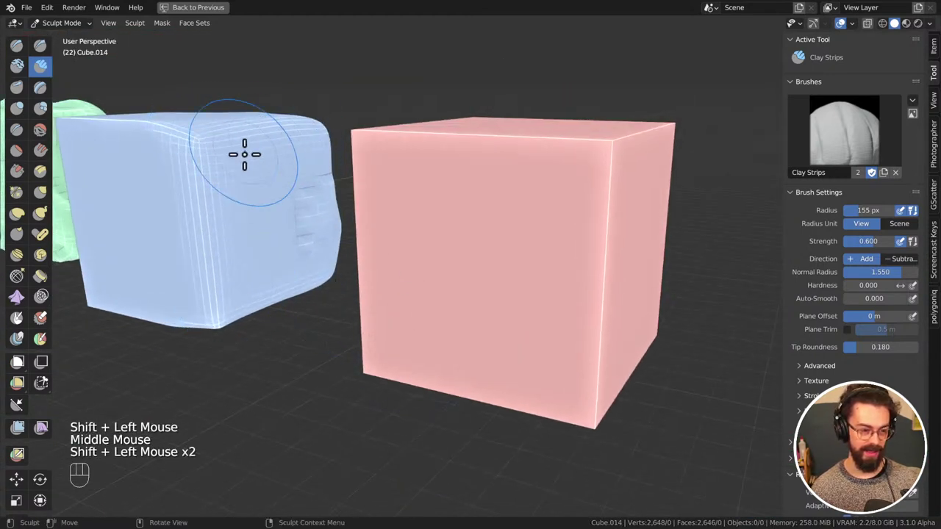
pyautogui.moveTo(245, 154); pyautogui.dragTo(423, 185, button='middle')
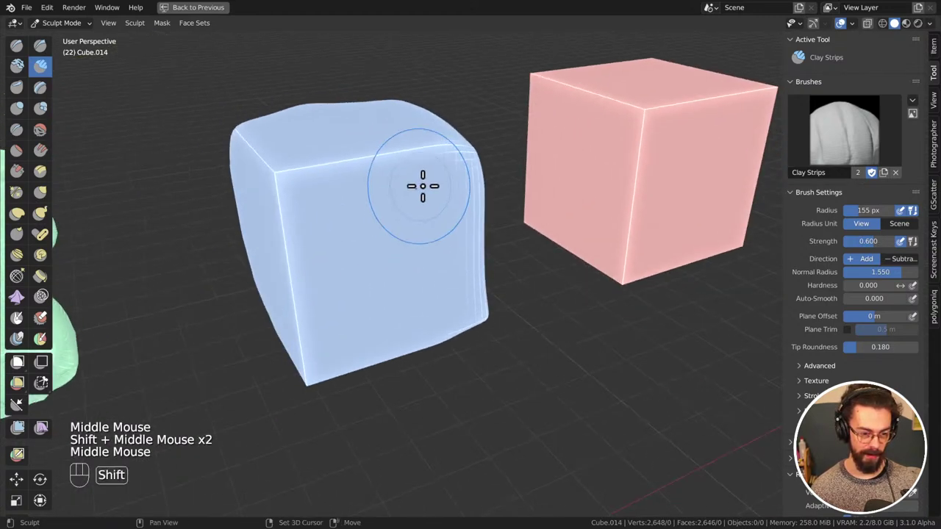
pyautogui.moveTo(423, 186)
pyautogui.keyDown('shift'); pyautogui.mouseDown()
pyautogui.moveTo(335, 158)
pyautogui.moveTo(257, 164)
pyautogui.mouseUp(); pyautogui.keyUp('shift')
pyautogui.moveTo(256, 164); pyautogui.dragTo(301, 189, button='middle')
pyautogui.moveTo(301, 188)
pyautogui.keyDown('shift'); pyautogui.mouseDown()
pyautogui.moveTo(321, 229)
pyautogui.moveTo(312, 226)
pyautogui.moveTo(337, 402)
pyautogui.mouseUp(); pyautogui.keyUp('shift')
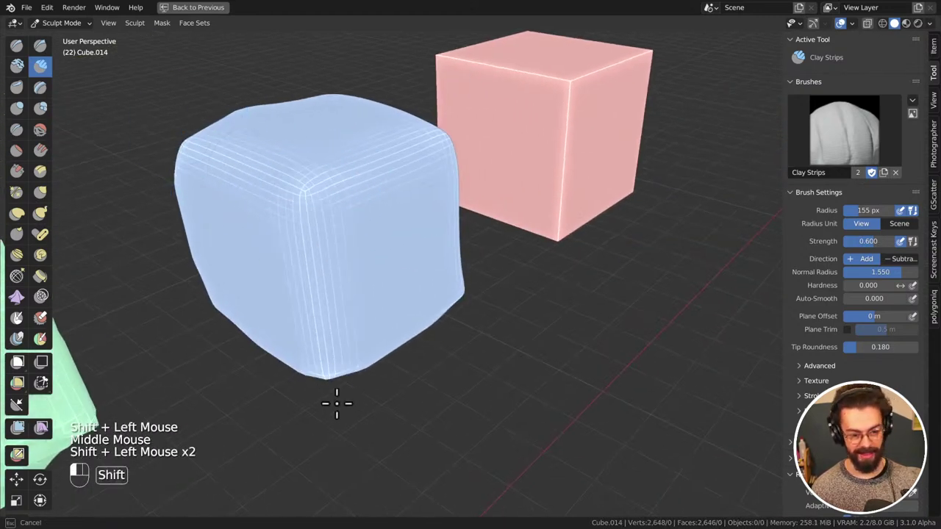
pyautogui.moveTo(348, 312); pyautogui.dragTo(315, 294, button='middle')
# Add stepped ridges to the blue cube's front and smooth its lower front edge
pyautogui.moveTo(316, 294); pyautogui.dragTo(341, 369)
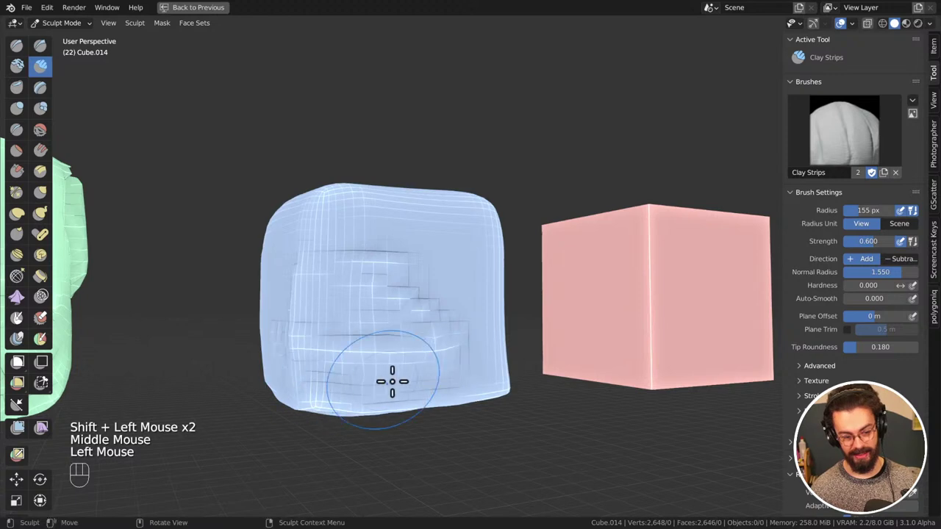
pyautogui.moveTo(460, 383); pyautogui.dragTo(259, 348)
pyautogui.moveTo(258, 348)
pyautogui.mouseDown(button='middle')
pyautogui.moveTo(319, 368)
pyautogui.moveTo(385, 348)
pyautogui.mouseUp(button='middle')
pyautogui.click(386, 348)
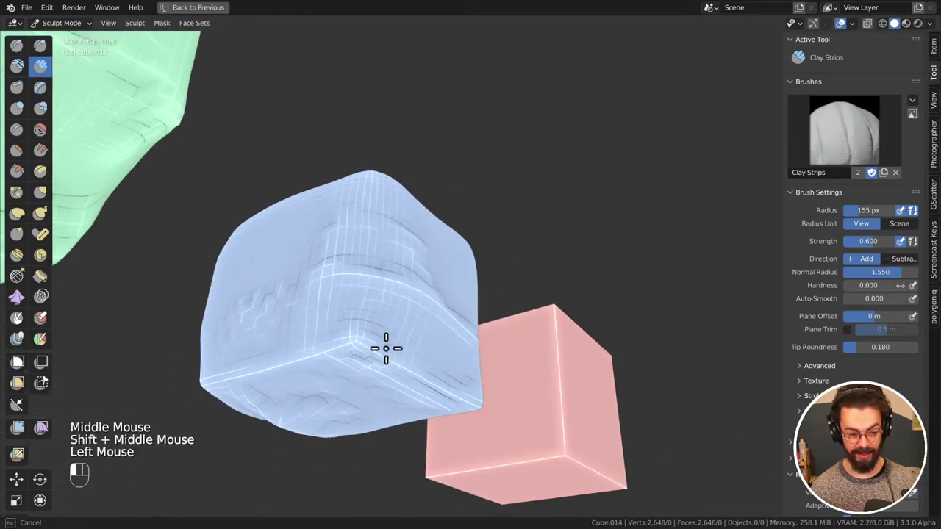
pyautogui.moveTo(422, 381)
pyautogui.keyDown('shift'); pyautogui.mouseDown()
pyautogui.moveTo(328, 316)
pyautogui.moveTo(304, 347)
pyautogui.mouseUp(); pyautogui.keyUp('shift')
pyautogui.moveTo(360, 338); pyautogui.dragTo(350, 358, button='middle')
pyautogui.click(351, 358)
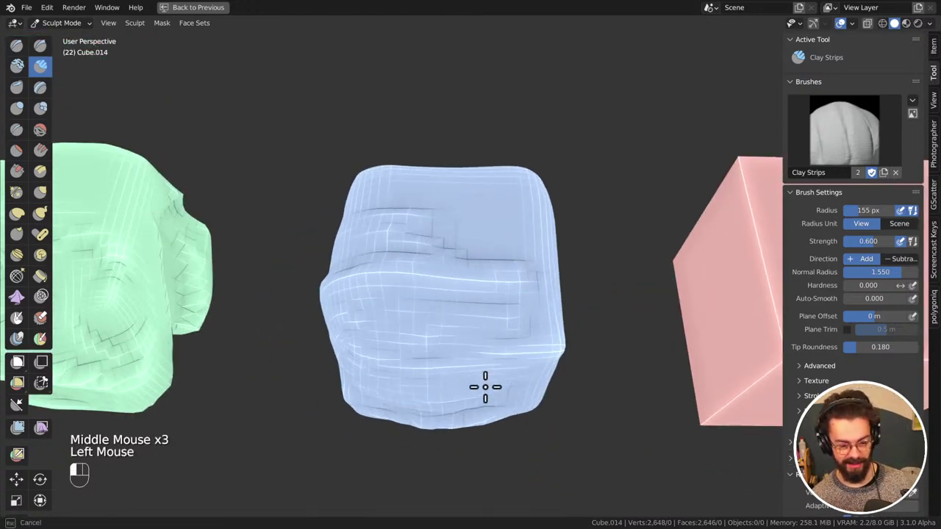
# Smooth the lower surface and build up several clay strips across the cube's top
pyautogui.moveTo(362, 329)
pyautogui.mouseDown(button='middle')
pyautogui.moveTo(307, 301)
pyautogui.moveTo(422, 311)
pyautogui.moveTo(370, 426)
pyautogui.moveTo(379, 322)
pyautogui.mouseUp(button='middle')
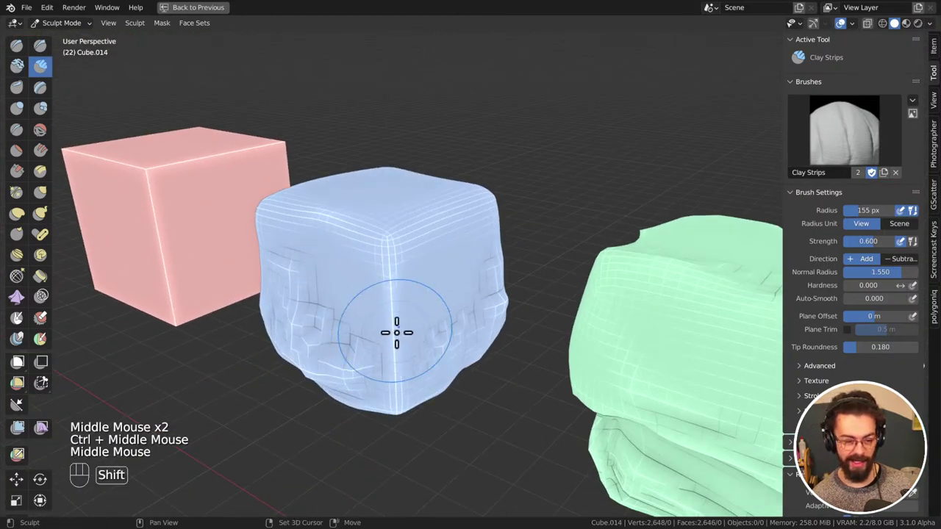
pyautogui.keyDown('shift'); pyautogui.moveTo(396, 332); pyautogui.dragTo(419, 313); pyautogui.keyUp('shift')
pyautogui.moveTo(384, 268)
pyautogui.mouseDown()
pyautogui.moveTo(455, 252)
pyautogui.moveTo(431, 250)
pyautogui.mouseUp()
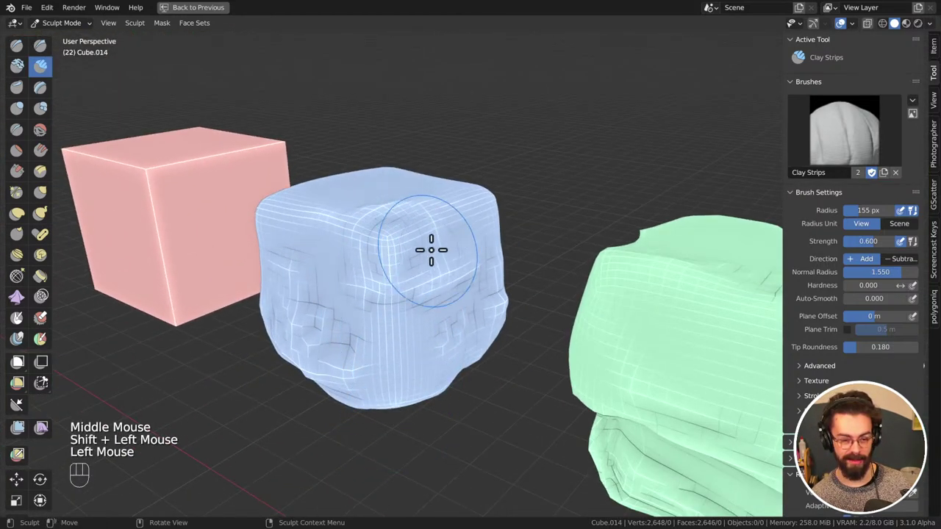
pyautogui.moveTo(431, 250)
pyautogui.mouseDown(button='middle')
pyautogui.moveTo(444, 246)
pyautogui.moveTo(410, 243)
pyautogui.mouseUp(button='middle')
pyautogui.moveTo(410, 242)
pyautogui.mouseDown()
pyautogui.moveTo(445, 218)
pyautogui.moveTo(353, 230)
pyautogui.mouseUp()
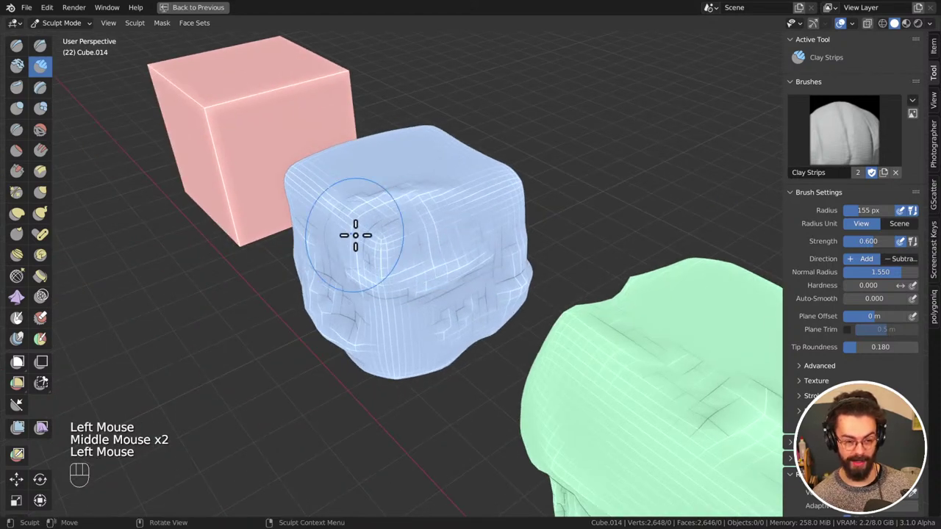
pyautogui.moveTo(353, 231)
pyautogui.mouseDown(button='middle')
pyautogui.moveTo(475, 227)
pyautogui.moveTo(422, 196)
pyautogui.mouseUp(button='middle')
pyautogui.moveTo(422, 196); pyautogui.dragTo(431, 240)
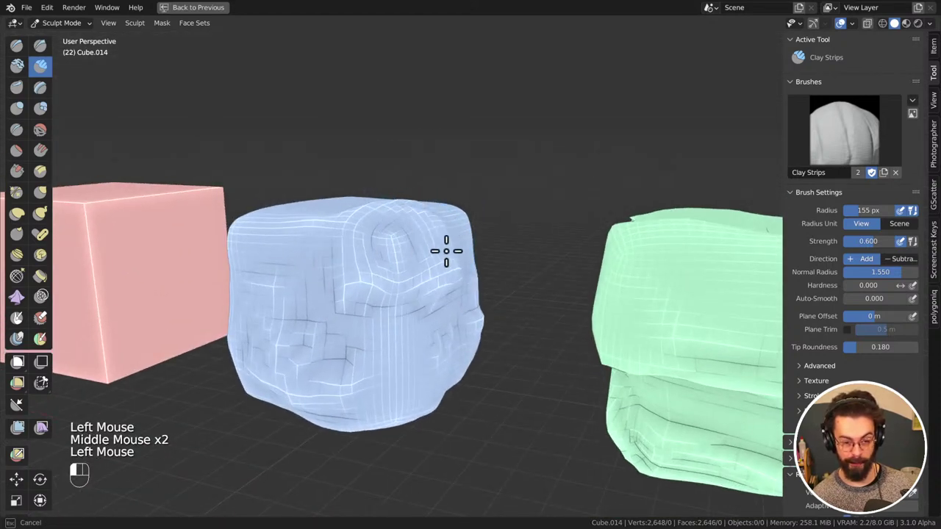
pyautogui.moveTo(443, 309); pyautogui.dragTo(445, 313)
# Carve two dents into the blue cube's side and add a clay strip at its upper right
pyautogui.moveTo(446, 313); pyautogui.dragTo(467, 291, button='middle')
pyautogui.moveTo(427, 365)
pyautogui.keyDown('ctrl'); pyautogui.mouseDown()
pyautogui.moveTo(419, 374)
pyautogui.moveTo(399, 349)
pyautogui.mouseUp(); pyautogui.keyUp('ctrl')
pyautogui.moveTo(399, 348)
pyautogui.mouseDown(button='middle')
pyautogui.moveTo(360, 297)
pyautogui.moveTo(399, 284)
pyautogui.mouseUp(button='middle')
pyautogui.moveTo(399, 284); pyautogui.dragTo(454, 328)
pyautogui.moveTo(454, 329); pyautogui.dragTo(448, 345, button='middle')
pyautogui.keyDown('ctrl'); pyautogui.moveTo(448, 346); pyautogui.dragTo(448, 378, button='middle'); pyautogui.keyUp('ctrl')
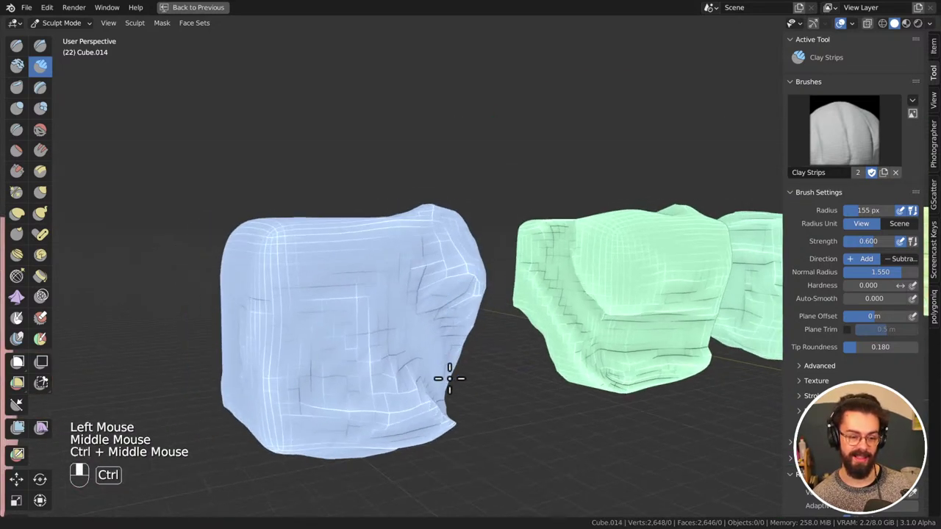
# Add more clay strips to the blue cube and carve into its top
pyautogui.moveTo(323, 353)
pyautogui.mouseDown()
pyautogui.moveTo(229, 379)
pyautogui.moveTo(262, 409)
pyautogui.moveTo(235, 326)
pyautogui.mouseUp()
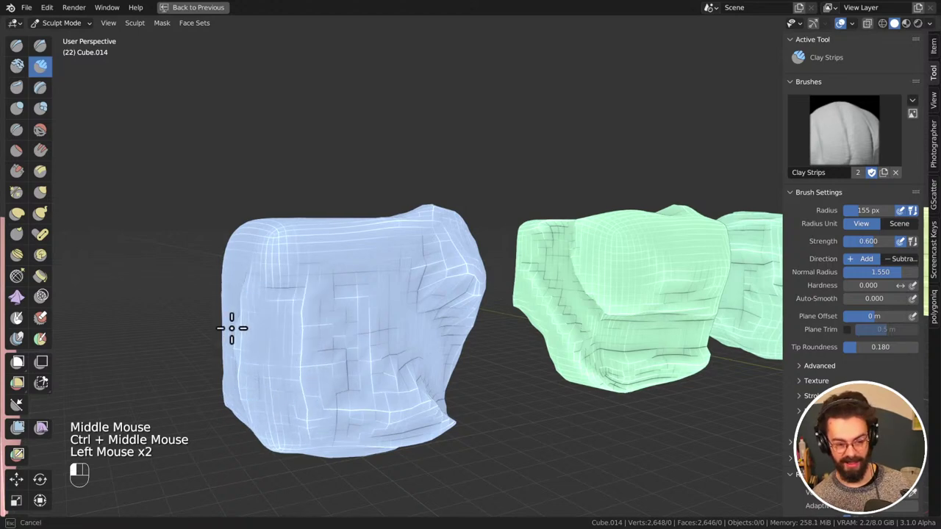
pyautogui.moveTo(235, 325); pyautogui.dragTo(252, 347, button='middle')
pyautogui.moveTo(252, 346)
pyautogui.mouseDown()
pyautogui.moveTo(280, 361)
pyautogui.moveTo(220, 336)
pyautogui.moveTo(336, 306)
pyautogui.moveTo(312, 301)
pyautogui.mouseUp()
pyautogui.moveTo(312, 302); pyautogui.dragTo(267, 330, button='middle')
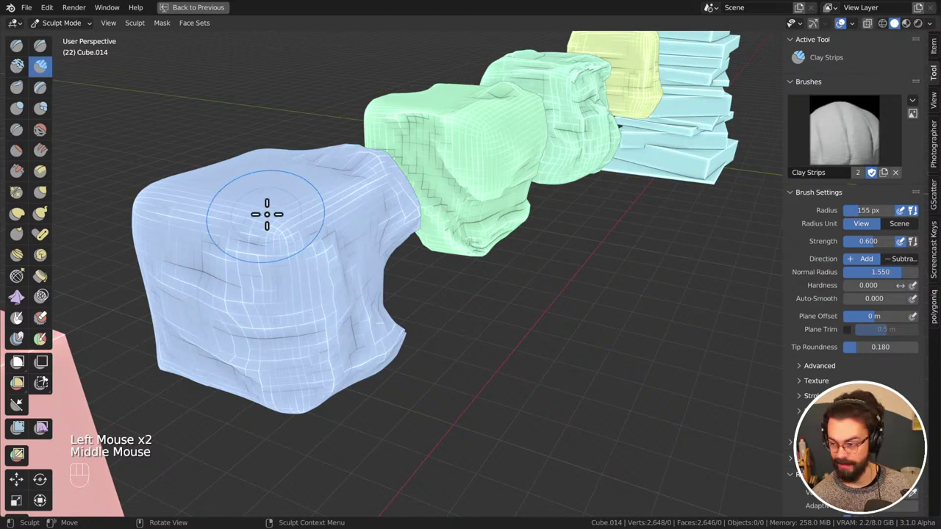
pyautogui.moveTo(267, 214)
pyautogui.keyDown('ctrl'); pyautogui.mouseDown()
pyautogui.moveTo(189, 199)
pyautogui.moveTo(294, 220)
pyautogui.mouseUp(); pyautogui.keyUp('ctrl')
pyautogui.moveTo(294, 220); pyautogui.dragTo(262, 237, button='middle')
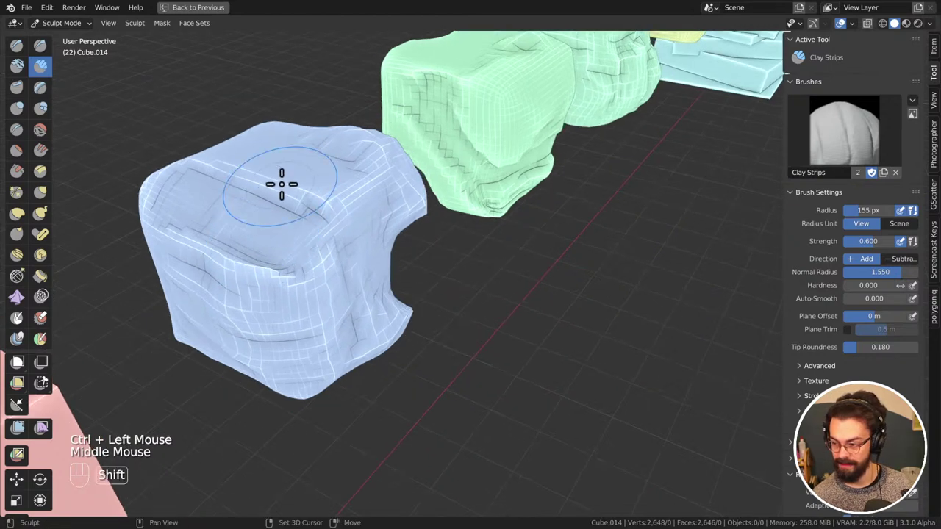
pyautogui.keyDown('shift'); pyautogui.moveTo(282, 184); pyautogui.dragTo(276, 253, button='middle'); pyautogui.keyUp('shift')
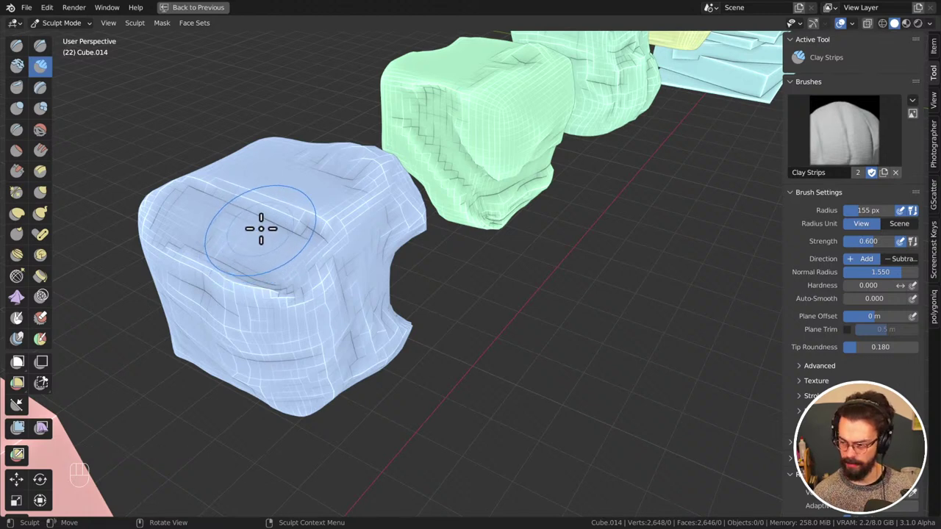
pyautogui.moveTo(294, 217)
pyautogui.mouseDown(button='middle')
pyautogui.moveTo(223, 221)
pyautogui.moveTo(250, 210)
pyautogui.moveTo(223, 230)
pyautogui.mouseUp(button='middle')
pyautogui.hotkey('alt', 'q')
pyautogui.click(152, 246)
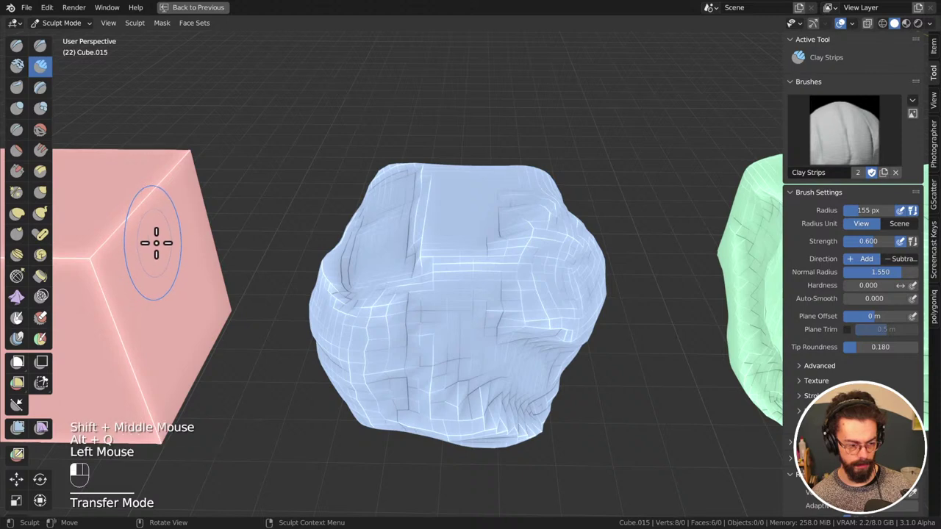
pyautogui.click(183, 155)
pyautogui.hotkey('alt', 'q')
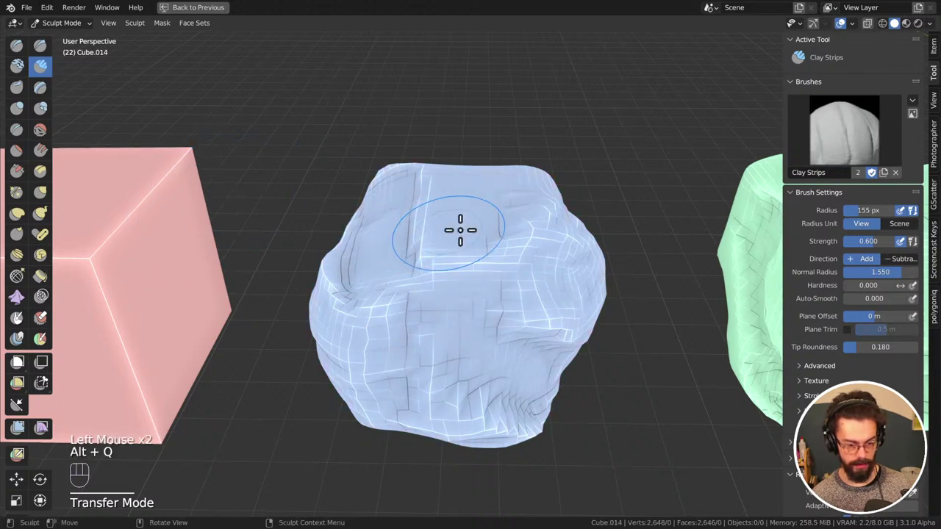
pyautogui.hotkey('alt', 'q')
pyautogui.keyDown('ctrl'); pyautogui.moveTo(583, 239); pyautogui.dragTo(560, 294, button='middle'); pyautogui.keyUp('ctrl')
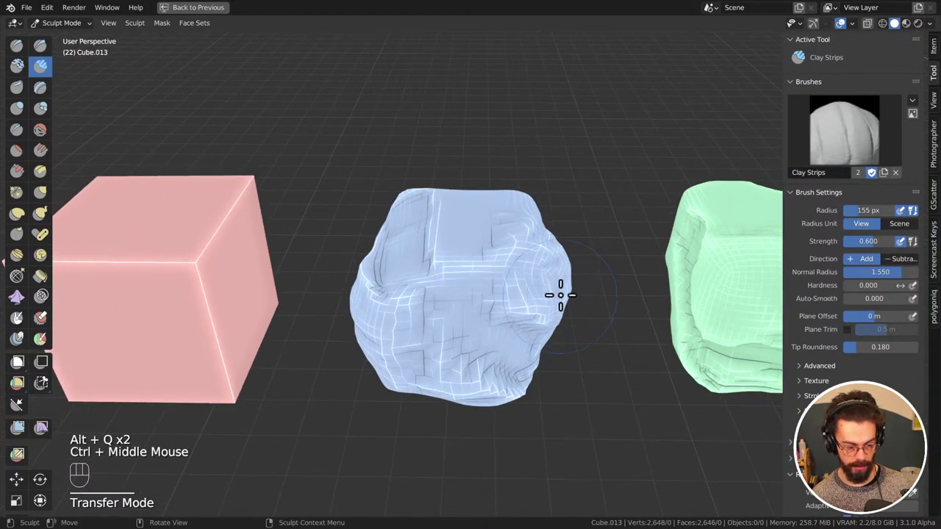
pyautogui.hotkey('alt', 'q')
pyautogui.hotkey('alt', 'q')
pyautogui.hotkey('alt', 'q')
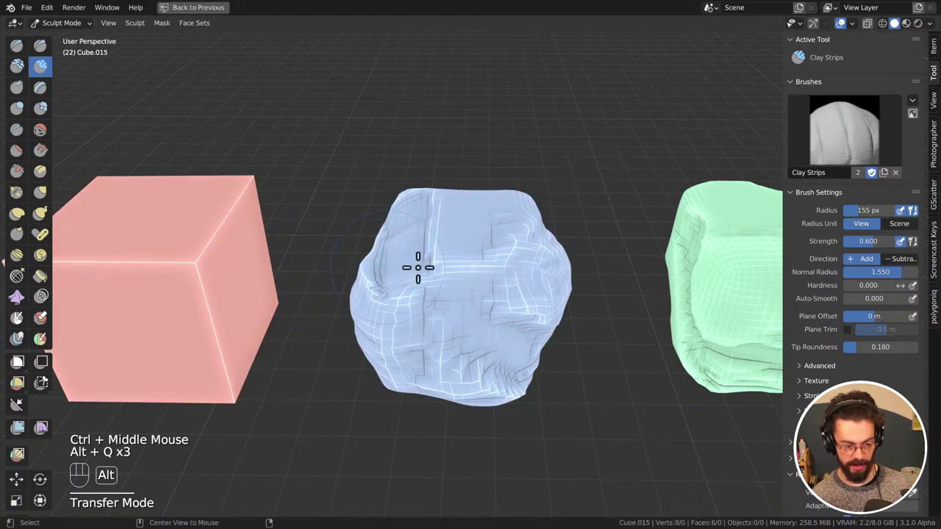
pyautogui.hotkey('alt', 'q')
pyautogui.hotkey('alt', 'q')
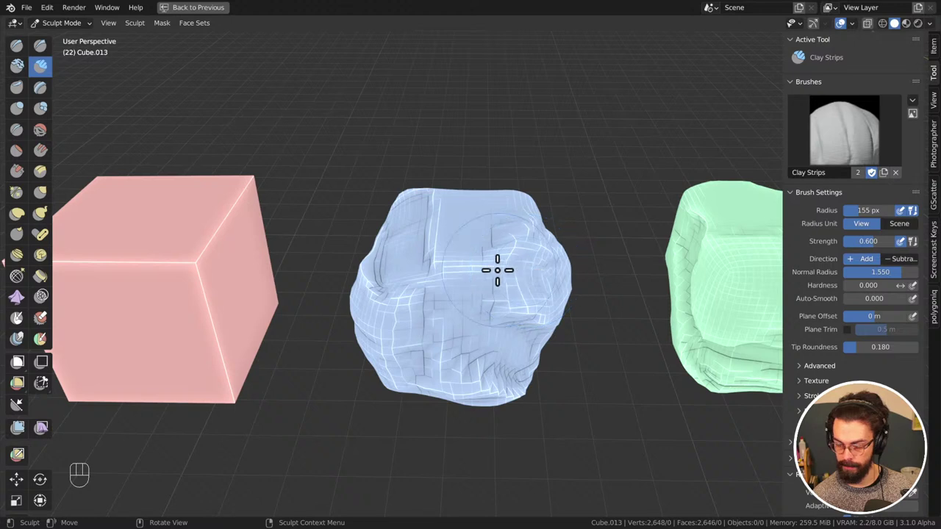
pyautogui.hotkey('alt', 'q')
pyautogui.moveTo(455, 240); pyautogui.dragTo(353, 316, button='middle')
# Smooth the blue rock's left side and add clay strips on its top and down the left side
pyautogui.keyDown('shift'); pyautogui.moveTo(314, 312); pyautogui.dragTo(313, 323); pyautogui.keyUp('shift')
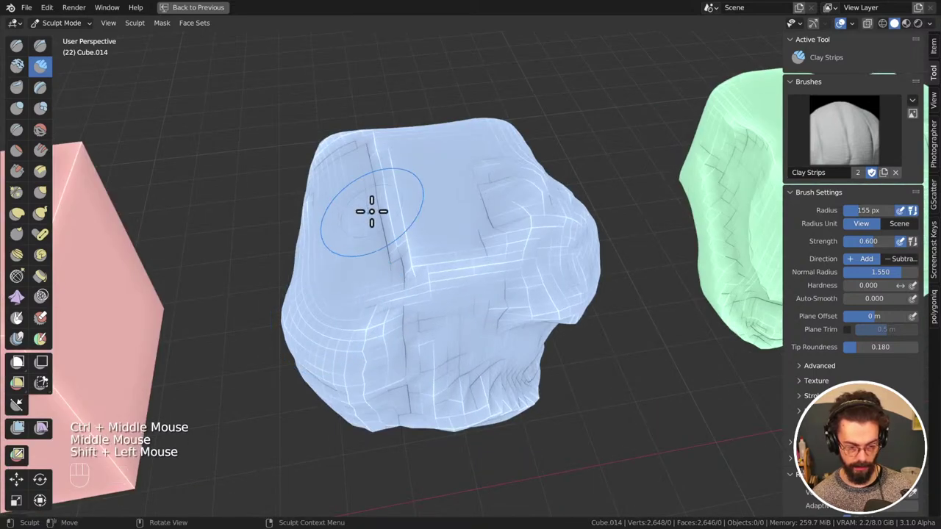
pyautogui.moveTo(438, 262); pyautogui.dragTo(390, 168, button='middle')
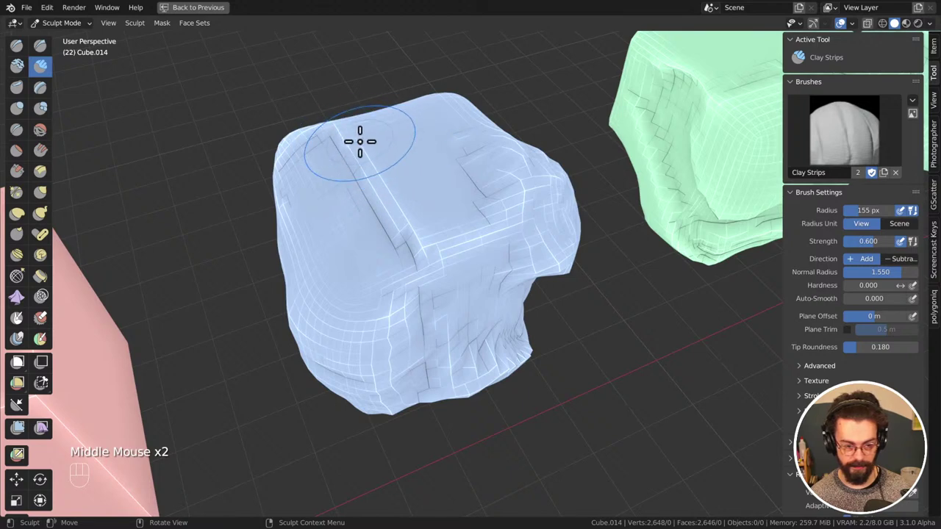
pyautogui.moveTo(360, 141); pyautogui.dragTo(321, 141)
pyautogui.moveTo(321, 140)
pyautogui.mouseDown(button='middle')
pyautogui.moveTo(380, 198)
pyautogui.moveTo(301, 252)
pyautogui.mouseUp(button='middle')
pyautogui.moveTo(301, 252)
pyautogui.mouseDown()
pyautogui.moveTo(298, 320)
pyautogui.moveTo(373, 324)
pyautogui.moveTo(378, 304)
pyautogui.mouseUp()
# Carve grooves into the blue rock's lower-left area and surface
pyautogui.moveTo(390, 319)
pyautogui.mouseDown(button='middle')
pyautogui.moveTo(378, 301)
pyautogui.moveTo(405, 342)
pyautogui.mouseUp(button='middle')
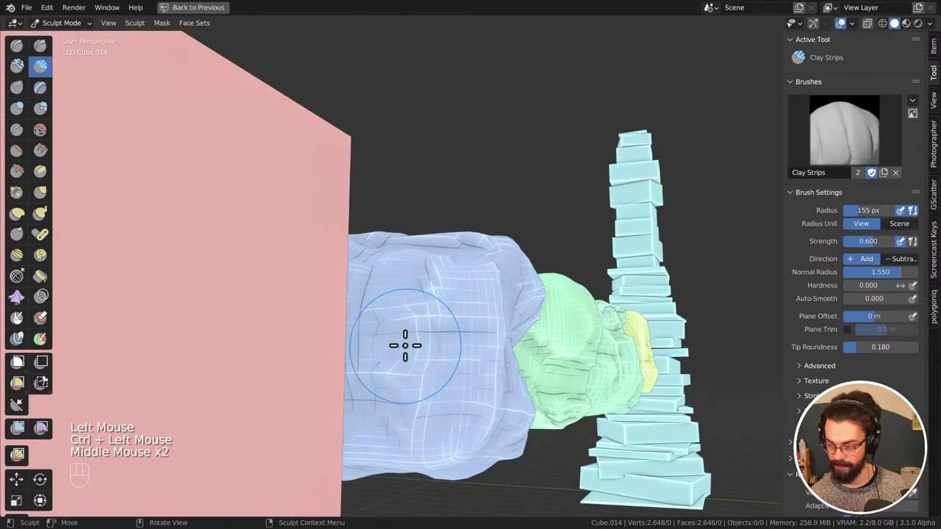
pyautogui.keyDown('ctrl'); pyautogui.moveTo(405, 342); pyautogui.dragTo(382, 405); pyautogui.keyUp('ctrl')
pyautogui.moveTo(382, 405); pyautogui.dragTo(372, 393, button='middle')
pyautogui.keyDown('ctrl'); pyautogui.moveTo(420, 324); pyautogui.dragTo(447, 301); pyautogui.keyUp('ctrl')
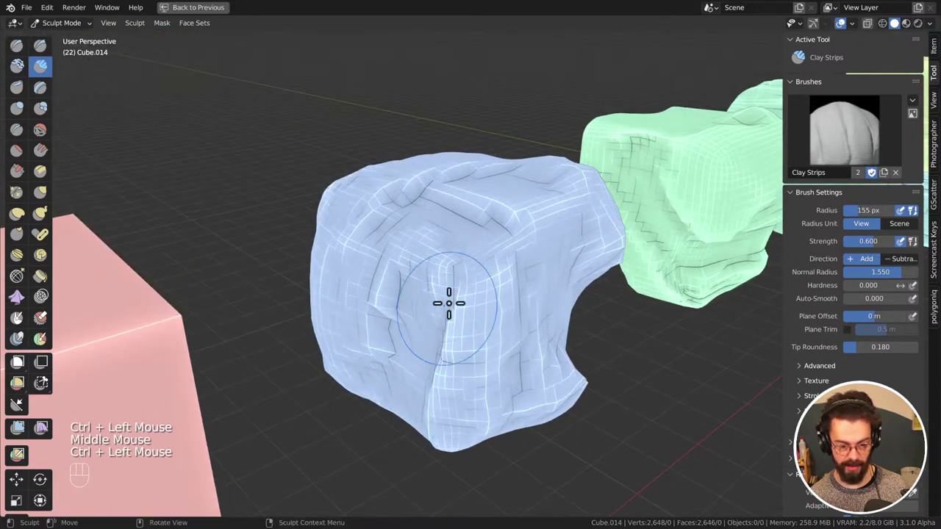
pyautogui.moveTo(447, 301)
pyautogui.mouseDown(button='middle')
pyautogui.moveTo(426, 279)
pyautogui.moveTo(383, 346)
pyautogui.moveTo(319, 275)
pyautogui.moveTo(517, 249)
pyautogui.moveTo(474, 245)
pyautogui.moveTo(540, 225)
pyautogui.moveTo(598, 311)
pyautogui.moveTo(304, 305)
pyautogui.moveTo(199, 336)
pyautogui.moveTo(546, 305)
pyautogui.moveTo(451, 279)
pyautogui.moveTo(441, 230)
pyautogui.moveTo(391, 255)
pyautogui.moveTo(466, 256)
pyautogui.moveTo(447, 273)
pyautogui.moveTo(461, 274)
pyautogui.moveTo(495, 218)
pyautogui.moveTo(485, 269)
pyautogui.mouseUp(button='middle')
# Switch sculpting to the pink Cube.015 and smooth its edges and corners round
pyautogui.hotkey('alt', 'r')
pyautogui.hotkey('alt', 'q')
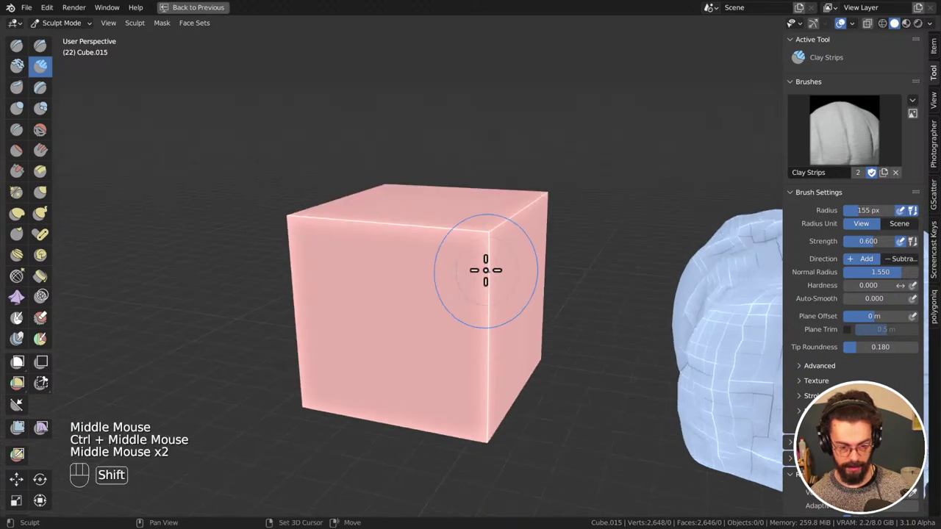
pyautogui.keyDown('shift'); pyautogui.moveTo(485, 269); pyautogui.dragTo(236, 208); pyautogui.keyUp('shift')
pyautogui.moveTo(426, 233)
pyautogui.keyDown('shift'); pyautogui.mouseDown()
pyautogui.moveTo(471, 448)
pyautogui.moveTo(240, 378)
pyautogui.moveTo(310, 431)
pyautogui.mouseUp(); pyautogui.keyUp('shift')
pyautogui.moveTo(311, 431)
pyautogui.mouseDown(button='middle')
pyautogui.moveTo(484, 390)
pyautogui.moveTo(437, 357)
pyautogui.mouseUp(button='middle')
pyautogui.keyDown('shift'); pyautogui.moveTo(437, 357); pyautogui.dragTo(315, 257); pyautogui.keyUp('shift')
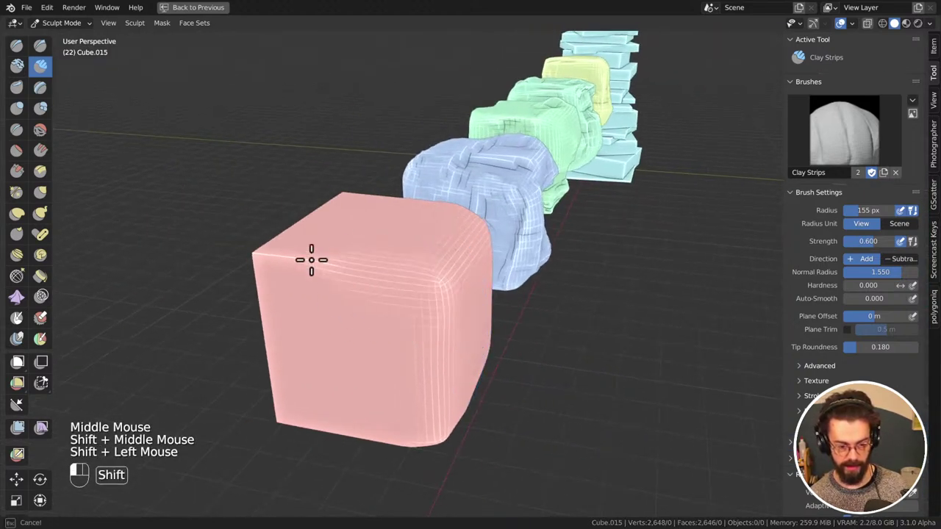
pyautogui.moveTo(315, 257)
pyautogui.mouseDown(button='middle')
pyautogui.moveTo(441, 325)
pyautogui.moveTo(455, 283)
pyautogui.mouseUp(button='middle')
pyautogui.keyDown('shift'); pyautogui.moveTo(455, 283); pyautogui.dragTo(194, 294); pyautogui.keyUp('shift')
pyautogui.moveTo(193, 294); pyautogui.dragTo(405, 294, button='middle')
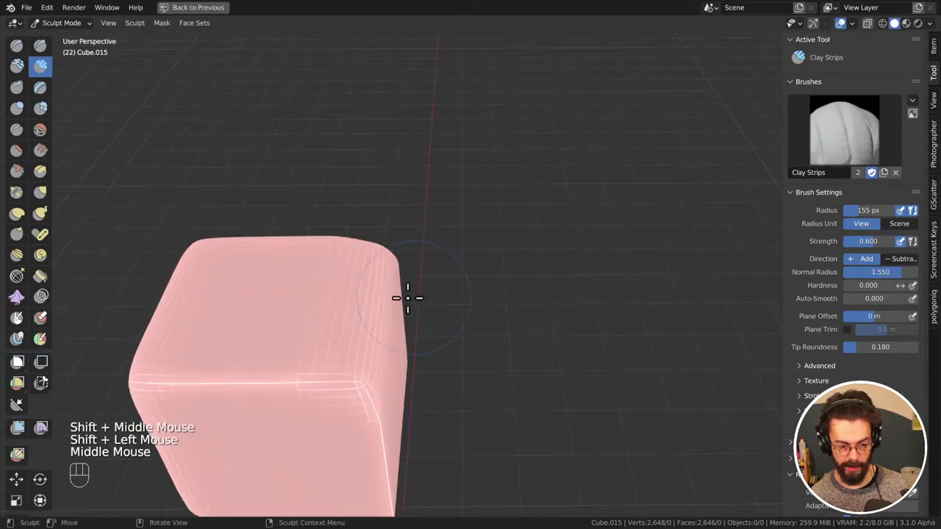
pyautogui.moveTo(405, 294)
pyautogui.keyDown('shift'); pyautogui.mouseDown()
pyautogui.moveTo(363, 396)
pyautogui.moveTo(122, 378)
pyautogui.mouseUp(); pyautogui.keyUp('shift')
pyautogui.keyDown('shift'); pyautogui.moveTo(122, 378); pyautogui.dragTo(327, 221, button='middle'); pyautogui.keyUp('shift')
pyautogui.keyDown('shift'); pyautogui.moveTo(327, 221); pyautogui.dragTo(378, 441); pyautogui.keyUp('shift')
pyautogui.moveTo(378, 441)
pyautogui.mouseDown(button='middle')
pyautogui.moveTo(294, 242)
pyautogui.moveTo(451, 210)
pyautogui.moveTo(431, 279)
pyautogui.mouseUp(button='middle')
pyautogui.moveTo(351, 448)
pyautogui.keyDown('shift'); pyautogui.mouseDown()
pyautogui.moveTo(392, 301)
pyautogui.moveTo(613, 315)
pyautogui.moveTo(603, 353)
pyautogui.mouseUp(); pyautogui.keyUp('shift')
pyautogui.moveTo(603, 352)
pyautogui.mouseDown(button='middle')
pyautogui.moveTo(536, 387)
pyautogui.moveTo(524, 268)
pyautogui.mouseUp(button='middle')
pyautogui.keyDown('shift'); pyautogui.moveTo(524, 267); pyautogui.dragTo(619, 294); pyautogui.keyUp('shift')
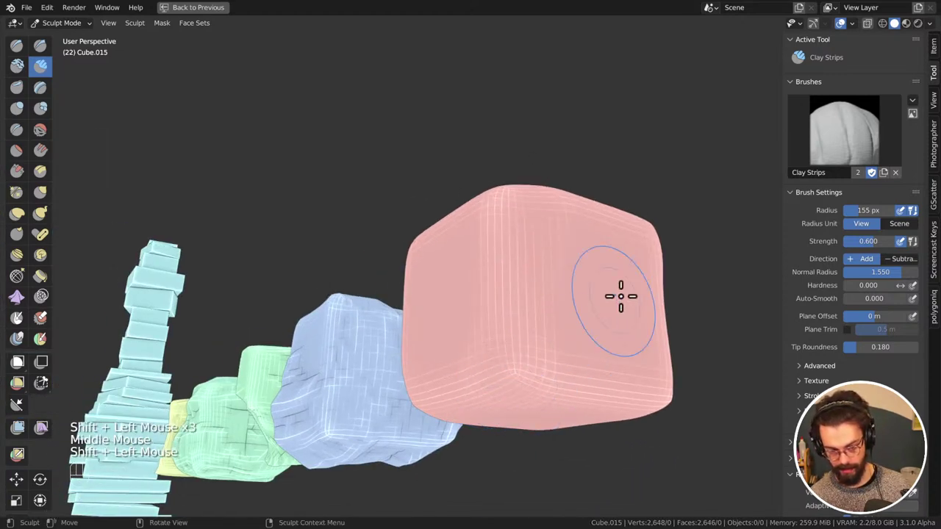
pyautogui.moveTo(620, 294)
pyautogui.mouseDown(button='middle')
pyautogui.moveTo(475, 275)
pyautogui.moveTo(441, 350)
pyautogui.mouseUp(button='middle')
# Carve Clay Strips grooves into the pink cube's sides and top-right
pyautogui.moveTo(441, 350)
pyautogui.keyDown('ctrl'); pyautogui.mouseDown()
pyautogui.moveTo(419, 332)
pyautogui.moveTo(646, 390)
pyautogui.mouseUp(); pyautogui.keyUp('ctrl')
pyautogui.keyDown('ctrl'); pyautogui.moveTo(529, 412); pyautogui.dragTo(567, 435); pyautogui.keyUp('ctrl')
pyautogui.moveTo(567, 435); pyautogui.dragTo(556, 346, button='middle')
pyautogui.moveTo(556, 347)
pyautogui.keyDown('ctrl'); pyautogui.mouseDown()
pyautogui.moveTo(678, 226)
pyautogui.moveTo(691, 242)
pyautogui.mouseUp(); pyautogui.keyUp('ctrl')
pyautogui.keyDown('ctrl'); pyautogui.moveTo(691, 242); pyautogui.dragTo(714, 252); pyautogui.keyUp('ctrl')
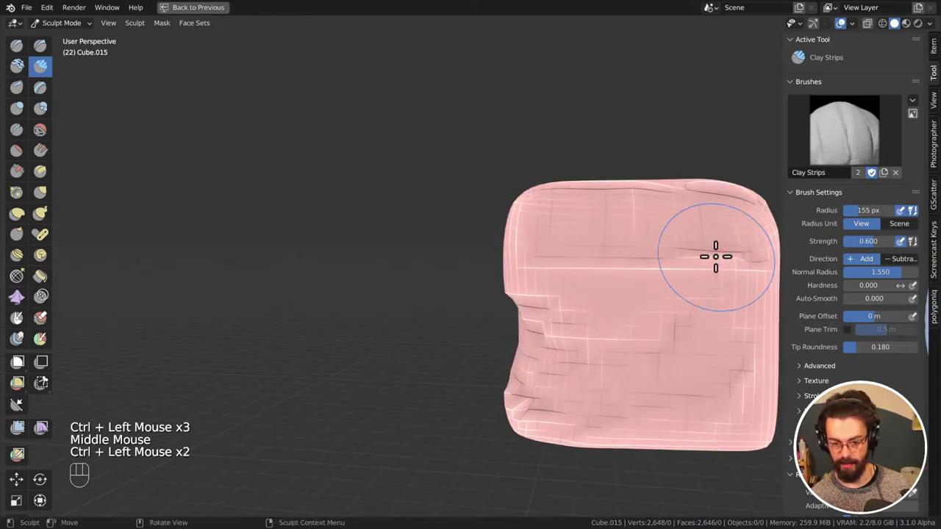
pyautogui.moveTo(713, 252)
pyautogui.mouseDown(button='middle')
pyautogui.moveTo(718, 310)
pyautogui.moveTo(625, 294)
pyautogui.mouseUp(button='middle')
pyautogui.moveTo(624, 294)
pyautogui.keyDown('ctrl'); pyautogui.mouseDown()
pyautogui.moveTo(605, 298)
pyautogui.moveTo(621, 265)
pyautogui.mouseUp(); pyautogui.keyUp('ctrl')
pyautogui.moveTo(622, 264)
pyautogui.keyDown('ctrl'); pyautogui.mouseDown()
pyautogui.moveTo(671, 223)
pyautogui.moveTo(657, 279)
pyautogui.mouseUp(); pyautogui.keyUp('ctrl')
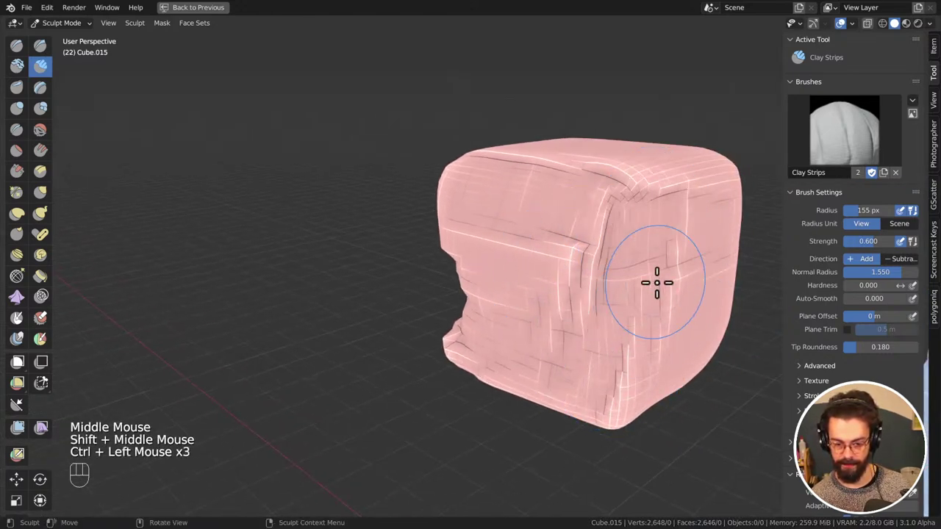
pyautogui.moveTo(657, 280); pyautogui.dragTo(647, 267, button='middle')
pyautogui.moveTo(647, 266)
pyautogui.keyDown('ctrl'); pyautogui.mouseDown()
pyautogui.moveTo(622, 242)
pyautogui.moveTo(599, 244)
pyautogui.mouseUp(); pyautogui.keyUp('ctrl')
pyautogui.moveTo(599, 244)
pyautogui.keyDown('ctrl'); pyautogui.mouseDown()
pyautogui.moveTo(514, 212)
pyautogui.moveTo(563, 256)
pyautogui.mouseUp(); pyautogui.keyUp('ctrl')
pyautogui.keyDown('ctrl'); pyautogui.moveTo(639, 227); pyautogui.dragTo(644, 324, button='middle'); pyautogui.keyUp('ctrl')
# Add more Clay Strips dents to the pink rock's top and sides
pyautogui.moveTo(643, 323)
pyautogui.mouseDown(button='middle')
pyautogui.moveTo(647, 362)
pyautogui.moveTo(768, 363)
pyautogui.moveTo(561, 367)
pyautogui.mouseUp(button='middle')
pyautogui.keyDown('ctrl'); pyautogui.moveTo(560, 367); pyautogui.dragTo(463, 308); pyautogui.keyUp('ctrl')
pyautogui.moveTo(464, 308); pyautogui.dragTo(563, 315, button='middle')
pyautogui.keyDown('ctrl'); pyautogui.moveTo(563, 315); pyautogui.dragTo(463, 419); pyautogui.keyUp('ctrl')
pyautogui.moveTo(470, 412)
pyautogui.keyDown('ctrl'); pyautogui.mouseDown()
pyautogui.moveTo(475, 445)
pyautogui.moveTo(594, 368)
pyautogui.moveTo(559, 427)
pyautogui.mouseUp(); pyautogui.keyUp('ctrl')
pyautogui.moveTo(559, 427); pyautogui.dragTo(536, 425, button='middle')
pyautogui.keyDown('ctrl'); pyautogui.moveTo(535, 425); pyautogui.dragTo(523, 289); pyautogui.keyUp('ctrl')
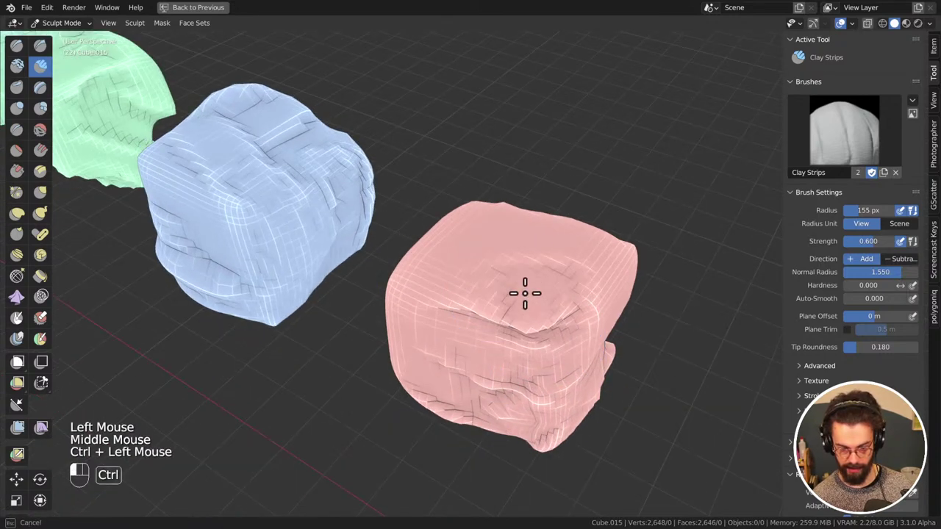
pyautogui.moveTo(523, 290); pyautogui.dragTo(615, 311, button='middle')
pyautogui.moveTo(525, 374)
pyautogui.keyDown('shift'); pyautogui.mouseDown(button='middle')
pyautogui.moveTo(599, 271)
pyautogui.moveTo(554, 315)
pyautogui.moveTo(561, 343)
pyautogui.mouseUp(button='middle'); pyautogui.keyUp('shift')
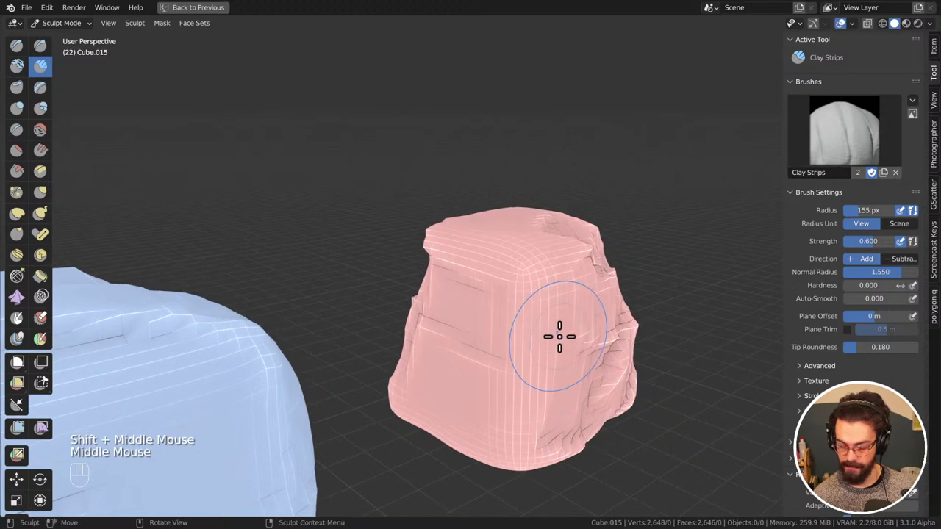
pyautogui.keyDown('ctrl'); pyautogui.moveTo(559, 336); pyautogui.dragTo(456, 399); pyautogui.keyUp('ctrl')
pyautogui.moveTo(456, 400); pyautogui.dragTo(479, 363, button='middle')
pyautogui.keyDown('ctrl'); pyautogui.moveTo(479, 363); pyautogui.dragTo(480, 467); pyautogui.keyUp('ctrl')
pyautogui.moveTo(479, 467)
pyautogui.keyDown('ctrl'); pyautogui.mouseDown(button='middle')
pyautogui.moveTo(483, 412)
pyautogui.moveTo(269, 330)
pyautogui.moveTo(542, 383)
pyautogui.moveTo(425, 337)
pyautogui.moveTo(456, 355)
pyautogui.mouseUp(button='middle'); pyautogui.keyUp('ctrl')
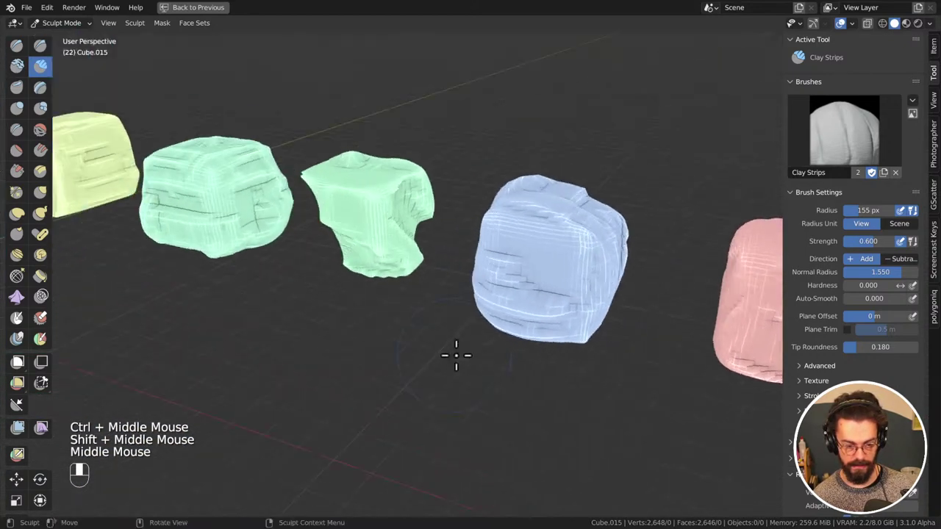
# Switch from Sculpt Mode back to Object Mode
pyautogui.hotkey('ctrl', 'Tab')
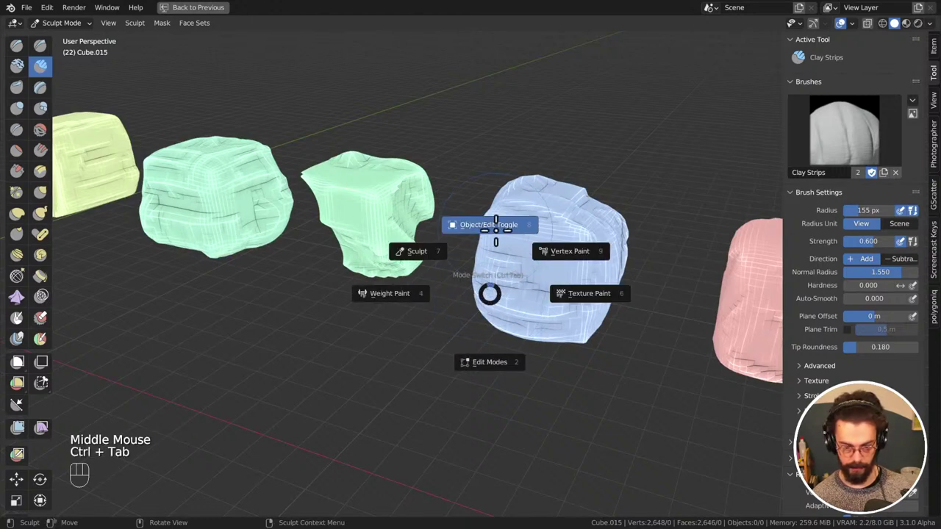
pyautogui.click(491, 248)
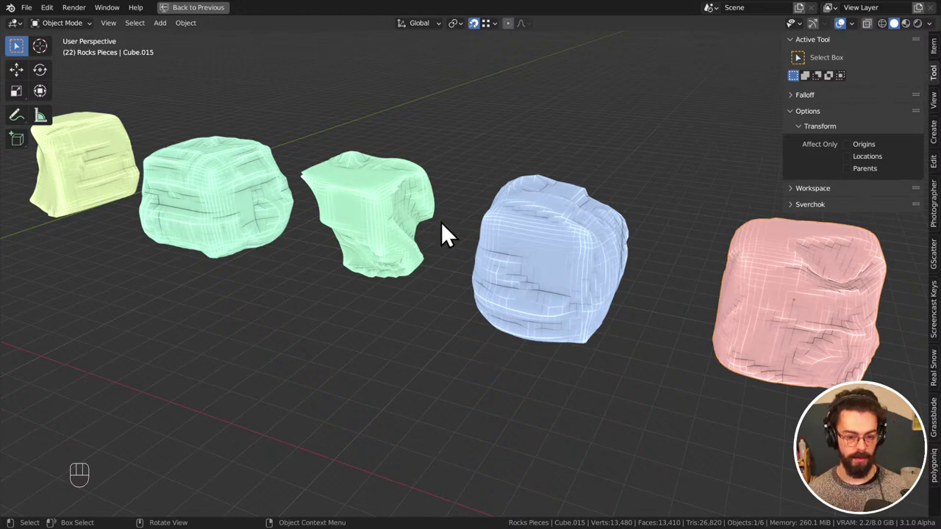
pyautogui.moveTo(442, 225); pyautogui.dragTo(457, 242, button='middle')
# Deselect everything, save WINTER LANDSCAPE.blend, and un-maximize the viewport
pyautogui.scroll(-2, 591, 202)
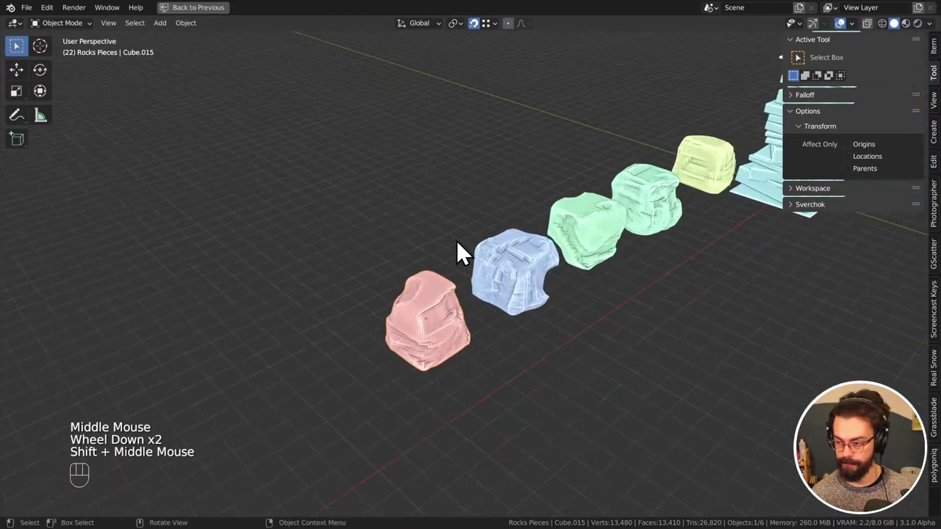
pyautogui.click(599, 301)
pyautogui.hotkey('ctrl', 's')
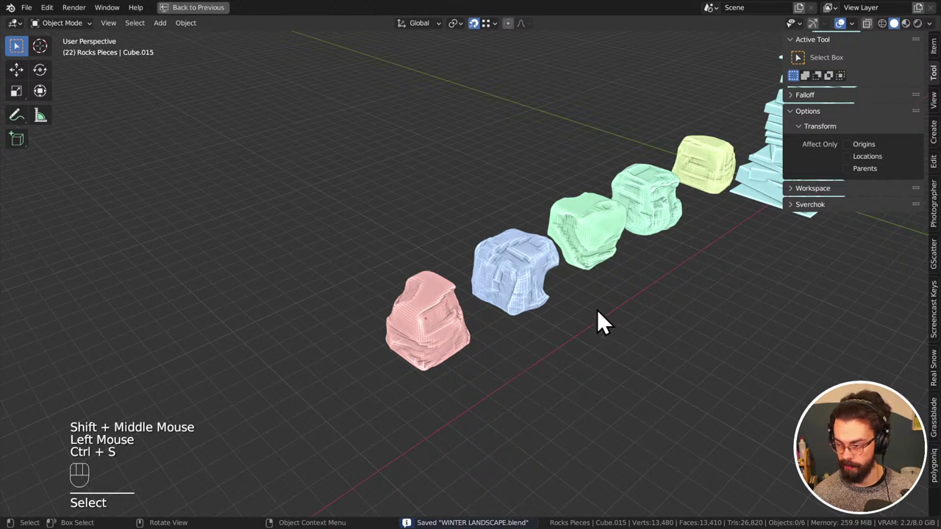
pyautogui.hotkey('ctrl', 'space')
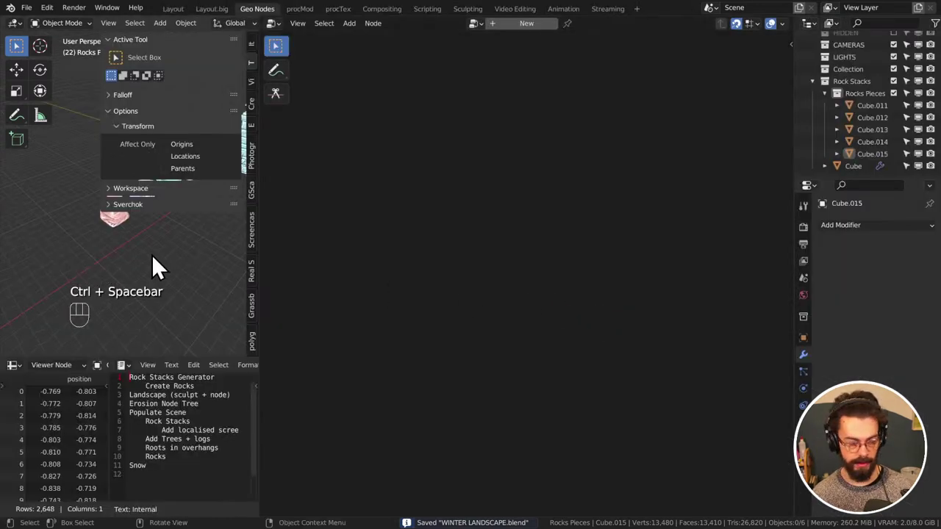
# Hide the side panels, add a test plane beside the rocks, then delete it
pyautogui.press('n')
pyautogui.press('t')
pyautogui.hotkey('shift', 'a')
pyautogui.moveTo(158, 152)
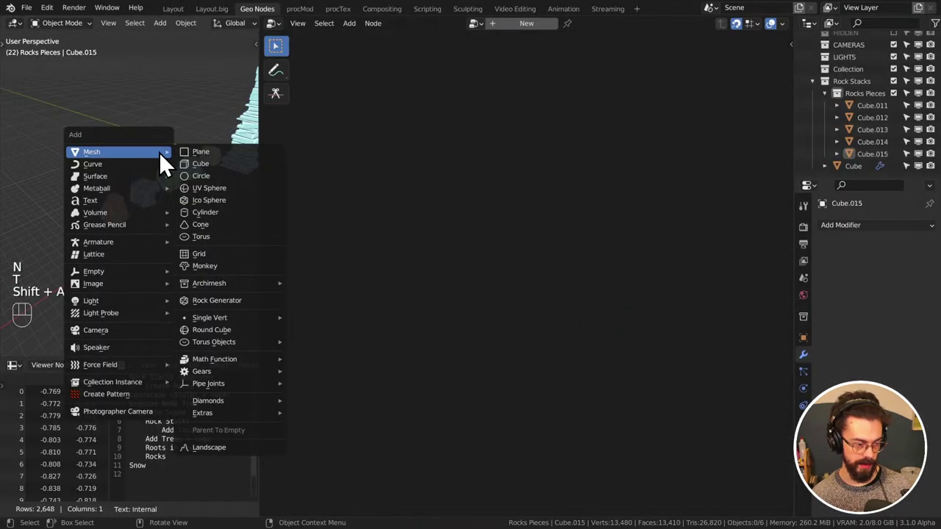
pyautogui.click(200, 152)
pyautogui.press('g')
pyautogui.click(6, 178)
pyautogui.scroll(2, 56, 165)
pyautogui.press('Tab')
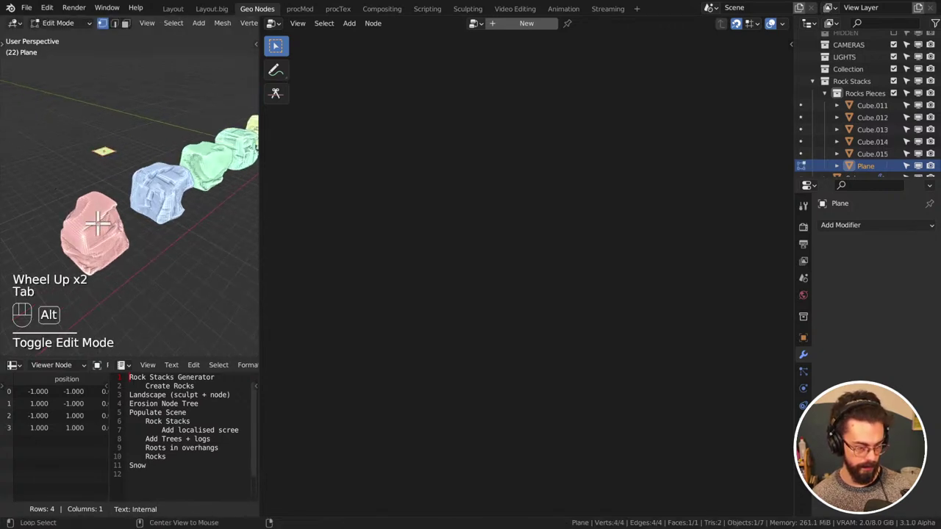
pyautogui.hotkey('alt', 'q')
pyautogui.hotkey('alt', 'q')
pyautogui.hotkey('alt', 'q')
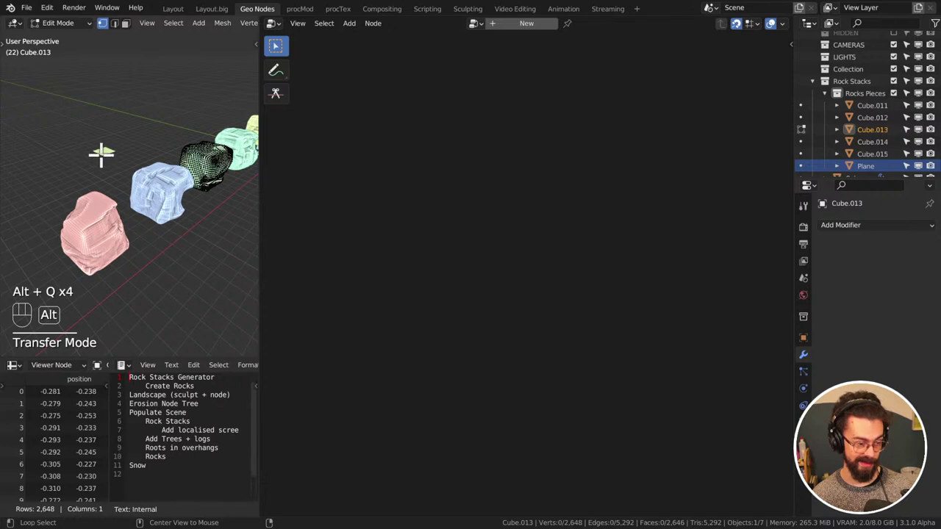
pyautogui.hotkey('alt', 'q')
pyautogui.hotkey('alt', 'q')
pyautogui.hotkey('alt', 'q')
pyautogui.press('Tab')
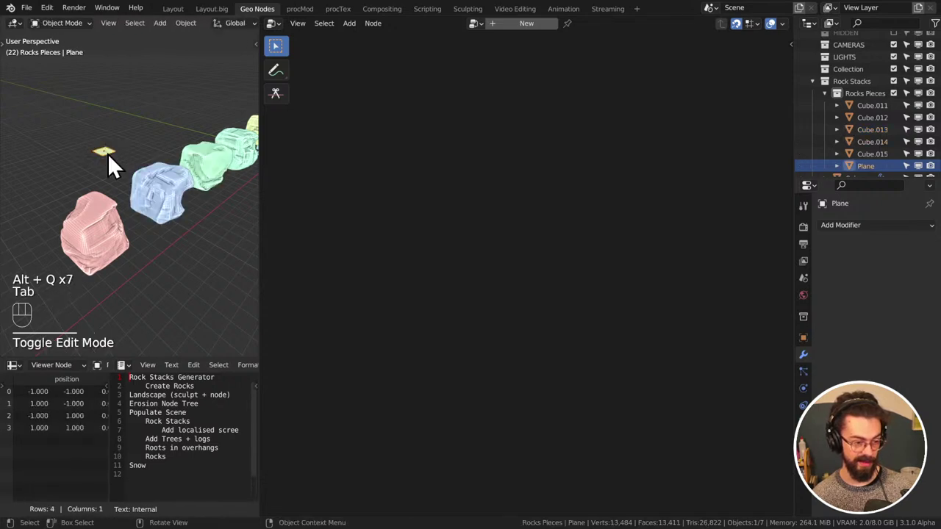
pyautogui.press('x')
pyautogui.scroll(-3, 148, 179)
# Show the rocks in a maximized front orthographic view and box-select all five
pyautogui.moveTo(148, 179); pyautogui.dragTo(88, 183, button='middle')
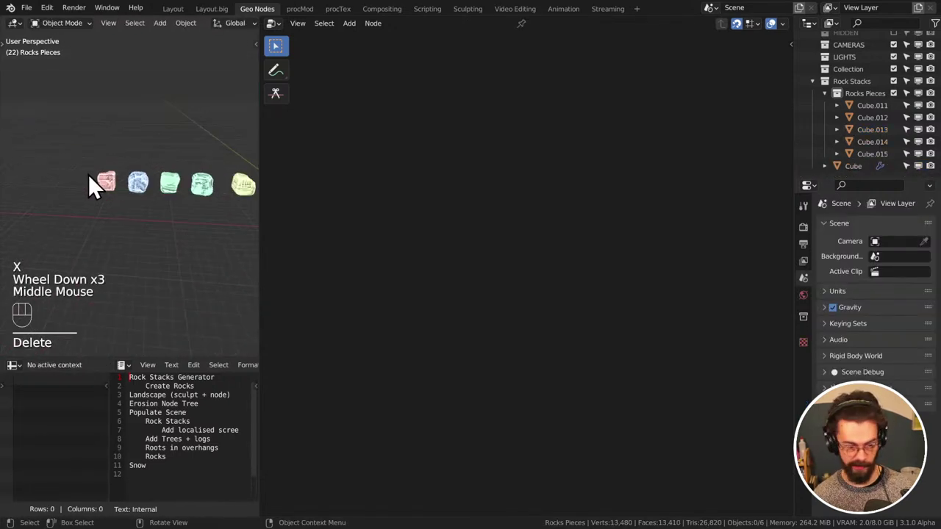
pyautogui.press('KP_1')
pyautogui.keyDown('shift'); pyautogui.moveTo(122, 214); pyautogui.dragTo(130, 251, button='middle'); pyautogui.keyUp('shift')
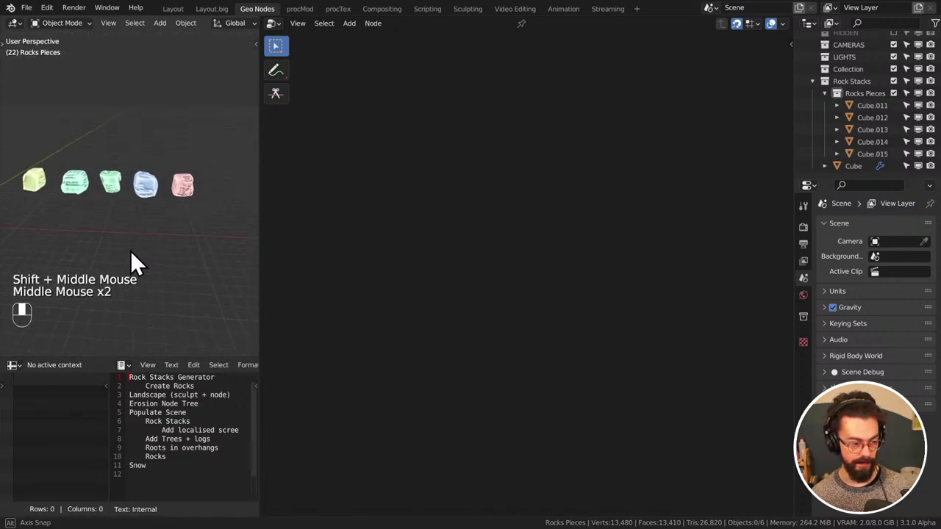
pyautogui.keyDown('shift'); pyautogui.moveTo(82, 242); pyautogui.dragTo(136, 235, button='middle'); pyautogui.keyUp('shift')
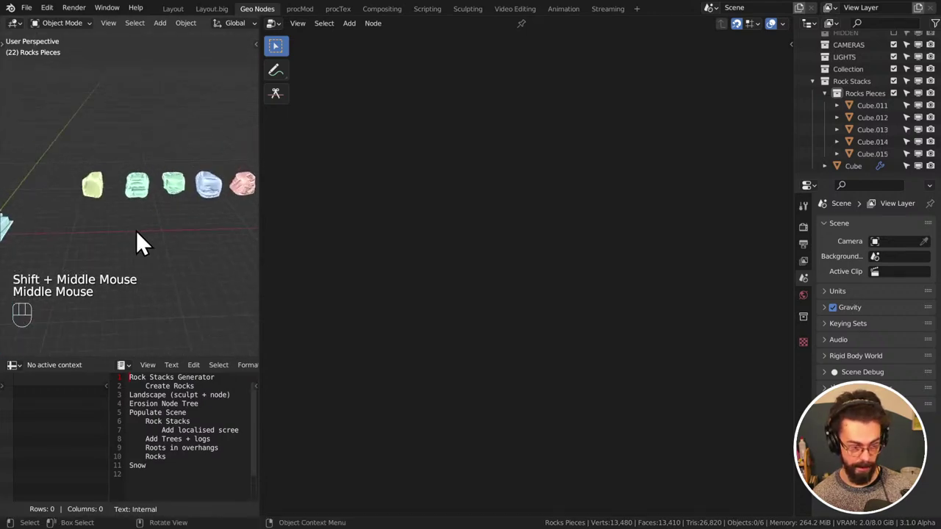
pyautogui.press('KP_1')
pyautogui.hotkey('ctrl', 'space')
pyautogui.scroll(2, 459, 235)
pyautogui.keyDown('shift'); pyautogui.moveTo(459, 235); pyautogui.dragTo(399, 235, button='middle'); pyautogui.keyUp('shift')
pyautogui.moveTo(110, 113); pyautogui.dragTo(814, 265)
# Scale all five rocks down by 0.5 and move them into place
pyautogui.press('s')
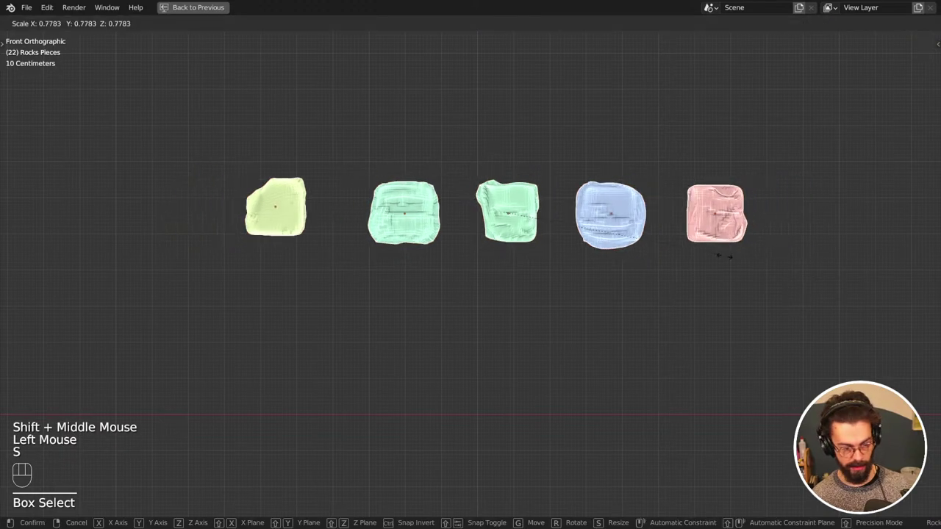
pyautogui.click(616, 257)
pyautogui.press('g')
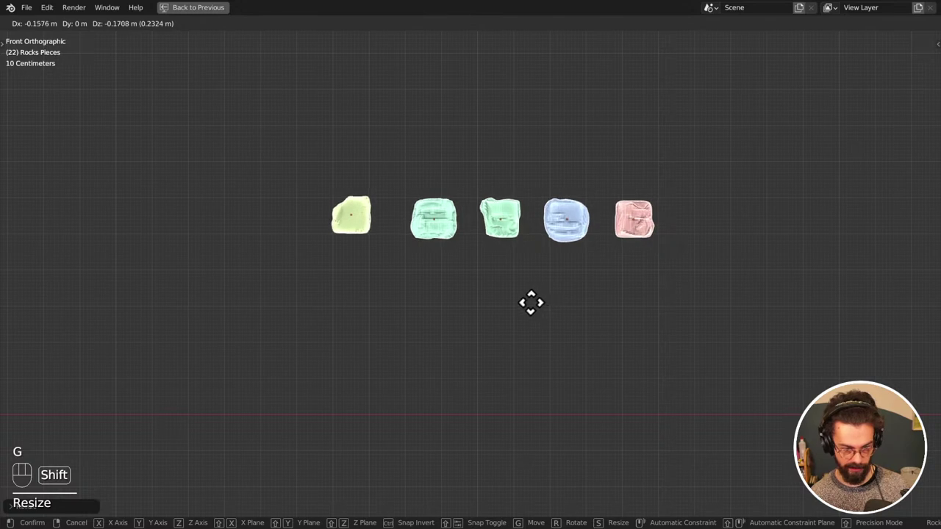
pyautogui.click(526, 304)
# Nudge the second, third and blue fourth rocks into new positions
pyautogui.moveTo(375, 169); pyautogui.dragTo(471, 267)
pyautogui.press('g')
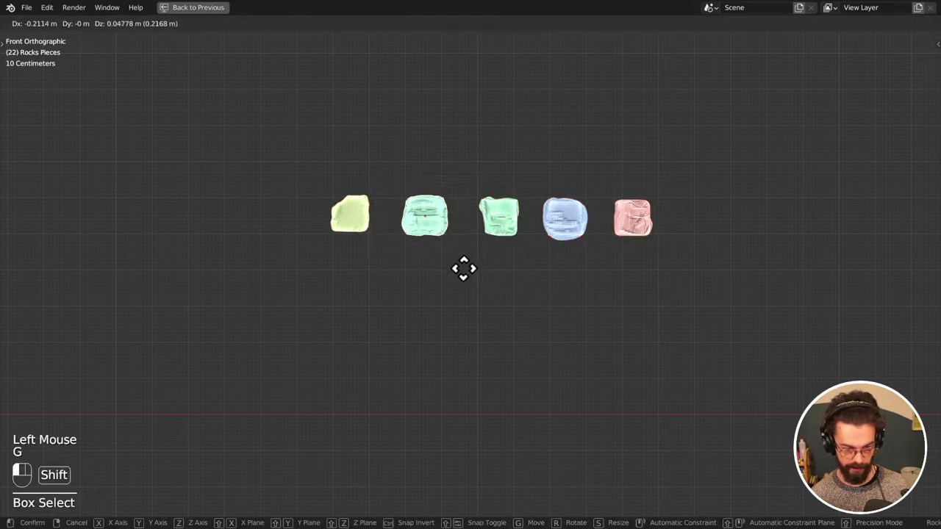
pyautogui.click(464, 267)
pyautogui.moveTo(473, 169); pyautogui.dragTo(525, 262)
pyautogui.press('g')
pyautogui.click(515, 259)
pyautogui.moveTo(535, 176); pyautogui.dragTo(594, 266)
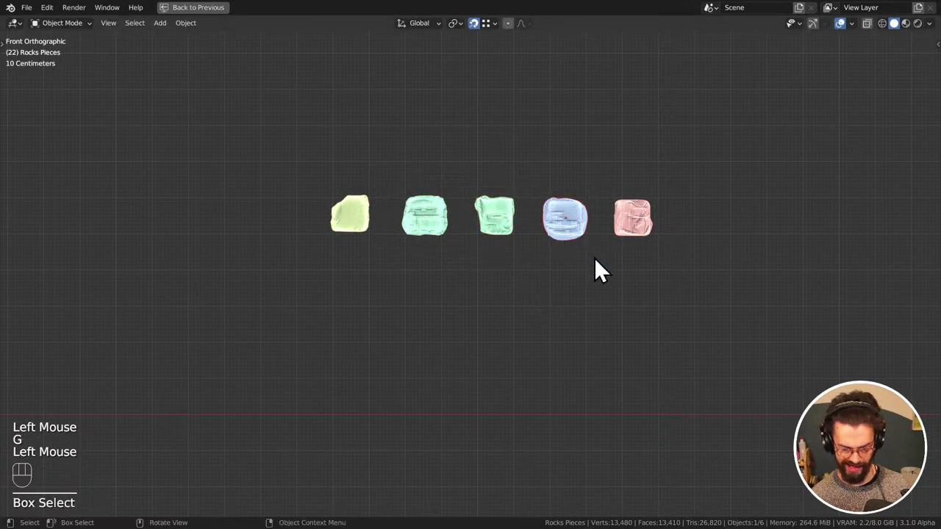
pyautogui.press('g')
pyautogui.click(588, 257)
pyautogui.press('g')
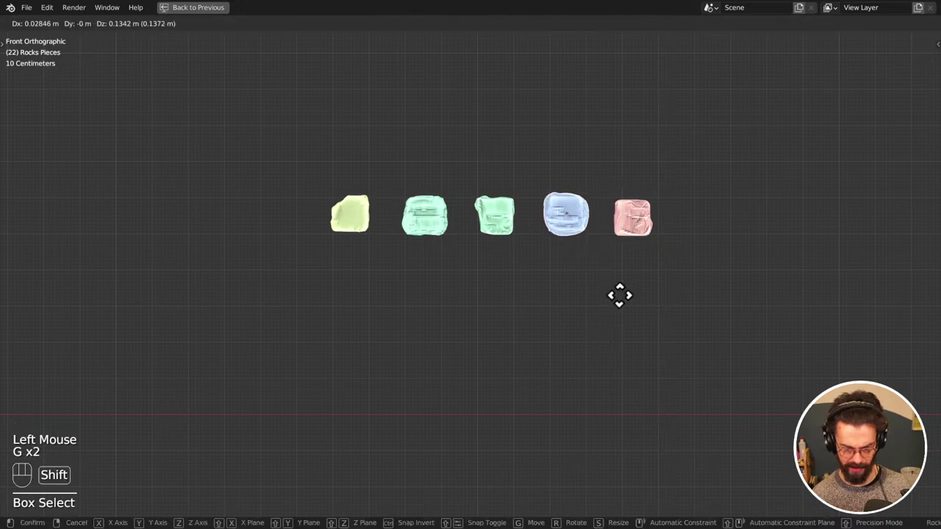
pyautogui.click(618, 308)
# Flatten the blue and pink rocks along Z and reposition them
pyautogui.press('s')
pyautogui.press('z')
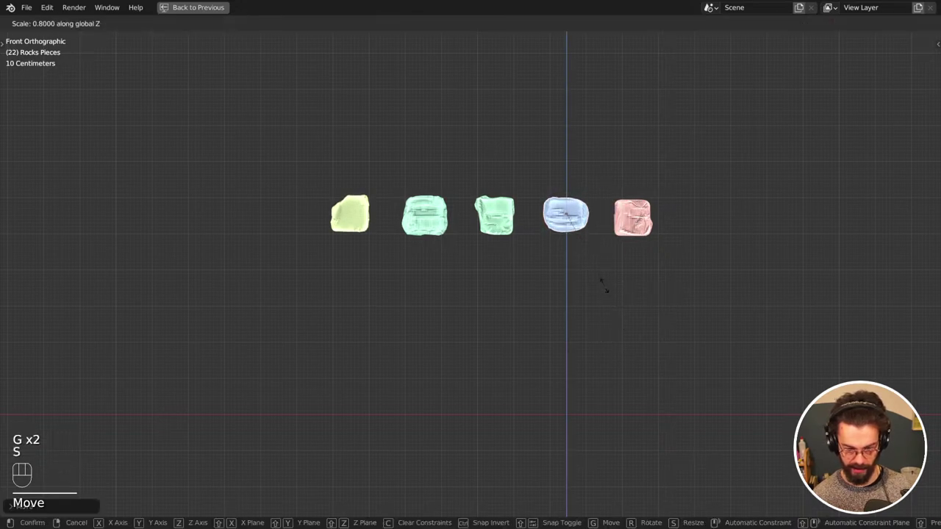
pyautogui.click(603, 288)
pyautogui.press('g')
pyautogui.click(598, 199)
pyautogui.click(631, 221)
pyautogui.press('s')
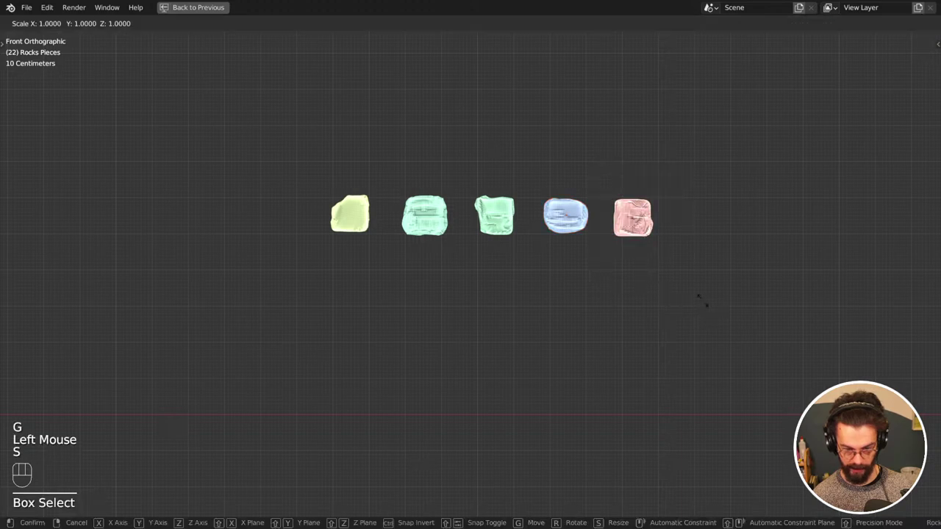
pyautogui.press('z')
pyautogui.click(691, 292)
pyautogui.press('g')
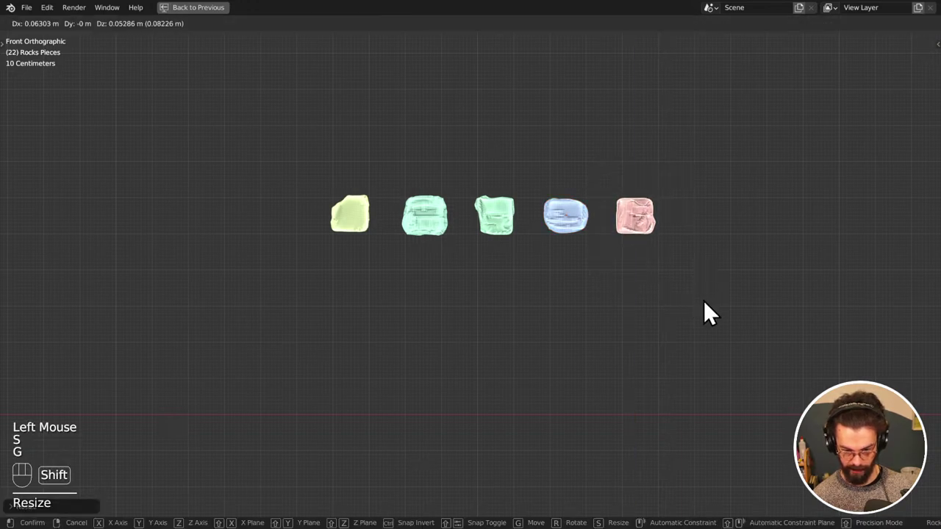
pyautogui.click(703, 311)
# Squash the third, second and yellow first rocks vertically along Z
pyautogui.moveTo(457, 181); pyautogui.dragTo(535, 249)
pyautogui.press('s')
pyautogui.press('z')
pyautogui.click(519, 252)
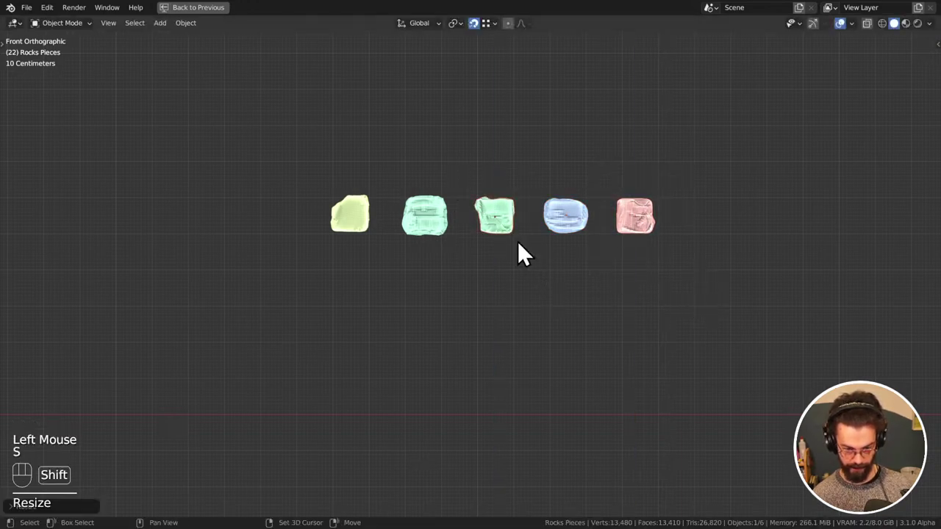
pyautogui.moveTo(410, 168); pyautogui.dragTo(443, 266)
pyautogui.press('s')
pyautogui.press('z')
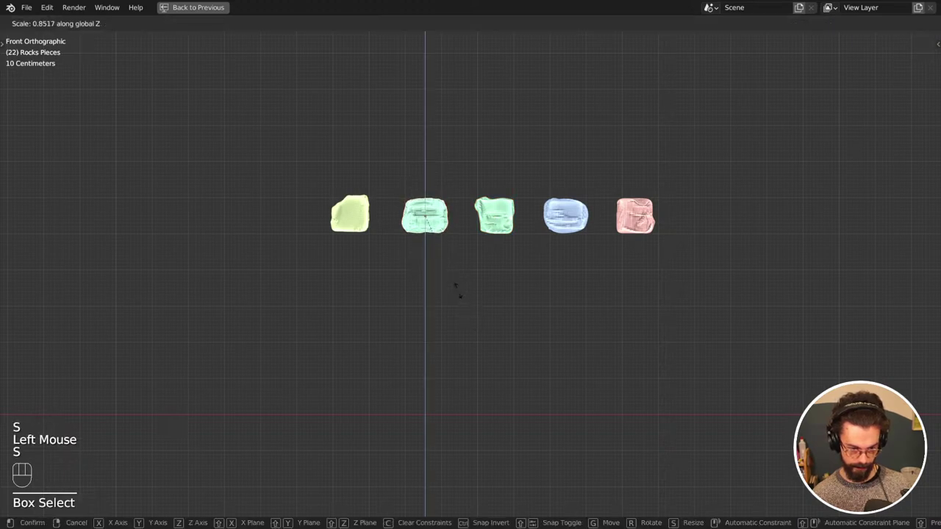
pyautogui.click(457, 291)
pyautogui.click(378, 234)
pyautogui.click(354, 239)
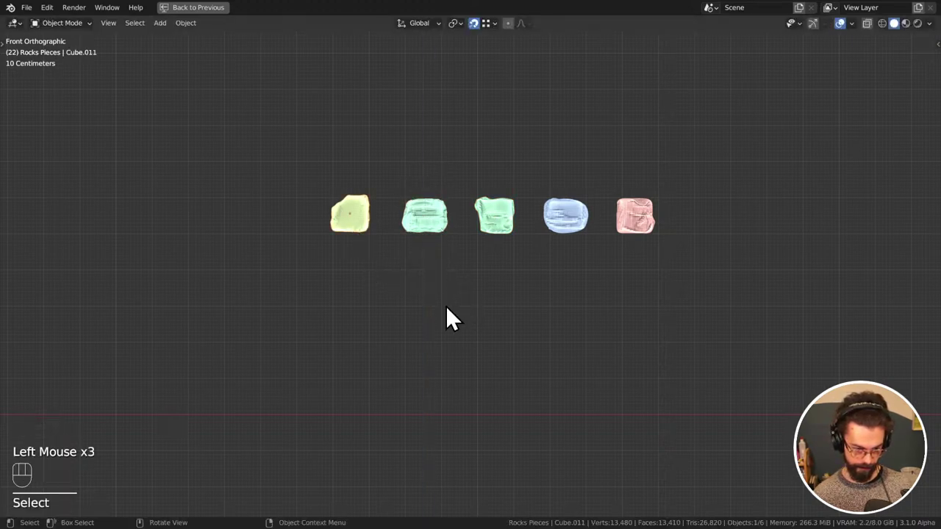
pyautogui.press('g')
pyautogui.press('s')
pyautogui.press('z')
pyautogui.click(331, 209)
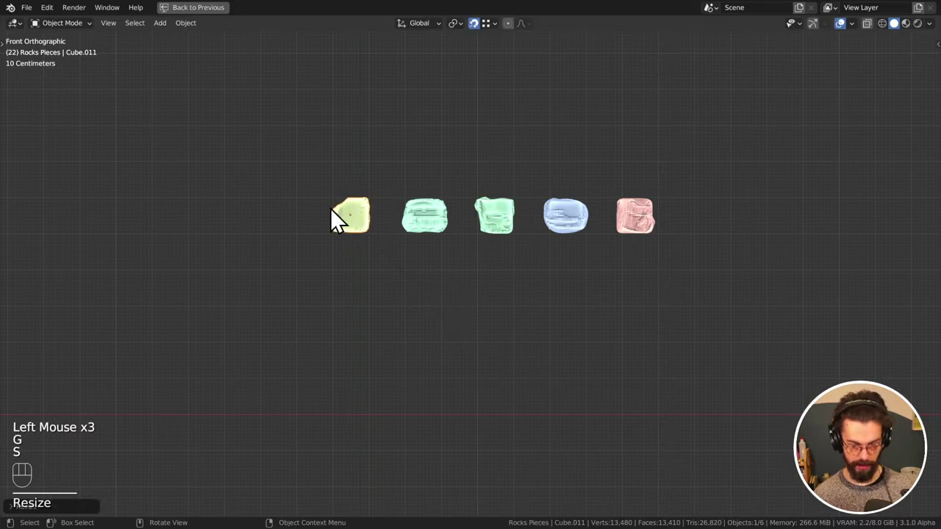
# Apply all transforms to the five rocks, then reselect the rock stack in Geo Nodes
pyautogui.moveTo(331, 209); pyautogui.dragTo(713, 256)
pyautogui.hotkey('ctrl', 'a')
pyautogui.click(647, 257)
pyautogui.moveTo(647, 257); pyautogui.dragTo(761, 259, button='middle')
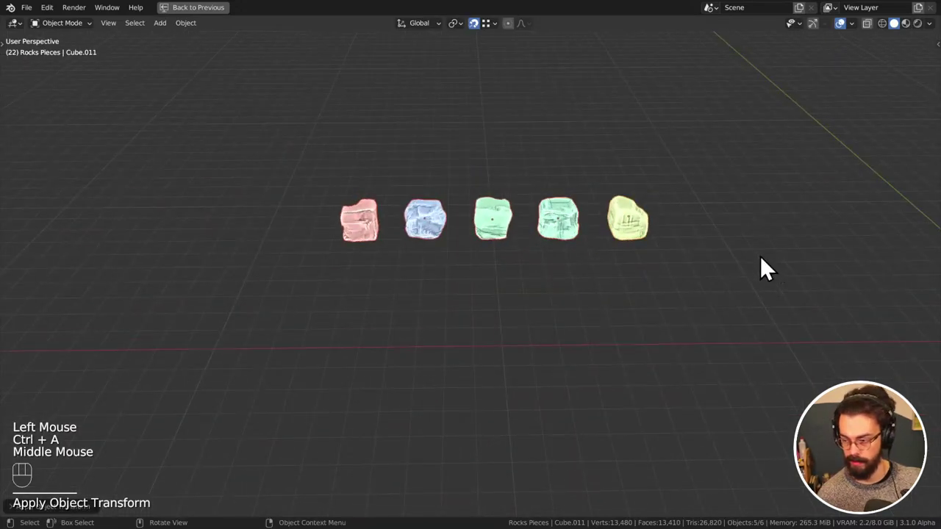
pyautogui.scroll(-3, 735, 253)
pyautogui.keyDown('shift'); pyautogui.moveTo(668, 245); pyautogui.dragTo(588, 263, button='middle'); pyautogui.keyUp('shift')
pyautogui.click(579, 235)
pyautogui.hotkey('ctrl', 'space')
# Replace the Cube node with a Rocks Pieces Collection Info using Separate and Reset Children
pyautogui.moveTo(863, 92); pyautogui.dragTo(580, 235)
pyautogui.click(552, 219)
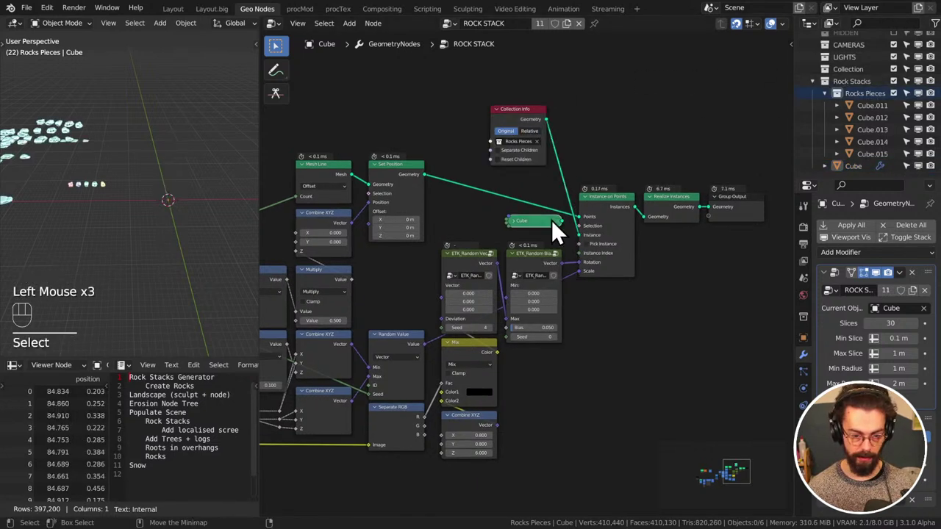
pyautogui.press('x')
pyautogui.click(519, 150)
pyautogui.click(521, 158)
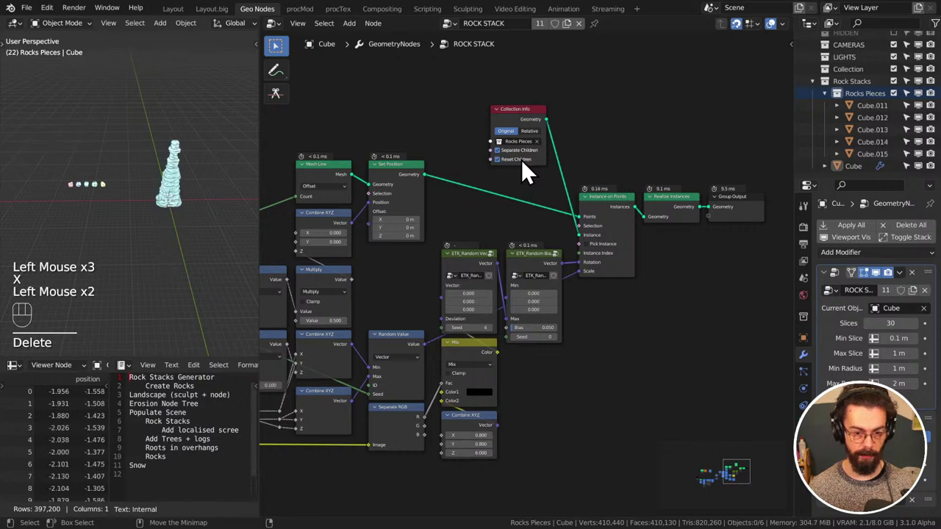
# Enable Pick Instance so each point gets a randomly chosen rock
pyautogui.scroll(2, 152, 253)
pyautogui.keyDown('shift'); pyautogui.moveTo(153, 253); pyautogui.dragTo(103, 206, button='middle'); pyautogui.keyUp('shift')
pyautogui.scroll(2, 80, 235)
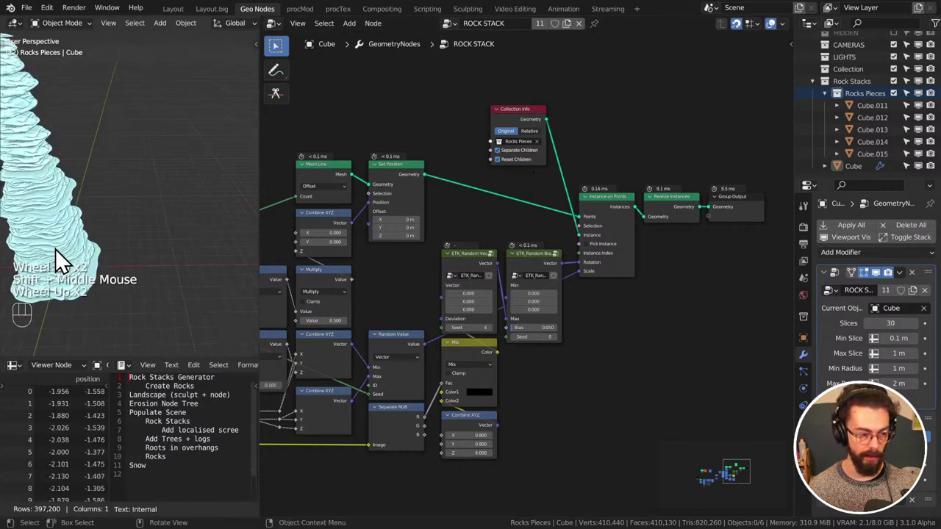
pyautogui.keyDown('shift'); pyautogui.moveTo(56, 258); pyautogui.dragTo(160, 249, button='middle'); pyautogui.keyUp('shift')
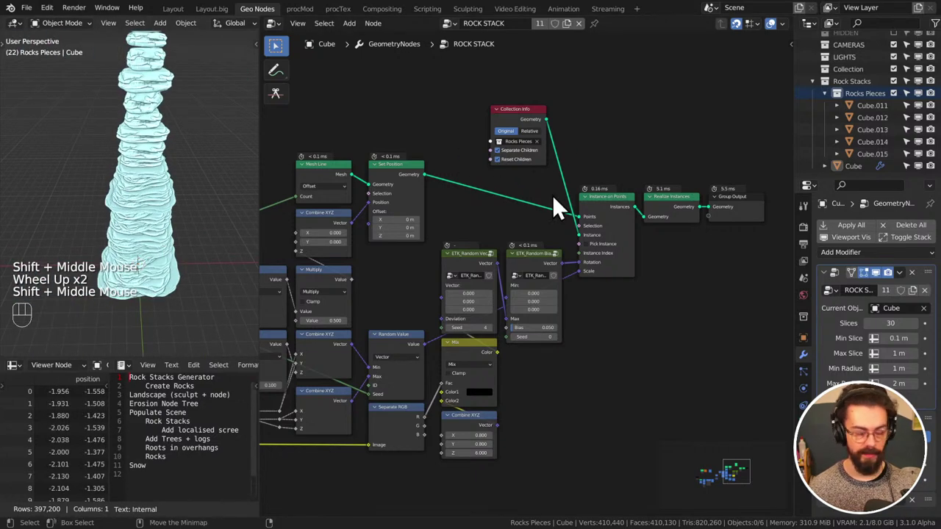
pyautogui.click(585, 243)
pyautogui.moveTo(36, 195); pyautogui.dragTo(158, 279, button='middle')
pyautogui.scroll(2, 134, 236)
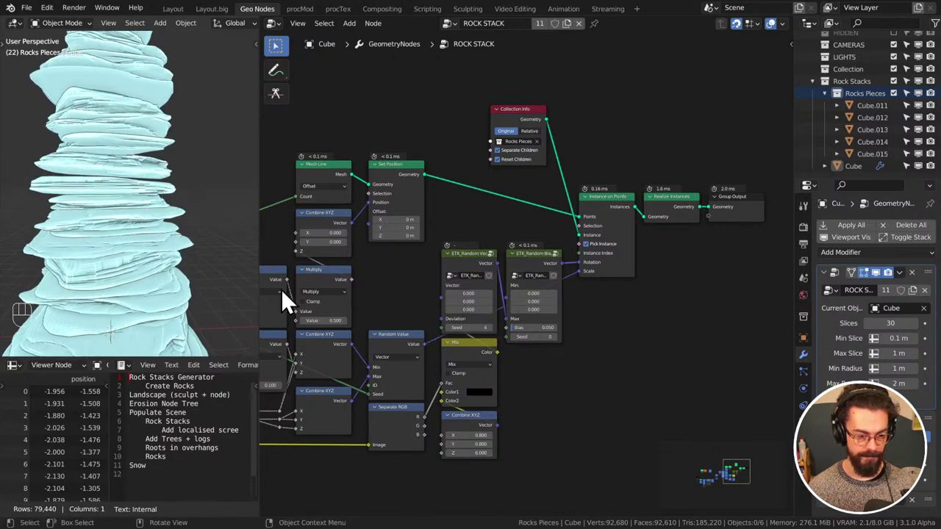
# Change the Subtract node's value from 0.100 to -0.130
pyautogui.moveTo(283, 290); pyautogui.dragTo(528, 270, button='middle')
pyautogui.scroll(4, 558, 310)
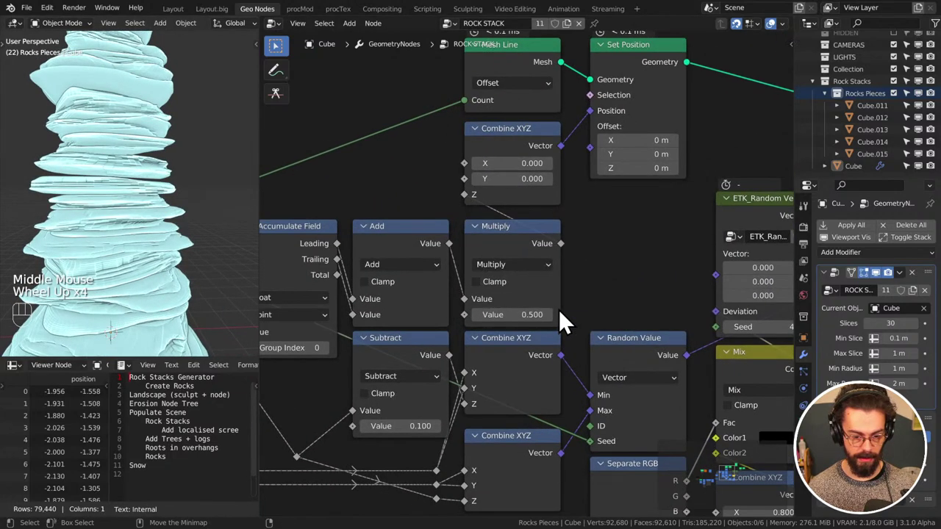
pyautogui.scroll(-2, 555, 306)
pyautogui.moveTo(541, 256); pyautogui.dragTo(630, 266, button='middle')
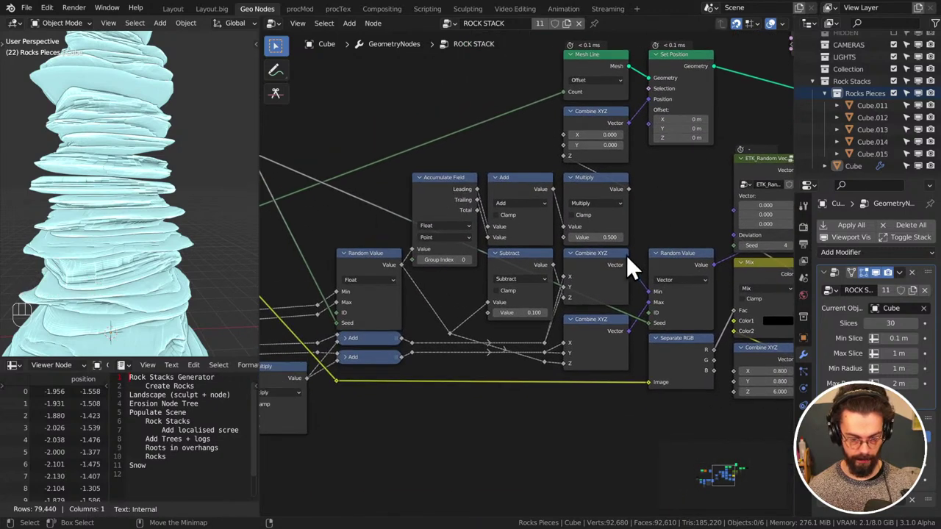
pyautogui.scroll(3, 515, 338)
pyautogui.keyDown('shift'); pyautogui.moveTo(511, 336); pyautogui.dragTo(390, 337); pyautogui.keyUp('shift')
pyautogui.moveTo(96, 241); pyautogui.dragTo(129, 209, button='middle')
pyautogui.scroll(-2, 58, 253)
# Collapse ROCK STACK and enable the voxel Remesh and rough surface detail modifiers in the viewport
pyautogui.click(831, 272)
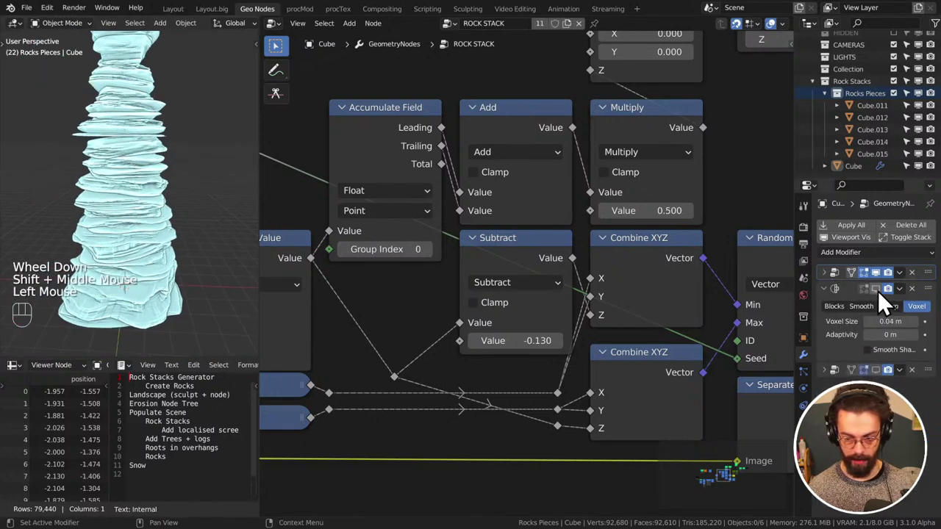
pyautogui.click(877, 289)
pyautogui.moveTo(243, 209); pyautogui.dragTo(80, 191, button='middle')
pyautogui.click(875, 369)
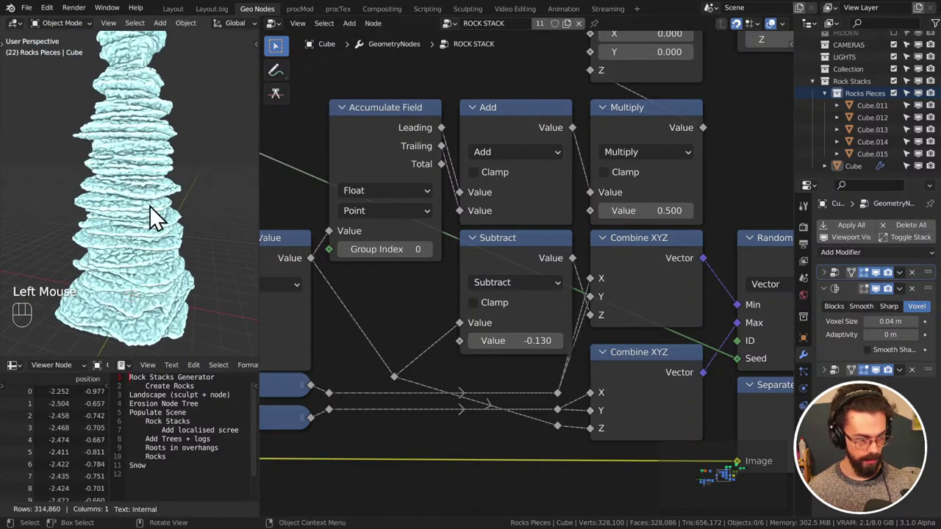
pyautogui.moveTo(149, 206); pyautogui.dragTo(138, 264, button='middle')
pyautogui.scroll(-2, 157, 180)
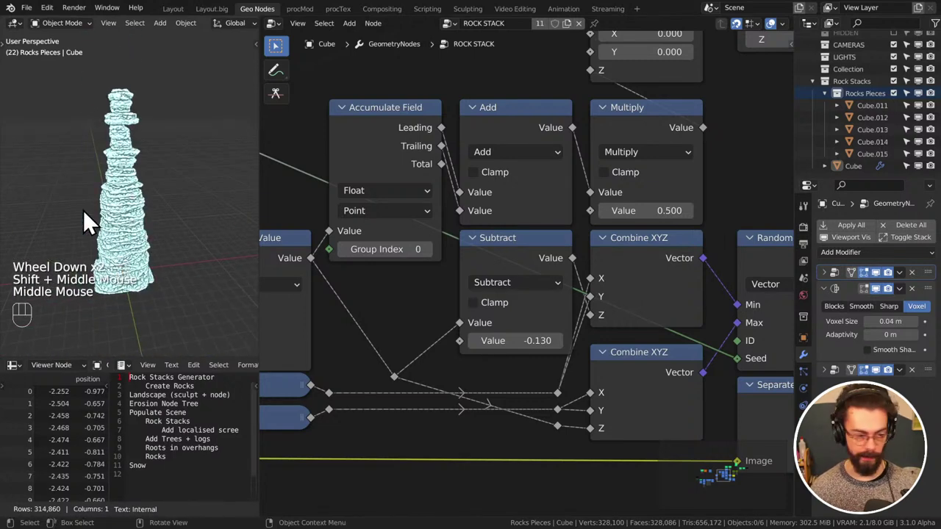
# Select the Cube and move it to a new position
pyautogui.press('g')
pyautogui.click(128, 203)
pyautogui.press('g')
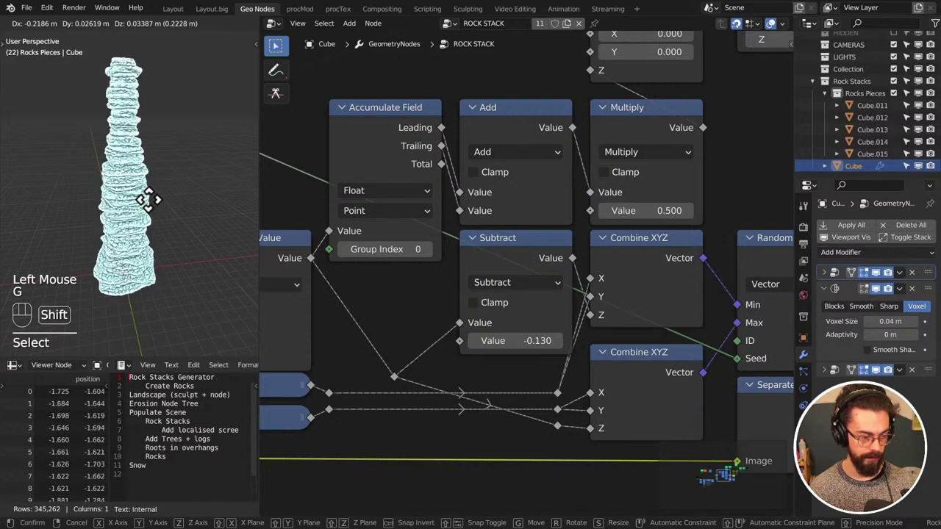
pyautogui.click(150, 201)
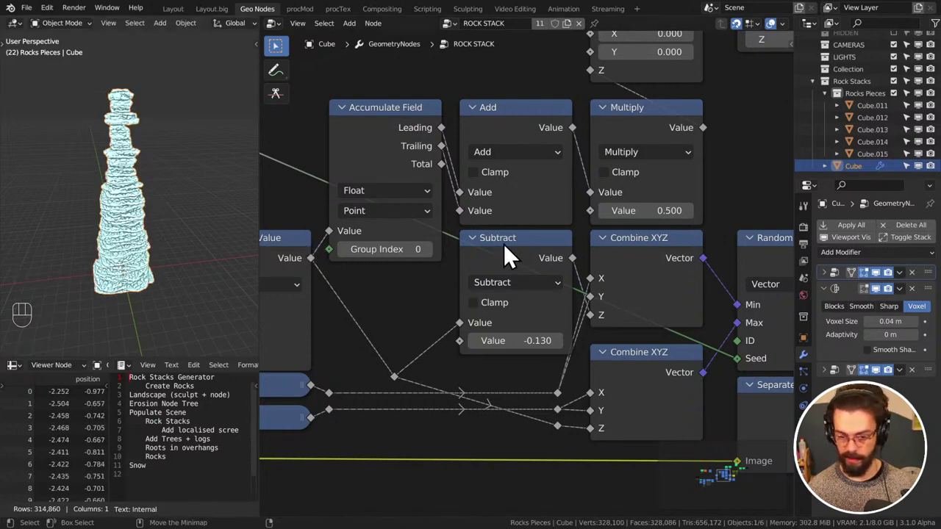
# Briefly raise ETK_Random Vector's Seed, then wire Multiply's Value output into that Seed socket
pyautogui.scroll(-3, 504, 244)
pyautogui.moveTo(577, 238); pyautogui.dragTo(626, 242, button='middle')
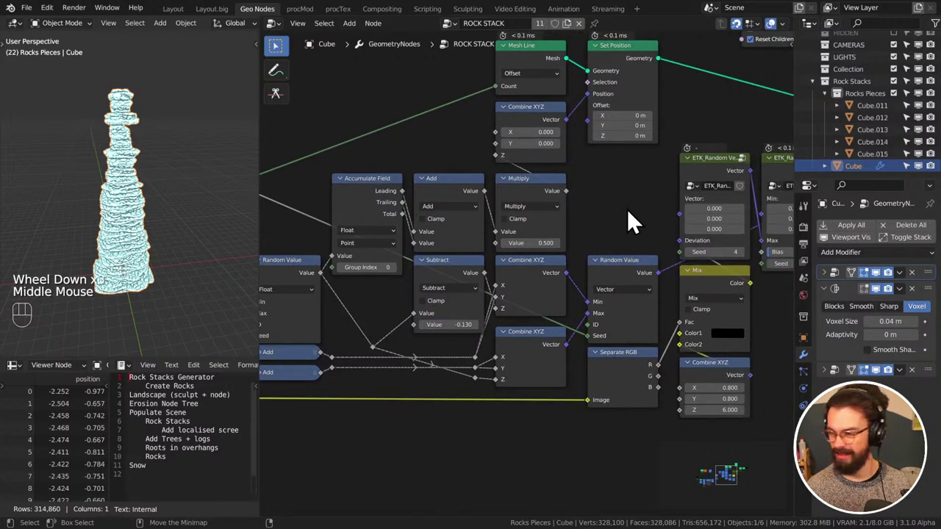
pyautogui.moveTo(627, 208); pyautogui.dragTo(538, 180, button='middle')
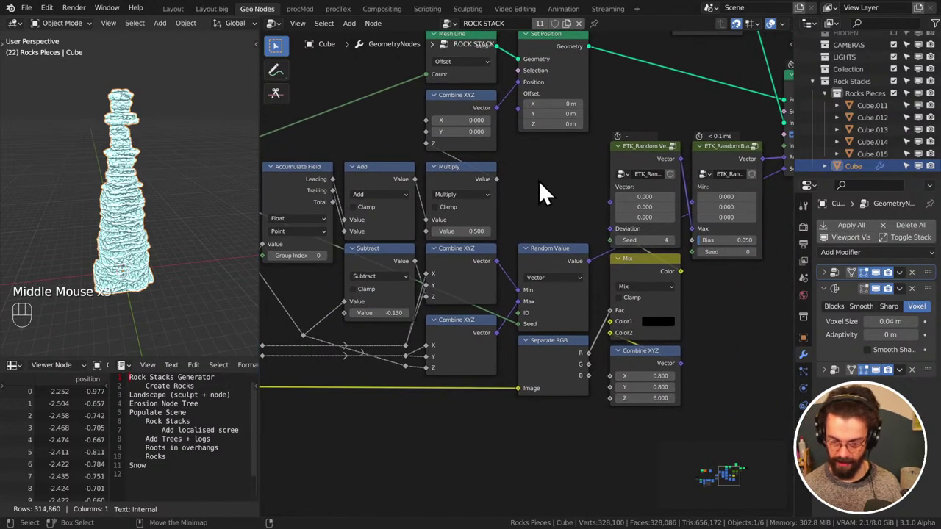
pyautogui.click(671, 243)
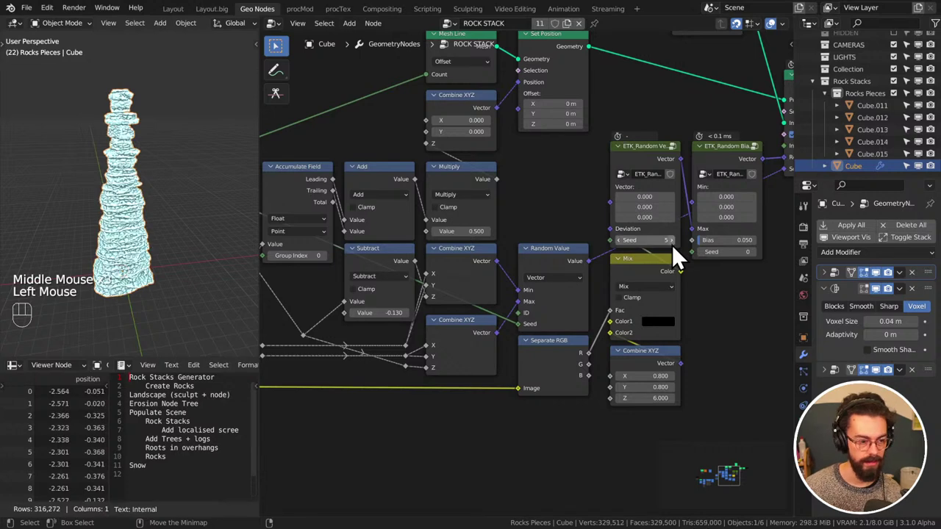
pyautogui.click(671, 243)
pyautogui.scroll(-2, 613, 236)
pyautogui.moveTo(350, 185); pyautogui.dragTo(435, 191, button='middle')
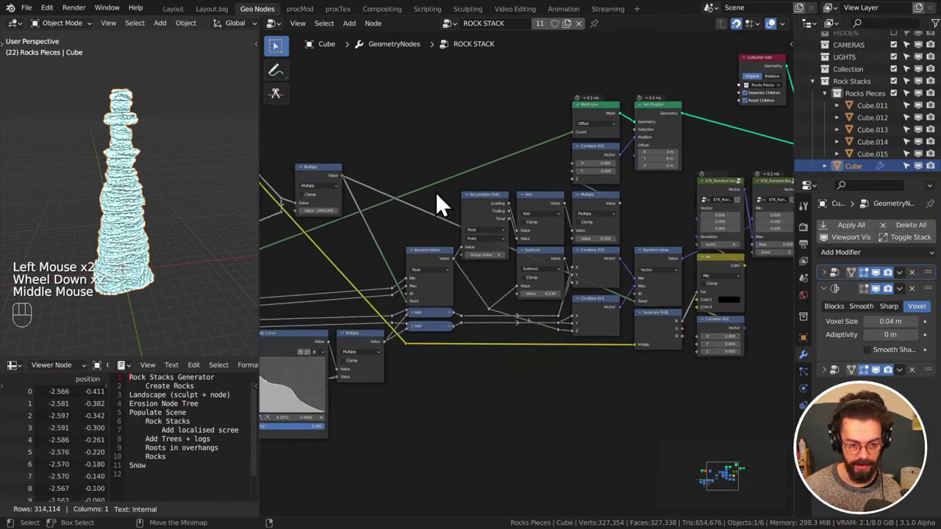
pyautogui.moveTo(344, 177); pyautogui.dragTo(700, 244)
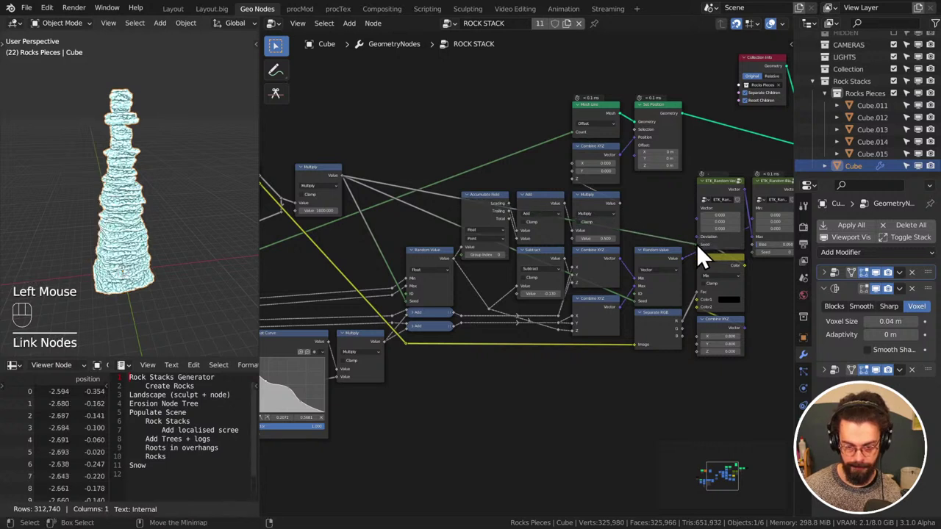
pyautogui.moveTo(696, 244); pyautogui.dragTo(461, 262, button='middle')
# Move Collection Info aside and add a Random Value node from Instance on Points' input link
pyautogui.click(553, 104)
pyautogui.press('g')
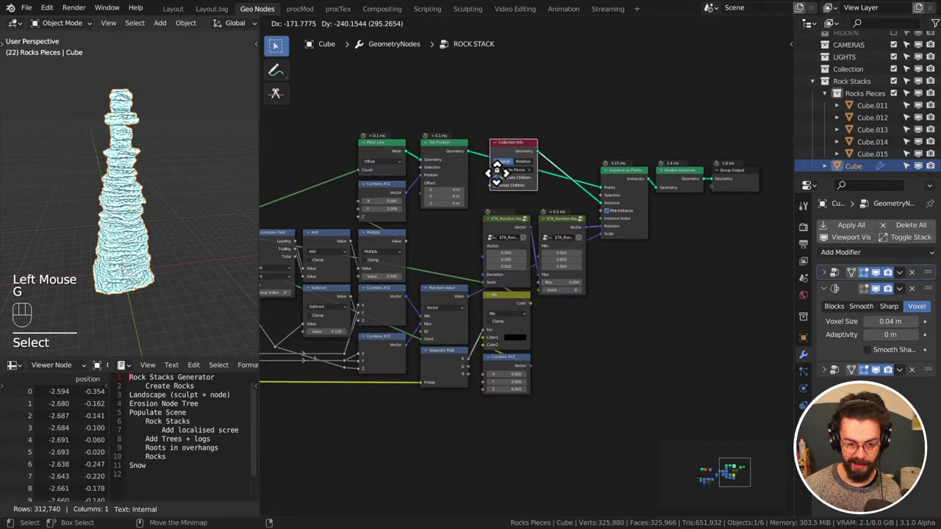
pyautogui.moveTo(602, 221); pyautogui.dragTo(551, 150)
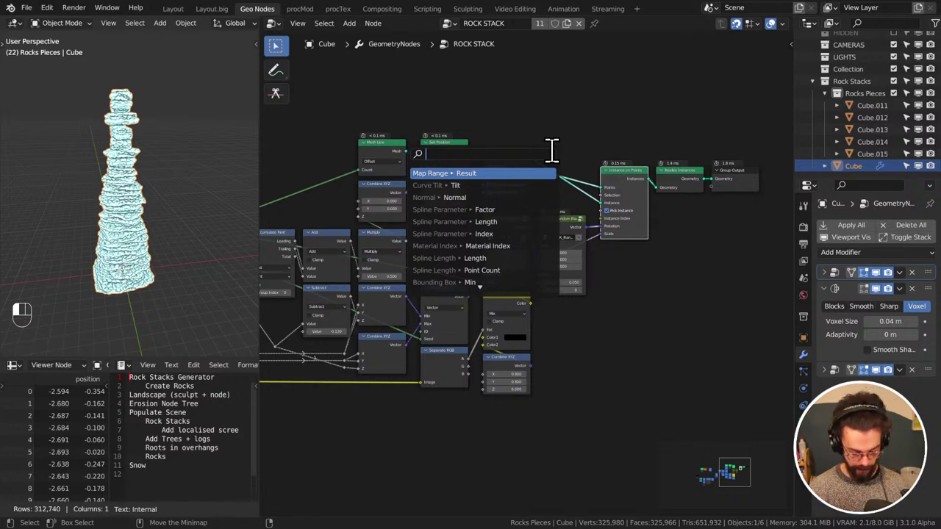
pyautogui.write('randmo')
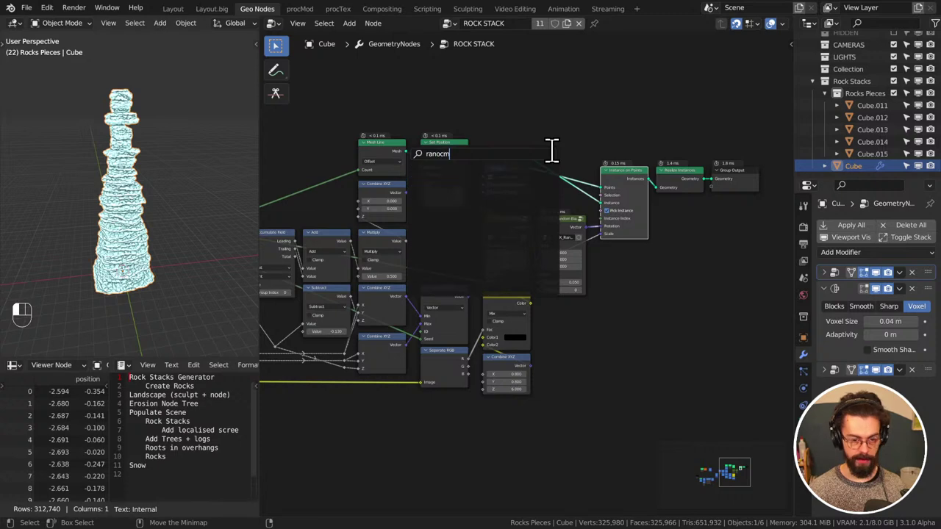
pyautogui.press('BackSpace')
pyautogui.press('BackSpace')
pyautogui.write('om')
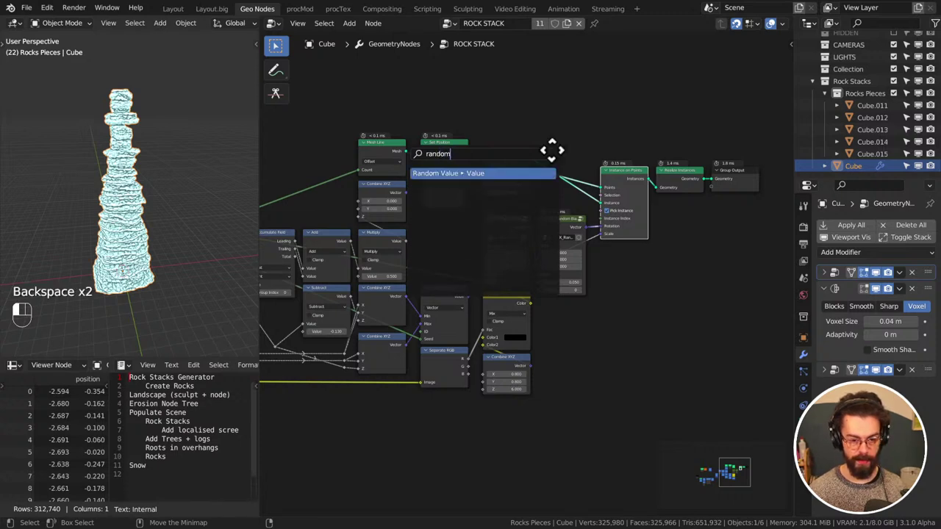
pyautogui.press('Return')
pyautogui.click(645, 253)
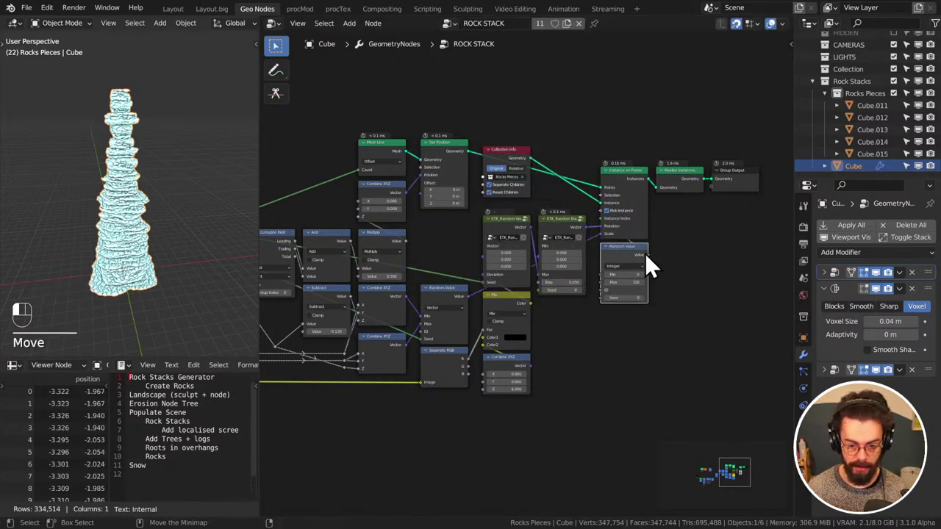
# Set the Random Value to Integer with Max 4 and inspect the regenerated rock tower
pyautogui.scroll(4, 659, 280)
pyautogui.scroll(-1, 636, 279)
pyautogui.moveTo(660, 280)
pyautogui.mouseDown(button='middle')
pyautogui.moveTo(636, 279)
pyautogui.moveTo(660, 282)
pyautogui.mouseUp(button='middle')
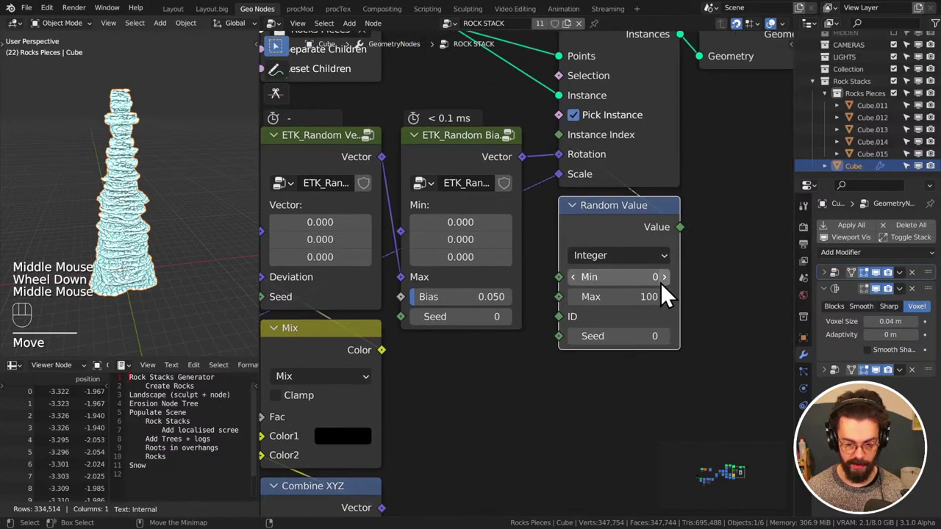
pyautogui.click(655, 280)
pyautogui.click(640, 297)
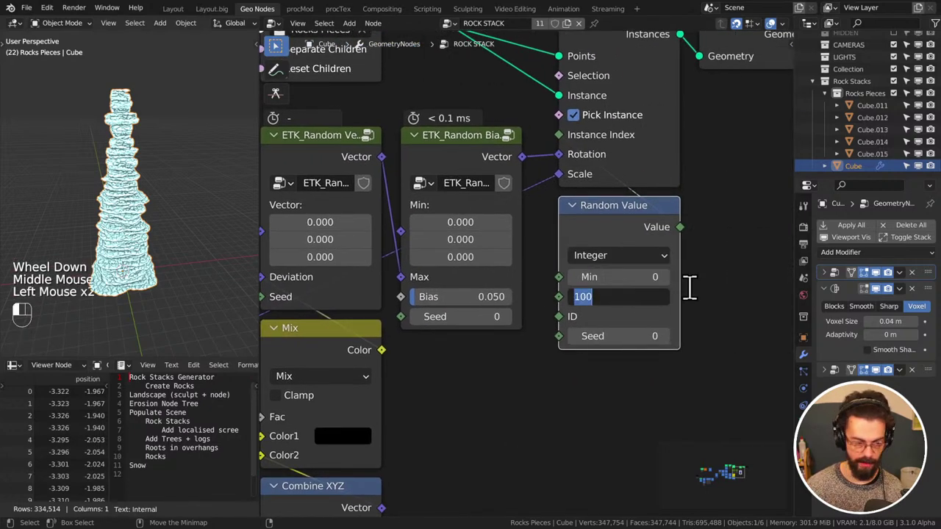
pyautogui.write('4')
pyautogui.press('Return')
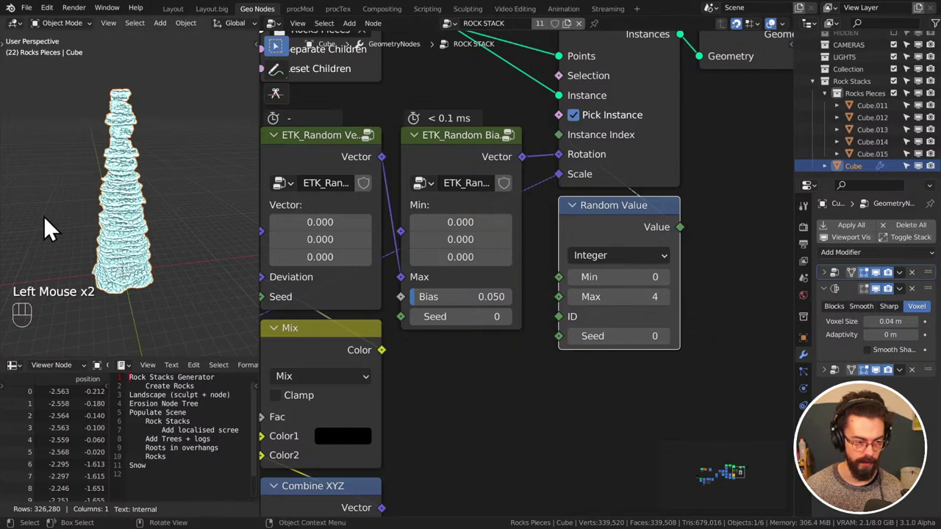
pyautogui.moveTo(44, 218); pyautogui.dragTo(118, 223, button='middle')
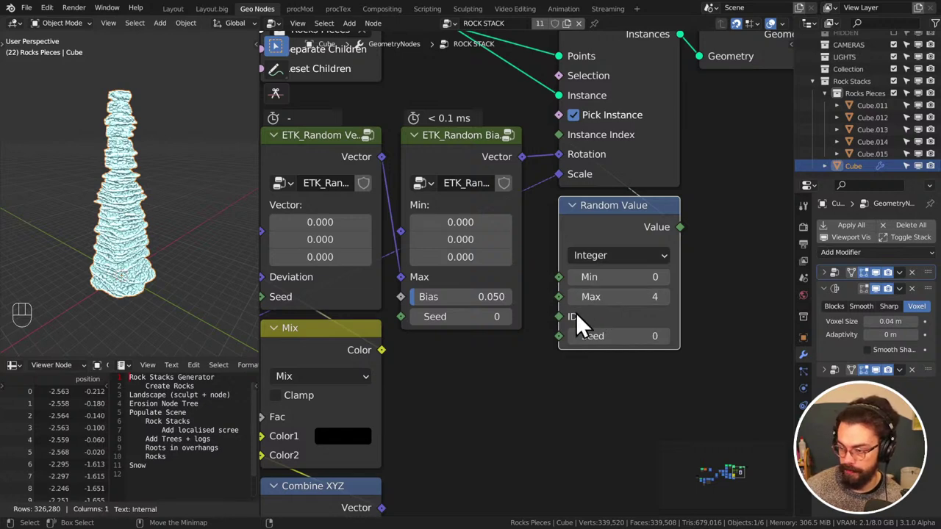
pyautogui.moveTo(196, 243); pyautogui.dragTo(87, 228, button='middle')
# Make the ROCKIFY modifier active to display its node tree
pyautogui.click(833, 371)
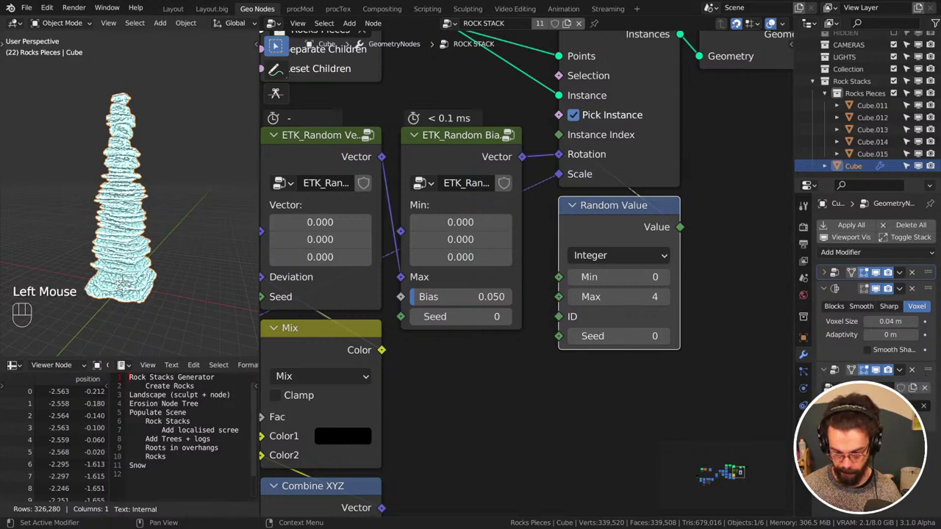
pyautogui.click(836, 373)
pyautogui.scroll(-2, 481, 308)
pyautogui.moveTo(441, 334); pyautogui.dragTo(650, 324, button='middle')
pyautogui.scroll(2, 435, 348)
# Move the Position node left and add a reroute point on its links
pyautogui.moveTo(637, 363); pyautogui.dragTo(518, 296, button='middle')
pyautogui.moveTo(483, 252); pyautogui.dragTo(552, 395)
pyautogui.press('g')
pyautogui.click(389, 344)
pyautogui.keyDown('shift'); pyautogui.moveTo(515, 294); pyautogui.dragTo(475, 370, button='right'); pyautogui.keyUp('shift')
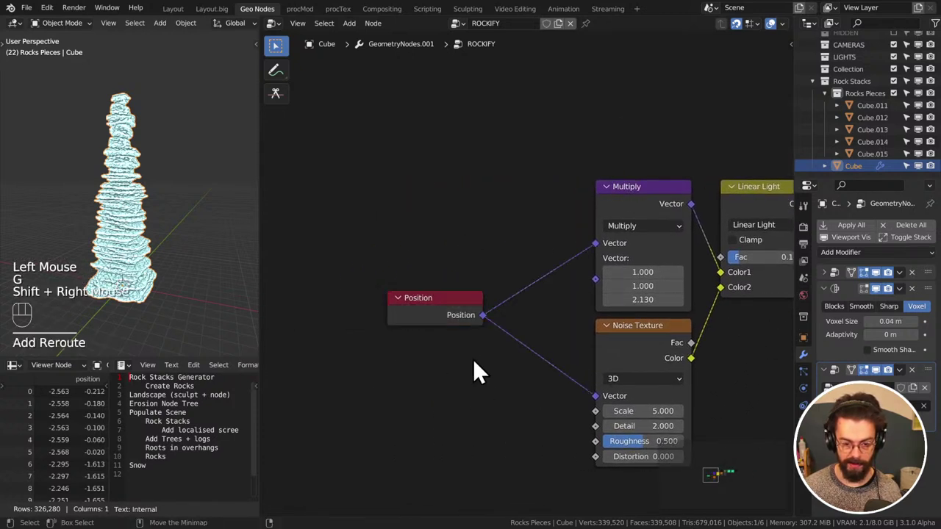
pyautogui.press('g')
pyautogui.click(466, 332)
pyautogui.moveTo(439, 314); pyautogui.dragTo(444, 343)
pyautogui.moveTo(445, 343); pyautogui.dragTo(601, 336, button='middle')
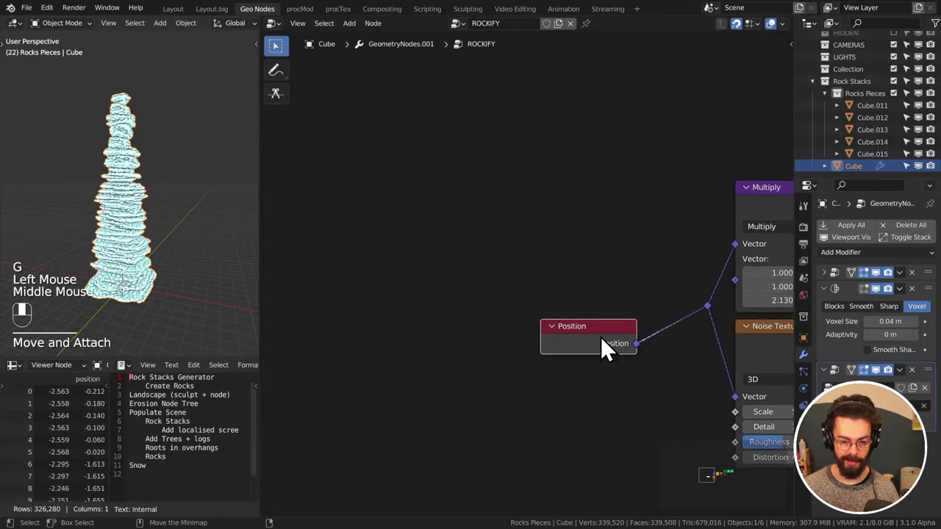
pyautogui.press('g')
# Duplicate Multiply onto the Position wire as a Scale node and dissolve the reroute
pyautogui.click(753, 193)
pyautogui.hotkey('shift', 'd')
pyautogui.click(501, 233)
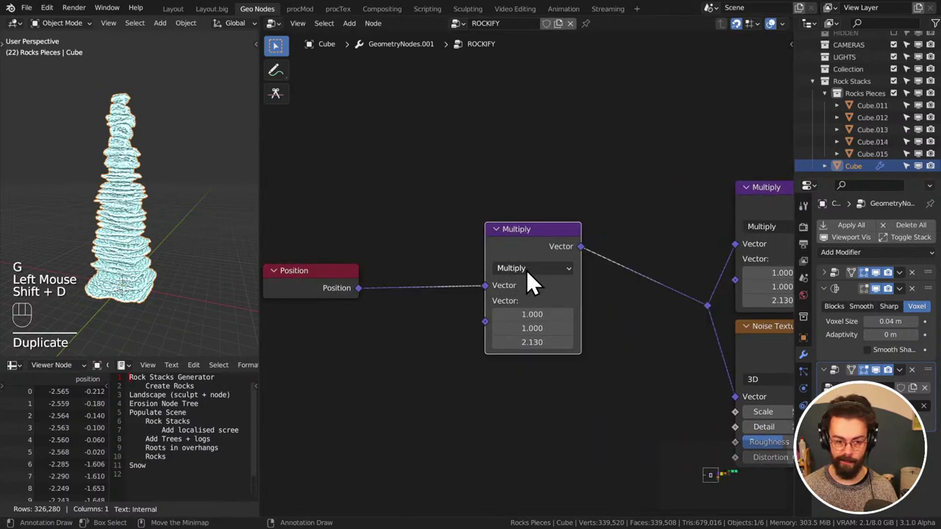
pyautogui.click(526, 270)
pyautogui.press('Return')
pyautogui.moveTo(642, 248); pyautogui.dragTo(730, 362)
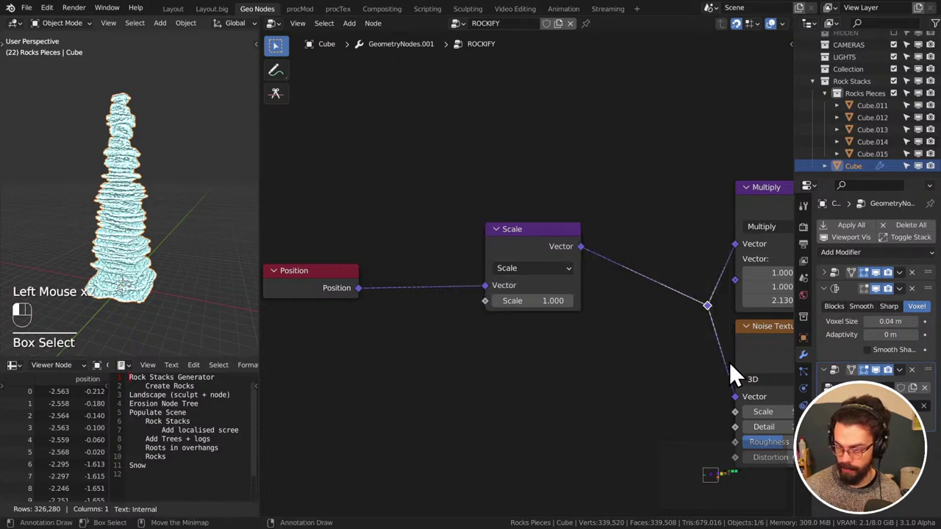
pyautogui.hotkey('ctrl', 'x')
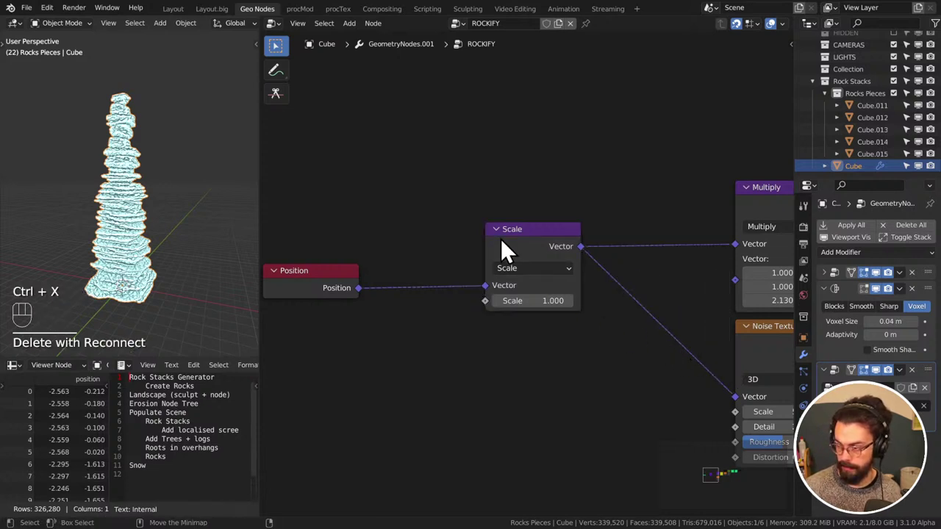
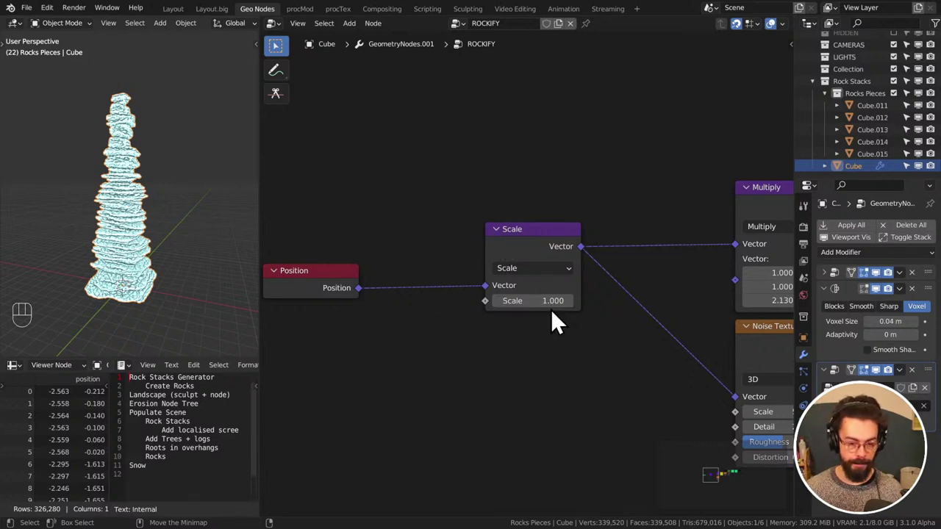
# Set the noise Scale to 0.520 and drag the Linear Light Fac down toward zero
pyautogui.moveTo(551, 300)
pyautogui.keyDown('shift'); pyautogui.mouseDown()
pyautogui.moveTo(588, 301)
pyautogui.moveTo(502, 301)
pyautogui.moveTo(561, 300)
pyautogui.mouseUp(); pyautogui.keyUp('shift')
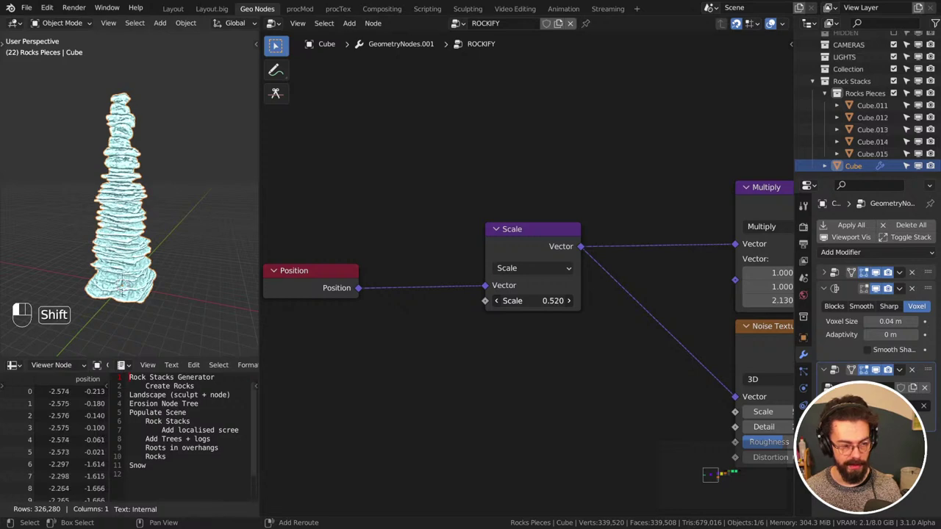
pyautogui.scroll(4, 162, 233)
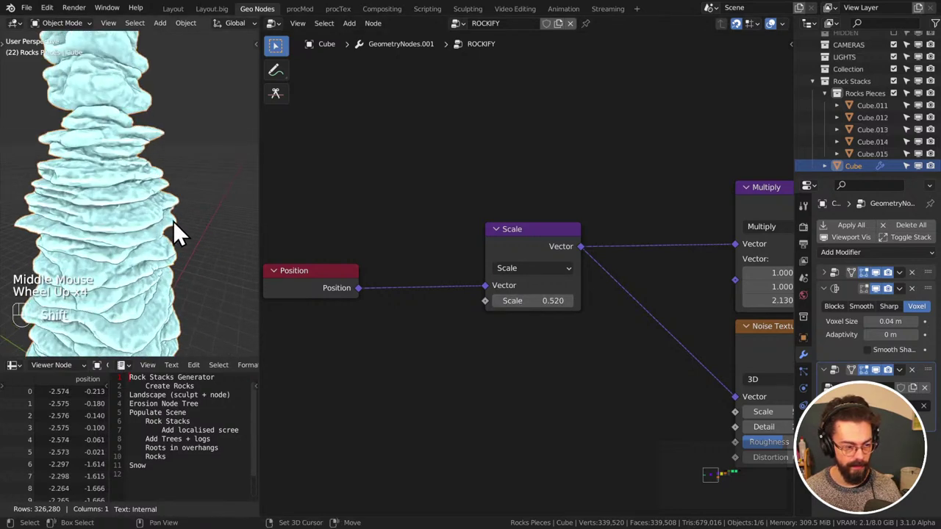
pyautogui.keyDown('shift'); pyautogui.moveTo(176, 234); pyautogui.dragTo(180, 269, button='middle'); pyautogui.keyUp('shift')
pyautogui.moveTo(672, 289); pyautogui.dragTo(422, 258, button='middle')
pyautogui.click(665, 227)
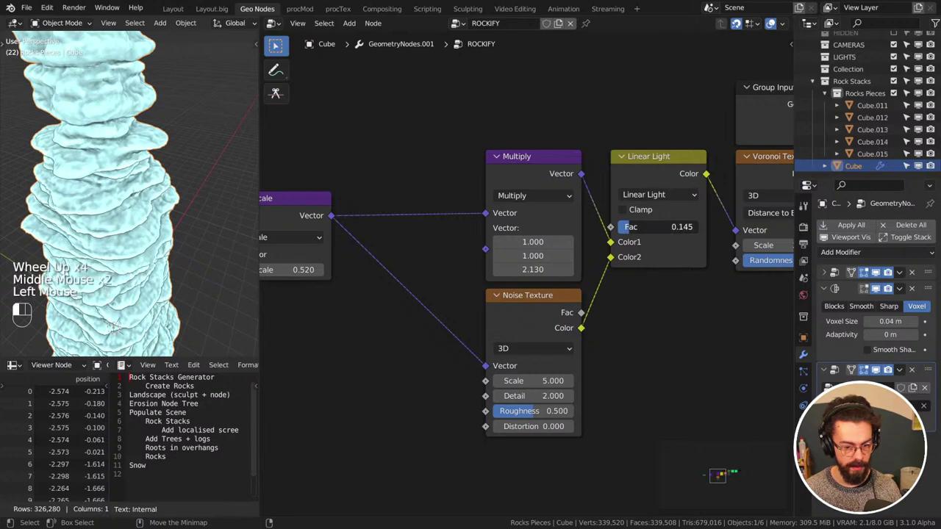
pyautogui.moveTo(665, 227); pyautogui.dragTo(633, 227)
# Raise the displace Strength to 0.340 and check the whole rock column
pyautogui.moveTo(342, 243); pyautogui.dragTo(361, 242, button='middle')
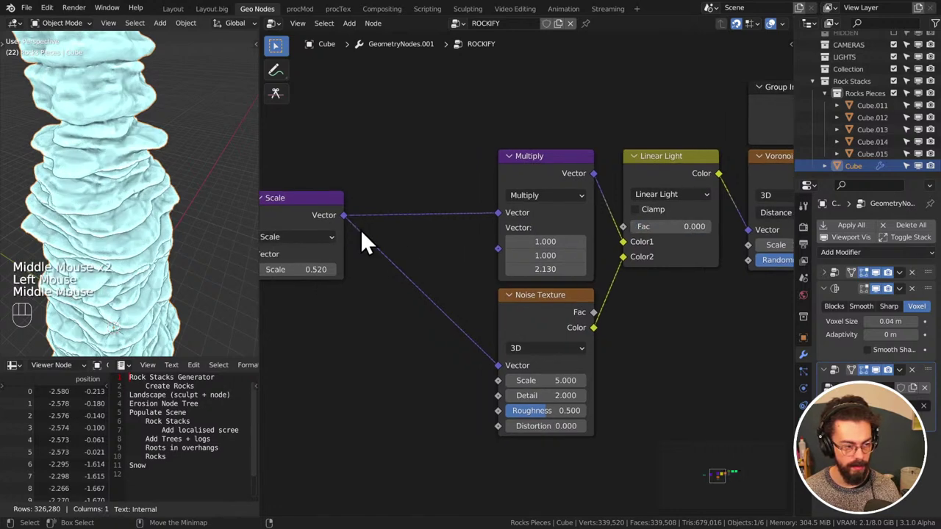
pyautogui.moveTo(634, 232); pyautogui.dragTo(434, 232, button='middle')
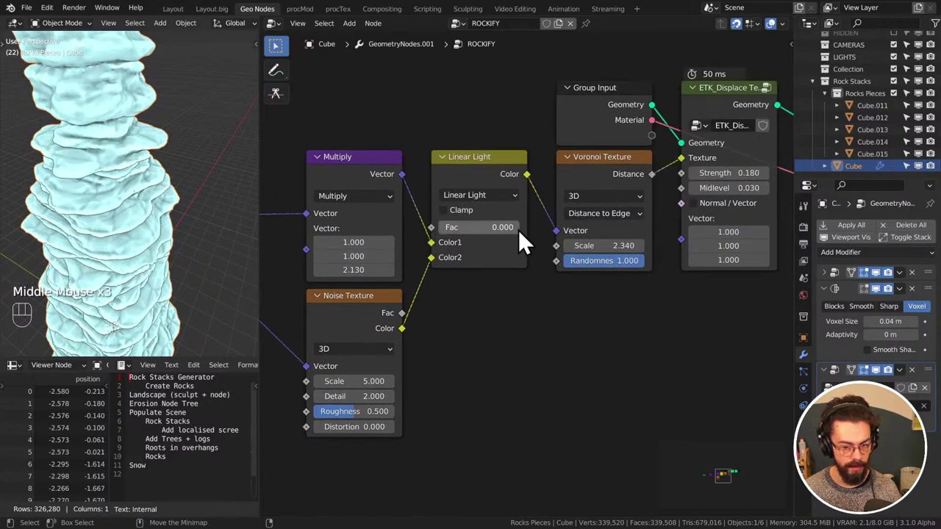
pyautogui.keyDown('shift'); pyautogui.moveTo(724, 173); pyautogui.dragTo(812, 173); pyautogui.keyUp('shift')
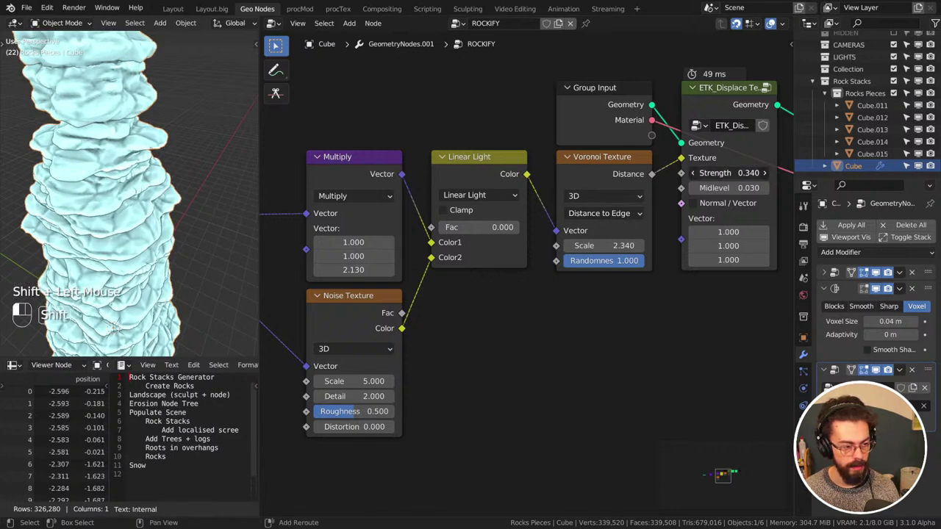
pyautogui.moveTo(228, 172); pyautogui.dragTo(82, 134, button='middle')
pyautogui.scroll(-3, 110, 162)
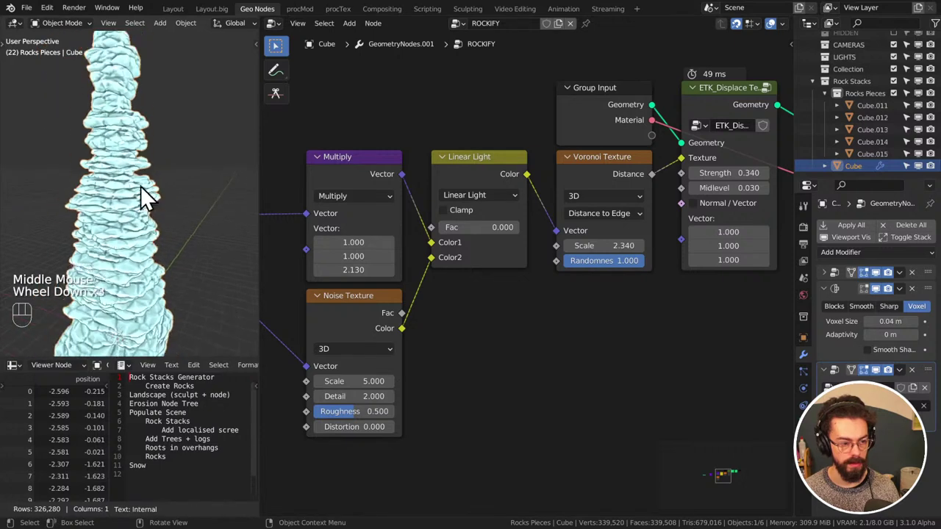
pyautogui.moveTo(140, 186); pyautogui.dragTo(158, 163, button='middle')
# Type a Linear Light Fac of 0.05, after first trying 0.2
pyautogui.moveTo(317, 233); pyautogui.dragTo(491, 208, button='middle')
pyautogui.keyDown('shift'); pyautogui.moveTo(672, 205); pyautogui.dragTo(625, 200); pyautogui.keyUp('shift')
pyautogui.click(653, 202)
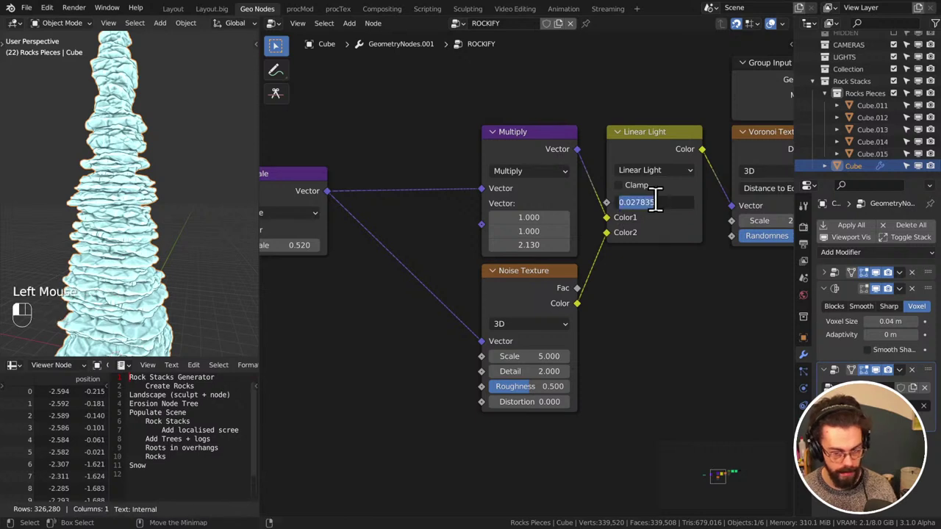
pyautogui.write('.2')
pyautogui.press('Return')
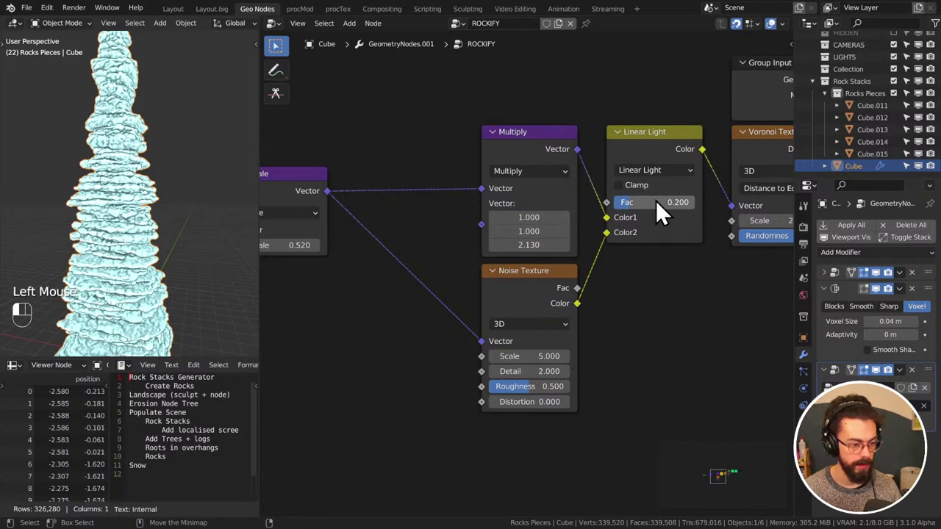
pyautogui.doubleClick(655, 200)
pyautogui.press('BackSpace')
pyautogui.write('.05')
pyautogui.press('Return')
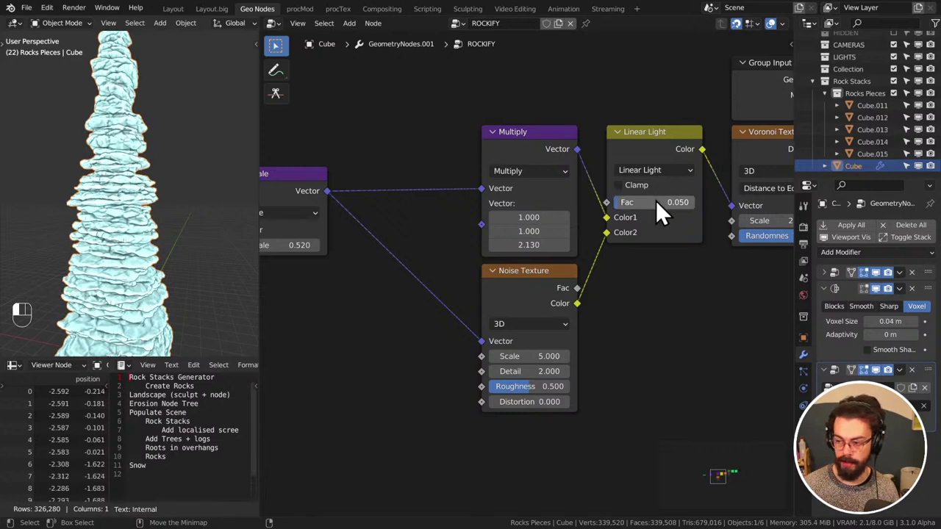
# Save WINTER LANDSCAPE.blend
pyautogui.moveTo(156, 184); pyautogui.dragTo(153, 210, button='middle')
pyautogui.scroll(-3, 131, 209)
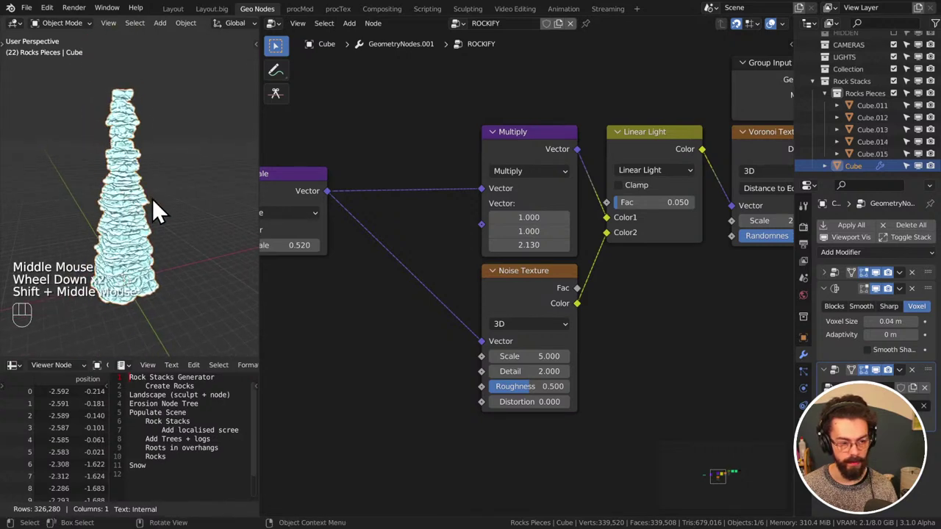
pyautogui.hotkey('ctrl', 's')
pyautogui.press('z')
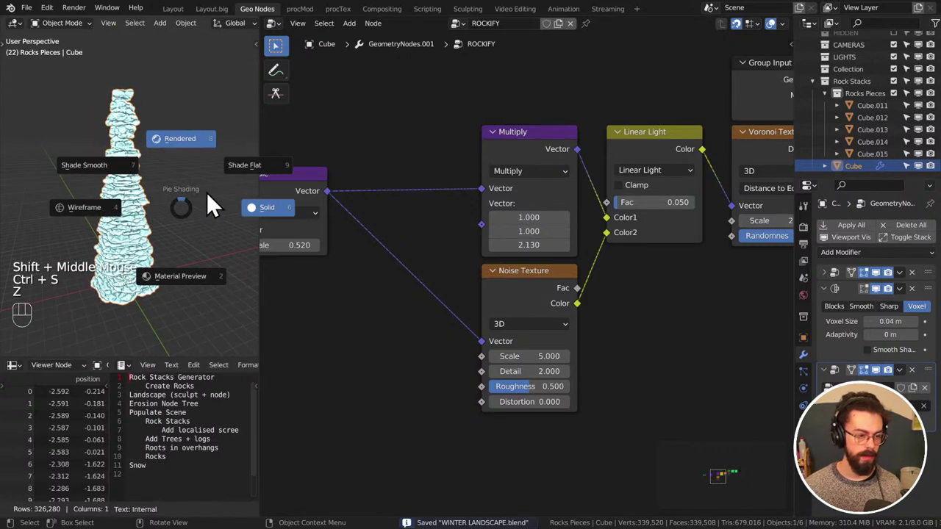
# Switch the viewport to Rendered shading and zoom in on the mossy rock surface
pyautogui.click(206, 191)
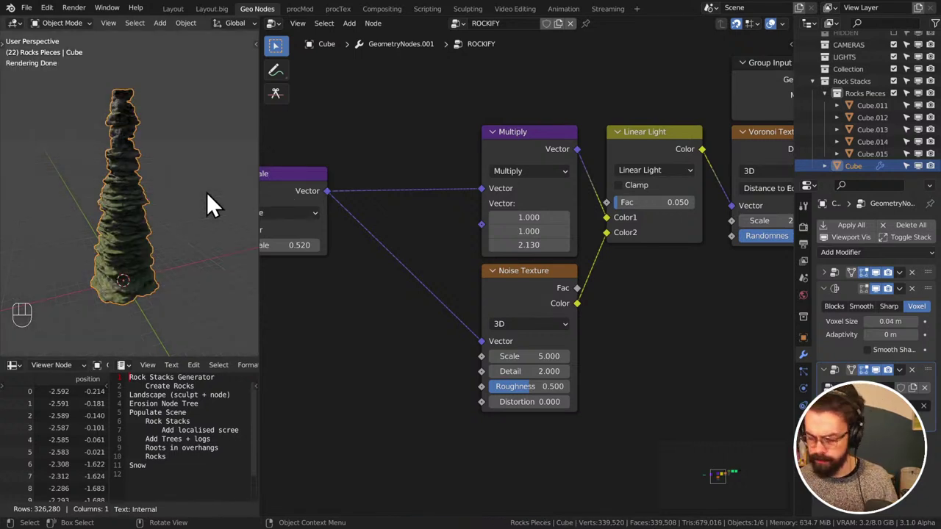
pyautogui.moveTo(207, 192); pyautogui.dragTo(163, 220, button='middle')
pyautogui.scroll(3, 152, 223)
pyautogui.scroll(3, 163, 221)
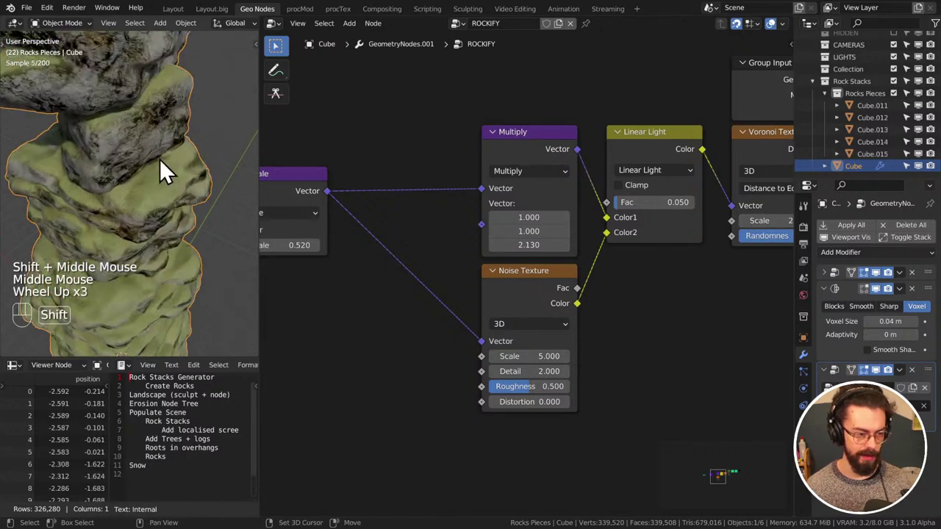
pyautogui.keyDown('shift'); pyautogui.moveTo(160, 166); pyautogui.dragTo(152, 213, button='middle'); pyautogui.keyUp('shift')
pyautogui.scroll(3, 118, 155)
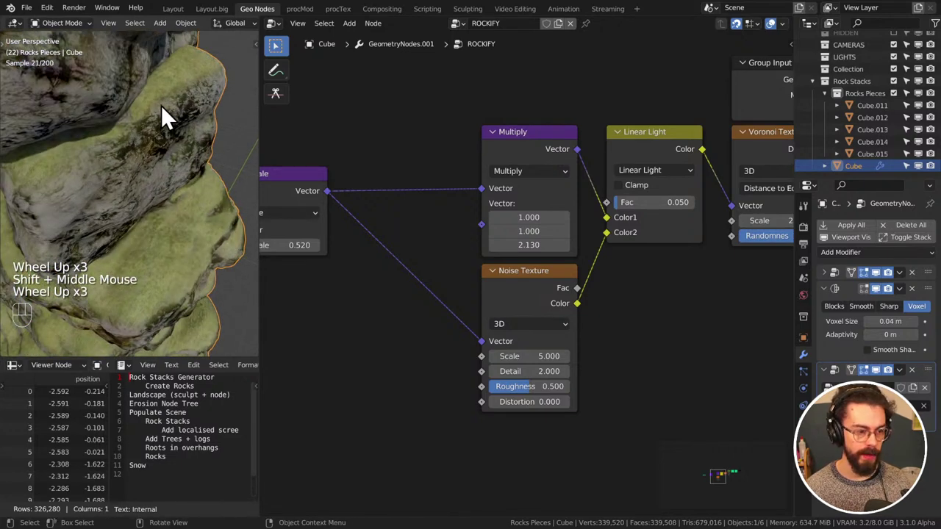
# Orbit around the full column, deselect the rock stack, and save WINTER LANDSCAPE.blend
pyautogui.moveTo(184, 94); pyautogui.dragTo(158, 63, button='middle')
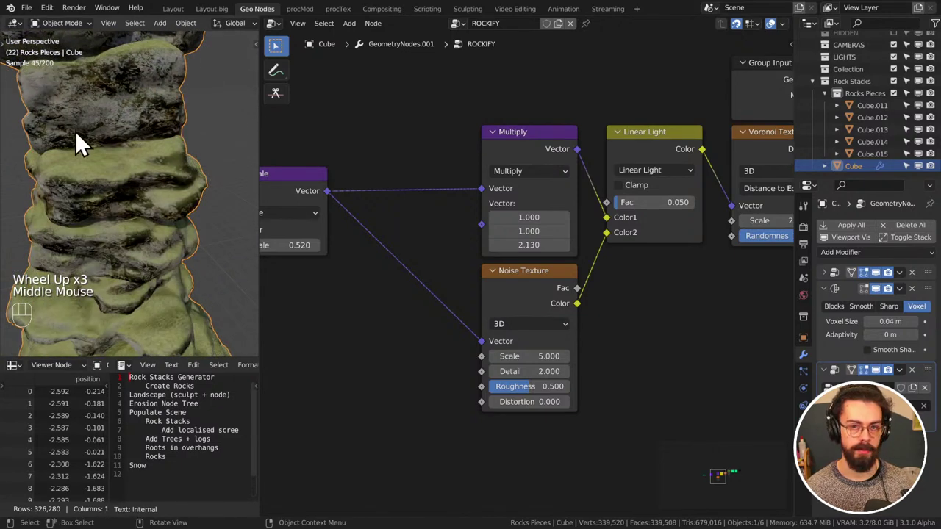
pyautogui.moveTo(77, 140); pyautogui.dragTo(82, 188, button='middle')
pyautogui.scroll(-2, 184, 213)
pyautogui.scroll(-3, 92, 187)
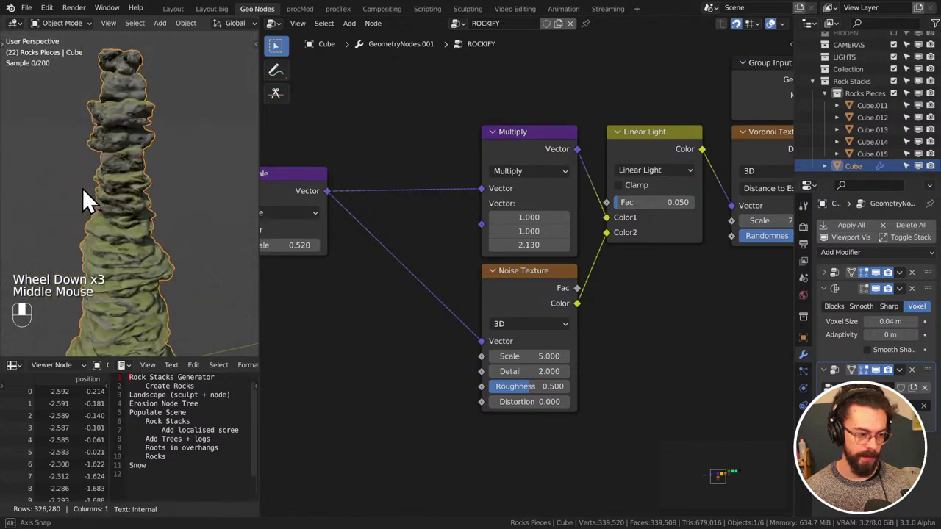
pyautogui.scroll(-2, 89, 193)
pyautogui.moveTo(125, 231); pyautogui.dragTo(161, 243, button='middle')
pyautogui.moveTo(162, 243); pyautogui.dragTo(196, 255, button='middle')
pyautogui.click(196, 255)
pyautogui.hotkey('ctrl', 's')
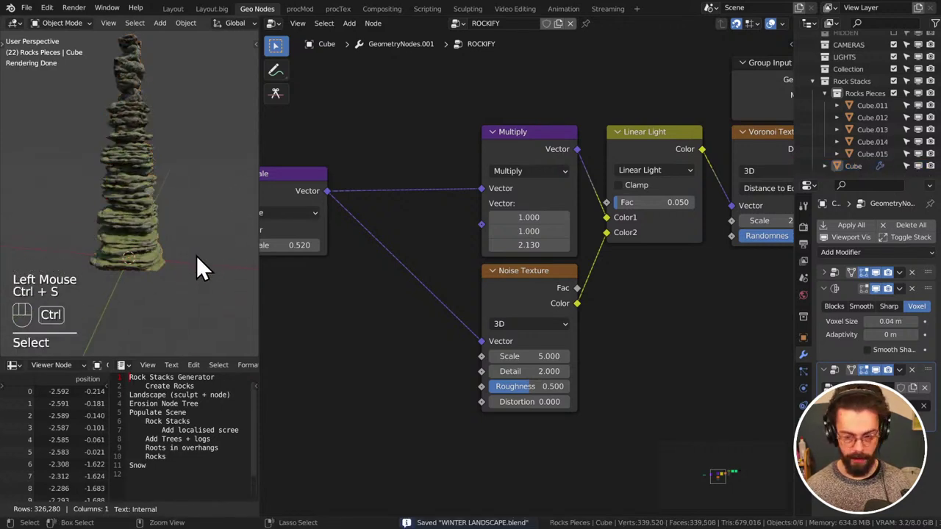
# Expand the ROCK STACK modifier and change Slices from 30 to 15
pyautogui.click(823, 272)
pyautogui.click(896, 323)
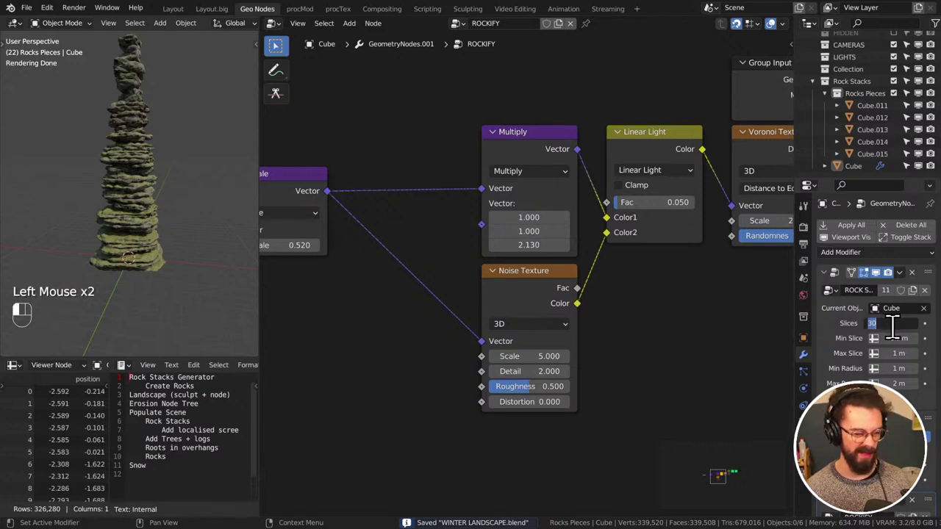
pyautogui.write('15')
pyautogui.press('Return')
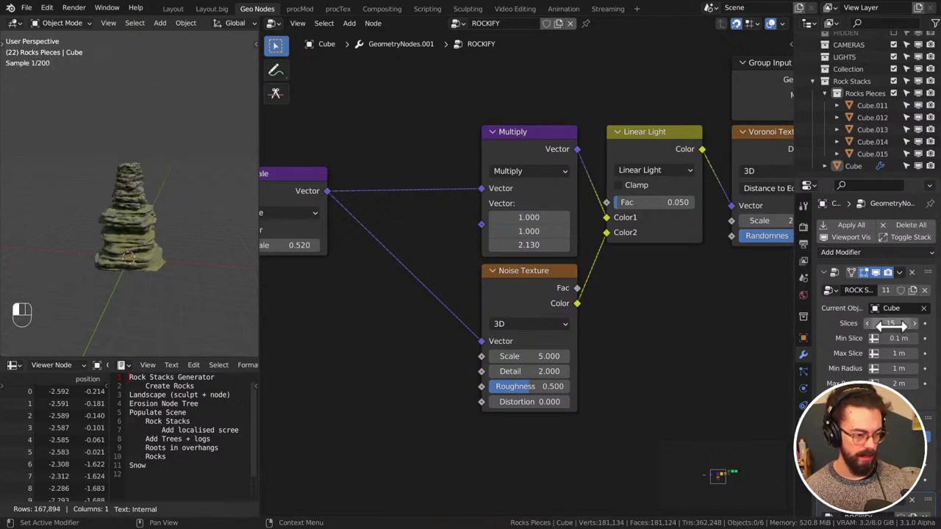
pyautogui.moveTo(149, 292); pyautogui.dragTo(96, 240, button='middle')
pyautogui.scroll(3, 147, 290)
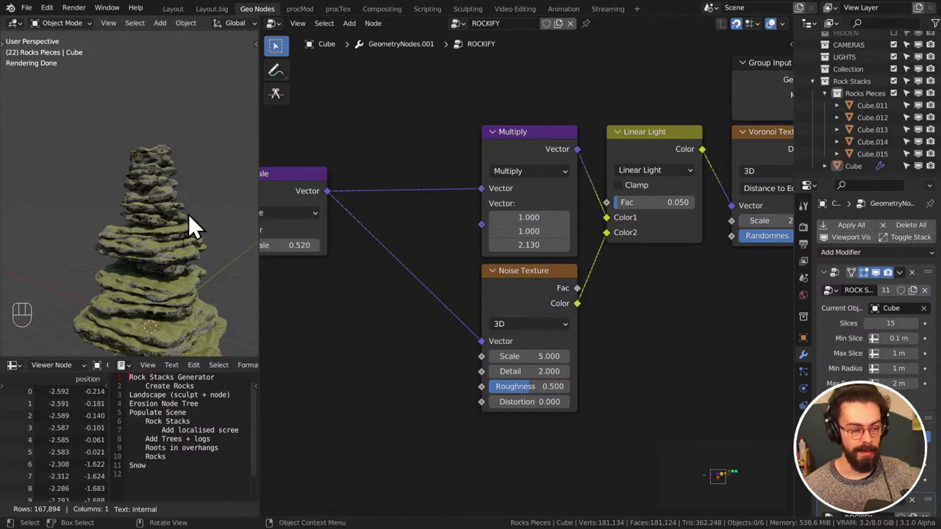
# Show the ROCK STACK node tree and move the Collection Info node right to make room
pyautogui.click(838, 272)
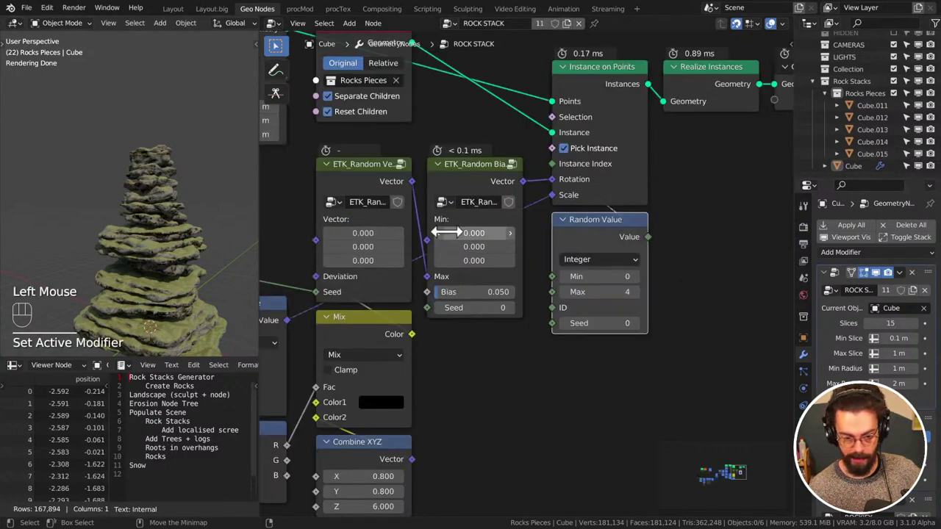
pyautogui.scroll(-2, 447, 232)
pyautogui.moveTo(441, 252); pyautogui.dragTo(529, 230, button='middle')
pyautogui.click(576, 134)
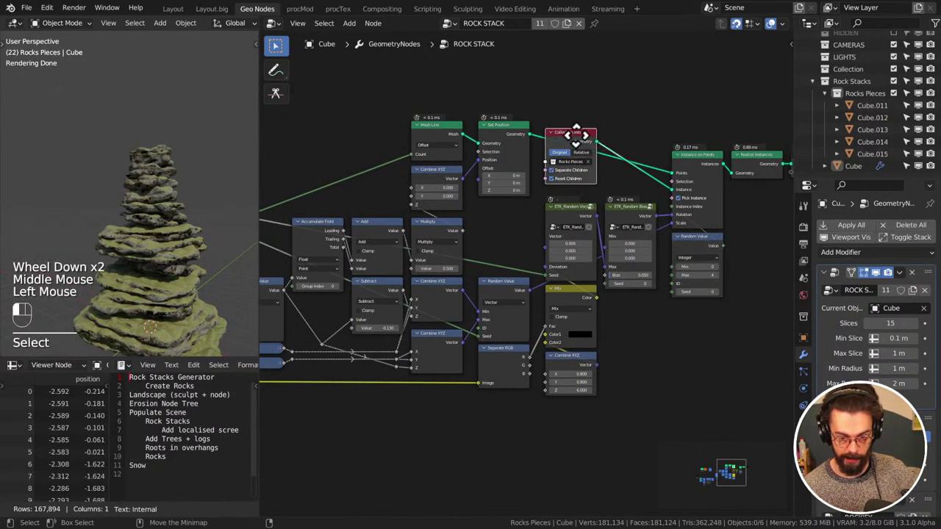
pyautogui.moveTo(577, 134); pyautogui.dragTo(709, 175)
pyautogui.moveTo(632, 146); pyautogui.dragTo(719, 173, button='middle')
pyautogui.moveTo(600, 215); pyautogui.dragTo(610, 285, button='middle')
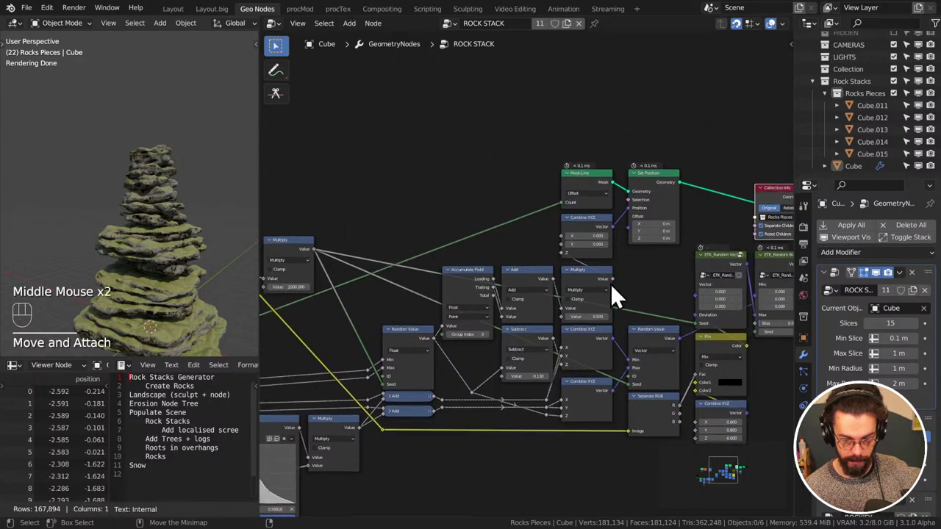
pyautogui.scroll(3, 611, 284)
pyautogui.moveTo(632, 207); pyautogui.dragTo(507, 197, button='middle')
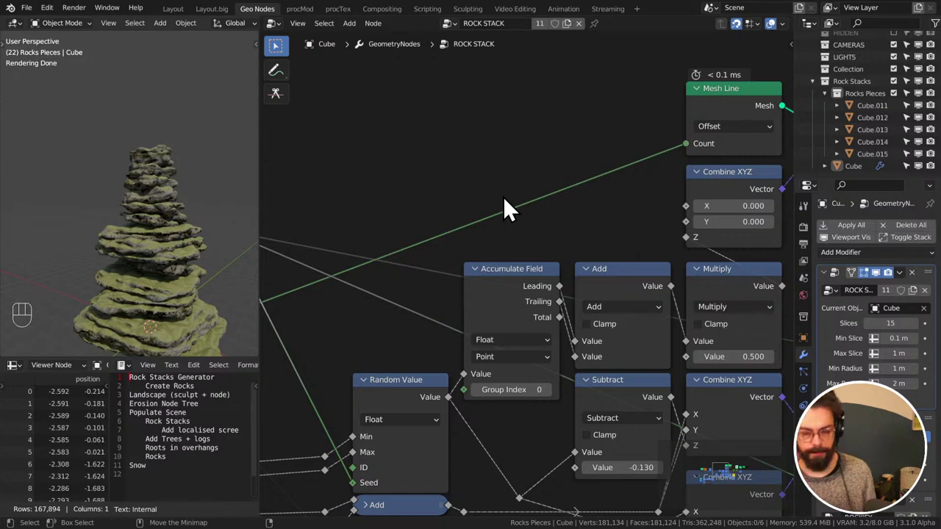
pyautogui.moveTo(630, 192); pyautogui.dragTo(628, 185, button='middle')
pyautogui.scroll(-2, 448, 339)
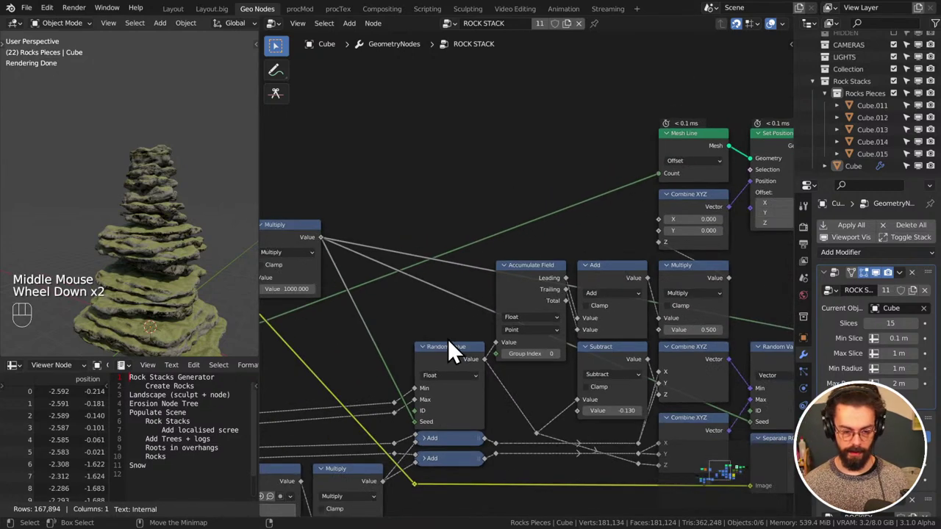
# Duplicate the Random Value node, feed Multiply into its Seed, and set Min to -1
pyautogui.click(451, 355)
pyautogui.moveTo(452, 355); pyautogui.dragTo(492, 339, button='middle')
pyautogui.hotkey('shift', 'd')
pyautogui.click(463, 136)
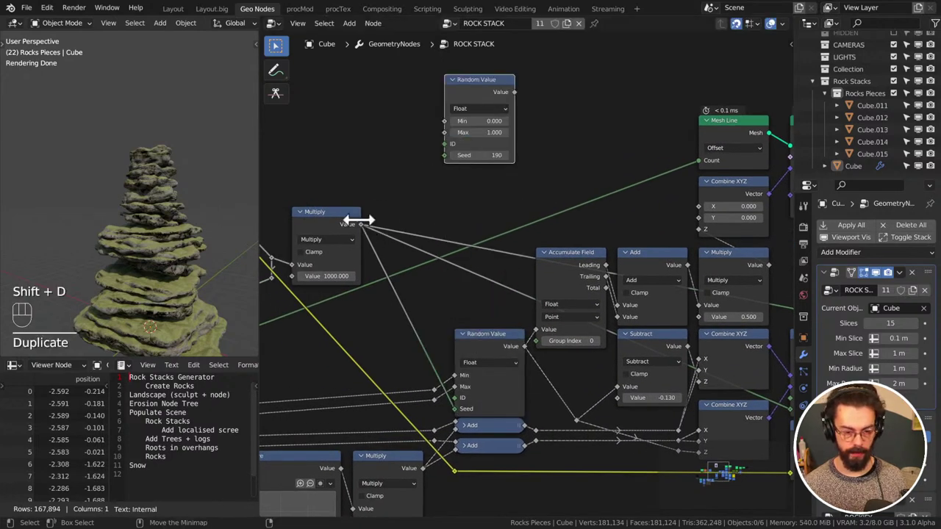
pyautogui.moveTo(361, 224); pyautogui.dragTo(444, 155)
pyautogui.moveTo(492, 89); pyautogui.dragTo(581, 155)
pyautogui.doubleClick(574, 192)
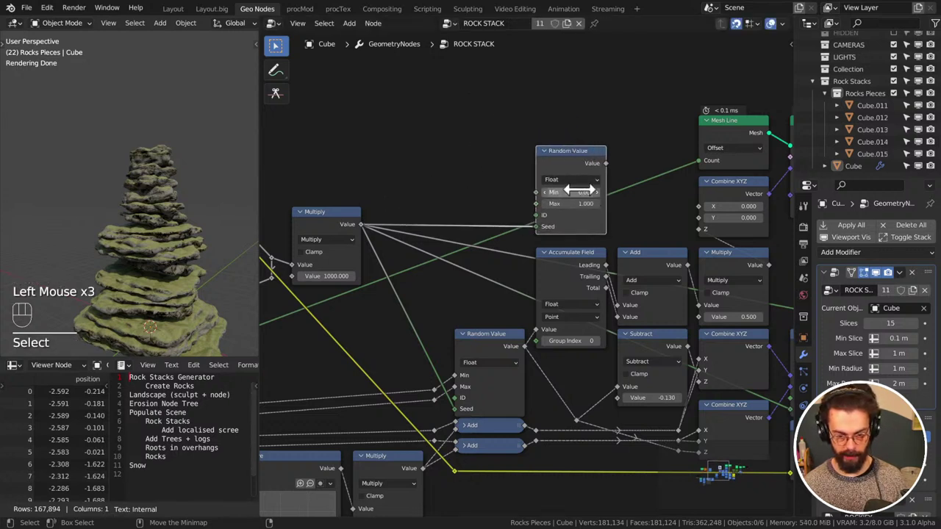
pyautogui.write('-1')
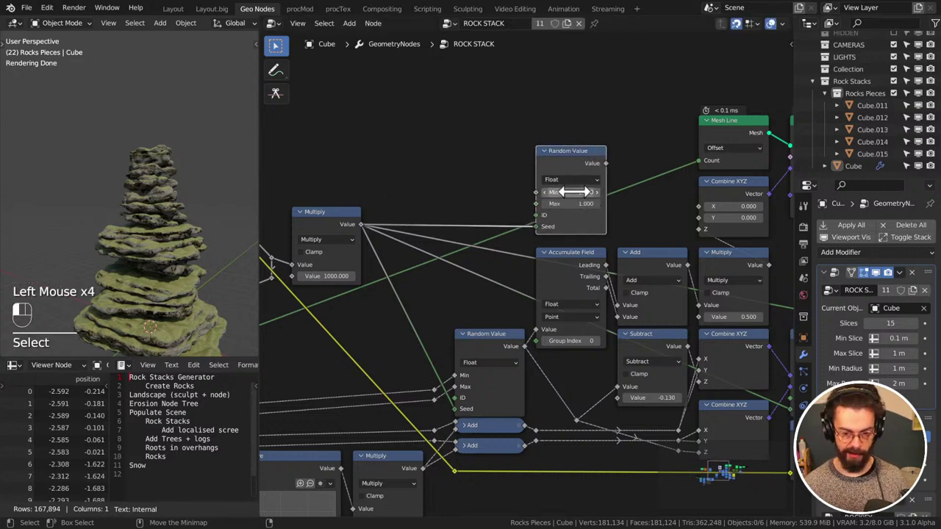
pyautogui.press('Return')
pyautogui.moveTo(584, 259); pyautogui.dragTo(413, 190, button='middle')
# Insert an Add node of 29.100 before the Seed and link Random Value into Combine XYZ X
pyautogui.press('q')
pyautogui.click(411, 190)
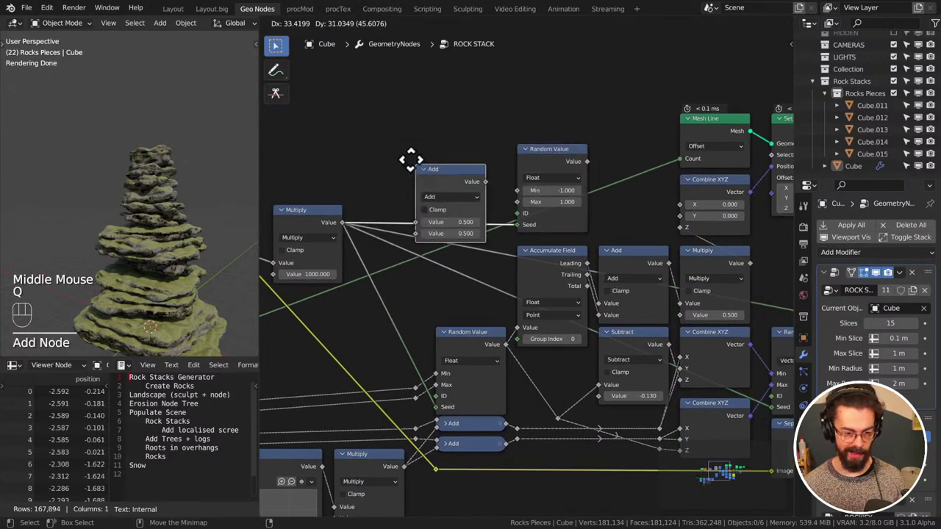
pyautogui.click(412, 159)
pyautogui.click(450, 186)
pyautogui.moveTo(454, 220); pyautogui.dragTo(486, 218)
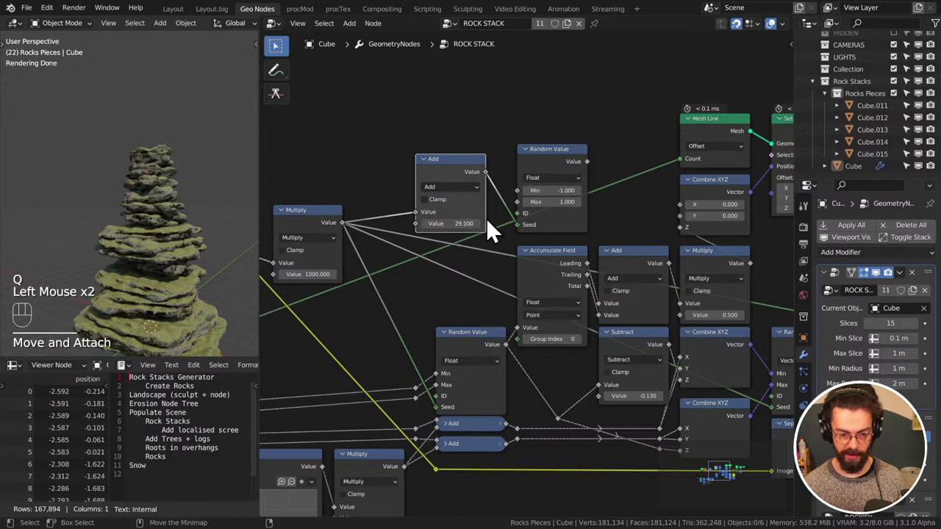
pyautogui.moveTo(425, 175); pyautogui.dragTo(405, 165)
pyautogui.click(552, 152)
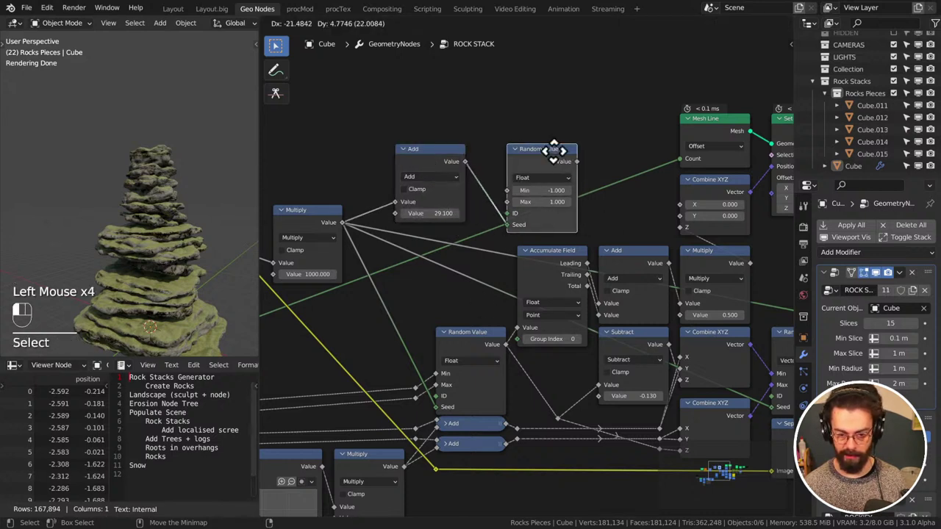
pyautogui.moveTo(587, 161); pyautogui.dragTo(697, 213)
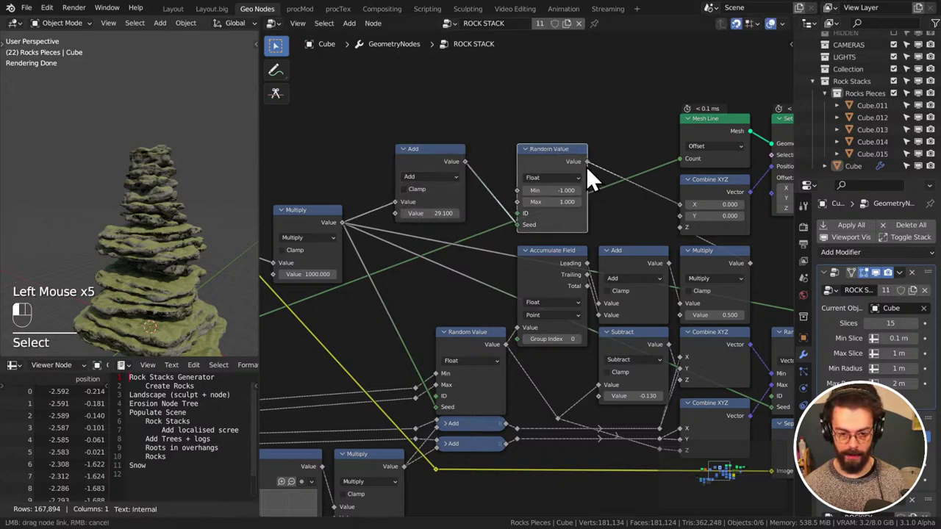
pyautogui.moveTo(586, 166); pyautogui.dragTo(560, 98)
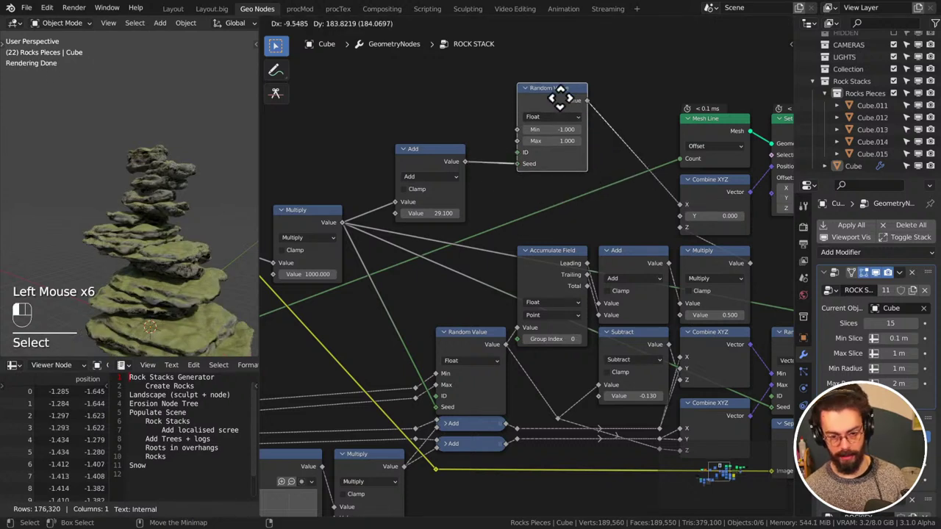
# Duplicate the Random Value node and connect the copy to Combine XYZ Y
pyautogui.hotkey('ctrl', 'shift', 'd')
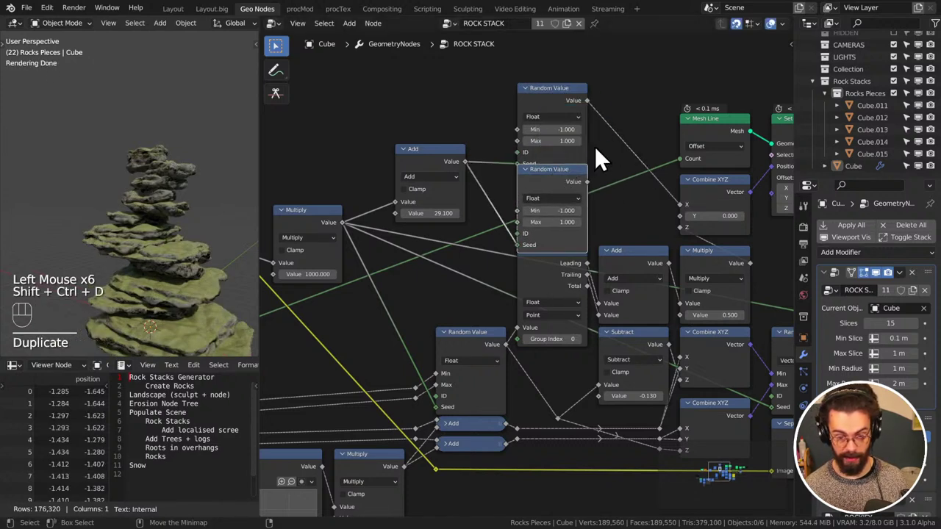
pyautogui.click(593, 194)
pyautogui.moveTo(587, 182); pyautogui.dragTo(646, 202)
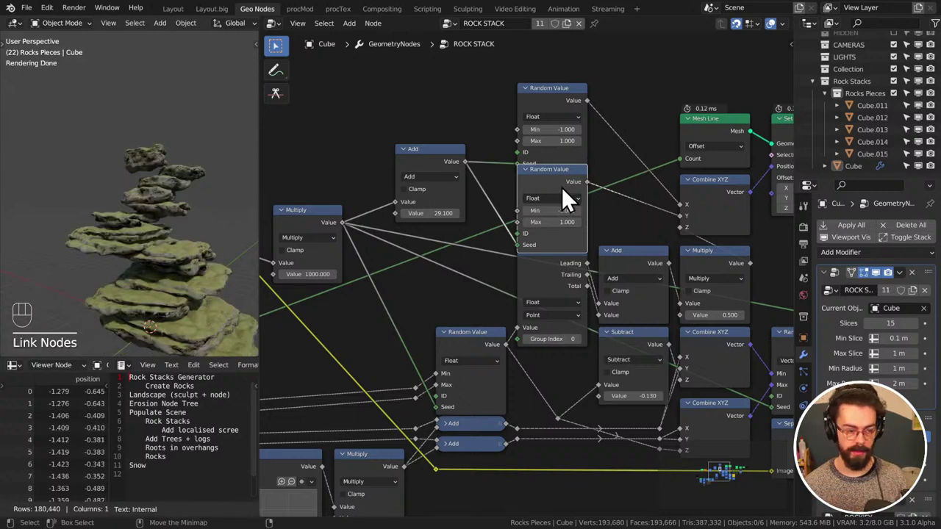
# Switch to top orthographic view, sketch annotation strokes over the rock, then erase them
pyautogui.moveTo(159, 210); pyautogui.dragTo(132, 266, button='middle')
pyautogui.press('KP_7')
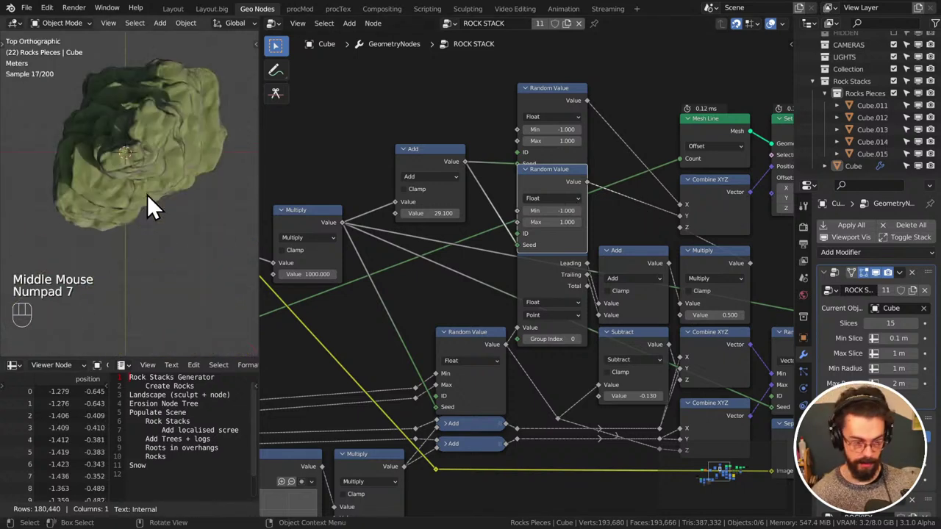
pyautogui.press('d')
pyautogui.moveTo(201, 44)
pyautogui.mouseDown()
pyautogui.moveTo(192, 88)
pyautogui.moveTo(88, 198)
pyautogui.moveTo(181, 107)
pyautogui.mouseUp()
pyautogui.moveTo(180, 107); pyautogui.dragTo(137, 126, button='right')
# Duplicate the Add node and link it into the second Random Value's Seed as the 75.7 seed
pyautogui.moveTo(470, 144); pyautogui.dragTo(494, 223, button='middle')
pyautogui.moveTo(494, 223); pyautogui.dragTo(485, 134)
pyautogui.hotkey('ctrl', 'shift', 'd')
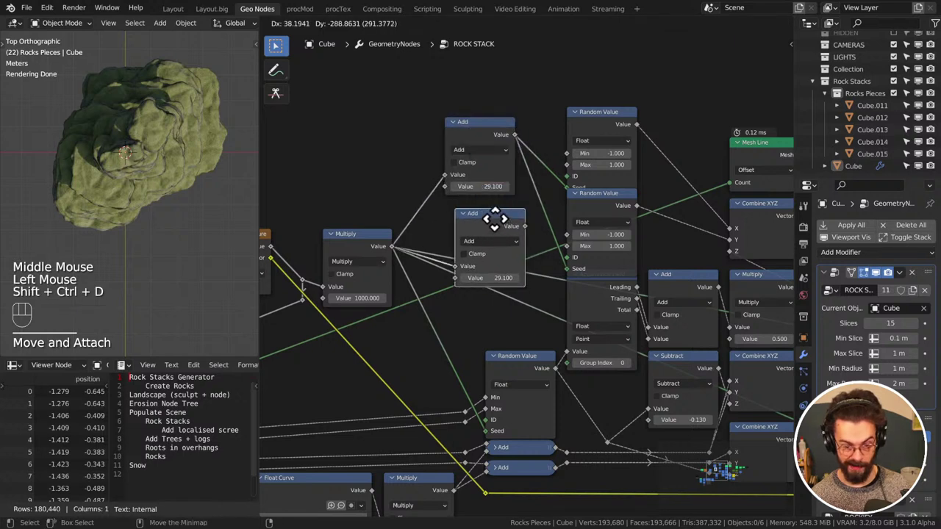
pyautogui.click(497, 213)
pyautogui.moveTo(513, 216); pyautogui.dragTo(542, 277)
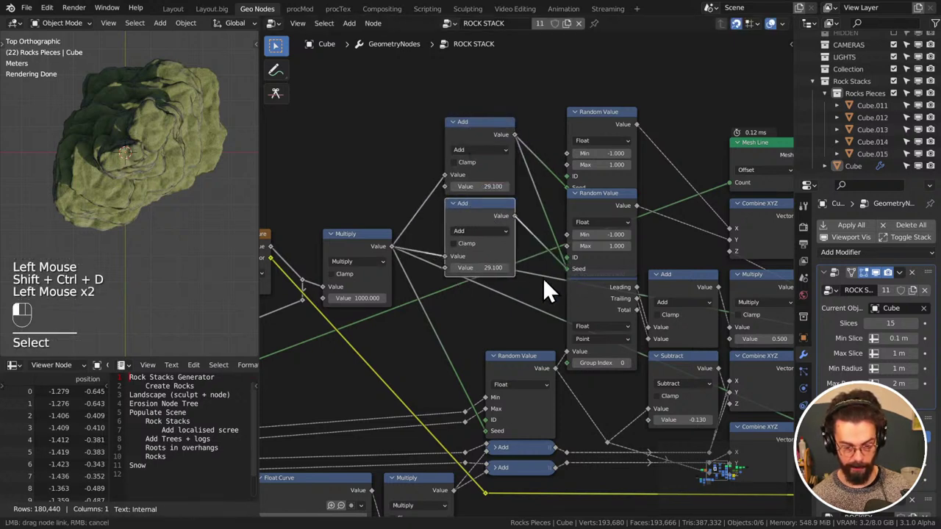
pyautogui.moveTo(483, 267); pyautogui.dragTo(507, 268)
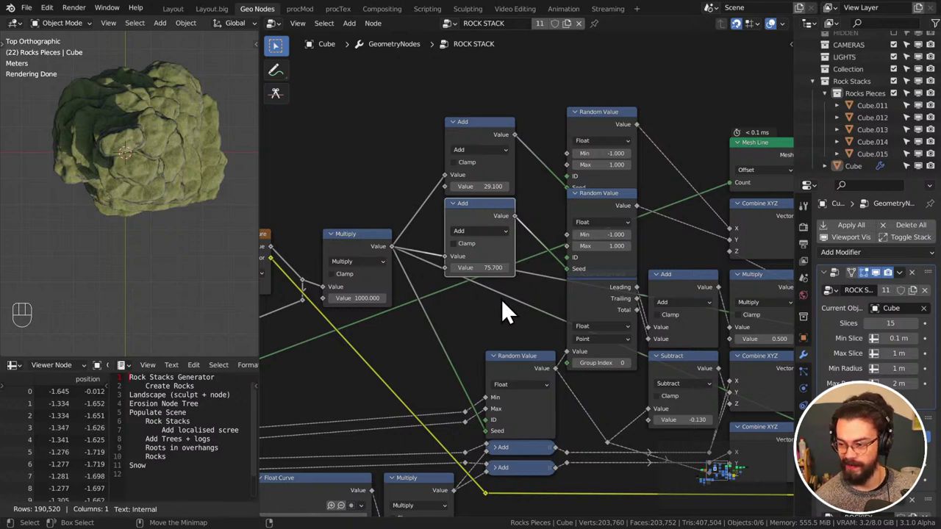
# Rearrange the two Random Value nodes one above the other
pyautogui.scroll(-2, 550, 153)
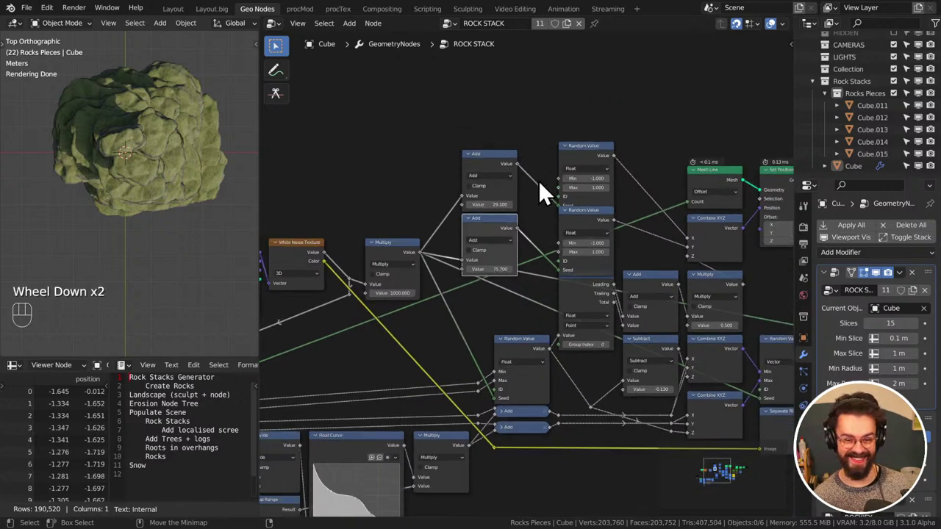
pyautogui.moveTo(528, 153); pyautogui.dragTo(624, 229)
pyautogui.press('g')
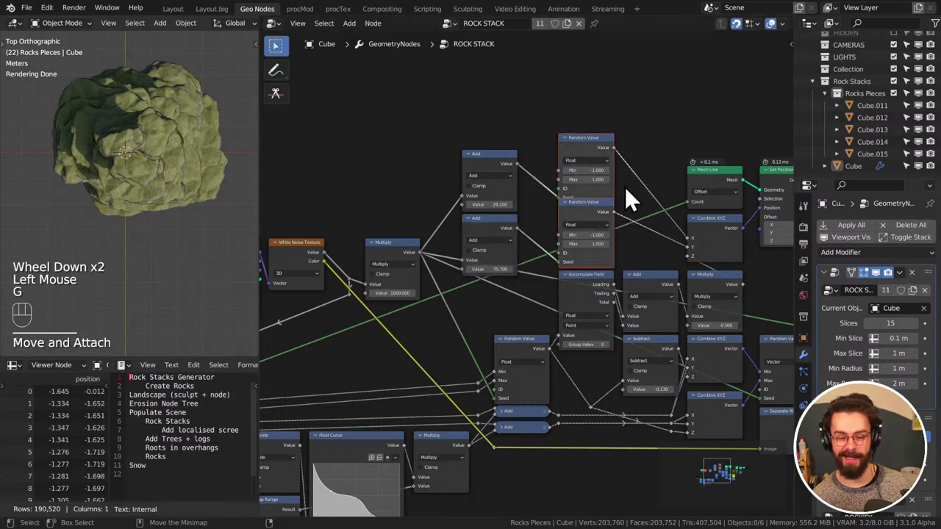
pyautogui.click(577, 216)
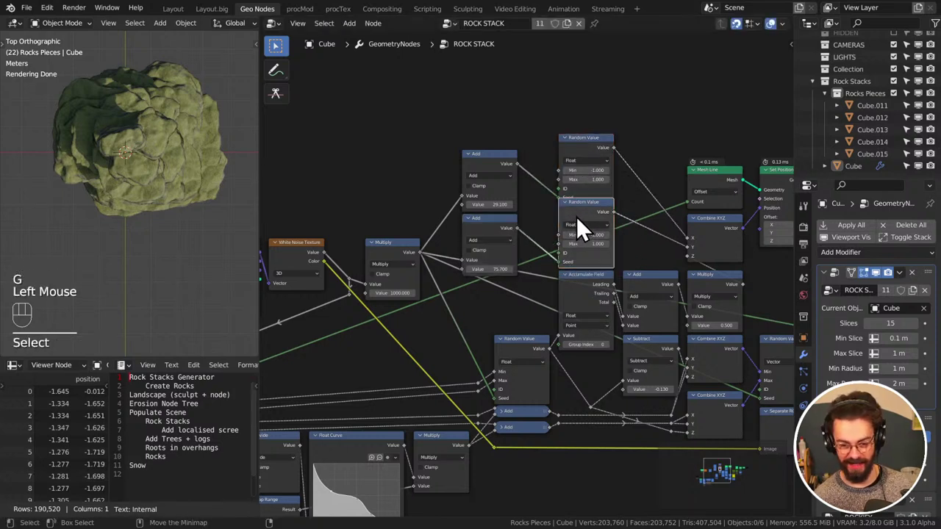
pyautogui.press('g')
pyautogui.click(640, 212)
pyautogui.click(583, 152)
pyautogui.press('g')
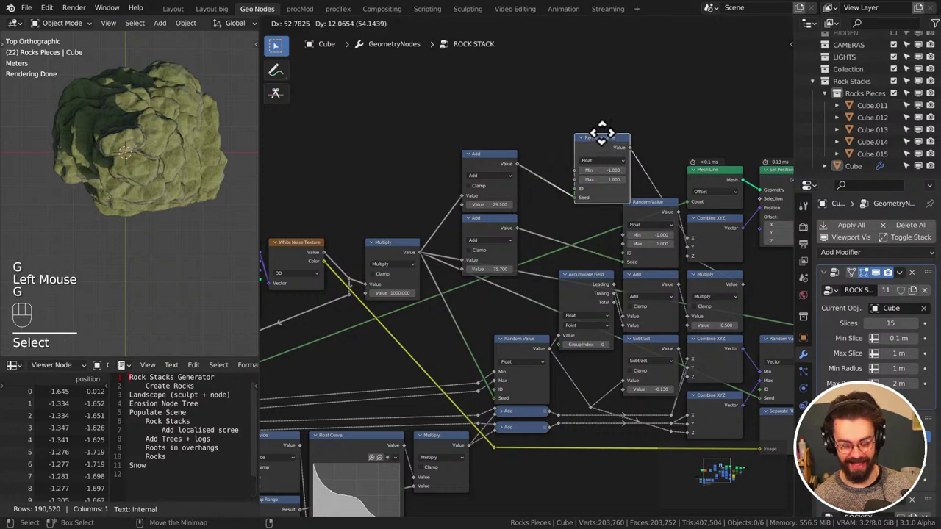
pyautogui.click(649, 126)
# Collapse both Add nodes with H and tuck them together to the right
pyautogui.moveTo(485, 127); pyautogui.dragTo(541, 245)
pyautogui.press('h')
pyautogui.press('s')
pyautogui.press('g')
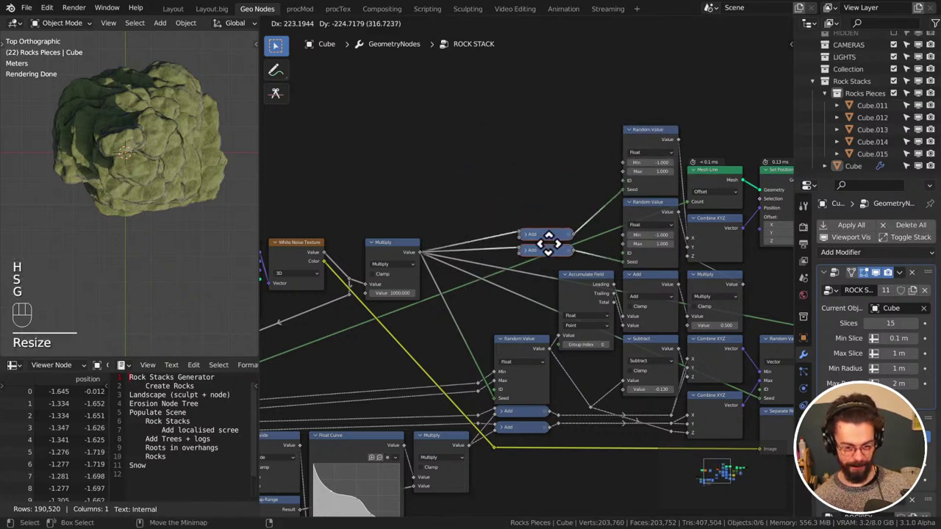
pyautogui.click(588, 253)
pyautogui.moveTo(118, 180); pyautogui.dragTo(134, 190, button='middle')
# Set the upper Random Value's range to Min -0.5 and Max 0.5
pyautogui.scroll(2, 562, 177)
pyautogui.moveTo(561, 177); pyautogui.dragTo(426, 287, button='middle')
pyautogui.scroll(2, 457, 263)
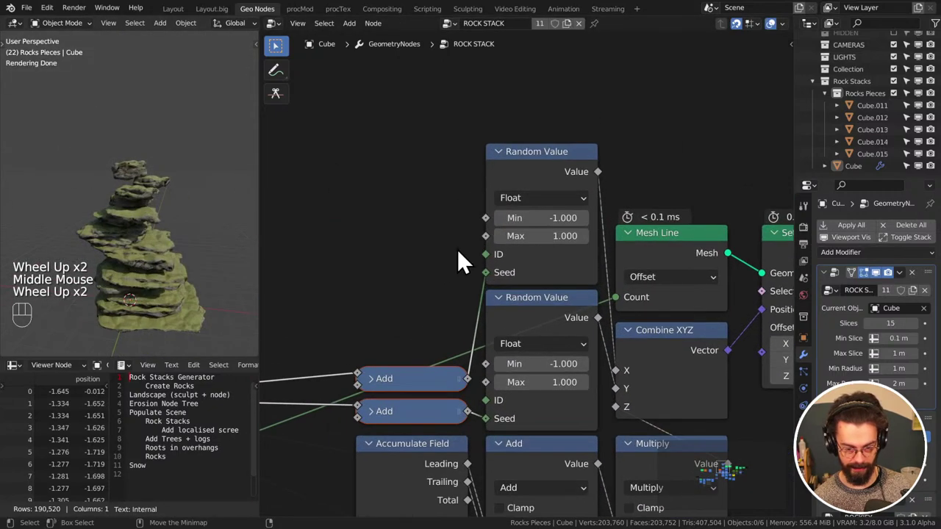
pyautogui.click(552, 220)
pyautogui.write('-.5')
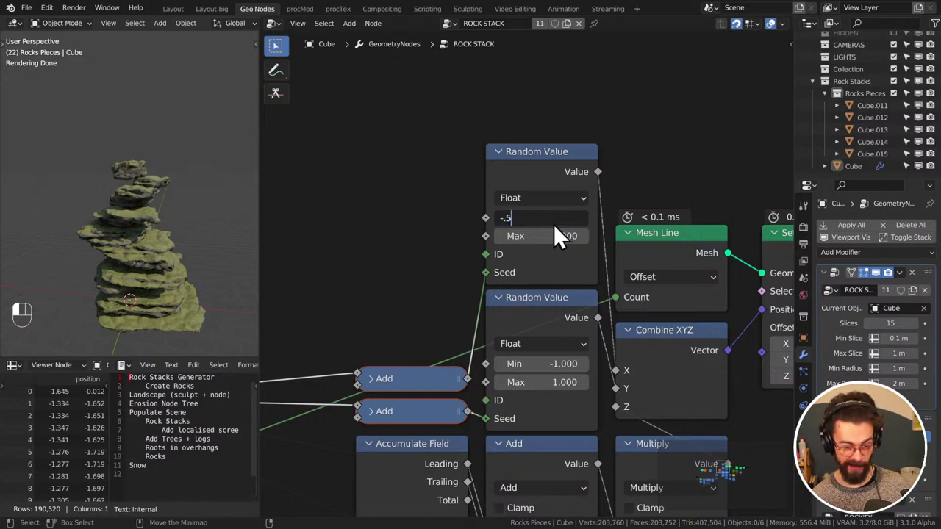
pyautogui.press('Return')
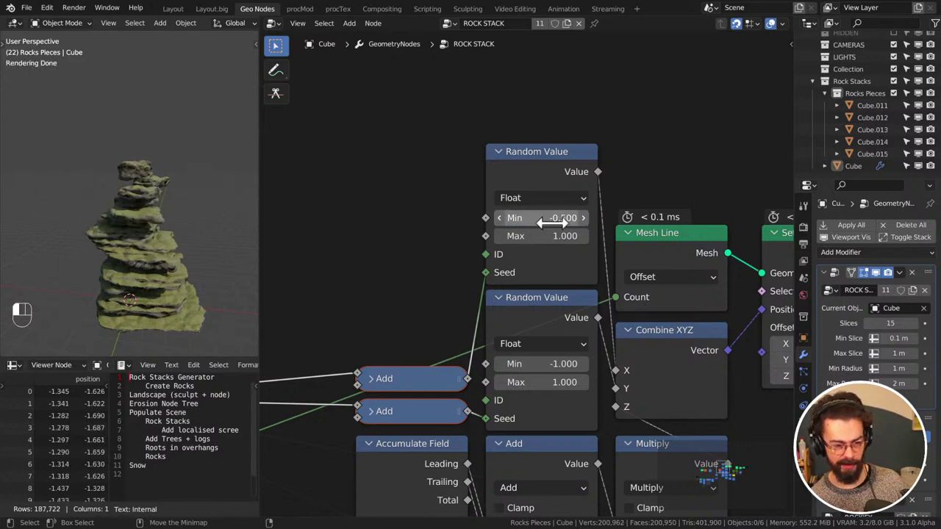
pyautogui.click(558, 236)
pyautogui.write('.5')
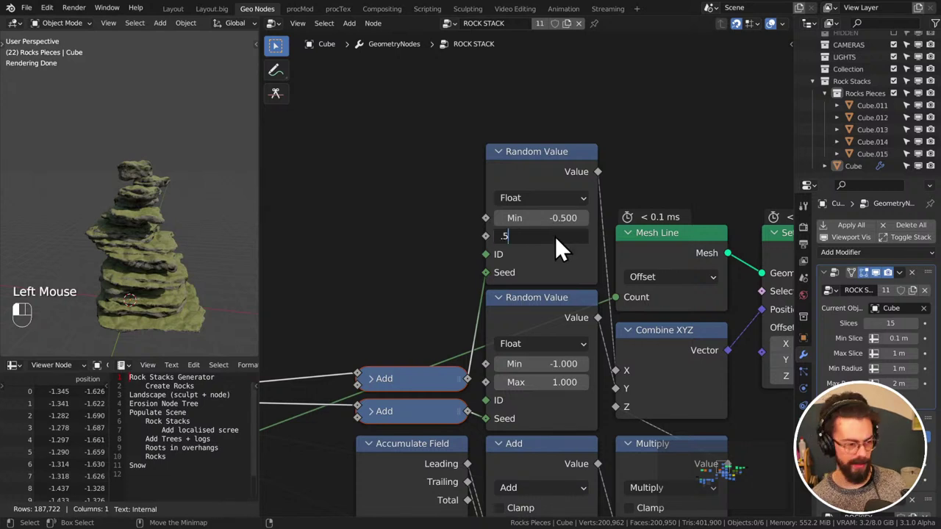
pyautogui.press('Return')
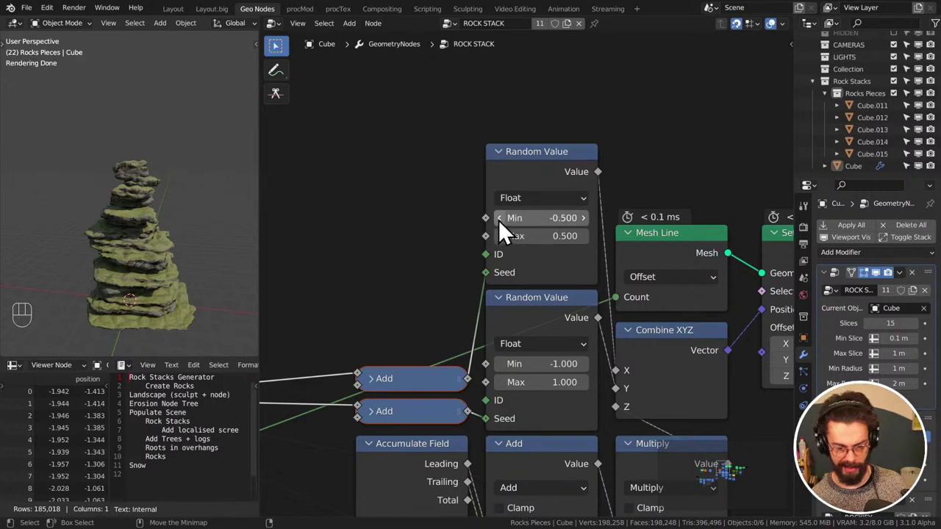
# Step the upper Random Value's Min up to -0.300 and its Max down to 0.400
pyautogui.click(574, 221)
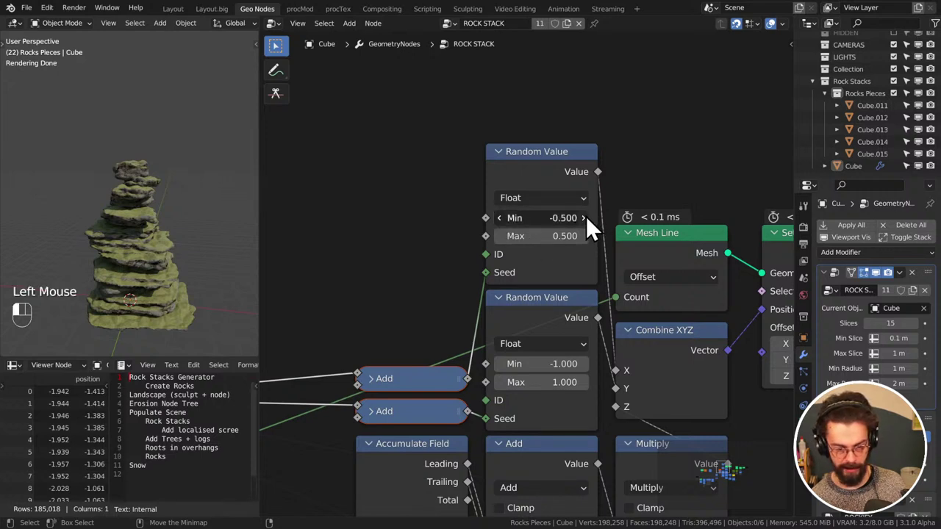
pyautogui.click(584, 217)
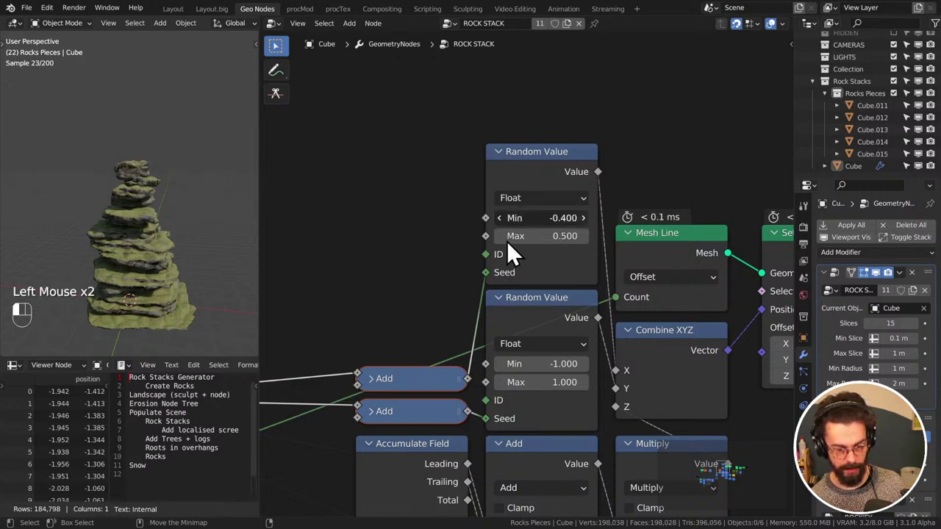
pyautogui.click(583, 217)
pyautogui.click(499, 237)
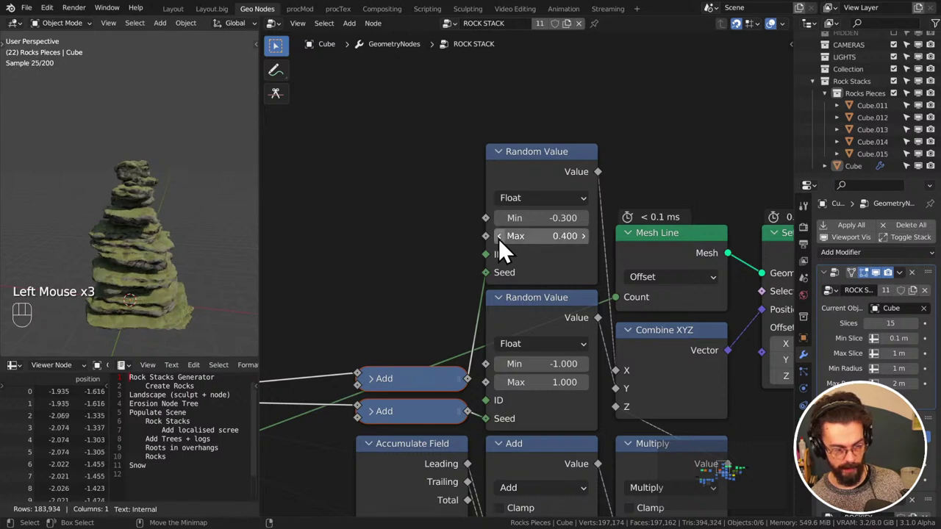
# Set the lower Random Value's range to -0.300 to 0.300
pyautogui.click(544, 363)
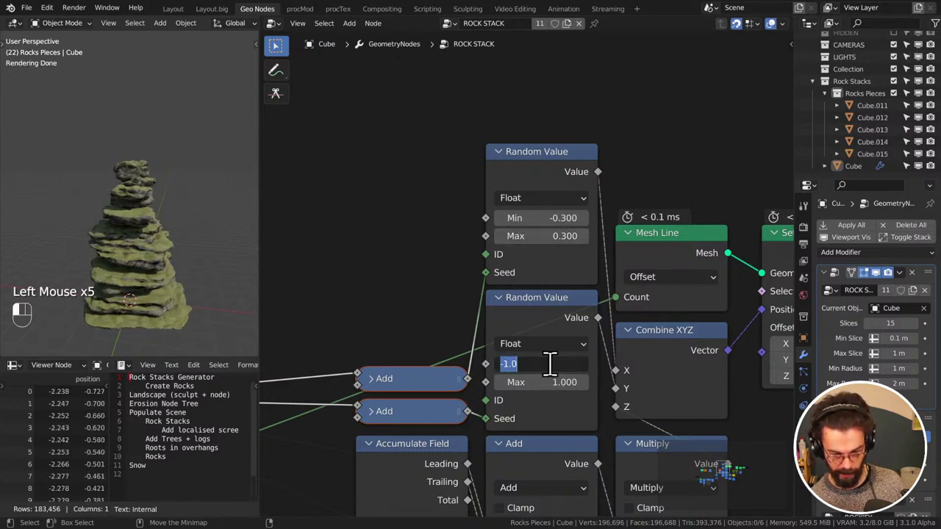
pyautogui.press('BackSpace')
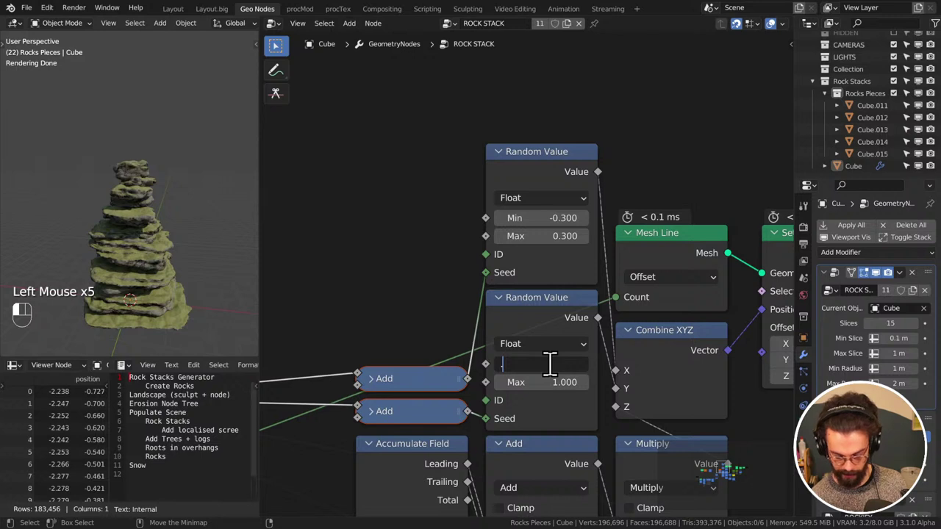
pyautogui.write('-.3')
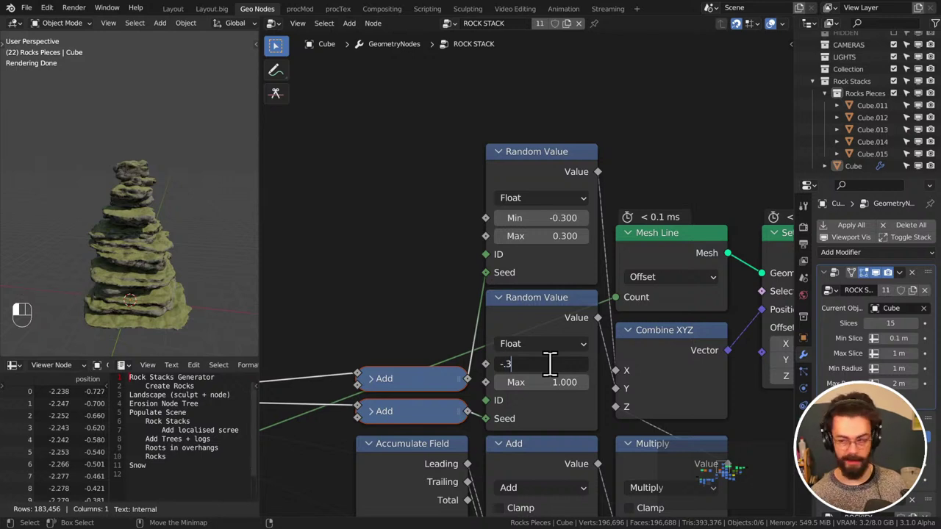
pyautogui.press('Tab')
pyautogui.write('.3')
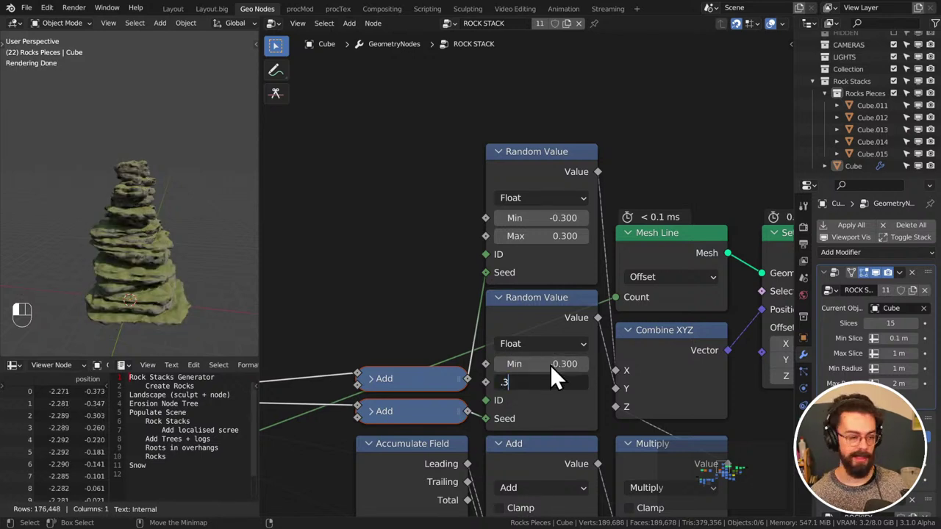
pyautogui.press('Return')
pyautogui.moveTo(221, 257); pyautogui.dragTo(247, 212, button='middle')
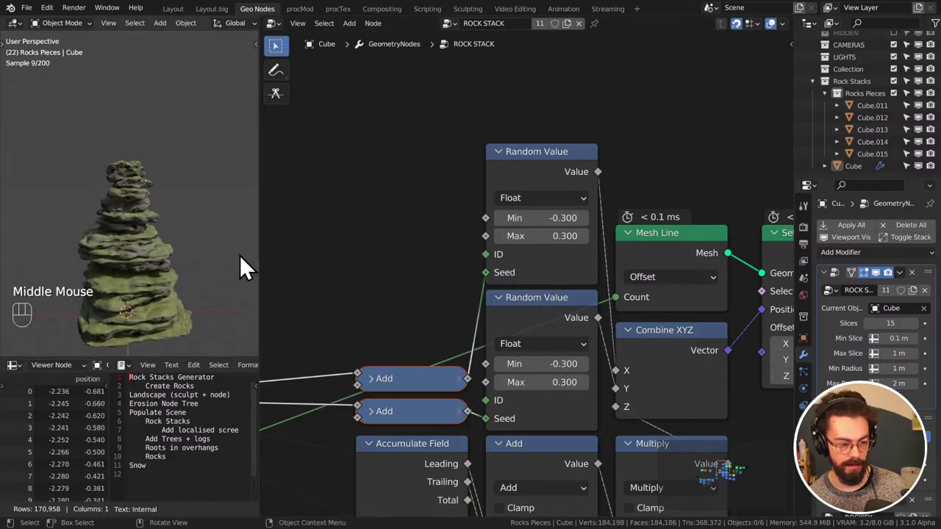
pyautogui.moveTo(575, 341); pyautogui.dragTo(349, 206, button='middle')
# Adjust the random-bias rotation node's Bias Z value to 0.100
pyautogui.scroll(-3, 349, 207)
pyautogui.moveTo(441, 235); pyautogui.dragTo(503, 255, button='middle')
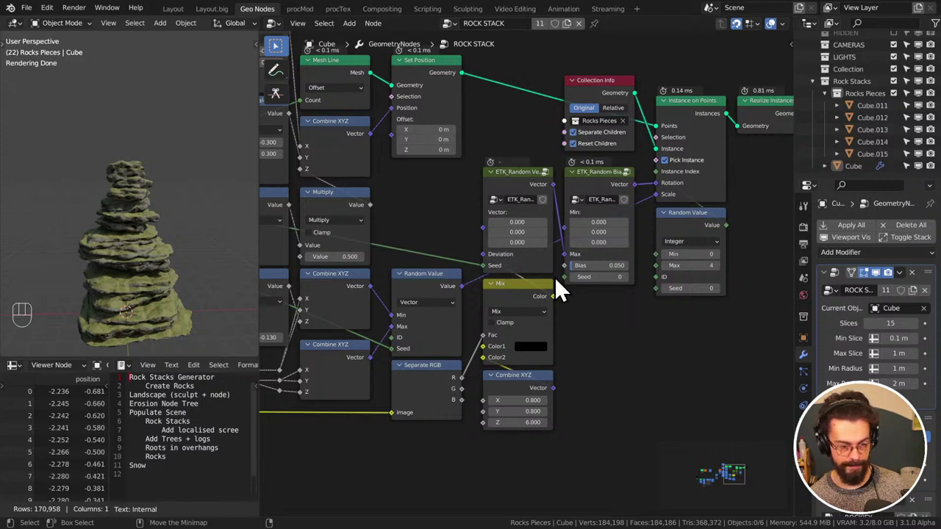
pyautogui.click(627, 246)
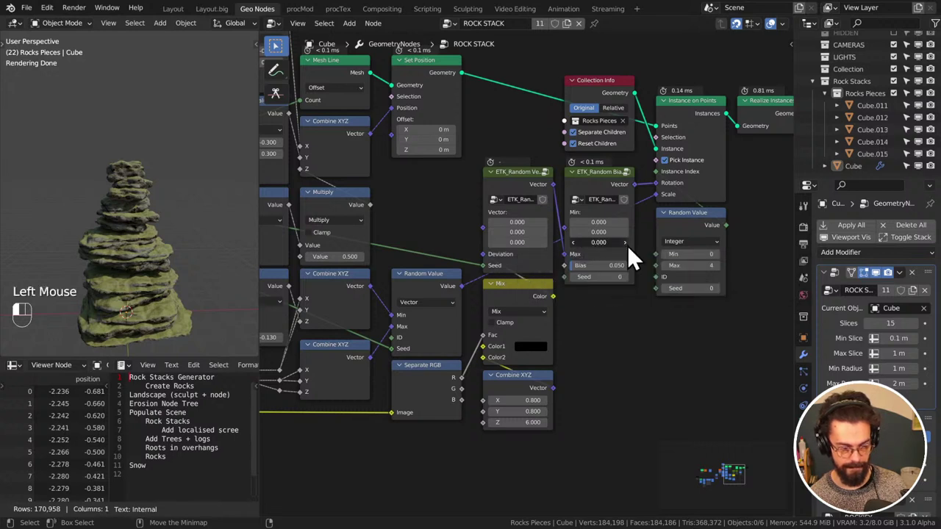
pyautogui.click(572, 246)
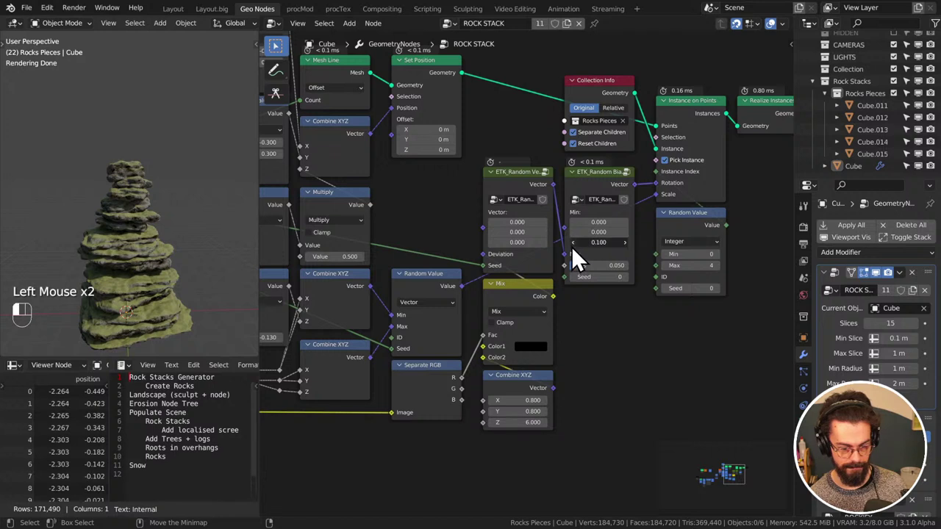
# Enter 0.8 for Combine XYZ Y and 12 for Z, then view the taller stack
pyautogui.click(518, 411)
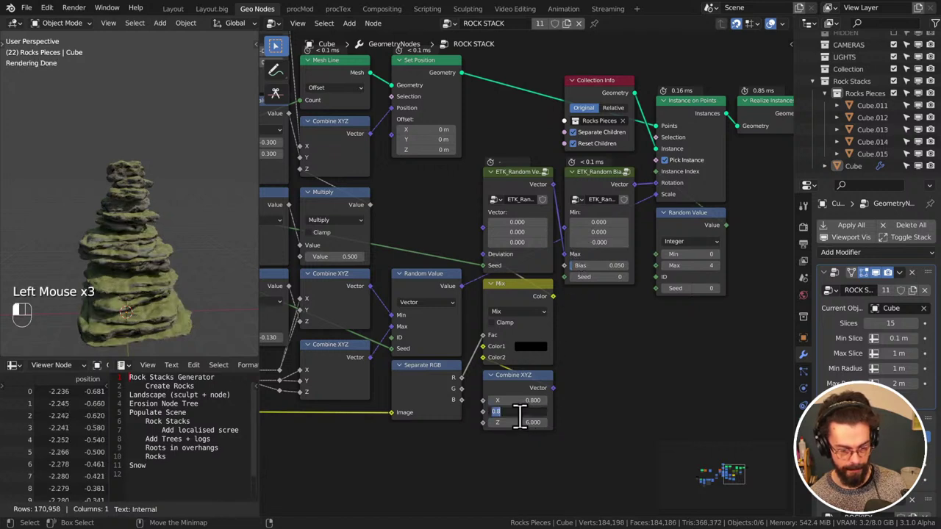
pyautogui.press('Tab')
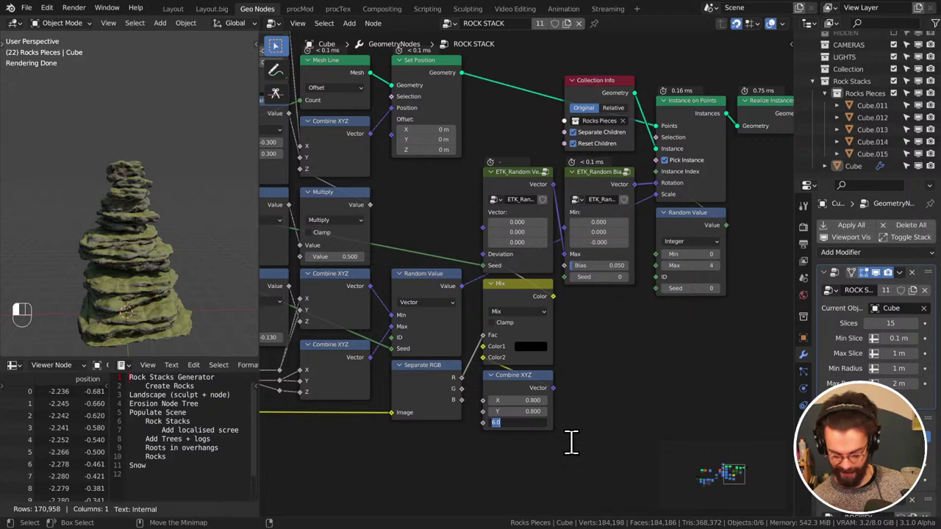
pyautogui.write('12')
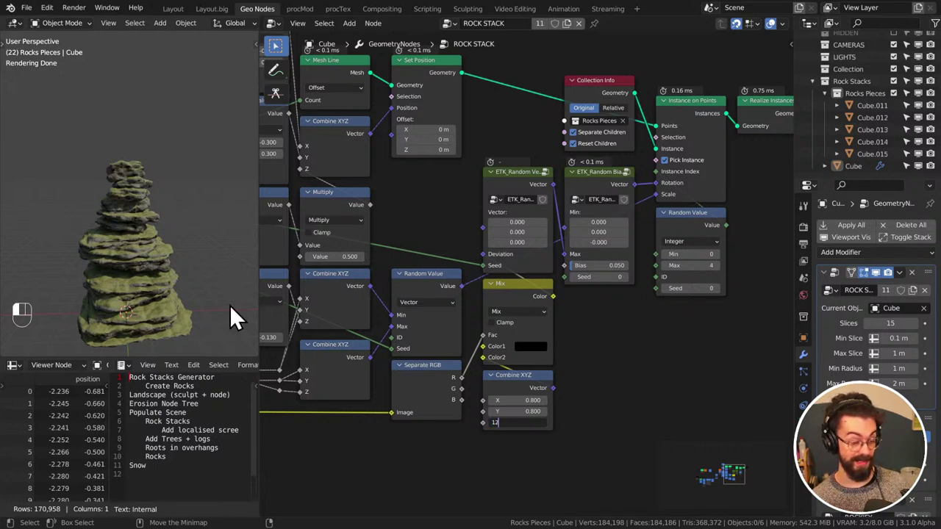
pyautogui.press('Return')
pyautogui.moveTo(71, 315); pyautogui.dragTo(220, 193, button='middle')
# Select the rock stack, nudge it to a new position, and save the file
pyautogui.scroll(-2, 399, 353)
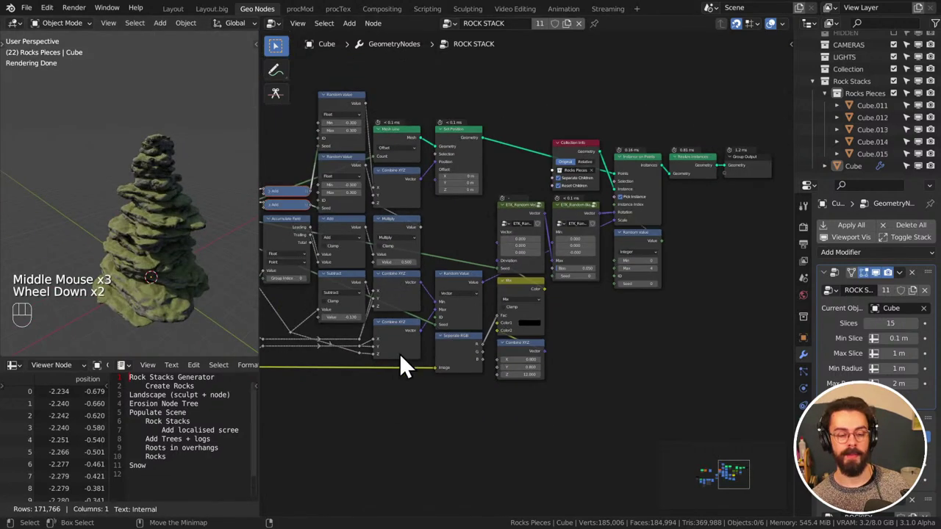
pyautogui.moveTo(399, 353); pyautogui.dragTo(547, 216, button='middle')
pyautogui.click(197, 212)
pyautogui.press('f')
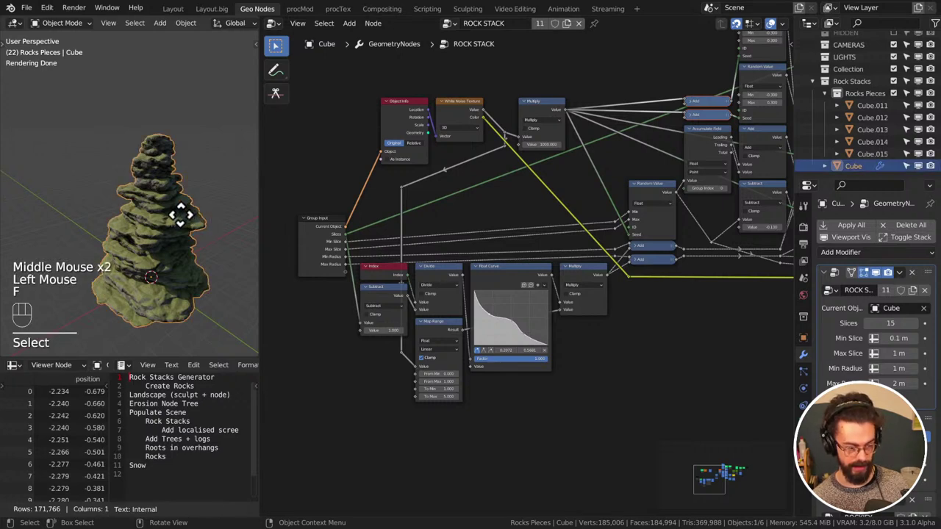
pyautogui.press('g')
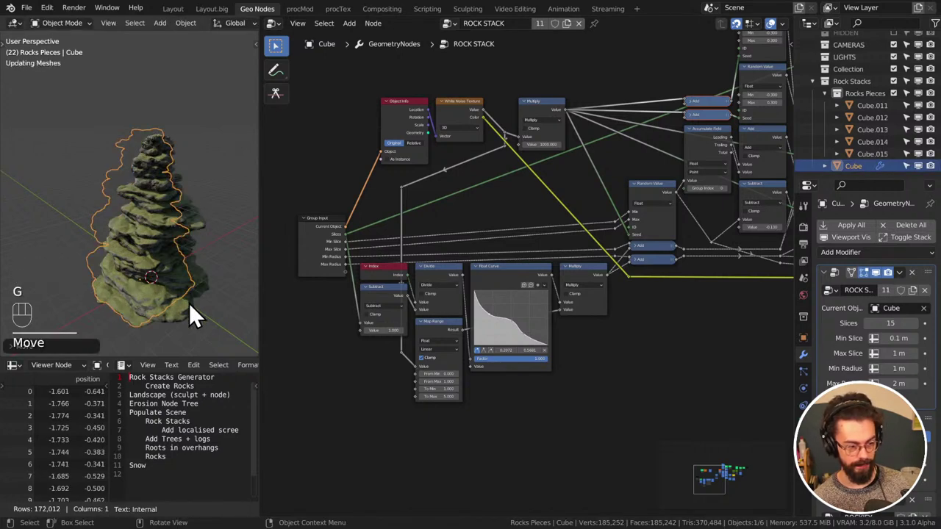
pyautogui.click(159, 213)
pyautogui.moveTo(46, 192); pyautogui.dragTo(216, 184, button='middle')
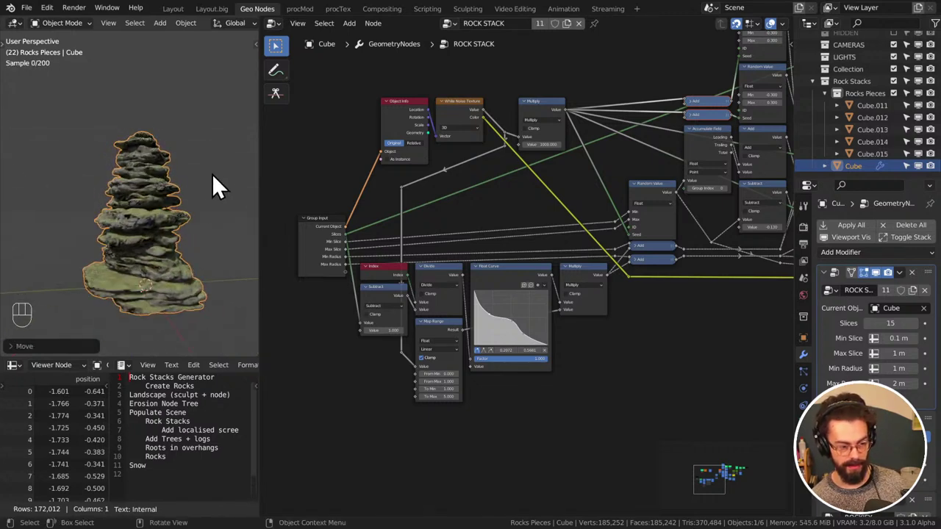
pyautogui.hotkey('ctrl', 's')
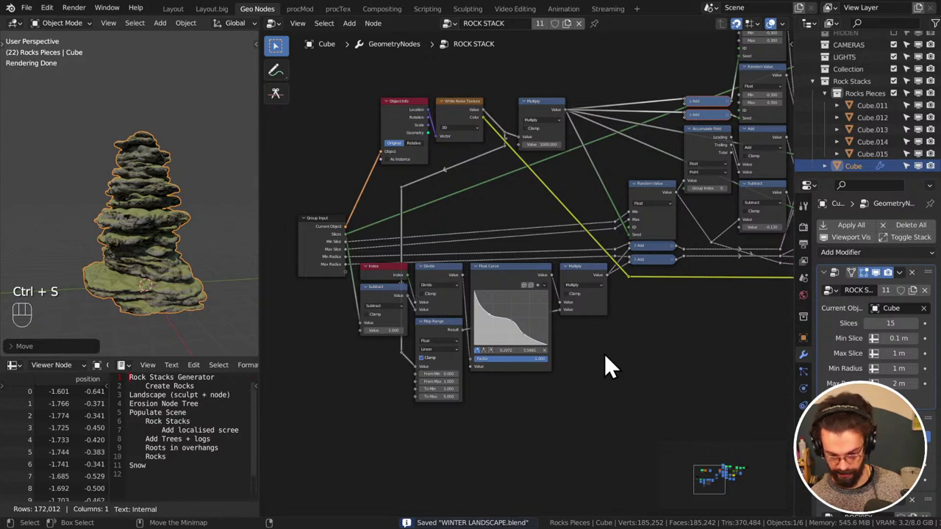
# Set the Map Range To Max value to 4 and save
pyautogui.click(426, 396)
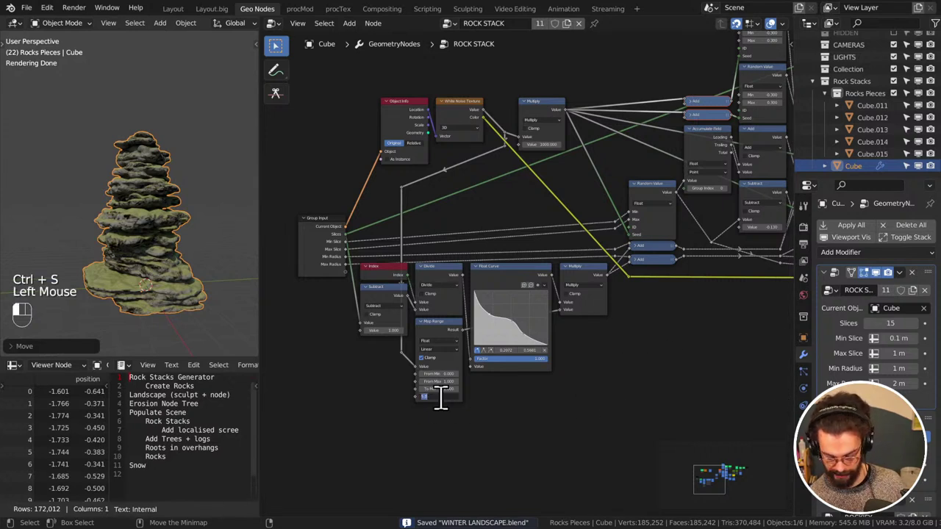
pyautogui.write('-4')
pyautogui.press('Return')
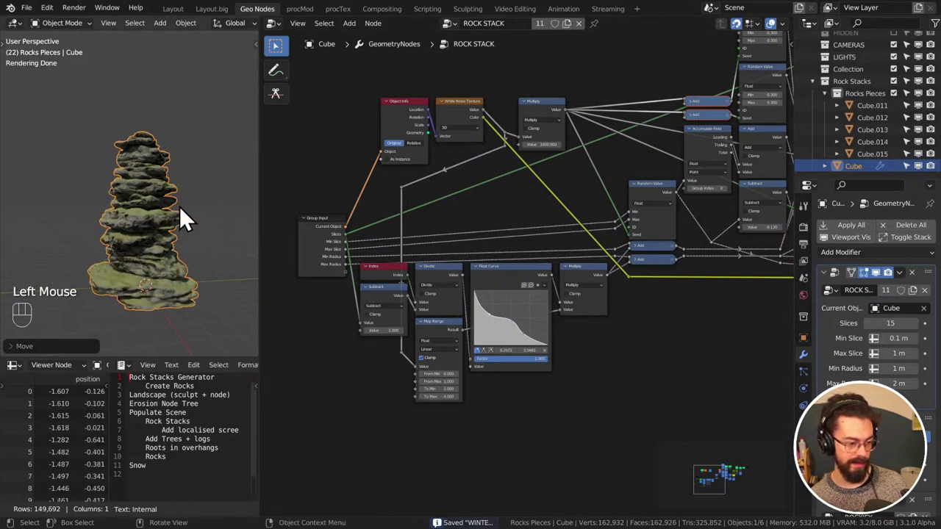
pyautogui.moveTo(180, 206); pyautogui.dragTo(202, 247, button='middle')
pyautogui.hotkey('ctrl', 's')
pyautogui.moveTo(661, 313); pyautogui.dragTo(643, 290, button='middle')
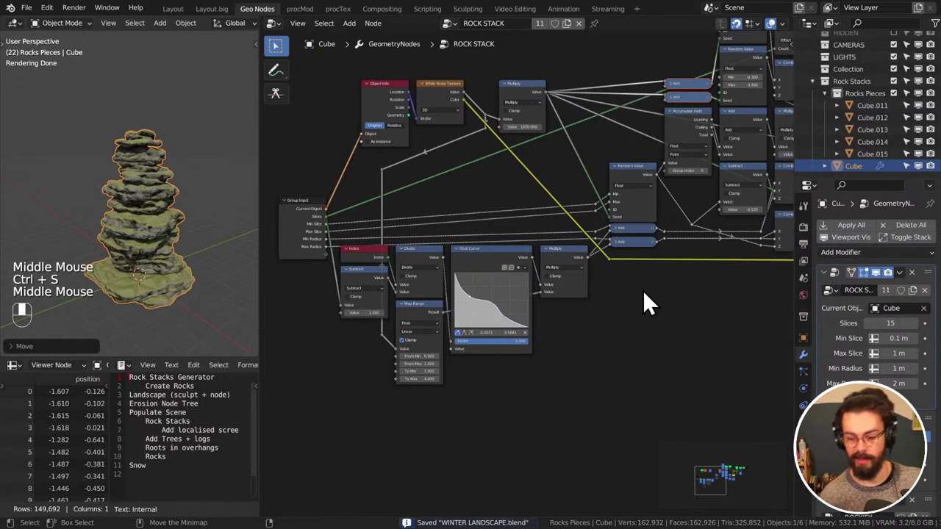
pyautogui.click(643, 380)
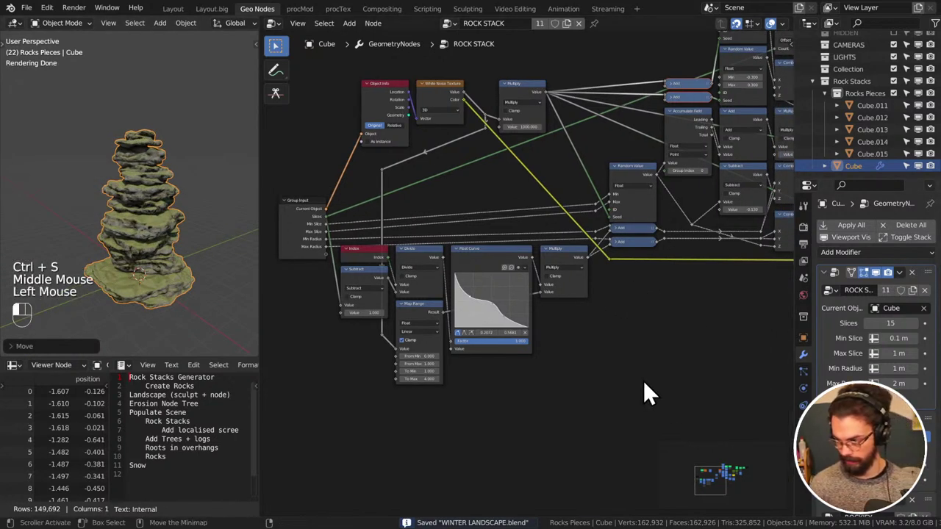
pyautogui.hotkey('ctrl', 's')
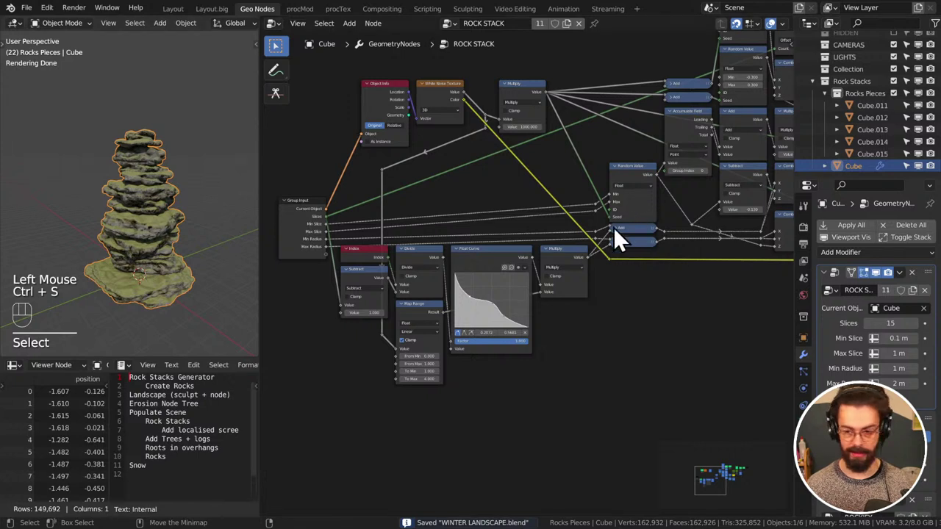
# Delete the Rock Stacks Generator and Create Rocks lines from the to-do notes
pyautogui.click(187, 388)
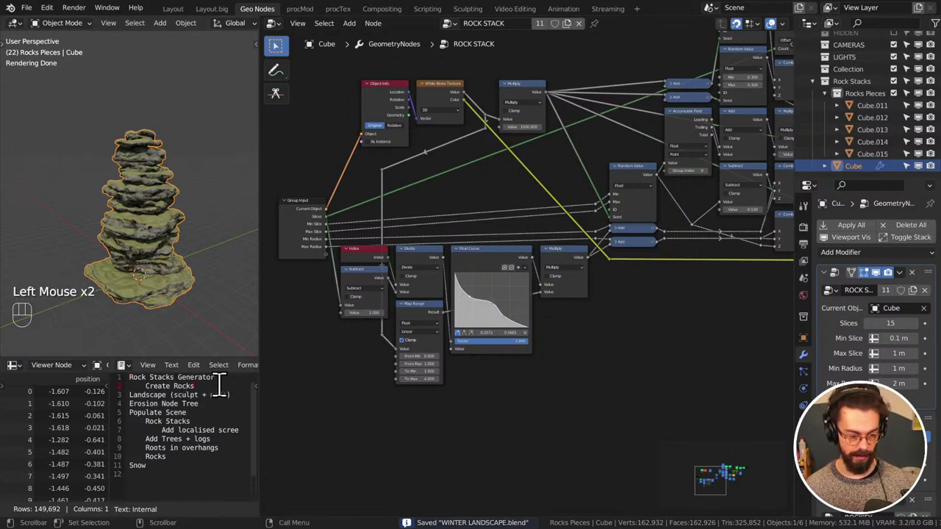
pyautogui.moveTo(218, 386); pyautogui.dragTo(110, 371)
pyautogui.press('Delete')
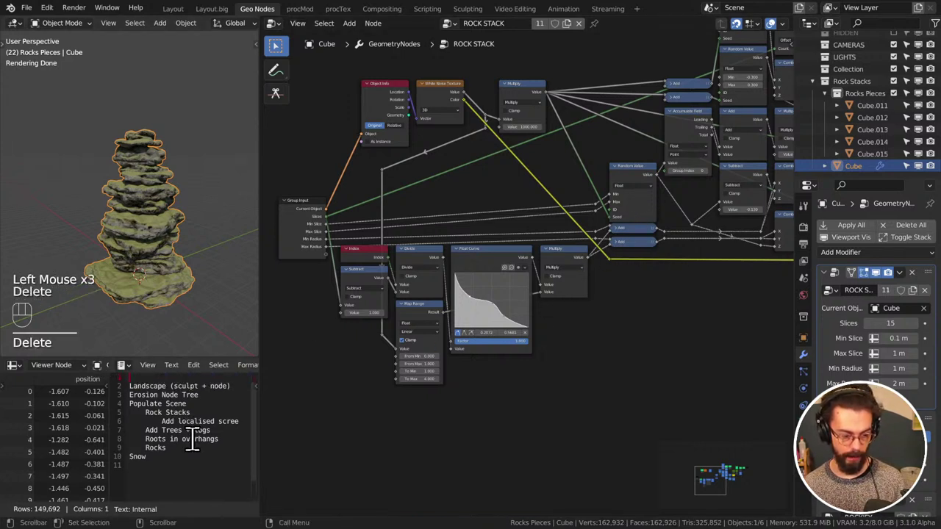
pyautogui.press('Delete')
pyautogui.click(210, 405)
pyautogui.hotkey('ctrl', 's')
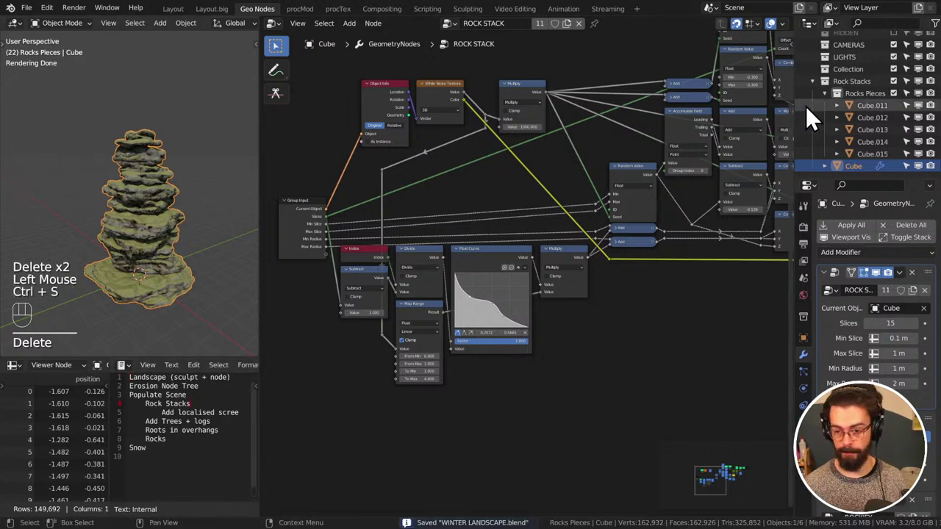
# Exclude the Rocks Pieces and Rock Stacks collections from the scene and save
pyautogui.click(812, 81)
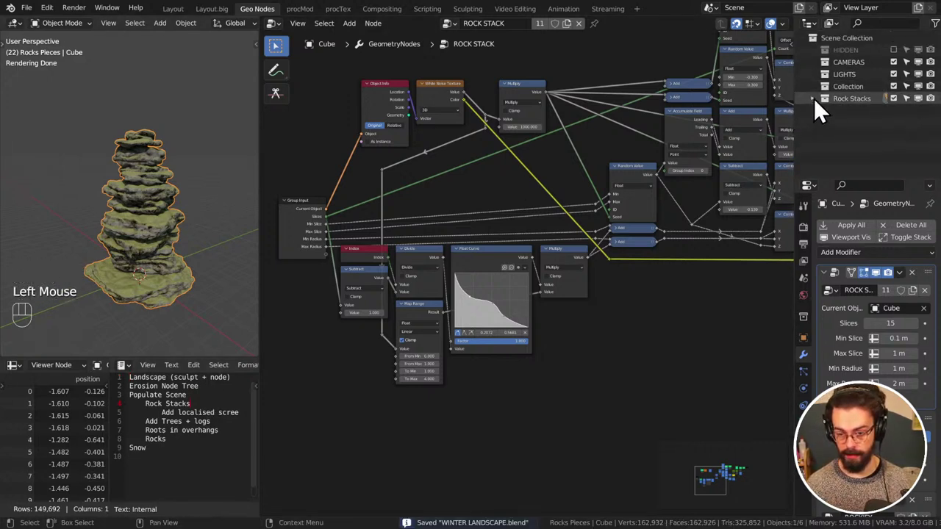
pyautogui.click(812, 97)
pyautogui.click(893, 110)
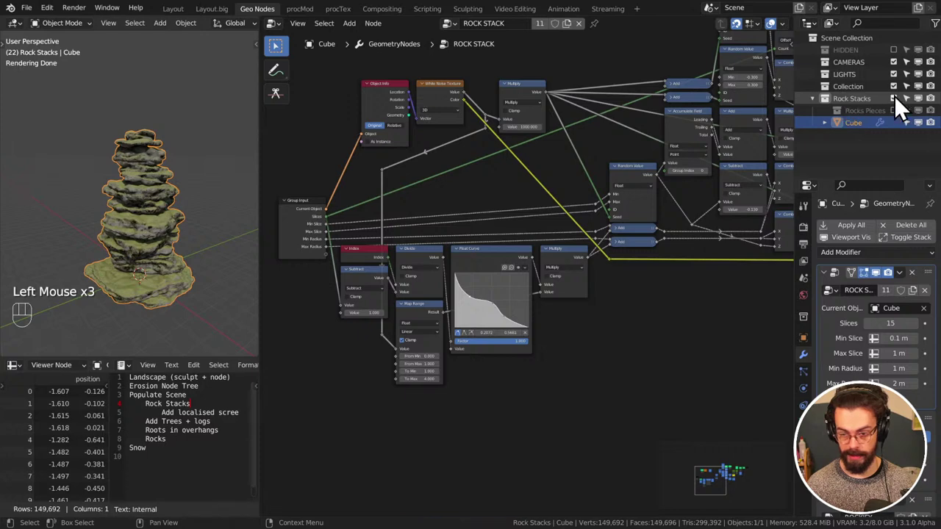
pyautogui.click(894, 97)
pyautogui.hotkey('ctrl', 's')
# Add a plane mesh and switch the viewport to solid shading
pyautogui.hotkey('shift', 'a')
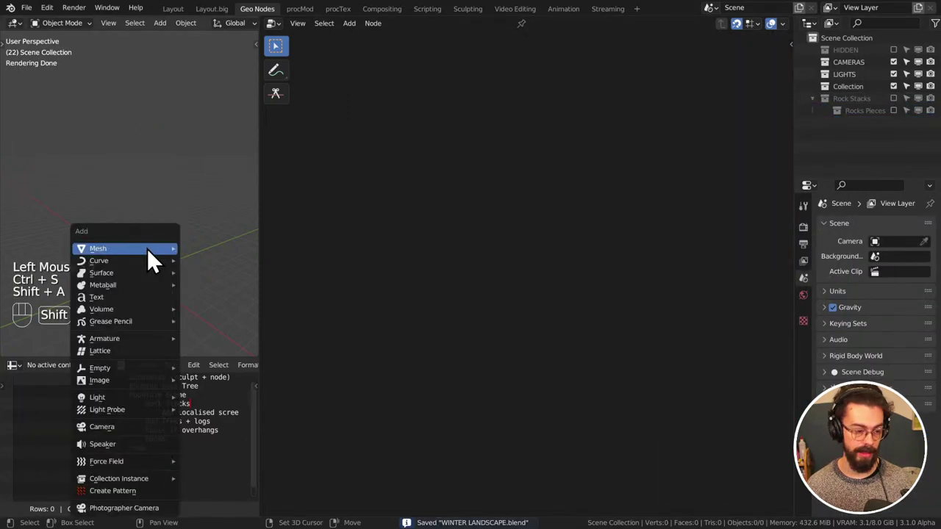
pyautogui.moveTo(147, 249)
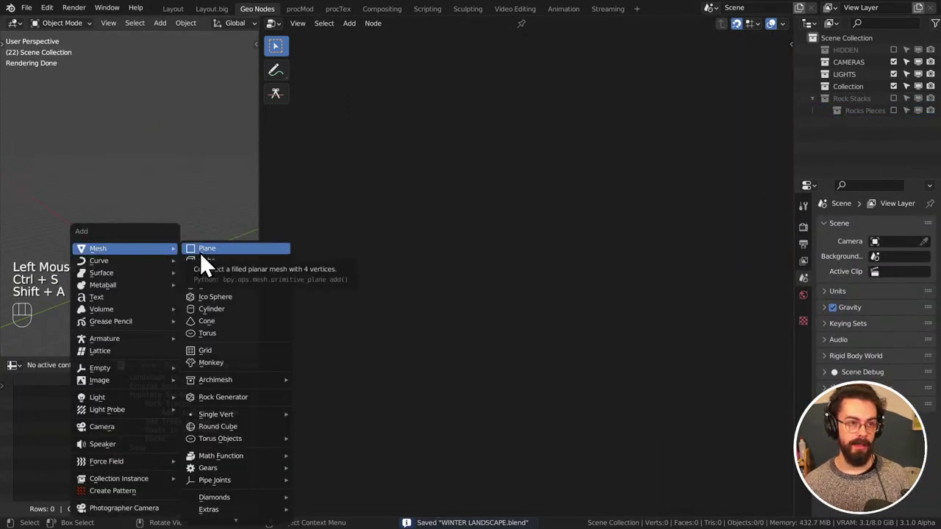
pyautogui.click(200, 252)
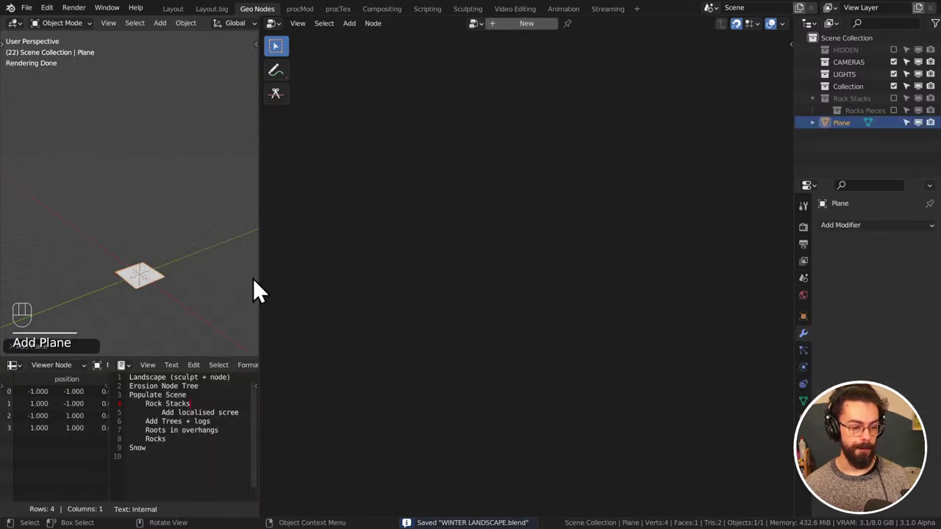
pyautogui.press('z')
pyautogui.press('z')
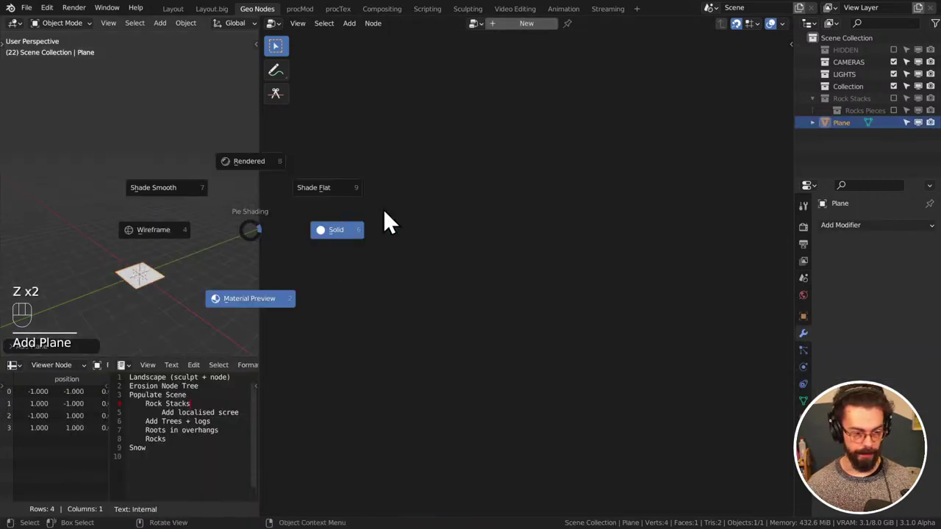
pyautogui.click(384, 216)
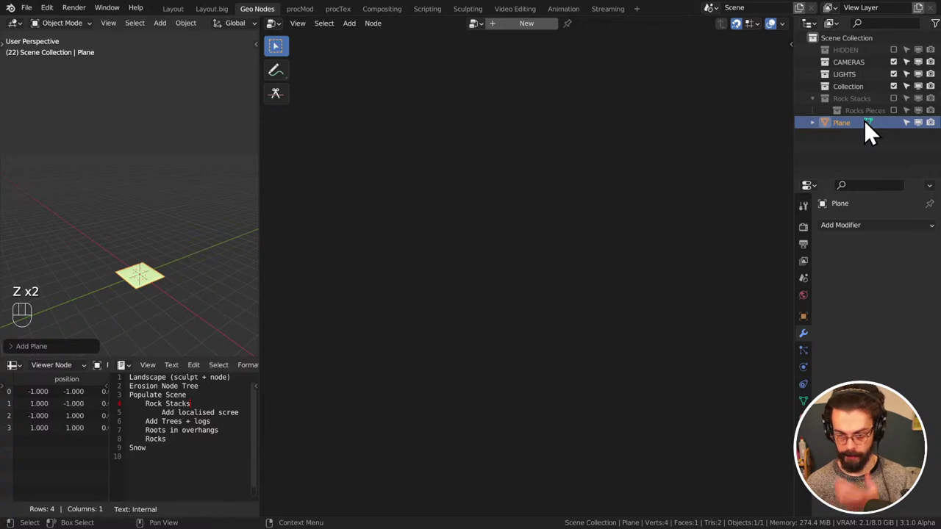
# Rename the plane to 'Landforms' in the outliner
pyautogui.doubleClick(838, 122)
pyautogui.press('shift')
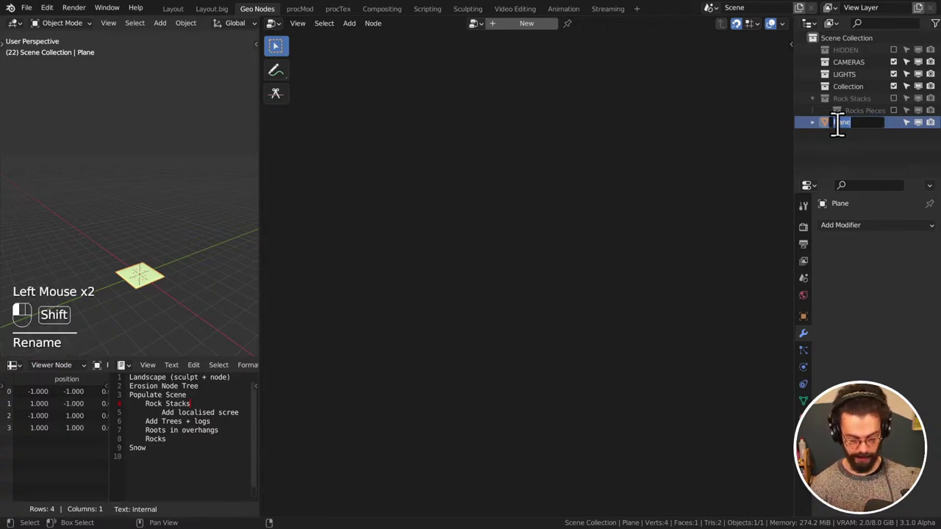
pyautogui.press('BackSpace')
pyautogui.write('Landforms')
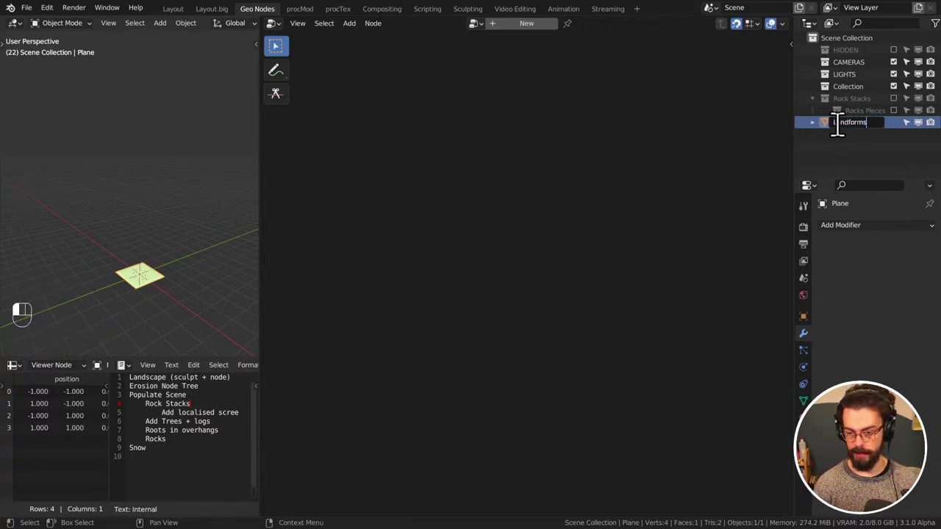
pyautogui.press('Return')
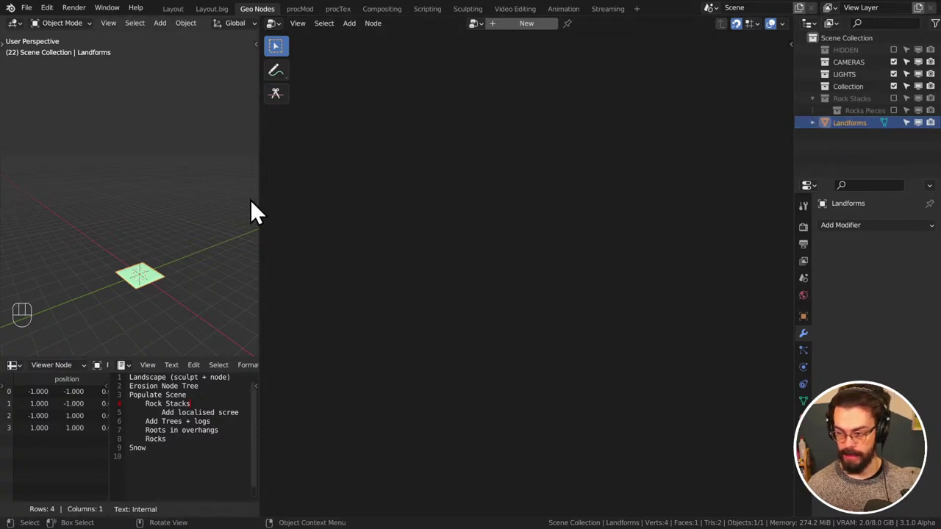
# Stretch the plane to twice its length along Y and apply its rotation and scale
pyautogui.moveTo(257, 187); pyautogui.dragTo(331, 193)
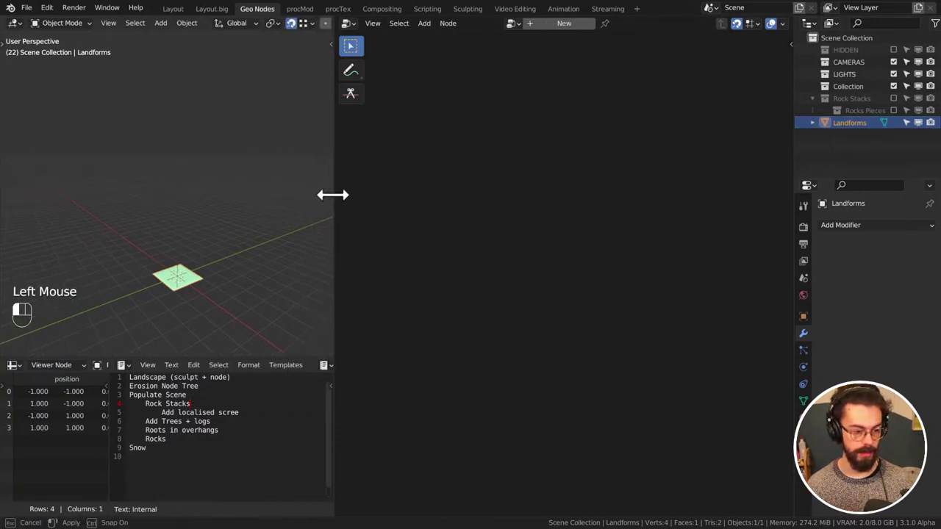
pyautogui.hotkey('ctrl', 'space')
pyautogui.scroll(-3, 269, 229)
pyautogui.keyDown('shift'); pyautogui.moveTo(537, 293); pyautogui.dragTo(471, 301, button='middle'); pyautogui.keyUp('shift')
pyautogui.scroll(2, 472, 300)
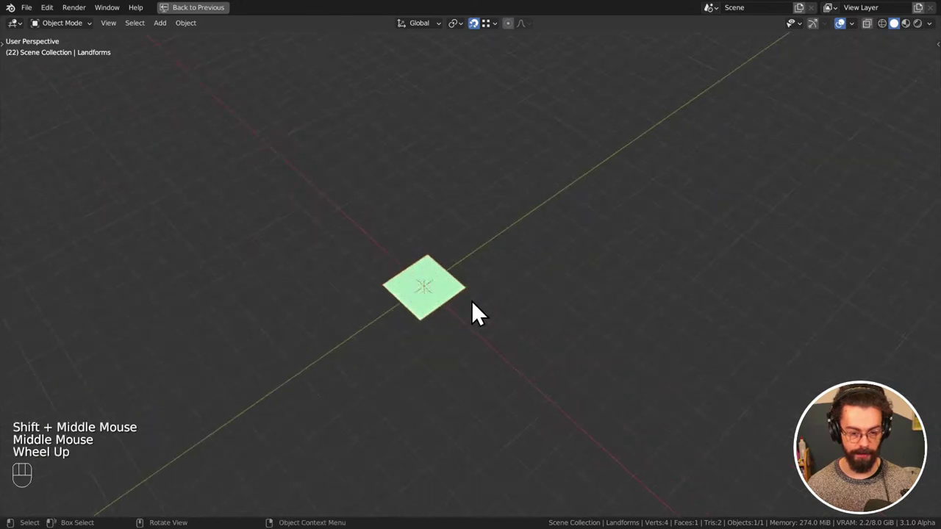
pyautogui.scroll(-5, 471, 300)
pyautogui.scroll(-1, 493, 302)
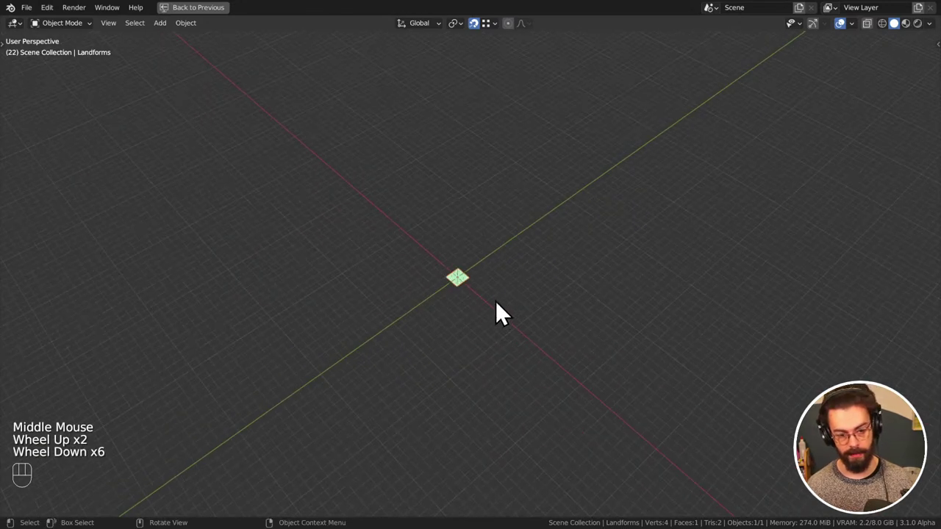
pyautogui.press('s')
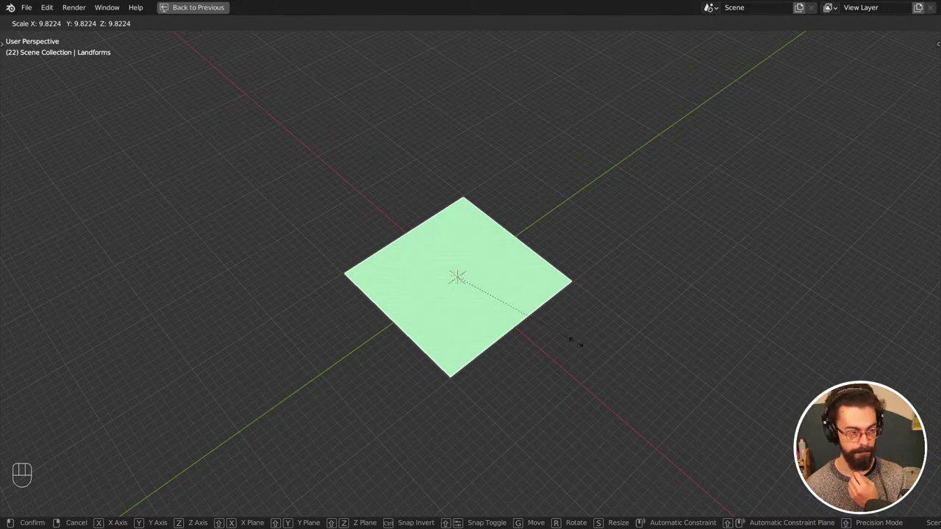
pyautogui.write('1')
pyautogui.press('Return')
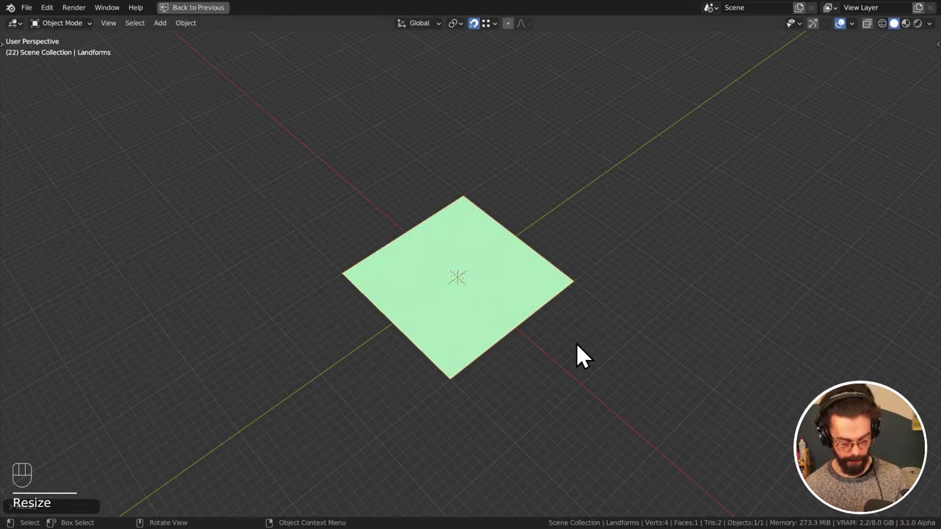
pyautogui.write('sx2y')
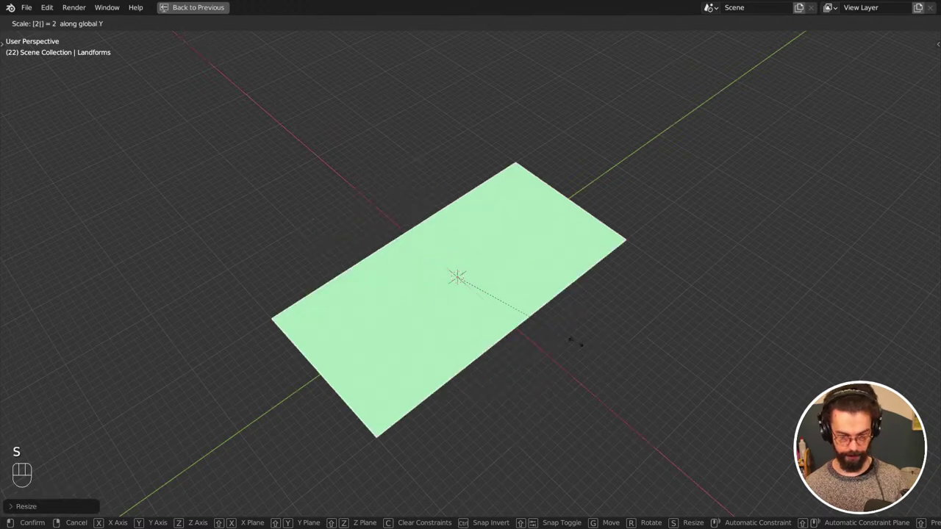
pyautogui.press('Return')
pyautogui.hotkey('ctrl', 'a')
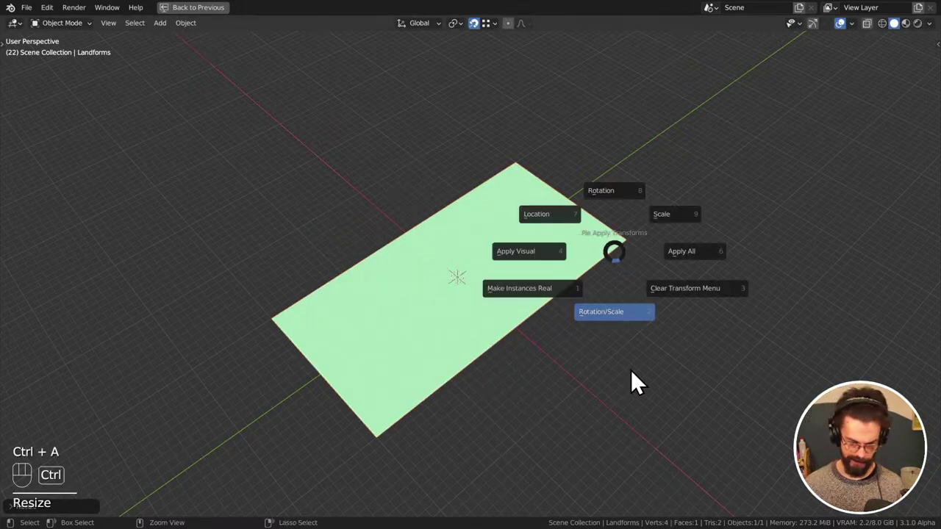
pyautogui.click(630, 382)
# Cut a centred edge loop across the middle of the plane in Edit Mode
pyautogui.press('Tab')
pyautogui.moveTo(574, 340); pyautogui.dragTo(495, 353, button='middle')
pyautogui.hotkey('ctrl', 'r')
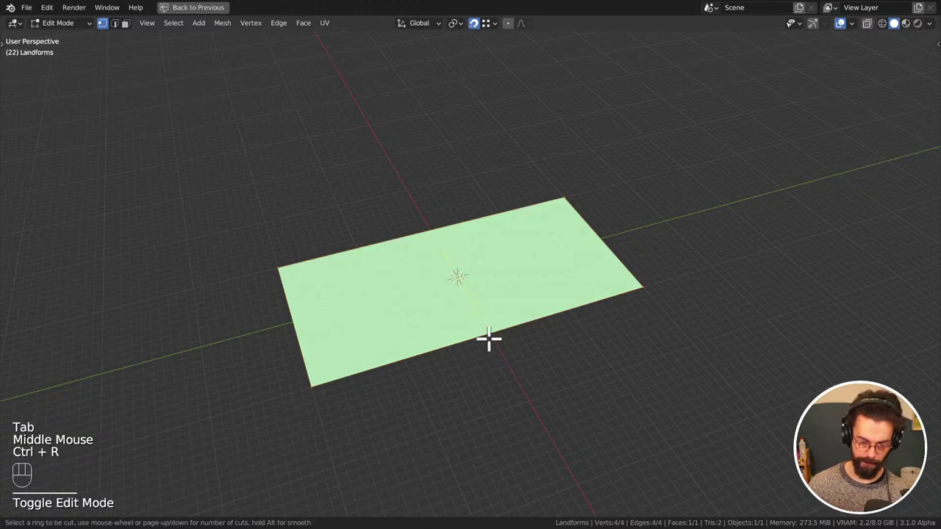
pyautogui.click(488, 339)
pyautogui.rightClick(541, 327)
pyautogui.press('Tab')
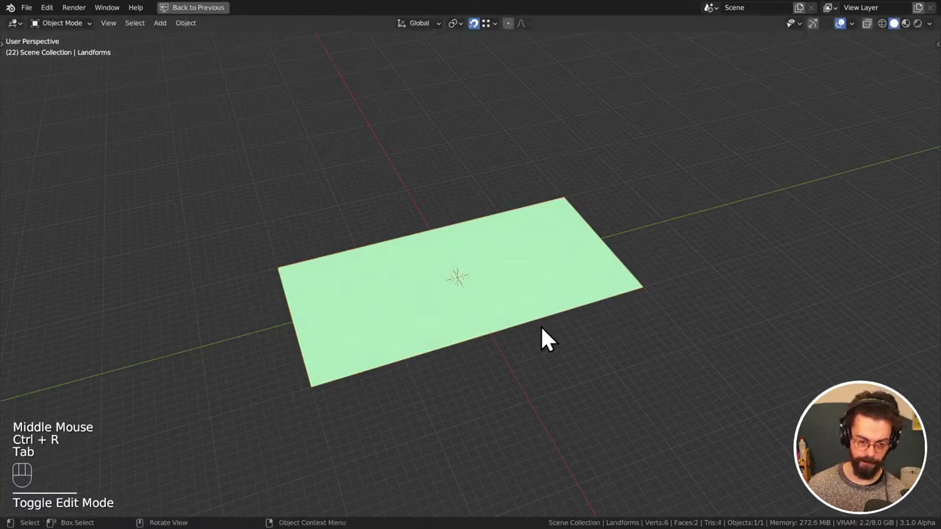
pyautogui.hotkey('ctrl', 'space')
pyautogui.click(875, 225)
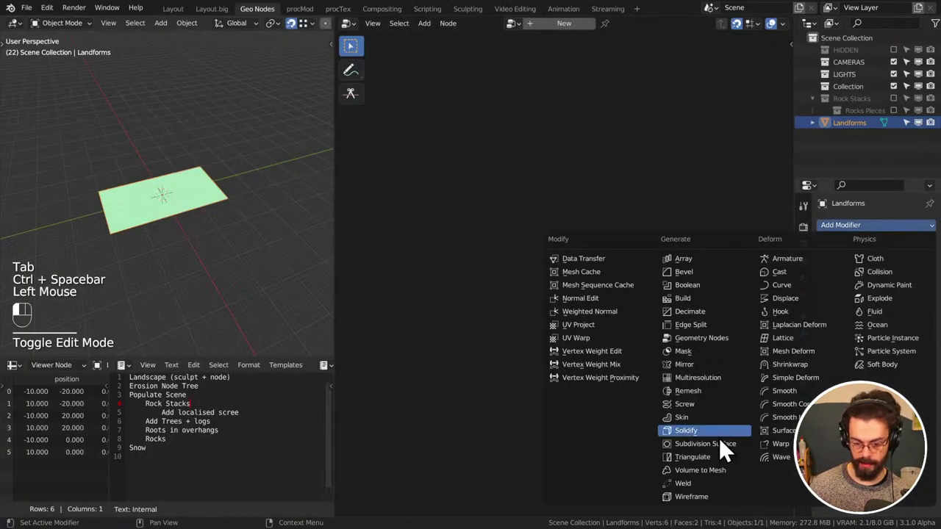
# Add a Simple Subdivision Surface modifier at viewport level 6 and apply it
pyautogui.click(719, 438)
pyautogui.press('x')
pyautogui.click(845, 222)
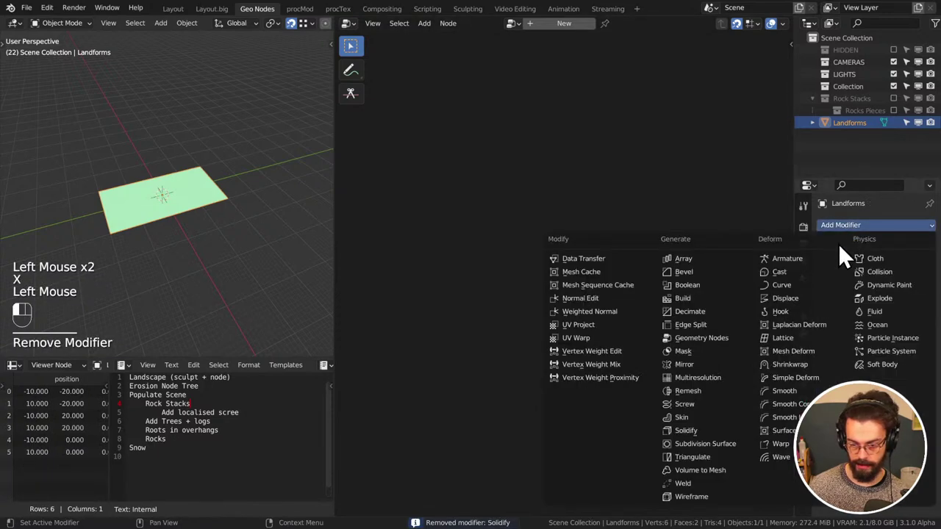
pyautogui.click(716, 444)
pyautogui.click(903, 290)
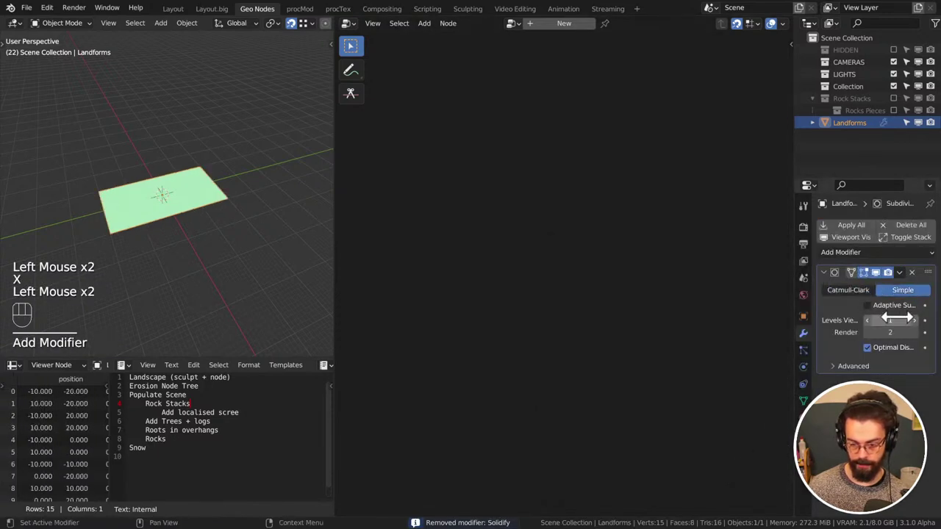
pyautogui.moveTo(889, 319); pyautogui.dragTo(916, 320)
pyautogui.hotkey('ctrl', 'a')
# In Edit Mode, enable proportional editing with Smooth falloff and select a grid vertex
pyautogui.press('Tab')
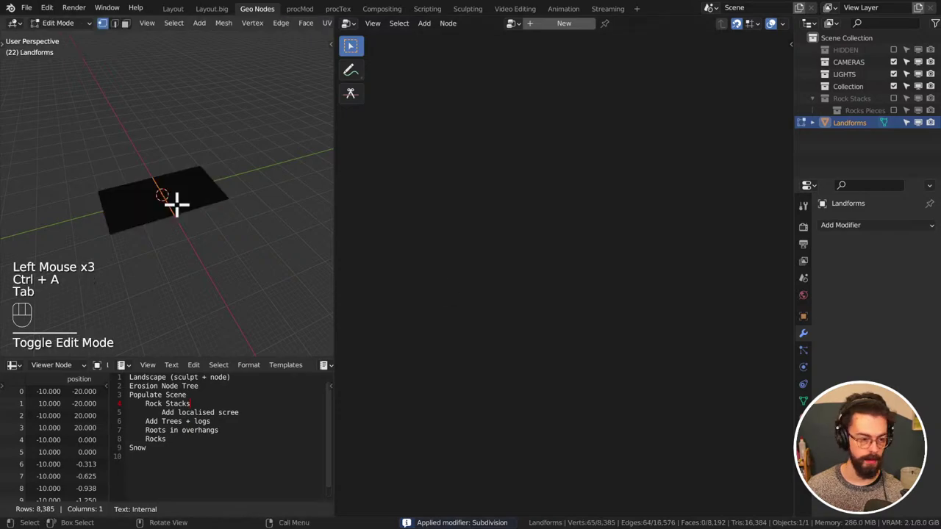
pyautogui.moveTo(183, 206); pyautogui.dragTo(195, 270, button='middle')
pyautogui.scroll(4, 194, 271)
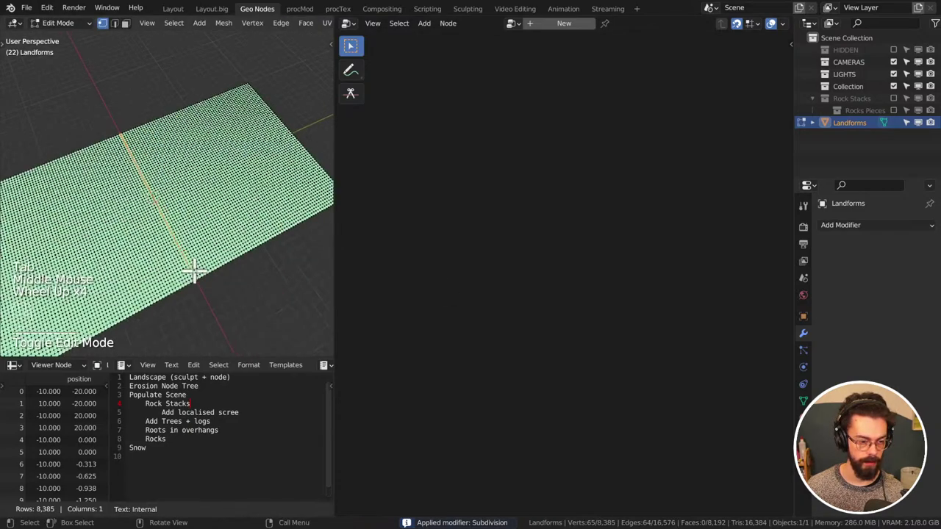
pyautogui.hotkey('ctrl', 'space')
pyautogui.scroll(-3, 467, 278)
pyautogui.moveTo(467, 278); pyautogui.dragTo(525, 219, button='middle')
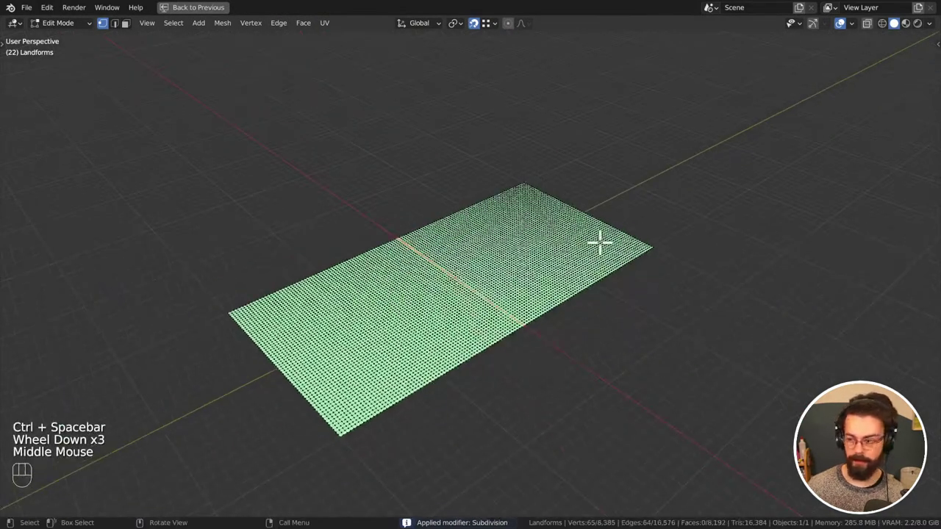
pyautogui.scroll(2, 598, 242)
pyautogui.press('o')
pyautogui.click(512, 13)
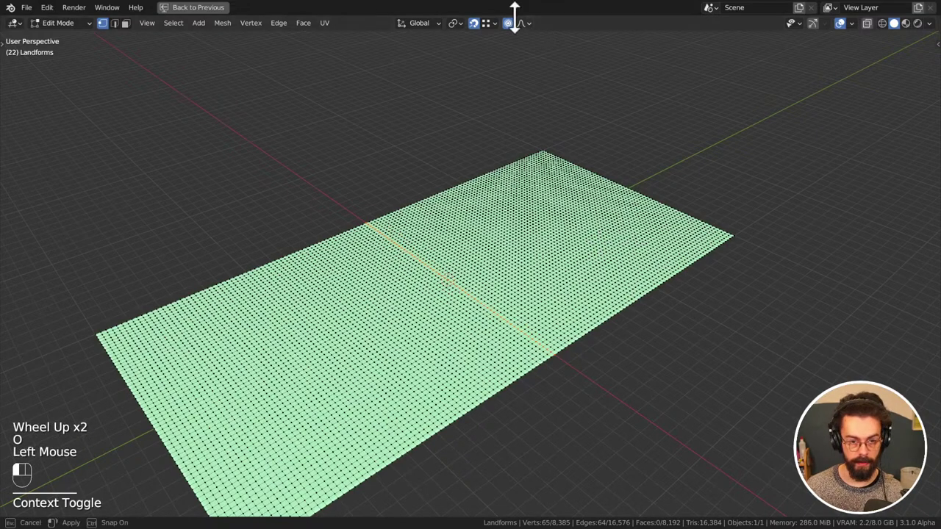
pyautogui.click(517, 19)
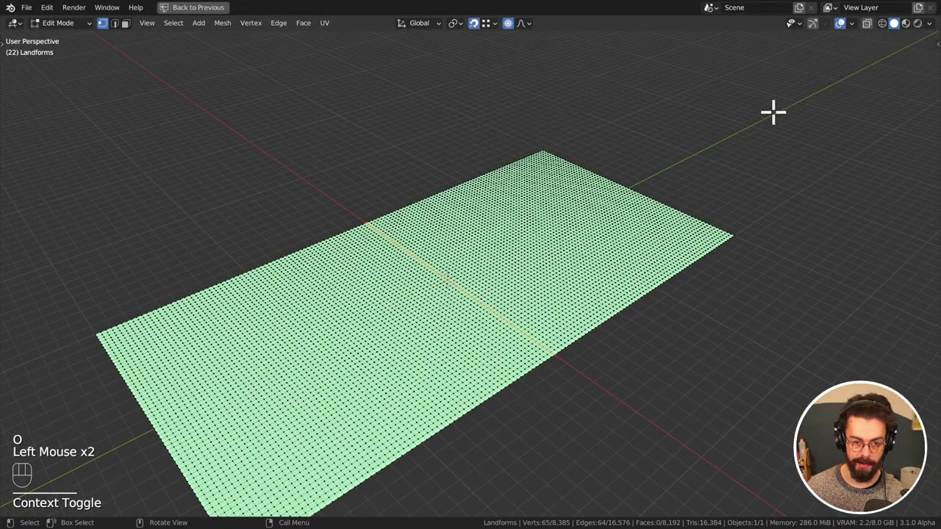
pyautogui.click(725, 279)
pyautogui.moveTo(726, 279); pyautogui.dragTo(776, 255, button='middle')
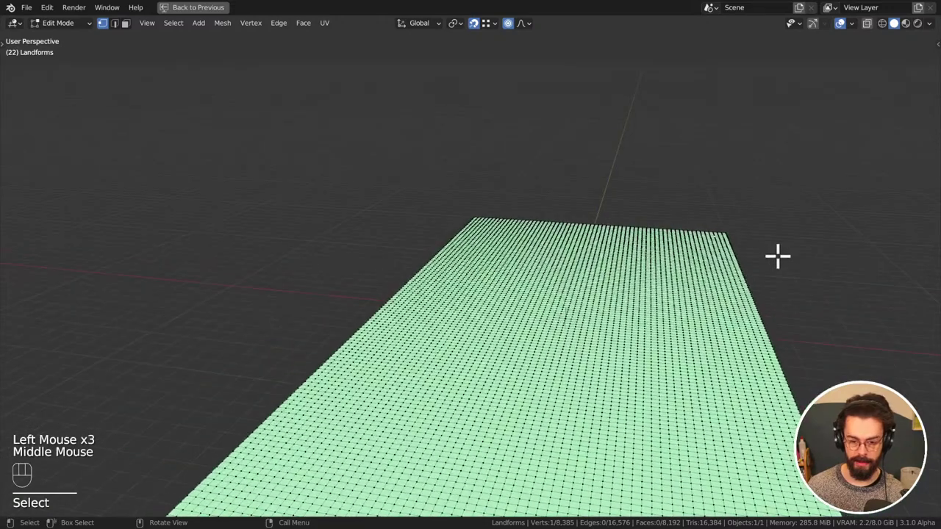
pyautogui.moveTo(594, 315); pyautogui.dragTo(601, 288, button='middle')
# Add a camera and move it into the CAMERAS collection
pyautogui.hotkey('shift', 'a')
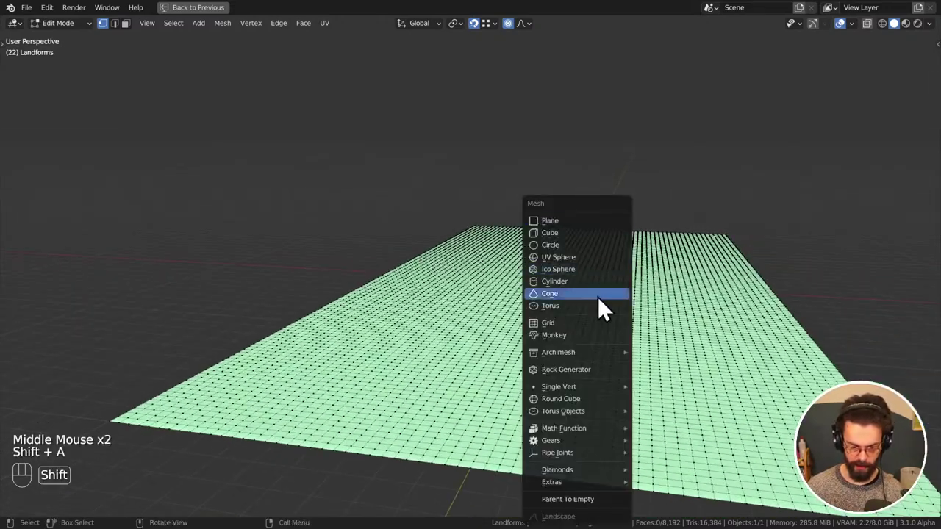
pyautogui.press('Tab')
pyautogui.hotkey('shift', 'a')
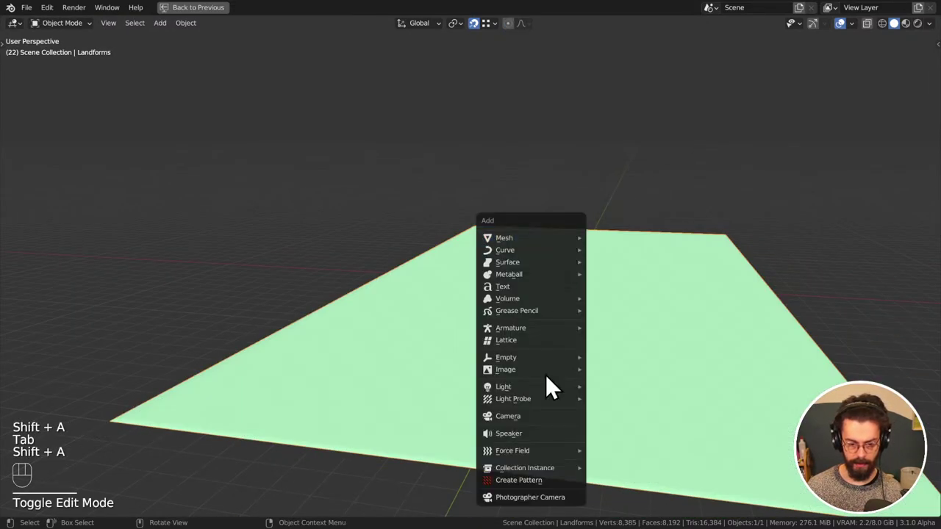
pyautogui.click(543, 417)
pyautogui.hotkey('ctrl', 'space')
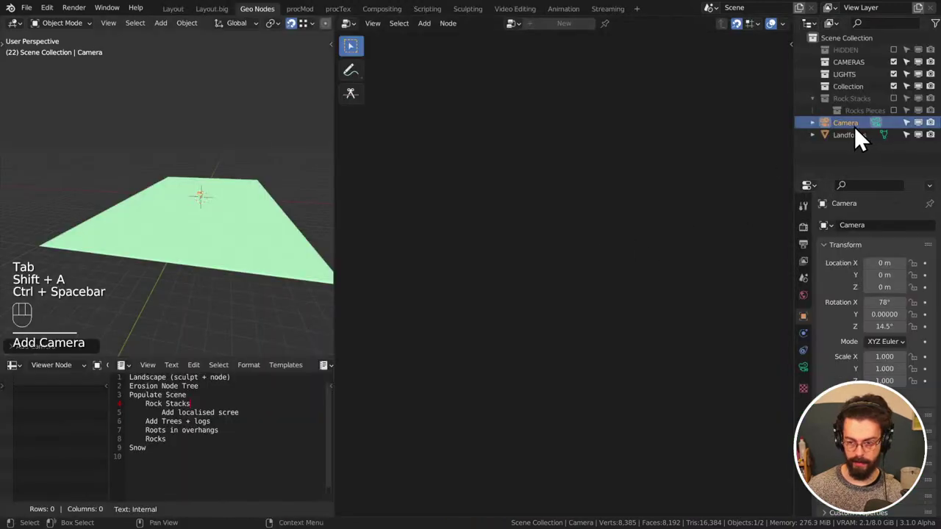
pyautogui.moveTo(854, 127); pyautogui.dragTo(862, 62)
# Align the camera to the current view and show the Output format settings
pyautogui.hotkey('ctrl', 'space')
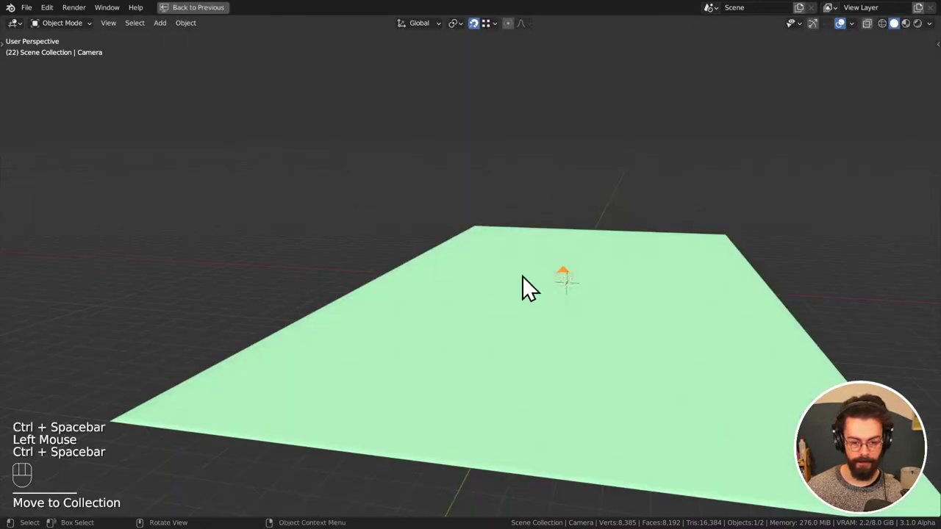
pyautogui.press('ctrl+alt+KP_0')
pyautogui.hotkey('ctrl', 'space')
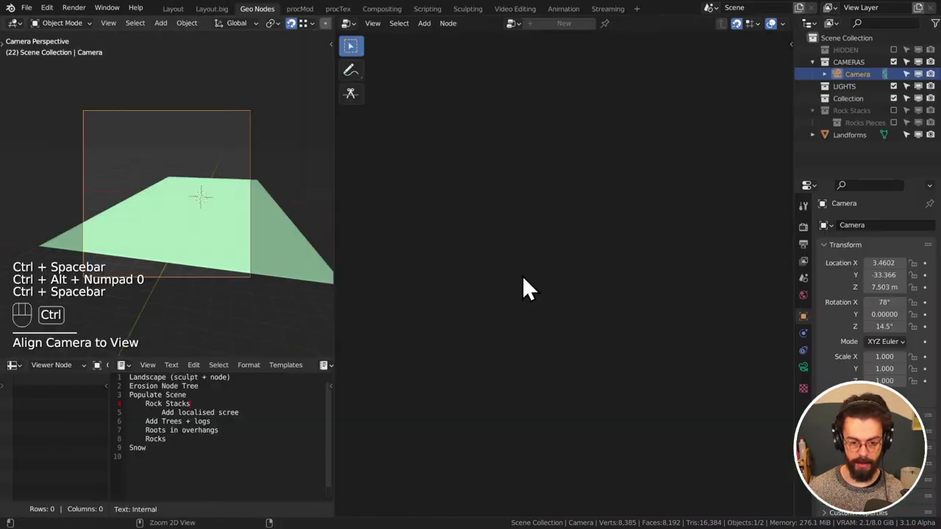
pyautogui.click(803, 244)
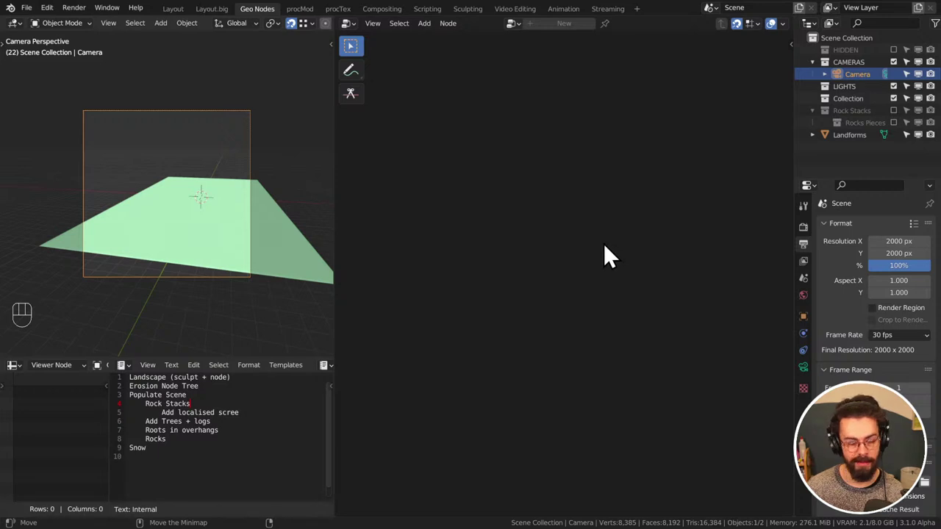
# Walk the camera forward and lower it close to the Landforms plane
pyautogui.hotkey('ctrl', 'space')
pyautogui.keyDown('shift'); pyautogui.moveTo(611, 240); pyautogui.dragTo(471, 277, button='middle'); pyautogui.keyUp('shift')
pyautogui.scroll(-2, 474, 278)
pyautogui.hotkey('shift', 'w')
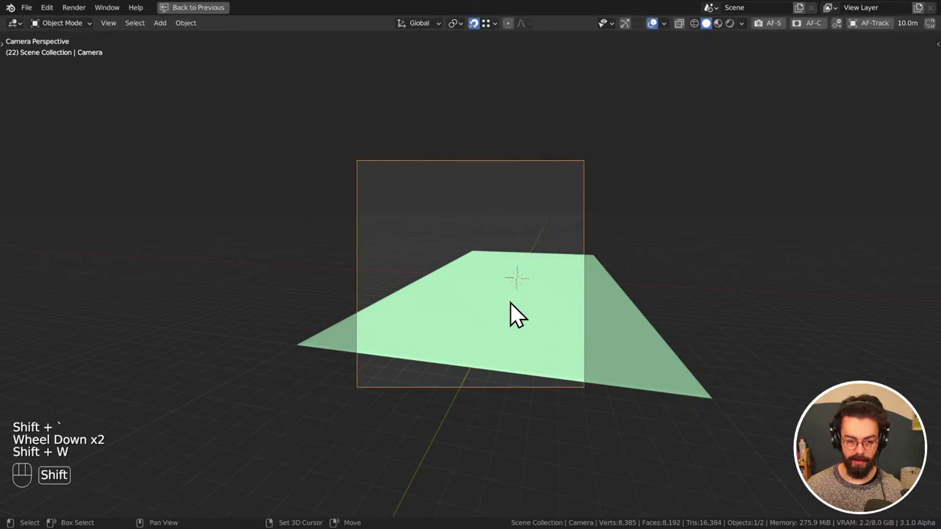
pyautogui.hotkey('shift', '`')
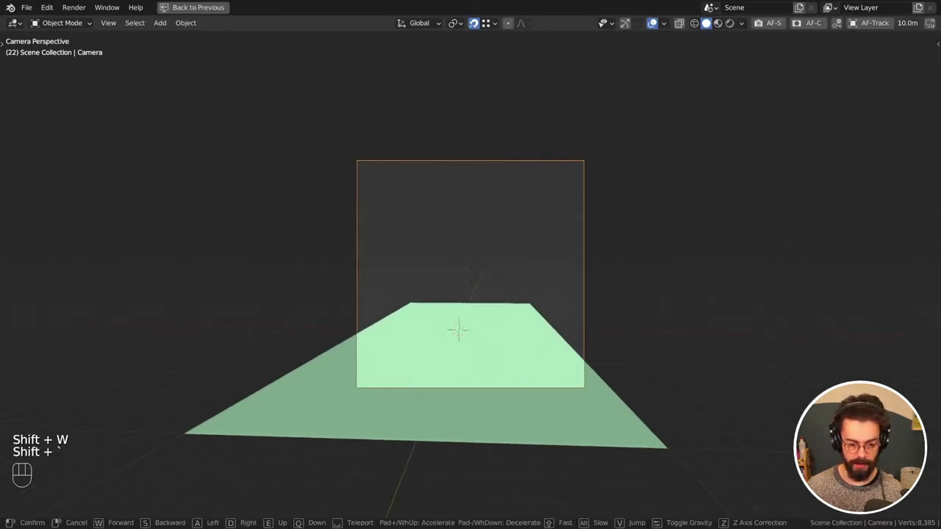
pyautogui.press('w')
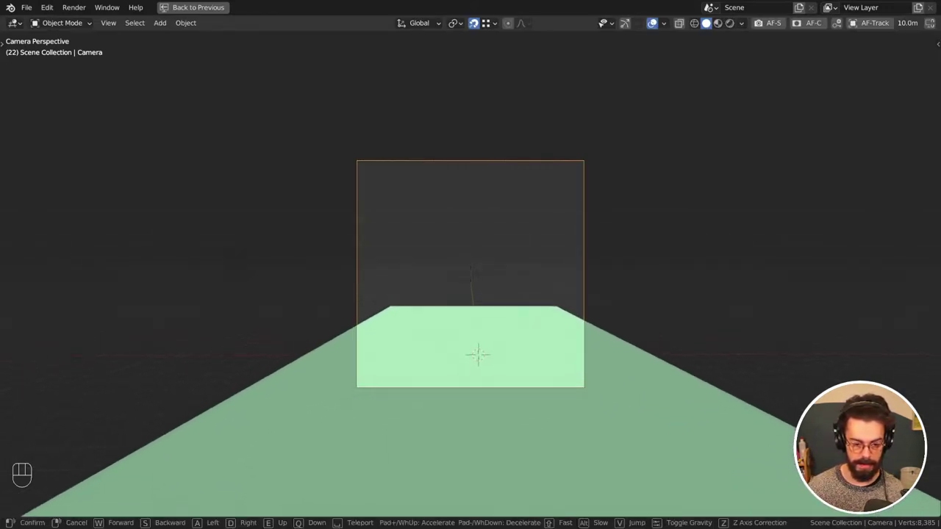
pyautogui.press('q')
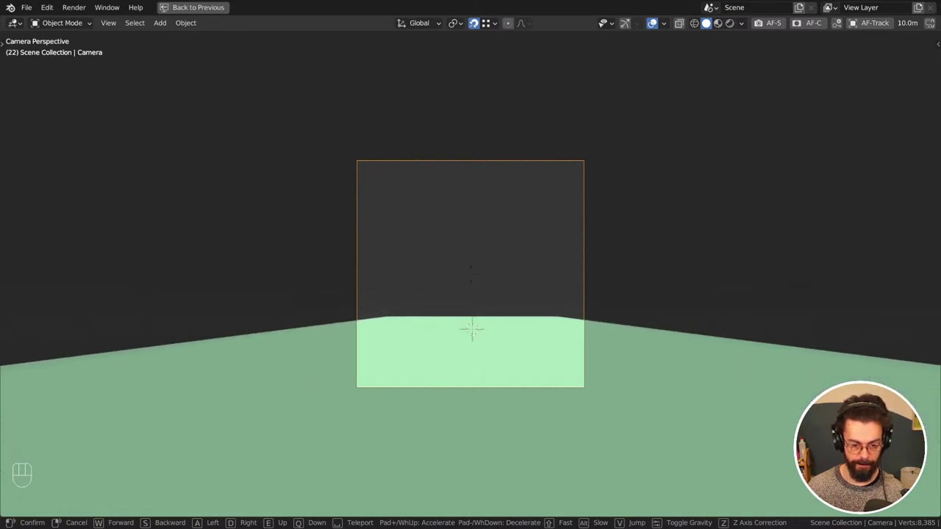
pyautogui.click(598, 287)
# In front view, raise the camera slightly and try applying its transforms
pyautogui.scroll(-3, 500, 302)
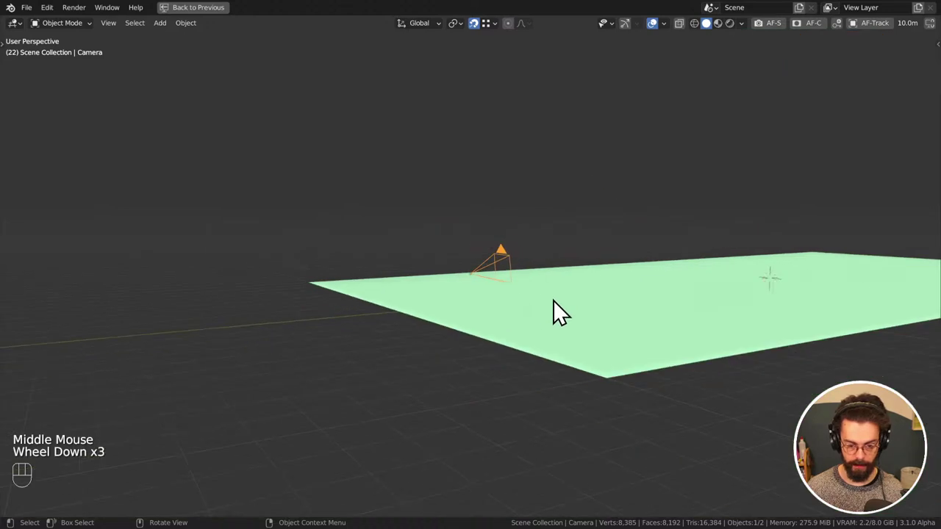
pyautogui.moveTo(553, 300); pyautogui.dragTo(538, 295, button='middle')
pyautogui.press('KP_1')
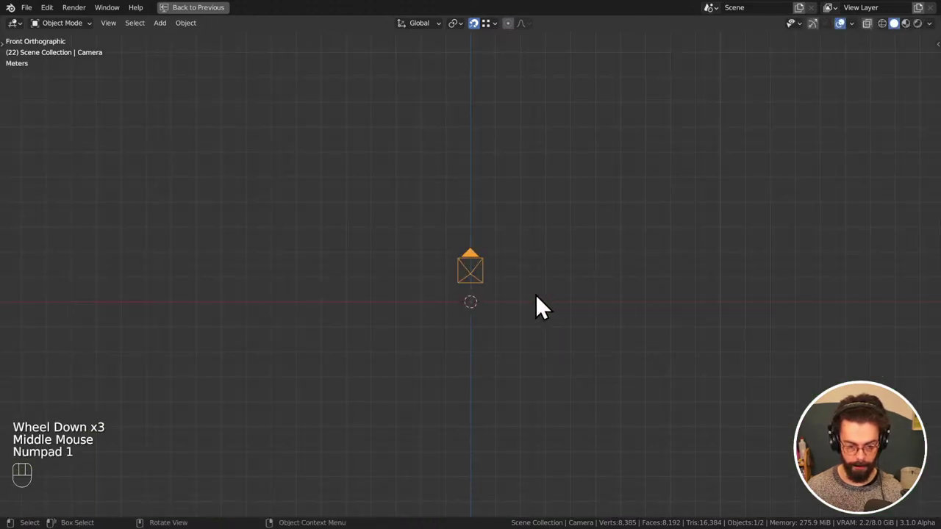
pyautogui.press('g')
pyautogui.click(550, 289)
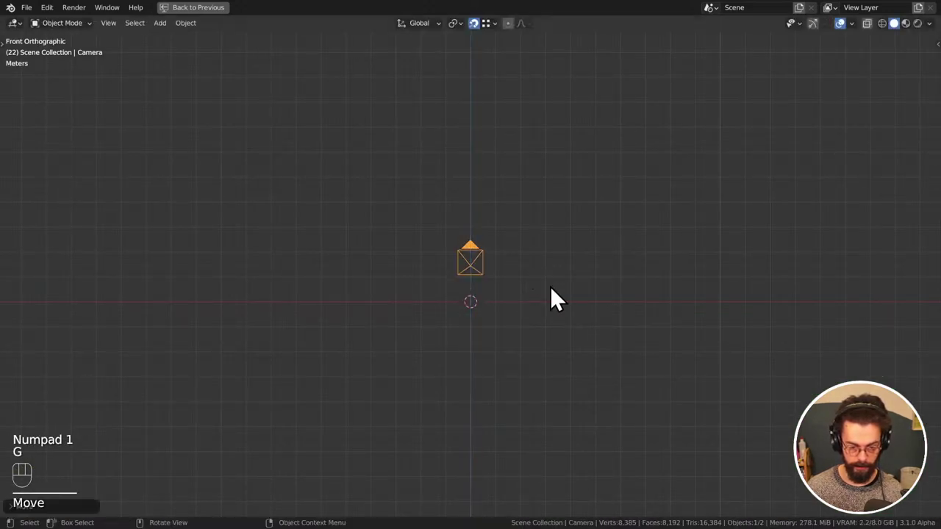
pyautogui.moveTo(555, 298); pyautogui.dragTo(559, 196, button='middle')
pyautogui.hotkey('ctrl', 'a')
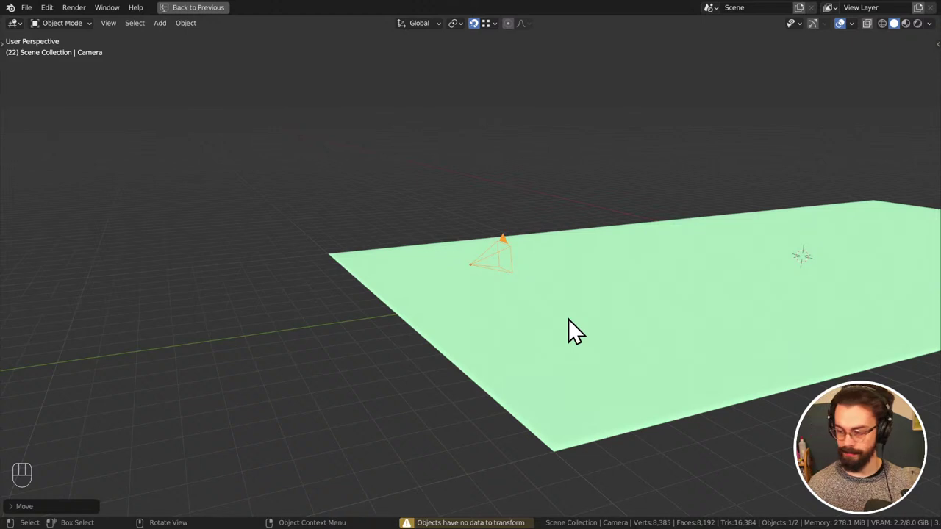
# Split the Layout workspace view to show the camera view in the left area
pyautogui.hotkey('ctrl', 'space')
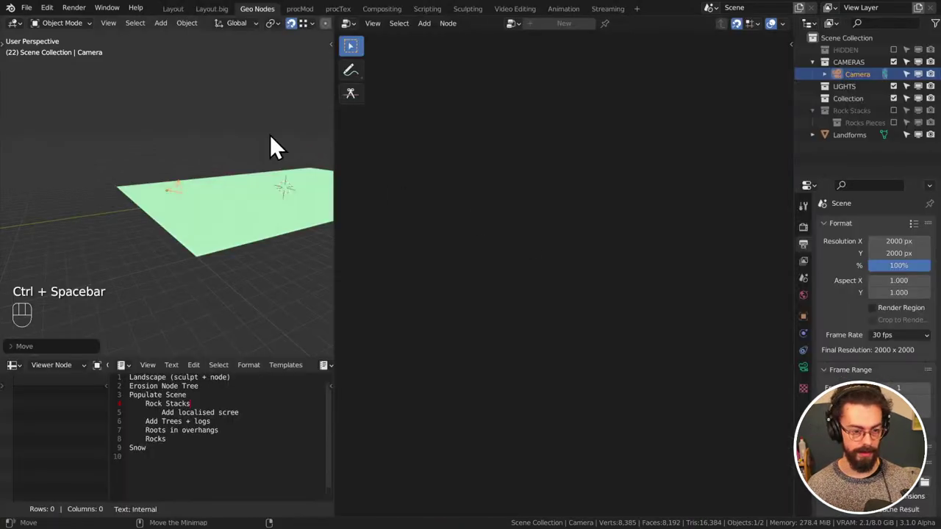
pyautogui.click(166, 9)
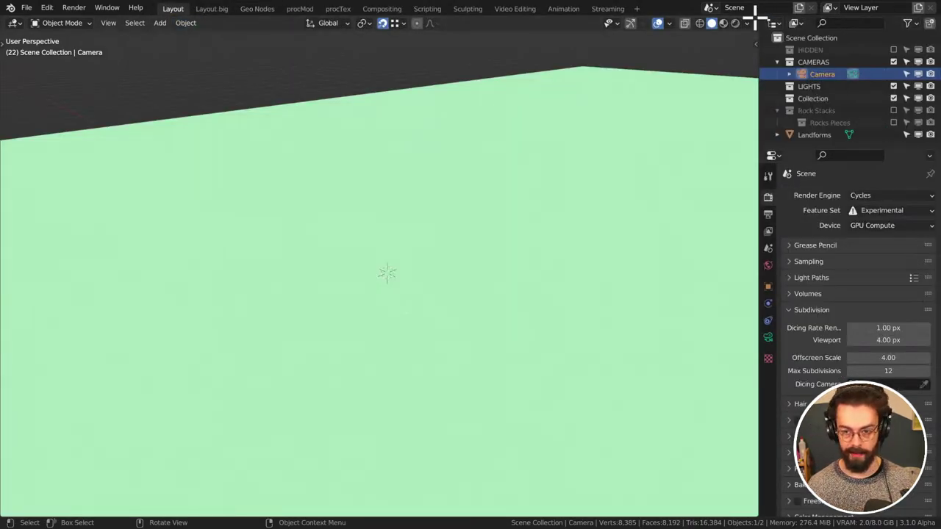
pyautogui.moveTo(755, 15); pyautogui.dragTo(187, 110)
pyautogui.press('KP_0')
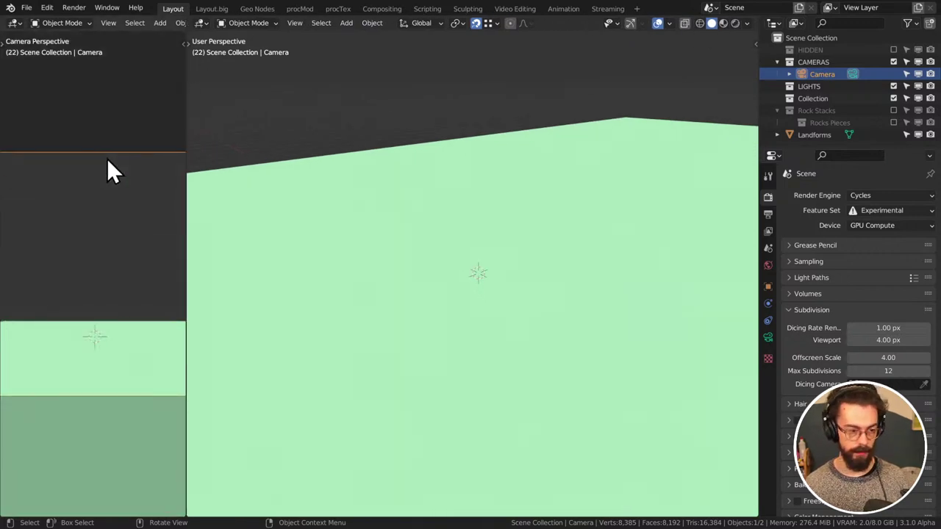
pyautogui.scroll(-2, 103, 176)
pyautogui.moveTo(446, 136); pyautogui.dragTo(588, 177, button='middle')
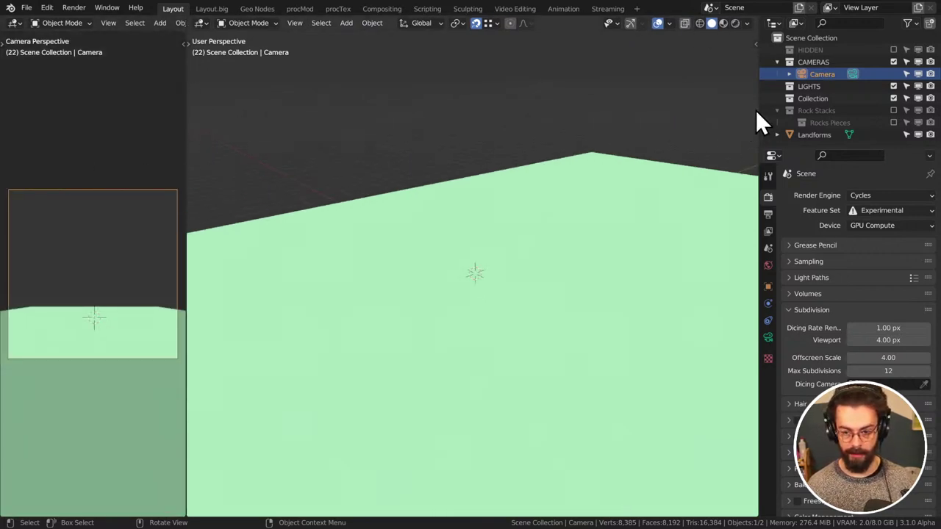
pyautogui.moveTo(760, 110); pyautogui.dragTo(823, 111)
# Save the file and sketch a wavy horizon annotation across the plane
pyautogui.hotkey('ctrl', 's')
pyautogui.scroll(-3, 665, 191)
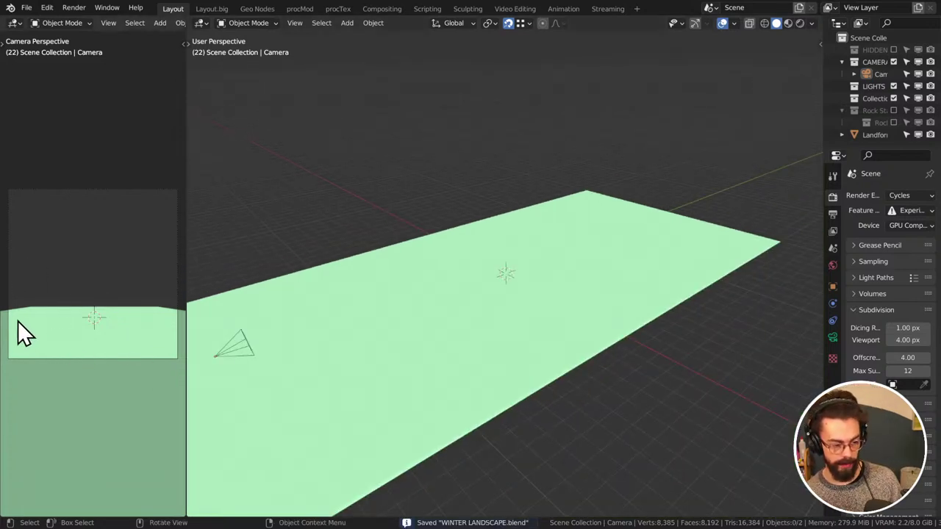
pyautogui.moveTo(17, 333)
pyautogui.mouseDown()
pyautogui.moveTo(50, 343)
pyautogui.moveTo(172, 340)
pyautogui.mouseUp()
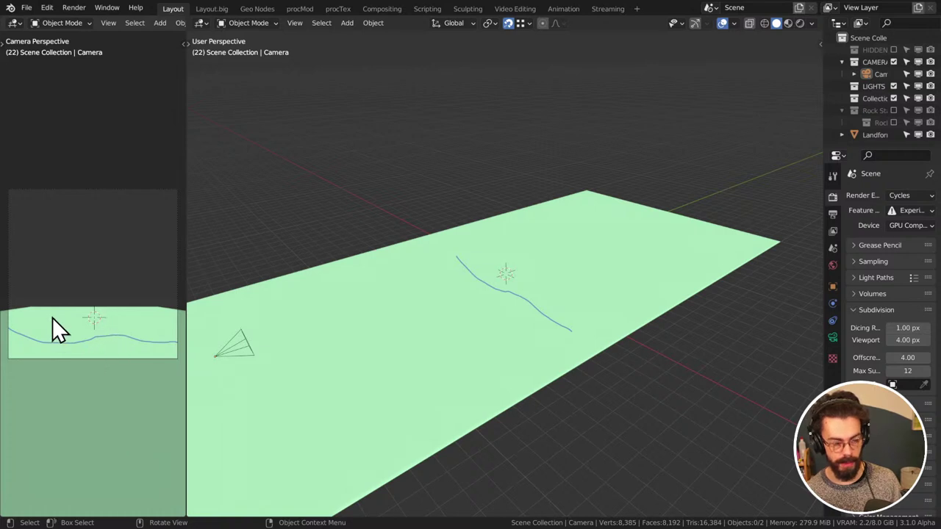
# Sketch a tall rock spire with branching base strokes on the right of the frame
pyautogui.hotkey('ctrl', 'space')
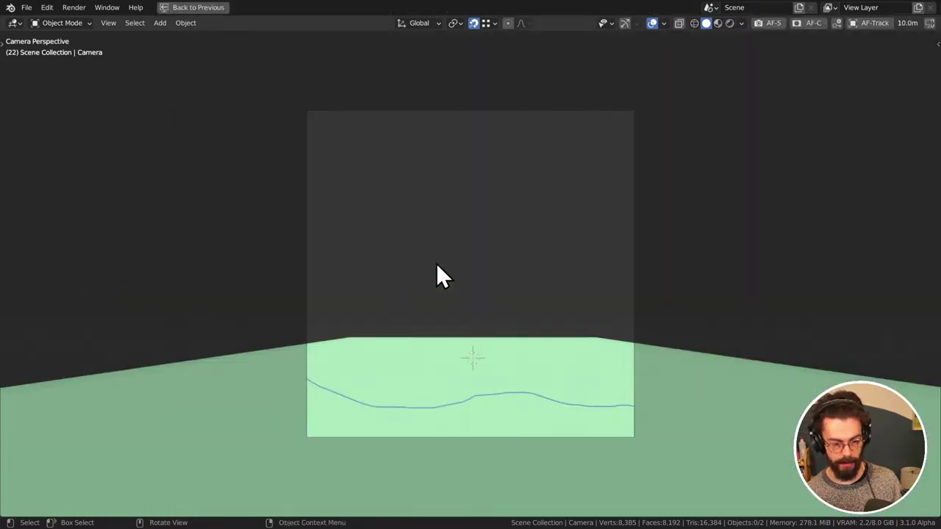
pyautogui.moveTo(623, 281); pyautogui.dragTo(556, 358)
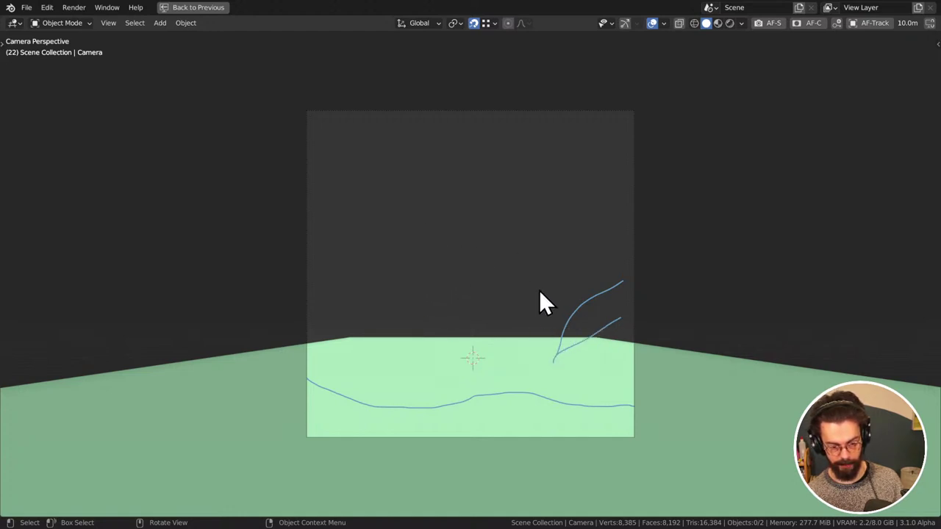
pyautogui.moveTo(578, 239)
pyautogui.mouseDown()
pyautogui.moveTo(558, 361)
pyautogui.moveTo(595, 292)
pyautogui.moveTo(591, 378)
pyautogui.moveTo(581, 244)
pyautogui.mouseUp()
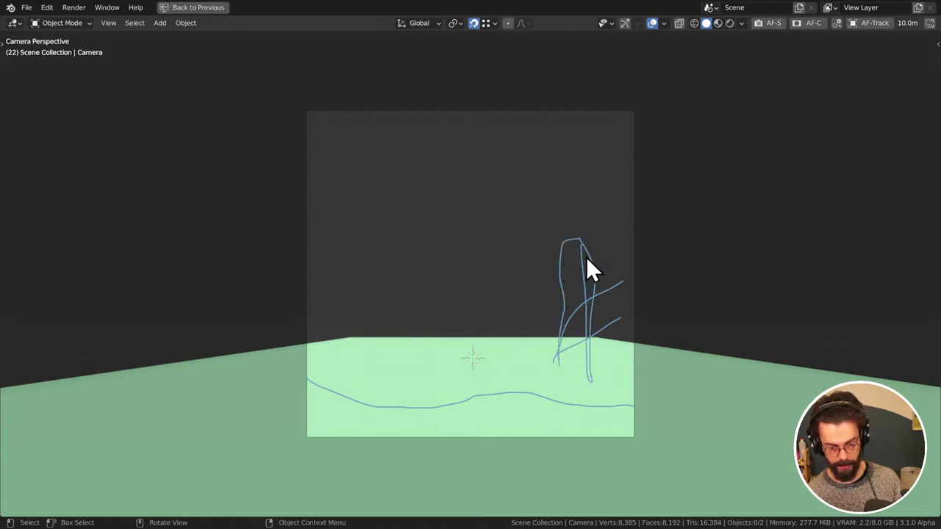
pyautogui.moveTo(587, 335); pyautogui.dragTo(526, 378)
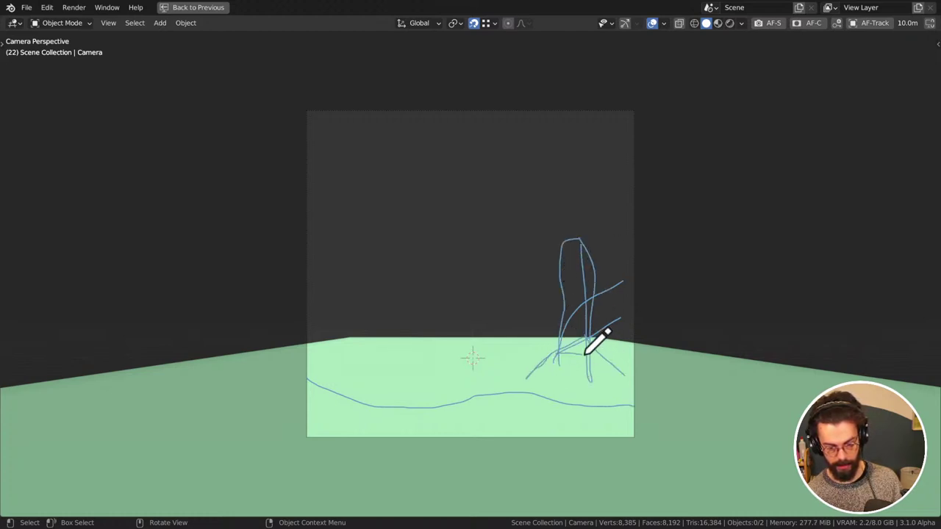
pyautogui.moveTo(586, 353); pyautogui.dragTo(630, 383)
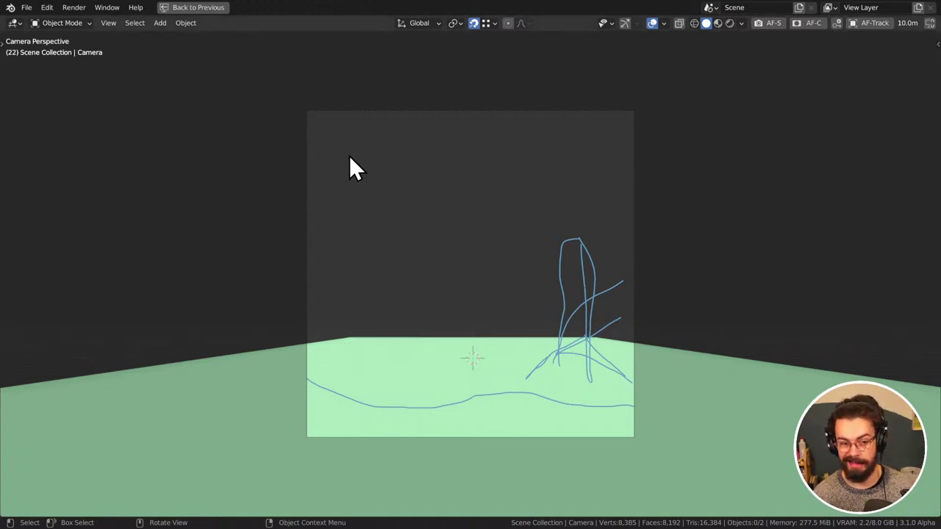
# Draw a sky rectangle and frame outline, undo them, and add another stroke
pyautogui.moveTo(407, 149)
pyautogui.mouseDown()
pyautogui.moveTo(522, 161)
pyautogui.moveTo(527, 216)
pyautogui.moveTo(468, 230)
pyautogui.moveTo(340, 227)
pyautogui.moveTo(364, 235)
pyautogui.mouseUp()
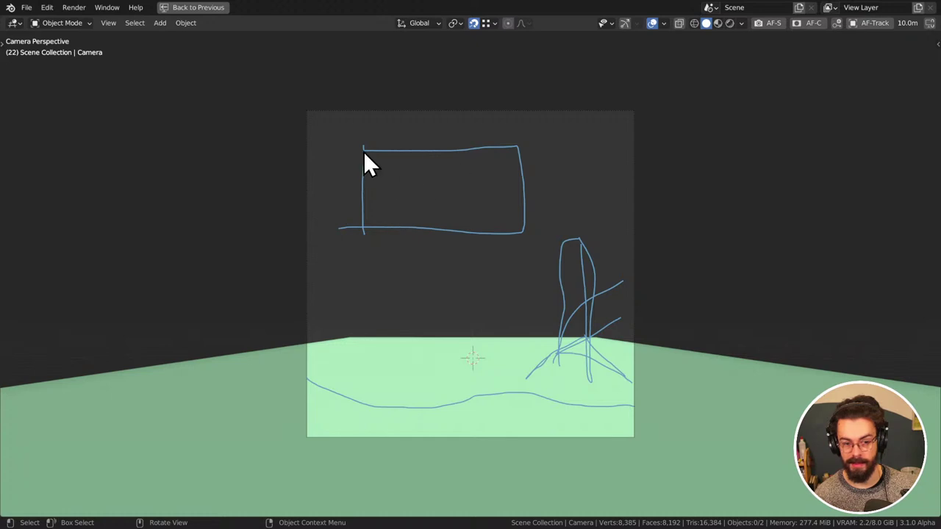
pyautogui.moveTo(357, 61)
pyautogui.mouseDown()
pyautogui.moveTo(337, 430)
pyautogui.moveTo(351, 446)
pyautogui.moveTo(540, 471)
pyautogui.moveTo(534, 44)
pyautogui.moveTo(353, 55)
pyautogui.mouseUp()
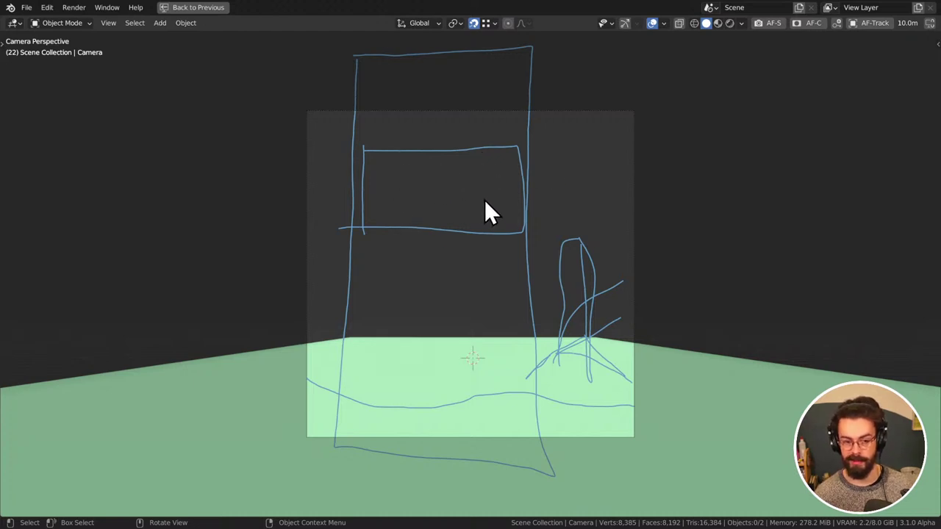
pyautogui.hotkey('ctrl', 'z')
pyautogui.hotkey('ctrl', 'z')
pyautogui.hotkey('ctrl', 'z')
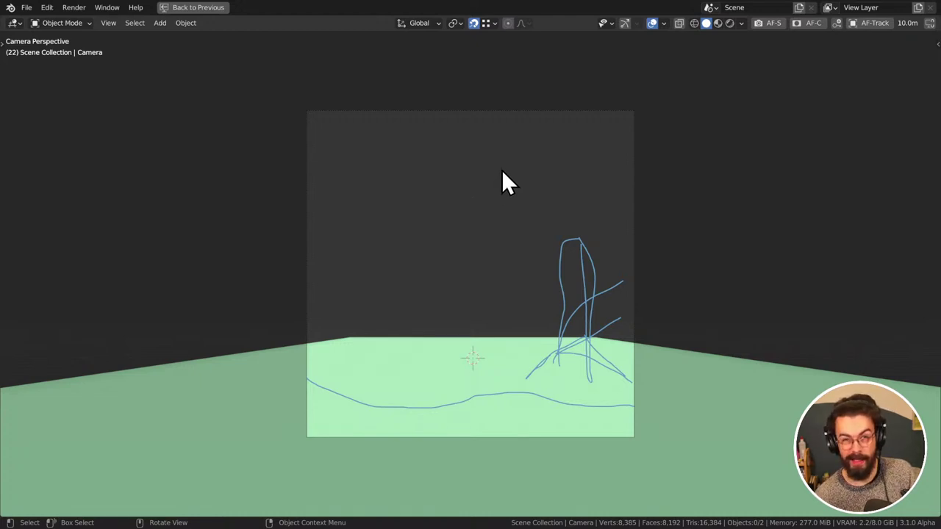
pyautogui.moveTo(399, 150)
pyautogui.mouseDown()
pyautogui.moveTo(504, 149)
pyautogui.moveTo(509, 203)
pyautogui.moveTo(431, 212)
pyautogui.moveTo(403, 211)
pyautogui.moveTo(395, 149)
pyautogui.moveTo(446, 200)
pyautogui.mouseUp()
# Set the render resolution to 1920 x 1080 at 200% scale
pyautogui.hotkey('ctrl', 'alt', 'space')
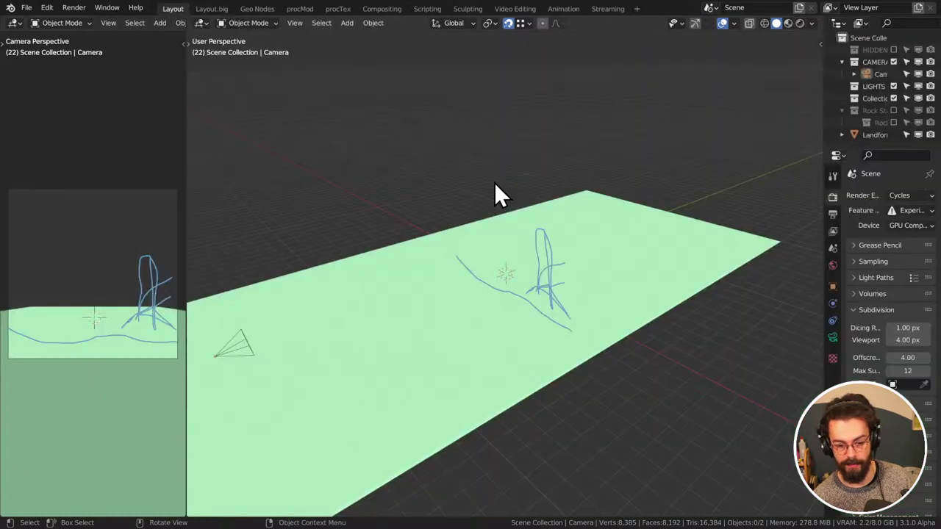
pyautogui.click(833, 338)
pyautogui.moveTo(823, 244); pyautogui.dragTo(761, 242)
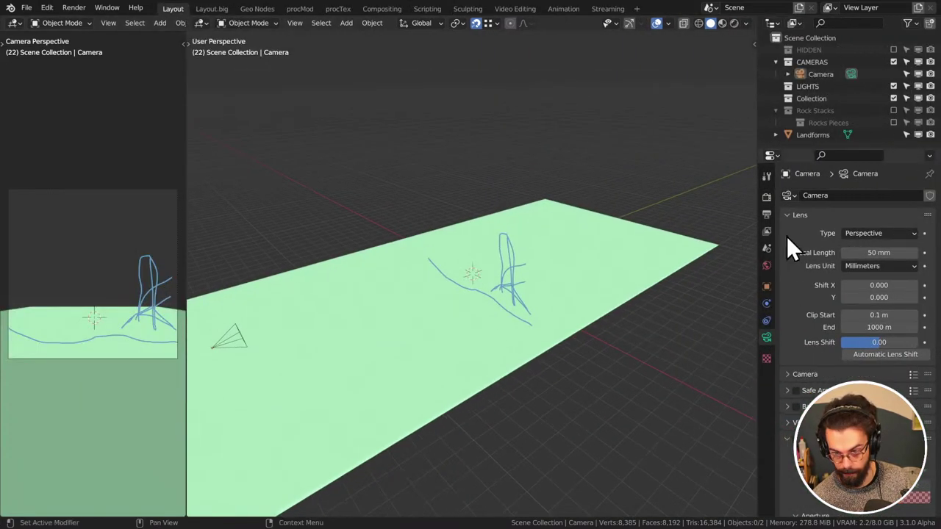
pyautogui.click(766, 214)
pyautogui.click(868, 211)
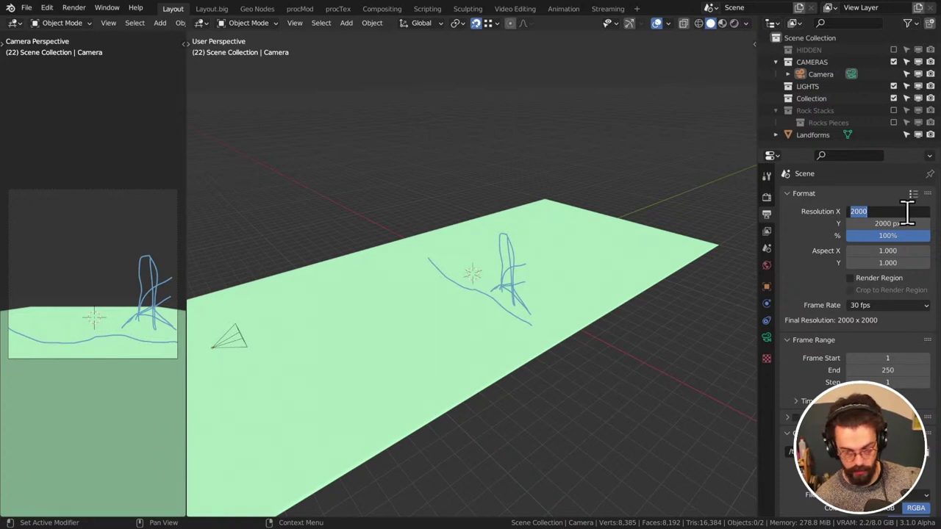
pyautogui.write('1920')
pyautogui.press('Tab')
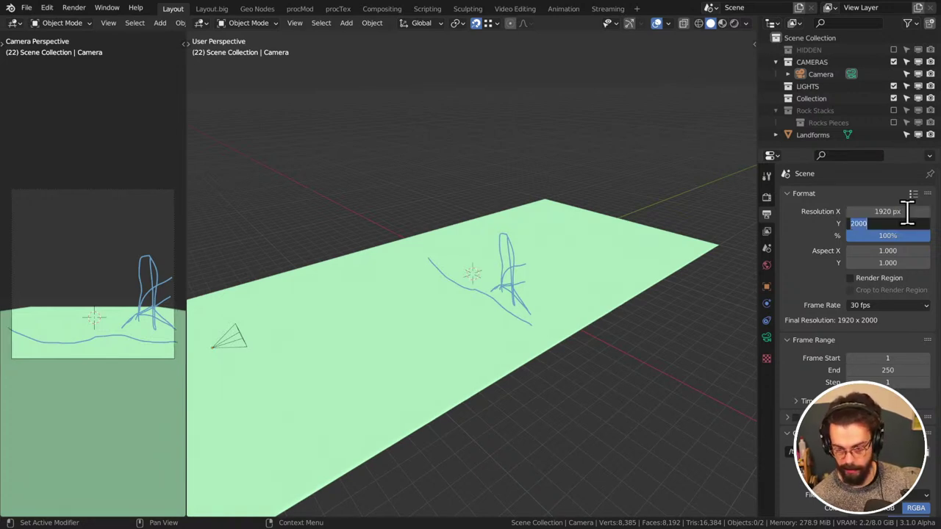
pyautogui.write('1080')
pyautogui.press('Return')
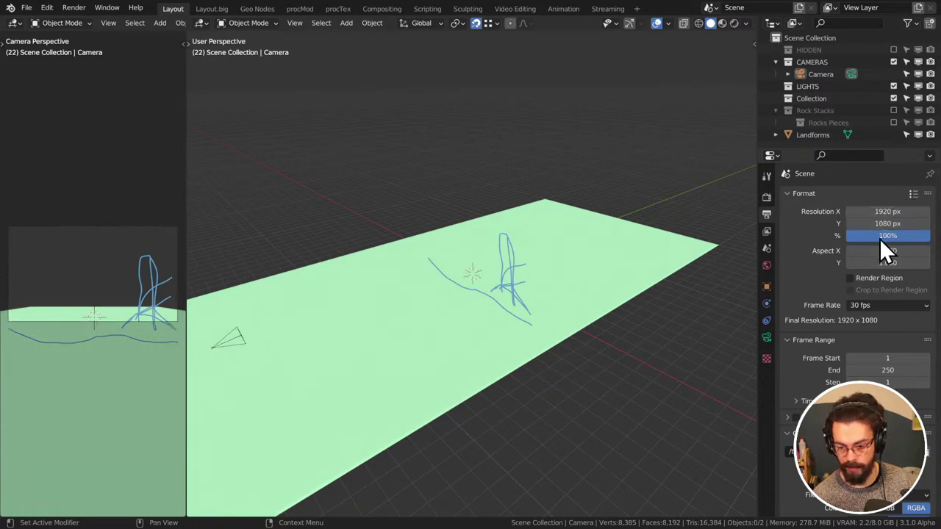
pyautogui.doubleClick(880, 237)
pyautogui.write('200')
pyautogui.press('Return')
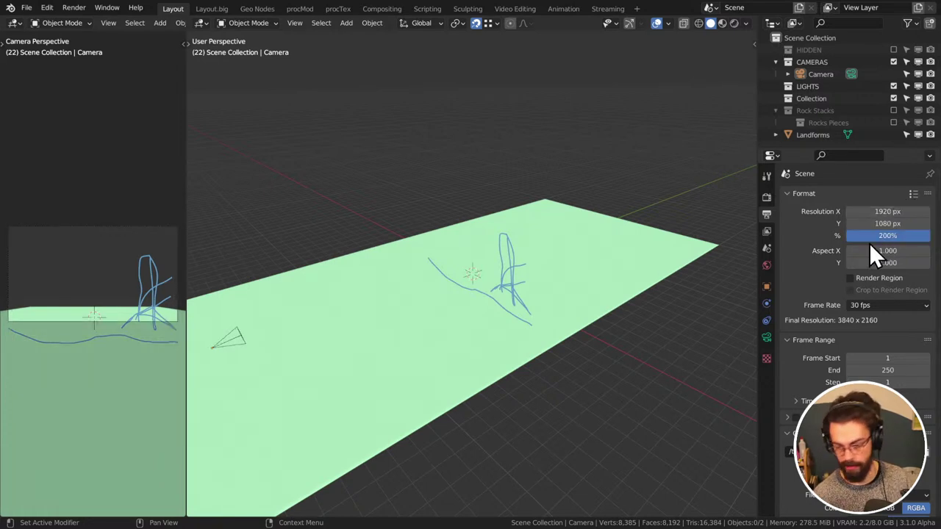
# Enable the camera's safe areas and zero the title and action safe margins
pyautogui.scroll(-3, 797, 283)
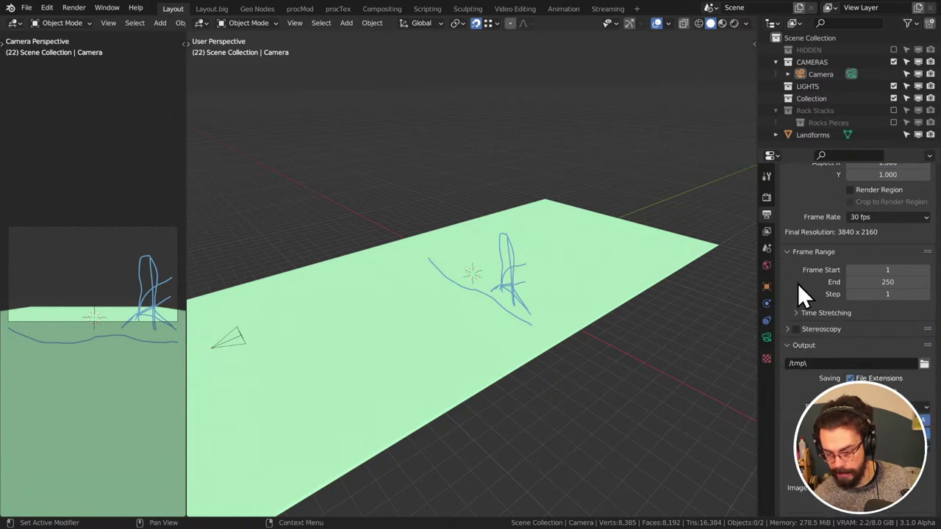
pyautogui.click(767, 337)
pyautogui.click(796, 302)
pyautogui.click(787, 303)
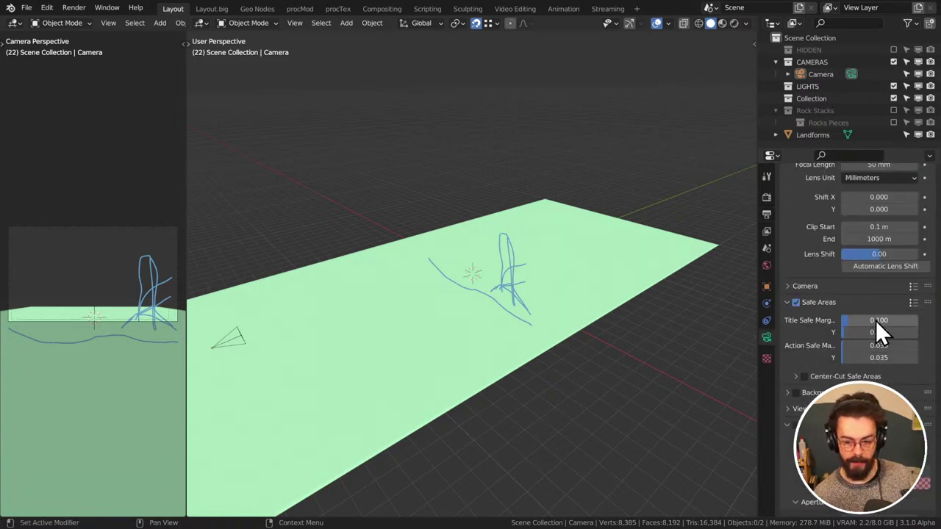
pyautogui.moveTo(875, 320); pyautogui.dragTo(816, 333)
pyautogui.moveTo(877, 351)
pyautogui.mouseDown()
pyautogui.moveTo(930, 352)
pyautogui.moveTo(881, 357)
pyautogui.mouseUp()
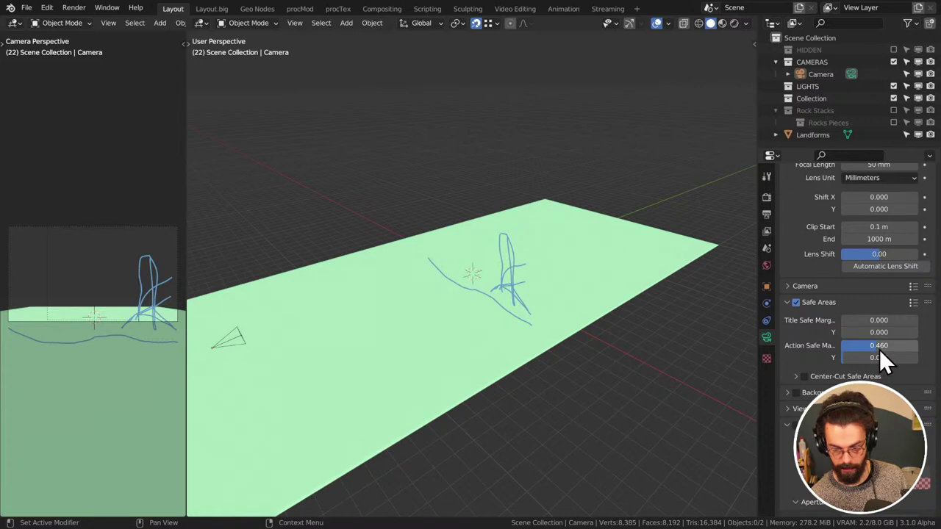
pyautogui.moveTo(878, 357); pyautogui.dragTo(856, 350)
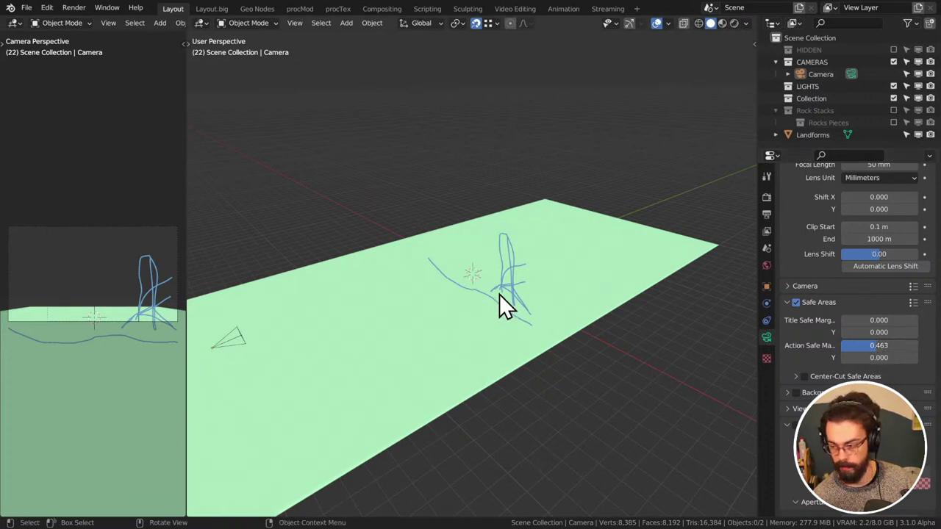
# Set the camera focal length to 30 mm and save WINTER LANDSCAPE.blend
pyautogui.scroll(3, 821, 244)
pyautogui.click(870, 252)
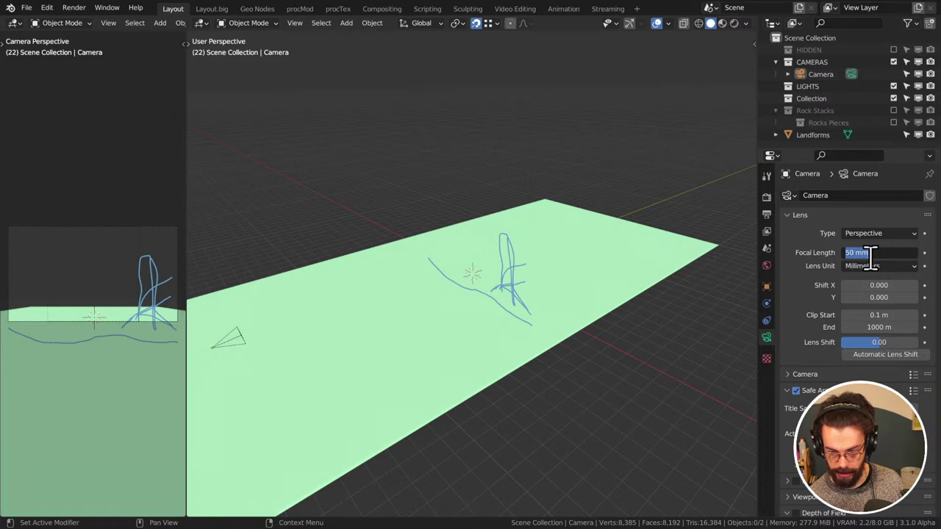
pyautogui.write('30')
pyautogui.press('Return')
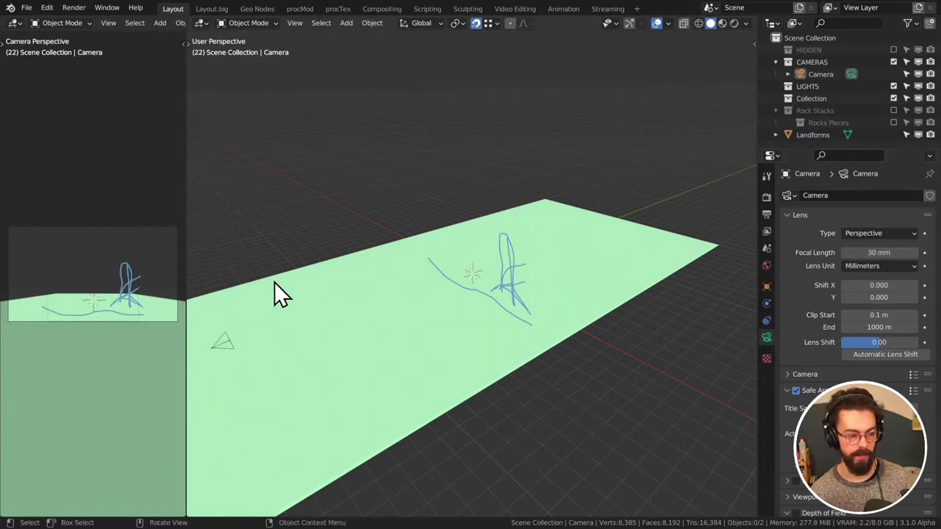
pyautogui.hotkey('ctrl', 's')
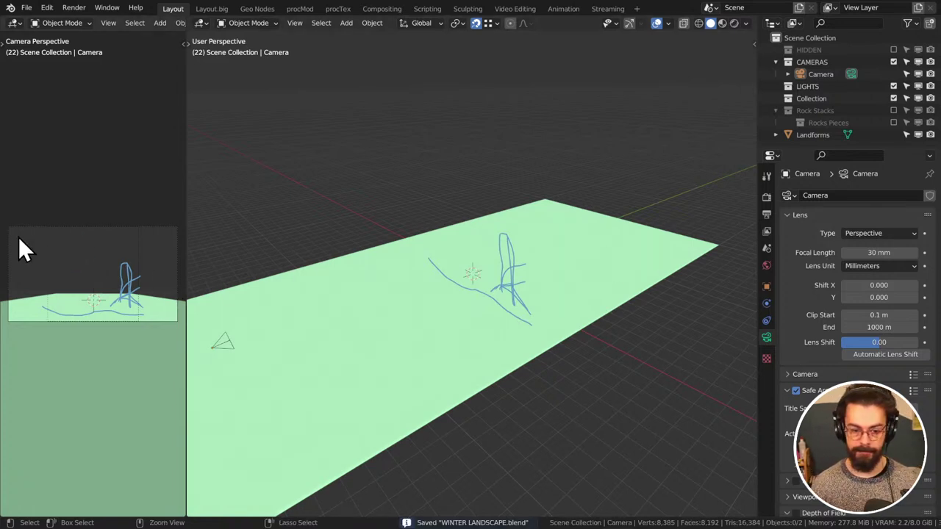
# Maximize and frame the camera view, then center the Cloudy mountains reference window over it
pyautogui.hotkey('ctrl', 'space')
pyautogui.press('Home')
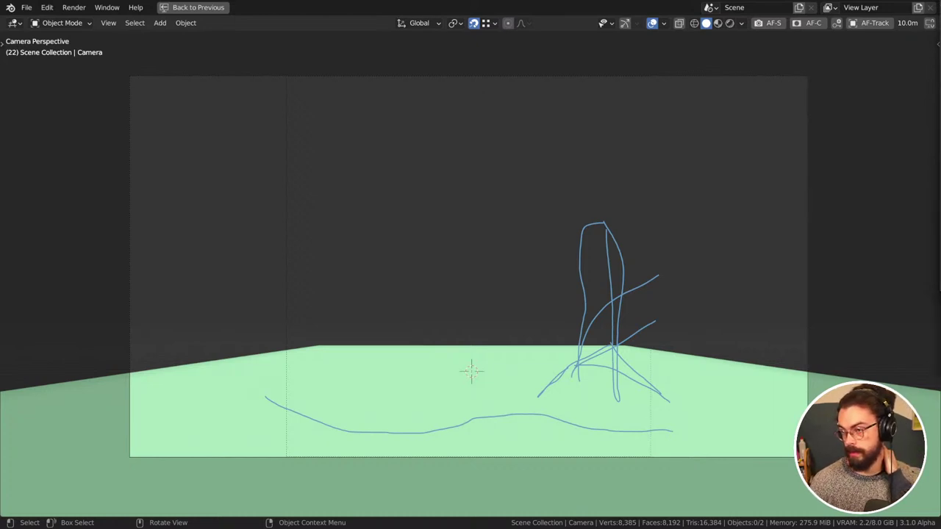
pyautogui.hotkey('alt', 'Tab')
pyautogui.moveTo(769, 132); pyautogui.dragTo(508, 51)
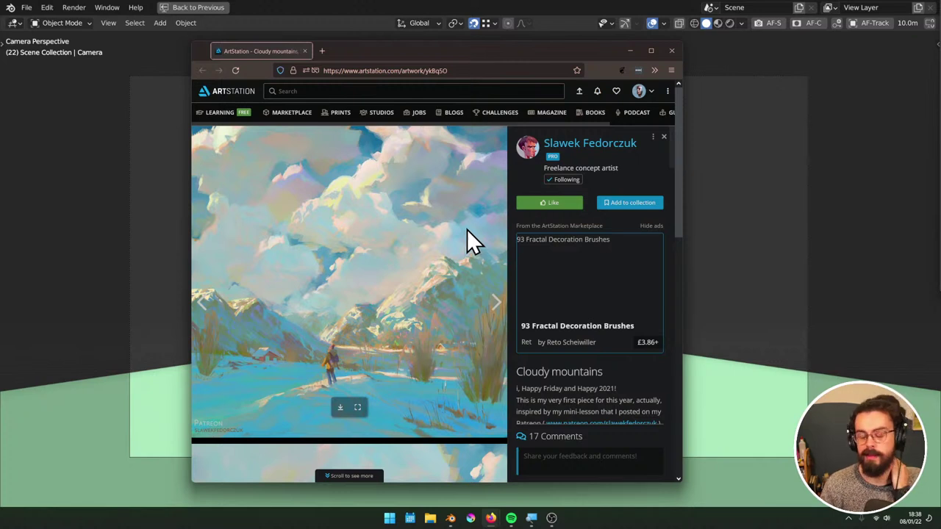
pyautogui.scroll(-5, 468, 232)
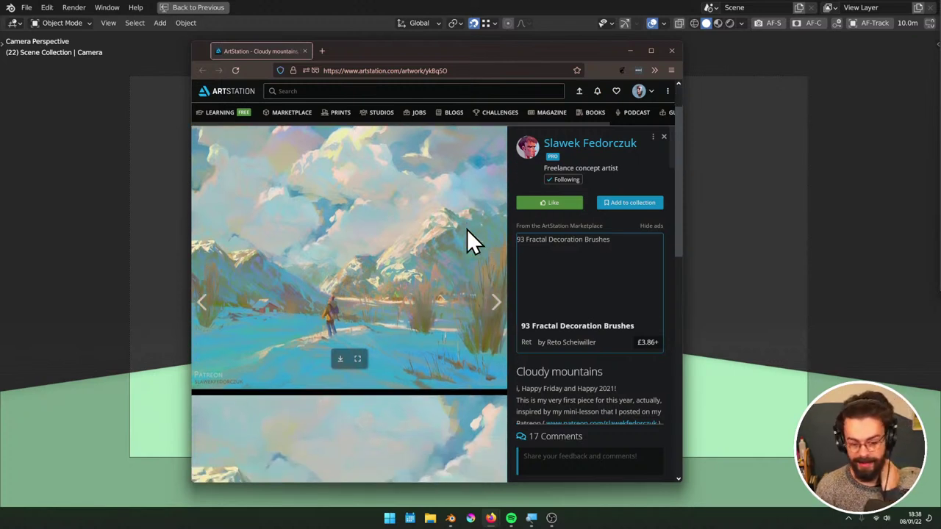
pyautogui.scroll(-5, 468, 244)
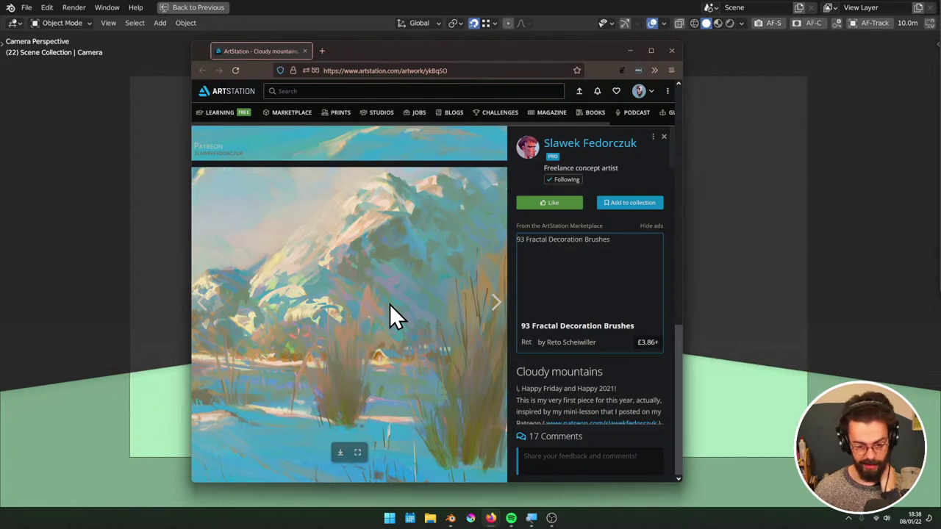
pyautogui.scroll(5, 382, 306)
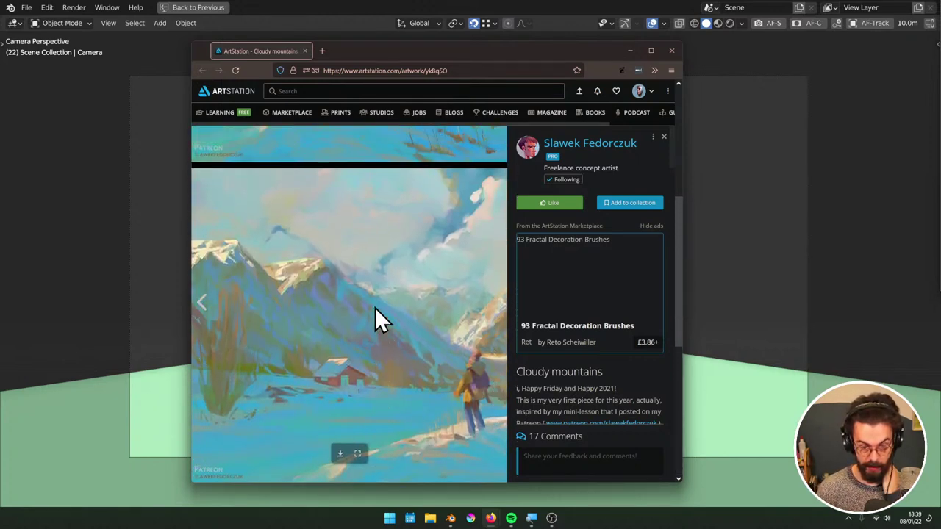
pyautogui.scroll(4, 378, 308)
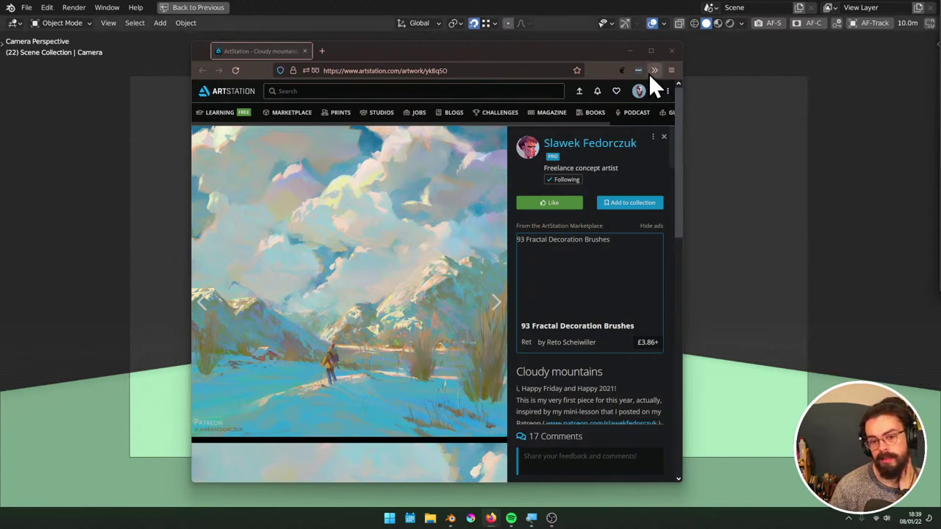
# Slide the Cloudy mountains reference down to compare with the sketch, then close it
pyautogui.moveTo(593, 52)
pyautogui.mouseDown()
pyautogui.moveTo(718, 302)
pyautogui.moveTo(709, 349)
pyautogui.moveTo(553, 326)
pyautogui.moveTo(563, 332)
pyautogui.mouseUp()
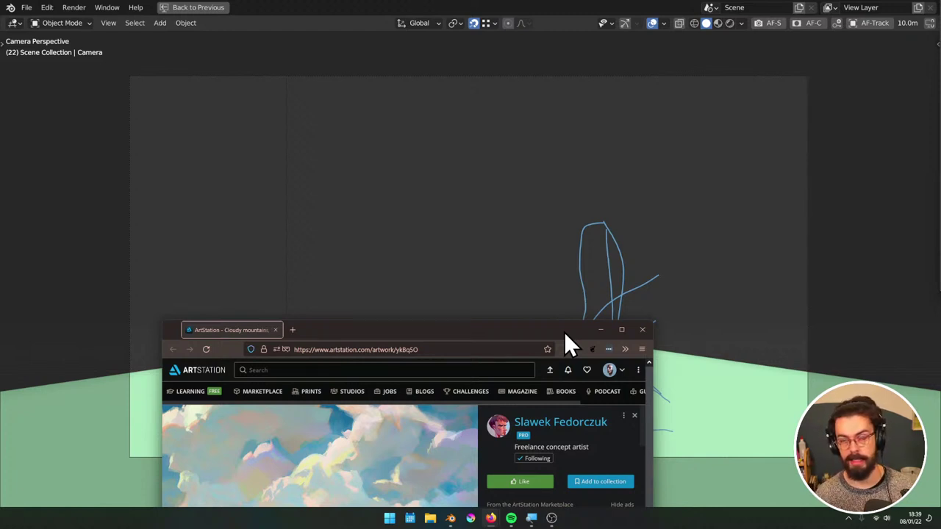
pyautogui.moveTo(564, 331); pyautogui.dragTo(563, 332)
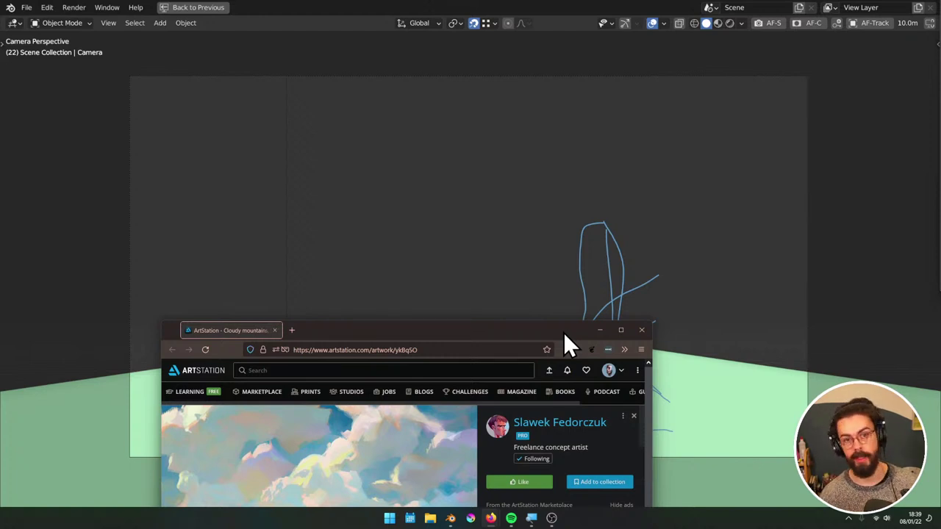
pyautogui.moveTo(563, 333); pyautogui.dragTo(633, 59)
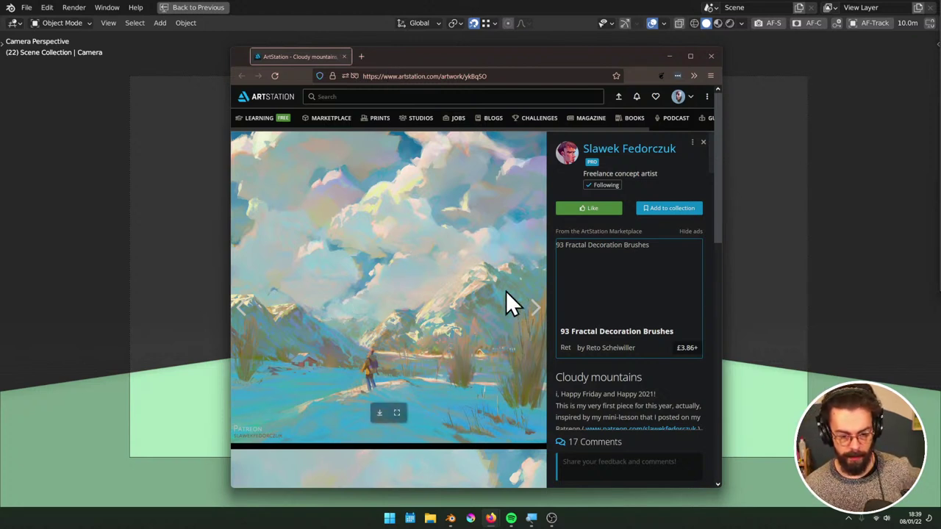
pyautogui.click(344, 56)
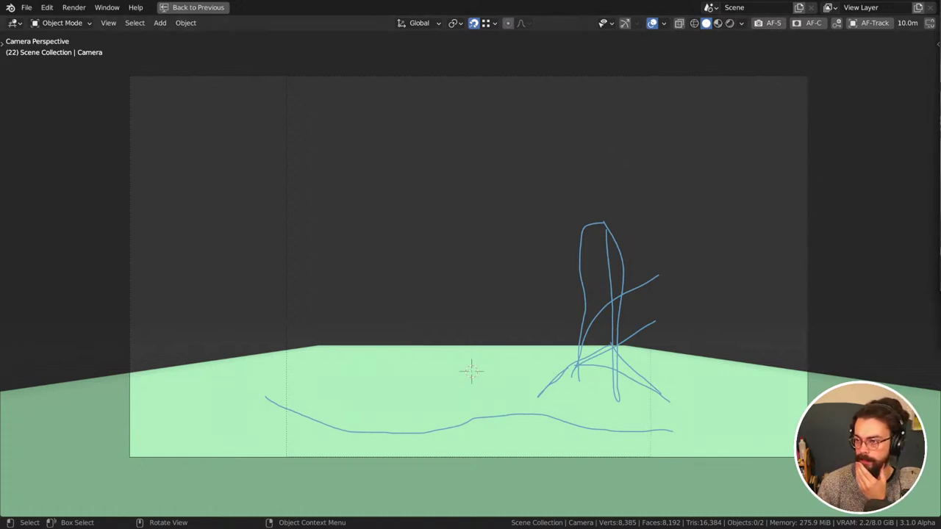
# Bring up the Utah landscape image results and preview the Passage canyon stream photo
pyautogui.hotkey('alt', 'Tab')
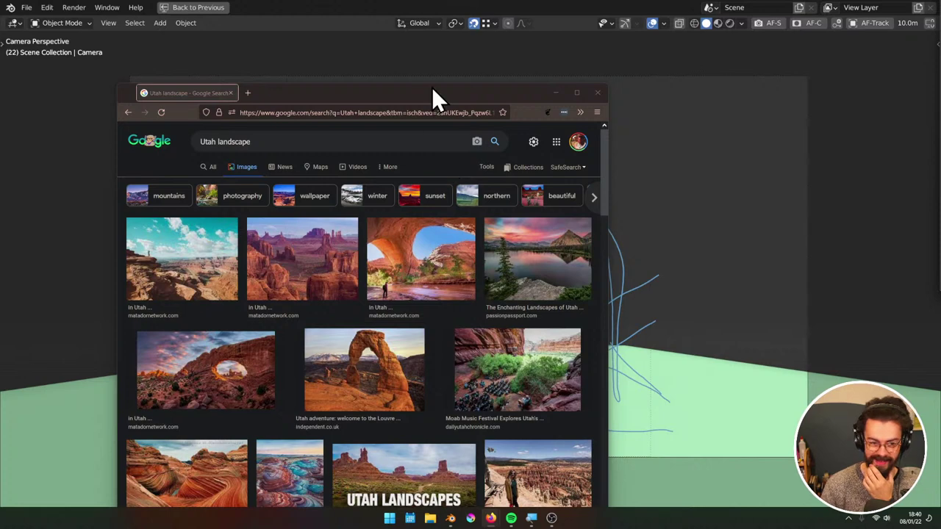
pyautogui.moveTo(432, 87); pyautogui.dragTo(526, 46)
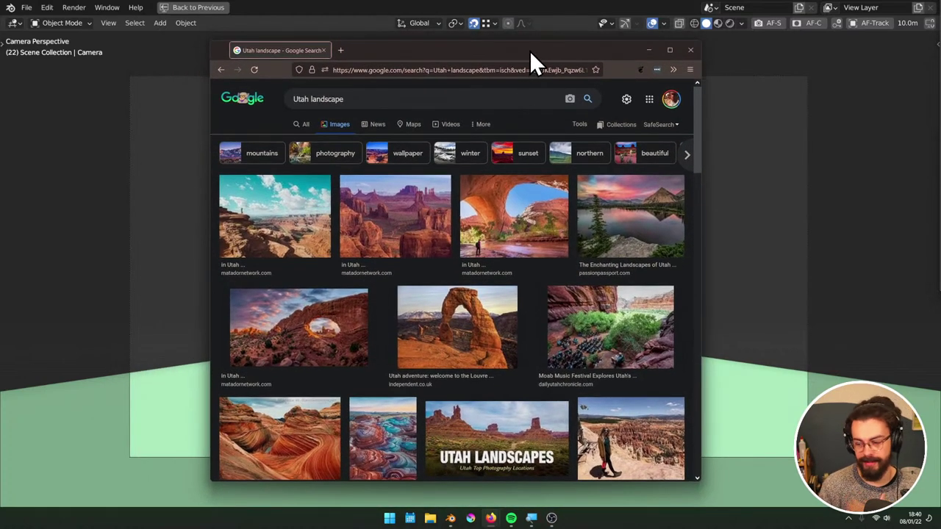
pyautogui.scroll(-2, 565, 254)
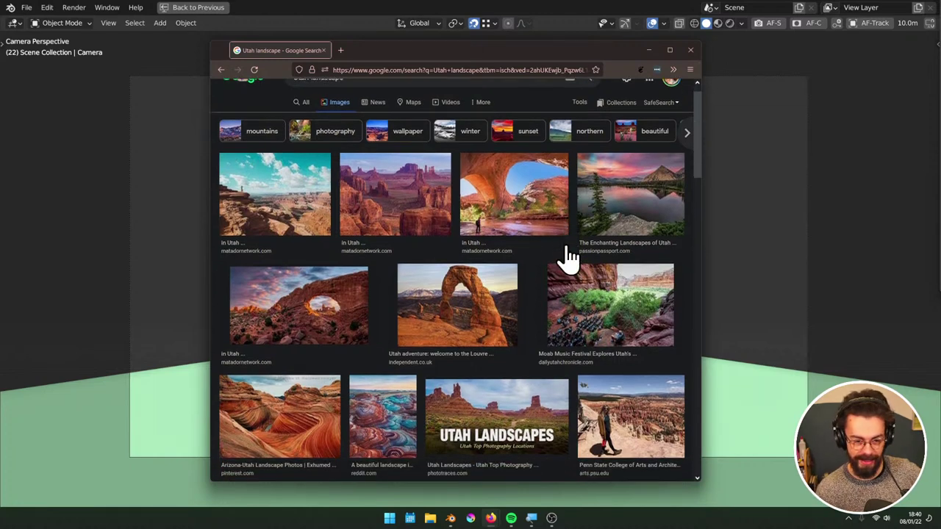
pyautogui.scroll(-5, 570, 258)
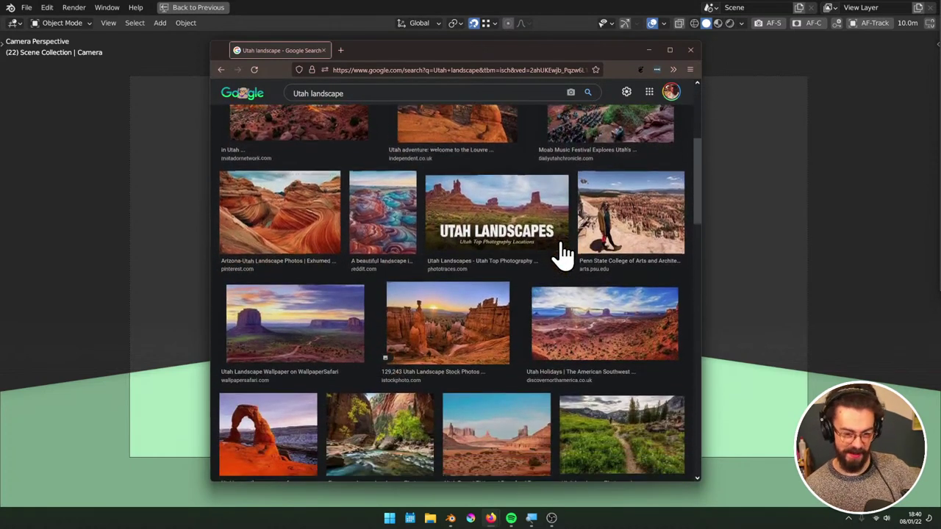
pyautogui.scroll(-1, 562, 254)
pyautogui.scroll(-2, 560, 254)
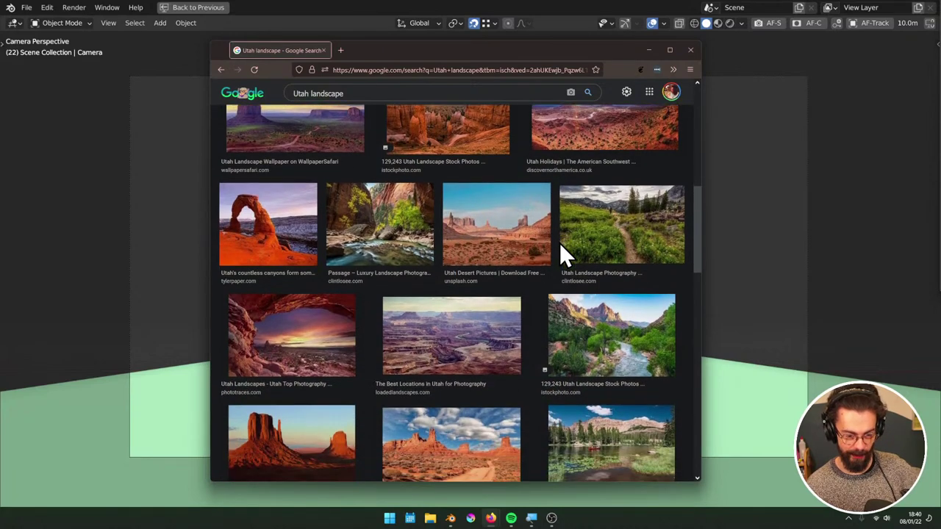
pyautogui.scroll(1, 561, 250)
pyautogui.click(361, 269)
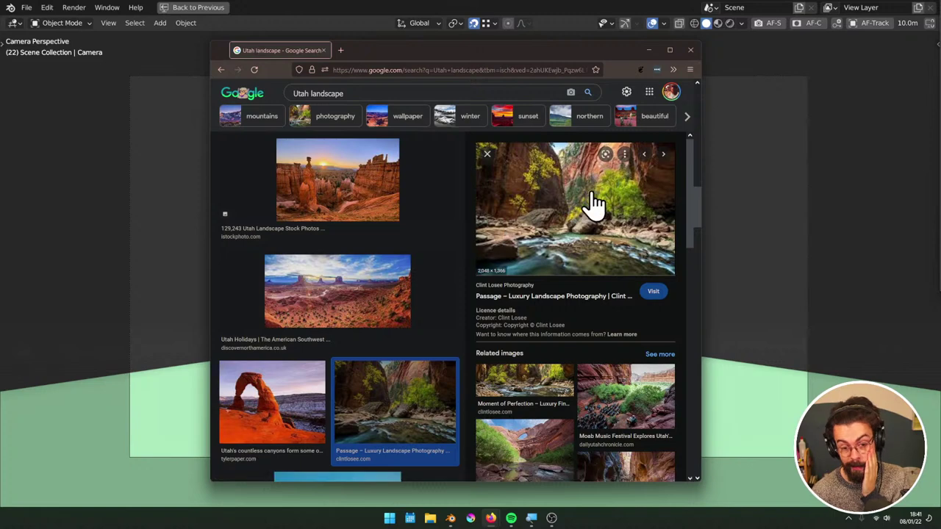
# Preview the Zion cliff waterfall image, then return to the Passage canyon stream photo
pyautogui.scroll(-5, 487, 213)
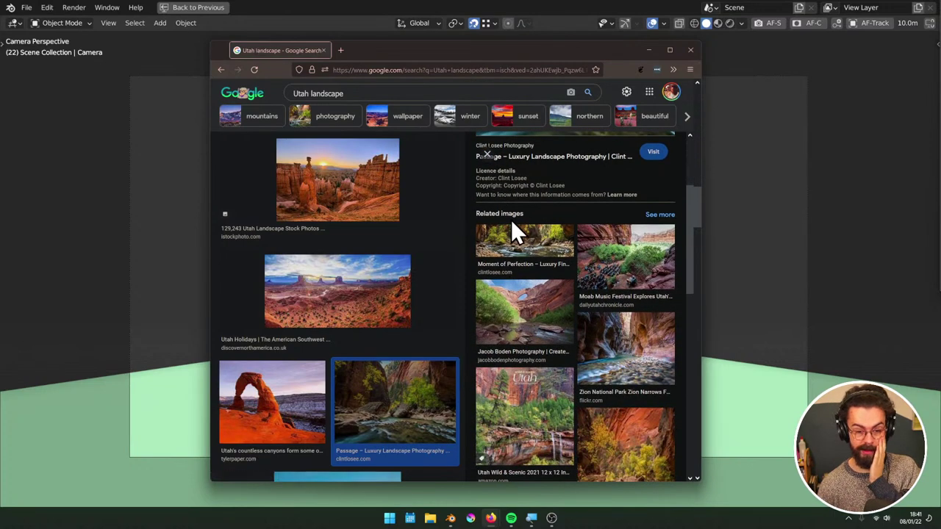
pyautogui.scroll(-2, 514, 234)
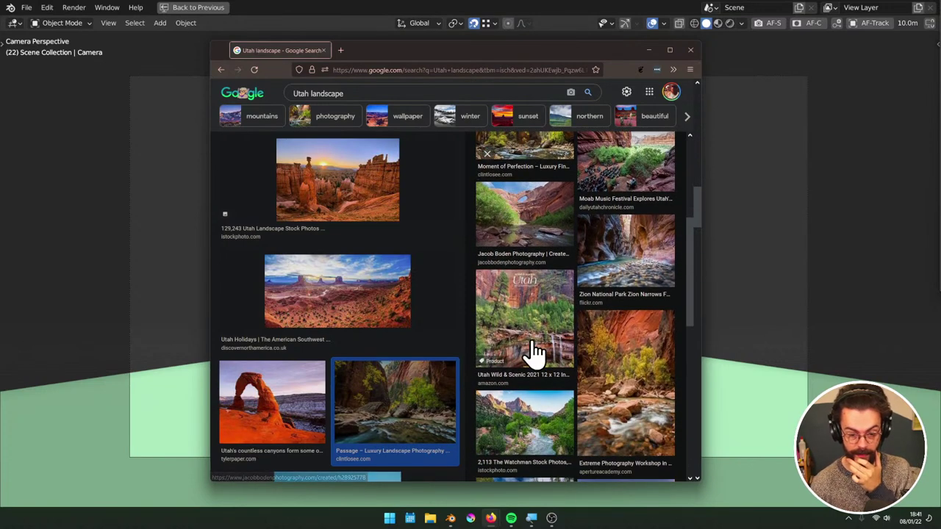
pyautogui.click(537, 349)
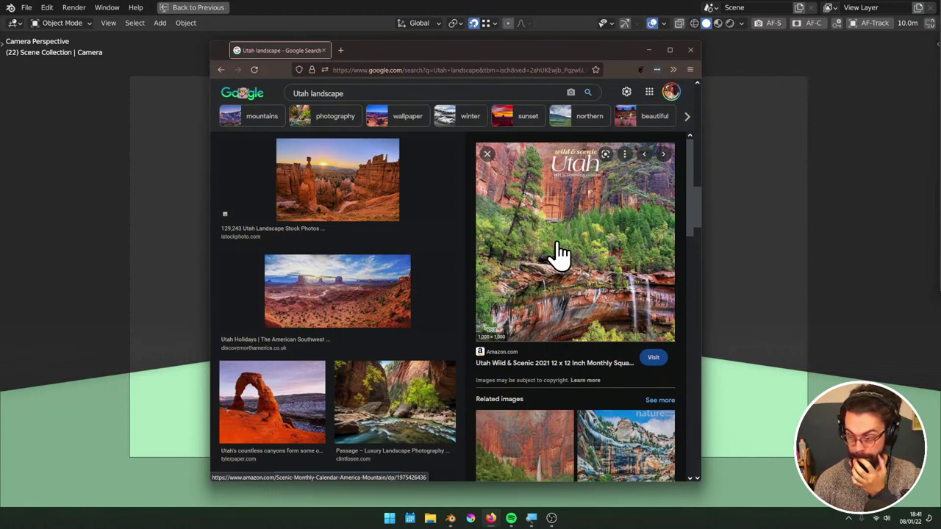
pyautogui.scroll(-2, 559, 253)
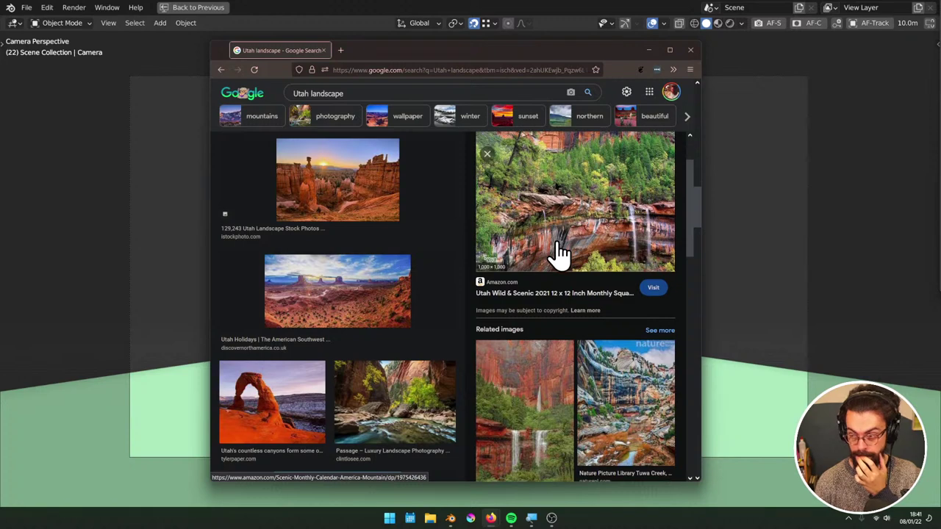
pyautogui.scroll(-4, 558, 254)
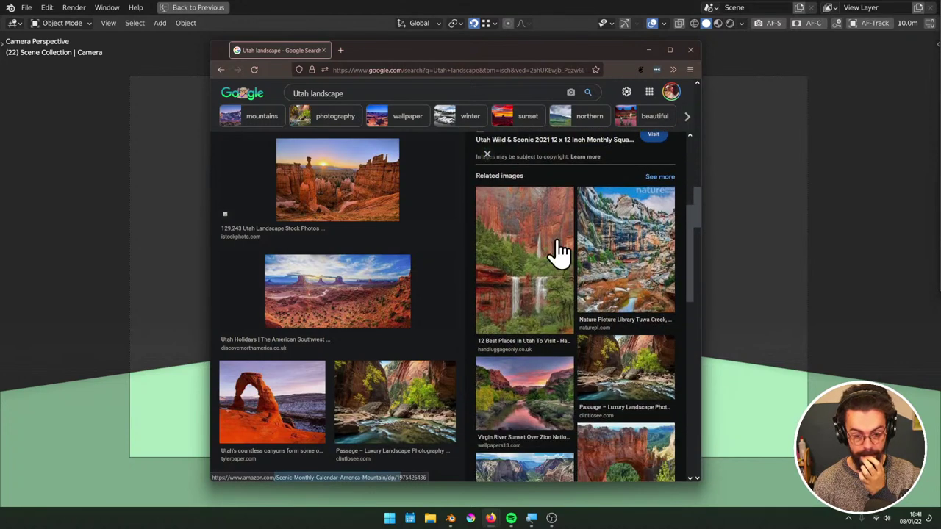
pyautogui.scroll(-2, 553, 268)
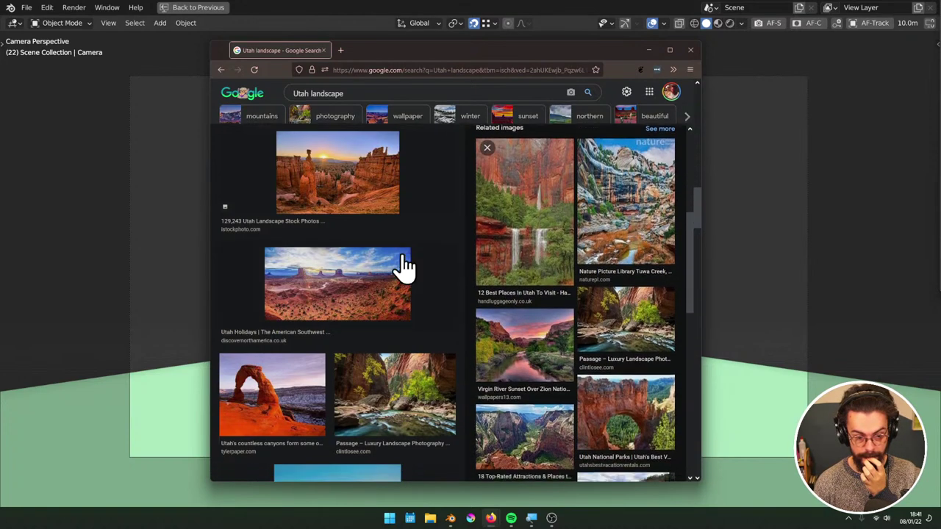
pyautogui.scroll(-5, 402, 265)
pyautogui.scroll(-6, 404, 266)
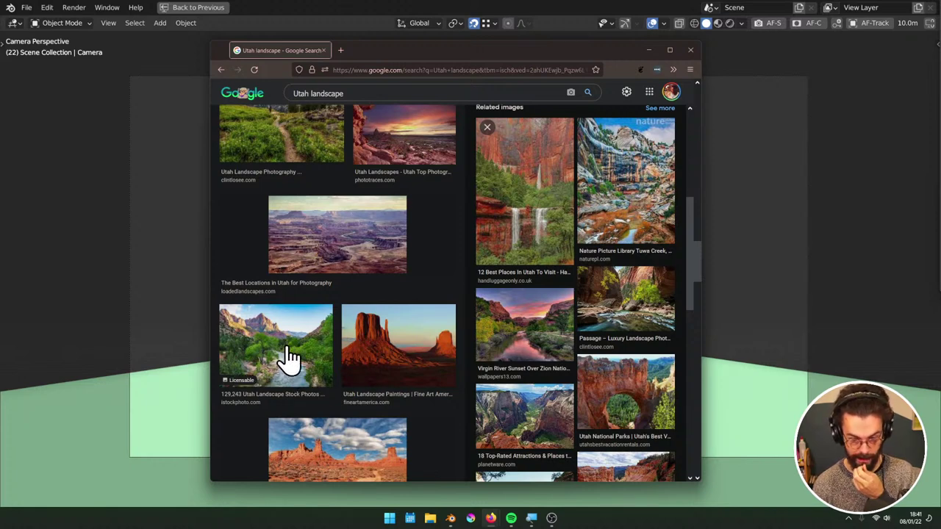
pyautogui.click(590, 309)
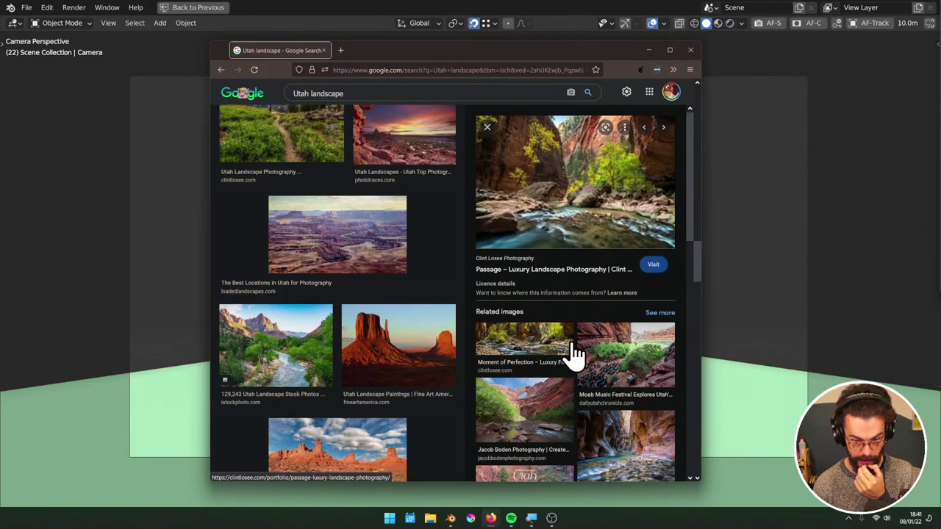
# Preview the stone wall waterfall and Lake Mary Morning photos, then reopen the Passage shot
pyautogui.scroll(-5, 294, 357)
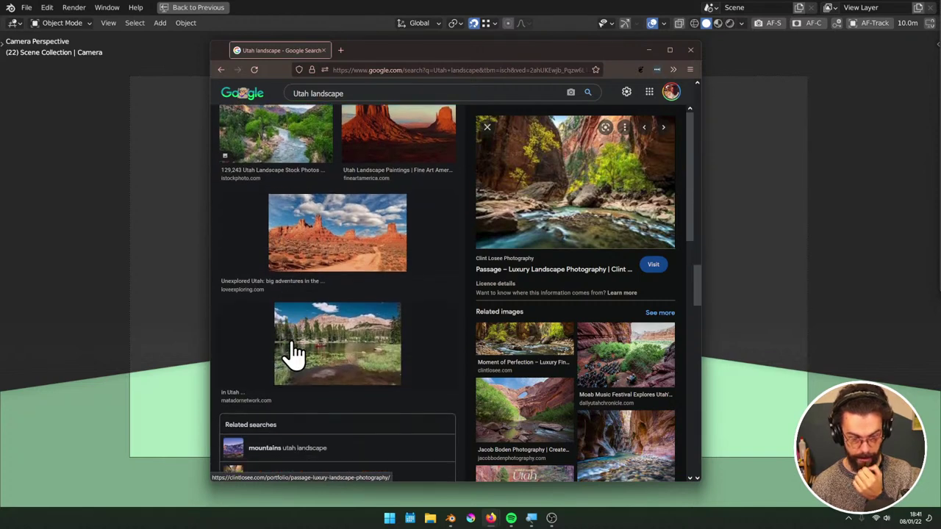
pyautogui.scroll(-10, 291, 353)
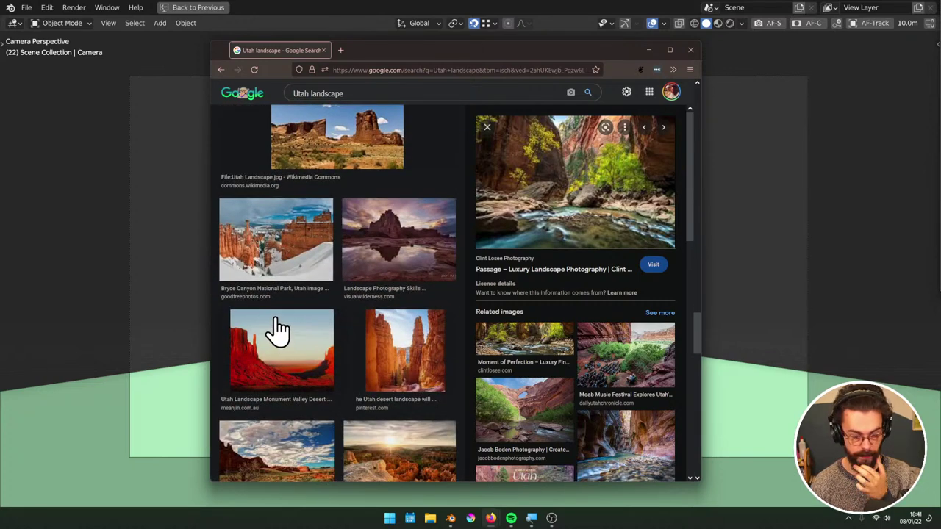
pyautogui.scroll(-4, 347, 258)
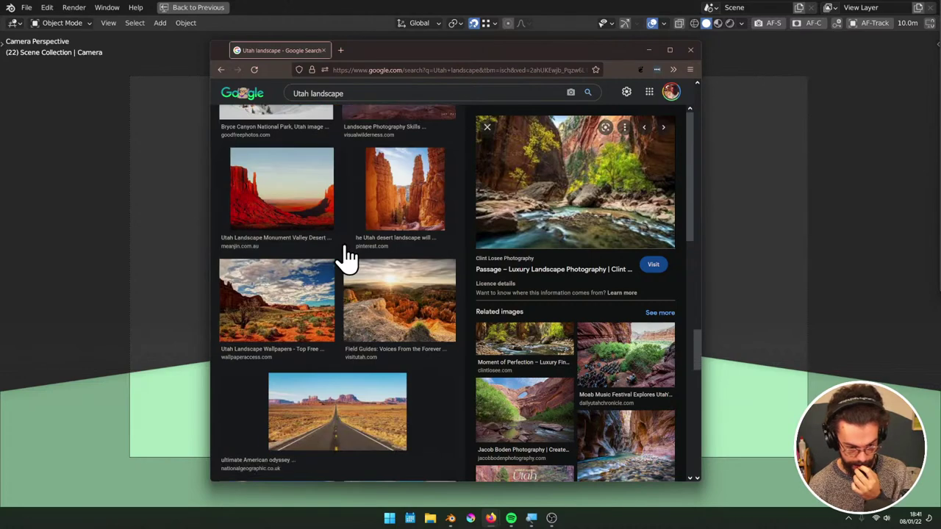
pyautogui.scroll(-5, 345, 256)
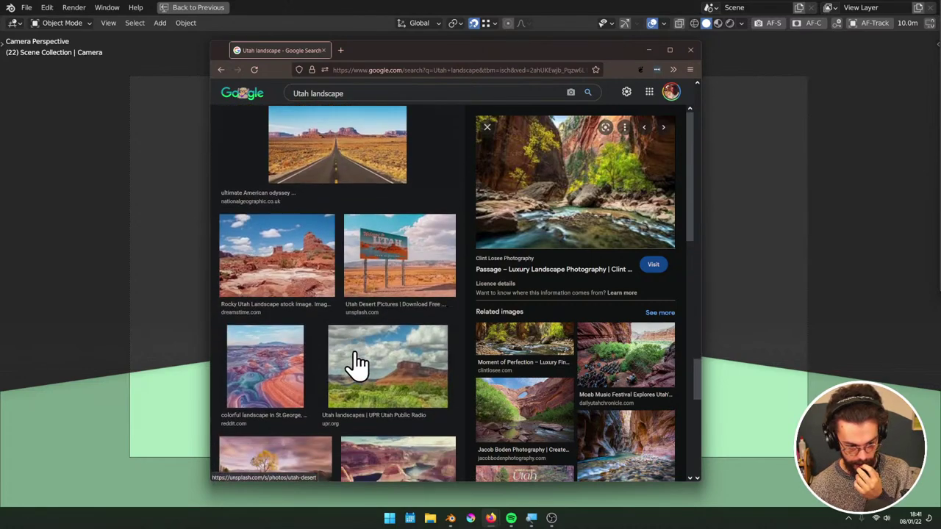
pyautogui.scroll(-8, 356, 362)
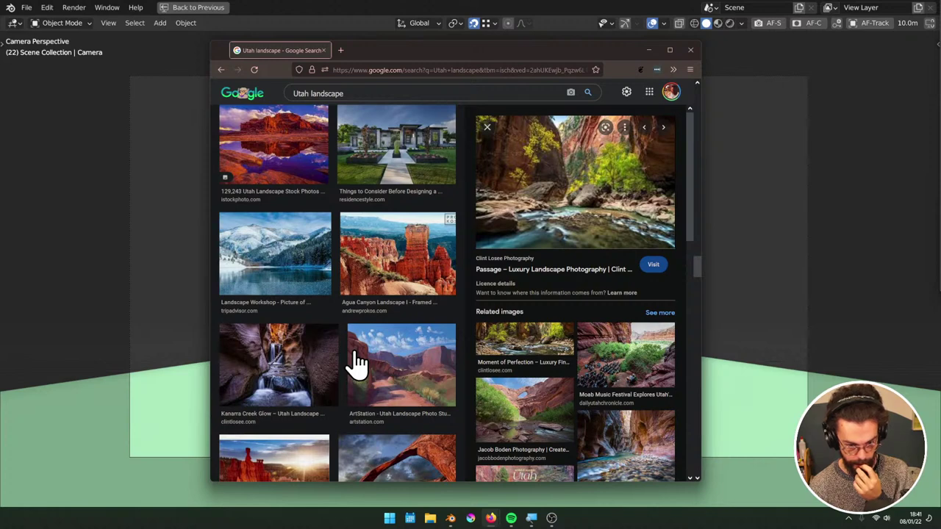
pyautogui.scroll(-8, 356, 362)
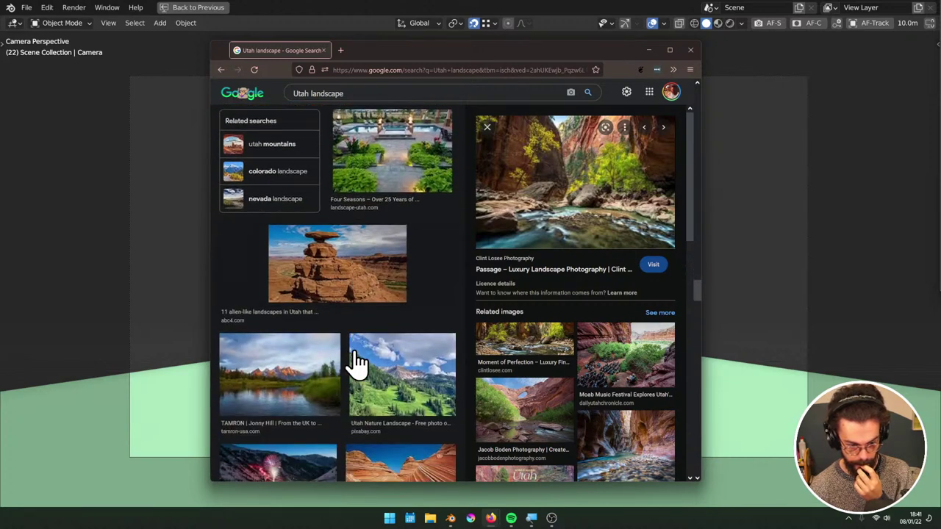
pyautogui.scroll(-8, 356, 361)
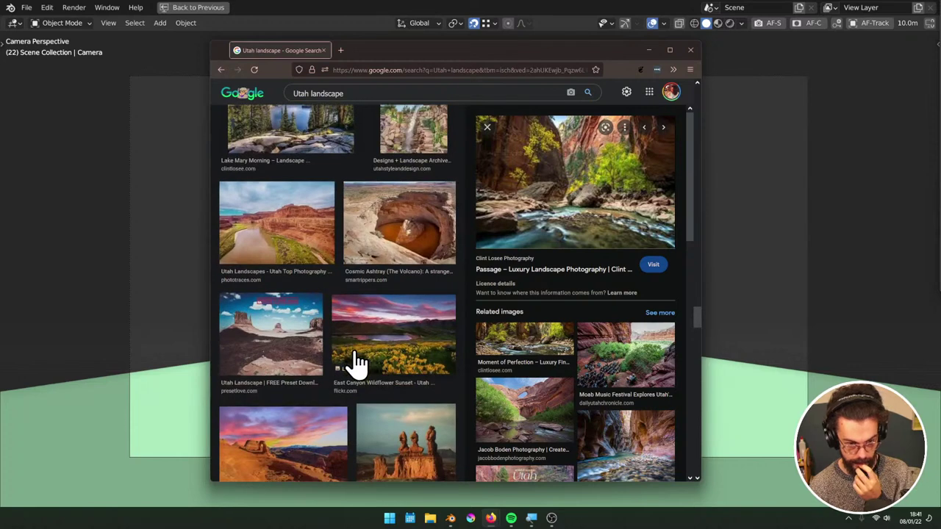
pyautogui.scroll(3, 355, 361)
pyautogui.click(420, 241)
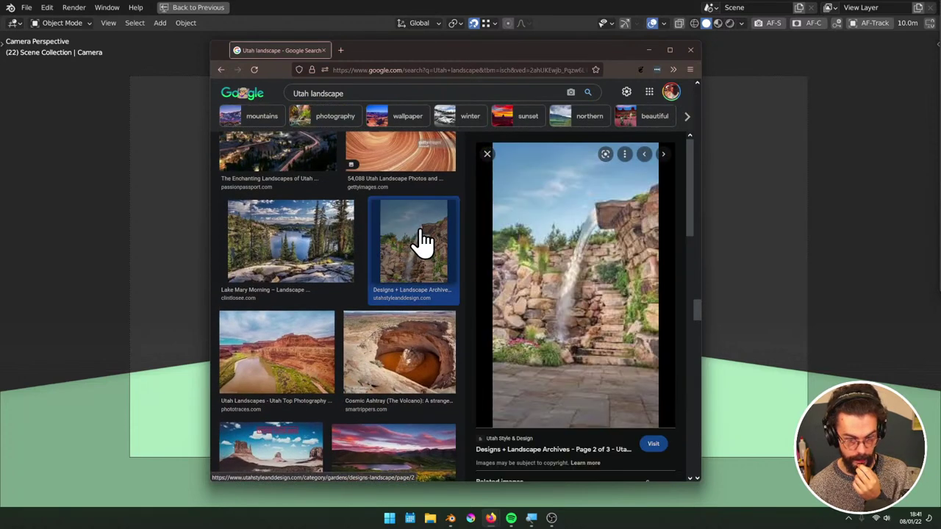
pyautogui.click(327, 259)
pyautogui.scroll(-3, 358, 338)
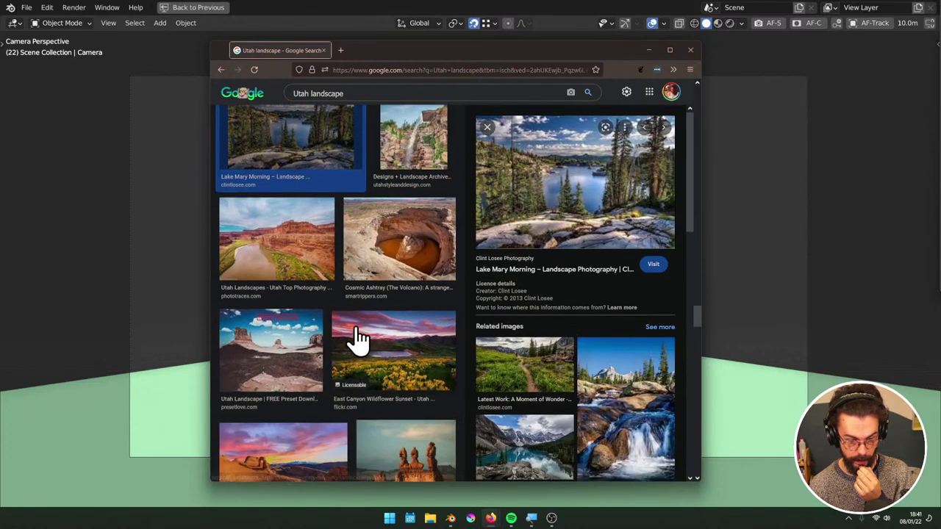
pyautogui.scroll(10, 397, 463)
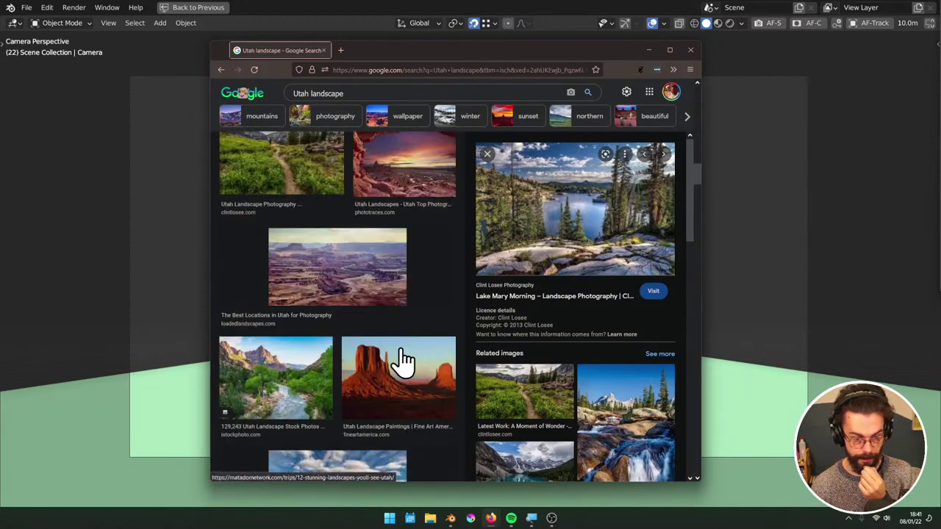
pyautogui.scroll(6, 403, 360)
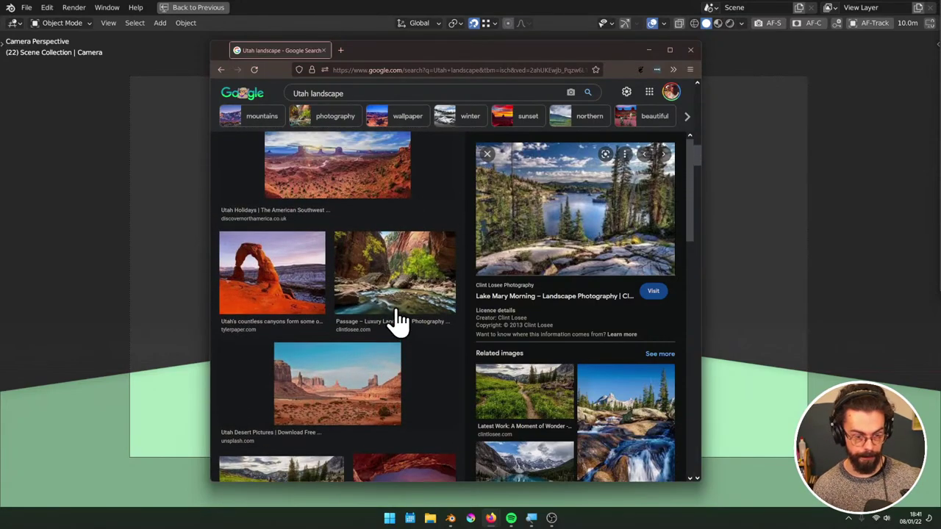
pyautogui.click(397, 294)
# Drag the Firefox window off to the lower right to reveal the sketched camera view
pyautogui.moveTo(434, 50); pyautogui.dragTo(940, 205)
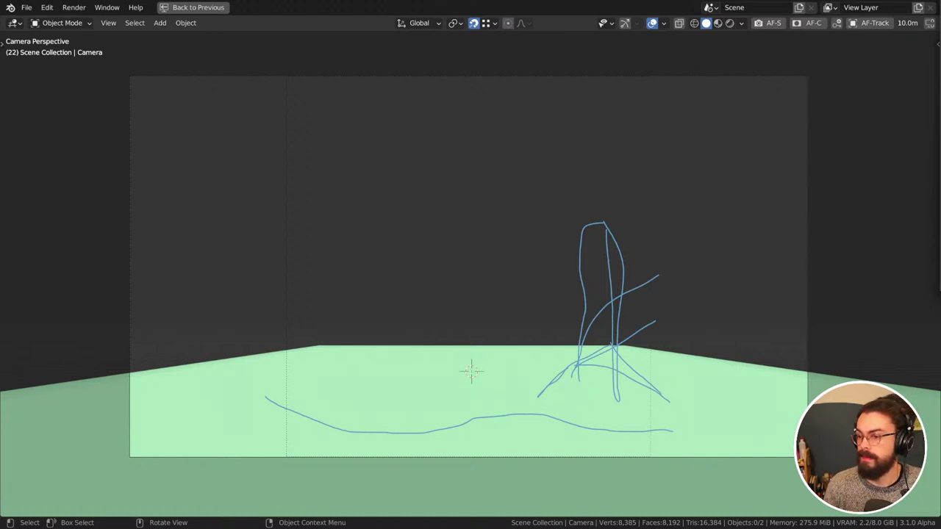
# Bring up the stepan fedorovitch kolesnikoff image results and preview the fisherman painting
pyautogui.hotkey('alt', 'Tab')
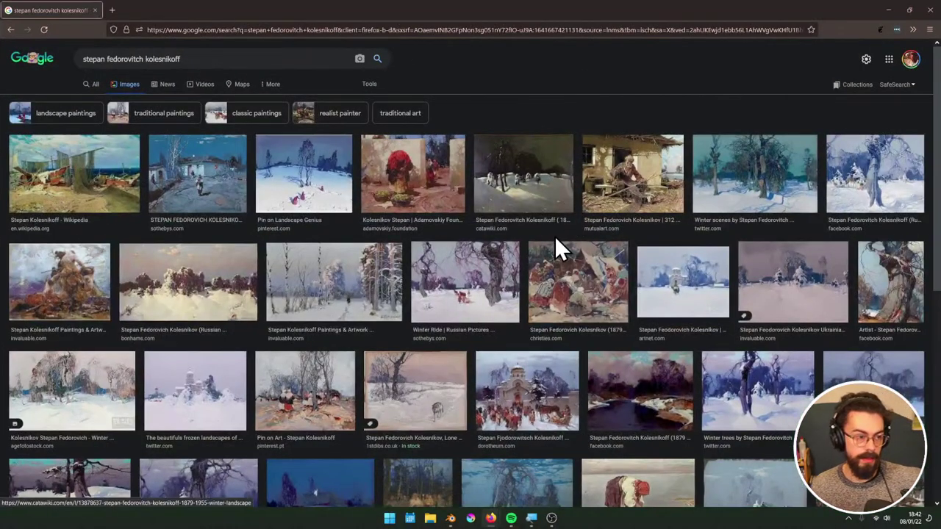
pyautogui.scroll(-1, 545, 261)
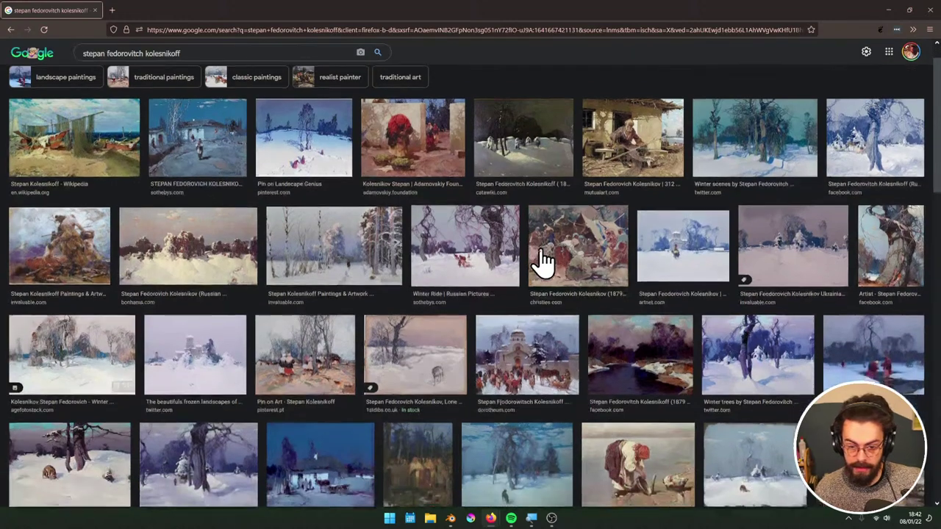
pyautogui.scroll(-1, 542, 261)
pyautogui.click(620, 110)
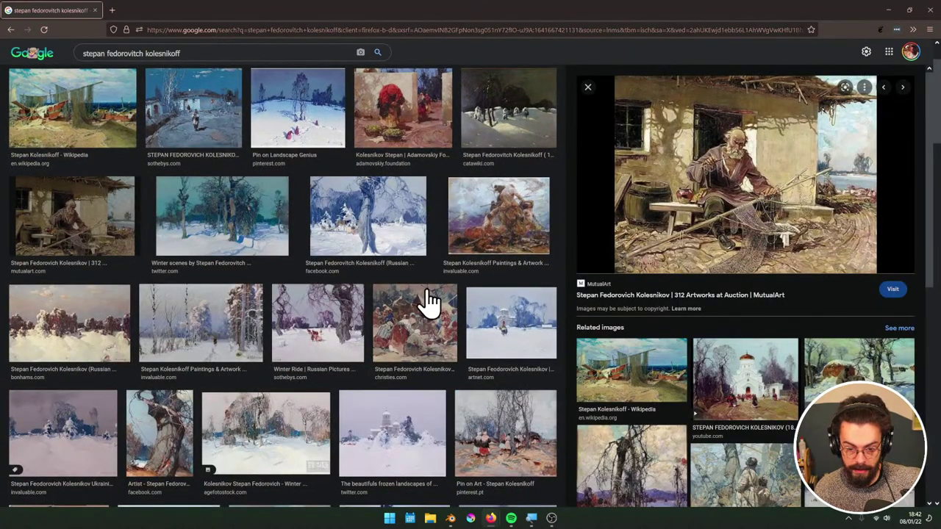
pyautogui.scroll(2, 330, 346)
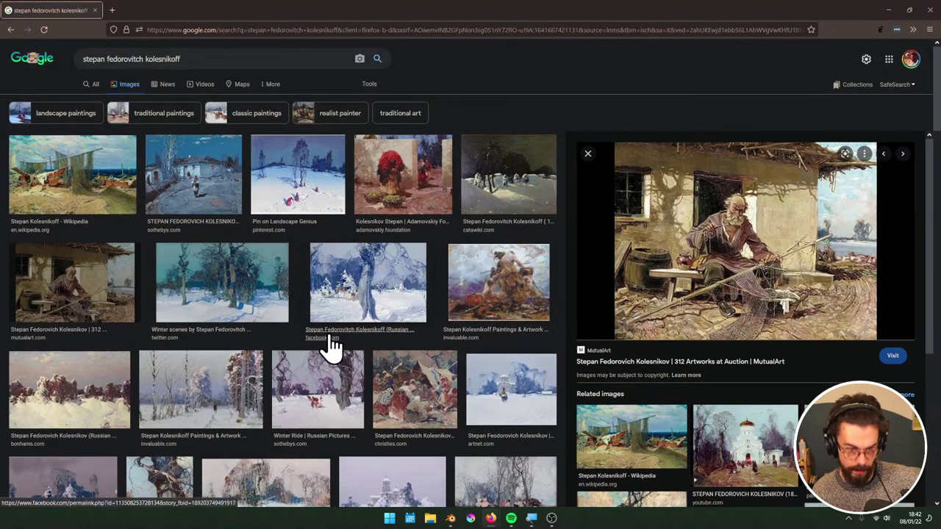
# Read the painter's general web results and death date, then return to the image grid
pyautogui.click(88, 85)
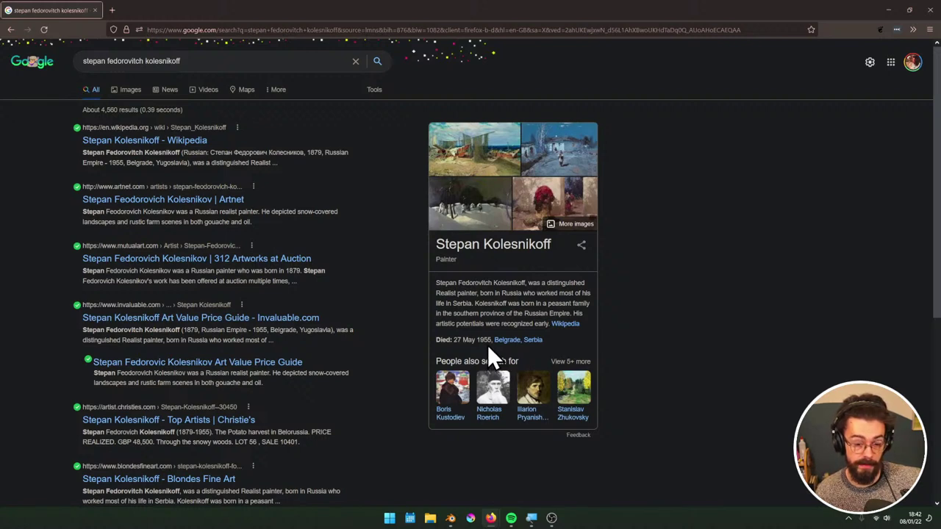
pyautogui.moveTo(491, 341); pyautogui.dragTo(477, 342)
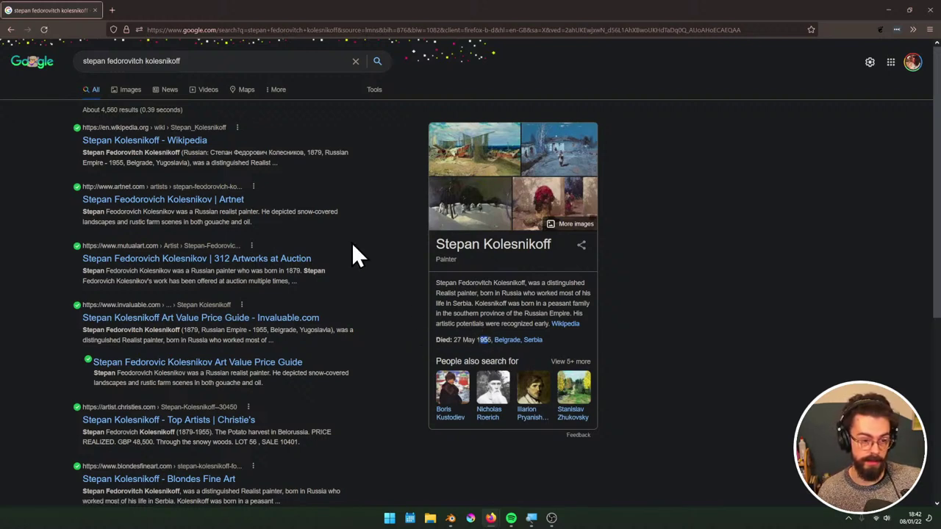
pyautogui.click(118, 91)
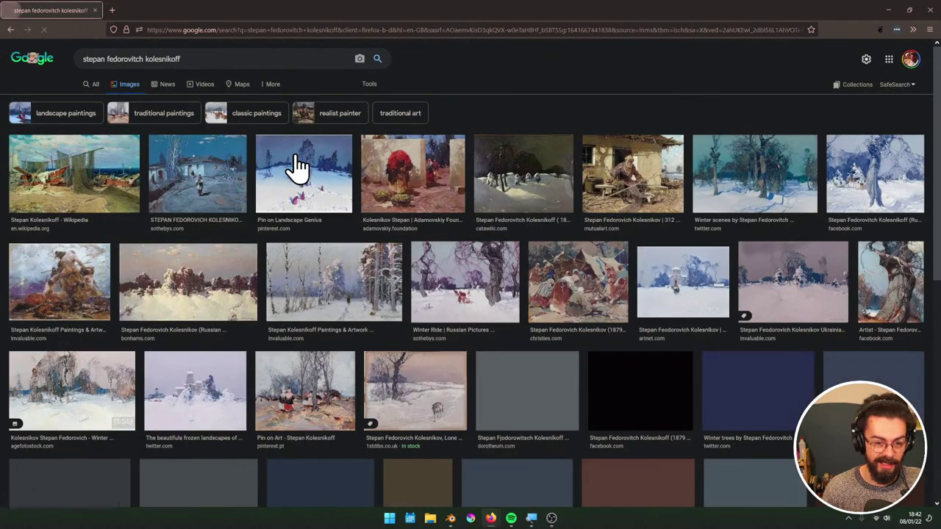
# Preview Winter Before Dusk, Winter Ride, the blue MutualArt scene and WINTER LANDSCAPE with figures
pyautogui.scroll(-4, 294, 164)
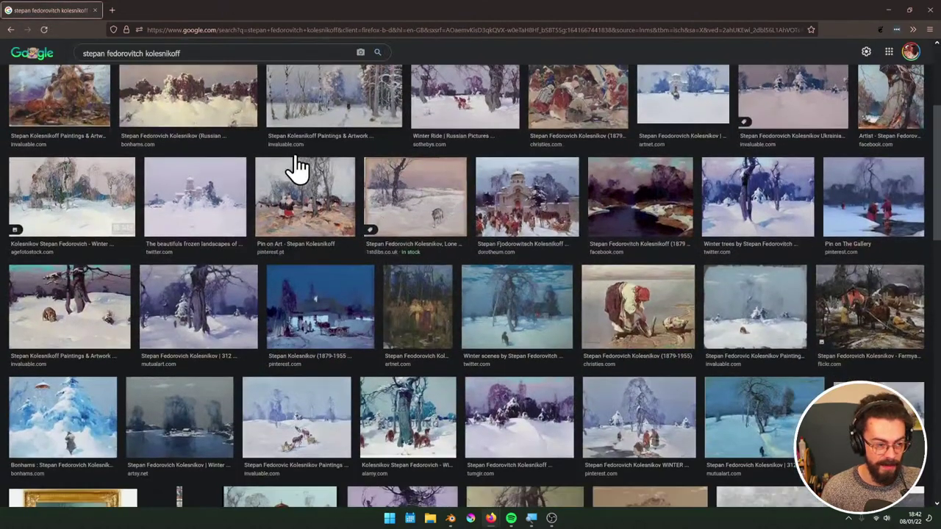
pyautogui.click(115, 229)
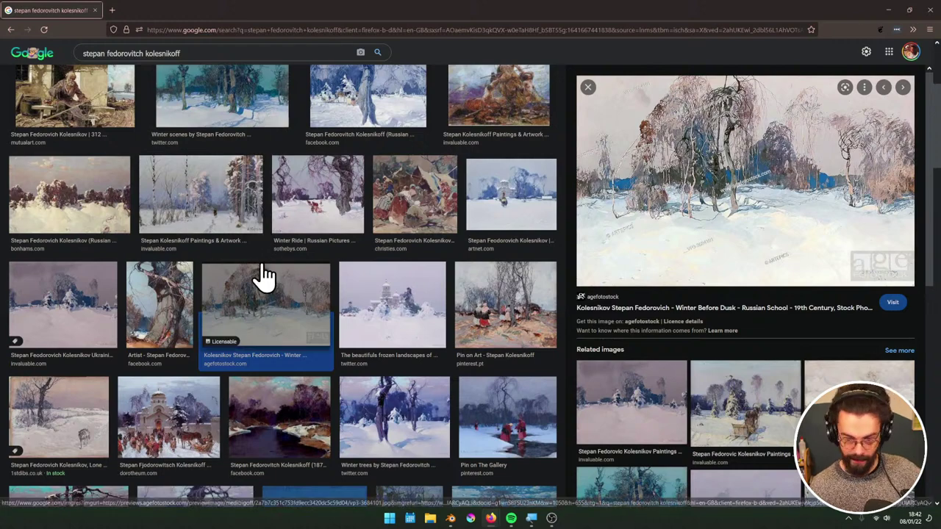
pyautogui.scroll(-1, 264, 275)
pyautogui.click(307, 217)
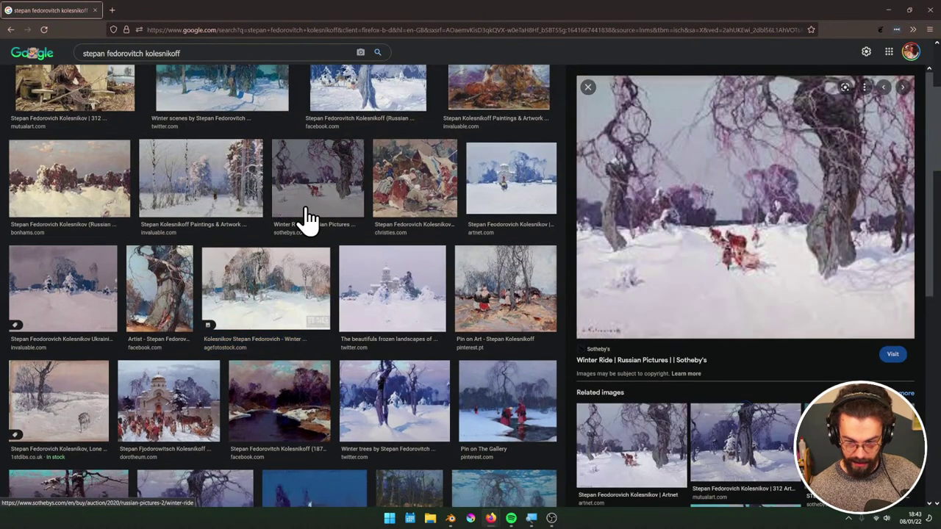
pyautogui.scroll(-3, 307, 217)
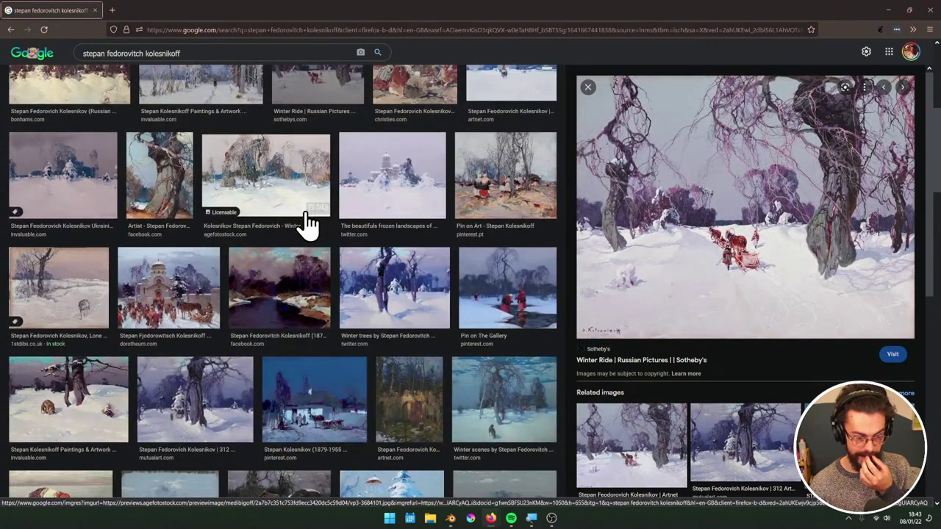
pyautogui.scroll(-5, 307, 228)
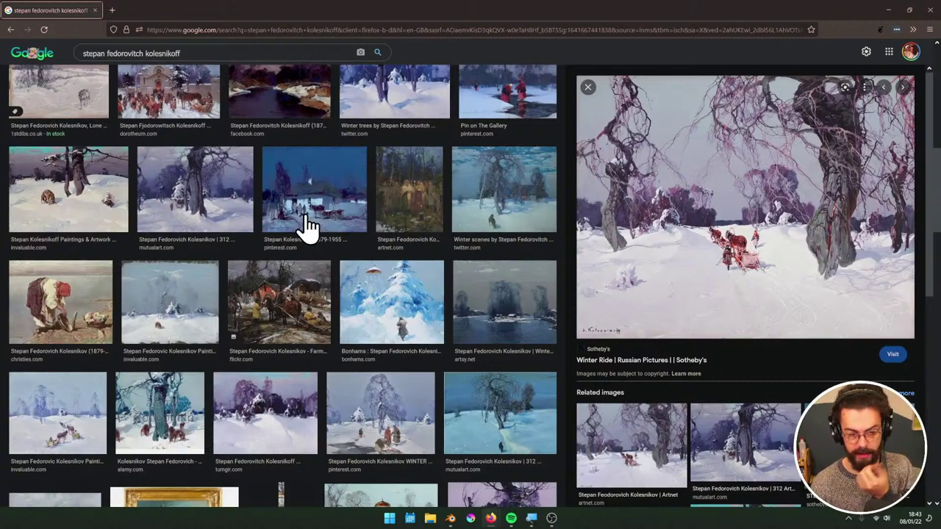
pyautogui.scroll(-3, 307, 226)
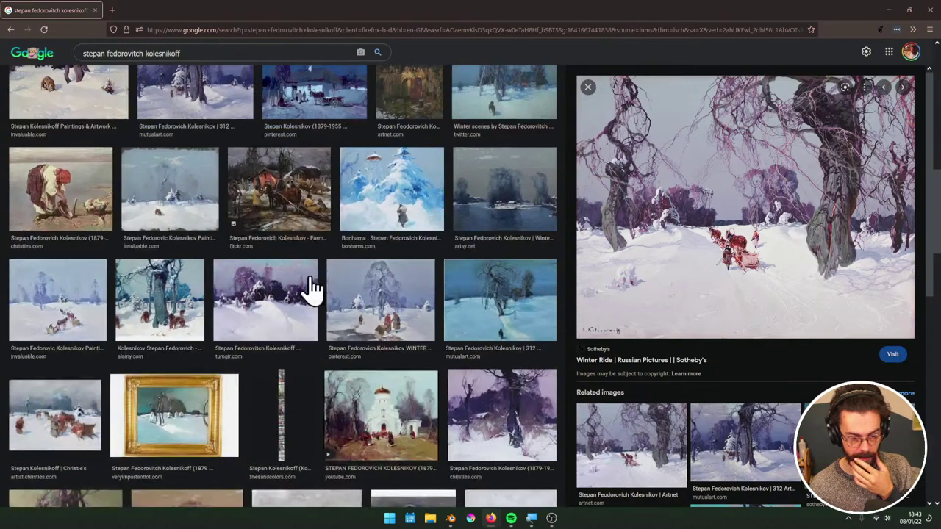
pyautogui.click(487, 314)
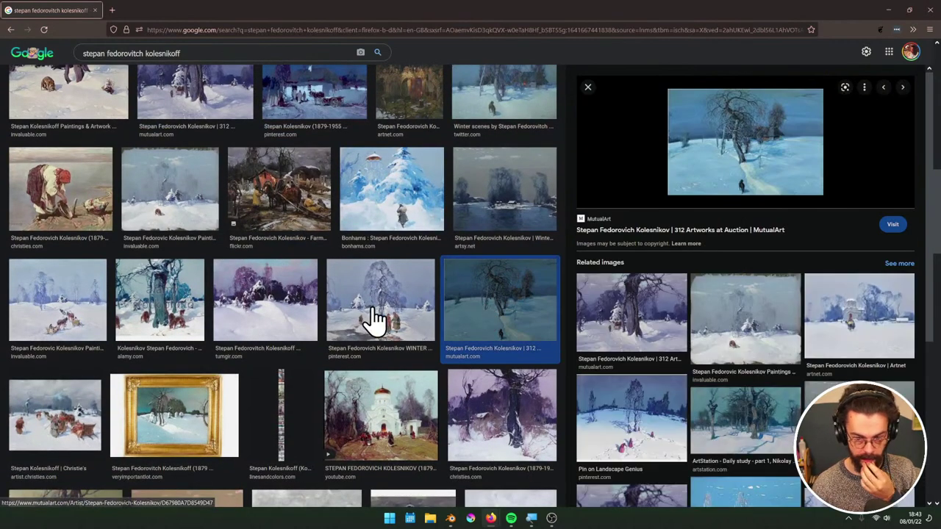
pyautogui.click(374, 320)
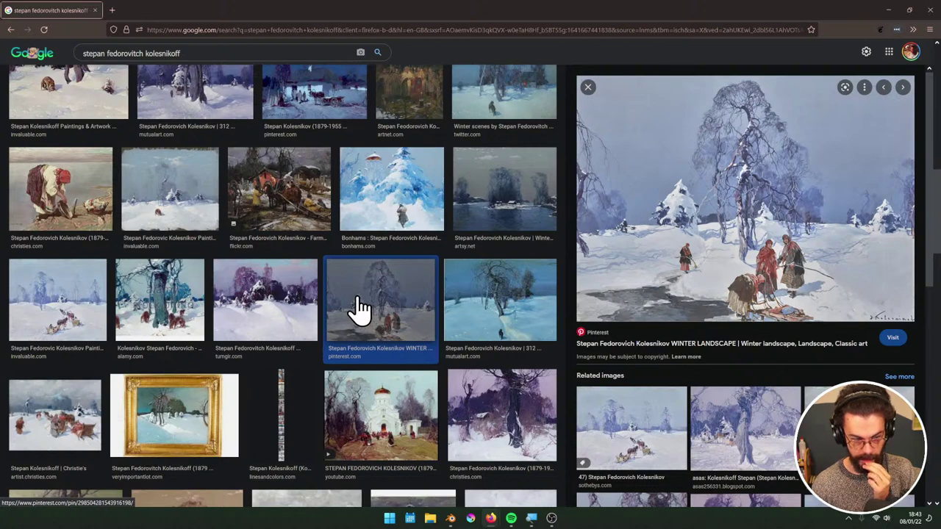
# Preview the snowy church, horse-drawn sleigh, red house and one more landscape painting
pyautogui.scroll(-3, 266, 292)
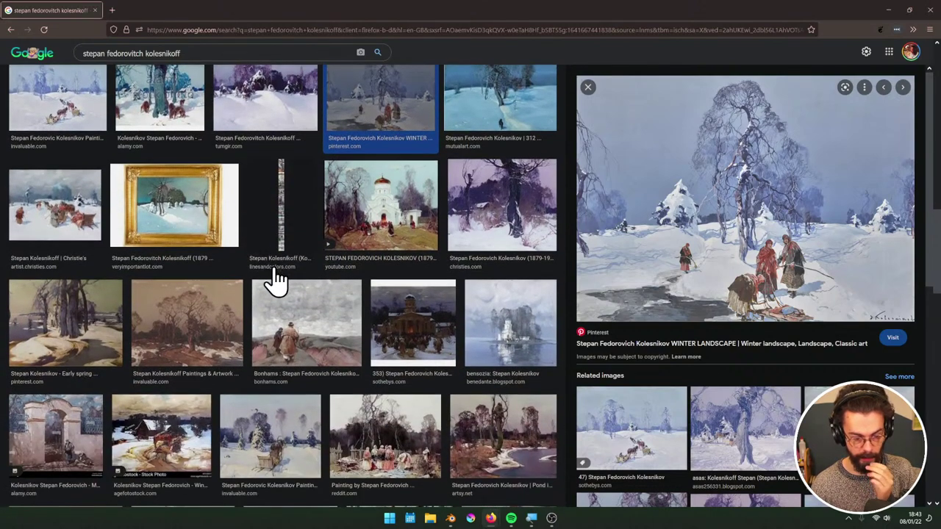
pyautogui.scroll(-1, 275, 277)
pyautogui.click(388, 294)
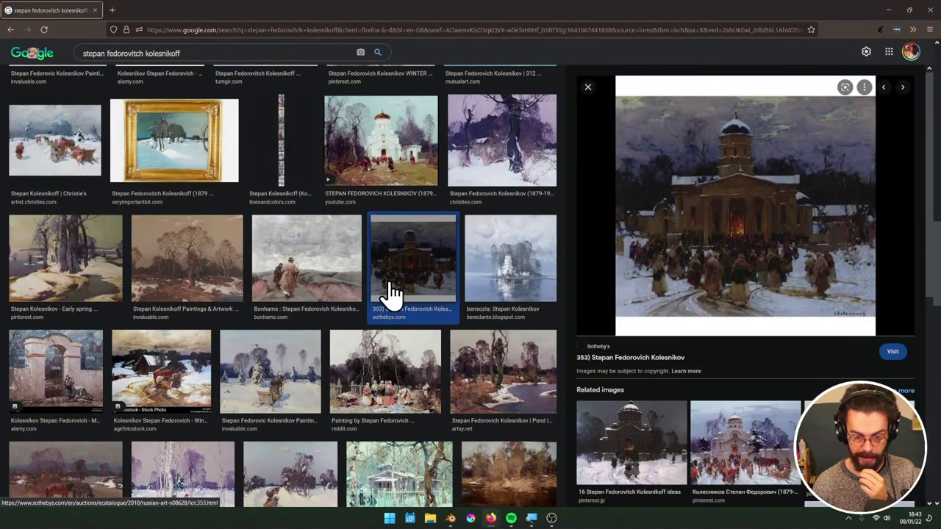
pyautogui.click(301, 373)
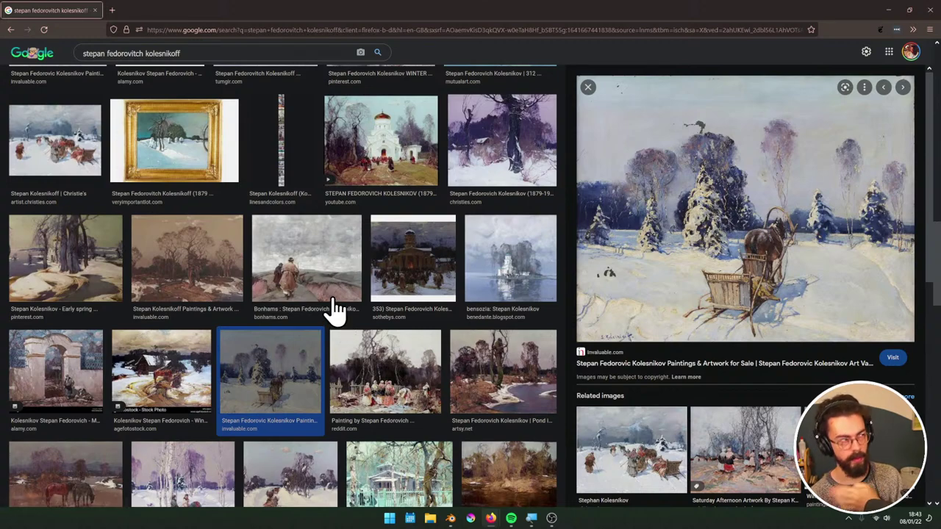
pyautogui.scroll(-2, 340, 294)
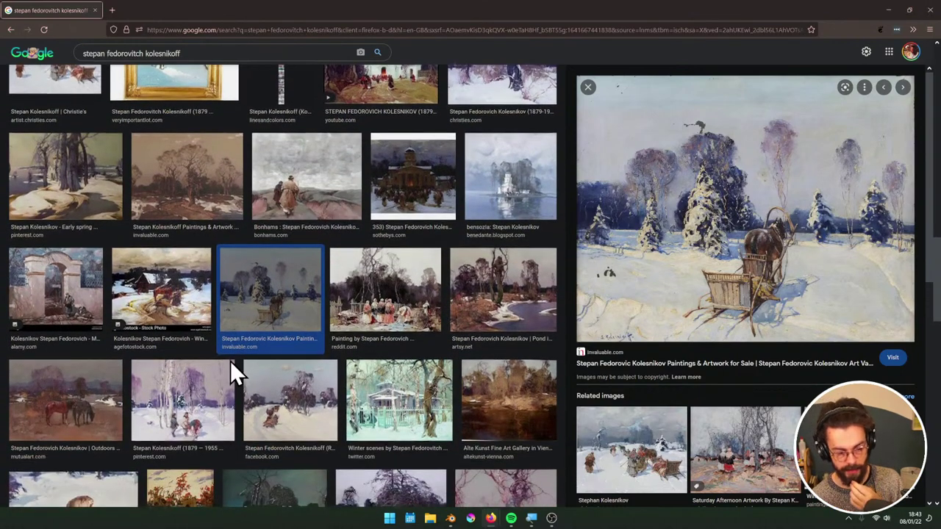
pyautogui.scroll(-4, 230, 360)
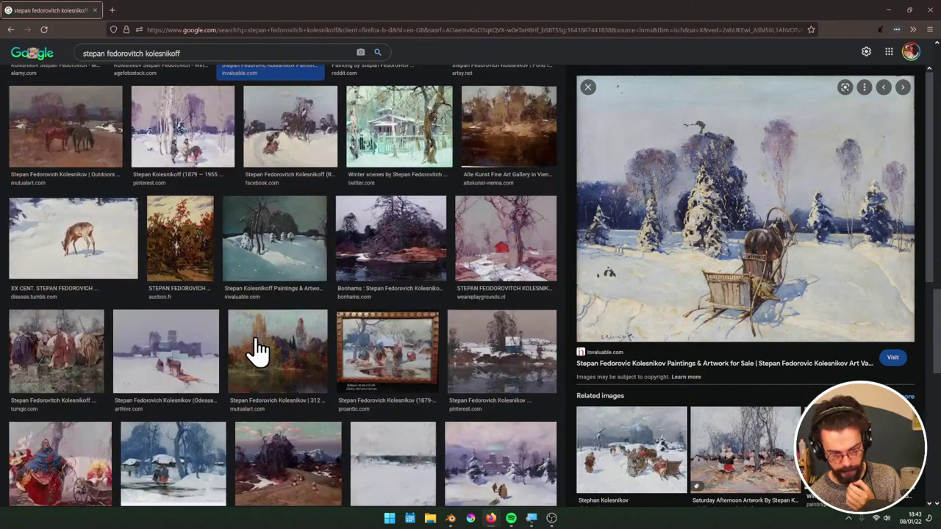
pyautogui.click(479, 235)
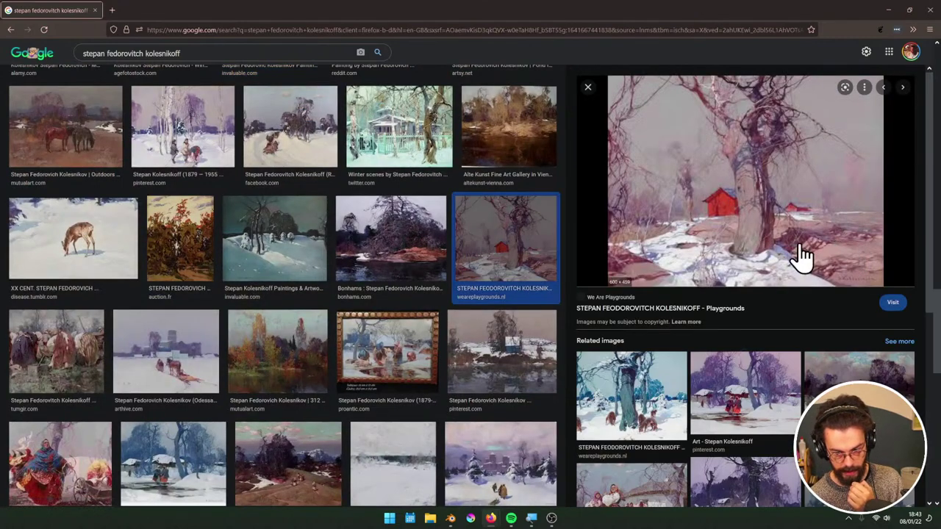
pyautogui.scroll(-2, 312, 287)
pyautogui.scroll(-4, 309, 290)
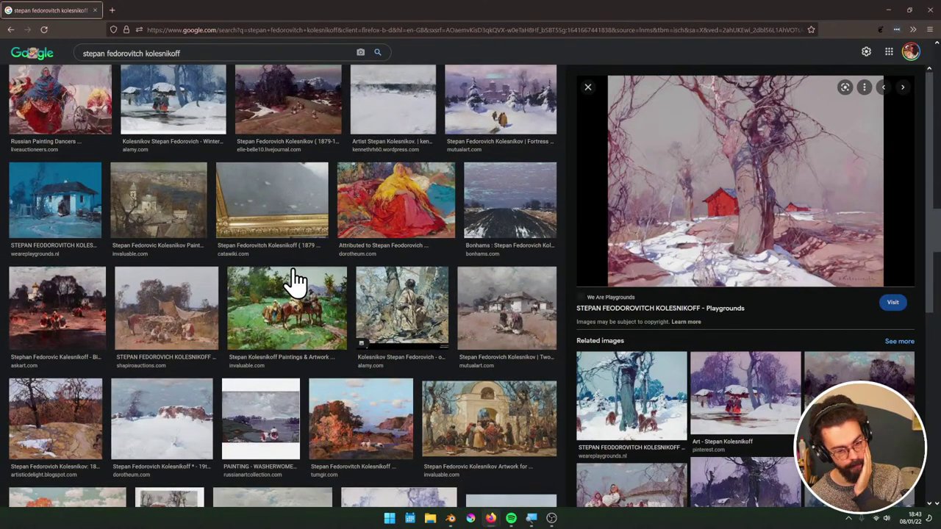
pyautogui.scroll(-2, 297, 283)
pyautogui.scroll(-2, 294, 281)
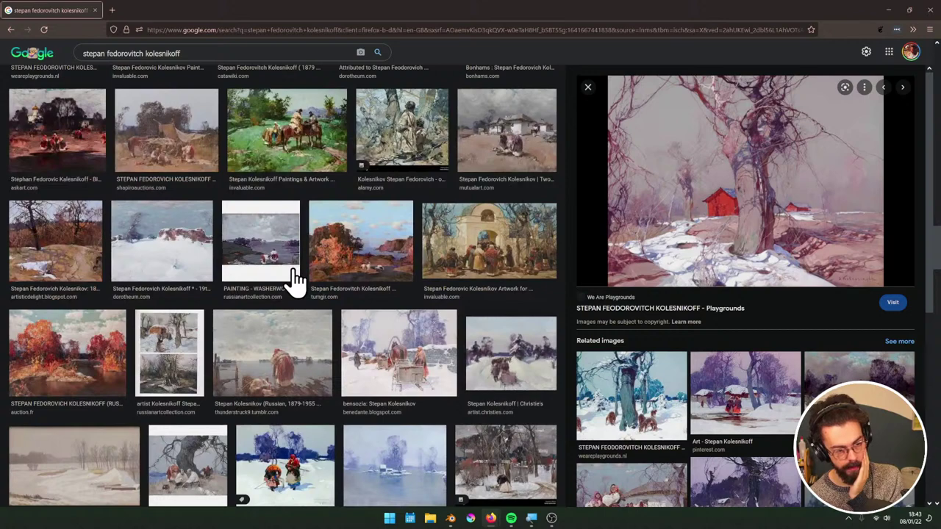
pyautogui.click(69, 265)
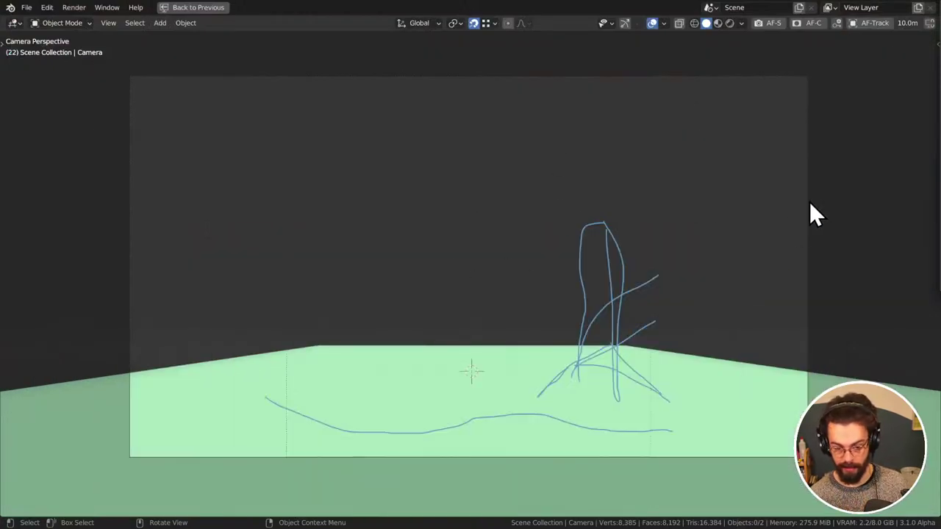
# Give the camera a lens Shift Y of -0.230 and compare the framing in full view
pyautogui.click(809, 163)
pyautogui.hotkey('ctrl', 'space')
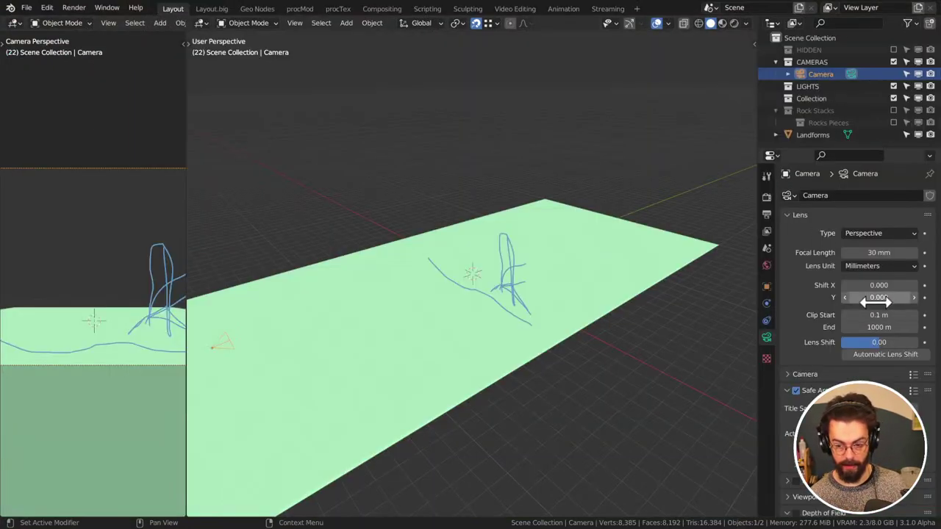
pyautogui.moveTo(878, 297); pyautogui.dragTo(790, 297)
pyautogui.hotkey('ctrl', 'space')
pyautogui.hotkey('ctrl', 'space')
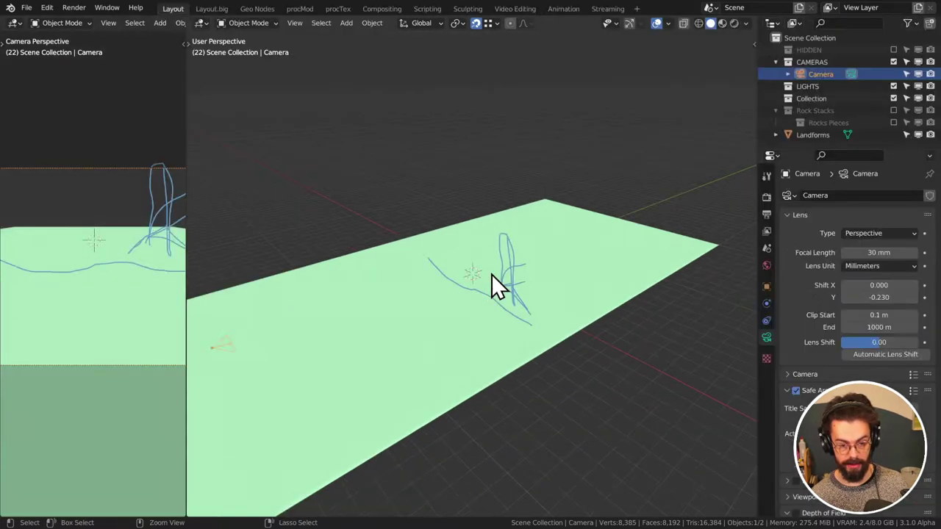
pyautogui.hotkey('ctrl', 'space')
pyautogui.hotkey('ctrl', 'space')
pyautogui.hotkey('ctrl', 'space')
pyautogui.hotkey('ctrl', 'space')
pyautogui.hotkey('ctrl', 'space')
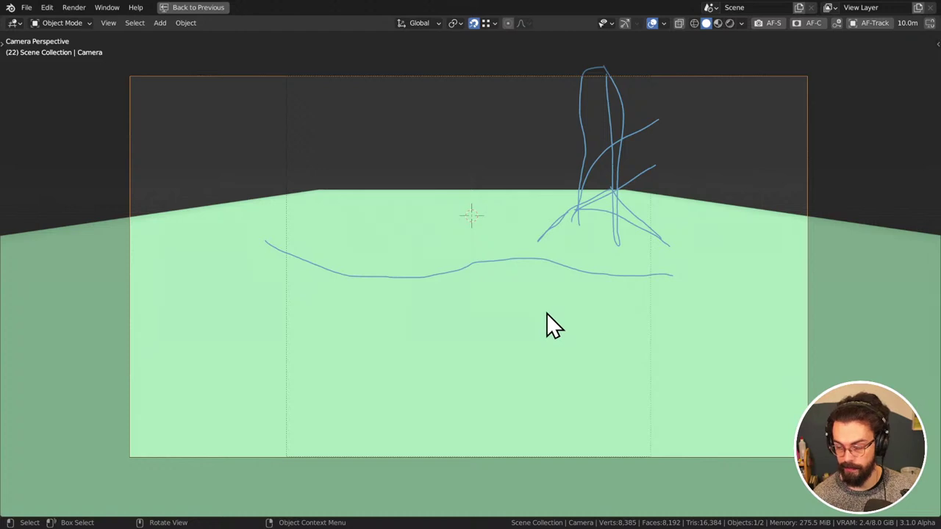
# Add a cube and place it on the left side of the Landforms plane
pyautogui.hotkey('shift', 'a')
pyautogui.hotkey('shift', 'a')
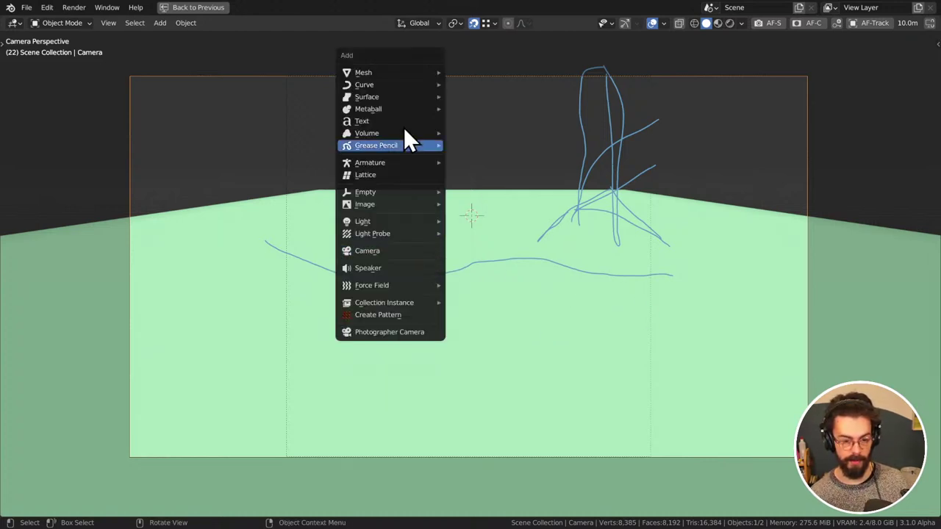
pyautogui.moveTo(368, 71)
pyautogui.click(481, 86)
pyautogui.press('g')
pyautogui.hotkey('shift', 'z')
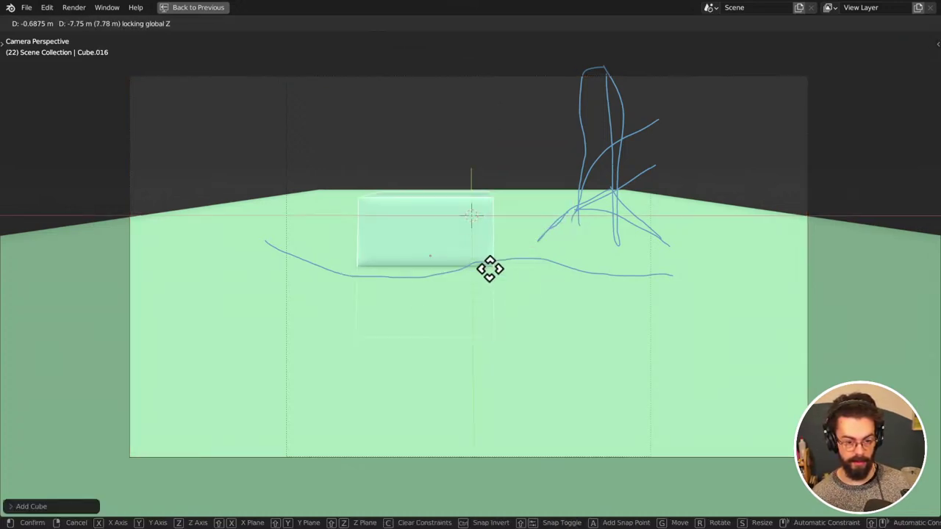
pyautogui.click(357, 286)
# Shrink the cube's footprint to 0.3 and stretch it upward into a tall pillar
pyautogui.press('s')
pyautogui.hotkey('shift', 'z')
pyautogui.press('z')
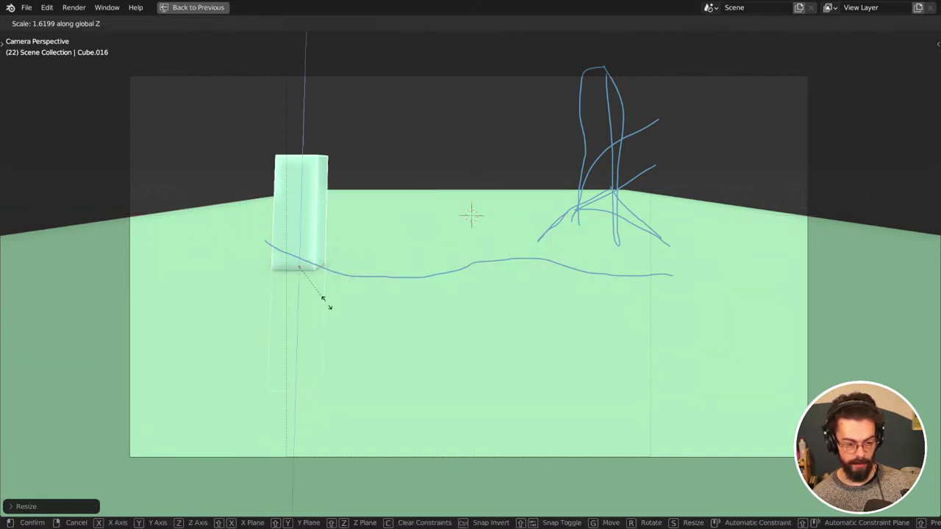
pyautogui.click(338, 246)
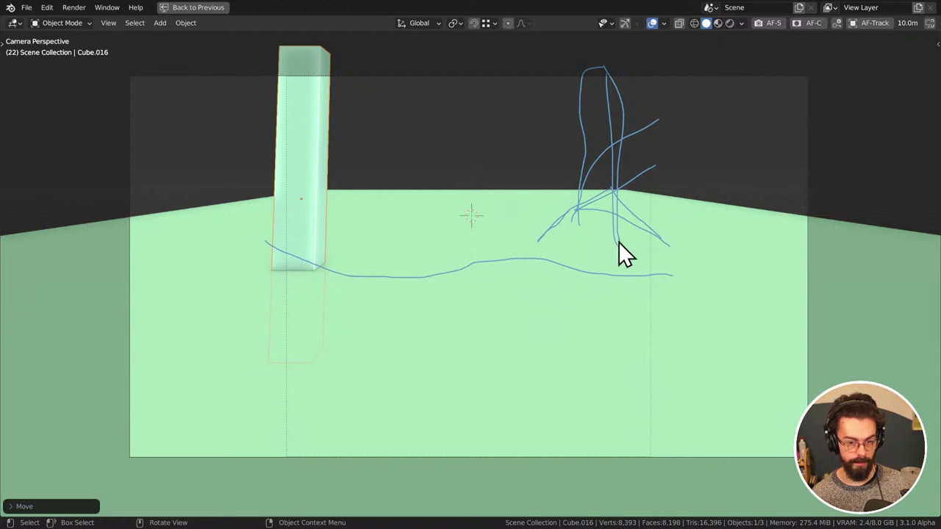
pyautogui.click(714, 80)
pyautogui.hotkey('ctrl', 'space')
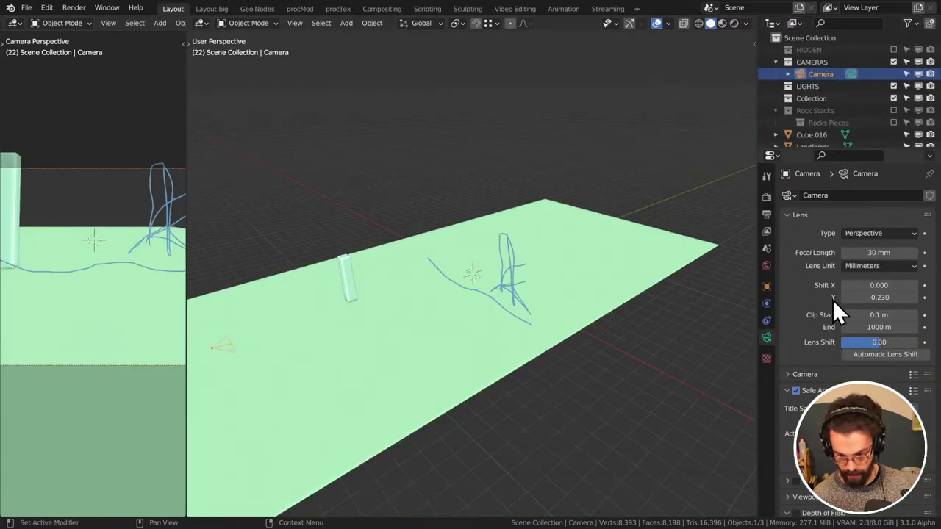
# Level the camera by setting Rotation Y to 0° and Rotation X to 90°
pyautogui.click(767, 286)
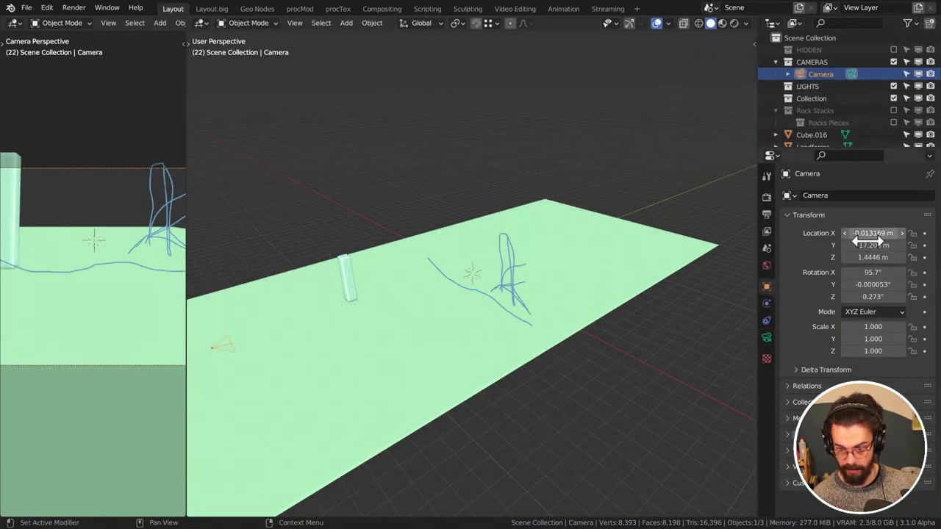
pyautogui.doubleClick(871, 287)
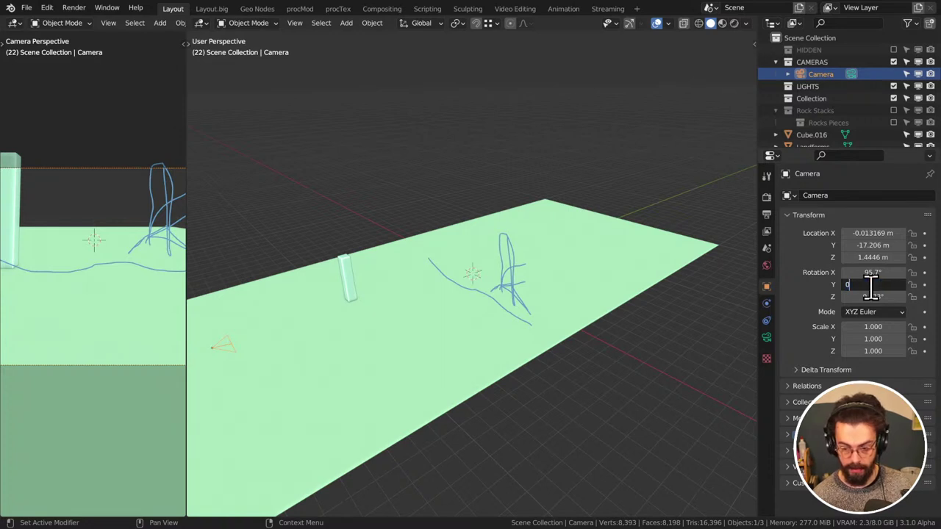
pyautogui.write('0')
pyautogui.hotkey('shift', 'Tab')
pyautogui.write('90')
pyautogui.press('Return')
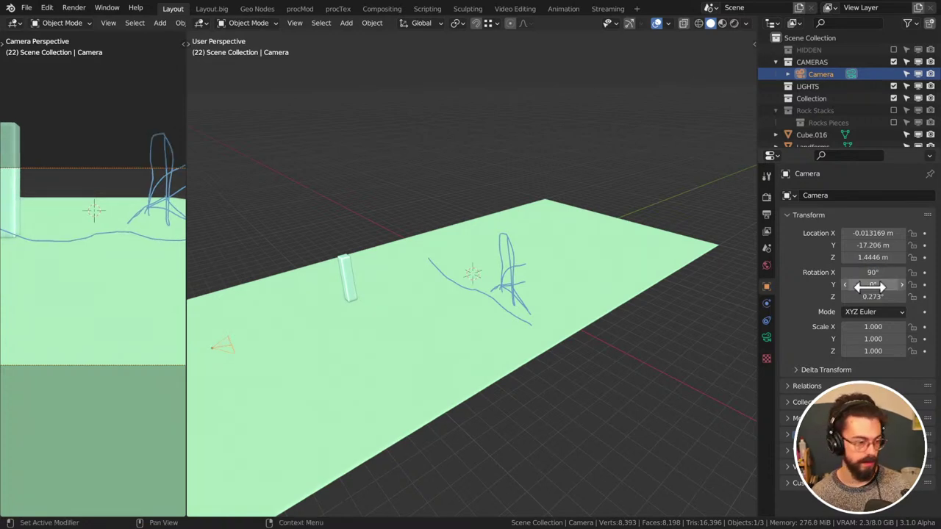
# Lower the camera framing by setting lens Shift Y to about -0.165, keeping the pillar in place
pyautogui.click(766, 337)
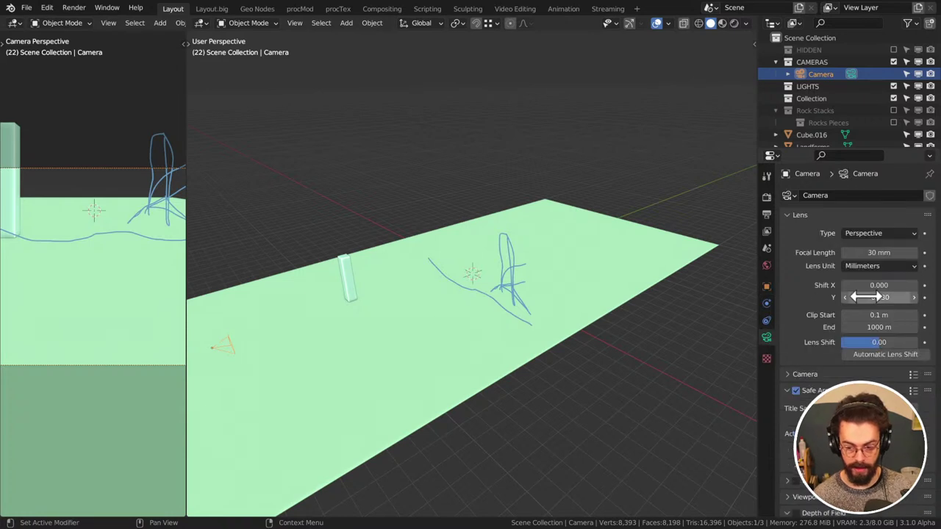
pyautogui.moveTo(879, 297); pyautogui.dragTo(857, 297)
pyautogui.hotkey('ctrl', 'space')
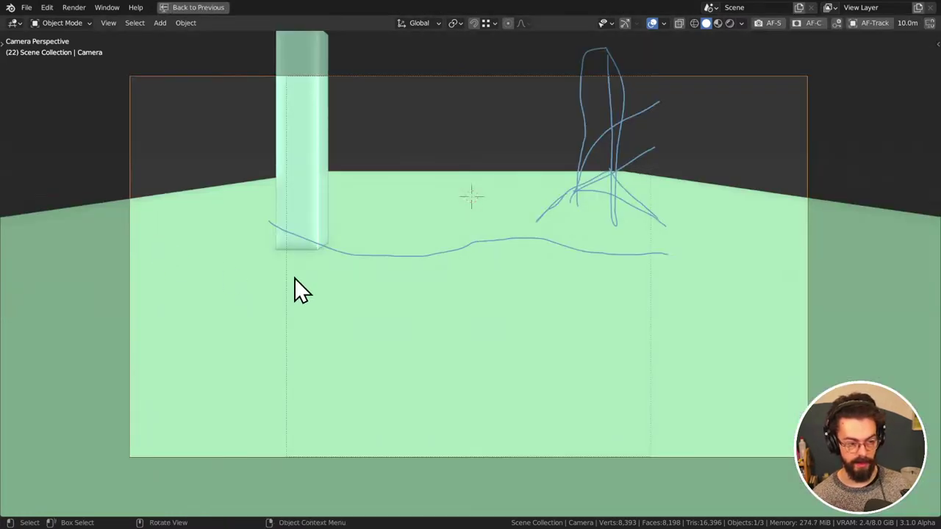
pyautogui.click(321, 132)
pyautogui.press('g')
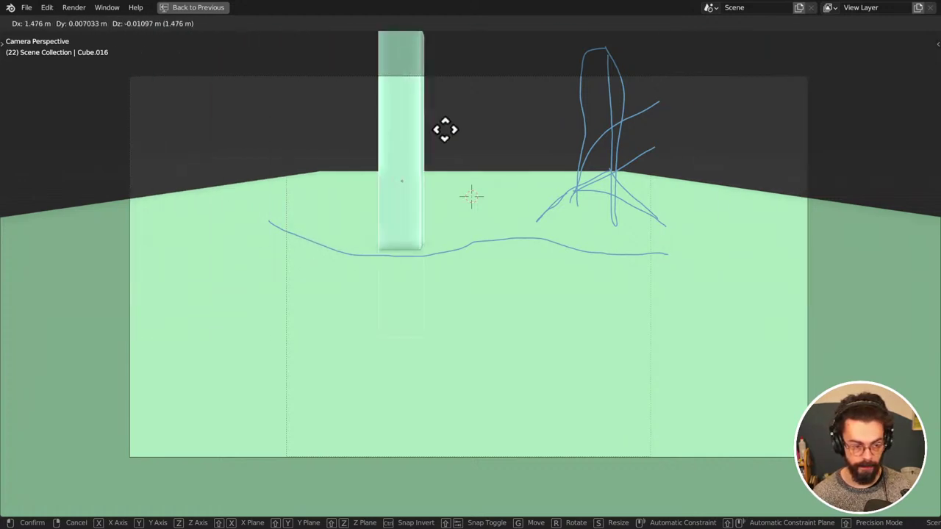
pyautogui.rightClick(748, 126)
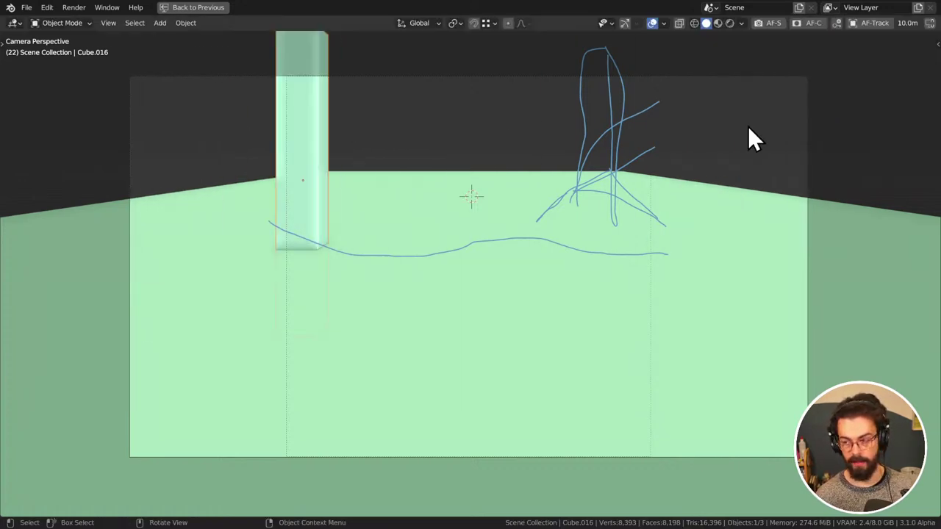
pyautogui.click(718, 95)
pyautogui.hotkey('ctrl', 'space')
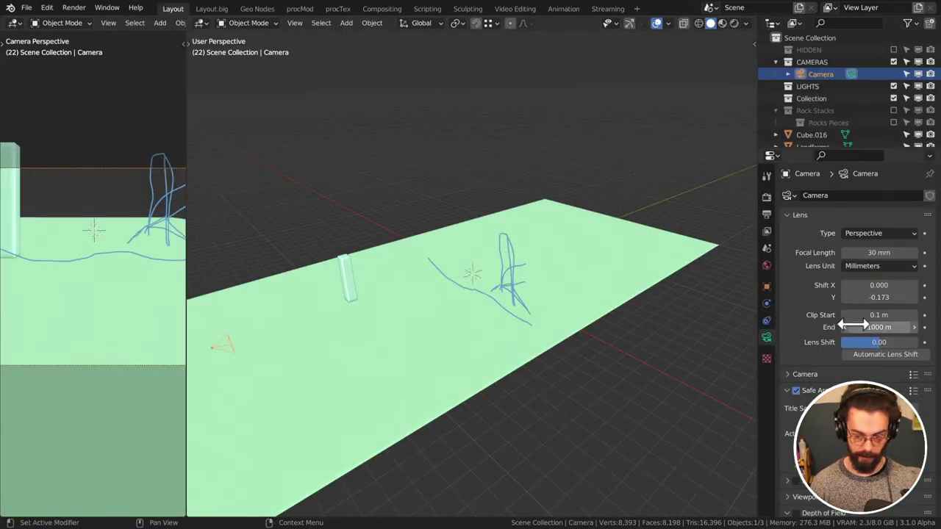
pyautogui.moveTo(879, 297); pyautogui.dragTo(867, 297)
pyautogui.hotkey('ctrl', 'space')
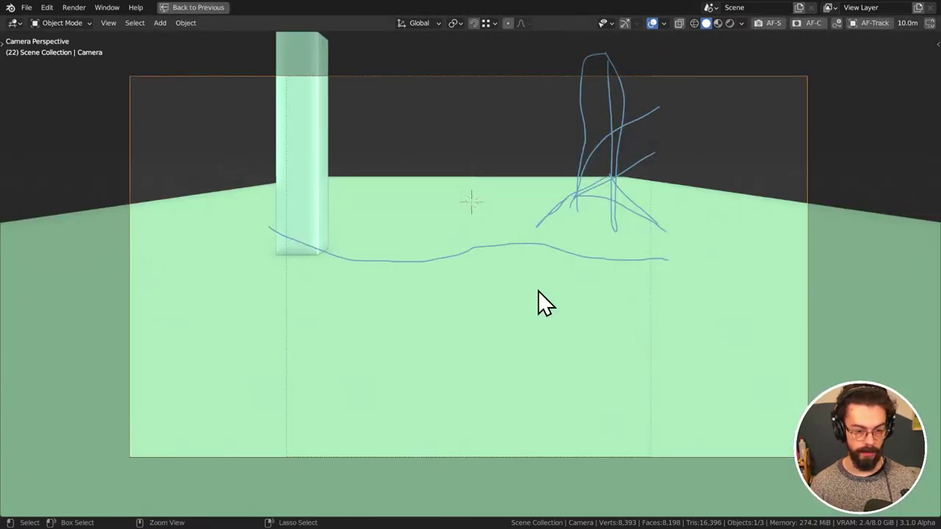
# Orbit around the camera, then look back through it to check the pillar and sketch framing
pyautogui.moveTo(538, 291); pyautogui.dragTo(350, 284, button='middle')
pyautogui.press('KP_Decimal')
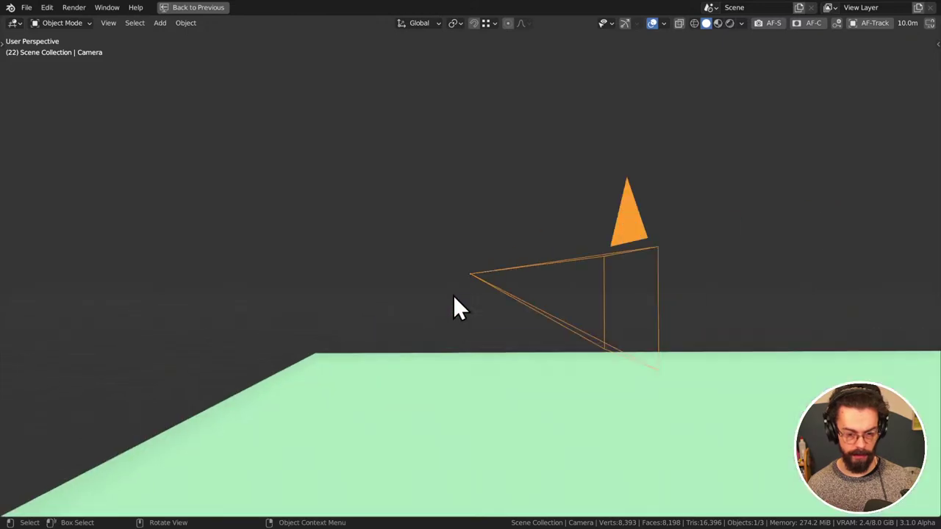
pyautogui.moveTo(429, 266); pyautogui.dragTo(466, 277, button='middle')
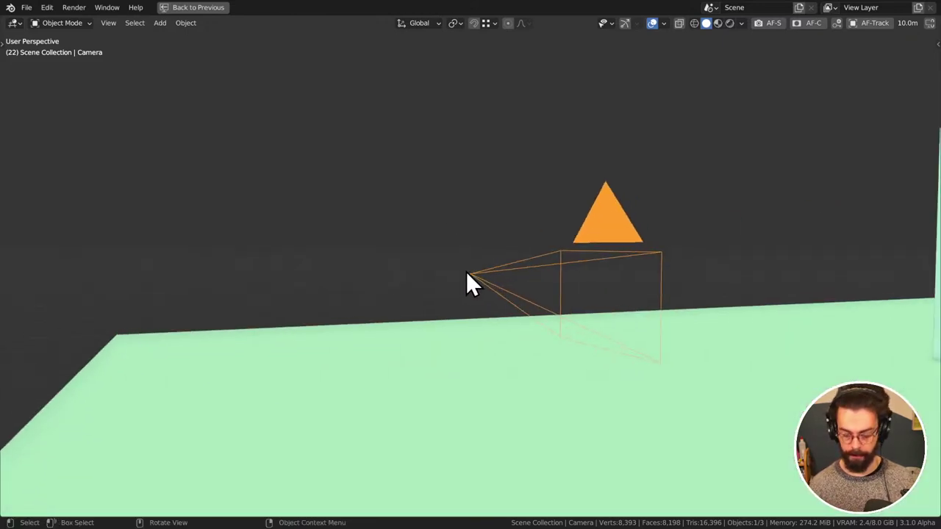
pyautogui.press('KP_0')
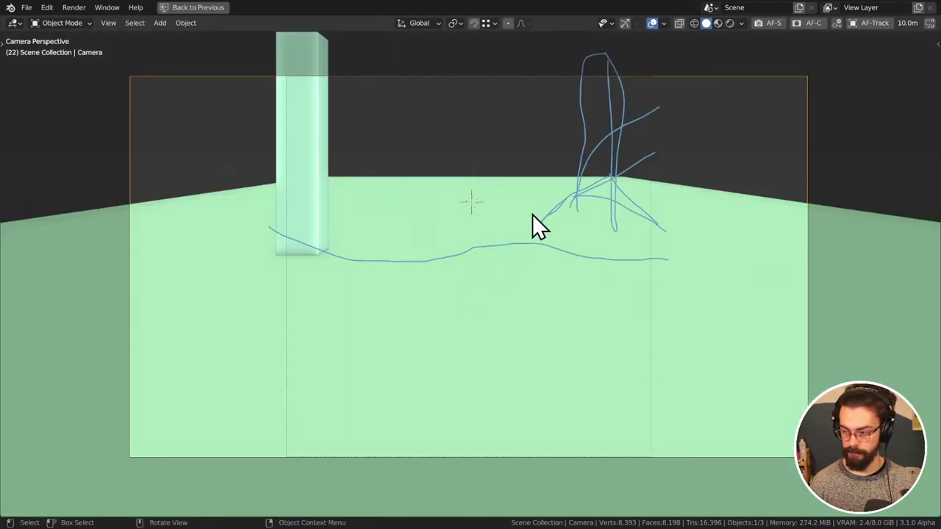
pyautogui.scroll(-3, 532, 227)
pyautogui.keyDown('shift'); pyautogui.moveTo(530, 228); pyautogui.dragTo(491, 215, button='middle'); pyautogui.keyUp('shift')
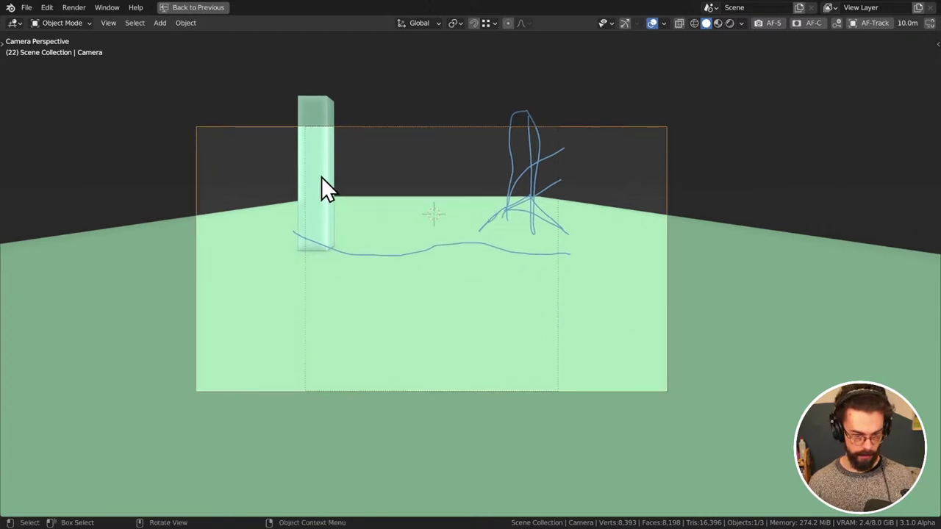
pyautogui.scroll(2, 382, 234)
pyautogui.scroll(-1, 381, 233)
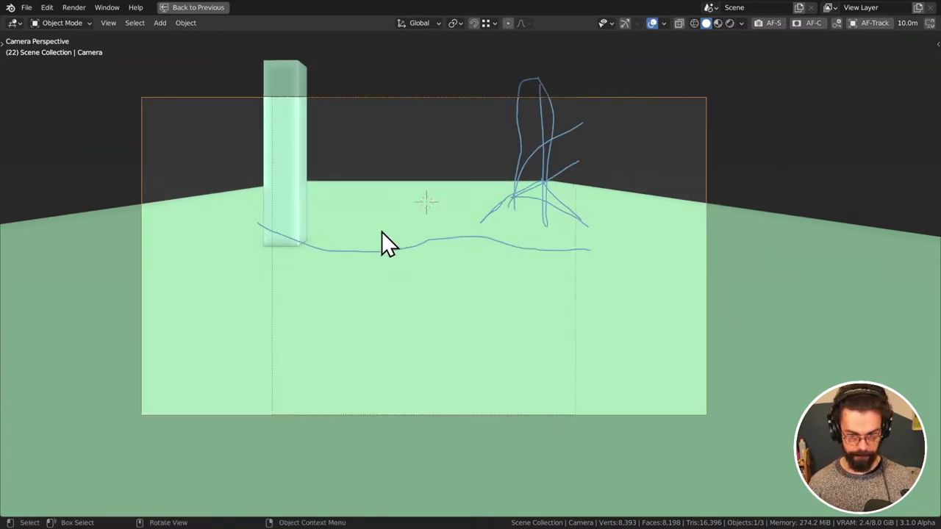
pyautogui.hotkey('ctrl', 'space')
pyautogui.scroll(-3, 124, 244)
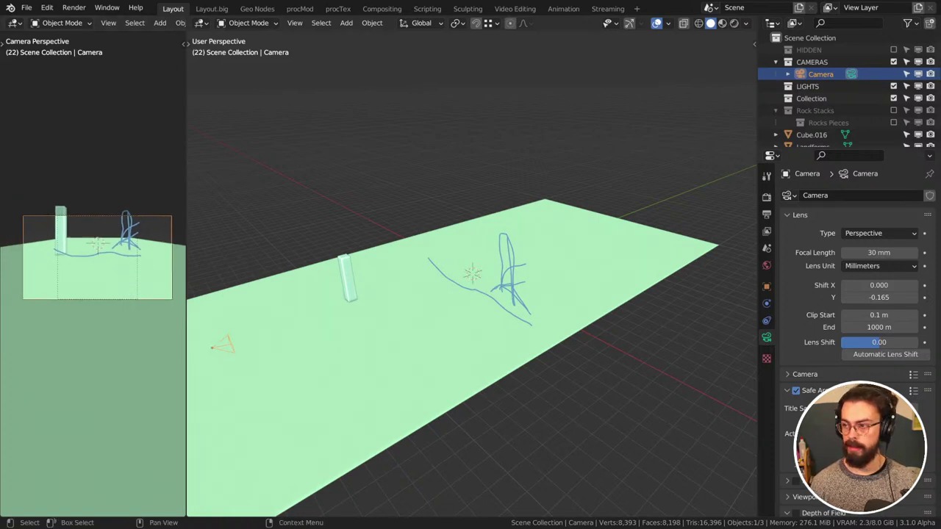
# Switch to the painter's Google Images results and scroll down through them
pyautogui.hotkey('alt', 'Tab')
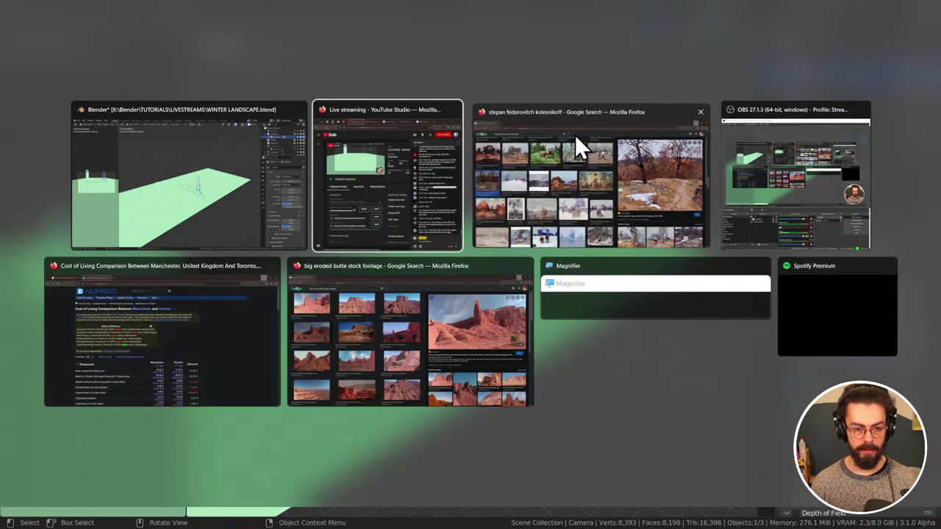
pyautogui.click(575, 135)
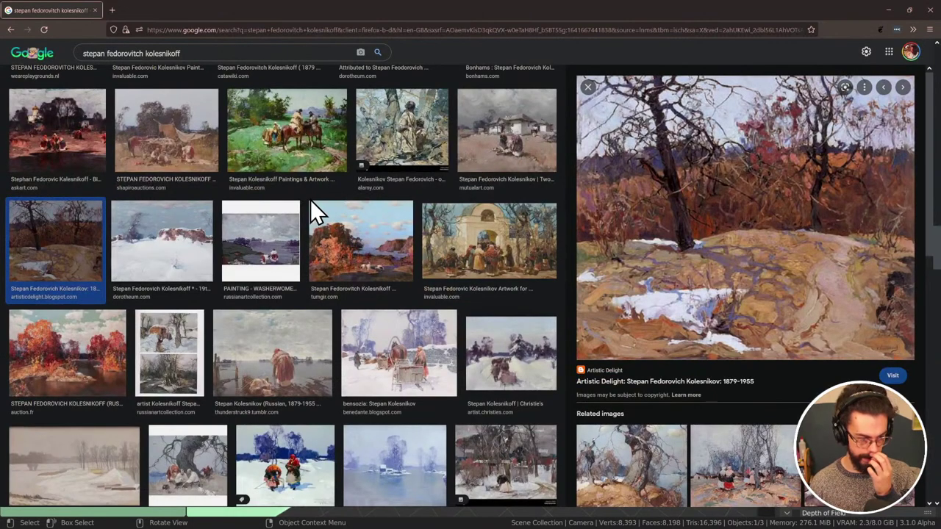
pyautogui.scroll(-3, 272, 221)
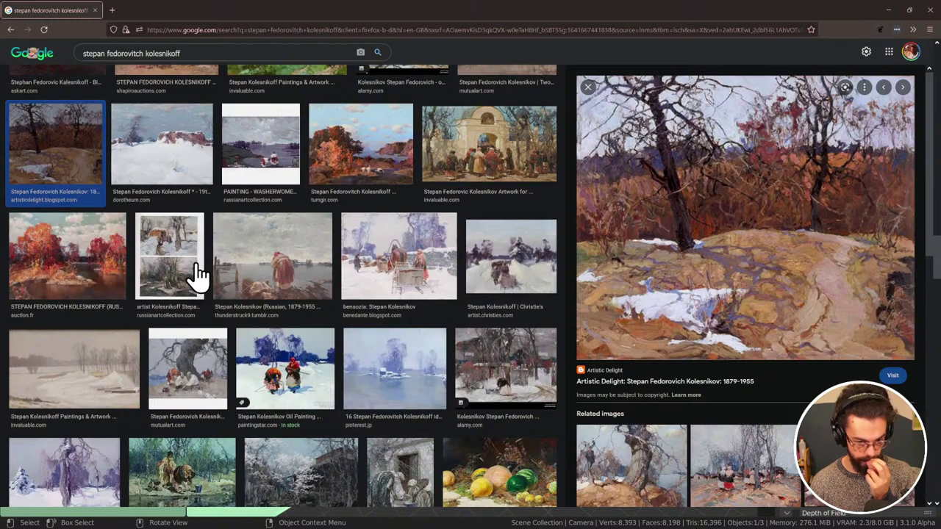
pyautogui.scroll(-5, 199, 276)
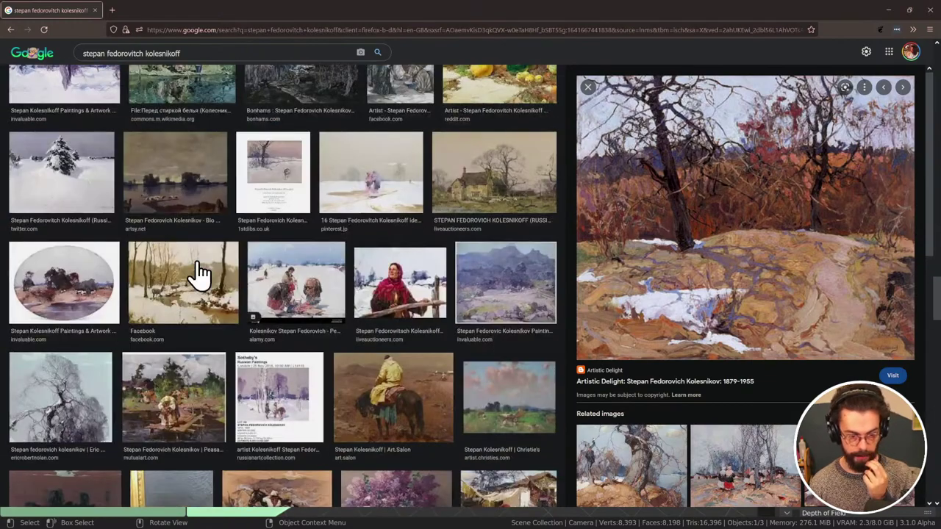
pyautogui.scroll(-3, 198, 276)
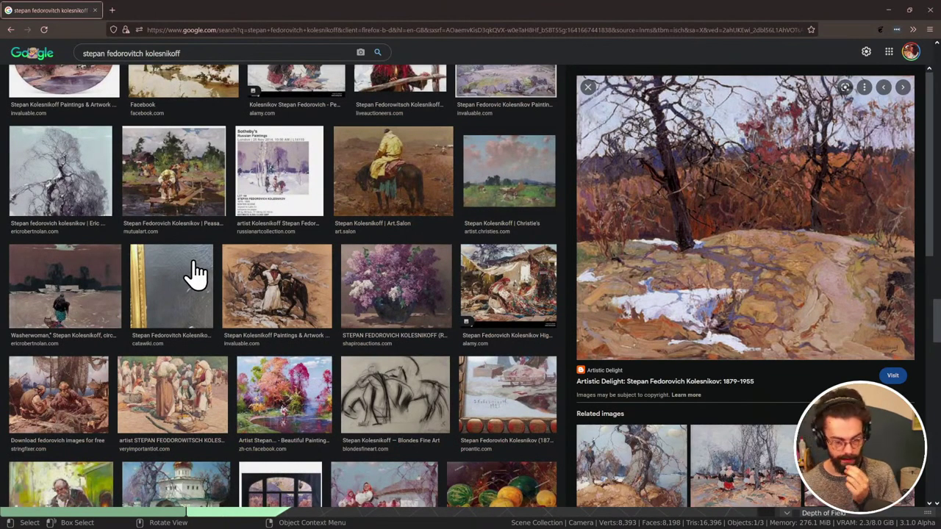
pyautogui.scroll(-2, 191, 273)
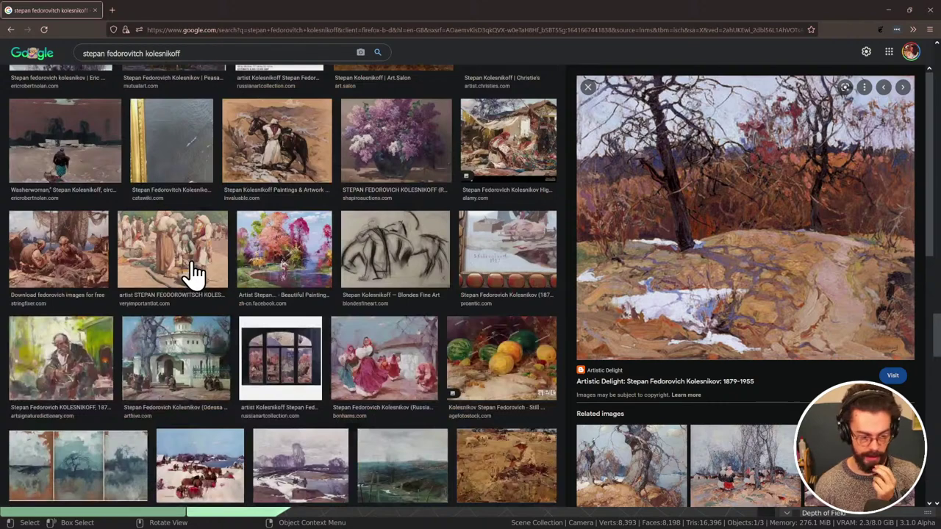
pyautogui.scroll(-1, 194, 268)
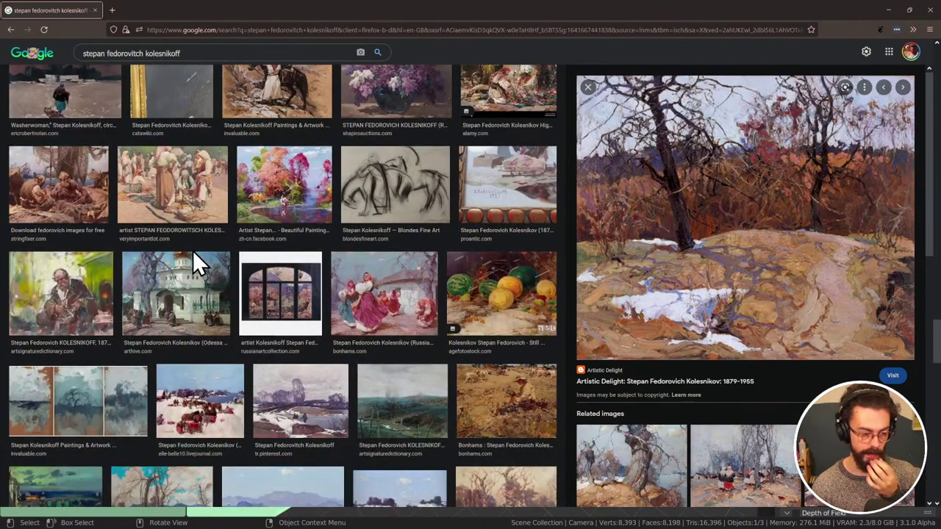
pyautogui.scroll(-2, 193, 250)
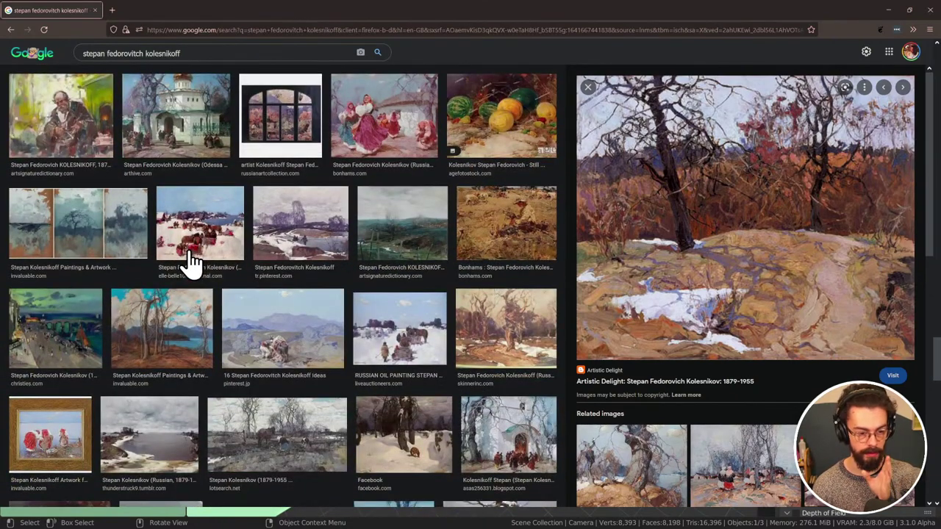
# Preview the blue-grey triptych, the lone wolf winter landscape, and the red-clad figures by water
pyautogui.click(118, 256)
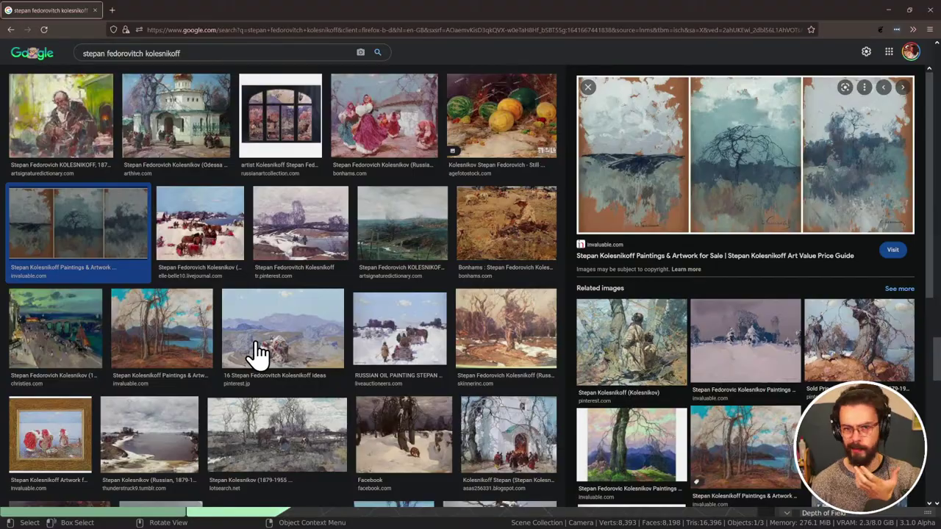
pyautogui.scroll(-10, 259, 353)
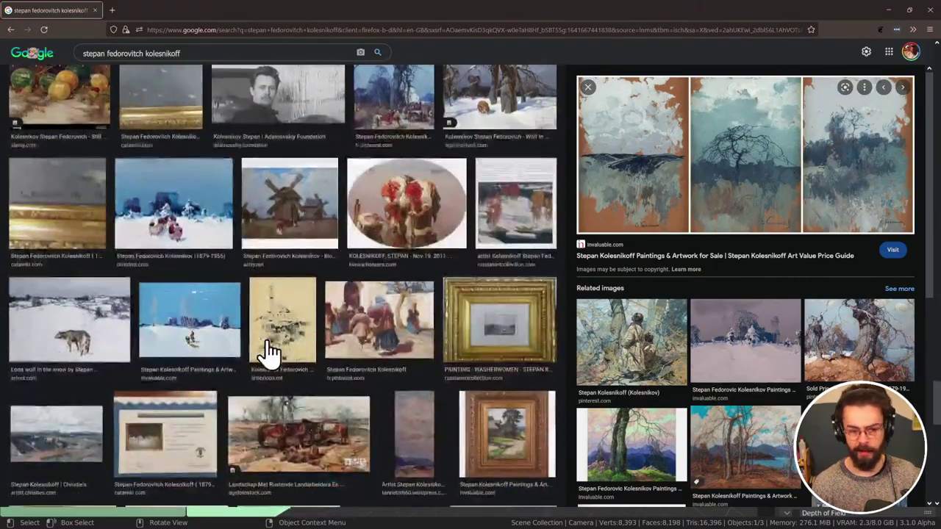
pyautogui.scroll(-10, 279, 338)
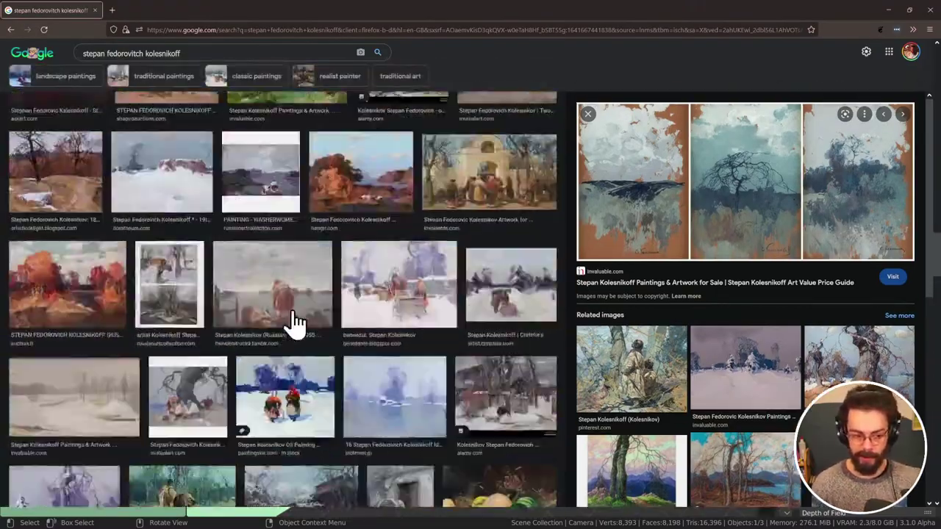
pyautogui.scroll(-10, 301, 339)
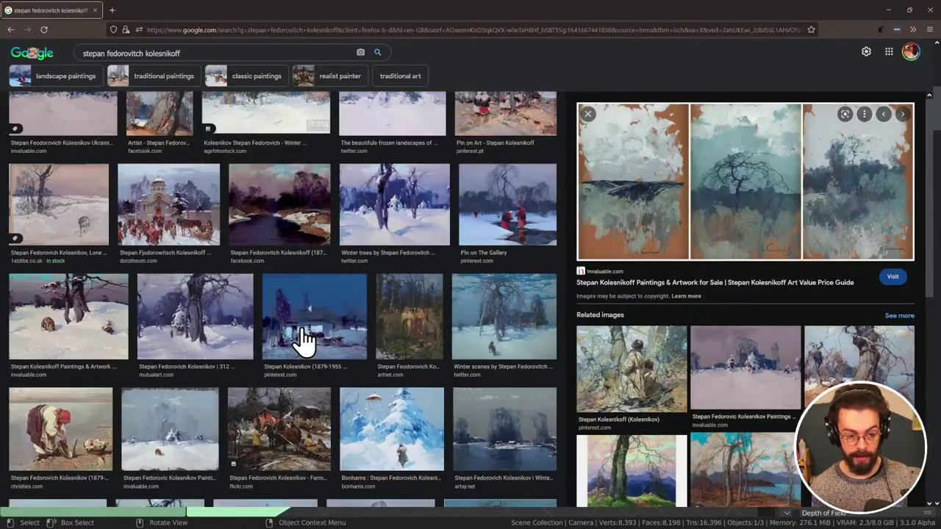
pyautogui.click(55, 224)
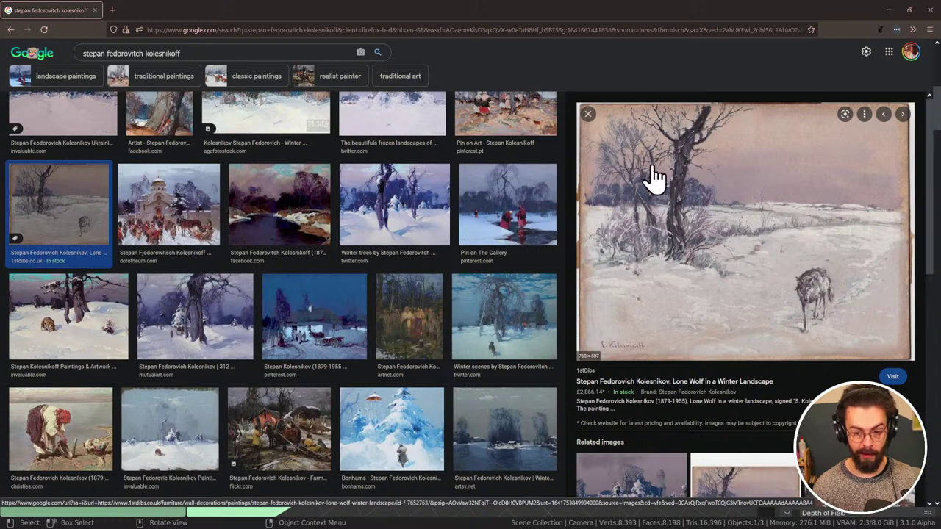
pyautogui.click(478, 210)
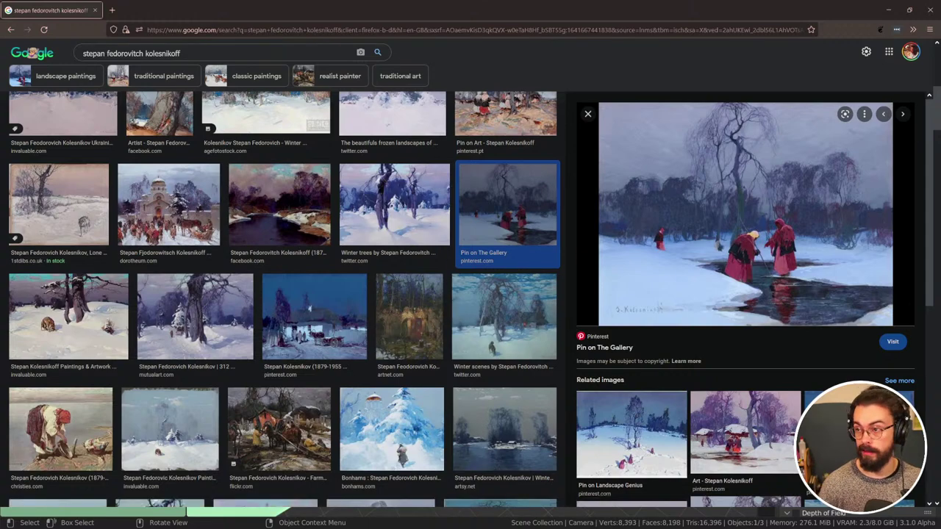
# Glance at the Utah landscape search window, minimize it, and scroll back up the painter's results
pyautogui.press('super')
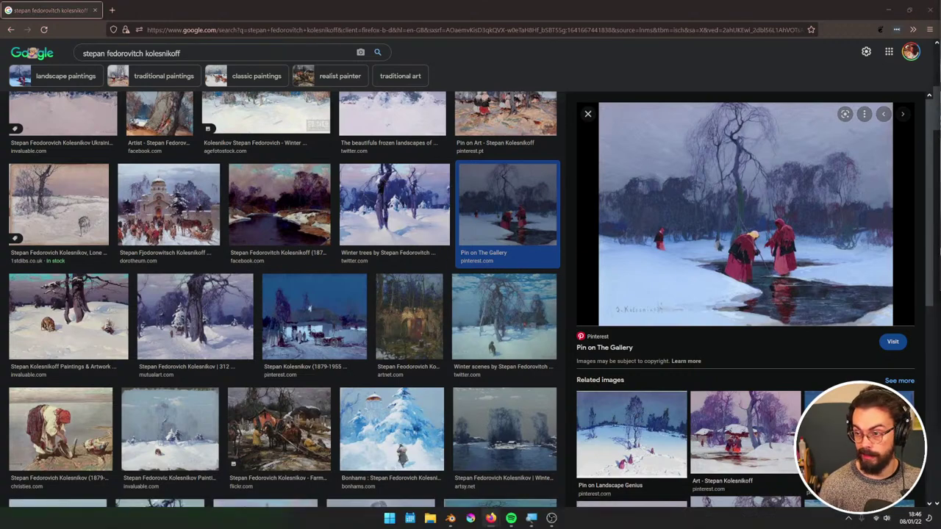
pyautogui.click(491, 518)
pyautogui.scroll(1, 613, 256)
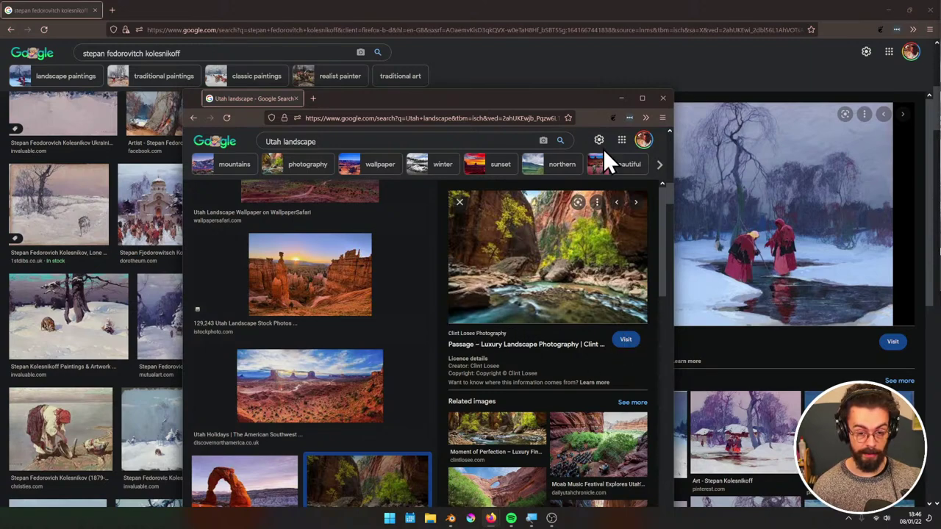
pyautogui.click(623, 98)
pyautogui.scroll(5, 470, 309)
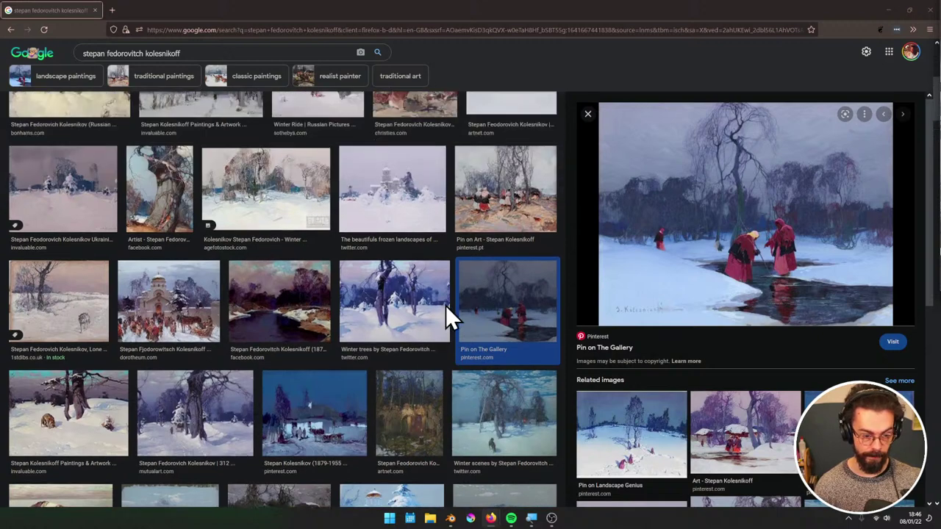
pyautogui.scroll(1, 445, 312)
pyautogui.scroll(1, 227, 220)
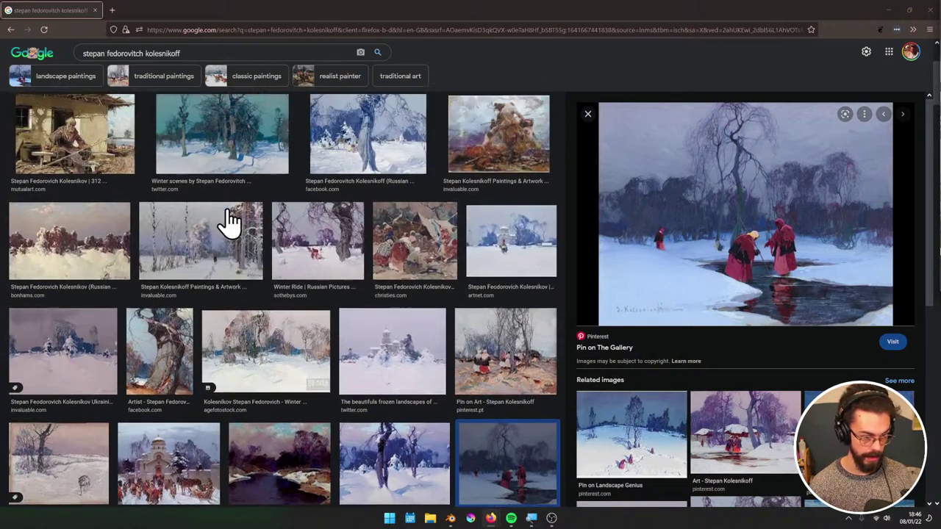
pyautogui.scroll(3, 357, 258)
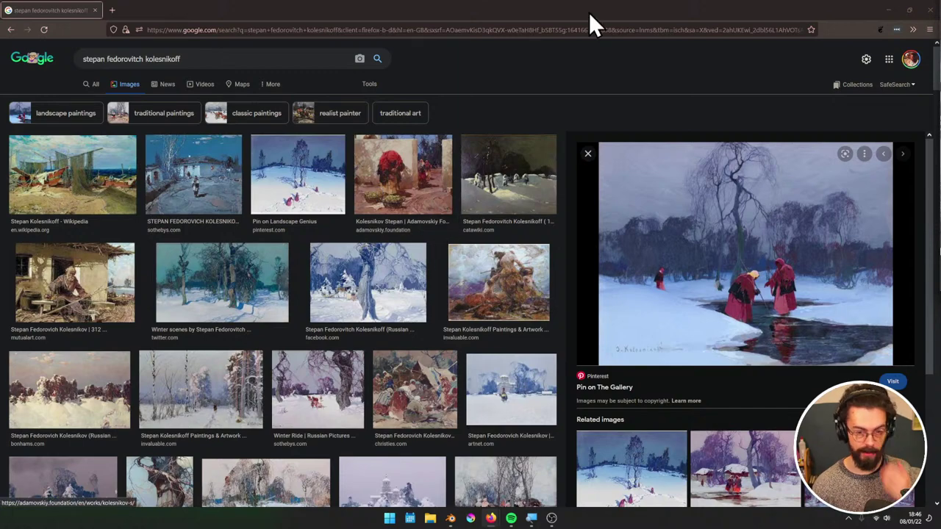
# Back in Blender's maximized camera view, delete the Cube.016 pillar, then launch the file browser
pyautogui.click(891, 10)
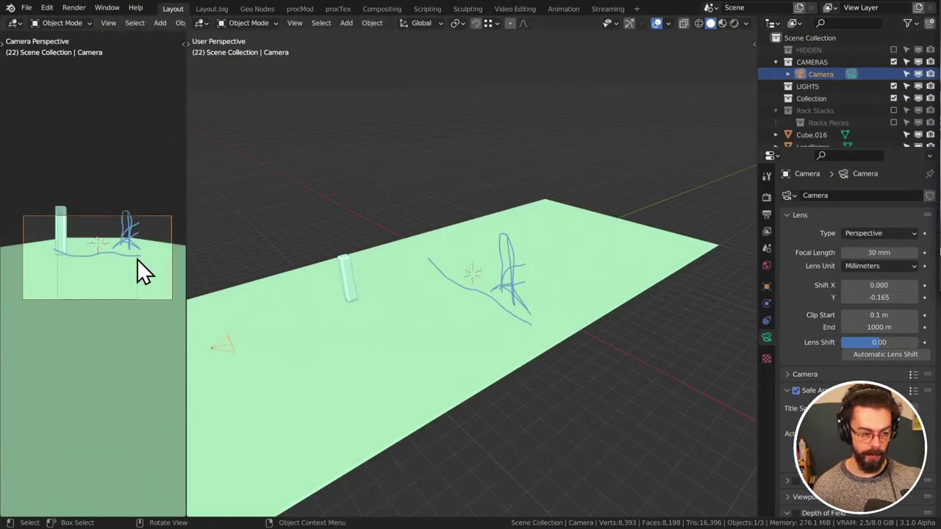
pyautogui.hotkey('ctrl', 'space')
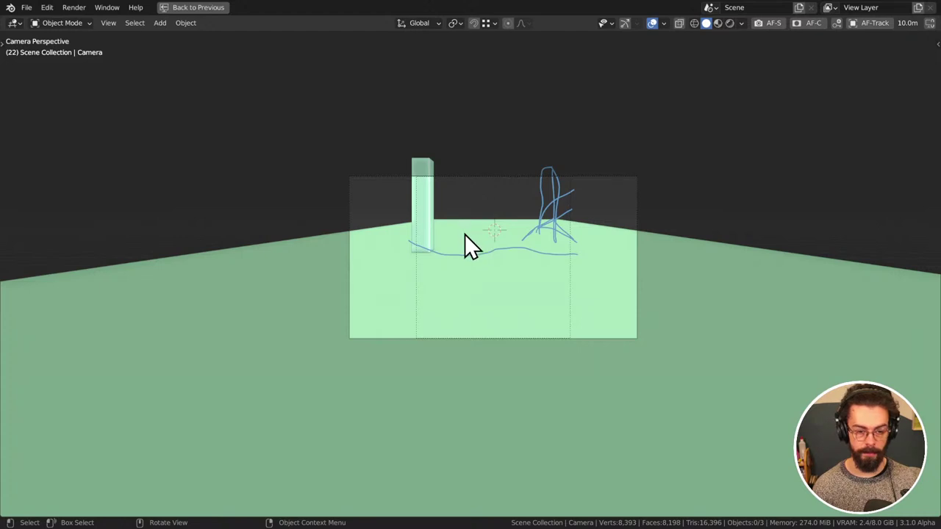
pyautogui.scroll(2, 446, 214)
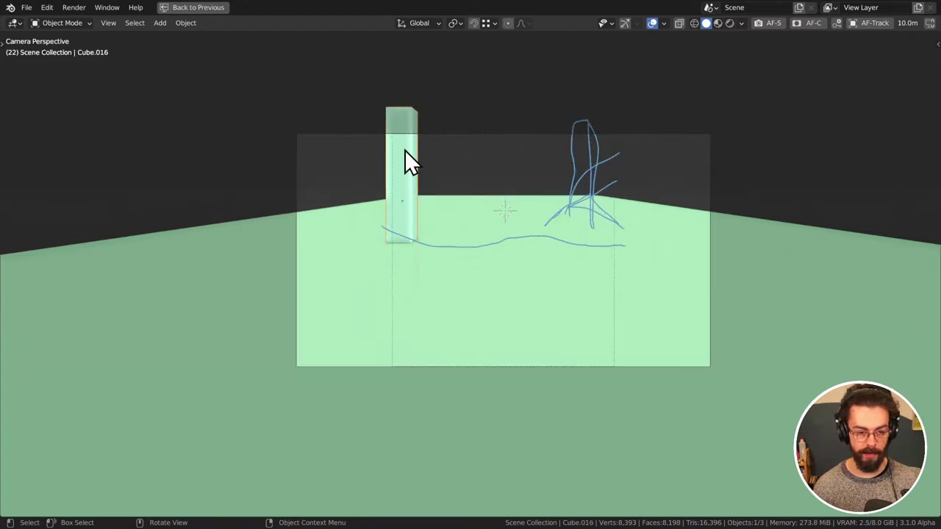
pyautogui.press('x')
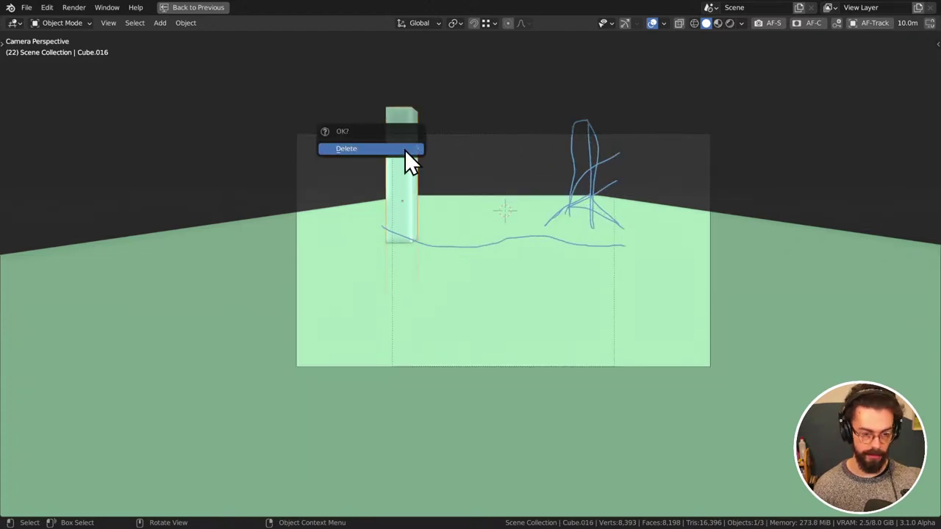
pyautogui.click(404, 149)
pyautogui.scroll(3, 418, 178)
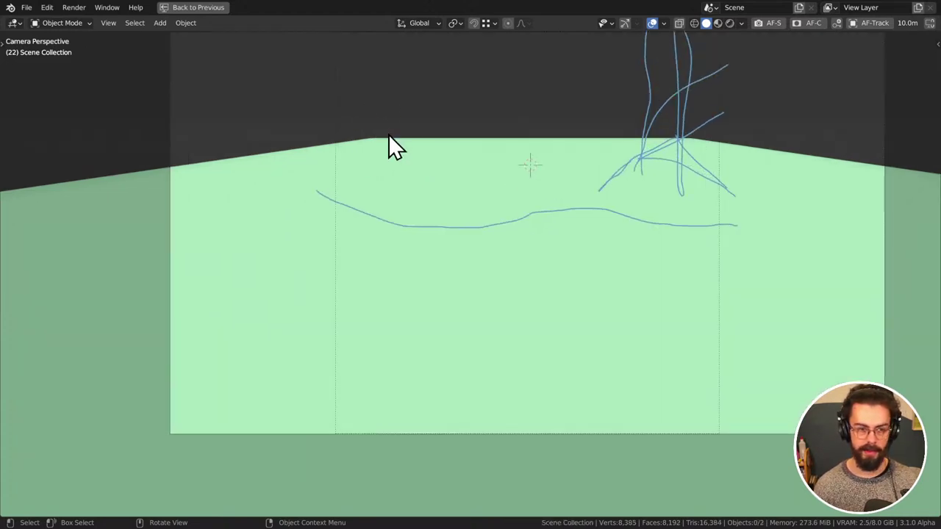
pyautogui.scroll(-1, 390, 139)
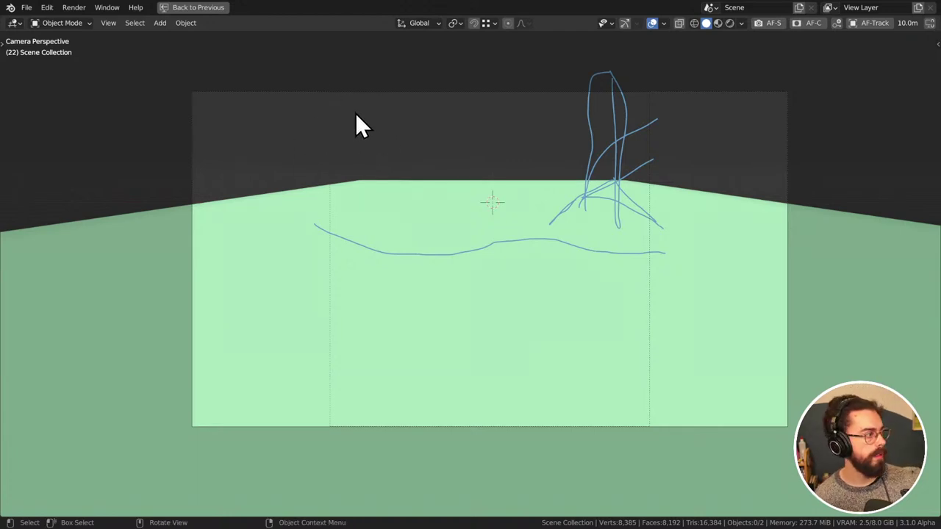
pyautogui.press('super')
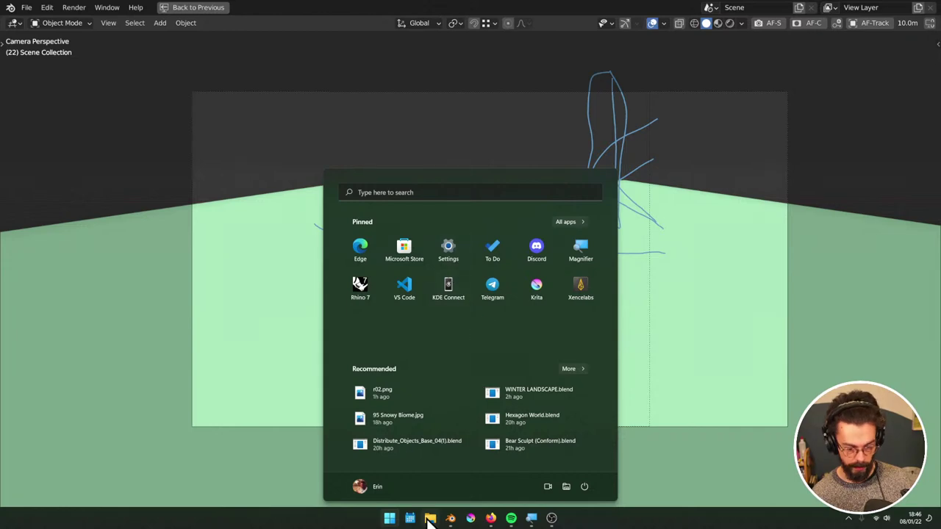
pyautogui.click(430, 518)
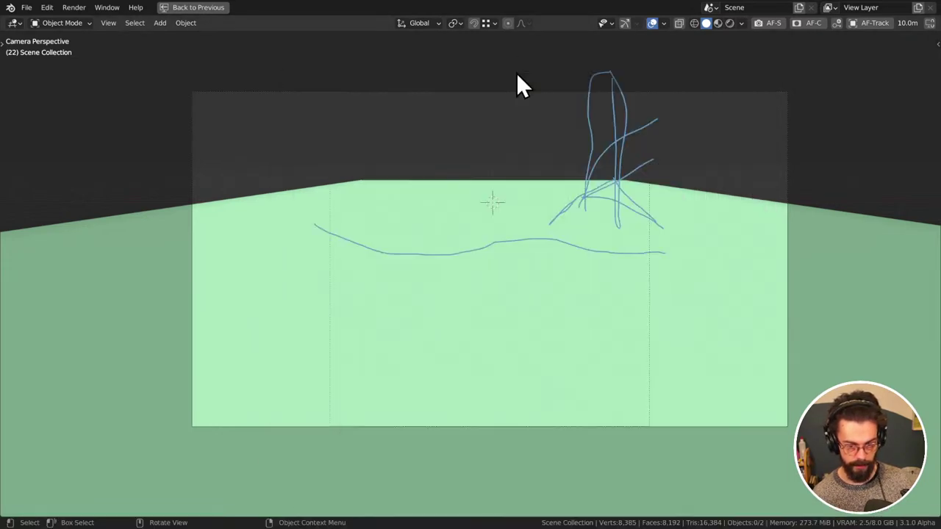
# Bring the This PC file browser window forward and move it to the right
pyautogui.hotkey('alt', 'Tab')
pyautogui.click(275, 181)
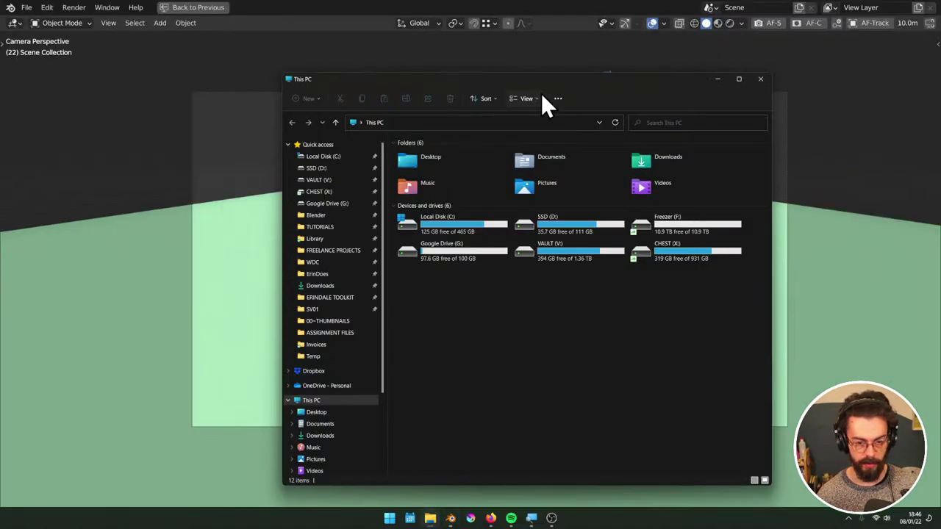
pyautogui.moveTo(541, 92); pyautogui.dragTo(754, 98)
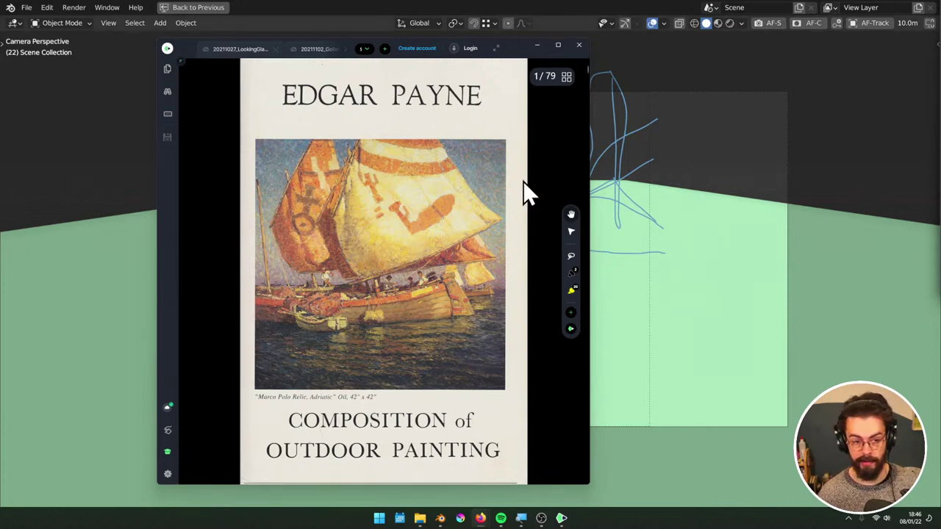
# Scroll through Composition of Outdoor Painting to page 39's plate of American artists' composition sketches
pyautogui.scroll(-1, 412, 279)
pyautogui.scroll(-5, 412, 286)
pyautogui.keyDown('ctrl'); pyautogui.scroll(2, 414, 289); pyautogui.keyUp('ctrl')
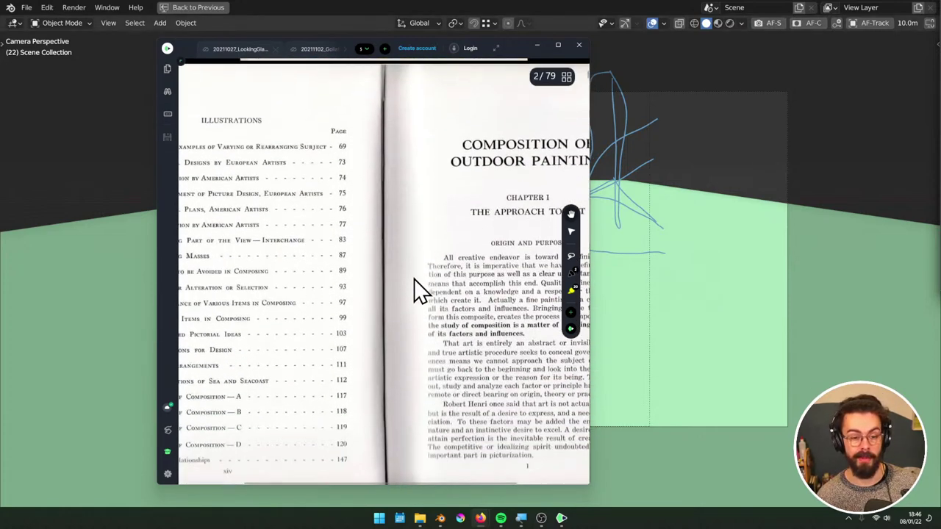
pyautogui.scroll(-2, 480, 251)
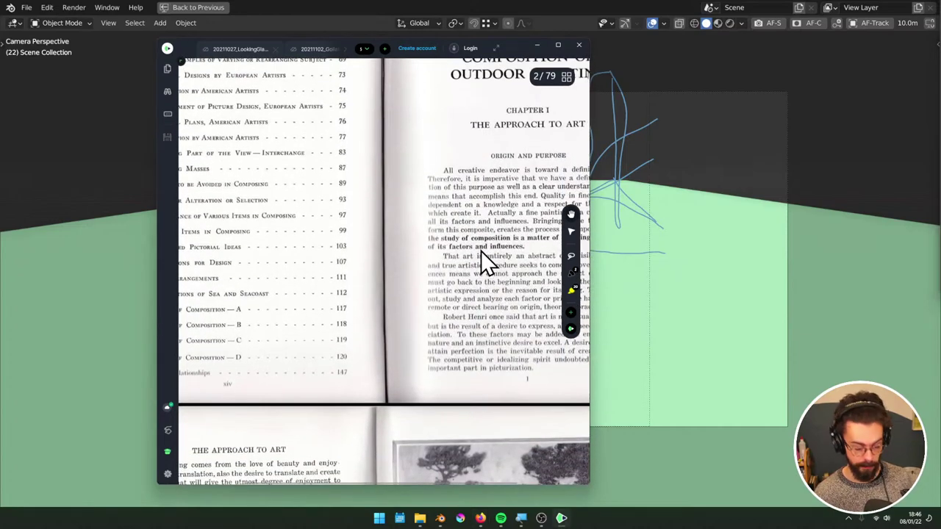
pyautogui.keyDown('ctrl'); pyautogui.scroll(-1, 475, 259); pyautogui.keyUp('ctrl')
pyautogui.keyDown('ctrl'); pyautogui.scroll(-3, 471, 264); pyautogui.keyUp('ctrl')
pyautogui.keyDown('ctrl'); pyautogui.scroll(3, 472, 263); pyautogui.keyUp('ctrl')
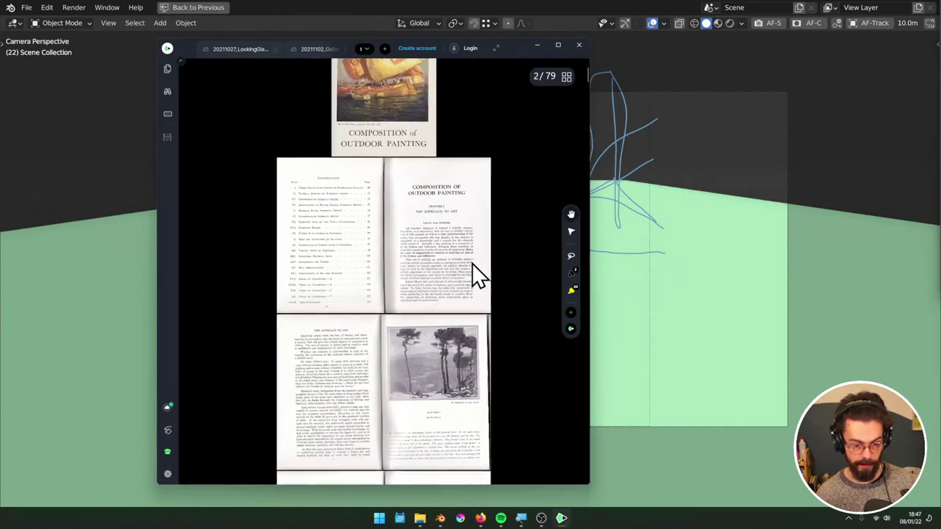
pyautogui.scroll(-15, 472, 264)
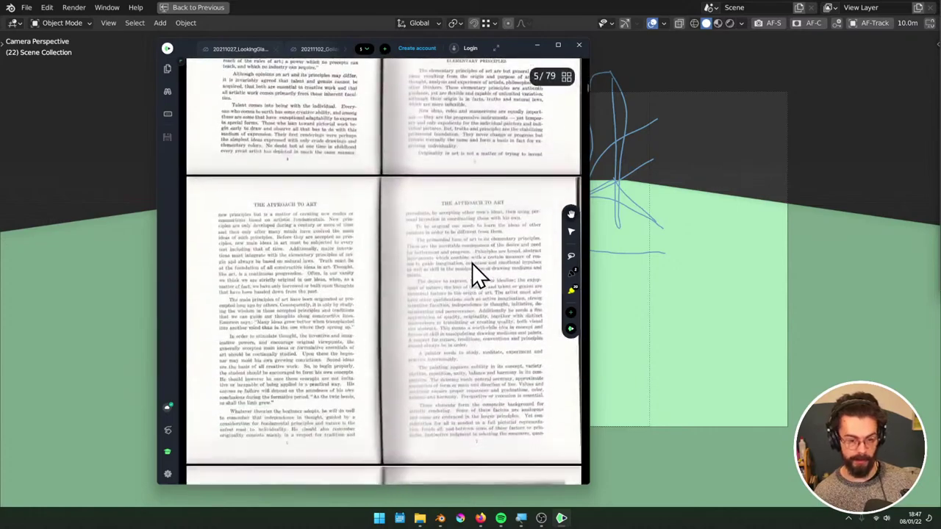
pyautogui.scroll(-15, 472, 265)
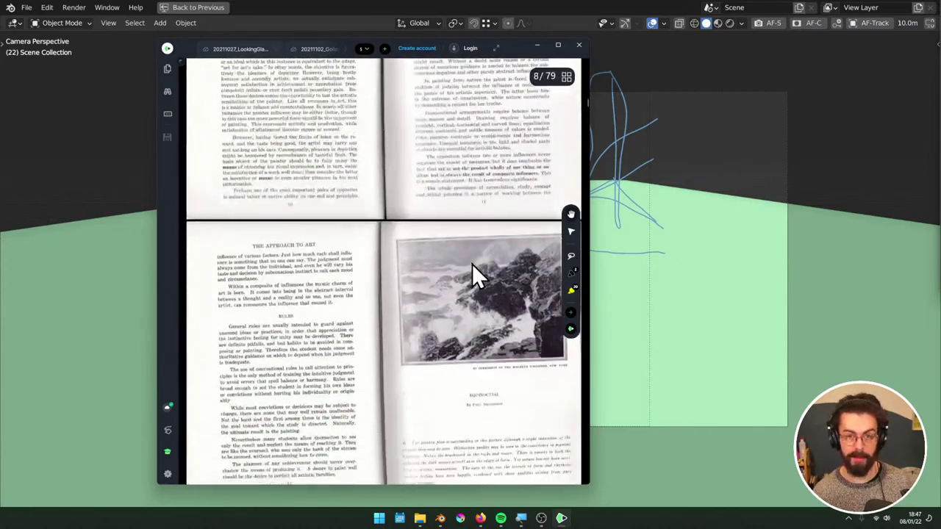
pyautogui.scroll(-8, 472, 263)
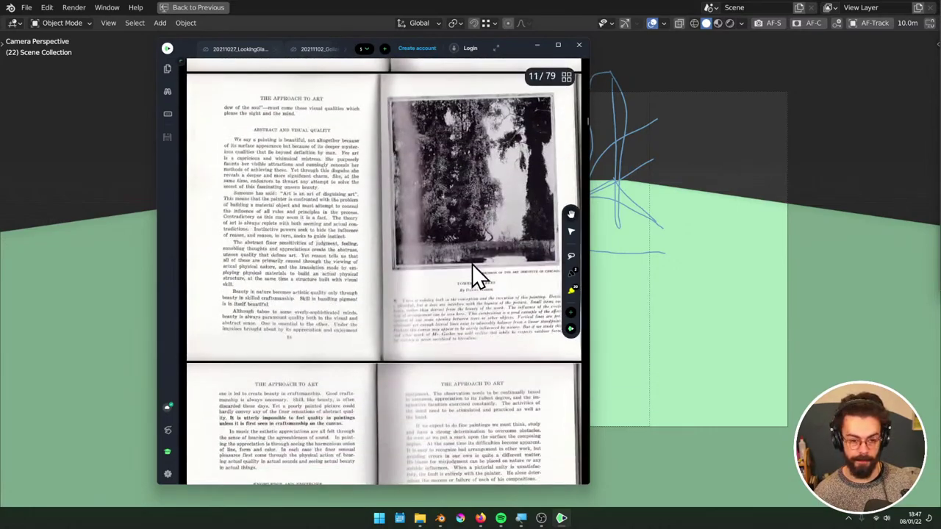
pyautogui.scroll(-6, 456, 206)
pyautogui.scroll(-15, 438, 233)
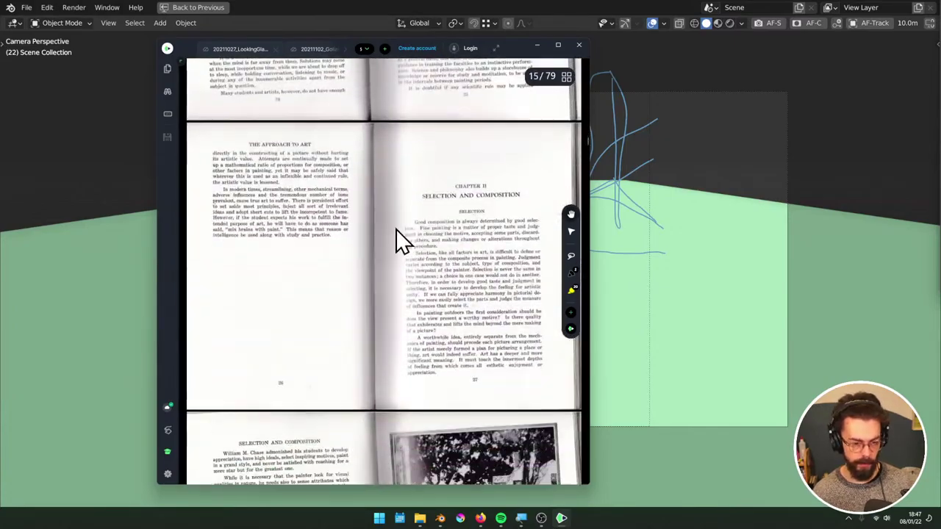
pyautogui.scroll(-12, 404, 250)
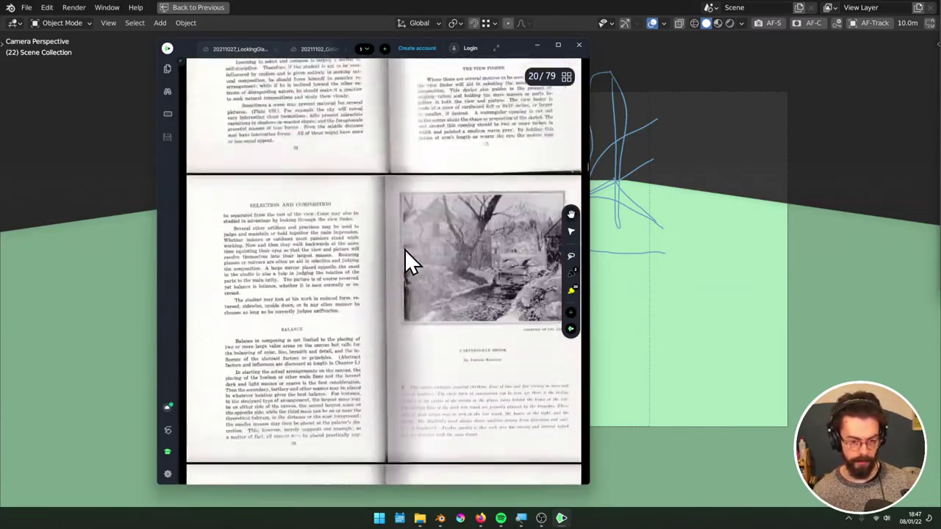
pyautogui.scroll(-15, 406, 252)
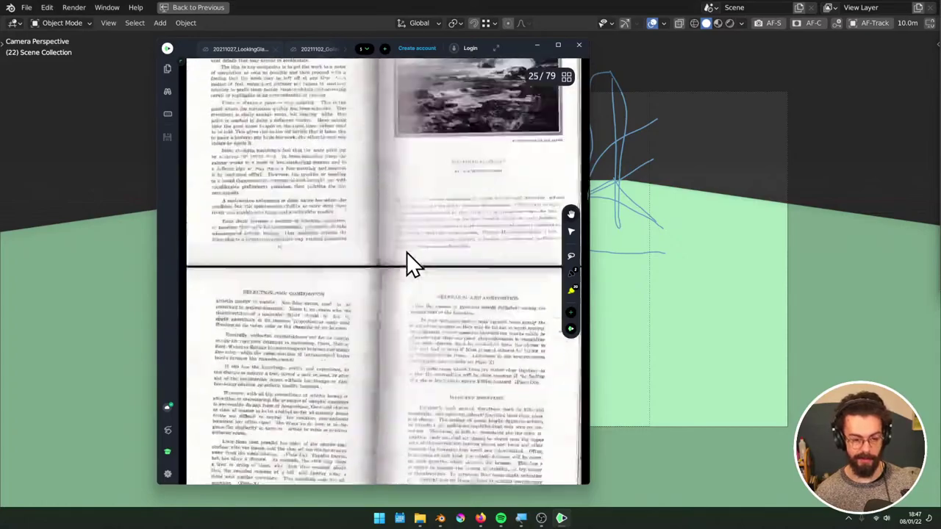
pyautogui.scroll(-15, 406, 252)
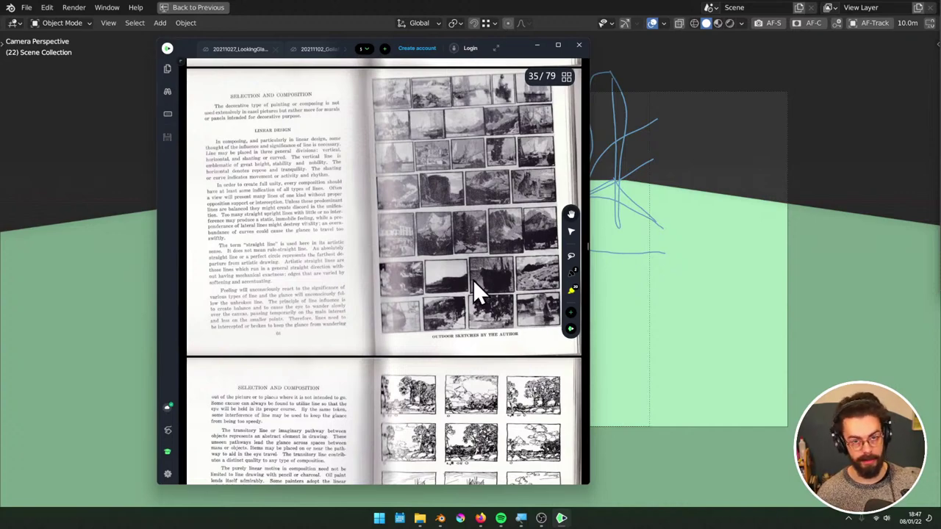
pyautogui.scroll(-4, 473, 286)
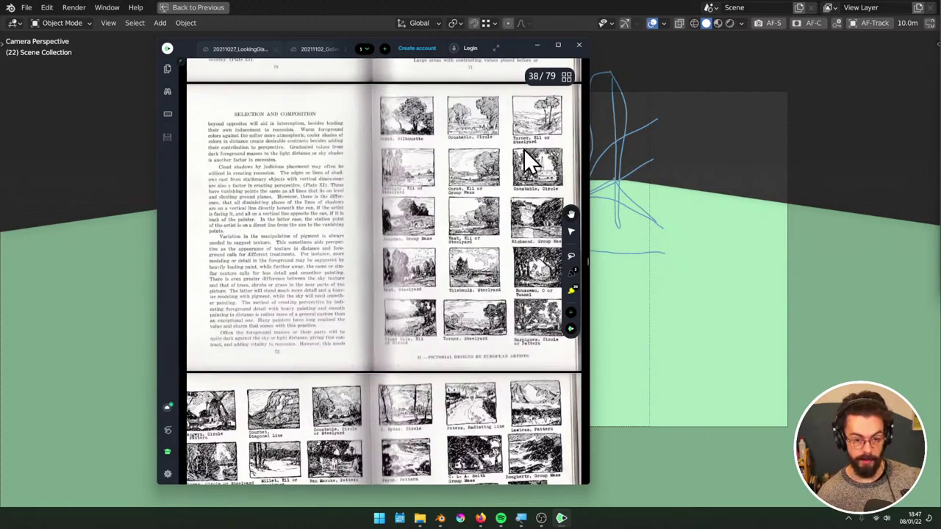
pyautogui.scroll(2, 517, 147)
pyautogui.keyDown('ctrl'); pyautogui.scroll(3, 504, 200); pyautogui.keyUp('ctrl')
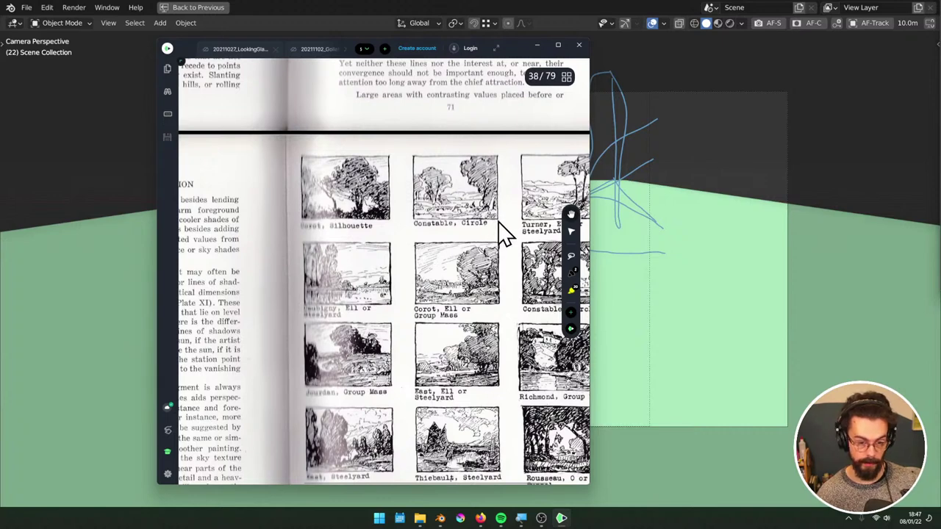
pyautogui.hscroll(2, 470, 229)
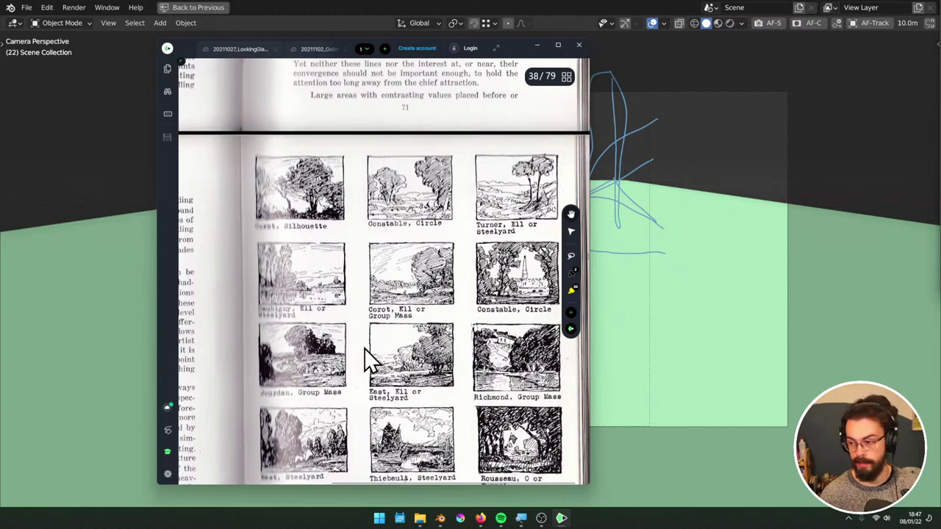
pyautogui.scroll(-1, 378, 339)
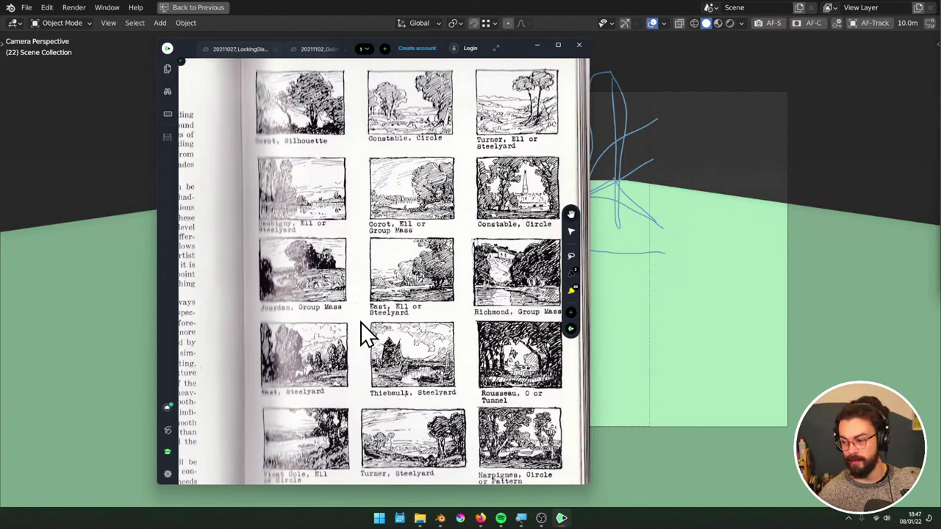
pyautogui.scroll(-5, 361, 325)
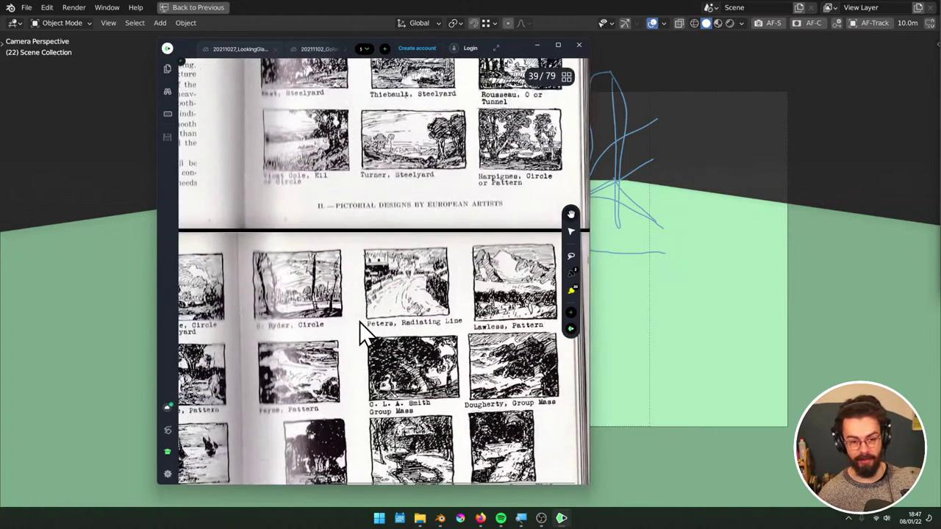
pyautogui.scroll(4, 361, 329)
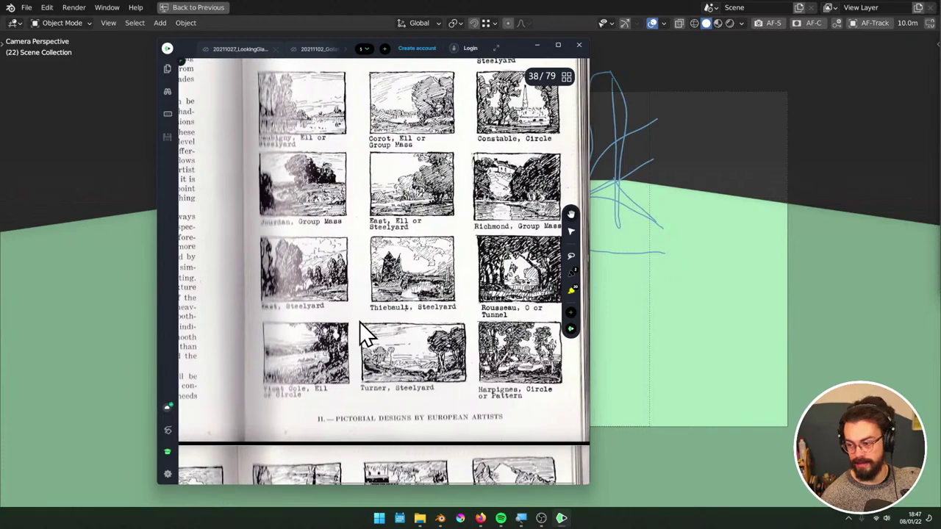
pyautogui.scroll(-5, 359, 323)
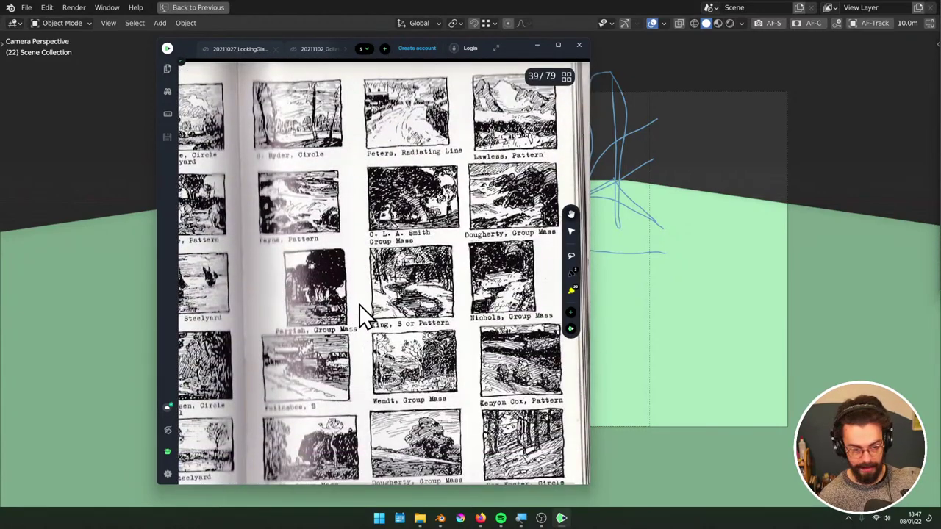
pyautogui.scroll(-1, 361, 316)
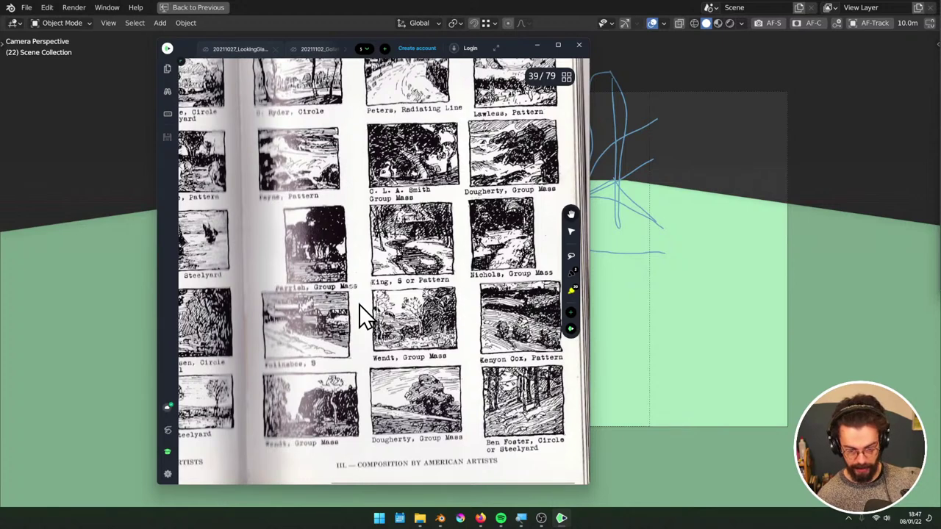
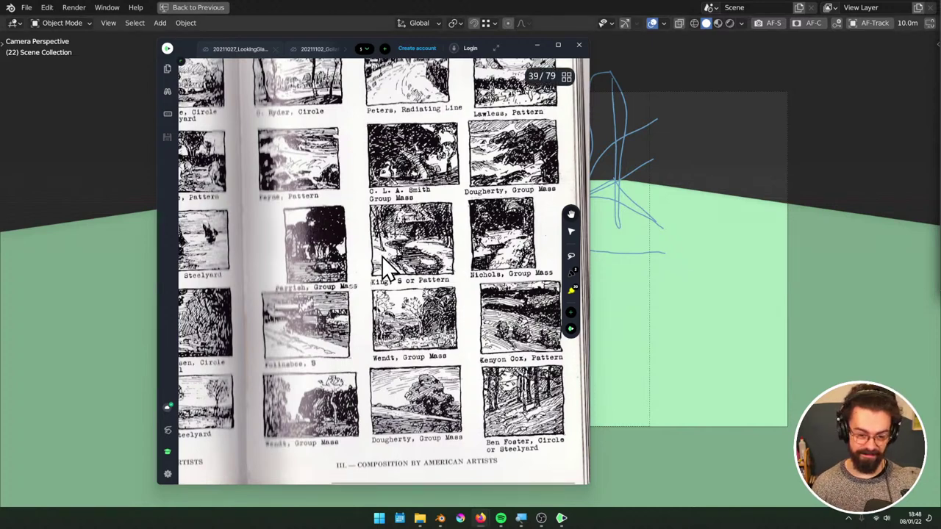
# Scroll through the composition book to the colour-plate spread on page 77 of 79
pyautogui.scroll(-1, 387, 265)
pyautogui.scroll(-5, 382, 258)
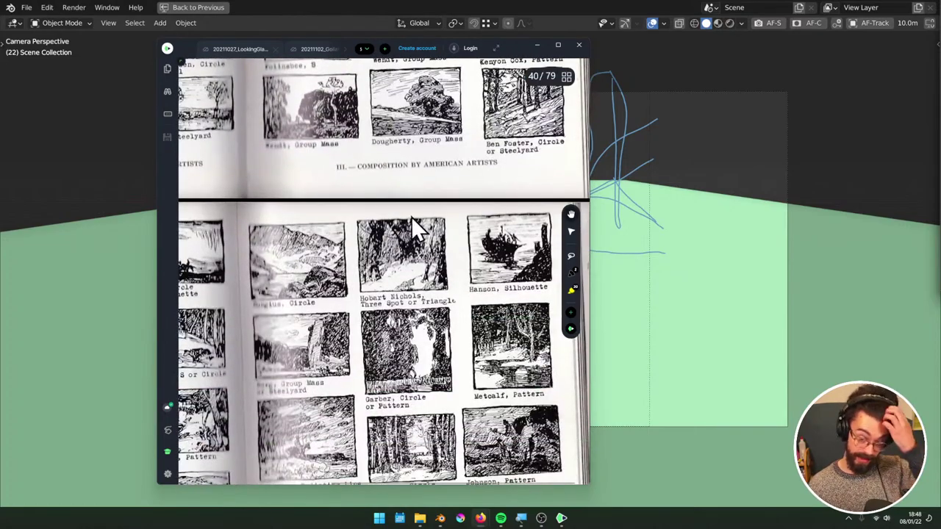
pyautogui.keyDown('ctrl'); pyautogui.scroll(-4, 414, 246); pyautogui.keyUp('ctrl')
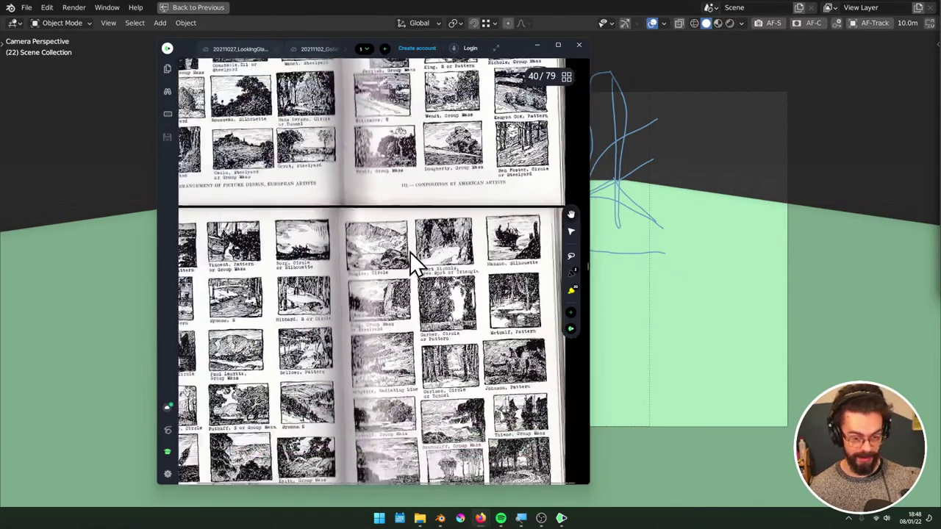
pyautogui.keyDown('ctrl'); pyautogui.scroll(2, 407, 255); pyautogui.keyUp('ctrl')
pyautogui.keyDown('ctrl'); pyautogui.scroll(3, 408, 256); pyautogui.keyUp('ctrl')
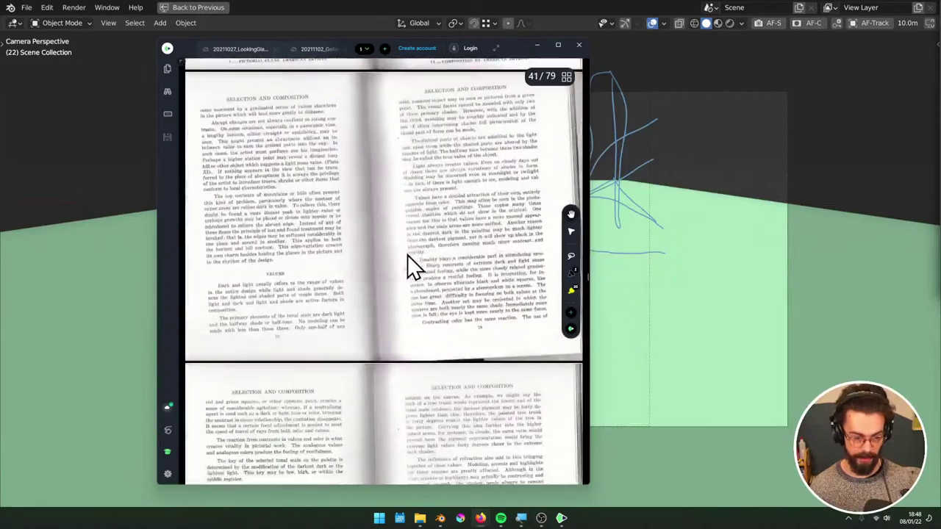
pyautogui.scroll(1, 408, 255)
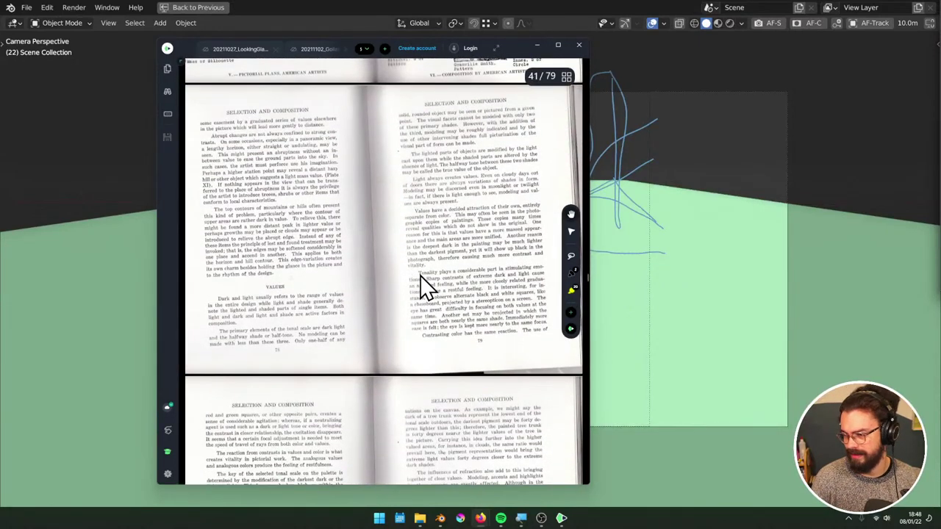
pyautogui.scroll(-8, 421, 276)
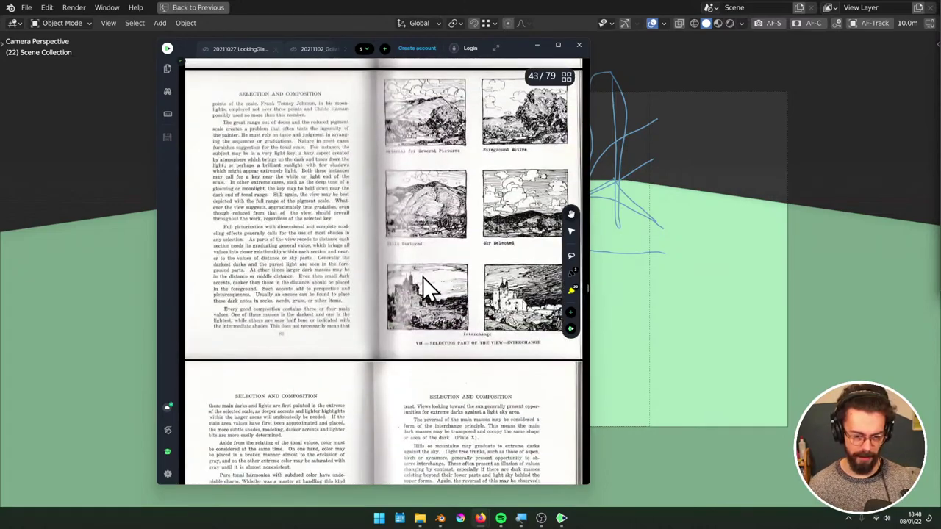
pyautogui.scroll(-15, 473, 305)
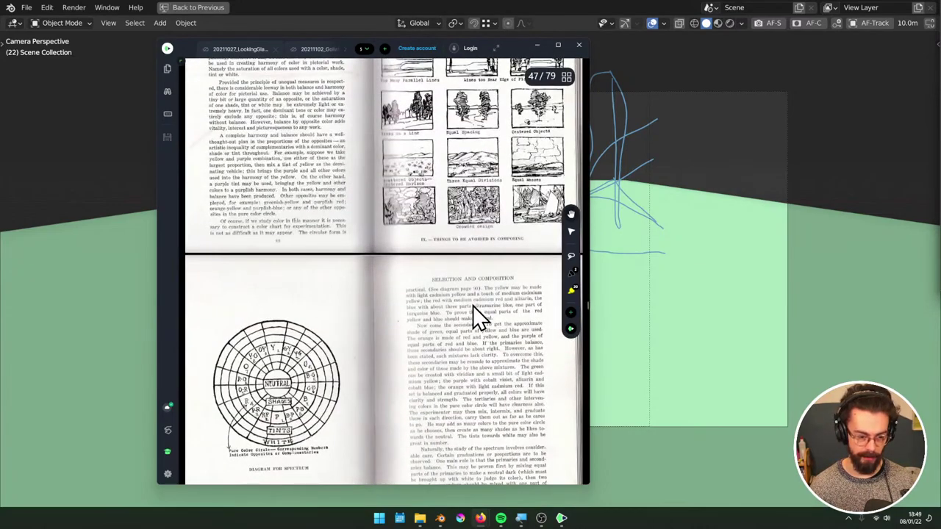
pyautogui.scroll(-20, 424, 327)
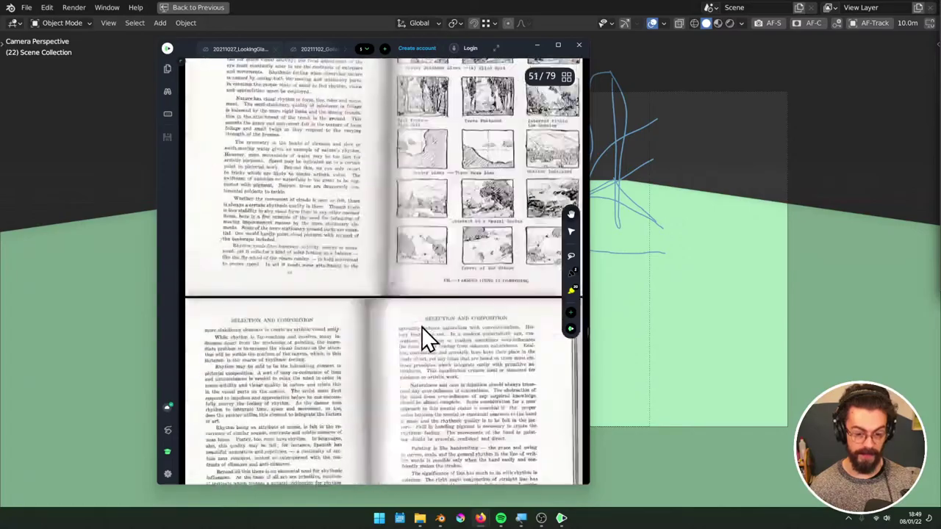
pyautogui.scroll(-20, 428, 339)
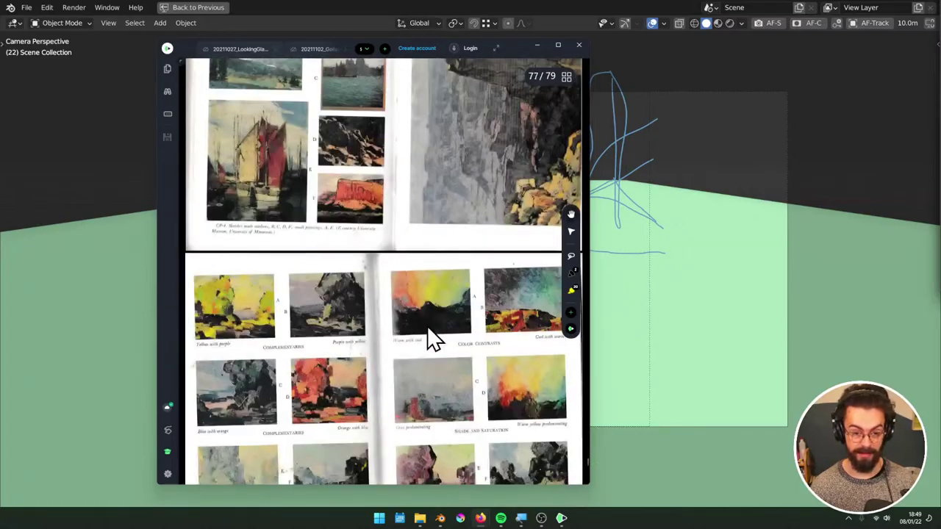
pyautogui.scroll(-12, 434, 338)
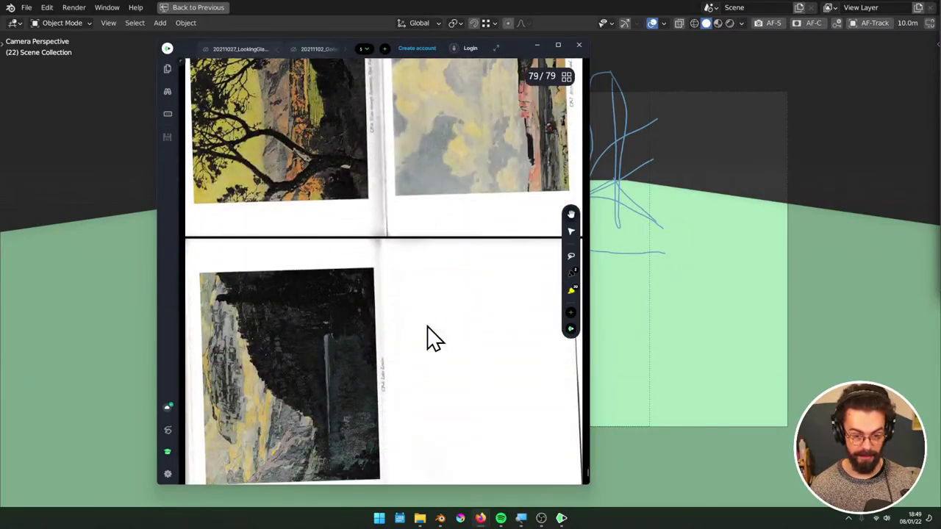
pyautogui.scroll(15, 428, 328)
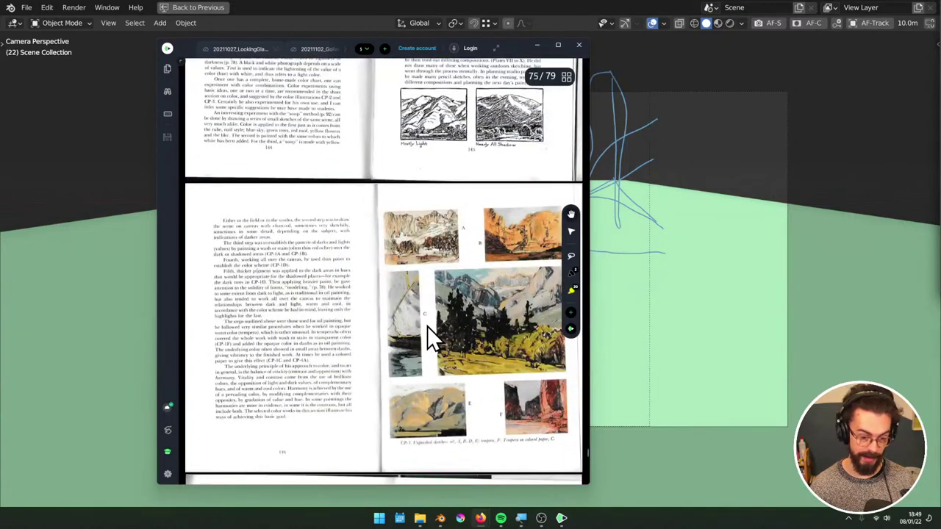
pyautogui.scroll(-7, 410, 363)
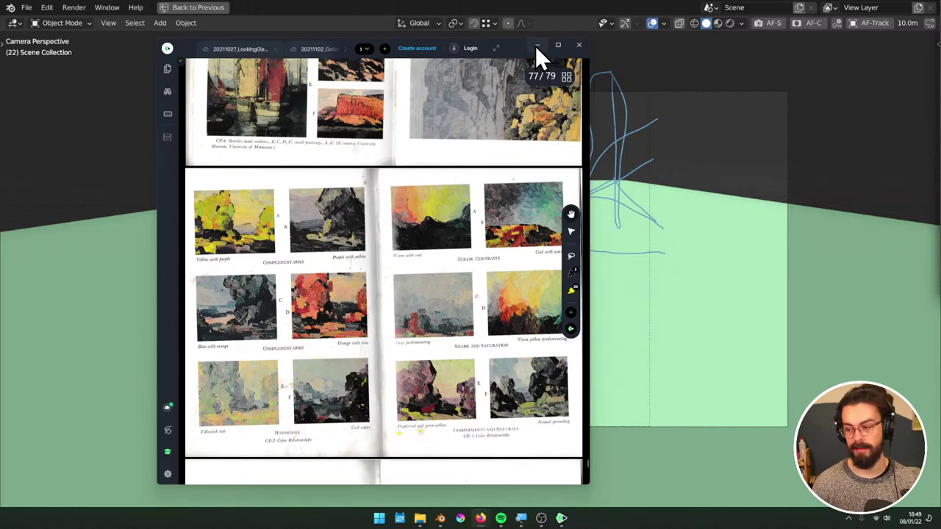
# Minimize the PDF reader and erase the old blue tree and ground annotation strokes
pyautogui.click(537, 45)
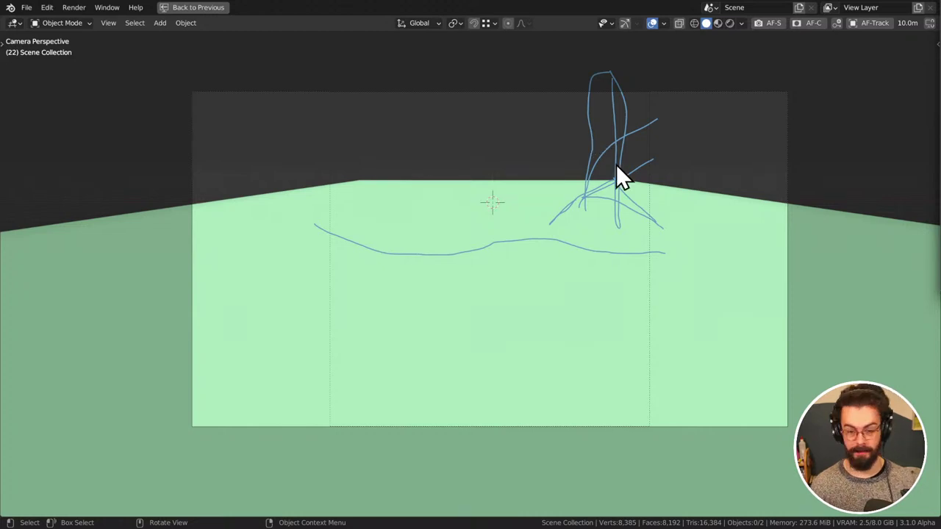
pyautogui.hotkey('shift', 'd')
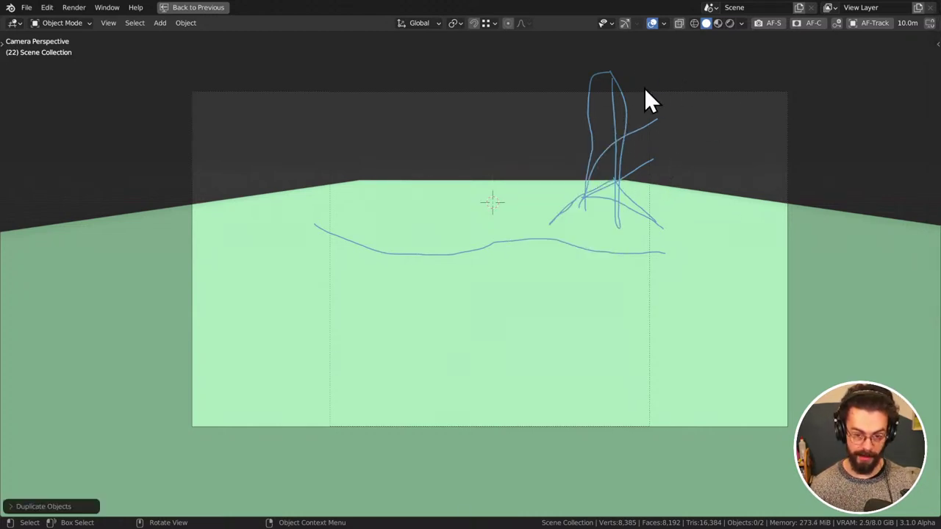
pyautogui.moveTo(709, 84)
pyautogui.mouseDown(button='right')
pyautogui.moveTo(554, 128)
pyautogui.moveTo(710, 179)
pyautogui.moveTo(405, 191)
pyautogui.moveTo(261, 217)
pyautogui.moveTo(665, 216)
pyautogui.mouseUp(button='right')
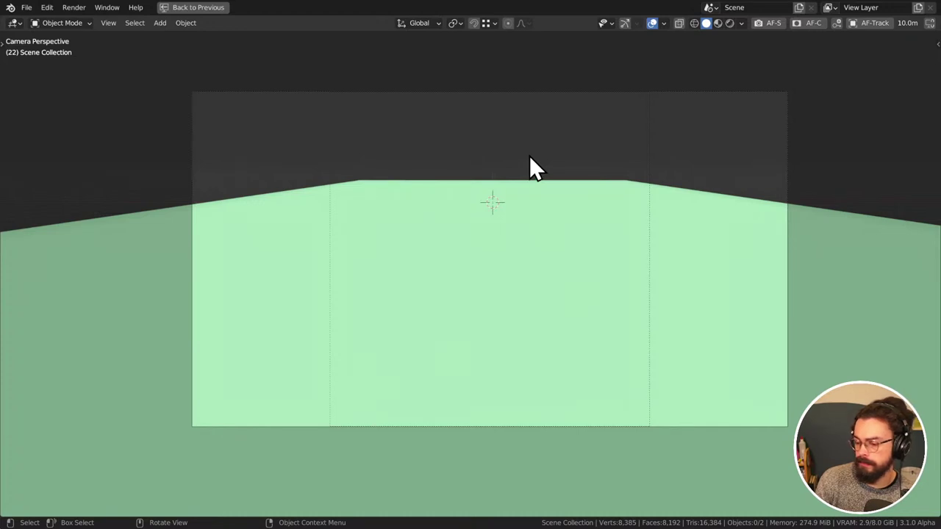
pyautogui.scroll(-2, 530, 156)
pyautogui.scroll(3, 530, 157)
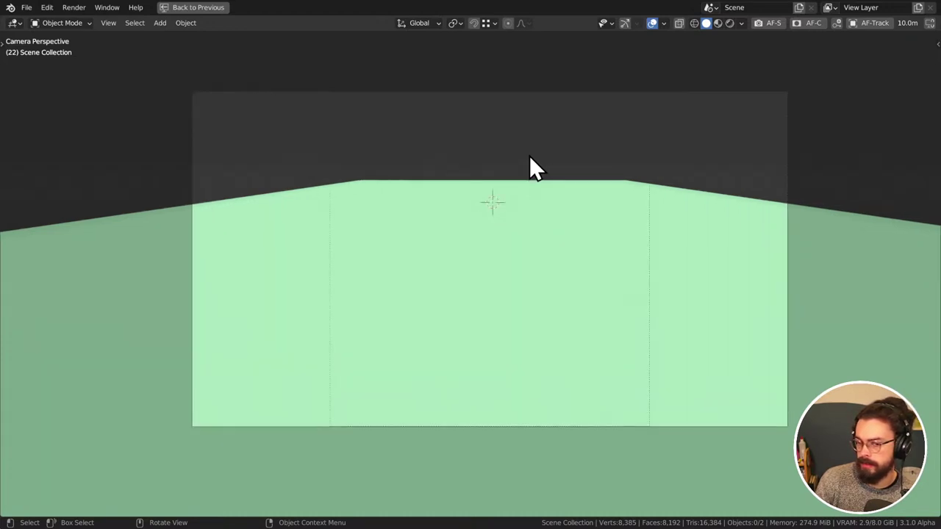
# Draw blue annotation strokes outlining a winding, looping path across the green plane
pyautogui.keyDown('shift'); pyautogui.moveTo(529, 156); pyautogui.dragTo(581, 161, button='middle'); pyautogui.keyUp('shift')
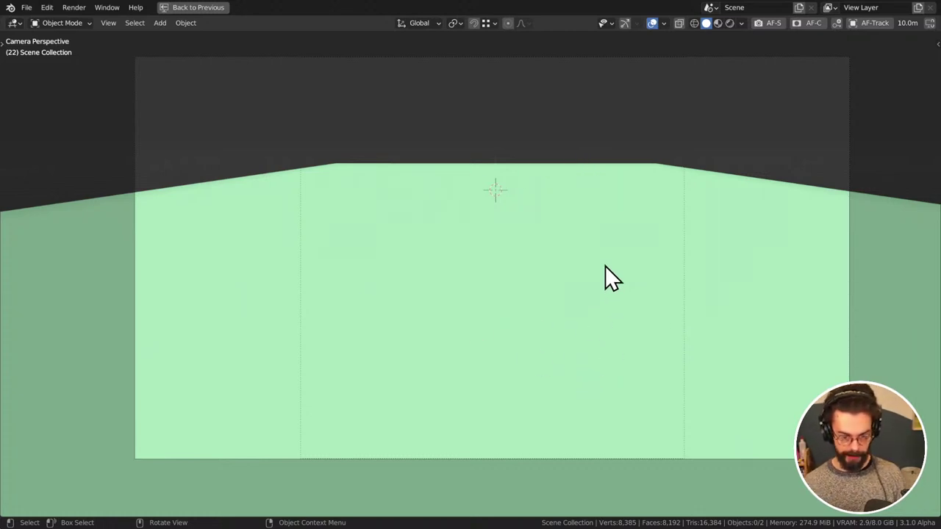
pyautogui.moveTo(519, 408)
pyautogui.mouseDown()
pyautogui.moveTo(516, 328)
pyautogui.moveTo(535, 301)
pyautogui.mouseUp()
pyautogui.moveTo(462, 248)
pyautogui.mouseDown()
pyautogui.moveTo(426, 309)
pyautogui.moveTo(339, 394)
pyautogui.mouseUp()
pyautogui.moveTo(394, 413); pyautogui.dragTo(502, 312)
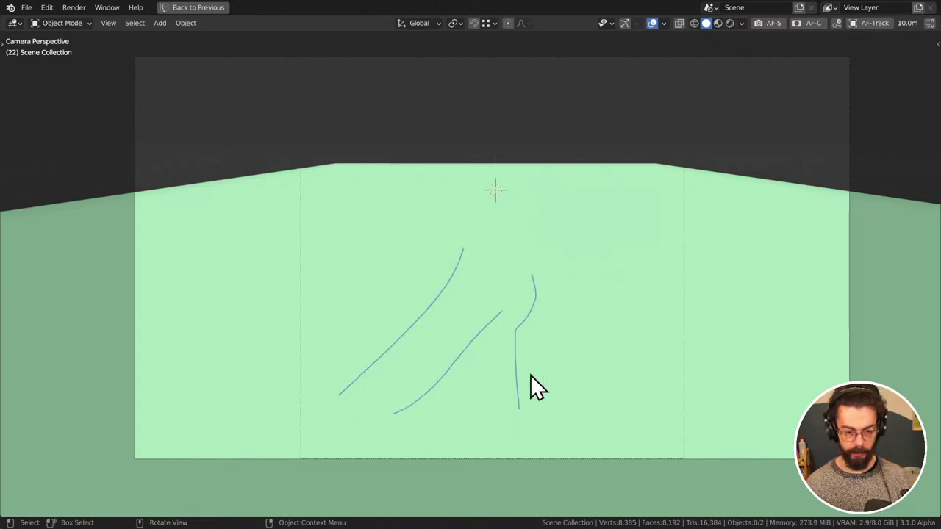
pyautogui.moveTo(518, 408)
pyautogui.mouseDown()
pyautogui.moveTo(532, 284)
pyautogui.moveTo(479, 212)
pyautogui.moveTo(588, 228)
pyautogui.mouseUp()
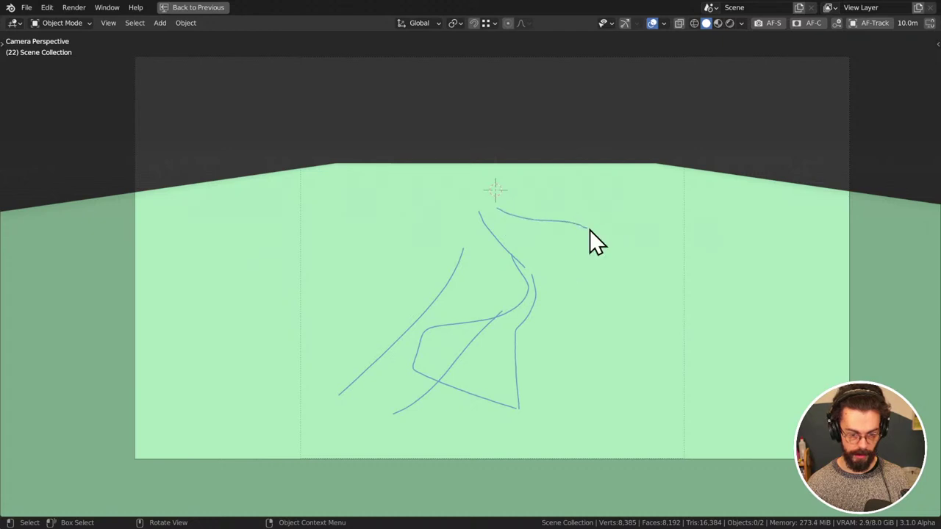
pyautogui.moveTo(514, 204)
pyautogui.mouseDown()
pyautogui.moveTo(614, 222)
pyautogui.moveTo(610, 246)
pyautogui.moveTo(638, 319)
pyautogui.mouseUp()
pyautogui.moveTo(619, 264)
pyautogui.mouseDown()
pyautogui.moveTo(639, 319)
pyautogui.moveTo(617, 424)
pyautogui.moveTo(685, 456)
pyautogui.mouseUp()
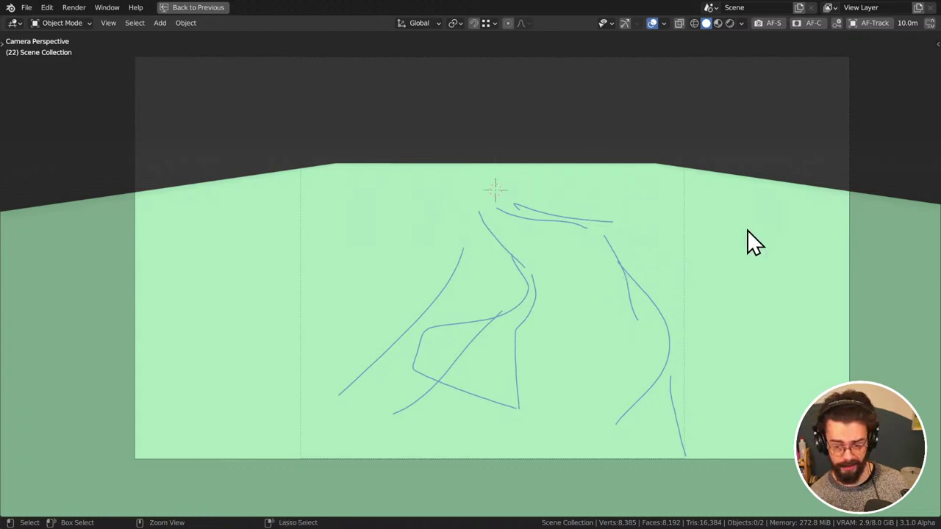
pyautogui.hotkey('ctrl', 'space')
# Select the Camera and set its Lens Shift Y to -0.055, then maximize the camera view
pyautogui.click(822, 75)
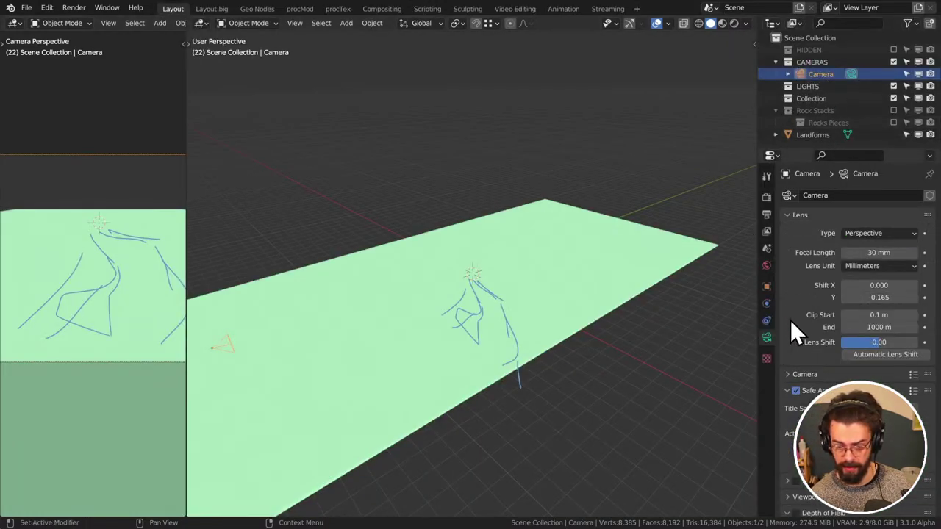
pyautogui.moveTo(880, 297)
pyautogui.mouseDown()
pyautogui.moveTo(919, 297)
pyautogui.moveTo(882, 297)
pyautogui.mouseUp()
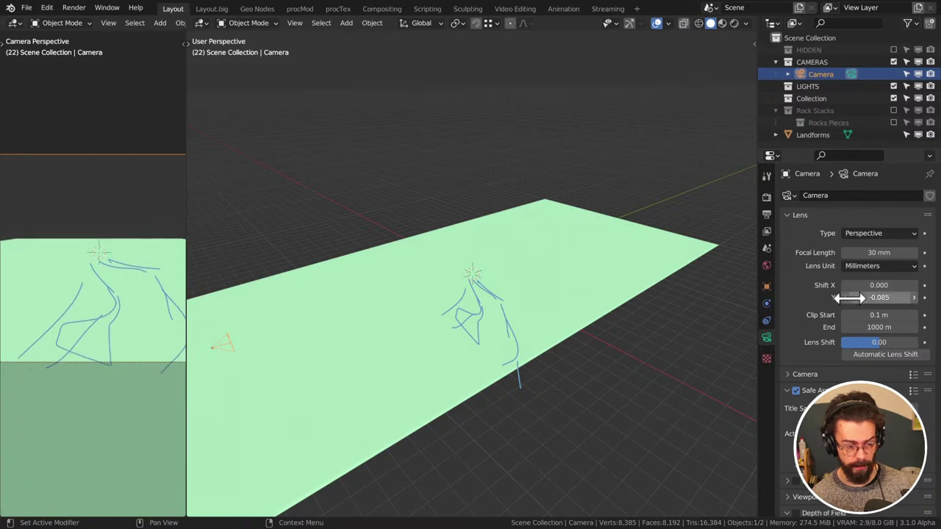
pyautogui.hotkey('ctrl', 'space')
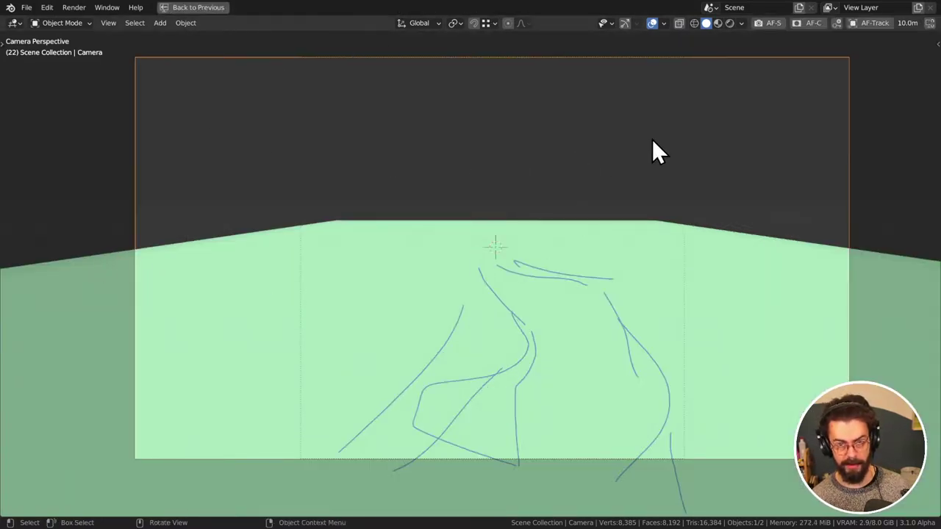
# Sketch tree trunks with branches, a ridge line and a second tree at upper right
pyautogui.moveTo(409, 41); pyautogui.dragTo(420, 237)
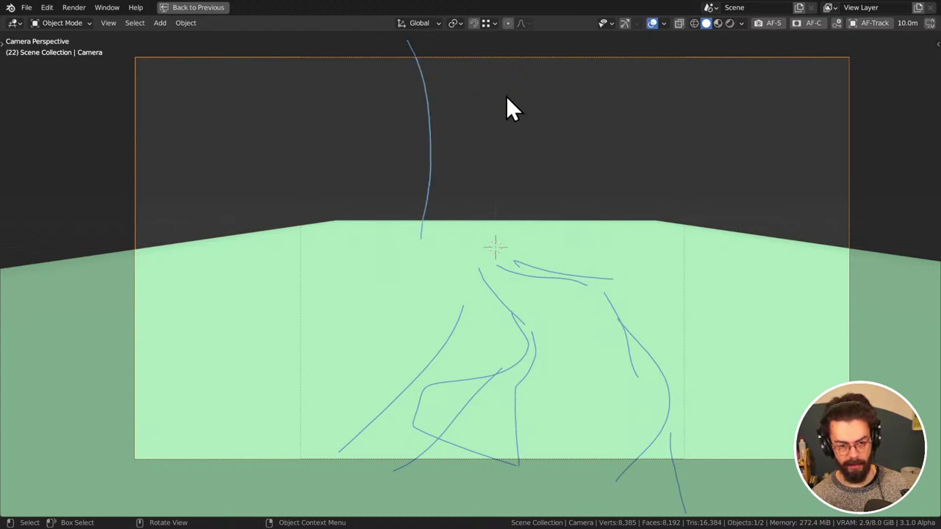
pyautogui.moveTo(519, 47)
pyautogui.mouseDown()
pyautogui.moveTo(503, 150)
pyautogui.moveTo(506, 214)
pyautogui.mouseUp()
pyautogui.moveTo(546, 30)
pyautogui.mouseDown()
pyautogui.moveTo(512, 103)
pyautogui.moveTo(499, 156)
pyautogui.moveTo(506, 216)
pyautogui.mouseUp()
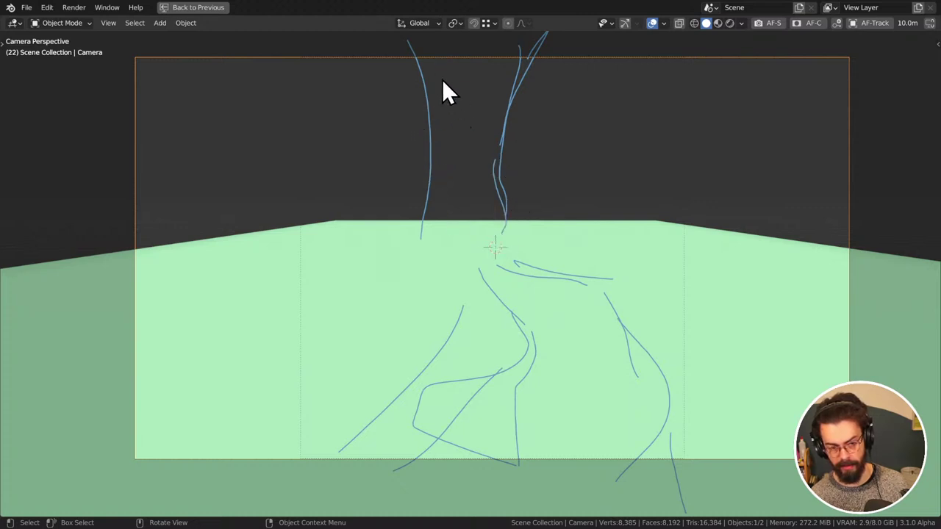
pyautogui.moveTo(429, 72); pyautogui.dragTo(500, 117)
pyautogui.moveTo(431, 89); pyautogui.dragTo(498, 120)
pyautogui.moveTo(425, 112)
pyautogui.mouseDown()
pyautogui.moveTo(500, 124)
pyautogui.moveTo(526, 166)
pyautogui.mouseUp()
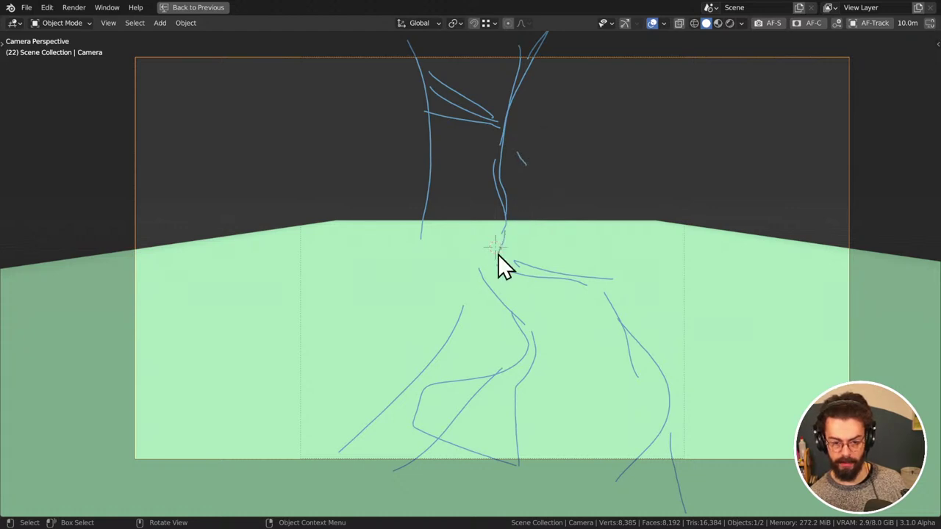
pyautogui.moveTo(515, 260)
pyautogui.mouseDown()
pyautogui.moveTo(572, 264)
pyautogui.moveTo(625, 199)
pyautogui.moveTo(677, 181)
pyautogui.moveTo(849, 170)
pyautogui.mouseUp()
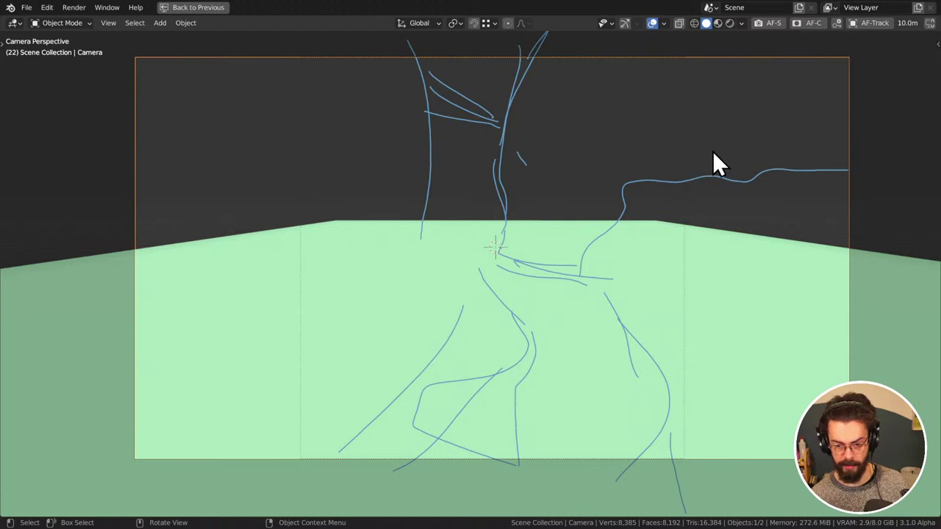
pyautogui.moveTo(712, 152)
pyautogui.mouseDown()
pyautogui.moveTo(677, 63)
pyautogui.moveTo(712, 62)
pyautogui.moveTo(731, 180)
pyautogui.mouseUp()
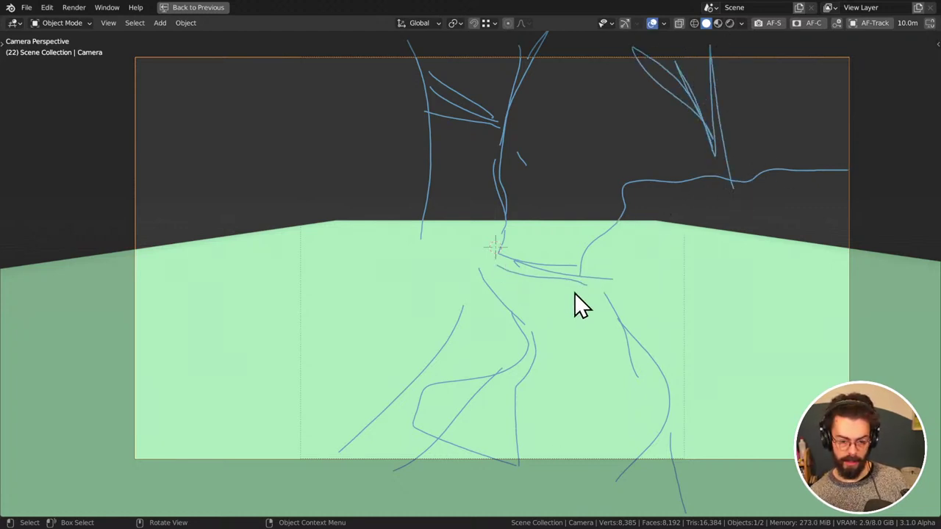
# Erase the old path strokes, sketch a zigzag ground line, then wipe it away
pyautogui.moveTo(479, 303)
pyautogui.mouseDown()
pyautogui.moveTo(529, 296)
pyautogui.moveTo(551, 305)
pyautogui.moveTo(559, 330)
pyautogui.moveTo(729, 379)
pyautogui.moveTo(628, 327)
pyautogui.moveTo(547, 447)
pyautogui.moveTo(542, 359)
pyautogui.moveTo(419, 460)
pyautogui.mouseUp()
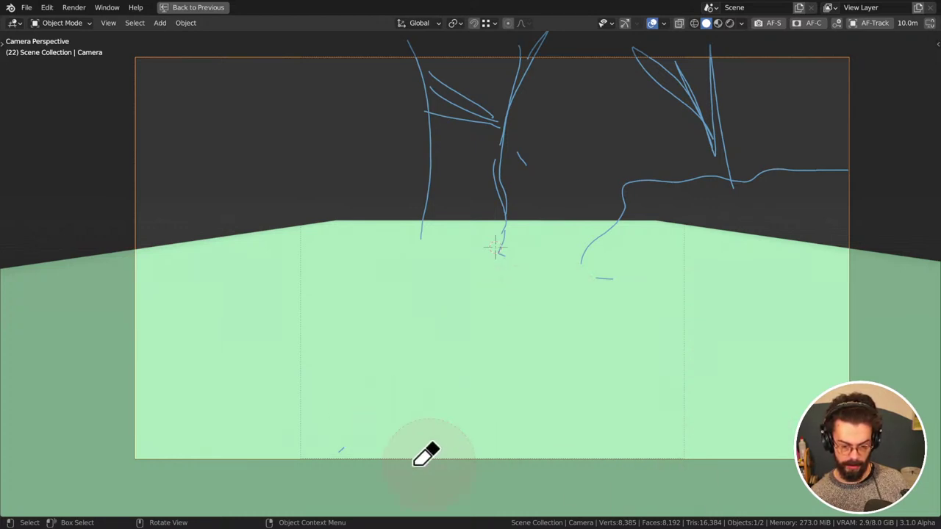
pyautogui.moveTo(491, 275); pyautogui.dragTo(641, 281)
pyautogui.moveTo(372, 326)
pyautogui.mouseDown()
pyautogui.moveTo(600, 360)
pyautogui.moveTo(476, 384)
pyautogui.mouseUp()
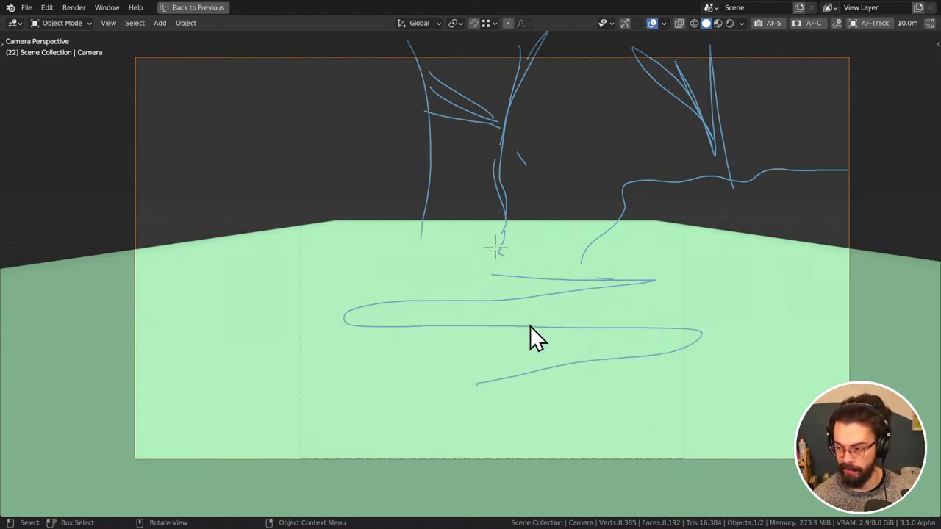
pyautogui.moveTo(500, 365)
pyautogui.mouseDown(button='right')
pyautogui.moveTo(516, 392)
pyautogui.moveTo(324, 343)
pyautogui.moveTo(450, 299)
pyautogui.mouseUp(button='right')
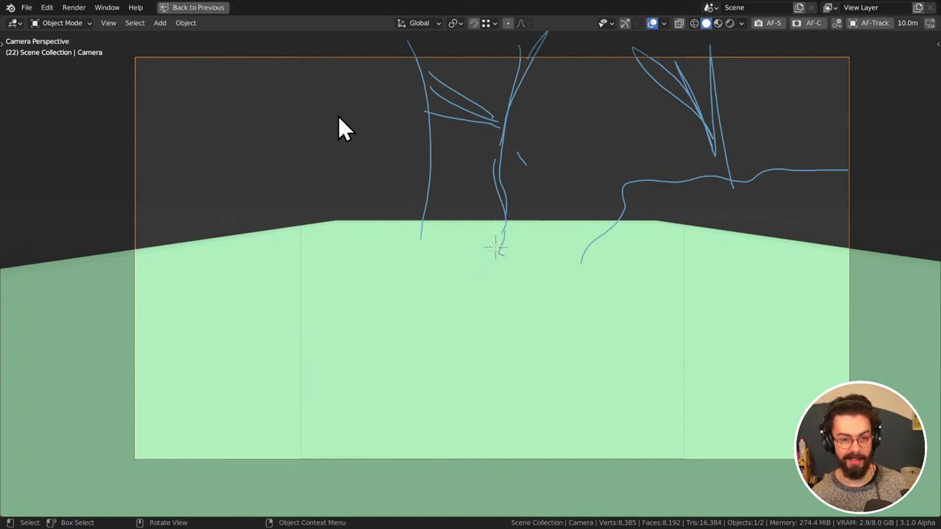
# Undo a stray vertical line, then sketch a ground line, a scraggly left tree and a central block
pyautogui.moveTo(298, 55)
pyautogui.mouseDown()
pyautogui.moveTo(285, 234)
pyautogui.moveTo(296, 466)
pyautogui.mouseUp()
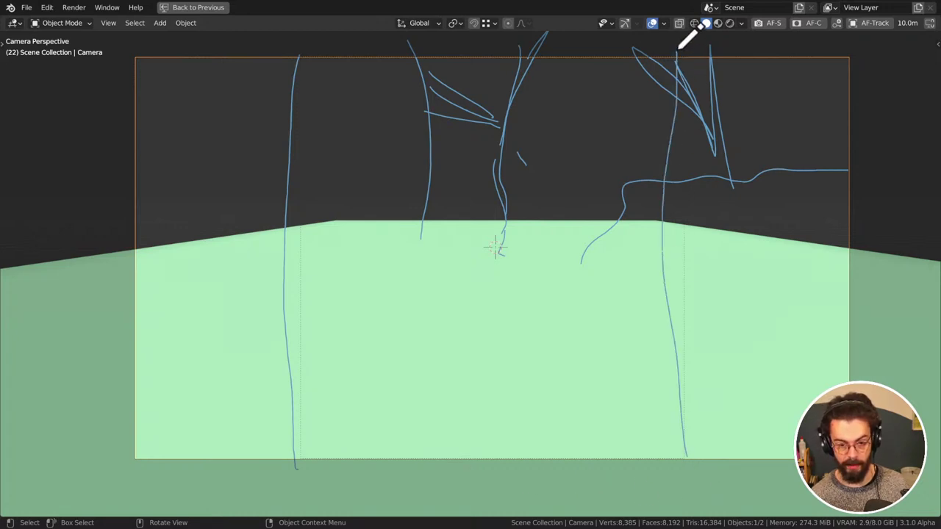
pyautogui.hotkey('ctrl', 'z')
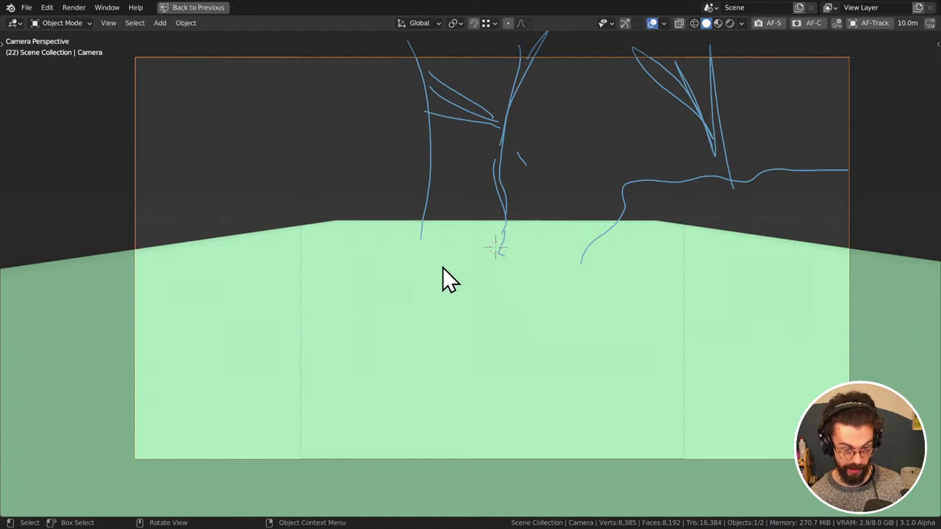
pyautogui.moveTo(420, 237); pyautogui.dragTo(339, 246)
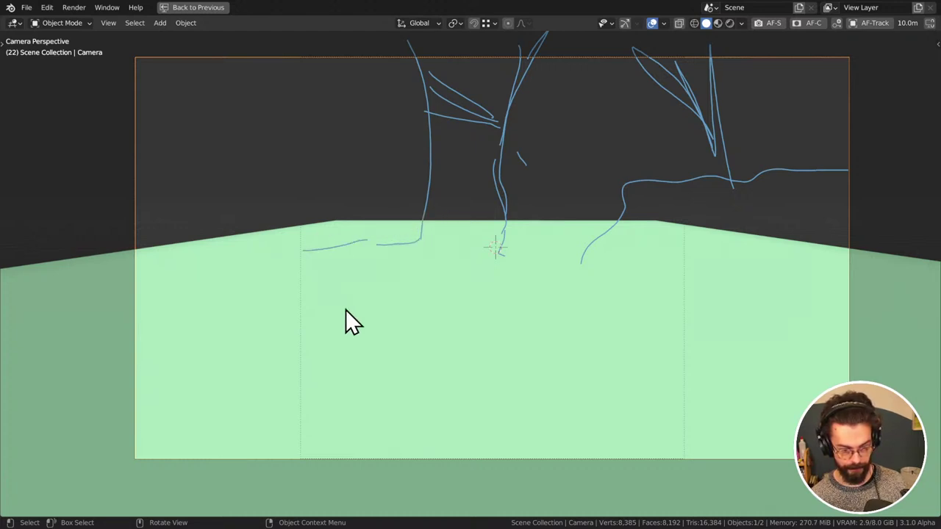
pyautogui.moveTo(346, 309)
pyautogui.mouseDown()
pyautogui.moveTo(350, 188)
pyautogui.moveTo(396, 119)
pyautogui.moveTo(379, 140)
pyautogui.moveTo(347, 99)
pyautogui.moveTo(330, 161)
pyautogui.moveTo(350, 197)
pyautogui.moveTo(322, 186)
pyautogui.moveTo(332, 172)
pyautogui.moveTo(294, 123)
pyautogui.moveTo(338, 182)
pyautogui.mouseUp()
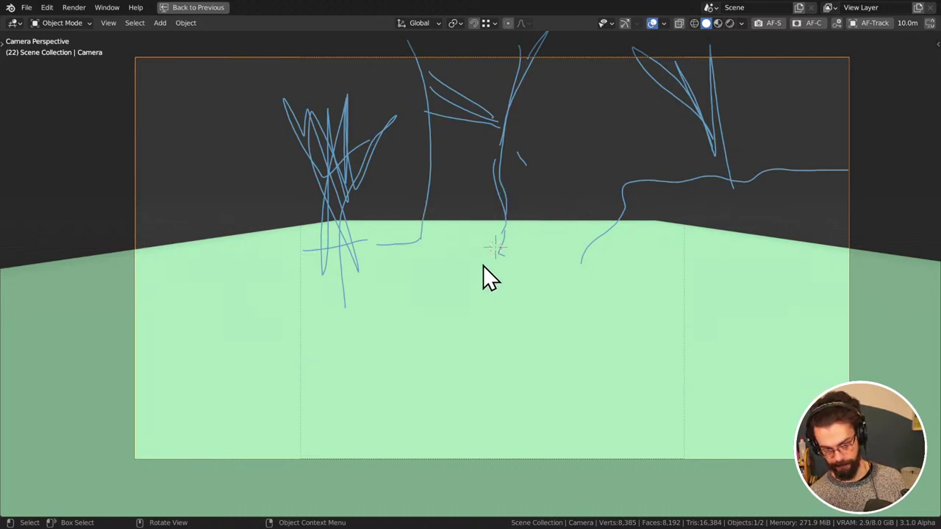
pyautogui.moveTo(467, 266)
pyautogui.mouseDown()
pyautogui.moveTo(466, 138)
pyautogui.moveTo(498, 137)
pyautogui.moveTo(514, 193)
pyautogui.moveTo(519, 276)
pyautogui.moveTo(467, 269)
pyautogui.moveTo(448, 166)
pyautogui.mouseUp()
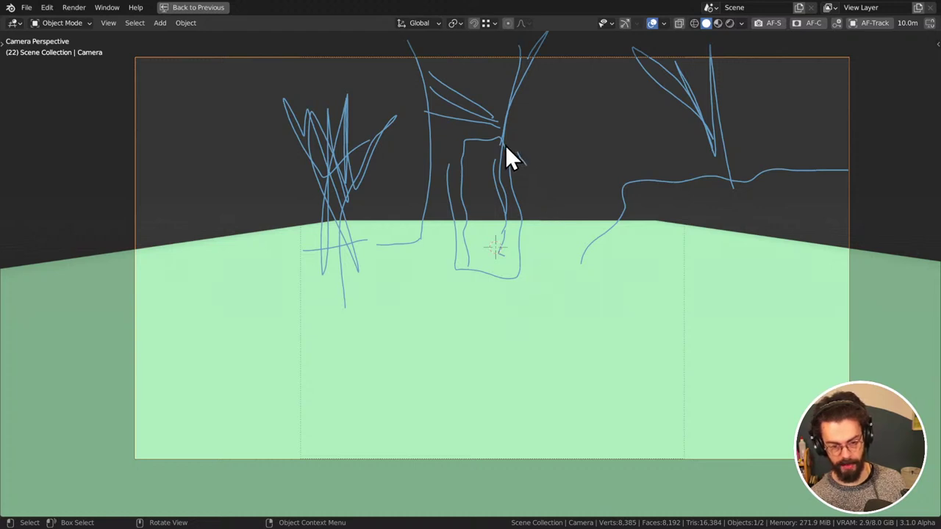
# Sketch an arching branch reaching right from the central trunk
pyautogui.moveTo(518, 153); pyautogui.dragTo(524, 163)
pyautogui.moveTo(505, 144); pyautogui.dragTo(594, 129)
pyautogui.moveTo(513, 183)
pyautogui.mouseDown()
pyautogui.moveTo(558, 145)
pyautogui.moveTo(611, 143)
pyautogui.mouseUp()
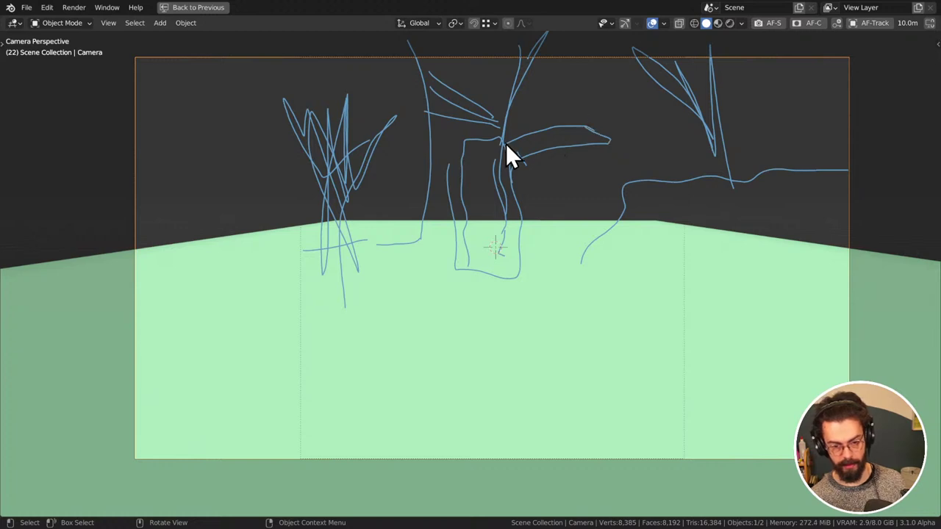
pyautogui.moveTo(506, 142)
pyautogui.mouseDown()
pyautogui.moveTo(526, 132)
pyautogui.moveTo(600, 133)
pyautogui.moveTo(594, 120)
pyautogui.moveTo(563, 147)
pyautogui.moveTo(556, 142)
pyautogui.mouseUp()
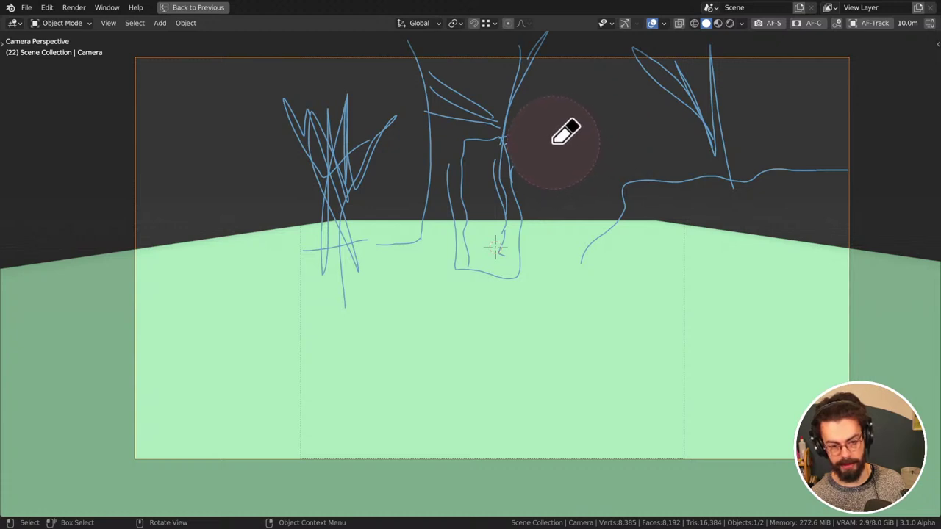
pyautogui.moveTo(500, 139)
pyautogui.mouseDown()
pyautogui.moveTo(528, 128)
pyautogui.moveTo(557, 132)
pyautogui.mouseUp()
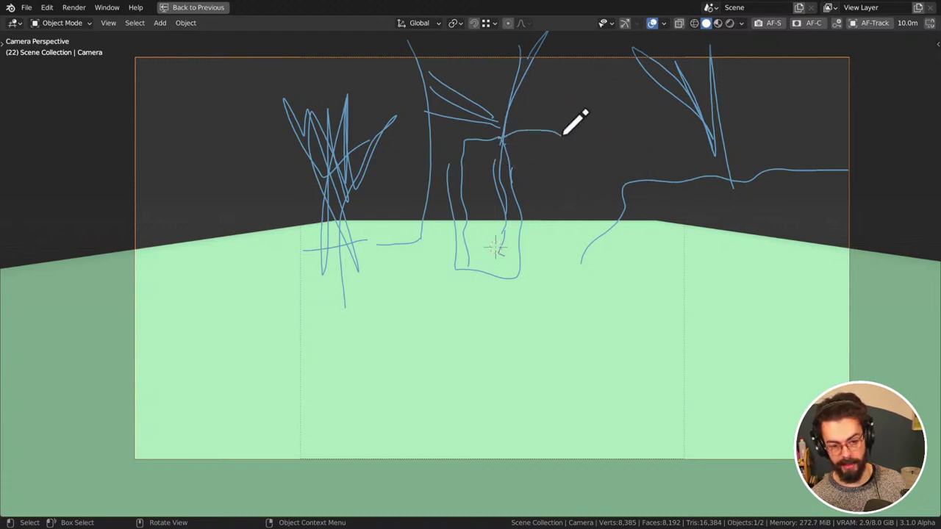
pyautogui.moveTo(508, 166)
pyautogui.mouseDown()
pyautogui.moveTo(569, 139)
pyautogui.moveTo(546, 154)
pyautogui.moveTo(550, 163)
pyautogui.moveTo(541, 161)
pyautogui.moveTo(581, 169)
pyautogui.moveTo(586, 130)
pyautogui.moveTo(548, 133)
pyautogui.moveTo(562, 142)
pyautogui.moveTo(569, 134)
pyautogui.moveTo(613, 171)
pyautogui.mouseUp()
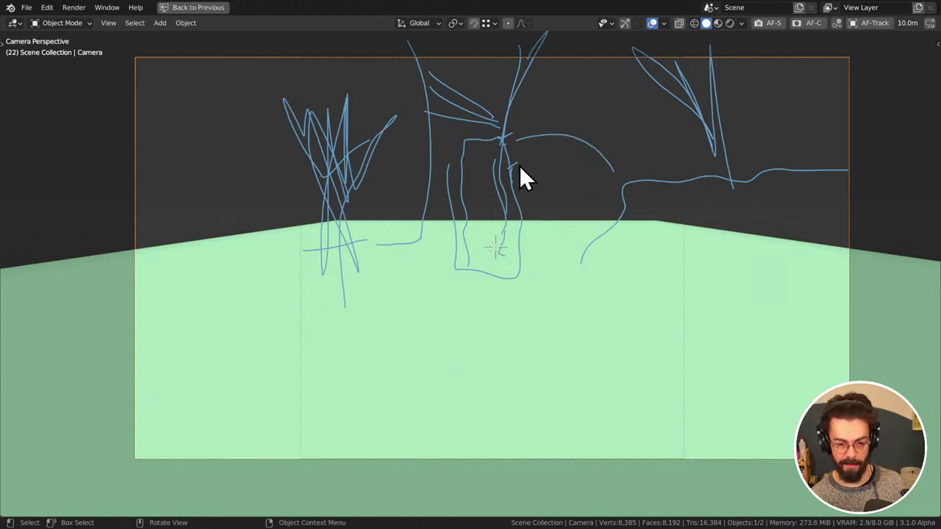
# Sketch the arch underside, a tall left cliff edge and two flat ledges on the terrain
pyautogui.moveTo(524, 221)
pyautogui.mouseDown()
pyautogui.moveTo(584, 181)
pyautogui.moveTo(625, 211)
pyautogui.moveTo(622, 169)
pyautogui.moveTo(609, 167)
pyautogui.mouseUp()
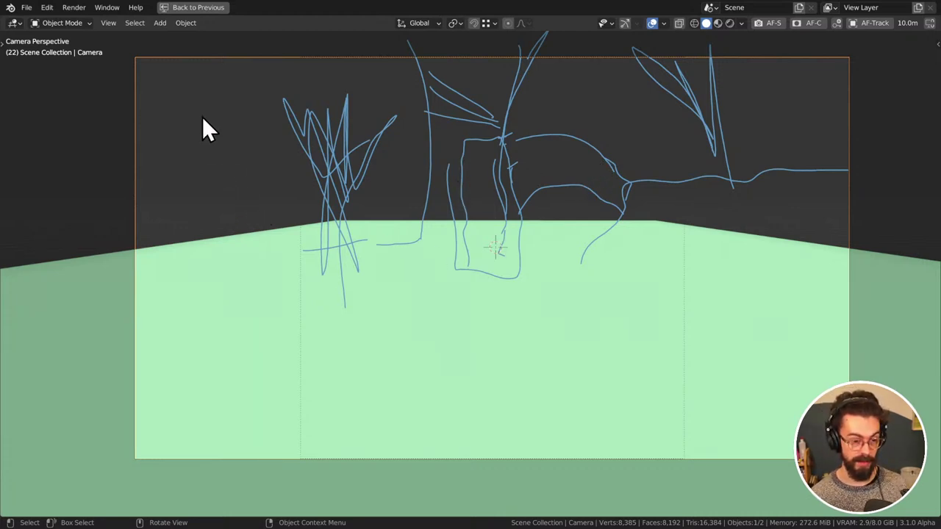
pyautogui.moveTo(128, 40)
pyautogui.mouseDown()
pyautogui.moveTo(220, 42)
pyautogui.moveTo(258, 410)
pyautogui.moveTo(219, 473)
pyautogui.moveTo(150, 469)
pyautogui.mouseUp()
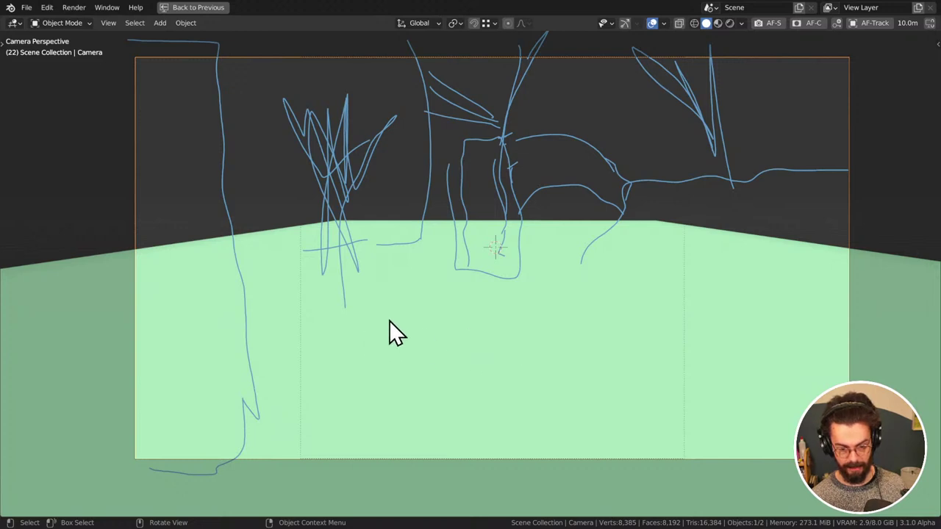
pyautogui.moveTo(324, 306)
pyautogui.mouseDown()
pyautogui.moveTo(501, 314)
pyautogui.moveTo(469, 333)
pyautogui.moveTo(320, 368)
pyautogui.moveTo(307, 305)
pyautogui.mouseUp()
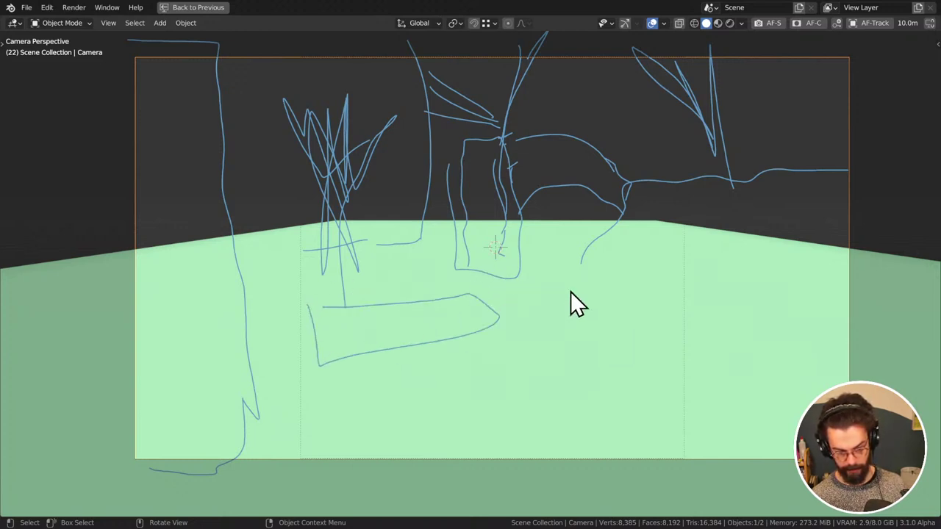
pyautogui.moveTo(516, 342)
pyautogui.mouseDown()
pyautogui.moveTo(665, 327)
pyautogui.moveTo(738, 353)
pyautogui.moveTo(696, 380)
pyautogui.moveTo(550, 383)
pyautogui.moveTo(527, 350)
pyautogui.mouseUp()
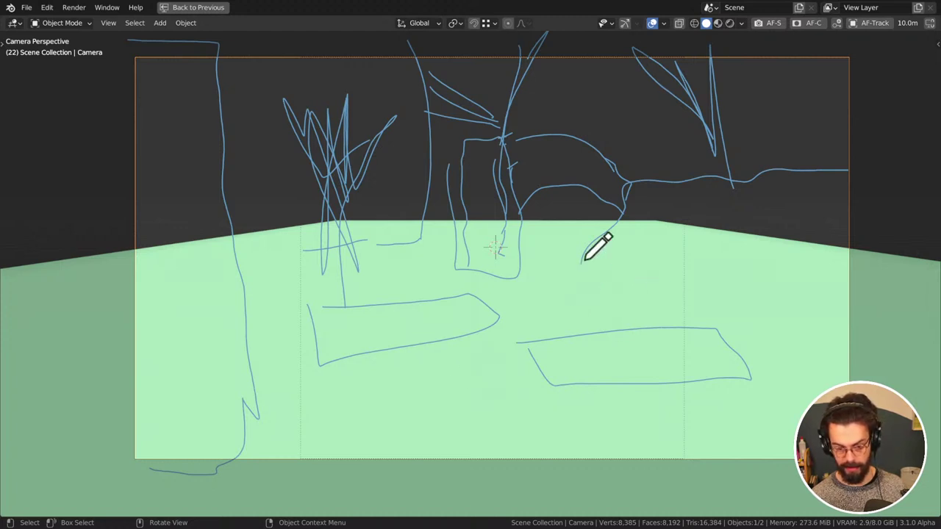
pyautogui.moveTo(581, 262); pyautogui.dragTo(588, 292)
# Add a tall right tree, a foreground path and curved rock outlines at left
pyautogui.moveTo(721, 471)
pyautogui.mouseDown()
pyautogui.moveTo(693, 359)
pyautogui.moveTo(661, 284)
pyautogui.moveTo(684, 215)
pyautogui.moveTo(745, 152)
pyautogui.moveTo(892, 134)
pyautogui.moveTo(752, 141)
pyautogui.moveTo(727, 161)
pyautogui.moveTo(674, 250)
pyautogui.moveTo(664, 303)
pyautogui.moveTo(721, 474)
pyautogui.mouseUp()
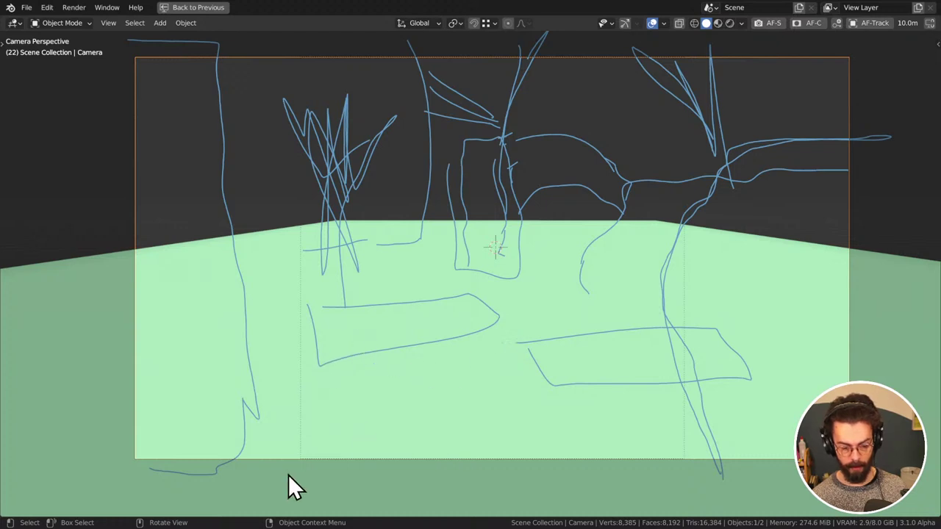
pyautogui.moveTo(312, 483)
pyautogui.mouseDown()
pyautogui.moveTo(376, 393)
pyautogui.moveTo(474, 387)
pyautogui.moveTo(500, 477)
pyautogui.mouseUp()
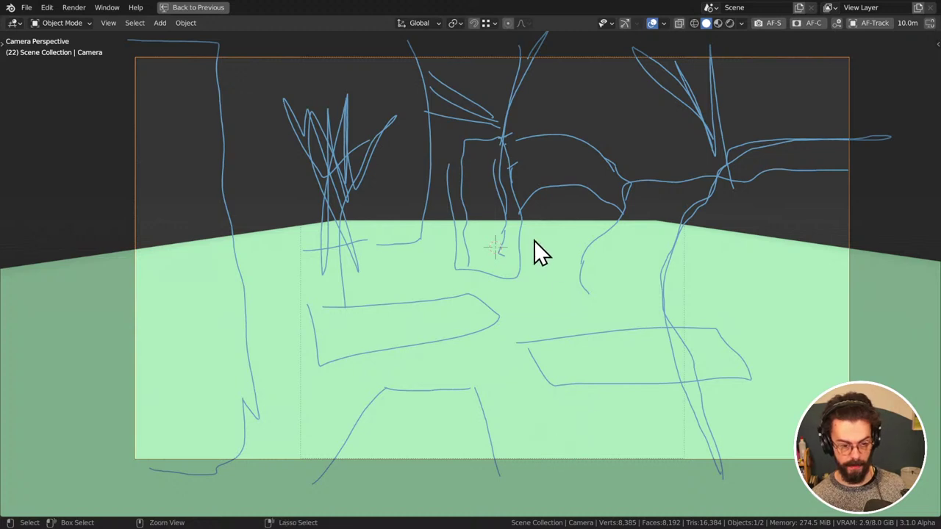
pyautogui.moveTo(234, 221)
pyautogui.mouseDown()
pyautogui.moveTo(265, 224)
pyautogui.moveTo(252, 300)
pyautogui.moveTo(393, 280)
pyautogui.mouseUp()
pyautogui.moveTo(416, 244)
pyautogui.mouseDown()
pyautogui.moveTo(426, 266)
pyautogui.moveTo(330, 309)
pyautogui.mouseUp()
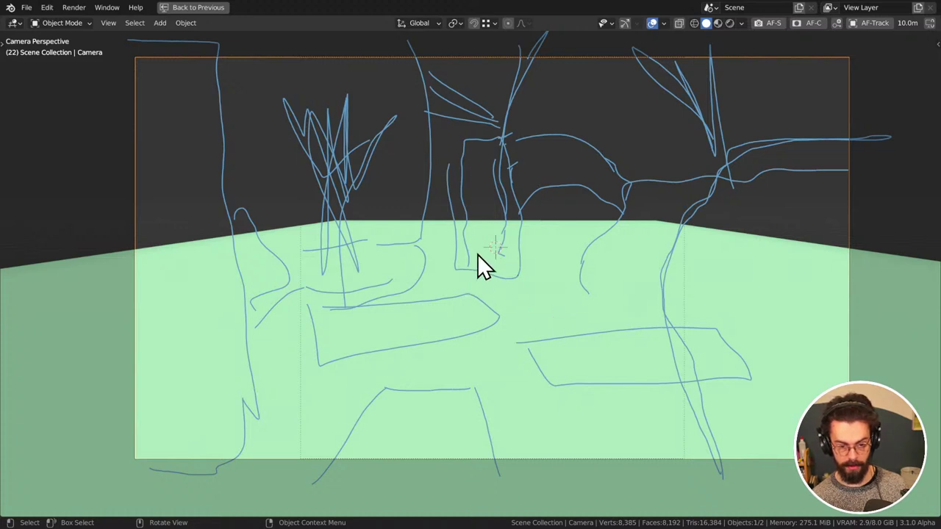
# Restore the split layout and check the Note annotation layer in the sidebar's View settings
pyautogui.scroll(-2, 477, 254)
pyautogui.hotkey('ctrl', 'space')
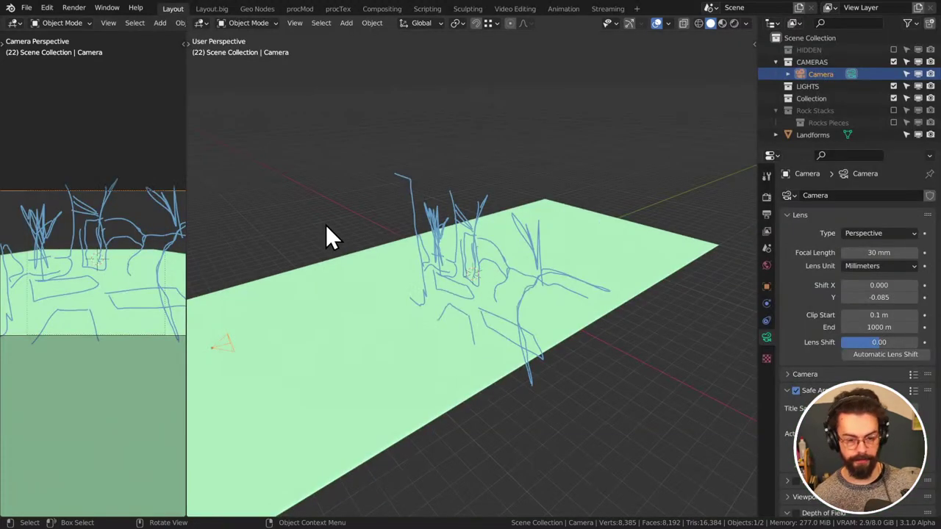
pyautogui.press('n')
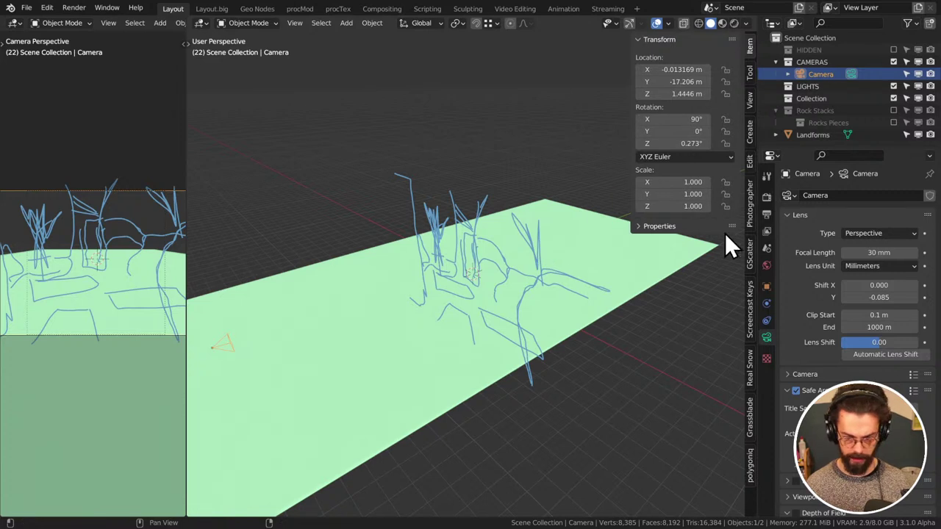
pyautogui.click(751, 98)
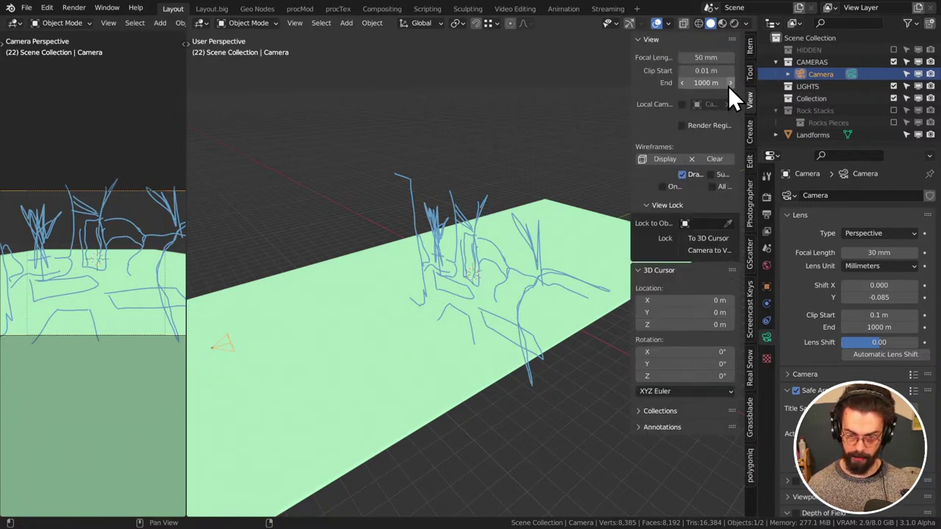
pyautogui.click(670, 433)
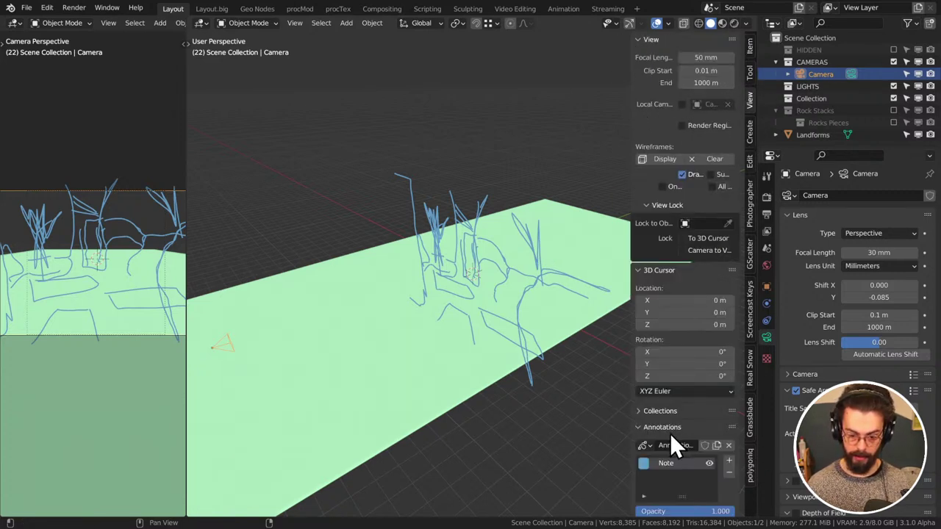
pyautogui.click(709, 463)
pyautogui.click(708, 463)
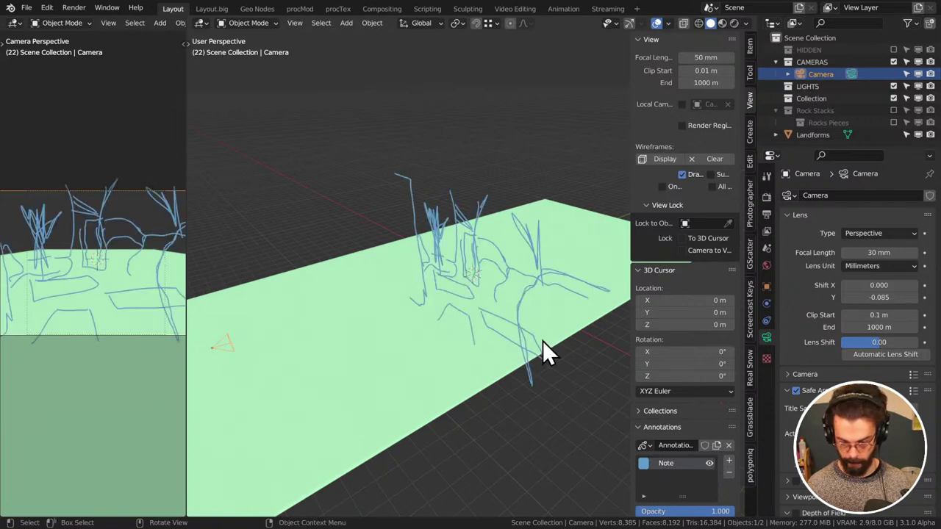
pyautogui.press('n')
# Select the Landforms plane, view it from the top and enter Edit Mode on its vertex grid
pyautogui.moveTo(551, 320); pyautogui.dragTo(519, 307, button='middle')
pyautogui.click(437, 317)
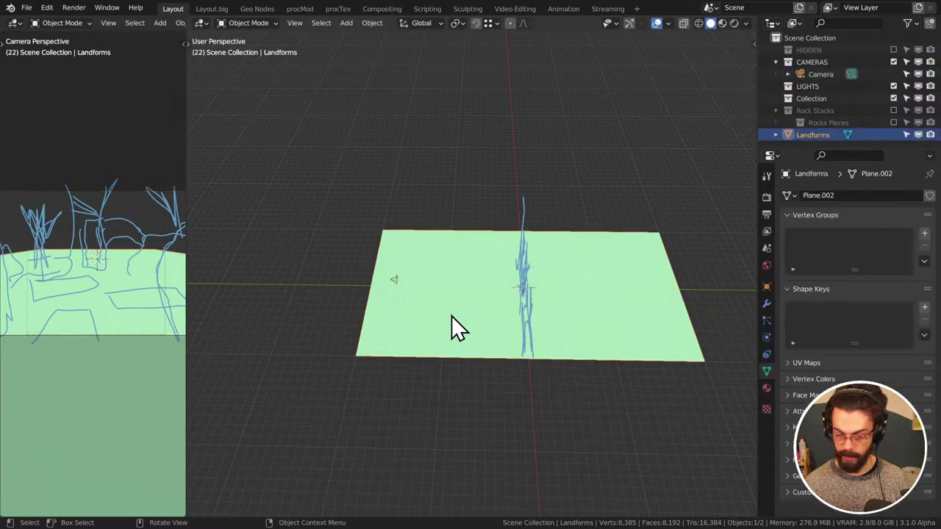
pyautogui.press('KP_7')
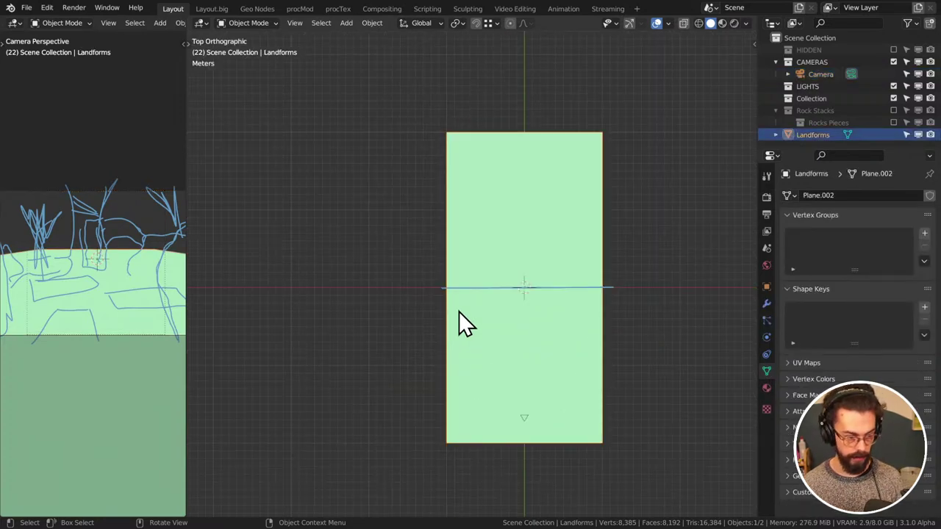
pyautogui.press('Tab')
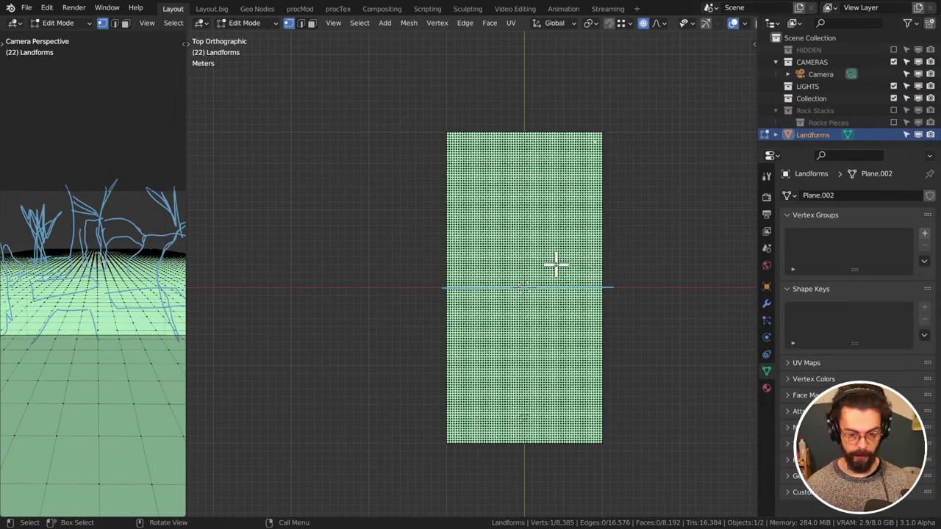
pyautogui.scroll(-5, 116, 218)
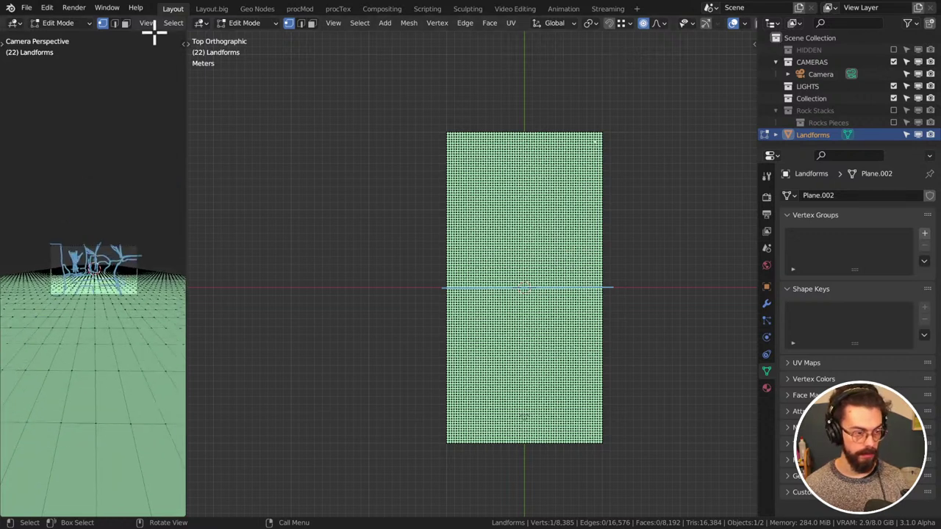
pyautogui.scroll(-4, 159, 22)
pyautogui.scroll(-6, 159, 22)
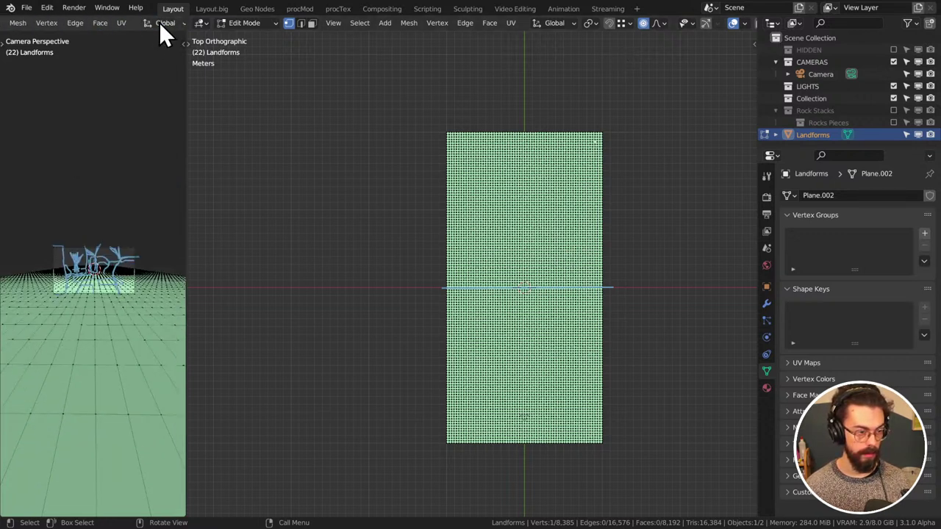
pyautogui.click(122, 23)
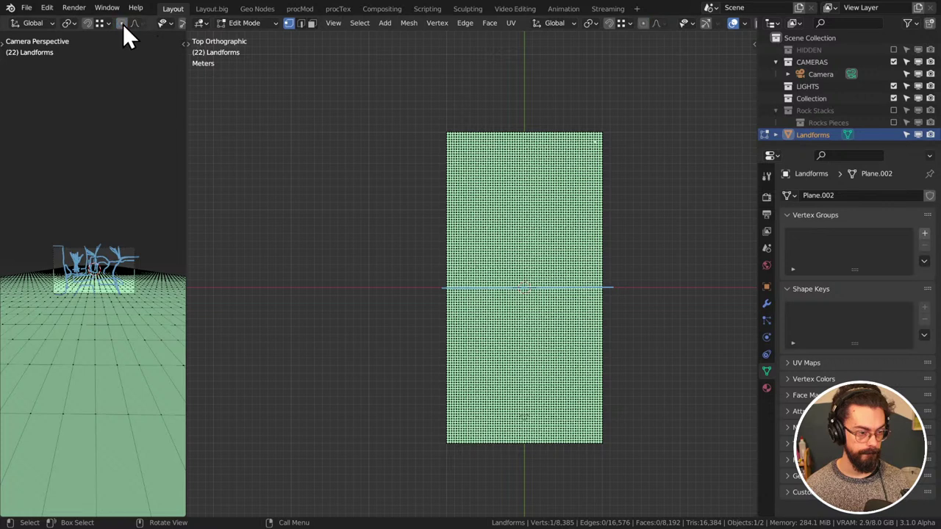
pyautogui.click(122, 22)
pyautogui.scroll(-3, 123, 23)
pyautogui.click(164, 23)
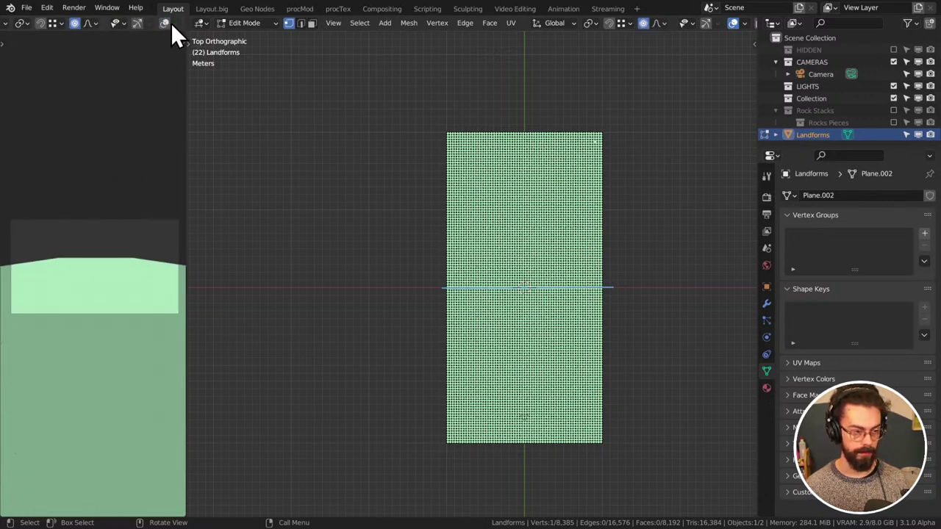
# Turn off Text Info, Floor and 3D Cursor in the side view's overlay options
pyautogui.click(166, 24)
pyautogui.click(166, 24)
pyautogui.click(168, 23)
pyautogui.click(175, 23)
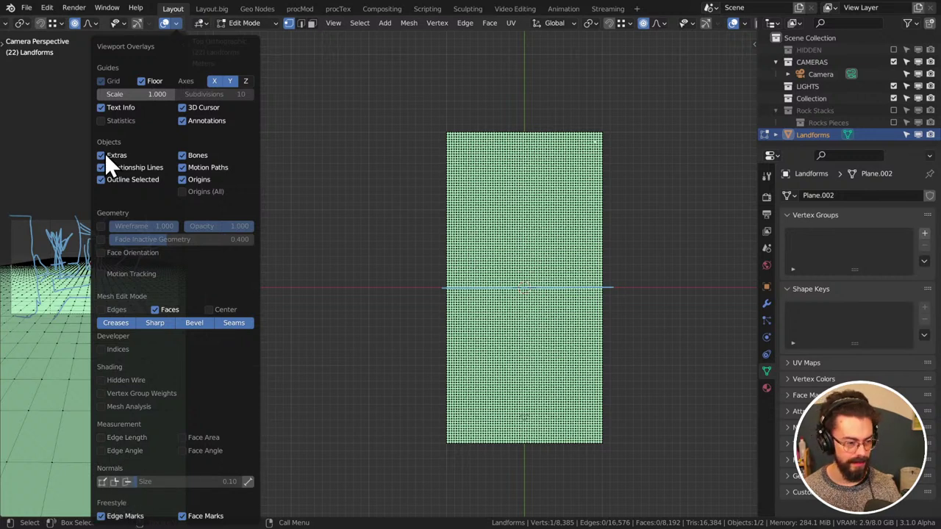
pyautogui.click(104, 111)
pyautogui.click(142, 80)
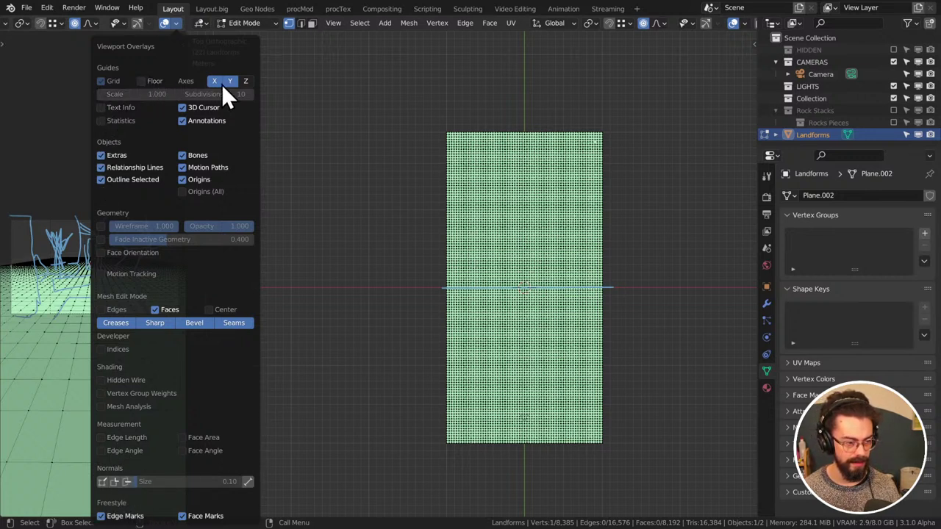
pyautogui.click(182, 108)
# Hide bones, motion paths, origins, extras, relationship lines and selection outlines; leave wireframe off
pyautogui.moveTo(182, 155); pyautogui.dragTo(183, 183)
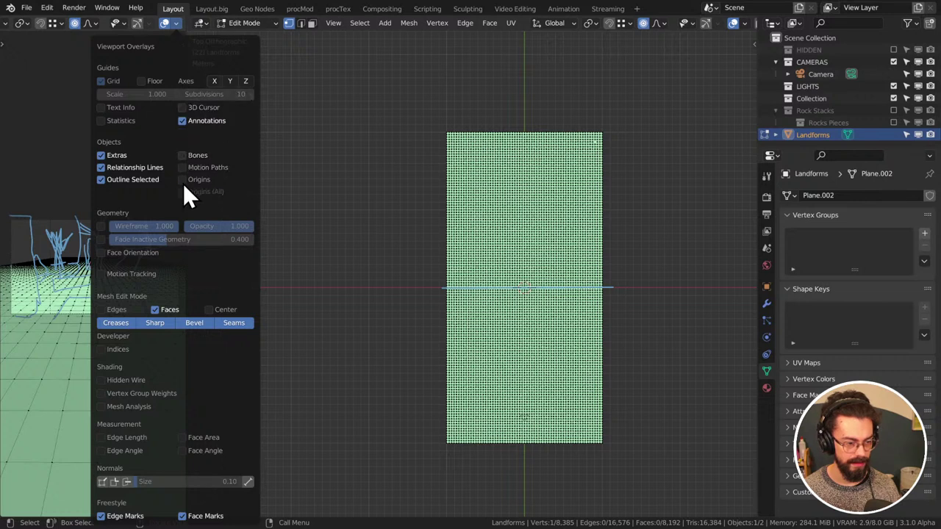
pyautogui.moveTo(101, 152); pyautogui.dragTo(102, 185)
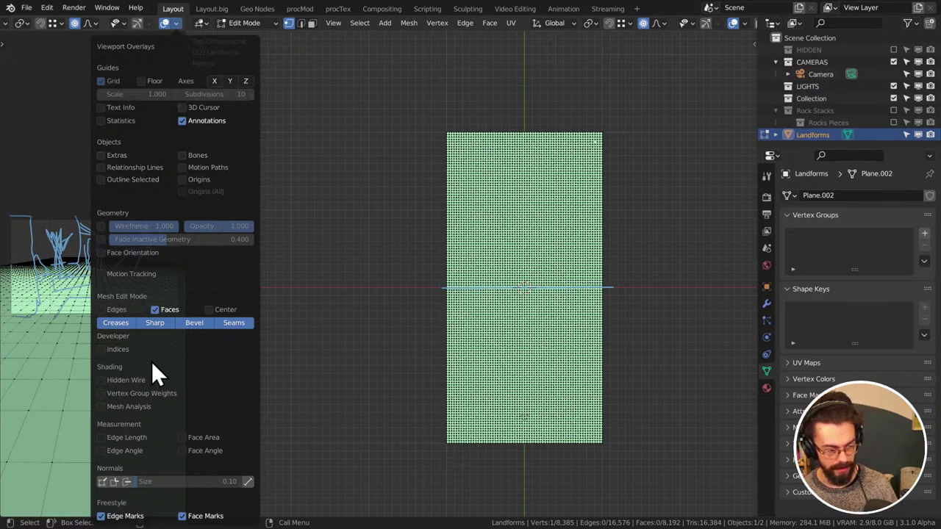
pyautogui.click(104, 227)
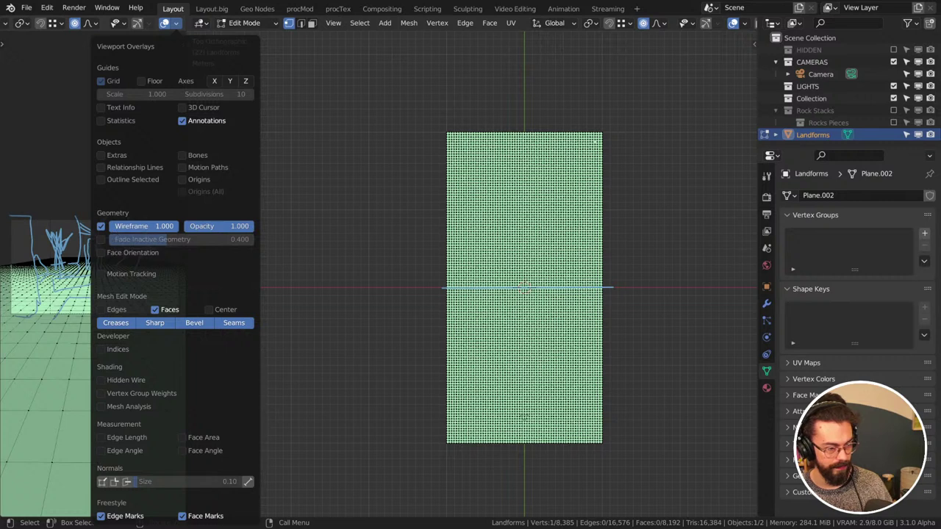
pyautogui.moveTo(140, 226); pyautogui.dragTo(109, 227)
pyautogui.click(103, 227)
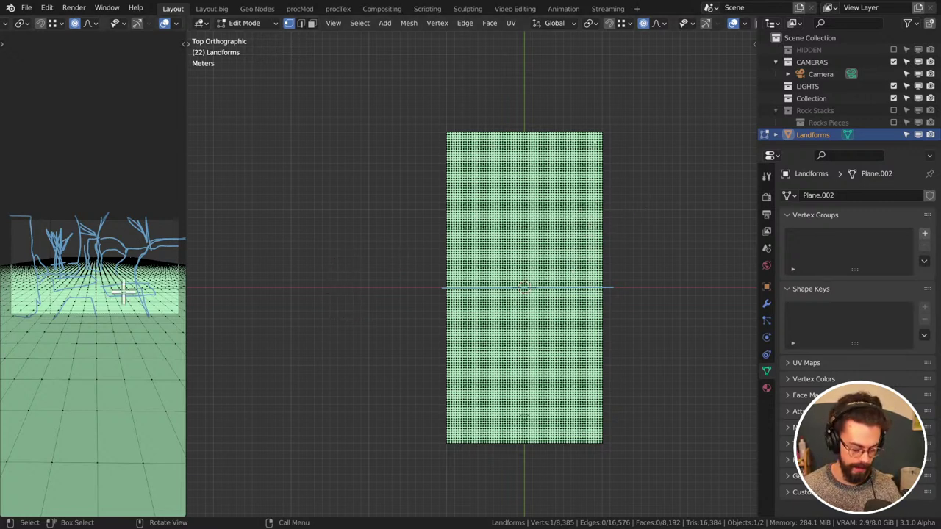
# Circle-select a vertex strip on the plane's left side and raise it along Z with proportional falloff
pyautogui.hotkey('alt', 'a')
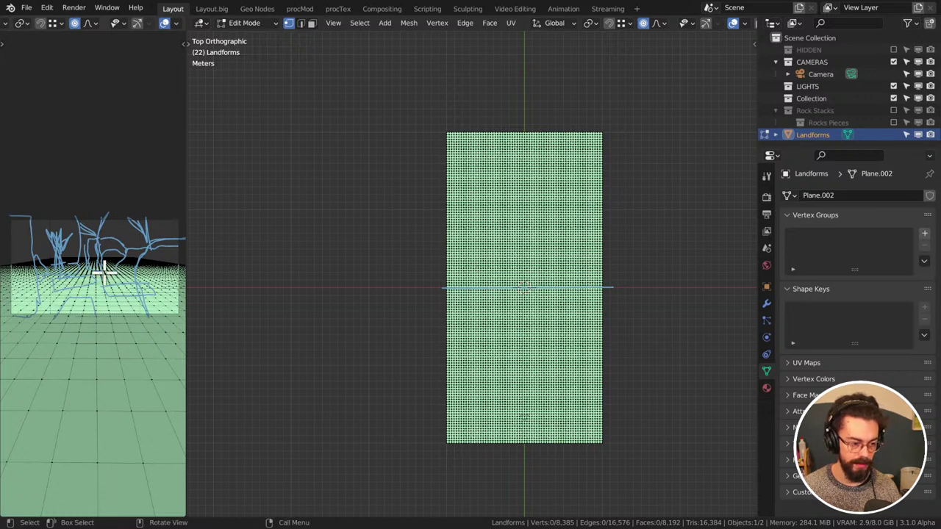
pyautogui.press('c')
pyautogui.moveTo(86, 266)
pyautogui.mouseDown()
pyautogui.moveTo(67, 294)
pyautogui.moveTo(46, 270)
pyautogui.moveTo(18, 272)
pyautogui.moveTo(55, 256)
pyautogui.moveTo(31, 269)
pyautogui.moveTo(98, 267)
pyautogui.mouseUp()
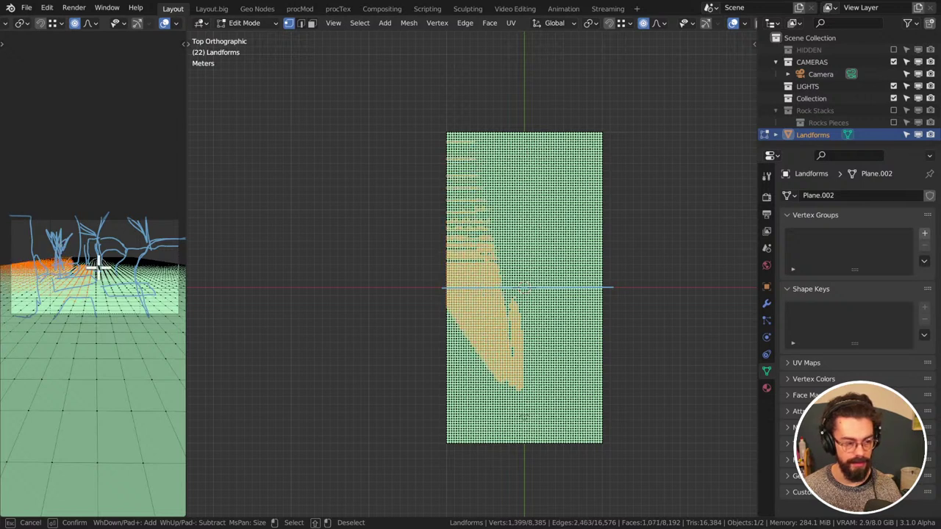
pyautogui.rightClick(394, 253)
pyautogui.moveTo(394, 253)
pyautogui.mouseDown(button='middle')
pyautogui.moveTo(395, 283)
pyautogui.moveTo(386, 267)
pyautogui.mouseUp(button='middle')
pyautogui.press('g')
pyautogui.press('z')
pyautogui.scroll(-5, 388, 261)
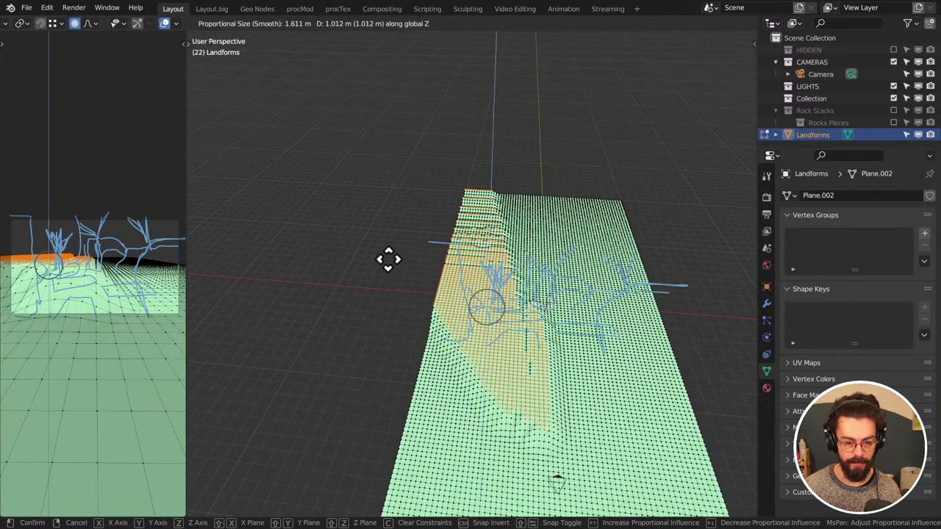
pyautogui.scroll(-6, 389, 260)
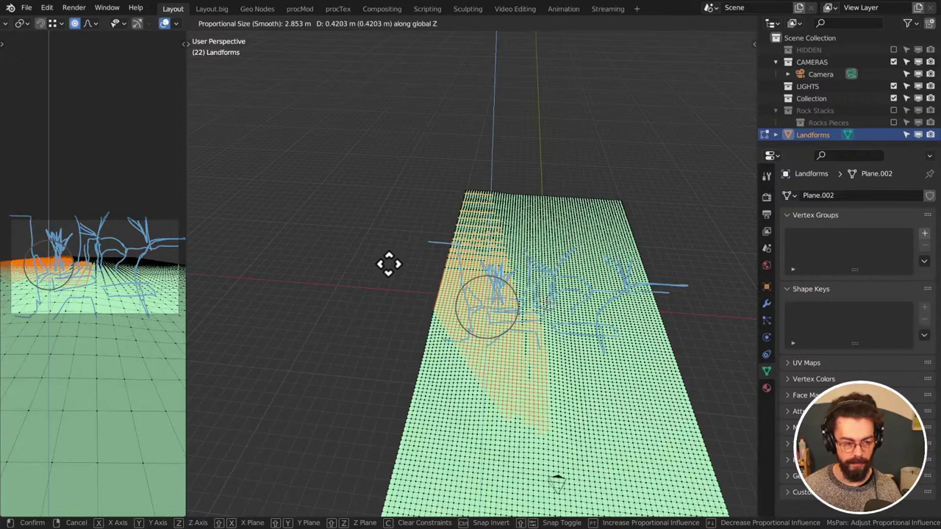
pyautogui.click(431, 279)
pyautogui.moveTo(430, 279); pyautogui.dragTo(661, 269, button='middle')
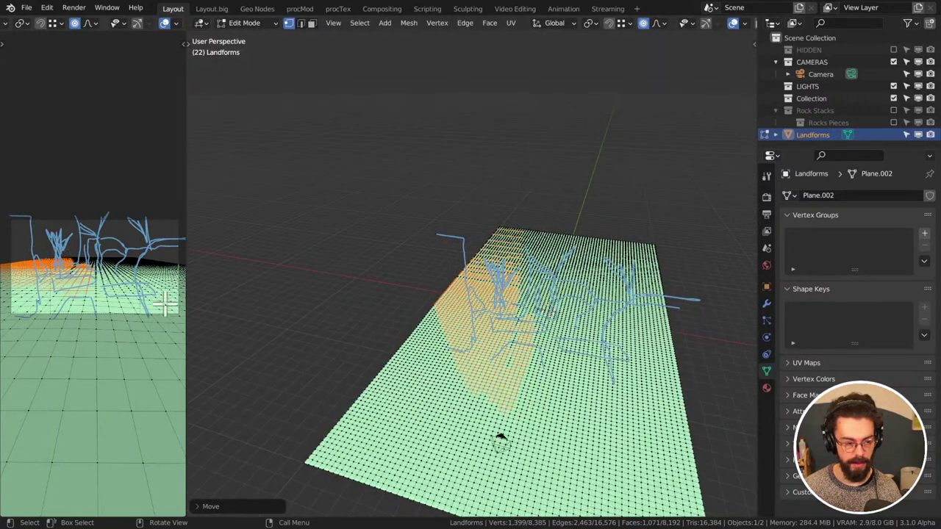
# Raise a second vertex strip on the right side, then deselect and return to Object Mode
pyautogui.hotkey('alt', 'a')
pyautogui.press('c')
pyautogui.moveTo(158, 263)
pyautogui.mouseDown()
pyautogui.moveTo(152, 284)
pyautogui.moveTo(138, 255)
pyautogui.moveTo(130, 283)
pyautogui.moveTo(171, 293)
pyautogui.moveTo(143, 289)
pyautogui.moveTo(163, 307)
pyautogui.moveTo(173, 278)
pyautogui.moveTo(195, 283)
pyautogui.mouseUp()
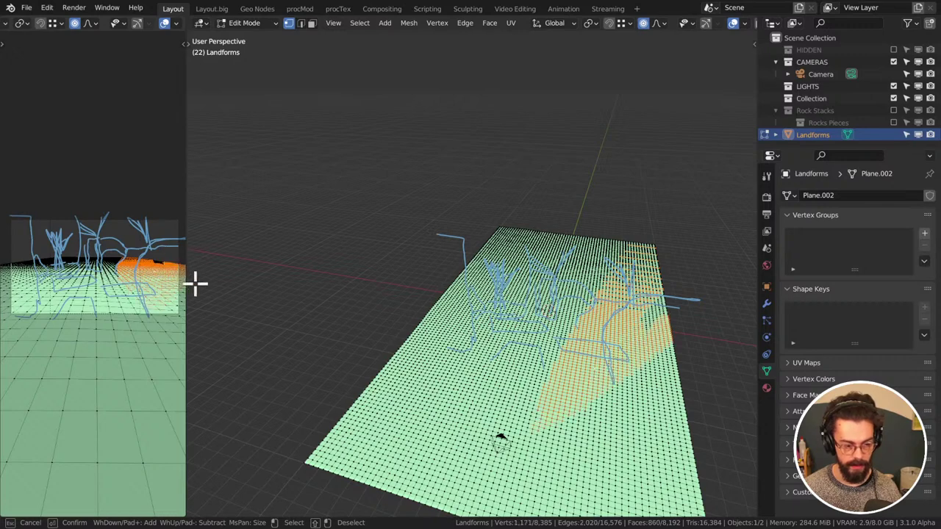
pyautogui.click(666, 330)
pyautogui.rightClick(666, 330)
pyautogui.moveTo(666, 330); pyautogui.dragTo(706, 308, button='middle')
pyautogui.press('g')
pyautogui.press('z')
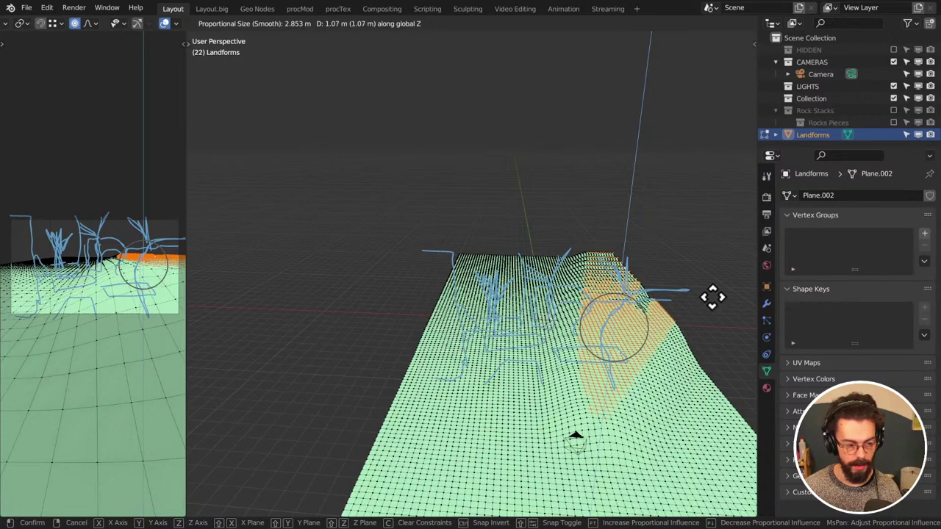
pyautogui.scroll(-10, 712, 297)
pyautogui.click(712, 299)
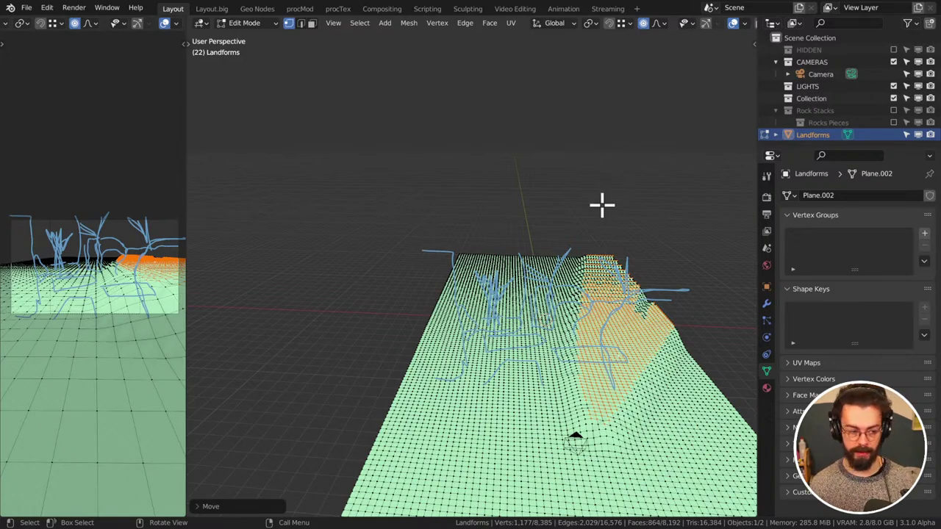
pyautogui.moveTo(603, 204)
pyautogui.mouseDown(button='middle')
pyautogui.moveTo(641, 257)
pyautogui.moveTo(678, 220)
pyautogui.moveTo(607, 248)
pyautogui.moveTo(516, 262)
pyautogui.moveTo(447, 245)
pyautogui.moveTo(593, 257)
pyautogui.moveTo(581, 276)
pyautogui.mouseUp(button='middle')
pyautogui.hotkey('alt', 'a')
pyautogui.press('Tab')
# Drag out a few trial blockout cubes on the terrain with the Add Cube tool
pyautogui.scroll(5, 576, 271)
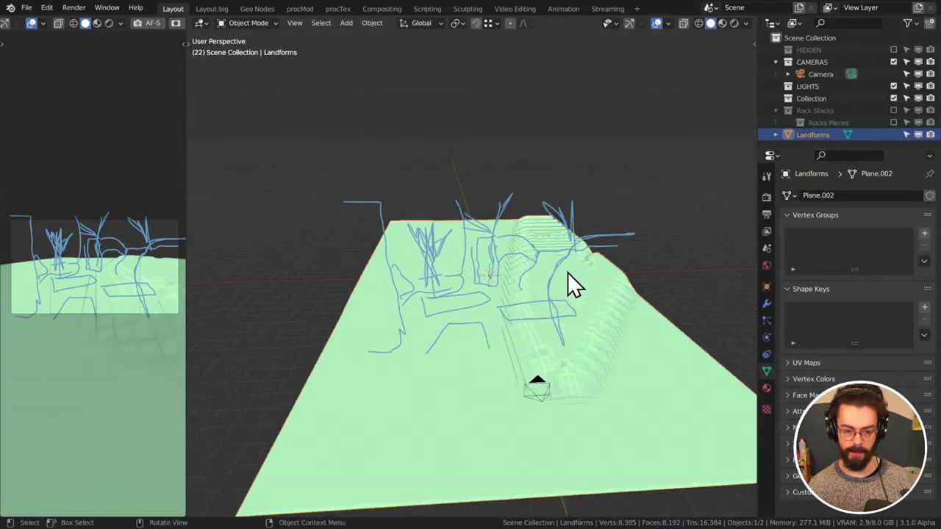
pyautogui.hotkey('shift', 'a')
pyautogui.moveTo(568, 283)
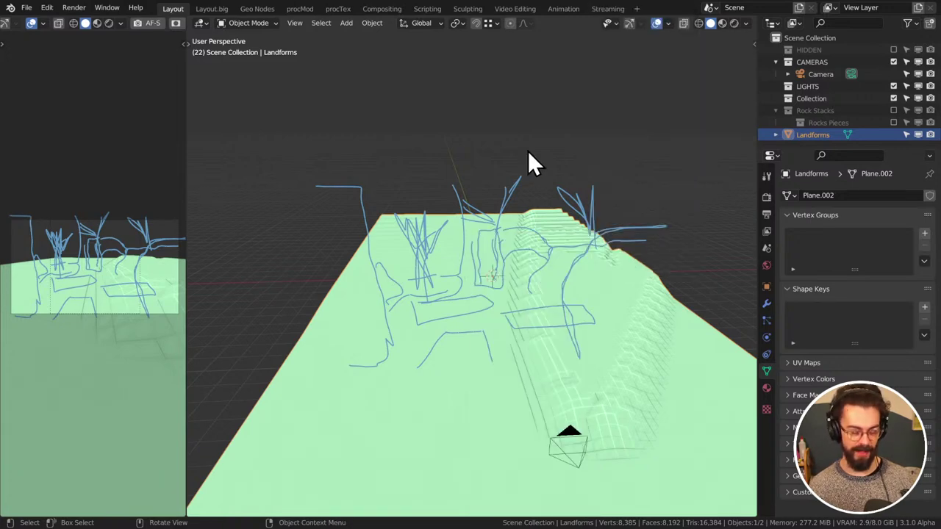
pyautogui.press('t')
pyautogui.click(205, 221)
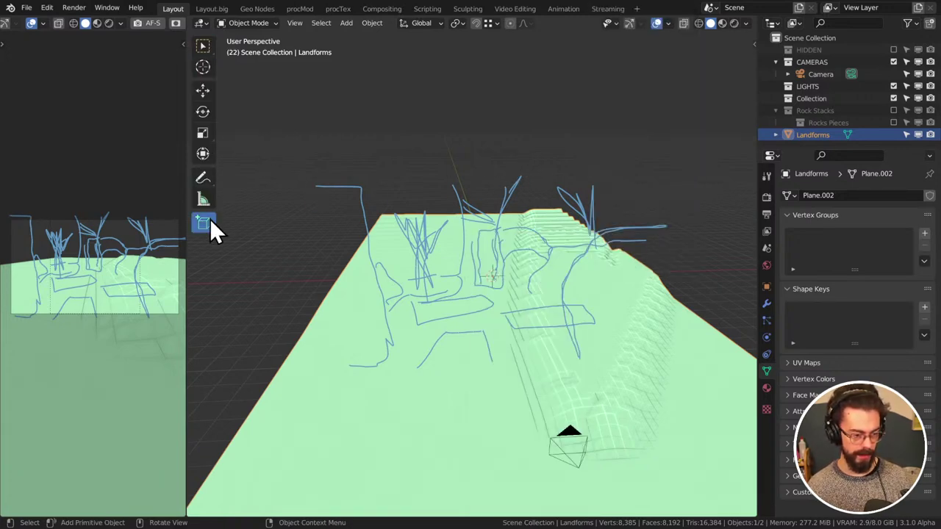
pyautogui.moveTo(386, 211); pyautogui.dragTo(471, 299, button='middle')
pyautogui.moveTo(517, 321); pyautogui.dragTo(513, 325, button='middle')
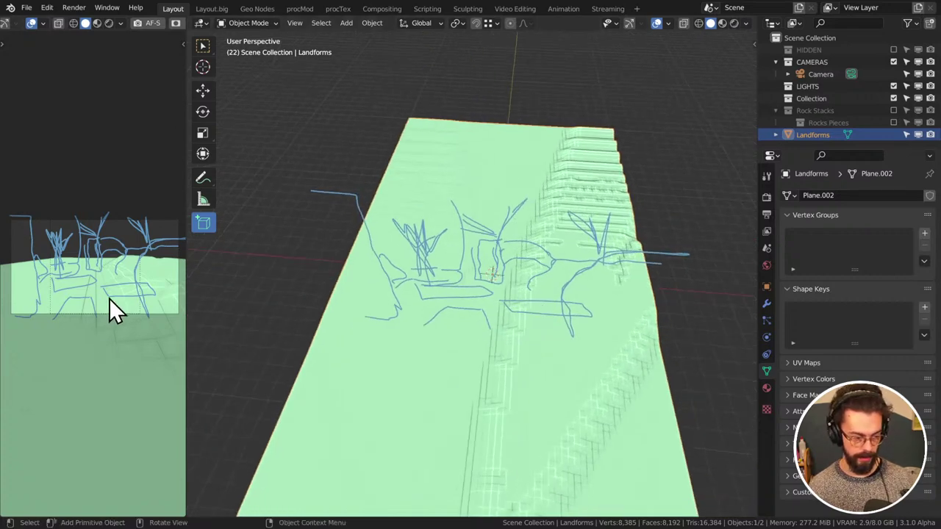
pyautogui.moveTo(110, 297); pyautogui.dragTo(128, 284)
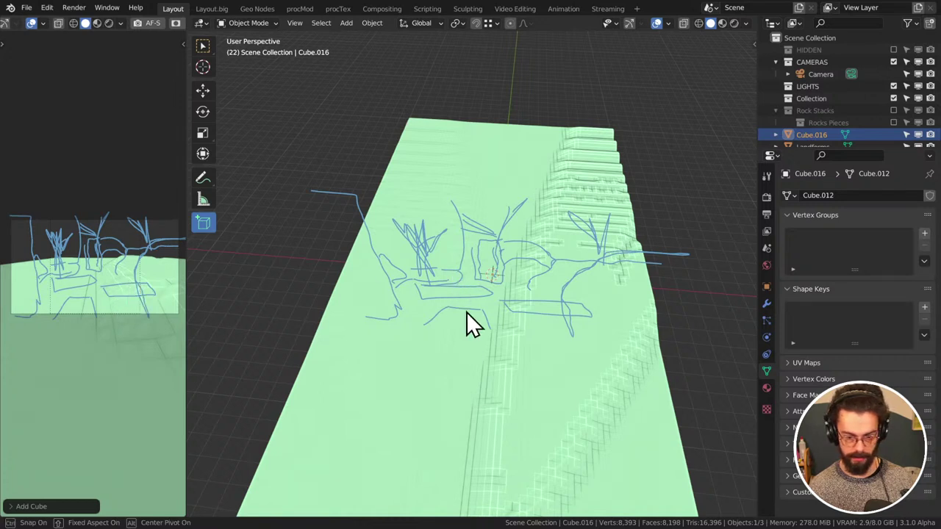
pyautogui.click(516, 330)
pyautogui.moveTo(550, 256); pyautogui.dragTo(544, 320, button='middle')
pyautogui.moveTo(545, 319)
pyautogui.mouseDown()
pyautogui.moveTo(597, 296)
pyautogui.moveTo(532, 329)
pyautogui.mouseUp()
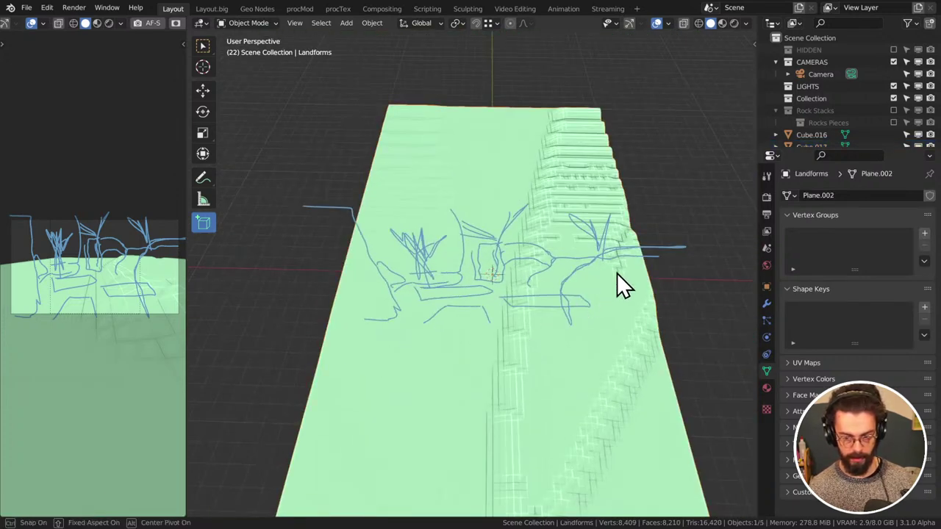
pyautogui.moveTo(617, 276); pyautogui.dragTo(605, 336)
pyautogui.click(546, 238)
pyautogui.moveTo(546, 238); pyautogui.dragTo(529, 176, button='middle')
# Delete the trial cubes Cube.016 through Cube.019 from the Outliner, leaving only Landforms
pyautogui.scroll(-3, 825, 130)
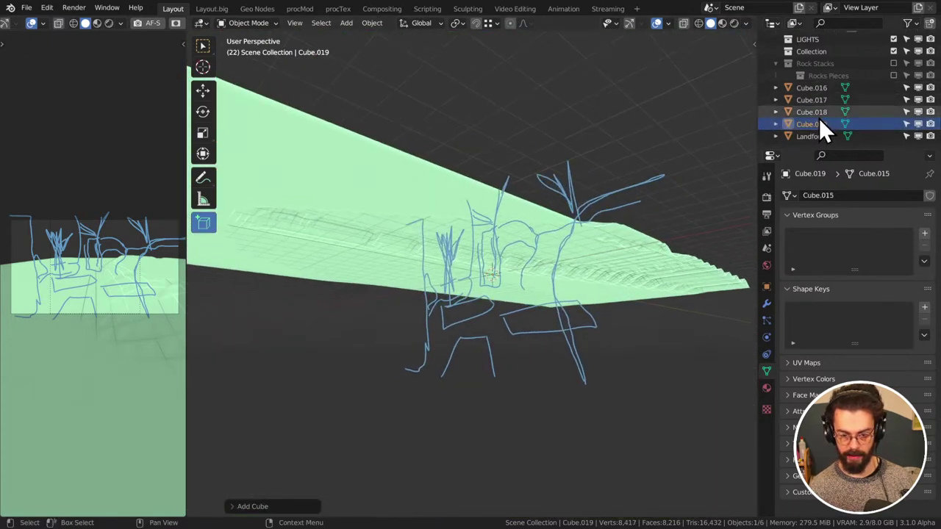
pyautogui.click(817, 113)
pyautogui.press('g')
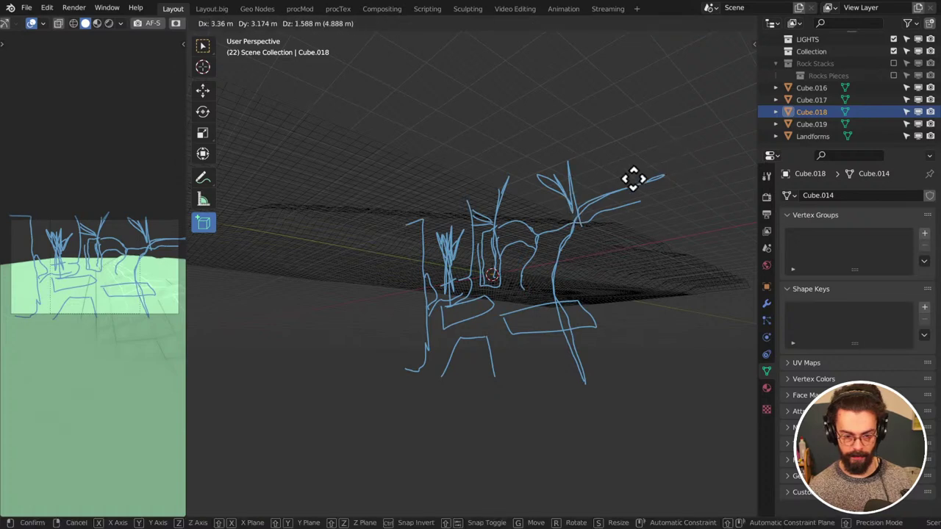
pyautogui.rightClick(634, 178)
pyautogui.press('Delete')
pyautogui.click(805, 112)
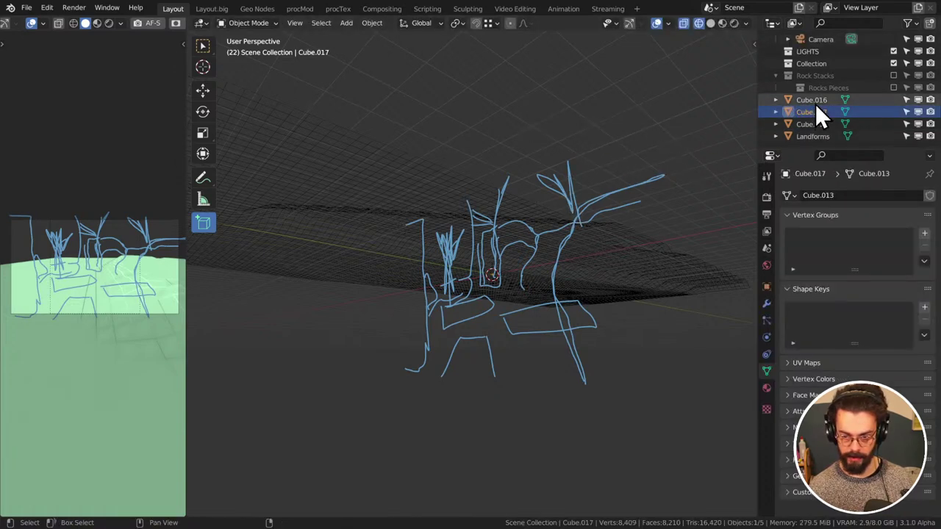
pyautogui.keyDown('ctrl'); pyautogui.click(812, 100); pyautogui.keyUp('ctrl')
pyautogui.keyDown('ctrl'); pyautogui.click(816, 124); pyautogui.keyUp('ctrl')
pyautogui.press('Delete')
# Switch to solid shading and place three test cubes, Cube.016 to Cube.018
pyautogui.click(203, 223)
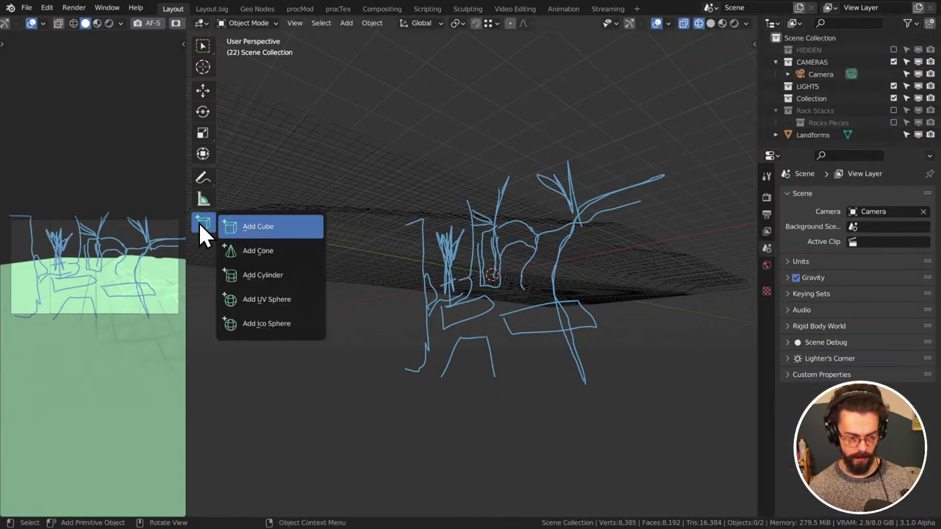
pyautogui.click(200, 224)
pyautogui.click(200, 225)
pyautogui.click(239, 229)
pyautogui.moveTo(239, 231); pyautogui.dragTo(618, 271, button='middle')
pyautogui.press('z')
pyautogui.click(485, 249)
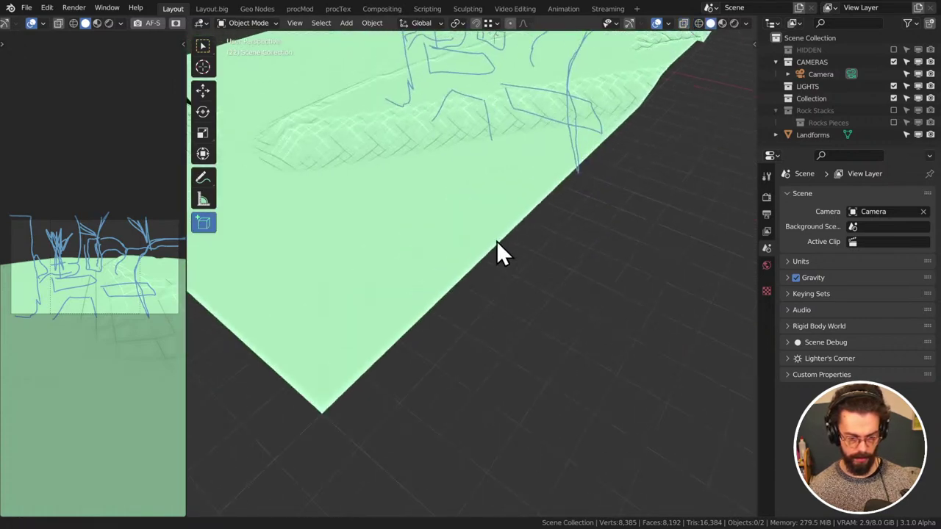
pyautogui.click(542, 276)
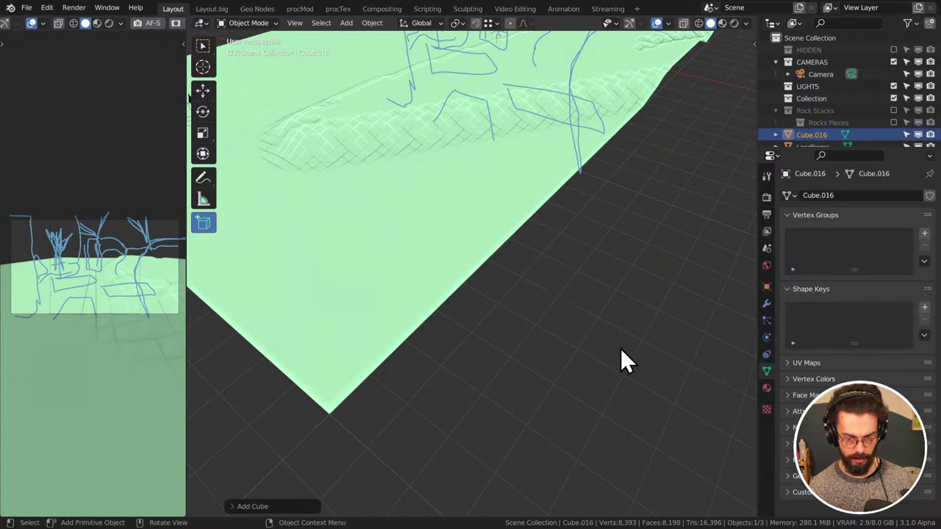
pyautogui.click(455, 213)
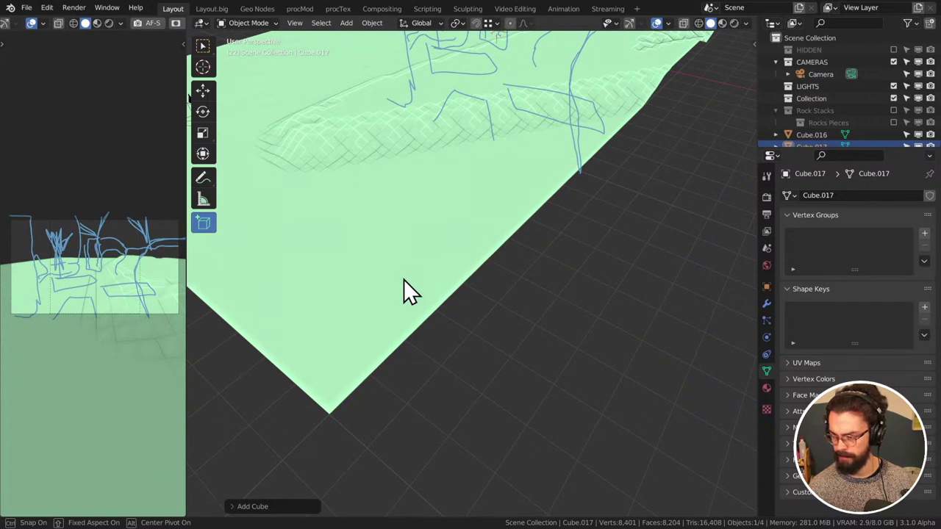
pyautogui.click(665, 35)
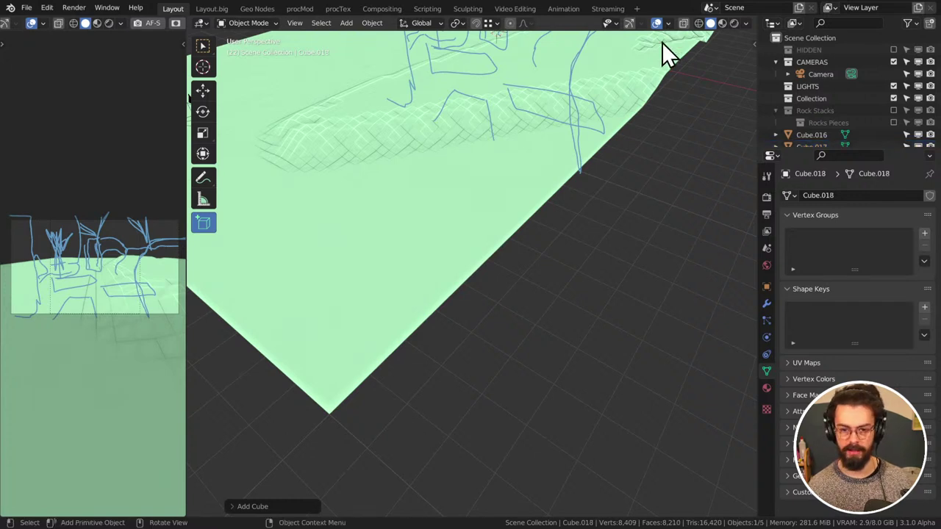
# Hide the annotation sketch lines in the overlays and delete the three test cubes
pyautogui.click(668, 23)
pyautogui.click(674, 121)
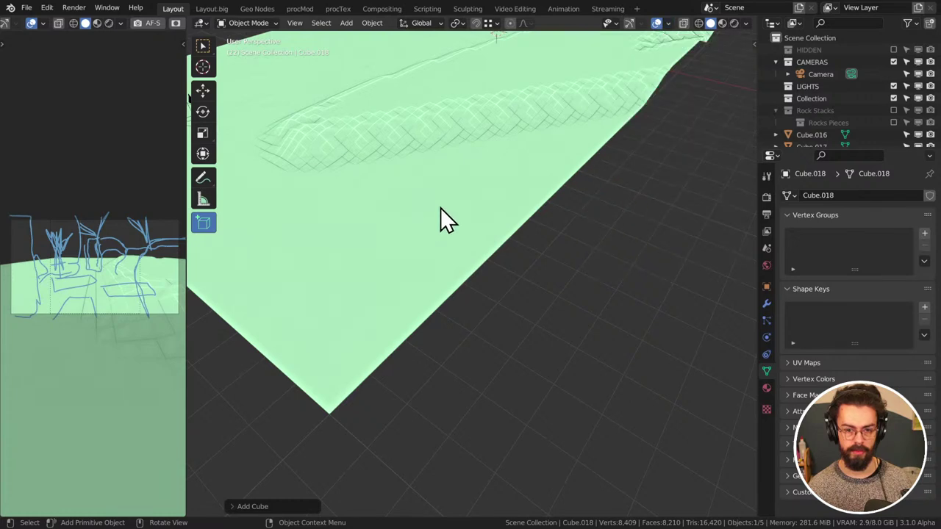
pyautogui.scroll(-2, 884, 135)
pyautogui.moveTo(804, 117); pyautogui.dragTo(810, 124)
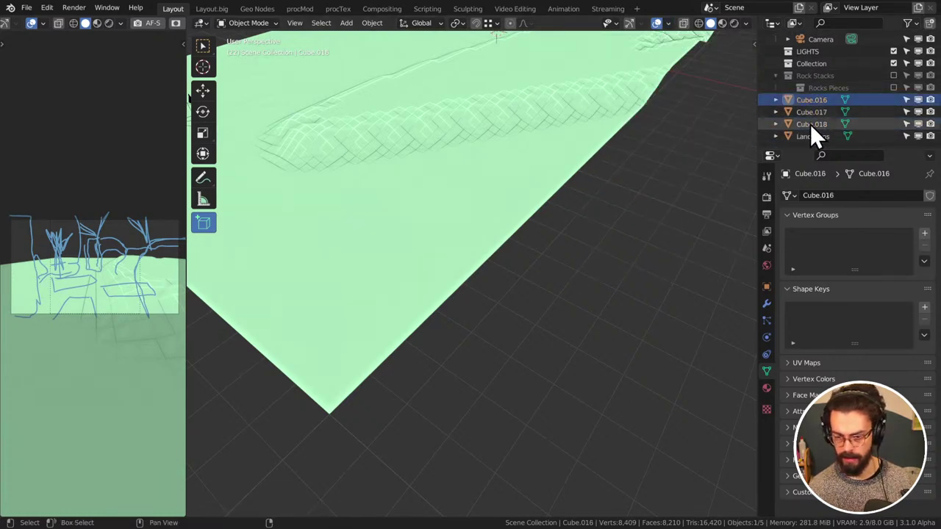
pyautogui.press('x')
pyautogui.scroll(2, 810, 124)
# Add a new mesh cube and move it to the bottom edge of the terrain
pyautogui.moveTo(541, 142); pyautogui.dragTo(509, 212, button='middle')
pyautogui.hotkey('shift', 'a')
pyautogui.moveTo(510, 205)
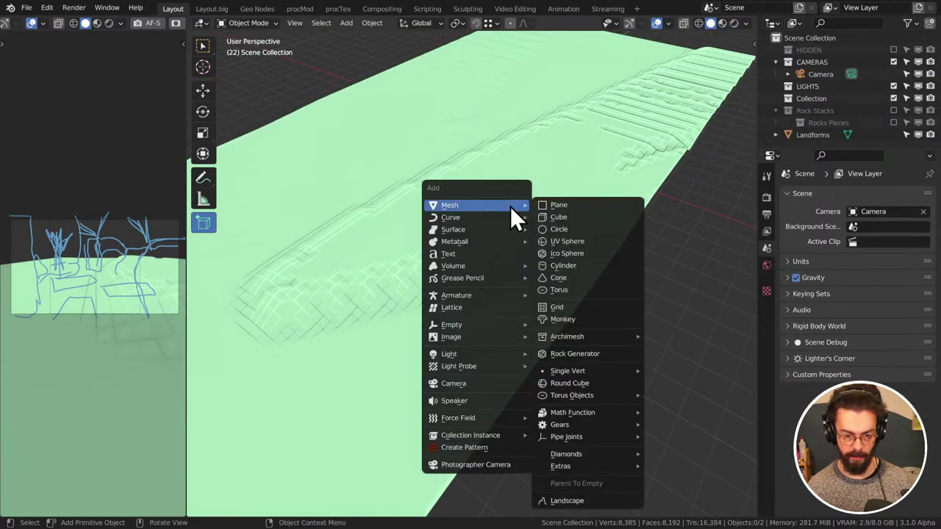
pyautogui.click(577, 217)
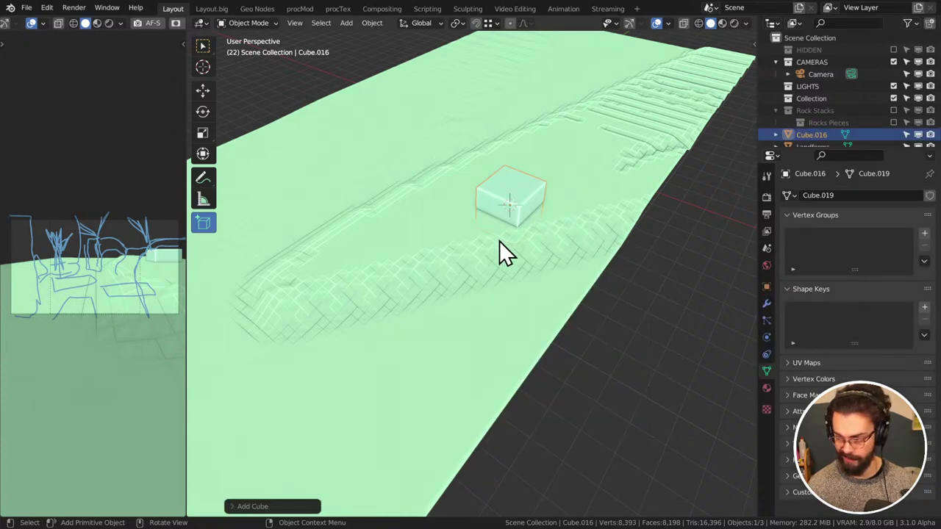
pyautogui.moveTo(463, 263); pyautogui.dragTo(632, 251, button='middle')
pyautogui.press('g')
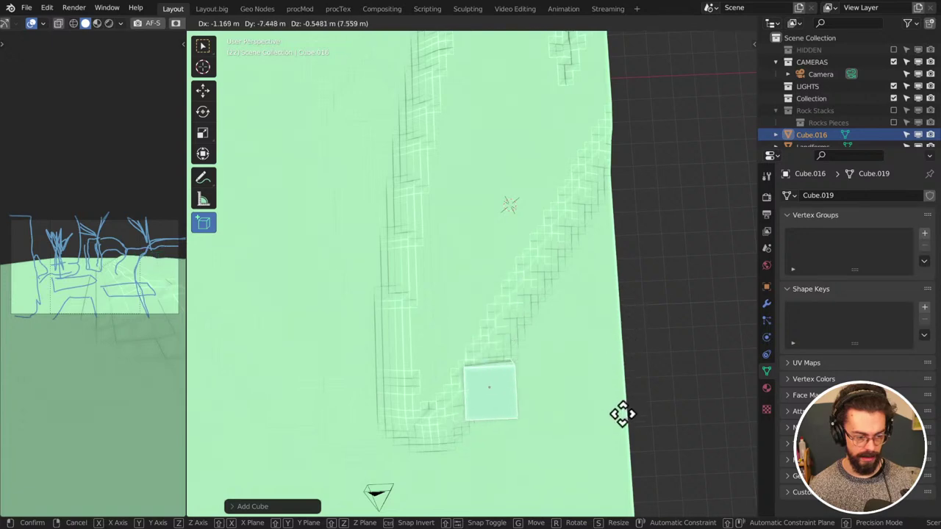
pyautogui.click(570, 496)
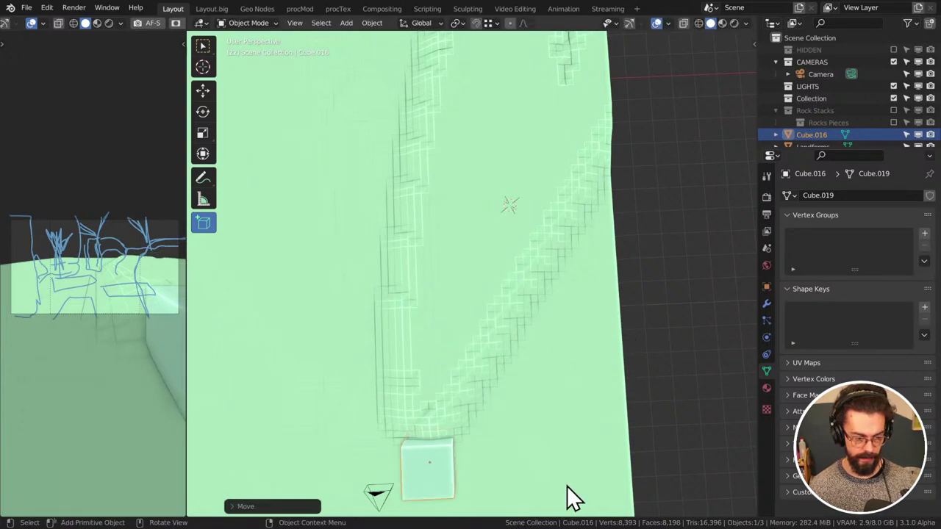
# Look at the scene from top view and enter Edit Mode on the cube
pyautogui.moveTo(571, 500); pyautogui.dragTo(540, 342, button='middle')
pyautogui.press('KP_7')
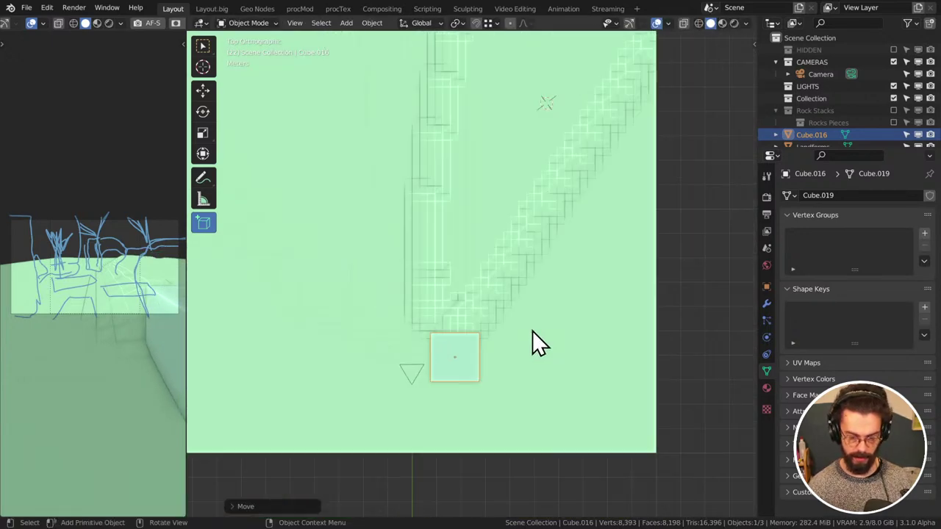
pyautogui.press('Tab')
# Skew the isolated cube with proportional rotations and moves, undoing the last rotation
pyautogui.press('KP_Divide')
pyautogui.press('r')
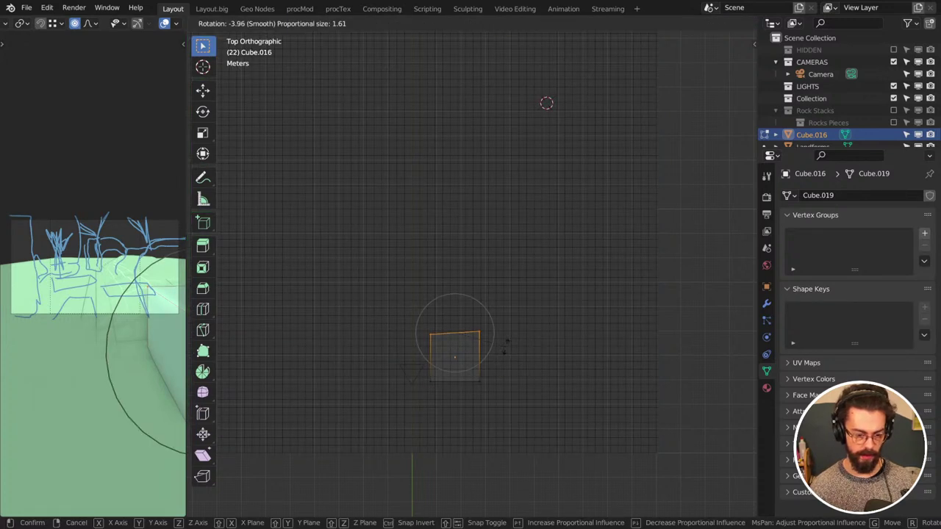
pyautogui.click(503, 342)
pyautogui.press('g')
pyautogui.click(580, 417)
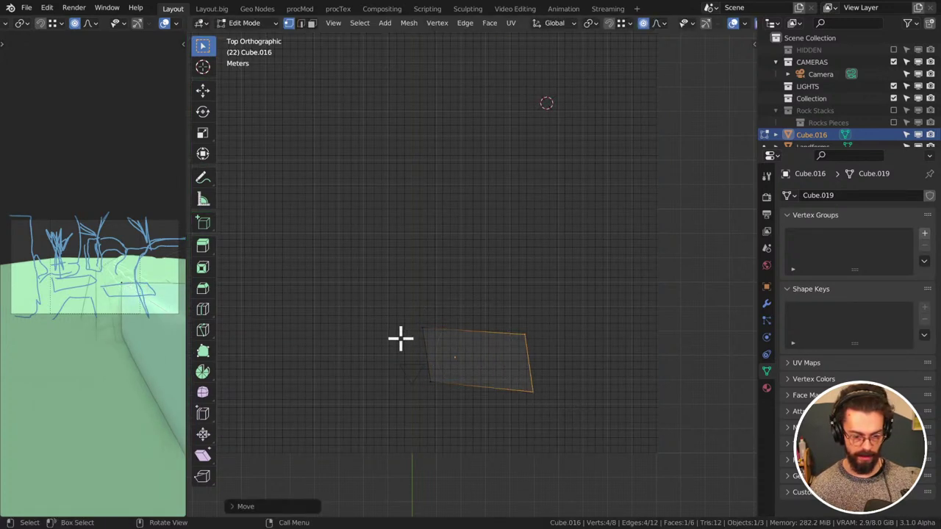
pyautogui.press('g')
pyautogui.click(577, 346)
pyautogui.press('r')
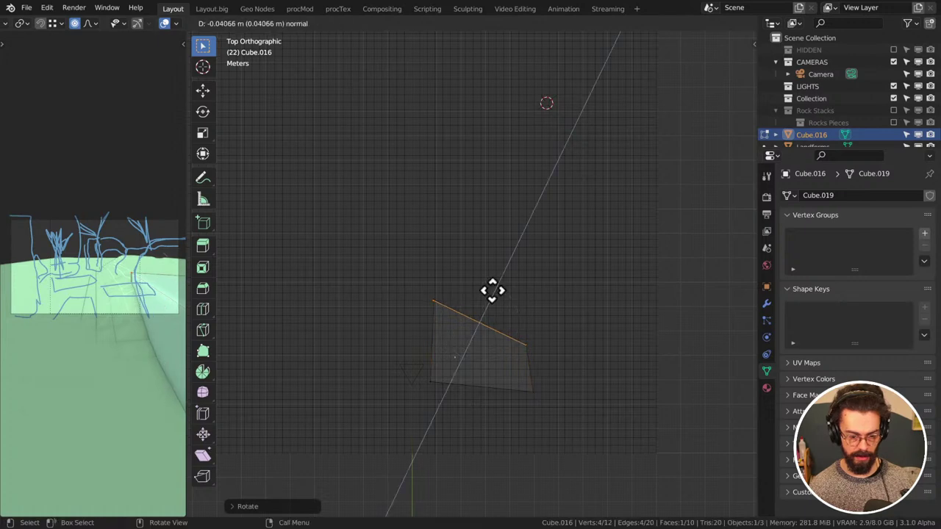
pyautogui.click(537, 243)
pyautogui.hotkey('ctrl', 'z')
pyautogui.press('KP_Divide')
# Extrude the cube's top face upward, scale it inward into a taper, and return to Object Mode
pyautogui.moveTo(531, 353); pyautogui.dragTo(594, 238, button='middle')
pyautogui.moveTo(446, 207); pyautogui.dragTo(661, 266)
pyautogui.press('e')
pyautogui.click(667, 238)
pyautogui.moveTo(666, 238); pyautogui.dragTo(679, 248, button='middle')
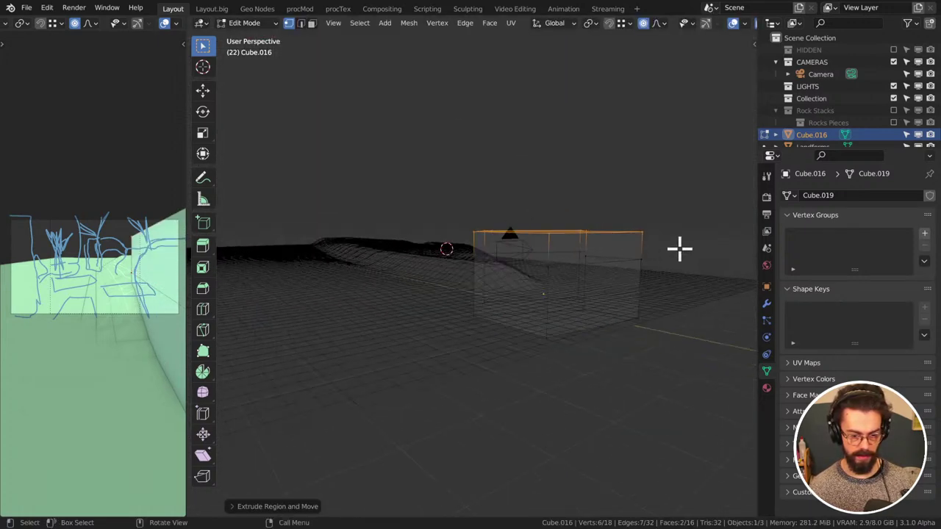
pyautogui.press('s')
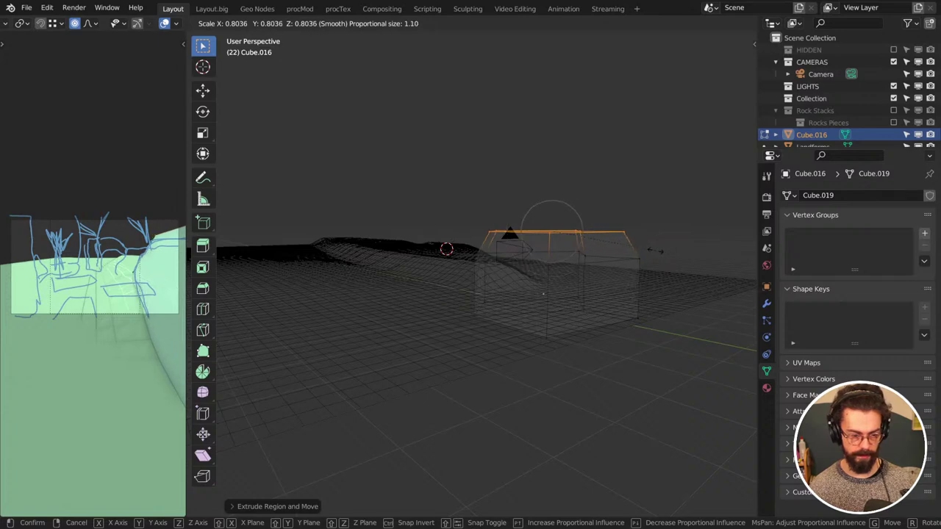
pyautogui.click(654, 257)
pyautogui.moveTo(654, 257); pyautogui.dragTo(569, 374, button='middle')
pyautogui.press('Tab')
# Select Landforms, extrude all its geometry downward into a slab, and show solid shading
pyautogui.press('KP_7')
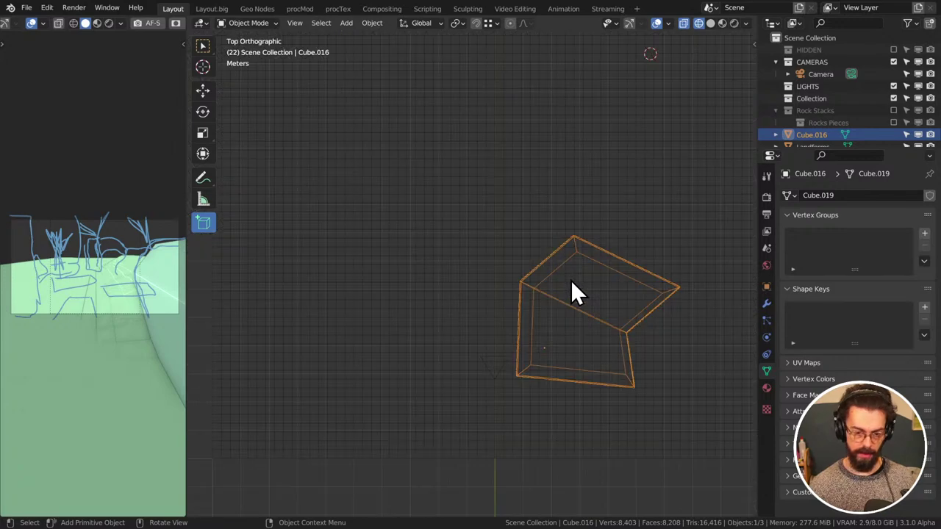
pyautogui.scroll(-3, 558, 272)
pyautogui.keyDown('shift'); pyautogui.scroll(2, 529, 264); pyautogui.keyUp('shift')
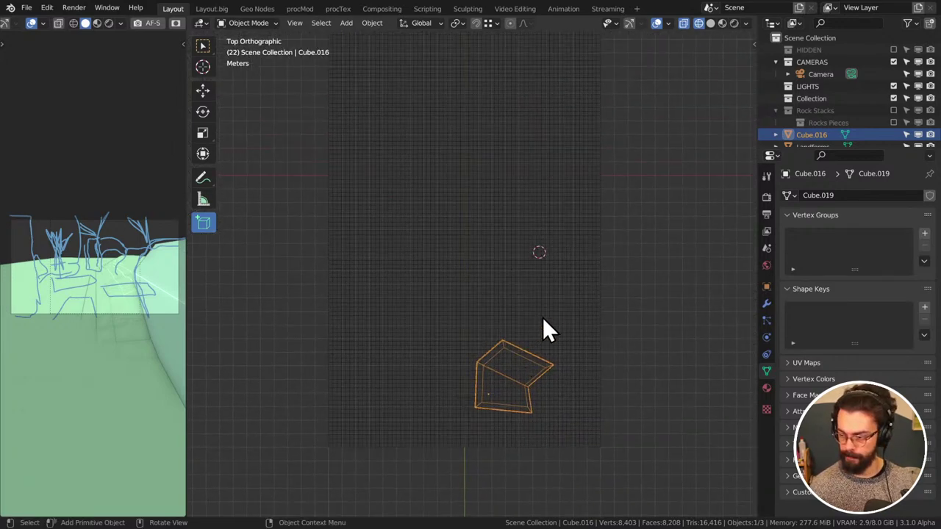
pyautogui.click(518, 262)
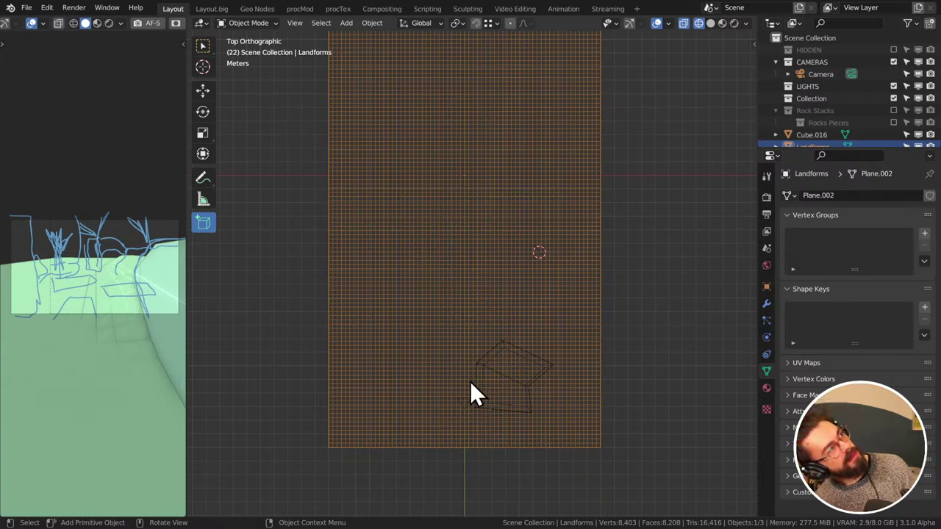
pyautogui.moveTo(453, 416); pyautogui.dragTo(442, 277, button='middle')
pyautogui.press('Tab')
pyautogui.press('a')
pyautogui.press('e')
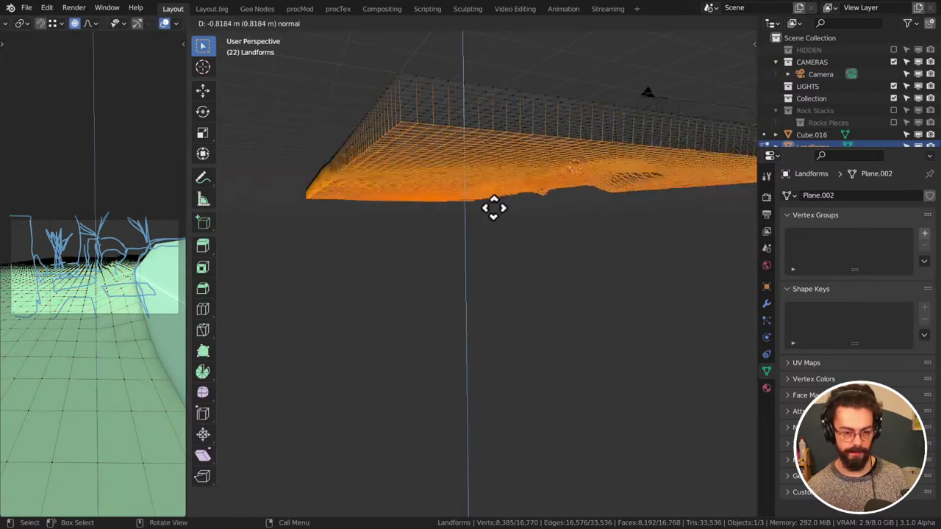
pyautogui.click(507, 288)
pyautogui.press('Tab')
pyautogui.hotkey('shift', 'z')
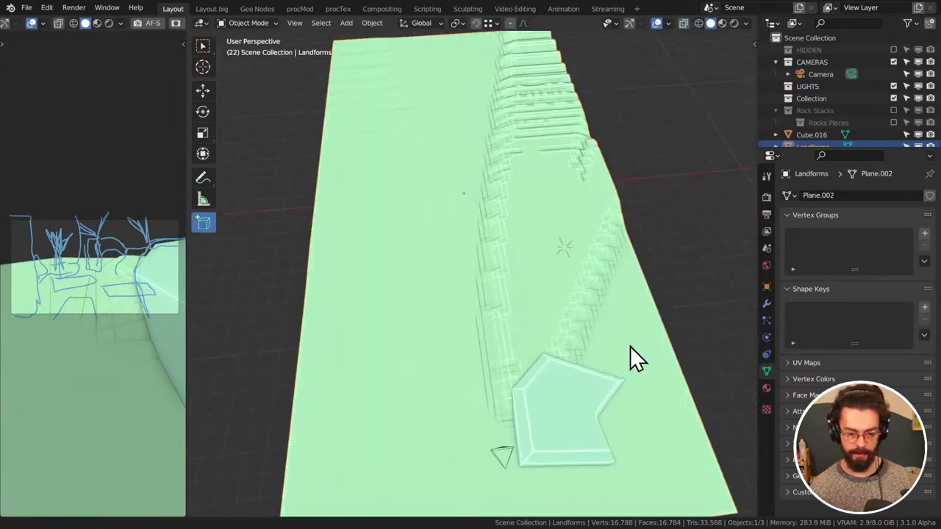
# Select the arrow-shaped wall block and orbit around the terrain to inspect it
pyautogui.moveTo(630, 346); pyautogui.dragTo(519, 358, button='middle')
pyautogui.click(504, 353)
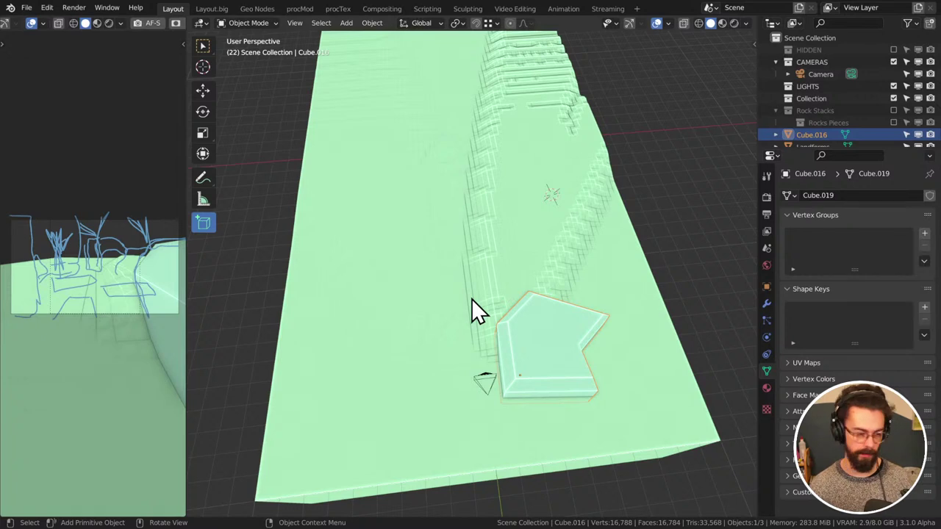
pyautogui.moveTo(565, 295); pyautogui.dragTo(552, 305, button='middle')
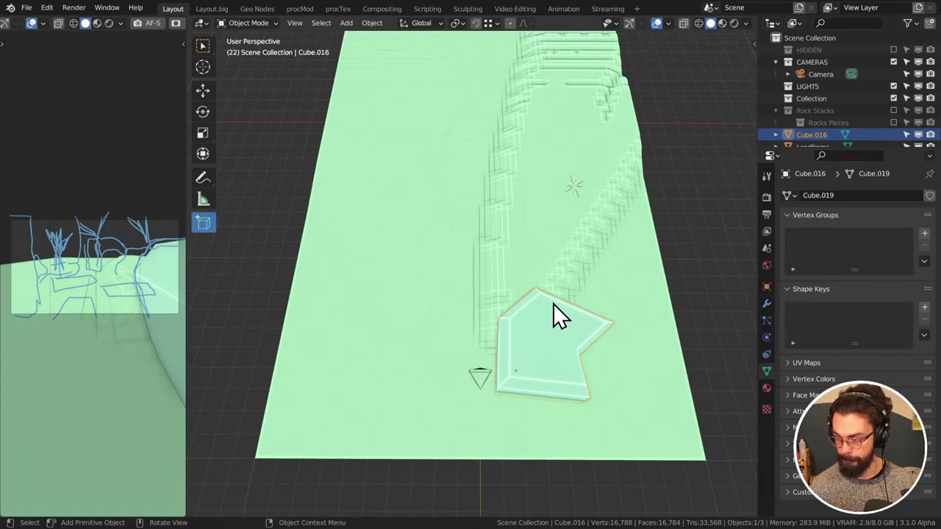
pyautogui.moveTo(543, 299); pyautogui.dragTo(574, 284, button='middle')
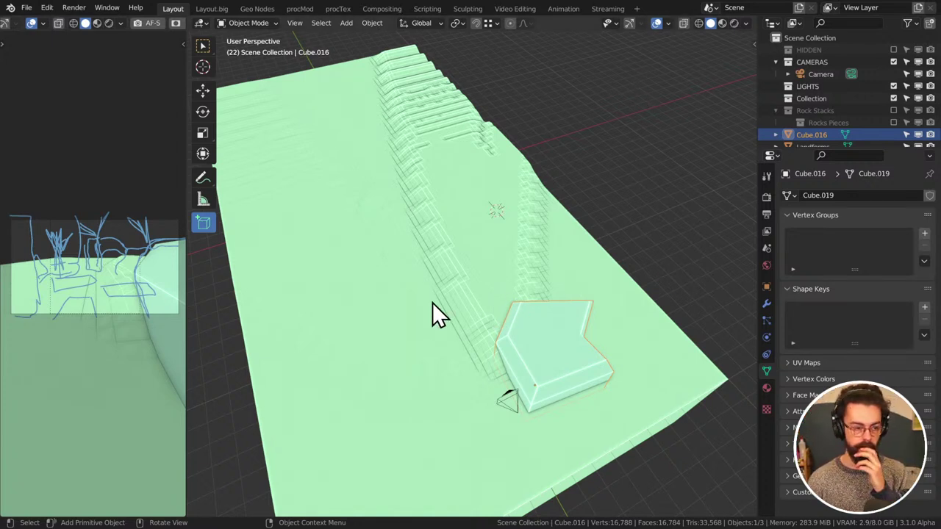
pyautogui.moveTo(410, 346); pyautogui.dragTo(396, 302, button='middle')
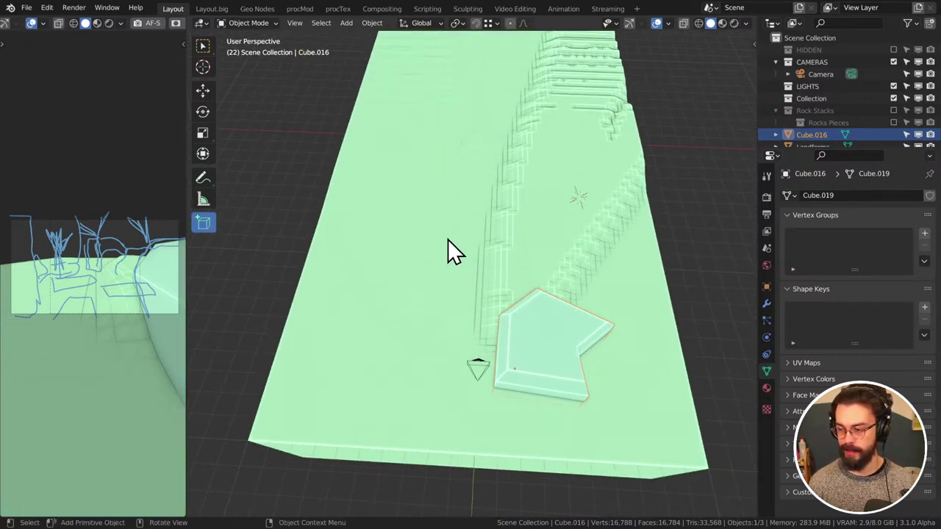
pyautogui.moveTo(448, 239); pyautogui.dragTo(426, 336, button='middle')
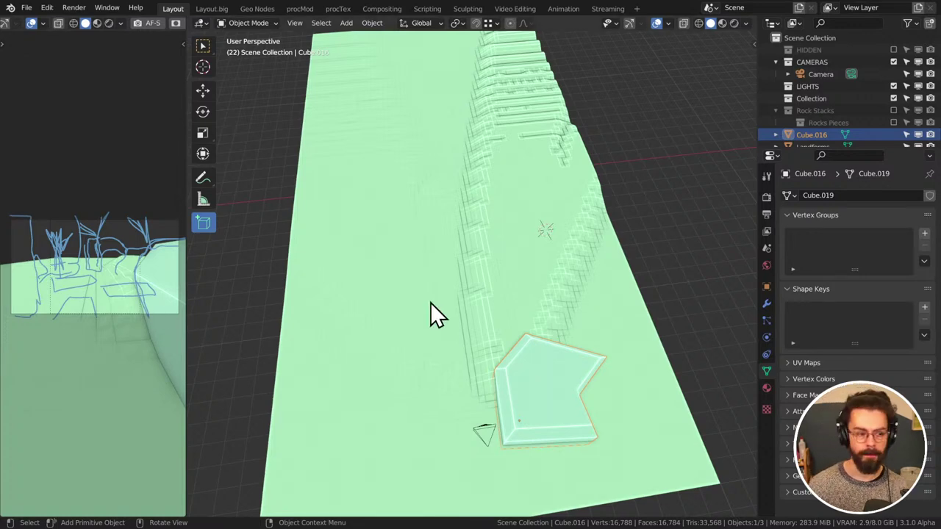
pyautogui.moveTo(431, 303); pyautogui.dragTo(310, 272, button='middle')
pyautogui.press('t')
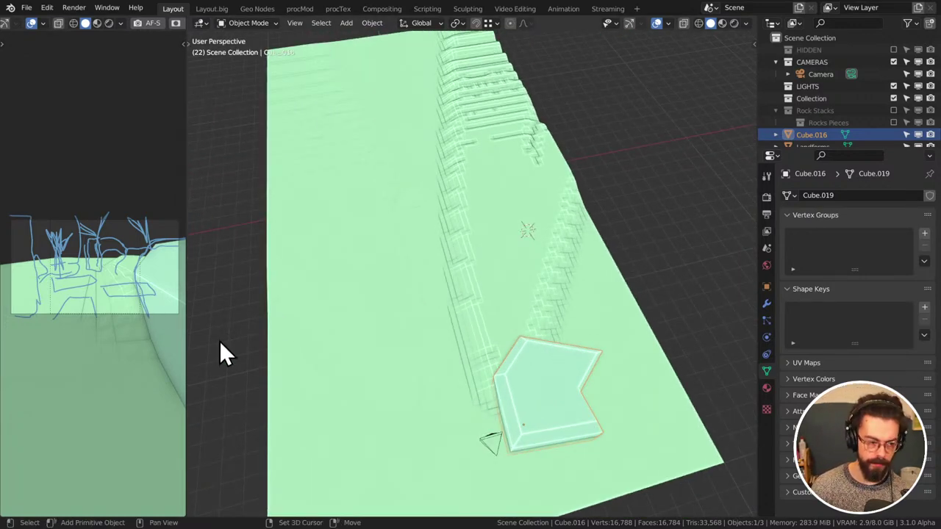
# Review the terrain from top and perspective views, then select Cube.017 and bring up the Ctrl+Tab mode menu
pyautogui.press('KP_7')
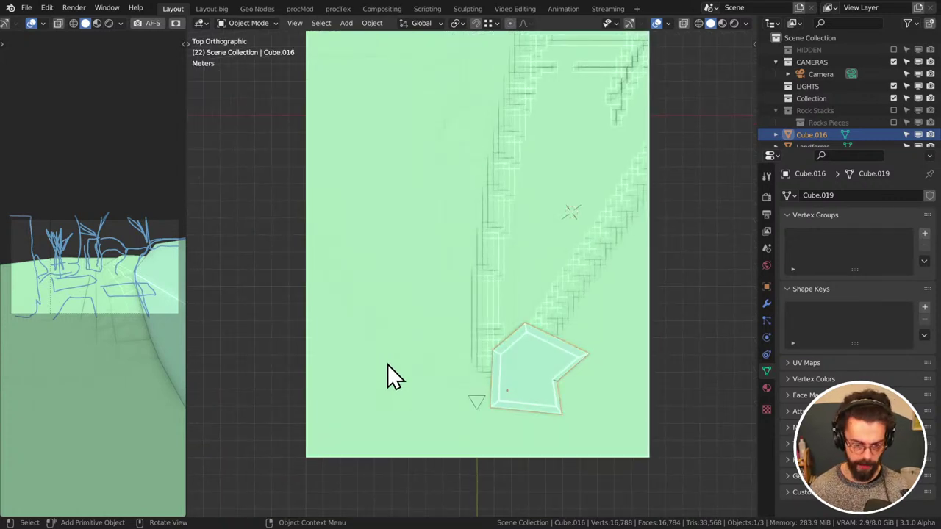
pyautogui.keyDown('shift'); pyautogui.moveTo(521, 289); pyautogui.dragTo(429, 307, button='middle'); pyautogui.keyUp('shift')
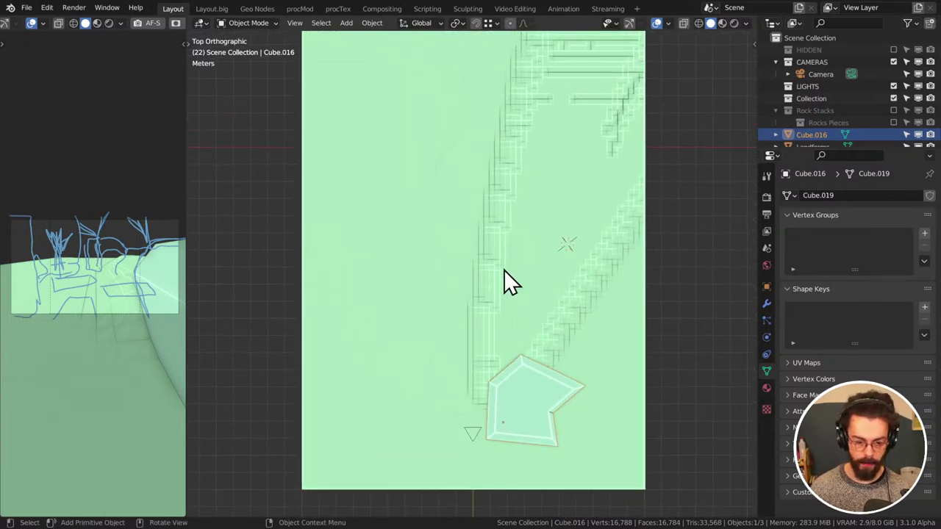
pyautogui.click(513, 296)
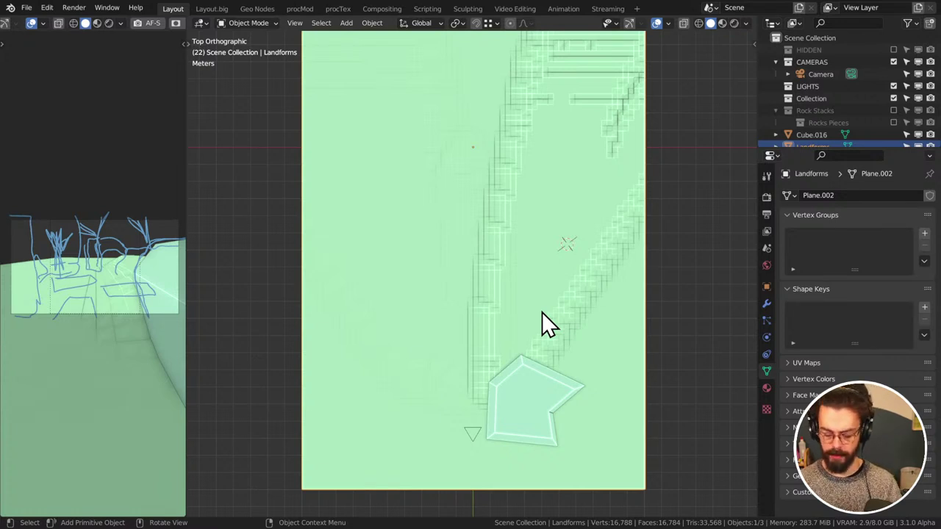
pyautogui.moveTo(541, 312); pyautogui.dragTo(593, 301, button='middle')
pyautogui.moveTo(565, 240); pyautogui.dragTo(516, 265, button='middle')
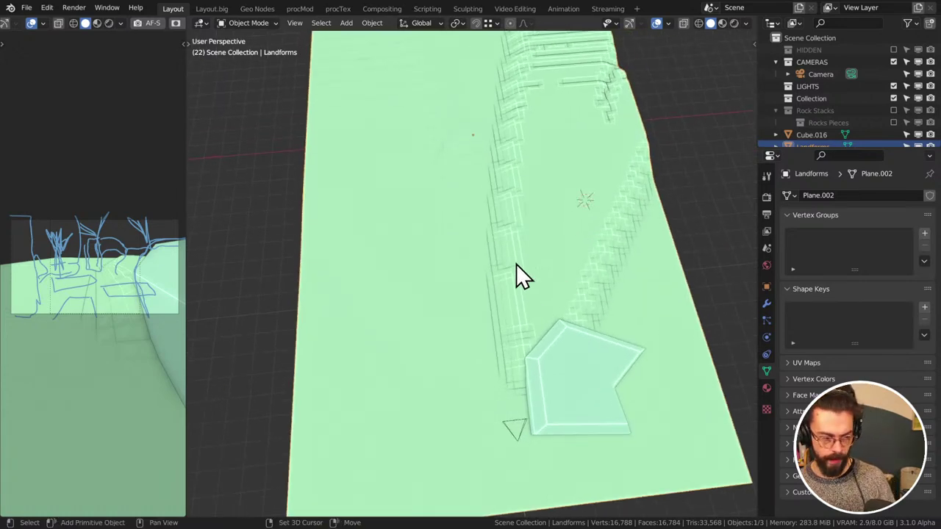
pyautogui.keyDown('shift'); pyautogui.moveTo(522, 312); pyautogui.dragTo(545, 294, button='middle'); pyautogui.keyUp('shift')
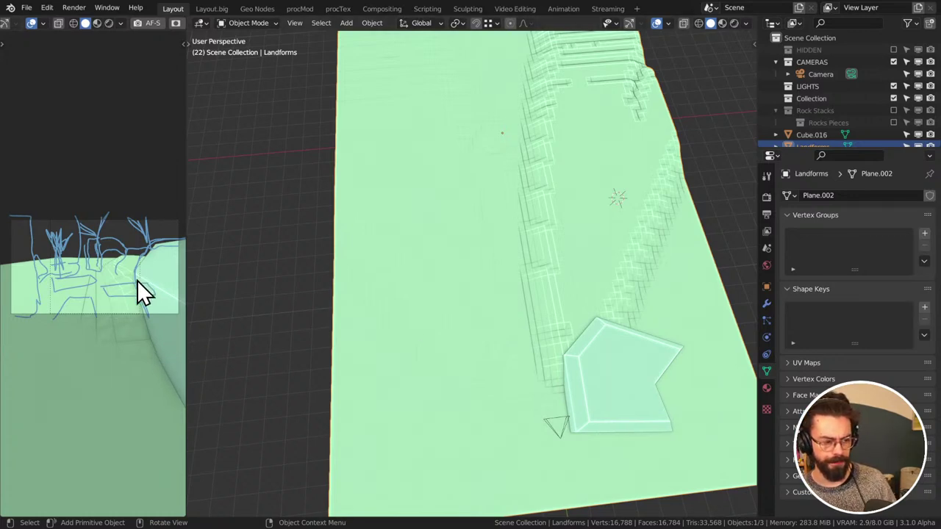
pyautogui.moveTo(347, 307); pyautogui.dragTo(553, 273, button='middle')
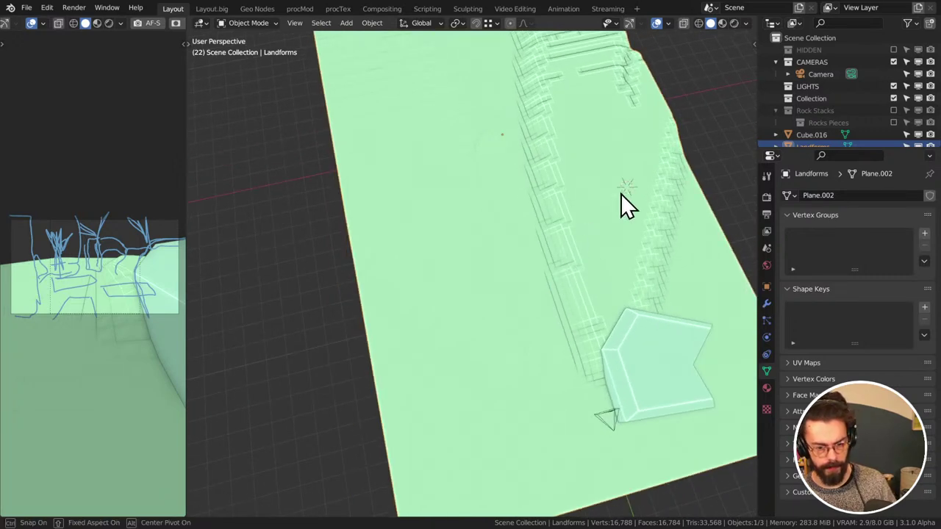
pyautogui.click(561, 252)
pyautogui.hotkey('ctrl', 'Tab')
# Switch into Sculpt Mode and select the Landforms terrain in the Outliner
pyautogui.click(514, 205)
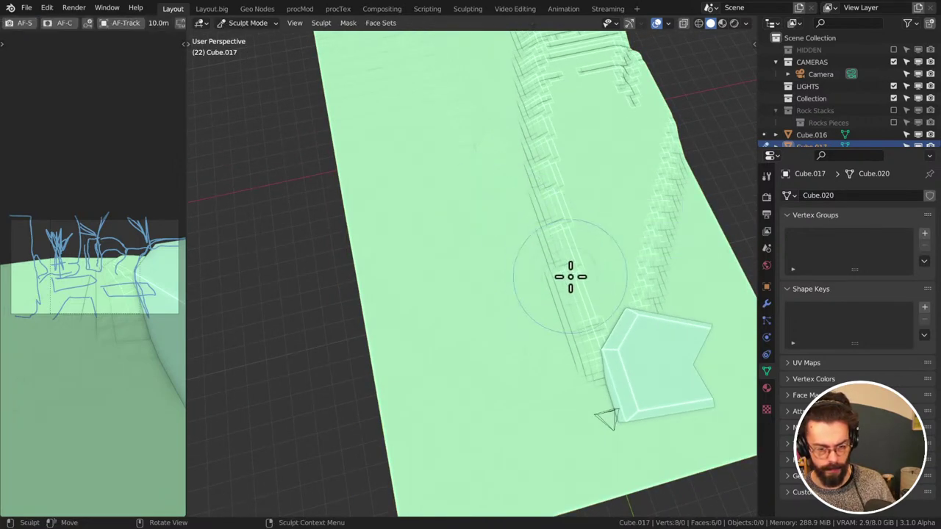
pyautogui.moveTo(570, 277)
pyautogui.mouseDown(button='middle')
pyautogui.moveTo(611, 275)
pyautogui.moveTo(611, 307)
pyautogui.moveTo(555, 323)
pyautogui.moveTo(622, 255)
pyautogui.moveTo(669, 231)
pyautogui.moveTo(696, 194)
pyautogui.moveTo(649, 246)
pyautogui.moveTo(610, 225)
pyautogui.moveTo(622, 210)
pyautogui.moveTo(609, 231)
pyautogui.mouseUp(button='middle')
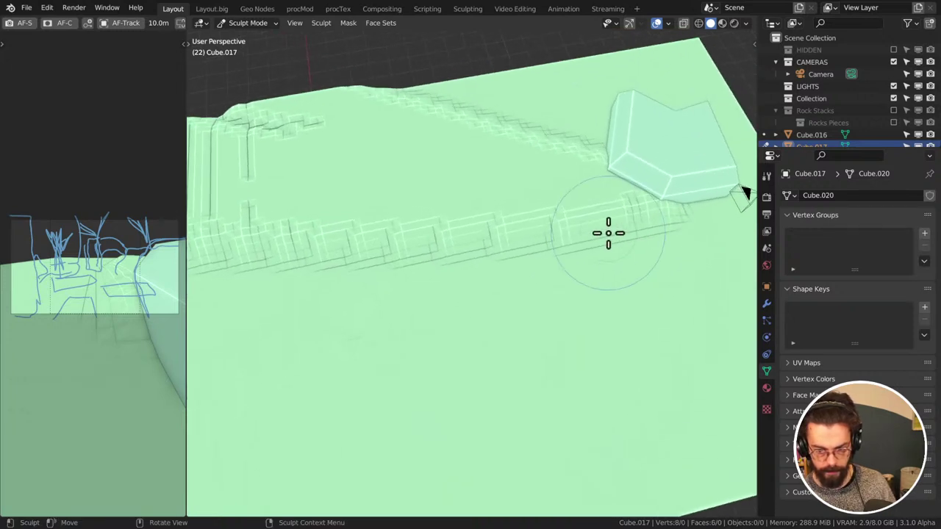
pyautogui.click(764, 135)
pyautogui.scroll(-1, 782, 140)
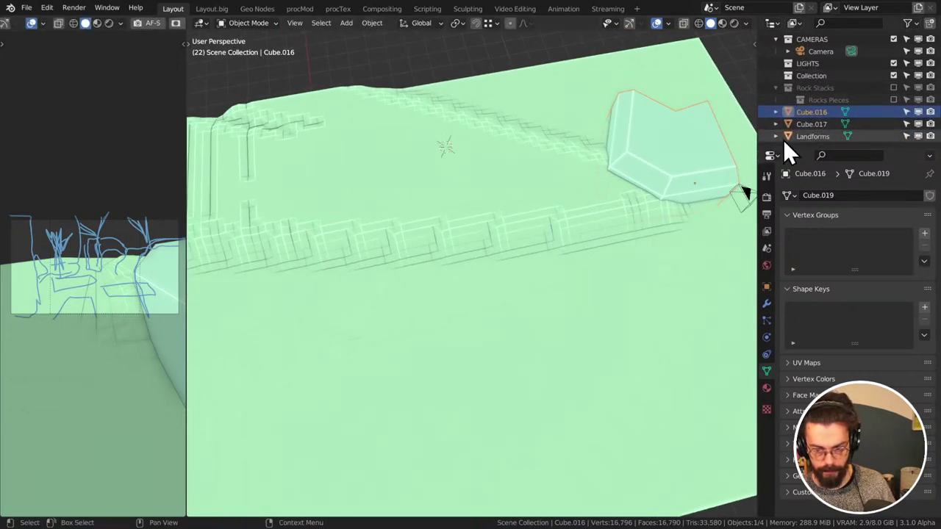
pyautogui.click(814, 136)
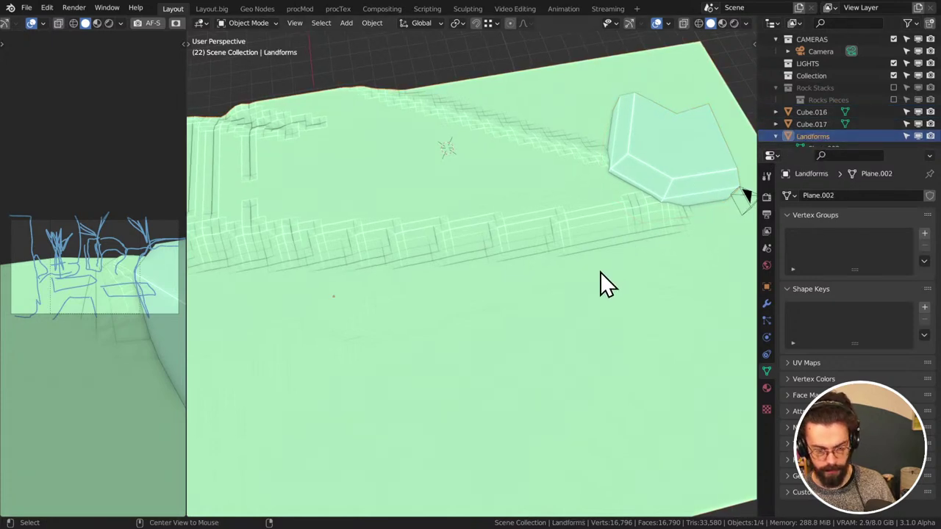
# Add a trial pink box and a flat slab on the terrain, then delete both
pyautogui.moveTo(641, 231); pyautogui.dragTo(657, 236)
pyautogui.moveTo(623, 267); pyautogui.dragTo(657, 207, button='middle')
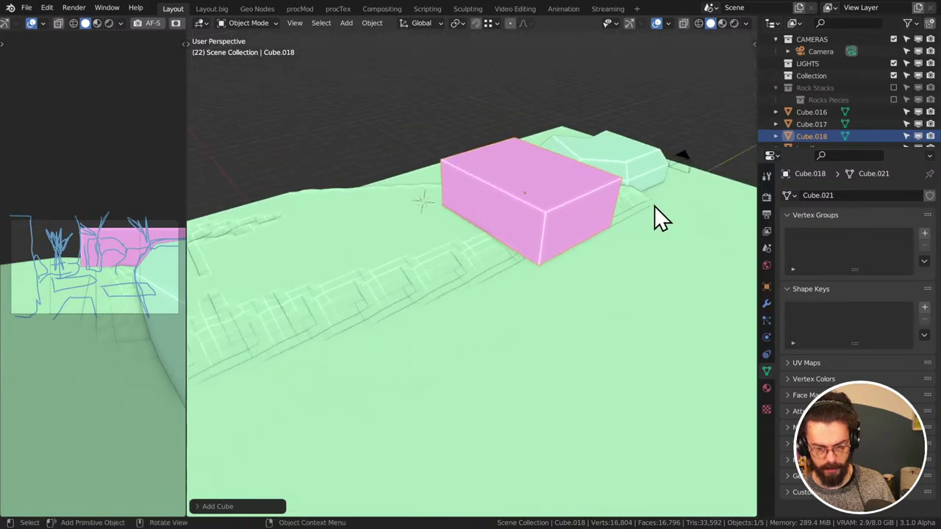
pyautogui.moveTo(658, 286); pyautogui.dragTo(639, 357)
pyautogui.click(638, 366)
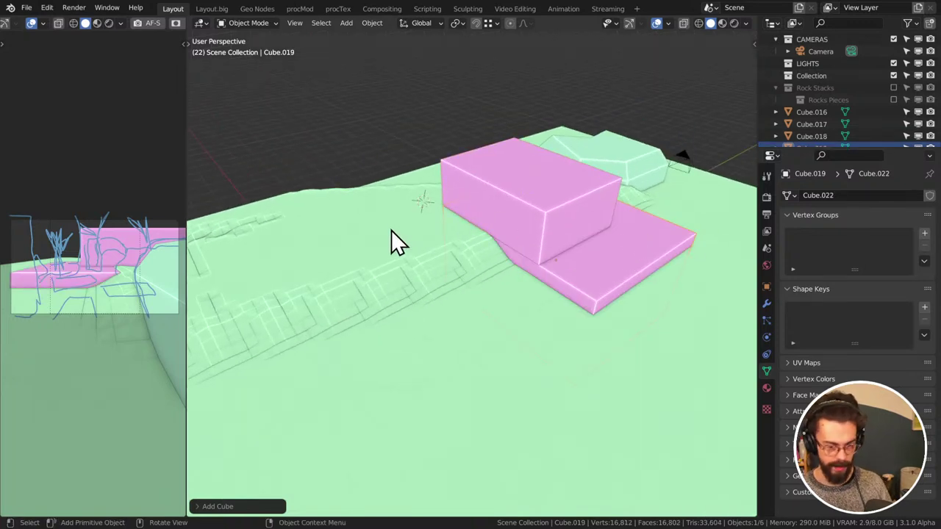
pyautogui.press('x')
pyautogui.click(426, 228)
pyautogui.click(498, 202)
pyautogui.press('x')
pyautogui.click(484, 199)
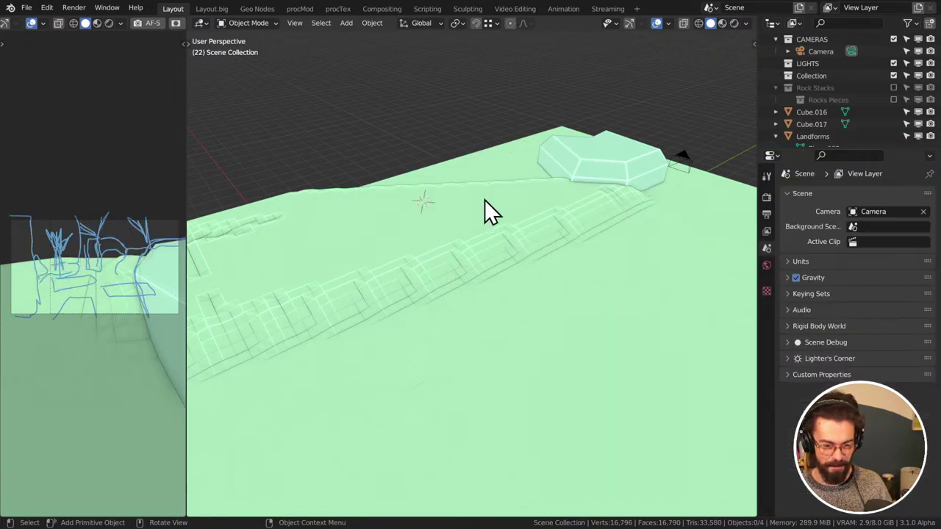
# Toggle the tool shelf off again and reselect the Landforms terrain object
pyautogui.press('t')
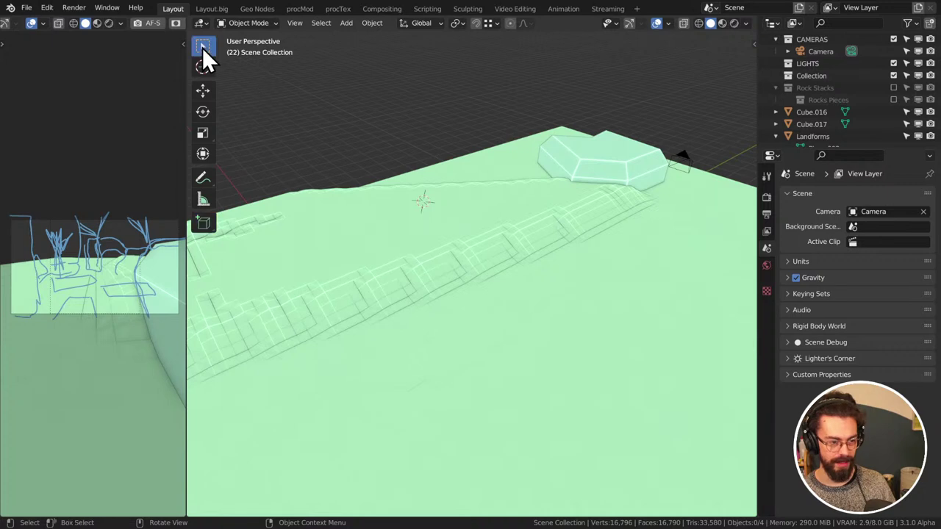
pyautogui.press('t')
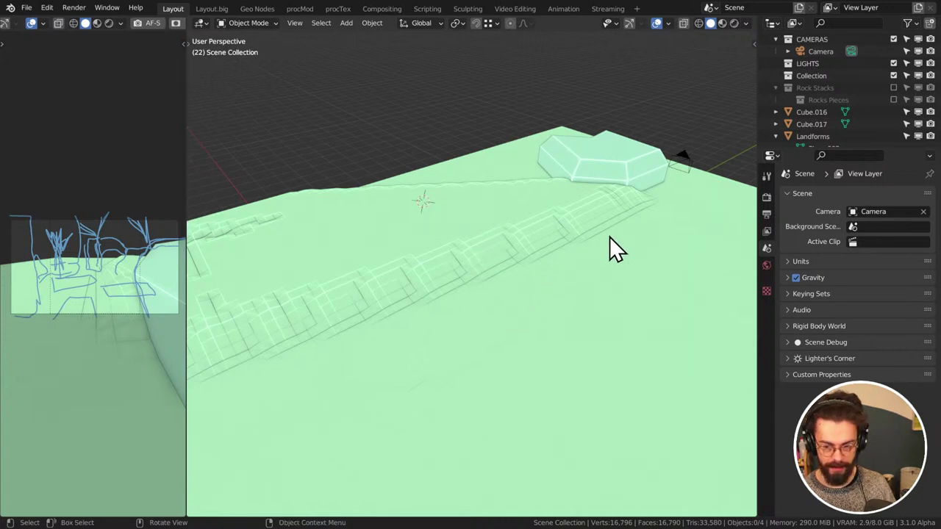
pyautogui.click(802, 137)
# Enter Sculpt Mode and sculpt wavy bumps and strokes into the terrain around the rock
pyautogui.hotkey('ctrl', 'Tab')
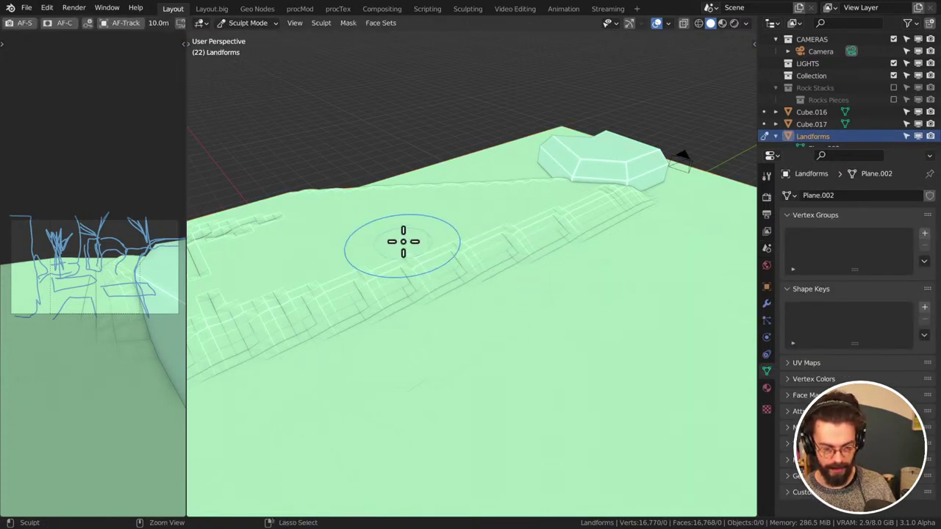
pyautogui.moveTo(542, 241); pyautogui.dragTo(655, 227, button='middle')
pyautogui.moveTo(655, 228); pyautogui.dragTo(652, 281)
pyautogui.moveTo(652, 281)
pyautogui.mouseDown(button='middle')
pyautogui.moveTo(529, 279)
pyautogui.moveTo(637, 273)
pyautogui.mouseUp(button='middle')
pyautogui.moveTo(637, 272)
pyautogui.mouseDown()
pyautogui.moveTo(545, 326)
pyautogui.moveTo(622, 260)
pyautogui.moveTo(507, 306)
pyautogui.mouseUp()
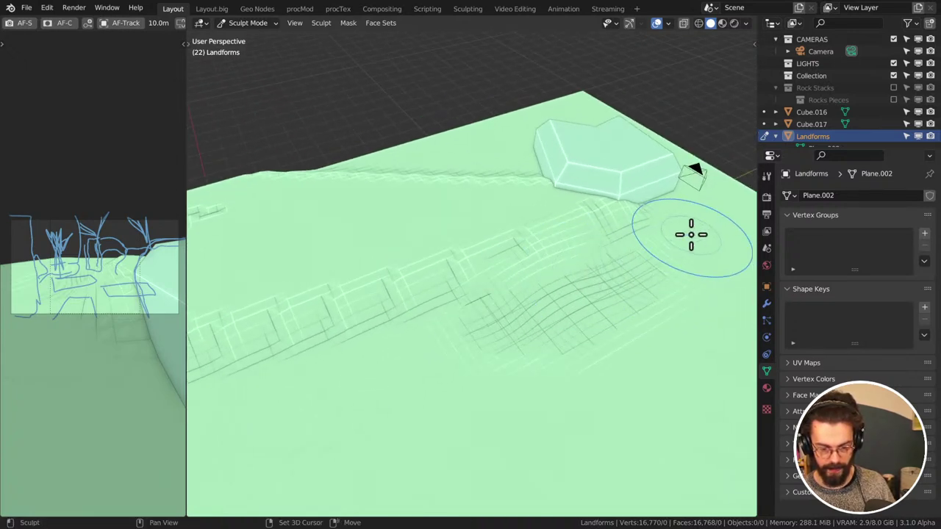
pyautogui.moveTo(687, 231)
pyautogui.mouseDown(button='middle')
pyautogui.moveTo(625, 242)
pyautogui.moveTo(650, 208)
pyautogui.mouseUp(button='middle')
pyautogui.moveTo(651, 208)
pyautogui.mouseDown()
pyautogui.moveTo(549, 288)
pyautogui.moveTo(483, 309)
pyautogui.moveTo(515, 262)
pyautogui.moveTo(515, 219)
pyautogui.moveTo(593, 218)
pyautogui.moveTo(502, 260)
pyautogui.moveTo(532, 227)
pyautogui.moveTo(557, 224)
pyautogui.mouseUp()
pyautogui.moveTo(556, 224)
pyautogui.mouseDown(button='middle')
pyautogui.moveTo(498, 263)
pyautogui.moveTo(571, 257)
pyautogui.moveTo(571, 235)
pyautogui.moveTo(413, 290)
pyautogui.mouseUp(button='middle')
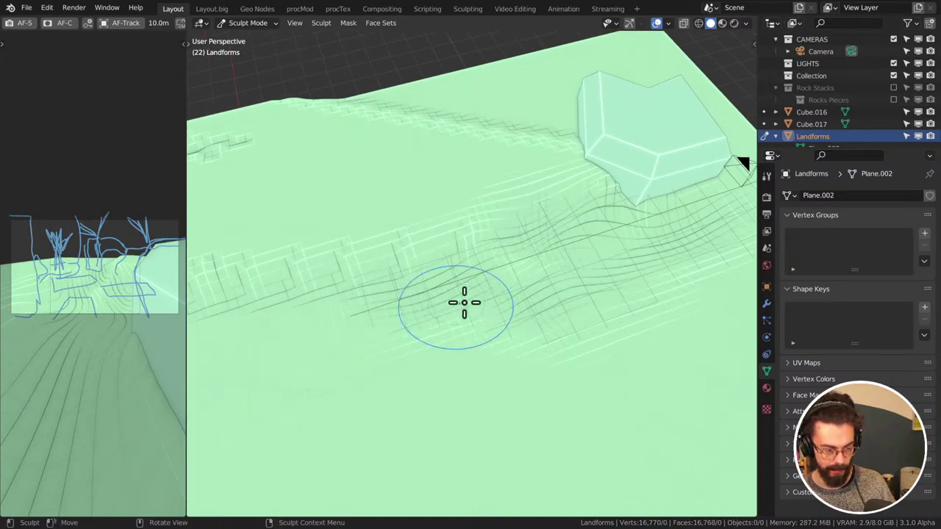
pyautogui.moveTo(101, 306)
pyautogui.mouseDown()
pyautogui.moveTo(80, 269)
pyautogui.moveTo(88, 266)
pyautogui.mouseUp()
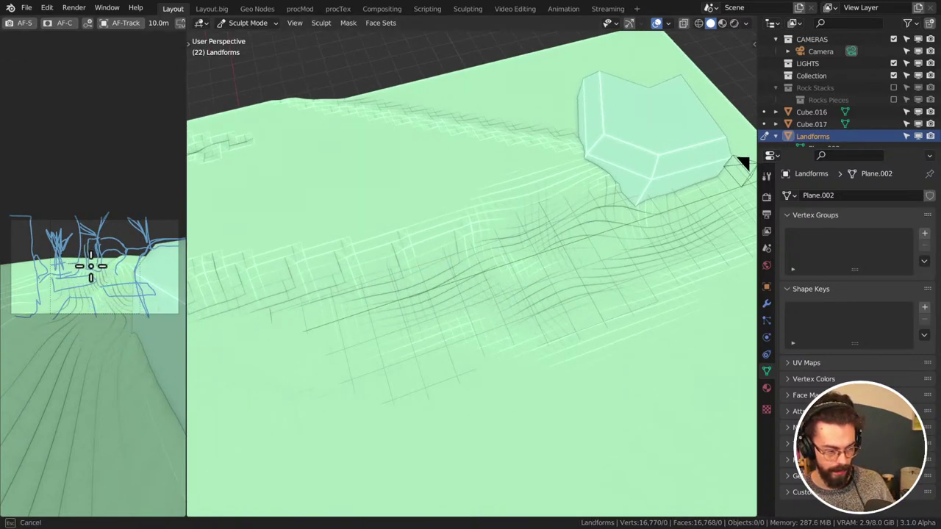
# Inspect the stepped terrain edge from several angles and smooth the ridge with the brush
pyautogui.moveTo(92, 271); pyautogui.dragTo(478, 236, button='middle')
pyautogui.moveTo(541, 340); pyautogui.dragTo(542, 332, button='middle')
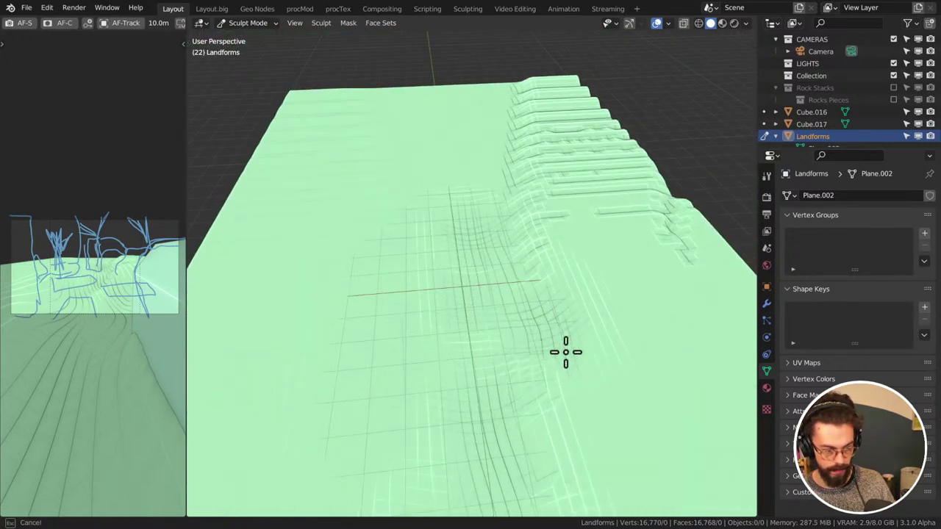
pyautogui.scroll(3, 585, 460)
pyautogui.moveTo(585, 460); pyautogui.dragTo(515, 311, button='middle')
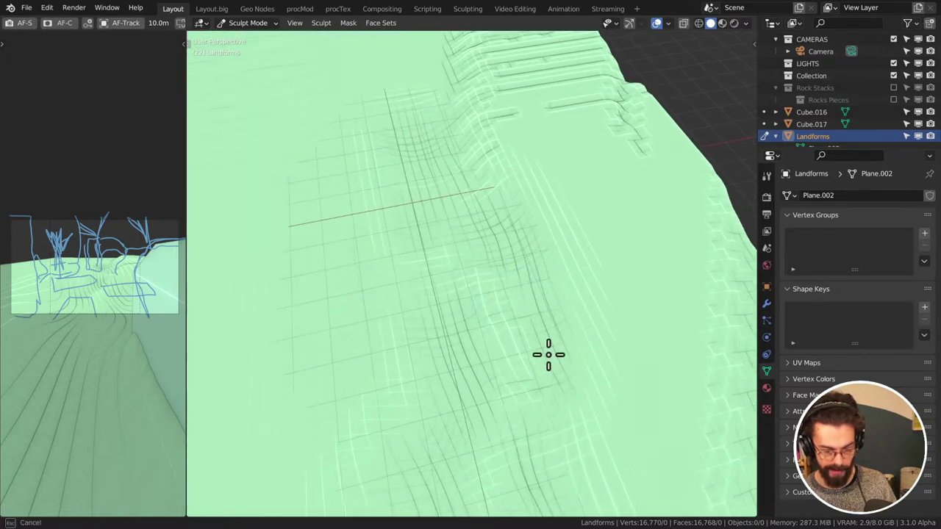
pyautogui.moveTo(542, 380)
pyautogui.mouseDown(button='middle')
pyautogui.moveTo(546, 390)
pyautogui.moveTo(510, 296)
pyautogui.moveTo(437, 212)
pyautogui.moveTo(498, 326)
pyautogui.moveTo(408, 221)
pyautogui.moveTo(504, 286)
pyautogui.moveTo(516, 259)
pyautogui.mouseUp(button='middle')
pyautogui.moveTo(391, 199); pyautogui.dragTo(392, 200, button='middle')
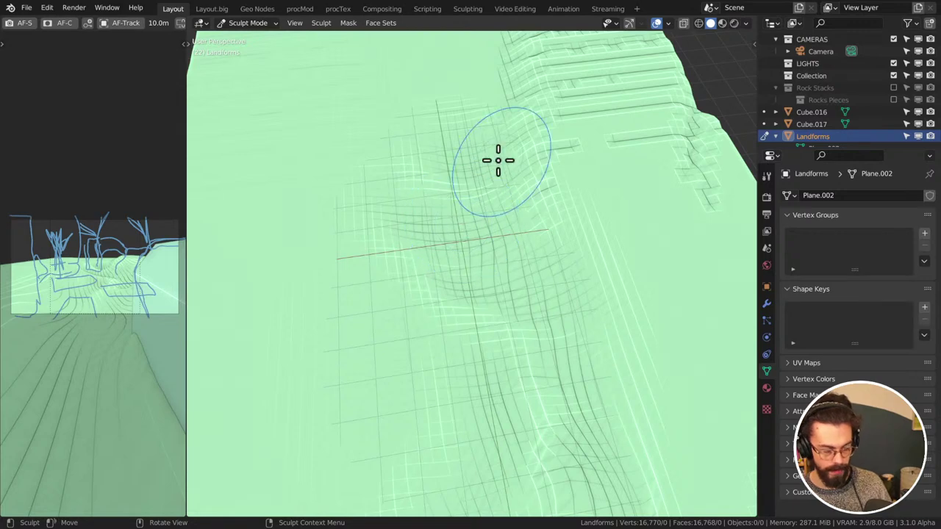
pyautogui.moveTo(467, 204)
pyautogui.mouseDown(button='middle')
pyautogui.moveTo(500, 206)
pyautogui.moveTo(433, 241)
pyautogui.moveTo(384, 246)
pyautogui.moveTo(492, 184)
pyautogui.moveTo(508, 193)
pyautogui.mouseUp(button='middle')
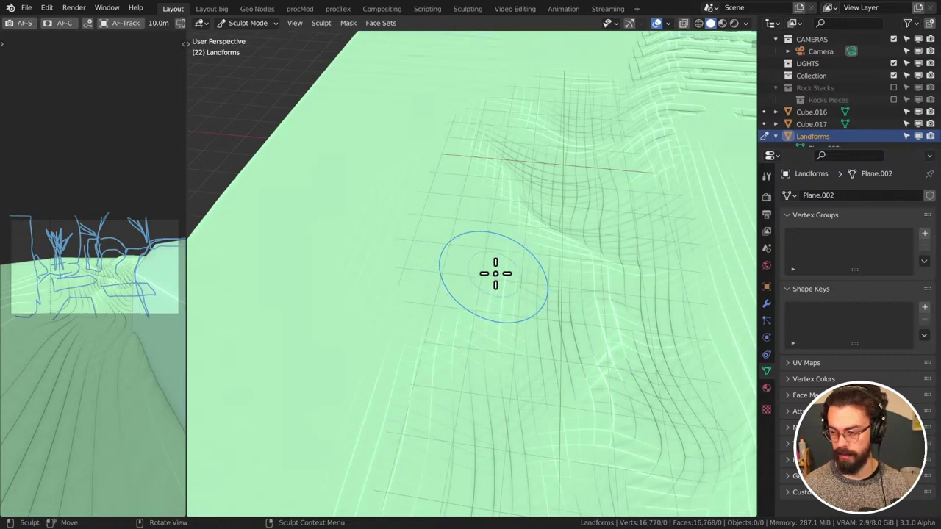
pyautogui.moveTo(500, 277)
pyautogui.mouseDown(button='middle')
pyautogui.moveTo(512, 273)
pyautogui.moveTo(498, 267)
pyautogui.moveTo(525, 236)
pyautogui.moveTo(534, 254)
pyautogui.moveTo(508, 336)
pyautogui.moveTo(518, 298)
pyautogui.moveTo(466, 307)
pyautogui.moveTo(441, 346)
pyautogui.mouseUp(button='middle')
pyautogui.moveTo(470, 259)
pyautogui.mouseDown(button='middle')
pyautogui.moveTo(475, 252)
pyautogui.moveTo(452, 272)
pyautogui.mouseUp(button='middle')
pyautogui.moveTo(437, 304)
pyautogui.mouseDown(button='middle')
pyautogui.moveTo(418, 317)
pyautogui.moveTo(466, 294)
pyautogui.moveTo(495, 212)
pyautogui.moveTo(507, 227)
pyautogui.moveTo(517, 198)
pyautogui.moveTo(500, 203)
pyautogui.mouseUp(button='middle')
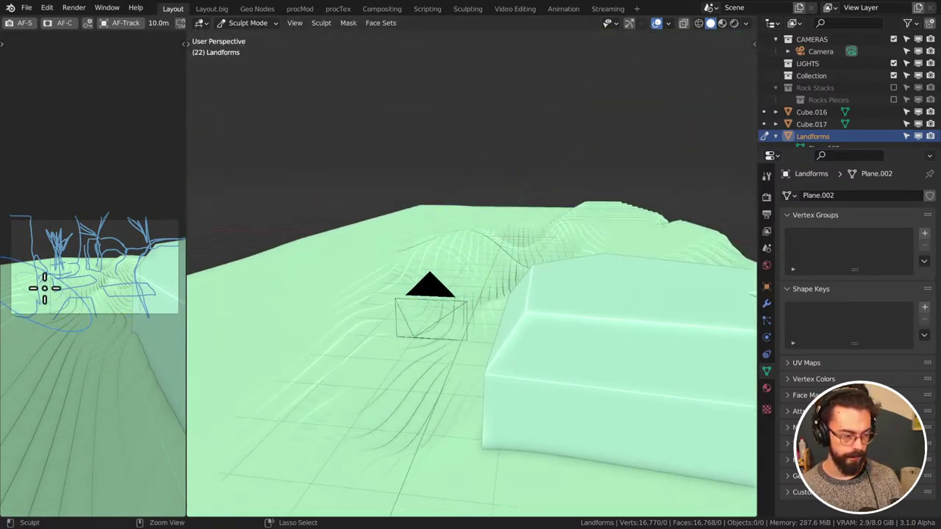
pyautogui.moveTo(42, 284); pyautogui.dragTo(45, 280, button='middle')
pyautogui.moveTo(81, 241)
pyautogui.mouseDown(button='middle')
pyautogui.moveTo(63, 268)
pyautogui.moveTo(67, 293)
pyautogui.mouseUp(button='middle')
pyautogui.moveTo(316, 294); pyautogui.dragTo(430, 202, button='middle')
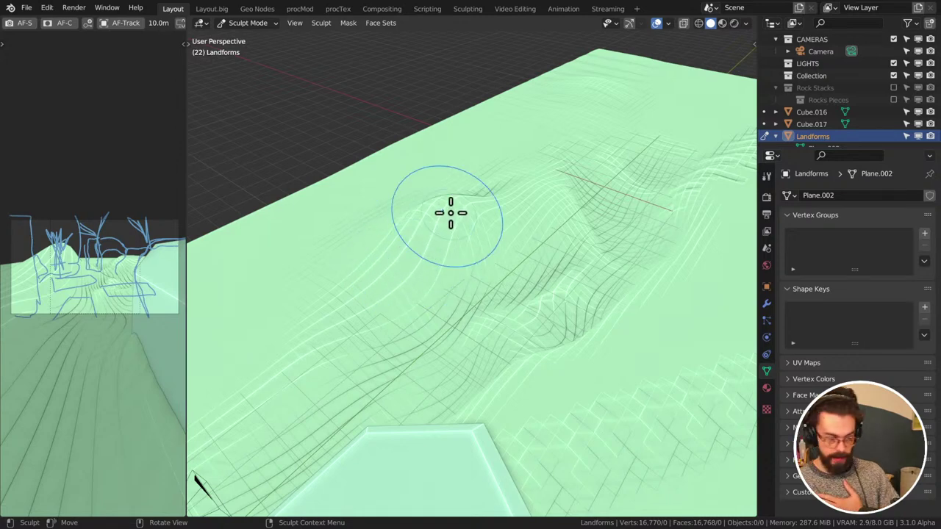
pyautogui.moveTo(458, 210)
pyautogui.mouseDown(button='middle')
pyautogui.moveTo(460, 189)
pyautogui.moveTo(489, 191)
pyautogui.moveTo(451, 153)
pyautogui.moveTo(431, 210)
pyautogui.moveTo(437, 204)
pyautogui.mouseUp(button='middle')
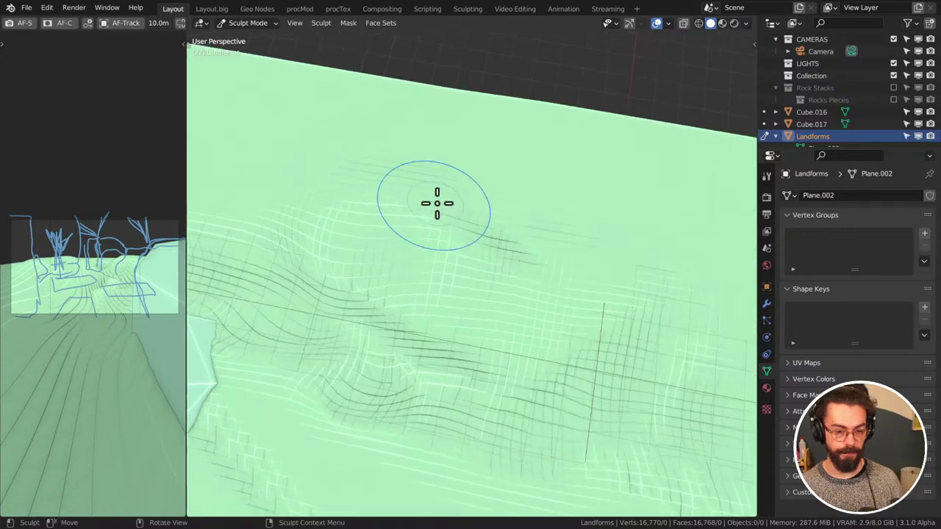
pyautogui.moveTo(571, 248)
pyautogui.mouseDown(button='middle')
pyautogui.moveTo(634, 140)
pyautogui.moveTo(622, 183)
pyautogui.moveTo(557, 252)
pyautogui.moveTo(578, 227)
pyautogui.moveTo(529, 240)
pyautogui.mouseUp(button='middle')
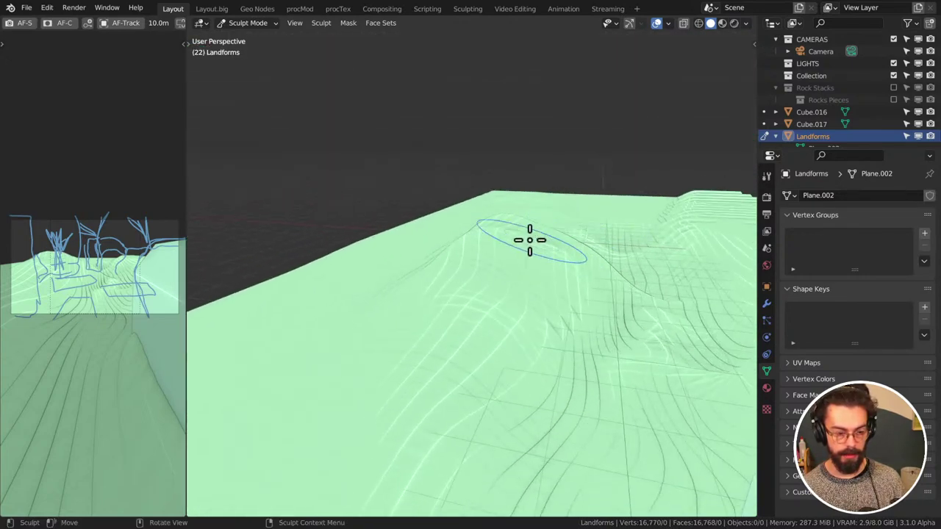
pyautogui.moveTo(529, 241)
pyautogui.mouseDown()
pyautogui.moveTo(514, 212)
pyautogui.moveTo(490, 253)
pyautogui.moveTo(525, 201)
pyautogui.moveTo(536, 229)
pyautogui.moveTo(455, 307)
pyautogui.moveTo(479, 299)
pyautogui.moveTo(534, 231)
pyautogui.mouseUp()
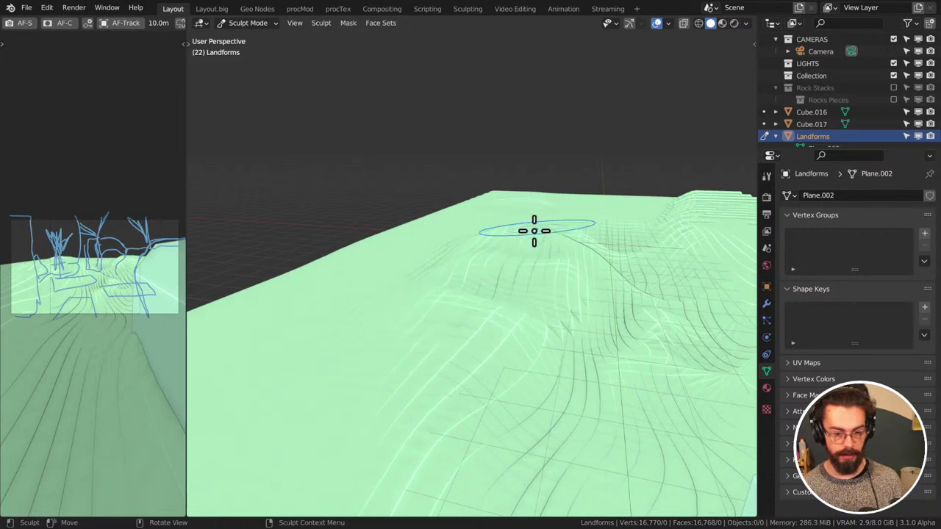
pyautogui.moveTo(566, 235)
pyautogui.mouseDown(button='middle')
pyautogui.moveTo(584, 269)
pyautogui.moveTo(619, 287)
pyautogui.moveTo(426, 238)
pyautogui.moveTo(489, 246)
pyautogui.mouseUp(button='middle')
# Switch the Landforms terrain back to Object Mode and select it
pyautogui.hotkey('ctrl', 'Tab')
pyautogui.click(490, 221)
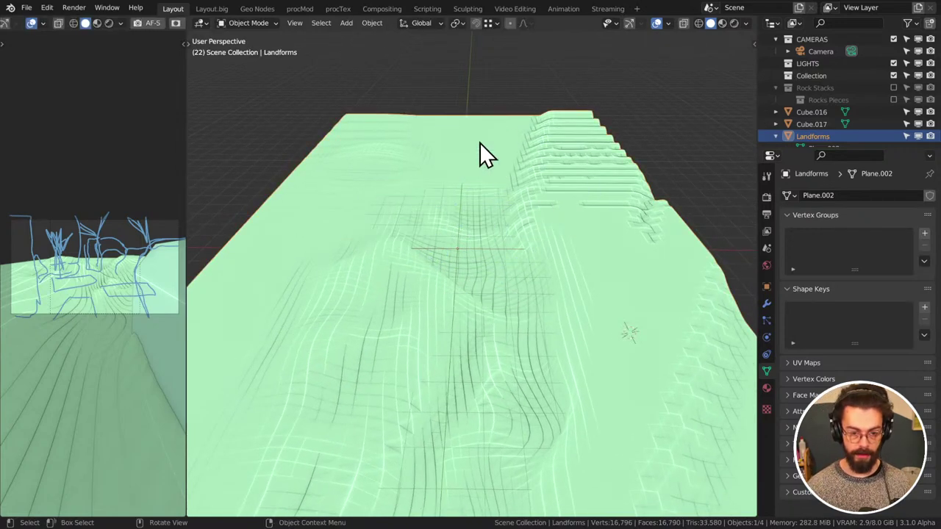
pyautogui.moveTo(503, 241); pyautogui.dragTo(499, 239, button='middle')
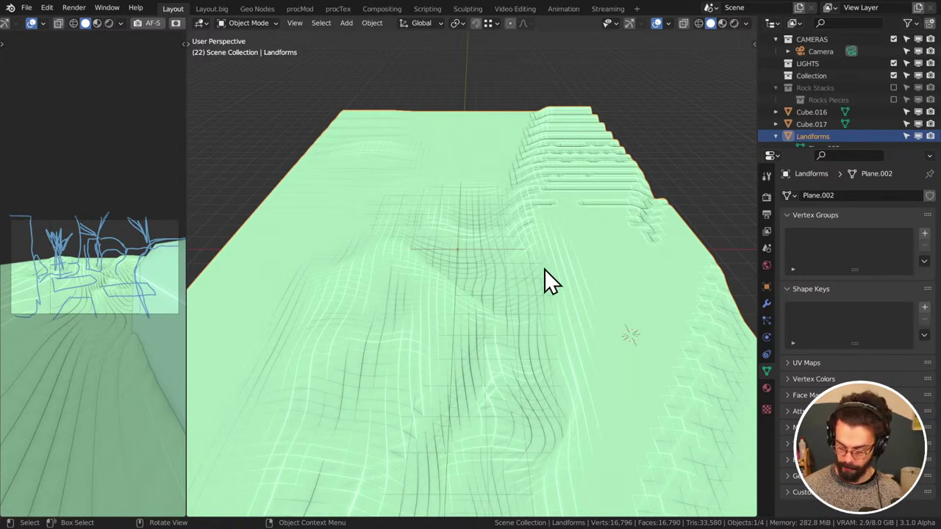
pyautogui.moveTo(675, 280); pyautogui.dragTo(680, 313, button='middle')
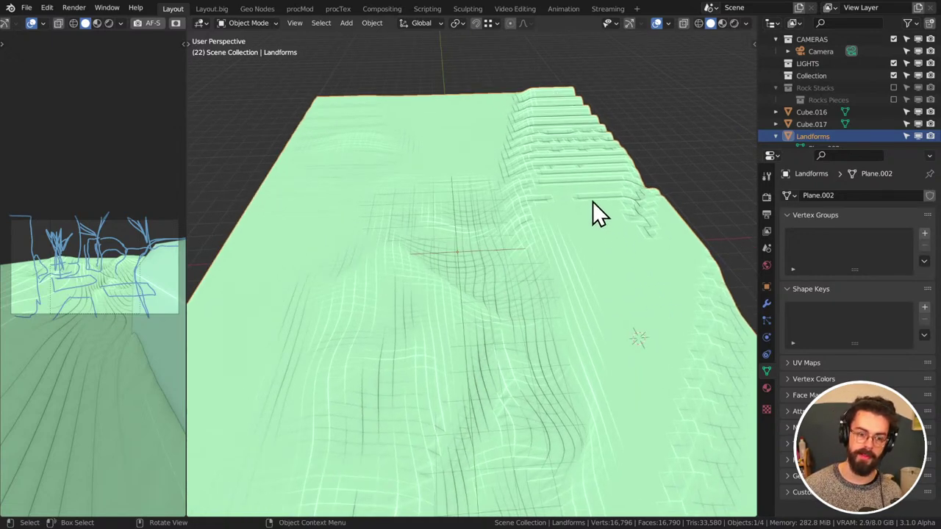
pyautogui.moveTo(579, 271); pyautogui.dragTo(551, 267, button='middle')
pyautogui.hotkey('shift', 'a')
pyautogui.moveTo(547, 266)
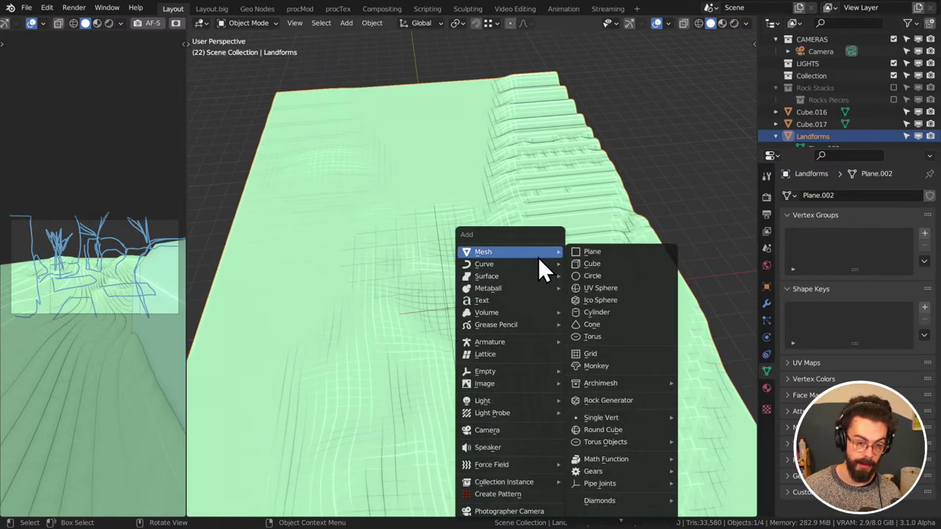
# Add a cube and move it toward the upper terrain in top view
pyautogui.click(604, 266)
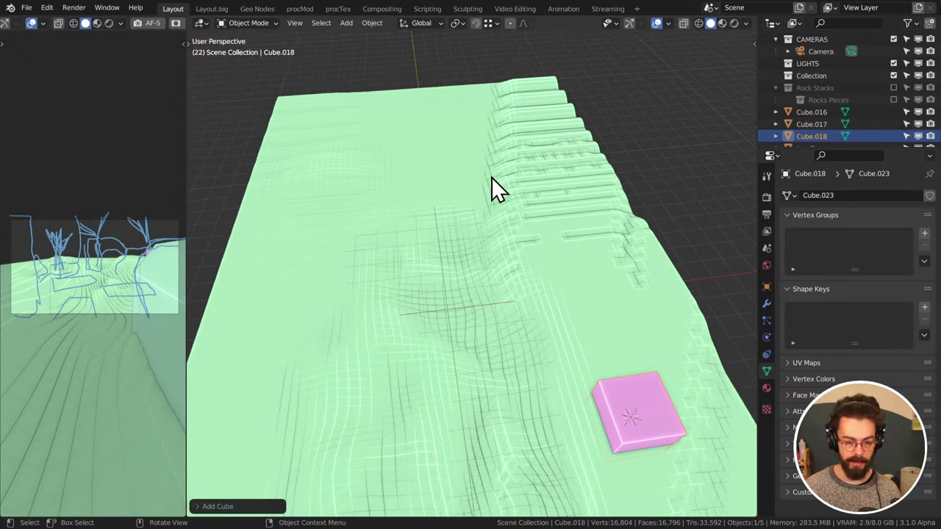
pyautogui.press('KP_7')
pyautogui.scroll(-2, 579, 297)
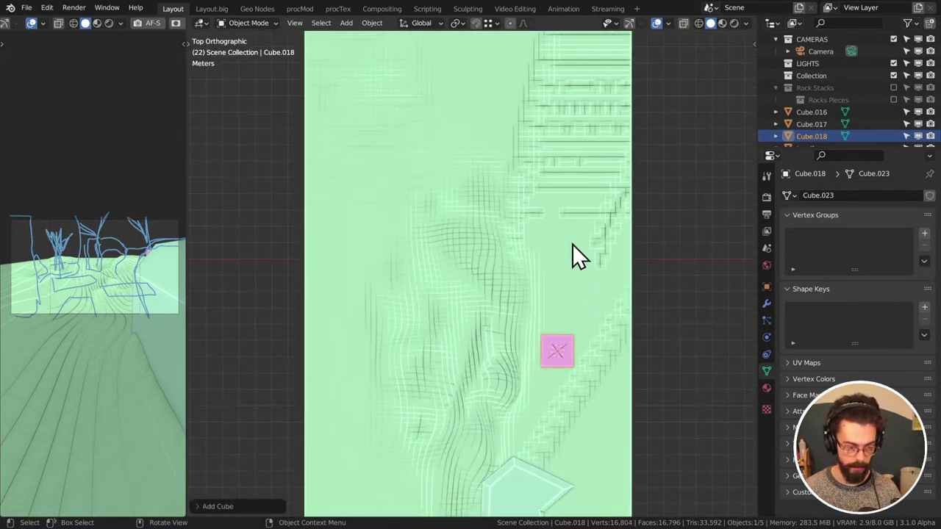
pyautogui.press('g')
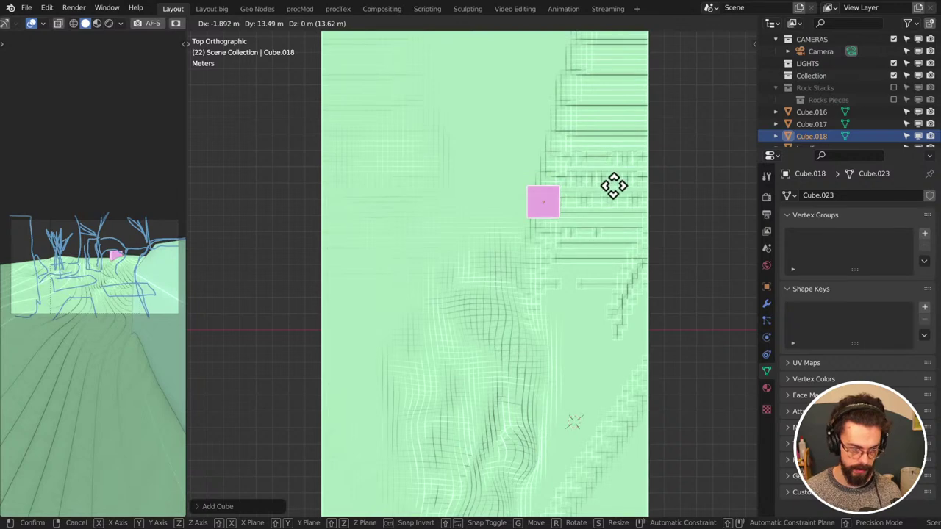
pyautogui.click(573, 155)
# In wireframe Edit Mode, skew an edge and extrude three segments into a bent wall strip
pyautogui.press('Tab')
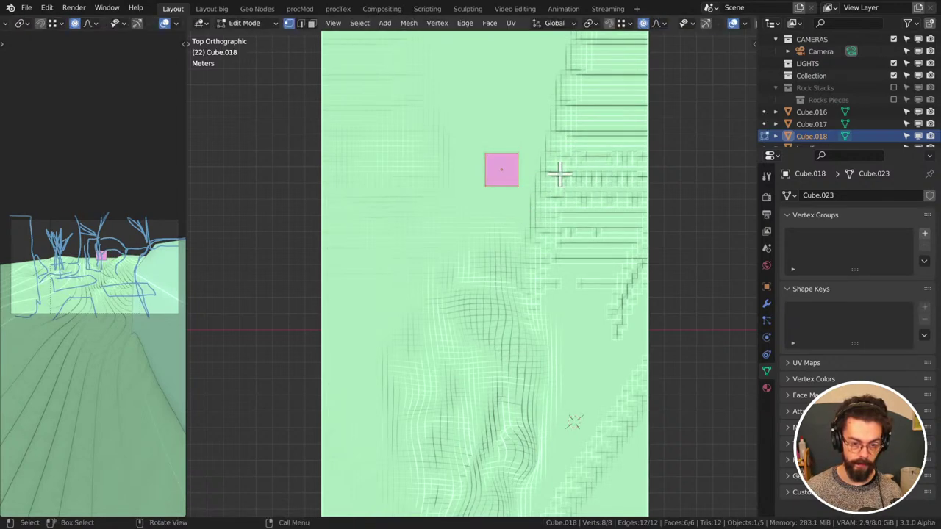
pyautogui.press('z')
pyautogui.click(431, 159)
pyautogui.press('g')
pyautogui.click(563, 191)
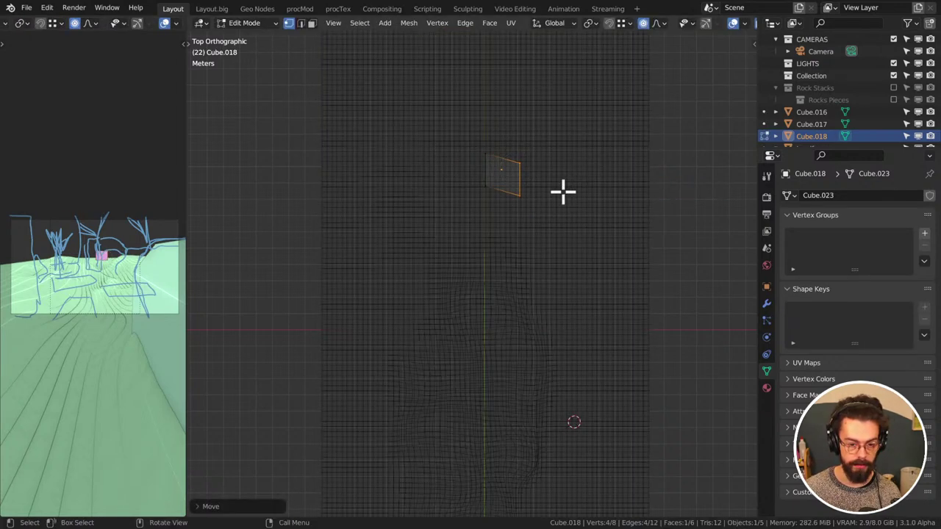
pyautogui.press('e')
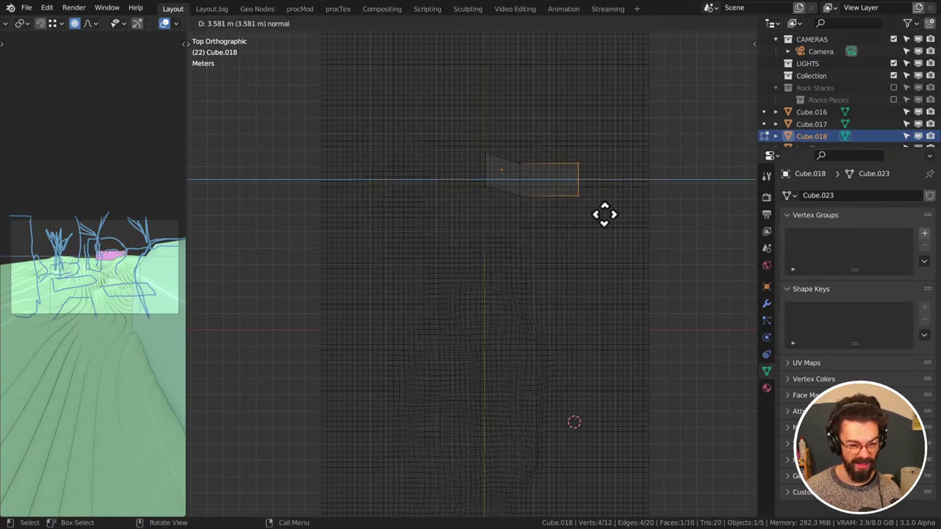
pyautogui.click(605, 216)
pyautogui.press('e')
pyautogui.click(630, 242)
pyautogui.press('e')
pyautogui.click(662, 313)
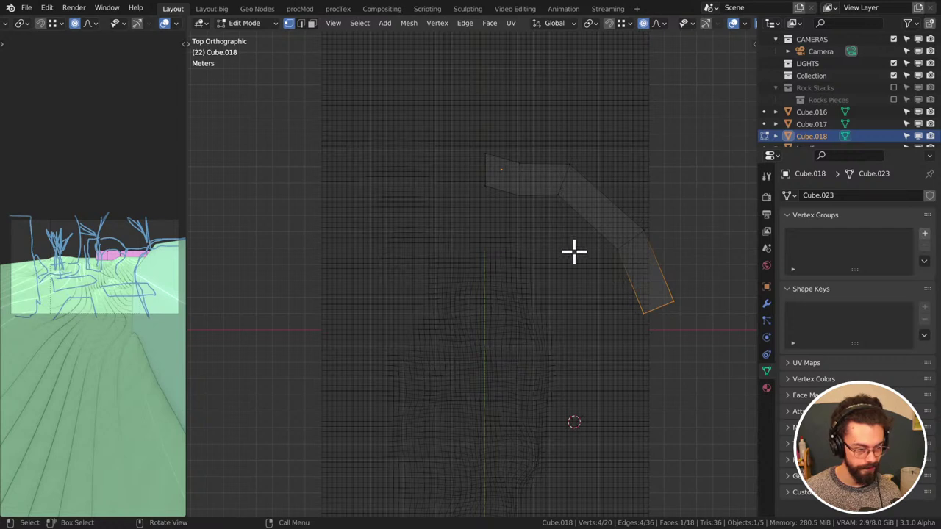
# Raise the wall strip's top edges straight up along Z
pyautogui.moveTo(574, 252); pyautogui.dragTo(414, 208, button='middle')
pyautogui.moveTo(405, 204); pyautogui.dragTo(649, 290)
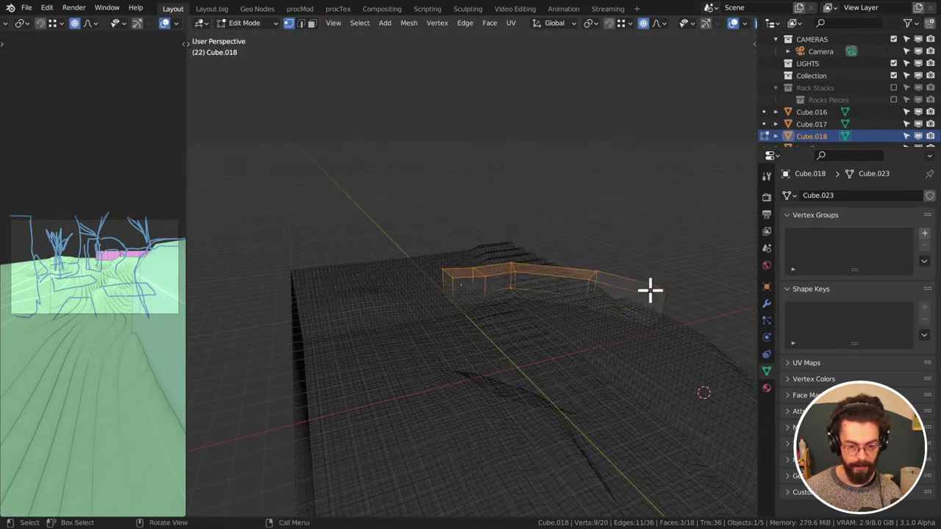
pyautogui.moveTo(649, 291); pyautogui.dragTo(617, 246, button='middle')
pyautogui.press('g')
pyautogui.press('z')
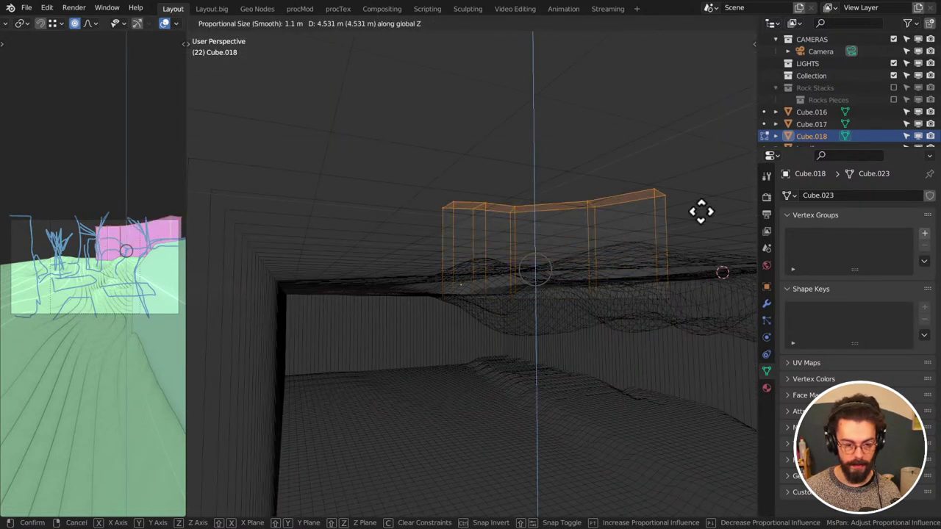
pyautogui.click(691, 157)
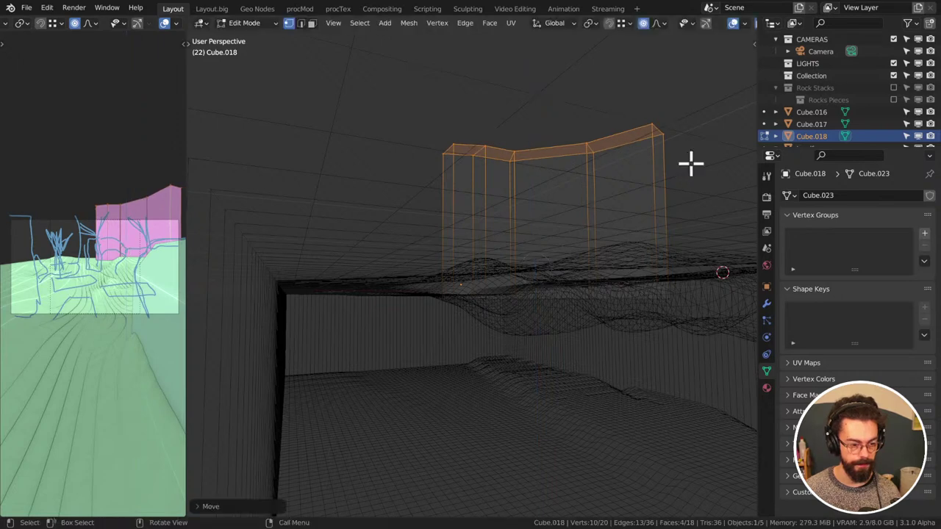
# Add a loop cut across the wall and undo a trial falloff raise of its top corner
pyautogui.hotkey('ctrl', 'r')
pyautogui.click(512, 198)
pyautogui.click(456, 169)
pyautogui.moveTo(414, 145); pyautogui.dragTo(503, 192)
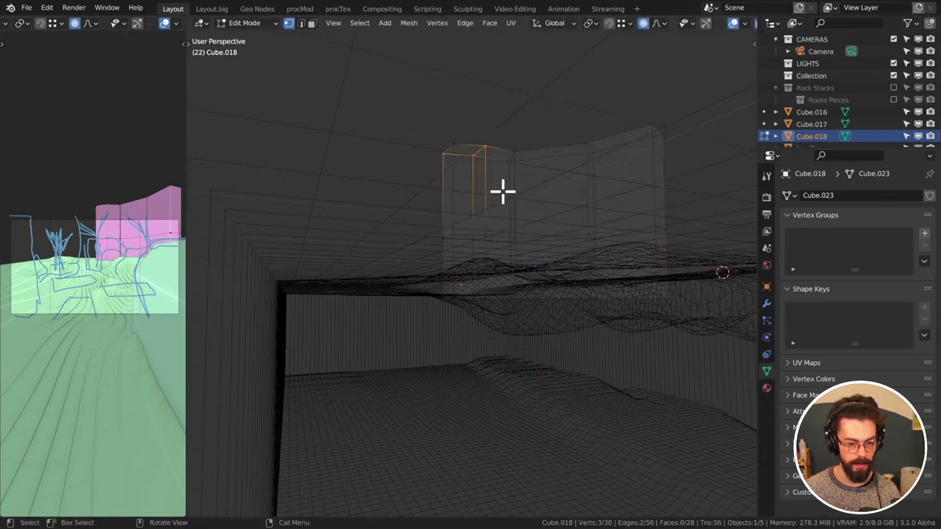
pyautogui.press('ctrl+KP_Add')
pyautogui.press('g')
pyautogui.click(574, 191)
pyautogui.moveTo(573, 191); pyautogui.dragTo(568, 246, button='middle')
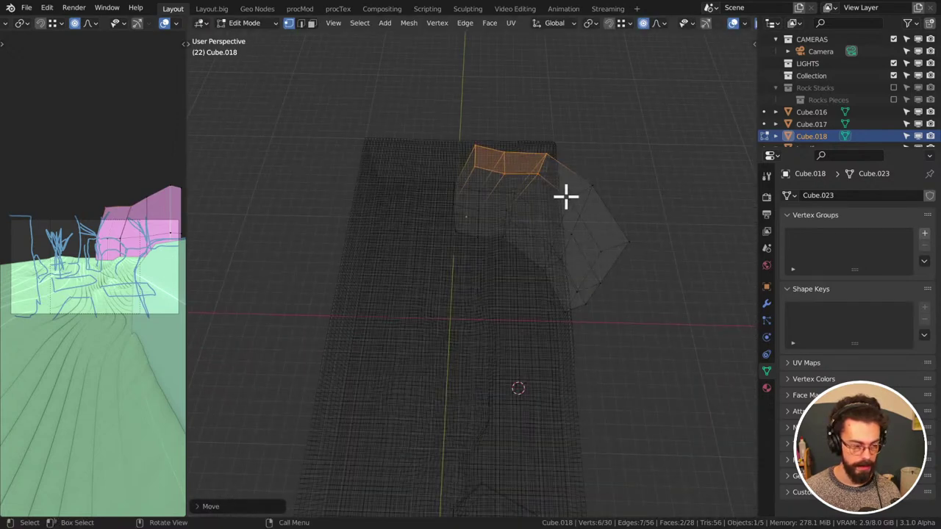
pyautogui.moveTo(566, 196); pyautogui.dragTo(504, 182, button='middle')
pyautogui.hotkey('ctrl', 'z')
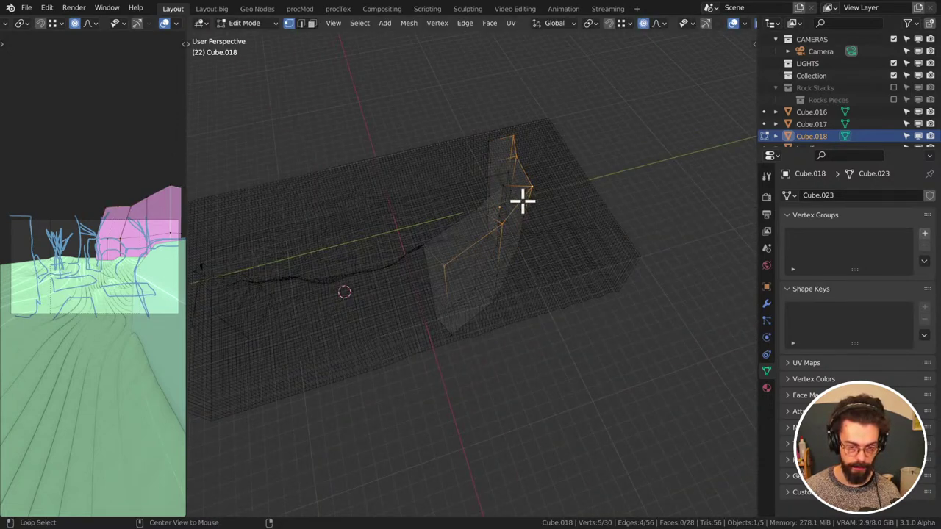
# Push a strip of wall faces outward with proportional falloff, then return to Object Mode
pyautogui.keyDown('alt'); pyautogui.keyDown('shift'); pyautogui.click(510, 257); pyautogui.keyUp('shift'); pyautogui.keyUp('alt')
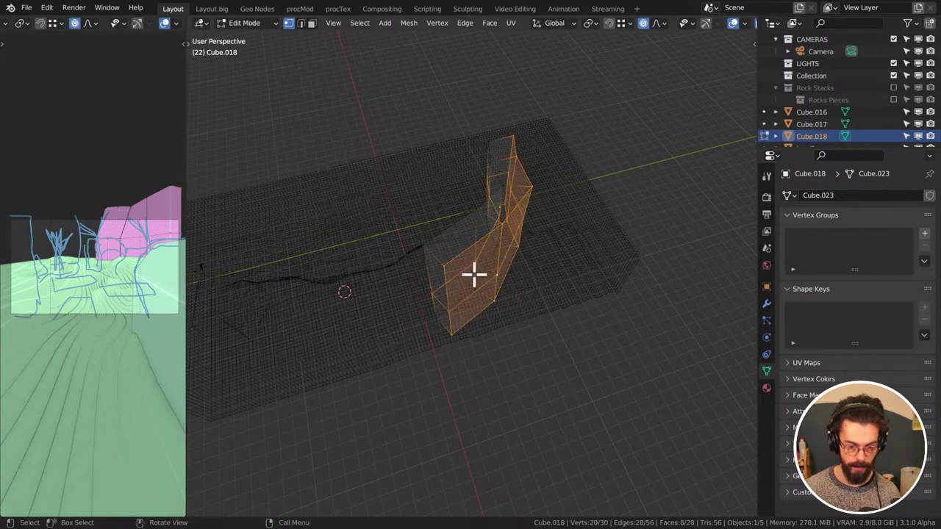
pyautogui.moveTo(474, 275); pyautogui.dragTo(410, 278, button='middle')
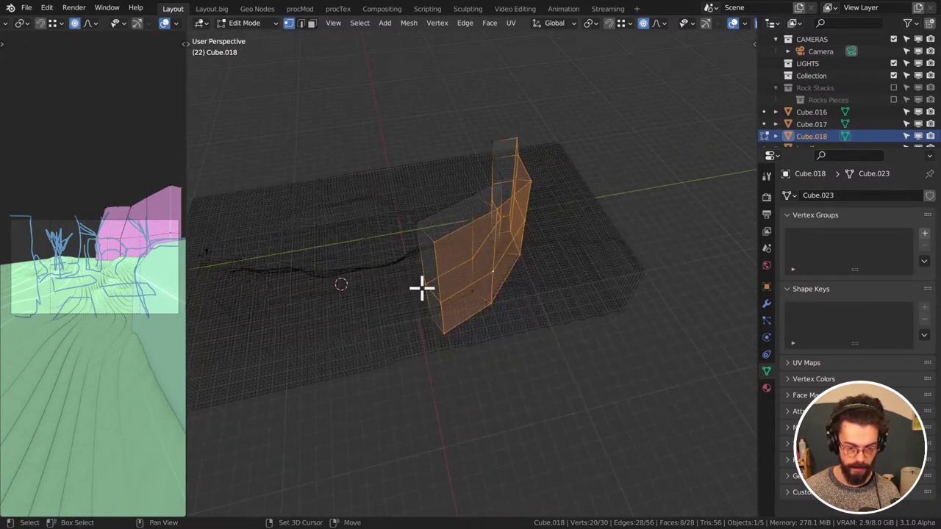
pyautogui.keyDown('alt'); pyautogui.click(439, 289); pyautogui.keyUp('alt')
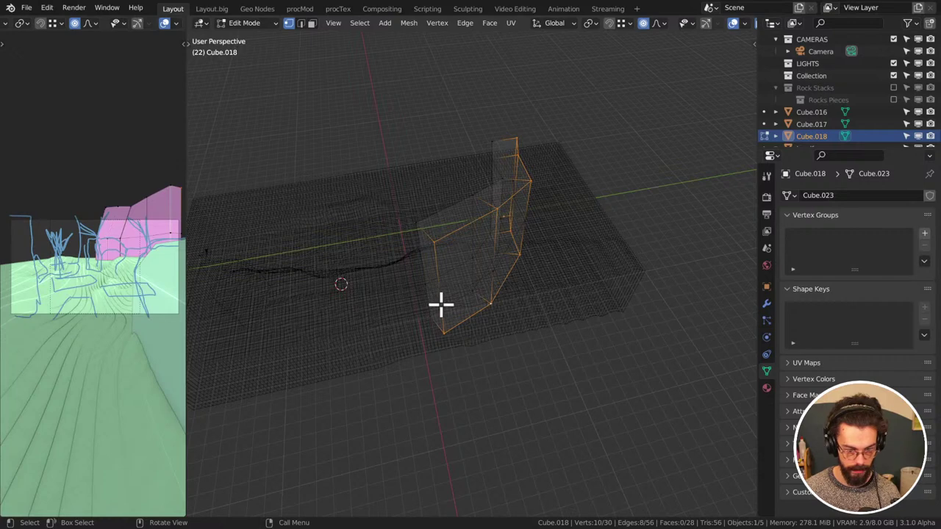
pyautogui.keyDown('ctrl'); pyautogui.click(513, 181); pyautogui.keyUp('ctrl')
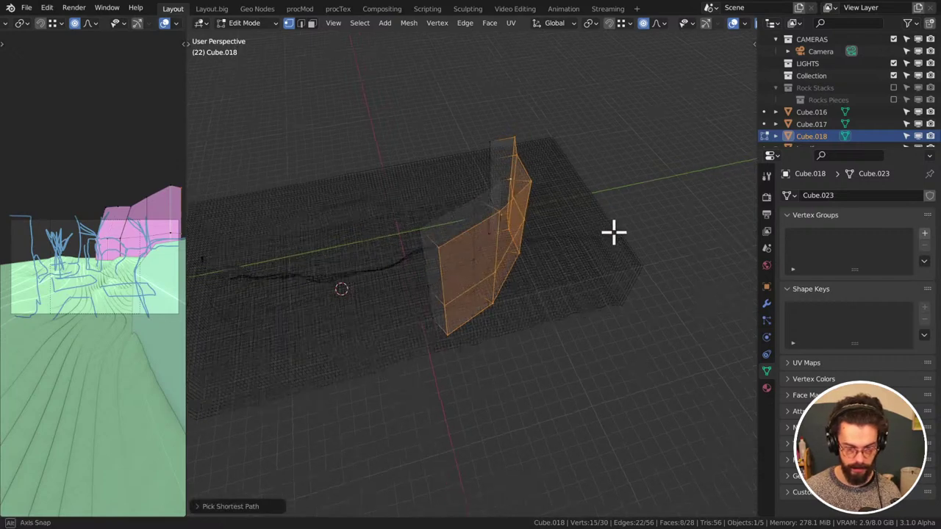
pyautogui.moveTo(612, 230); pyautogui.dragTo(641, 213, button='middle')
pyautogui.press('g')
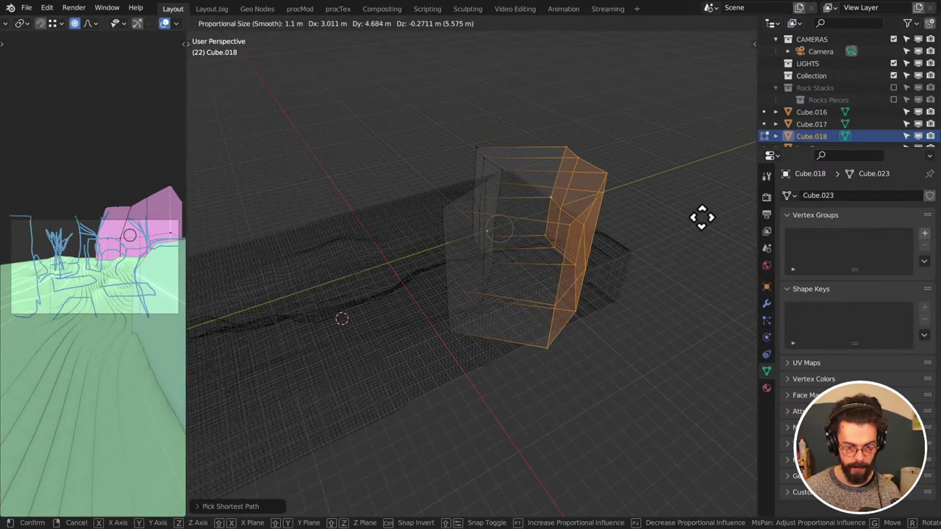
pyautogui.click(701, 216)
pyautogui.moveTo(550, 212); pyautogui.dragTo(435, 294, button='middle')
pyautogui.press('Tab')
pyautogui.hotkey('shift', 'a')
# Add a cube, rotate it about 30 degrees, and place it at the terrain's left side
pyautogui.moveTo(381, 261)
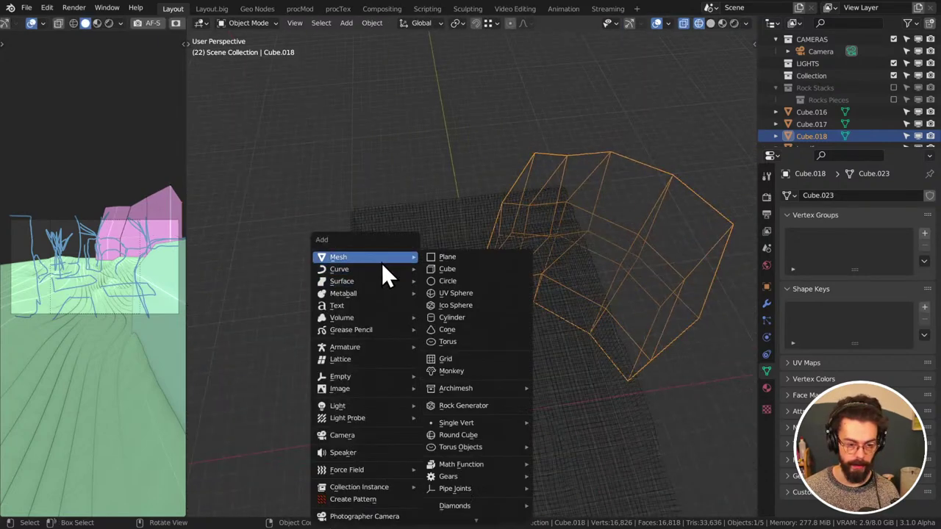
pyautogui.click(485, 271)
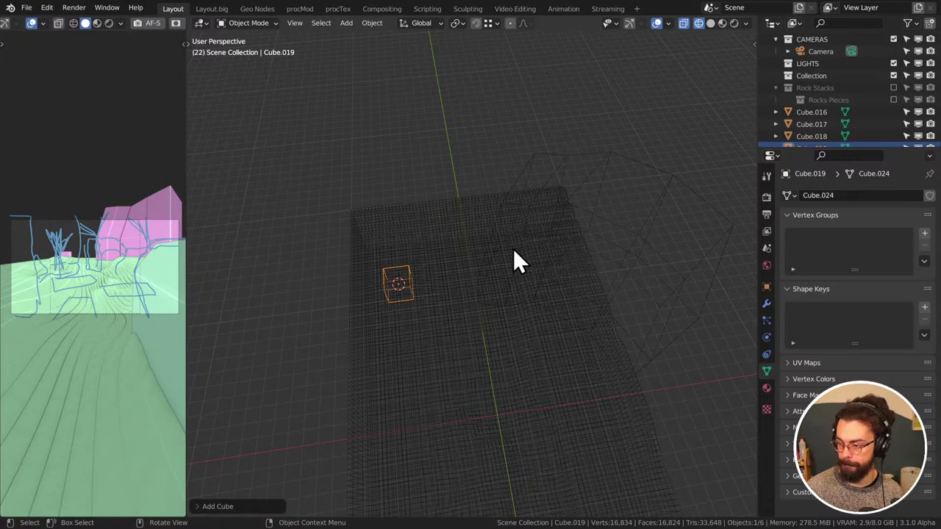
pyautogui.press('KP_7')
pyautogui.keyDown('shift'); pyautogui.moveTo(491, 262); pyautogui.dragTo(552, 251, button='middle'); pyautogui.keyUp('shift')
pyautogui.press('g')
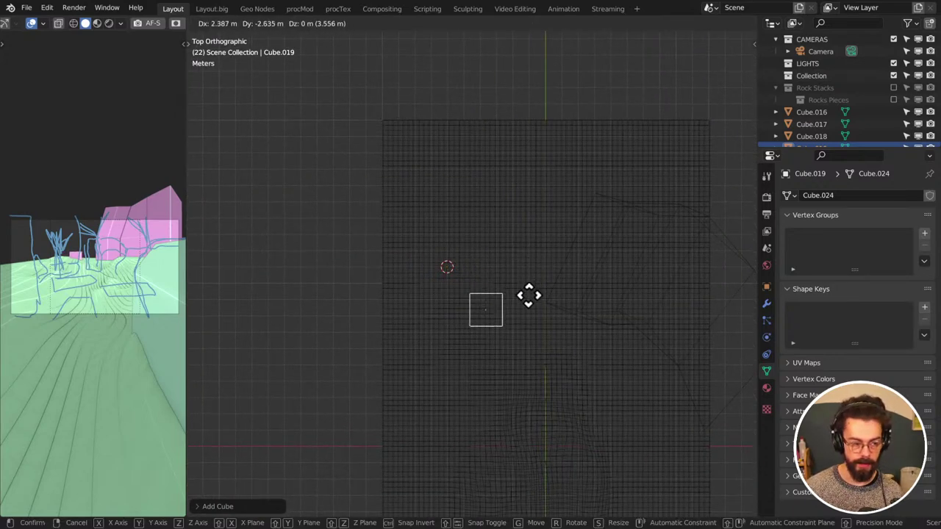
pyautogui.click(534, 316)
pyautogui.press('r')
pyautogui.click(522, 284)
pyautogui.press('g')
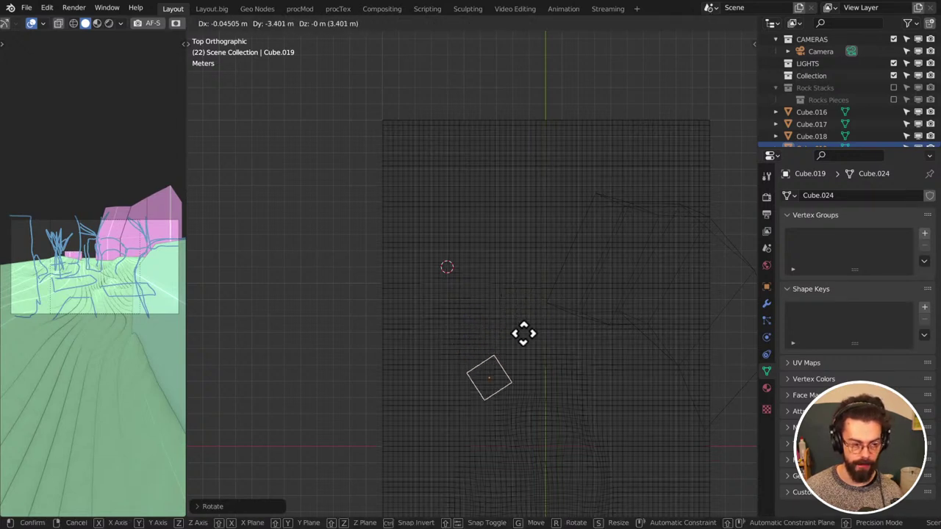
pyautogui.click(525, 374)
pyautogui.press('g')
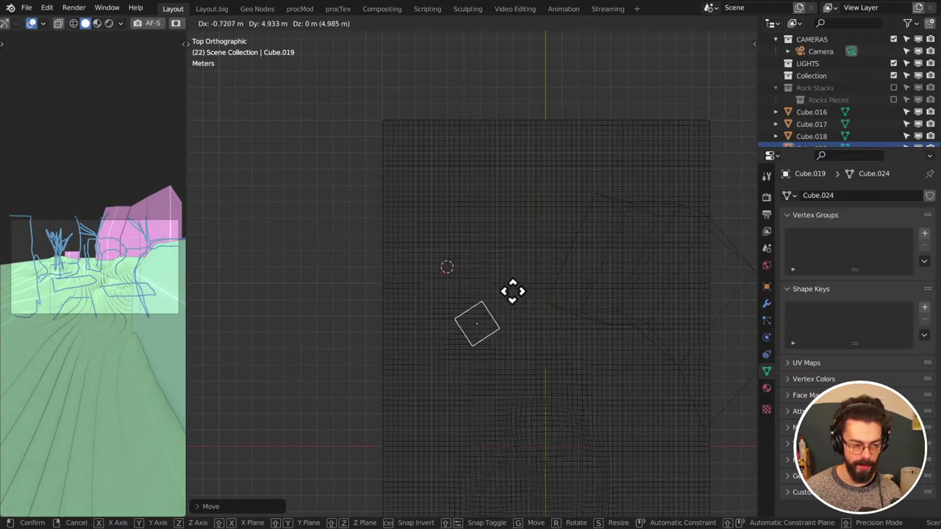
pyautogui.click(511, 290)
pyautogui.moveTo(513, 331); pyautogui.dragTo(476, 246, button='middle')
# Pull the cube's top vertices up into a tall box and select two vertical edge loops
pyautogui.press('Tab')
pyautogui.press('KP_1')
pyautogui.moveTo(445, 265); pyautogui.dragTo(532, 326)
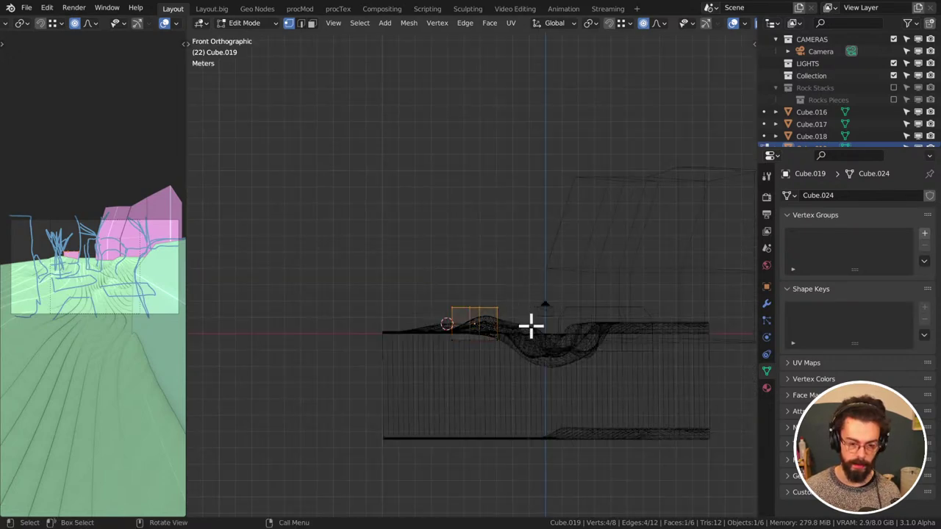
pyautogui.press('g')
pyautogui.click(529, 221)
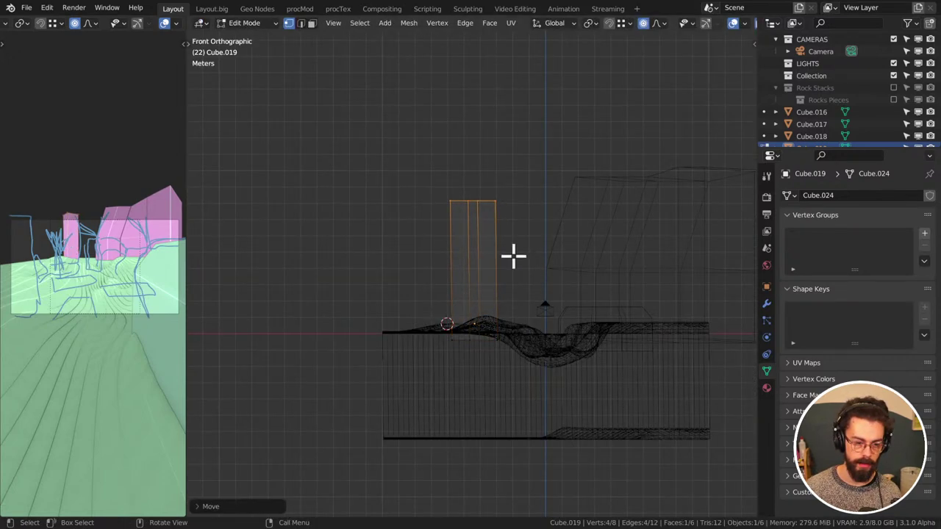
pyautogui.press('g')
pyautogui.click(499, 254)
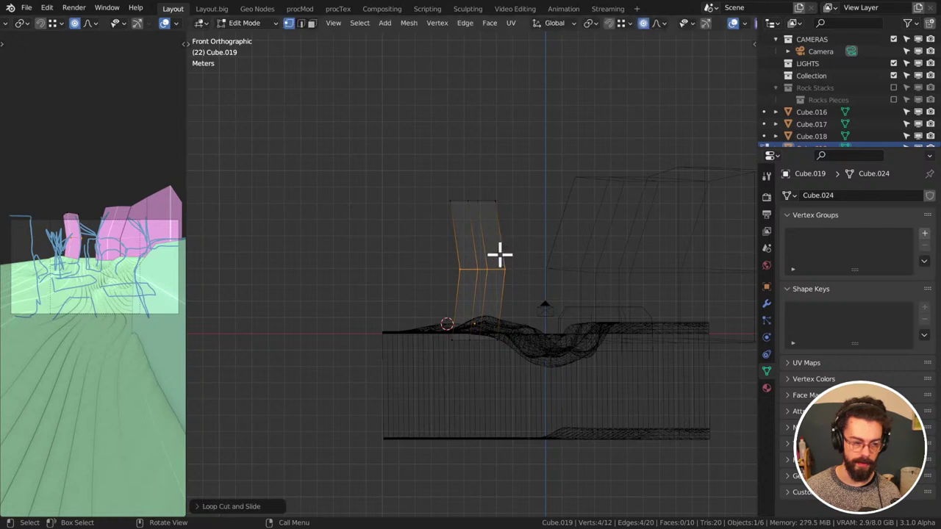
pyautogui.keyDown('alt'); pyautogui.click(455, 243); pyautogui.keyUp('alt')
pyautogui.keyDown('alt'); pyautogui.keyDown('shift'); pyautogui.click(471, 247); pyautogui.keyUp('shift'); pyautogui.keyUp('alt')
pyautogui.press('KP_7')
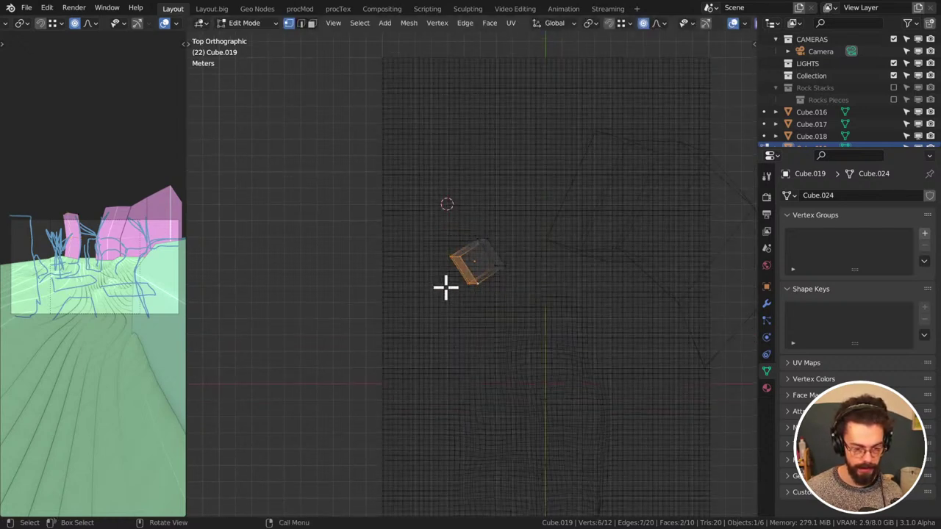
# Extrude the side faces into two bent wall segments and adjust the lower end with falloff
pyautogui.press('e')
pyautogui.click(357, 336)
pyautogui.keyDown('ctrl'); pyautogui.rightClick(346, 433); pyautogui.keyUp('ctrl')
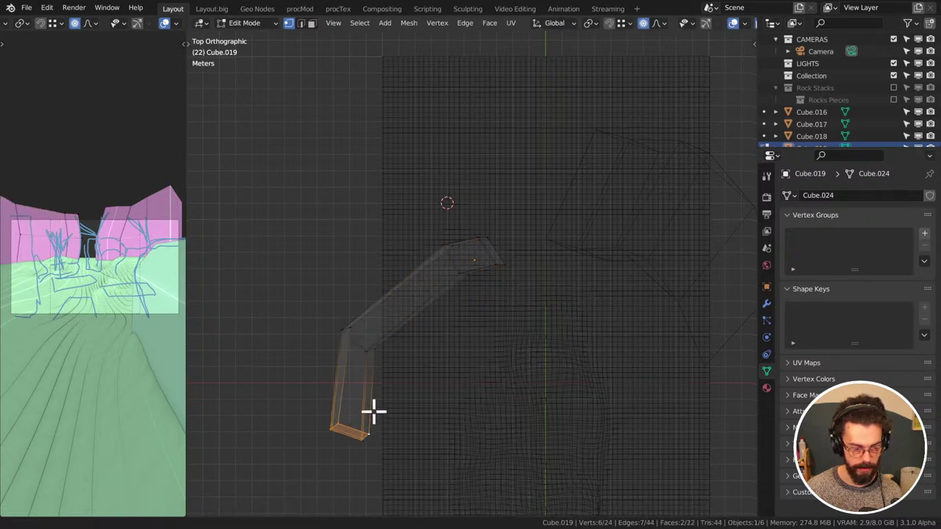
pyautogui.keyDown('shift'); pyautogui.moveTo(322, 320); pyautogui.dragTo(336, 263, button='middle'); pyautogui.keyUp('shift')
pyautogui.keyDown('alt'); pyautogui.click(336, 262); pyautogui.keyUp('alt')
pyautogui.press('g')
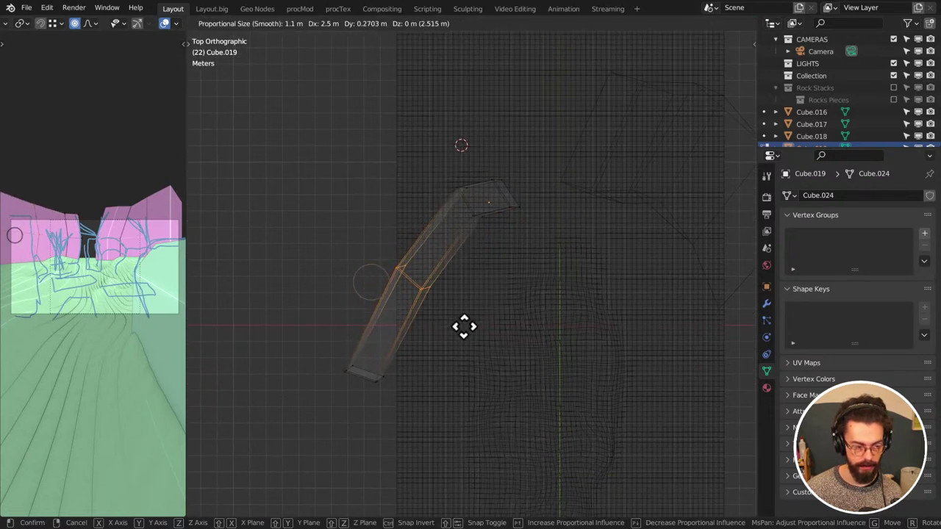
pyautogui.click(441, 329)
pyautogui.hotkey('ctrl', 'z')
pyautogui.hotkey('ctrl', 'z')
pyautogui.press('g')
pyautogui.click(448, 409)
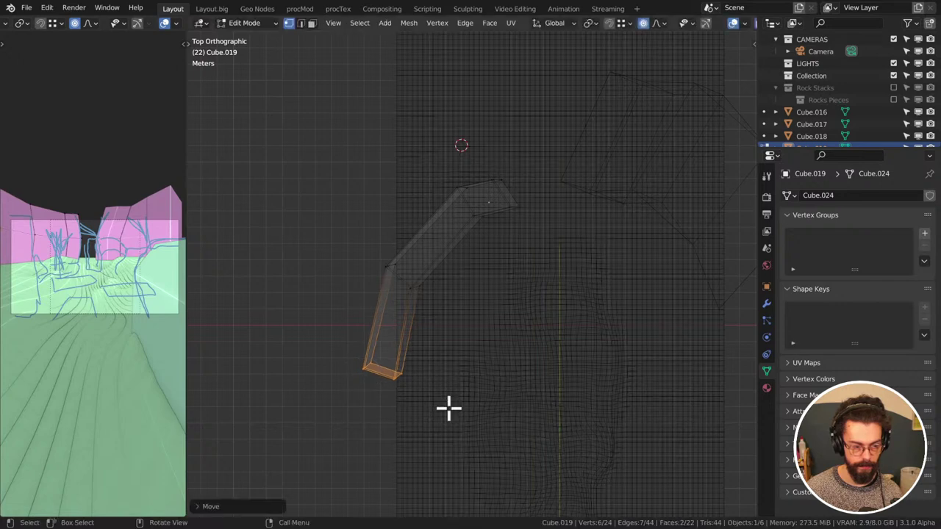
pyautogui.press('g')
pyautogui.click(437, 284)
pyautogui.press('g')
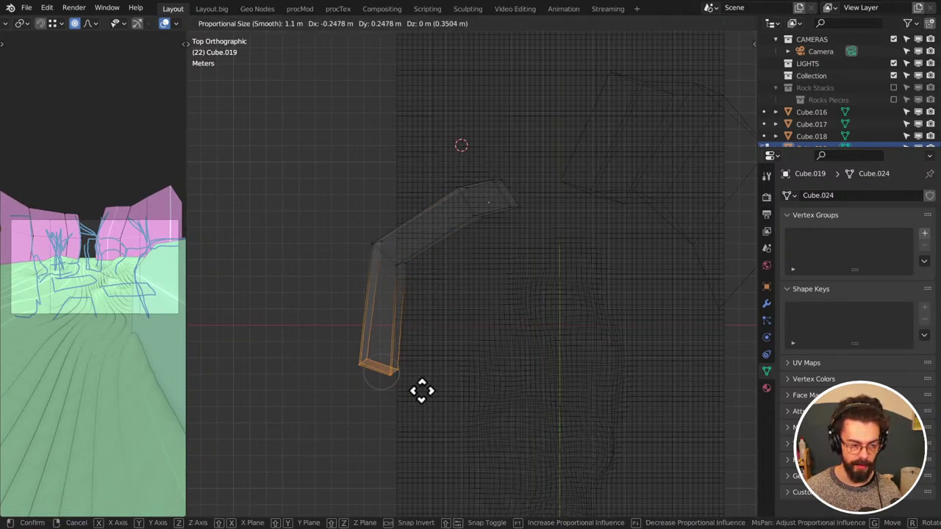
pyautogui.click(415, 382)
# Try three extra extrusions from the wall end, then undo them
pyautogui.moveTo(409, 376); pyautogui.dragTo(469, 307, button='middle')
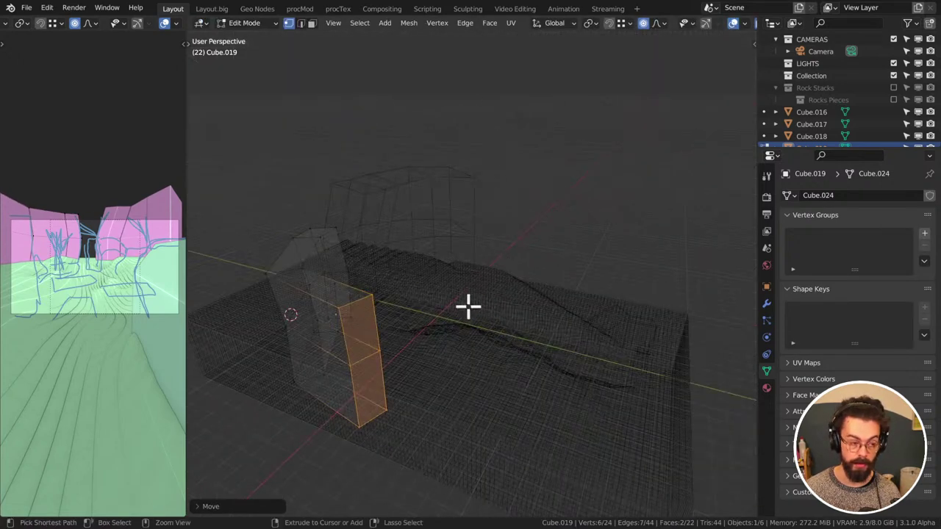
pyautogui.keyDown('ctrl'); pyautogui.rightClick(704, 295); pyautogui.keyUp('ctrl')
pyautogui.keyDown('ctrl'); pyautogui.rightClick(613, 98); pyautogui.keyUp('ctrl')
pyautogui.keyDown('ctrl'); pyautogui.rightClick(327, 86); pyautogui.keyUp('ctrl')
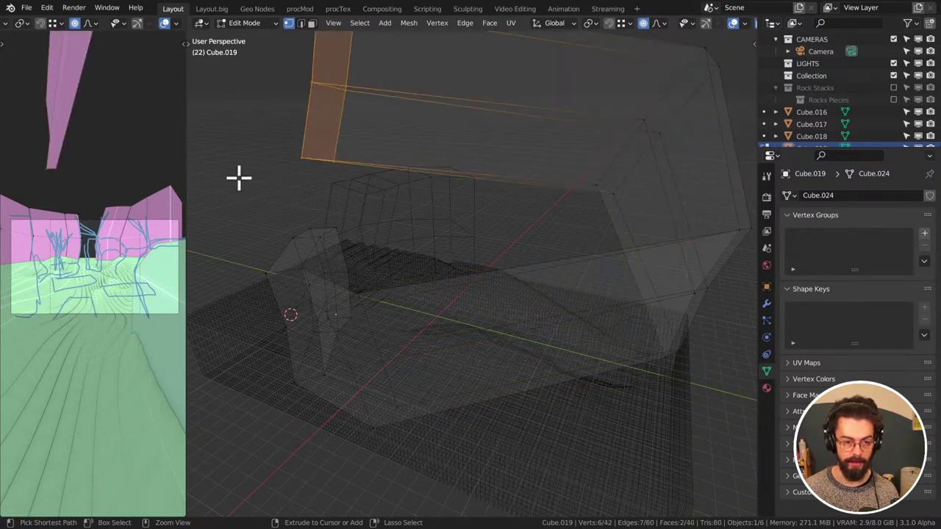
pyautogui.moveTo(239, 177); pyautogui.dragTo(505, 159, button='middle')
pyautogui.scroll(-6, 428, 176)
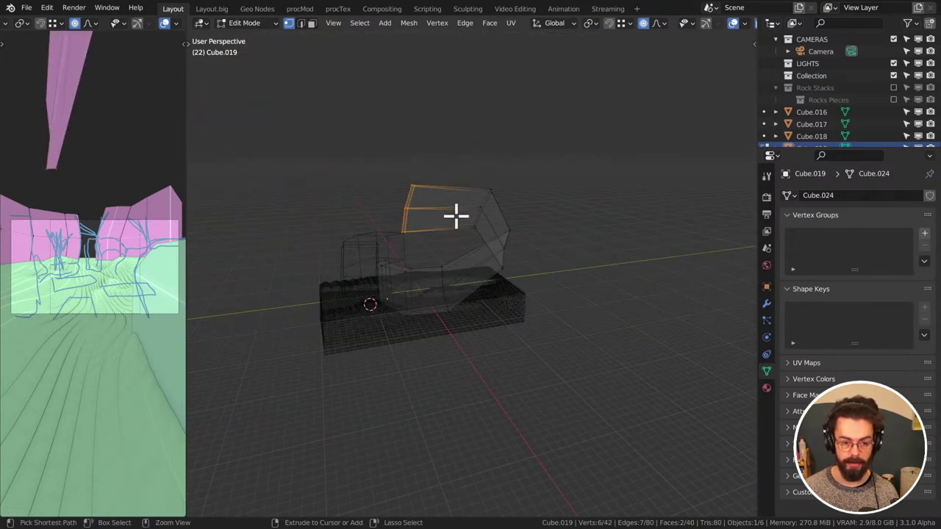
pyautogui.hotkey('ctrl', 'z')
pyautogui.hotkey('ctrl', 'z')
pyautogui.hotkey('ctrl', 'z')
pyautogui.moveTo(504, 208); pyautogui.dragTo(423, 292, button='middle')
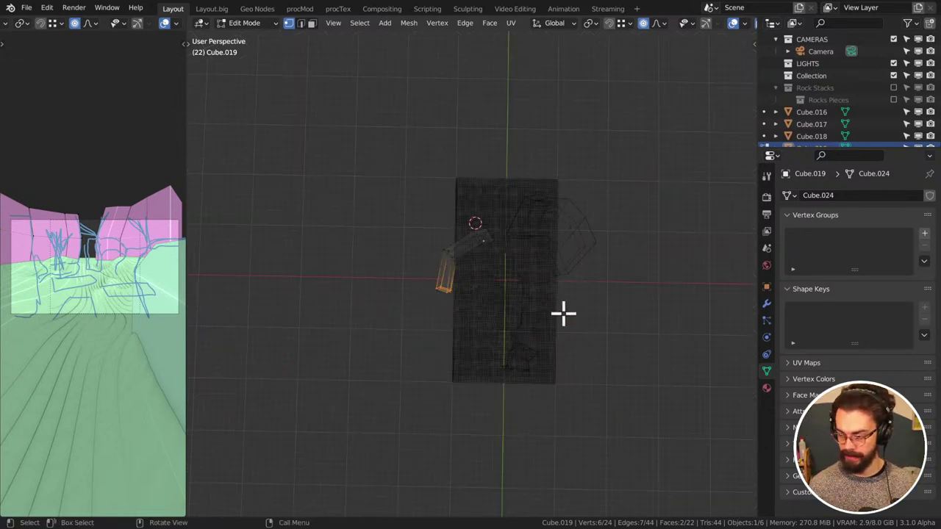
# Bevel the edge loop at the curved wall's bend into a band
pyautogui.moveTo(563, 313); pyautogui.dragTo(565, 300, button='middle')
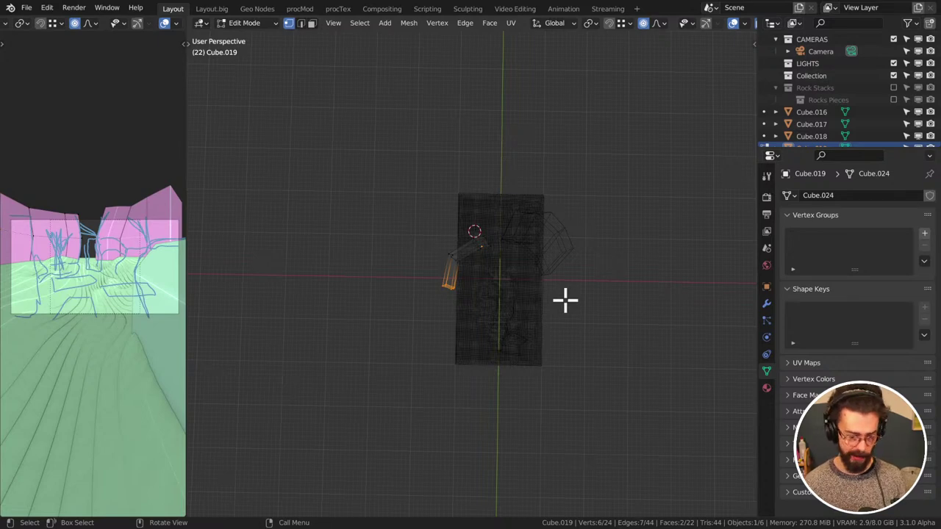
pyautogui.scroll(3, 565, 300)
pyautogui.moveTo(507, 269); pyautogui.dragTo(455, 256, button='middle')
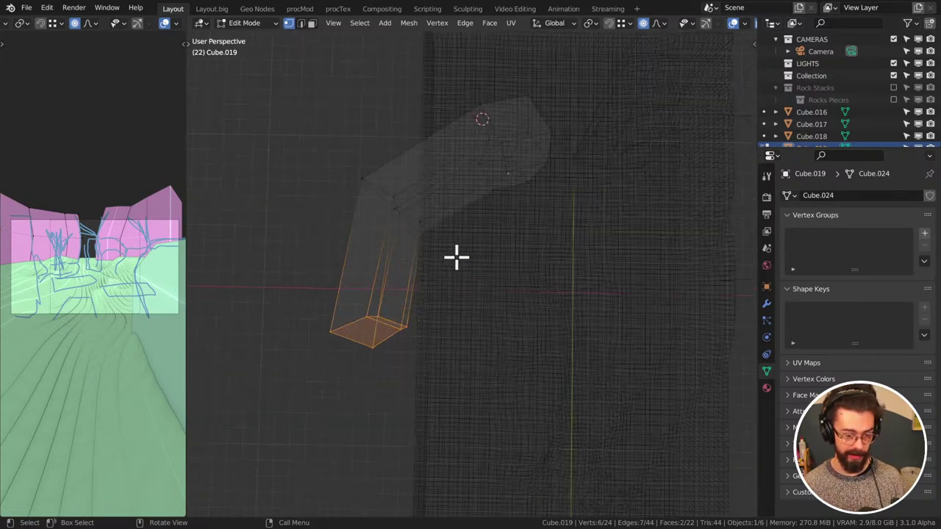
pyautogui.keyDown('alt'); pyautogui.click(375, 180); pyautogui.keyUp('alt')
pyautogui.hotkey('ctrl', 'b')
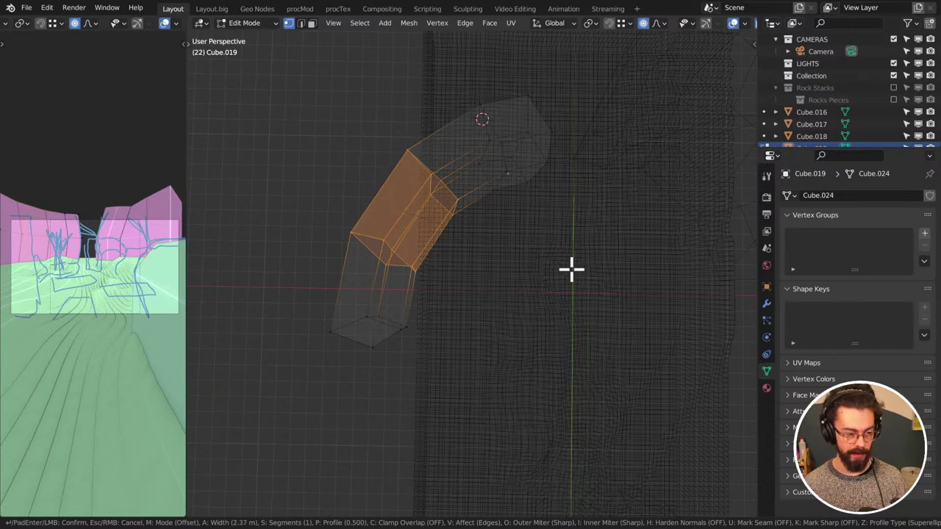
pyautogui.click(570, 271)
pyautogui.moveTo(570, 271); pyautogui.dragTo(536, 211, button='middle')
# Shift a vertical edge loop, then bevel a horizontal loop into a two-segment band
pyautogui.keyDown('alt'); pyautogui.click(536, 215); pyautogui.keyUp('alt')
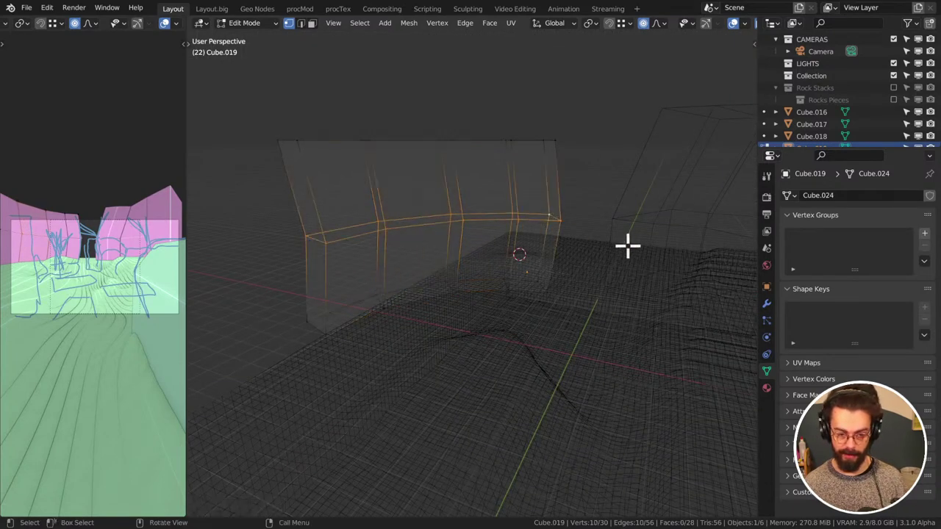
pyautogui.keyDown('alt'); pyautogui.click(550, 198); pyautogui.keyUp('alt')
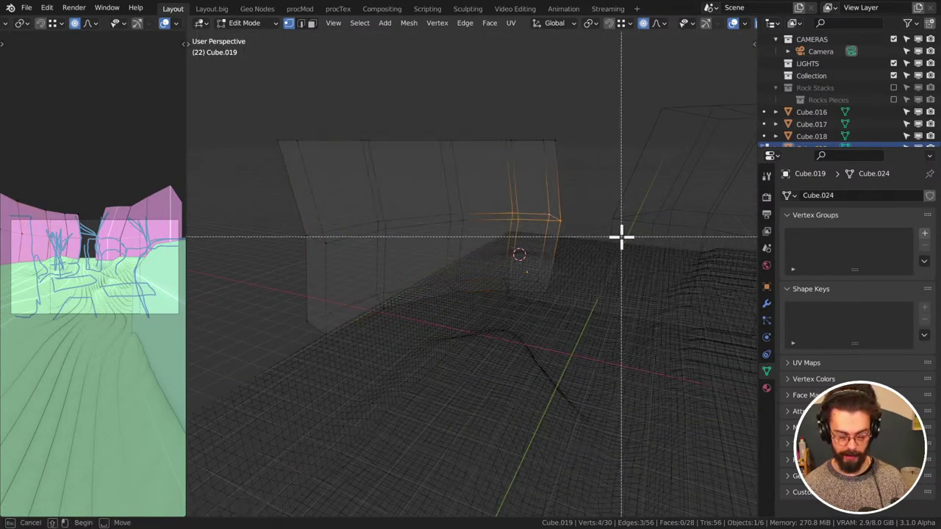
pyautogui.press('g')
pyautogui.click(637, 235)
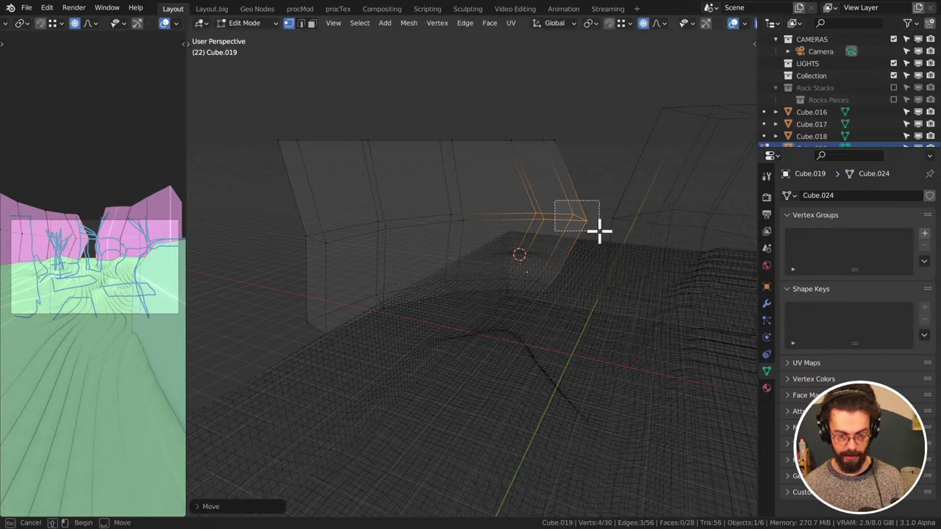
pyautogui.keyDown('alt'); pyautogui.click(506, 212); pyautogui.keyUp('alt')
pyautogui.hotkey('ctrl', 'b')
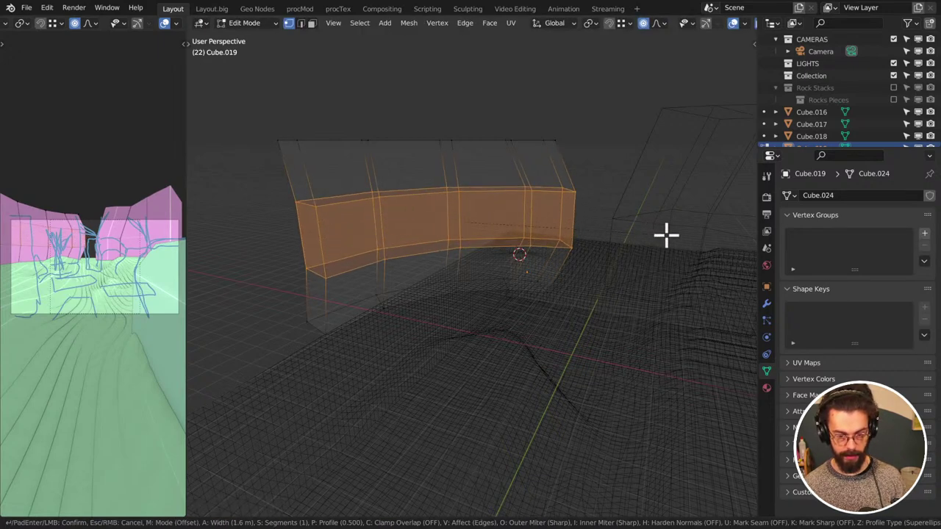
pyautogui.scroll(1, 670, 233)
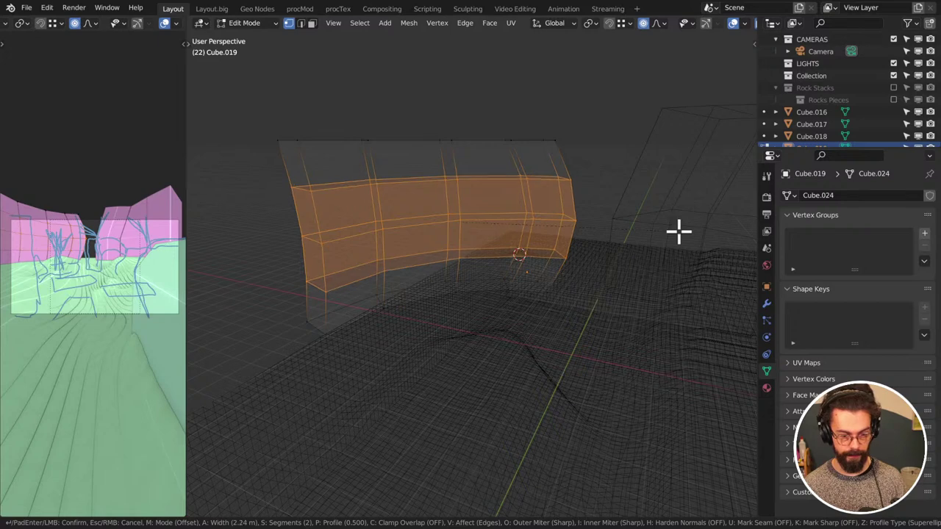
pyautogui.click(677, 232)
# In top orthographic view, circle-select the vertices at the curved wall's top end
pyautogui.press('Tab')
pyautogui.moveTo(549, 231); pyautogui.dragTo(518, 222, button='middle')
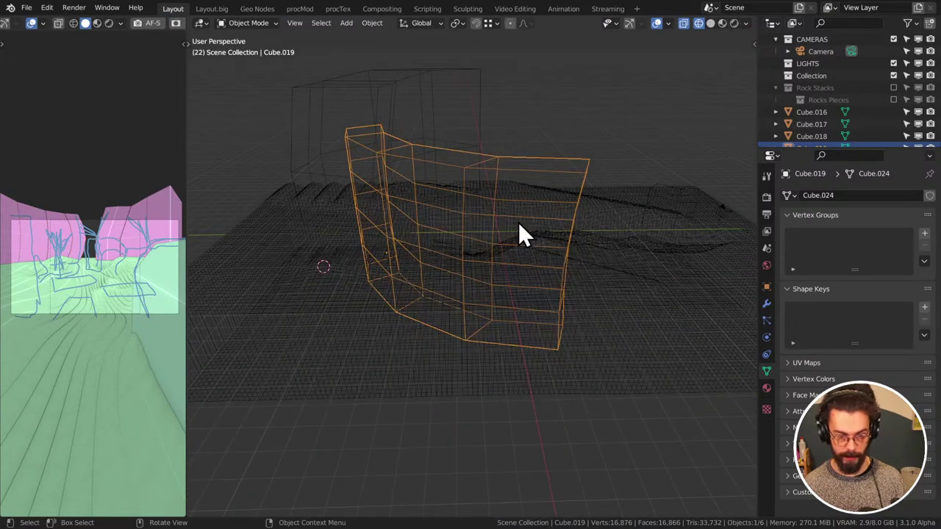
pyautogui.press('KP_7')
pyautogui.press('Tab')
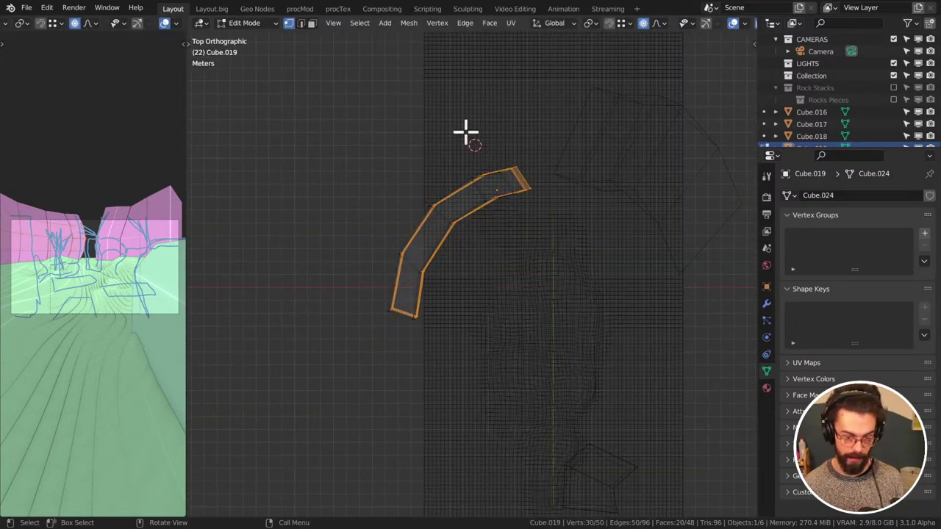
pyautogui.hotkey('alt', 'a')
pyautogui.press('c')
pyautogui.moveTo(523, 155)
pyautogui.mouseDown()
pyautogui.moveTo(448, 185)
pyautogui.moveTo(405, 227)
pyautogui.moveTo(367, 346)
pyautogui.mouseUp()
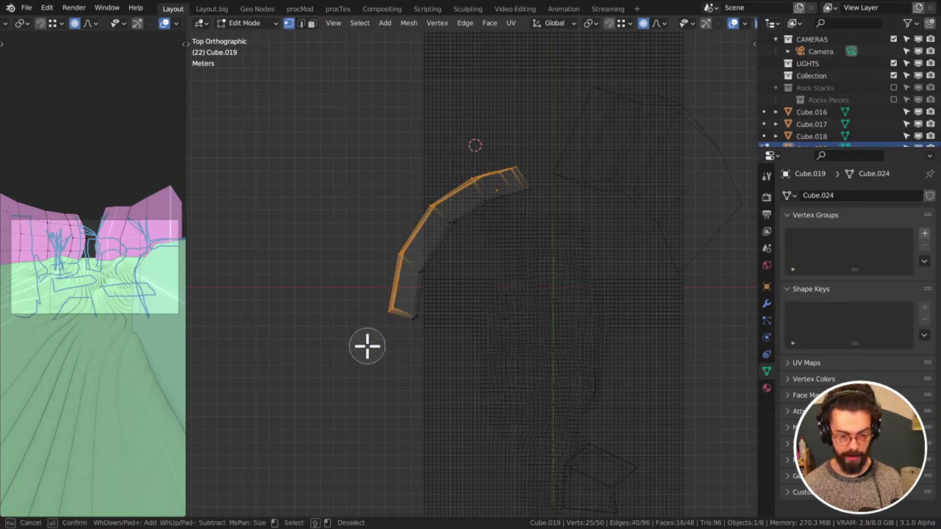
pyautogui.press('Escape')
pyautogui.press('g')
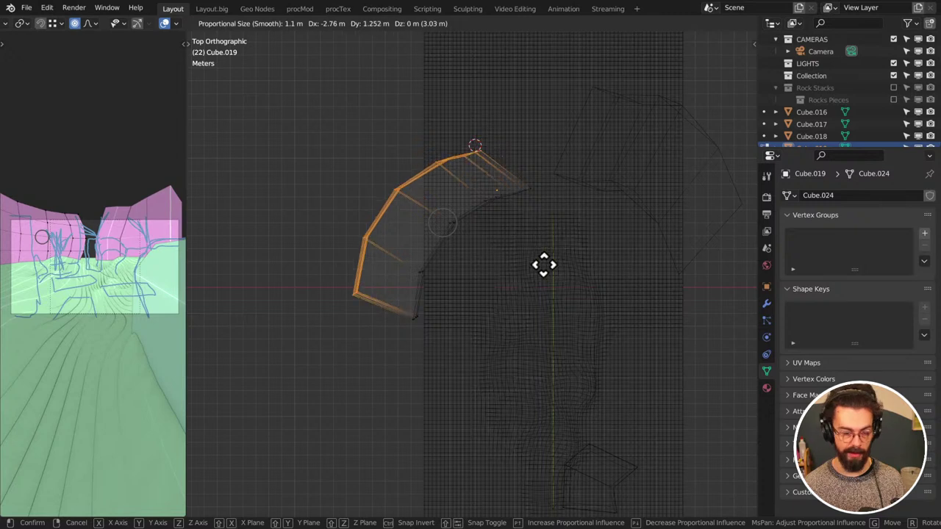
pyautogui.press('Escape')
# Bend and narrow the wall's upper end with proportional move, rotate and scale
pyautogui.moveTo(410, 132); pyautogui.dragTo(486, 165)
pyautogui.press('g')
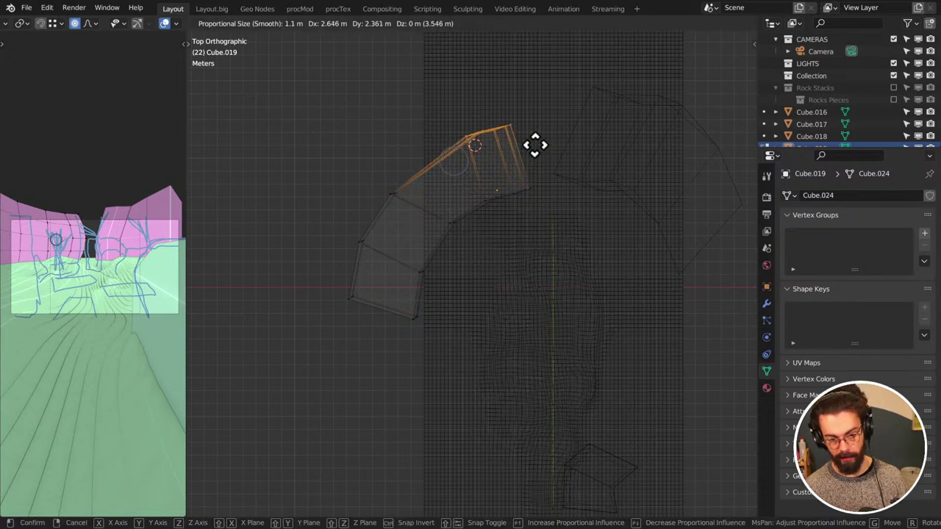
pyautogui.click(535, 145)
pyautogui.press('r')
pyautogui.click(491, 115)
pyautogui.press('s')
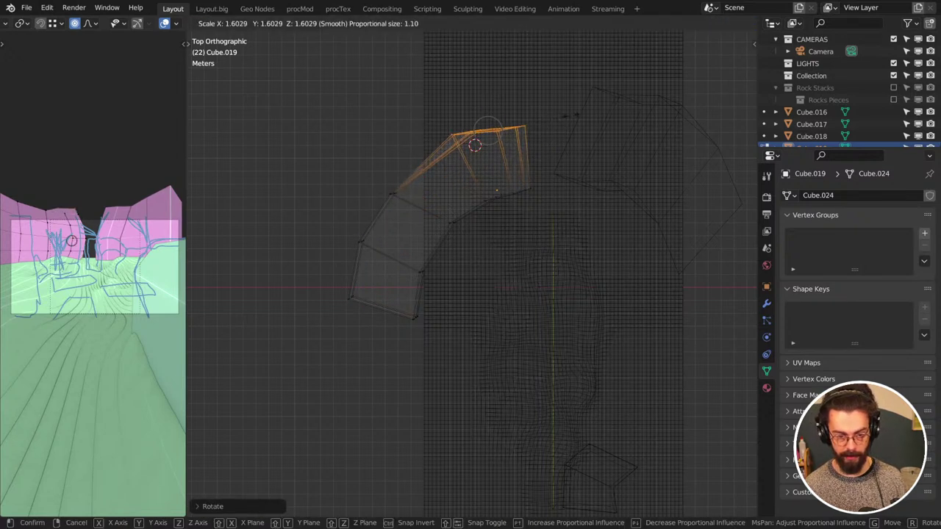
pyautogui.click(563, 119)
pyautogui.press('g')
pyautogui.click(565, 123)
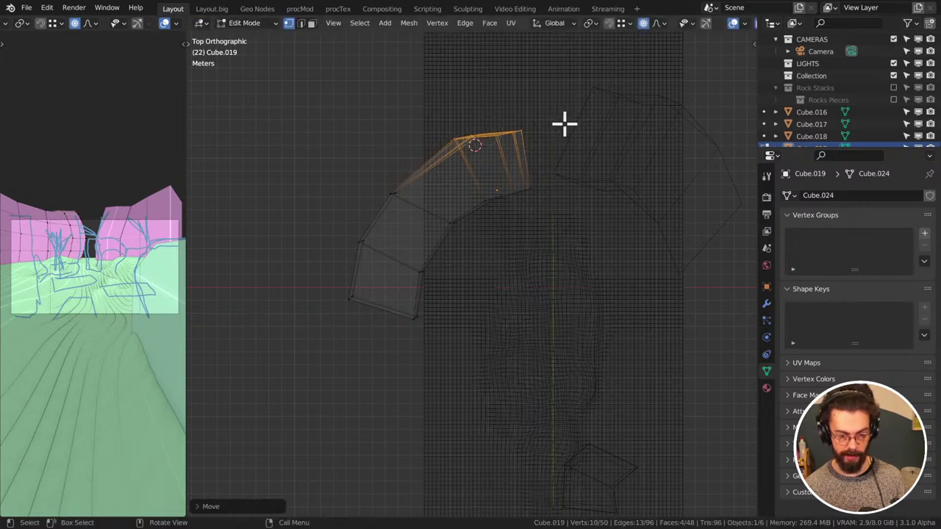
pyautogui.moveTo(564, 123)
pyautogui.mouseDown(button='middle')
pyautogui.moveTo(552, 66)
pyautogui.moveTo(558, 126)
pyautogui.moveTo(555, 119)
pyautogui.mouseUp(button='middle')
pyautogui.press('g')
pyautogui.click(552, 65)
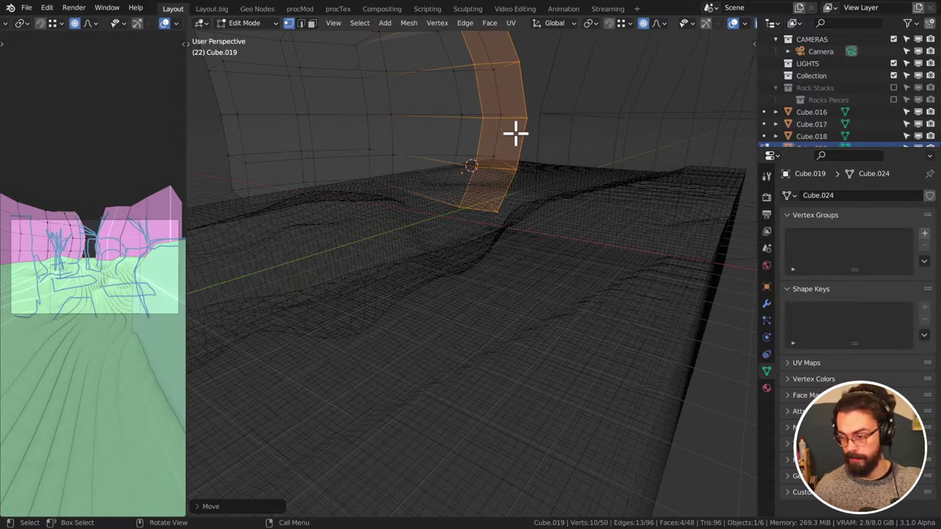
# Reposition the selected end faces of the curved wall
pyautogui.moveTo(516, 132); pyautogui.dragTo(502, 255, button='middle')
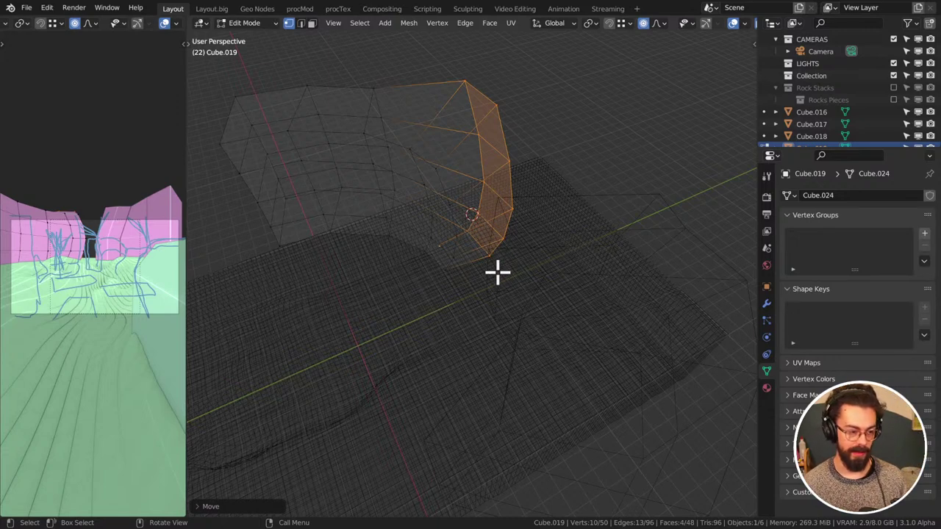
pyautogui.moveTo(486, 295); pyautogui.dragTo(611, 208, button='middle')
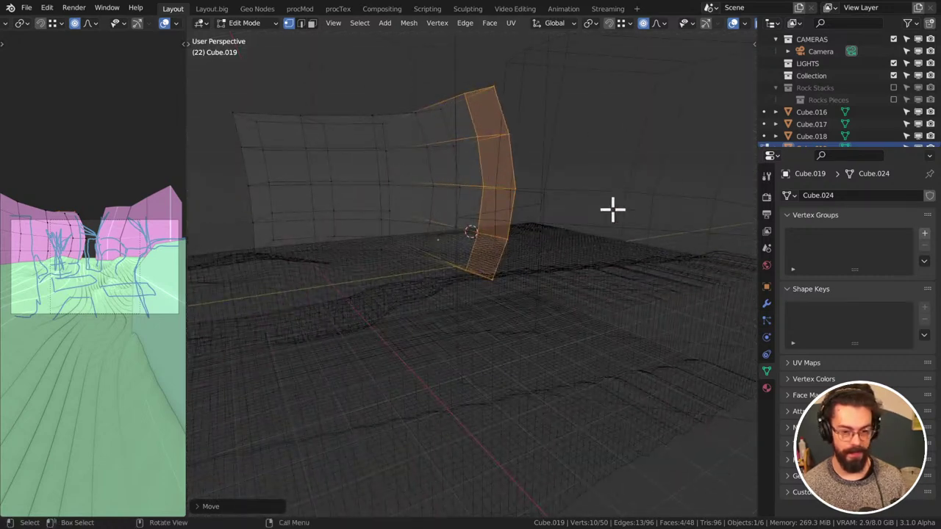
pyautogui.press('g')
pyautogui.click(610, 220)
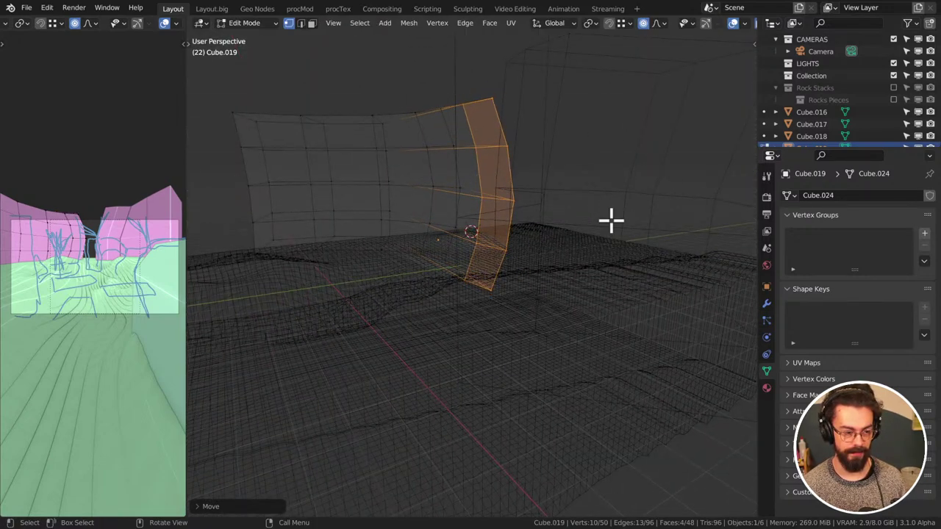
# Adjust individual base vertices of the curved wall with smooth falloff
pyautogui.click(481, 280)
pyautogui.moveTo(482, 279); pyautogui.dragTo(517, 259, button='middle')
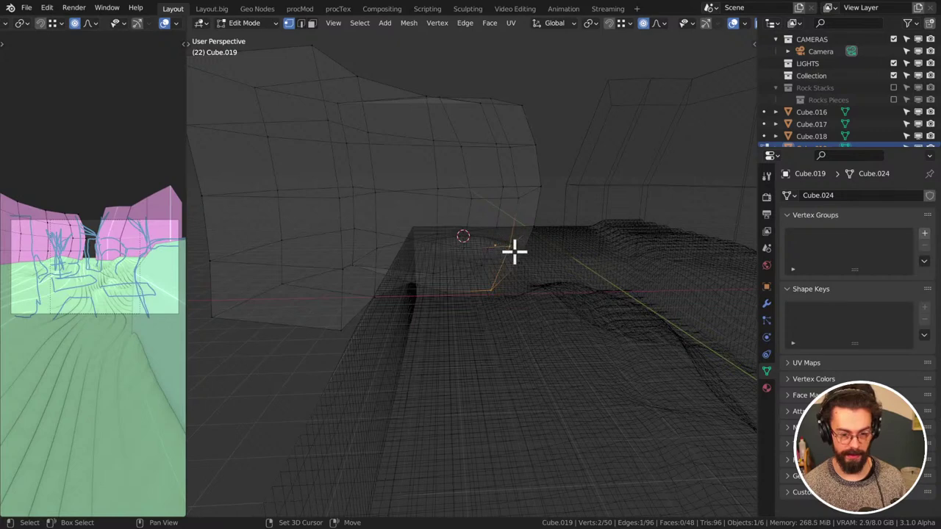
pyautogui.press('g')
pyautogui.click(605, 262)
pyautogui.moveTo(605, 262); pyautogui.dragTo(576, 255, button='middle')
pyautogui.press('g')
pyautogui.click(581, 233)
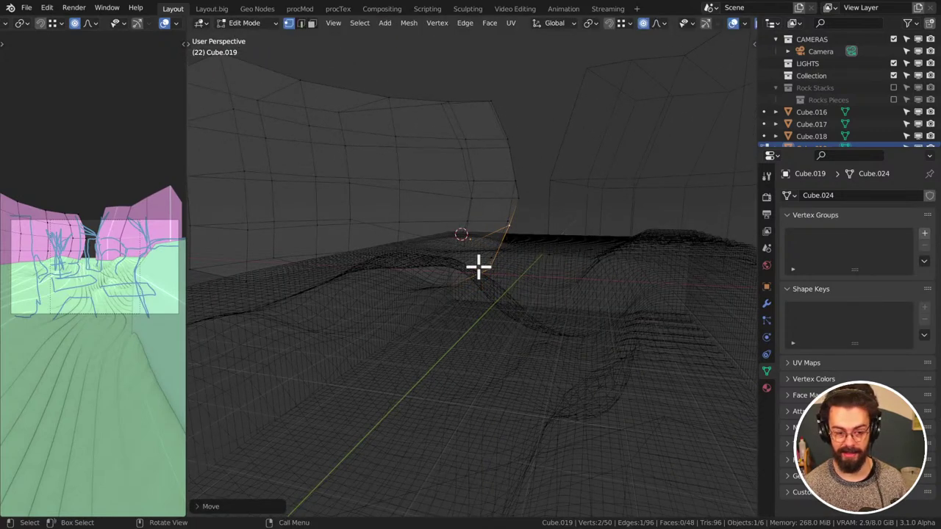
pyautogui.click(539, 273)
pyautogui.press('g')
pyautogui.click(555, 260)
# Bevel a vertical edge loop near the wall end and return to Object Mode
pyautogui.moveTo(554, 260); pyautogui.dragTo(483, 248, button='middle')
pyautogui.keyDown('alt'); pyautogui.click(499, 237); pyautogui.keyUp('alt')
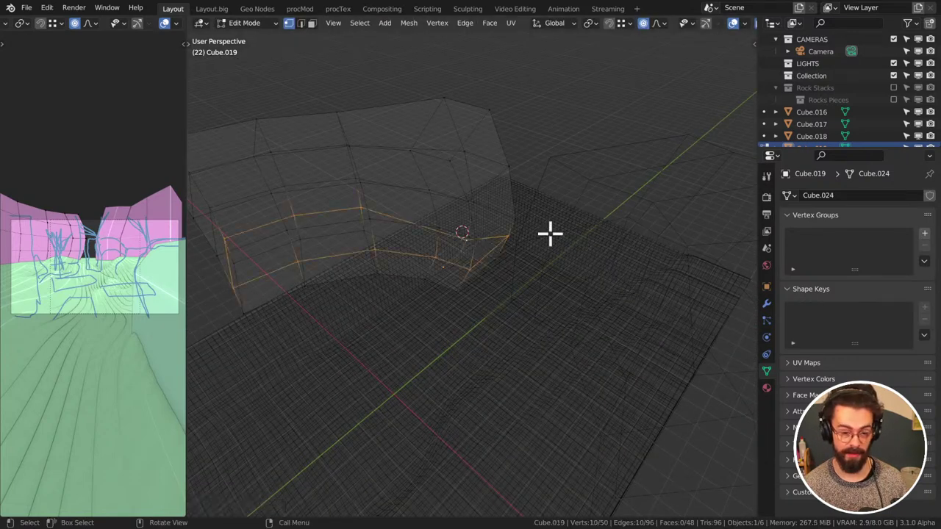
pyautogui.keyDown('alt'); pyautogui.click(470, 228); pyautogui.keyUp('alt')
pyautogui.hotkey('ctrl', 'b')
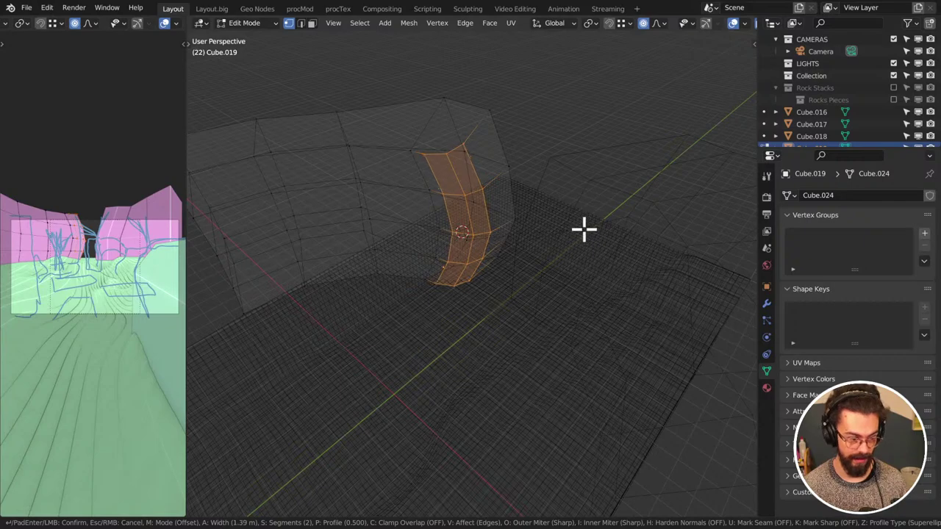
pyautogui.click(578, 227)
pyautogui.press('Tab')
# On Cube.018, bevel a horizontal edge loop into a band
pyautogui.moveTo(529, 246); pyautogui.dragTo(559, 220, button='middle')
pyautogui.click(486, 203)
pyautogui.click(475, 206)
pyautogui.press('Tab')
pyautogui.keyDown('alt'); pyautogui.click(456, 226); pyautogui.keyUp('alt')
pyautogui.hotkey('ctrl', 'b')
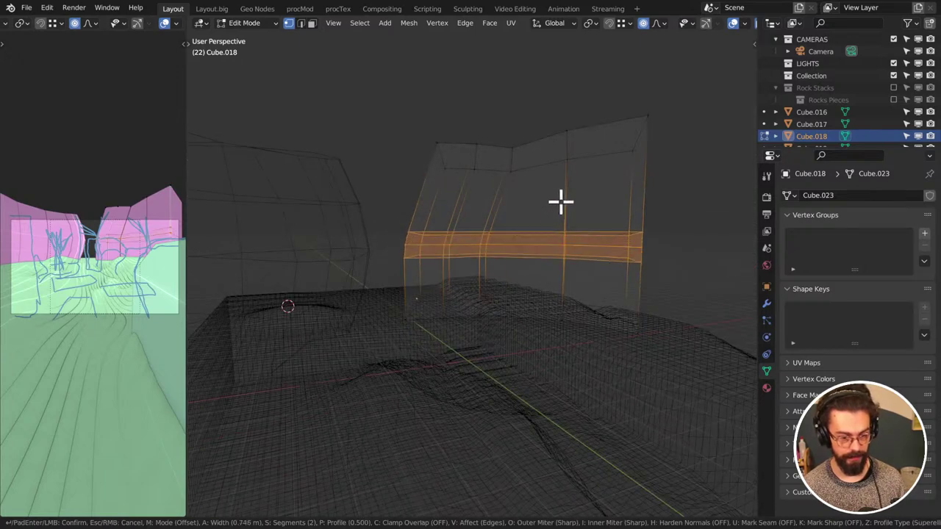
pyautogui.click(588, 196)
# Bevel Cube.018's left vertical loop, exit Edit Mode and select the Landforms plane
pyautogui.keyDown('alt'); pyautogui.click(414, 216); pyautogui.keyUp('alt')
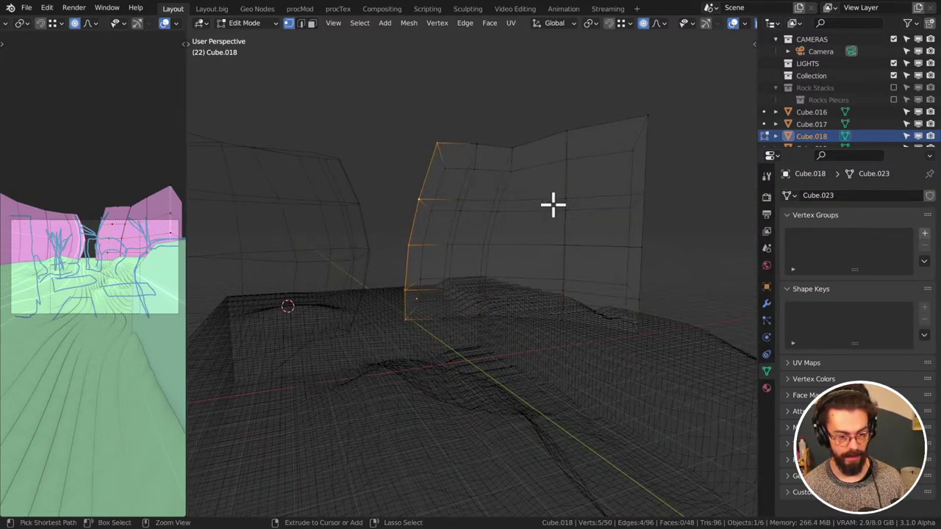
pyautogui.click(582, 201)
pyautogui.moveTo(584, 202); pyautogui.dragTo(515, 309, button='middle')
pyautogui.press('Tab')
pyautogui.click(542, 353)
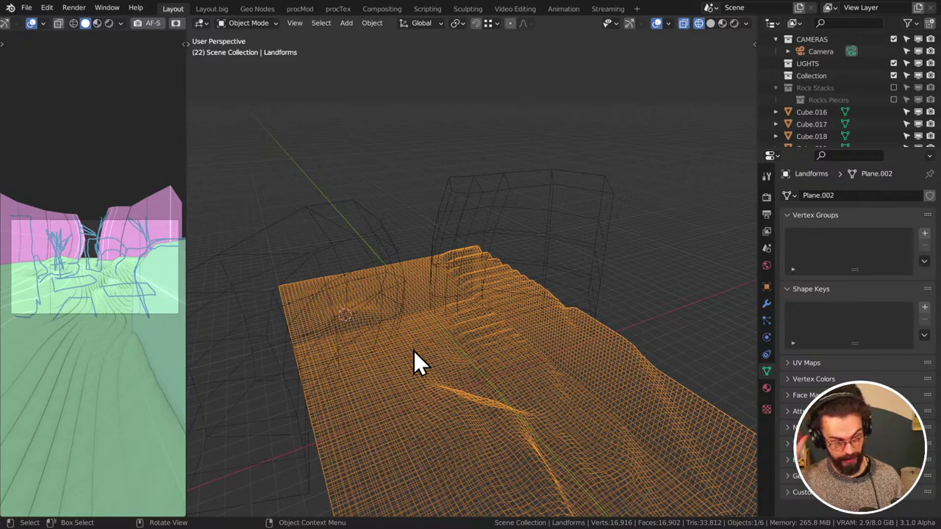
# Duplicate the curved wall Cube.019, place the copy beside the terrain and rotate it on X
pyautogui.moveTo(478, 240); pyautogui.dragTo(425, 288, button='middle')
pyautogui.click(486, 172)
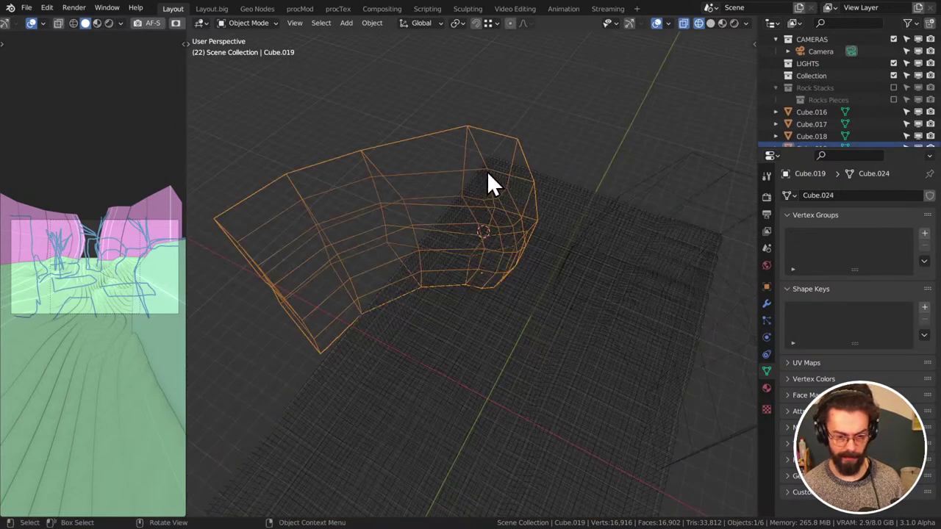
pyautogui.scroll(-5, 487, 171)
pyautogui.moveTo(487, 171); pyautogui.dragTo(449, 279, button='middle')
pyautogui.hotkey('shift', 'd')
pyautogui.hotkey('shift', 'z')
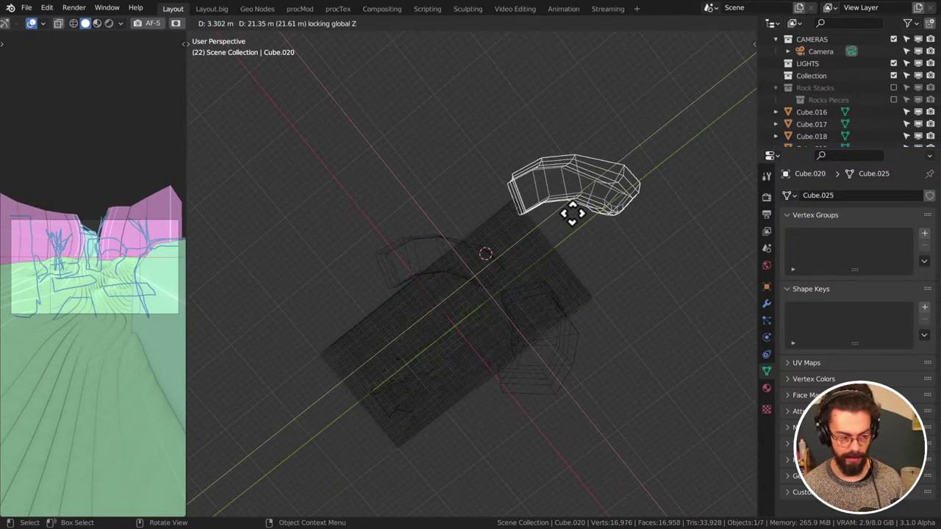
pyautogui.click(599, 211)
pyautogui.press('r')
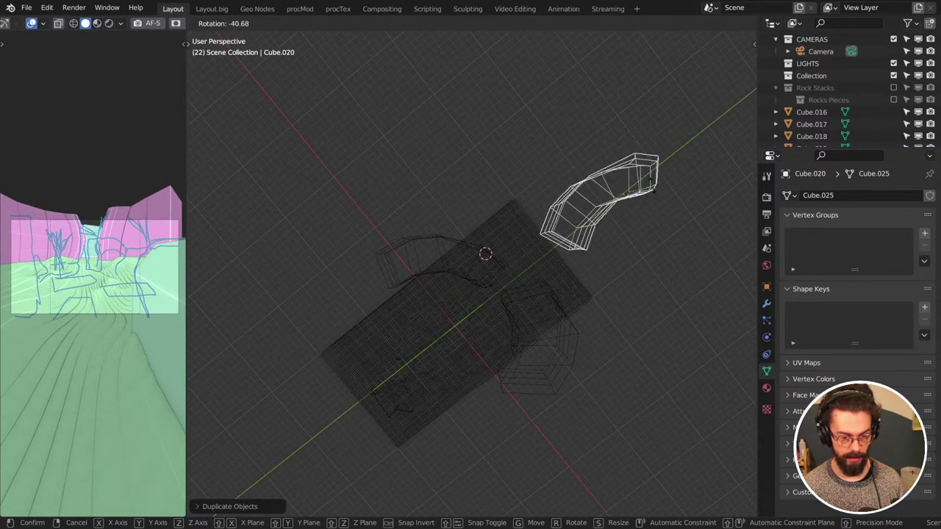
pyautogui.press('x')
pyautogui.click(707, 193)
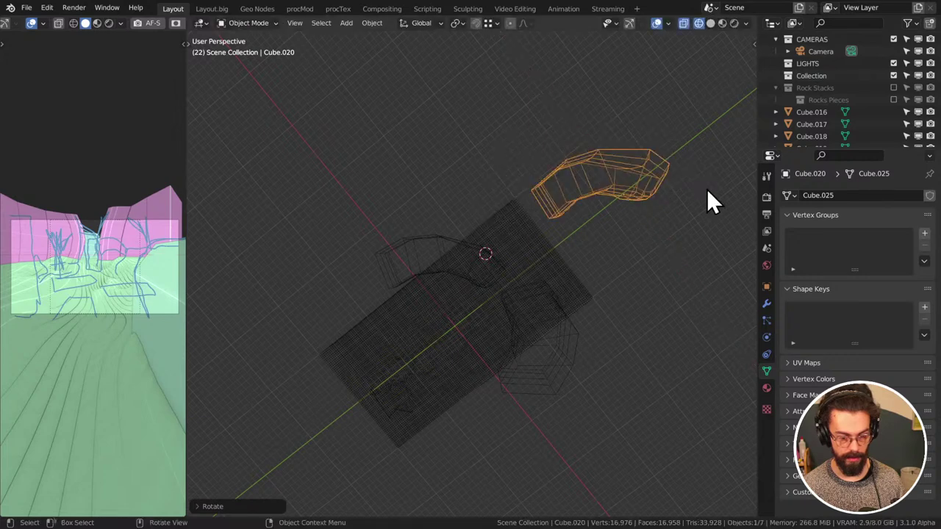
# Stretch the copied wall along Y, move it and rotate it around Z
pyautogui.moveTo(707, 190); pyautogui.dragTo(639, 173, button='middle')
pyautogui.press('s')
pyautogui.press('y')
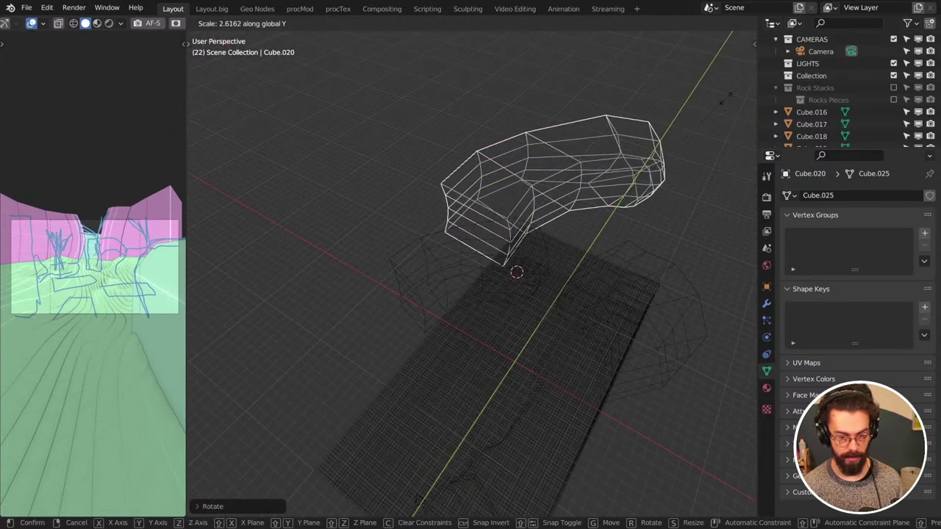
pyautogui.click(726, 99)
pyautogui.press('g')
pyautogui.click(692, 130)
pyautogui.press('r')
pyautogui.press('z')
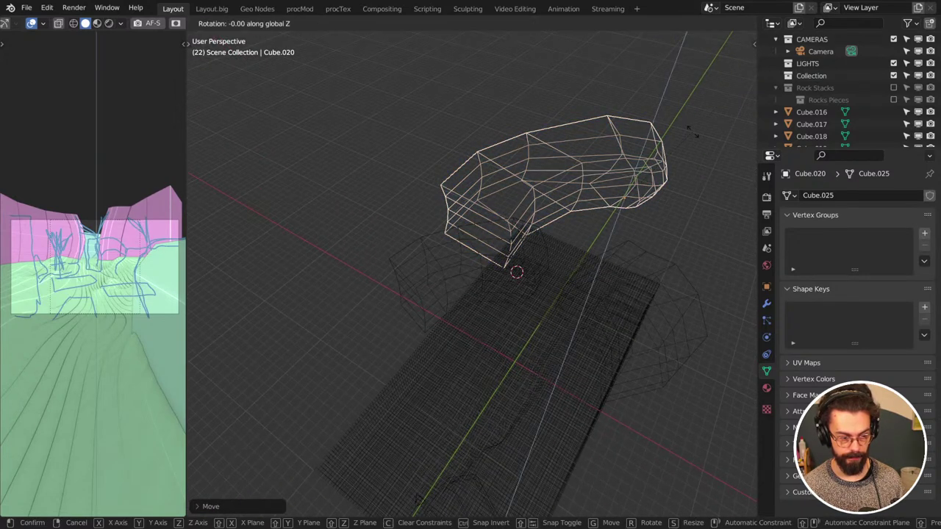
pyautogui.click(688, 104)
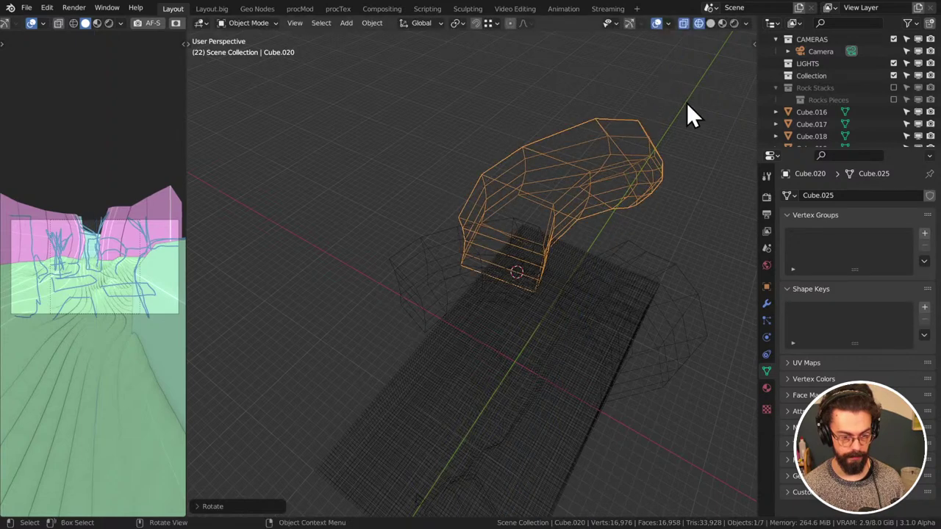
# Squash the wall block along X, then move and tilt it into place
pyautogui.press('s')
pyautogui.press('x')
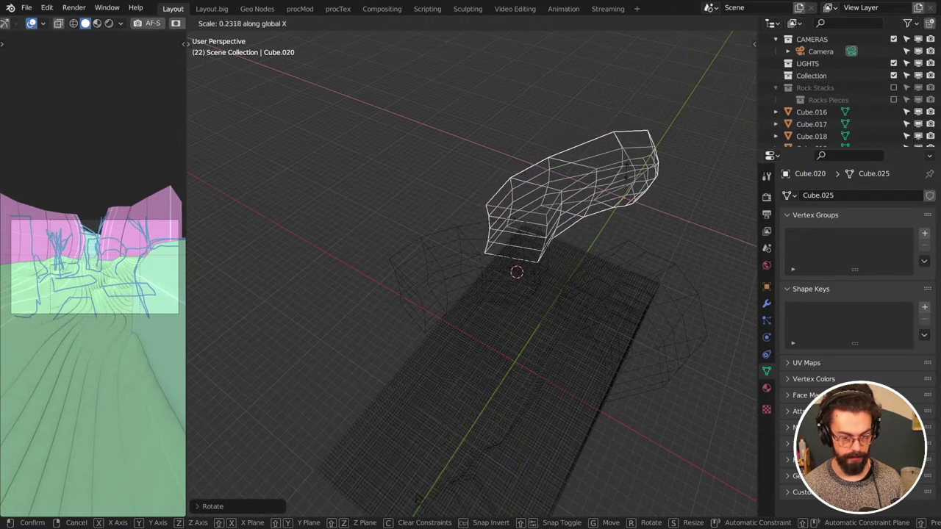
pyautogui.click(625, 186)
pyautogui.press('g')
pyautogui.click(622, 192)
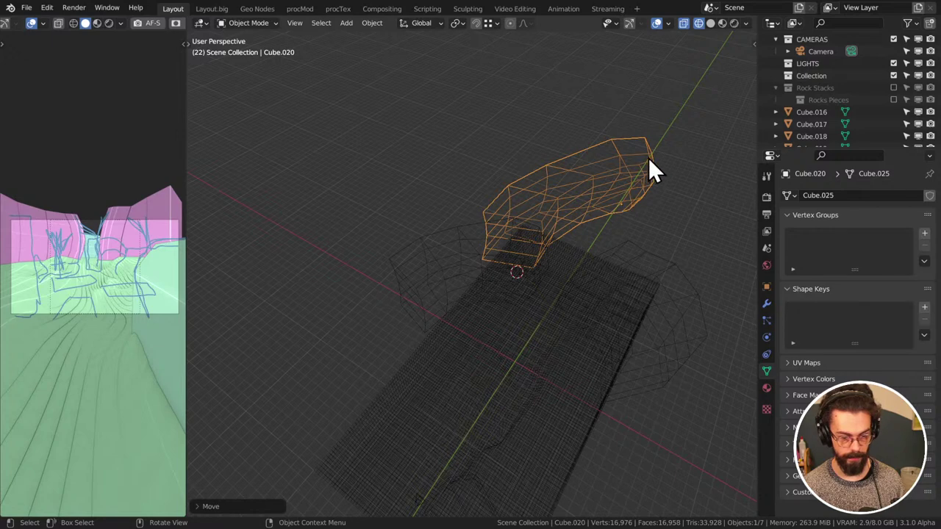
pyautogui.moveTo(649, 160); pyautogui.dragTo(615, 123, button='middle')
pyautogui.press('r')
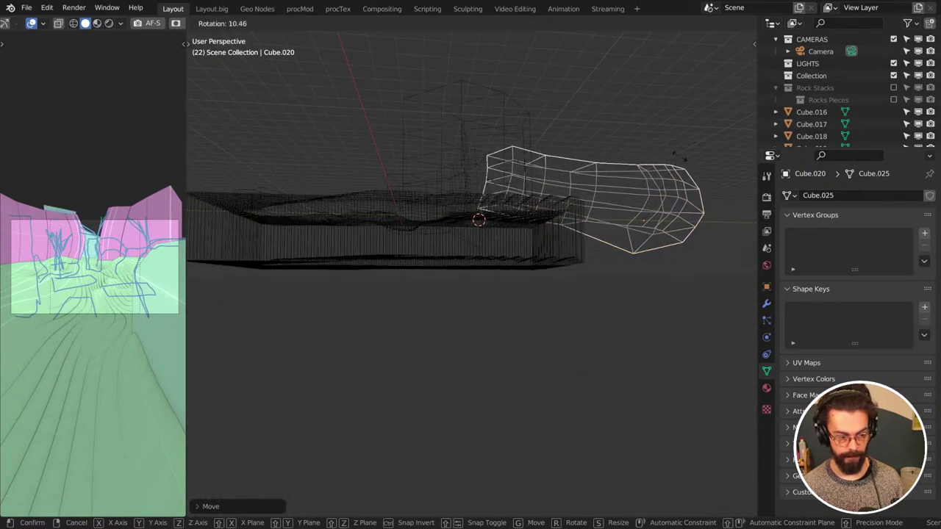
pyautogui.click(678, 163)
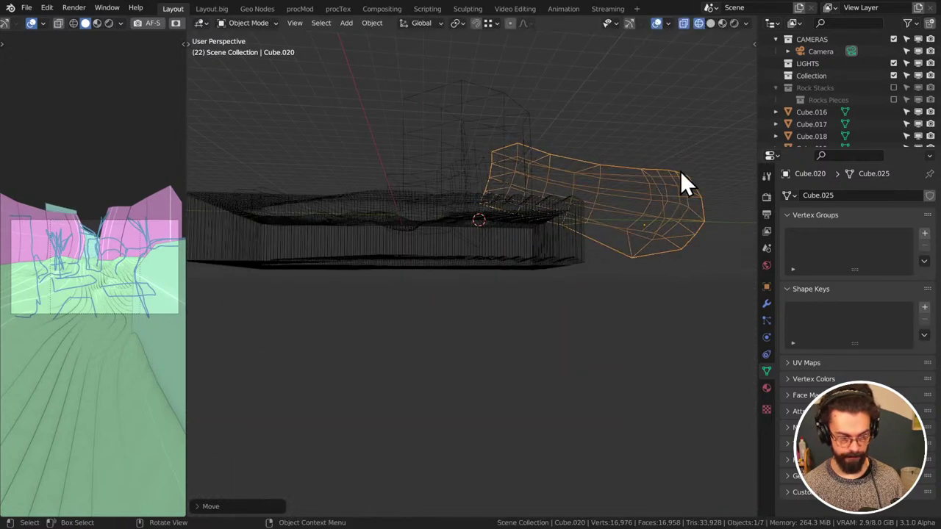
pyautogui.press('r')
pyautogui.click(613, 192)
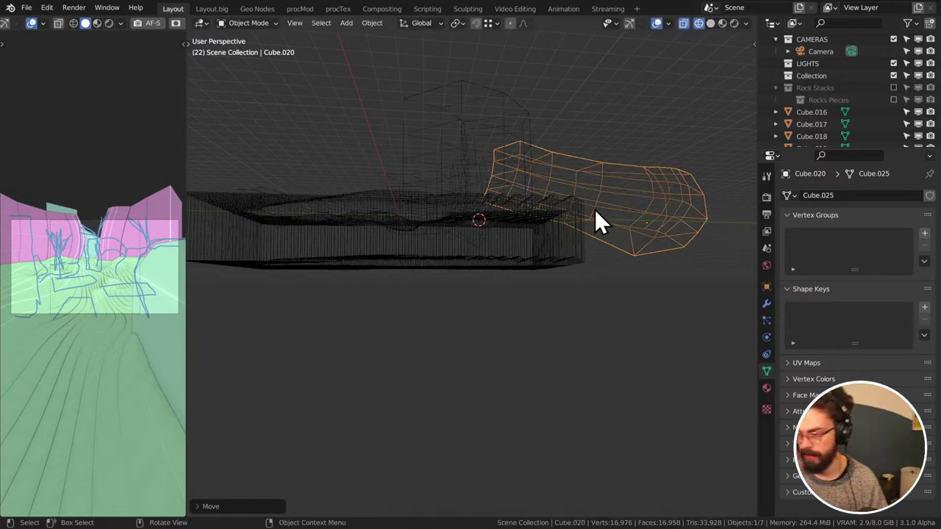
# Deselect, save WINTER LANDSCAPE.blend and select the Landforms terrain
pyautogui.click(570, 128)
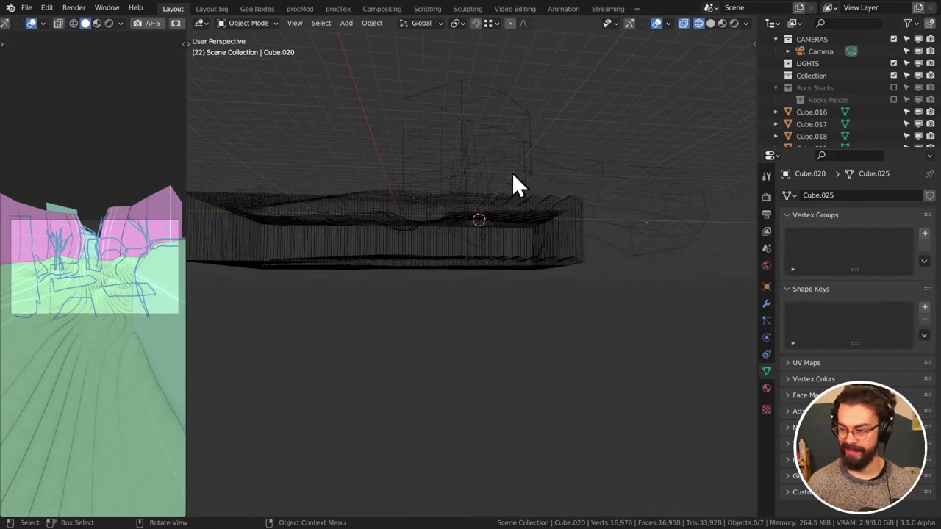
pyautogui.moveTo(496, 181); pyautogui.dragTo(569, 230, button='middle')
pyautogui.hotkey('ctrl', 's')
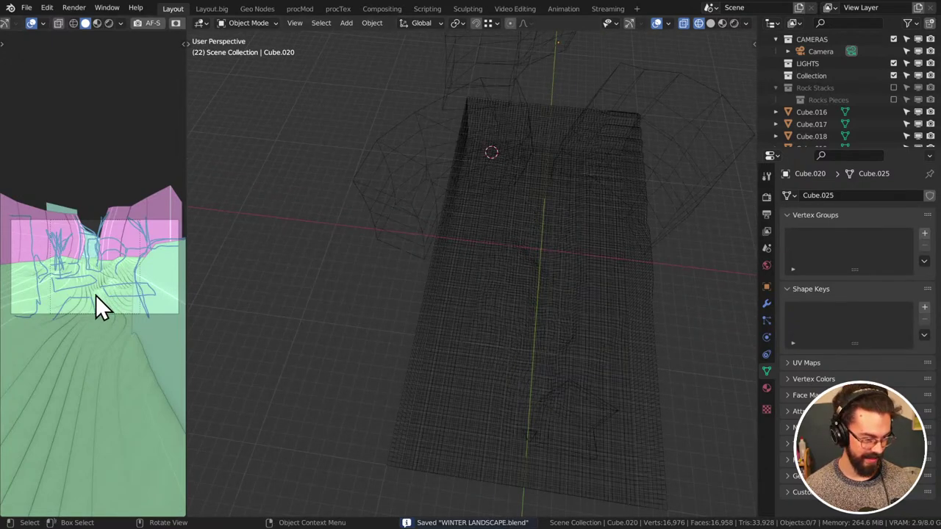
pyautogui.moveTo(505, 257); pyautogui.dragTo(436, 245, button='middle')
pyautogui.click(506, 258)
# In Right Ortho view, extrude the Landforms slab's end vertices outward
pyautogui.press('Tab')
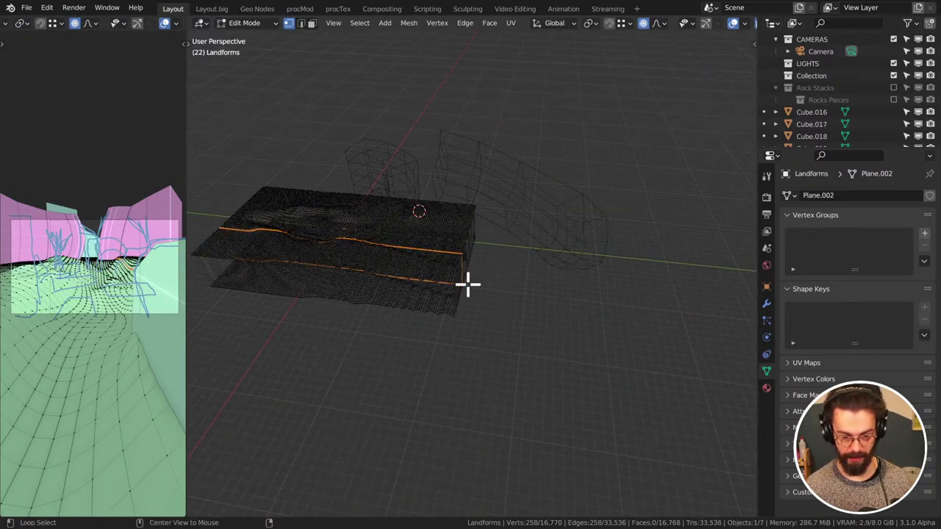
pyautogui.press('KP_1')
pyautogui.press('KP_3')
pyautogui.moveTo(518, 184); pyautogui.dragTo(462, 319)
pyautogui.press('e')
pyautogui.click(657, 291)
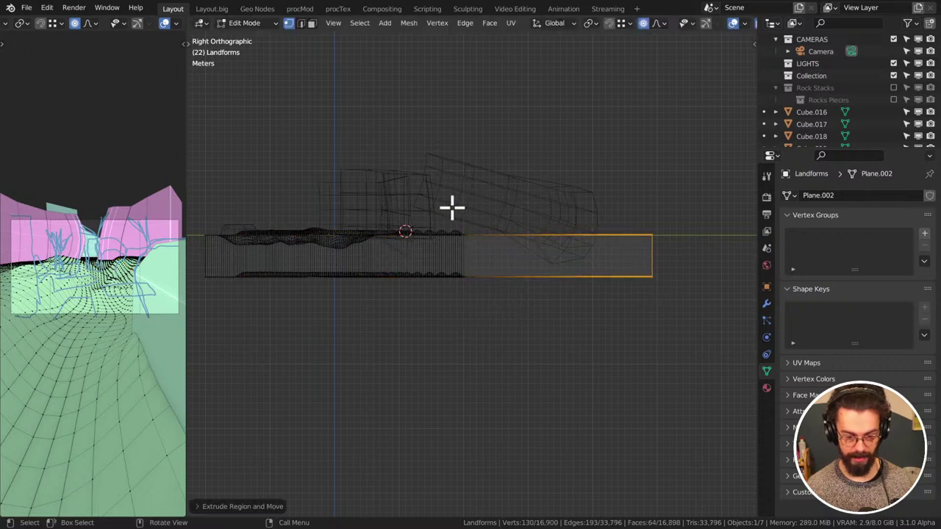
# Bend Cube.020's lower edge down onto the slab with proportional move and rotate
pyautogui.click(471, 228)
pyautogui.hotkey('alt', 'q')
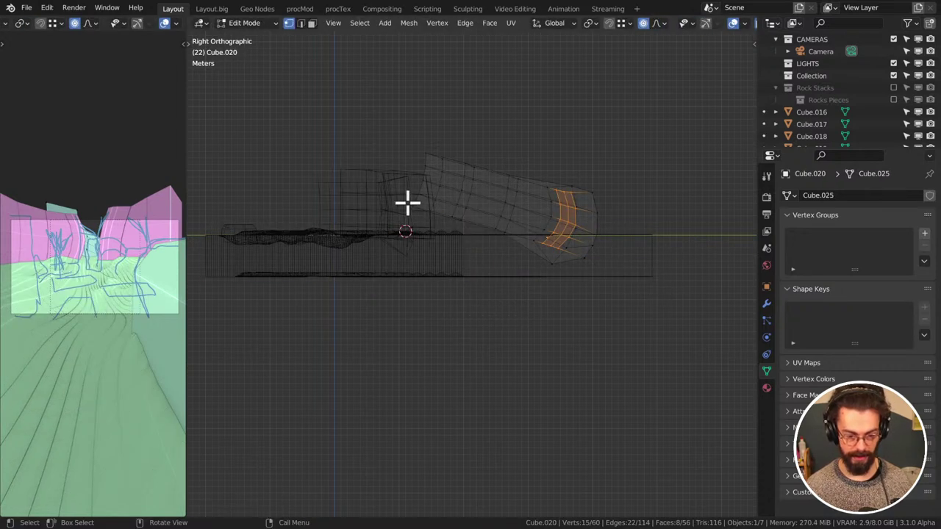
pyautogui.click(445, 220)
pyautogui.keyDown('shift'); pyautogui.click(486, 229); pyautogui.keyUp('shift')
pyautogui.keyDown('shift'); pyautogui.click(507, 237); pyautogui.keyUp('shift')
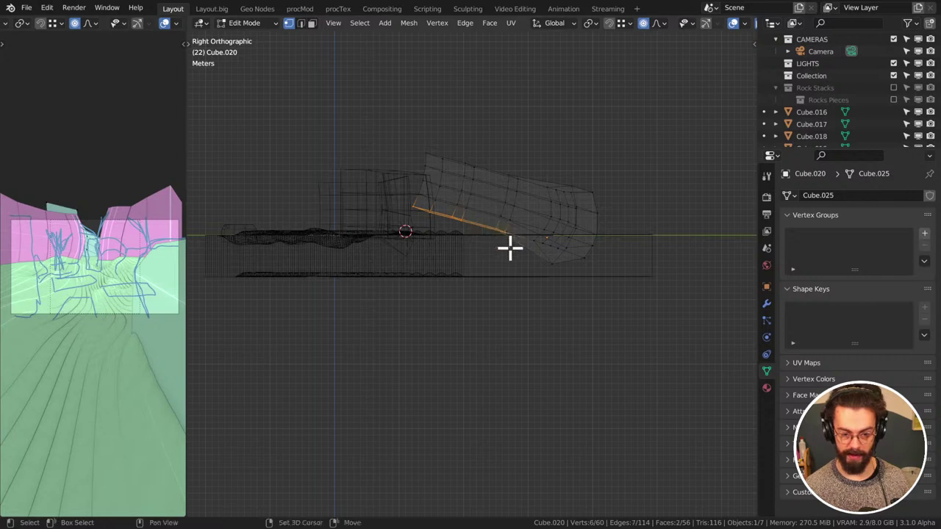
pyautogui.press('g')
pyautogui.click(510, 241)
pyautogui.press('r')
pyautogui.click(553, 234)
pyautogui.press('g')
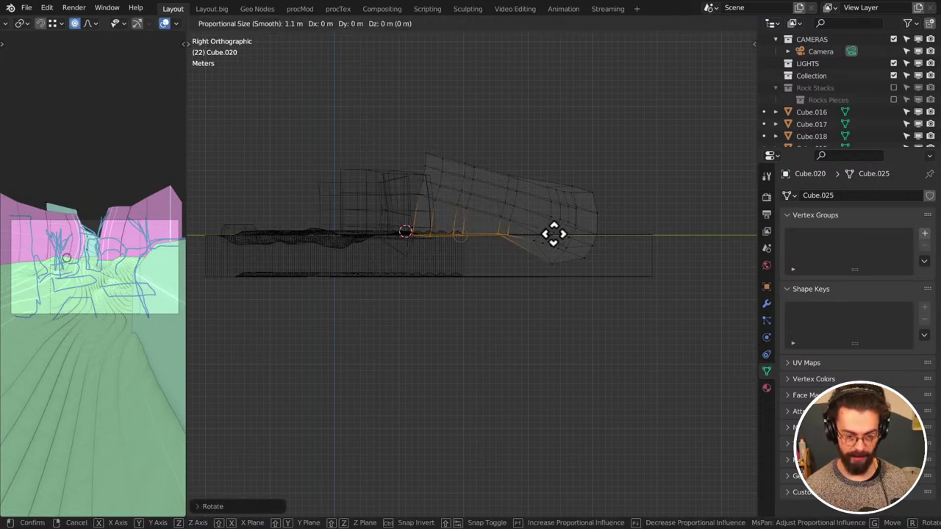
pyautogui.click(553, 235)
# Back in Object Mode, select every object from Cube.016 through Landforms
pyautogui.press('Tab')
pyautogui.keyDown('ctrl'); pyautogui.hscroll(-3, 331, 198); pyautogui.keyUp('ctrl')
pyautogui.moveTo(295, 141); pyautogui.dragTo(663, 323)
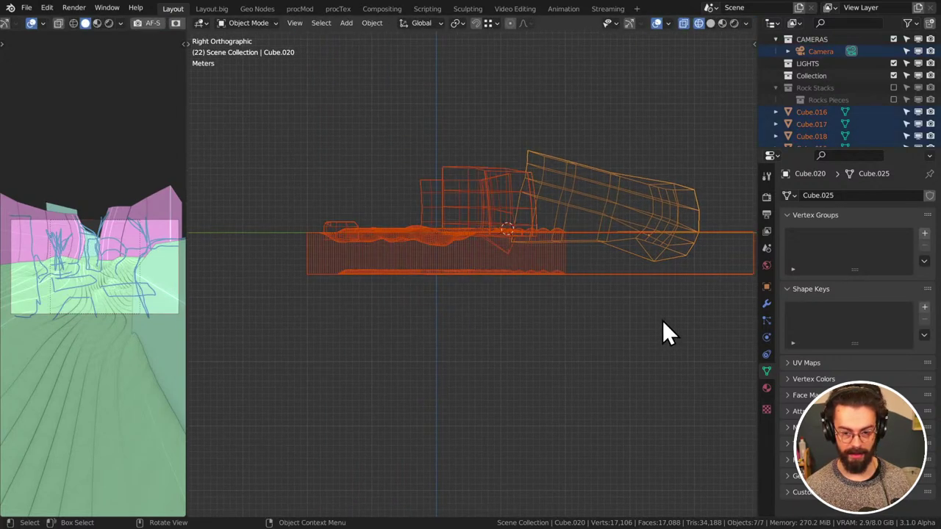
pyautogui.moveTo(663, 321); pyautogui.dragTo(561, 286, button='middle')
pyautogui.click(816, 113)
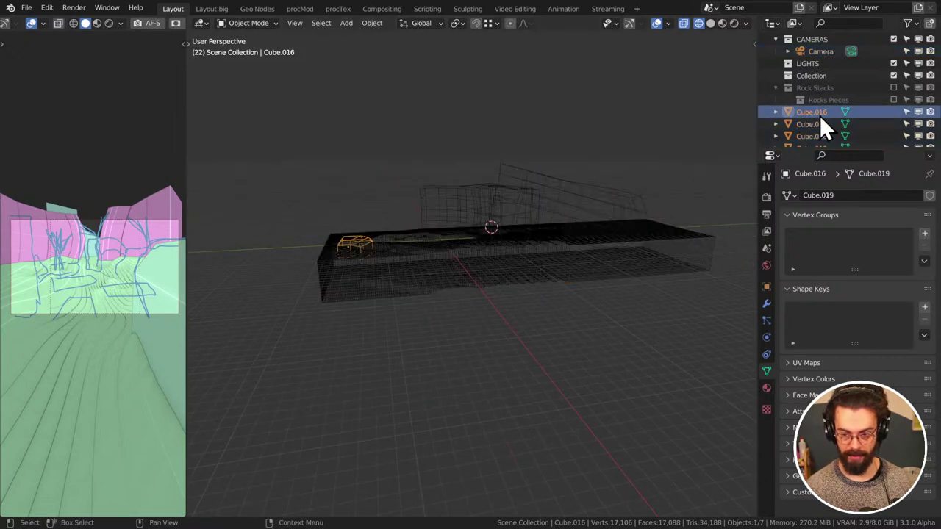
pyautogui.scroll(-3, 820, 115)
pyautogui.keyDown('shift'); pyautogui.click(817, 124); pyautogui.keyUp('shift')
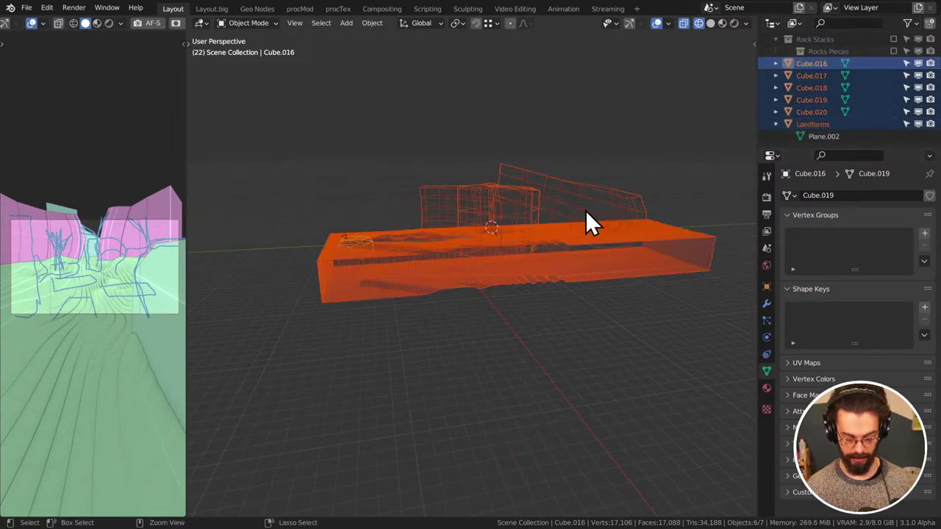
# Join the selected wall blocks and terrain into one Cube.016 mesh and check its modifiers
pyautogui.hotkey('ctrl', 'j')
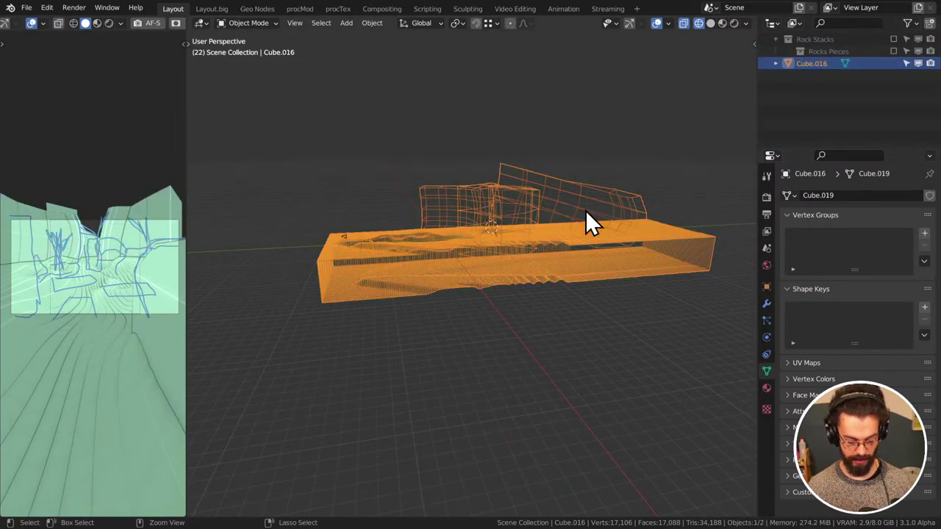
pyautogui.click(766, 303)
pyautogui.click(828, 196)
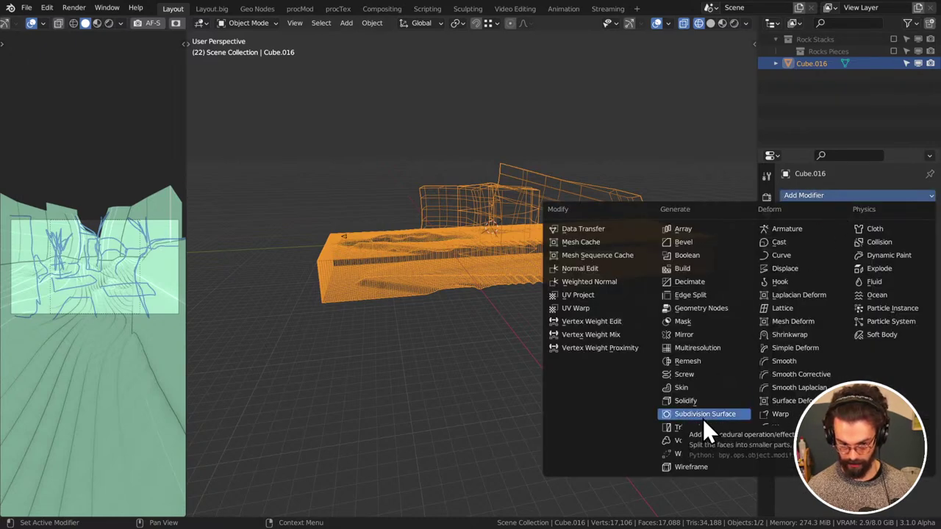
pyautogui.press('Escape')
pyautogui.moveTo(563, 364); pyautogui.dragTo(533, 274, button='middle')
# Switch the merged Cube.016 mesh into Sculpt Mode and zoom in on it
pyautogui.hotkey('ctrl', 'Tab')
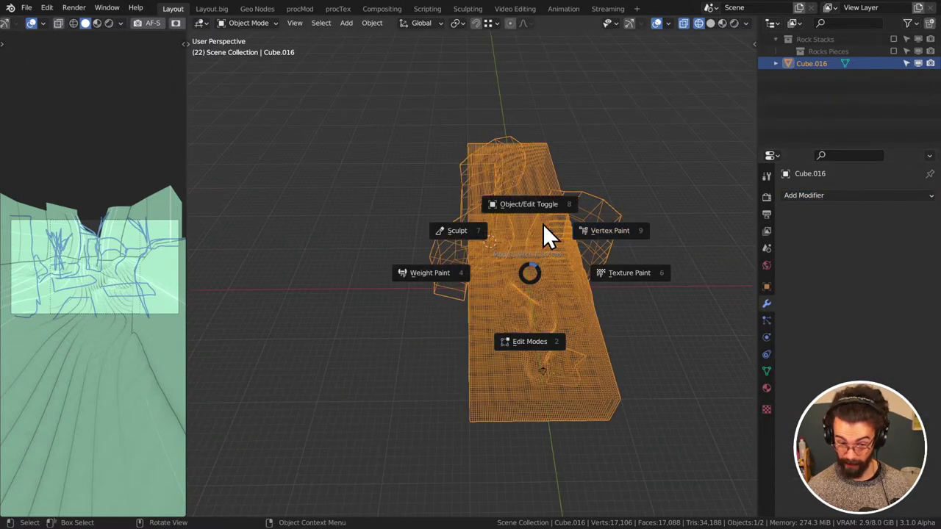
pyautogui.click(464, 242)
pyautogui.scroll(3, 570, 272)
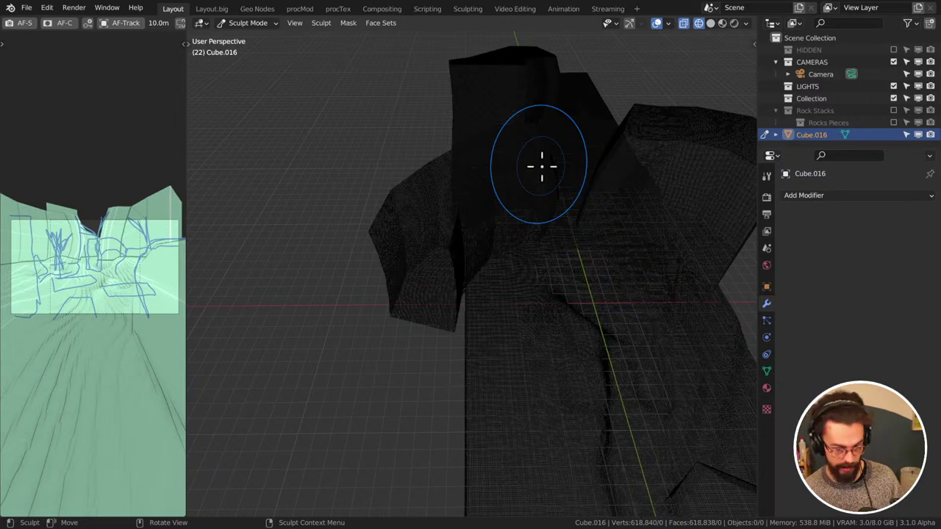
pyautogui.moveTo(541, 166)
pyautogui.mouseDown(button='middle')
pyautogui.moveTo(555, 162)
pyautogui.moveTo(479, 238)
pyautogui.moveTo(515, 290)
pyautogui.mouseUp(button='middle')
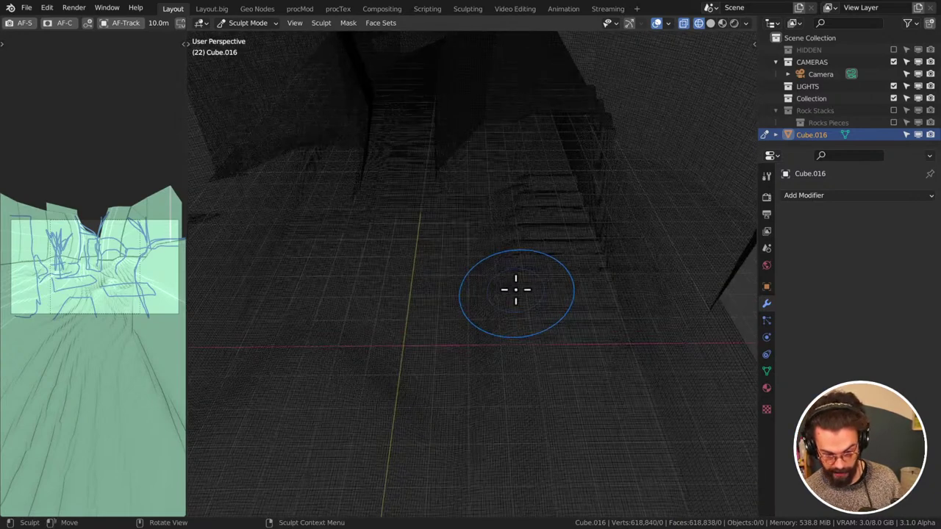
# Review the Remesh settings in the sidebar and switch the viewport to solid shading
pyautogui.press('n')
pyautogui.click(749, 73)
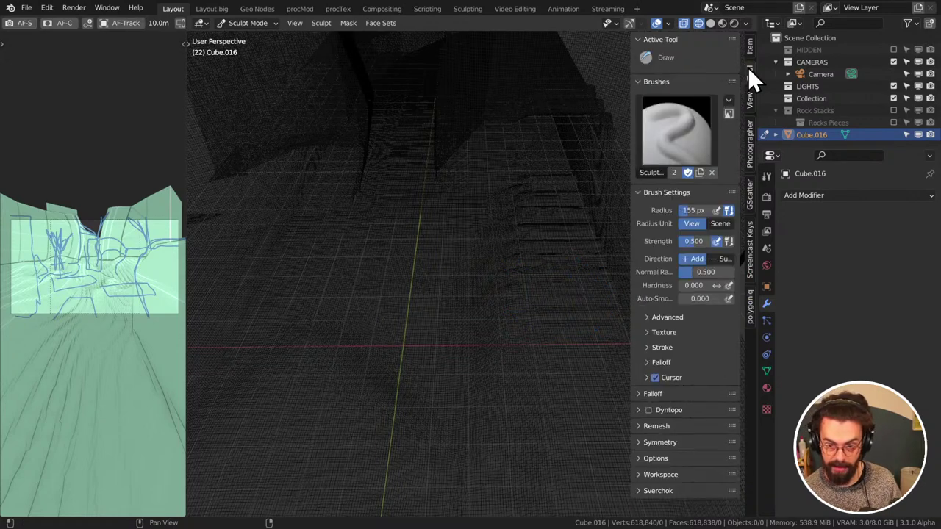
pyautogui.click(665, 426)
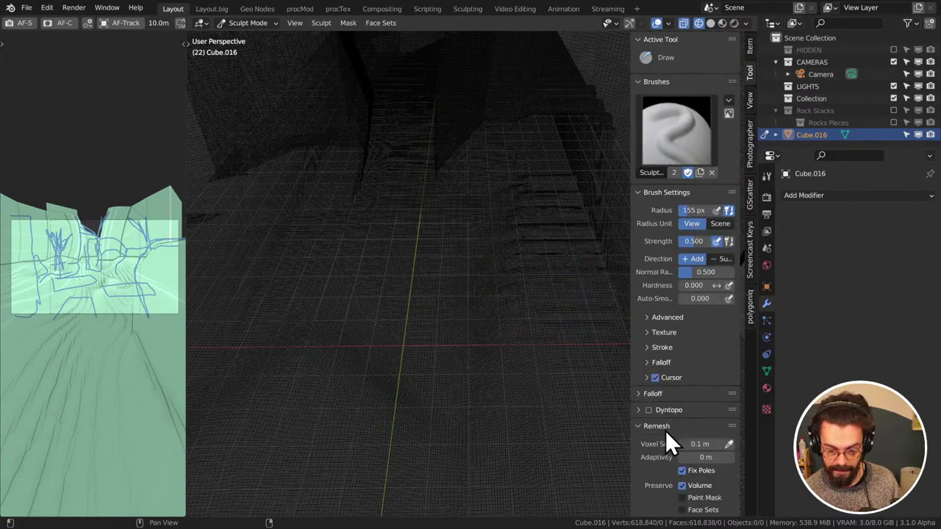
pyautogui.click(649, 427)
pyautogui.scroll(-6, 434, 258)
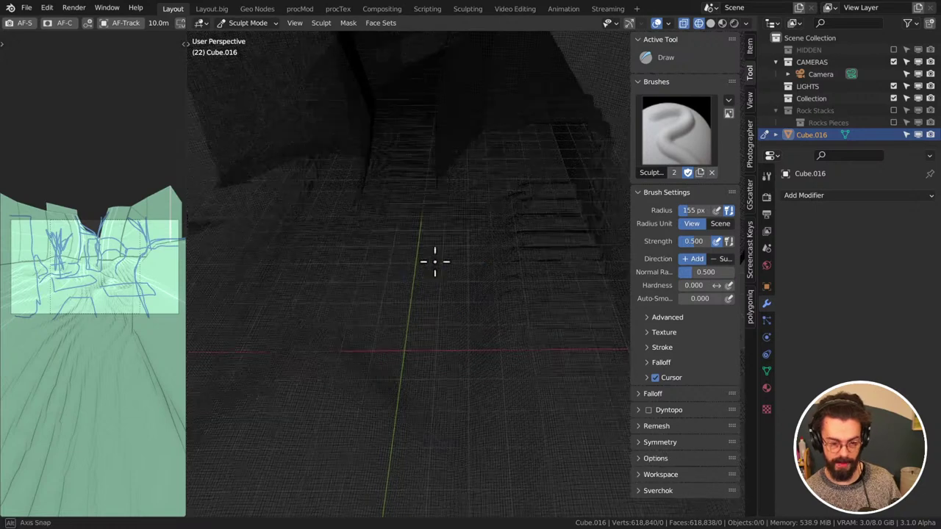
pyautogui.hotkey('shift', 'z')
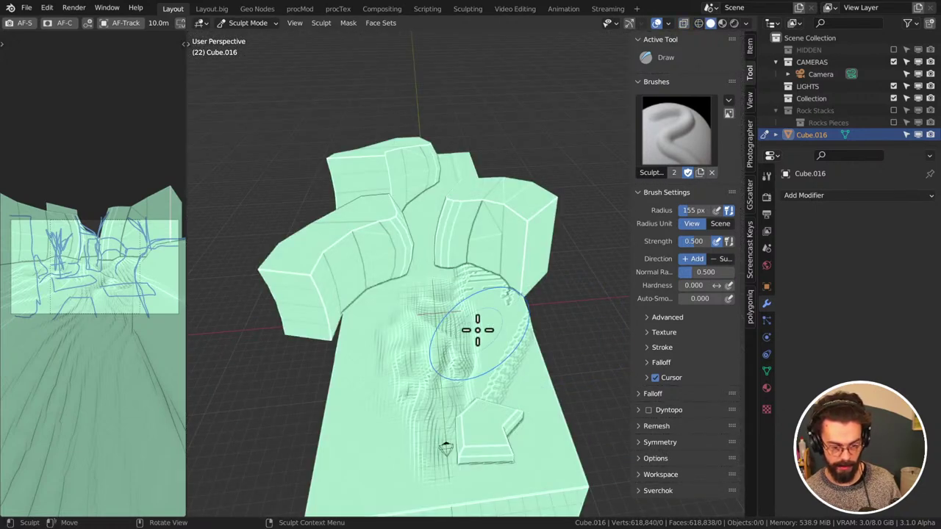
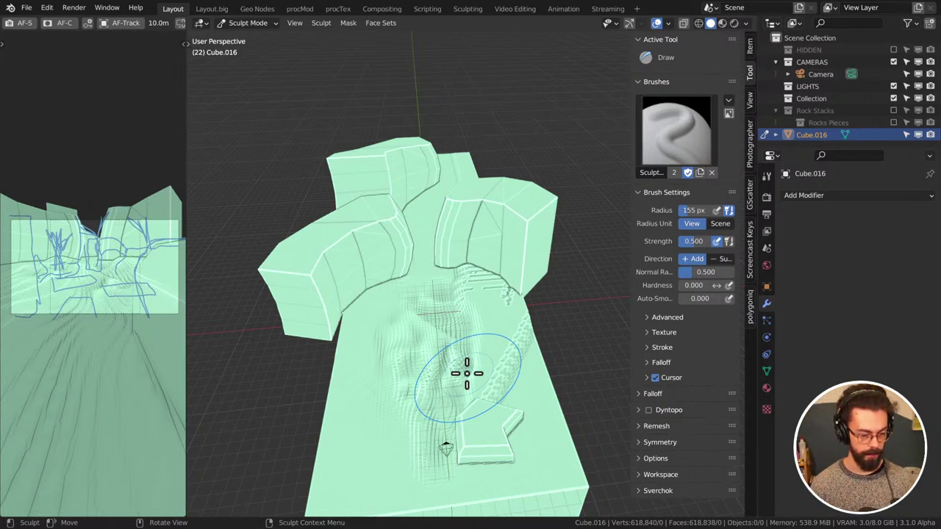
# Zoom and orbit in close to Cube.016's blocky rock forms, toward the wall corner and floor
pyautogui.scroll(2, 557, 306)
pyautogui.scroll(2, 500, 279)
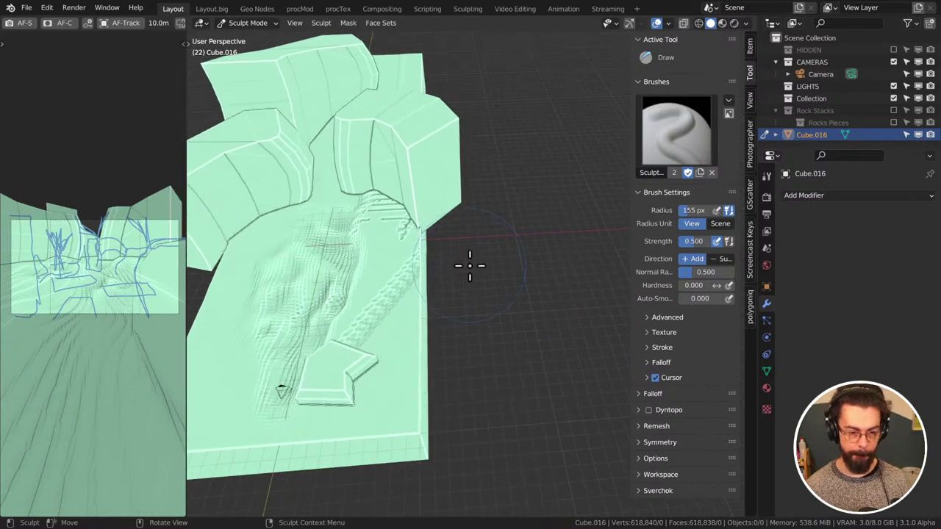
pyautogui.moveTo(469, 266); pyautogui.dragTo(552, 280, button='middle')
pyautogui.moveTo(446, 347)
pyautogui.keyDown('ctrl'); pyautogui.mouseDown(button='middle')
pyautogui.moveTo(469, 219)
pyautogui.moveTo(405, 273)
pyautogui.moveTo(458, 267)
pyautogui.moveTo(441, 252)
pyautogui.moveTo(485, 262)
pyautogui.moveTo(481, 304)
pyautogui.mouseUp(button='middle'); pyautogui.keyUp('ctrl')
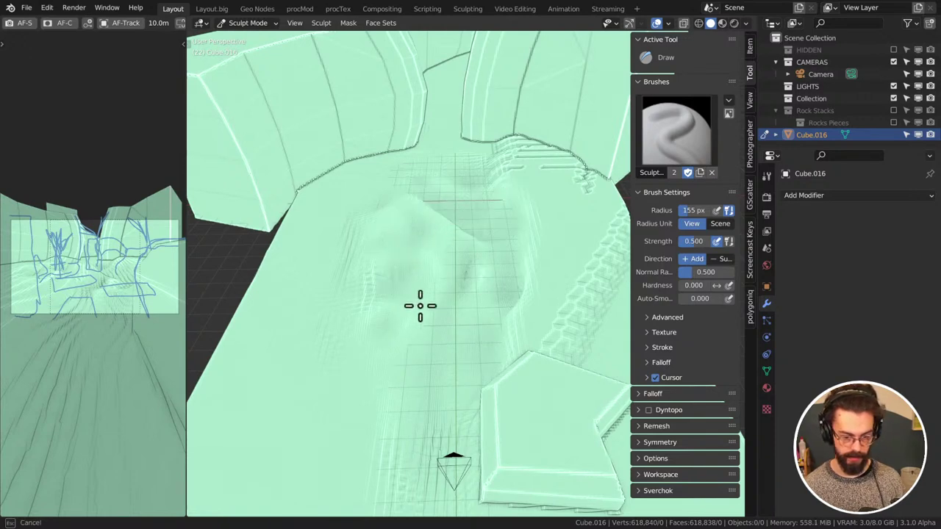
pyautogui.moveTo(420, 306)
pyautogui.mouseDown(button='middle')
pyautogui.moveTo(451, 283)
pyautogui.moveTo(527, 277)
pyautogui.moveTo(512, 267)
pyautogui.mouseUp(button='middle')
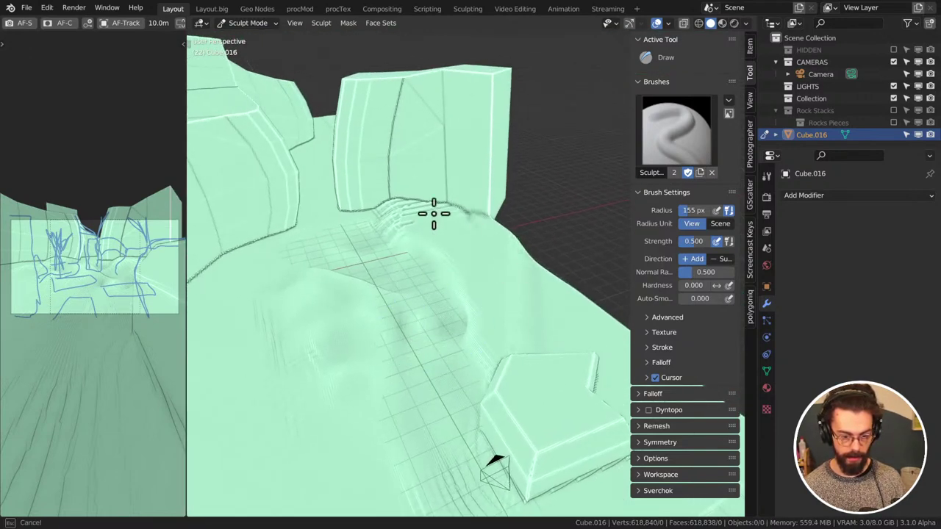
pyautogui.scroll(4, 505, 277)
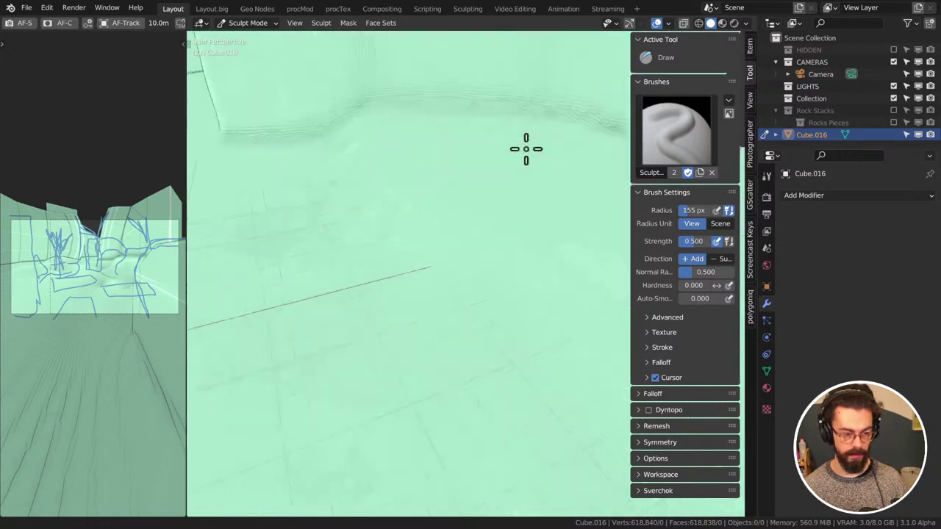
pyautogui.moveTo(526, 149)
pyautogui.mouseDown(button='middle')
pyautogui.moveTo(489, 198)
pyautogui.moveTo(493, 178)
pyautogui.moveTo(478, 197)
pyautogui.moveTo(502, 184)
pyautogui.moveTo(505, 279)
pyautogui.moveTo(264, 280)
pyautogui.mouseUp(button='middle')
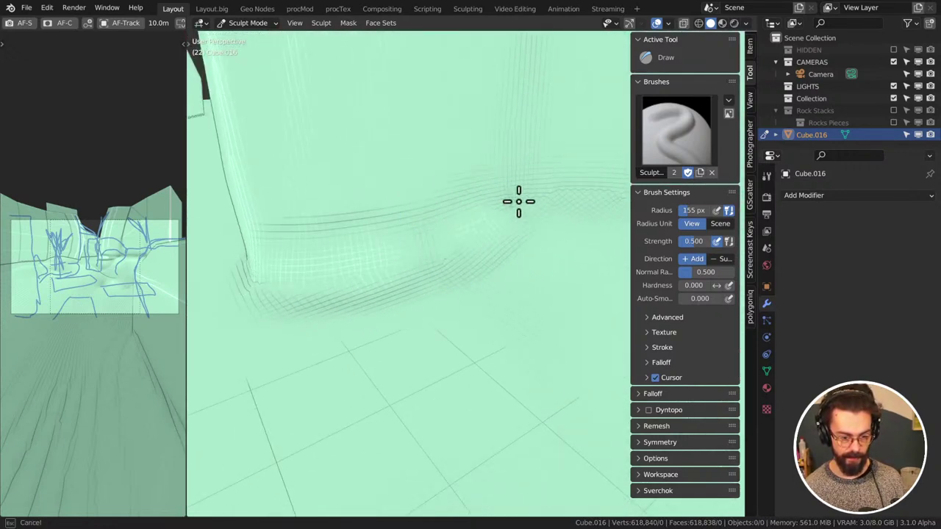
pyautogui.moveTo(365, 286)
pyautogui.mouseDown(button='middle')
pyautogui.moveTo(418, 279)
pyautogui.moveTo(387, 279)
pyautogui.mouseUp(button='middle')
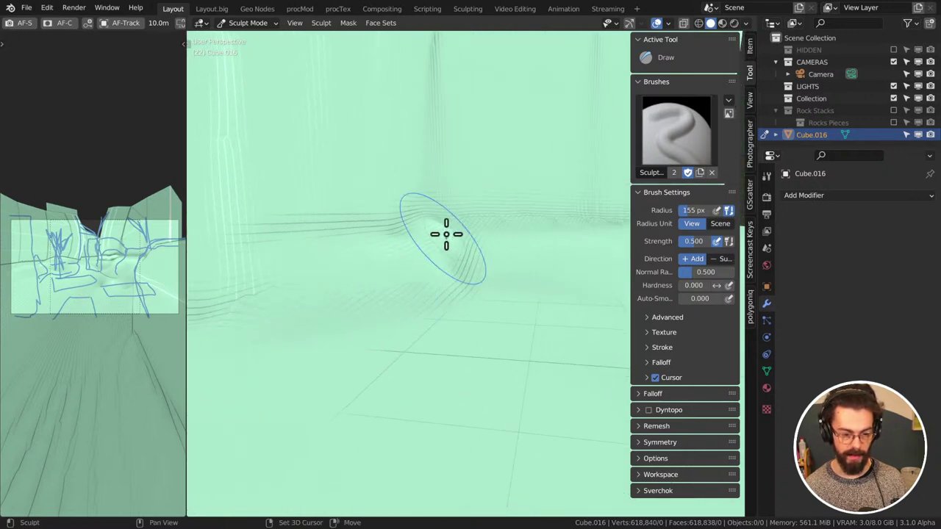
# Draw a soft wavy ridge across the surface with the 155 px, 0.500-strength Draw brush
pyautogui.moveTo(446, 229); pyautogui.dragTo(404, 288, button='middle')
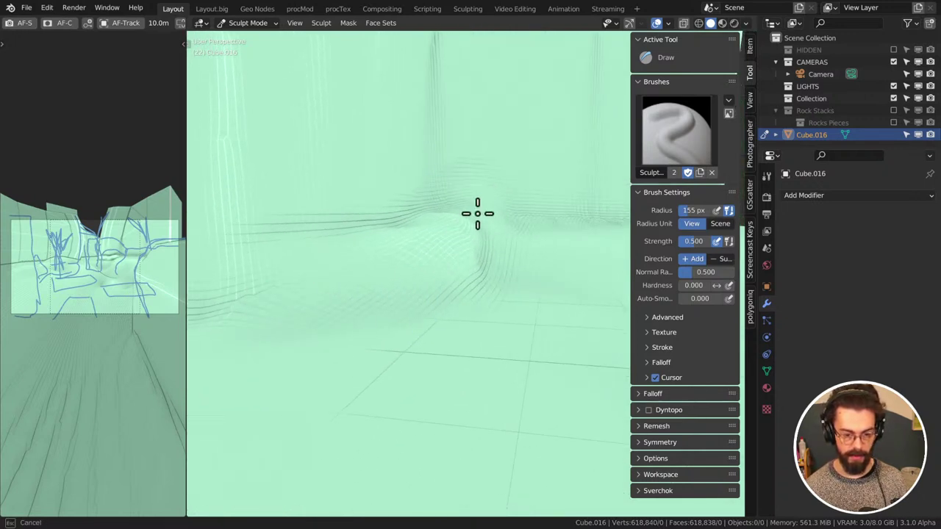
pyautogui.moveTo(478, 214)
pyautogui.mouseDown(button='middle')
pyautogui.moveTo(437, 275)
pyautogui.moveTo(336, 309)
pyautogui.moveTo(423, 295)
pyautogui.moveTo(374, 286)
pyautogui.moveTo(405, 336)
pyautogui.moveTo(294, 287)
pyautogui.mouseUp(button='middle')
pyautogui.moveTo(357, 302)
pyautogui.mouseDown(button='middle')
pyautogui.moveTo(473, 266)
pyautogui.moveTo(432, 285)
pyautogui.moveTo(492, 222)
pyautogui.moveTo(510, 247)
pyautogui.moveTo(521, 223)
pyautogui.mouseUp(button='middle')
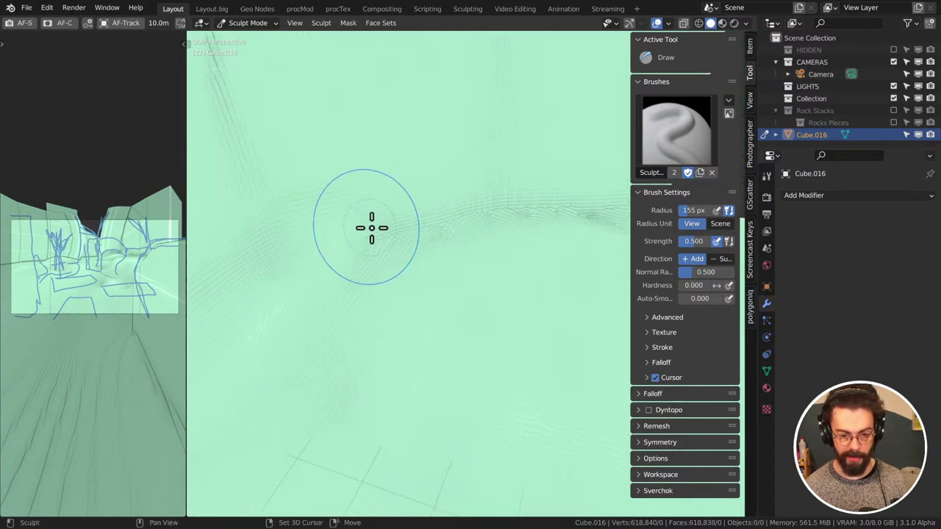
pyautogui.moveTo(371, 228)
pyautogui.mouseDown(button='middle')
pyautogui.moveTo(358, 208)
pyautogui.moveTo(540, 154)
pyautogui.mouseUp(button='middle')
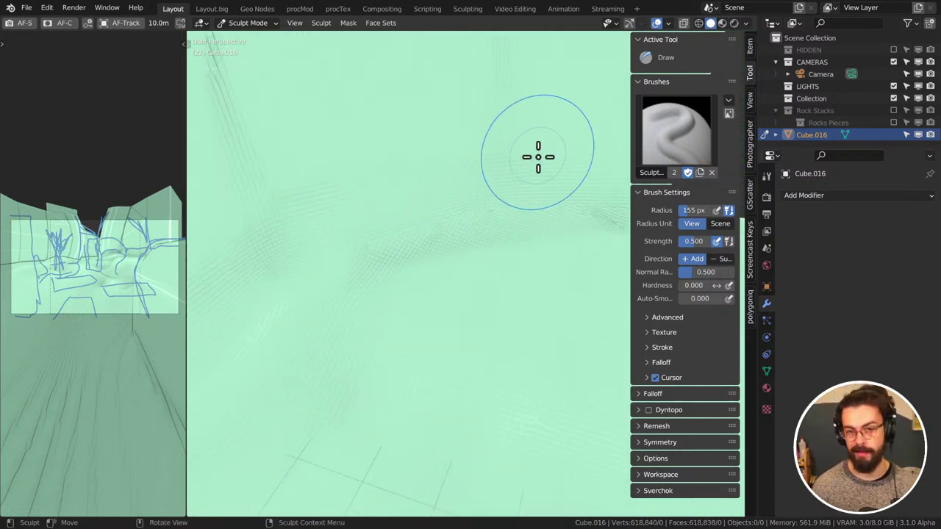
pyautogui.moveTo(507, 191)
pyautogui.mouseDown(button='middle')
pyautogui.moveTo(552, 195)
pyautogui.moveTo(542, 180)
pyautogui.moveTo(434, 179)
pyautogui.moveTo(365, 193)
pyautogui.mouseUp(button='middle')
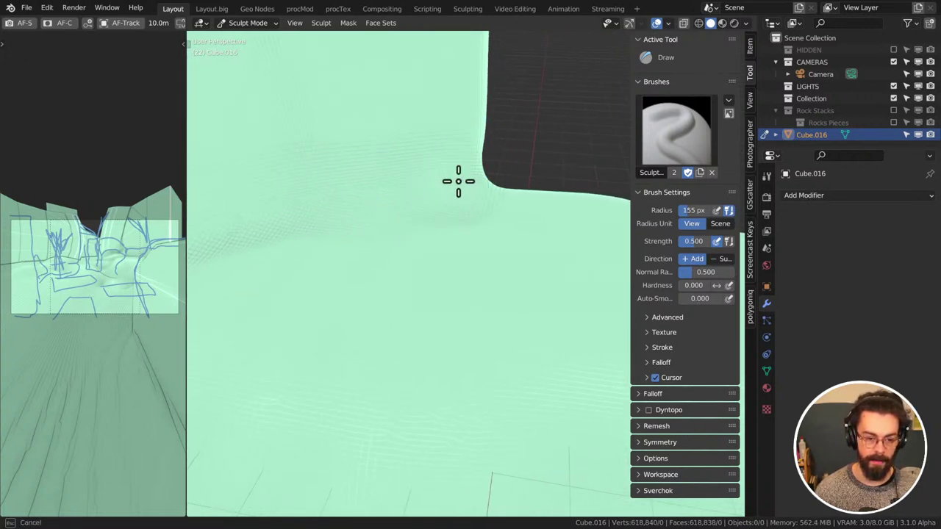
pyautogui.moveTo(458, 181)
pyautogui.mouseDown()
pyautogui.moveTo(289, 162)
pyautogui.moveTo(417, 144)
pyautogui.moveTo(464, 190)
pyautogui.mouseUp()
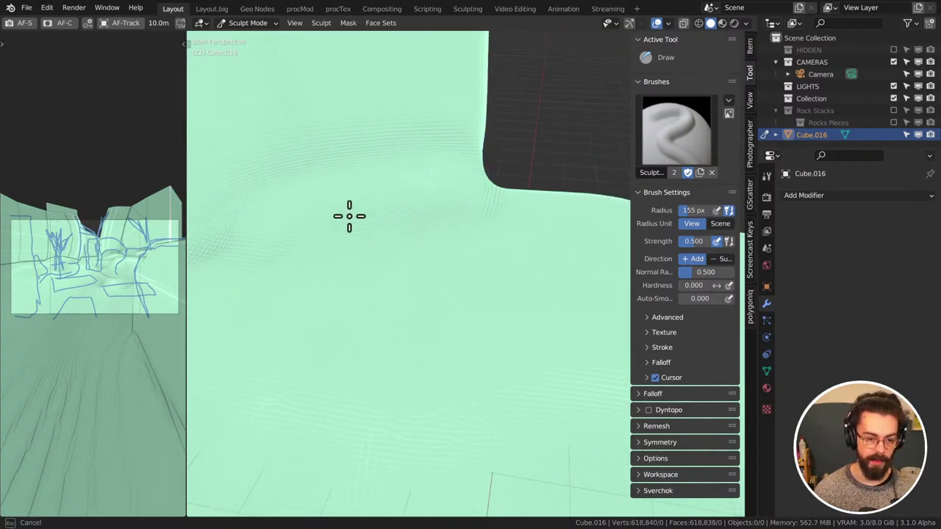
pyautogui.moveTo(349, 216)
pyautogui.mouseDown(button='middle')
pyautogui.moveTo(410, 203)
pyautogui.moveTo(378, 212)
pyautogui.moveTo(330, 203)
pyautogui.moveTo(469, 242)
pyautogui.mouseUp(button='middle')
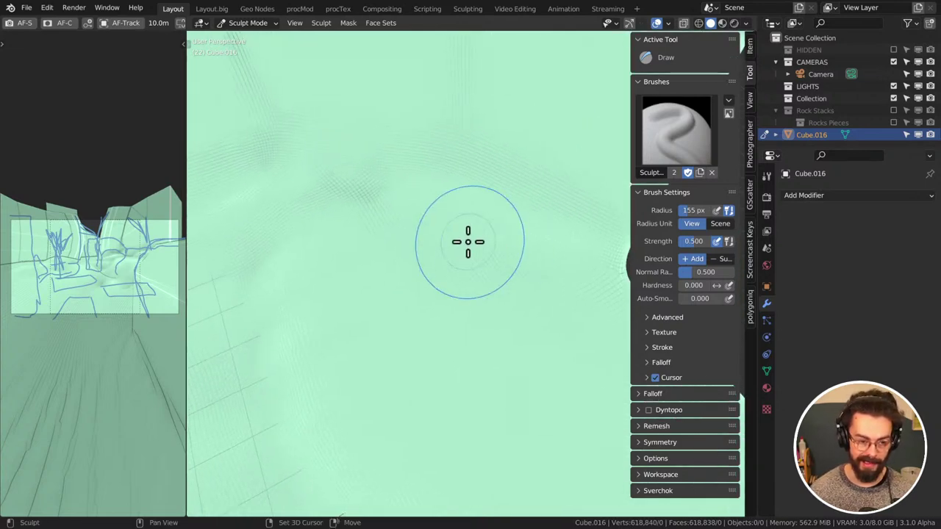
pyautogui.scroll(-6, 336, 155)
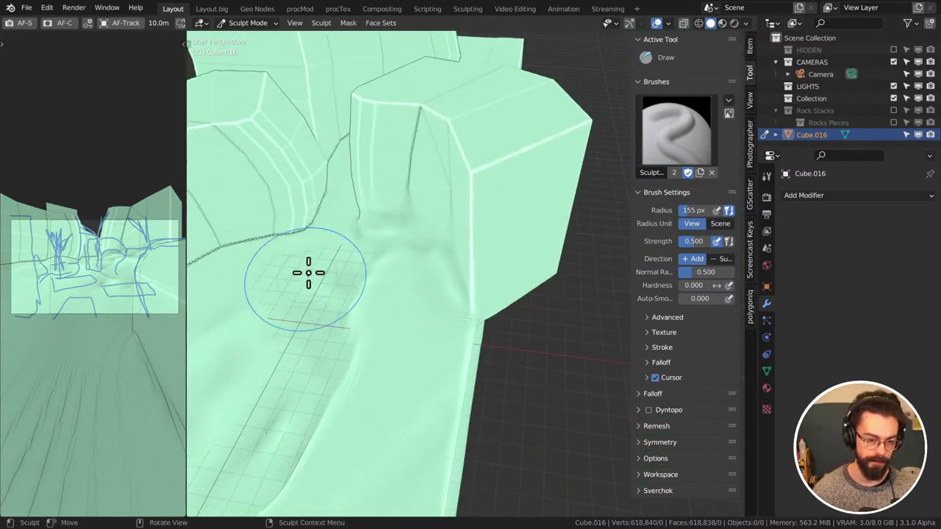
# Smooth away the dark crease and round off the wall's top edge with Draw strokes
pyautogui.moveTo(308, 272)
pyautogui.mouseDown(button='middle')
pyautogui.moveTo(385, 214)
pyautogui.moveTo(384, 223)
pyautogui.moveTo(359, 209)
pyautogui.mouseUp(button='middle')
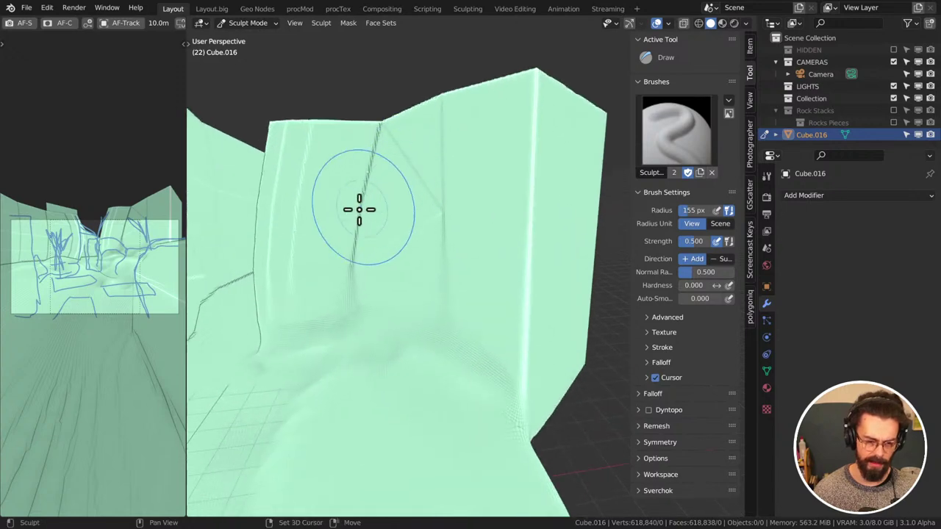
pyautogui.moveTo(358, 209)
pyautogui.keyDown('shift'); pyautogui.mouseDown()
pyautogui.moveTo(382, 128)
pyautogui.moveTo(358, 224)
pyautogui.moveTo(408, 128)
pyautogui.moveTo(436, 150)
pyautogui.mouseUp(); pyautogui.keyUp('shift')
pyautogui.moveTo(443, 223)
pyautogui.keyDown('shift'); pyautogui.mouseDown()
pyautogui.moveTo(388, 179)
pyautogui.moveTo(319, 169)
pyautogui.mouseUp(); pyautogui.keyUp('shift')
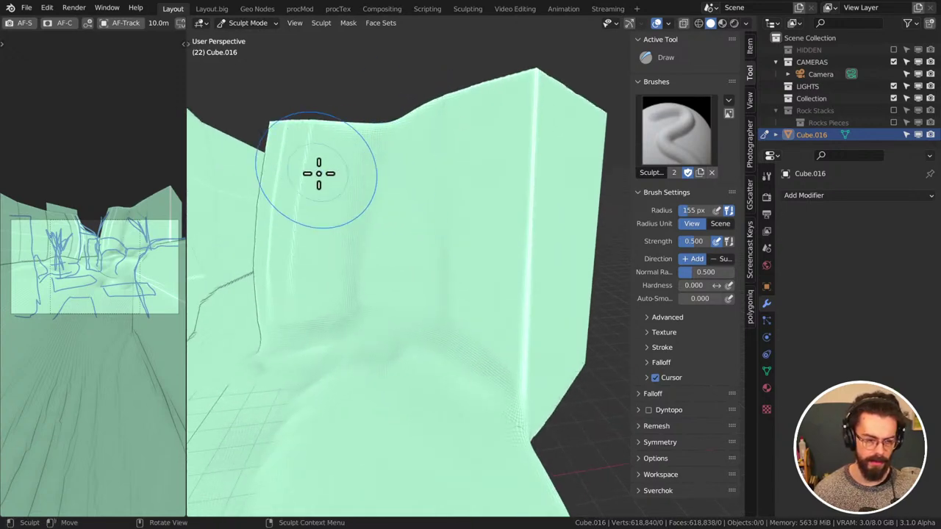
pyautogui.moveTo(294, 273); pyautogui.dragTo(304, 189, button='middle')
pyautogui.keyDown('shift'); pyautogui.moveTo(305, 189); pyautogui.dragTo(281, 135); pyautogui.keyUp('shift')
pyautogui.moveTo(281, 136)
pyautogui.mouseDown(button='middle')
pyautogui.moveTo(330, 252)
pyautogui.moveTo(279, 235)
pyautogui.moveTo(348, 227)
pyautogui.moveTo(364, 127)
pyautogui.mouseUp(button='middle')
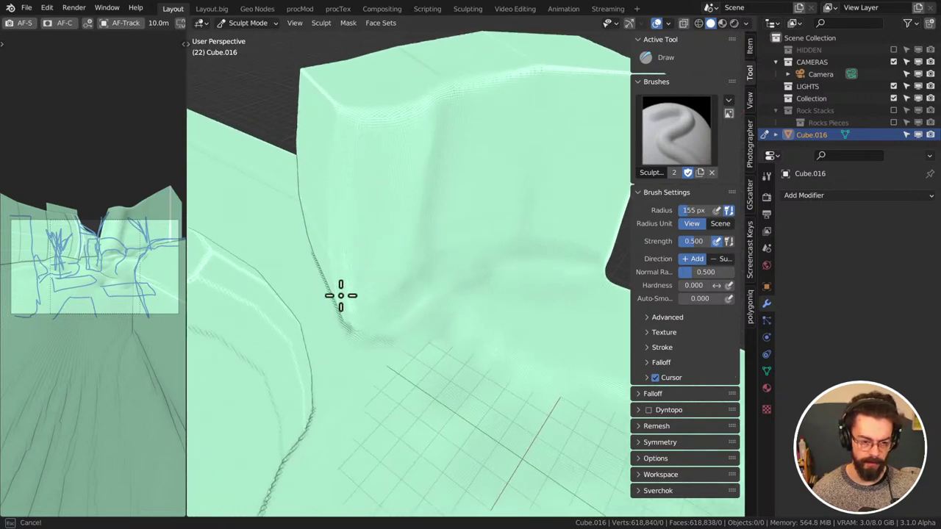
# Orbit around the cube and walk-navigate to reframe the view near the mesh
pyautogui.moveTo(341, 308)
pyautogui.mouseDown(button='middle')
pyautogui.moveTo(439, 342)
pyautogui.moveTo(275, 296)
pyautogui.moveTo(397, 238)
pyautogui.moveTo(258, 200)
pyautogui.moveTo(443, 202)
pyautogui.moveTo(379, 183)
pyautogui.moveTo(449, 269)
pyautogui.moveTo(441, 153)
pyautogui.mouseUp(button='middle')
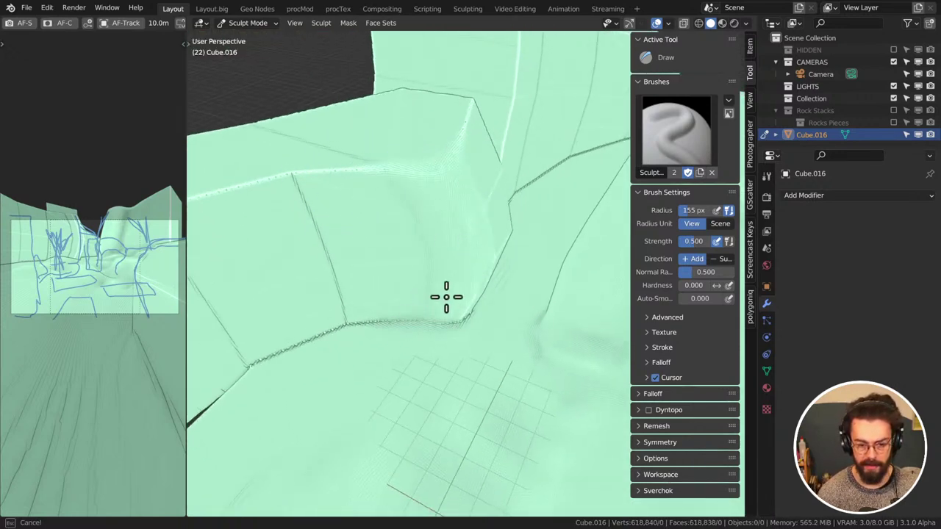
pyautogui.moveTo(447, 297)
pyautogui.mouseDown(button='middle')
pyautogui.moveTo(384, 227)
pyautogui.moveTo(454, 326)
pyautogui.moveTo(512, 281)
pyautogui.moveTo(543, 286)
pyautogui.moveTo(504, 246)
pyautogui.moveTo(516, 193)
pyautogui.moveTo(496, 231)
pyautogui.moveTo(514, 319)
pyautogui.mouseUp(button='middle')
pyautogui.moveTo(447, 325)
pyautogui.mouseDown(button='middle')
pyautogui.moveTo(492, 324)
pyautogui.moveTo(446, 279)
pyautogui.moveTo(522, 326)
pyautogui.mouseUp(button='middle')
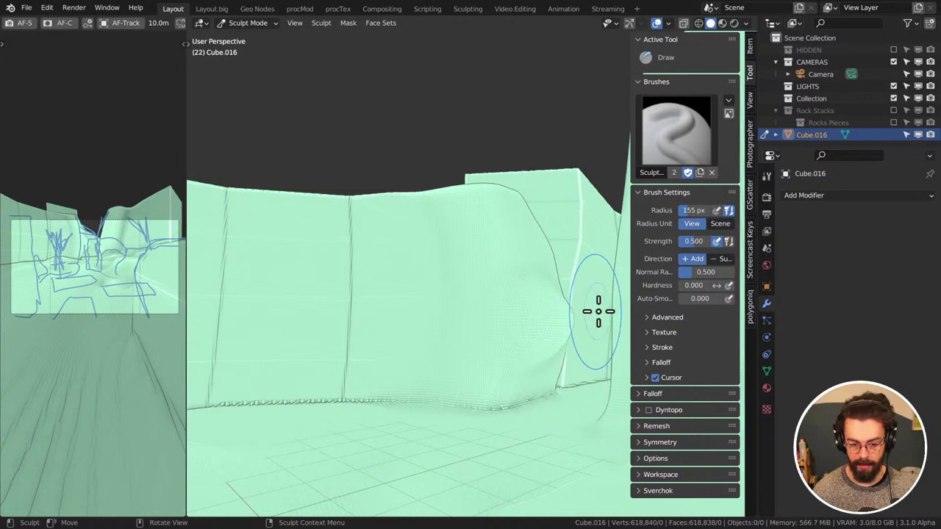
pyautogui.moveTo(594, 315)
pyautogui.mouseDown(button='middle')
pyautogui.moveTo(563, 359)
pyautogui.moveTo(538, 301)
pyautogui.moveTo(546, 288)
pyautogui.moveTo(592, 330)
pyautogui.moveTo(552, 269)
pyautogui.mouseUp(button='middle')
pyautogui.hotkey('shift', '`')
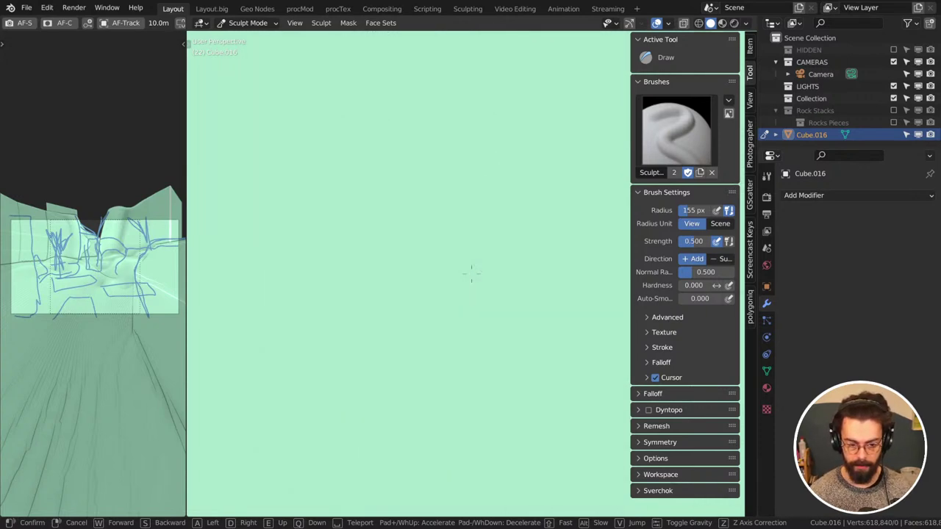
pyautogui.click(471, 275)
pyautogui.hotkey('shift', '`')
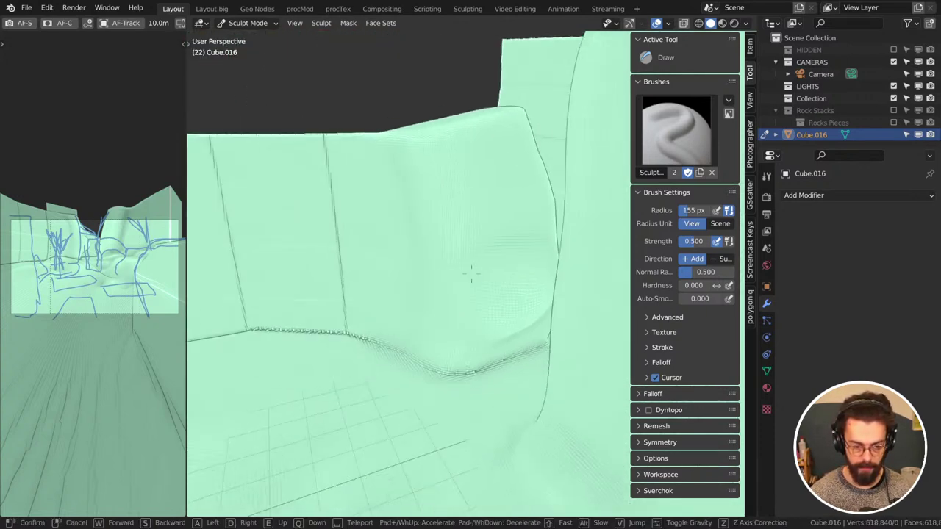
pyautogui.click(471, 276)
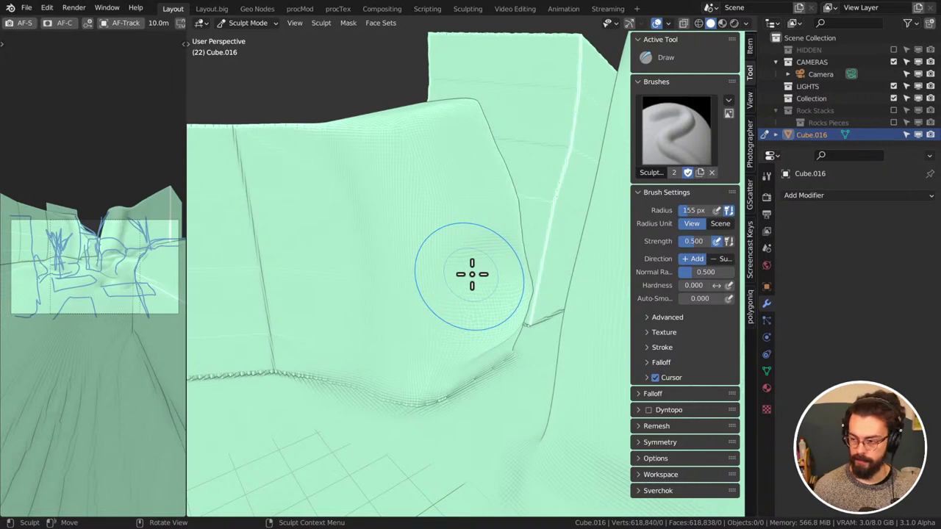
# Walk the view to face the mesh corner and switch to the Clay Strips brush
pyautogui.hotkey('shift', '`')
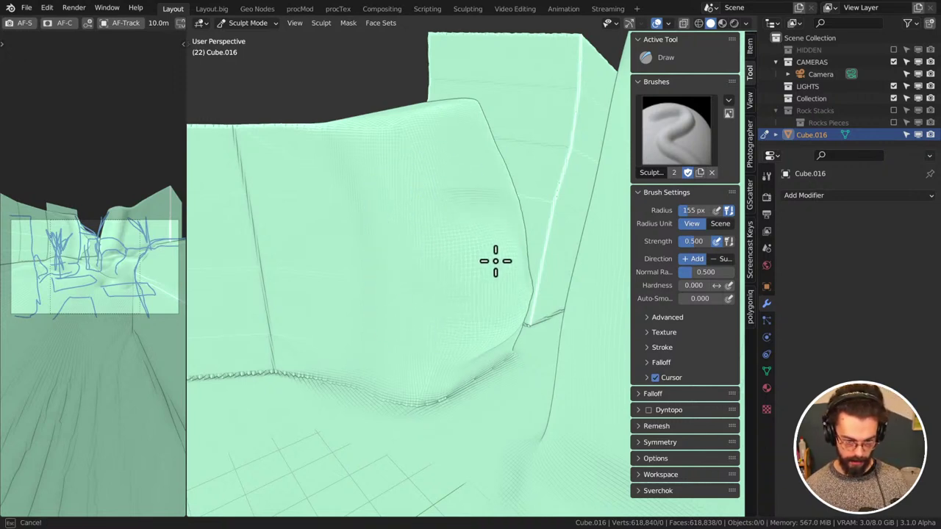
pyautogui.click(521, 186)
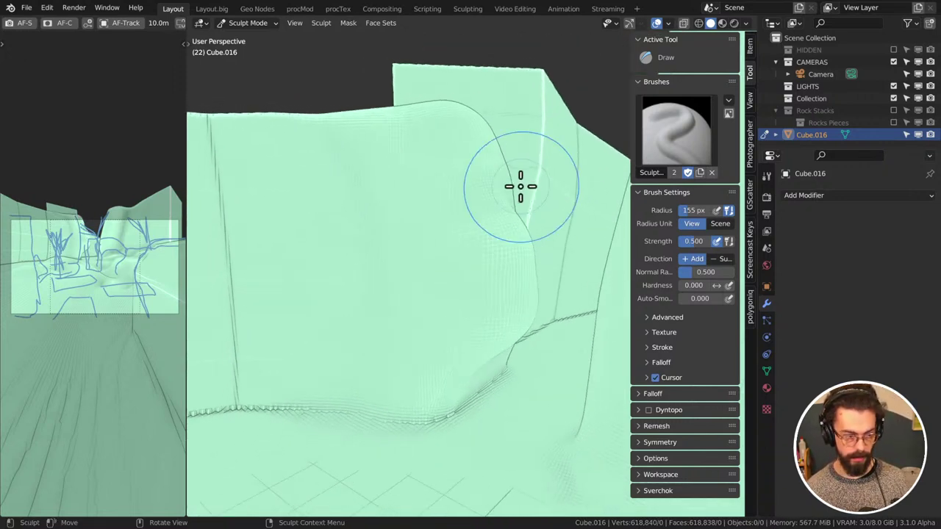
pyautogui.press('t')
pyautogui.click(206, 109)
pyautogui.press('t')
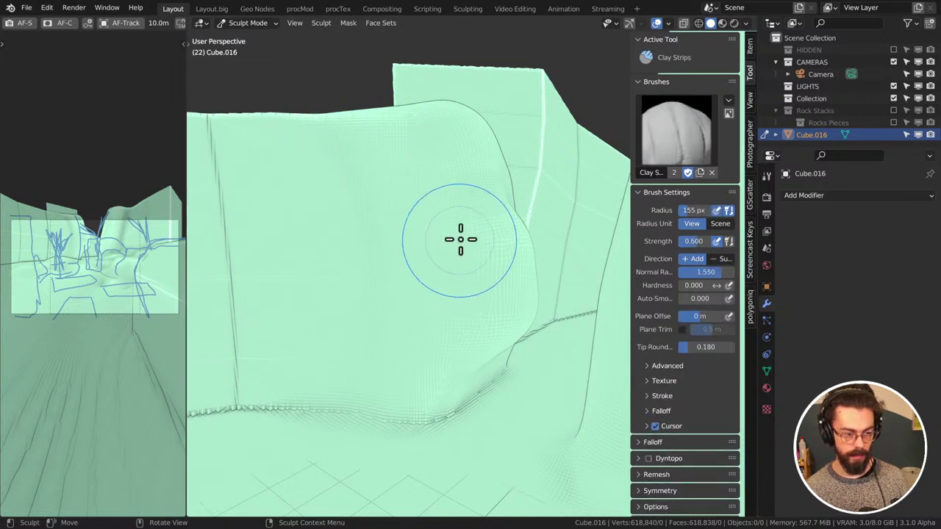
pyautogui.hotkey('shift', '`')
pyautogui.click(500, 281)
pyautogui.moveTo(489, 367)
pyautogui.mouseDown()
pyautogui.moveTo(520, 335)
pyautogui.moveTo(461, 330)
pyautogui.moveTo(523, 353)
pyautogui.mouseUp()
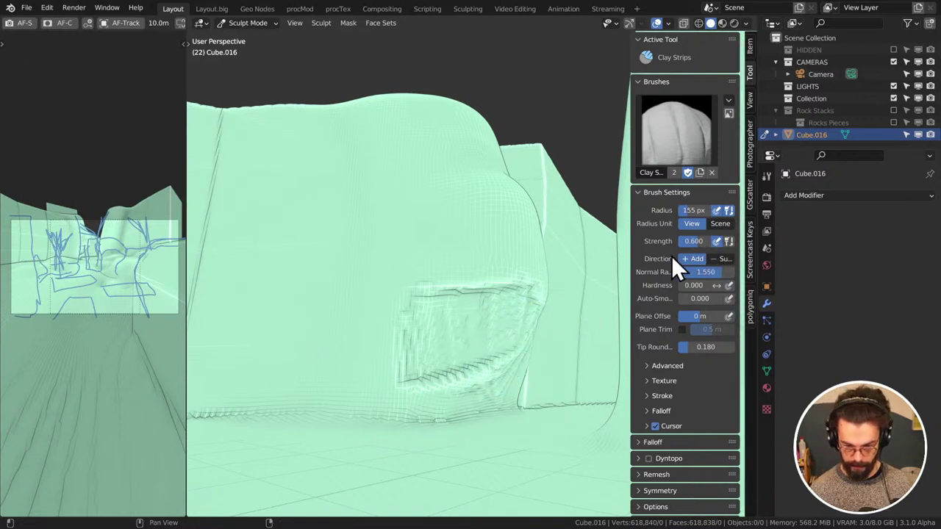
pyautogui.moveTo(462, 346)
pyautogui.mouseDown()
pyautogui.moveTo(500, 357)
pyautogui.moveTo(456, 397)
pyautogui.mouseUp()
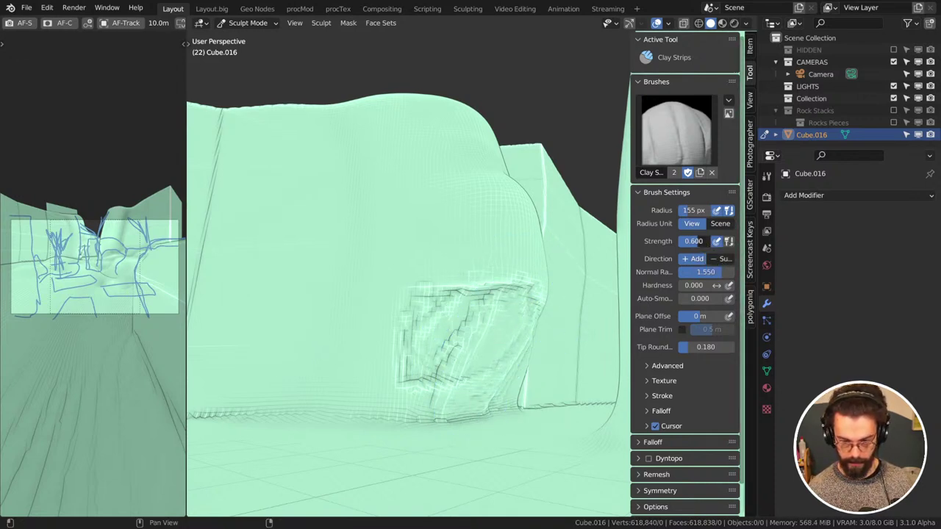
pyautogui.moveTo(693, 241); pyautogui.dragTo(683, 241)
pyautogui.moveTo(445, 336)
pyautogui.mouseDown()
pyautogui.moveTo(453, 343)
pyautogui.moveTo(420, 324)
pyautogui.mouseUp()
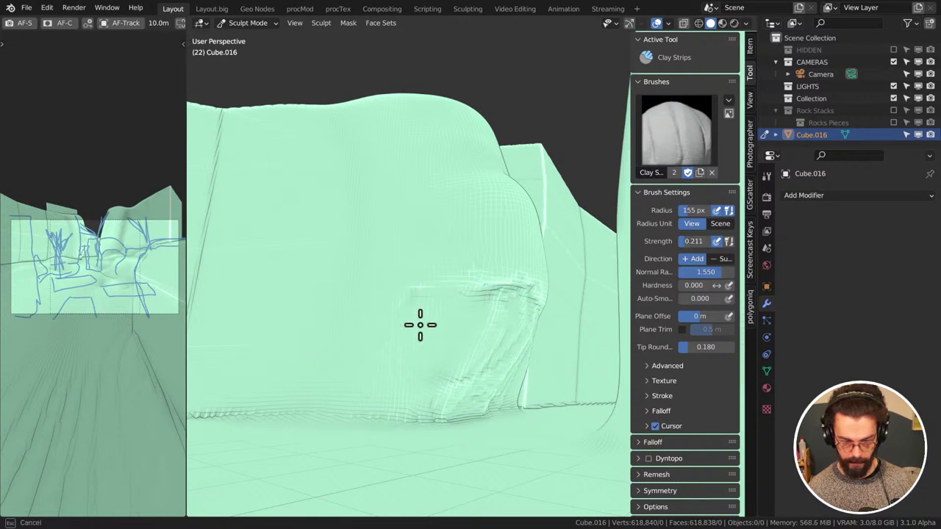
pyautogui.moveTo(469, 409)
pyautogui.mouseDown()
pyautogui.moveTo(533, 340)
pyautogui.moveTo(484, 353)
pyautogui.moveTo(542, 269)
pyautogui.mouseUp()
pyautogui.scroll(4, 542, 269)
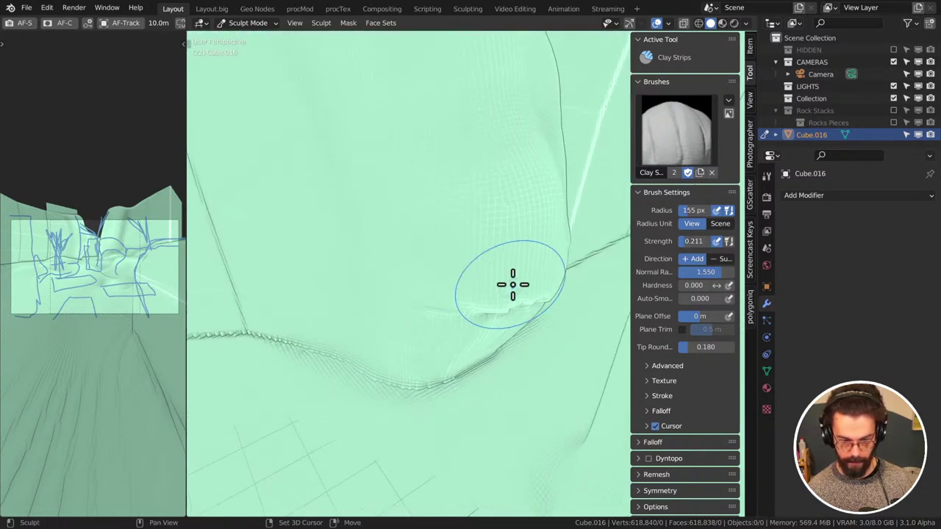
pyautogui.moveTo(511, 281); pyautogui.dragTo(539, 263, button='middle')
pyautogui.moveTo(539, 263)
pyautogui.mouseDown()
pyautogui.moveTo(433, 191)
pyautogui.moveTo(492, 86)
pyautogui.moveTo(520, 136)
pyautogui.mouseUp()
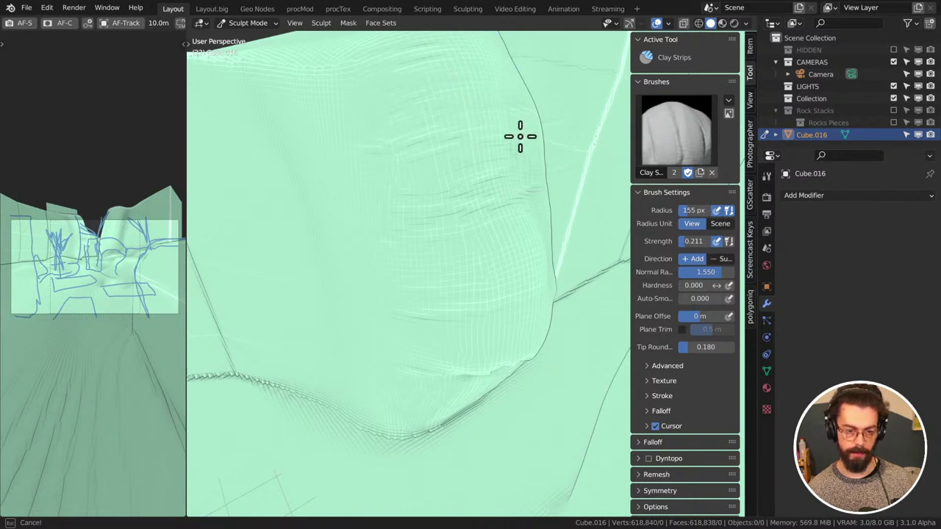
pyautogui.moveTo(495, 110)
pyautogui.mouseDown(button='middle')
pyautogui.moveTo(537, 243)
pyautogui.moveTo(492, 306)
pyautogui.moveTo(424, 330)
pyautogui.moveTo(476, 305)
pyautogui.moveTo(559, 294)
pyautogui.mouseUp(button='middle')
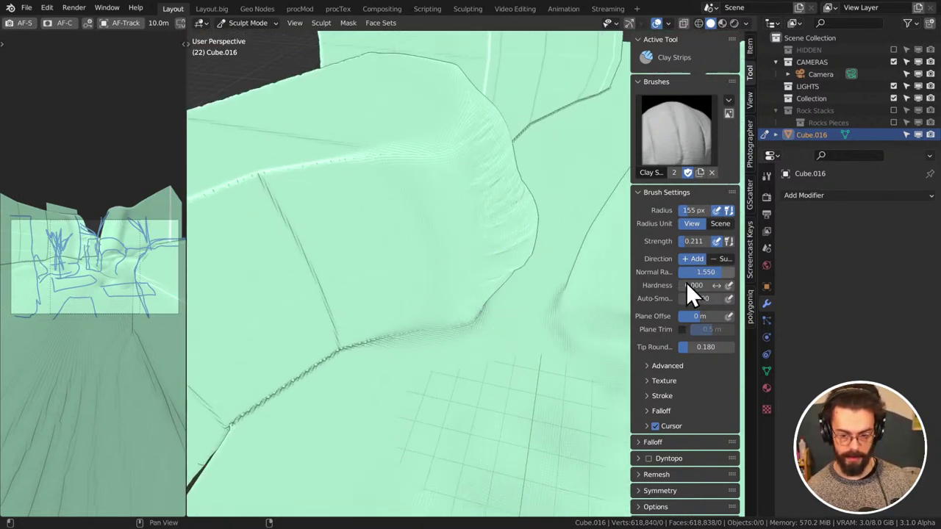
pyautogui.moveTo(693, 241); pyautogui.dragTo(731, 241)
pyautogui.moveTo(605, 273)
pyautogui.mouseDown(button='middle')
pyautogui.moveTo(361, 248)
pyautogui.moveTo(451, 216)
pyautogui.moveTo(388, 357)
pyautogui.moveTo(364, 274)
pyautogui.moveTo(481, 219)
pyautogui.moveTo(350, 317)
pyautogui.moveTo(465, 291)
pyautogui.moveTo(483, 301)
pyautogui.moveTo(385, 336)
pyautogui.moveTo(451, 331)
pyautogui.moveTo(459, 299)
pyautogui.moveTo(478, 331)
pyautogui.moveTo(531, 311)
pyautogui.moveTo(538, 344)
pyautogui.moveTo(390, 399)
pyautogui.moveTo(365, 428)
pyautogui.moveTo(386, 338)
pyautogui.mouseUp(button='middle')
pyautogui.moveTo(403, 263); pyautogui.dragTo(427, 193, button='middle')
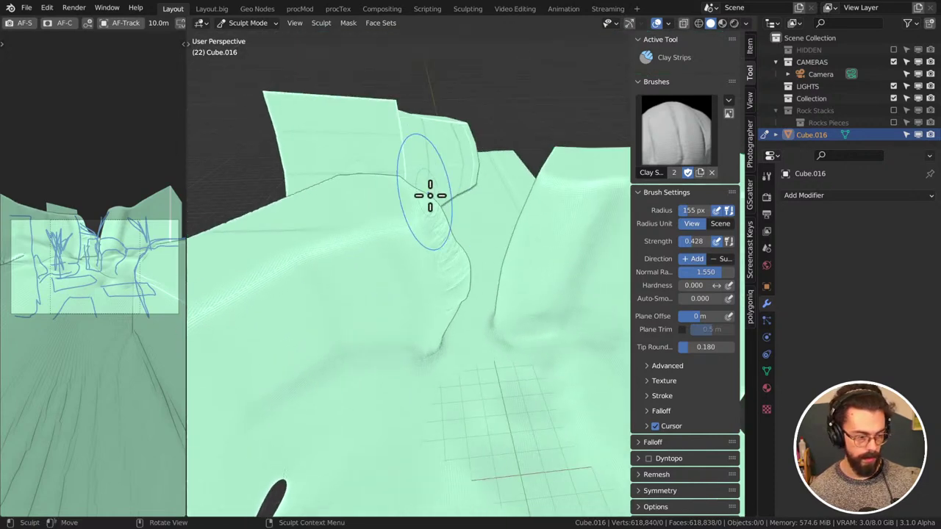
pyautogui.keyDown('shift'); pyautogui.moveTo(451, 228); pyautogui.dragTo(342, 195, button='middle'); pyautogui.keyUp('shift')
pyautogui.moveTo(400, 192)
pyautogui.keyDown('shift'); pyautogui.mouseDown(button='middle')
pyautogui.moveTo(387, 155)
pyautogui.moveTo(448, 113)
pyautogui.moveTo(448, 127)
pyautogui.moveTo(393, 175)
pyautogui.moveTo(352, 235)
pyautogui.mouseUp(button='middle'); pyautogui.keyUp('shift')
pyautogui.moveTo(336, 161); pyautogui.dragTo(364, 219, button='middle')
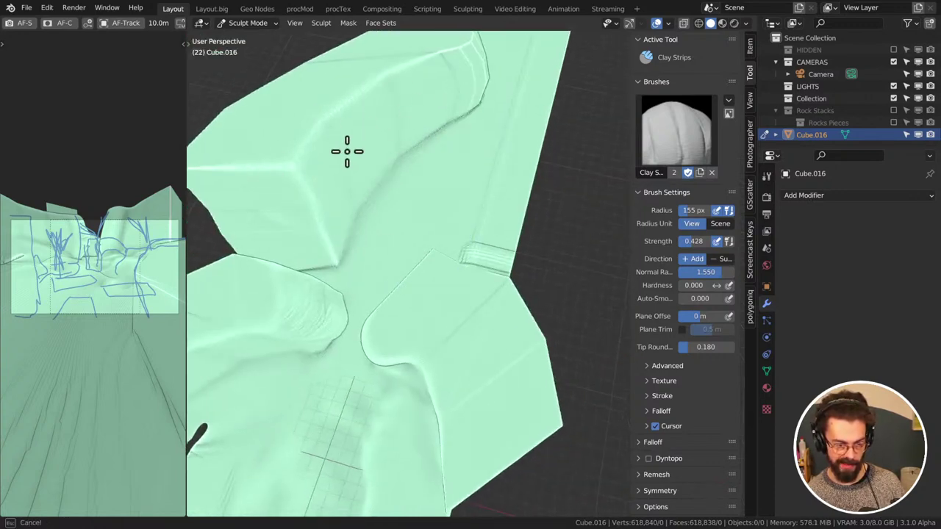
pyautogui.moveTo(462, 111)
pyautogui.mouseDown(button='middle')
pyautogui.moveTo(357, 189)
pyautogui.moveTo(378, 195)
pyautogui.moveTo(338, 166)
pyautogui.moveTo(508, 243)
pyautogui.moveTo(542, 294)
pyautogui.moveTo(300, 184)
pyautogui.moveTo(391, 225)
pyautogui.moveTo(269, 242)
pyautogui.mouseUp(button='middle')
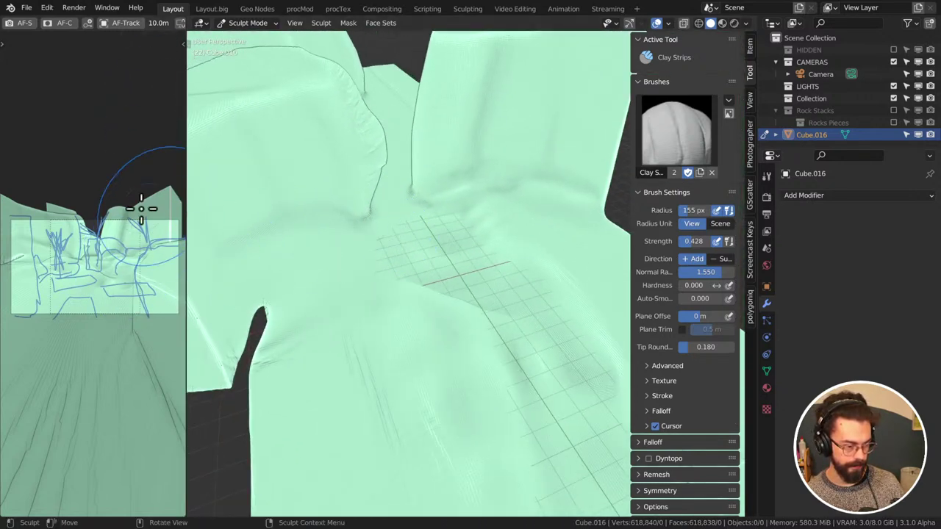
pyautogui.moveTo(162, 20); pyautogui.dragTo(107, 31, button='middle')
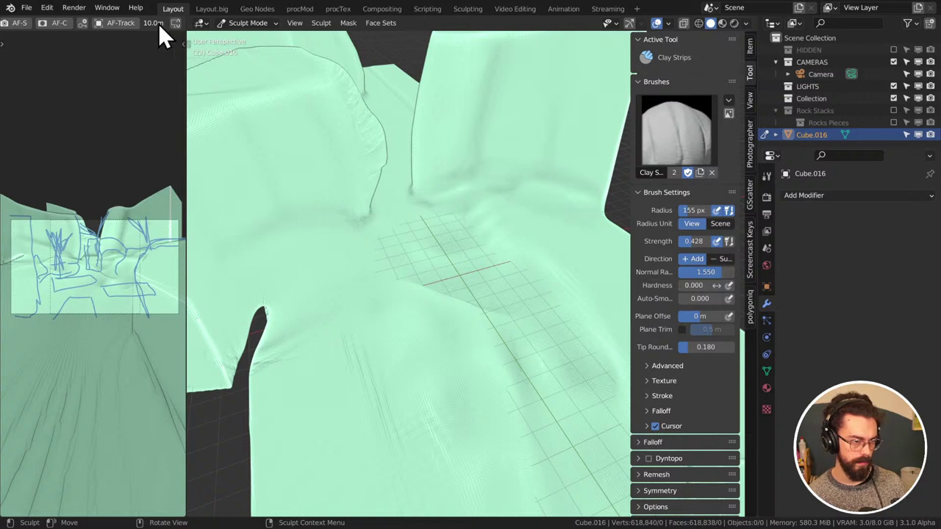
# Hide the annotation sketch overlay in the camera preview and face the canyon floor
pyautogui.click(174, 24)
pyautogui.scroll(-5, 151, 26)
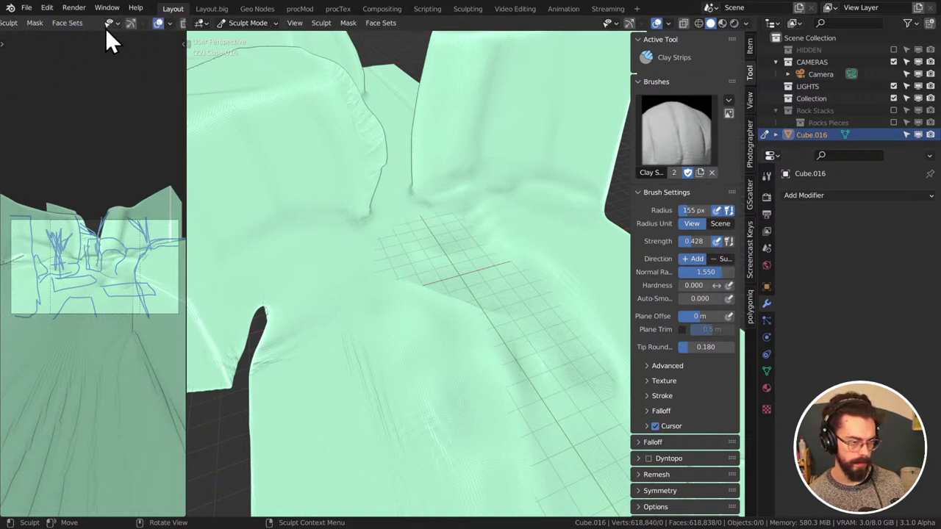
pyautogui.click(97, 24)
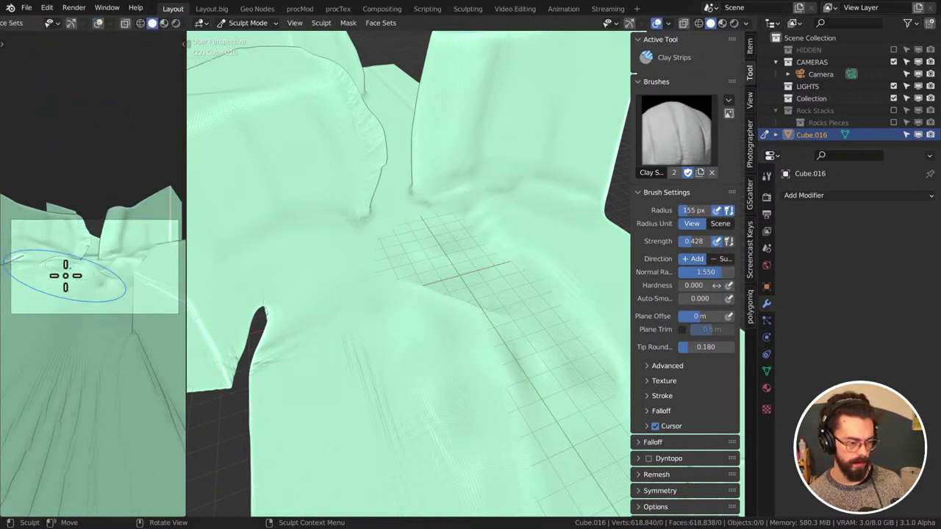
pyautogui.moveTo(67, 269); pyautogui.dragTo(43, 303, button='middle')
pyautogui.moveTo(368, 309)
pyautogui.mouseDown(button='middle')
pyautogui.moveTo(474, 430)
pyautogui.moveTo(478, 492)
pyautogui.moveTo(470, 338)
pyautogui.moveTo(399, 287)
pyautogui.mouseUp(button='middle')
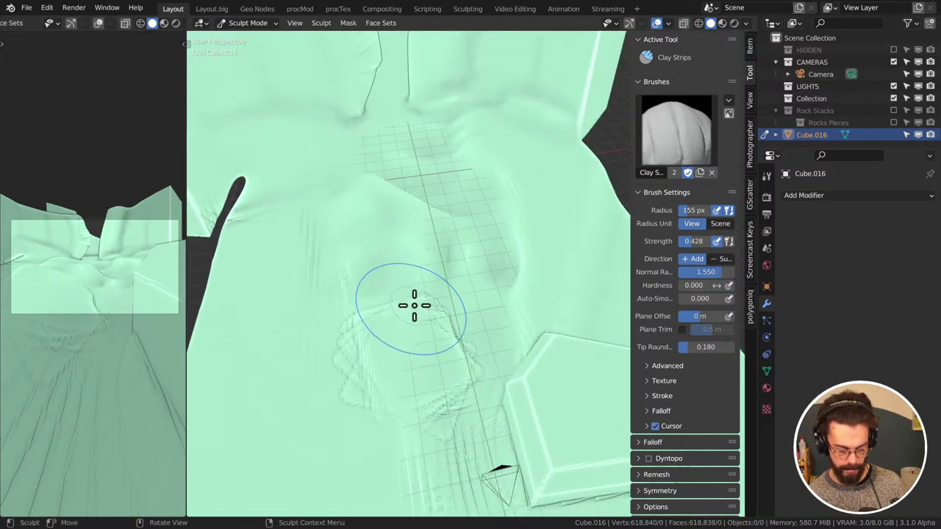
# Shrink the brush radius to 79 px and lay clay strips across the floor patch
pyautogui.press('f')
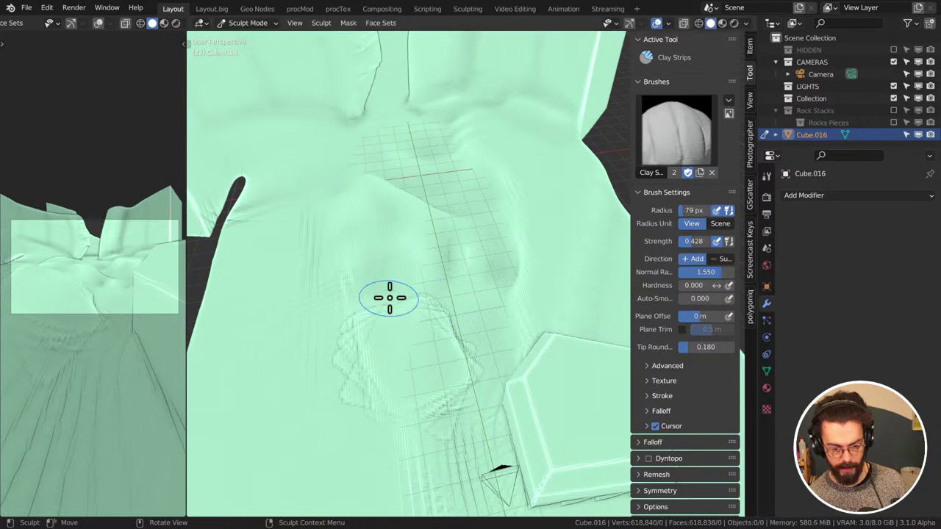
pyautogui.click(383, 338)
pyautogui.moveTo(399, 300)
pyautogui.mouseDown()
pyautogui.moveTo(459, 292)
pyautogui.moveTo(439, 308)
pyautogui.moveTo(450, 286)
pyautogui.moveTo(454, 317)
pyautogui.moveTo(459, 307)
pyautogui.moveTo(441, 335)
pyautogui.mouseUp()
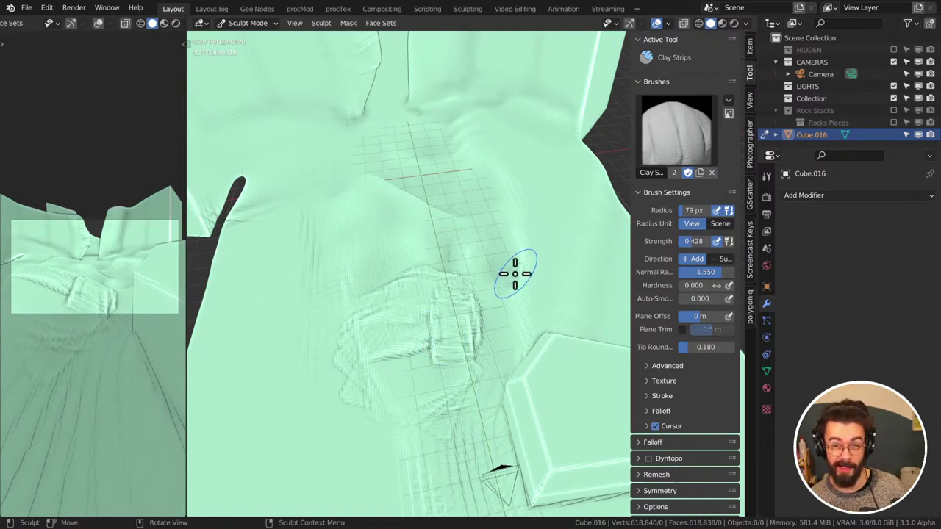
pyautogui.moveTo(471, 345)
pyautogui.mouseDown(button='middle')
pyautogui.moveTo(477, 330)
pyautogui.moveTo(445, 336)
pyautogui.mouseUp(button='middle')
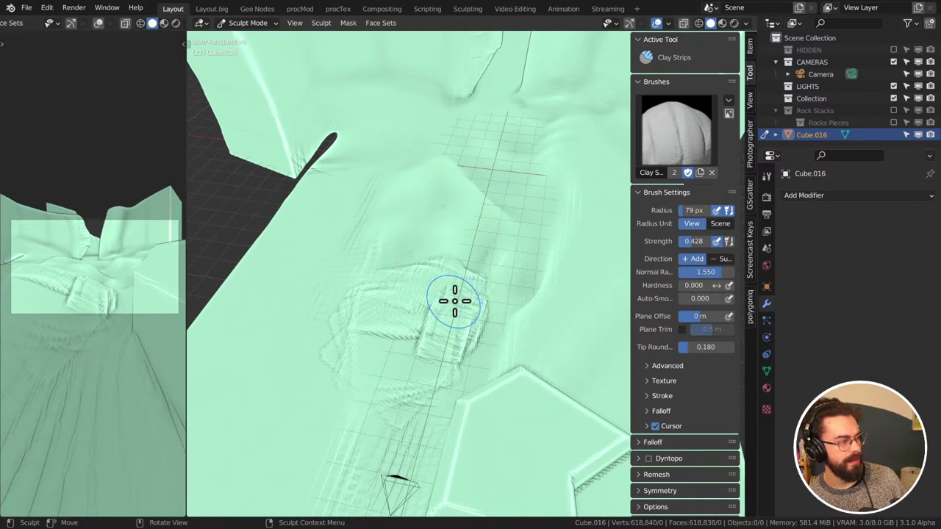
pyautogui.moveTo(412, 272)
pyautogui.mouseDown(button='middle')
pyautogui.moveTo(441, 279)
pyautogui.moveTo(411, 273)
pyautogui.mouseUp(button='middle')
pyautogui.moveTo(411, 280); pyautogui.dragTo(330, 357)
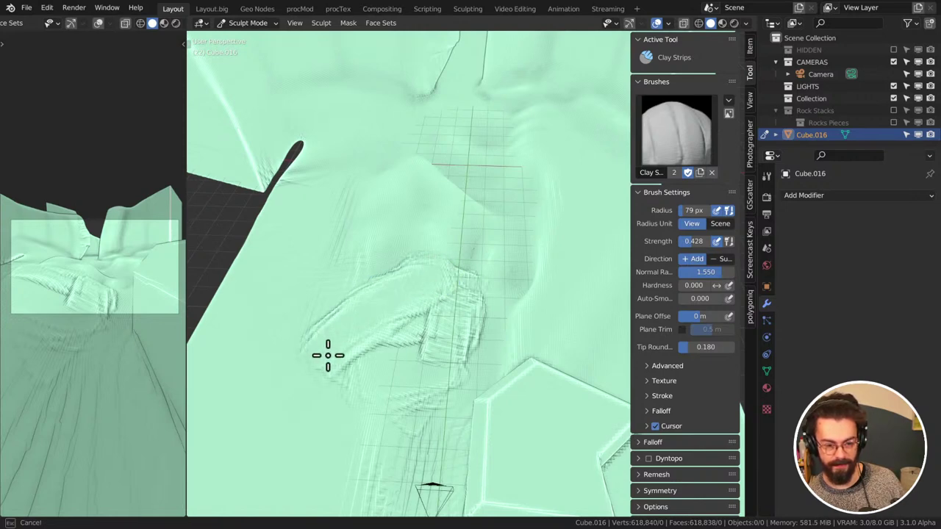
pyautogui.moveTo(330, 357)
pyautogui.mouseDown(button='middle')
pyautogui.moveTo(426, 277)
pyautogui.moveTo(391, 292)
pyautogui.mouseUp(button='middle')
# Undo the latest stroke, then add two clay strips near the raised patch
pyautogui.hotkey('ctrl', 'z')
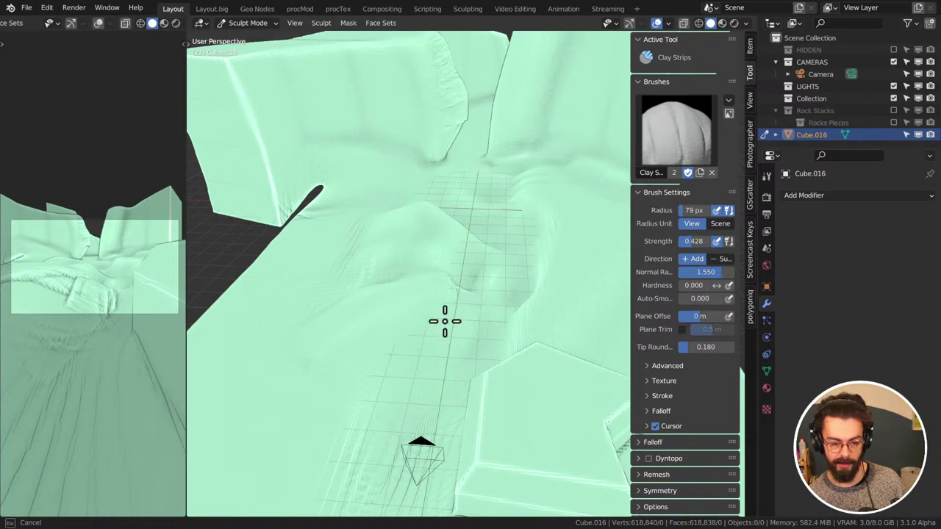
pyautogui.moveTo(478, 298); pyautogui.dragTo(452, 304, button='middle')
pyautogui.moveTo(420, 336)
pyautogui.mouseDown(button='middle')
pyautogui.moveTo(460, 276)
pyautogui.moveTo(483, 272)
pyautogui.mouseUp(button='middle')
pyautogui.moveTo(321, 164); pyautogui.dragTo(297, 200)
pyautogui.moveTo(284, 163); pyautogui.dragTo(267, 188)
pyautogui.moveTo(266, 188)
pyautogui.mouseDown(button='middle')
pyautogui.moveTo(328, 152)
pyautogui.moveTo(262, 238)
pyautogui.moveTo(272, 162)
pyautogui.moveTo(243, 192)
pyautogui.mouseUp(button='middle')
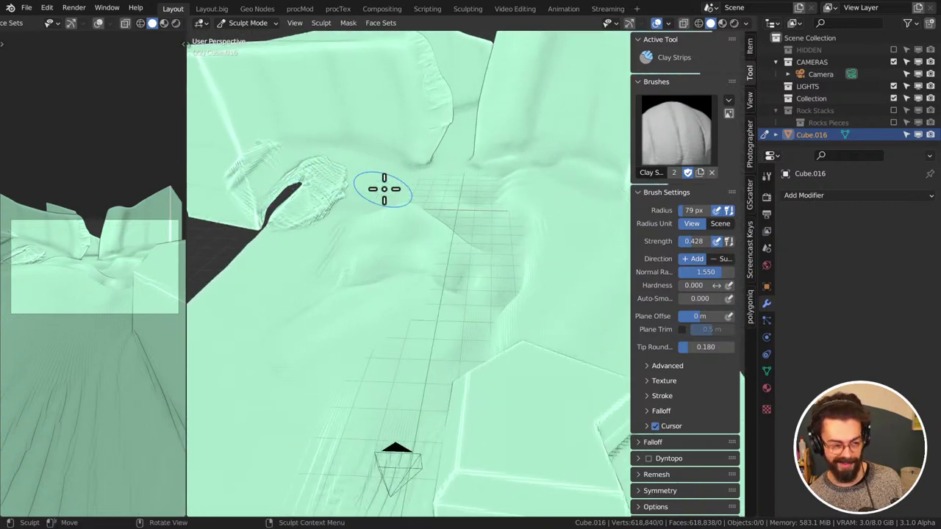
# Extend the raised patch rightward with ridges beside the dark cavity
pyautogui.moveTo(384, 189); pyautogui.dragTo(343, 198, button='middle')
pyautogui.moveTo(324, 232)
pyautogui.mouseDown()
pyautogui.moveTo(329, 201)
pyautogui.moveTo(277, 239)
pyautogui.moveTo(328, 243)
pyautogui.moveTo(303, 244)
pyautogui.moveTo(299, 218)
pyautogui.moveTo(308, 211)
pyautogui.moveTo(273, 222)
pyautogui.mouseUp()
pyautogui.moveTo(290, 209)
pyautogui.mouseDown()
pyautogui.moveTo(288, 238)
pyautogui.moveTo(302, 241)
pyautogui.moveTo(298, 259)
pyautogui.moveTo(287, 236)
pyautogui.moveTo(366, 212)
pyautogui.moveTo(420, 178)
pyautogui.moveTo(409, 175)
pyautogui.moveTo(446, 183)
pyautogui.moveTo(383, 220)
pyautogui.moveTo(457, 208)
pyautogui.mouseUp()
pyautogui.moveTo(458, 208)
pyautogui.mouseDown(button='middle')
pyautogui.moveTo(482, 176)
pyautogui.moveTo(431, 220)
pyautogui.mouseUp(button='middle')
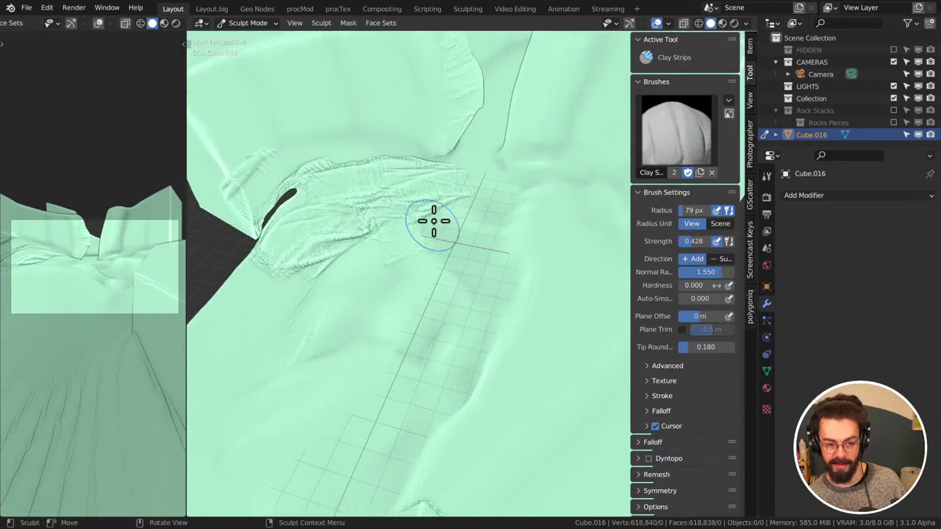
pyautogui.moveTo(431, 220)
pyautogui.mouseDown()
pyautogui.moveTo(429, 211)
pyautogui.moveTo(400, 211)
pyautogui.moveTo(408, 213)
pyautogui.mouseUp()
pyautogui.moveTo(409, 212)
pyautogui.mouseDown(button='middle')
pyautogui.moveTo(441, 227)
pyautogui.moveTo(435, 305)
pyautogui.moveTo(500, 233)
pyautogui.moveTo(548, 248)
pyautogui.mouseUp(button='middle')
# Add vertical clay strips on the right, down the mesh edge and along the lower floor
pyautogui.moveTo(549, 248); pyautogui.dragTo(558, 164)
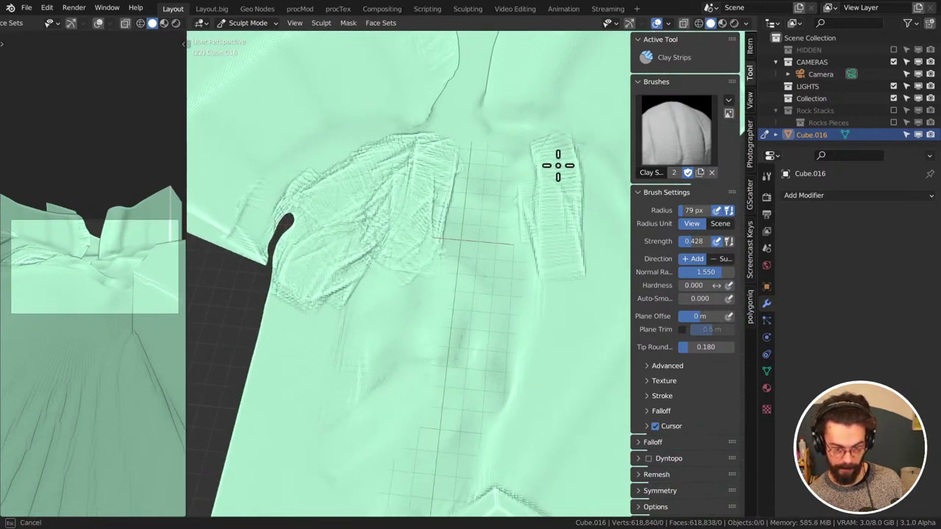
pyautogui.moveTo(558, 164)
pyautogui.mouseDown(button='middle')
pyautogui.moveTo(430, 252)
pyautogui.moveTo(456, 292)
pyautogui.mouseUp(button='middle')
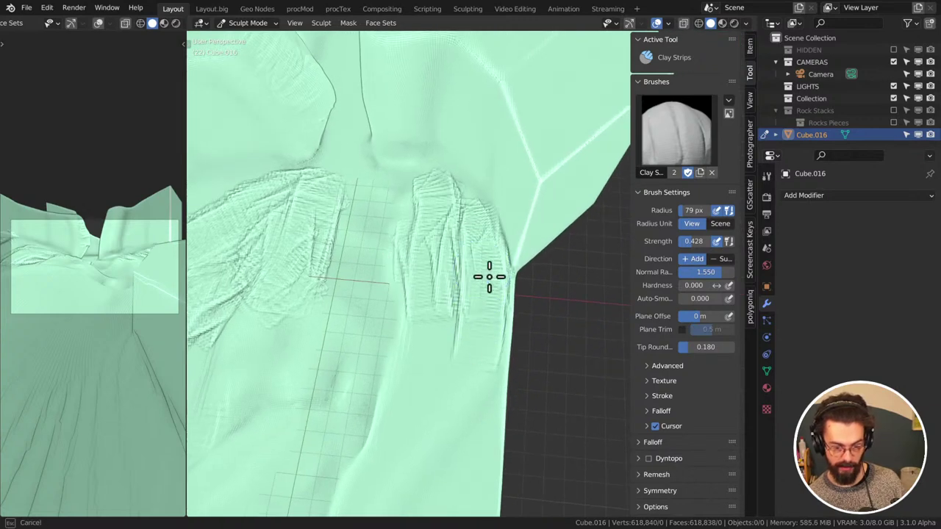
pyautogui.moveTo(488, 276); pyautogui.dragTo(492, 412)
pyautogui.moveTo(492, 412)
pyautogui.mouseDown(button='middle')
pyautogui.moveTo(375, 302)
pyautogui.moveTo(505, 260)
pyautogui.moveTo(498, 373)
pyautogui.mouseUp(button='middle')
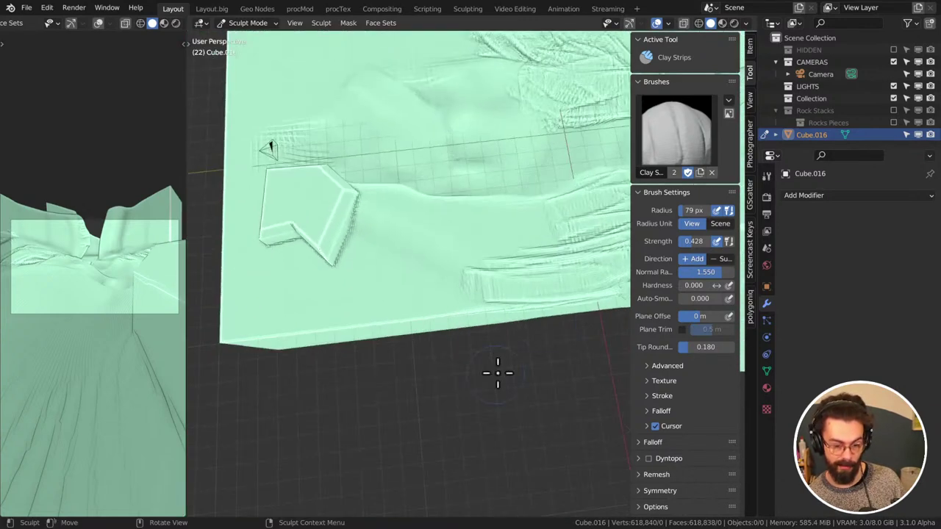
pyautogui.moveTo(542, 279)
pyautogui.mouseDown()
pyautogui.moveTo(396, 297)
pyautogui.moveTo(570, 260)
pyautogui.moveTo(444, 281)
pyautogui.moveTo(471, 259)
pyautogui.mouseUp()
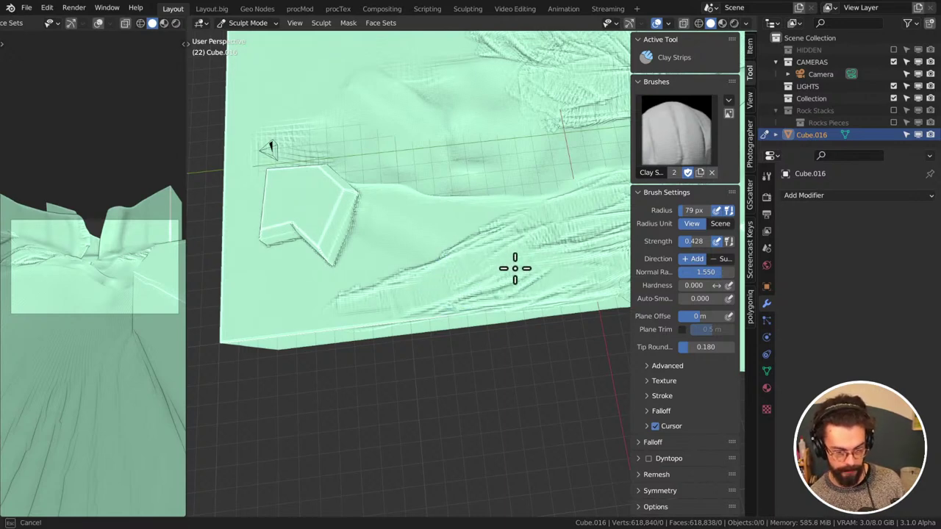
# Sweep several clay strokes over the ridge
pyautogui.moveTo(573, 231); pyautogui.dragTo(467, 270, button='middle')
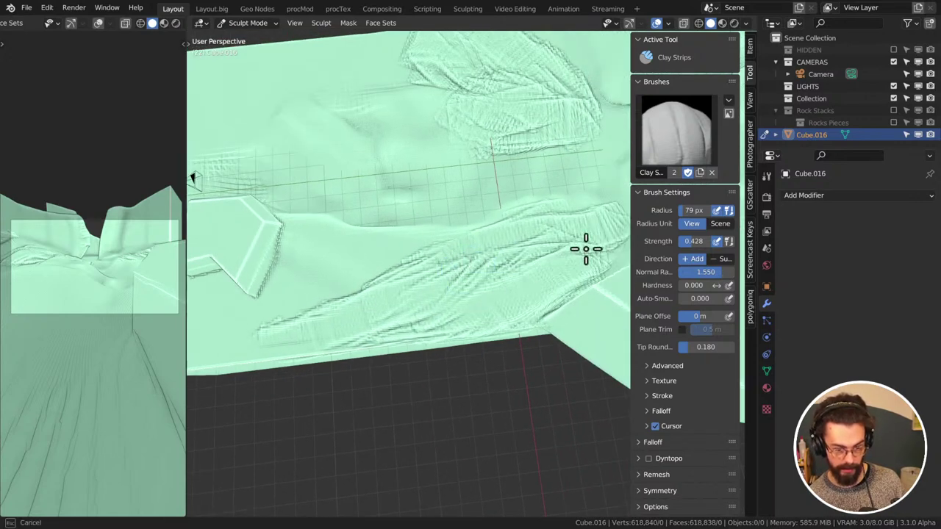
pyautogui.moveTo(561, 233)
pyautogui.mouseDown()
pyautogui.moveTo(515, 263)
pyautogui.moveTo(528, 256)
pyautogui.moveTo(470, 263)
pyautogui.mouseUp()
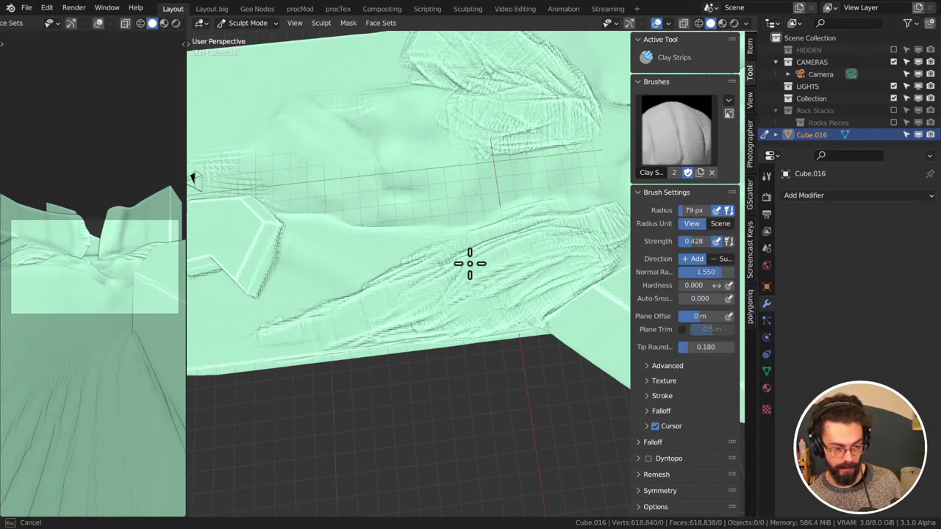
pyautogui.moveTo(570, 245)
pyautogui.mouseDown()
pyautogui.moveTo(454, 275)
pyautogui.moveTo(563, 231)
pyautogui.mouseUp()
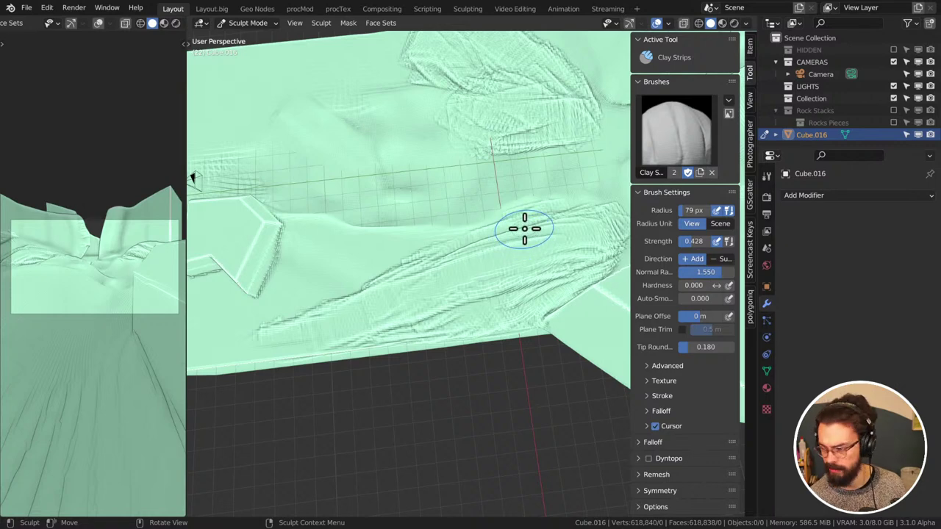
pyautogui.moveTo(507, 240)
pyautogui.mouseDown(button='middle')
pyautogui.moveTo(519, 233)
pyautogui.moveTo(453, 269)
pyautogui.moveTo(476, 256)
pyautogui.moveTo(458, 261)
pyautogui.moveTo(458, 275)
pyautogui.moveTo(461, 261)
pyautogui.mouseUp(button='middle')
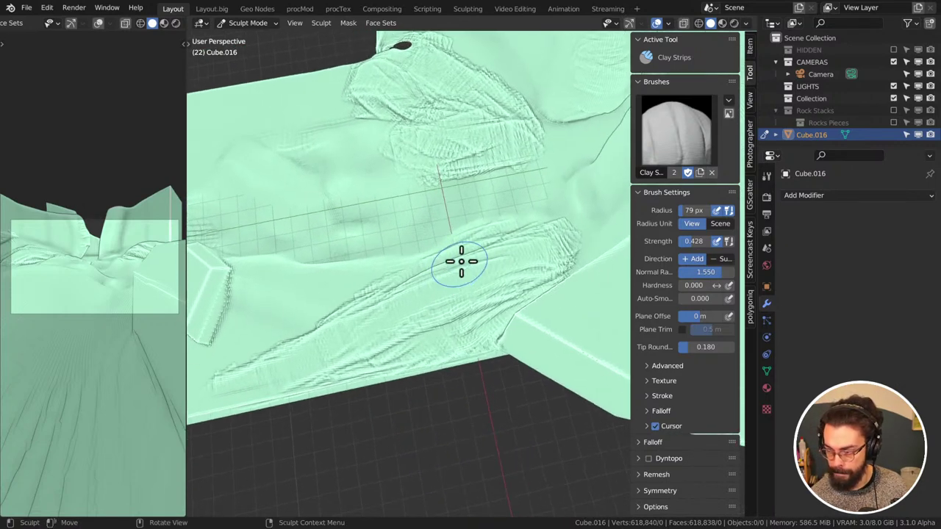
pyautogui.moveTo(448, 274)
pyautogui.mouseDown()
pyautogui.moveTo(526, 244)
pyautogui.moveTo(509, 255)
pyautogui.moveTo(556, 252)
pyautogui.moveTo(568, 218)
pyautogui.mouseUp()
pyautogui.moveTo(568, 218); pyautogui.dragTo(504, 319, button='middle')
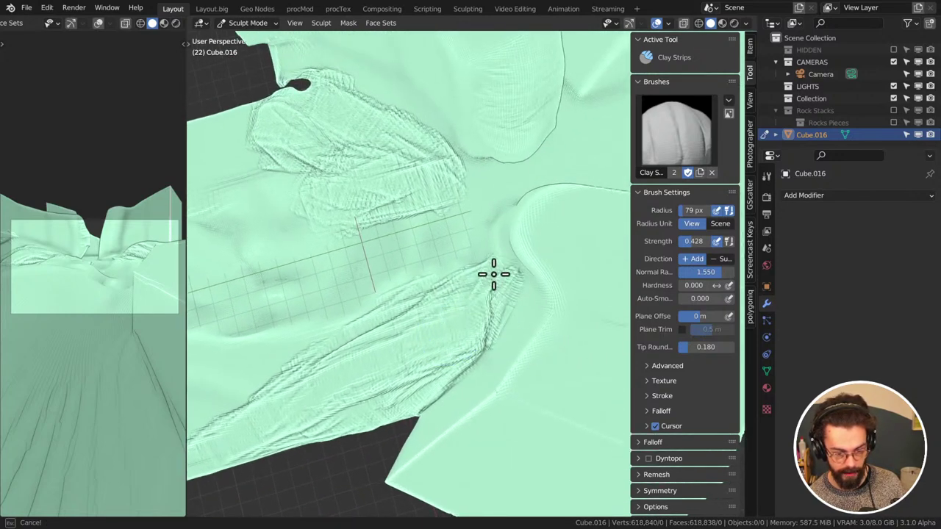
# Build clay up at the wall base, the floor centre and across the ledge
pyautogui.moveTo(474, 290)
pyautogui.mouseDown(button='middle')
pyautogui.moveTo(519, 279)
pyautogui.moveTo(520, 243)
pyautogui.mouseUp(button='middle')
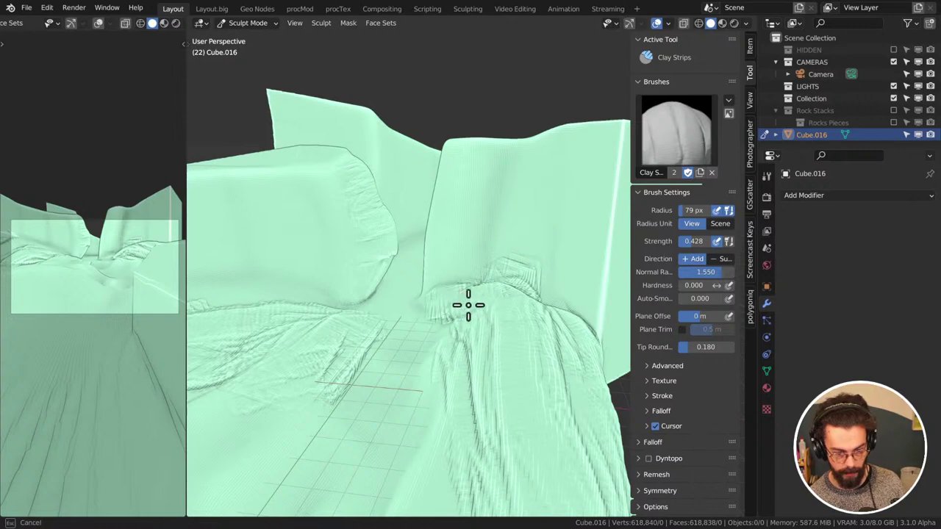
pyautogui.moveTo(503, 320); pyautogui.dragTo(463, 296)
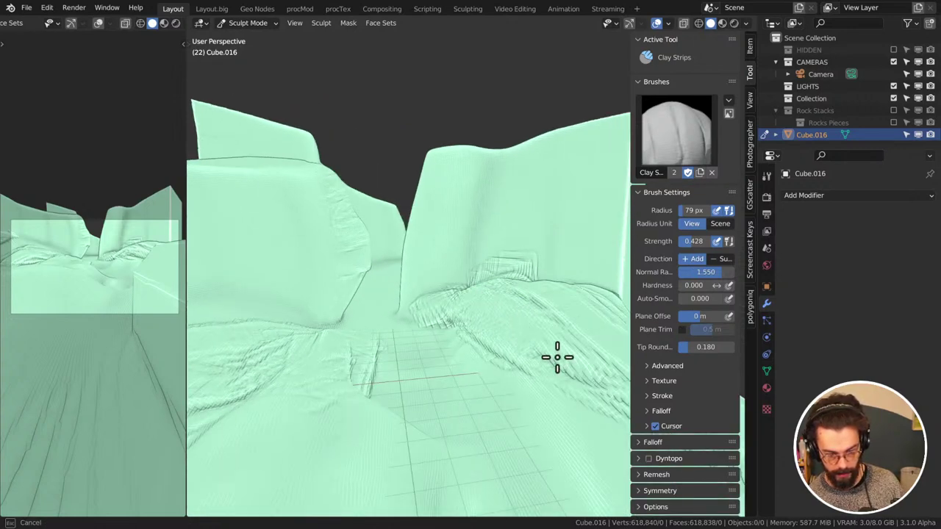
pyautogui.moveTo(557, 358); pyautogui.dragTo(625, 399)
pyautogui.moveTo(625, 399)
pyautogui.mouseDown(button='middle')
pyautogui.moveTo(497, 336)
pyautogui.moveTo(559, 326)
pyautogui.mouseUp(button='middle')
pyautogui.moveTo(559, 325); pyautogui.dragTo(445, 291)
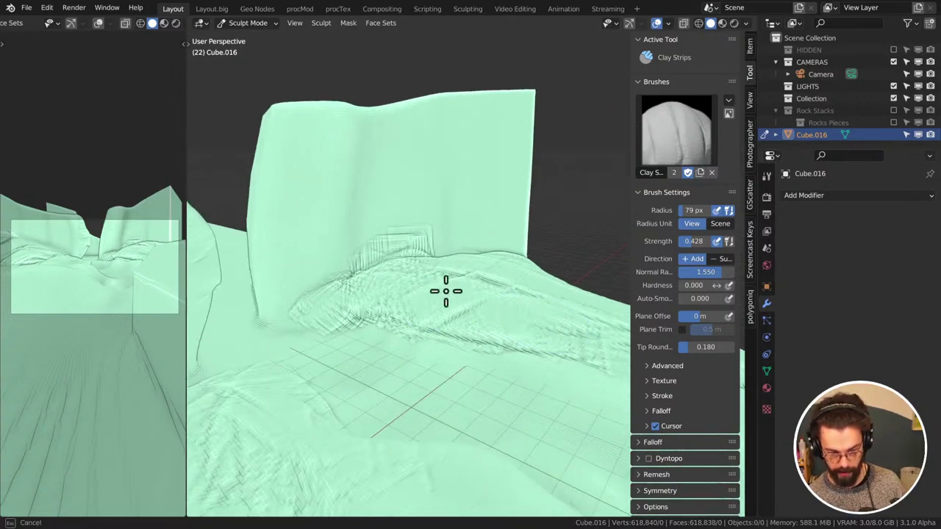
pyautogui.moveTo(373, 286)
pyautogui.mouseDown()
pyautogui.moveTo(438, 272)
pyautogui.moveTo(463, 277)
pyautogui.moveTo(435, 294)
pyautogui.moveTo(520, 289)
pyautogui.moveTo(536, 316)
pyautogui.moveTo(512, 344)
pyautogui.moveTo(594, 348)
pyautogui.mouseUp()
pyautogui.moveTo(389, 307)
pyautogui.mouseDown()
pyautogui.moveTo(499, 299)
pyautogui.moveTo(479, 313)
pyautogui.moveTo(546, 340)
pyautogui.moveTo(382, 289)
pyautogui.moveTo(406, 276)
pyautogui.moveTo(556, 318)
pyautogui.mouseUp()
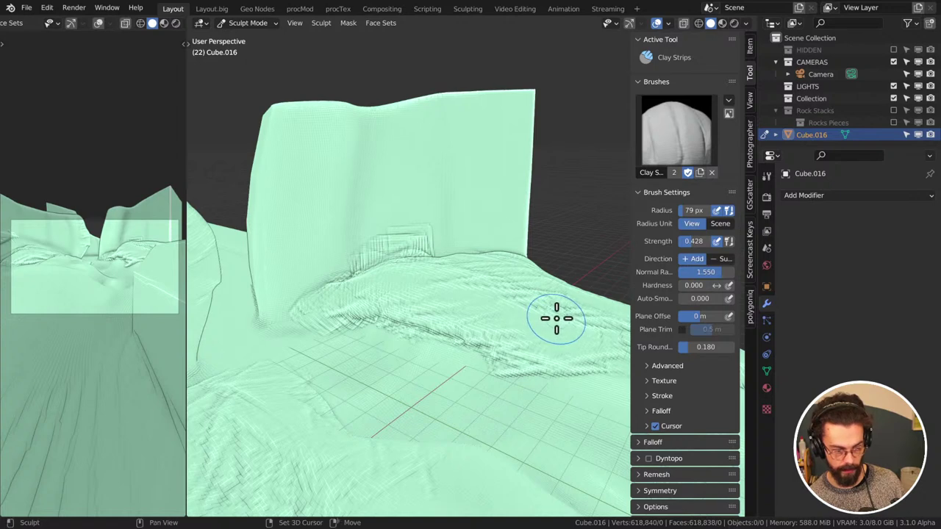
pyautogui.moveTo(556, 319)
pyautogui.mouseDown(button='middle')
pyautogui.moveTo(497, 316)
pyautogui.moveTo(414, 263)
pyautogui.mouseUp(button='middle')
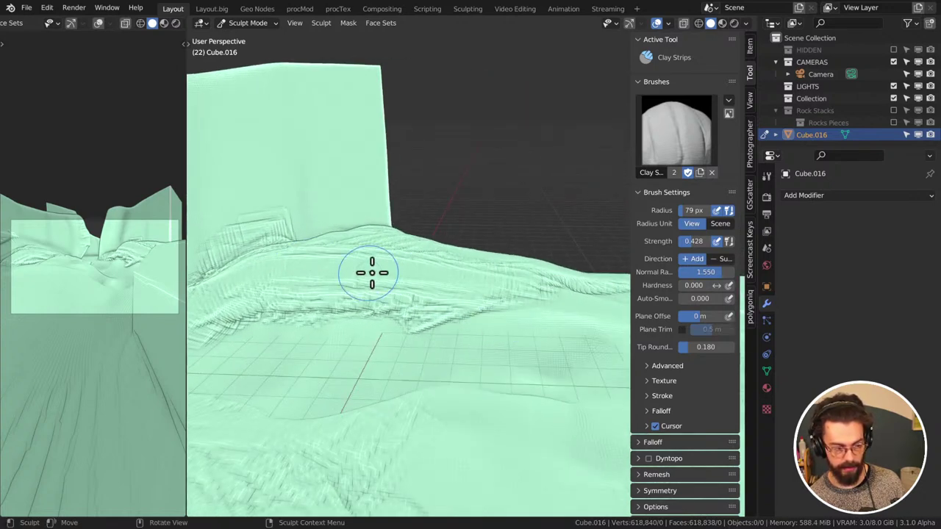
# Toggle the annotation sketch in the camera preview, leaving it hidden
pyautogui.click(98, 23)
pyautogui.click(99, 23)
pyautogui.click(99, 24)
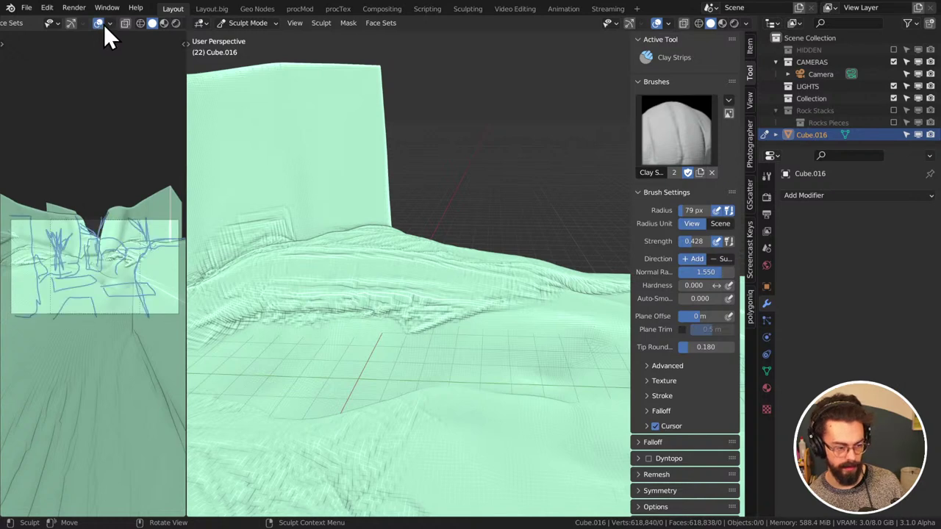
pyautogui.click(99, 24)
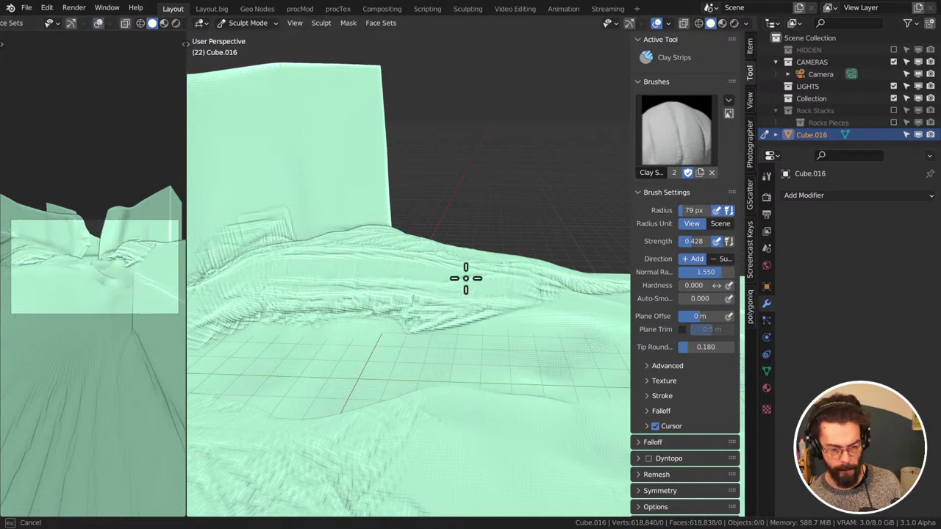
# Build up the terrain along the slope with clay strips
pyautogui.moveTo(536, 275)
pyautogui.mouseDown(button='middle')
pyautogui.moveTo(561, 275)
pyautogui.moveTo(491, 291)
pyautogui.mouseUp(button='middle')
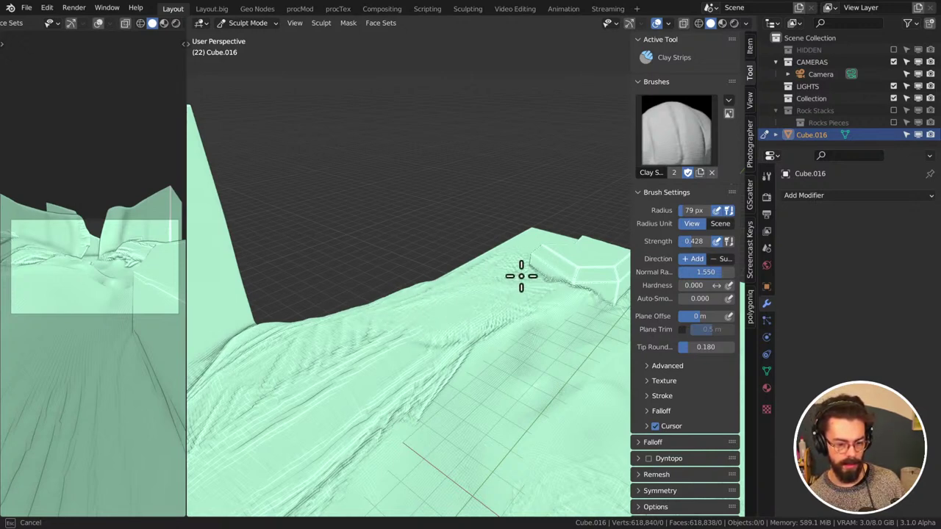
pyautogui.moveTo(542, 297)
pyautogui.mouseDown()
pyautogui.moveTo(424, 334)
pyautogui.moveTo(493, 293)
pyautogui.moveTo(500, 270)
pyautogui.moveTo(459, 311)
pyautogui.moveTo(463, 318)
pyautogui.moveTo(541, 302)
pyautogui.moveTo(494, 317)
pyautogui.mouseUp()
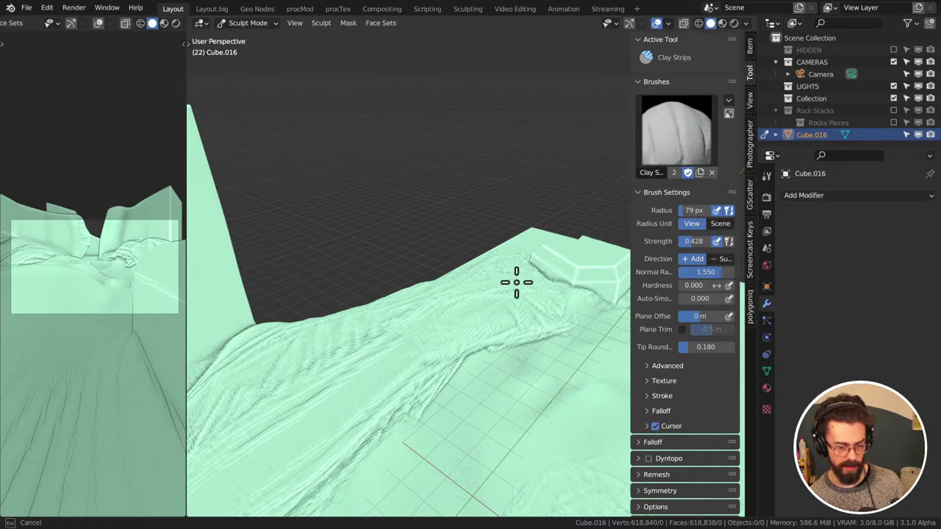
pyautogui.moveTo(516, 282); pyautogui.dragTo(539, 317)
pyautogui.moveTo(542, 309)
pyautogui.mouseDown(button='middle')
pyautogui.moveTo(400, 275)
pyautogui.moveTo(410, 341)
pyautogui.moveTo(390, 267)
pyautogui.moveTo(358, 294)
pyautogui.moveTo(393, 298)
pyautogui.moveTo(366, 260)
pyautogui.moveTo(390, 307)
pyautogui.moveTo(400, 288)
pyautogui.moveTo(357, 319)
pyautogui.mouseUp(button='middle')
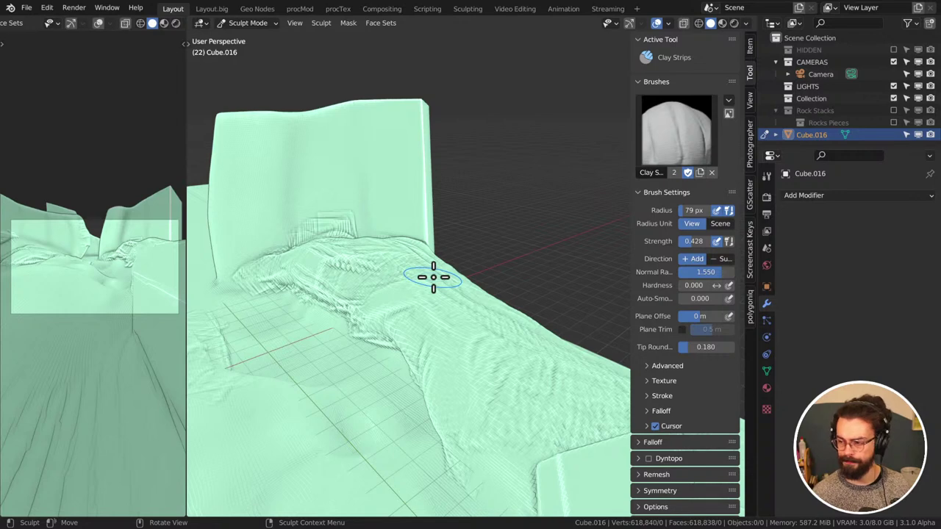
# Orbit low across the terrain, then sculpt clay strips into the lower-left ground
pyautogui.moveTo(434, 264)
pyautogui.mouseDown(button='middle')
pyautogui.moveTo(483, 262)
pyautogui.moveTo(391, 280)
pyautogui.moveTo(458, 258)
pyautogui.moveTo(422, 257)
pyautogui.moveTo(374, 217)
pyautogui.moveTo(414, 262)
pyautogui.moveTo(481, 237)
pyautogui.mouseUp(button='middle')
pyautogui.moveTo(276, 244); pyautogui.dragTo(304, 231, button='middle')
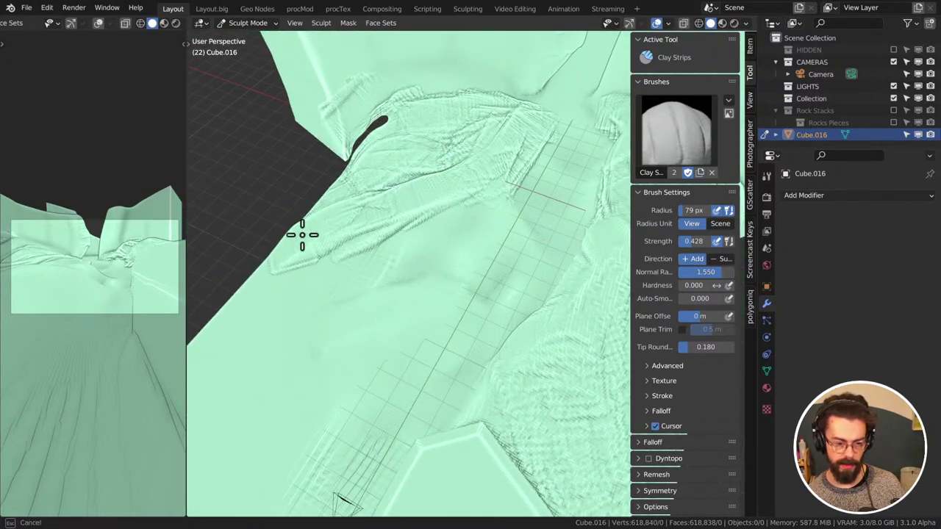
pyautogui.moveTo(412, 237); pyautogui.dragTo(419, 214, button='middle')
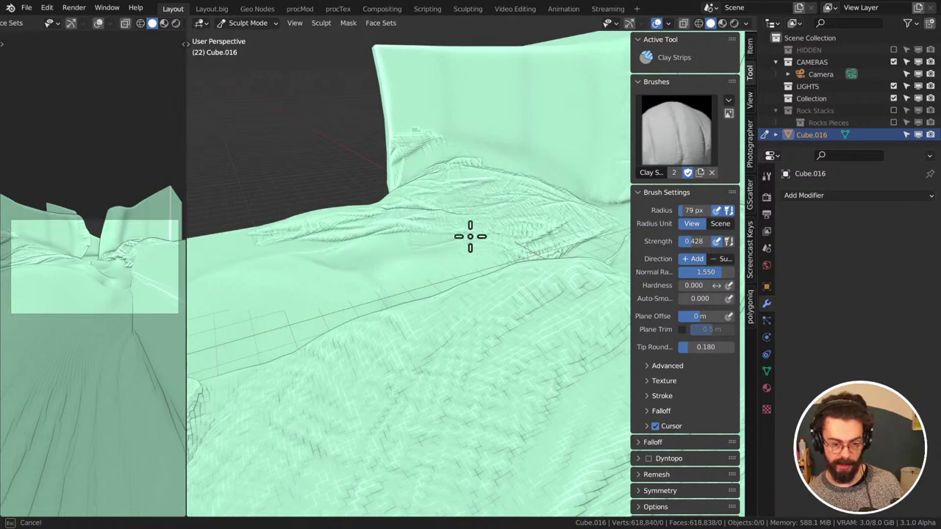
pyautogui.moveTo(520, 236)
pyautogui.mouseDown(button='middle')
pyautogui.moveTo(504, 218)
pyautogui.moveTo(436, 217)
pyautogui.mouseUp(button='middle')
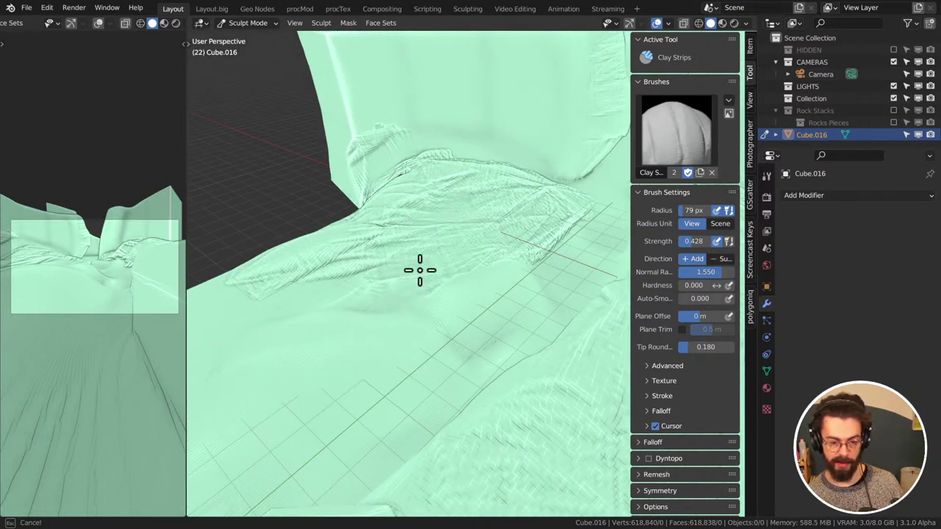
pyautogui.moveTo(409, 321)
pyautogui.mouseDown(button='middle')
pyautogui.moveTo(478, 242)
pyautogui.moveTo(342, 321)
pyautogui.moveTo(460, 248)
pyautogui.moveTo(242, 279)
pyautogui.mouseUp(button='middle')
pyautogui.moveTo(434, 225)
pyautogui.mouseDown(button='middle')
pyautogui.moveTo(521, 214)
pyautogui.moveTo(598, 142)
pyautogui.moveTo(393, 205)
pyautogui.moveTo(410, 153)
pyautogui.mouseUp(button='middle')
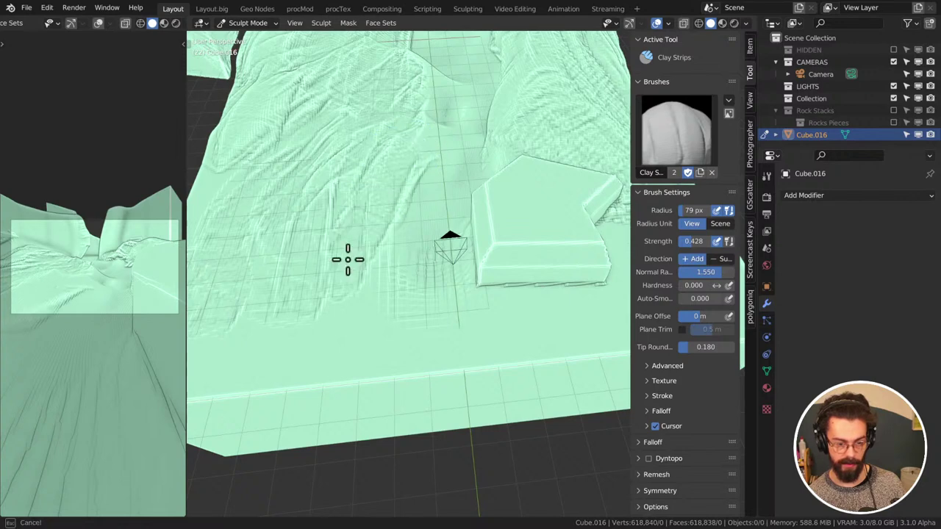
pyautogui.moveTo(361, 300)
pyautogui.mouseDown(button='middle')
pyautogui.moveTo(447, 174)
pyautogui.moveTo(465, 233)
pyautogui.mouseUp(button='middle')
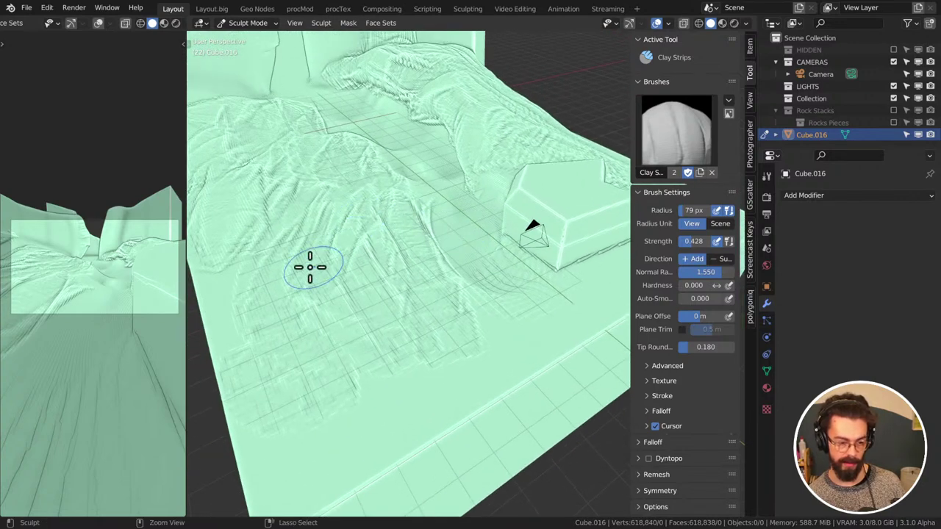
pyautogui.moveTo(310, 267)
pyautogui.keyDown('ctrl'); pyautogui.mouseDown()
pyautogui.moveTo(221, 311)
pyautogui.moveTo(349, 269)
pyautogui.moveTo(364, 225)
pyautogui.moveTo(400, 257)
pyautogui.moveTo(414, 296)
pyautogui.moveTo(348, 189)
pyautogui.moveTo(380, 223)
pyautogui.mouseUp(); pyautogui.keyUp('ctrl')
# Sculpt clay strips across the terrain floor from a near top-down view
pyautogui.moveTo(380, 222)
pyautogui.mouseDown(button='middle')
pyautogui.moveTo(411, 218)
pyautogui.moveTo(336, 197)
pyautogui.moveTo(347, 237)
pyautogui.mouseUp(button='middle')
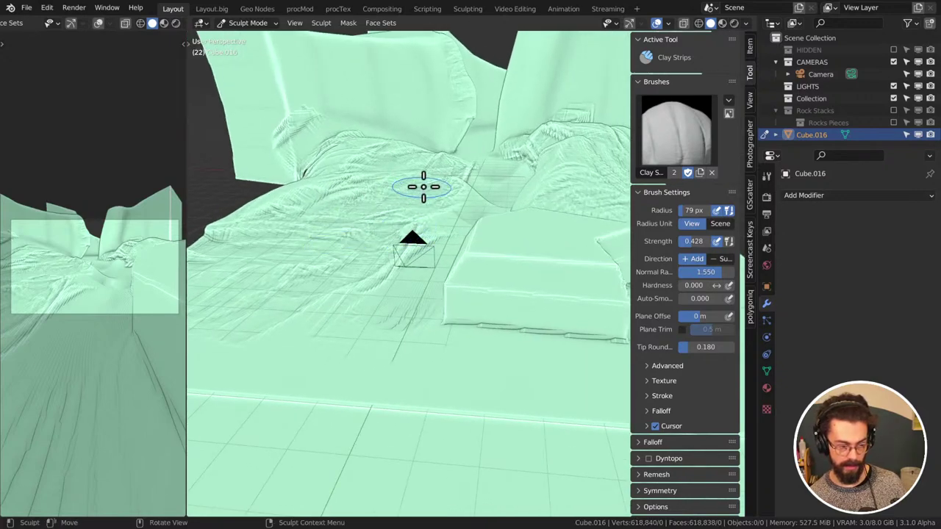
pyautogui.moveTo(423, 186); pyautogui.dragTo(449, 185, button='middle')
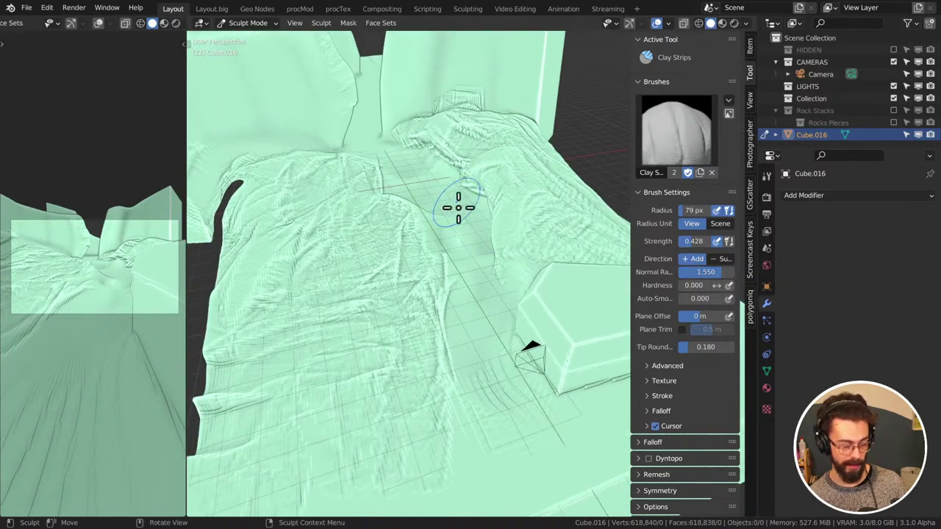
pyautogui.moveTo(432, 258)
pyautogui.mouseDown()
pyautogui.moveTo(428, 227)
pyautogui.moveTo(431, 262)
pyautogui.moveTo(399, 315)
pyautogui.moveTo(420, 316)
pyautogui.moveTo(426, 336)
pyautogui.moveTo(426, 323)
pyautogui.mouseUp()
pyautogui.moveTo(519, 329); pyautogui.dragTo(492, 319)
pyautogui.moveTo(492, 319)
pyautogui.mouseDown(button='middle')
pyautogui.moveTo(544, 318)
pyautogui.moveTo(504, 336)
pyautogui.moveTo(511, 360)
pyautogui.moveTo(508, 305)
pyautogui.moveTo(508, 346)
pyautogui.moveTo(544, 289)
pyautogui.mouseUp(button='middle')
# Raise and widen a plateau across the terrain with layered clay strips
pyautogui.moveTo(544, 290); pyautogui.dragTo(553, 295)
pyautogui.moveTo(478, 288)
pyautogui.mouseDown()
pyautogui.moveTo(582, 294)
pyautogui.moveTo(491, 301)
pyautogui.moveTo(538, 288)
pyautogui.moveTo(481, 288)
pyautogui.moveTo(508, 300)
pyautogui.mouseUp()
pyautogui.moveTo(508, 300); pyautogui.dragTo(557, 299, button='middle')
pyautogui.moveTo(557, 299)
pyautogui.mouseDown()
pyautogui.moveTo(446, 296)
pyautogui.moveTo(493, 299)
pyautogui.moveTo(504, 311)
pyautogui.moveTo(488, 297)
pyautogui.mouseUp()
pyautogui.moveTo(487, 256)
pyautogui.mouseDown(button='middle')
pyautogui.moveTo(567, 315)
pyautogui.moveTo(510, 316)
pyautogui.mouseUp(button='middle')
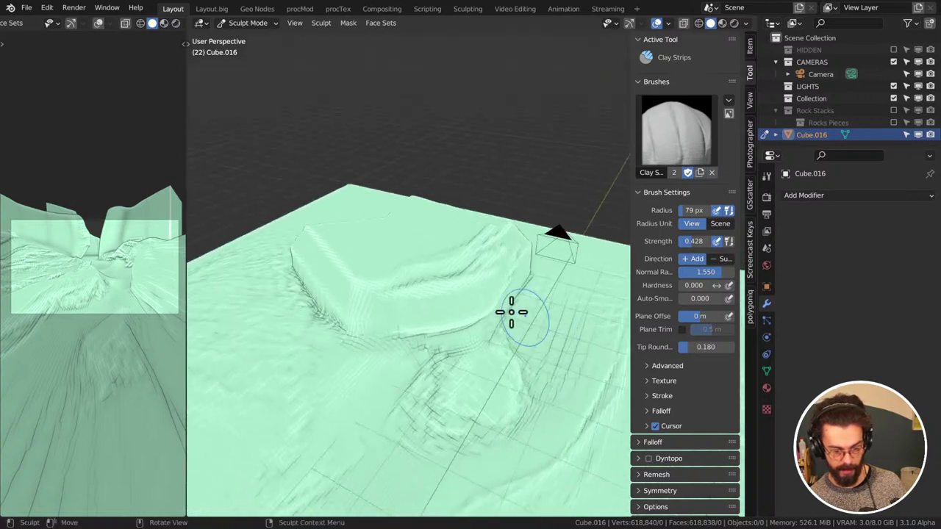
# Add more clay strips onto the plateau
pyautogui.moveTo(510, 315)
pyautogui.mouseDown()
pyautogui.moveTo(450, 303)
pyautogui.moveTo(470, 330)
pyautogui.mouseUp()
pyautogui.moveTo(471, 330)
pyautogui.mouseDown(button='middle')
pyautogui.moveTo(513, 260)
pyautogui.moveTo(513, 361)
pyautogui.mouseUp(button='middle')
pyautogui.moveTo(512, 361)
pyautogui.mouseDown()
pyautogui.moveTo(490, 383)
pyautogui.moveTo(500, 279)
pyautogui.mouseUp()
pyautogui.moveTo(499, 279)
pyautogui.mouseDown(button='middle')
pyautogui.moveTo(521, 378)
pyautogui.moveTo(508, 390)
pyautogui.moveTo(487, 365)
pyautogui.mouseUp(button='middle')
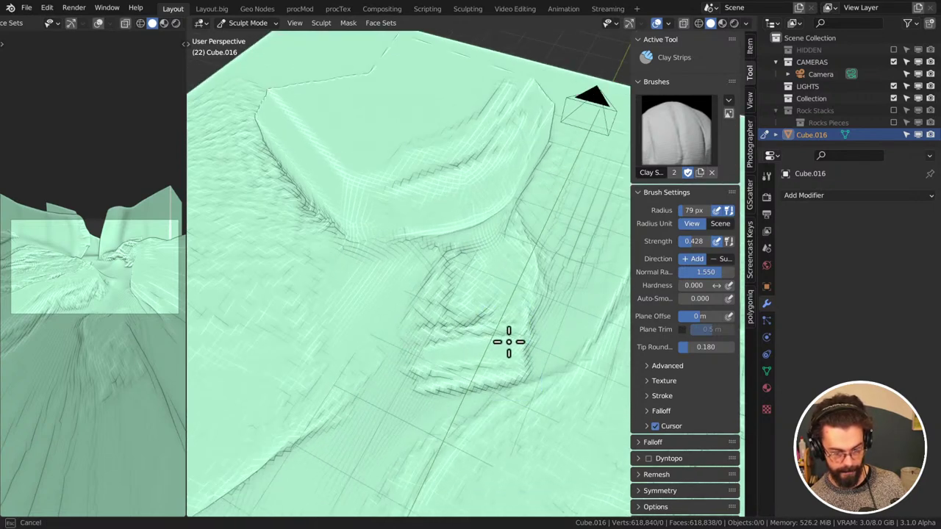
pyautogui.moveTo(455, 323)
pyautogui.mouseDown()
pyautogui.moveTo(481, 338)
pyautogui.moveTo(526, 326)
pyautogui.mouseUp()
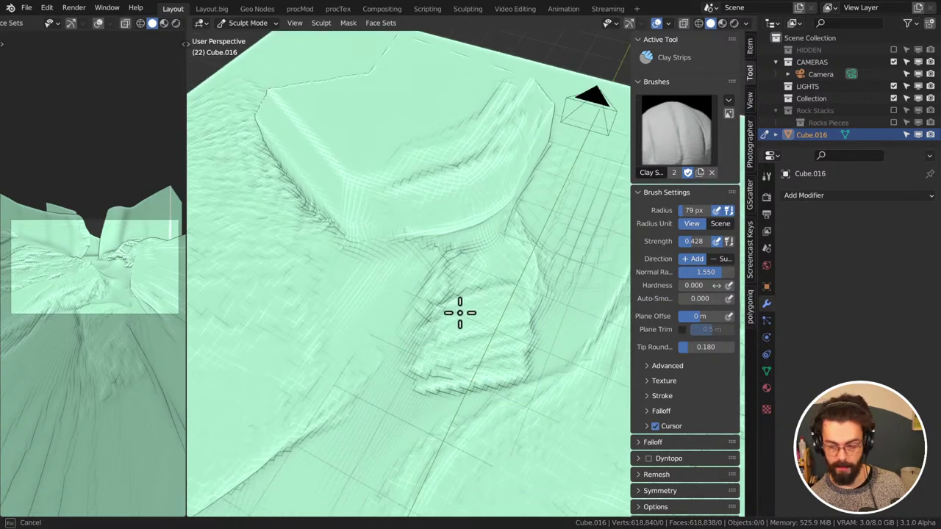
pyautogui.moveTo(460, 312); pyautogui.dragTo(470, 329)
pyautogui.moveTo(492, 324)
pyautogui.mouseDown(button='middle')
pyautogui.moveTo(495, 357)
pyautogui.moveTo(517, 342)
pyautogui.mouseUp(button='middle')
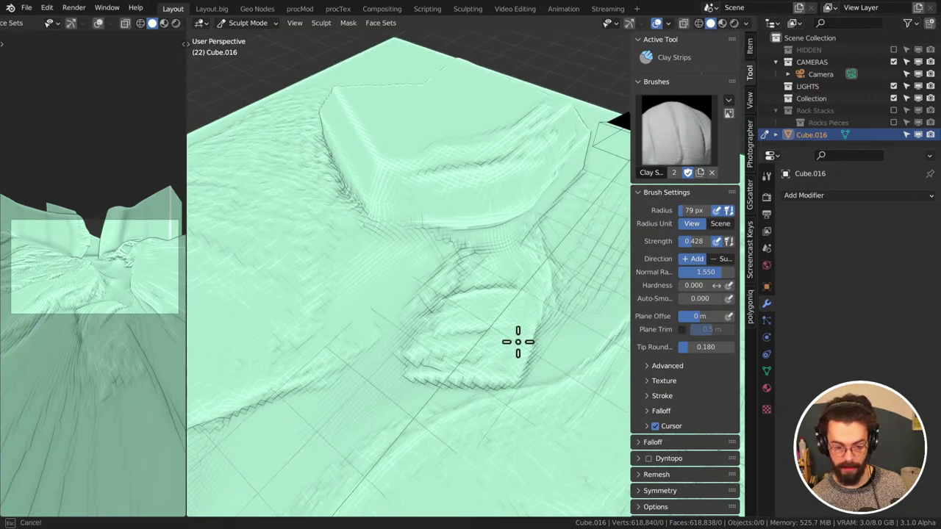
# Reshape the rounded mound below the plateau and inspect it among the surrounding walls
pyautogui.moveTo(500, 276)
pyautogui.mouseDown()
pyautogui.moveTo(464, 370)
pyautogui.moveTo(505, 300)
pyautogui.mouseUp()
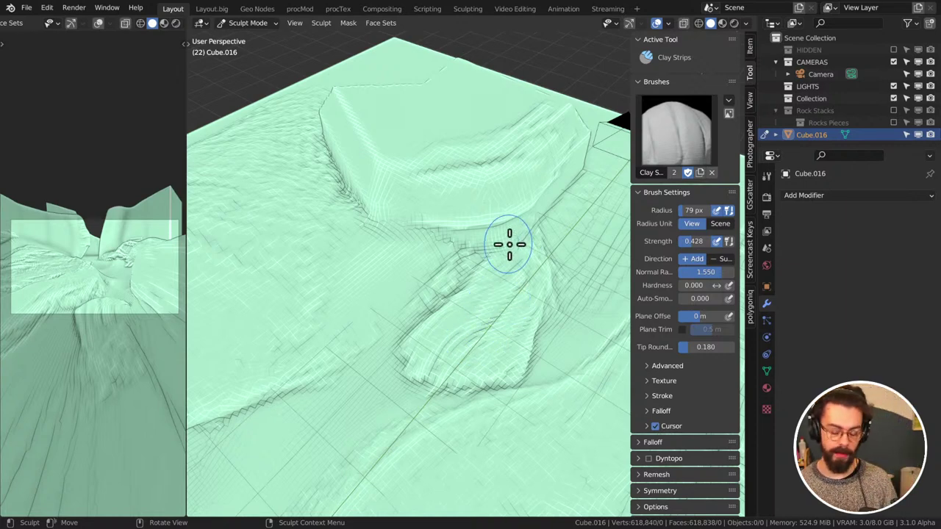
pyautogui.moveTo(511, 303)
pyautogui.mouseDown(button='middle')
pyautogui.moveTo(431, 319)
pyautogui.moveTo(479, 289)
pyautogui.moveTo(466, 321)
pyautogui.moveTo(491, 296)
pyautogui.mouseUp(button='middle')
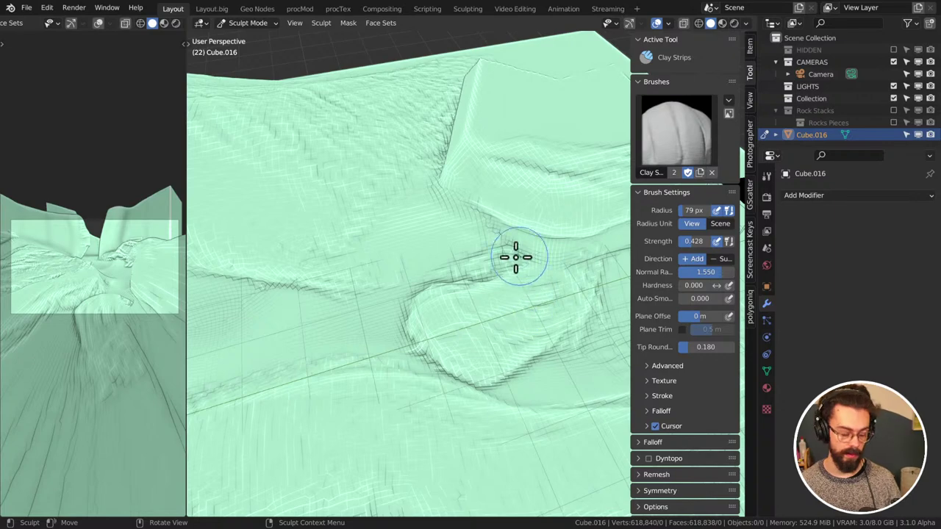
pyautogui.moveTo(516, 256)
pyautogui.mouseDown(button='middle')
pyautogui.moveTo(430, 279)
pyautogui.moveTo(466, 294)
pyautogui.moveTo(445, 311)
pyautogui.moveTo(480, 357)
pyautogui.mouseUp(button='middle')
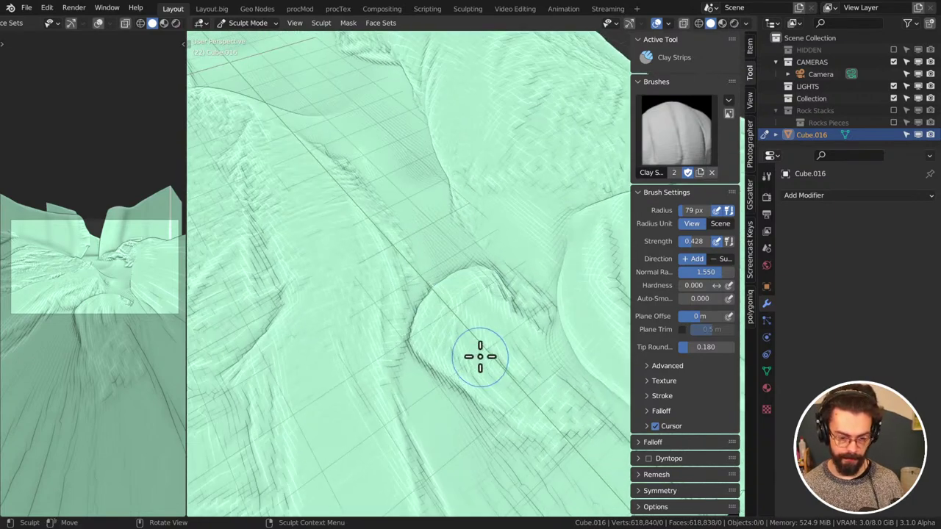
pyautogui.moveTo(559, 358); pyautogui.dragTo(458, 330, button='middle')
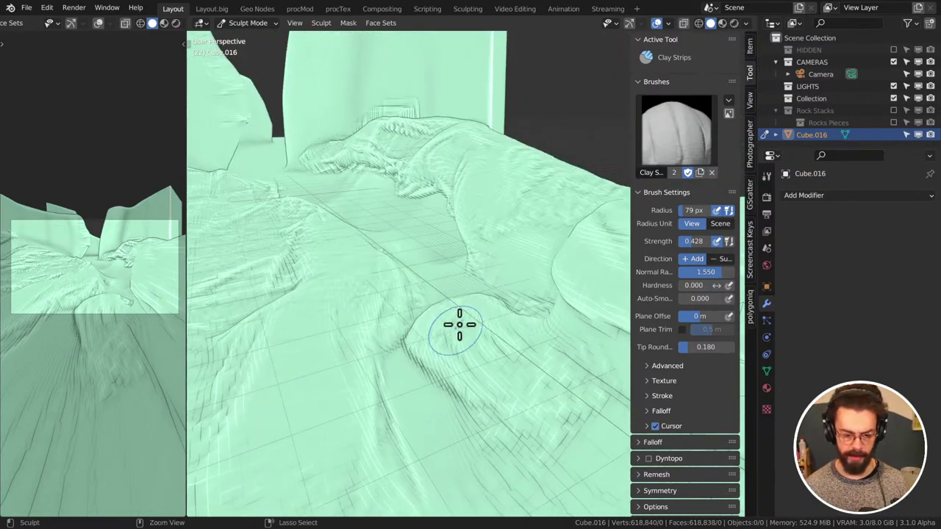
pyautogui.moveTo(514, 347)
pyautogui.mouseDown(button='middle')
pyautogui.moveTo(521, 392)
pyautogui.moveTo(532, 318)
pyautogui.mouseUp(button='middle')
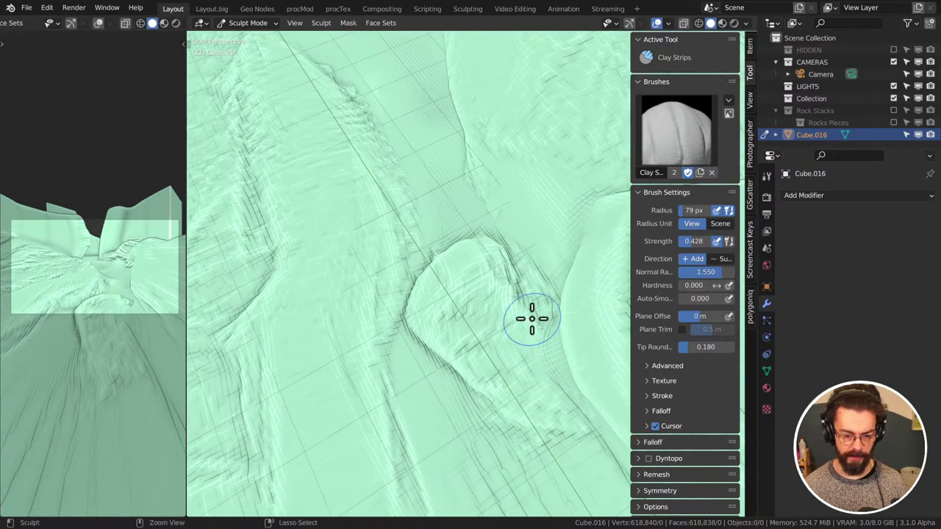
# Thicken the mound's top with layered Clay Strips strokes while orbiting around it
pyautogui.moveTo(448, 309); pyautogui.dragTo(448, 311, button='middle')
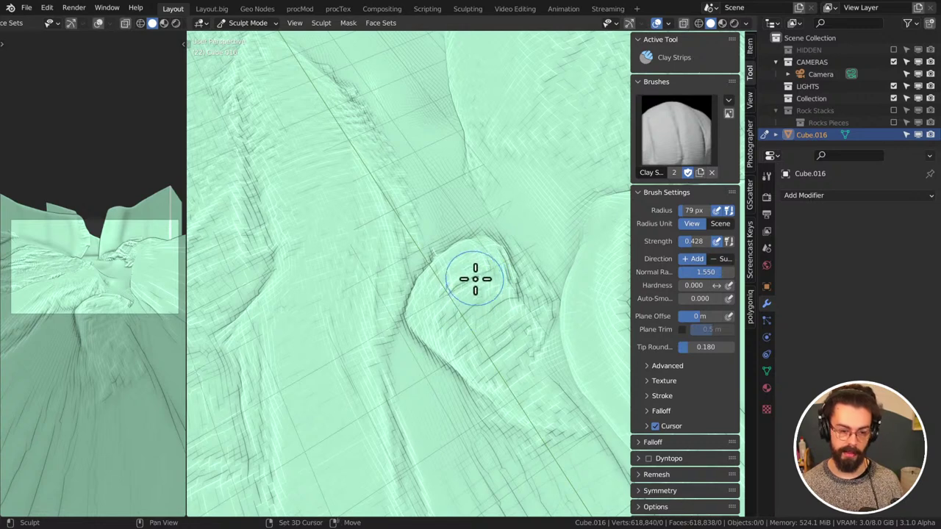
pyautogui.moveTo(474, 279); pyautogui.dragTo(481, 254, button='middle')
pyautogui.moveTo(513, 300)
pyautogui.mouseDown(button='middle')
pyautogui.moveTo(504, 311)
pyautogui.moveTo(460, 282)
pyautogui.mouseUp(button='middle')
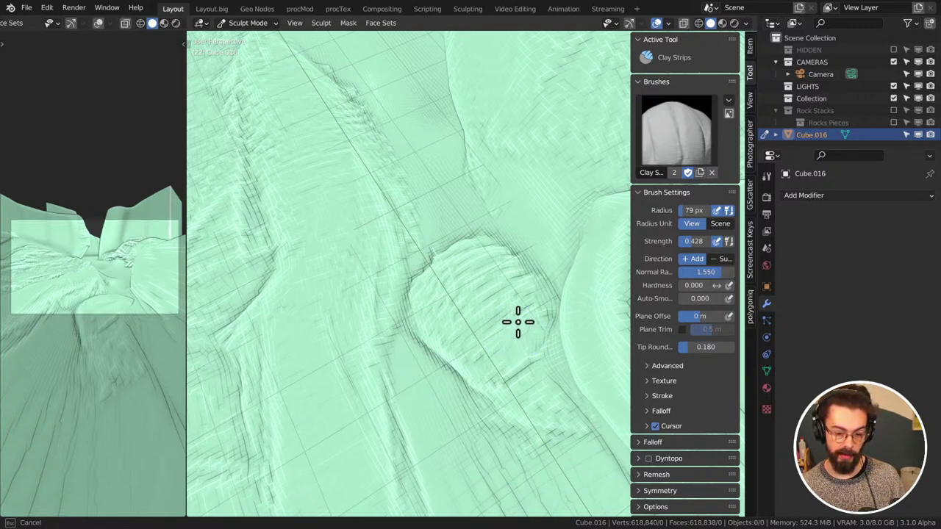
pyautogui.moveTo(478, 365)
pyautogui.mouseDown(button='middle')
pyautogui.moveTo(473, 314)
pyautogui.moveTo(503, 311)
pyautogui.mouseUp(button='middle')
pyautogui.moveTo(476, 280); pyautogui.dragTo(468, 279, button='middle')
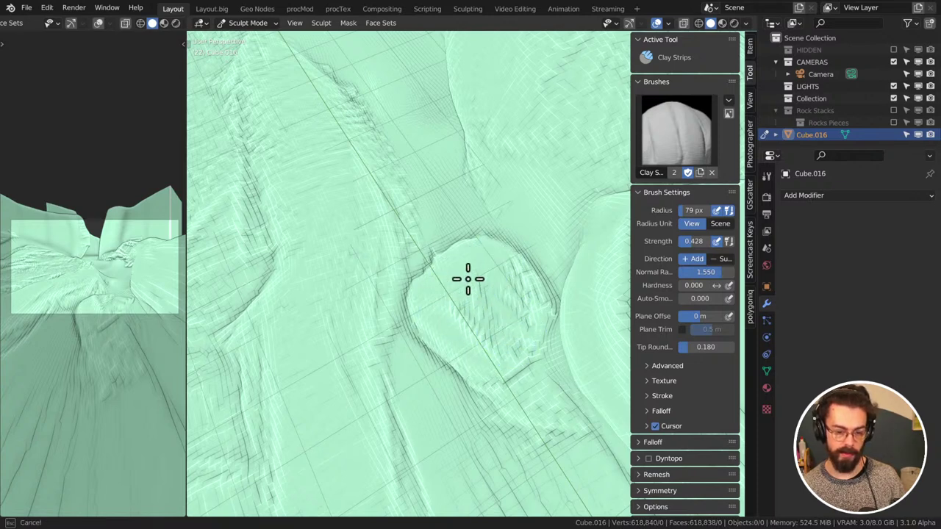
pyautogui.moveTo(490, 315)
pyautogui.mouseDown(button='middle')
pyautogui.moveTo(508, 360)
pyautogui.moveTo(425, 270)
pyautogui.mouseUp(button='middle')
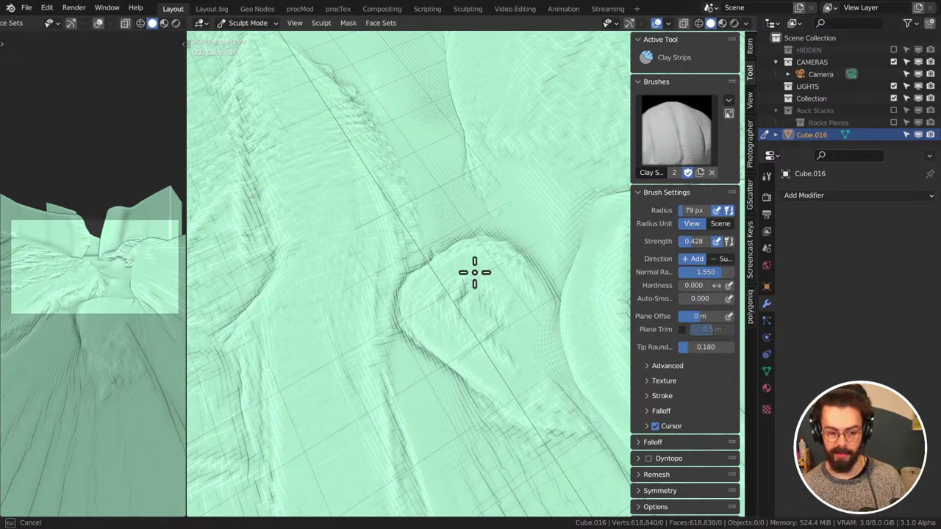
pyautogui.moveTo(474, 273); pyautogui.dragTo(478, 278, button='middle')
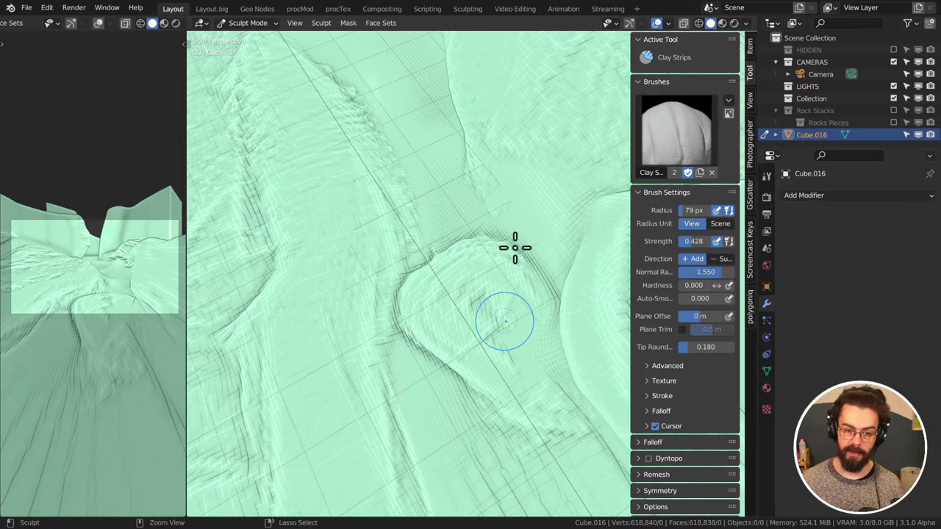
# Voxel remesh the terrain to about 628,506 vertices and sculpt detail onto the rock mound
pyautogui.hotkey('ctrl', 'z')
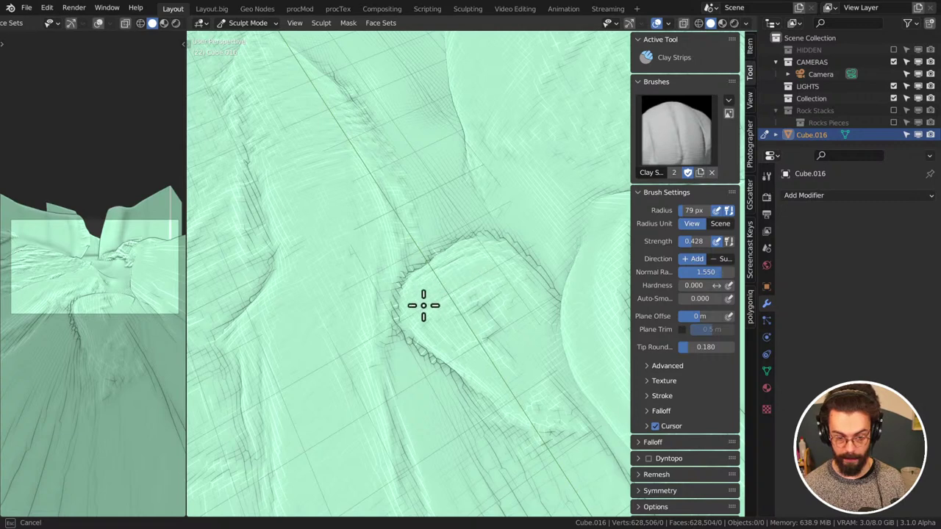
pyautogui.moveTo(493, 377)
pyautogui.mouseDown()
pyautogui.moveTo(414, 302)
pyautogui.moveTo(506, 384)
pyautogui.moveTo(449, 334)
pyautogui.moveTo(496, 381)
pyautogui.moveTo(548, 399)
pyautogui.moveTo(525, 381)
pyautogui.moveTo(479, 291)
pyautogui.moveTo(534, 360)
pyautogui.moveTo(573, 358)
pyautogui.moveTo(542, 356)
pyautogui.moveTo(489, 309)
pyautogui.mouseUp()
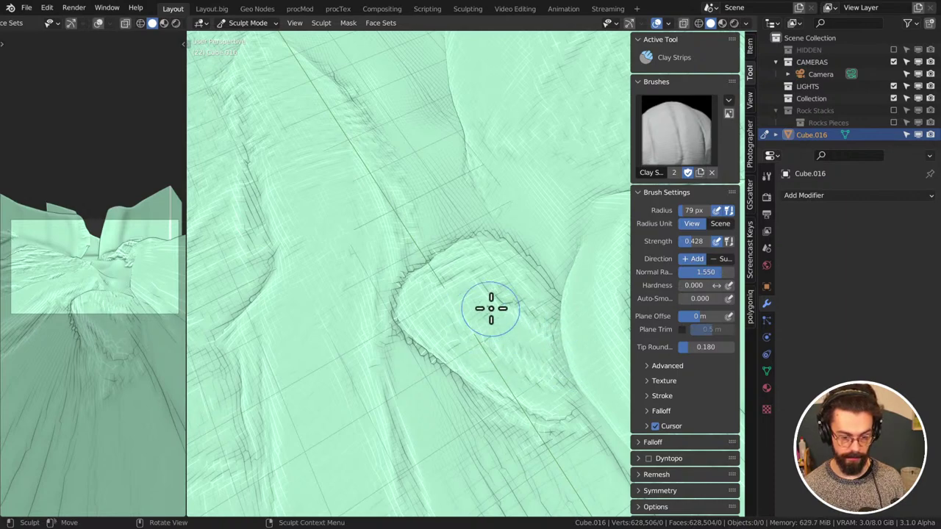
pyautogui.moveTo(490, 309)
pyautogui.mouseDown(button='middle')
pyautogui.moveTo(471, 260)
pyautogui.moveTo(508, 259)
pyautogui.moveTo(435, 168)
pyautogui.moveTo(487, 208)
pyautogui.moveTo(466, 203)
pyautogui.moveTo(504, 292)
pyautogui.moveTo(522, 206)
pyautogui.moveTo(382, 309)
pyautogui.moveTo(558, 303)
pyautogui.moveTo(495, 366)
pyautogui.moveTo(495, 275)
pyautogui.moveTo(469, 399)
pyautogui.mouseUp(button='middle')
pyautogui.moveTo(578, 395)
pyautogui.mouseDown(button='middle')
pyautogui.moveTo(335, 390)
pyautogui.moveTo(311, 378)
pyautogui.moveTo(370, 463)
pyautogui.moveTo(418, 345)
pyautogui.moveTo(288, 395)
pyautogui.moveTo(231, 361)
pyautogui.moveTo(285, 390)
pyautogui.moveTo(434, 380)
pyautogui.mouseUp(button='middle')
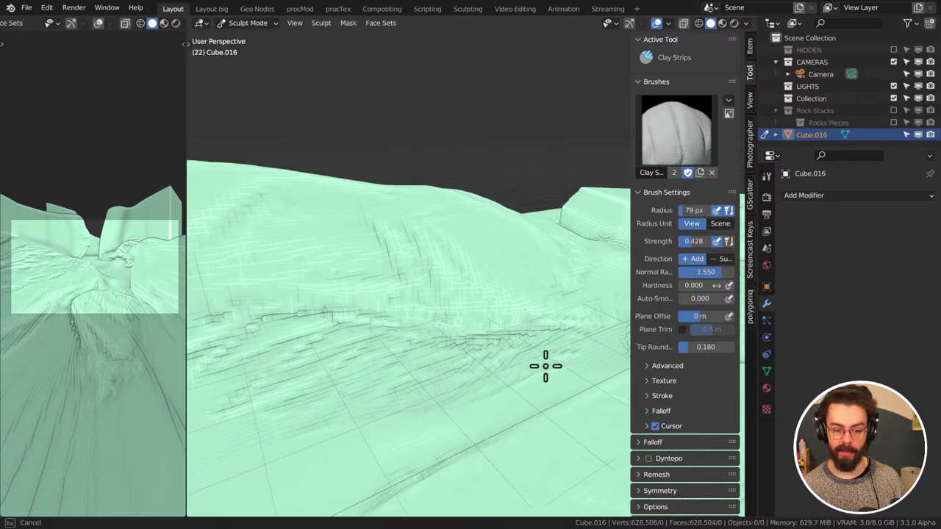
# Orbit and zoom around the terrain to inspect the raised block and the slope
pyautogui.moveTo(501, 335)
pyautogui.mouseDown(button='middle')
pyautogui.moveTo(473, 394)
pyautogui.moveTo(536, 380)
pyautogui.moveTo(494, 337)
pyautogui.moveTo(441, 403)
pyautogui.moveTo(551, 246)
pyautogui.mouseUp(button='middle')
pyautogui.scroll(2, 428, 393)
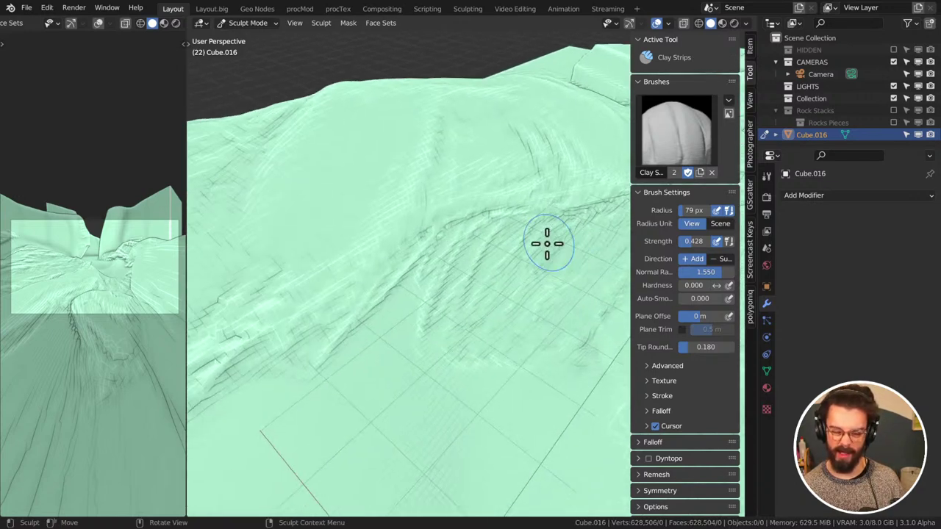
pyautogui.scroll(1, 558, 287)
pyautogui.moveTo(562, 309); pyautogui.dragTo(411, 275, button='middle')
pyautogui.scroll(2, 481, 221)
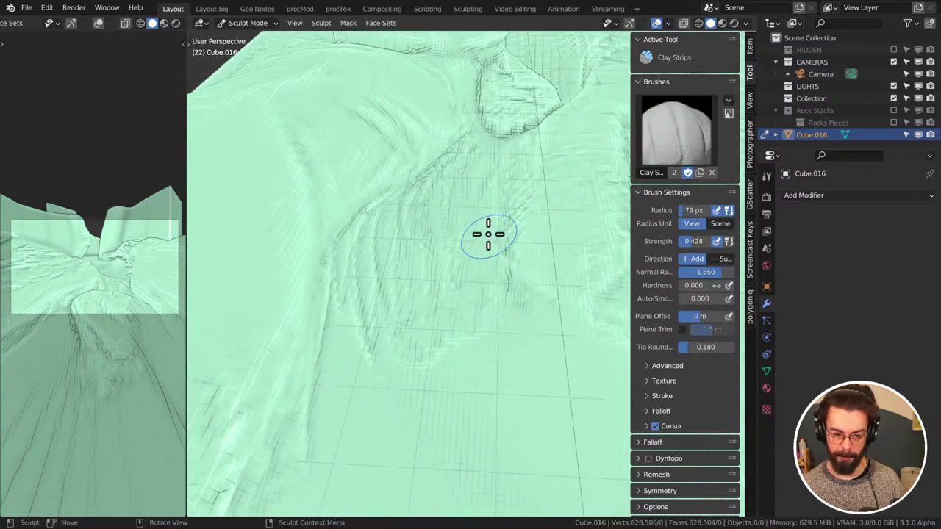
pyautogui.moveTo(488, 238)
pyautogui.mouseDown(button='middle')
pyautogui.moveTo(500, 246)
pyautogui.moveTo(451, 301)
pyautogui.moveTo(487, 284)
pyautogui.moveTo(514, 357)
pyautogui.moveTo(425, 387)
pyautogui.moveTo(505, 405)
pyautogui.moveTo(426, 304)
pyautogui.moveTo(493, 286)
pyautogui.mouseUp(button='middle')
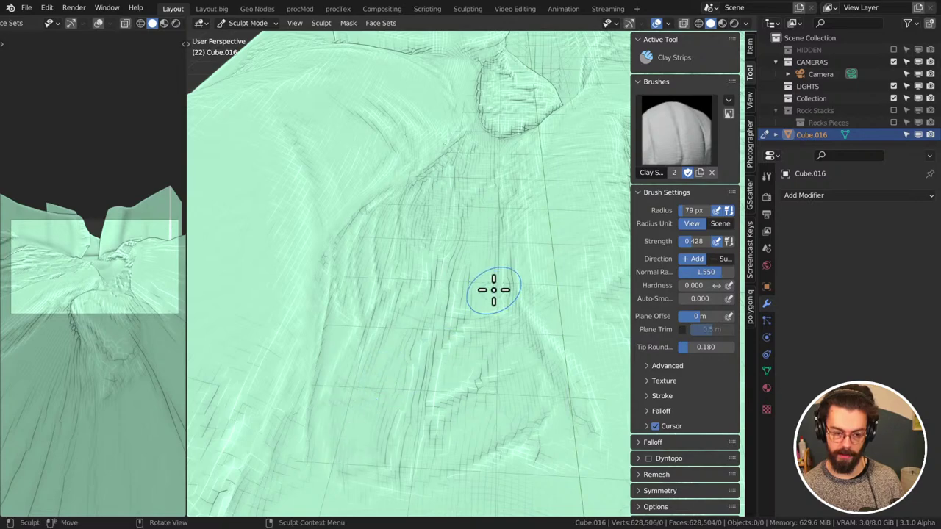
pyautogui.scroll(2, 370, 313)
pyautogui.moveTo(370, 312)
pyautogui.mouseDown(button='middle')
pyautogui.moveTo(348, 262)
pyautogui.moveTo(519, 247)
pyautogui.moveTo(435, 310)
pyautogui.moveTo(500, 283)
pyautogui.moveTo(471, 300)
pyautogui.moveTo(420, 262)
pyautogui.moveTo(510, 287)
pyautogui.moveTo(454, 296)
pyautogui.moveTo(441, 311)
pyautogui.moveTo(350, 298)
pyautogui.moveTo(446, 279)
pyautogui.mouseUp(button='middle')
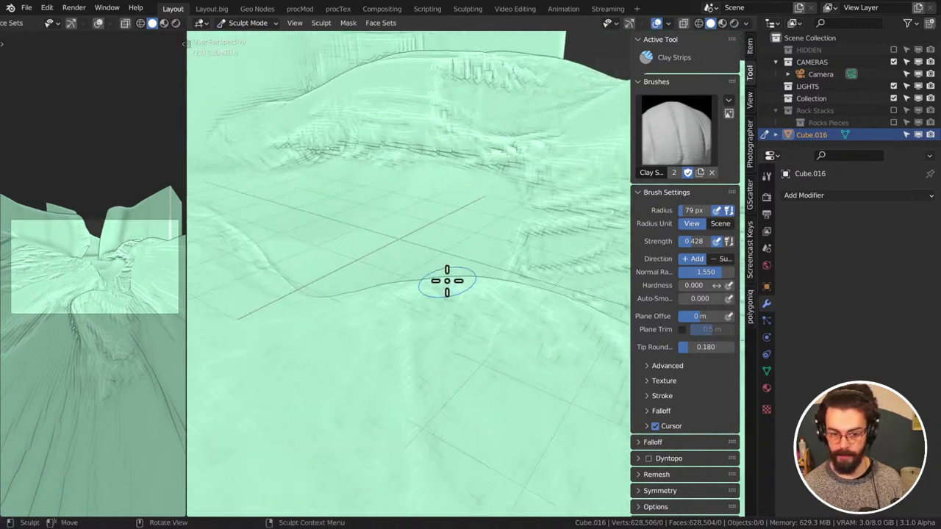
pyautogui.moveTo(434, 202); pyautogui.dragTo(434, 203, button='middle')
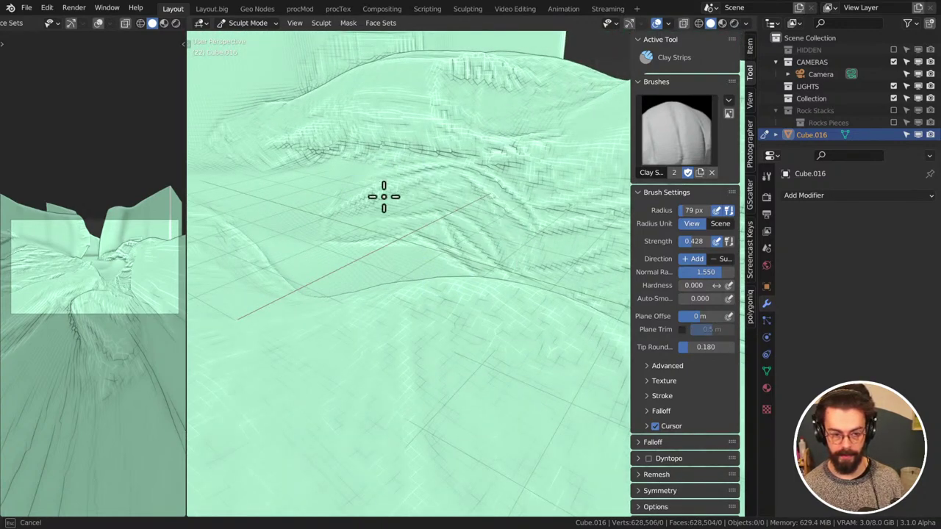
pyautogui.moveTo(314, 207)
pyautogui.mouseDown(button='middle')
pyautogui.moveTo(506, 250)
pyautogui.moveTo(566, 191)
pyautogui.moveTo(543, 267)
pyautogui.moveTo(492, 231)
pyautogui.moveTo(420, 267)
pyautogui.moveTo(467, 173)
pyautogui.moveTo(522, 184)
pyautogui.moveTo(389, 203)
pyautogui.moveTo(498, 210)
pyautogui.moveTo(403, 214)
pyautogui.moveTo(408, 205)
pyautogui.mouseUp(button='middle')
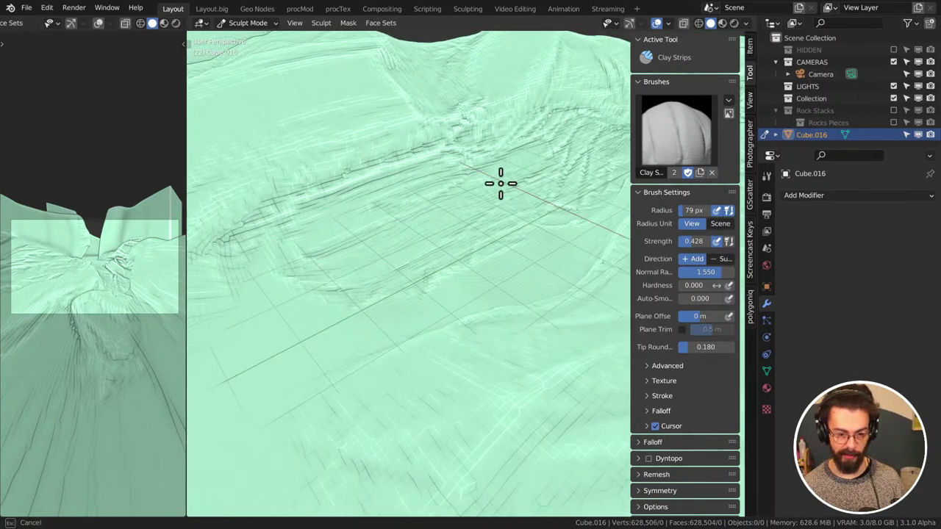
pyautogui.moveTo(500, 183); pyautogui.dragTo(573, 175, button='middle')
pyautogui.moveTo(489, 227)
pyautogui.mouseDown(button='middle')
pyautogui.moveTo(360, 235)
pyautogui.moveTo(240, 315)
pyautogui.moveTo(331, 346)
pyautogui.mouseUp(button='middle')
pyautogui.moveTo(435, 197)
pyautogui.mouseDown(button='middle')
pyautogui.moveTo(286, 284)
pyautogui.moveTo(431, 216)
pyautogui.moveTo(321, 221)
pyautogui.mouseUp(button='middle')
pyautogui.moveTo(432, 180)
pyautogui.mouseDown(button='middle')
pyautogui.moveTo(307, 210)
pyautogui.moveTo(431, 326)
pyautogui.moveTo(441, 256)
pyautogui.mouseUp(button='middle')
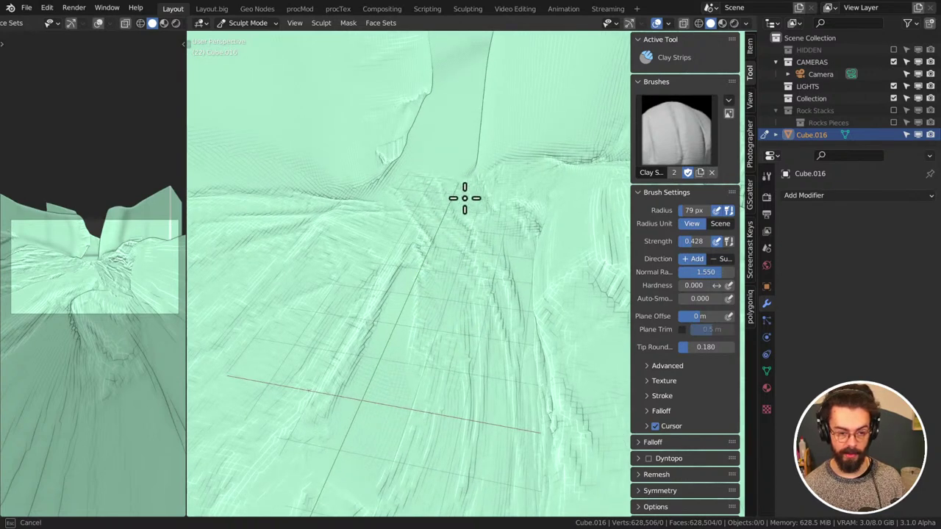
pyautogui.moveTo(426, 175)
pyautogui.mouseDown(button='middle')
pyautogui.moveTo(430, 196)
pyautogui.moveTo(370, 153)
pyautogui.moveTo(413, 163)
pyautogui.moveTo(382, 162)
pyautogui.moveTo(441, 260)
pyautogui.moveTo(447, 170)
pyautogui.moveTo(448, 237)
pyautogui.moveTo(405, 139)
pyautogui.moveTo(448, 250)
pyautogui.moveTo(435, 311)
pyautogui.moveTo(414, 343)
pyautogui.moveTo(477, 328)
pyautogui.moveTo(434, 366)
pyautogui.moveTo(480, 367)
pyautogui.moveTo(348, 273)
pyautogui.moveTo(371, 251)
pyautogui.moveTo(83, 280)
pyautogui.moveTo(88, 266)
pyautogui.moveTo(486, 252)
pyautogui.moveTo(390, 380)
pyautogui.moveTo(510, 235)
pyautogui.moveTo(468, 289)
pyautogui.moveTo(485, 227)
pyautogui.moveTo(443, 227)
pyautogui.moveTo(460, 261)
pyautogui.moveTo(426, 288)
pyautogui.moveTo(471, 330)
pyautogui.moveTo(449, 348)
pyautogui.moveTo(420, 326)
pyautogui.moveTo(435, 336)
pyautogui.mouseUp(button='middle')
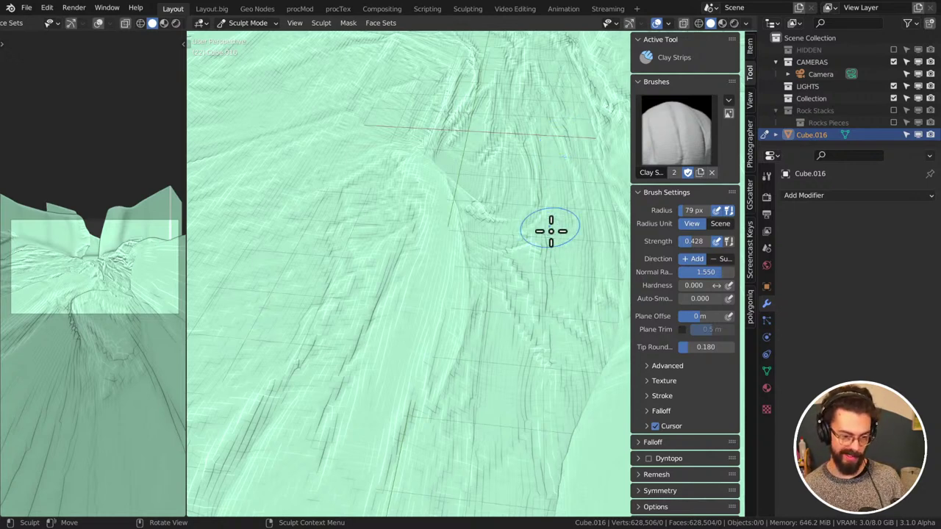
# Paint diagonal Clay Strips streaks across the slope near the dark patch
pyautogui.moveTo(550, 227)
pyautogui.mouseDown(button='middle')
pyautogui.moveTo(466, 257)
pyautogui.moveTo(426, 290)
pyautogui.mouseUp(button='middle')
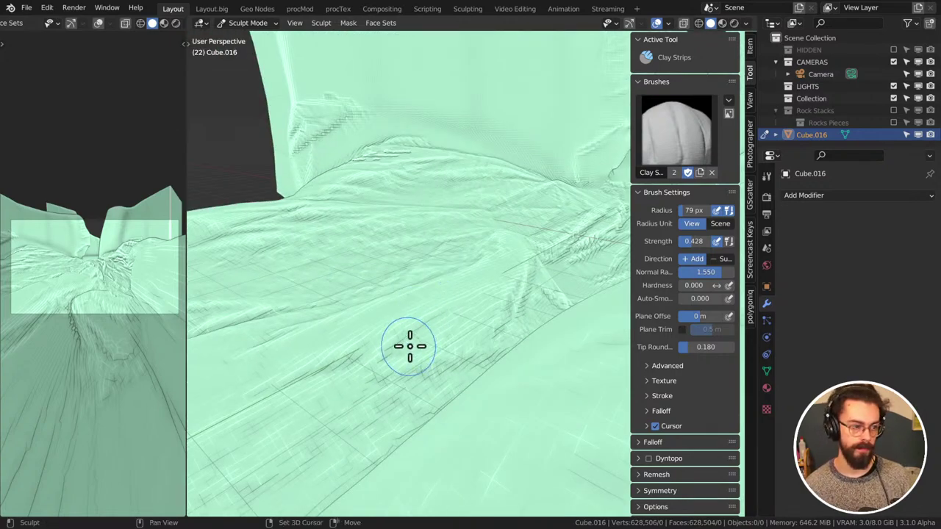
pyautogui.moveTo(405, 346); pyautogui.dragTo(510, 284, button='middle')
pyautogui.moveTo(420, 218)
pyautogui.mouseDown(button='middle')
pyautogui.moveTo(434, 256)
pyautogui.moveTo(416, 349)
pyautogui.moveTo(431, 315)
pyautogui.moveTo(409, 290)
pyautogui.moveTo(430, 250)
pyautogui.moveTo(434, 325)
pyautogui.moveTo(390, 316)
pyautogui.moveTo(409, 341)
pyautogui.moveTo(430, 316)
pyautogui.mouseUp(button='middle')
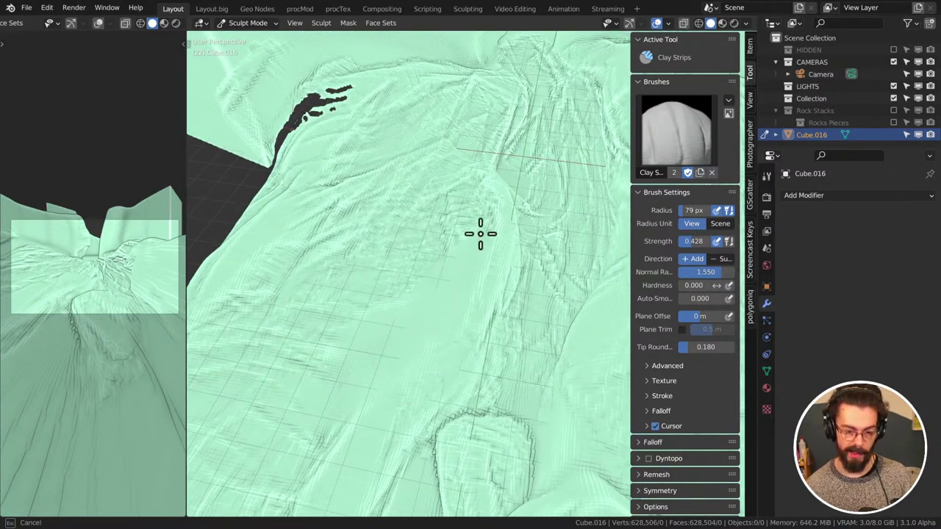
pyautogui.moveTo(466, 220)
pyautogui.mouseDown(button='middle')
pyautogui.moveTo(437, 336)
pyautogui.moveTo(464, 325)
pyautogui.mouseUp(button='middle')
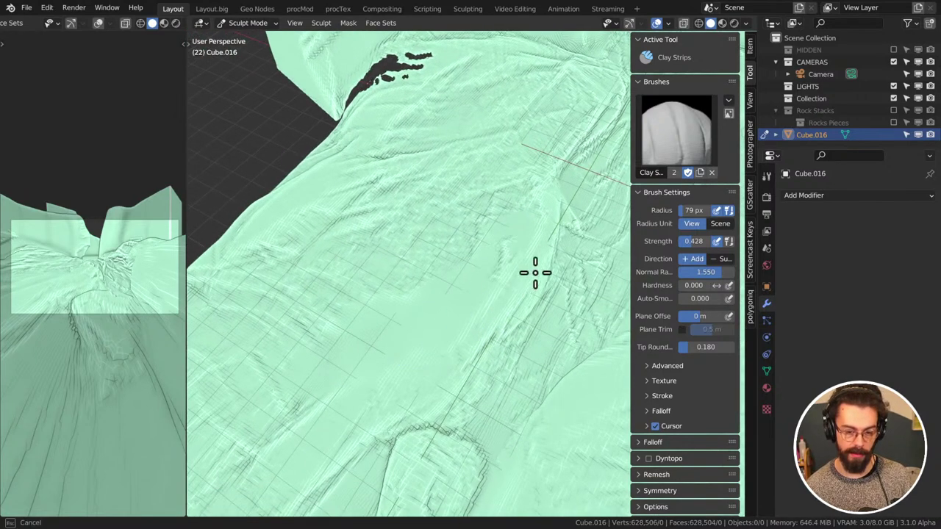
pyautogui.moveTo(522, 300); pyautogui.dragTo(521, 267, button='middle')
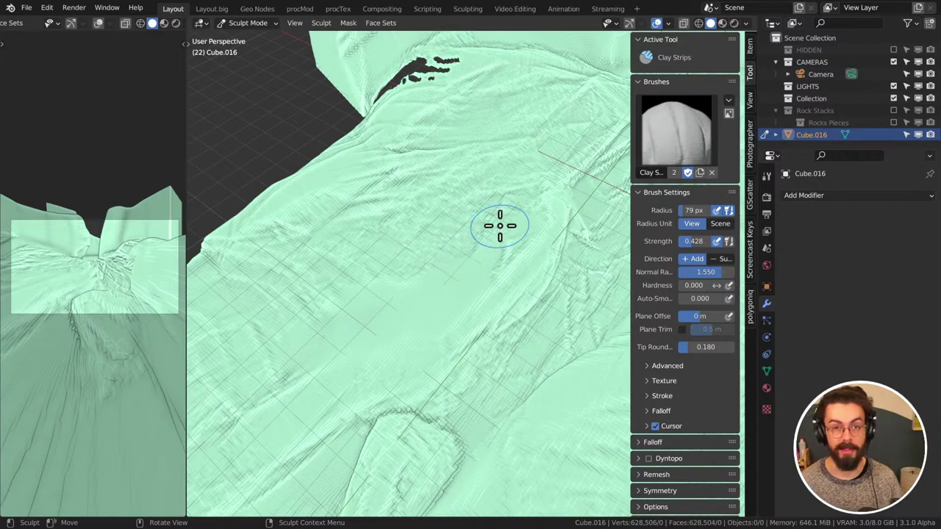
pyautogui.moveTo(537, 216)
pyautogui.mouseDown(button='middle')
pyautogui.moveTo(506, 216)
pyautogui.moveTo(529, 216)
pyautogui.moveTo(478, 194)
pyautogui.moveTo(466, 174)
pyautogui.moveTo(464, 247)
pyautogui.mouseUp(button='middle')
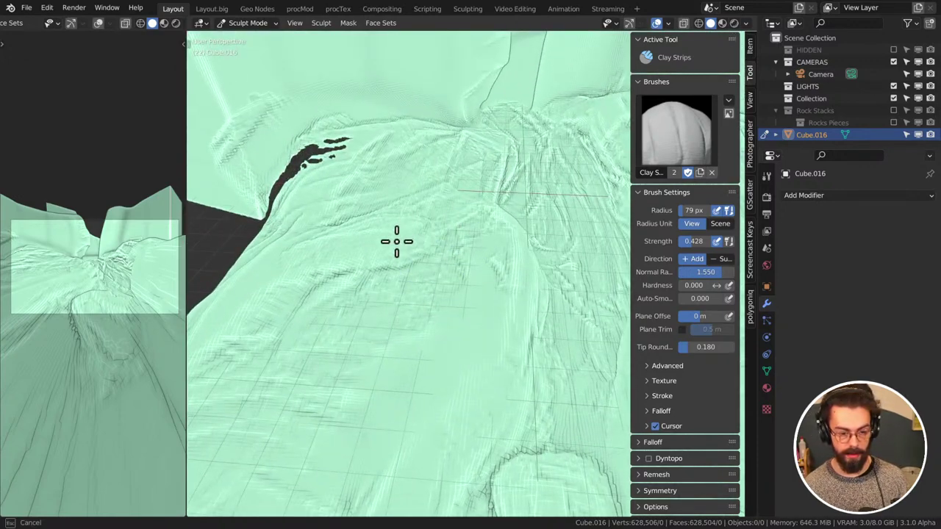
pyautogui.moveTo(426, 215)
pyautogui.mouseDown()
pyautogui.moveTo(339, 266)
pyautogui.moveTo(321, 257)
pyautogui.moveTo(364, 215)
pyautogui.moveTo(303, 249)
pyautogui.moveTo(323, 261)
pyautogui.moveTo(303, 318)
pyautogui.moveTo(321, 321)
pyautogui.moveTo(310, 359)
pyautogui.moveTo(301, 292)
pyautogui.moveTo(300, 336)
pyautogui.mouseUp()
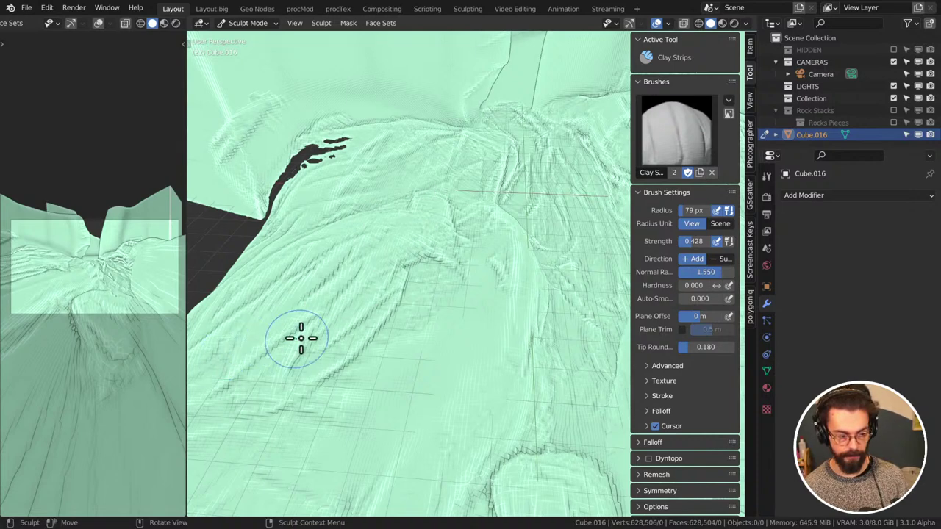
pyautogui.moveTo(406, 252); pyautogui.dragTo(399, 294, button='middle')
pyautogui.moveTo(441, 102)
pyautogui.mouseDown()
pyautogui.moveTo(369, 145)
pyautogui.moveTo(405, 152)
pyautogui.moveTo(408, 131)
pyautogui.moveTo(350, 133)
pyautogui.moveTo(499, 98)
pyautogui.moveTo(441, 102)
pyautogui.moveTo(424, 143)
pyautogui.moveTo(370, 109)
pyautogui.moveTo(279, 121)
pyautogui.moveTo(447, 103)
pyautogui.mouseUp()
# Sculpt striated Clay Strips bands onto the raised block's faces from several angles
pyautogui.moveTo(453, 176)
pyautogui.mouseDown(button='middle')
pyautogui.moveTo(420, 315)
pyautogui.moveTo(426, 262)
pyautogui.moveTo(426, 315)
pyautogui.moveTo(441, 304)
pyautogui.mouseUp(button='middle')
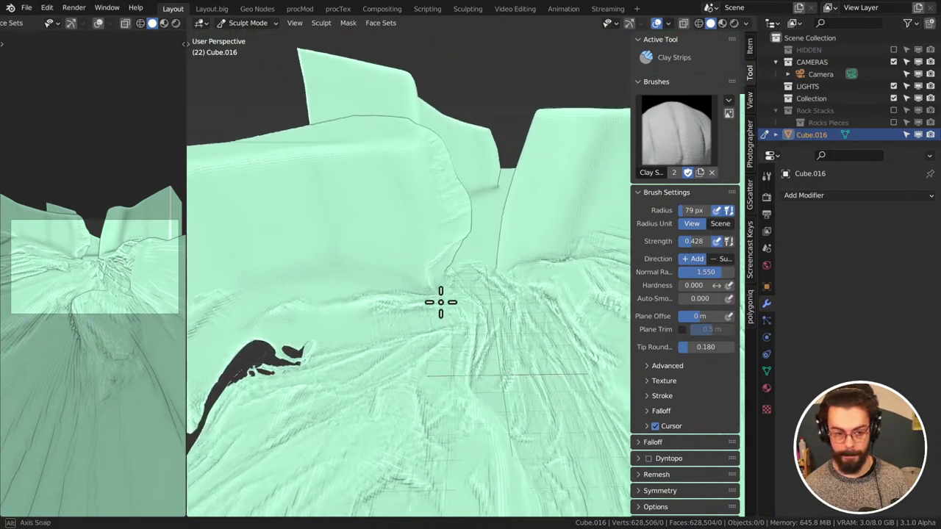
pyautogui.moveTo(408, 221)
pyautogui.keyDown('ctrl'); pyautogui.mouseDown()
pyautogui.moveTo(372, 214)
pyautogui.moveTo(363, 184)
pyautogui.moveTo(446, 184)
pyautogui.moveTo(430, 228)
pyautogui.moveTo(261, 235)
pyautogui.moveTo(388, 248)
pyautogui.mouseUp(); pyautogui.keyUp('ctrl')
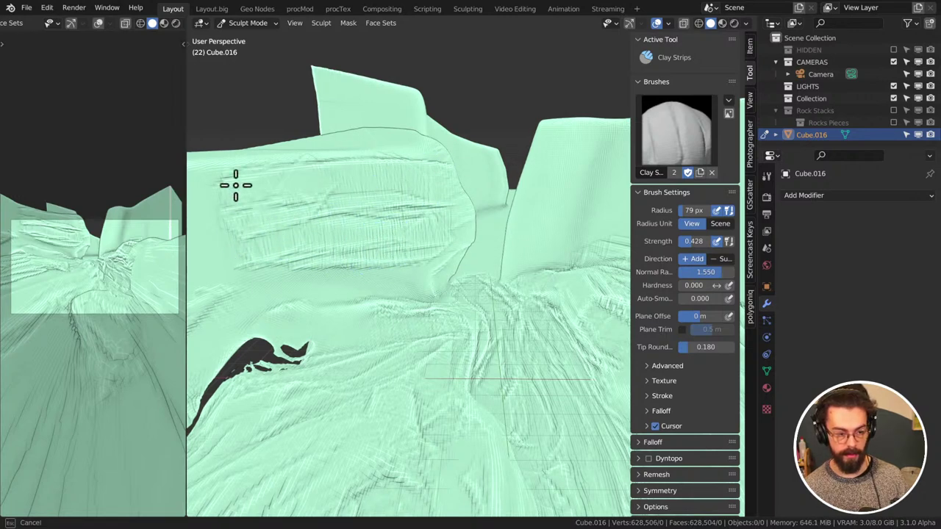
pyautogui.moveTo(448, 204)
pyautogui.mouseDown(button='middle')
pyautogui.moveTo(366, 236)
pyautogui.moveTo(370, 212)
pyautogui.mouseUp(button='middle')
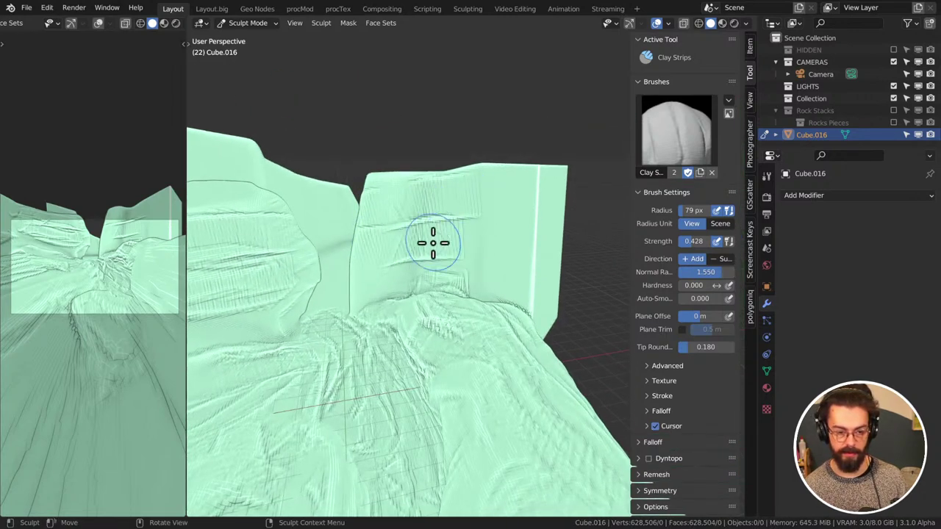
pyautogui.moveTo(499, 258)
pyautogui.mouseDown()
pyautogui.moveTo(489, 269)
pyautogui.moveTo(536, 265)
pyautogui.mouseUp()
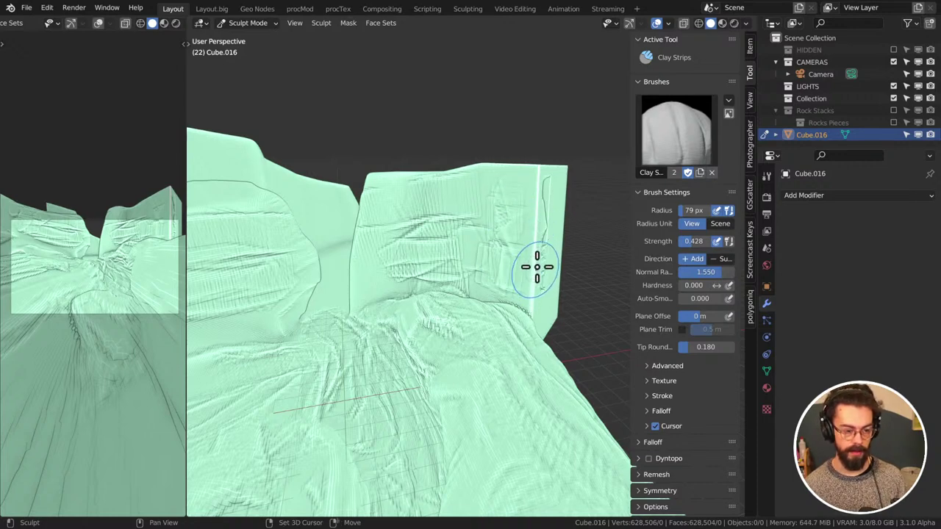
pyautogui.moveTo(584, 236); pyautogui.dragTo(504, 287, button='middle')
pyautogui.moveTo(504, 287)
pyautogui.mouseDown()
pyautogui.moveTo(483, 301)
pyautogui.moveTo(512, 303)
pyautogui.moveTo(502, 229)
pyautogui.moveTo(504, 272)
pyautogui.mouseUp()
pyautogui.moveTo(504, 272)
pyautogui.mouseDown(button='middle')
pyautogui.moveTo(578, 280)
pyautogui.moveTo(515, 294)
pyautogui.moveTo(527, 296)
pyautogui.mouseUp(button='middle')
# Undo the dent on the block's side face and switch Cube.016 to Object Mode
pyautogui.press('Tab')
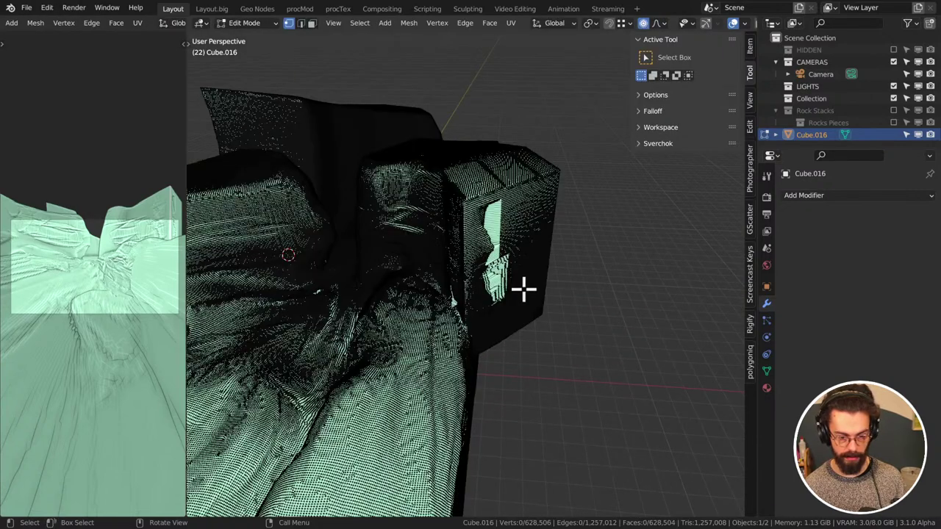
pyautogui.press('Tab')
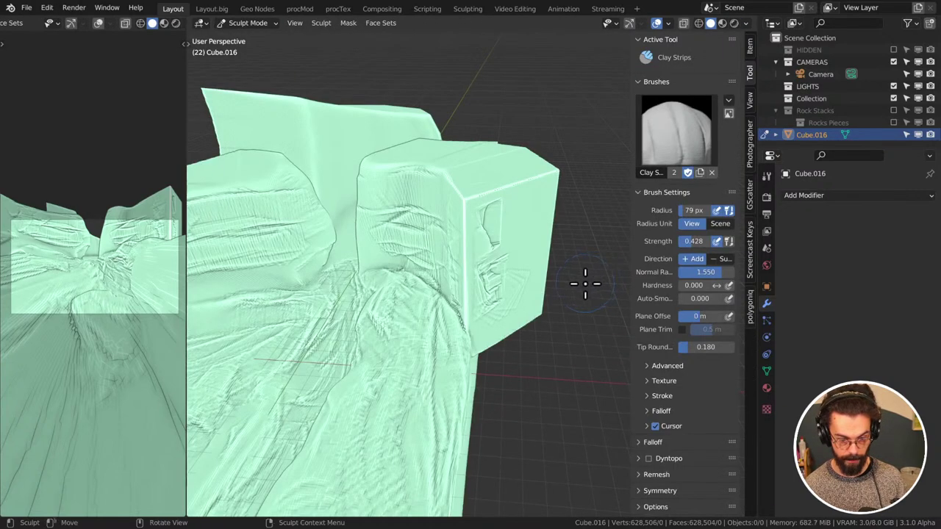
pyautogui.hotkey('ctrl', 'z')
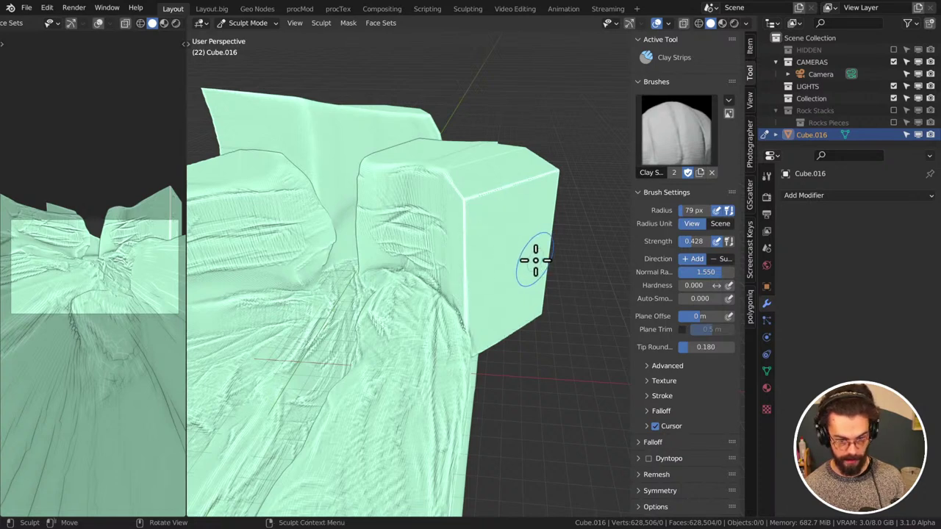
pyautogui.hotkey('ctrl', 'Tab')
pyautogui.click(521, 224)
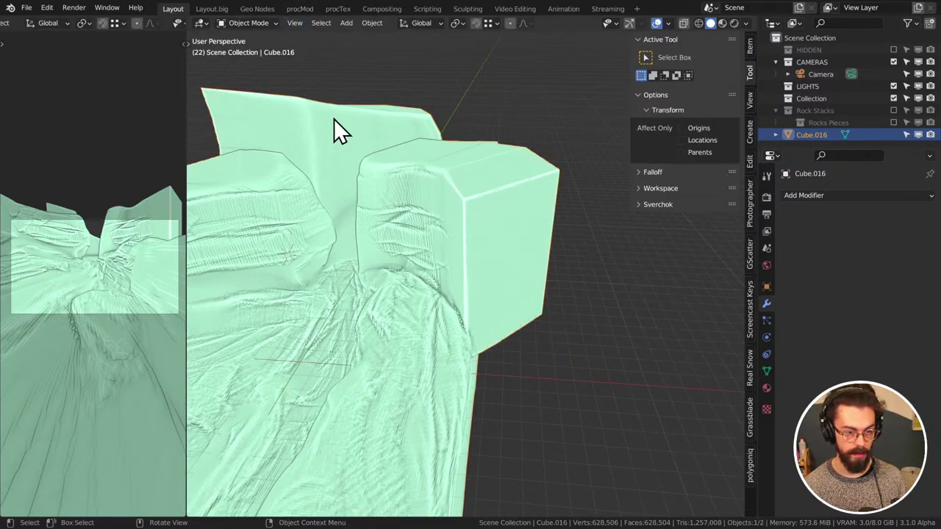
# Put Cube.016 into Edit Mode and select a small patch near the box's corner
pyautogui.hotkey('ctrl', 'Tab')
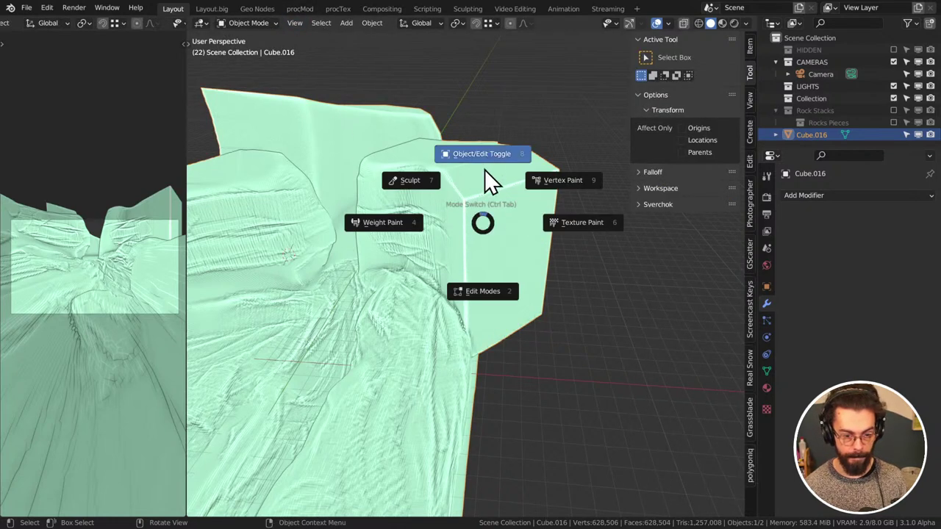
pyautogui.click(495, 231)
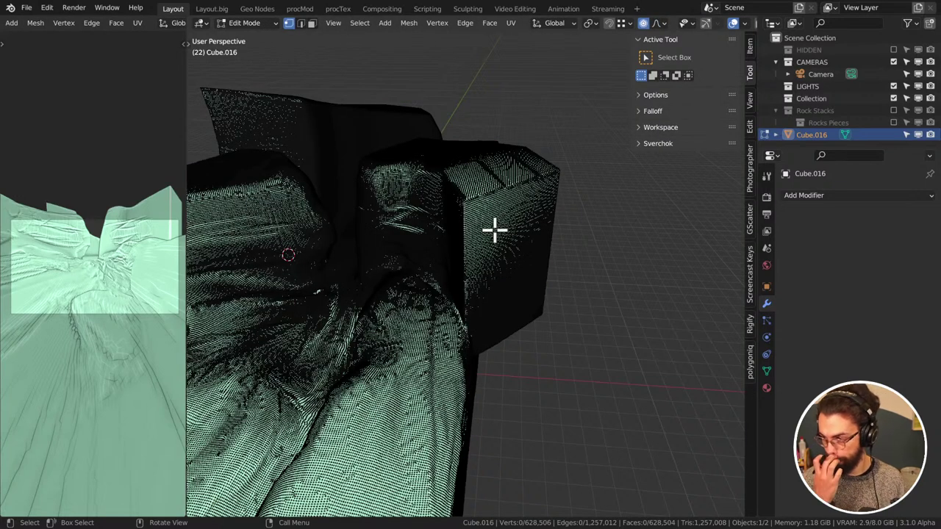
pyautogui.moveTo(554, 144); pyautogui.dragTo(533, 271)
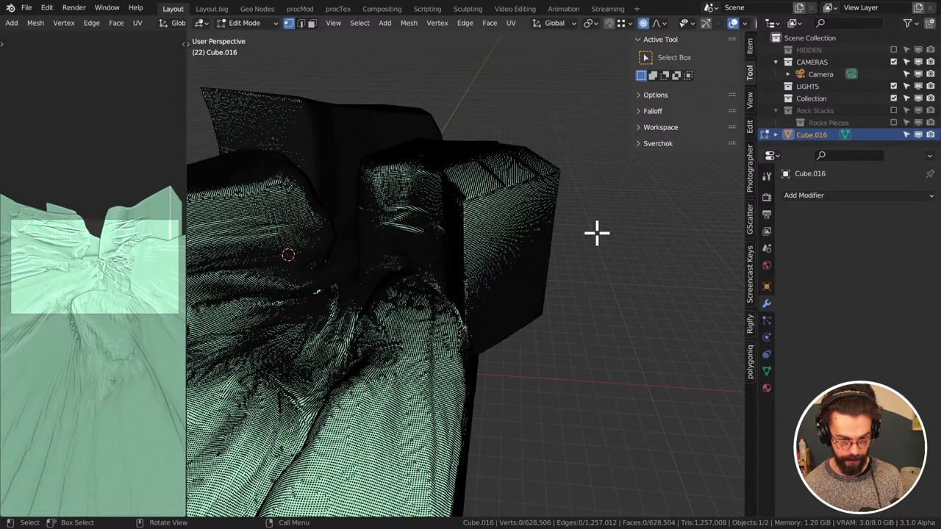
# Circle-select all the end-face vertices, including the dark patch, and save WINTER LANDSCAPE.blend
pyautogui.press('c')
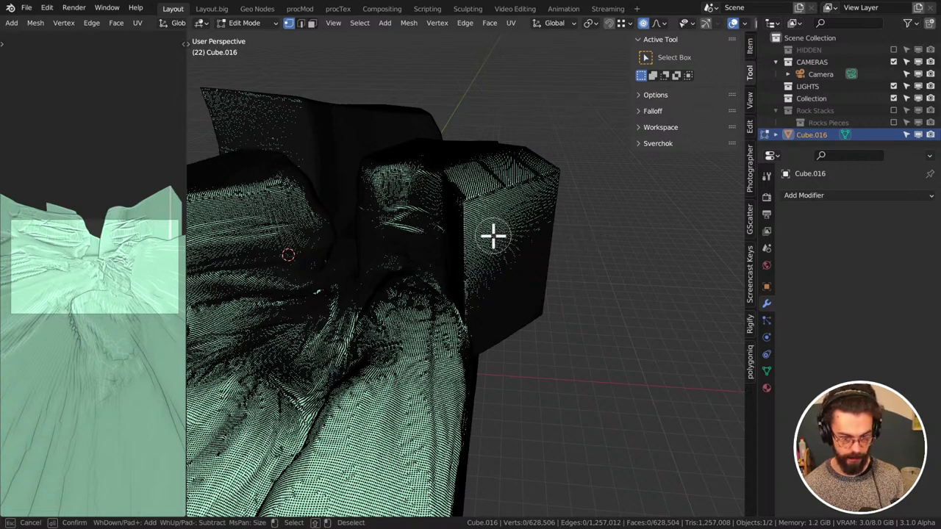
pyautogui.moveTo(493, 235)
pyautogui.mouseDown()
pyautogui.moveTo(505, 216)
pyautogui.moveTo(482, 214)
pyautogui.moveTo(538, 211)
pyautogui.moveTo(519, 294)
pyautogui.moveTo(500, 259)
pyautogui.moveTo(490, 269)
pyautogui.moveTo(486, 223)
pyautogui.moveTo(487, 330)
pyautogui.moveTo(525, 309)
pyautogui.moveTo(552, 192)
pyautogui.moveTo(489, 208)
pyautogui.moveTo(537, 204)
pyautogui.moveTo(582, 133)
pyautogui.mouseUp()
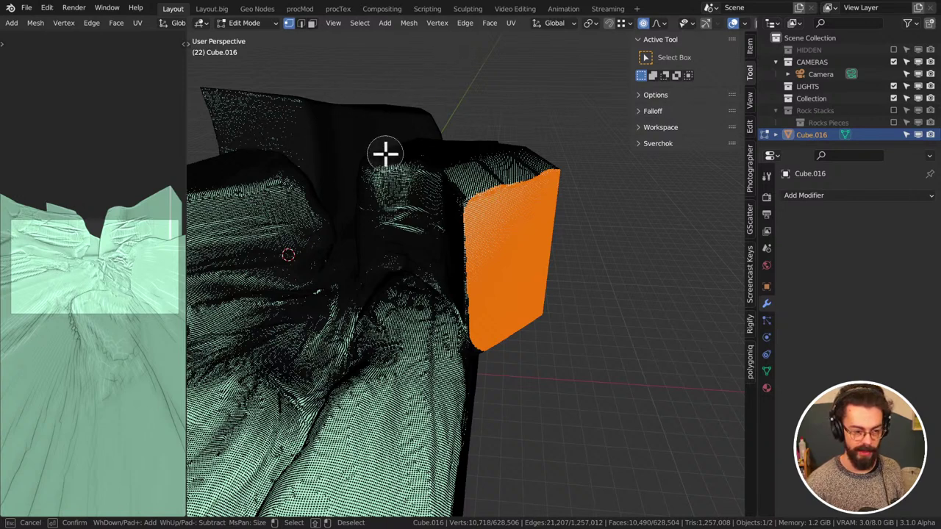
pyautogui.moveTo(565, 272)
pyautogui.mouseDown(button='middle')
pyautogui.moveTo(531, 275)
pyautogui.moveTo(547, 253)
pyautogui.mouseUp(button='middle')
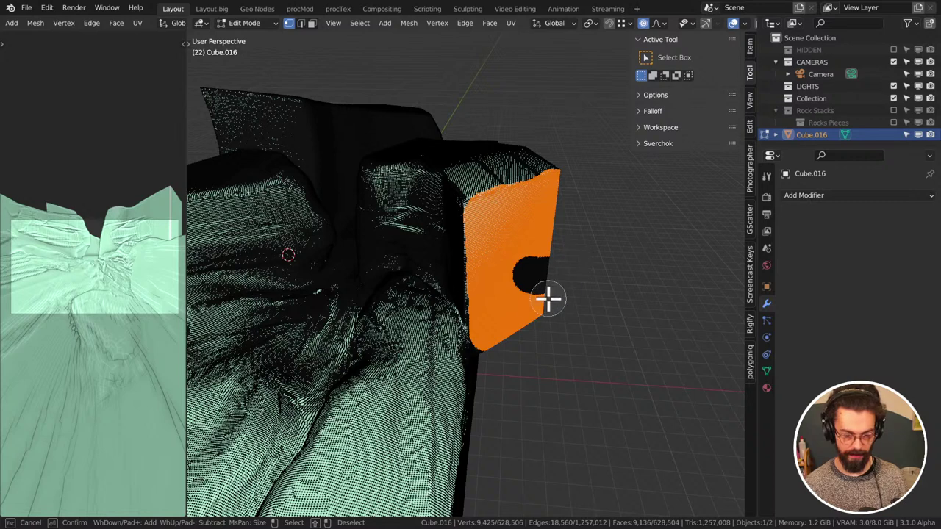
pyautogui.moveTo(547, 298)
pyautogui.mouseDown()
pyautogui.moveTo(538, 275)
pyautogui.moveTo(516, 267)
pyautogui.mouseUp()
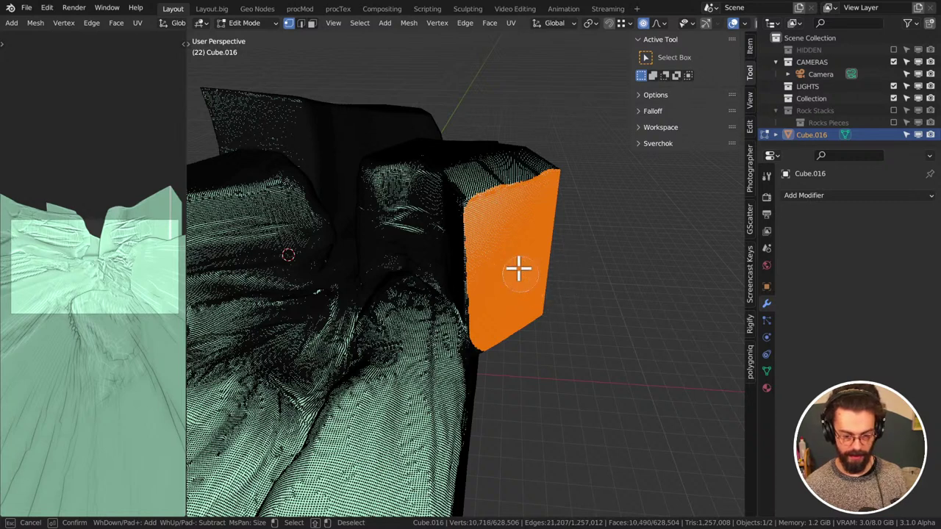
pyautogui.rightClick(581, 258)
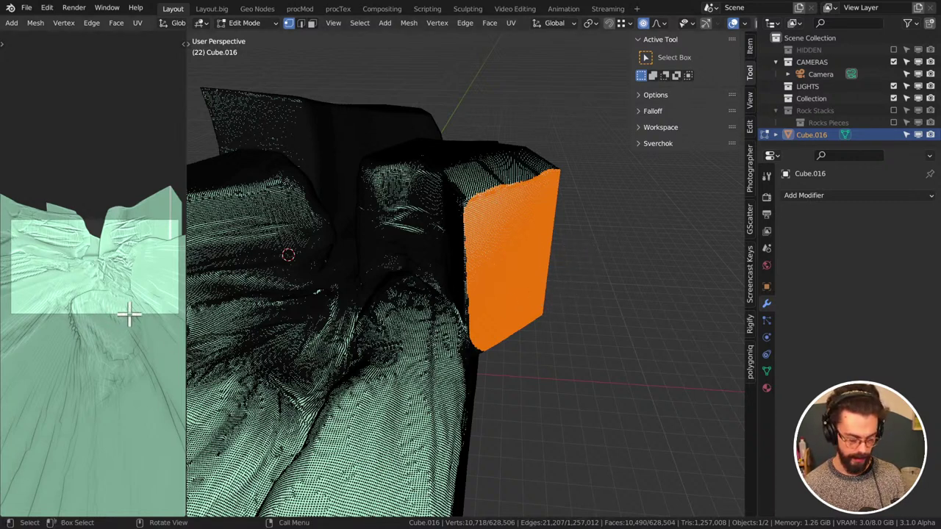
pyautogui.hotkey('ctrl', 's')
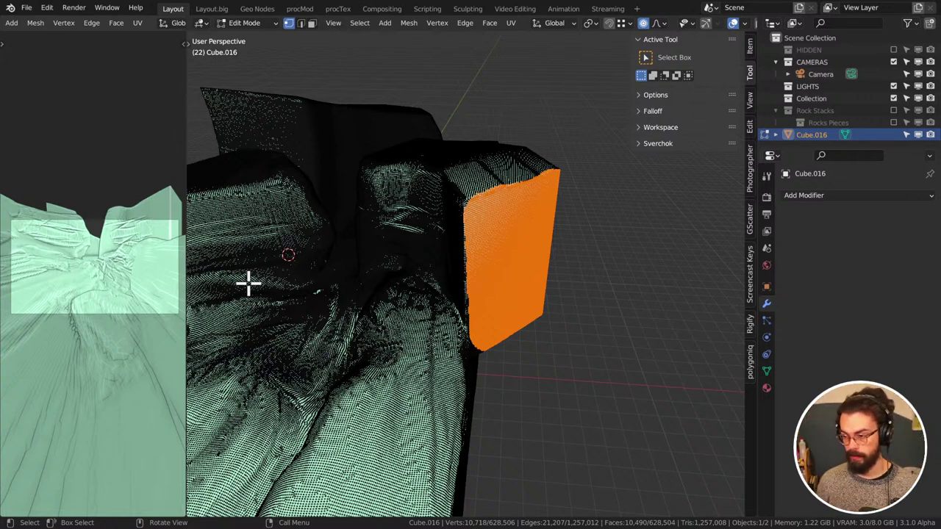
# Try moving the end face far to the right, then undo the stretched wall
pyautogui.press('g')
pyautogui.press('Return')
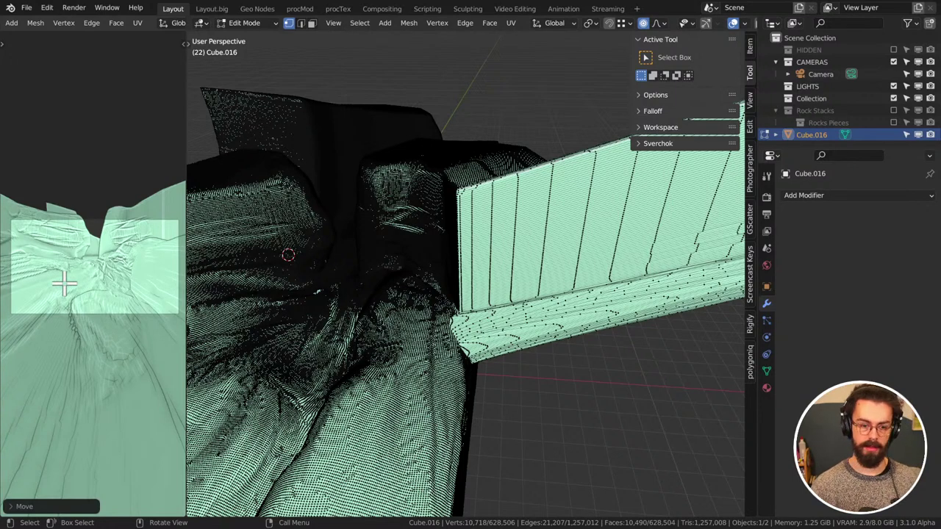
pyautogui.scroll(-3, 621, 294)
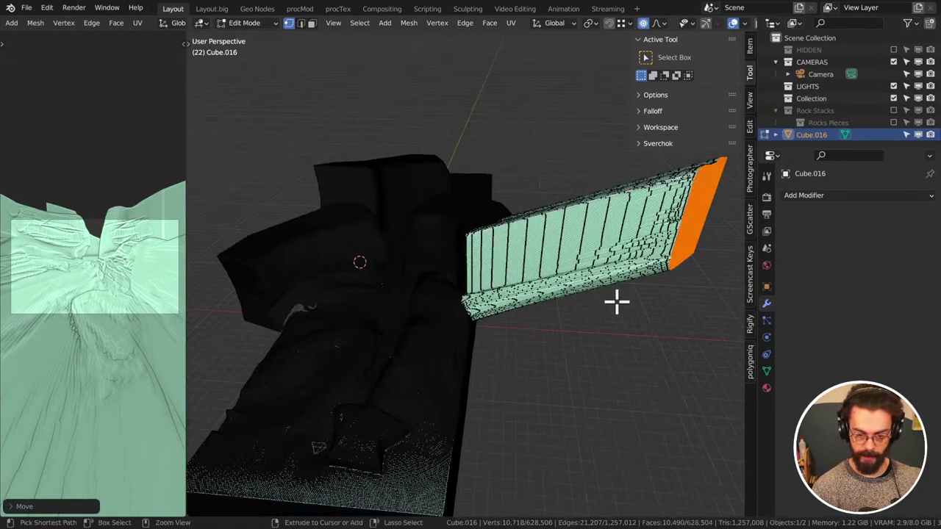
pyautogui.hotkey('ctrl', 'z')
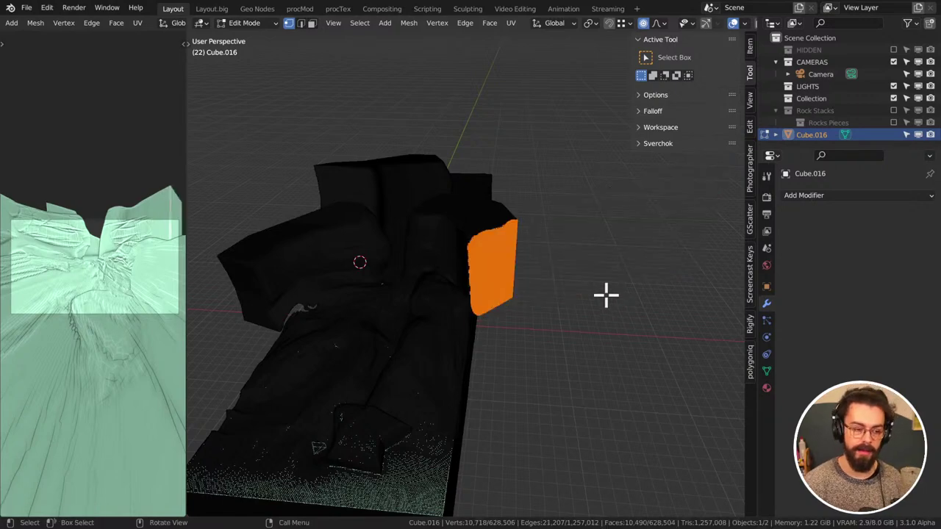
# From top view, shift the end-face edge down-right with proportional falloff
pyautogui.press('KP_7')
pyautogui.scroll(6, 601, 292)
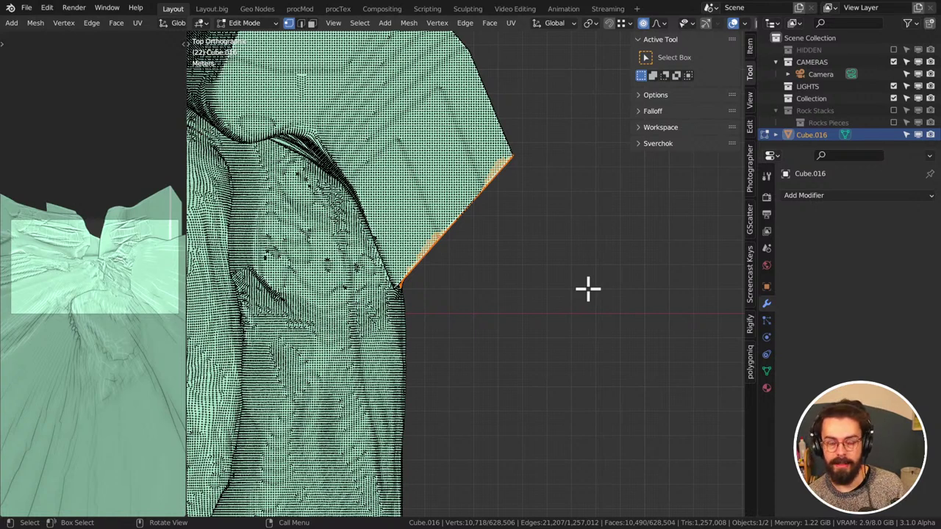
pyautogui.press('g')
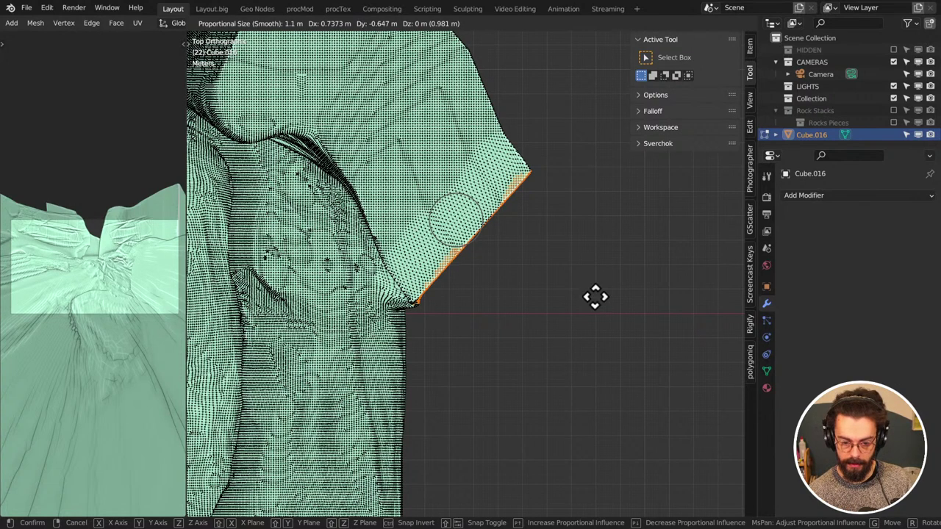
pyautogui.click(600, 302)
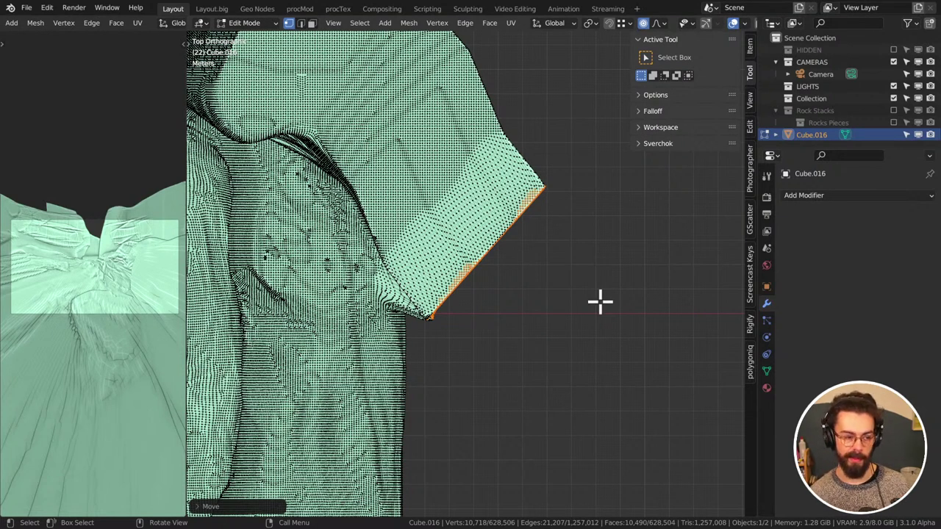
pyautogui.moveTo(366, 261); pyautogui.dragTo(450, 193, button='middle')
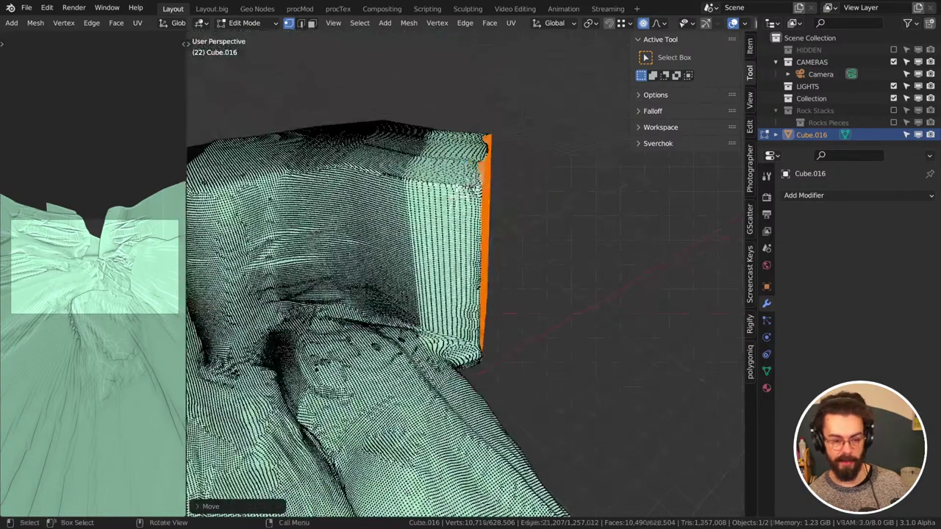
pyautogui.hotkey('ctrl', 'Tab')
# Add Clay Strips streaks to the box's top edge, front-left face and top, then save
pyautogui.click(402, 170)
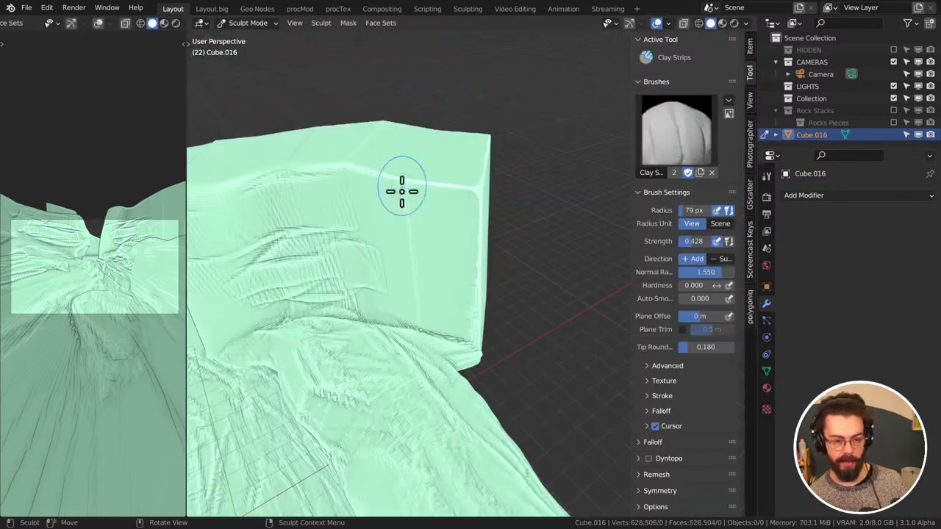
pyautogui.moveTo(408, 238)
pyautogui.mouseDown()
pyautogui.moveTo(439, 367)
pyautogui.moveTo(449, 374)
pyautogui.moveTo(409, 321)
pyautogui.mouseUp()
pyautogui.moveTo(426, 341); pyautogui.dragTo(388, 326, button='middle')
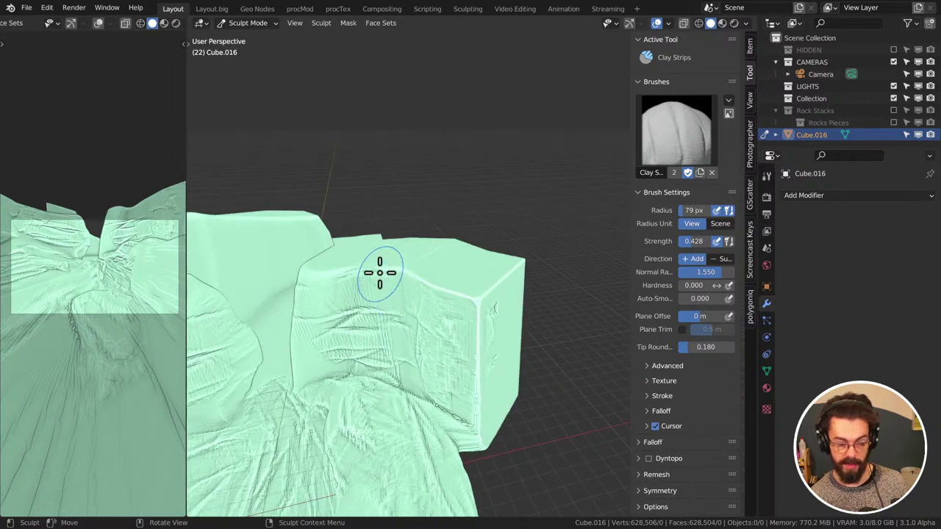
pyautogui.moveTo(377, 274)
pyautogui.mouseDown()
pyautogui.moveTo(347, 346)
pyautogui.moveTo(308, 368)
pyautogui.mouseUp()
pyautogui.moveTo(311, 347); pyautogui.dragTo(315, 330, button='middle')
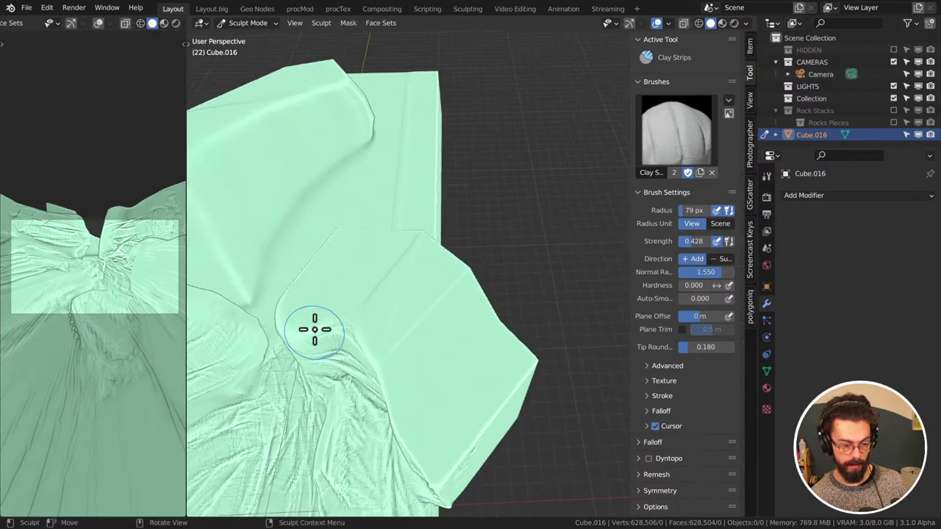
pyautogui.moveTo(305, 140)
pyautogui.mouseDown()
pyautogui.moveTo(275, 199)
pyautogui.moveTo(330, 157)
pyautogui.moveTo(225, 176)
pyautogui.moveTo(301, 169)
pyautogui.mouseUp()
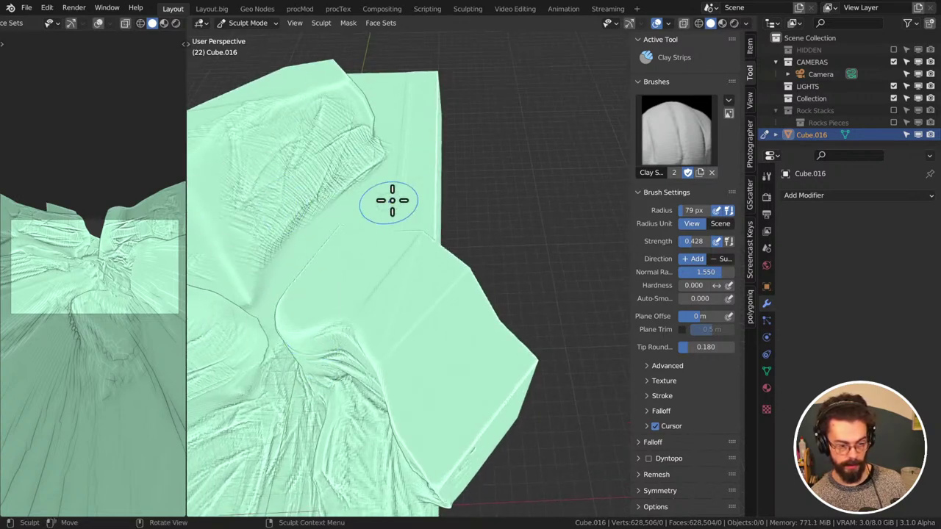
pyautogui.hotkey('ctrl', 's')
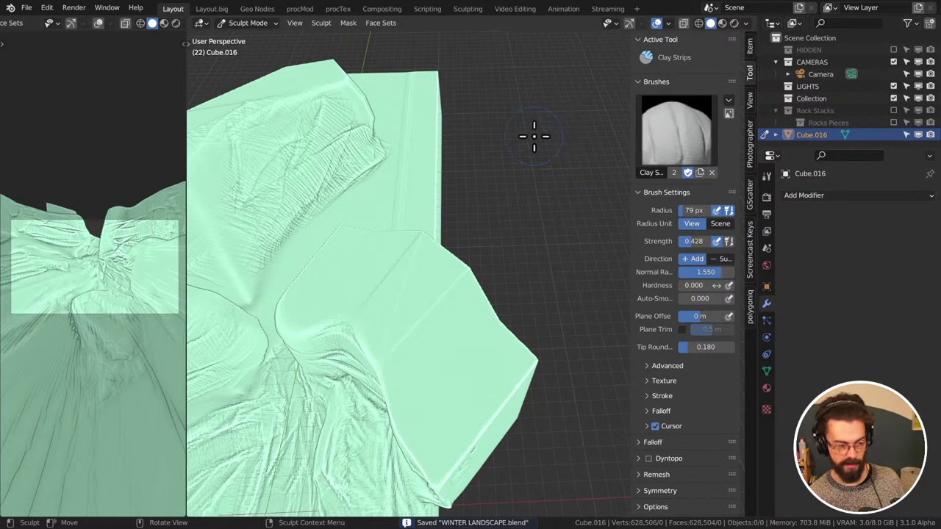
pyautogui.moveTo(499, 162)
pyautogui.mouseDown(button='middle')
pyautogui.moveTo(489, 202)
pyautogui.moveTo(475, 198)
pyautogui.moveTo(480, 221)
pyautogui.mouseUp(button='middle')
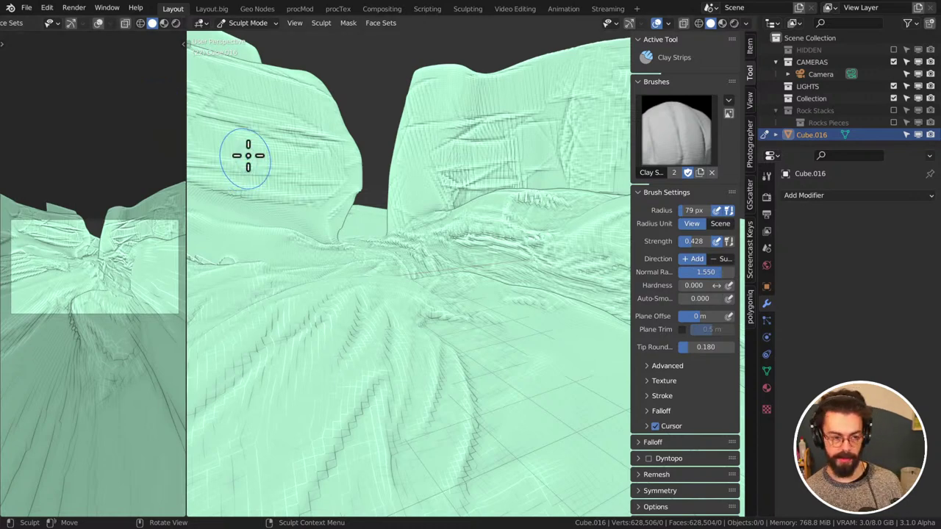
# Return Cube.016 to Object Mode, hide the sidebar, and orbit out to the whole block
pyautogui.hotkey('ctrl', 'Tab')
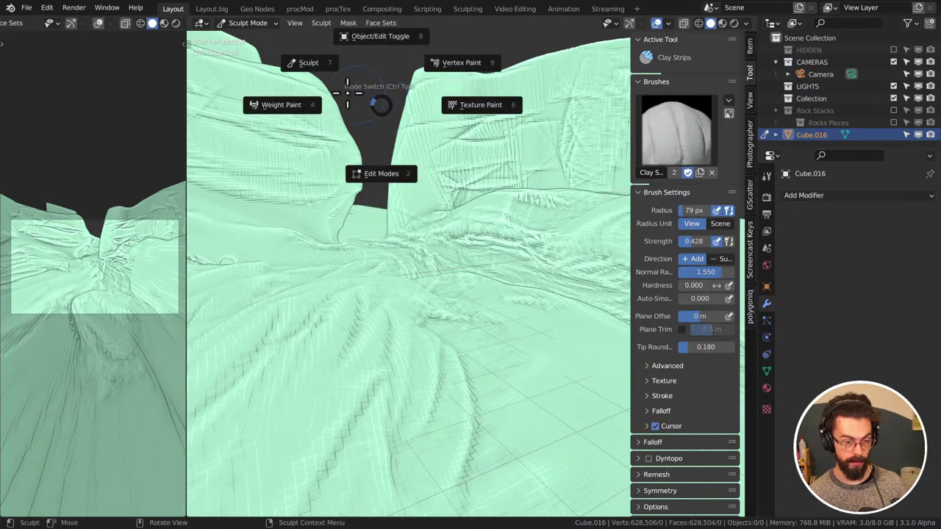
pyautogui.click(376, 40)
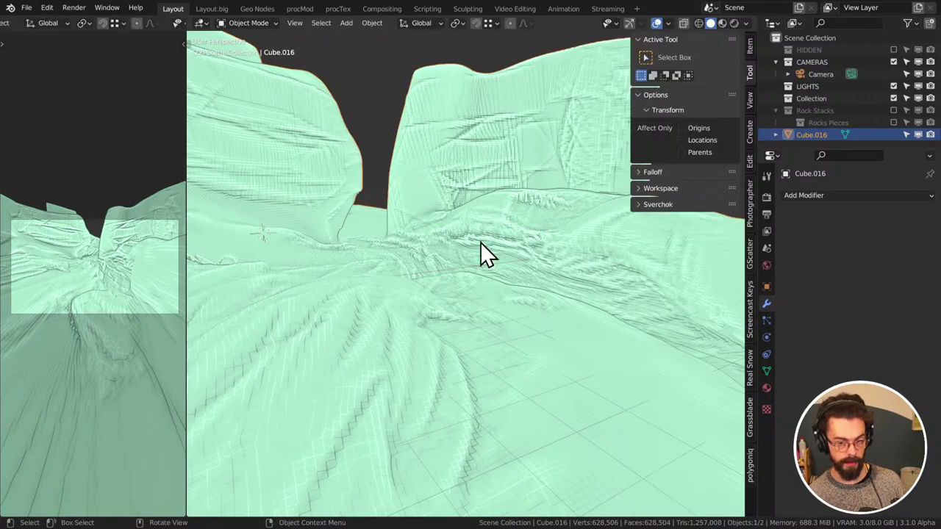
pyautogui.press('n')
pyautogui.scroll(-8, 532, 225)
pyautogui.moveTo(552, 224); pyautogui.dragTo(575, 286, button='middle')
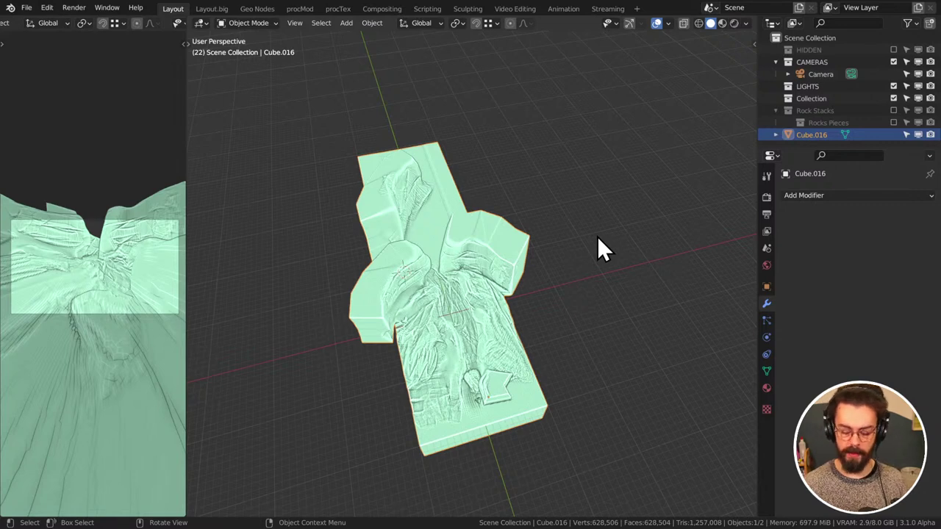
pyautogui.moveTo(574, 98); pyautogui.dragTo(451, 360, button='middle')
pyautogui.scroll(3, 530, 257)
pyautogui.hotkey('ctrl', 'Tab')
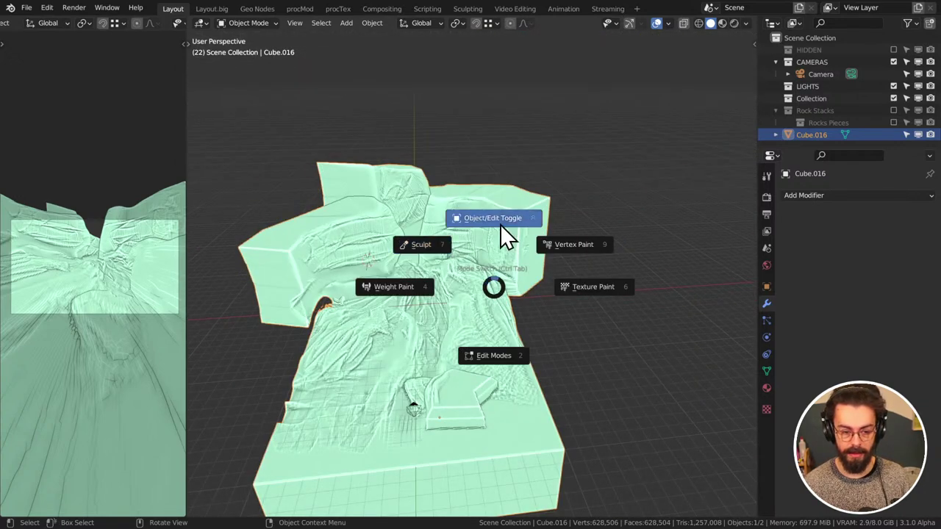
# Enter Edit Mode on Cube.016, deselect everything, and maximize the 3D viewport
pyautogui.click(538, 360)
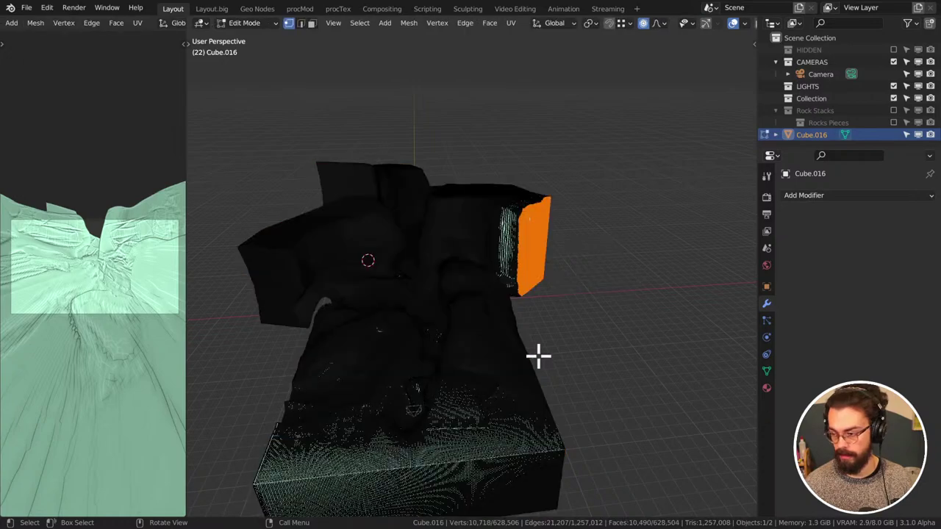
pyautogui.hotkey('alt', 'a')
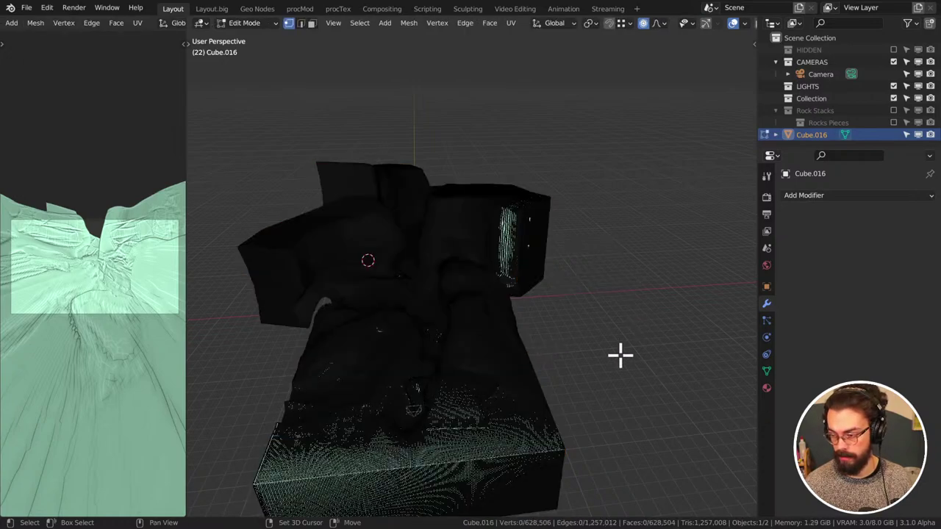
pyautogui.moveTo(619, 355); pyautogui.dragTo(464, 369, button='middle')
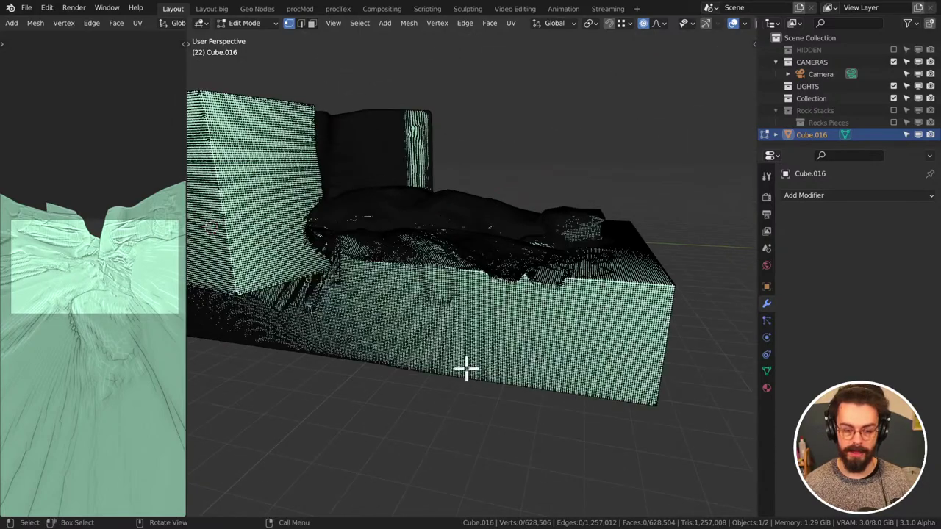
pyautogui.moveTo(502, 313); pyautogui.dragTo(512, 354, button='middle')
pyautogui.scroll(2, 513, 353)
pyautogui.press('F3')
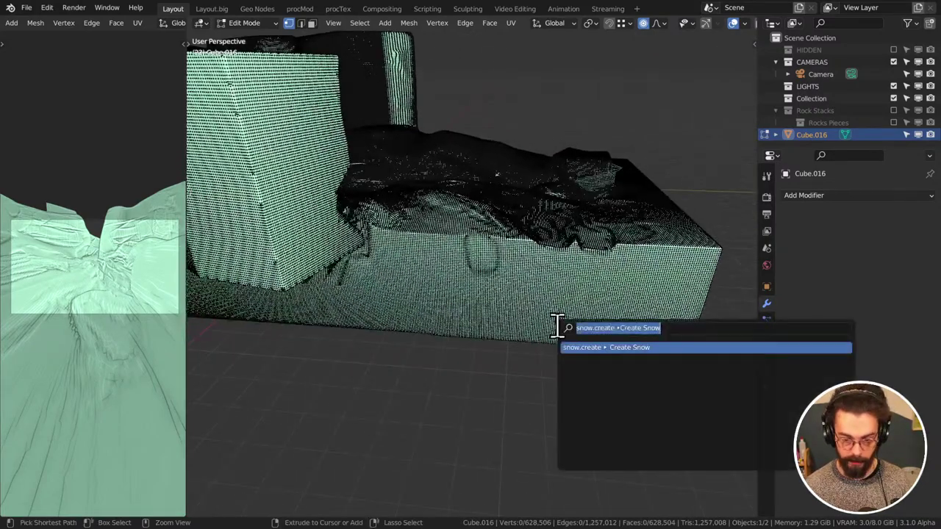
pyautogui.hotkey('ctrl', 'space')
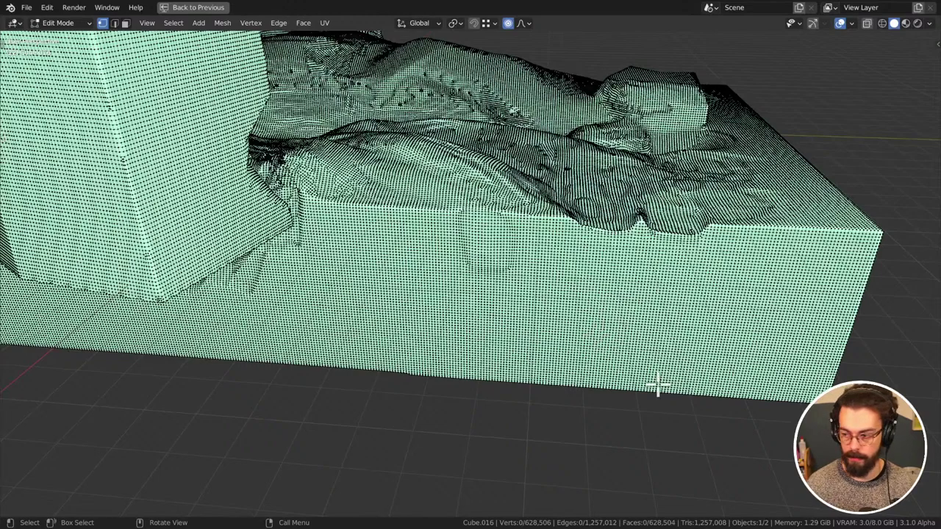
pyautogui.scroll(3, 618, 433)
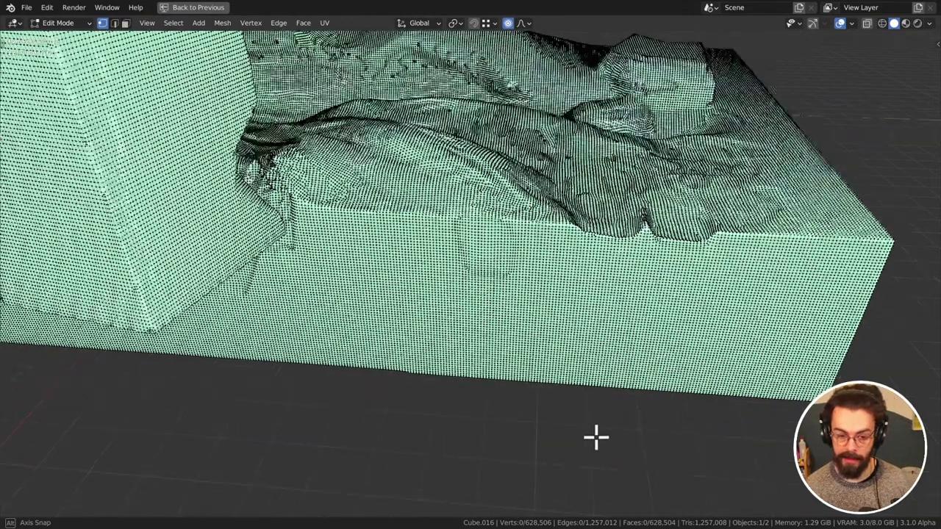
# Lasso-select the block's front wall, end wall and a side wall
pyautogui.moveTo(311, 425)
pyautogui.keyDown('ctrl'); pyautogui.mouseDown(button='right')
pyautogui.moveTo(278, 374)
pyautogui.moveTo(279, 275)
pyautogui.moveTo(294, 220)
pyautogui.moveTo(423, 233)
pyautogui.moveTo(863, 235)
pyautogui.moveTo(932, 292)
pyautogui.moveTo(911, 450)
pyautogui.mouseUp(button='right'); pyautogui.keyUp('ctrl')
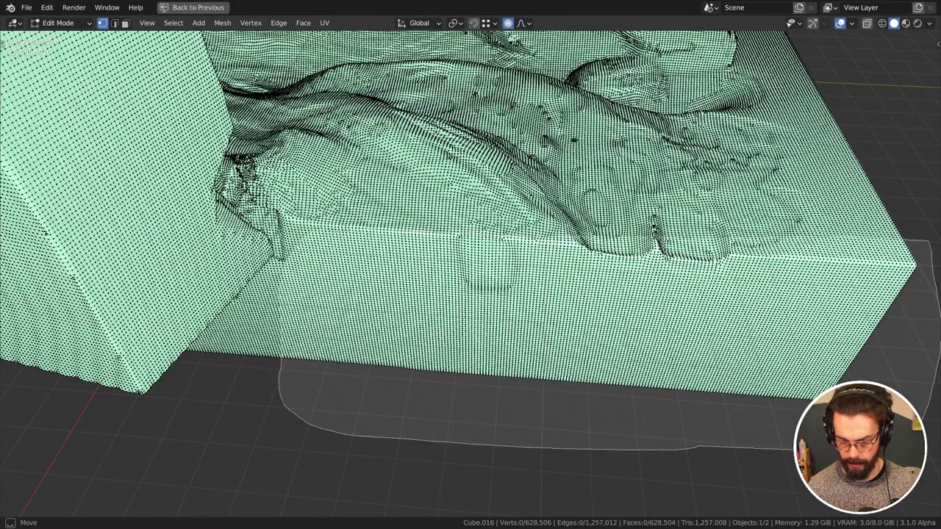
pyautogui.keyDown('ctrl'); pyautogui.moveTo(457, 379); pyautogui.dragTo(710, 390, button='right'); pyautogui.keyUp('ctrl')
pyautogui.moveTo(710, 390)
pyautogui.mouseDown(button='middle')
pyautogui.moveTo(691, 363)
pyautogui.moveTo(537, 348)
pyautogui.moveTo(550, 255)
pyautogui.moveTo(544, 330)
pyautogui.moveTo(496, 325)
pyautogui.moveTo(517, 316)
pyautogui.mouseUp(button='middle')
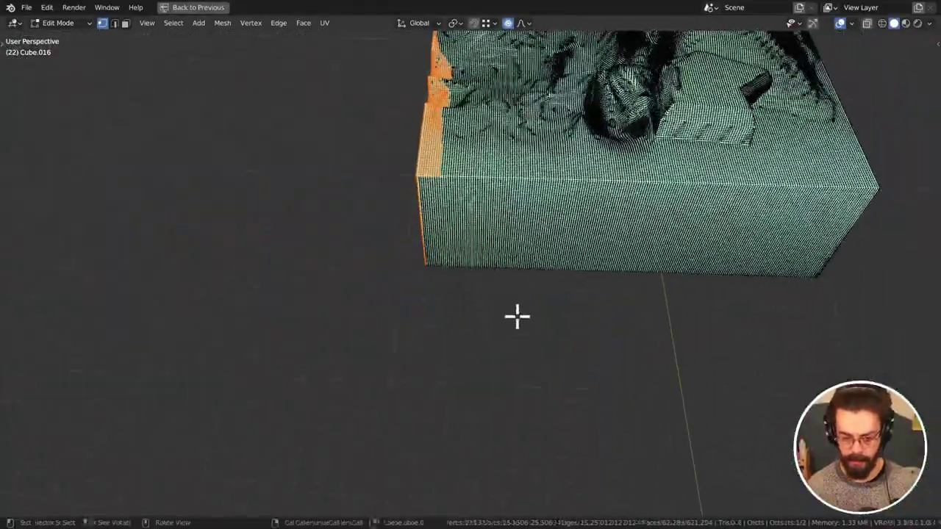
pyautogui.moveTo(516, 315)
pyautogui.keyDown('ctrl'); pyautogui.mouseDown(button='right')
pyautogui.moveTo(306, 224)
pyautogui.moveTo(347, 186)
pyautogui.moveTo(425, 171)
pyautogui.moveTo(790, 161)
pyautogui.moveTo(899, 186)
pyautogui.moveTo(903, 347)
pyautogui.moveTo(605, 346)
pyautogui.mouseUp(button='right'); pyautogui.keyUp('ctrl')
pyautogui.moveTo(806, 250)
pyautogui.mouseDown(button='middle')
pyautogui.moveTo(567, 246)
pyautogui.moveTo(578, 242)
pyautogui.moveTo(561, 302)
pyautogui.moveTo(525, 321)
pyautogui.mouseUp(button='middle')
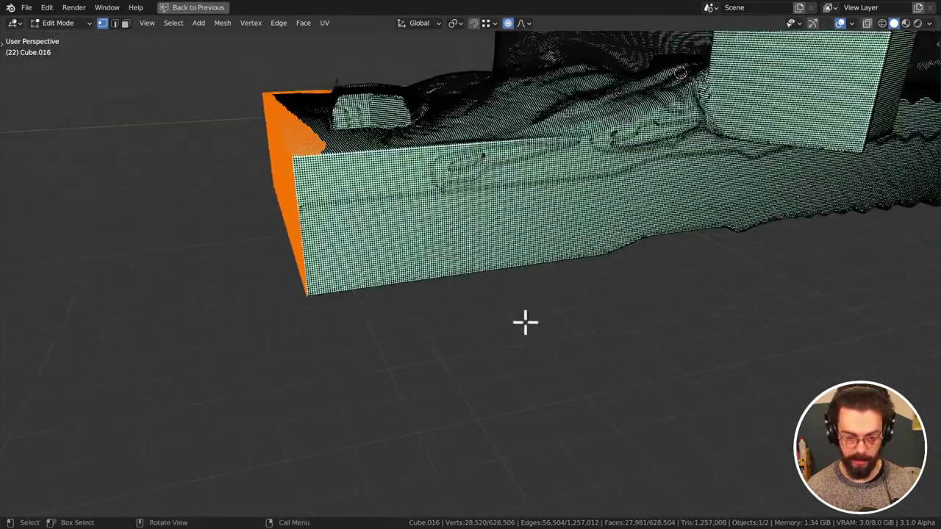
pyautogui.moveTo(513, 335)
pyautogui.keyDown('ctrl'); pyautogui.mouseDown(button='right')
pyautogui.moveTo(464, 344)
pyautogui.moveTo(242, 286)
pyautogui.moveTo(242, 209)
pyautogui.moveTo(262, 173)
pyautogui.mouseUp(button='right'); pyautogui.keyUp('ctrl')
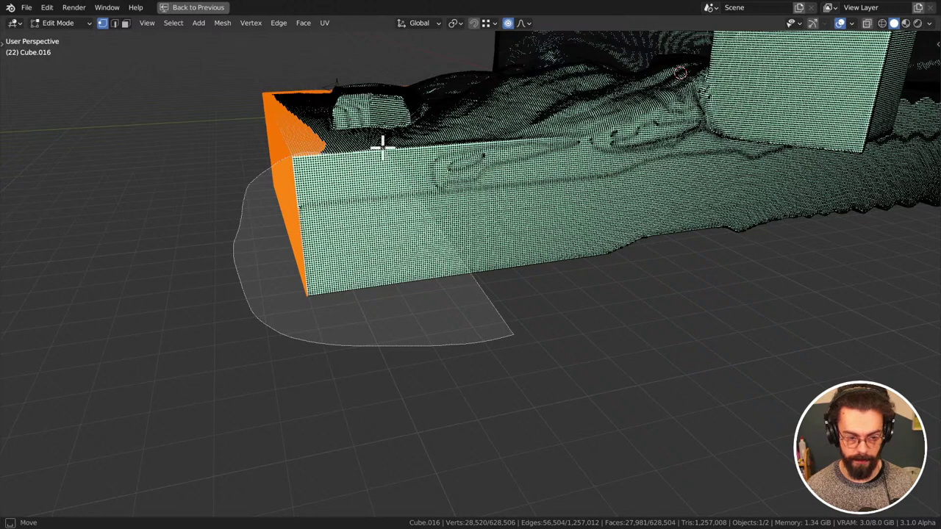
pyautogui.keyDown('ctrl'); pyautogui.moveTo(571, 136); pyautogui.dragTo(647, 130, button='right'); pyautogui.keyUp('ctrl')
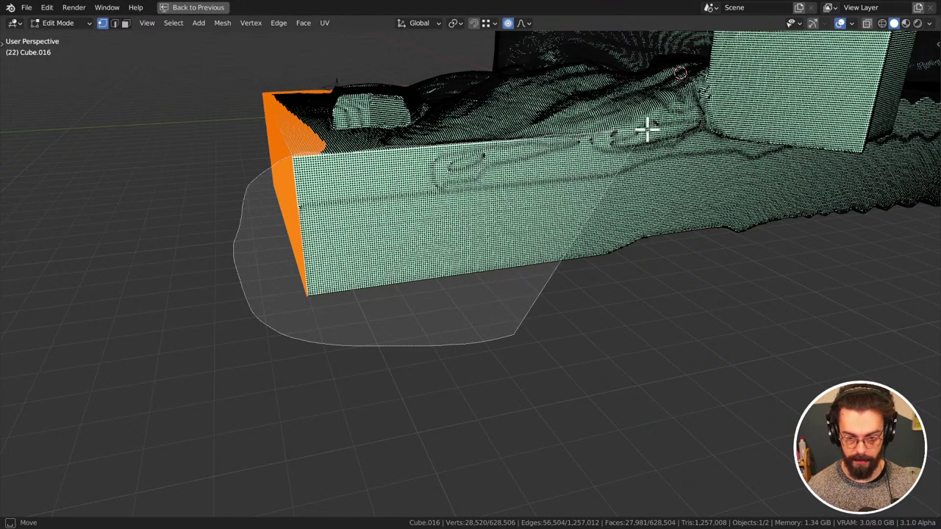
pyautogui.moveTo(708, 128)
pyautogui.keyDown('ctrl'); pyautogui.mouseDown(button='right')
pyautogui.moveTo(894, 154)
pyautogui.moveTo(911, 286)
pyautogui.moveTo(822, 249)
pyautogui.mouseUp(button='right'); pyautogui.keyUp('ctrl')
pyautogui.moveTo(821, 250); pyautogui.dragTo(389, 335, button='middle')
# Add many more outer wall vertices, including the left block's wall, to the selection
pyautogui.press('g')
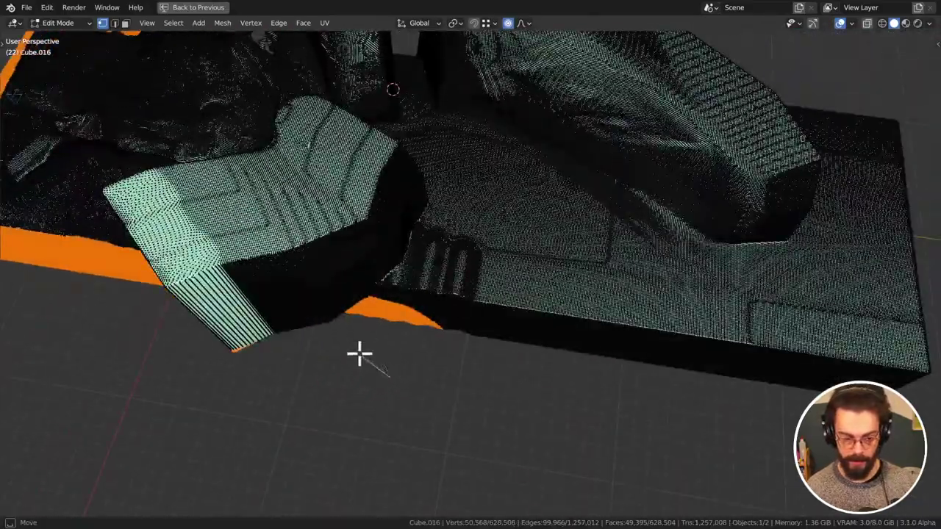
pyautogui.moveTo(419, 232)
pyautogui.keyDown('ctrl'); pyautogui.mouseDown(button='right')
pyautogui.moveTo(581, 296)
pyautogui.moveTo(786, 330)
pyautogui.moveTo(790, 481)
pyautogui.moveTo(786, 440)
pyautogui.mouseUp(button='right'); pyautogui.keyUp('ctrl')
pyautogui.moveTo(787, 440); pyautogui.dragTo(525, 429, button='middle')
pyautogui.scroll(2, 490, 393)
pyautogui.press('g')
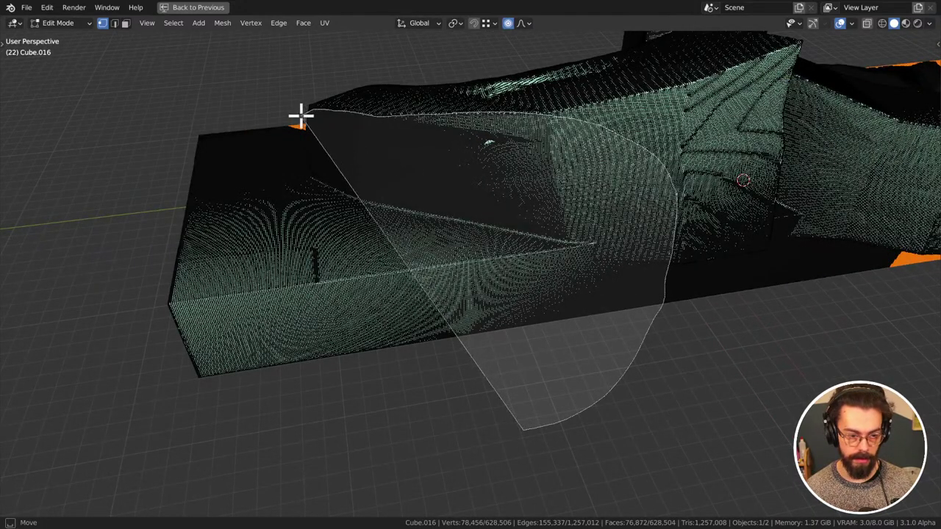
pyautogui.moveTo(300, 116)
pyautogui.keyDown('ctrl'); pyautogui.mouseDown(button='right')
pyautogui.moveTo(105, 303)
pyautogui.moveTo(239, 460)
pyautogui.moveTo(383, 428)
pyautogui.mouseUp(button='right'); pyautogui.keyUp('ctrl')
pyautogui.moveTo(534, 358)
pyautogui.mouseDown(button='middle')
pyautogui.moveTo(377, 350)
pyautogui.moveTo(424, 336)
pyautogui.moveTo(410, 287)
pyautogui.moveTo(460, 339)
pyautogui.moveTo(502, 269)
pyautogui.moveTo(506, 355)
pyautogui.moveTo(333, 330)
pyautogui.moveTo(328, 347)
pyautogui.moveTo(240, 297)
pyautogui.moveTo(279, 220)
pyautogui.moveTo(216, 177)
pyautogui.mouseUp(button='middle')
# Add the raised end wall and the right end face to the selection
pyautogui.moveTo(391, 163); pyautogui.dragTo(262, 222, button='middle')
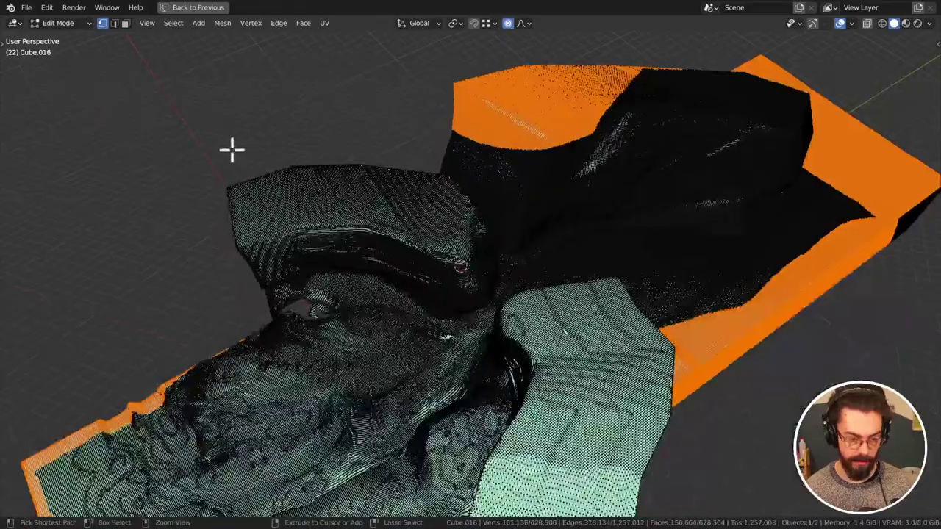
pyautogui.press('g')
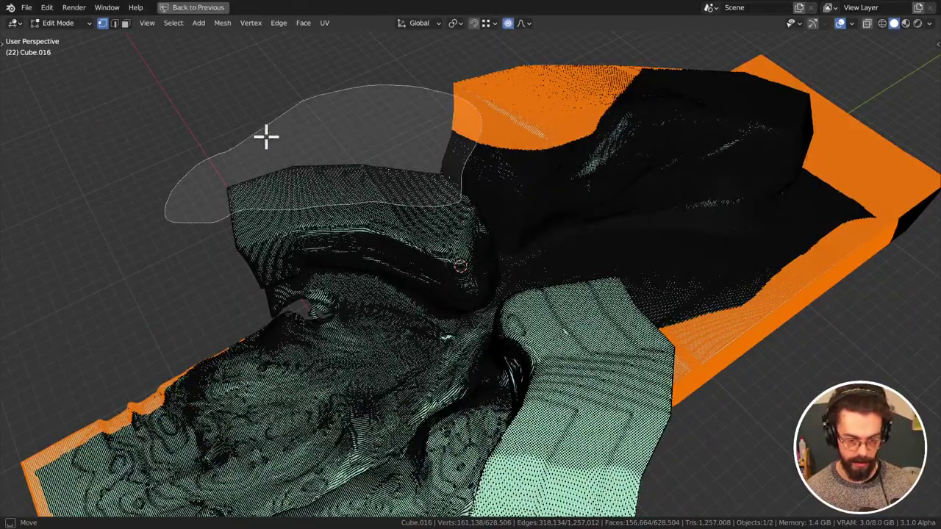
pyautogui.press('Escape')
pyautogui.moveTo(551, 260); pyautogui.dragTo(426, 179, button='middle')
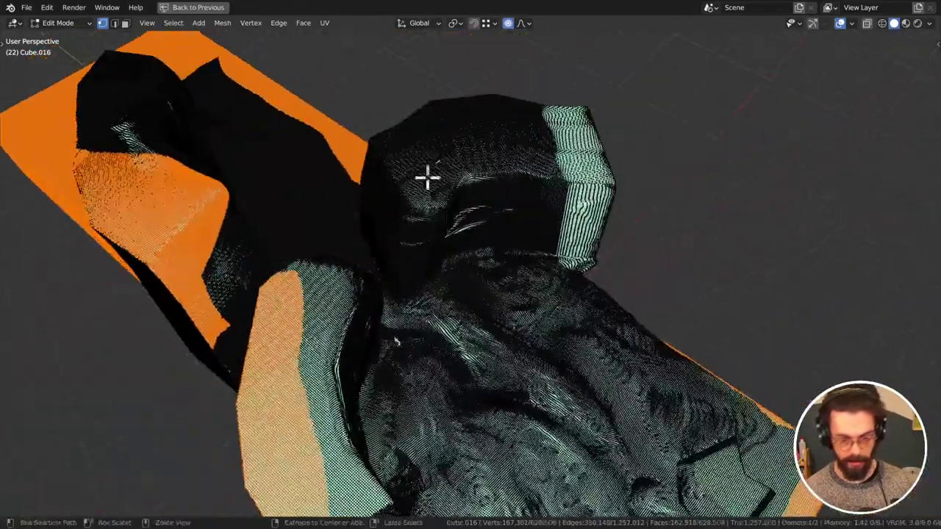
pyautogui.press('g')
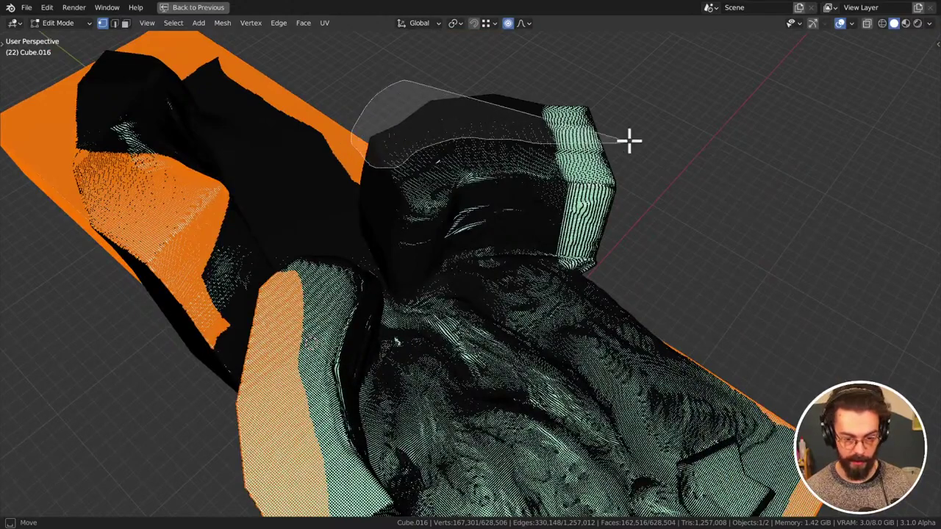
pyautogui.press('Escape')
pyautogui.moveTo(601, 103); pyautogui.dragTo(580, 131, button='middle')
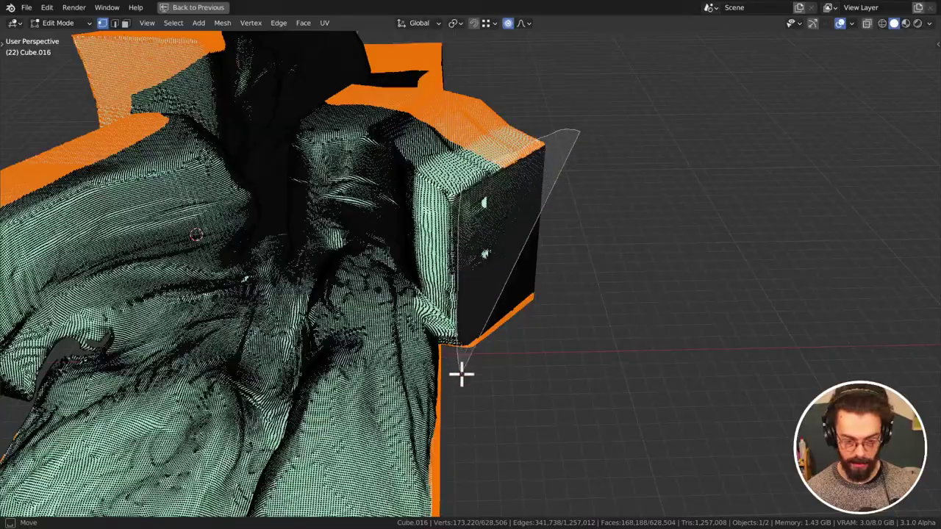
pyautogui.press('Escape')
pyautogui.moveTo(659, 243); pyautogui.dragTo(455, 269, button='middle')
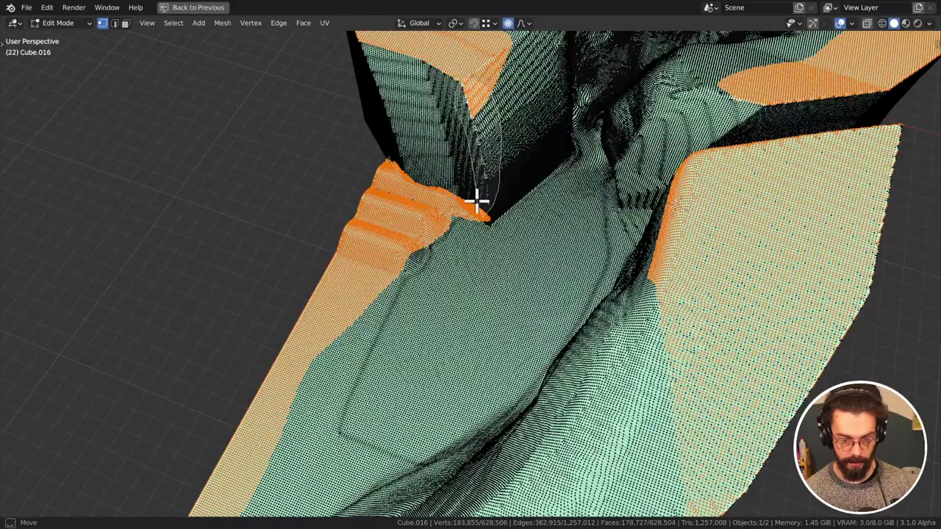
# Lasso the lower side wall and more of the outer rim into the selection
pyautogui.moveTo(356, 182); pyautogui.dragTo(398, 373, button='middle')
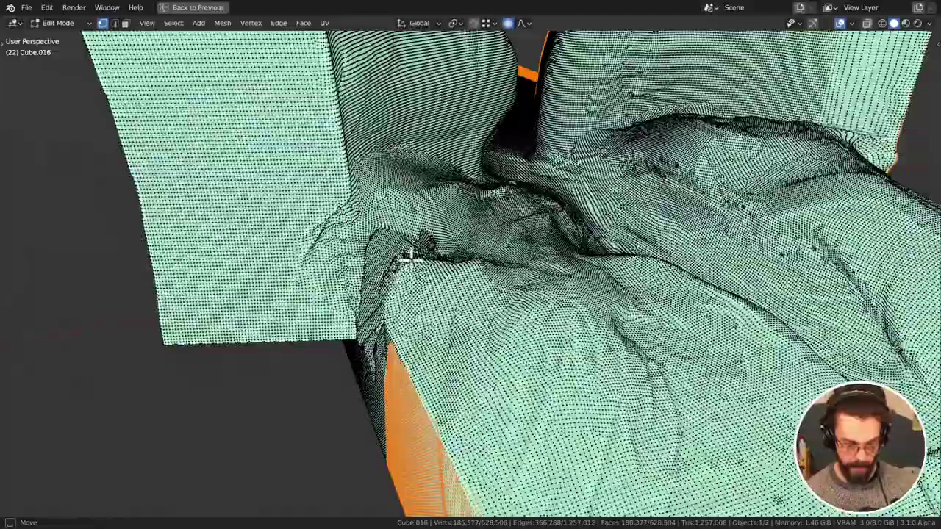
pyautogui.keyDown('ctrl'); pyautogui.moveTo(347, 342); pyautogui.dragTo(339, 485, button='right'); pyautogui.keyUp('ctrl')
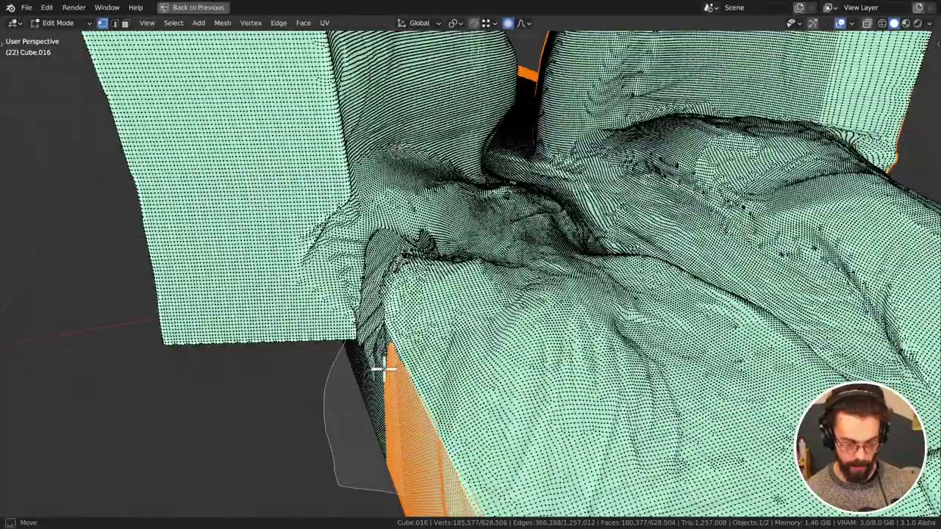
pyautogui.keyDown('ctrl'); pyautogui.moveTo(381, 370); pyautogui.dragTo(375, 346, button='right'); pyautogui.keyUp('ctrl')
pyautogui.moveTo(367, 247)
pyautogui.mouseDown(button='middle')
pyautogui.moveTo(363, 267)
pyautogui.moveTo(397, 246)
pyautogui.moveTo(280, 273)
pyautogui.moveTo(330, 300)
pyautogui.moveTo(291, 192)
pyautogui.mouseUp(button='middle')
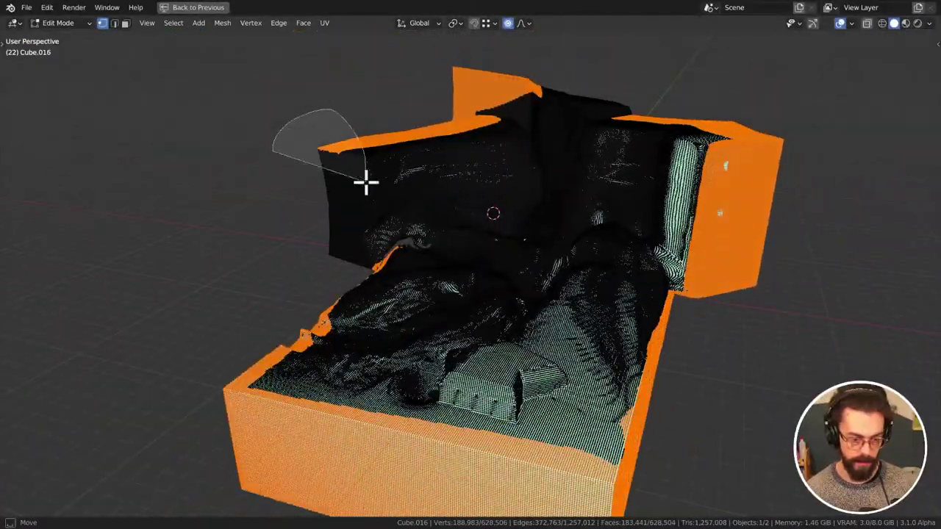
pyautogui.keyDown('ctrl'); pyautogui.moveTo(263, 232); pyautogui.dragTo(265, 234, button='right'); pyautogui.keyUp('ctrl')
pyautogui.moveTo(264, 234); pyautogui.dragTo(350, 246, button='middle')
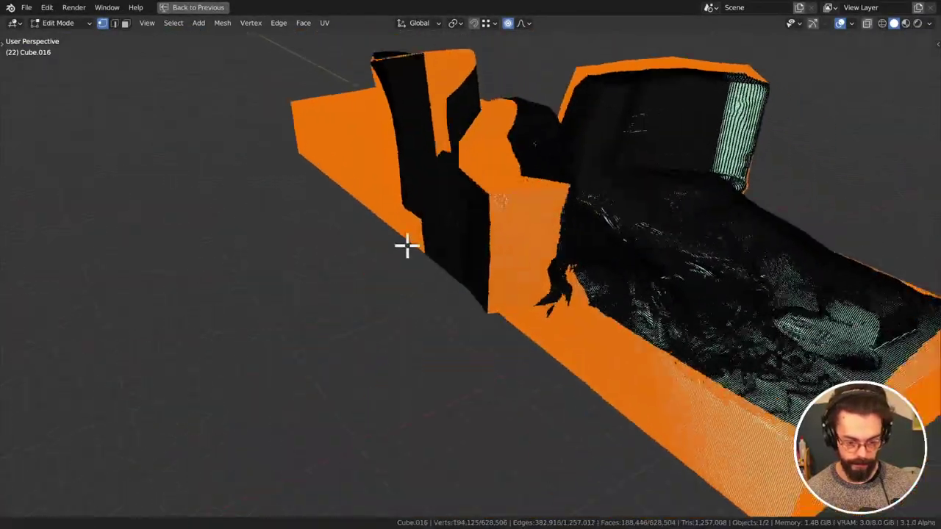
pyautogui.moveTo(407, 247)
pyautogui.mouseDown(button='middle')
pyautogui.moveTo(597, 279)
pyautogui.moveTo(563, 264)
pyautogui.moveTo(515, 262)
pyautogui.moveTo(466, 225)
pyautogui.moveTo(483, 250)
pyautogui.moveTo(401, 256)
pyautogui.mouseUp(button='middle')
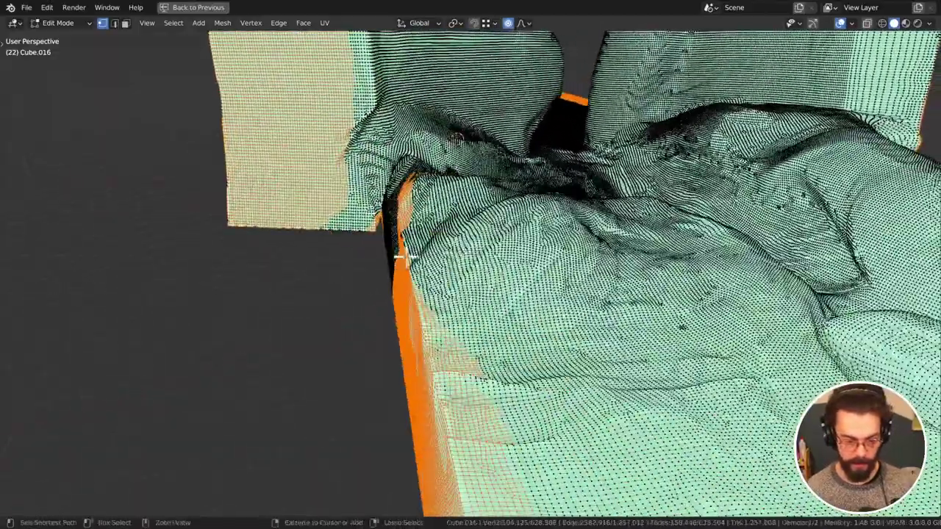
pyautogui.moveTo(283, 250)
pyautogui.keyDown('ctrl'); pyautogui.mouseDown(button='right')
pyautogui.moveTo(322, 208)
pyautogui.moveTo(372, 222)
pyautogui.mouseUp(button='right'); pyautogui.keyUp('ctrl')
pyautogui.keyDown('ctrl'); pyautogui.moveTo(360, 266); pyautogui.dragTo(336, 271, button='right'); pyautogui.keyUp('ctrl')
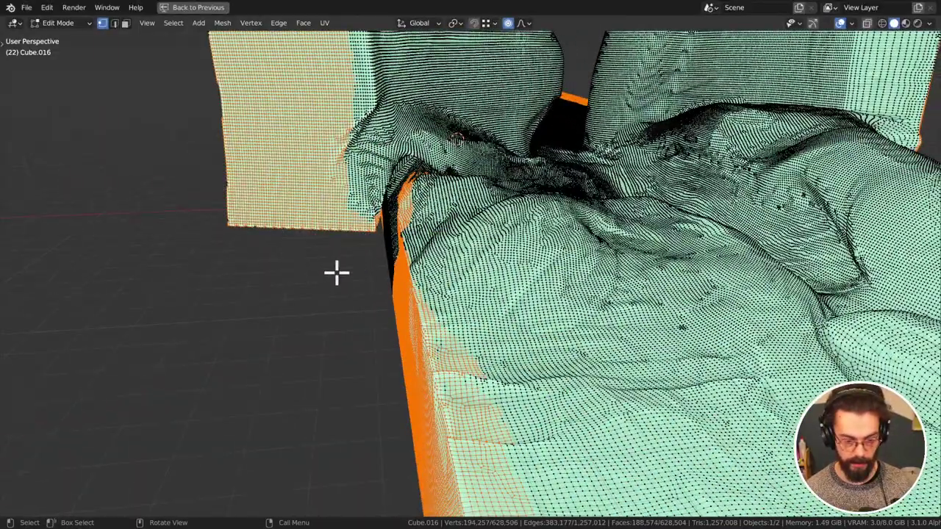
pyautogui.moveTo(336, 271)
pyautogui.mouseDown(button='middle')
pyautogui.moveTo(351, 267)
pyautogui.moveTo(340, 265)
pyautogui.moveTo(329, 293)
pyautogui.moveTo(490, 269)
pyautogui.moveTo(438, 319)
pyautogui.moveTo(434, 358)
pyautogui.mouseUp(button='middle')
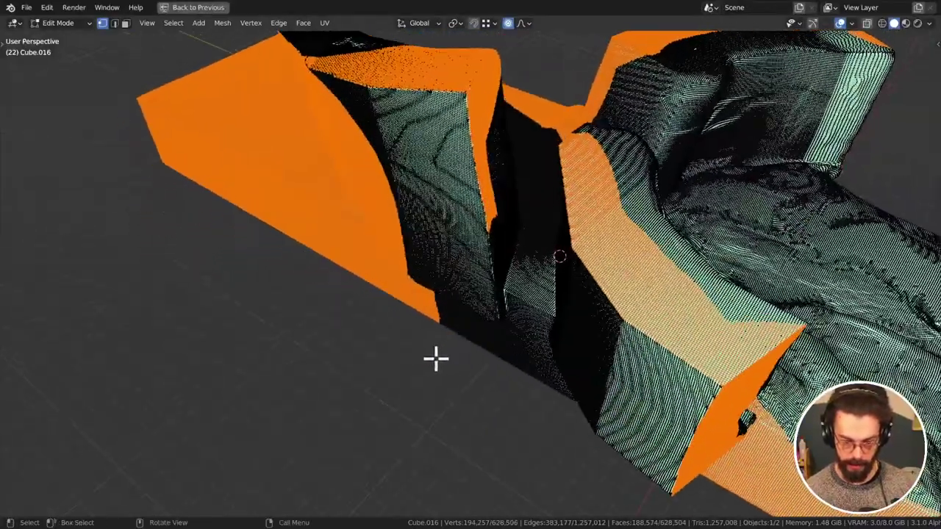
# Move the selected section to a new position, then lasso more surrounding faces into the selection
pyautogui.press('g')
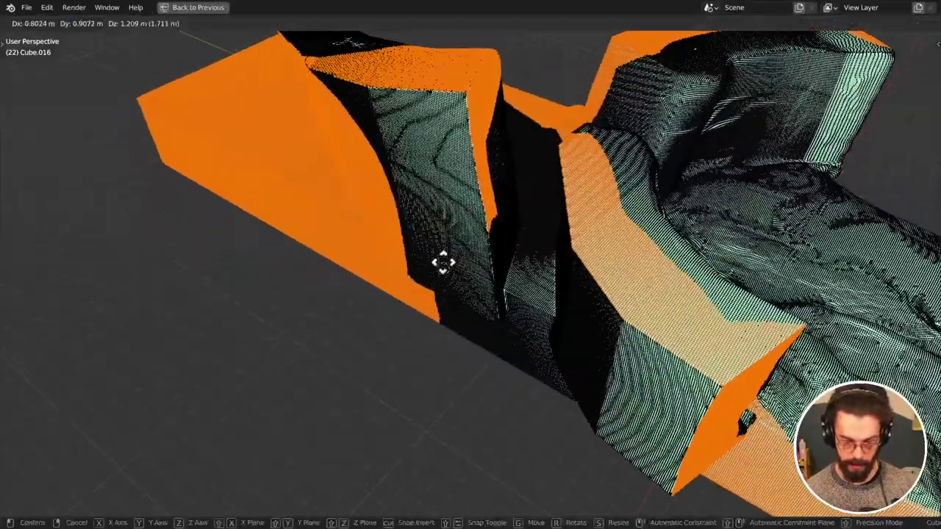
pyautogui.click(454, 205)
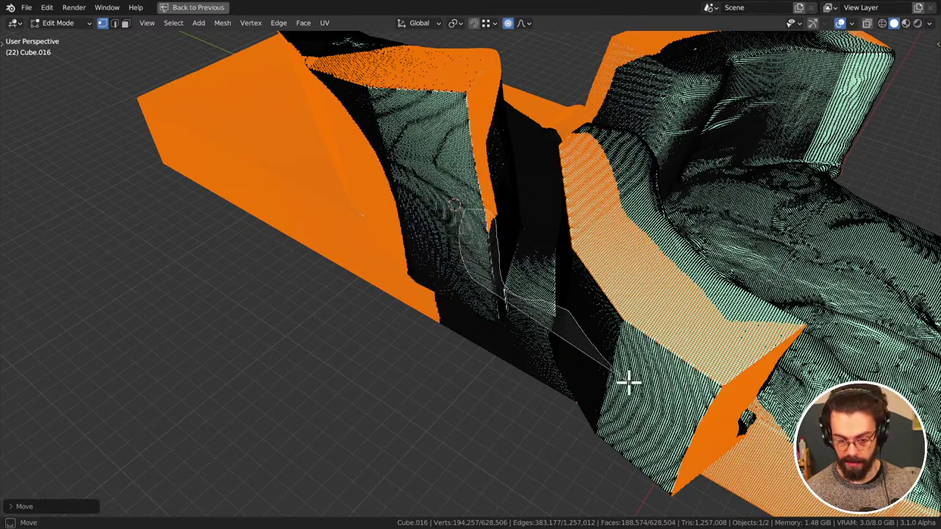
pyautogui.moveTo(676, 425)
pyautogui.keyDown('ctrl'); pyautogui.mouseDown(button='right')
pyautogui.moveTo(668, 510)
pyautogui.moveTo(380, 433)
pyautogui.moveTo(326, 324)
pyautogui.moveTo(419, 307)
pyautogui.mouseUp(button='right'); pyautogui.keyUp('ctrl')
pyautogui.moveTo(379, 303); pyautogui.dragTo(416, 230, button='middle')
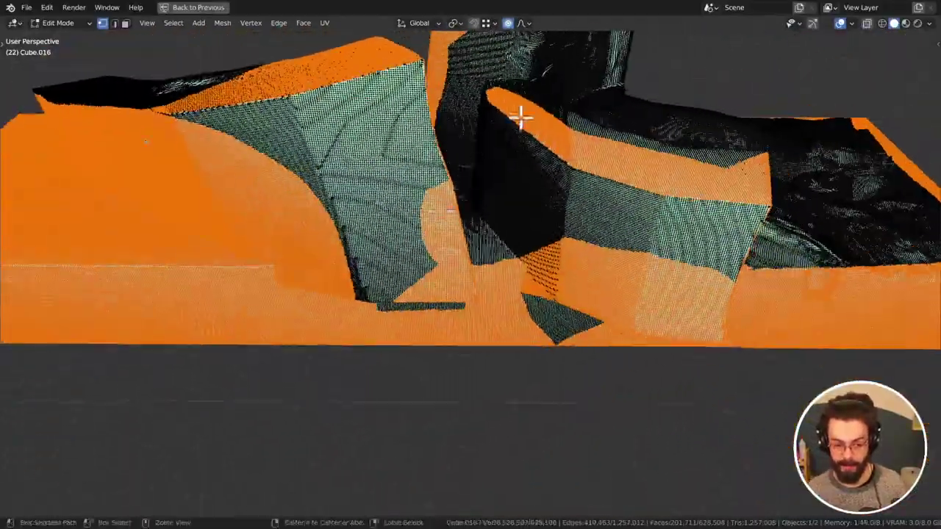
pyautogui.moveTo(517, 111); pyautogui.dragTo(500, 200)
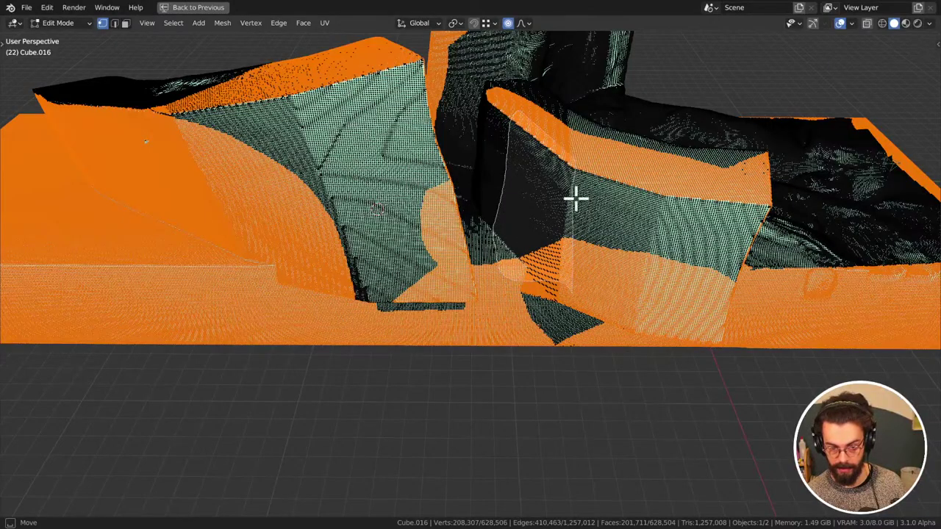
pyautogui.moveTo(572, 278); pyautogui.dragTo(478, 248, button='middle')
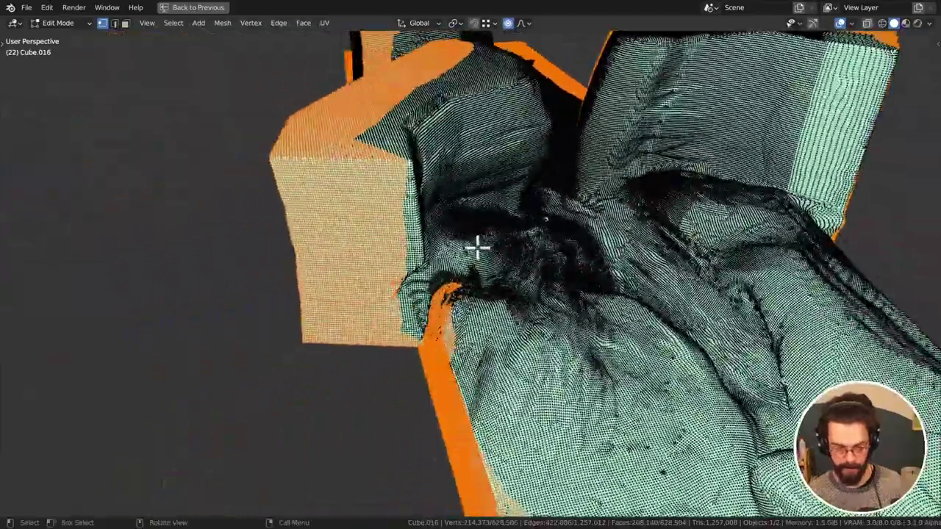
pyautogui.press('KP_0')
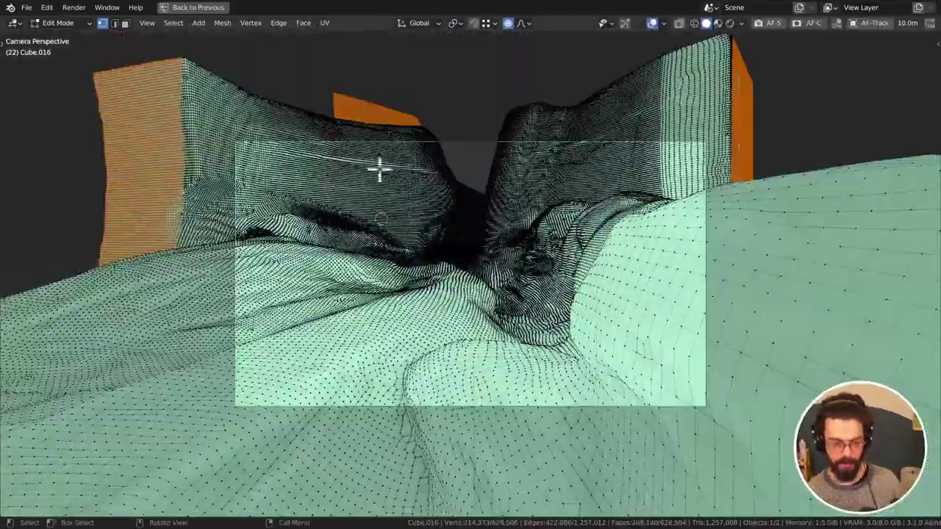
# Circle-select additional wall vertices near the crevice and mesh edge, orbiting between passes
pyautogui.moveTo(380, 169); pyautogui.dragTo(525, 265, button='middle')
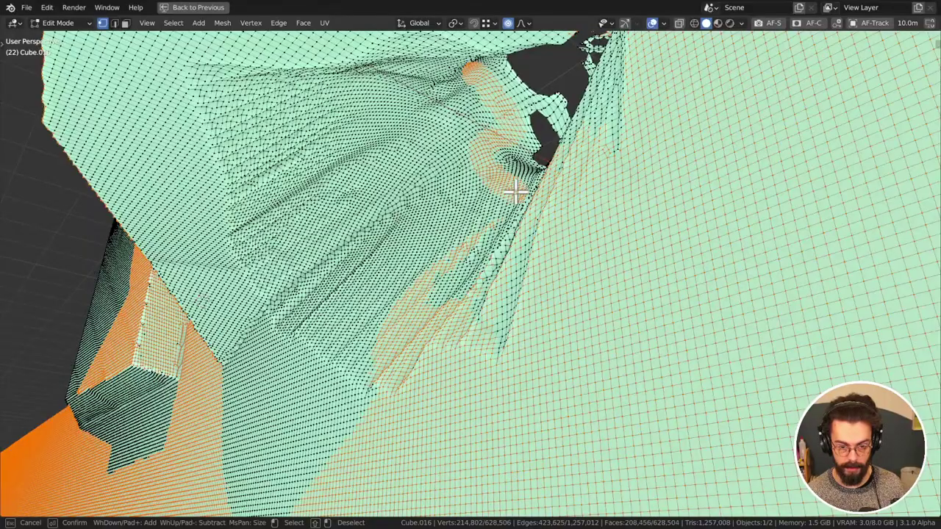
pyautogui.press('Escape')
pyautogui.moveTo(557, 200); pyautogui.dragTo(455, 250, button='middle')
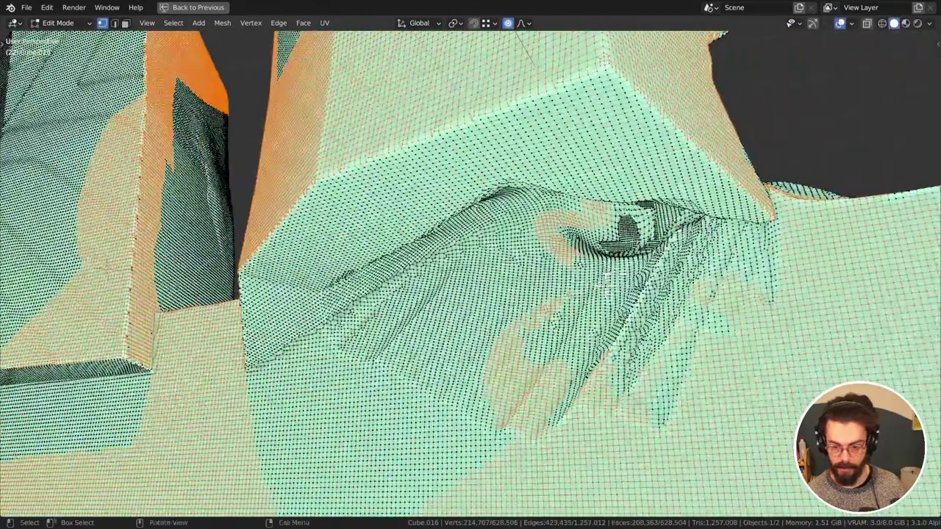
pyautogui.moveTo(560, 319); pyautogui.dragTo(579, 287)
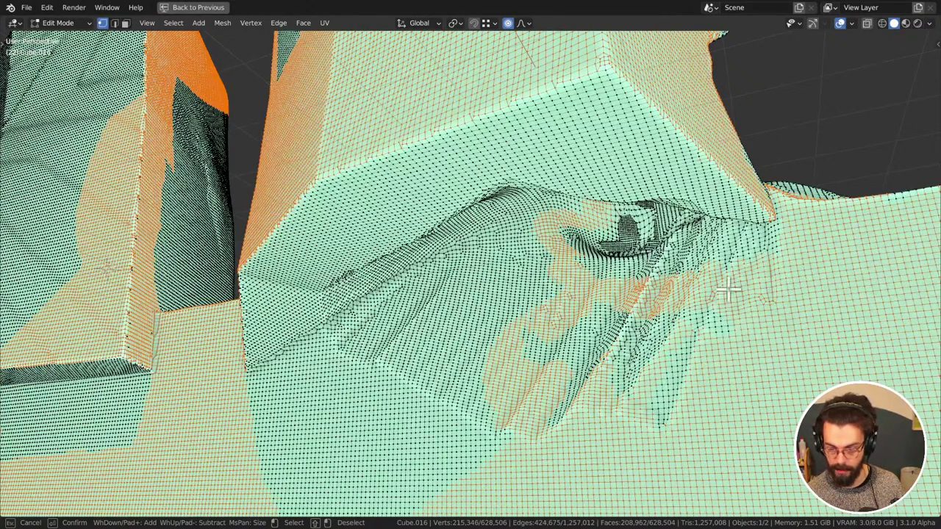
pyautogui.press('Escape')
pyautogui.moveTo(687, 230); pyautogui.dragTo(411, 135, button='middle')
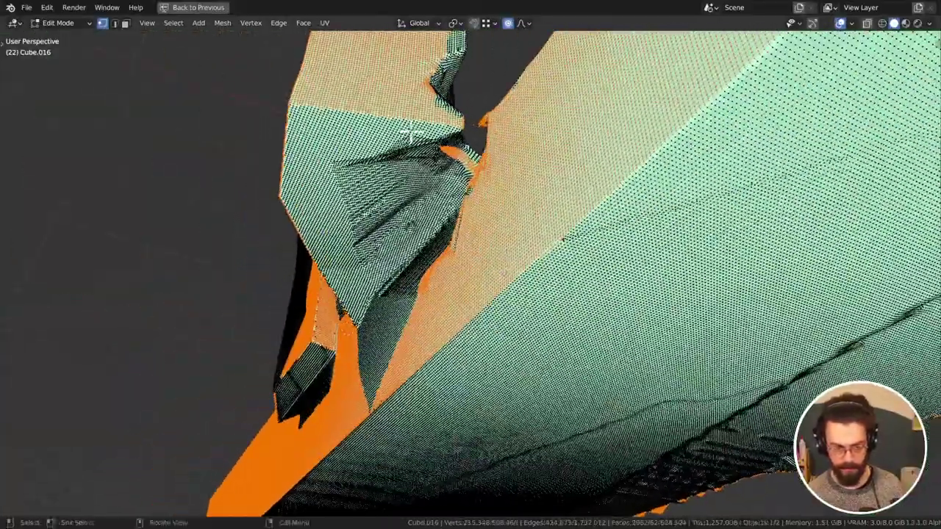
pyautogui.moveTo(433, 122)
pyautogui.mouseDown()
pyautogui.moveTo(426, 140)
pyautogui.moveTo(439, 157)
pyautogui.mouseUp()
pyautogui.moveTo(439, 169); pyautogui.dragTo(474, 248, button='middle')
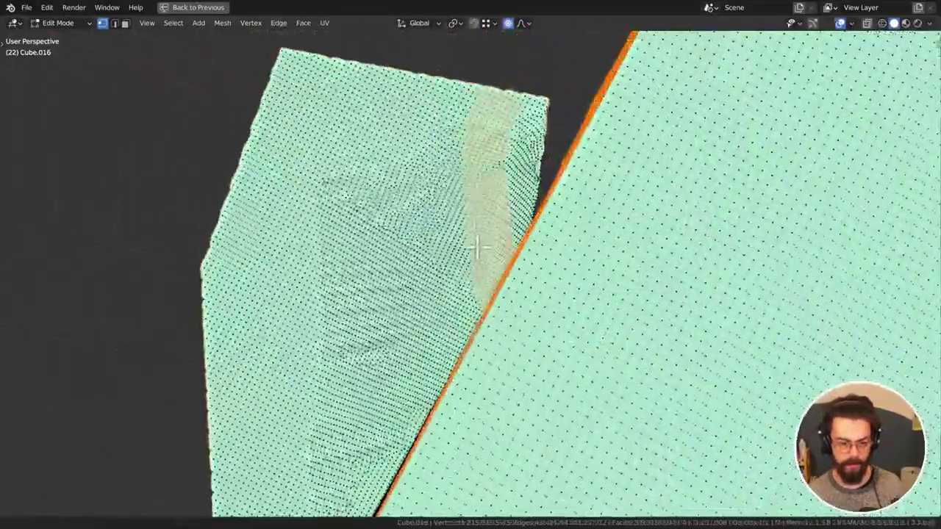
# Delete the brush-selected outer-wall vertices of Cube.016
pyautogui.press('Escape')
pyautogui.scroll(-5, 477, 174)
pyautogui.moveTo(476, 173); pyautogui.dragTo(424, 279, button='middle')
pyautogui.press('x')
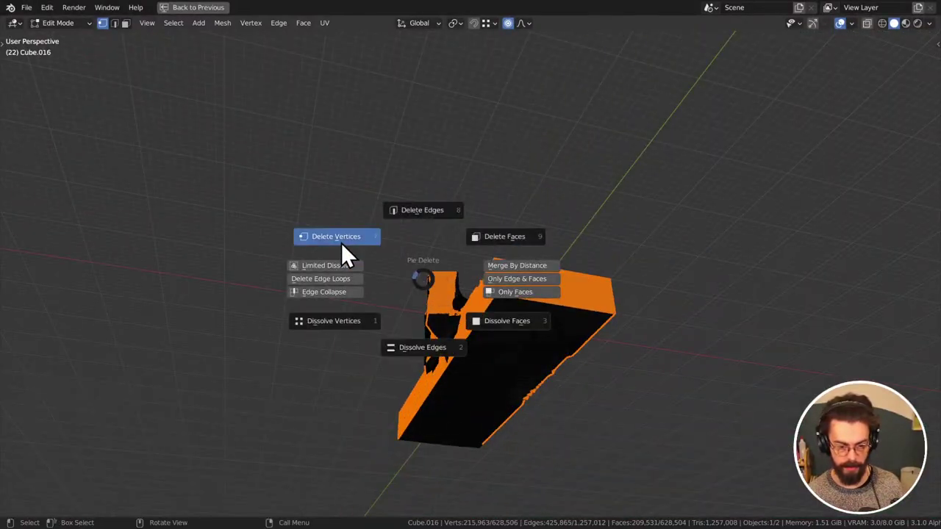
pyautogui.click(342, 243)
pyautogui.moveTo(341, 243); pyautogui.dragTo(527, 441, button='middle')
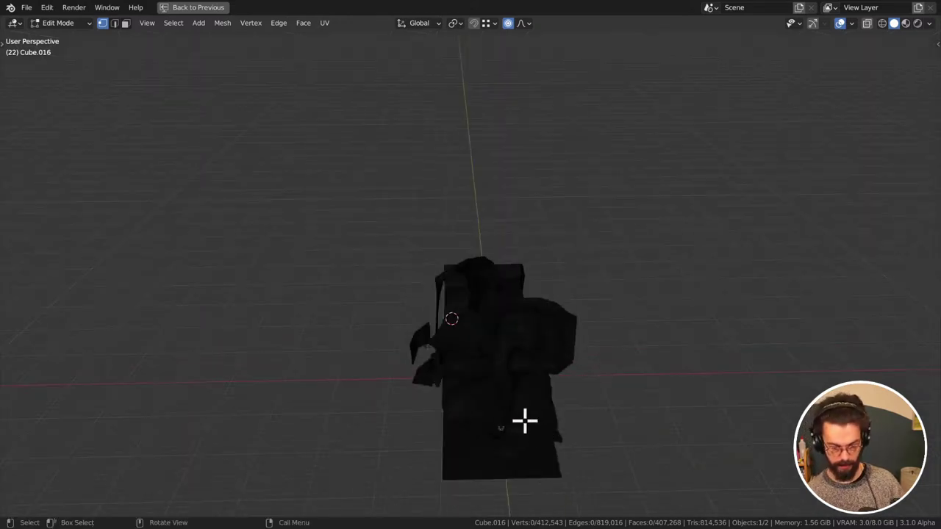
# Select the large linked piece, invert the selection, and delete the stray leftover vertices
pyautogui.press('l')
pyautogui.moveTo(613, 374); pyautogui.dragTo(666, 344, button='middle')
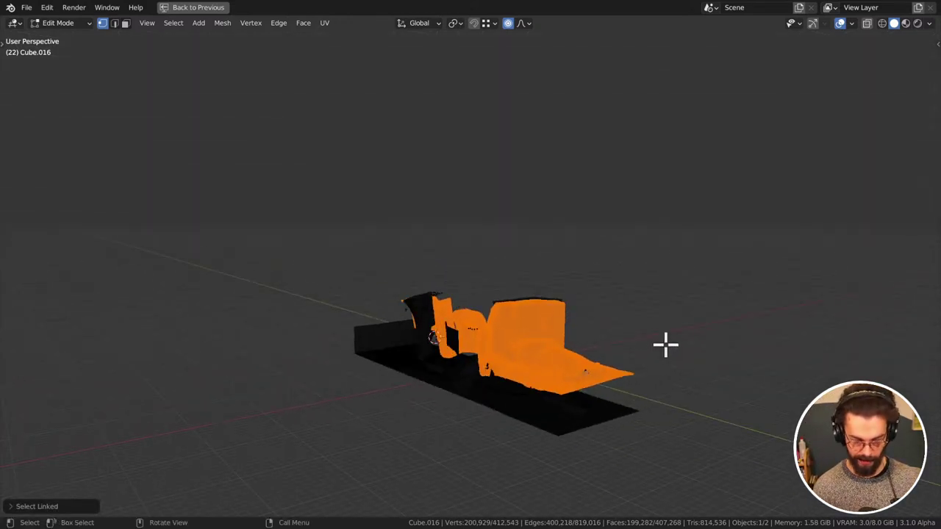
pyautogui.hotkey('ctrl', 'i')
pyautogui.press('x')
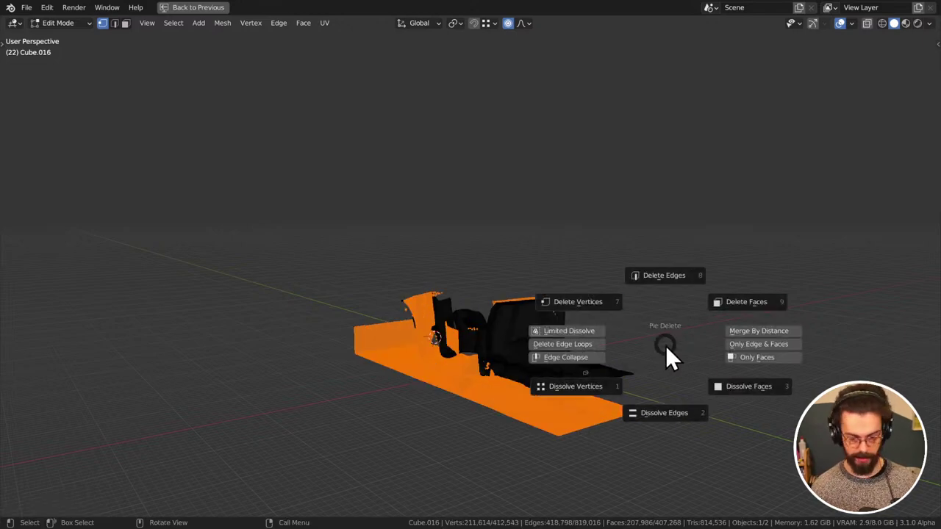
pyautogui.click(631, 305)
# Save WINTER LANDSCAPE.blend from the camera view and return to Object Mode
pyautogui.press('KP_0')
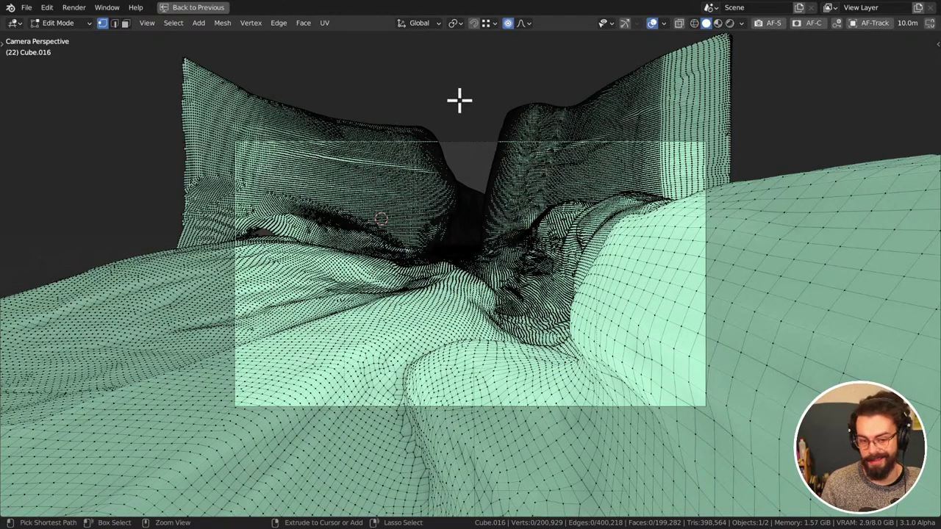
pyautogui.hotkey('ctrl', 's')
pyautogui.press('Tab')
pyautogui.scroll(-4, 472, 193)
# Restore the full layout and switch to the Geo Nodes workspace
pyautogui.scroll(8, 479, 193)
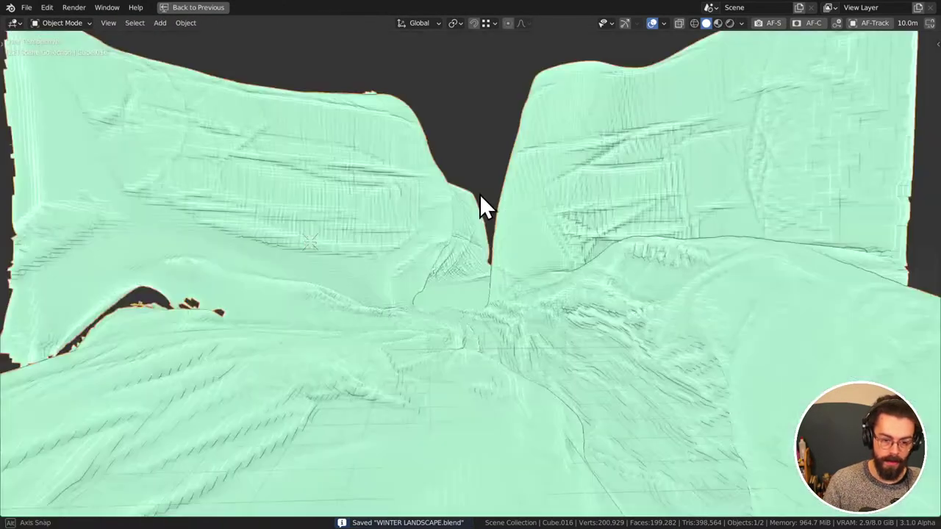
pyautogui.moveTo(480, 193); pyautogui.dragTo(356, 247, button='middle')
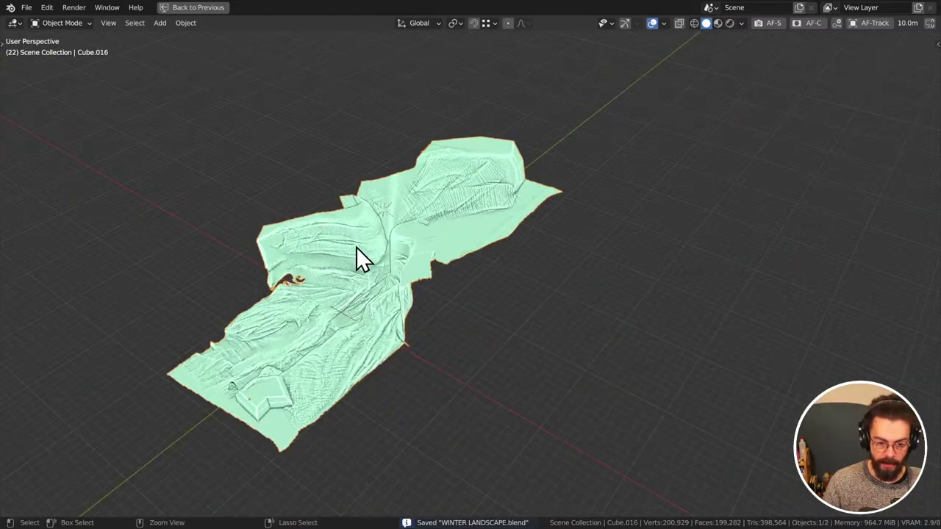
pyautogui.hotkey('ctrl', 'space')
pyautogui.click(259, 9)
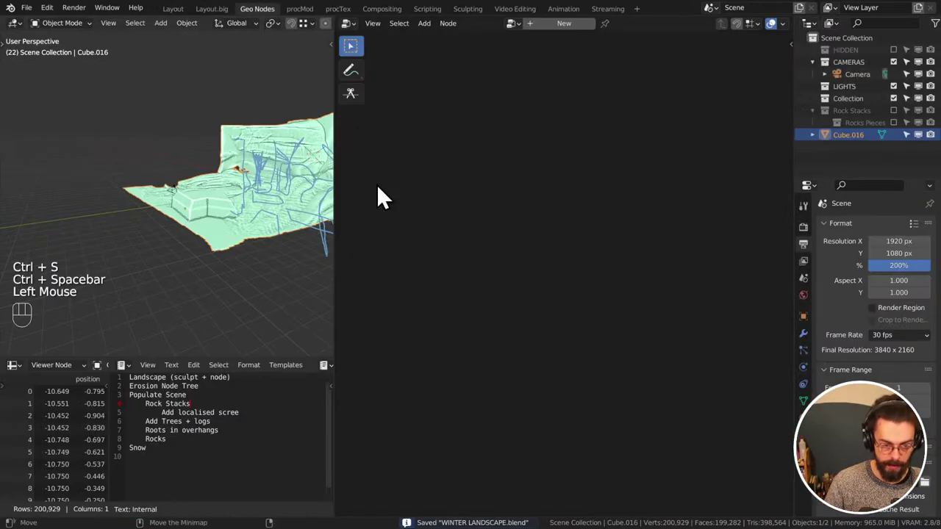
# In a maximized 3D view, erase the blue annotation strokes on the terrain
pyautogui.moveTo(261, 202); pyautogui.dragTo(313, 183, button='middle')
pyautogui.hotkey('ctrl', 'space')
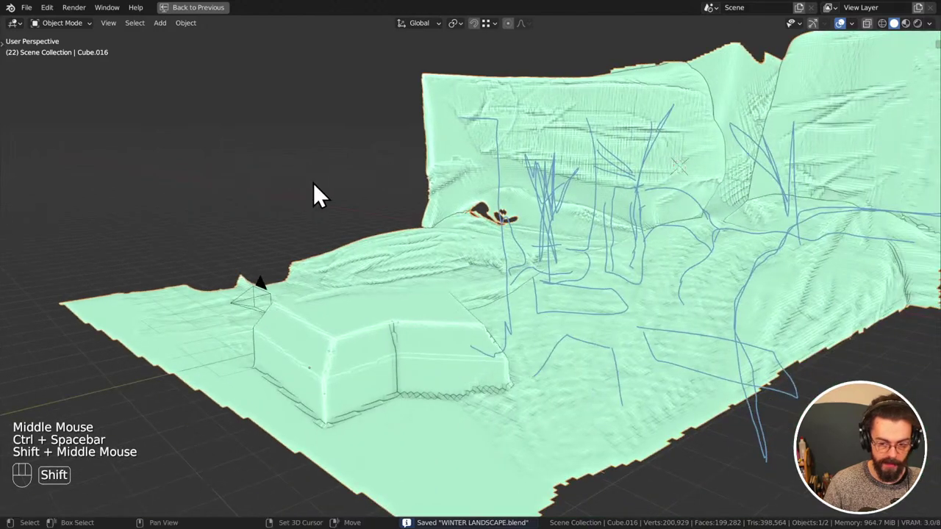
pyautogui.scroll(-2, 314, 182)
pyautogui.press('d')
pyautogui.rightClick(452, 225)
pyautogui.moveTo(452, 226); pyautogui.dragTo(419, 291, button='right')
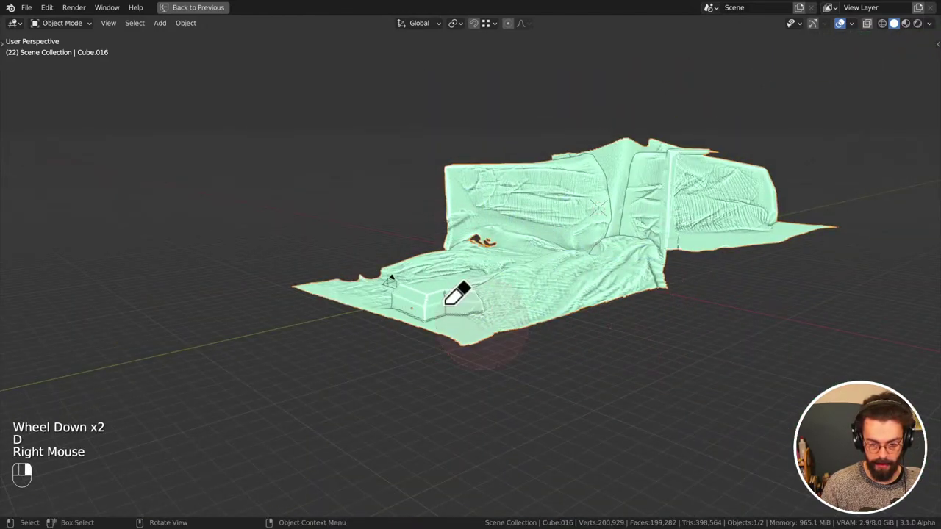
pyautogui.moveTo(581, 175); pyautogui.dragTo(593, 211, button='middle')
# Bring back the Geo Nodes layout, hide the node editor toolbar, and save
pyautogui.hotkey('ctrl', 'space')
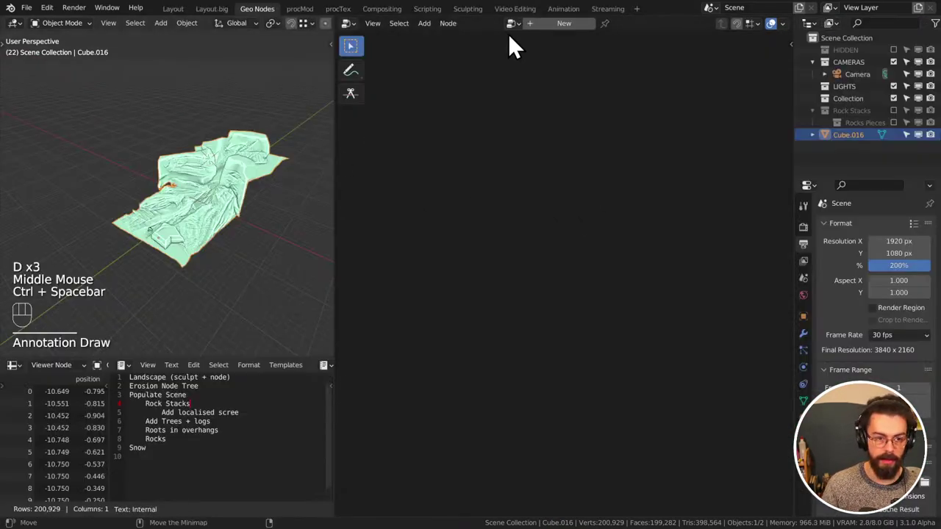
pyautogui.click(409, 81)
pyautogui.press('t')
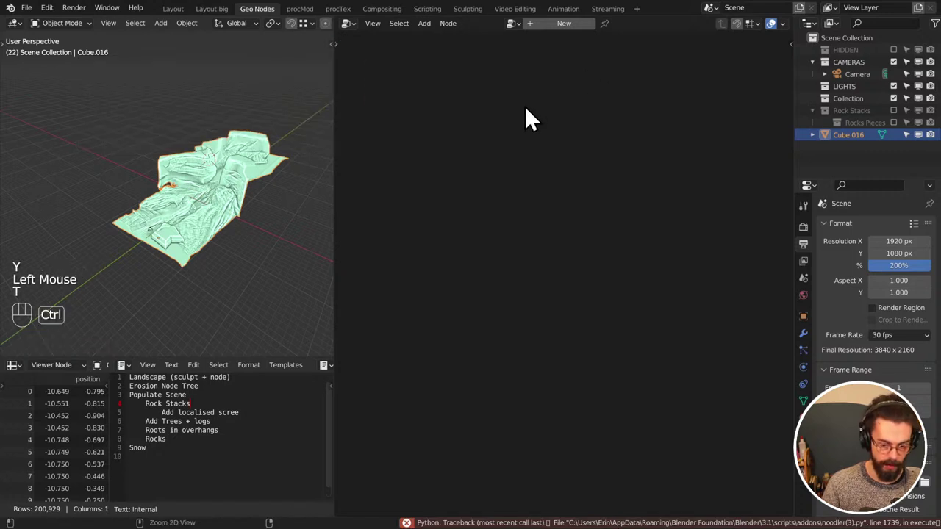
pyautogui.hotkey('ctrl', 's')
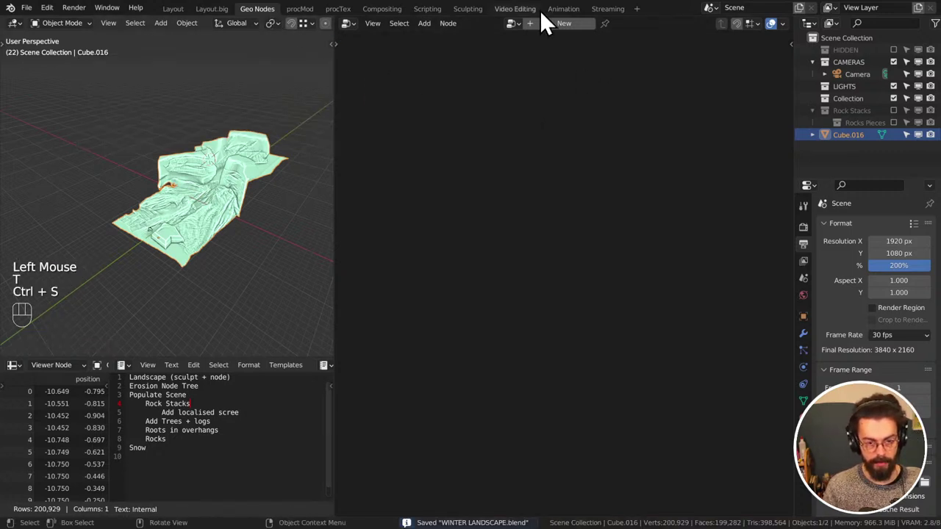
# Create a new Geometry Nodes tree for the landscape object
pyautogui.click(559, 33)
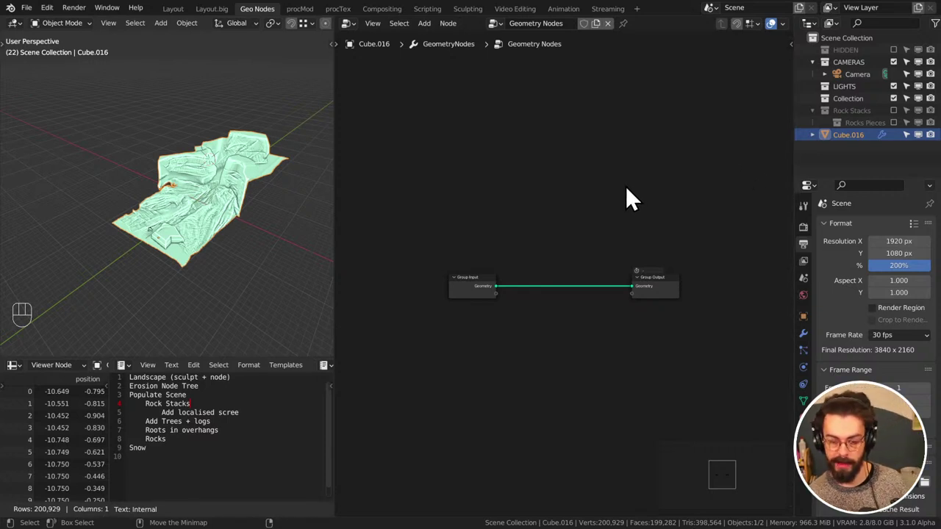
pyautogui.moveTo(626, 180); pyautogui.dragTo(592, 167, button='middle')
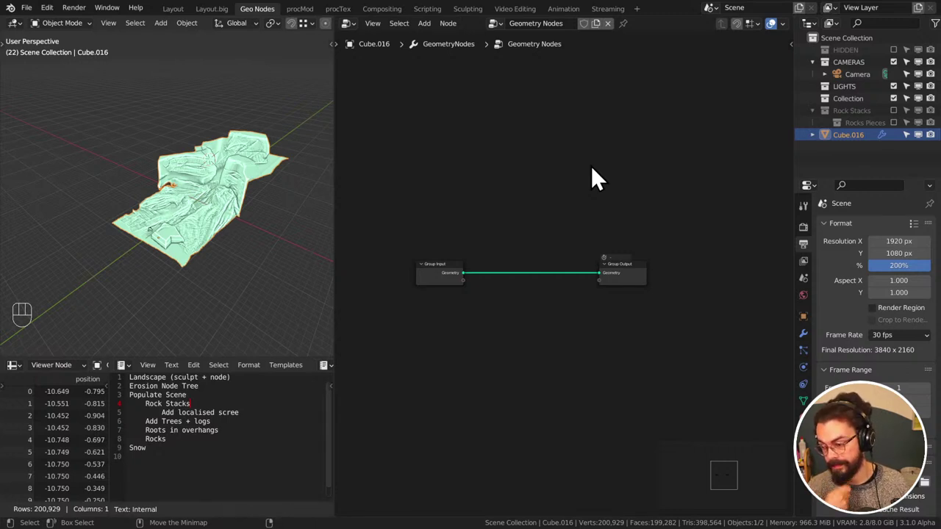
pyautogui.moveTo(218, 206); pyautogui.dragTo(200, 234, button='middle')
pyautogui.scroll(2, 202, 235)
pyautogui.moveTo(200, 235); pyautogui.dragTo(220, 242, button='middle')
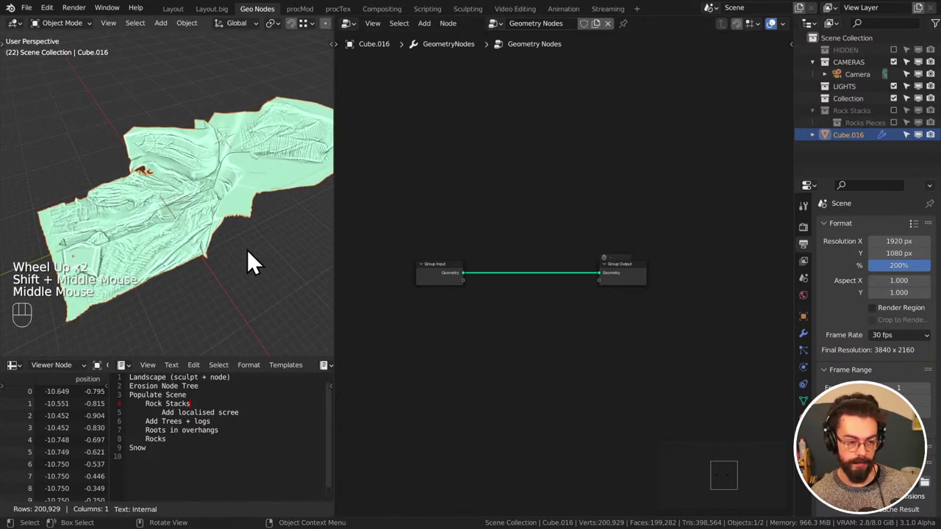
pyautogui.scroll(3, 507, 238)
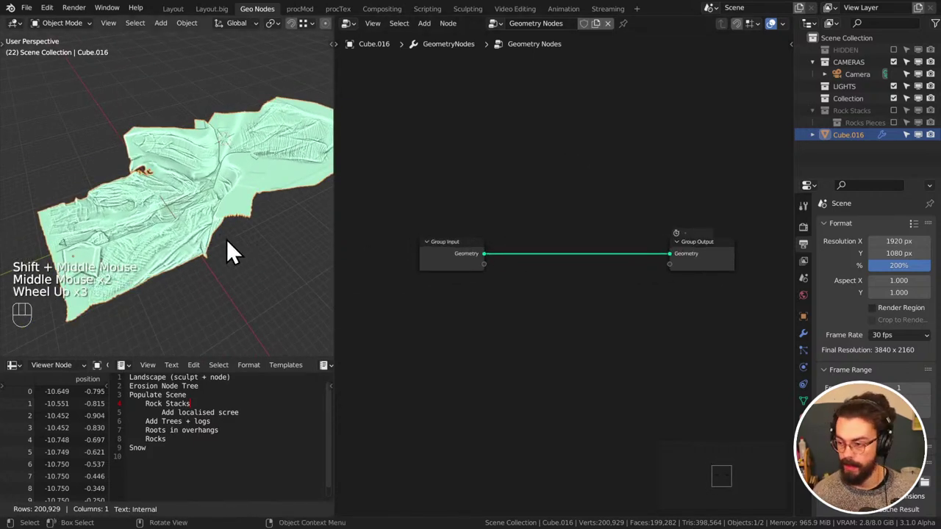
pyautogui.moveTo(256, 255); pyautogui.dragTo(208, 210, button='middle')
# Zoom in through the camera view and select the Cube.016 terrain
pyautogui.press('KP_0')
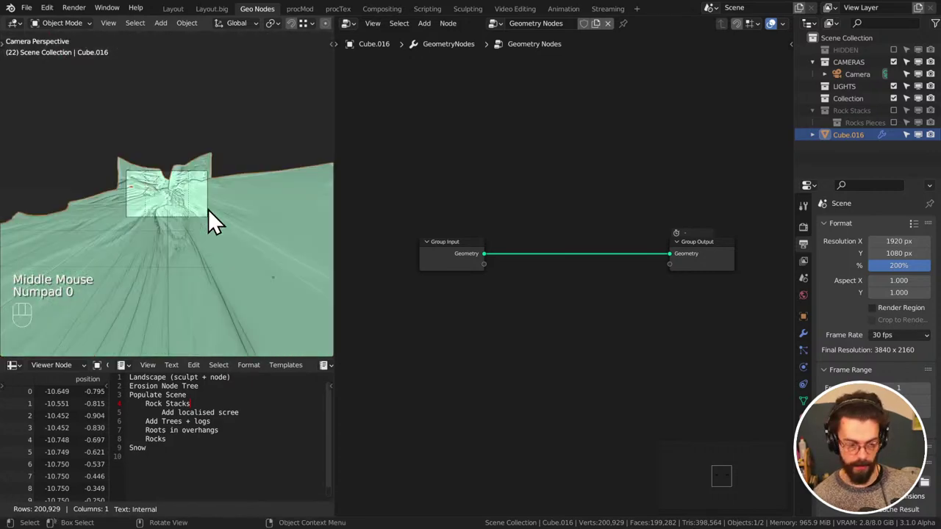
pyautogui.scroll(3, 208, 194)
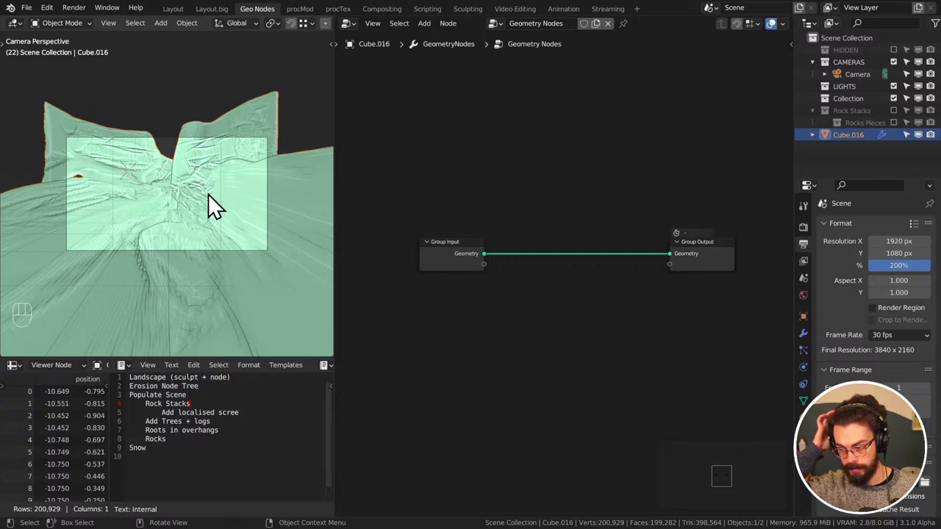
pyautogui.scroll(2, 54, 173)
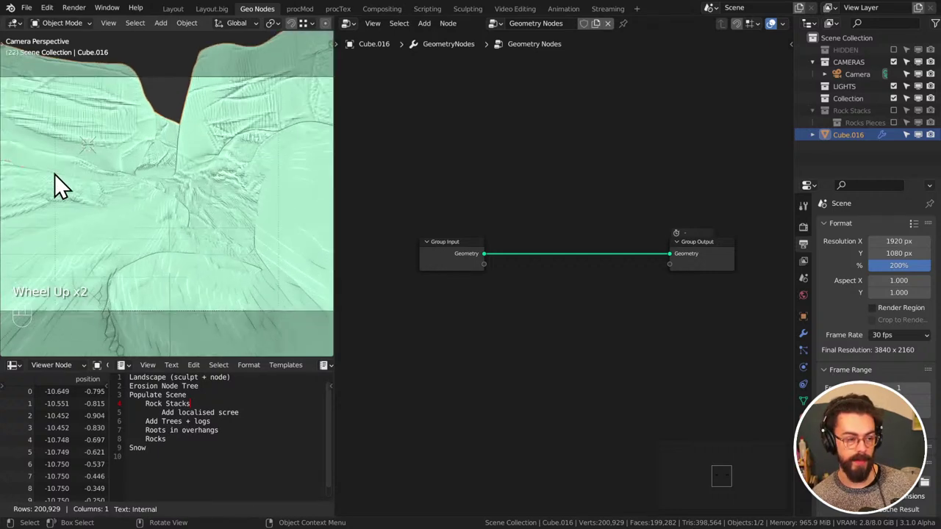
pyautogui.keyDown('shift'); pyautogui.moveTo(54, 173); pyautogui.dragTo(181, 183, button='middle'); pyautogui.keyUp('shift')
pyautogui.scroll(1, 144, 160)
pyautogui.click(135, 156)
# Shift a shortest path of terrain vertices along Z, then leave Edit Mode
pyautogui.press('Tab')
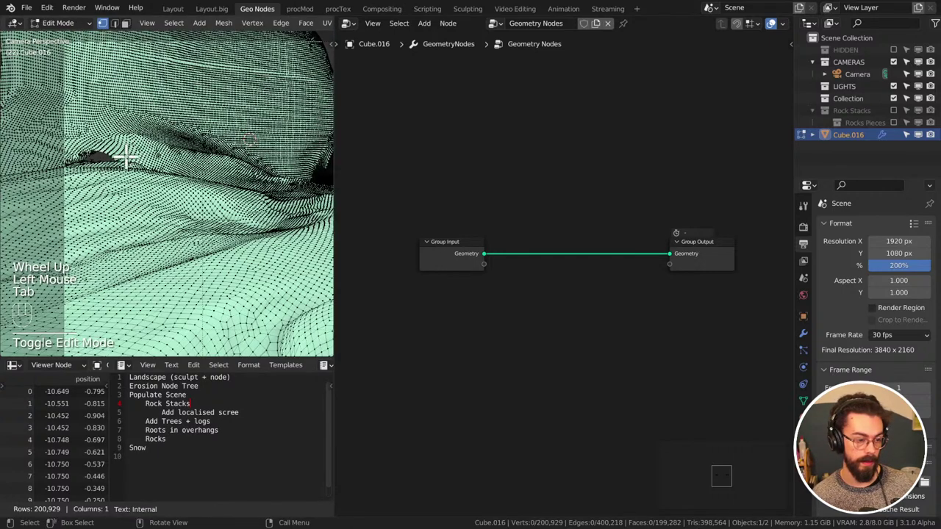
pyautogui.keyDown('alt'); pyautogui.click(123, 171); pyautogui.keyUp('alt')
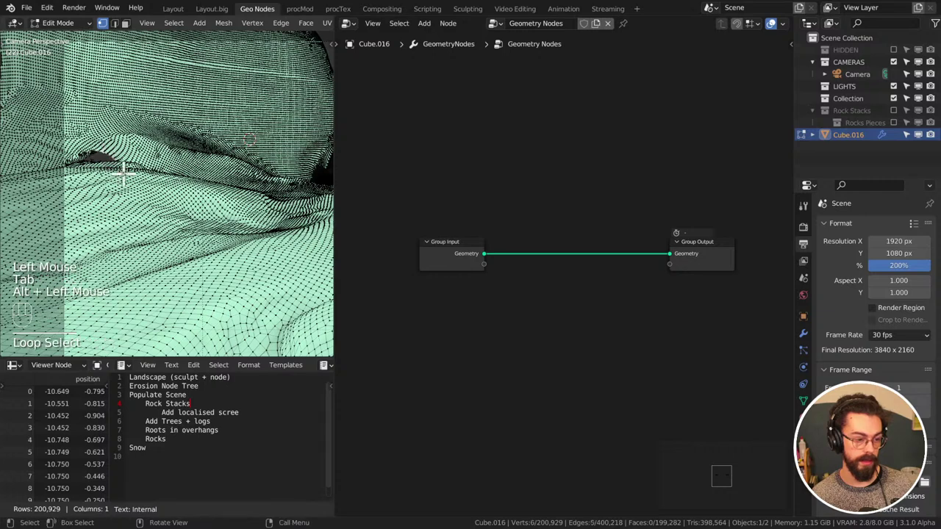
pyautogui.keyDown('shift'); pyautogui.click(83, 164); pyautogui.keyUp('shift')
pyautogui.keyDown('ctrl'); pyautogui.click(104, 154); pyautogui.keyUp('ctrl')
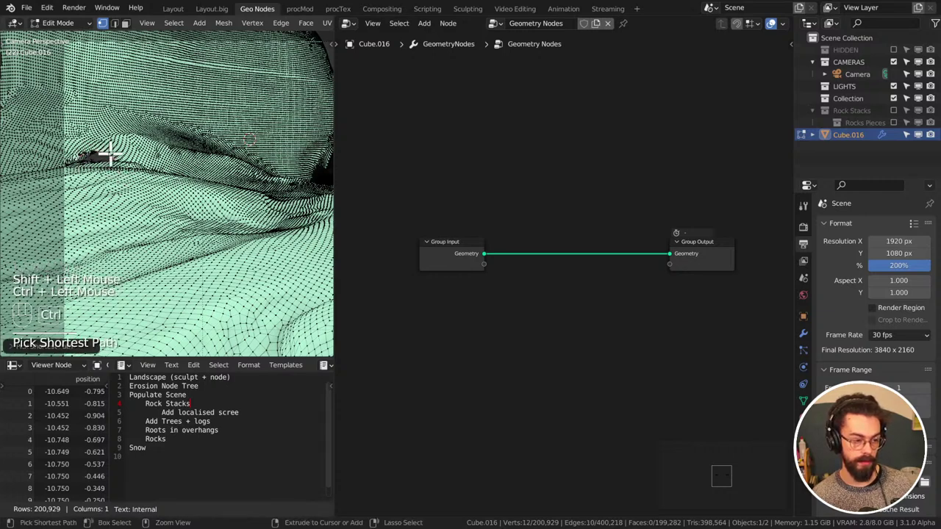
pyautogui.press('g')
pyautogui.press('z')
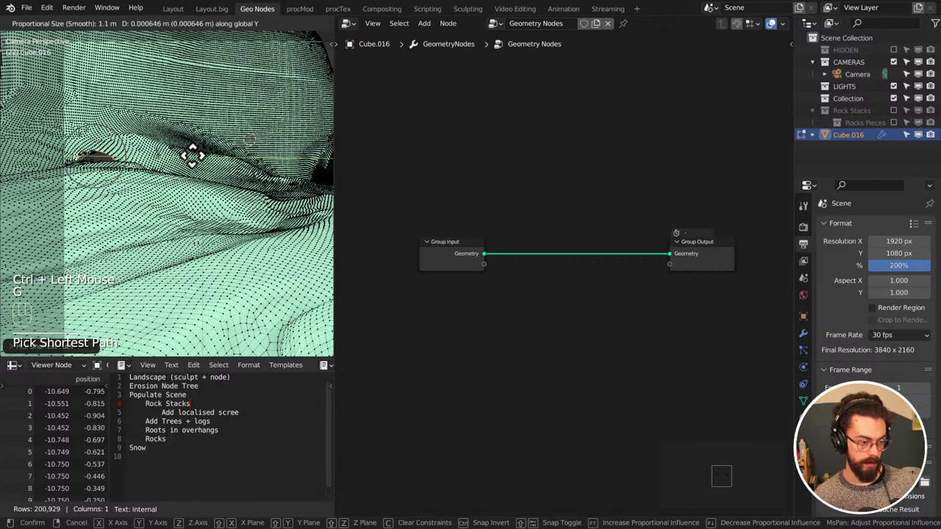
pyautogui.click(188, 181)
pyautogui.press('Tab')
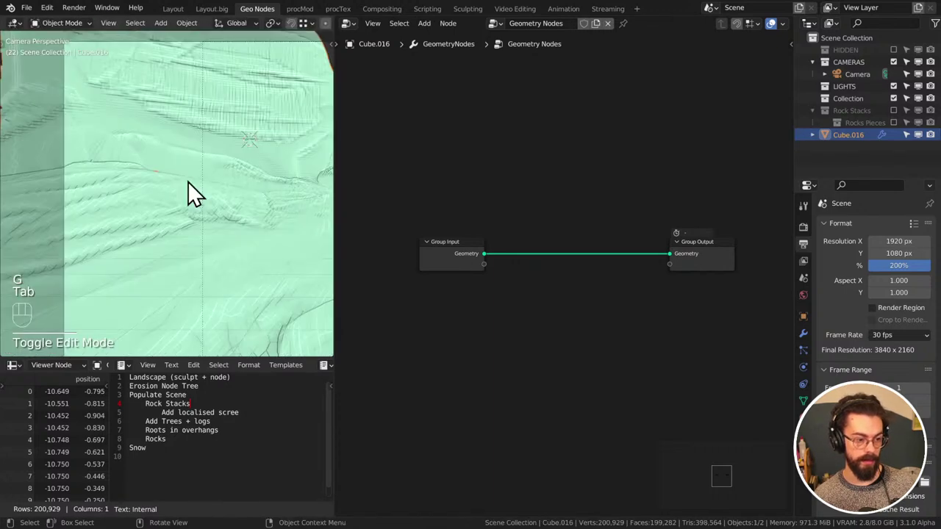
# Back in Edit Mode, box-select the vertices of the canyon gorge area
pyautogui.scroll(-3, 199, 139)
pyautogui.scroll(-1, 240, 222)
pyautogui.keyDown('shift'); pyautogui.moveTo(241, 218); pyautogui.dragTo(152, 222, button='middle'); pyautogui.keyUp('shift')
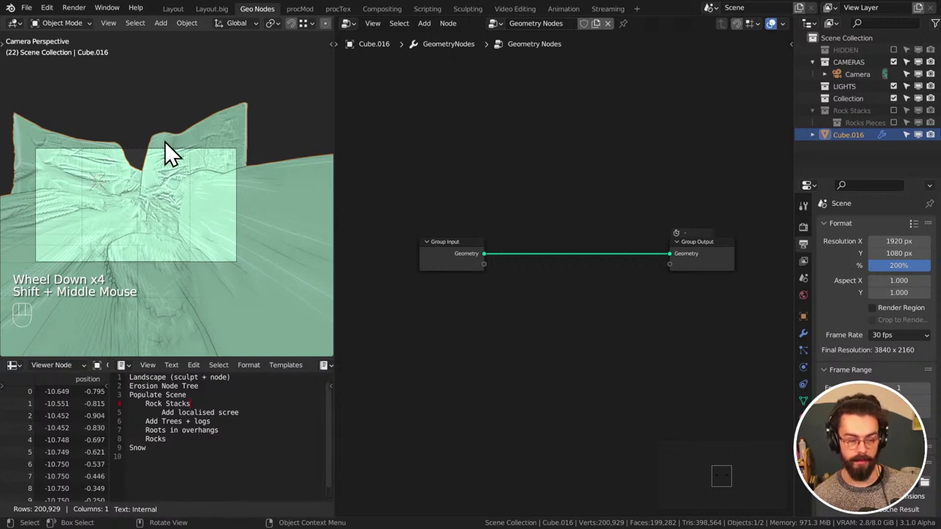
pyautogui.press('Tab')
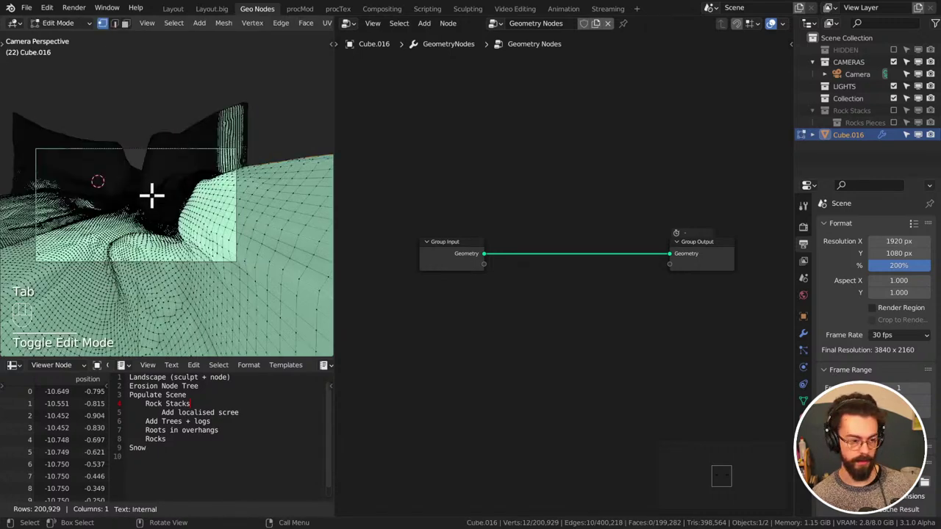
pyautogui.click(85, 139)
pyautogui.press('b')
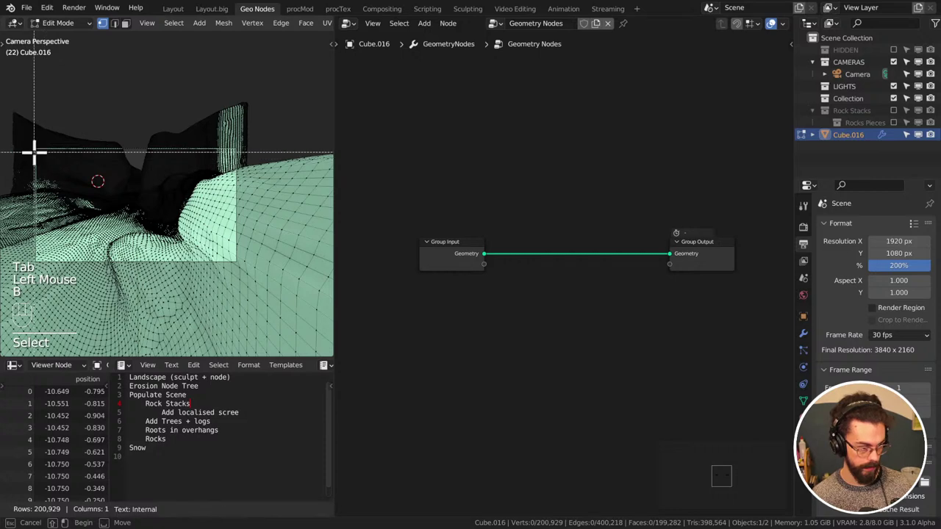
pyautogui.moveTo(34, 152); pyautogui.dragTo(237, 263)
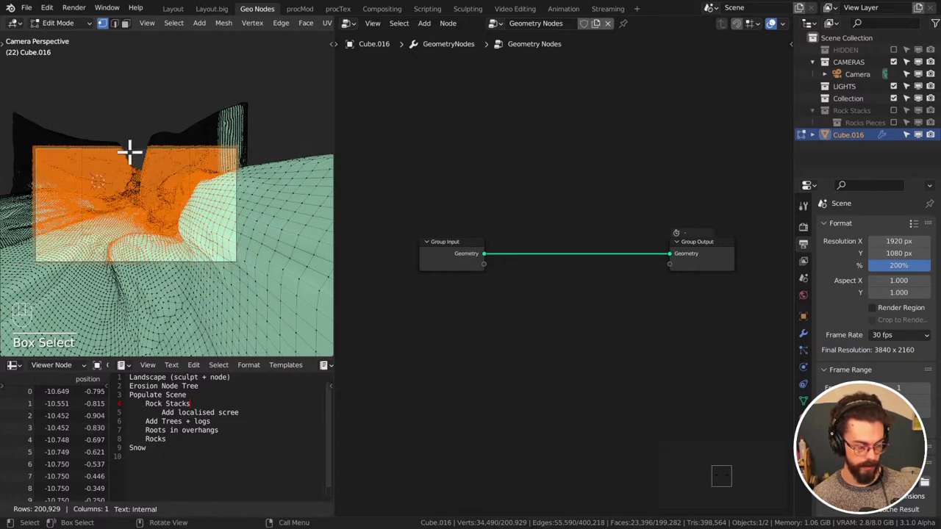
# Set the terrain as the active camera and view through it
pyautogui.moveTo(129, 151); pyautogui.dragTo(111, 139, button='middle')
pyautogui.scroll(2, 143, 252)
pyautogui.press('ctrl')
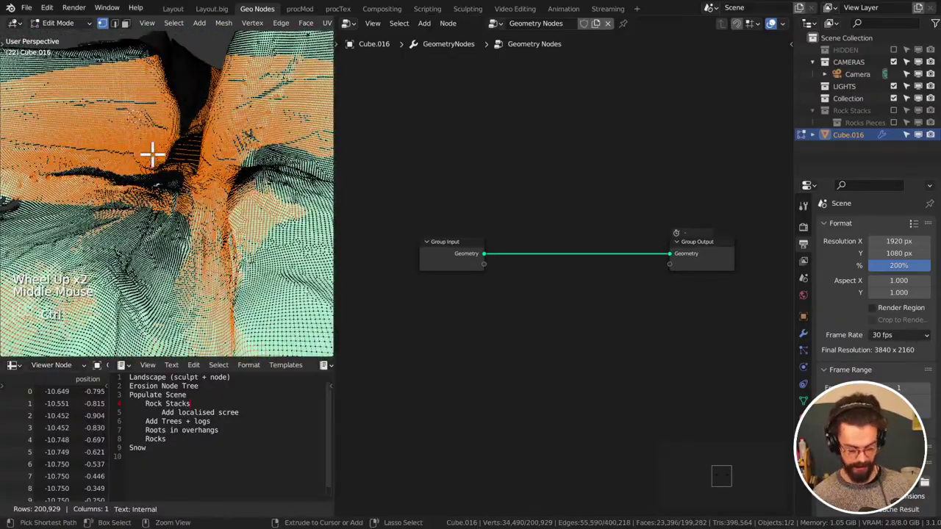
pyautogui.press('ctrl+KP_0')
pyautogui.press('ctrl+KP_0')
pyautogui.press('ctrl+KP_0')
pyautogui.press('ctrl+KP_0')
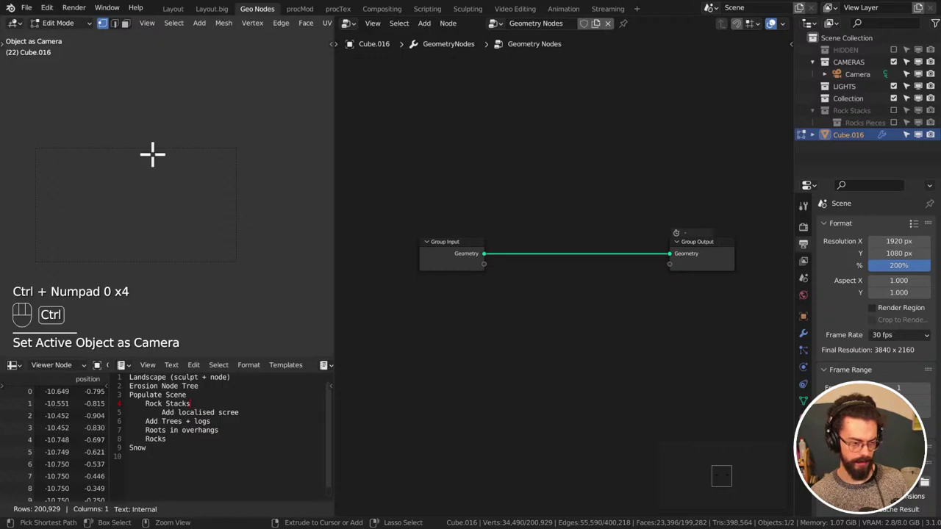
pyautogui.press('KP_0')
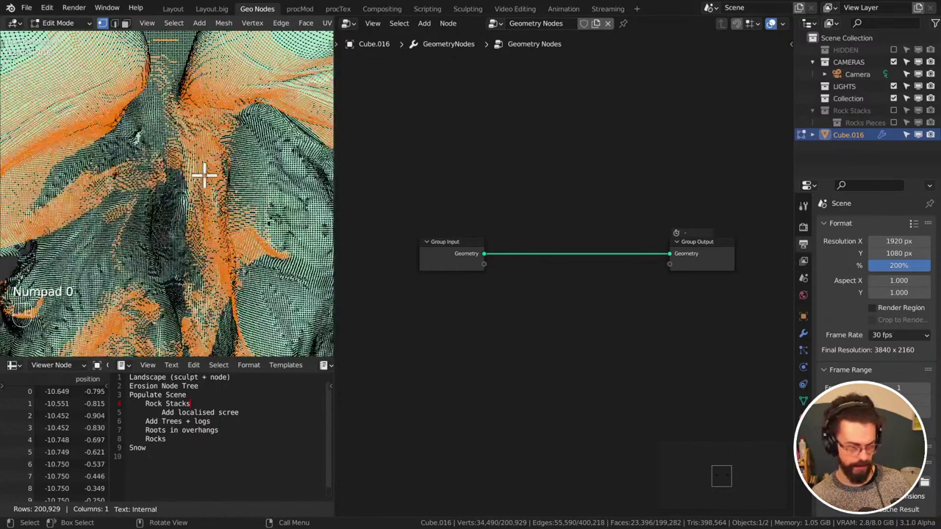
# Grow the gorge vertex selection outward, then return to Object Mode
pyautogui.press('ctrl+KP_Add')
pyautogui.press('ctrl+KP_Add')
pyautogui.press('ctrl+KP_Add')
pyautogui.press('ctrl+KP_Add')
pyautogui.press('ctrl+KP_Add')
pyautogui.press('ctrl+KP_Add')
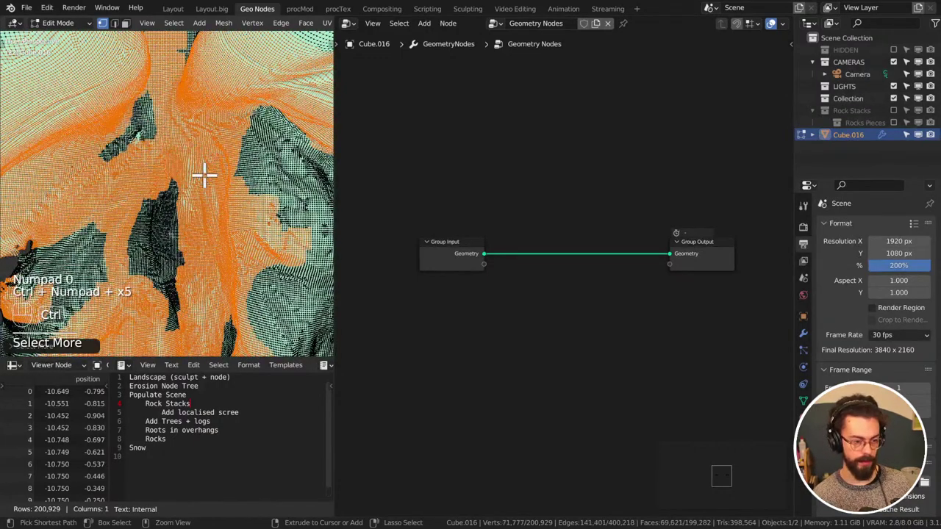
pyautogui.scroll(-3, 204, 173)
pyautogui.moveTo(174, 246); pyautogui.dragTo(168, 164, button='middle')
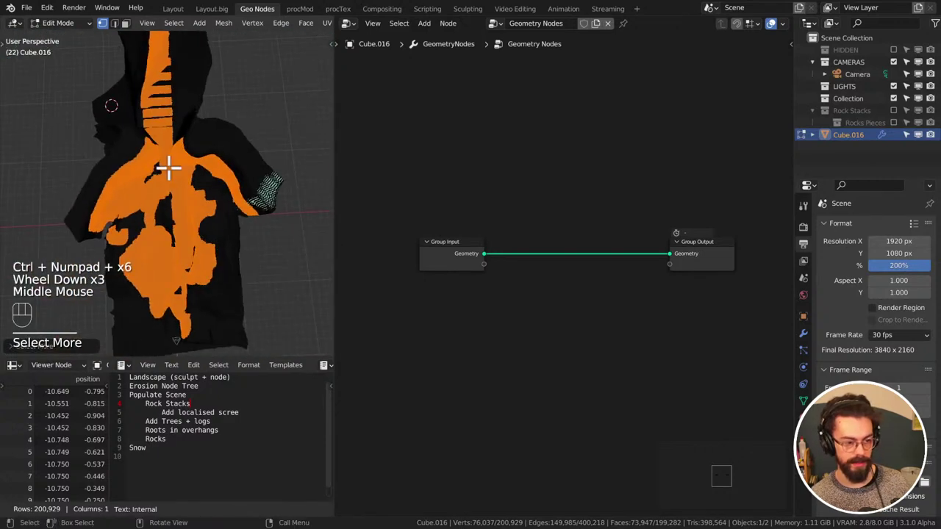
pyautogui.moveTo(264, 243); pyautogui.dragTo(244, 174, button='middle')
pyautogui.press('Tab')
# Make the real Camera the scene camera again with Ctrl+Numpad 0
pyautogui.click(288, 298)
pyautogui.click(288, 295)
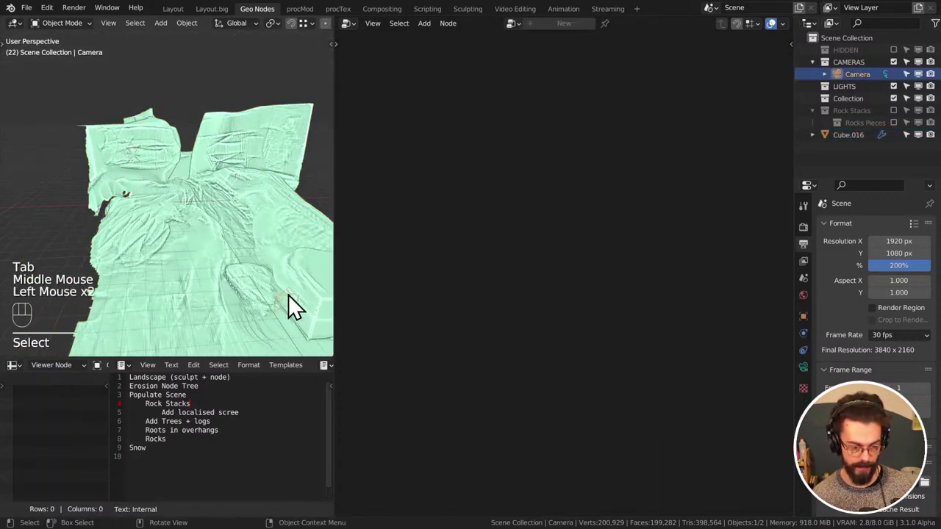
pyautogui.press('ctrl+KP_0')
pyautogui.click(290, 96)
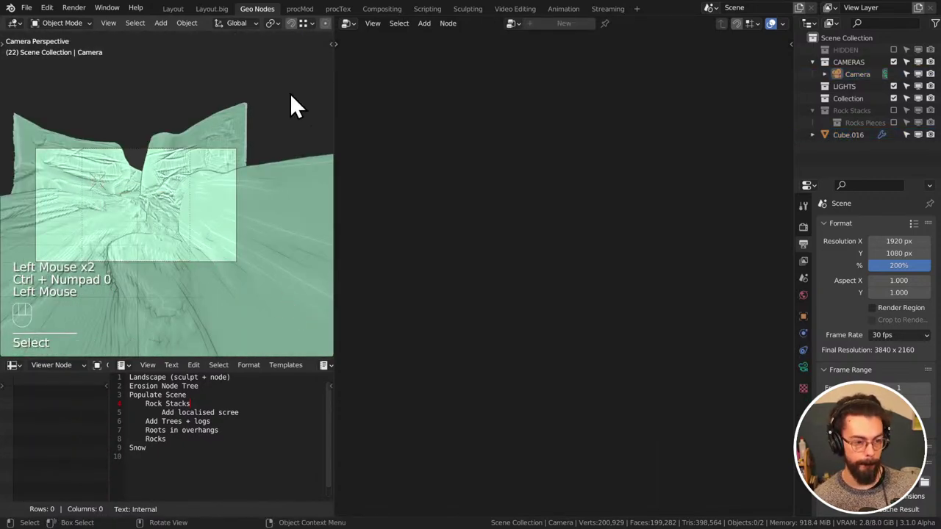
pyautogui.moveTo(289, 96); pyautogui.dragTo(266, 137, button='middle')
# Rename the terrain's geometry node group to EROSION
pyautogui.click(204, 203)
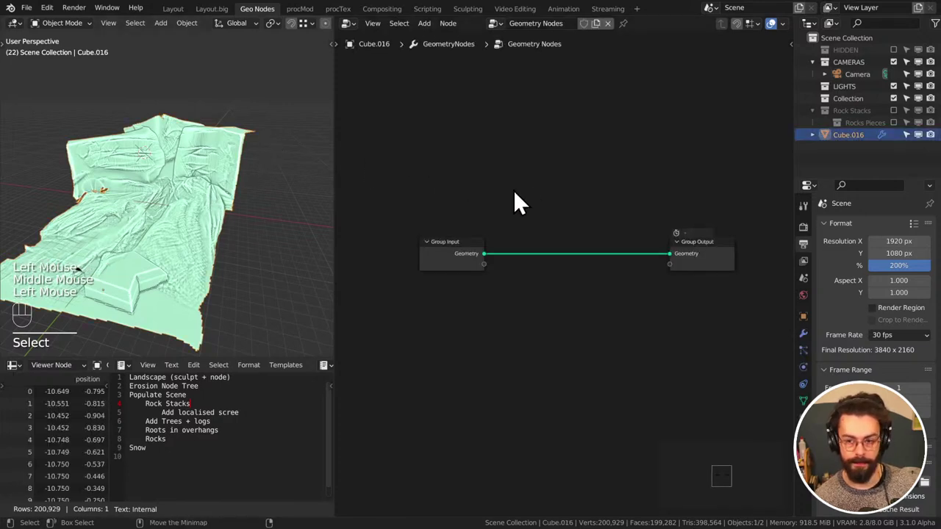
pyautogui.doubleClick(551, 23)
pyautogui.write('E')
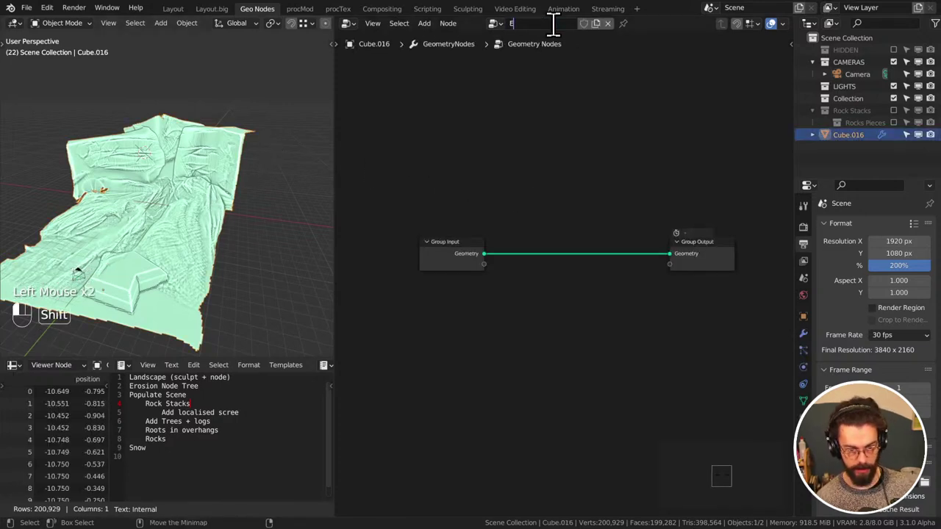
pyautogui.write('rons')
pyautogui.hotkey('ctrl', 'BackSpace')
pyautogui.write('EROS')
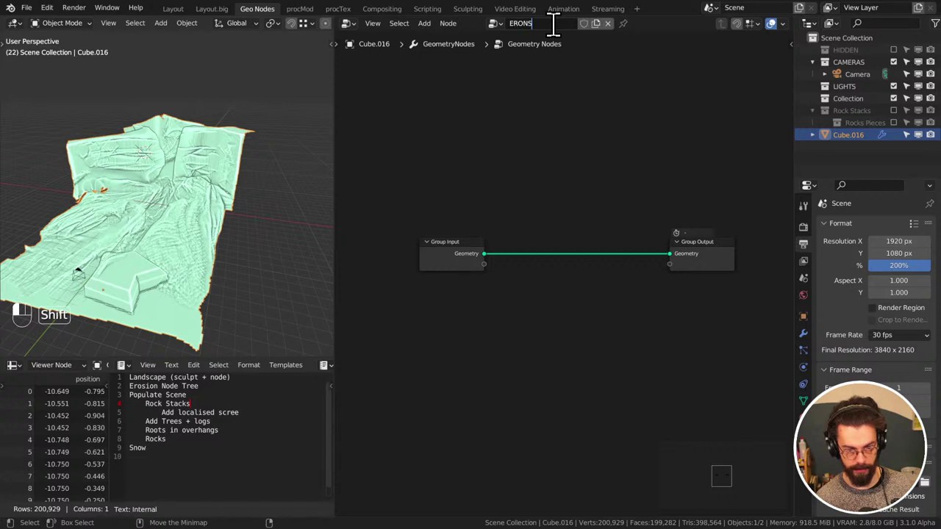
pyautogui.write('ION')
pyautogui.press('Return')
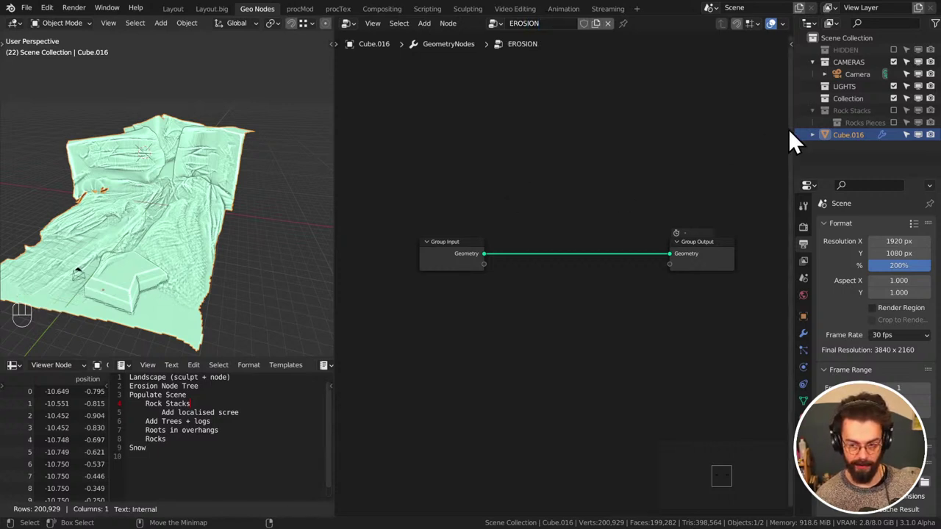
# Rename the terrain object from Cube.016 to Land in the Outliner
pyautogui.doubleClick(848, 135)
pyautogui.write('Land')
pyautogui.press('Return')
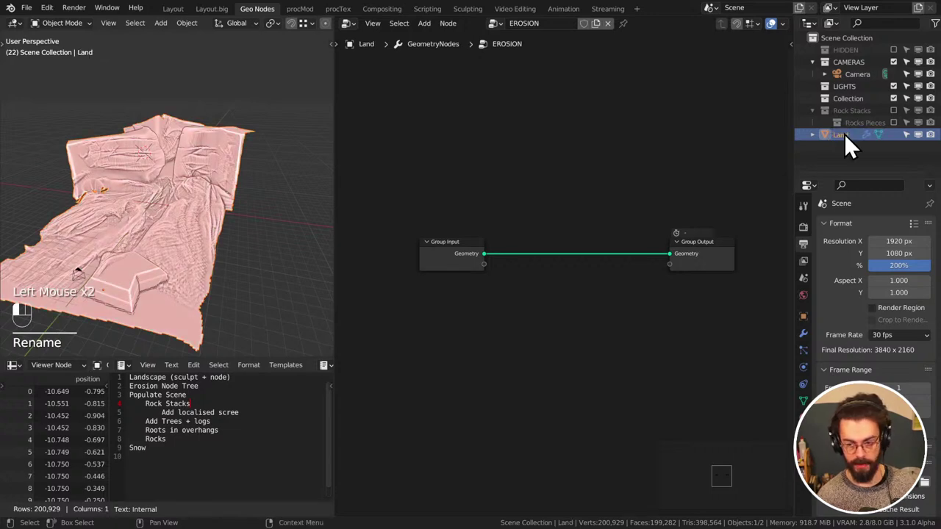
pyautogui.keyDown('shift'); pyautogui.moveTo(294, 229); pyautogui.dragTo(240, 232, button='middle'); pyautogui.keyUp('shift')
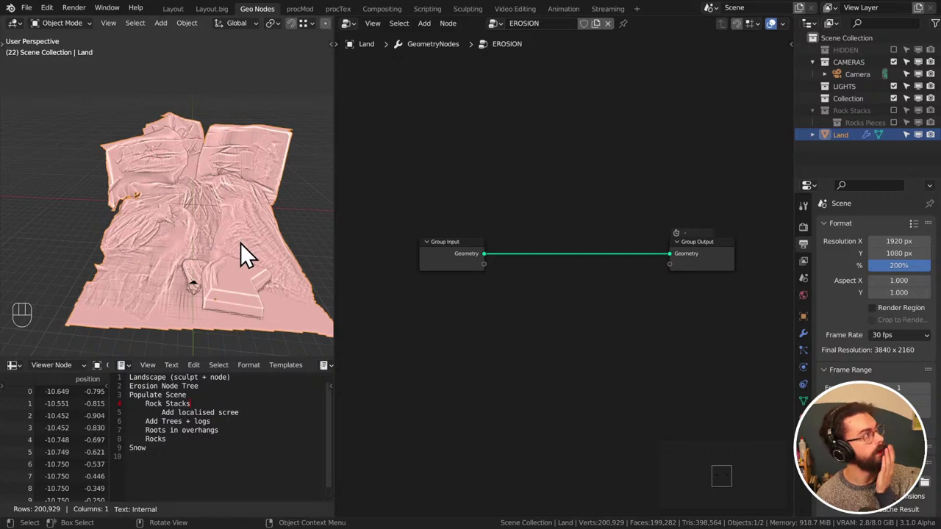
pyautogui.rightClick(241, 243)
pyautogui.click(436, 166)
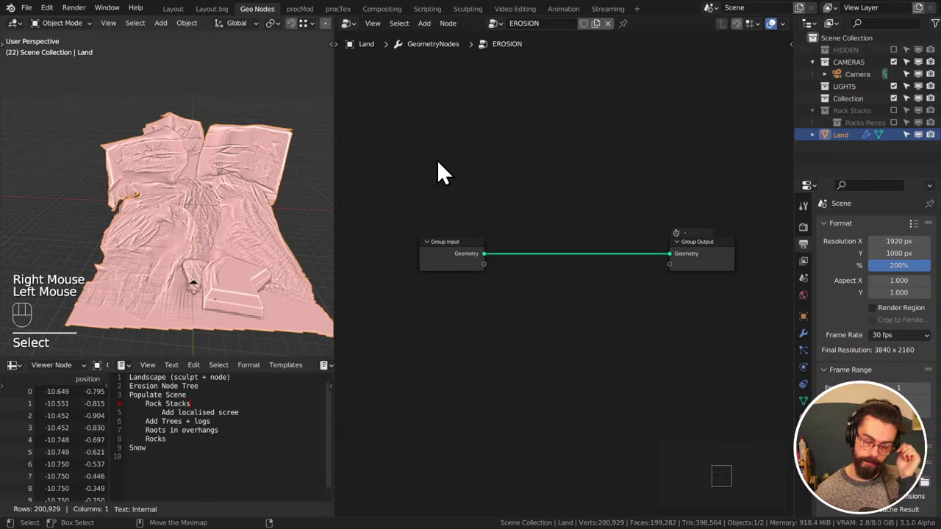
pyautogui.click(438, 163)
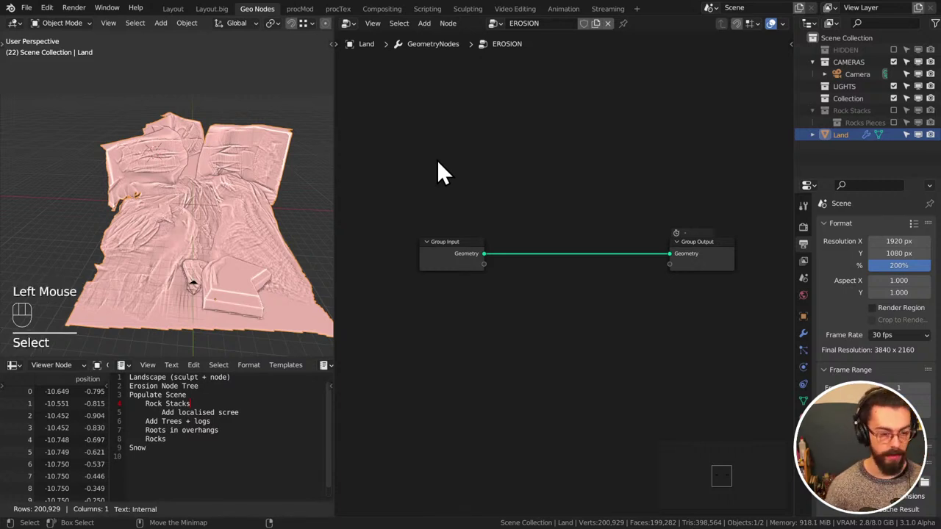
# Insert an Erindale Toolkit Displace Voronoi node between Group Input and Group Output
pyautogui.hotkey('shift', 'a')
pyautogui.moveTo(513, 312)
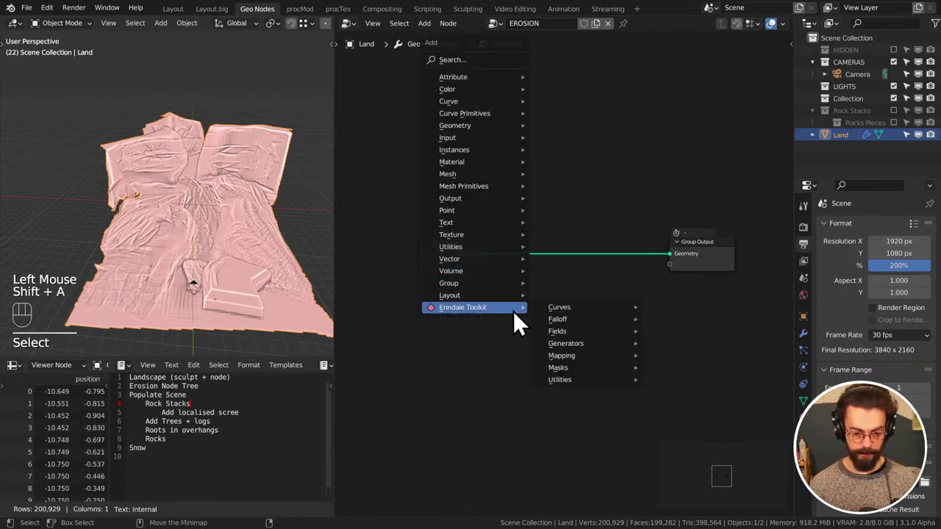
pyautogui.moveTo(613, 383)
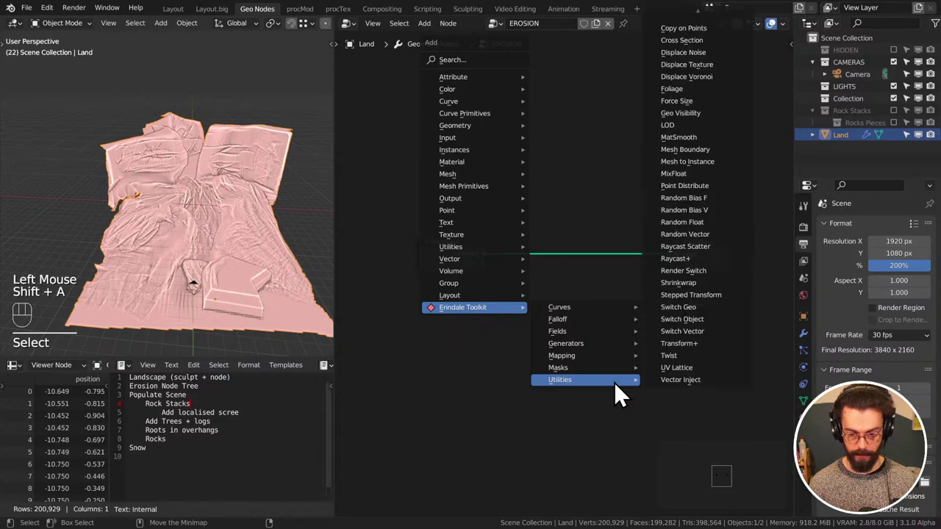
pyautogui.click(721, 81)
pyautogui.click(668, 175)
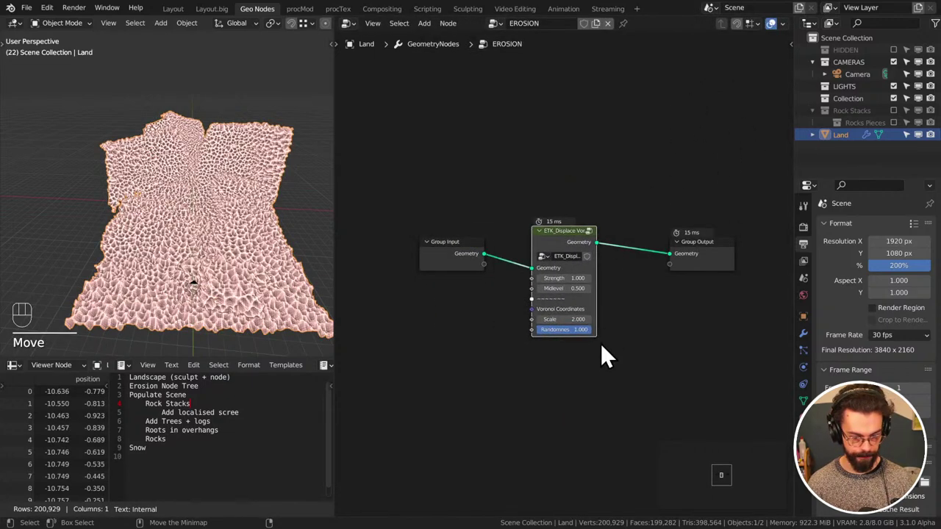
pyautogui.scroll(2, 563, 294)
# Lower the Displace Voronoi Scale to 0.510
pyautogui.keyDown('shift'); pyautogui.click(581, 335); pyautogui.keyUp('shift')
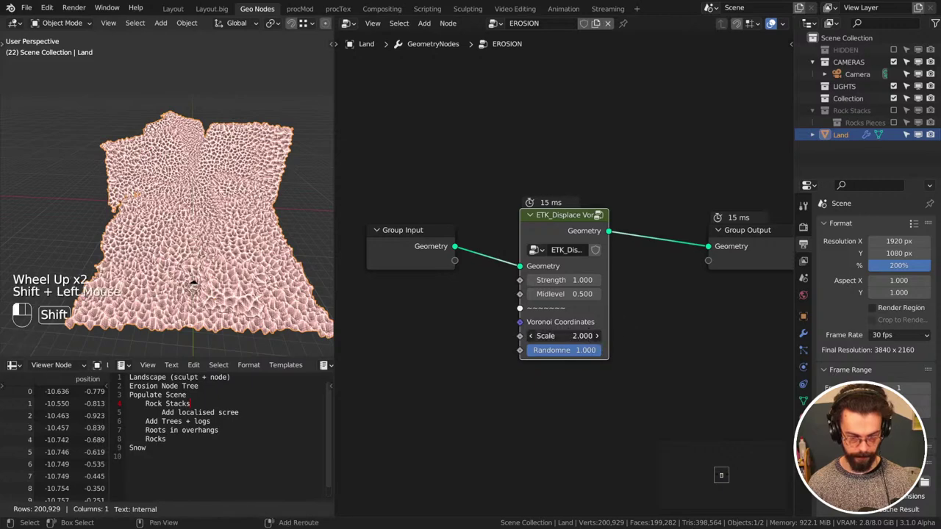
pyautogui.keyDown('shift'); pyautogui.moveTo(580, 335); pyautogui.dragTo(541, 335); pyautogui.keyUp('shift')
pyautogui.moveTo(125, 294); pyautogui.dragTo(326, 289, button='middle')
pyautogui.moveTo(566, 240); pyautogui.dragTo(469, 237, button='middle')
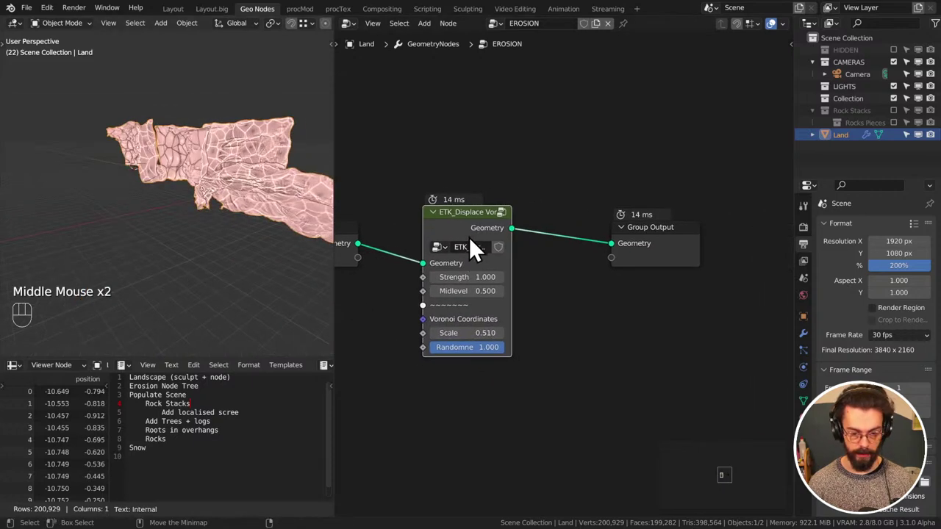
# With snapping on, move the Displace Voronoi node into line
pyautogui.moveTo(474, 247); pyautogui.dragTo(543, 260)
pyautogui.moveTo(502, 258); pyautogui.dragTo(608, 243, button='middle')
pyautogui.hotkey('shift', 'Tab')
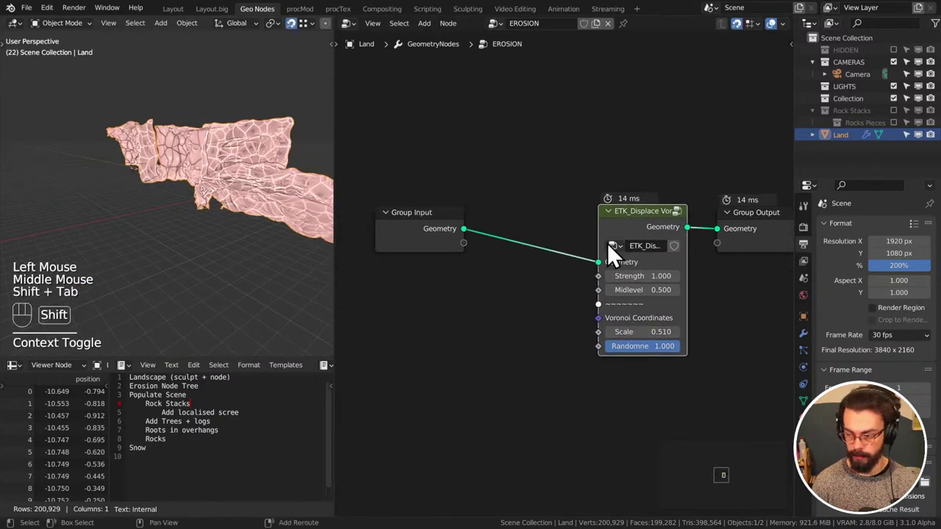
pyautogui.press('g')
# Reposition Group Output and Group Input closer to the Voronoi node
pyautogui.click(753, 242)
pyautogui.press('g')
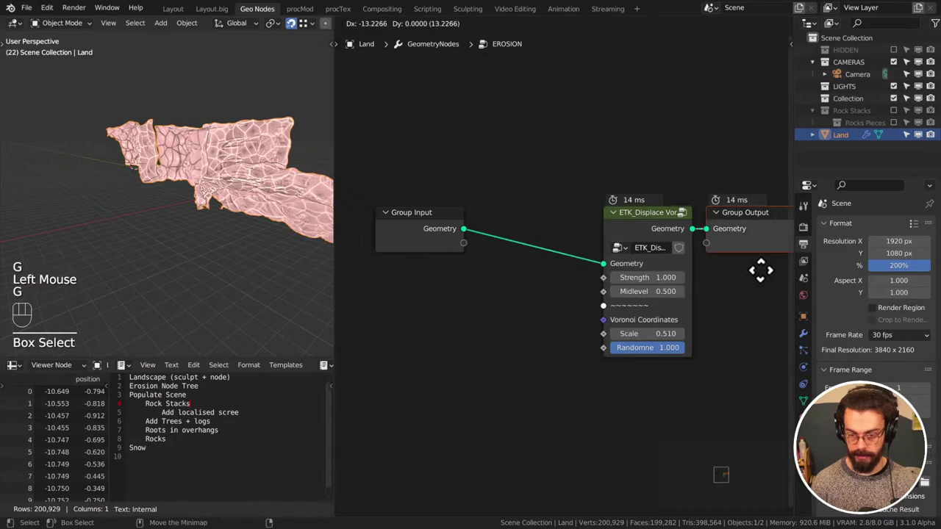
pyautogui.click(760, 269)
pyautogui.click(424, 192)
pyautogui.press('g')
pyautogui.click(515, 298)
pyautogui.moveTo(507, 300)
pyautogui.mouseDown(button='middle')
pyautogui.moveTo(573, 272)
pyautogui.moveTo(497, 286)
pyautogui.mouseUp(button='middle')
pyautogui.click(571, 272)
# Add a Map Range node driving the displacement Strength
pyautogui.moveTo(613, 250); pyautogui.dragTo(520, 274)
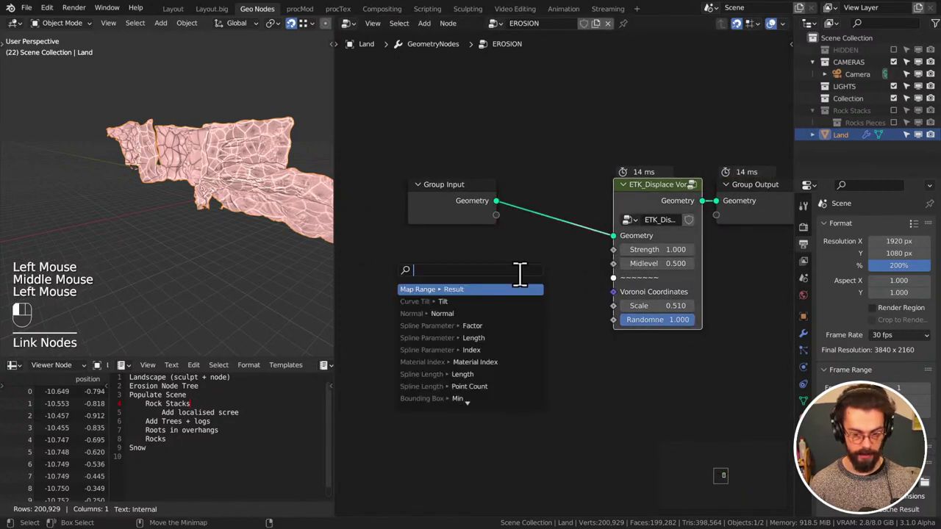
pyautogui.write('ma')
pyautogui.press('Return')
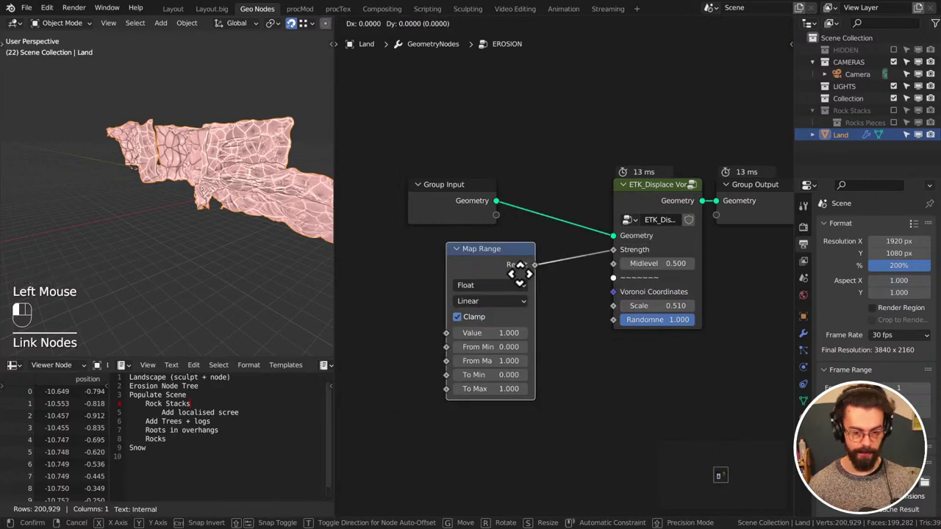
pyautogui.click(544, 276)
# Feed the Map Range Value from a new Dot Product node
pyautogui.moveTo(472, 346); pyautogui.dragTo(385, 340)
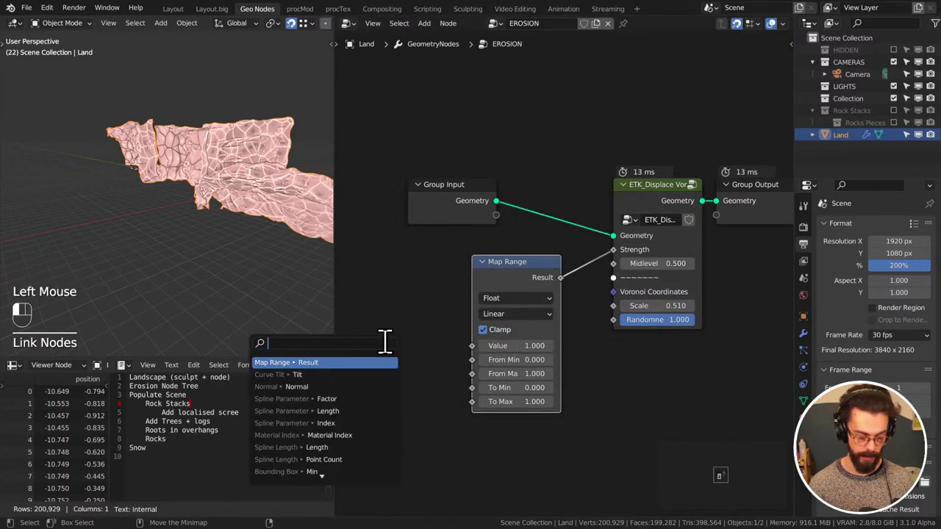
pyautogui.write('dot pro')
pyautogui.press('Return')
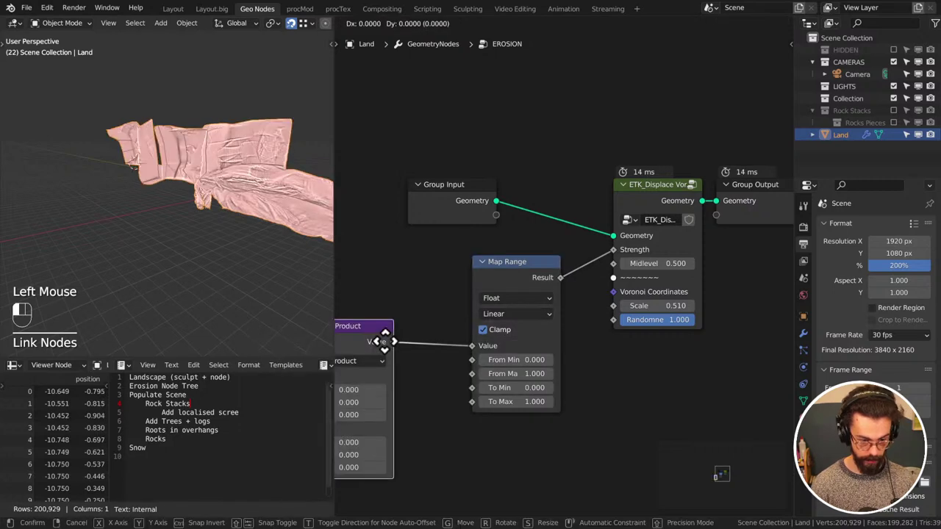
pyautogui.click(441, 277)
pyautogui.moveTo(441, 276); pyautogui.dragTo(554, 281, button='middle')
# Connect a Normal node to the Dot Product and set its second vector to (0, 0, 1)
pyautogui.moveTo(469, 337); pyautogui.dragTo(395, 339)
pyautogui.write('norm')
pyautogui.press('Return')
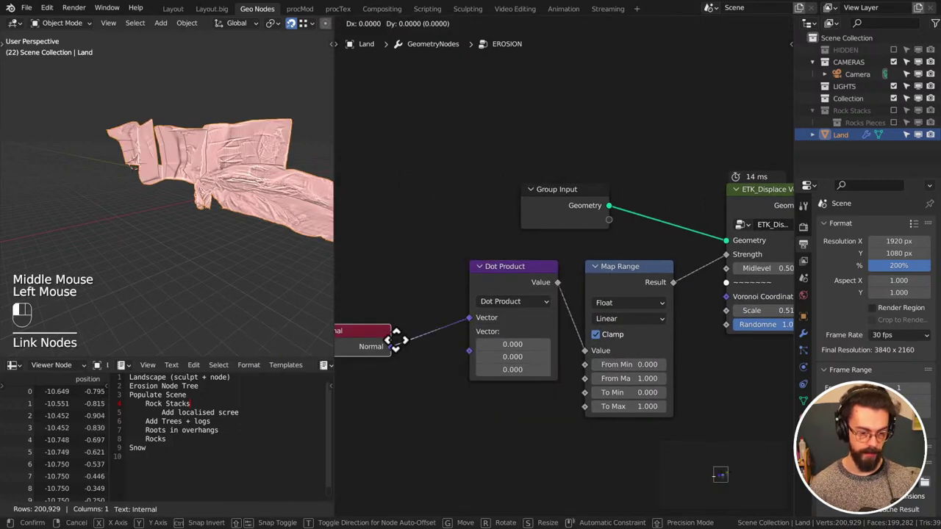
pyautogui.click(455, 294)
pyautogui.moveTo(494, 369); pyautogui.dragTo(504, 370)
pyautogui.moveTo(422, 288); pyautogui.dragTo(421, 276)
# Set Map Range From Min 0.750, From Max -1.000 and To Max 2.310
pyautogui.moveTo(176, 162); pyautogui.dragTo(221, 207, button='middle')
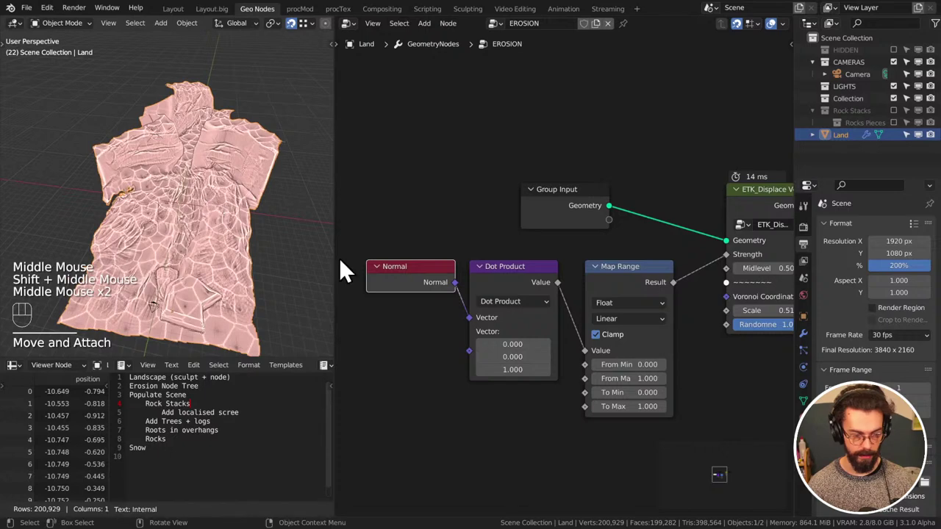
pyautogui.moveTo(702, 332); pyautogui.dragTo(692, 359, button='middle')
pyautogui.scroll(1, 629, 272)
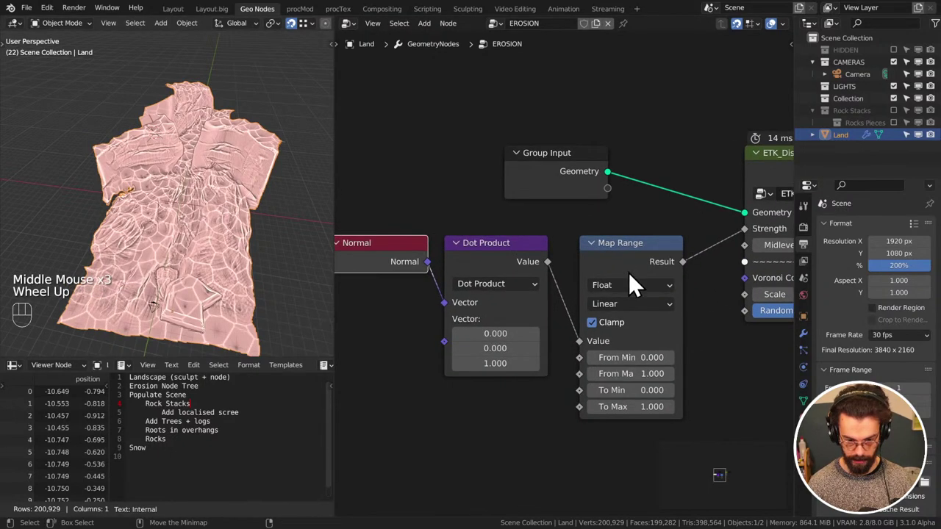
pyautogui.moveTo(629, 259); pyautogui.dragTo(614, 257)
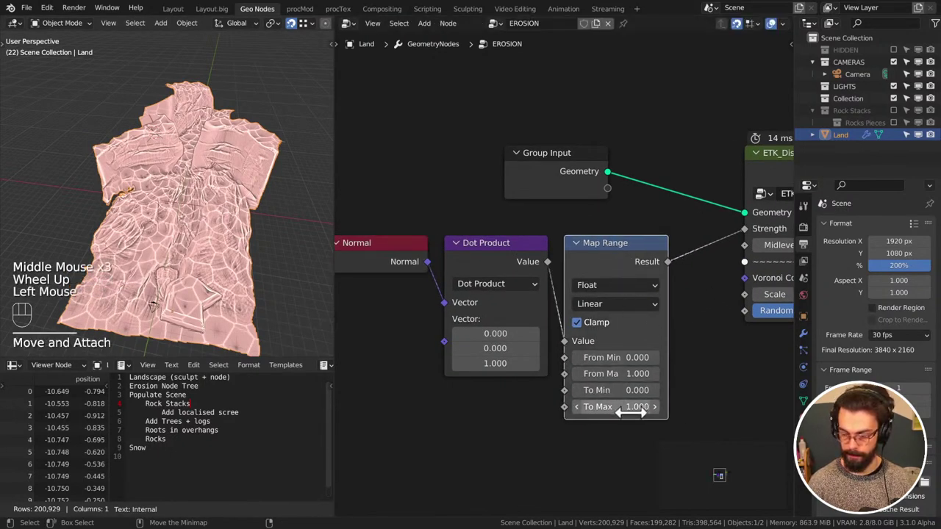
pyautogui.moveTo(631, 373)
pyautogui.mouseDown()
pyautogui.moveTo(595, 373)
pyautogui.moveTo(631, 371)
pyautogui.mouseUp()
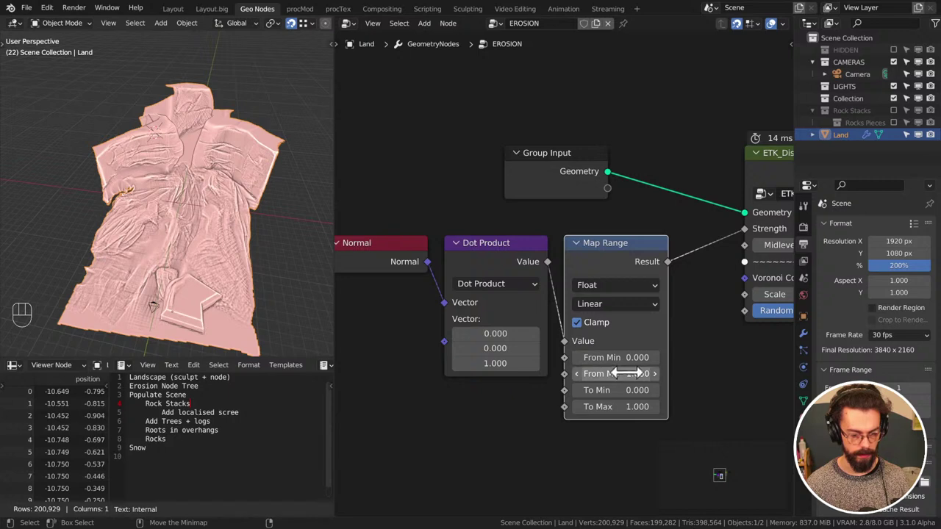
pyautogui.moveTo(624, 373); pyautogui.dragTo(641, 357)
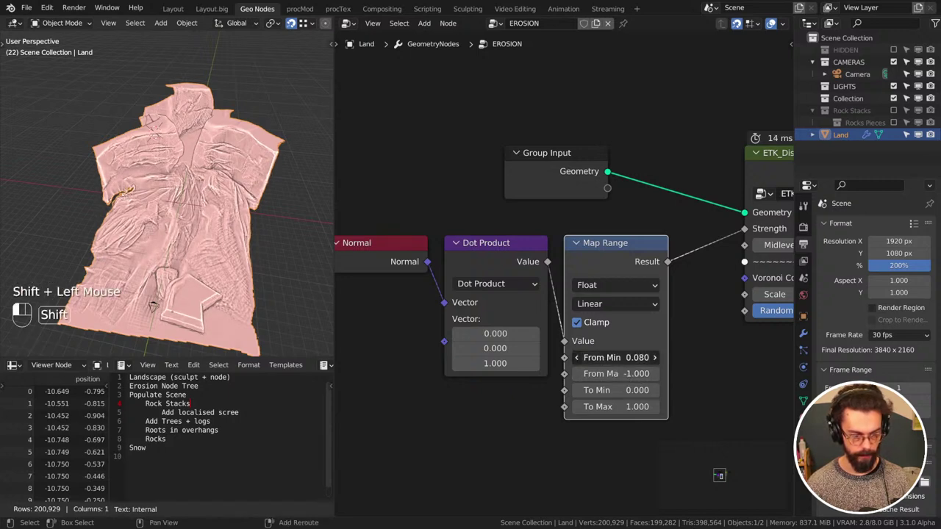
pyautogui.keyDown('shift'); pyautogui.moveTo(636, 357); pyautogui.dragTo(626, 358); pyautogui.keyUp('shift')
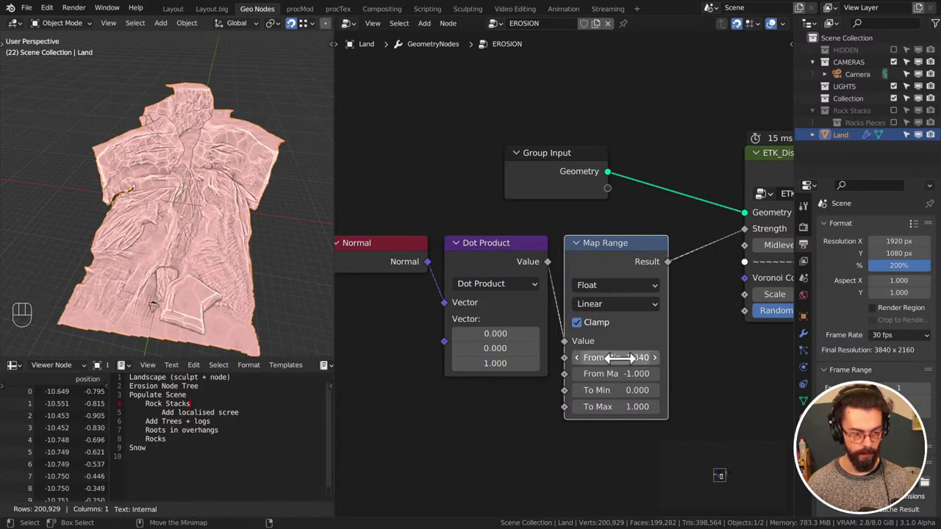
pyautogui.keyDown('shift'); pyautogui.moveTo(636, 407); pyautogui.dragTo(735, 407); pyautogui.keyUp('shift')
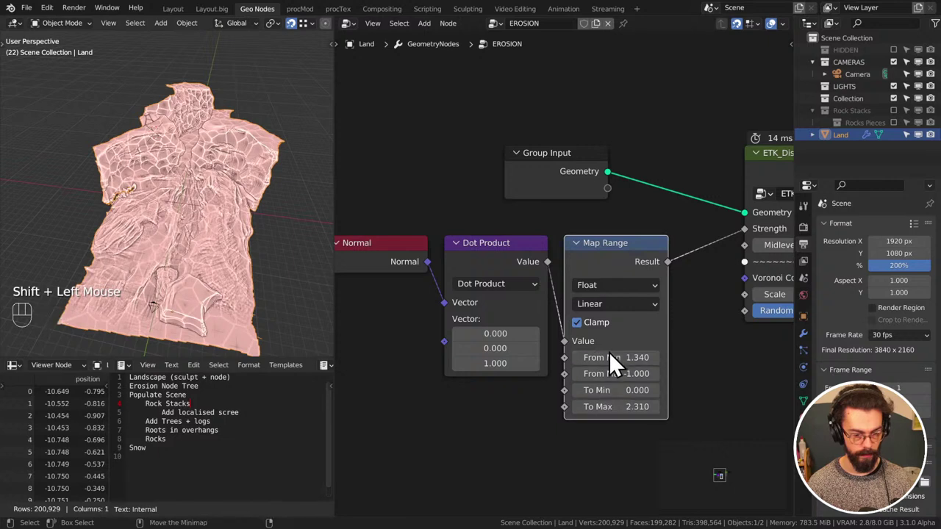
pyautogui.keyDown('shift'); pyautogui.moveTo(636, 357); pyautogui.dragTo(554, 354); pyautogui.keyUp('shift')
pyautogui.moveTo(554, 354); pyautogui.dragTo(457, 378, button='middle')
# Raise the Voronoi Scale to 0.950 and reposition the Group Input node
pyautogui.keyDown('shift'); pyautogui.moveTo(694, 317); pyautogui.dragTo(726, 317); pyautogui.keyUp('shift')
pyautogui.moveTo(544, 305); pyautogui.dragTo(596, 269, button='middle')
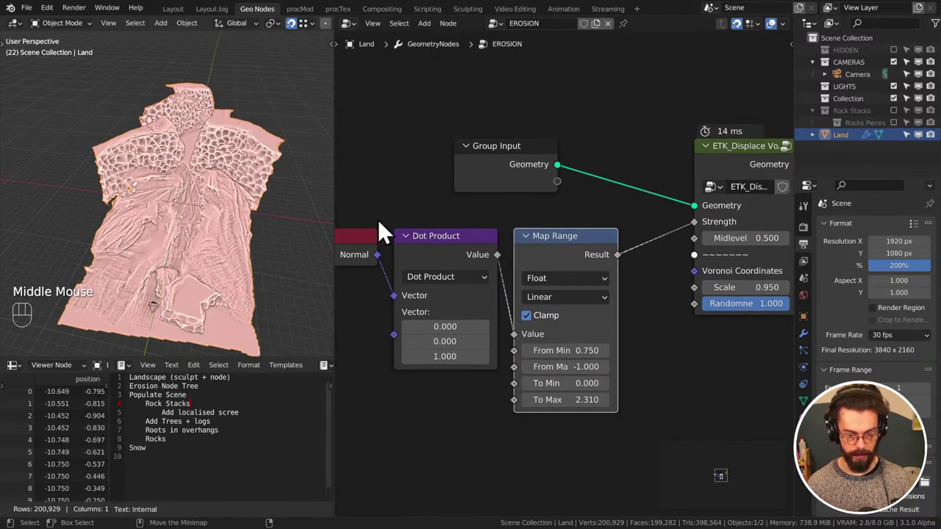
pyautogui.moveTo(395, 222); pyautogui.dragTo(510, 238, button='middle')
pyautogui.moveTo(510, 238); pyautogui.dragTo(661, 246)
pyautogui.press('g')
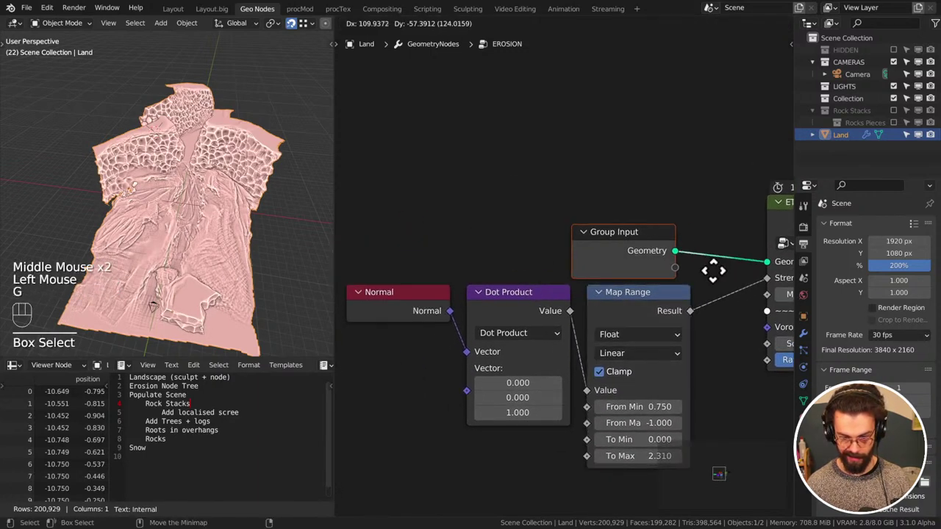
pyautogui.click(714, 269)
pyautogui.click(692, 389)
pyautogui.moveTo(693, 390); pyautogui.dragTo(510, 218, button='middle')
pyautogui.scroll(-3, 599, 279)
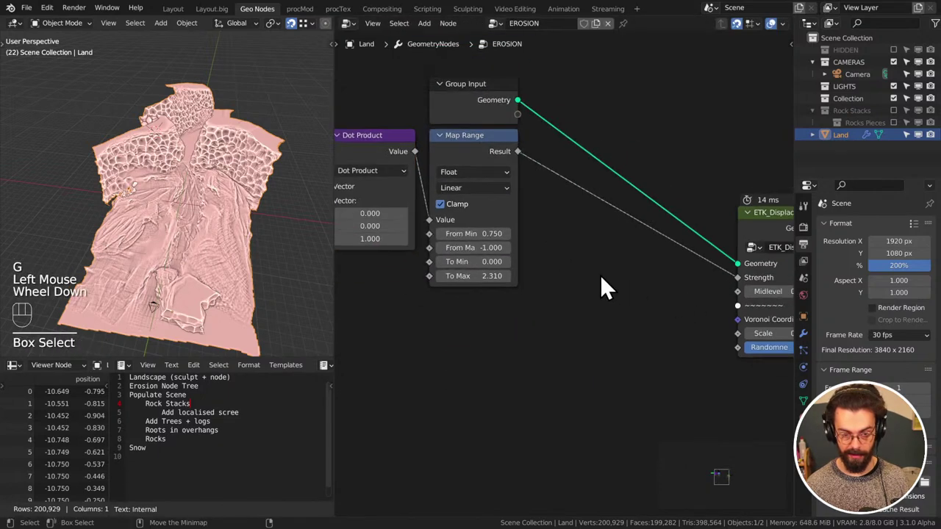
# Add a Vector Math Multiply node feeding the Voronoi Coordinates
pyautogui.moveTo(690, 285); pyautogui.dragTo(625, 302)
pyautogui.write('vectr')
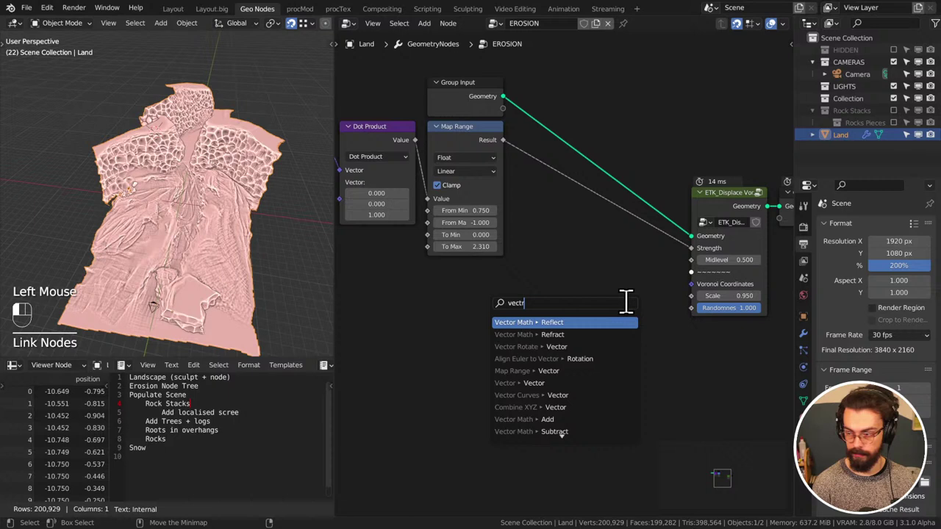
pyautogui.press('BackSpace')
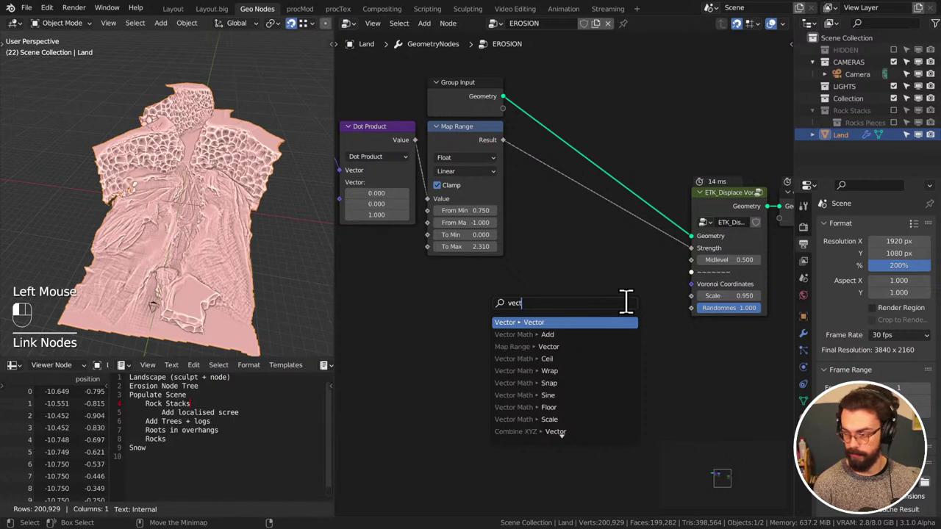
pyautogui.write('or')
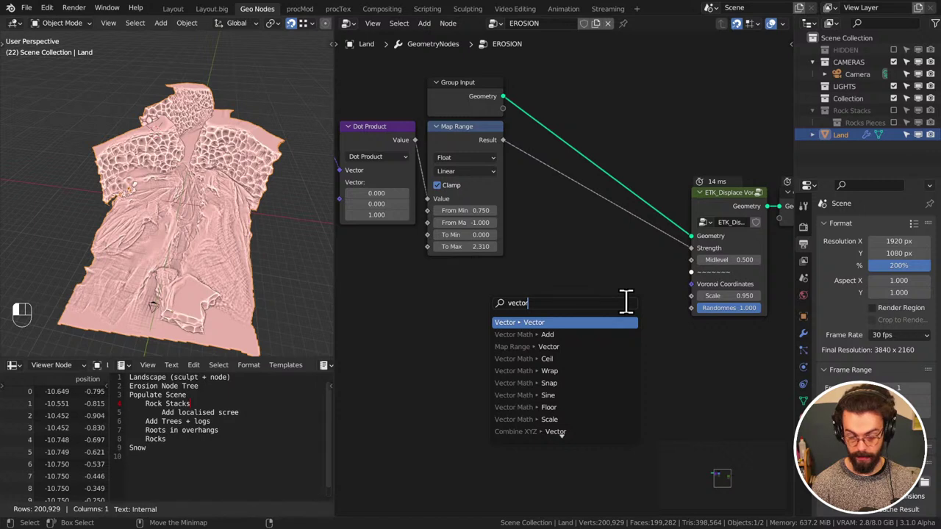
pyautogui.hotkey('ctrl', 'BackSpace')
pyautogui.write('mult')
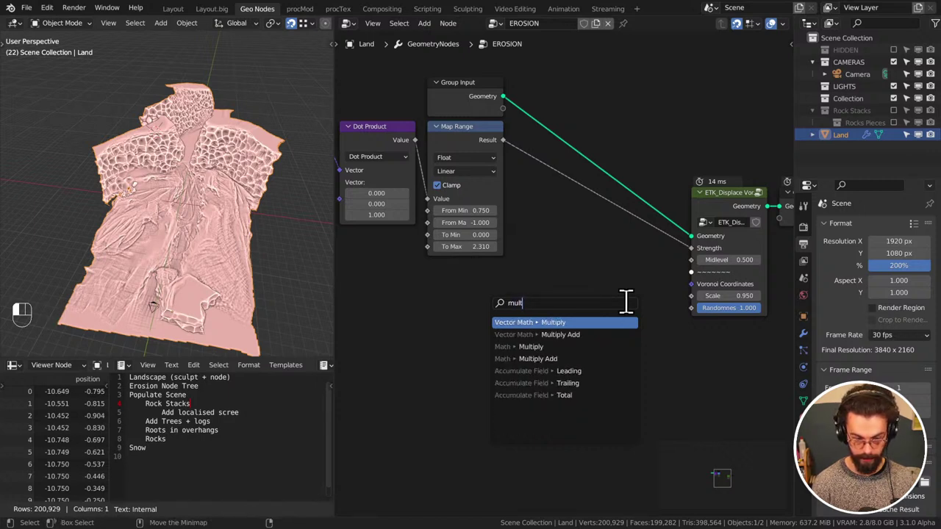
pyautogui.write('im')
pyautogui.press('Return')
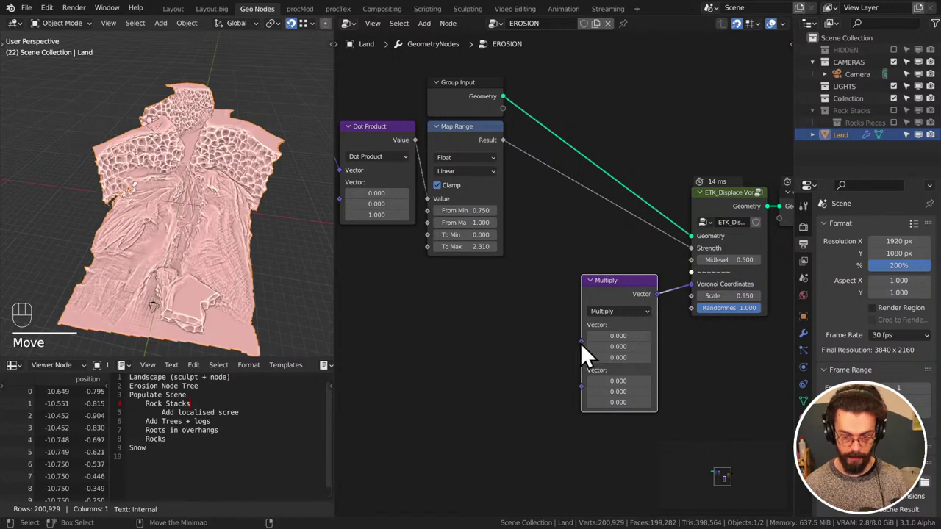
# Plug a Position node into the Multiply and set its vector to (1, 1, 7.030)
pyautogui.moveTo(579, 343); pyautogui.dragTo(494, 330)
pyautogui.write('pos')
pyautogui.press('Return')
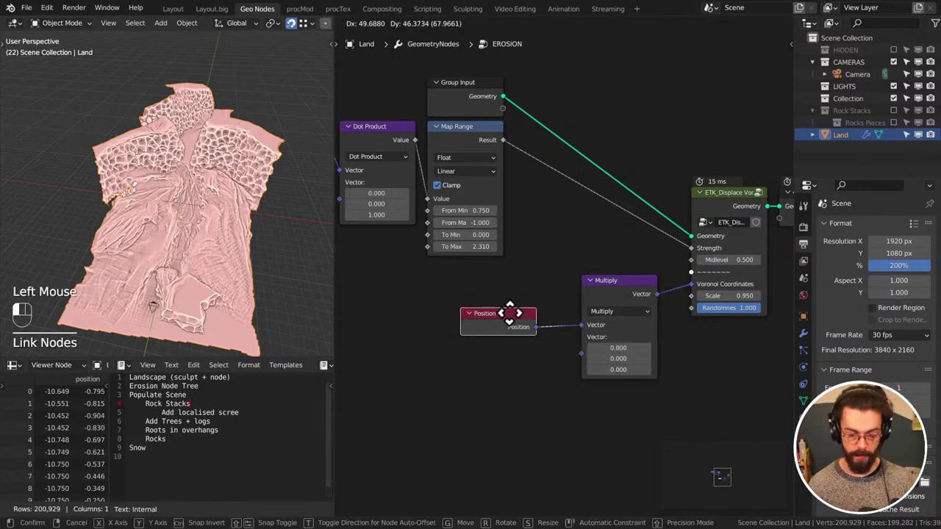
pyautogui.click(509, 313)
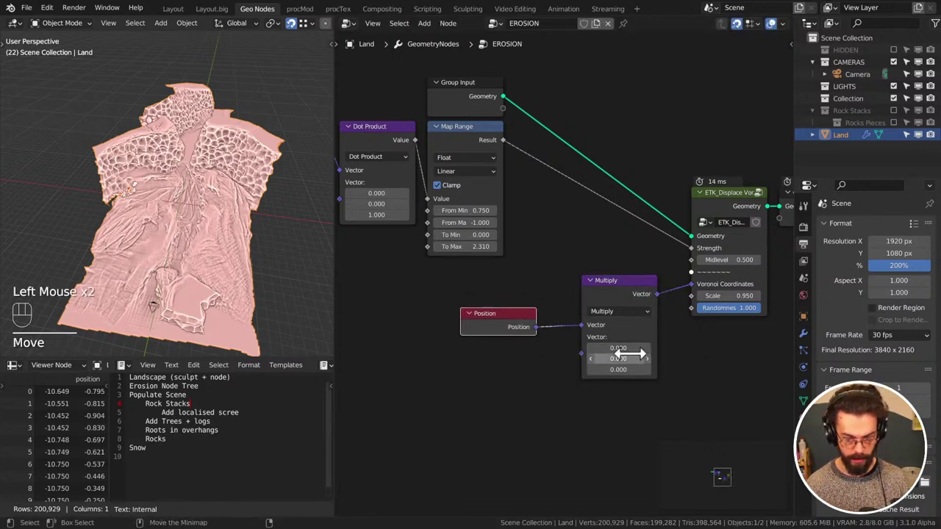
pyautogui.moveTo(623, 348); pyautogui.dragTo(704, 368)
pyautogui.write('1')
pyautogui.press('Return')
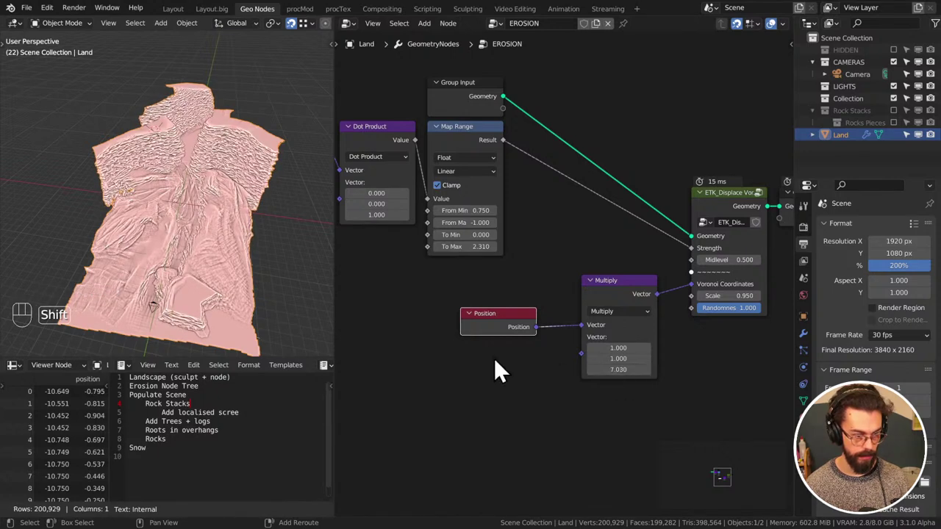
# Lower the Voronoi Scale to 0.550 and the Multiply Z factor to 4.380
pyautogui.moveTo(309, 301); pyautogui.dragTo(236, 146, button='middle')
pyautogui.scroll(-1, 197, 260)
pyautogui.scroll(5, 197, 259)
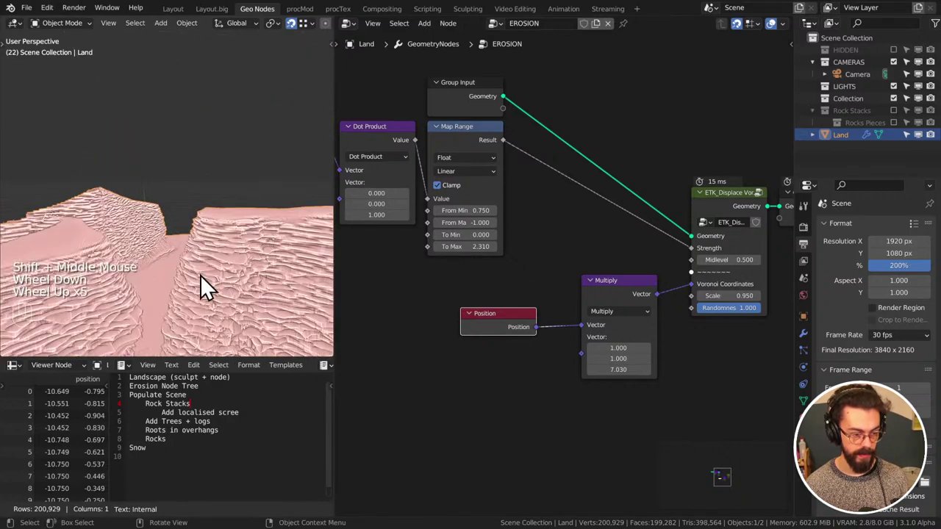
pyautogui.keyDown('shift'); pyautogui.moveTo(200, 275); pyautogui.dragTo(203, 228, button='middle'); pyautogui.keyUp('shift')
pyautogui.keyDown('shift'); pyautogui.moveTo(717, 296); pyautogui.dragTo(674, 296); pyautogui.keyUp('shift')
pyautogui.keyDown('shift'); pyautogui.moveTo(618, 369); pyautogui.dragTo(504, 361); pyautogui.keyUp('shift')
pyautogui.scroll(-2, 231, 289)
pyautogui.keyDown('shift'); pyautogui.moveTo(231, 289); pyautogui.dragTo(205, 212, button='middle'); pyautogui.keyUp('shift')
# Switch to camera view and drop Map Range To Max to 0.510
pyautogui.press('KP_0')
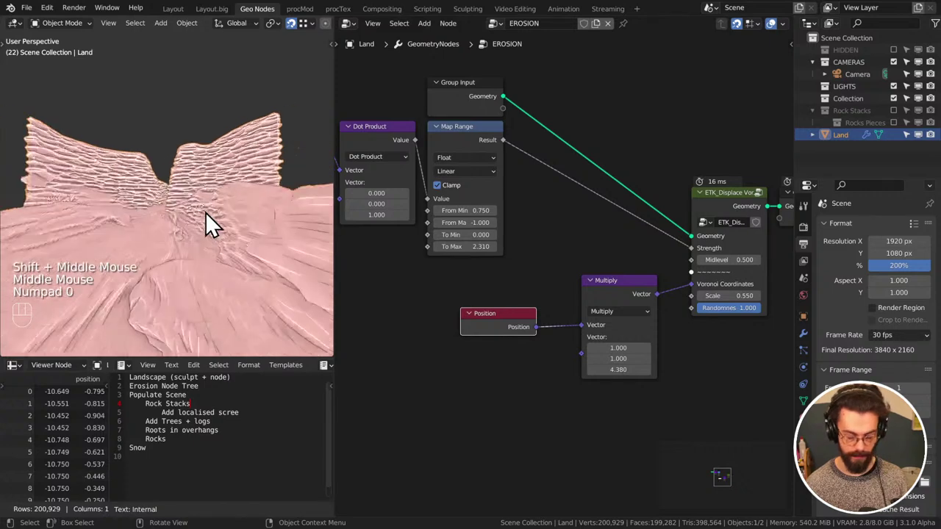
pyautogui.click(105, 95)
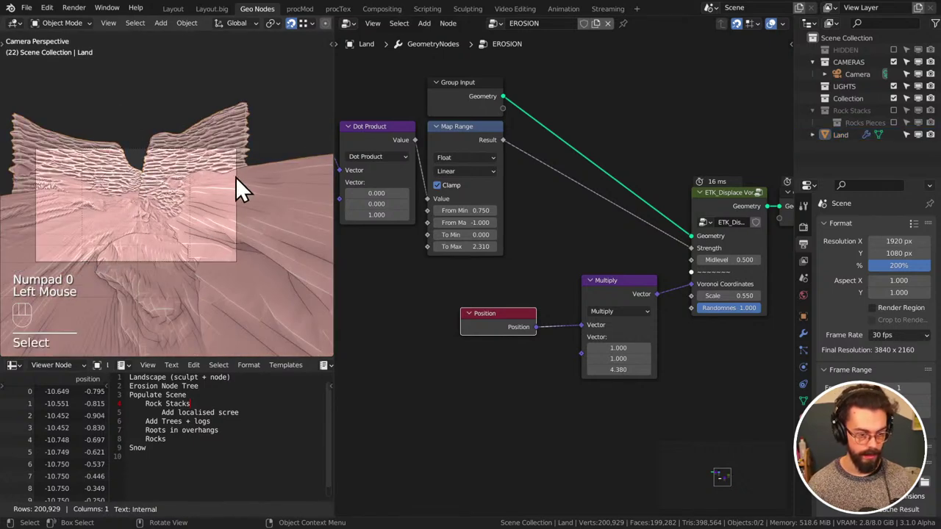
pyautogui.keyDown('shift'); pyautogui.click(683, 275); pyautogui.keyUp('shift')
pyautogui.moveTo(597, 244); pyautogui.dragTo(636, 264, button='middle')
pyautogui.keyDown('shift'); pyautogui.moveTo(514, 266); pyautogui.dragTo(484, 266); pyautogui.keyUp('shift')
pyautogui.scroll(-4, 304, 22)
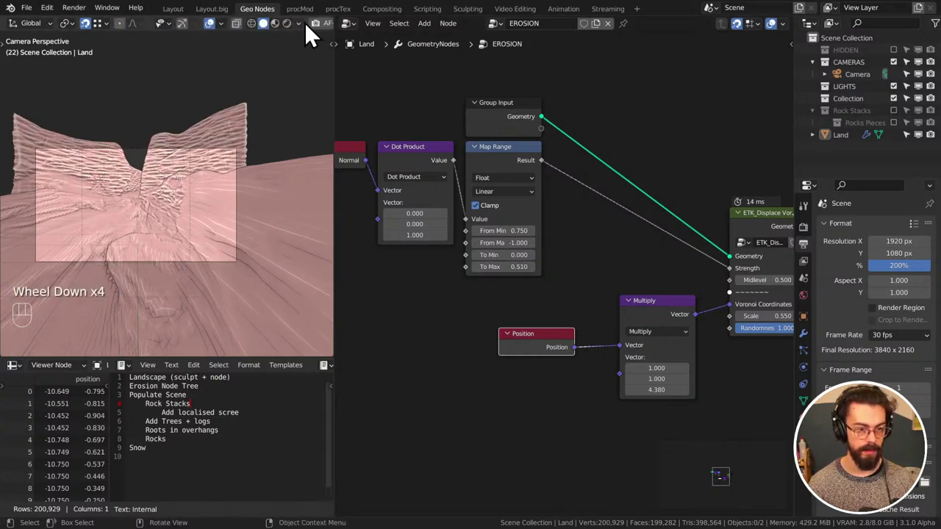
# Show the viewport in rendered shading and save WINTER LANDSCAPE.blend
pyautogui.click(287, 22)
pyautogui.click(218, 119)
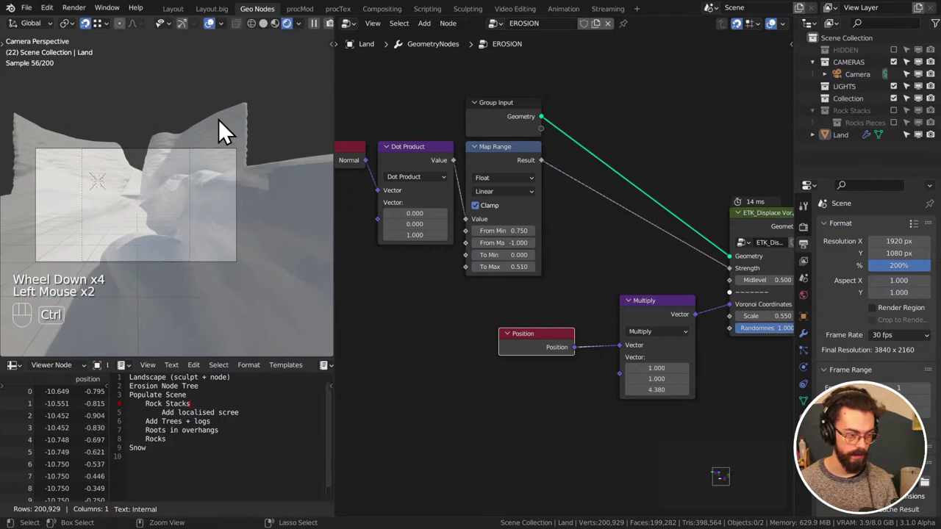
pyautogui.hotkey('ctrl', 's')
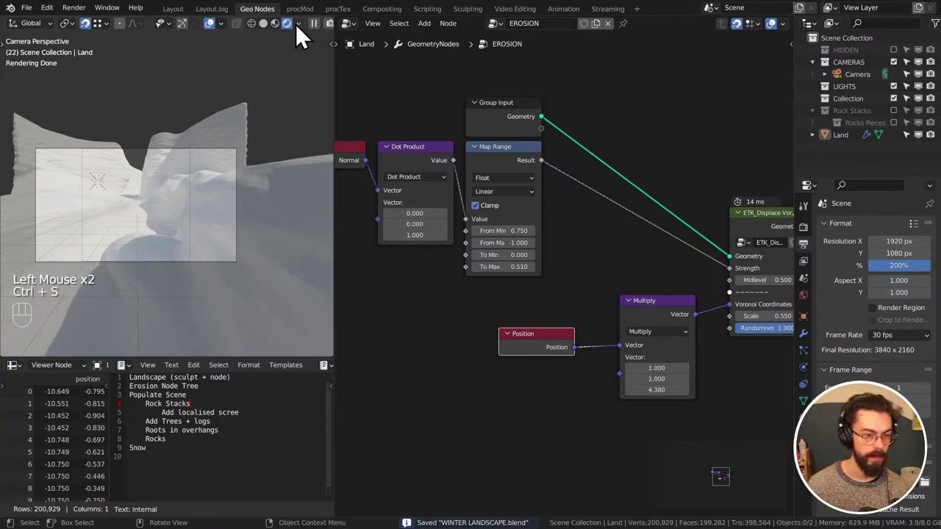
# Split the node editor into upper and lower areas
pyautogui.click(347, 24)
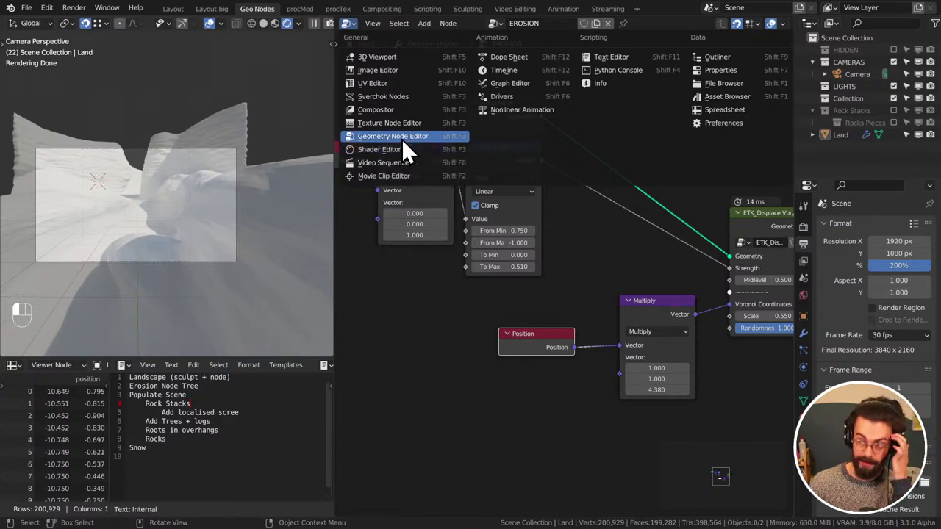
pyautogui.press('Escape')
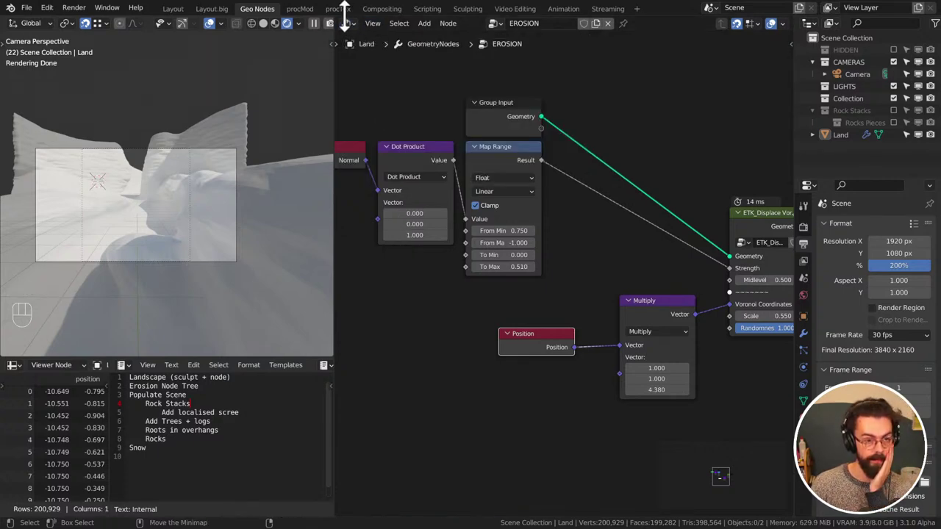
pyautogui.moveTo(344, 15); pyautogui.dragTo(357, 241)
# Turn the lower area into a Shader Editor showing the World nodes
pyautogui.click(349, 247)
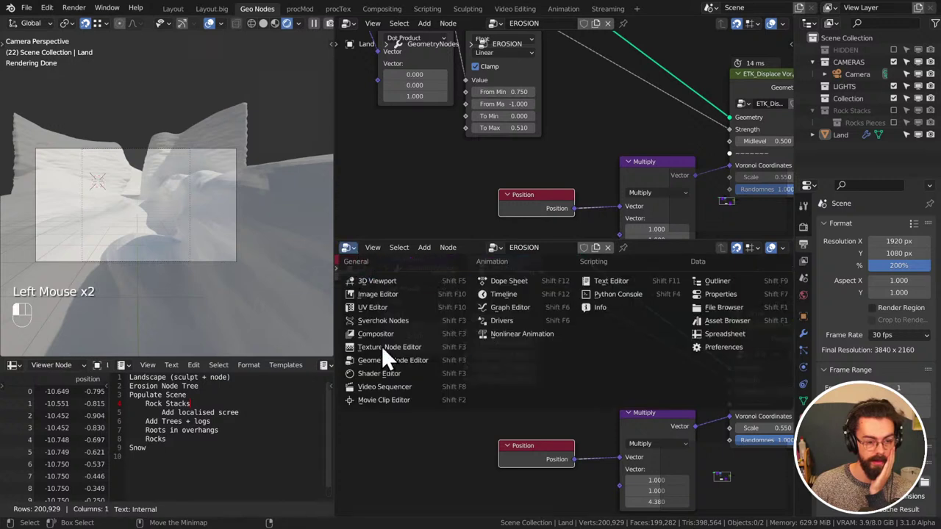
pyautogui.click(388, 373)
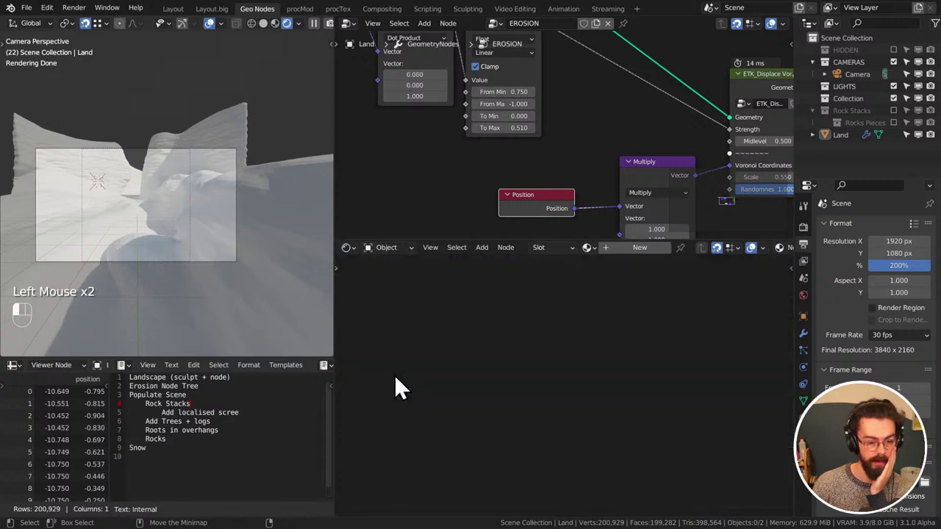
pyautogui.click(389, 250)
pyautogui.click(404, 272)
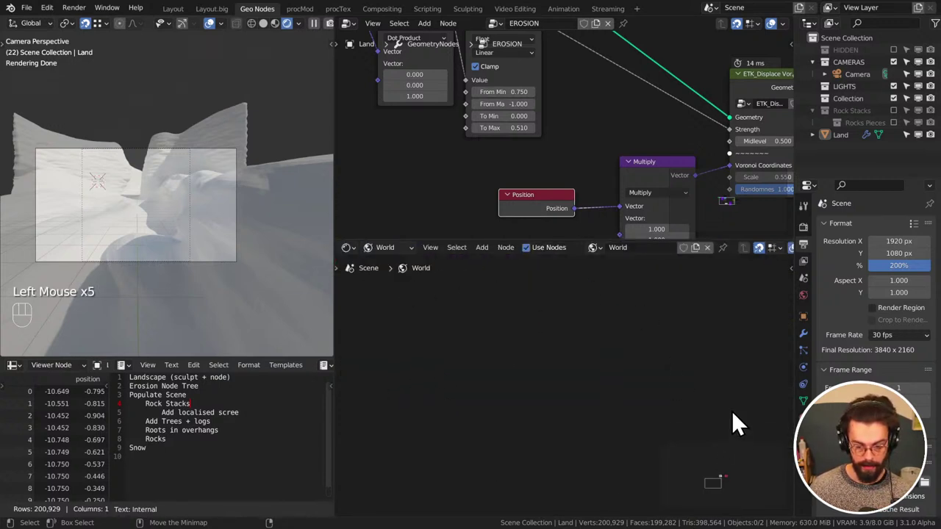
# Connect a new Sky Texture node to the Background Color input
pyautogui.moveTo(720, 480); pyautogui.dragTo(598, 356, button='middle')
pyautogui.click(598, 356)
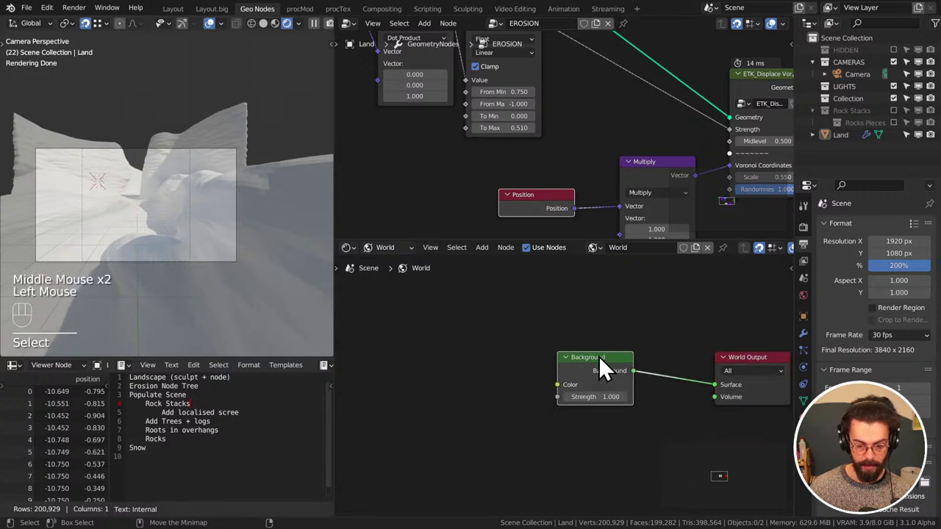
pyautogui.moveTo(568, 381); pyautogui.dragTo(499, 382)
pyautogui.press('Return')
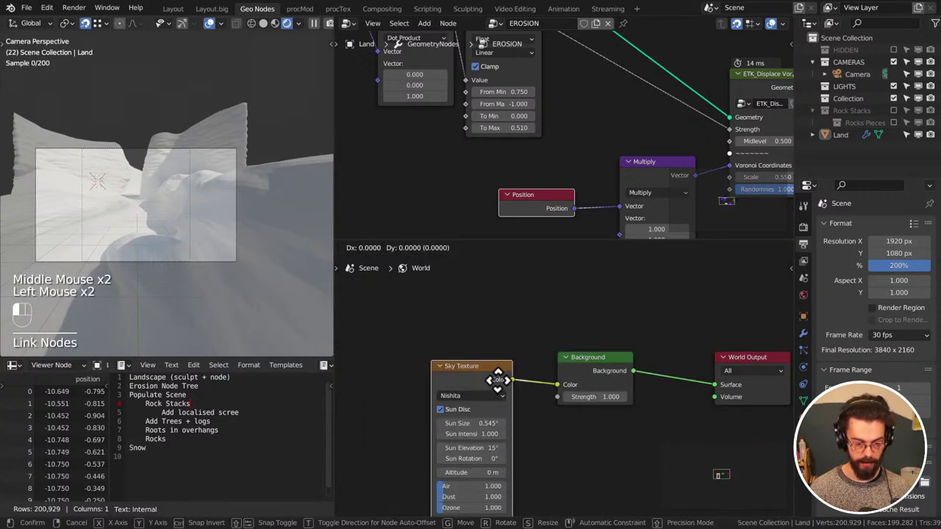
pyautogui.moveTo(498, 382); pyautogui.dragTo(494, 330, button='middle')
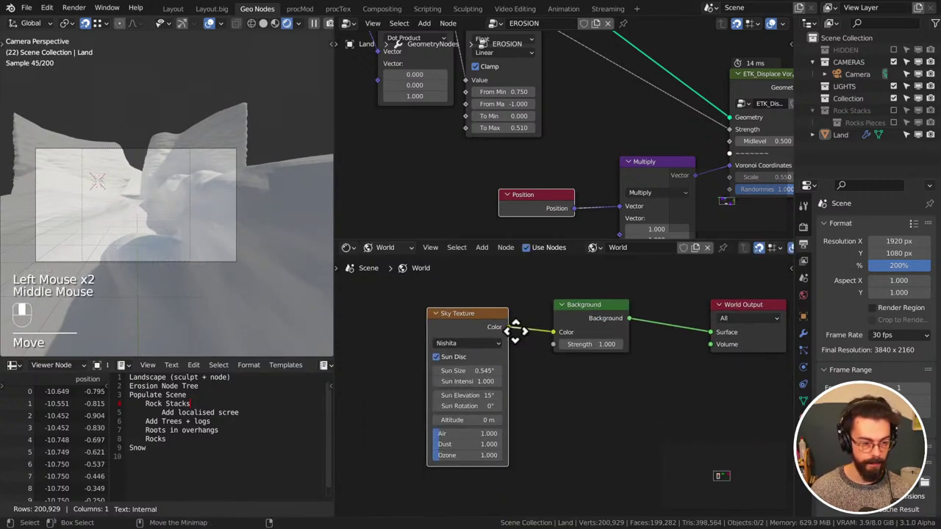
# Enable Scene World in viewport shading and set the sun elevation to 31.8°
pyautogui.click(297, 25)
pyautogui.click(264, 96)
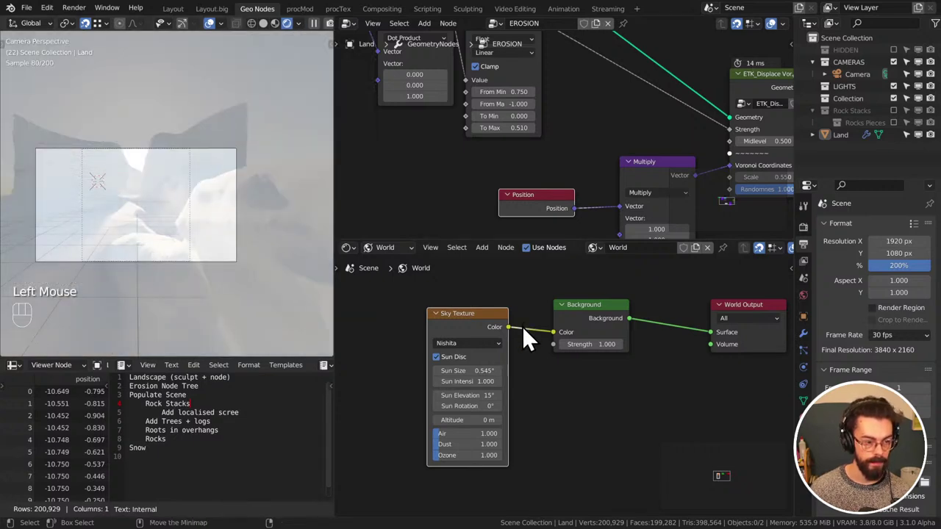
pyautogui.moveTo(471, 396); pyautogui.dragTo(749, 406)
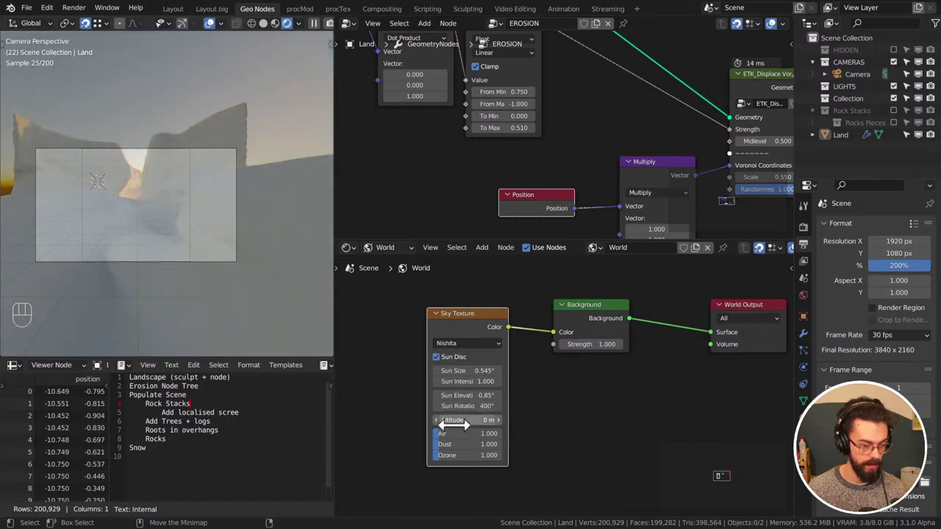
pyautogui.moveTo(462, 395)
pyautogui.mouseDown()
pyautogui.moveTo(485, 395)
pyautogui.moveTo(442, 409)
pyautogui.moveTo(464, 408)
pyautogui.mouseUp()
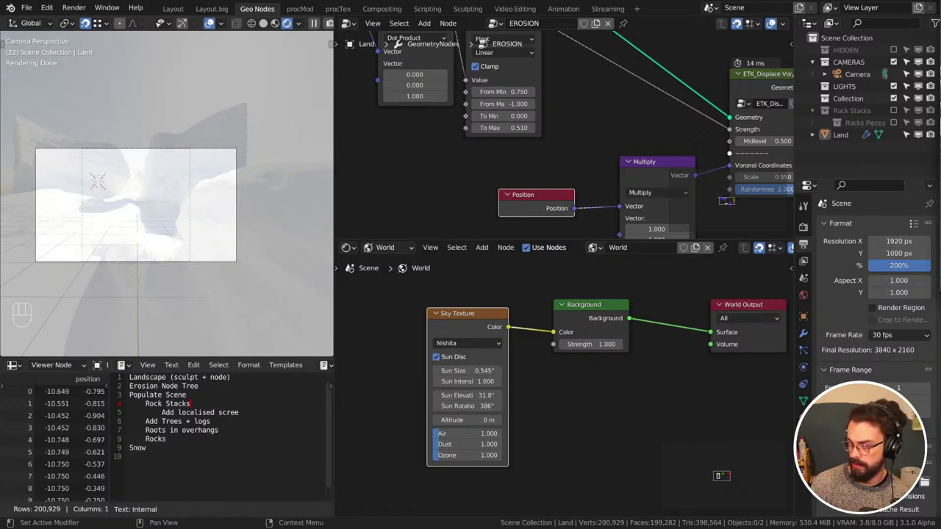
# Detach the Sky Texture and link an Environment Texture to the Background
pyautogui.doubleClick(474, 320)
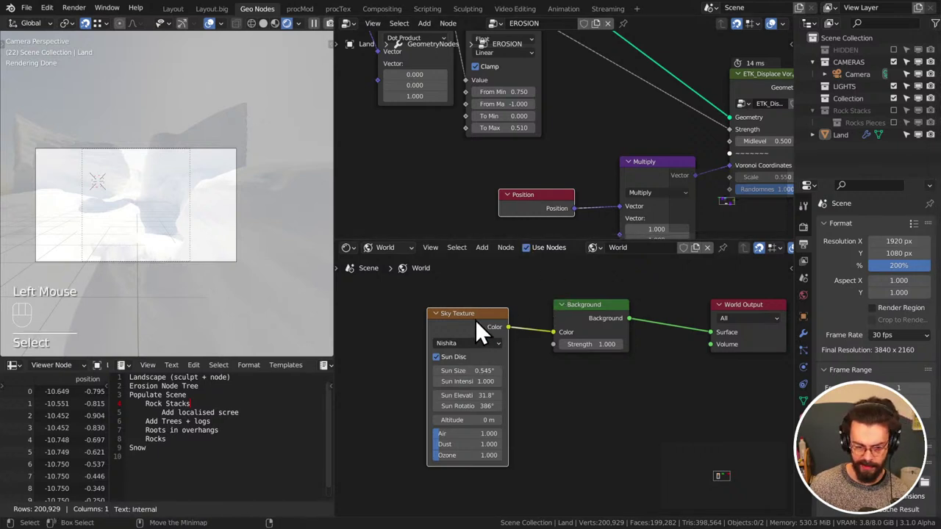
pyautogui.keyDown('alt'); pyautogui.moveTo(451, 341); pyautogui.dragTo(452, 417); pyautogui.keyUp('alt')
pyautogui.click(570, 324)
pyautogui.hotkey('ctrl', 't')
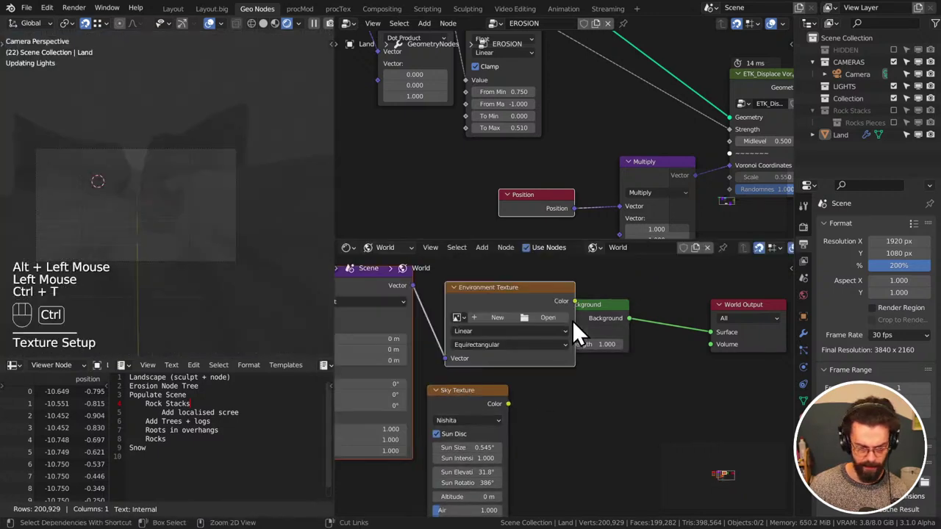
# Load winter_river_8k.hdr from the HDRI folder into the Environment Texture
pyautogui.click(538, 319)
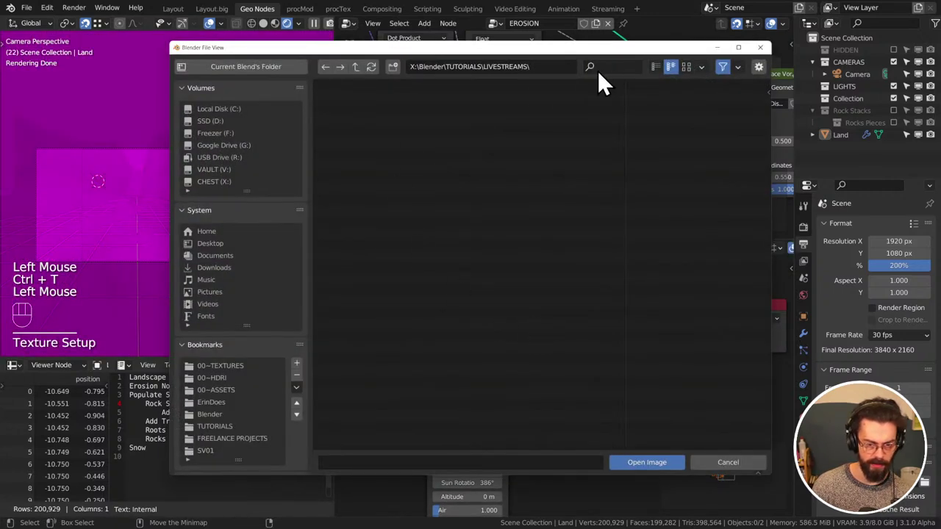
pyautogui.click(220, 377)
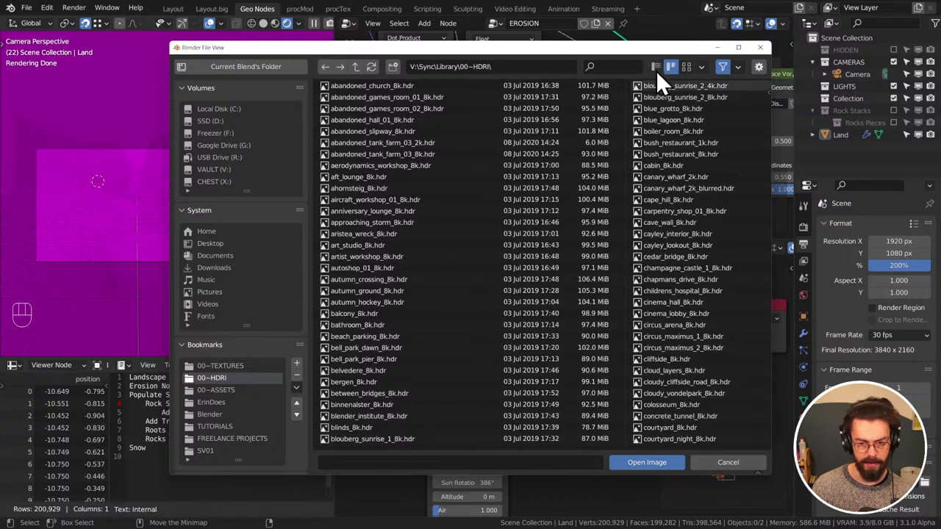
pyautogui.write('winter')
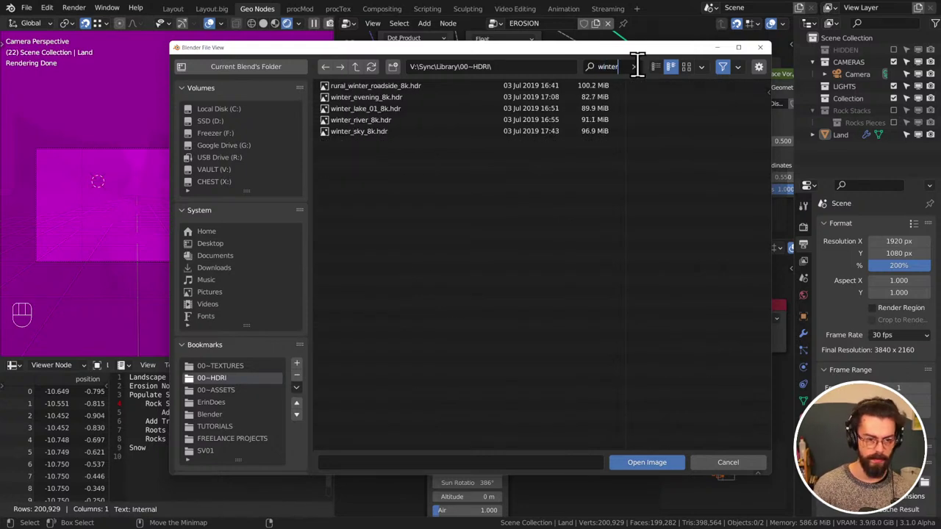
pyautogui.click(396, 109)
pyautogui.click(686, 66)
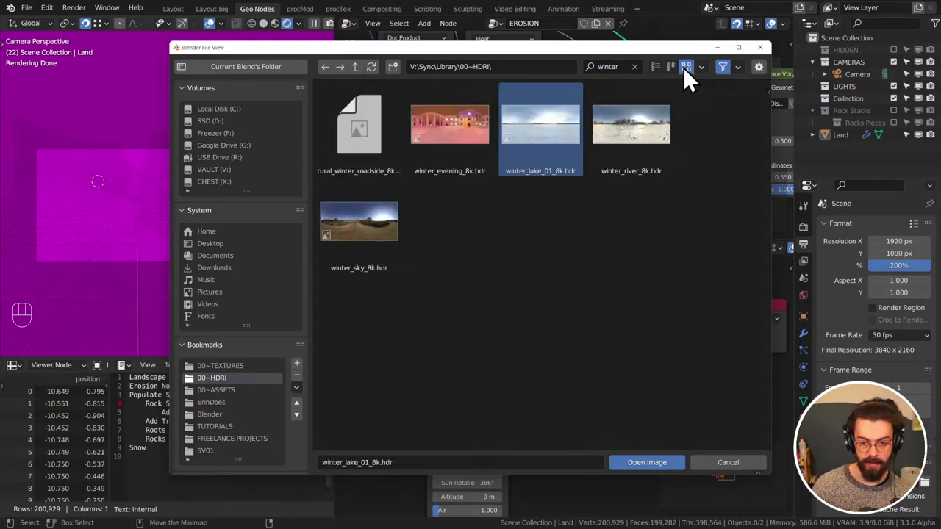
pyautogui.click(554, 277)
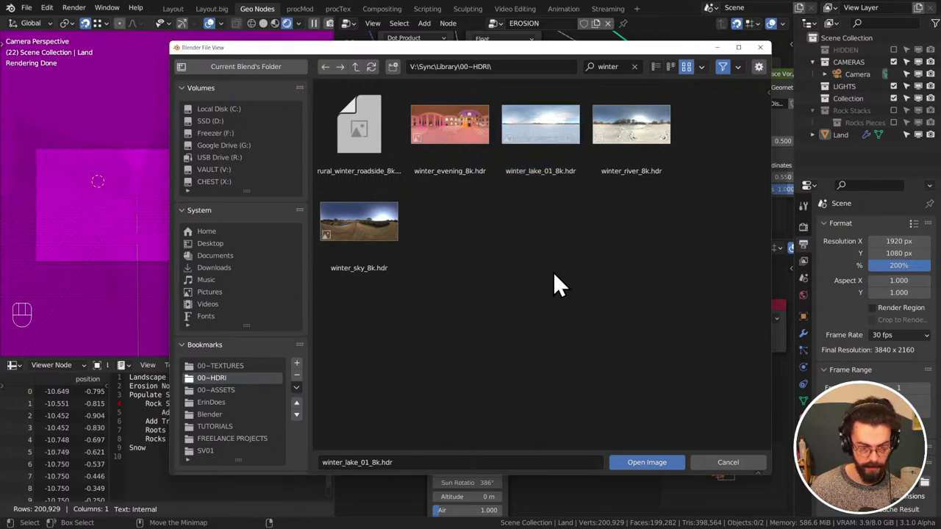
pyautogui.doubleClick(653, 153)
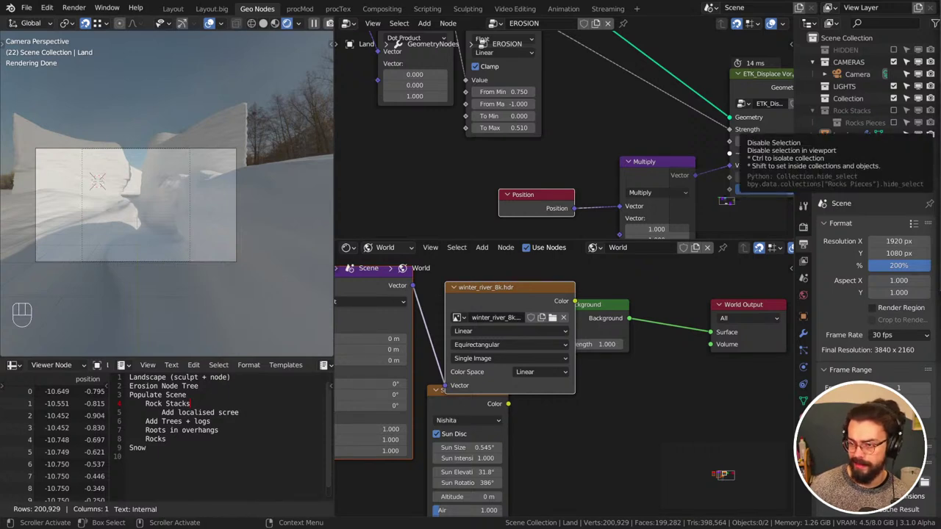
pyautogui.hotkey('alt', 'Tab')
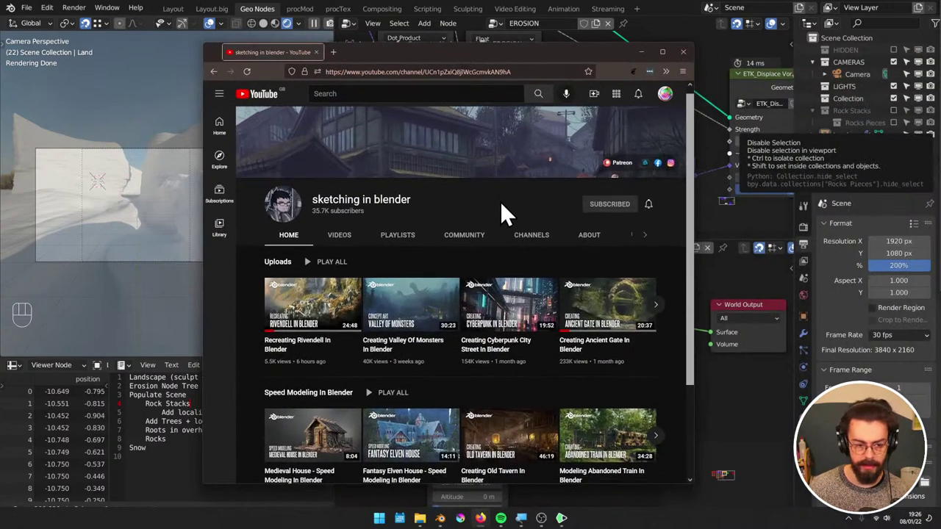
pyautogui.scroll(-1, 503, 213)
pyautogui.moveTo(294, 312)
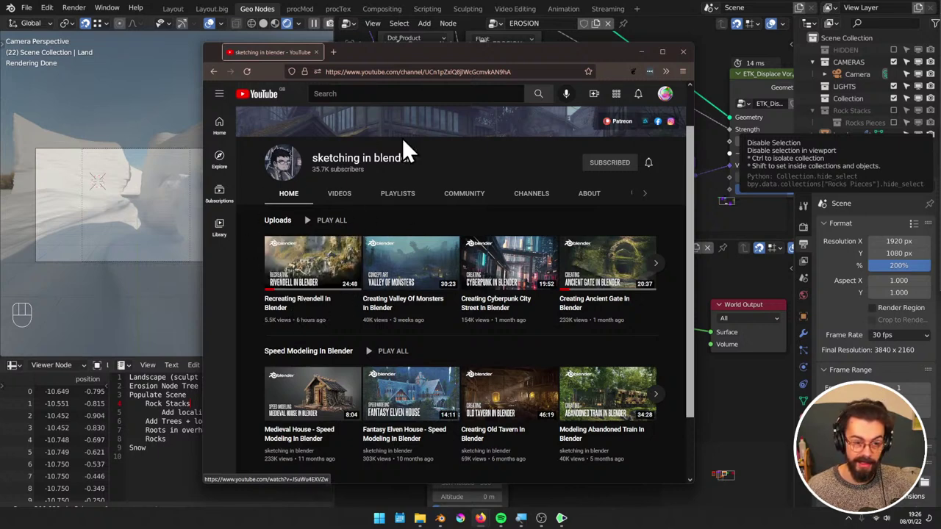
pyautogui.click(362, 66)
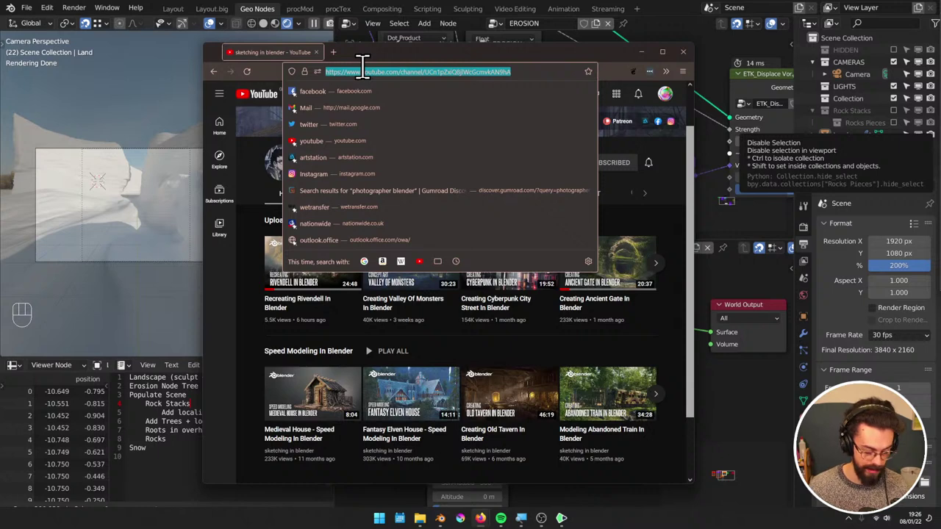
pyautogui.click(640, 51)
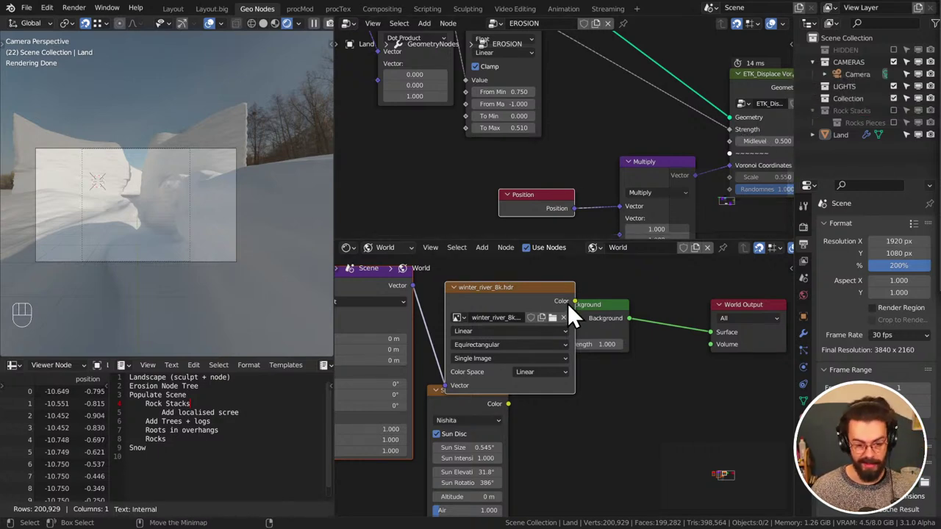
# Rotate the winter HDRI to 98.4° around Z in the Mapping node
pyautogui.moveTo(527, 294); pyautogui.dragTo(621, 283, button='middle')
pyautogui.press('g')
pyautogui.middleClick(728, 399)
pyautogui.click(724, 430)
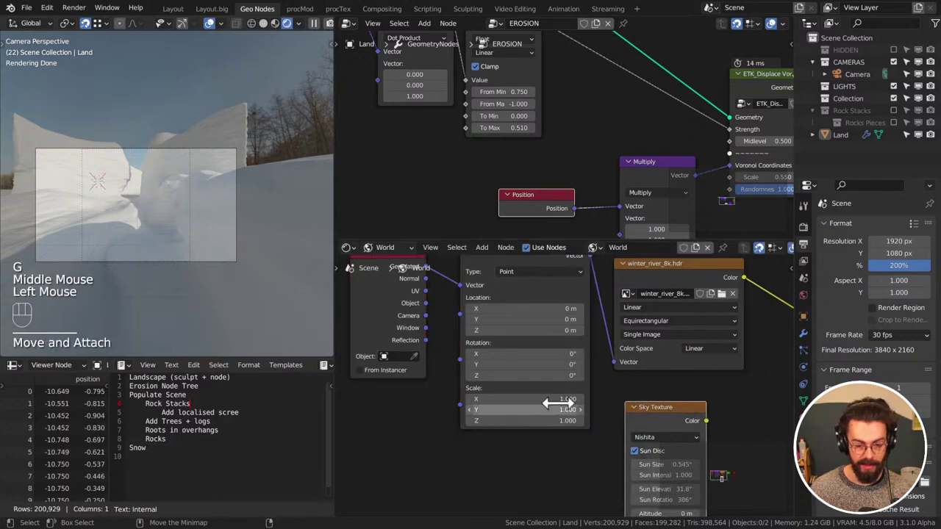
pyautogui.click(558, 375)
pyautogui.moveTo(558, 375); pyautogui.dragTo(619, 375)
# Restrict rendering to a viewport region, adjust the view, and save WINTER LANDSCAPE.blend
pyautogui.hotkey('ctrl', 'b')
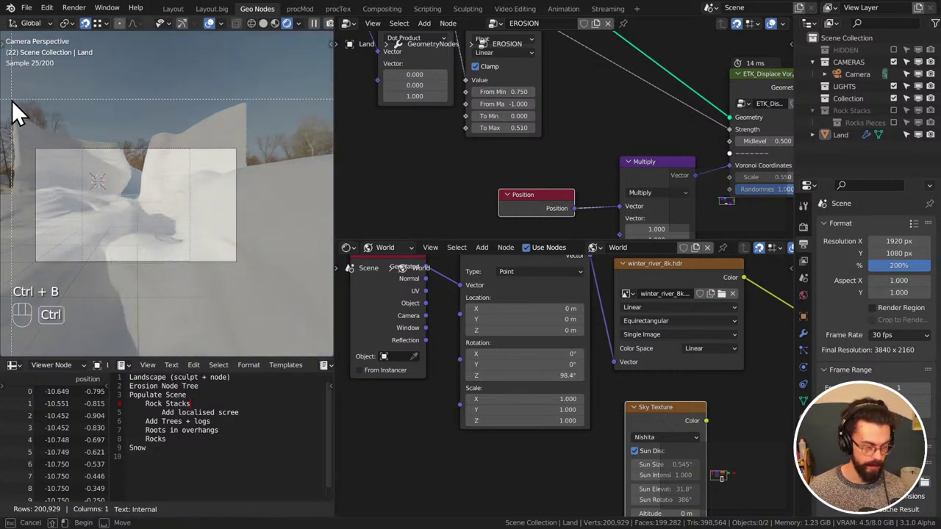
pyautogui.moveTo(16, 108); pyautogui.dragTo(266, 296)
pyautogui.scroll(2, 167, 250)
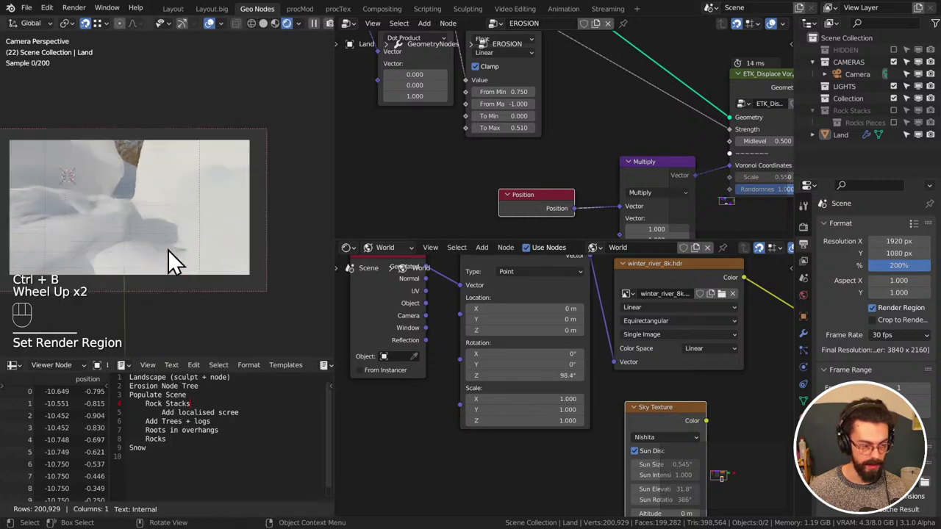
pyautogui.keyDown('shift'); pyautogui.moveTo(168, 250); pyautogui.dragTo(168, 176, button='middle'); pyautogui.keyUp('shift')
pyautogui.hotkey('shift', '`')
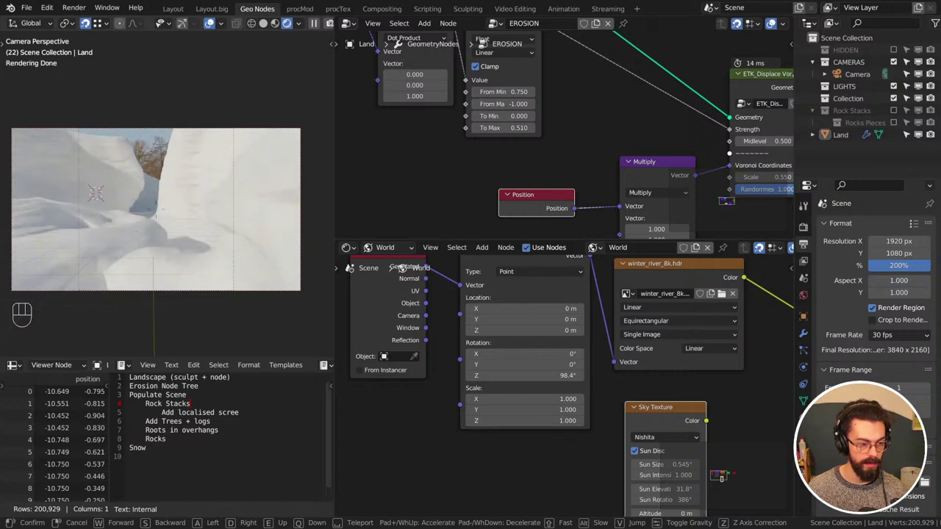
pyautogui.click(195, 221)
pyautogui.hotkey('ctrl', 's')
# Select Land and enlarge the geometry node editor around the erosion output nodes
pyautogui.click(180, 164)
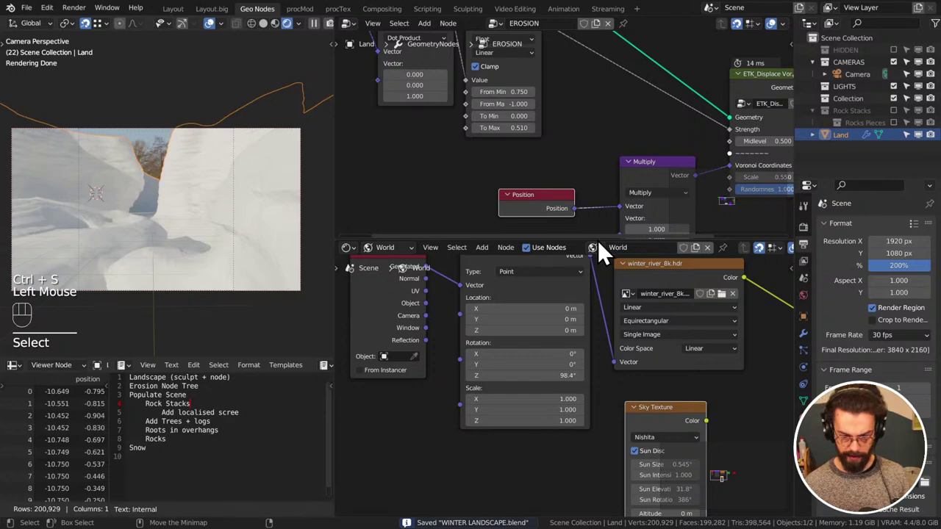
pyautogui.moveTo(598, 241); pyautogui.dragTo(595, 452)
pyautogui.moveTo(656, 326); pyautogui.dragTo(479, 274, button='middle')
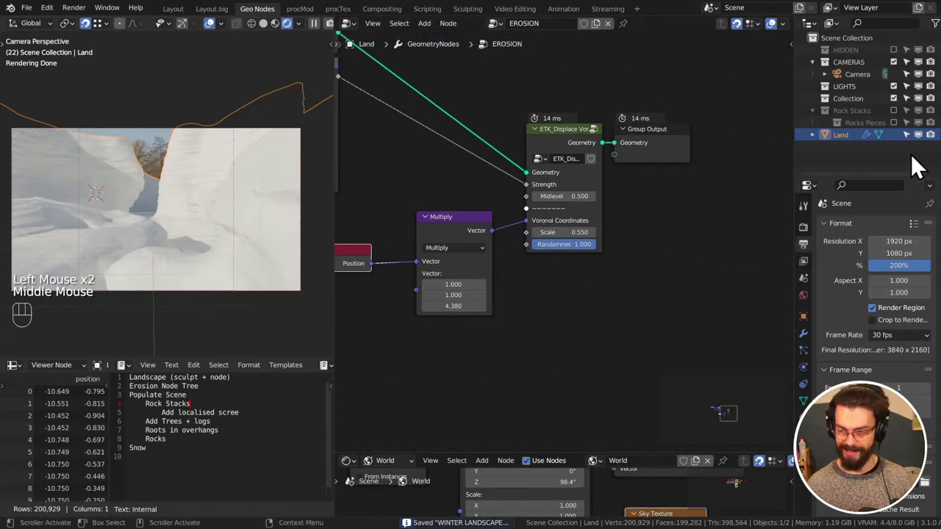
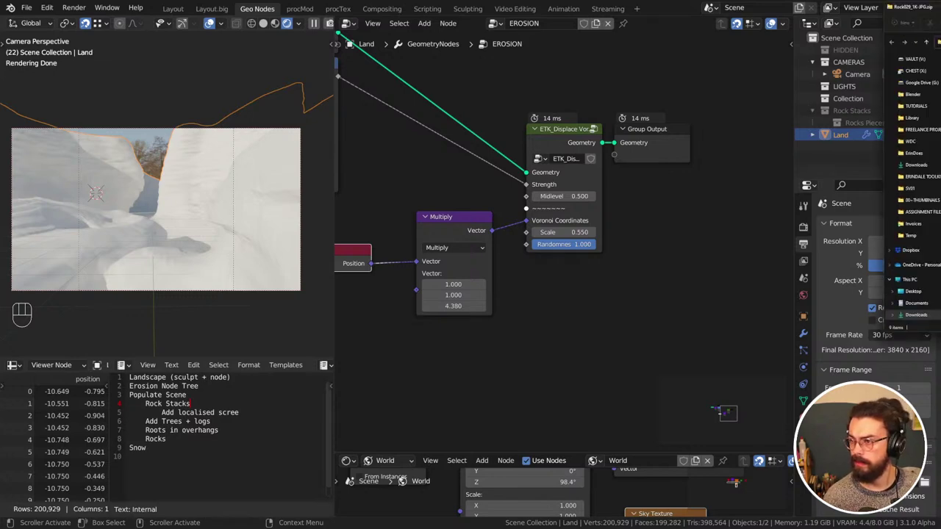
# Arrange the zip window beside a second Library window opened at 00~TEXTURES\NATURAL
pyautogui.moveTo(630, 68); pyautogui.dragTo(465, 61)
pyautogui.moveTo(312, 272); pyautogui.dragTo(202, 123)
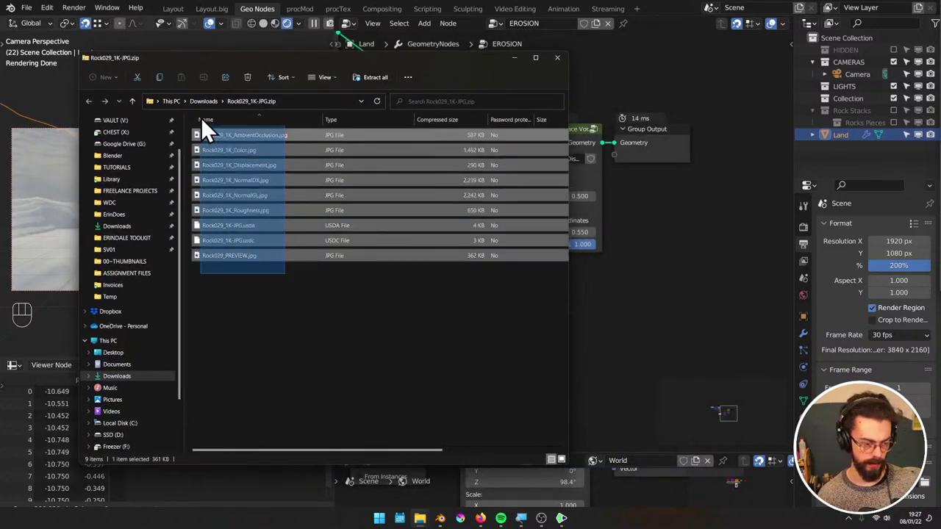
pyautogui.rightClick(130, 179)
pyautogui.click(160, 208)
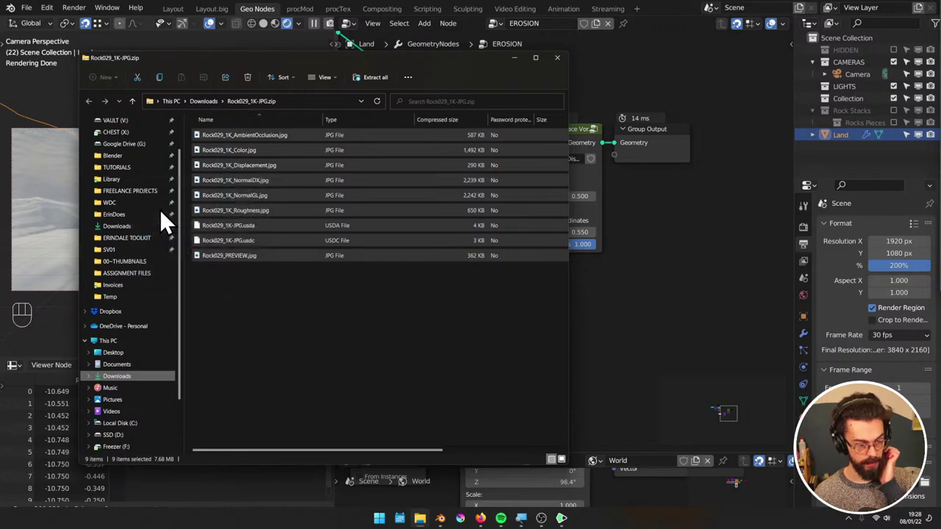
pyautogui.moveTo(350, 84); pyautogui.dragTo(729, 71)
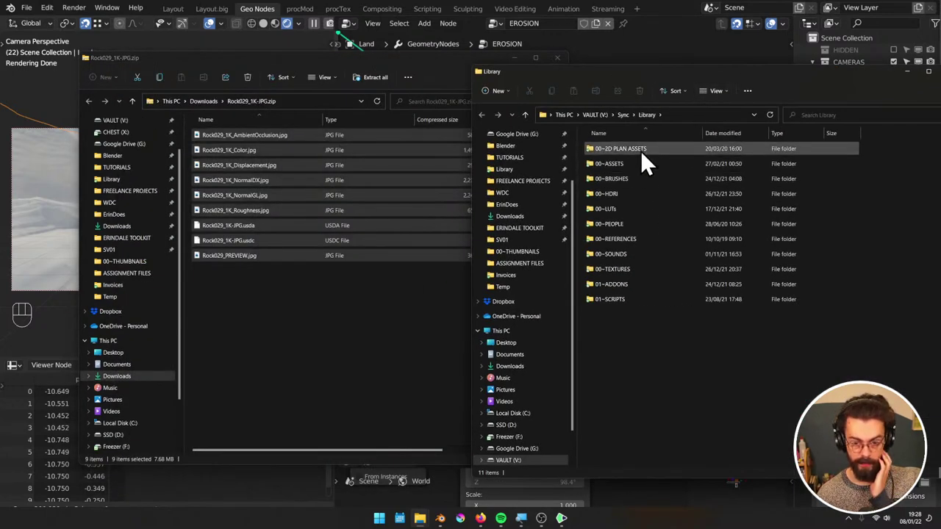
pyautogui.doubleClick(642, 268)
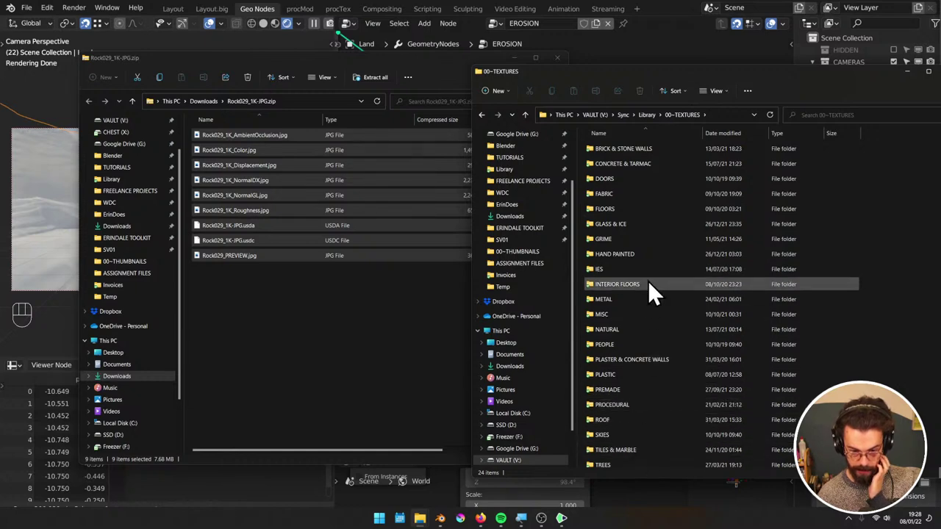
pyautogui.doubleClick(629, 326)
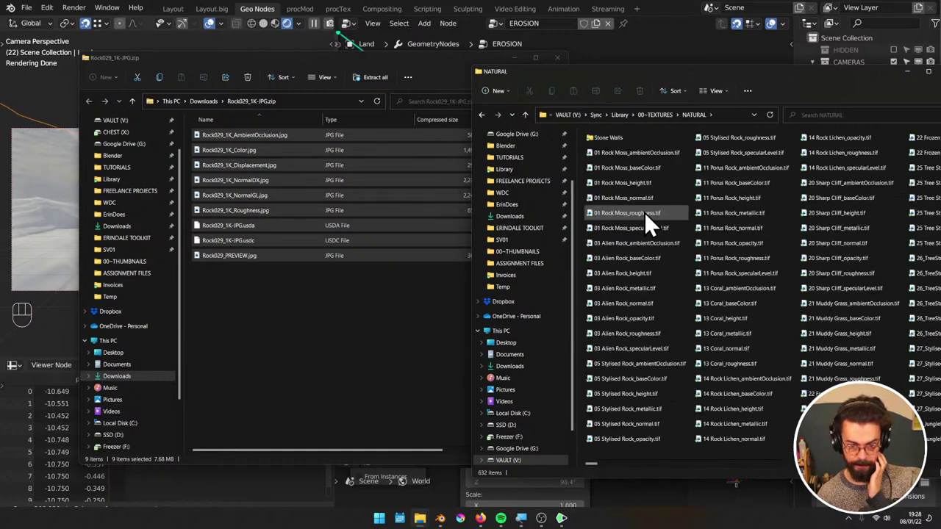
# Copy the five Rock029 1K maps (AmbientOcclusion, Color, Displacement, NormalDX, Roughness) into NATURAL, then close the zip
pyautogui.click(330, 268)
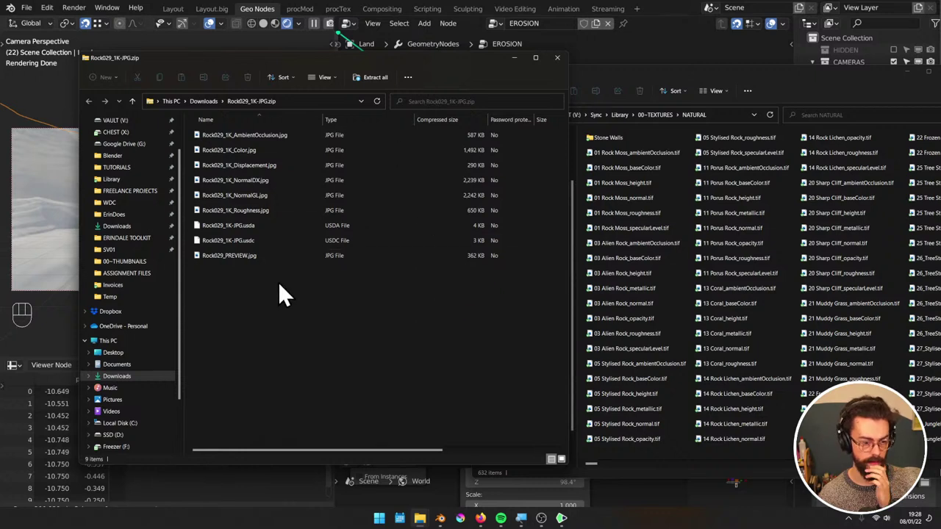
pyautogui.click(277, 139)
pyautogui.keyDown('ctrl'); pyautogui.click(284, 153); pyautogui.keyUp('ctrl')
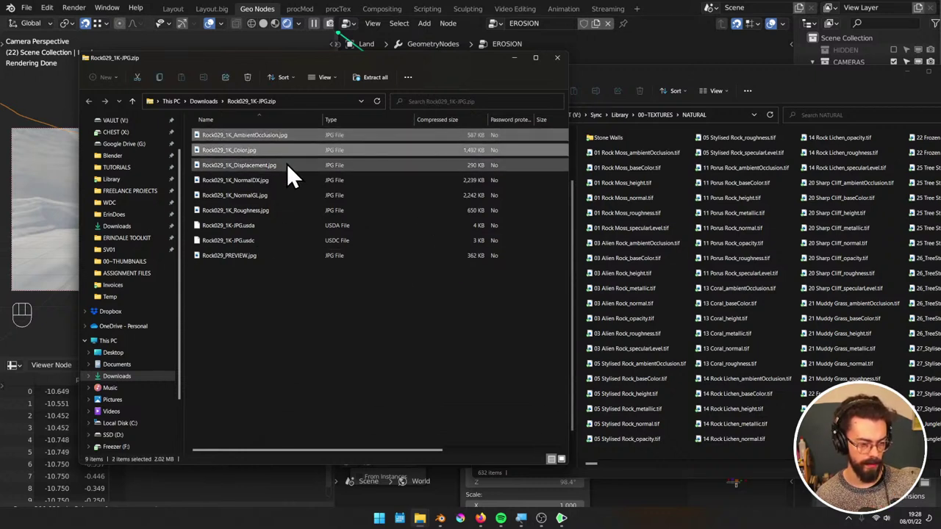
pyautogui.keyDown('ctrl'); pyautogui.click(286, 166); pyautogui.keyUp('ctrl')
pyautogui.keyDown('ctrl'); pyautogui.click(280, 181); pyautogui.keyUp('ctrl')
pyautogui.keyDown('ctrl'); pyautogui.click(277, 209); pyautogui.keyUp('ctrl')
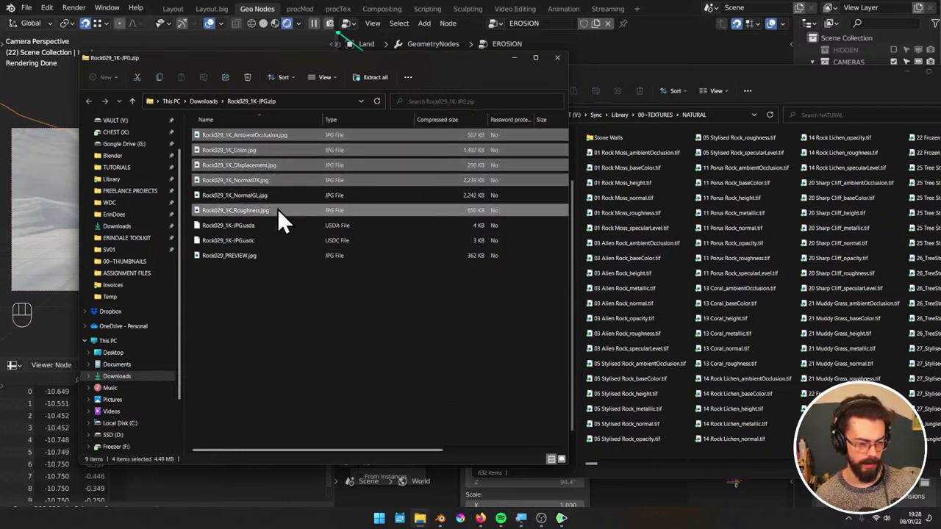
pyautogui.moveTo(257, 214); pyautogui.dragTo(694, 231)
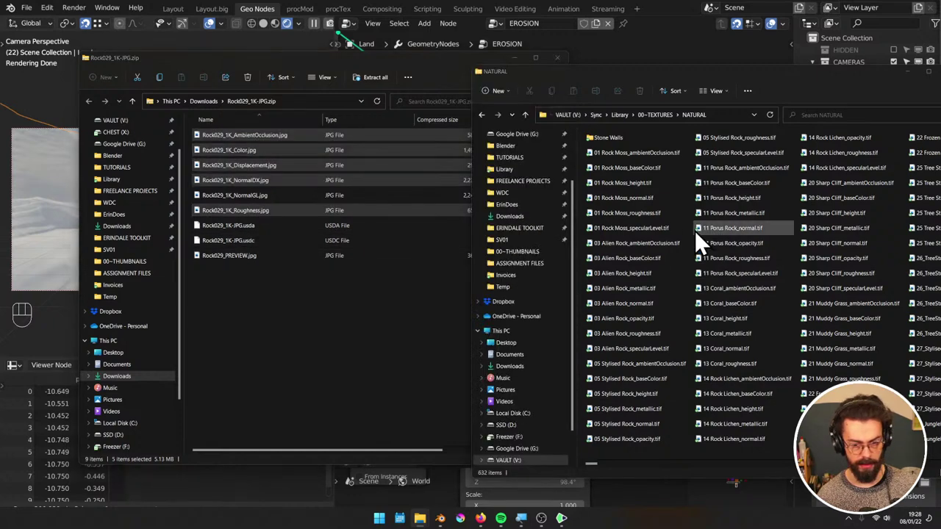
pyautogui.click(553, 57)
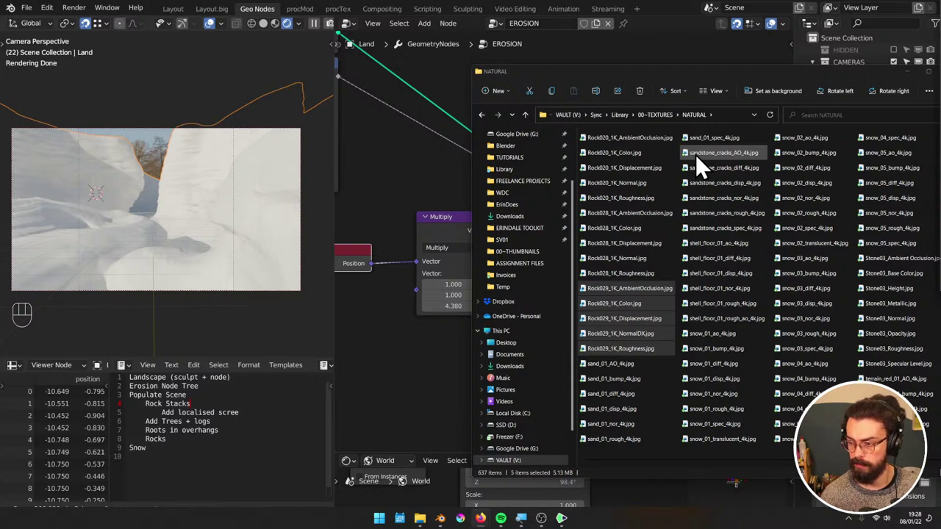
pyautogui.click(630, 336)
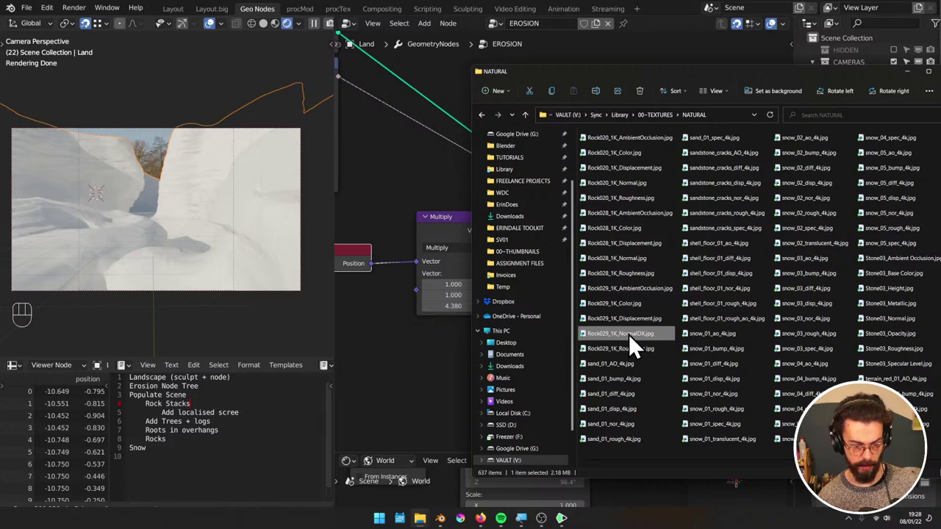
# Enlarge the shader editor in Object mode and create a new material named 'Red Stone'
pyautogui.click(423, 454)
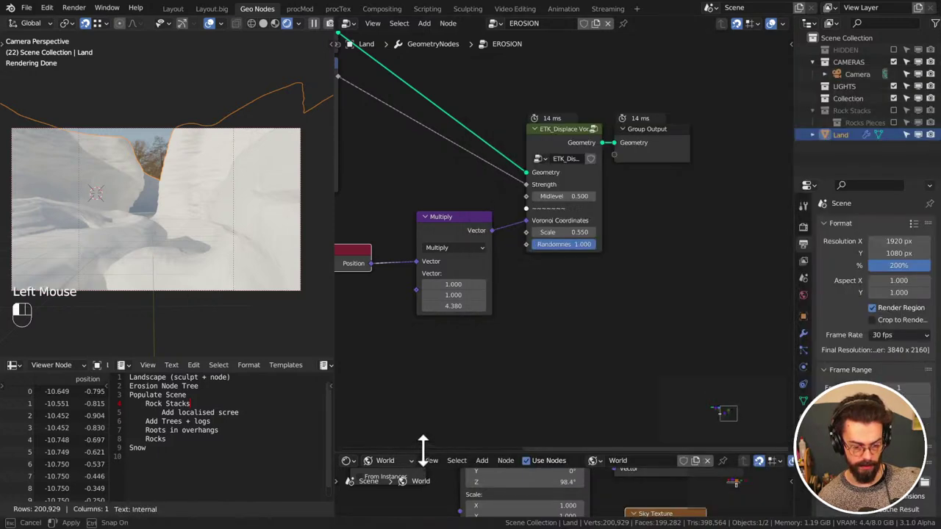
pyautogui.moveTo(420, 450); pyautogui.dragTo(360, 175)
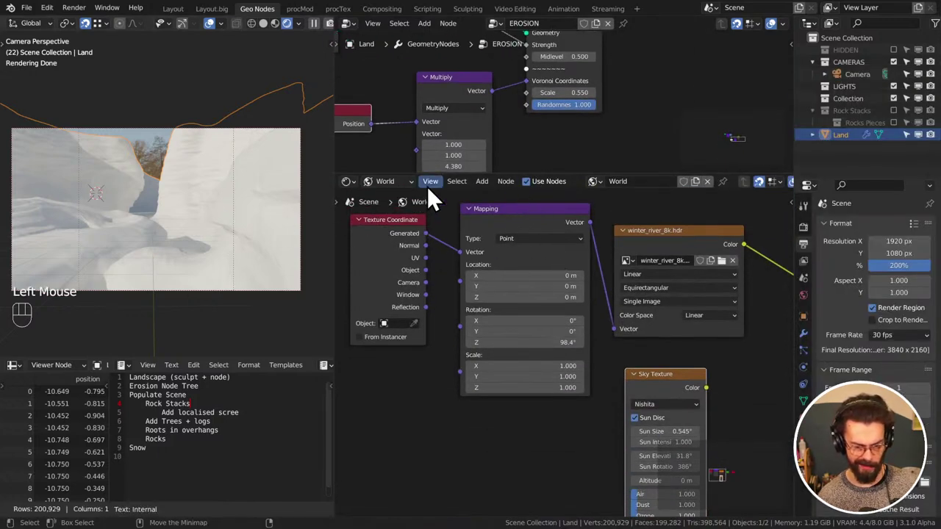
pyautogui.click(386, 181)
pyautogui.click(382, 197)
pyautogui.click(638, 185)
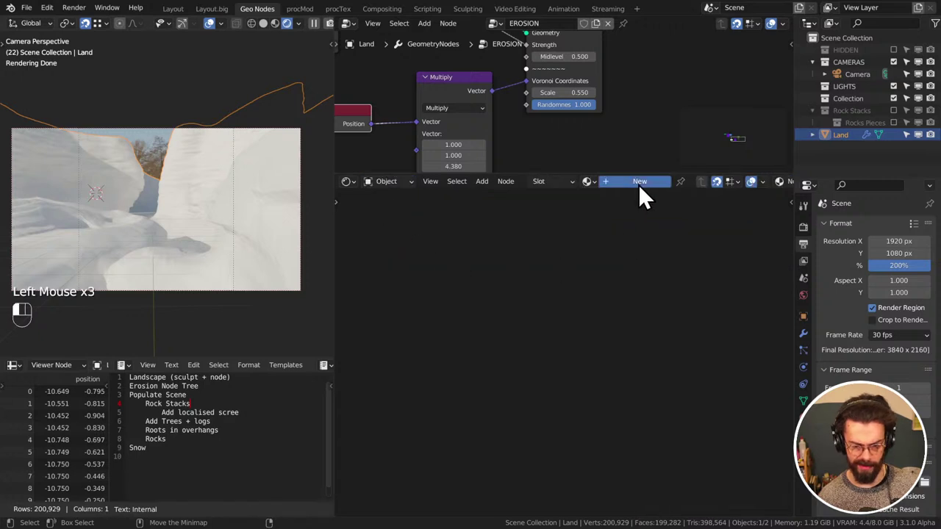
pyautogui.click(675, 181)
pyautogui.write('Res')
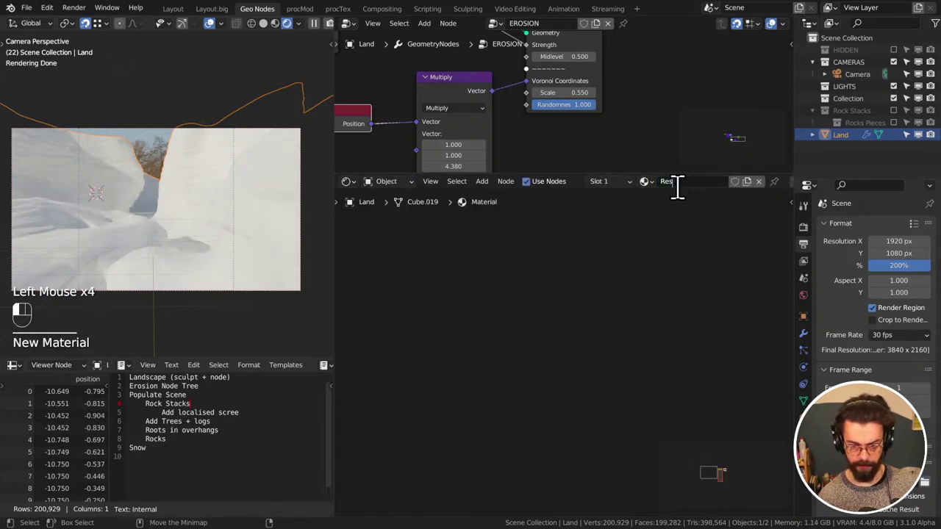
pyautogui.press('BackSpace')
pyautogui.write('d Stone')
pyautogui.press('Return')
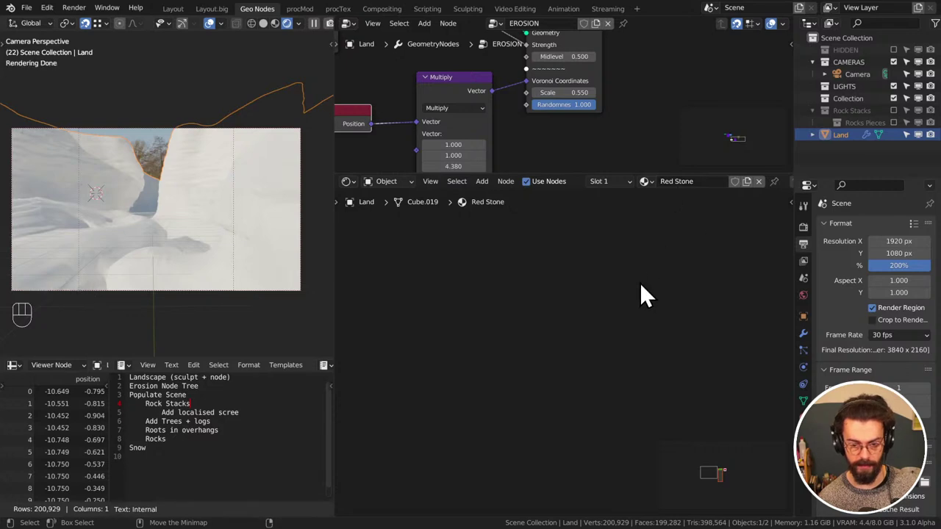
# Run Principled Texture Setup on the BSDF and browse to the 00~TEXTURES\NATURAL folder
pyautogui.moveTo(639, 294); pyautogui.dragTo(482, 276, button='middle')
pyautogui.click(592, 248)
pyautogui.hotkey('ctrl', 't')
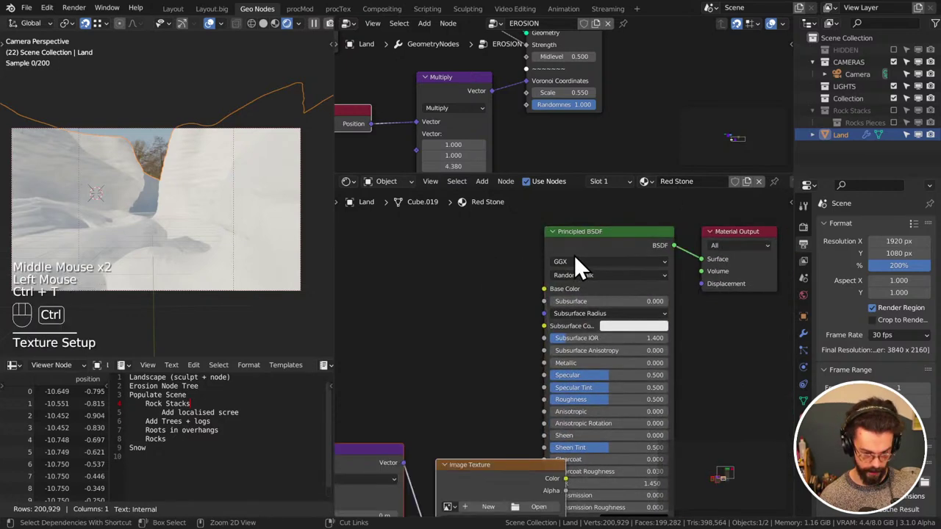
pyautogui.moveTo(574, 255); pyautogui.dragTo(592, 252, button='middle')
pyautogui.scroll(-3, 563, 326)
pyautogui.hotkey('ctrl', 'z')
pyautogui.click(646, 261)
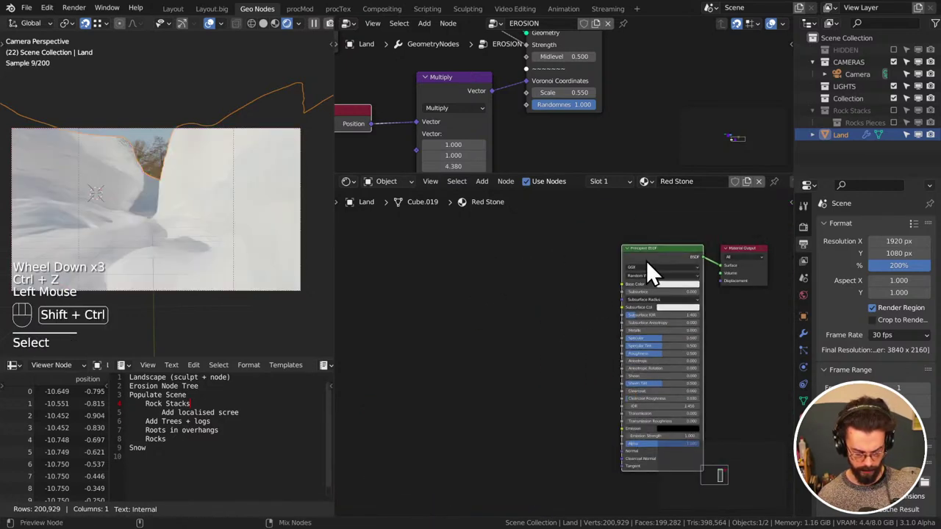
pyautogui.hotkey('ctrl', 'shift', 't')
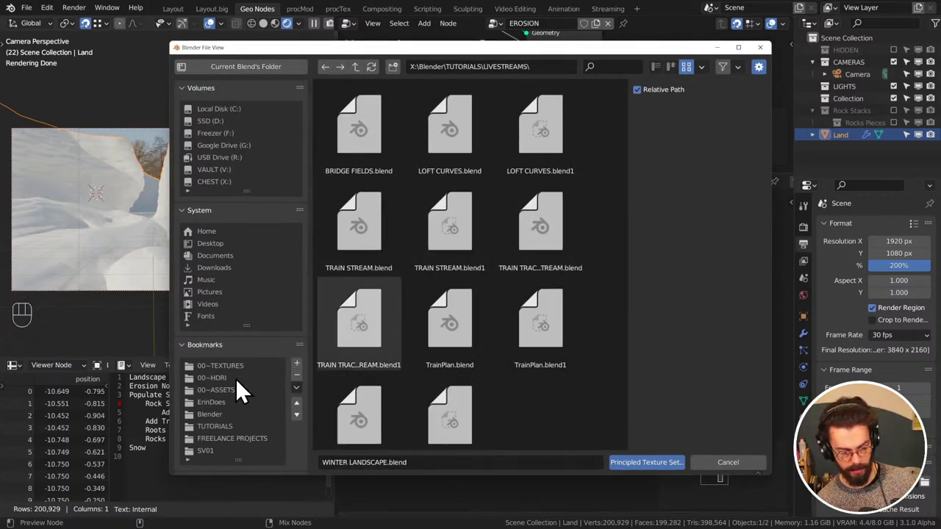
pyautogui.click(213, 377)
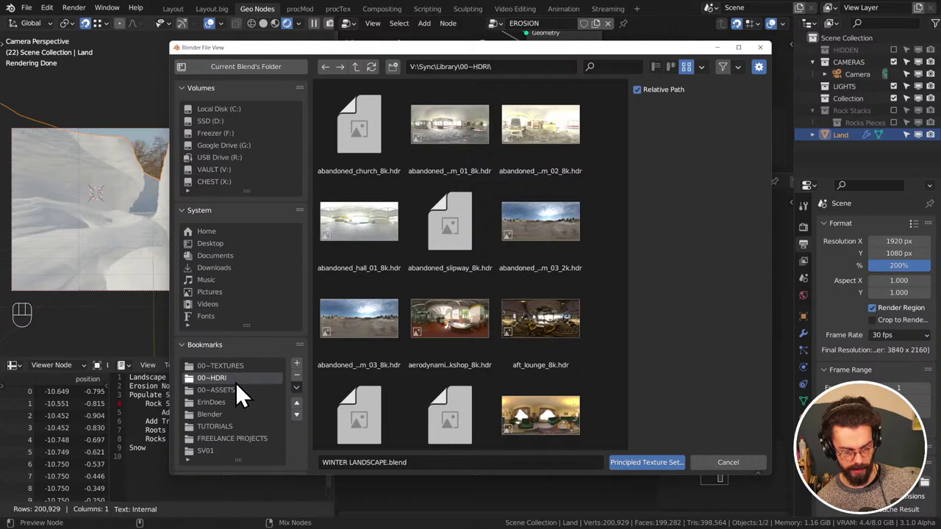
pyautogui.click(237, 364)
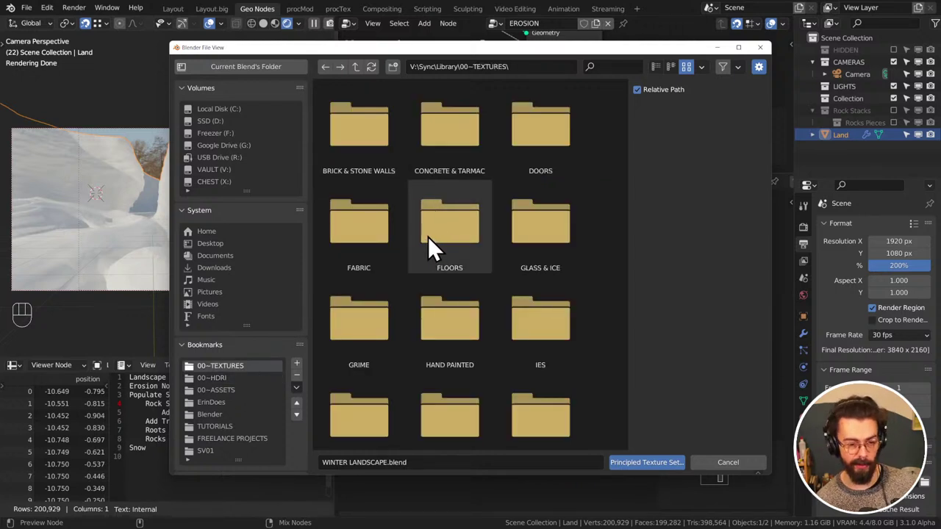
pyautogui.scroll(-3, 476, 279)
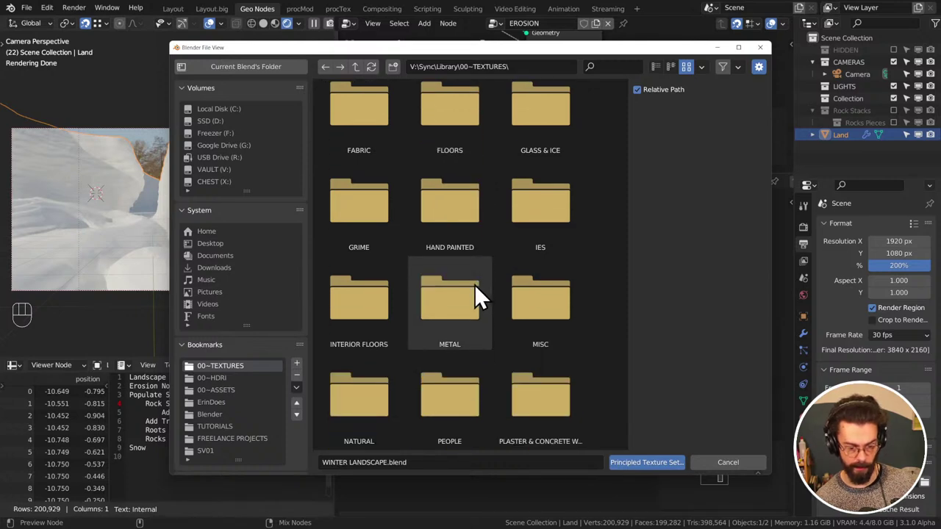
pyautogui.doubleClick(377, 287)
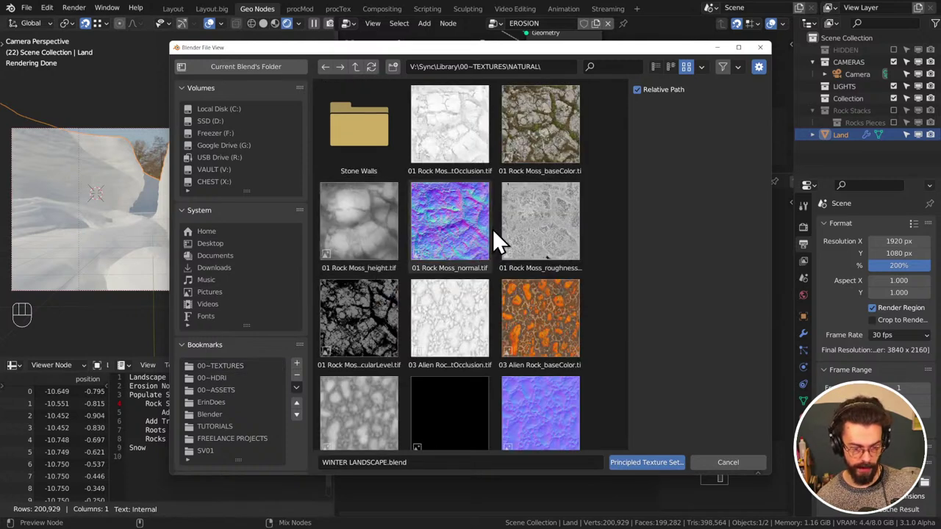
# Filter the files by '029' and load all five Rock029 texture maps as nodes
pyautogui.click(627, 66)
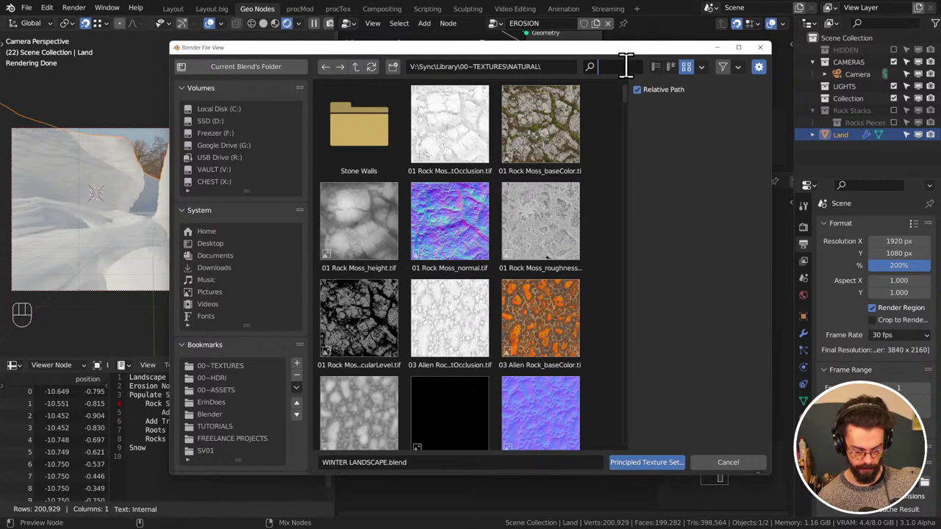
pyautogui.write('red s')
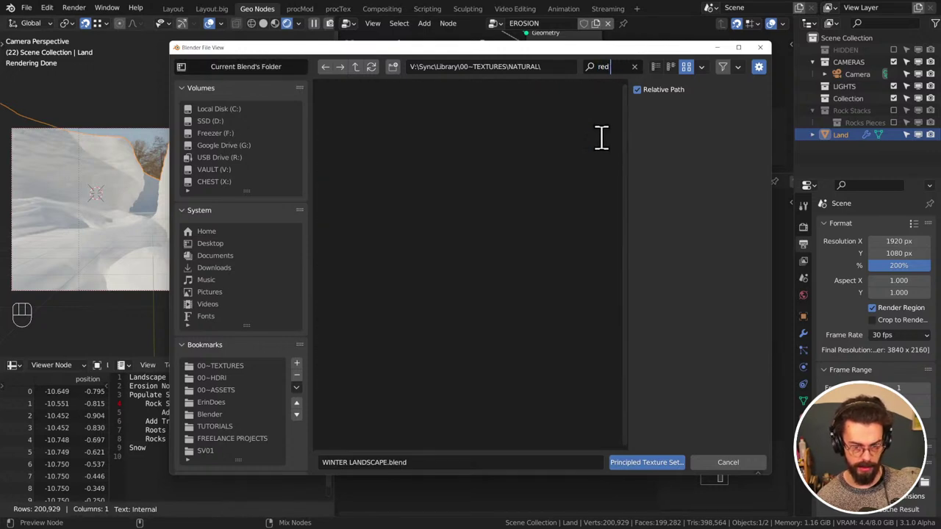
pyautogui.hotkey('ctrl', 'a')
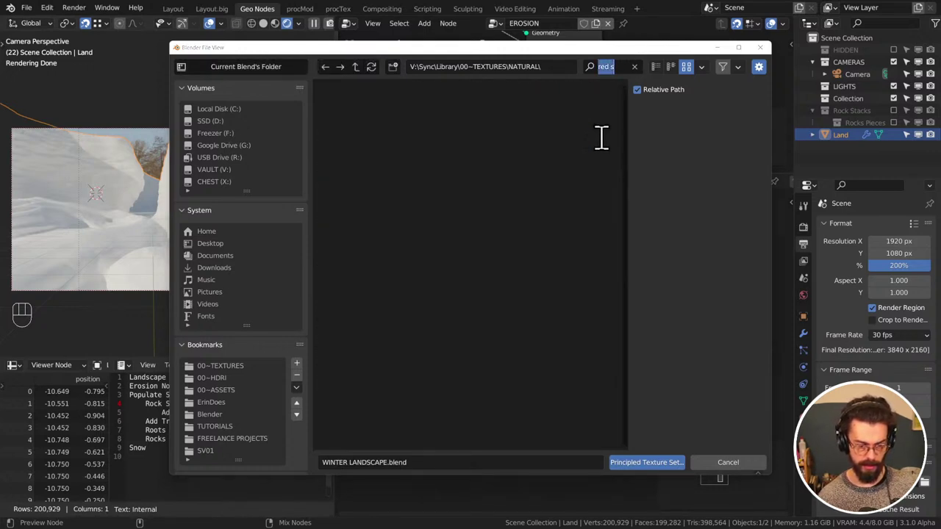
pyautogui.hotkey('alt', 'Tab')
pyautogui.click(575, 142)
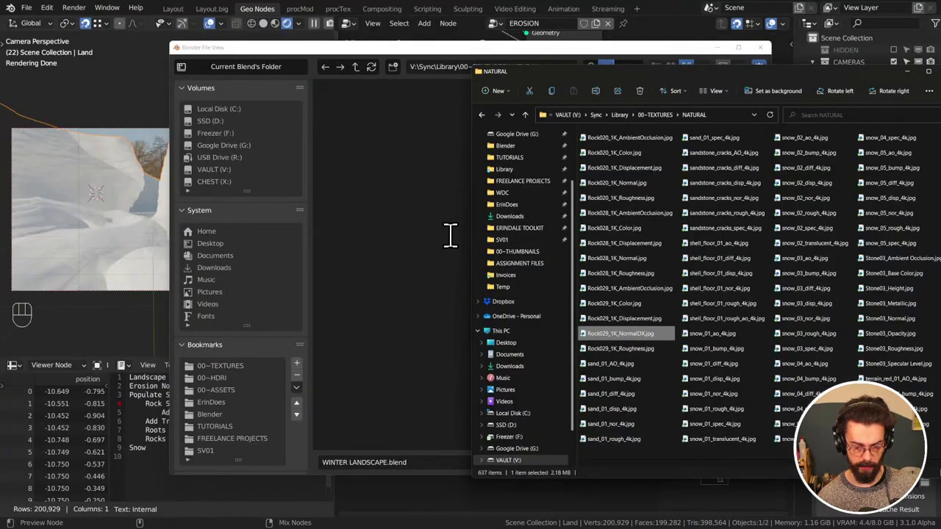
pyautogui.click(446, 52)
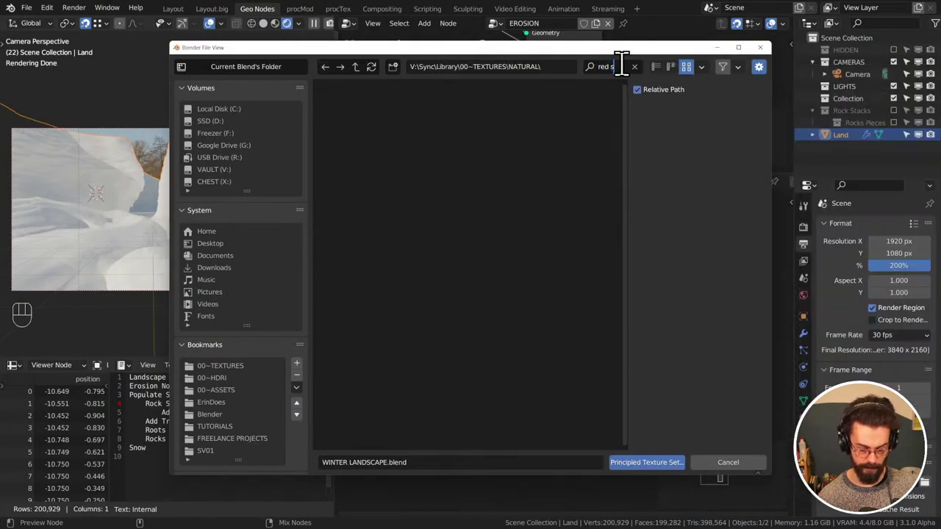
pyautogui.write('rock_2')
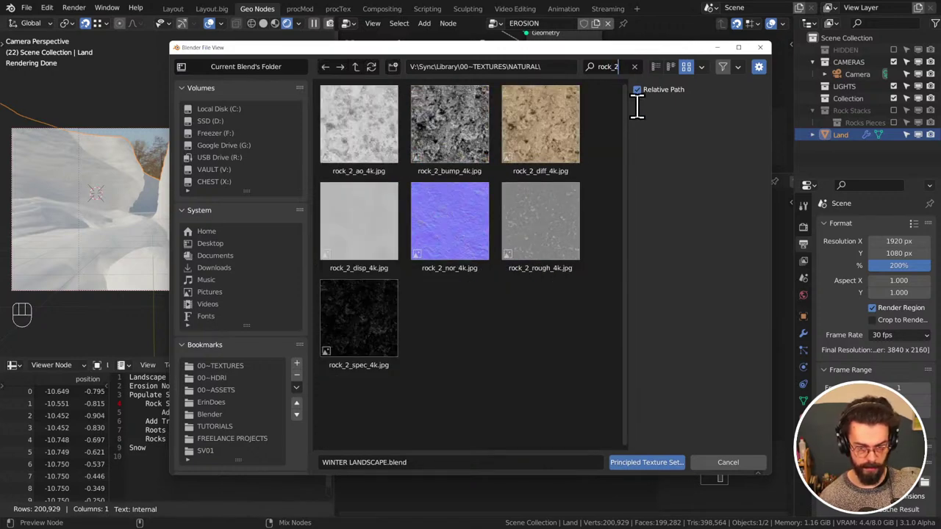
pyautogui.press('BackSpace')
pyautogui.press('BackSpace')
pyautogui.write('029')
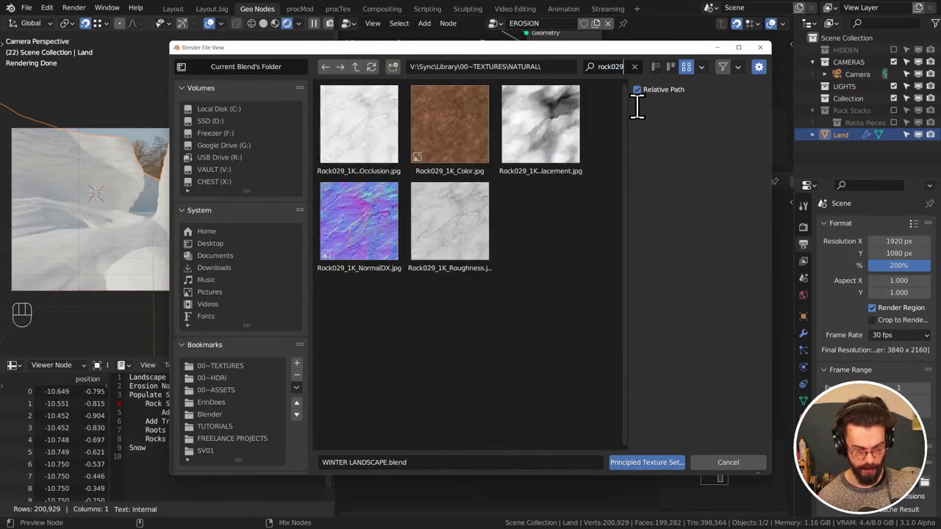
pyautogui.click(456, 154)
pyautogui.press('a')
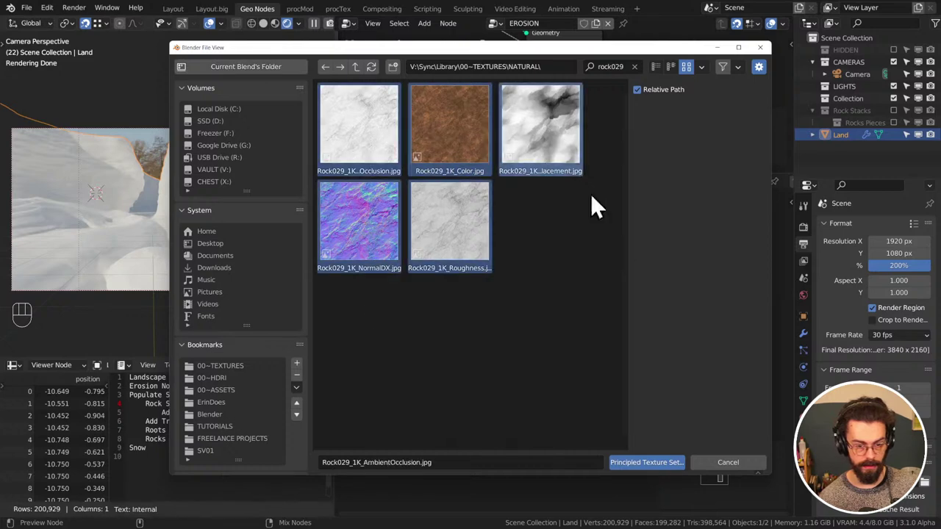
pyautogui.click(654, 468)
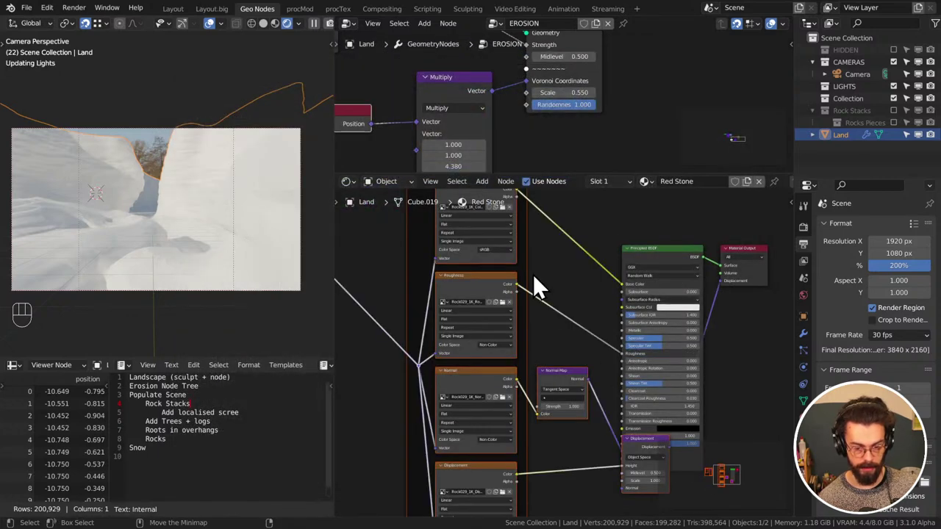
# Move the new texture nodes left and shift the two small mapping nodes aside
pyautogui.scroll(-2, 533, 283)
pyautogui.moveTo(531, 295); pyautogui.dragTo(572, 279, button='middle')
pyautogui.press('g')
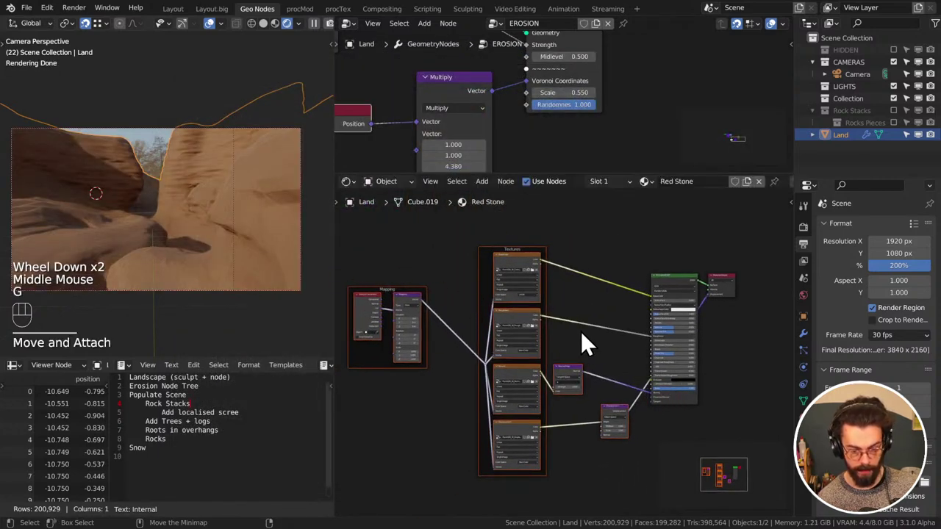
pyautogui.moveTo(580, 334); pyautogui.dragTo(619, 447)
pyautogui.press('g')
pyautogui.scroll(3, 357, 319)
pyautogui.moveTo(357, 319); pyautogui.dragTo(562, 273, button='middle')
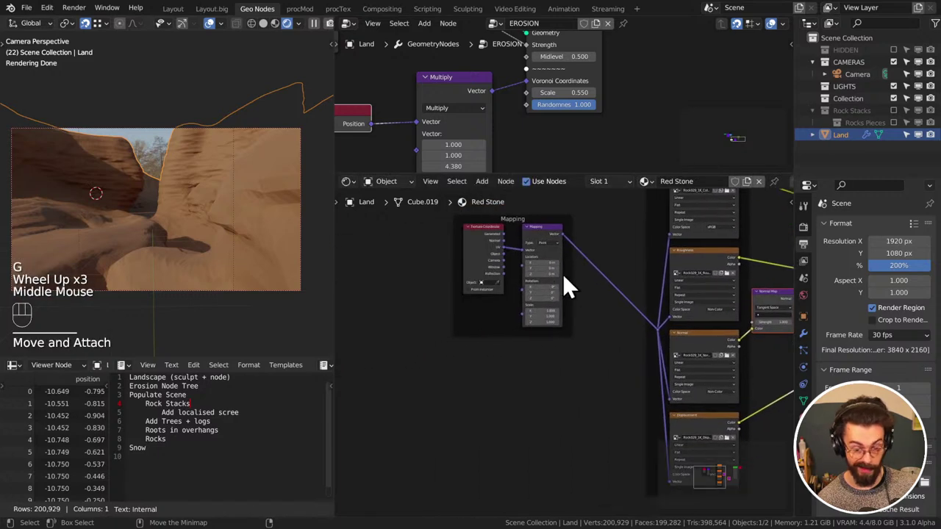
# Delete the Texture Coordinate and Mapping nodes from the Red Stone setup
pyautogui.moveTo(462, 369); pyautogui.dragTo(572, 194)
pyautogui.press('x')
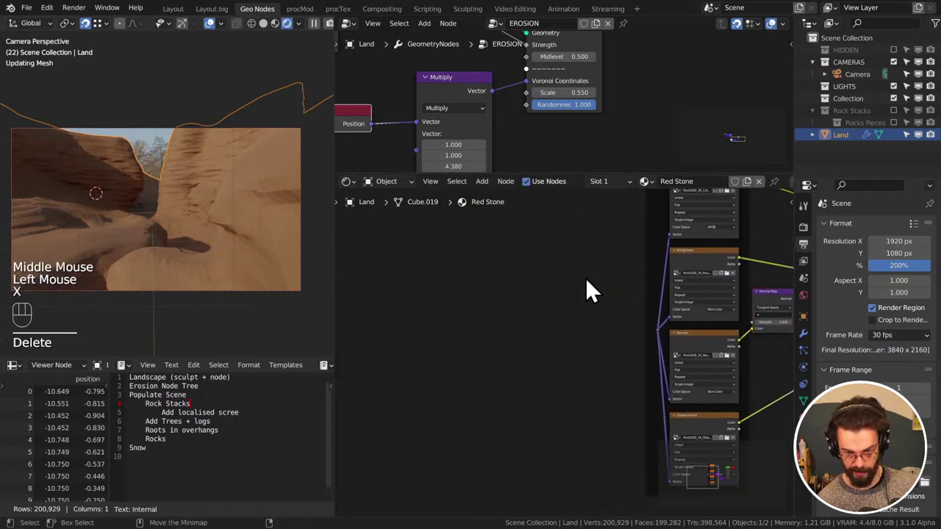
pyautogui.click(579, 286)
pyautogui.hotkey('shift', 'a')
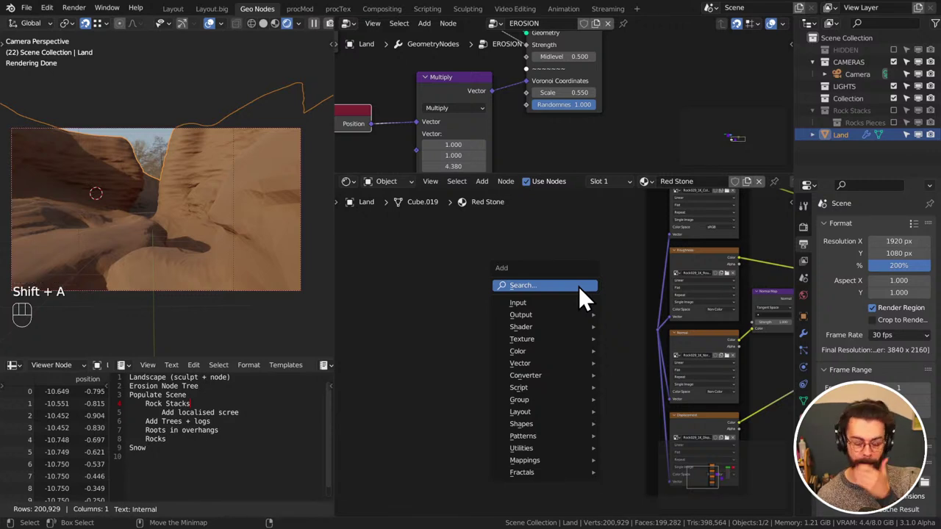
pyautogui.click(406, 307)
pyautogui.press('F4')
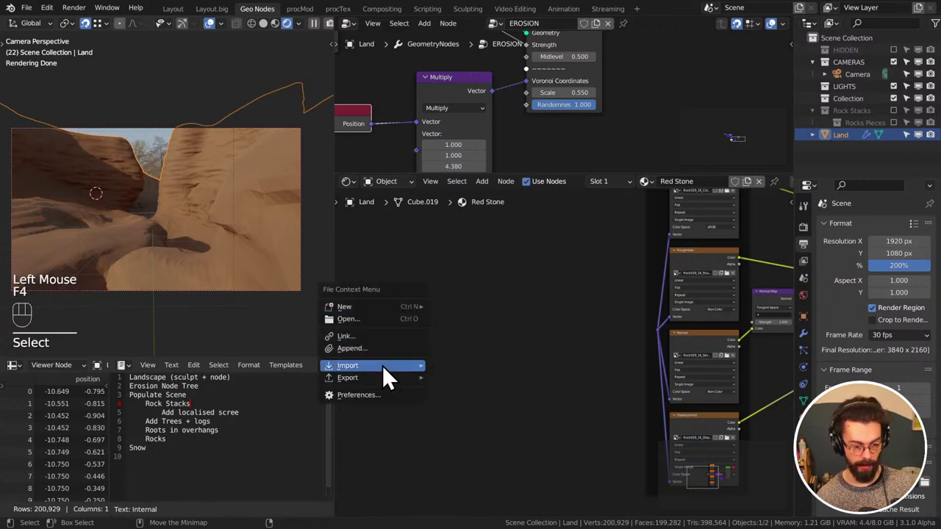
# Append the Basher node group from X:\Blender\_NODE PRESETS\Basher.blend\NodeTree
pyautogui.click(373, 346)
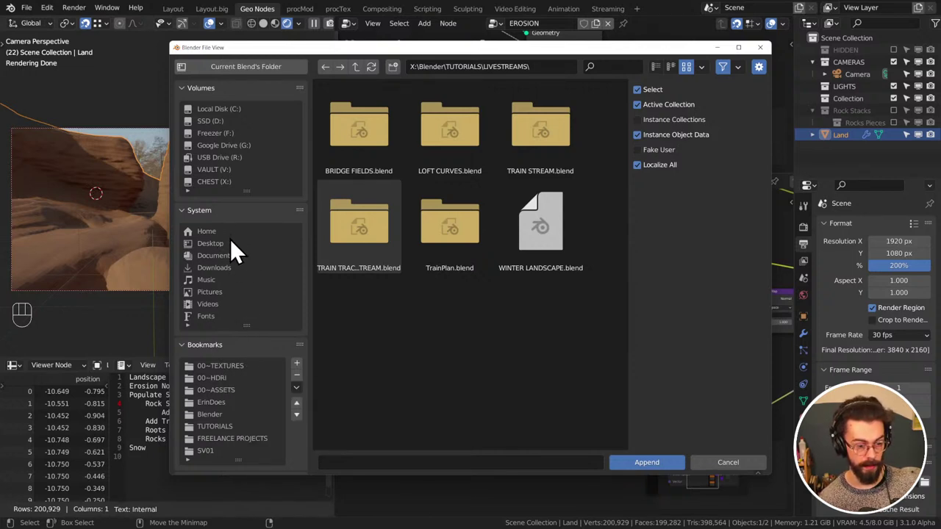
pyautogui.click(222, 392)
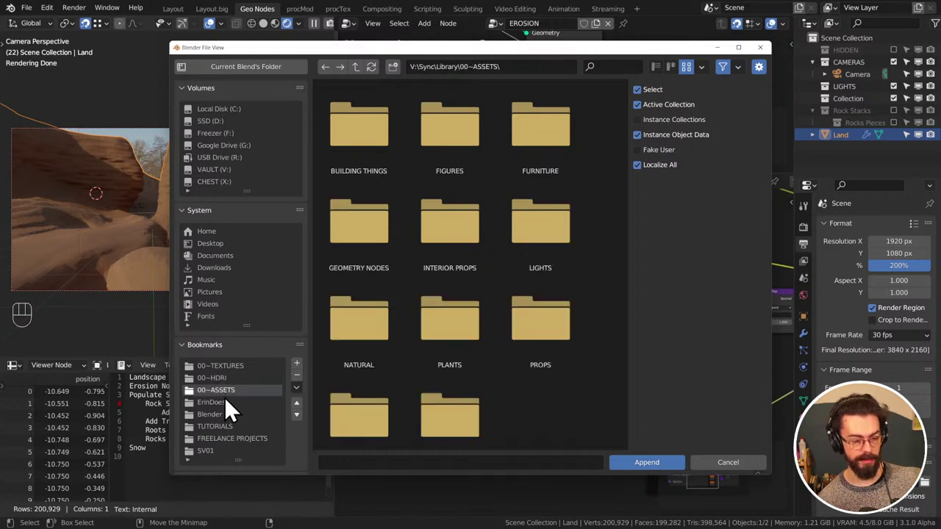
pyautogui.click(220, 413)
pyautogui.doubleClick(373, 139)
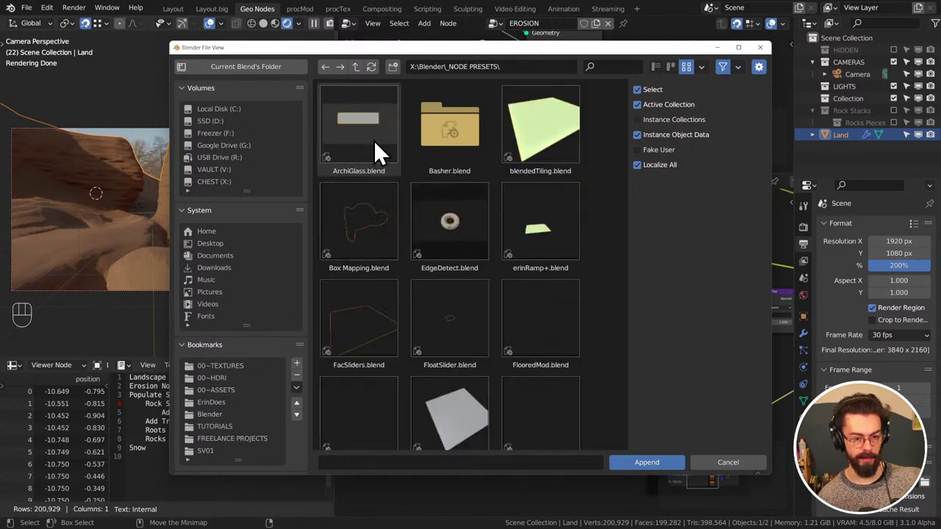
pyautogui.doubleClick(440, 129)
pyautogui.doubleClick(406, 319)
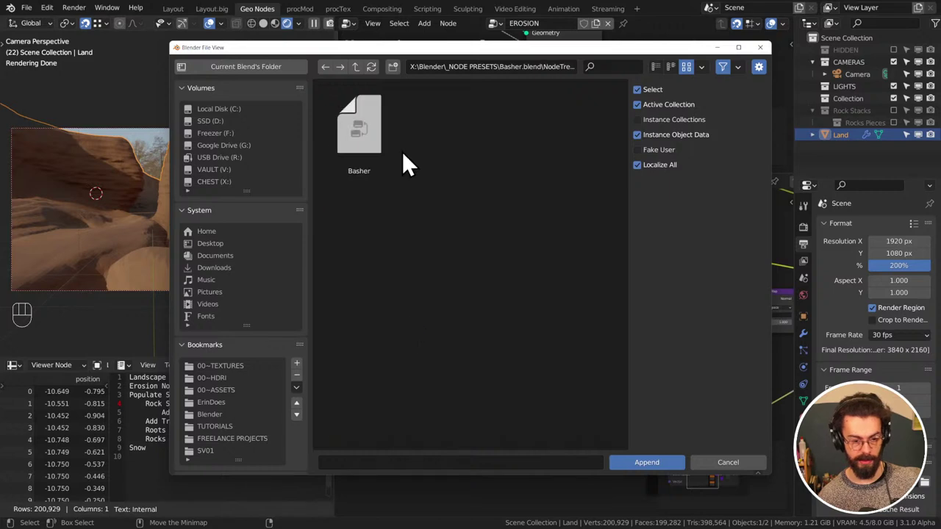
pyautogui.doubleClick(397, 151)
pyautogui.click(477, 316)
pyautogui.hotkey('shift', 'a')
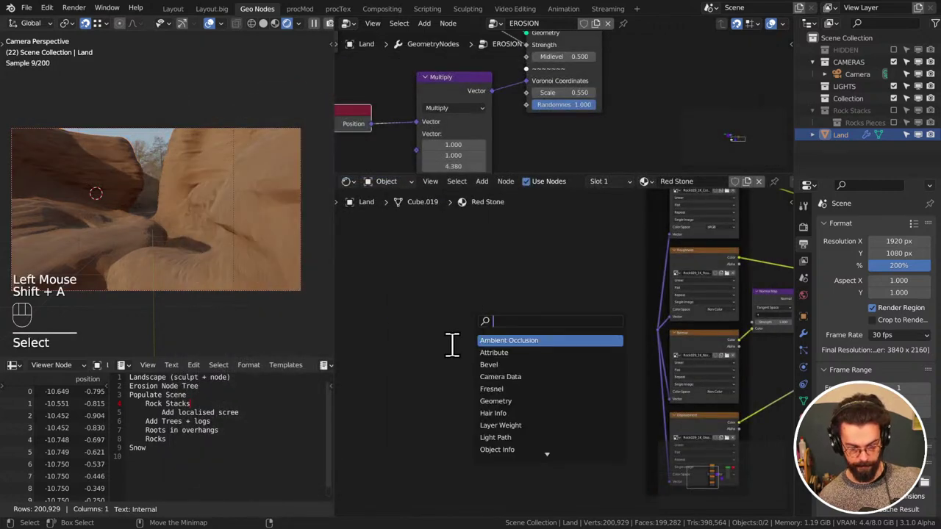
# Add a Basher node and link its Vector output to the rock image texture nodes
pyautogui.write('basher')
pyautogui.press('Return')
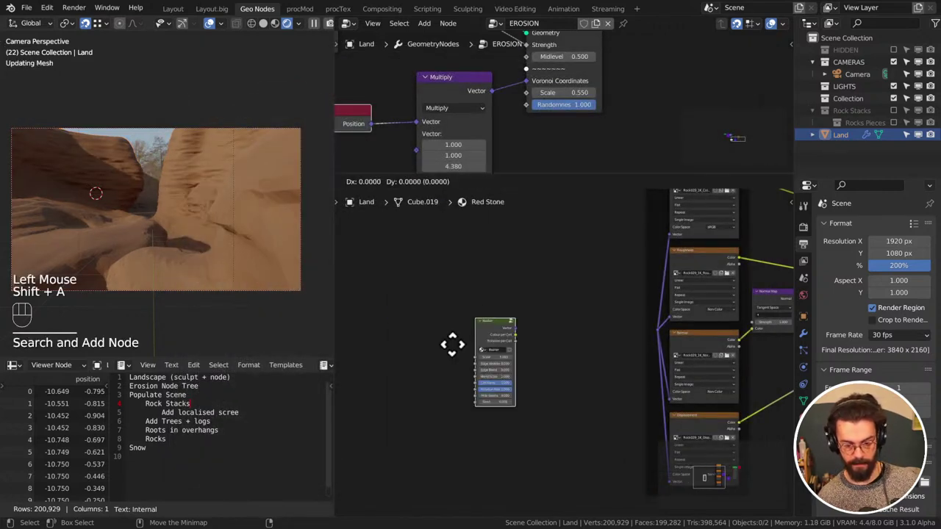
pyautogui.click(500, 308)
pyautogui.moveTo(567, 311); pyautogui.dragTo(464, 362, button='middle')
pyautogui.scroll(3, 464, 362)
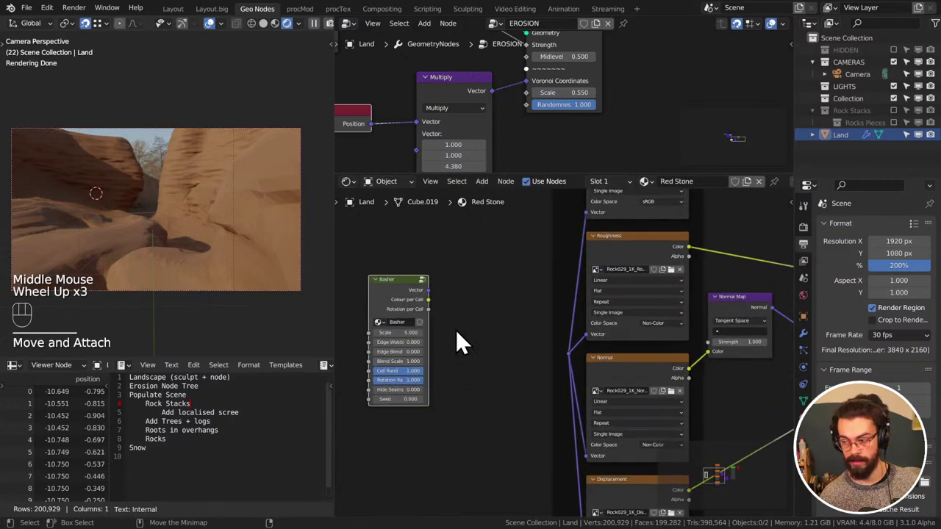
pyautogui.moveTo(456, 330); pyautogui.dragTo(462, 320, button='middle')
pyautogui.click(411, 288)
pyautogui.moveTo(411, 288); pyautogui.dragTo(573, 353)
pyautogui.click(516, 360)
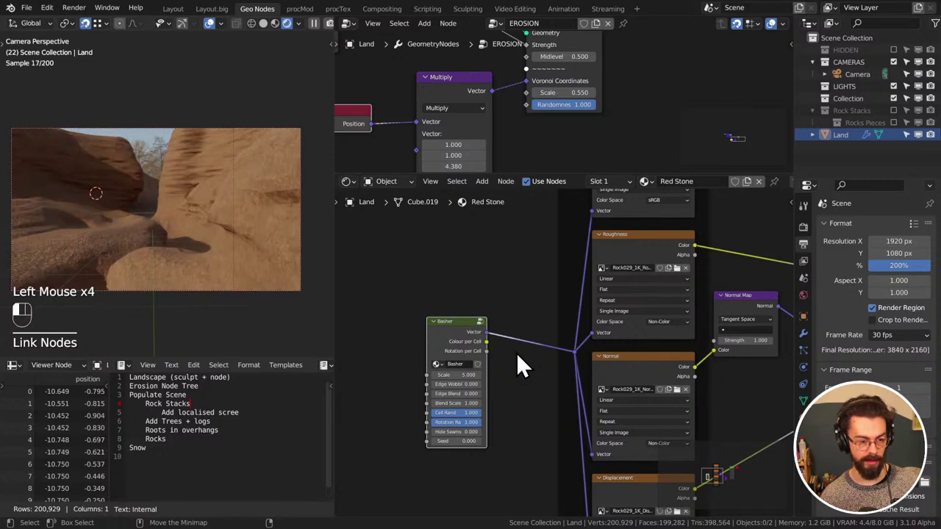
# Save the WINTER LANDSCAPE file and set the Basher node's Scale to 1
pyautogui.hotkey('ctrl', 's')
pyautogui.scroll(4, 513, 367)
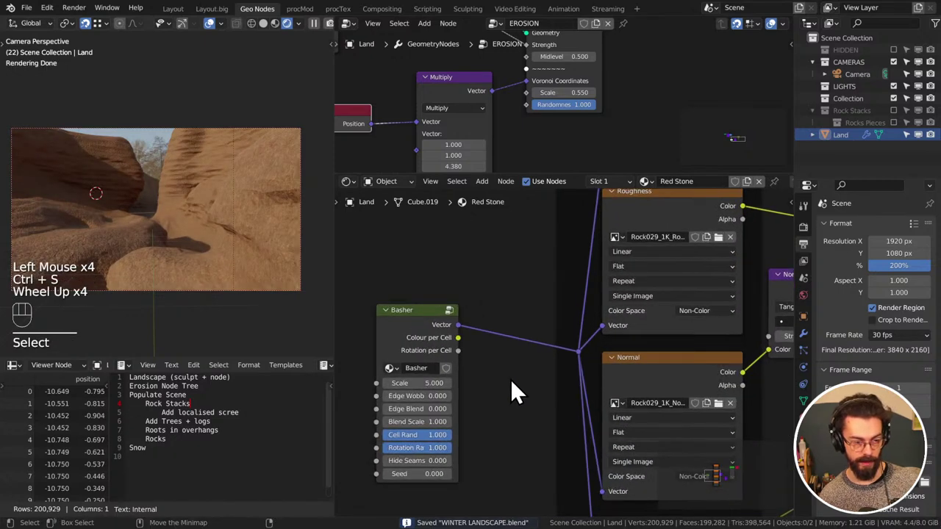
pyautogui.click(416, 383)
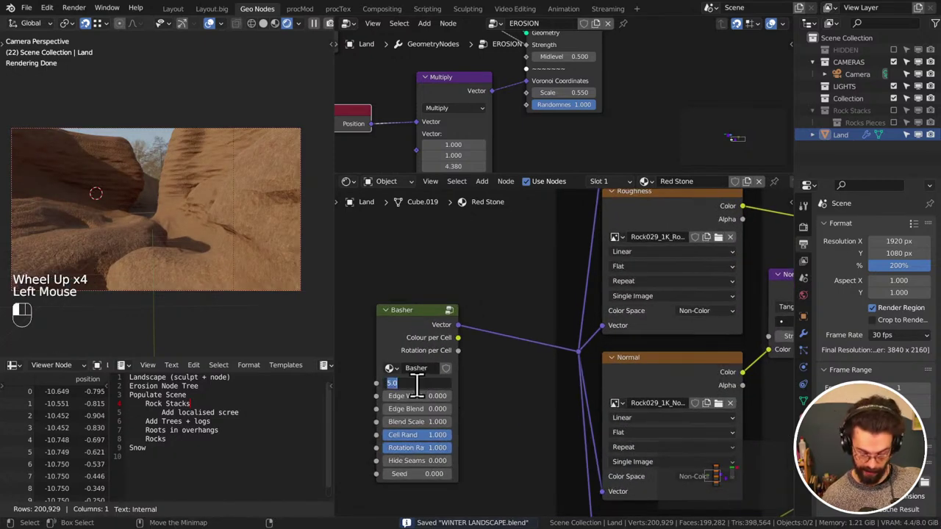
pyautogui.write('1')
pyautogui.press('Return')
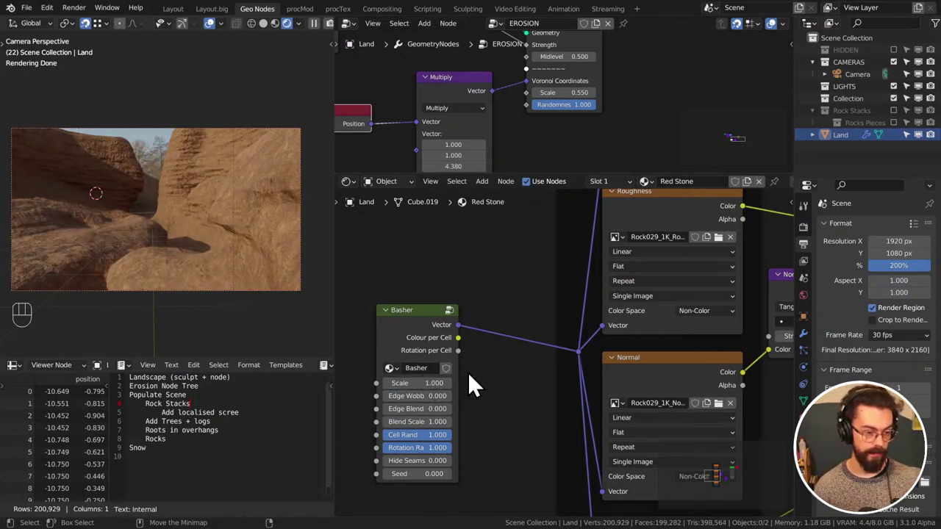
# Move Group Output aside and drop a Set Shade Smooth node onto the ETK-to-output Geometry link
pyautogui.moveTo(599, 85); pyautogui.dragTo(497, 46, button='middle')
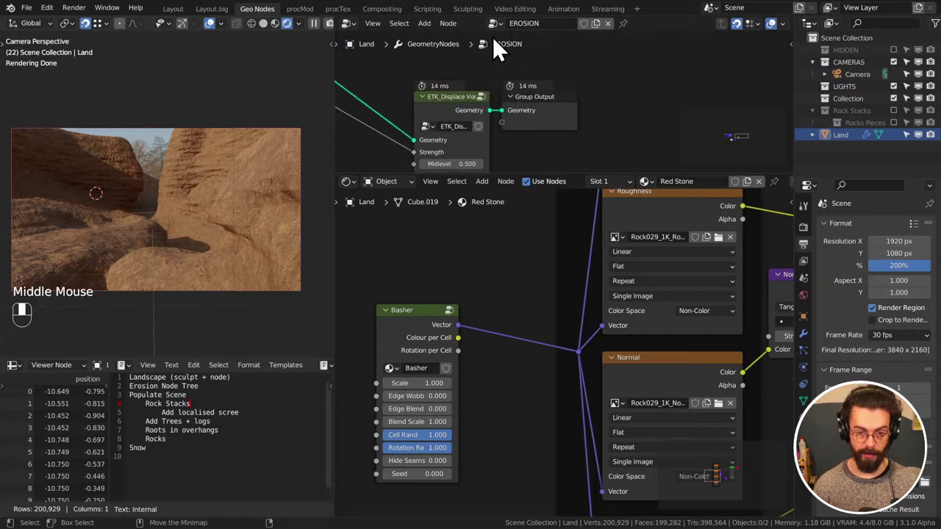
pyautogui.moveTo(555, 114); pyautogui.dragTo(691, 103)
pyautogui.hotkey('shift', 'a')
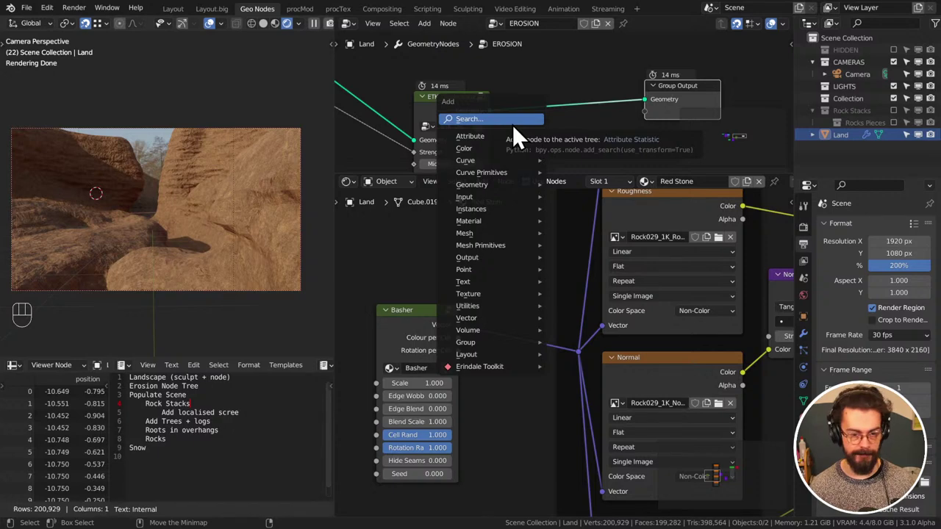
pyautogui.click(512, 121)
pyautogui.write('shader')
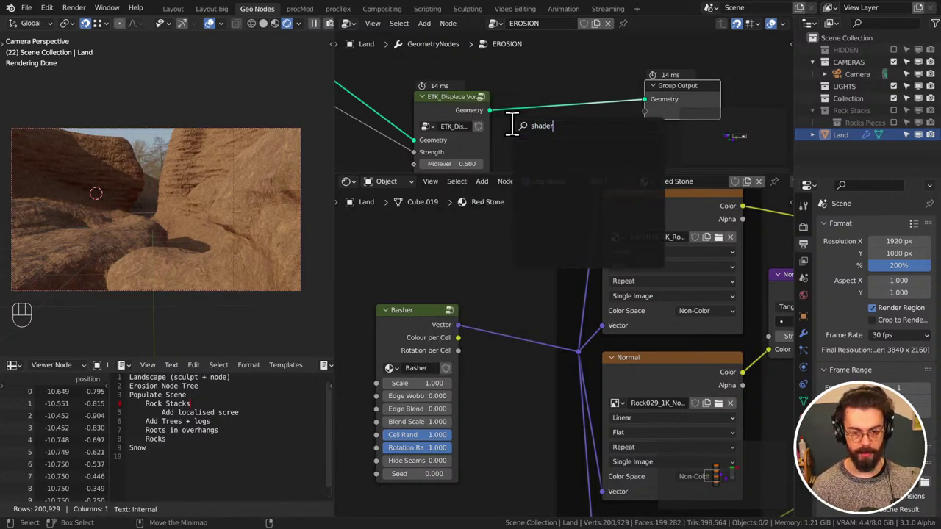
pyautogui.press('BackSpace')
pyautogui.press('Return')
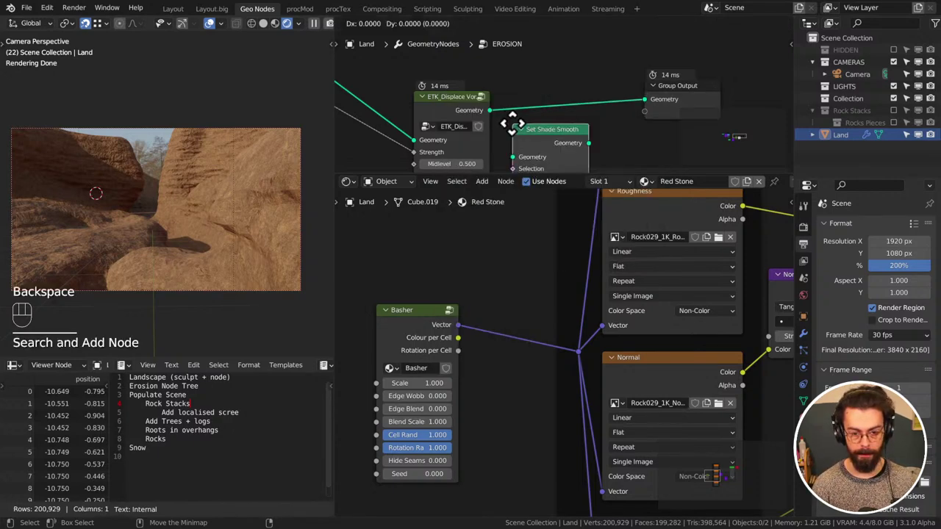
pyautogui.click(528, 85)
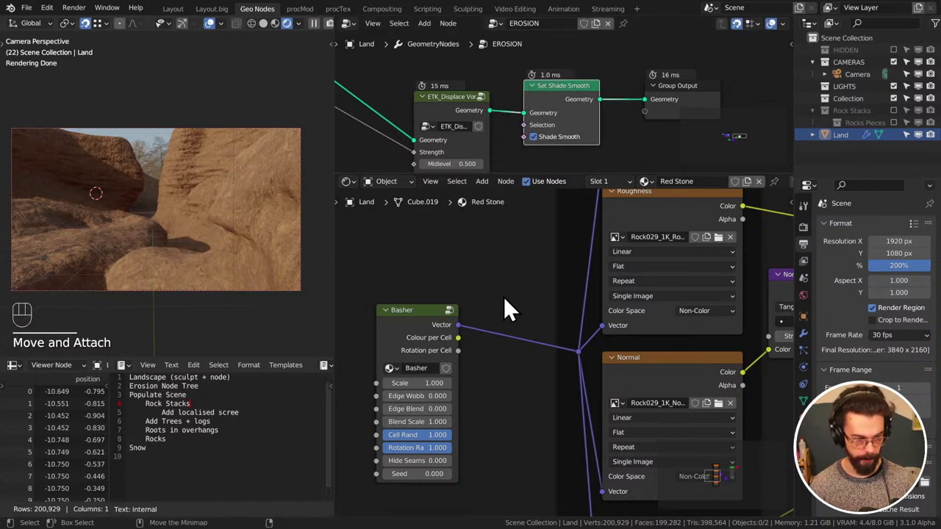
pyautogui.moveTo(501, 316); pyautogui.dragTo(789, 319, button='middle')
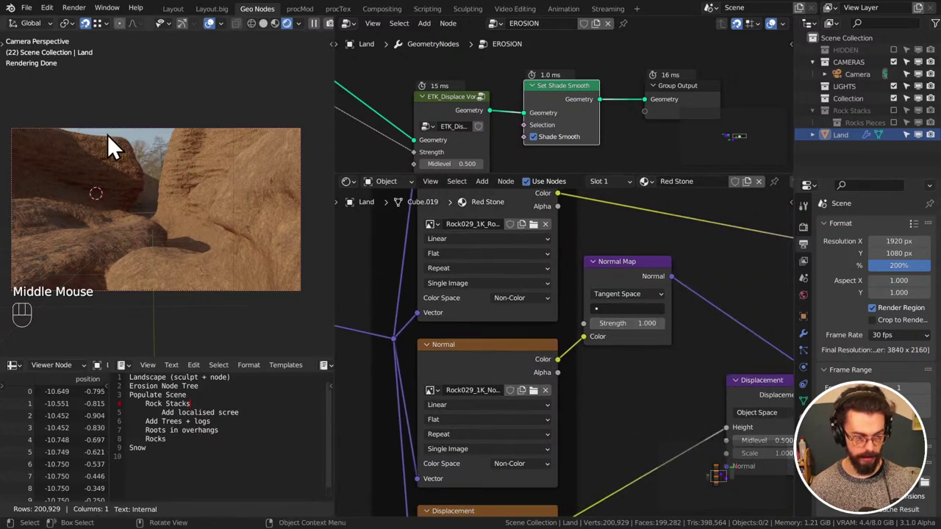
# Set the Red Stone material's displacement method to Displacement and Bump
pyautogui.scroll(-2, 664, 360)
pyautogui.moveTo(664, 360); pyautogui.dragTo(373, 420, button='middle')
pyautogui.click(804, 333)
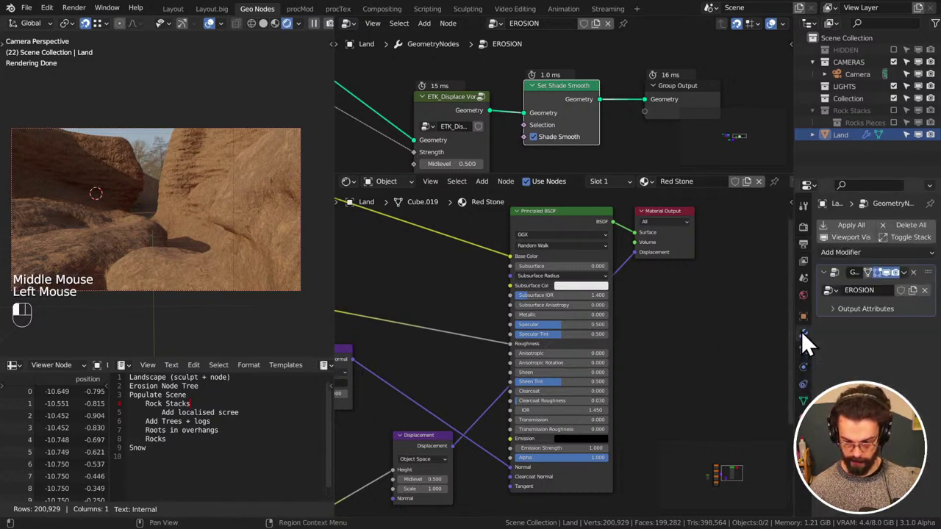
pyautogui.click(714, 271)
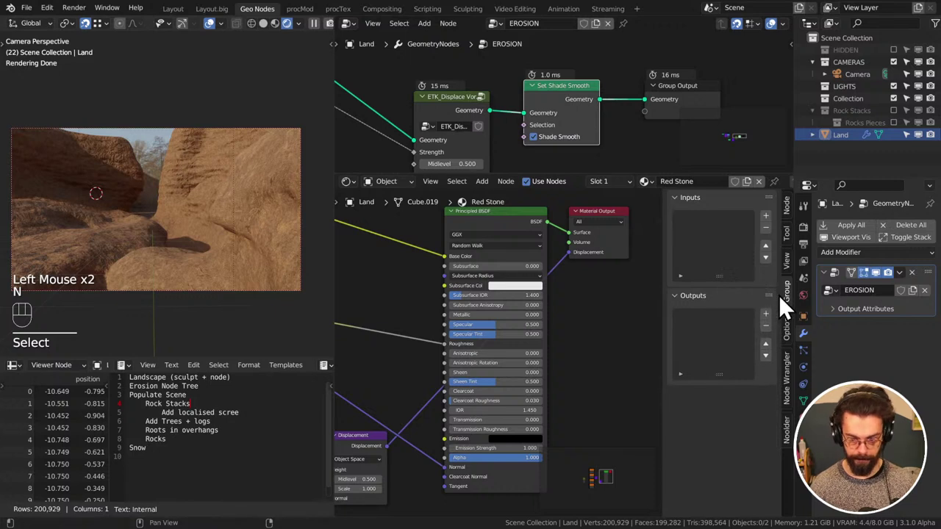
pyautogui.click(787, 327)
pyautogui.click(723, 199)
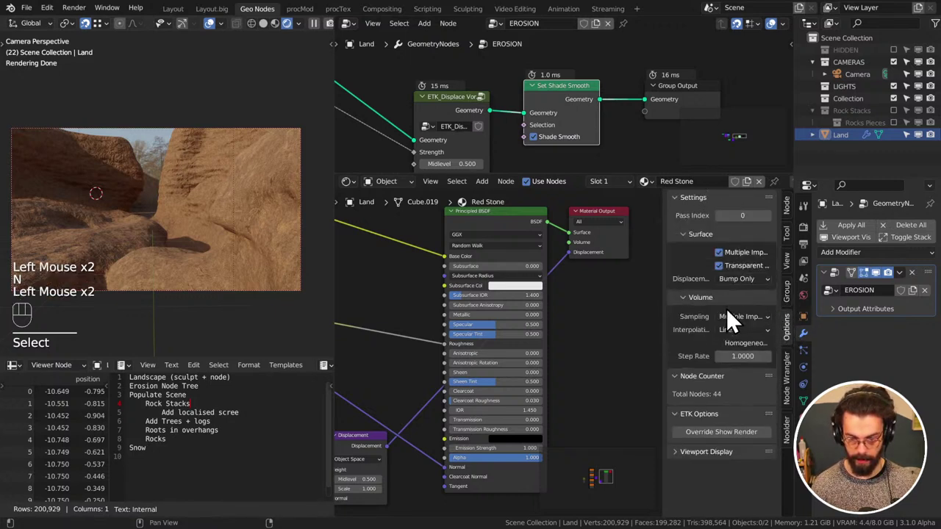
pyautogui.click(743, 279)
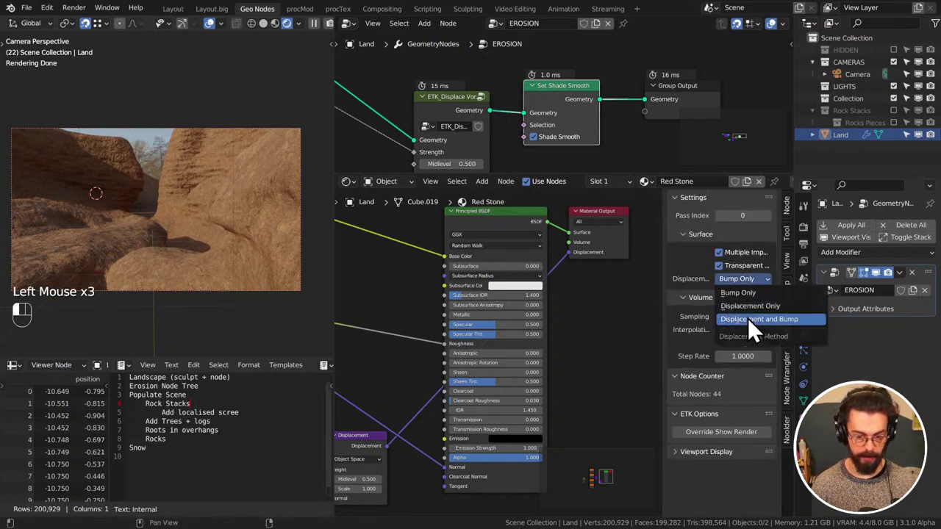
pyautogui.click(748, 318)
# Set the Displacement node's Scale to 0.3 after trying 0.1
pyautogui.middleClick(568, 360)
pyautogui.moveTo(568, 359); pyautogui.dragTo(624, 352, button='middle')
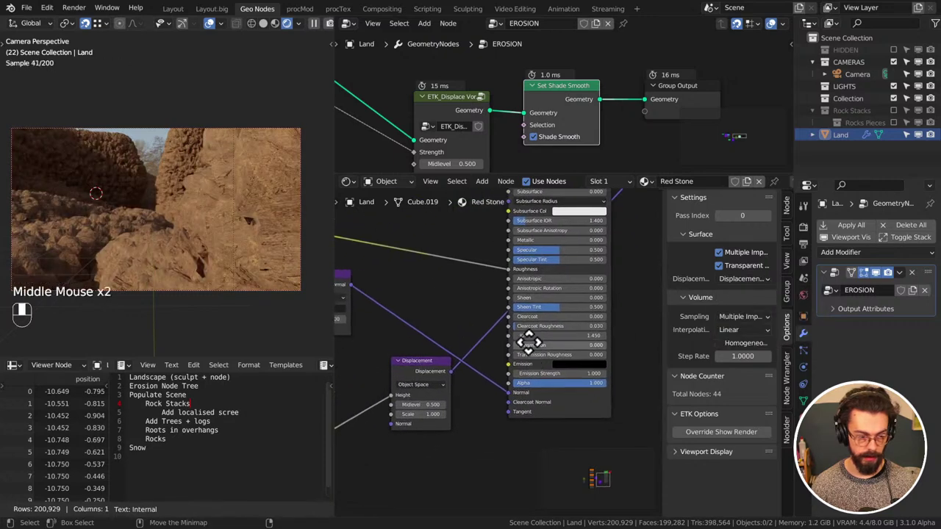
pyautogui.scroll(3, 531, 345)
pyautogui.click(496, 332)
pyautogui.write('.1')
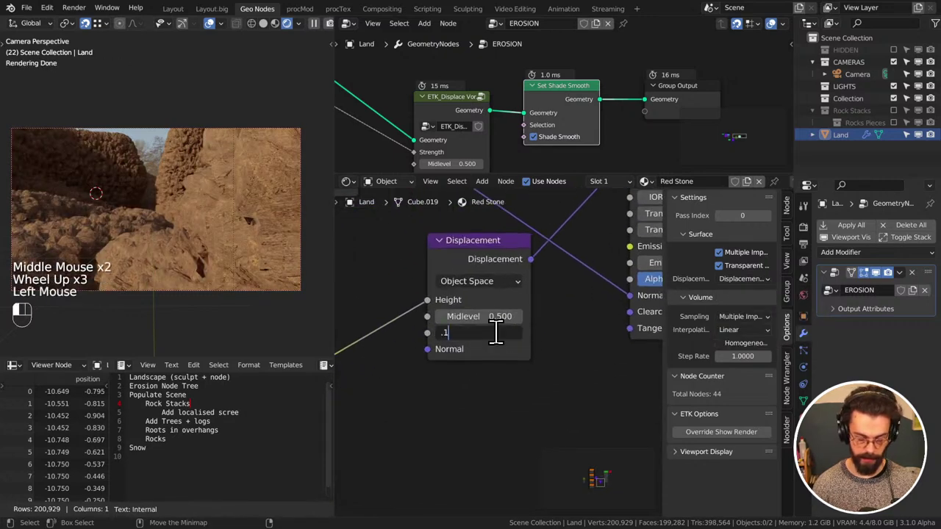
pyautogui.click(496, 333)
pyautogui.keyDown('shift'); pyautogui.click(496, 333); pyautogui.keyUp('shift')
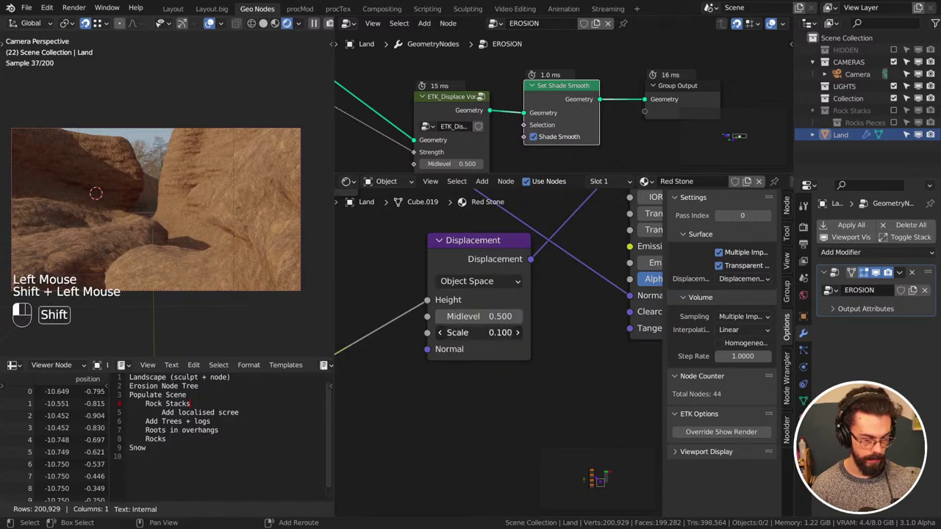
pyautogui.keyDown('shift'); pyautogui.moveTo(496, 333); pyautogui.dragTo(377, 326); pyautogui.keyUp('shift')
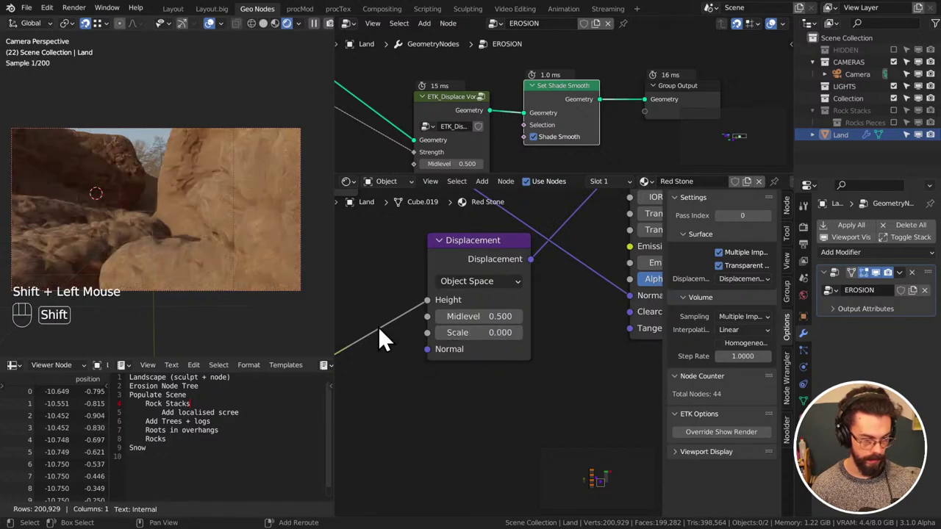
pyautogui.scroll(-2, 378, 326)
pyautogui.click(486, 344)
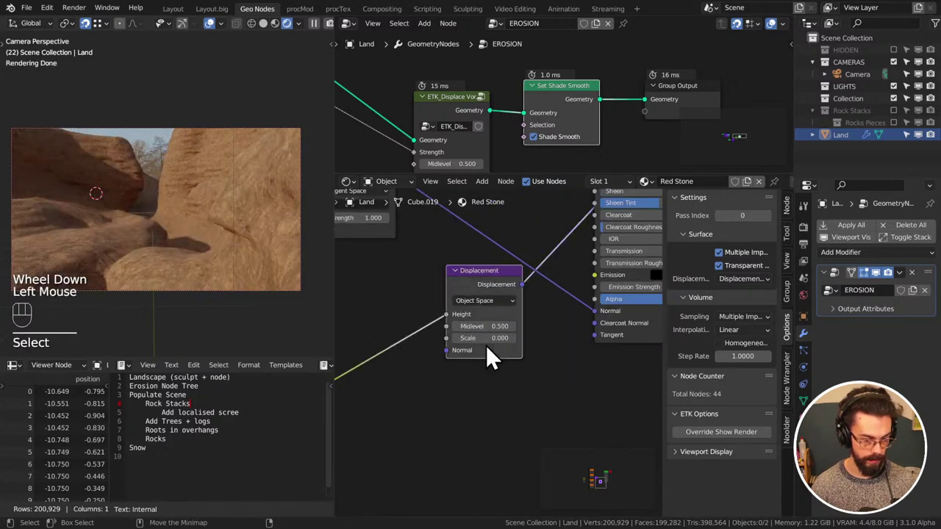
pyautogui.doubleClick(491, 340)
pyautogui.write('.3')
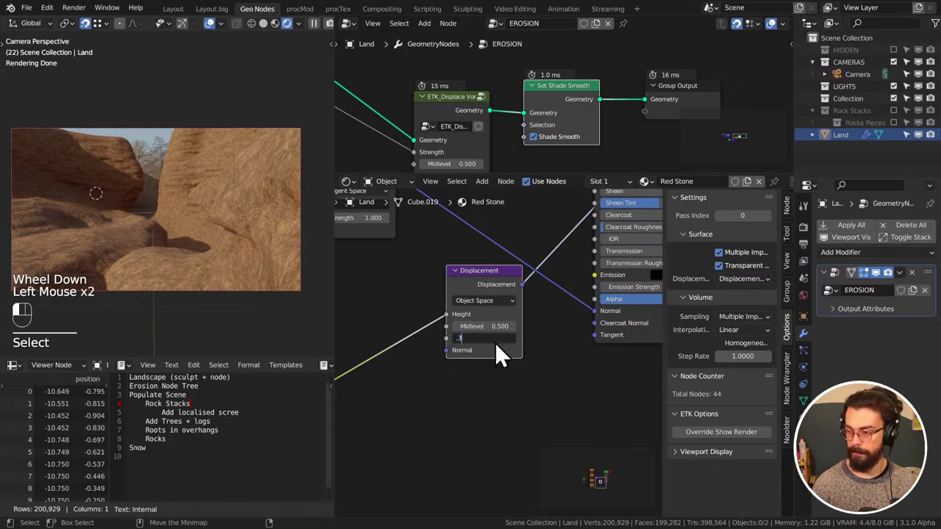
pyautogui.press('Return')
pyautogui.moveTo(441, 366); pyautogui.dragTo(575, 310, button='middle')
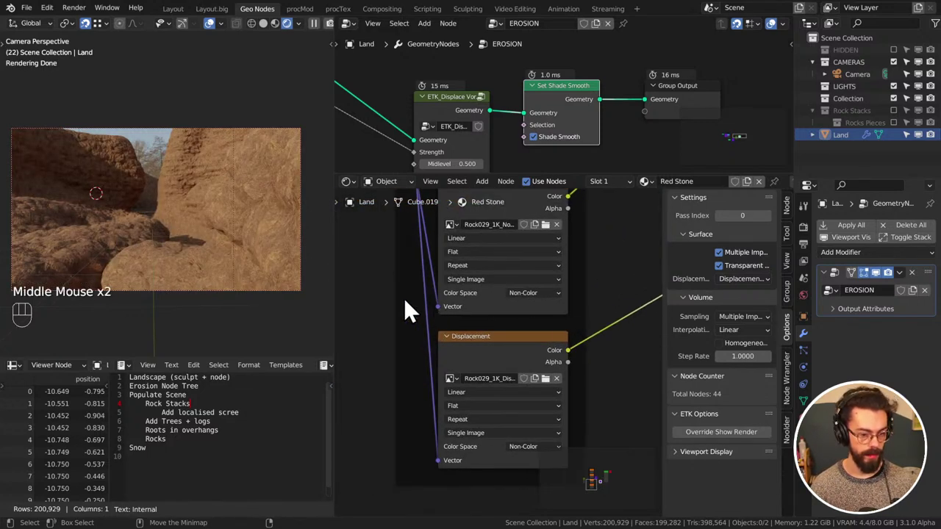
# Preview the Basher node's Colour per Cell output and set its Scale to 0.3
pyautogui.moveTo(412, 311); pyautogui.dragTo(582, 259, button='middle')
pyautogui.keyDown('ctrl'); pyautogui.keyDown('shift'); pyautogui.click(584, 265); pyautogui.keyUp('shift'); pyautogui.keyUp('ctrl')
pyautogui.keyDown('ctrl'); pyautogui.keyDown('shift'); pyautogui.click(602, 282); pyautogui.keyUp('shift'); pyautogui.keyUp('ctrl')
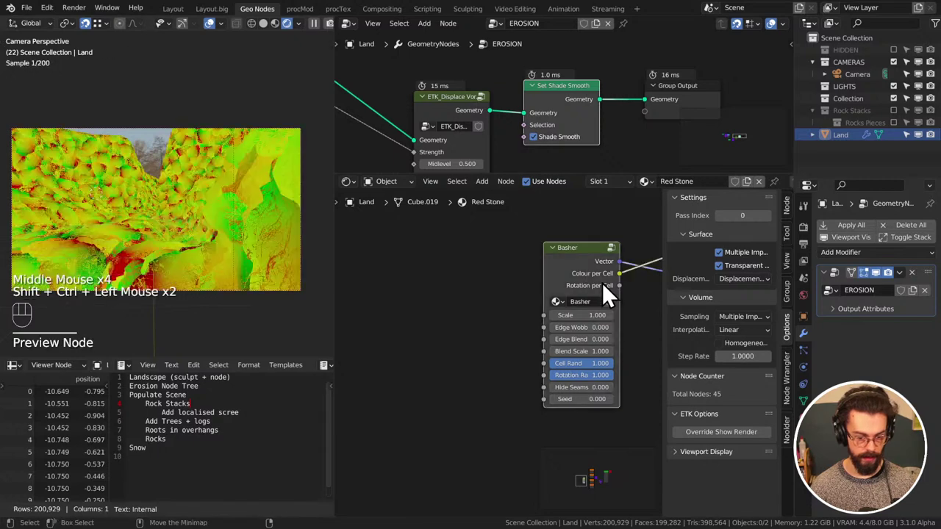
pyautogui.middleClick(542, 274)
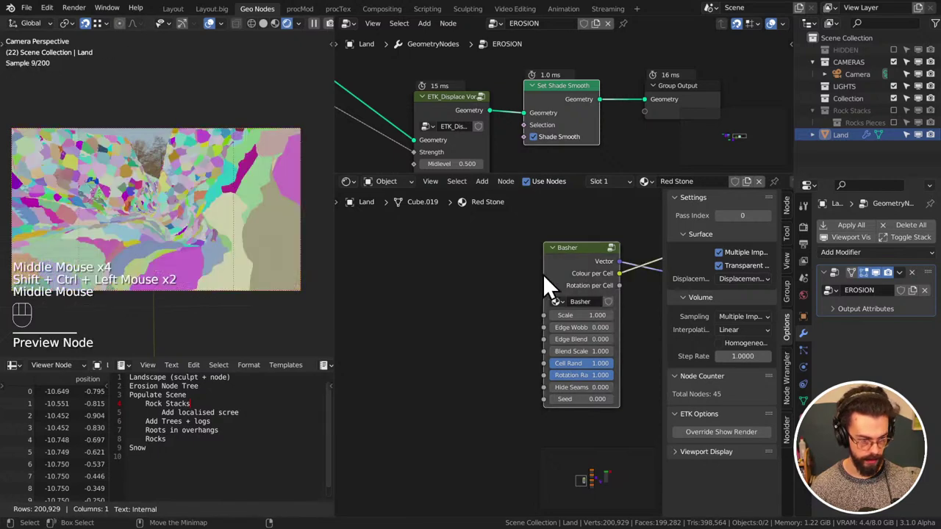
pyautogui.click(595, 315)
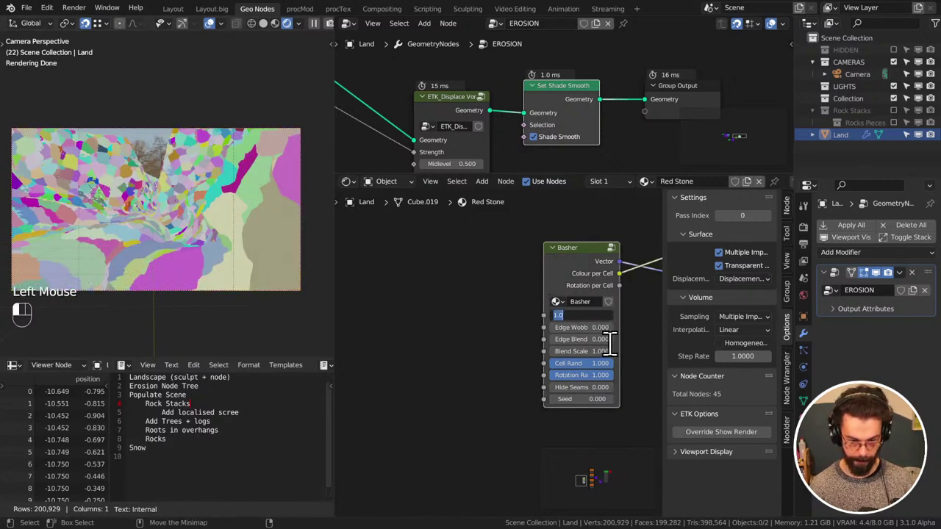
pyautogui.write('.2')
pyautogui.press('Return')
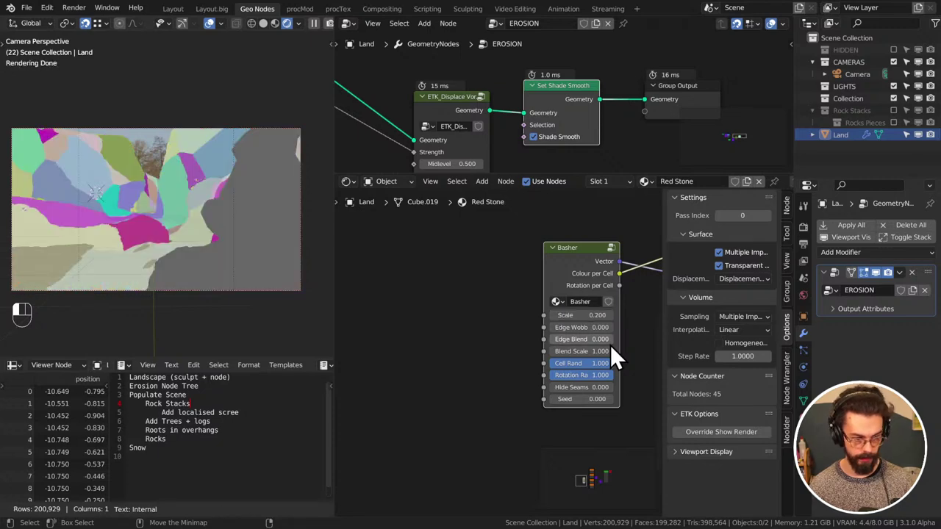
pyautogui.click(586, 316)
pyautogui.write('.3')
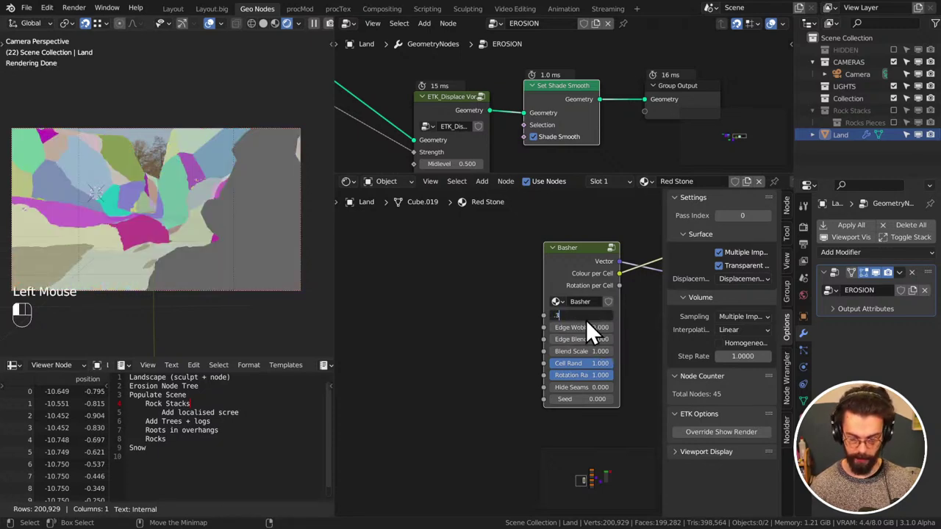
pyautogui.press('Return')
# Reconnect the Principled BSDF to the Material Output and save WINTER LANDSCAPE.blend
pyautogui.keyDown('ctrl'); pyautogui.keyDown('shift'); pyautogui.click(562, 253); pyautogui.keyUp('shift'); pyautogui.keyUp('ctrl')
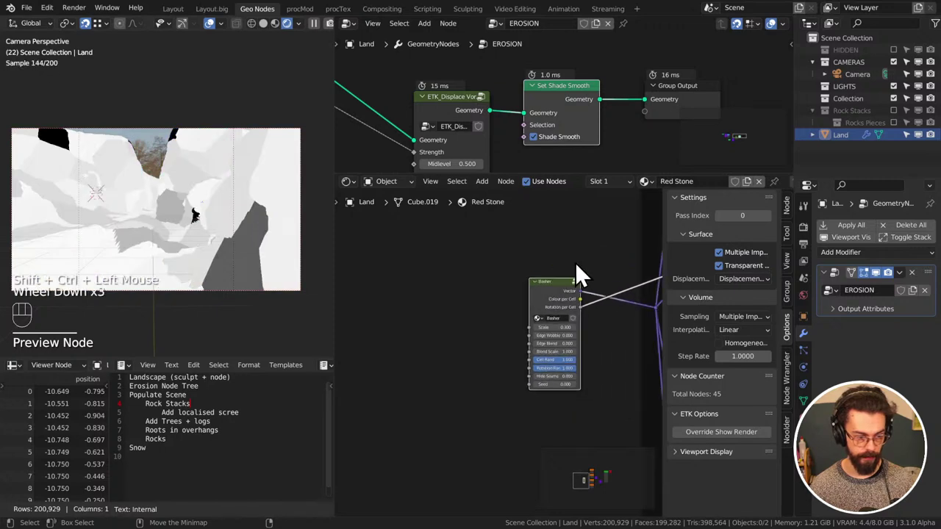
pyautogui.scroll(-3, 573, 265)
pyautogui.moveTo(567, 267); pyautogui.dragTo(357, 340, button='middle')
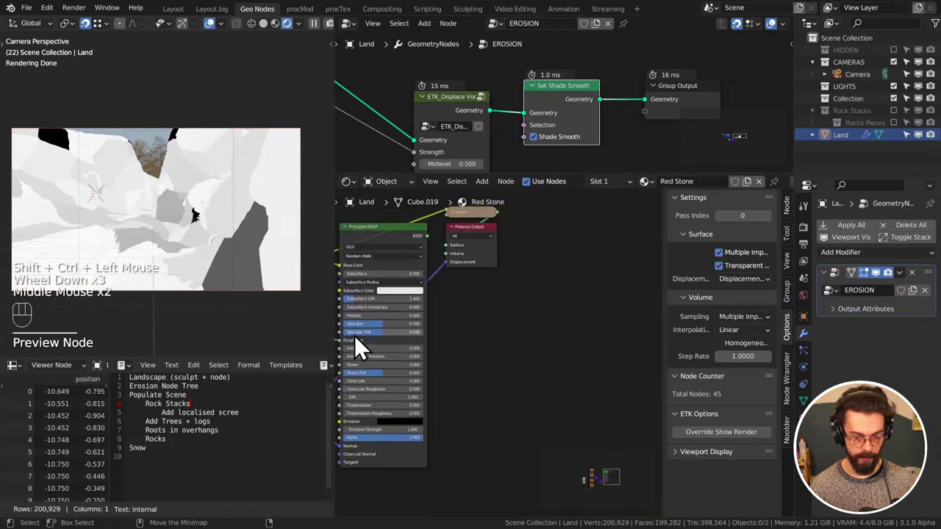
pyautogui.keyDown('ctrl'); pyautogui.keyDown('shift'); pyautogui.click(500, 307); pyautogui.keyUp('shift'); pyautogui.keyUp('ctrl')
pyautogui.hotkey('ctrl', 's')
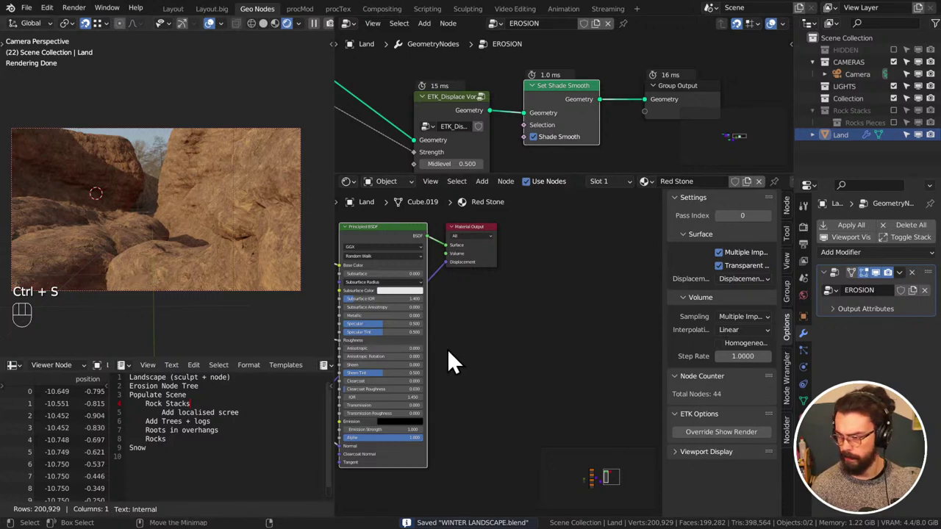
# Re-enable the Rock Stacks collection so the rock stack appears in the canyon, then save
pyautogui.moveTo(383, 349); pyautogui.dragTo(529, 330, button='middle')
pyautogui.scroll(-1, 455, 340)
pyautogui.scroll(-1, 455, 335)
pyautogui.moveTo(455, 335); pyautogui.dragTo(539, 315, button='middle')
pyautogui.scroll(2, 562, 318)
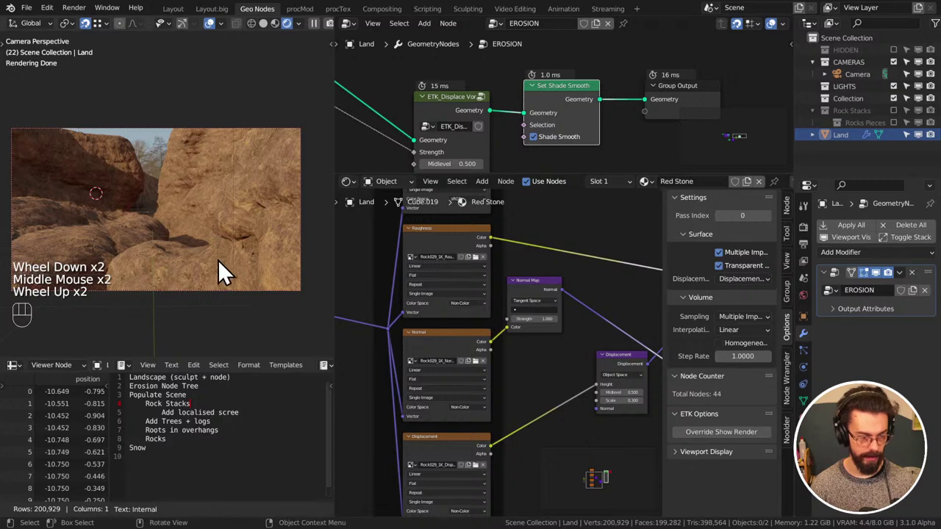
pyautogui.keyDown('shift'); pyautogui.moveTo(210, 287); pyautogui.dragTo(242, 257, button='middle'); pyautogui.keyUp('shift')
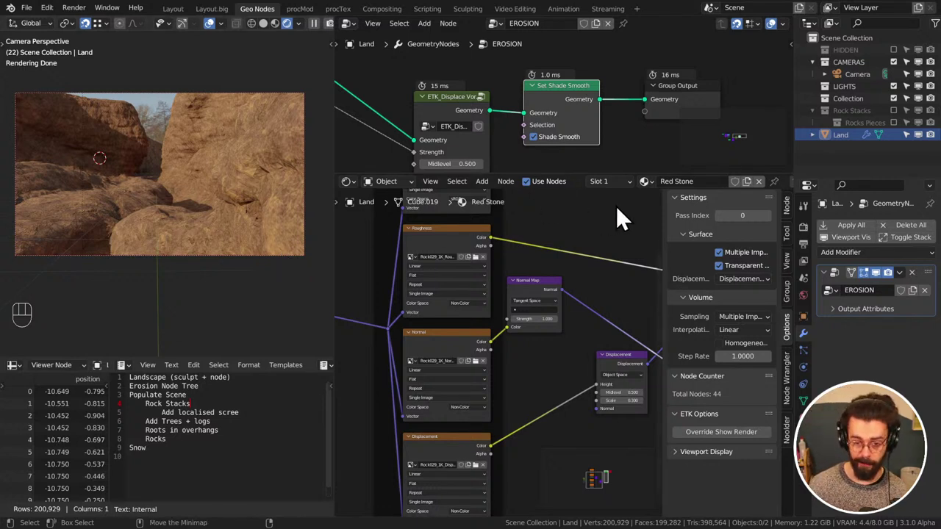
pyautogui.click(895, 112)
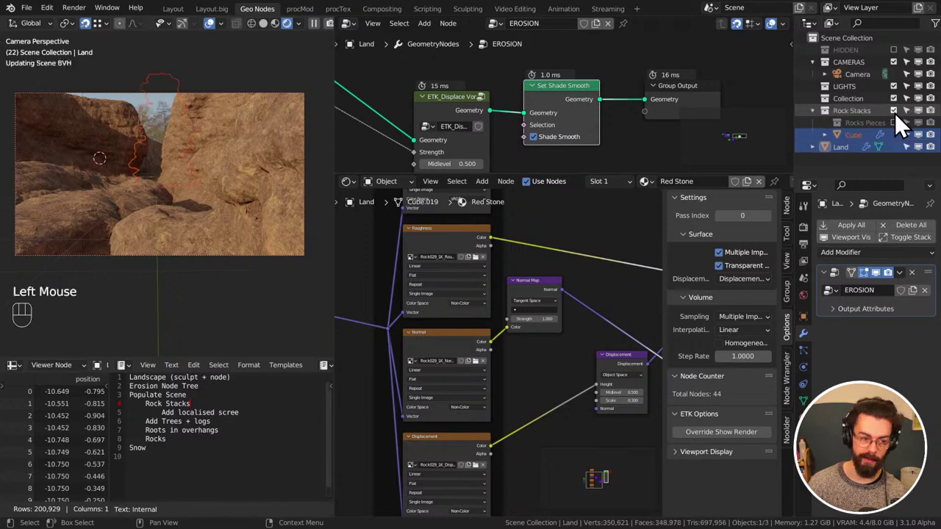
pyautogui.hotkey('ctrl', 's')
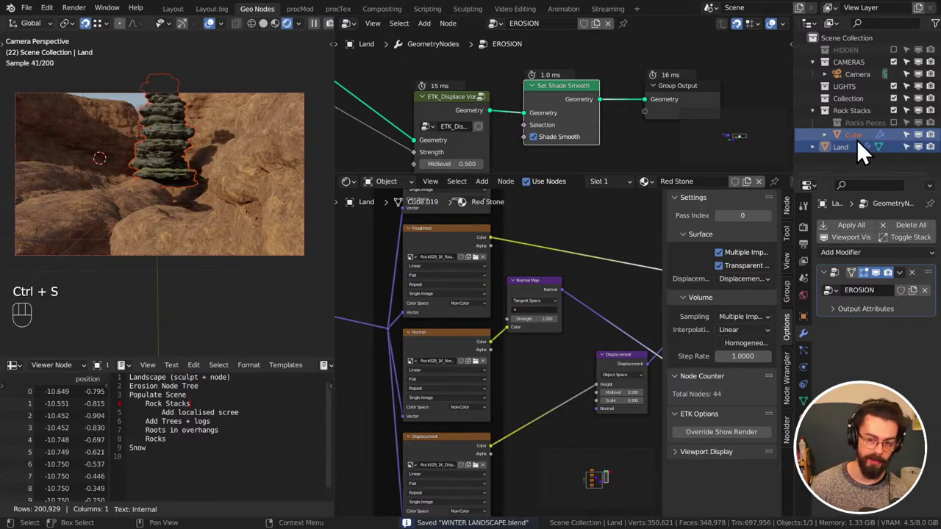
# Make the rock stack Cube active, collapse its ROCK STACK modifier panel, and save
pyautogui.click(853, 135)
pyautogui.click(823, 274)
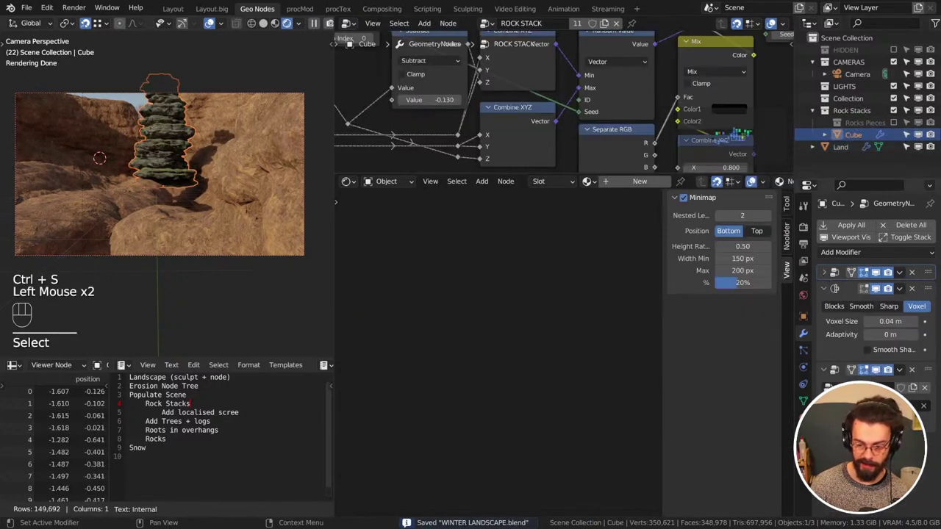
pyautogui.click(866, 346)
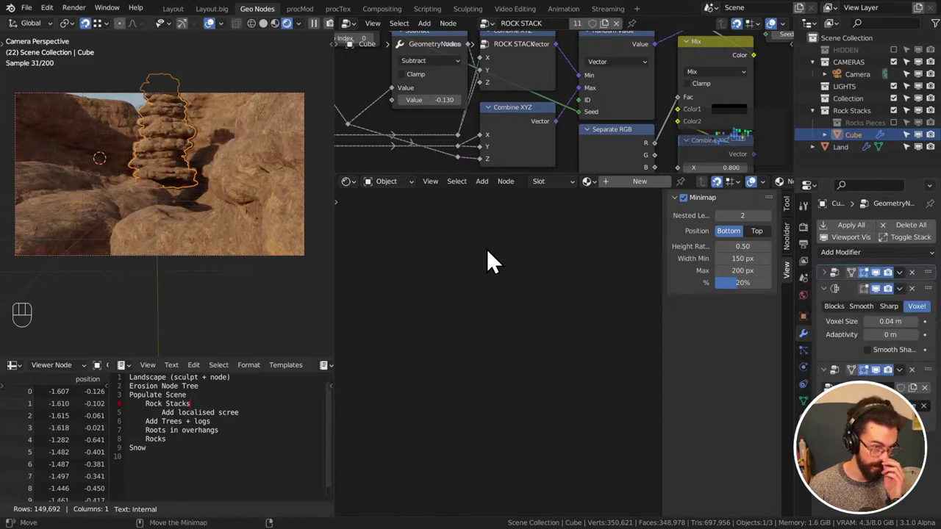
pyautogui.hotkey('ctrl', 's')
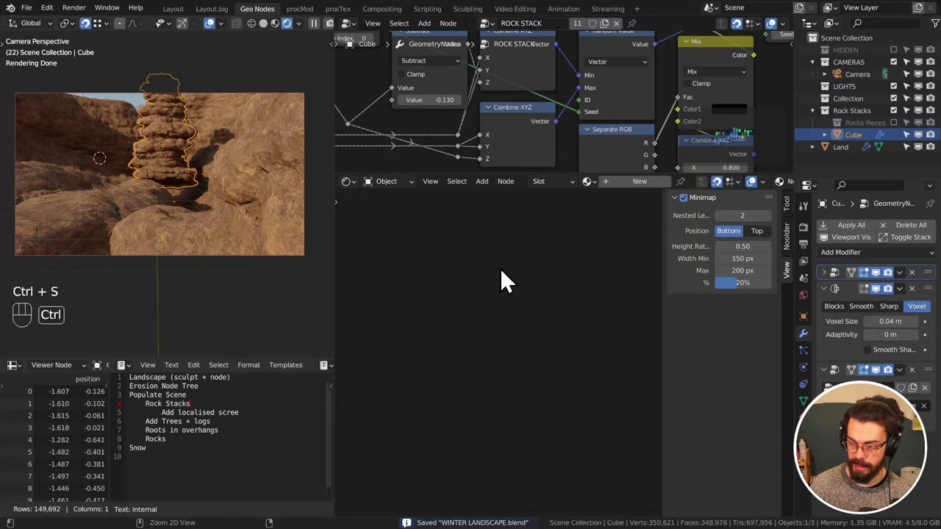
# Hide the node sidebar, enlarge the node editor, and make the Outliner taller and wider, then save
pyautogui.press('n')
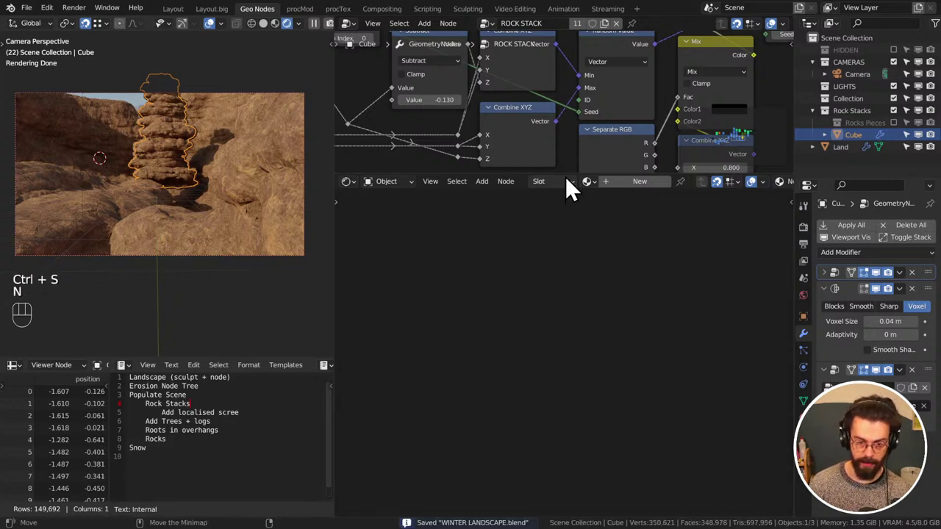
pyautogui.moveTo(565, 176); pyautogui.dragTo(560, 289)
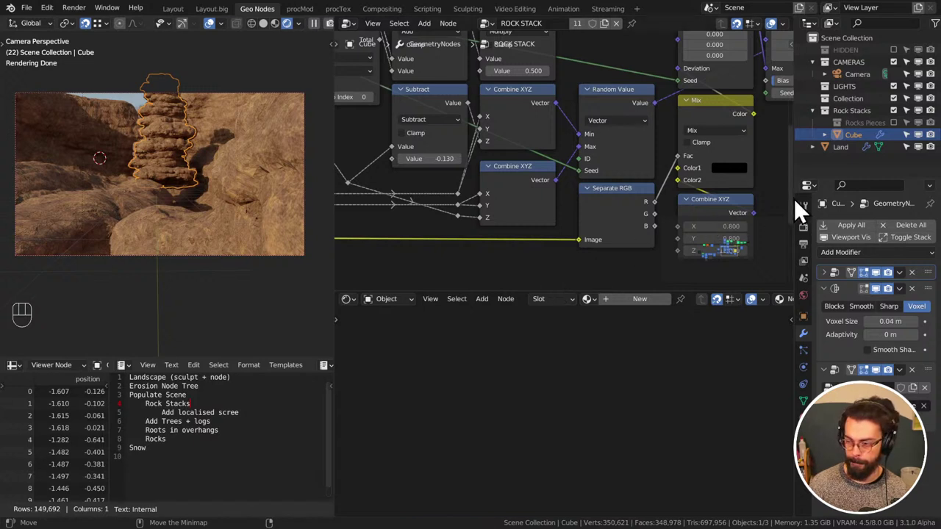
pyautogui.click(835, 174)
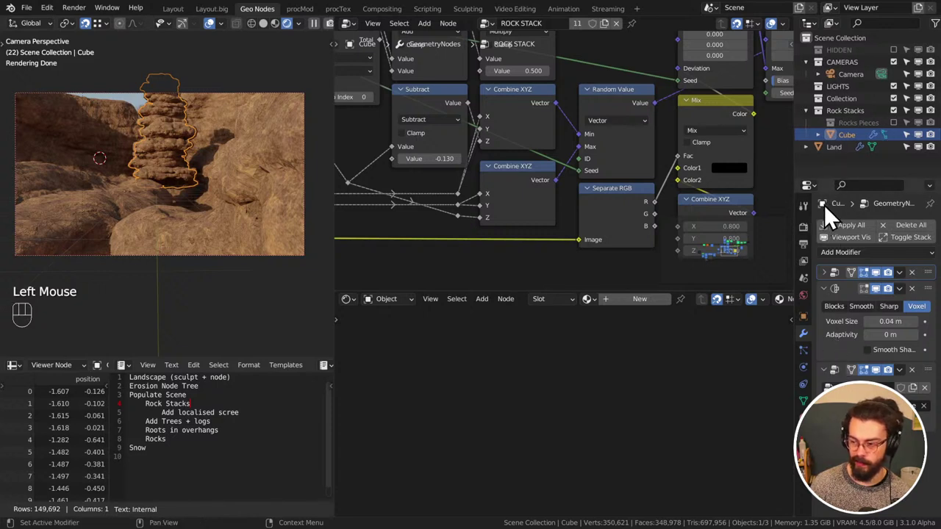
pyautogui.moveTo(823, 176); pyautogui.dragTo(831, 362)
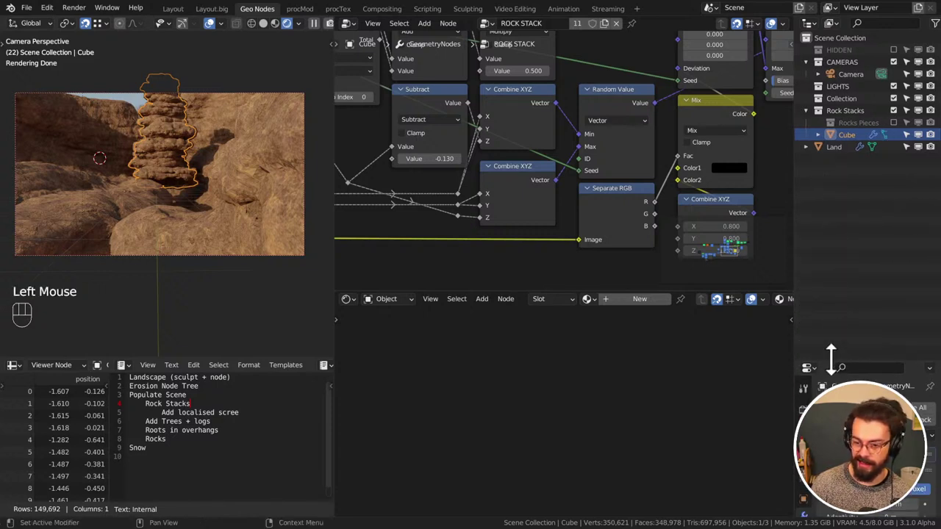
pyautogui.click(848, 193)
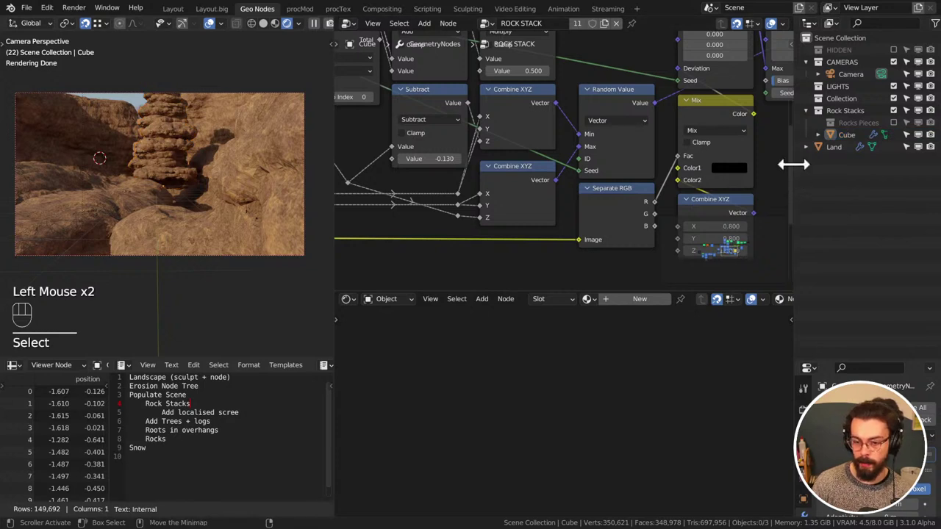
pyautogui.moveTo(791, 167); pyautogui.dragTo(728, 175)
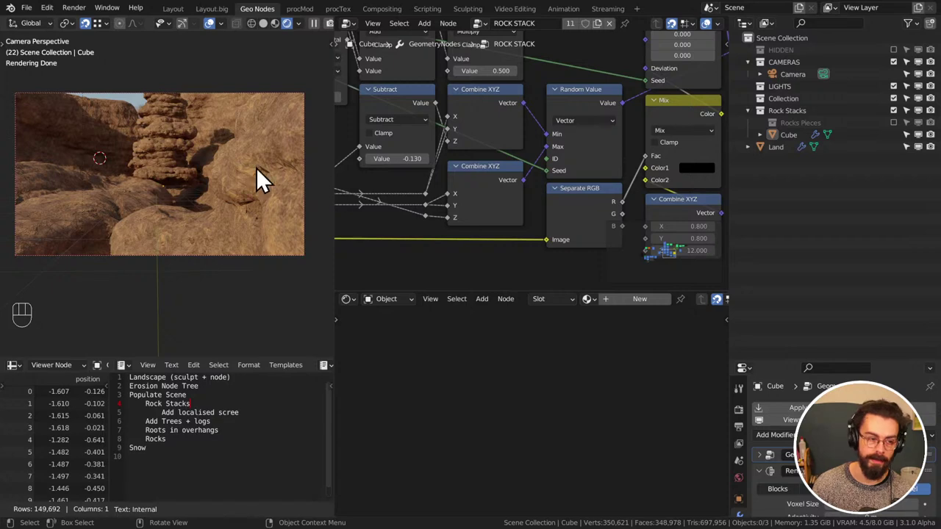
pyautogui.hotkey('ctrl', 's')
# Orbit around the rock stack, reselect the Cube, and make its modifier stack area taller
pyautogui.moveTo(206, 166); pyautogui.dragTo(167, 216, button='middle')
pyautogui.scroll(-2, 167, 213)
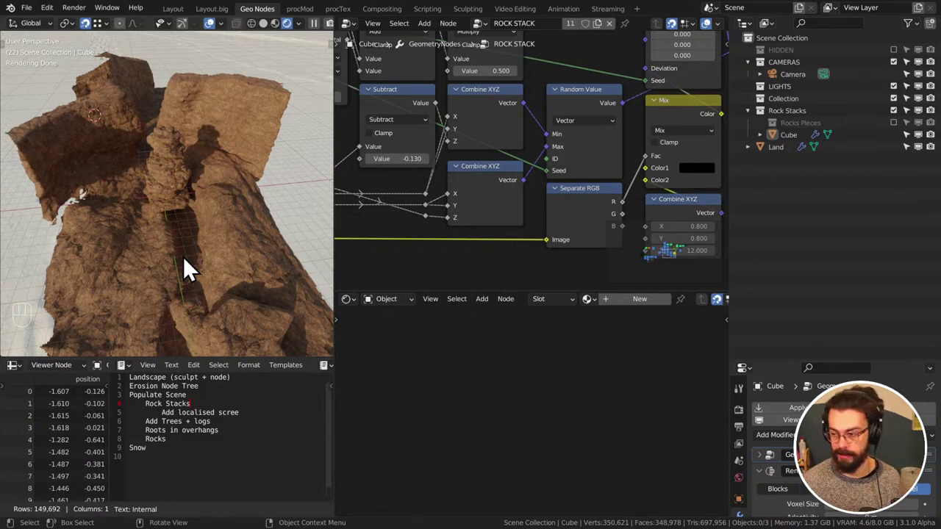
pyautogui.moveTo(184, 258); pyautogui.dragTo(194, 212, button='middle')
pyautogui.keyDown('shift'); pyautogui.scroll(2, 192, 232); pyautogui.keyUp('shift')
pyautogui.scroll(1, 220, 217)
pyautogui.click(225, 187)
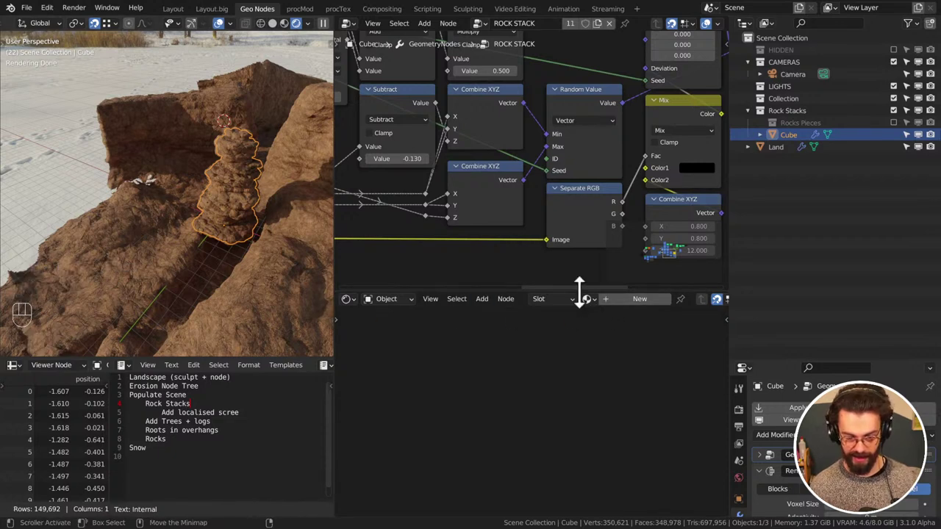
pyautogui.moveTo(233, 264); pyautogui.dragTo(247, 223, button='middle')
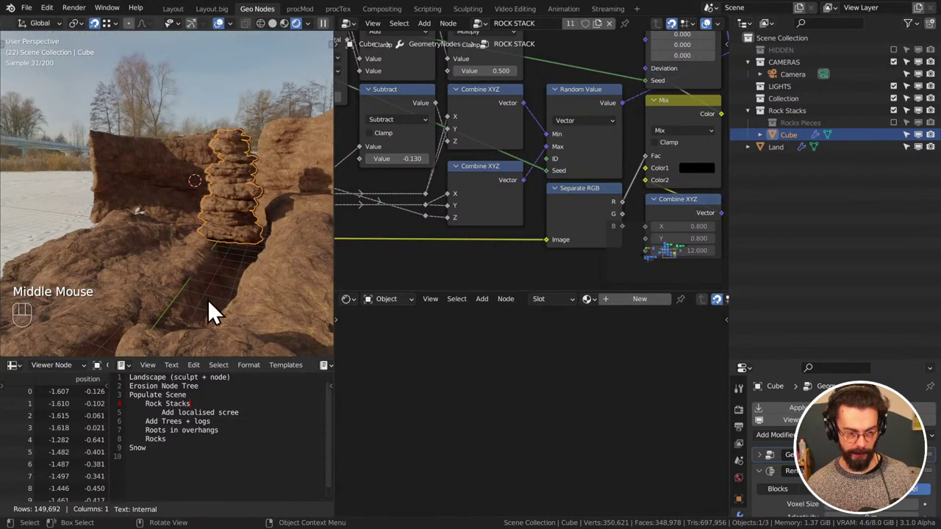
pyautogui.moveTo(207, 299); pyautogui.dragTo(205, 261, button='middle')
pyautogui.click(204, 260)
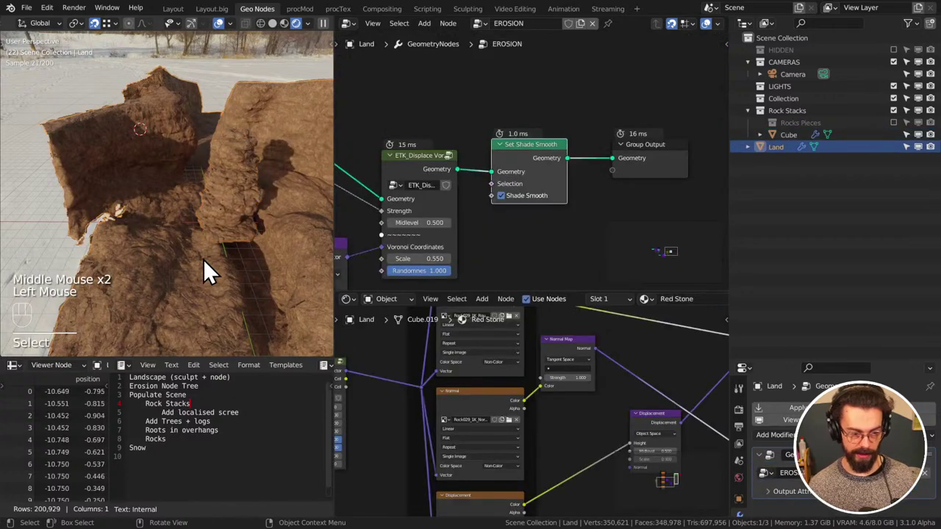
pyautogui.click(242, 194)
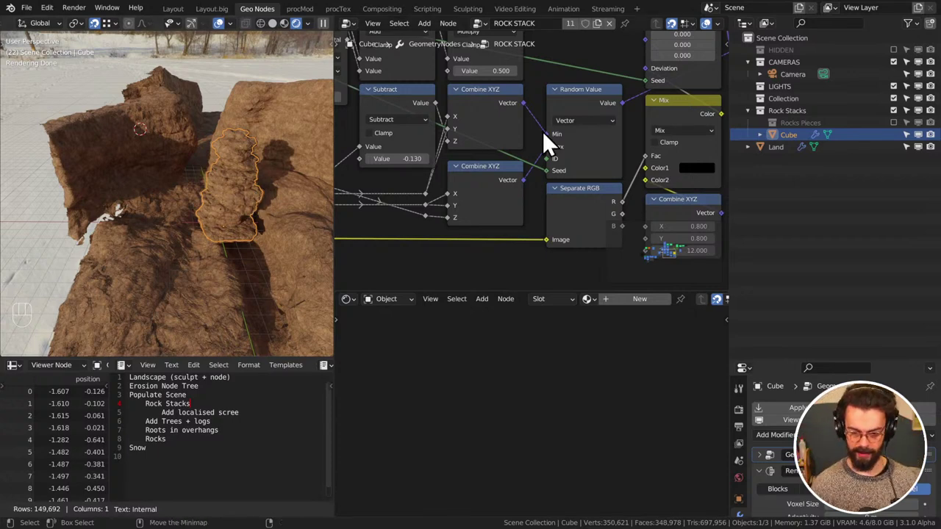
pyautogui.scroll(-1, 542, 132)
pyautogui.moveTo(785, 358); pyautogui.dragTo(788, 179)
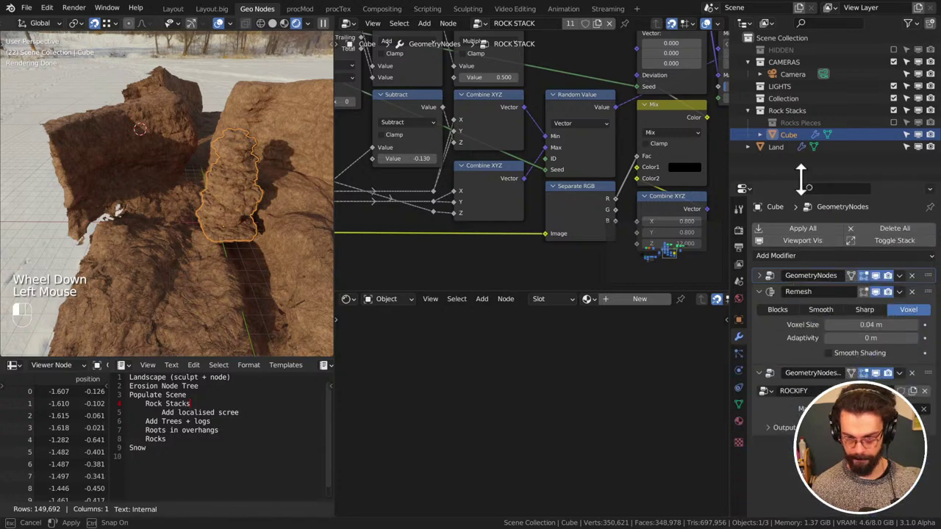
# Remove the Remesh and GeometryNodes.001 modifiers from the rock stack Cube
pyautogui.doubleClick(777, 328)
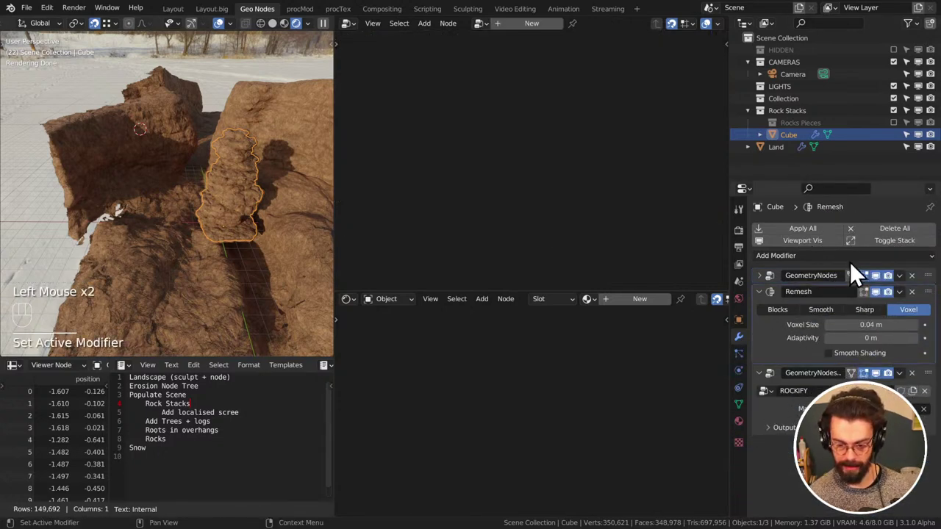
pyautogui.click(911, 291)
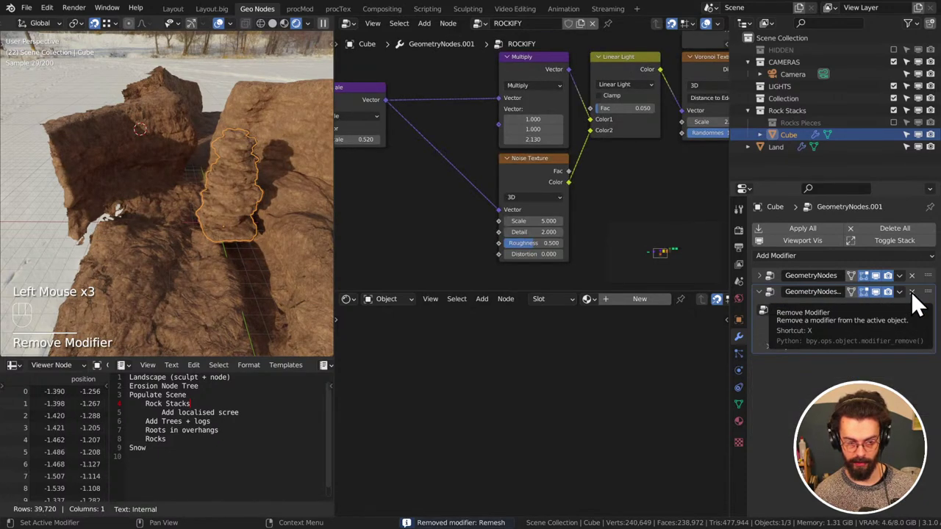
pyautogui.click(911, 292)
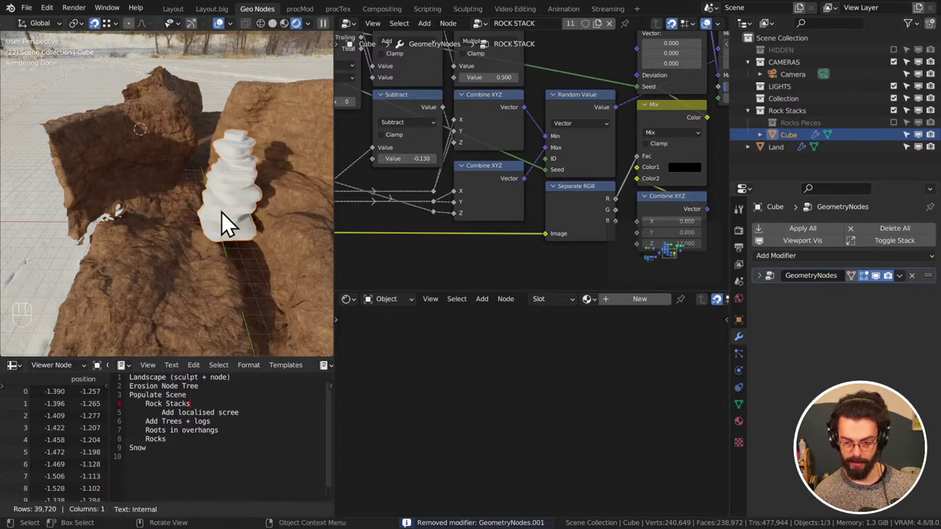
# Create a 'Stacks' collection inside Rock Stacks, move Cube into it, and exclude it from the view layer
pyautogui.rightClick(789, 121)
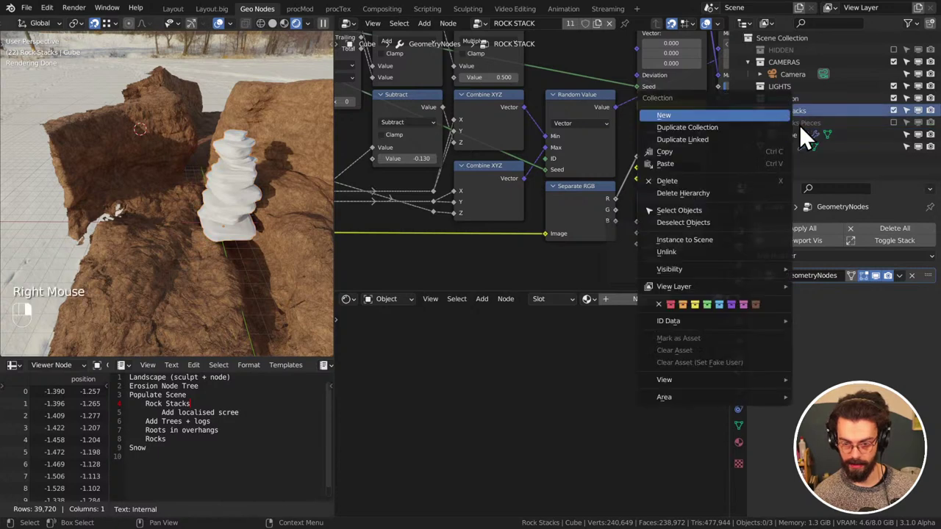
pyautogui.click(799, 125)
pyautogui.doubleClick(799, 135)
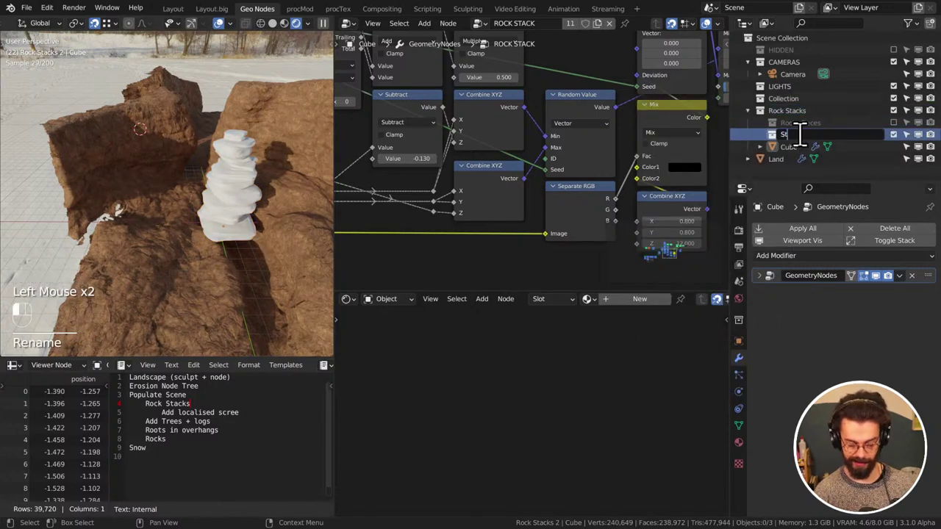
pyautogui.write('Stacks')
pyautogui.moveTo(790, 151); pyautogui.dragTo(794, 138)
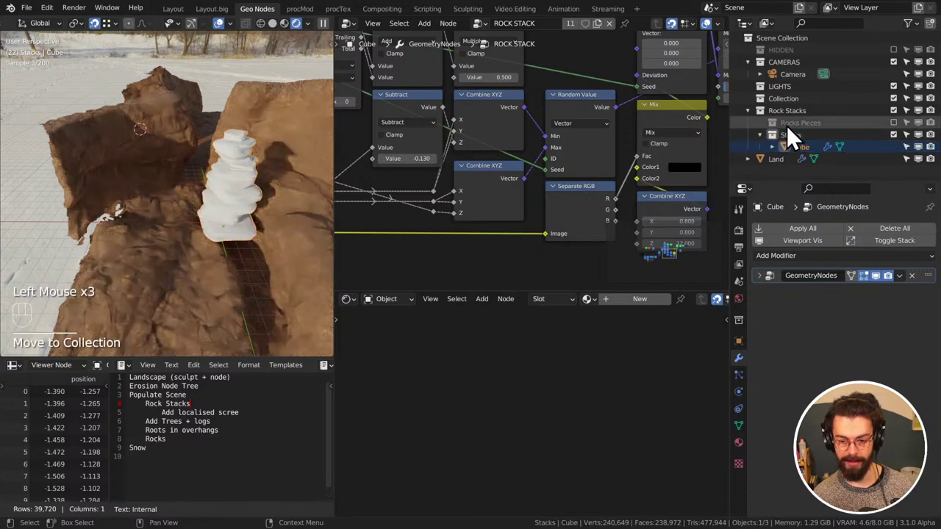
pyautogui.click(894, 134)
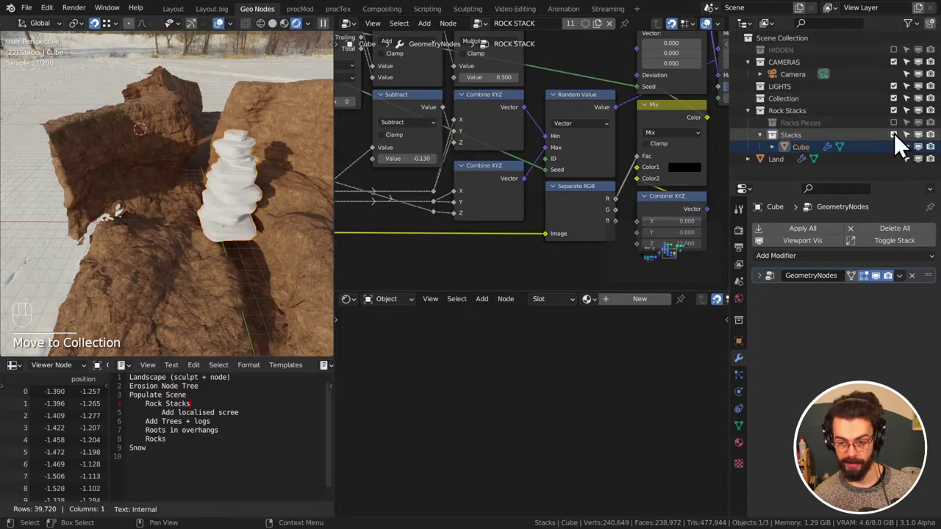
pyautogui.click(794, 110)
# Add a plane named 'All Stacks' and orbit around the rocks to view the canyon
pyautogui.hotkey('shift', 'a')
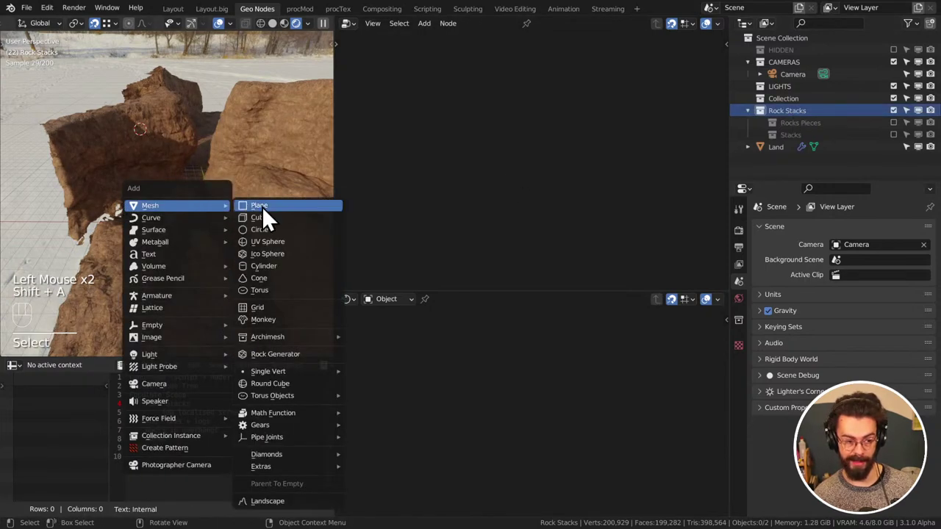
pyautogui.doubleClick(786, 146)
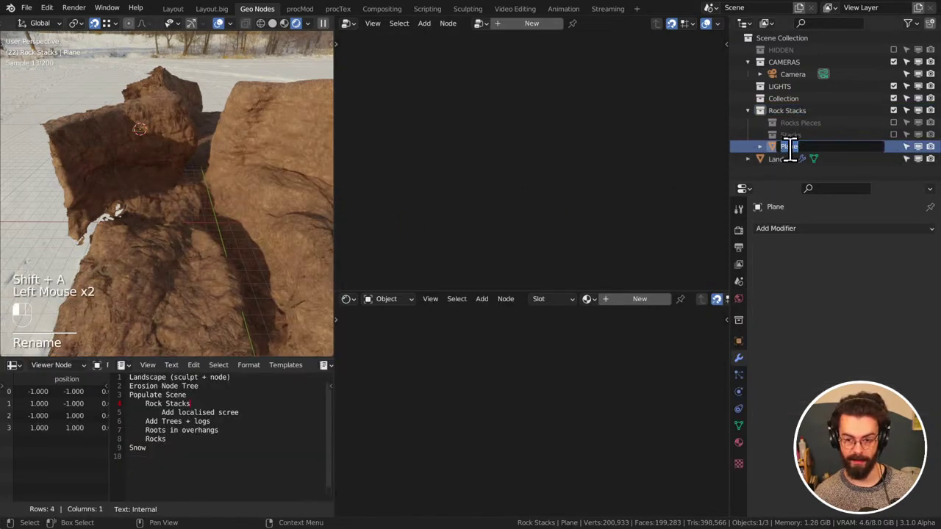
pyautogui.write('All Stacks')
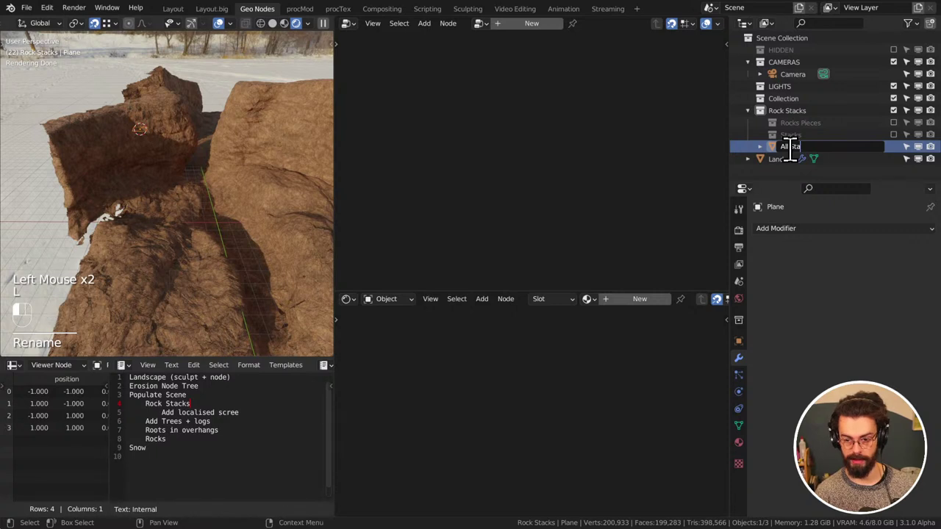
pyautogui.press('Return')
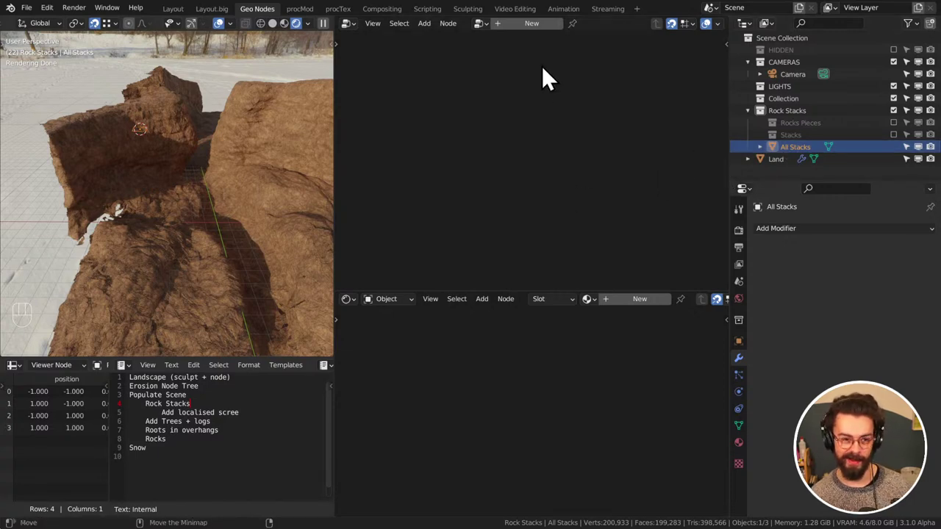
pyautogui.keyDown('shift'); pyautogui.moveTo(226, 231); pyautogui.dragTo(173, 230, button='middle'); pyautogui.keyUp('shift')
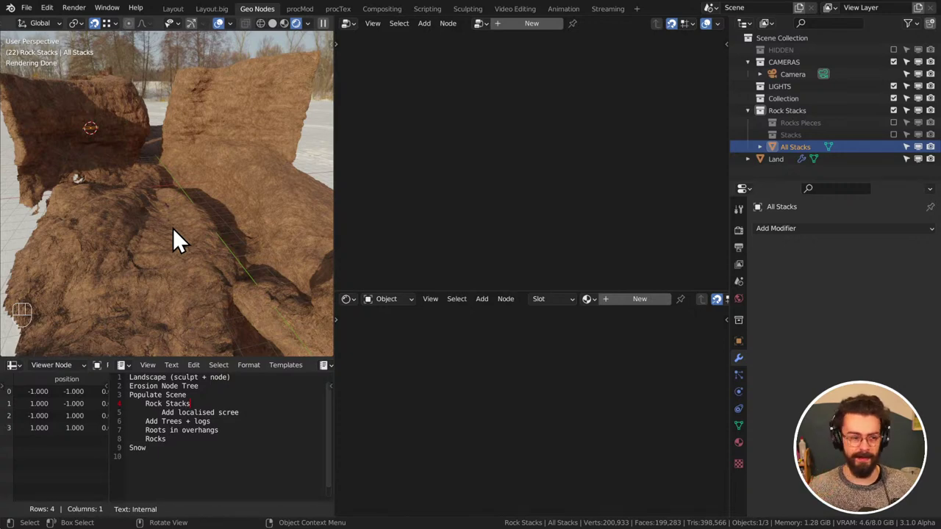
pyautogui.moveTo(173, 227); pyautogui.dragTo(213, 240, button='middle')
pyautogui.scroll(2, 213, 235)
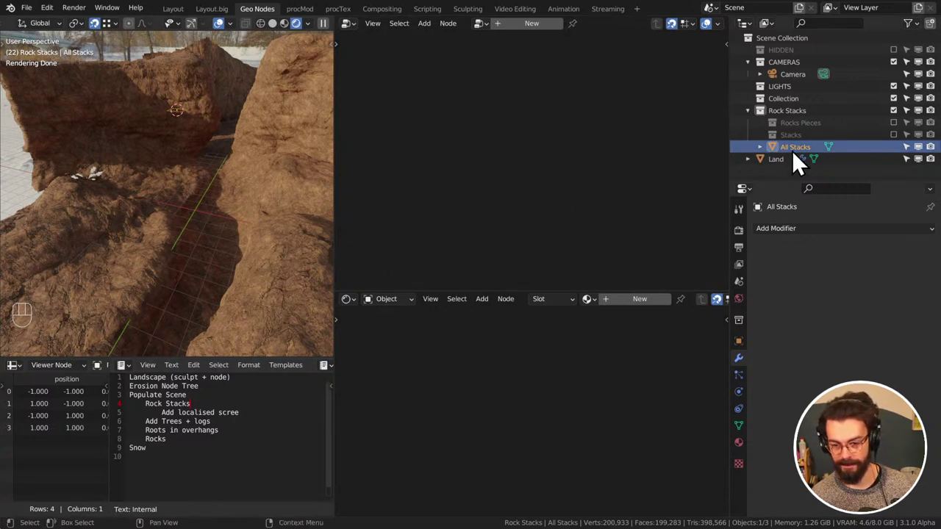
# Give All Stacks a new node tree where a Relative Collection Info node for Stacks feeds Group Output
pyautogui.click(532, 22)
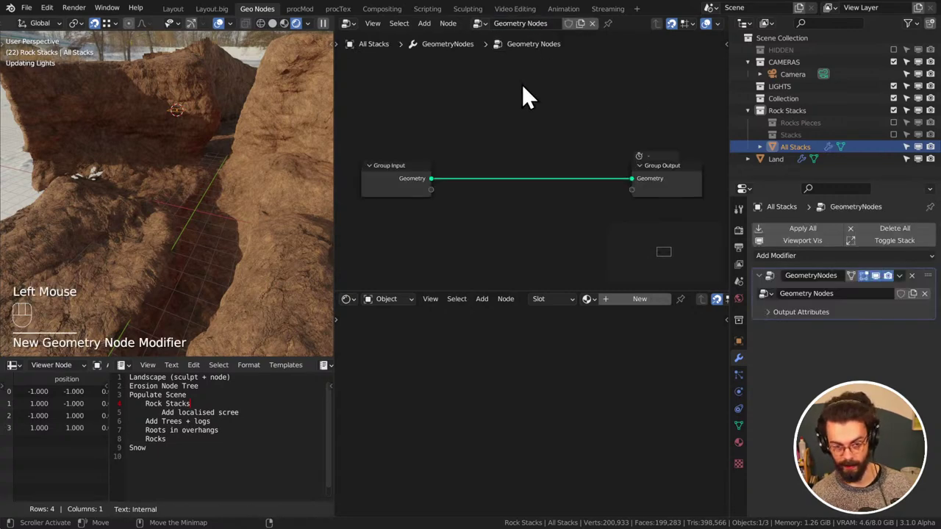
pyautogui.doubleClick(417, 175)
pyautogui.press('Delete')
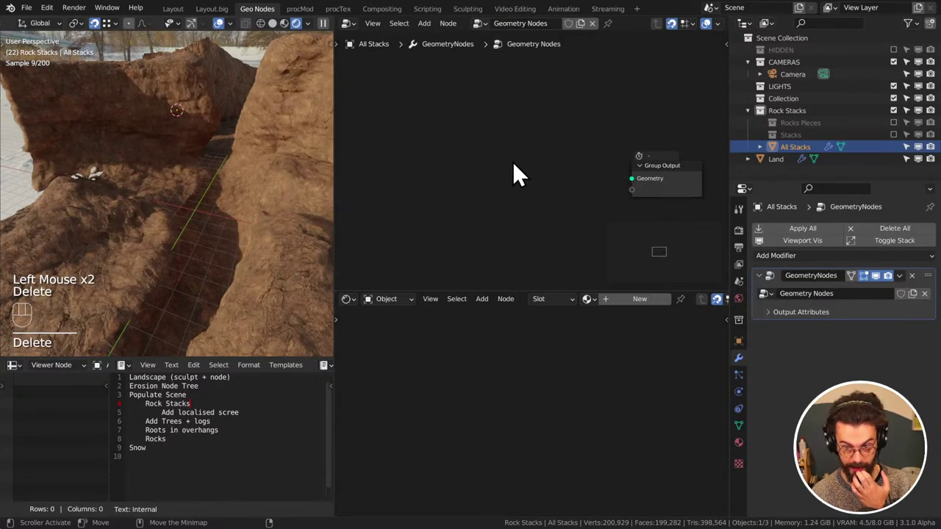
pyautogui.moveTo(782, 135); pyautogui.dragTo(431, 159)
pyautogui.keyDown('ctrl'); pyautogui.keyDown('shift'); pyautogui.click(432, 159); pyautogui.keyUp('shift'); pyautogui.keyUp('ctrl')
pyautogui.click(524, 167)
pyautogui.press('x')
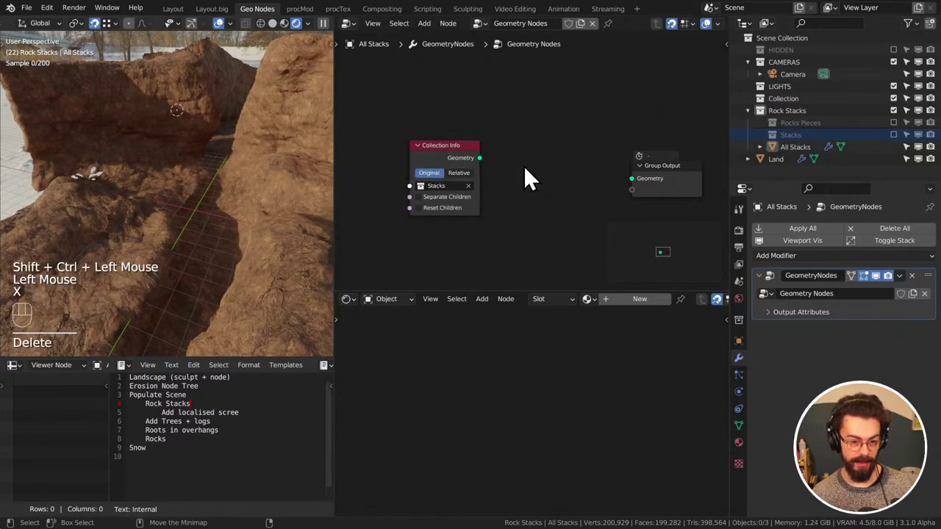
pyautogui.keyDown('alt'); pyautogui.keyDown('shift'); pyautogui.click(440, 154); pyautogui.keyUp('shift'); pyautogui.keyUp('alt')
pyautogui.click(461, 173)
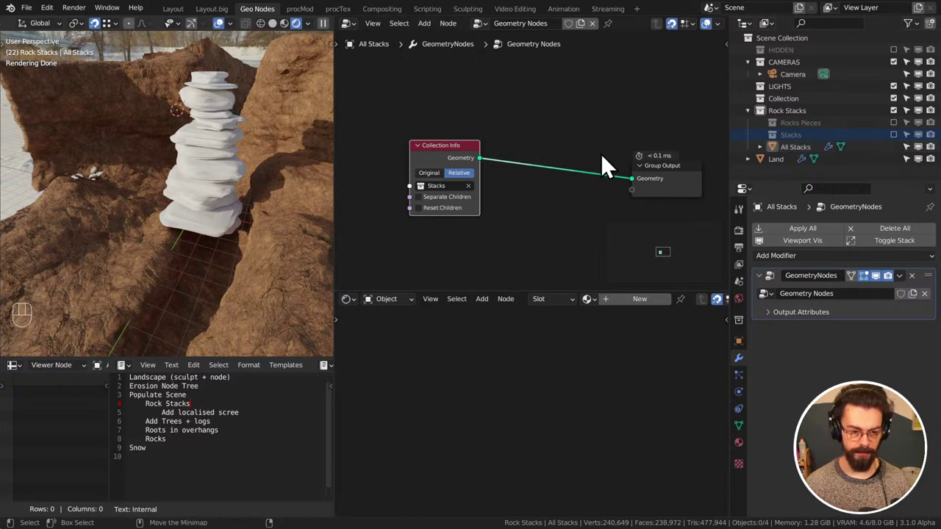
# Tidy the node layout by repositioning the Group Output node
pyautogui.moveTo(663, 167); pyautogui.dragTo(524, 149)
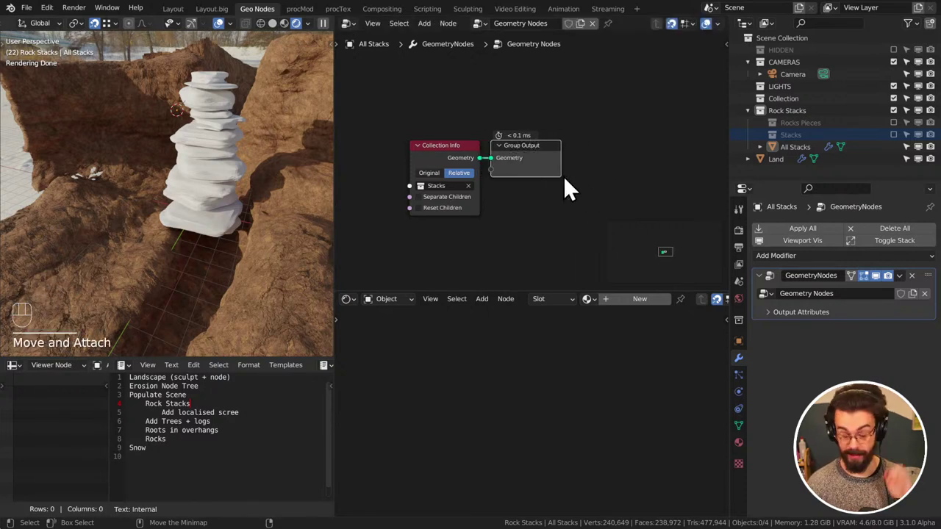
pyautogui.moveTo(516, 168); pyautogui.dragTo(556, 167)
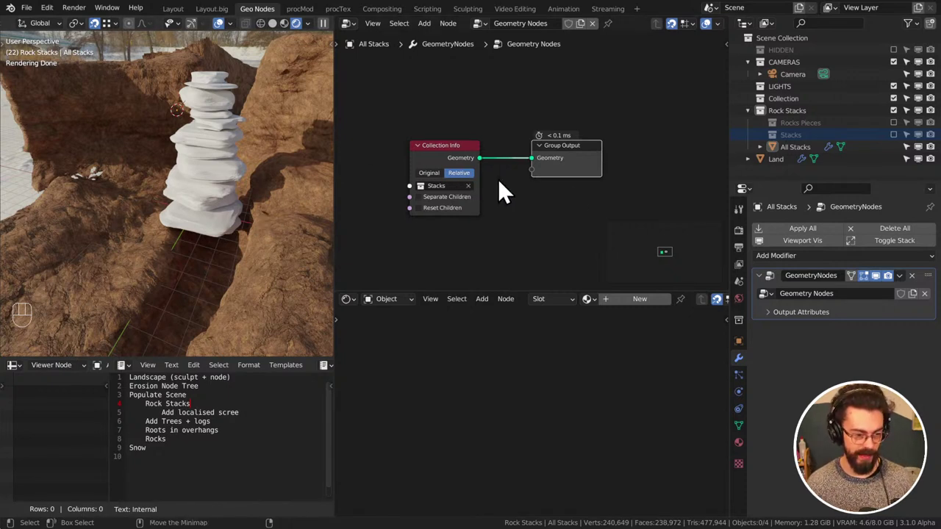
pyautogui.moveTo(560, 187); pyautogui.dragTo(537, 188, button='middle')
pyautogui.moveTo(532, 168); pyautogui.dragTo(603, 168)
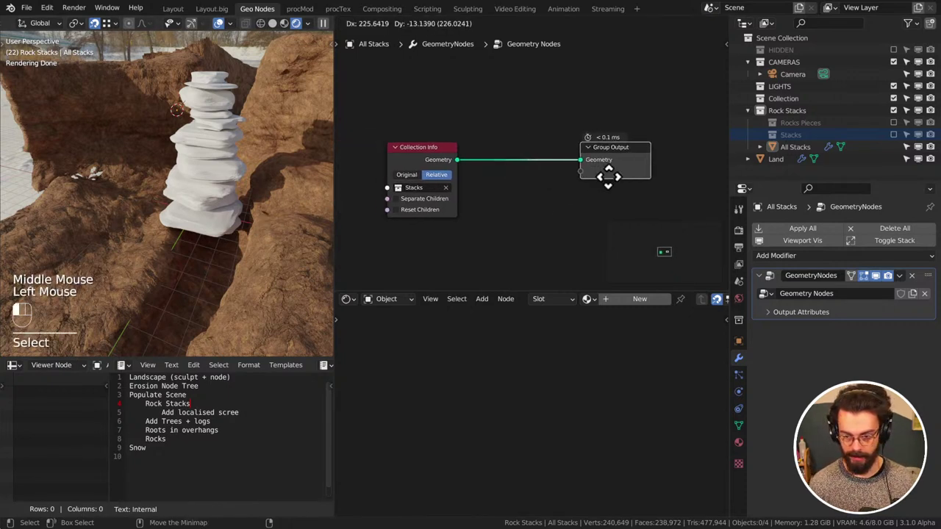
pyautogui.click(510, 189)
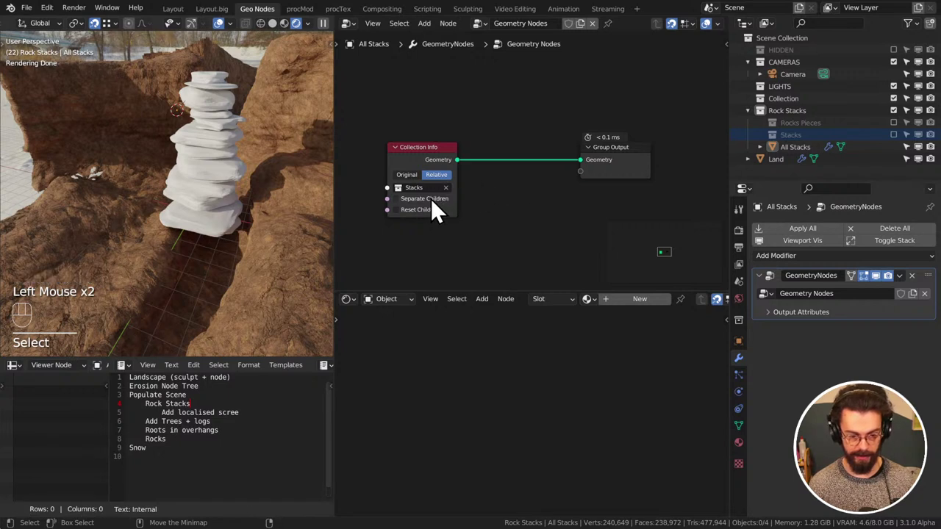
# Re-include the Stacks collection in the view layer, leaving Rocks Pieces excluded, and select Cube
pyautogui.click(894, 123)
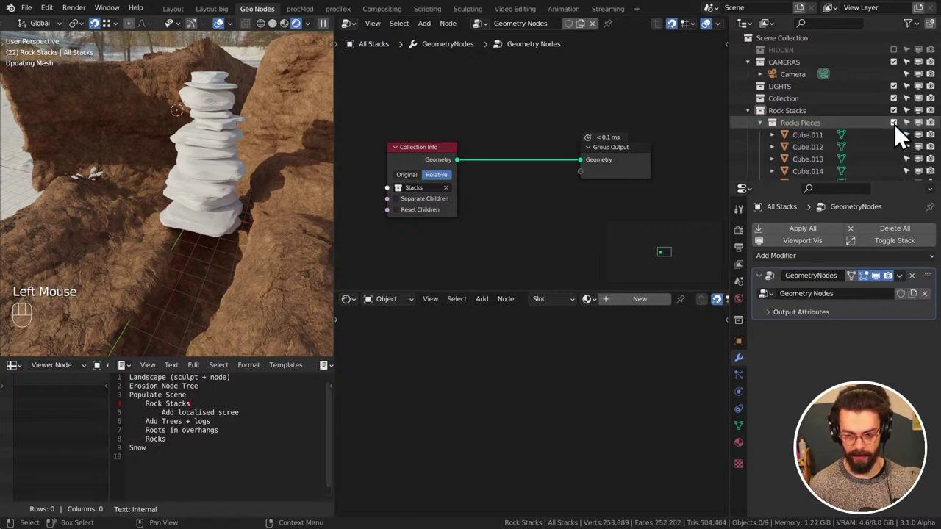
pyautogui.click(894, 123)
pyautogui.click(896, 135)
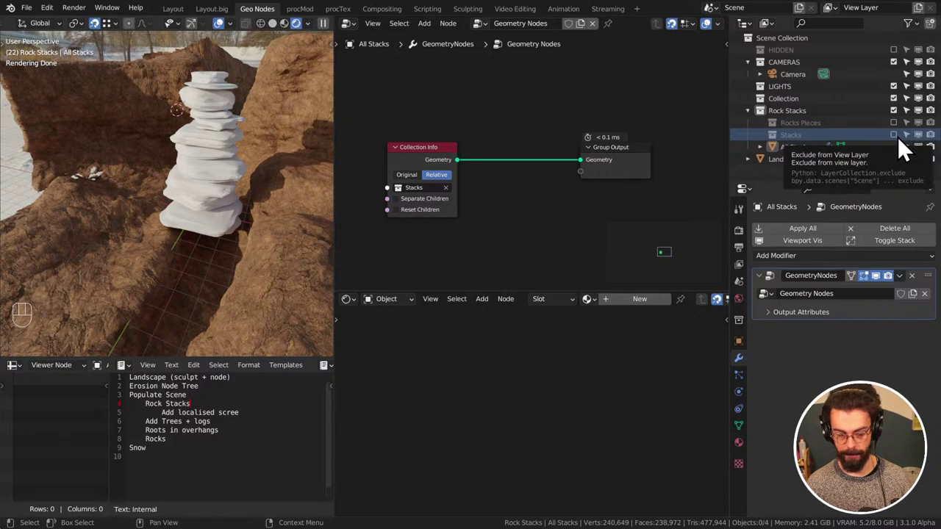
pyautogui.click(894, 136)
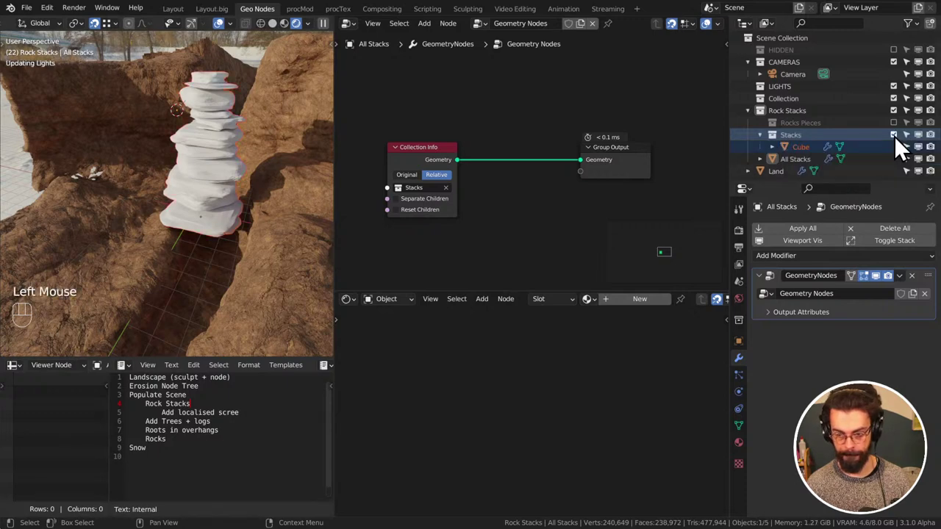
pyautogui.click(804, 147)
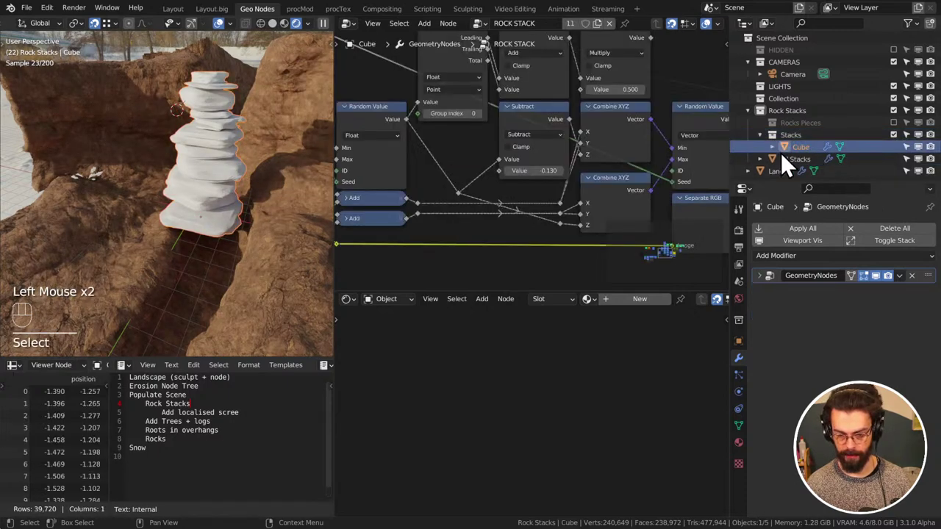
# Mute the Realize Instances node and move the rock stack to a new spot from the top view
pyautogui.moveTo(661, 169); pyautogui.dragTo(543, 206, button='middle')
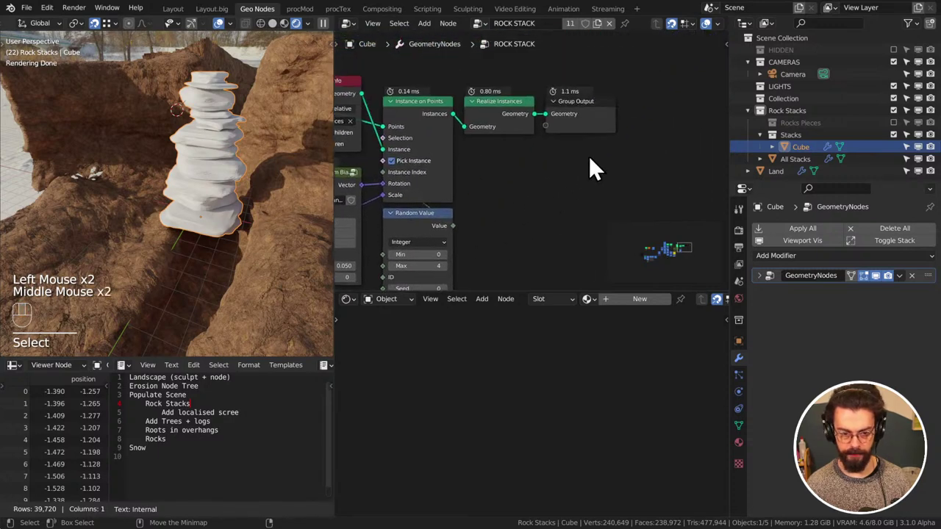
pyautogui.click(497, 116)
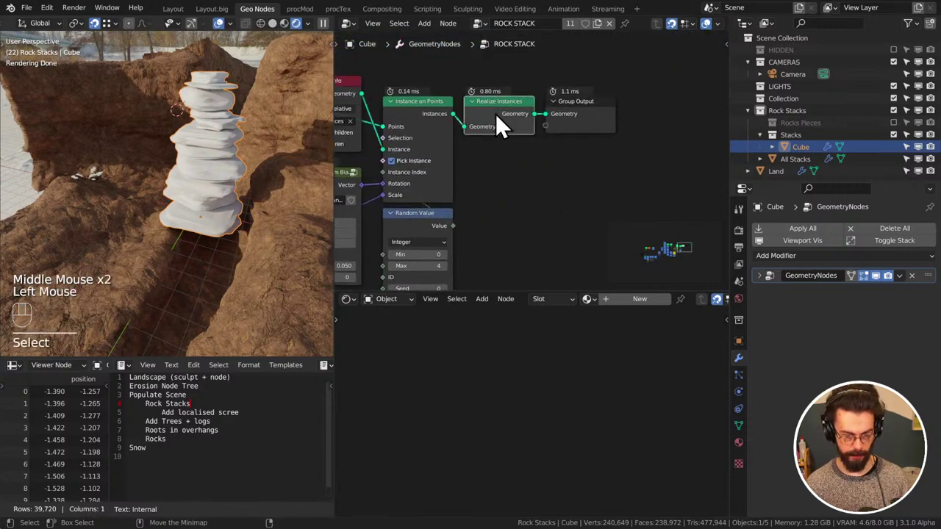
pyautogui.press('m')
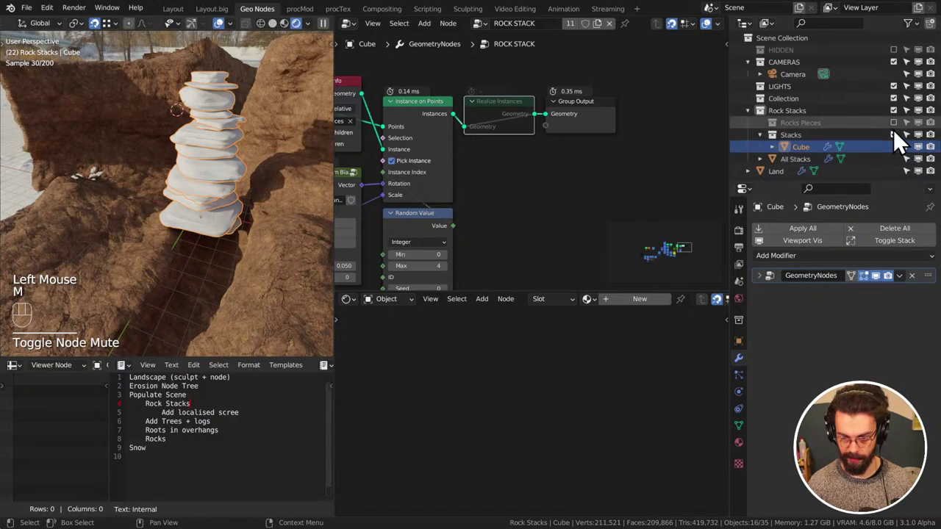
pyautogui.press('KP_7')
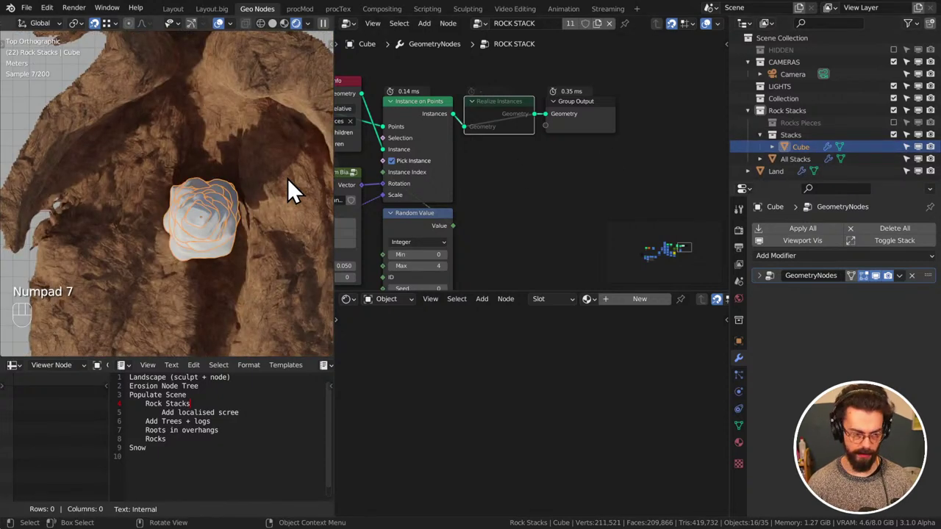
pyautogui.scroll(-2, 288, 184)
pyautogui.press('g')
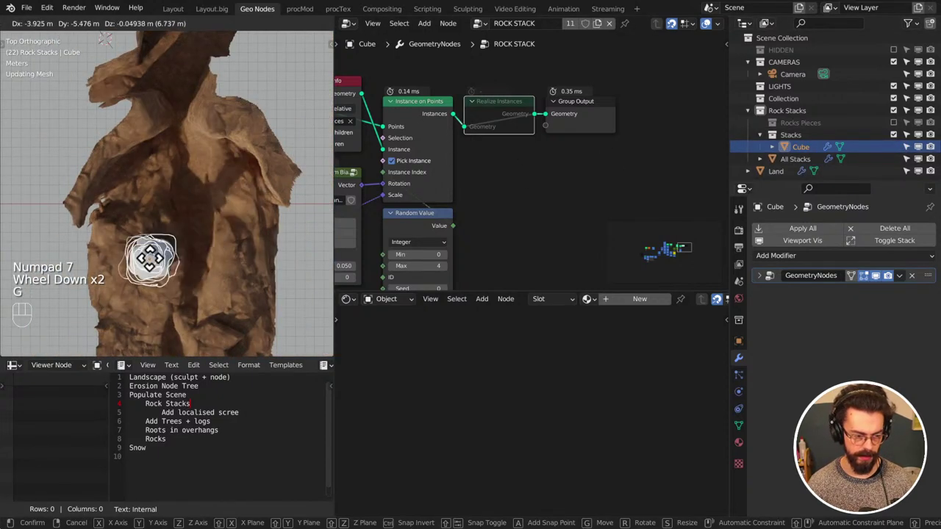
pyautogui.click(146, 258)
pyautogui.moveTo(160, 281); pyautogui.dragTo(173, 248, button='middle')
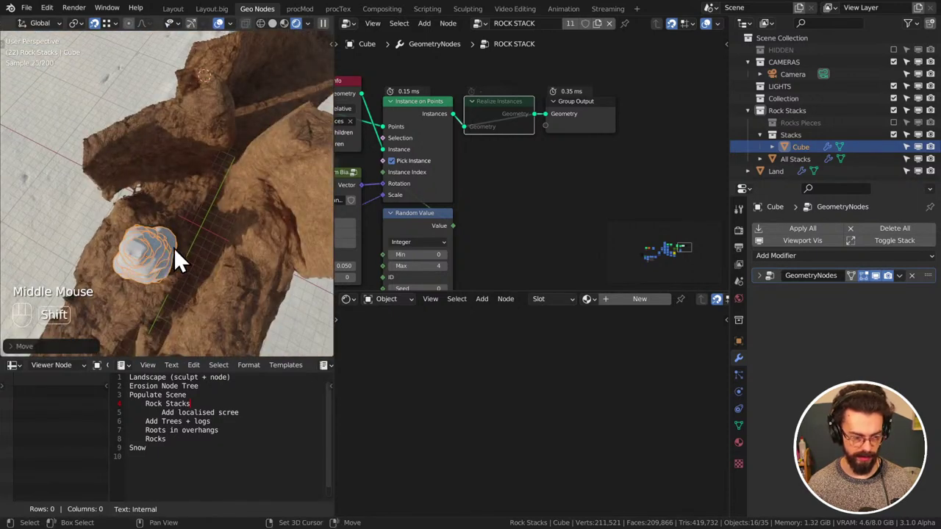
# Duplicate the rock stack onto the other canyon rock and adjust its position
pyautogui.hotkey('shift', 'd')
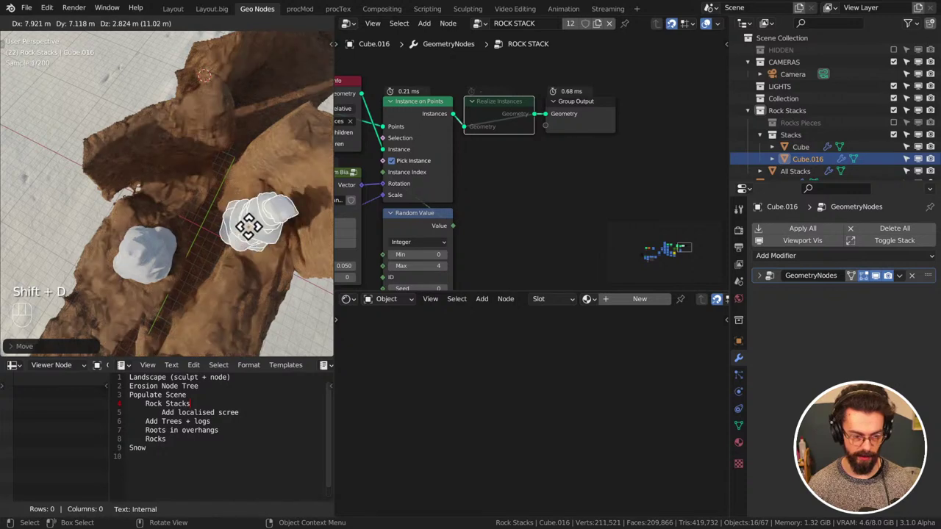
pyautogui.click(207, 197)
pyautogui.moveTo(209, 200); pyautogui.dragTo(202, 122, button='middle')
pyautogui.press('g')
pyautogui.click(204, 57)
pyautogui.moveTo(203, 56); pyautogui.dragTo(242, 133, button='middle')
pyautogui.scroll(-2, 279, 225)
pyautogui.keyDown('shift'); pyautogui.moveTo(279, 225); pyautogui.dragTo(241, 250, button='middle'); pyautogui.keyUp('shift')
# Duplicate a third rock stack, lower it into place, and check it through the scene camera
pyautogui.hotkey('shift', 'd')
pyautogui.click(219, 197)
pyautogui.press('g')
pyautogui.click(276, 154)
pyautogui.scroll(2, 241, 250)
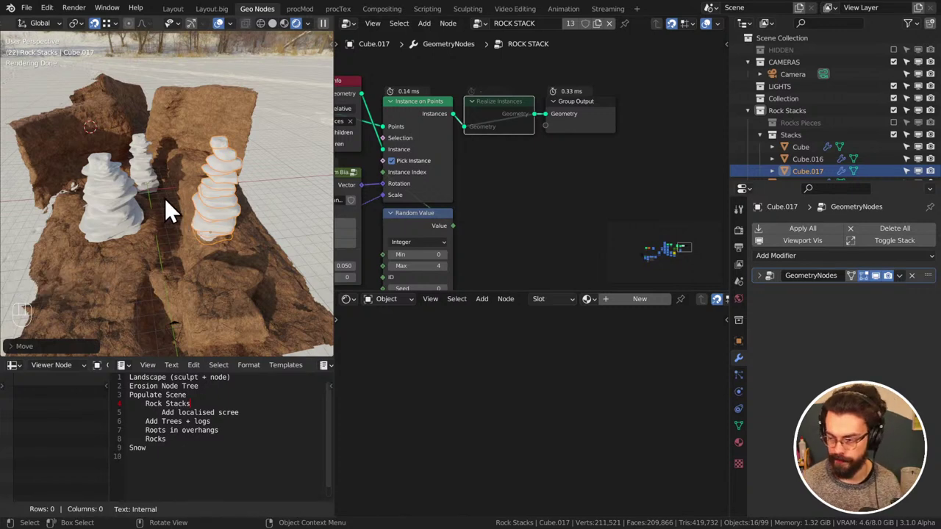
pyautogui.moveTo(146, 209); pyautogui.dragTo(196, 205, button='middle')
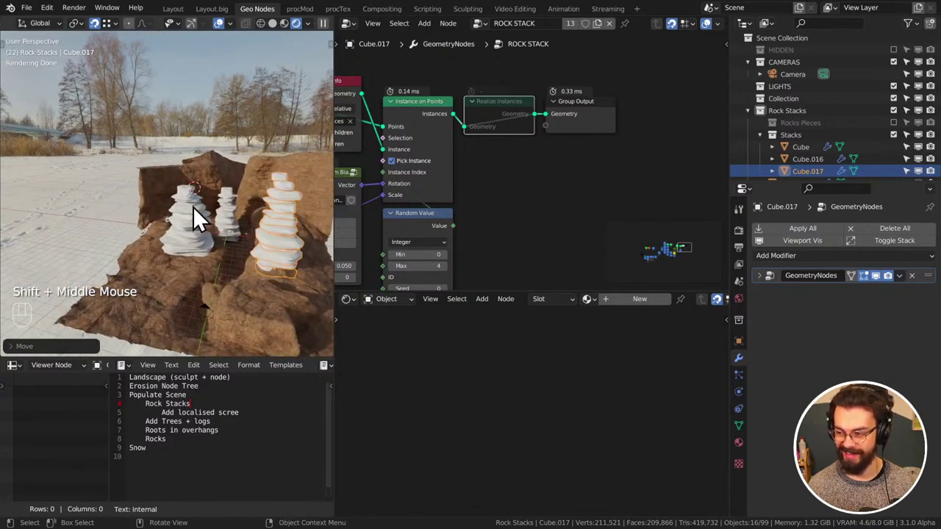
pyautogui.moveTo(191, 201); pyautogui.dragTo(197, 177, button='middle')
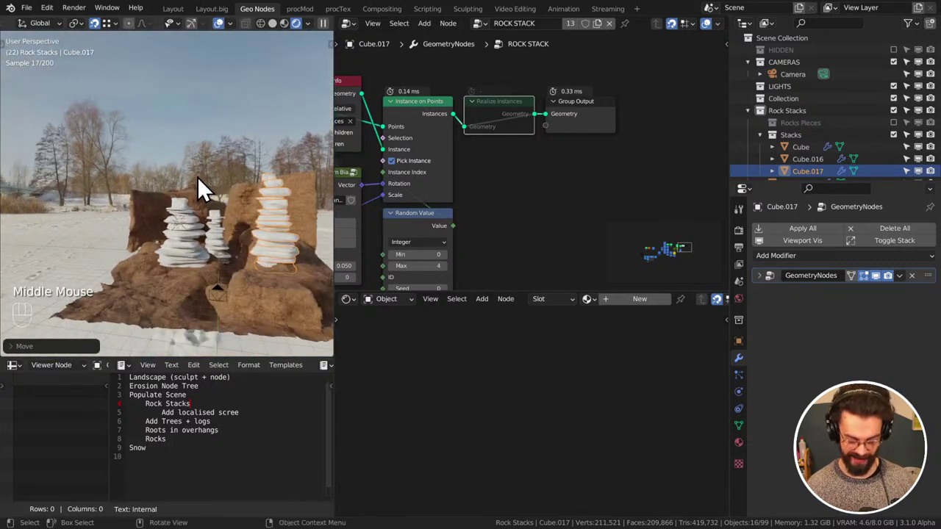
pyautogui.press('Right')
pyautogui.press('KP_0')
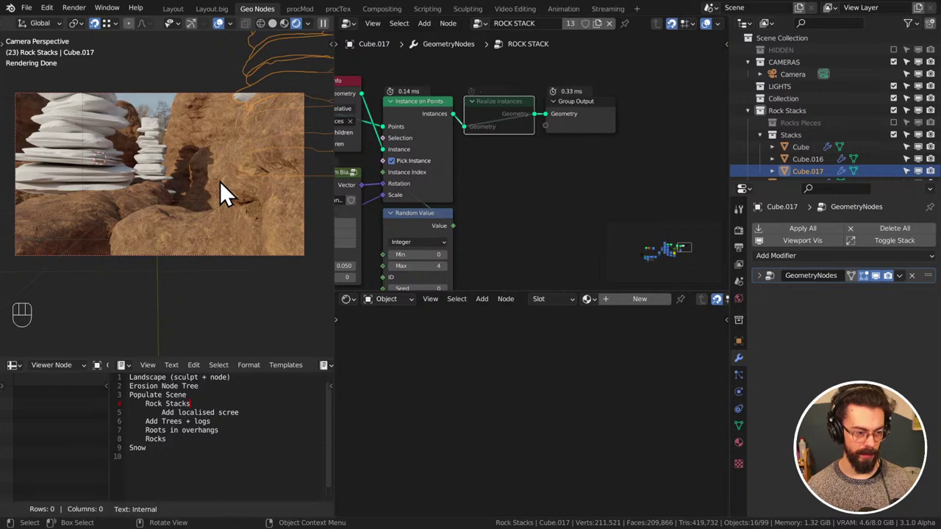
# Select the rock stacks in turn and expand the rock stack modifier settings
pyautogui.click(202, 134)
pyautogui.scroll(-2, 202, 133)
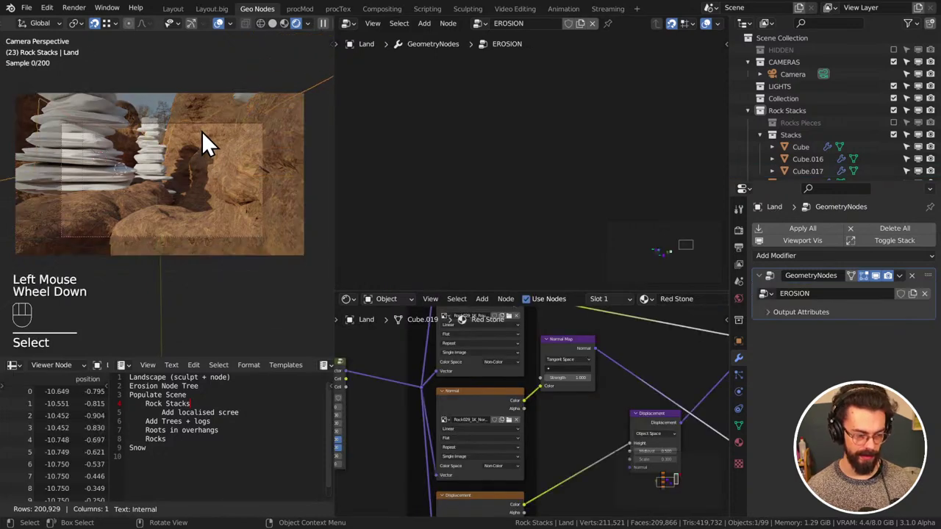
pyautogui.scroll(2, 167, 162)
pyautogui.click(119, 161)
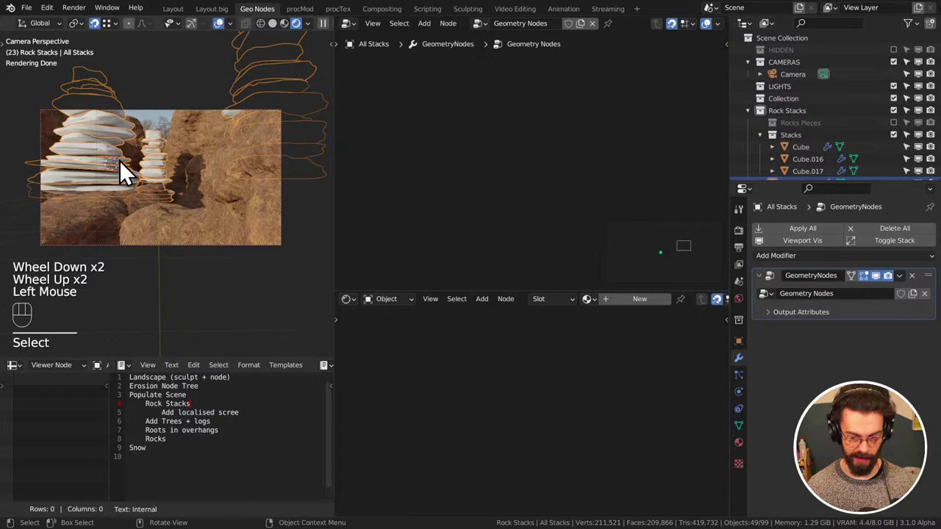
pyautogui.click(805, 146)
pyautogui.click(803, 157)
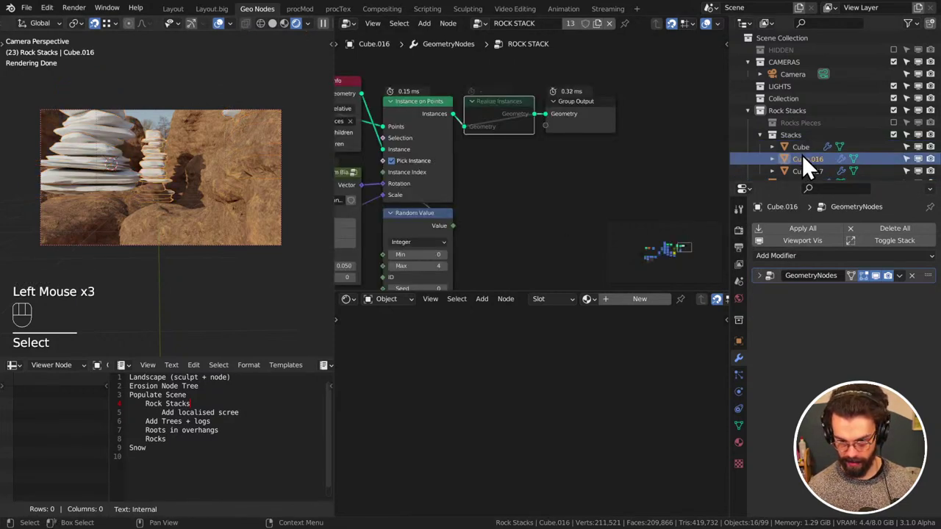
pyautogui.click(802, 155)
pyautogui.click(758, 279)
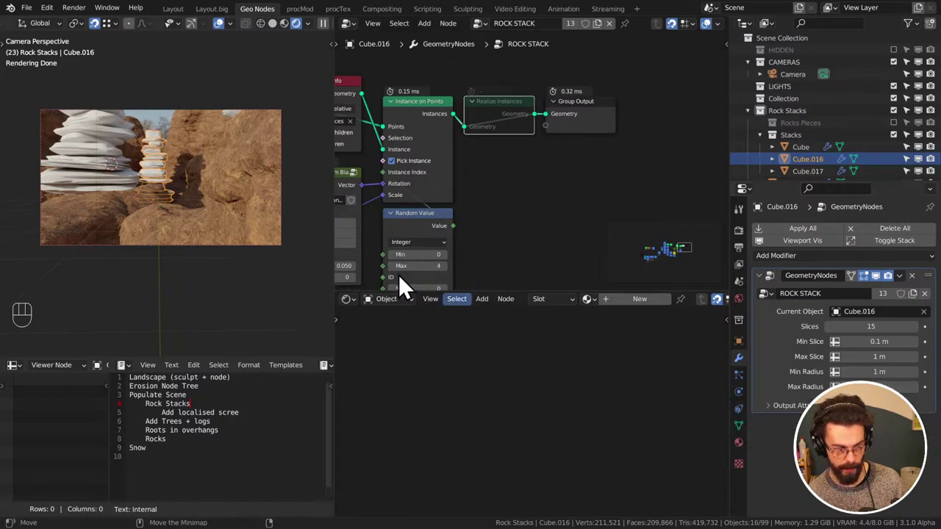
# On Cube, tweak Min Radius and set 12 slices with a 0.735 m max slice
pyautogui.click(127, 177)
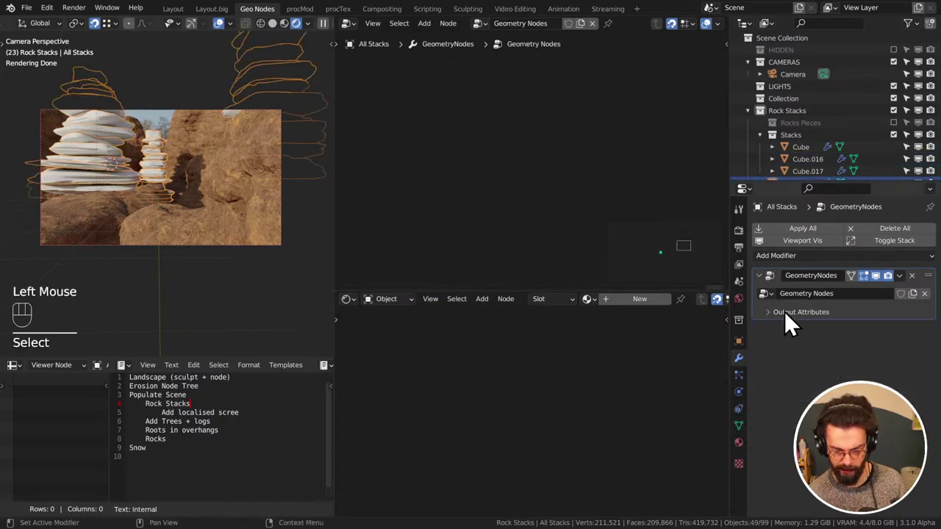
pyautogui.click(798, 167)
pyautogui.click(802, 159)
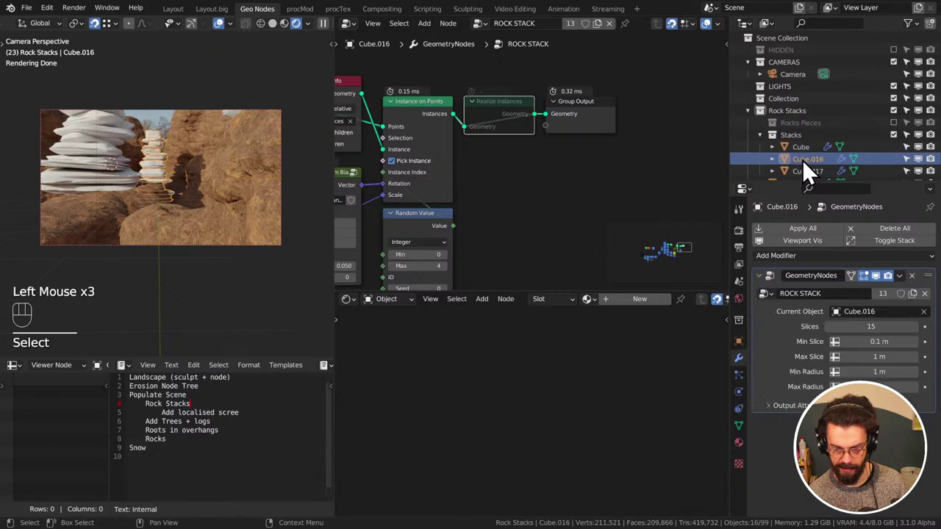
pyautogui.click(805, 147)
pyautogui.click(760, 276)
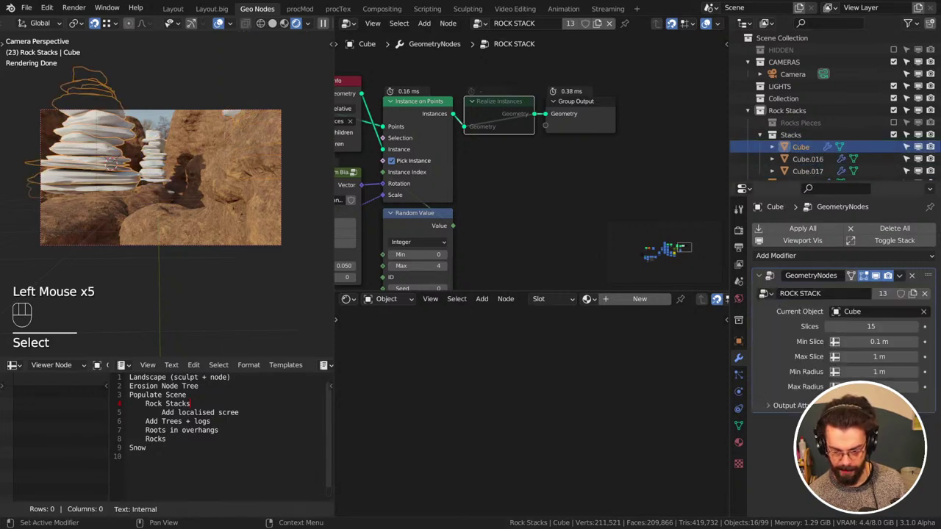
pyautogui.moveTo(879, 371); pyautogui.dragTo(811, 371)
pyautogui.keyDown('shift'); pyautogui.moveTo(875, 371); pyautogui.dragTo(897, 371); pyautogui.keyUp('shift')
pyautogui.keyDown('shift'); pyautogui.moveTo(872, 326); pyautogui.dragTo(880, 373); pyautogui.keyUp('shift')
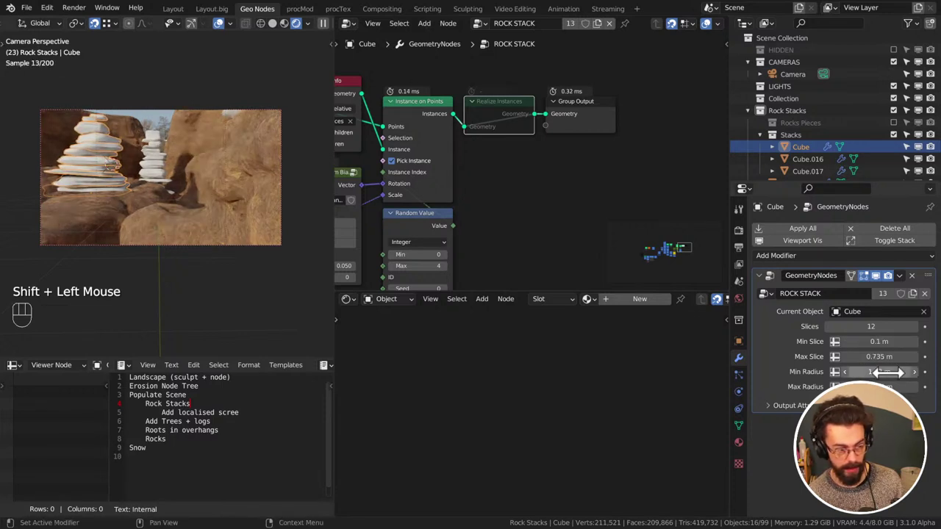
pyautogui.click(192, 147)
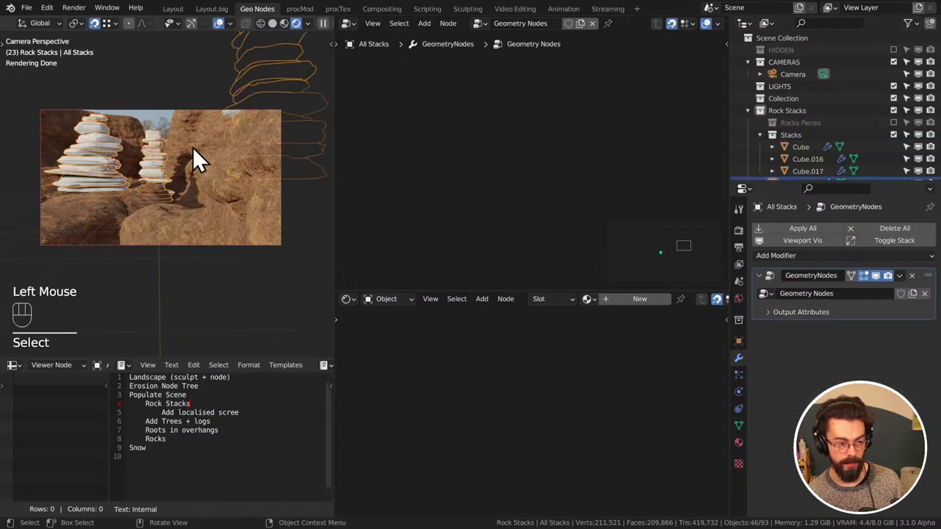
pyautogui.click(807, 160)
# Move Cube.017 horizontally, keeping its height, to a new spot on a canyon rock
pyautogui.click(808, 169)
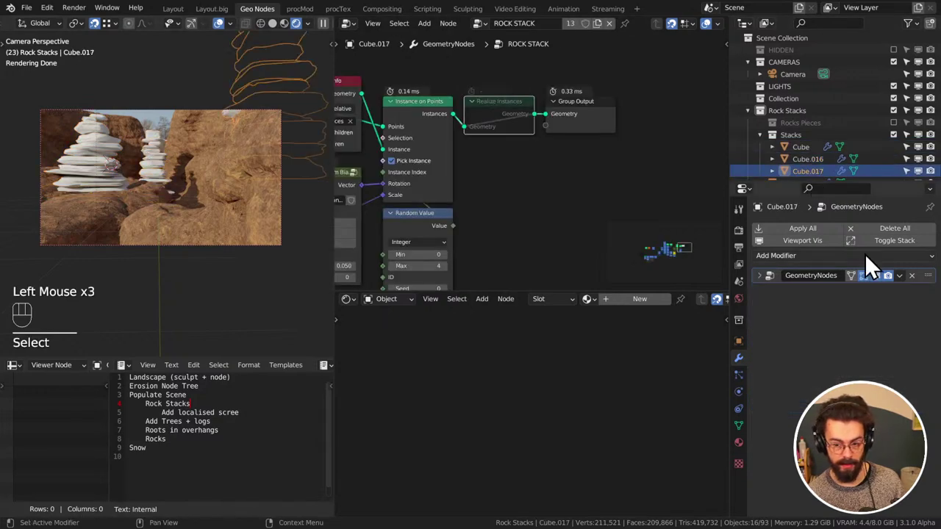
pyautogui.moveTo(225, 185); pyautogui.dragTo(39, 260, button='middle')
pyautogui.scroll(-2, 39, 260)
pyautogui.press('g')
pyautogui.hotkey('shift', 'z')
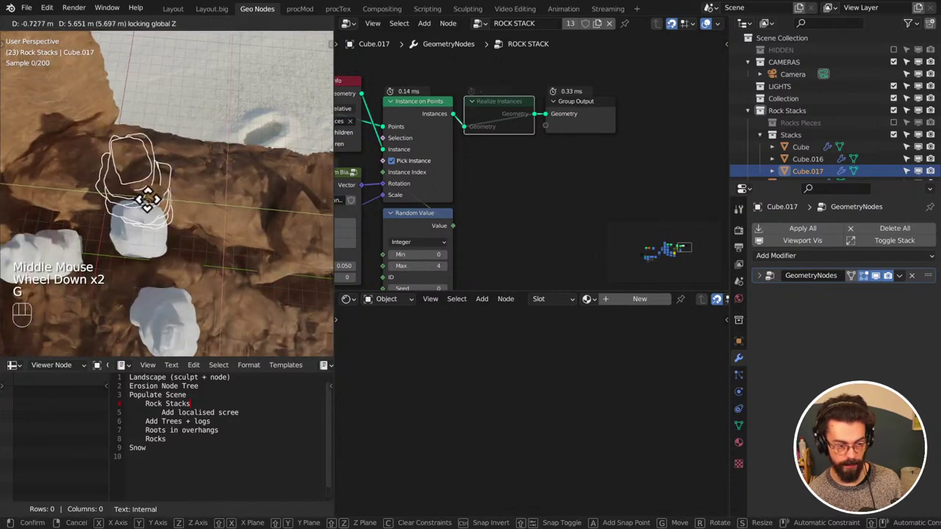
pyautogui.press('ctrl')
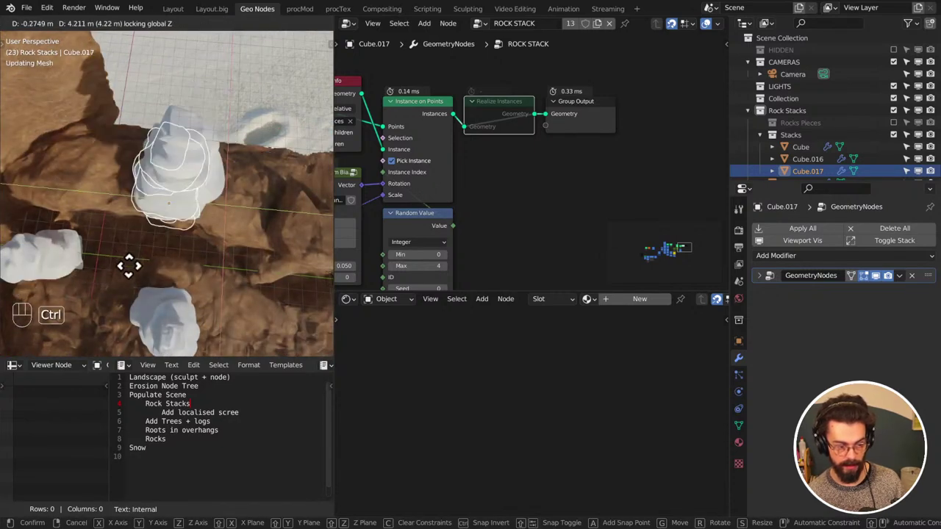
pyautogui.click(136, 242)
pyautogui.press('KP_0')
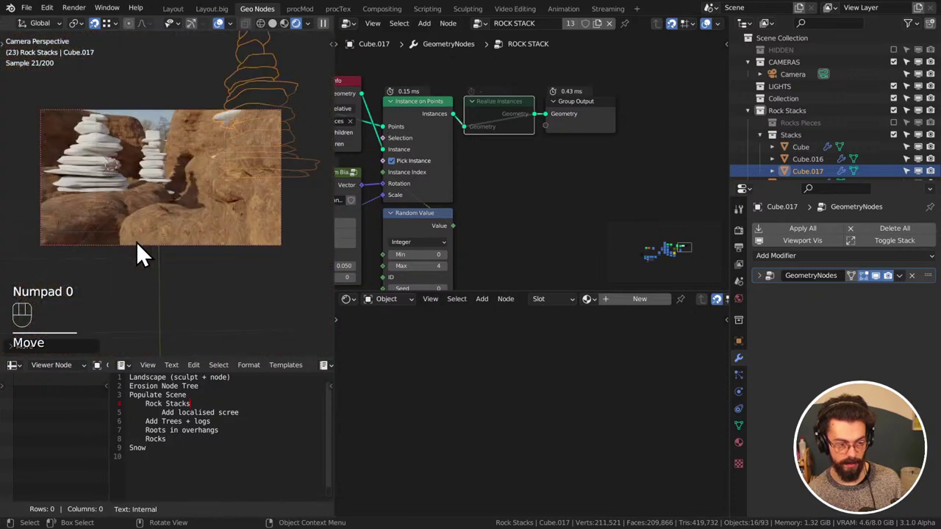
# Set Cube.017's Max Slice to 0.601 m and Min Radius to 0.502 m
pyautogui.click(778, 275)
pyautogui.keyDown('shift'); pyautogui.moveTo(838, 326); pyautogui.dragTo(857, 326); pyautogui.keyUp('shift')
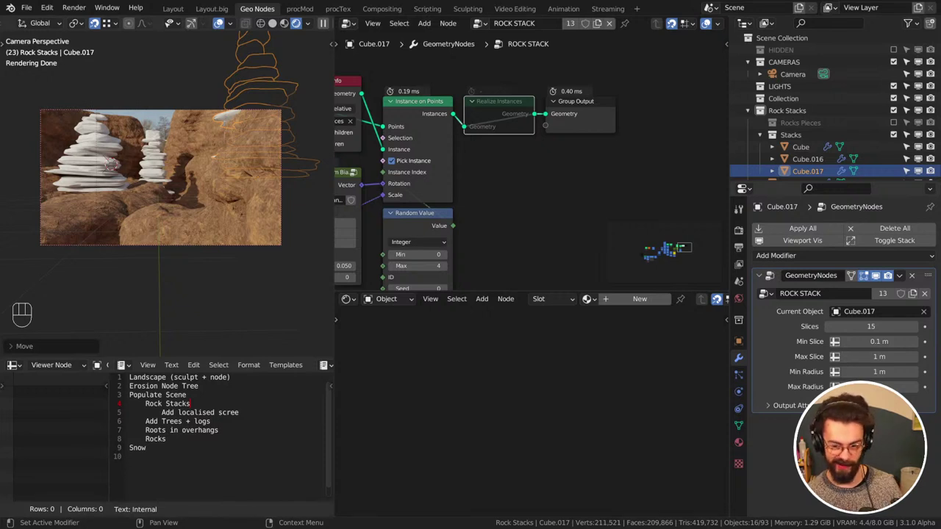
pyautogui.keyDown('shift'); pyautogui.moveTo(879, 371); pyautogui.dragTo(892, 357); pyautogui.keyUp('shift')
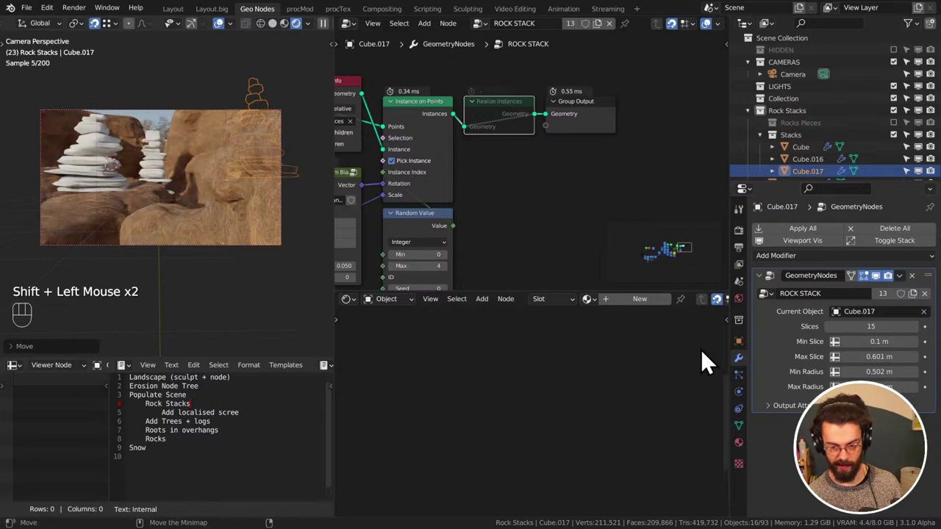
pyautogui.moveTo(177, 221); pyautogui.dragTo(252, 275, button='middle')
# Reposition Cube.017 horizontally again so it sits on another canyon rock
pyautogui.press('g')
pyautogui.hotkey('shift', 'z')
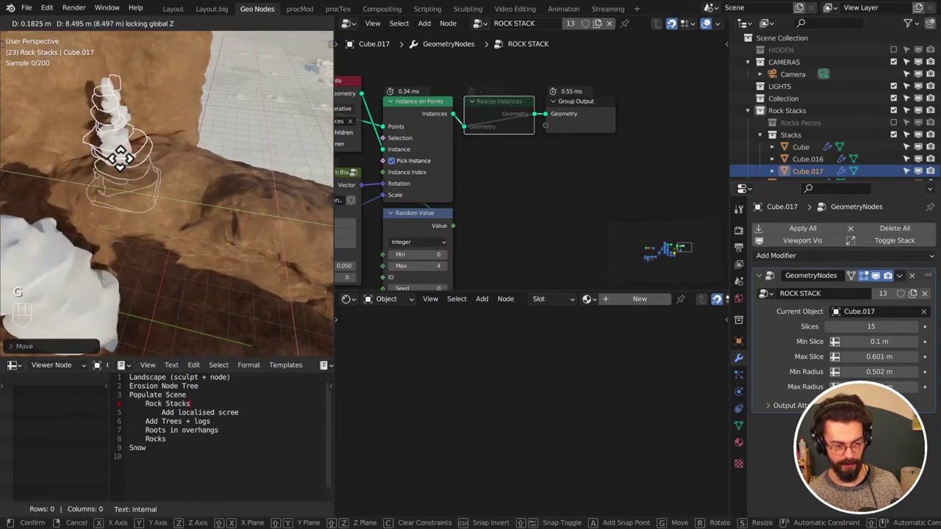
pyautogui.click(187, 178)
pyautogui.press('KP_0')
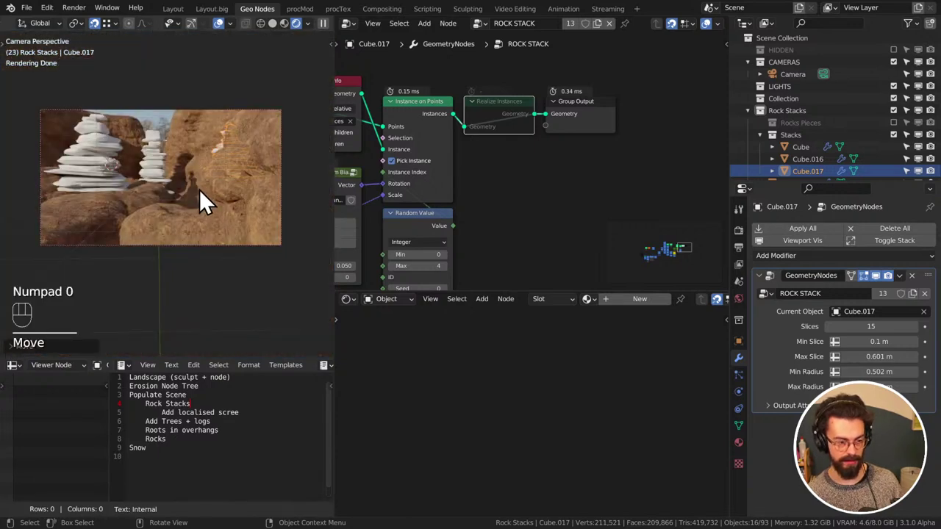
pyautogui.press('g')
pyautogui.hotkey('shift', 'z')
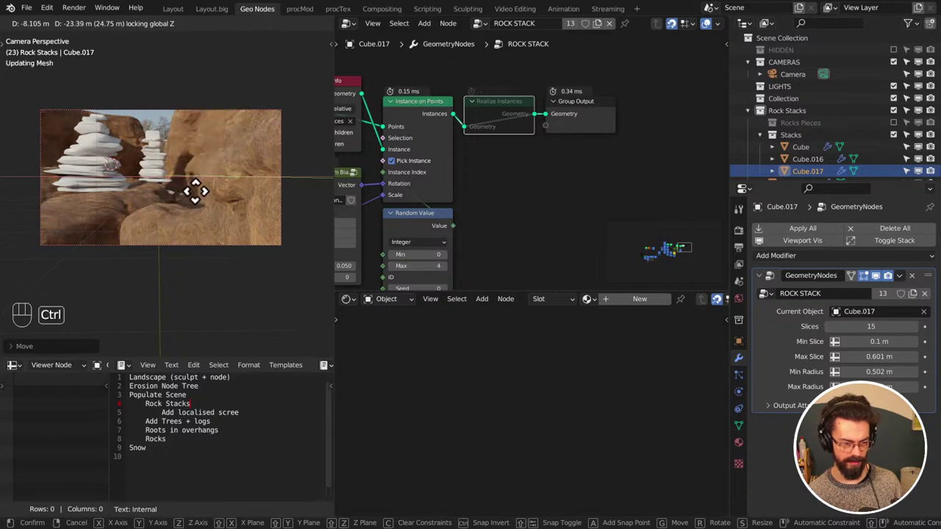
pyautogui.moveTo(210, 147); pyautogui.dragTo(164, 287, button='middle')
pyautogui.press('g')
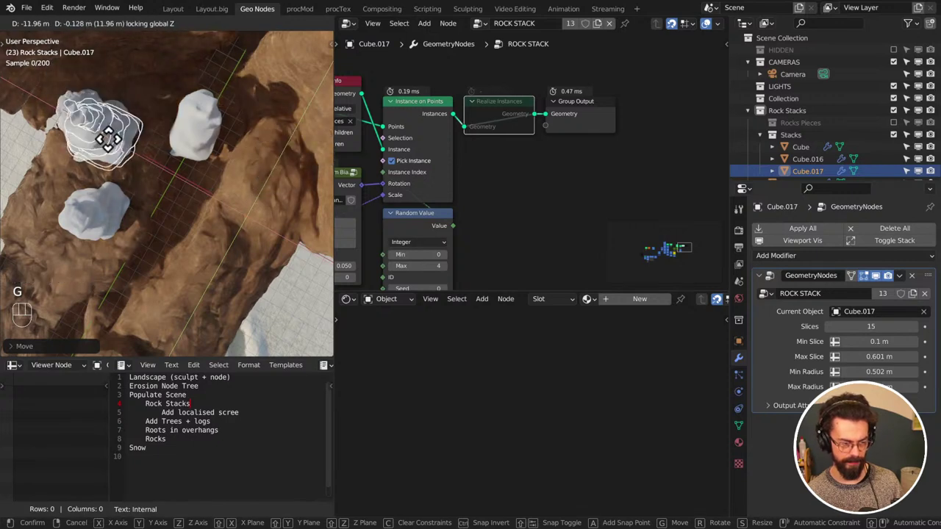
pyautogui.click(95, 85)
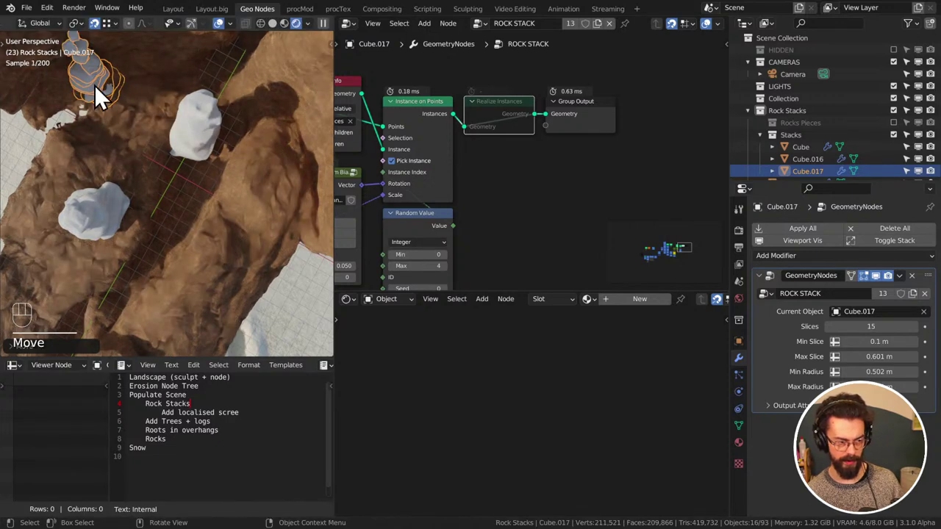
pyautogui.moveTo(95, 84)
pyautogui.mouseDown(button='middle')
pyautogui.moveTo(179, 100)
pyautogui.moveTo(199, 88)
pyautogui.moveTo(184, 174)
pyautogui.moveTo(115, 132)
pyautogui.moveTo(95, 161)
pyautogui.moveTo(215, 126)
pyautogui.mouseUp(button='middle')
# Check the stacks in wireframe, then duplicate Cube.017 as Cube.018
pyautogui.hotkey('shift', 'z')
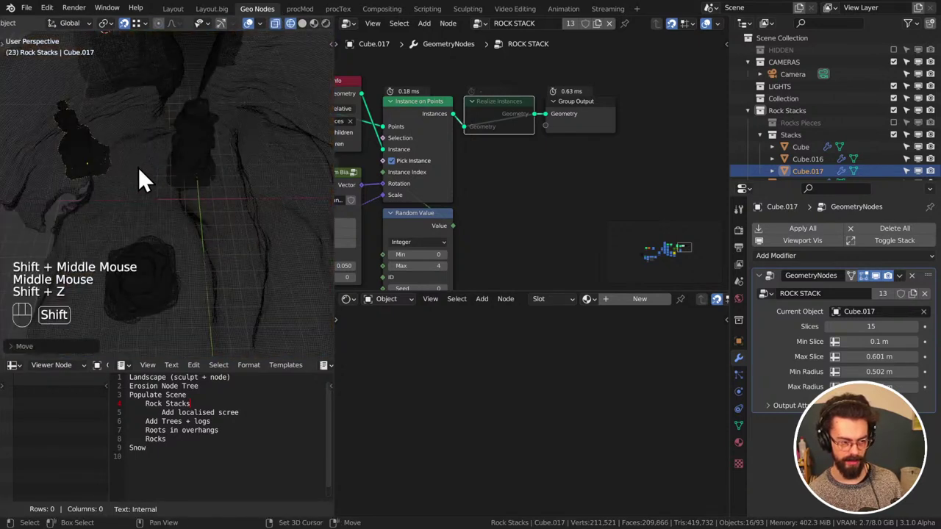
pyautogui.hotkey('shift', 'z')
pyautogui.hotkey('shift', 'd')
# Place the duplicated rock stack and save WINTER LANDSCAPE.blend
pyautogui.click(308, 142)
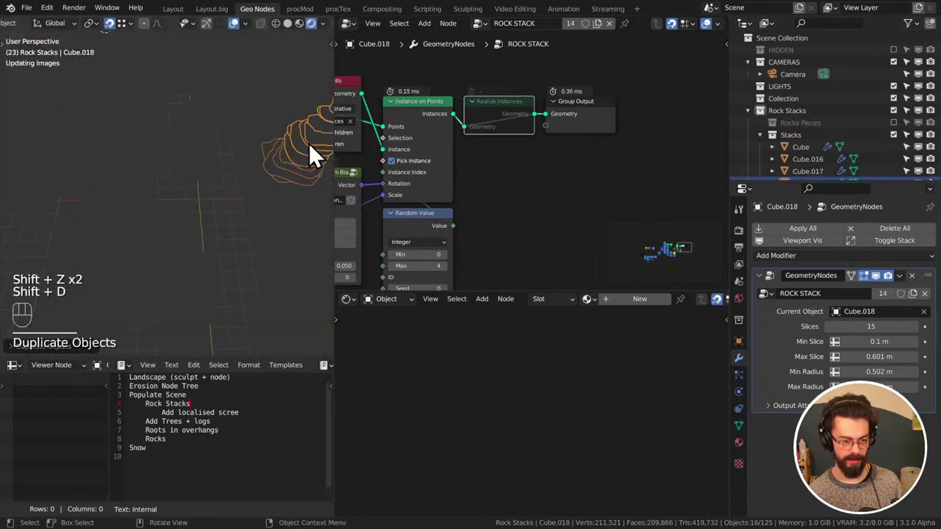
pyautogui.moveTo(286, 194); pyautogui.dragTo(184, 235, button='middle')
pyautogui.hotkey('ctrl', 's')
pyautogui.scroll(-2, 184, 180)
pyautogui.scroll(3, 235, 206)
# Slide Cube.018 horizontally, height unchanged, to a new spot on the rocks
pyautogui.press('g')
pyautogui.hotkey('shift', 'z')
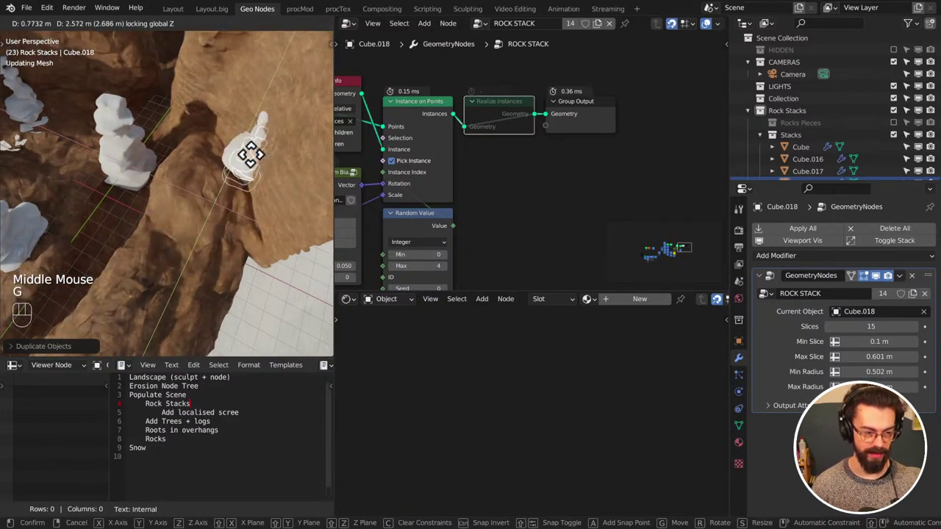
pyautogui.click(248, 155)
pyautogui.keyDown('shift'); pyautogui.moveTo(152, 189); pyautogui.dragTo(215, 150, button='middle'); pyautogui.keyUp('shift')
pyautogui.scroll(3, 197, 170)
# Nudge the white Cube rock stack to a new spot in the canyon foreground
pyautogui.click(218, 158)
pyautogui.scroll(-4, 209, 156)
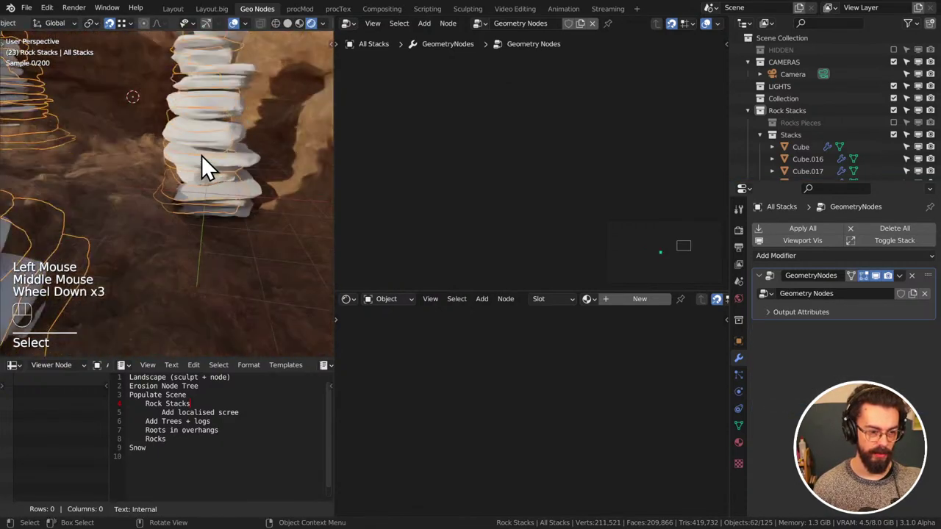
pyautogui.keyDown('shift'); pyautogui.moveTo(113, 168); pyautogui.dragTo(210, 190, button='middle'); pyautogui.keyUp('shift')
pyautogui.click(199, 209)
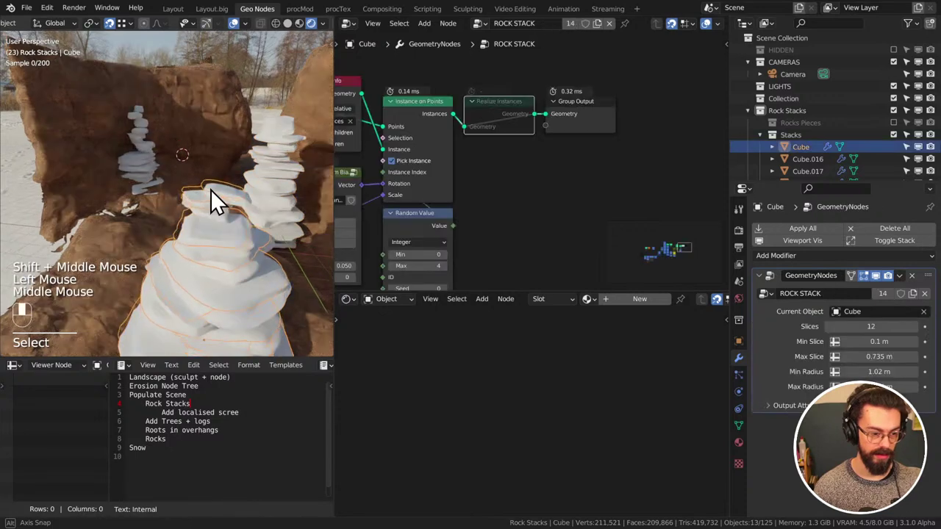
pyautogui.press('g')
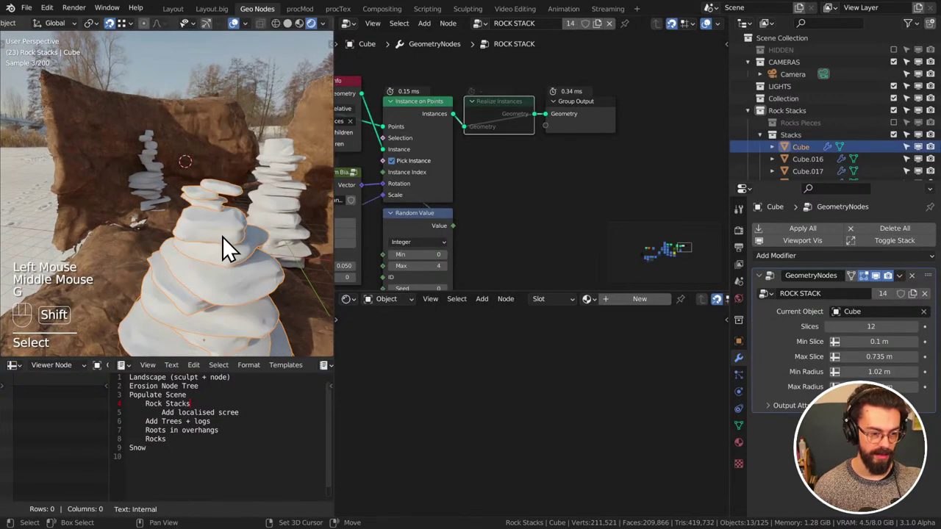
pyautogui.press('g')
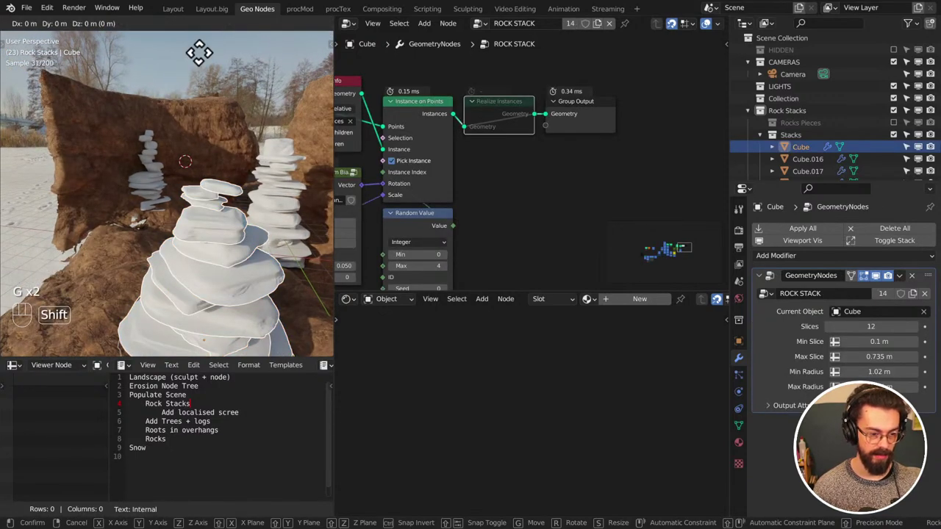
pyautogui.moveTo(200, 53)
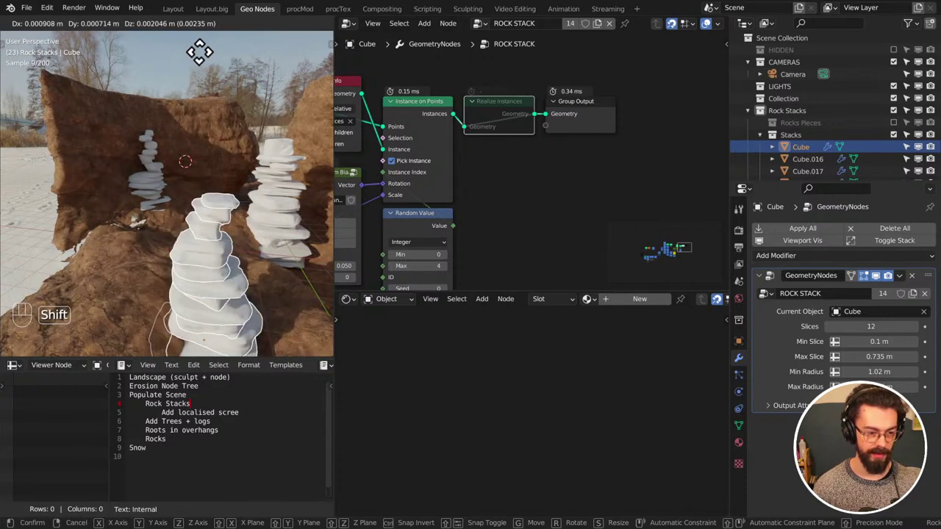
pyautogui.click(196, 52)
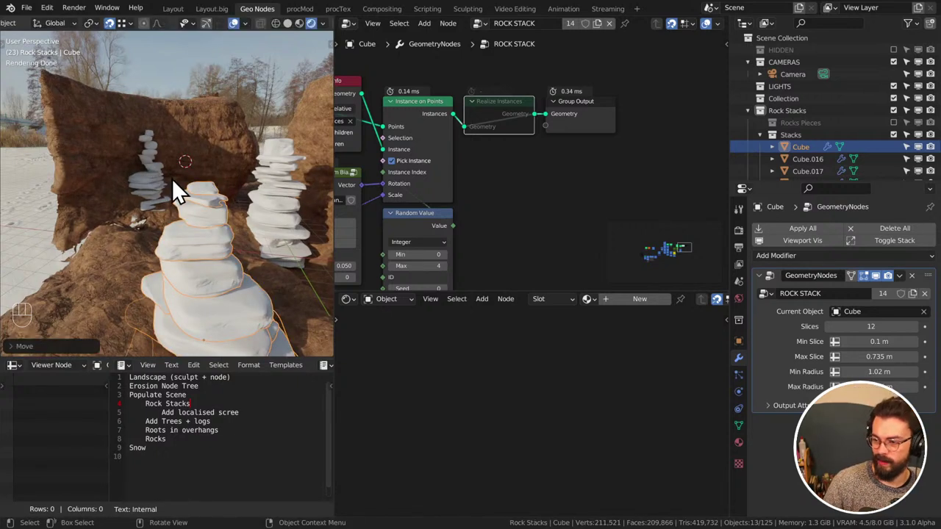
# Select the rock stack Cube.017 from a lower view over the canyon
pyautogui.click(164, 179)
pyautogui.moveTo(181, 149); pyautogui.dragTo(708, 167, button='middle')
pyautogui.click(822, 171)
pyautogui.click(817, 168)
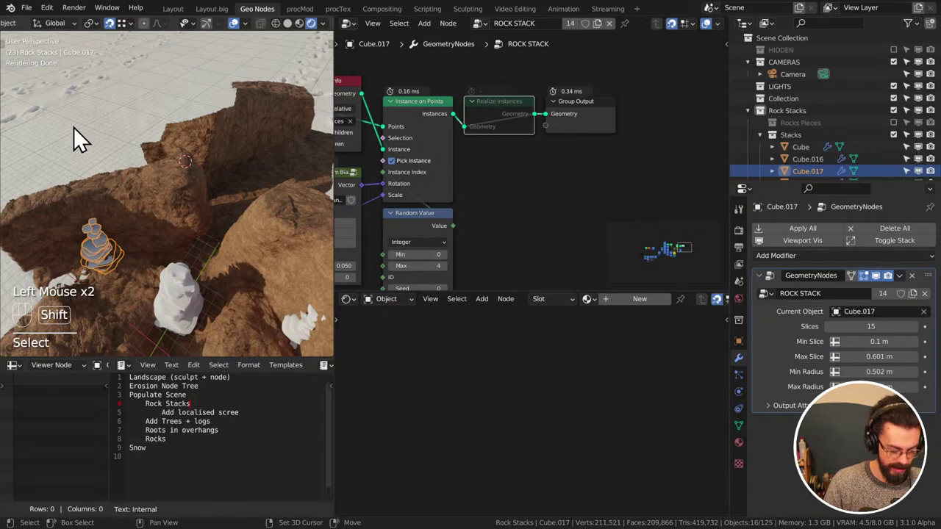
# Duplicate Cube.017 into Cube.019, position it and widen its Min Radius
pyautogui.hotkey('shift', 'd')
pyautogui.press('z')
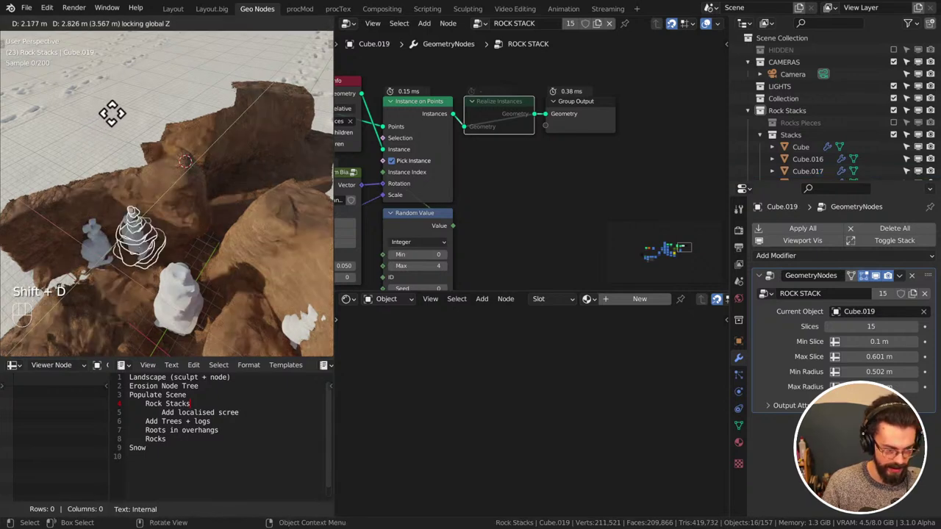
pyautogui.click(124, 111)
pyautogui.moveTo(129, 111); pyautogui.dragTo(169, 147, button='middle')
pyautogui.press('g')
pyautogui.click(152, 63)
pyautogui.moveTo(882, 373); pyautogui.dragTo(908, 373)
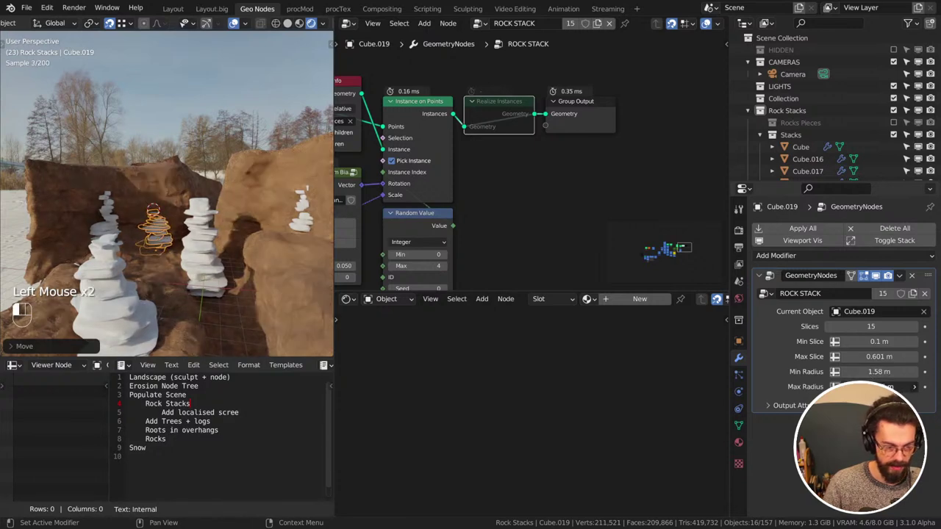
# Move the Cube.018 rock stack lower into place
pyautogui.click(183, 138)
pyautogui.moveTo(183, 137); pyautogui.dragTo(204, 207, button='middle')
pyautogui.click(304, 191)
pyautogui.scroll(-2, 793, 153)
pyautogui.click(809, 134)
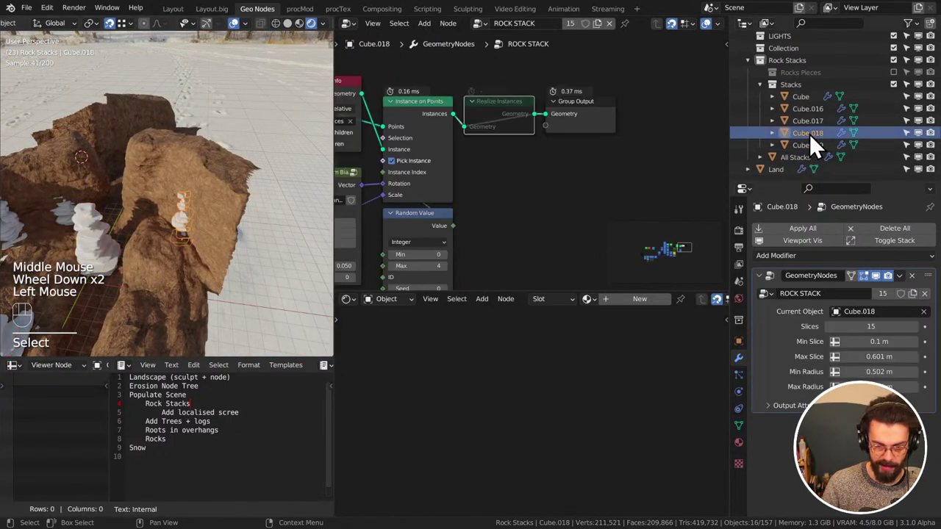
pyautogui.moveTo(205, 157); pyautogui.dragTo(230, 130, button='middle')
pyautogui.scroll(1, 247, 181)
pyautogui.press('g')
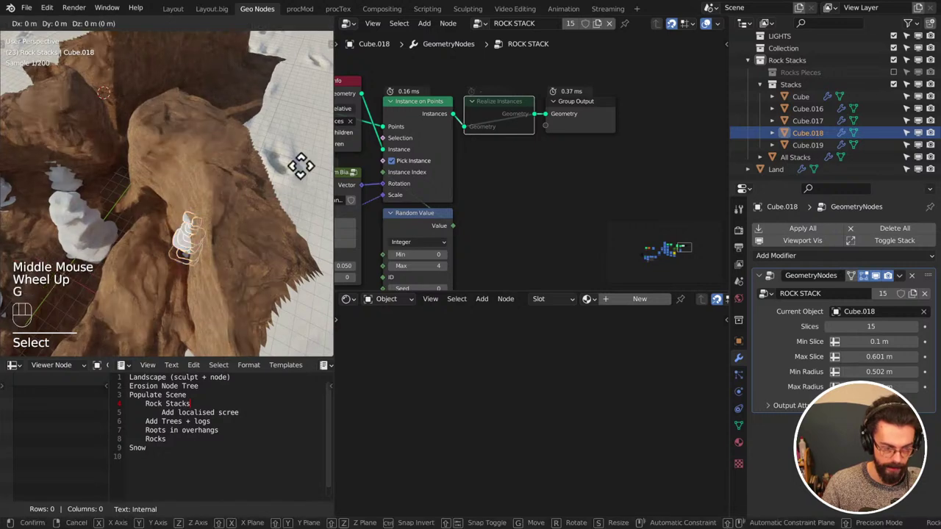
pyautogui.click(278, 148)
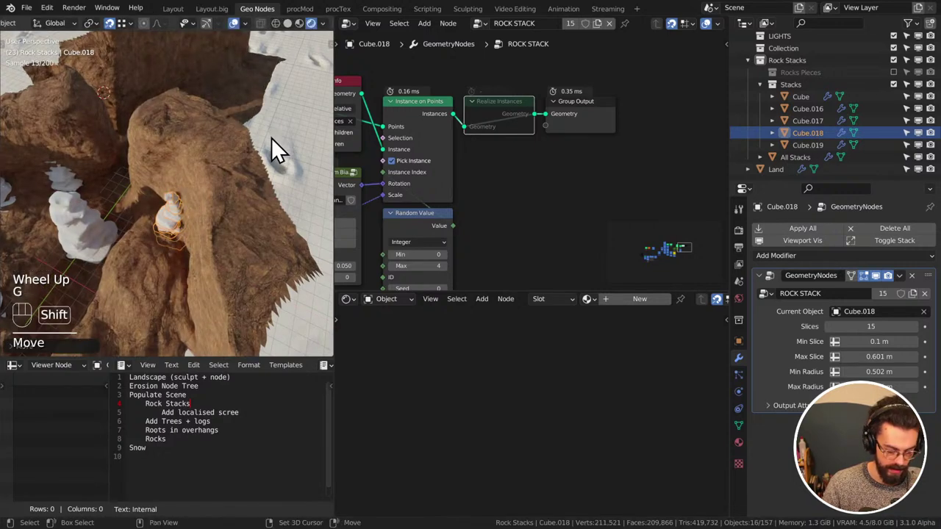
# Duplicate the stack onto the rock with 18 slices, 2.16 m Min Radius, 0.691 m Max Slice
pyautogui.hotkey('shift', 'd')
pyautogui.hotkey('shift', 'z')
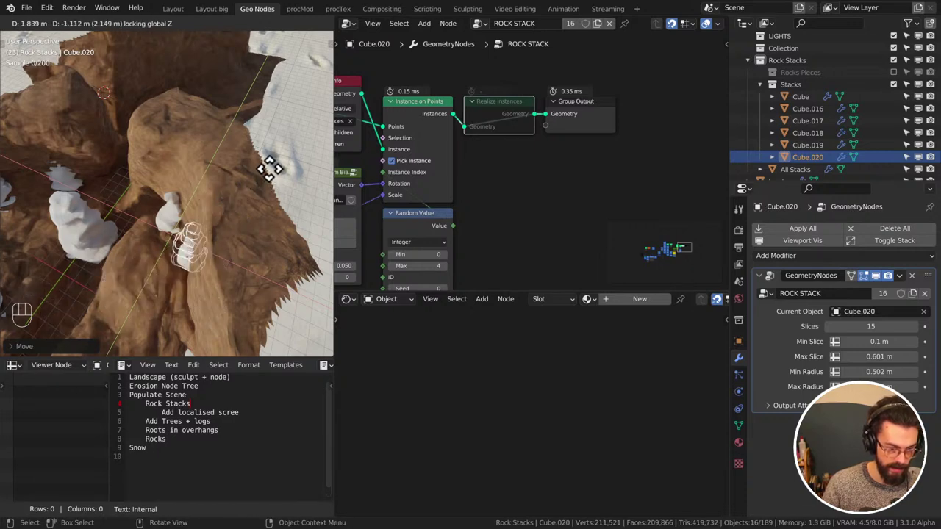
pyautogui.click(249, 199)
pyautogui.moveTo(249, 199); pyautogui.dragTo(314, 142, button='middle')
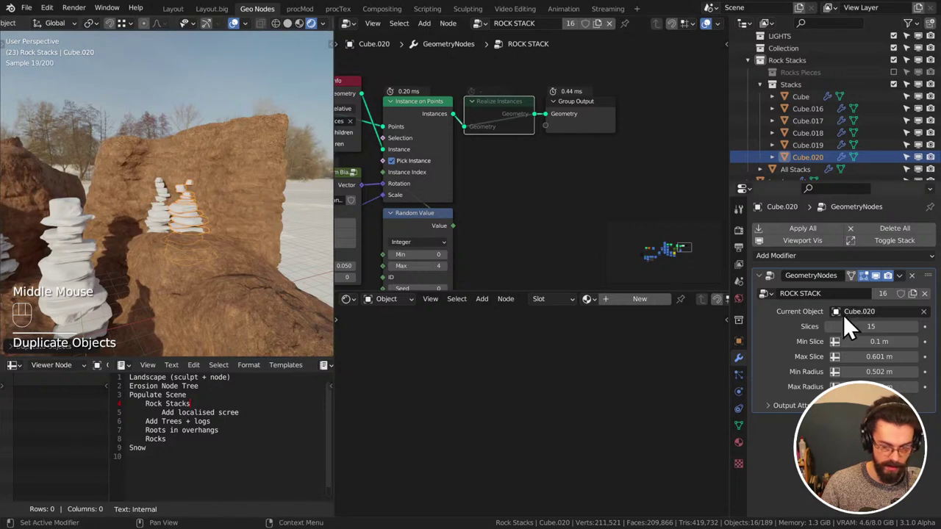
pyautogui.moveTo(846, 326); pyautogui.dragTo(867, 326)
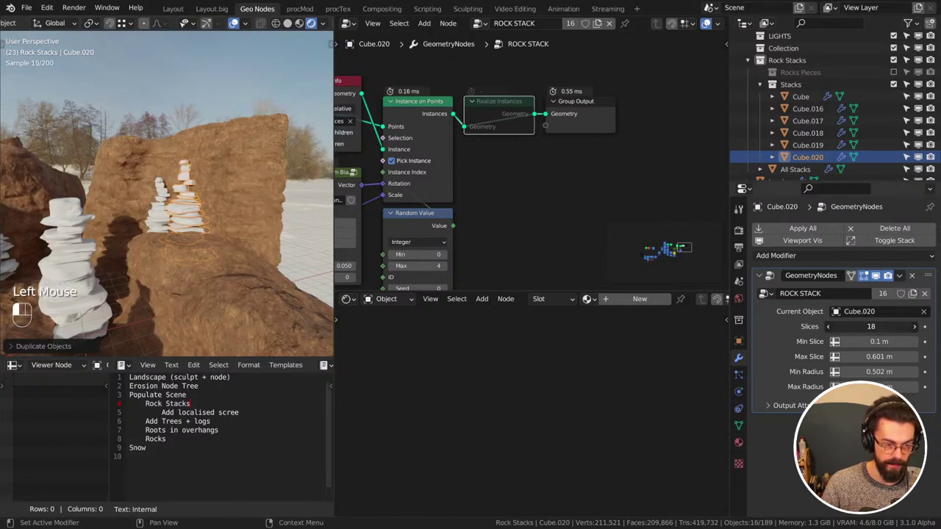
pyautogui.moveTo(879, 371); pyautogui.dragTo(919, 371)
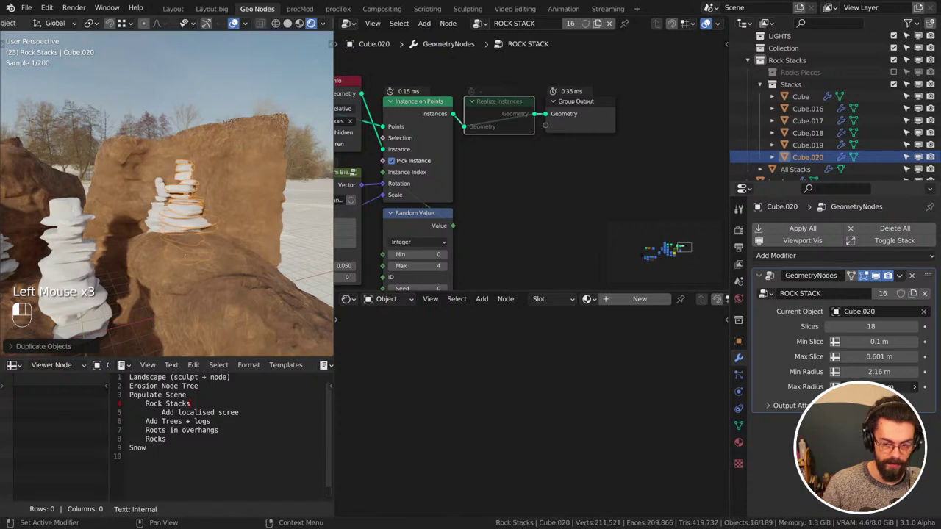
pyautogui.moveTo(880, 356); pyautogui.dragTo(900, 357)
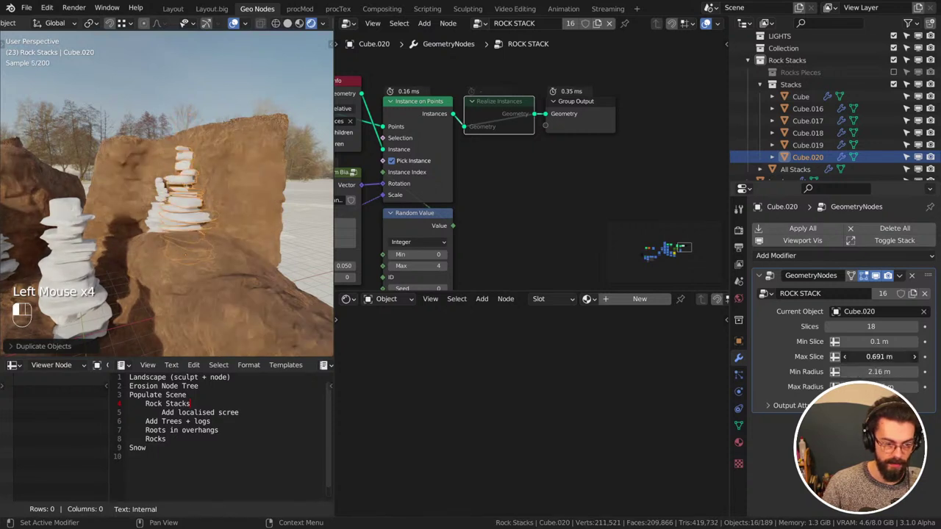
pyautogui.moveTo(183, 228); pyautogui.dragTo(228, 129, button='middle')
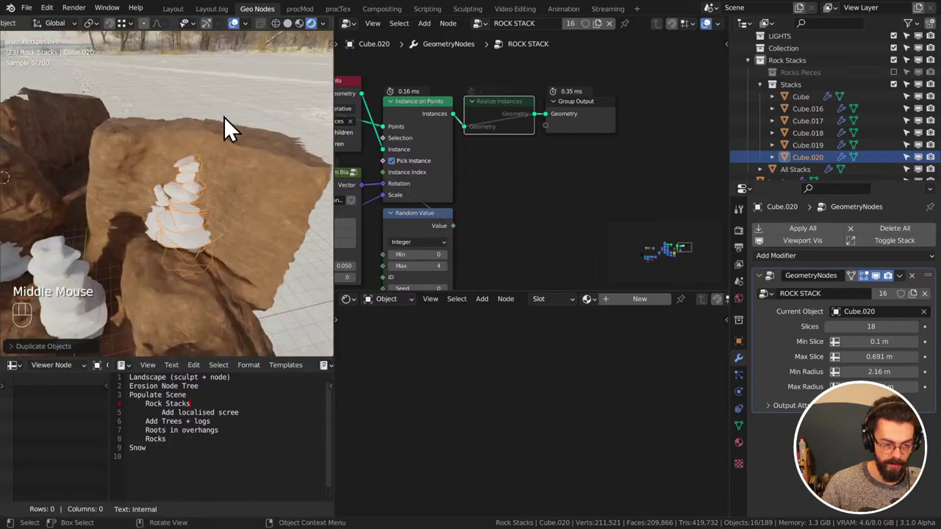
# Rotate the new stack, place a second copy on the rock, and save
pyautogui.press('r')
pyautogui.hotkey('shift', 'x')
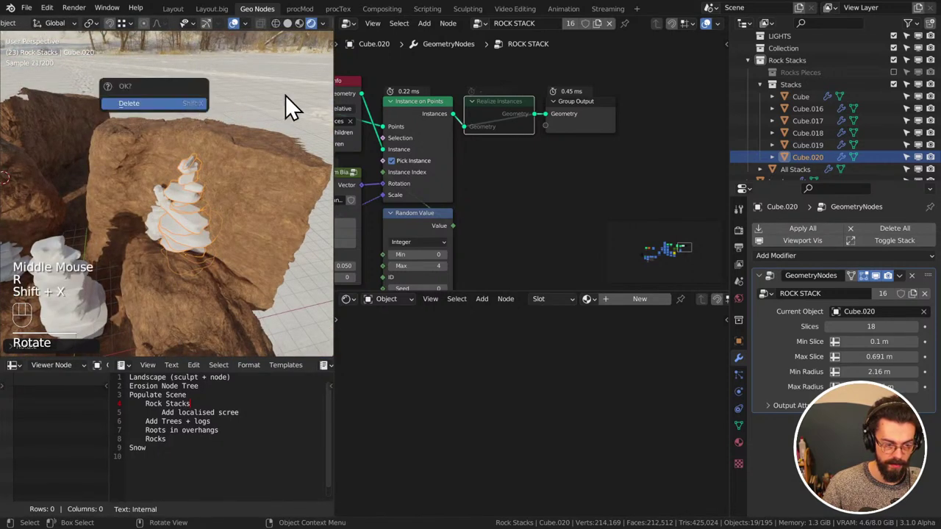
pyautogui.hotkey('shift', 'd')
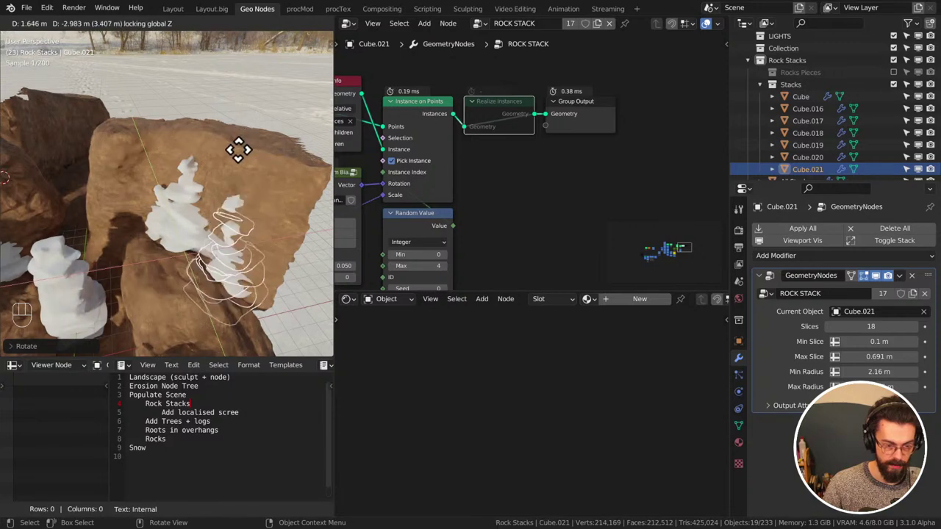
pyautogui.click(224, 149)
pyautogui.moveTo(224, 149); pyautogui.dragTo(197, 135, button='middle')
pyautogui.press('g')
pyautogui.click(175, 86)
pyautogui.hotkey('ctrl', 's')
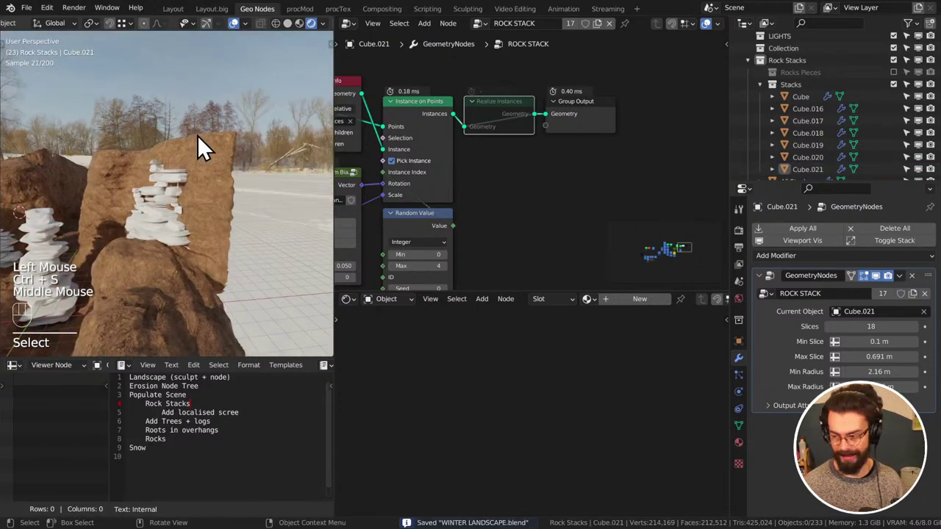
# In camera view, slim the middle stack Cube.016 by lowering its minimum radius
pyautogui.press('KP_0')
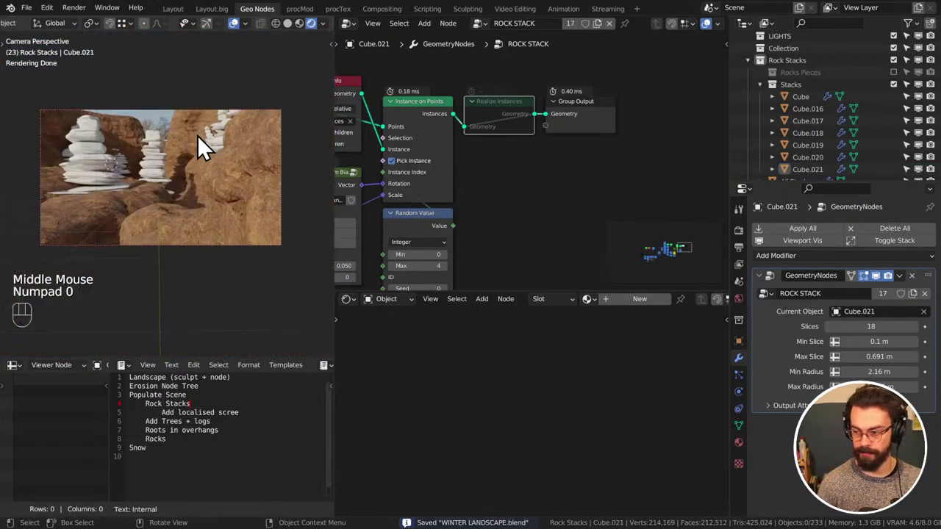
pyautogui.scroll(2, 131, 161)
pyautogui.keyDown('shift'); pyautogui.moveTo(131, 161); pyautogui.dragTo(173, 220, button='middle'); pyautogui.keyUp('shift')
pyautogui.scroll(2, 173, 165)
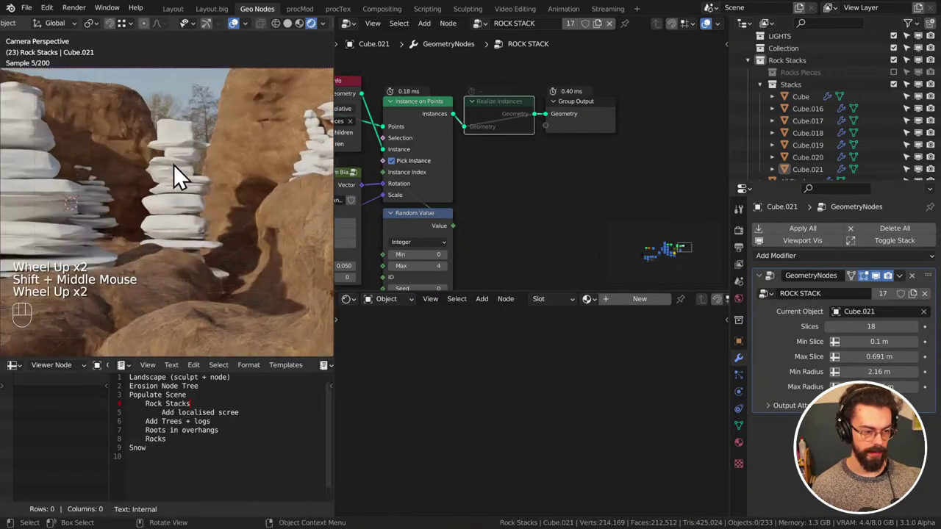
pyautogui.click(211, 164)
pyautogui.click(190, 172)
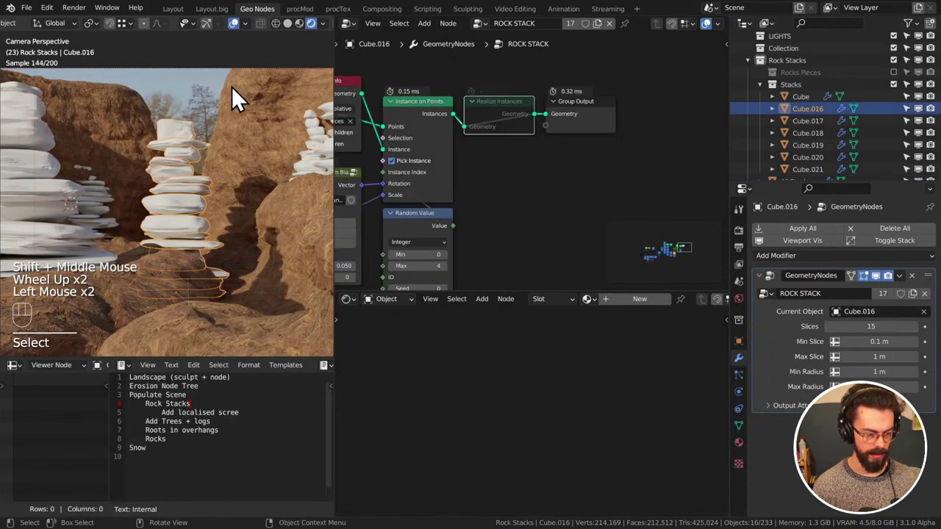
pyautogui.scroll(1, 925, 401)
pyautogui.click(879, 371)
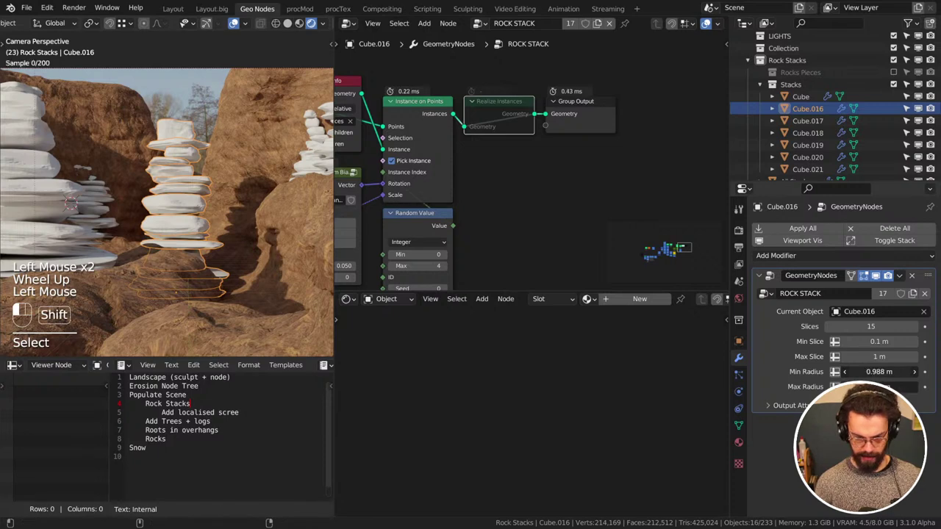
pyautogui.moveTo(879, 371)
pyautogui.keyDown('shift'); pyautogui.mouseDown()
pyautogui.moveTo(823, 371)
pyautogui.moveTo(904, 374)
pyautogui.moveTo(886, 356)
pyautogui.moveTo(916, 357)
pyautogui.moveTo(862, 341)
pyautogui.moveTo(875, 341)
pyautogui.moveTo(874, 357)
pyautogui.mouseUp(); pyautogui.keyUp('shift')
# Raise Cube.016 straight up along Z and settle it in its new spot
pyautogui.press('g')
pyautogui.press('z')
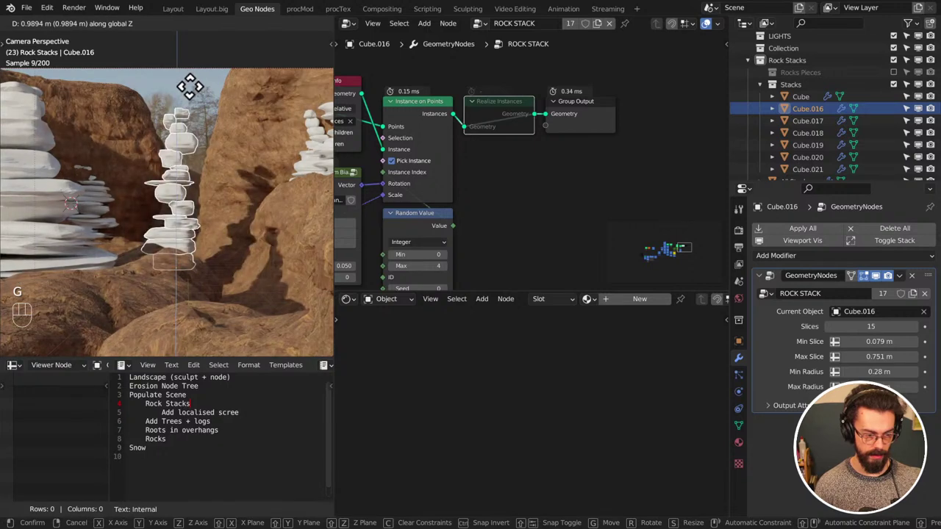
pyautogui.click(190, 87)
pyautogui.scroll(-3, 220, 179)
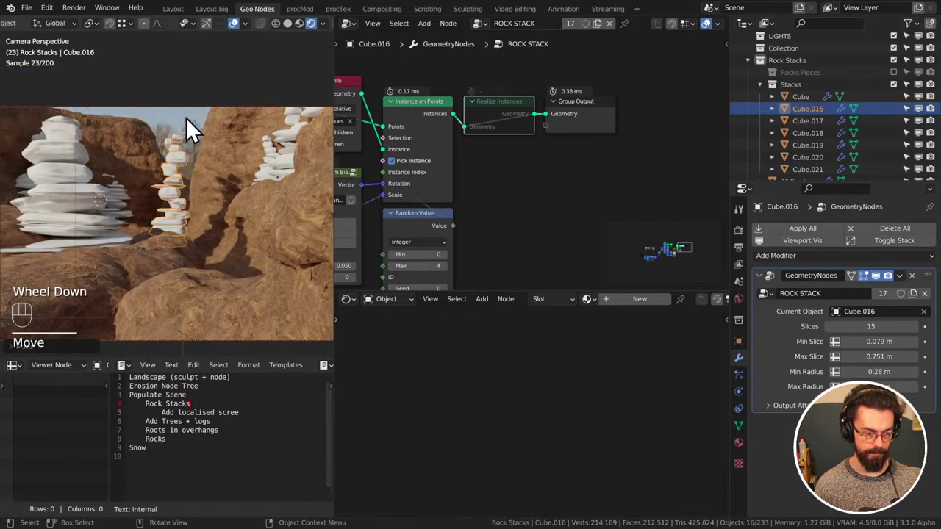
pyautogui.press('g')
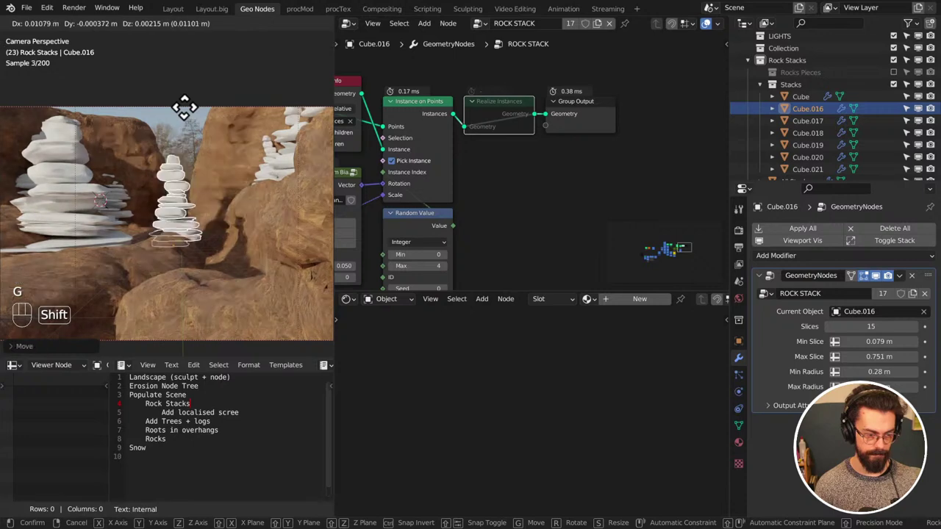
pyautogui.click(193, 160)
pyautogui.scroll(-2, 234, 213)
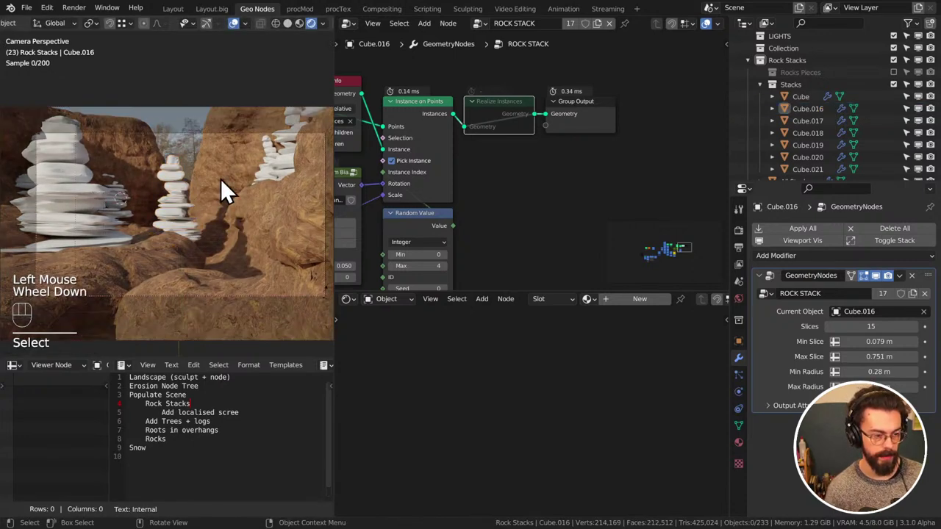
pyautogui.moveTo(225, 189); pyautogui.dragTo(191, 220, button='middle')
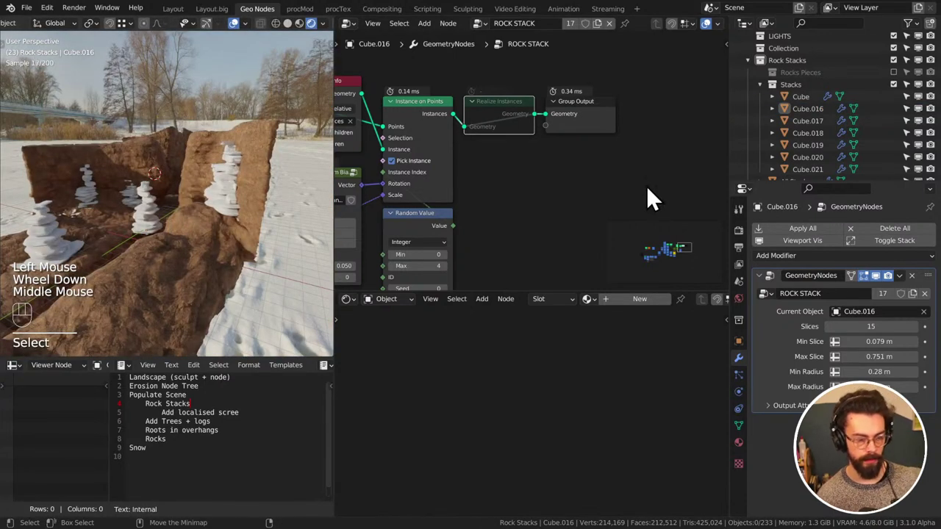
# Exclude the Stacks collection and bring the All Stacks node tree into view
pyautogui.click(893, 84)
pyautogui.click(799, 147)
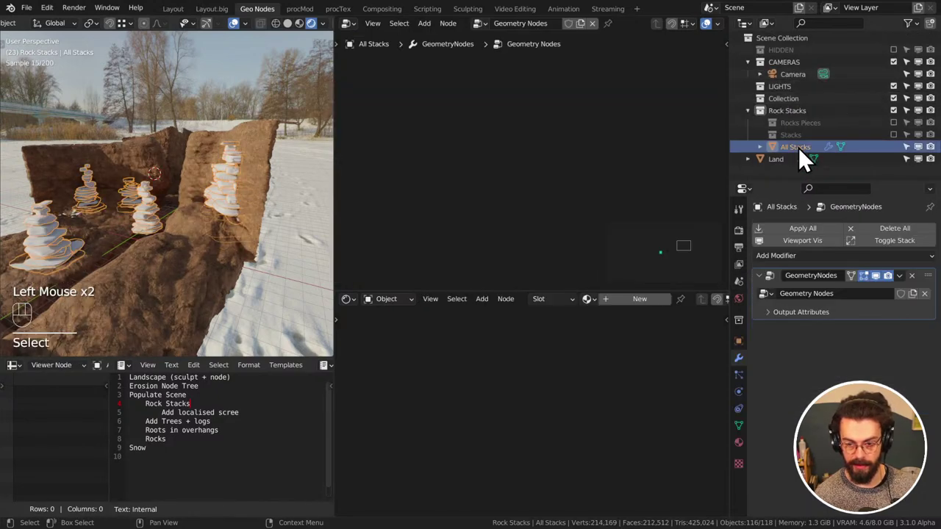
pyautogui.moveTo(674, 251); pyautogui.dragTo(657, 250, button='middle')
pyautogui.moveTo(655, 205); pyautogui.dragTo(536, 158, button='middle')
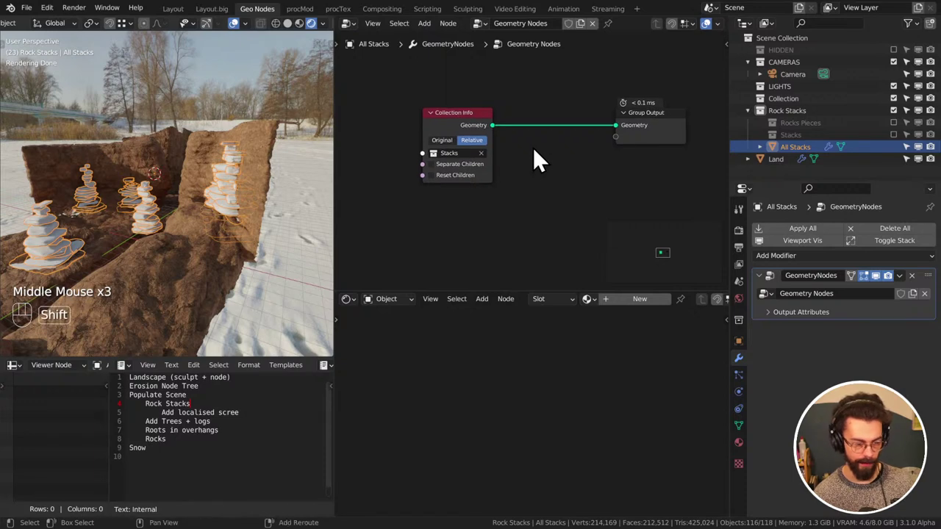
# Add an Instances to Points node to the All Stacks tree
pyautogui.hotkey('shift', 'a')
pyautogui.moveTo(507, 122)
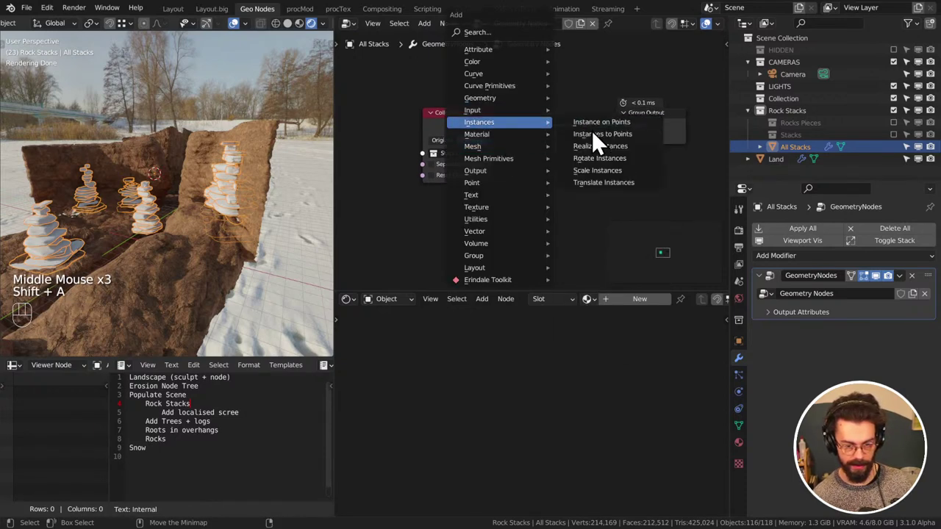
pyautogui.click(592, 132)
pyautogui.click(553, 116)
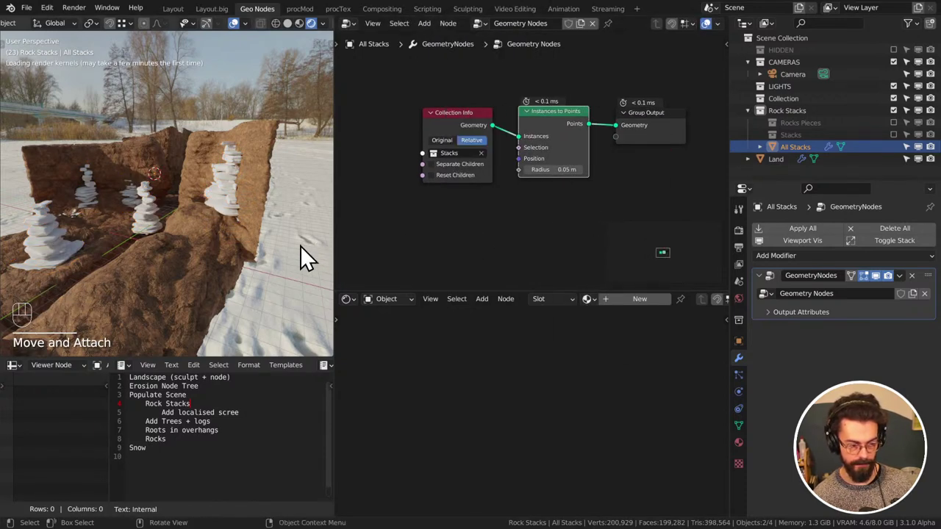
pyautogui.press('g')
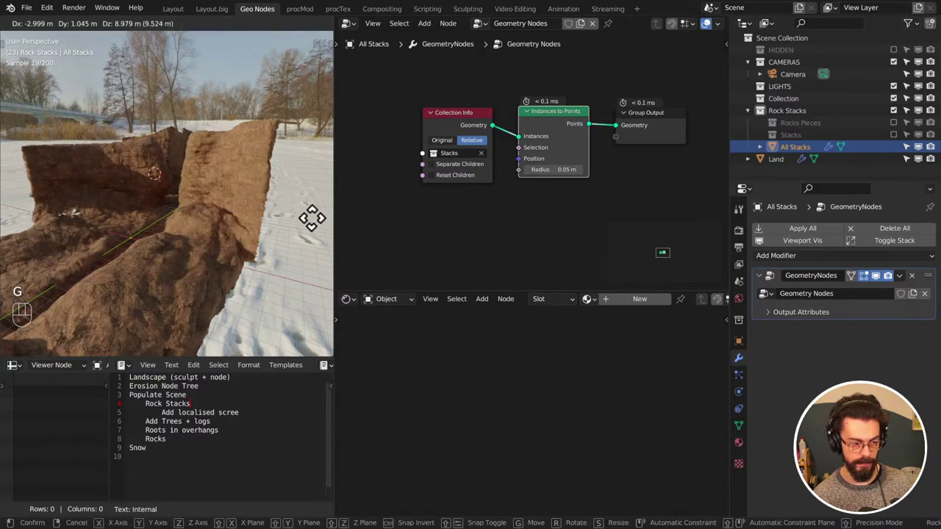
pyautogui.click(312, 218)
# Switch to solid shading and raise the Instances to Points radius to 0.42 m
pyautogui.click(289, 24)
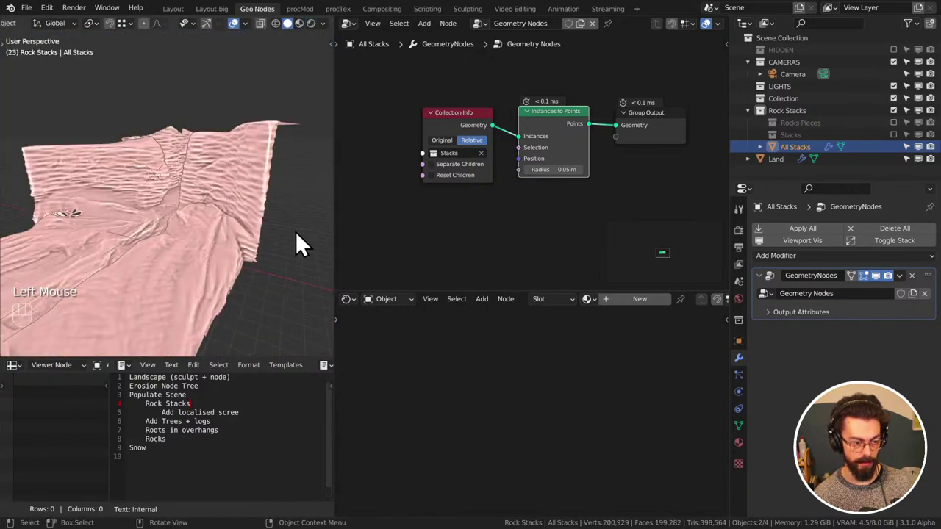
pyautogui.press('g')
pyautogui.click(306, 169)
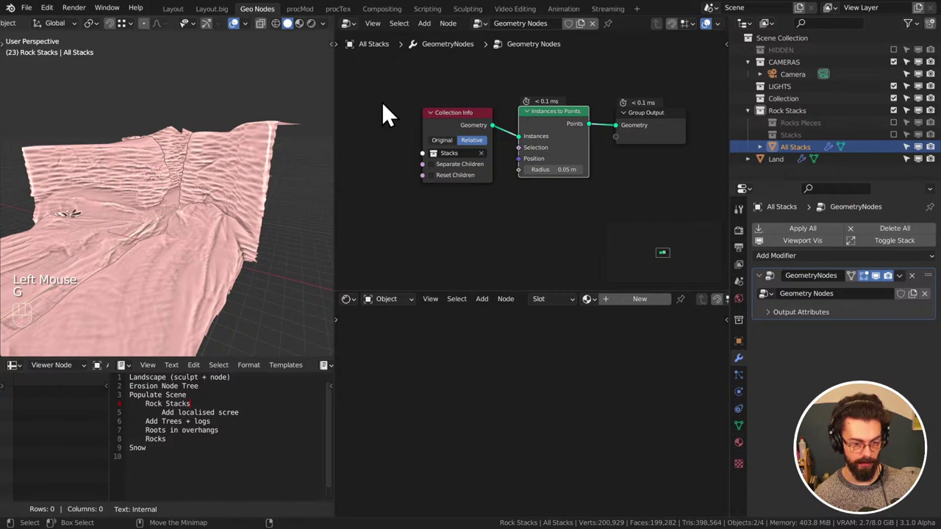
pyautogui.click(245, 23)
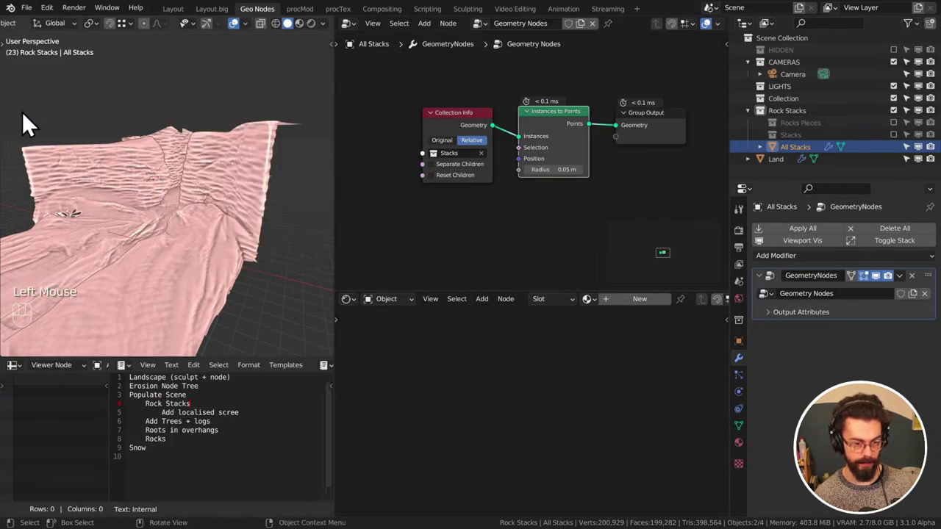
pyautogui.moveTo(559, 169)
pyautogui.mouseDown()
pyautogui.moveTo(618, 169)
pyautogui.moveTo(572, 169)
pyautogui.mouseUp()
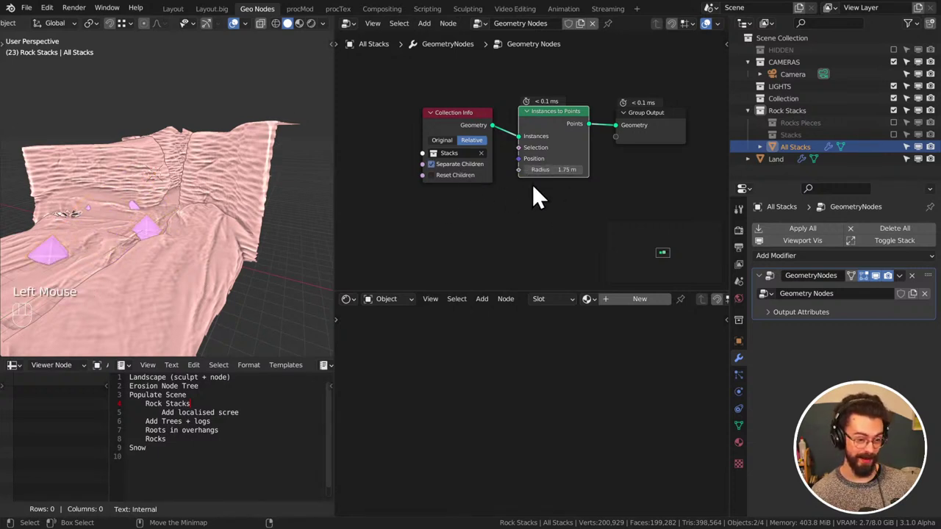
pyautogui.press('g')
pyautogui.press('Escape')
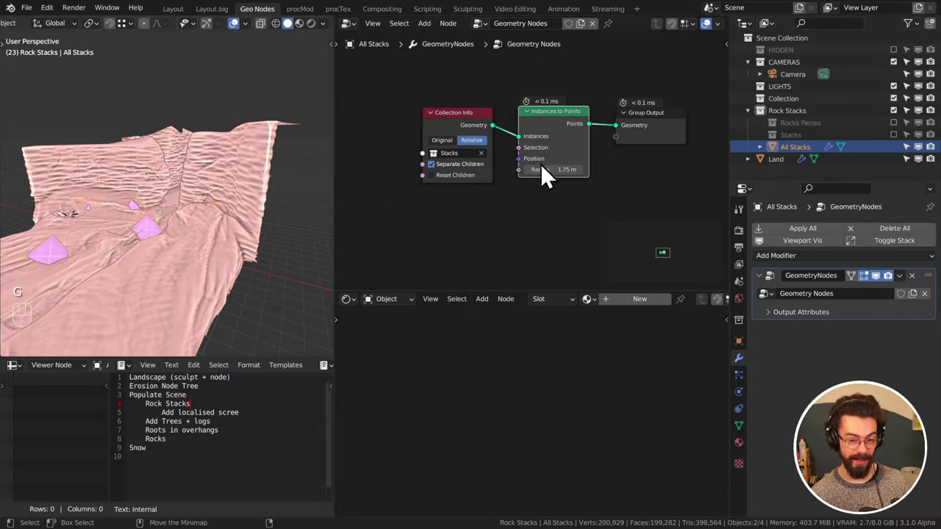
pyautogui.moveTo(553, 169)
pyautogui.keyDown('shift'); pyautogui.mouseDown()
pyautogui.moveTo(587, 169)
pyautogui.moveTo(553, 169)
pyautogui.mouseUp(); pyautogui.keyUp('shift')
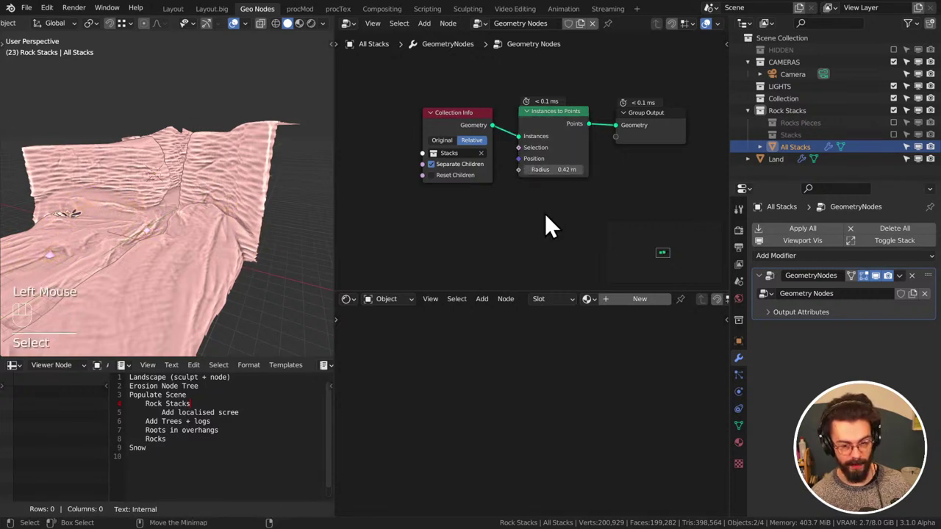
# Move the Instances to Points and Collection Info nodes to the left together
pyautogui.moveTo(545, 127); pyautogui.dragTo(543, 123)
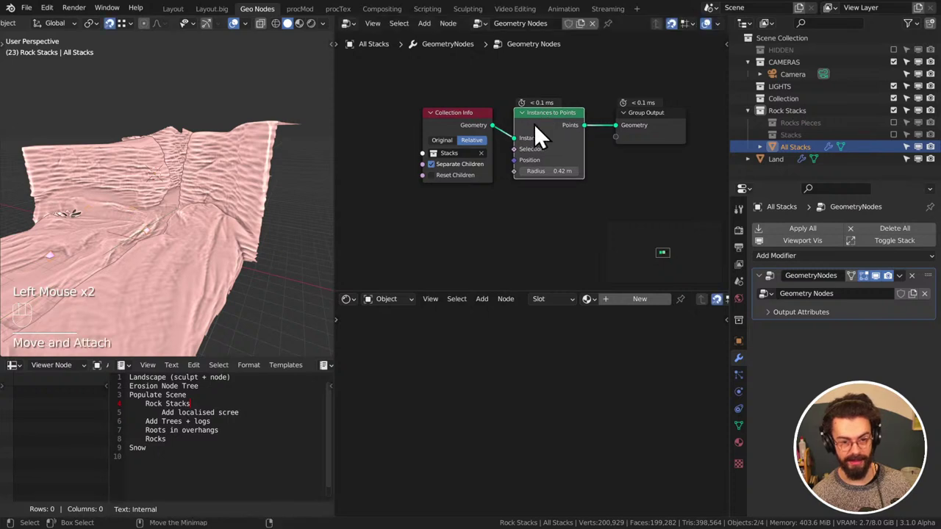
pyautogui.moveTo(476, 107); pyautogui.dragTo(547, 144)
pyautogui.press('g')
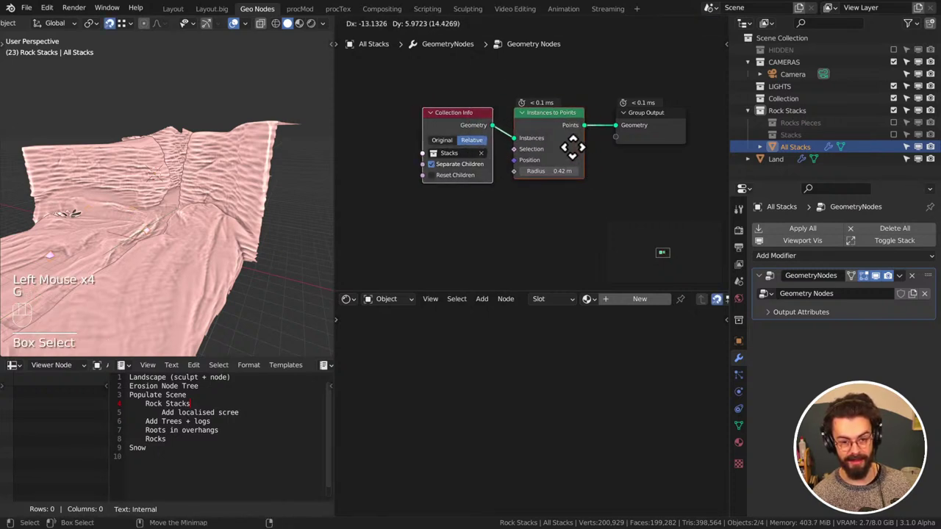
pyautogui.click(518, 147)
# Place the Group Output node right beside Instances to Points
pyautogui.click(658, 113)
pyautogui.press('g')
pyautogui.click(674, 84)
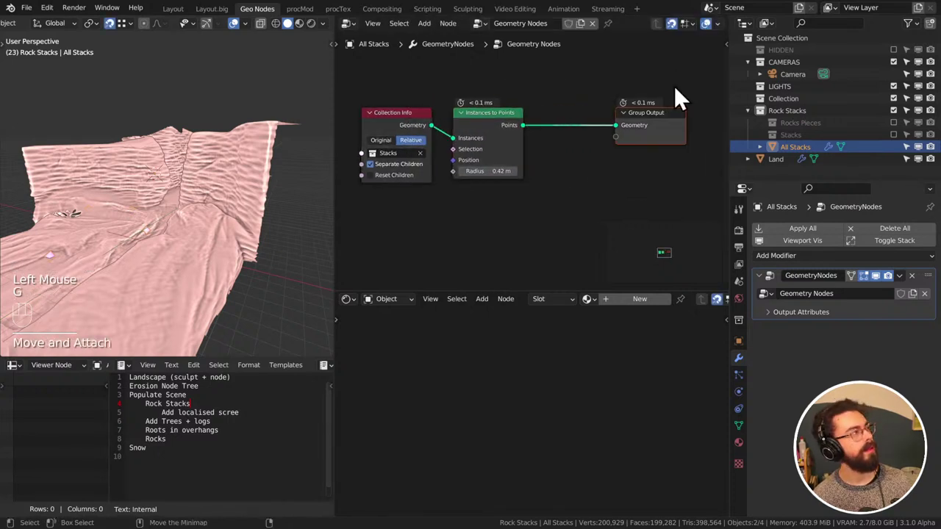
pyautogui.click(499, 119)
pyautogui.click(647, 125)
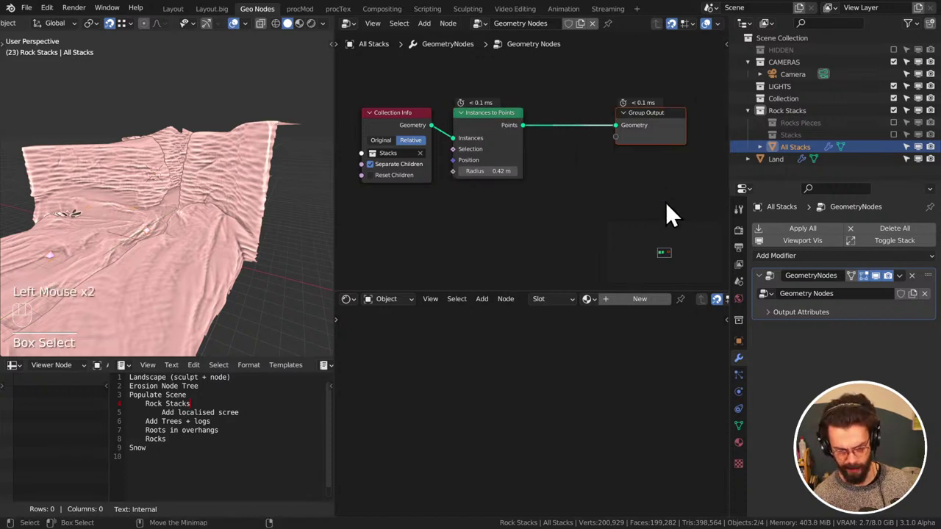
pyautogui.press('g')
pyautogui.click(621, 198)
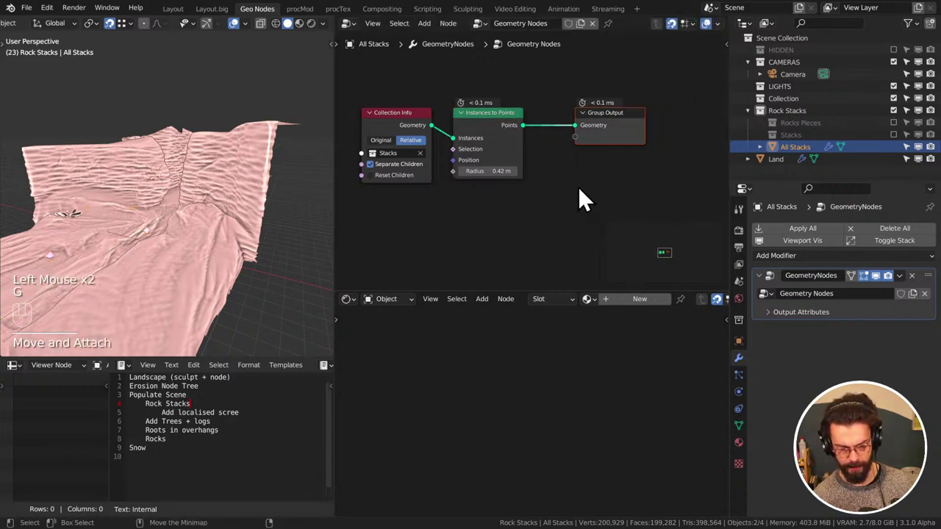
# Rename the object to 'All Stacks Positions'
pyautogui.doubleClick(783, 150)
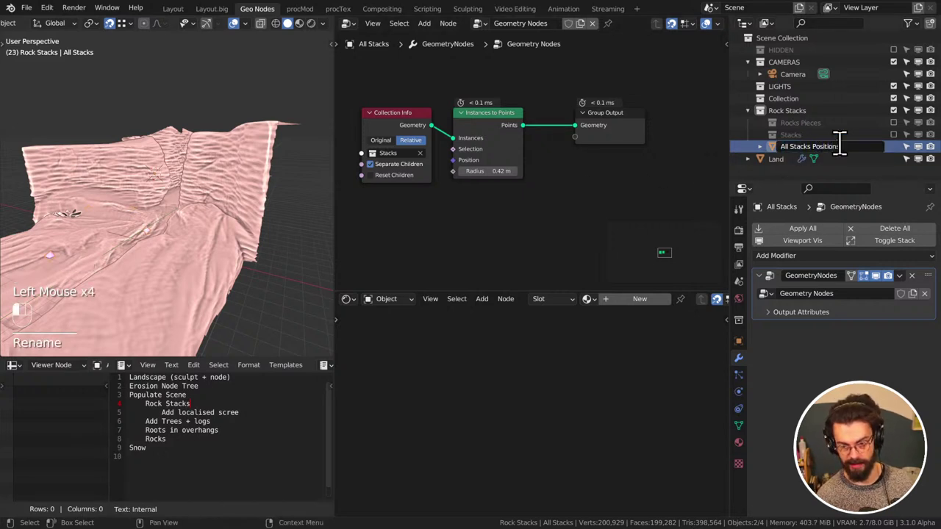
pyautogui.write('Positions')
pyautogui.press('Return')
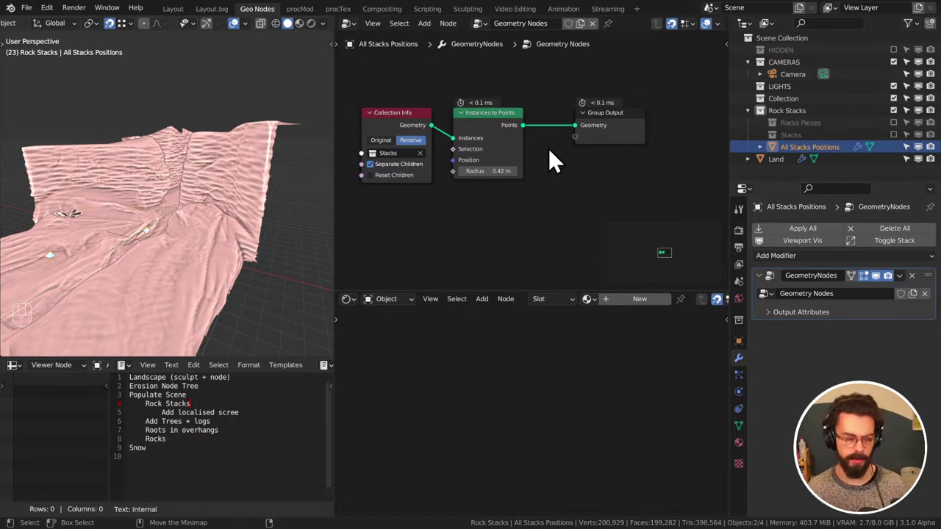
# Duplicate All Stacks Positions in place and name the copy 'All Stacks'
pyautogui.click(788, 147)
pyautogui.hotkey('shift', 'd')
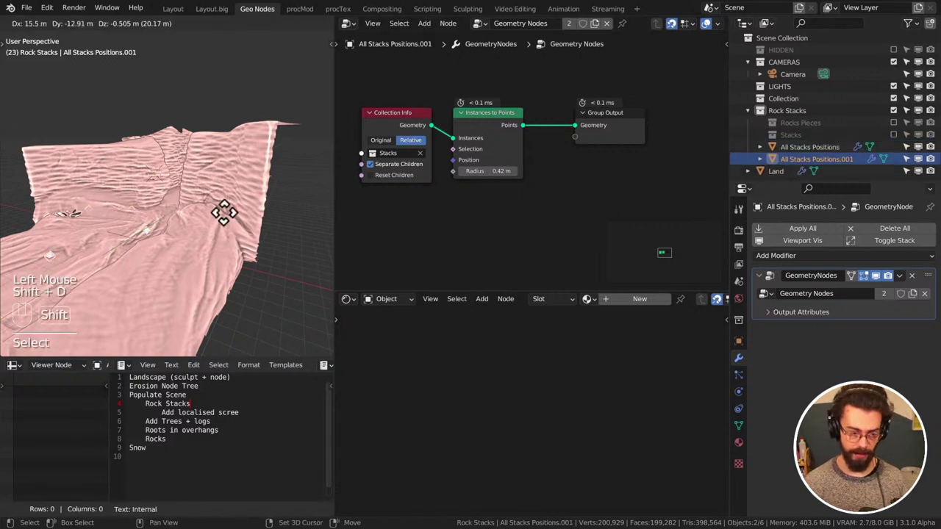
pyautogui.click(308, 182)
pyautogui.moveTo(471, 184); pyautogui.dragTo(566, 210, button='middle')
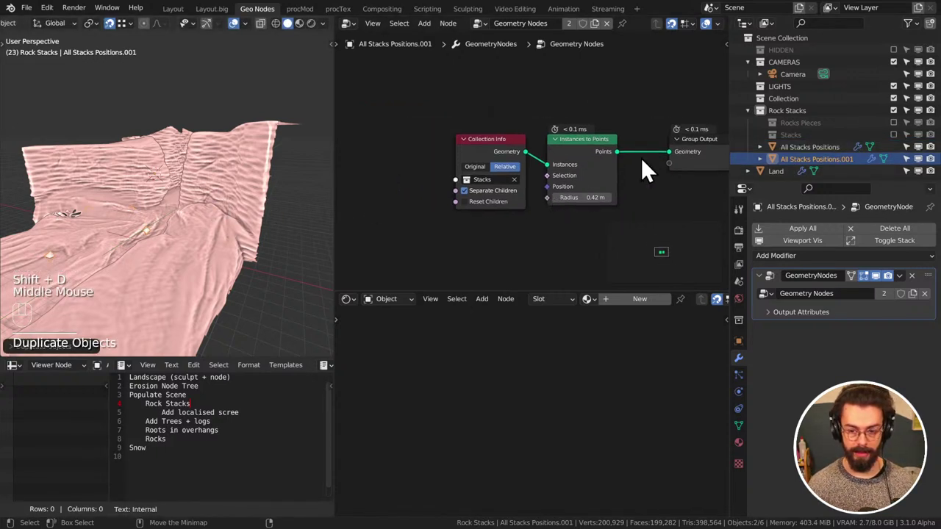
pyautogui.click(821, 162)
pyautogui.doubleClick(821, 161)
pyautogui.press('End')
pyautogui.press('BackSpace')
pyautogui.press('BackSpace')
pyautogui.press('BackSpace')
pyautogui.press('BackSpace')
pyautogui.press('BackSpace')
pyautogui.press('BackSpace')
pyautogui.press('BackSpace')
pyautogui.press('BackSpace')
pyautogui.press('BackSpace')
pyautogui.press('BackSpace')
pyautogui.press('BackSpace')
pyautogui.press('BackSpace')
pyautogui.press('BackSpace')
pyautogui.press('BackSpace')
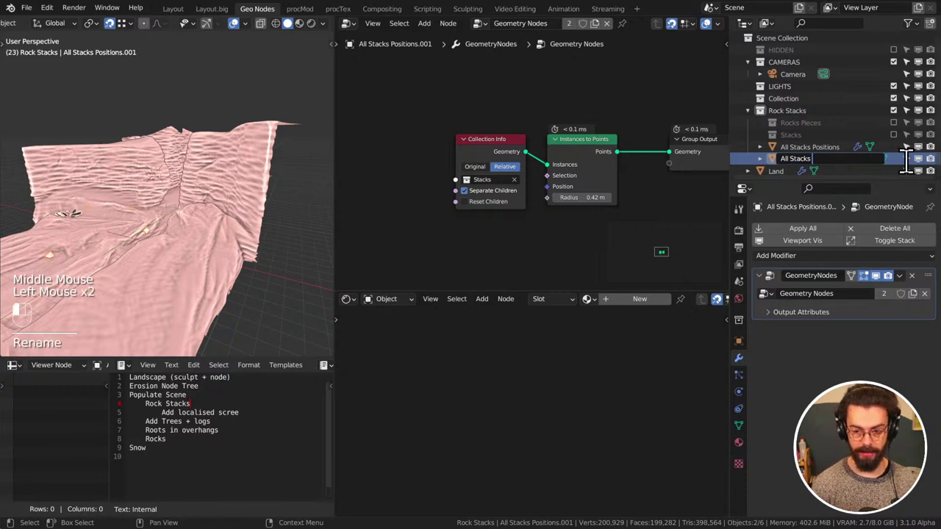
pyautogui.press('Return')
# Make the copy's node group single-user and name it 'Stacks'
pyautogui.click(566, 24)
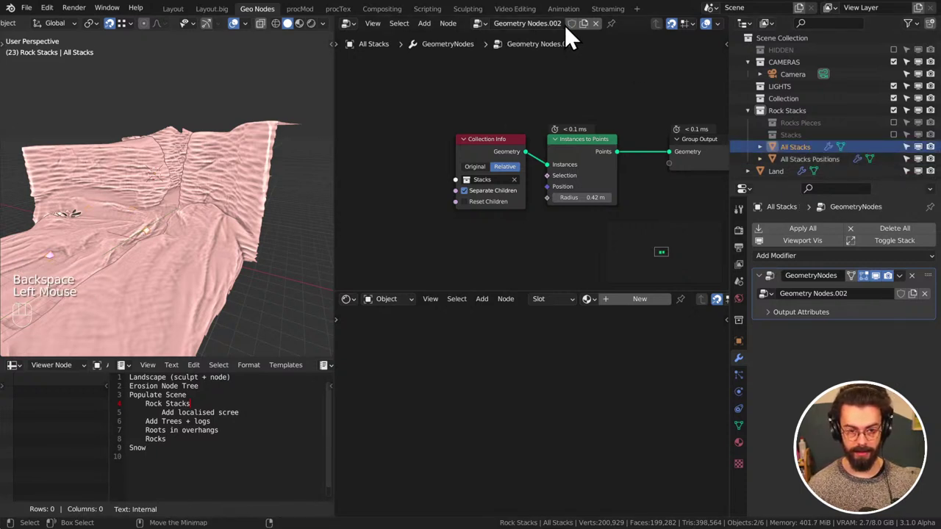
pyautogui.click(558, 23)
pyautogui.write('Stacks')
pyautogui.press('Return')
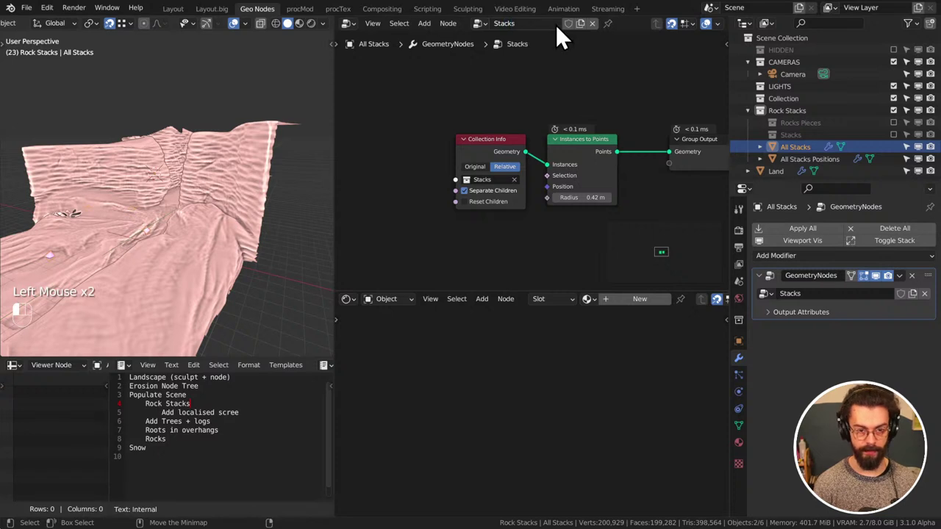
# Rename the All Stacks Positions node group to 'Stack Pos', then reselect All Stacks
pyautogui.click(811, 160)
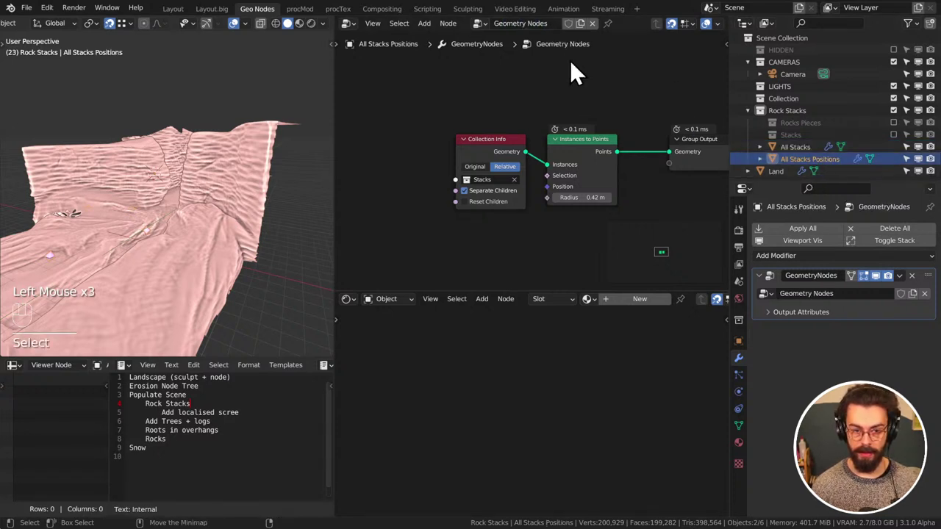
pyautogui.doubleClick(549, 23)
pyautogui.write('Stack Pos')
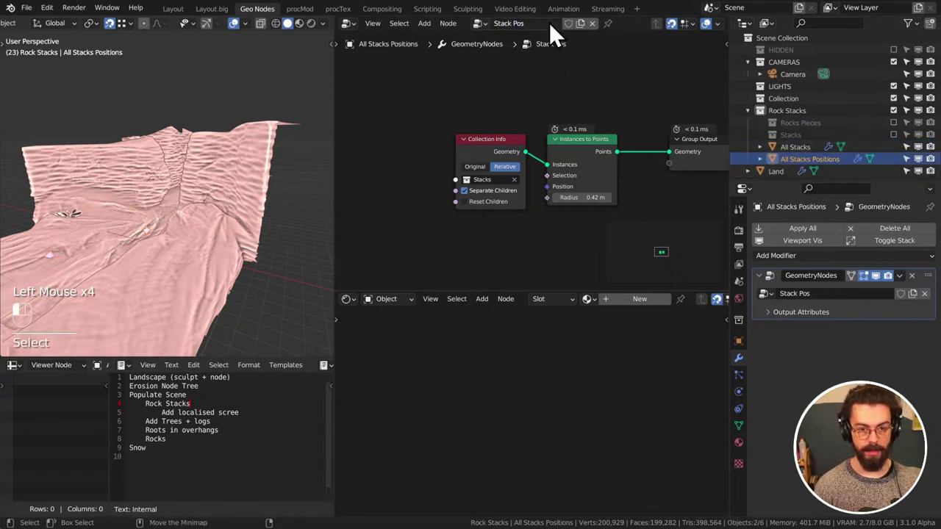
pyautogui.click(783, 149)
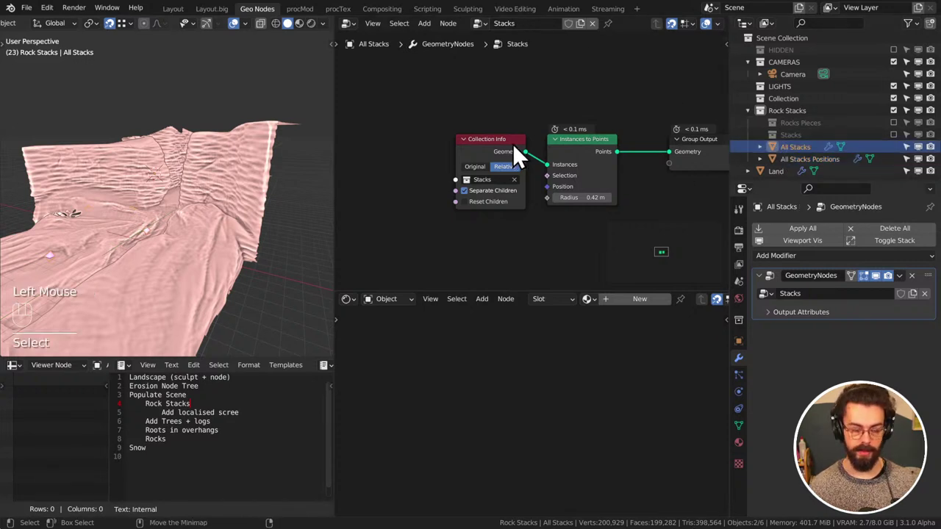
pyautogui.moveTo(514, 145); pyautogui.dragTo(478, 141, button='middle')
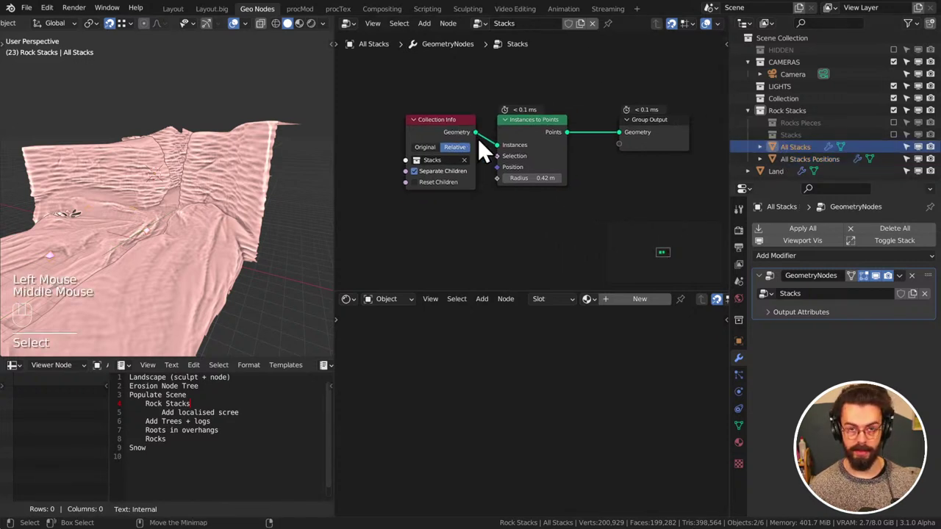
# Delete the Instances to Points node from the Stacks tree
pyautogui.click(547, 147)
pyautogui.keyDown('alt'); pyautogui.moveTo(540, 132); pyautogui.dragTo(571, 180); pyautogui.keyUp('alt')
pyautogui.press('x')
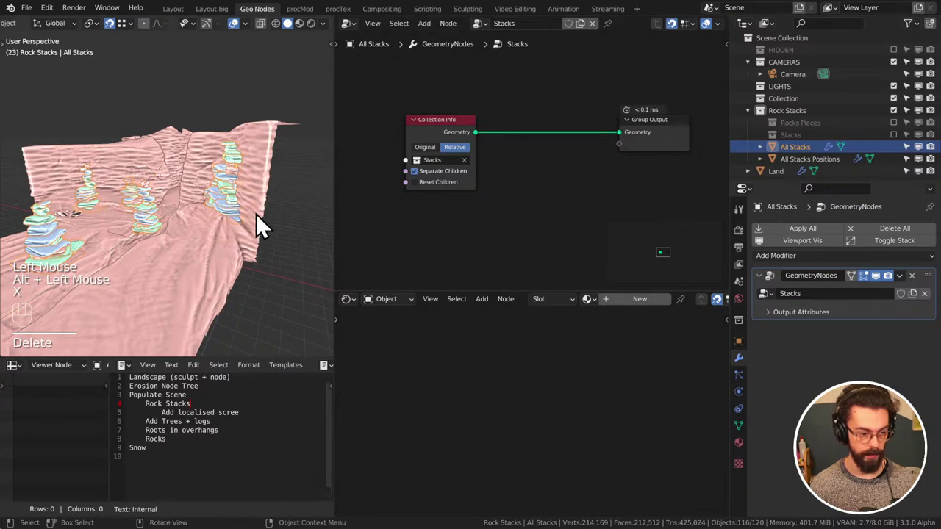
pyautogui.moveTo(256, 213)
pyautogui.mouseDown(button='middle')
pyautogui.moveTo(285, 192)
pyautogui.moveTo(265, 223)
pyautogui.mouseUp(button='middle')
pyautogui.scroll(2, 264, 223)
# Insert Realize Instances on the Collection Info–Group Output link and tidy the nodes
pyautogui.hotkey('shift', 'a')
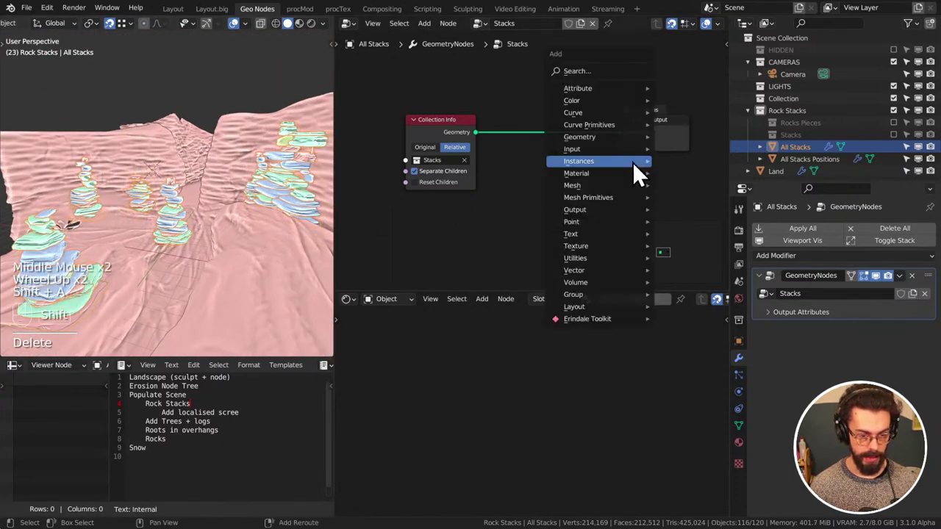
pyautogui.moveTo(601, 184)
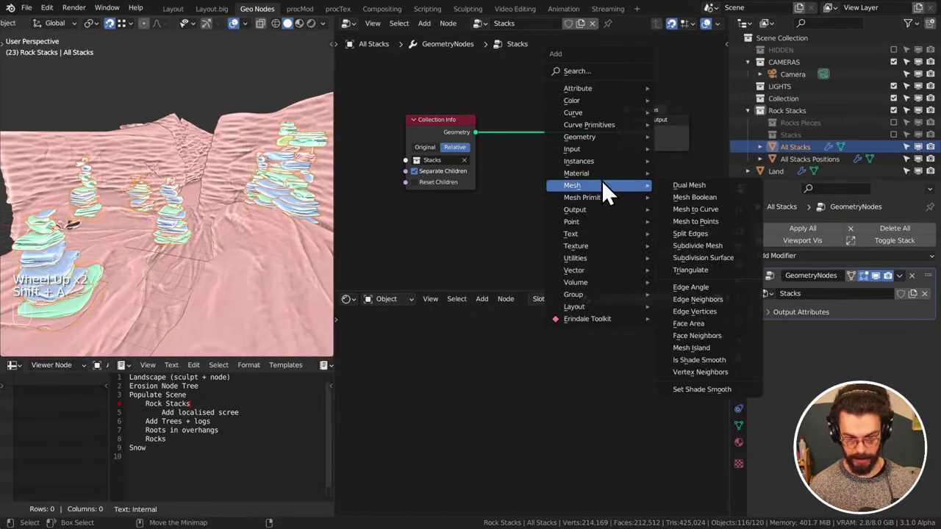
pyautogui.moveTo(594, 164)
pyautogui.click(707, 171)
pyautogui.click(542, 130)
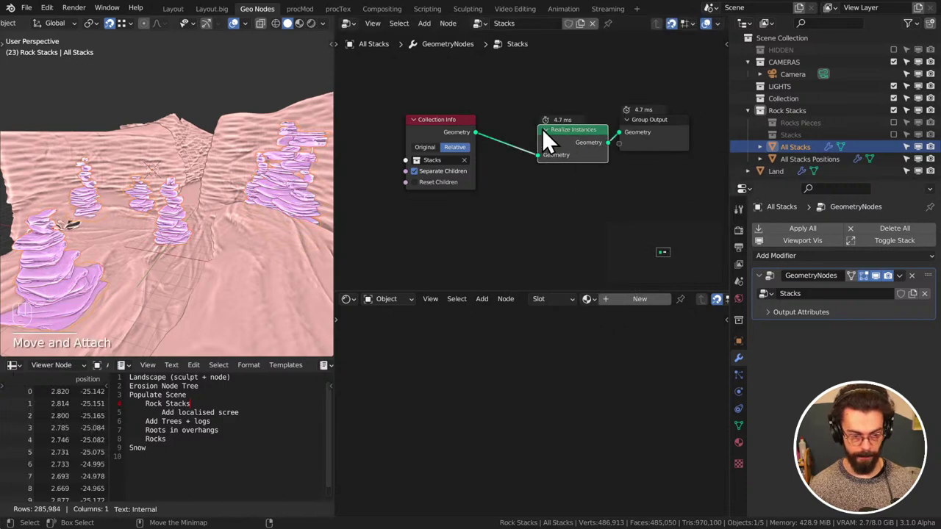
pyautogui.moveTo(543, 131); pyautogui.dragTo(515, 122)
pyautogui.moveTo(645, 126); pyautogui.dragTo(624, 126)
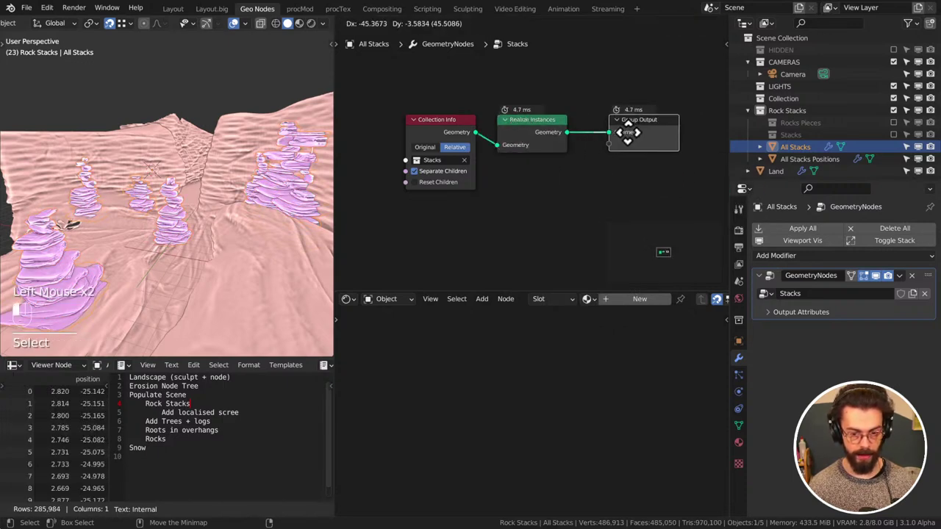
pyautogui.click(576, 182)
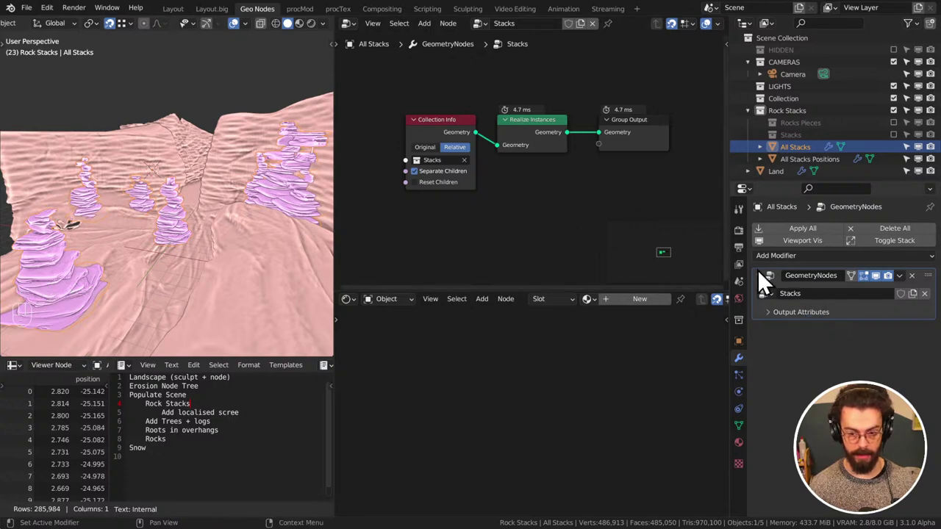
# Add a Remesh modifier to All Stacks at 0.1 m voxel size and save the file
pyautogui.click(788, 255)
pyautogui.click(711, 422)
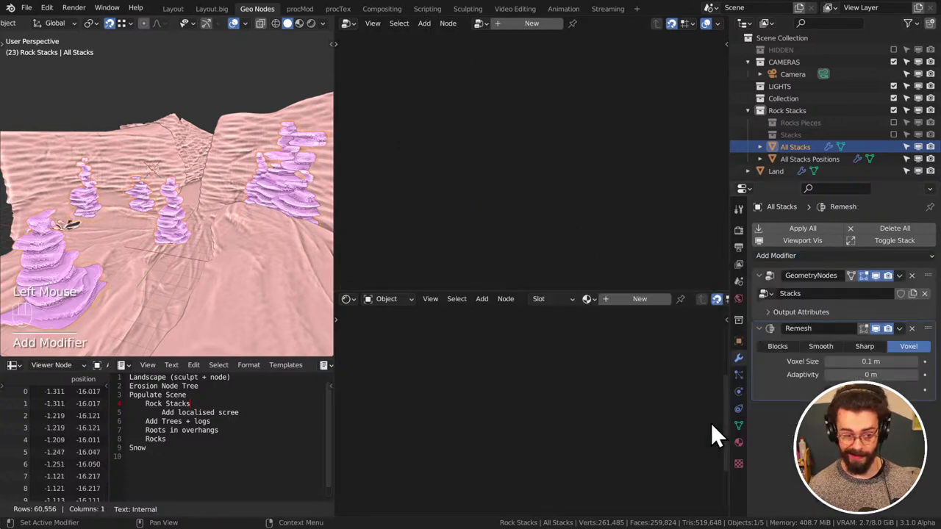
pyautogui.scroll(-3, 206, 190)
pyautogui.moveTo(206, 190); pyautogui.dragTo(225, 250, button='middle')
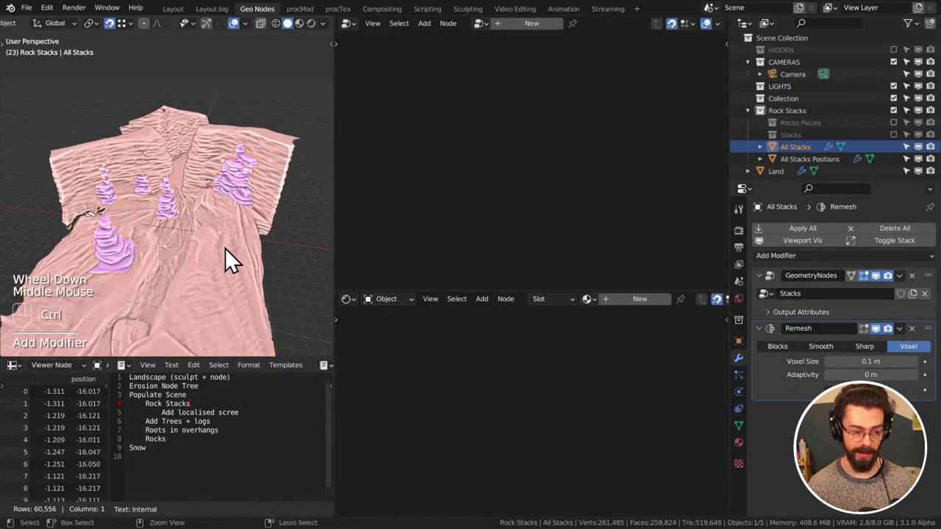
pyautogui.hotkey('ctrl', 's')
# Check the remeshed stacks through the scene camera, then place the 3D cursor on a rock stack
pyautogui.scroll(2, 242, 231)
pyautogui.moveTo(193, 215); pyautogui.dragTo(168, 205, button='middle')
pyautogui.press('KP_0')
pyautogui.scroll(2, 168, 205)
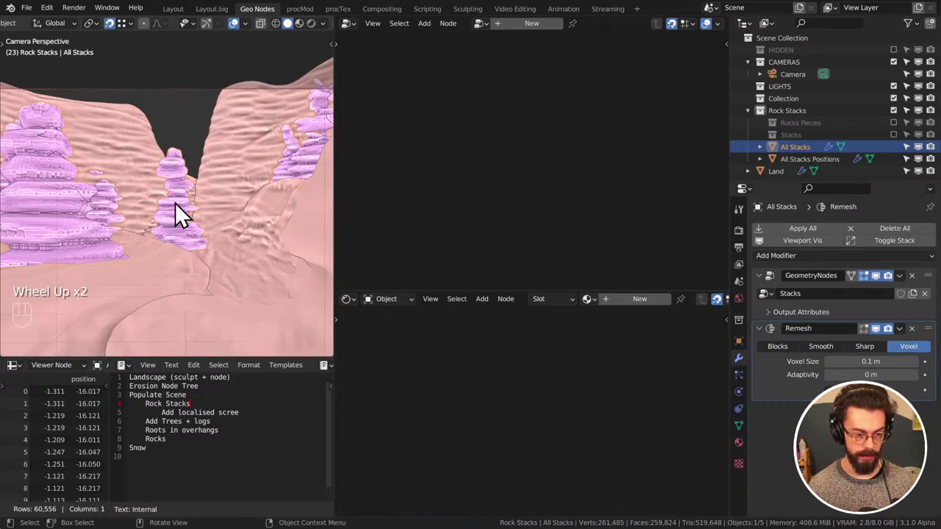
pyautogui.moveTo(186, 172)
pyautogui.mouseDown()
pyautogui.moveTo(249, 183)
pyautogui.moveTo(270, 204)
pyautogui.mouseUp()
pyautogui.moveTo(168, 175)
pyautogui.mouseDown(button='right')
pyautogui.moveTo(190, 175)
pyautogui.moveTo(269, 231)
pyautogui.mouseUp(button='right')
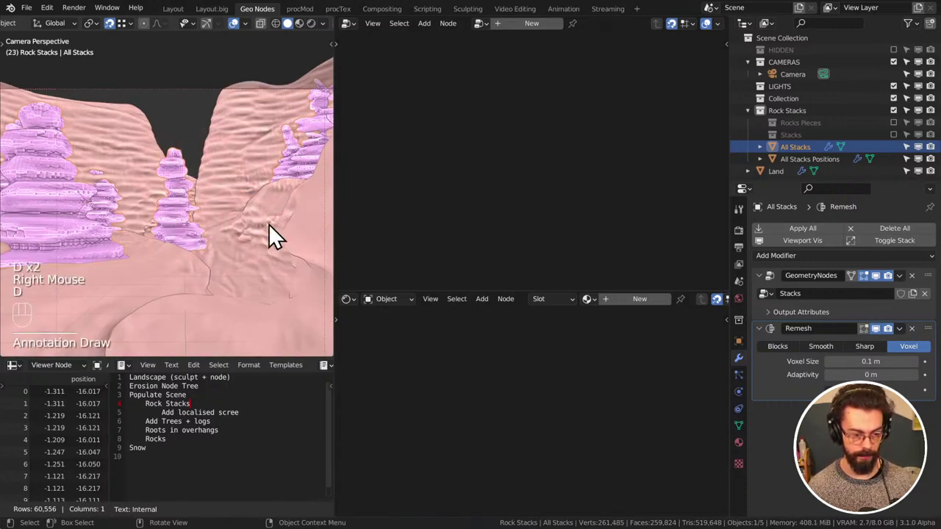
pyautogui.moveTo(269, 231); pyautogui.dragTo(210, 201, button='middle')
pyautogui.scroll(2, 210, 201)
pyautogui.keyDown('shift'); pyautogui.rightClick(169, 152); pyautogui.keyUp('shift')
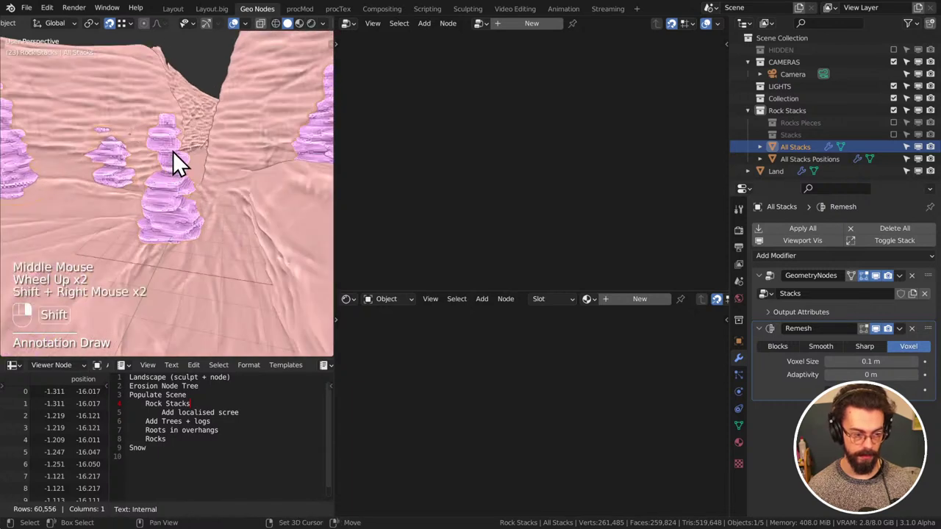
pyautogui.hotkey('shift', 'a')
# Add a cube at the 3D cursor and file the Cube object under Rock Stacks
pyautogui.moveTo(173, 150)
pyautogui.click(264, 160)
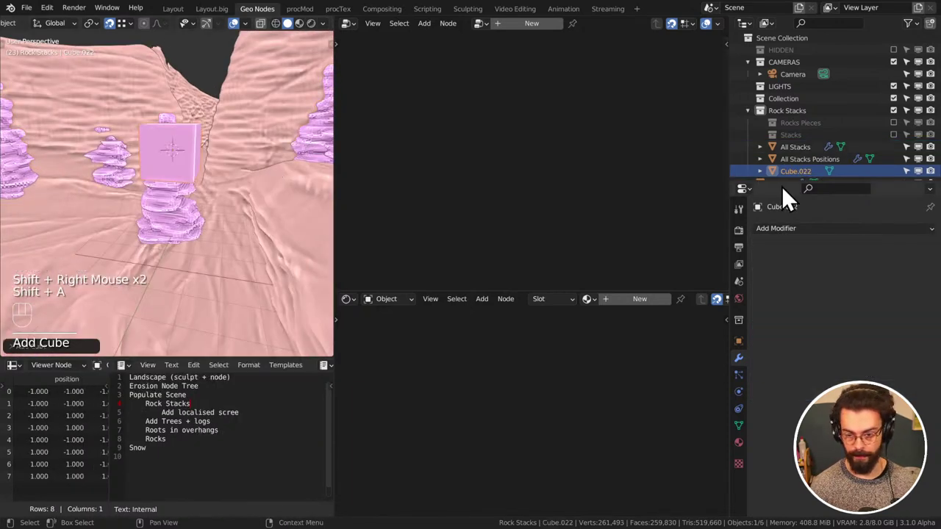
pyautogui.moveTo(785, 177); pyautogui.dragTo(801, 141)
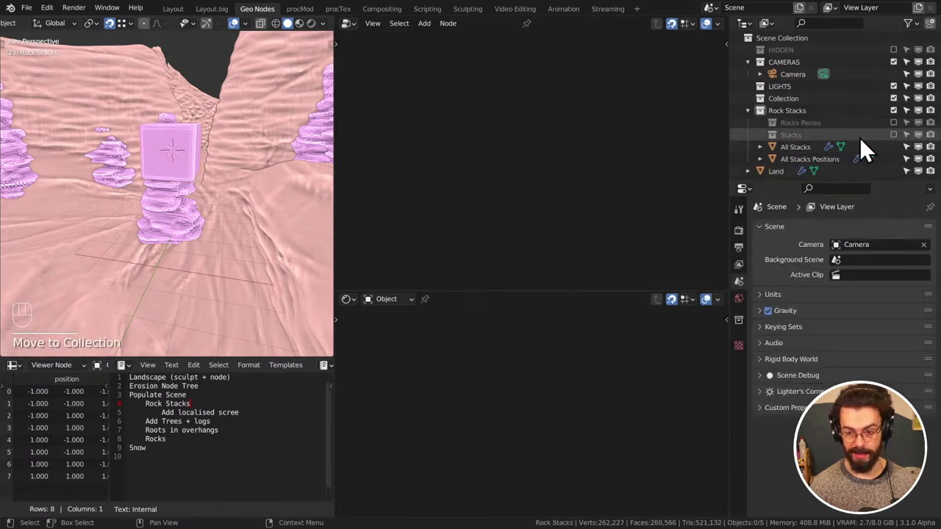
pyautogui.moveTo(301, 156); pyautogui.dragTo(229, 179, button='middle')
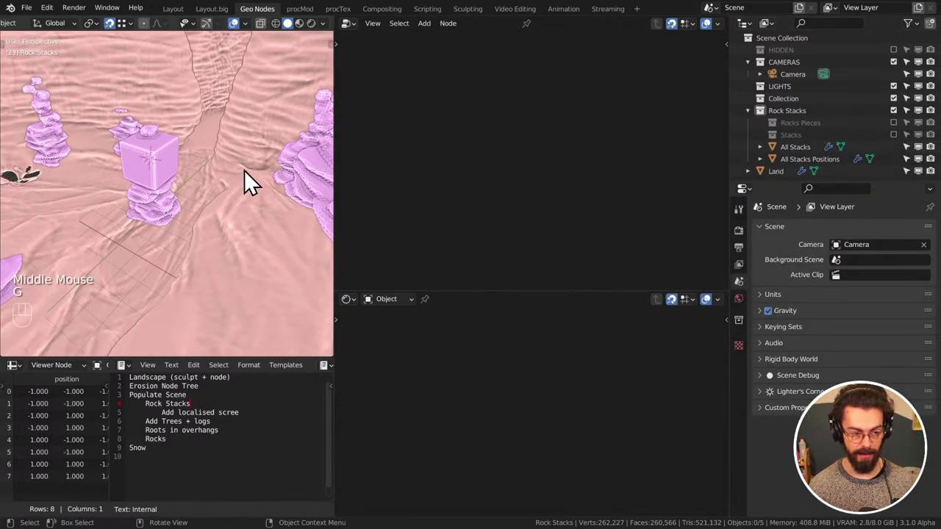
pyautogui.rightClick(244, 170)
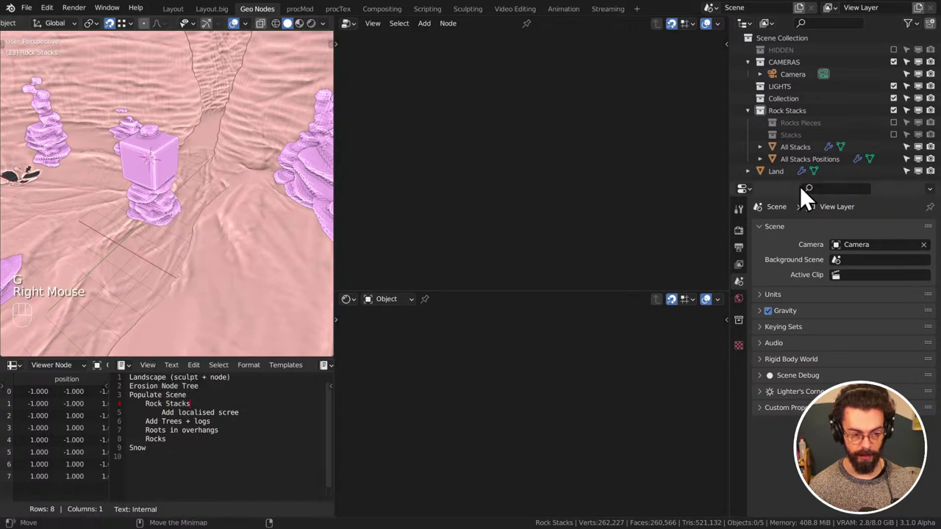
pyautogui.click(894, 135)
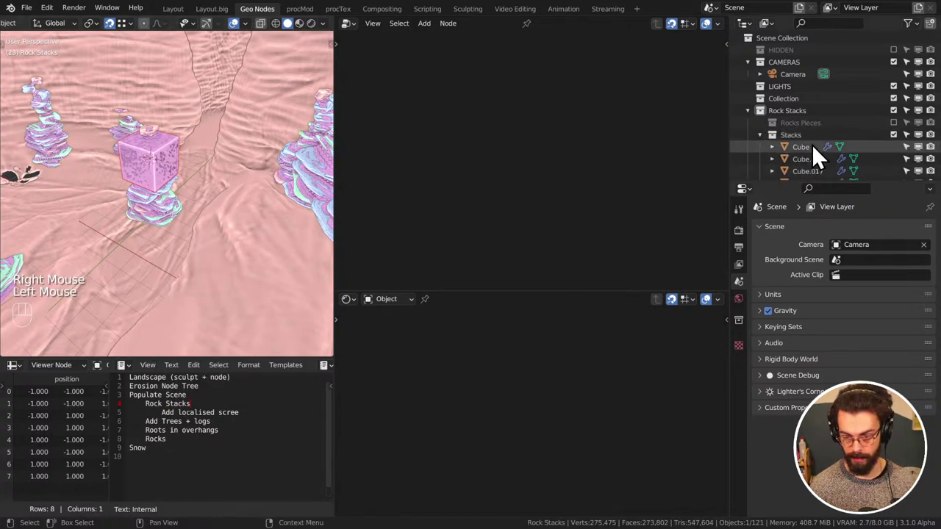
pyautogui.moveTo(809, 145); pyautogui.dragTo(804, 111)
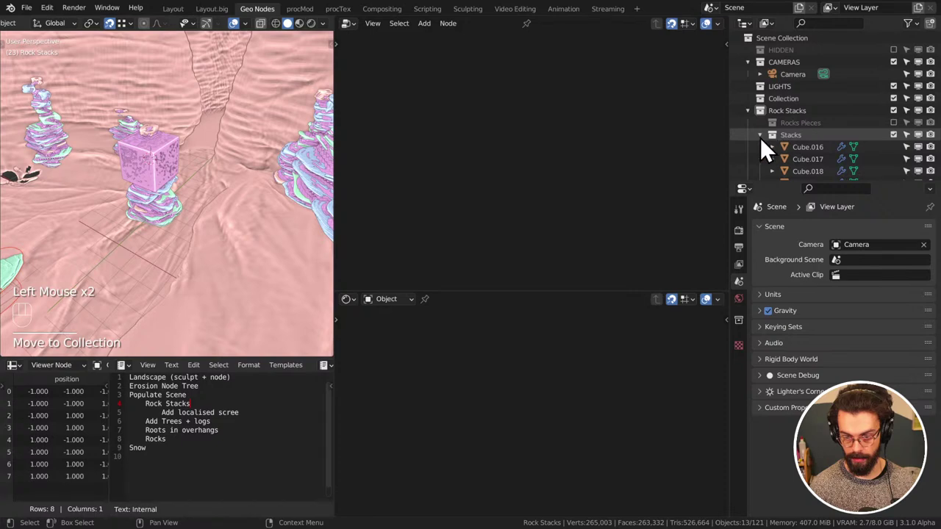
pyautogui.click(760, 135)
# Select the cube on the rock stack, expand the Stacks collection, and save the file
pyautogui.moveTo(150, 164); pyautogui.dragTo(163, 177, button='middle')
pyautogui.scroll(2, 162, 177)
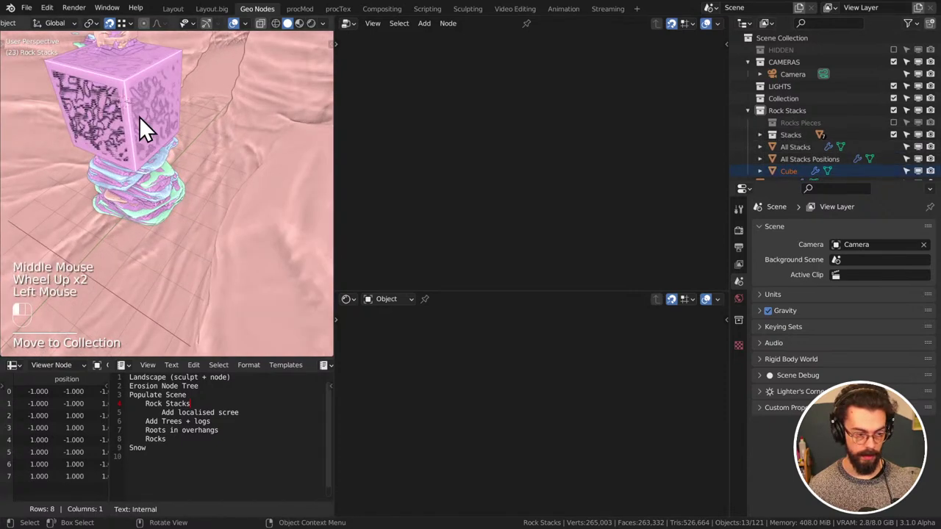
pyautogui.click(141, 115)
pyautogui.press('g')
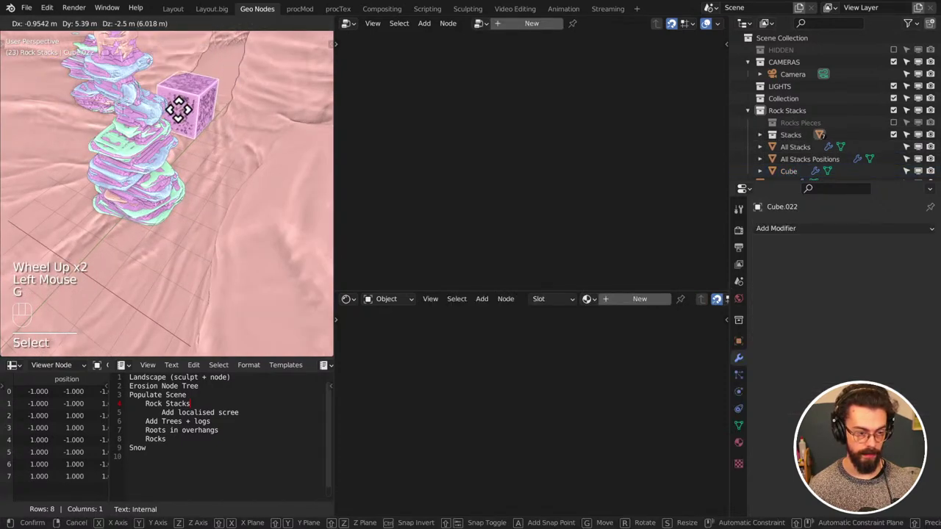
pyautogui.rightClick(178, 110)
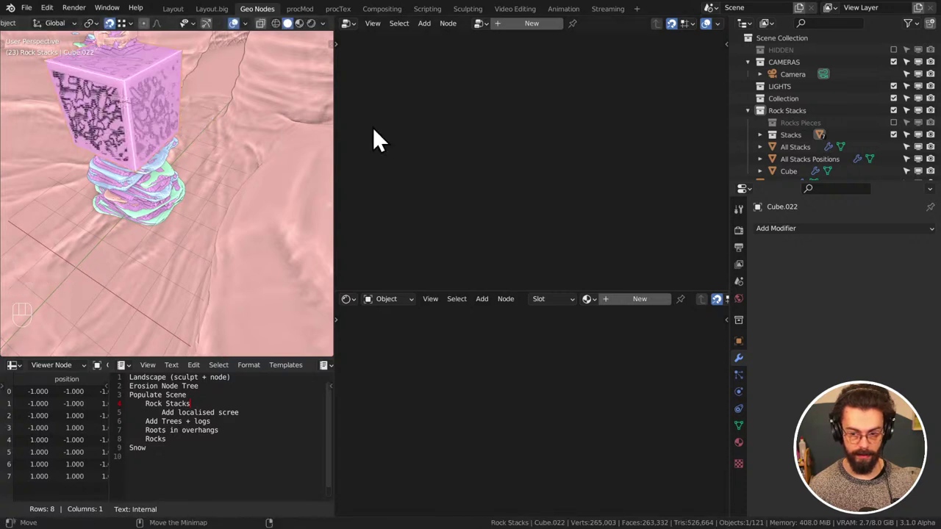
pyautogui.click(761, 135)
pyautogui.scroll(-3, 802, 146)
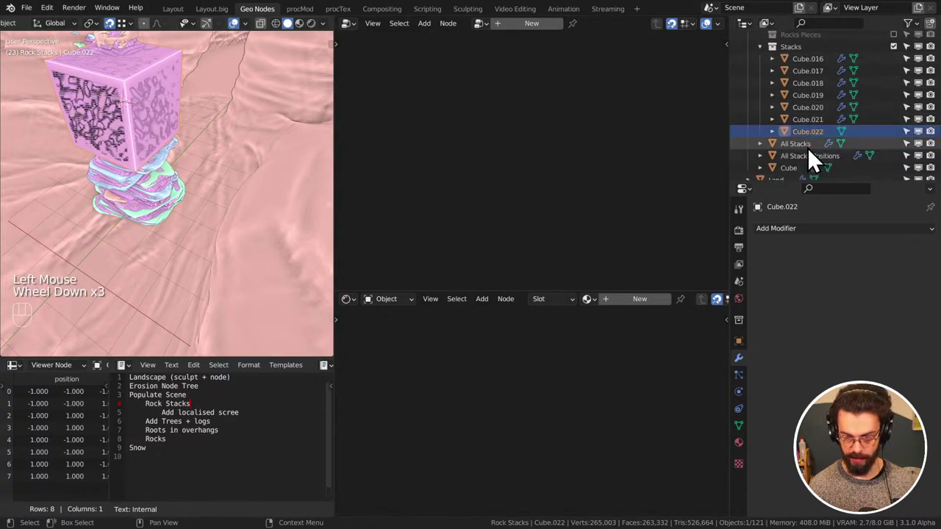
pyautogui.scroll(-1, 242, 138)
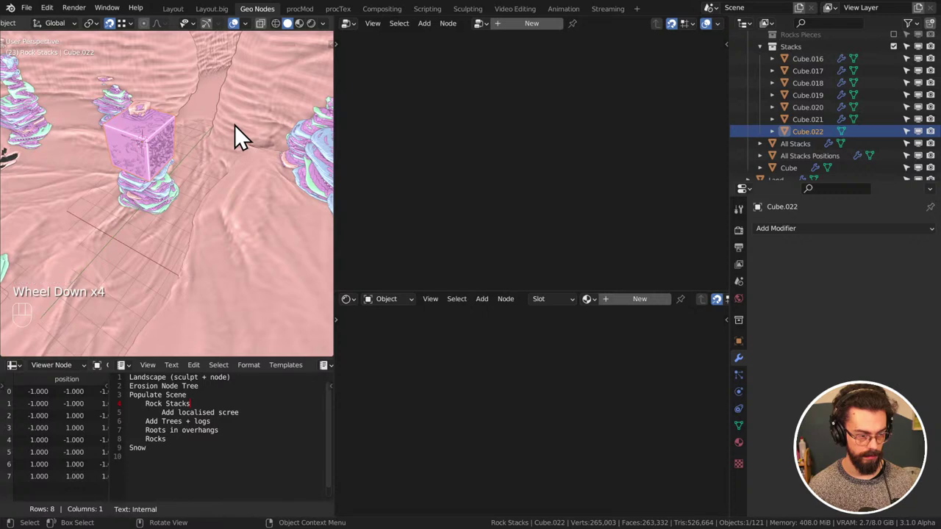
pyautogui.hotkey('ctrl', 's')
pyautogui.press('Tab')
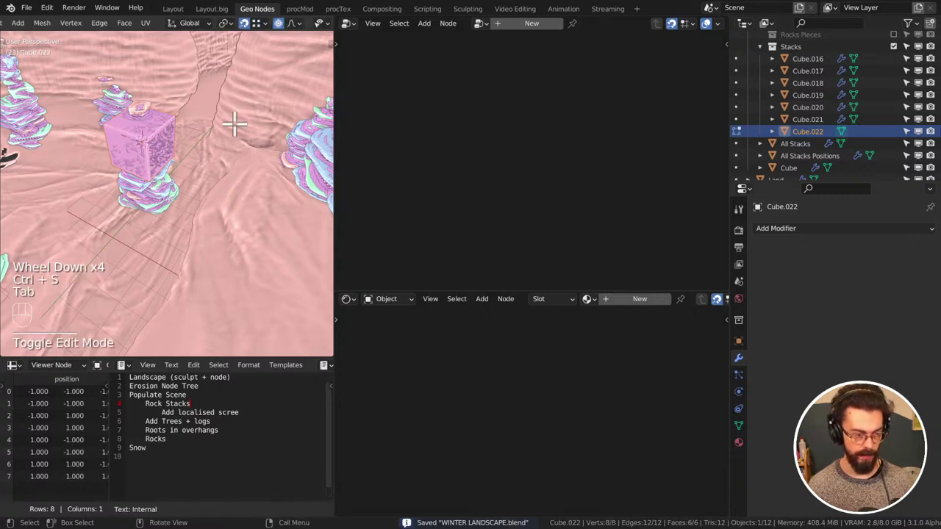
pyautogui.press('Tab')
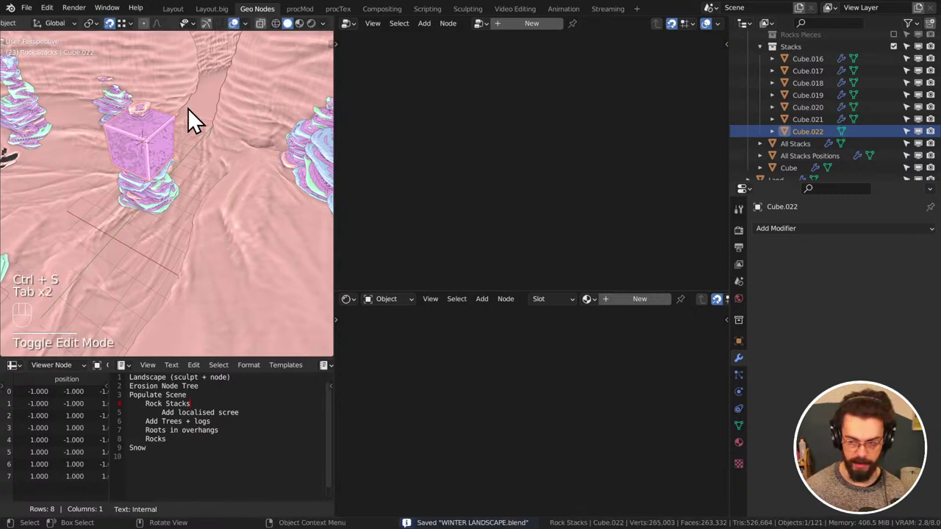
# Toggle the Remesh modifier's viewport display on All Stacks off and back on
pyautogui.click(795, 144)
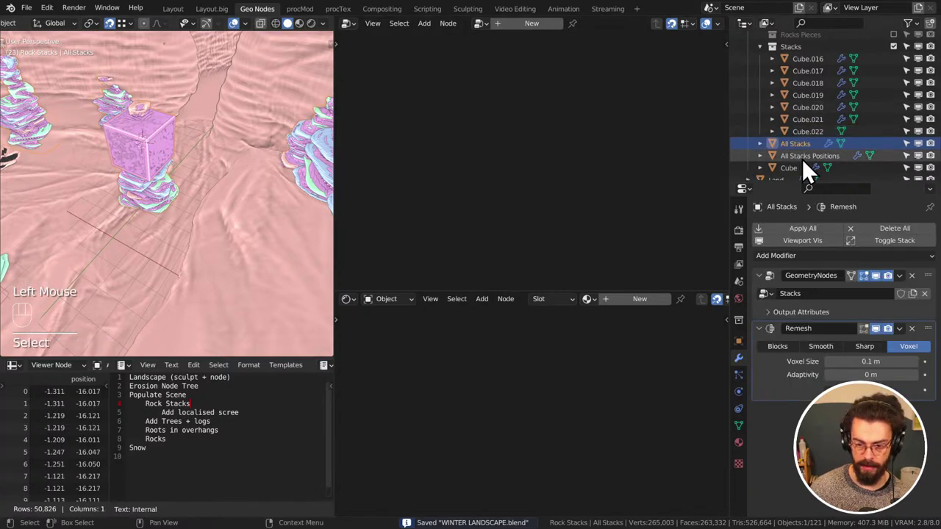
pyautogui.click(876, 328)
pyautogui.click(876, 327)
pyautogui.click(876, 328)
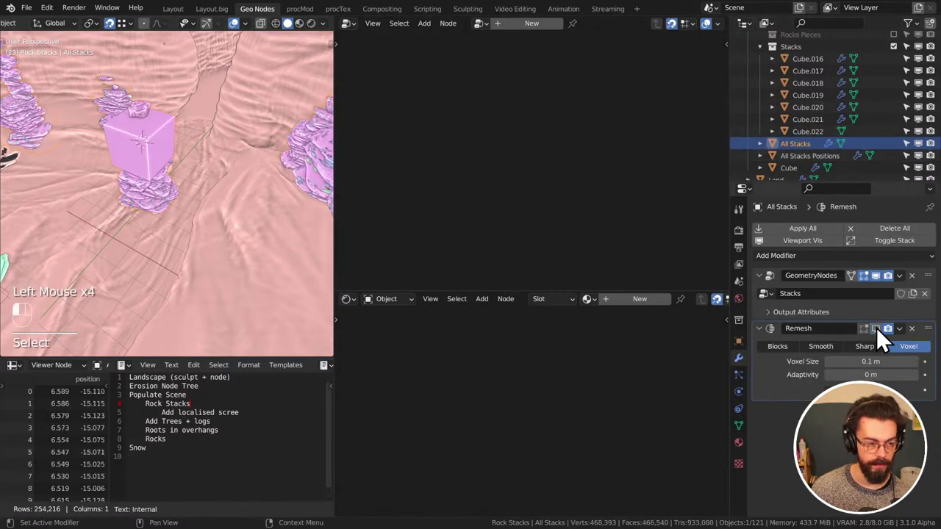
# Move the cube lower so it sits on its rock stack
pyautogui.click(171, 136)
pyautogui.moveTo(171, 136); pyautogui.dragTo(189, 189, button='middle')
pyautogui.scroll(2, 211, 135)
pyautogui.press('g')
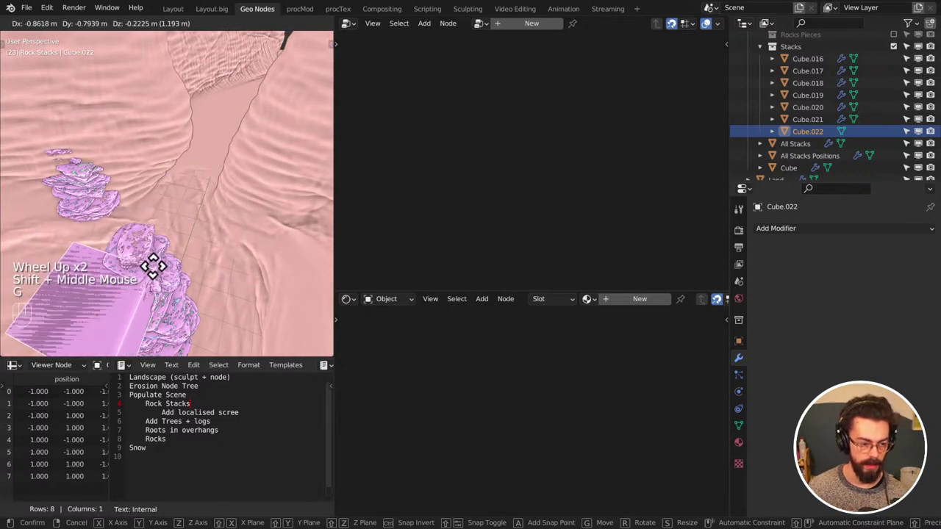
pyautogui.click(234, 184)
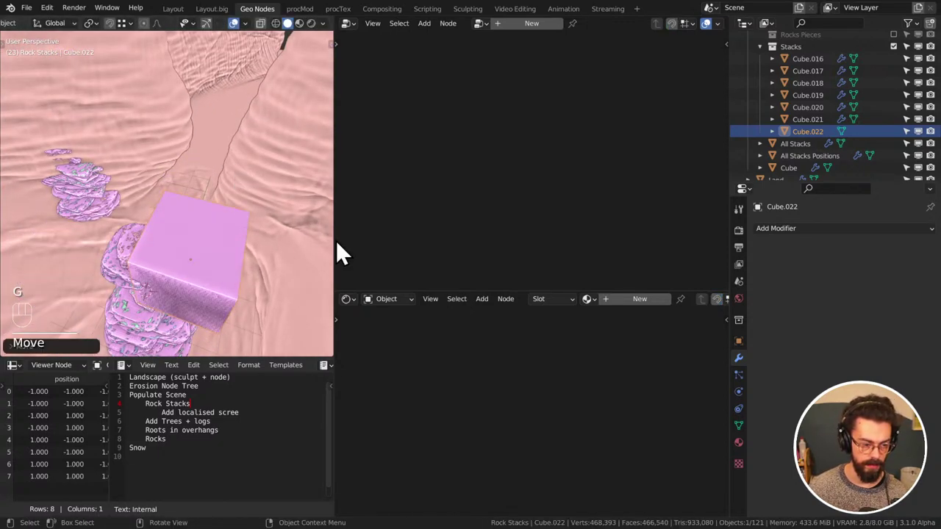
pyautogui.hotkey('ctrl', 'space')
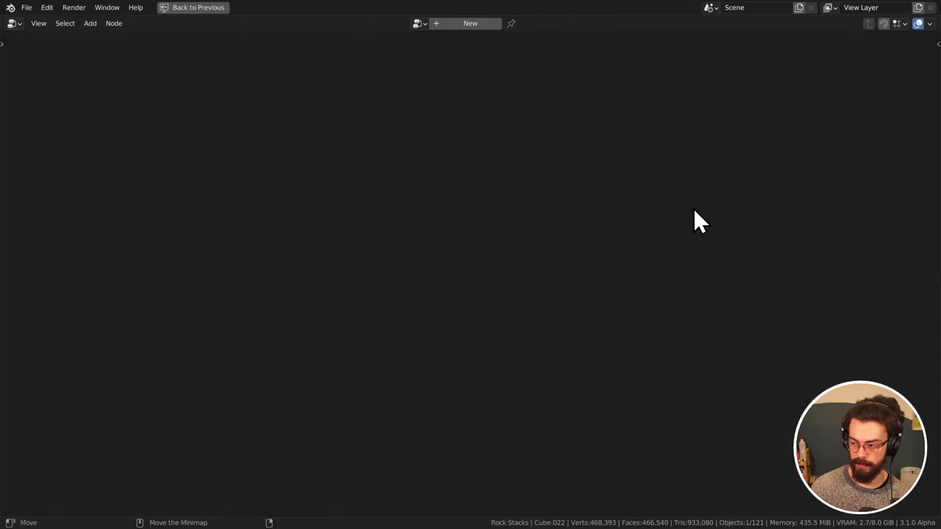
# In Edit Mode, shrink the cube to about half size and rotate it toward the gap
pyautogui.hotkey('ctrl', 'space')
pyautogui.hotkey('ctrl', 'space')
pyautogui.scroll(-2, 510, 219)
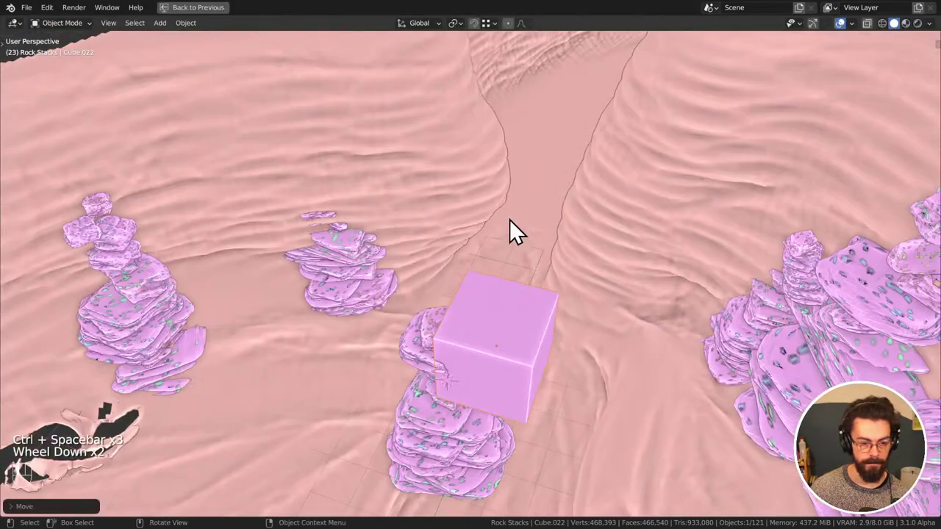
pyautogui.keyDown('shift'); pyautogui.moveTo(509, 219); pyautogui.dragTo(569, 223, button='middle'); pyautogui.keyUp('shift')
pyautogui.press('Tab')
pyautogui.press('s')
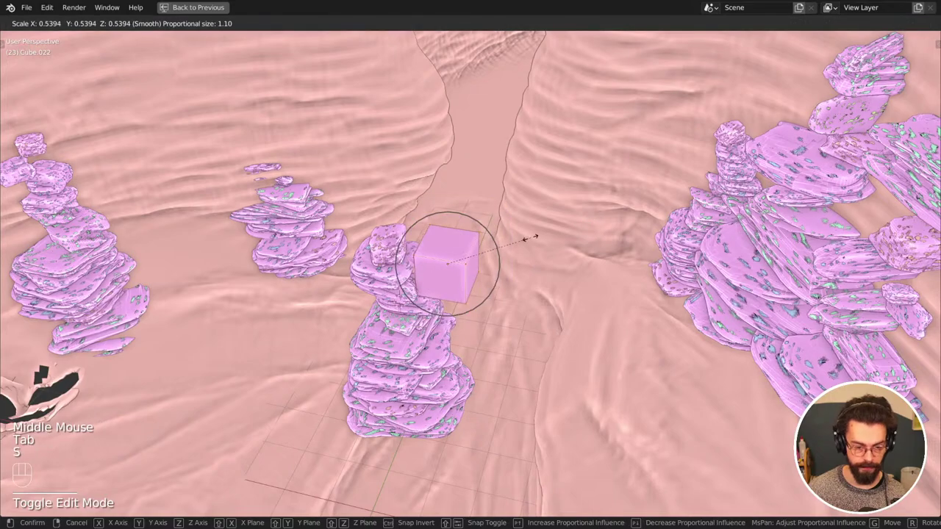
pyautogui.click(531, 238)
pyautogui.press('g')
pyautogui.moveTo(551, 260); pyautogui.dragTo(513, 233, button='middle')
pyautogui.press('r')
pyautogui.press('r')
pyautogui.press('g')
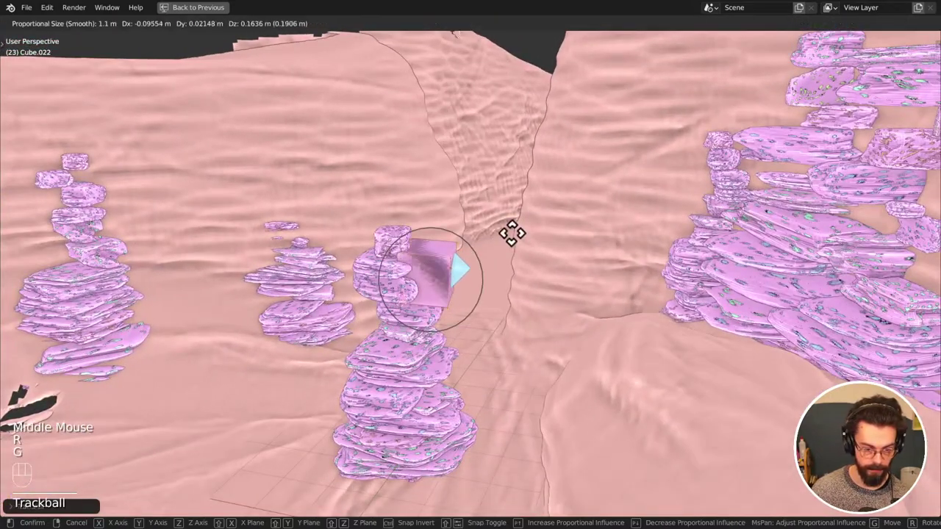
pyautogui.press('r')
pyautogui.click(485, 211)
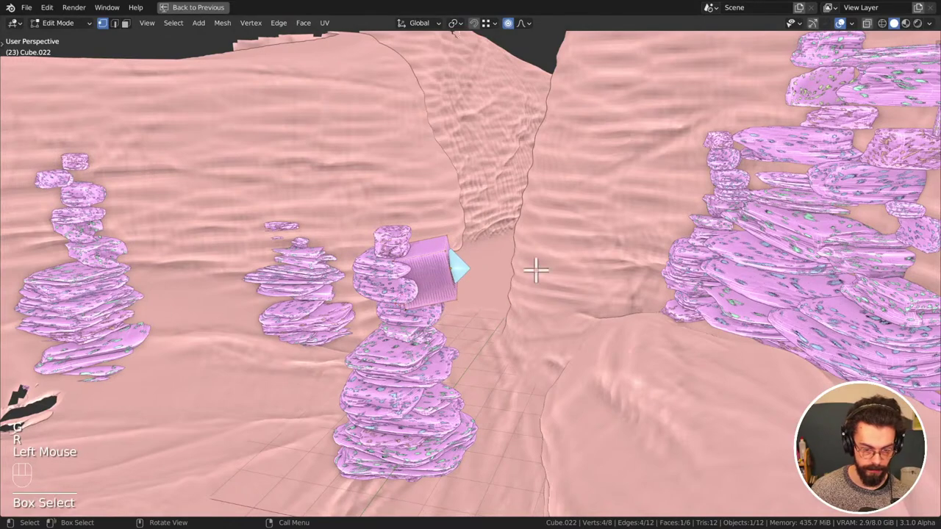
# Extrude the cube in four segments across the gap down to the far stack
pyautogui.keyDown('ctrl'); pyautogui.rightClick(583, 291); pyautogui.keyUp('ctrl')
pyautogui.keyDown('ctrl'); pyautogui.rightClick(607, 305); pyautogui.keyUp('ctrl')
pyautogui.keyDown('ctrl'); pyautogui.rightClick(668, 385); pyautogui.keyUp('ctrl')
pyautogui.keyDown('ctrl'); pyautogui.rightClick(681, 403); pyautogui.keyUp('ctrl')
pyautogui.moveTo(681, 404); pyautogui.dragTo(613, 301, button='middle')
# Reshape the arch's edge loops with smooth proportional moves into a curved bend
pyautogui.keyDown('alt'); pyautogui.click(527, 286); pyautogui.keyUp('alt')
pyautogui.keyDown('alt'); pyautogui.keyDown('shift'); pyautogui.click(594, 332); pyautogui.keyUp('shift'); pyautogui.keyUp('alt')
pyautogui.press('s')
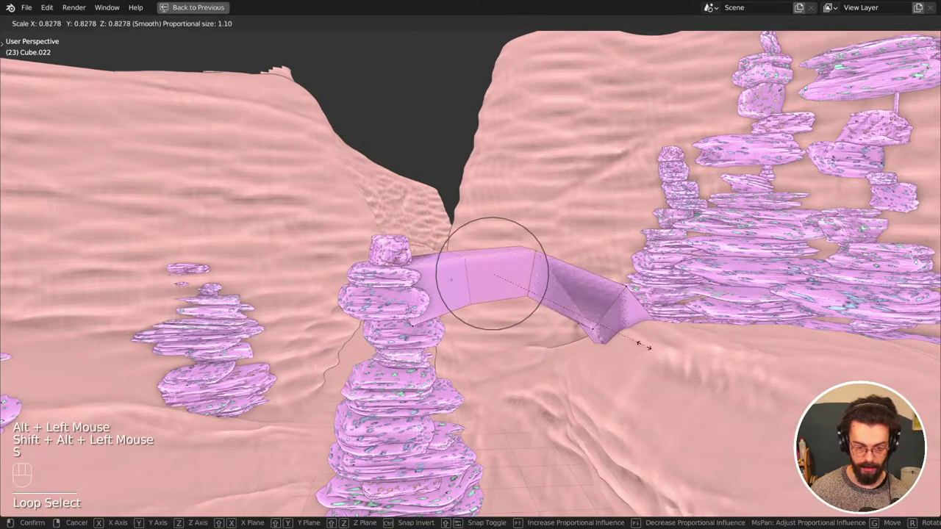
pyautogui.press('g')
pyautogui.click(521, 247)
pyautogui.keyDown('alt'); pyautogui.click(578, 279); pyautogui.keyUp('alt')
pyautogui.press('g')
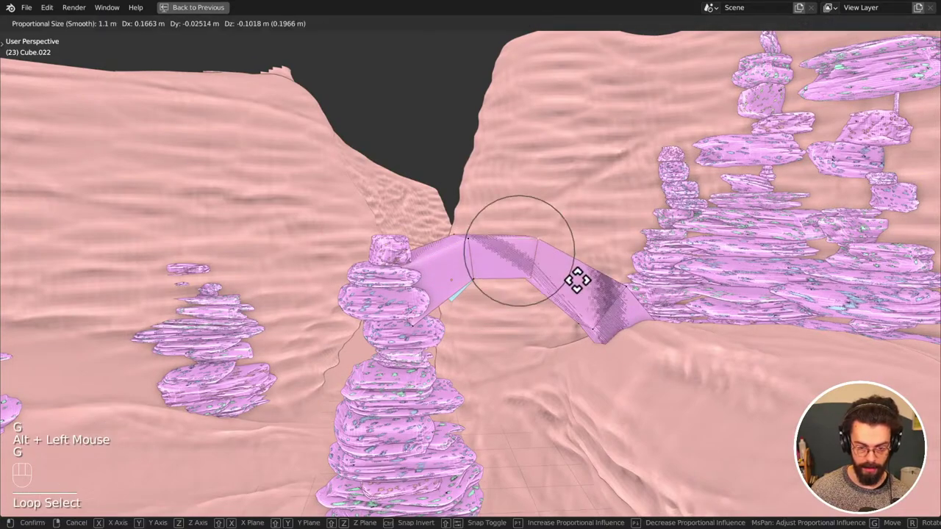
pyautogui.click(581, 280)
pyautogui.press('g')
pyautogui.click(603, 278)
# Review the arch through the scene camera and save the file
pyautogui.press('Tab')
pyautogui.moveTo(603, 278); pyautogui.dragTo(626, 265, button='middle')
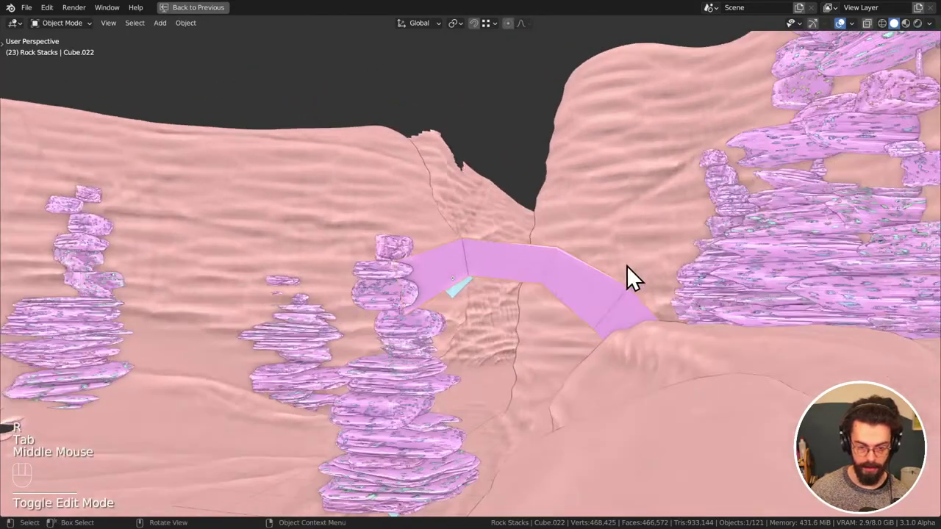
pyautogui.press('KP_0')
pyautogui.scroll(-3, 628, 265)
pyautogui.press('Tab')
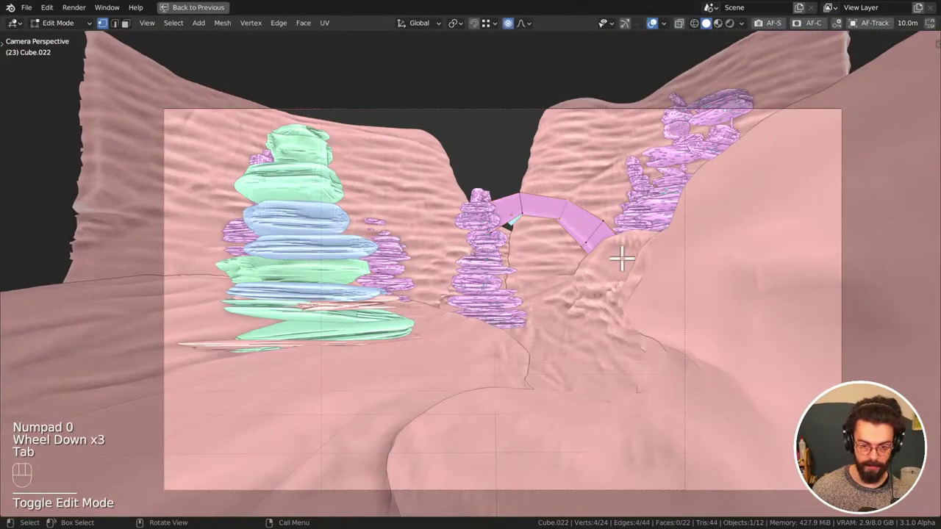
pyautogui.hotkey('ctrl', 's')
pyautogui.press('Tab')
# Move Cube into the Stacks collection and take the arch object out of it
pyautogui.hotkey('ctrl', 'space')
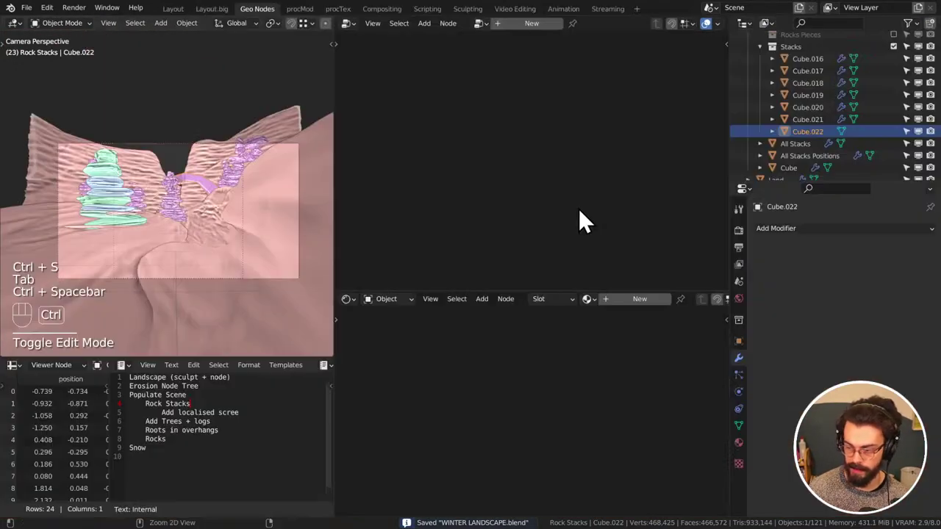
pyautogui.hotkey('ctrl', 's')
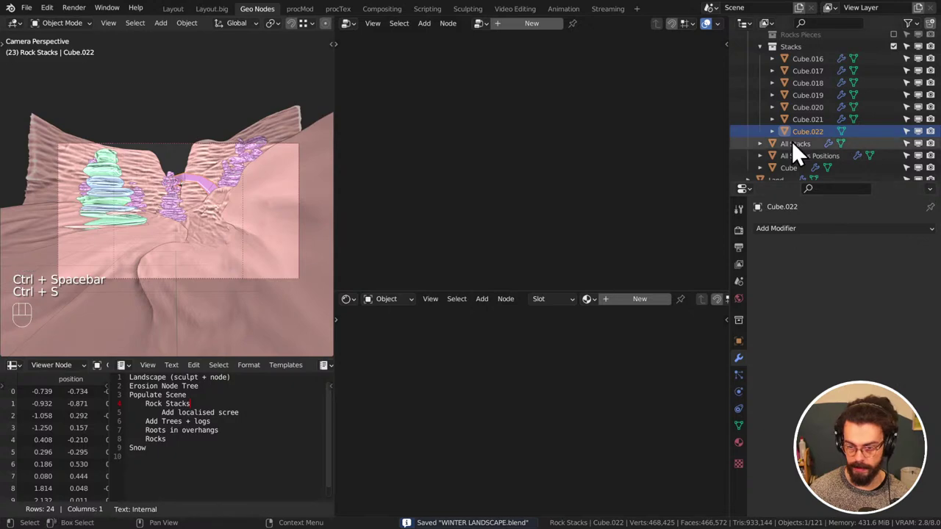
pyautogui.scroll(3, 195, 188)
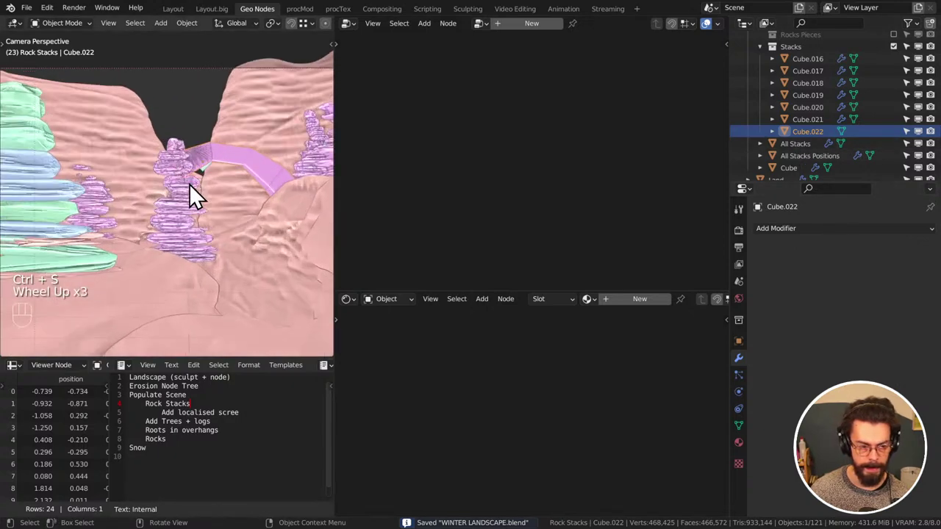
pyautogui.click(799, 165)
pyautogui.moveTo(796, 166); pyautogui.dragTo(823, 98)
pyautogui.click(815, 143)
pyautogui.moveTo(815, 145); pyautogui.dragTo(818, 158)
pyautogui.scroll(2, 805, 127)
pyautogui.click(761, 90)
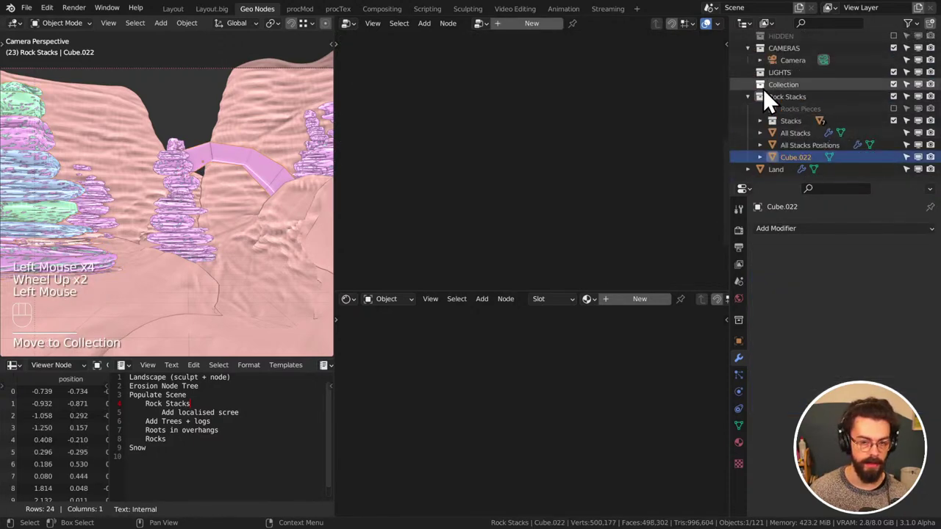
# Rename the arch object to 'Arch'
pyautogui.moveTo(286, 155); pyautogui.dragTo(194, 202, button='middle')
pyautogui.press('g')
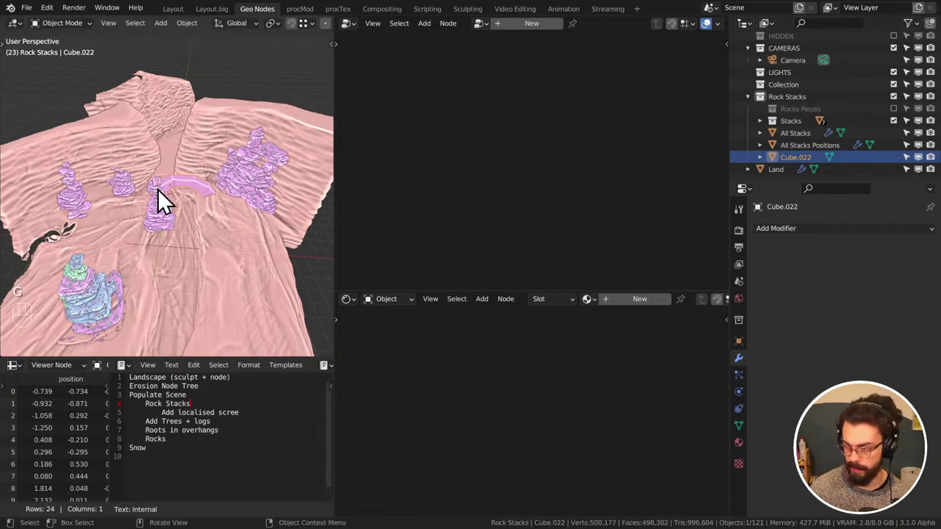
pyautogui.doubleClick(805, 156)
pyautogui.write('Arch')
pyautogui.press('Return')
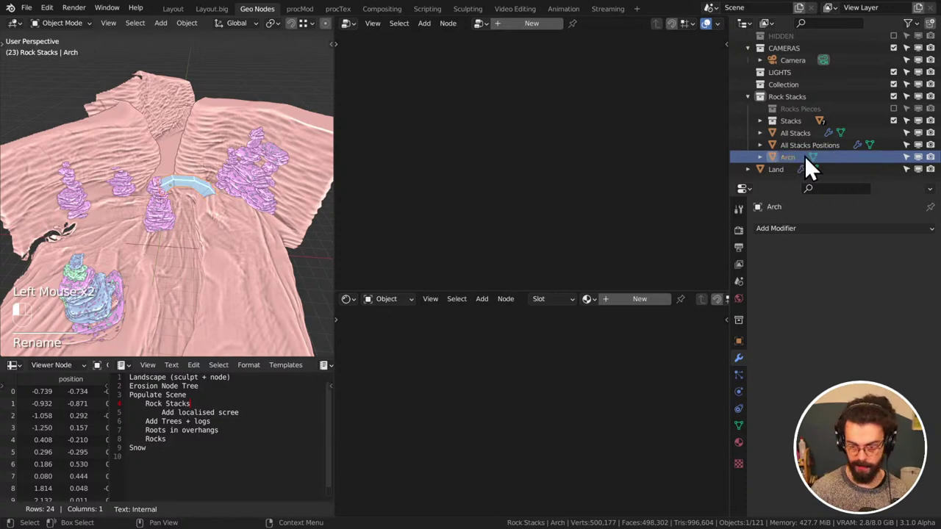
# Select All Stacks and display its Stacks node tree in the node editor
pyautogui.scroll(3, 251, 203)
pyautogui.scroll(1, 250, 203)
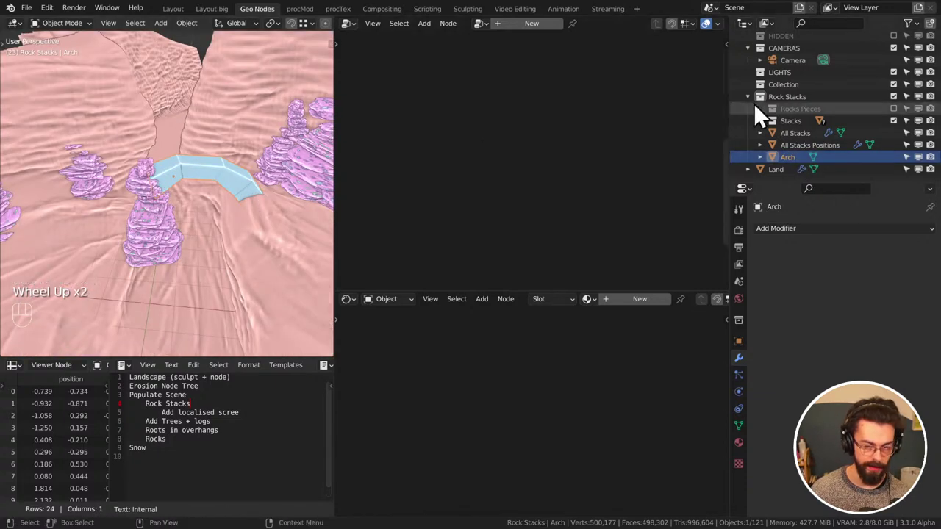
pyautogui.click(807, 131)
pyautogui.click(773, 294)
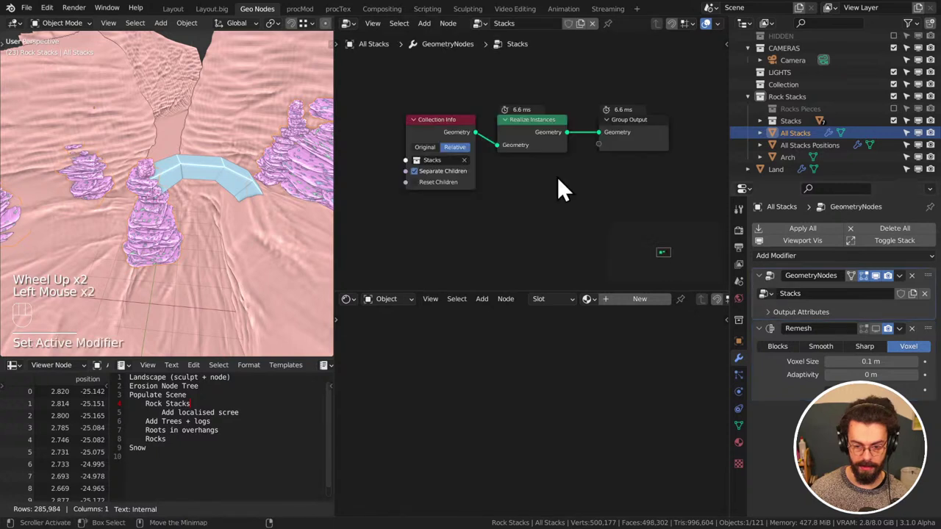
pyautogui.middleClick(485, 175)
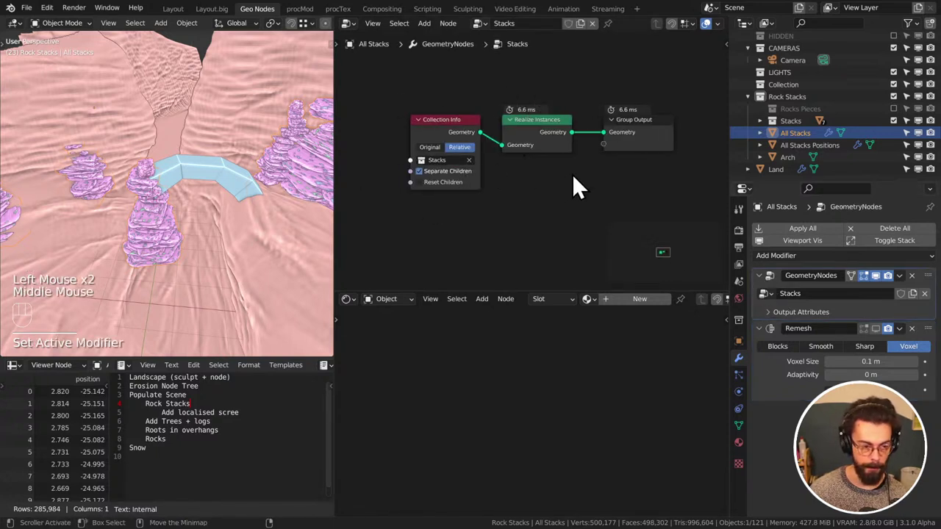
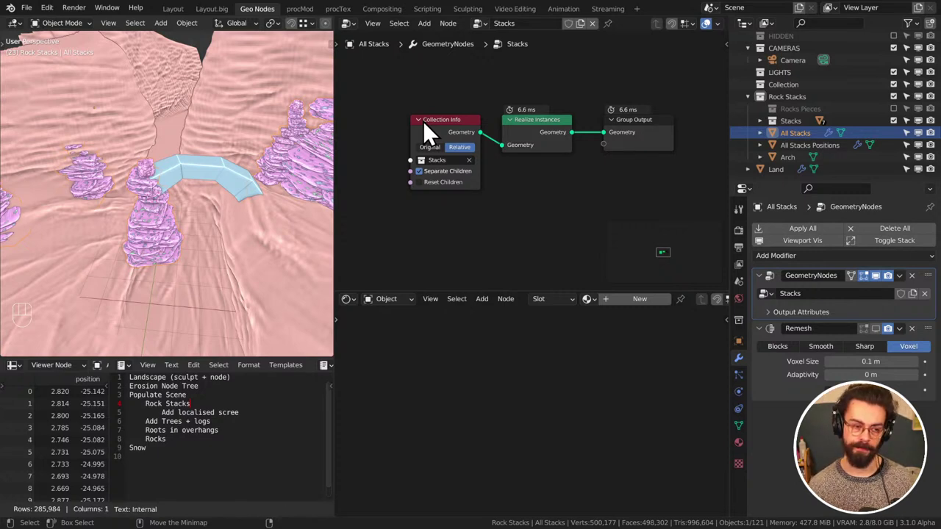
# In the arch's Edit Mode, place the 3D cursor at the base of its end
pyautogui.click(227, 168)
pyautogui.press('Tab')
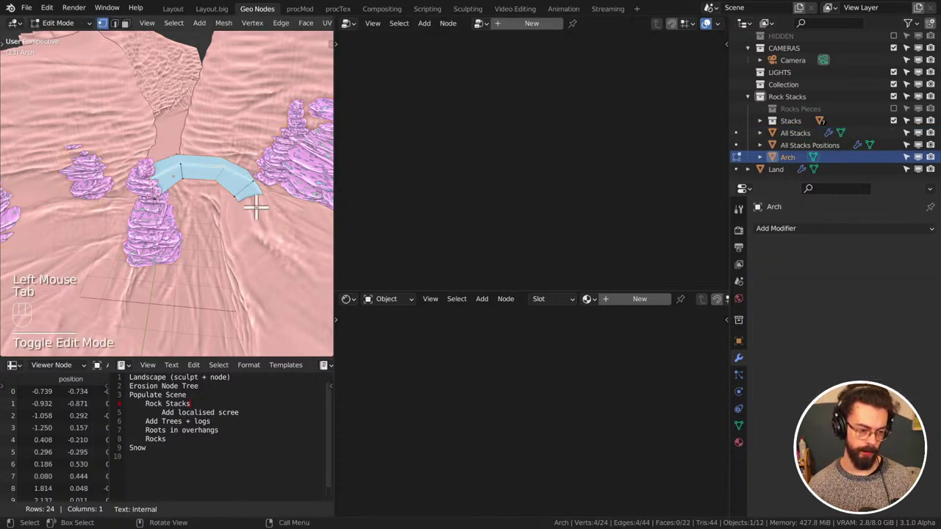
pyautogui.press('z')
pyautogui.click(247, 199)
pyautogui.keyDown('shift'); pyautogui.rightClick(247, 200); pyautogui.keyUp('shift')
pyautogui.moveTo(248, 204)
pyautogui.mouseDown(button='middle')
pyautogui.moveTo(317, 185)
pyautogui.moveTo(331, 142)
pyautogui.moveTo(262, 192)
pyautogui.mouseUp(button='middle')
pyautogui.keyDown('shift'); pyautogui.rightClick(243, 192); pyautogui.keyUp('shift')
pyautogui.press('z')
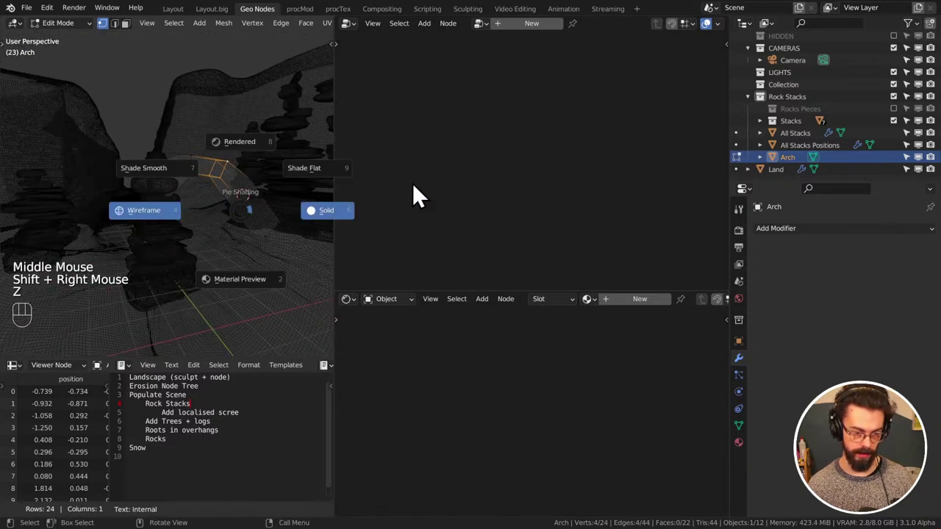
pyautogui.press('Tab')
# Set the Arch's origin to the 3D cursor, move it into Stacks, and exclude Stacks
pyautogui.rightClick(235, 183)
pyautogui.moveTo(224, 221)
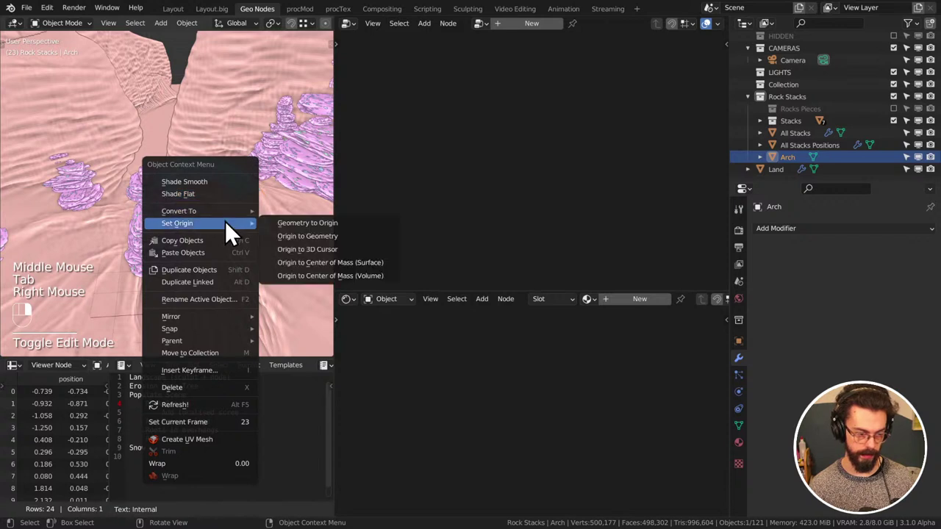
pyautogui.click(328, 247)
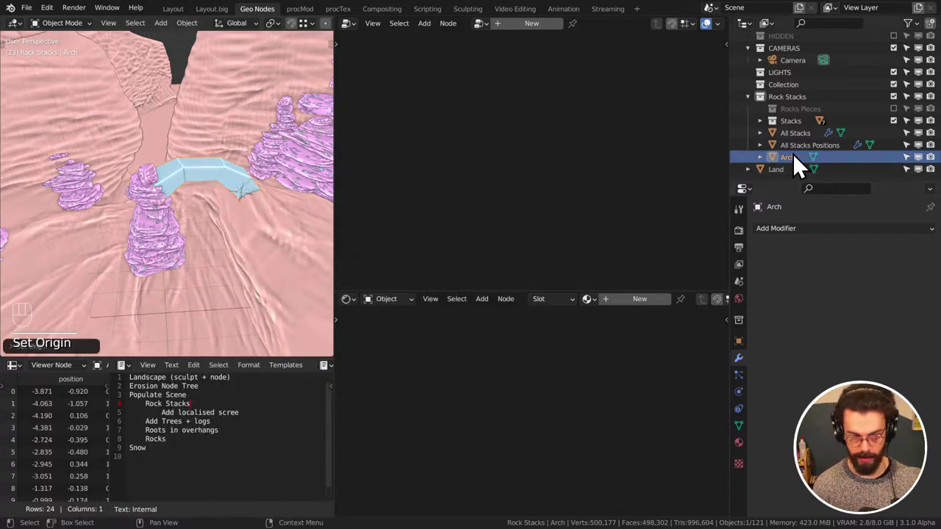
pyautogui.moveTo(792, 154); pyautogui.dragTo(794, 123)
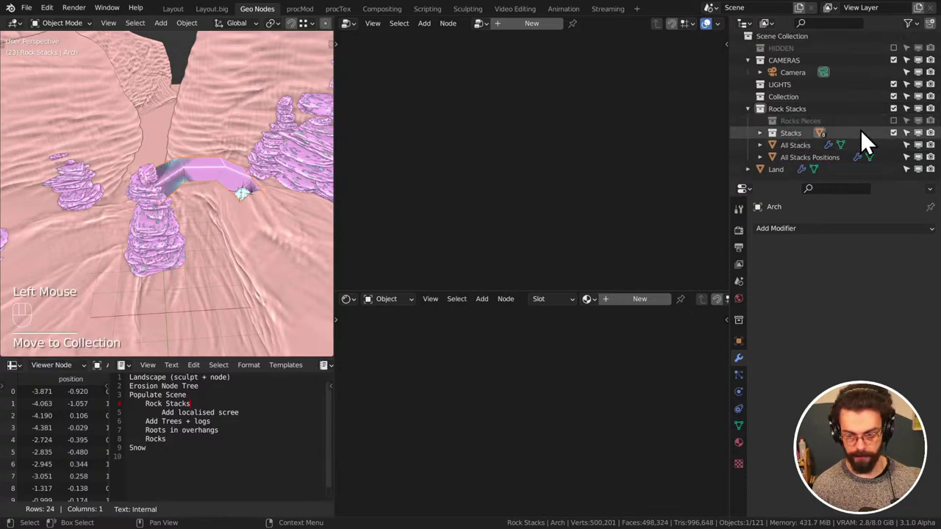
pyautogui.click(893, 133)
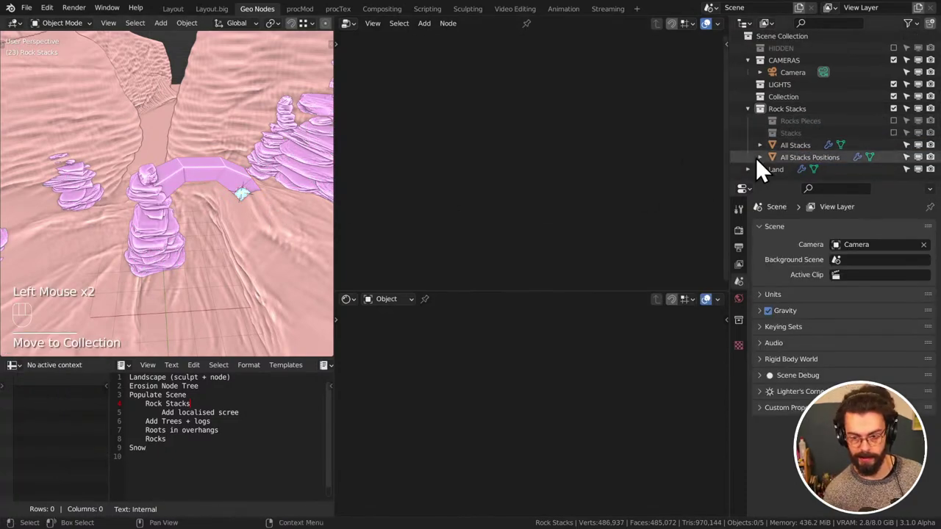
# Select All Stacks and turn off its remesh modifier in the viewport
pyautogui.moveTo(242, 191); pyautogui.dragTo(247, 163, button='middle')
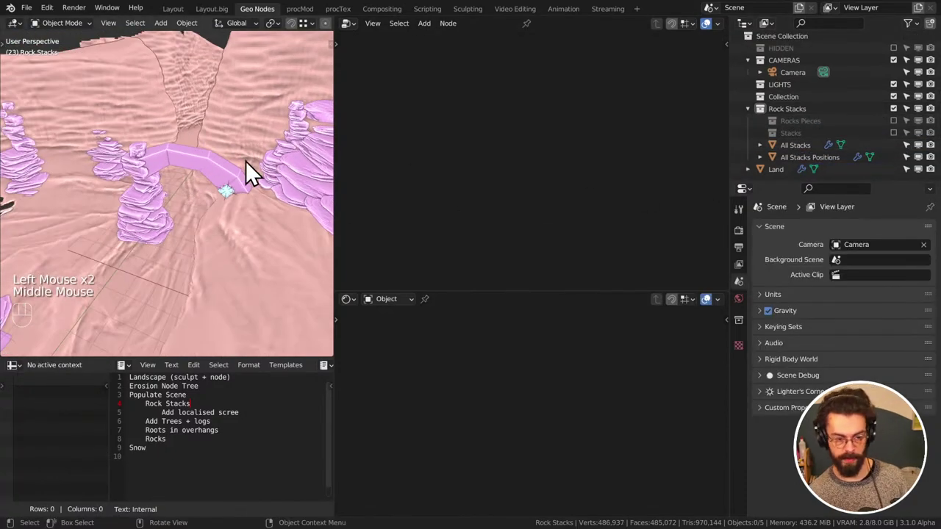
pyautogui.click(810, 148)
pyautogui.click(811, 156)
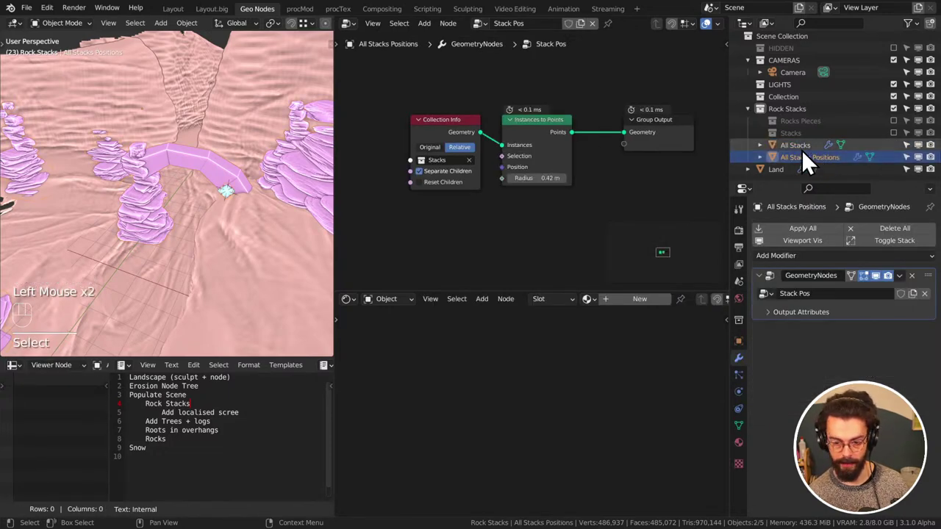
pyautogui.click(801, 147)
pyautogui.click(875, 328)
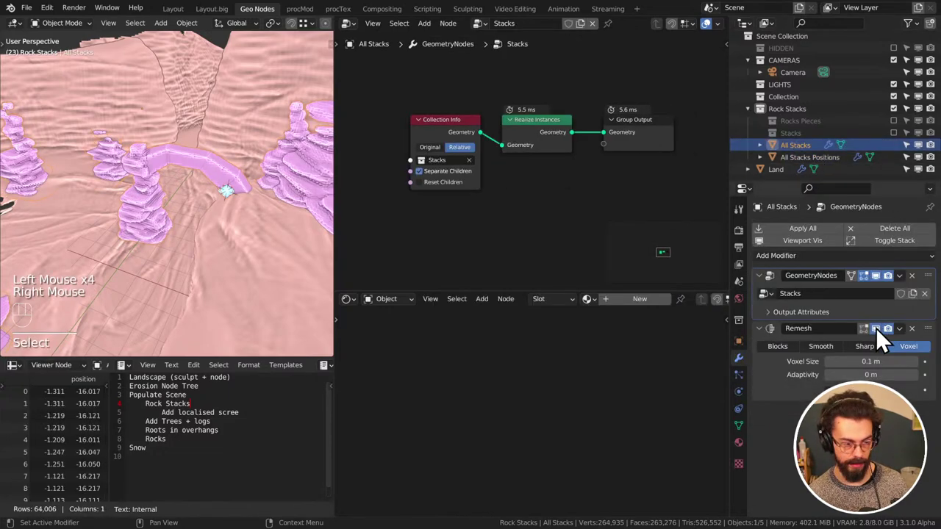
# Add a Geometry Nodes modifier using ROCKIFY with a stone material, then save
pyautogui.click(797, 255)
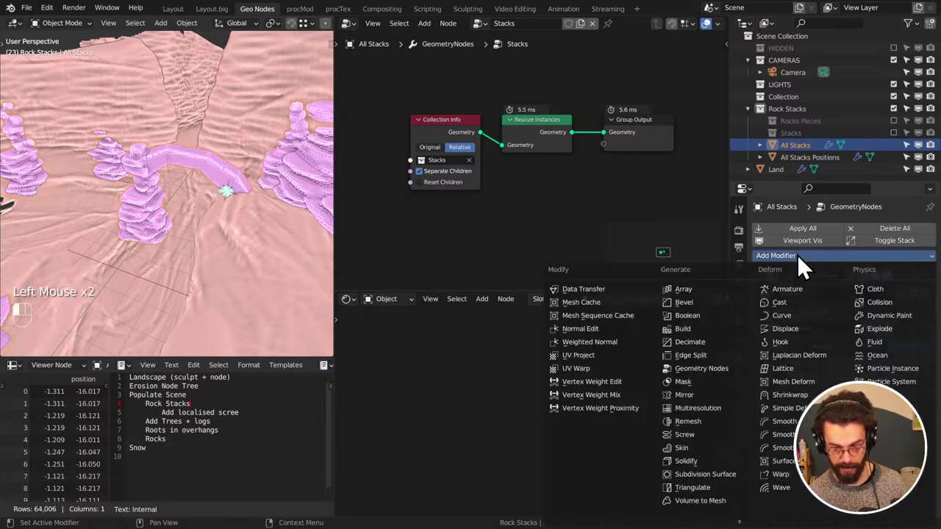
pyautogui.click(711, 368)
pyautogui.click(769, 429)
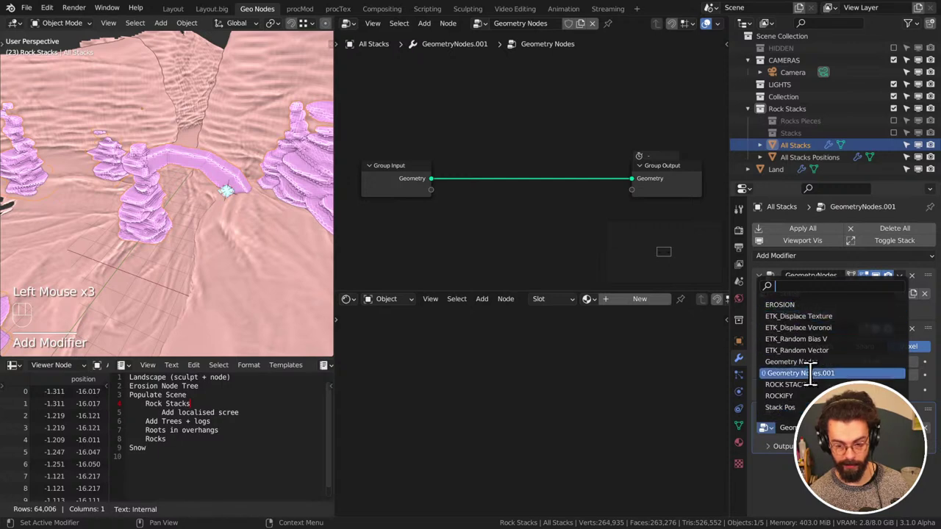
pyautogui.click(790, 395)
pyautogui.moveTo(246, 290); pyautogui.dragTo(206, 199, button='middle')
pyautogui.click(781, 456)
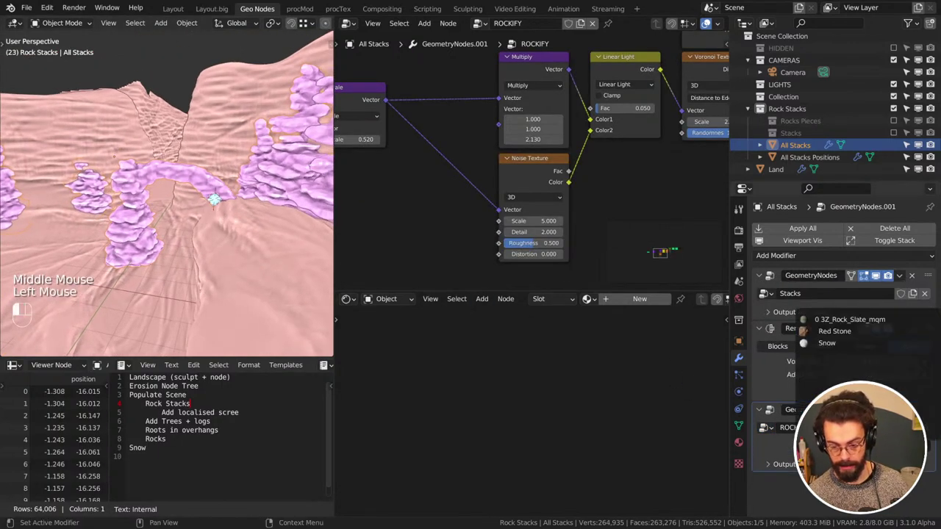
pyautogui.click(831, 332)
pyautogui.hotkey('ctrl', 's')
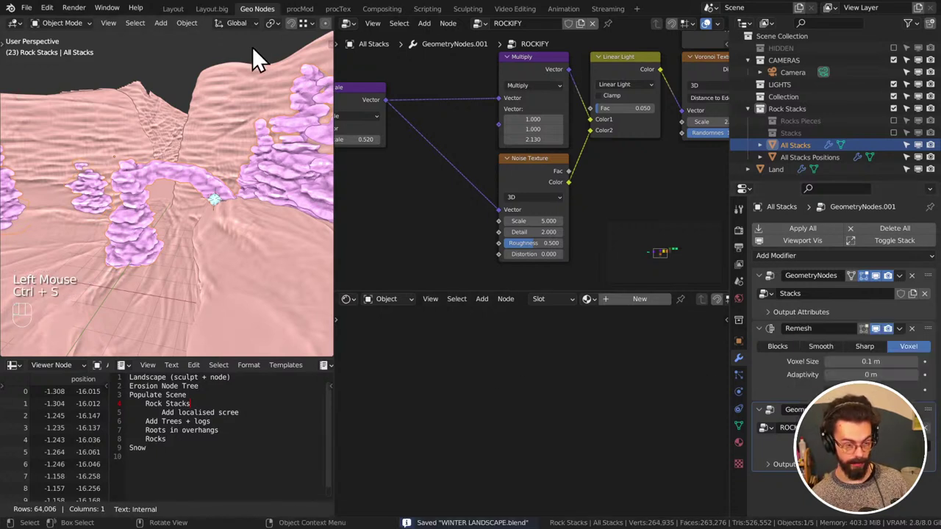
pyautogui.scroll(-4, 260, 21)
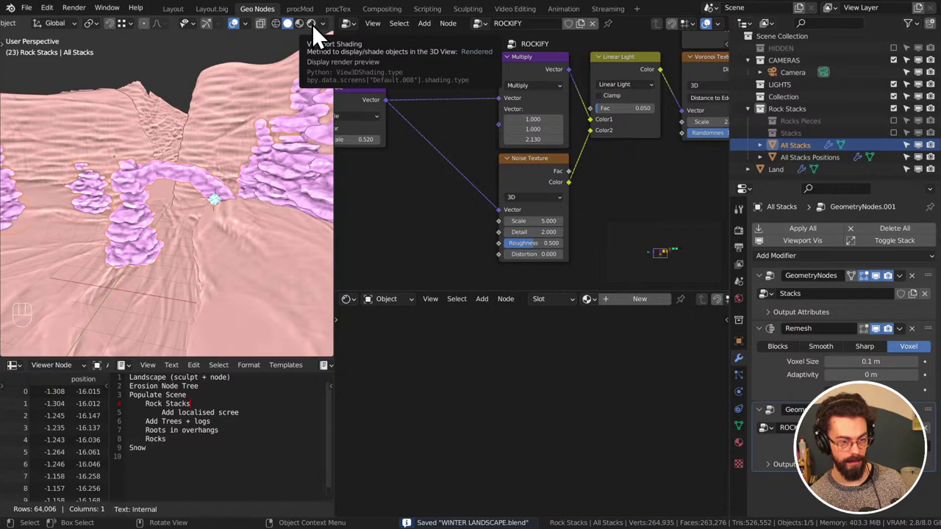
# Switch to the rendered preview and look around the rock stacks and arch
pyautogui.click(312, 24)
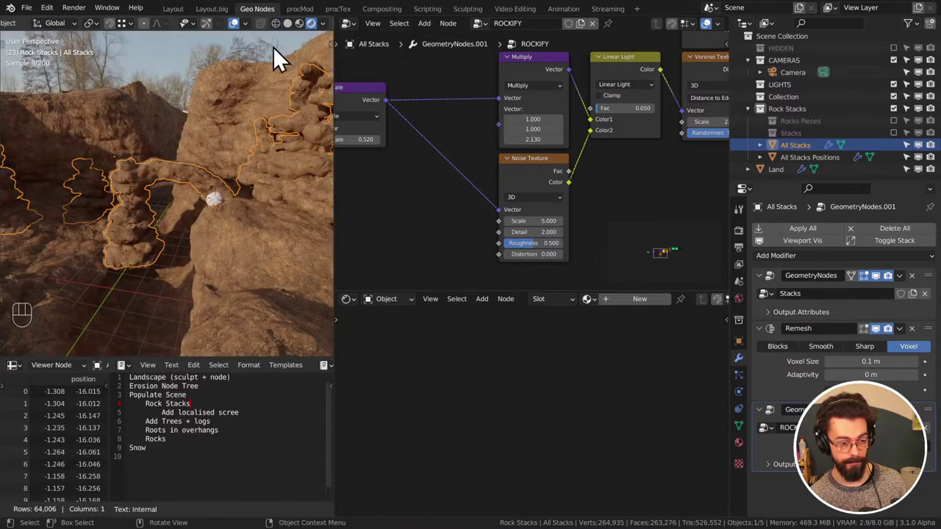
pyautogui.click(168, 84)
pyautogui.scroll(-2, 168, 85)
pyautogui.moveTo(168, 85); pyautogui.dragTo(208, 142, button='middle')
pyautogui.scroll(2, 217, 190)
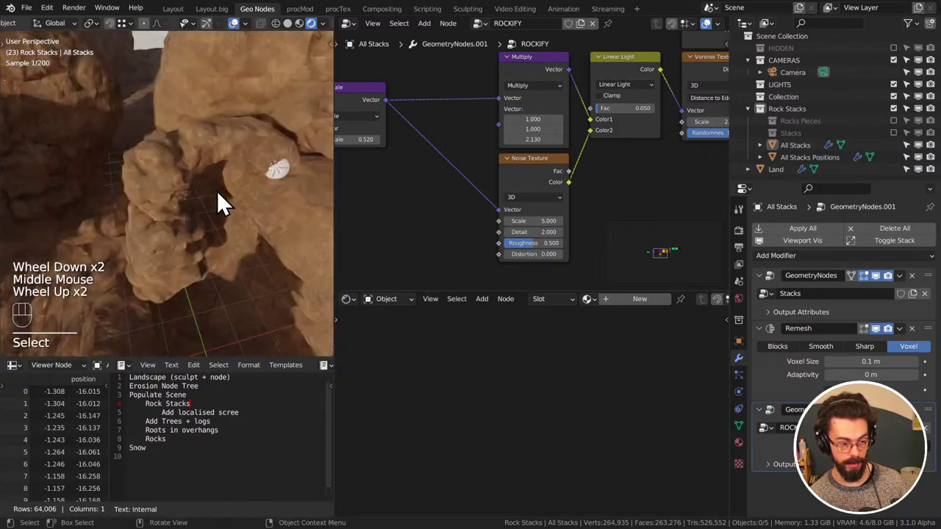
pyautogui.click(278, 177)
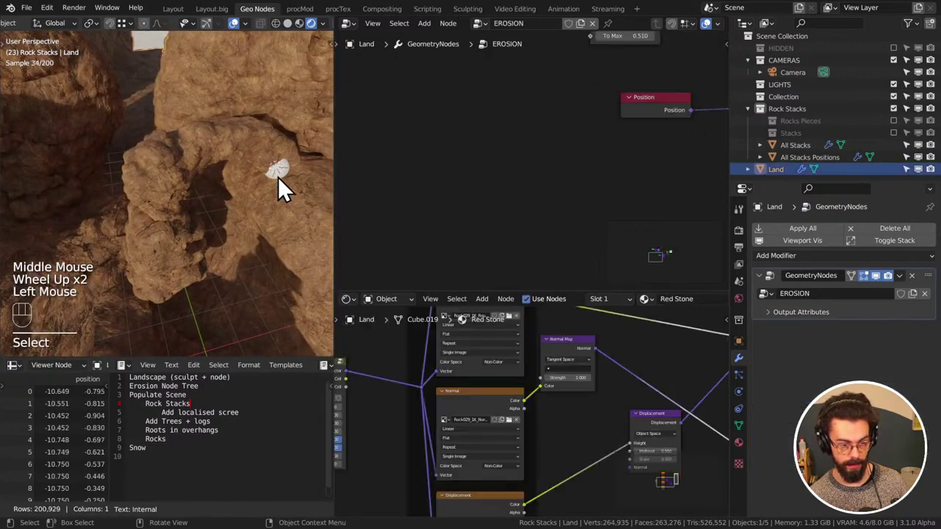
pyautogui.moveTo(200, 175); pyautogui.dragTo(180, 177, button='middle')
pyautogui.scroll(-1, 241, 147)
pyautogui.scroll(-2, 240, 147)
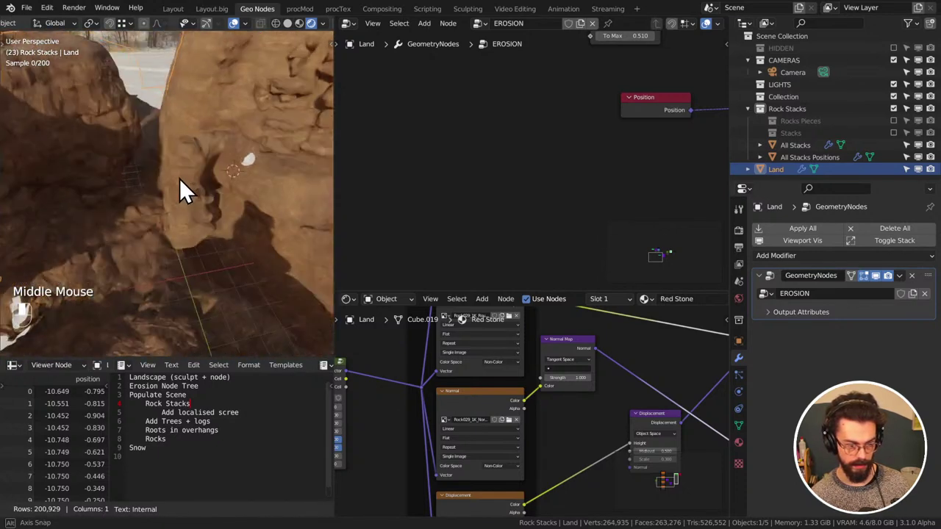
pyautogui.scroll(2, 263, 205)
pyautogui.scroll(1, 262, 205)
pyautogui.keyDown('shift'); pyautogui.moveTo(263, 205); pyautogui.dragTo(178, 225, button='middle'); pyautogui.keyUp('shift')
pyautogui.scroll(4, 183, 225)
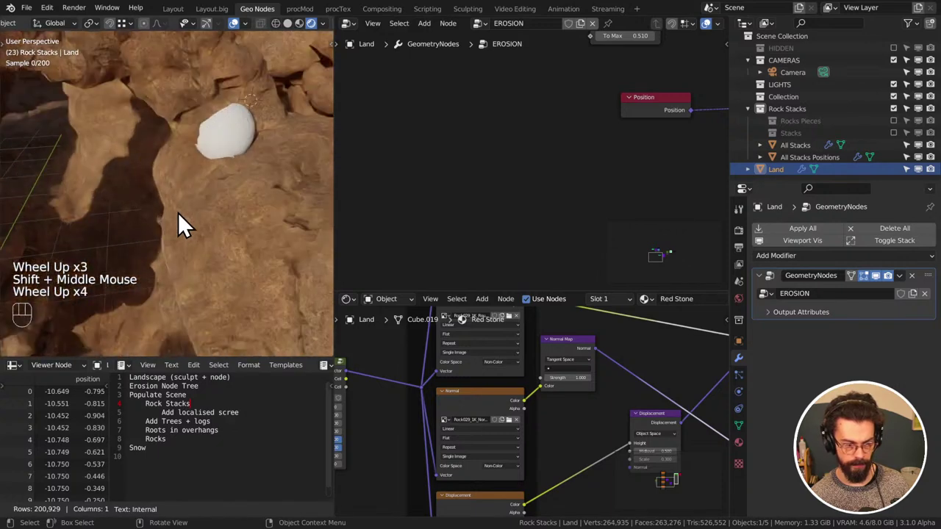
pyautogui.keyDown('shift'); pyautogui.moveTo(233, 130); pyautogui.dragTo(193, 193, button='middle'); pyautogui.keyUp('shift')
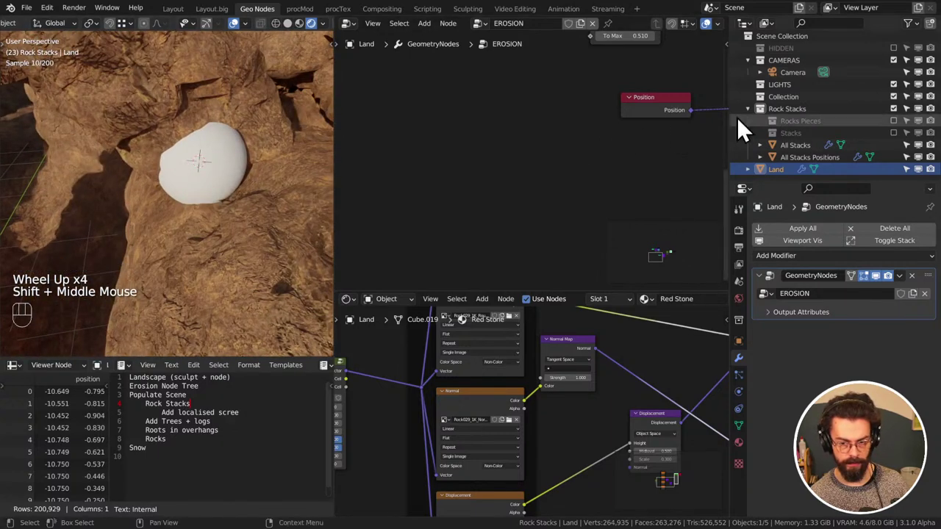
# Check All Stacks and All Stacks Positions in the render, save, and select Land
pyautogui.click(792, 145)
pyautogui.click(798, 159)
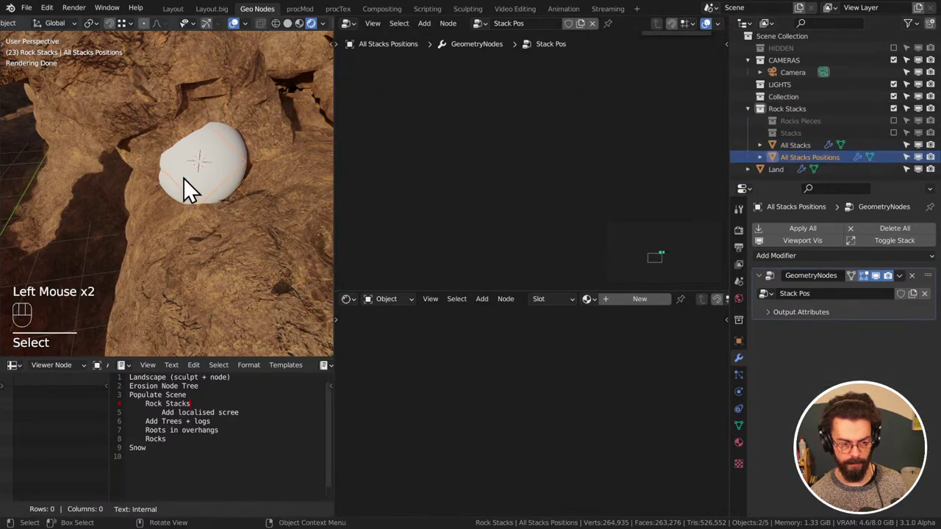
pyautogui.scroll(-2, 202, 182)
pyautogui.moveTo(202, 183); pyautogui.dragTo(198, 106, button='middle')
pyautogui.scroll(-5, 196, 118)
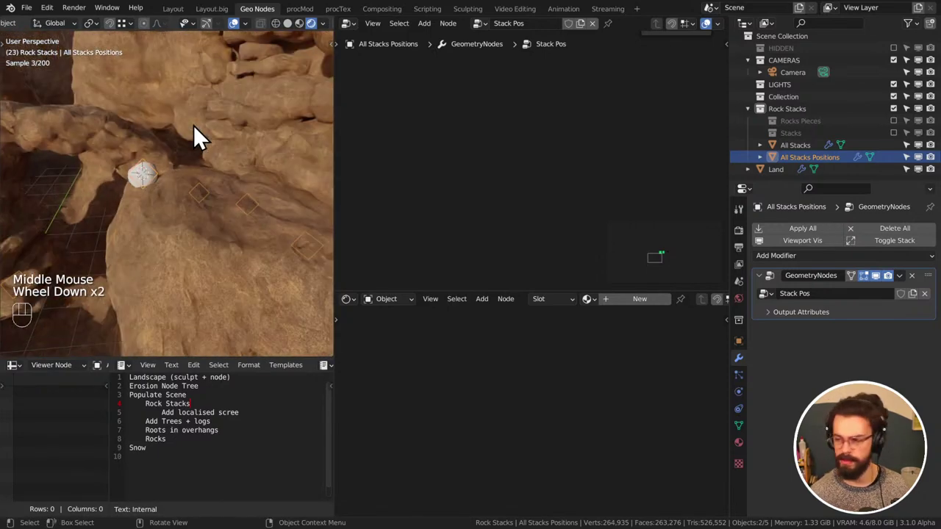
pyautogui.scroll(-2, 184, 143)
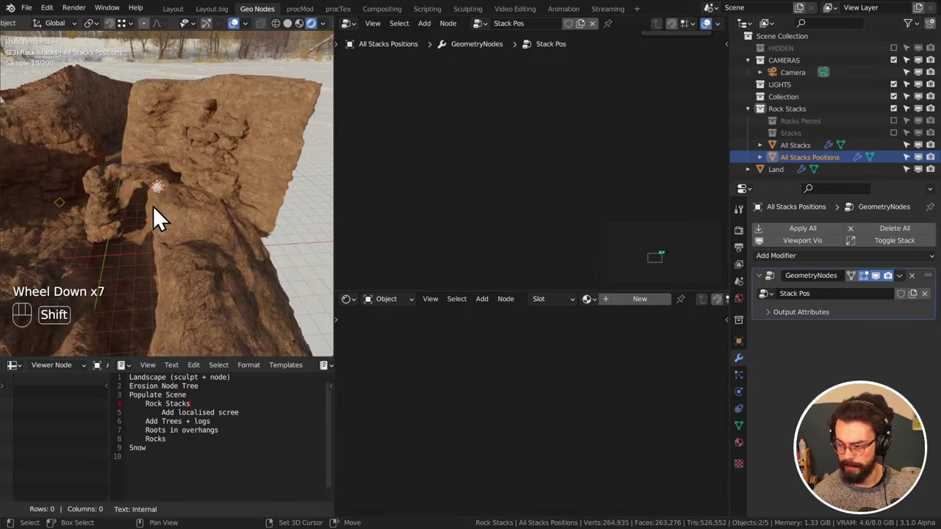
pyautogui.keyDown('shift'); pyautogui.moveTo(152, 216); pyautogui.dragTo(628, 174, button='middle'); pyautogui.keyUp('shift')
pyautogui.hotkey('ctrl', 's')
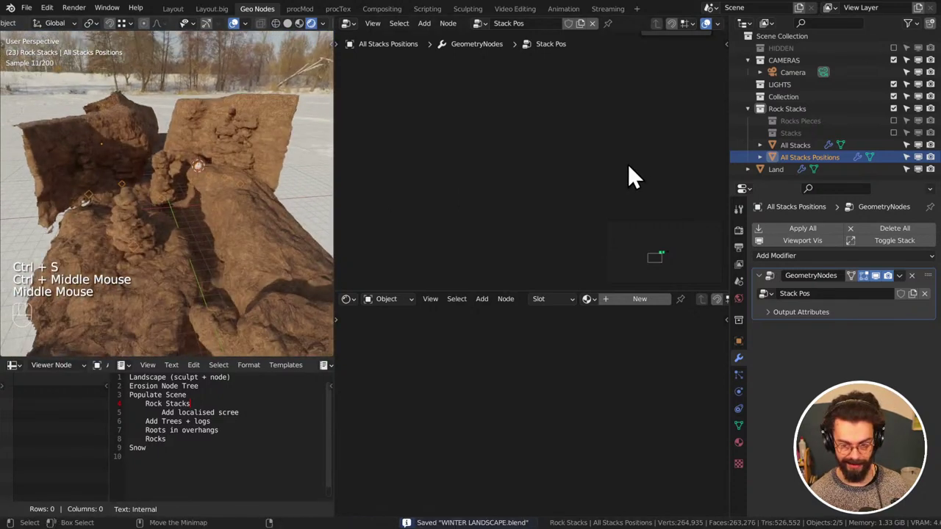
pyautogui.click(285, 210)
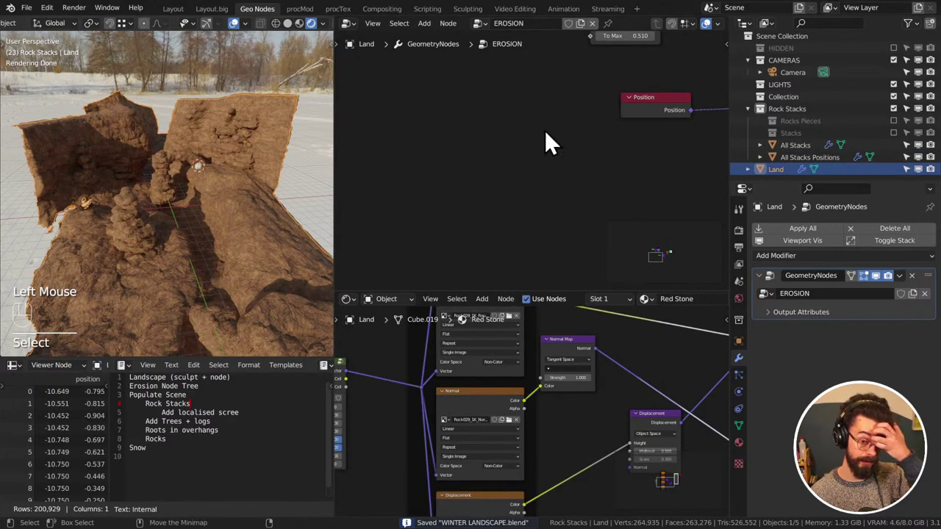
# Move the Normal, Dot Product, Map Range, Multiply and displace nodes into a tighter layout
pyautogui.moveTo(546, 143); pyautogui.dragTo(581, 188, button='middle')
pyautogui.scroll(-3, 528, 190)
pyautogui.moveTo(364, 190); pyautogui.dragTo(543, 165)
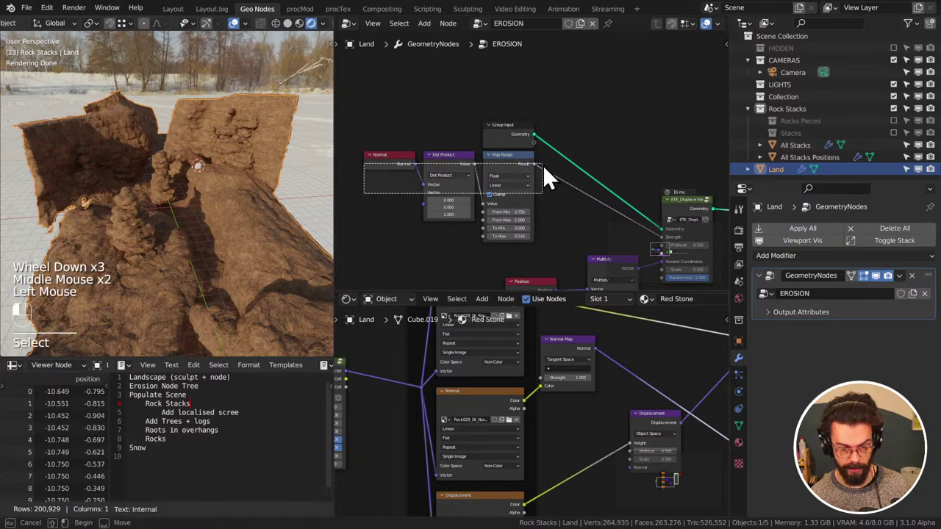
pyautogui.moveTo(542, 165); pyautogui.dragTo(507, 118, button='middle')
pyautogui.press('g')
pyautogui.click(541, 152)
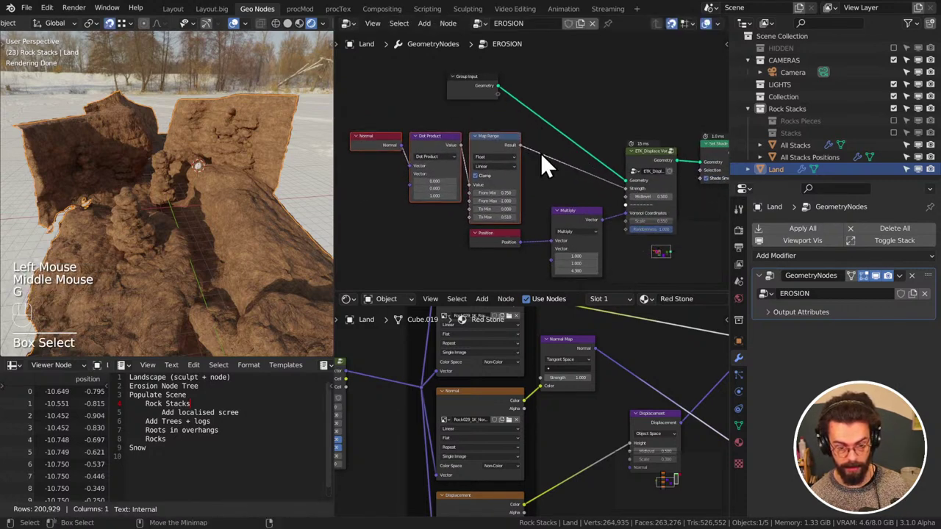
pyautogui.moveTo(540, 153); pyautogui.dragTo(533, 136, button='middle')
pyautogui.click(581, 200)
pyautogui.press('g')
pyautogui.click(565, 203)
pyautogui.click(629, 134)
pyautogui.press('g')
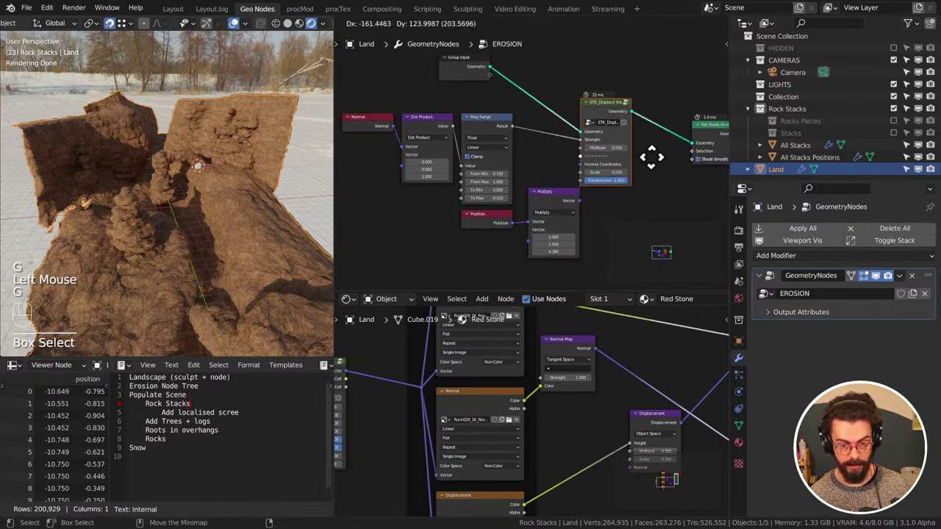
pyautogui.click(580, 81)
# Reposition Group Input, shade smooth and Group Output, then drag in All Stacks Positions
pyautogui.moveTo(573, 73); pyautogui.dragTo(500, 126, button='middle')
pyautogui.click(478, 125)
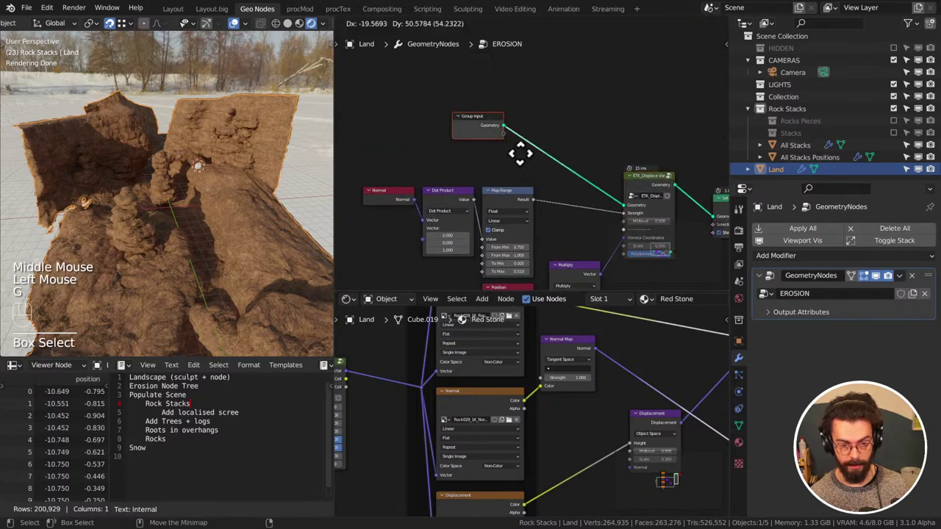
pyautogui.press('g')
pyautogui.click(630, 116)
pyautogui.moveTo(630, 116); pyautogui.dragTo(726, 247)
pyautogui.press('g')
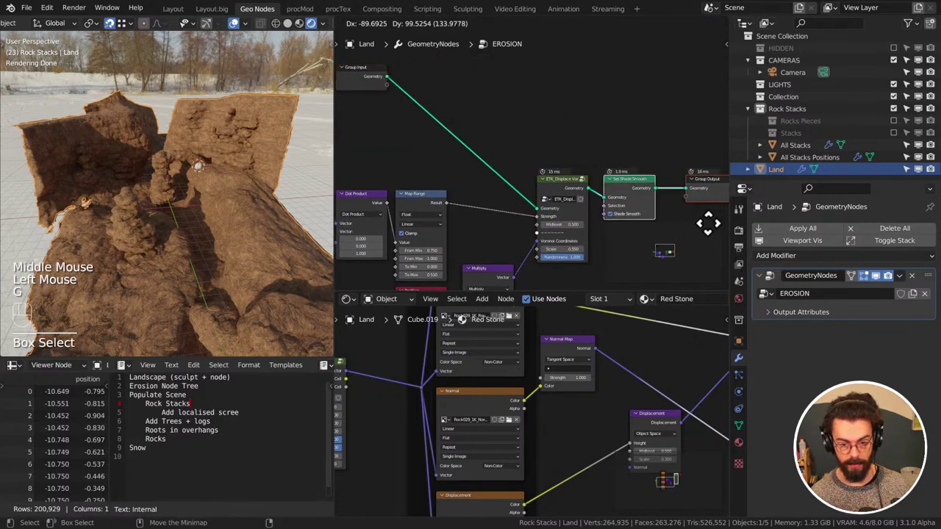
pyautogui.click(695, 224)
pyautogui.click(727, 194)
pyautogui.press('g')
pyautogui.click(699, 175)
pyautogui.moveTo(424, 92); pyautogui.dragTo(556, 137, button='middle')
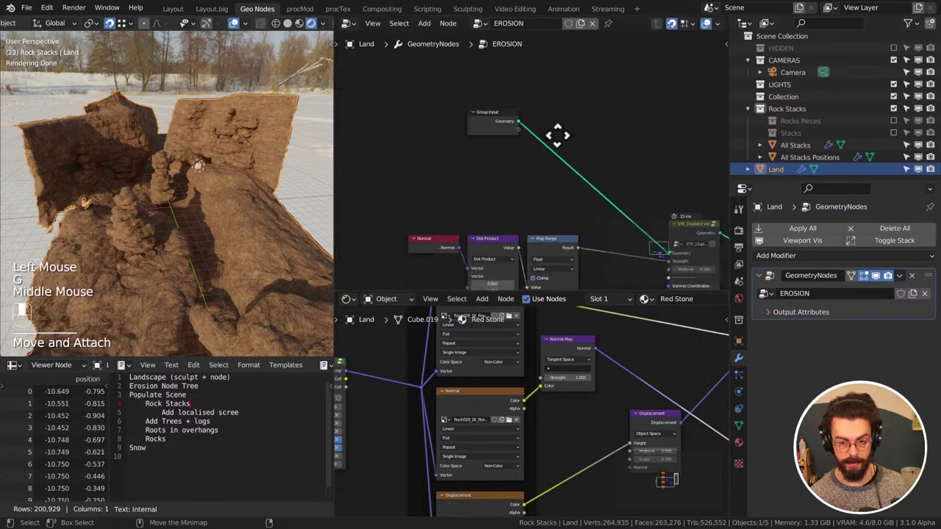
pyautogui.moveTo(805, 157); pyautogui.dragTo(585, 75)
# Drop All Stacks Positions as an Object Info node and preview its geometry
pyautogui.moveTo(576, 130); pyautogui.dragTo(573, 131)
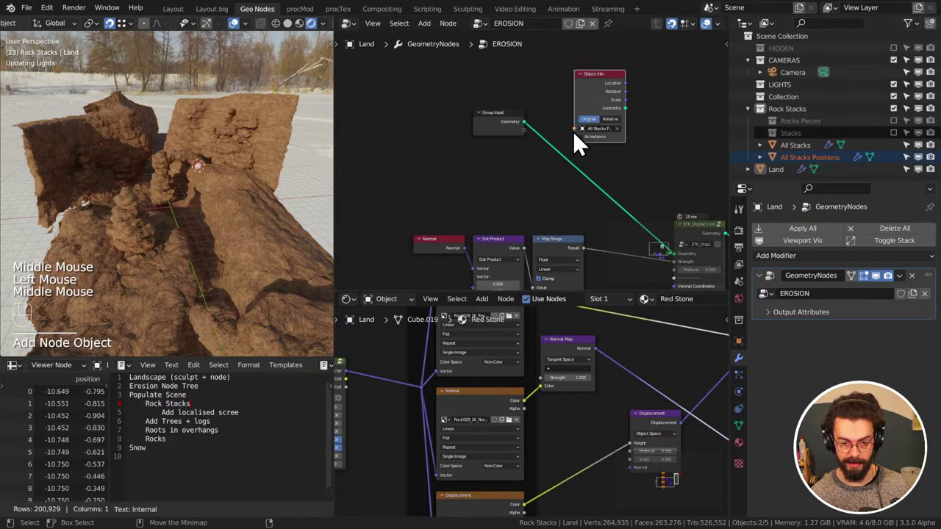
pyautogui.moveTo(580, 122); pyautogui.dragTo(581, 191, button='middle')
pyautogui.scroll(2, 586, 113)
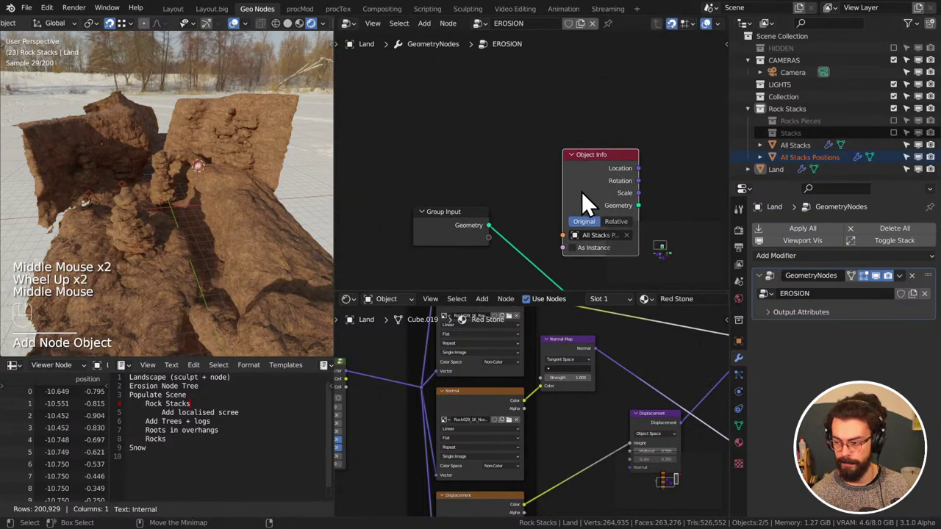
pyautogui.moveTo(582, 191); pyautogui.dragTo(446, 127)
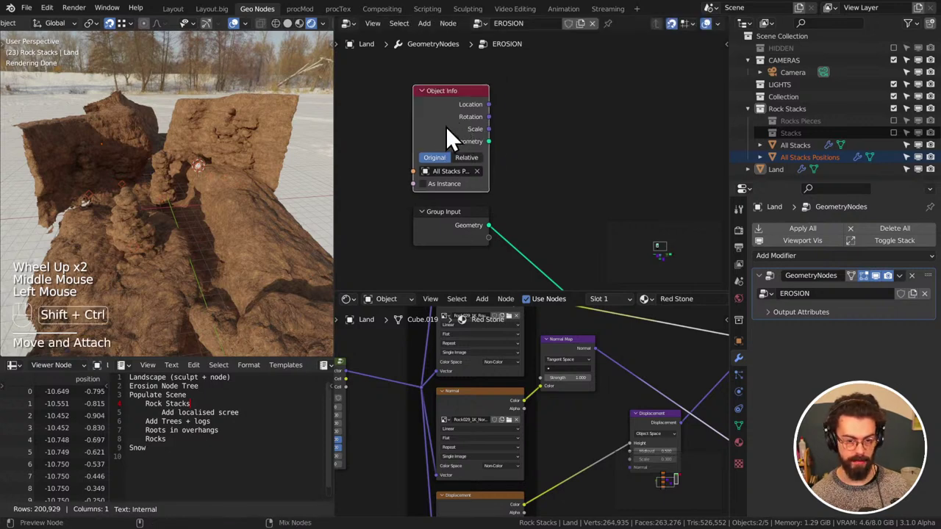
pyautogui.keyDown('ctrl'); pyautogui.keyDown('shift'); pyautogui.click(446, 126); pyautogui.keyUp('shift'); pyautogui.keyUp('ctrl')
pyautogui.moveTo(504, 69); pyautogui.dragTo(506, 69, button='middle')
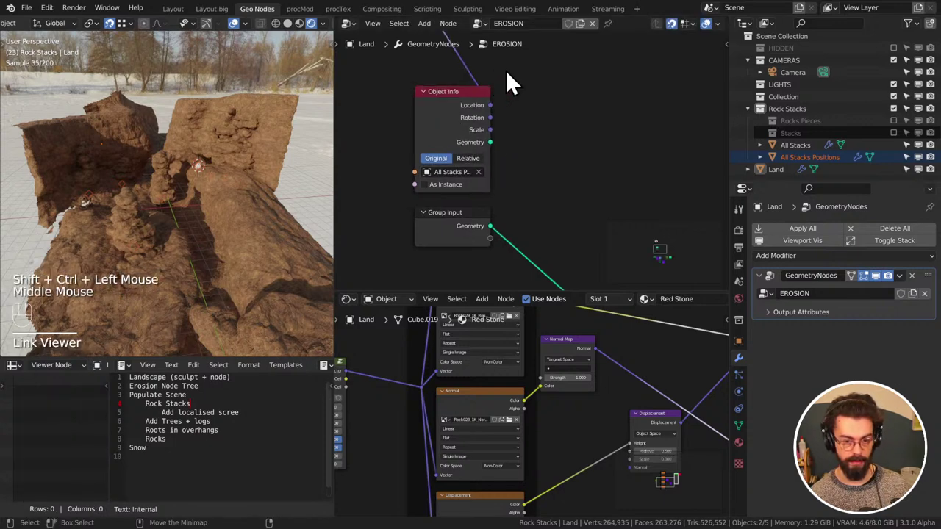
pyautogui.press('x')
pyautogui.keyDown('alt'); pyautogui.keyDown('shift'); pyautogui.click(448, 113); pyautogui.keyUp('shift'); pyautogui.keyUp('alt')
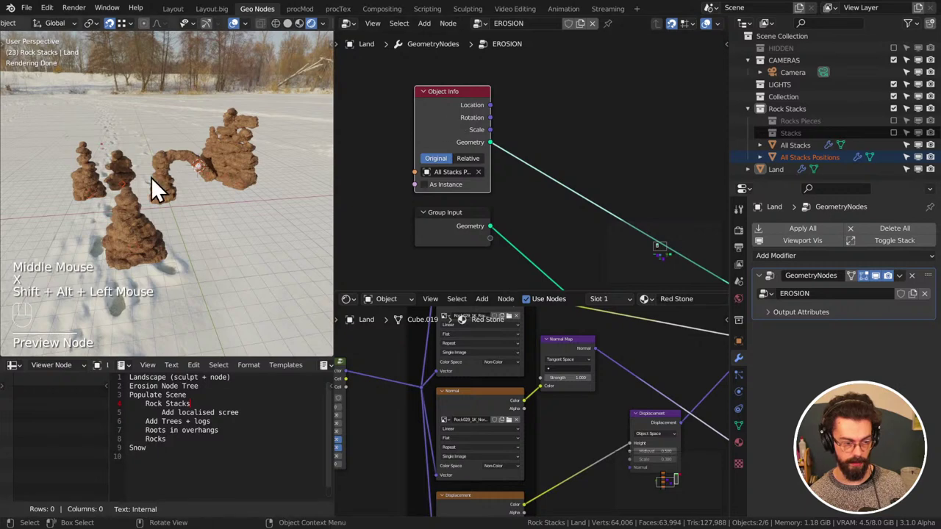
pyautogui.moveTo(420, 225); pyautogui.dragTo(426, 95, button='middle')
pyautogui.scroll(-2, 483, 179)
pyautogui.moveTo(482, 178); pyautogui.dragTo(543, 194, button='middle')
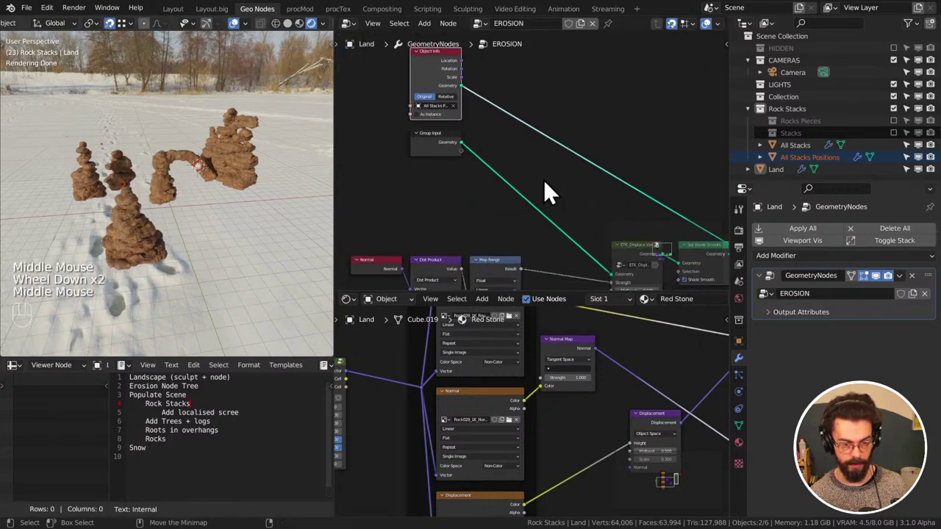
# Add a Geometry Proximity node to the tree
pyautogui.hotkey('shift', 'a')
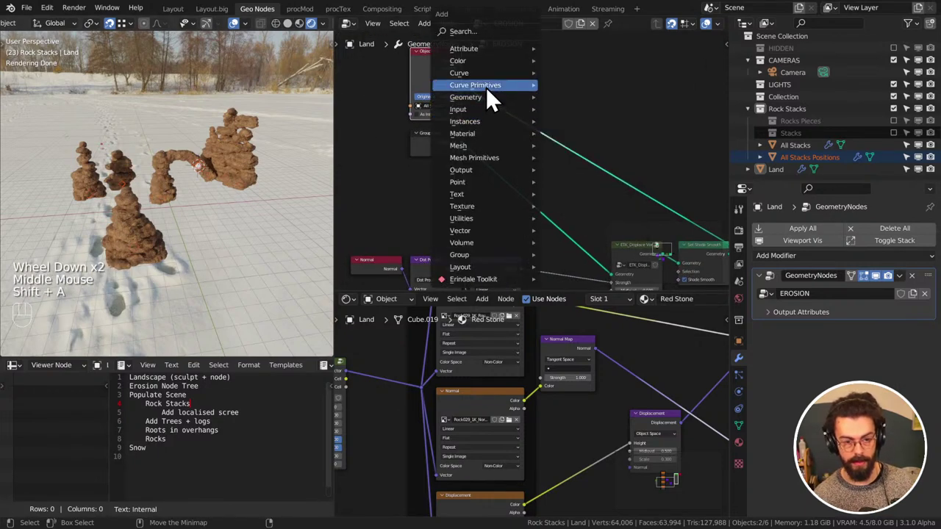
pyautogui.moveTo(486, 86)
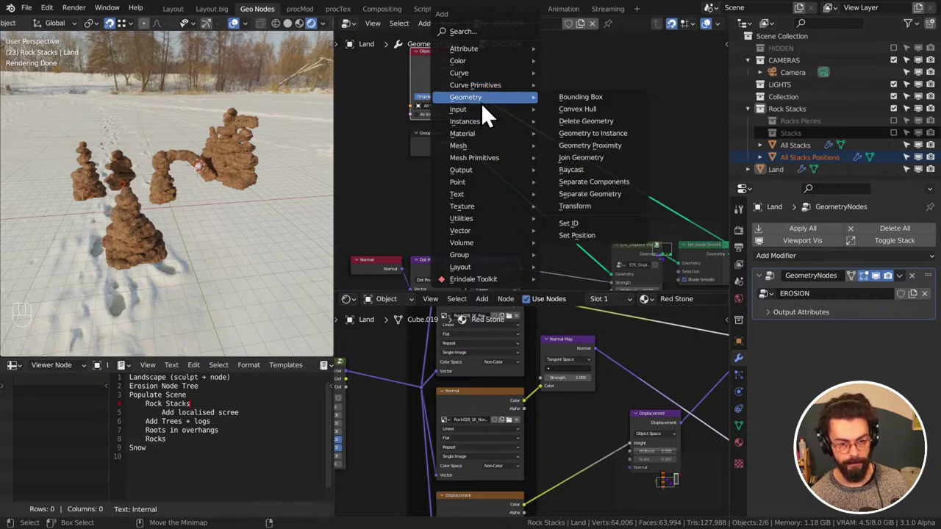
pyautogui.click(591, 157)
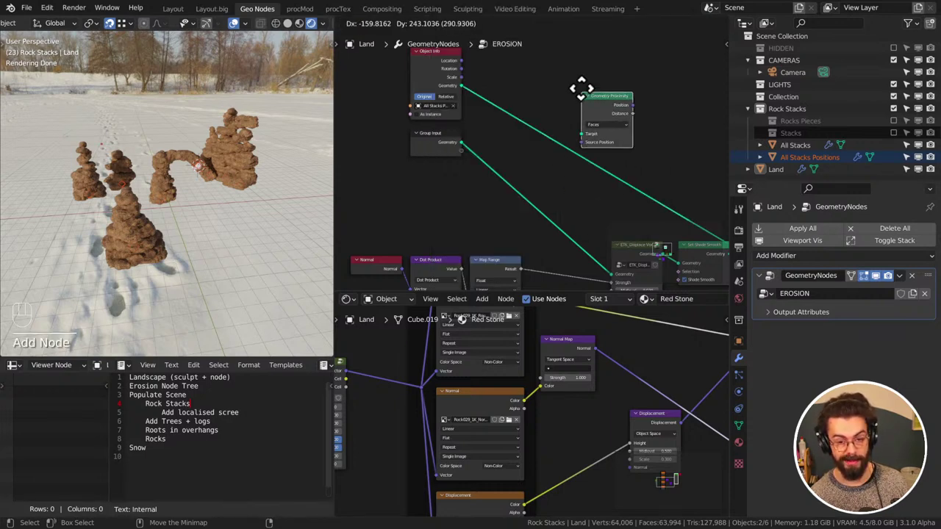
pyautogui.click(560, 99)
pyautogui.moveTo(515, 137); pyautogui.dragTo(488, 120, button='middle')
# Insert a Set Position node onto the main geometry link
pyautogui.click(535, 182)
pyautogui.hotkey('shift', 'a')
pyautogui.click(441, 233)
pyautogui.click(521, 204)
# Feed Set Position's Offset from a Combine XYZ whose Z takes Geometry Proximity Distance
pyautogui.scroll(2, 606, 176)
pyautogui.moveTo(600, 178); pyautogui.dragTo(490, 177)
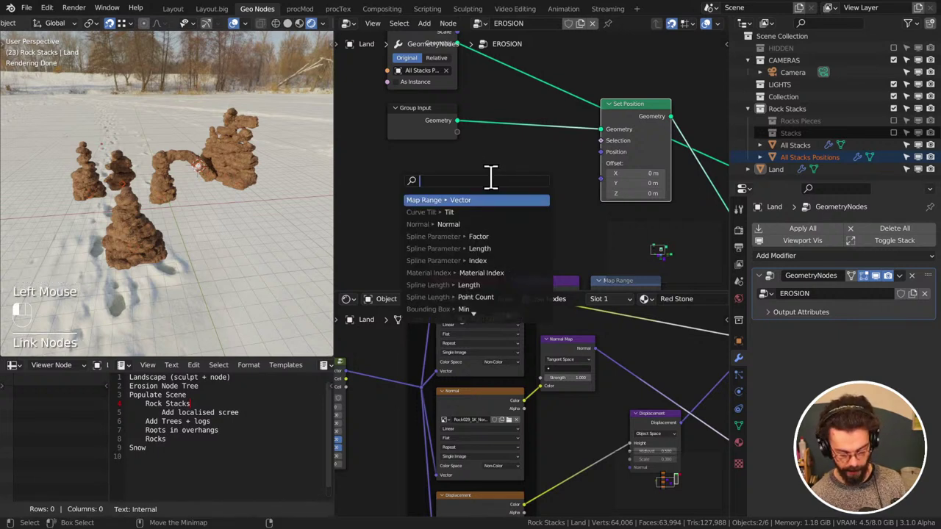
pyautogui.write('comb')
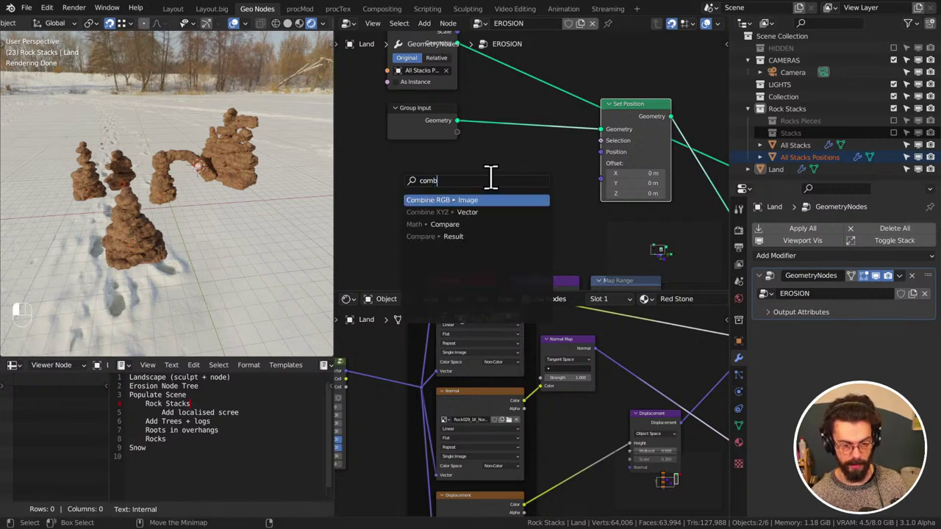
pyautogui.press('Down')
pyautogui.press('Return')
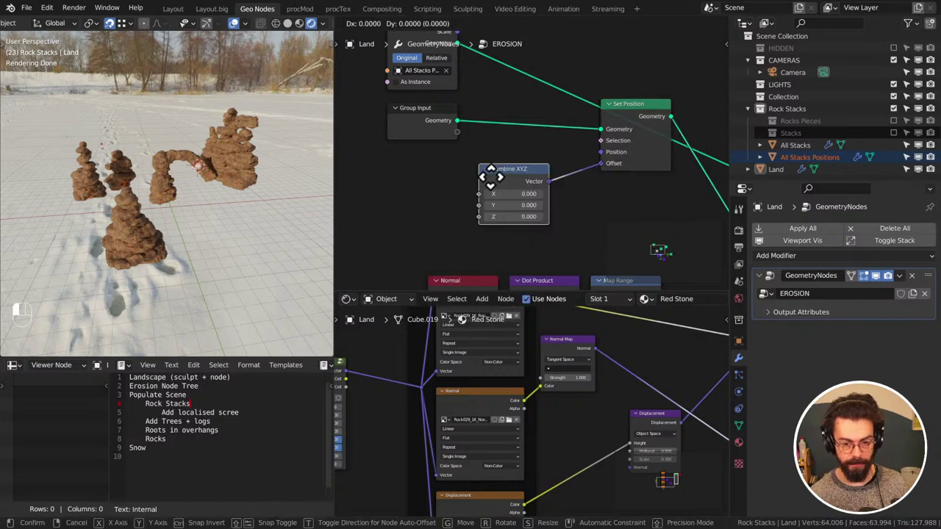
pyautogui.moveTo(529, 158); pyautogui.dragTo(503, 198, button='middle')
pyautogui.scroll(-2, 503, 198)
pyautogui.click(360, 211)
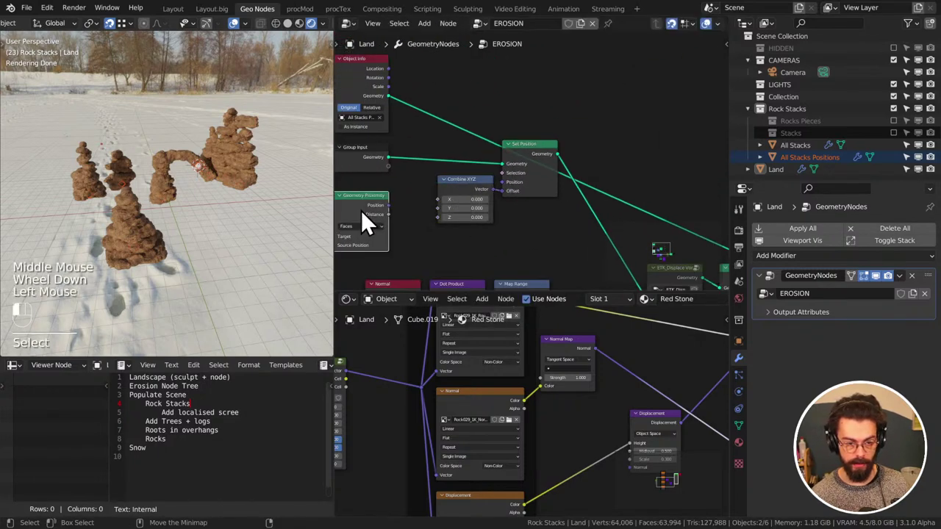
pyautogui.moveTo(361, 211); pyautogui.dragTo(438, 190, button='middle')
pyautogui.scroll(2, 465, 179)
pyautogui.moveTo(464, 199); pyautogui.dragTo(530, 206)
# Insert a Map Range node onto the Distance-to-Z link
pyautogui.moveTo(471, 200); pyautogui.dragTo(535, 180, button='middle')
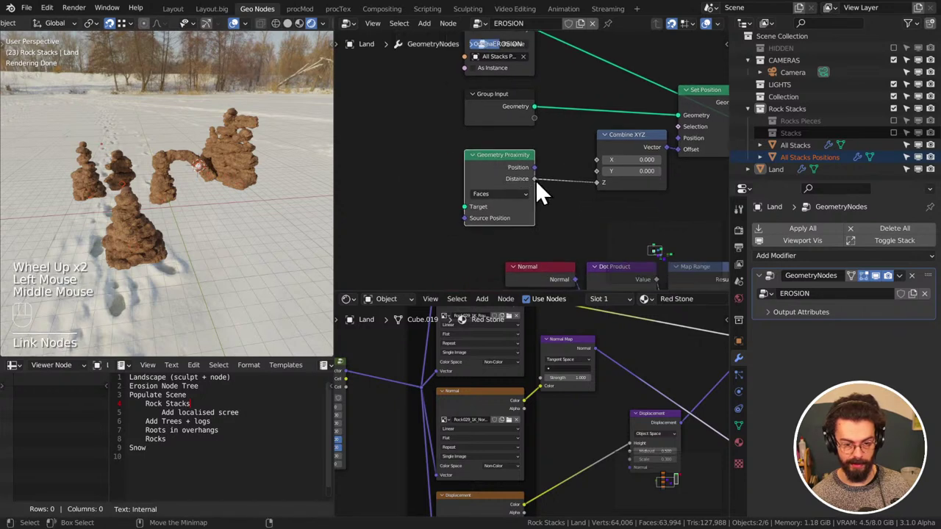
pyautogui.moveTo(535, 180); pyautogui.dragTo(393, 170)
pyautogui.press('q')
pyautogui.click(360, 103)
pyautogui.click(478, 139)
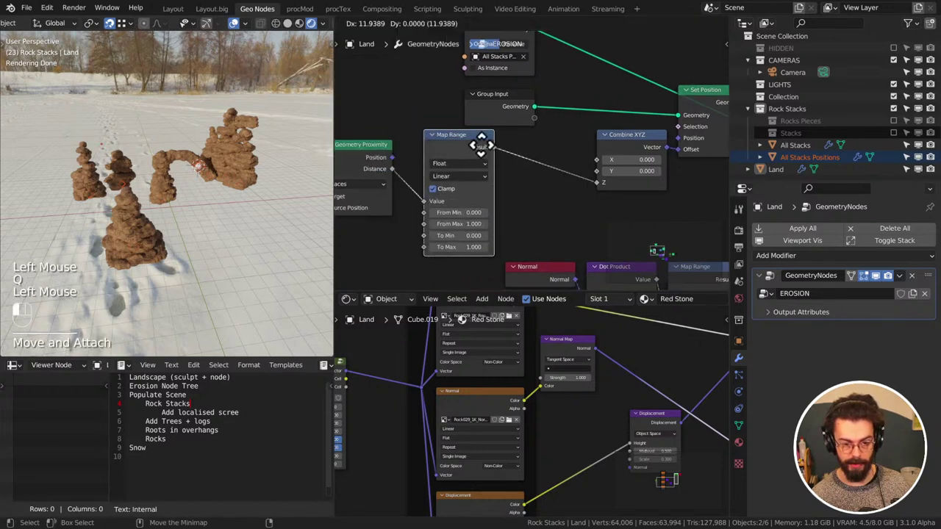
pyautogui.moveTo(478, 139); pyautogui.dragTo(618, 90)
# Connect Object Info Geometry to the proximity Target and set its mode to Points
pyautogui.moveTo(618, 91); pyautogui.dragTo(661, 154, button='middle')
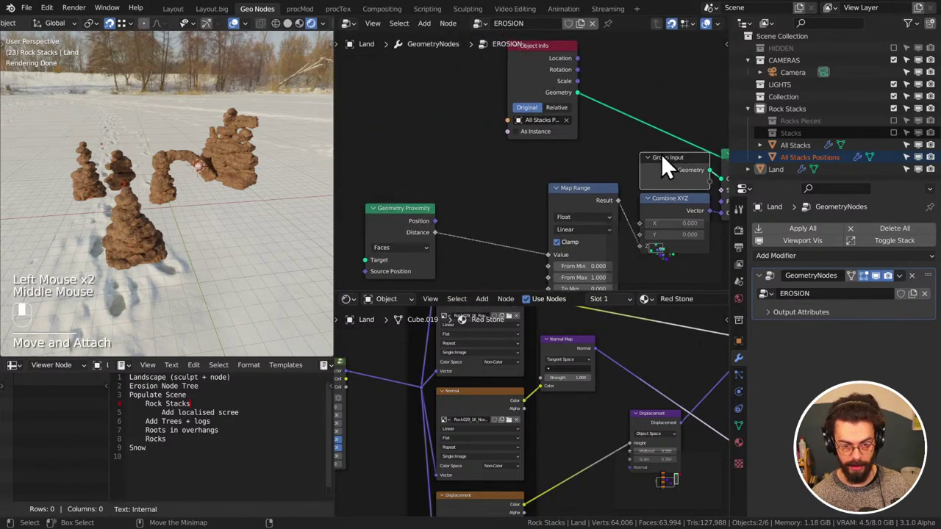
pyautogui.moveTo(541, 72); pyautogui.dragTo(378, 103)
pyautogui.moveTo(455, 94); pyautogui.dragTo(511, 52, button='middle')
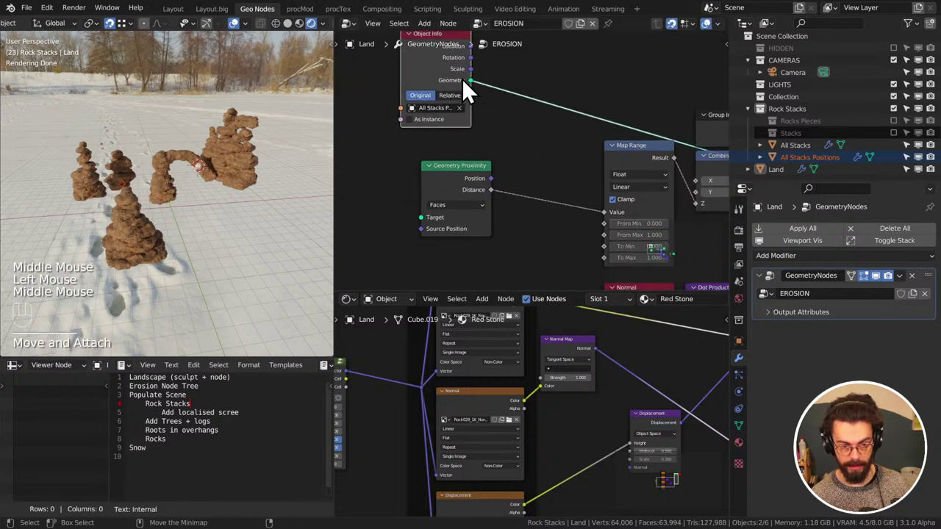
pyautogui.moveTo(471, 80); pyautogui.dragTo(496, 110)
pyautogui.moveTo(452, 199); pyautogui.dragTo(420, 222)
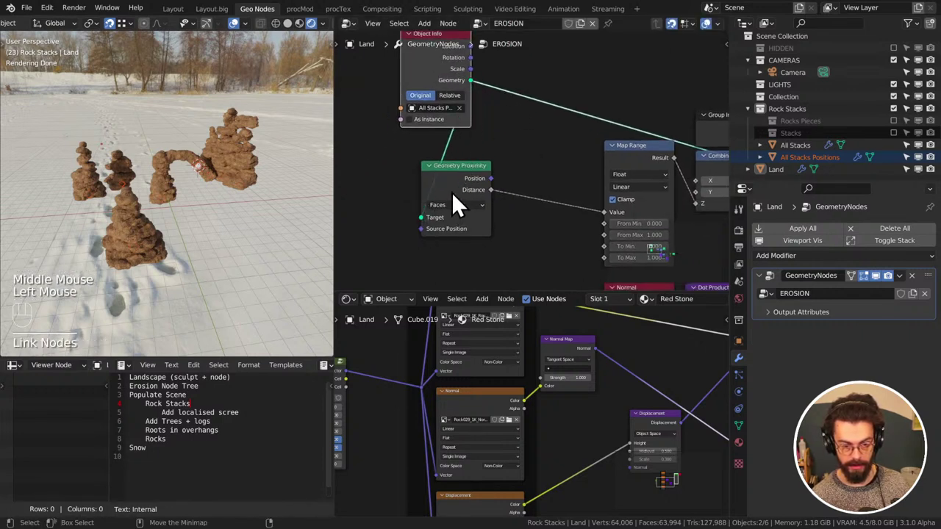
pyautogui.moveTo(452, 192); pyautogui.dragTo(544, 167)
pyautogui.click(543, 174)
pyautogui.scroll(-2, 660, 136)
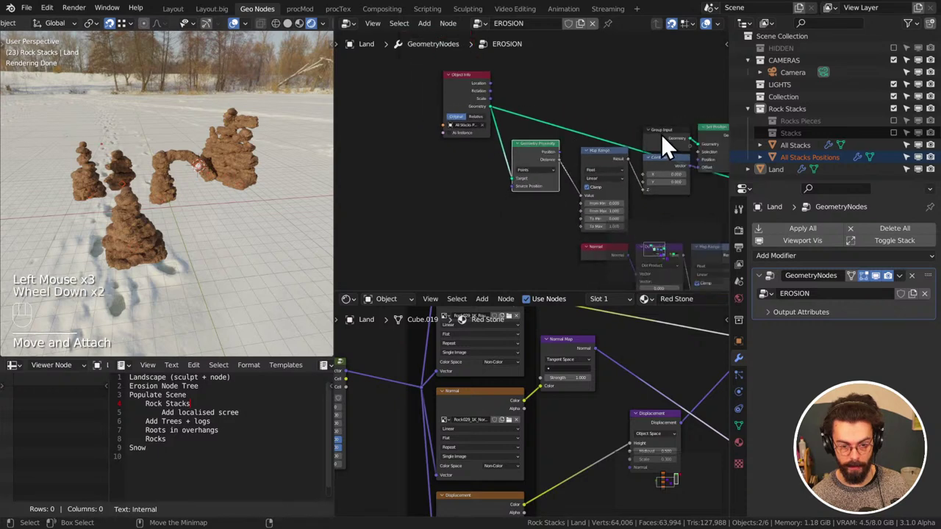
pyautogui.moveTo(661, 135); pyautogui.dragTo(522, 136, button='middle')
# Preview the tree result and set the Map Range From Min to 0.9
pyautogui.keyDown('alt'); pyautogui.keyDown('shift'); pyautogui.click(418, 133); pyautogui.keyUp('shift'); pyautogui.keyUp('alt')
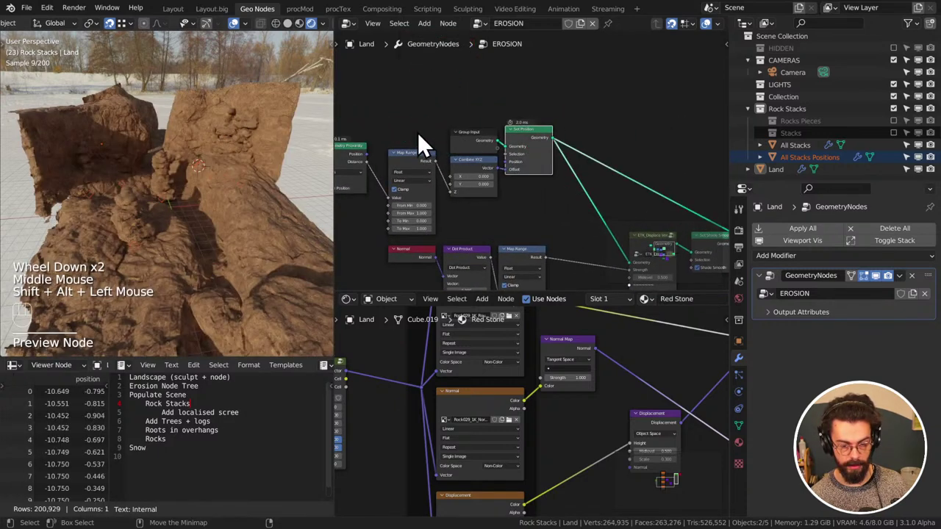
pyautogui.moveTo(417, 133); pyautogui.dragTo(582, 144, button='middle')
pyautogui.scroll(4, 573, 147)
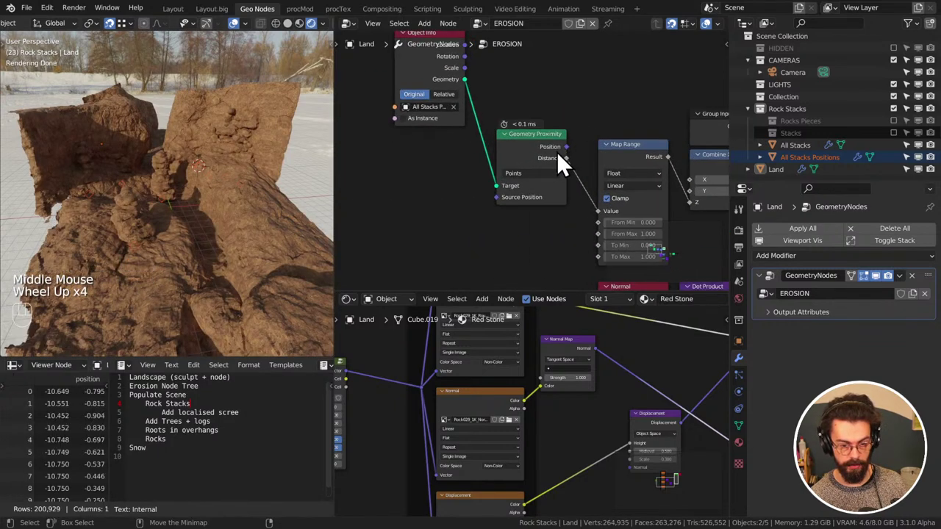
pyautogui.moveTo(557, 149); pyautogui.dragTo(469, 132, button='middle')
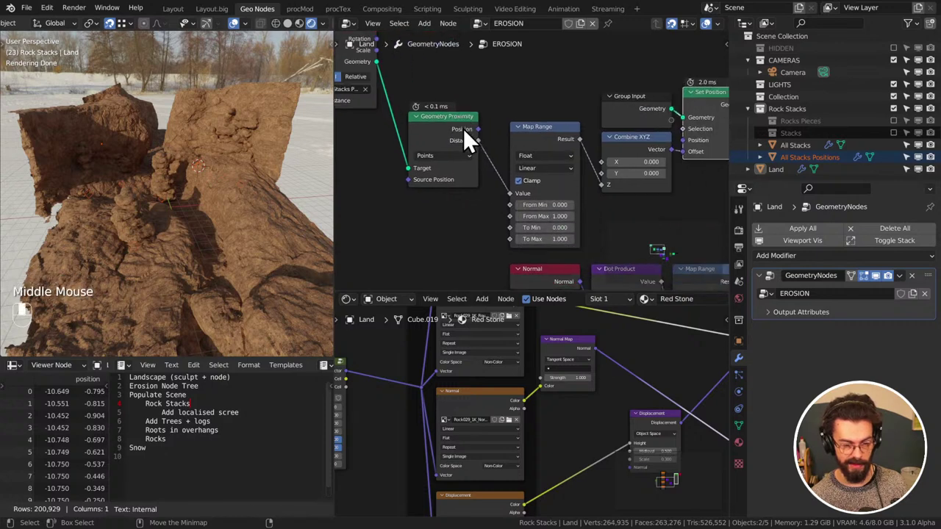
pyautogui.moveTo(564, 240); pyautogui.dragTo(603, 233)
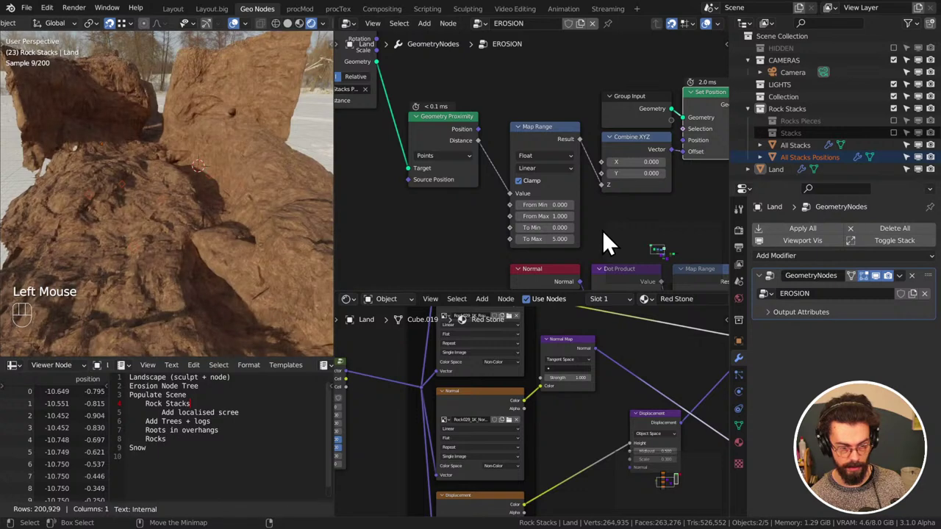
pyautogui.click(548, 205)
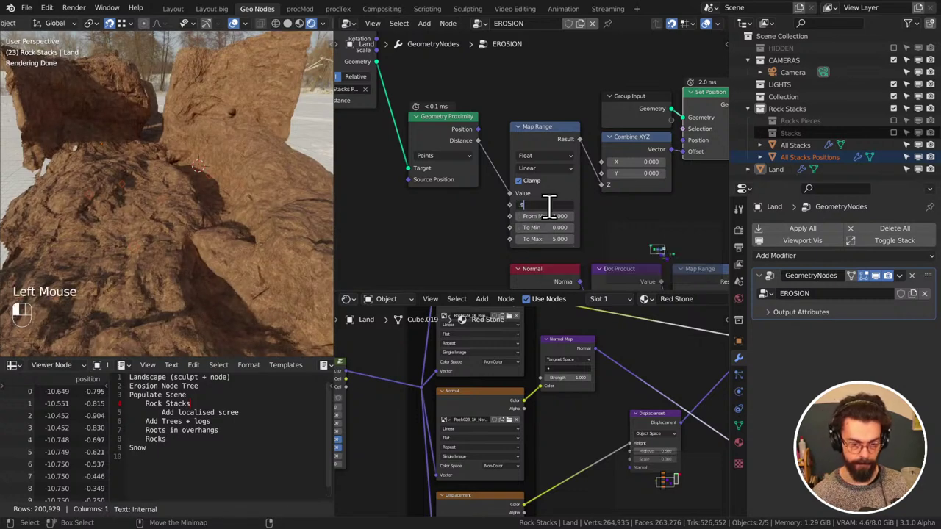
pyautogui.write('.9')
pyautogui.press('Return')
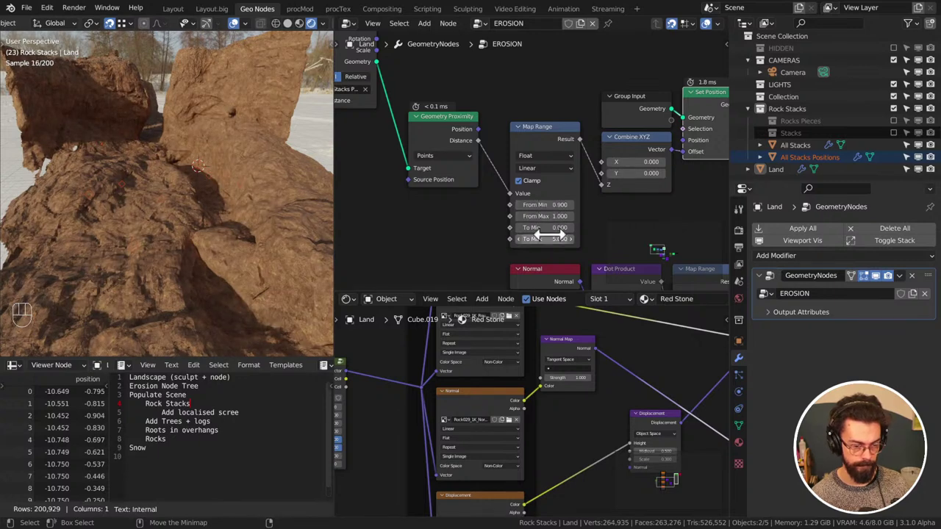
# Set the Map Range To Min to 5 and To Max to 0
pyautogui.click(551, 237)
pyautogui.press('shift')
pyautogui.hotkey('shift', 'Tab')
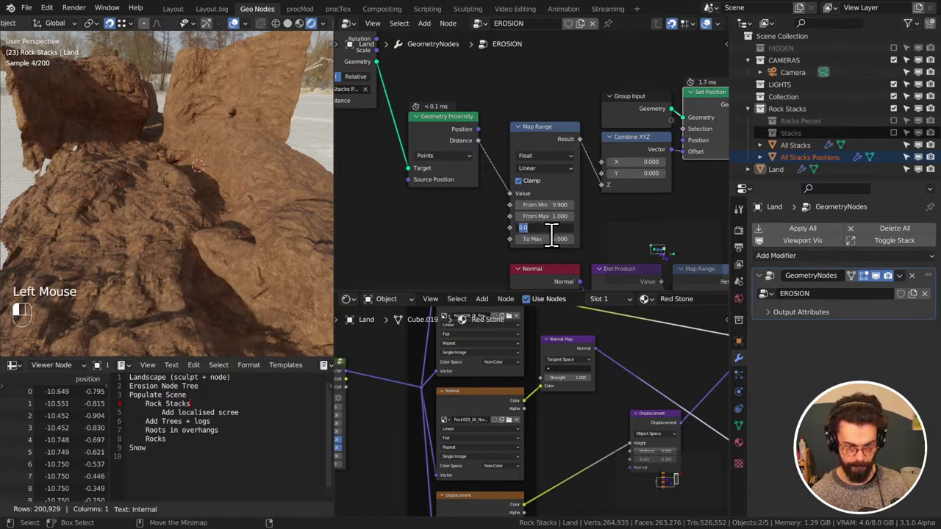
pyautogui.write('5')
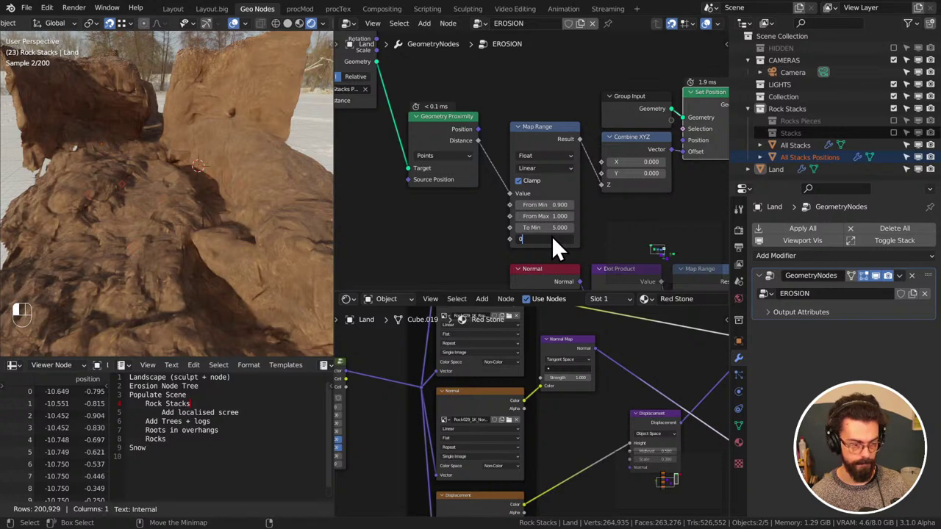
pyautogui.press('Return')
pyautogui.moveTo(219, 208); pyautogui.dragTo(178, 222, button='middle')
pyautogui.moveTo(470, 158); pyautogui.dragTo(515, 140, button='middle')
pyautogui.scroll(-2, 515, 141)
pyautogui.click(404, 139)
# Insert a Points to Vertices node into the existing link in the EROSION tree
pyautogui.hotkey('shift', 'a')
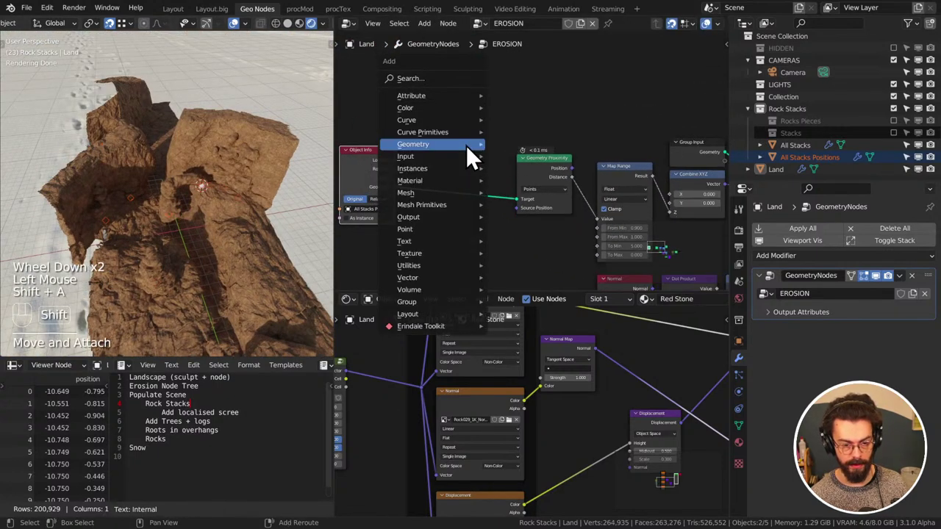
pyautogui.moveTo(424, 173)
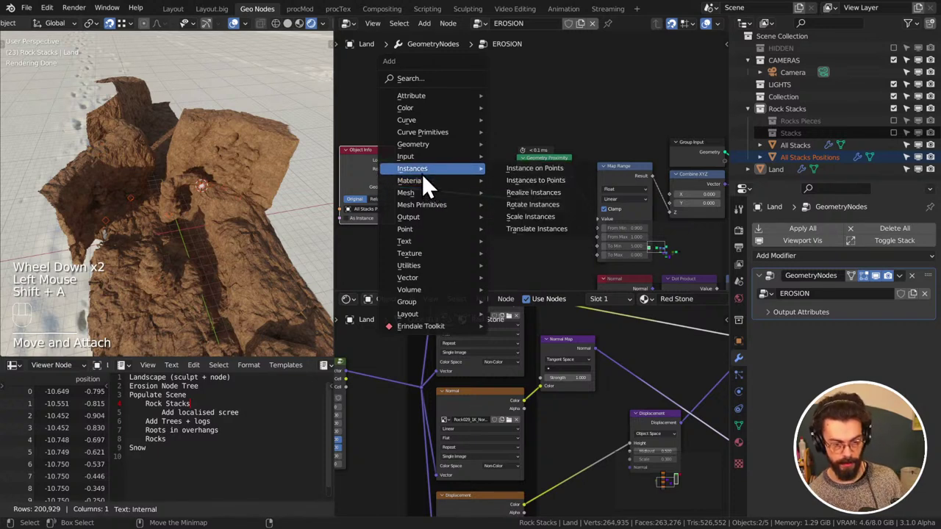
pyautogui.moveTo(413, 233)
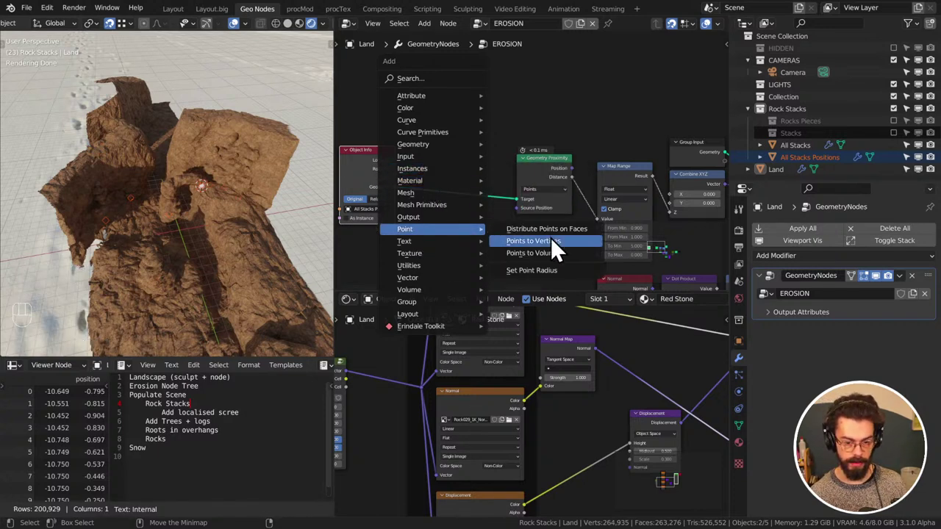
pyautogui.click(550, 237)
pyautogui.click(478, 136)
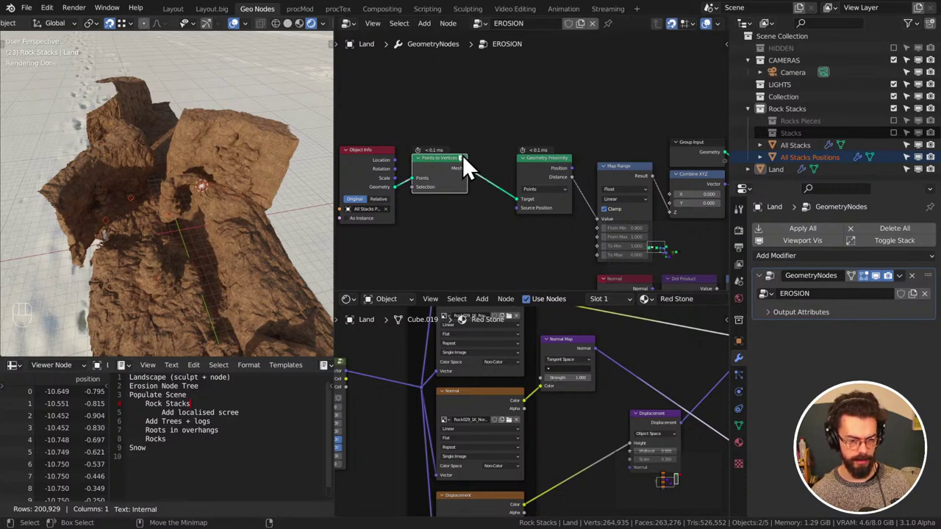
pyautogui.moveTo(462, 155)
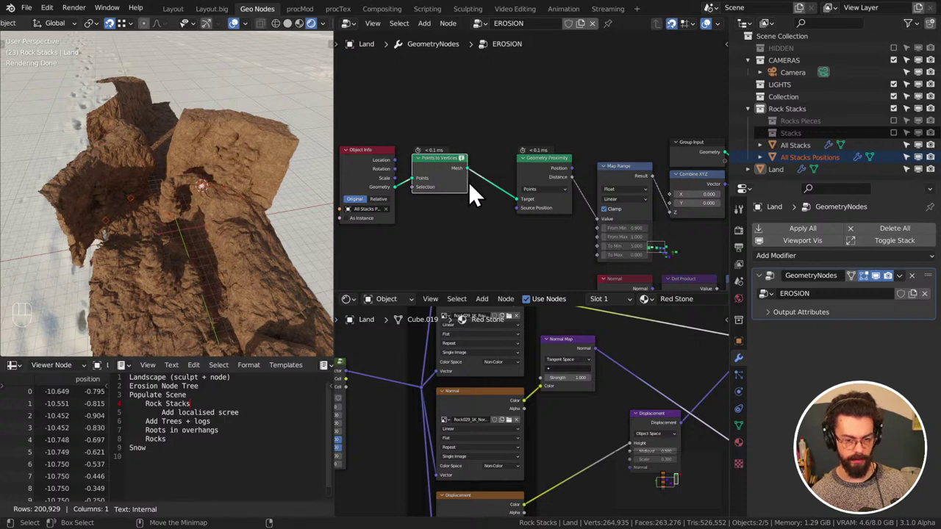
pyautogui.moveTo(468, 182); pyautogui.dragTo(563, 195, button='middle')
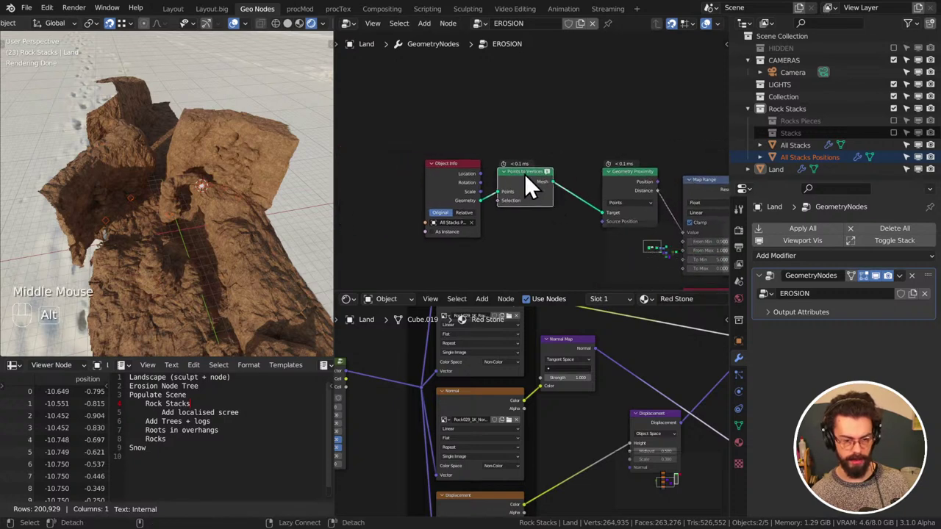
# In the Stack Pos tree, add Points to Vertices between Instances to Points and Group Output
pyautogui.click(839, 157)
pyautogui.moveTo(458, 123); pyautogui.dragTo(639, 112, button='middle')
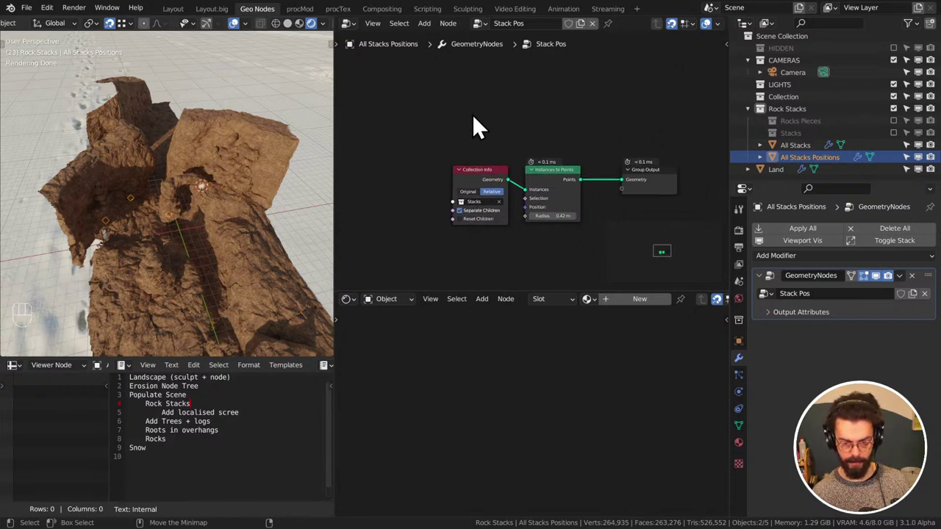
pyautogui.moveTo(477, 125); pyautogui.dragTo(559, 222)
pyautogui.press('g')
pyautogui.click(513, 200)
pyautogui.scroll(2, 553, 193)
pyautogui.hotkey('shift', 'a')
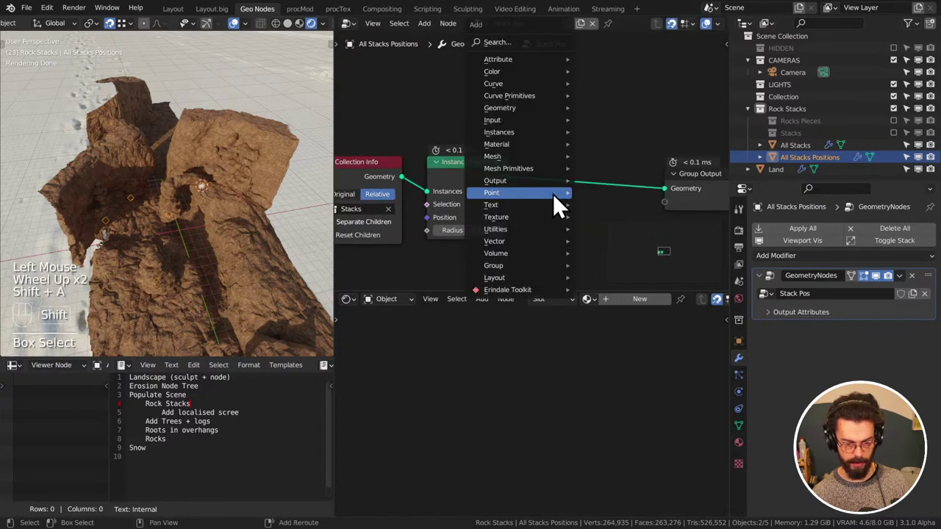
pyautogui.moveTo(553, 194)
pyautogui.click(614, 204)
pyautogui.click(584, 180)
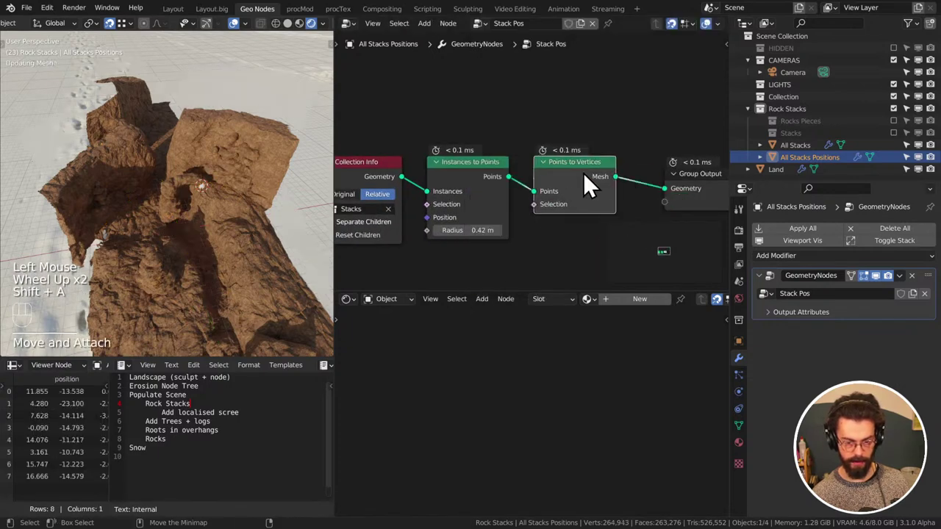
# Save the file and select Land to bring its EROSION tree back into view
pyautogui.hotkey('ctrl', 's')
pyautogui.click(800, 146)
pyautogui.click(789, 170)
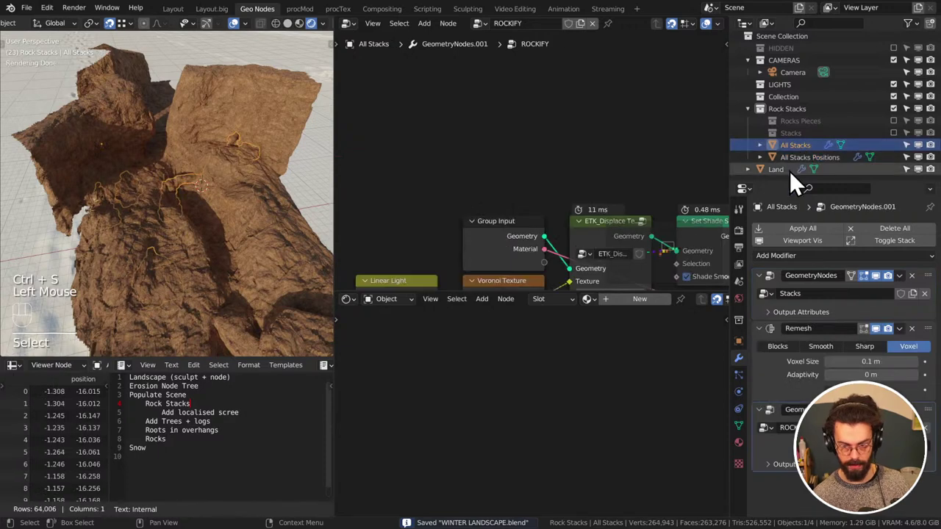
pyautogui.scroll(-2, 524, 152)
pyautogui.moveTo(525, 152); pyautogui.dragTo(493, 164, button='middle')
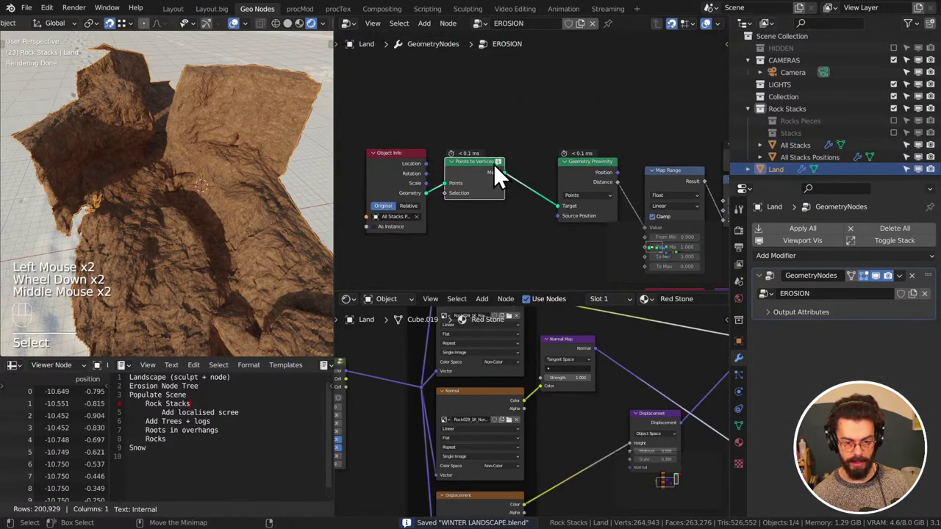
# Dissolve the extra Points to Vertices node and move Object Info beside Geometry Proximity
pyautogui.click(494, 164)
pyautogui.hotkey('ctrl', 'x')
pyautogui.moveTo(395, 167); pyautogui.dragTo(514, 177)
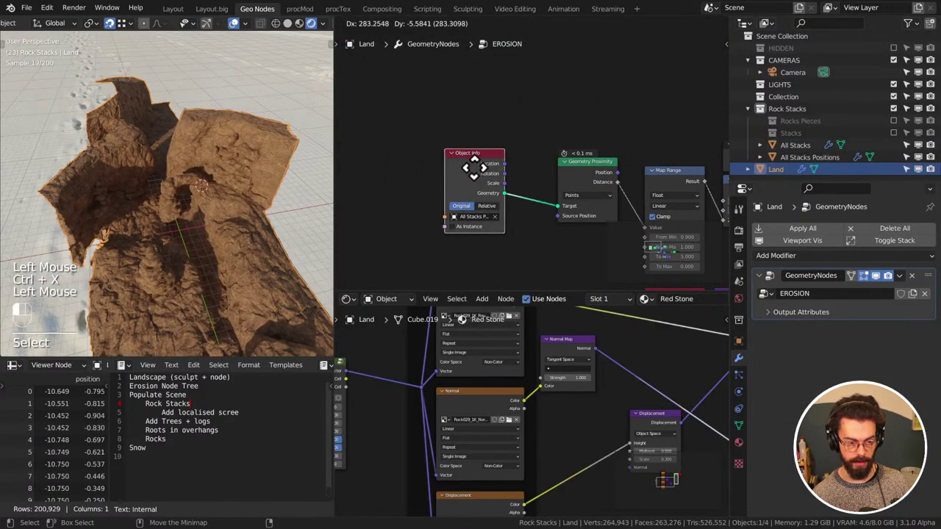
pyautogui.moveTo(514, 177); pyautogui.dragTo(447, 112, button='middle')
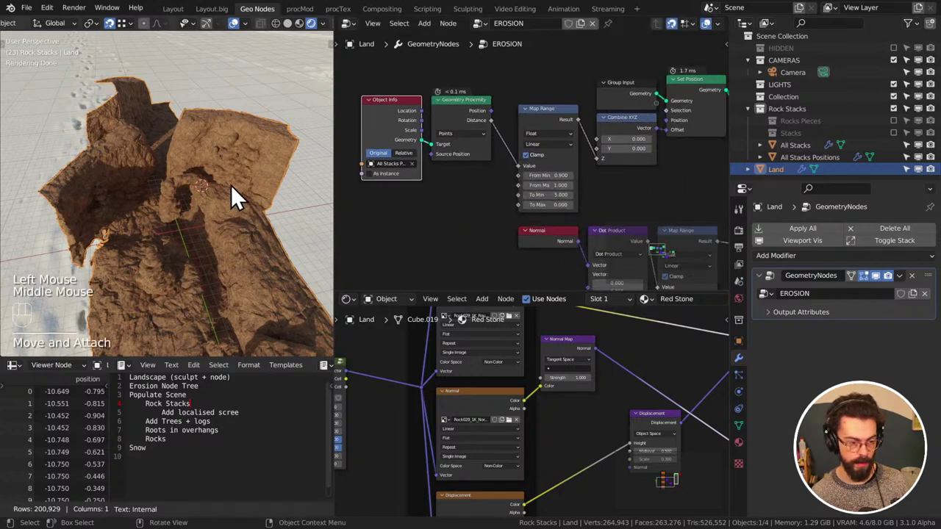
pyautogui.scroll(4, 242, 212)
pyautogui.keyDown('shift'); pyautogui.moveTo(242, 212); pyautogui.dragTo(265, 200, button='middle'); pyautogui.keyUp('shift')
pyautogui.scroll(3, 147, 206)
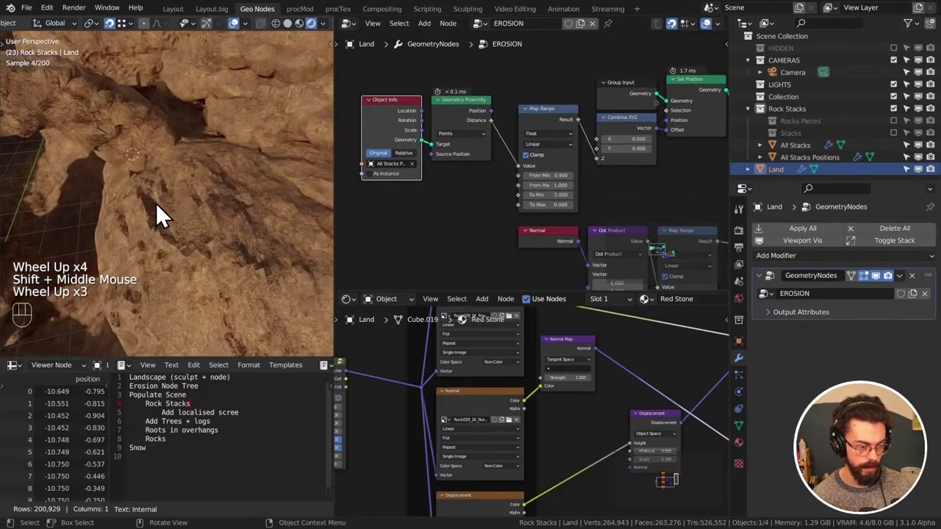
pyautogui.keyDown('shift'); pyautogui.moveTo(156, 203); pyautogui.dragTo(202, 223, button='middle'); pyautogui.keyUp('shift')
# Set Map Range To Min to 0.400 and hide the Rock Stacks collection
pyautogui.moveTo(550, 196); pyautogui.dragTo(570, 196)
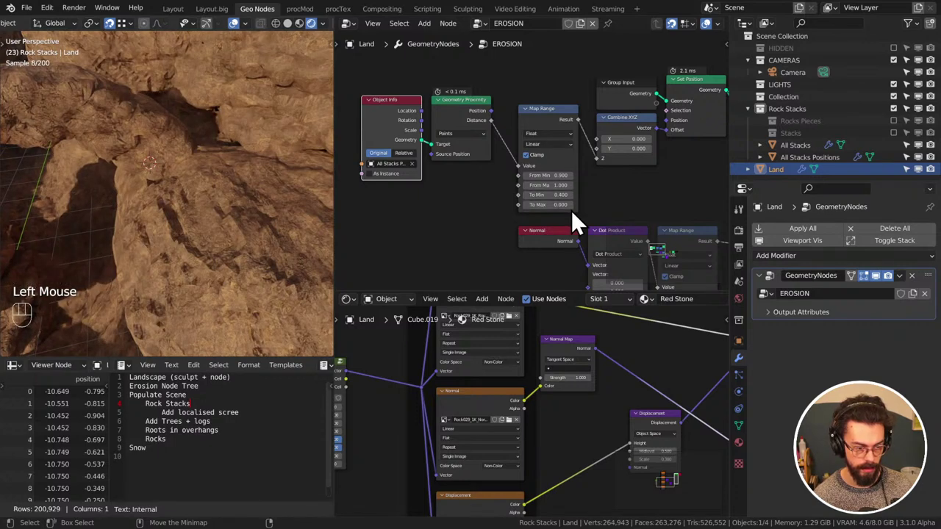
pyautogui.moveTo(617, 187); pyautogui.dragTo(538, 189, button='middle')
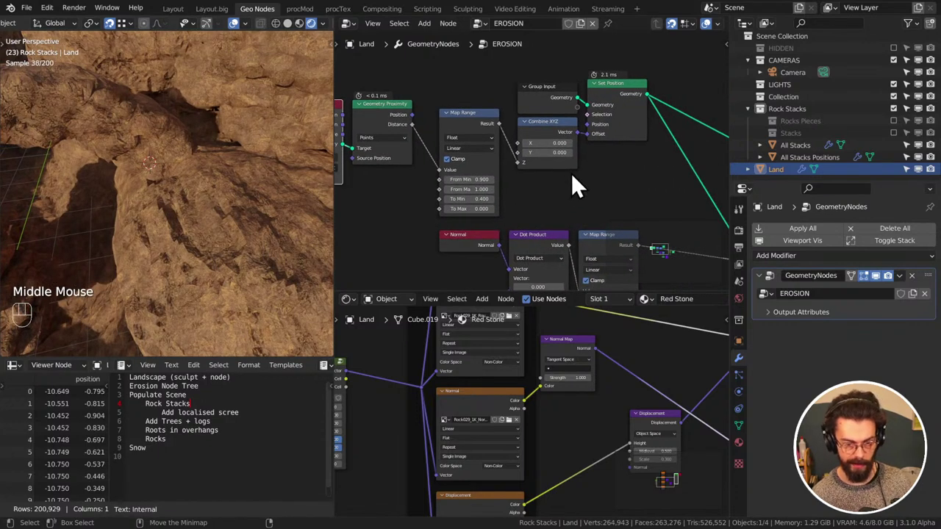
pyautogui.keyDown('alt'); pyautogui.keyDown('shift'); pyautogui.click(551, 97); pyautogui.keyUp('shift'); pyautogui.keyUp('alt')
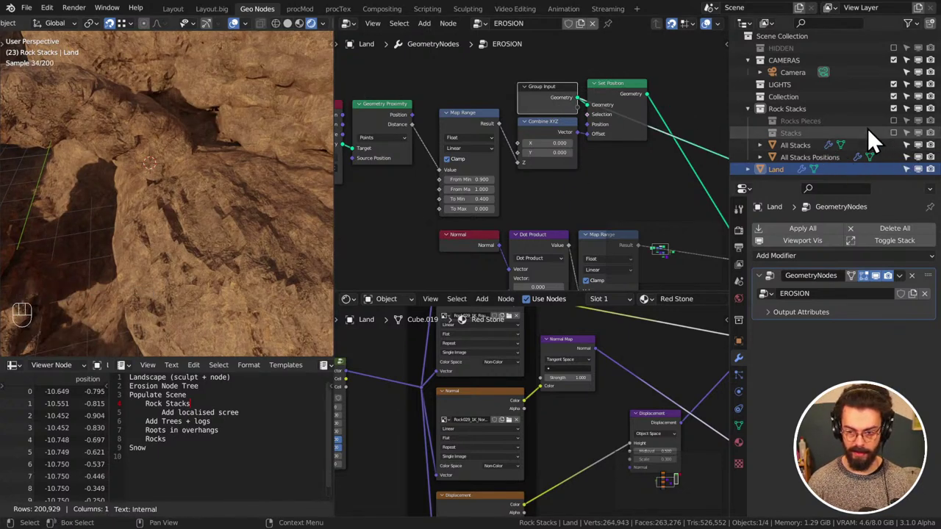
pyautogui.click(894, 110)
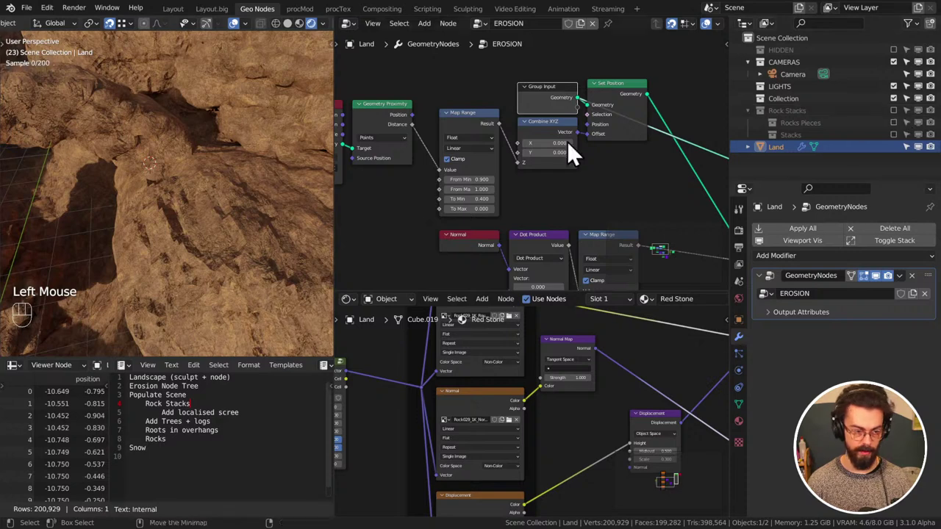
pyautogui.scroll(-2, 205, 220)
pyautogui.moveTo(203, 219); pyautogui.dragTo(209, 198, button='middle')
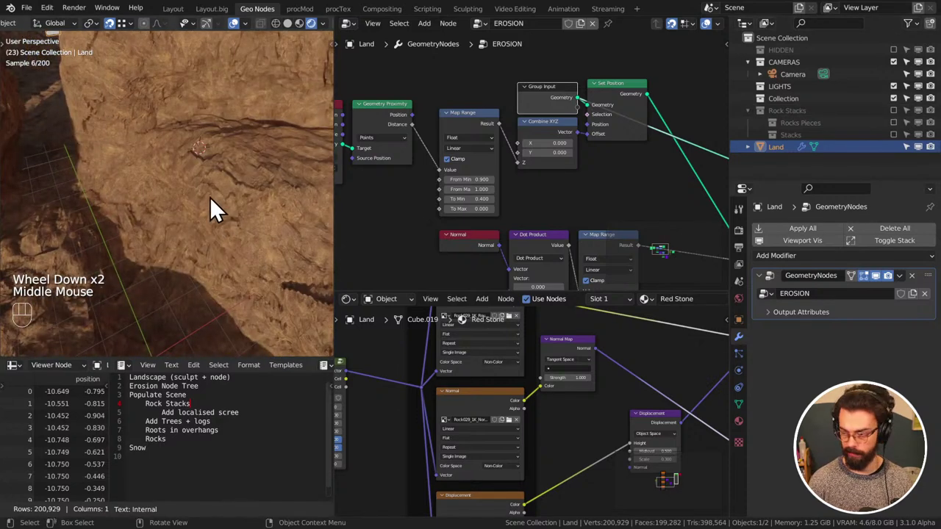
pyautogui.press('shift')
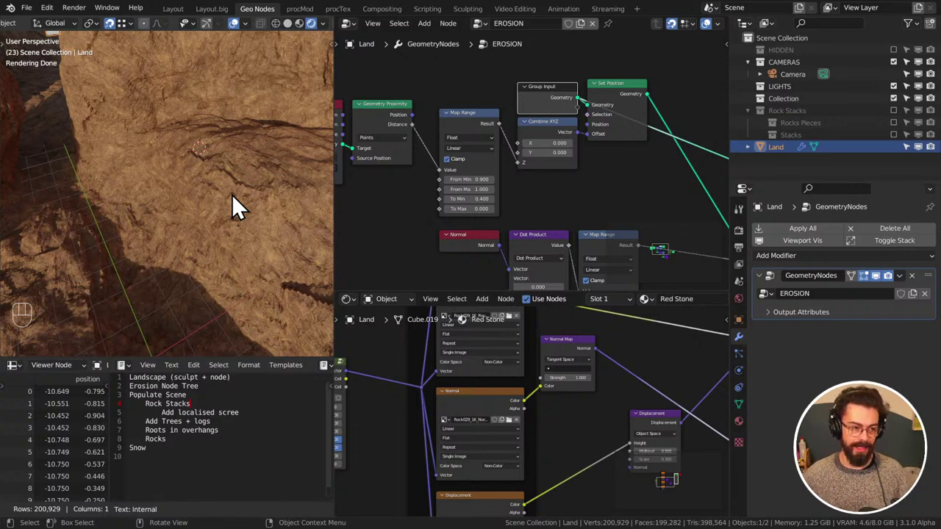
# Switch the viewport to solid shading and inspect the eroded terrain surface
pyautogui.click(288, 23)
pyautogui.scroll(1, 218, 187)
pyautogui.scroll(-4, 221, 197)
pyautogui.moveTo(217, 187); pyautogui.dragTo(179, 183, button='middle')
pyautogui.scroll(1, 147, 213)
pyautogui.keyDown('shift'); pyautogui.moveTo(143, 217); pyautogui.dragTo(221, 210, button='middle'); pyautogui.keyUp('shift')
pyautogui.scroll(2, 207, 208)
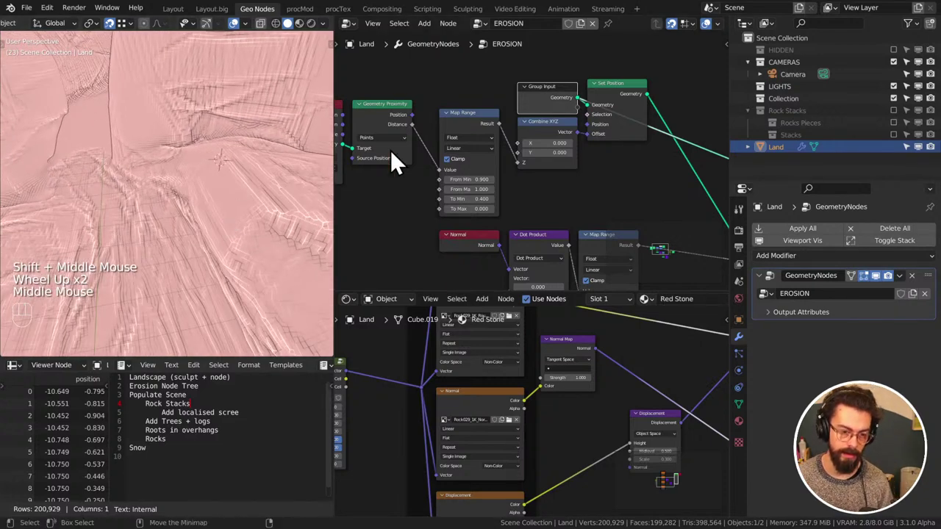
# Nudge the Object Info and Geometry Proximity nodes, save, and select Group Input, Combine XYZ, Set Position
pyautogui.moveTo(464, 141); pyautogui.dragTo(586, 156, button='middle')
pyautogui.moveTo(529, 213); pyautogui.dragTo(440, 92)
pyautogui.moveTo(488, 121); pyautogui.dragTo(505, 129)
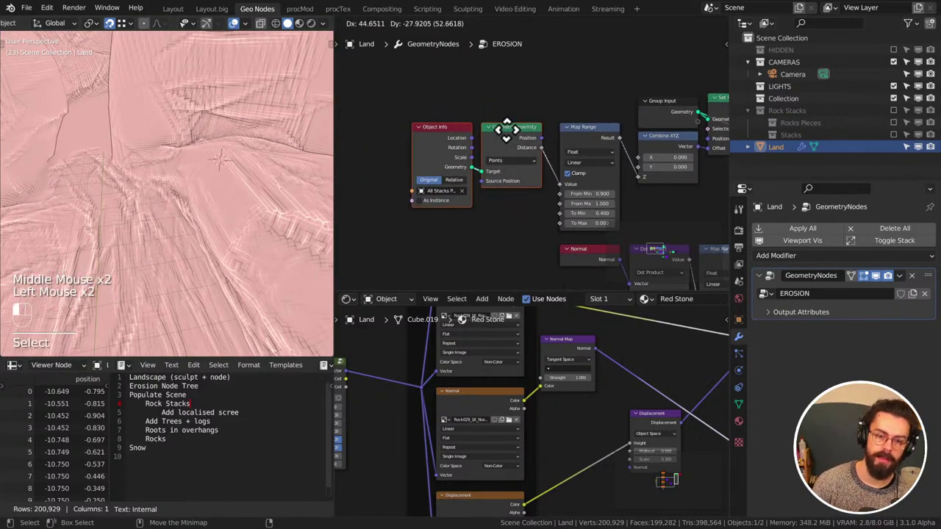
pyautogui.click(497, 95)
pyautogui.hotkey('ctrl', 's')
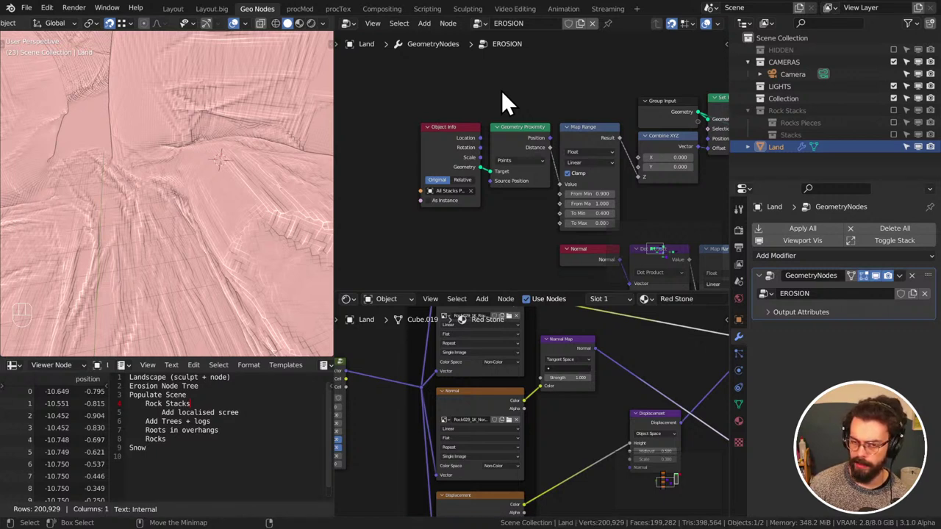
pyautogui.moveTo(532, 128); pyautogui.dragTo(470, 109, button='middle')
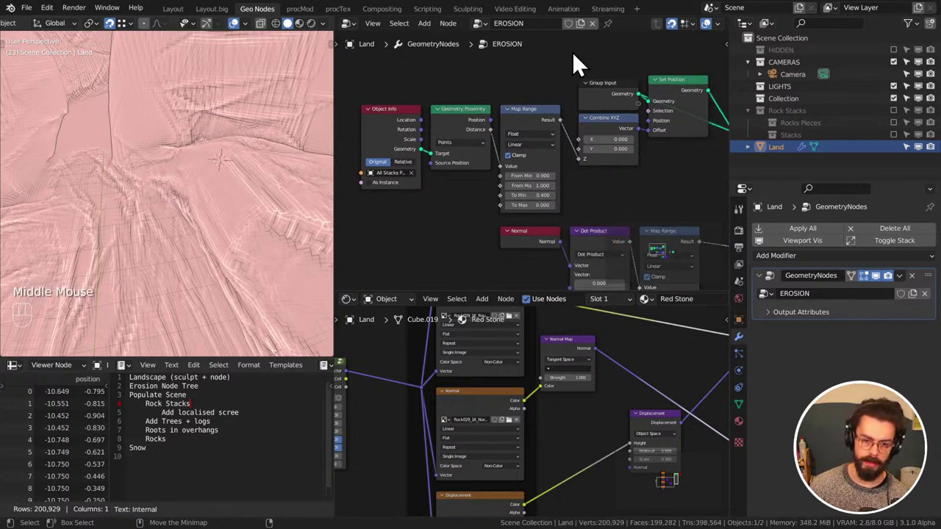
pyautogui.moveTo(572, 52); pyautogui.dragTo(681, 163)
# Move the three selected nodes up-left, add the note 'Separate Snapping @ devs', and save
pyautogui.press('g')
pyautogui.click(674, 171)
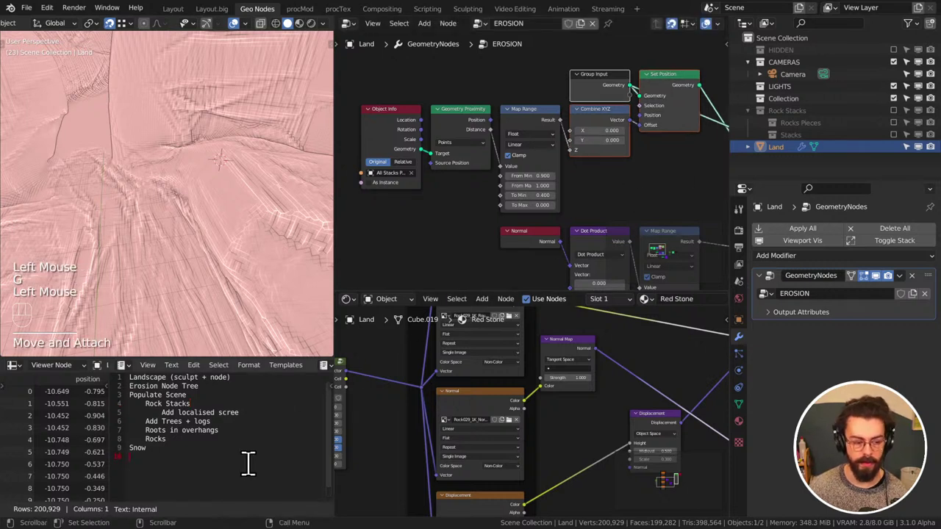
pyautogui.press('KP_Enter')
pyautogui.press('shift')
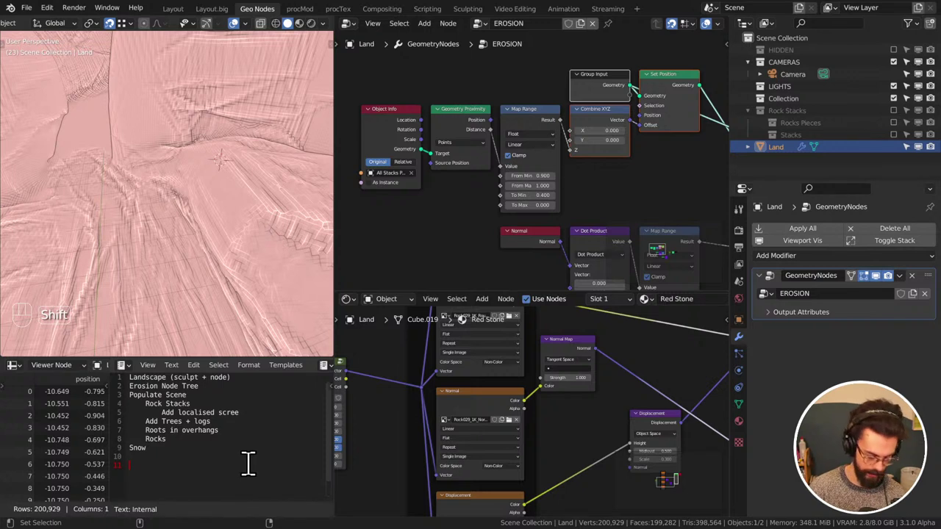
pyautogui.write('S')
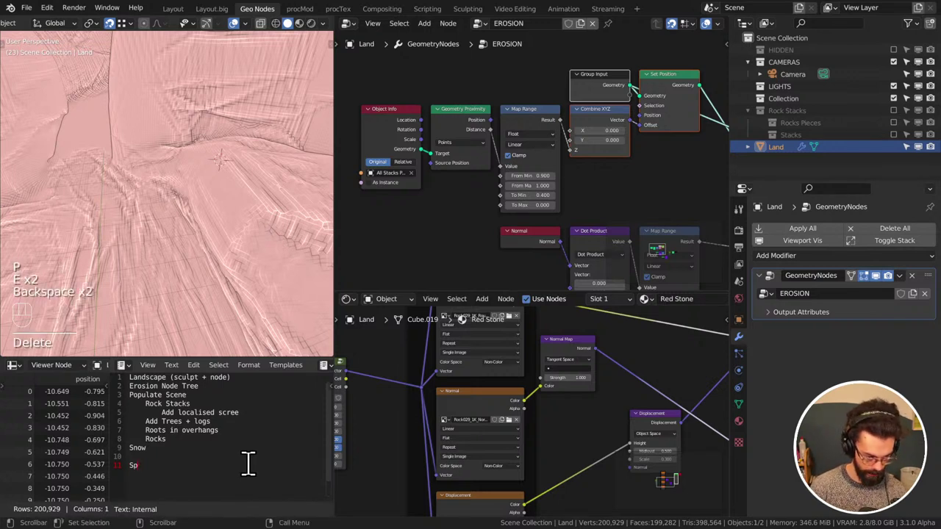
pyautogui.write('eparate')
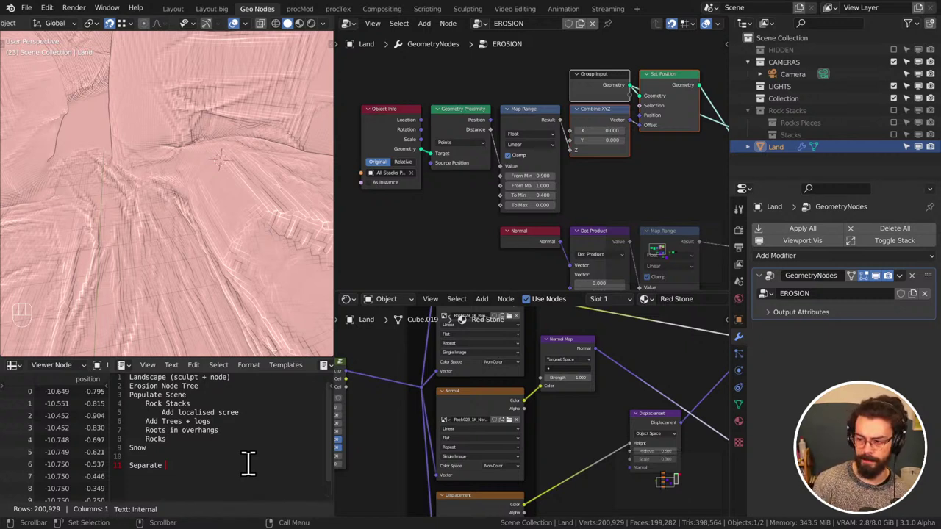
pyautogui.press('shift')
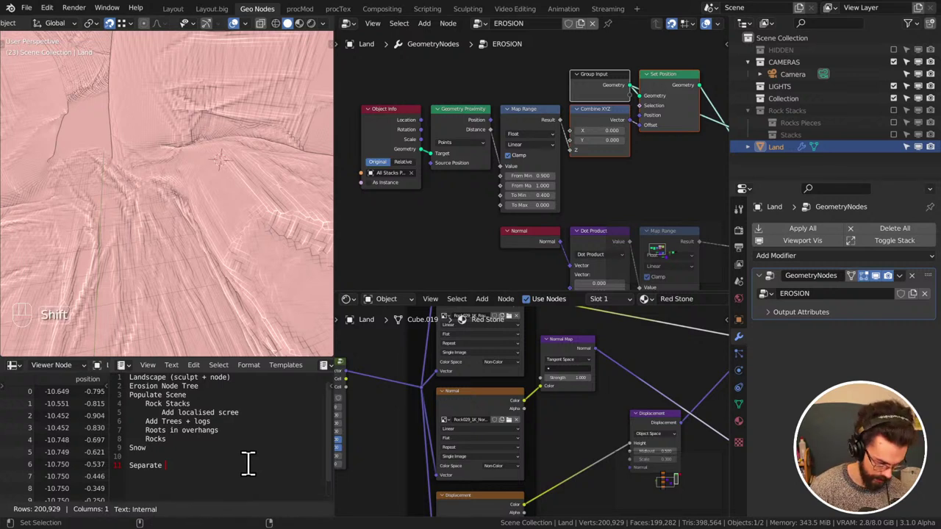
pyautogui.write('Snapping ')
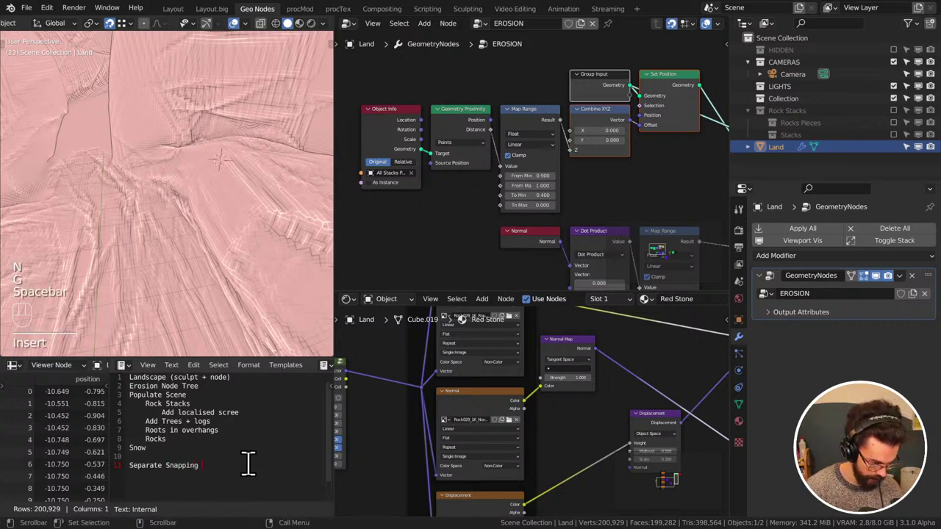
pyautogui.write('@ devs')
pyautogui.press('Return')
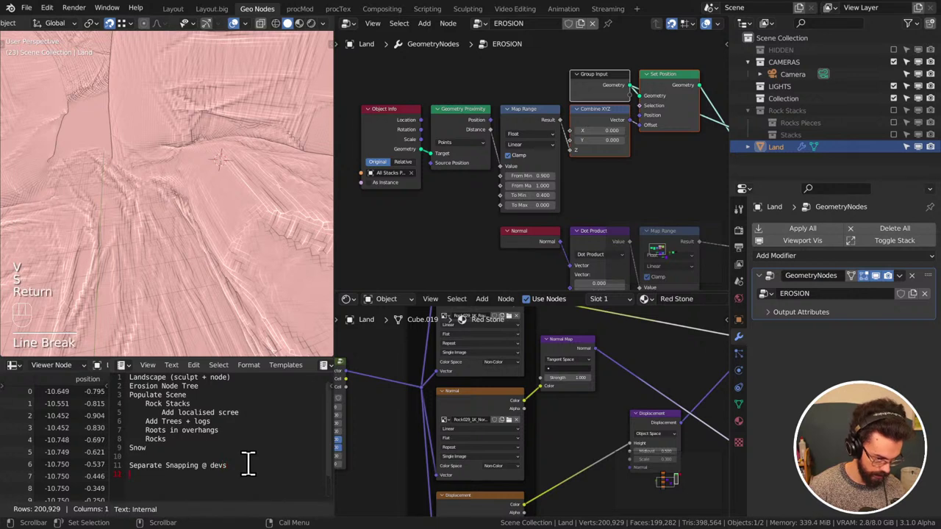
pyautogui.hotkey('ctrl', 's')
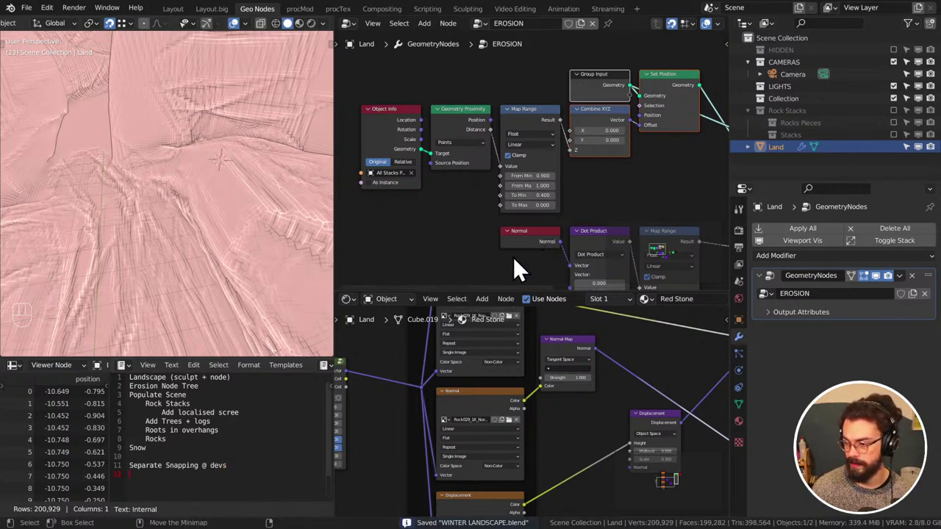
# Enlarge the node editor and frame the terrain and the Object Info and proximity nodes
pyautogui.moveTo(512, 257); pyautogui.dragTo(463, 271, button='middle')
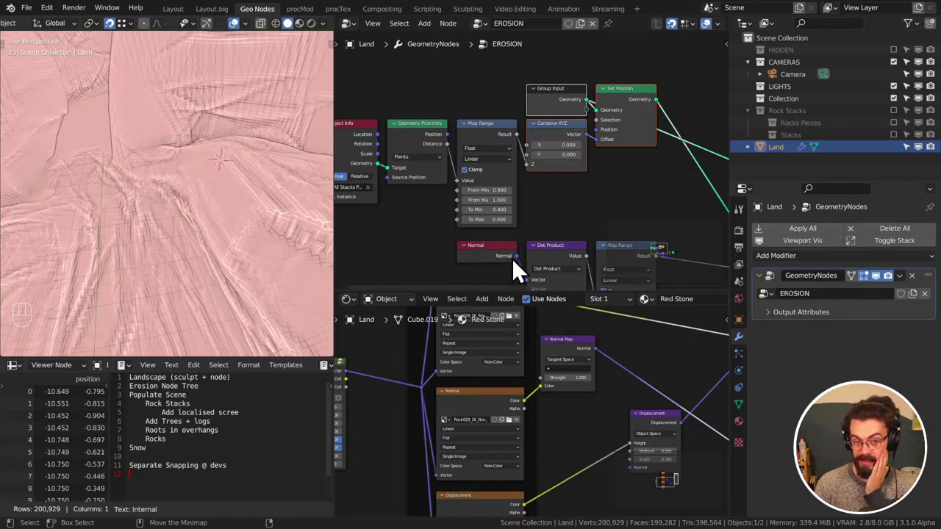
pyautogui.moveTo(511, 293); pyautogui.dragTo(511, 399)
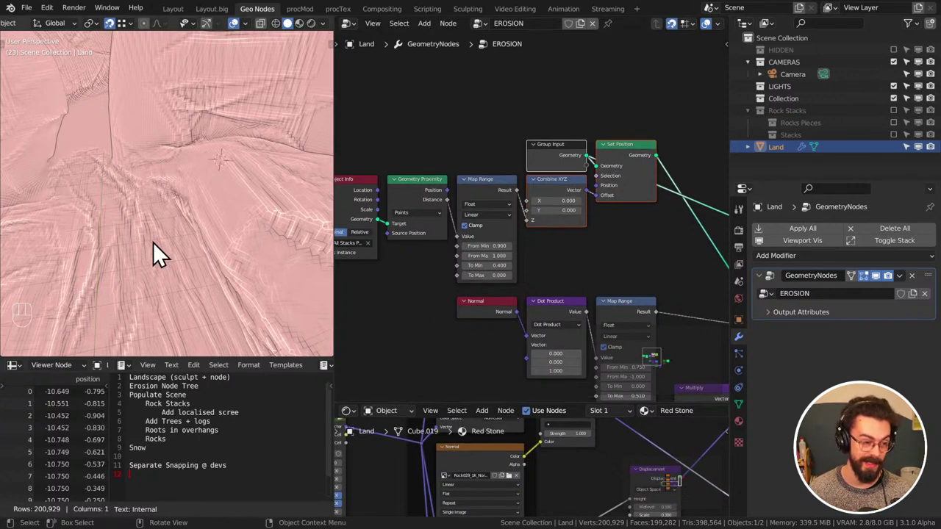
pyautogui.moveTo(154, 246); pyautogui.dragTo(206, 250, button='middle')
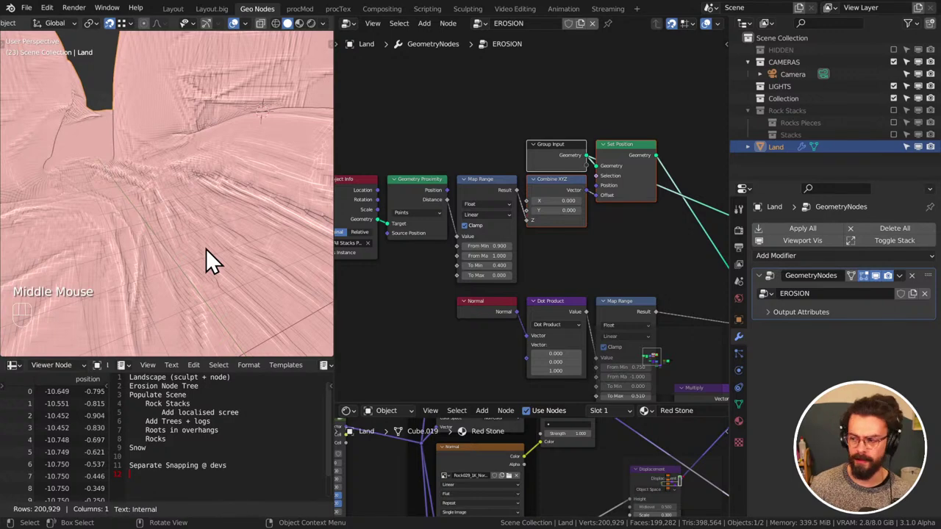
pyautogui.moveTo(417, 251); pyautogui.dragTo(438, 246, button='middle')
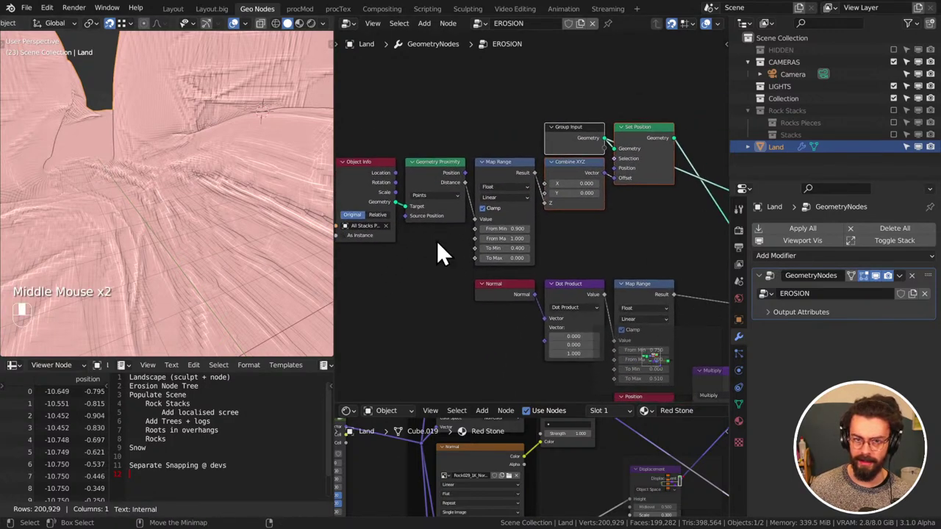
pyautogui.moveTo(235, 209); pyautogui.dragTo(200, 207, button='middle')
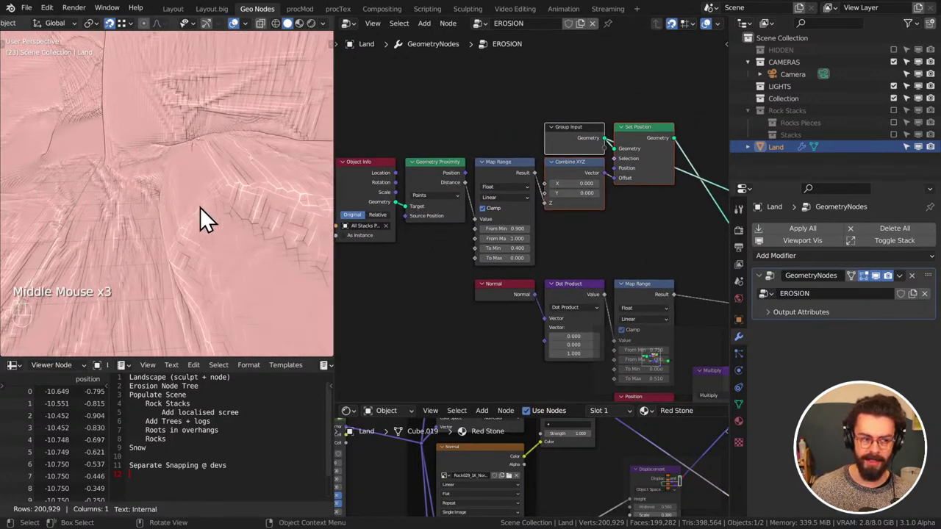
pyautogui.moveTo(497, 186); pyautogui.dragTo(430, 153, button='middle')
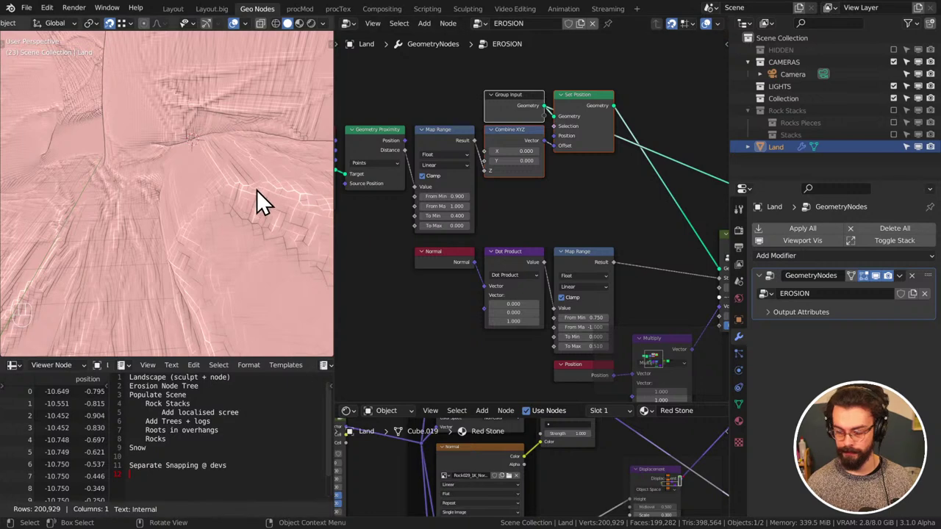
pyautogui.scroll(-3, 542, 253)
pyautogui.moveTo(542, 252); pyautogui.dragTo(495, 264, button='middle')
pyautogui.scroll(-2, 266, 259)
pyautogui.scroll(5, 563, 278)
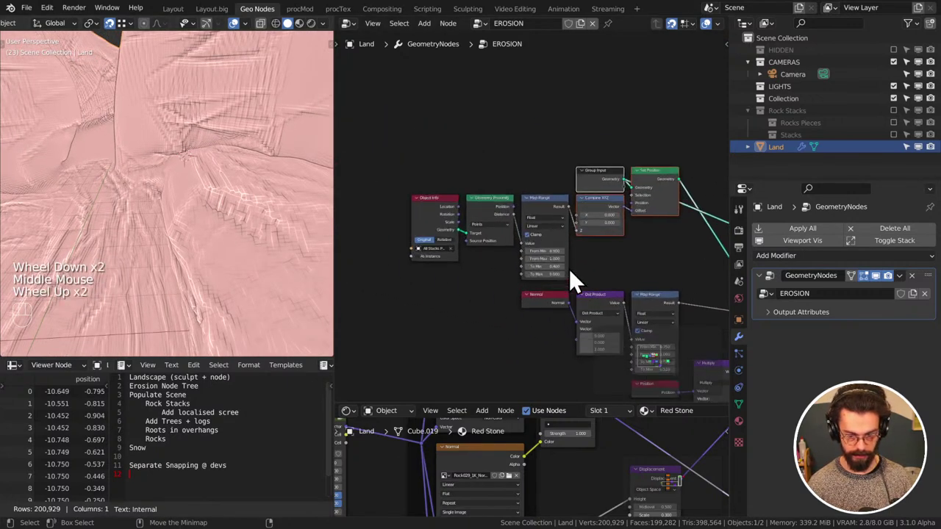
pyautogui.moveTo(603, 267); pyautogui.dragTo(616, 259, button='middle')
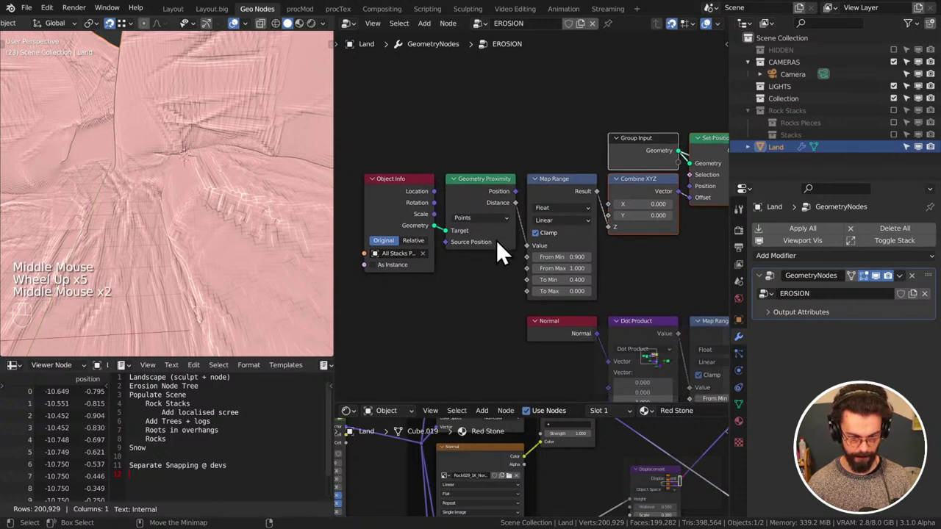
# Check Geometry Proximity's target options unchanged, then move Object Info further left
pyautogui.click(481, 218)
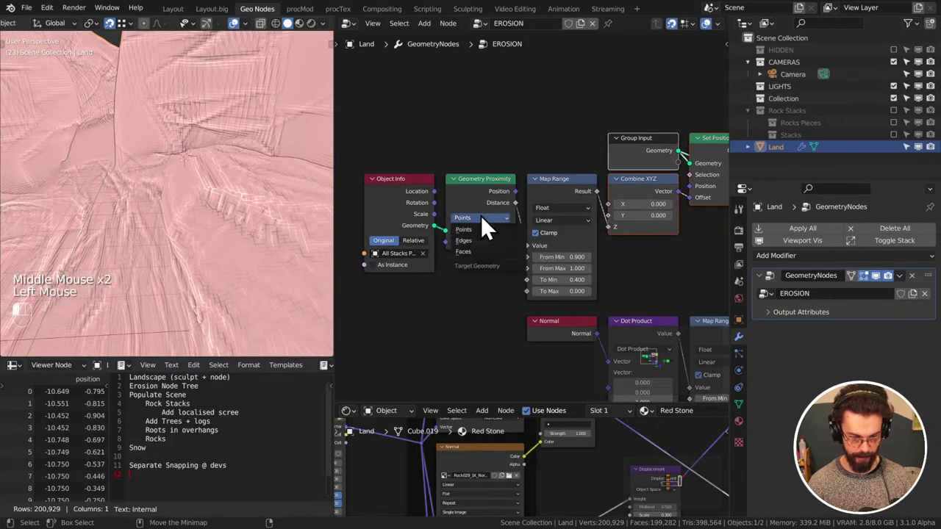
pyautogui.click(481, 216)
pyautogui.moveTo(385, 218); pyautogui.dragTo(402, 208)
pyautogui.moveTo(504, 204); pyautogui.dragTo(585, 192, button='middle')
# Insert a Realize Instances node between Object Info and Geometry Proximity
pyautogui.hotkey('shift', 'a')
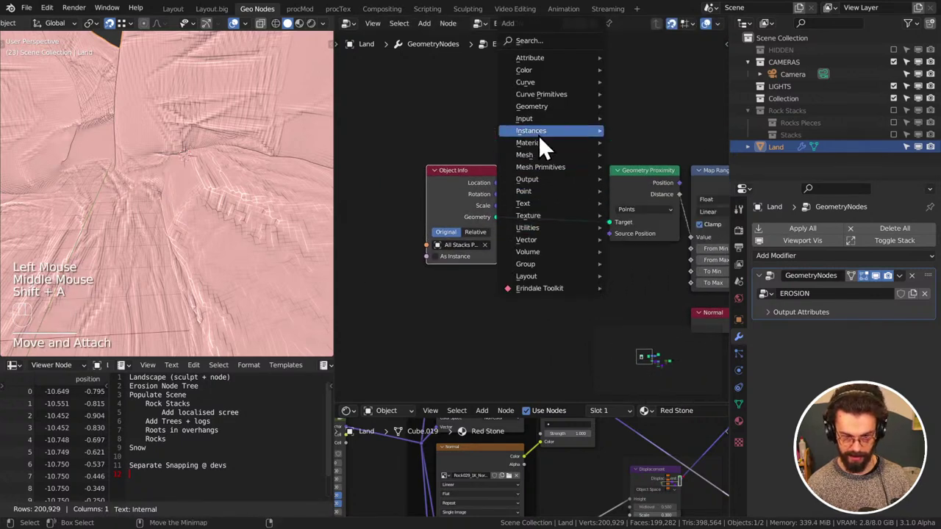
pyautogui.moveTo(538, 132)
pyautogui.click(651, 156)
pyautogui.click(513, 201)
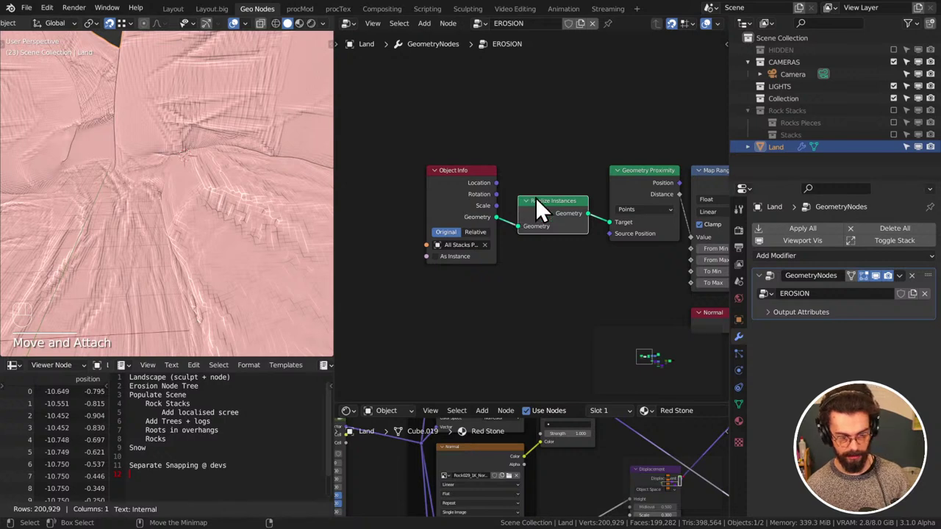
# Raise Map Range From Min to 0.540 and preview the Set Position output on the terrain
pyautogui.moveTo(535, 197); pyautogui.dragTo(371, 188, button='middle')
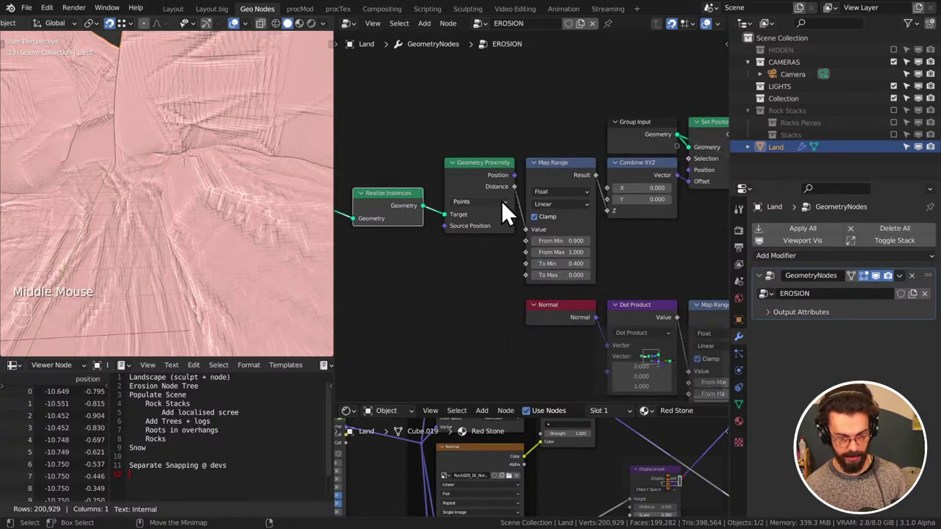
pyautogui.keyDown('shift'); pyautogui.moveTo(558, 241); pyautogui.dragTo(580, 263); pyautogui.keyUp('shift')
pyautogui.click(558, 263)
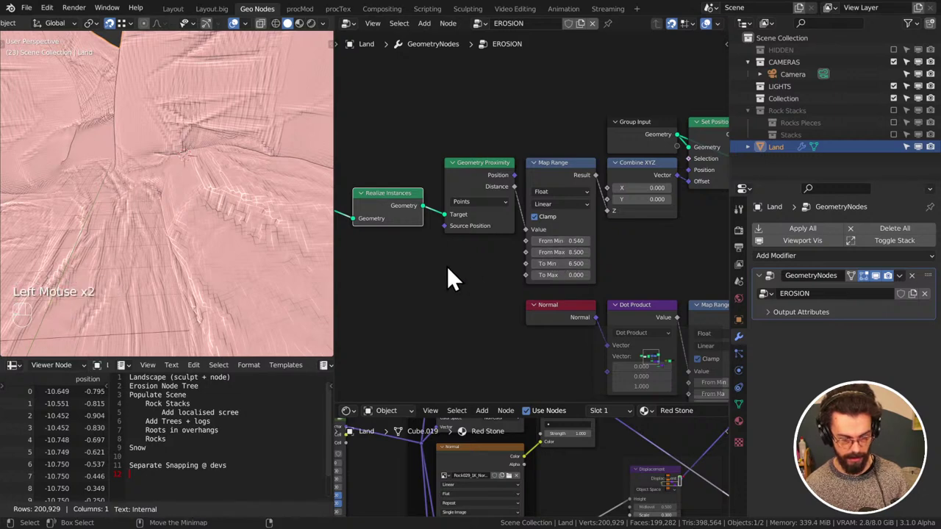
pyautogui.scroll(-3, 447, 266)
pyautogui.moveTo(445, 266); pyautogui.dragTo(392, 257, button='middle')
pyautogui.keyDown('alt'); pyautogui.keyDown('shift'); pyautogui.click(599, 167); pyautogui.keyUp('shift'); pyautogui.keyUp('alt')
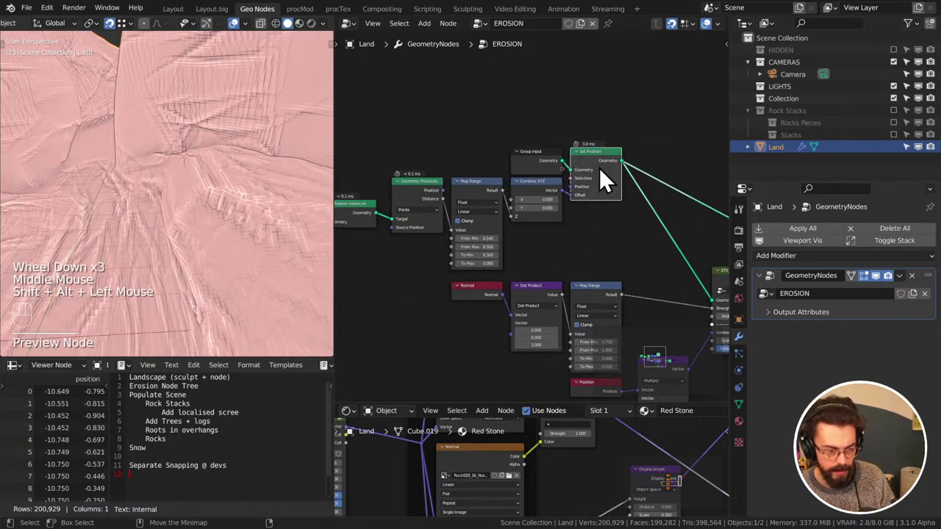
pyautogui.moveTo(540, 235); pyautogui.dragTo(598, 240, button='middle')
pyautogui.moveTo(324, 214); pyautogui.dragTo(198, 230, button='middle')
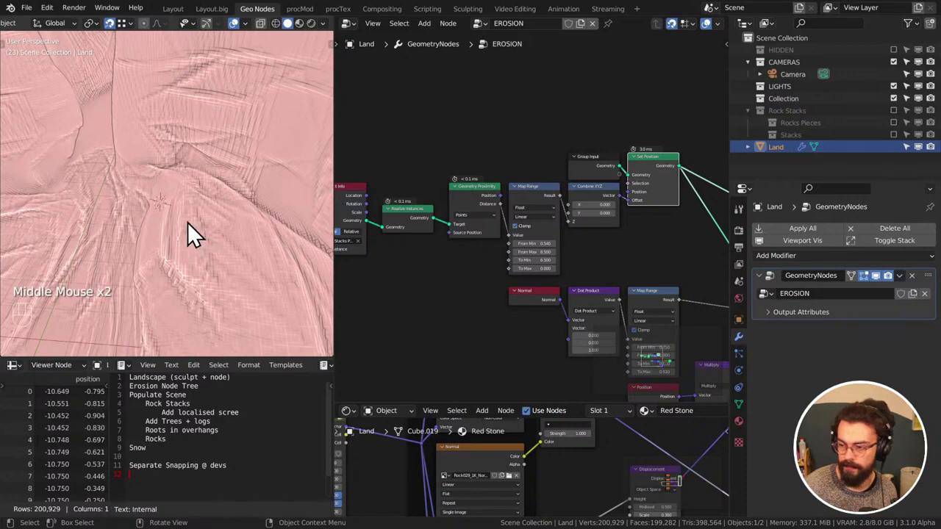
pyautogui.moveTo(454, 237); pyautogui.dragTo(518, 258, button='middle')
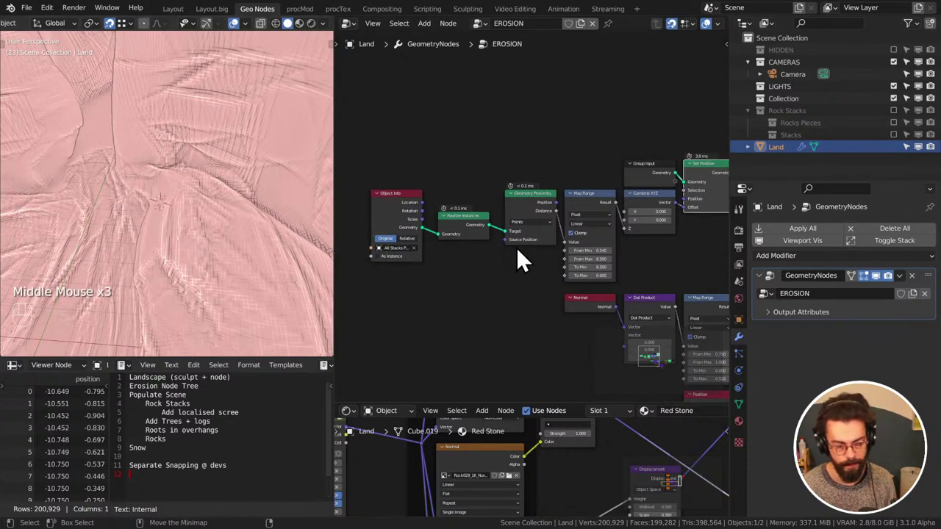
# Set Object Info to Relative and make Map Range remap 0–1.58 to 1.29–0 with Smoother Step
pyautogui.click(404, 238)
pyautogui.moveTo(471, 276); pyautogui.dragTo(529, 294, button='middle')
pyautogui.scroll(2, 543, 301)
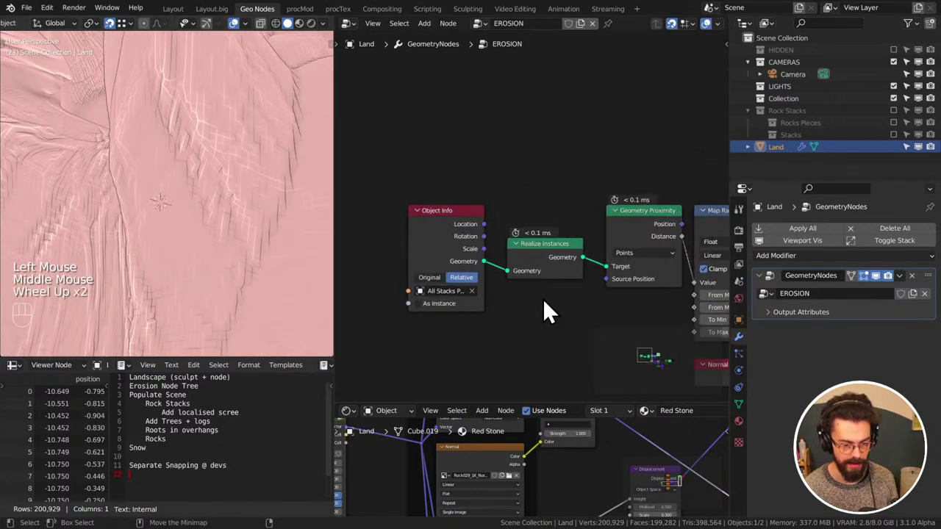
pyautogui.moveTo(573, 316); pyautogui.dragTo(462, 272, button='middle')
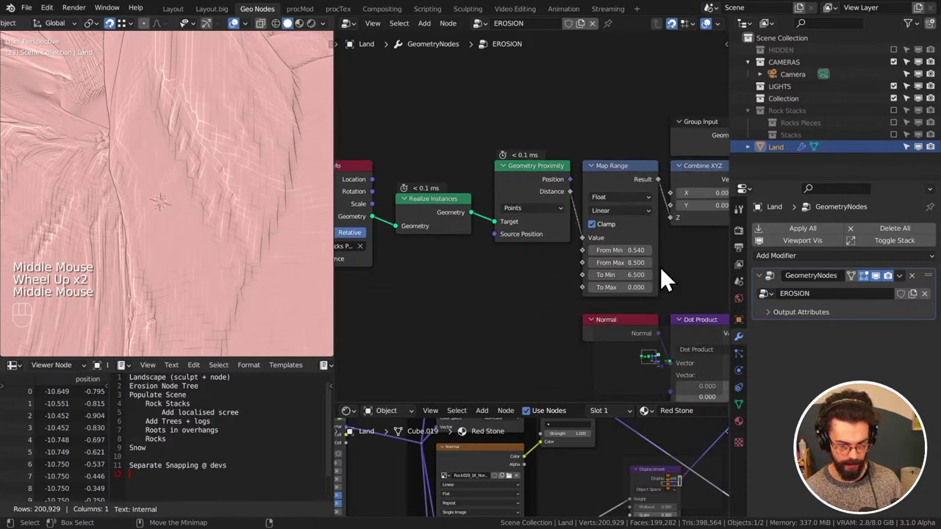
pyautogui.keyDown('shift'); pyautogui.moveTo(630, 262); pyautogui.dragTo(588, 250); pyautogui.keyUp('shift')
pyautogui.click(623, 250)
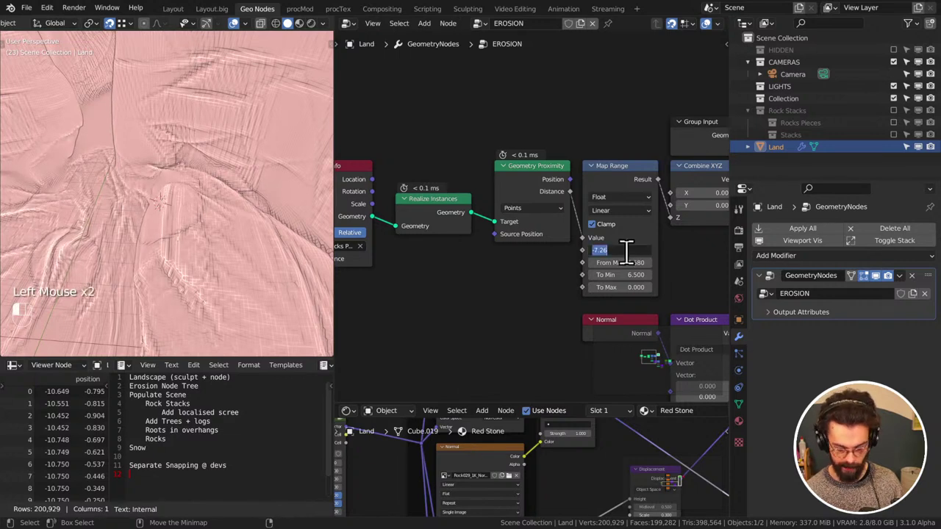
pyautogui.press('Return')
pyautogui.keyDown('shift'); pyautogui.moveTo(617, 275); pyautogui.dragTo(532, 269); pyautogui.keyUp('shift')
pyautogui.click(640, 211)
pyautogui.click(629, 262)
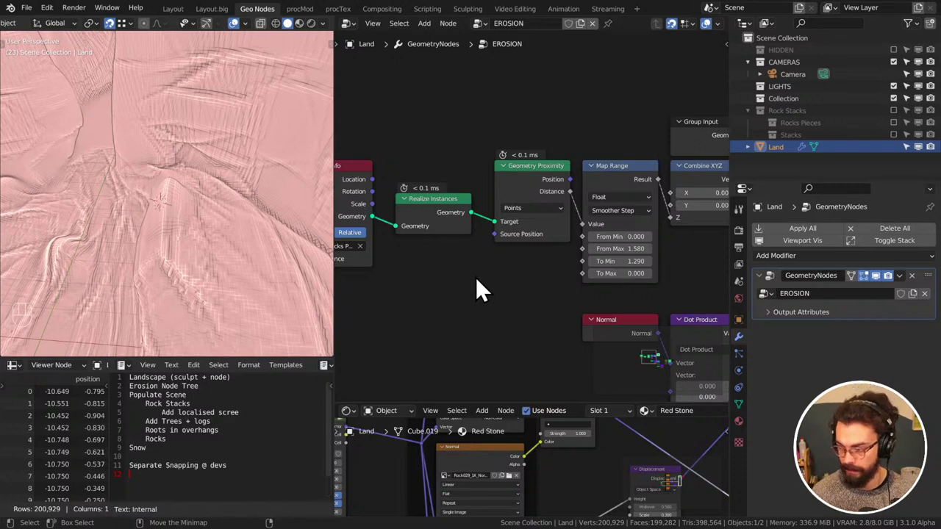
# Show the terrain in plain solid shading and isolate it in local view
pyautogui.moveTo(477, 279); pyautogui.dragTo(510, 283, button='middle')
pyautogui.moveTo(294, 235); pyautogui.dragTo(238, 204, button='middle')
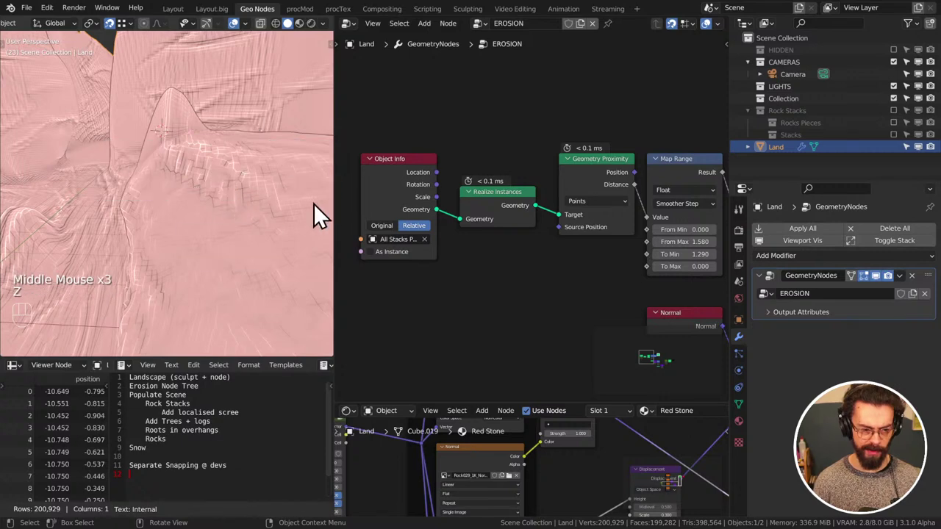
pyautogui.press('z')
pyautogui.click(248, 349)
pyautogui.scroll(-2, 199, 279)
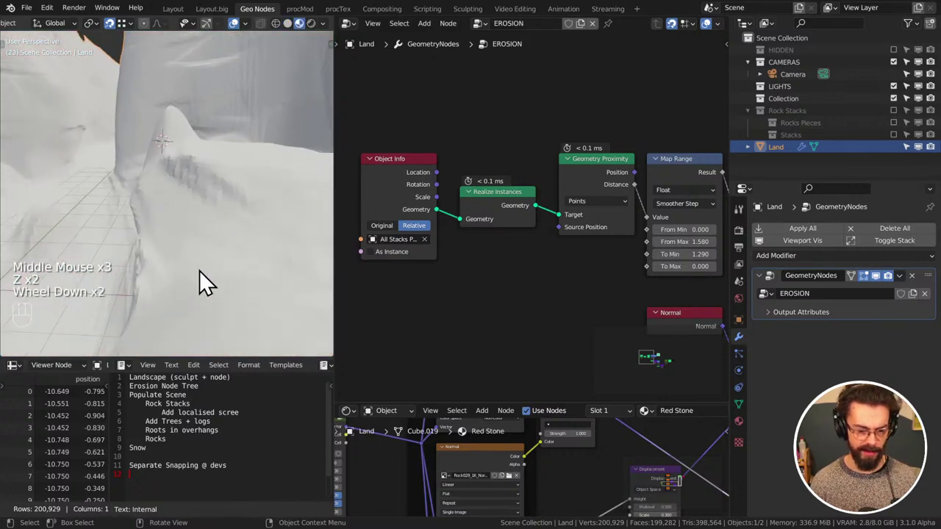
pyautogui.press('KP_Divide')
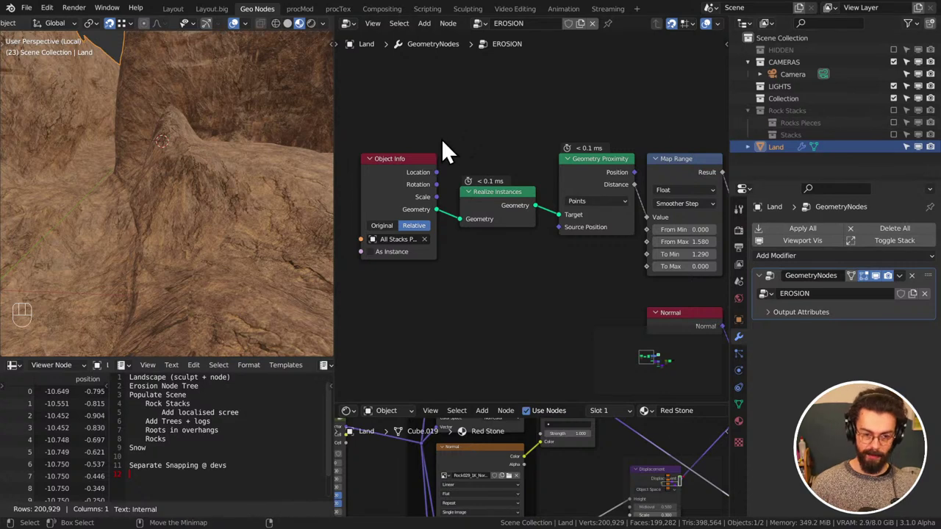
# Include the Stacks collection to see its rocks on the terrain and browse its contents
pyautogui.click(893, 134)
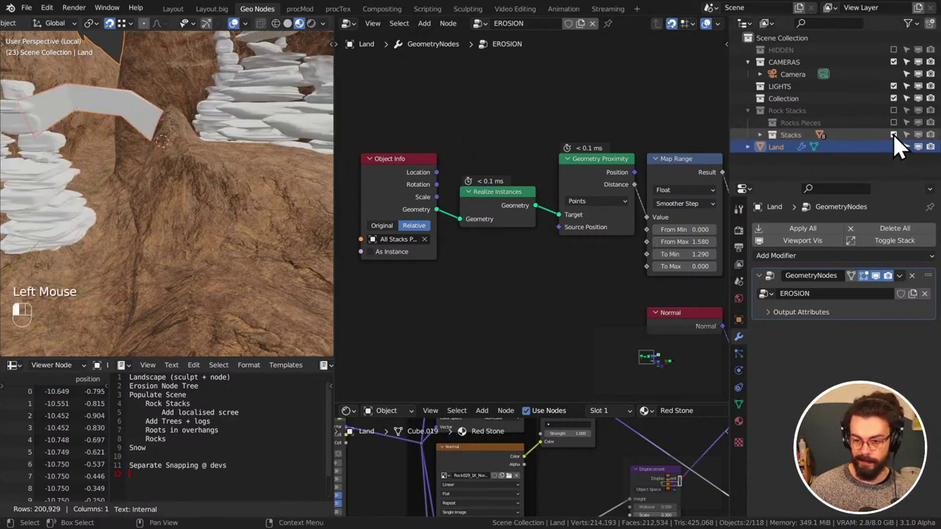
pyautogui.scroll(-2, 147, 154)
pyautogui.moveTo(147, 154); pyautogui.dragTo(174, 177, button='middle')
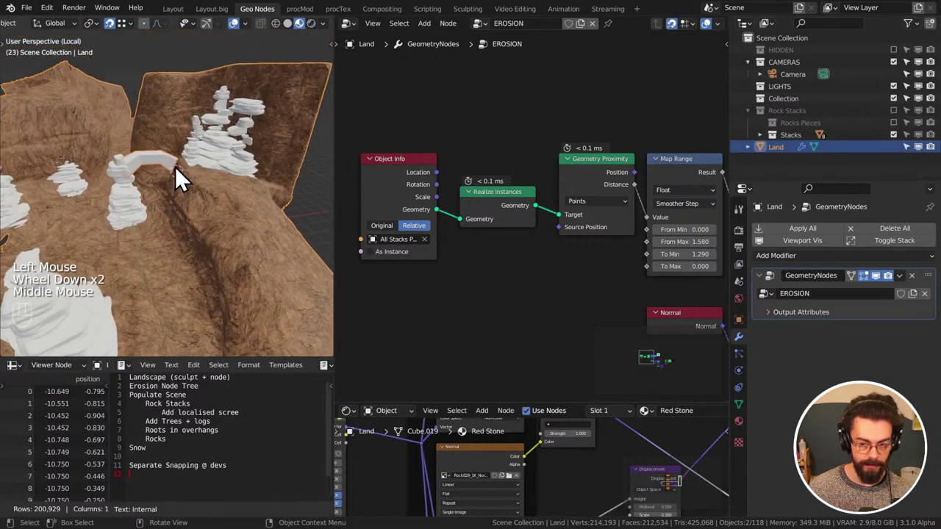
pyautogui.click(753, 136)
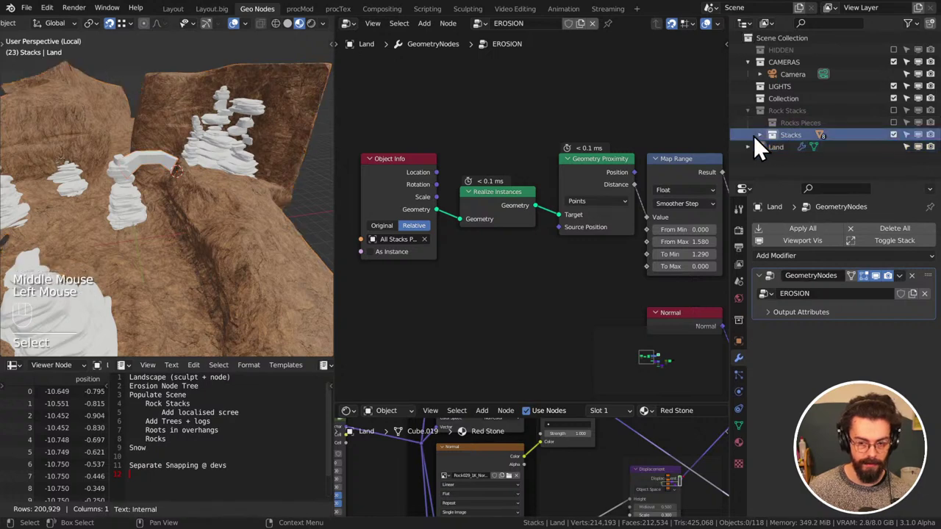
pyautogui.click(759, 135)
pyautogui.scroll(-3, 759, 134)
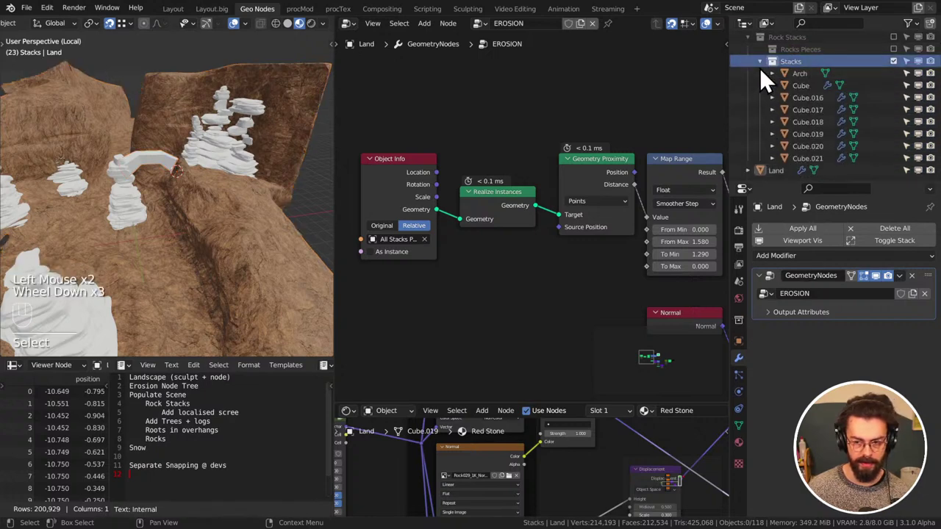
pyautogui.click(760, 61)
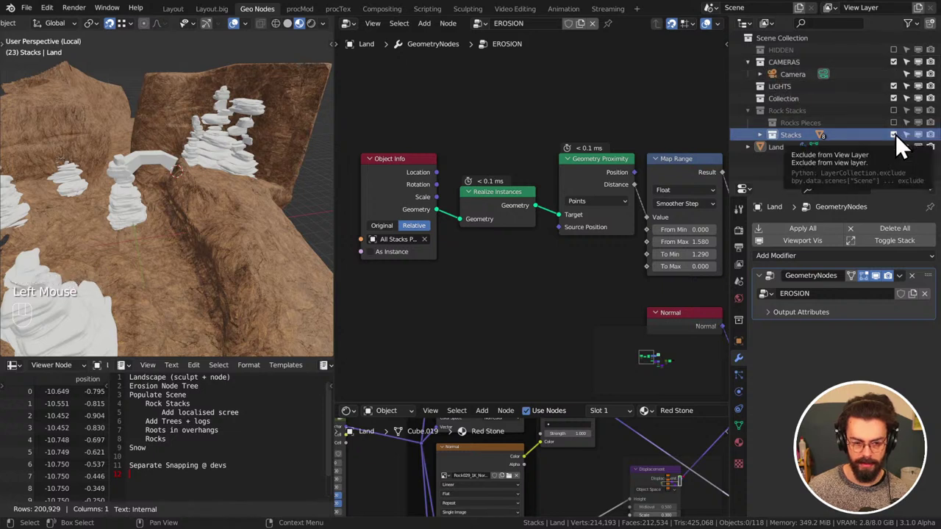
# List the Stacks rocks, toggle them on once more, then exclude the Stacks collection again
pyautogui.click(759, 134)
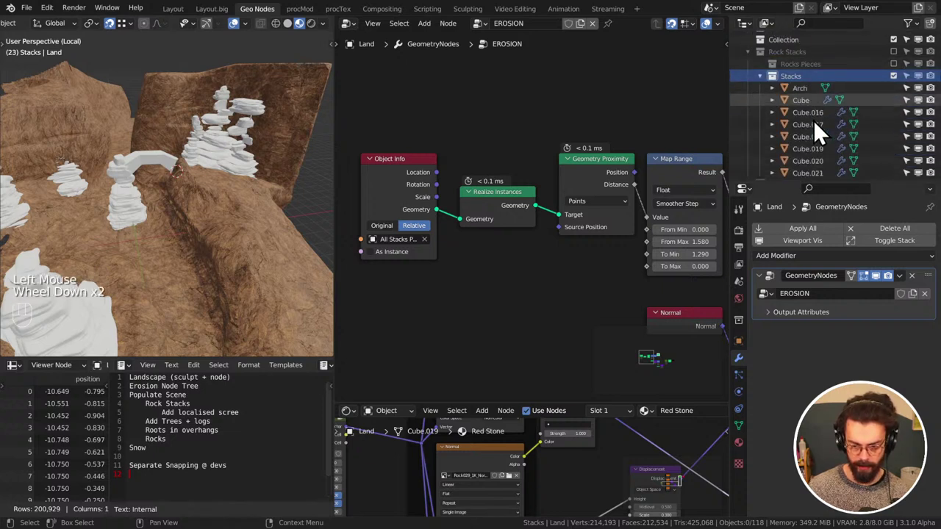
pyautogui.scroll(-3, 814, 120)
pyautogui.scroll(1, 814, 120)
pyautogui.scroll(4, 862, 80)
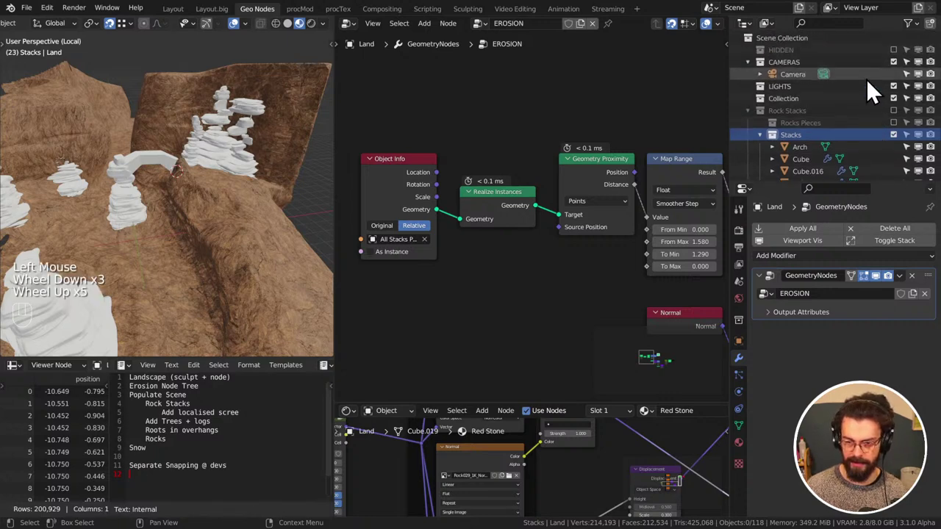
pyautogui.scroll(-1, 865, 79)
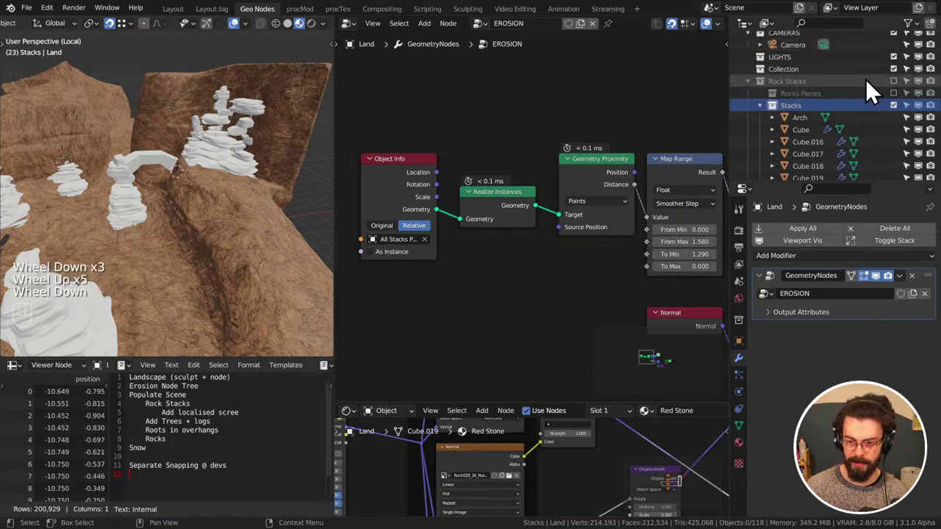
pyautogui.click(894, 104)
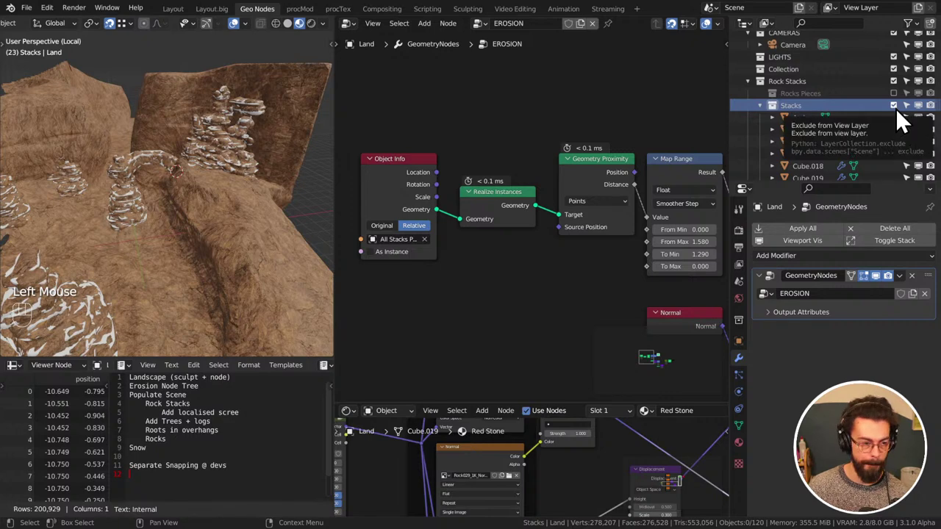
pyautogui.click(892, 107)
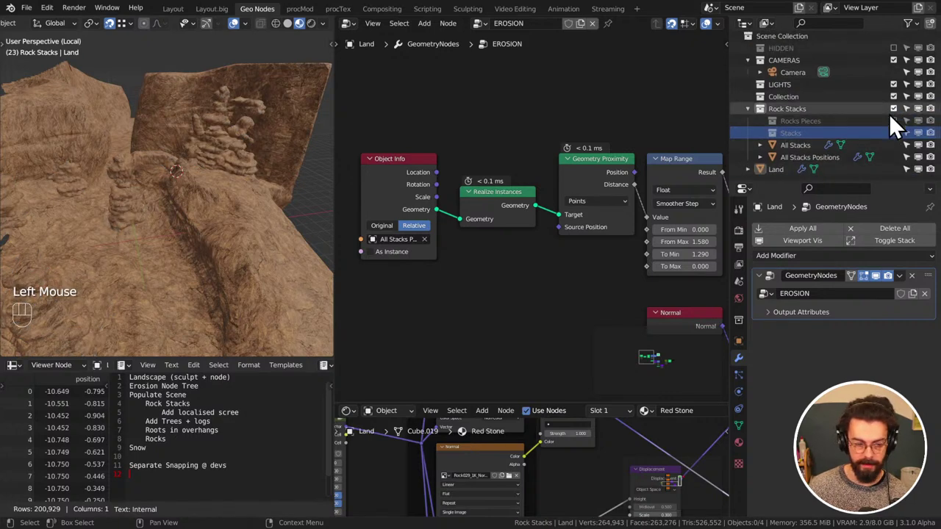
# Set the Object Info node's source object to All Stacks
pyautogui.moveTo(447, 185); pyautogui.dragTo(553, 170, button='middle')
pyautogui.scroll(3, 552, 172)
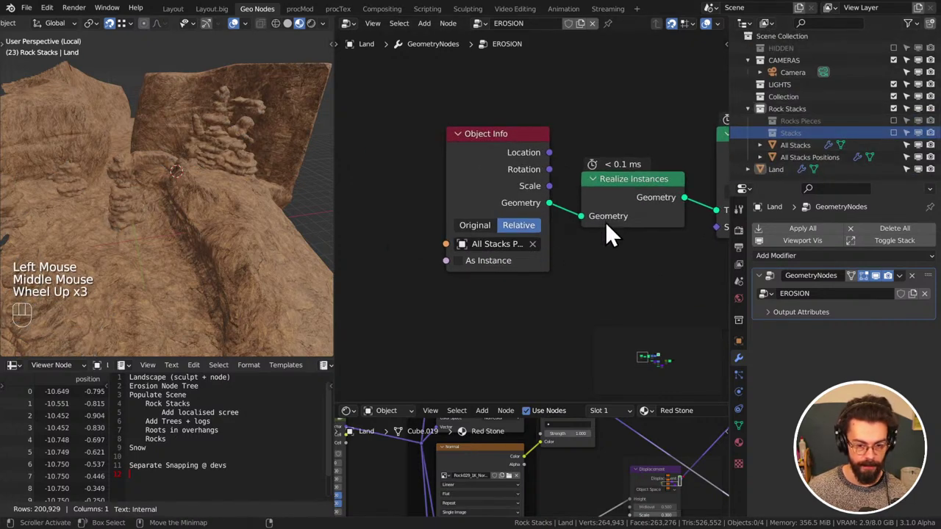
pyautogui.moveTo(605, 227); pyautogui.dragTo(547, 153, button='middle')
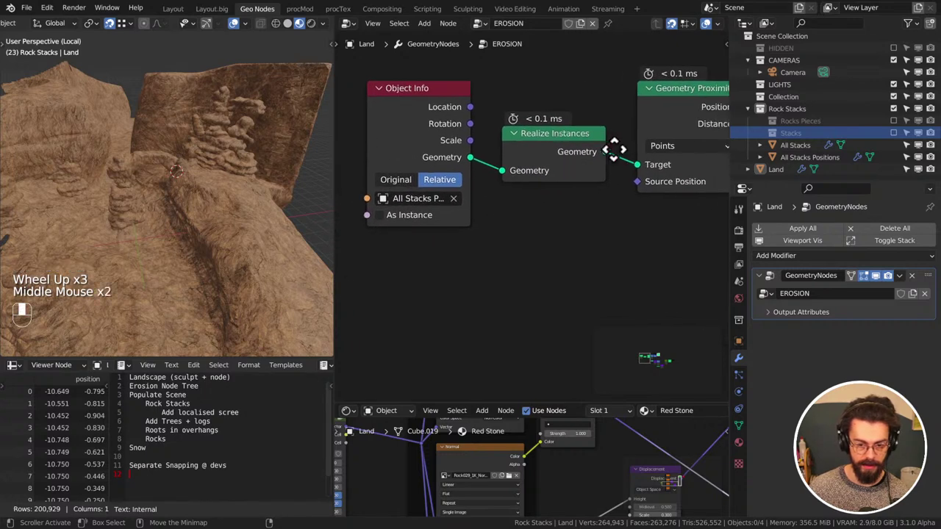
pyautogui.click(419, 199)
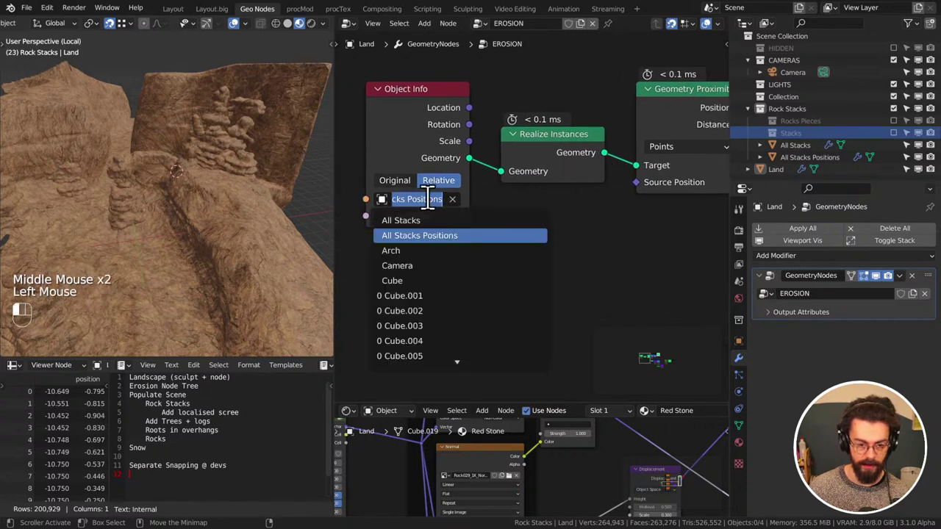
pyautogui.click(589, 210)
# Orbit closer to the rock stacks, then box-select the Normal and Dot Product nodes
pyautogui.moveTo(148, 151); pyautogui.dragTo(256, 66, button='middle')
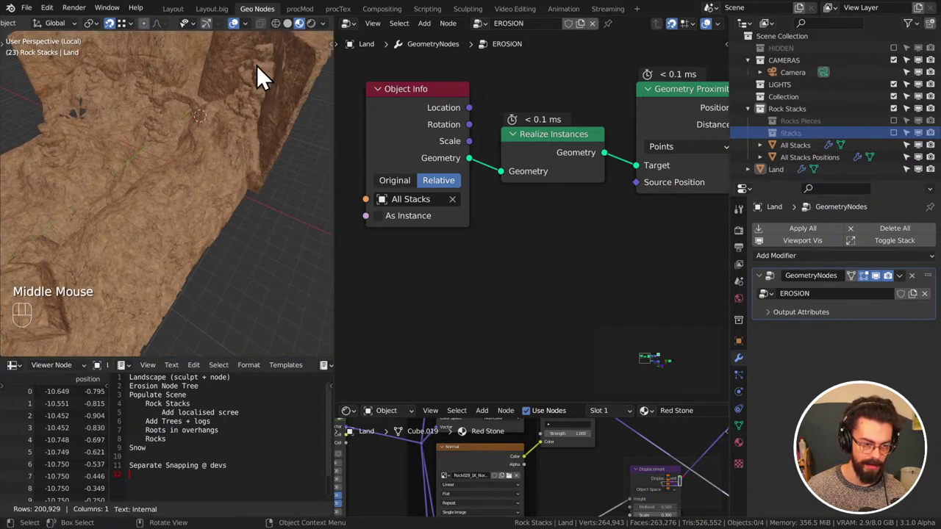
pyautogui.moveTo(263, 125)
pyautogui.keyDown('shift'); pyautogui.mouseDown(button='middle')
pyautogui.moveTo(185, 168)
pyautogui.moveTo(260, 152)
pyautogui.moveTo(294, 130)
pyautogui.moveTo(282, 117)
pyautogui.moveTo(276, 124)
pyautogui.mouseUp(button='middle'); pyautogui.keyUp('shift')
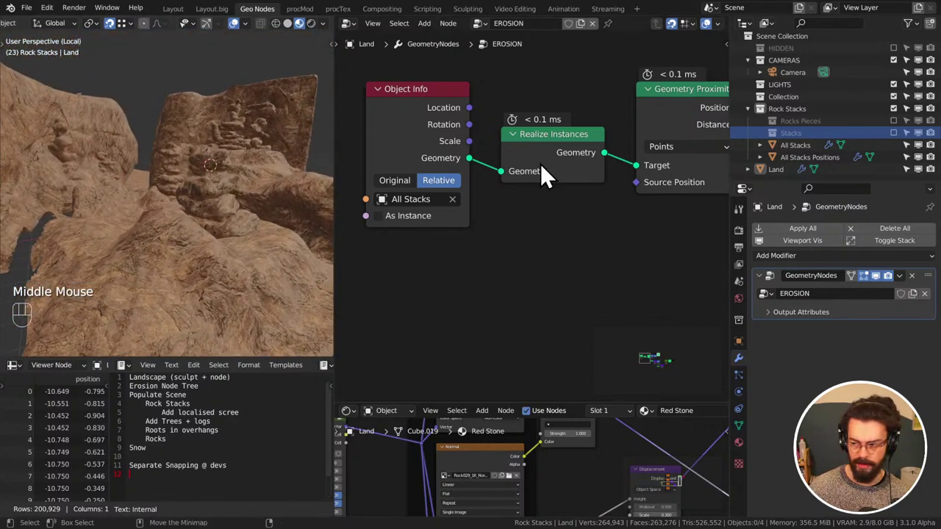
pyautogui.scroll(-2, 604, 173)
pyautogui.scroll(-2, 607, 174)
pyautogui.moveTo(607, 174); pyautogui.dragTo(523, 176, button='middle')
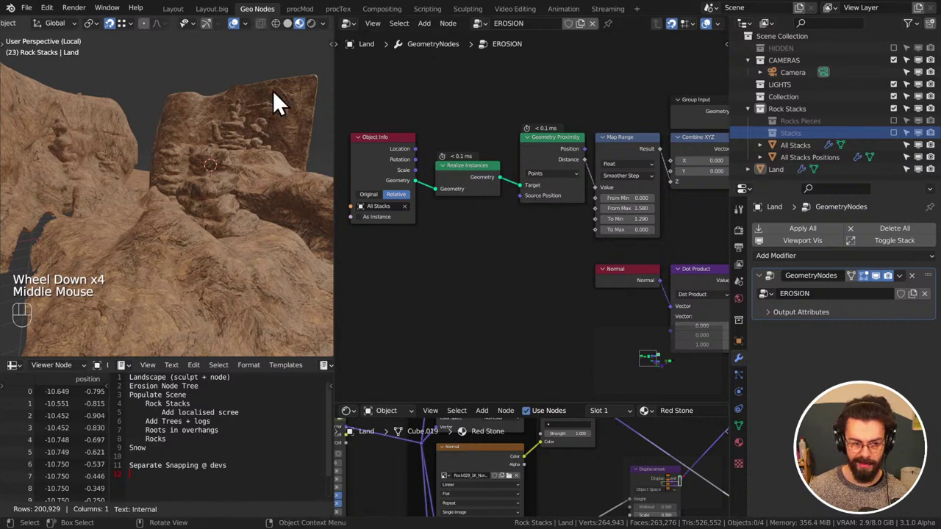
pyautogui.moveTo(445, 142); pyautogui.dragTo(402, 117, button='middle')
pyautogui.moveTo(475, 157); pyautogui.dragTo(501, 158, button='middle')
pyautogui.scroll(1, 577, 206)
pyautogui.scroll(-2, 625, 118)
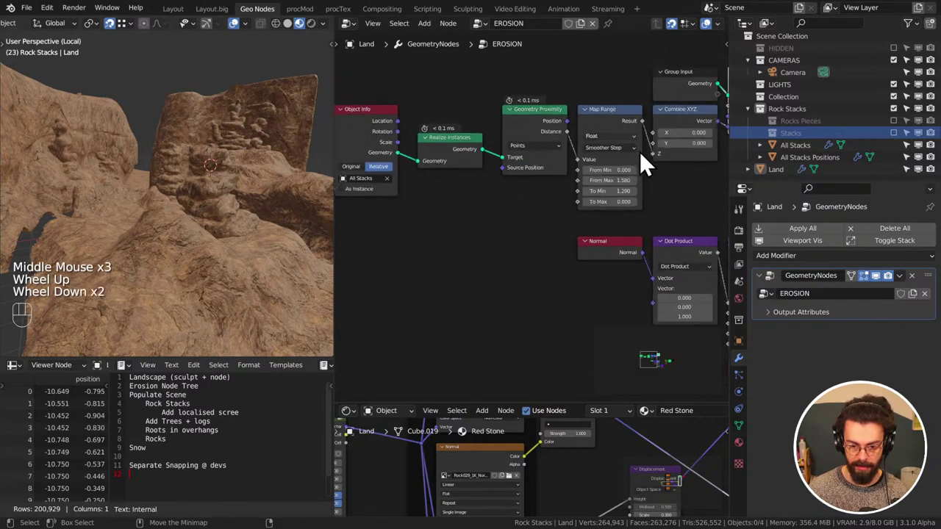
pyautogui.moveTo(639, 151); pyautogui.dragTo(505, 118, button='middle')
pyautogui.moveTo(432, 249); pyautogui.dragTo(548, 169)
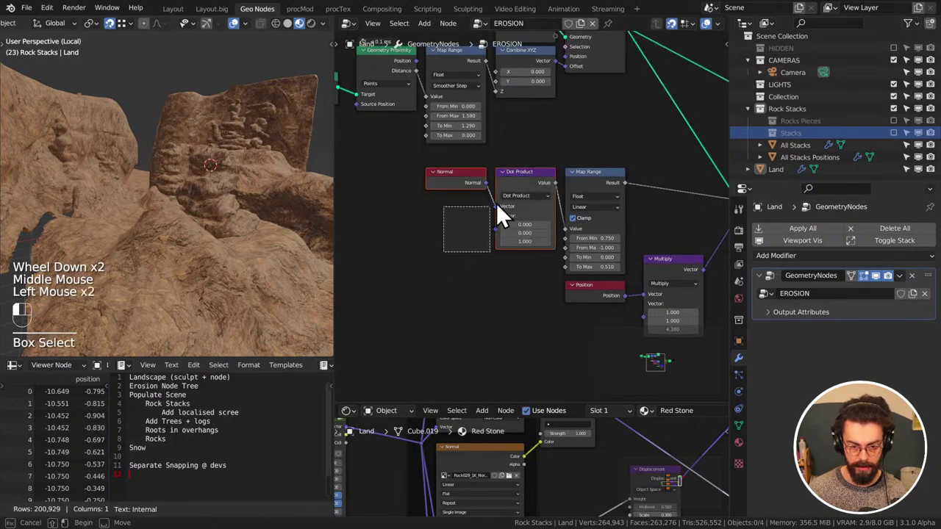
# Move the Normal, Dot Product and slope Map Range nodes further left
pyautogui.keyDown('shift'); pyautogui.click(570, 171); pyautogui.keyUp('shift')
pyautogui.moveTo(570, 169); pyautogui.dragTo(702, 177, button='middle')
pyautogui.press('g')
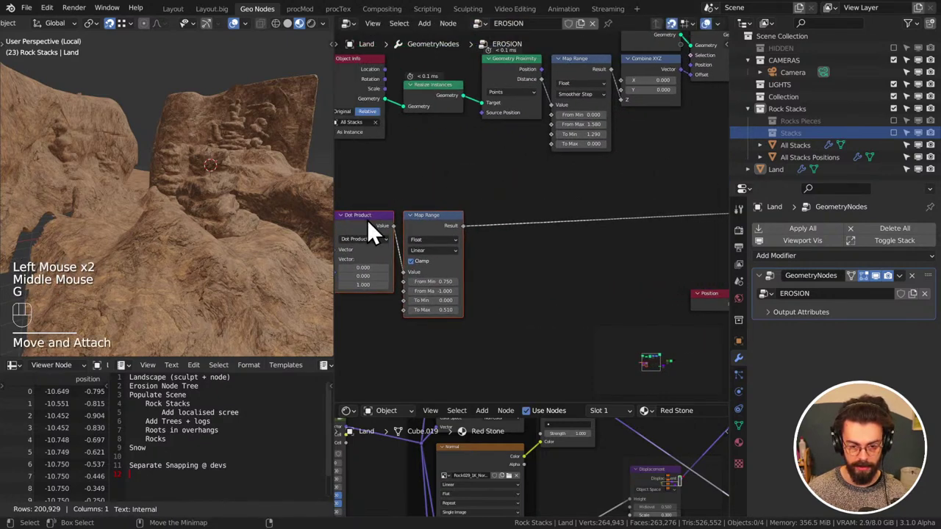
pyautogui.click(372, 229)
# Duplicate the slope Map Range, link its Result to proximity To Min, and set To Min 1.01, To Max 0
pyautogui.click(448, 234)
pyautogui.hotkey('ctrl', 'shift', 'd')
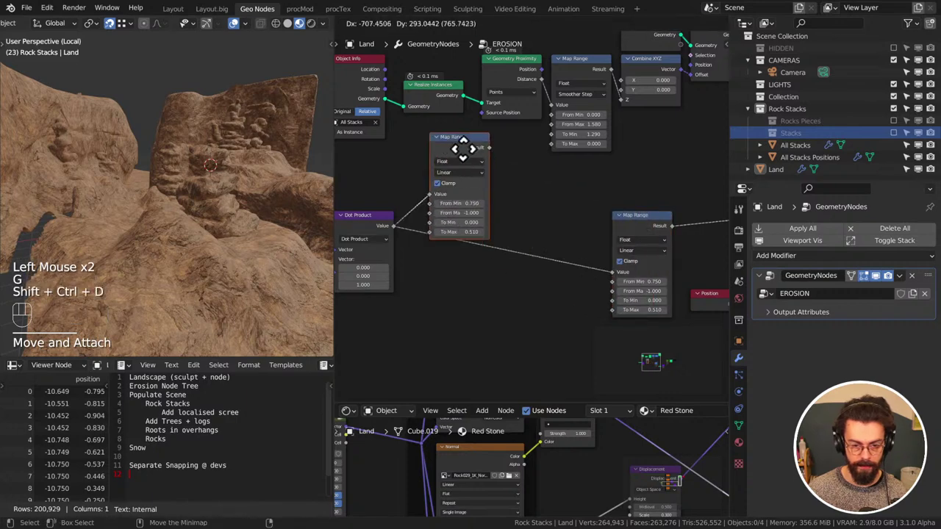
pyautogui.scroll(2, 487, 212)
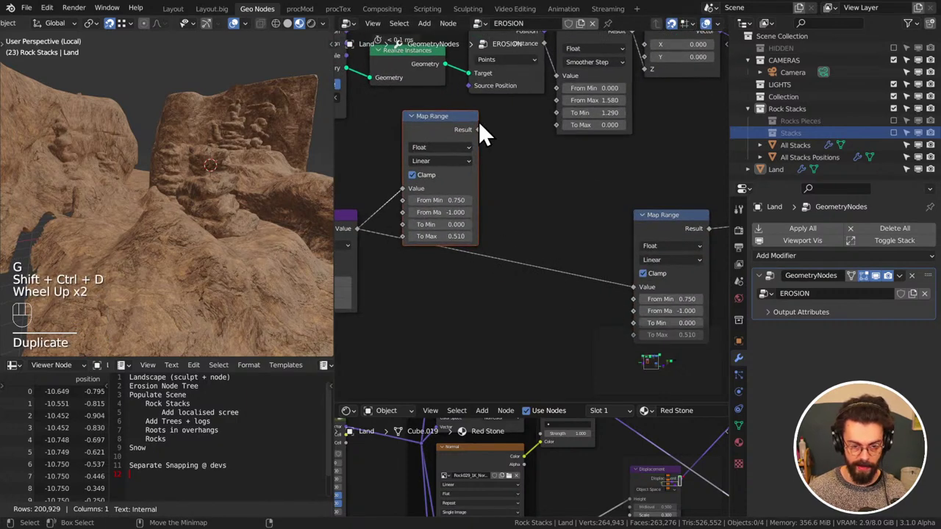
pyautogui.moveTo(478, 130); pyautogui.dragTo(558, 116)
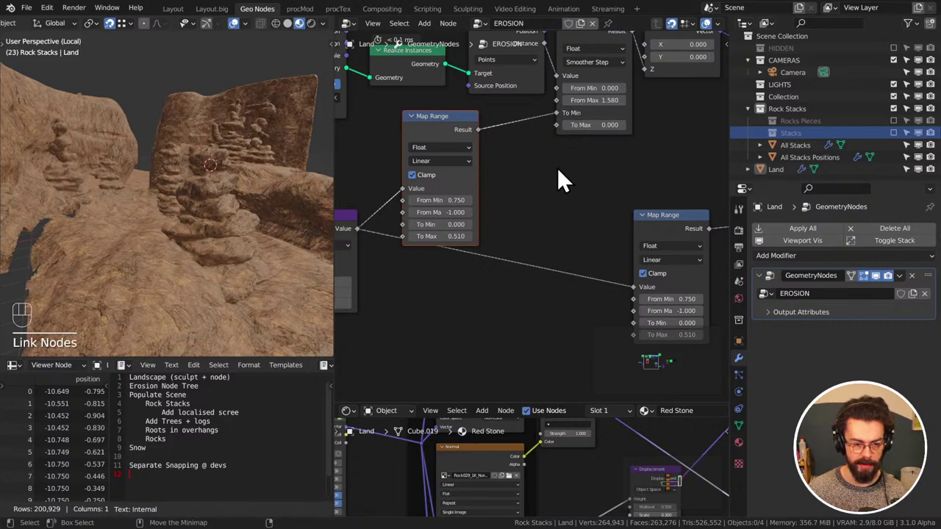
pyautogui.moveTo(316, 180); pyautogui.dragTo(245, 215, button='middle')
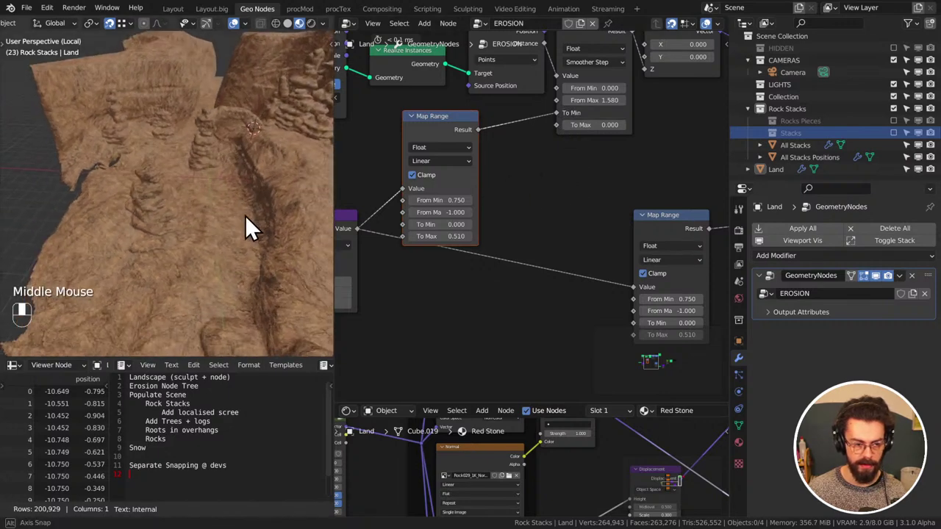
pyautogui.moveTo(446, 239)
pyautogui.keyDown('shift'); pyautogui.mouseDown()
pyautogui.moveTo(456, 240)
pyautogui.moveTo(444, 224)
pyautogui.moveTo(454, 225)
pyautogui.mouseUp(); pyautogui.keyUp('shift')
pyautogui.click(456, 240)
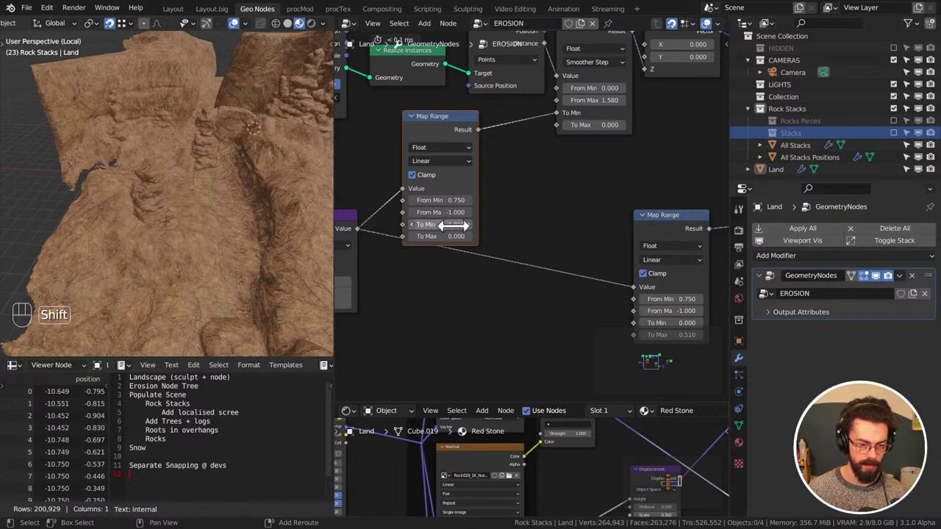
# Set the proximity Map Range From Max to 1 and From Min to -0.090
pyautogui.click(591, 100)
pyautogui.write('1')
pyautogui.press('Return')
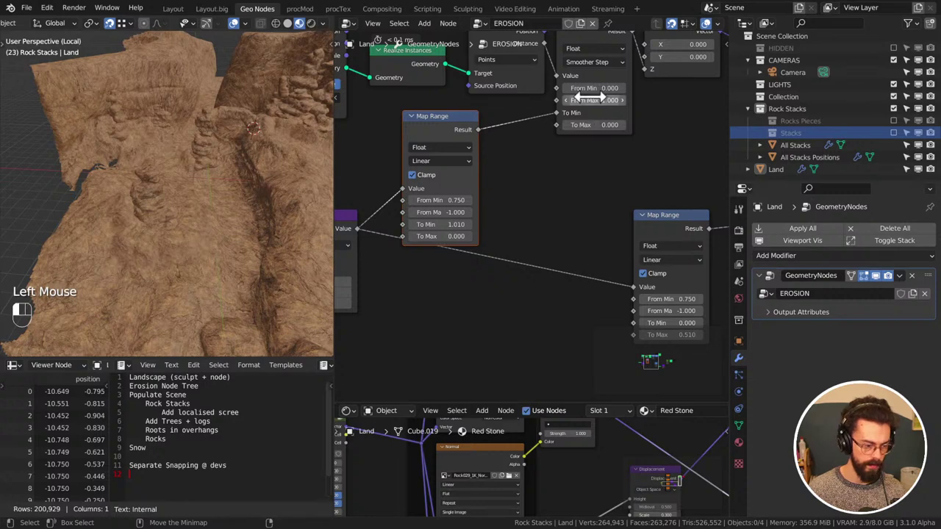
pyautogui.moveTo(221, 161); pyautogui.dragTo(220, 140, button='middle')
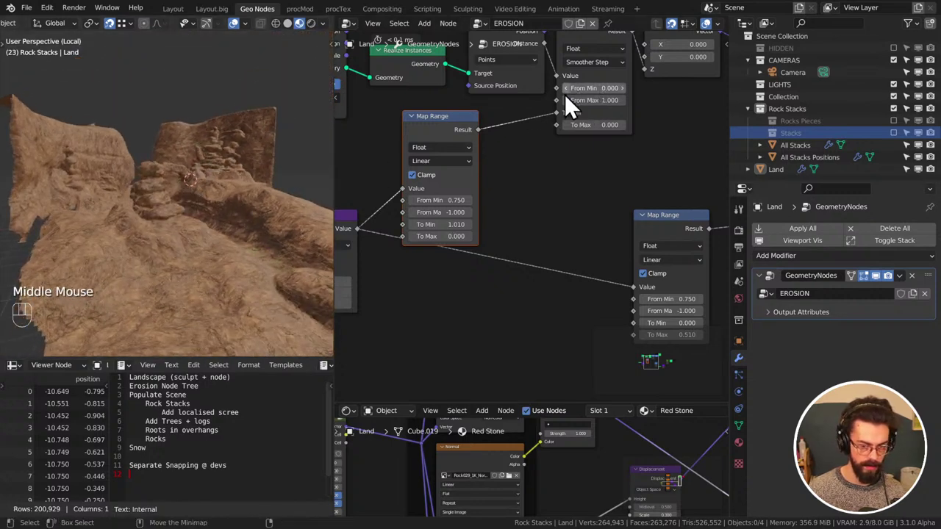
pyautogui.keyDown('shift'); pyautogui.moveTo(597, 88); pyautogui.dragTo(588, 89); pyautogui.keyUp('shift')
pyautogui.click(558, 175)
pyautogui.moveTo(174, 209); pyautogui.dragTo(105, 255, button='middle')
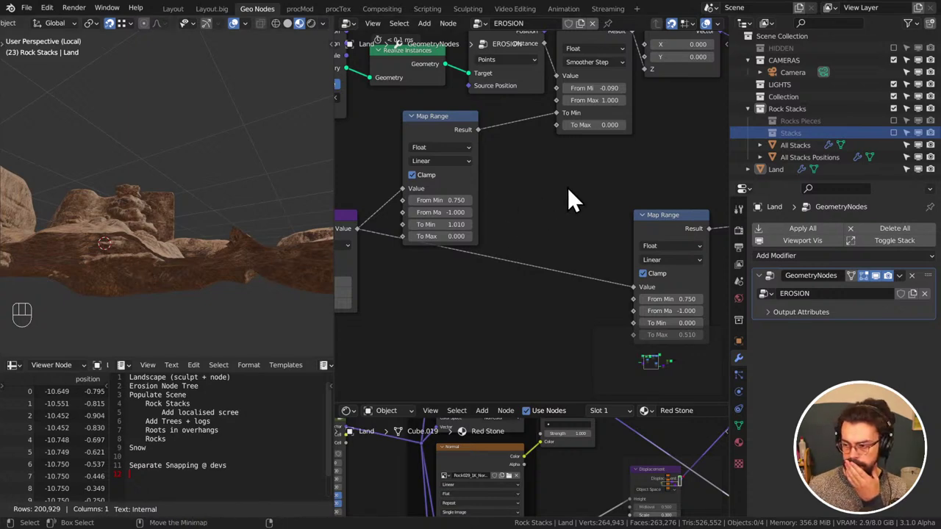
# Reframe the node tree and terrain, then open the Object Info object list
pyautogui.moveTo(568, 188); pyautogui.dragTo(655, 243, button='middle')
pyautogui.scroll(3, 605, 257)
pyautogui.moveTo(220, 297); pyautogui.dragTo(200, 265, button='middle')
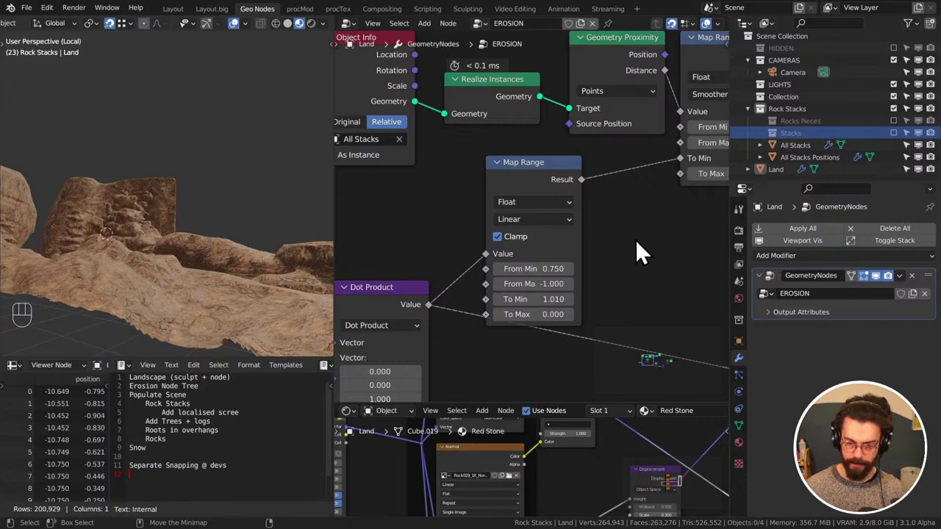
pyautogui.scroll(-2, 571, 236)
pyautogui.moveTo(635, 238); pyautogui.dragTo(609, 264, button='middle')
pyautogui.moveTo(312, 242); pyautogui.dragTo(207, 273, button='middle')
pyautogui.scroll(1, 434, 167)
pyautogui.click(406, 162)
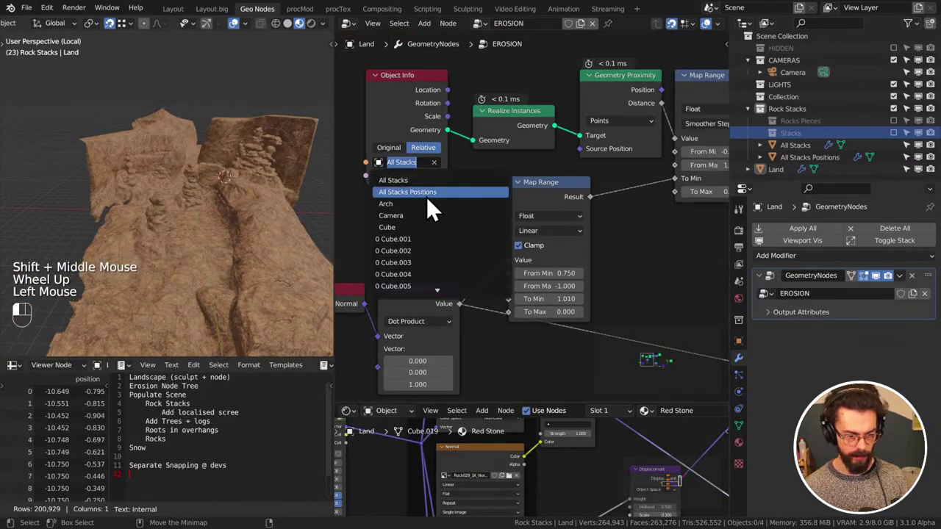
# Point Object Info at All Stacks Positions
pyautogui.press('Return')
pyautogui.moveTo(161, 198); pyautogui.dragTo(237, 190, button='middle')
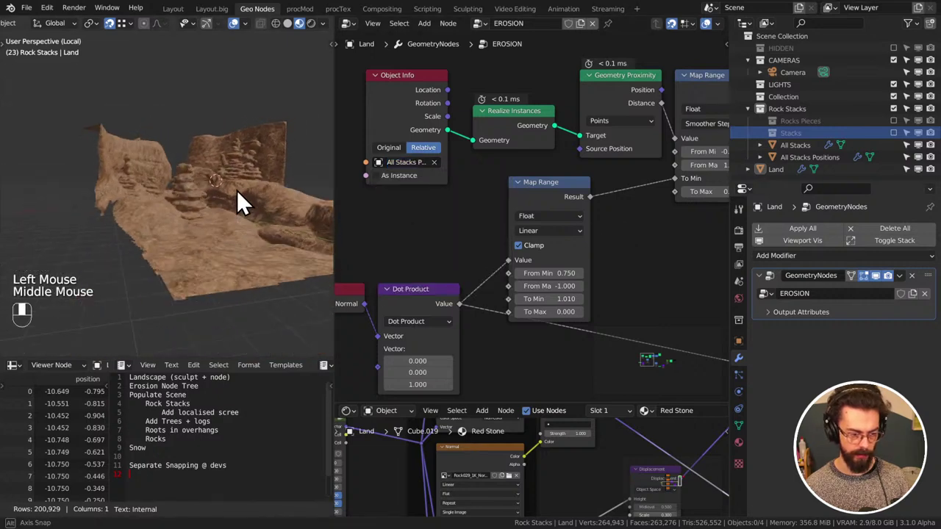
pyautogui.scroll(1, 229, 206)
pyautogui.moveTo(638, 172); pyautogui.dragTo(556, 197, button='middle')
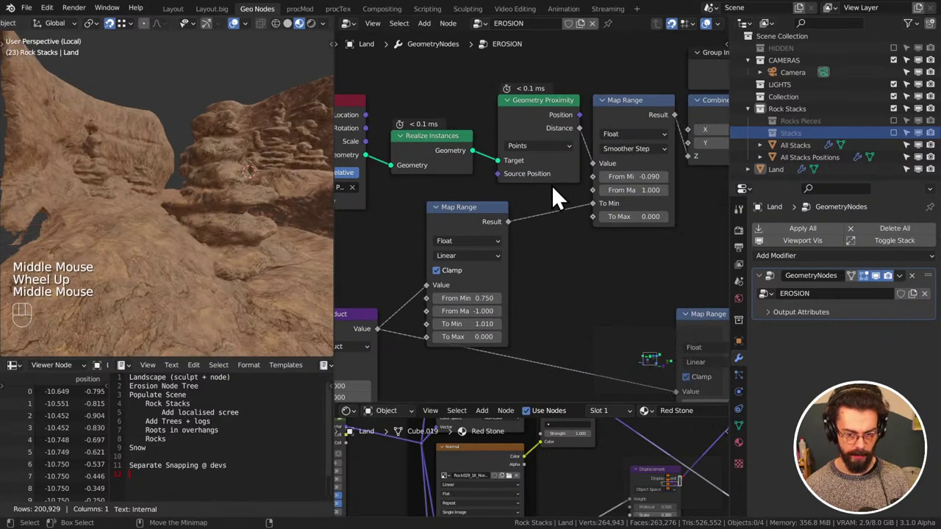
# Set the proximity Map Range From Min to 0.5 and From Max to 2
pyautogui.keyDown('shift'); pyautogui.click(638, 189); pyautogui.keyUp('shift')
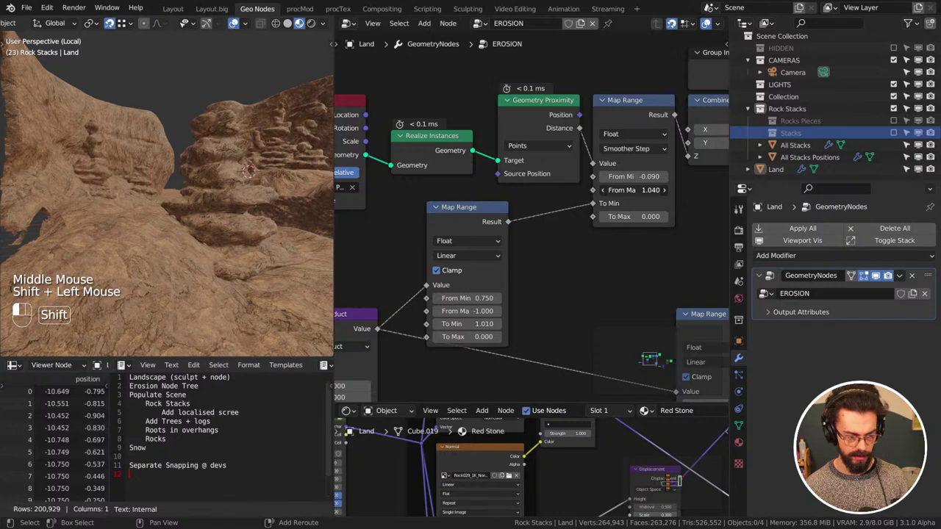
pyautogui.keyDown('shift'); pyautogui.moveTo(638, 190); pyautogui.dragTo(504, 235); pyautogui.keyUp('shift')
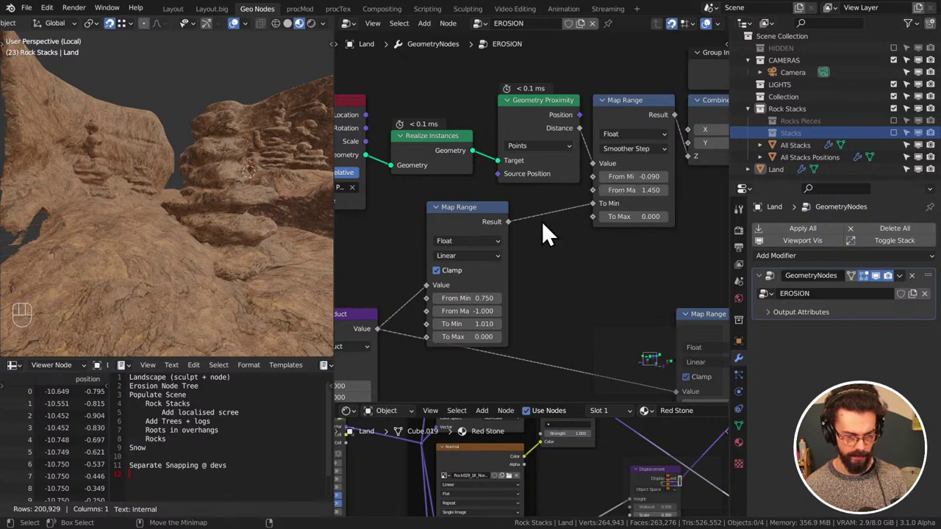
pyautogui.click(641, 177)
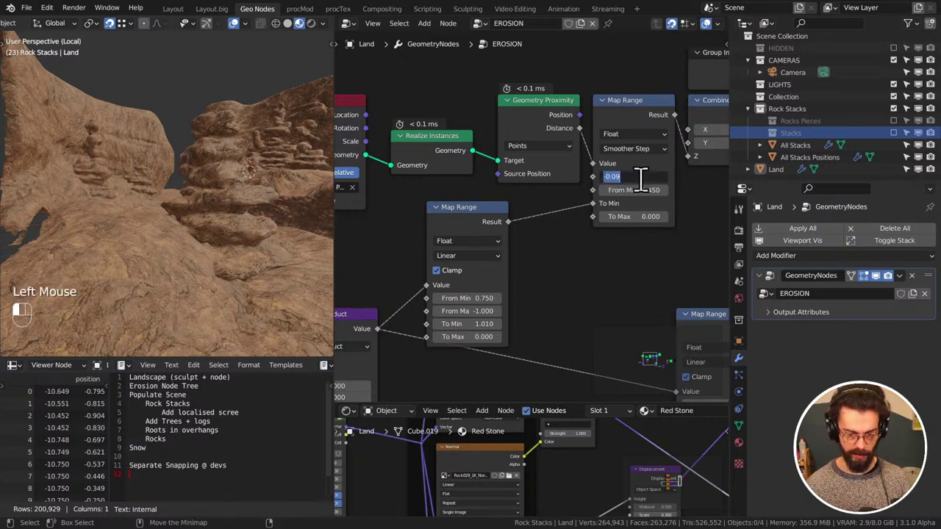
pyautogui.press('Tab')
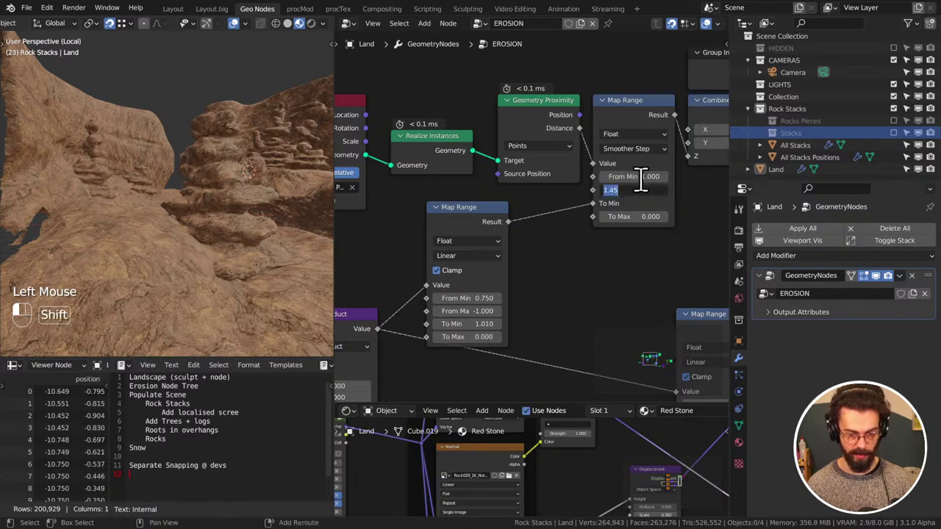
pyautogui.click(641, 176)
pyautogui.press('BackSpace')
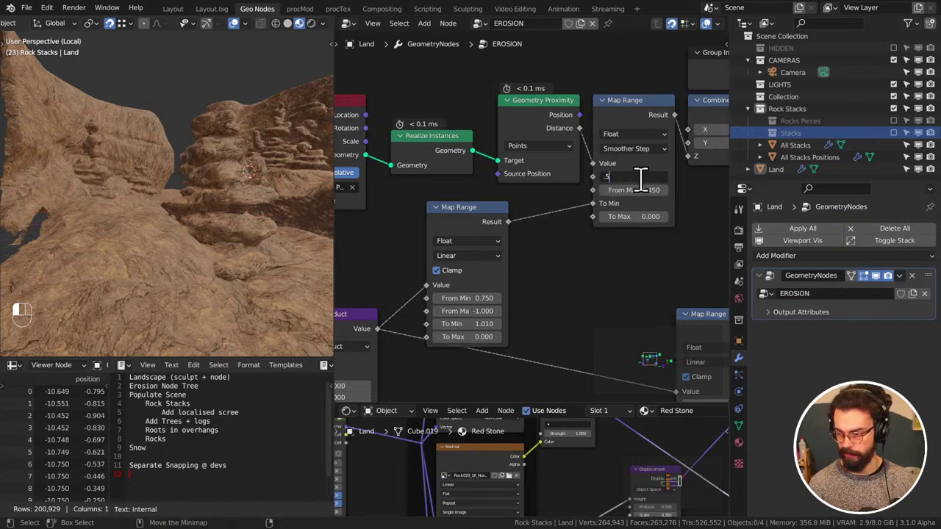
pyautogui.press('Tab')
pyautogui.write('2')
pyautogui.press('Return')
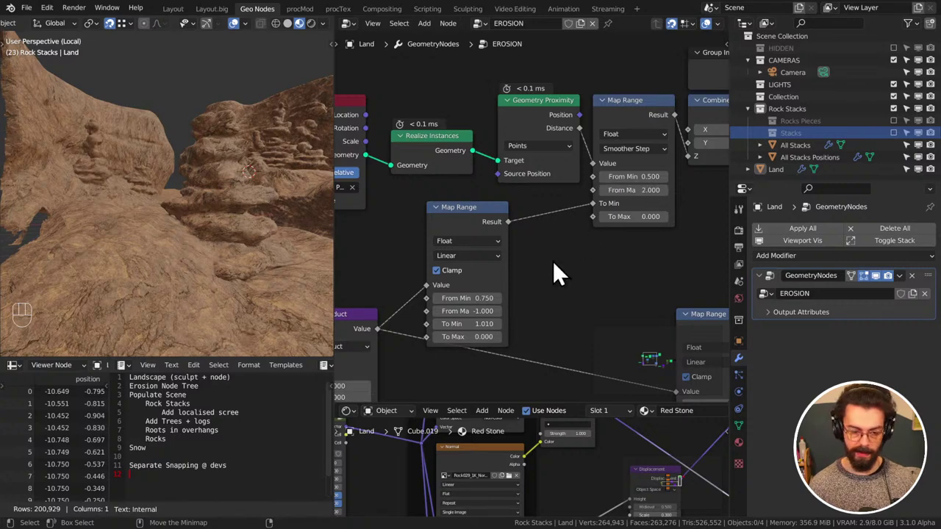
pyautogui.scroll(-2, 531, 274)
pyautogui.moveTo(531, 274); pyautogui.dragTo(617, 241, button='middle')
pyautogui.scroll(-2, 617, 255)
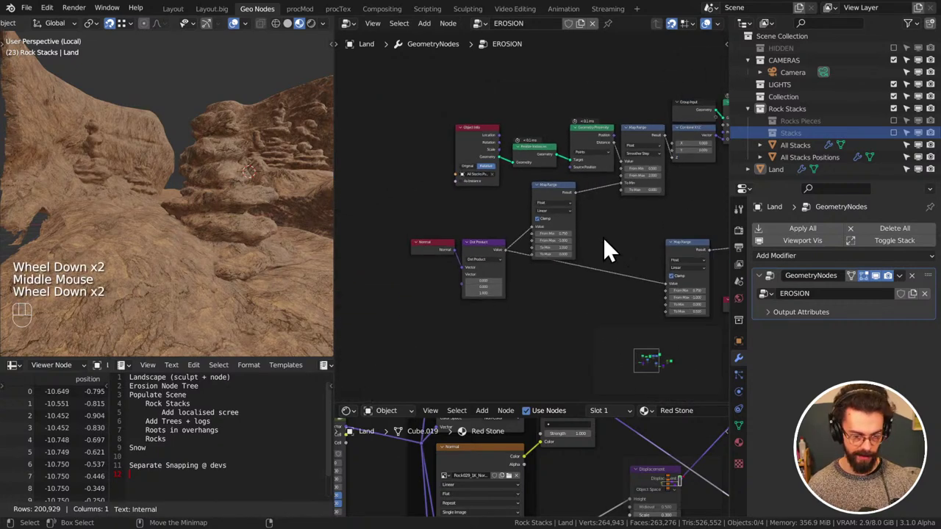
# Delete the duplicate Map Range and slide the Normal and Dot Product nodes toward Map Range
pyautogui.moveTo(609, 211); pyautogui.dragTo(493, 239)
pyautogui.press('Delete')
pyautogui.moveTo(416, 220); pyautogui.dragTo(428, 248)
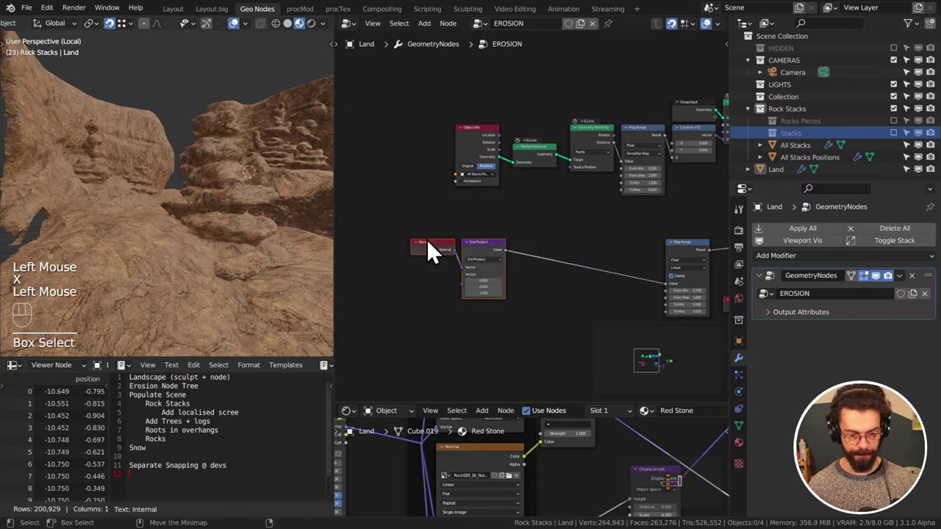
pyautogui.press('g')
pyautogui.moveTo(571, 238); pyautogui.dragTo(207, 202, button='middle')
# Switch the 3D view to Solid shading and inspect the rock stacks from around
pyautogui.press('z')
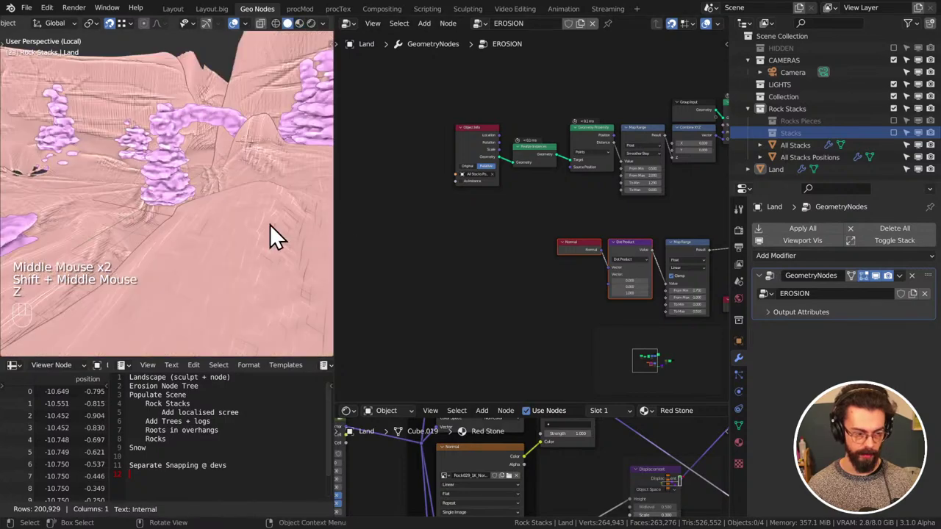
pyautogui.scroll(-1, 270, 225)
pyautogui.moveTo(270, 224)
pyautogui.keyDown('shift'); pyautogui.mouseDown(button='middle')
pyautogui.moveTo(220, 221)
pyautogui.moveTo(242, 270)
pyautogui.moveTo(296, 122)
pyautogui.moveTo(251, 211)
pyautogui.moveTo(272, 164)
pyautogui.moveTo(246, 137)
pyautogui.moveTo(276, 136)
pyautogui.mouseUp(button='middle'); pyautogui.keyUp('shift')
pyautogui.moveTo(649, 189); pyautogui.dragTo(573, 200, button='middle')
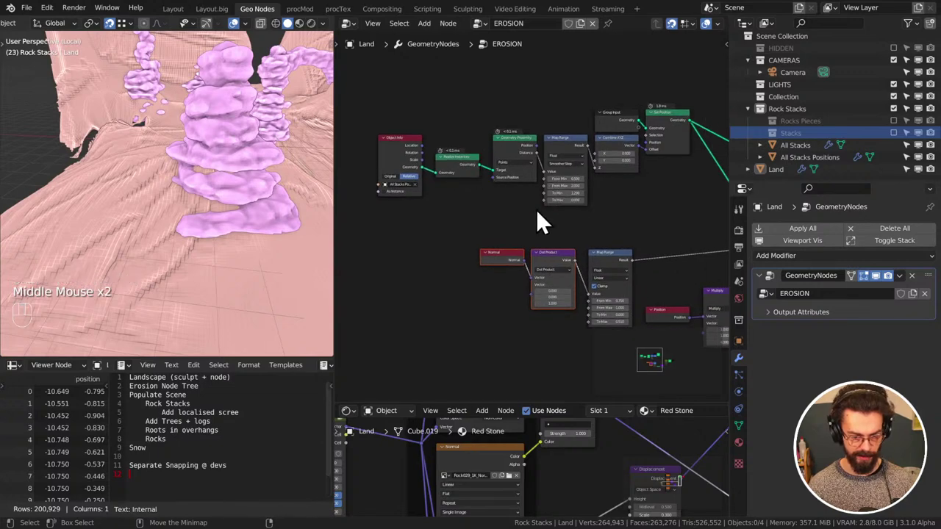
pyautogui.keyDown('shift'); pyautogui.moveTo(193, 199); pyautogui.dragTo(189, 185, button='middle'); pyautogui.keyUp('shift')
pyautogui.scroll(-4, 191, 190)
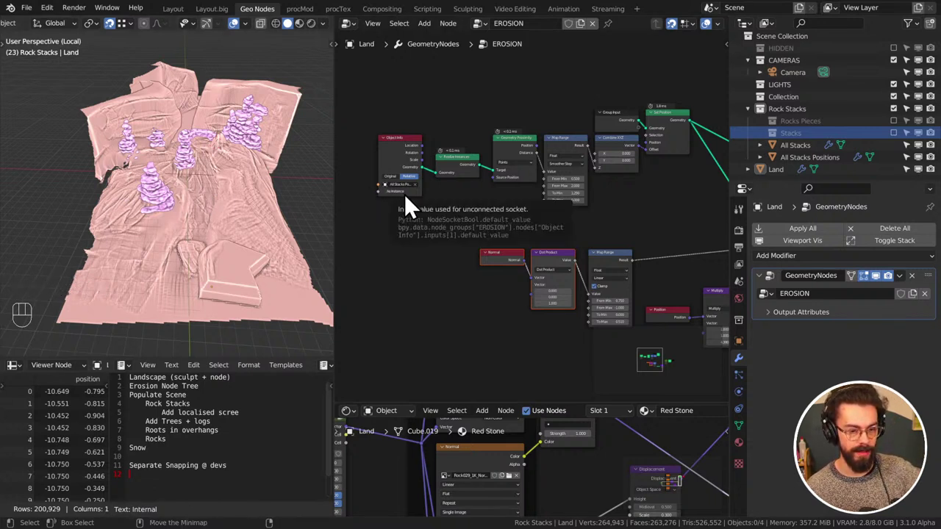
# Move the slope nodes up and to the right and reframe the node tree
pyautogui.moveTo(491, 204); pyautogui.dragTo(432, 171, button='middle')
pyautogui.click(549, 244)
pyautogui.moveTo(539, 224); pyautogui.dragTo(662, 180)
pyautogui.scroll(3, 558, 245)
pyautogui.moveTo(513, 212); pyautogui.dragTo(595, 186, button='middle')
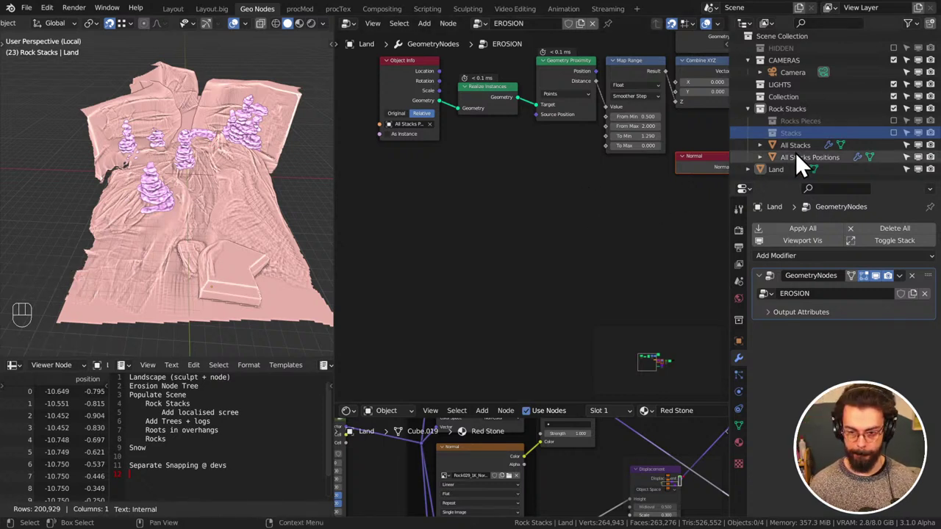
# Add a Group Input and expose Map Range From Min as a modifier input
pyautogui.click(508, 190)
pyautogui.hotkey('shift', 'a')
pyautogui.moveTo(485, 320)
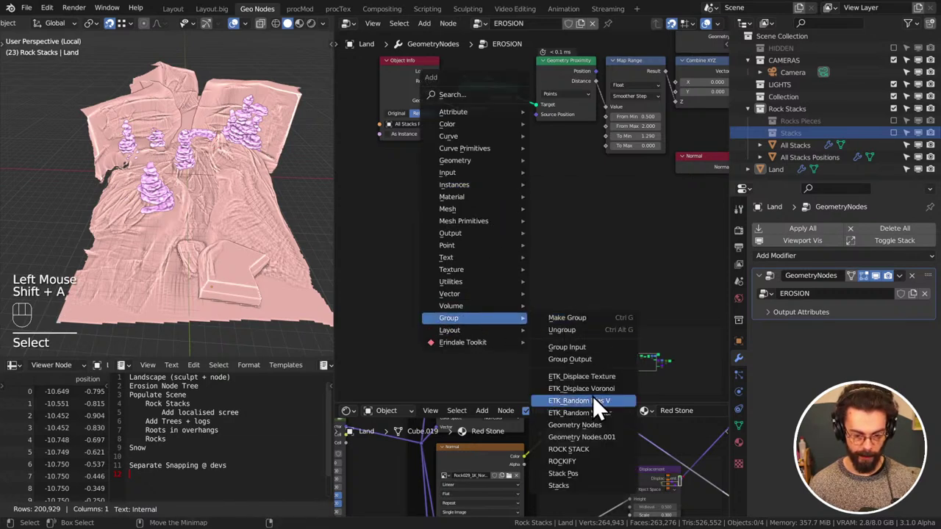
pyautogui.click(547, 348)
pyautogui.click(513, 178)
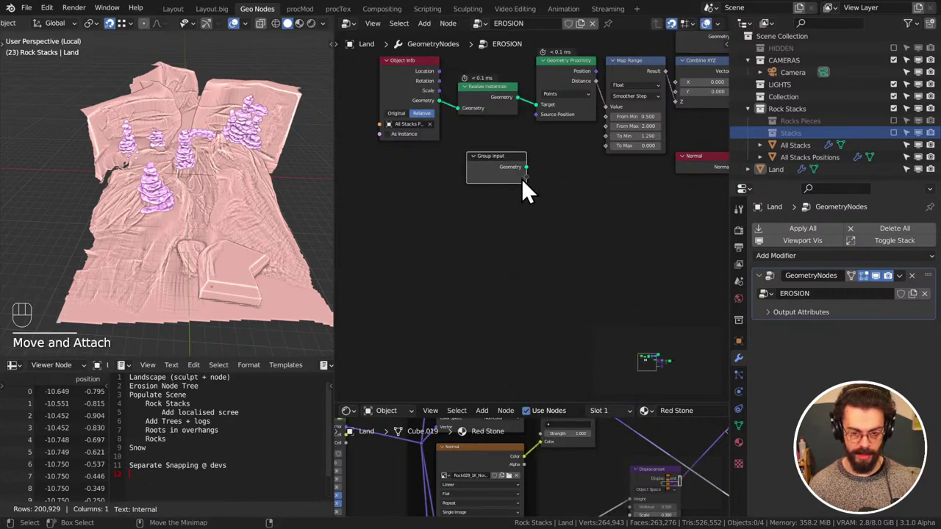
pyautogui.moveTo(523, 180); pyautogui.dragTo(459, 192)
pyautogui.moveTo(535, 199); pyautogui.dragTo(420, 185)
pyautogui.moveTo(465, 181); pyautogui.dragTo(469, 200, button='middle')
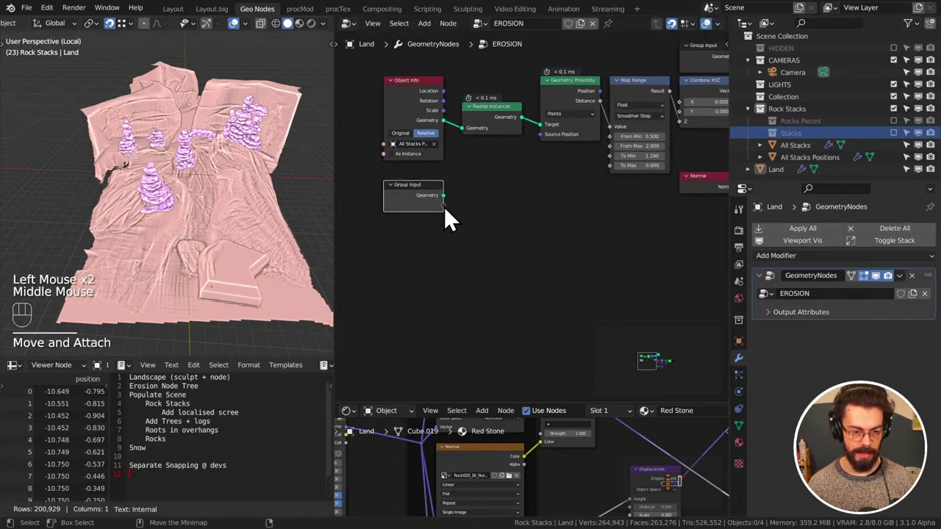
pyautogui.moveTo(443, 195); pyautogui.dragTo(615, 138)
# Add a Math Add node fed by the From Min input, driving Map Range From Max
pyautogui.press('q')
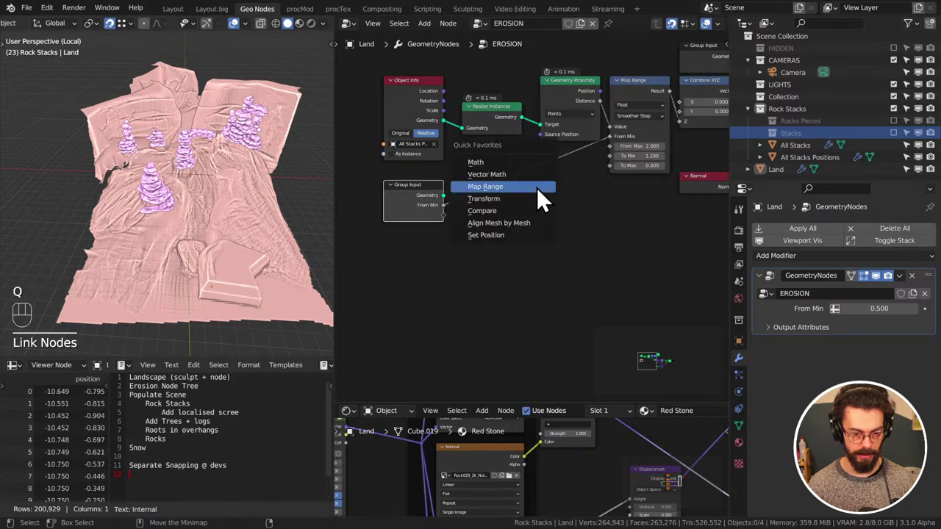
pyautogui.click(506, 166)
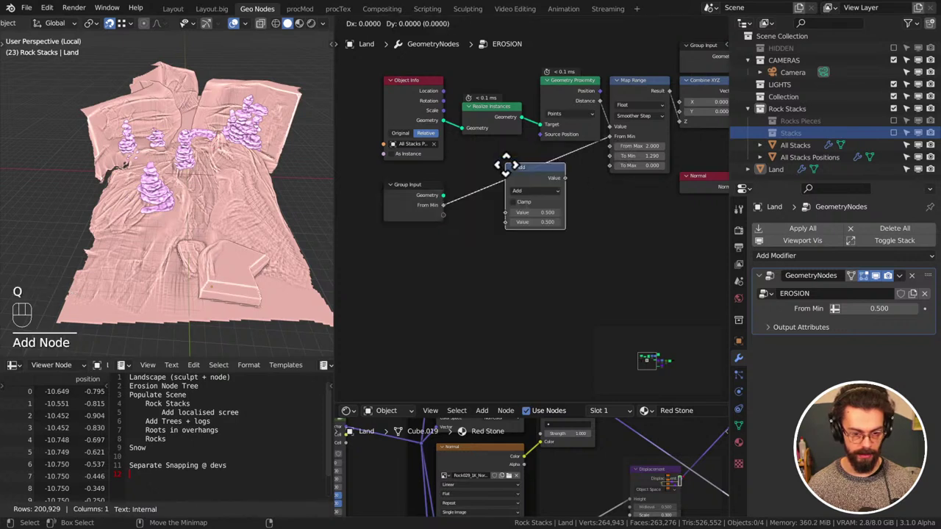
pyautogui.click(516, 162)
pyautogui.keyDown('alt'); pyautogui.click(534, 188); pyautogui.keyUp('alt')
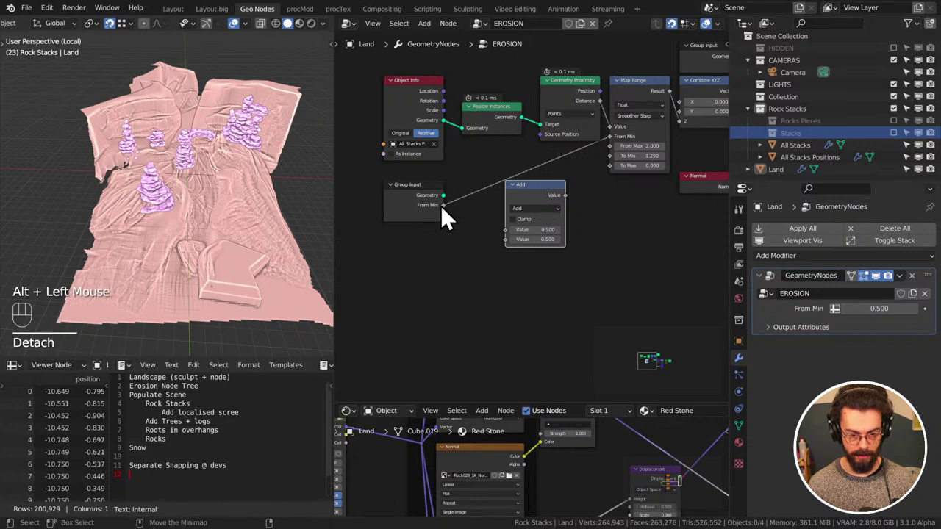
pyautogui.moveTo(444, 205); pyautogui.dragTo(505, 230)
pyautogui.moveTo(565, 195); pyautogui.dragTo(610, 146)
pyautogui.moveTo(470, 215); pyautogui.dragTo(555, 200, button='middle')
pyautogui.moveTo(625, 185); pyautogui.dragTo(644, 155)
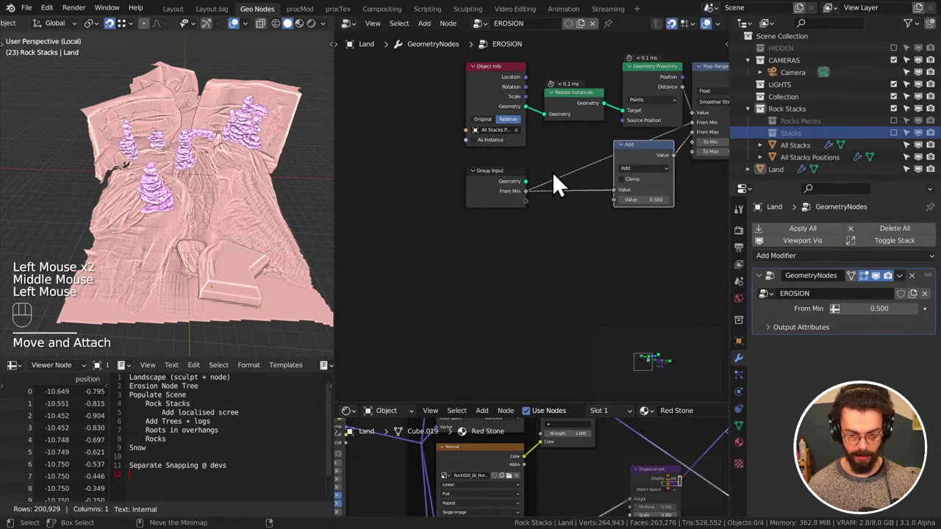
# Add a reroute on the From Min link and insert a new Map Range into it
pyautogui.keyDown('shift'); pyautogui.moveTo(559, 184); pyautogui.dragTo(556, 248, button='right'); pyautogui.keyUp('shift')
pyautogui.press('g')
pyautogui.click(455, 175)
pyautogui.press('q')
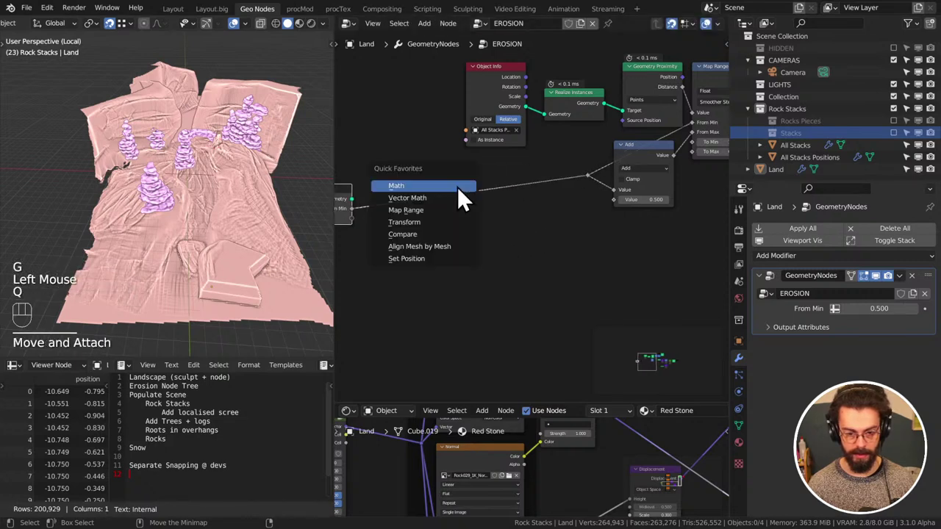
pyautogui.click(433, 210)
pyautogui.click(488, 203)
pyautogui.scroll(2, 487, 203)
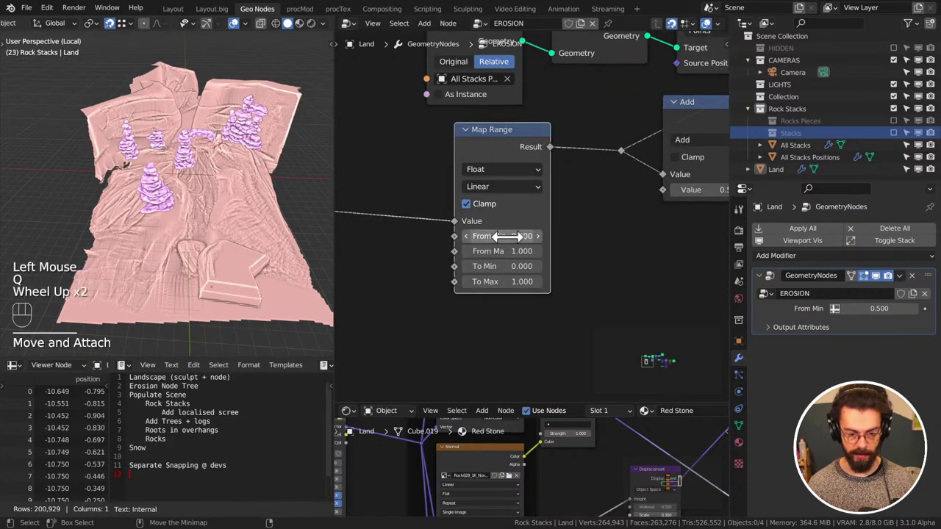
pyautogui.moveTo(579, 213); pyautogui.dragTo(496, 218, button='middle')
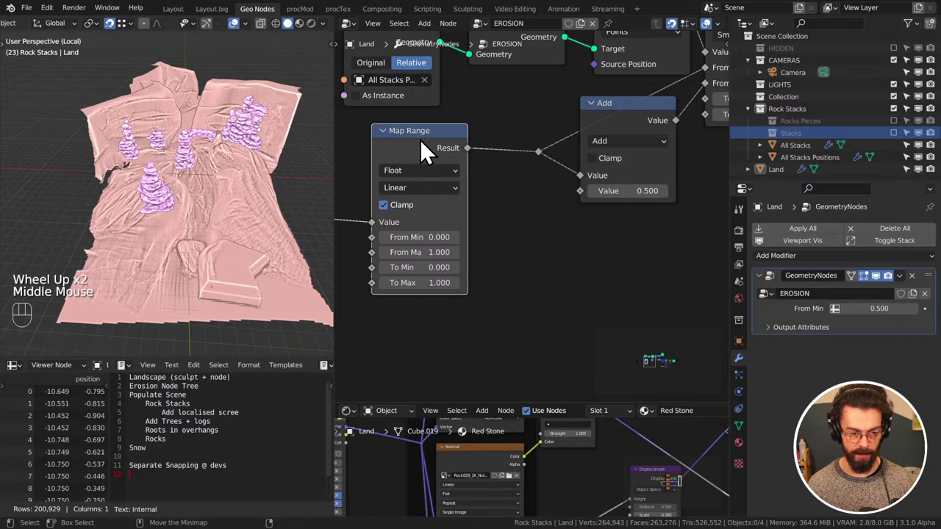
# Set the new Map Range To Min 0.2 and To Max 3, then save the file
pyautogui.click(419, 267)
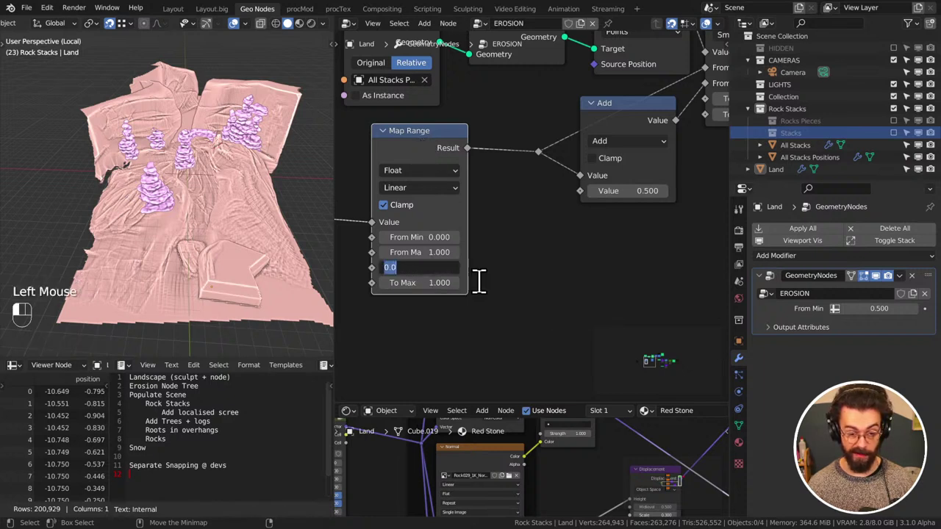
pyautogui.write('.2')
pyautogui.press('Tab')
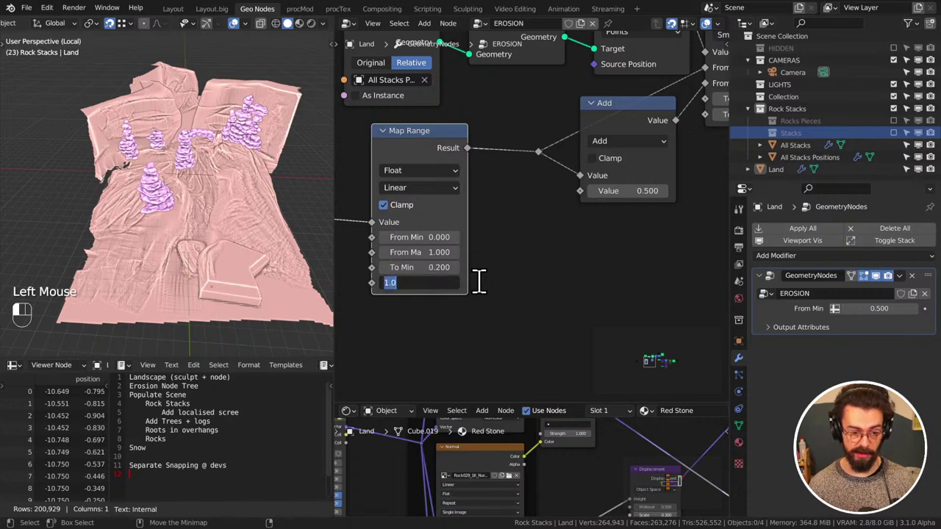
pyautogui.write('3')
pyautogui.press('Return')
pyautogui.moveTo(170, 265); pyautogui.dragTo(316, 220, button='middle')
pyautogui.scroll(-3, 532, 213)
pyautogui.moveTo(532, 213); pyautogui.dragTo(621, 183, button='middle')
pyautogui.hotkey('ctrl', 's')
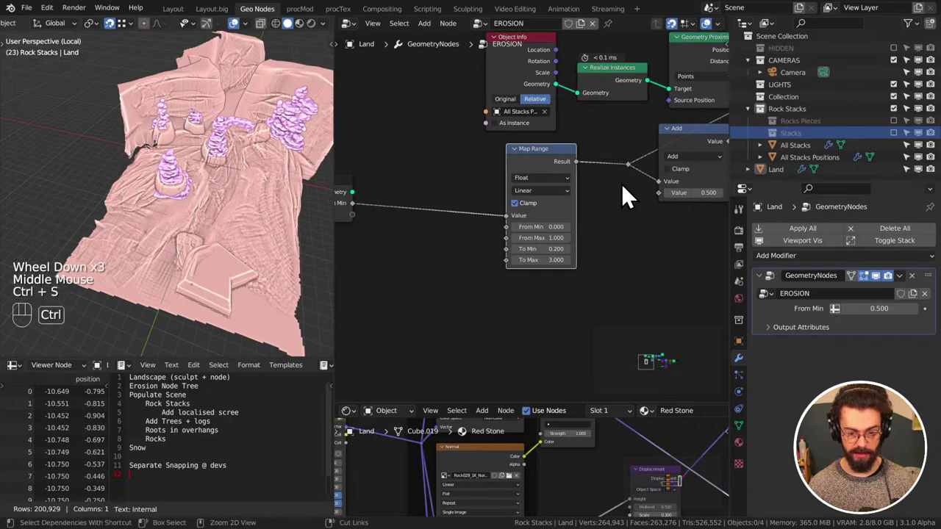
# Make the modifier's From Min read the attribute 'Group'
pyautogui.click(835, 309)
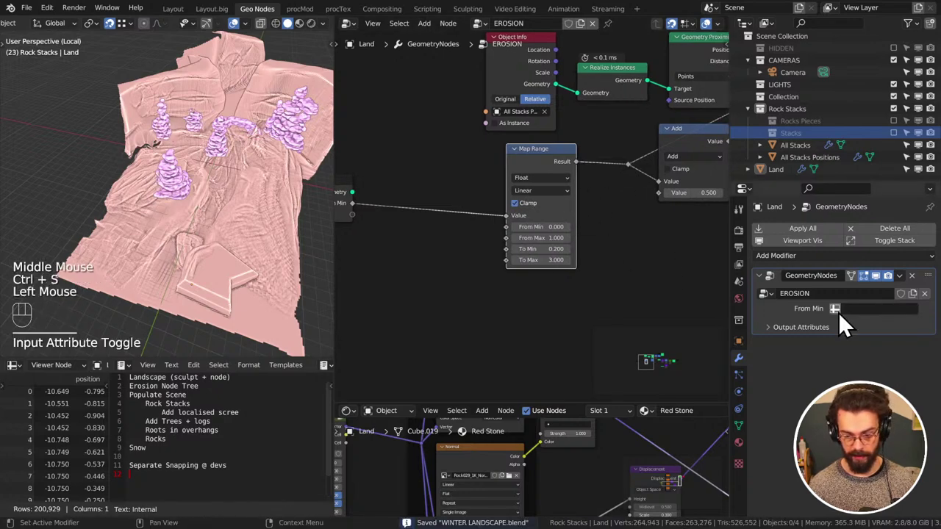
pyautogui.click(853, 309)
pyautogui.write('G')
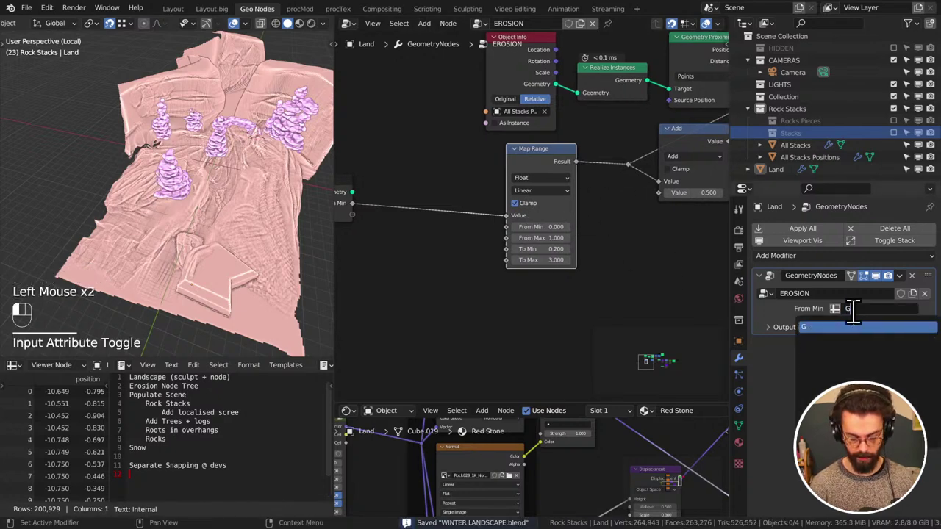
pyautogui.write('re')
pyautogui.press('BackSpace')
pyautogui.press('Return')
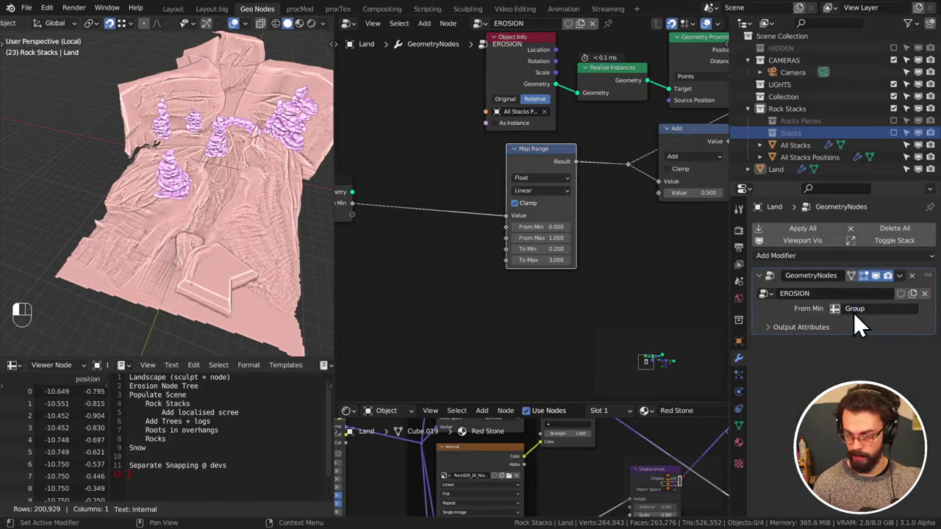
# Add a new vertex group to Land and enter Weight Paint in a maximised viewport
pyautogui.click(739, 426)
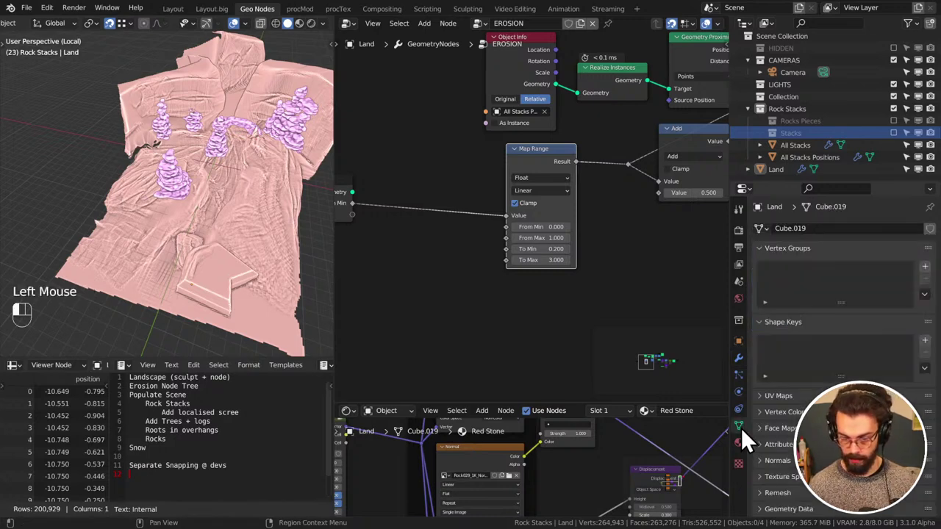
pyautogui.click(924, 267)
pyautogui.keyDown('shift'); pyautogui.moveTo(294, 251); pyautogui.dragTo(227, 207, button='middle'); pyautogui.keyUp('shift')
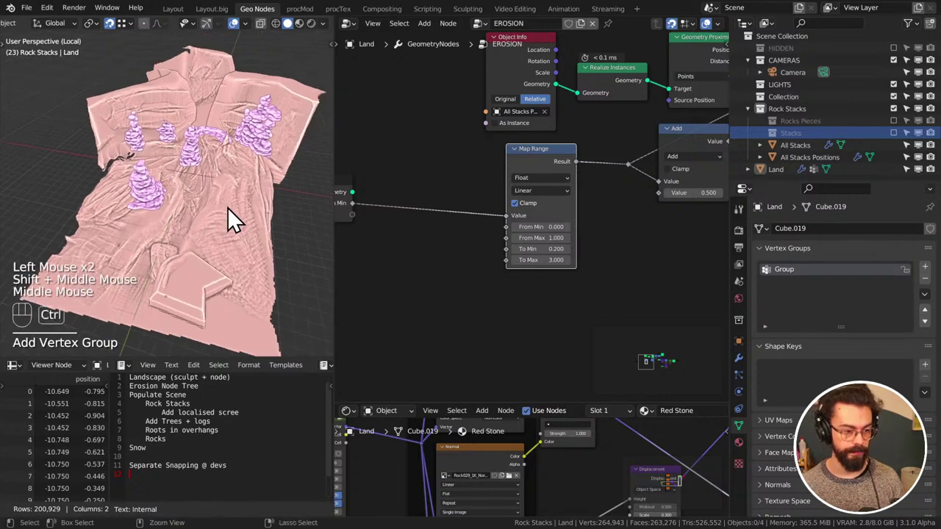
pyautogui.hotkey('ctrl', 'space')
pyautogui.hotkey('ctrl', 'Tab')
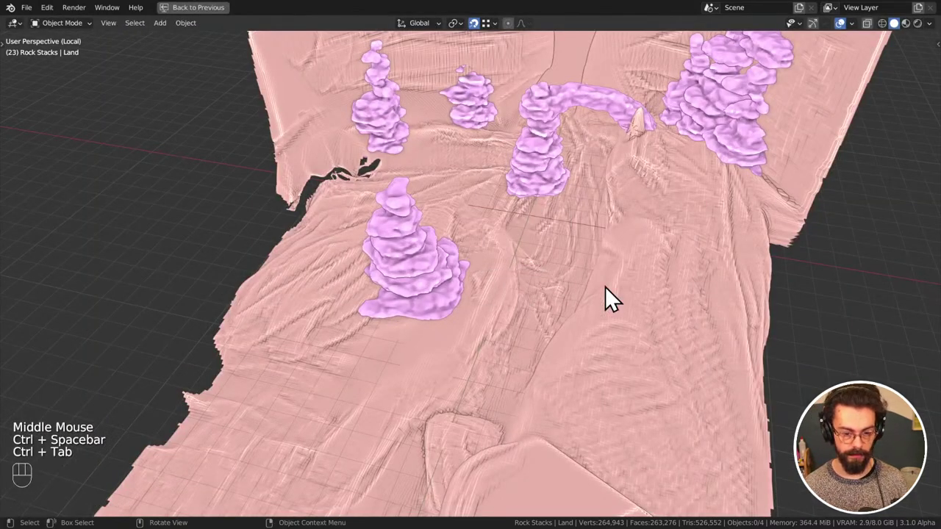
pyautogui.click(605, 287)
pyautogui.hotkey('ctrl', 'Tab')
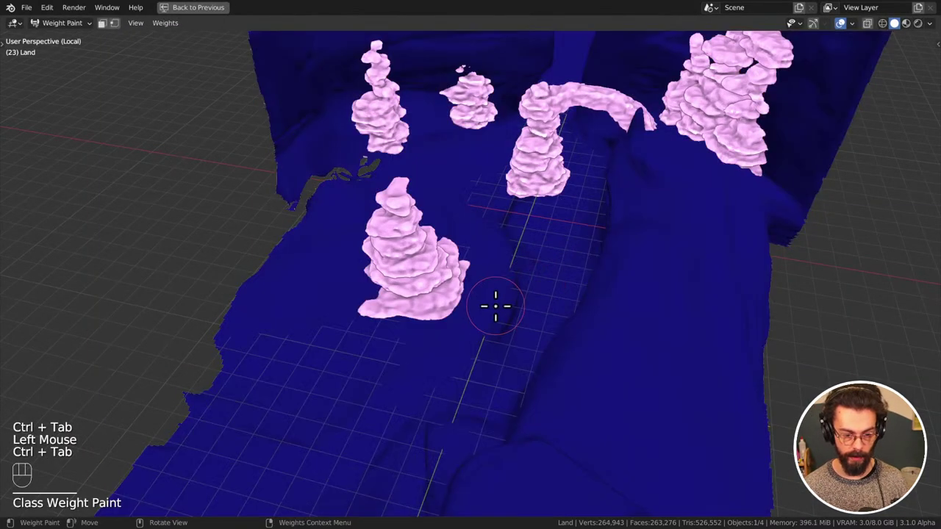
# Paint weight around the front rock stack's base and toward the left stack
pyautogui.moveTo(441, 280)
pyautogui.mouseDown()
pyautogui.moveTo(384, 285)
pyautogui.moveTo(405, 321)
pyautogui.moveTo(453, 301)
pyautogui.moveTo(411, 254)
pyautogui.moveTo(393, 321)
pyautogui.moveTo(457, 273)
pyautogui.moveTo(366, 263)
pyautogui.moveTo(449, 337)
pyautogui.moveTo(451, 245)
pyautogui.moveTo(345, 287)
pyautogui.moveTo(452, 348)
pyautogui.moveTo(463, 239)
pyautogui.moveTo(326, 245)
pyautogui.moveTo(386, 366)
pyautogui.moveTo(472, 280)
pyautogui.moveTo(374, 233)
pyautogui.moveTo(399, 338)
pyautogui.moveTo(386, 240)
pyautogui.moveTo(374, 342)
pyautogui.moveTo(393, 231)
pyautogui.moveTo(355, 352)
pyautogui.moveTo(395, 238)
pyautogui.mouseUp()
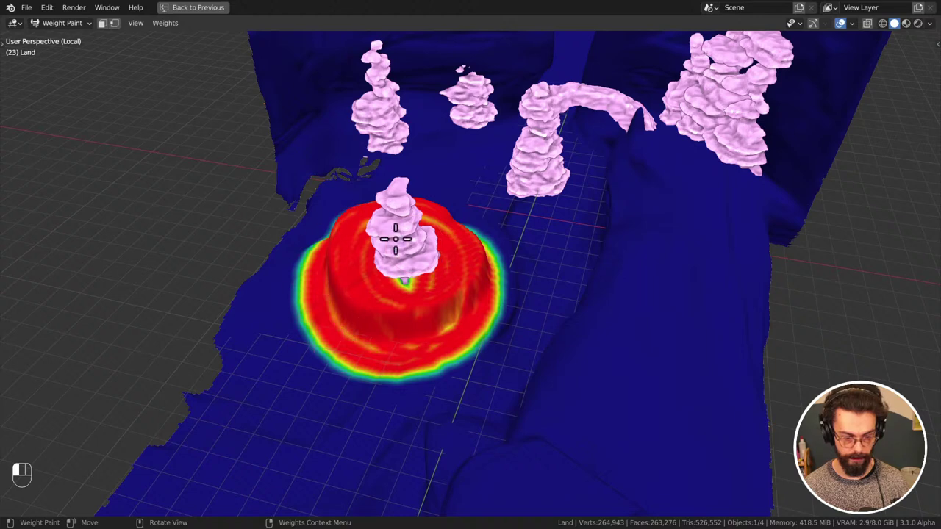
pyautogui.moveTo(407, 279)
pyautogui.mouseDown(button='middle')
pyautogui.moveTo(435, 299)
pyautogui.moveTo(365, 298)
pyautogui.mouseUp(button='middle')
pyautogui.scroll(-2, 365, 298)
pyautogui.press('f')
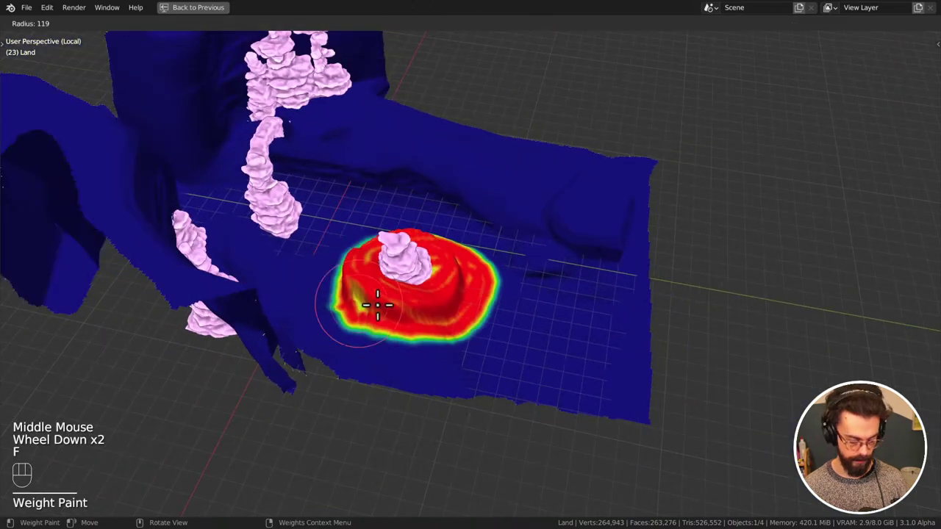
pyautogui.moveTo(431, 303)
pyautogui.mouseDown()
pyautogui.moveTo(399, 292)
pyautogui.moveTo(413, 326)
pyautogui.moveTo(415, 260)
pyautogui.moveTo(384, 307)
pyautogui.moveTo(480, 275)
pyautogui.moveTo(414, 260)
pyautogui.mouseUp()
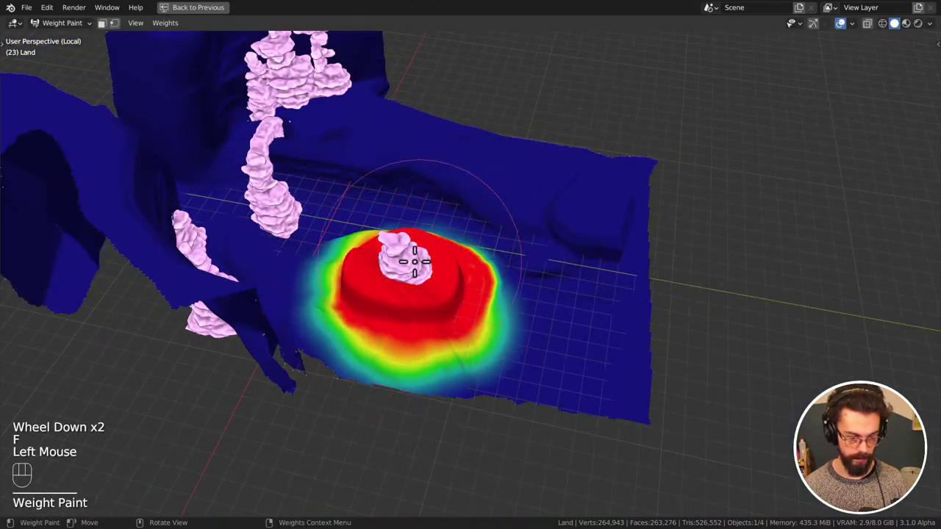
pyautogui.moveTo(349, 277)
pyautogui.mouseDown()
pyautogui.moveTo(287, 234)
pyautogui.moveTo(293, 215)
pyautogui.moveTo(271, 231)
pyautogui.mouseUp()
pyautogui.rightClick(271, 230)
# Paint weight around the left rock stack, between the stacks and near the centre
pyautogui.moveTo(504, 168); pyautogui.dragTo(400, 270, button='middle')
pyautogui.press('f')
pyautogui.moveTo(313, 239)
pyautogui.mouseDown()
pyautogui.moveTo(324, 230)
pyautogui.moveTo(301, 261)
pyautogui.moveTo(357, 245)
pyautogui.moveTo(260, 262)
pyautogui.moveTo(345, 250)
pyautogui.moveTo(431, 204)
pyautogui.moveTo(431, 221)
pyautogui.mouseUp()
pyautogui.moveTo(431, 221); pyautogui.dragTo(412, 269, button='middle')
pyautogui.moveTo(411, 269)
pyautogui.mouseDown()
pyautogui.moveTo(387, 253)
pyautogui.moveTo(414, 185)
pyautogui.moveTo(380, 181)
pyautogui.mouseUp()
pyautogui.moveTo(380, 181)
pyautogui.mouseDown(button='middle')
pyautogui.moveTo(399, 252)
pyautogui.moveTo(375, 188)
pyautogui.moveTo(279, 211)
pyautogui.moveTo(483, 151)
pyautogui.moveTo(527, 193)
pyautogui.mouseUp(button='middle')
pyautogui.click(375, 188)
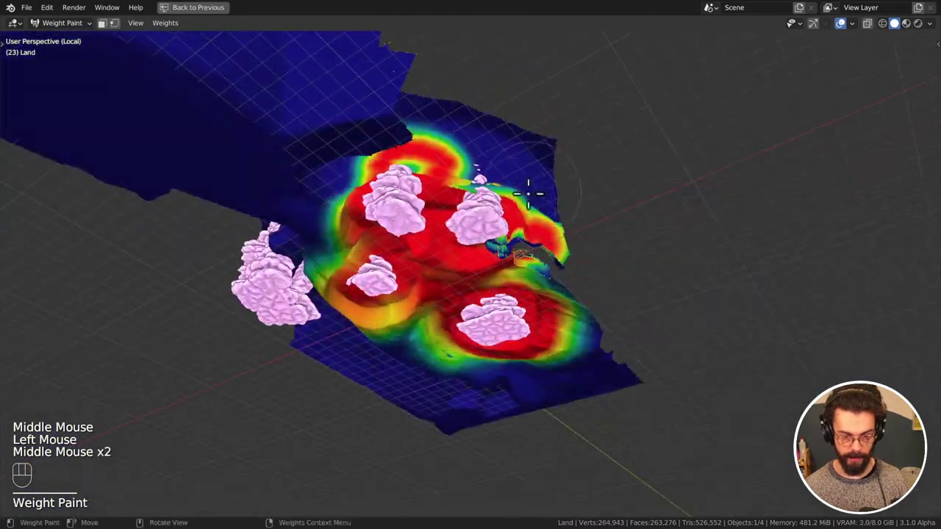
pyautogui.moveTo(528, 193)
pyautogui.mouseDown()
pyautogui.moveTo(499, 253)
pyautogui.moveTo(481, 229)
pyautogui.moveTo(531, 241)
pyautogui.moveTo(513, 262)
pyautogui.moveTo(513, 235)
pyautogui.moveTo(533, 242)
pyautogui.moveTo(505, 240)
pyautogui.mouseUp()
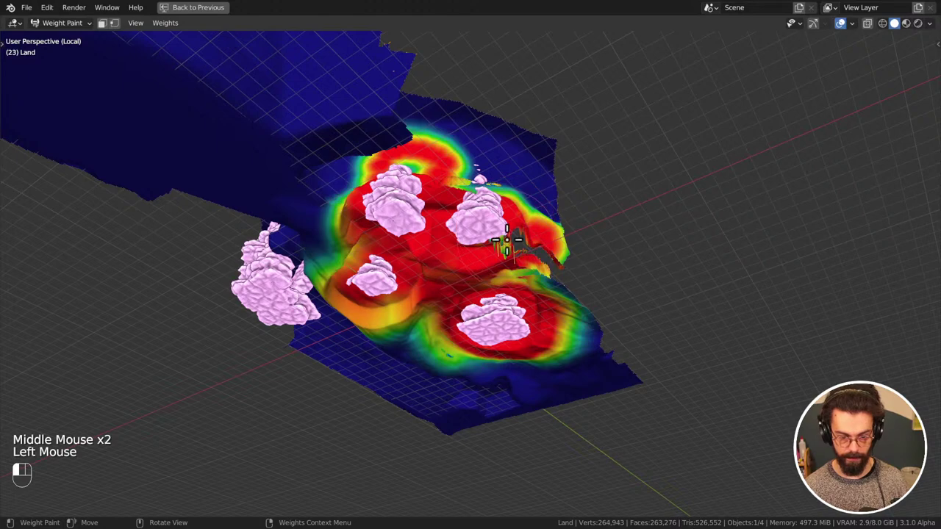
# Paint weight around the right-hand rock stack, undoing the last stroke
pyautogui.moveTo(506, 240); pyautogui.dragTo(556, 247, button='middle')
pyautogui.moveTo(503, 239); pyautogui.dragTo(504, 227)
pyautogui.moveTo(505, 227)
pyautogui.mouseDown(button='middle')
pyautogui.moveTo(510, 210)
pyautogui.moveTo(500, 243)
pyautogui.moveTo(363, 203)
pyautogui.moveTo(466, 410)
pyautogui.moveTo(536, 378)
pyautogui.mouseUp(button='middle')
pyautogui.click(500, 243)
pyautogui.click(552, 373)
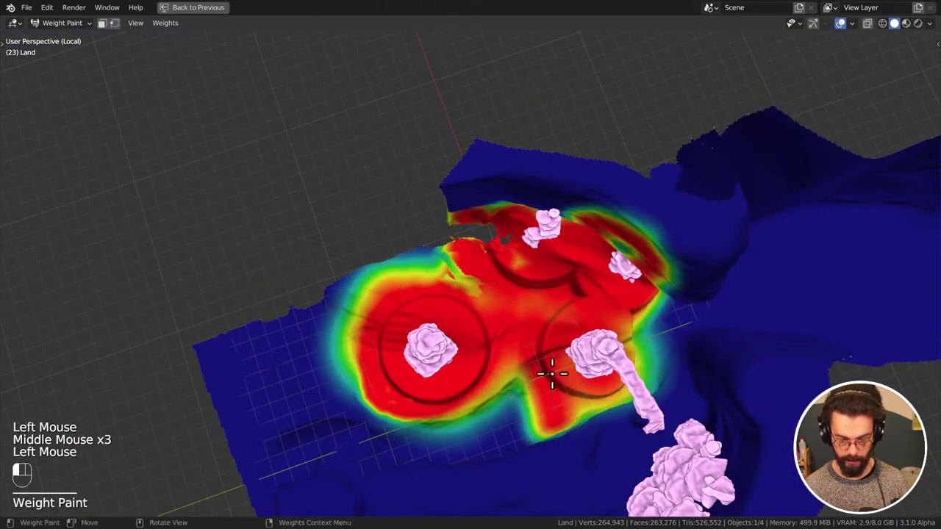
pyautogui.moveTo(551, 374)
pyautogui.mouseDown()
pyautogui.moveTo(560, 399)
pyautogui.moveTo(609, 393)
pyautogui.moveTo(636, 378)
pyautogui.moveTo(640, 341)
pyautogui.mouseUp()
pyautogui.moveTo(639, 342)
pyautogui.mouseDown(button='middle')
pyautogui.moveTo(609, 309)
pyautogui.moveTo(720, 399)
pyautogui.moveTo(702, 368)
pyautogui.mouseUp(button='middle')
pyautogui.moveTo(702, 367); pyautogui.dragTo(684, 337, button='middle')
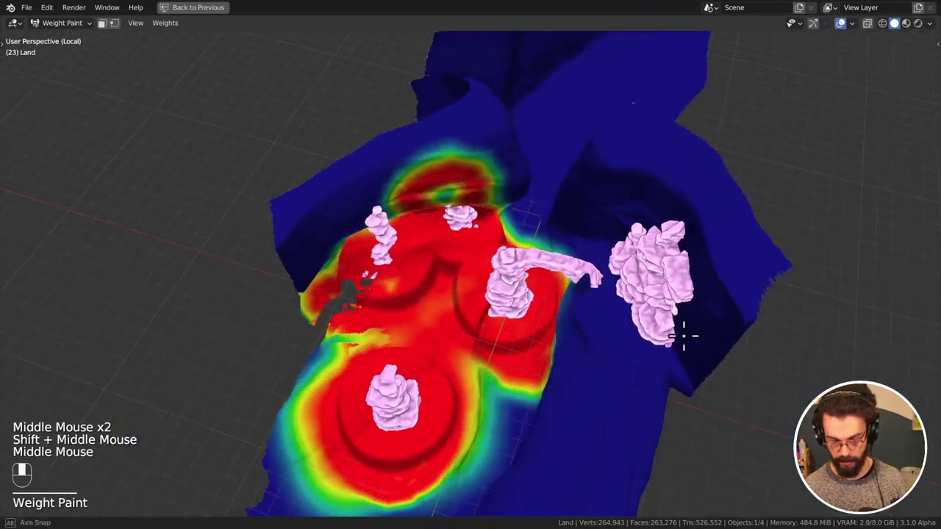
pyautogui.moveTo(684, 337)
pyautogui.mouseDown()
pyautogui.moveTo(621, 272)
pyautogui.moveTo(645, 315)
pyautogui.mouseUp()
pyautogui.hotkey('ctrl', 'z')
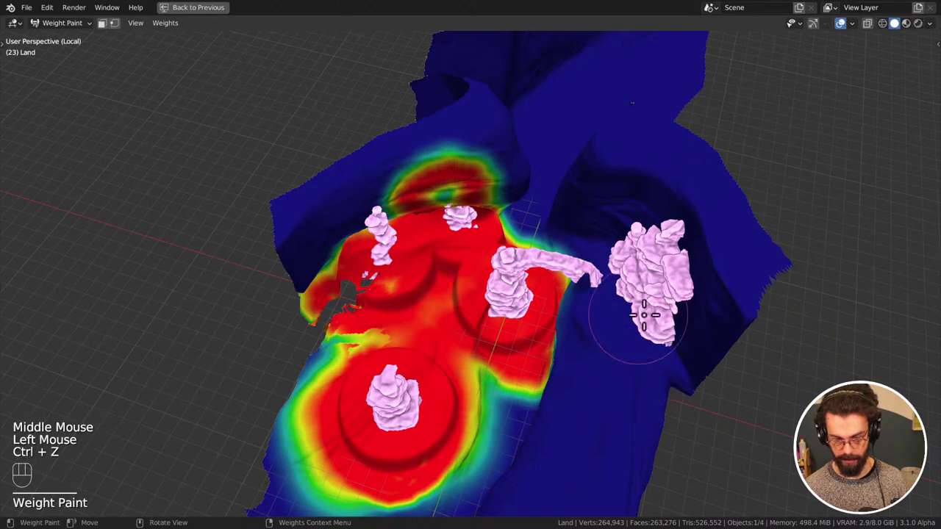
# Set the brush weight to 0, try a low-weight stroke, and undo it
pyautogui.moveTo(644, 316); pyautogui.dragTo(657, 270, button='middle')
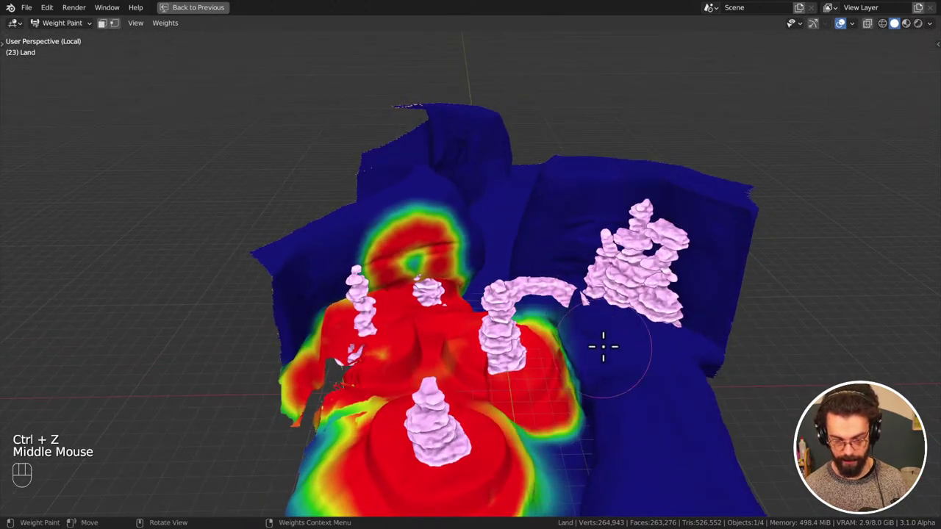
pyautogui.press('f')
pyautogui.rightClick(545, 330)
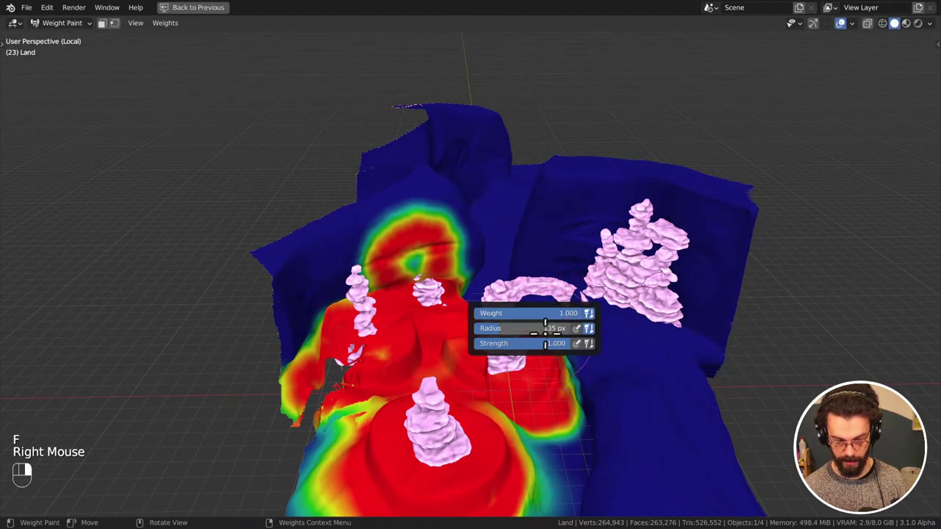
pyautogui.moveTo(548, 313); pyautogui.dragTo(478, 314)
pyautogui.moveTo(595, 316); pyautogui.dragTo(621, 314, button='middle')
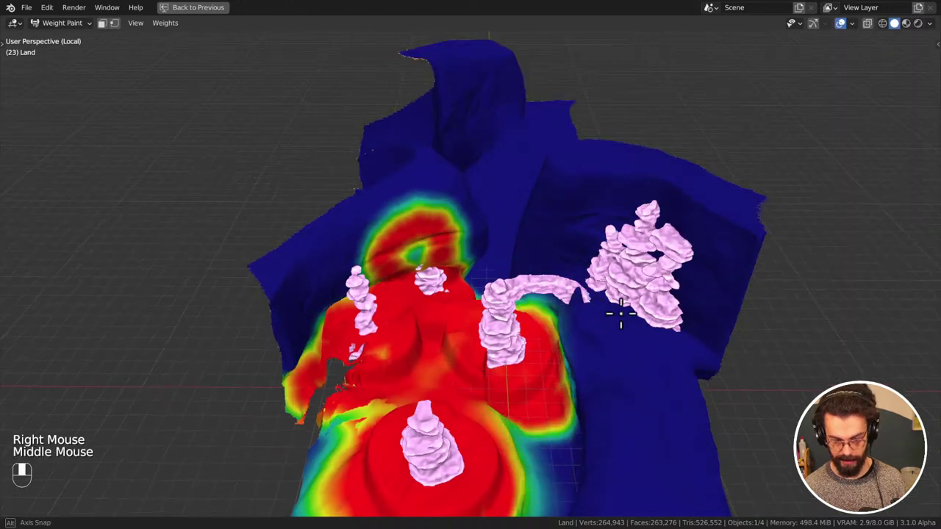
pyautogui.scroll(2, 621, 315)
pyautogui.moveTo(600, 325)
pyautogui.mouseDown()
pyautogui.moveTo(730, 325)
pyautogui.moveTo(705, 326)
pyautogui.moveTo(702, 338)
pyautogui.mouseUp()
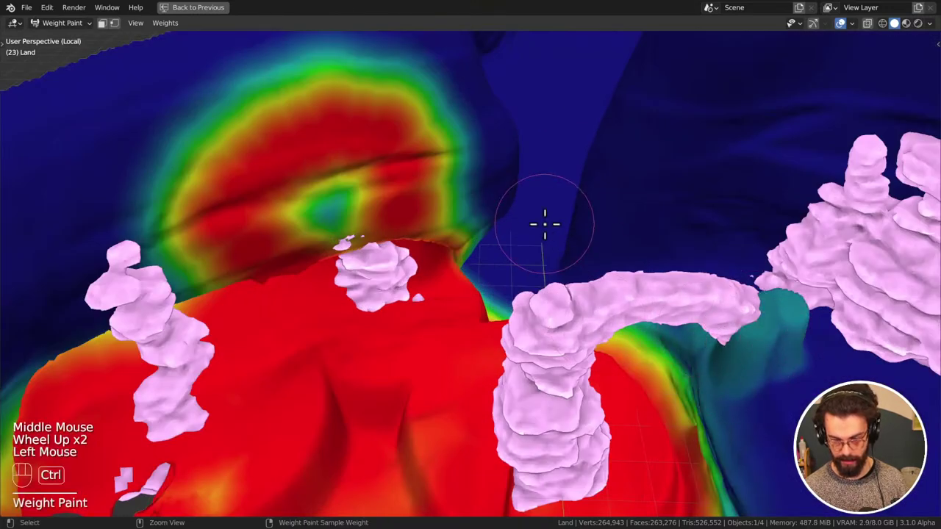
pyautogui.hotkey('ctrl', 'z')
pyautogui.scroll(-1, 639, 263)
# Restore the full layout, return Land to Object Mode, and set the Add node value to 1
pyautogui.hotkey('ctrl', 'space')
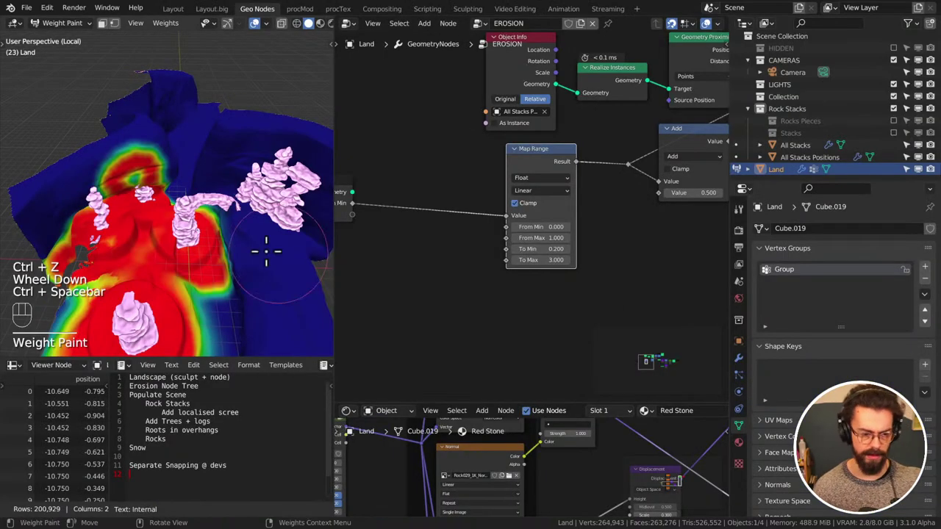
pyautogui.hotkey('ctrl', 'Tab')
pyautogui.keyDown('shift'); pyautogui.moveTo(246, 202); pyautogui.dragTo(236, 160, button='middle'); pyautogui.keyUp('shift')
pyautogui.moveTo(571, 211); pyautogui.dragTo(447, 264, button='middle')
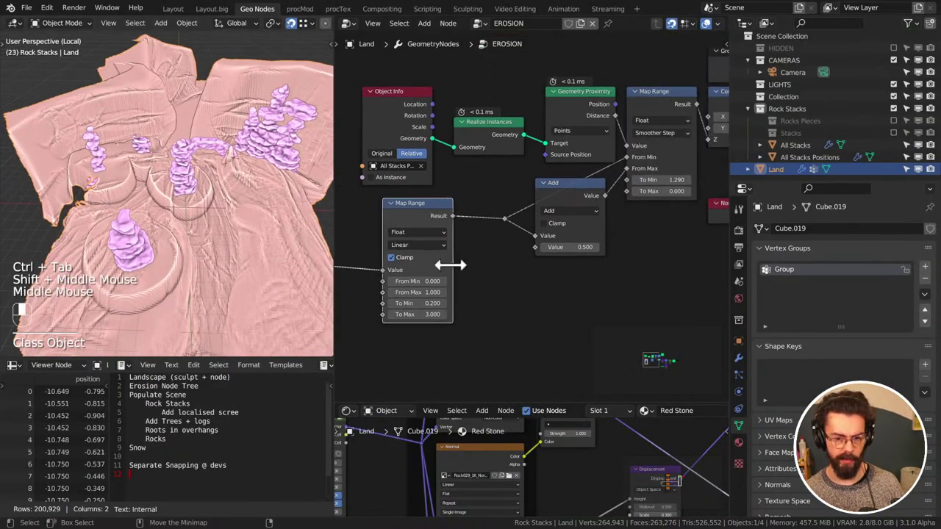
pyautogui.click(447, 265)
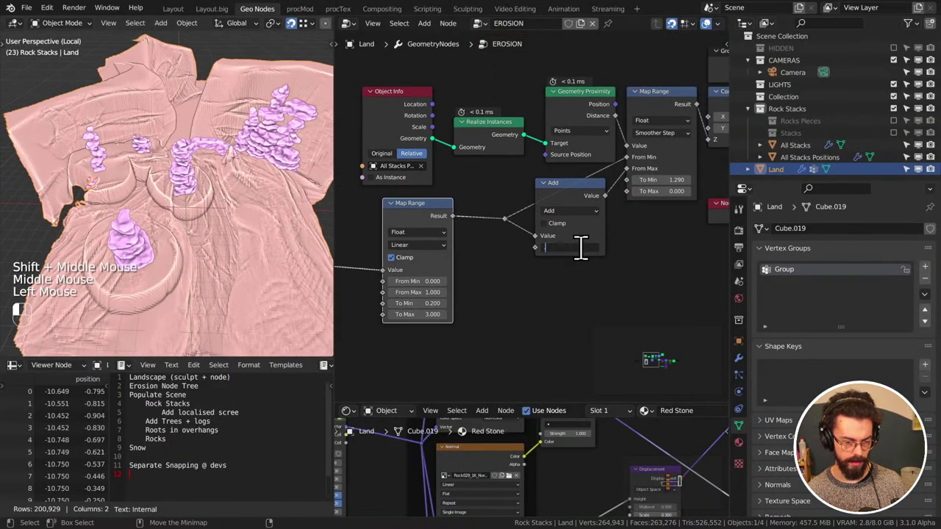
pyautogui.click(581, 247)
pyautogui.write('1')
pyautogui.press('Return')
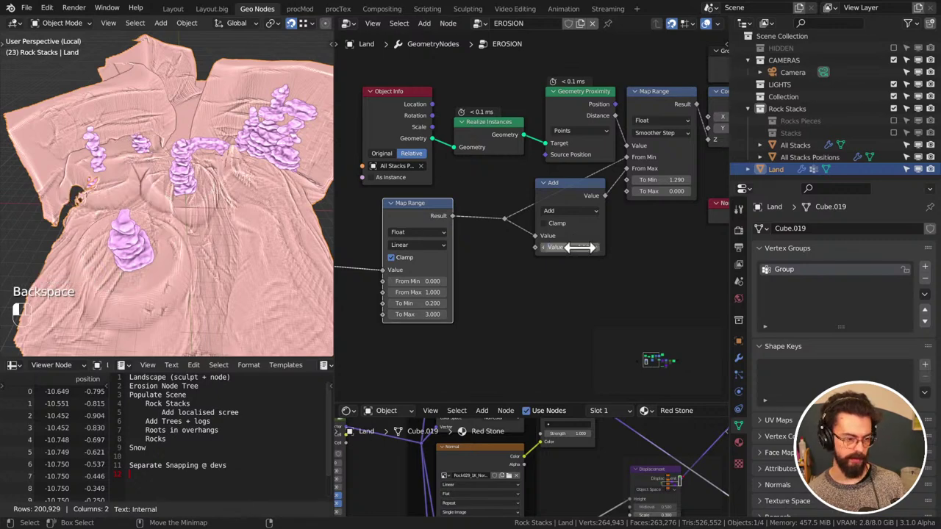
# Drag the Map Range To Max down from 3 to about 1.08
pyautogui.moveTo(499, 294); pyautogui.dragTo(578, 262, button='middle')
pyautogui.scroll(2, 543, 294)
pyautogui.keyDown('shift'); pyautogui.moveTo(515, 313); pyautogui.dragTo(399, 313); pyautogui.keyUp('shift')
pyautogui.keyDown('shift'); pyautogui.moveTo(481, 313); pyautogui.dragTo(504, 314); pyautogui.keyUp('shift')
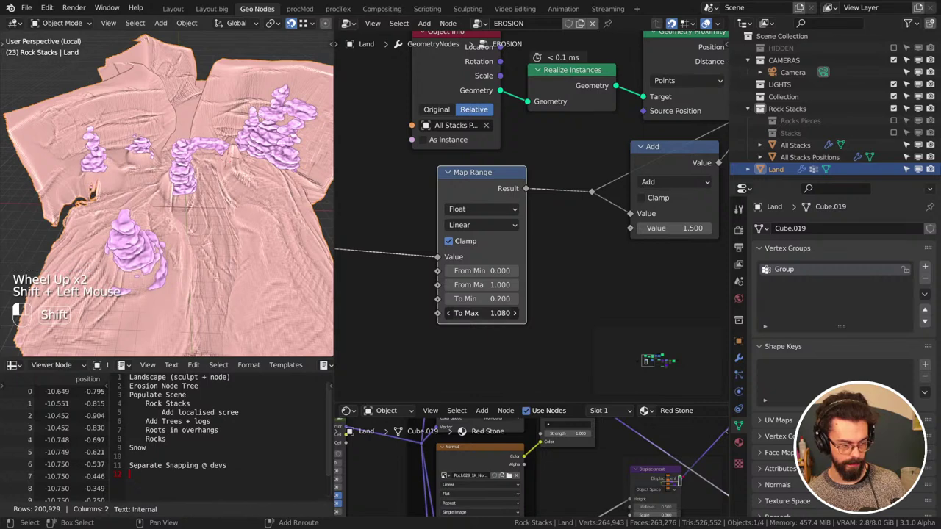
# Raise the Add node value to 2.130
pyautogui.moveTo(613, 211); pyautogui.dragTo(564, 221, button='middle')
pyautogui.keyDown('shift'); pyautogui.moveTo(613, 238); pyautogui.dragTo(639, 238); pyautogui.keyUp('shift')
pyautogui.moveTo(243, 213); pyautogui.dragTo(177, 192, button='middle')
pyautogui.scroll(2, 177, 193)
# Lower the Map Range To Min to -0.800 and select the node to remove
pyautogui.keyDown('shift'); pyautogui.moveTo(449, 309); pyautogui.dragTo(423, 309); pyautogui.keyUp('shift')
pyautogui.moveTo(221, 177); pyautogui.dragTo(318, 214, button='middle')
pyautogui.scroll(-2, 232, 167)
pyautogui.scroll(-2, 556, 210)
pyautogui.click(509, 195)
pyautogui.moveTo(556, 211); pyautogui.dragTo(593, 151, button='middle')
# Dissolve the selected node with Ctrl+X, browse the Add menu, and save the file
pyautogui.hotkey('ctrl', 'x')
pyautogui.hotkey('shift', 'a')
pyautogui.moveTo(559, 209)
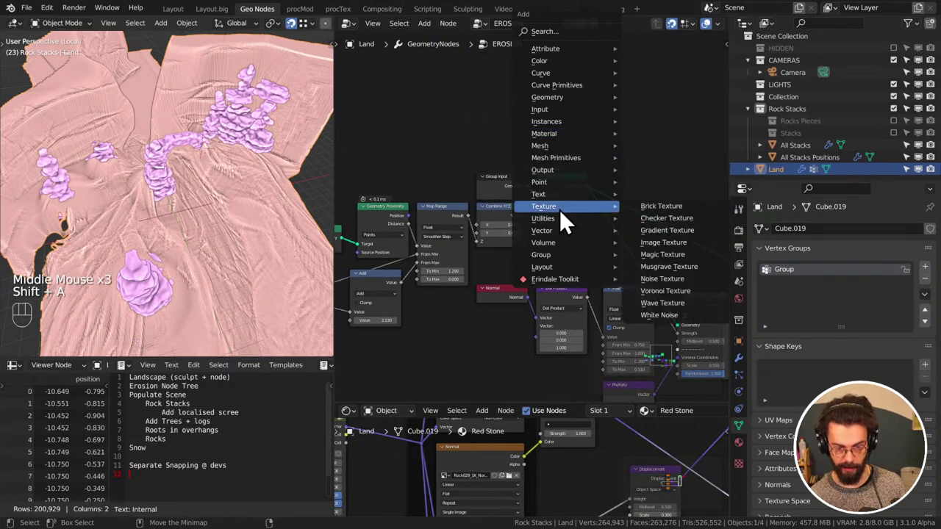
pyautogui.click(391, 127)
pyautogui.hotkey('ctrl', 's')
pyautogui.hotkey('shift', 'a')
pyautogui.moveTo(580, 122)
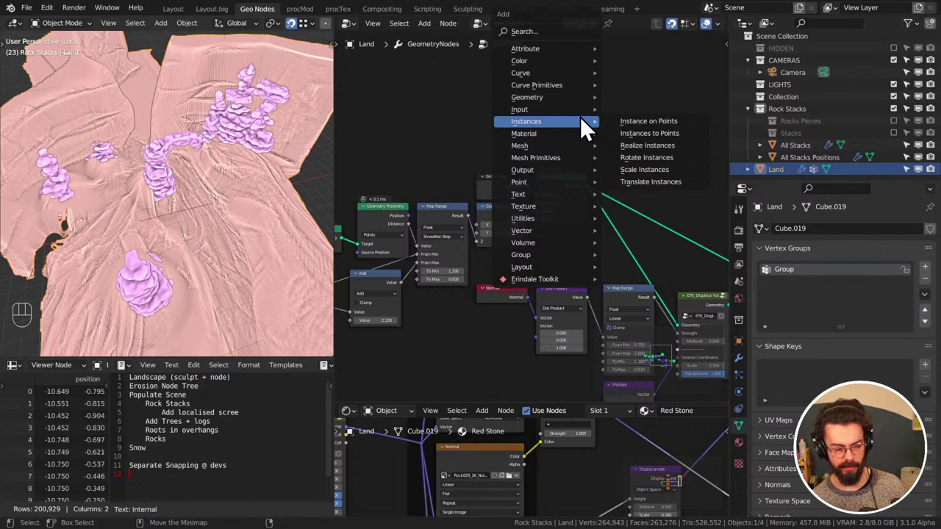
pyautogui.click(444, 112)
pyautogui.hotkey('ctrl', 's')
# Add a Distribute Points on Faces node to the EROSION tree
pyautogui.moveTo(582, 109); pyautogui.dragTo(499, 137, button='middle')
pyautogui.hotkey('shift', 'a')
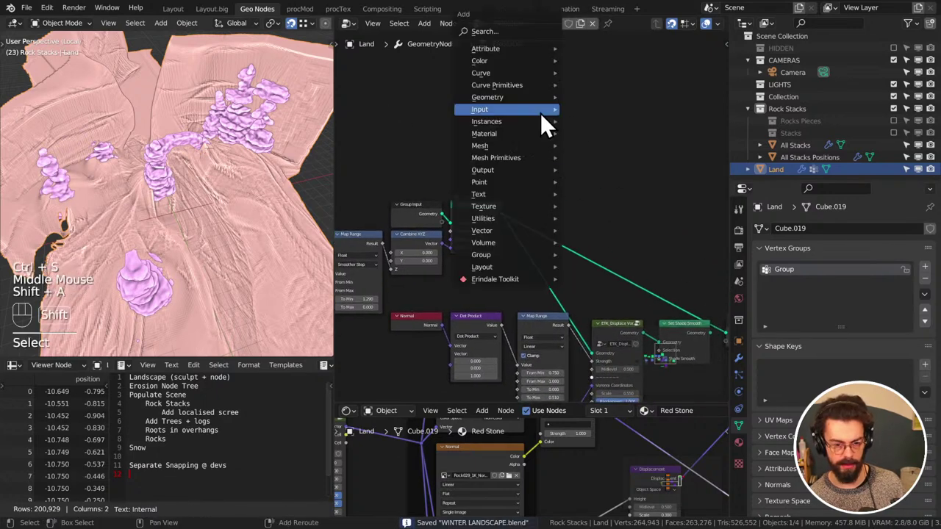
pyautogui.moveTo(497, 182)
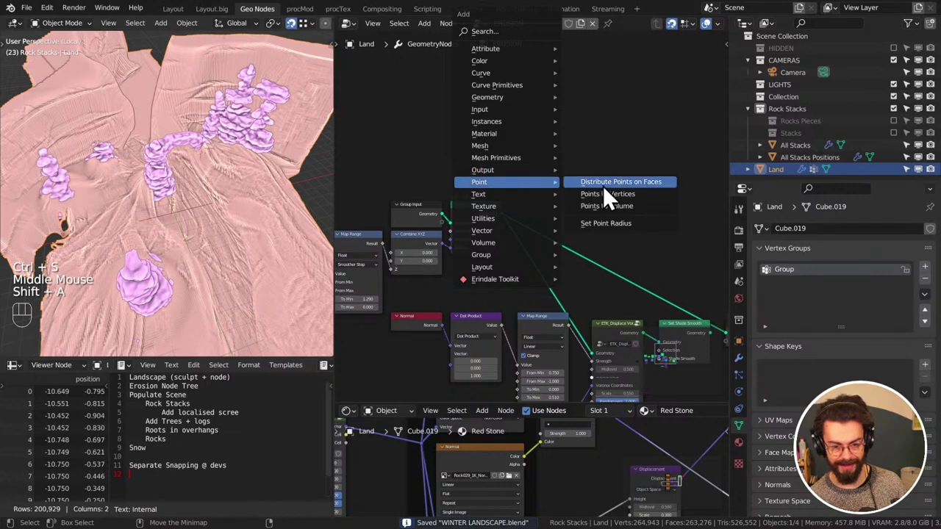
pyautogui.click(622, 183)
pyautogui.click(610, 147)
# Link Set Position's Geometry output into the Distribute Points on Faces Mesh input
pyautogui.moveTo(533, 188); pyautogui.dragTo(536, 209, button='middle')
pyautogui.scroll(3, 536, 209)
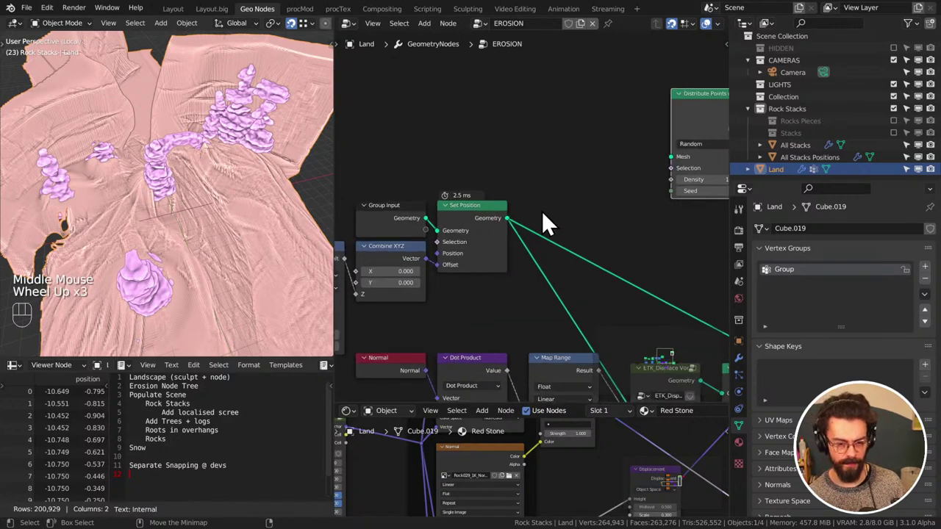
pyautogui.moveTo(506, 219); pyautogui.dragTo(671, 157)
pyautogui.moveTo(671, 158); pyautogui.dragTo(495, 160, button='middle')
pyautogui.scroll(-1, 436, 130)
pyautogui.scroll(-1, 436, 131)
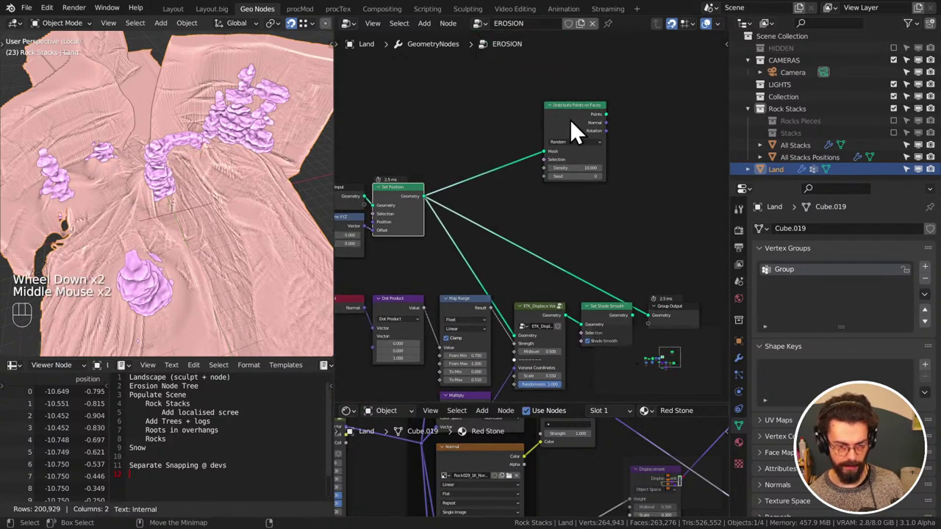
pyautogui.moveTo(573, 115); pyautogui.dragTo(588, 107)
pyautogui.moveTo(588, 106); pyautogui.dragTo(584, 221, button='middle')
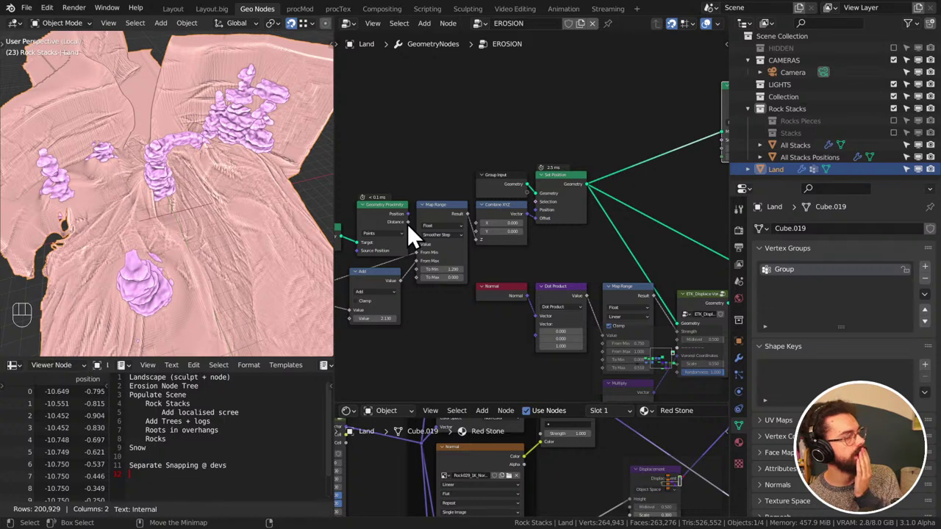
# Duplicate the Map Range node and link its Result to the Density input
pyautogui.click(441, 220)
pyautogui.moveTo(500, 172); pyautogui.dragTo(471, 206, button='middle')
pyautogui.hotkey('shift', 'ctrl', 'd')
pyautogui.click(693, 101)
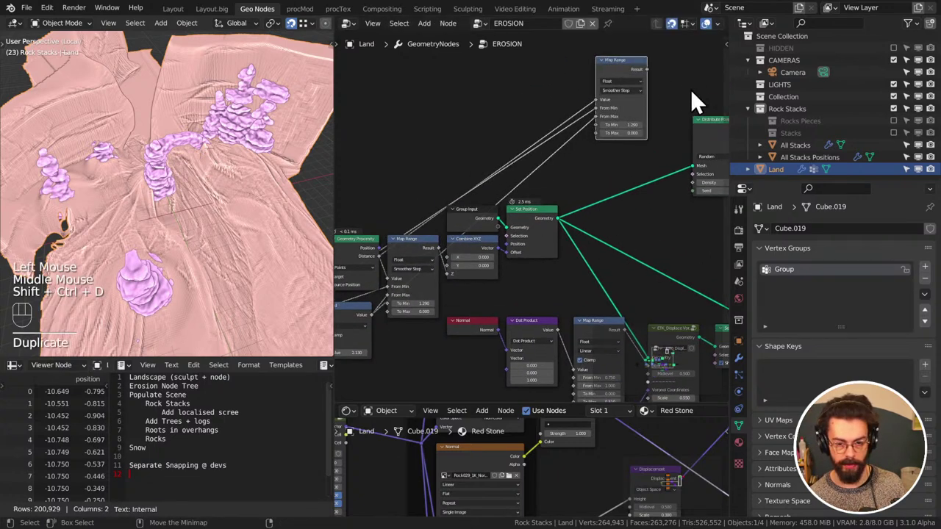
pyautogui.moveTo(693, 101); pyautogui.dragTo(522, 135, button='middle')
pyautogui.press('g')
pyautogui.click(491, 151)
pyautogui.moveTo(481, 159); pyautogui.dragTo(554, 228)
pyautogui.moveTo(588, 214); pyautogui.dragTo(541, 196, button='middle')
# Preview the copied Map Range and set To Min 57.000 and To Max 0.160
pyautogui.keyDown('alt'); pyautogui.keyDown('shift'); pyautogui.click(535, 156); pyautogui.keyUp('shift'); pyautogui.keyUp('alt')
pyautogui.scroll(3, 592, 219)
pyautogui.moveTo(568, 224)
pyautogui.keyDown('shift'); pyautogui.mouseDown()
pyautogui.moveTo(577, 224)
pyautogui.moveTo(564, 224)
pyautogui.mouseUp(); pyautogui.keyUp('shift')
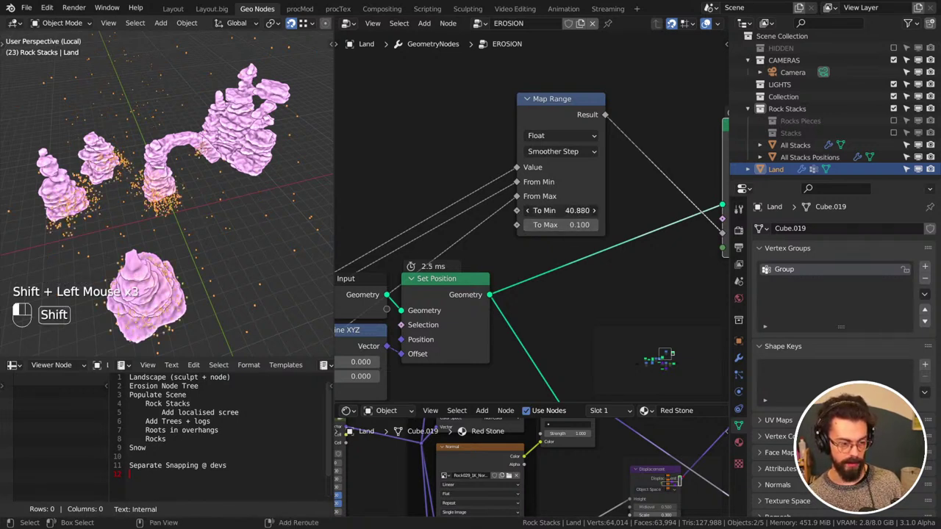
pyautogui.keyDown('shift'); pyautogui.moveTo(559, 210); pyautogui.dragTo(577, 210); pyautogui.keyUp('shift')
pyautogui.keyDown('shift'); pyautogui.moveTo(130, 185); pyautogui.dragTo(234, 141, button='middle'); pyautogui.keyUp('shift')
pyautogui.moveTo(557, 210); pyautogui.dragTo(560, 210)
pyautogui.keyDown('shift'); pyautogui.moveTo(564, 224); pyautogui.dragTo(569, 224); pyautogui.keyUp('shift')
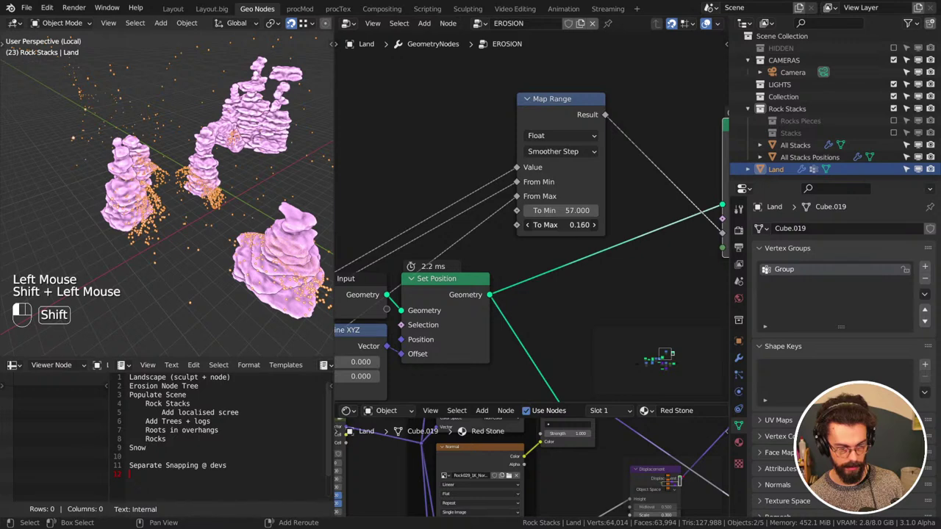
pyautogui.scroll(-1, 519, 248)
pyautogui.moveTo(518, 248); pyautogui.dragTo(533, 206, button='middle')
# Add a Math Add node and place it beside the copied Map Range
pyautogui.press('q')
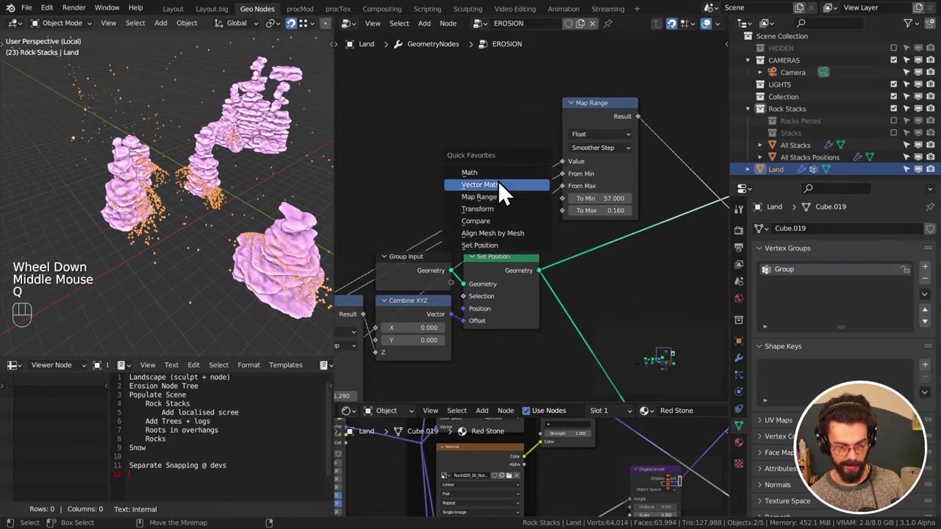
pyautogui.click(470, 172)
pyautogui.click(505, 213)
pyautogui.moveTo(486, 131); pyautogui.dragTo(612, 225)
pyautogui.press('g')
pyautogui.click(596, 178)
pyautogui.moveTo(596, 179); pyautogui.dragTo(507, 194)
pyautogui.press('g')
pyautogui.keyDown('shift'); pyautogui.click(511, 165); pyautogui.keyUp('shift')
# Tune the Add value feeding Map Range and reposition the Add node
pyautogui.moveTo(284, 163); pyautogui.dragTo(254, 169, button='middle')
pyautogui.keyDown('shift'); pyautogui.moveTo(253, 169); pyautogui.dragTo(177, 184, button='middle'); pyautogui.keyUp('shift')
pyautogui.keyDown('shift'); pyautogui.moveTo(518, 194); pyautogui.dragTo(511, 194); pyautogui.keyUp('shift')
pyautogui.moveTo(487, 142); pyautogui.dragTo(501, 163)
pyautogui.moveTo(553, 116); pyautogui.dragTo(476, 195, button='middle')
# Line up Map Range and Distribute Points on Faces beside the Add node
pyautogui.click(594, 190)
pyautogui.press('g')
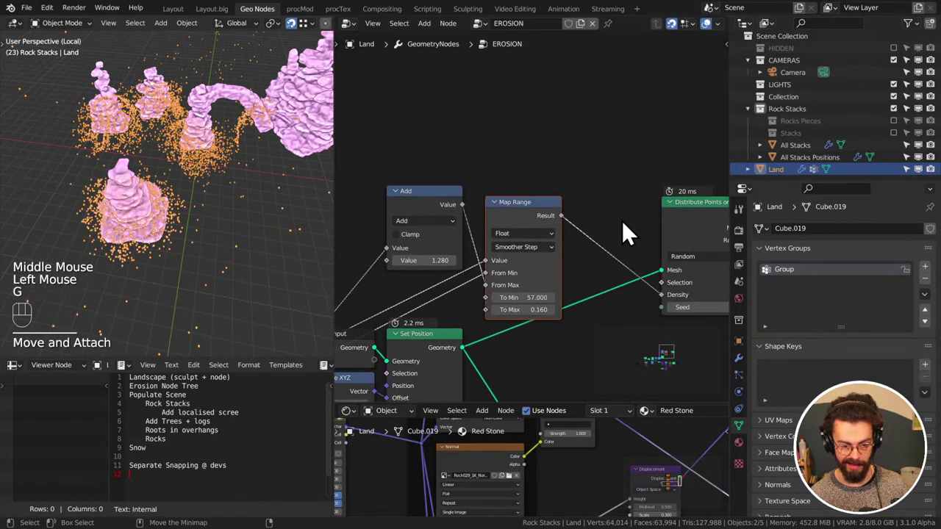
pyautogui.press('g')
pyautogui.moveTo(615, 214); pyautogui.dragTo(499, 147, button='middle')
pyautogui.click(624, 219)
pyautogui.press('g')
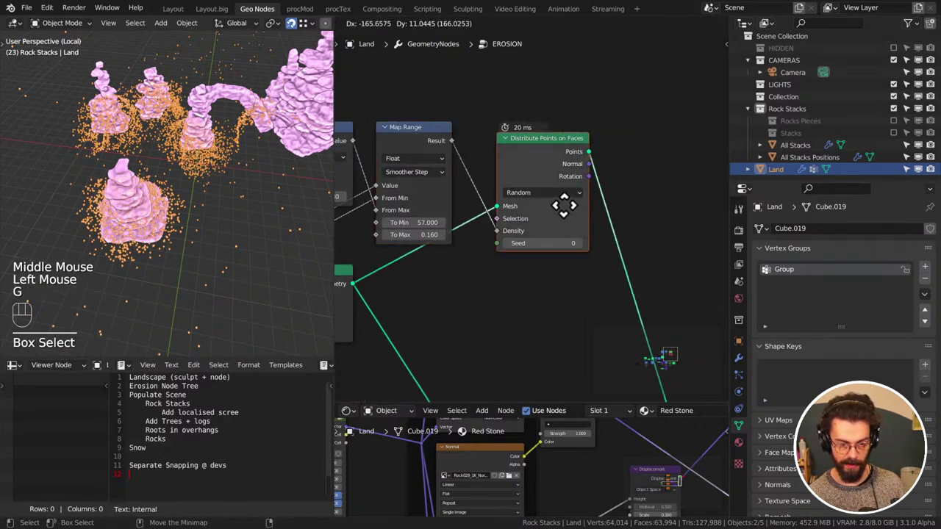
pyautogui.moveTo(554, 201); pyautogui.dragTo(515, 156, button='middle')
pyautogui.scroll(-1, 529, 155)
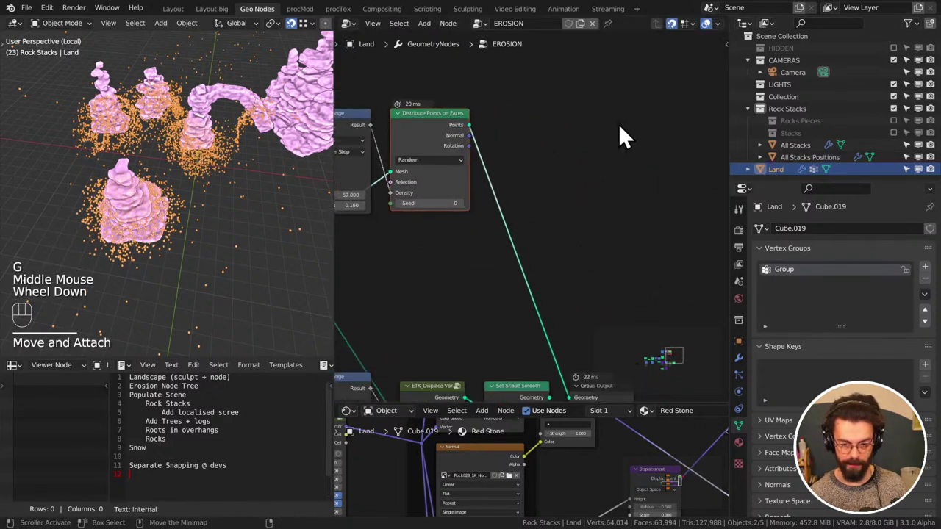
# Add an Instance on Points node fed by the distributed Points, then save
pyautogui.hotkey('shift', 'a')
pyautogui.moveTo(608, 124)
pyautogui.click(678, 121)
pyautogui.press('g')
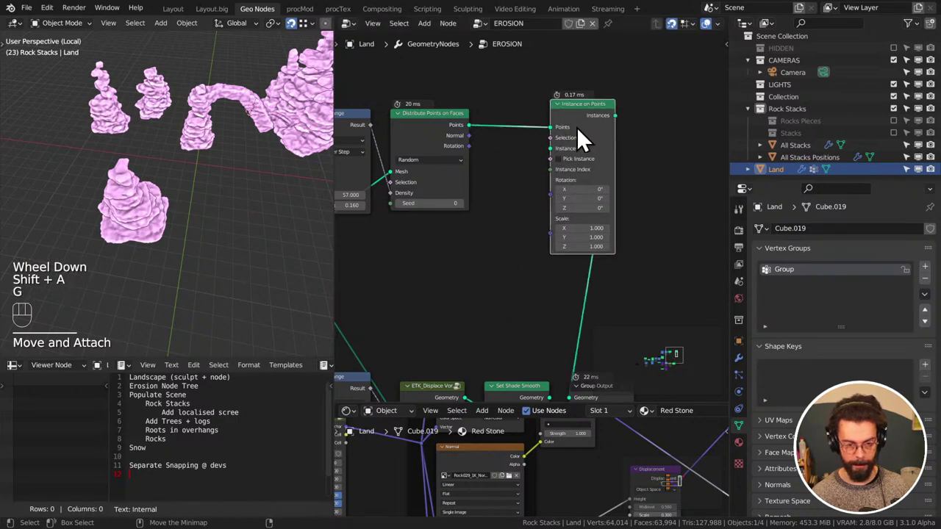
pyautogui.click(573, 132)
pyautogui.hotkey('ctrl', 's')
# Open the botaniq sidebar tools and spawn a sandstone photoscan rock
pyautogui.press('n')
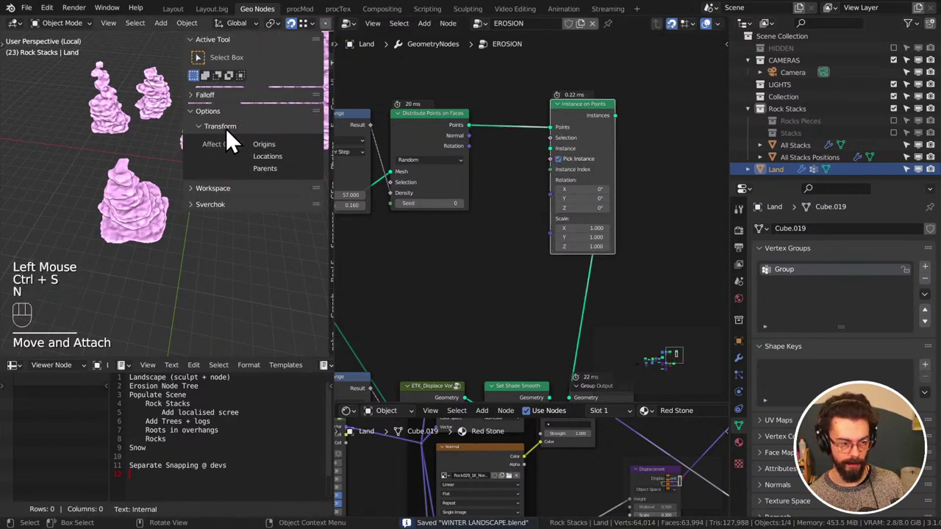
pyautogui.click(324, 315)
pyautogui.scroll(1, 324, 314)
pyautogui.scroll(-1, 324, 315)
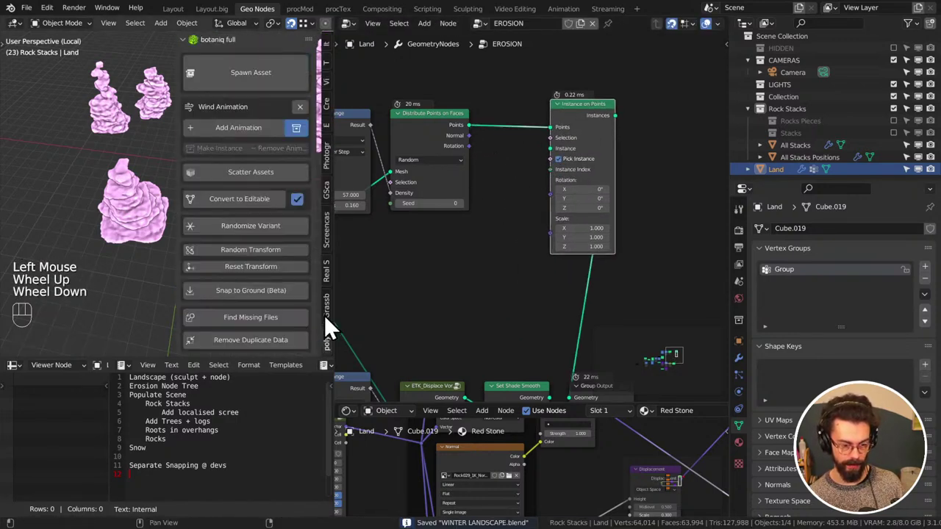
pyautogui.doubleClick(250, 79)
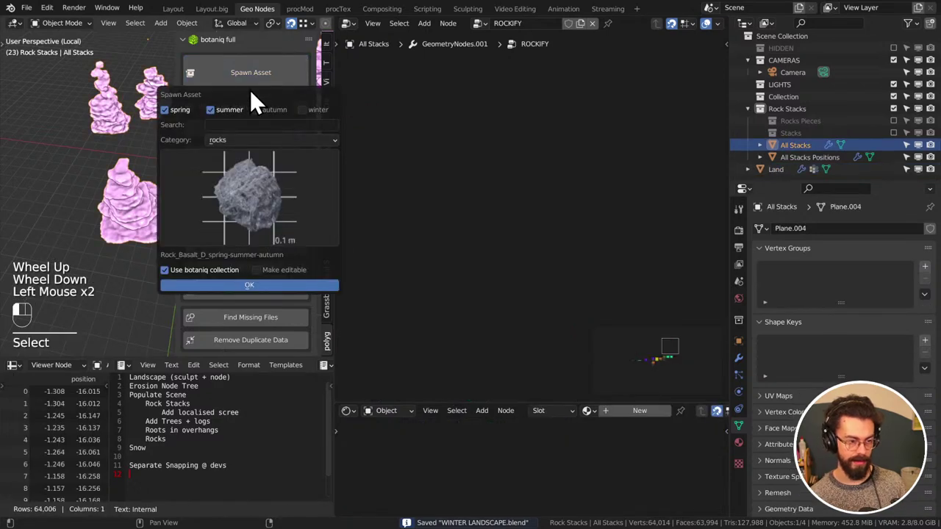
pyautogui.click(255, 189)
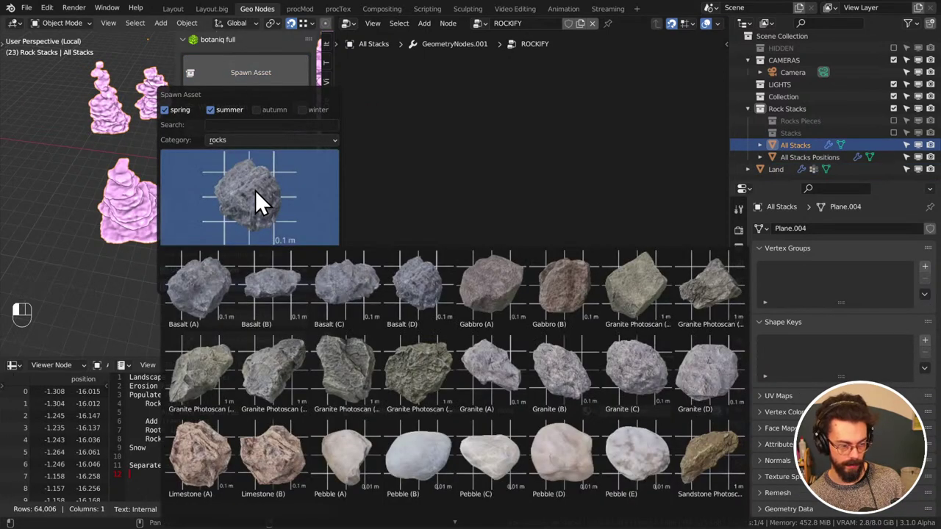
pyautogui.click(255, 190)
pyautogui.click(257, 223)
pyautogui.scroll(-2, 296, 306)
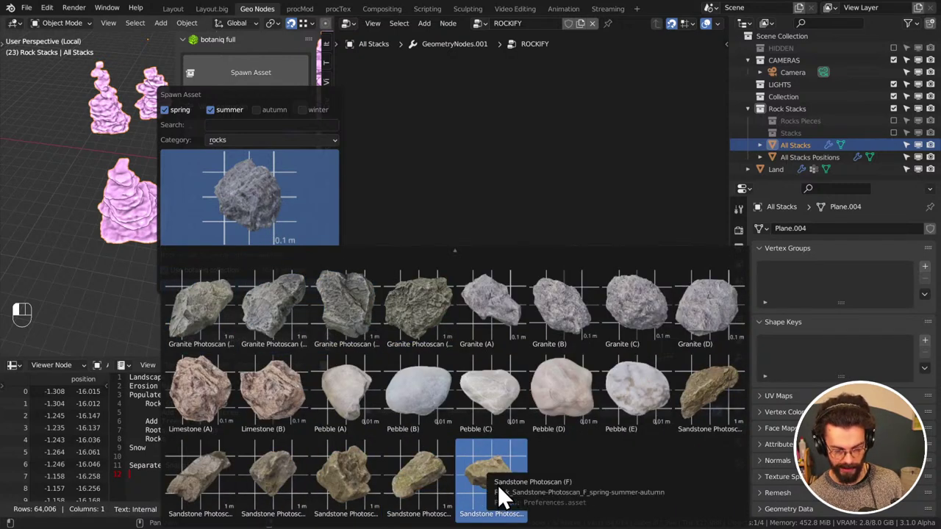
pyautogui.click(701, 423)
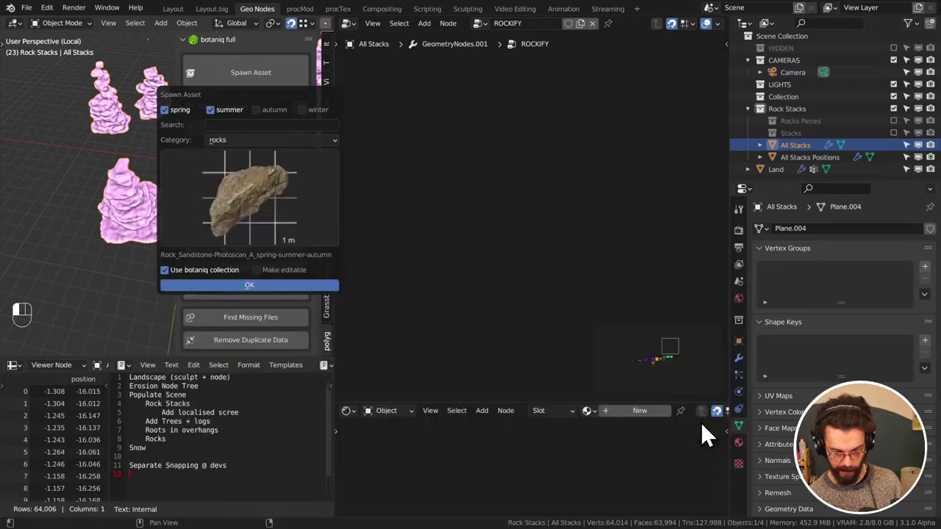
pyautogui.click(272, 290)
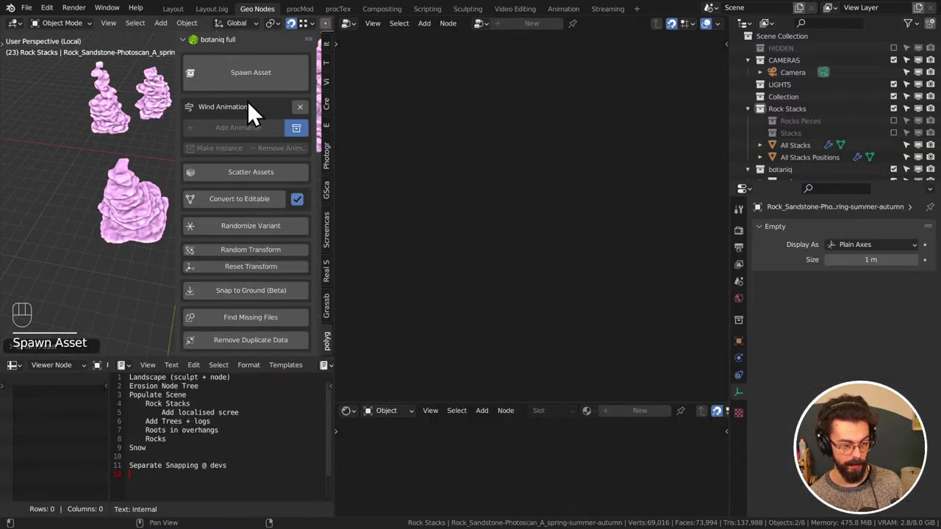
# Spawn the Sandstone Photoscan F rock
pyautogui.click(250, 72)
pyautogui.click(267, 193)
pyautogui.scroll(-2, 352, 397)
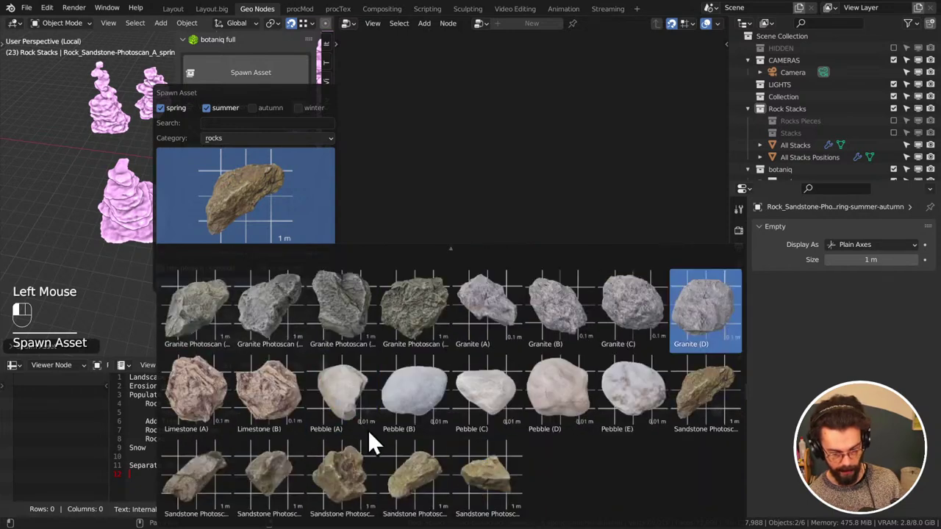
pyautogui.click(482, 482)
pyautogui.click(270, 284)
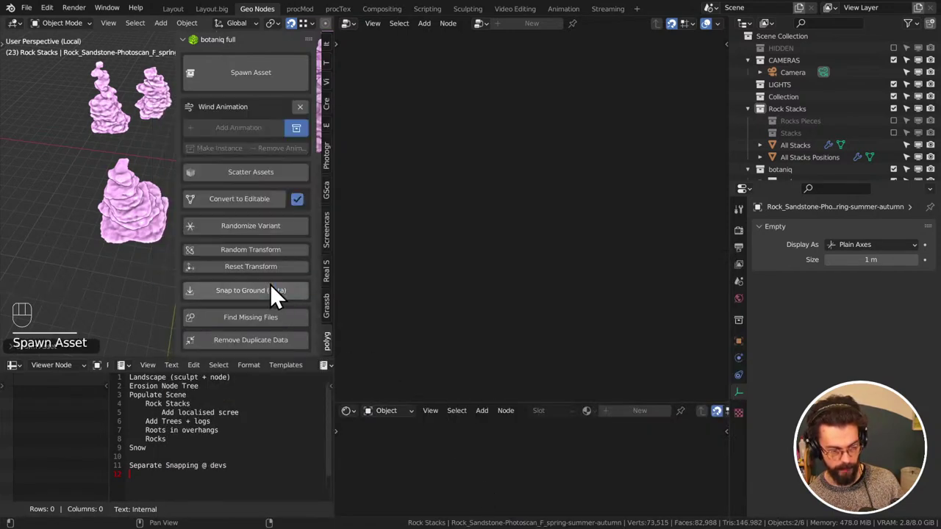
# Spawn the Sandstone Photoscan D rock into the scene
pyautogui.click(249, 80)
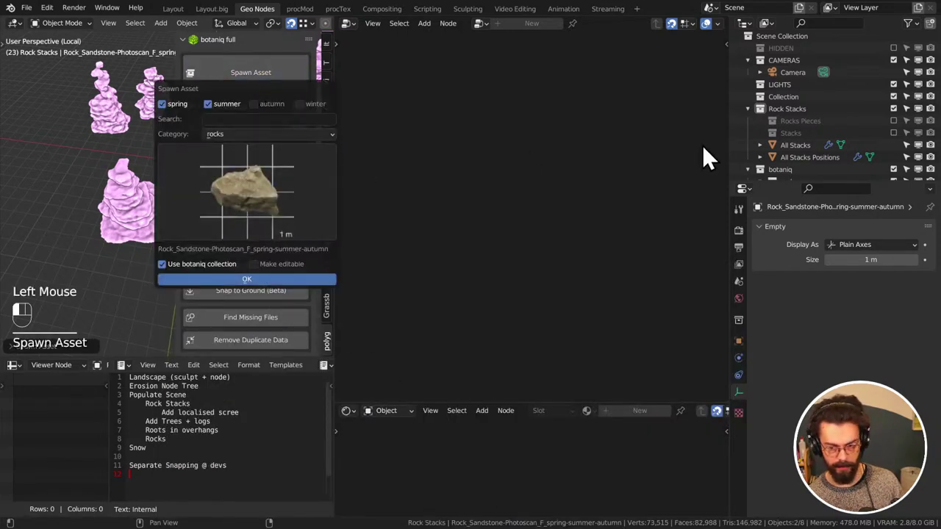
pyautogui.scroll(-4, 791, 168)
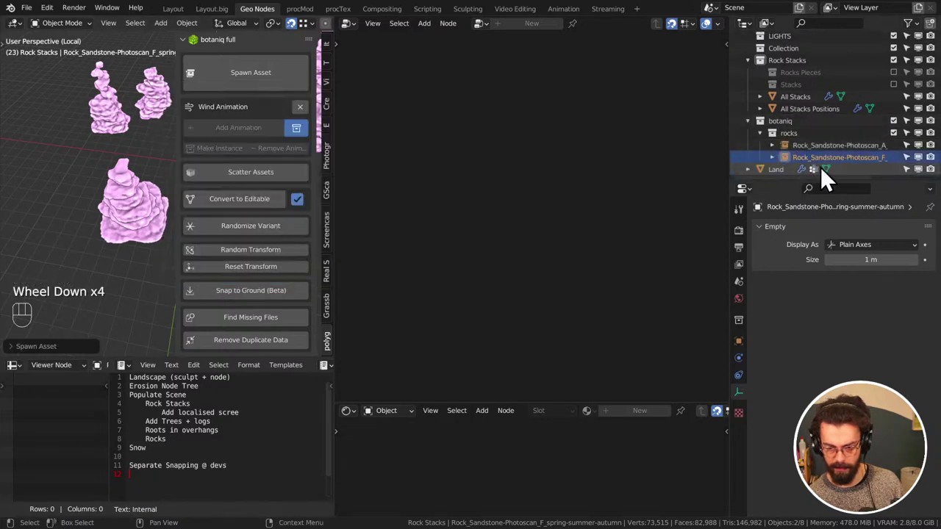
pyautogui.click(298, 81)
pyautogui.click(264, 208)
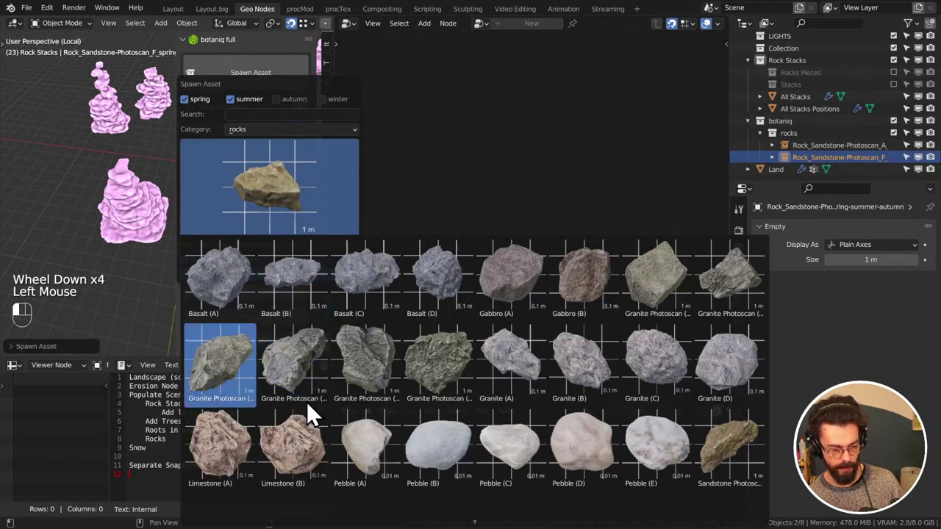
pyautogui.scroll(-1, 308, 409)
pyautogui.click(374, 497)
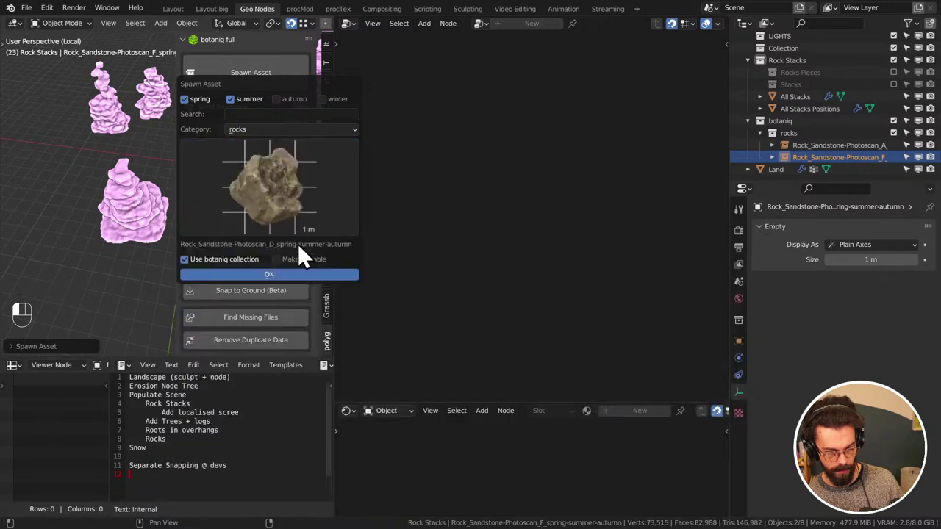
pyautogui.click(269, 274)
# Spawn Rock_Sandstone-Photoscan_E and start renaming the rocks collection
pyautogui.click(250, 83)
pyautogui.click(261, 183)
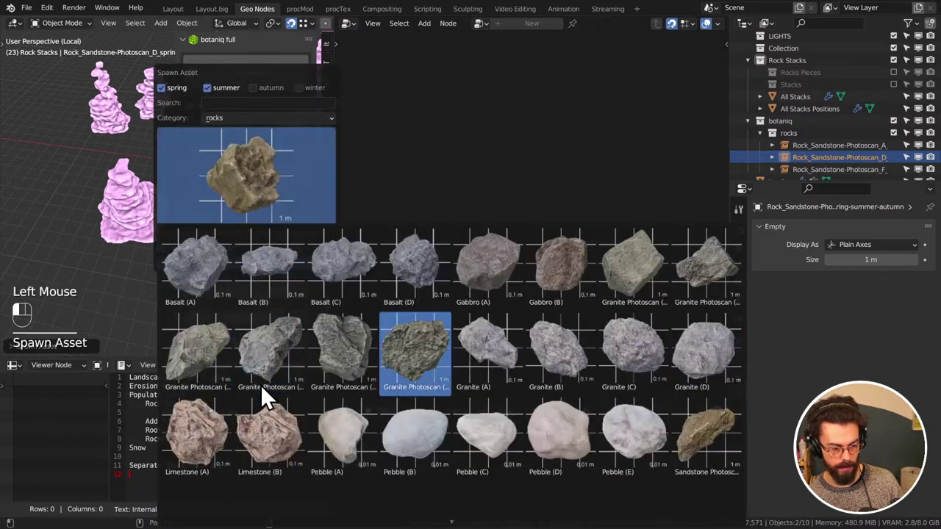
pyautogui.click(217, 289)
pyautogui.click(240, 171)
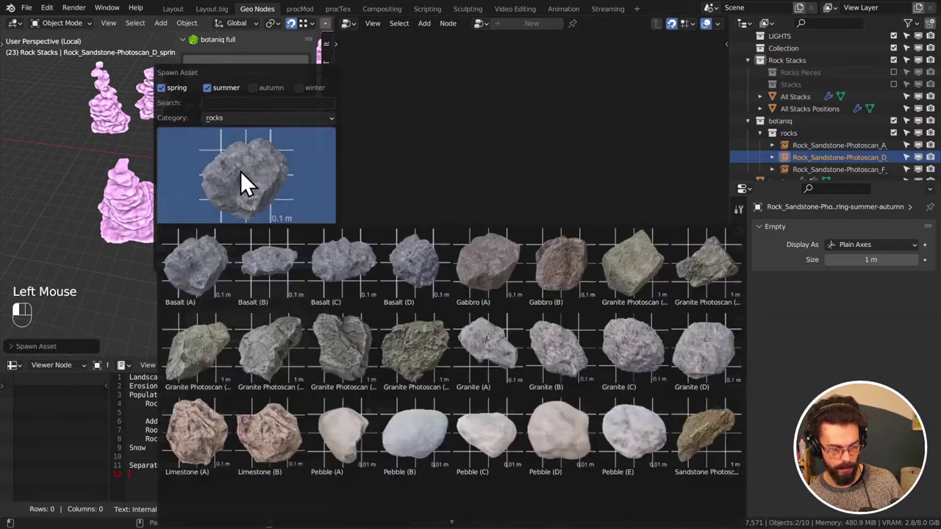
pyautogui.scroll(-1, 210, 250)
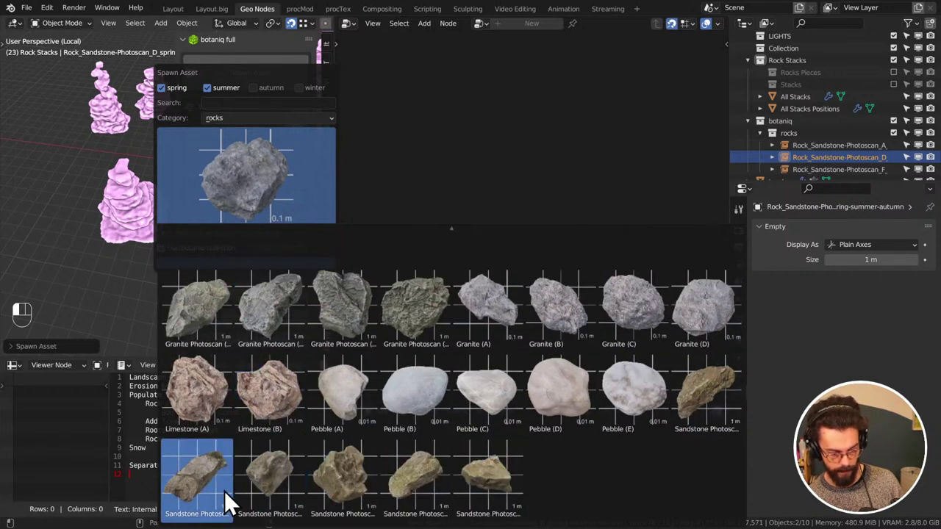
pyautogui.click(413, 474)
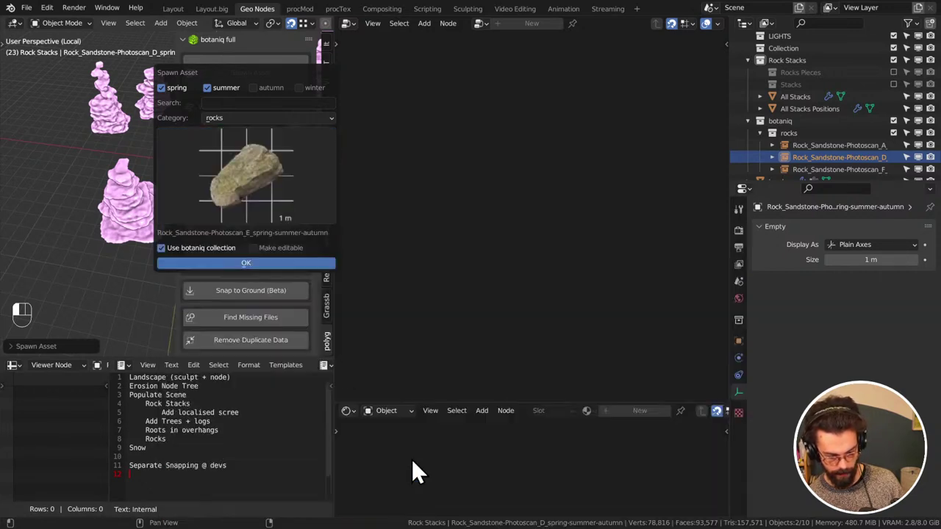
pyautogui.click(258, 265)
pyautogui.scroll(-2, 804, 148)
pyautogui.doubleClick(793, 109)
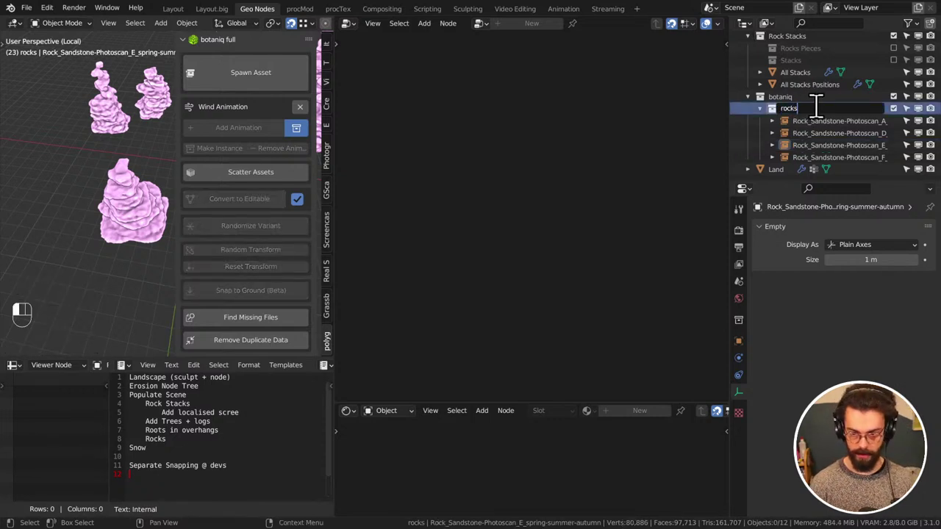
# Rename the collection to 'rock Scans' and exclude it from the view layer
pyautogui.press('BackSpace')
pyautogui.write('Scal')
pyautogui.write('s')
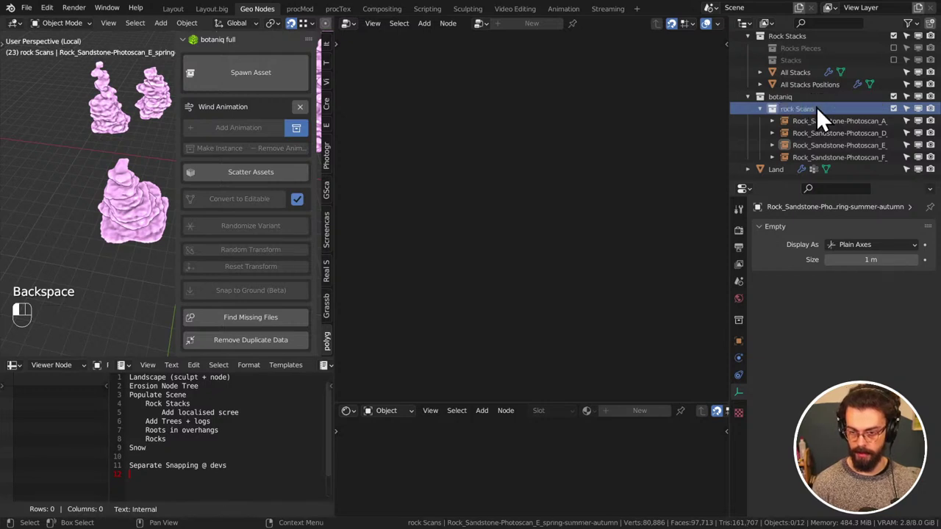
pyautogui.click(811, 99)
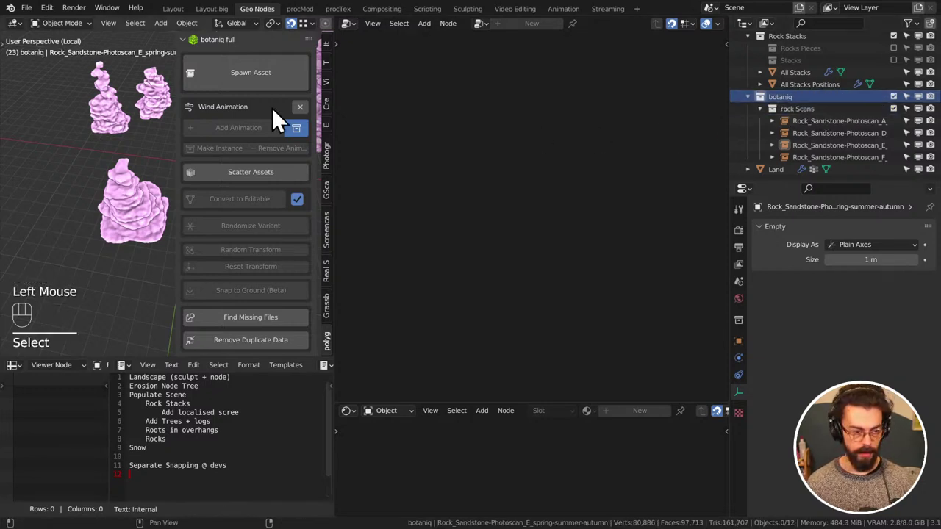
pyautogui.press('n')
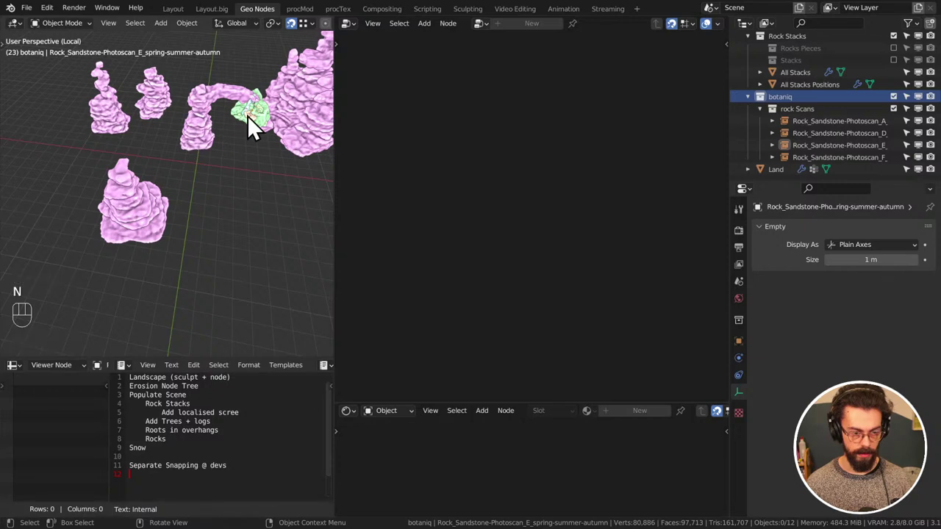
pyautogui.click(894, 109)
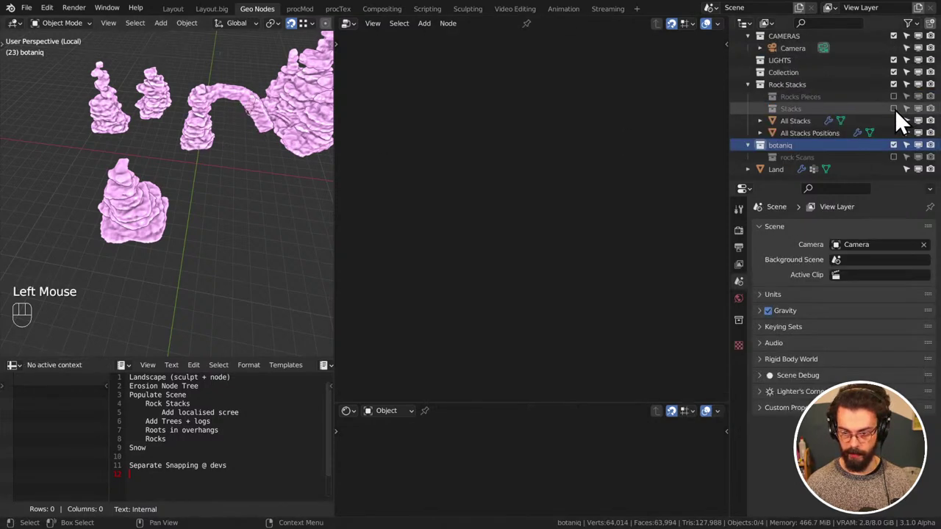
# Check the All Stacks objects, briefly toggle Rock Stacks exclusion, then select Land
pyautogui.click(800, 130)
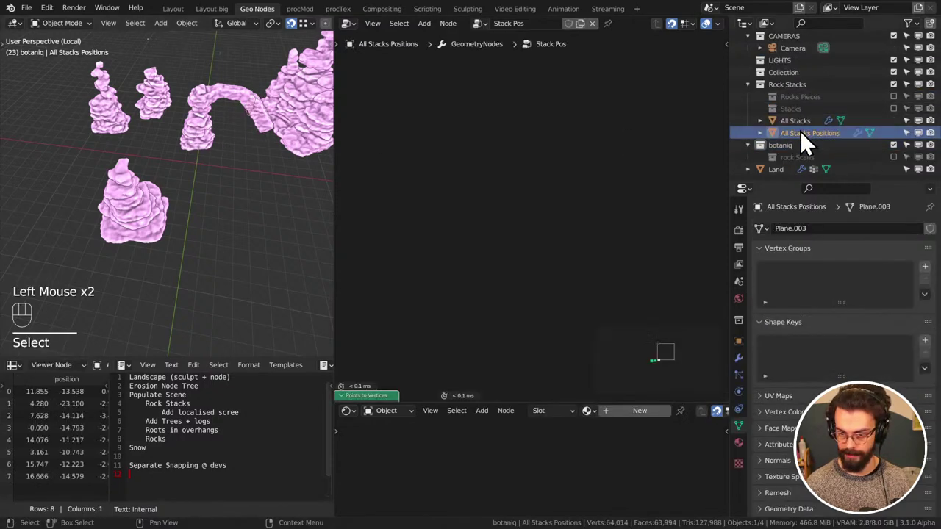
pyautogui.click(798, 122)
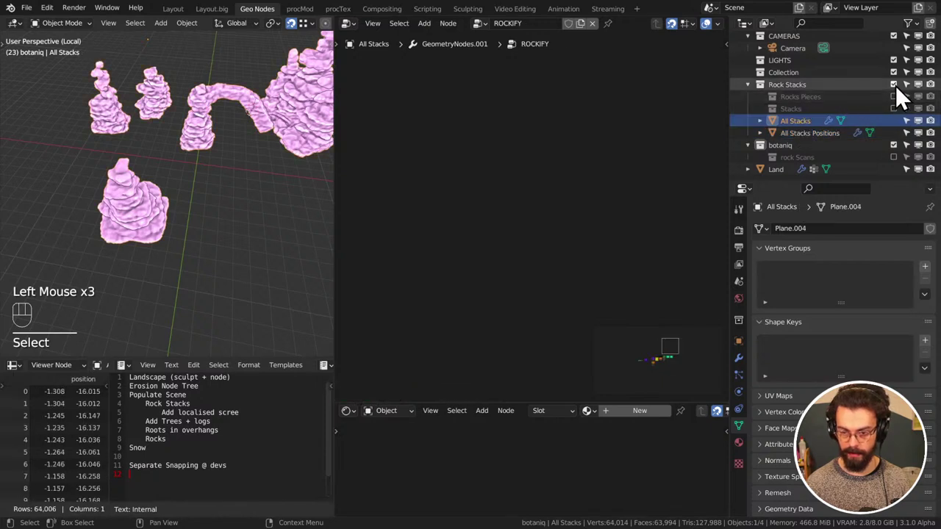
pyautogui.click(895, 86)
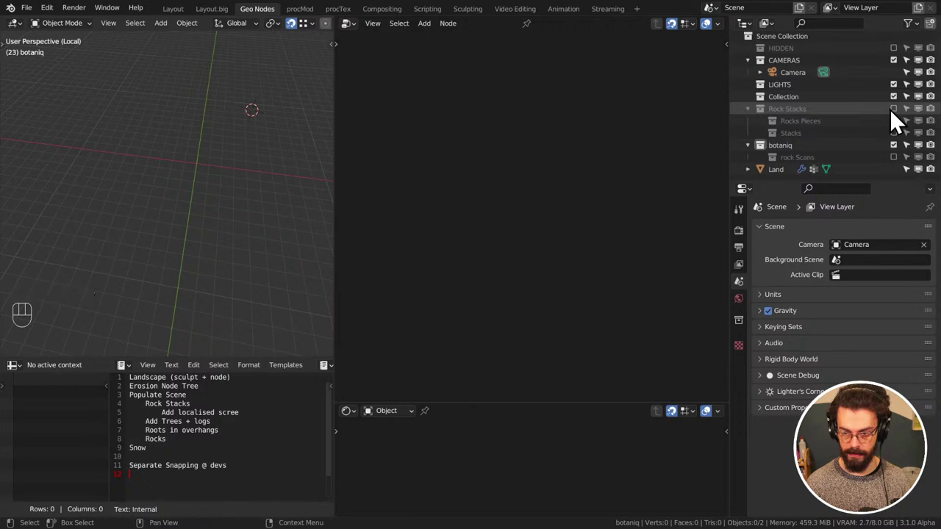
pyautogui.click(893, 109)
pyautogui.click(816, 157)
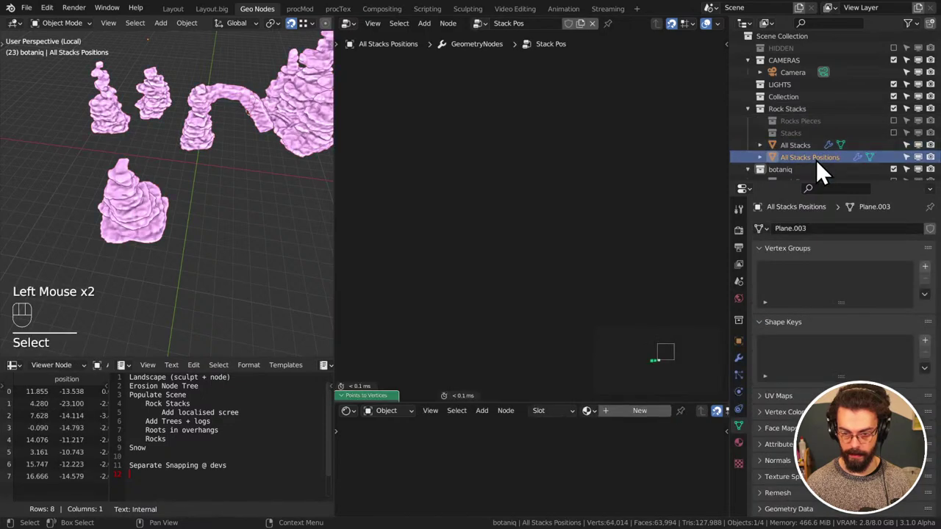
pyautogui.scroll(-2, 807, 159)
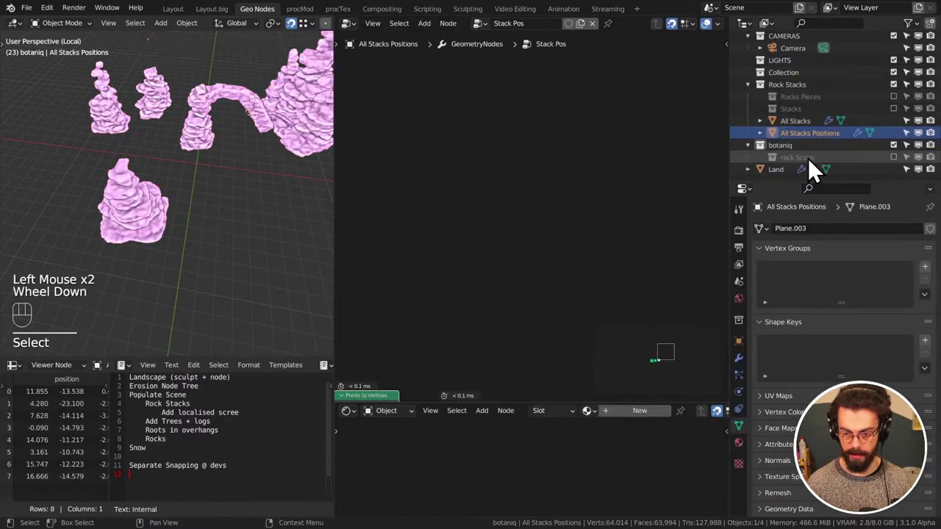
pyautogui.click(789, 170)
pyautogui.scroll(-1, 572, 195)
# Move the Group Output node aside to make room for a join before the output
pyautogui.scroll(-2, 566, 192)
pyautogui.moveTo(566, 192); pyautogui.dragTo(514, 118, button='middle')
pyautogui.scroll(2, 541, 174)
pyautogui.moveTo(483, 172); pyautogui.dragTo(581, 280)
pyautogui.click(616, 176)
pyautogui.moveTo(612, 167); pyautogui.dragTo(499, 268)
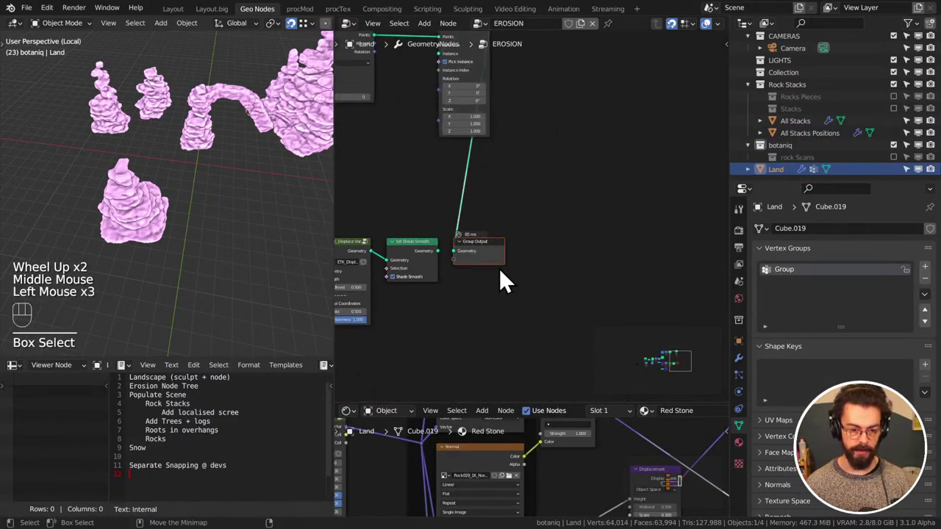
pyautogui.press('g')
pyautogui.keyDown('ctrl'); pyautogui.keyDown('shift'); pyautogui.moveTo(480, 153); pyautogui.dragTo(451, 238, button='right'); pyautogui.keyUp('shift'); pyautogui.keyUp('ctrl')
# Shift the Instance on Points node down and to the right
pyautogui.moveTo(546, 107); pyautogui.dragTo(482, 147, button='middle')
pyautogui.scroll(1, 575, 210)
pyautogui.moveTo(576, 210); pyautogui.dragTo(640, 150, button='middle')
pyautogui.moveTo(640, 150); pyautogui.dragTo(672, 134)
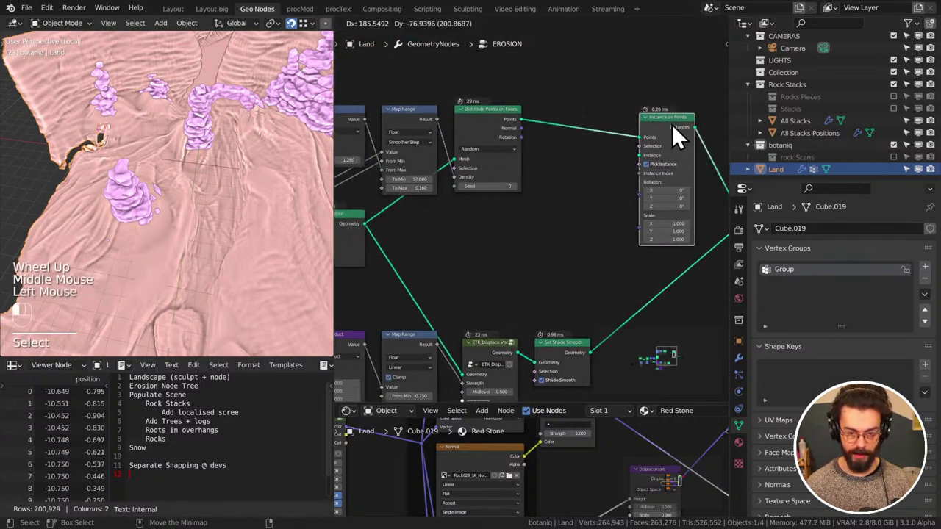
pyautogui.scroll(-2, 797, 163)
# Feed a rock Scans Collection Info node into Instance on Points' Instance, with Separate and Reset Children on
pyautogui.moveTo(795, 158); pyautogui.dragTo(640, 155)
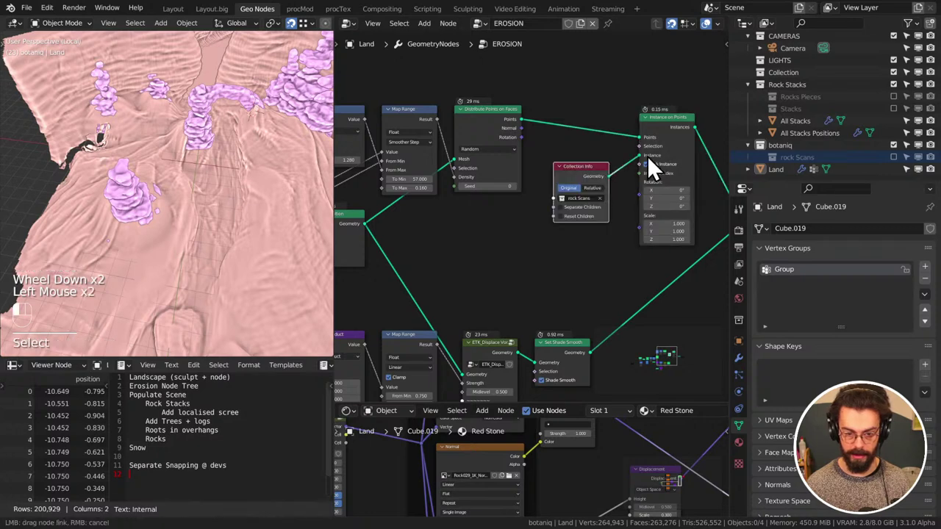
pyautogui.moveTo(609, 210); pyautogui.dragTo(582, 212, button='middle')
pyautogui.scroll(2, 557, 223)
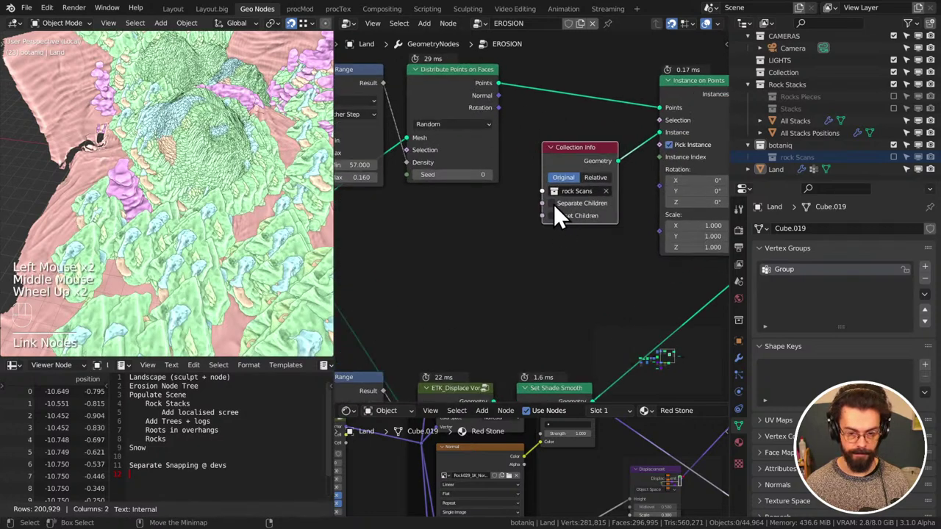
pyautogui.moveTo(557, 210); pyautogui.dragTo(551, 221)
pyautogui.moveTo(616, 230); pyautogui.dragTo(520, 209, button='middle')
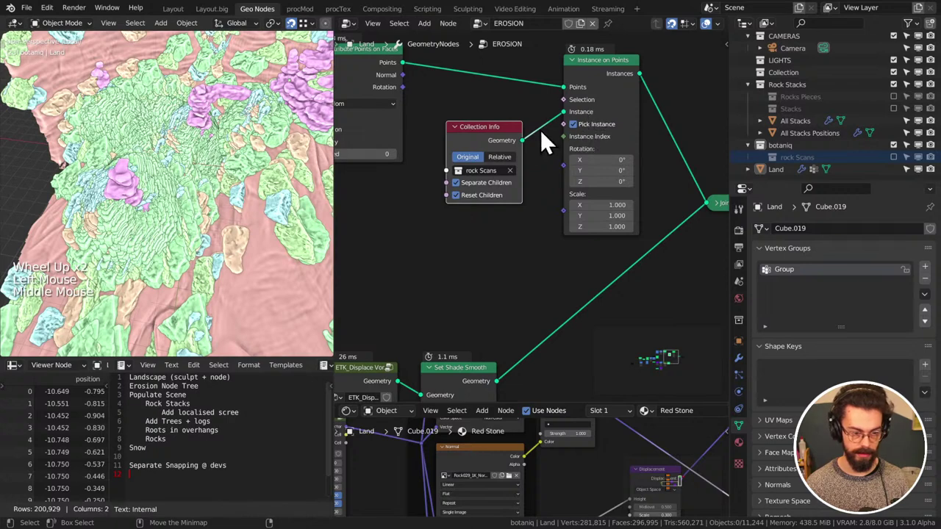
pyautogui.moveTo(515, 144); pyautogui.dragTo(482, 107)
pyautogui.scroll(1, 556, 184)
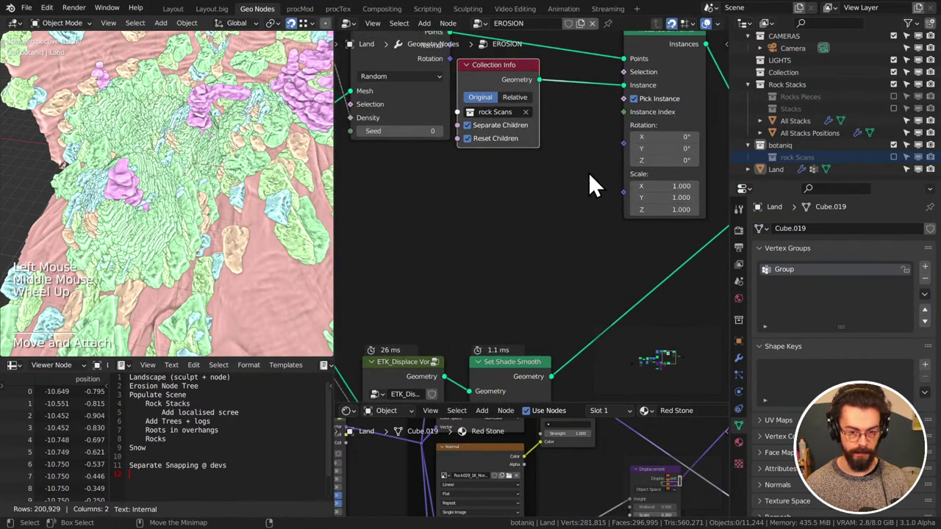
pyautogui.moveTo(595, 185); pyautogui.dragTo(603, 208, button='middle')
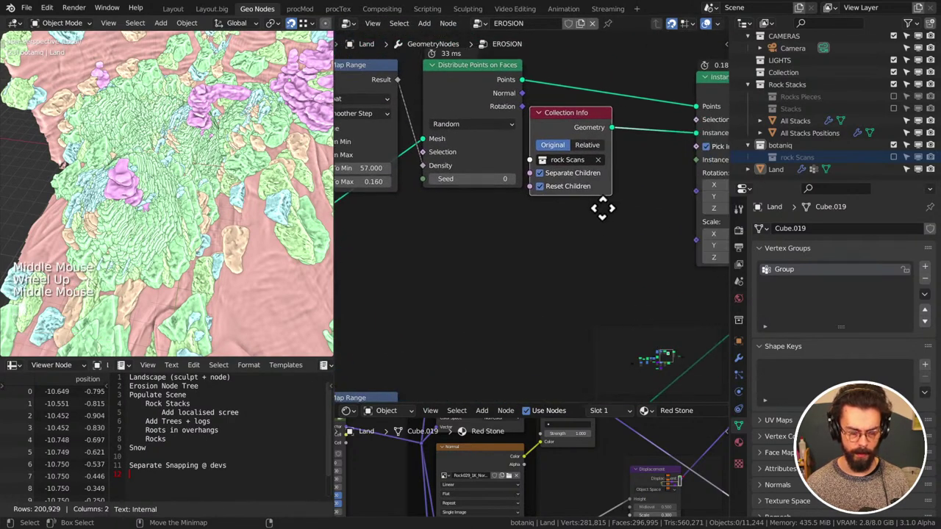
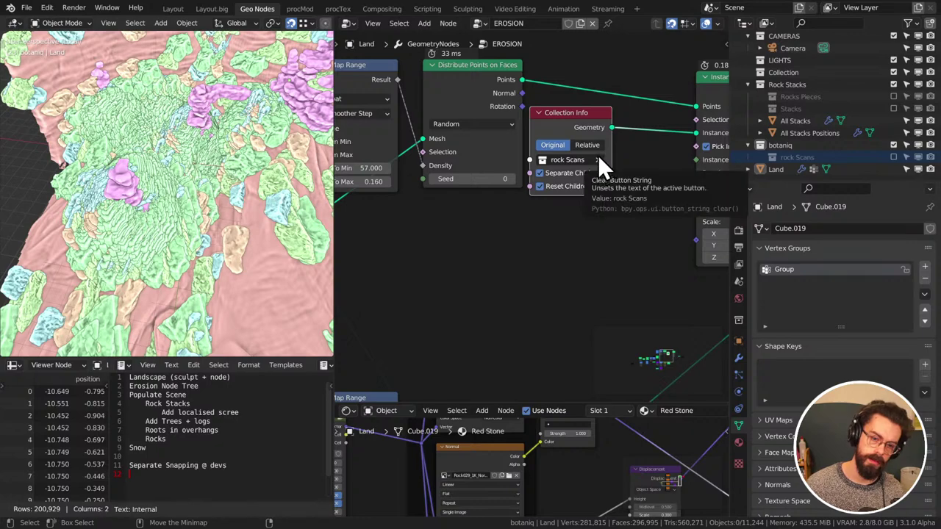
# Shrink the Instance on Points scale to 0.140 so the rock instances get smaller
pyautogui.moveTo(598, 155); pyautogui.dragTo(561, 198, button='middle')
pyautogui.scroll(-2, 562, 198)
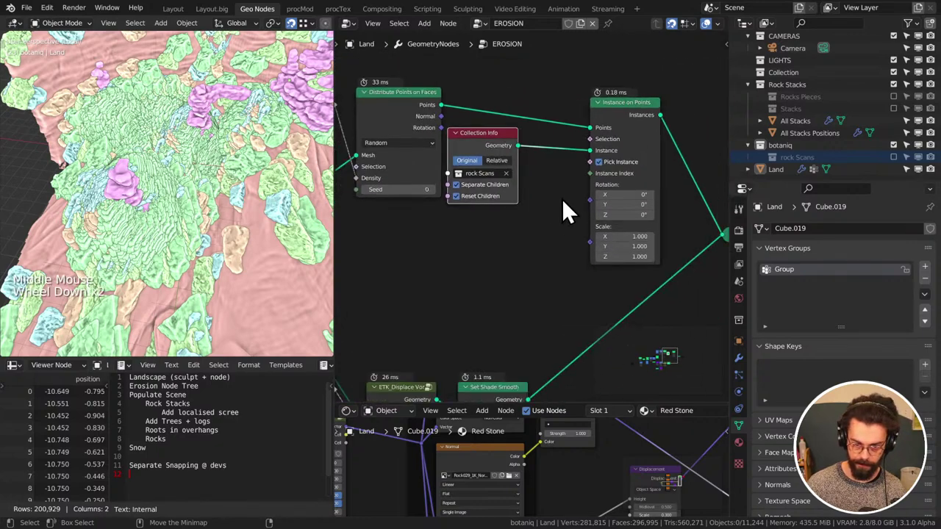
pyautogui.click(625, 236)
pyautogui.keyDown('shift'); pyautogui.moveTo(625, 236); pyautogui.dragTo(580, 236); pyautogui.keyUp('shift')
pyautogui.moveTo(493, 254); pyautogui.dragTo(523, 228, button='middle')
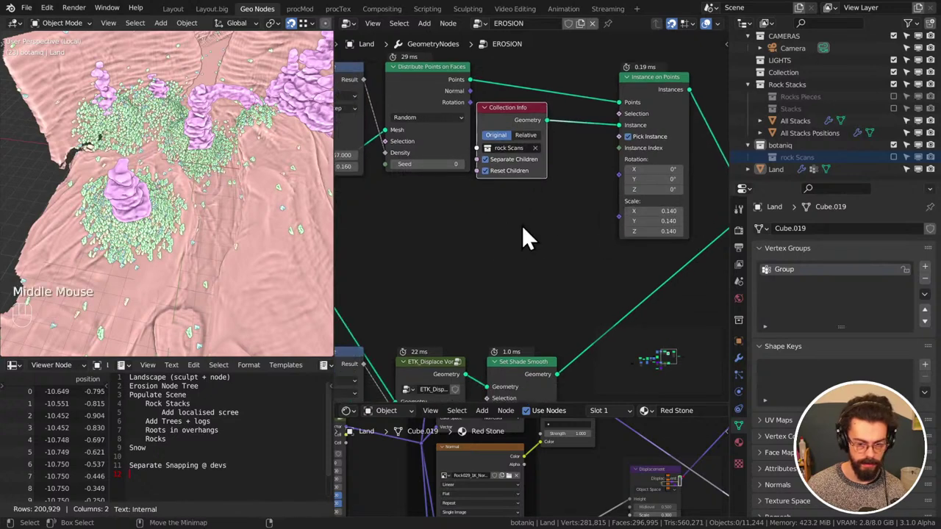
# Add an Erindale Toolkit Random Vector node and place it below Distribute Points on Faces
pyautogui.hotkey('shift', 'a')
pyautogui.moveTo(539, 401)
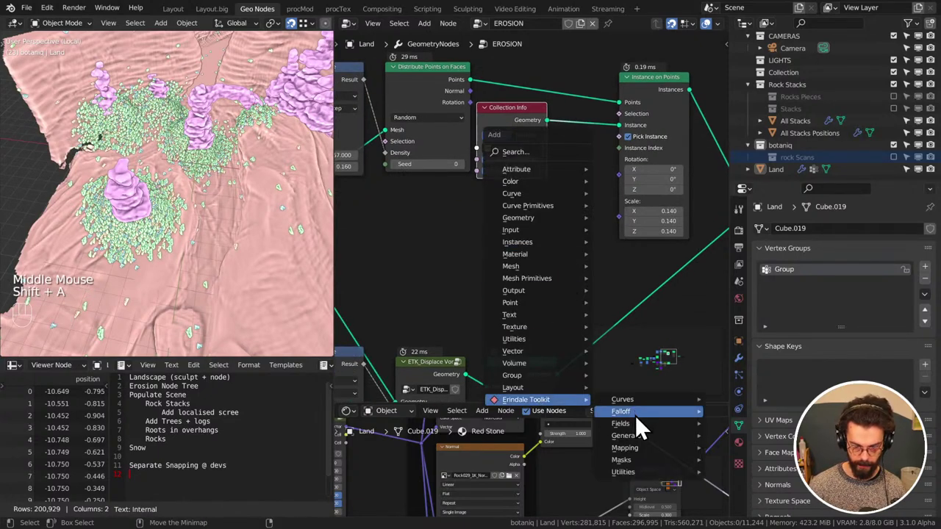
pyautogui.moveTo(637, 414)
pyautogui.moveTo(629, 473)
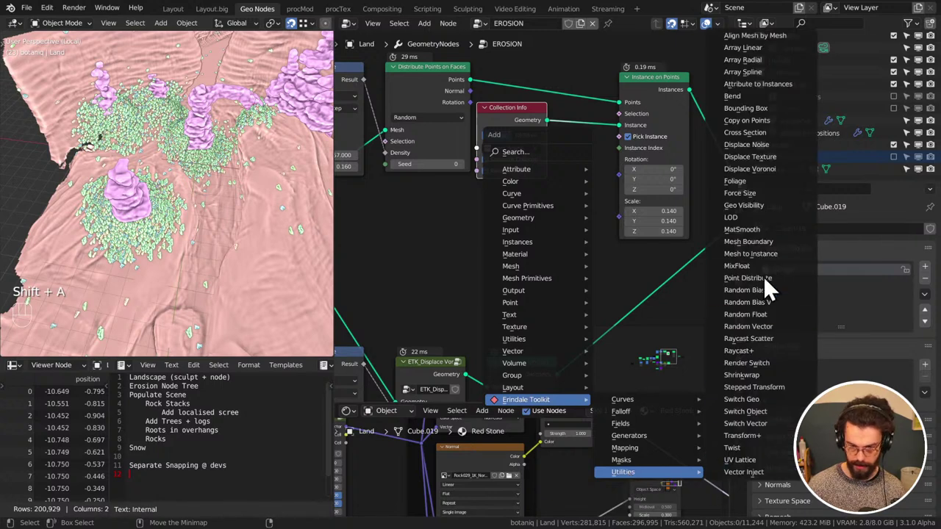
pyautogui.click(771, 329)
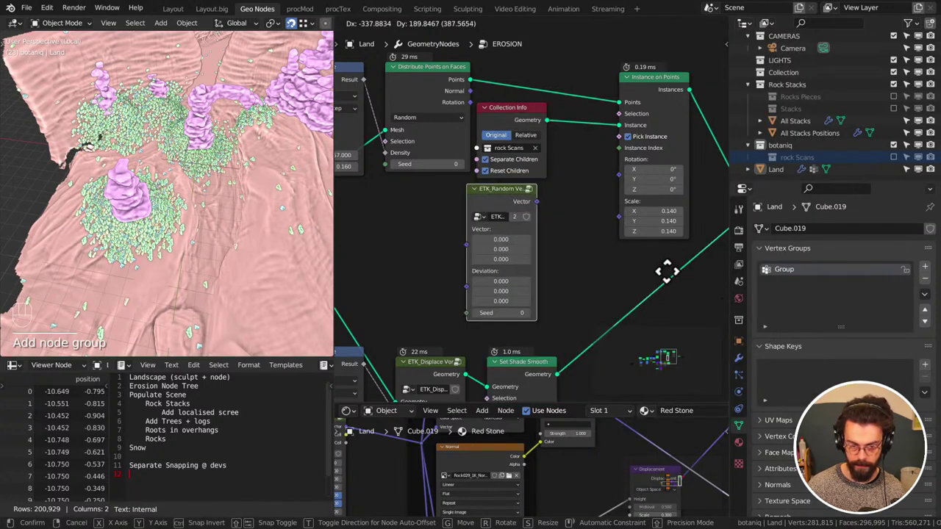
pyautogui.click(580, 276)
pyautogui.moveTo(437, 210); pyautogui.dragTo(625, 156)
# Duplicate the Random Vector node and set the rotation one's deviation to tau (6.283)
pyautogui.hotkey('shift', 'd')
pyautogui.click(521, 194)
pyautogui.scroll(2, 488, 204)
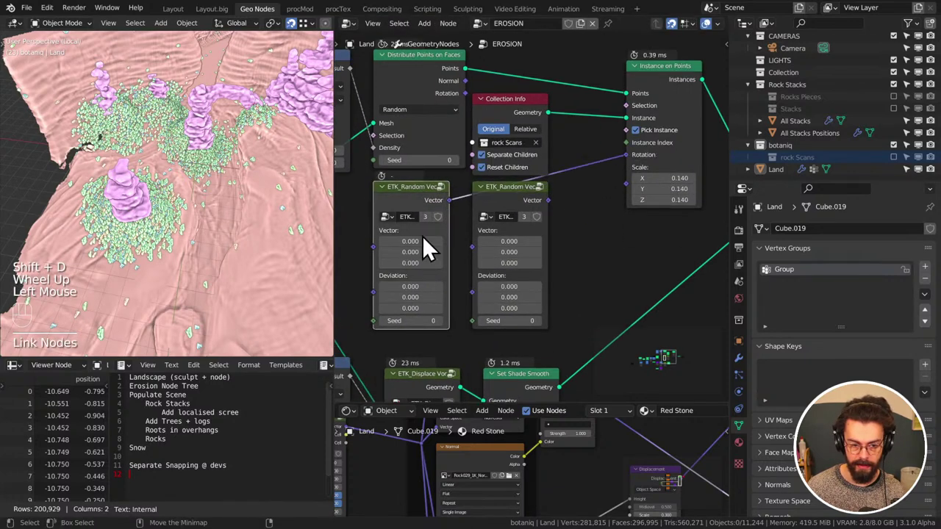
pyautogui.click(432, 288)
pyautogui.write('tau')
pyautogui.press('Return')
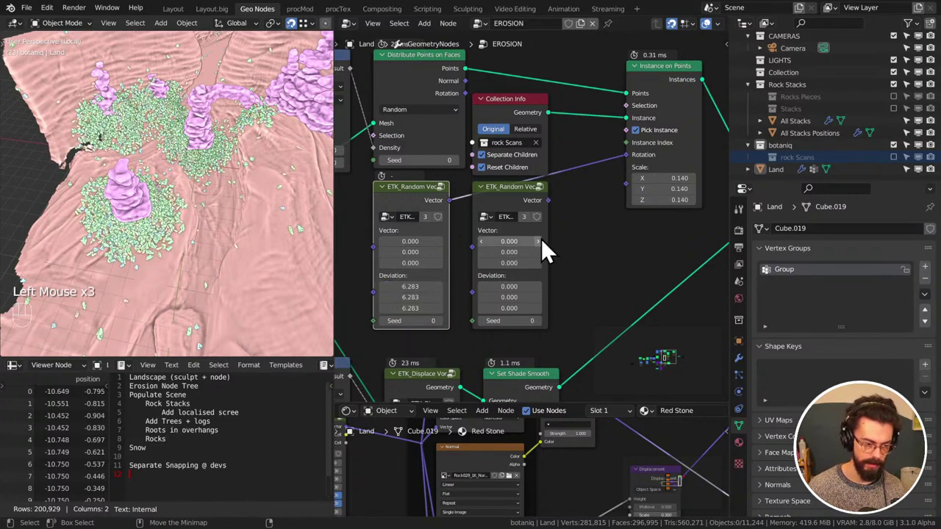
pyautogui.scroll(3, 139, 284)
pyautogui.moveTo(139, 283); pyautogui.dragTo(200, 212, button='middle')
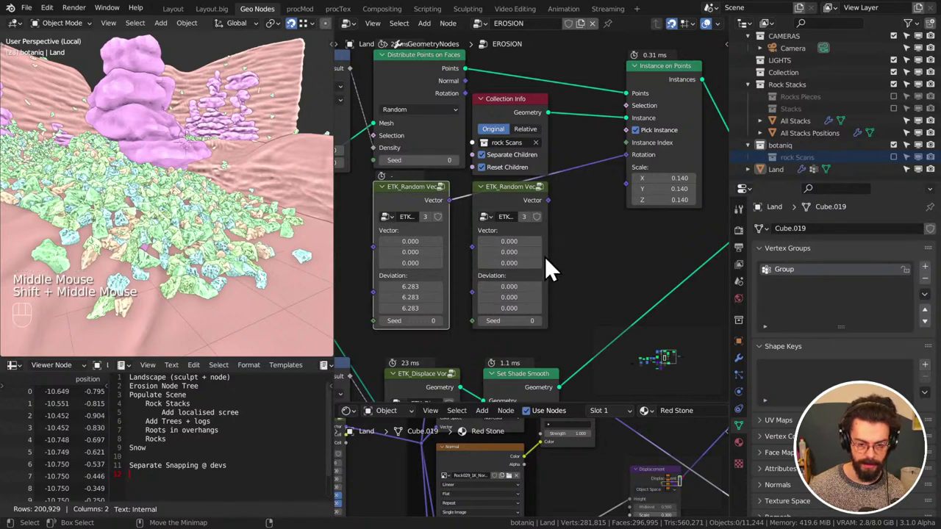
# Wire the second Random Vector into instance Scale with vector 0.2 and deviation 0.12
pyautogui.moveTo(548, 200); pyautogui.dragTo(636, 185)
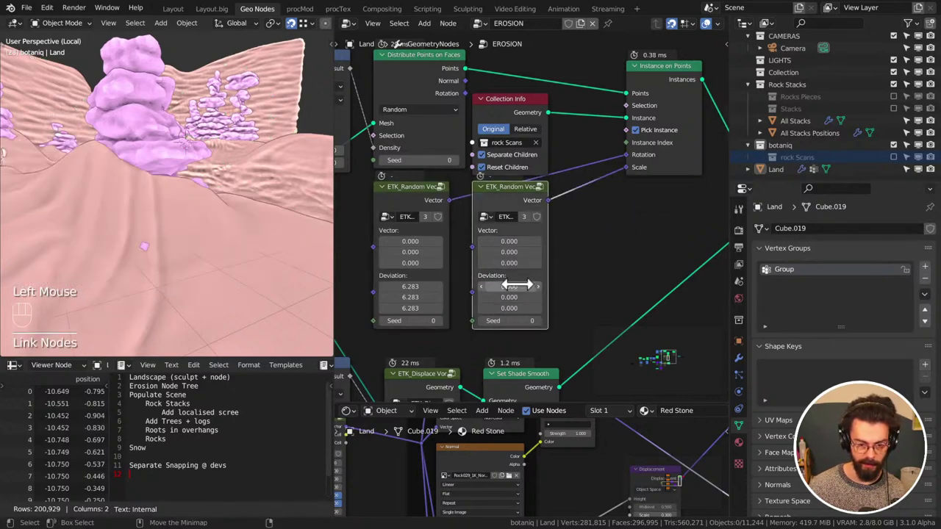
pyautogui.moveTo(509, 241); pyautogui.dragTo(508, 251)
pyautogui.write('.2')
pyautogui.press('Return')
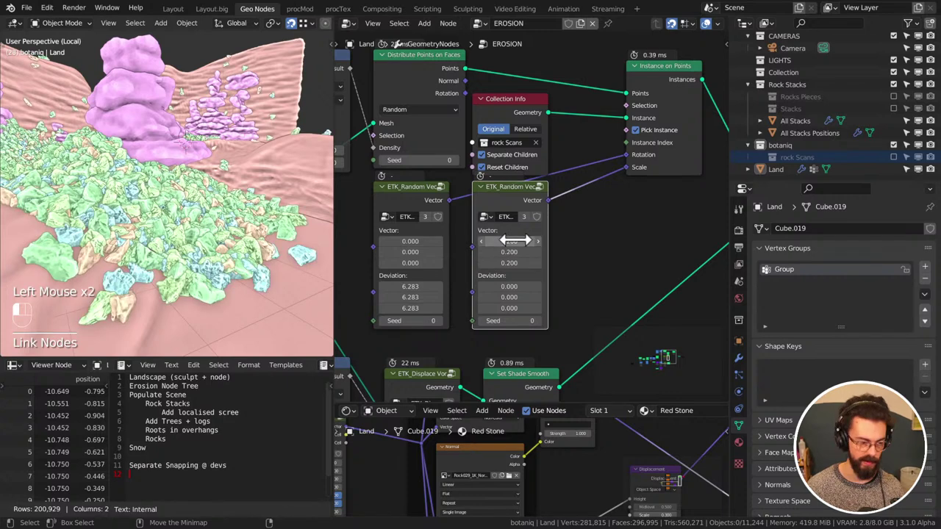
pyautogui.moveTo(497, 296)
pyautogui.mouseDown()
pyautogui.moveTo(497, 308)
pyautogui.moveTo(526, 308)
pyautogui.moveTo(493, 308)
pyautogui.moveTo(510, 308)
pyautogui.mouseUp()
pyautogui.moveTo(184, 221); pyautogui.dragTo(147, 261, button='middle')
pyautogui.scroll(-2, 404, 162)
# Lower the Map Range To Min value to 5.720
pyautogui.moveTo(403, 163); pyautogui.dragTo(581, 262, button='middle')
pyautogui.scroll(2, 582, 262)
pyautogui.keyDown('shift'); pyautogui.moveTo(515, 226); pyautogui.dragTo(498, 239); pyautogui.keyUp('shift')
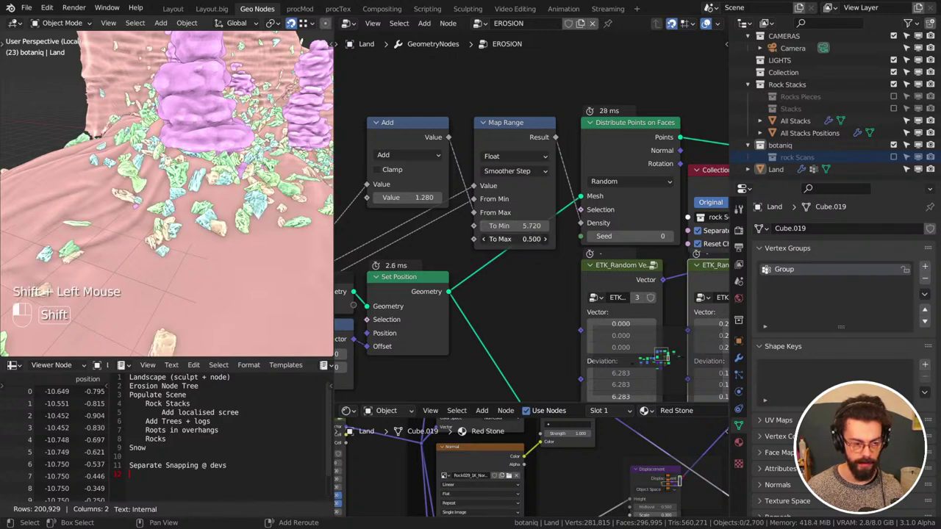
# Orbit and zoom around the terrain to check the rock scatter, saving WINTER LANDSCAPE.blend
pyautogui.scroll(-3, 214, 223)
pyautogui.moveTo(214, 226); pyautogui.dragTo(195, 209, button='middle')
pyautogui.hotkey('ctrl', 's')
pyautogui.scroll(-2, 210, 179)
pyautogui.scroll(3, 223, 245)
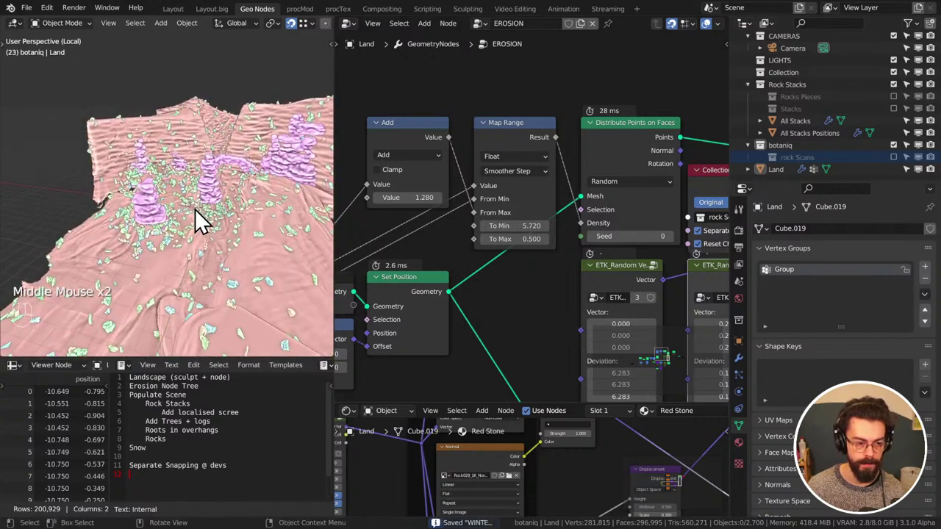
pyautogui.hotkey('ctrl', 's')
pyautogui.scroll(-2, 243, 187)
pyautogui.keyDown('shift'); pyautogui.moveTo(246, 191); pyautogui.dragTo(237, 212, button='middle'); pyautogui.keyUp('shift')
pyautogui.moveTo(237, 212); pyautogui.dragTo(230, 241, button='middle')
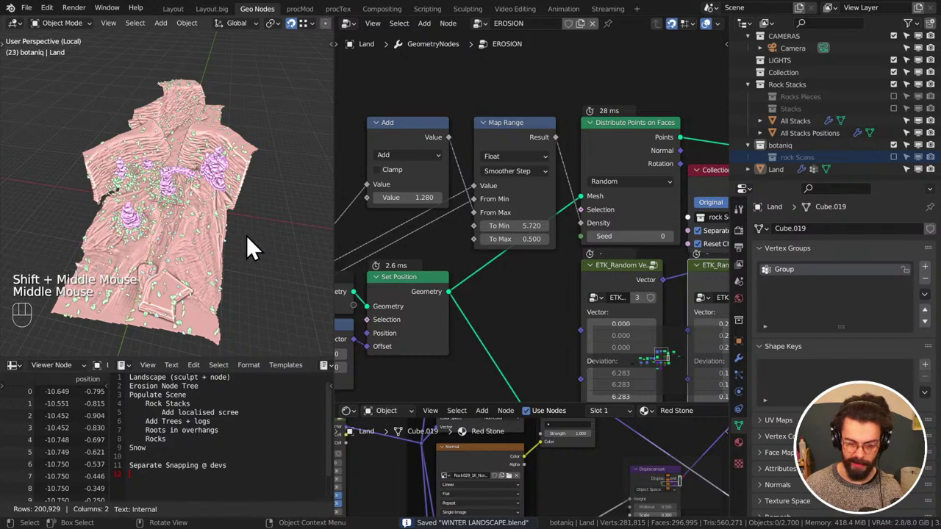
pyautogui.hotkey('ctrl', 's')
pyautogui.scroll(-3, 537, 254)
pyautogui.moveTo(537, 253)
pyautogui.mouseDown(button='middle')
pyautogui.moveTo(555, 208)
pyautogui.moveTo(520, 278)
pyautogui.moveTo(532, 248)
pyautogui.mouseUp(button='middle')
pyautogui.scroll(2, 284, 219)
pyautogui.moveTo(289, 213); pyautogui.dragTo(271, 180, button='middle')
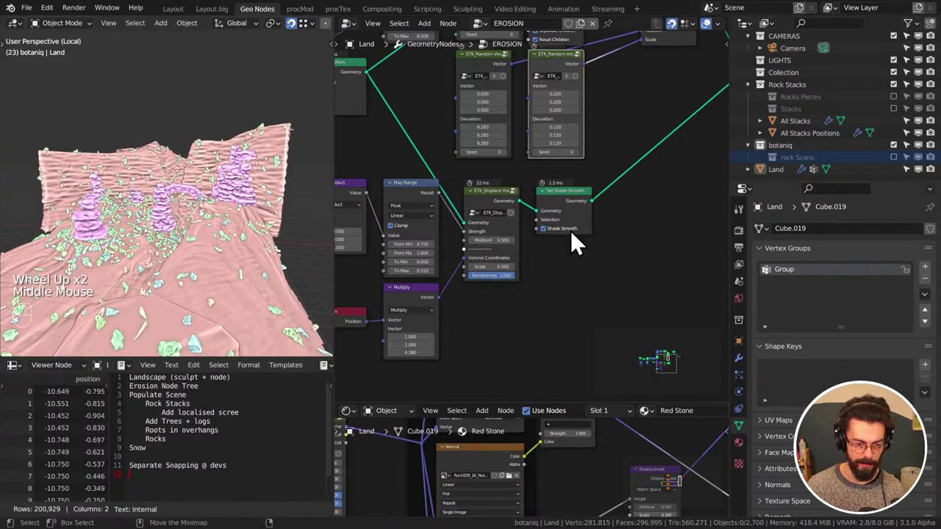
# Duplicate the ETK_Displace Voronoi node onto the link before Set Shade Smooth
pyautogui.moveTo(570, 230); pyautogui.dragTo(550, 217, button='middle')
pyautogui.moveTo(549, 217); pyautogui.dragTo(655, 202)
pyautogui.click(467, 163)
pyautogui.hotkey('shift', 'd')
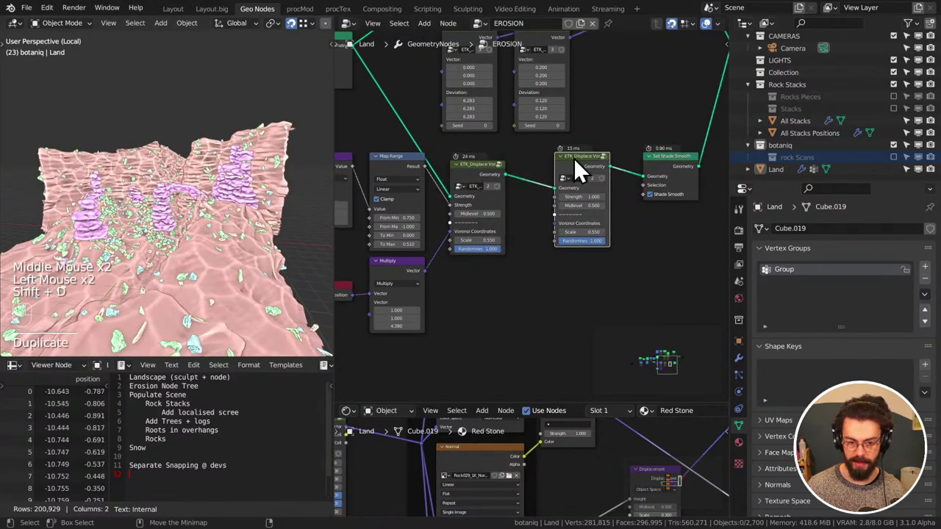
pyautogui.click(541, 164)
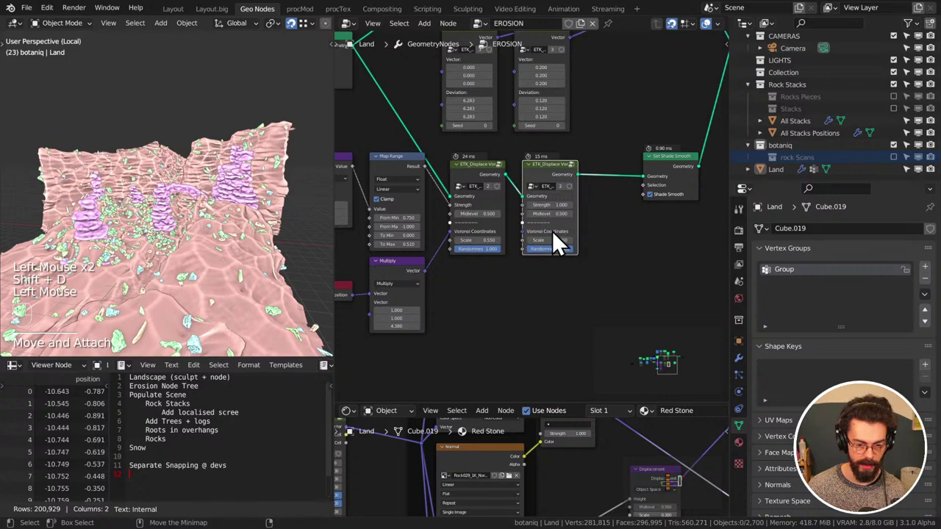
# Set the new Voronoi displacement to Strength 0.710 and Voronoi Scale 0.440
pyautogui.keyDown('shift'); pyautogui.moveTo(547, 205); pyautogui.dragTo(513, 206); pyautogui.keyUp('shift')
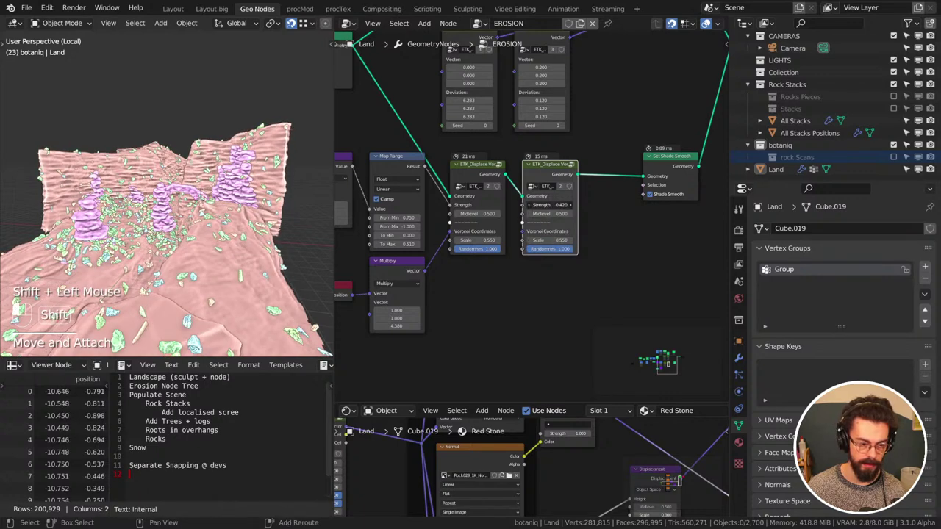
pyautogui.moveTo(555, 241)
pyautogui.keyDown('shift'); pyautogui.mouseDown()
pyautogui.moveTo(564, 241)
pyautogui.moveTo(540, 240)
pyautogui.mouseUp(); pyautogui.keyUp('shift')
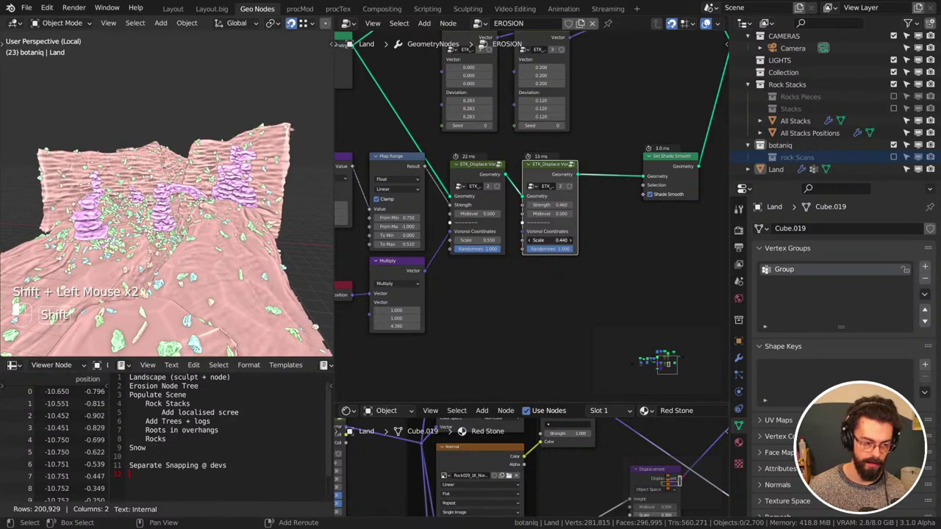
pyautogui.moveTo(490, 257); pyautogui.dragTo(562, 222, button='middle')
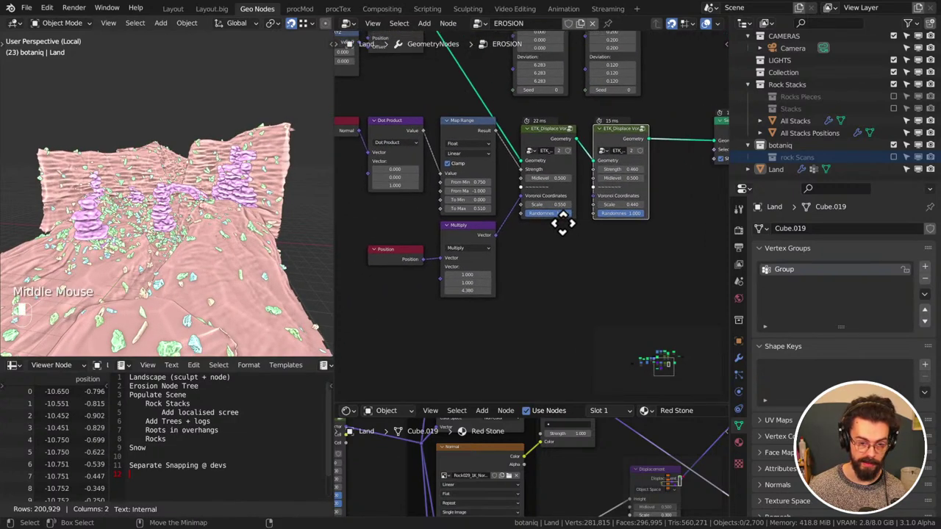
pyautogui.keyDown('shift'); pyautogui.moveTo(619, 169); pyautogui.dragTo(628, 169); pyautogui.keyUp('shift')
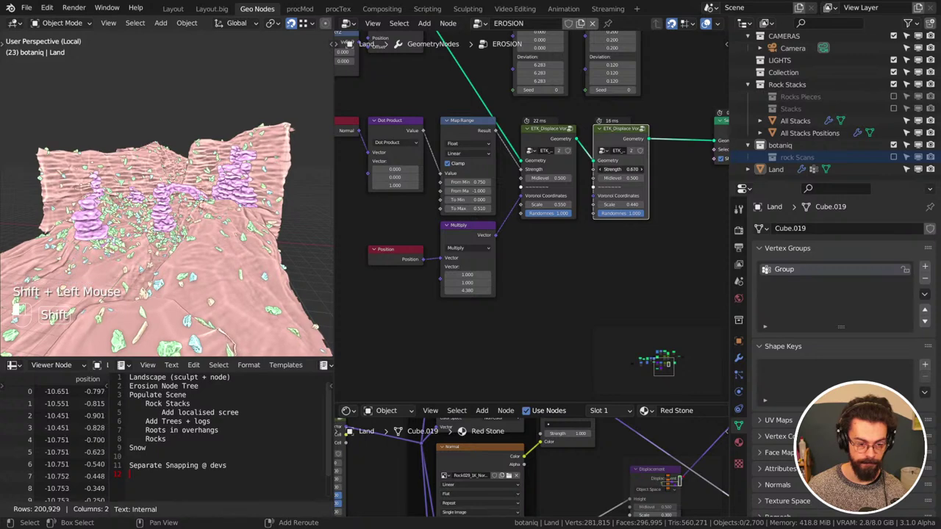
pyautogui.moveTo(242, 242); pyautogui.dragTo(184, 242, button='middle')
pyautogui.scroll(2, 588, 192)
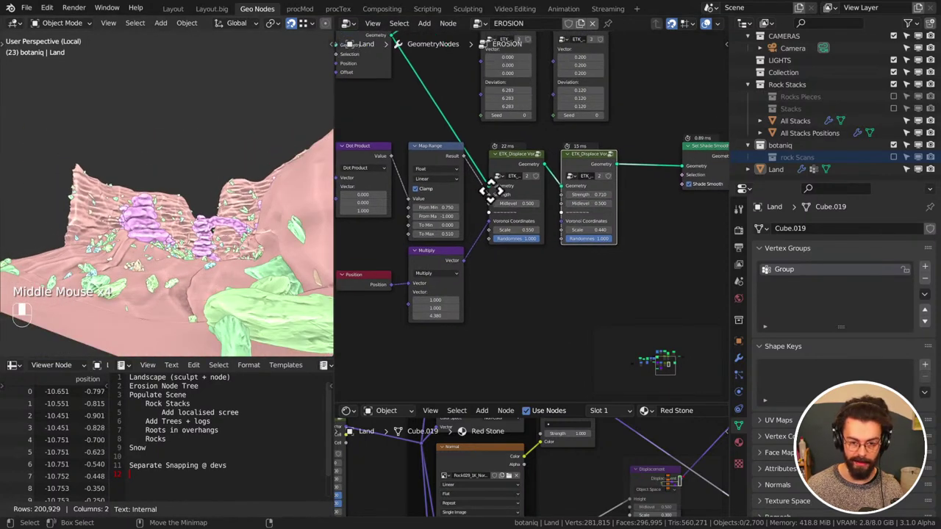
pyautogui.hotkey('shift', 'a')
# Add an ETK_Displace Noise node and insert it before Set Shade Smooth
pyautogui.moveTo(541, 281)
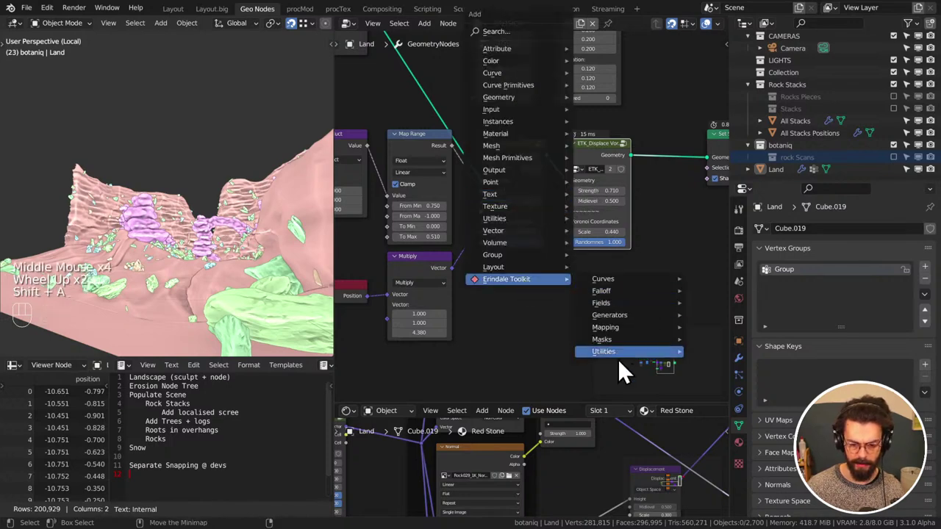
pyautogui.moveTo(617, 353)
pyautogui.click(761, 25)
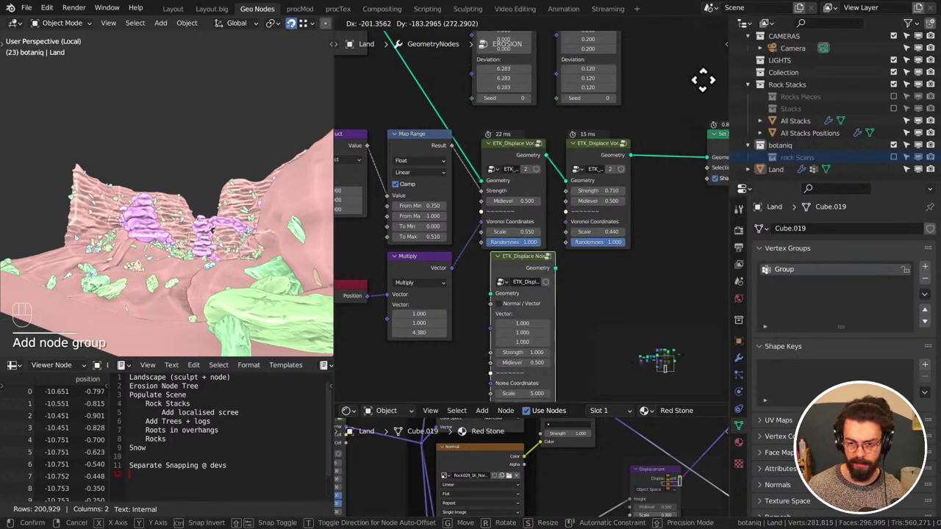
pyautogui.moveTo(572, 272); pyautogui.dragTo(466, 304, button='middle')
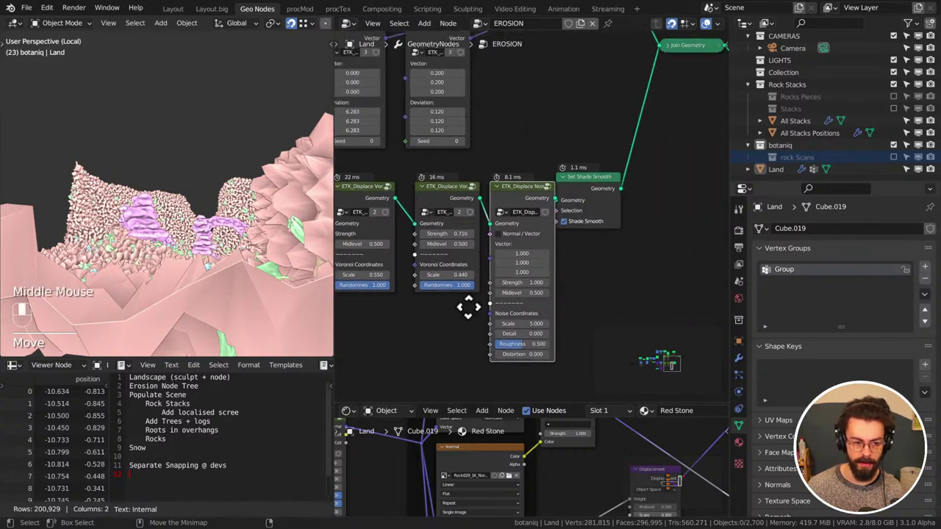
pyautogui.press('g')
pyautogui.click(670, 200)
pyautogui.click(573, 187)
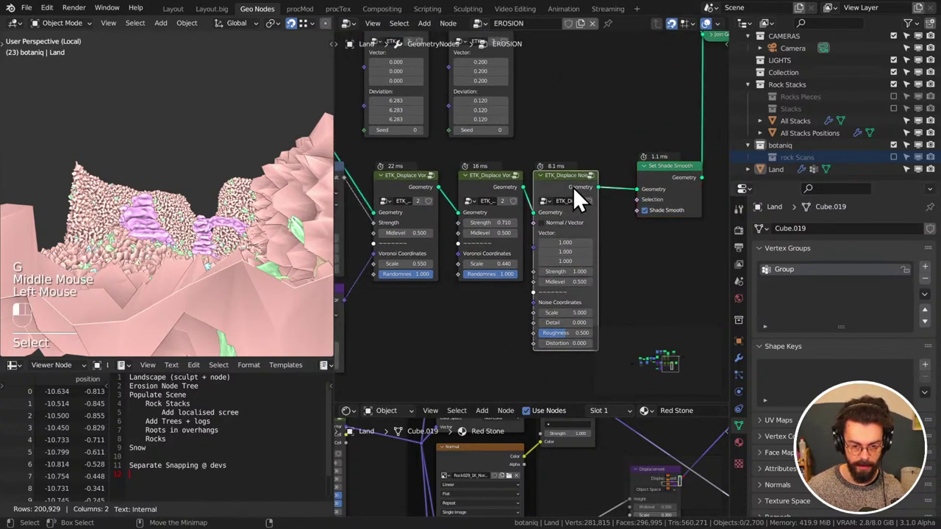
pyautogui.press('g')
pyautogui.moveTo(601, 224); pyautogui.dragTo(616, 344, button='middle')
# Set the noise displacement to Strength -0.310 and Noise Scale -0.930, raising its Distortion
pyautogui.moveTo(575, 304); pyautogui.dragTo(546, 302)
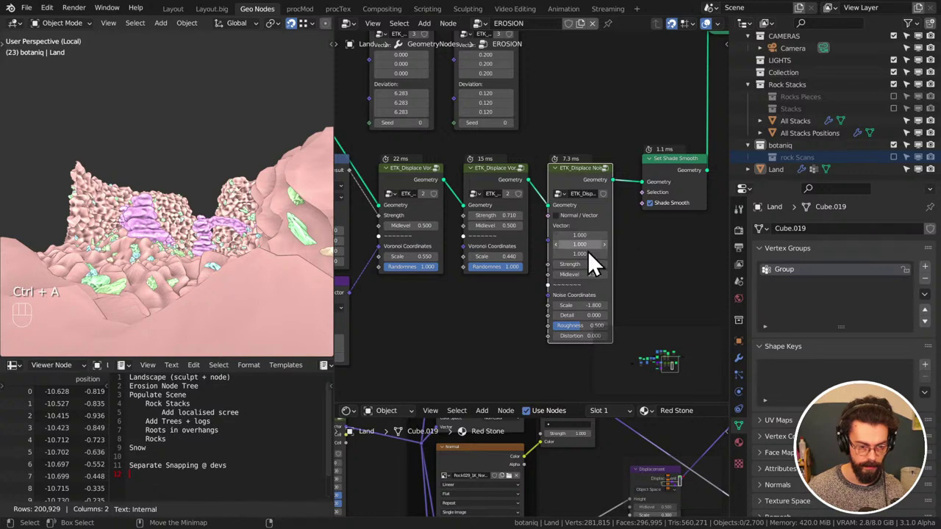
pyautogui.moveTo(580, 264)
pyautogui.keyDown('shift'); pyautogui.mouseDown()
pyautogui.moveTo(547, 263)
pyautogui.moveTo(572, 264)
pyautogui.mouseUp(); pyautogui.keyUp('shift')
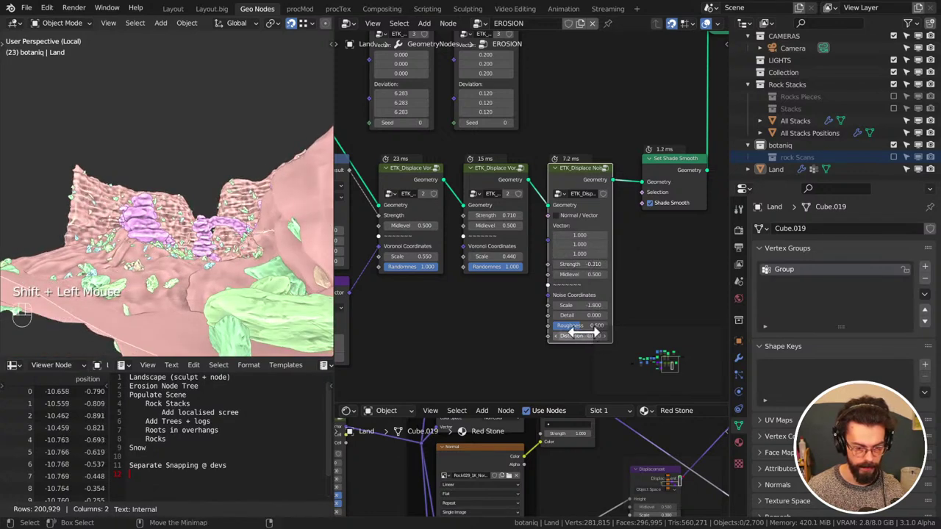
pyautogui.moveTo(580, 336)
pyautogui.mouseDown()
pyautogui.moveTo(604, 337)
pyautogui.moveTo(563, 337)
pyautogui.mouseUp()
pyautogui.scroll(-3, 203, 294)
pyautogui.moveTo(161, 231); pyautogui.dragTo(340, 240, button='middle')
pyautogui.moveTo(586, 305)
pyautogui.keyDown('shift'); pyautogui.mouseDown()
pyautogui.moveTo(608, 305)
pyautogui.moveTo(597, 305)
pyautogui.mouseUp(); pyautogui.keyUp('shift')
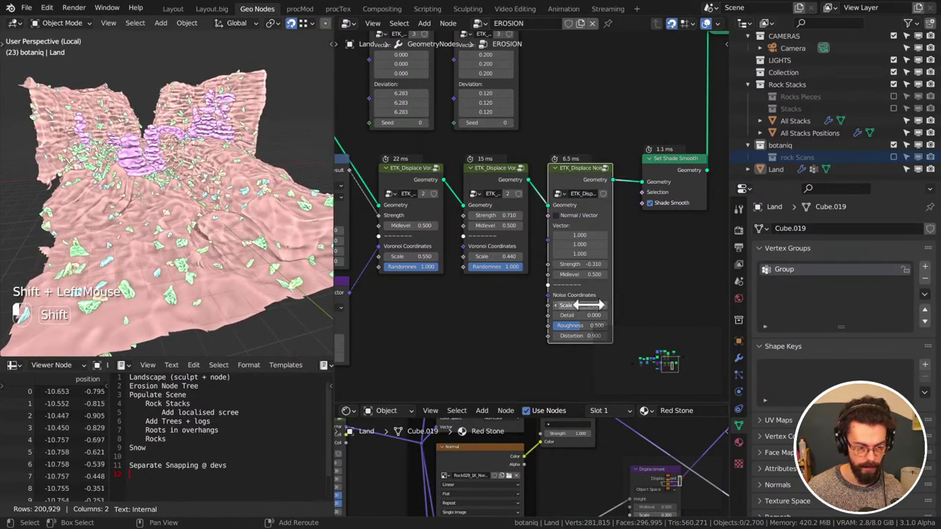
pyautogui.moveTo(151, 221); pyautogui.dragTo(206, 214, button='middle')
# Save the file and bring up the viewport shading options
pyautogui.hotkey('ctrl', 's')
pyautogui.keyDown('shift'); pyautogui.moveTo(205, 215); pyautogui.dragTo(194, 244, button='middle'); pyautogui.keyUp('shift')
pyautogui.press('z')
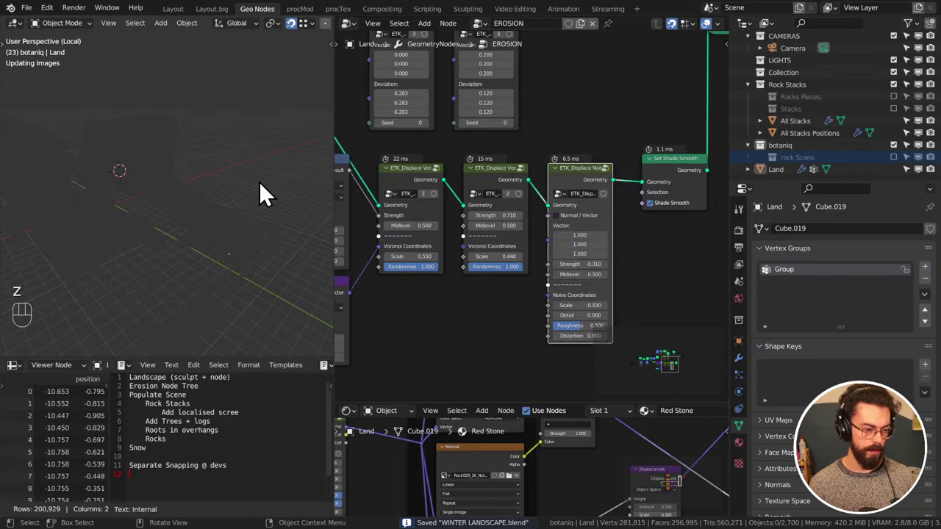
# Orbit and zoom around the rendered rock formation and save the file
pyautogui.moveTo(288, 181)
pyautogui.mouseDown(button='middle')
pyautogui.moveTo(213, 210)
pyautogui.moveTo(243, 225)
pyautogui.mouseUp(button='middle')
pyautogui.scroll(2, 213, 210)
pyautogui.moveTo(243, 224); pyautogui.dragTo(252, 252, button='middle')
pyautogui.hotkey('ctrl', 's')
pyautogui.scroll(2, 239, 254)
pyautogui.scroll(3, 151, 269)
pyautogui.keyDown('shift'); pyautogui.moveTo(151, 269); pyautogui.dragTo(210, 224, button='middle'); pyautogui.keyUp('shift')
pyautogui.scroll(2, 201, 260)
pyautogui.moveTo(243, 257); pyautogui.dragTo(207, 262, button='middle')
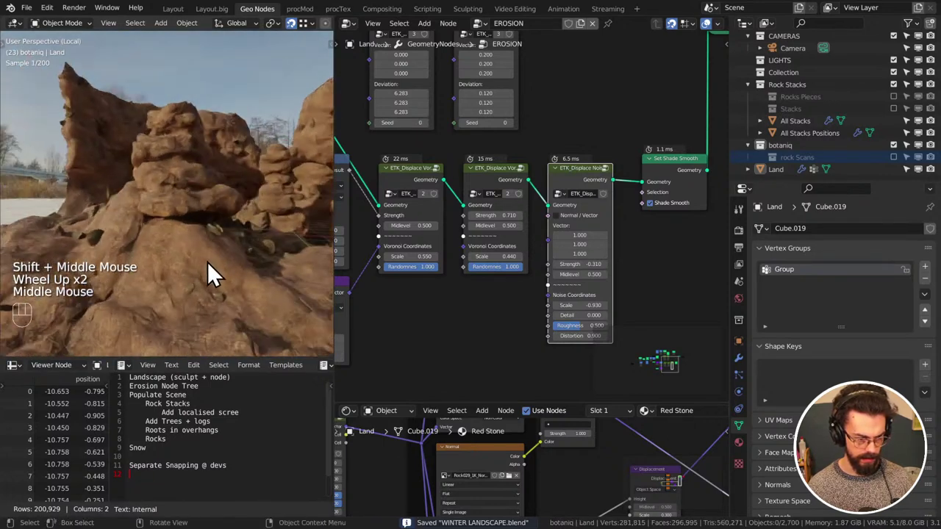
pyautogui.scroll(-2, 207, 278)
# Link the ETK_Displace Geometry output into the rock scatter nodes, save, and box-select them
pyautogui.moveTo(353, 288); pyautogui.dragTo(539, 280, button='middle')
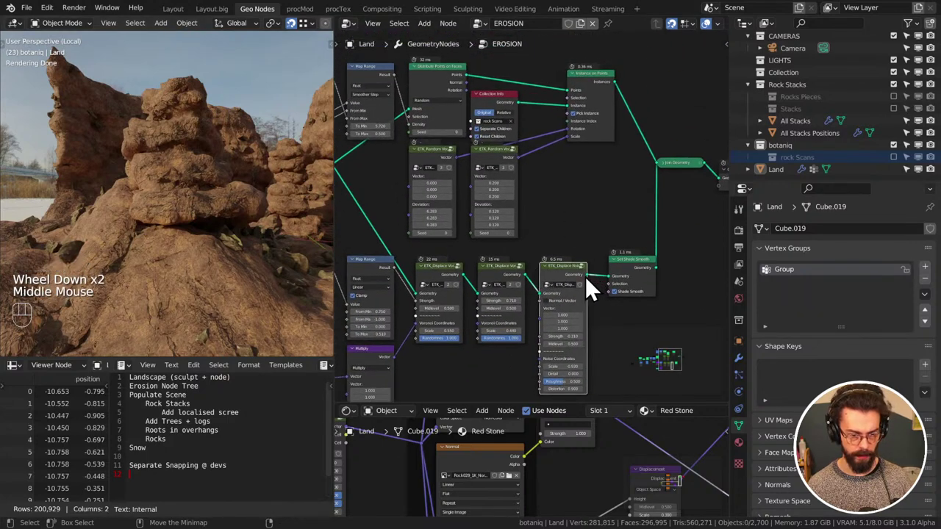
pyautogui.moveTo(585, 277); pyautogui.dragTo(500, 102)
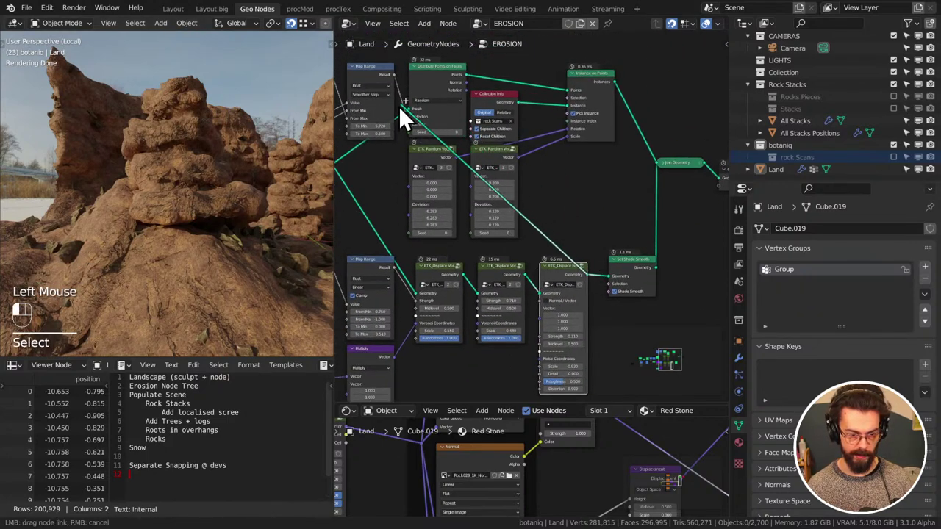
pyautogui.moveTo(597, 232); pyautogui.dragTo(597, 231)
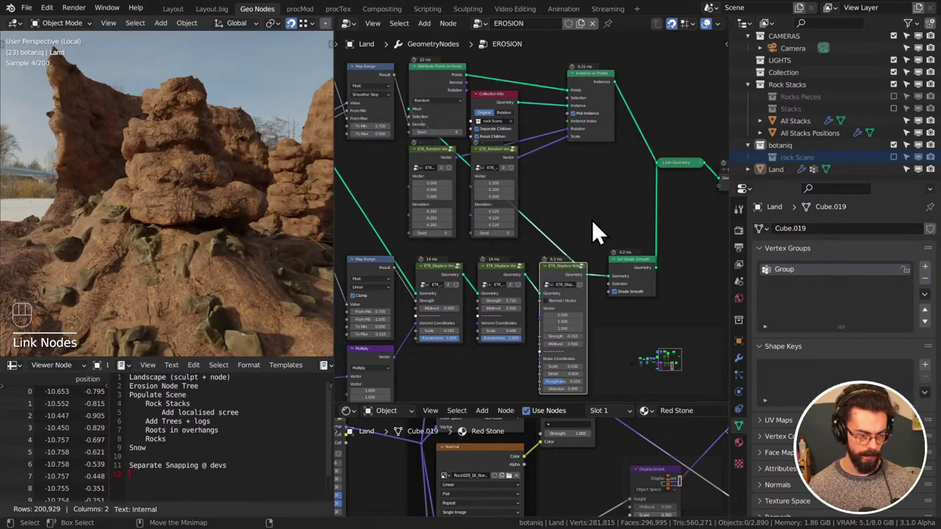
pyautogui.scroll(-2, 230, 230)
pyautogui.moveTo(229, 230); pyautogui.dragTo(270, 243, button='middle')
pyautogui.hotkey('ctrl', 's')
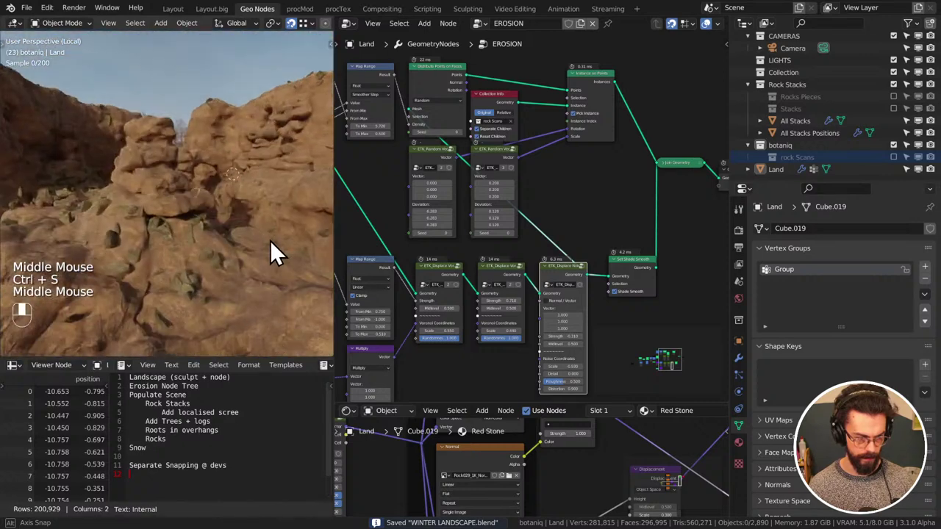
pyautogui.moveTo(404, 167); pyautogui.dragTo(463, 166, button='middle')
pyautogui.moveTo(430, 49); pyautogui.dragTo(717, 268)
# Move the selected scatter nodes to make room after Distribute Points on Faces
pyautogui.moveTo(717, 268); pyautogui.dragTo(416, 185, button='middle')
pyautogui.keyDown('shift'); pyautogui.click(422, 182); pyautogui.keyUp('shift')
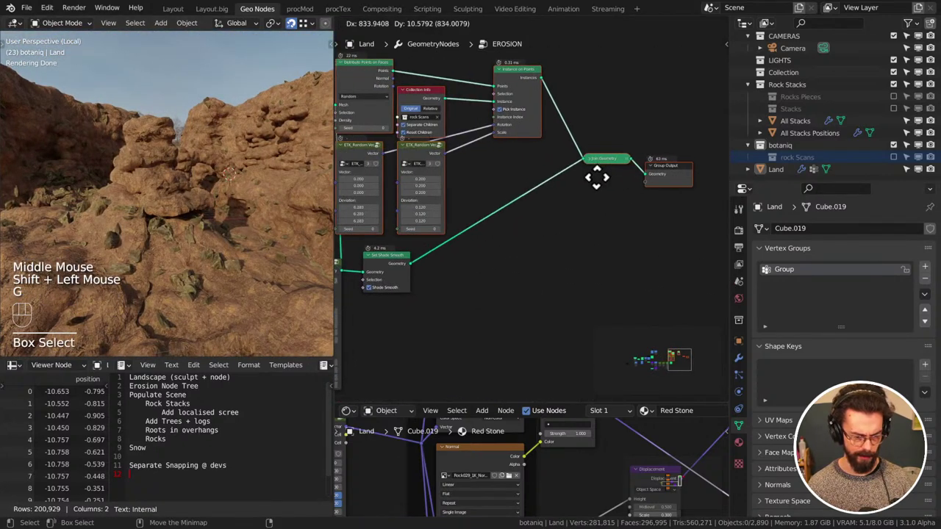
pyautogui.press('g')
pyautogui.moveTo(636, 180); pyautogui.dragTo(471, 81, button='middle')
pyautogui.scroll(2, 472, 77)
pyautogui.click(482, 103)
pyautogui.press('g')
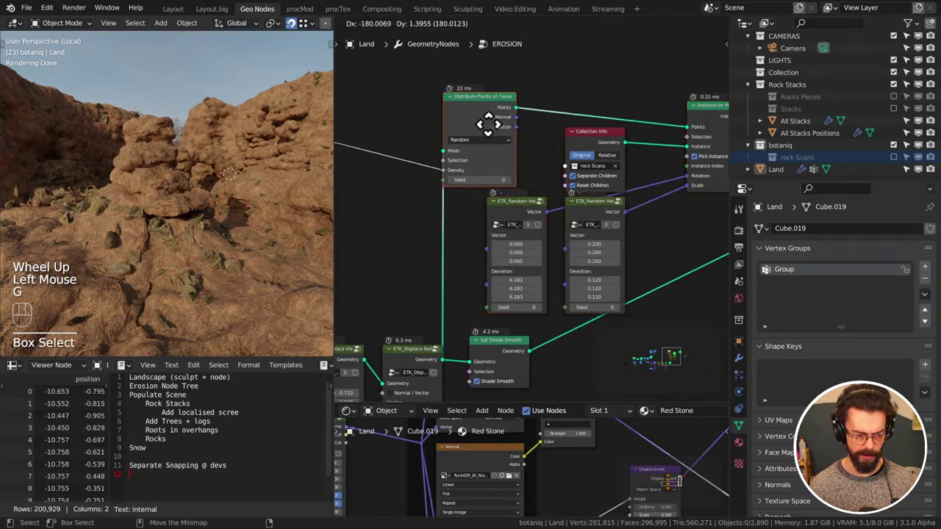
pyautogui.moveTo(460, 128); pyautogui.dragTo(486, 158, button='middle')
pyautogui.scroll(2, 486, 158)
# Add a Transform node from Quick Favorites with Translation Z 0.1 m and save
pyautogui.press('q')
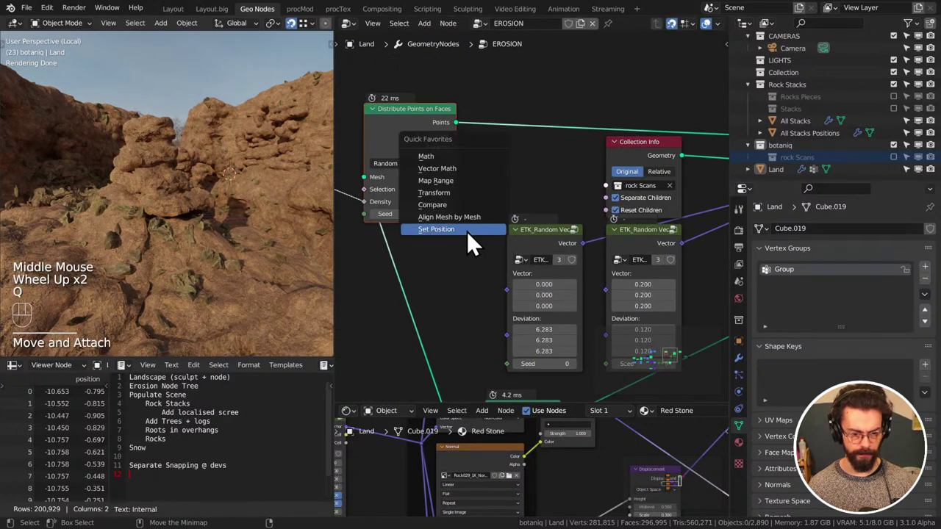
pyautogui.click(459, 195)
pyautogui.press('g')
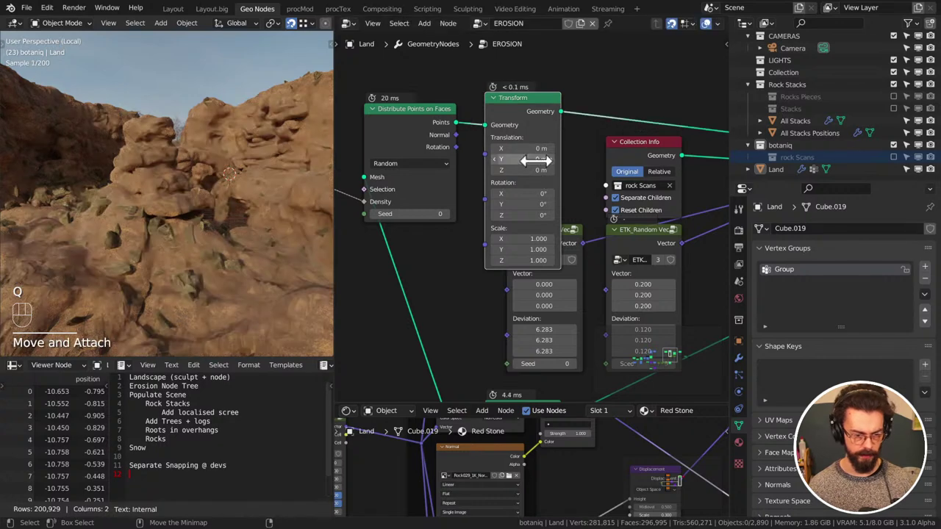
pyautogui.click(549, 106)
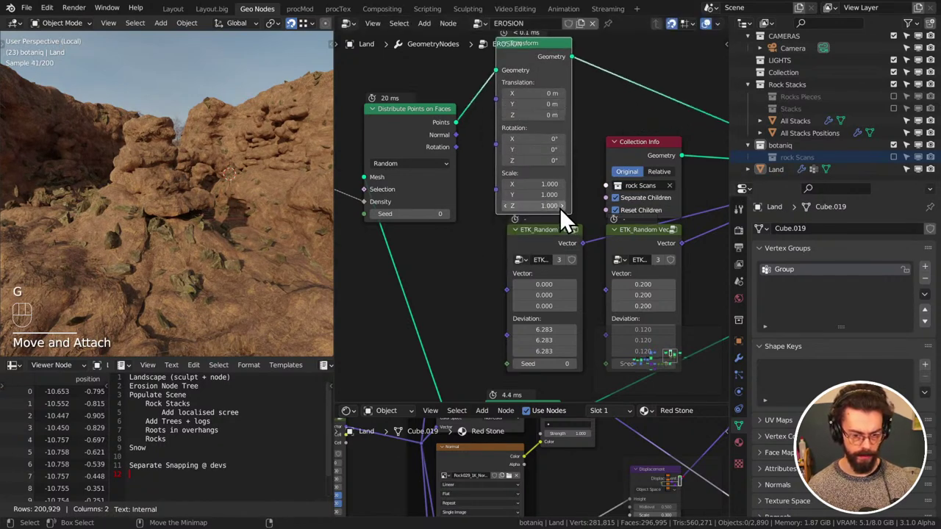
pyautogui.click(562, 116)
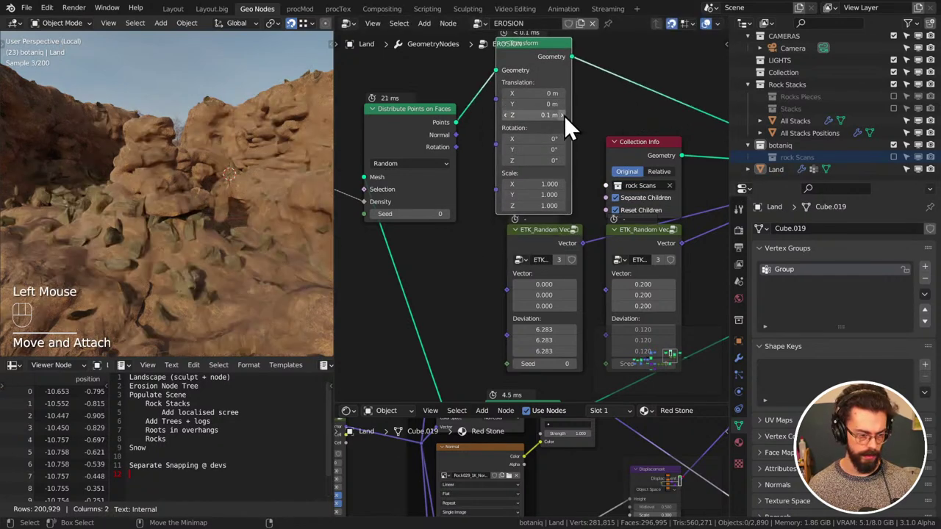
pyautogui.moveTo(280, 235); pyautogui.dragTo(163, 223, button='middle')
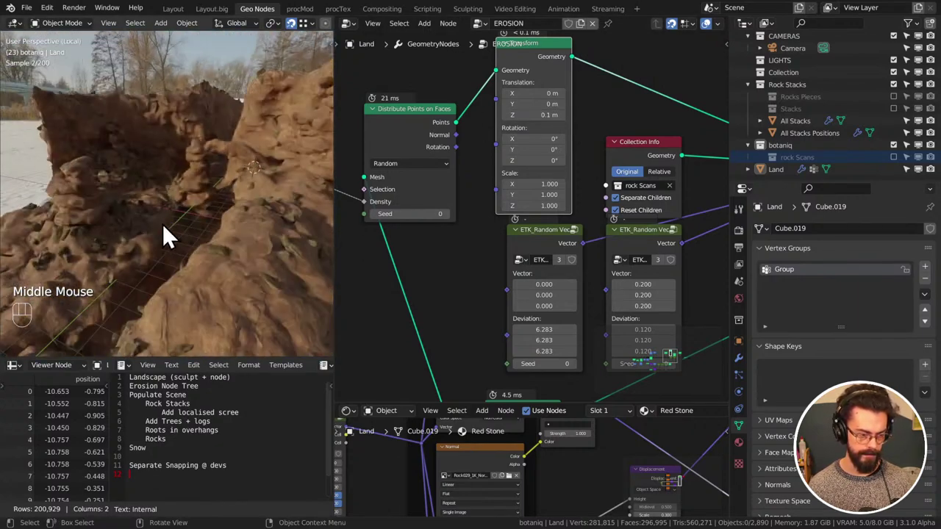
pyautogui.hotkey('ctrl', 's')
pyautogui.scroll(-2, 468, 205)
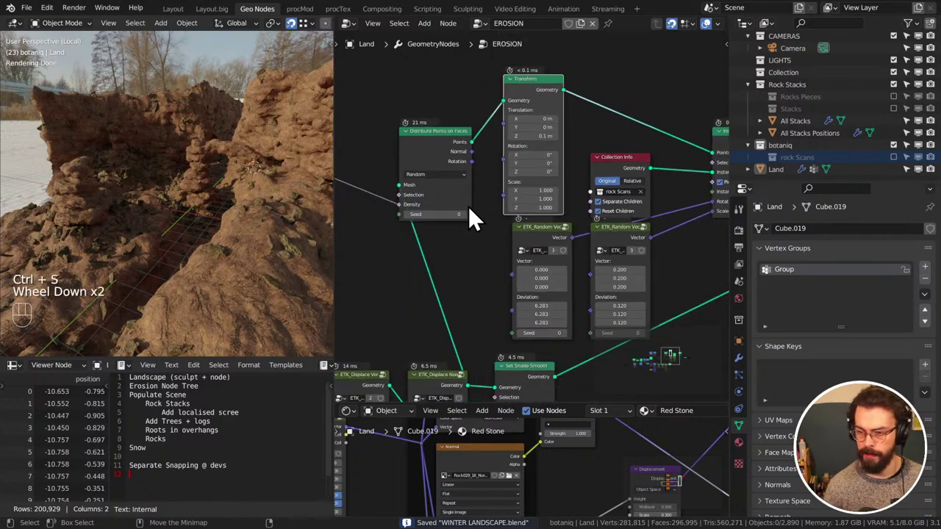
pyautogui.hotkey('ctrl', 's')
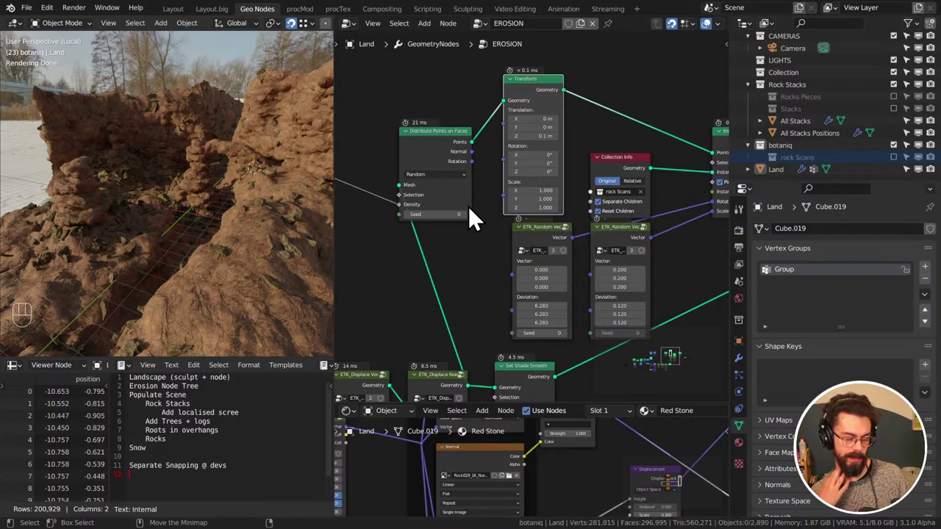
pyautogui.hotkey('ctrl', 's')
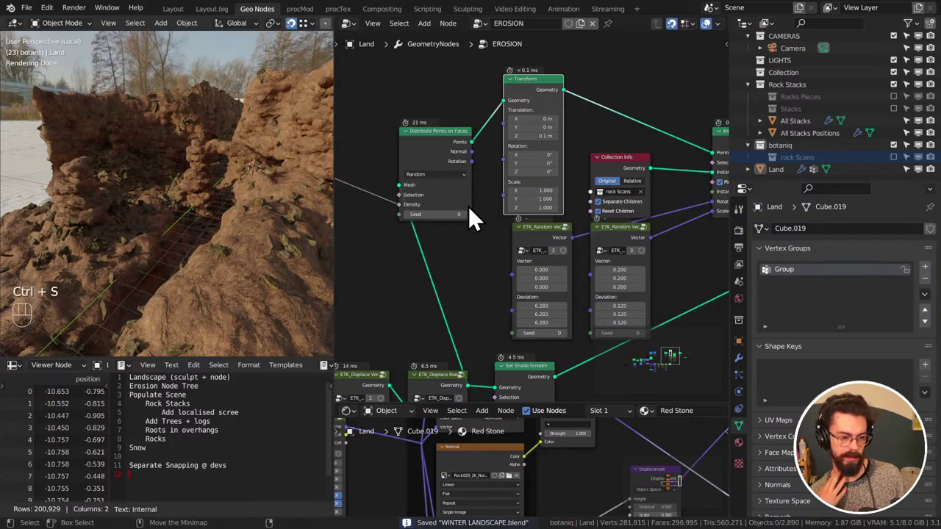
# Place Distribute Points on Faces beside the Transform node and save
pyautogui.click(452, 131)
pyautogui.press('g')
pyautogui.click(496, 109)
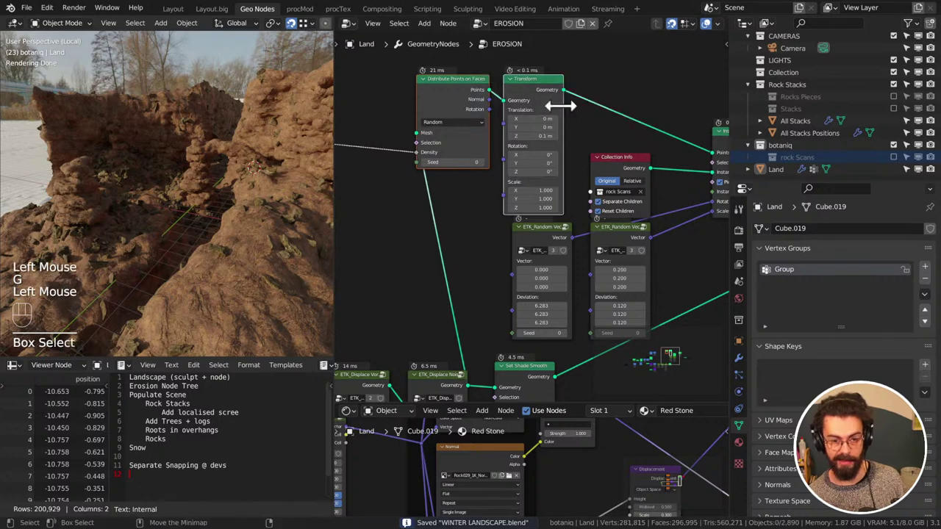
pyautogui.moveTo(560, 106); pyautogui.dragTo(573, 106)
pyautogui.click(596, 85)
pyautogui.hotkey('ctrl', 's')
# Orbit out to frame the whole canyon terrain, saving the file repeatedly
pyautogui.scroll(-2, 538, 111)
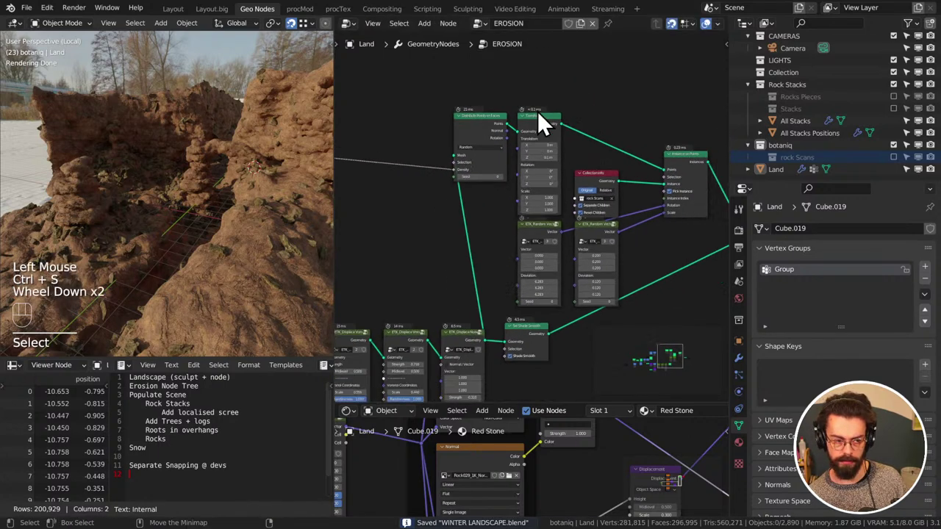
pyautogui.moveTo(172, 143); pyautogui.dragTo(183, 157, button='middle')
pyautogui.scroll(-2, 193, 160)
pyautogui.keyDown('shift'); pyautogui.moveTo(197, 209); pyautogui.dragTo(228, 224, button='middle'); pyautogui.keyUp('shift')
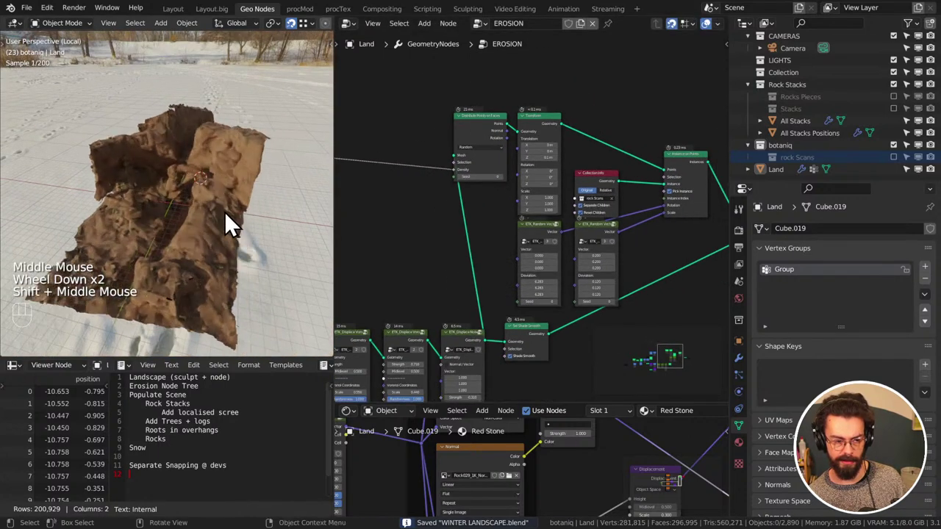
pyautogui.hotkey('ctrl', 's')
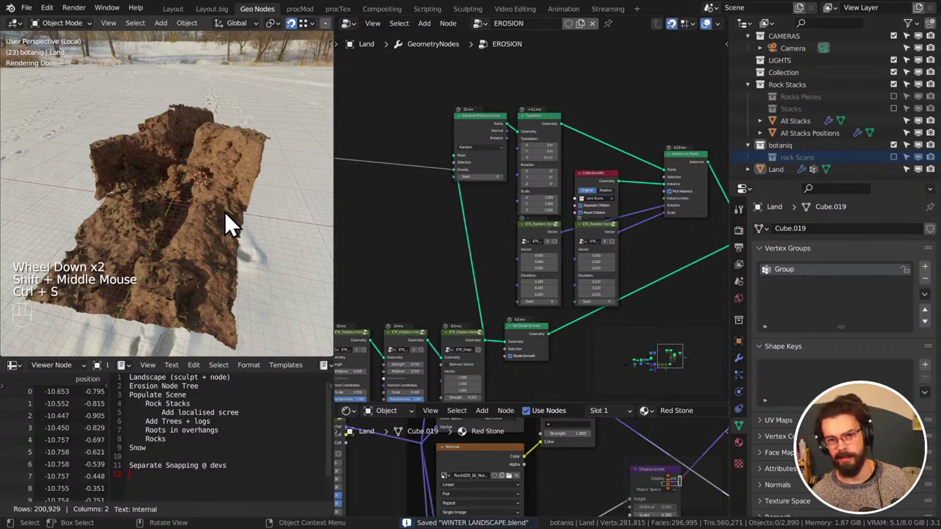
pyautogui.hotkey('ctrl', 's')
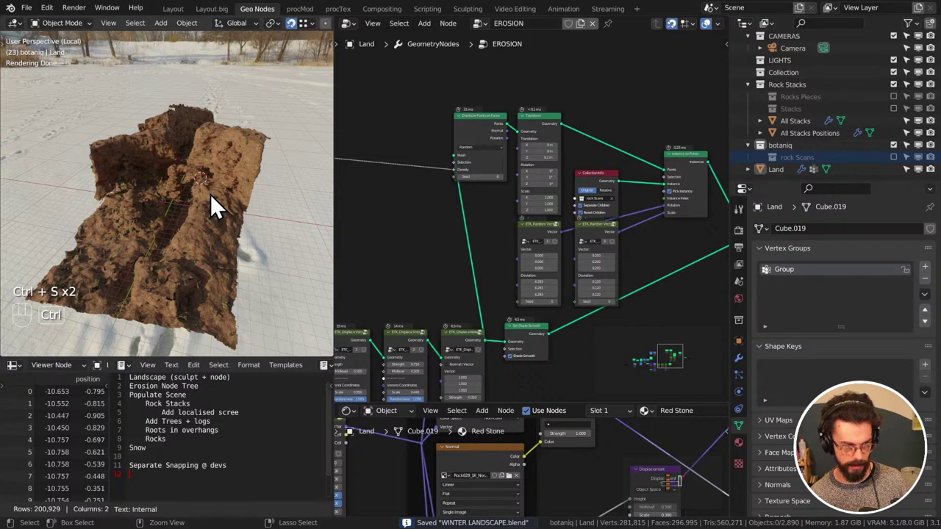
pyautogui.hotkey('ctrl', 's')
# Switch to the Layout workspace, orbit around the terrain, and save the file
pyautogui.click(173, 9)
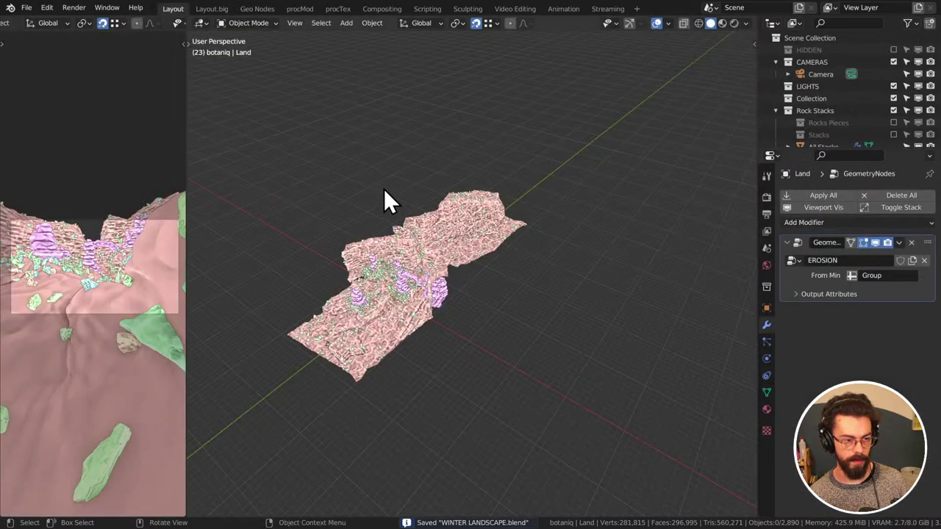
pyautogui.scroll(5, 470, 276)
pyautogui.moveTo(522, 275); pyautogui.dragTo(538, 219, button='middle')
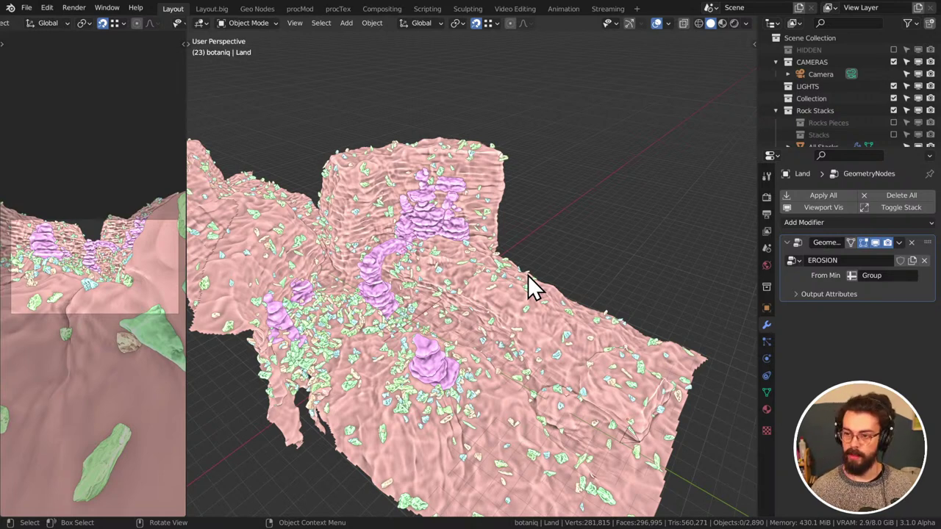
pyautogui.hotkey('ctrl', 's')
pyautogui.moveTo(613, 249); pyautogui.dragTo(596, 231, button='middle')
# Add a plane to the scene and show the viewport sidebar
pyautogui.hotkey('shift', 'a')
pyautogui.moveTo(595, 231)
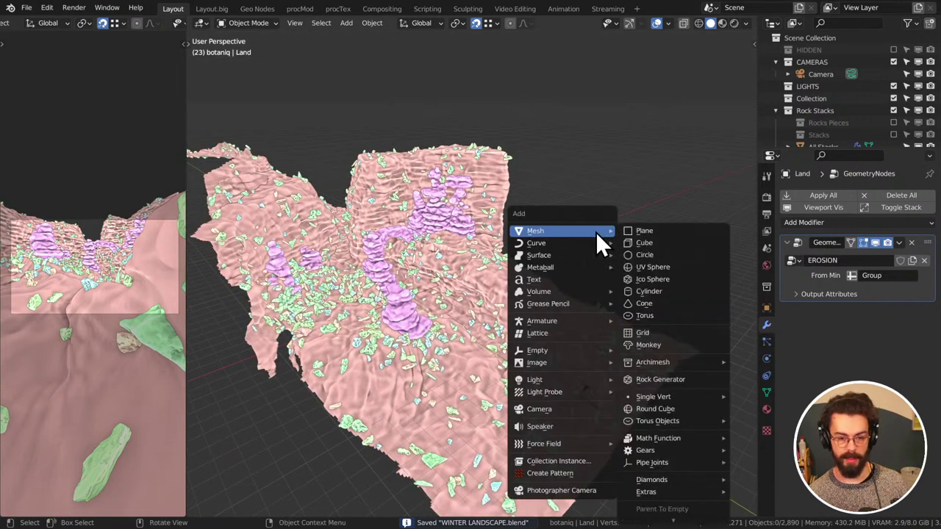
pyautogui.click(660, 236)
pyautogui.press('n')
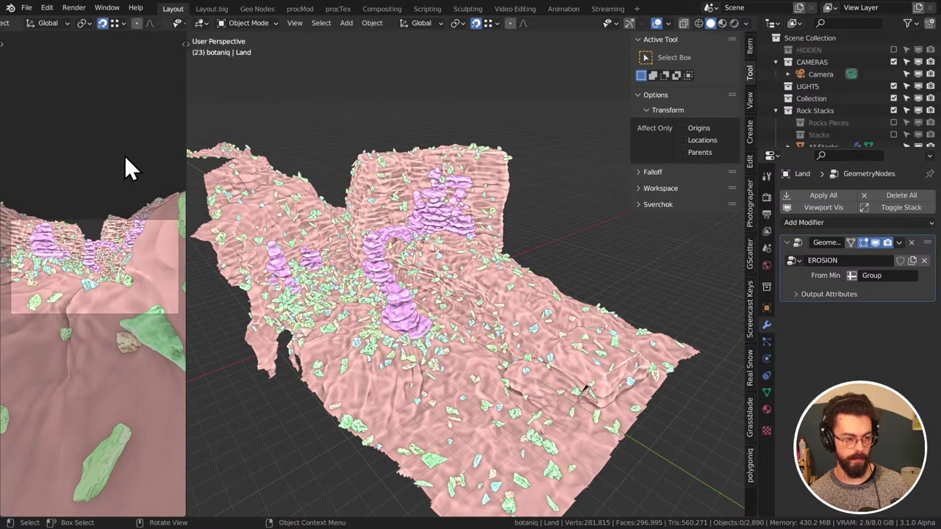
# Limit the botaniq spawn options to winter assets in the deciduous category
pyautogui.click(753, 463)
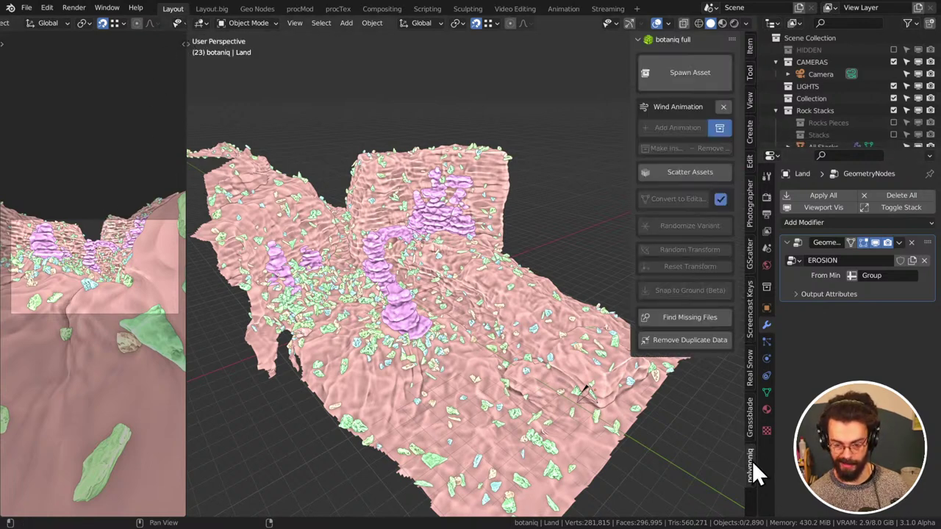
pyautogui.click(671, 73)
pyautogui.click(659, 124)
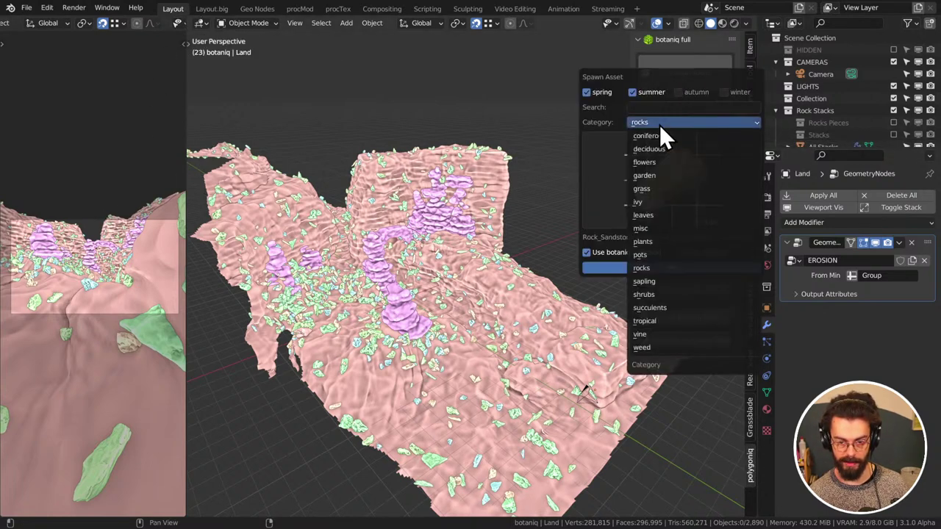
pyautogui.click(659, 124)
pyautogui.click(634, 92)
pyautogui.click(678, 123)
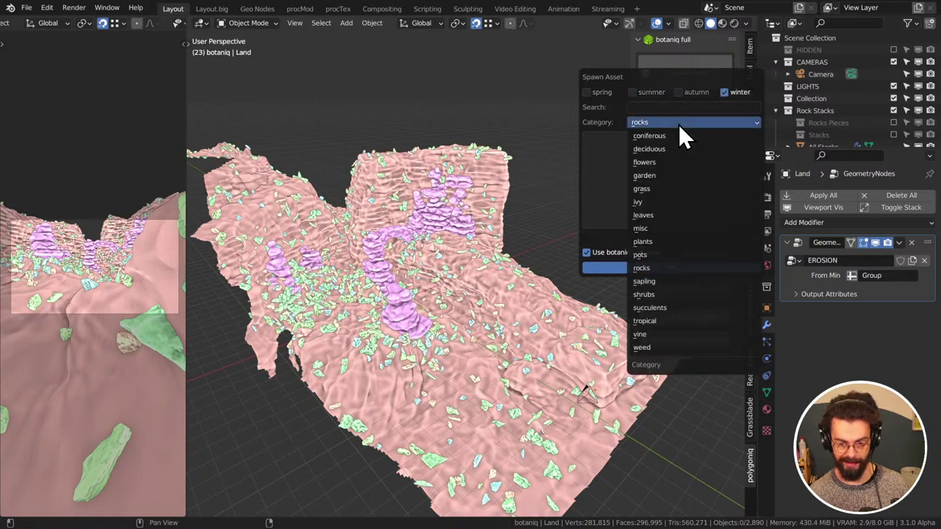
pyautogui.click(674, 147)
# Browse the deciduous tree previews, trying the Fraxinus excelsior C ash and an oak variant
pyautogui.click(678, 181)
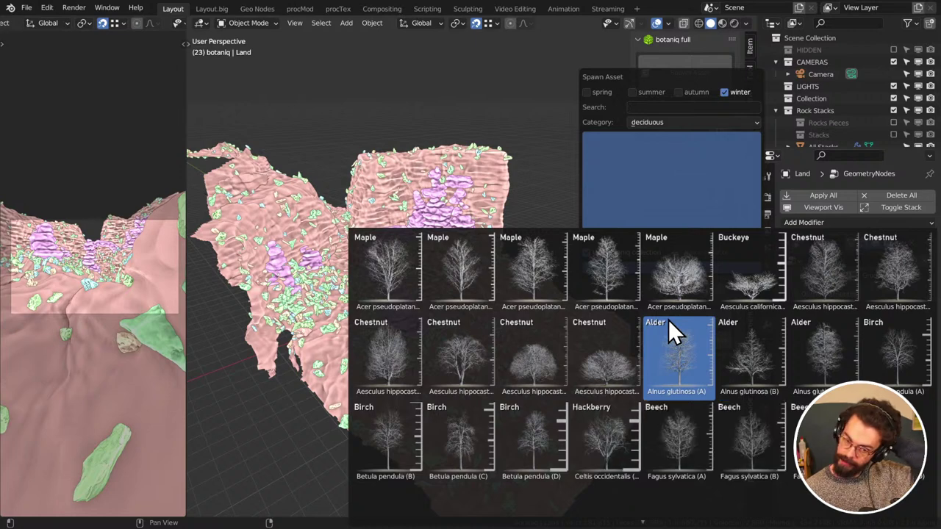
pyautogui.scroll(-2, 618, 410)
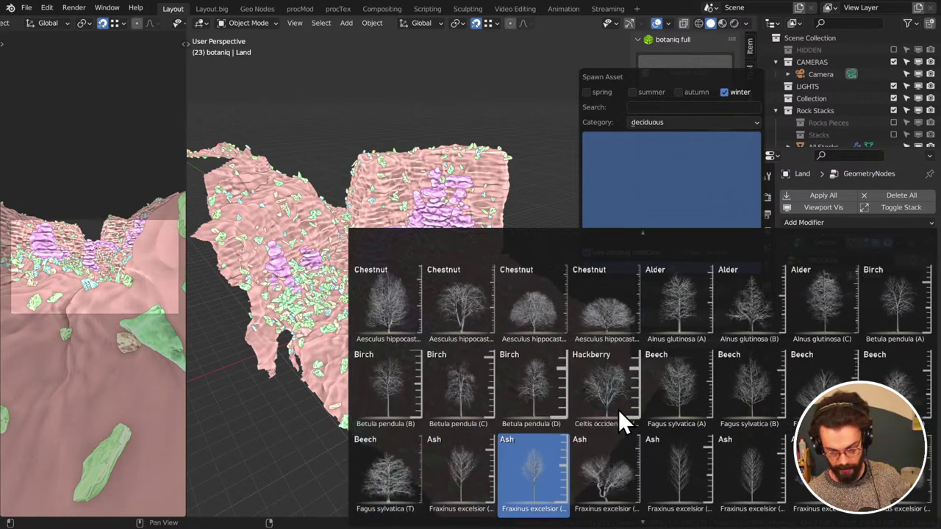
pyautogui.scroll(-3, 618, 410)
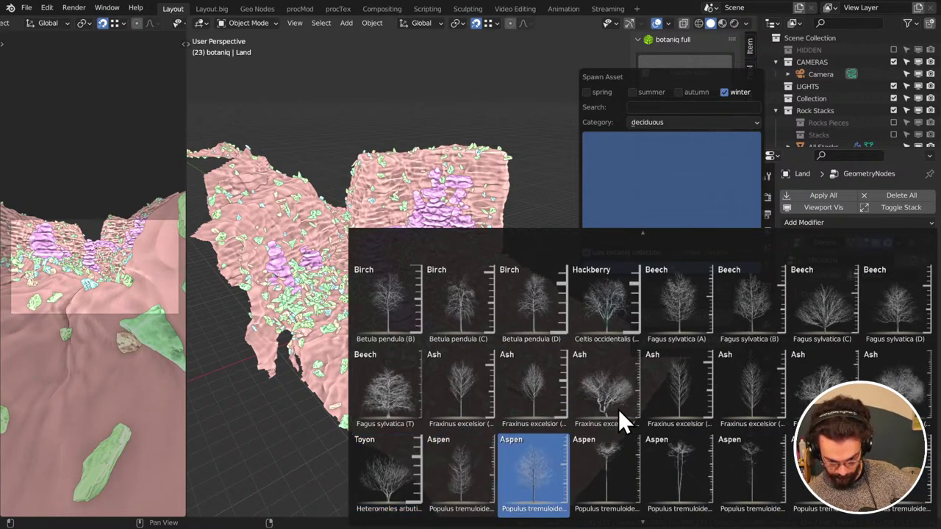
pyautogui.click(618, 408)
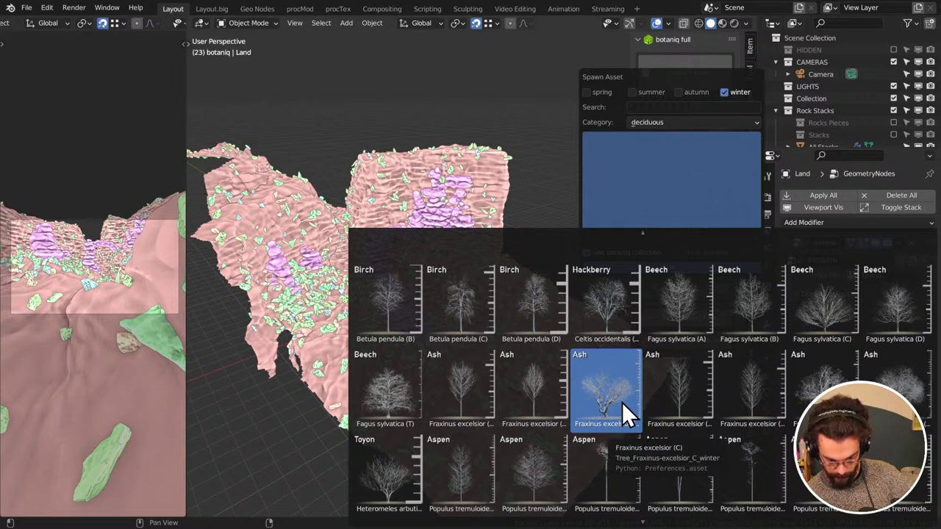
pyautogui.keyDown('ctrl'); pyautogui.scroll(-16, 622, 403); pyautogui.keyUp('ctrl')
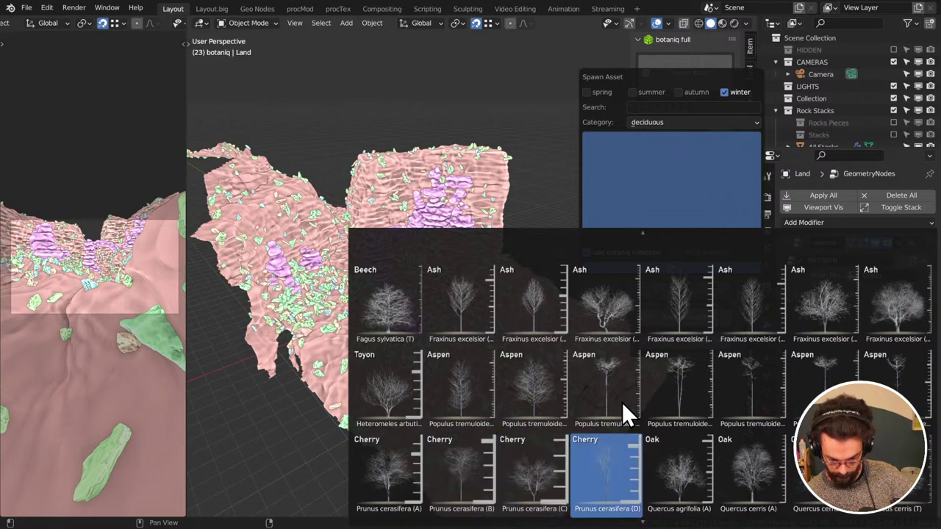
pyautogui.keyDown('ctrl'); pyautogui.scroll(-10, 622, 402); pyautogui.keyUp('ctrl')
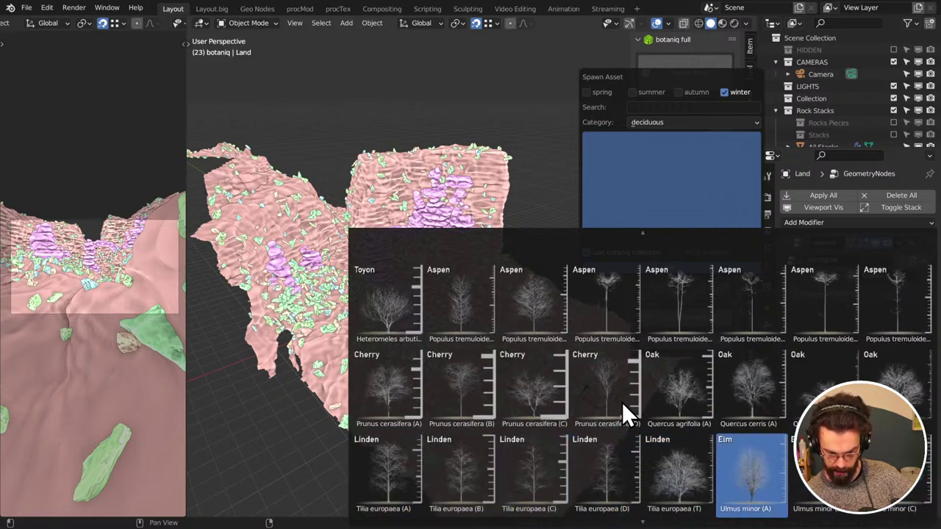
pyautogui.click(893, 383)
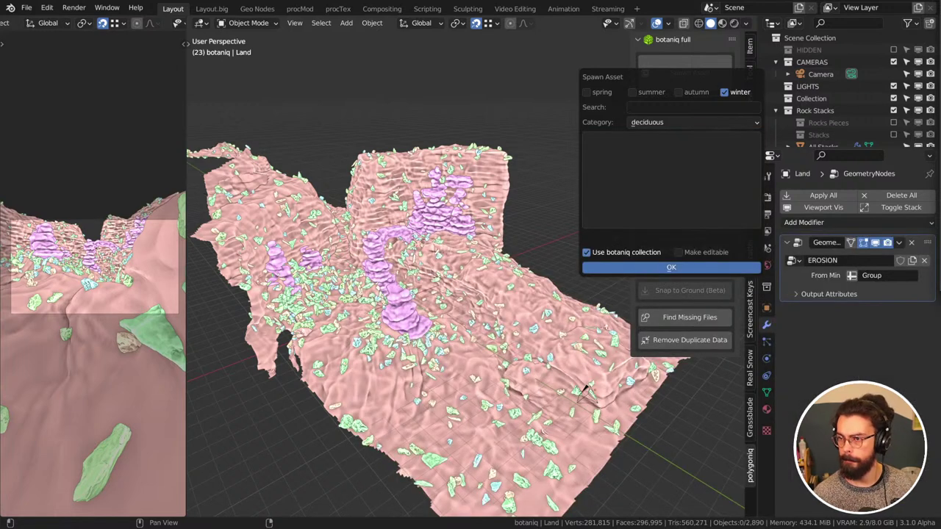
# Scroll through the winter deciduous thumbnails and pick the Ash, Fraxinus excelsior C
pyautogui.click(678, 151)
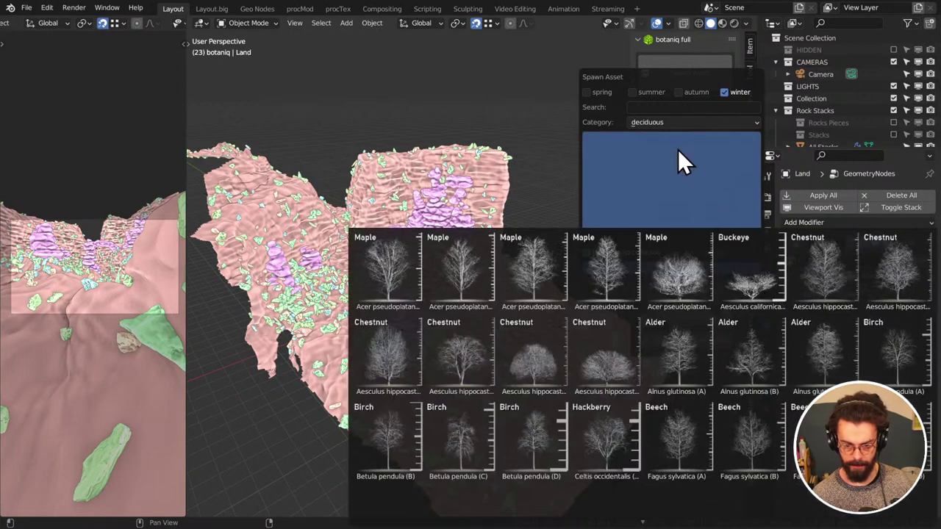
pyautogui.press('Left')
pyautogui.press('Left')
pyautogui.press('Left')
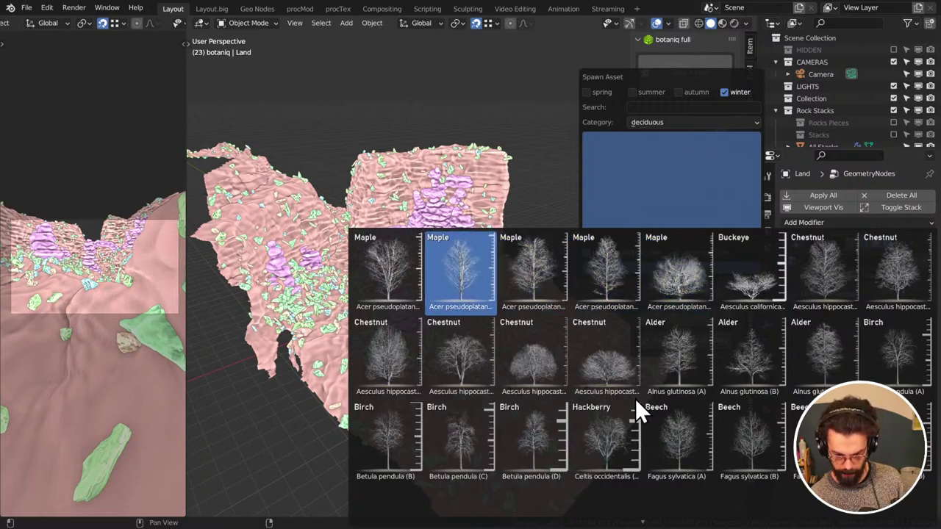
pyautogui.scroll(-5, 635, 398)
pyautogui.scroll(2, 635, 399)
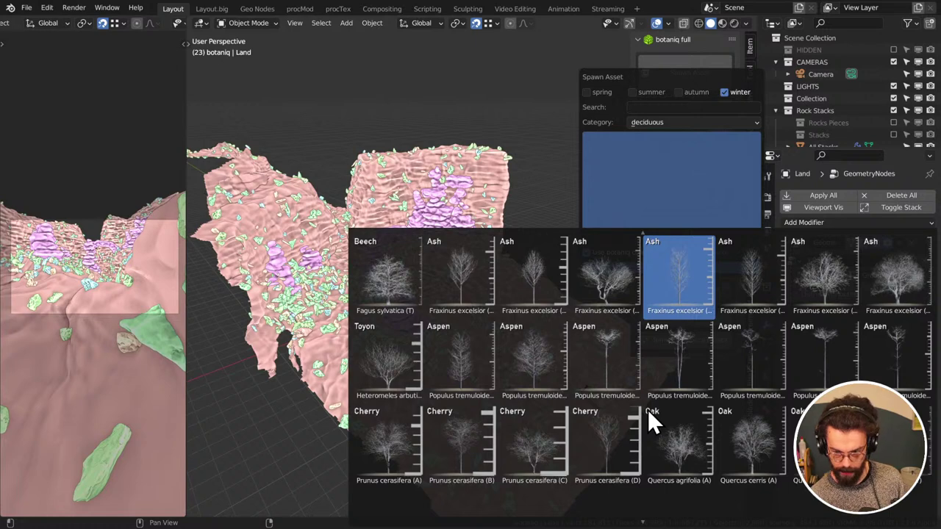
pyautogui.scroll(-6, 649, 409)
pyautogui.scroll(-19, 647, 409)
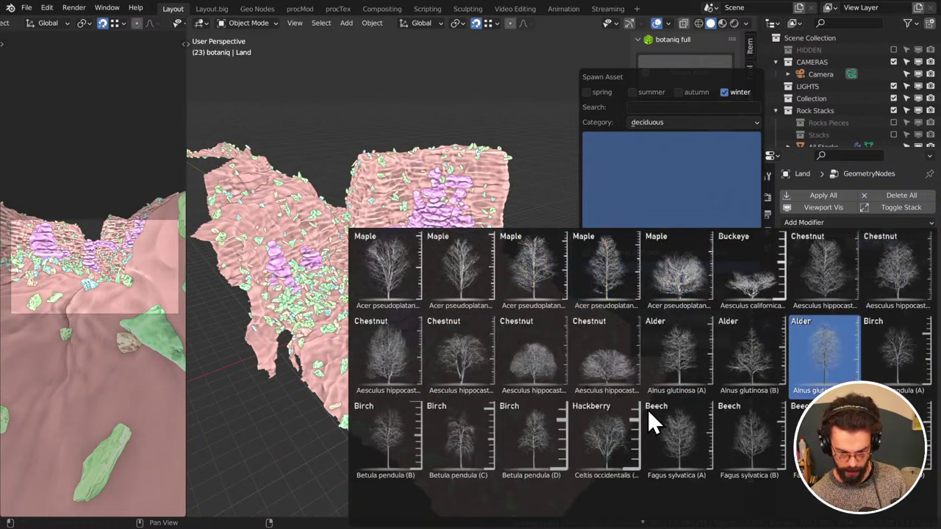
pyautogui.scroll(-13, 648, 409)
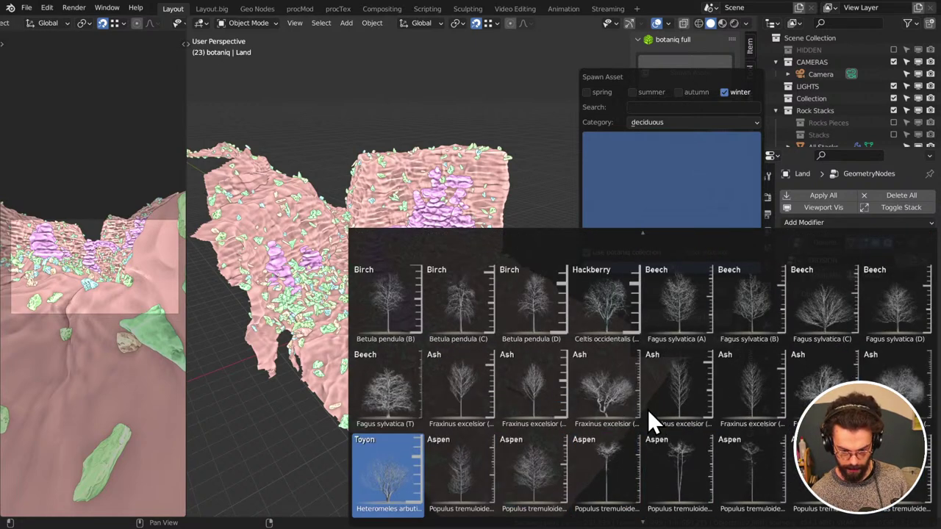
pyautogui.scroll(-7, 647, 409)
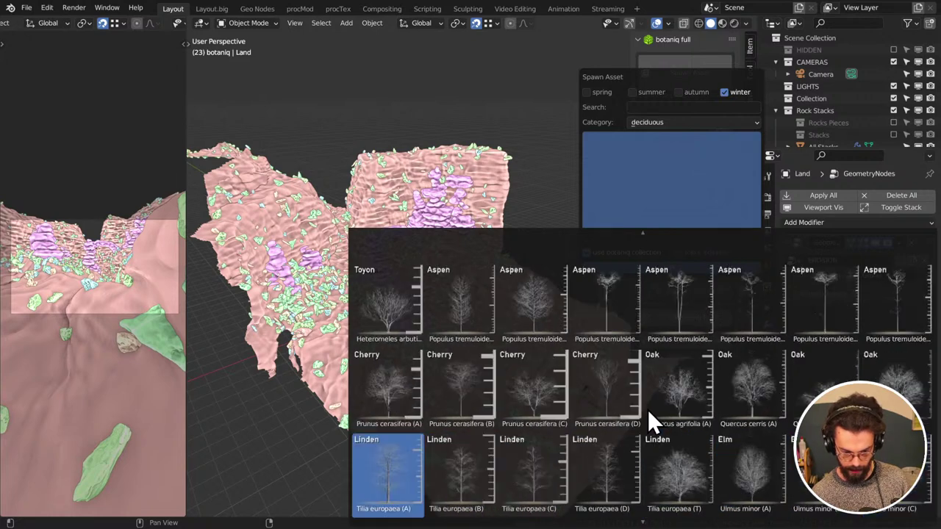
pyautogui.scroll(-8, 647, 409)
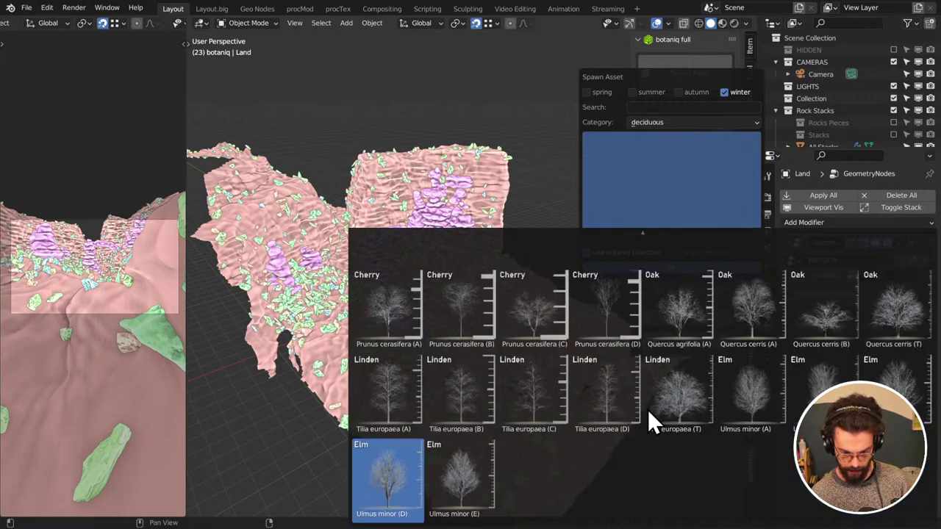
pyautogui.scroll(-1, 647, 409)
pyautogui.scroll(20, 647, 409)
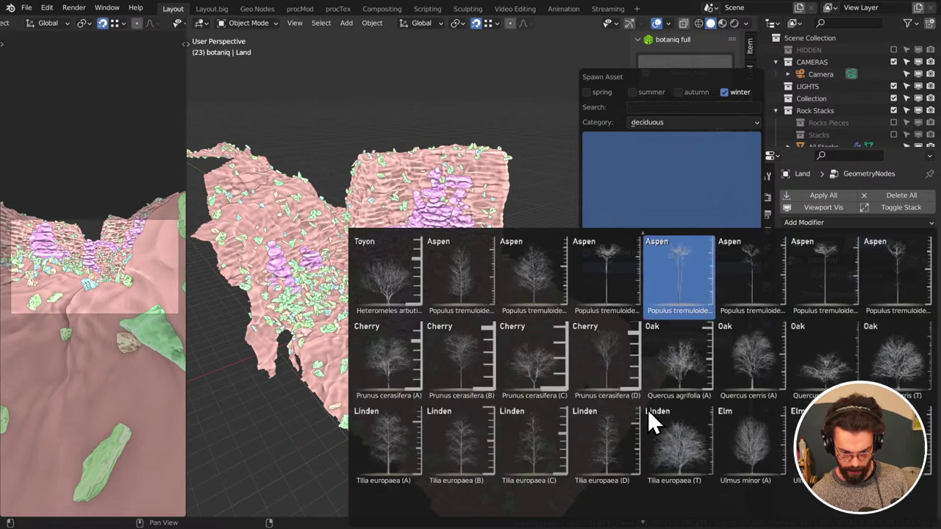
pyautogui.scroll(-5, 647, 410)
pyautogui.scroll(7, 648, 409)
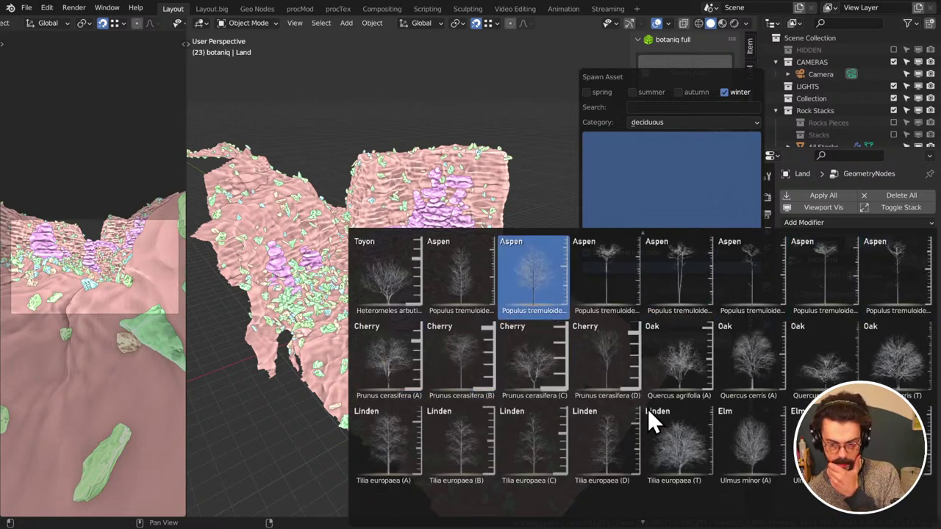
pyautogui.scroll(14, 650, 431)
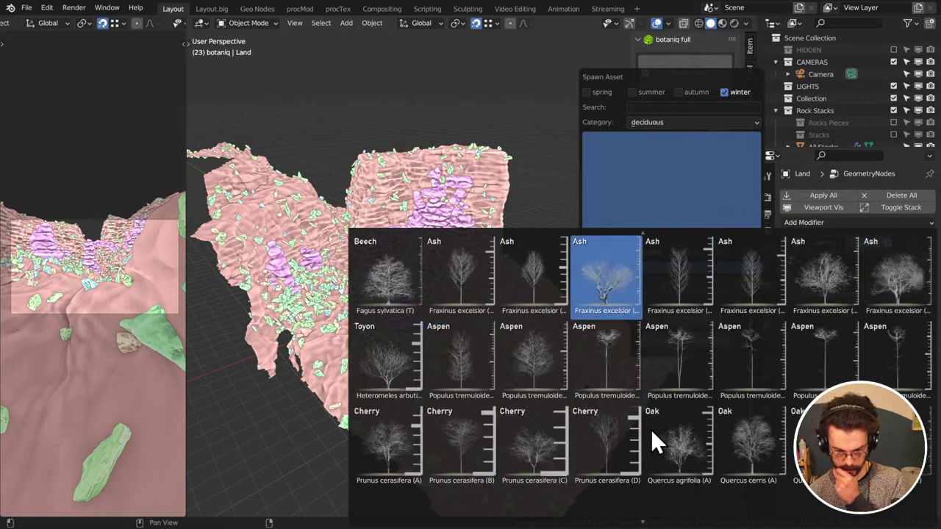
pyautogui.click(622, 306)
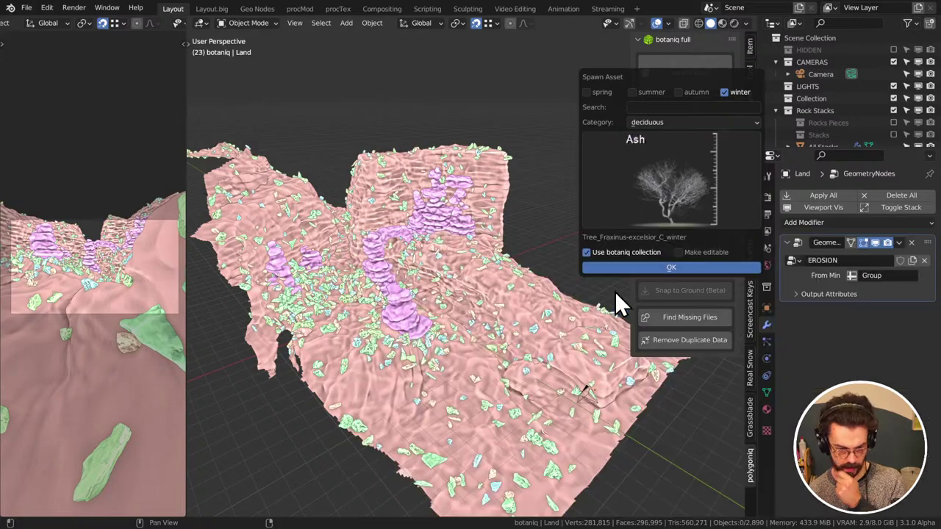
# Spawn the winter Ash, scale it to 0.627 and move it into the canyon
pyautogui.click(665, 267)
pyautogui.moveTo(498, 301); pyautogui.dragTo(458, 289, button='middle')
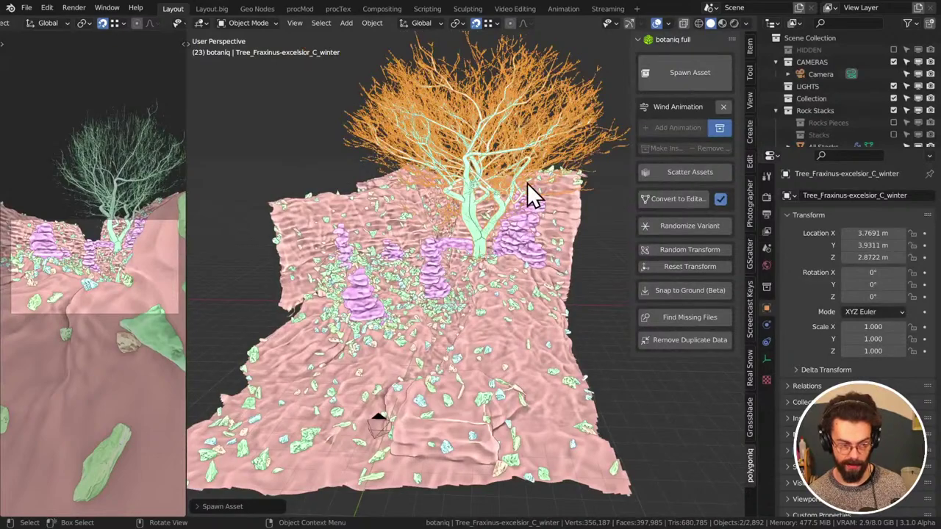
pyautogui.press('s')
pyautogui.click(513, 227)
pyautogui.moveTo(512, 227); pyautogui.dragTo(521, 272, button='middle')
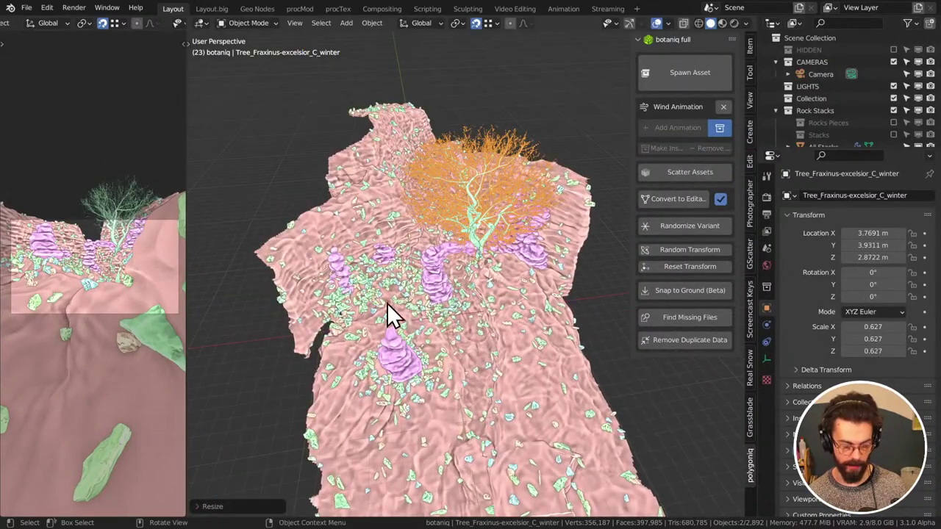
pyautogui.press('g')
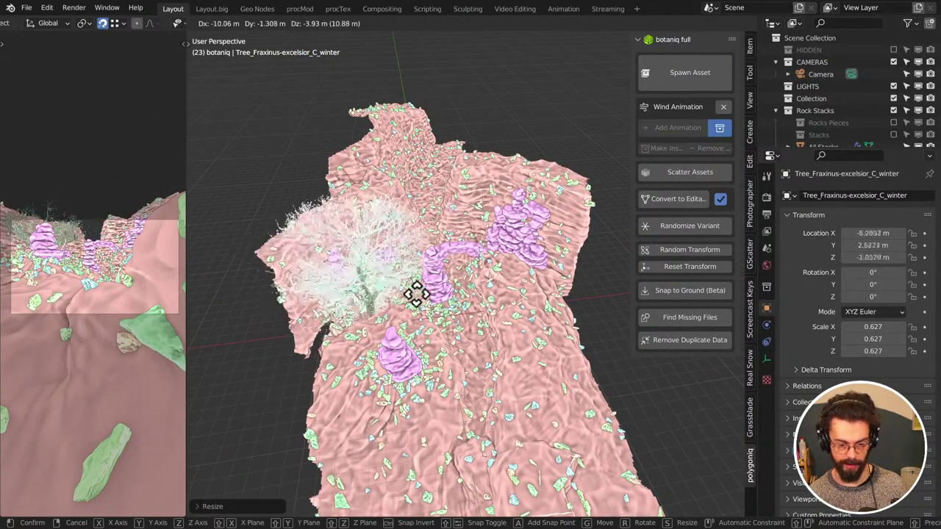
pyautogui.click(430, 307)
pyautogui.moveTo(430, 307); pyautogui.dragTo(504, 266, button='middle')
# Shrink the Ash to 0.552, rotate it and place it between the back rock stacks
pyautogui.press('g')
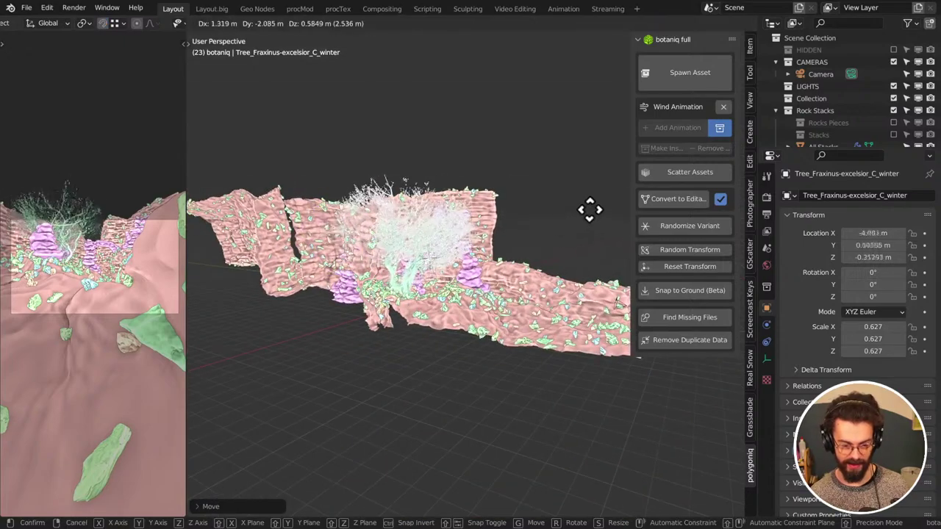
pyautogui.click(597, 209)
pyautogui.moveTo(597, 209); pyautogui.dragTo(561, 319, button='middle')
pyautogui.press('s')
pyautogui.click(544, 177)
pyautogui.press('r')
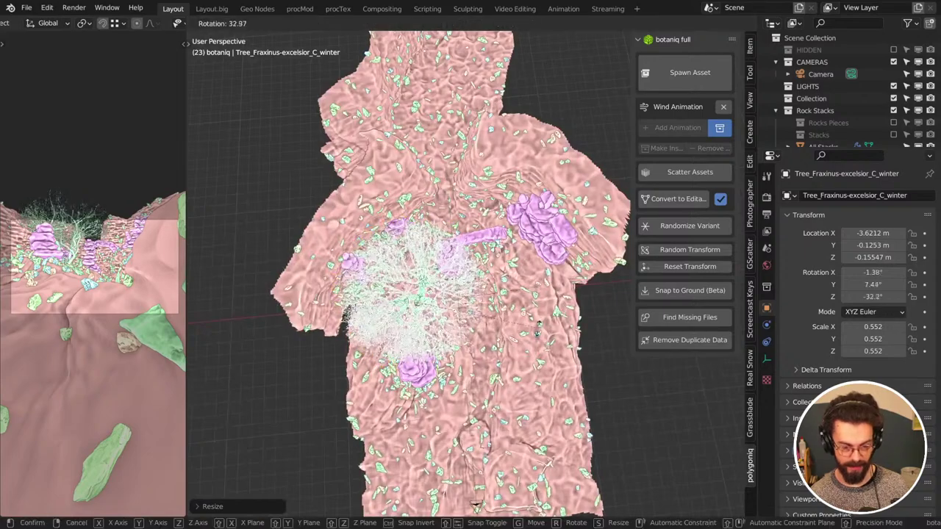
pyautogui.click(537, 330)
pyautogui.press('g')
pyautogui.click(523, 327)
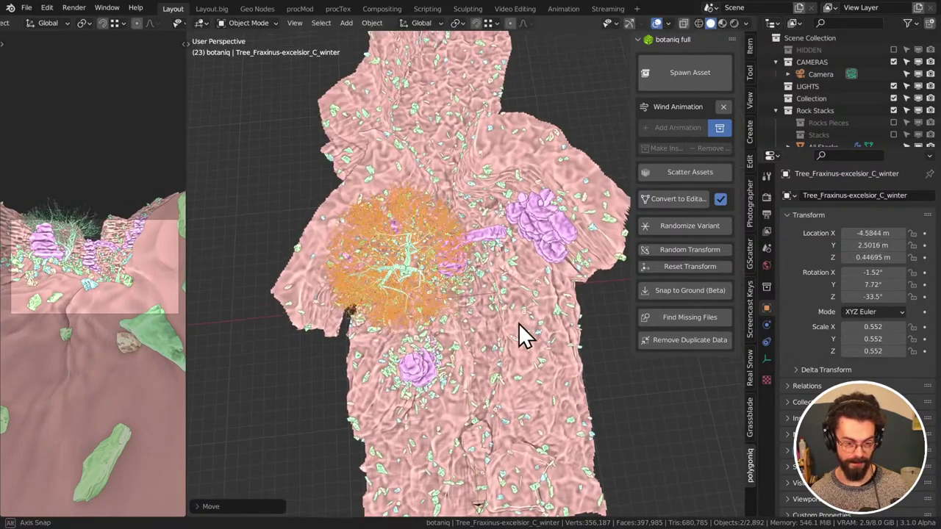
# Tilt the Ash slightly and nudge it lower onto the terrain
pyautogui.moveTo(523, 332); pyautogui.dragTo(517, 168, button='middle')
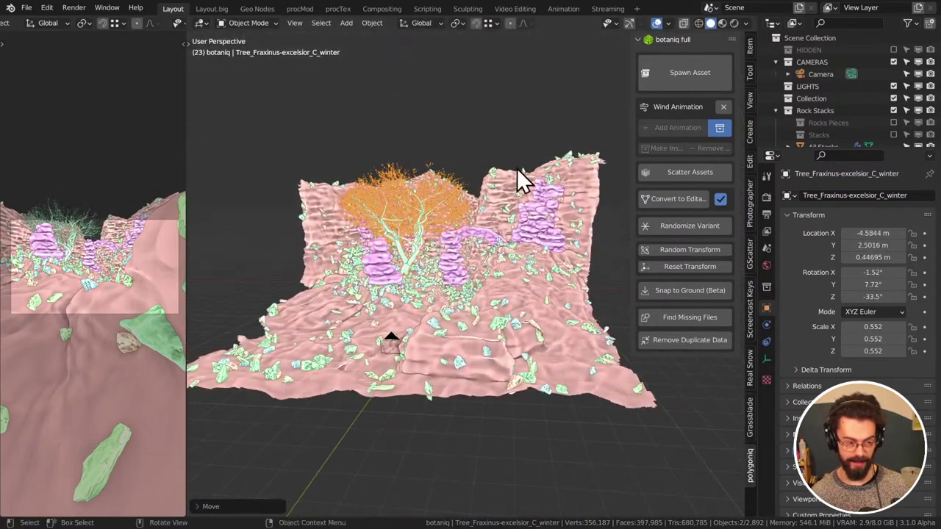
pyautogui.press('r')
pyautogui.click(510, 162)
pyautogui.press('g')
pyautogui.click(511, 164)
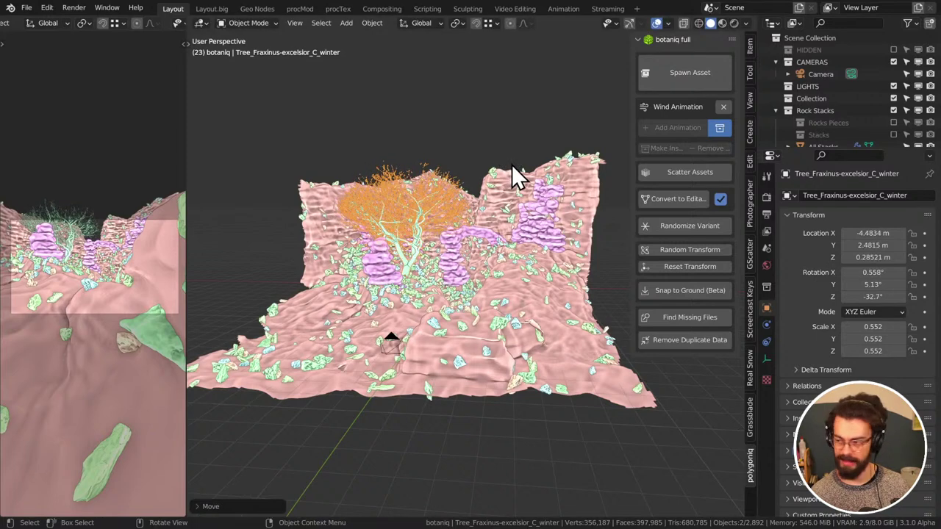
pyautogui.click(154, 225)
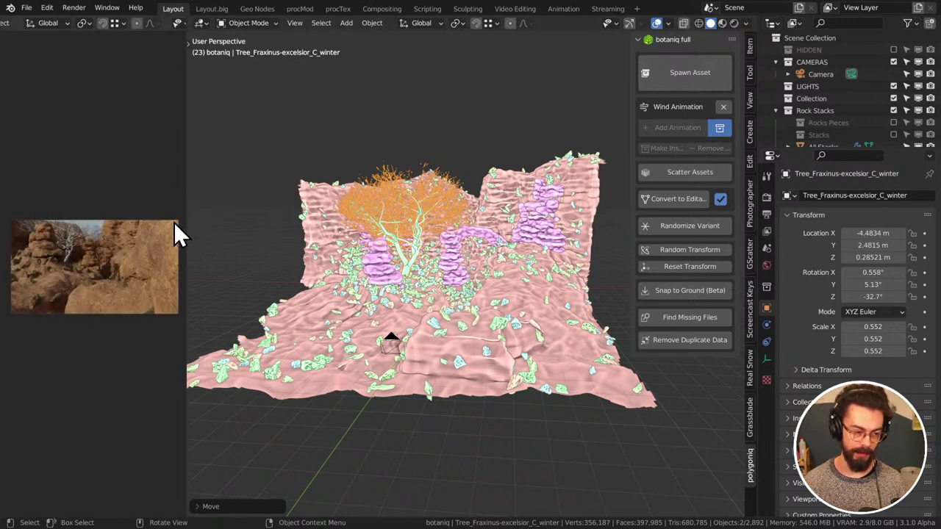
# Widen the reference footage panel, reposition the Ash and shrink it to 0.447
pyautogui.moveTo(186, 192); pyautogui.dragTo(224, 192)
pyautogui.scroll(4, 141, 294)
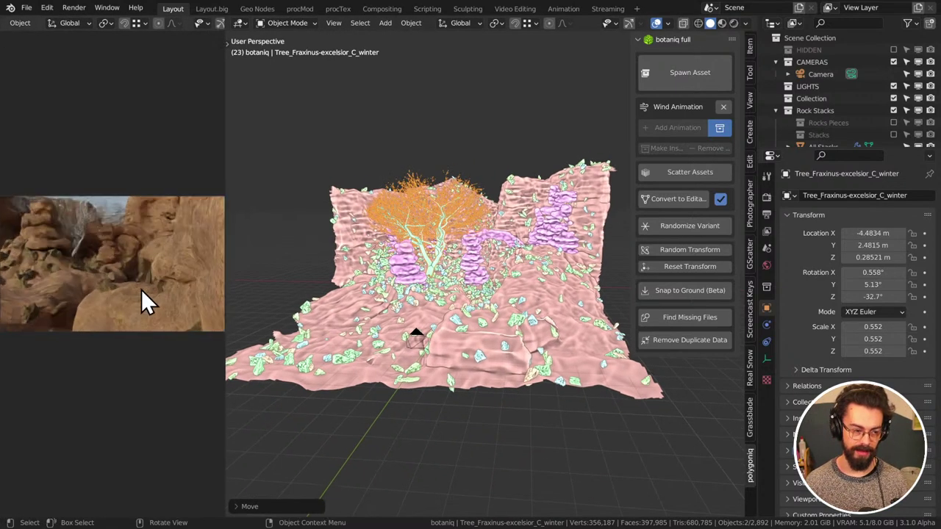
pyautogui.press('g')
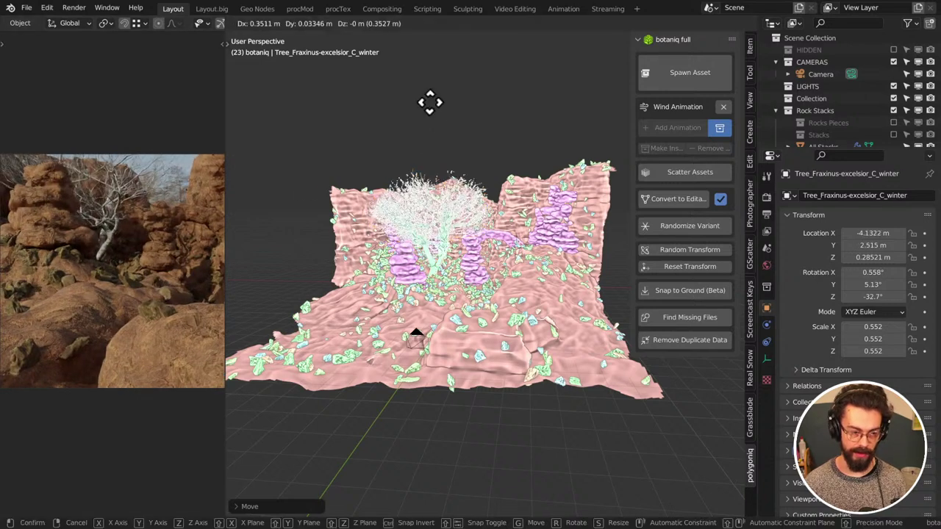
pyautogui.click(433, 106)
pyautogui.press('s')
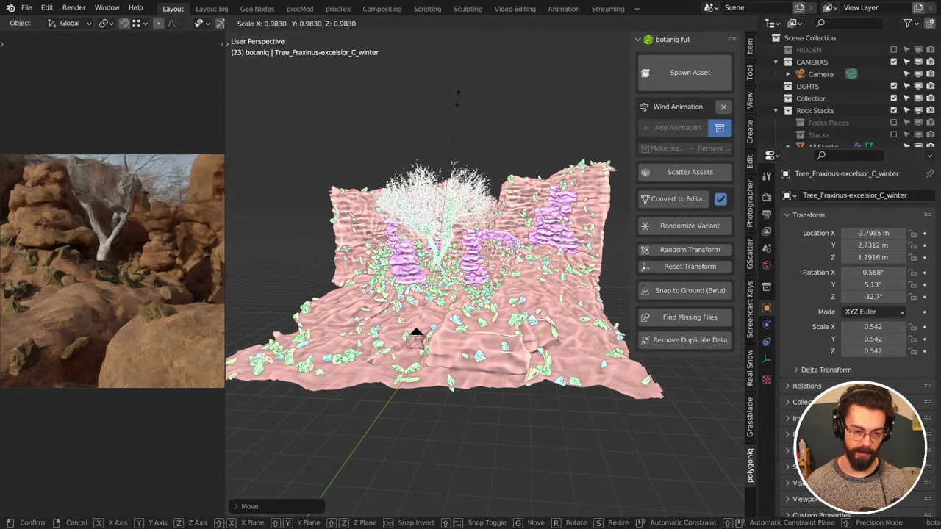
pyautogui.click(451, 127)
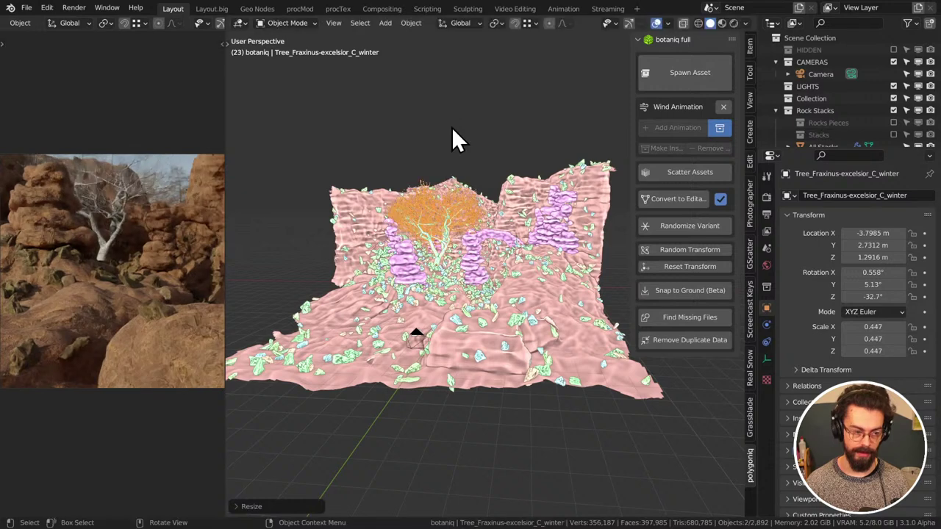
# Turn the Ash about Z to roughly -131°, tilt it and fine-tune its position
pyautogui.press('r')
pyautogui.press('z')
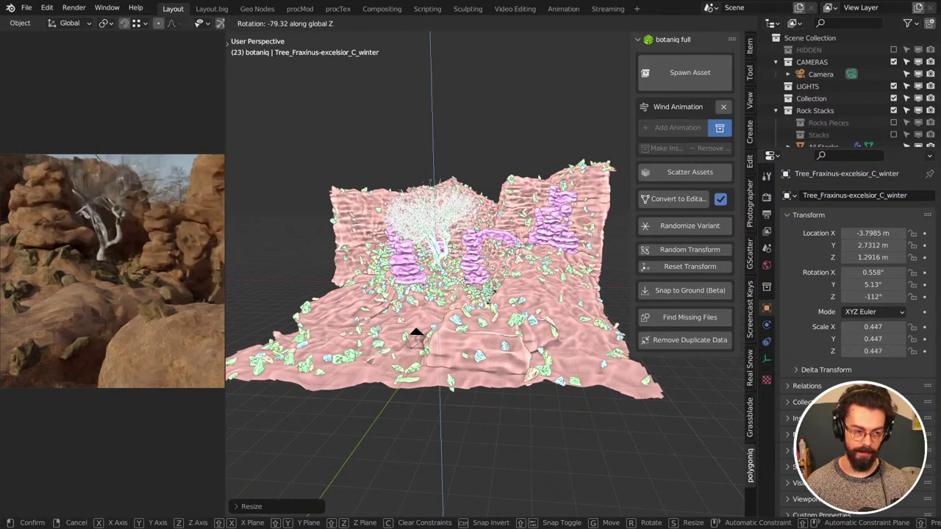
pyautogui.click(480, 318)
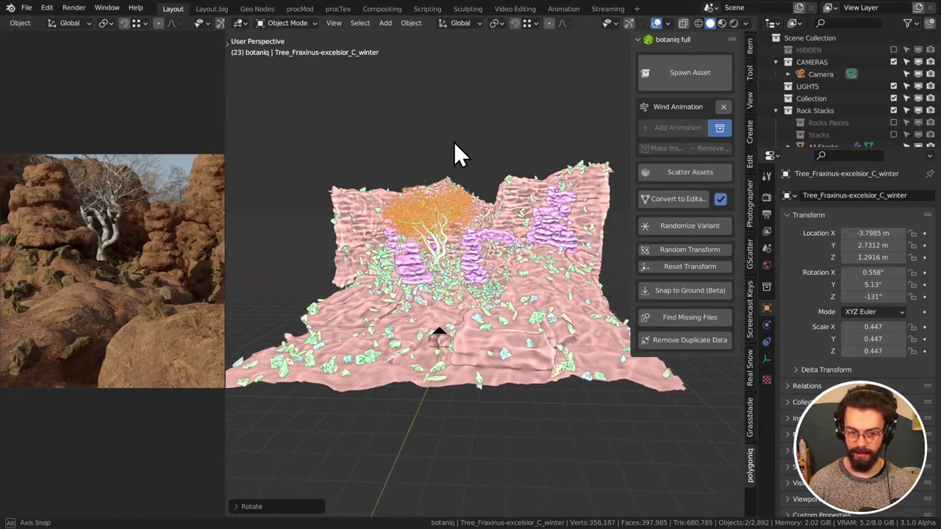
pyautogui.press('r')
pyautogui.click(458, 135)
pyautogui.press('g')
pyautogui.click(461, 126)
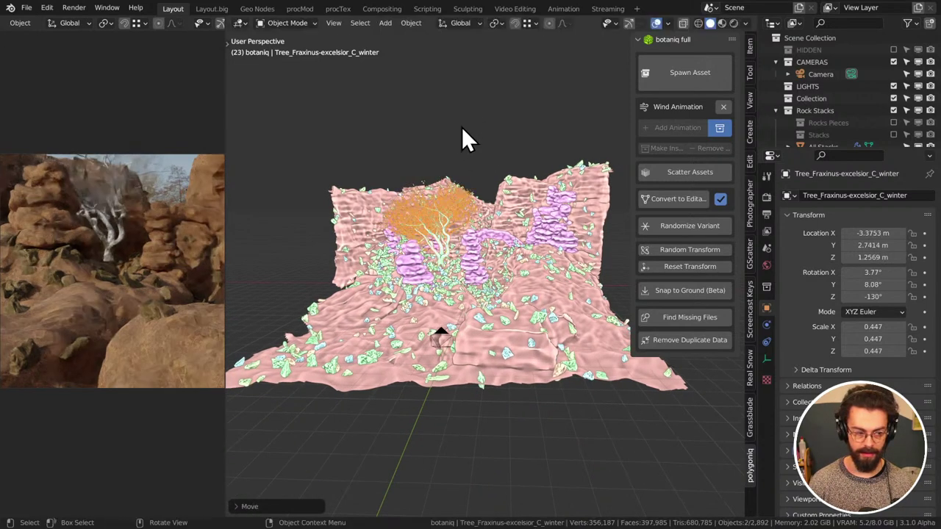
pyautogui.press('r')
pyautogui.click(471, 128)
pyautogui.press('g')
pyautogui.click(474, 132)
# Sink the Ash along Z to -0.460 m into the terrain and reopen the asset spawner
pyautogui.moveTo(474, 132)
pyautogui.mouseDown(button='middle')
pyautogui.moveTo(444, 149)
pyautogui.moveTo(470, 135)
pyautogui.mouseUp(button='middle')
pyautogui.scroll(5, 422, 154)
pyautogui.scroll(-3, 470, 136)
pyautogui.press('g')
pyautogui.press('z')
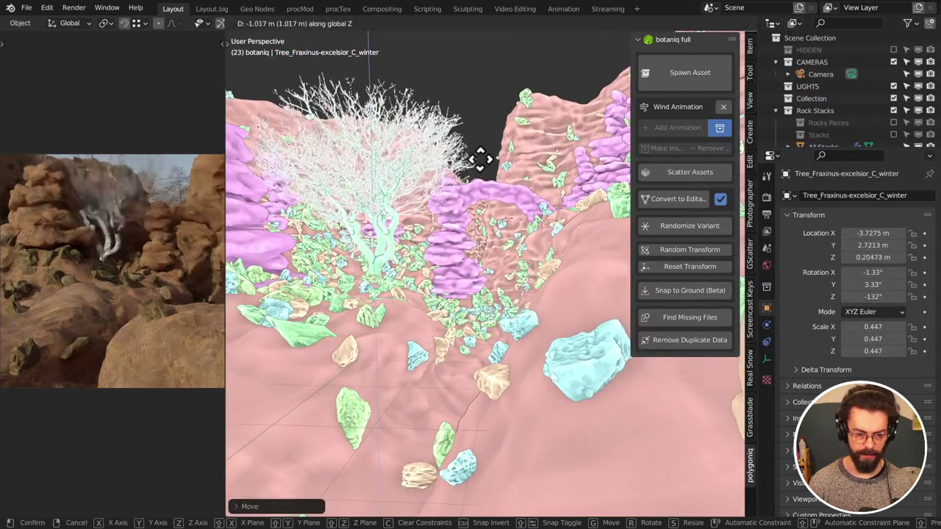
pyautogui.click(485, 183)
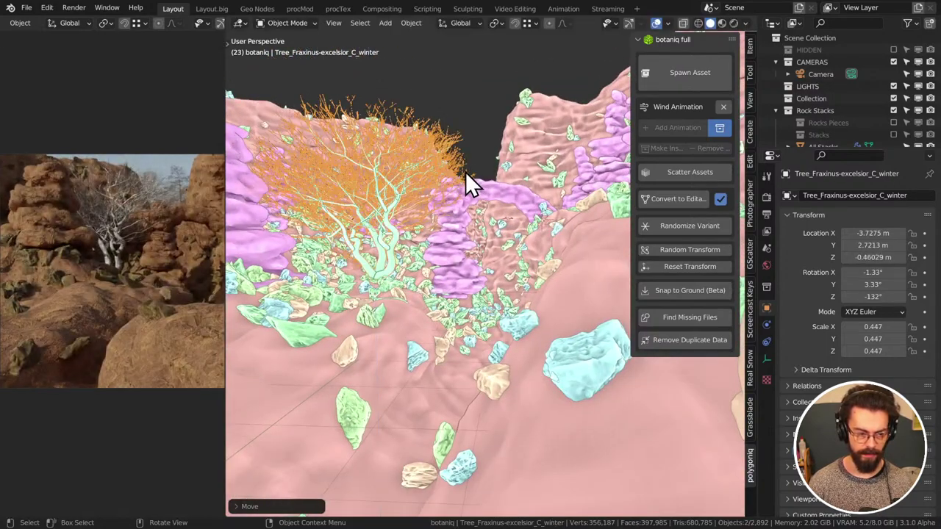
pyautogui.click(690, 66)
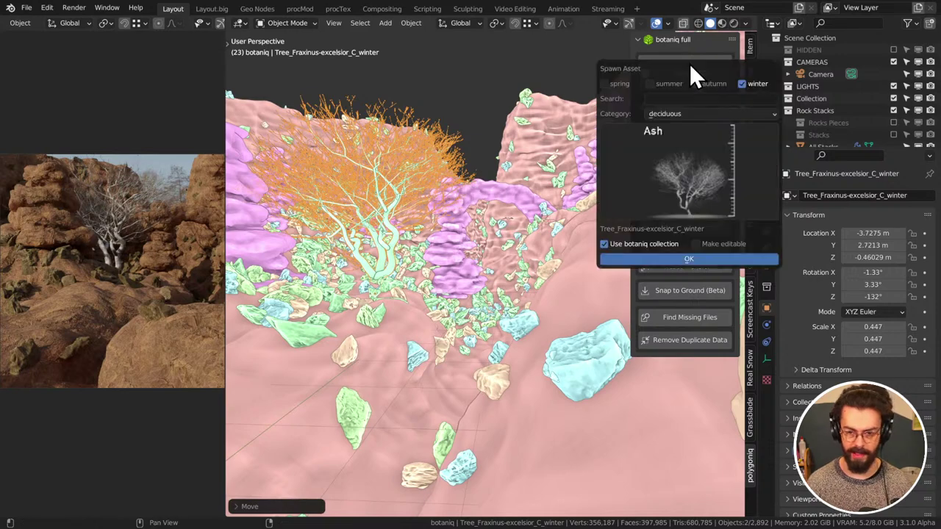
pyautogui.click(701, 168)
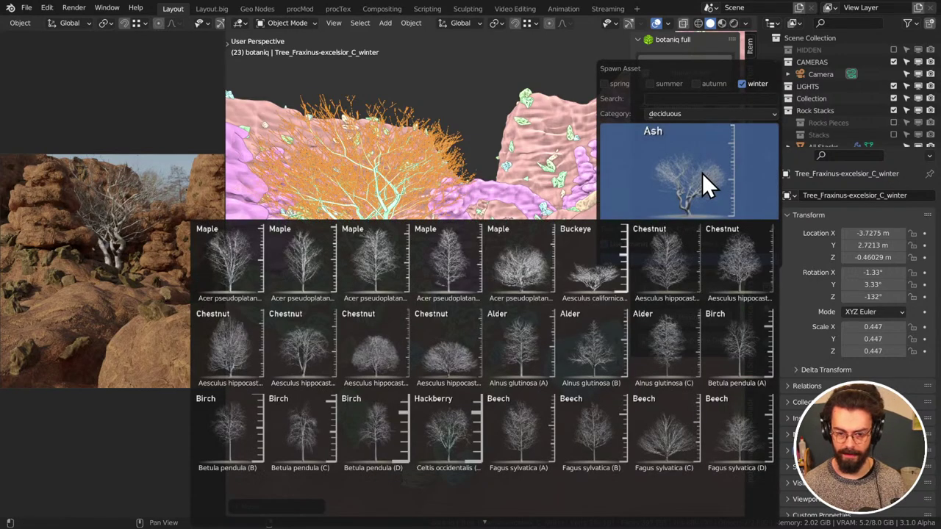
# Keep the deciduous category and scroll through the tree thumbnail grid
pyautogui.click(707, 115)
pyautogui.click(707, 115)
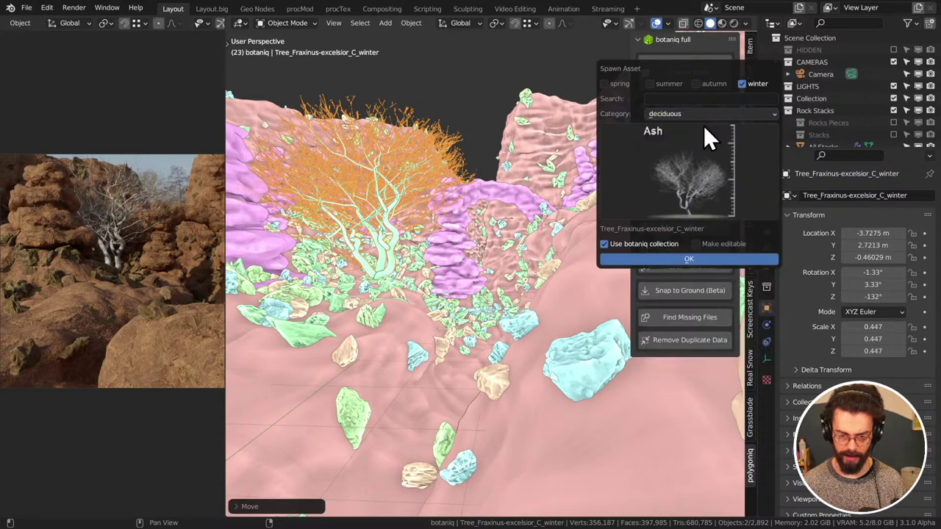
pyautogui.click(700, 145)
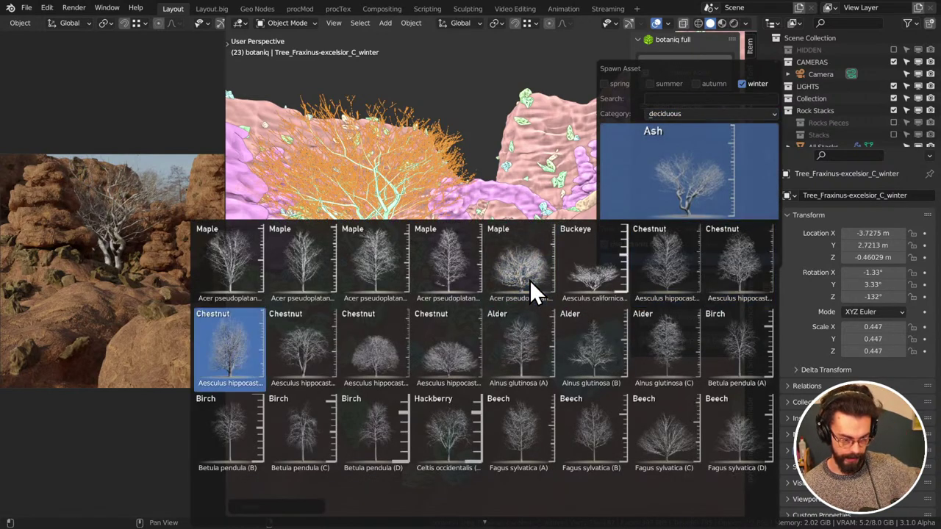
pyautogui.scroll(-5, 529, 280)
pyautogui.scroll(3, 529, 280)
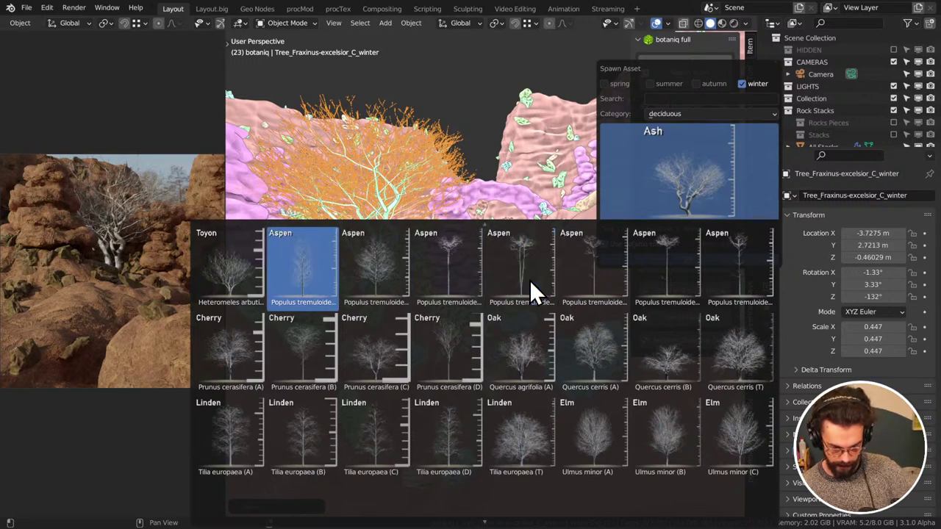
pyautogui.scroll(-2, 529, 280)
pyautogui.scroll(12, 529, 280)
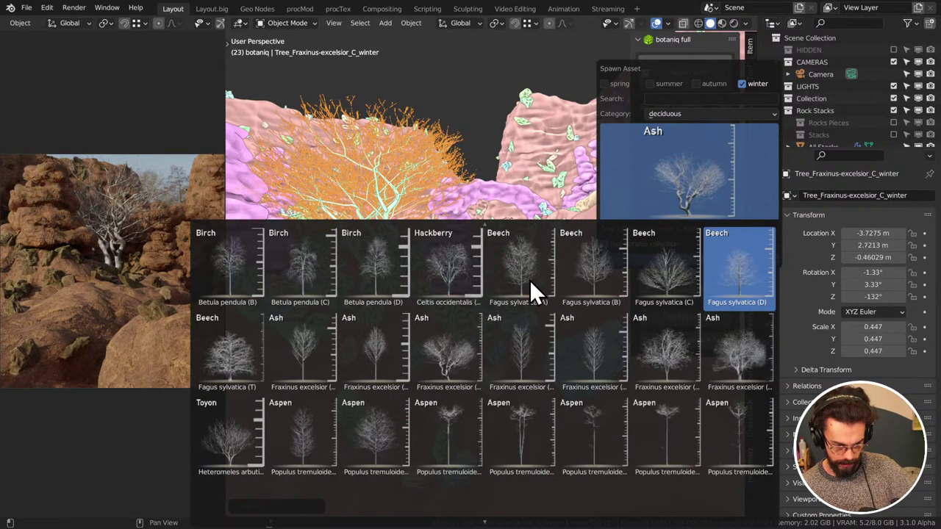
pyautogui.scroll(3, 529, 280)
# Search the tree library for 'willow' and 'will', find nothing, then clear the search
pyautogui.click(664, 98)
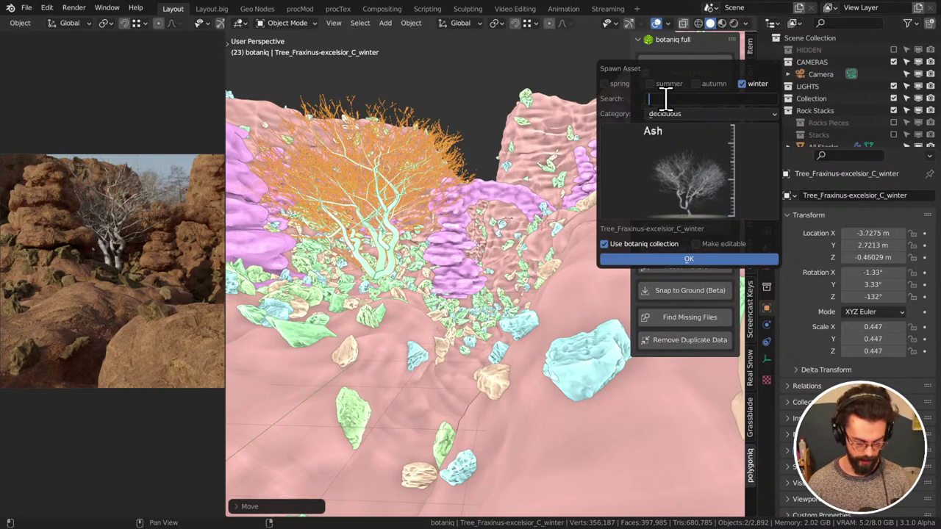
pyautogui.write('willow')
pyautogui.press('Return')
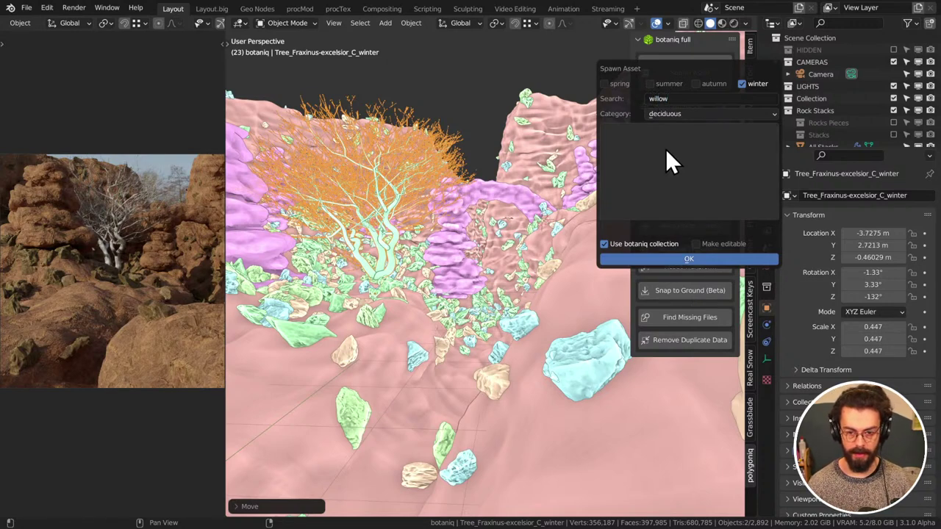
pyautogui.click(665, 149)
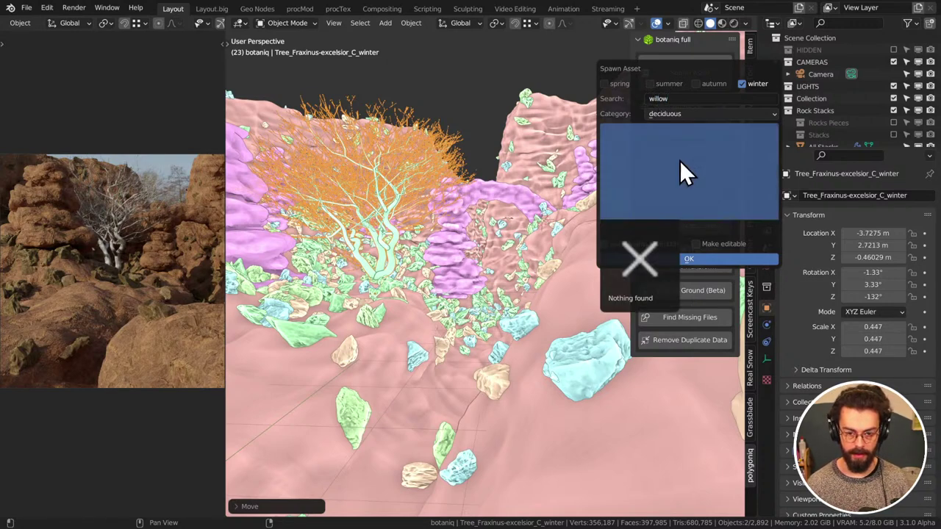
pyautogui.click(697, 99)
pyautogui.click(697, 100)
pyautogui.press('BackSpace')
pyautogui.press('BackSpace')
pyautogui.press('BackSpace')
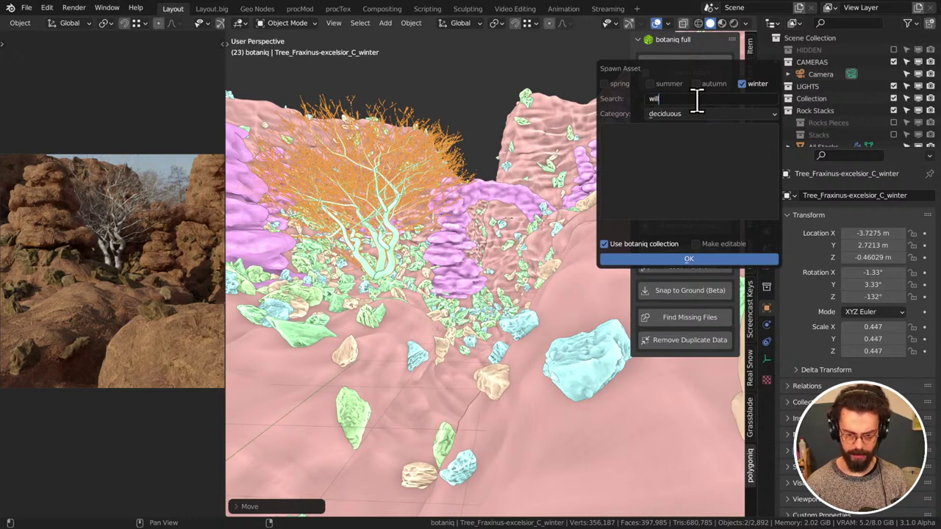
pyautogui.click(696, 176)
pyautogui.click(691, 100)
pyautogui.click(691, 100)
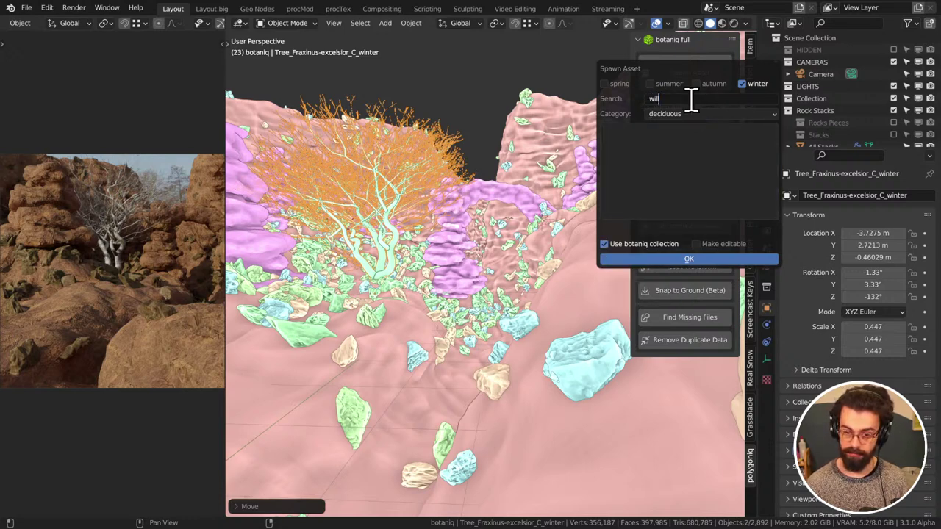
pyautogui.hotkey('ctrl', 'a')
pyautogui.press('BackSpace')
pyautogui.press('Return')
# Browse the full thumbnail grid and choose the winter Buckeye, Aesculus californica A
pyautogui.click(704, 193)
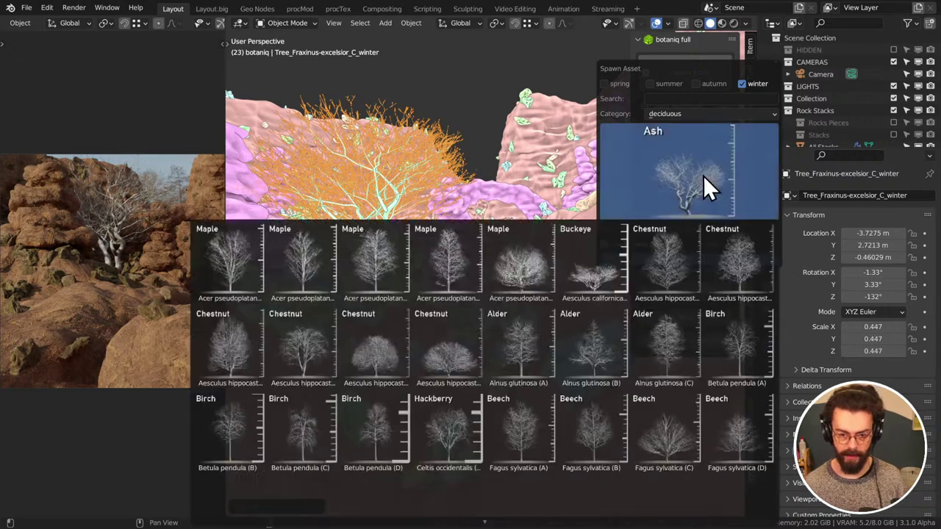
pyautogui.press('Left')
pyautogui.press('Left')
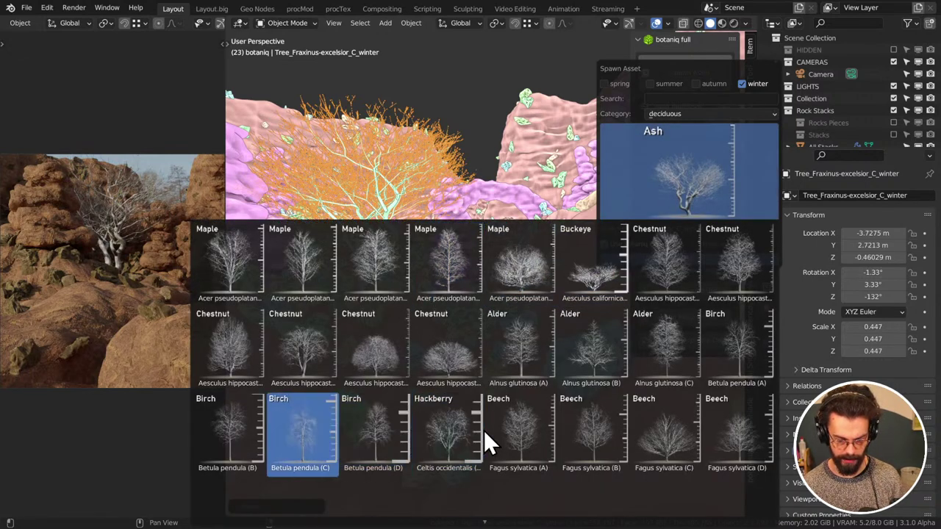
pyautogui.press('Left')
pyautogui.press('Left')
pyautogui.press('Left')
pyautogui.press('Left')
pyautogui.press('Left')
pyautogui.press('Left')
pyautogui.press('Left')
pyautogui.press('Left')
pyautogui.press('Left')
pyautogui.press('Left')
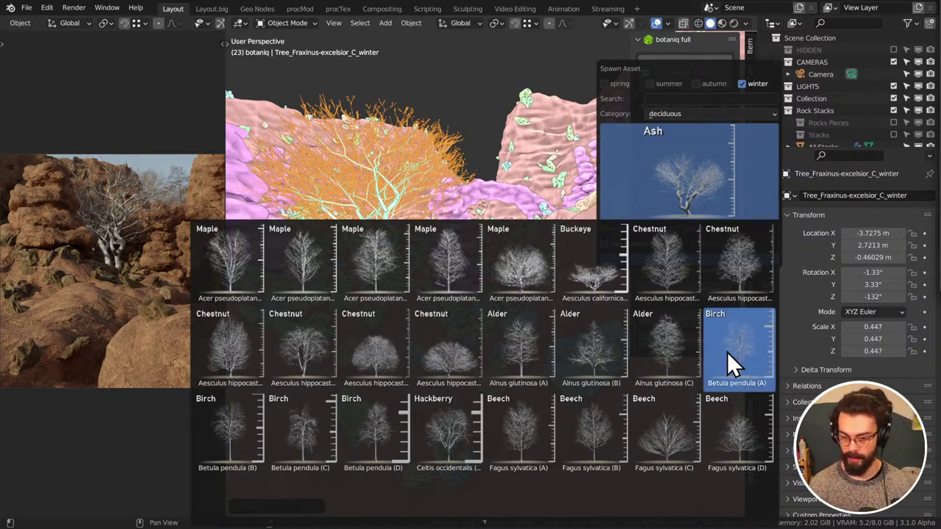
pyautogui.scroll(-2, 620, 377)
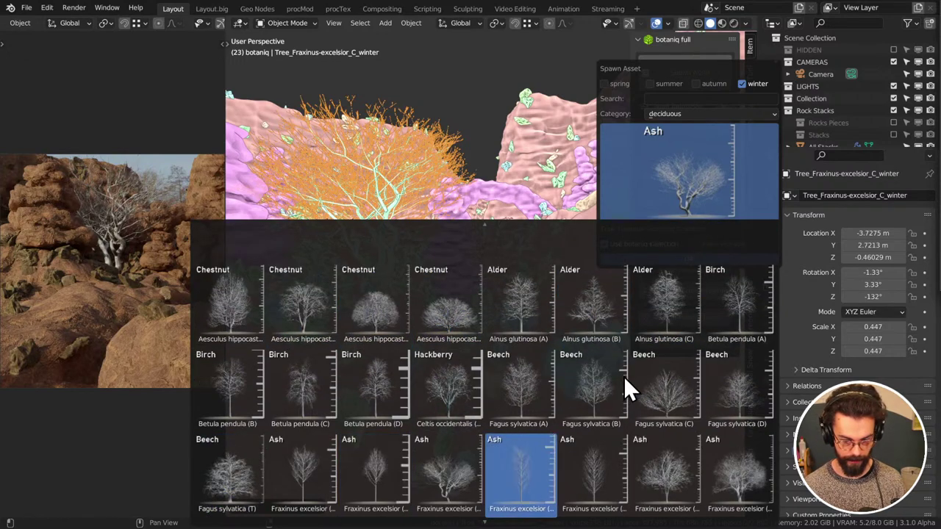
pyautogui.scroll(-2, 625, 375)
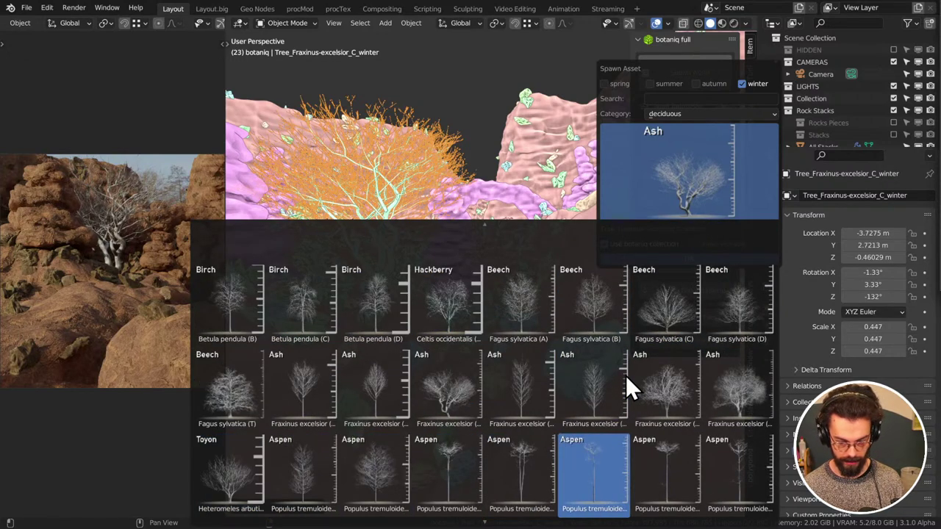
pyautogui.scroll(-2, 626, 375)
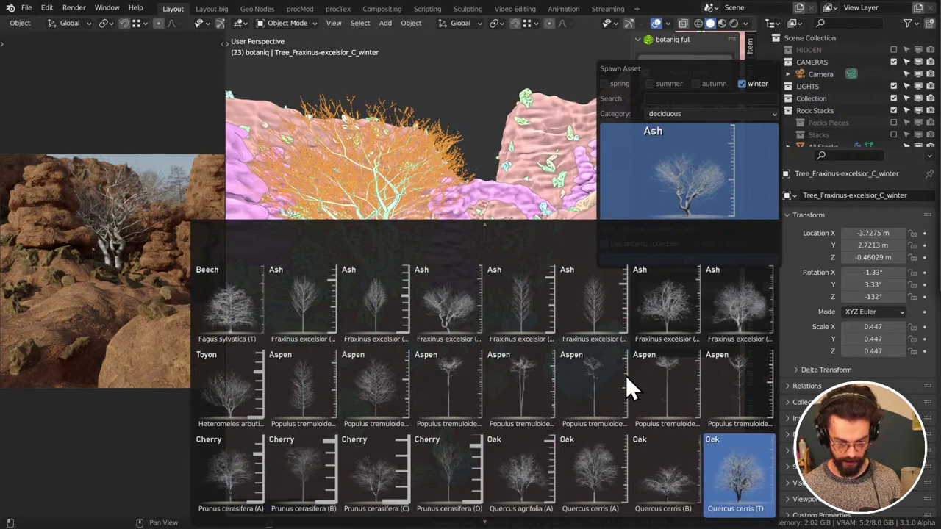
pyautogui.scroll(-2, 626, 375)
pyautogui.scroll(8, 626, 374)
pyautogui.scroll(-8, 628, 374)
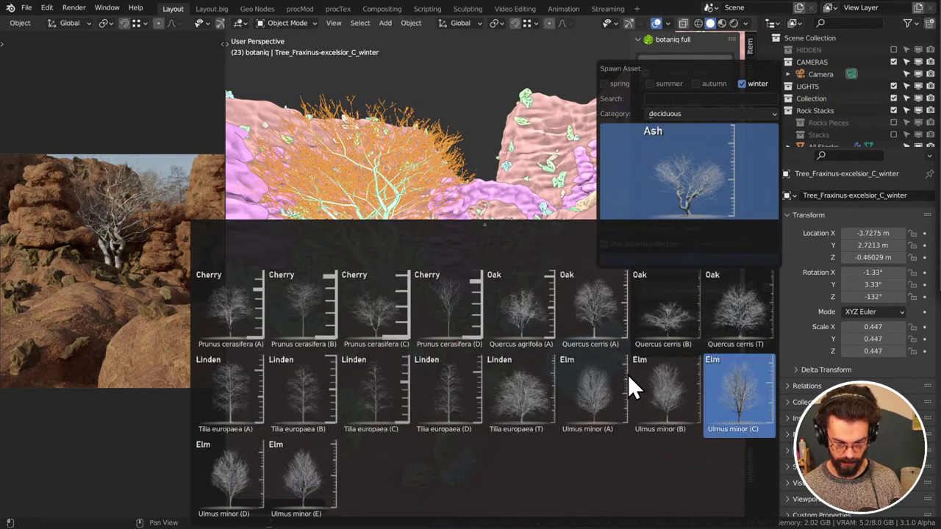
pyautogui.scroll(1, 670, 330)
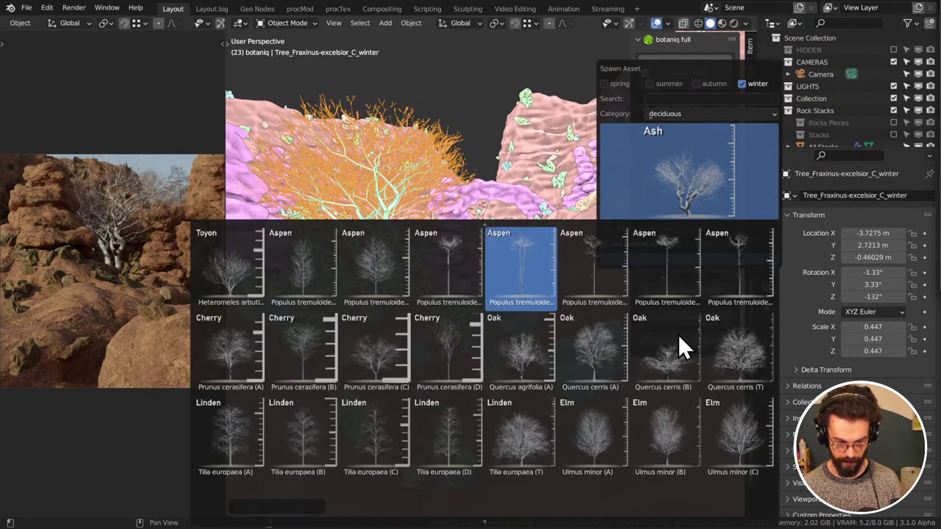
pyautogui.scroll(20, 678, 334)
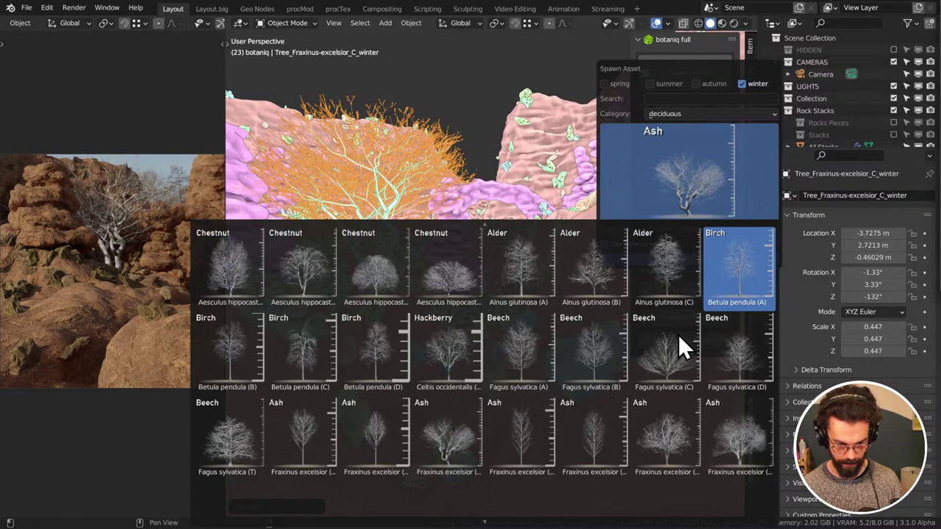
pyautogui.scroll(-6, 678, 334)
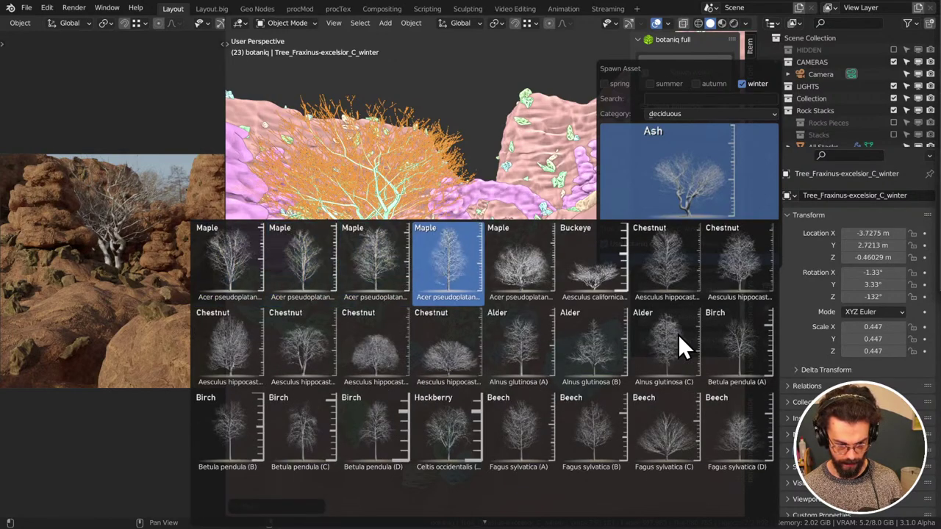
pyautogui.click(626, 291)
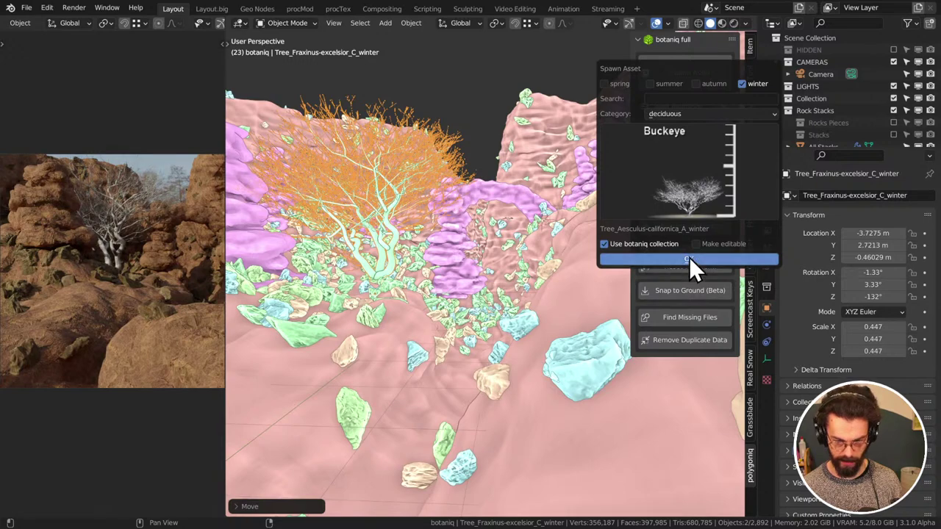
# Spawn the Buckeye and place it on the terrain near the right rock stacks
pyautogui.press('Return')
pyautogui.scroll(-8, 504, 248)
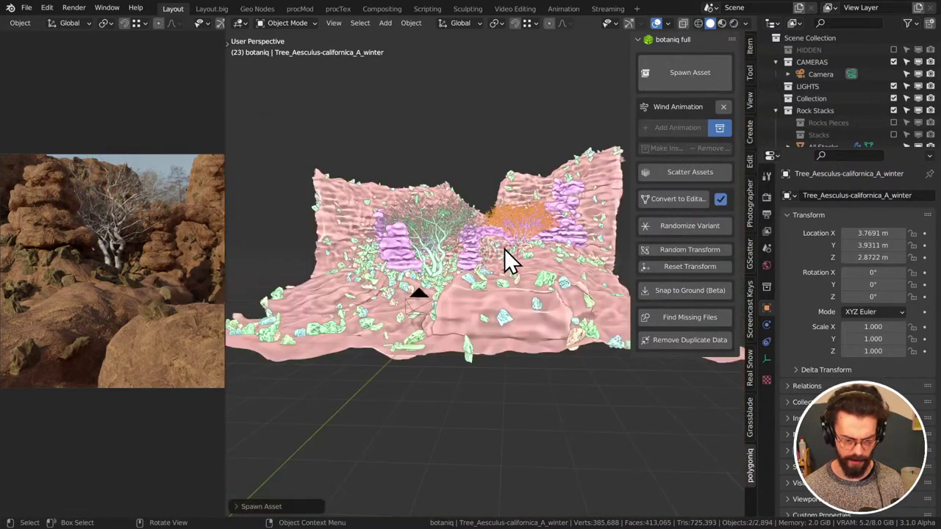
pyautogui.scroll(5, 553, 282)
pyautogui.press('g')
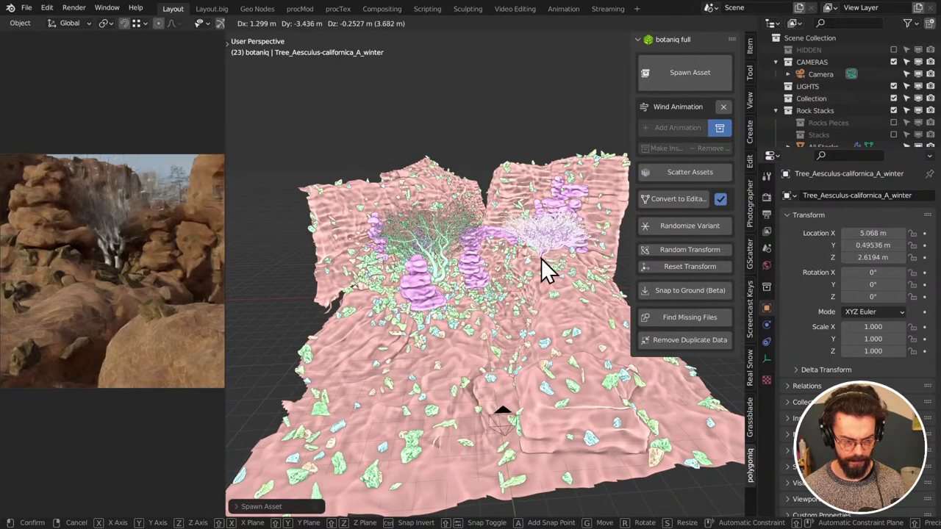
pyautogui.click(542, 266)
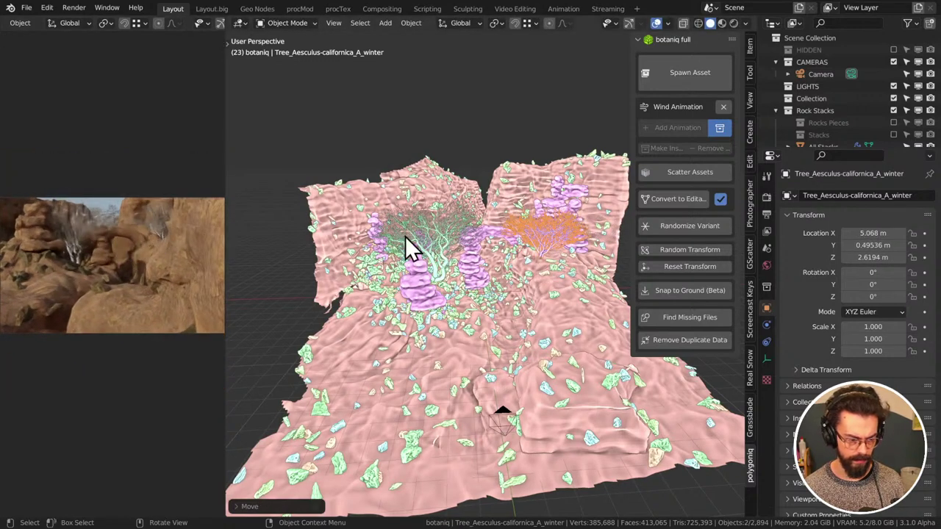
pyautogui.press('g')
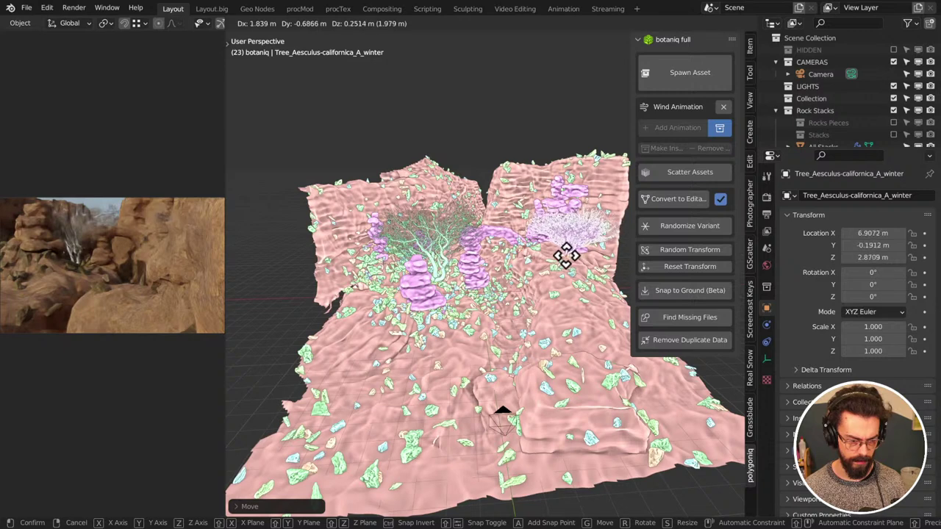
pyautogui.click(557, 257)
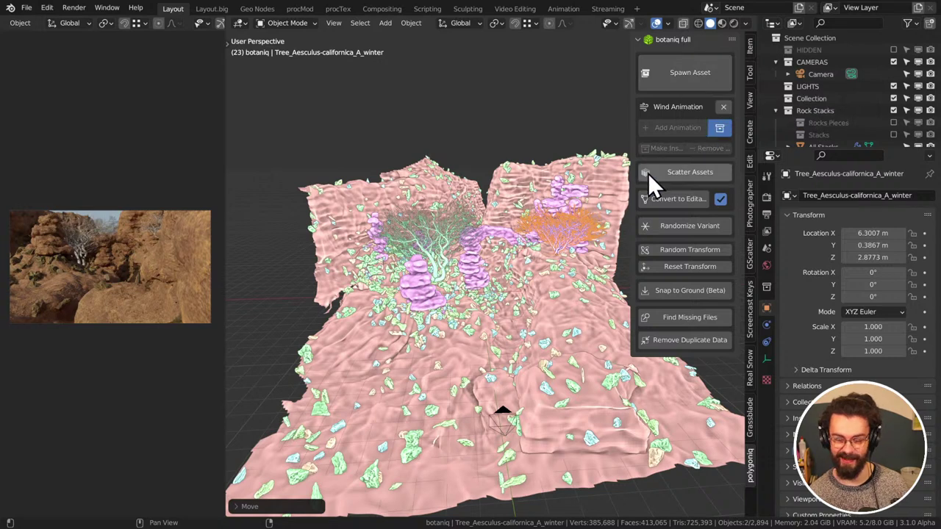
# Deselect the tree, save WINTER LANDSCAPE.blend and orbit the view around the canyon
pyautogui.click(509, 131)
pyautogui.hotkey('ctrl', 's')
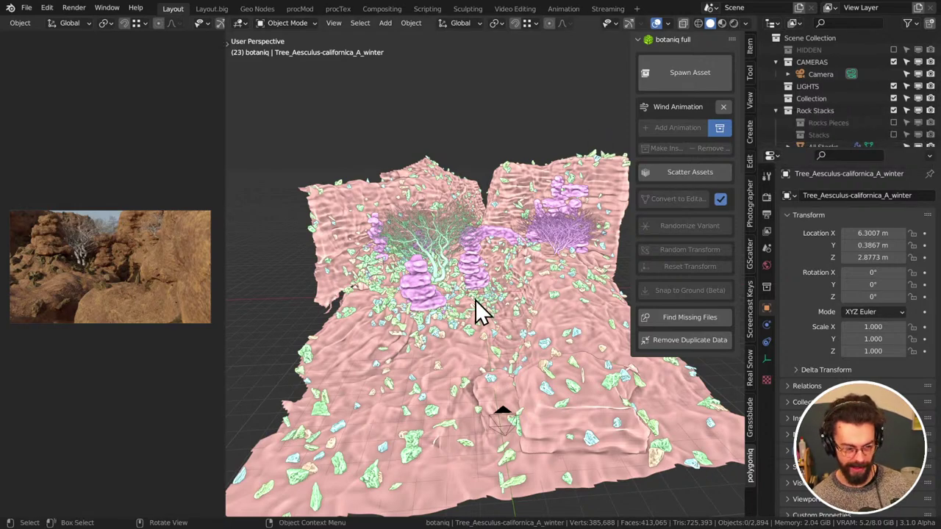
pyautogui.moveTo(478, 311); pyautogui.dragTo(460, 340, button='middle')
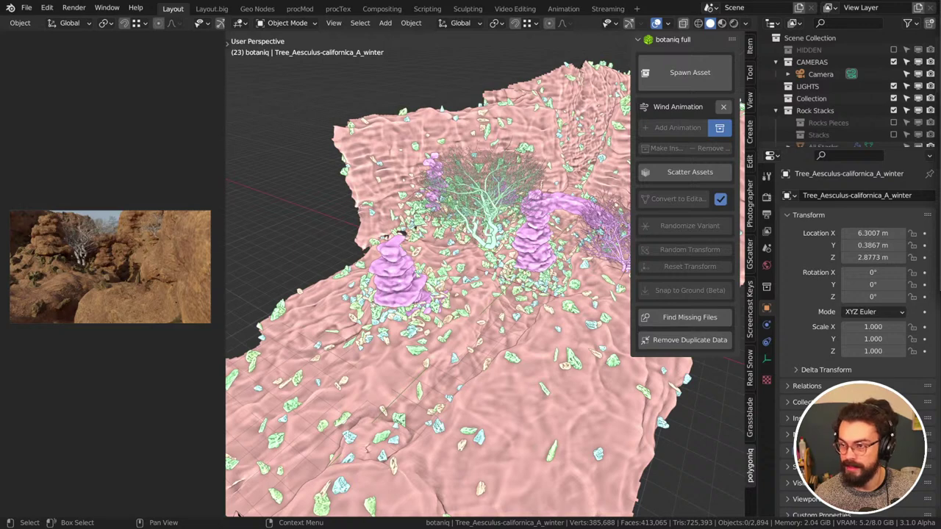
pyautogui.hotkey('alt', 'Tab')
# Move the browser window, skim the off-road recovery YouTube channel page, then minimize it
pyautogui.moveTo(542, 73); pyautogui.dragTo(402, 56)
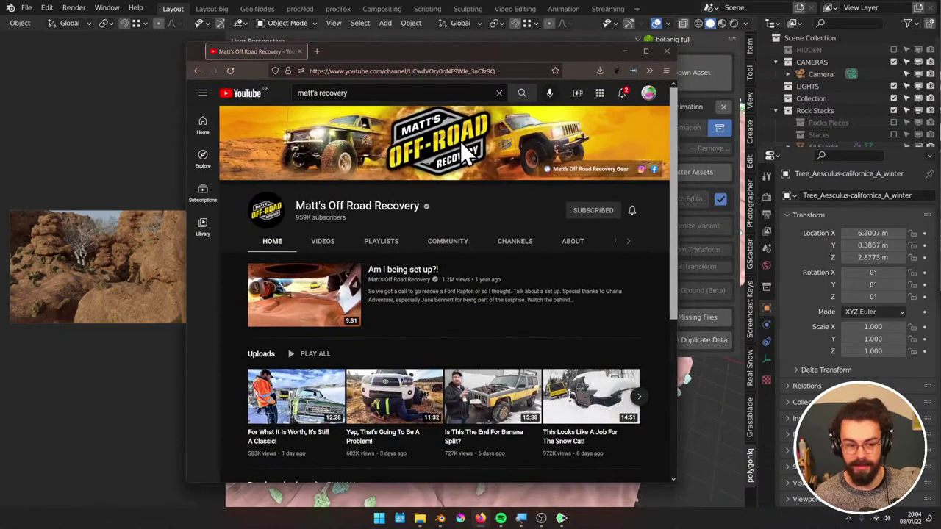
pyautogui.click(433, 71)
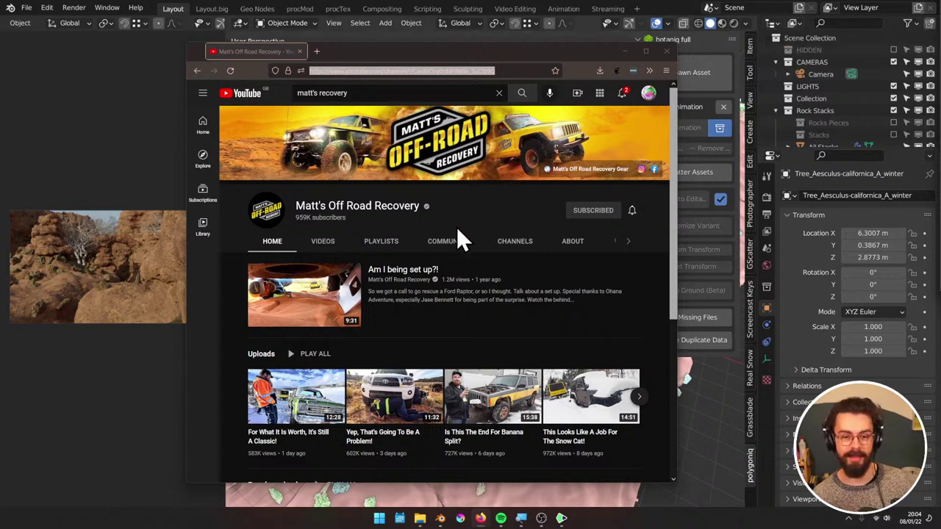
pyautogui.scroll(-5, 446, 234)
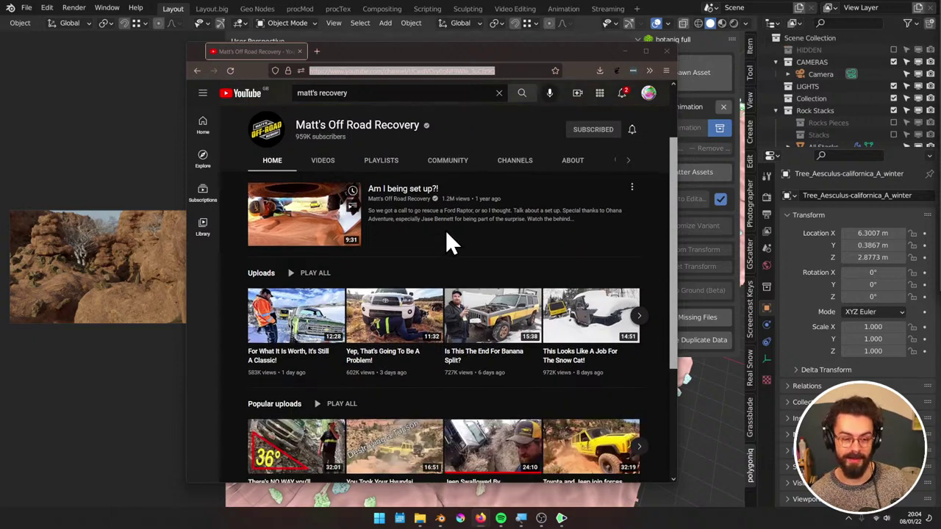
pyautogui.scroll(-2, 446, 233)
pyautogui.scroll(6, 445, 230)
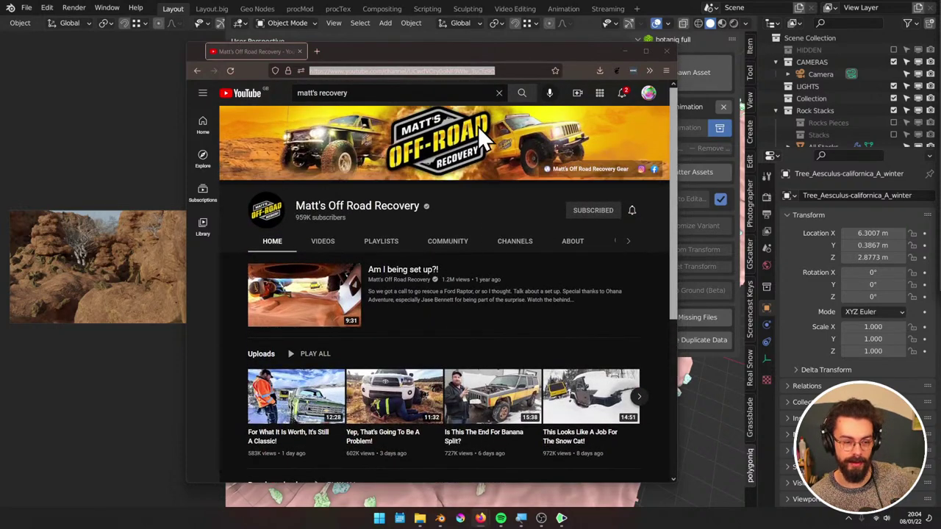
pyautogui.click(627, 54)
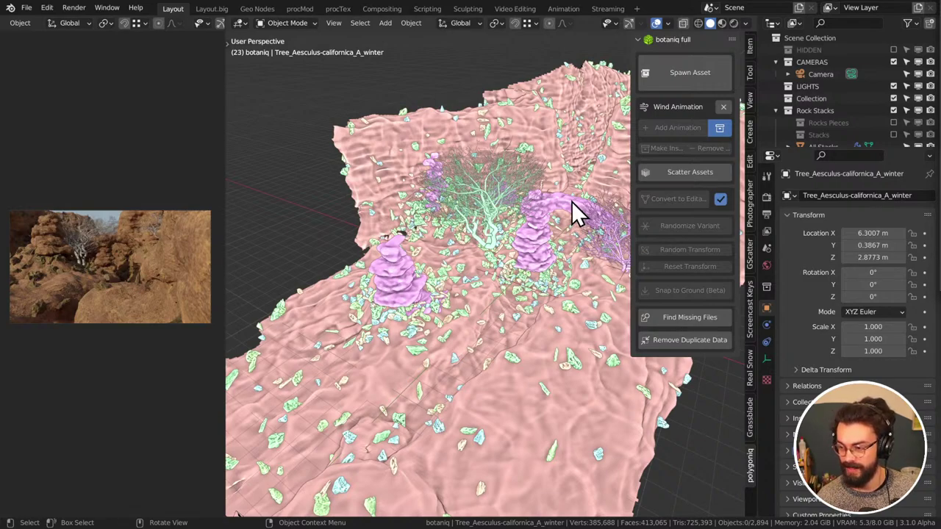
# Spawn the winter Aspen G tree from the botaniq library onto the Land terrain
pyautogui.hotkey('alt', 'Tab')
pyautogui.click(668, 52)
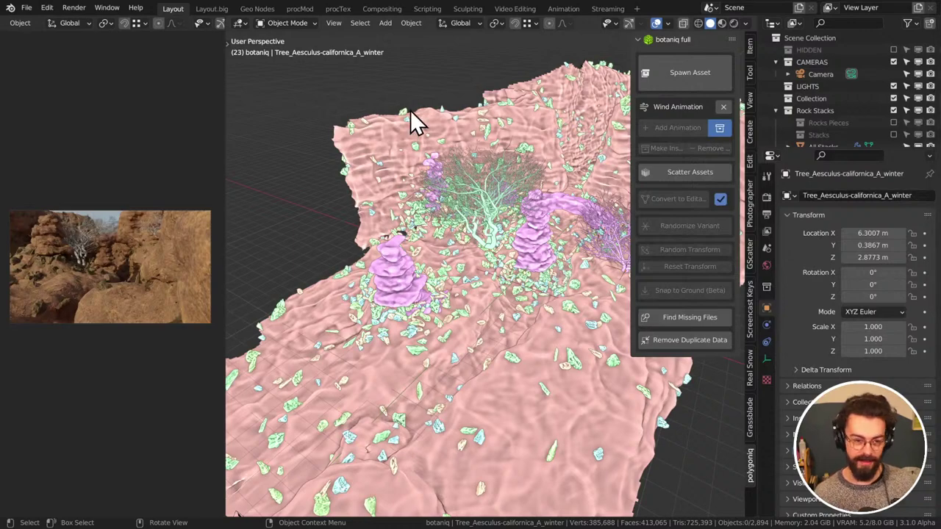
pyautogui.click(422, 148)
pyautogui.click(704, 77)
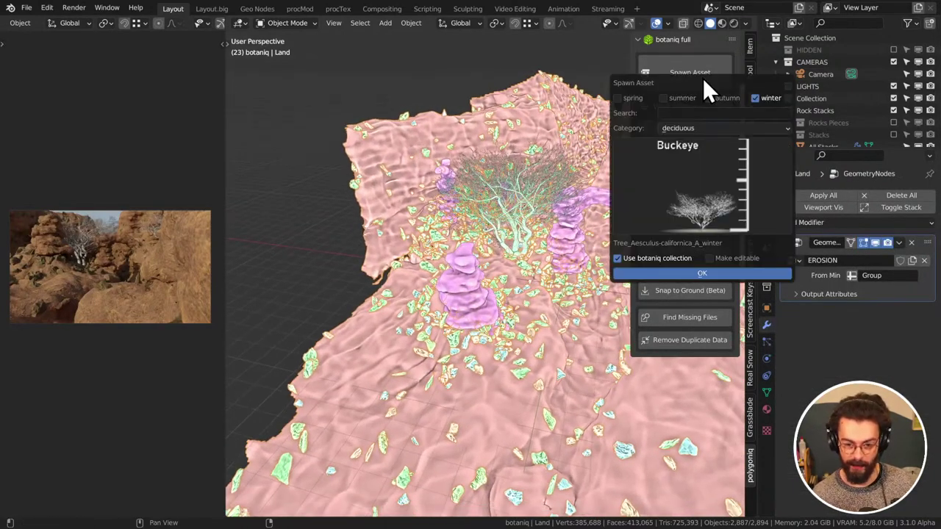
pyautogui.click(705, 159)
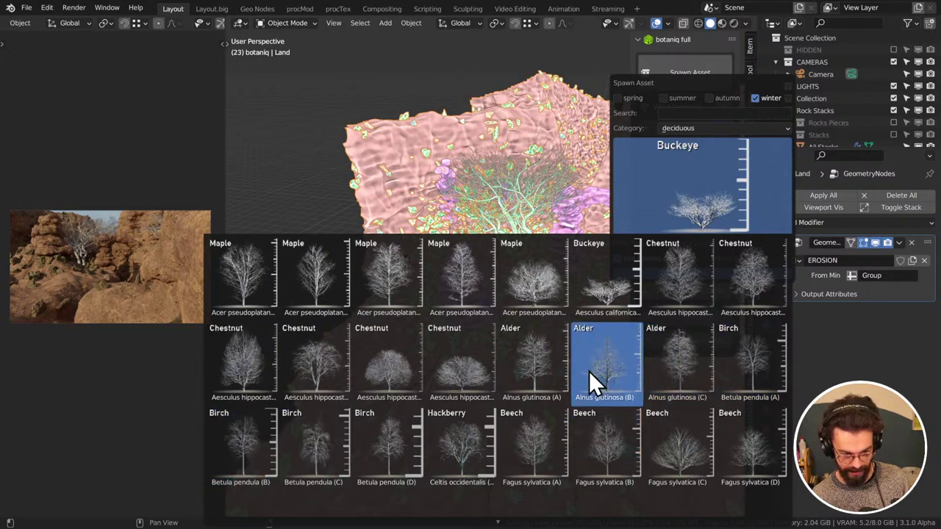
pyautogui.scroll(9, 589, 371)
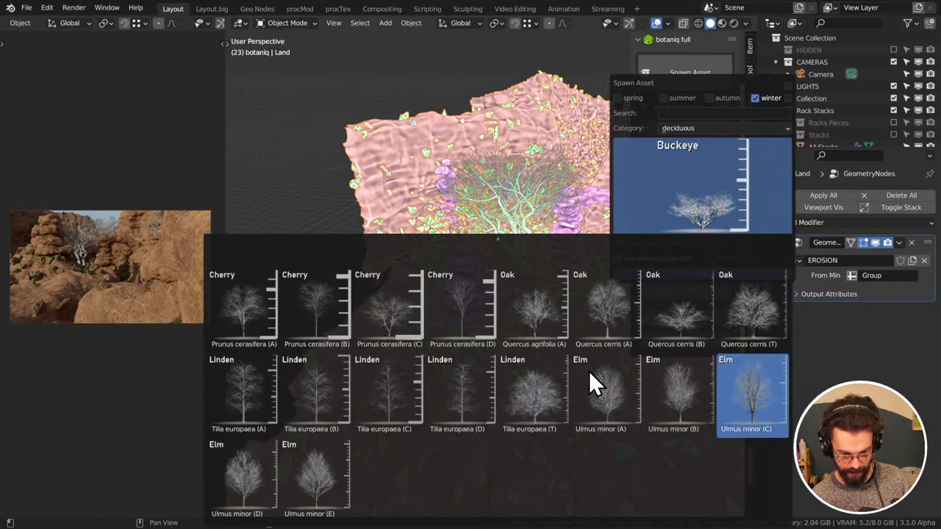
pyautogui.scroll(-2, 589, 370)
pyautogui.scroll(-20, 588, 370)
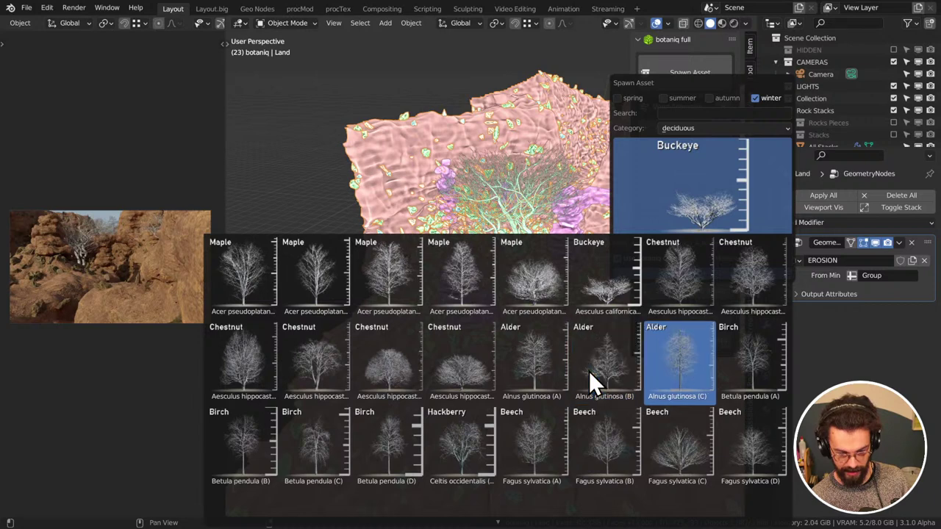
pyautogui.scroll(-15, 589, 371)
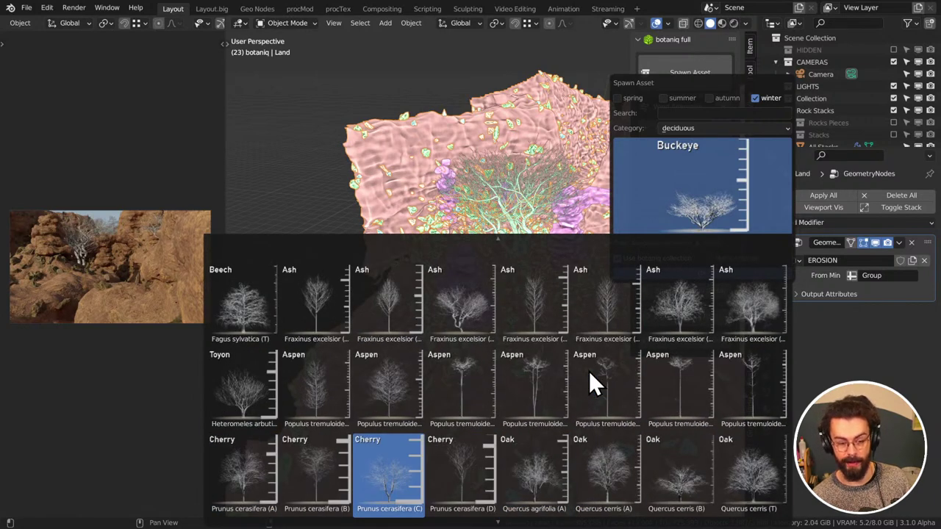
pyautogui.scroll(9, 589, 370)
pyautogui.scroll(8, 588, 370)
pyautogui.scroll(-7, 589, 370)
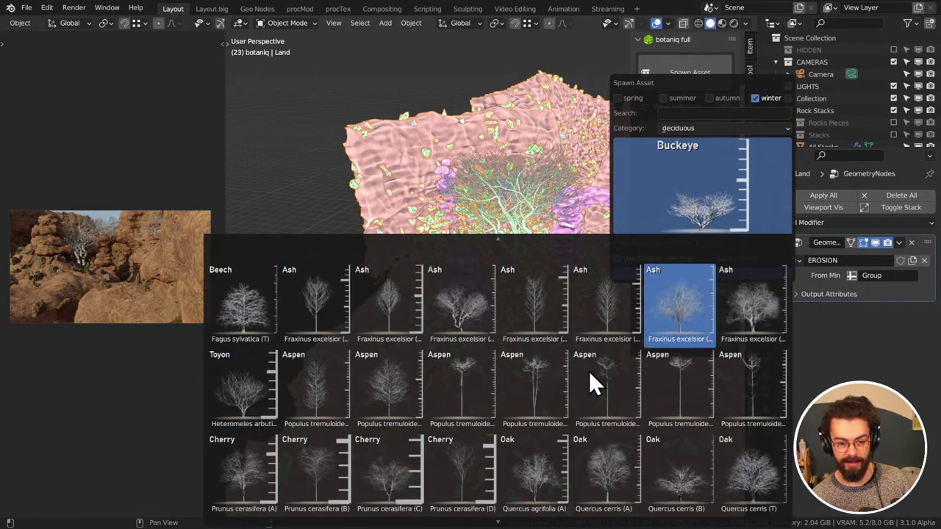
pyautogui.scroll(-20, 589, 370)
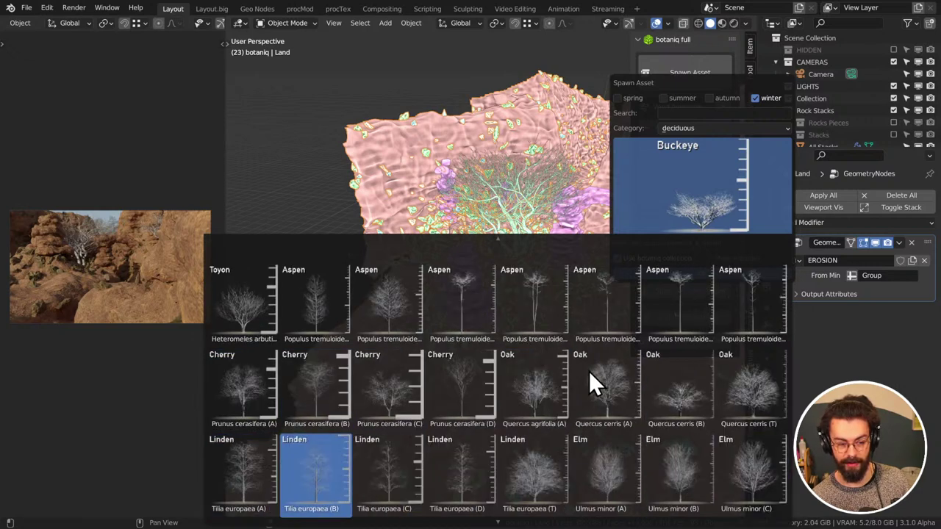
pyautogui.scroll(-16, 589, 371)
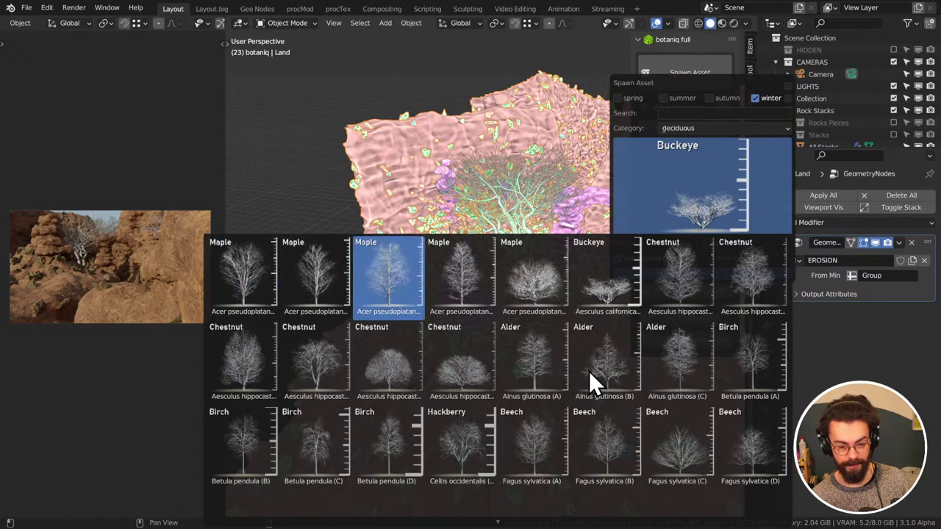
pyautogui.scroll(-7, 589, 370)
pyautogui.scroll(2, 589, 371)
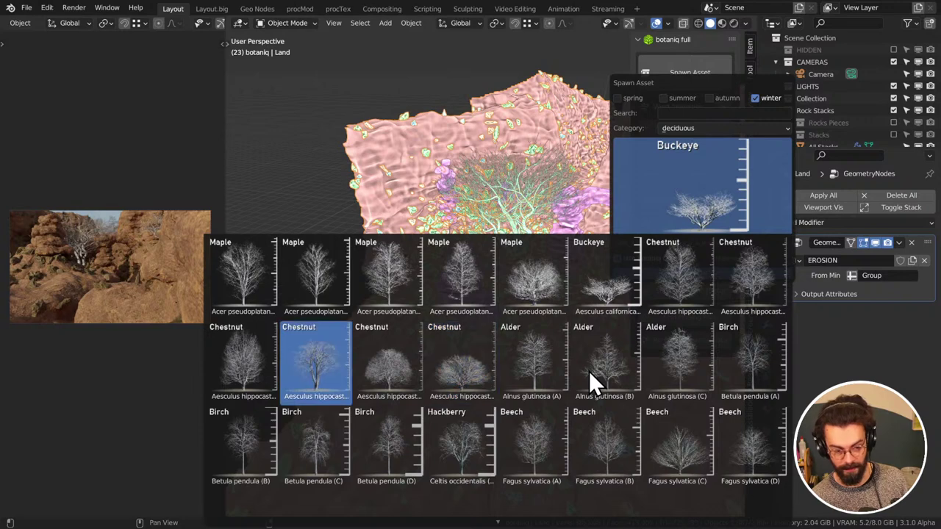
pyautogui.scroll(-2, 589, 371)
pyautogui.scroll(-6, 588, 371)
pyautogui.scroll(2, 588, 371)
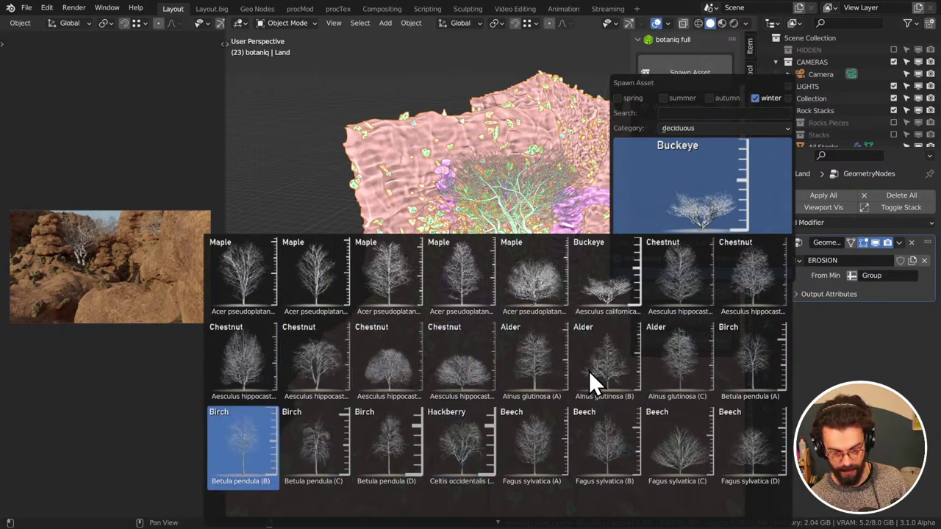
pyautogui.scroll(2, 589, 371)
pyautogui.scroll(-20, 589, 370)
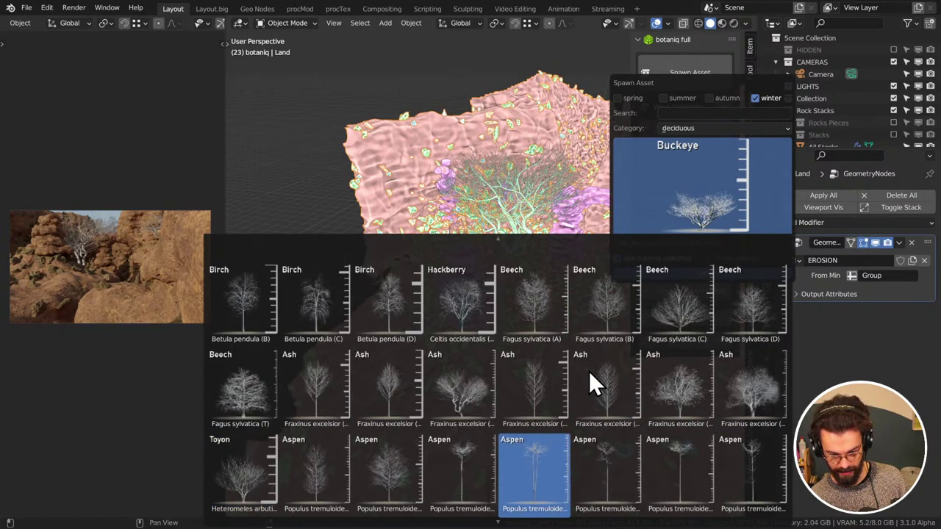
pyautogui.scroll(2, 588, 370)
pyautogui.scroll(-1, 589, 370)
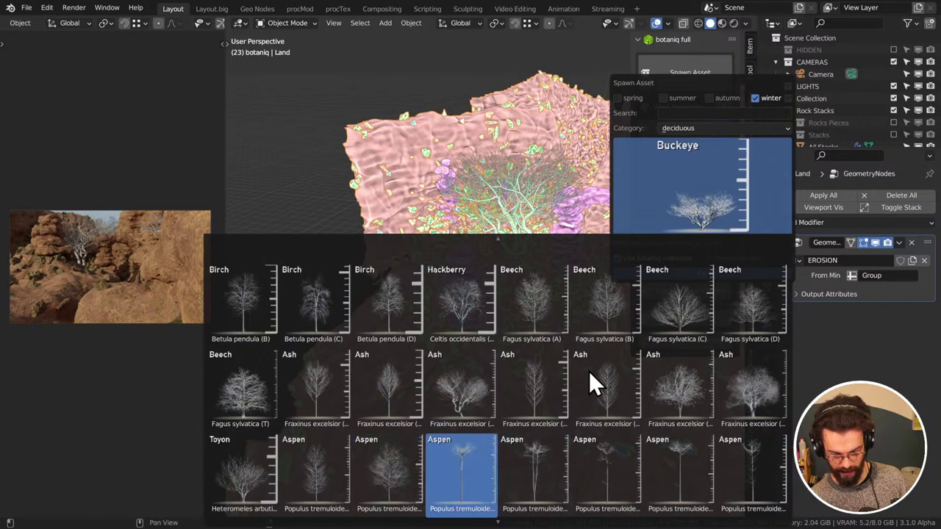
pyautogui.click(766, 456)
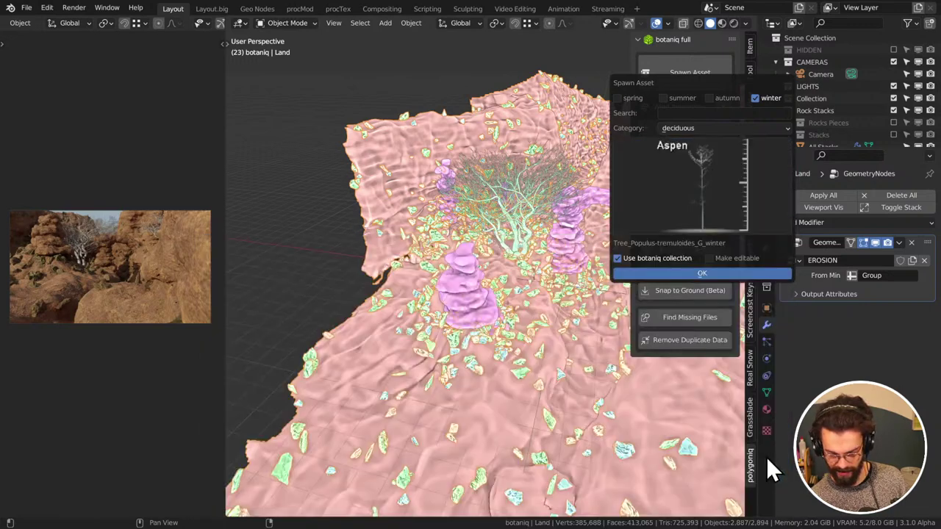
pyautogui.click(680, 277)
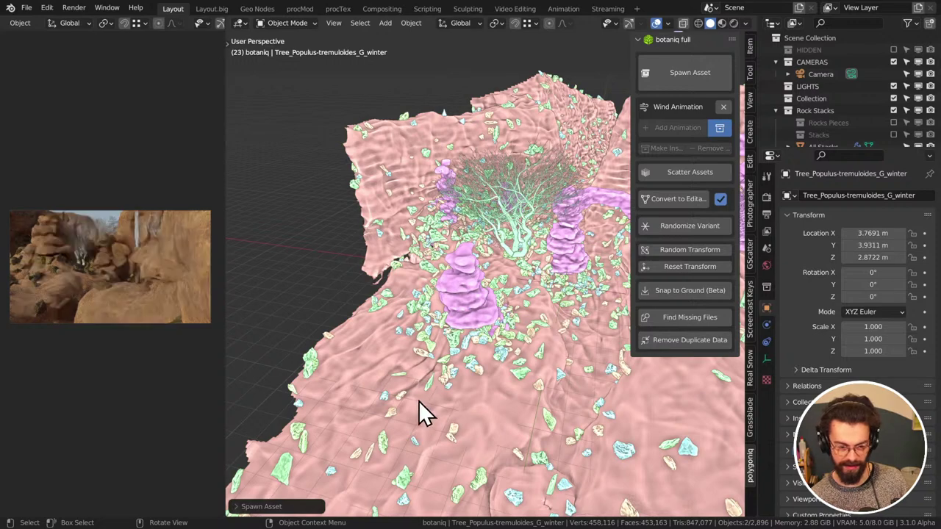
# Place the Aspen tree on the front edge of the terrain
pyautogui.press('g')
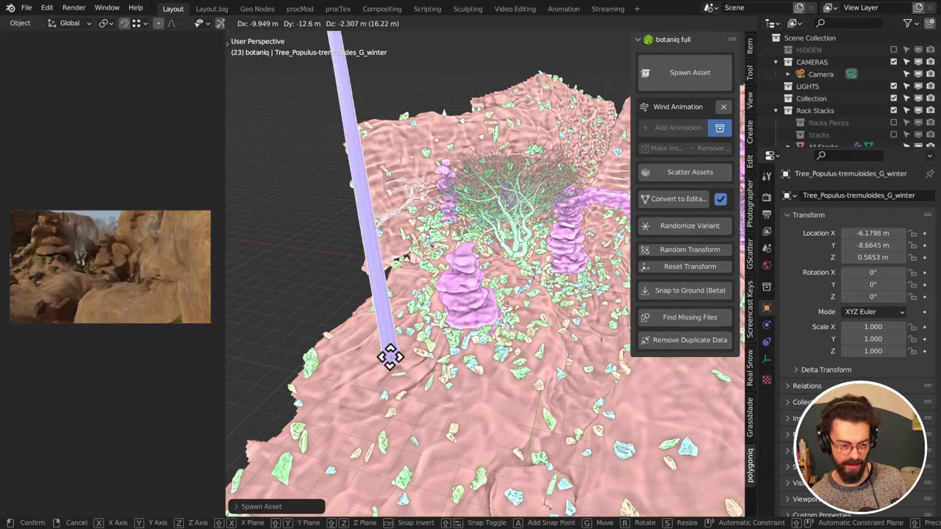
pyautogui.click(390, 358)
pyautogui.moveTo(384, 322); pyautogui.dragTo(361, 284, button='middle')
pyautogui.scroll(-5, 367, 287)
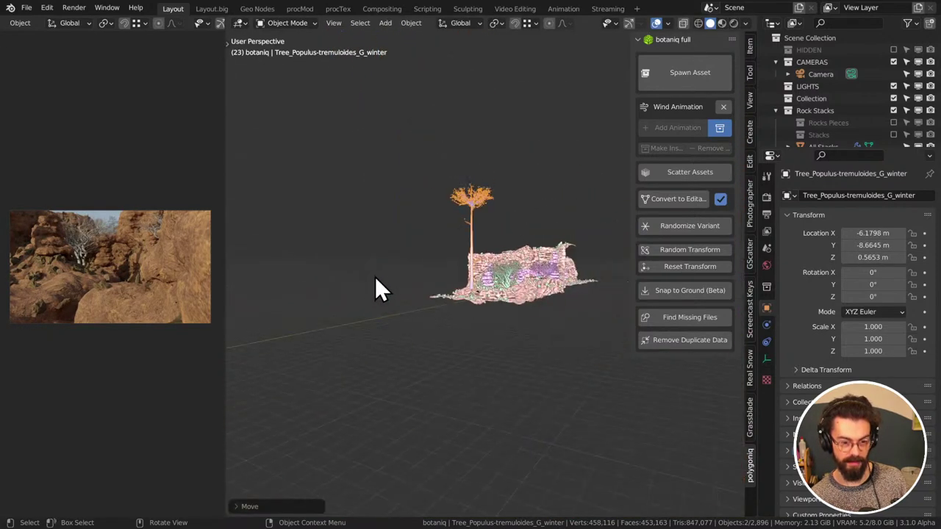
pyautogui.scroll(5, 439, 273)
pyautogui.scroll(2, 489, 336)
pyautogui.press('g')
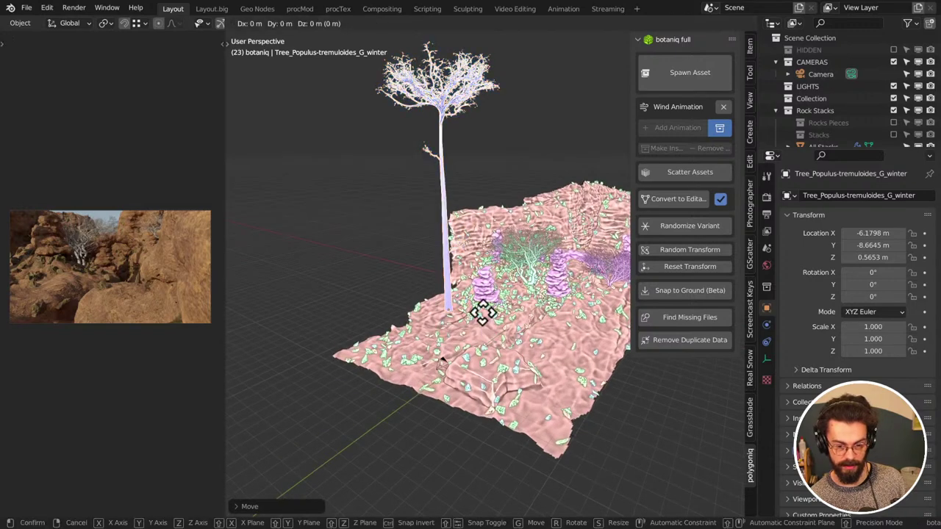
pyautogui.click(479, 322)
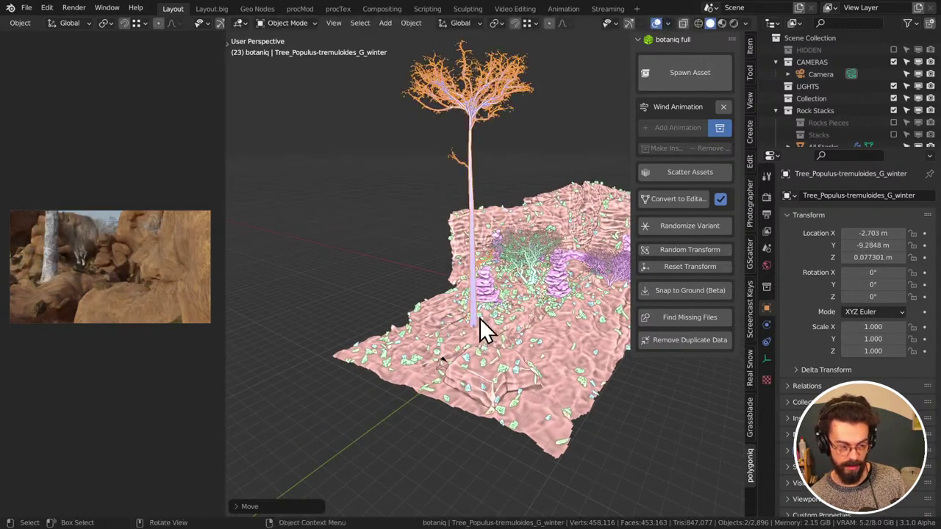
# Scale the Aspen to 0.709 and sink it into the terrain along Z
pyautogui.press('s')
pyautogui.click(515, 267)
pyautogui.press('g')
pyautogui.press('z')
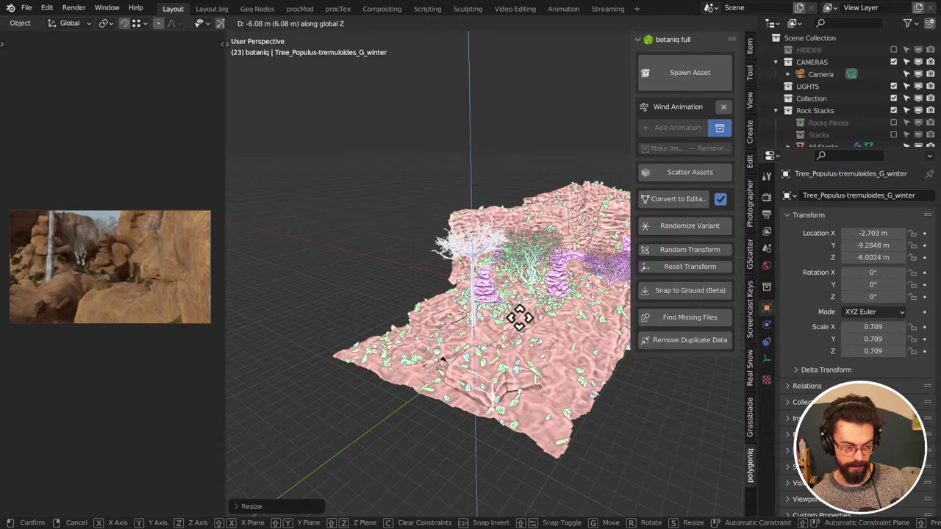
pyautogui.click(513, 339)
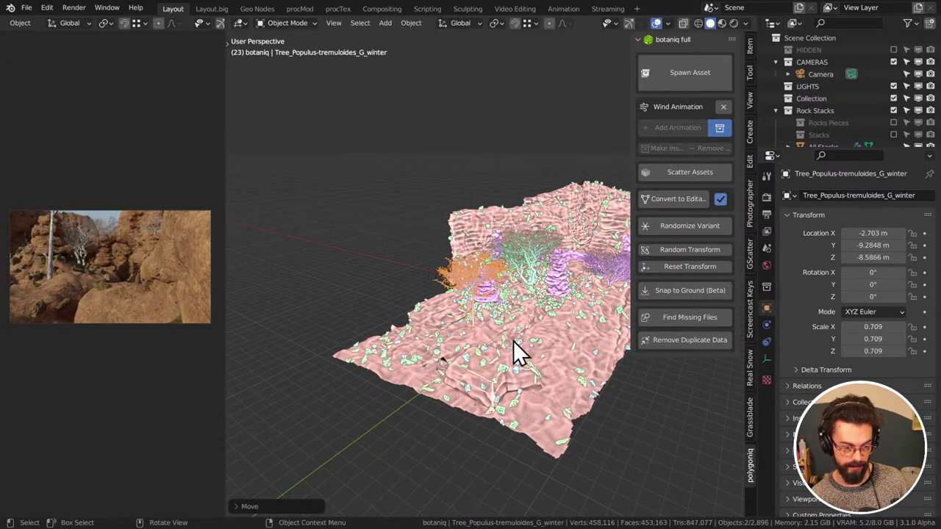
pyautogui.hotkey('alt', 'z')
pyautogui.press('g')
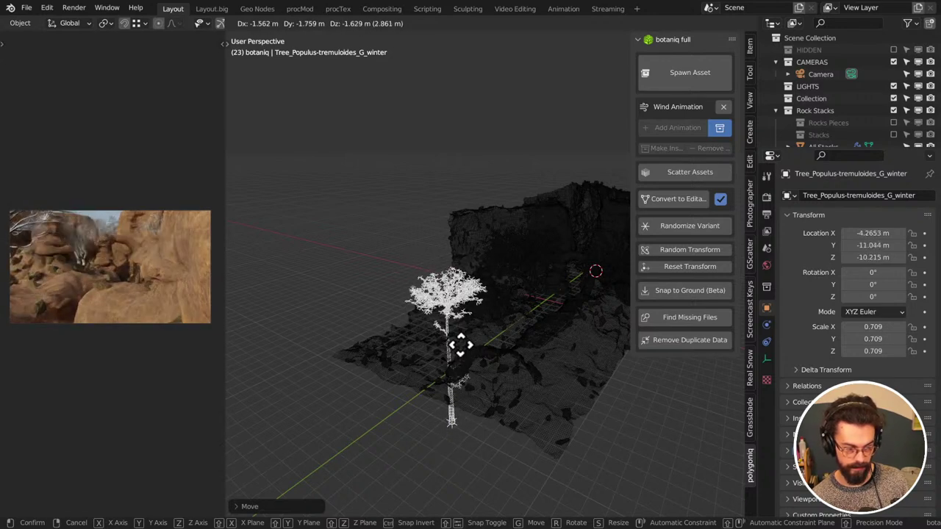
pyautogui.click(461, 344)
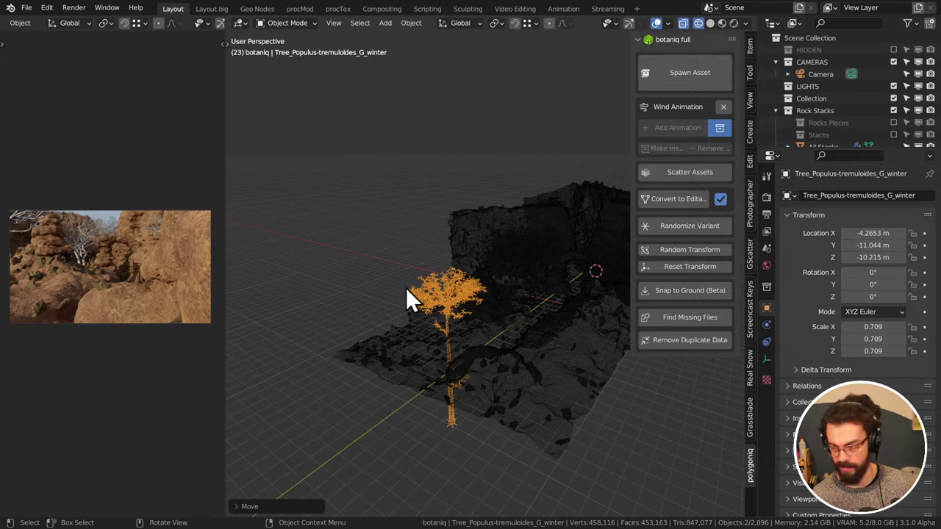
# Save WINTER LANDSCAPE.blend and switch the viewport back to solid shading
pyautogui.click(380, 161)
pyautogui.hotkey('ctrl', 's')
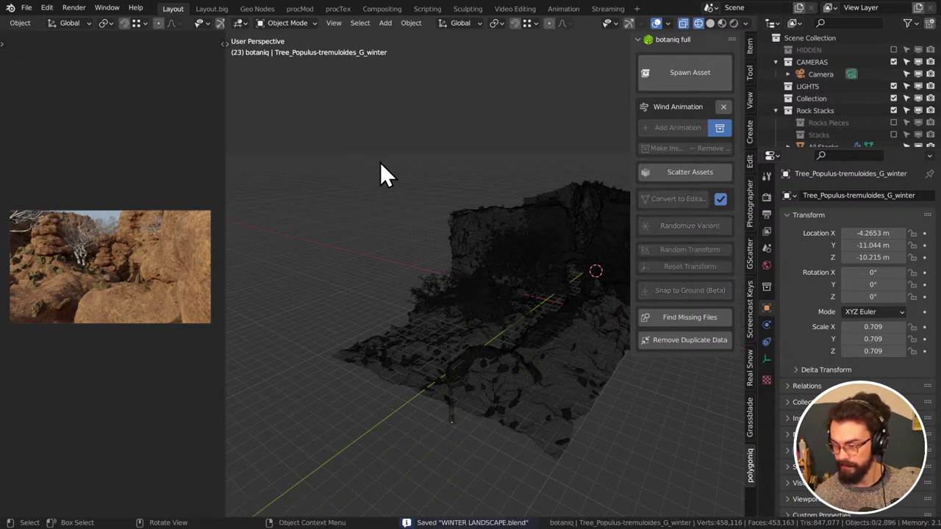
pyautogui.press('z')
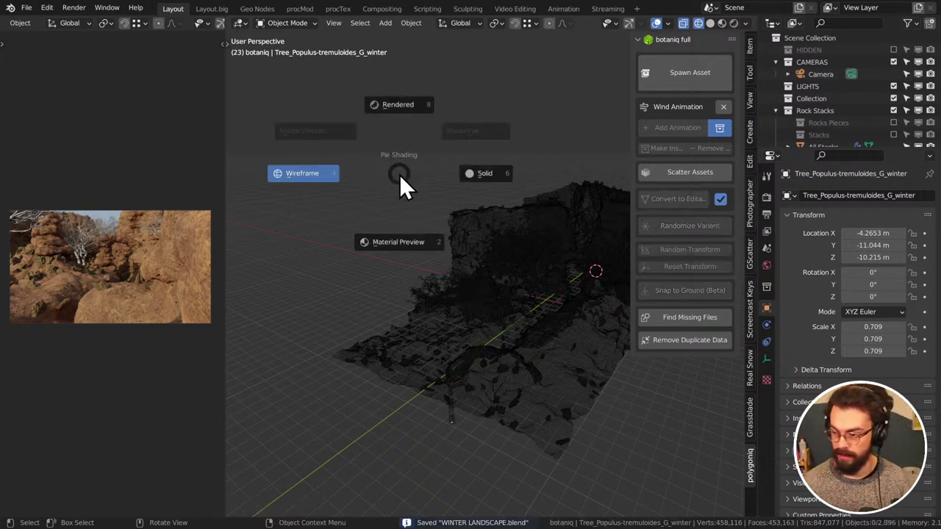
pyautogui.click(481, 173)
pyautogui.moveTo(555, 230)
pyautogui.mouseDown(button='middle')
pyautogui.moveTo(509, 224)
pyautogui.moveTo(511, 267)
pyautogui.mouseUp(button='middle')
pyautogui.scroll(2, 510, 268)
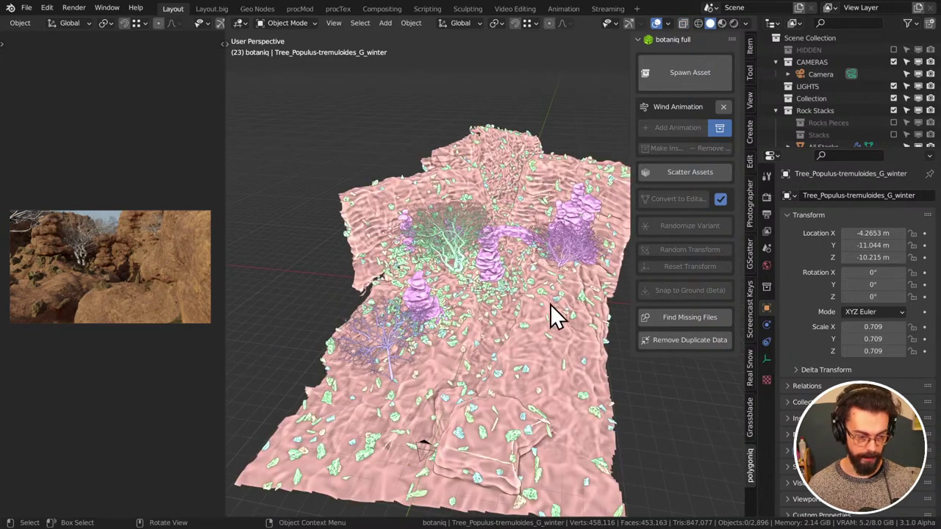
pyautogui.hotkey('ctrl', 's')
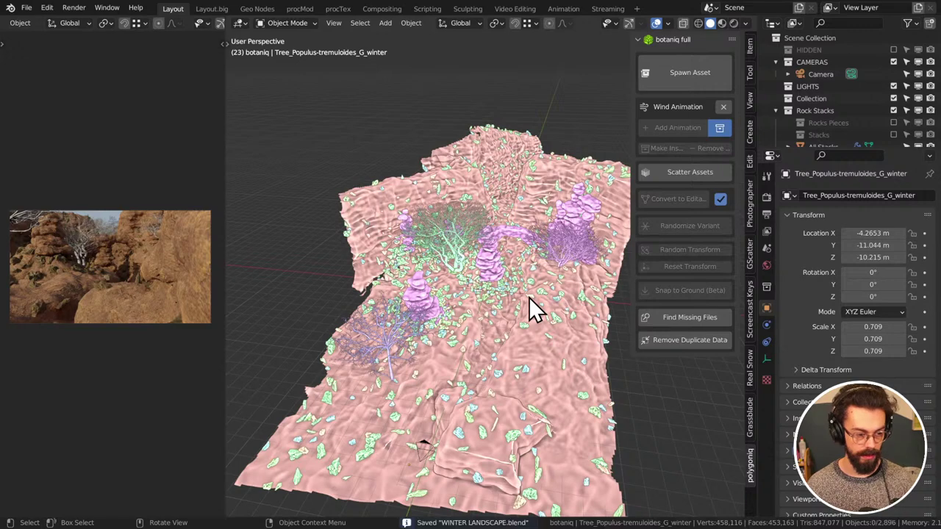
pyautogui.moveTo(528, 297); pyautogui.dragTo(493, 308, button='middle')
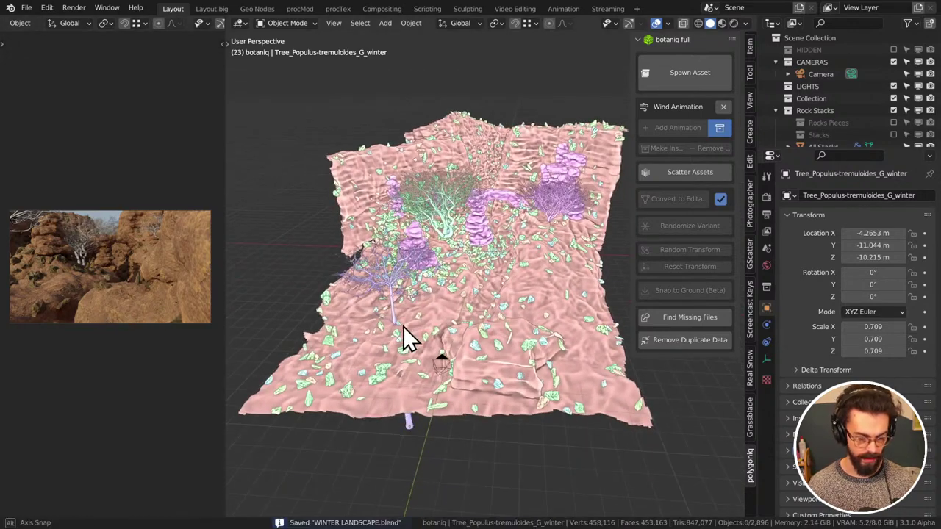
pyautogui.moveTo(405, 335); pyautogui.dragTo(460, 357, button='middle')
# Add a plane to the scene and view the terrain from the top
pyautogui.hotkey('shift', 'a')
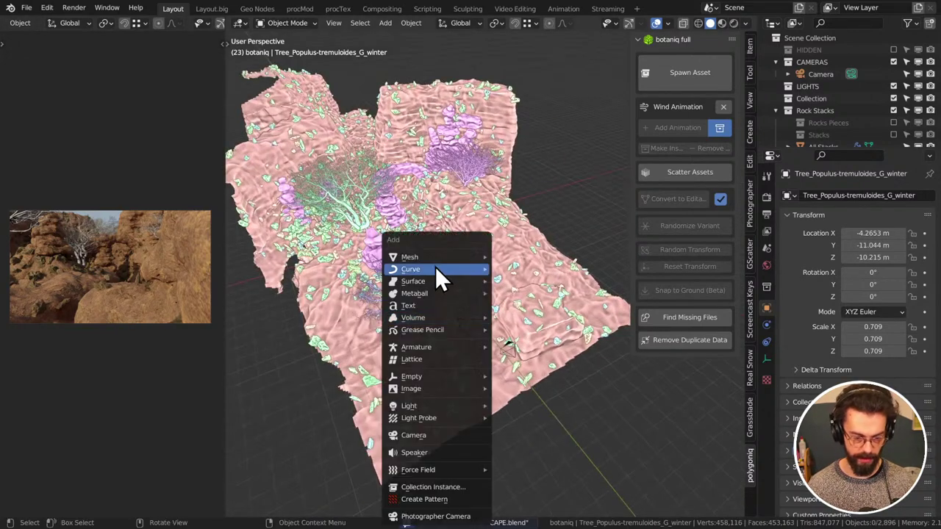
pyautogui.moveTo(437, 256)
pyautogui.press('Return')
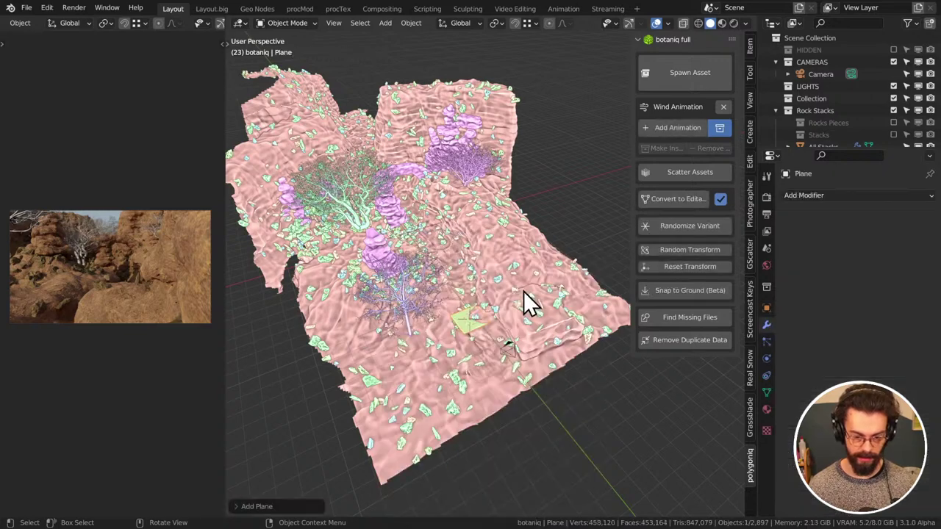
pyautogui.hotkey('ctrl', 's')
pyautogui.press('KP_7')
pyautogui.scroll(-2, 524, 289)
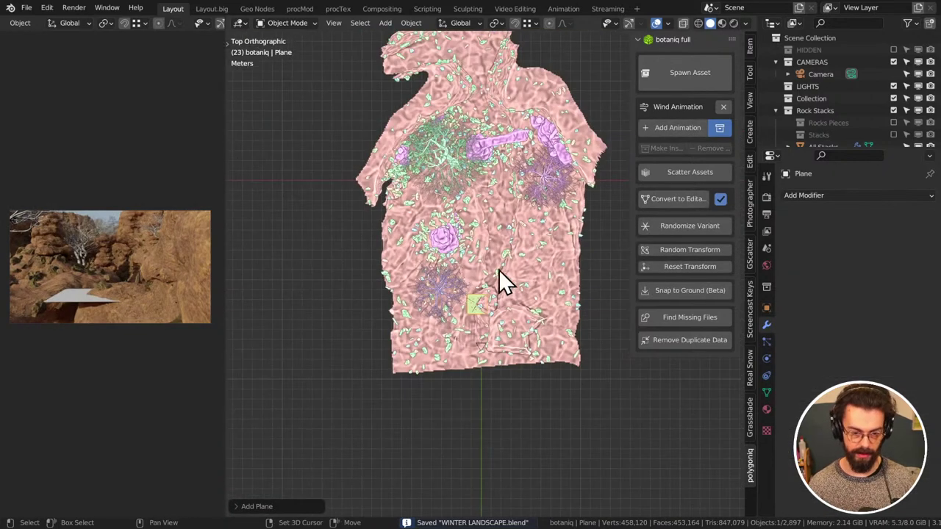
pyautogui.keyDown('shift'); pyautogui.moveTo(499, 270); pyautogui.dragTo(479, 346, button='middle'); pyautogui.keyUp('shift')
# Position the plane in the canyon and stretch it along Y into a long strip
pyautogui.press('g')
pyautogui.click(496, 239)
pyautogui.press('s')
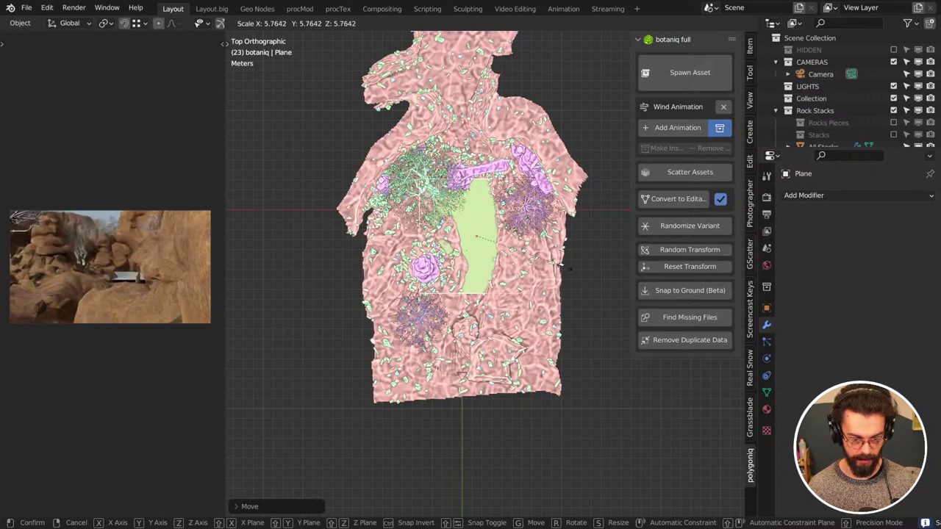
pyautogui.press('y')
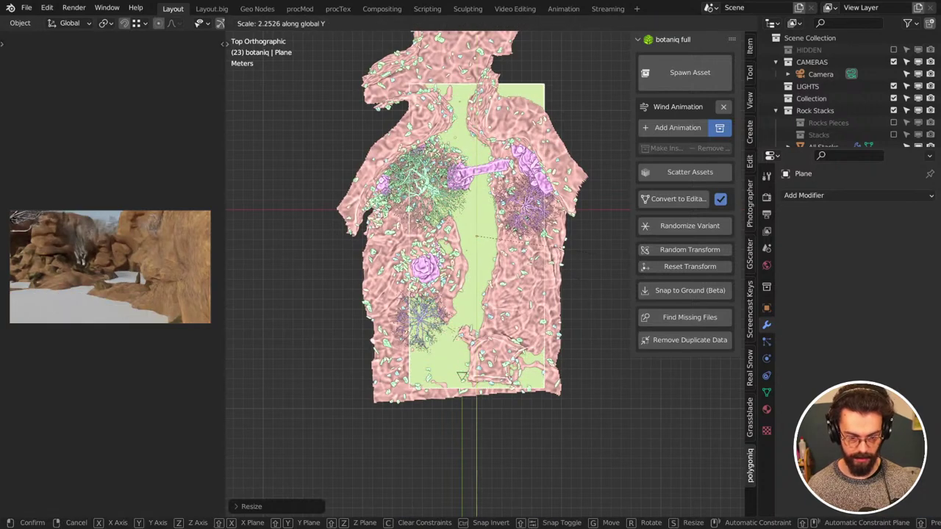
pyautogui.click(228, 270)
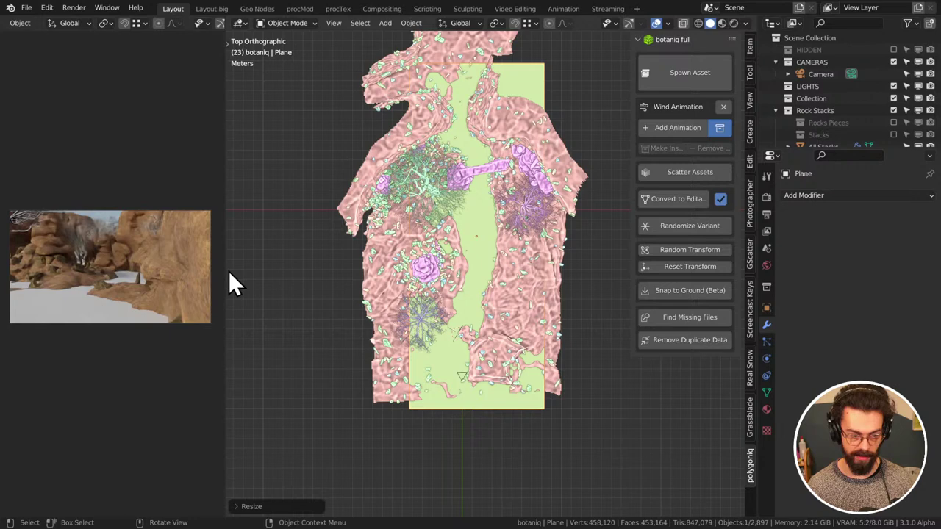
# Shift and slightly rotate the river plane, save, and apply all its transforms
pyautogui.press('g')
pyautogui.click(529, 322)
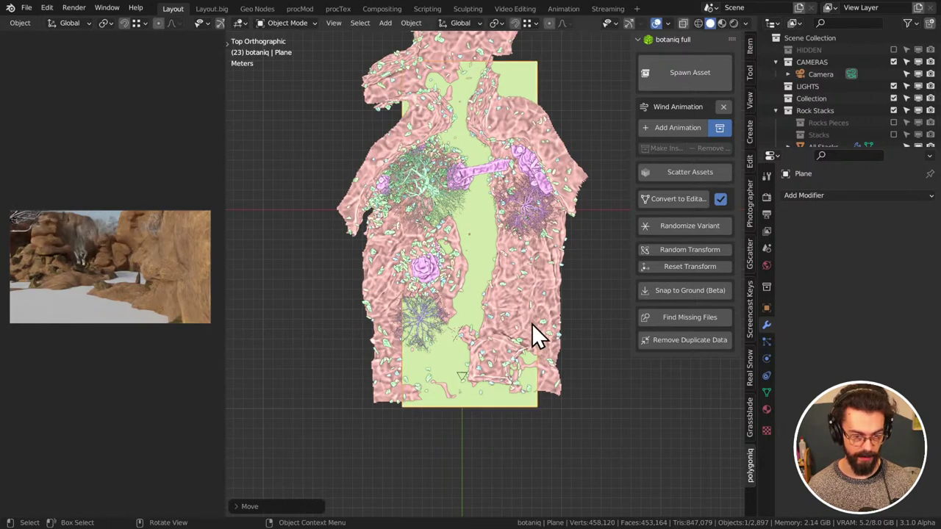
pyautogui.press('r')
pyautogui.click(536, 322)
pyautogui.press('g')
pyautogui.click(540, 325)
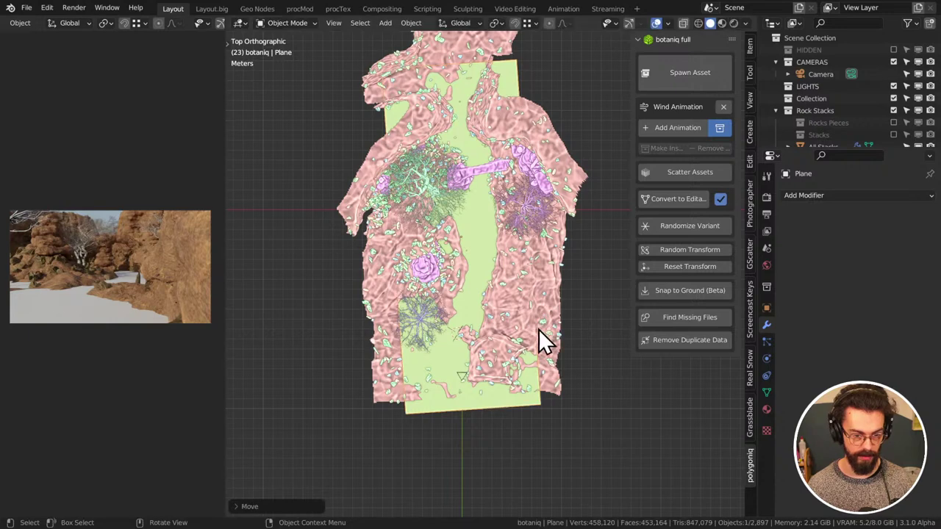
pyautogui.hotkey('ctrl', 's')
pyautogui.hotkey('ctrl', 'a')
pyautogui.click(504, 233)
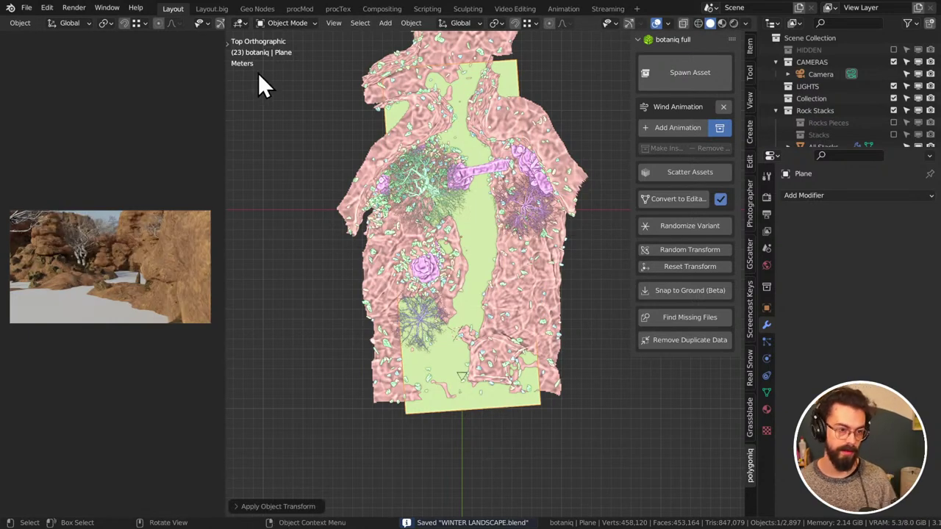
# Open the File > Append browser and cancel without appending anything
pyautogui.press('F4')
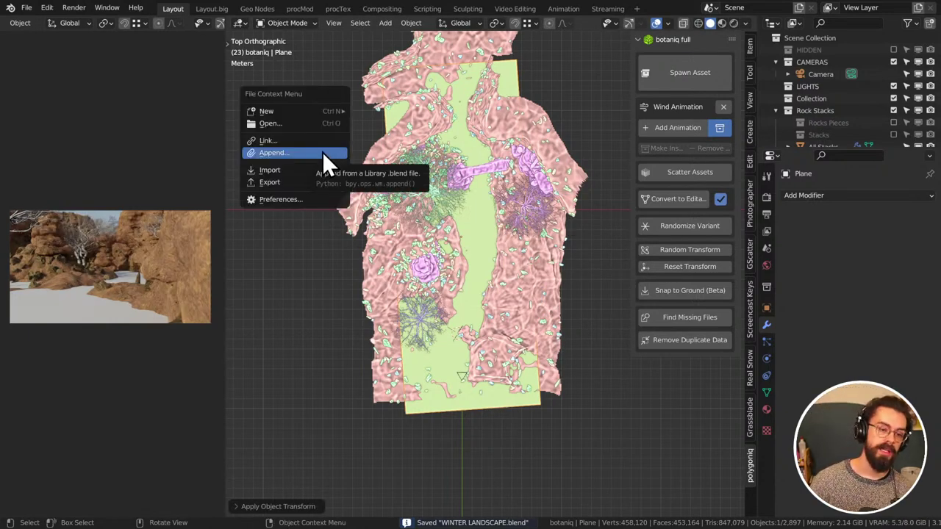
pyautogui.click(322, 151)
pyautogui.press('Escape')
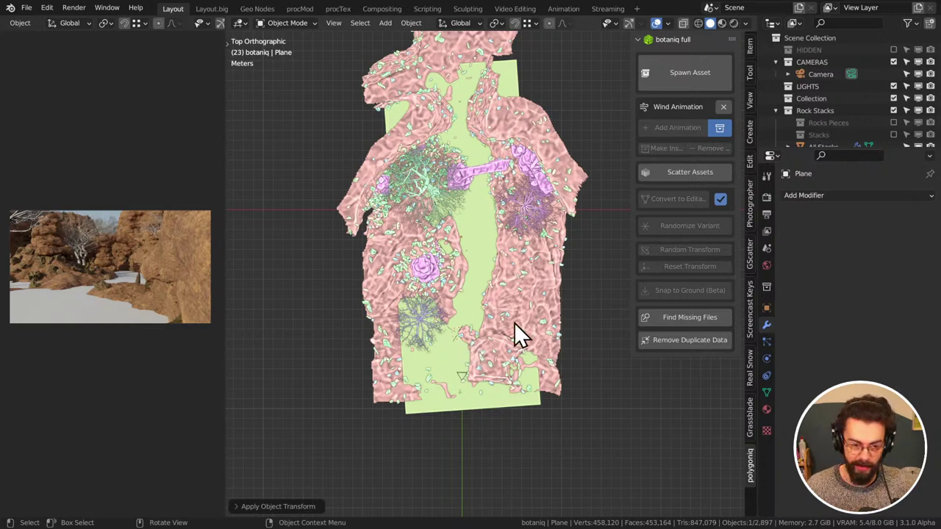
pyautogui.moveTo(496, 324); pyautogui.dragTo(505, 245, button='middle')
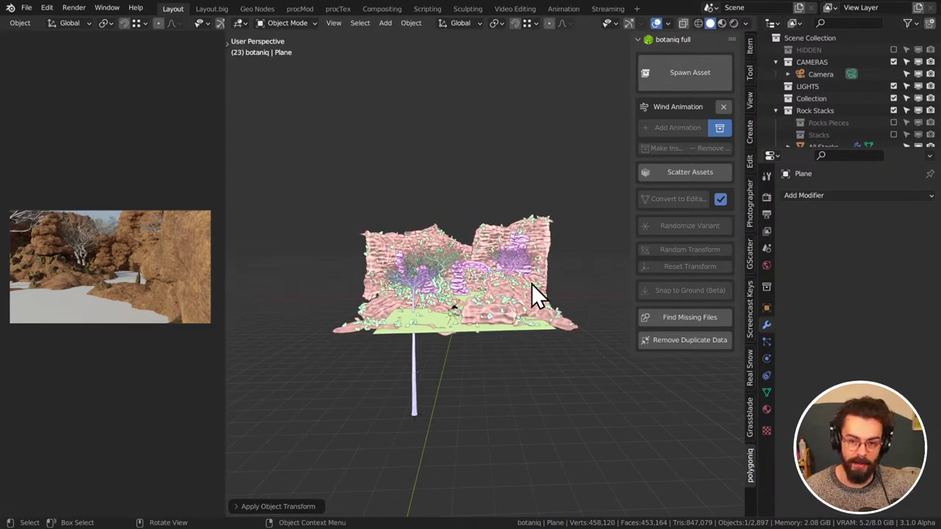
# Assign 0 Material to the river plane and save
pyautogui.click(767, 411)
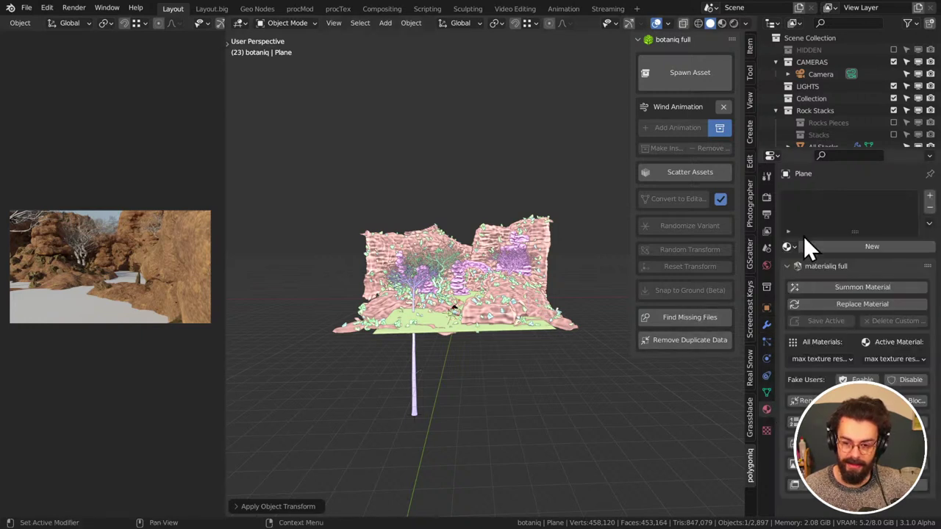
pyautogui.click(790, 247)
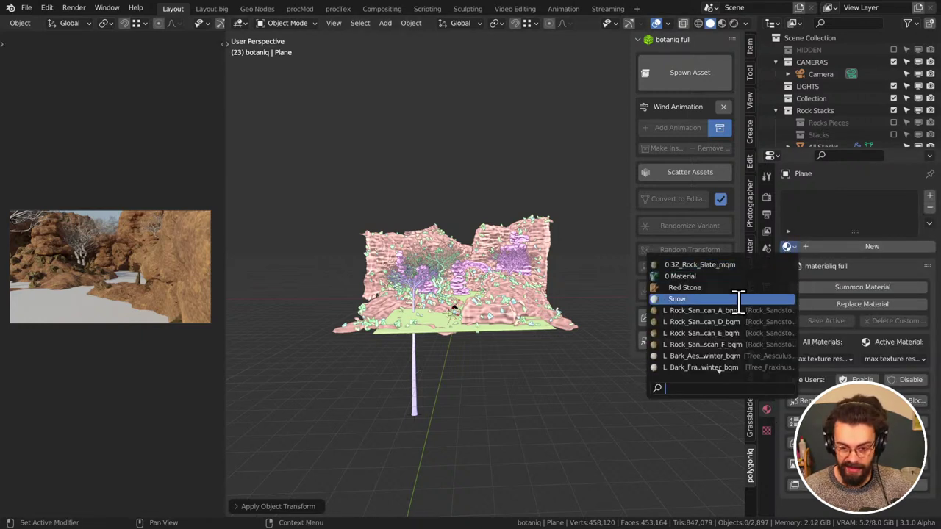
pyautogui.press('Return')
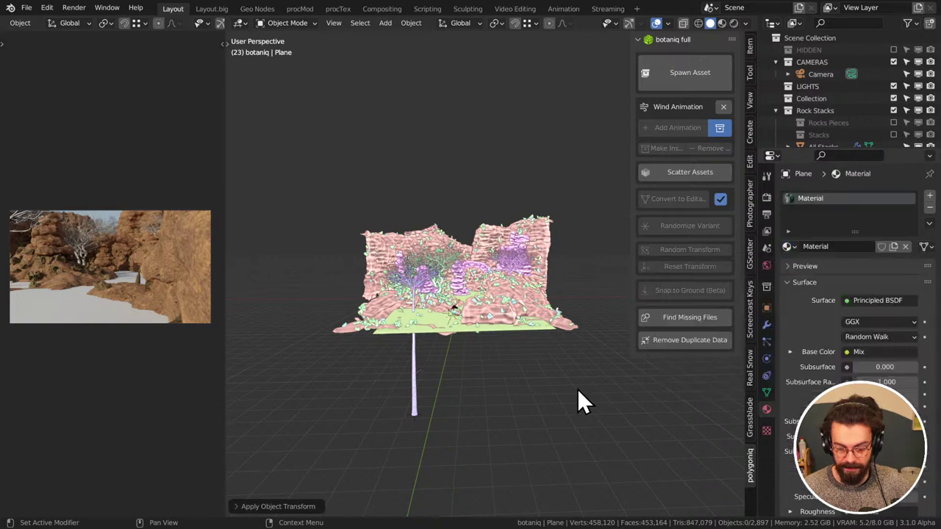
pyautogui.moveTo(577, 388); pyautogui.dragTo(550, 322, button='middle')
pyautogui.hotkey('ctrl', 's')
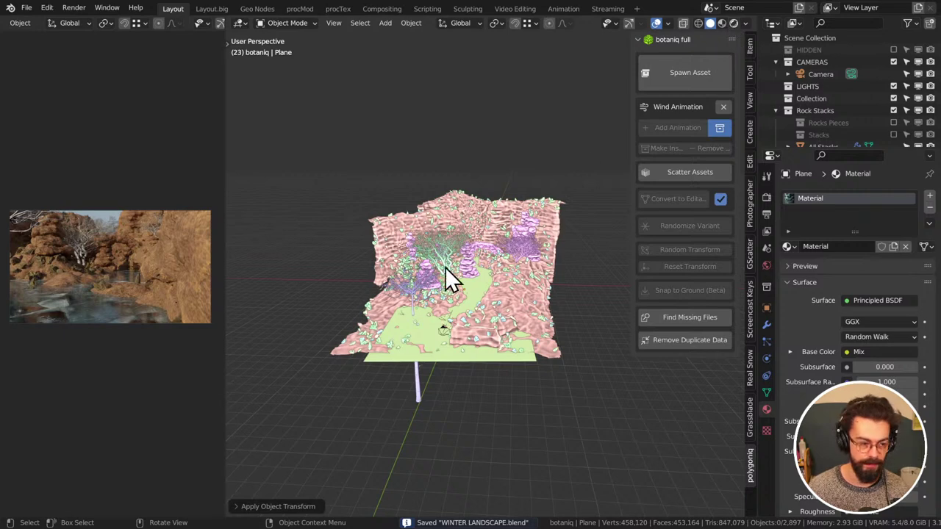
# Inspect the cracked ice in Rendered shading, flying down close over the river
pyautogui.press('z')
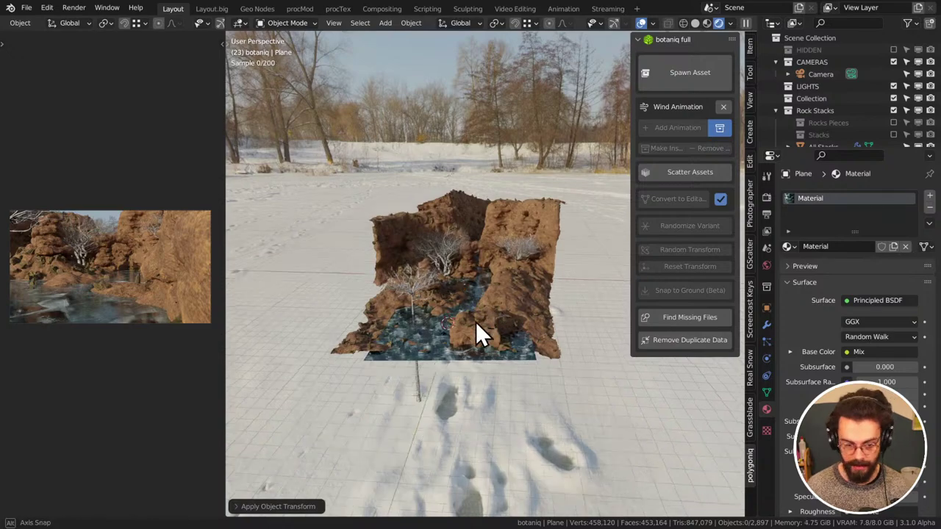
pyautogui.moveTo(476, 324); pyautogui.dragTo(492, 301, button='middle')
pyautogui.scroll(6, 537, 213)
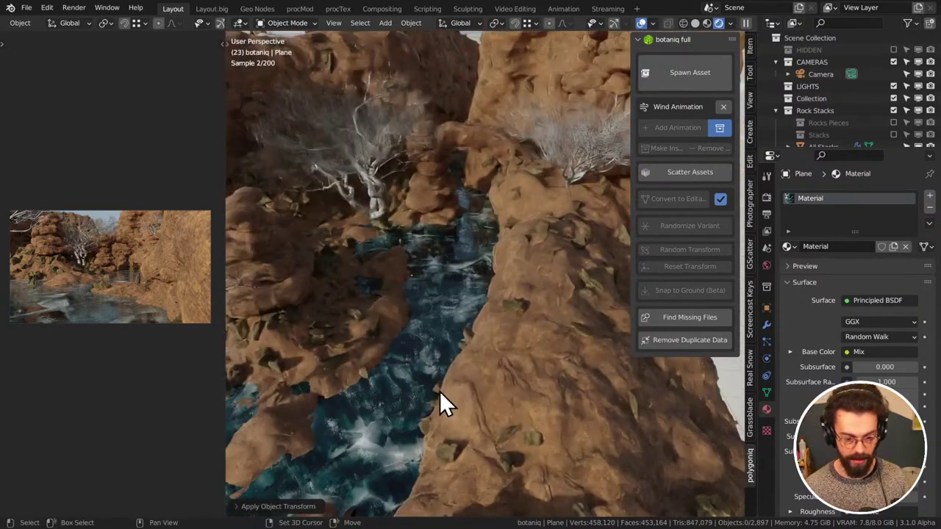
pyautogui.moveTo(439, 403); pyautogui.dragTo(510, 309, button='middle')
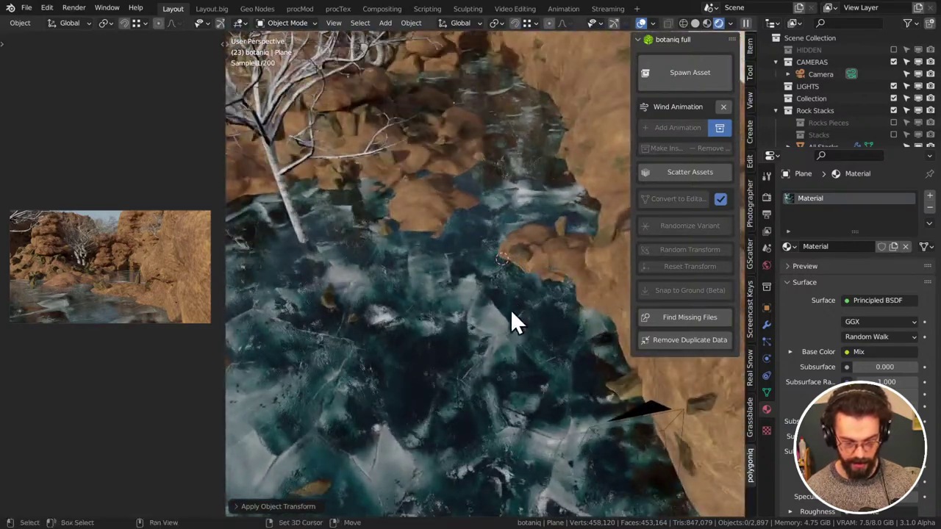
pyautogui.hotkey('shift', '`')
pyautogui.press('w')
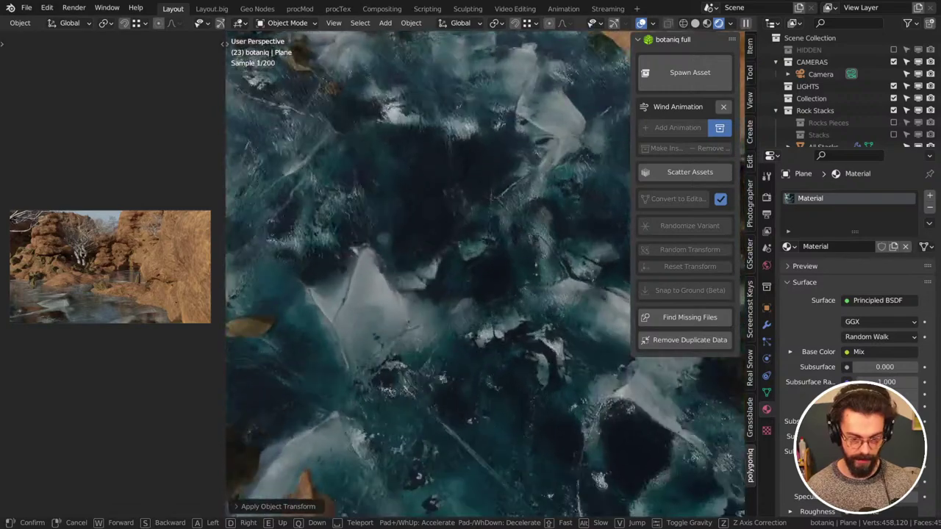
pyautogui.press('w')
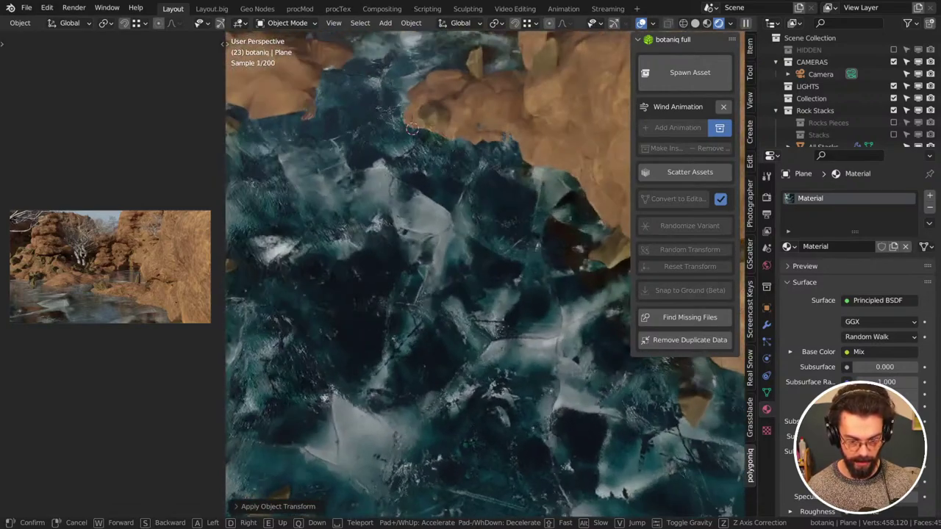
pyautogui.click(498, 287)
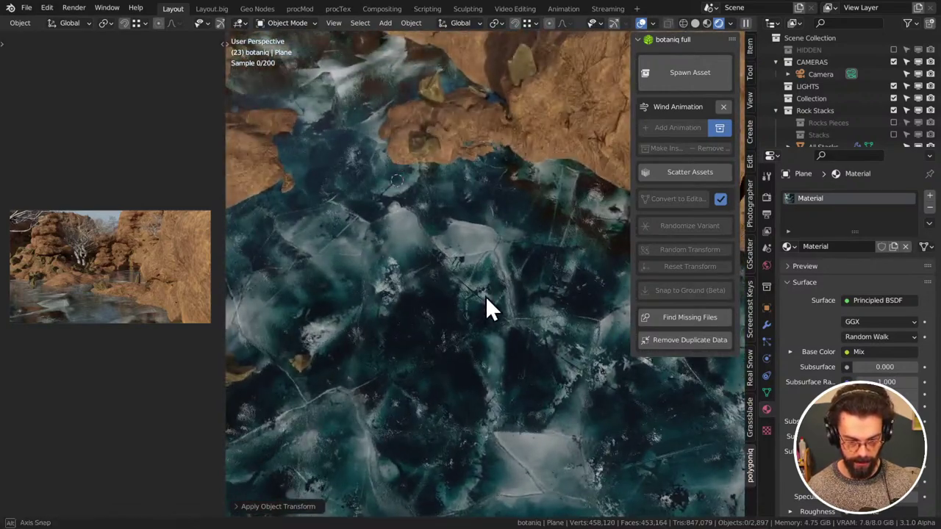
pyautogui.moveTo(485, 297); pyautogui.dragTo(422, 257, button='middle')
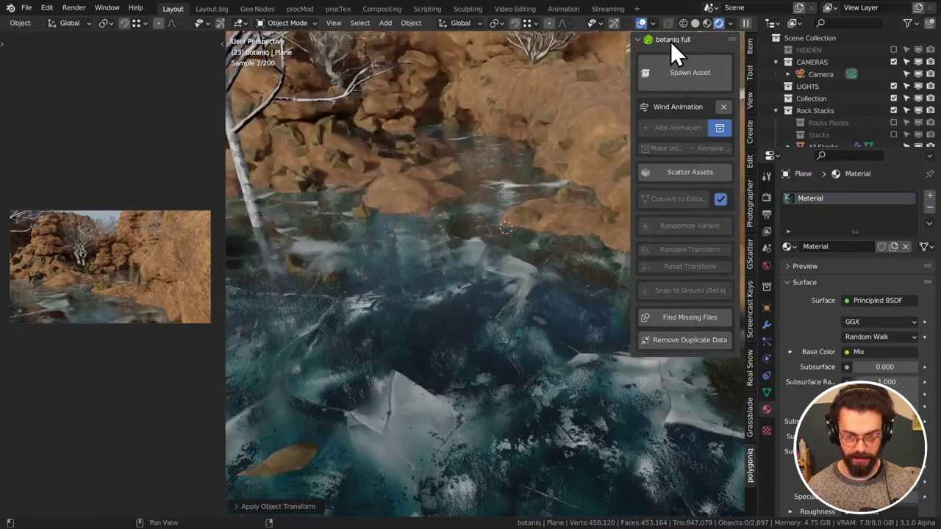
# Switch to Material Preview, hide the side panel, inspect the icy channel, and save
pyautogui.click(706, 22)
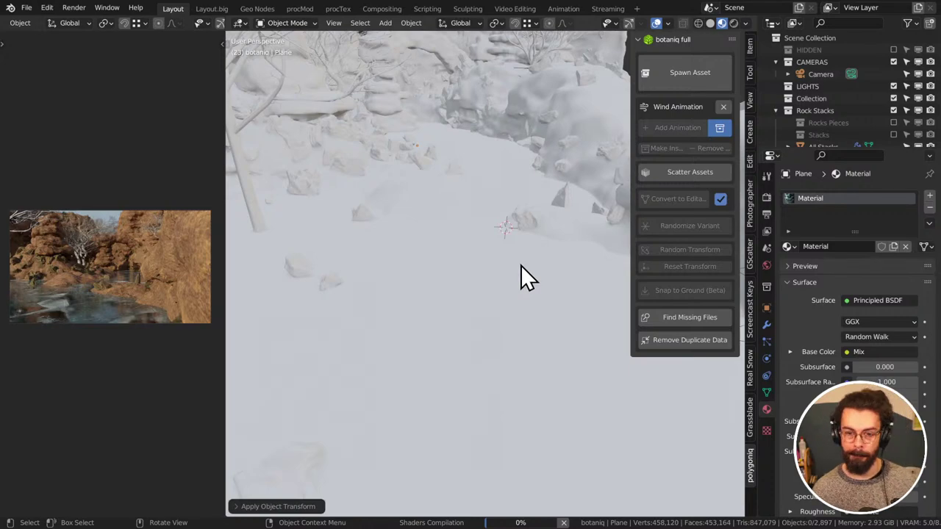
pyautogui.press('n')
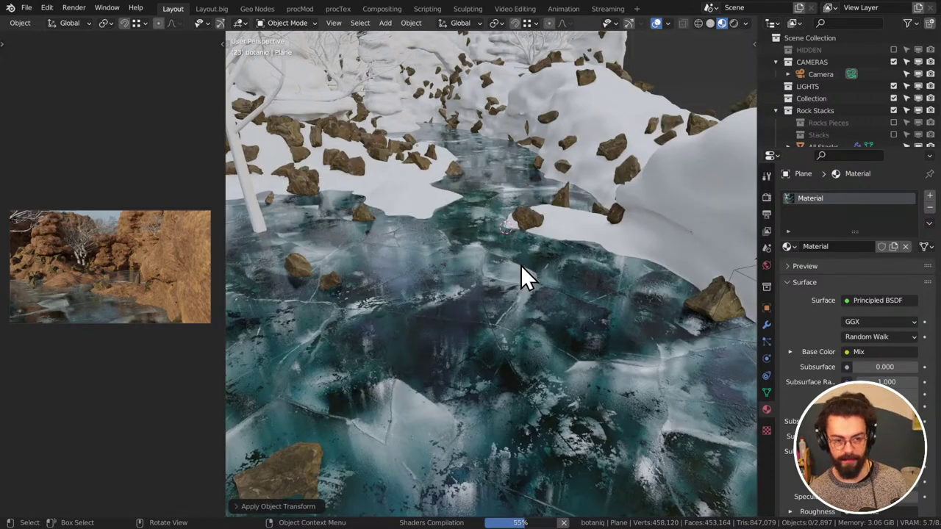
pyautogui.moveTo(505, 289); pyautogui.dragTo(532, 291, button='middle')
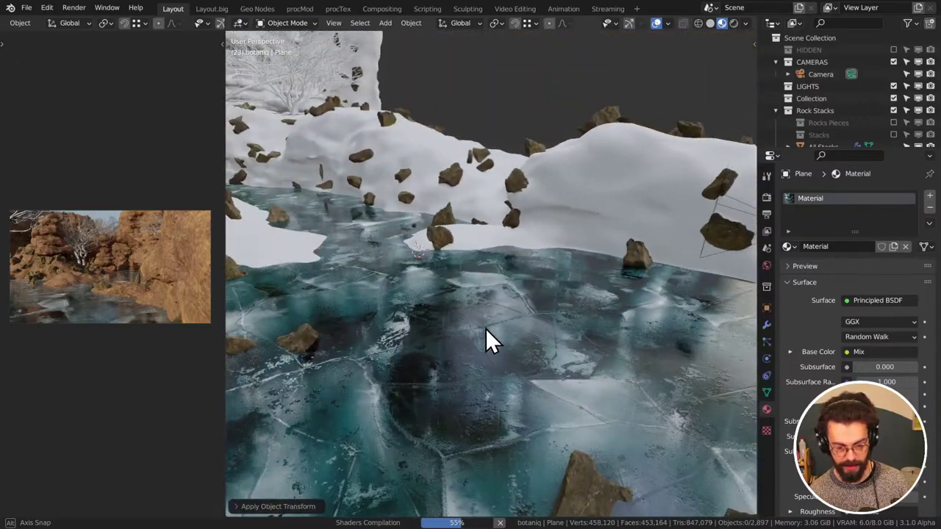
pyautogui.moveTo(486, 328); pyautogui.dragTo(496, 308, button='middle')
pyautogui.moveTo(549, 279); pyautogui.dragTo(563, 269, button='middle')
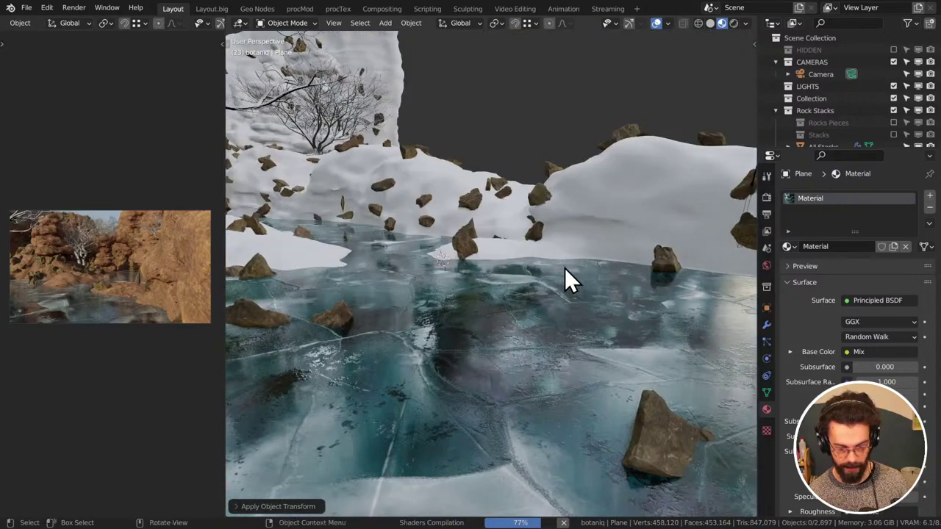
pyautogui.moveTo(513, 325); pyautogui.dragTo(515, 356, button='middle')
pyautogui.moveTo(436, 349); pyautogui.dragTo(430, 349, button='middle')
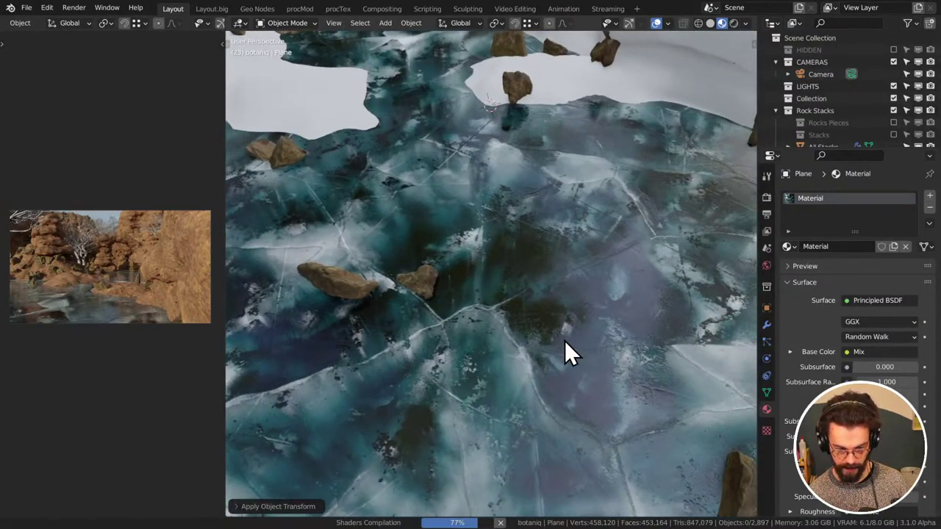
pyautogui.moveTo(565, 341); pyautogui.dragTo(524, 353, button='middle')
pyautogui.moveTo(419, 342); pyautogui.dragTo(496, 291, button='middle')
pyautogui.hotkey('ctrl', 's')
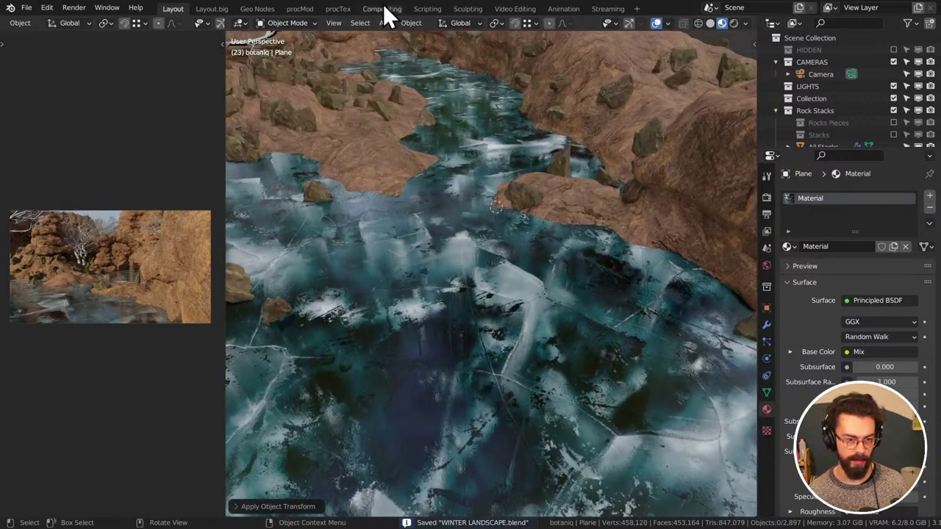
# Bring the ice material's parallax depth-dither nodes into view in the procedural texture workspace
pyautogui.click(336, 9)
pyautogui.scroll(-3, 490, 297)
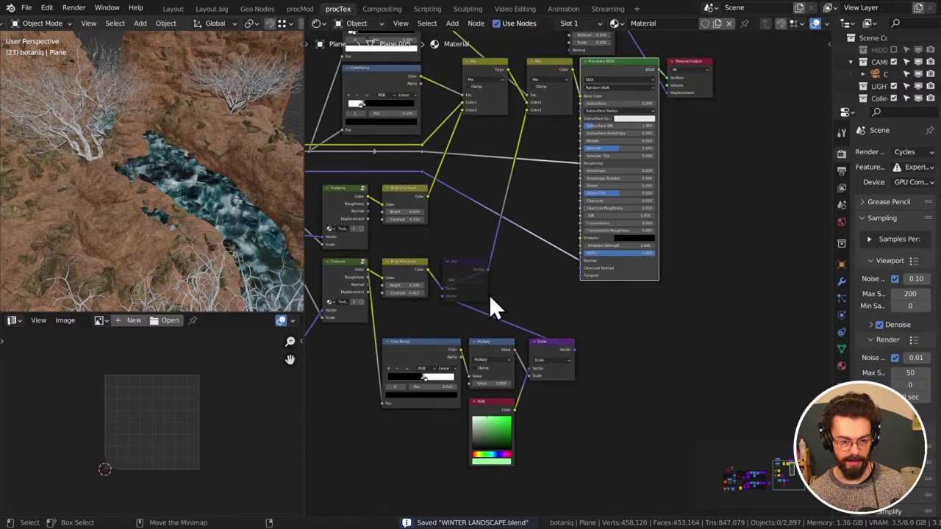
pyautogui.moveTo(489, 296); pyautogui.dragTo(683, 262, button='middle')
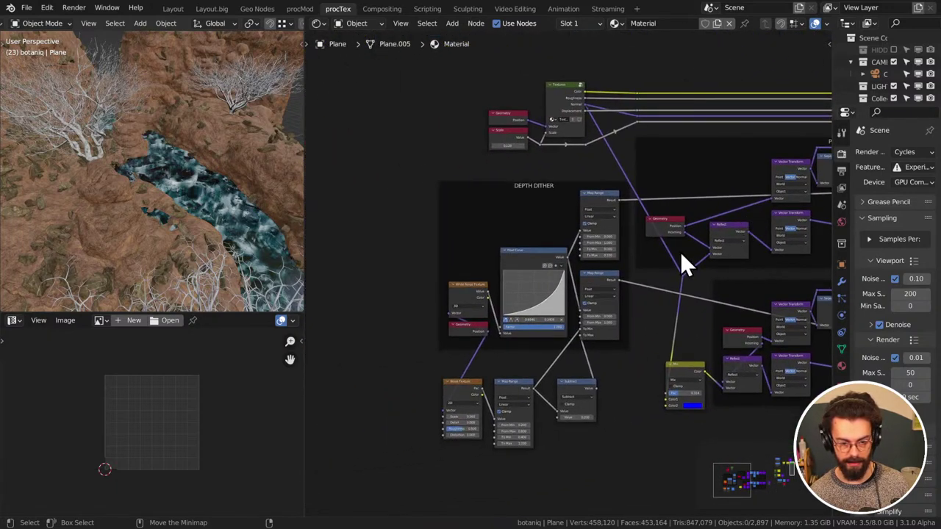
pyautogui.scroll(3, 483, 363)
pyautogui.scroll(2, 680, 268)
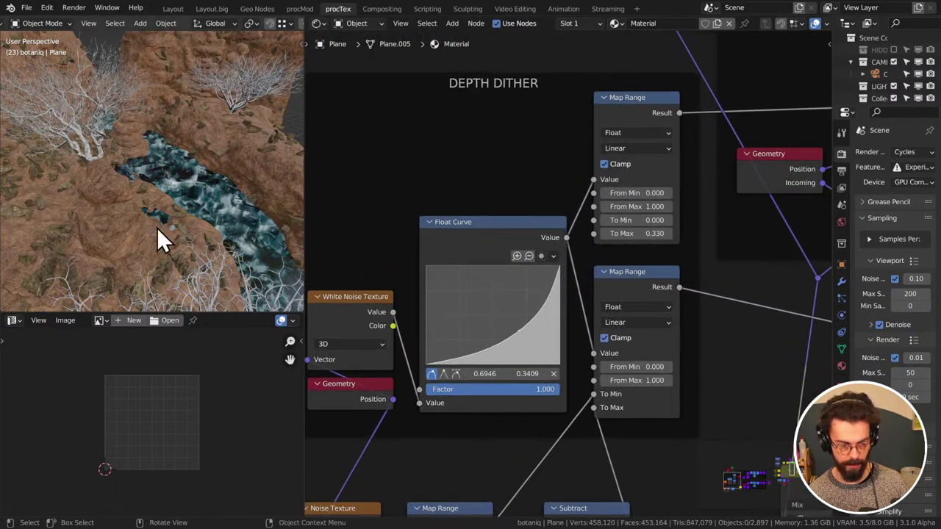
pyautogui.scroll(3, 157, 228)
pyautogui.scroll(6, 166, 226)
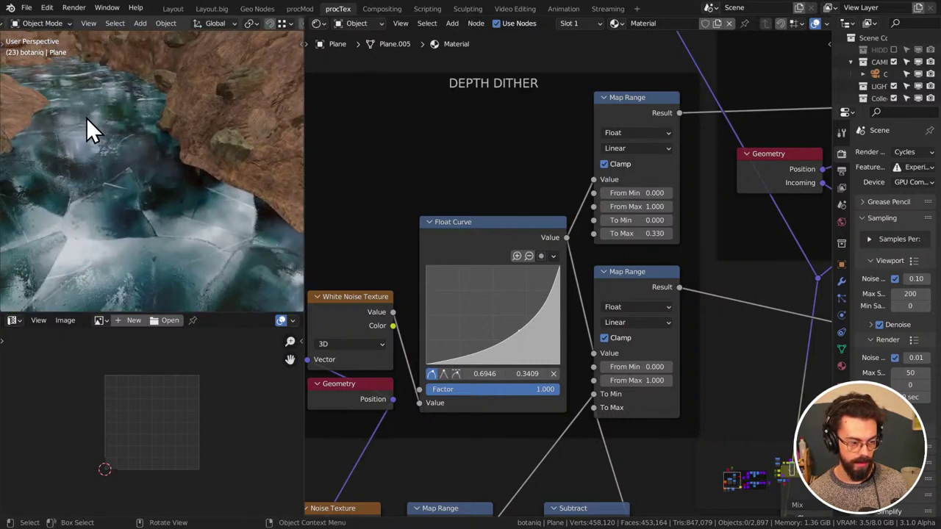
pyautogui.moveTo(97, 193); pyautogui.dragTo(309, 243, button='middle')
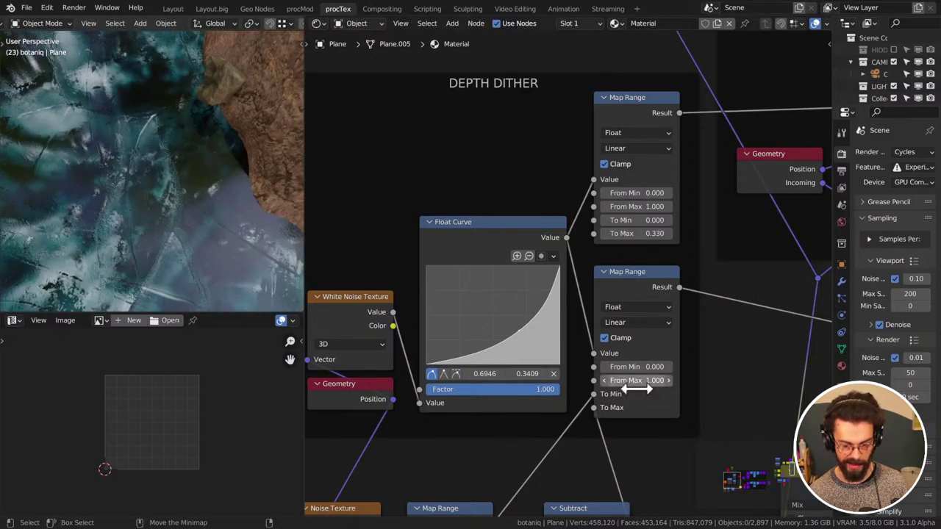
# Tweak the depth dither Map Range values, ending with From Min 0 and From Max 1
pyautogui.moveTo(647, 380)
pyautogui.mouseDown()
pyautogui.moveTo(604, 380)
pyautogui.moveTo(641, 380)
pyautogui.mouseUp()
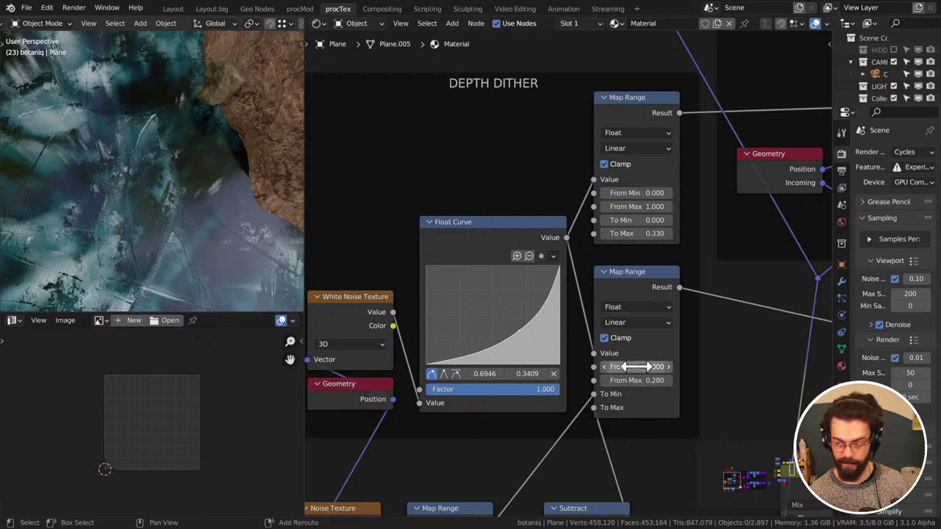
pyautogui.moveTo(636, 366); pyautogui.dragTo(640, 366)
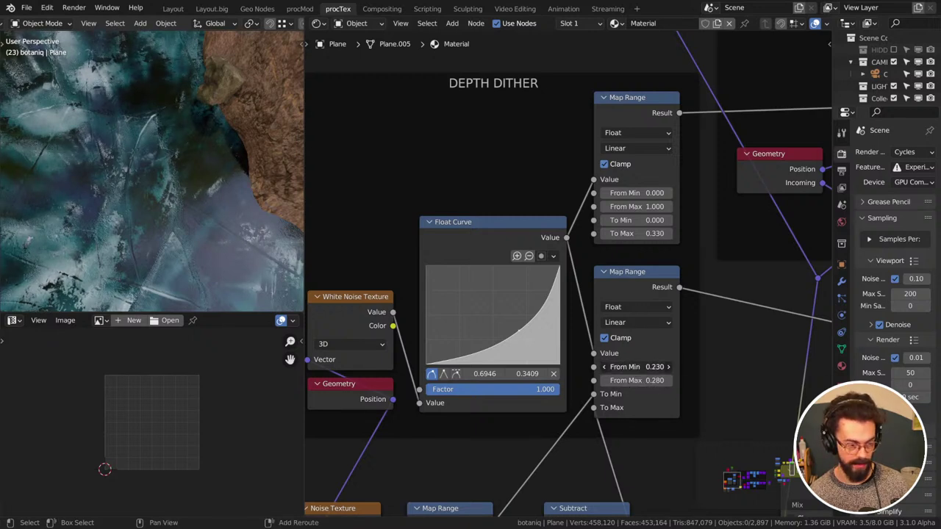
pyautogui.moveTo(184, 213); pyautogui.dragTo(220, 225, button='middle')
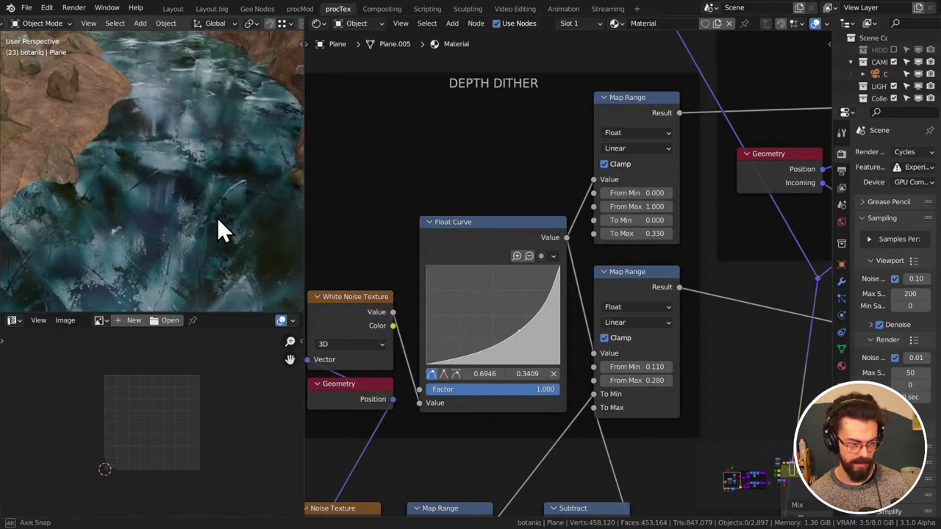
pyautogui.moveTo(638, 367); pyautogui.dragTo(625, 365)
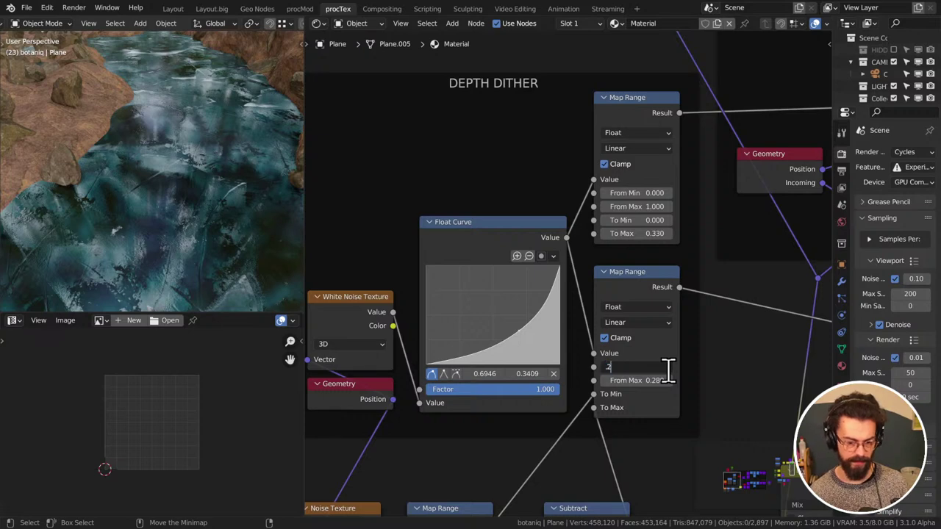
pyautogui.moveTo(670, 355); pyautogui.dragTo(675, 232, button='middle')
pyautogui.moveTo(628, 215); pyautogui.dragTo(704, 239)
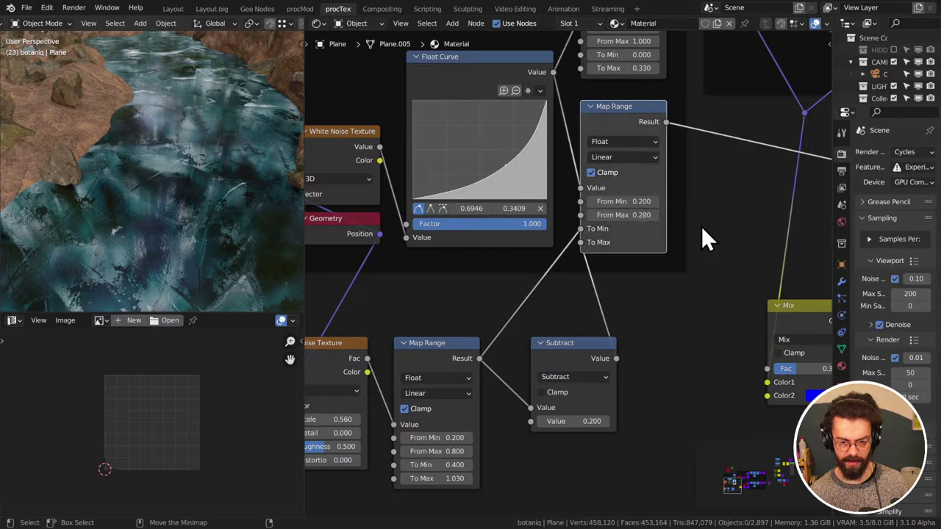
pyautogui.moveTo(697, 212); pyautogui.dragTo(691, 277, button='middle')
pyautogui.write('0')
pyautogui.press('Tab')
pyautogui.write('1')
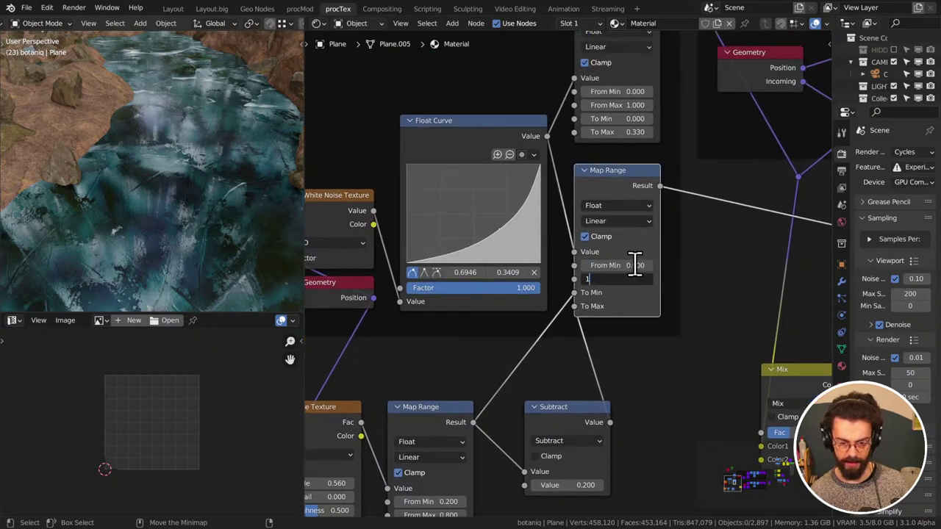
pyautogui.press('Return')
# Delete the Noise Texture, Map Range and Subtract nodes
pyautogui.moveTo(630, 262); pyautogui.dragTo(647, 300, button='middle')
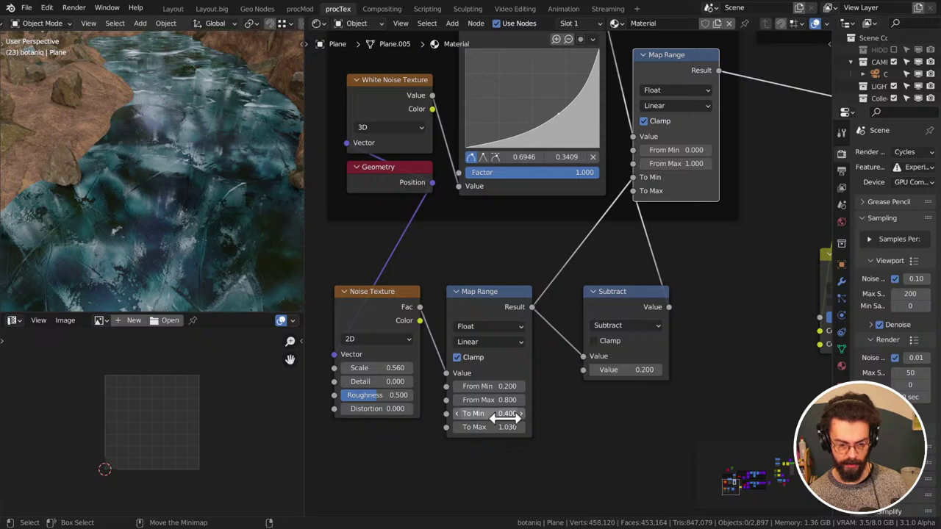
pyautogui.moveTo(351, 250); pyautogui.dragTo(593, 347)
pyautogui.press('x')
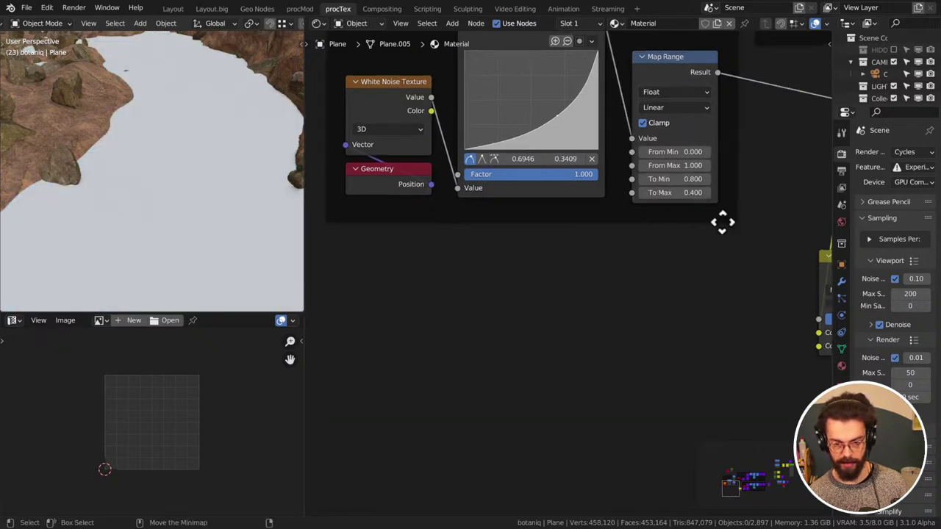
# Set the lower Map Range To Min to 0.3 and lower its To Max to darken the ice
pyautogui.moveTo(721, 221); pyautogui.dragTo(640, 346, button='middle')
pyautogui.scroll(2, 640, 347)
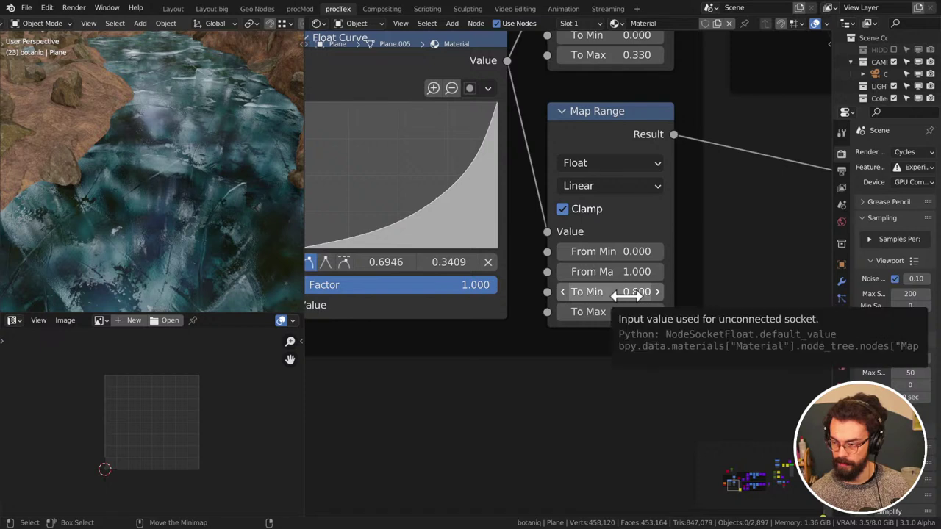
pyautogui.moveTo(612, 292)
pyautogui.mouseDown()
pyautogui.moveTo(646, 292)
pyautogui.moveTo(625, 292)
pyautogui.mouseUp()
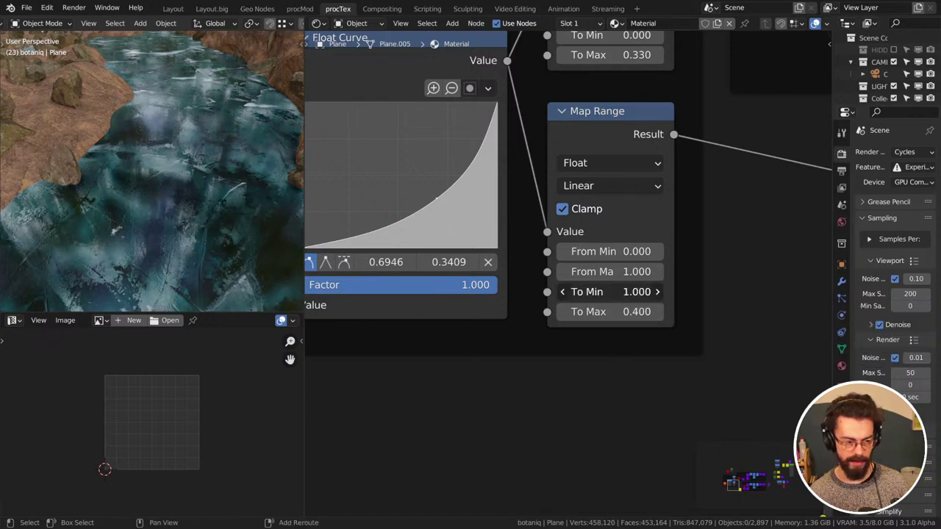
pyautogui.write('.3')
pyautogui.press('Tab')
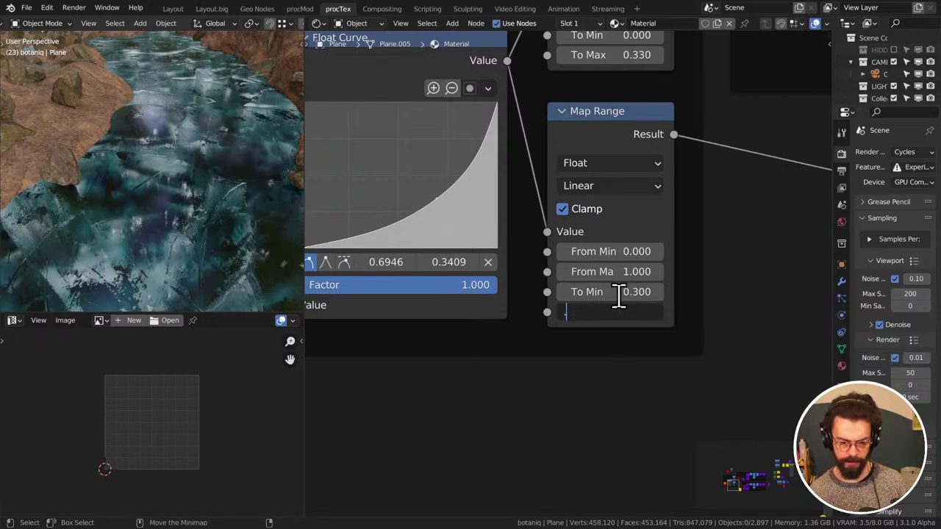
pyautogui.press('Return')
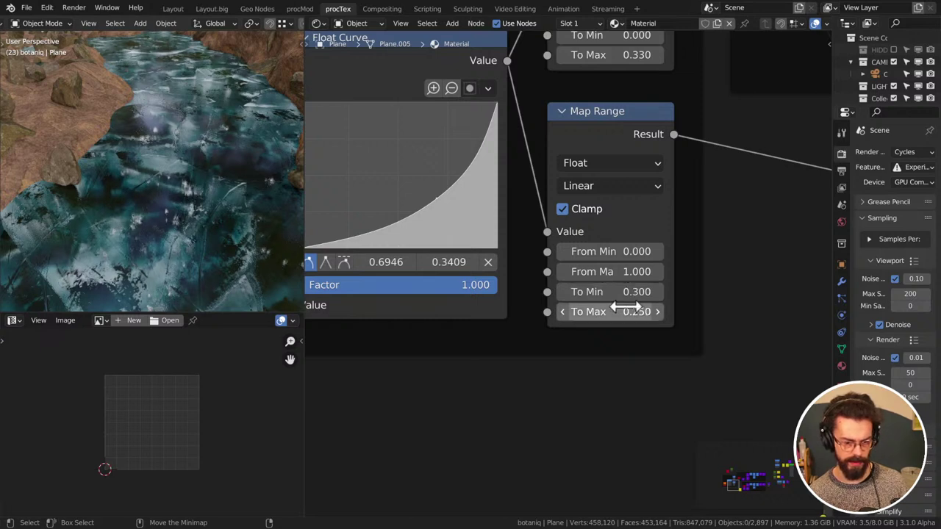
pyautogui.moveTo(610, 312); pyautogui.dragTo(593, 312)
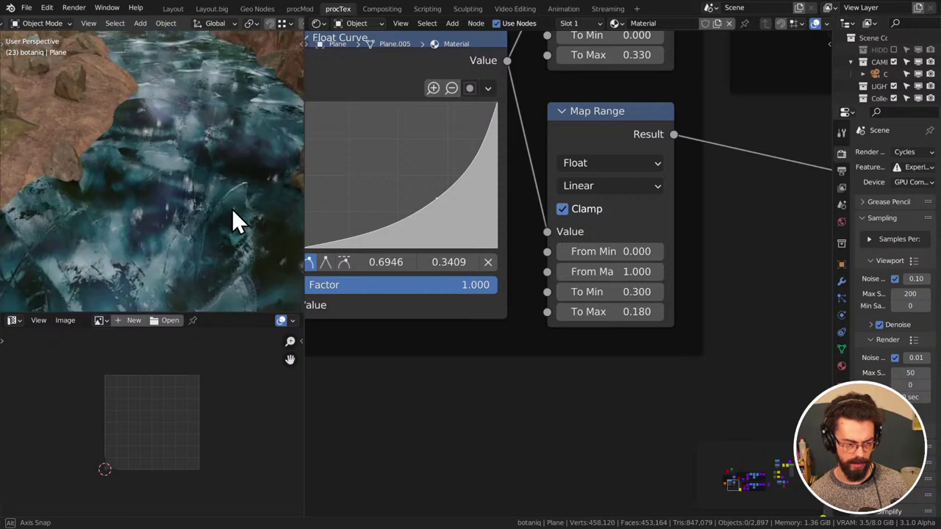
# Set the upper DEPTH DITHER Map Range to To Min 0.080 and To Max 0
pyautogui.moveTo(577, 125); pyautogui.dragTo(551, 237, button='middle')
pyautogui.scroll(1, 555, 283)
pyautogui.scroll(1, 555, 281)
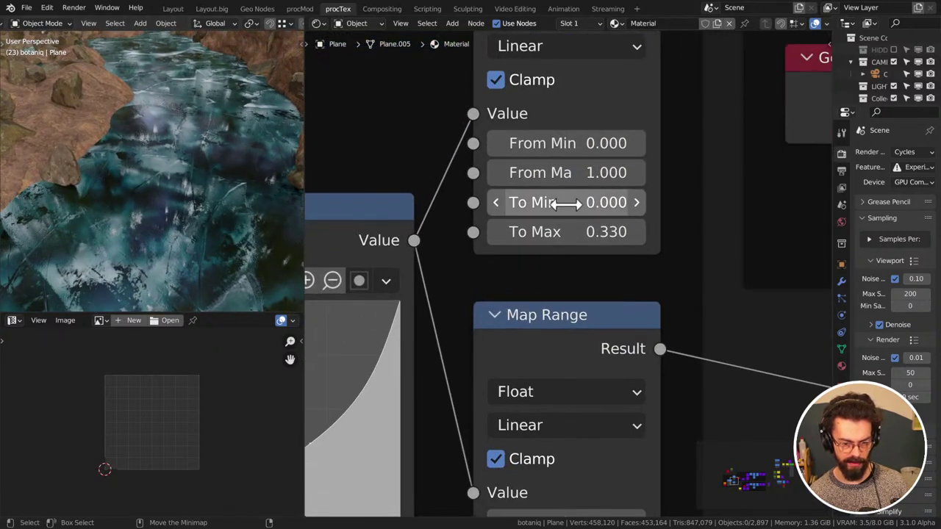
pyautogui.moveTo(558, 232)
pyautogui.mouseDown()
pyautogui.moveTo(532, 232)
pyautogui.moveTo(563, 232)
pyautogui.mouseUp()
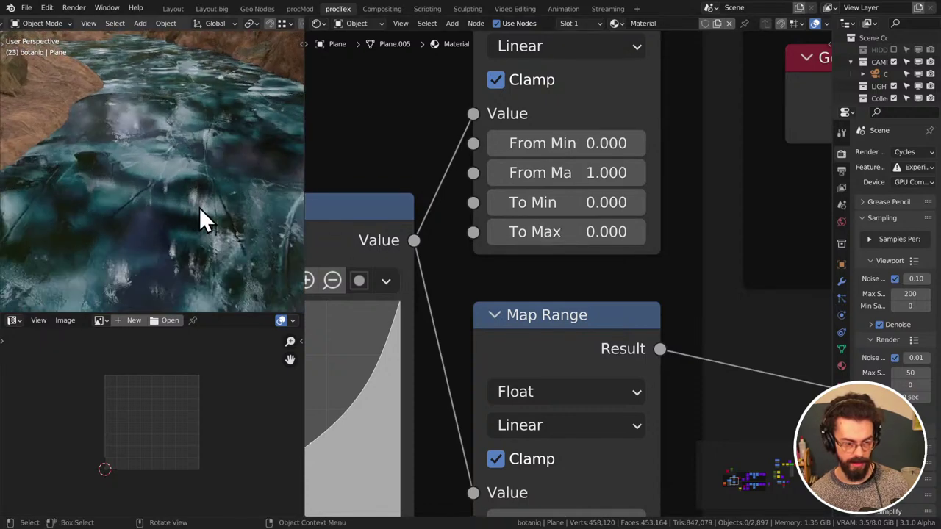
pyautogui.moveTo(566, 212)
pyautogui.mouseDown()
pyautogui.moveTo(577, 213)
pyautogui.moveTo(575, 203)
pyautogui.mouseUp()
pyautogui.moveTo(190, 247); pyautogui.dragTo(198, 213, button='middle')
# Frame the ice node graph and river channel, then save the file
pyautogui.scroll(-10, 637, 177)
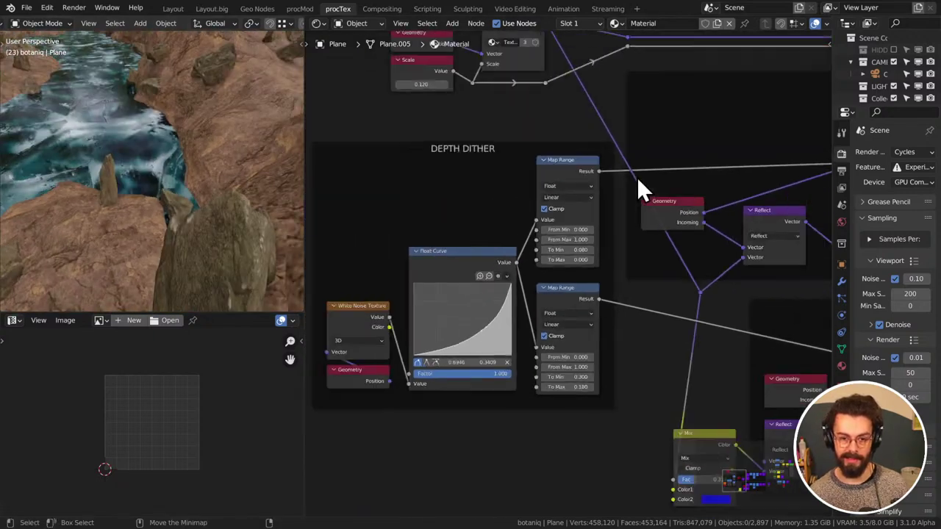
pyautogui.moveTo(703, 189); pyautogui.dragTo(451, 203, button='middle')
pyautogui.scroll(-1, 685, 198)
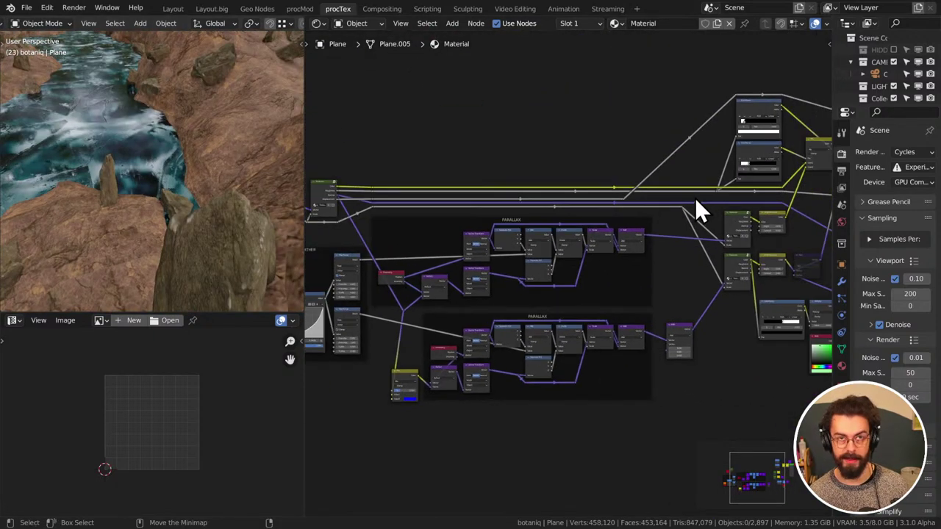
pyautogui.moveTo(143, 180); pyautogui.dragTo(258, 162, button='middle')
pyautogui.scroll(-1, 610, 195)
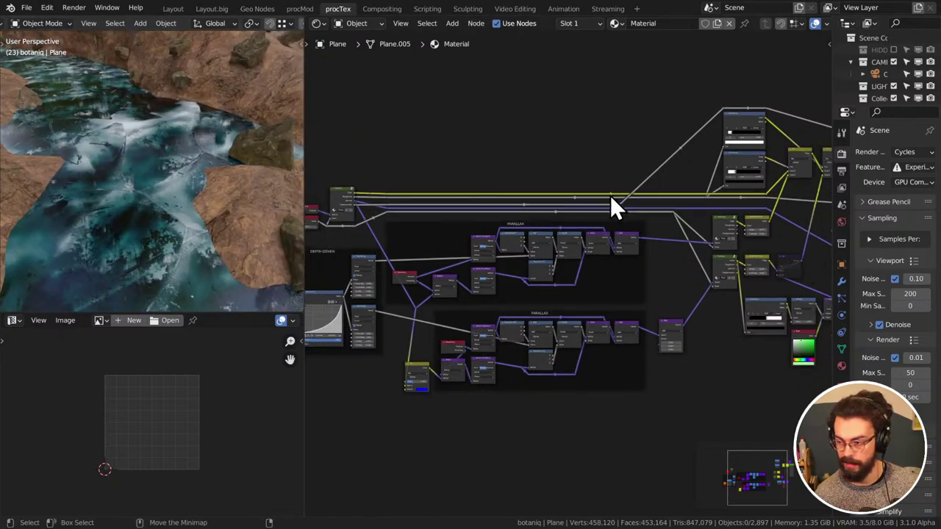
pyautogui.moveTo(610, 195); pyautogui.dragTo(483, 184, button='middle')
pyautogui.hotkey('ctrl', 's')
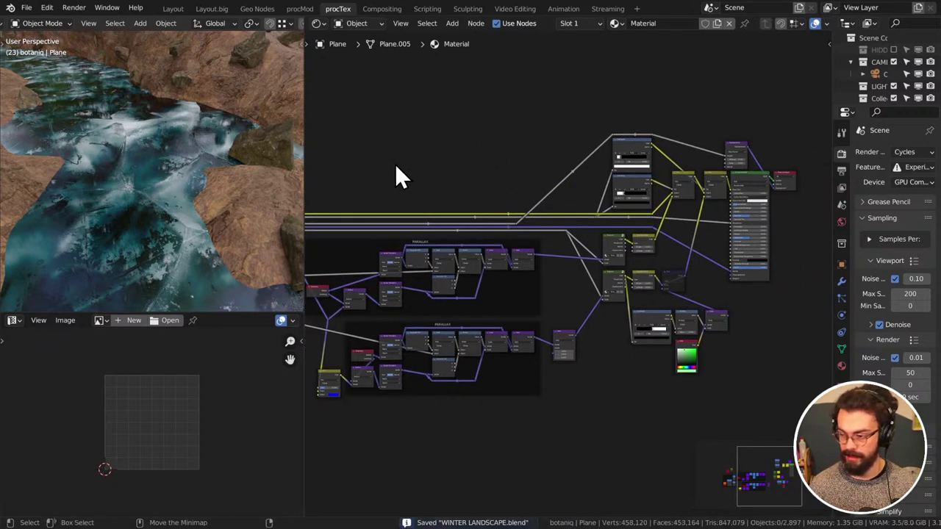
# Preview the upper and lower Textures nodes and lower Bright/Contrast output on the ice
pyautogui.scroll(-2, 598, 221)
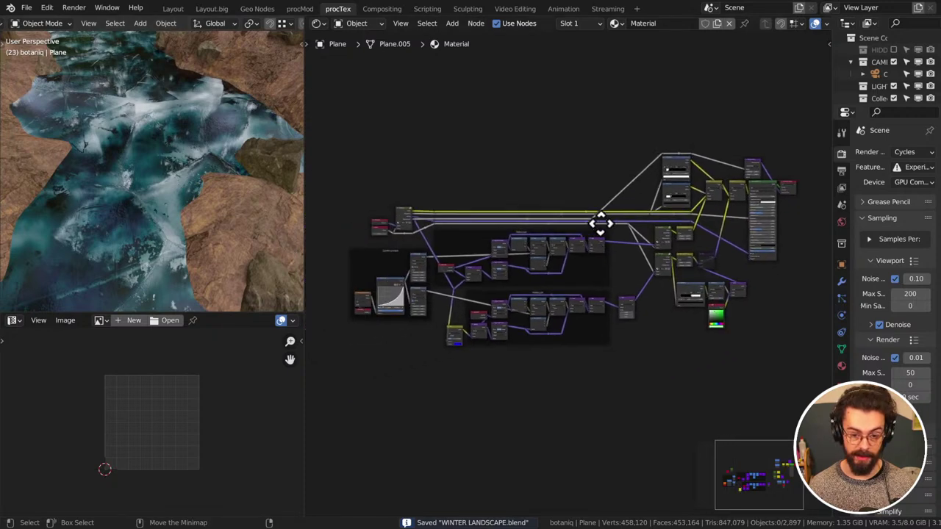
pyautogui.moveTo(598, 221); pyautogui.dragTo(552, 248, button='middle')
pyautogui.moveTo(221, 206); pyautogui.dragTo(184, 170, button='middle')
pyautogui.scroll(3, 616, 263)
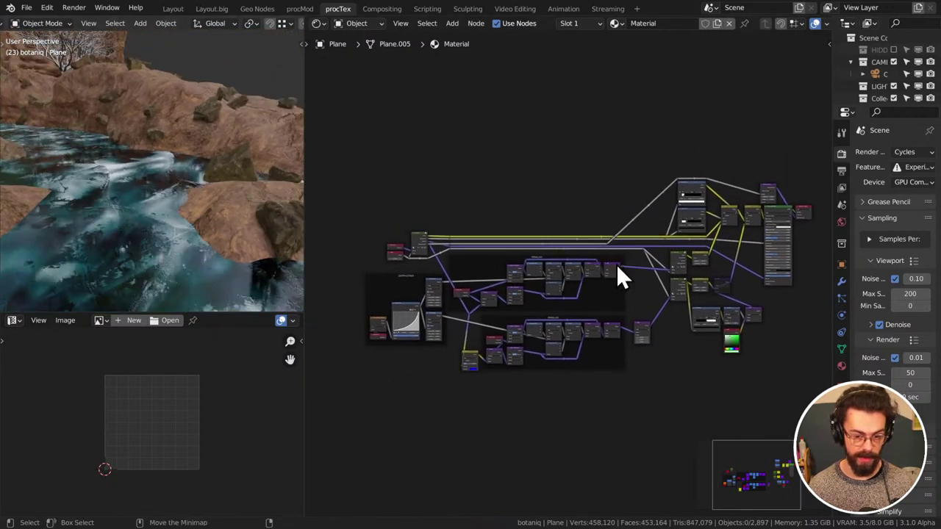
pyautogui.moveTo(727, 294); pyautogui.dragTo(590, 258, button='middle')
pyautogui.scroll(4, 590, 258)
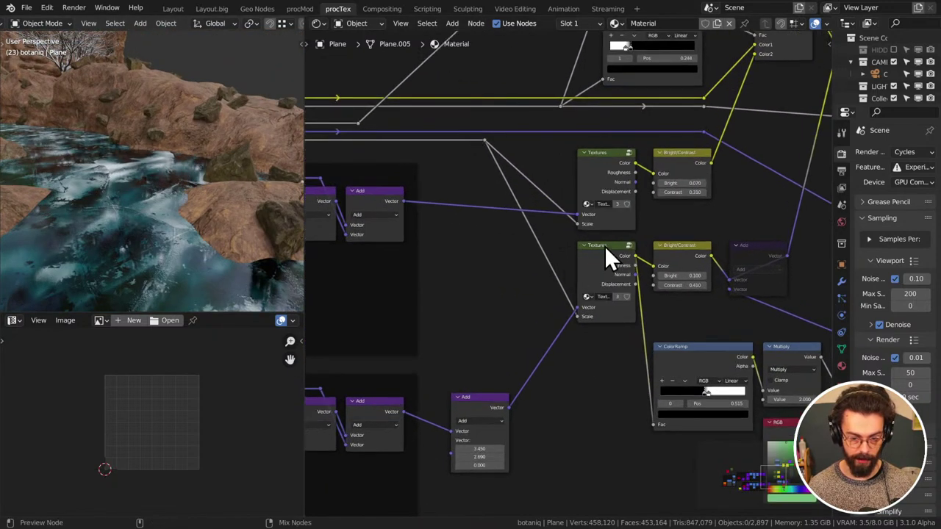
pyautogui.keyDown('ctrl'); pyautogui.keyDown('shift'); pyautogui.click(593, 155); pyautogui.keyUp('shift'); pyautogui.keyUp('ctrl')
pyautogui.keyDown('ctrl'); pyautogui.keyDown('shift'); pyautogui.click(600, 255); pyautogui.keyUp('shift'); pyautogui.keyUp('ctrl')
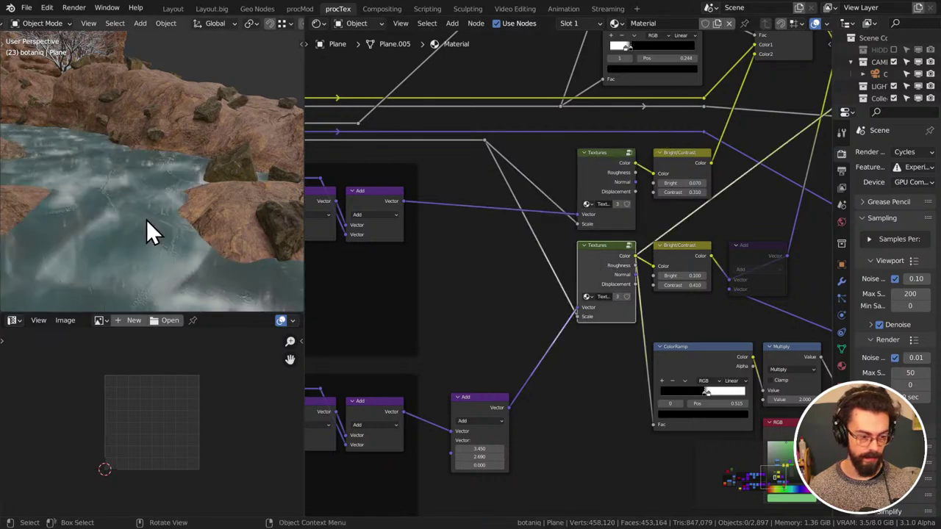
pyautogui.keyDown('ctrl'); pyautogui.keyDown('shift'); pyautogui.click(665, 249); pyautogui.keyUp('shift'); pyautogui.keyUp('ctrl')
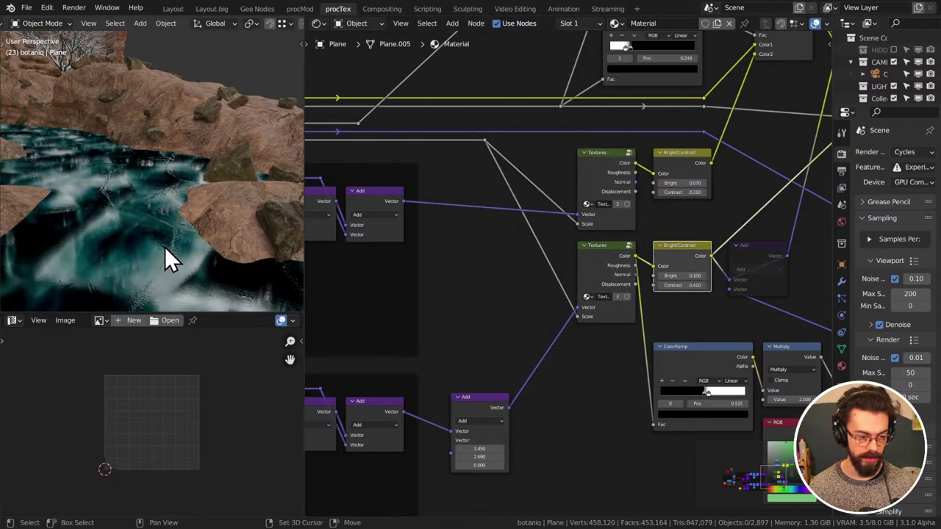
pyautogui.moveTo(164, 247)
pyautogui.mouseDown(button='middle')
pyautogui.moveTo(194, 150)
pyautogui.moveTo(237, 157)
pyautogui.moveTo(196, 197)
pyautogui.moveTo(166, 161)
pyautogui.moveTo(176, 149)
pyautogui.moveTo(202, 148)
pyautogui.moveTo(205, 172)
pyautogui.moveTo(177, 195)
pyautogui.moveTo(99, 184)
pyautogui.moveTo(103, 166)
pyautogui.moveTo(170, 154)
pyautogui.mouseUp(button='middle')
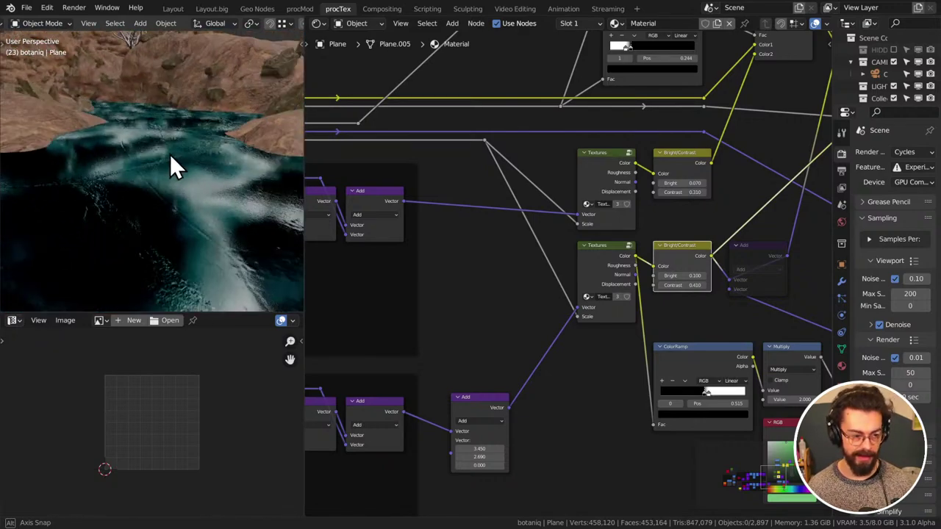
# Restore the Principled BSDF as material output and save WINTER LANDSCAPE.blend again
pyautogui.scroll(-3, 674, 176)
pyautogui.moveTo(674, 176); pyautogui.dragTo(515, 283, button='middle')
pyautogui.keyDown('ctrl'); pyautogui.keyDown('shift'); pyautogui.click(582, 216); pyautogui.keyUp('shift'); pyautogui.keyUp('ctrl')
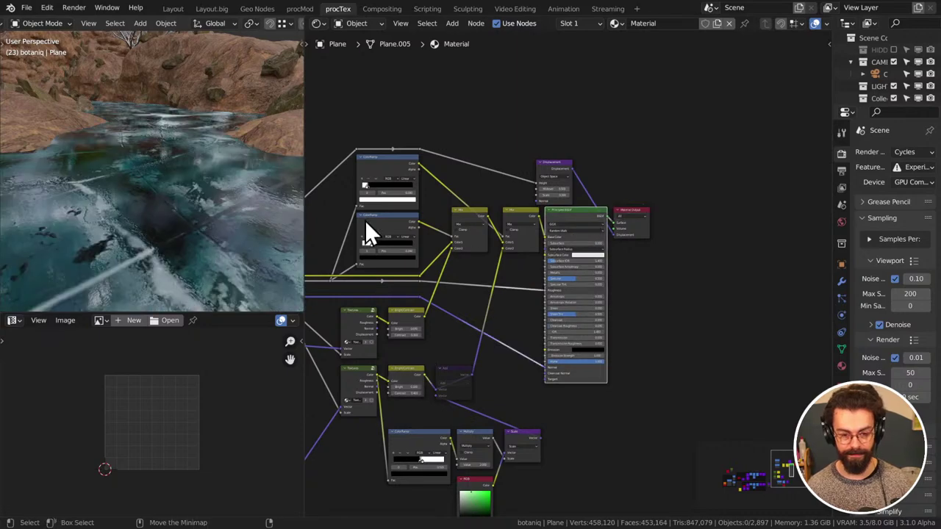
pyautogui.moveTo(242, 215); pyautogui.dragTo(221, 205, button='middle')
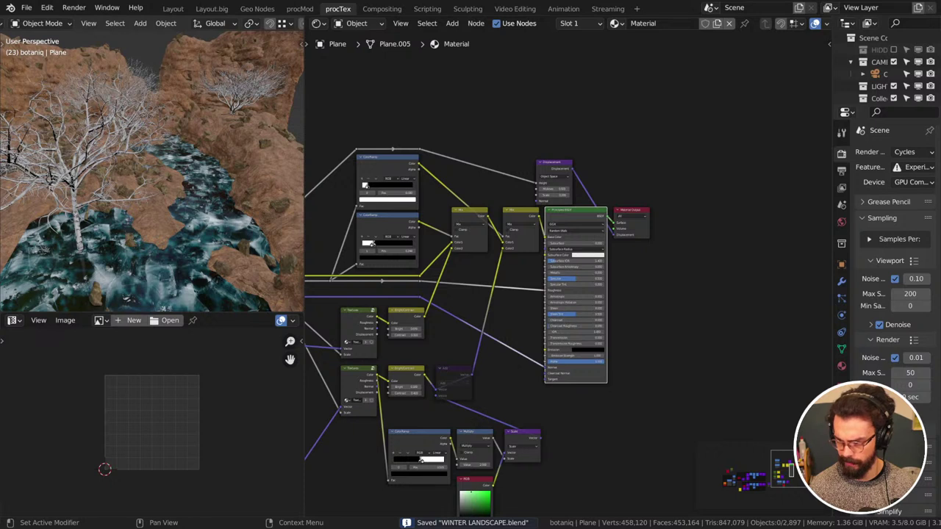
pyautogui.click(580, 187)
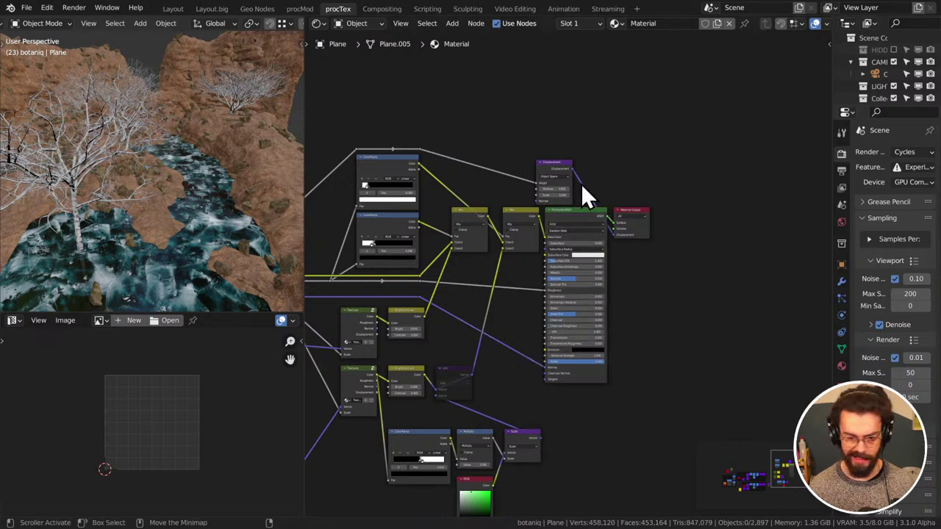
pyautogui.hotkey('ctrl', 's')
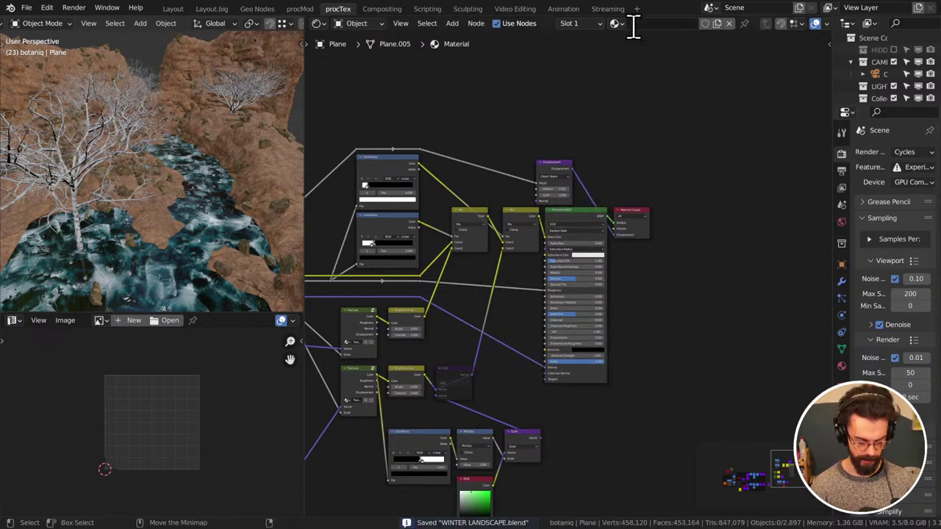
# From the main layout, start File > Append and open 00~ASSETS > PLANTS
pyautogui.click(174, 8)
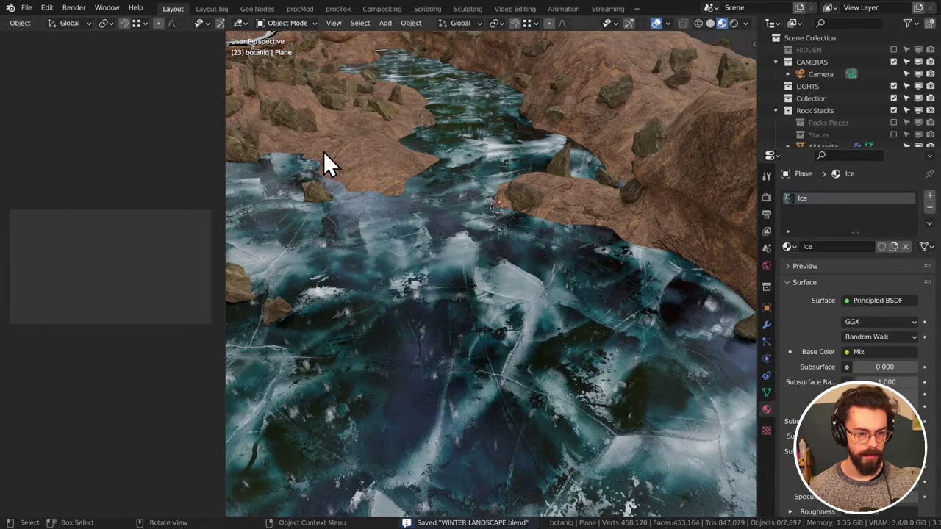
pyautogui.press('F4')
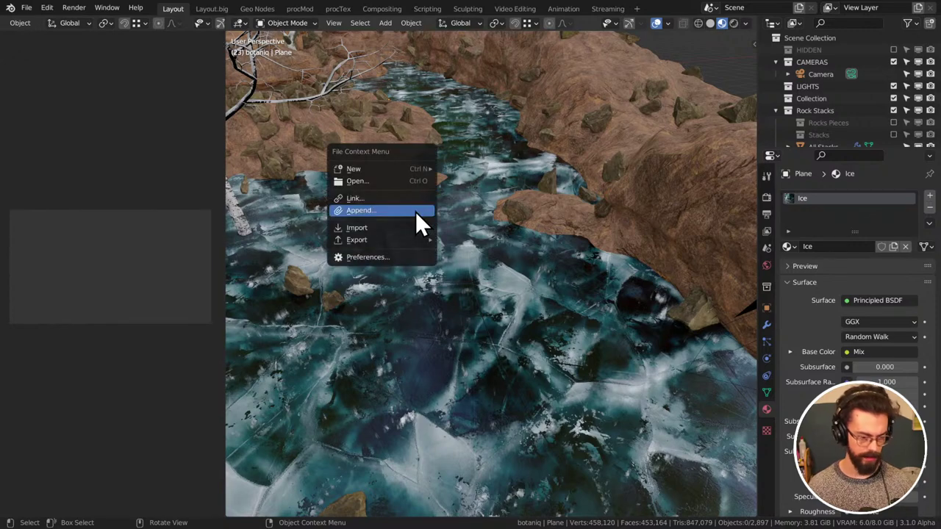
pyautogui.click(402, 210)
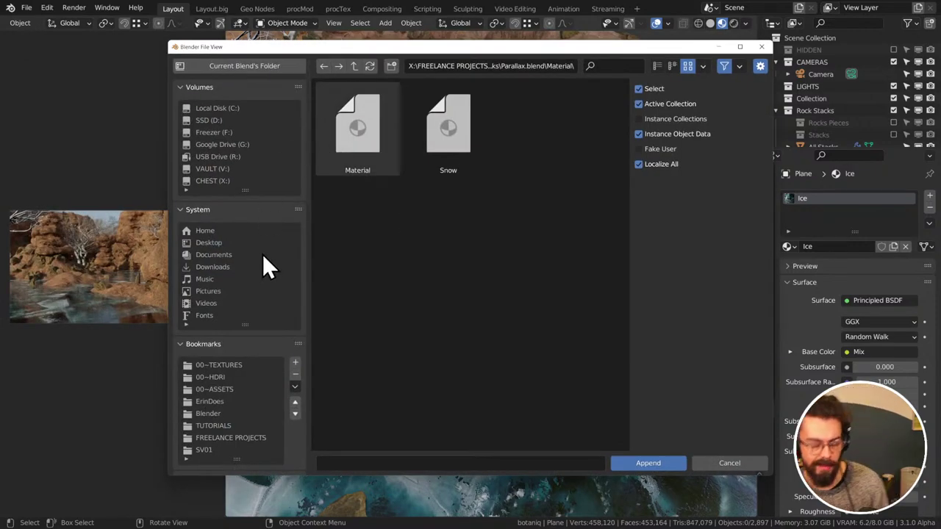
pyautogui.click(224, 389)
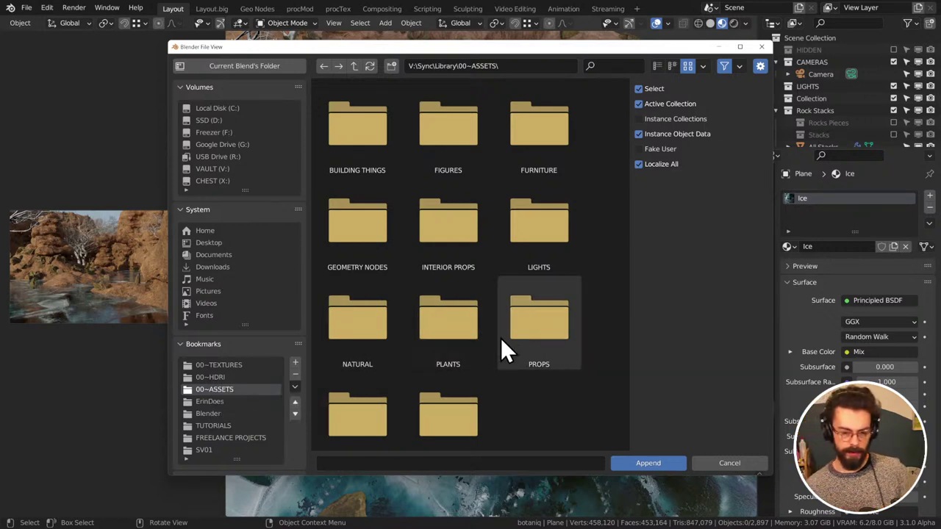
pyautogui.doubleClick(458, 335)
# Look into the Alokaziya plant folder, then return to 00~ASSETS
pyautogui.scroll(-1, 594, 195)
pyautogui.scroll(-6, 598, 196)
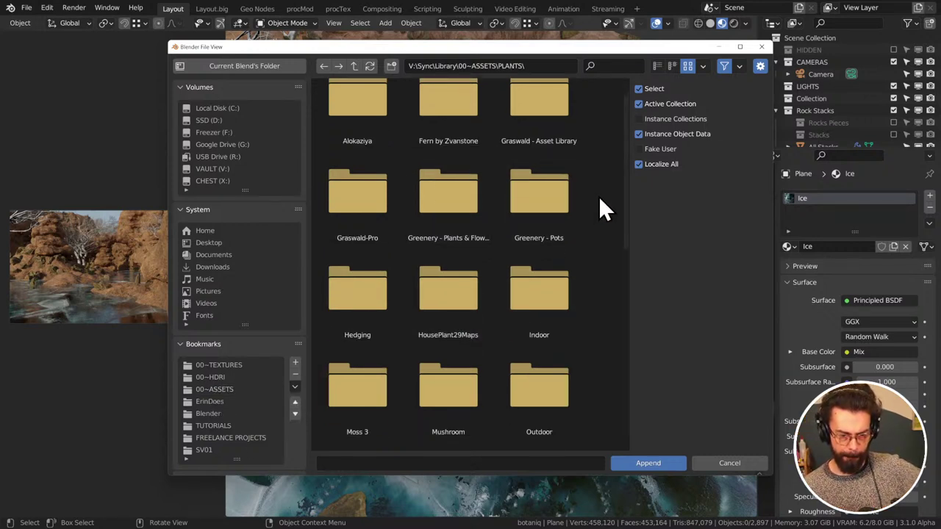
pyautogui.scroll(-12, 598, 197)
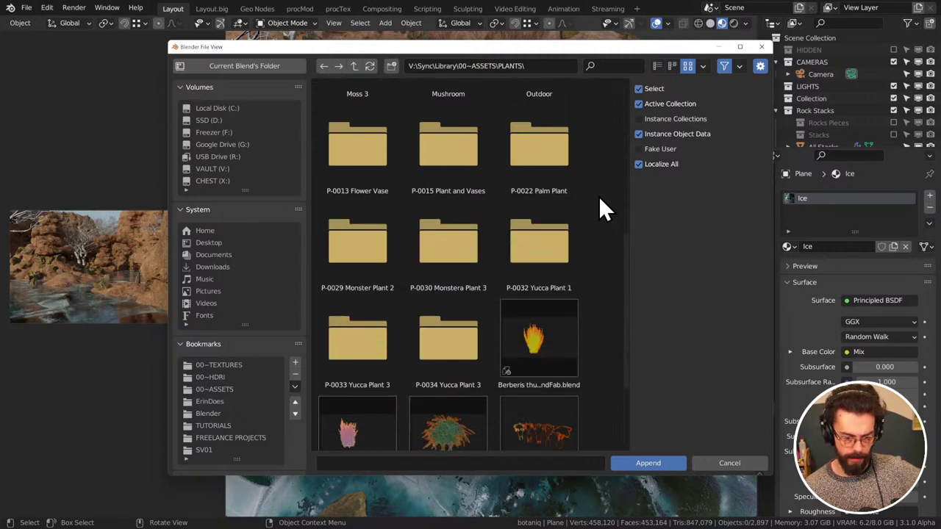
pyautogui.scroll(-6, 599, 196)
pyautogui.scroll(18, 598, 196)
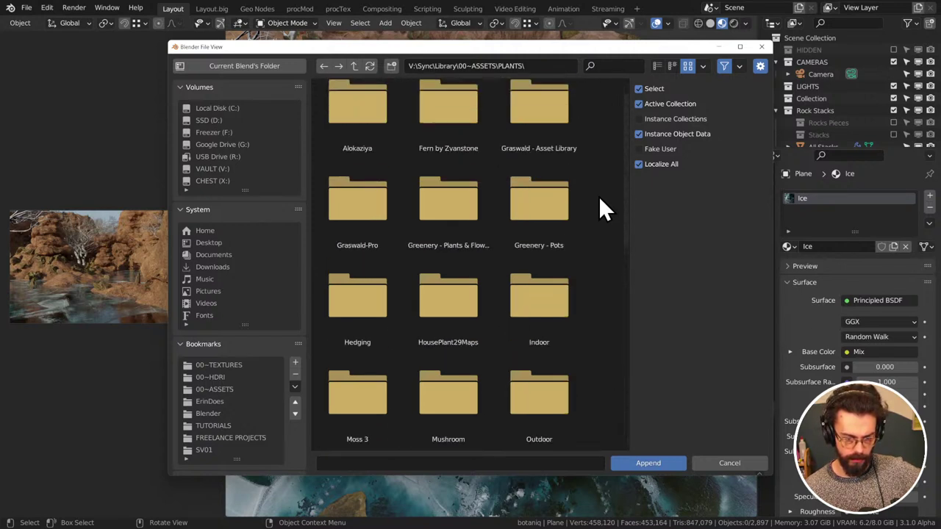
pyautogui.doubleClick(359, 111)
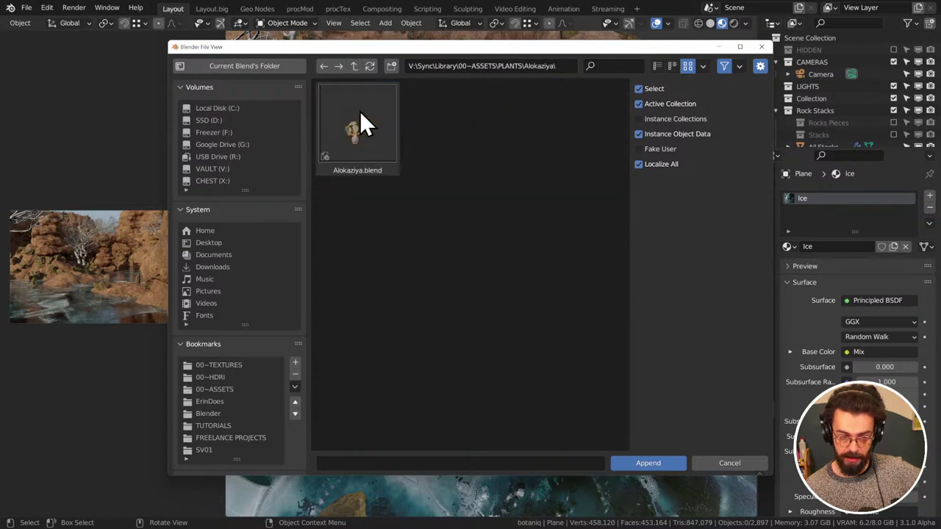
pyautogui.click(355, 66)
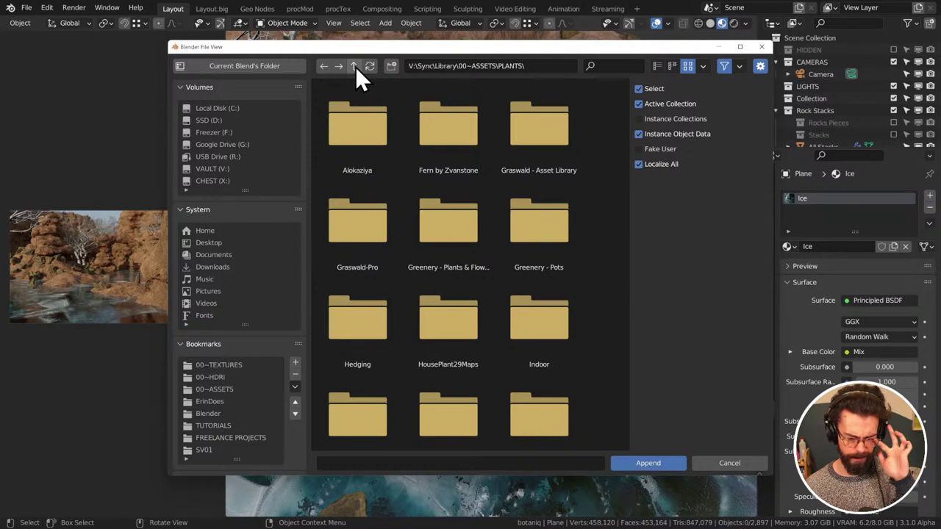
pyautogui.click(354, 66)
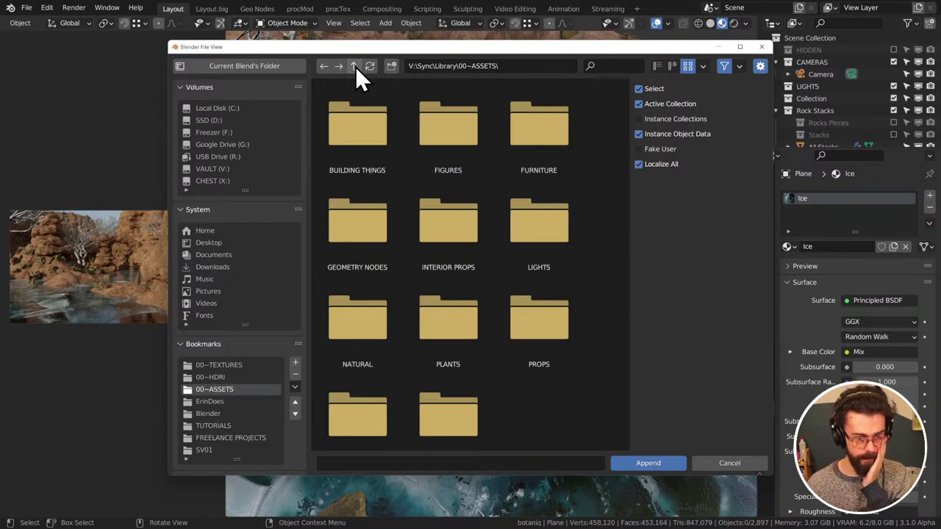
# Go to NATURAL > Logs and pick the Mossy old tree log file in list view
pyautogui.scroll(-1, 493, 324)
pyautogui.click(366, 309)
pyautogui.click(363, 306)
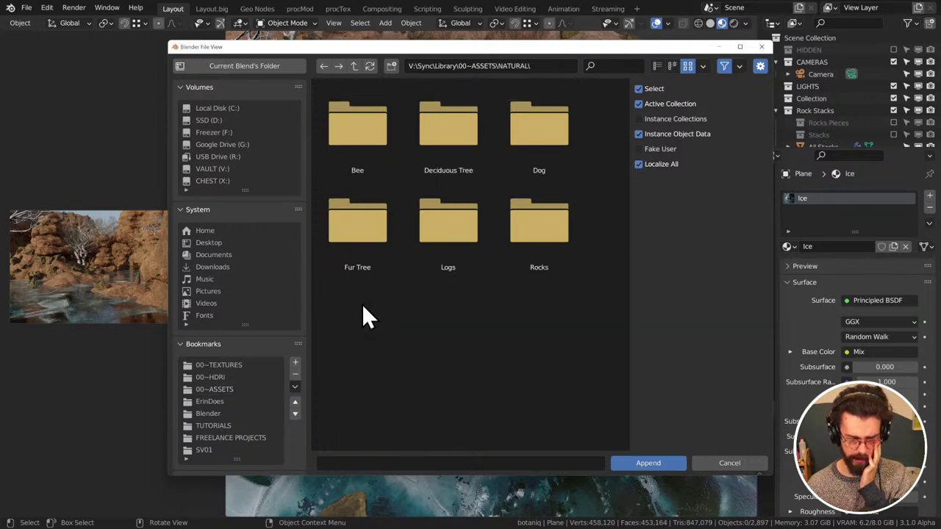
pyautogui.doubleClick(474, 220)
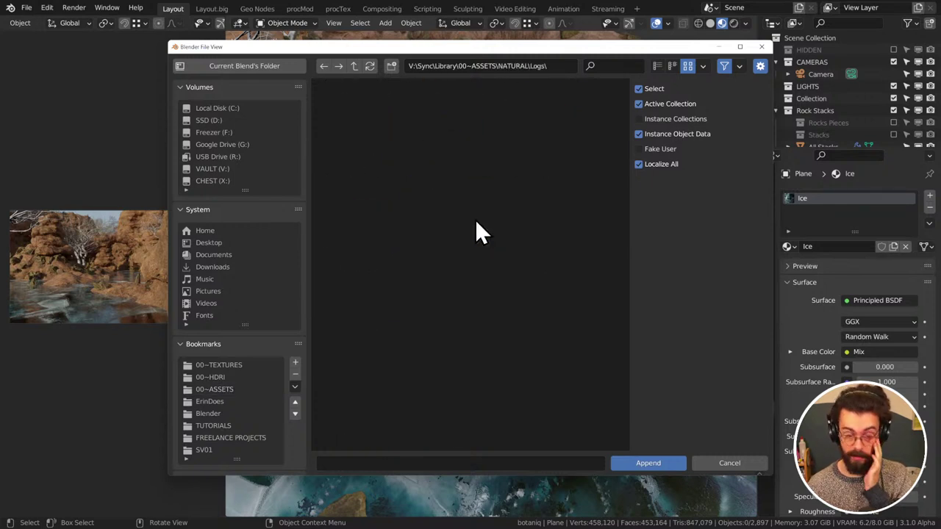
pyautogui.click(456, 125)
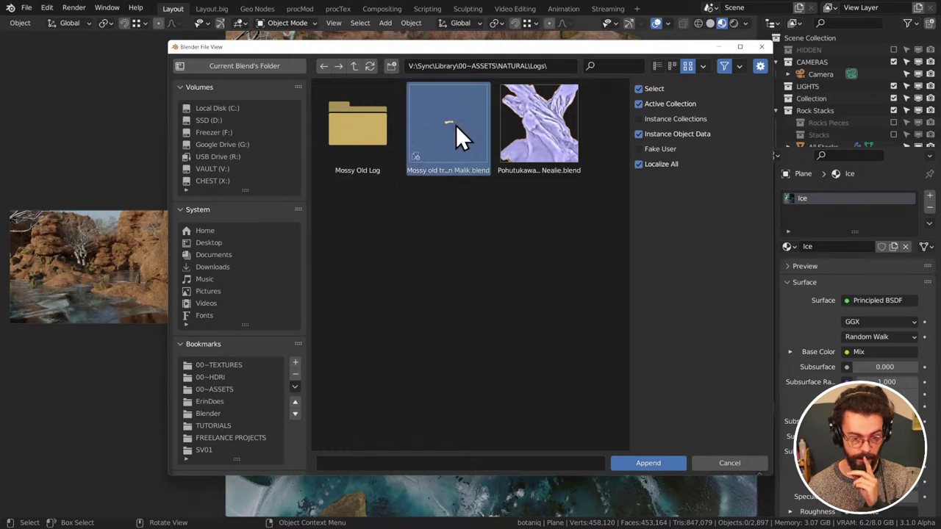
pyautogui.click(672, 66)
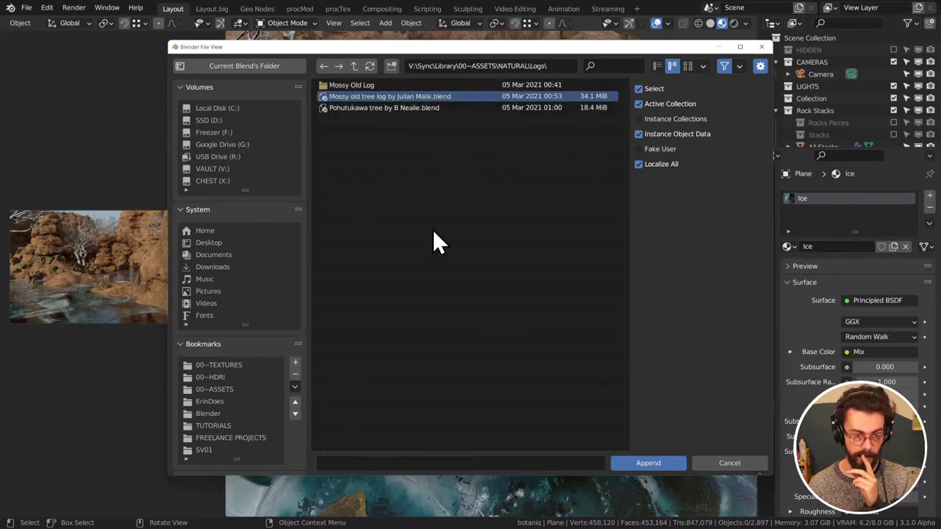
# Append the Mossy old tree log from the file's Object folder and select it
pyautogui.doubleClick(462, 99)
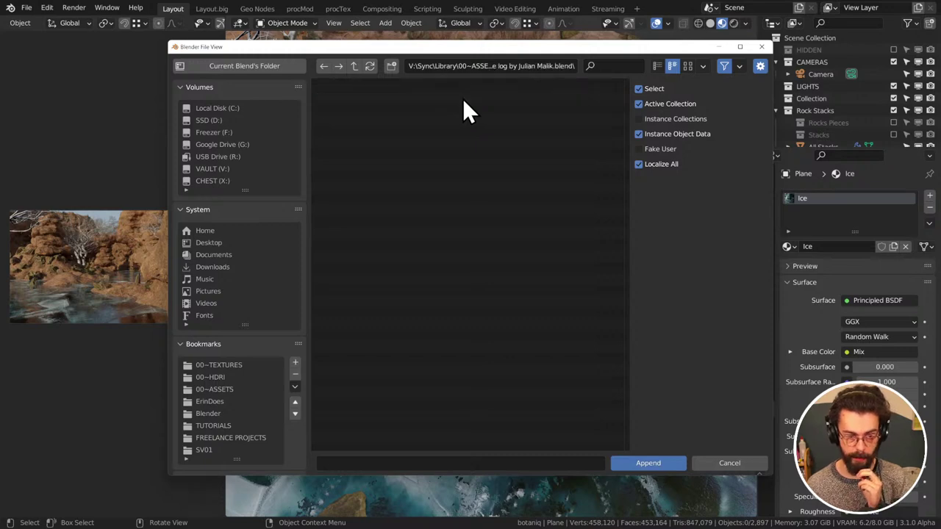
pyautogui.doubleClick(375, 152)
pyautogui.doubleClick(386, 86)
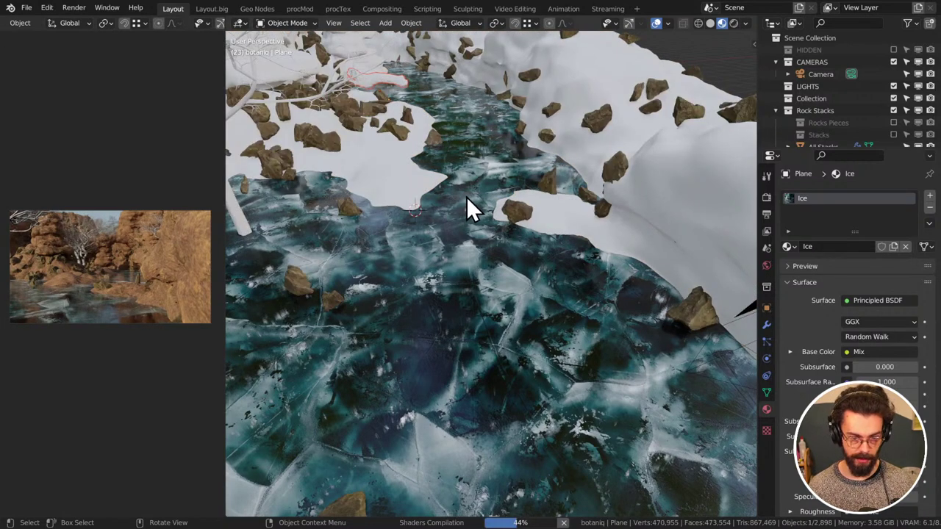
pyautogui.moveTo(466, 196); pyautogui.dragTo(447, 194, button='middle')
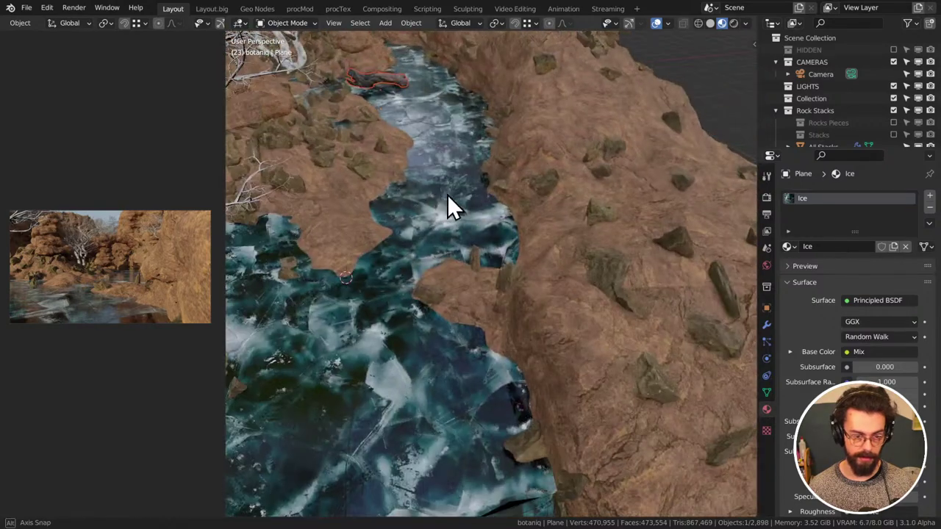
pyautogui.click(363, 79)
pyautogui.moveTo(388, 119); pyautogui.dragTo(447, 219, button='middle')
# Move the mossy log into the middle of the frozen river
pyautogui.press('g')
pyautogui.keyDown('ctrl'); pyautogui.click(367, 250); pyautogui.keyUp('ctrl')
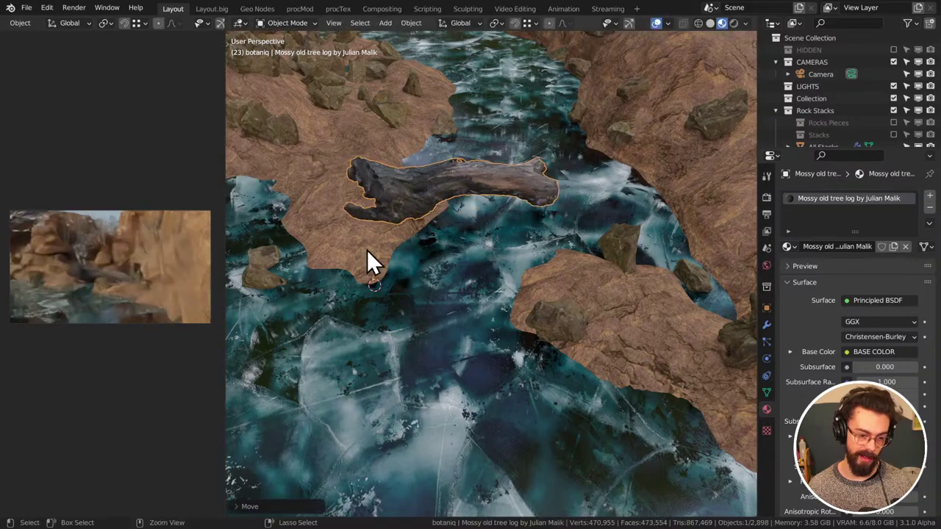
pyautogui.moveTo(366, 250); pyautogui.dragTo(460, 266, button='middle')
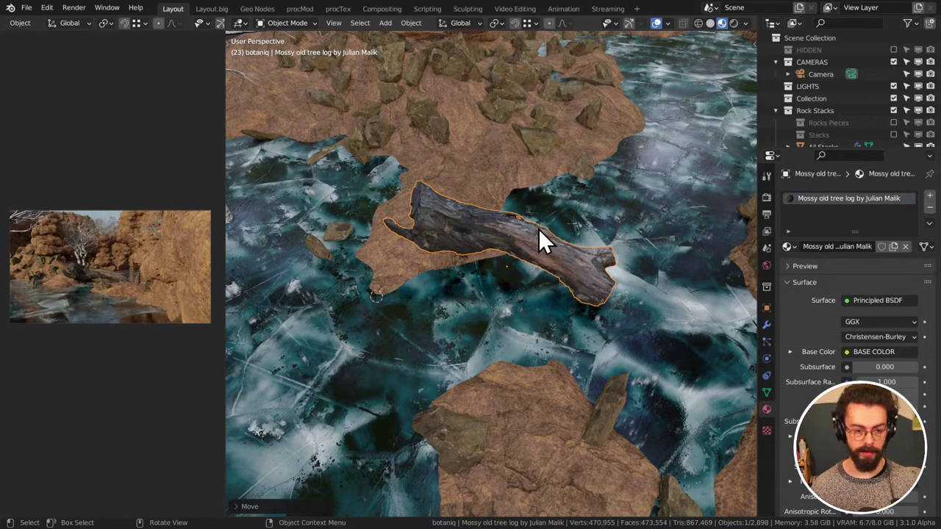
pyautogui.moveTo(539, 230); pyautogui.dragTo(565, 224, button='middle')
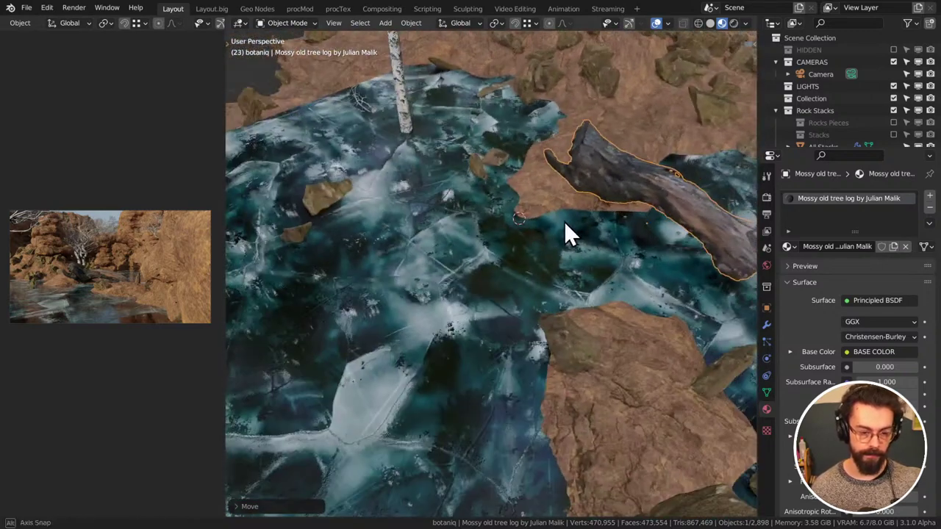
# Rotate the log and scale it down to about 0.65
pyautogui.press('g')
pyautogui.press('r')
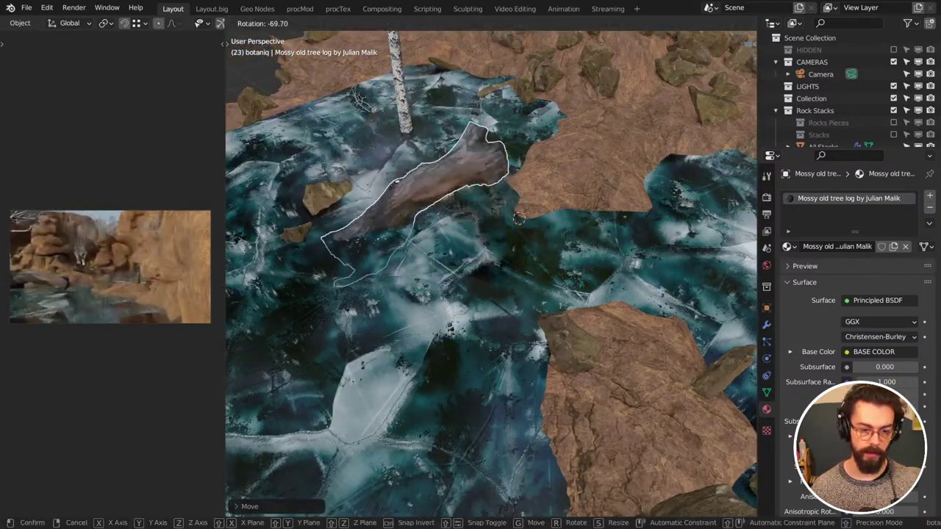
pyautogui.click(541, 255)
pyautogui.press('s')
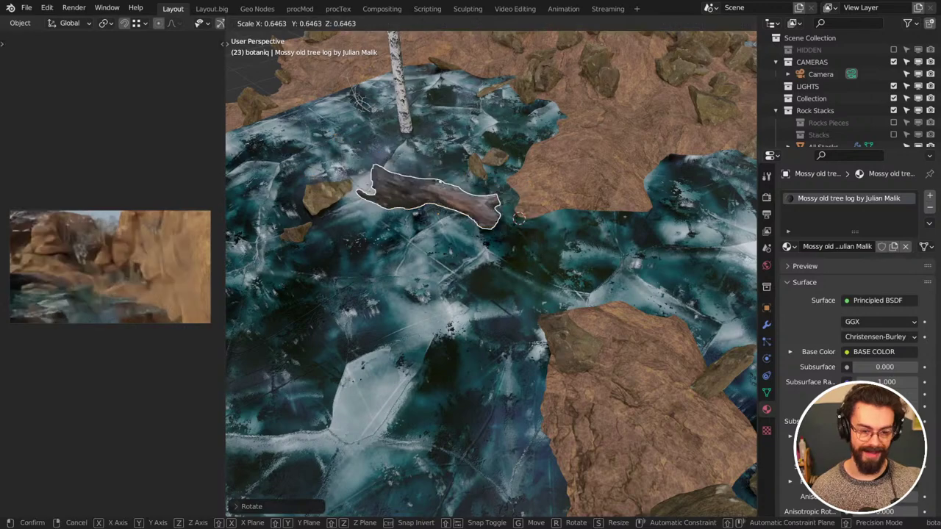
pyautogui.click(498, 229)
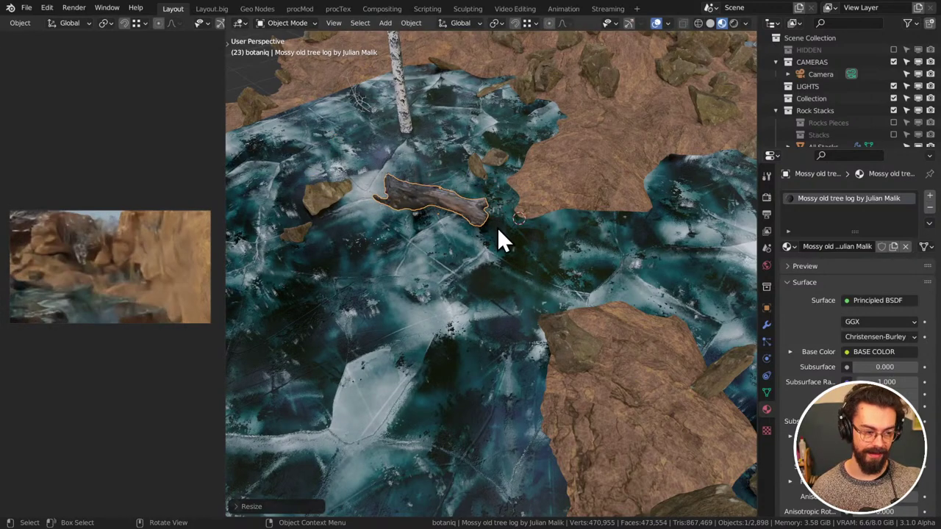
pyautogui.moveTo(497, 227)
pyautogui.mouseDown(button='middle')
pyautogui.moveTo(536, 206)
pyautogui.moveTo(489, 210)
pyautogui.mouseUp(button='middle')
# Reposition the log horizontally, lower it along Z onto the ice, and nudge it into place
pyautogui.press('g')
pyautogui.hotkey('shift', 'z')
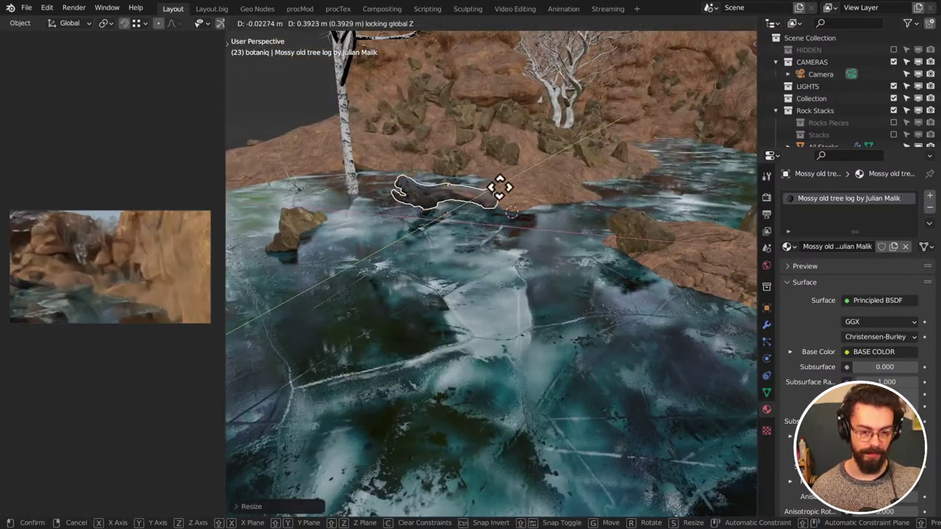
pyautogui.click(508, 202)
pyautogui.press('g')
pyautogui.press('z')
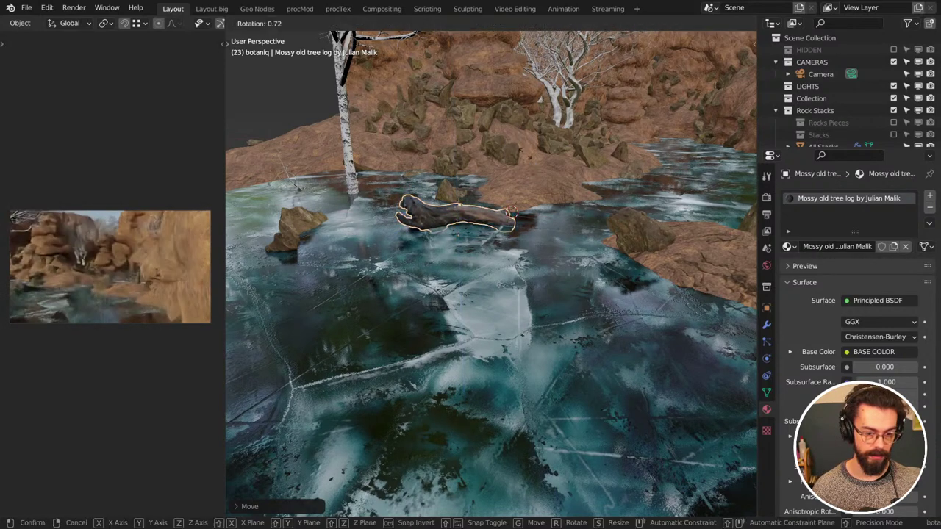
pyautogui.click(526, 166)
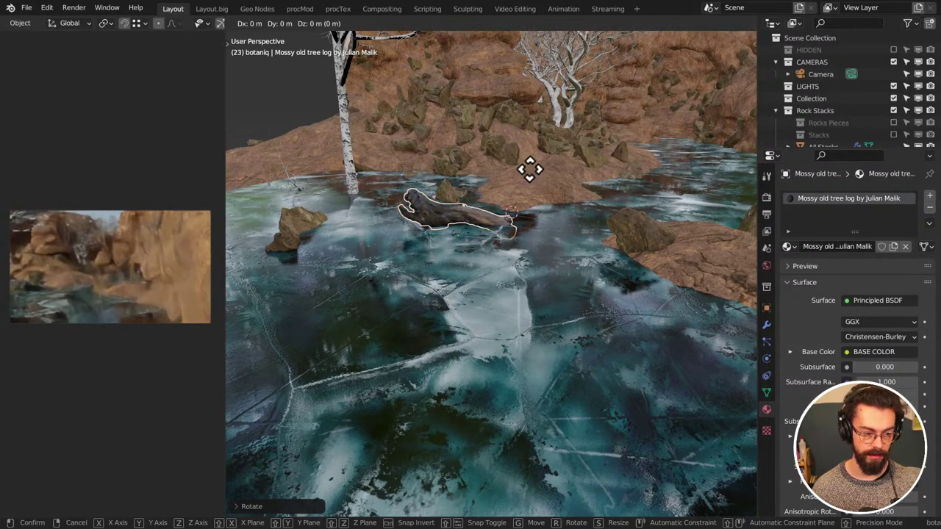
pyautogui.press('g')
pyautogui.click(566, 179)
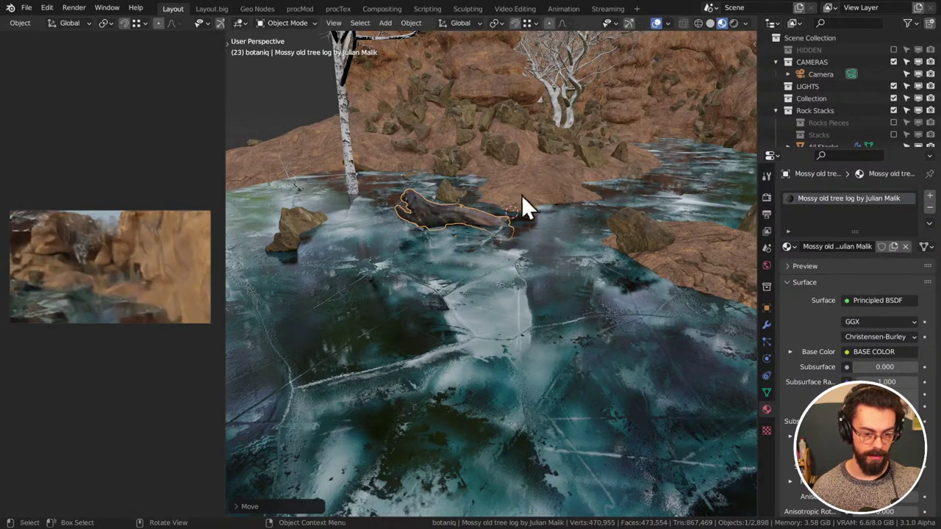
pyautogui.moveTo(521, 194); pyautogui.dragTo(514, 298, button='middle')
# Duplicate the mossy log with Shift+D and rotate the copy
pyautogui.hotkey('shift', 'd')
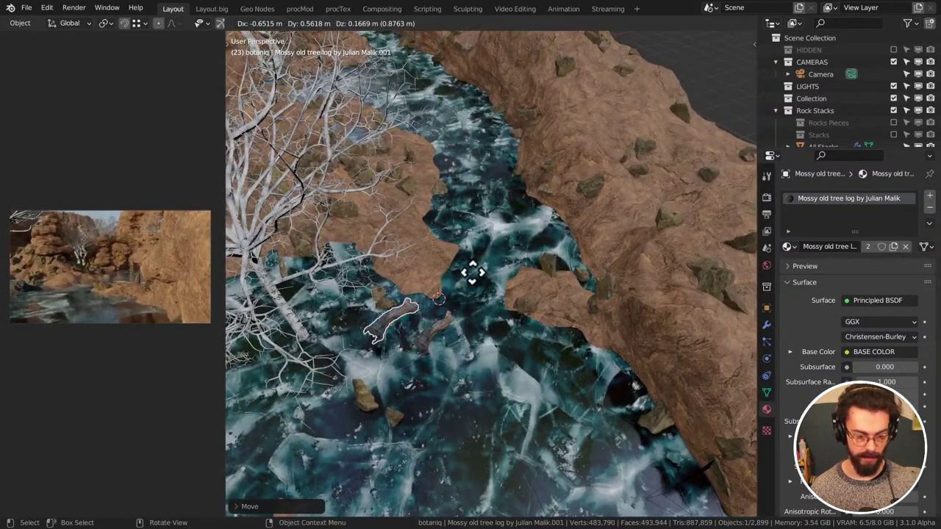
pyautogui.click(508, 235)
pyautogui.scroll(4, 508, 235)
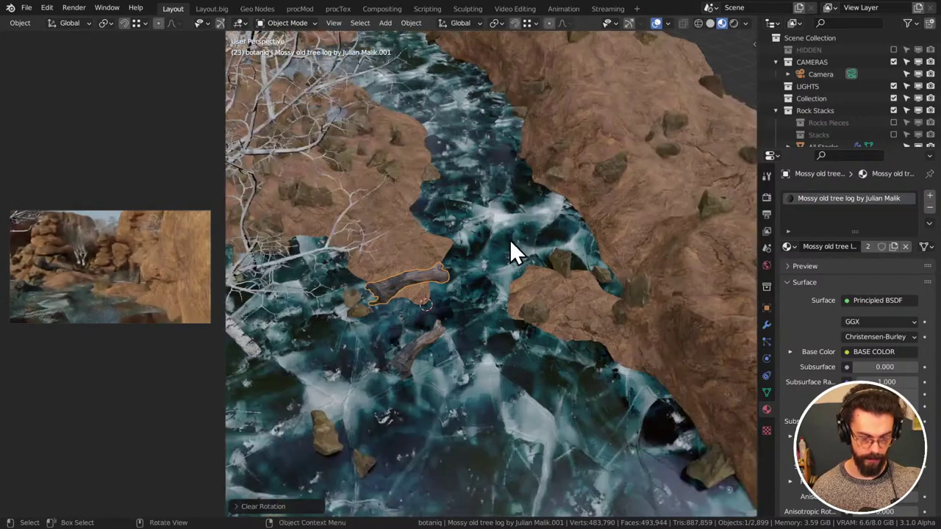
pyautogui.press('r')
pyautogui.click(360, 390)
pyautogui.moveTo(360, 390); pyautogui.dragTo(490, 353, button='middle')
# Move the duplicate log up the rocky bank and turn it freely
pyautogui.press('g')
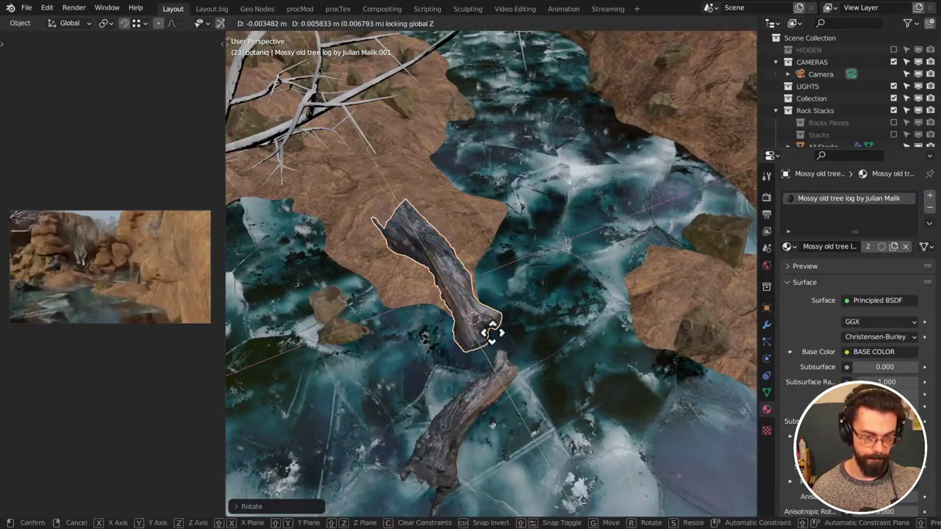
pyautogui.click(461, 126)
pyautogui.scroll(-5, 461, 127)
pyautogui.moveTo(488, 116); pyautogui.dragTo(458, 260, button='middle')
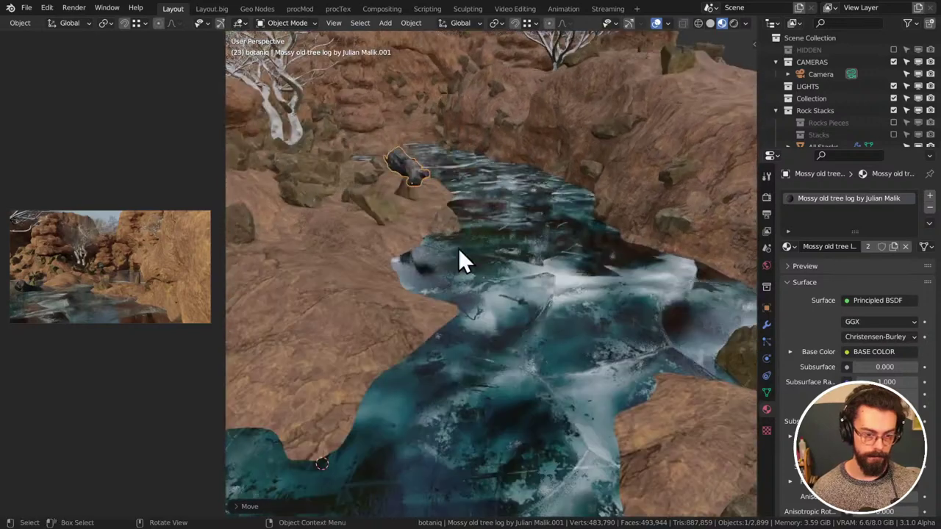
pyautogui.press('r')
pyautogui.press('r')
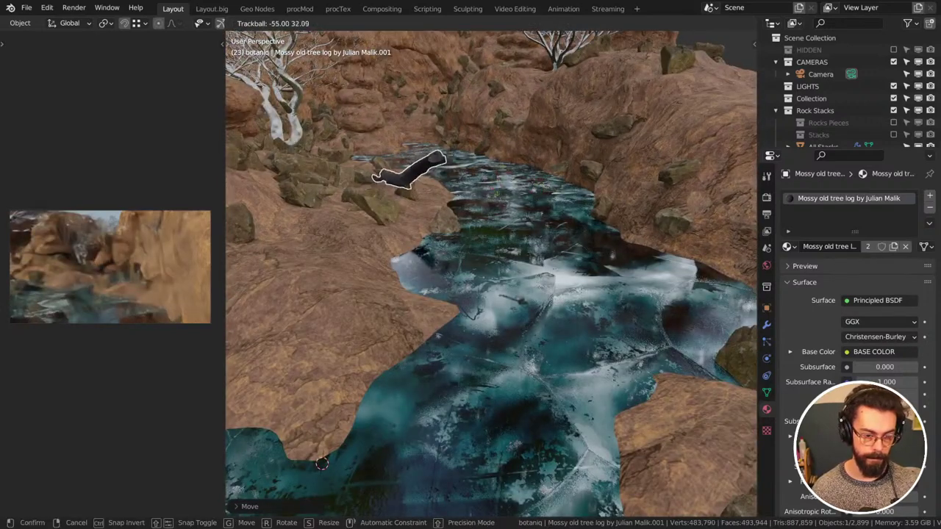
pyautogui.click(512, 192)
pyautogui.press('g')
pyautogui.click(436, 183)
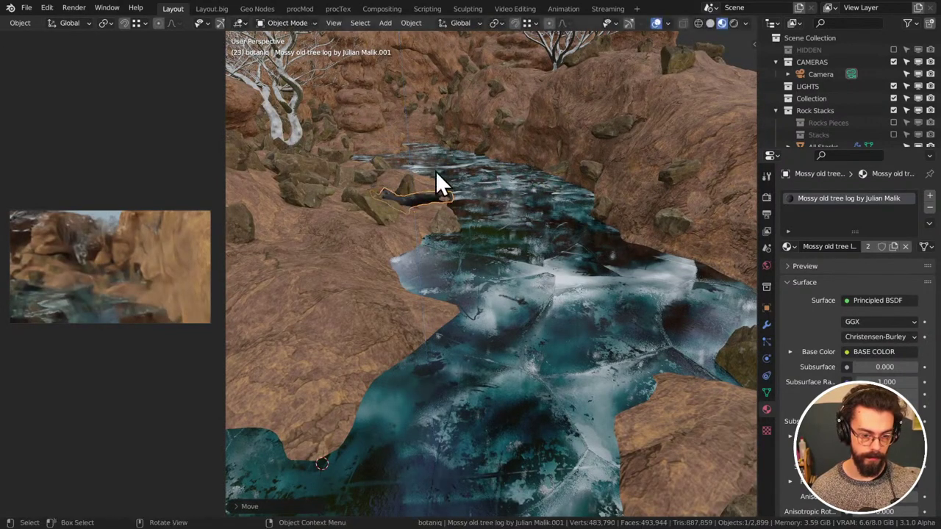
# Tumble the duplicate log onto the rock ledge and save WINTER LANDSCAPE.blend
pyautogui.press('r')
pyautogui.press('r')
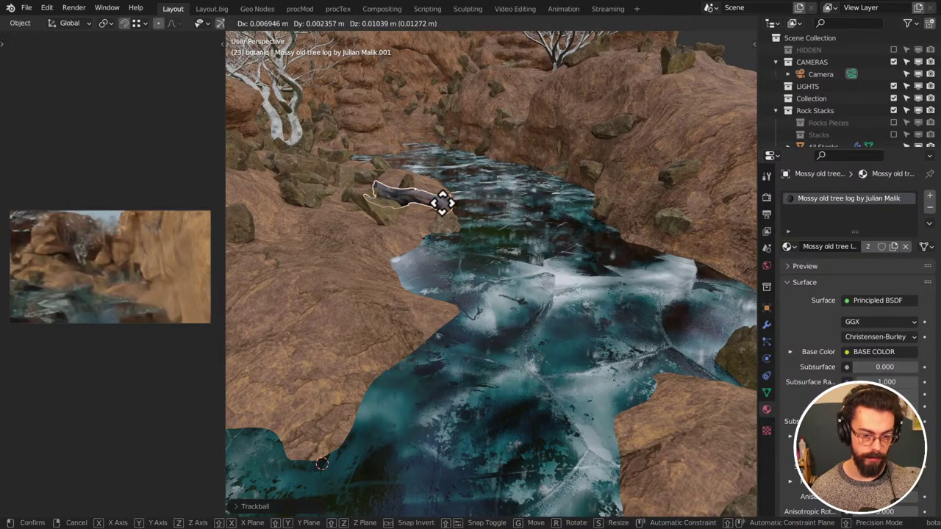
pyautogui.click(476, 219)
pyautogui.press('r')
pyautogui.click(499, 188)
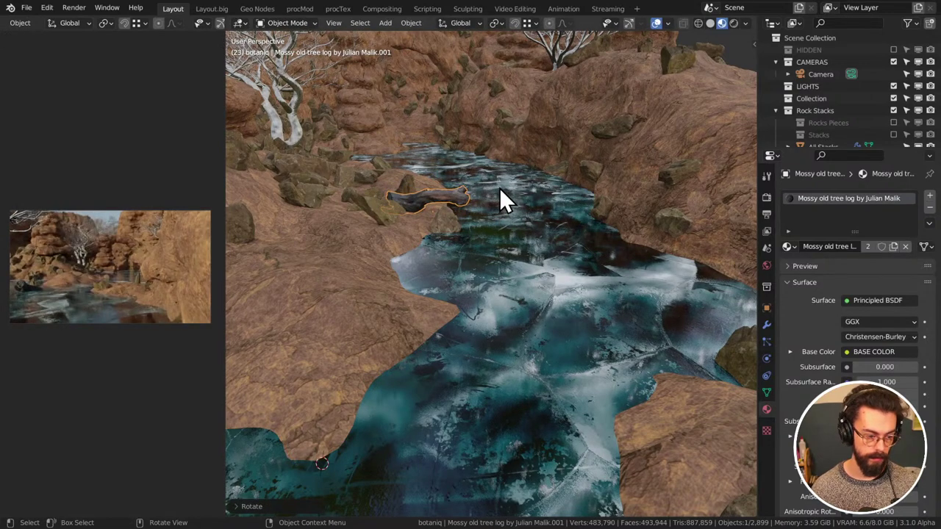
pyautogui.press('g')
pyautogui.click(496, 189)
pyautogui.moveTo(496, 191); pyautogui.dragTo(456, 189, button='middle')
pyautogui.hotkey('ctrl', 's')
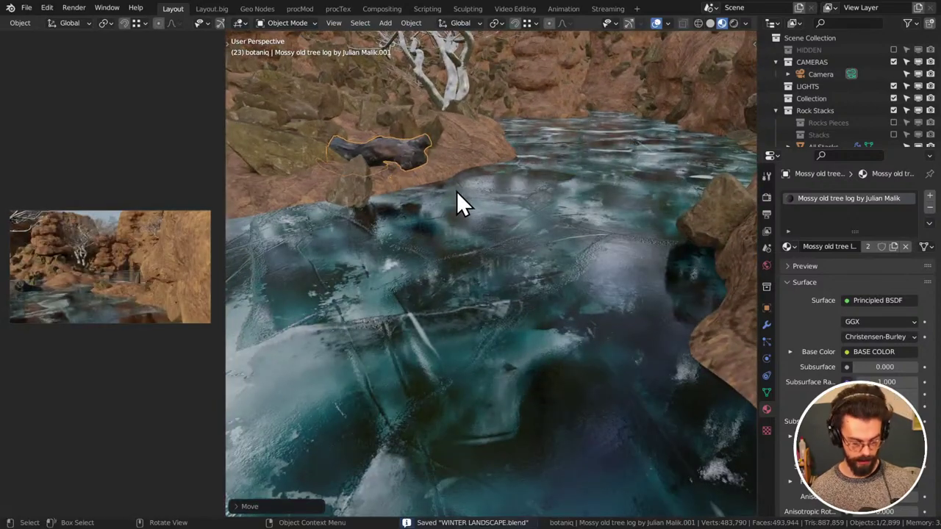
pyautogui.press('F4')
# Append the Pohutukawa tree object from its .blend in the Logs folder
pyautogui.click(456, 192)
pyautogui.click(358, 67)
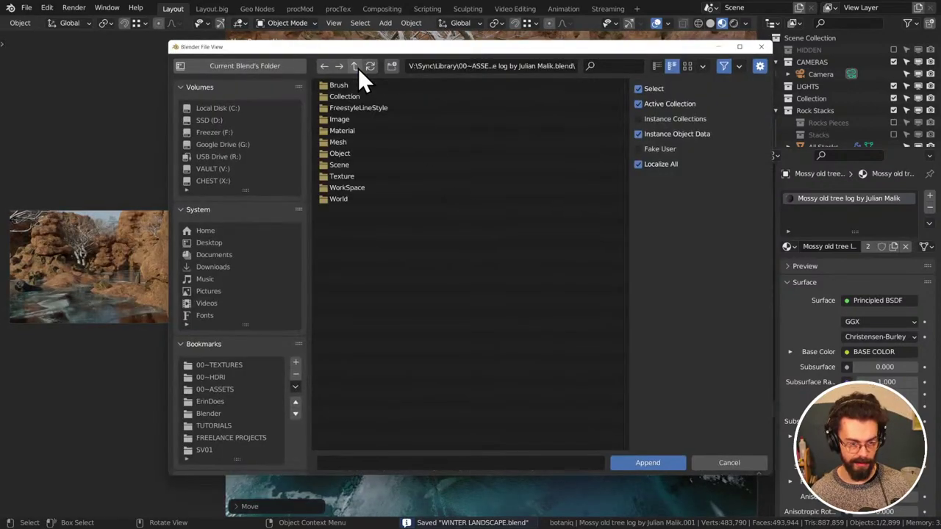
pyautogui.click(358, 68)
pyautogui.click(429, 107)
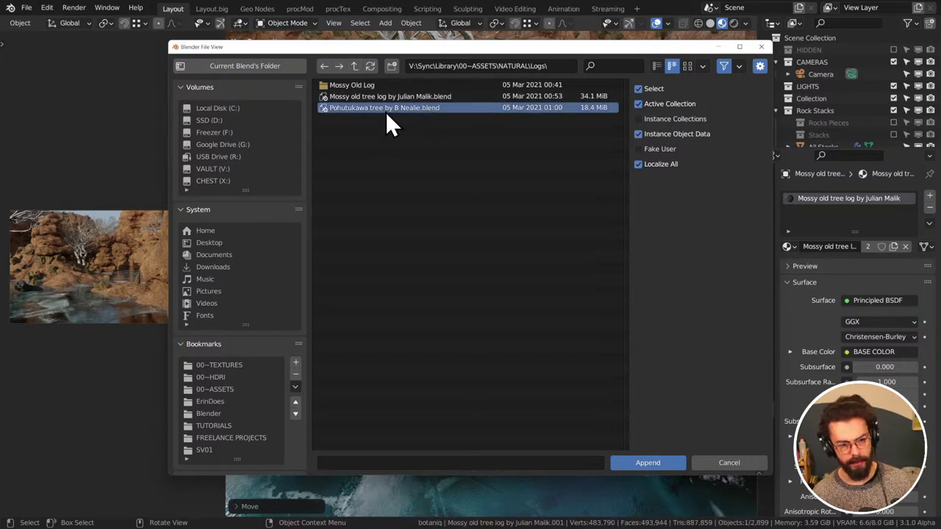
pyautogui.doubleClick(405, 108)
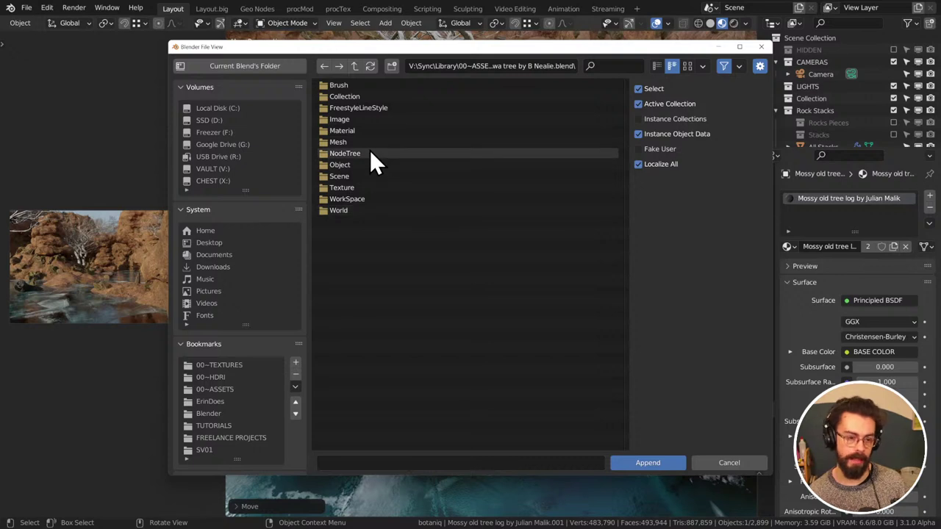
pyautogui.doubleClick(369, 165)
pyautogui.doubleClick(392, 87)
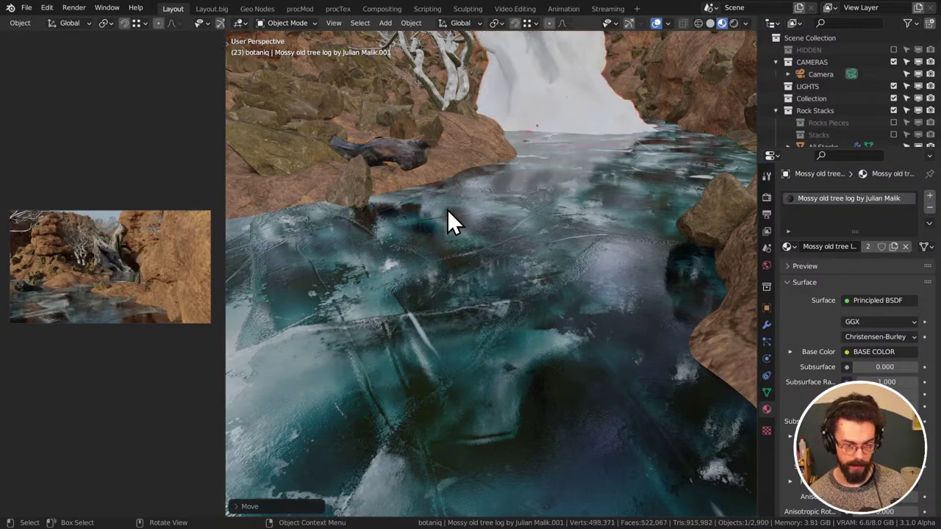
# Move the Pohutukawa stump onto the frozen river and scale it down
pyautogui.press('g')
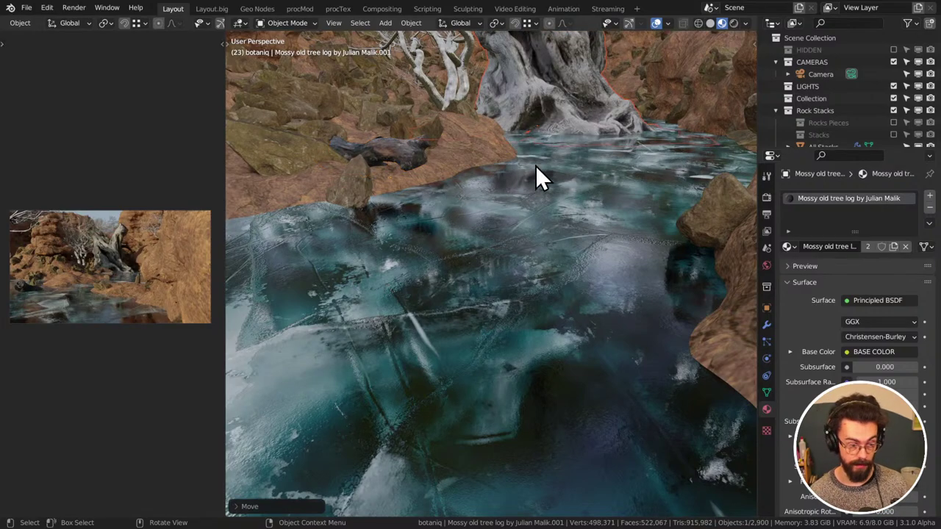
pyautogui.click(544, 162)
pyautogui.scroll(-3, 555, 155)
pyautogui.moveTo(555, 155); pyautogui.dragTo(664, 204, button='middle')
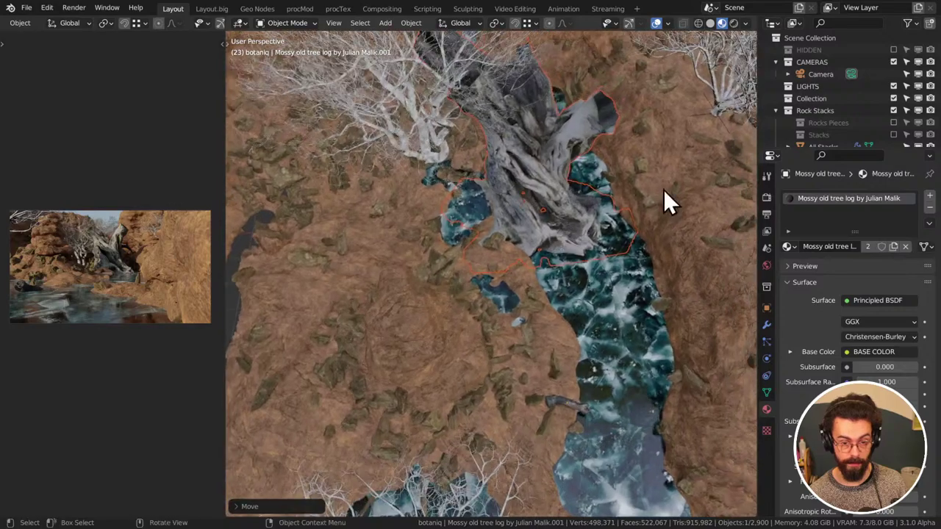
pyautogui.press('s')
pyautogui.click(589, 194)
pyautogui.scroll(6, 595, 221)
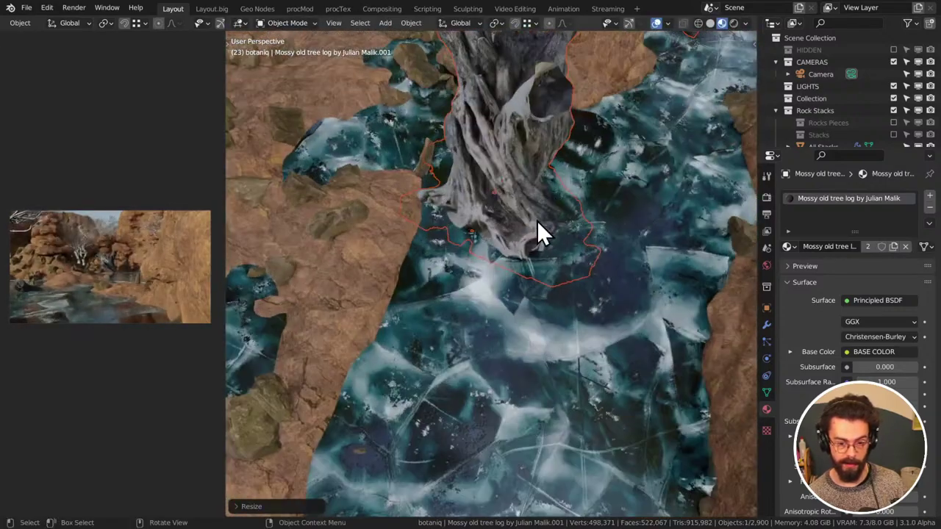
pyautogui.moveTo(537, 220); pyautogui.dragTo(452, 235, button='middle')
# In Edit Mode, select the whole stump and keep only its boundary loops
pyautogui.press('Tab')
pyautogui.click(508, 252)
pyautogui.press('a')
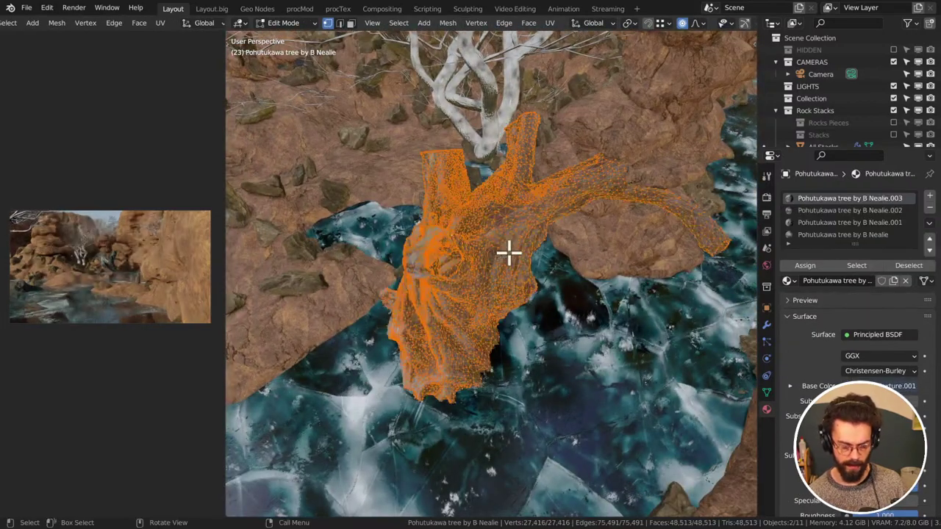
pyautogui.press('F3')
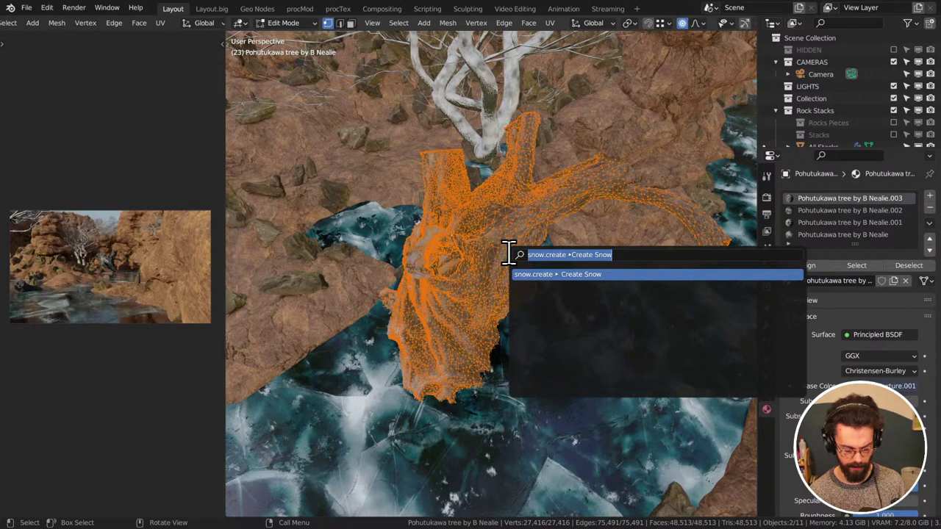
pyautogui.write('boun')
pyautogui.press('Down')
pyautogui.press('Down')
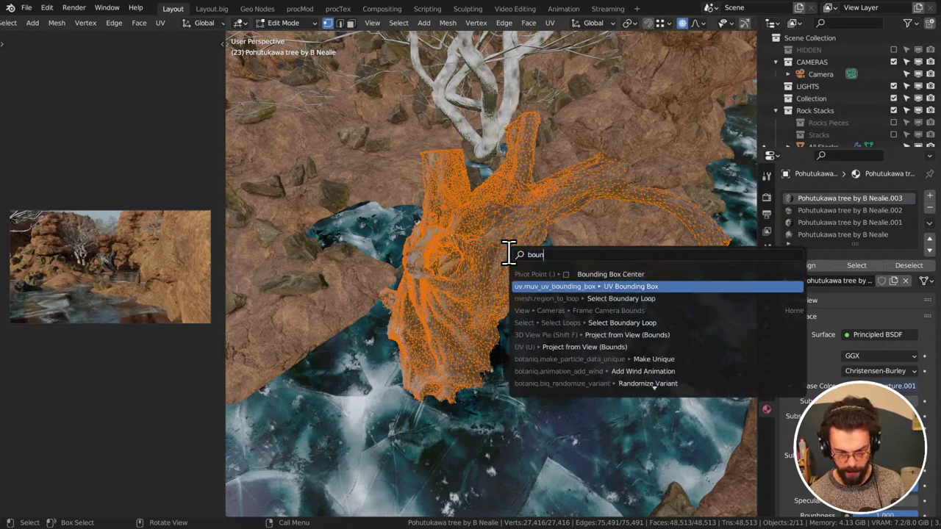
pyautogui.press('Return')
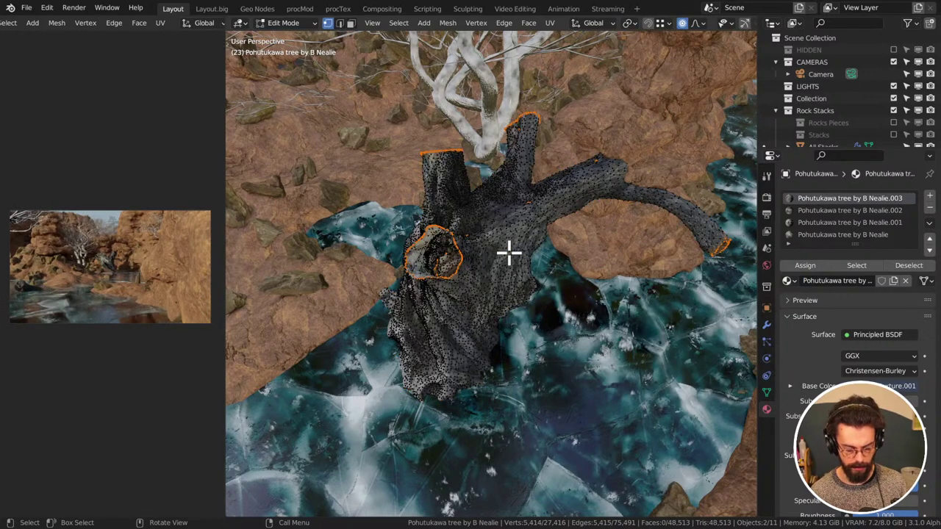
# Try Grid Fill on the open loops, undo, select one branch-end loop, and exit Edit Mode
pyautogui.hotkey('ctrl', 'f')
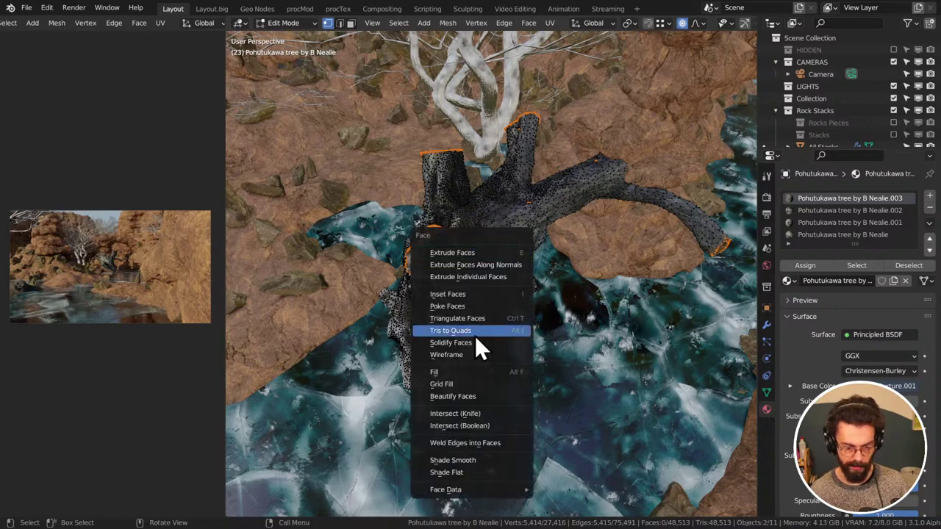
pyautogui.click(471, 384)
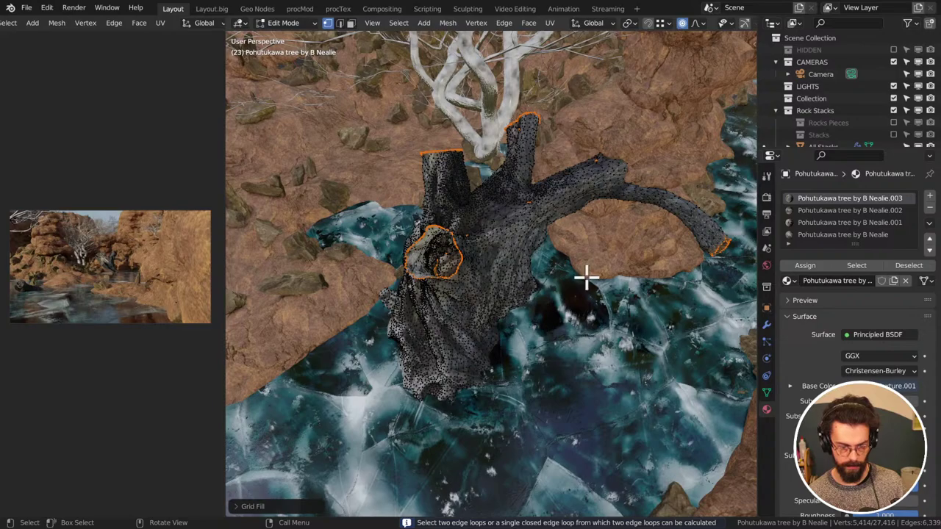
pyautogui.moveTo(539, 289); pyautogui.dragTo(520, 274, button='middle')
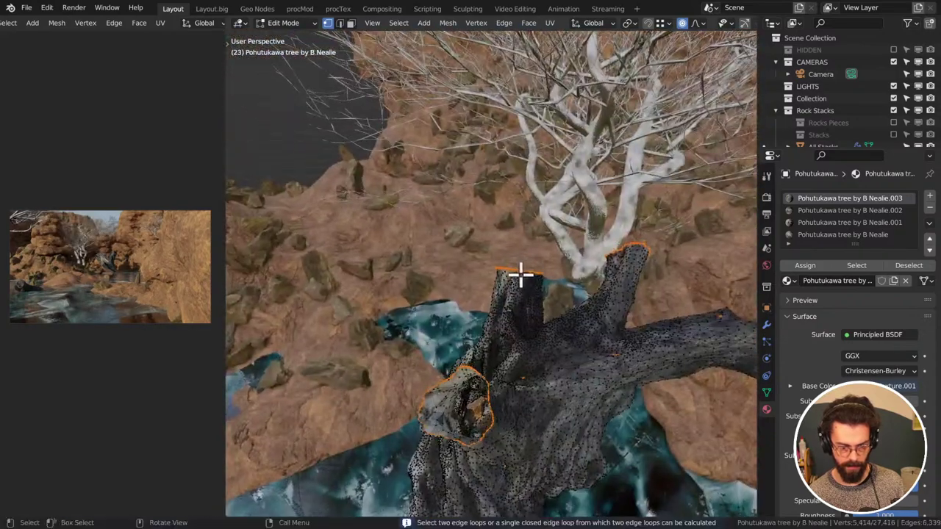
pyautogui.press('f')
pyautogui.moveTo(532, 370); pyautogui.dragTo(610, 340, button='middle')
pyautogui.hotkey('ctrl', 'z')
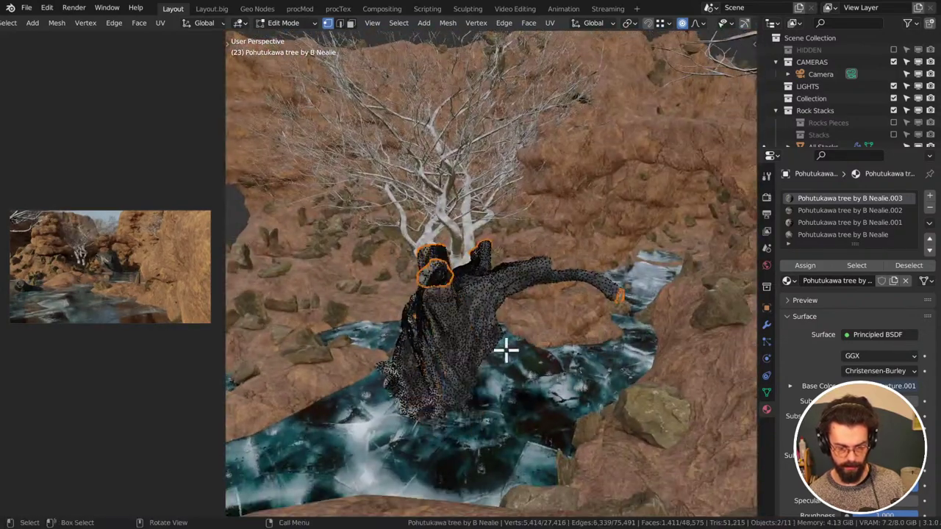
pyautogui.scroll(5, 506, 351)
pyautogui.keyDown('alt'); pyautogui.click(397, 298); pyautogui.keyUp('alt')
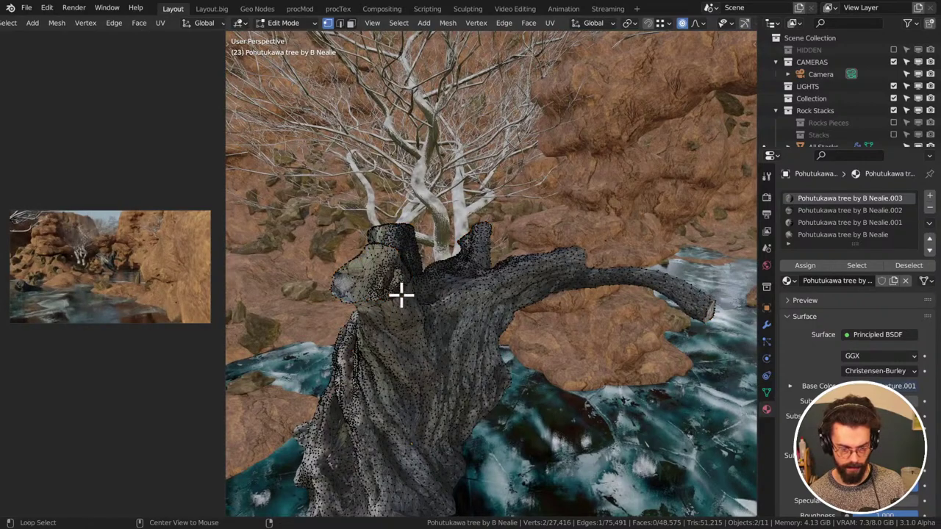
pyautogui.moveTo(399, 292); pyautogui.dragTo(565, 336, button='middle')
pyautogui.press('Tab')
# In wireframe Edit Mode, select the stump's branch-end piece and reduce it to its boundary loop
pyautogui.press('z')
pyautogui.click(382, 308)
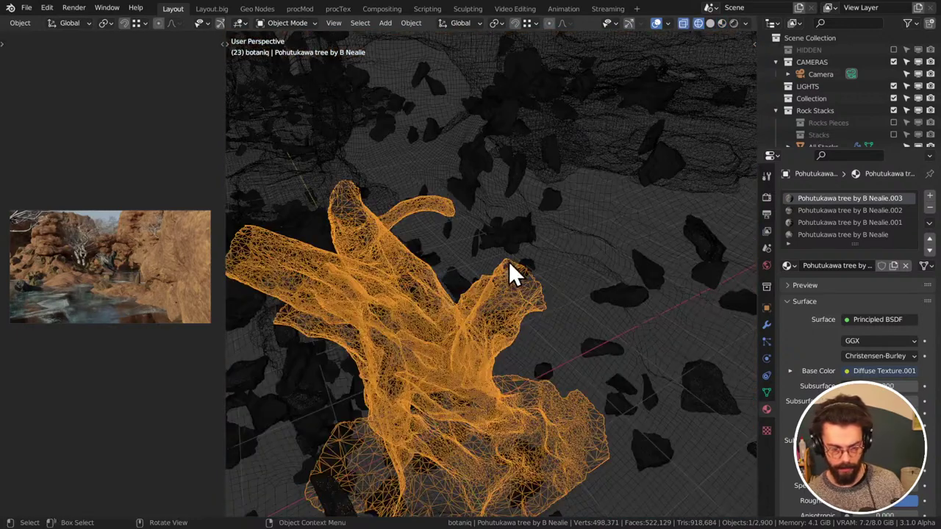
pyautogui.press('Tab')
pyautogui.press('l')
pyautogui.press('F3')
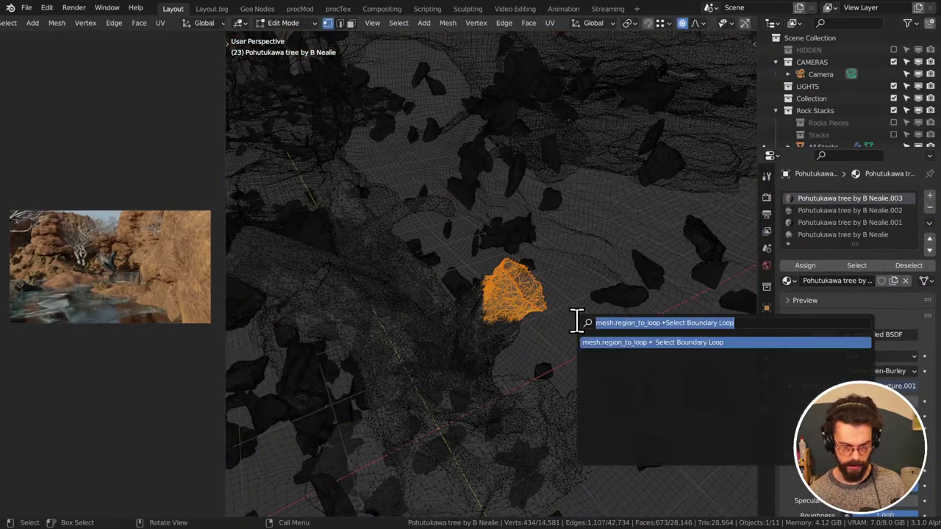
pyautogui.press('Return')
# Deselect the lower loop fragments, keeping only the open branch-end rim selected
pyautogui.moveTo(575, 318); pyautogui.dragTo(584, 291, button='middle')
pyautogui.press('b')
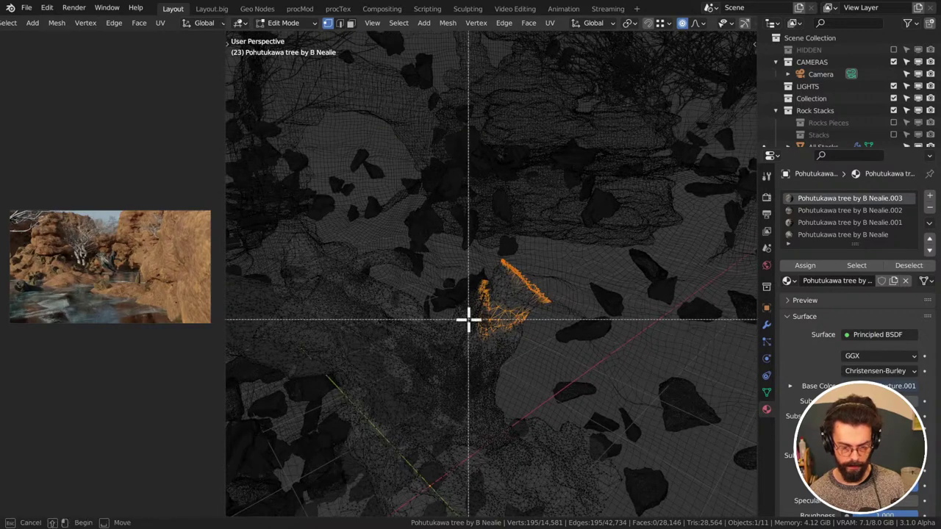
pyautogui.keyDown('shift'); pyautogui.moveTo(463, 274); pyautogui.dragTo(498, 350); pyautogui.keyUp('shift')
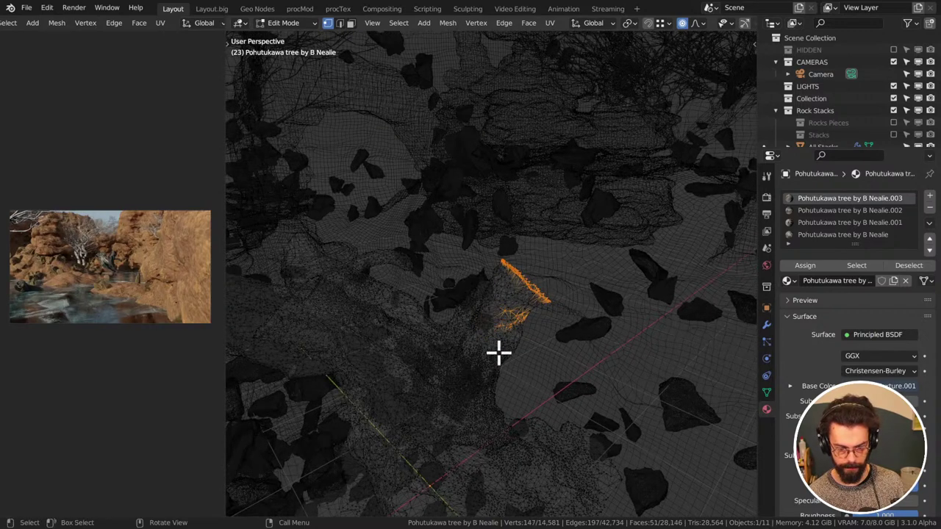
pyautogui.press('c')
pyautogui.moveTo(498, 329)
pyautogui.mouseDown(button='middle')
pyautogui.moveTo(519, 316)
pyautogui.moveTo(562, 336)
pyautogui.mouseUp(button='middle')
pyautogui.rightClick(522, 317)
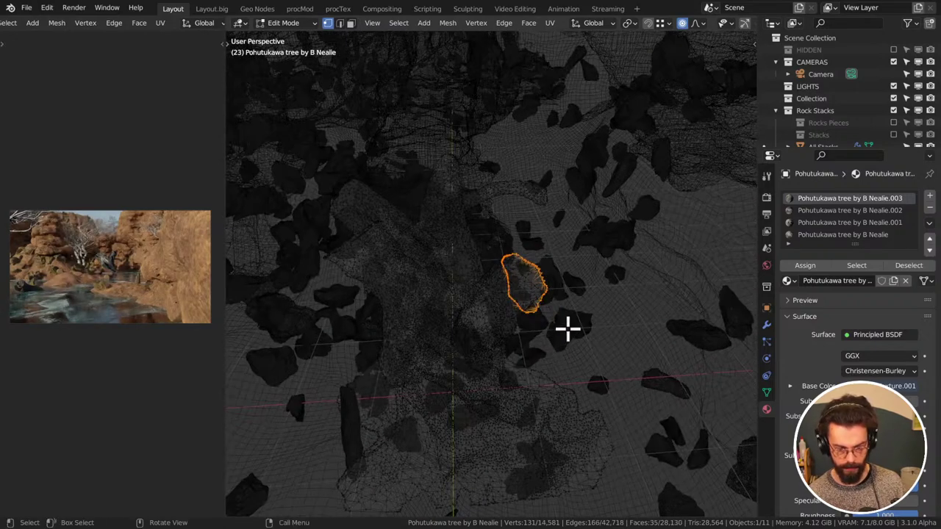
# Return to solid random-colour shading, cap the branch end with a new face, and exit Edit Mode
pyautogui.hotkey('shift', 'z')
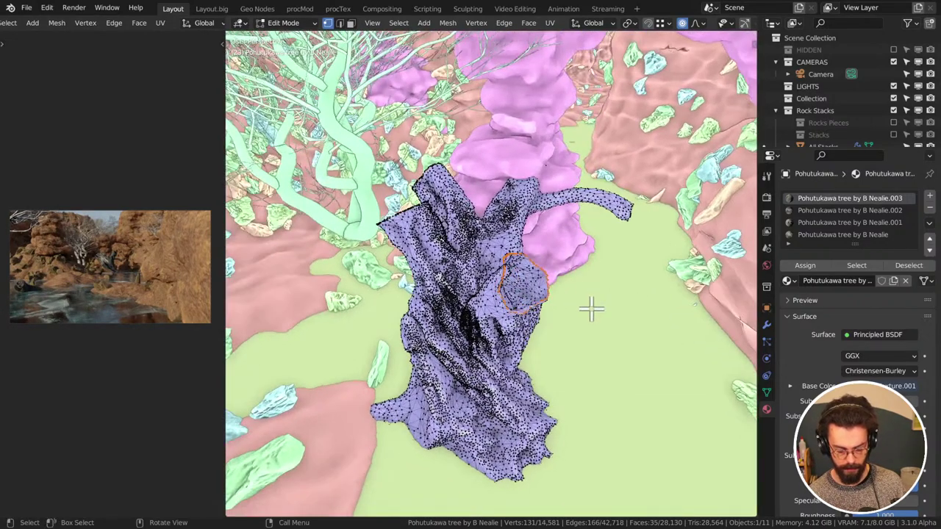
pyautogui.press('f')
pyautogui.moveTo(594, 292); pyautogui.dragTo(699, 306, button='middle')
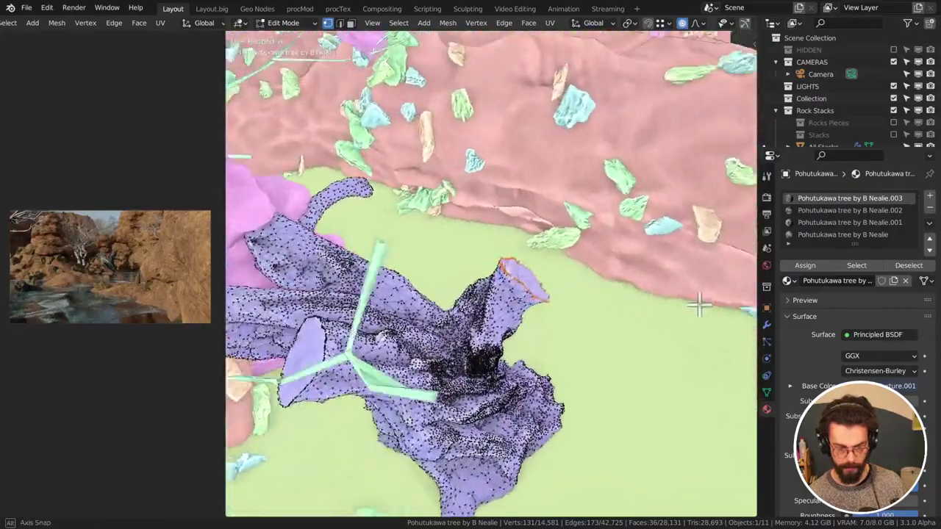
pyautogui.scroll(-5, 699, 306)
pyautogui.press('Tab')
# Rotate the Pohutukawa stump in the canyon riverbed
pyautogui.scroll(-4, 593, 317)
pyautogui.moveTo(592, 316); pyautogui.dragTo(626, 278, button='middle')
pyautogui.press('r')
pyautogui.click(529, 317)
# Lower the stump about 1.15 m along Z into the icy riverbed
pyautogui.press('g')
pyautogui.click(538, 315)
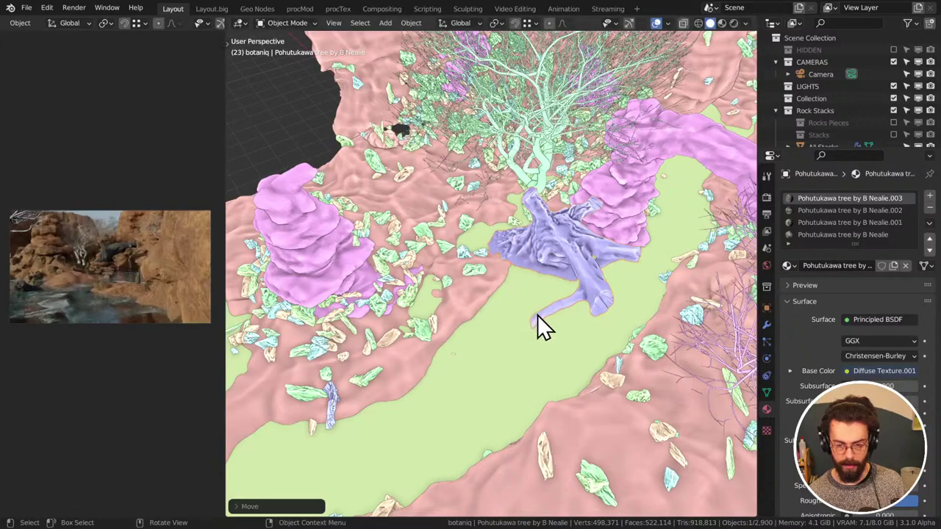
pyautogui.moveTo(537, 315); pyautogui.dragTo(584, 290, button='middle')
pyautogui.press('g')
pyautogui.press('z')
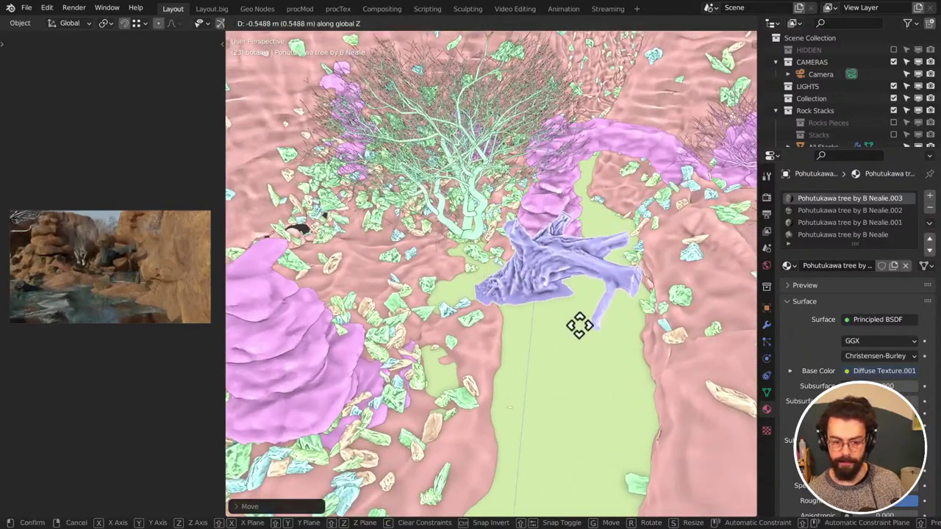
pyautogui.click(581, 468)
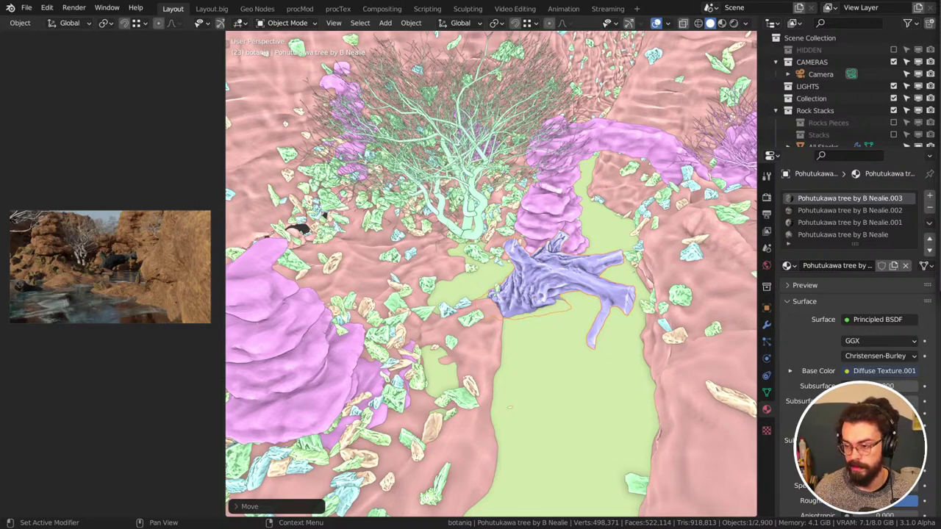
# Turn the stump slightly from a more level canyon view
pyautogui.moveTo(647, 233); pyautogui.dragTo(636, 184, button='middle')
pyautogui.press('r')
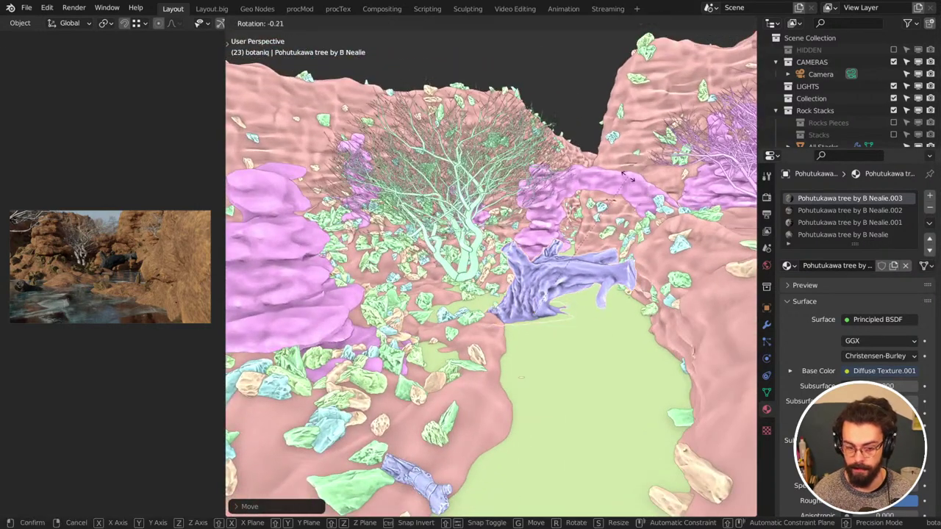
pyautogui.click(626, 182)
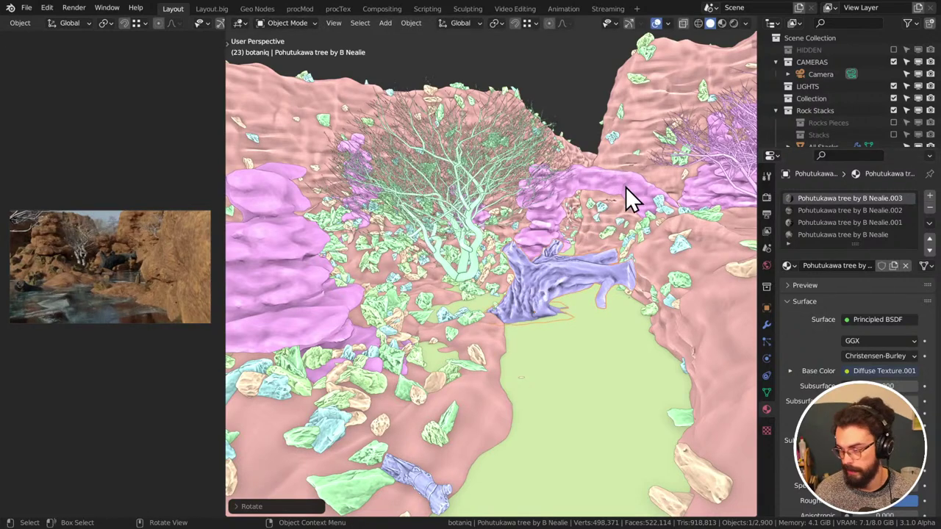
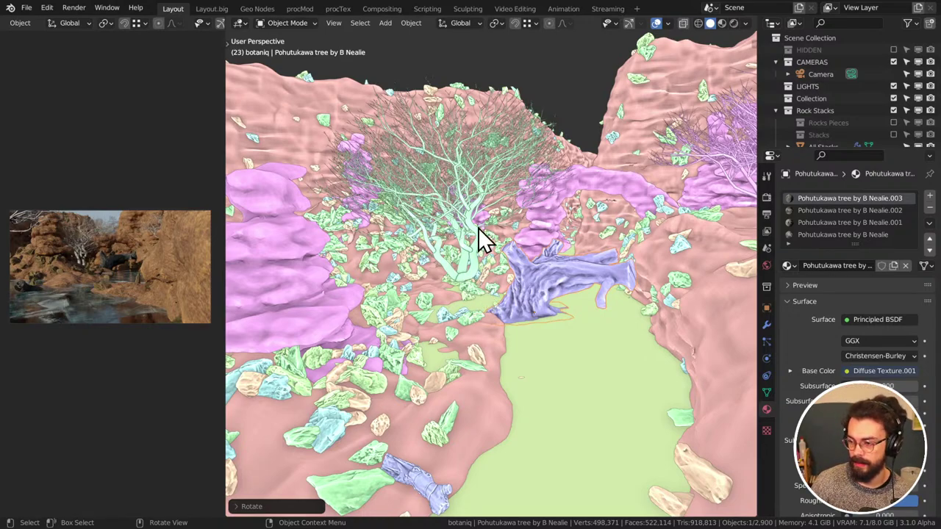
# Rotate the fallen trunk about Z and slide it across the terrain, keeping its height
pyautogui.moveTo(478, 228); pyautogui.dragTo(505, 311, button='middle')
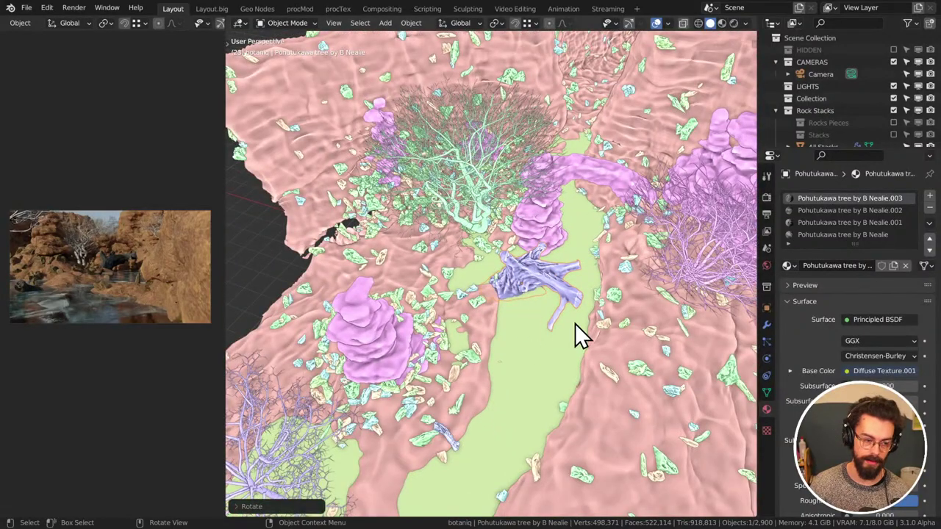
pyautogui.press('r')
pyautogui.press('z')
pyautogui.click(580, 272)
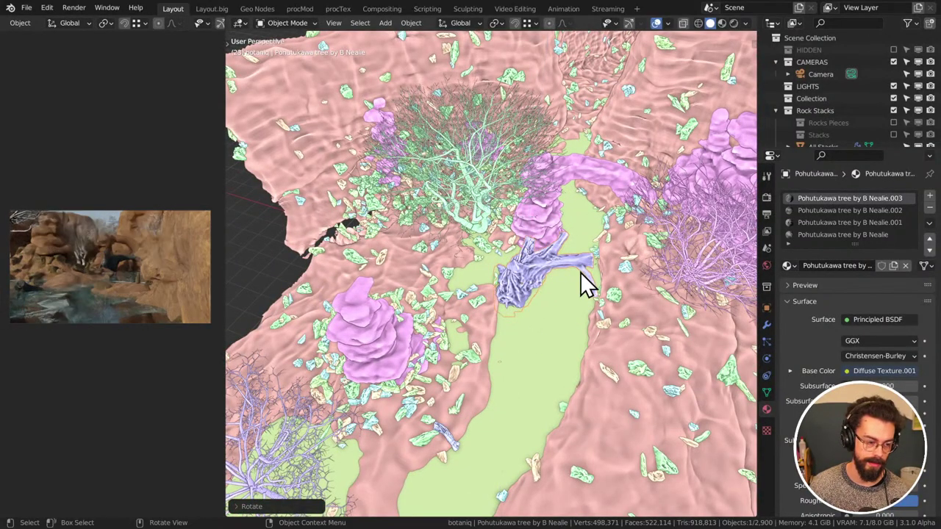
pyautogui.moveTo(580, 272); pyautogui.dragTo(573, 290, button='middle')
pyautogui.press('g')
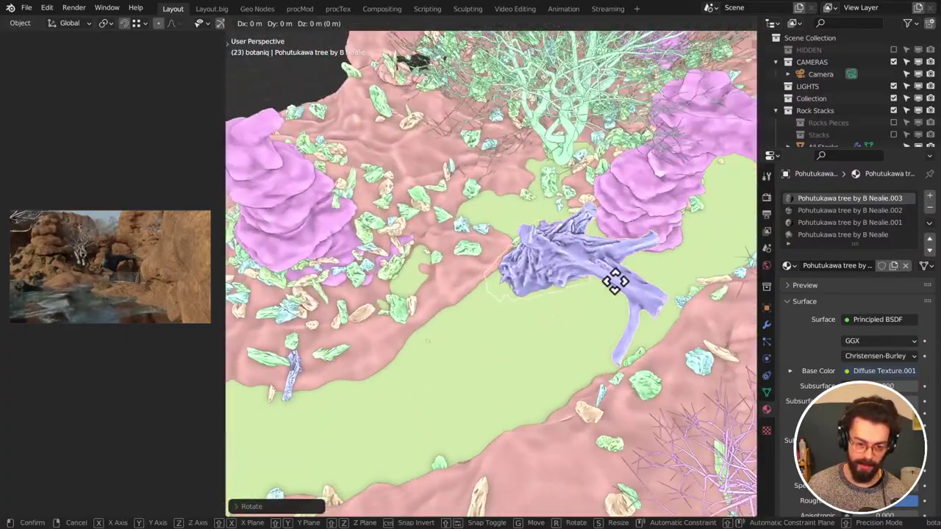
pyautogui.hotkey('shift', 'z')
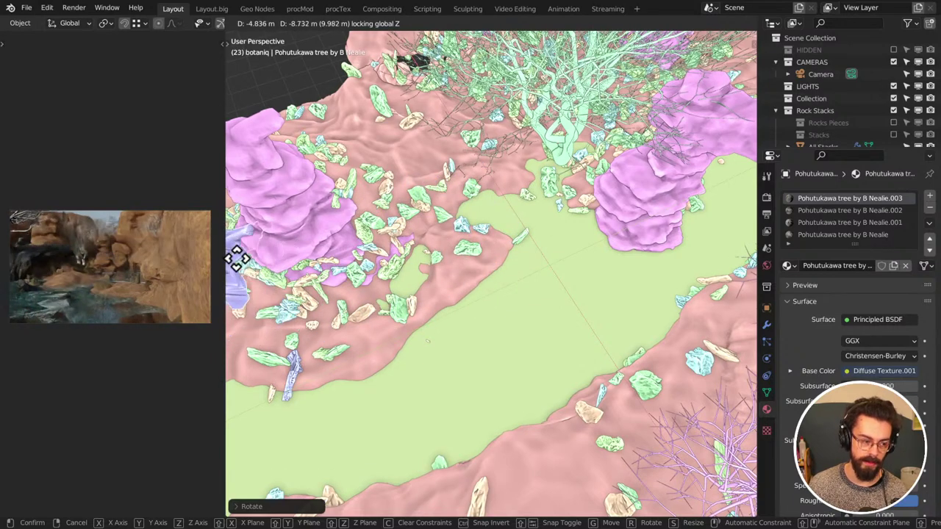
pyautogui.click(238, 259)
# Place the trunk beside the rock stack, turn it again about Z and scale it slightly
pyautogui.moveTo(238, 259); pyautogui.dragTo(475, 303, button='middle')
pyautogui.press('g')
pyautogui.hotkey('shift', 'z')
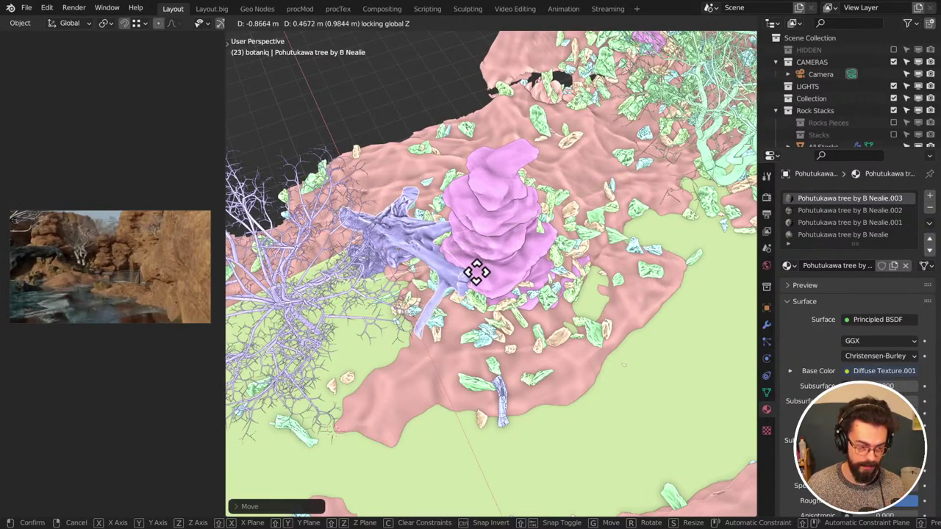
pyautogui.click(476, 272)
pyautogui.press('r')
pyautogui.press('z')
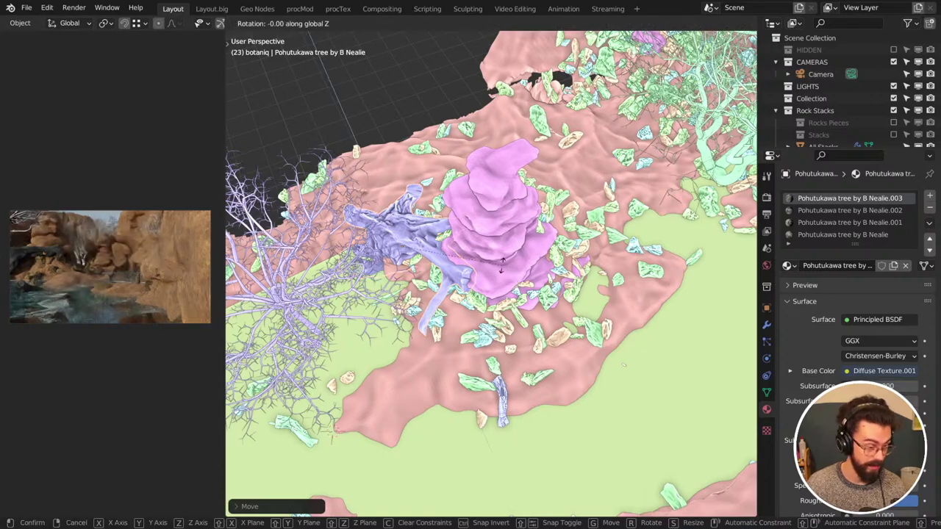
pyautogui.click(457, 326)
pyautogui.press('s')
pyautogui.click(463, 309)
pyautogui.moveTo(462, 309); pyautogui.dragTo(590, 234, button='middle')
# Nudge the trunk's position and cancel an unwanted rotation
pyautogui.press('g')
pyautogui.click(593, 219)
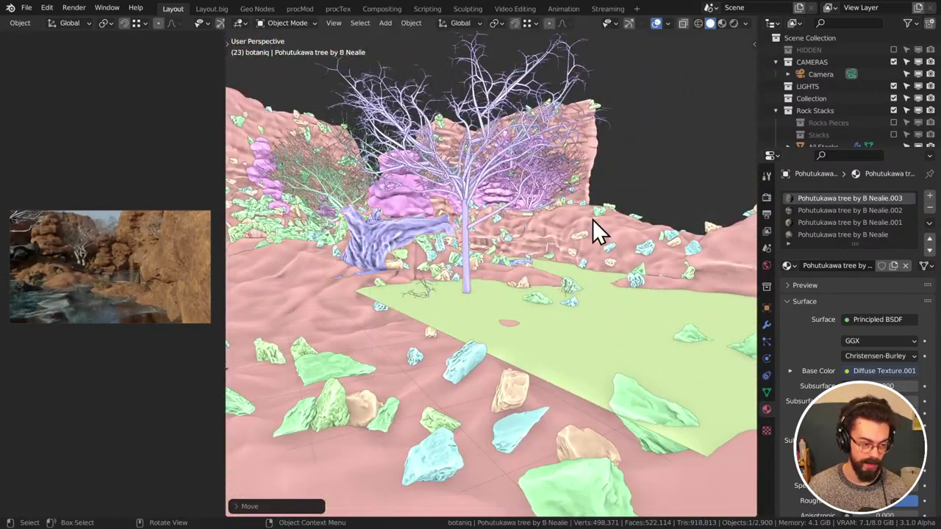
pyautogui.press('r')
pyautogui.rightClick(593, 219)
pyautogui.moveTo(592, 219); pyautogui.dragTo(571, 219, button='middle')
pyautogui.scroll(3, 73, 270)
pyautogui.scroll(2, 17, 273)
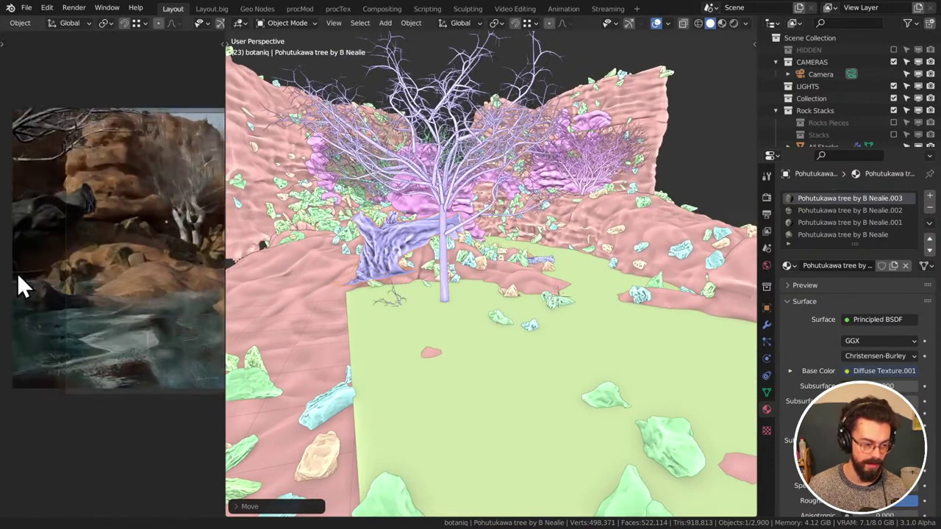
pyautogui.scroll(5, 159, 207)
pyautogui.moveTo(458, 238); pyautogui.dragTo(458, 225, button='middle')
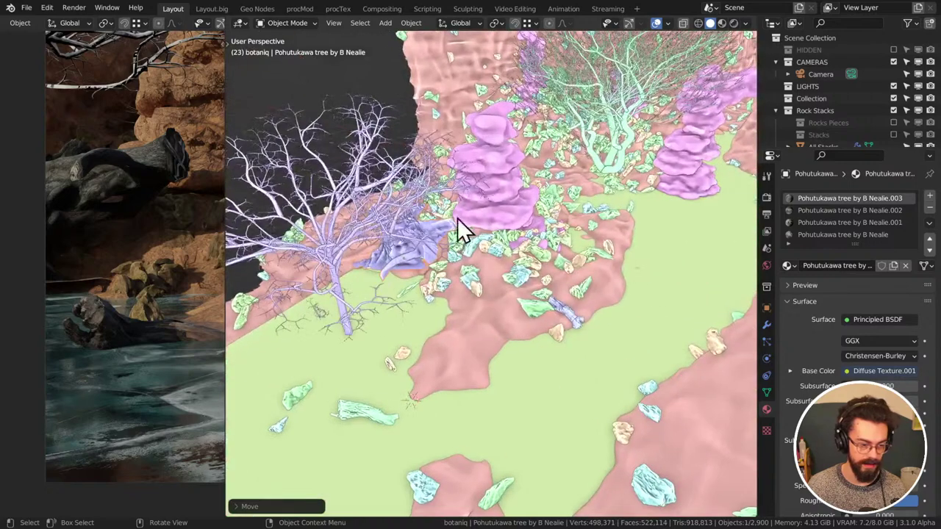
# Spin the trunk a half-turn and shift it closer to the rock stack
pyautogui.press('r')
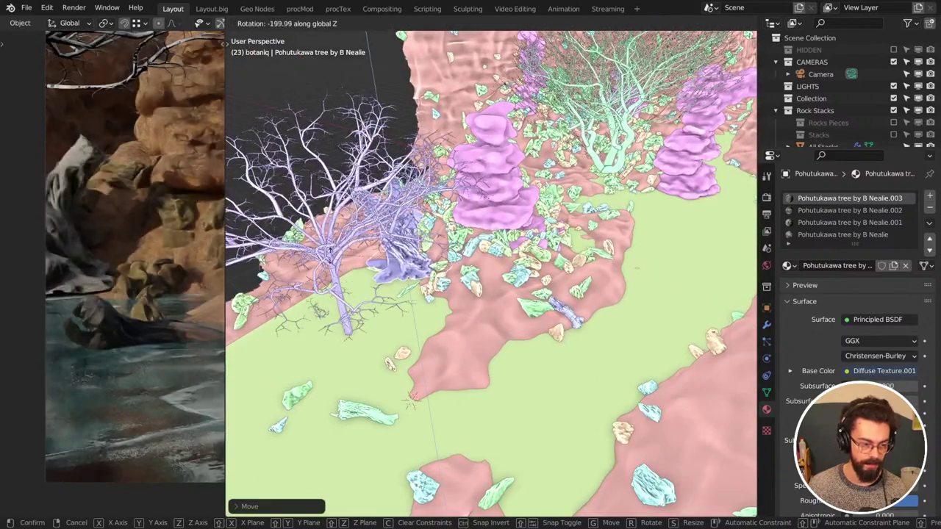
pyautogui.click(544, 176)
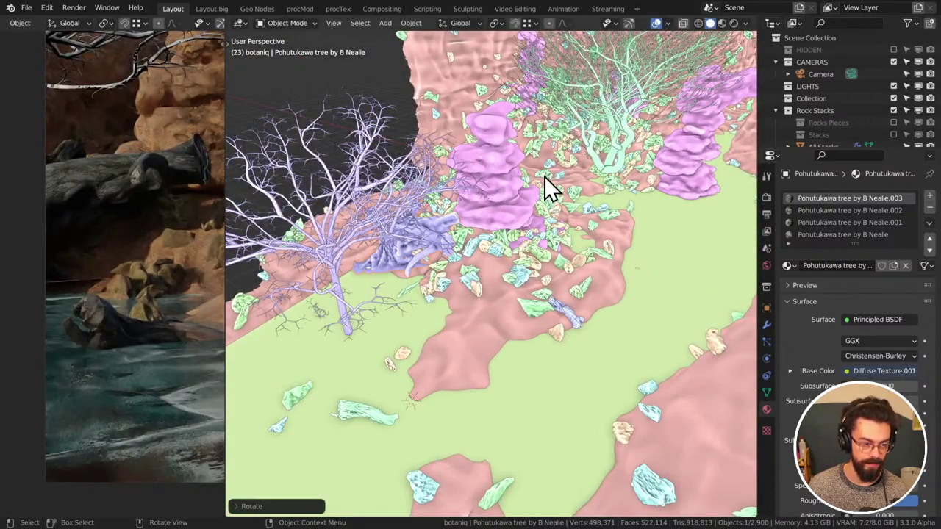
pyautogui.press('g')
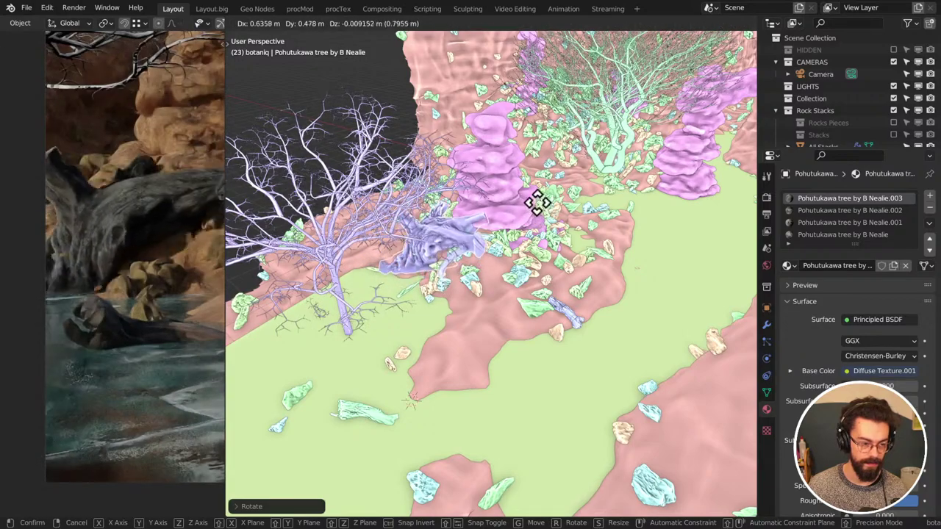
pyautogui.click(538, 206)
pyautogui.press('g')
pyautogui.click(578, 267)
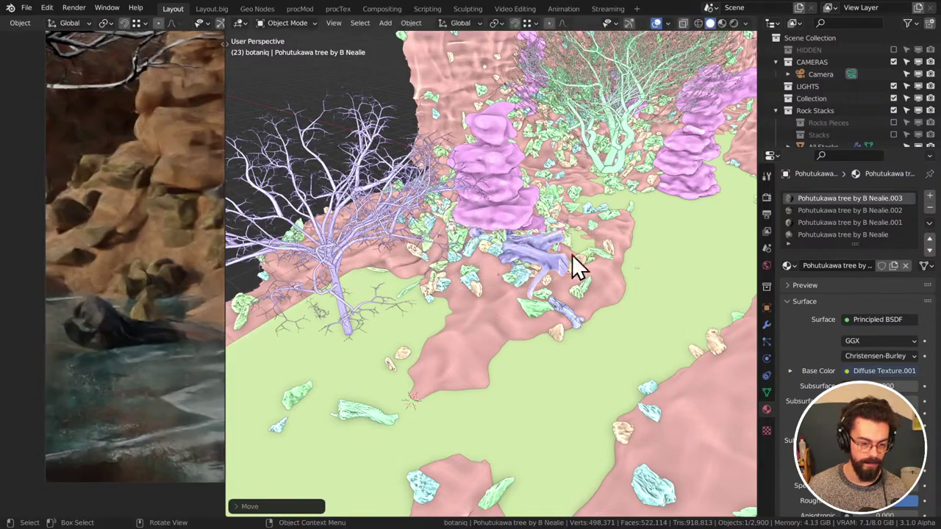
pyautogui.moveTo(578, 267); pyautogui.dragTo(533, 271, button='middle')
pyautogui.press('g')
pyautogui.click(566, 229)
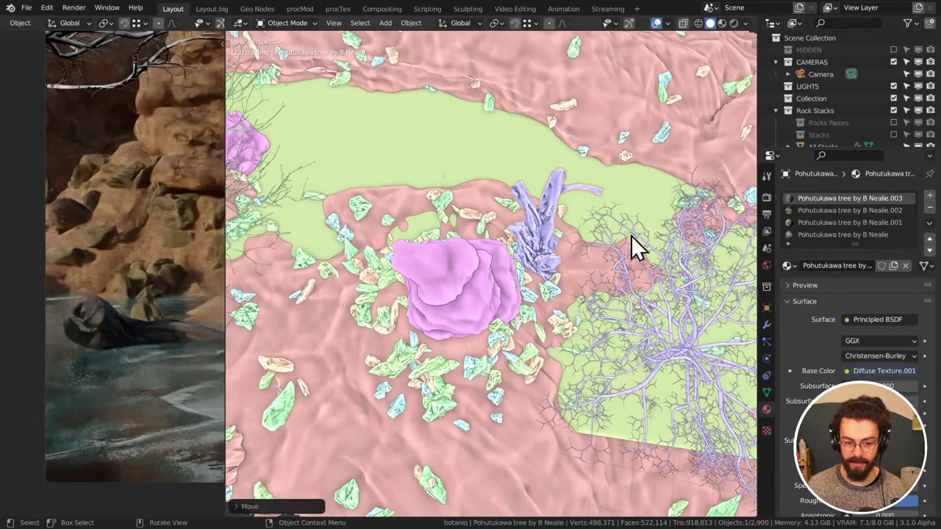
# Turn the trunk slightly and nudge it snugly against the base of the rocks
pyautogui.moveTo(634, 244); pyautogui.dragTo(540, 283, button='middle')
pyautogui.press('r')
pyautogui.click(565, 179)
pyautogui.press('g')
pyautogui.click(597, 213)
pyautogui.scroll(3, 578, 224)
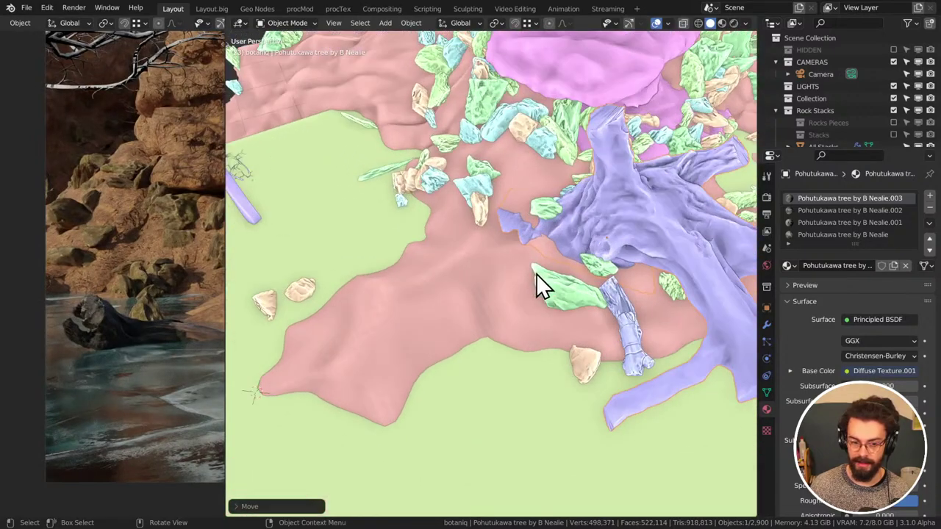
pyautogui.press('g')
pyautogui.click(614, 224)
pyautogui.moveTo(614, 224); pyautogui.dragTo(640, 196, button='middle')
# Give the trunk a final nudge and push its stray mesh fragment out of sight in Edit Mode
pyautogui.press('g')
pyautogui.click(567, 231)
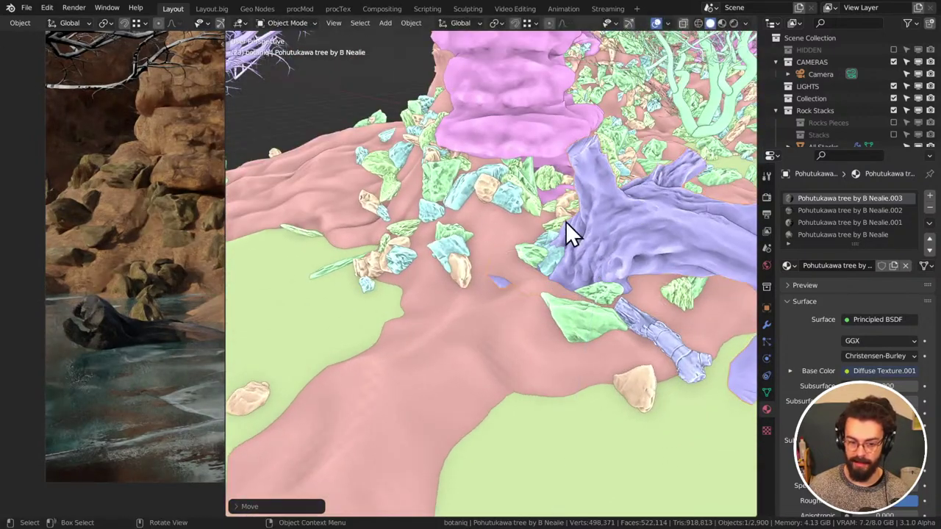
pyautogui.press('Tab')
pyautogui.press('g')
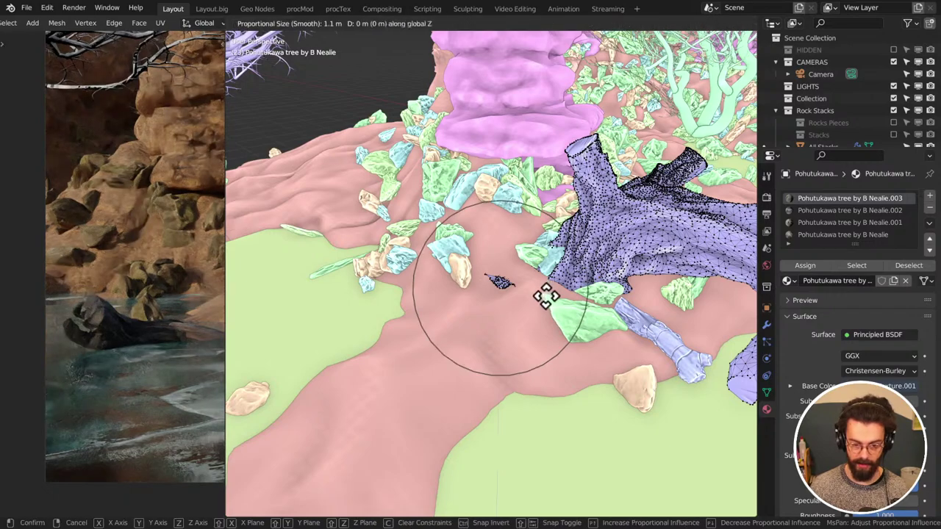
pyautogui.click(548, 302)
pyautogui.press('Tab')
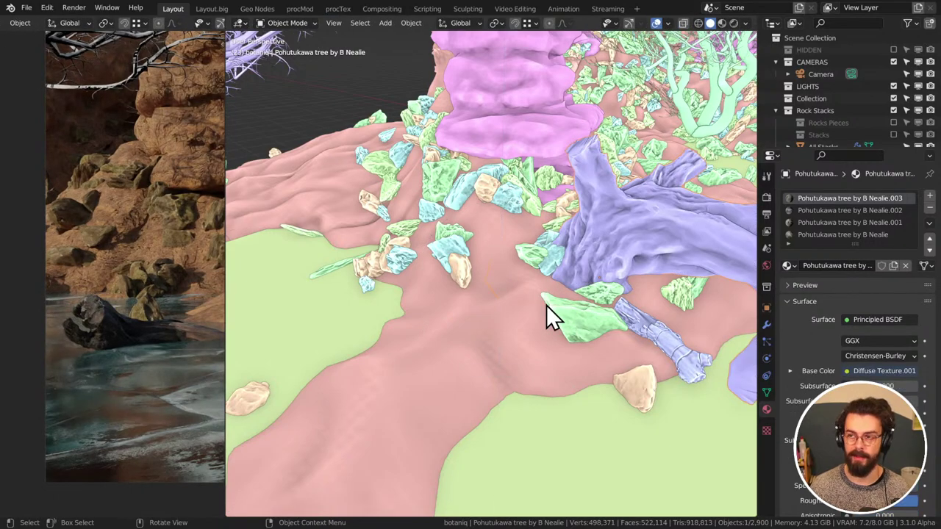
pyautogui.scroll(-5, 547, 304)
pyautogui.moveTo(548, 307); pyautogui.dragTo(572, 313, button='middle')
# Rotate the stump about the vertical axis to face a new direction
pyautogui.press('r')
pyautogui.press('z')
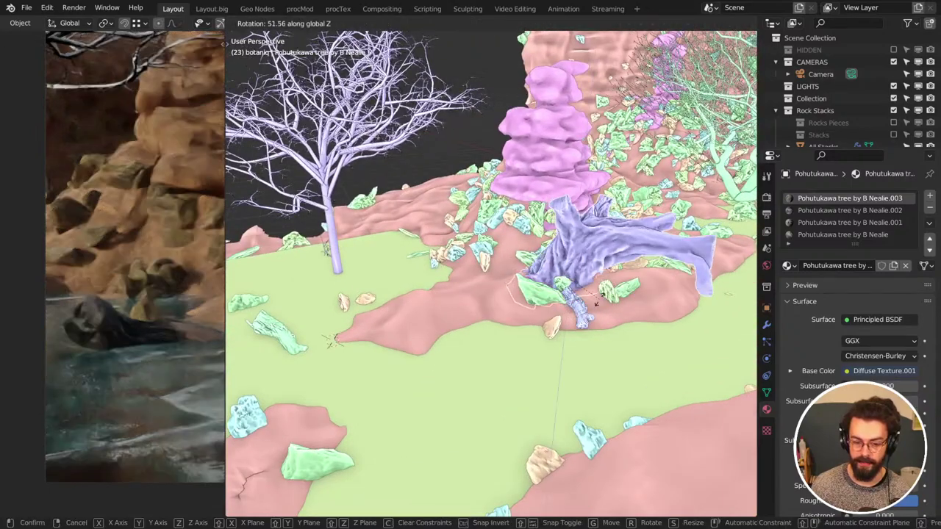
pyautogui.click(607, 294)
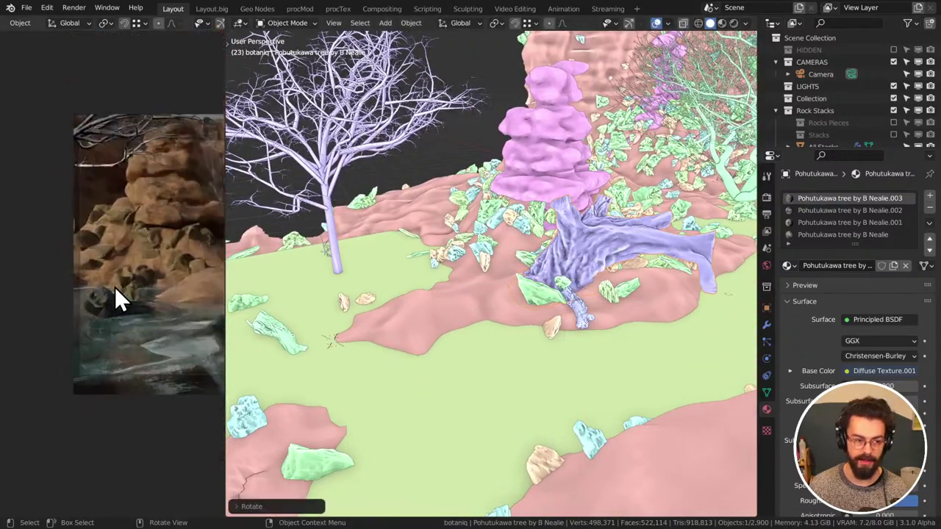
pyautogui.scroll(-3, 114, 286)
pyautogui.scroll(1, 119, 286)
pyautogui.scroll(3, 153, 277)
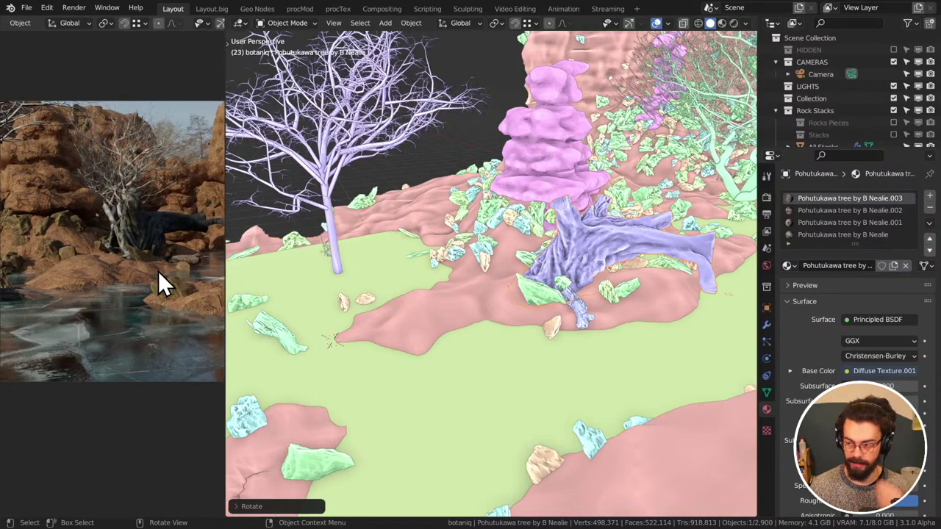
pyautogui.moveTo(516, 245); pyautogui.dragTo(554, 252, button='middle')
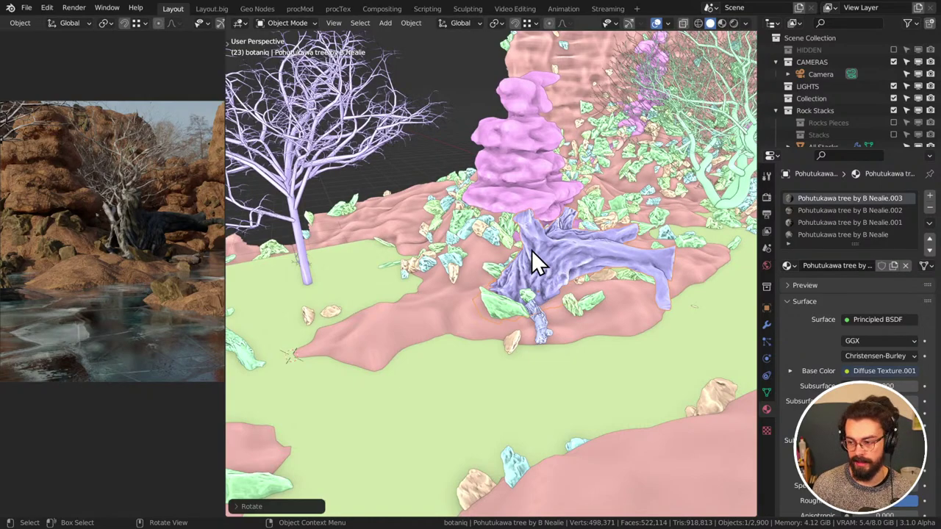
pyautogui.moveTo(532, 252); pyautogui.dragTo(586, 283, button='middle')
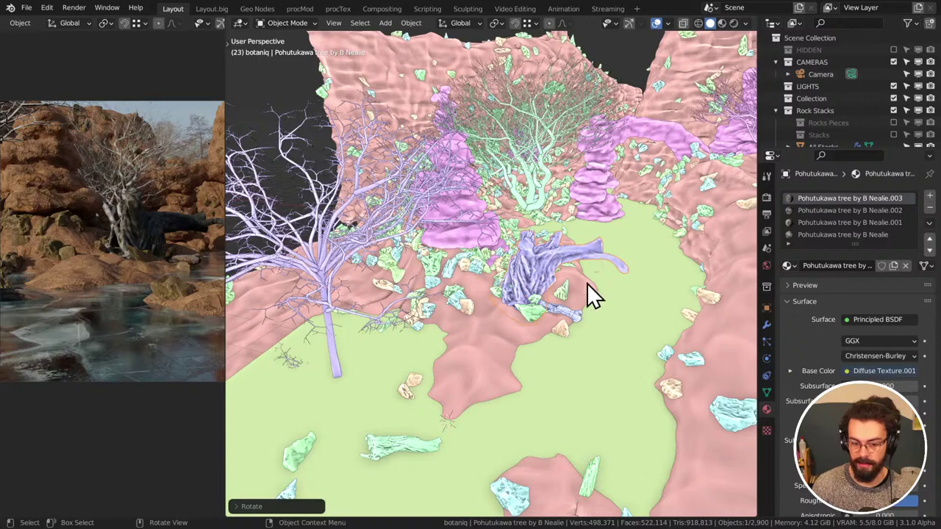
pyautogui.scroll(2, 583, 305)
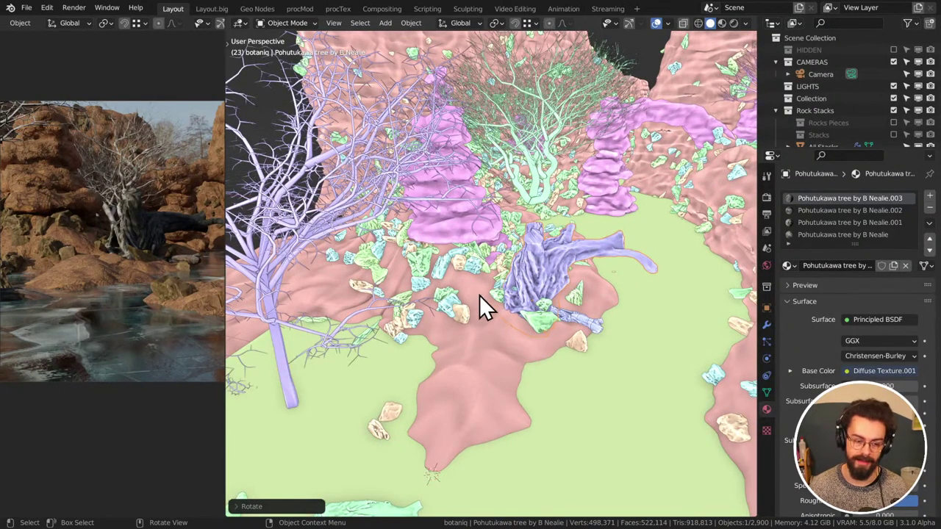
# Move the stump along Z and turn it about the vertical axis
pyautogui.moveTo(544, 287); pyautogui.dragTo(483, 290, button='middle')
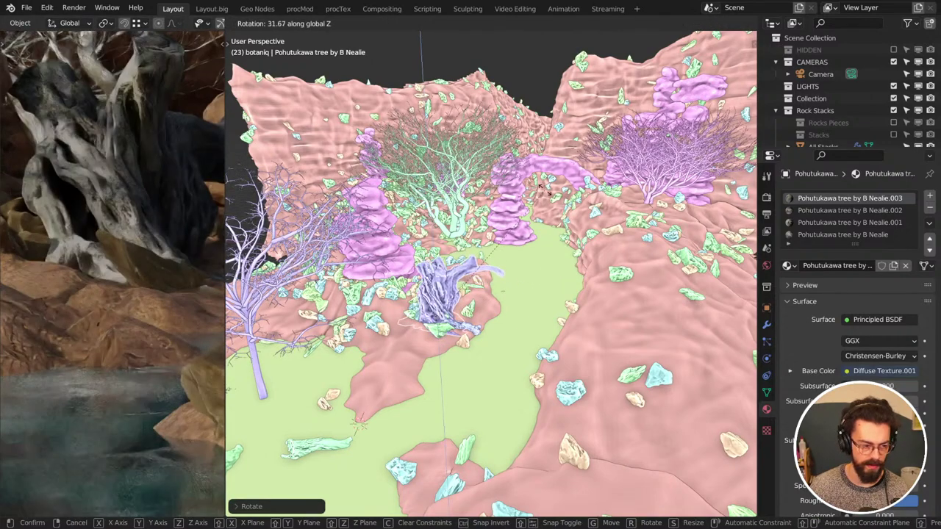
pyautogui.press('g')
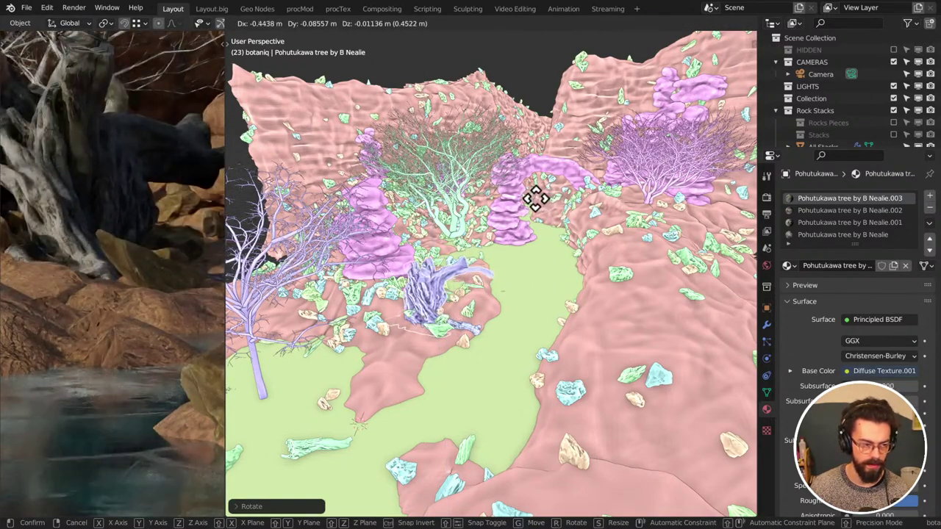
pyautogui.press('z')
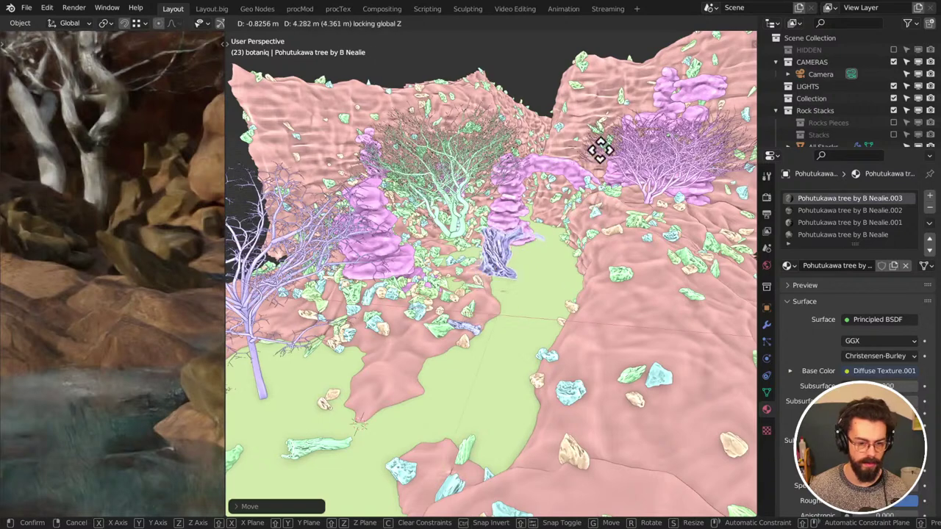
pyautogui.click(601, 144)
pyautogui.press('r')
pyautogui.press('z')
pyautogui.click(641, 241)
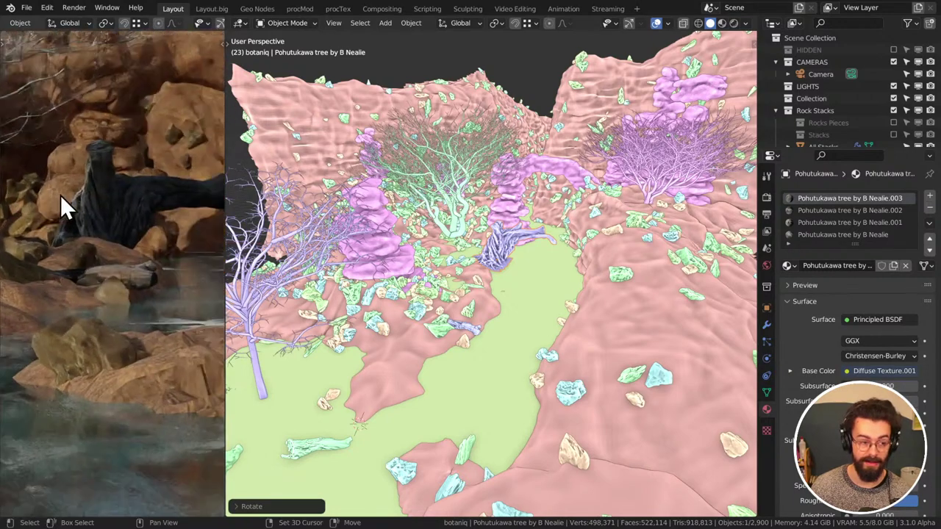
# Turn the stump again, adjust its height and enlarge it slightly
pyautogui.scroll(4, 573, 228)
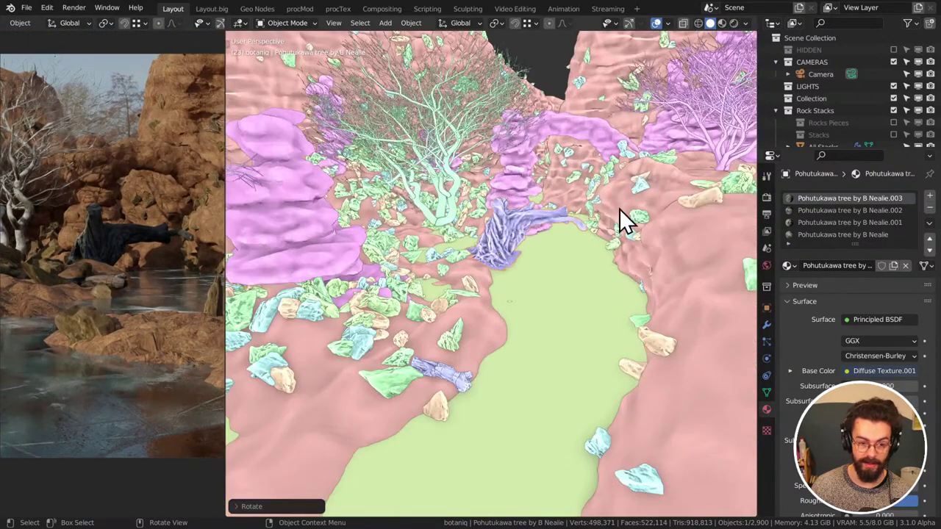
pyautogui.press('t')
pyautogui.press('t')
pyautogui.press('r')
pyautogui.press('z')
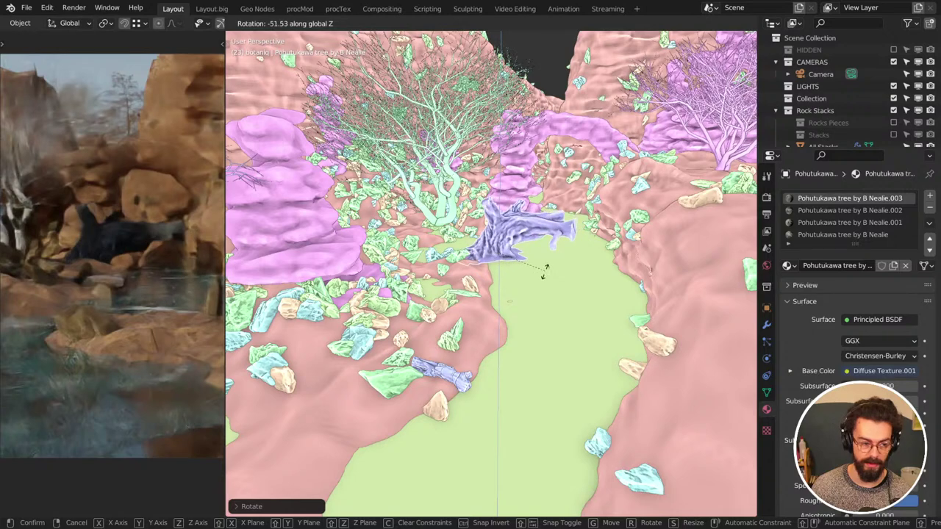
pyautogui.click(536, 294)
pyautogui.press('g')
pyautogui.press('z')
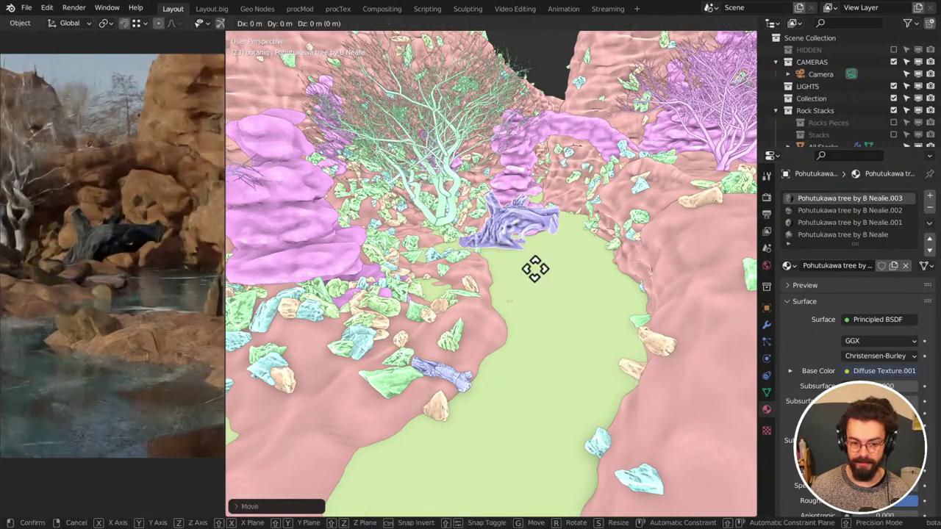
pyautogui.press('r')
pyautogui.press('s')
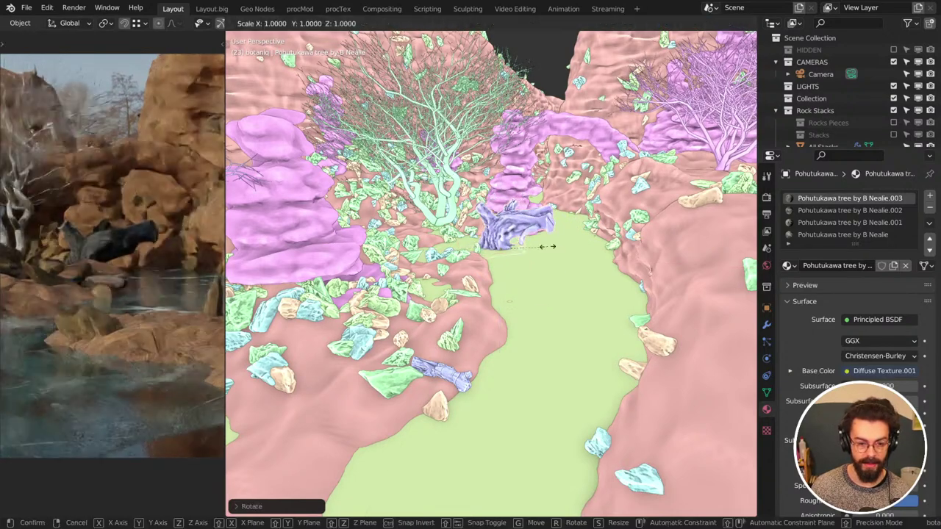
pyautogui.click(560, 250)
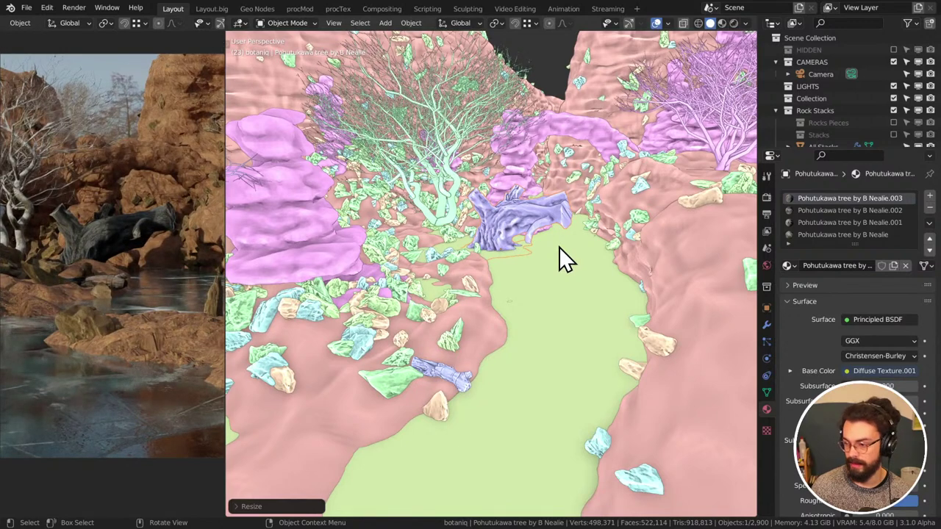
# Give the stump two more small turns about the vertical axis
pyautogui.press('r')
pyautogui.press('z')
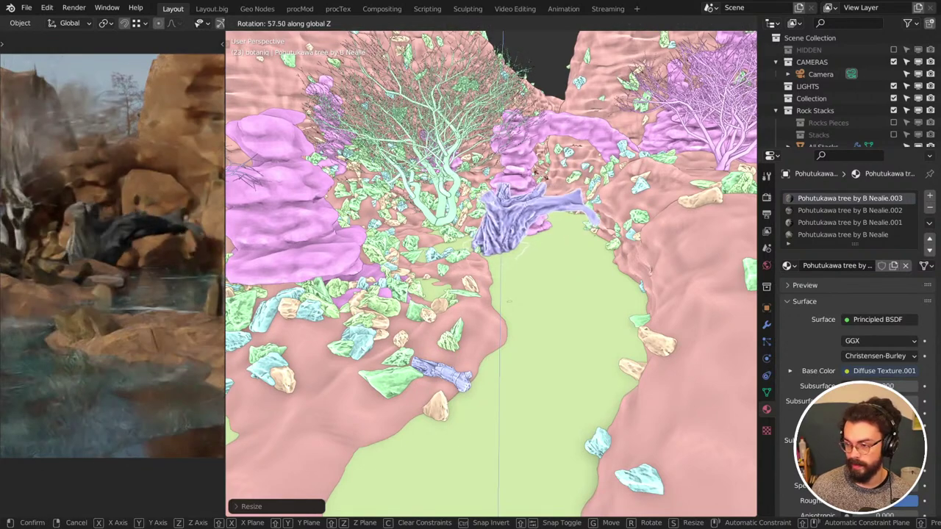
pyautogui.click(535, 174)
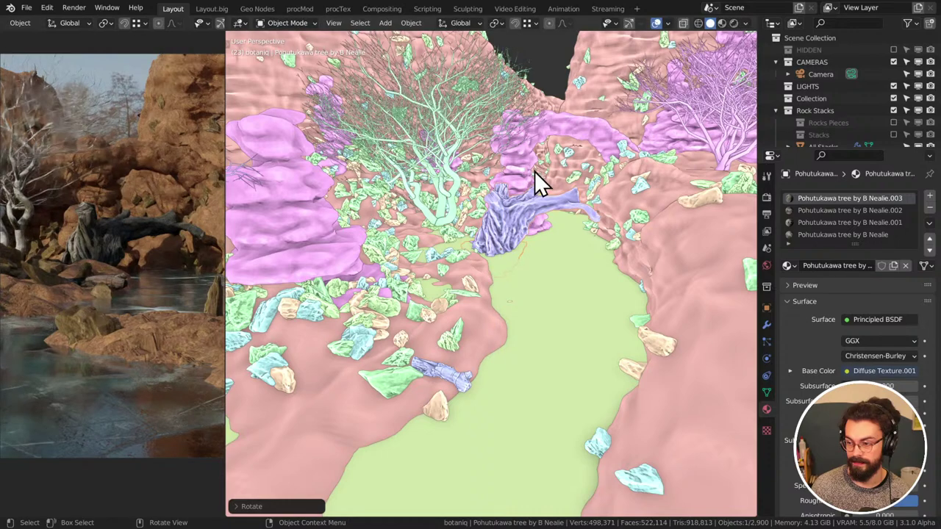
pyautogui.press('r')
pyautogui.press('z')
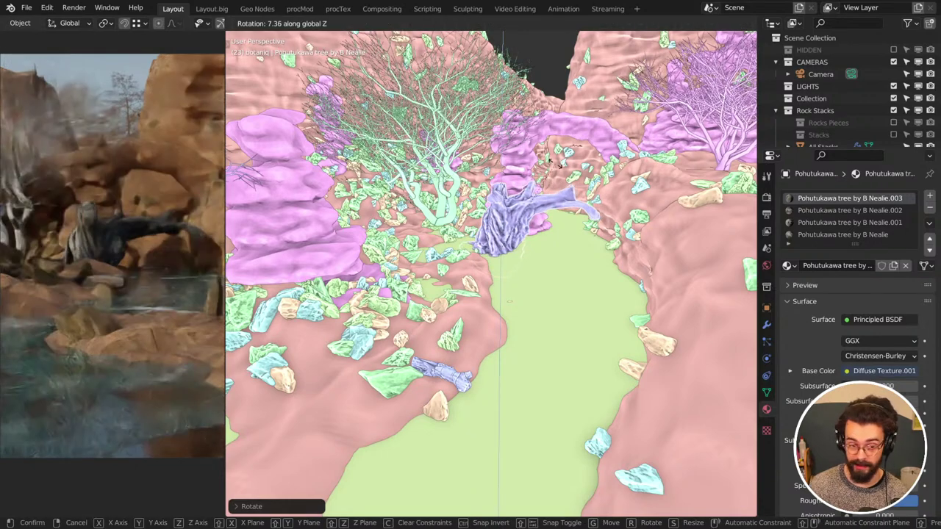
pyautogui.click(582, 186)
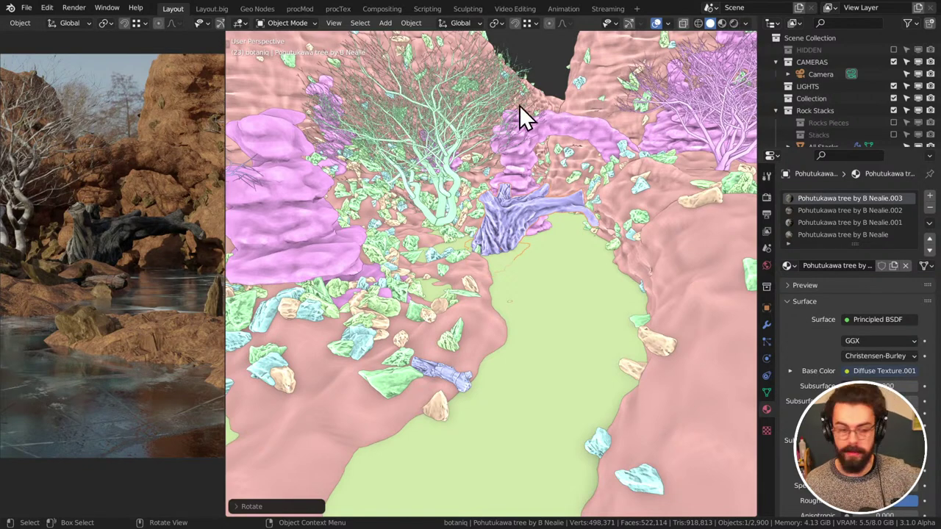
# Switch to the Geometry Nodes workspace and open the node editor's Overlays dropdown
pyautogui.click(250, 8)
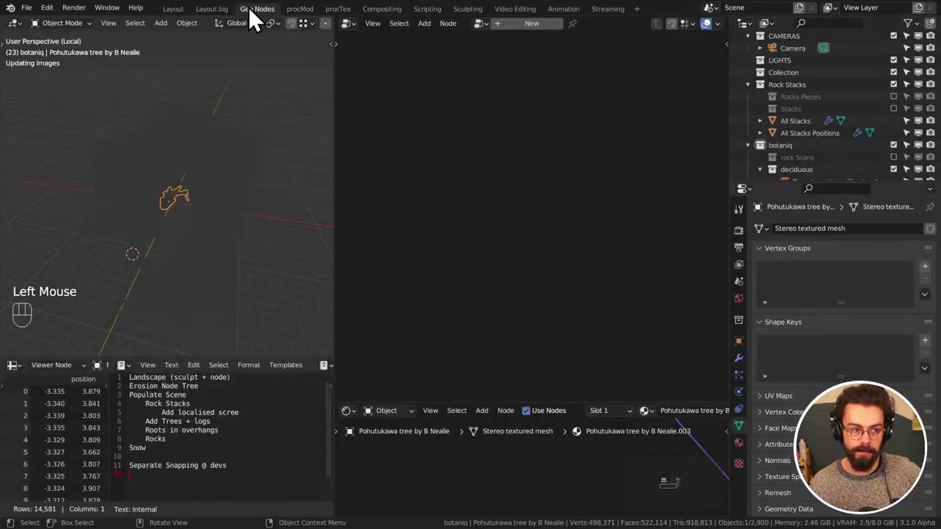
pyautogui.click(719, 24)
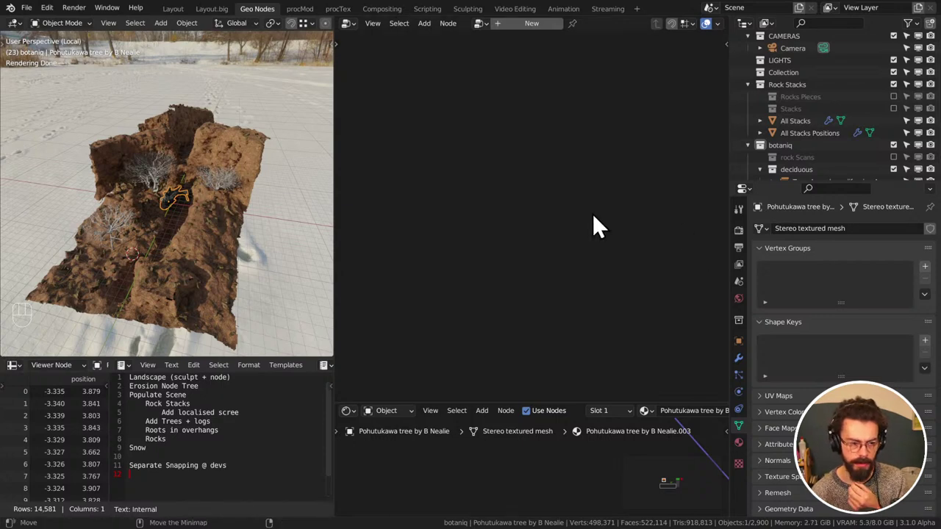
# Select Plane, unhide all objects, save WINTER LANDSCAPE.blend and exit local view
pyautogui.moveTo(283, 217); pyautogui.dragTo(366, 210, button='middle')
pyautogui.scroll(-5, 784, 133)
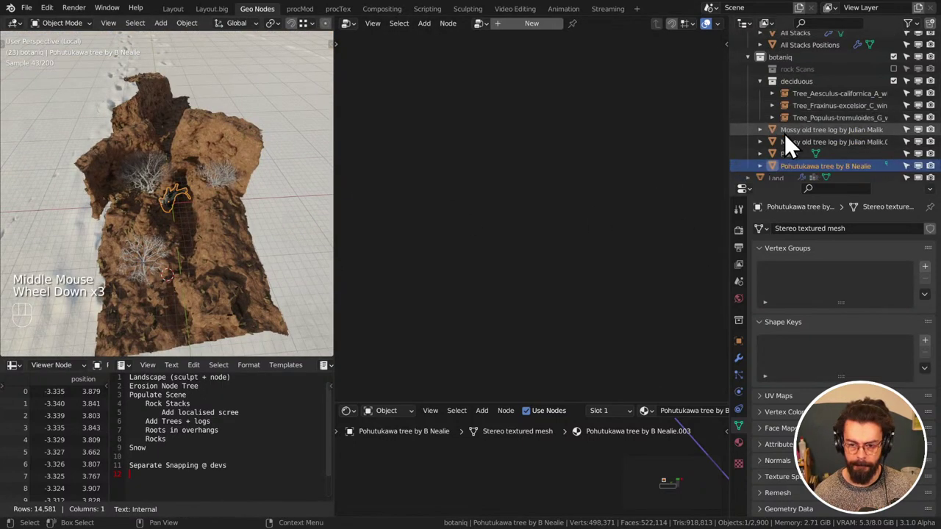
pyautogui.click(850, 145)
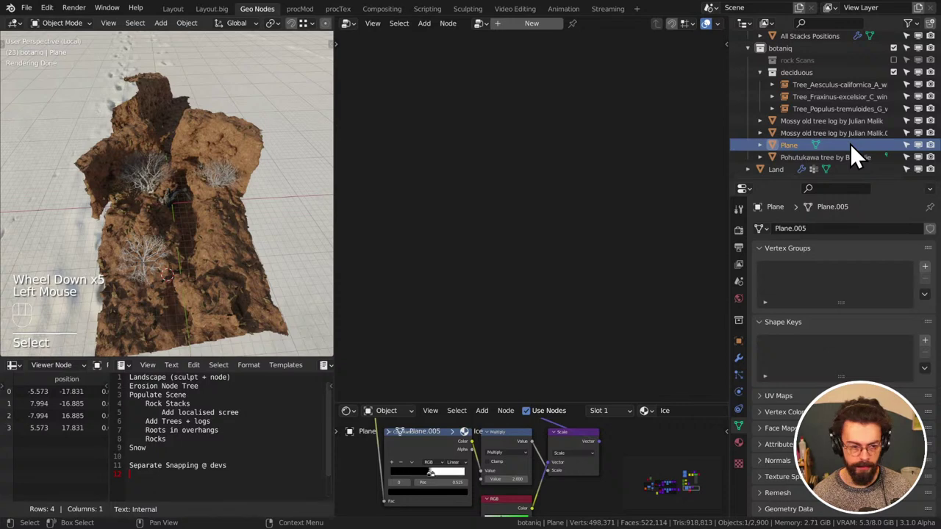
pyautogui.moveTo(231, 152); pyautogui.dragTo(242, 207, button='middle')
pyautogui.hotkey('alt', 'h')
pyautogui.hotkey('ctrl', 's')
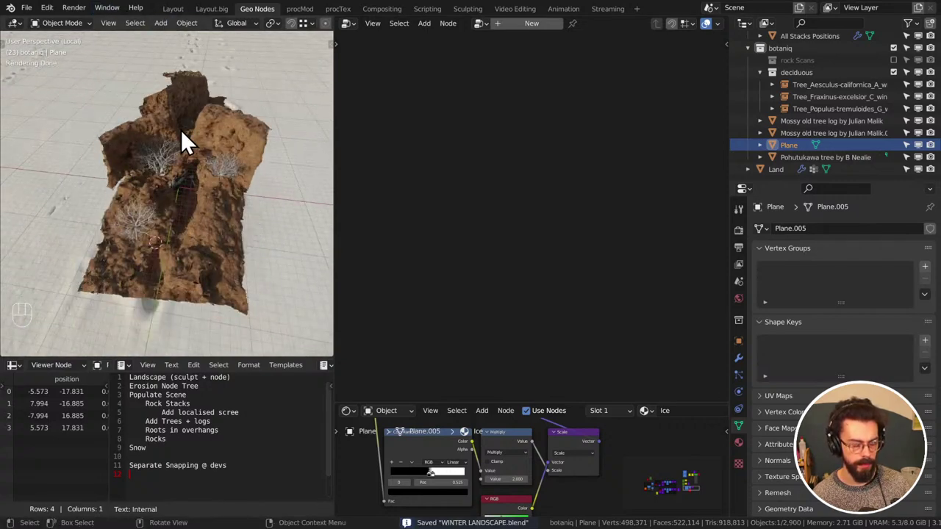
pyautogui.press('KP_Divide')
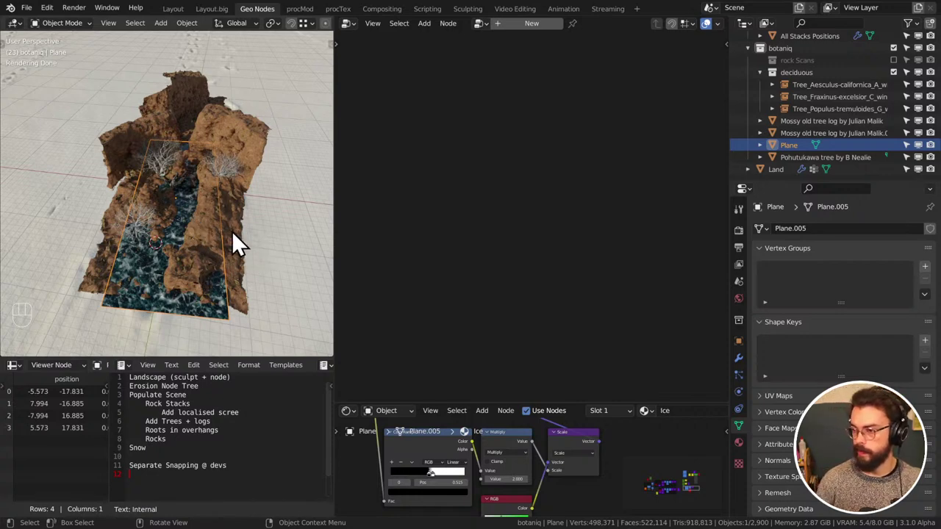
# Enlarge the shader editor and survey the Ice material's Depth Dither and Parallax frames
pyautogui.scroll(3, 224, 208)
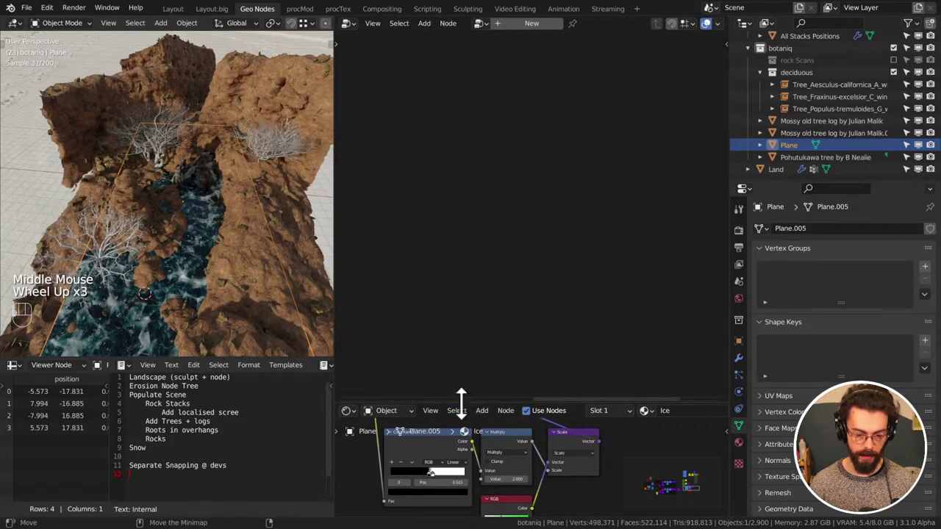
pyautogui.moveTo(460, 405); pyautogui.dragTo(463, 137)
pyautogui.scroll(-1, 401, 227)
pyautogui.scroll(-1, 400, 227)
pyautogui.moveTo(400, 228); pyautogui.dragTo(562, 254, button='middle')
pyautogui.scroll(-2, 538, 274)
pyautogui.scroll(2, 520, 303)
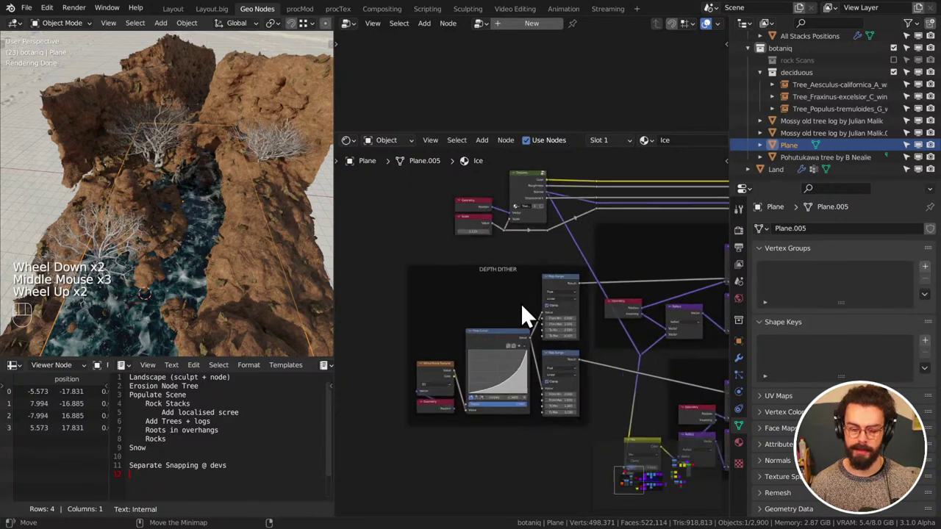
pyautogui.scroll(3, 520, 303)
pyautogui.scroll(-1, 521, 303)
pyautogui.moveTo(520, 303); pyautogui.dragTo(394, 268, button='middle')
pyautogui.scroll(2, 512, 272)
pyautogui.scroll(-2, 525, 267)
pyautogui.scroll(2, 497, 344)
pyautogui.scroll(-1, 496, 338)
pyautogui.scroll(-1, 496, 340)
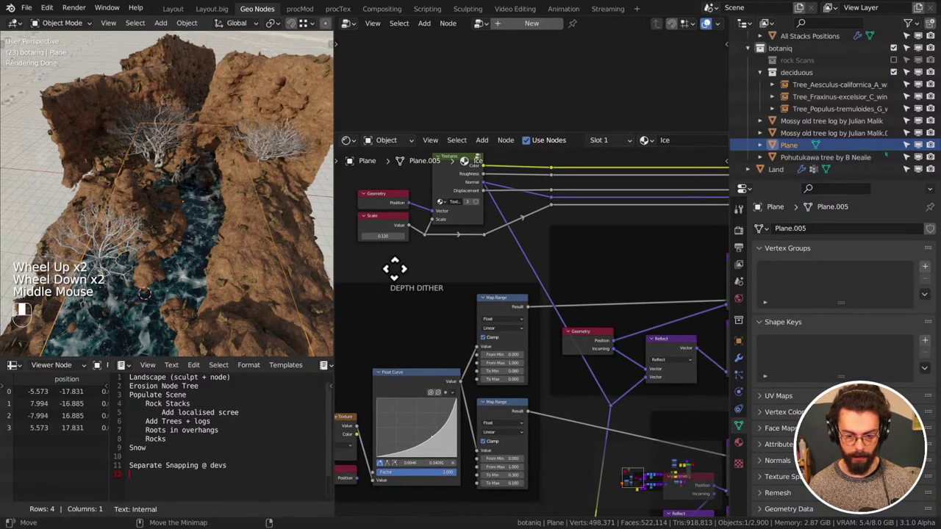
pyautogui.scroll(-2, 610, 289)
pyautogui.moveTo(609, 290)
pyautogui.mouseDown(button='middle')
pyautogui.moveTo(522, 267)
pyautogui.moveTo(331, 256)
pyautogui.moveTo(640, 267)
pyautogui.moveTo(544, 269)
pyautogui.moveTo(590, 271)
pyautogui.moveTo(598, 280)
pyautogui.mouseUp(button='middle')
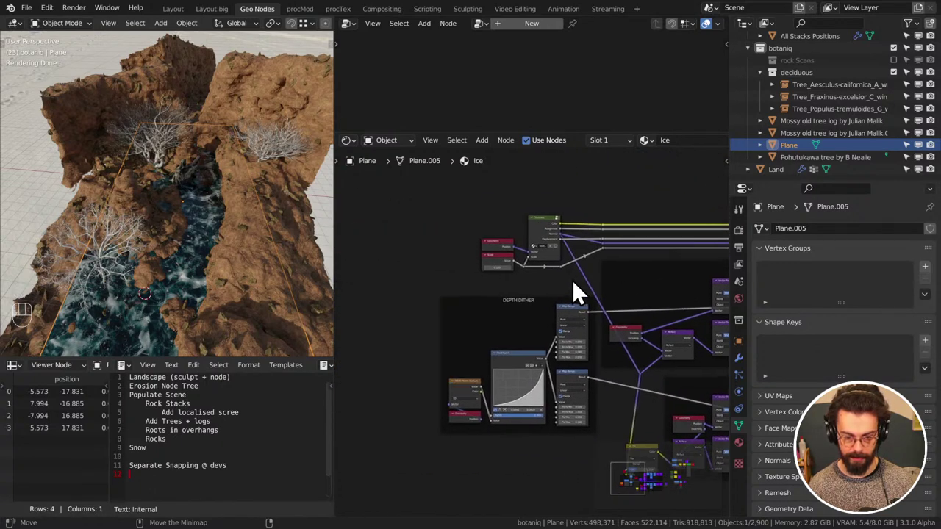
pyautogui.scroll(1, 572, 279)
# Inspect the Textures group, then raise the ice texture's Scale value
pyautogui.click(547, 221)
pyautogui.press('Tab')
pyautogui.moveTo(537, 245); pyautogui.dragTo(521, 267, button='middle')
pyautogui.scroll(2, 547, 272)
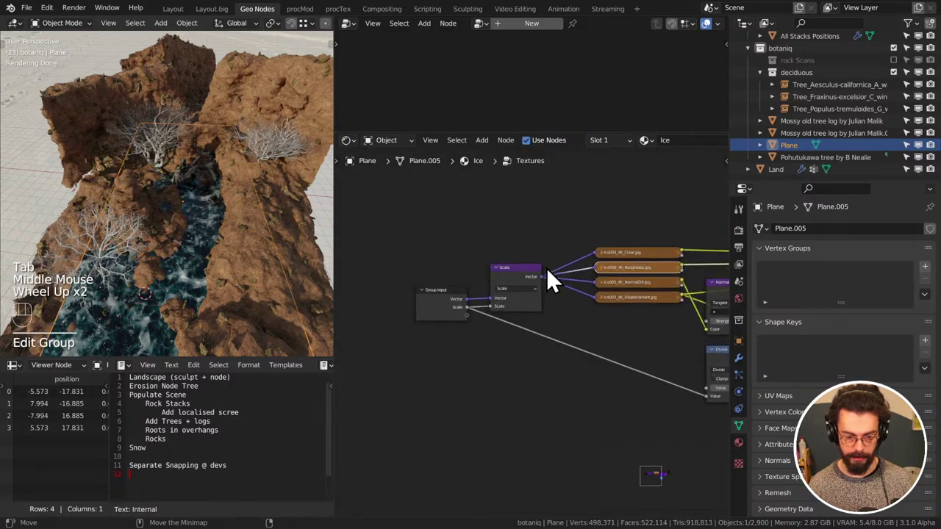
pyautogui.press('Tab')
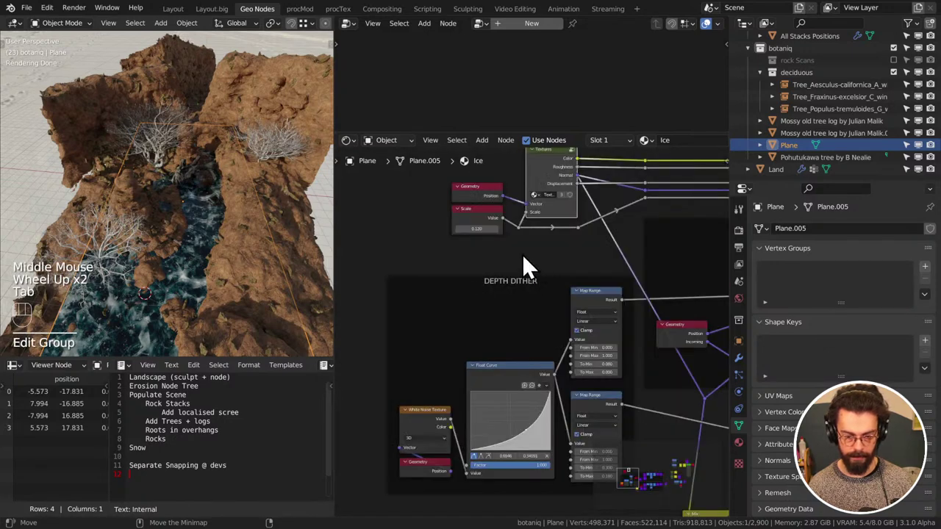
pyautogui.moveTo(476, 228)
pyautogui.keyDown('shift'); pyautogui.mouseDown()
pyautogui.moveTo(514, 228)
pyautogui.moveTo(488, 228)
pyautogui.mouseUp(); pyautogui.keyUp('shift')
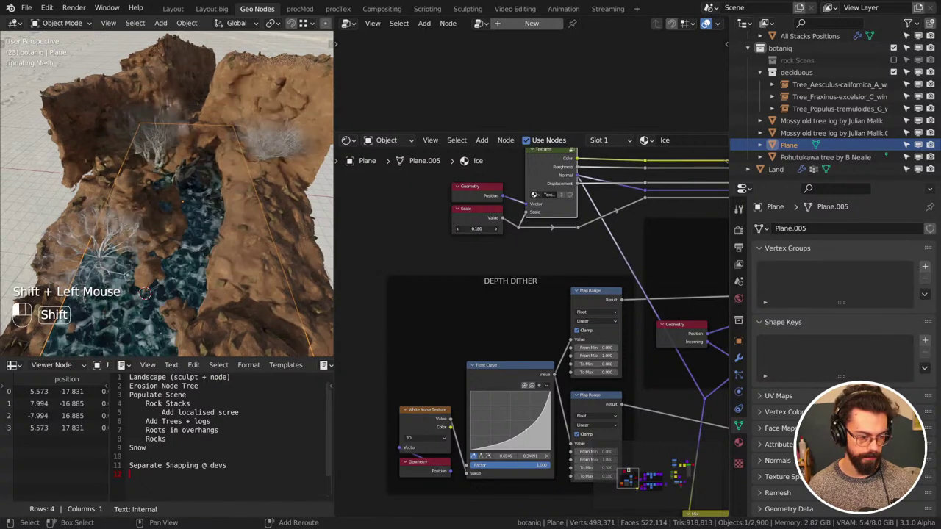
pyautogui.click(544, 254)
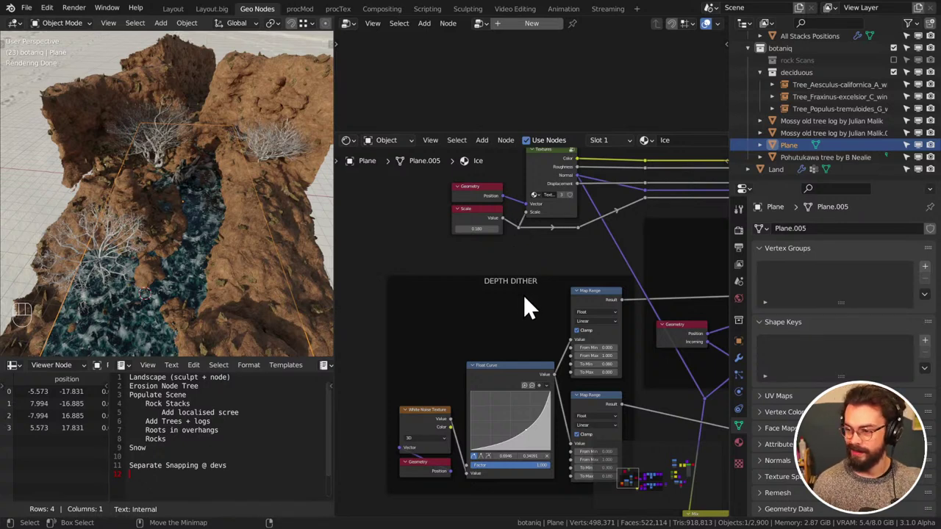
pyautogui.moveTo(538, 292); pyautogui.dragTo(529, 246, button='middle')
pyautogui.scroll(-2, 487, 254)
pyautogui.scroll(-2, 478, 231)
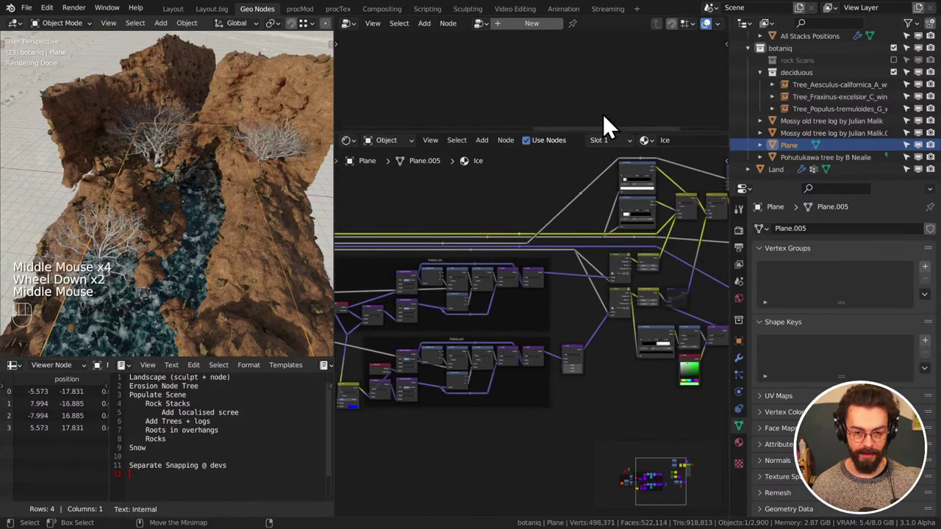
# Shrink the node editor and orbit and zoom the viewport onto the bare tree in the ice
pyautogui.moveTo(579, 132); pyautogui.dragTo(569, 425)
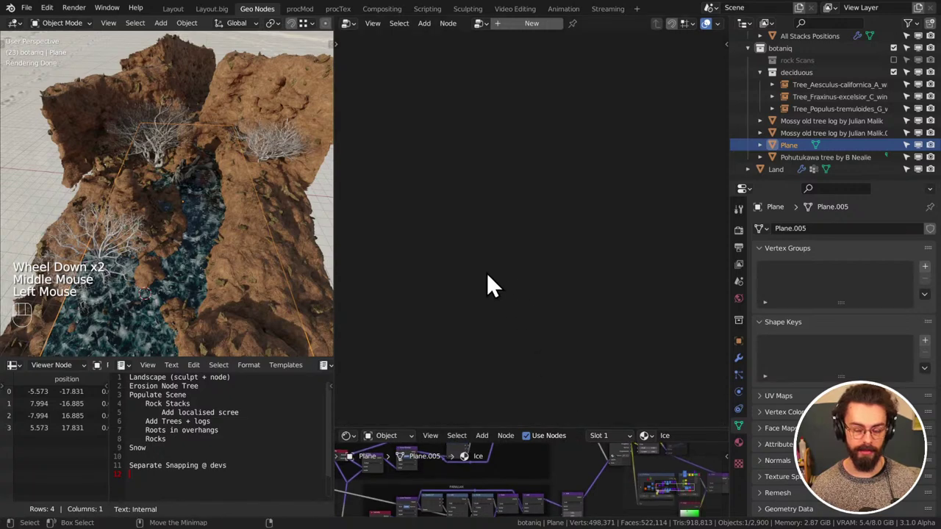
pyautogui.moveTo(490, 287); pyautogui.dragTo(434, 246, button='middle')
pyautogui.moveTo(214, 241); pyautogui.dragTo(252, 206, button='middle')
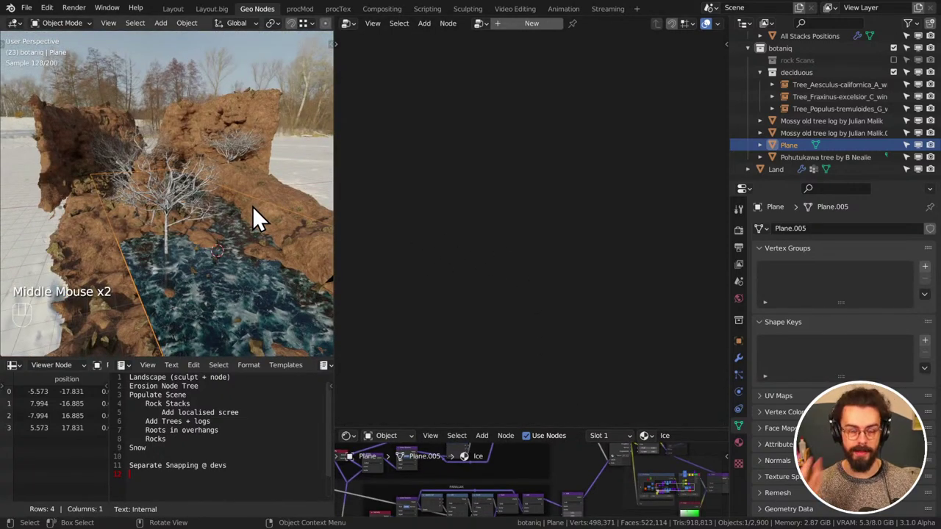
pyautogui.moveTo(252, 206)
pyautogui.mouseDown(button='middle')
pyautogui.moveTo(291, 195)
pyautogui.moveTo(287, 207)
pyautogui.moveTo(285, 173)
pyautogui.moveTo(251, 189)
pyautogui.mouseUp(button='middle')
pyautogui.scroll(3, 287, 207)
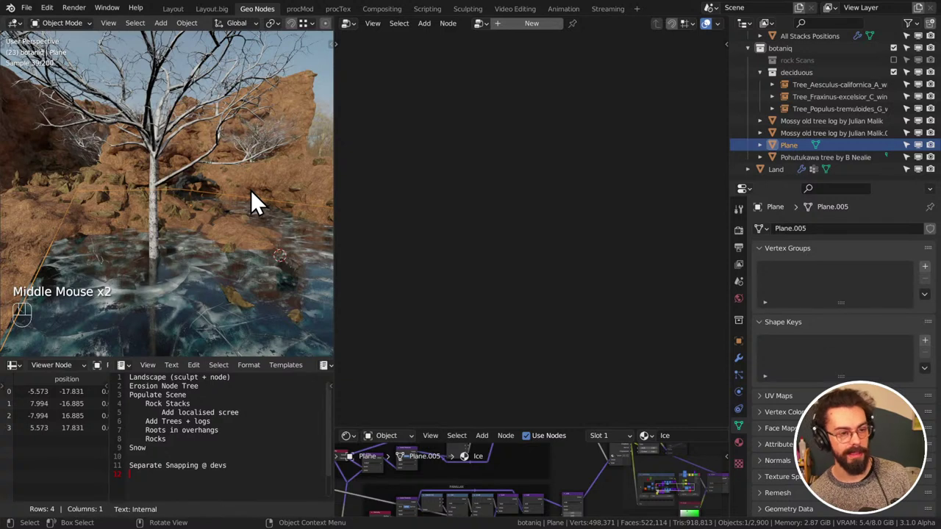
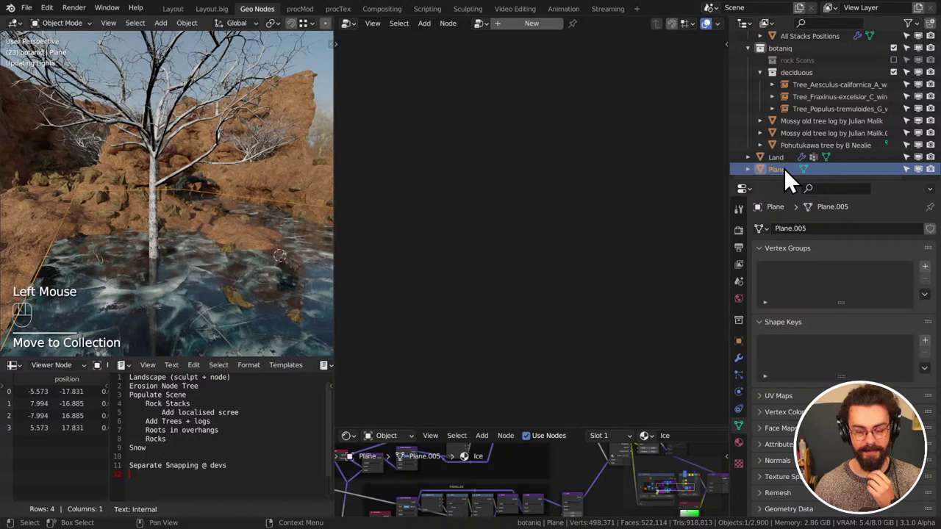
# Move the Plane row onto the Scene Collection in the Outliner, then select Land and Plane
pyautogui.scroll(7, 783, 169)
pyautogui.scroll(1, 767, 42)
pyautogui.click(751, 37)
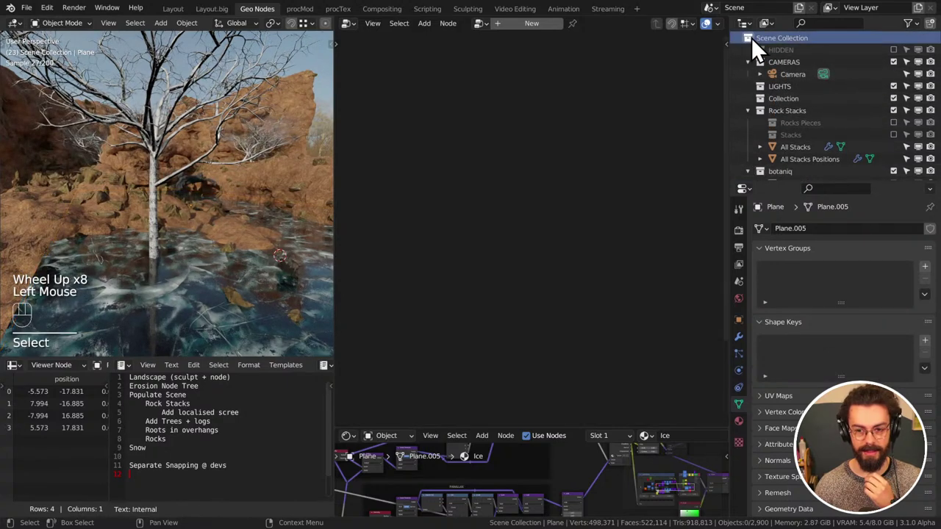
pyautogui.scroll(-5, 793, 102)
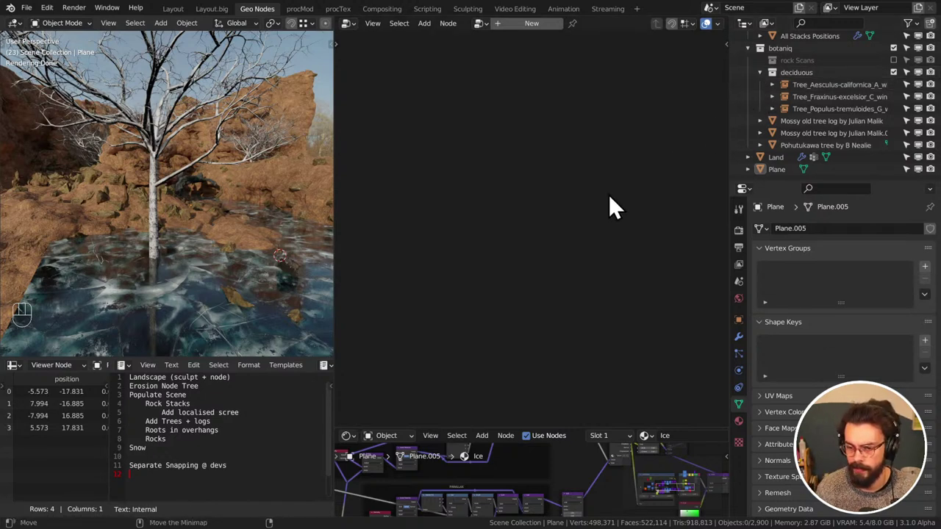
pyautogui.click(772, 158)
pyautogui.click(778, 169)
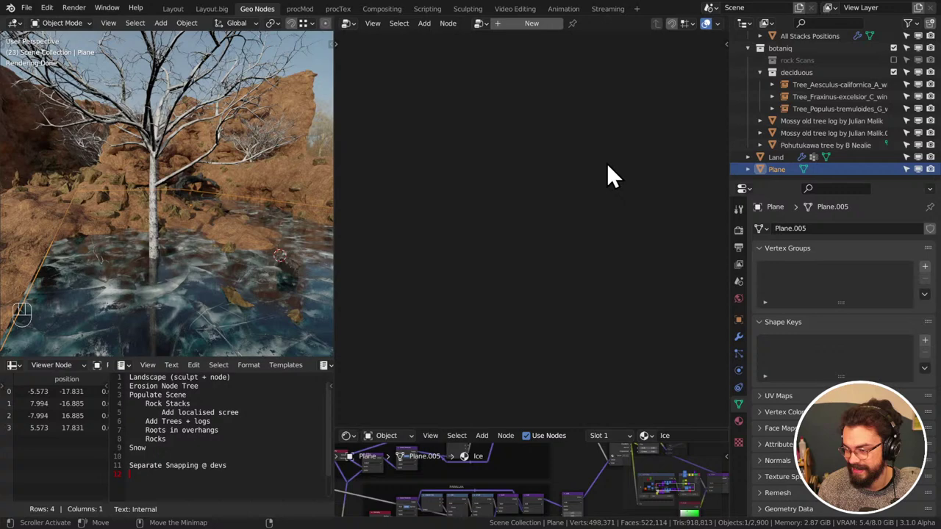
# Select the Pohutukawa tree log by the river and drop it onto the rock
pyautogui.moveTo(220, 173); pyautogui.dragTo(224, 184, button='middle')
pyautogui.moveTo(144, 42); pyautogui.dragTo(211, 177, button='middle')
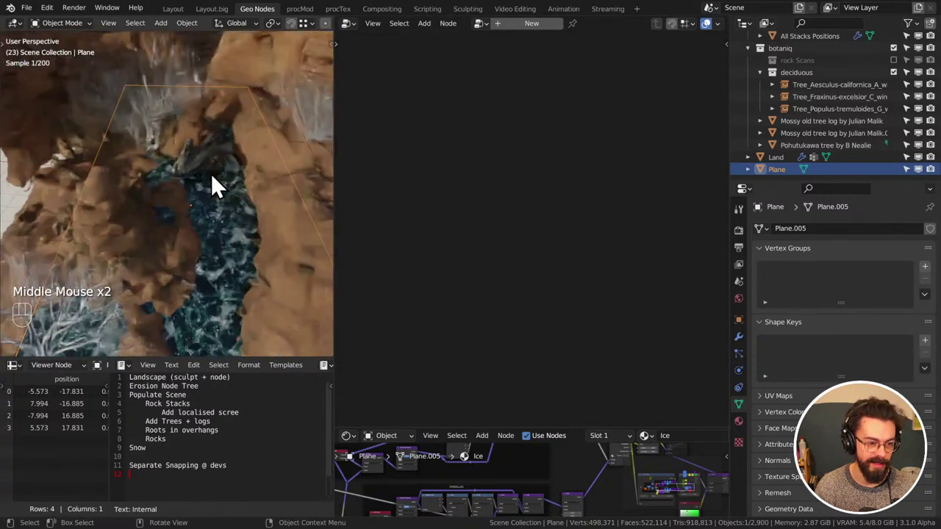
pyautogui.scroll(2, 210, 169)
pyautogui.click(248, 143)
pyautogui.keyDown('shift'); pyautogui.moveTo(248, 144); pyautogui.dragTo(162, 169, button='middle'); pyautogui.keyUp('shift')
pyautogui.moveTo(161, 169); pyautogui.dragTo(189, 169, button='middle')
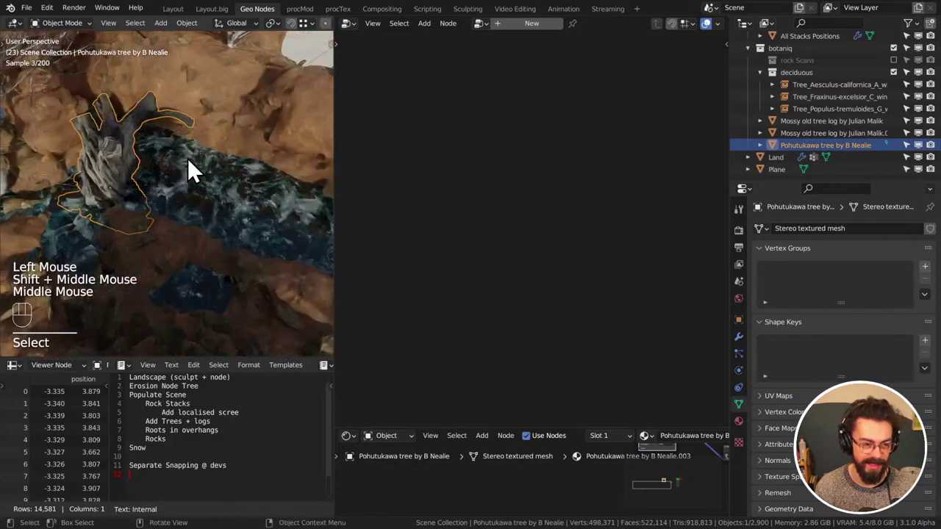
pyautogui.press('g')
pyautogui.keyDown('ctrl'); pyautogui.click(238, 114); pyautogui.keyUp('ctrl')
# Rotate the log into a new orientation on the rock
pyautogui.moveTo(240, 116); pyautogui.dragTo(237, 164, button='middle')
pyautogui.press('g')
pyautogui.press('r')
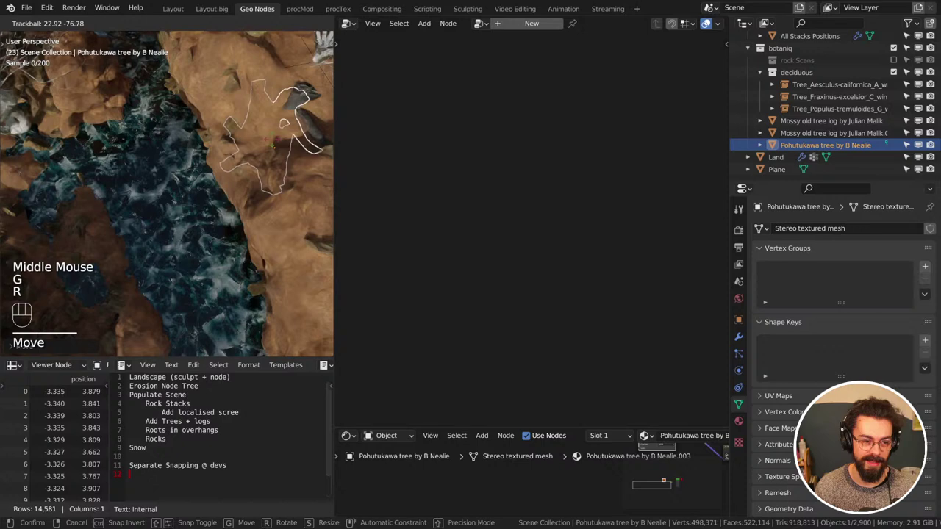
pyautogui.press('r')
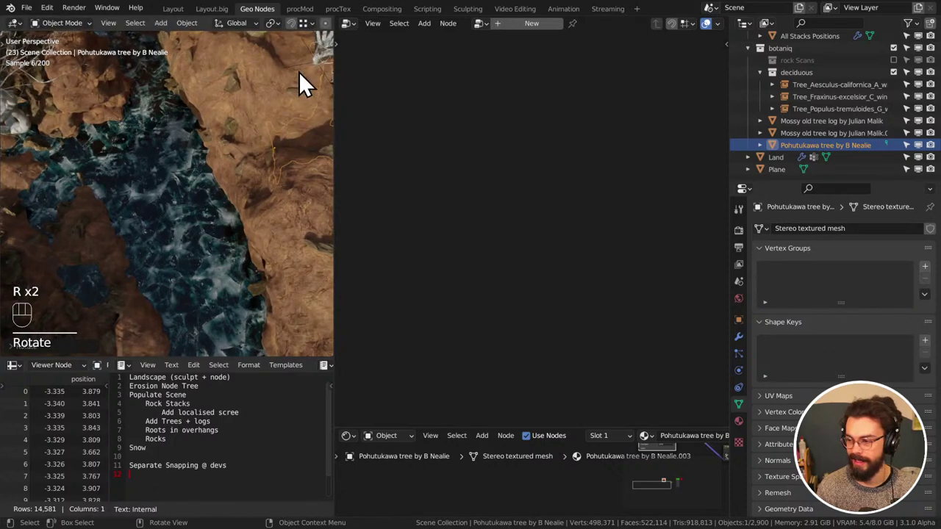
pyautogui.press('r')
pyautogui.click(258, 123)
# Adjust the log's placement and rotation again, then reset its rotation to zero
pyautogui.moveTo(258, 123); pyautogui.dragTo(257, 97, button='middle')
pyautogui.press('g')
pyautogui.middleClick(214, 118)
pyautogui.press('r')
pyautogui.press('g')
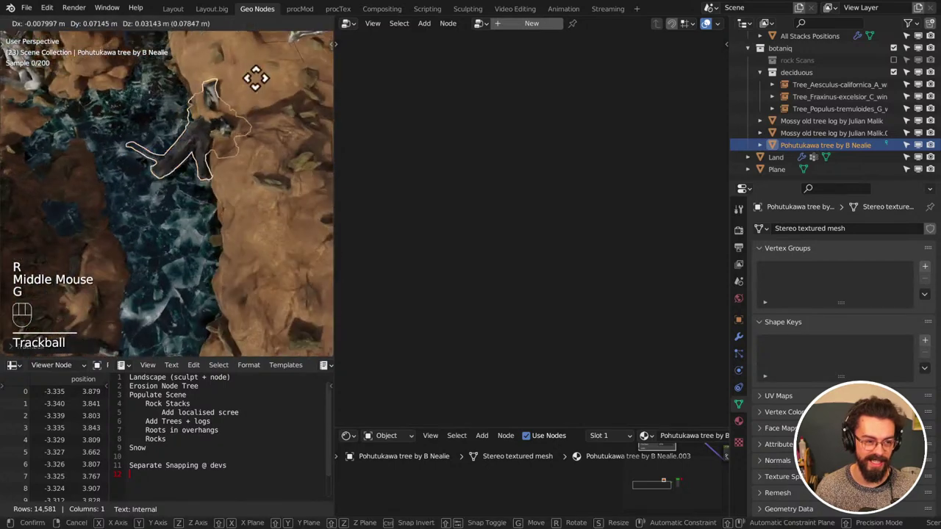
pyautogui.click(280, 88)
pyautogui.press('r')
pyautogui.press('r')
pyautogui.click(266, 59)
pyautogui.press('r')
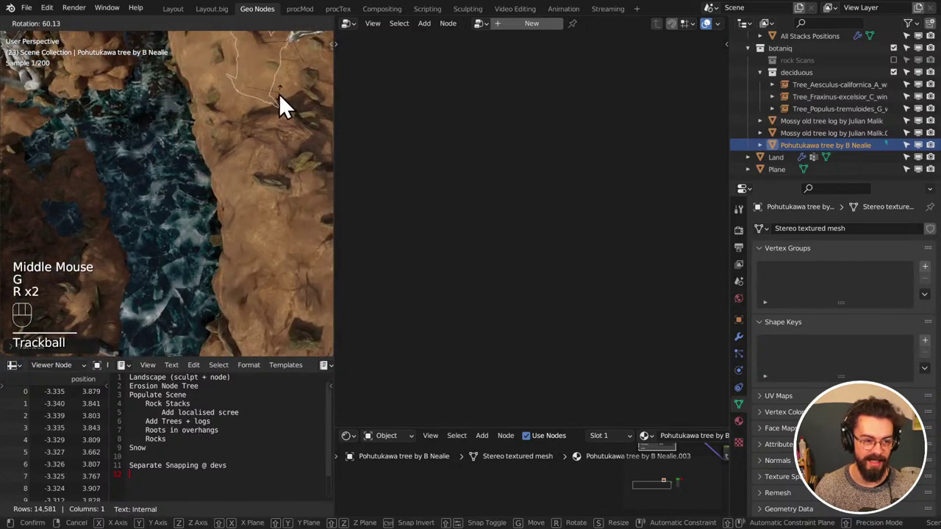
pyautogui.click(269, 79)
pyautogui.hotkey('alt', 'r')
# Reposition the log along the rock ledge with a few snapped moves
pyautogui.keyDown('shift'); pyautogui.moveTo(266, 88); pyautogui.dragTo(34, 75, button='middle'); pyautogui.keyUp('shift')
pyautogui.press('g')
pyautogui.click(250, 168)
pyautogui.press('g')
pyautogui.click(188, 133)
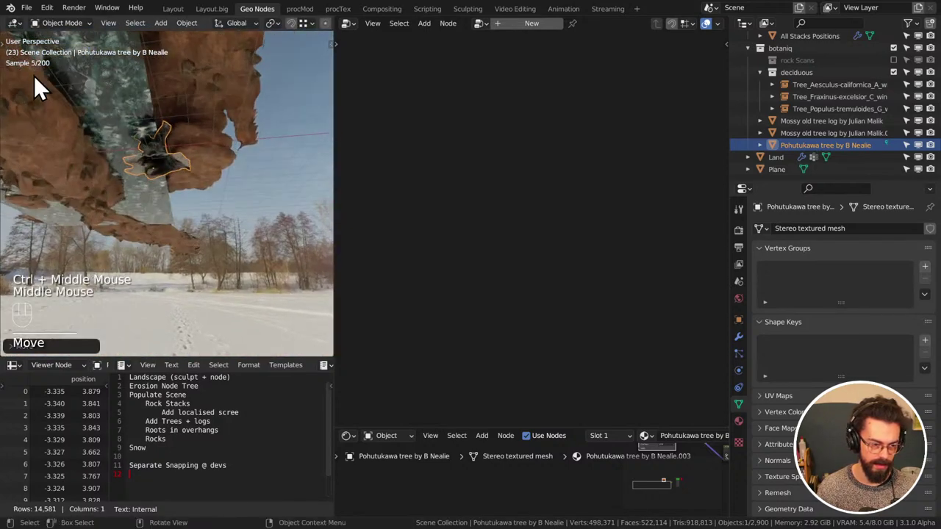
pyautogui.press('g')
pyautogui.click(149, 217)
# Rotate the log 36.16° about Z and view the scene through the camera
pyautogui.moveTo(149, 217)
pyautogui.mouseDown(button='middle')
pyautogui.moveTo(223, 274)
pyautogui.moveTo(249, 308)
pyautogui.moveTo(135, 218)
pyautogui.mouseUp(button='middle')
pyautogui.scroll(2, 95, 109)
pyautogui.keyDown('shift'); pyautogui.moveTo(95, 112); pyautogui.dragTo(214, 112, button='middle'); pyautogui.keyUp('shift')
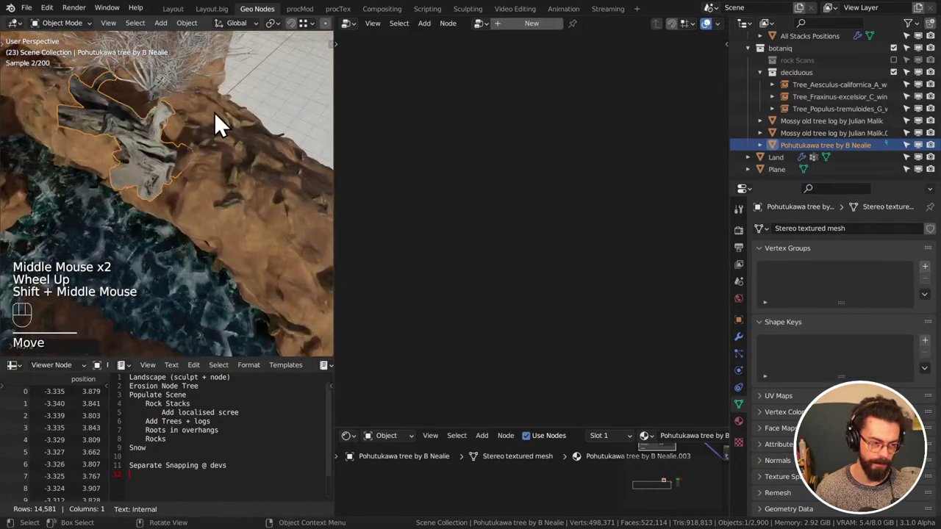
pyautogui.press('s')
pyautogui.press('r')
pyautogui.click(137, 56)
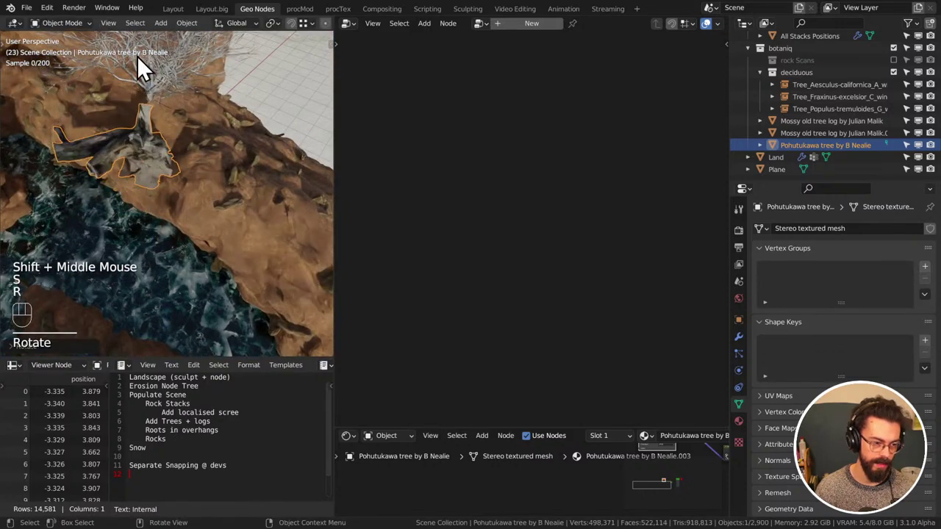
pyautogui.press('KP_0')
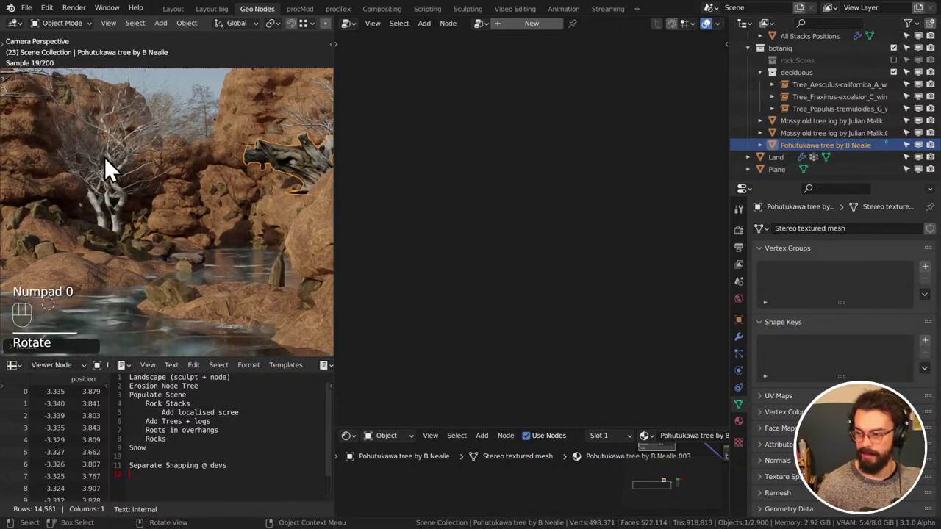
# In camera view, move and rotate the log to suit the shot
pyautogui.scroll(-1, 97, 171)
pyautogui.keyDown('shift'); pyautogui.moveTo(94, 172); pyautogui.dragTo(259, 193, button='middle'); pyautogui.keyUp('shift')
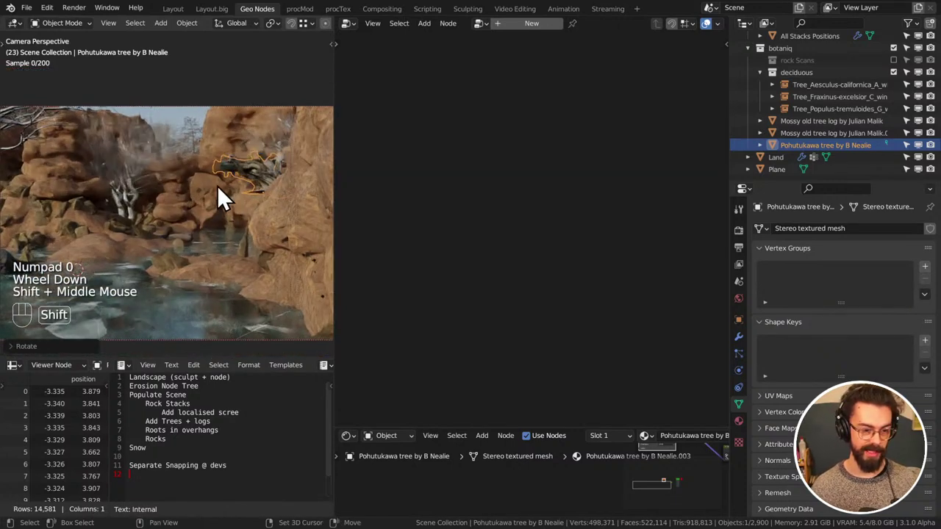
pyautogui.scroll(2, 252, 223)
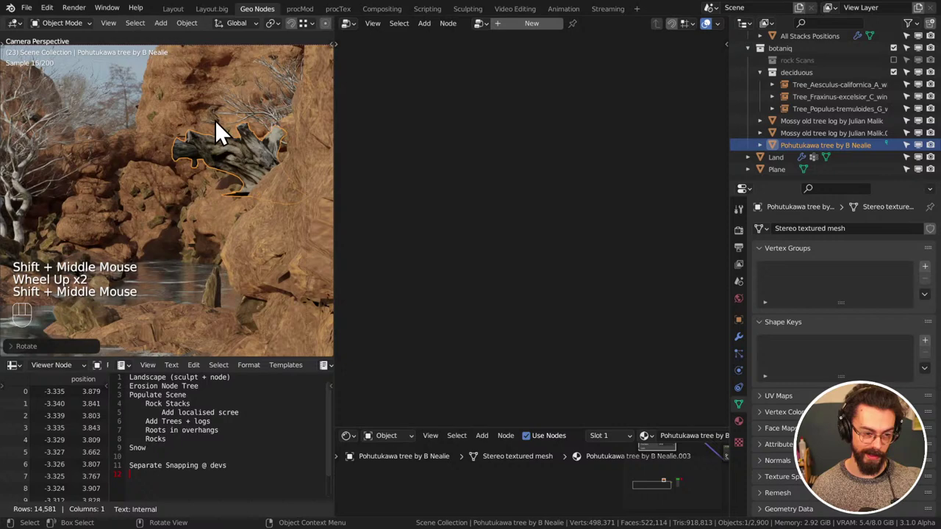
pyautogui.press('r')
pyautogui.press('g')
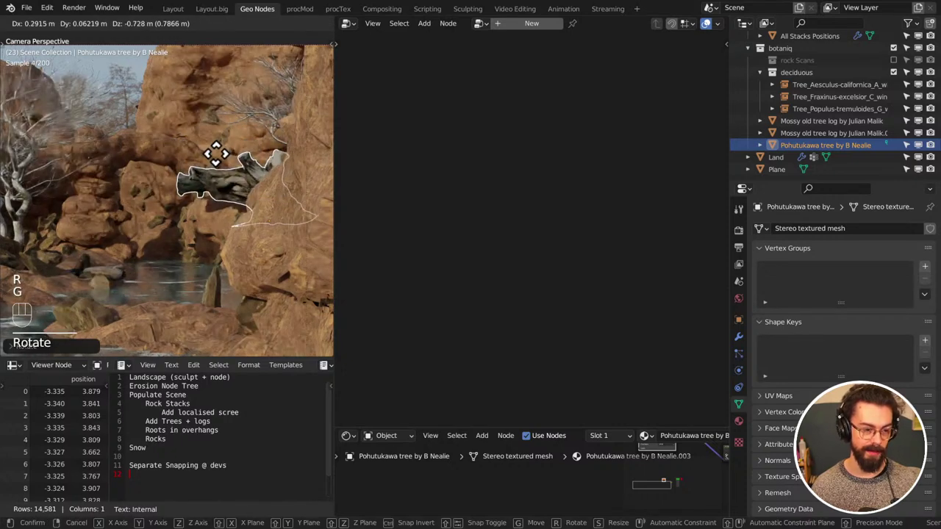
pyautogui.click(210, 183)
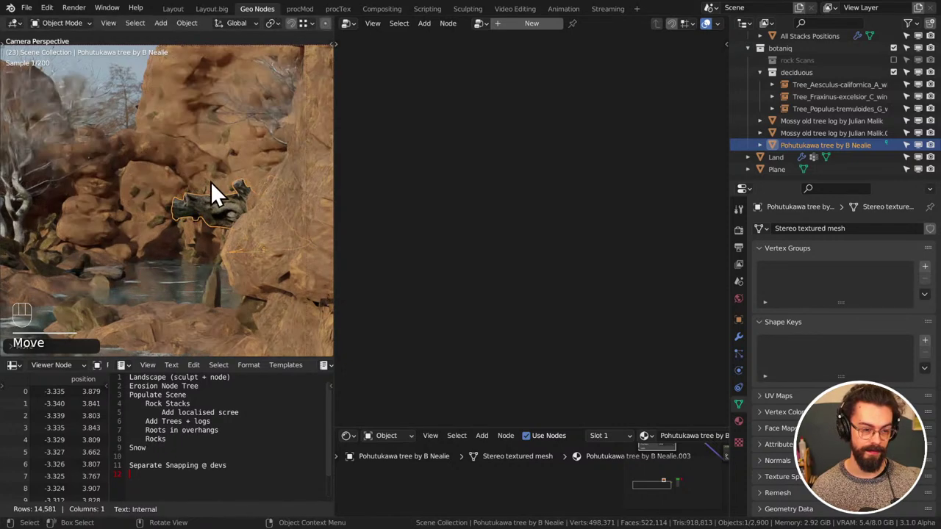
pyautogui.press('r')
pyautogui.click(221, 173)
# Move the white Aesculus tree to a new position, deselect it and save
pyautogui.click(258, 119)
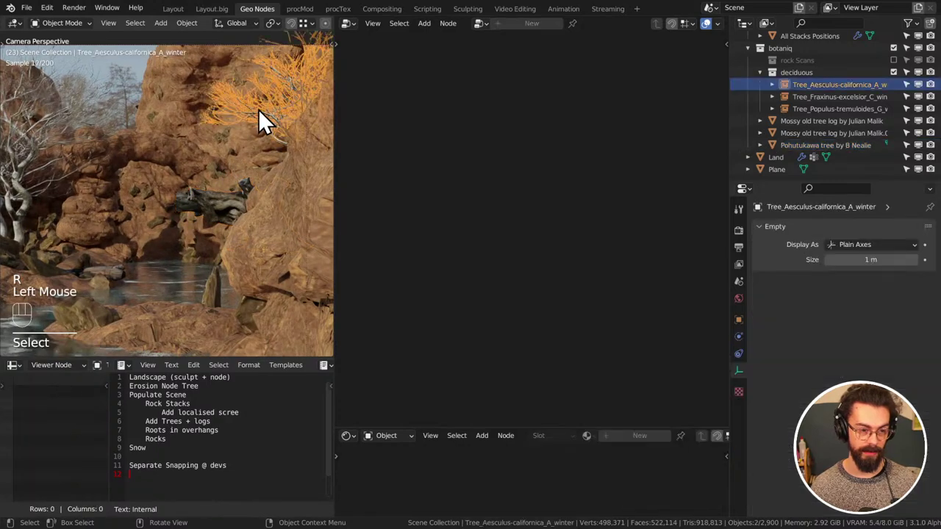
pyautogui.press('r')
pyautogui.press('g')
pyautogui.click(223, 152)
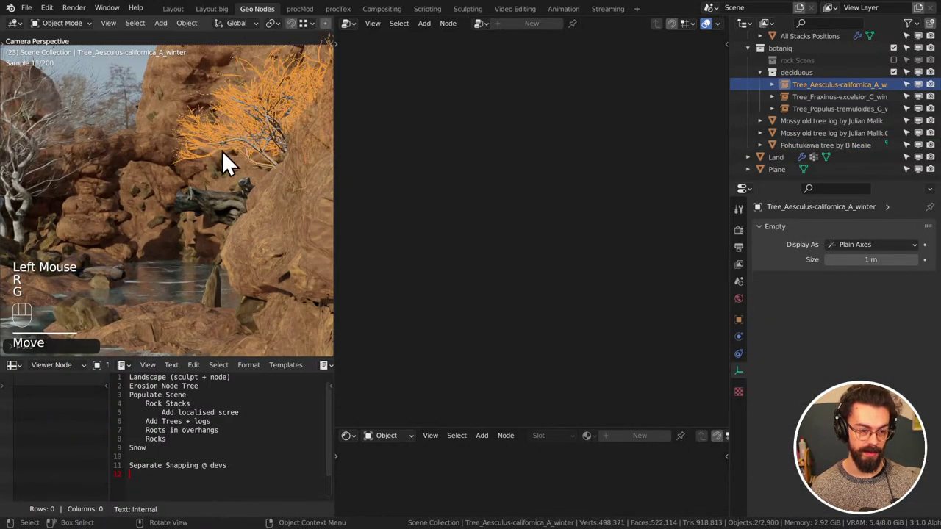
pyautogui.click(133, 98)
pyautogui.hotkey('ctrl', 's')
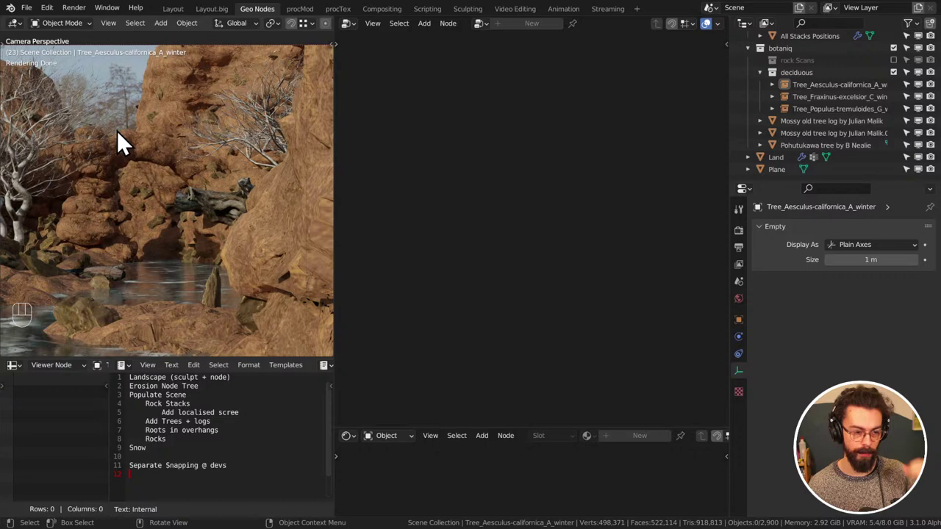
# Re-adjust the log's rotation and placement, then save WINTER LANDSCAPE.blend
pyautogui.click(183, 201)
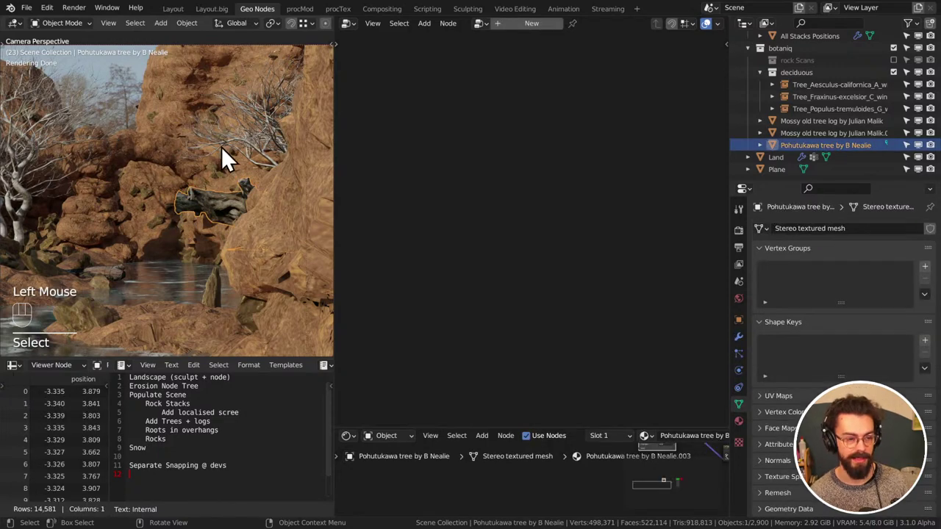
pyautogui.press('r')
pyautogui.press('r')
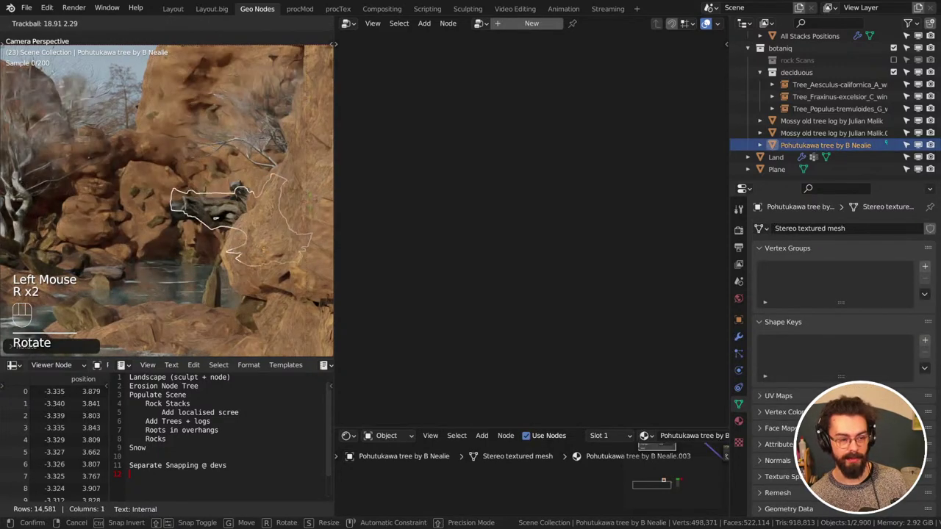
pyautogui.press('r')
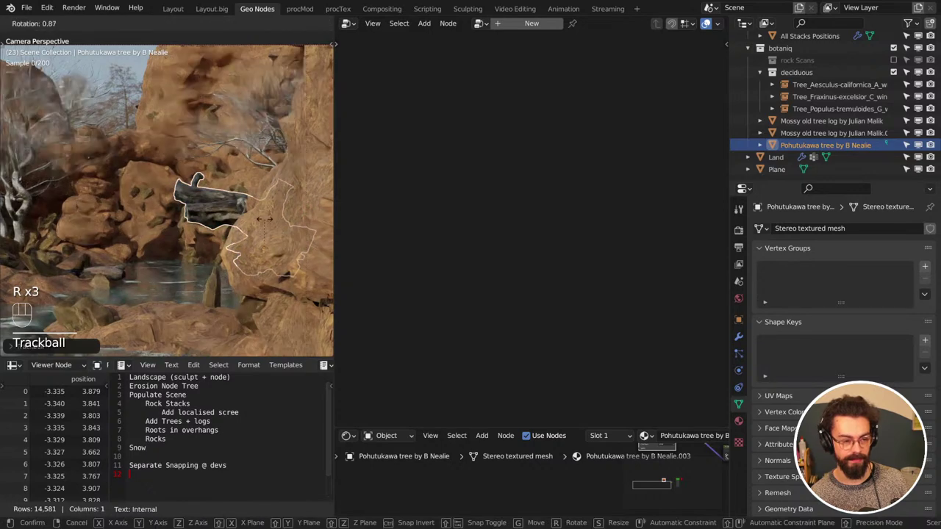
pyautogui.press('g')
pyautogui.click(267, 232)
pyautogui.hotkey('ctrl', 's')
# Frame the camera view, save again, and select the Land object
pyautogui.scroll(-3, 158, 218)
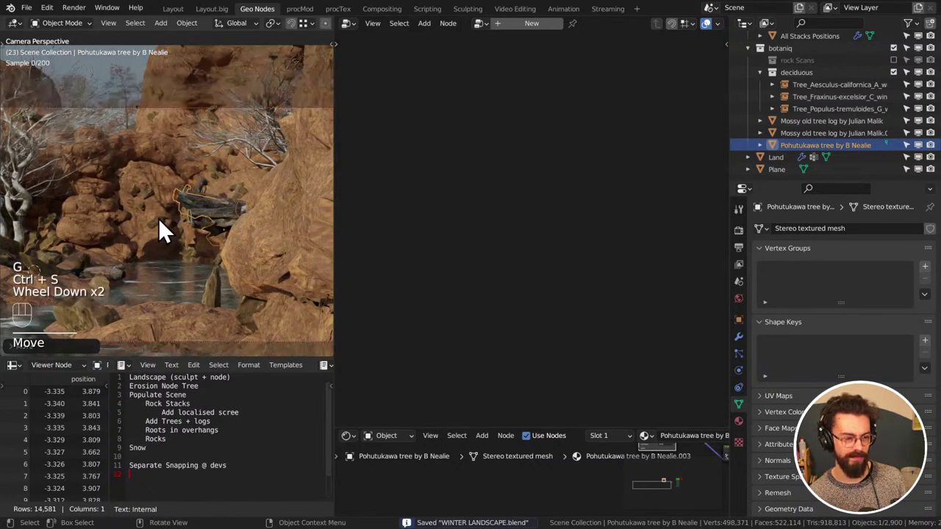
pyautogui.keyDown('shift'); pyautogui.moveTo(158, 218); pyautogui.dragTo(216, 195, button='middle'); pyautogui.keyUp('shift')
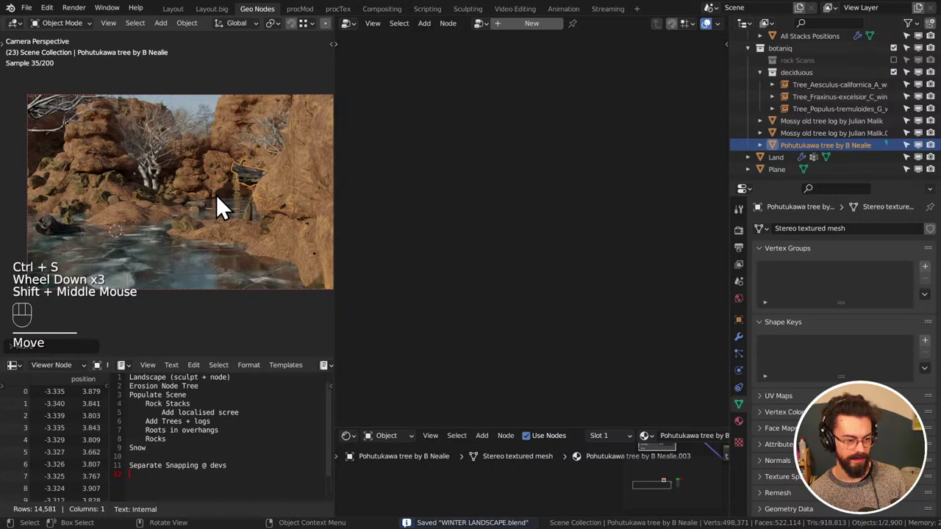
pyautogui.scroll(-1, 216, 194)
pyautogui.hotkey('ctrl', 's')
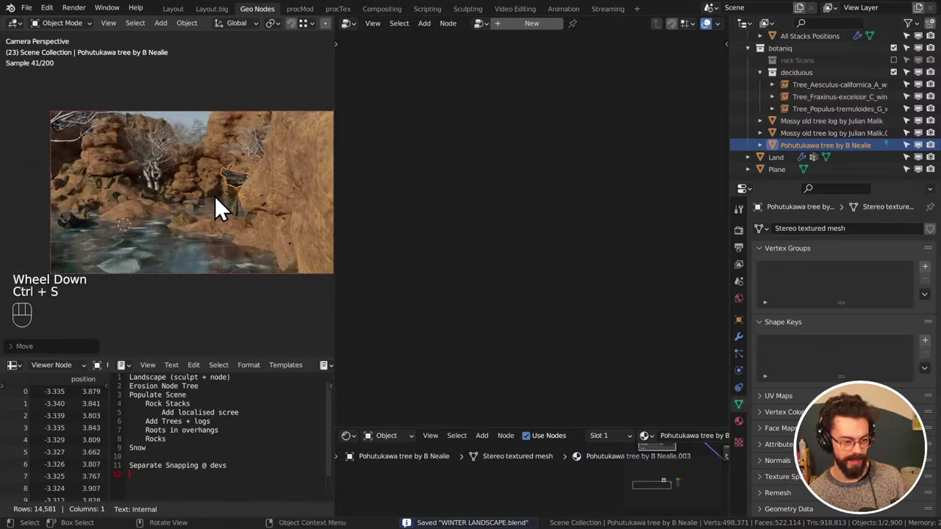
pyautogui.click(220, 224)
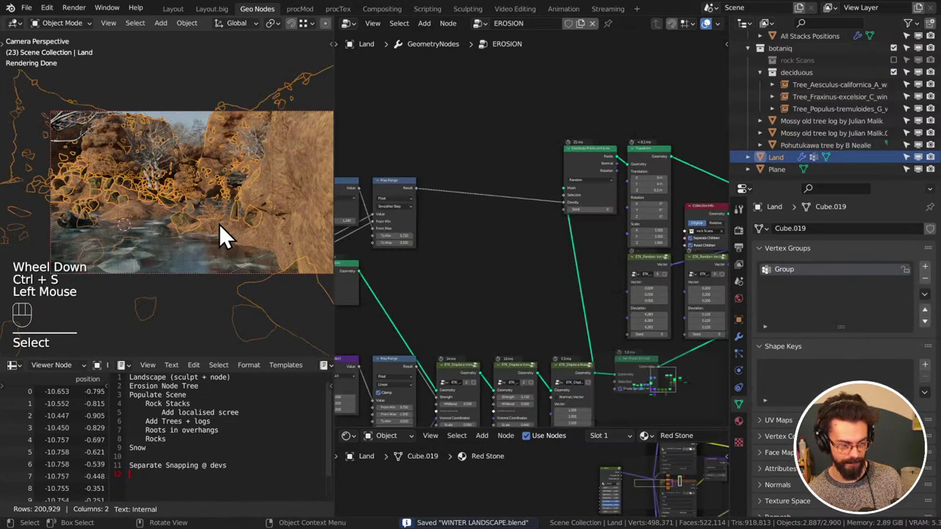
# Move the Join Geometry and Group Output nodes further right and lower in the EROSION tree
pyautogui.scroll(-2, 554, 246)
pyautogui.moveTo(554, 247); pyautogui.dragTo(414, 245, button='middle')
pyautogui.moveTo(416, 134); pyautogui.dragTo(609, 288)
pyautogui.press('g')
pyautogui.scroll(2, 505, 262)
pyautogui.click(492, 222)
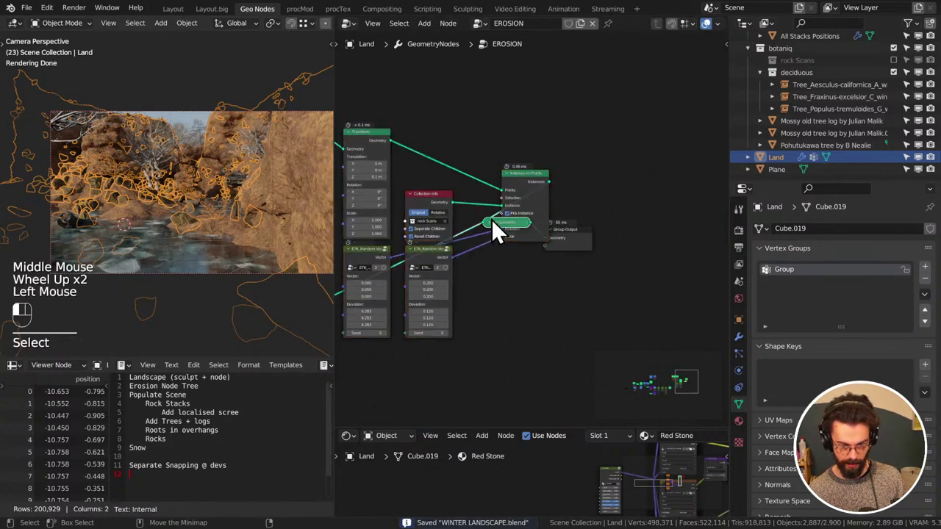
pyautogui.keyDown('shift'); pyautogui.moveTo(493, 221); pyautogui.dragTo(479, 216, button='middle'); pyautogui.keyUp('shift')
pyautogui.keyDown('shift'); pyautogui.click(476, 201); pyautogui.keyUp('shift')
pyautogui.press('g')
pyautogui.click(597, 257)
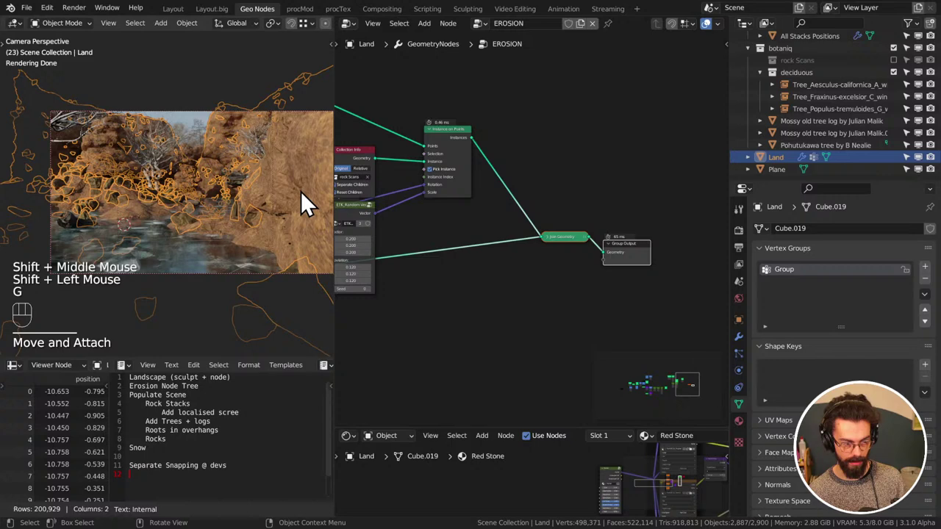
# Save WINTER LANDSCAPE.blend and make Plane the active object again
pyautogui.click(186, 99)
pyautogui.hotkey('ctrl', 's')
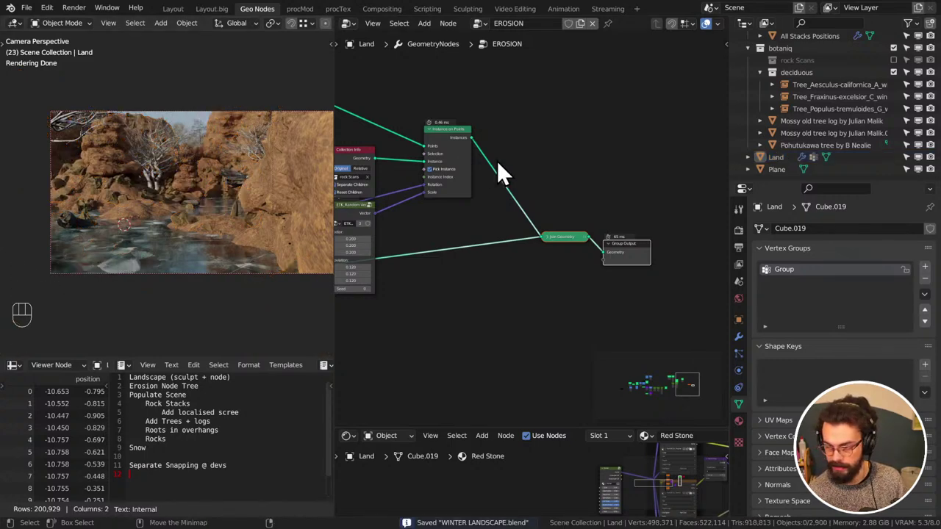
pyautogui.click(292, 203)
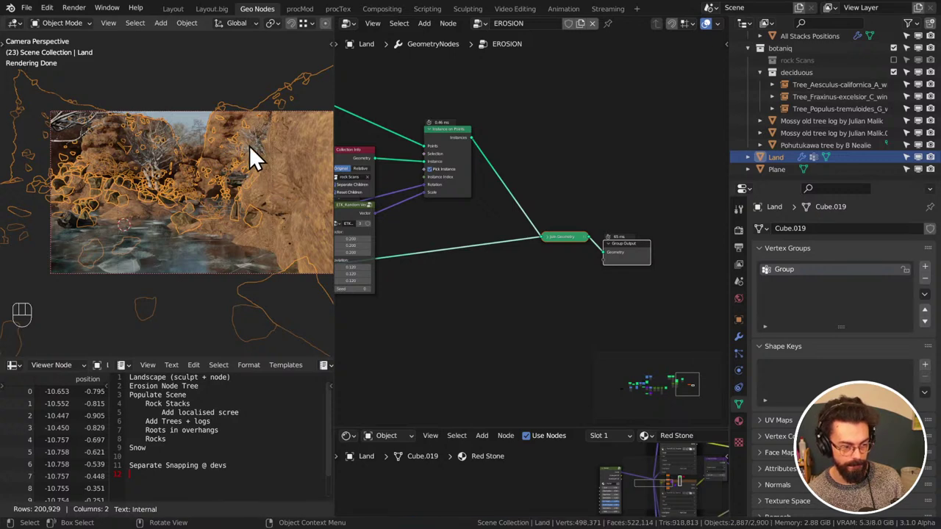
pyautogui.click(777, 169)
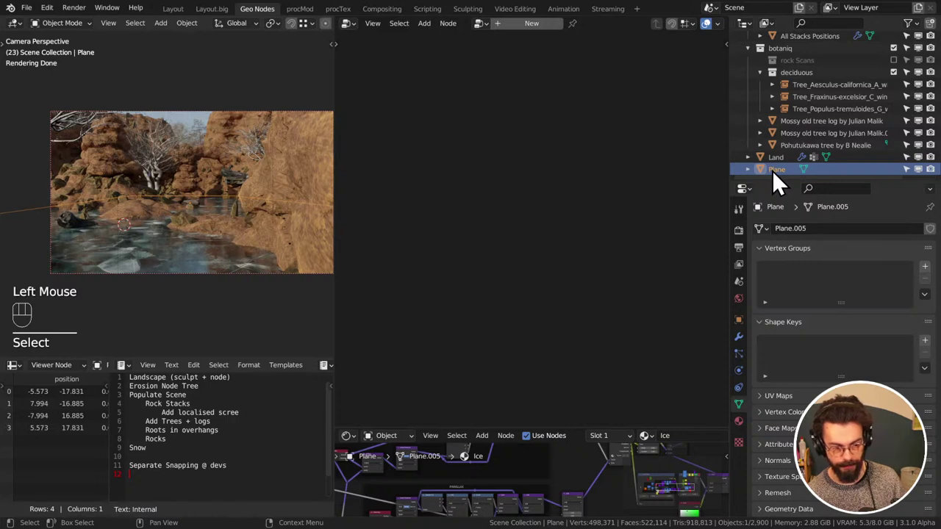
# Move the Pohutukawa tree and both Mossy old tree logs out of botaniq to Scene Collection
pyautogui.click(783, 146)
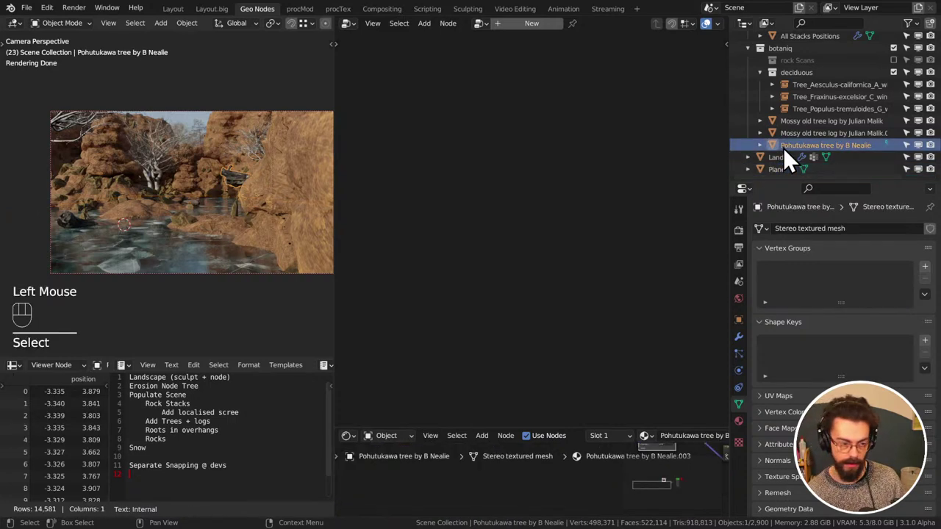
pyautogui.keyDown('shift'); pyautogui.click(795, 133); pyautogui.keyUp('shift')
pyautogui.keyDown('shift'); pyautogui.click(798, 121); pyautogui.keyUp('shift')
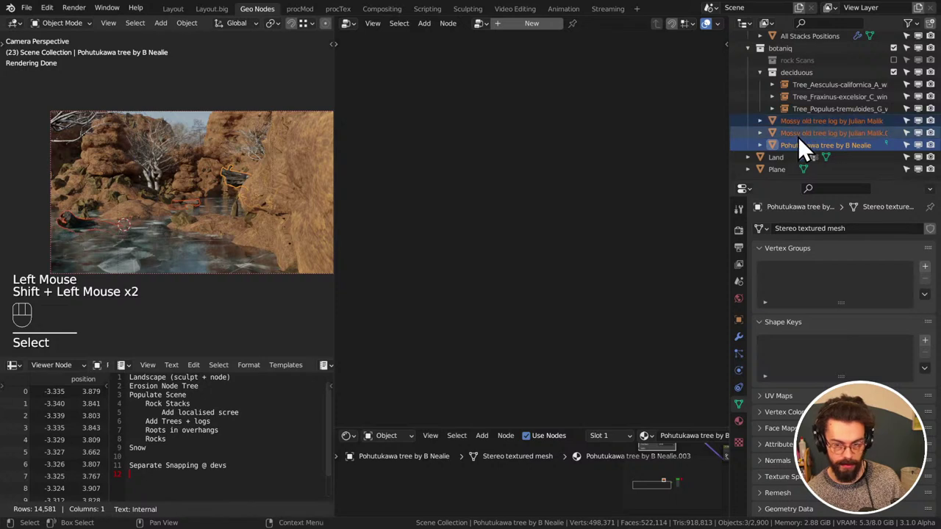
pyautogui.moveTo(797, 137); pyautogui.dragTo(780, 164)
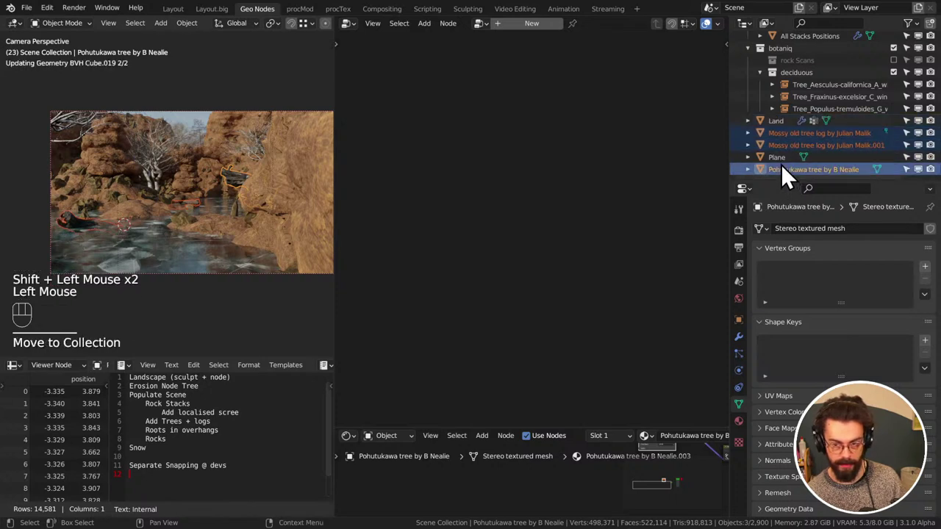
pyautogui.click(748, 48)
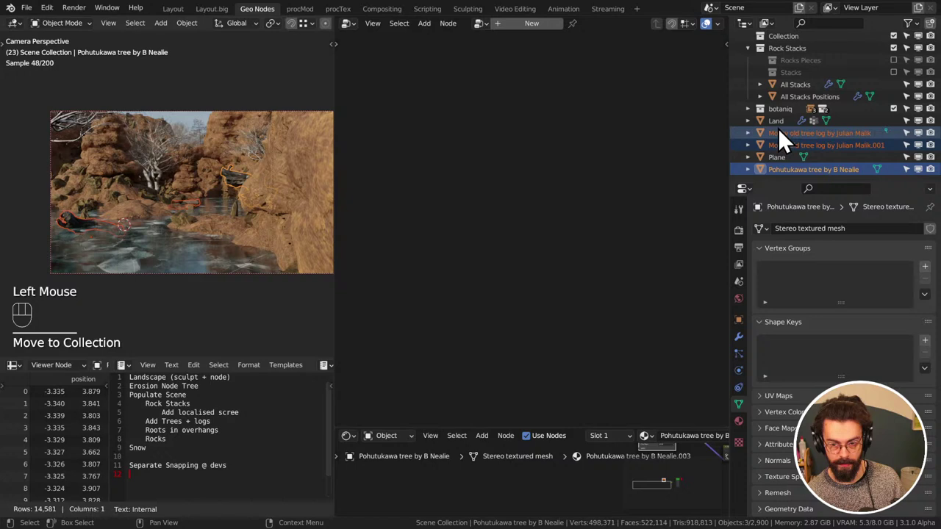
# Collapse Rock Stacks, enlarge the Outliner list, and create a new empty Collection 7
pyautogui.scroll(2, 776, 113)
pyautogui.click(748, 92)
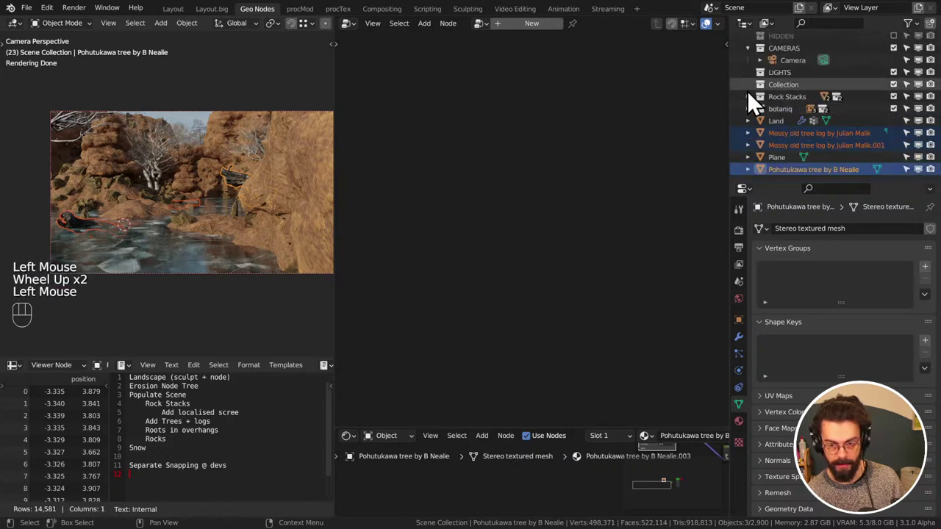
pyautogui.scroll(-1, 777, 175)
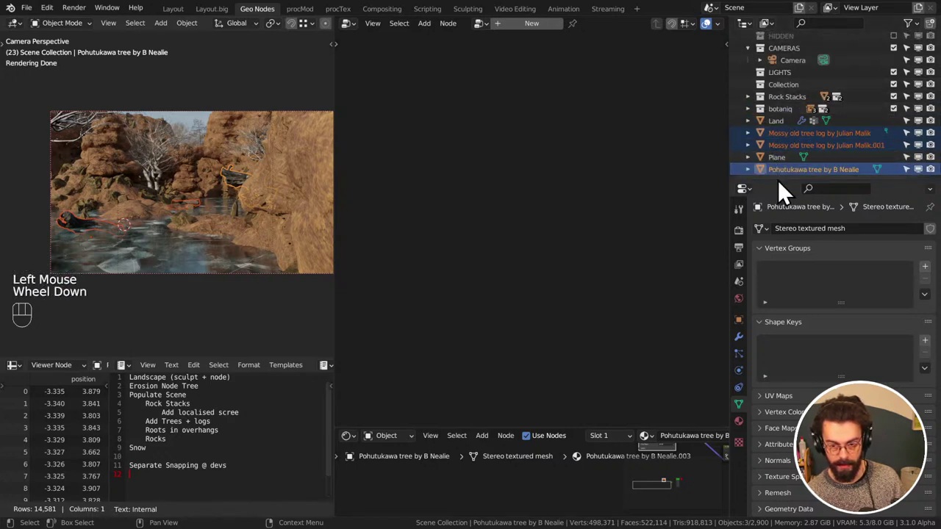
pyautogui.moveTo(781, 182); pyautogui.dragTo(782, 291)
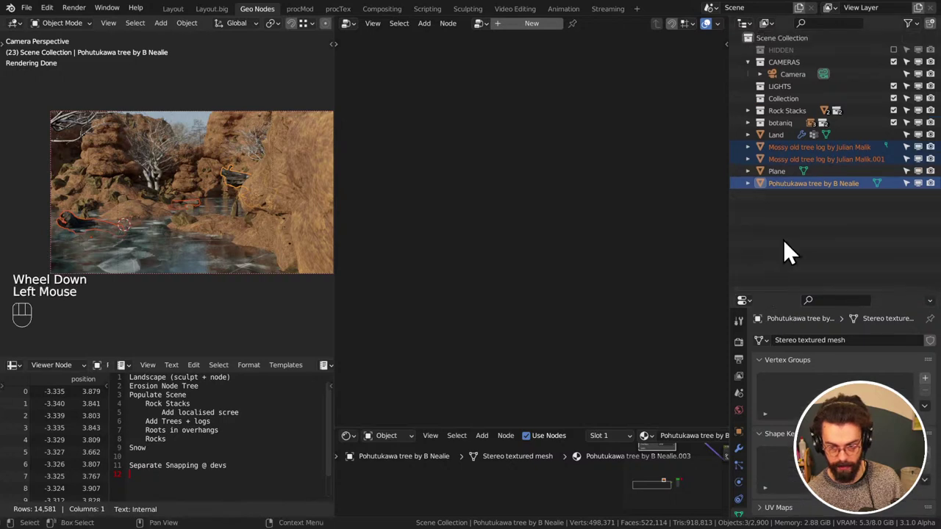
pyautogui.click(787, 207)
pyautogui.rightClick(787, 206)
pyautogui.click(830, 209)
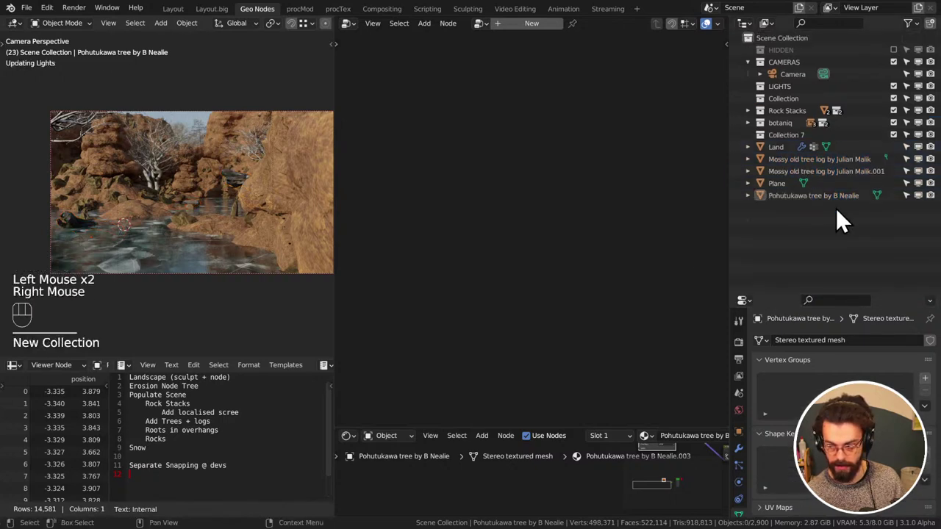
pyautogui.doubleClick(787, 133)
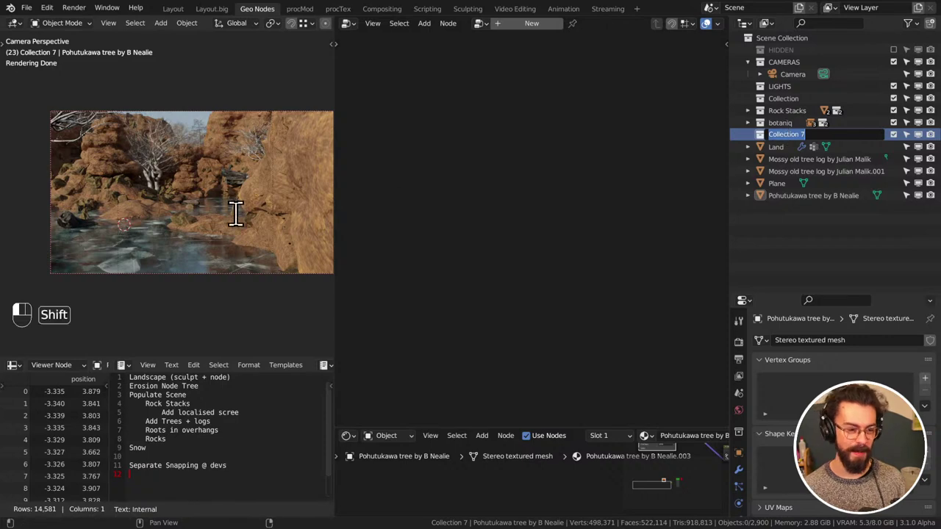
pyautogui.click(239, 144)
pyautogui.moveTo(251, 121)
pyautogui.keyDown('shift'); pyautogui.mouseDown(button='middle')
pyautogui.moveTo(252, 157)
pyautogui.moveTo(235, 142)
pyautogui.moveTo(258, 152)
pyautogui.moveTo(252, 132)
pyautogui.mouseUp(button='middle'); pyautogui.keyUp('shift')
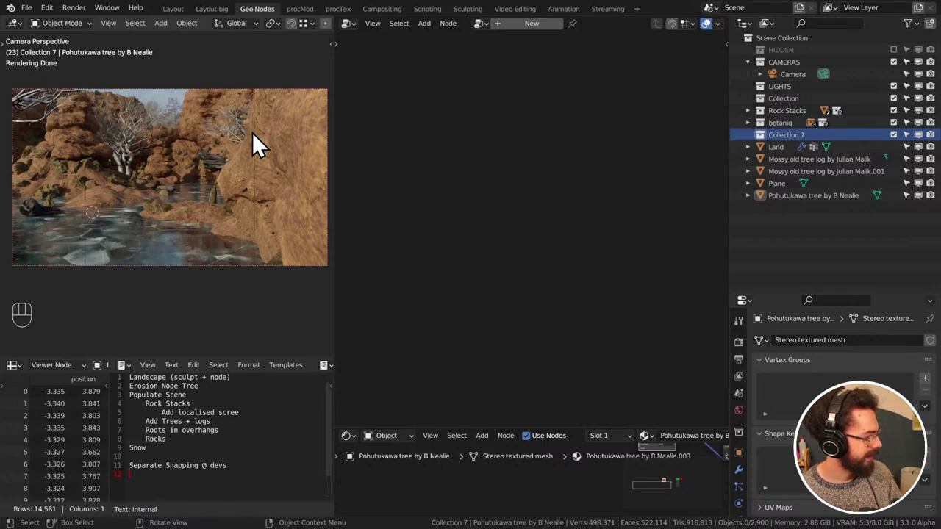
# Save the file and start renaming Collection 7 with its full name selected
pyautogui.keyDown('shift'); pyautogui.moveTo(252, 133); pyautogui.dragTo(258, 113, button='middle'); pyautogui.keyUp('shift')
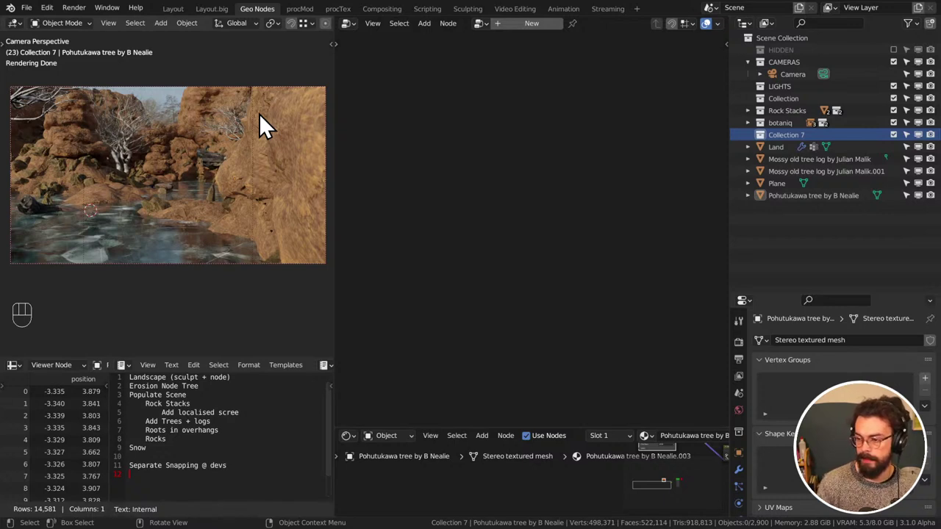
pyautogui.hotkey('ctrl', 's')
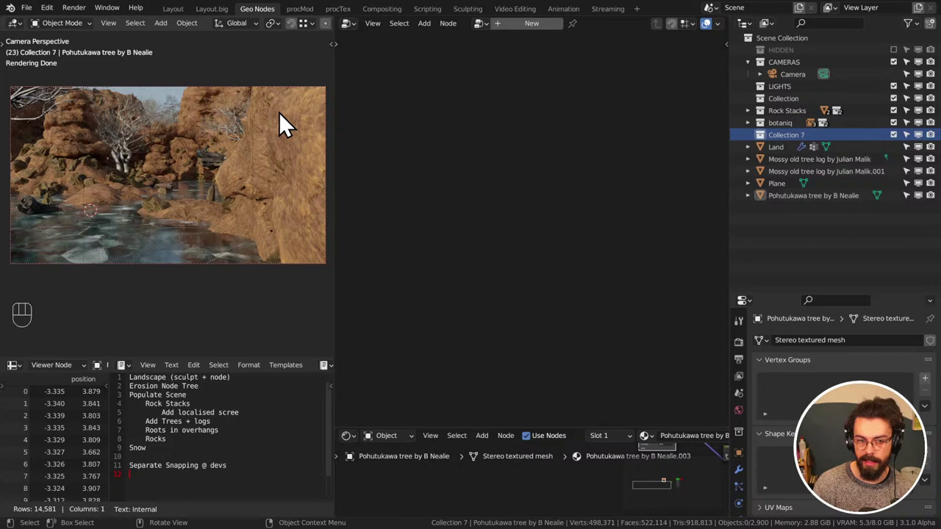
pyautogui.doubleClick(788, 134)
pyautogui.press('End')
pyautogui.hotkey('shift', 'Left')
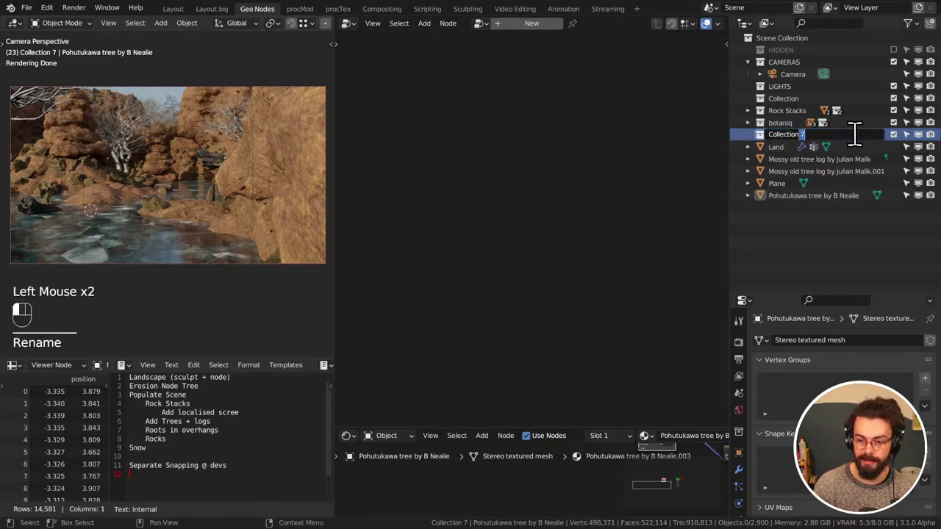
pyautogui.hotkey('ctrl', 'a')
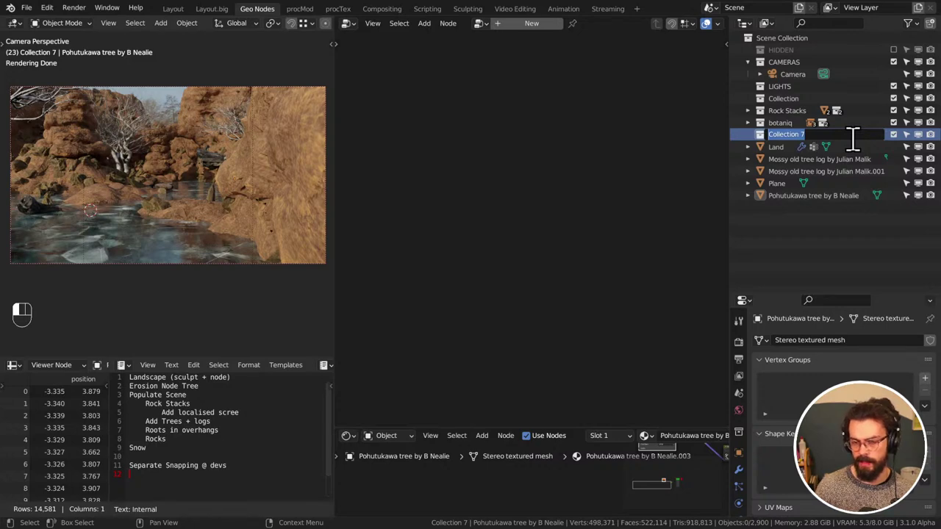
# Replace the collection's name with Environ
pyautogui.press('super')
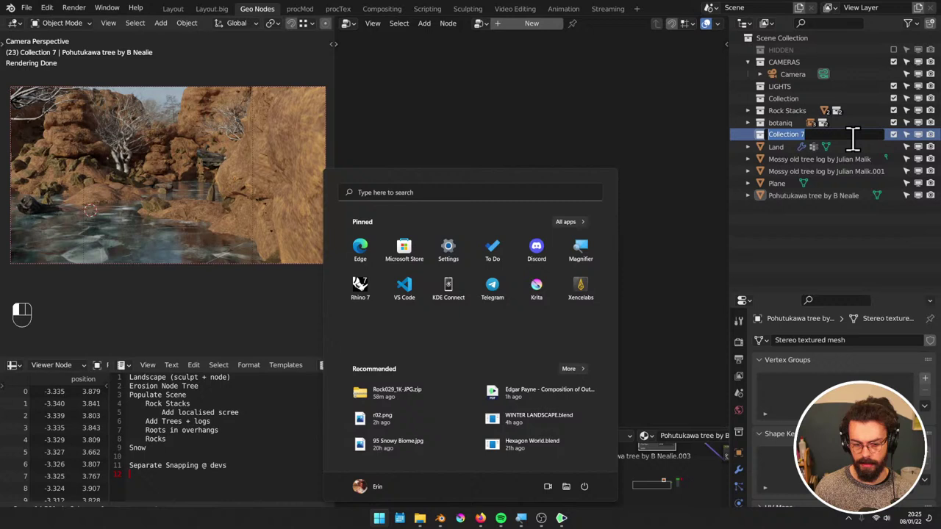
pyautogui.press('super')
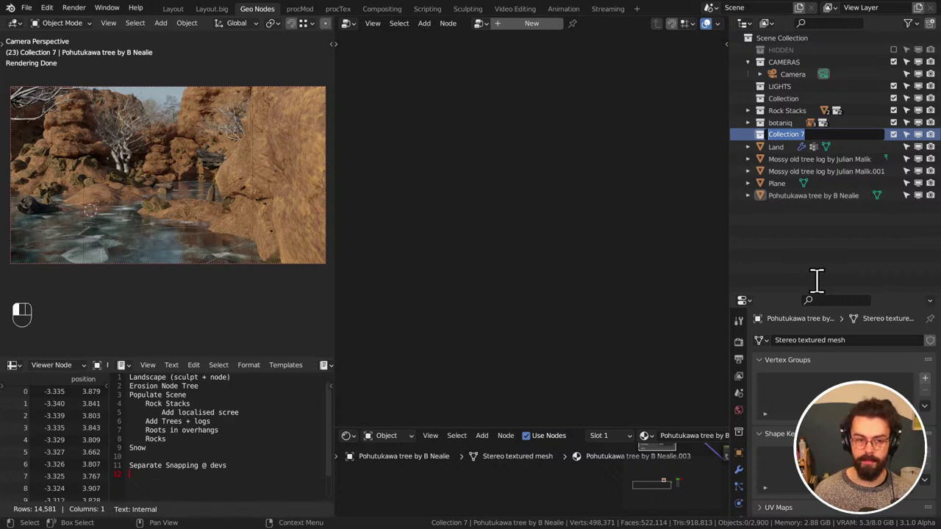
pyautogui.press('shift')
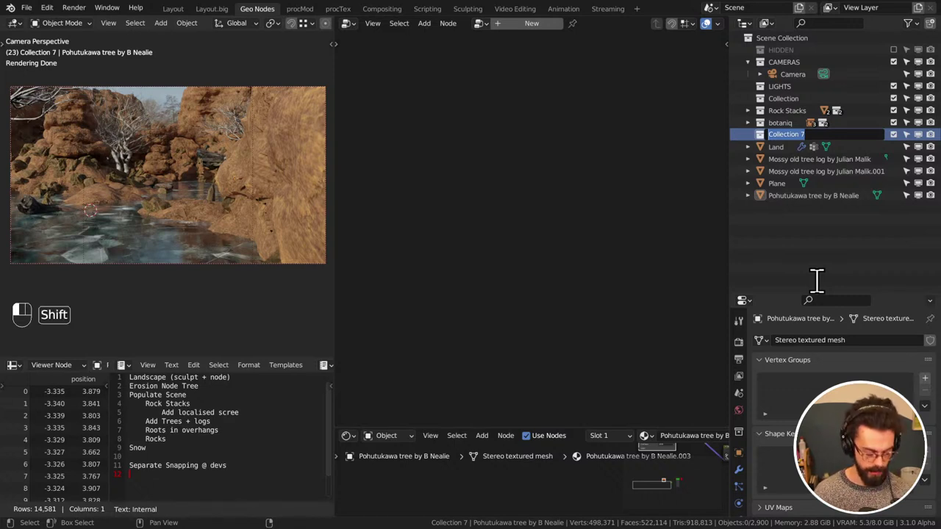
pyautogui.hotkey('shift', 'BackSpace')
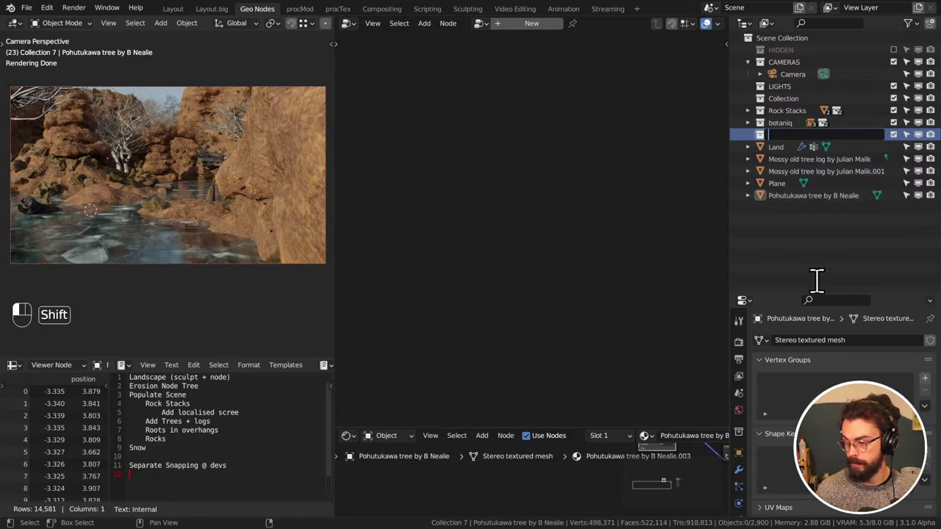
pyautogui.write('T')
pyautogui.press('BackSpace')
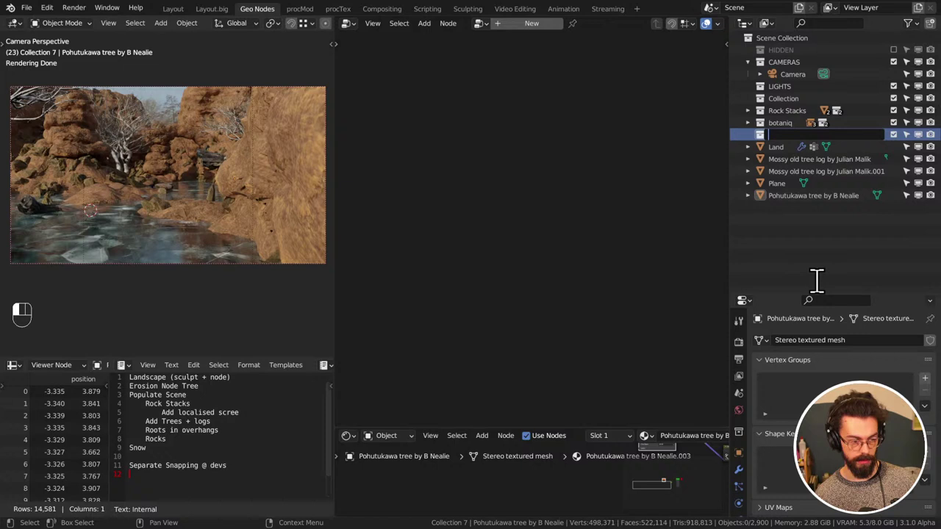
pyautogui.write('Envir')
pyautogui.press('BackSpace')
pyautogui.press('BackSpace')
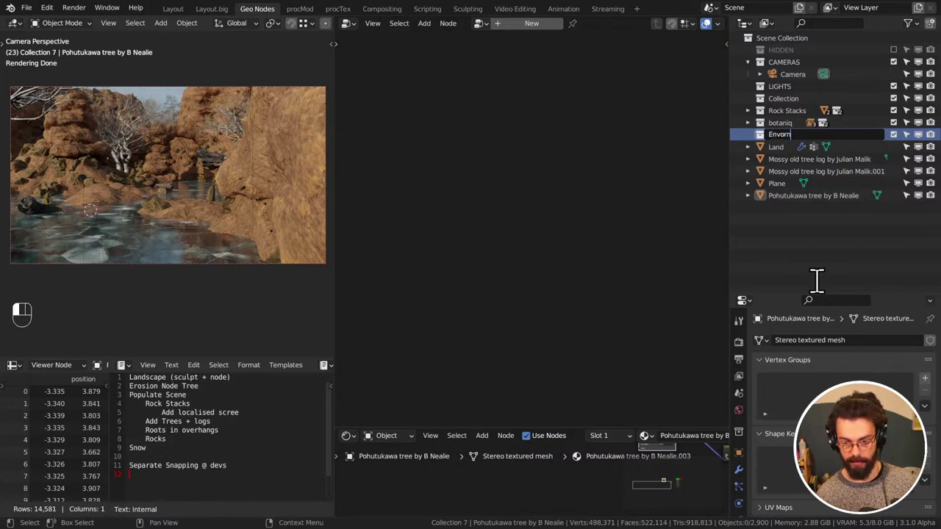
pyautogui.write('iron')
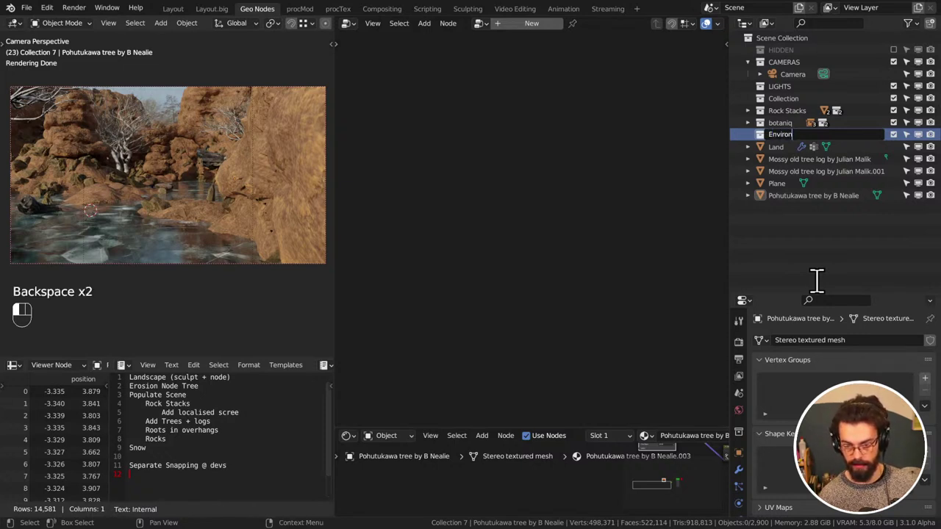
pyautogui.press('Return')
# Move Land, both Mossy logs, Plane and the Pohutukawa tree into Environ, then save
pyautogui.moveTo(766, 242); pyautogui.dragTo(795, 133)
pyautogui.click(802, 185)
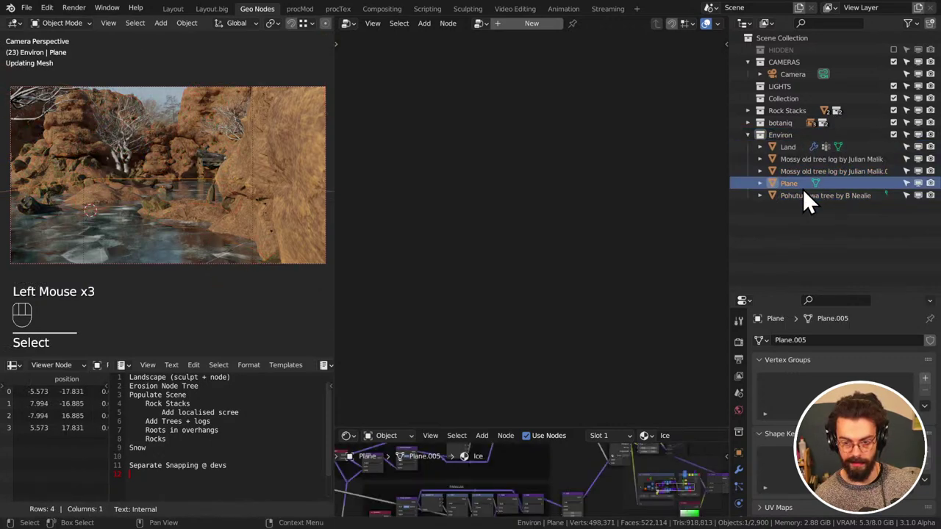
pyautogui.click(776, 224)
pyautogui.hotkey('ctrl', 's')
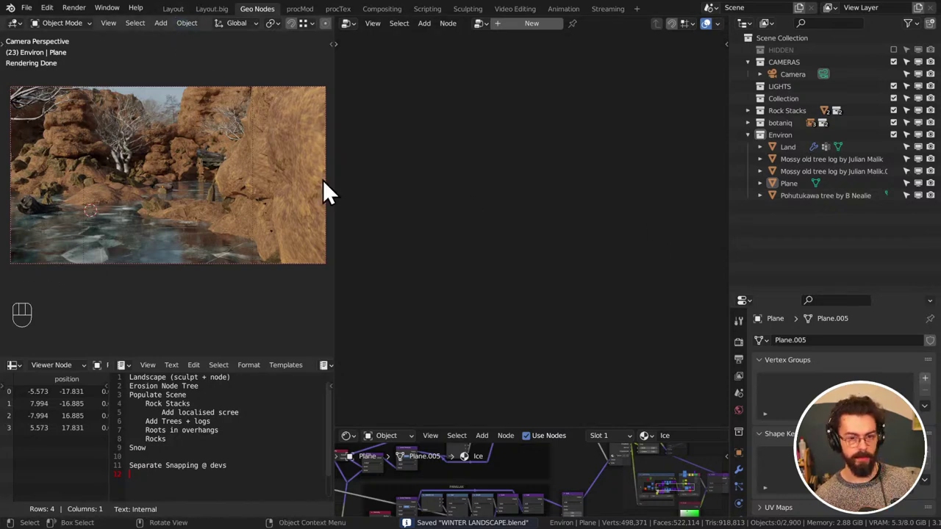
# Add a Suzanne monkey mesh, place it, and isolate and frame it in local view
pyautogui.moveTo(164, 230); pyautogui.dragTo(678, 153, button='middle')
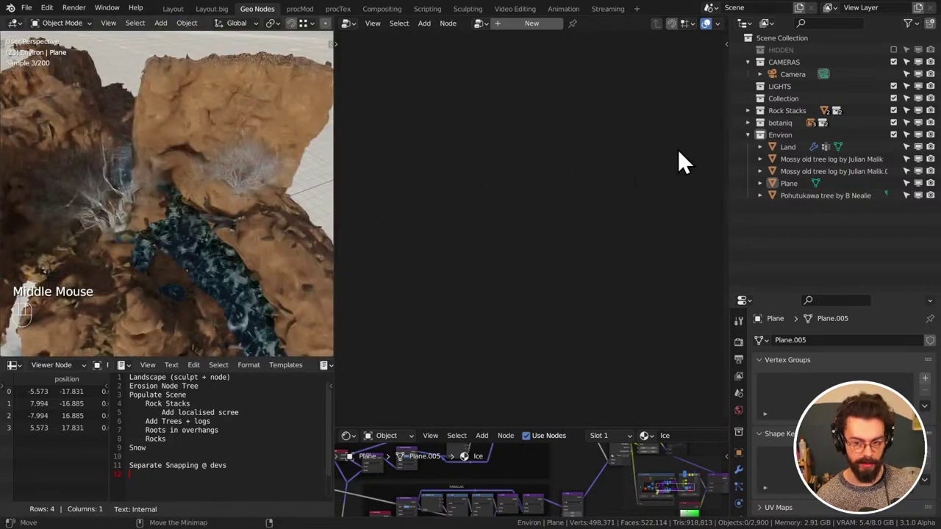
pyautogui.scroll(-2, 203, 220)
pyautogui.hotkey('shift', 'a')
pyautogui.moveTo(199, 182)
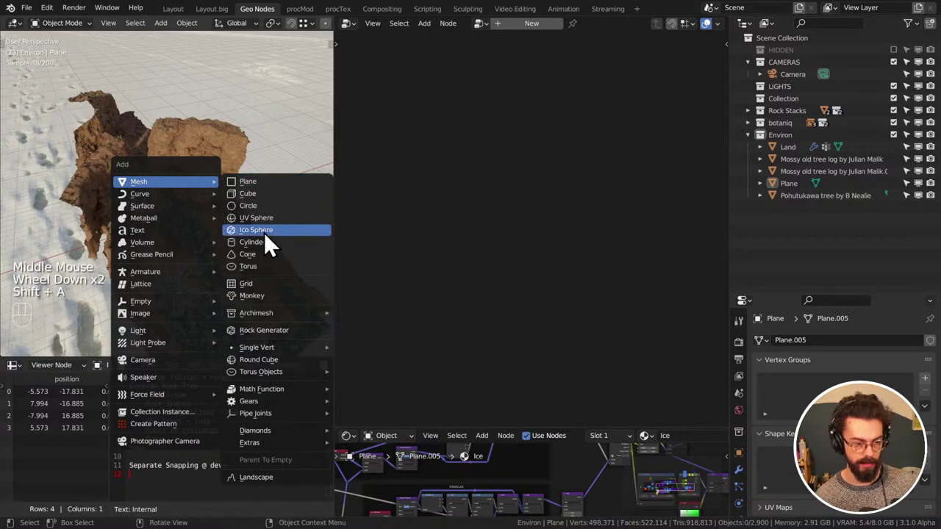
pyautogui.click(266, 297)
pyautogui.press('g')
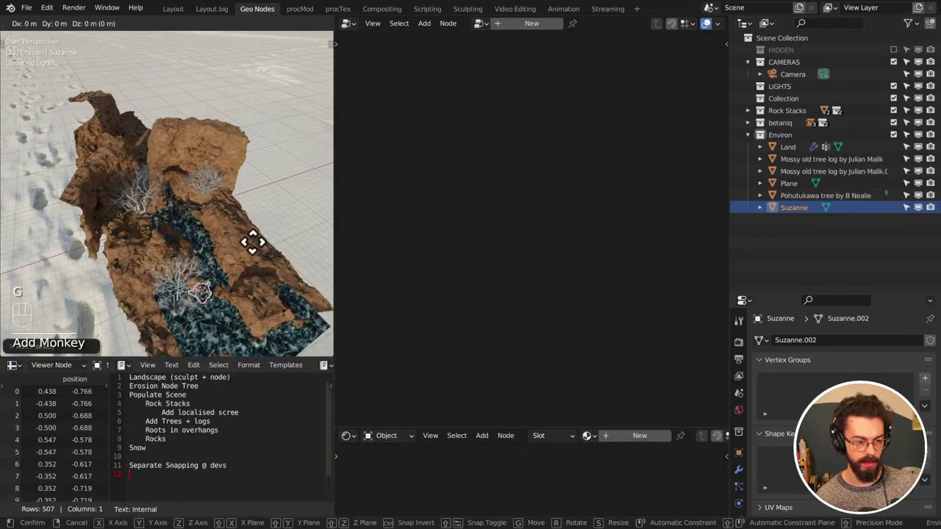
pyautogui.click(253, 244)
pyautogui.press('KP_Divide')
pyautogui.press('KP_Decimal')
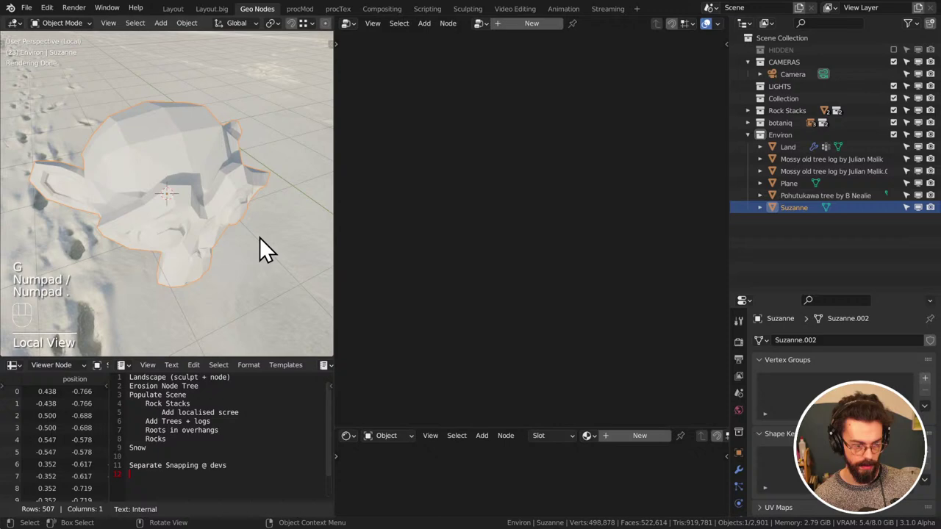
pyautogui.moveTo(260, 237); pyautogui.dragTo(194, 231, button='middle')
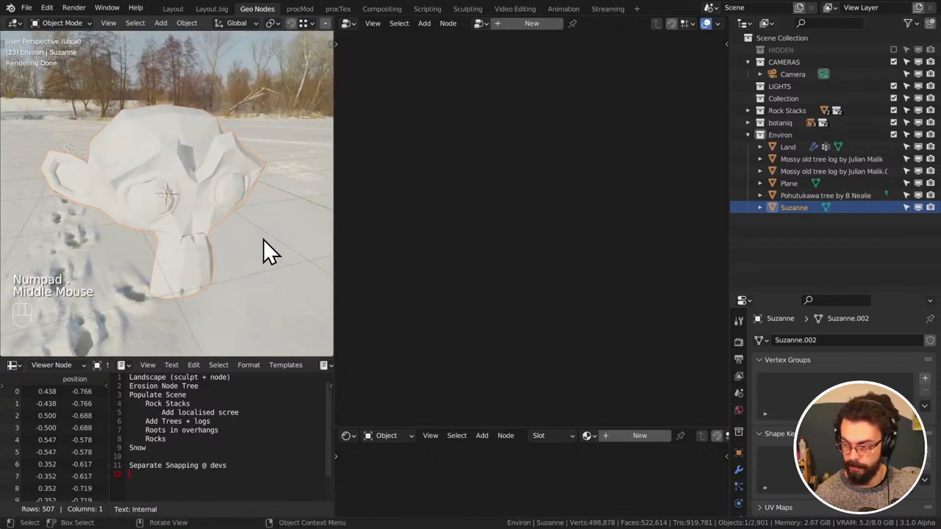
# In edit mode, select the monkey's left-half vertices and assign them to a new second material slot
pyautogui.press('Tab')
pyautogui.moveTo(265, 210); pyautogui.dragTo(248, 216, button='middle')
pyautogui.press('z')
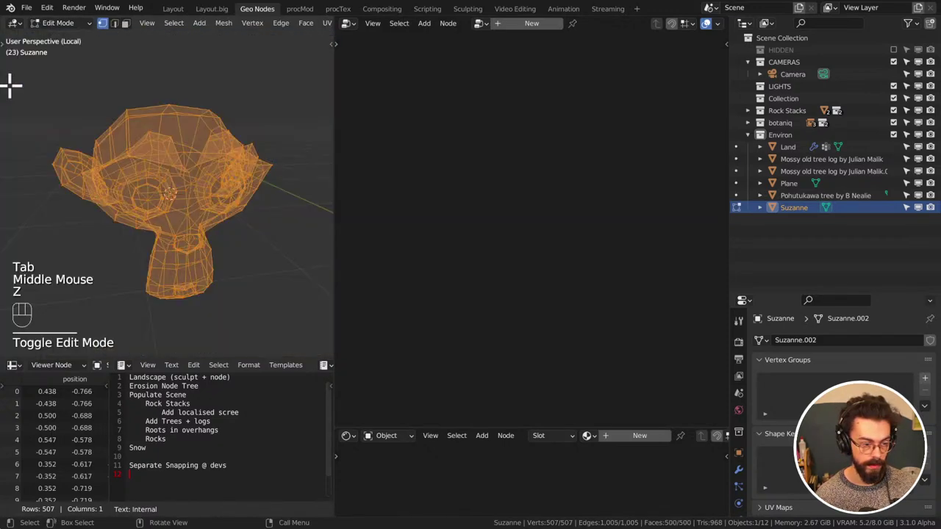
pyautogui.moveTo(47, 69); pyautogui.dragTo(182, 251)
pyautogui.keyDown('shift'); pyautogui.moveTo(28, 98); pyautogui.dragTo(124, 238); pyautogui.keyUp('shift')
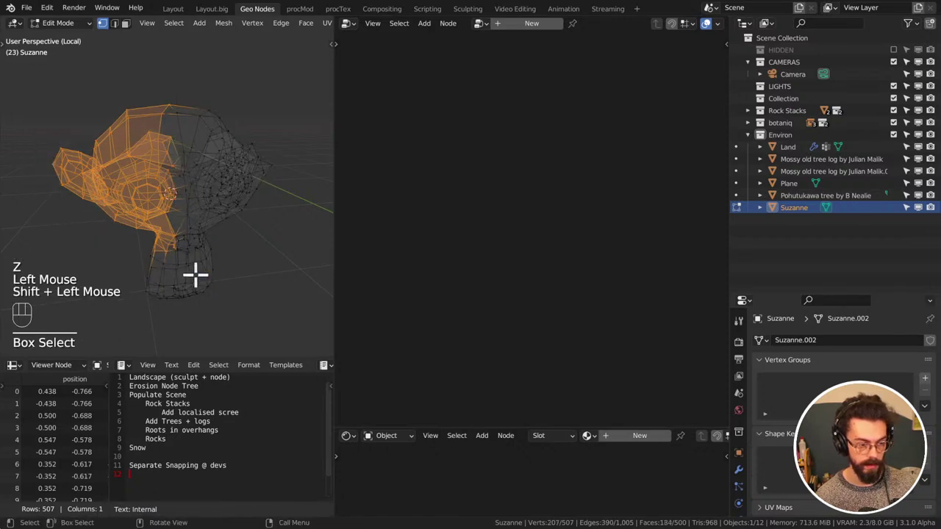
pyautogui.click(544, 435)
pyautogui.click(618, 338)
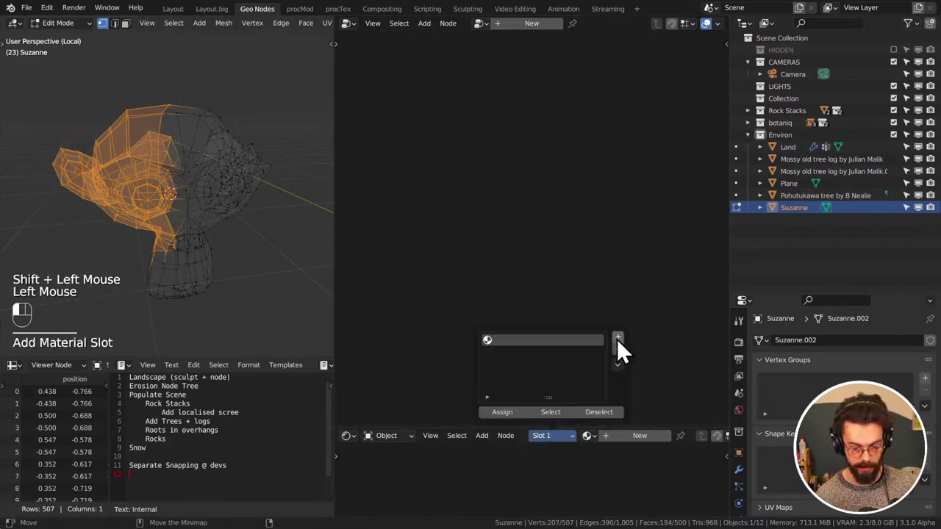
pyautogui.click(503, 412)
pyautogui.press('Tab')
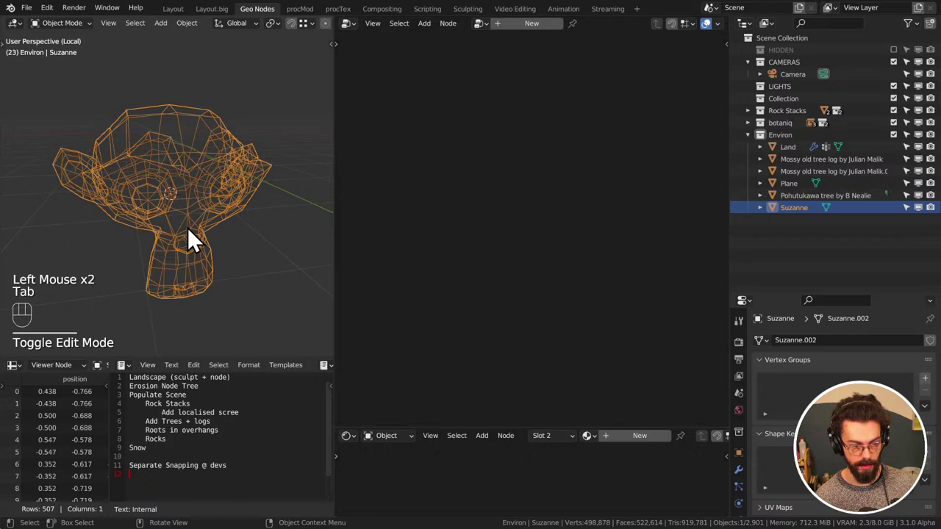
pyautogui.press('KP_Divide')
pyautogui.press('KP_Divide')
# Put the Mossy old tree log material in slot 1 and add a new geometry nodes tree
pyautogui.press('z')
pyautogui.click(199, 330)
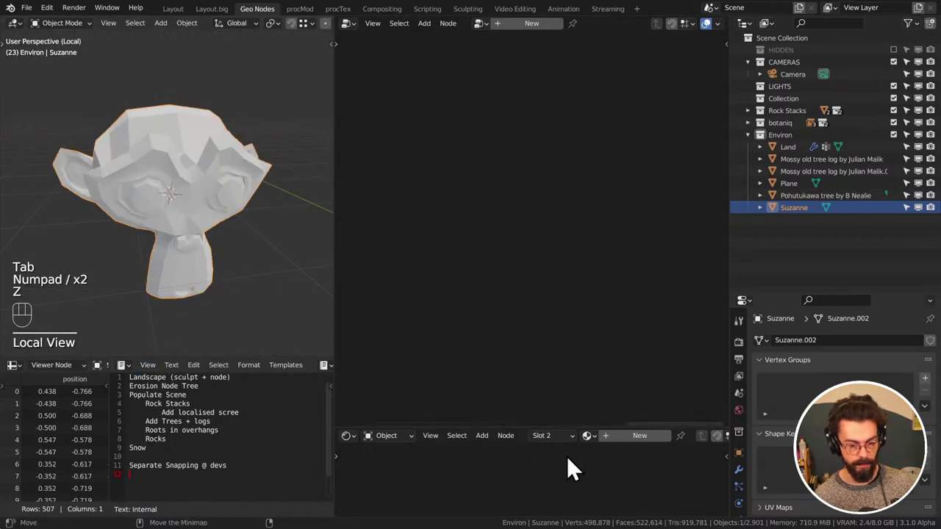
pyautogui.click(617, 435)
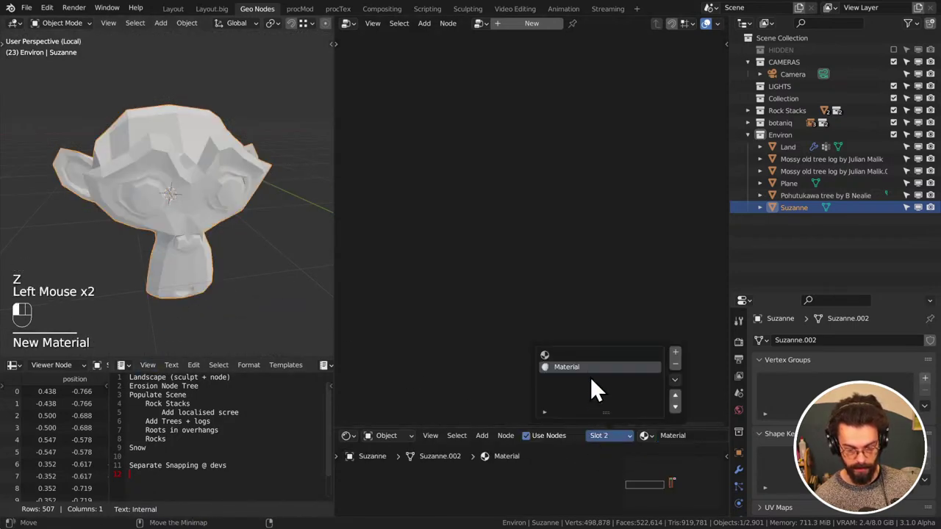
pyautogui.click(584, 356)
pyautogui.click(588, 436)
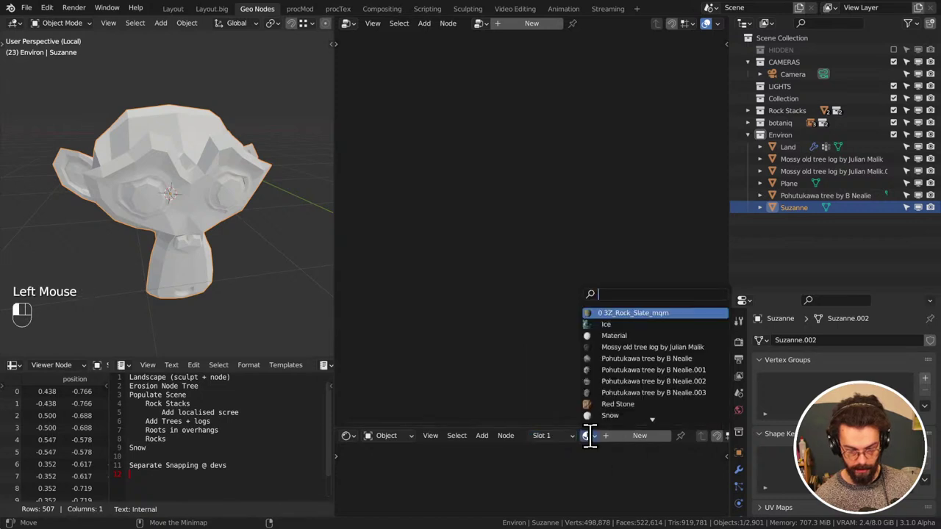
pyautogui.click(643, 350)
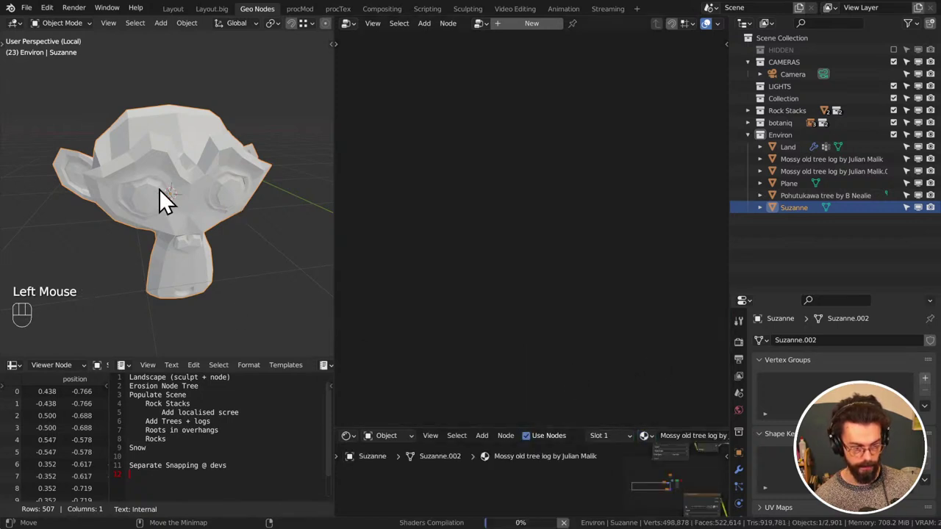
pyautogui.moveTo(115, 130); pyautogui.dragTo(106, 159, button='middle')
pyautogui.click(531, 22)
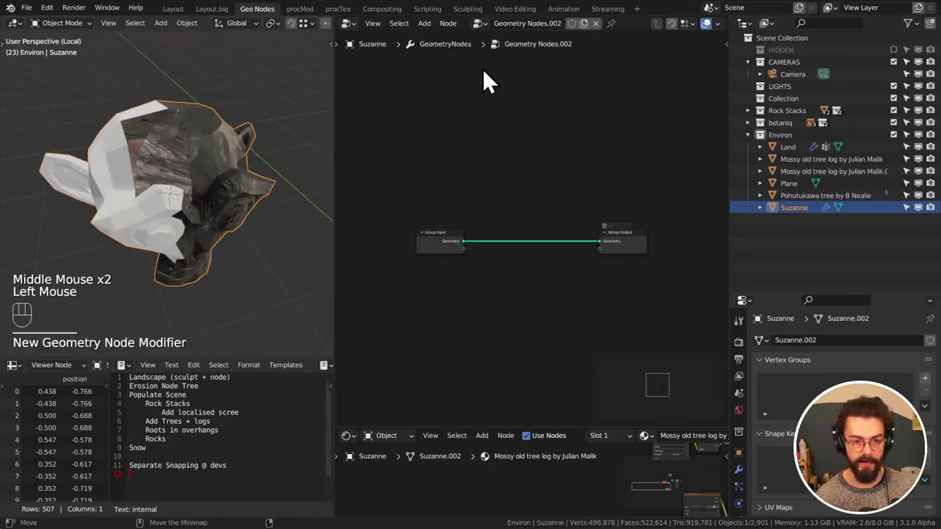
# Add a Material Index node and a Distribute Points on Faces node between input and output
pyautogui.moveTo(483, 74); pyautogui.dragTo(497, 187, button='middle')
pyautogui.hotkey('shift', 'a')
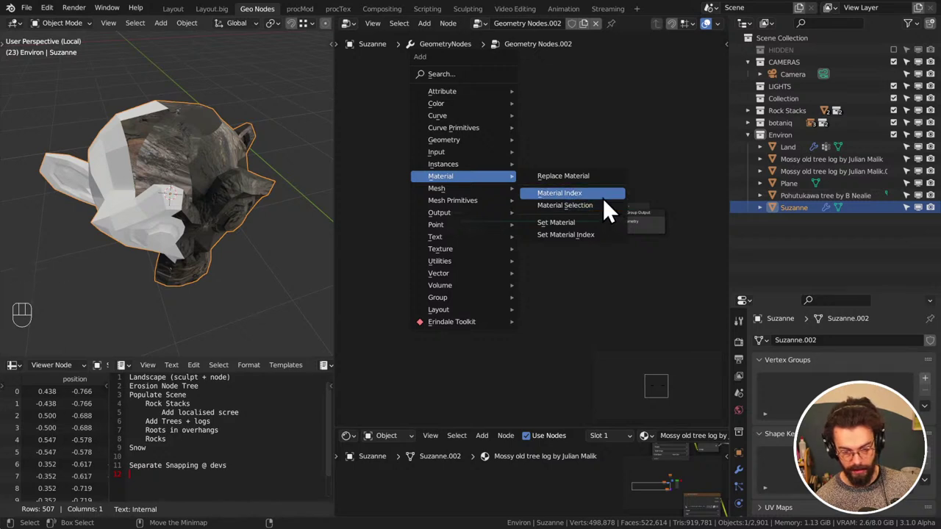
pyautogui.click(581, 193)
pyautogui.scroll(1, 501, 189)
pyautogui.middleClick(502, 188)
pyautogui.hotkey('shift', 'a')
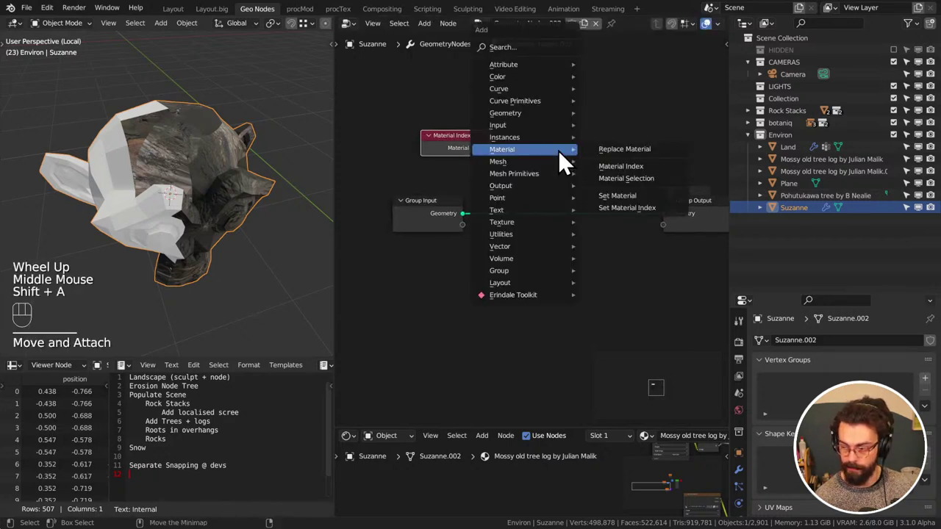
pyautogui.moveTo(523, 200)
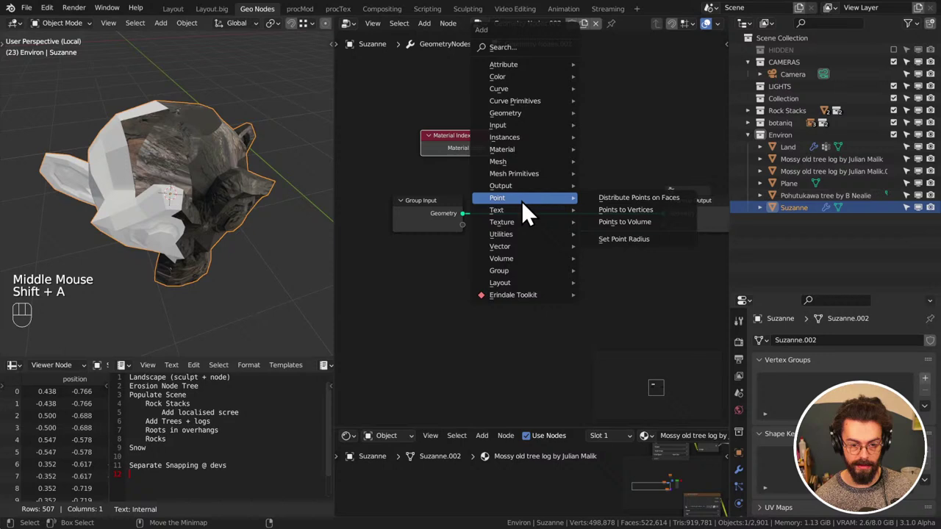
pyautogui.click(638, 197)
pyautogui.click(508, 195)
pyautogui.moveTo(442, 148); pyautogui.dragTo(513, 273)
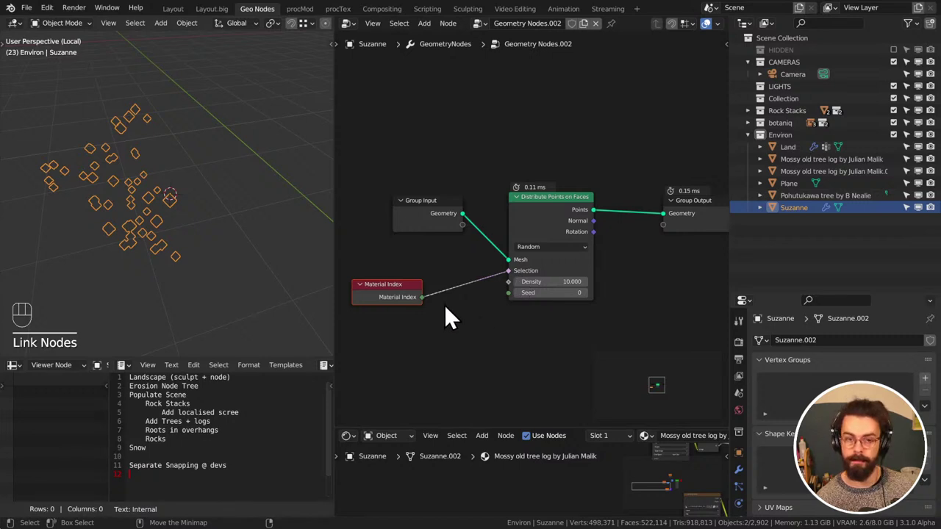
pyautogui.moveTo(448, 316); pyautogui.dragTo(508, 291, button='middle')
pyautogui.moveTo(445, 260); pyautogui.dragTo(373, 256)
# Insert a Compare node on the Selection link, set to Integer Equal
pyautogui.press('q')
pyautogui.click(425, 268)
pyautogui.click(514, 236)
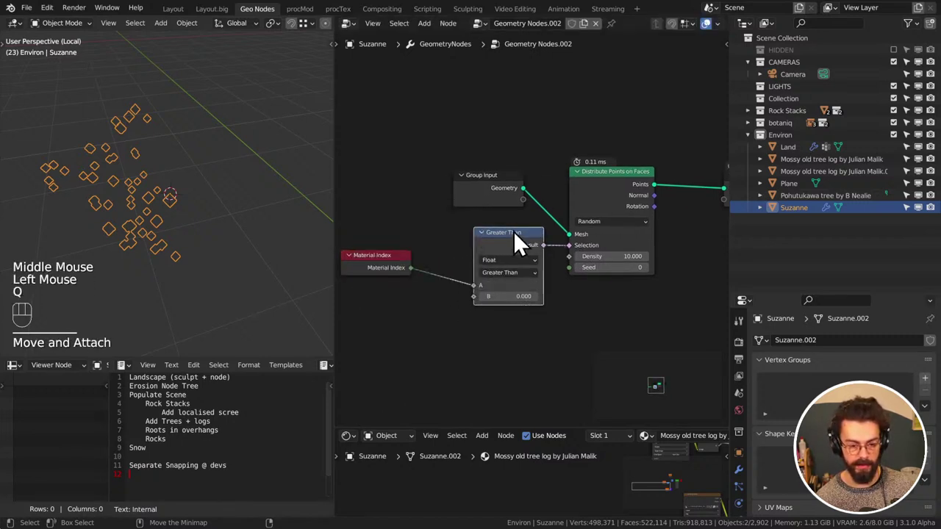
pyautogui.click(510, 240)
pyautogui.click(509, 273)
pyautogui.click(507, 270)
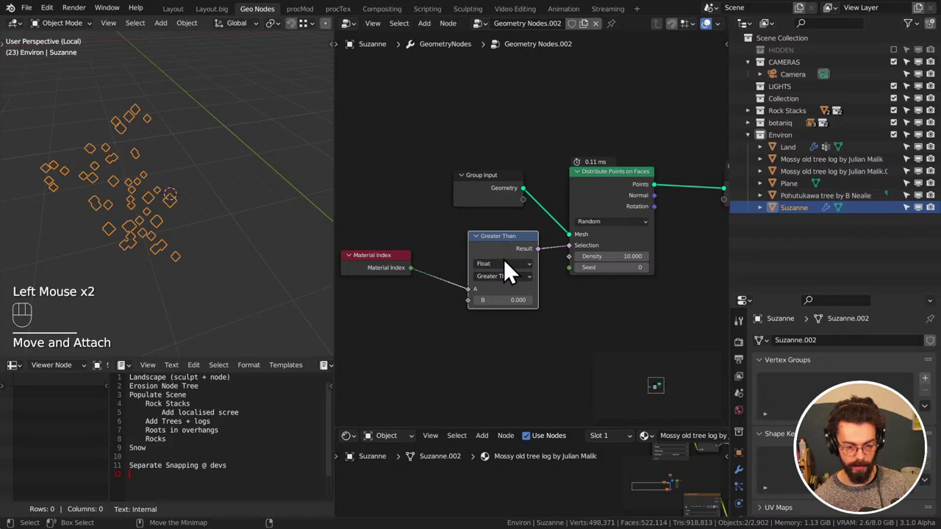
pyautogui.moveTo(503, 263); pyautogui.dragTo(505, 278)
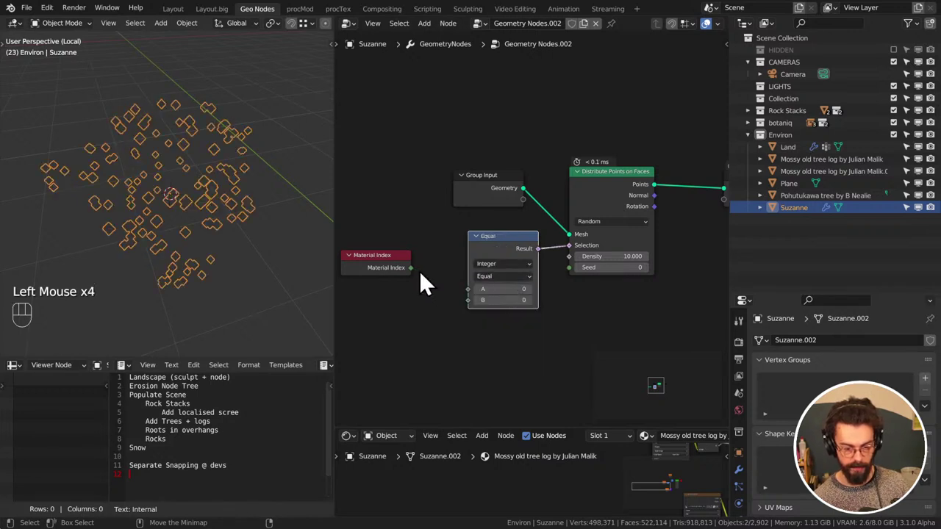
# Feed Material Index into the Compare node's A input and set B to 0
pyautogui.moveTo(410, 268); pyautogui.dragTo(505, 310)
pyautogui.click(516, 301)
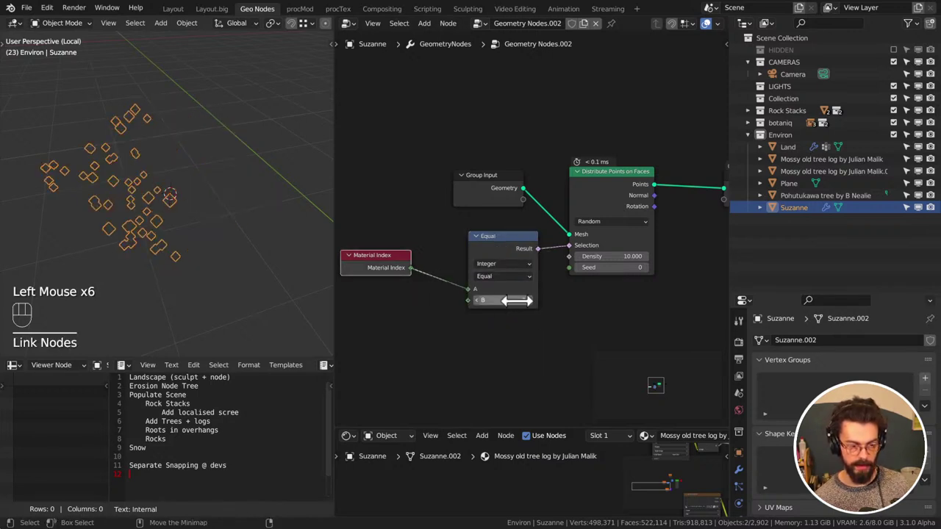
pyautogui.click(517, 301)
pyautogui.click(520, 300)
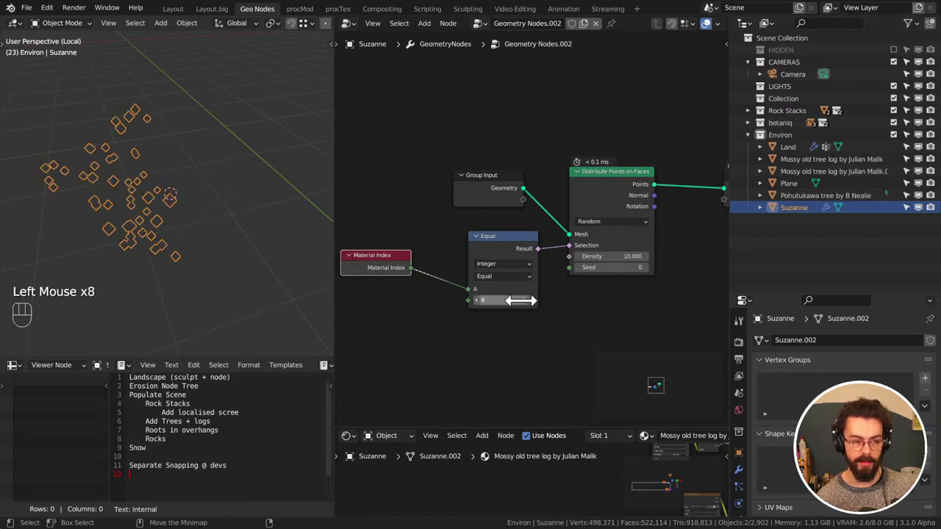
pyautogui.click(475, 302)
pyautogui.click(526, 301)
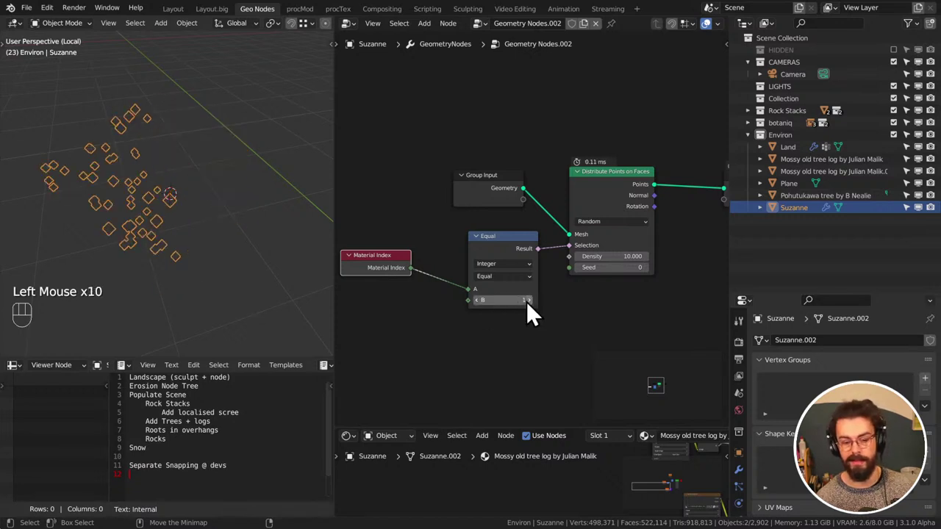
pyautogui.click(477, 301)
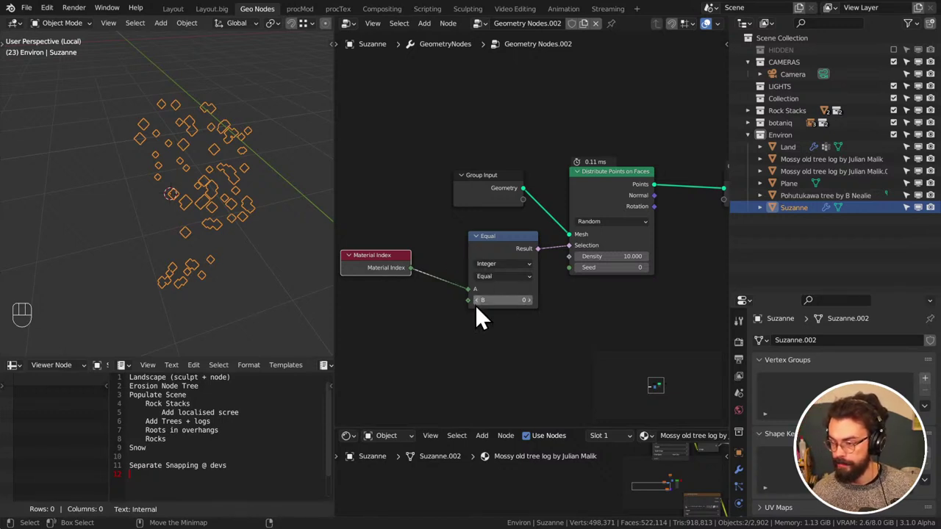
pyautogui.moveTo(472, 311); pyautogui.dragTo(476, 308, button='middle')
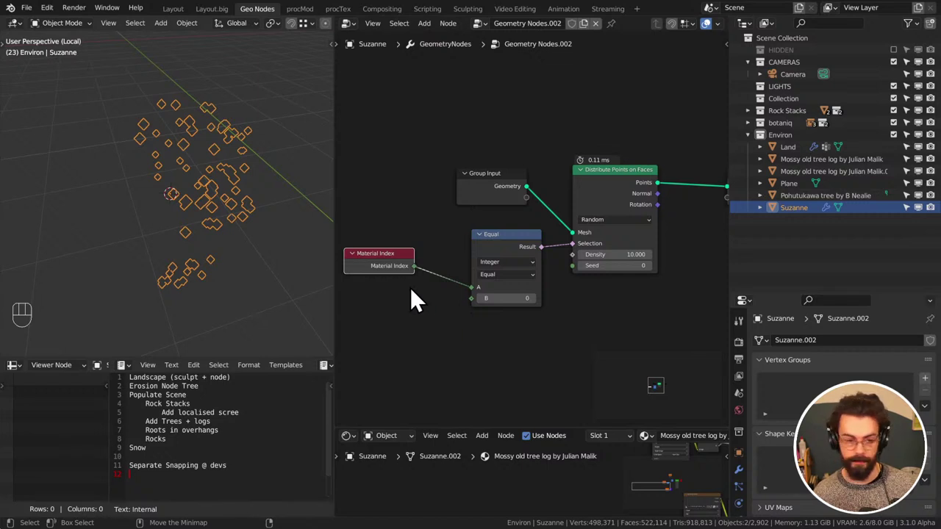
# Select Suzanne in the outliner and delete it
pyautogui.click(203, 158)
pyautogui.click(201, 155)
pyautogui.press('x')
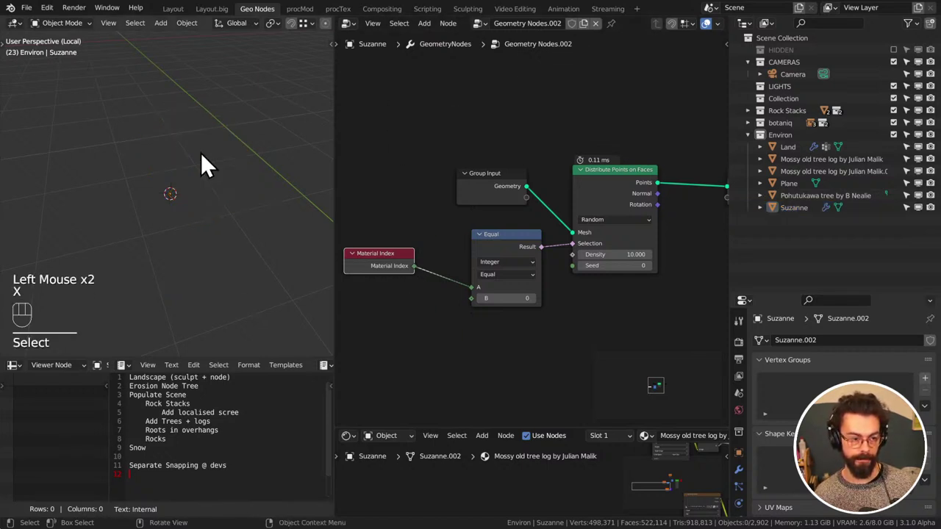
pyautogui.click(776, 206)
pyautogui.press('x')
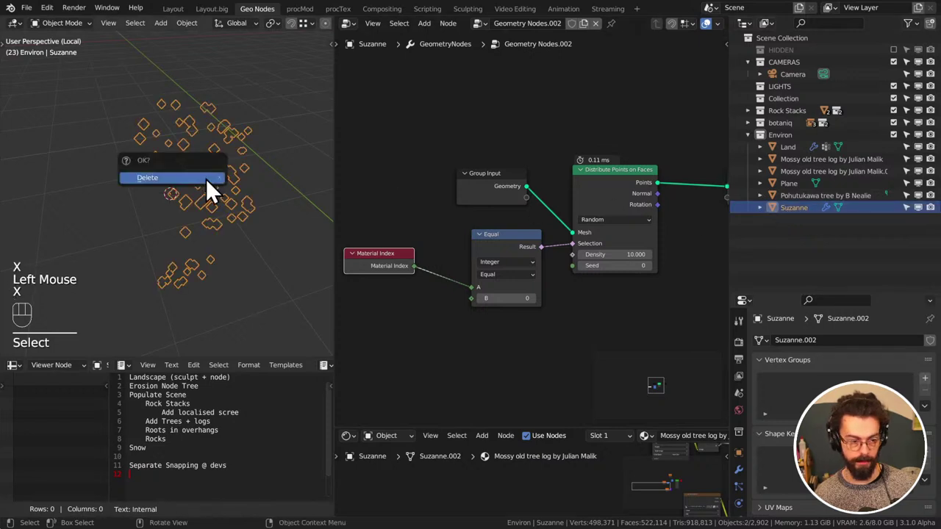
pyautogui.click(205, 178)
pyautogui.click(785, 137)
pyautogui.click(794, 219)
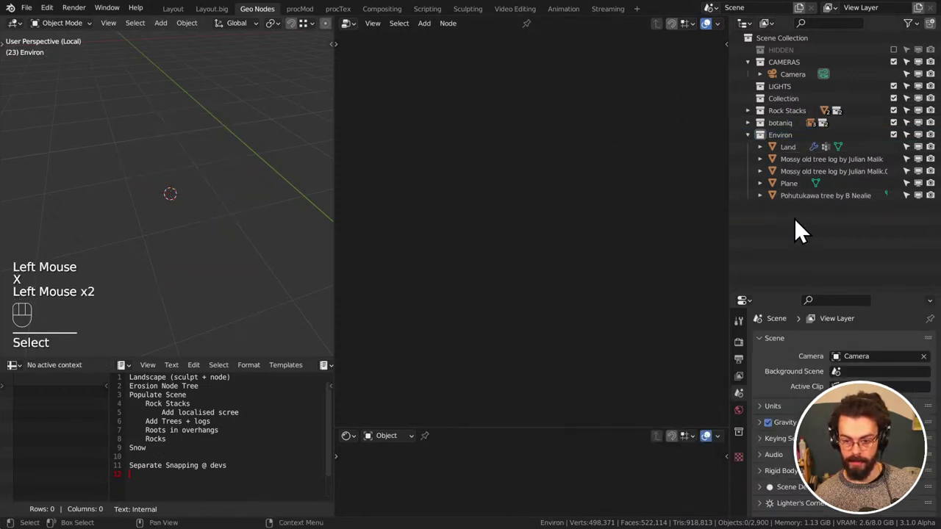
# Leave local view and save the file
pyautogui.press('KP_Divide')
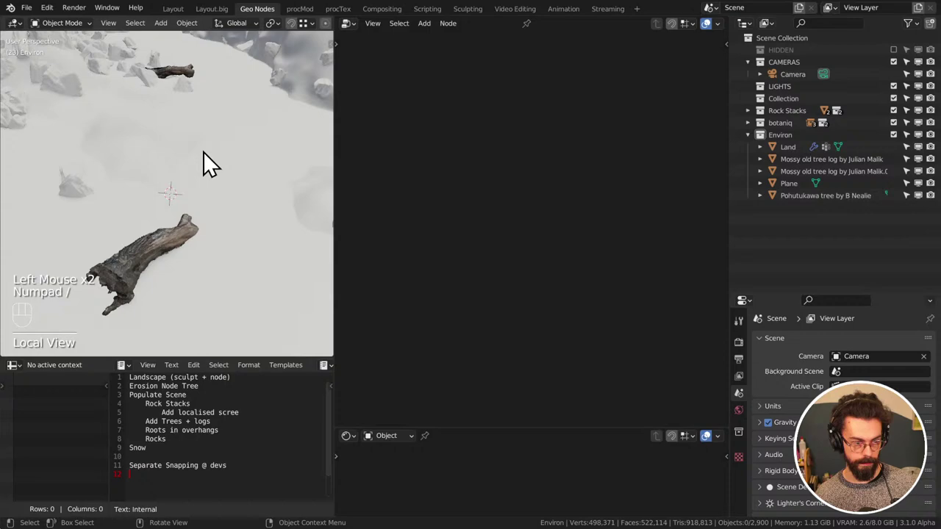
pyautogui.scroll(-3, 197, 151)
pyautogui.hotkey('ctrl', 's')
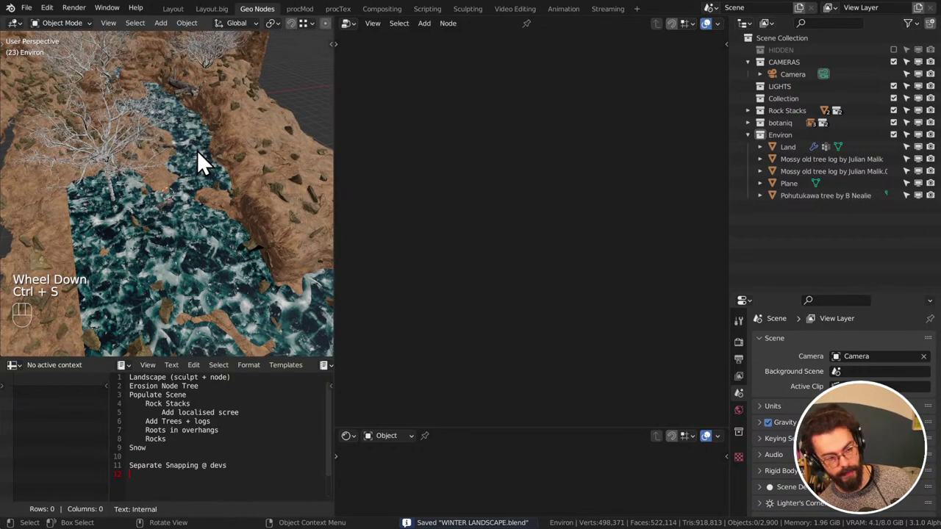
# Add a plane on the ice channel at the scene collection root, named Snow
pyautogui.keyDown('shift'); pyautogui.rightClick(192, 212); pyautogui.keyUp('shift')
pyautogui.hotkey('shift', 'a')
pyautogui.moveTo(192, 212)
pyautogui.click(265, 211)
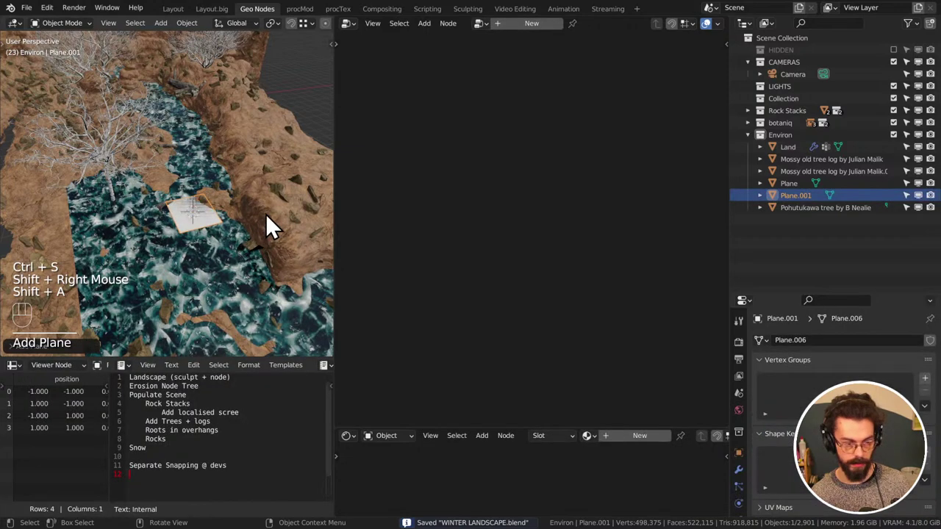
pyautogui.moveTo(798, 195); pyautogui.dragTo(792, 223)
pyautogui.doubleClick(790, 208)
pyautogui.write('Snow')
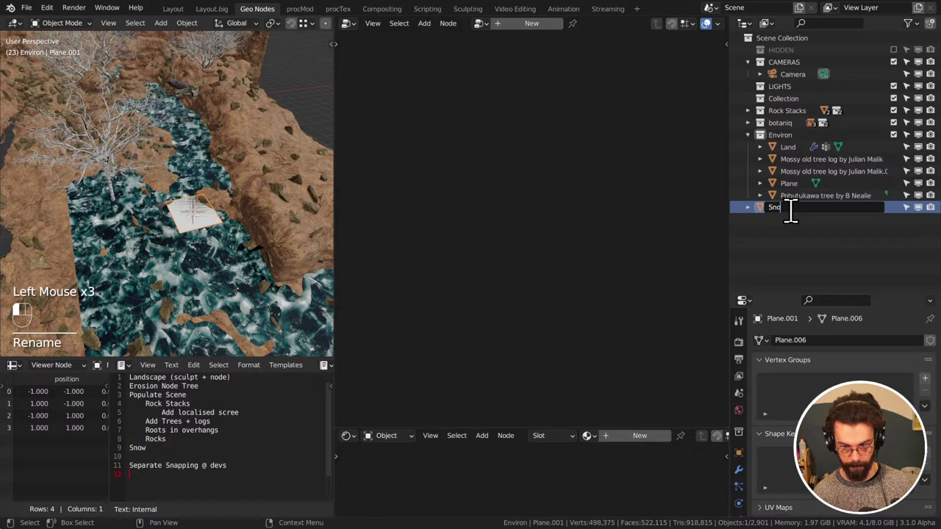
pyautogui.press('Return')
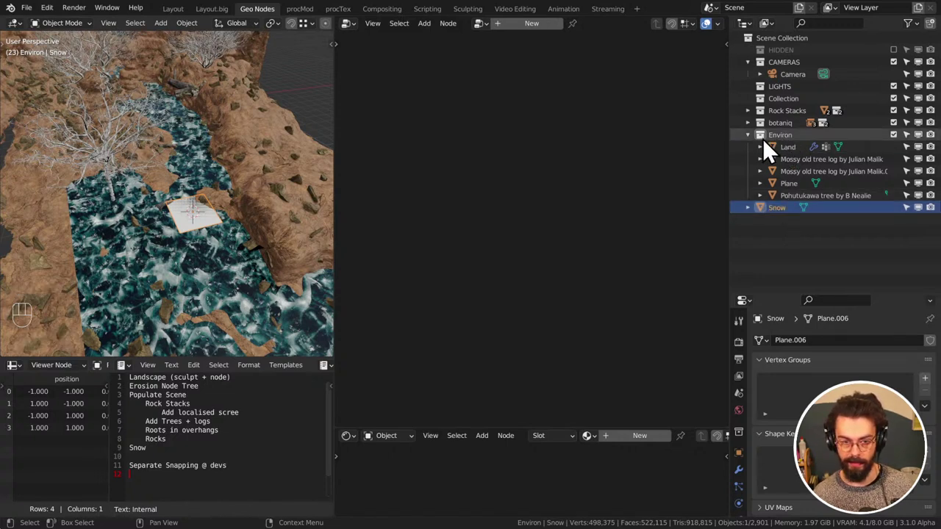
# Give Snow a new geometry nodes tree named Snow
pyautogui.click(538, 23)
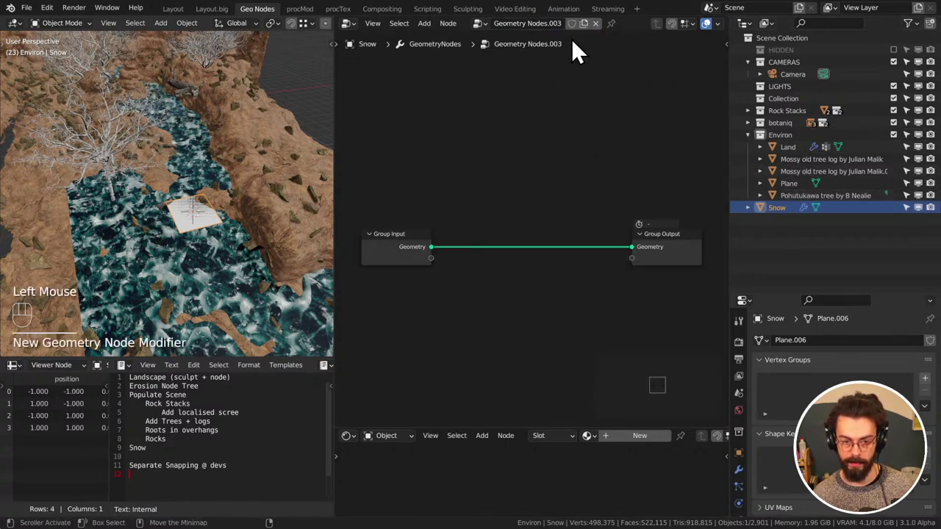
pyautogui.doubleClick(547, 23)
pyautogui.write('Soow')
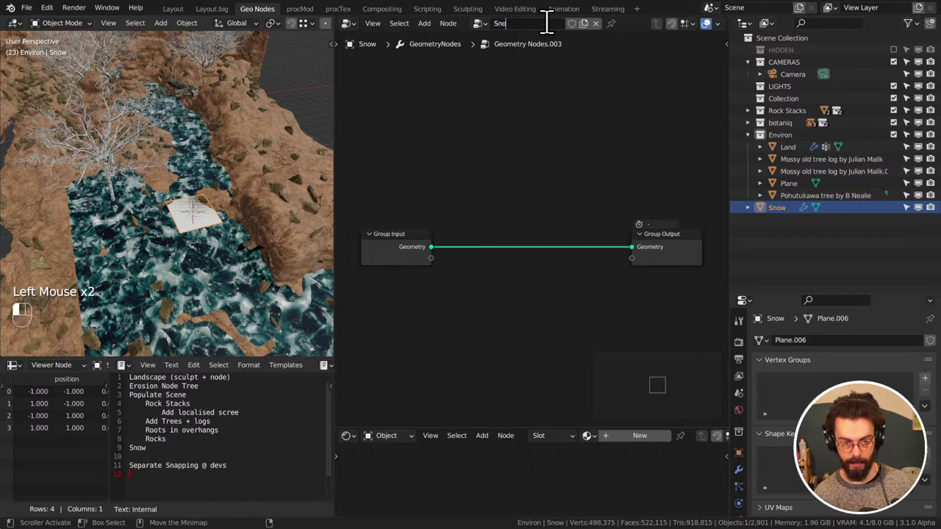
pyautogui.press('Return')
# Output Environ through a Relative Collection Info node, delete Group Input, and exclude Environ
pyautogui.moveTo(782, 136); pyautogui.dragTo(514, 148)
pyautogui.moveTo(511, 194); pyautogui.dragTo(454, 187)
pyautogui.click(401, 239)
pyautogui.press('x')
pyautogui.keyDown('alt'); pyautogui.keyDown('shift'); pyautogui.click(455, 189); pyautogui.keyUp('shift'); pyautogui.keyUp('alt')
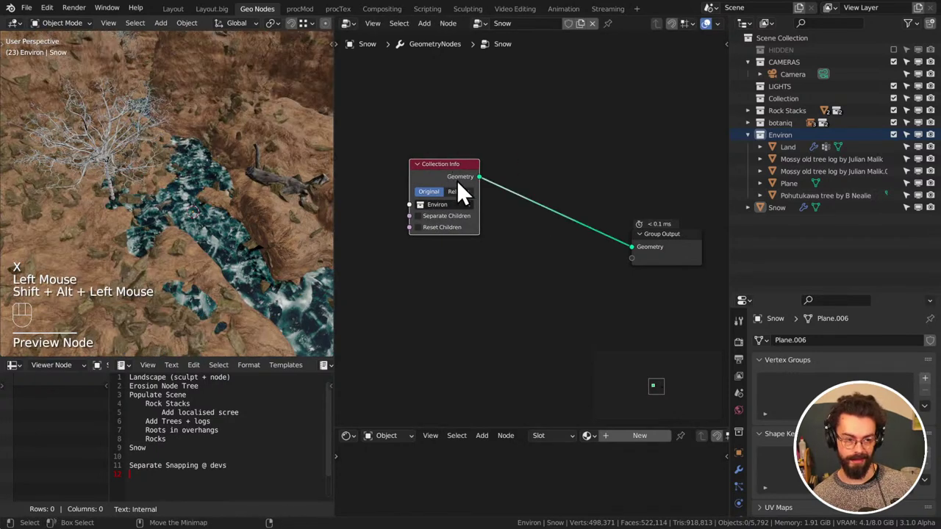
pyautogui.click(893, 135)
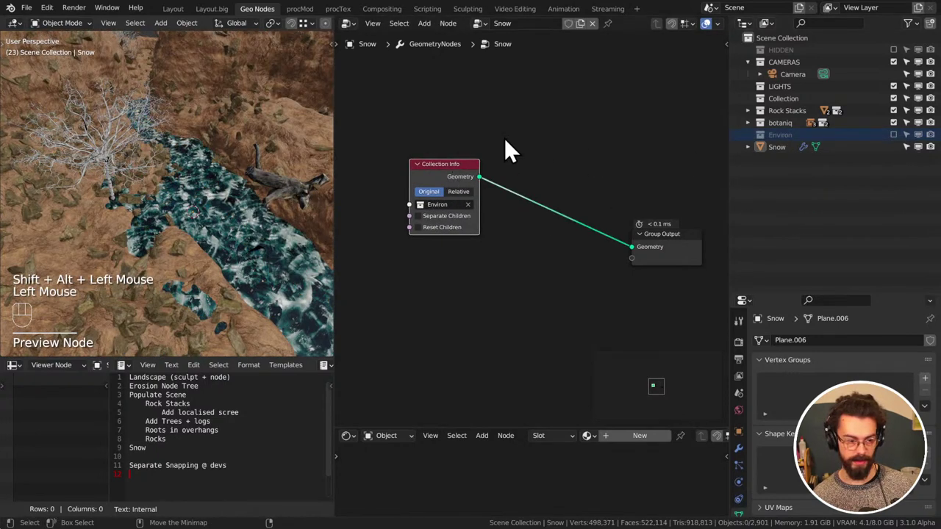
pyautogui.moveTo(504, 138); pyautogui.dragTo(510, 131, button='middle')
pyautogui.click(475, 182)
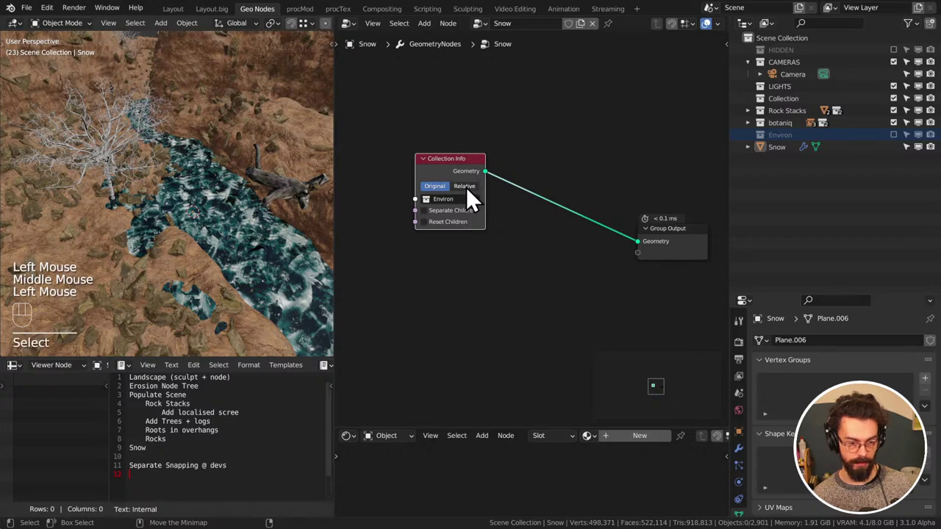
pyautogui.click(466, 186)
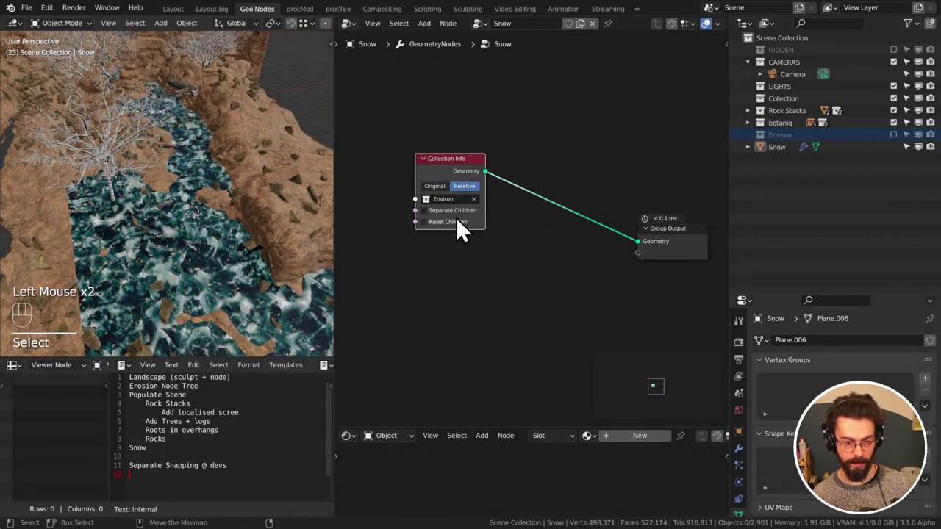
pyautogui.hotkey('shift', 'a')
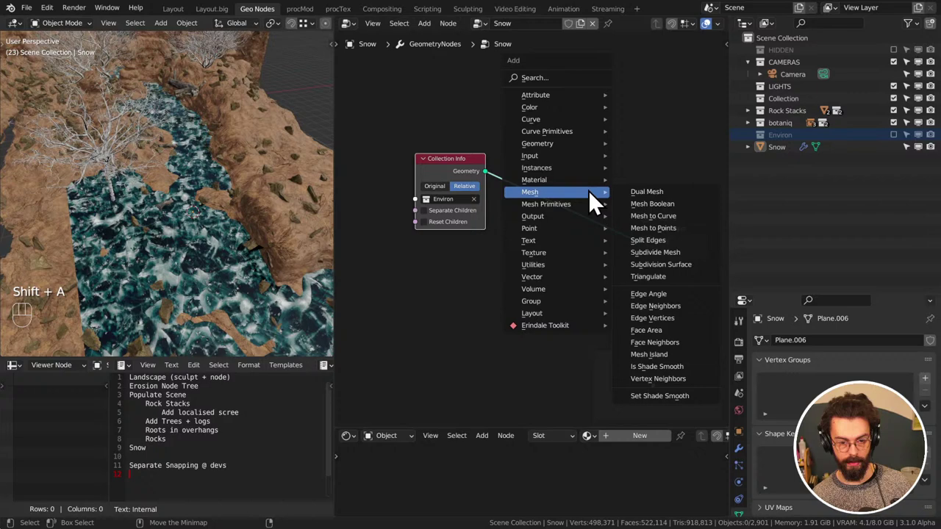
# Add a Realize Instances node and insert it on the Collection Info to Group Output link
pyautogui.moveTo(552, 168)
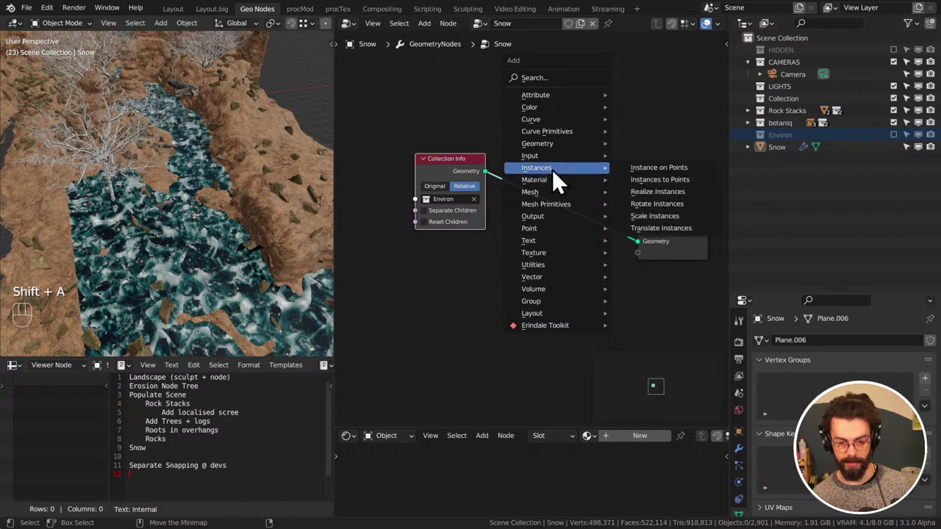
pyautogui.click(661, 188)
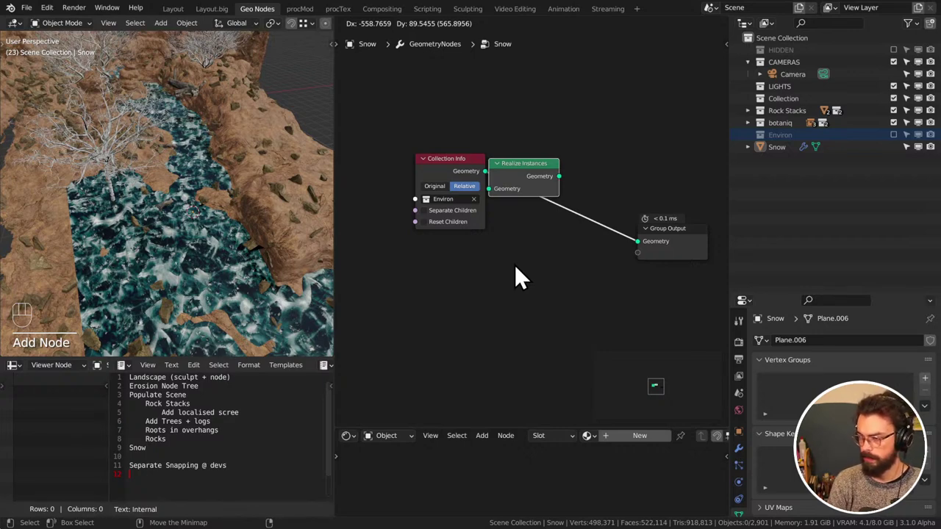
pyautogui.click(515, 266)
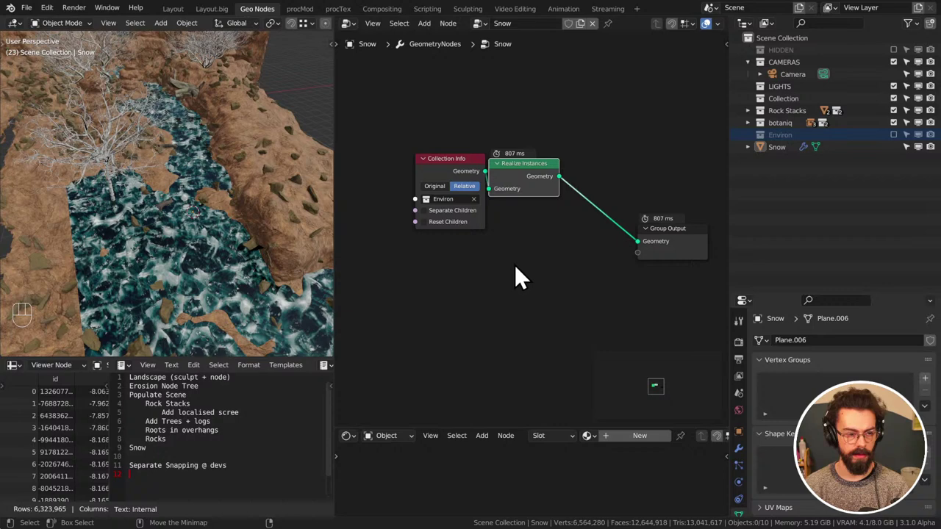
pyautogui.moveTo(588, 178); pyautogui.dragTo(556, 262, button='middle')
pyautogui.scroll(2, 564, 228)
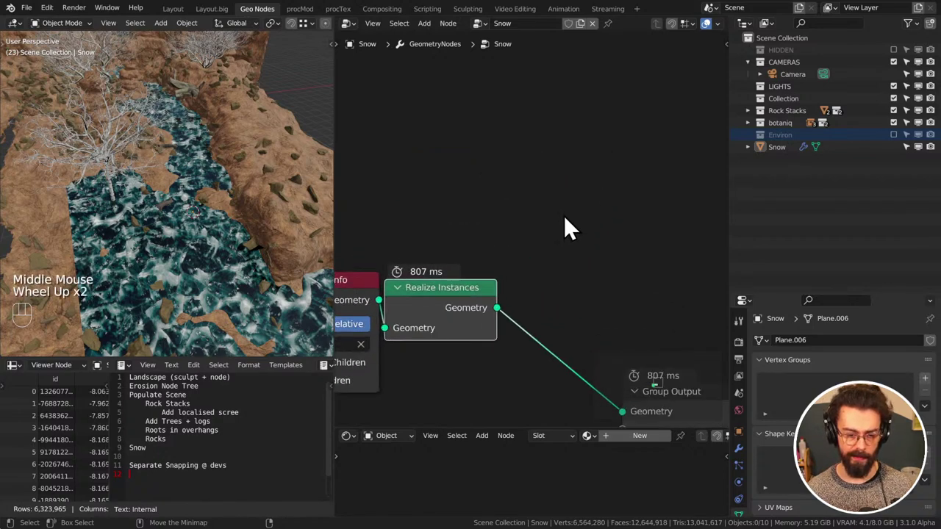
pyautogui.moveTo(565, 218); pyautogui.dragTo(541, 237, button='middle')
pyautogui.moveTo(428, 124)
pyautogui.mouseDown()
pyautogui.moveTo(603, 109)
pyautogui.moveTo(518, 240)
pyautogui.moveTo(428, 122)
pyautogui.mouseUp()
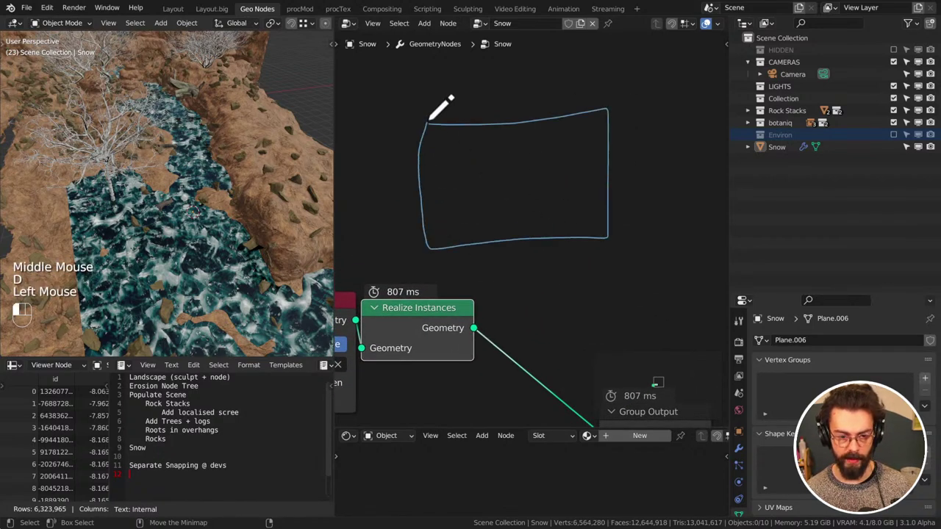
pyautogui.moveTo(419, 156); pyautogui.dragTo(590, 145)
pyautogui.moveTo(432, 185); pyautogui.dragTo(618, 175)
pyautogui.moveTo(426, 207); pyautogui.dragTo(641, 191)
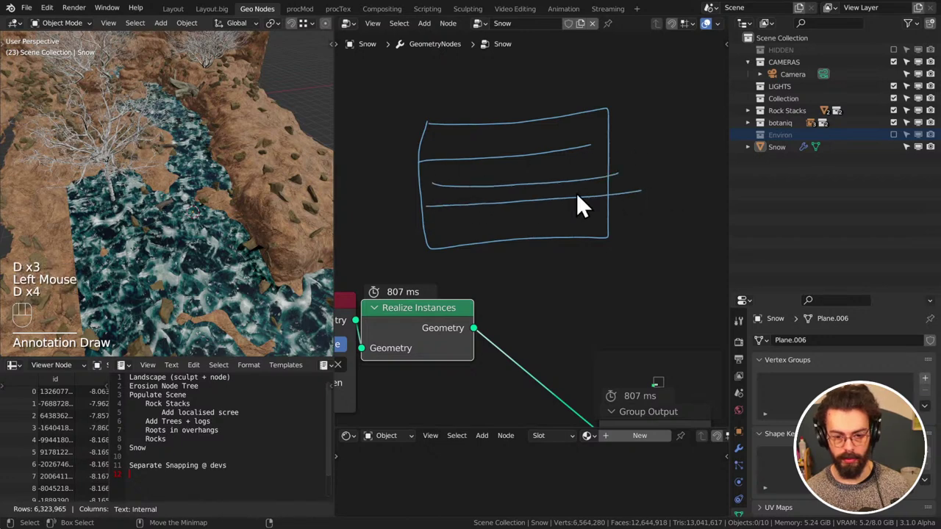
pyautogui.moveTo(487, 112); pyautogui.dragTo(471, 245)
pyautogui.moveTo(492, 135); pyautogui.dragTo(517, 230)
pyautogui.moveTo(555, 114); pyautogui.dragTo(566, 235)
pyautogui.moveTo(527, 219); pyautogui.dragTo(559, 181, button='middle')
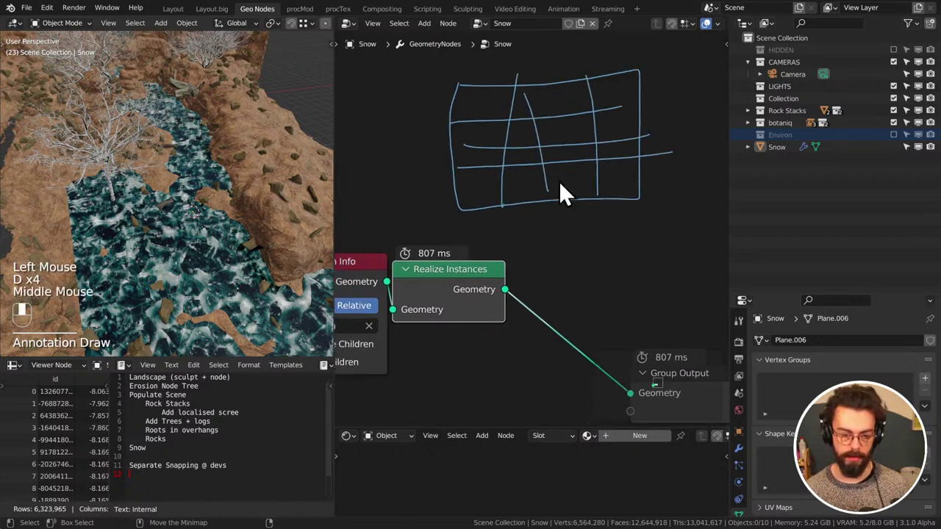
pyautogui.moveTo(466, 116); pyautogui.dragTo(452, 129, button='middle')
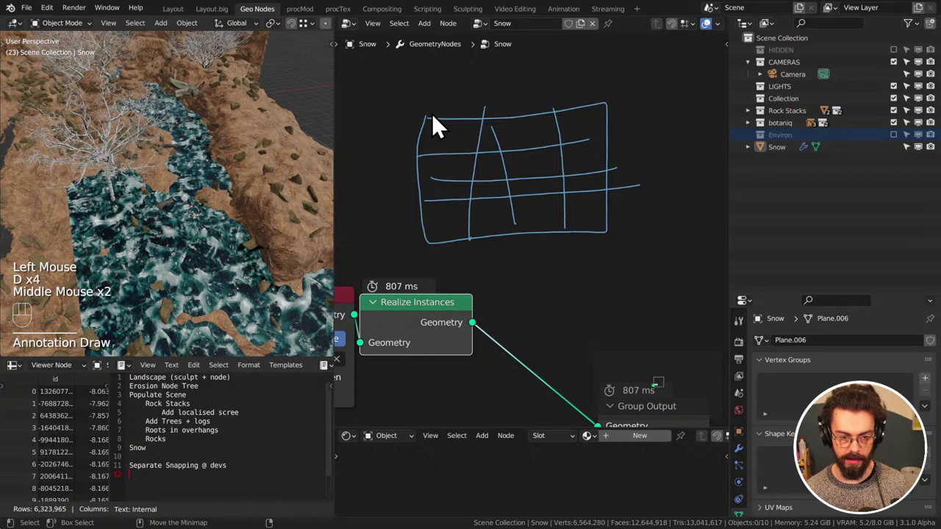
pyautogui.press('d')
pyautogui.click(431, 93)
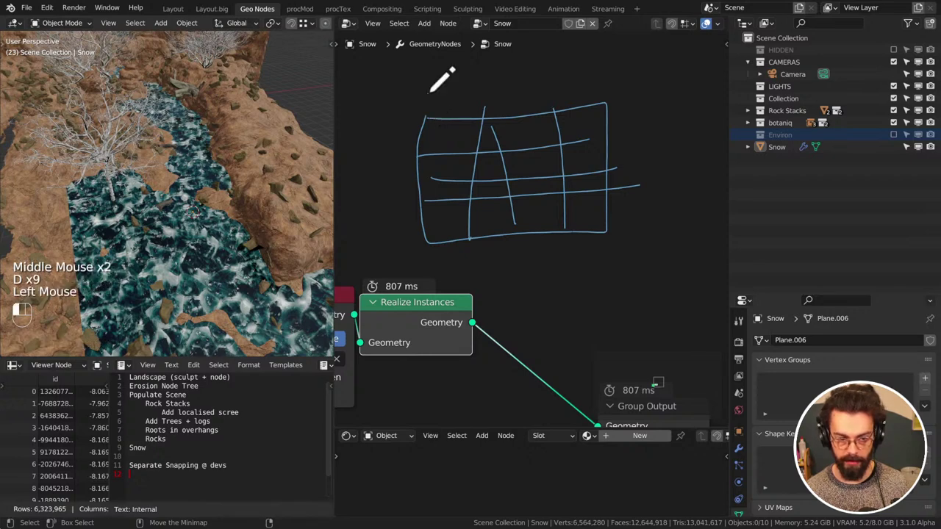
pyautogui.moveTo(431, 93); pyautogui.dragTo(621, 68)
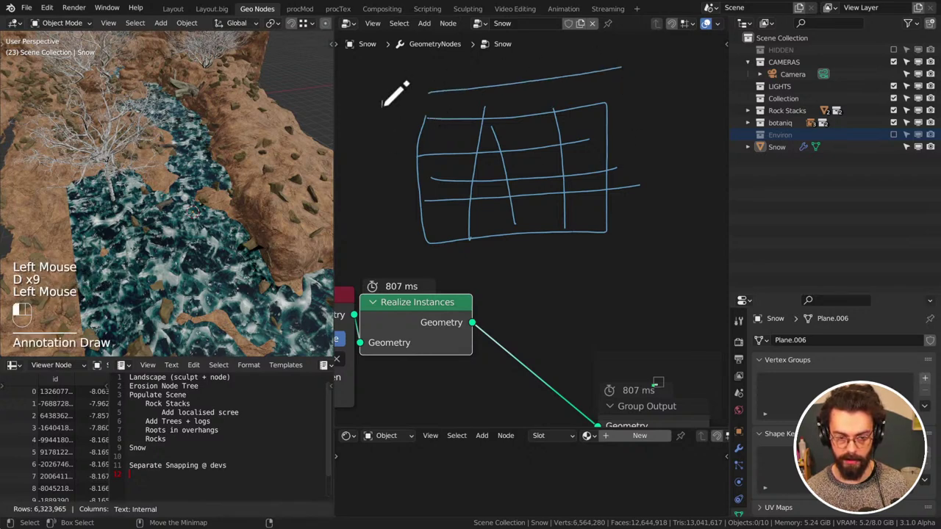
pyautogui.press('d')
pyautogui.rightClick(364, 166)
pyautogui.press('d')
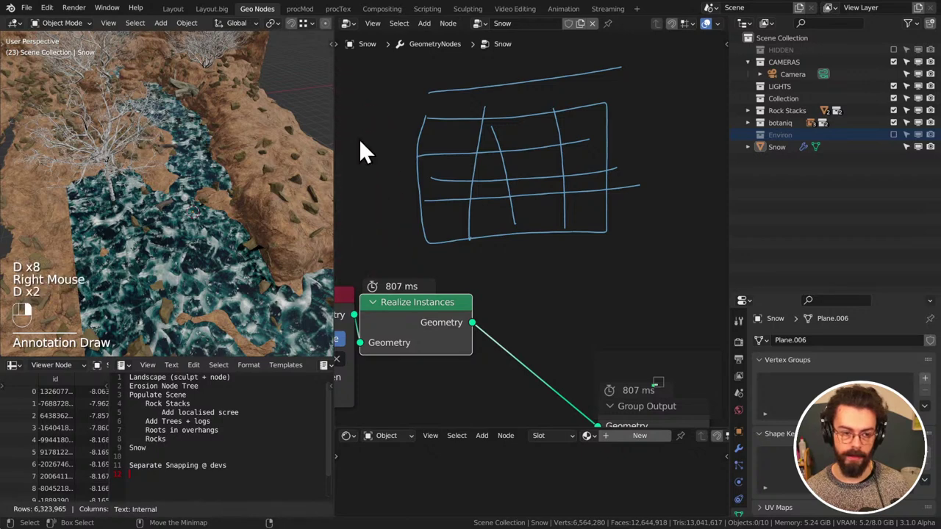
pyautogui.press('d')
pyautogui.moveTo(362, 145)
pyautogui.mouseDown(button='right')
pyautogui.moveTo(410, 42)
pyautogui.moveTo(578, 25)
pyautogui.moveTo(441, 101)
pyautogui.mouseUp(button='right')
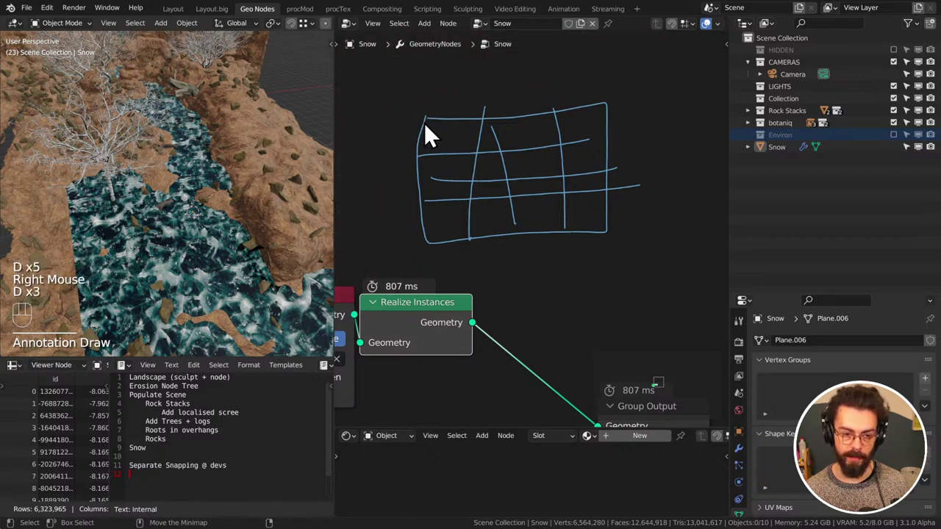
pyautogui.moveTo(424, 125); pyautogui.dragTo(483, 120)
pyautogui.moveTo(435, 100); pyautogui.dragTo(486, 117)
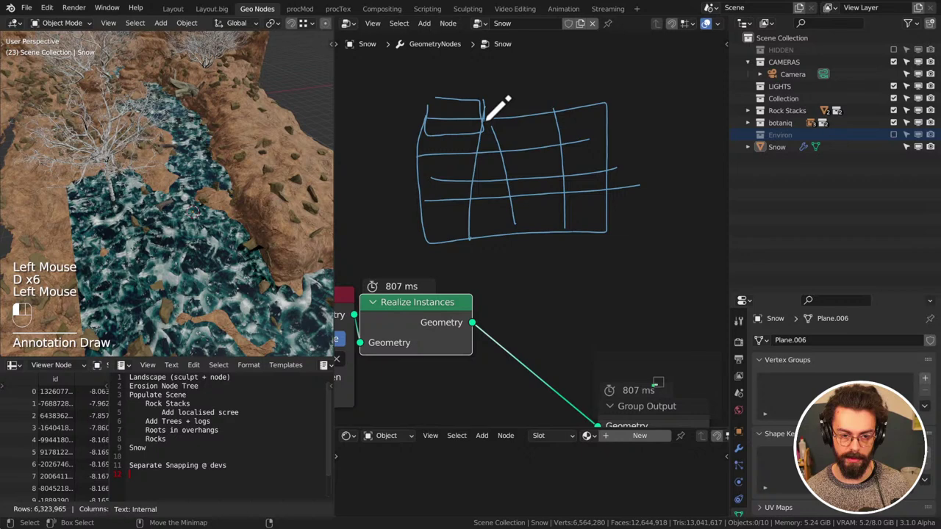
pyautogui.press('d')
pyautogui.moveTo(613, 101)
pyautogui.mouseDown(button='right')
pyautogui.moveTo(549, 86)
pyautogui.moveTo(466, 76)
pyautogui.moveTo(504, 98)
pyautogui.moveTo(651, 63)
pyautogui.mouseUp(button='right')
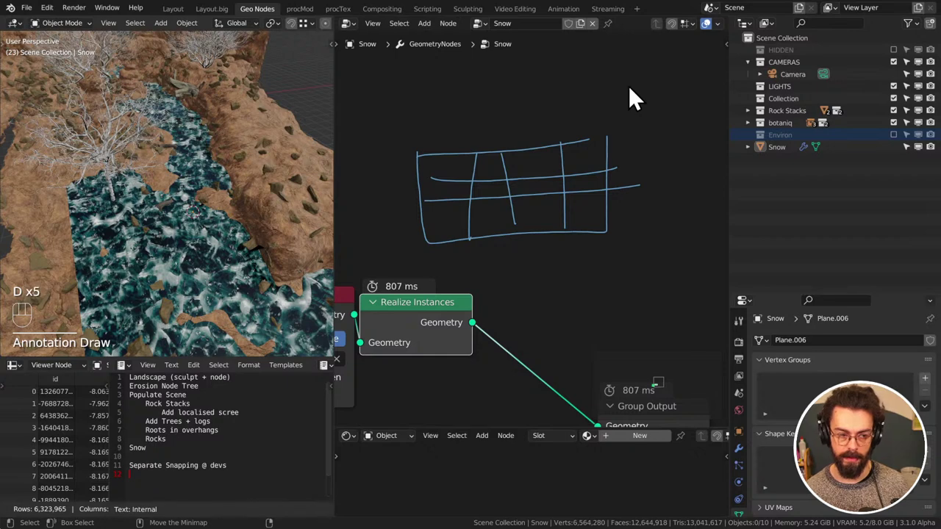
pyautogui.moveTo(587, 94); pyautogui.dragTo(607, 195, button='middle')
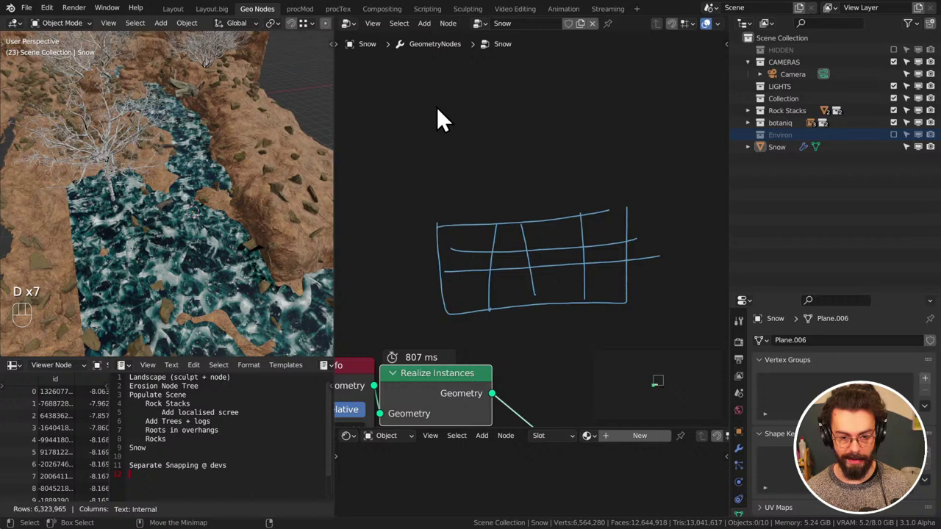
pyautogui.moveTo(436, 107); pyautogui.dragTo(602, 81)
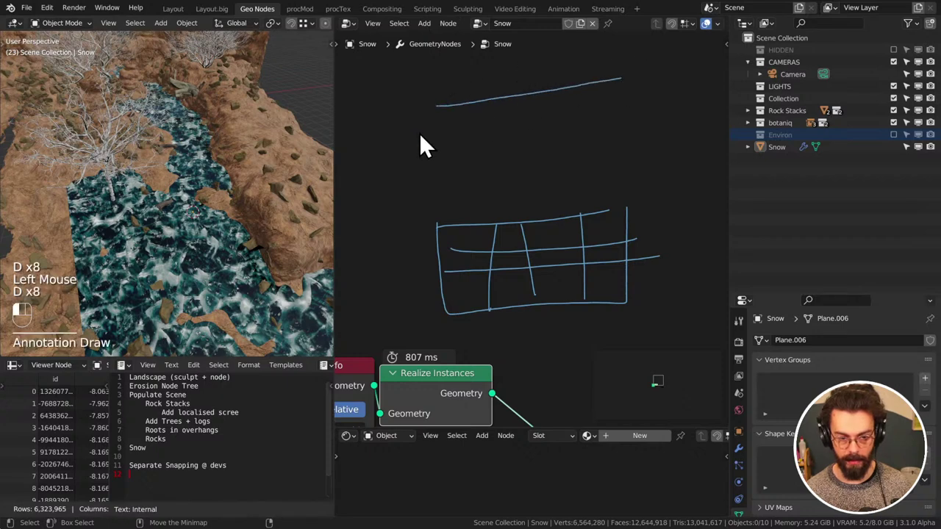
pyautogui.moveTo(433, 131); pyautogui.dragTo(679, 100)
pyautogui.moveTo(424, 162); pyautogui.dragTo(659, 149)
pyautogui.hotkey('shift', 'a')
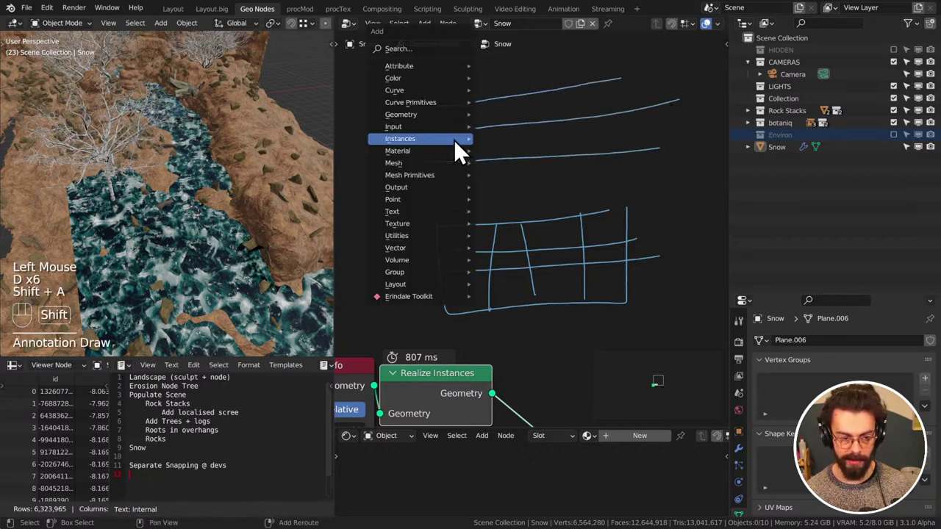
pyautogui.moveTo(405, 166)
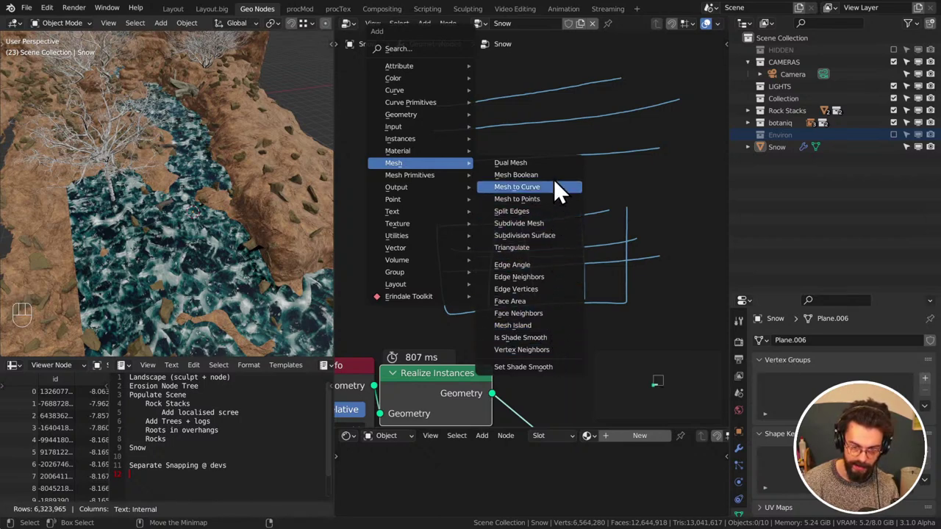
pyautogui.moveTo(425, 193); pyautogui.dragTo(700, 174)
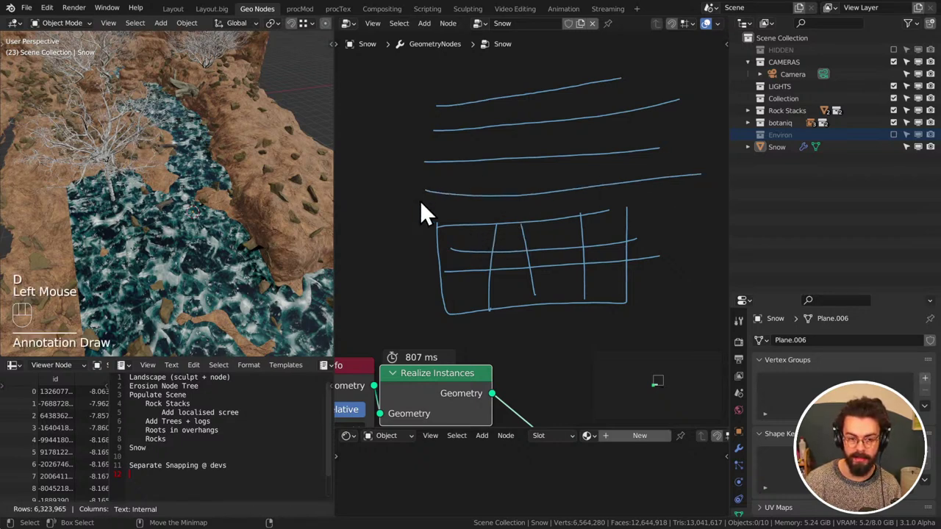
pyautogui.moveTo(422, 205); pyautogui.dragTo(288, 231, button='middle')
pyautogui.moveTo(622, 101)
pyautogui.mouseDown()
pyautogui.moveTo(621, 206)
pyautogui.moveTo(641, 208)
pyautogui.mouseUp()
pyautogui.moveTo(680, 112); pyautogui.dragTo(681, 206)
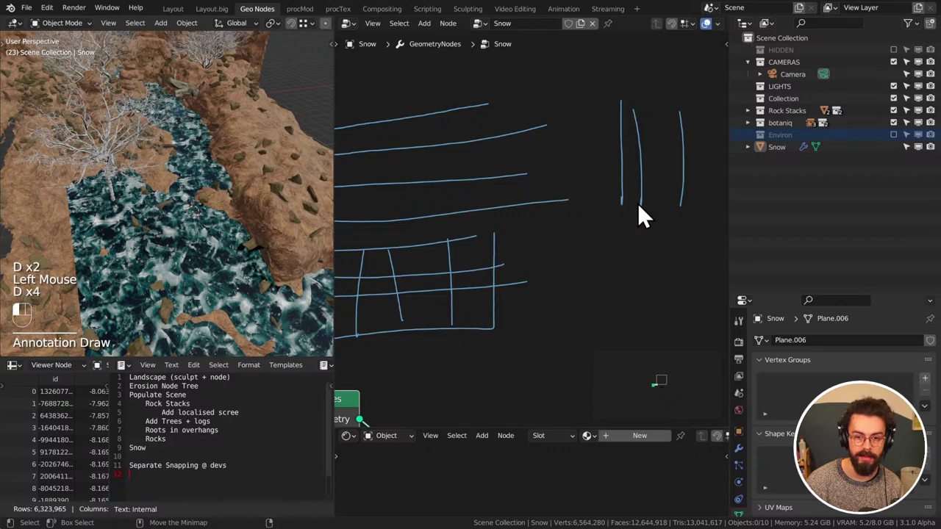
pyautogui.scroll(-2, 627, 199)
pyautogui.moveTo(627, 199)
pyautogui.mouseDown(button='right')
pyautogui.moveTo(403, 166)
pyautogui.moveTo(477, 243)
pyautogui.moveTo(571, 169)
pyautogui.moveTo(386, 224)
pyautogui.moveTo(385, 249)
pyautogui.mouseUp(button='right')
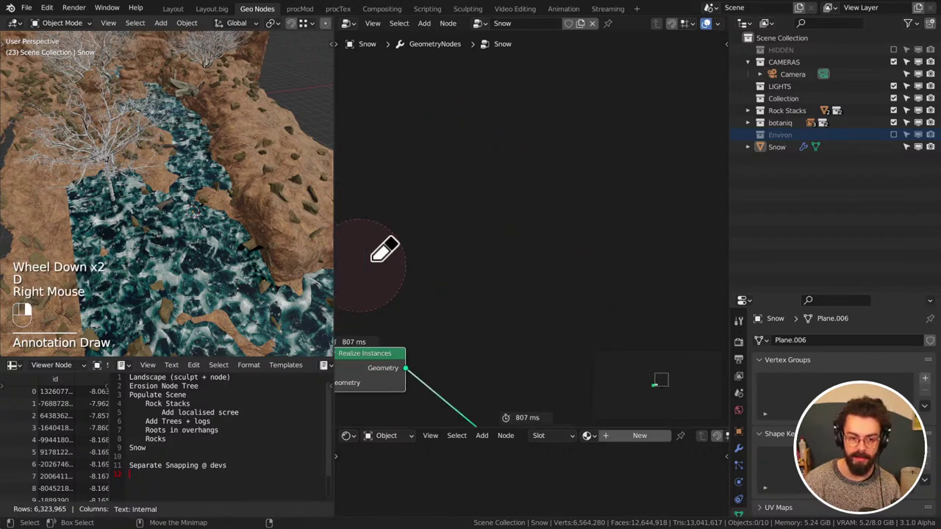
pyautogui.moveTo(397, 236); pyautogui.dragTo(530, 166, button='middle')
pyautogui.scroll(-3, 532, 176)
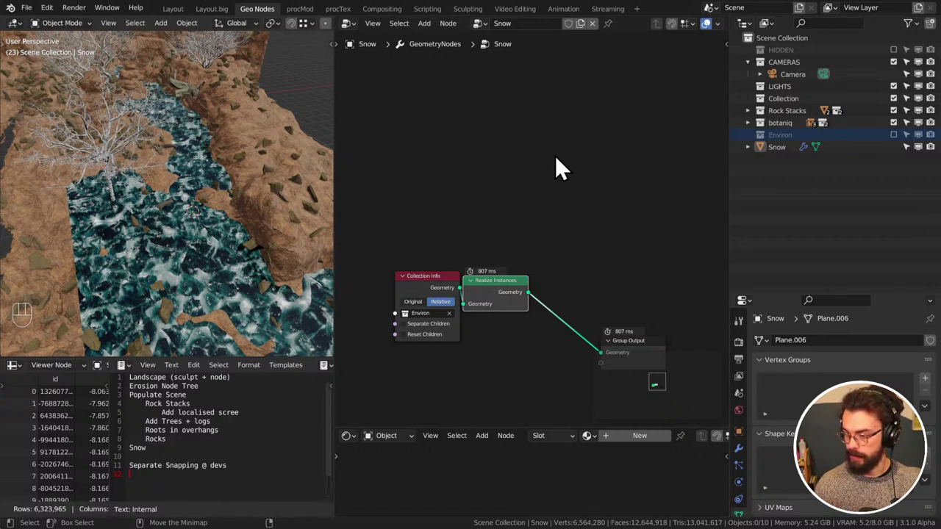
# Turn on node snapping and line Collection Info, Realize Instances and Group Output up straight
pyautogui.moveTo(520, 228); pyautogui.dragTo(562, 168, button='middle')
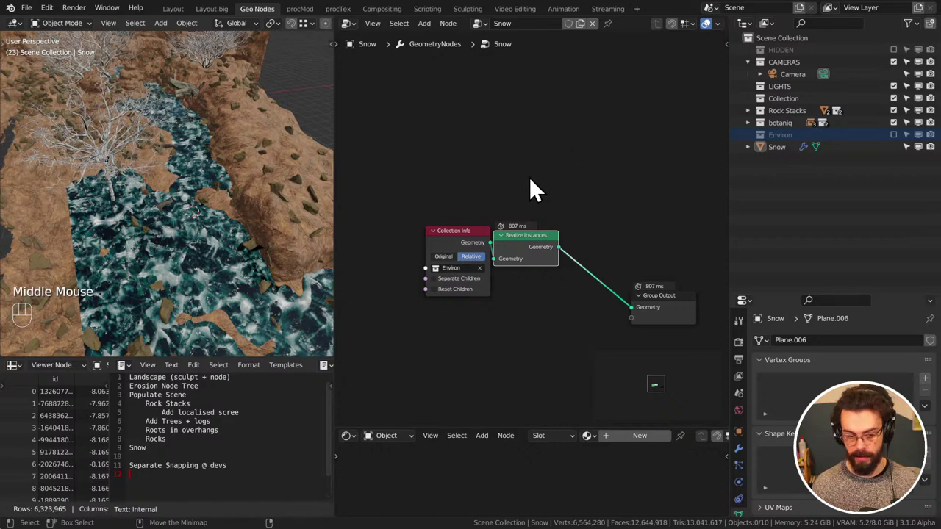
pyautogui.click(533, 243)
pyautogui.moveTo(534, 243); pyautogui.dragTo(545, 237)
pyautogui.hotkey('shift', 'Tab')
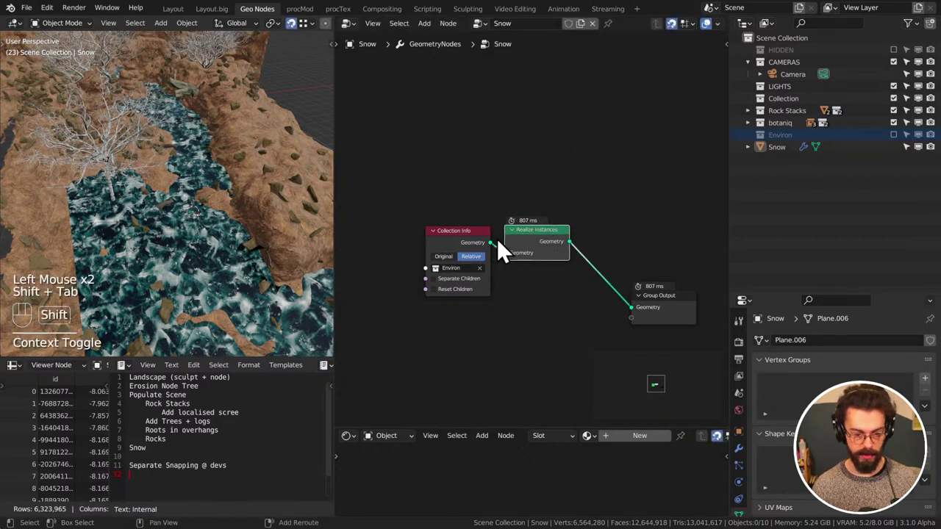
pyautogui.moveTo(485, 240); pyautogui.dragTo(478, 228)
pyautogui.moveTo(550, 234); pyautogui.dragTo(531, 228)
pyautogui.moveTo(533, 239); pyautogui.dragTo(449, 200, button='middle')
pyautogui.moveTo(500, 187); pyautogui.dragTo(595, 275)
pyautogui.press('g')
pyautogui.click(630, 227)
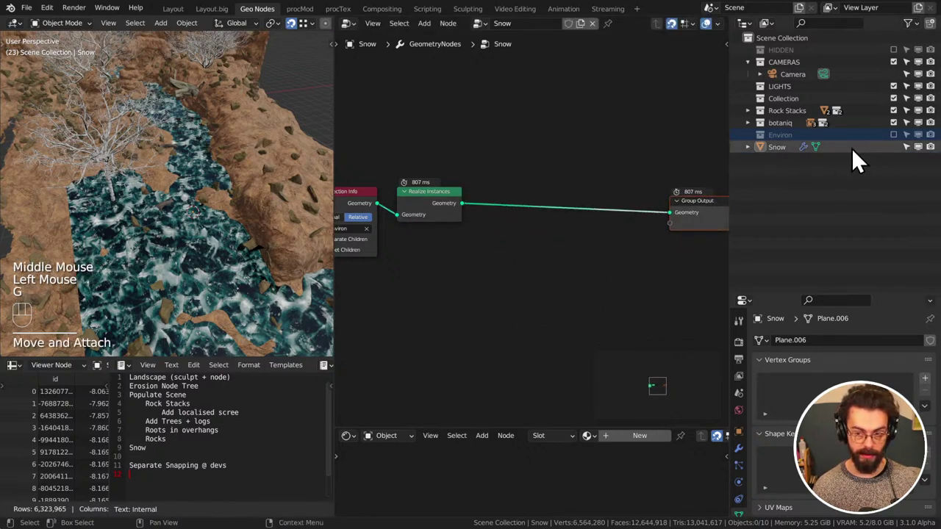
# Toggle the Environ collection in and out of the view layer, leaving it excluded
pyautogui.click(893, 134)
pyautogui.click(893, 134)
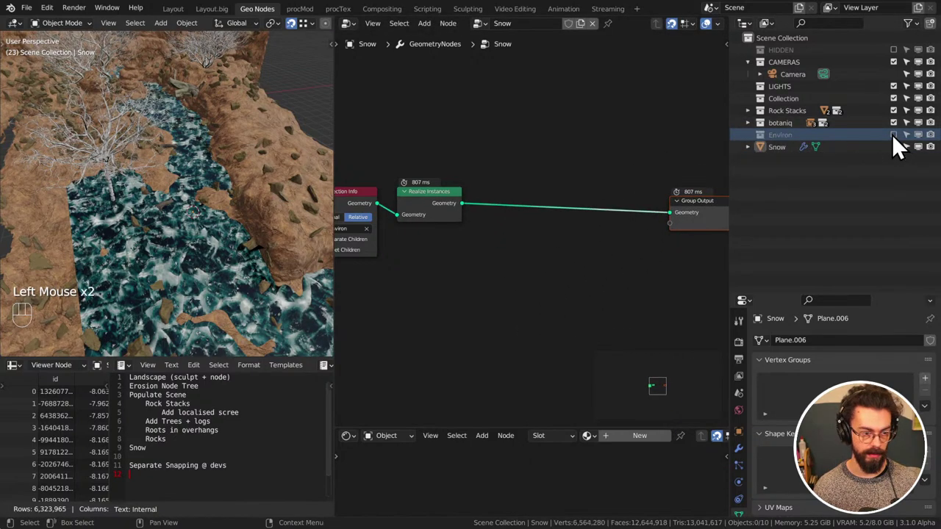
pyautogui.click(893, 134)
pyautogui.click(893, 134)
pyautogui.moveTo(562, 160); pyautogui.dragTo(562, 163, button='middle')
pyautogui.click(526, 196)
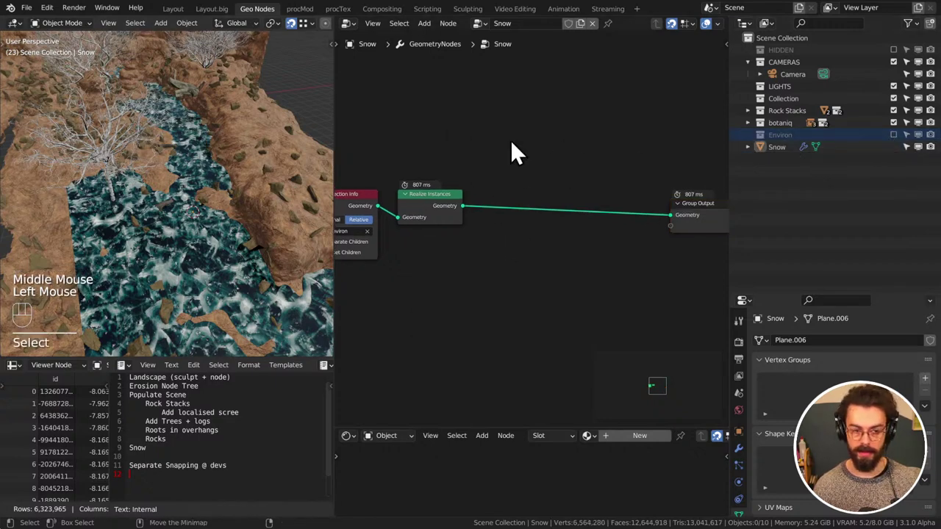
pyautogui.moveTo(506, 187); pyautogui.dragTo(468, 173, button='middle')
pyautogui.hotkey('shift', 'a')
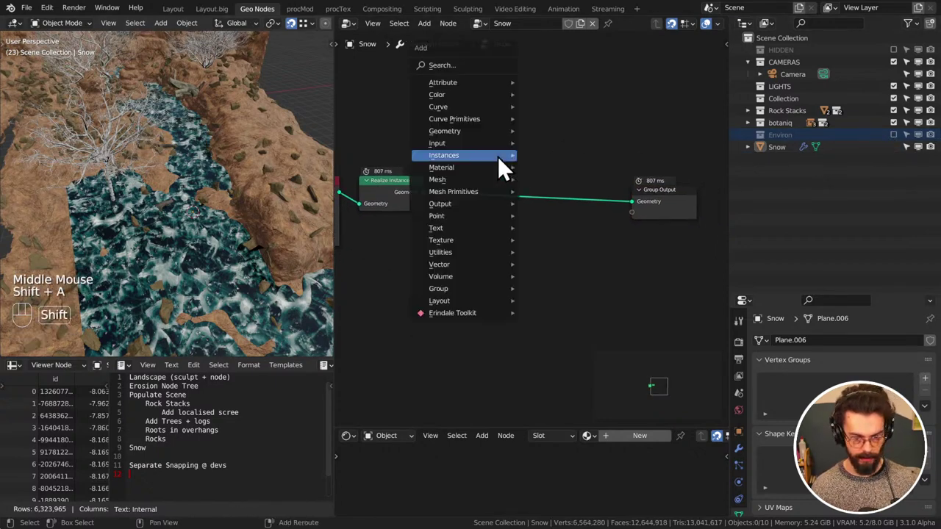
# Insert a Distribute Points on Faces node between Realize Instances and Group Output
pyautogui.moveTo(465, 217)
pyautogui.click(586, 216)
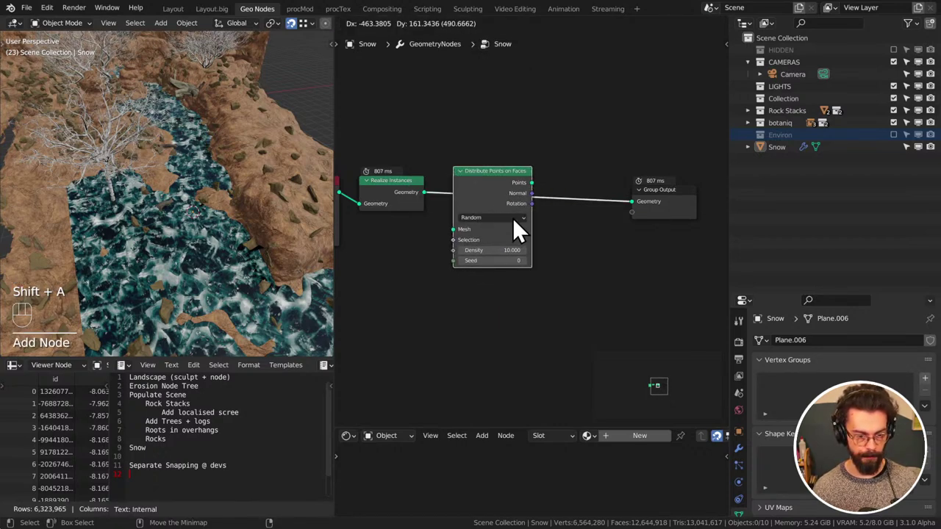
pyautogui.click(512, 218)
pyautogui.moveTo(494, 172); pyautogui.dragTo(486, 180)
# Move Rock Stacks into the Environ collection and exclude it from the view layer
pyautogui.moveTo(147, 180); pyautogui.dragTo(103, 137, button='middle')
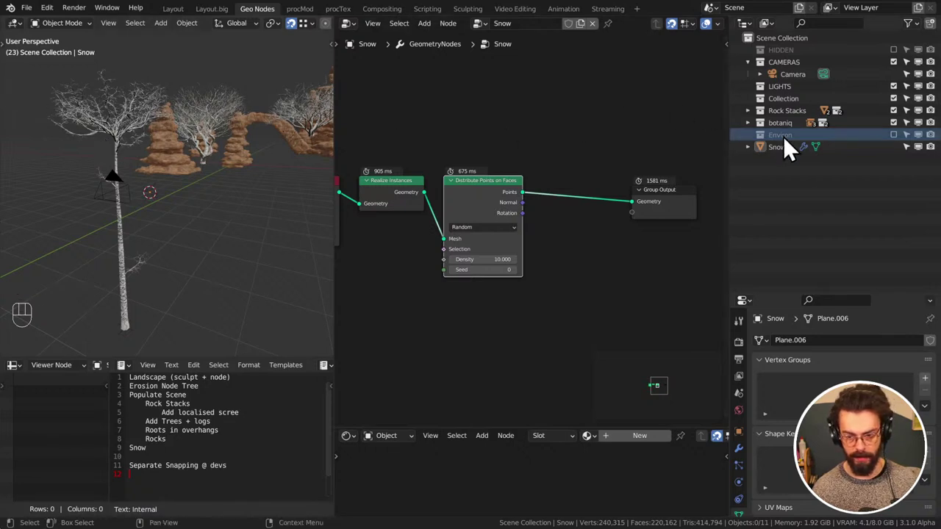
pyautogui.moveTo(772, 111); pyautogui.dragTo(788, 135)
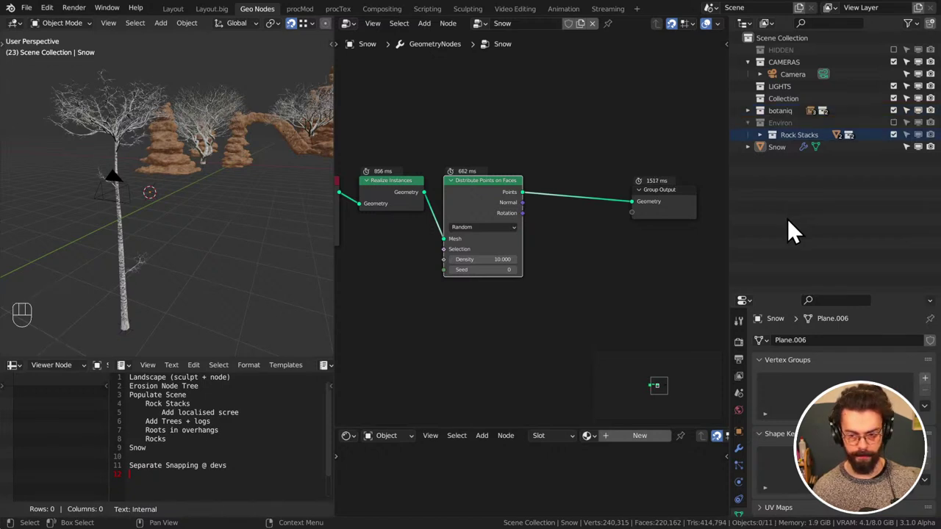
pyautogui.click(893, 135)
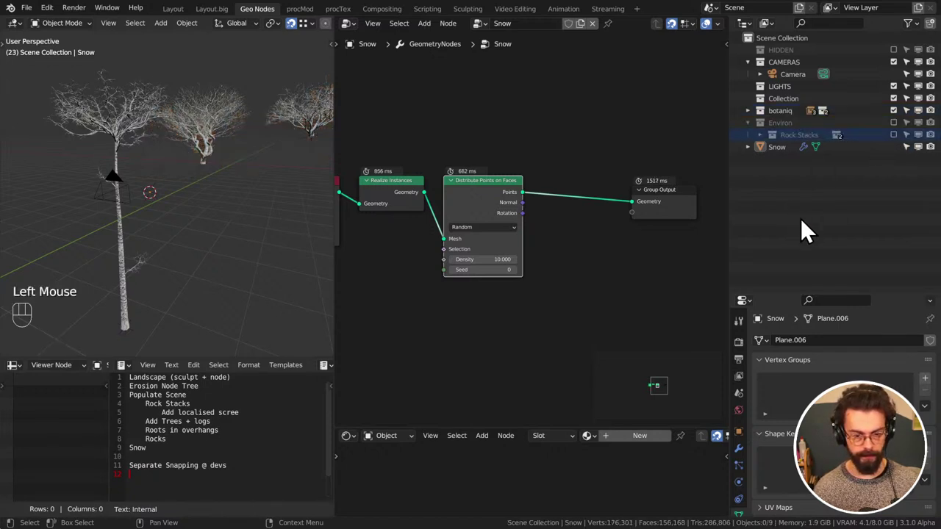
pyautogui.hotkey('ctrl', 'shift')
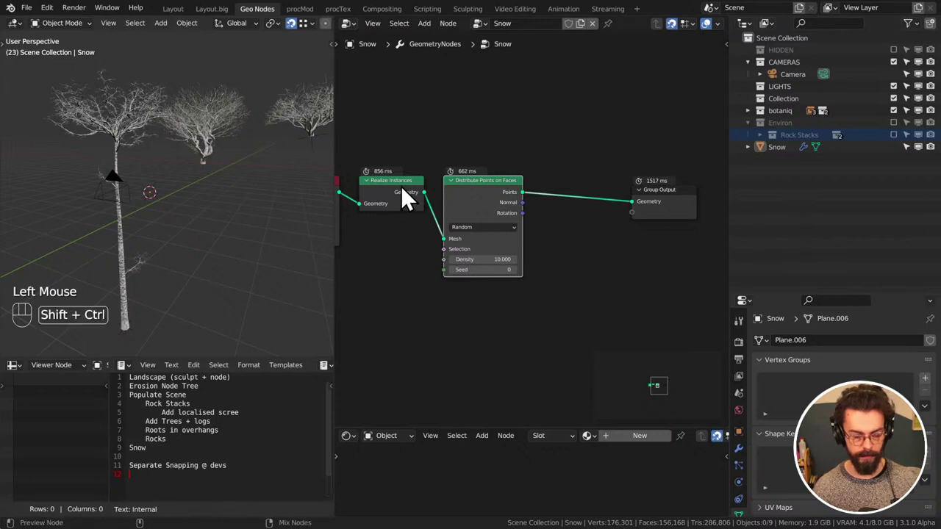
# Preview Realize Instances output in a Viewer node and wait for Blender to respond
pyautogui.keyDown('ctrl'); pyautogui.keyDown('shift'); pyautogui.click(402, 188); pyautogui.keyUp('shift'); pyautogui.keyUp('ctrl')
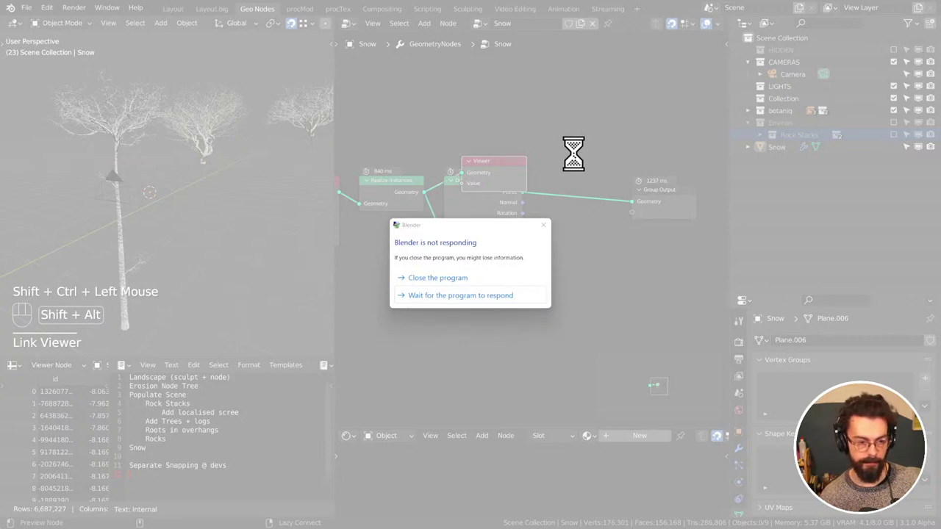
pyautogui.click(460, 295)
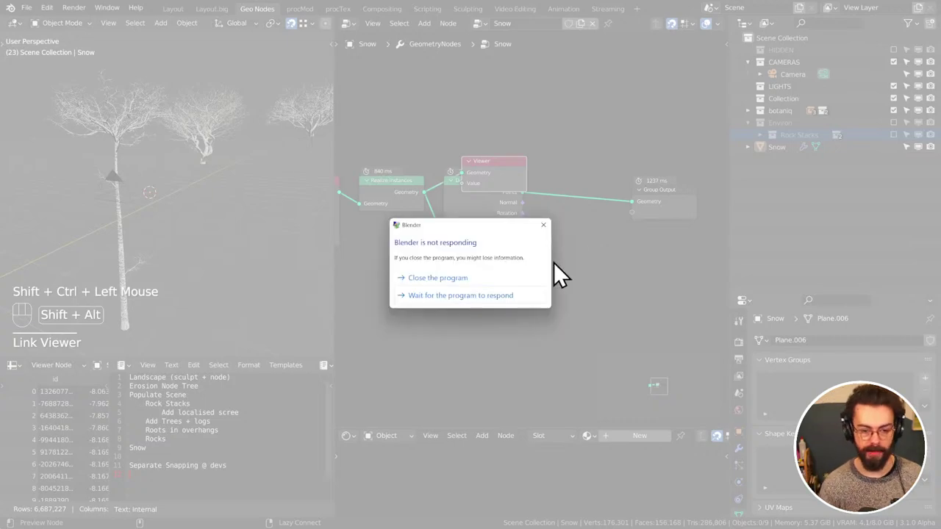
# Force-close the frozen Blender and relaunch it from the taskbar
pyautogui.click(496, 281)
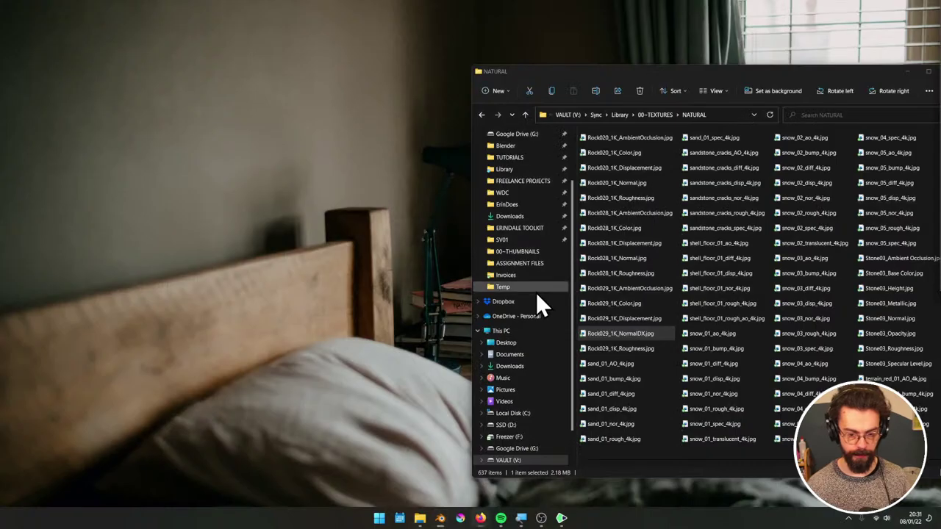
pyautogui.click(439, 519)
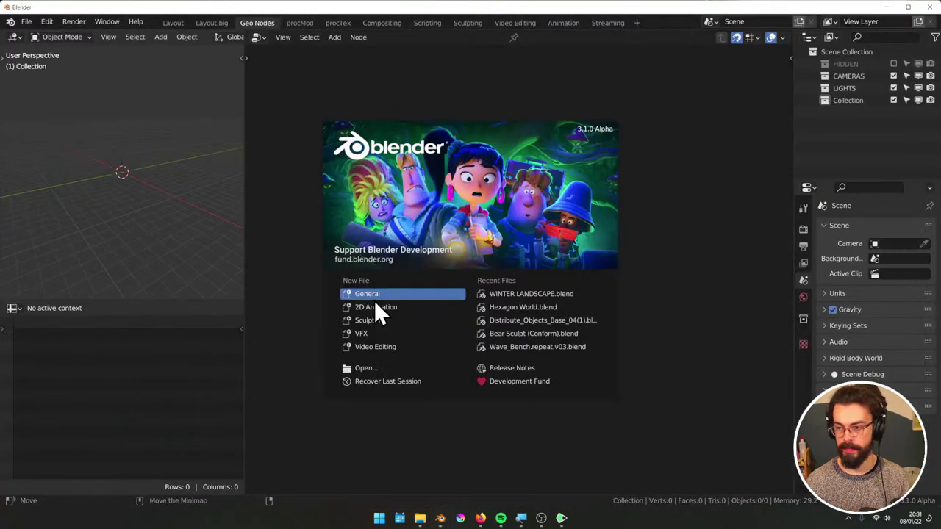
# Reopen WINTER LANDSCAPE.blend fullscreen and orbit around the snowy terrain and tree
pyautogui.click(572, 293)
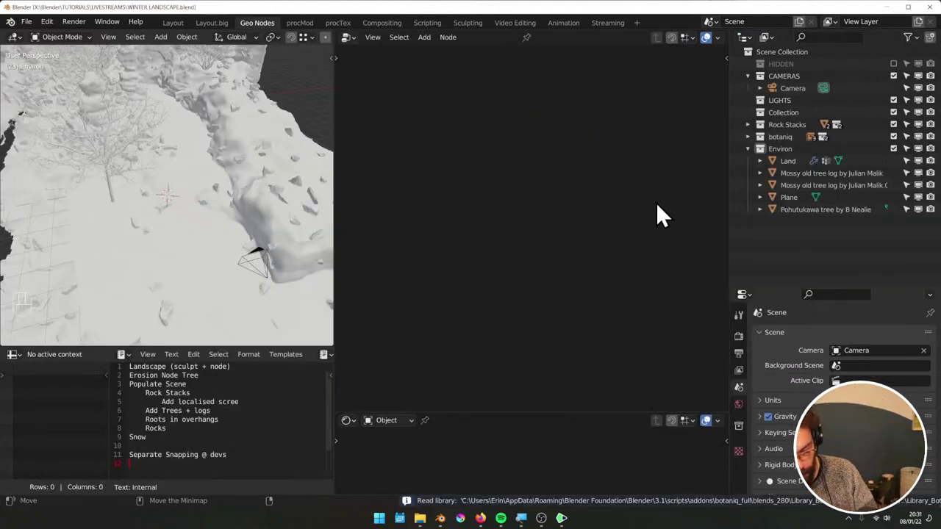
pyautogui.hotkey('ctrl', 'shift', 'F11')
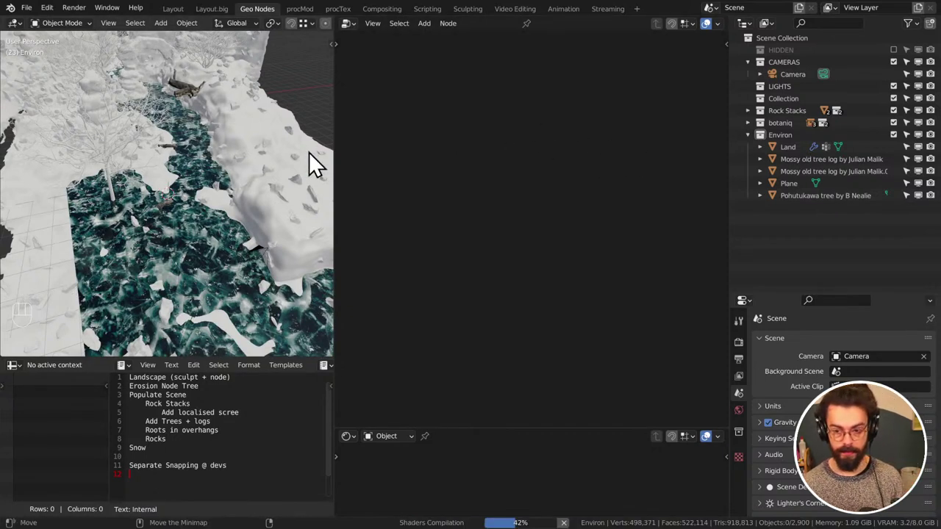
pyautogui.middleClick(167, 141)
pyautogui.moveTo(163, 147); pyautogui.dragTo(136, 117, button='middle')
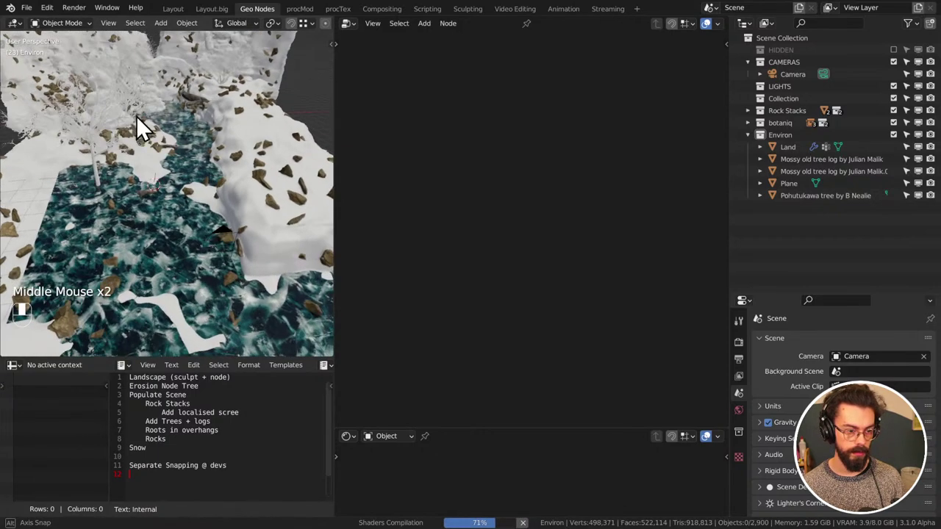
pyautogui.moveTo(222, 155); pyautogui.dragTo(169, 145, button='middle')
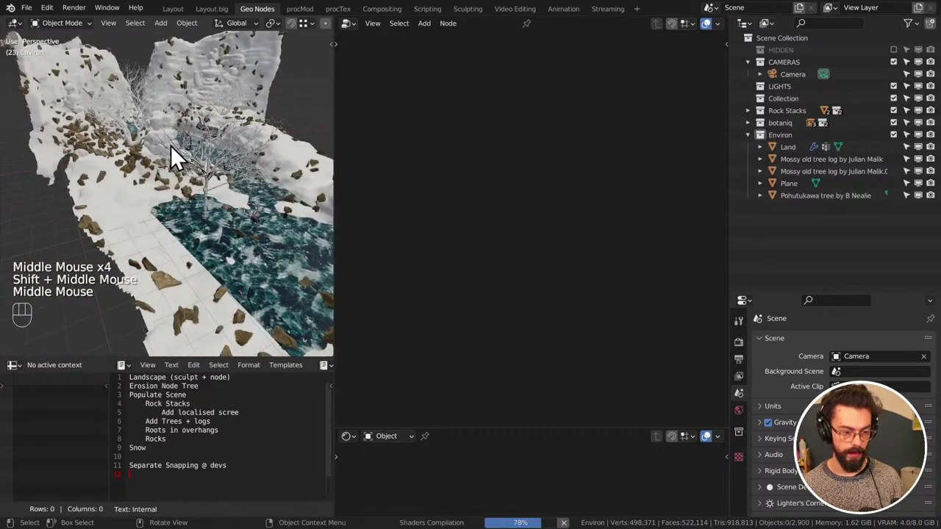
pyautogui.scroll(1, 220, 169)
pyautogui.moveTo(235, 164); pyautogui.dragTo(169, 164, button='middle')
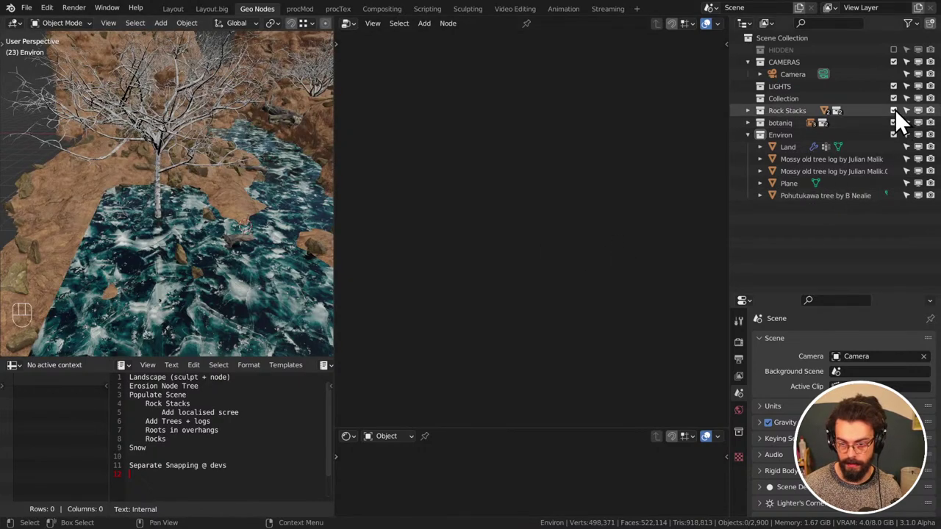
# Move botaniq below LIGHTS, delete Collection, and move All Stacks into the Environ collection
pyautogui.moveTo(782, 122); pyautogui.dragTo(797, 94)
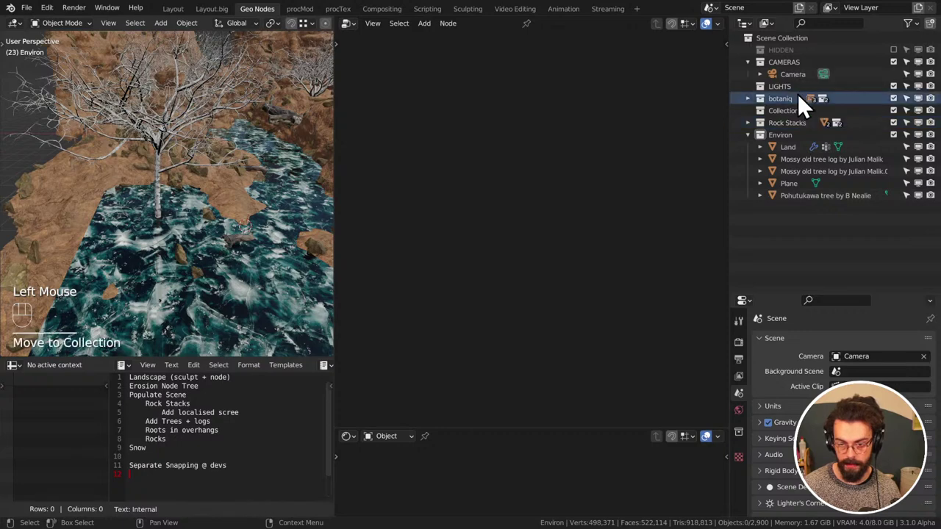
pyautogui.click(773, 111)
pyautogui.press('x')
pyautogui.click(738, 112)
pyautogui.click(748, 110)
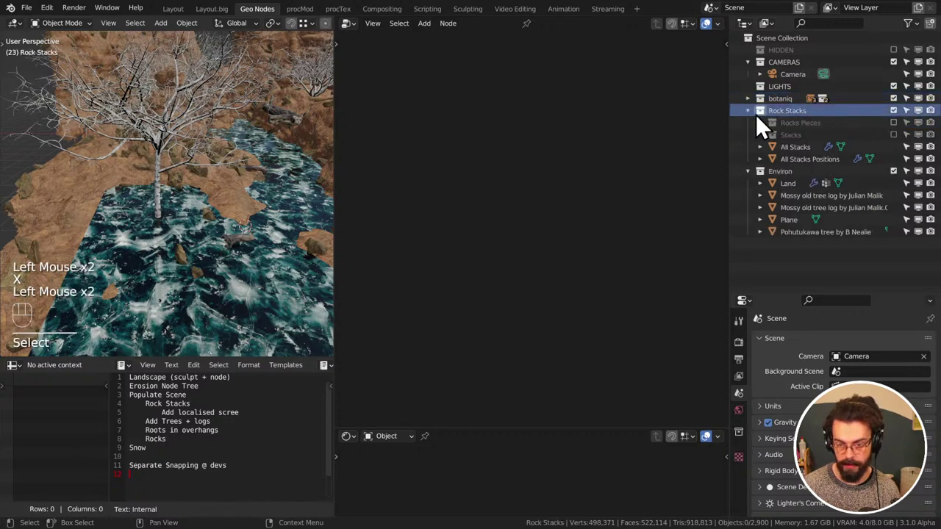
pyautogui.click(797, 148)
pyautogui.moveTo(798, 148); pyautogui.dragTo(809, 191)
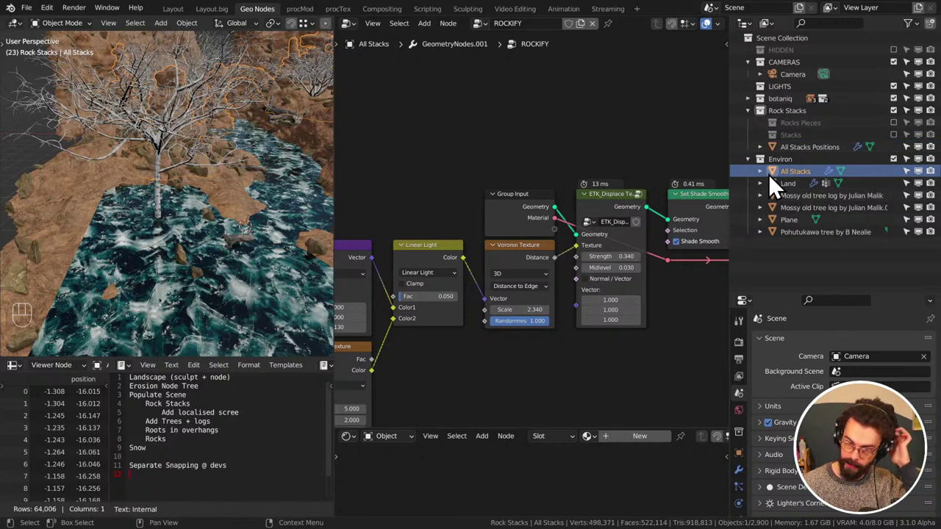
pyautogui.click(749, 159)
pyautogui.click(766, 193)
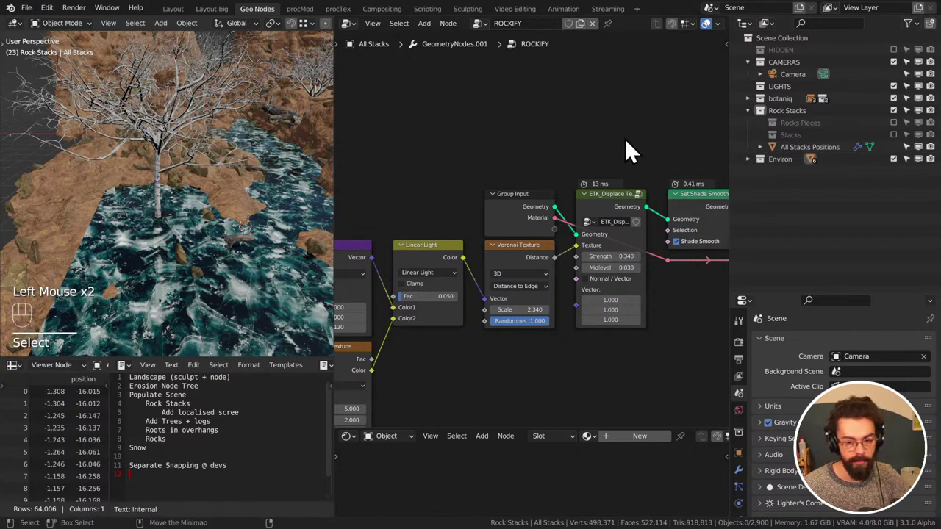
# Select the Plane and enlarge the node editor to show its Ice material's Add nodes
pyautogui.click(764, 178)
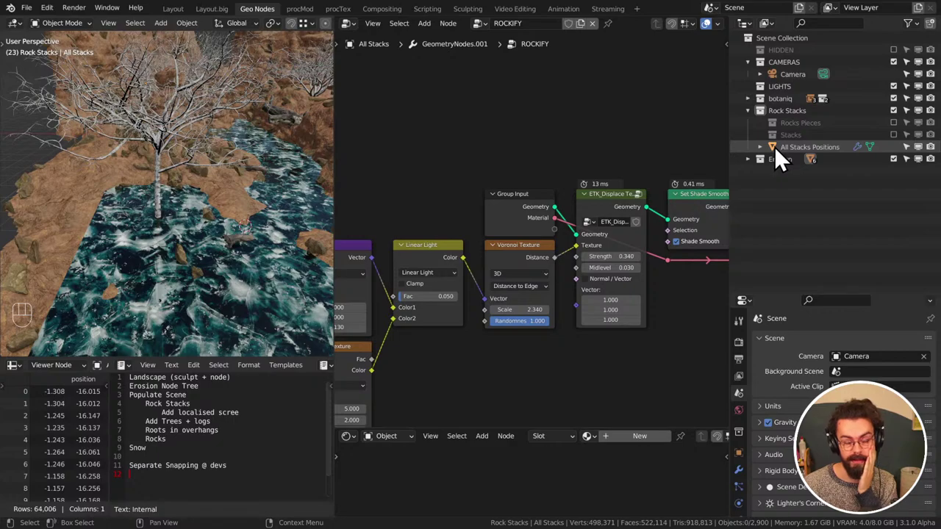
pyautogui.moveTo(211, 181); pyautogui.dragTo(223, 263, button='middle')
pyautogui.click(223, 263)
pyautogui.moveTo(248, 187)
pyautogui.mouseDown(button='middle')
pyautogui.moveTo(247, 271)
pyautogui.moveTo(195, 251)
pyautogui.moveTo(222, 237)
pyautogui.moveTo(242, 208)
pyautogui.moveTo(230, 195)
pyautogui.moveTo(251, 199)
pyautogui.mouseUp(button='middle')
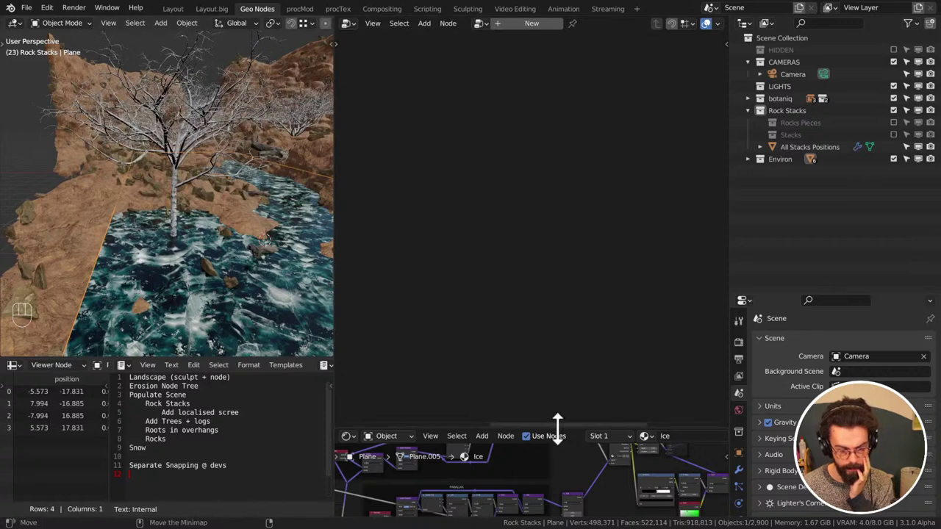
pyautogui.moveTo(556, 430); pyautogui.dragTo(553, 134)
pyautogui.moveTo(529, 397); pyautogui.dragTo(525, 336, button='middle')
# Set the Add node's Vector offset to 4.250, 5.090
pyautogui.scroll(4, 508, 420)
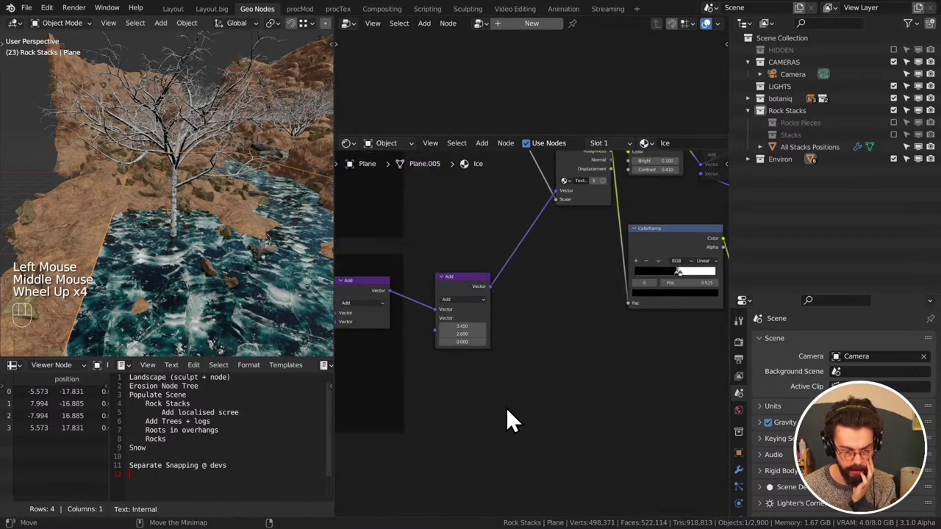
pyautogui.click(462, 327)
pyautogui.moveTo(462, 327)
pyautogui.mouseDown()
pyautogui.moveTo(544, 327)
pyautogui.moveTo(461, 330)
pyautogui.moveTo(469, 321)
pyautogui.mouseUp()
pyautogui.click(462, 330)
# Insert a Vector Rotate node into the texture link, rotating about the Z Axis
pyautogui.click(572, 278)
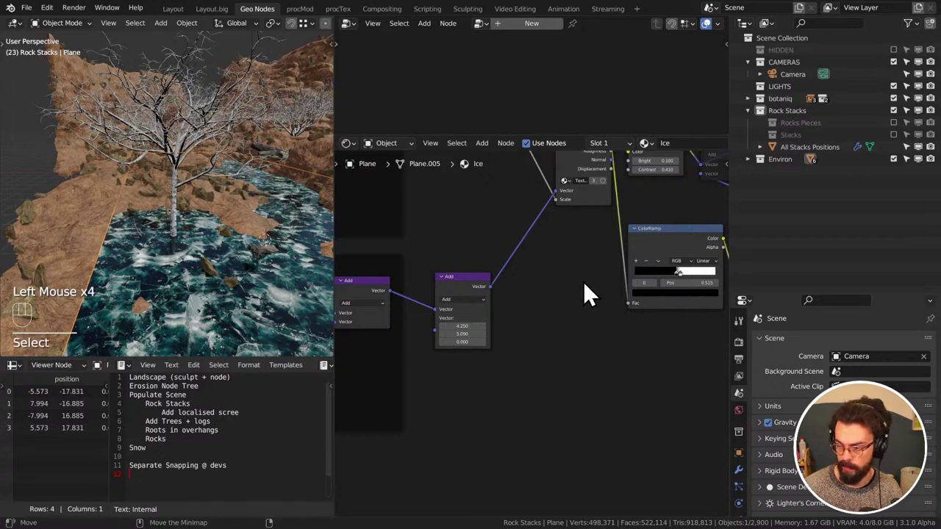
pyautogui.hotkey('shift', 'a')
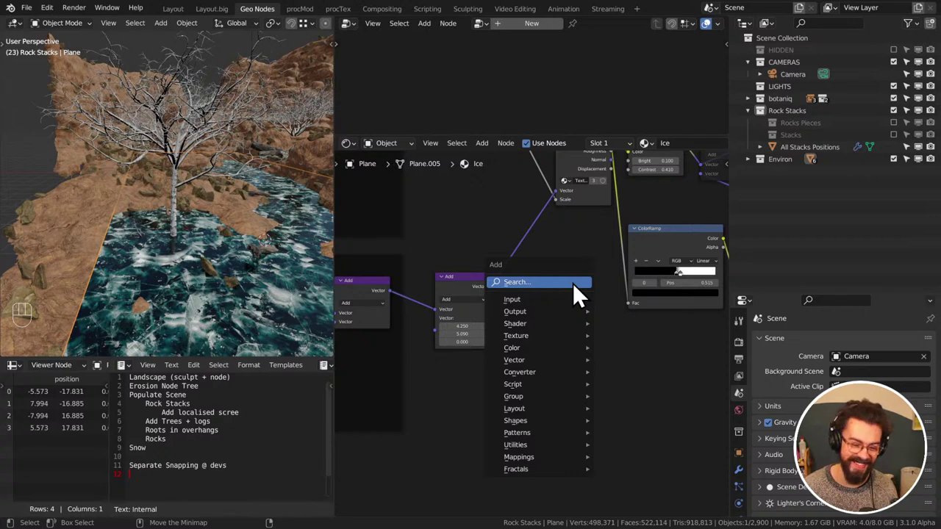
pyautogui.moveTo(541, 368)
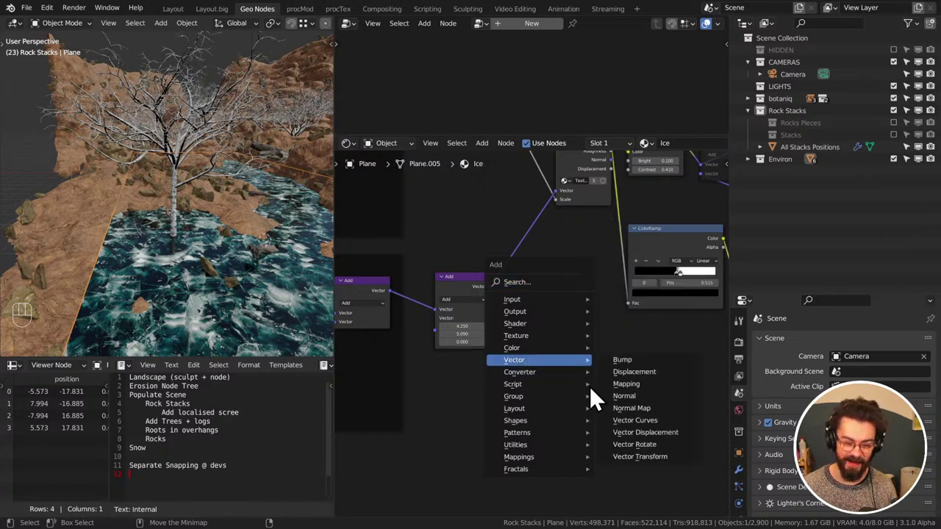
pyautogui.click(637, 444)
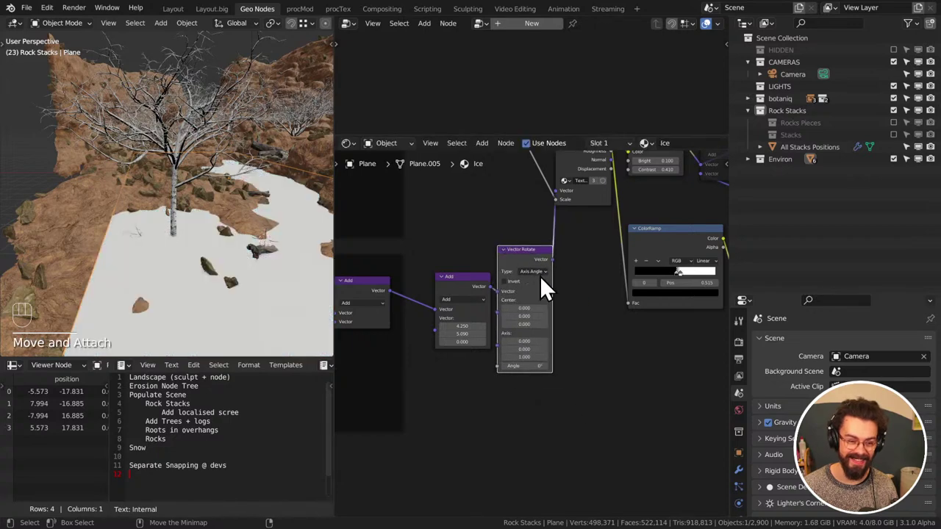
pyautogui.click(540, 276)
pyautogui.click(538, 309)
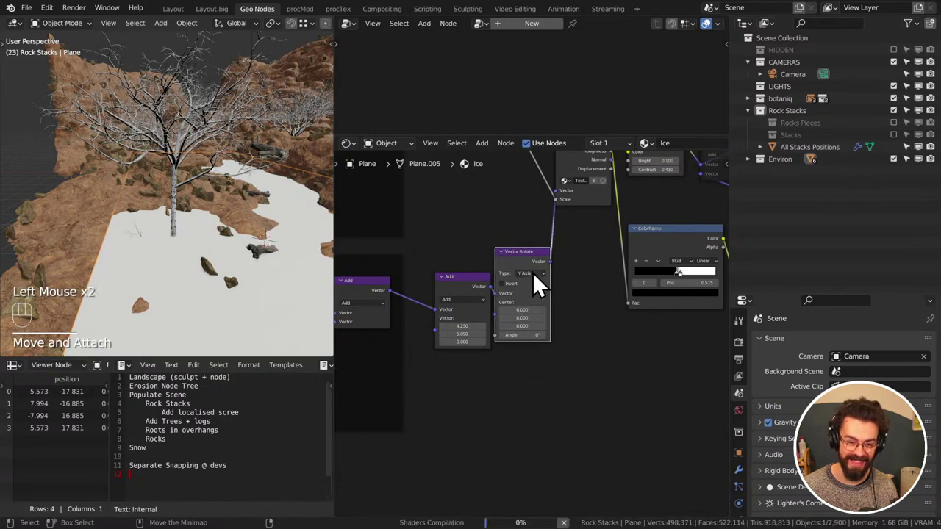
pyautogui.click(532, 272)
pyautogui.click(535, 309)
# Set the Vector Rotate angle to 52.4° and save WINTER LANDSCAPE.blend
pyautogui.moveTo(459, 282); pyautogui.dragTo(444, 265)
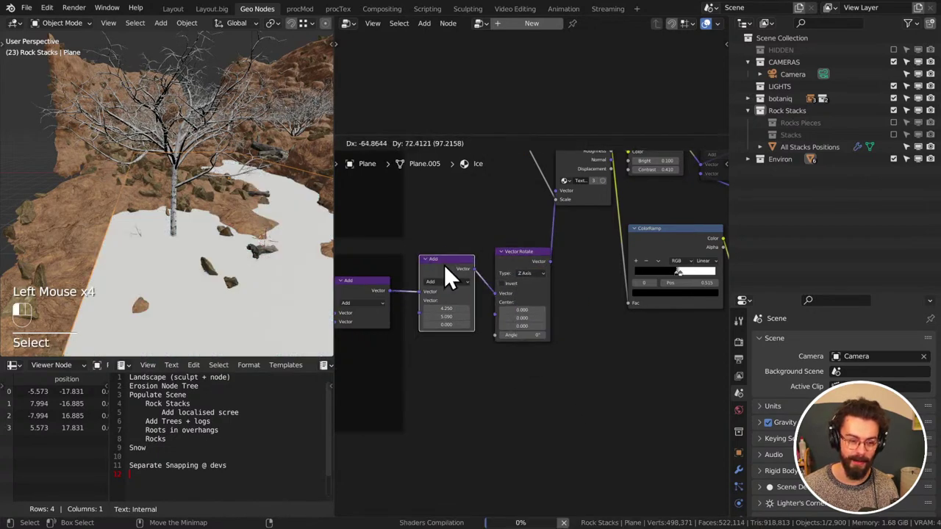
pyautogui.moveTo(514, 262); pyautogui.dragTo(504, 269)
pyautogui.click(514, 343)
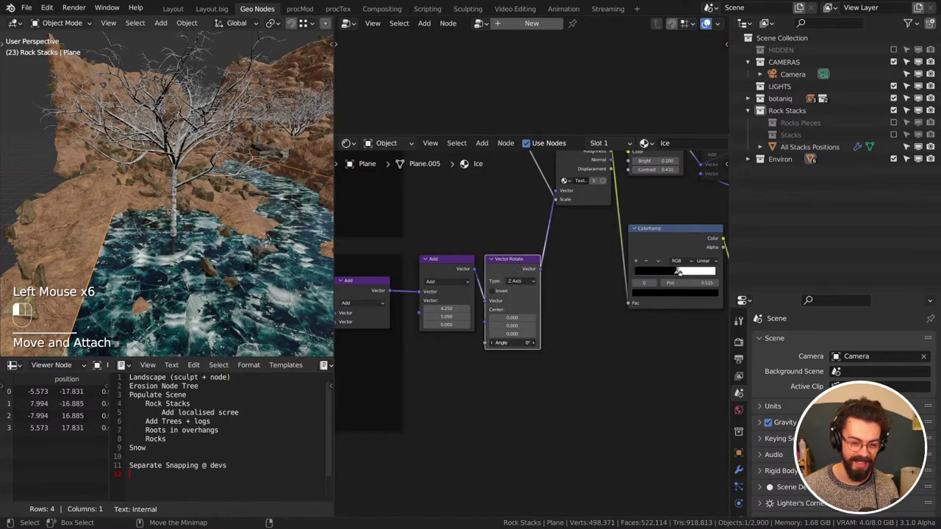
pyautogui.moveTo(511, 342)
pyautogui.mouseDown()
pyautogui.moveTo(525, 342)
pyautogui.moveTo(517, 357)
pyautogui.mouseUp()
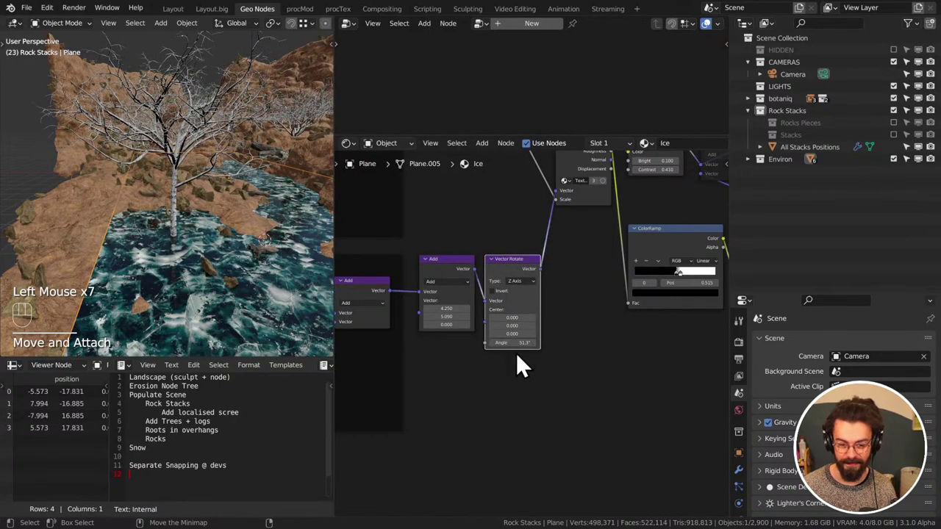
pyautogui.click(595, 382)
pyautogui.hotkey('ctrl', 's')
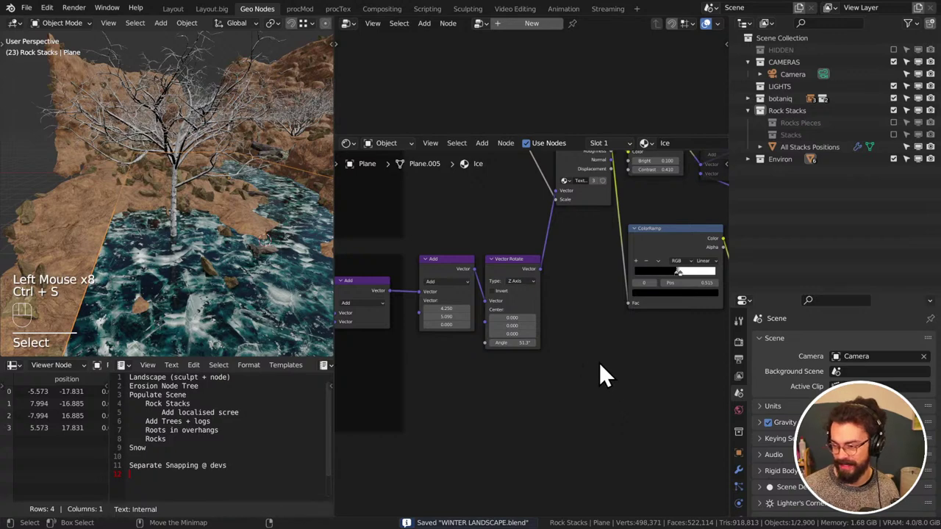
# Tidy the Add and Vector Rotate node positions with node snapping turned on
pyautogui.hotkey('shift', 'Tab')
pyautogui.moveTo(412, 250); pyautogui.dragTo(558, 276)
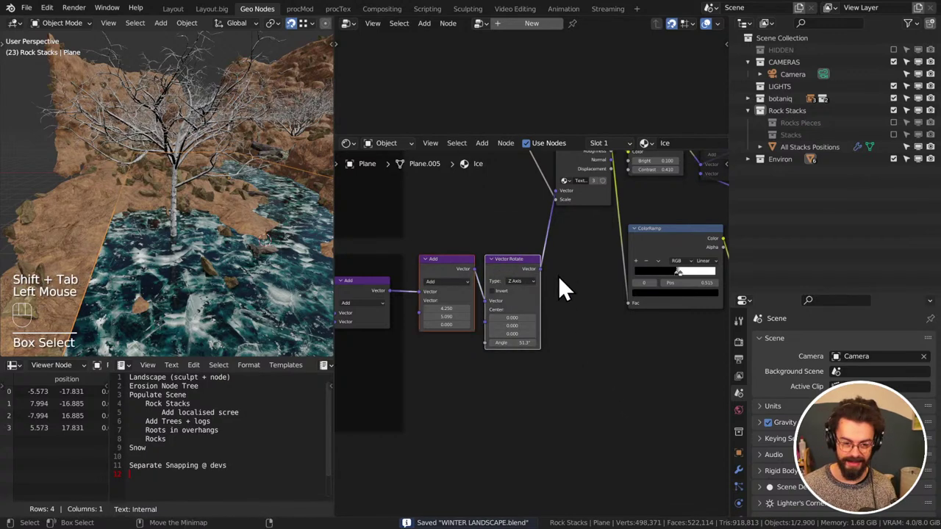
pyautogui.press('g')
pyautogui.press('g')
pyautogui.click(573, 298)
pyautogui.click(573, 298)
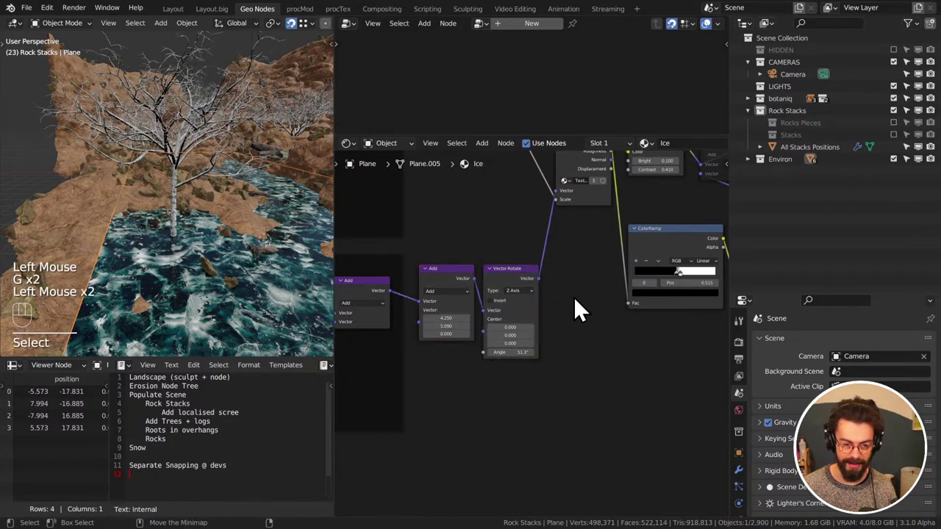
pyautogui.click(511, 359)
pyautogui.moveTo(511, 359); pyautogui.dragTo(529, 356)
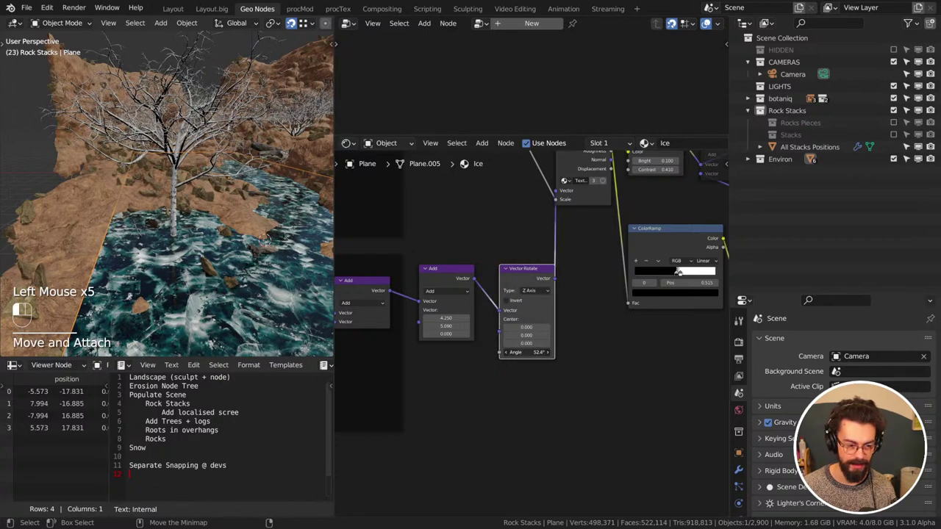
pyautogui.keyDown('shift'); pyautogui.moveTo(157, 304); pyautogui.dragTo(162, 231, button='middle'); pyautogui.keyUp('shift')
pyautogui.scroll(3, 164, 272)
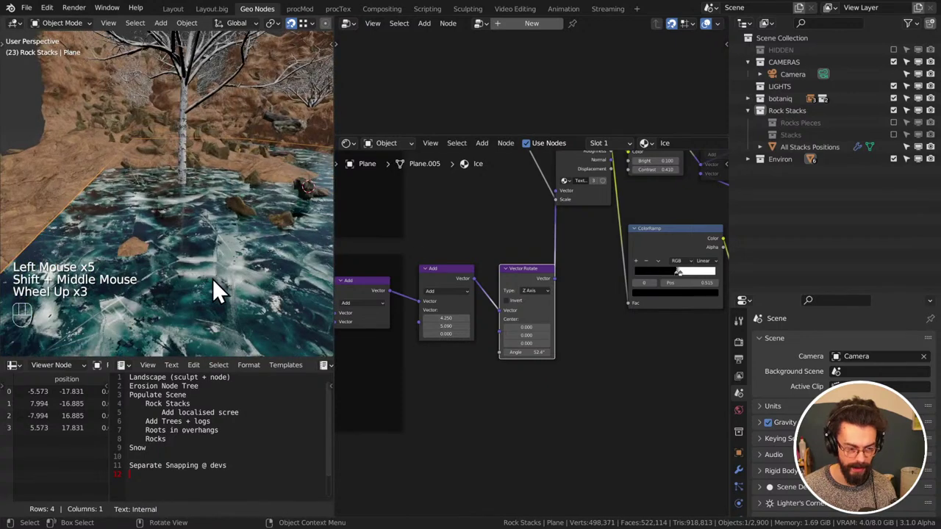
# In the DEPTH DITHER frame, raise the lower Map Range node's To Min from 0.300 to 0.600
pyautogui.moveTo(353, 221); pyautogui.dragTo(414, 332, button='middle')
pyautogui.scroll(2, 519, 319)
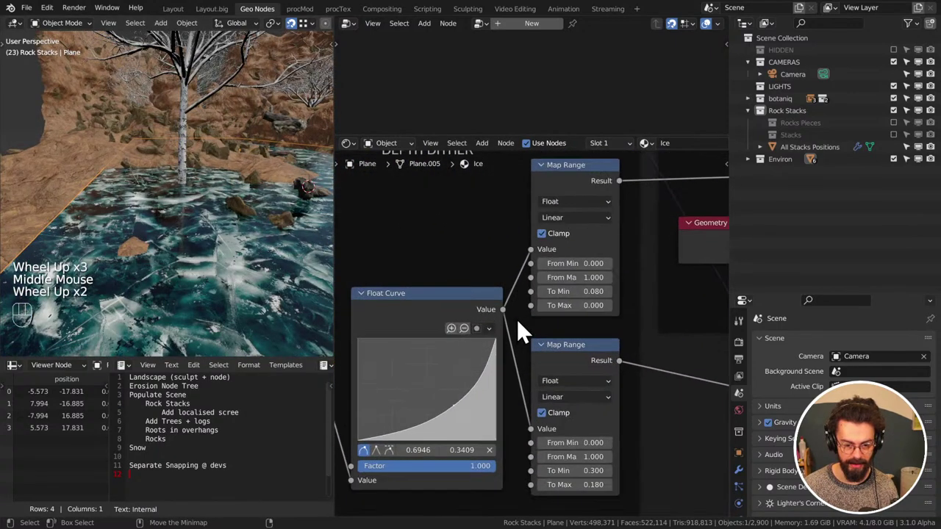
pyautogui.moveTo(562, 291); pyautogui.dragTo(595, 305)
pyautogui.keyDown('shift'); pyautogui.click(569, 305); pyautogui.keyUp('shift')
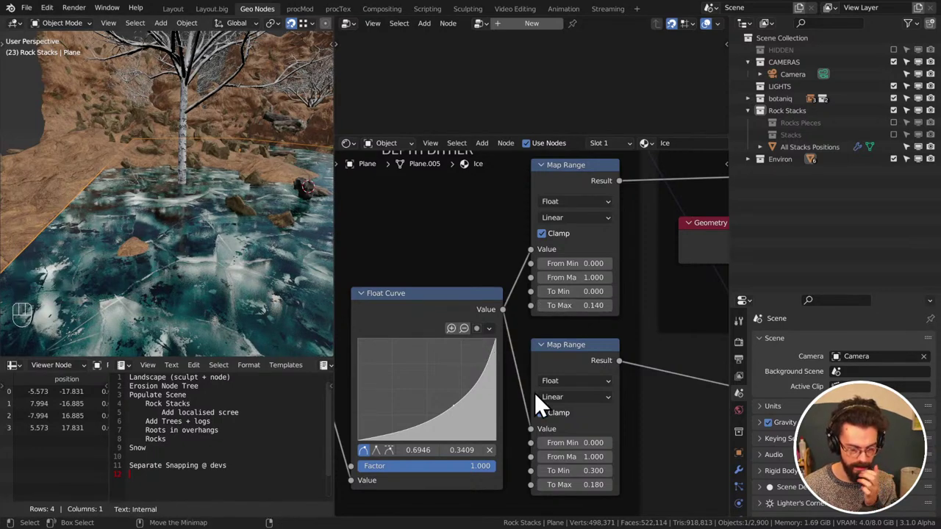
pyautogui.moveTo(566, 470); pyautogui.dragTo(594, 470)
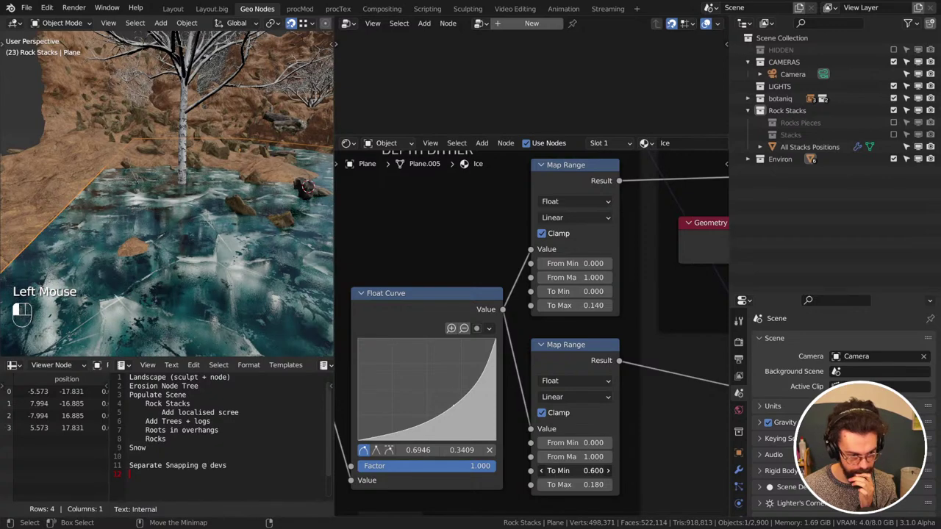
pyautogui.moveTo(222, 277)
pyautogui.mouseDown(button='middle')
pyautogui.moveTo(220, 290)
pyautogui.moveTo(221, 281)
pyautogui.mouseUp(button='middle')
pyautogui.moveTo(474, 170); pyautogui.dragTo(430, 285, button='middle')
pyautogui.scroll(-2, 501, 299)
pyautogui.moveTo(274, 248); pyautogui.dragTo(242, 260, button='middle')
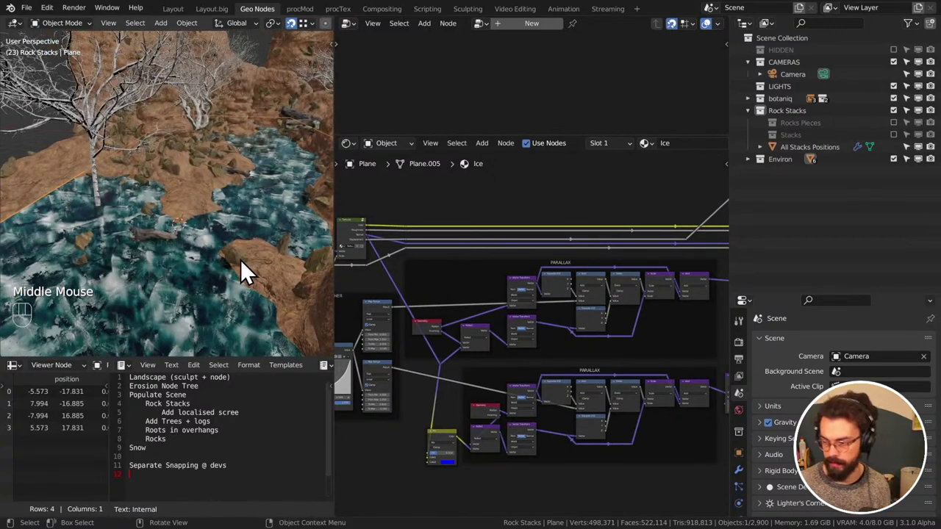
# Shrink the node editor, save, and exclude the Rock Stacks collection from the scene
pyautogui.moveTo(229, 214); pyautogui.dragTo(229, 214, button='middle')
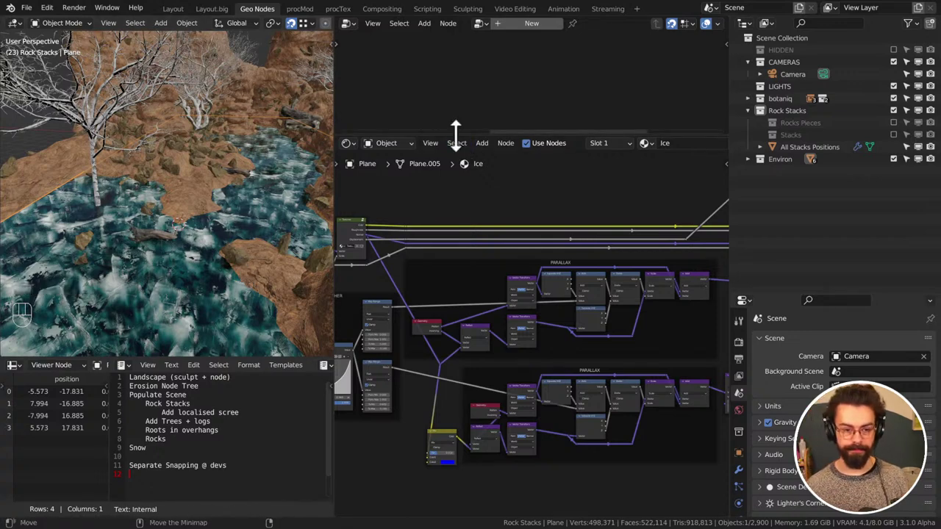
pyautogui.moveTo(458, 137); pyautogui.dragTo(447, 420)
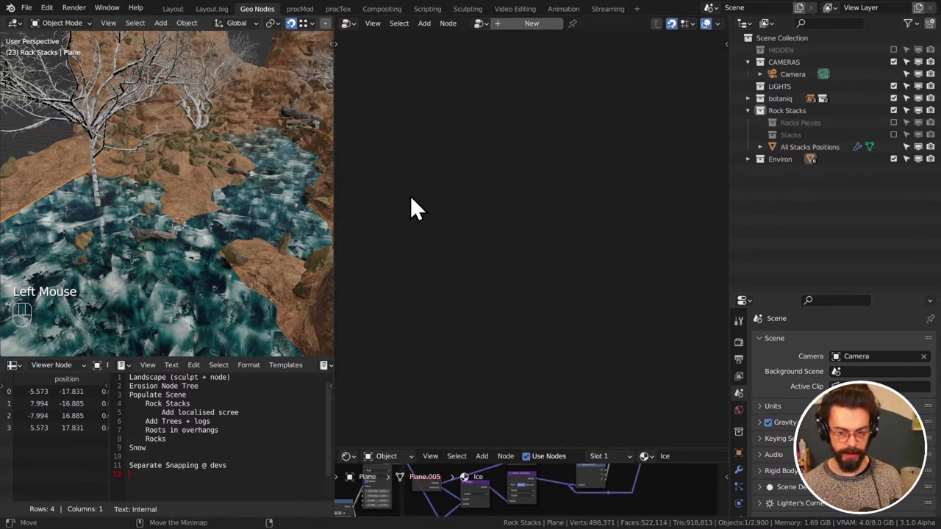
pyautogui.hotkey('ctrl', 's')
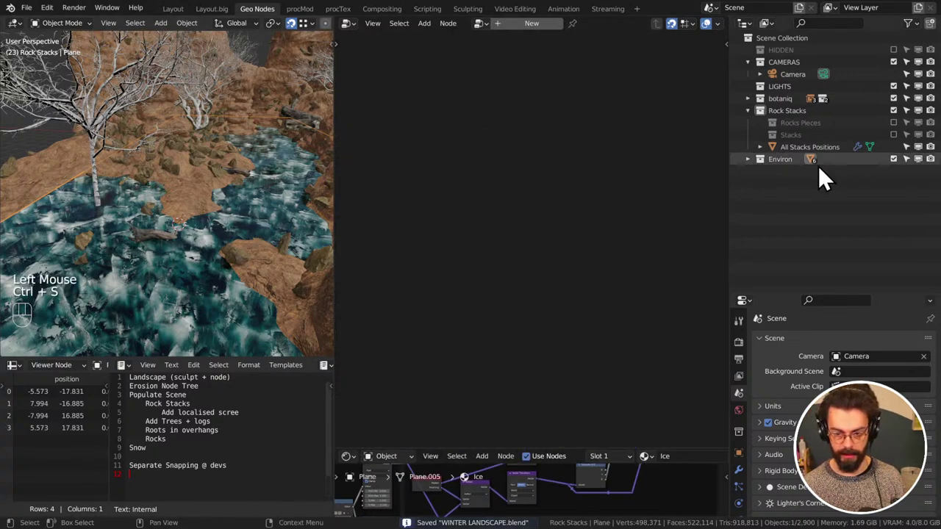
pyautogui.click(893, 110)
pyautogui.click(795, 124)
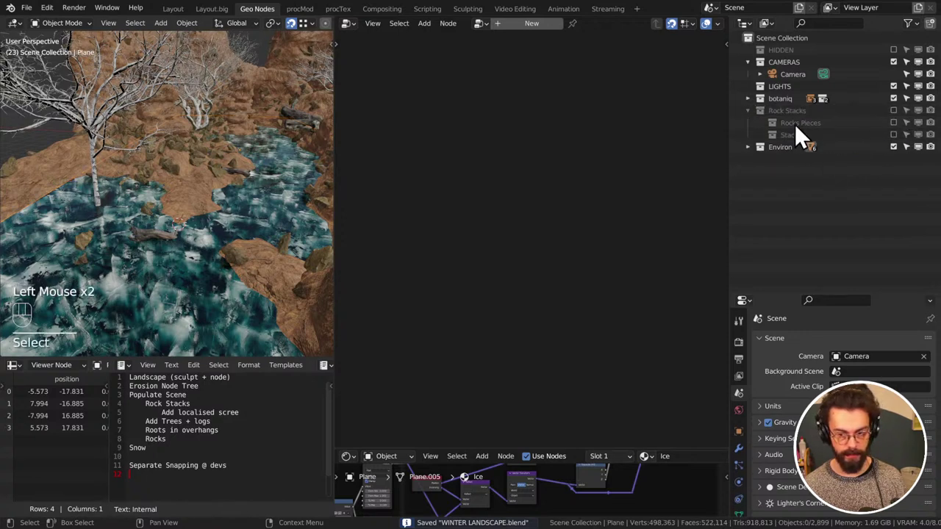
pyautogui.click(747, 111)
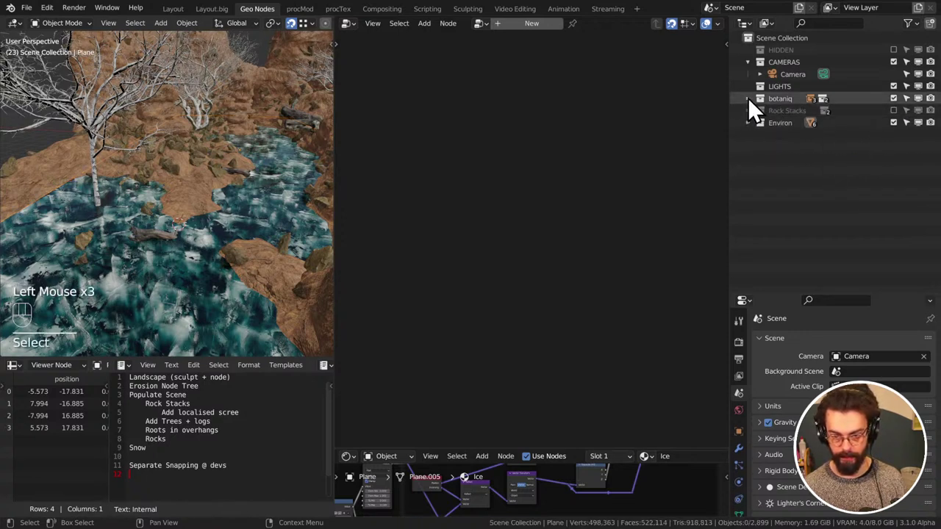
pyautogui.click(894, 99)
pyautogui.click(894, 98)
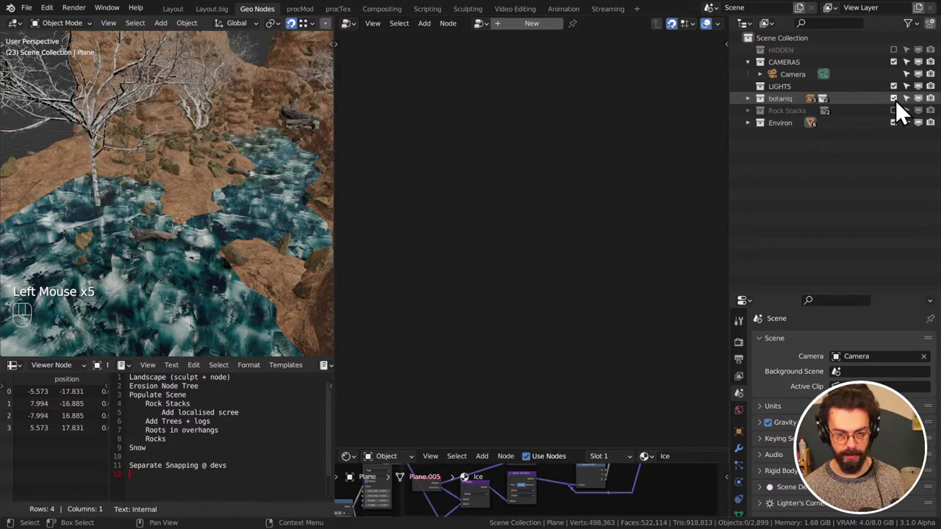
pyautogui.click(747, 98)
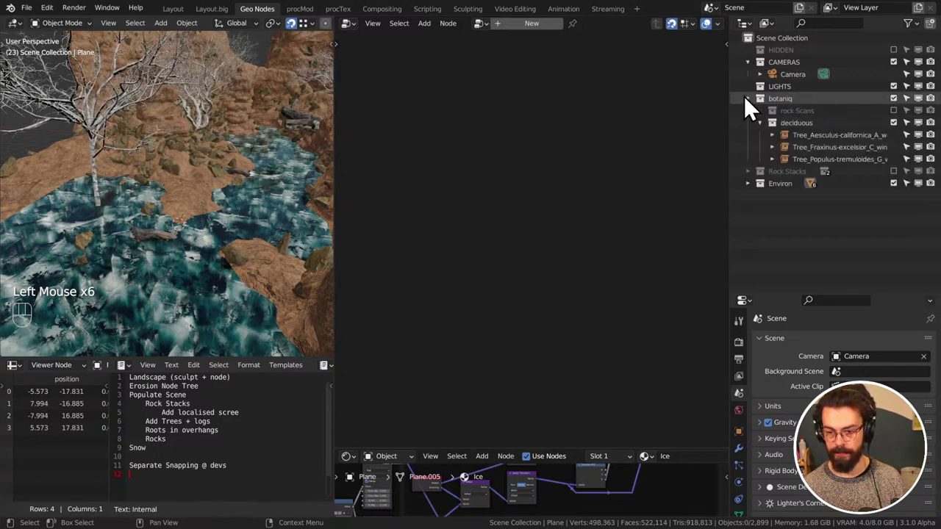
pyautogui.click(746, 98)
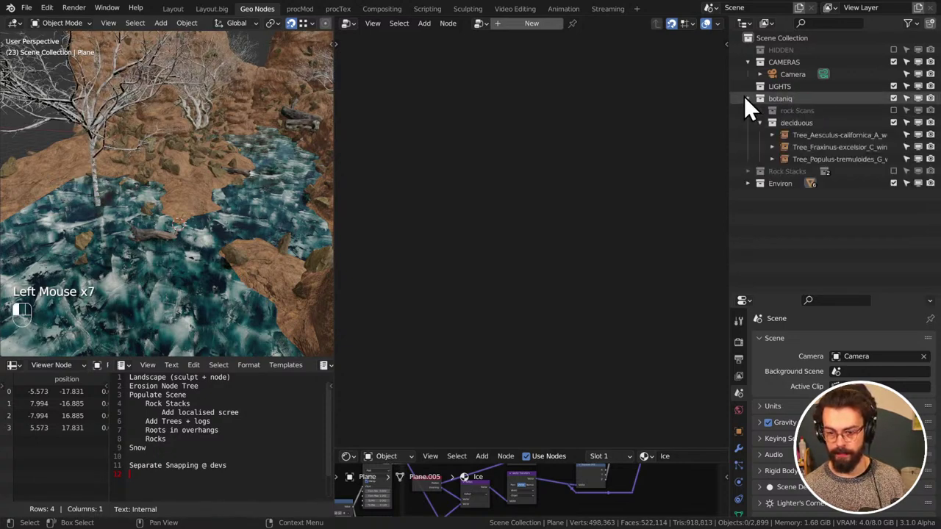
# Delete the LIGHTS and HIDDEN collections, exclude CAMERAS, and save the file
pyautogui.click(788, 86)
pyautogui.press('x')
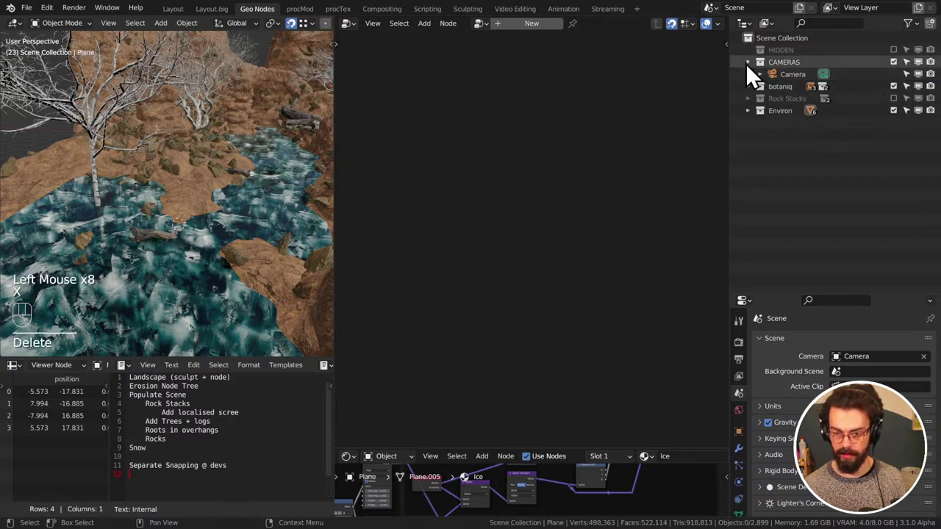
pyautogui.click(747, 63)
pyautogui.click(893, 61)
pyautogui.click(829, 153)
pyautogui.hotkey('ctrl', 's')
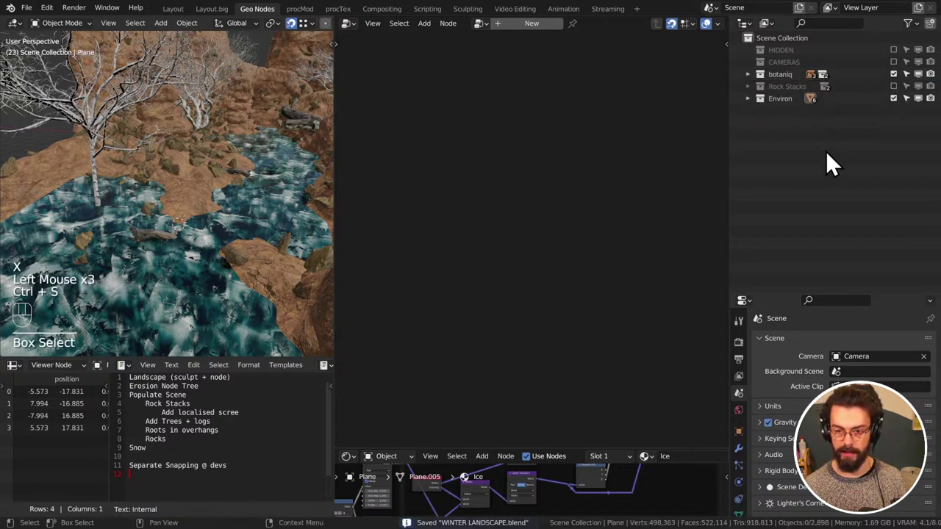
pyautogui.click(784, 51)
pyautogui.press('x')
pyautogui.click(805, 139)
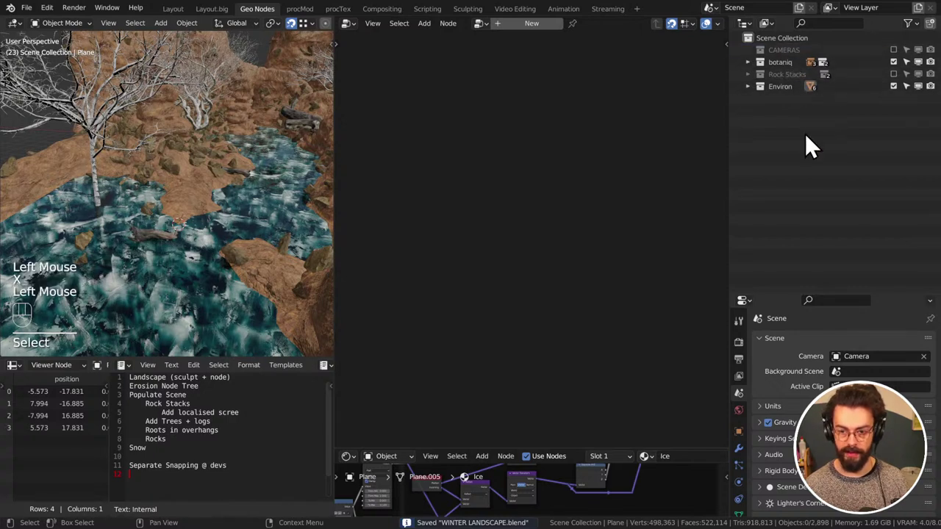
pyautogui.hotkey('ctrl', 's')
pyautogui.click(606, 141)
# Create a new collection named 'Snow'
pyautogui.rightClick(757, 110)
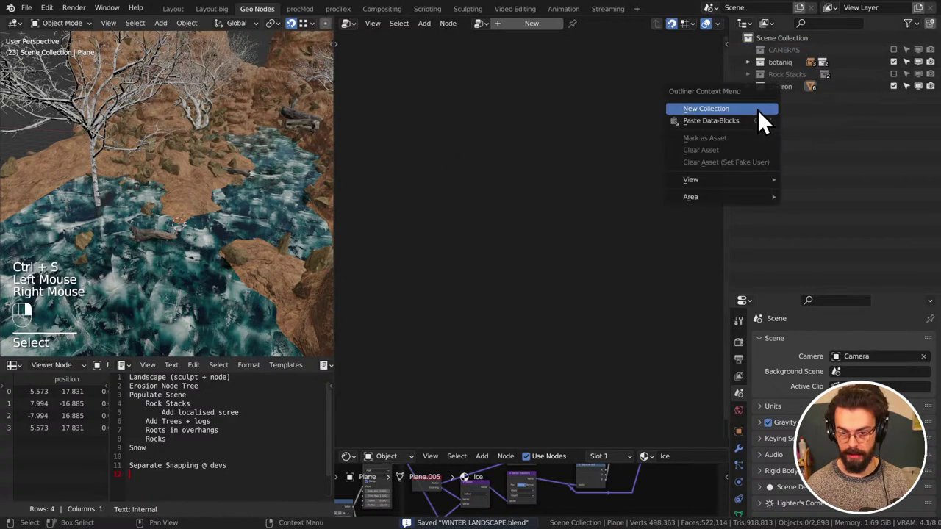
pyautogui.click(757, 111)
pyautogui.doubleClick(792, 98)
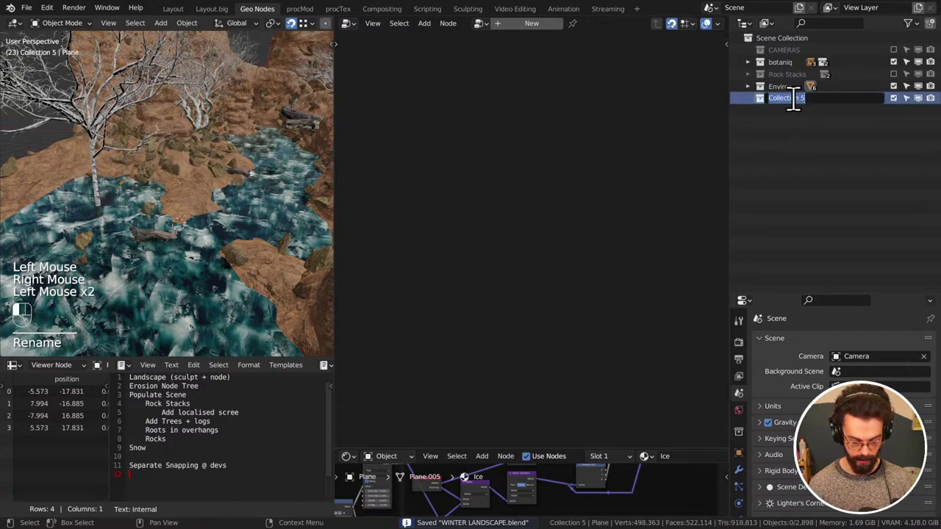
pyautogui.write('Snow')
pyautogui.press('Return')
# Add a plane named 'Snow' to it and give it a new Geometry Nodes tree
pyautogui.hotkey('shift', 'a')
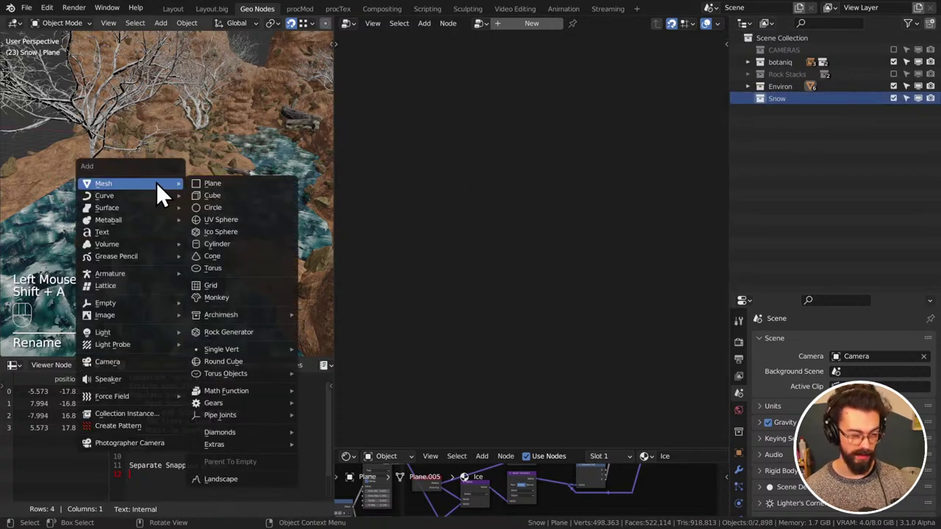
pyautogui.click(254, 187)
pyautogui.click(790, 110)
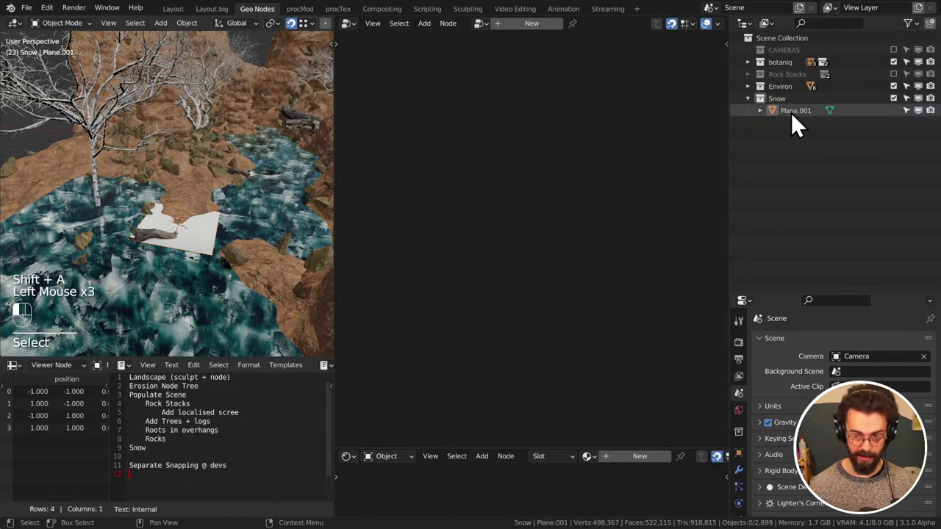
pyautogui.doubleClick(790, 111)
pyautogui.write('Snow')
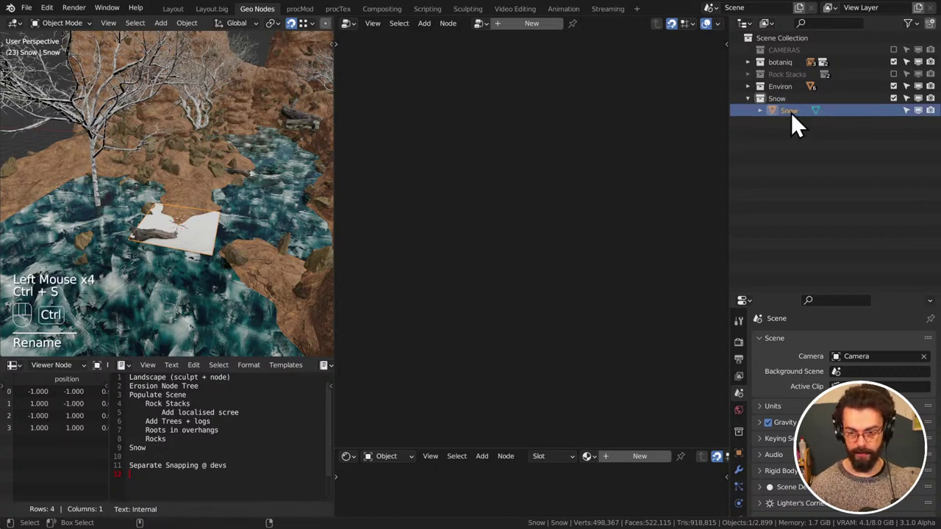
pyautogui.hotkey('ctrl', 's')
pyautogui.click(525, 24)
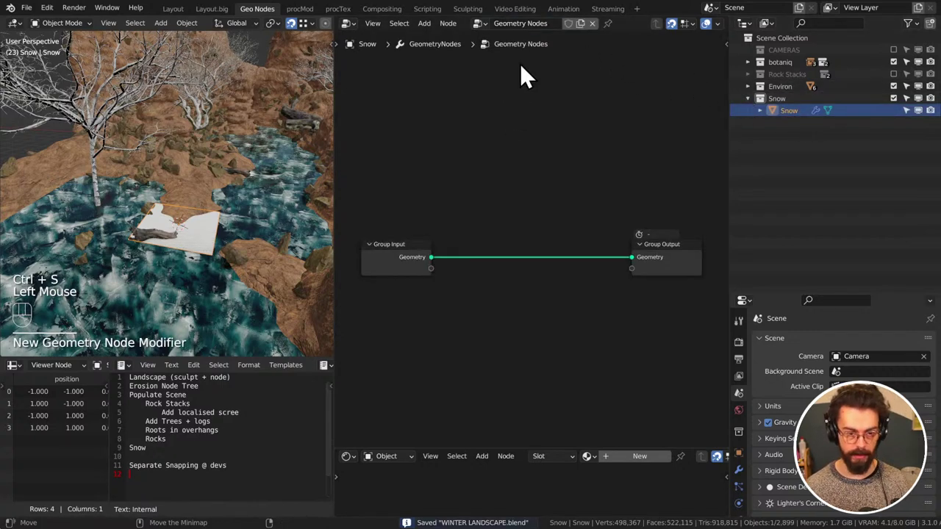
# Rename the node tree to 'Snow' and feed it the excluded Environ collection via relative Collection Info
pyautogui.doubleClick(531, 23)
pyautogui.write('Snow')
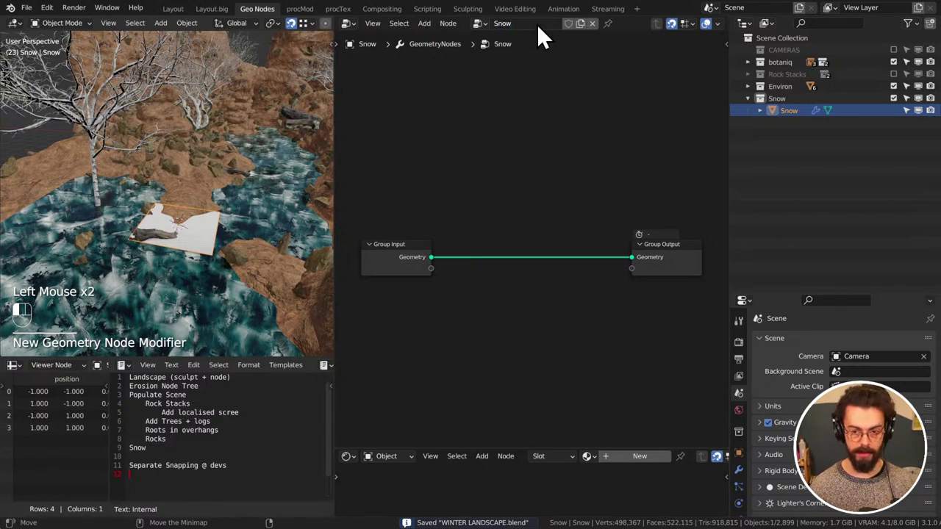
pyautogui.moveTo(780, 87); pyautogui.dragTo(490, 134)
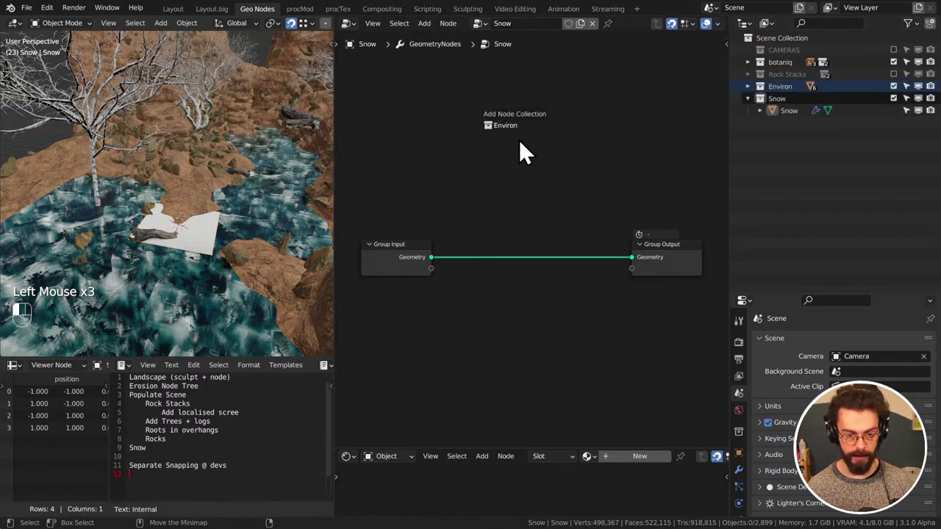
pyautogui.click(414, 250)
pyautogui.press('x')
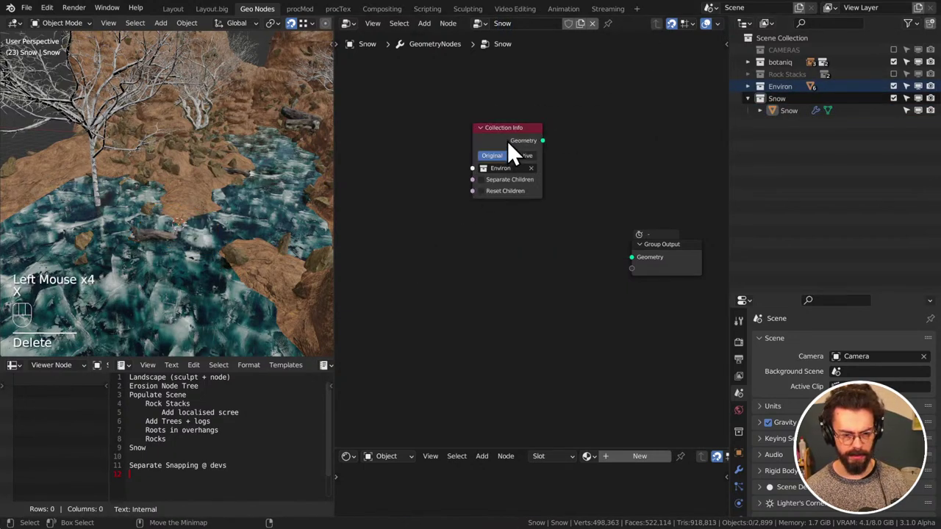
pyautogui.moveTo(507, 140); pyautogui.dragTo(631, 257)
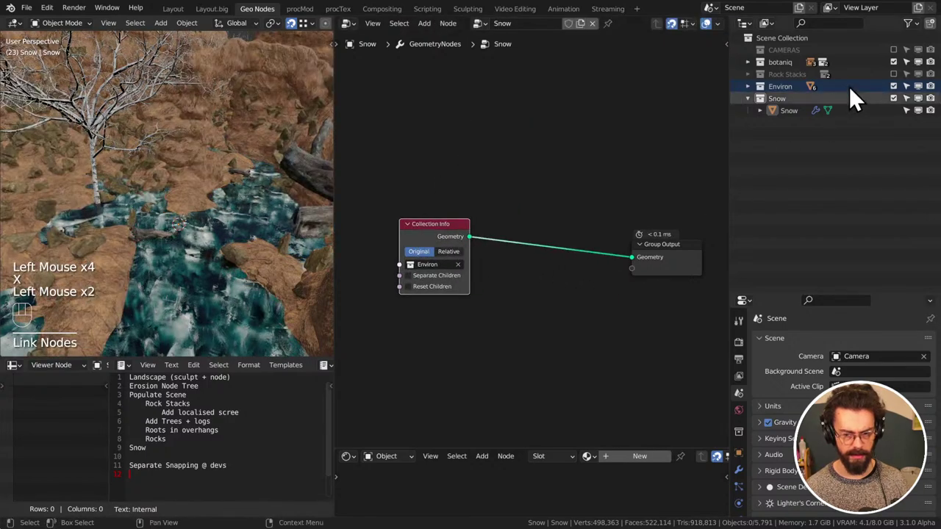
pyautogui.click(894, 86)
pyautogui.hotkey('ctrl', 's')
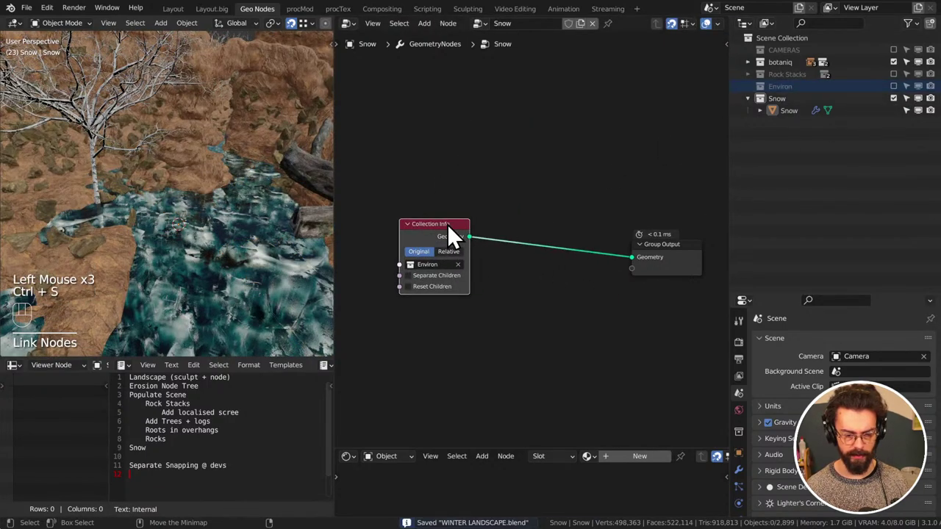
pyautogui.click(454, 253)
pyautogui.click(520, 245)
# Insert a Distribute Points on Faces node into the Collection Info link
pyautogui.hotkey('shift', 'a')
pyautogui.moveTo(529, 247)
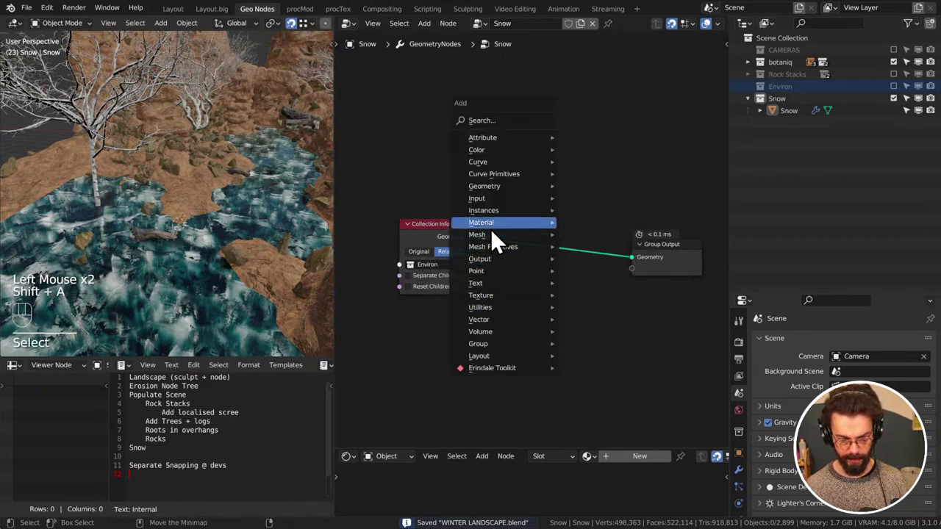
pyautogui.moveTo(489, 297)
pyautogui.moveTo(483, 270)
pyautogui.click(633, 270)
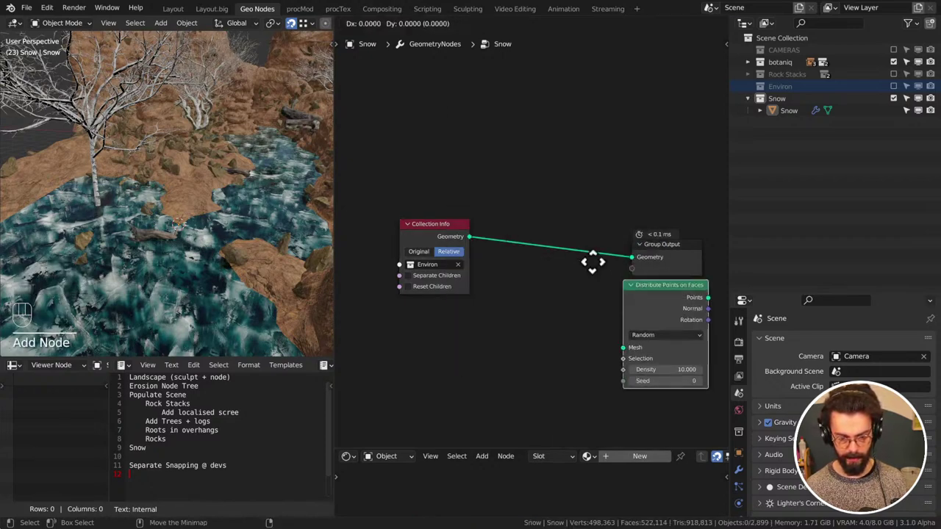
pyautogui.click(520, 241)
# Change the viewport shading and raise the point Density to 166.800
pyautogui.press('z')
pyautogui.click(358, 228)
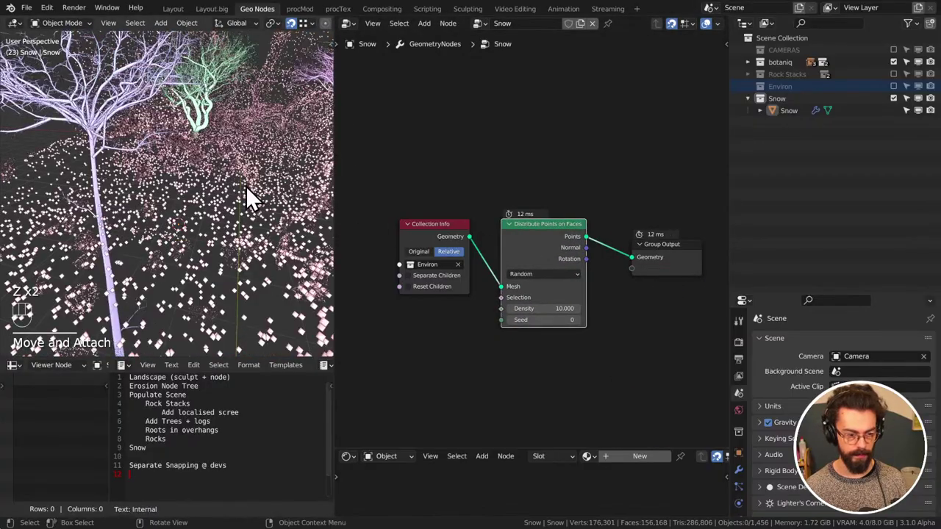
pyautogui.scroll(-2, 247, 192)
pyautogui.moveTo(245, 185)
pyautogui.keyDown('shift'); pyautogui.mouseDown(button='middle')
pyautogui.moveTo(165, 207)
pyautogui.moveTo(238, 190)
pyautogui.moveTo(183, 175)
pyautogui.moveTo(129, 193)
pyautogui.moveTo(153, 197)
pyautogui.moveTo(119, 227)
pyautogui.moveTo(156, 186)
pyautogui.moveTo(208, 173)
pyautogui.moveTo(209, 186)
pyautogui.moveTo(181, 201)
pyautogui.moveTo(78, 218)
pyautogui.moveTo(53, 233)
pyautogui.moveTo(57, 247)
pyautogui.moveTo(177, 204)
pyautogui.moveTo(196, 231)
pyautogui.moveTo(219, 194)
pyautogui.moveTo(242, 185)
pyautogui.mouseUp(button='middle'); pyautogui.keyUp('shift')
pyautogui.scroll(2, 177, 203)
pyautogui.moveTo(573, 309); pyautogui.dragTo(639, 309)
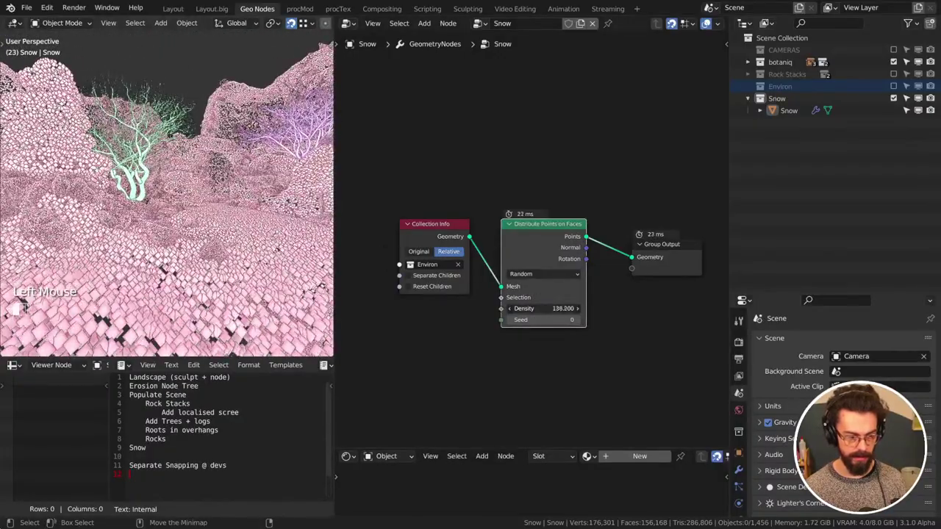
pyautogui.moveTo(164, 224); pyautogui.dragTo(136, 247, button='middle')
pyautogui.scroll(3, 206, 248)
pyautogui.scroll(-1, 204, 252)
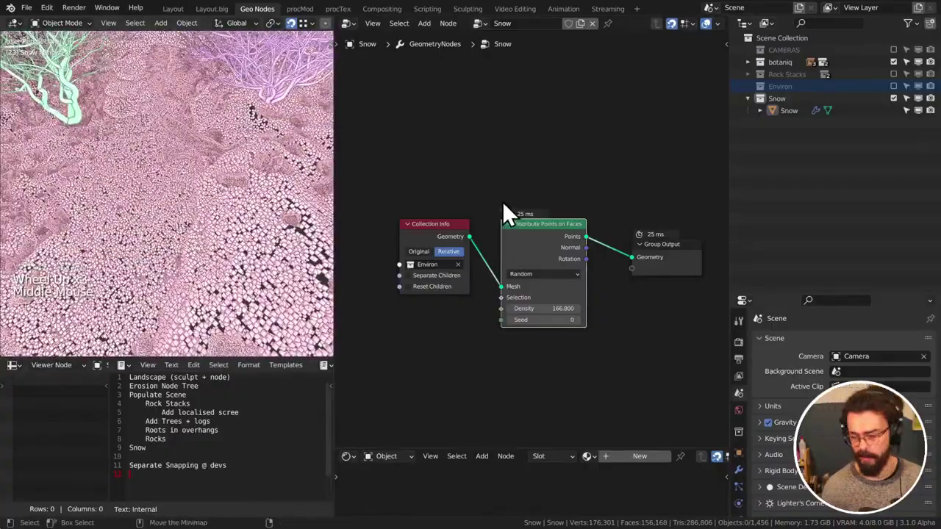
# Move the Collection Info and Distribute Points on Faces nodes up and to the left
pyautogui.moveTo(434, 158); pyautogui.dragTo(471, 243)
pyautogui.press('g')
pyautogui.click(563, 220)
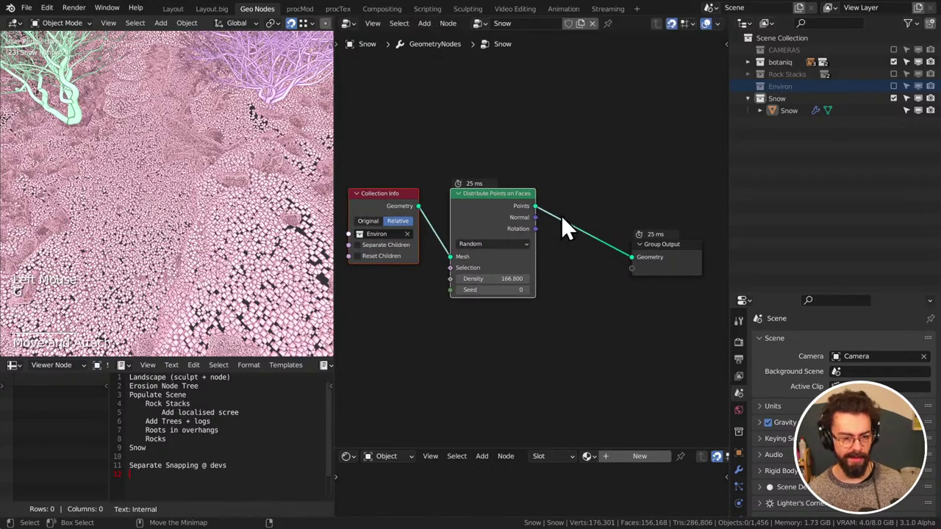
pyautogui.press('g')
pyautogui.press('g')
pyautogui.click(551, 233)
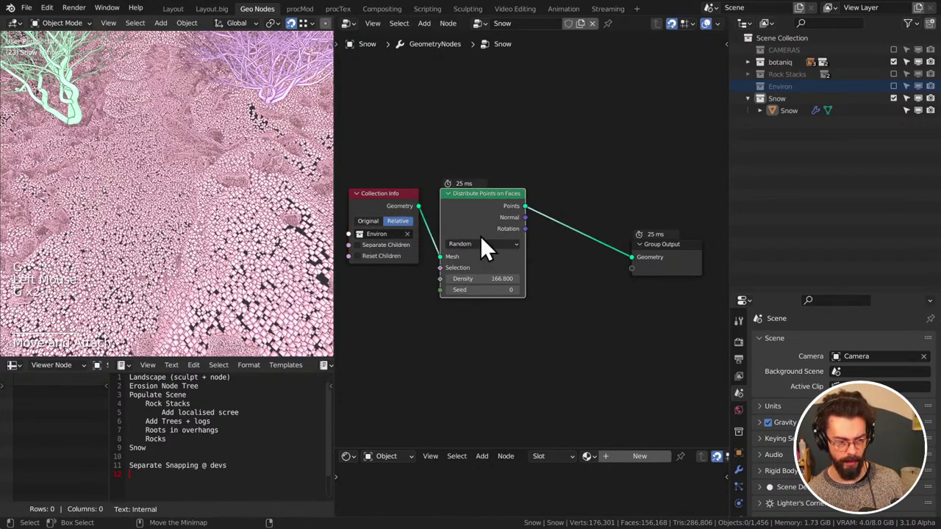
pyautogui.scroll(-2, 212, 202)
pyautogui.scroll(-2, 212, 202)
# Insert a Points to Volume node between the points and the Group Output
pyautogui.hotkey('shift', 'a')
pyautogui.moveTo(540, 200)
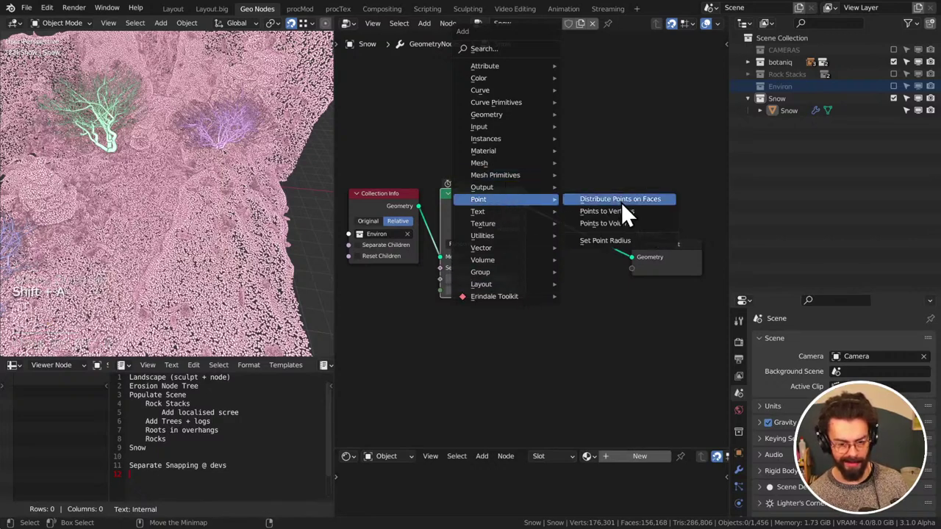
pyautogui.click(632, 223)
pyautogui.click(564, 204)
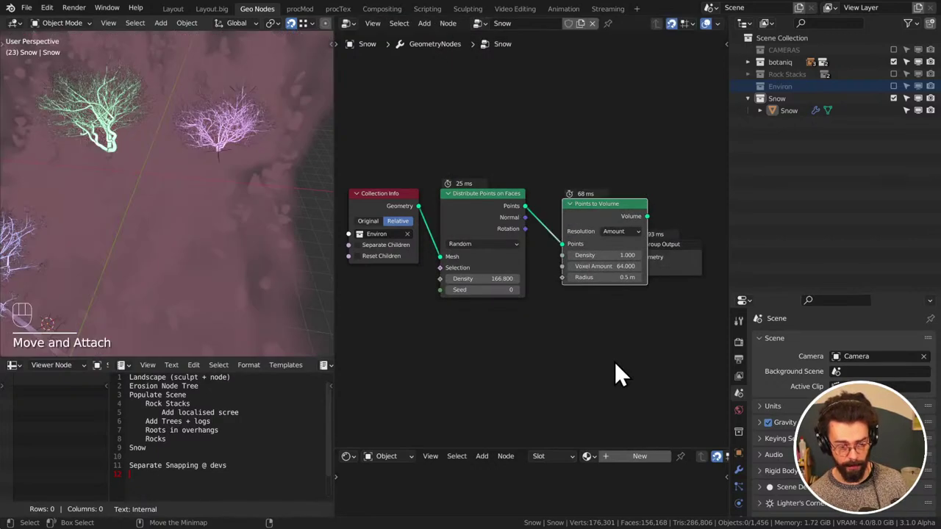
pyautogui.click(581, 197)
pyautogui.scroll(-2, 228, 217)
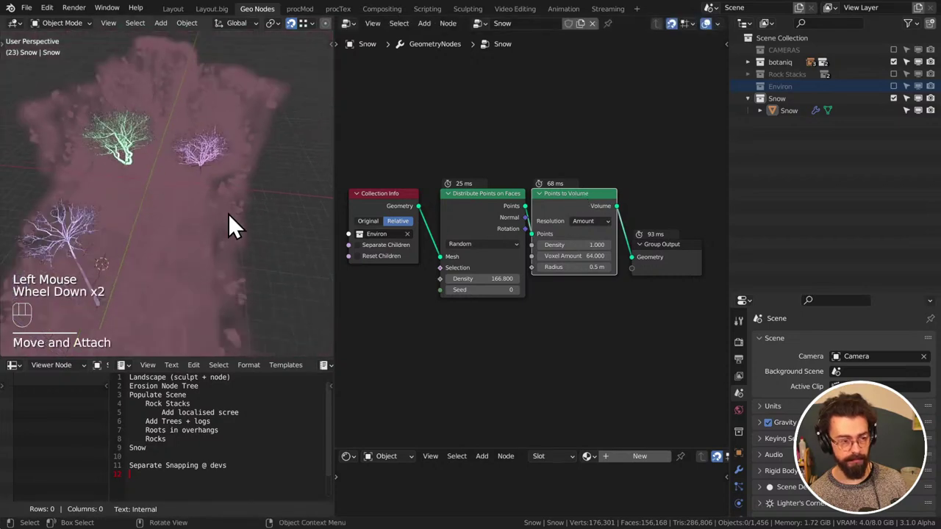
pyautogui.moveTo(228, 217); pyautogui.dragTo(194, 178, button='middle')
# Reposition the Group Output and Points to Volume nodes
pyautogui.moveTo(466, 252); pyautogui.dragTo(372, 232, button='middle')
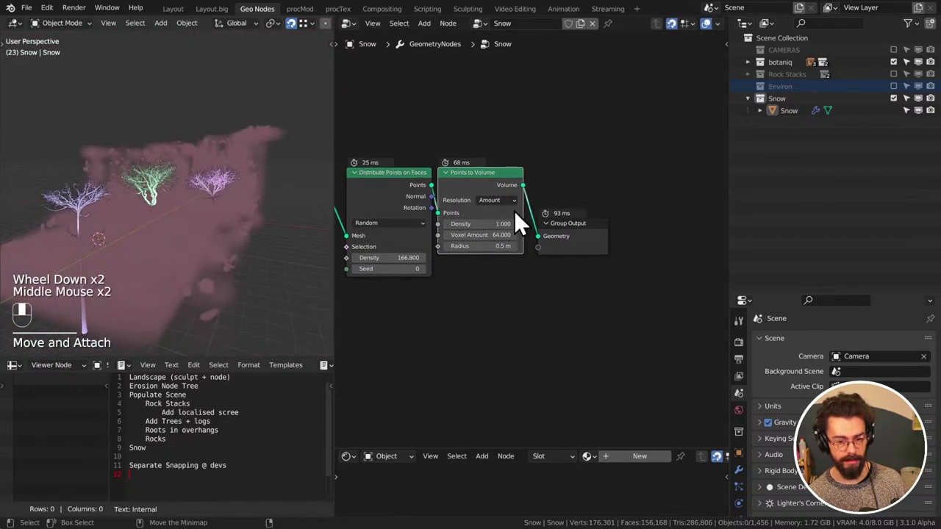
pyautogui.click(624, 309)
pyautogui.press('g')
pyautogui.click(620, 257)
pyautogui.click(463, 170)
pyautogui.press('g')
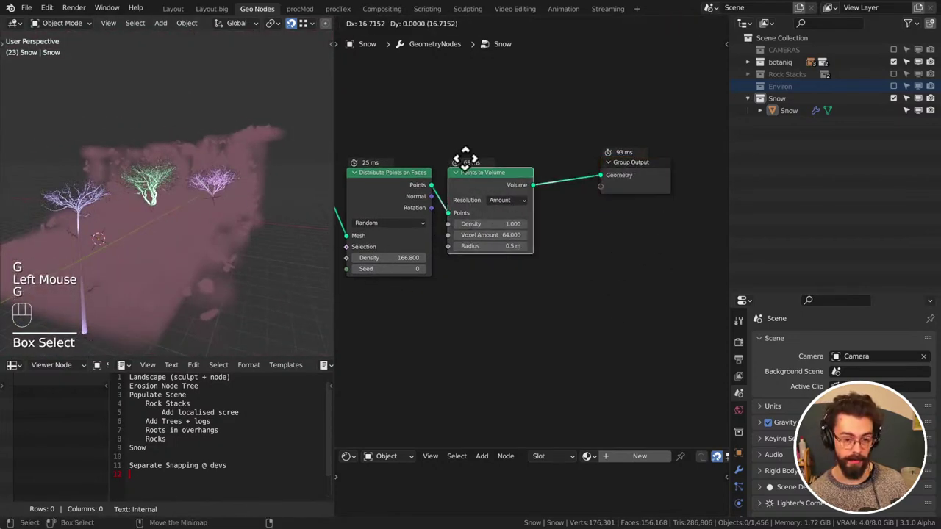
pyautogui.click(470, 160)
# Add a Volume to Mesh node before the Group Output, line it up, and save
pyautogui.hotkey('shift', 'a')
pyautogui.moveTo(551, 252)
pyautogui.click(621, 243)
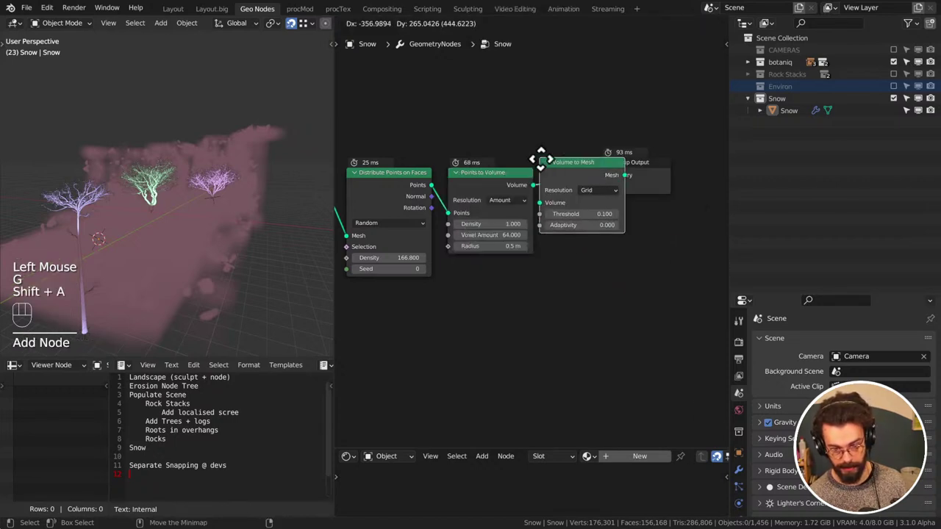
pyautogui.click(541, 158)
pyautogui.hotkey('ctrl', 's')
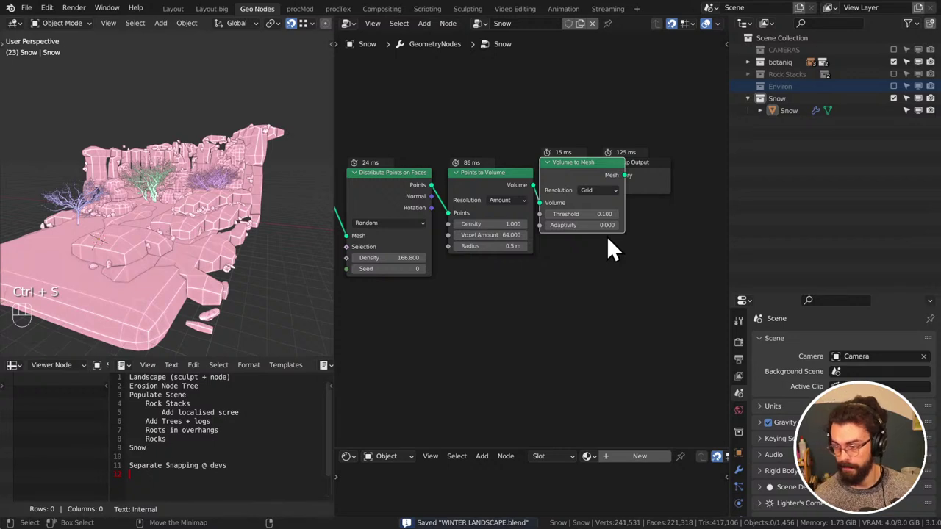
pyautogui.moveTo(586, 166); pyautogui.dragTo(680, 173)
pyautogui.click(656, 144)
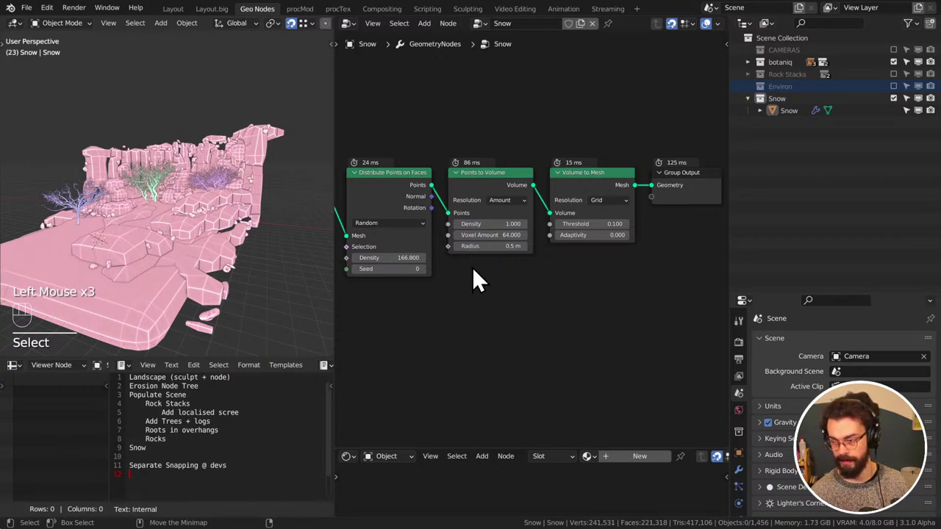
# Tidy the node chain layout and save the file
pyautogui.scroll(-2, 474, 272)
pyautogui.moveTo(470, 269); pyautogui.dragTo(561, 275, button='middle')
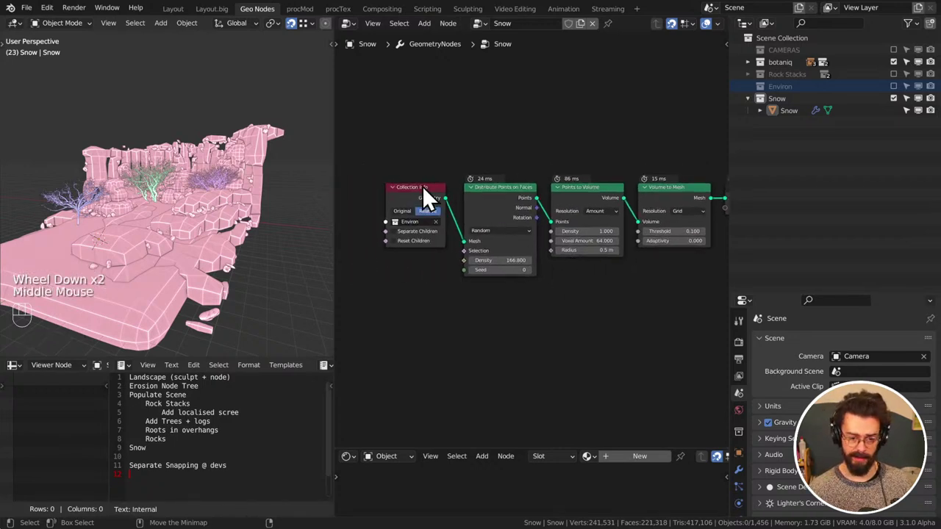
pyautogui.moveTo(423, 188); pyautogui.dragTo(430, 183)
pyautogui.click(416, 156)
pyautogui.moveTo(415, 153); pyautogui.dragTo(526, 202)
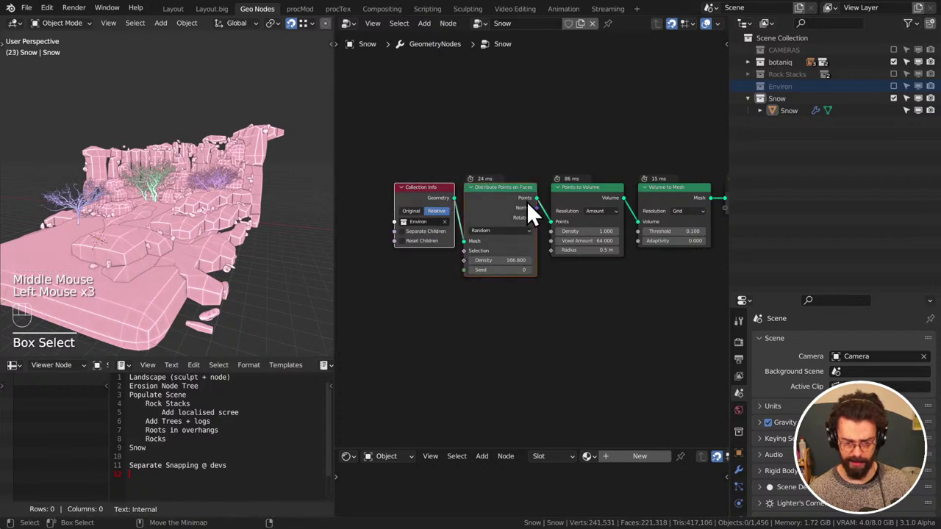
pyautogui.press('a')
pyautogui.press('g')
pyautogui.click(537, 150)
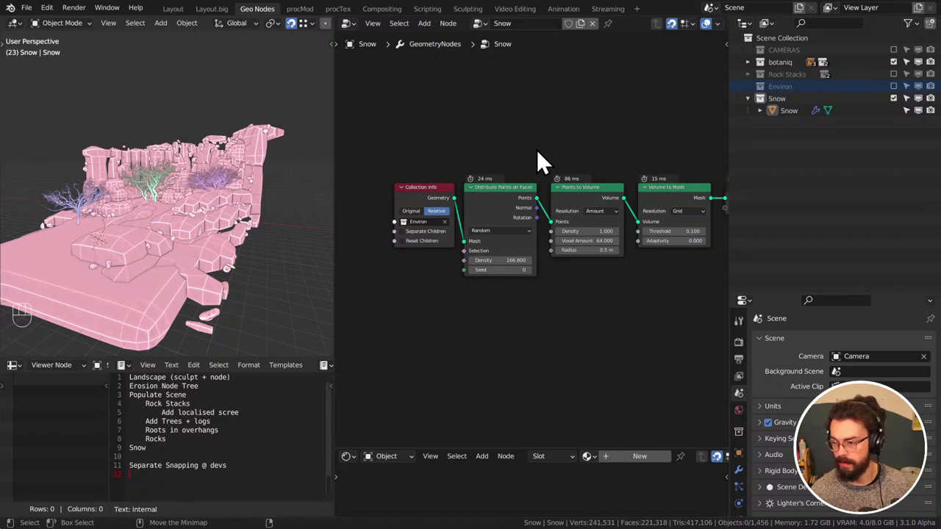
pyautogui.moveTo(549, 306); pyautogui.dragTo(546, 290, button='middle')
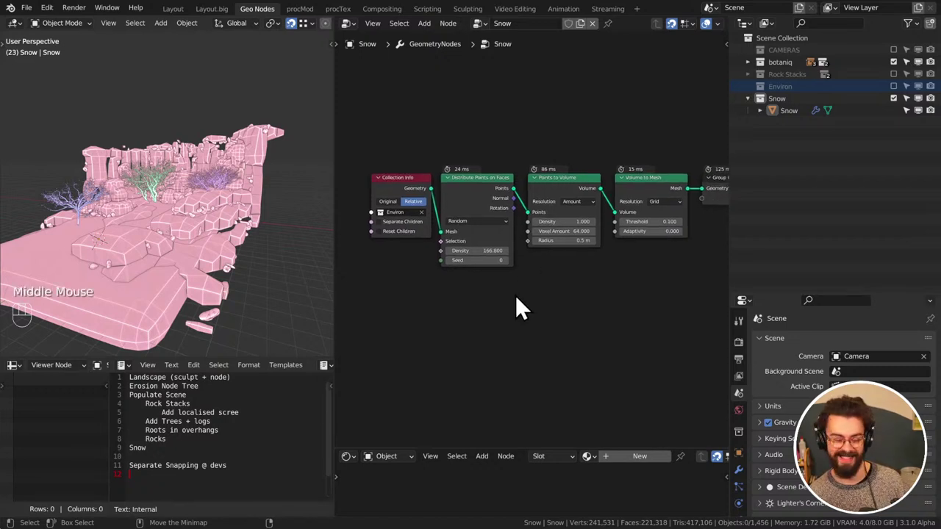
pyautogui.hotkey('ctrl', 's')
pyautogui.click(473, 288)
# Orbit the viewport to examine the blocky snow mesh and save again
pyautogui.moveTo(253, 237); pyautogui.dragTo(210, 138, button='middle')
pyautogui.scroll(2, 204, 245)
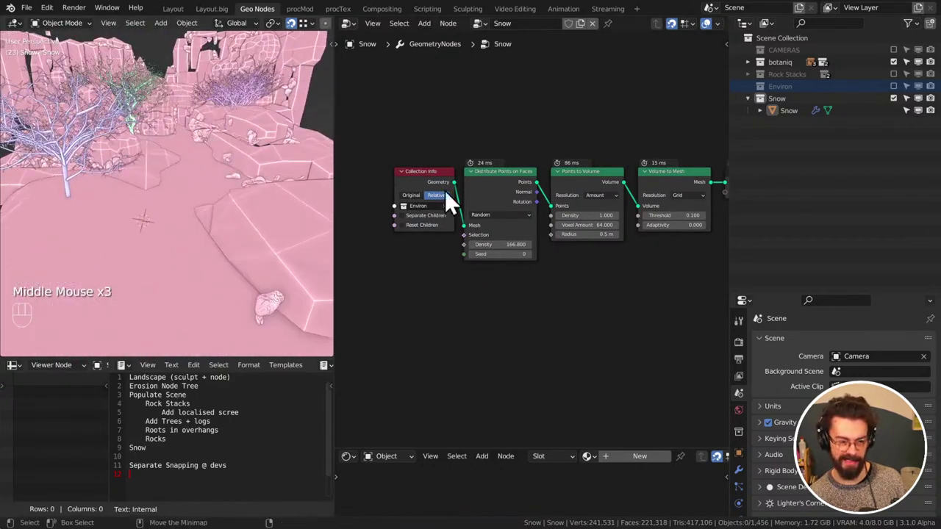
pyautogui.moveTo(444, 189); pyautogui.dragTo(471, 189, button='middle')
pyautogui.scroll(3, 472, 189)
pyautogui.moveTo(200, 184); pyautogui.dragTo(213, 198, button='middle')
pyautogui.hotkey('ctrl', 's')
pyautogui.scroll(2, 603, 311)
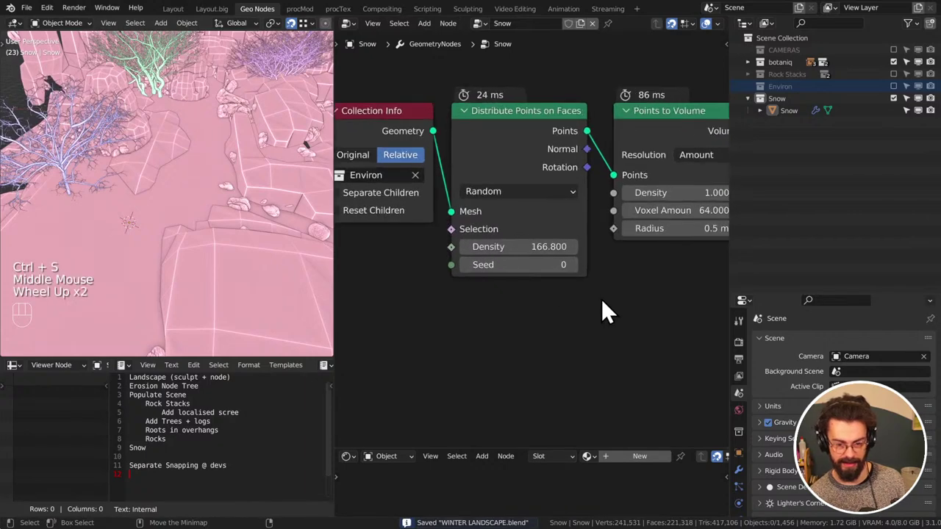
# Move Collection Info further left and set the point Density to 100
pyautogui.moveTo(445, 294); pyautogui.dragTo(600, 315, button='middle')
pyautogui.moveTo(528, 136); pyautogui.dragTo(495, 148)
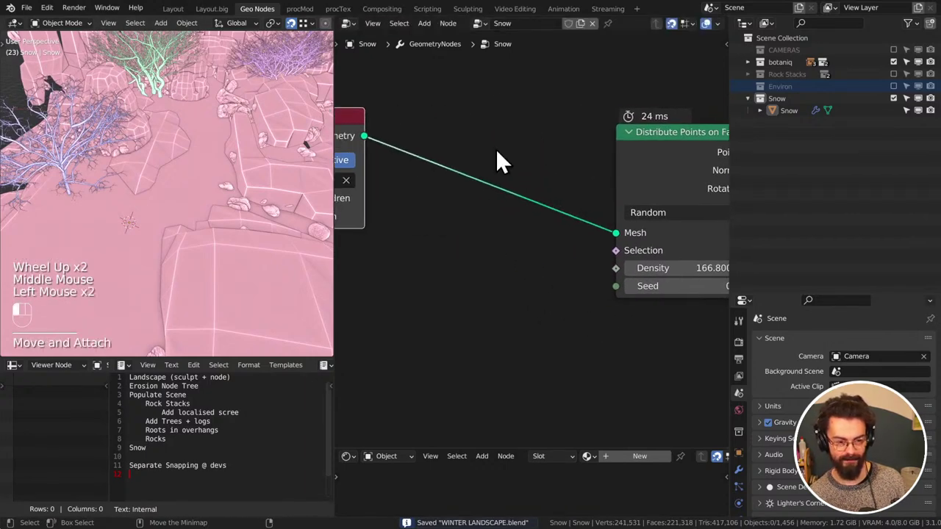
pyautogui.click(495, 148)
pyautogui.hotkey('ctrl', 's')
pyautogui.moveTo(592, 168); pyautogui.dragTo(449, 157, button='middle')
pyautogui.click(513, 257)
pyautogui.write('100')
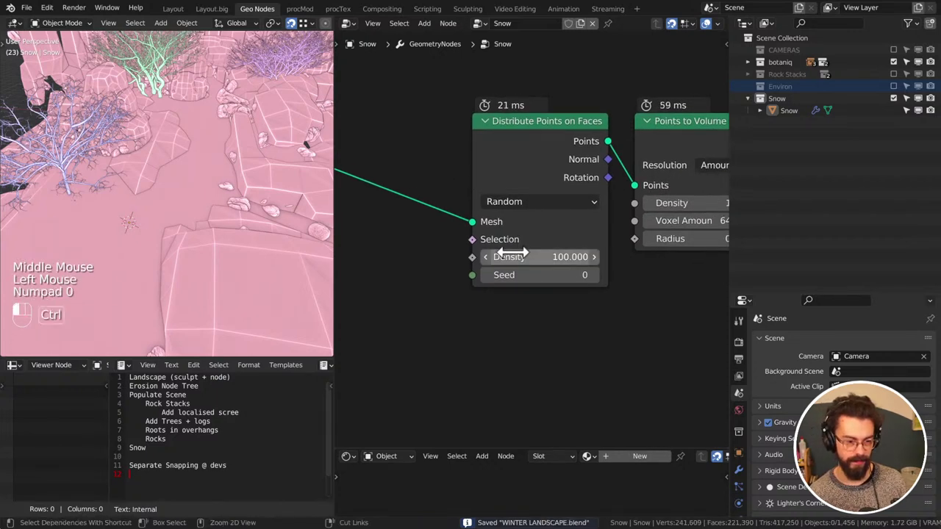
pyautogui.hotkey('ctrl', 's')
# Insert a Realize Instances node into the link feeding the Mesh input
pyautogui.hotkey('shift', 'a')
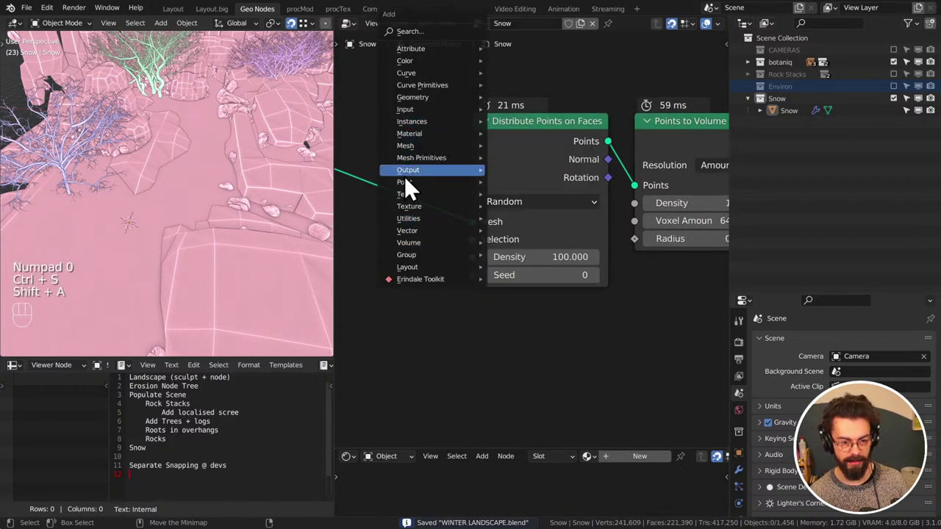
pyautogui.moveTo(414, 182)
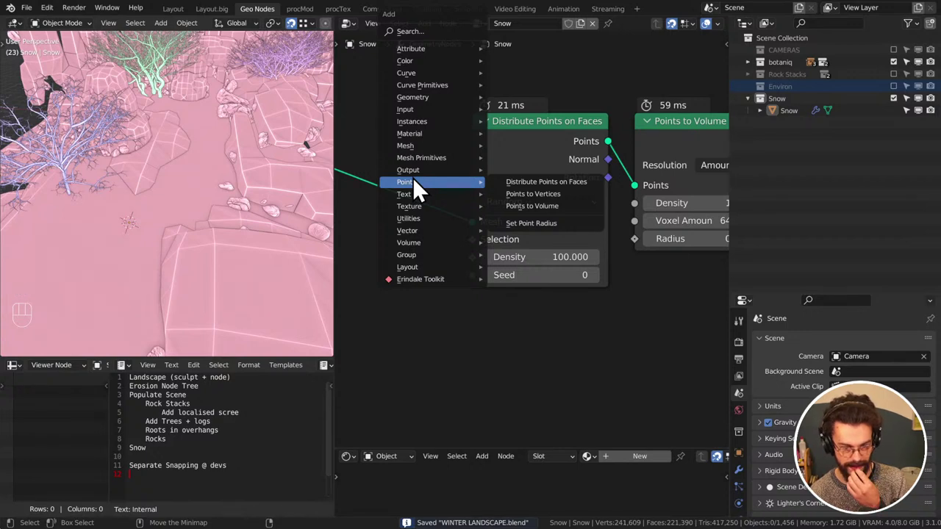
pyautogui.moveTo(423, 120)
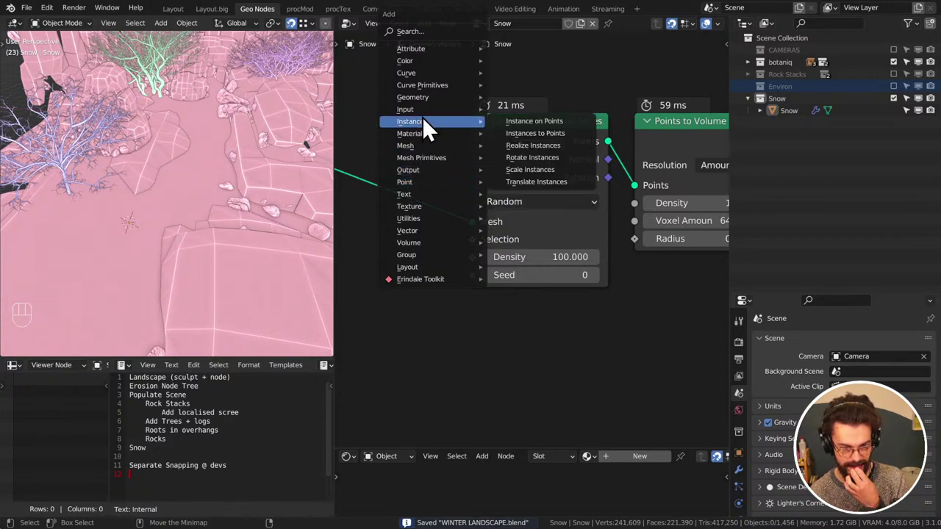
pyautogui.click(550, 145)
pyautogui.hotkey('ctrl', 's')
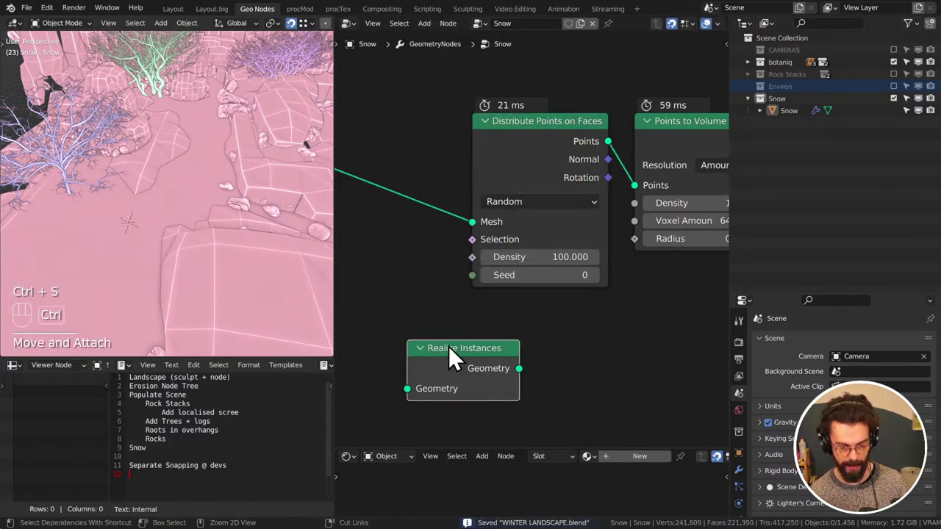
pyautogui.click(403, 154)
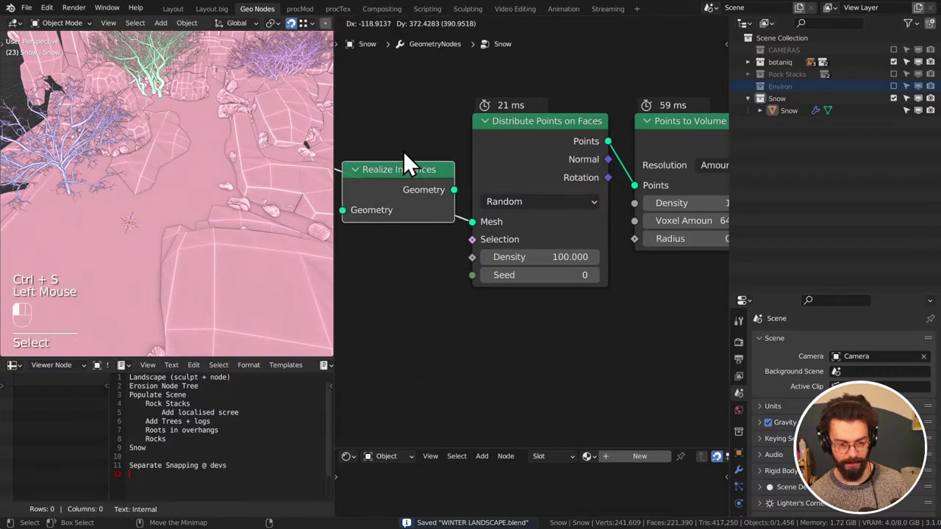
pyautogui.click(447, 267)
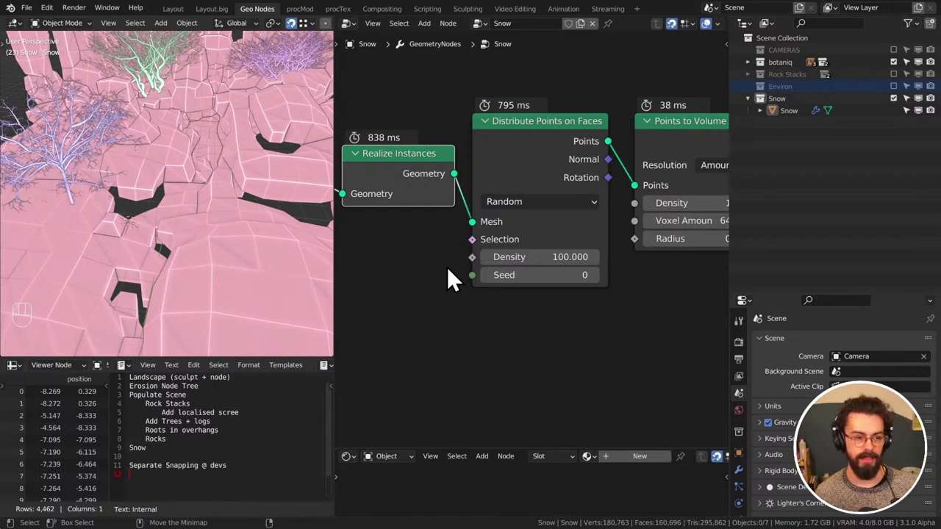
# Rearrange the Realize Instances and Collection Info nodes in the Snow tree
pyautogui.scroll(-2, 487, 207)
pyautogui.moveTo(486, 208); pyautogui.dragTo(519, 213, button='middle')
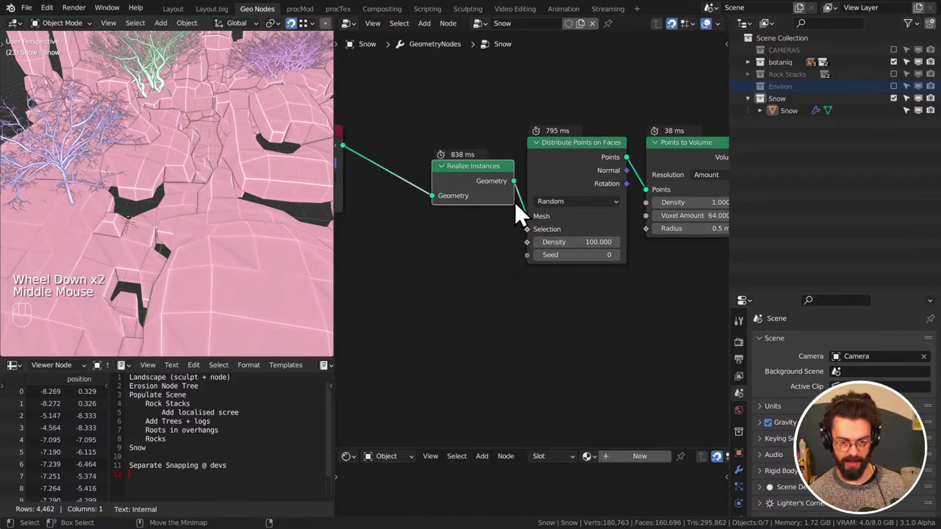
pyautogui.moveTo(487, 184); pyautogui.dragTo(466, 151)
pyautogui.moveTo(466, 152); pyautogui.dragTo(562, 157, button='middle')
pyautogui.moveTo(382, 139); pyautogui.dragTo(441, 143)
pyautogui.moveTo(441, 144); pyautogui.dragTo(493, 130, button='middle')
pyautogui.scroll(3, 500, 229)
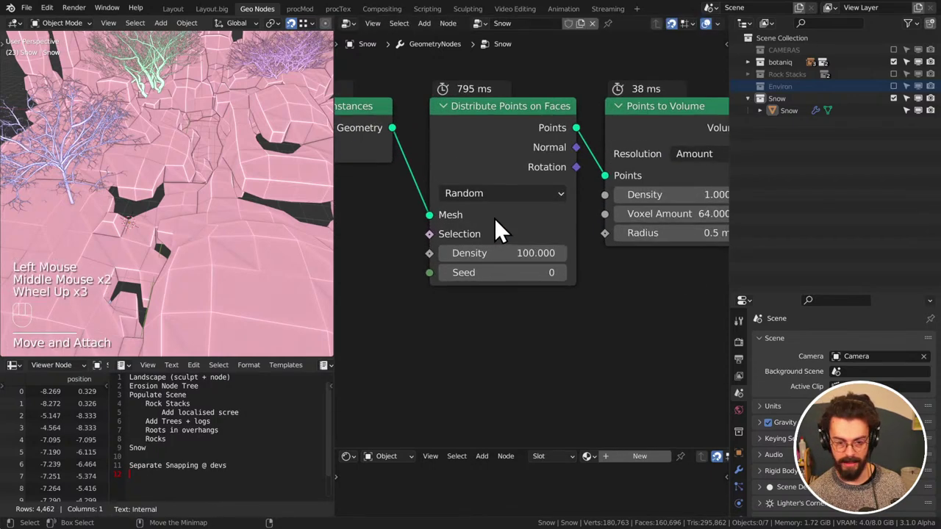
pyautogui.moveTo(609, 267); pyautogui.dragTo(563, 256, button='middle')
# Set the Points to Volume Voxel Amount to 500 and save WINTER LANDSCAPE.blend
pyautogui.click(563, 218)
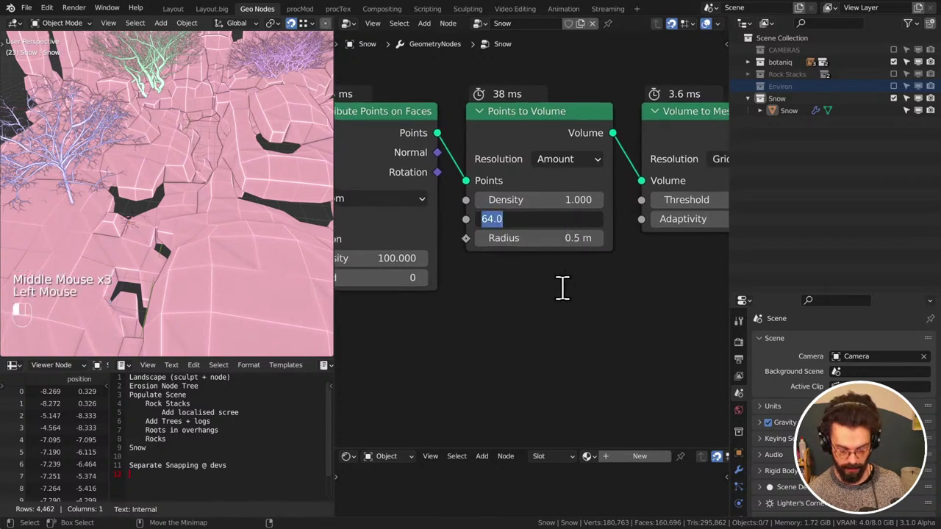
pyautogui.write('100')
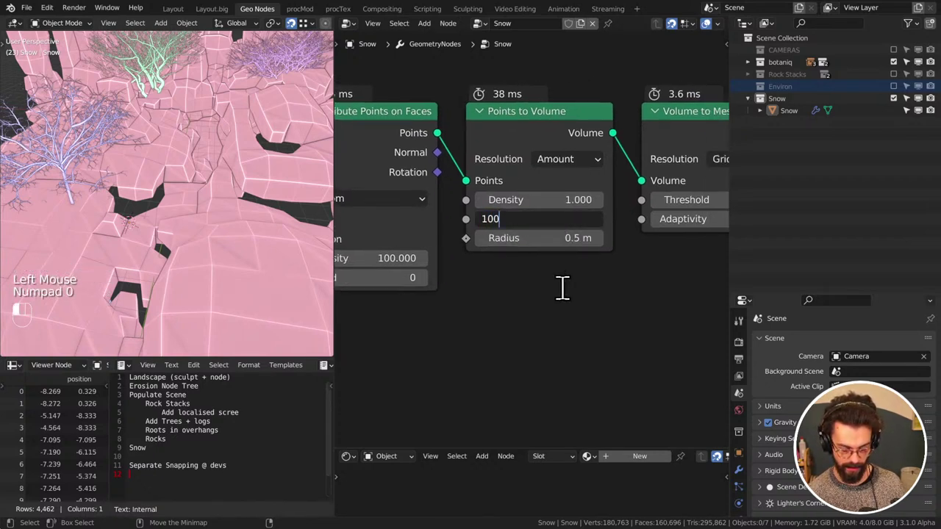
pyautogui.press('BackSpace')
pyautogui.press('BackSpace')
pyautogui.press('BackSpace')
pyautogui.write('500')
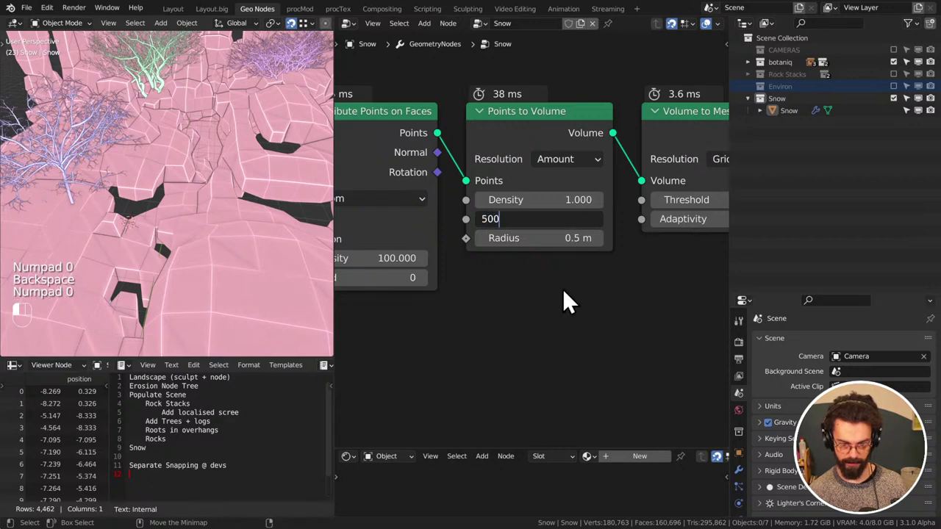
pyautogui.press('Return')
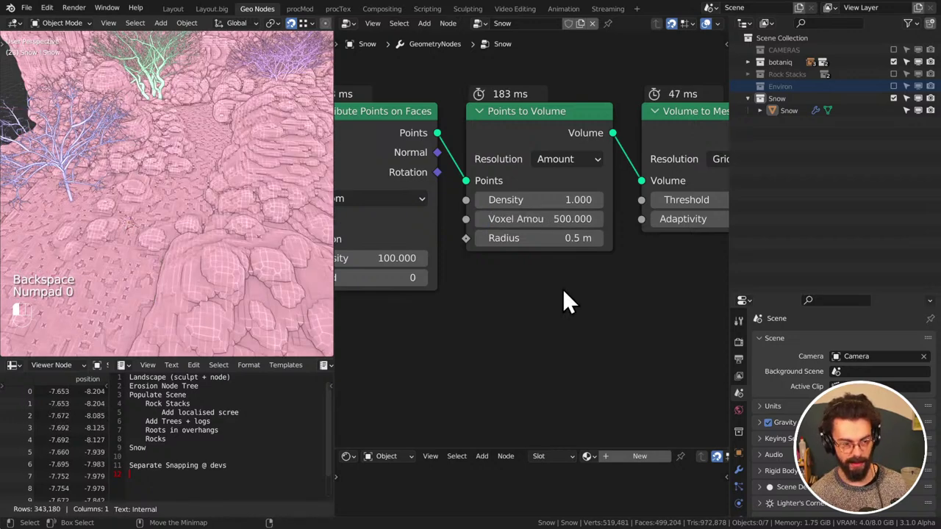
pyautogui.click(581, 327)
pyautogui.hotkey('ctrl', 's')
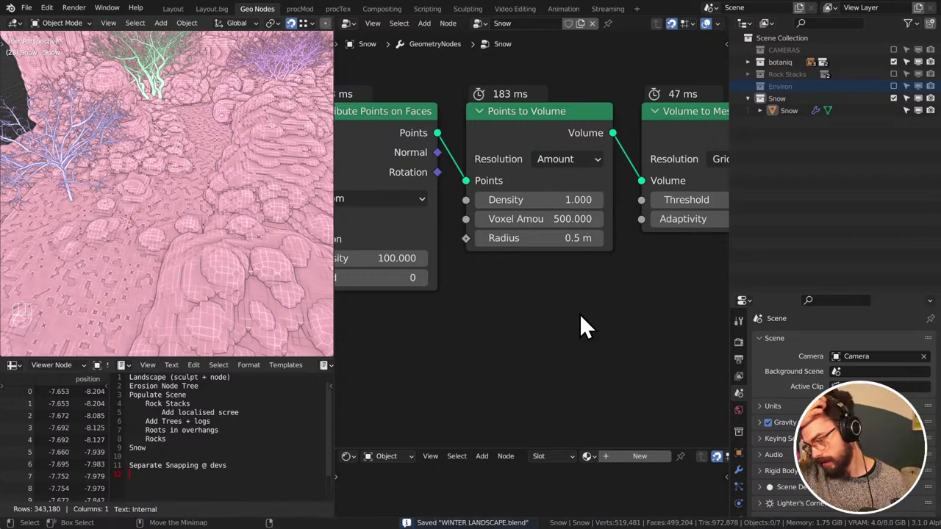
pyautogui.press('super')
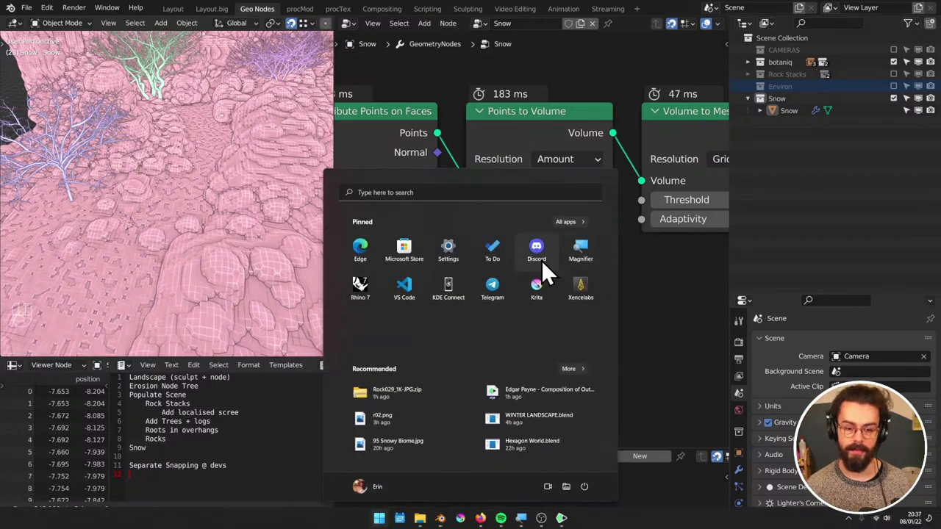
# Bring up the beach cairn photo in Firefox, cancel its save dialog, and close the browser
pyautogui.press('super')
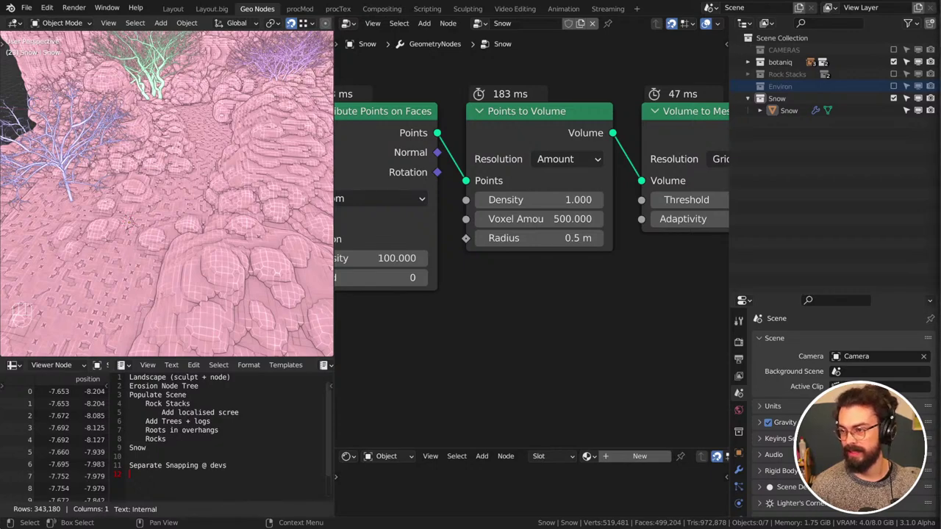
pyautogui.hotkey('alt', 'Tab')
pyautogui.doubleClick(594, 41)
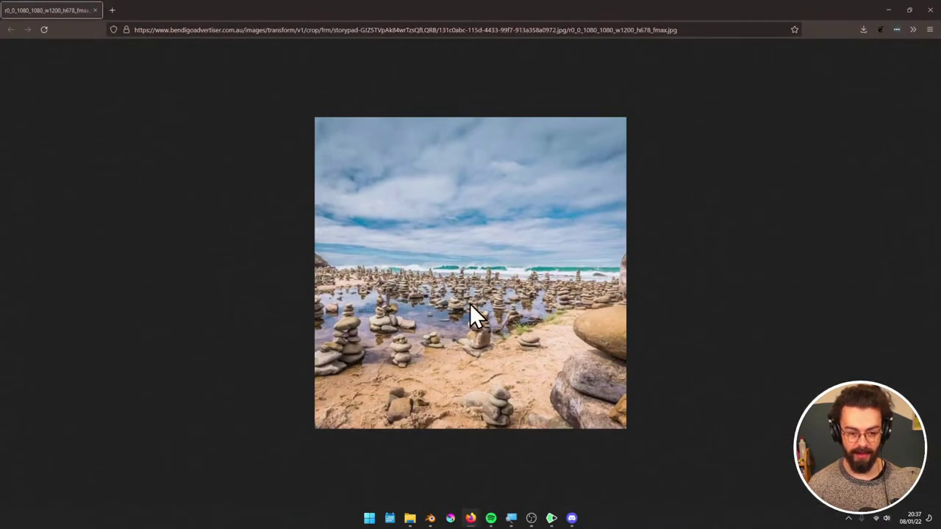
pyautogui.keyDown('ctrl'); pyautogui.scroll(5, 446, 361); pyautogui.keyUp('ctrl')
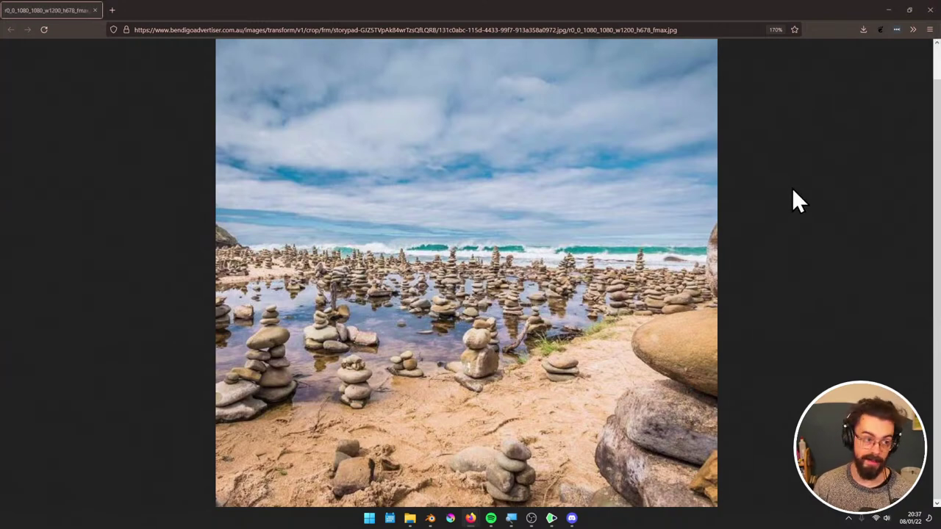
pyautogui.hotkey('ctrl', 's')
pyautogui.click(629, 7)
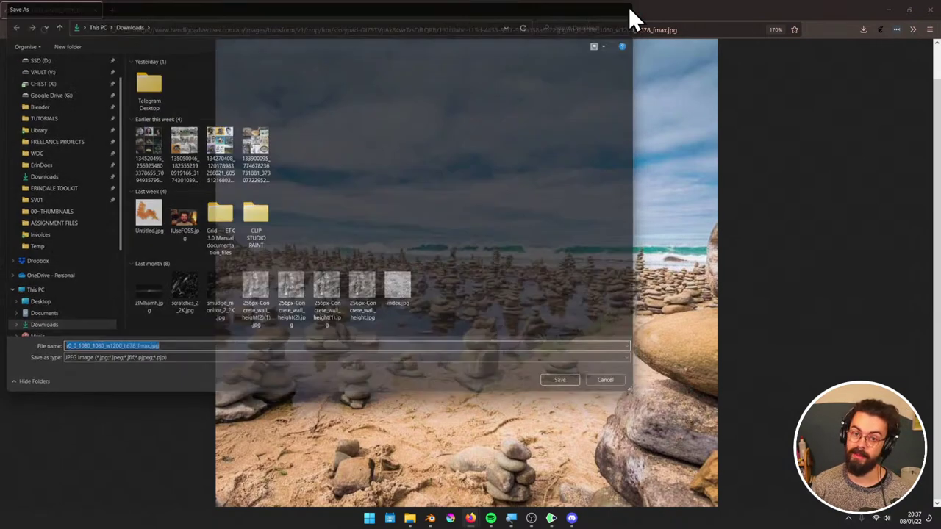
pyautogui.click(931, 7)
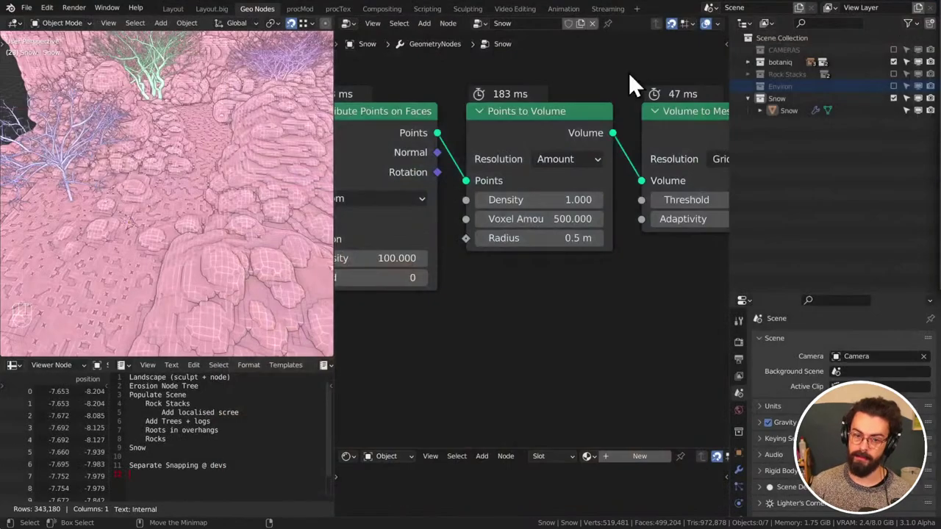
# Save the current file and start a fresh second Blender window
pyautogui.click(581, 294)
pyautogui.hotkey('ctrl', 's')
pyautogui.press('super')
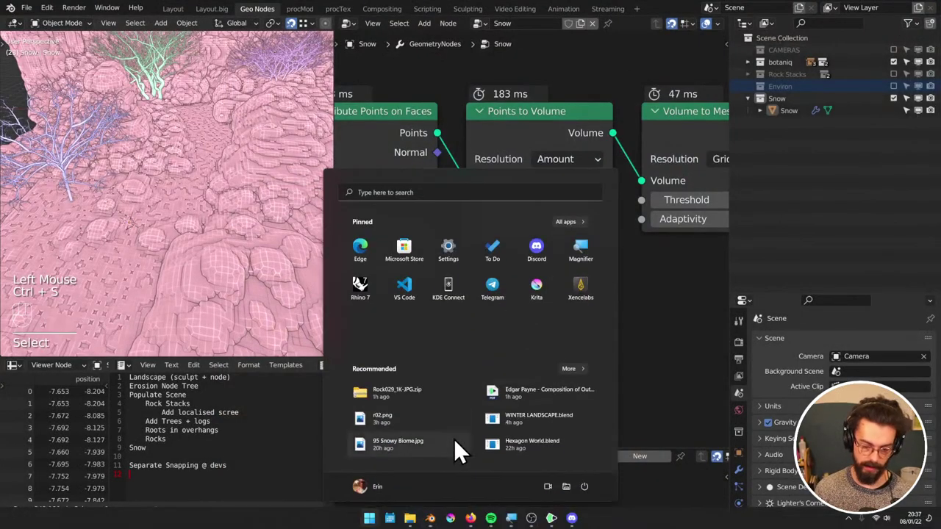
pyautogui.middleClick(430, 518)
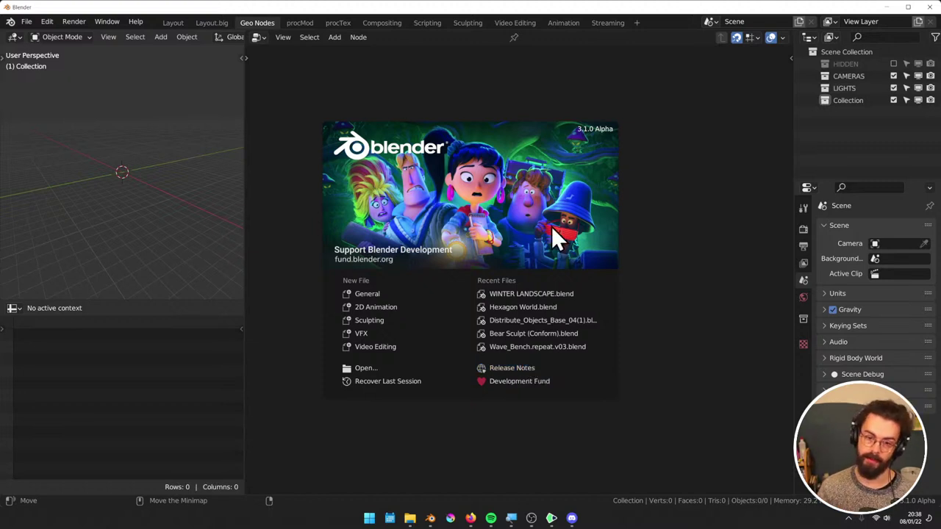
pyautogui.click(318, 195)
# Add a plane mesh and scale it up to form the floor
pyautogui.moveTo(133, 187); pyautogui.dragTo(121, 178, button='middle')
pyautogui.hotkey('shift', 'a')
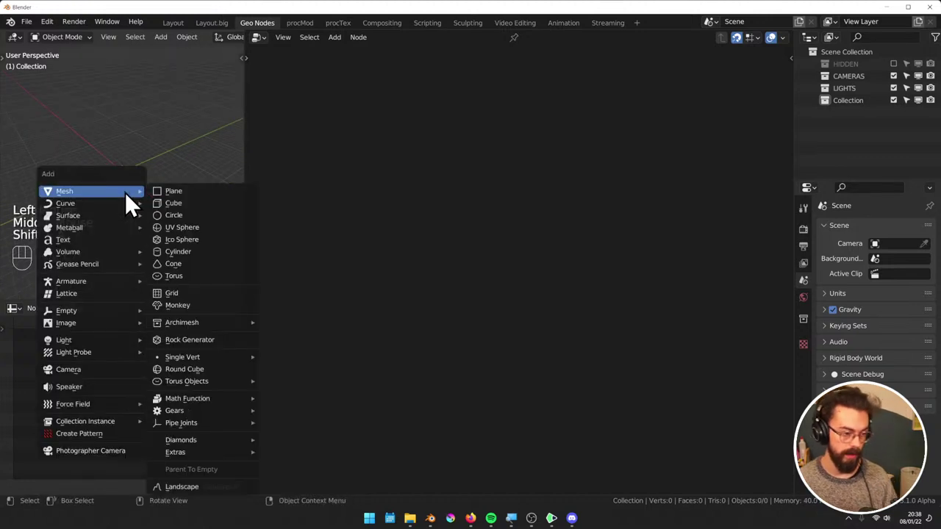
pyautogui.click(151, 192)
pyautogui.press('s')
pyautogui.click(222, 257)
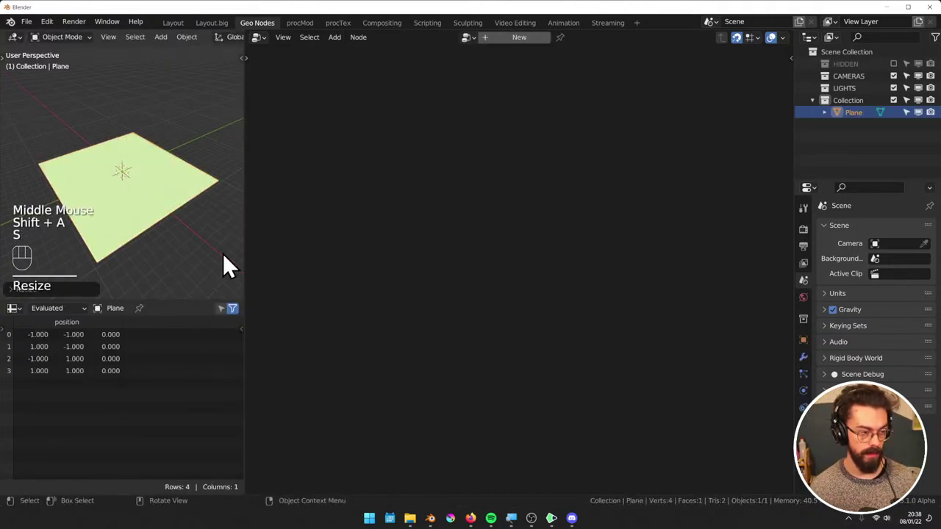
pyautogui.scroll(-2, 159, 200)
pyautogui.scroll(2, 159, 200)
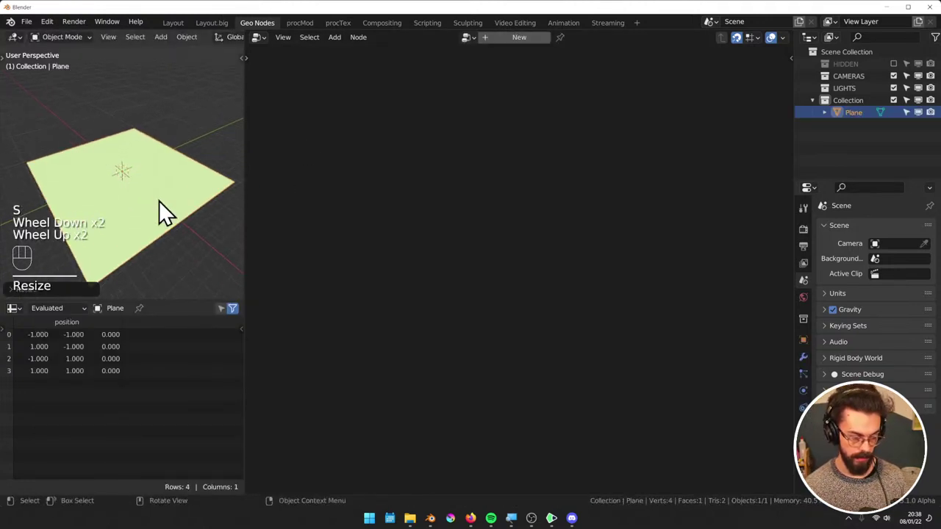
# Subdivide the plane into a fine grid with evenly spaced loop cuts in both directions
pyautogui.hotkey('ctrl', 'r')
pyautogui.scroll(1, 166, 231)
pyautogui.scroll(5, 166, 231)
pyautogui.scroll(-6, 166, 231)
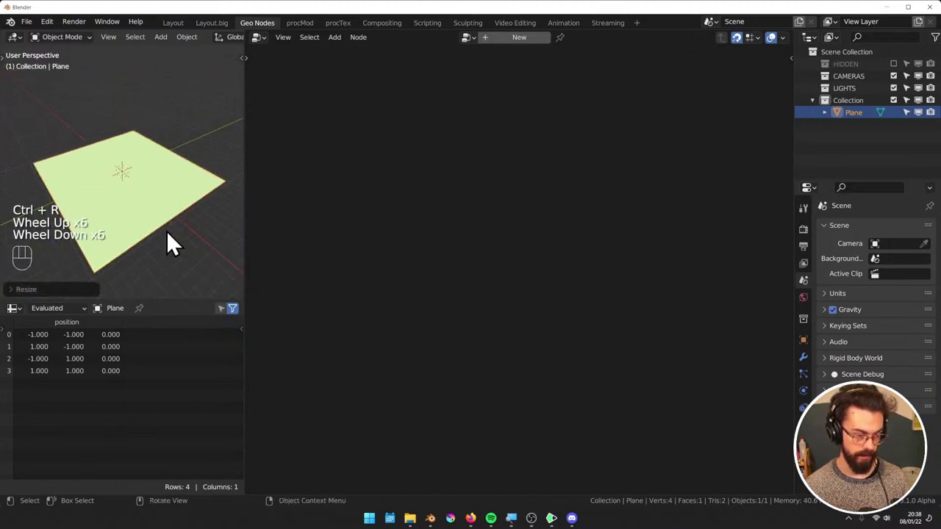
pyautogui.press('Tab')
pyautogui.hotkey('ctrl', 'r')
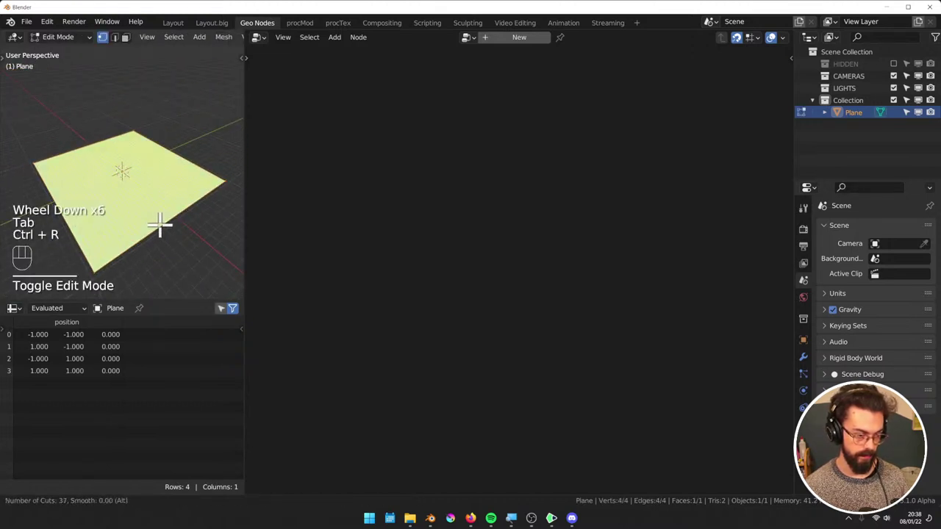
pyautogui.click(160, 224)
pyautogui.rightClick(167, 211)
pyautogui.hotkey('ctrl', 'r')
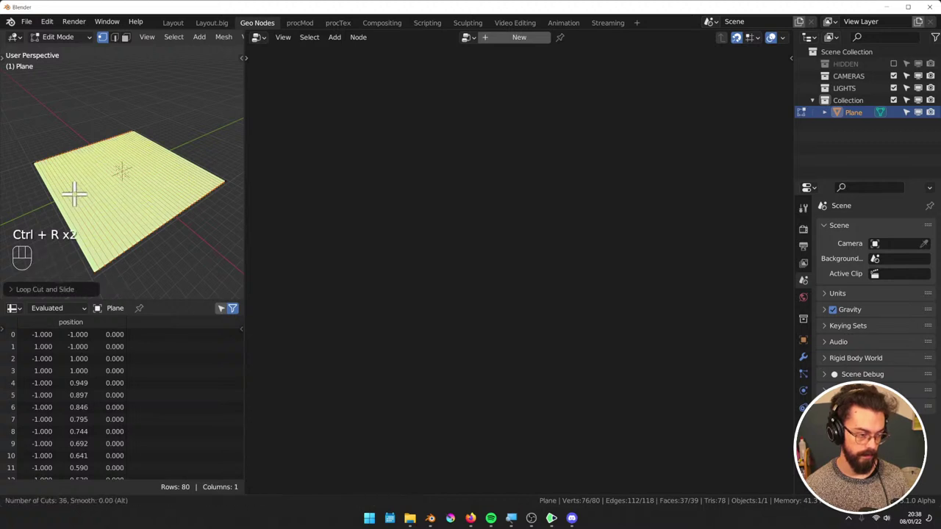
pyautogui.click(73, 193)
pyautogui.rightClick(197, 173)
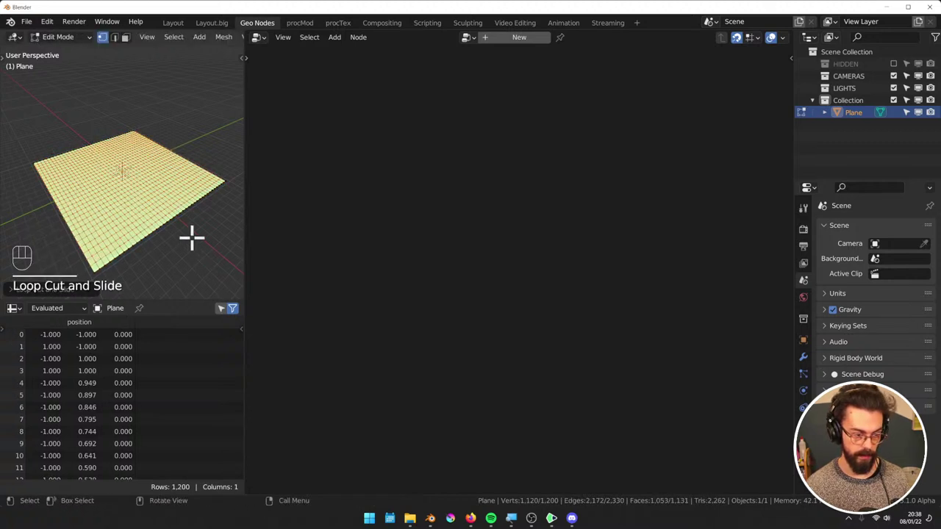
pyautogui.press('Tab')
pyautogui.press('Tab')
# Duplicate the grid, rotate it 90° on X, and move it up as a wall at the floor's back edge
pyautogui.press('a')
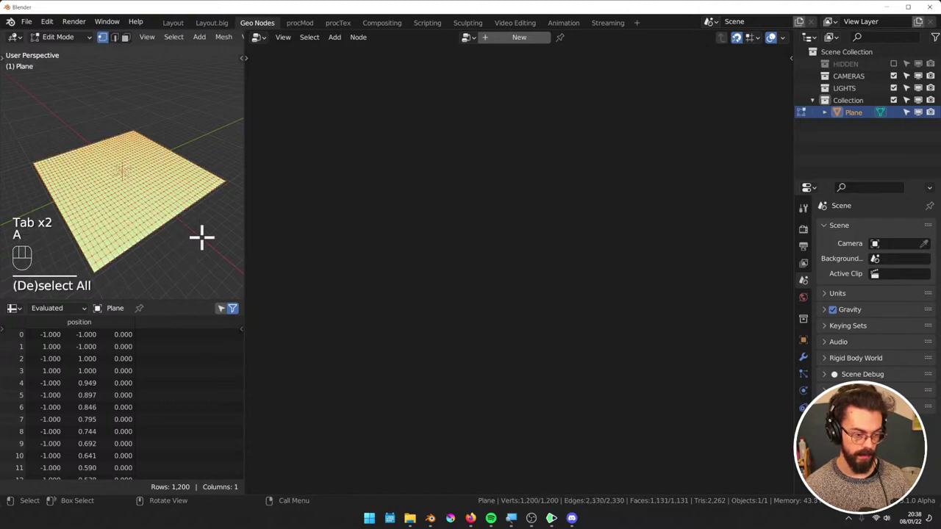
pyautogui.hotkey('shift', 'd')
pyautogui.write('rx90')
pyautogui.press('Return')
pyautogui.press('g')
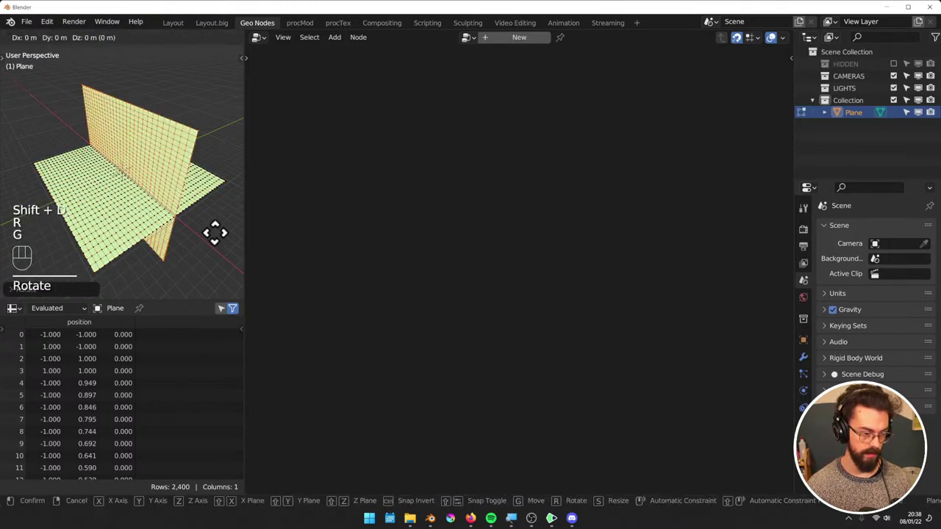
pyautogui.press('y')
pyautogui.click(20, 210)
pyautogui.press('g')
pyautogui.press('z')
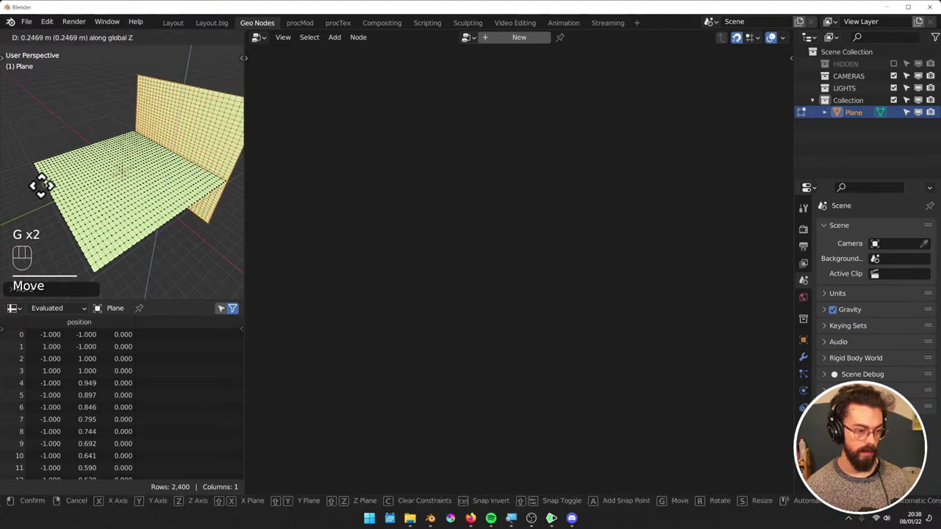
pyautogui.click(29, 142)
pyautogui.press('Tab')
pyautogui.moveTo(73, 201); pyautogui.dragTo(136, 193, button='middle')
# Add a camera aligned to the view and walk it forward to face the wall
pyautogui.hotkey('shift', 'a')
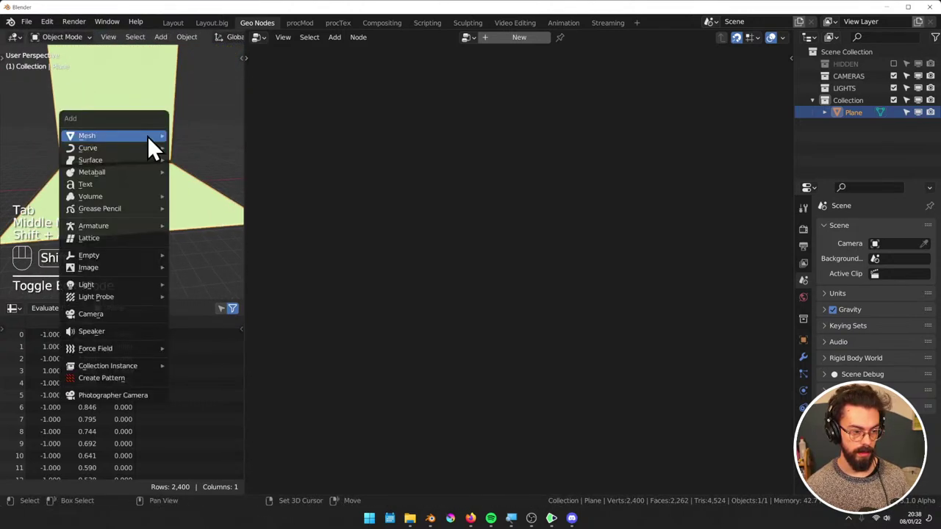
pyautogui.click(133, 395)
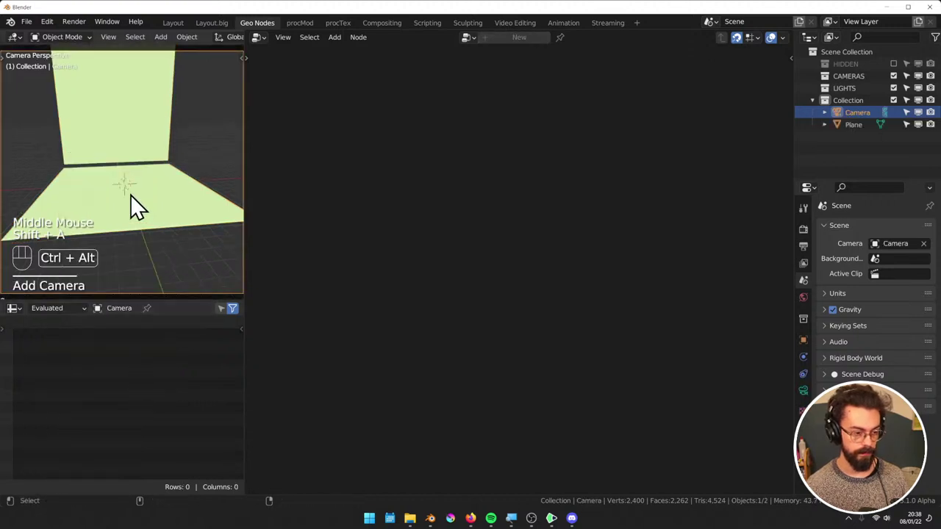
pyautogui.press('ctrl+alt+KP_0')
pyautogui.scroll(-3, 131, 195)
pyautogui.hotkey('shift', '`')
pyautogui.press('w')
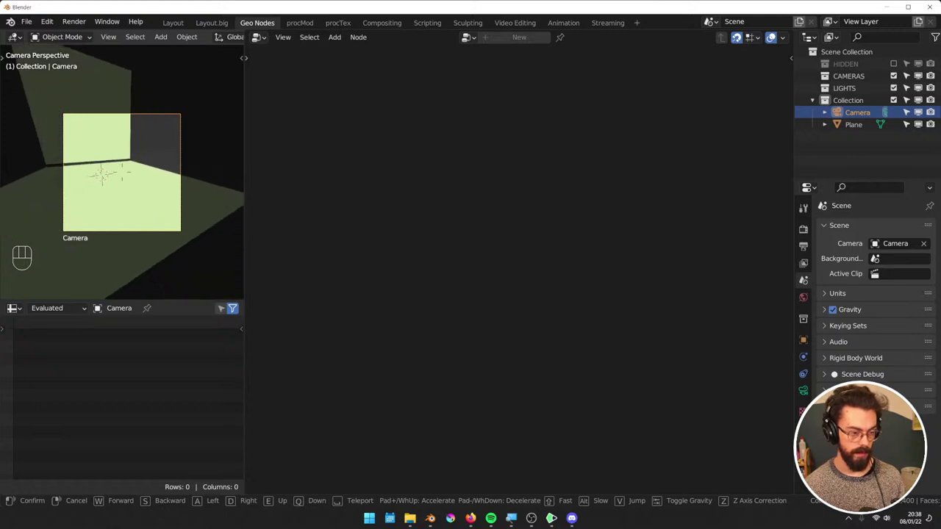
pyautogui.click(86, 137)
# Add a cylinder at a 3D cursor placed on the floor
pyautogui.click(113, 167)
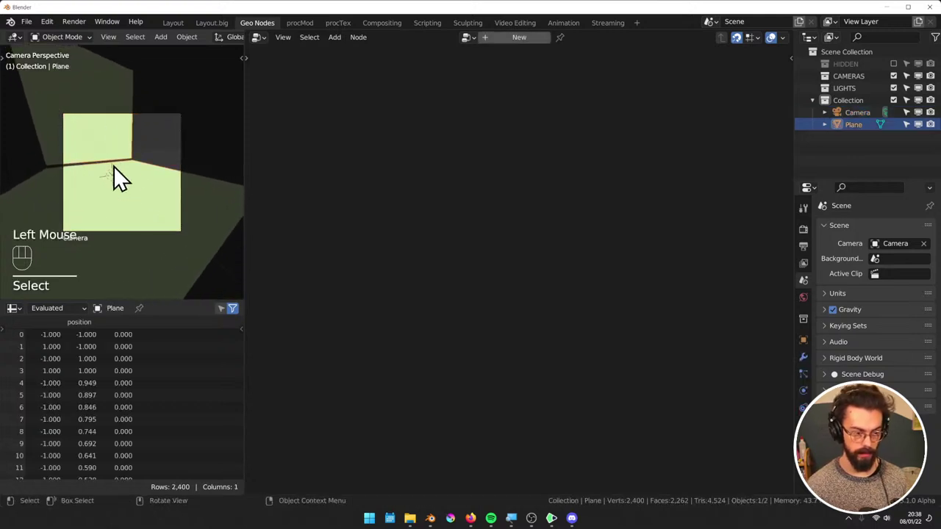
pyautogui.moveTo(184, 159); pyautogui.dragTo(161, 180, button='middle')
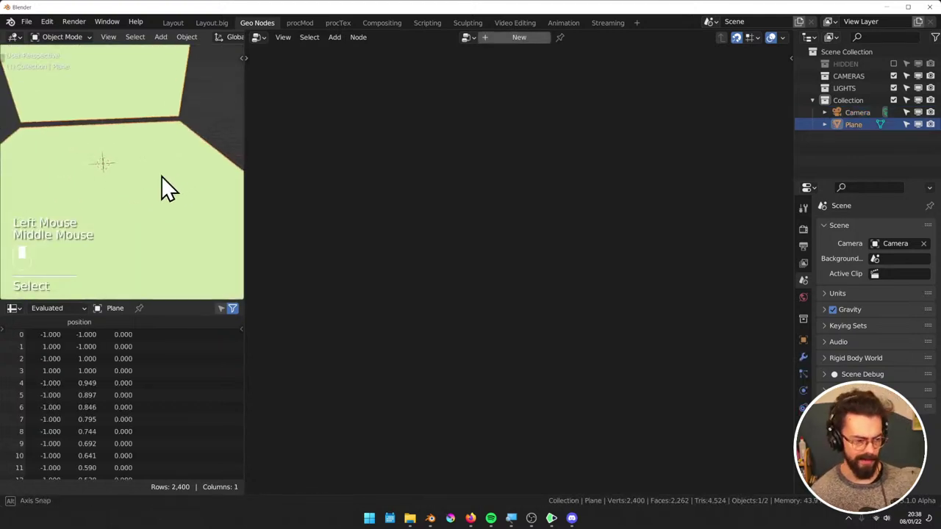
pyautogui.scroll(-2, 105, 183)
pyautogui.press('Tab')
pyautogui.keyDown('shift'); pyautogui.rightClick(125, 165); pyautogui.keyUp('shift')
pyautogui.hotkey('shift', 'a')
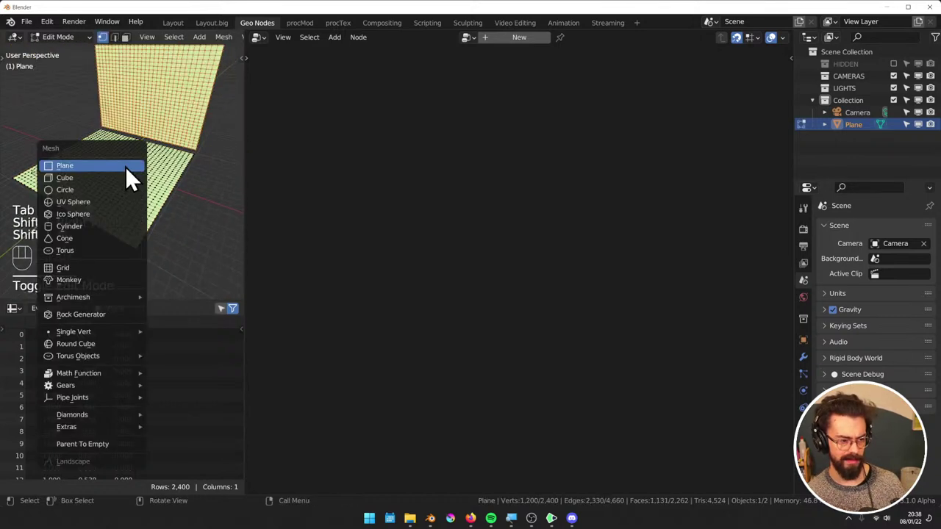
pyautogui.click(102, 226)
# Raise the cylinder to stand on the floor and scale it up about 1.96×
pyautogui.moveTo(102, 226); pyautogui.dragTo(132, 214, button='middle')
pyautogui.press('g')
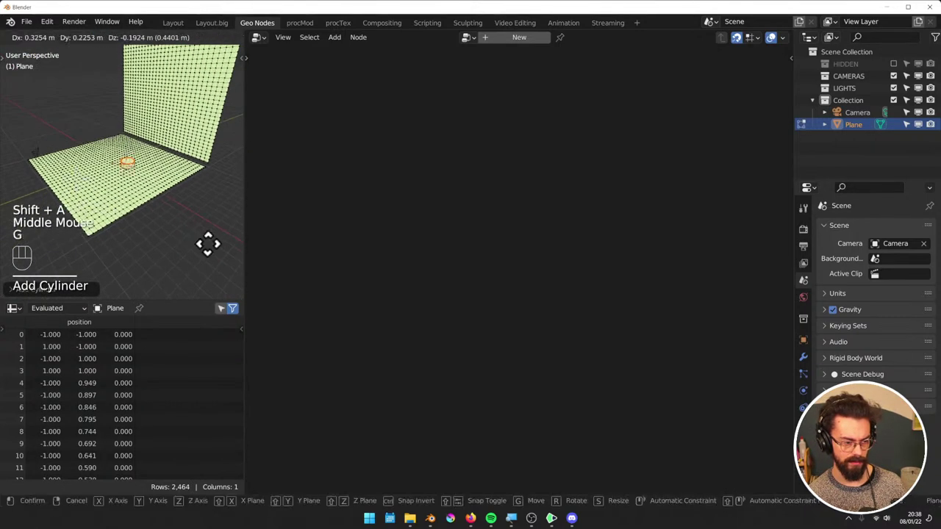
pyautogui.press('z')
pyautogui.click(206, 221)
pyautogui.moveTo(145, 169); pyautogui.dragTo(202, 203, button='middle')
pyautogui.press('s')
pyautogui.click(142, 183)
pyautogui.moveTo(143, 183); pyautogui.dragTo(74, 189, button='middle')
pyautogui.press('Tab')
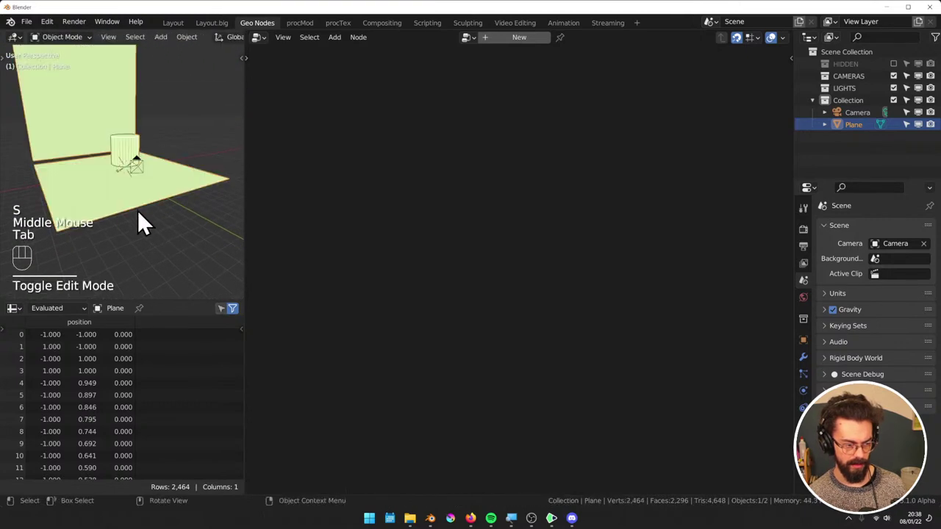
pyautogui.moveTo(137, 210); pyautogui.dragTo(136, 212, button='middle')
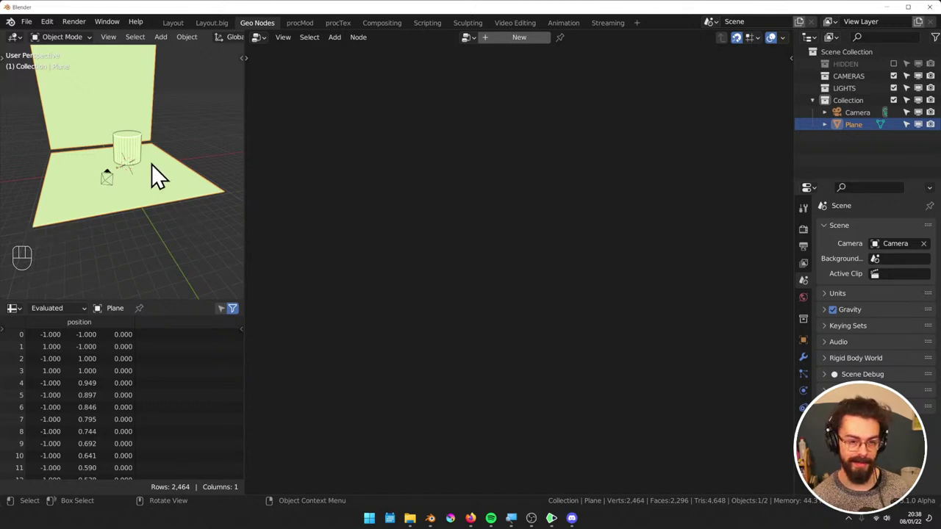
# Create a new geometry nodes tree on the plane and enlarge the 3D viewport
pyautogui.click(509, 37)
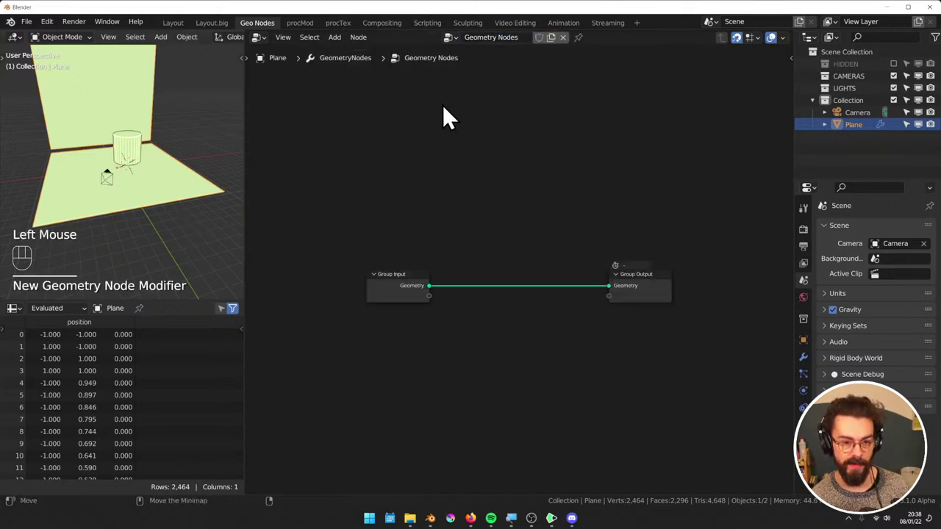
pyautogui.click(240, 298)
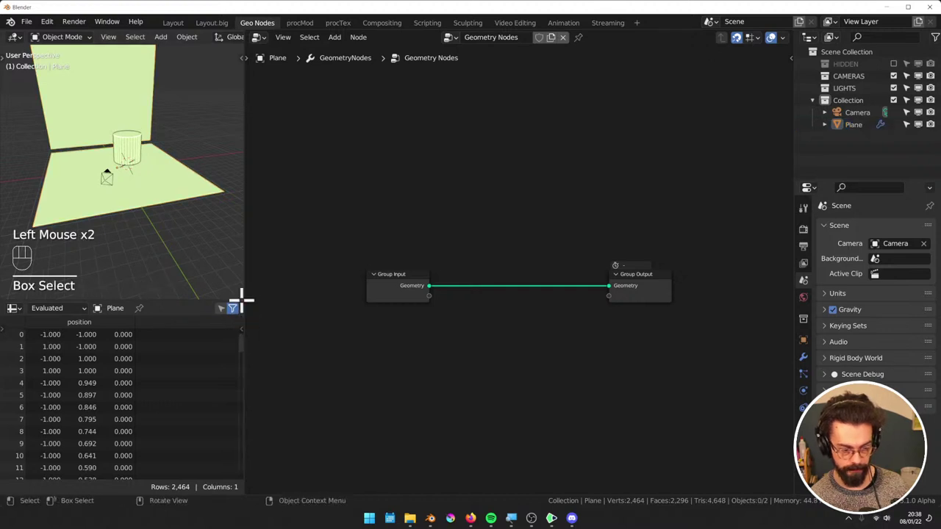
pyautogui.moveTo(242, 301); pyautogui.dragTo(235, 344)
pyautogui.scroll(-2, 170, 227)
pyautogui.keyDown('shift'); pyautogui.moveTo(171, 227); pyautogui.dragTo(204, 263, button='middle'); pyautogui.keyUp('shift')
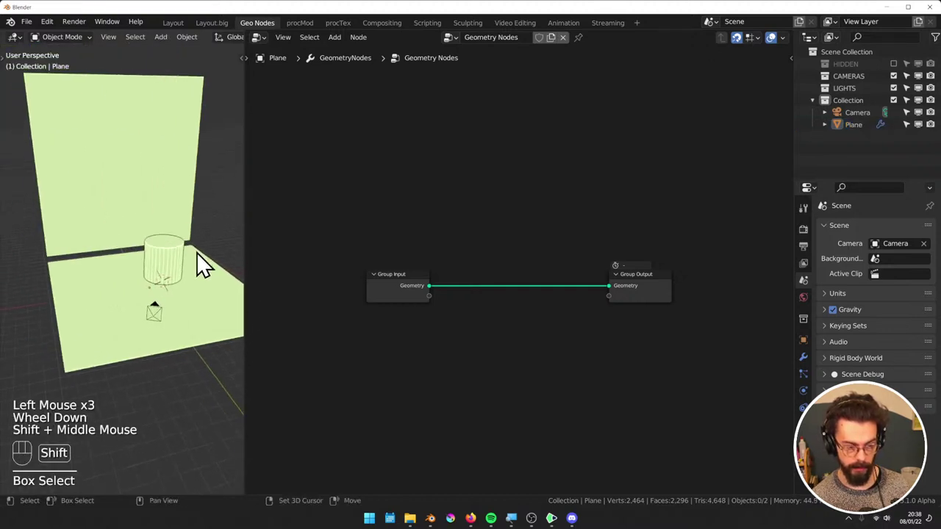
pyautogui.moveTo(460, 238); pyautogui.dragTo(524, 197, button='middle')
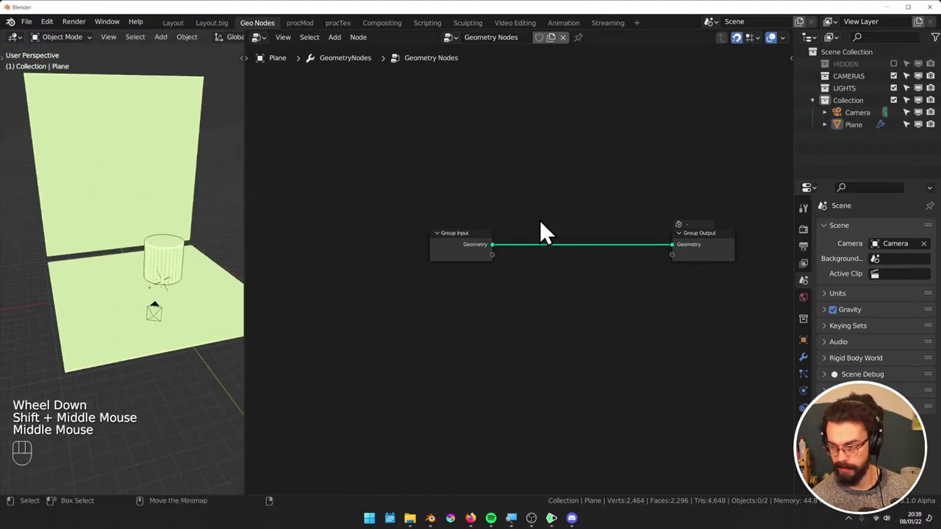
# Insert a Delete Geometry node (Point, All) between Group Input and Group Output
pyautogui.hotkey('shift', 'a')
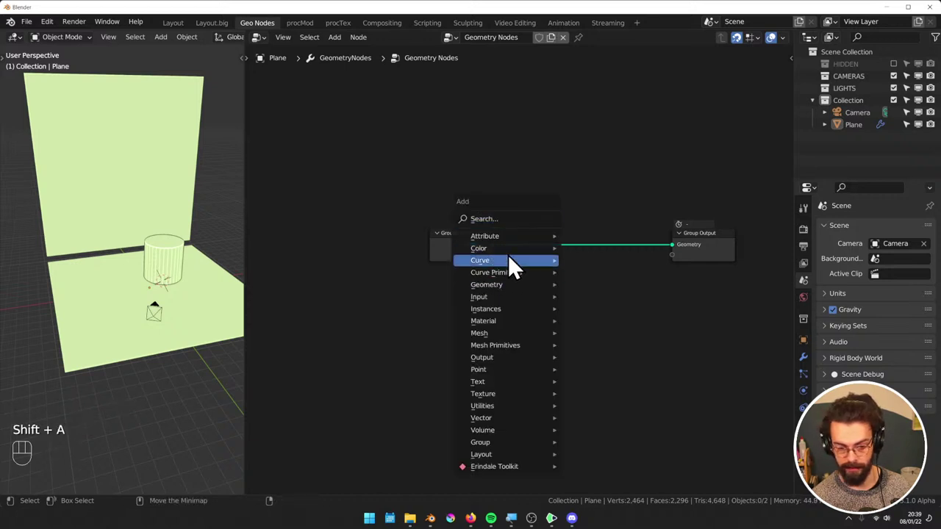
pyautogui.moveTo(511, 262)
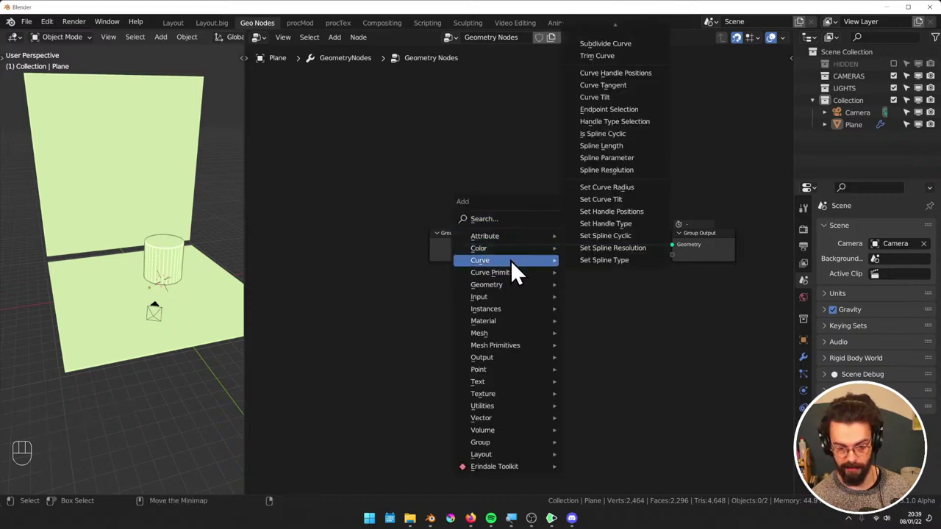
pyautogui.moveTo(496, 285)
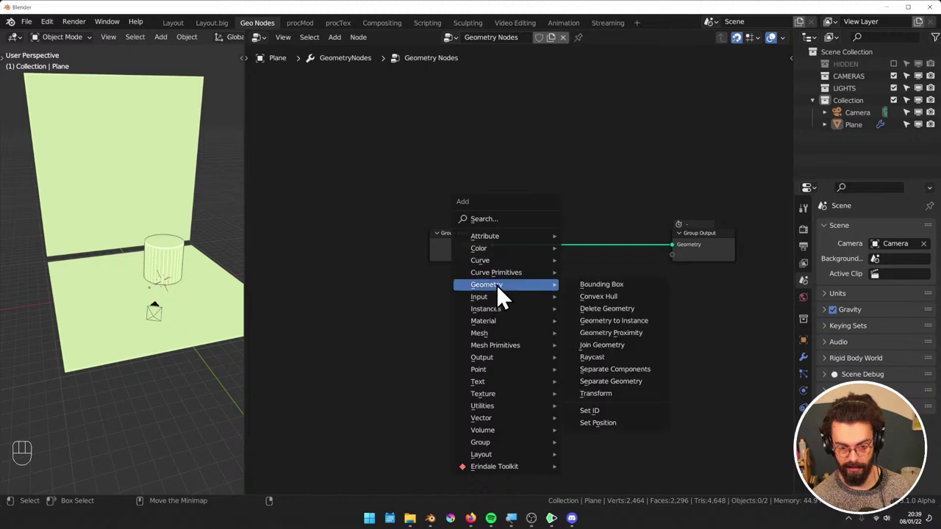
pyautogui.click(629, 308)
pyautogui.click(628, 233)
pyautogui.press('g')
pyautogui.click(736, 309)
pyautogui.moveTo(599, 188); pyautogui.dragTo(704, 328)
pyautogui.press('g')
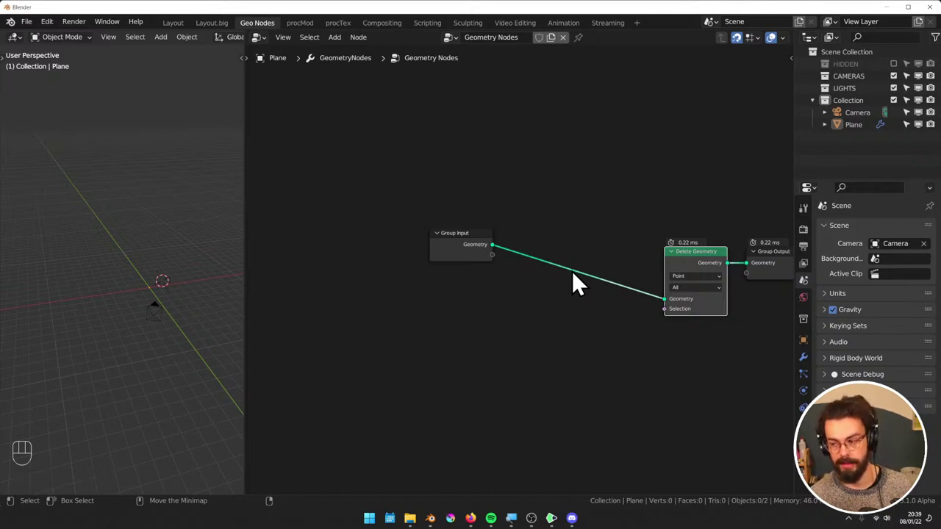
pyautogui.moveTo(574, 271); pyautogui.dragTo(558, 233, button='middle')
pyautogui.click(557, 234)
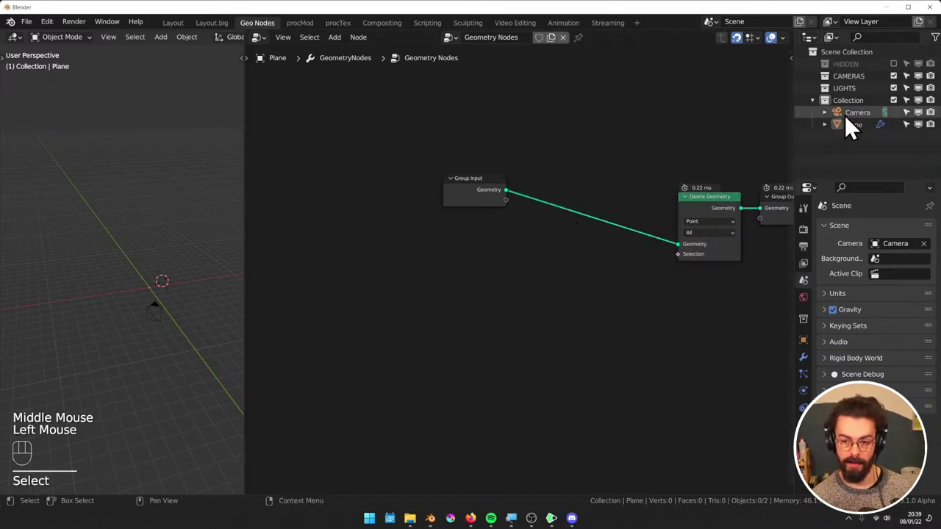
# Drag the Camera into the node tree as an Object Info node, placed lower down
pyautogui.moveTo(847, 113); pyautogui.dragTo(498, 280)
pyautogui.click(500, 296)
pyautogui.click(502, 297)
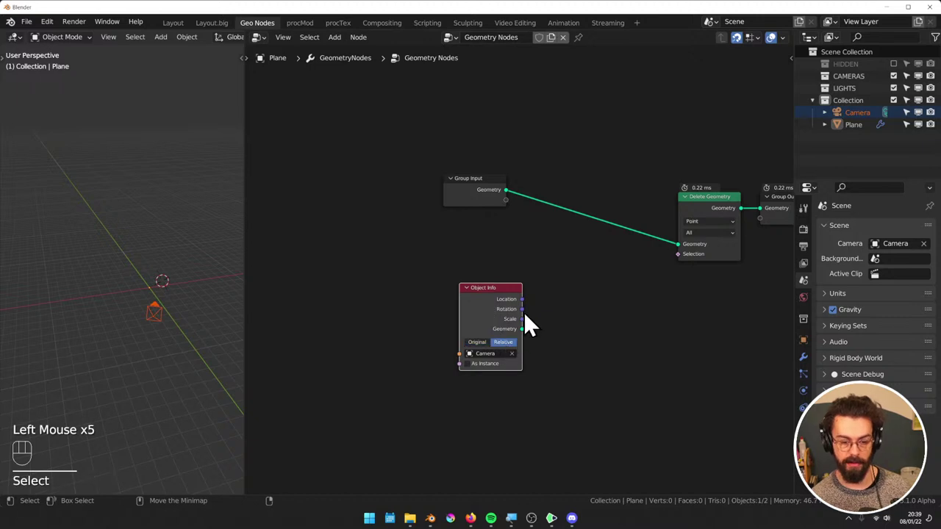
pyautogui.moveTo(525, 313); pyautogui.dragTo(611, 260)
pyautogui.moveTo(495, 304); pyautogui.dragTo(477, 377)
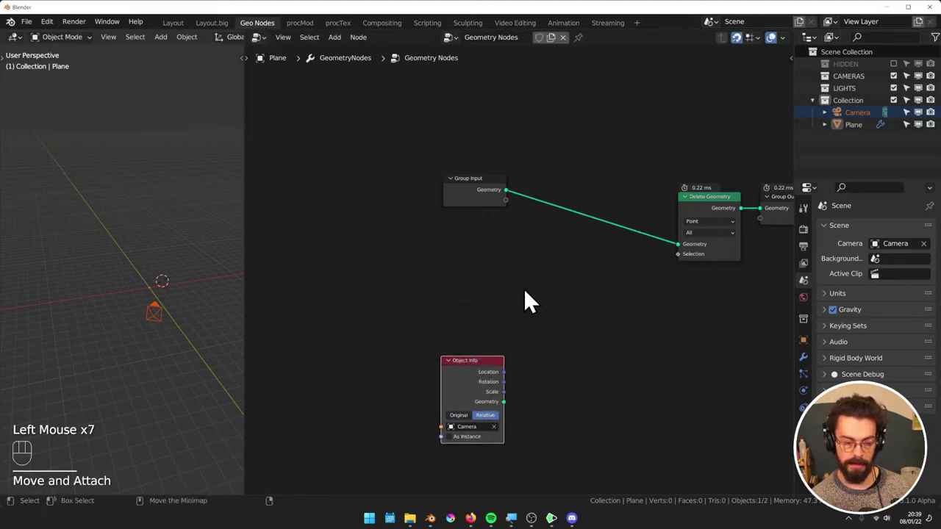
# Add a Position input node beside Group Input
pyautogui.press('q')
pyautogui.hotkey('shift', 'a')
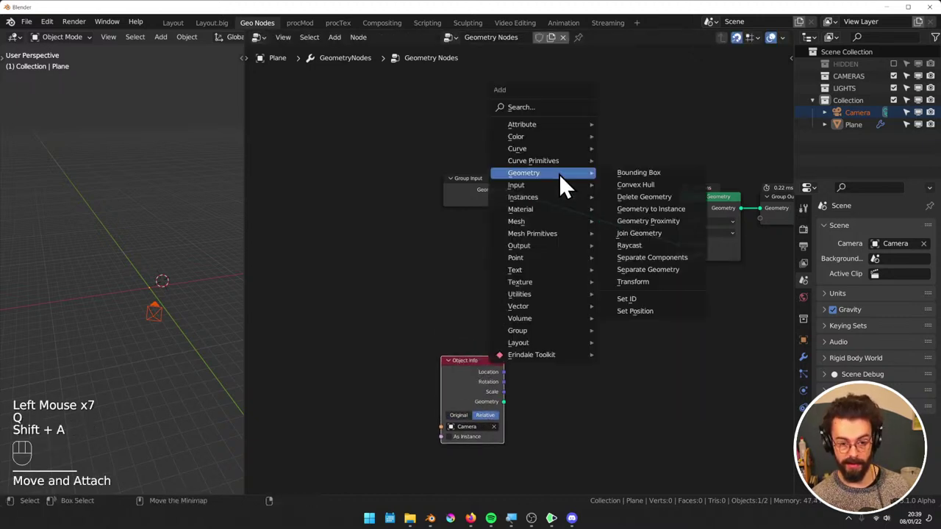
pyautogui.moveTo(550, 149)
pyautogui.moveTo(544, 185)
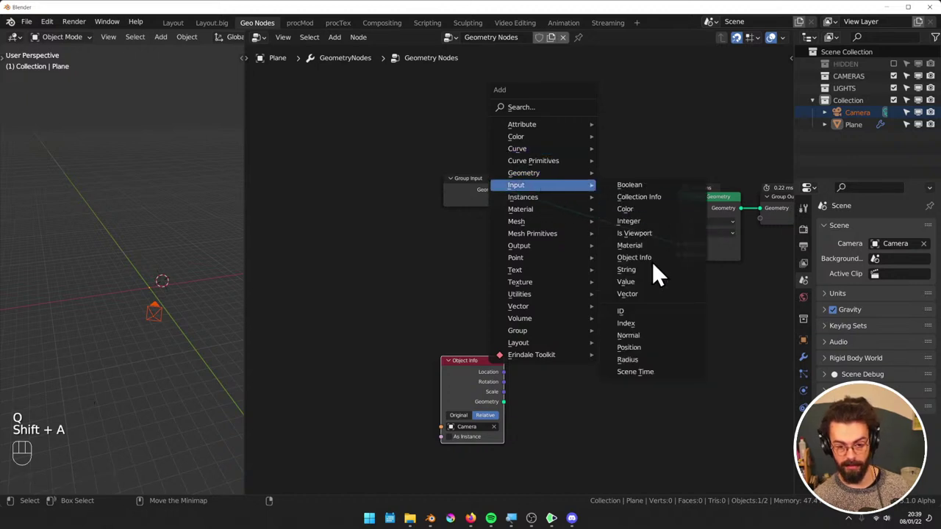
pyautogui.click(652, 360)
pyautogui.click(441, 268)
# Join Position and the camera location with a Vector Math node set to Subtract
pyautogui.keyDown('ctrl'); pyautogui.keyDown('shift'); pyautogui.moveTo(475, 287); pyautogui.dragTo(464, 372, button='right'); pyautogui.keyUp('shift'); pyautogui.keyUp('ctrl')
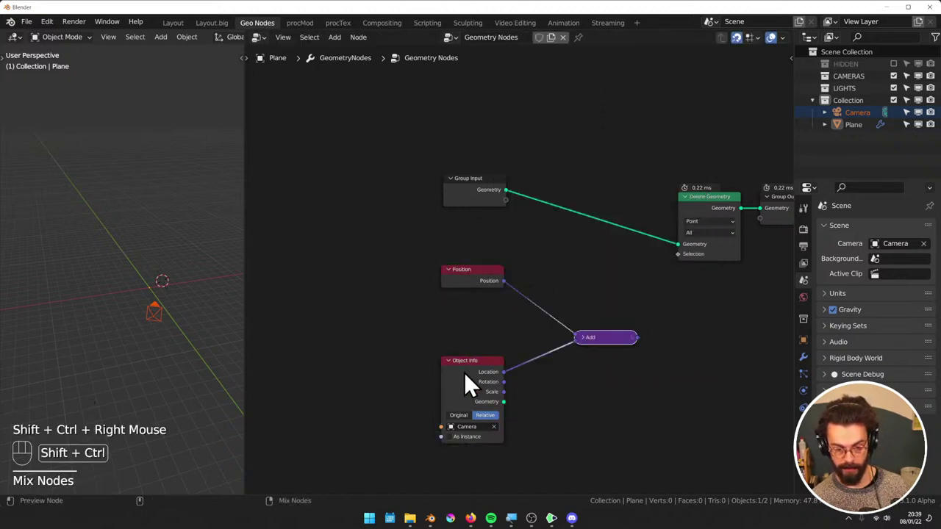
pyautogui.moveTo(567, 311); pyautogui.dragTo(605, 353)
pyautogui.press('g')
pyautogui.click(579, 312)
pyautogui.press('s')
pyautogui.click(574, 322)
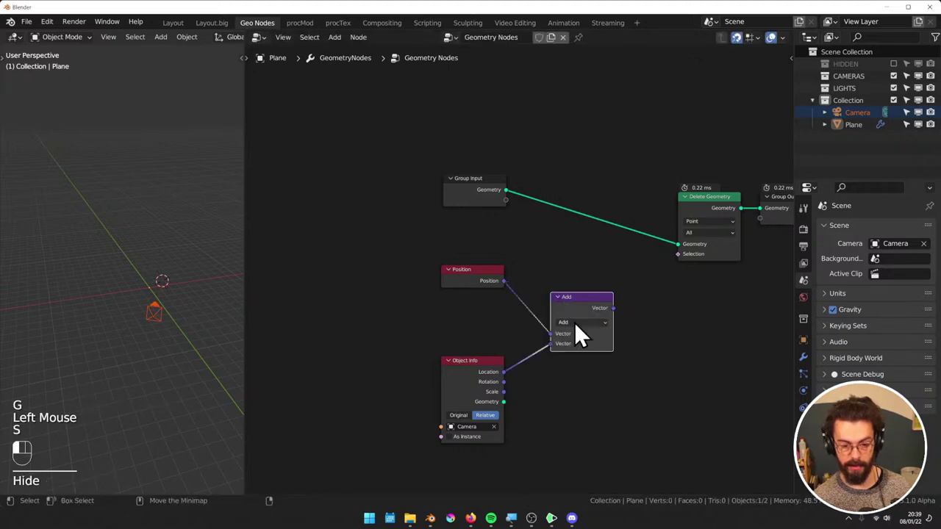
pyautogui.keyDown('ctrl'); pyautogui.scroll(-1, 574, 322); pyautogui.keyUp('ctrl')
# Arrange Position, Object Info and Subtract neatly together
pyautogui.moveTo(589, 303); pyautogui.dragTo(579, 277)
pyautogui.click(471, 367)
pyautogui.moveTo(471, 368); pyautogui.dragTo(471, 304)
pyautogui.moveTo(514, 232); pyautogui.dragTo(571, 342)
pyautogui.press('g')
pyautogui.click(553, 314)
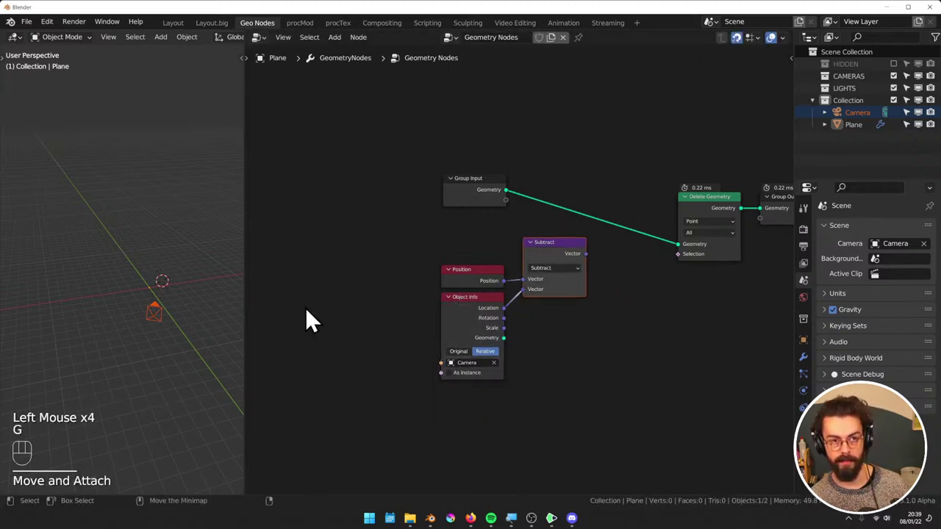
pyautogui.moveTo(428, 336); pyautogui.dragTo(582, 338)
pyautogui.press('g')
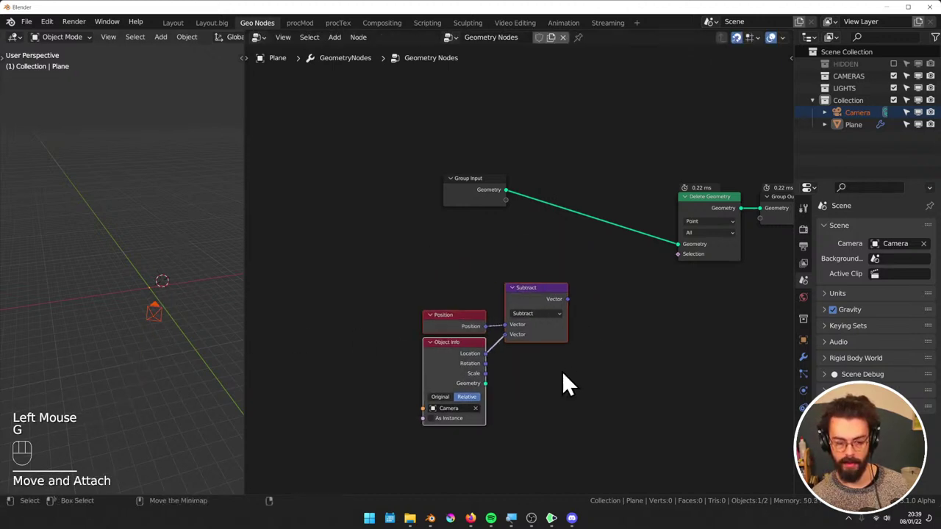
pyautogui.hotkey('shift', 'a')
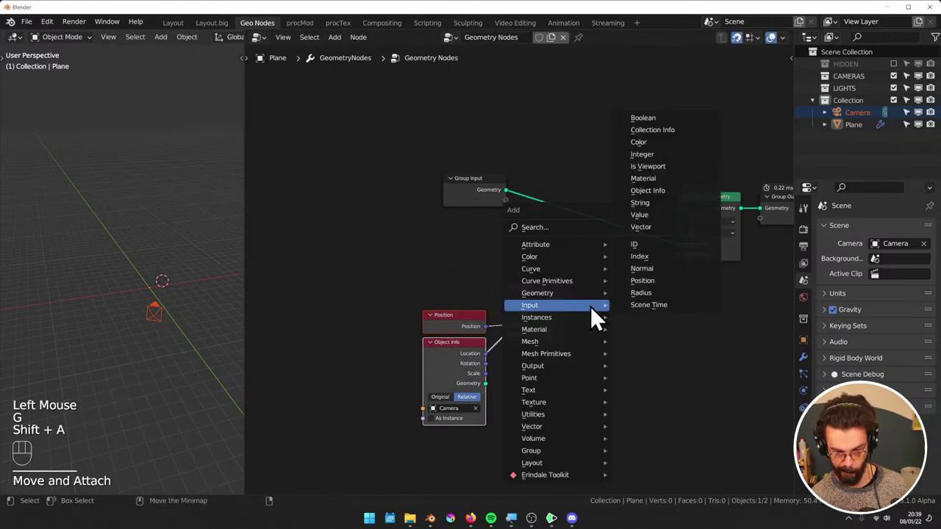
# Place a Raycast node beside Subtract, leaving its Target Geometry unconnected
pyautogui.moveTo(567, 296)
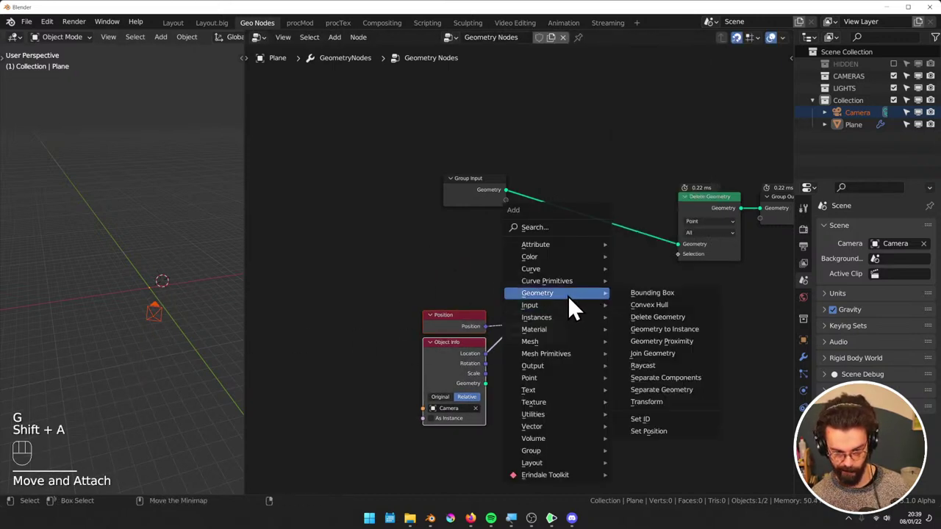
pyautogui.click(667, 366)
pyautogui.click(596, 247)
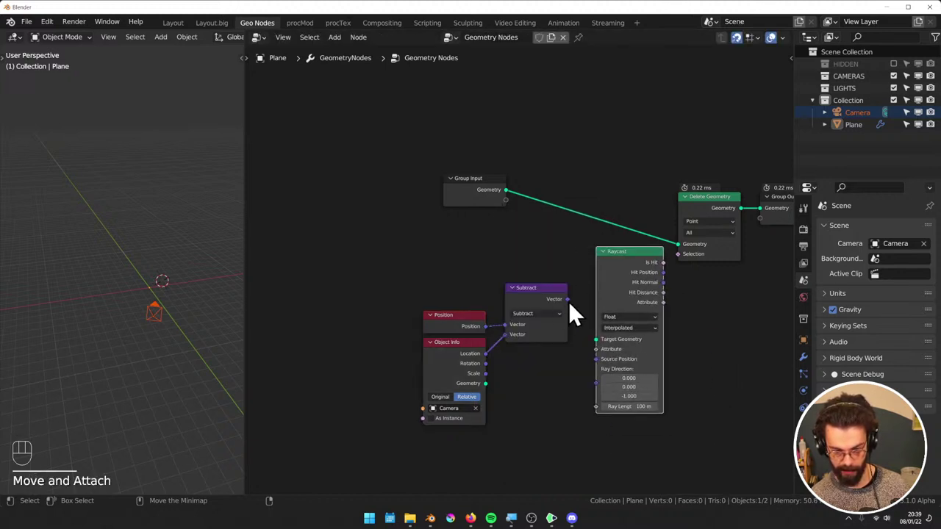
pyautogui.moveTo(597, 339); pyautogui.dragTo(507, 194)
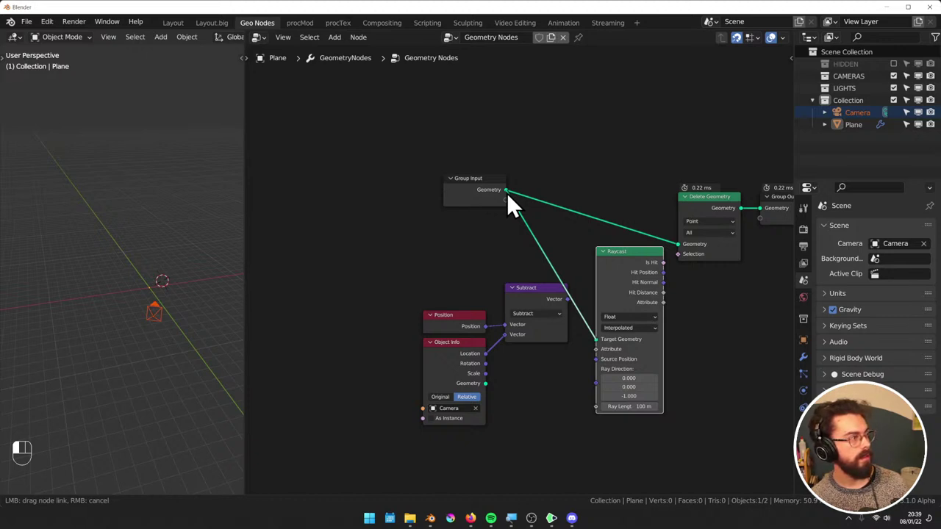
pyautogui.moveTo(507, 193); pyautogui.dragTo(566, 432)
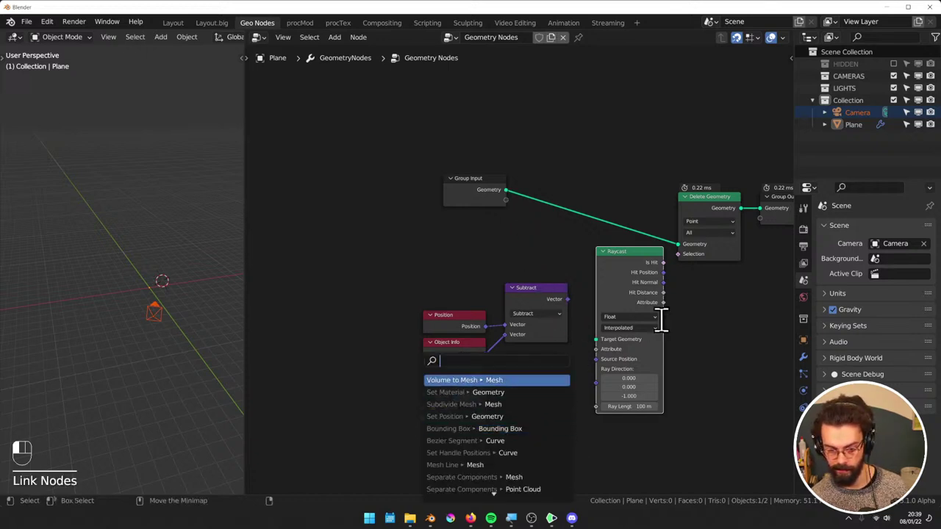
pyautogui.moveTo(563, 361); pyautogui.dragTo(569, 352, button='middle')
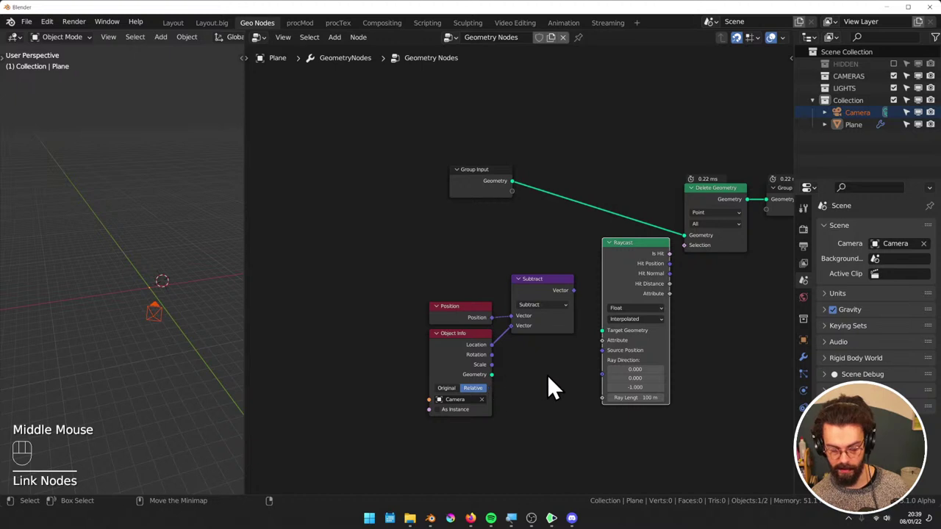
pyautogui.moveTo(548, 387); pyautogui.dragTo(559, 345, button='middle')
pyautogui.hotkey('shift', 'a')
# Add an Erindale Toolkit ETK_Vertex node fed by the camera location, linked to Raycast's Target Geometry
pyautogui.moveTo(533, 494)
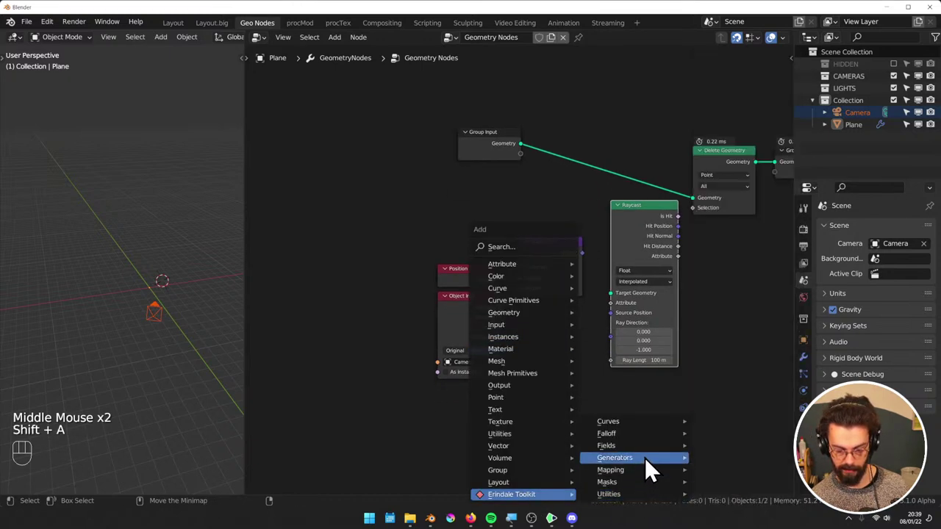
pyautogui.moveTo(644, 457)
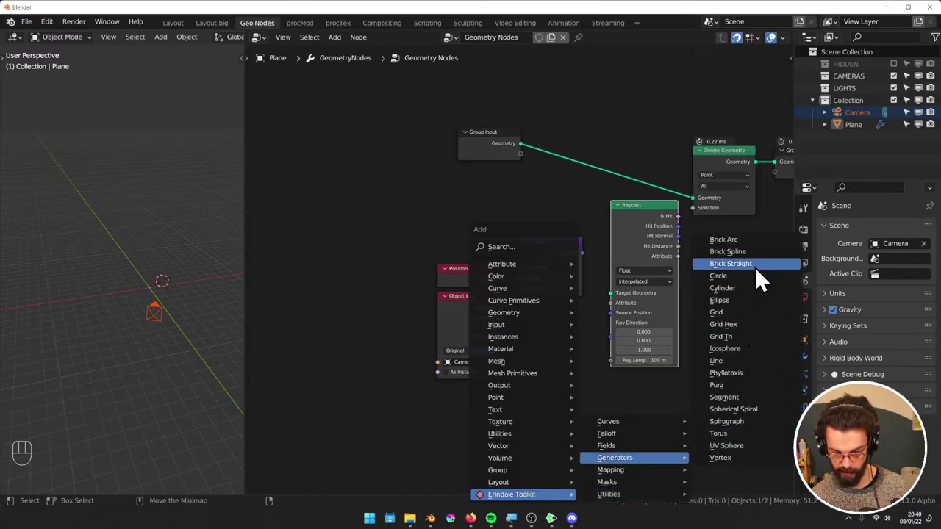
pyautogui.click(744, 457)
pyautogui.click(512, 356)
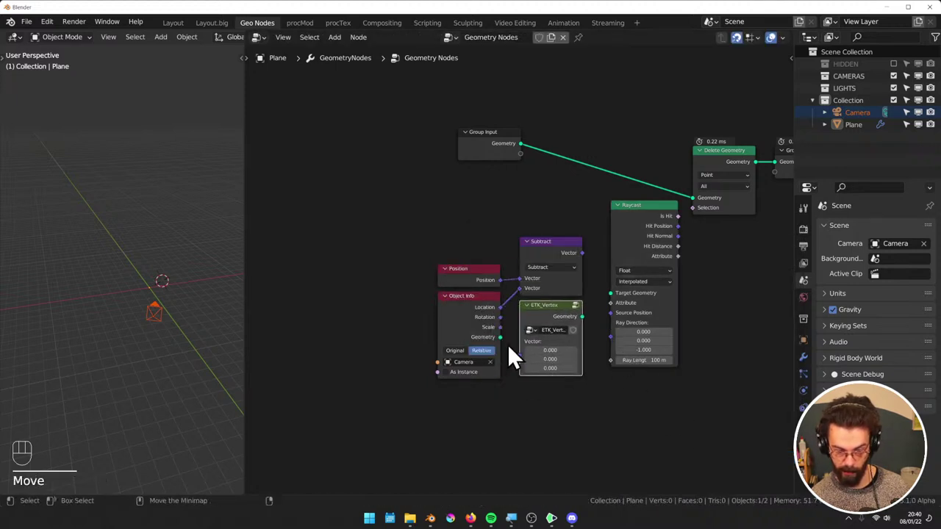
pyautogui.moveTo(499, 308); pyautogui.dragTo(525, 359)
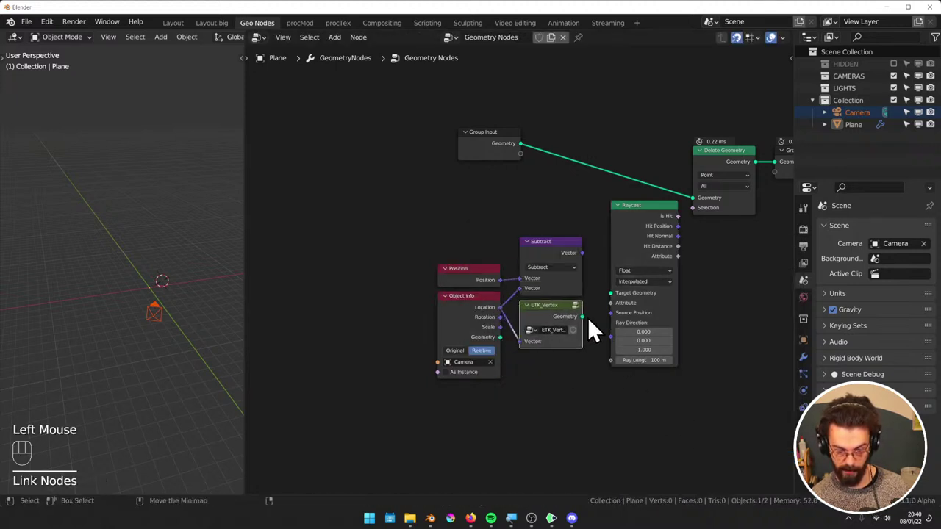
pyautogui.moveTo(584, 316); pyautogui.dragTo(604, 296)
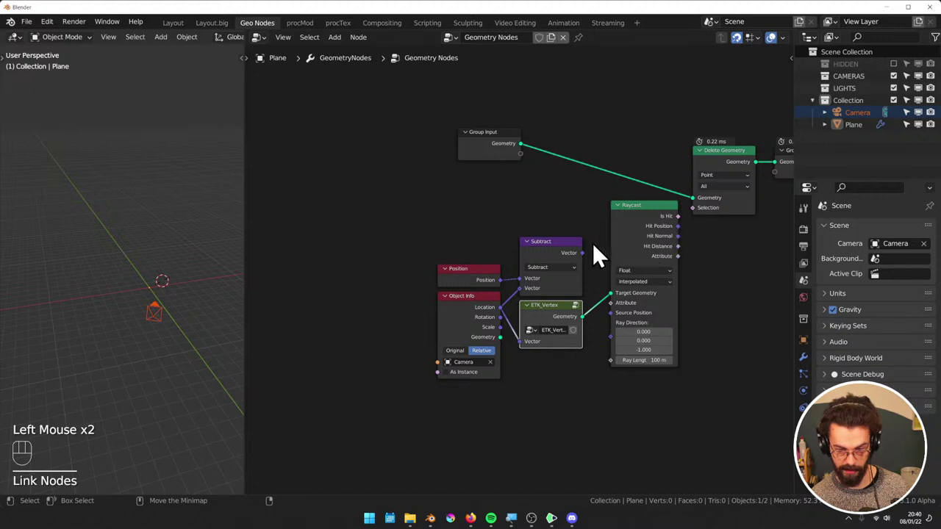
# Wire Subtract to Ray Direction, Is Hit to Selection, and the plane geometry to Target Geometry
pyautogui.moveTo(580, 253); pyautogui.dragTo(616, 341)
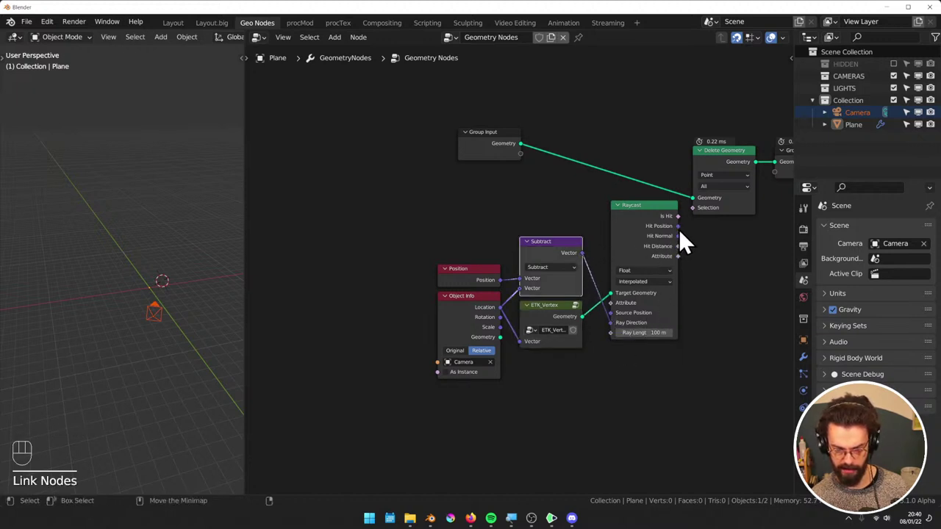
pyautogui.moveTo(680, 218); pyautogui.dragTo(701, 209)
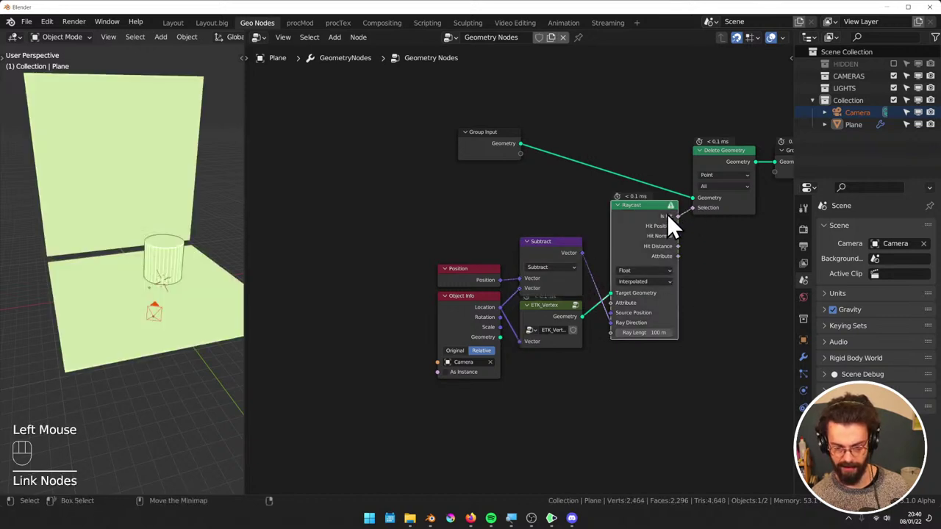
pyautogui.moveTo(670, 208)
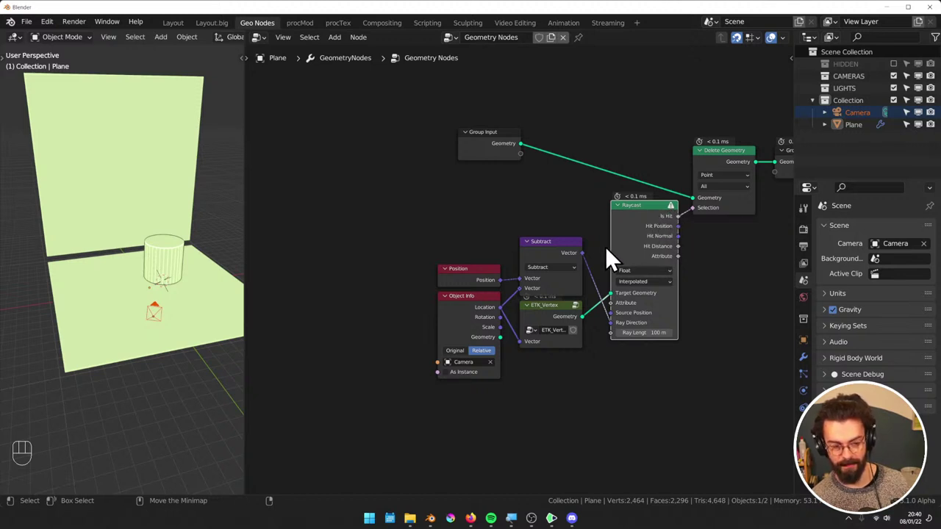
pyautogui.moveTo(521, 144); pyautogui.dragTo(611, 294)
pyautogui.moveTo(518, 145); pyautogui.dragTo(610, 292)
pyautogui.moveTo(715, 282); pyautogui.dragTo(670, 277, button='middle')
pyautogui.moveTo(384, 221); pyautogui.dragTo(495, 367)
# Reposition the input nodes and delete the ETK_Vertex node
pyautogui.press('g')
pyautogui.click(500, 423)
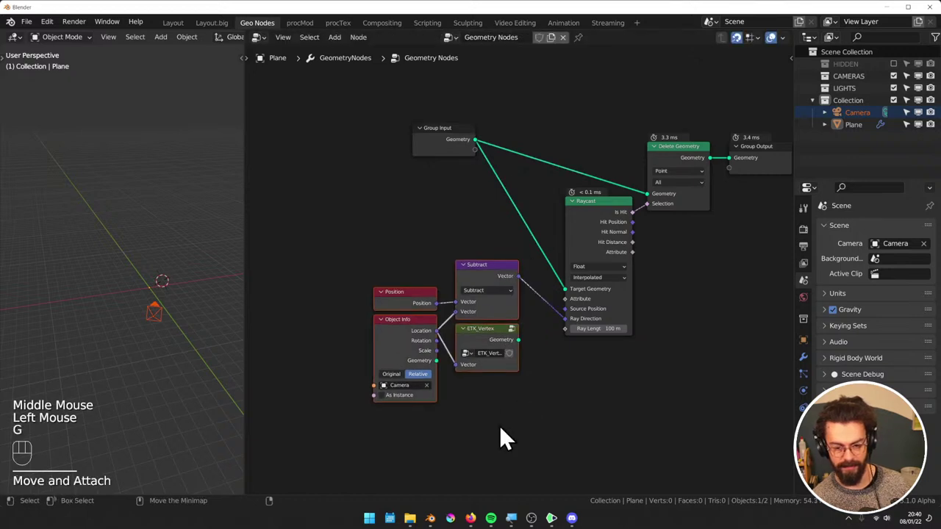
pyautogui.moveTo(436, 333); pyautogui.dragTo(565, 309)
pyautogui.click(450, 346)
pyautogui.press('x')
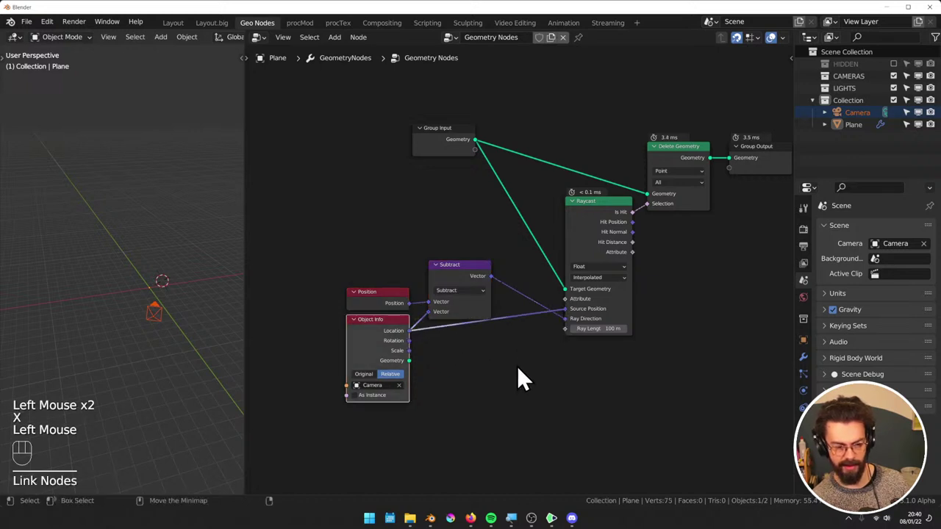
pyautogui.moveTo(169, 331); pyautogui.dragTo(122, 280, button='middle')
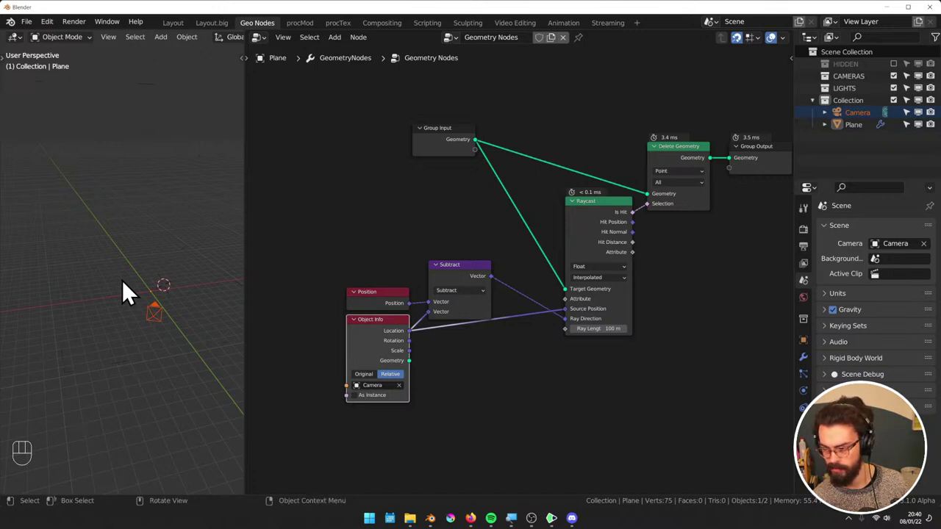
# Move the Subtract node higher, swap its inputs, then swap them back
pyautogui.moveTo(418, 219); pyautogui.dragTo(528, 316)
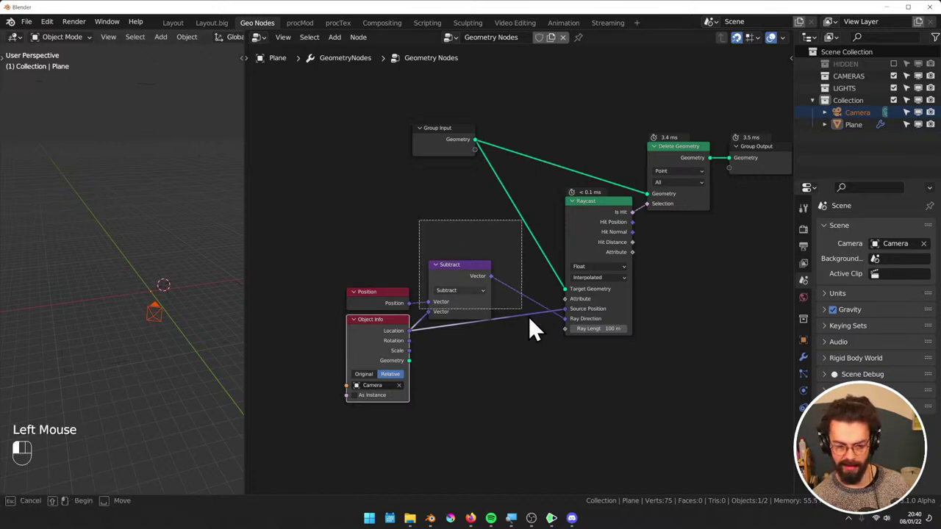
pyautogui.press('g')
pyautogui.click(547, 276)
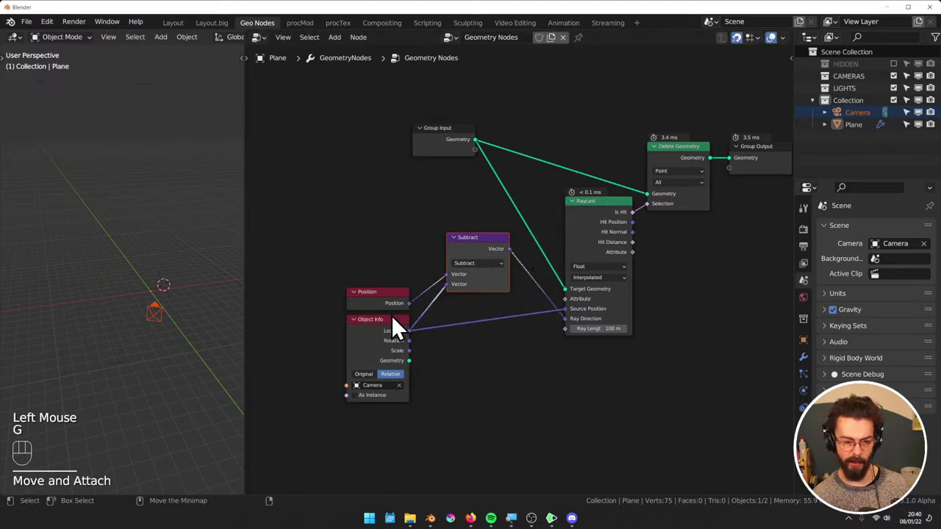
pyautogui.hotkey('alt', 's')
pyautogui.moveTo(150, 264)
pyautogui.mouseDown(button='middle')
pyautogui.moveTo(206, 258)
pyautogui.moveTo(195, 278)
pyautogui.moveTo(168, 287)
pyautogui.moveTo(165, 255)
pyautogui.mouseUp(button='middle')
pyautogui.click(465, 244)
pyautogui.hotkey('alt', 's')
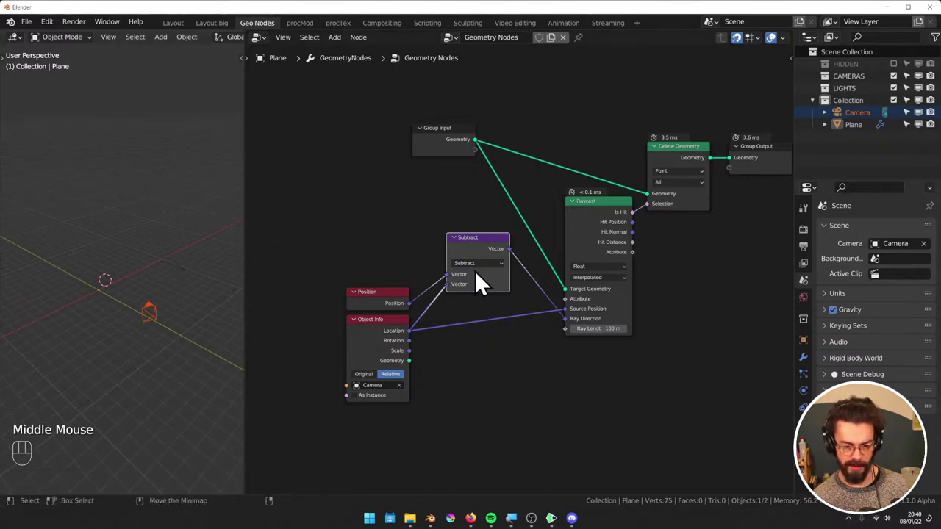
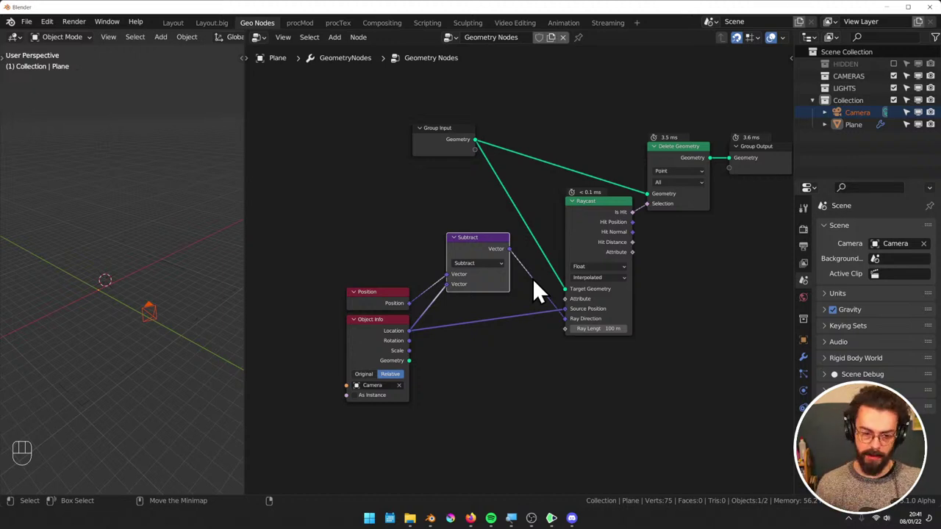
# Replace the old Raycast node with the Erindale Toolkit Raycast+ node
pyautogui.click(588, 237)
pyautogui.press('z')
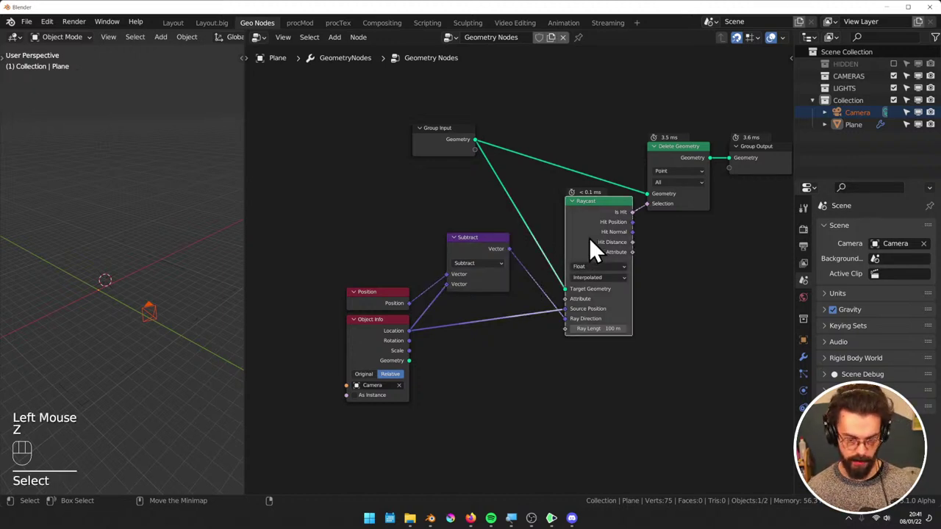
pyautogui.click(594, 237)
pyautogui.press('x')
pyautogui.hotkey('shift', 'a')
pyautogui.moveTo(575, 293)
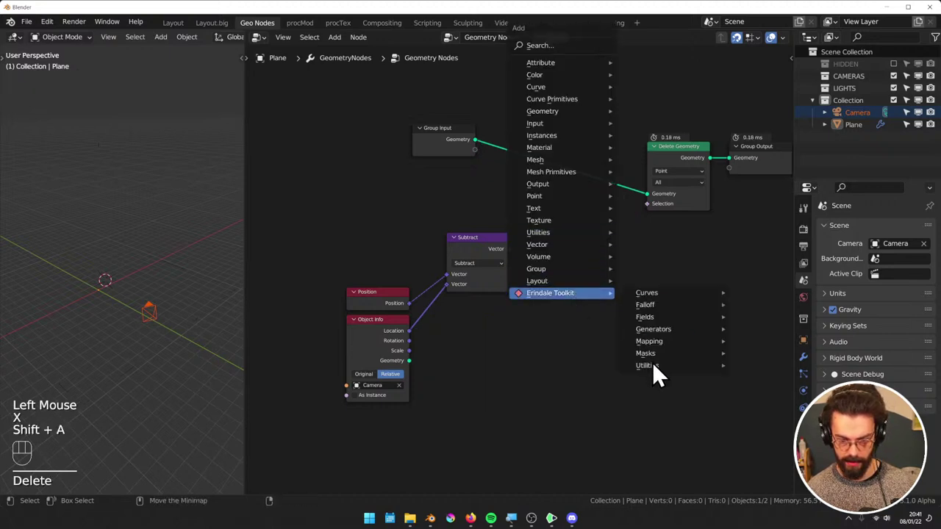
pyautogui.moveTo(651, 364)
pyautogui.click(765, 244)
pyautogui.click(722, 209)
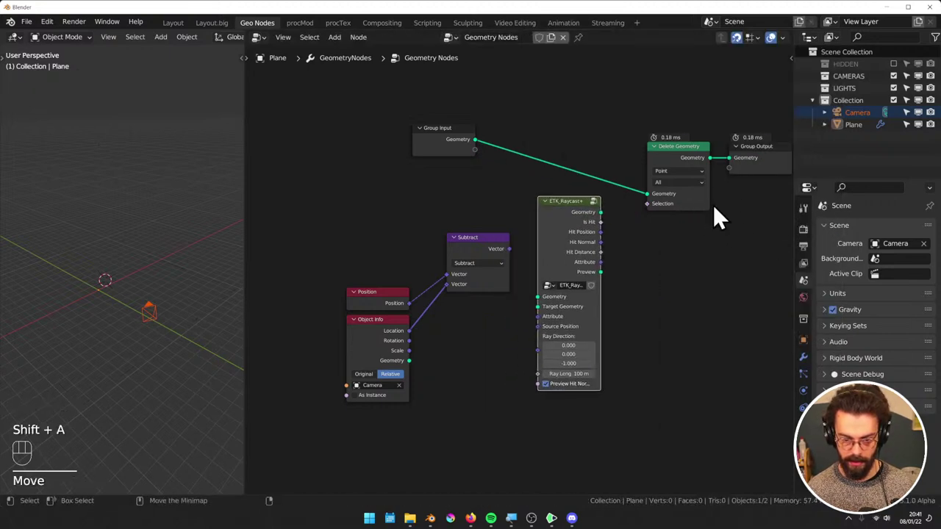
pyautogui.moveTo(601, 211); pyautogui.dragTo(654, 194)
# Delete the Delete Geometry node and the stray Viewer node, previewing Raycast+ instead
pyautogui.click(675, 152)
pyautogui.press('x')
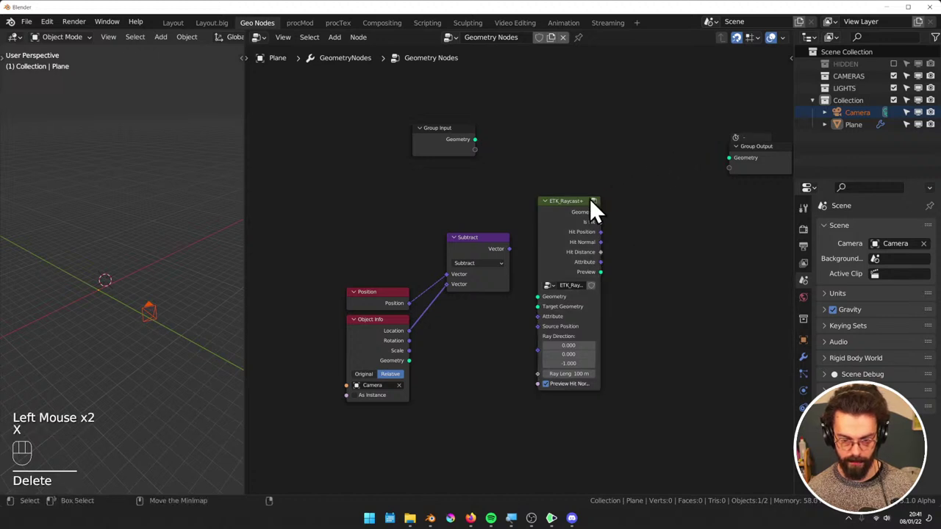
pyautogui.moveTo(590, 200); pyautogui.dragTo(626, 145)
pyautogui.keyDown('ctrl'); pyautogui.keyDown('shift'); pyautogui.click(604, 158); pyautogui.keyUp('shift'); pyautogui.keyUp('ctrl')
pyautogui.click(734, 190)
pyautogui.press('x')
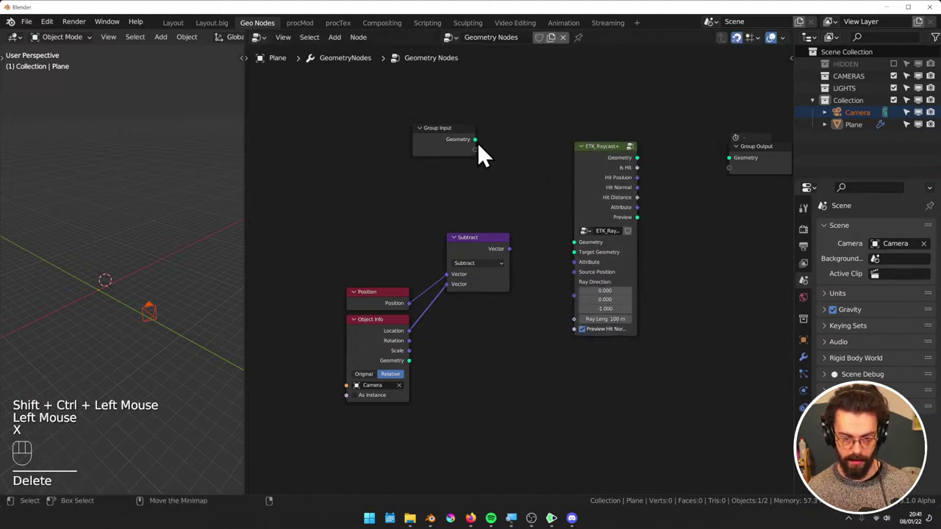
# Wire plane geometry into Raycast+ as target and Subtract into Ray Direction, previewing its Preview output
pyautogui.moveTo(475, 139); pyautogui.dragTo(583, 233)
pyautogui.keyDown('alt'); pyautogui.keyDown('shift'); pyautogui.click(600, 170); pyautogui.keyUp('shift'); pyautogui.keyUp('alt')
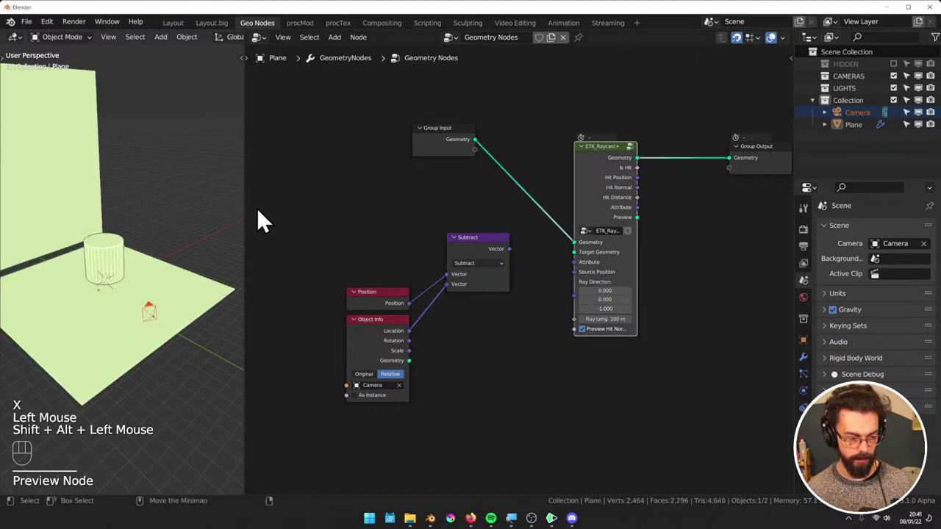
pyautogui.moveTo(524, 204); pyautogui.dragTo(551, 185, button='middle')
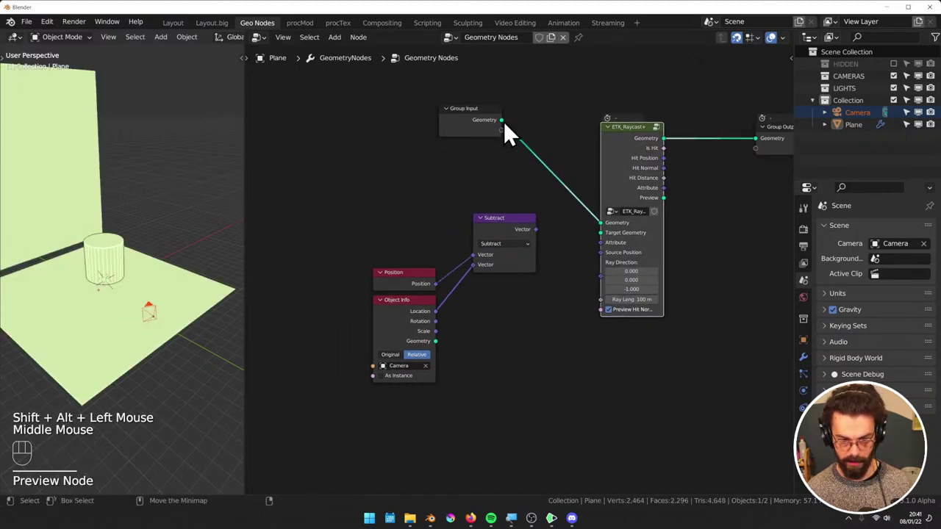
pyautogui.moveTo(504, 121); pyautogui.dragTo(602, 235)
pyautogui.moveTo(535, 229); pyautogui.dragTo(435, 313)
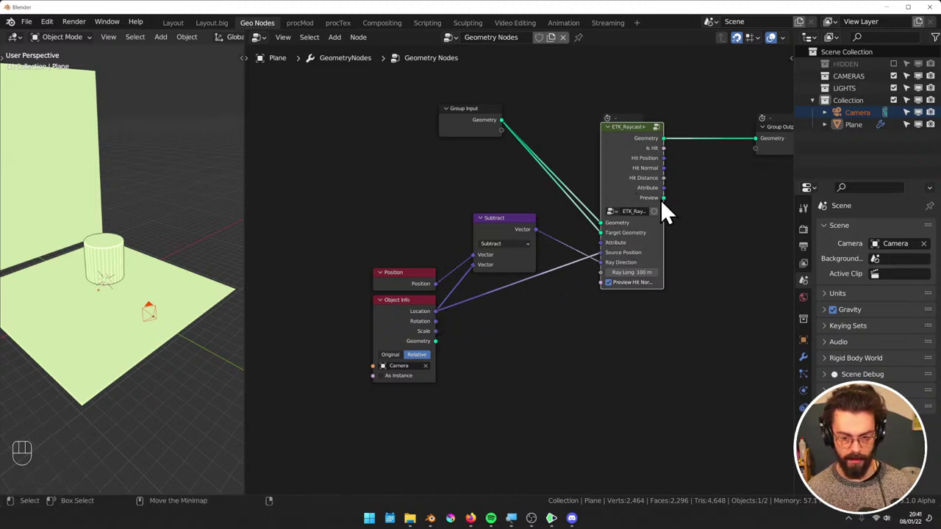
pyautogui.keyDown('alt'); pyautogui.keyDown('shift'); pyautogui.click(633, 183); pyautogui.keyUp('shift'); pyautogui.keyUp('alt')
# Disconnect the camera location from Source Position and reposition the Subtract and Position nodes
pyautogui.moveTo(220, 217); pyautogui.dragTo(88, 220, button='middle')
pyautogui.moveTo(762, 228); pyautogui.dragTo(728, 189, button='middle')
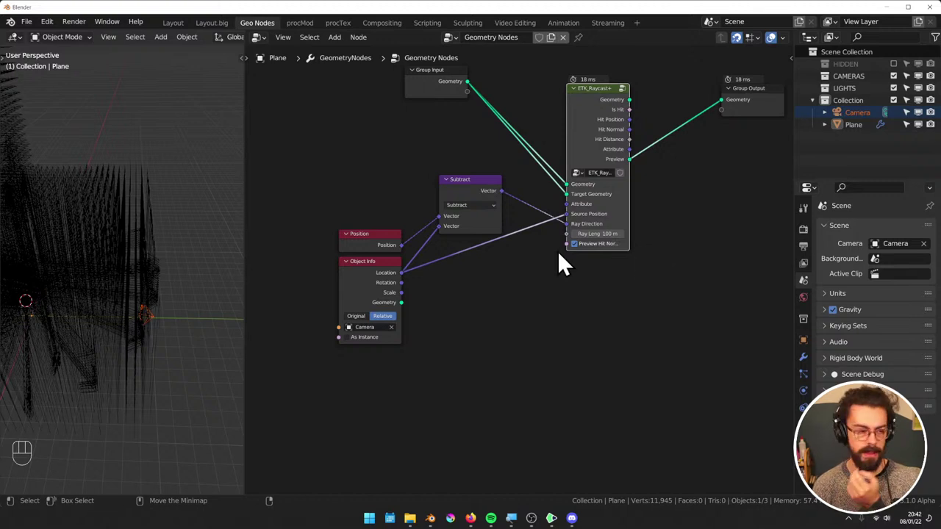
pyautogui.moveTo(219, 260); pyautogui.dragTo(90, 246, button='middle')
pyautogui.moveTo(488, 239); pyautogui.dragTo(455, 272, button='middle')
pyautogui.moveTo(519, 326)
pyautogui.keyDown('ctrl'); pyautogui.mouseDown(button='right')
pyautogui.moveTo(500, 280)
pyautogui.moveTo(408, 307)
pyautogui.mouseUp(button='right'); pyautogui.keyUp('ctrl')
pyautogui.moveTo(448, 279); pyautogui.dragTo(420, 235)
pyautogui.press('g')
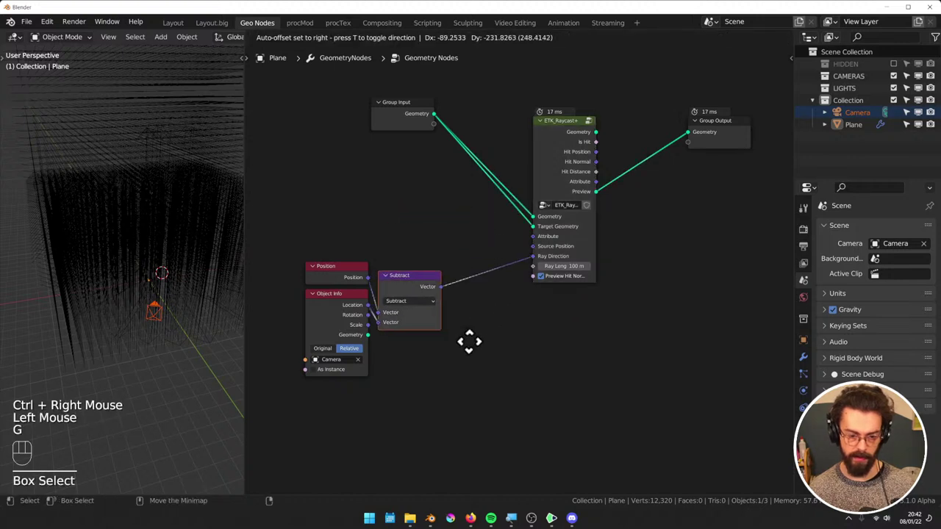
pyautogui.click(479, 342)
pyautogui.press('g')
pyautogui.click(321, 196)
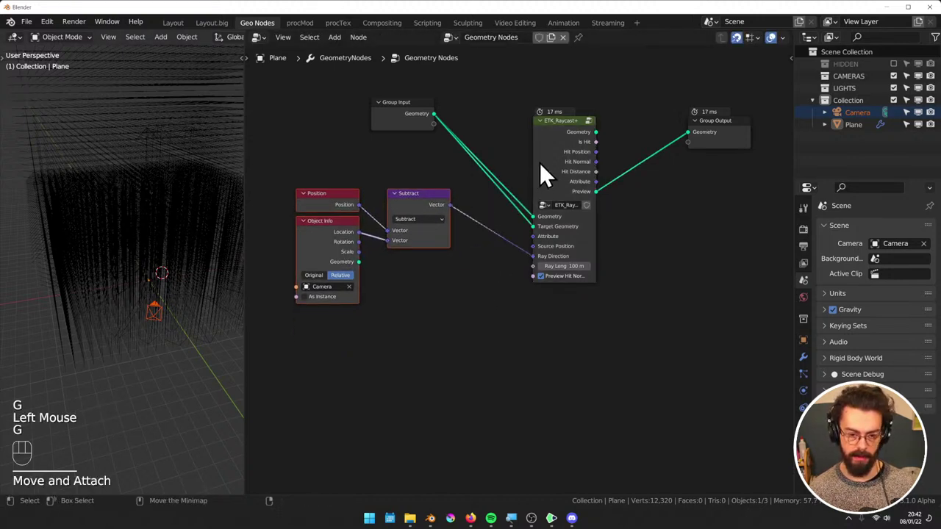
# Disconnect the plane geometry and connect a new Ico Sphere as the raycast target
pyautogui.keyDown('ctrl'); pyautogui.moveTo(521, 210); pyautogui.dragTo(492, 245, button='right'); pyautogui.keyUp('ctrl')
pyautogui.moveTo(493, 252); pyautogui.dragTo(519, 237, button='middle')
pyautogui.hotkey('shift', 'a')
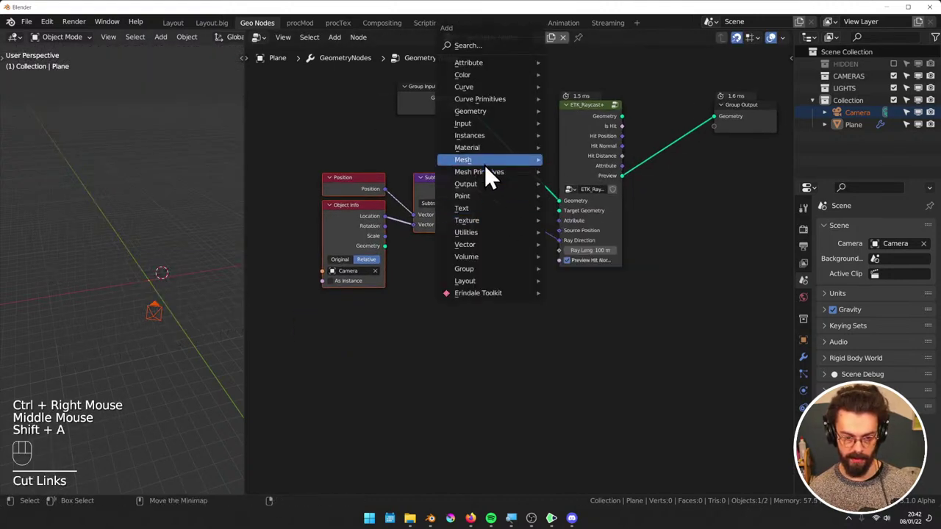
pyautogui.moveTo(485, 174)
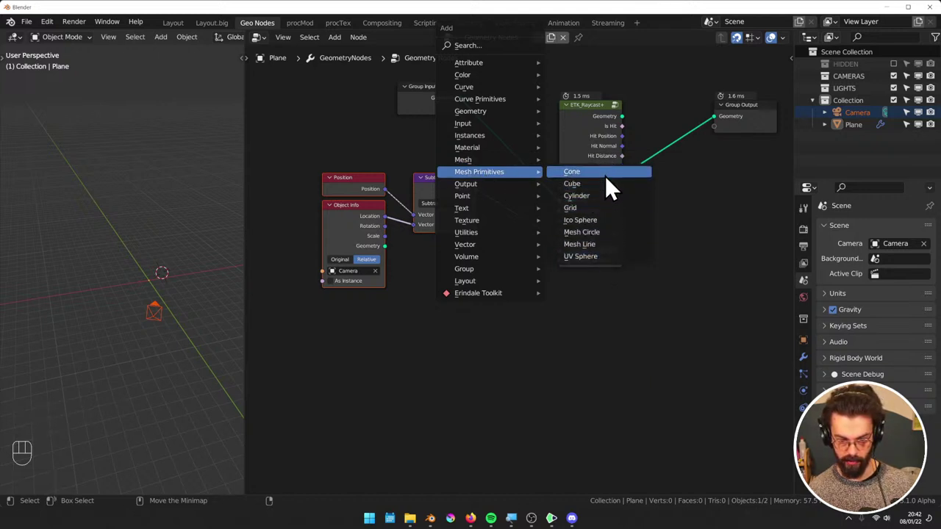
pyautogui.click(610, 219)
pyautogui.click(482, 264)
pyautogui.moveTo(485, 261); pyautogui.dragTo(560, 214)
pyautogui.moveTo(444, 250); pyautogui.dragTo(488, 219, button='middle')
pyautogui.moveTo(488, 219); pyautogui.dragTo(424, 291)
# Move the sphere to the camera's location with a Transform node and set its radius to 0.01 m
pyautogui.press('q')
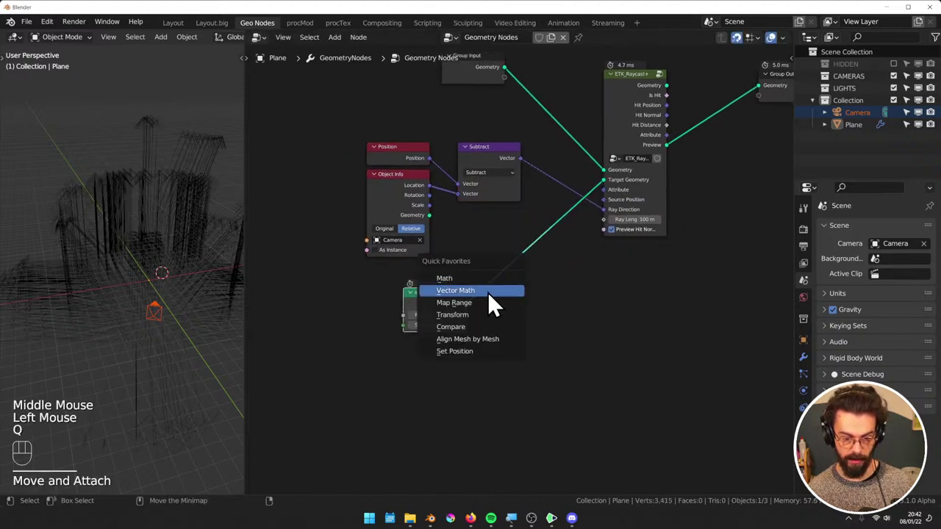
pyautogui.click(479, 314)
pyautogui.moveTo(429, 186); pyautogui.dragTo(509, 280)
pyautogui.keyDown('alt'); pyautogui.keyDown('shift'); pyautogui.click(541, 238); pyautogui.keyUp('shift'); pyautogui.keyUp('alt')
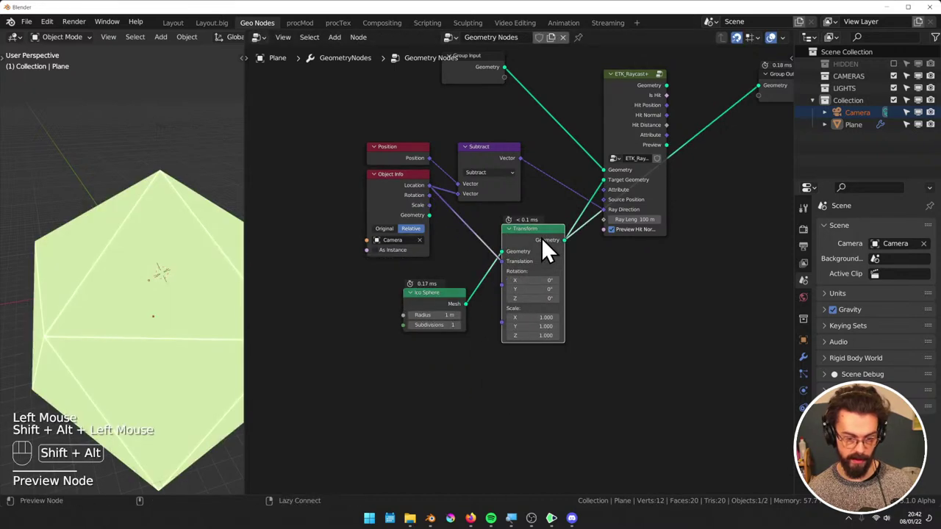
pyautogui.moveTo(441, 314); pyautogui.dragTo(418, 315)
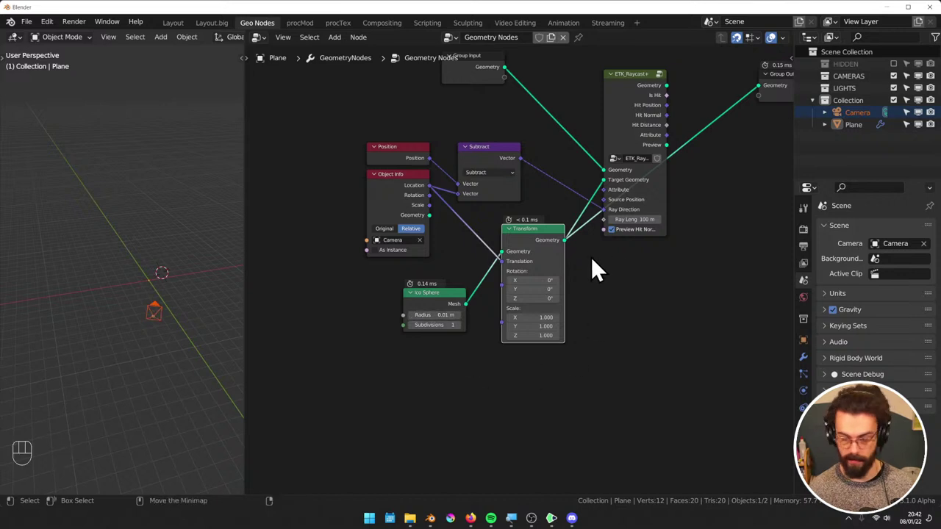
pyautogui.moveTo(609, 248); pyautogui.dragTo(478, 210, button='middle')
# Preview the raycast Preview output and swap the Subtract node's two inputs with Alt+S
pyautogui.keyDown('alt'); pyautogui.keyDown('shift'); pyautogui.click(480, 220); pyautogui.keyUp('shift'); pyautogui.keyUp('alt')
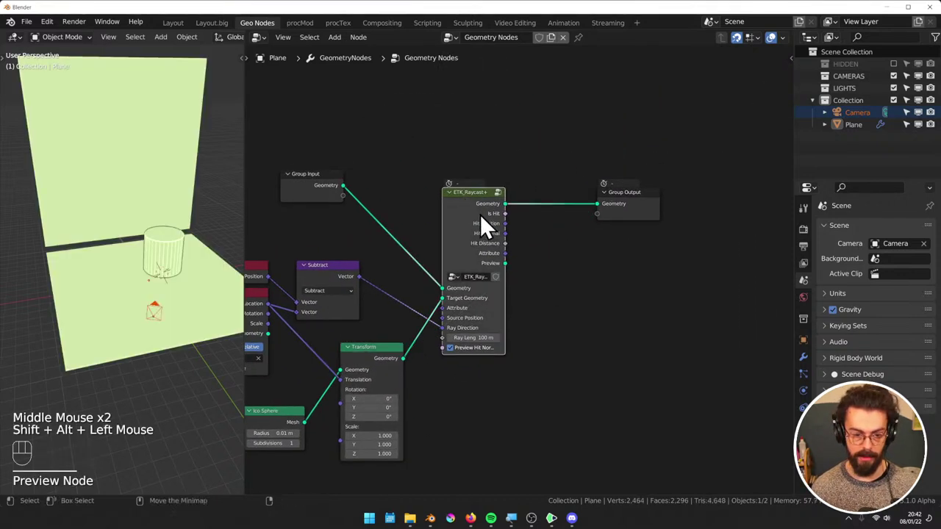
pyautogui.moveTo(147, 272); pyautogui.dragTo(191, 253, button='middle')
pyautogui.keyDown('ctrl'); pyautogui.keyDown('alt'); pyautogui.keyDown('shift'); pyautogui.click(472, 219); pyautogui.keyUp('shift'); pyautogui.keyUp('alt'); pyautogui.keyUp('ctrl')
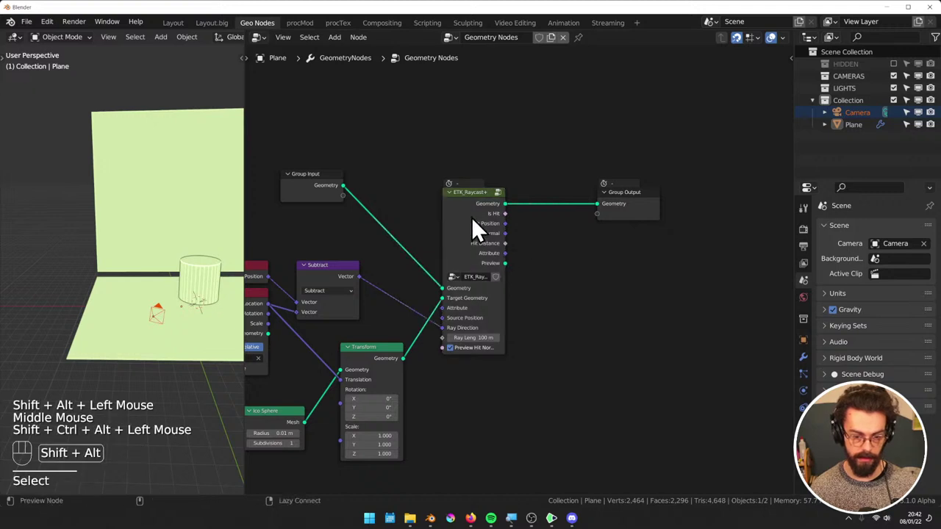
pyautogui.keyDown('alt'); pyautogui.keyDown('shift'); pyautogui.click(472, 219); pyautogui.keyUp('shift'); pyautogui.keyUp('alt')
pyautogui.moveTo(413, 314); pyautogui.dragTo(482, 237, button='middle')
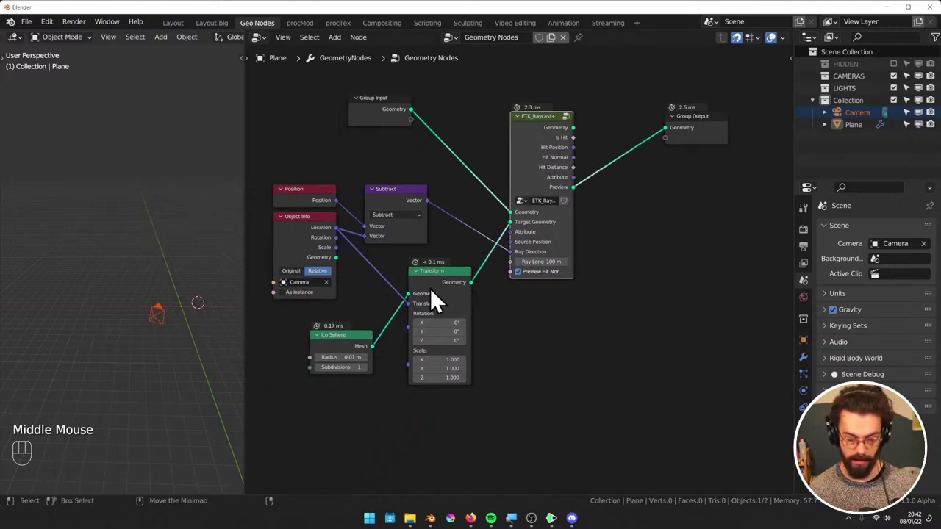
pyautogui.click(421, 207)
pyautogui.hotkey('alt', 's')
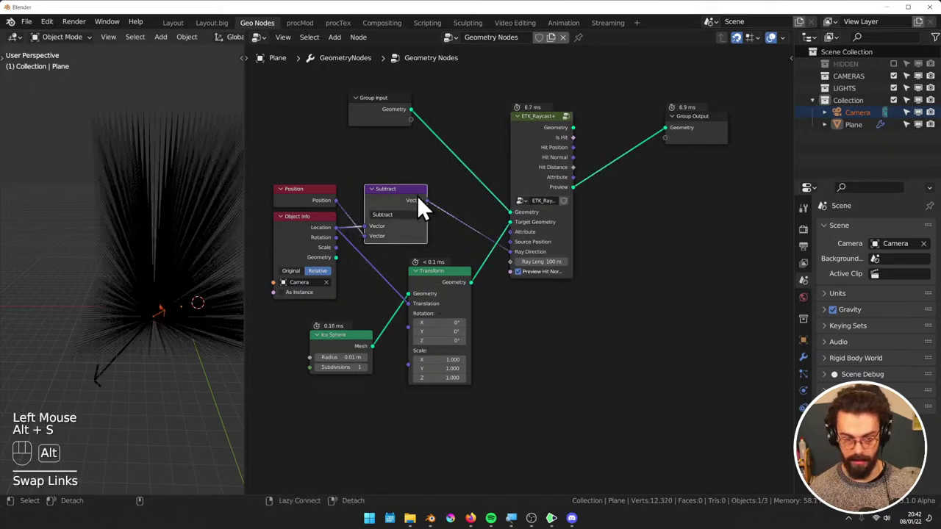
pyautogui.moveTo(221, 283); pyautogui.dragTo(165, 274, button='middle')
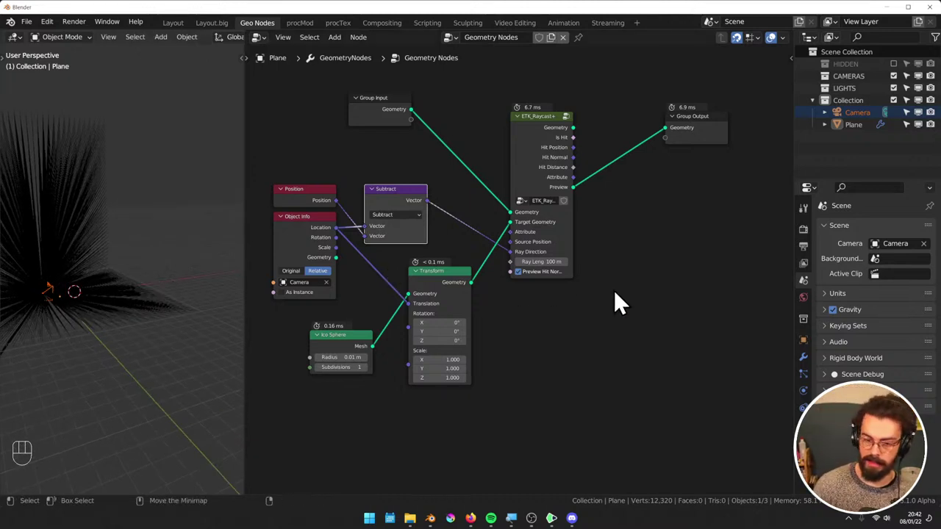
# Sketch an annotation over the rays, then erase the earlier annotation strokes
pyautogui.moveTo(616, 293); pyautogui.dragTo(611, 245, button='middle')
pyautogui.moveTo(493, 233); pyautogui.dragTo(534, 233, button='middle')
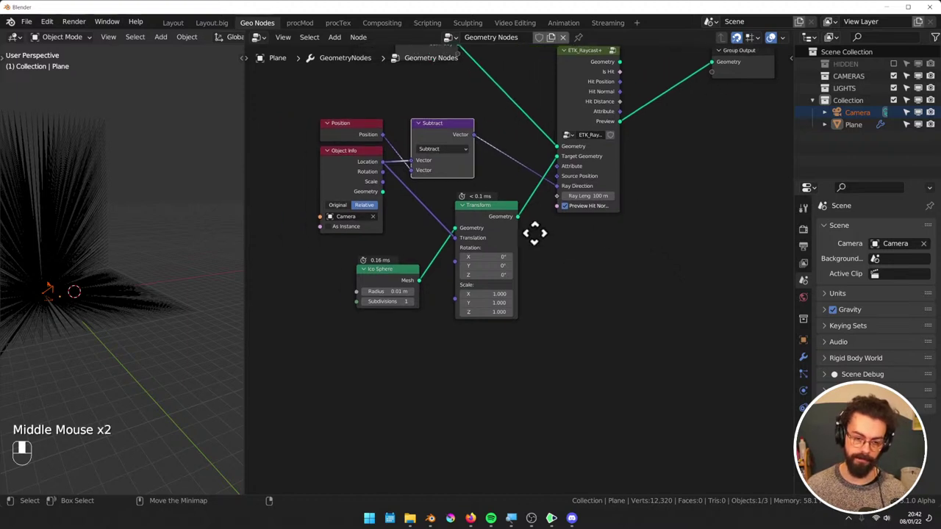
pyautogui.keyDown('shift'); pyautogui.moveTo(117, 257); pyautogui.dragTo(84, 270, button='middle'); pyautogui.keyUp('shift')
pyautogui.moveTo(391, 262); pyautogui.dragTo(459, 274, button='middle')
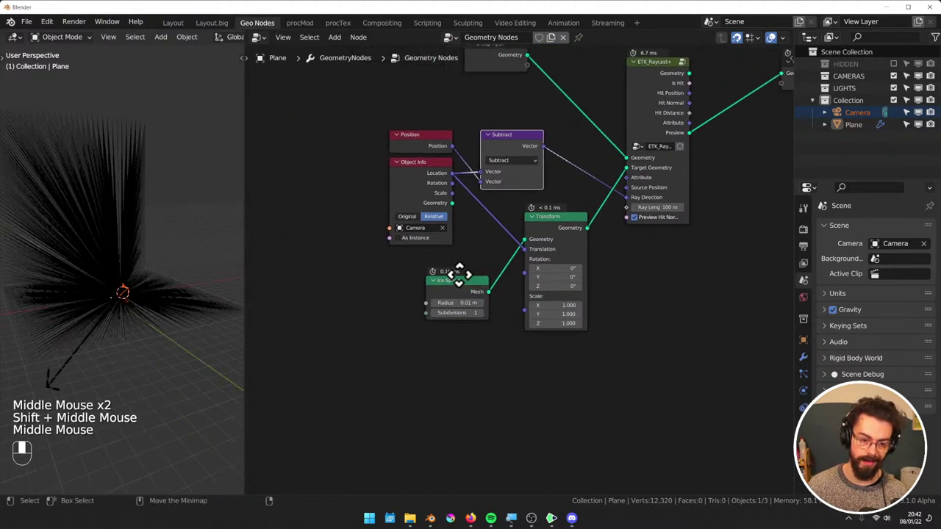
pyautogui.moveTo(168, 262); pyautogui.dragTo(233, 296, button='middle')
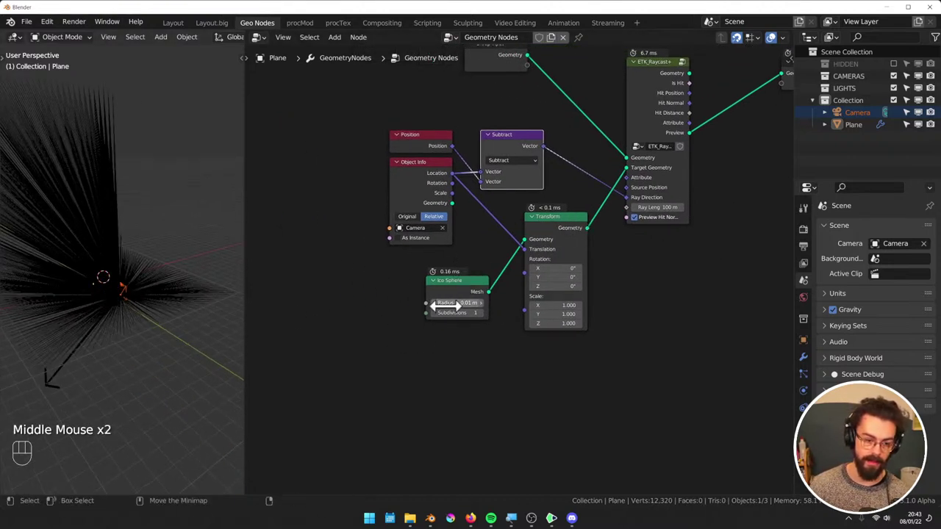
pyautogui.keyDown('shift'); pyautogui.moveTo(149, 273); pyautogui.dragTo(115, 285, button='middle'); pyautogui.keyUp('shift')
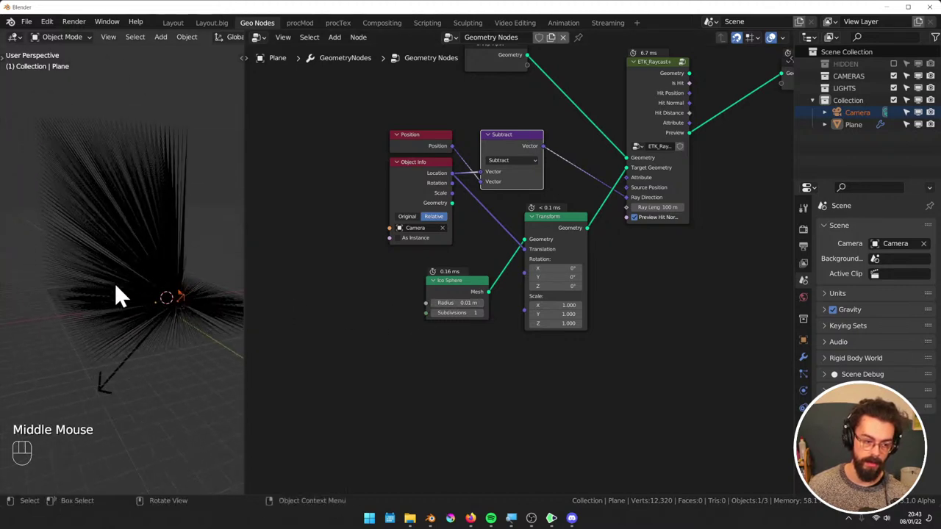
pyautogui.keyDown('shift'); pyautogui.moveTo(75, 199); pyautogui.dragTo(153, 175, button='middle'); pyautogui.keyUp('shift')
pyautogui.scroll(-2, 157, 340)
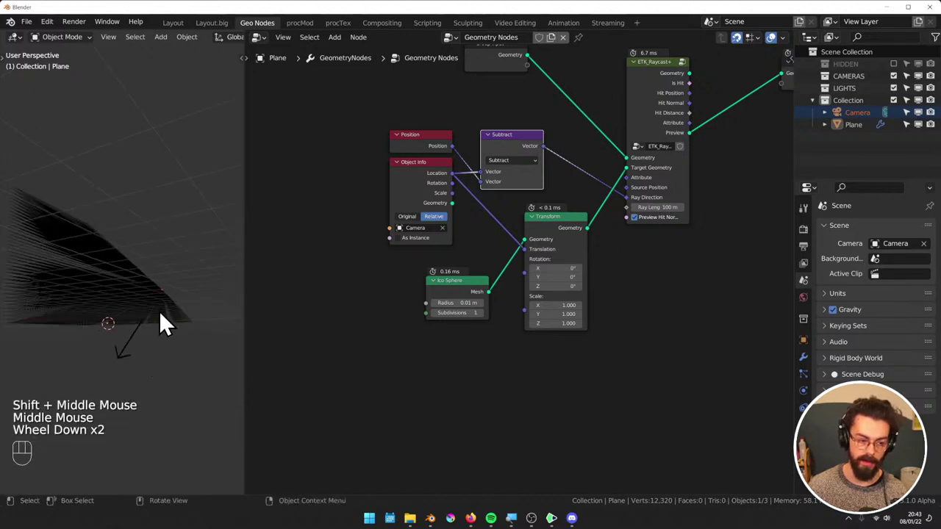
pyautogui.moveTo(168, 296)
pyautogui.mouseDown()
pyautogui.moveTo(132, 359)
pyautogui.moveTo(152, 360)
pyautogui.mouseUp()
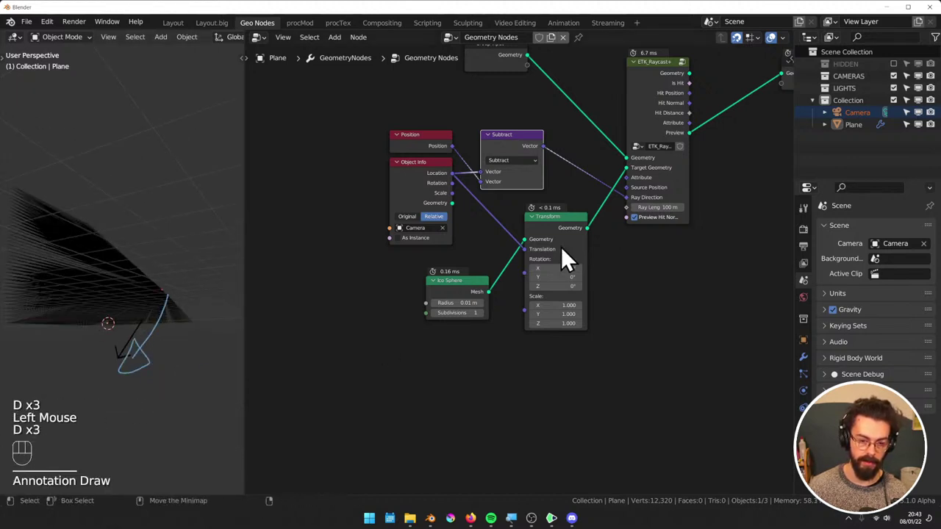
pyautogui.click(640, 207)
pyautogui.doubleClick(643, 218)
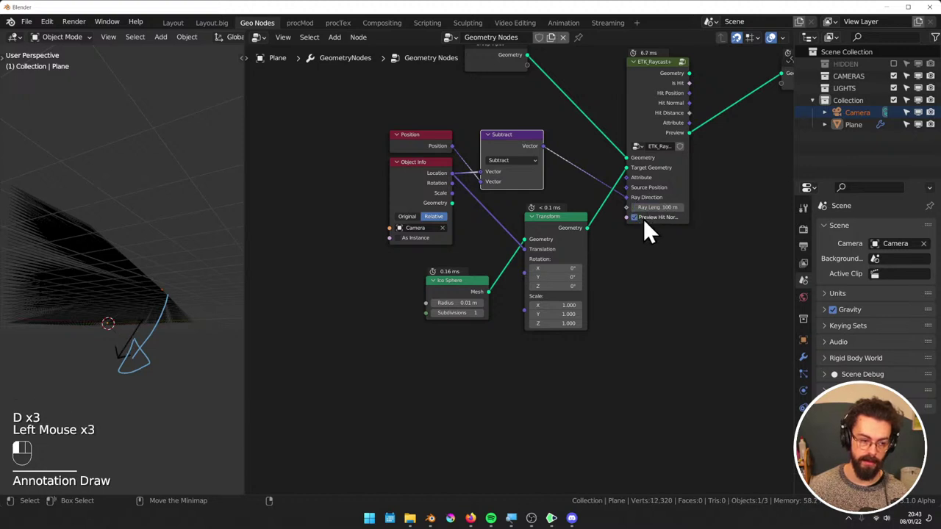
pyautogui.moveTo(209, 311); pyautogui.dragTo(96, 410, button='right')
pyautogui.keyDown('shift'); pyautogui.moveTo(97, 410); pyautogui.dragTo(141, 338, button='middle'); pyautogui.keyUp('shift')
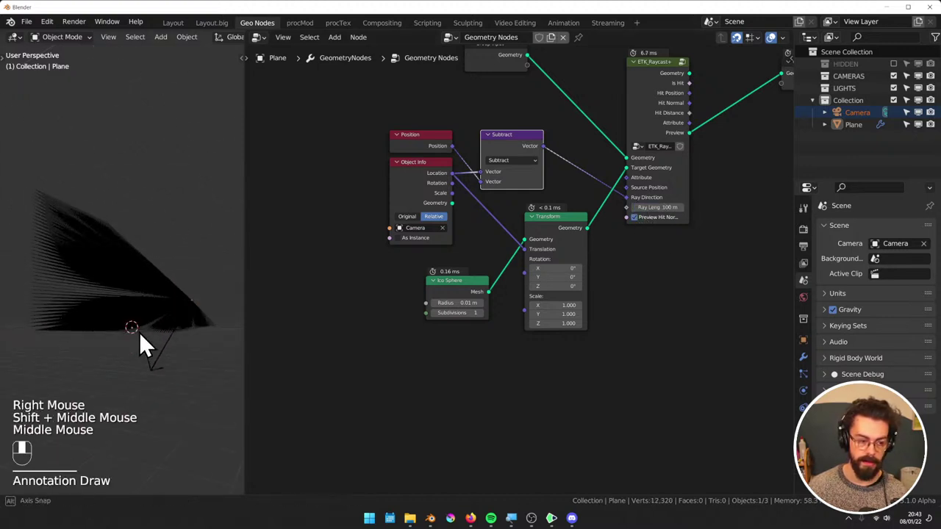
# Draw a blue annotation arrow pointing at the edge of the raycast geometry
pyautogui.press('d')
pyautogui.moveTo(575, 161); pyautogui.dragTo(581, 241, button='middle')
pyautogui.moveTo(496, 130); pyautogui.dragTo(505, 139)
pyautogui.press('d')
pyautogui.moveTo(125, 193); pyautogui.dragTo(209, 289)
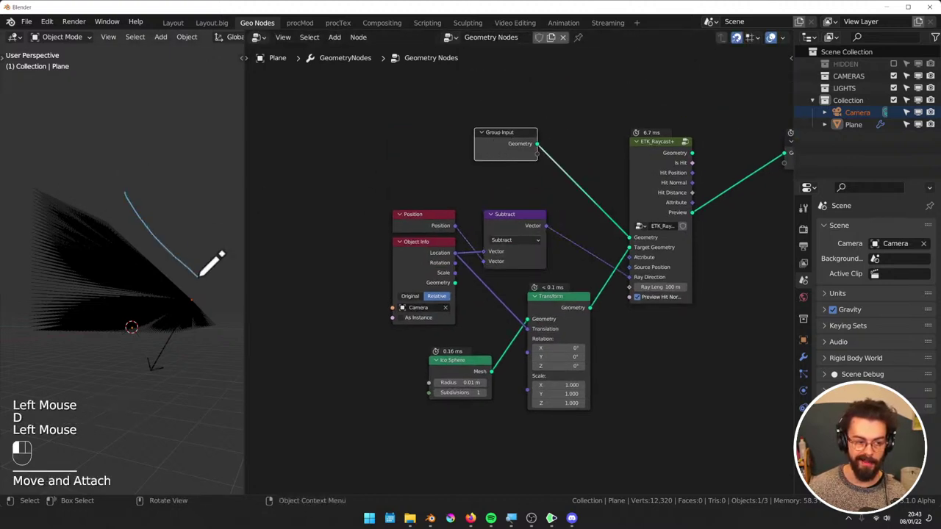
pyautogui.moveTo(198, 257); pyautogui.dragTo(209, 290)
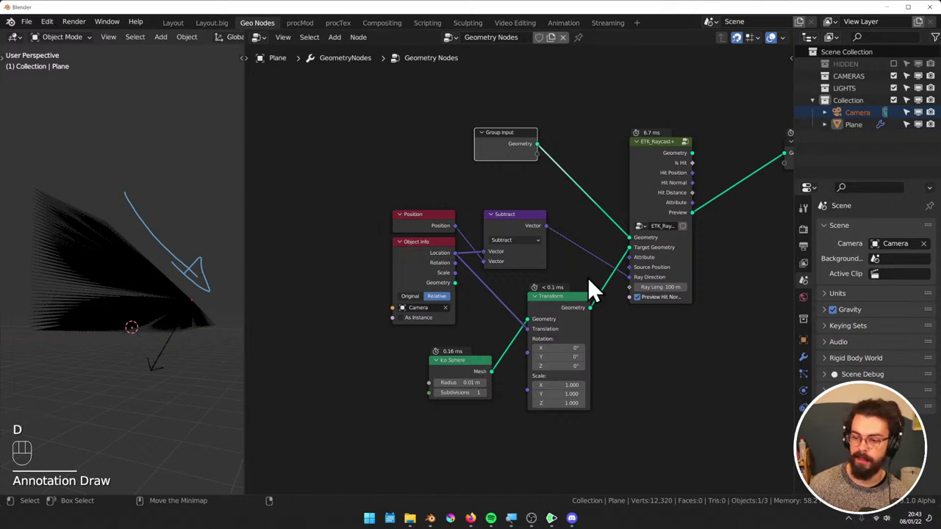
# Try Ico Sphere subdivisions 2 and higher, then set them back to 1
pyautogui.moveTo(143, 309); pyautogui.dragTo(159, 302, button='middle')
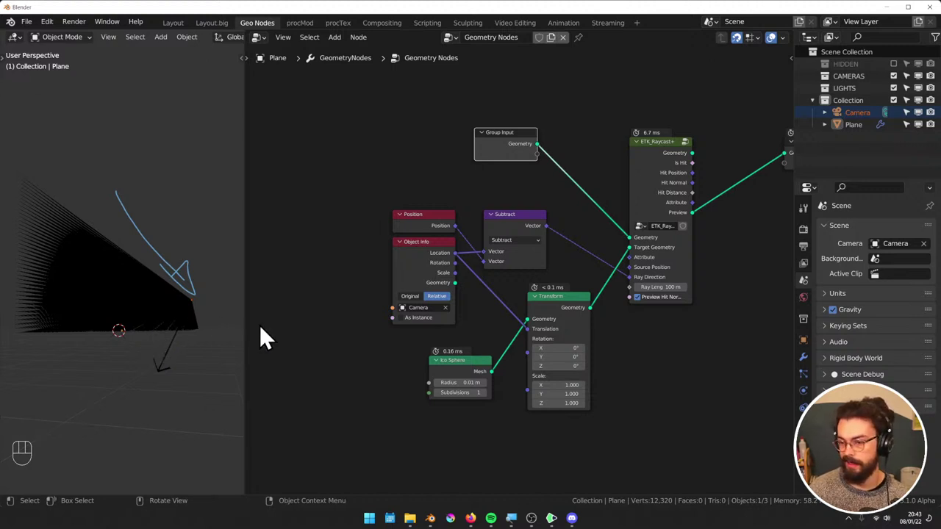
pyautogui.click(484, 392)
pyautogui.click(483, 393)
pyautogui.click(484, 393)
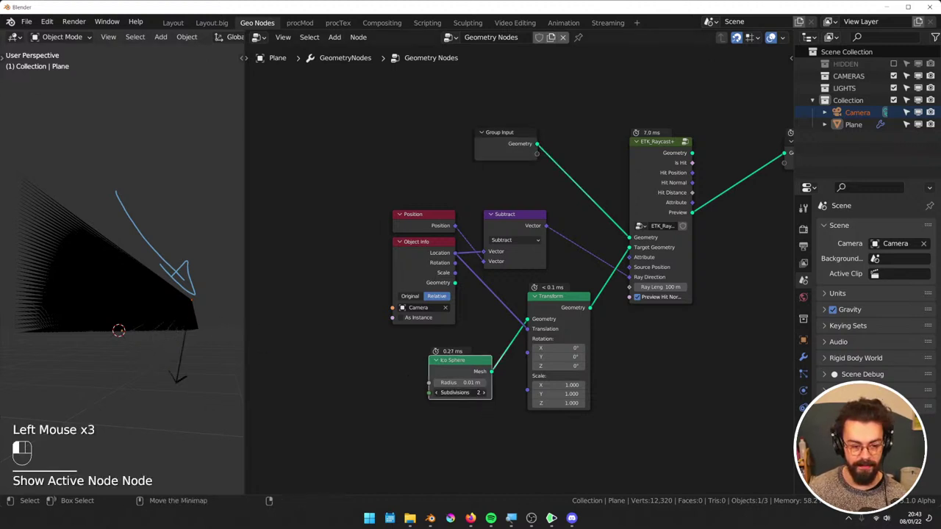
pyautogui.click(485, 394)
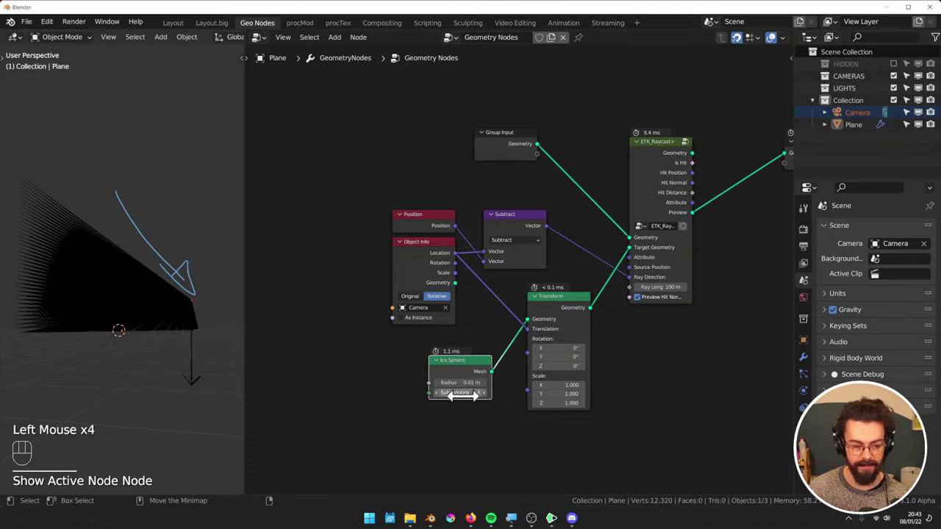
pyautogui.click(436, 392)
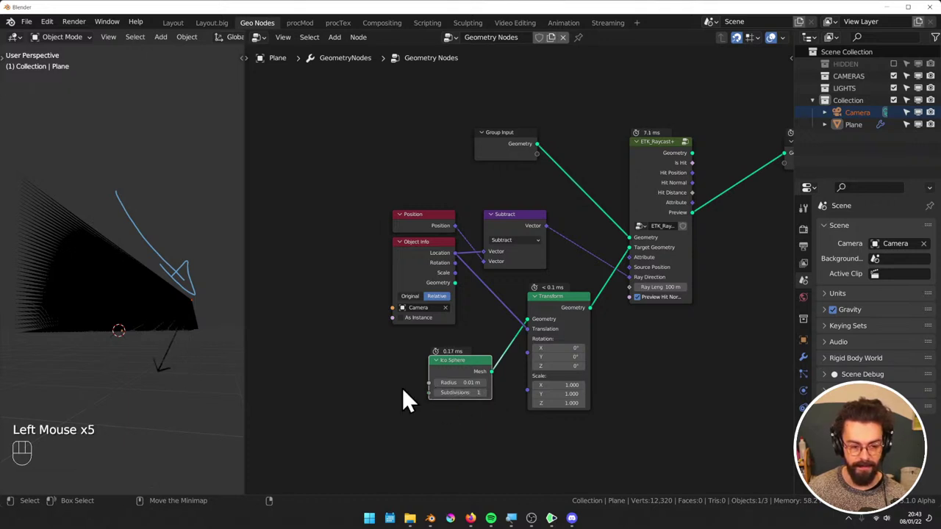
pyautogui.moveTo(147, 352); pyautogui.dragTo(282, 266, button='middle')
pyautogui.moveTo(652, 209); pyautogui.dragTo(425, 234, button='middle')
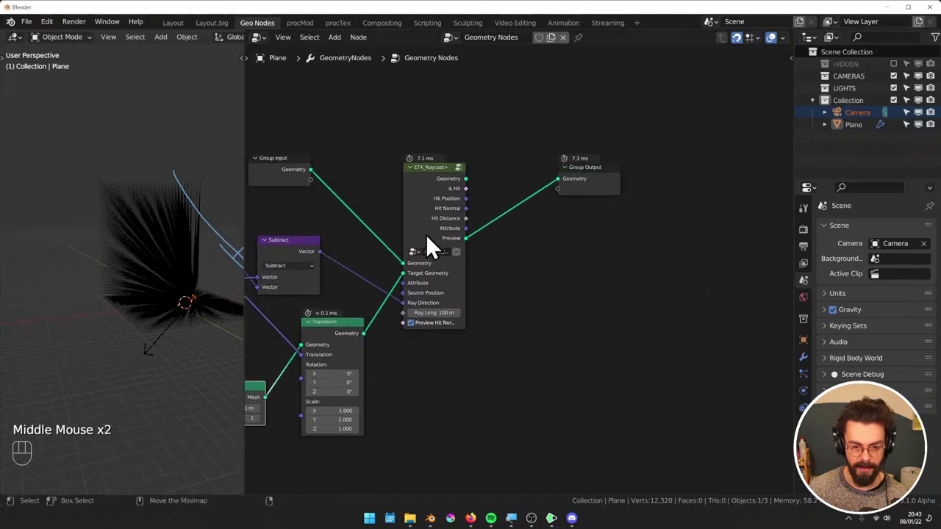
# Insert a Delete Geometry node before the Group Output
pyautogui.moveTo(536, 153); pyautogui.dragTo(644, 220)
pyautogui.press('g')
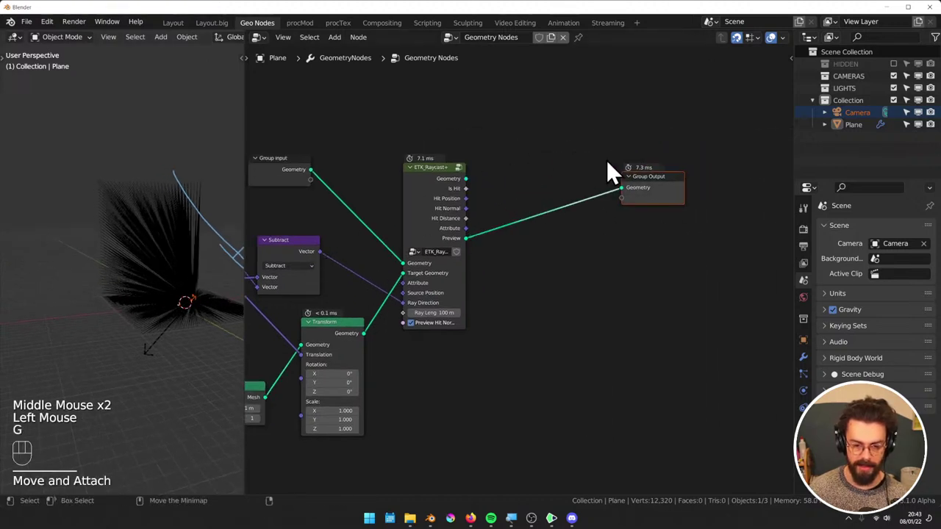
pyautogui.hotkey('shift', 'a')
pyautogui.moveTo(562, 123)
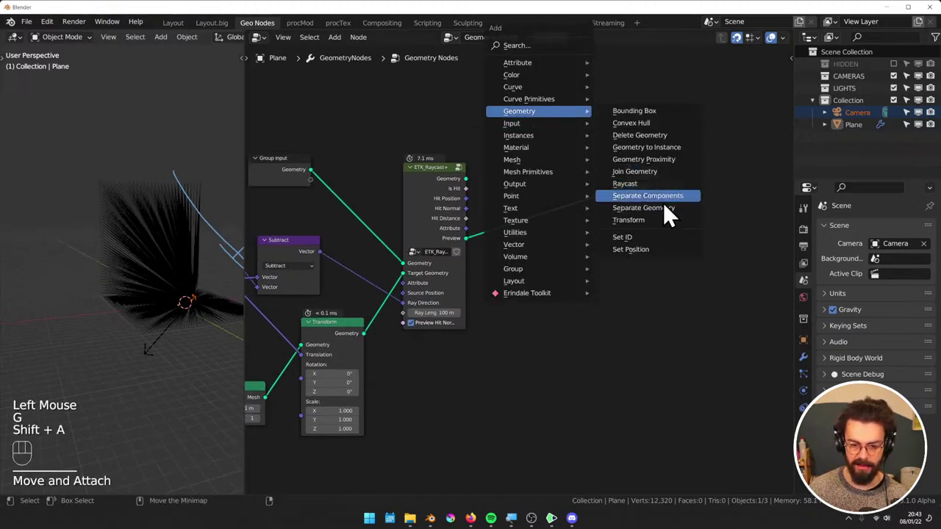
pyautogui.click(650, 136)
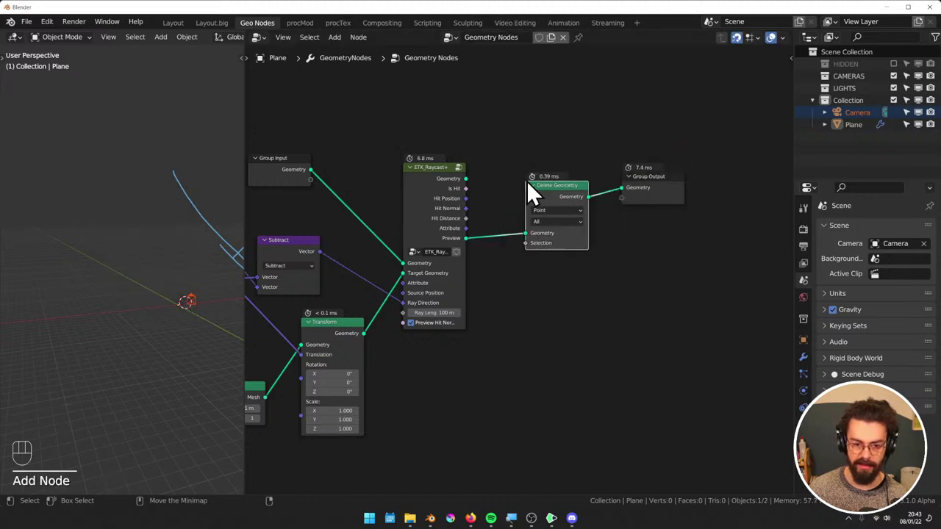
pyautogui.keyDown('alt'); pyautogui.click(568, 152); pyautogui.keyUp('alt')
pyautogui.keyDown('alt'); pyautogui.moveTo(567, 153); pyautogui.dragTo(549, 125); pyautogui.keyUp('alt')
# Connect ETK_Raycast+ Geometry and Is Hit into Delete Geometry and shift the end nodes right
pyautogui.moveTo(466, 180)
pyautogui.mouseDown()
pyautogui.moveTo(538, 179)
pyautogui.moveTo(487, 175)
pyautogui.moveTo(482, 183)
pyautogui.mouseUp()
pyautogui.hotkey('ctrl', 'z')
pyautogui.keyDown('alt'); pyautogui.moveTo(477, 191); pyautogui.dragTo(574, 147, button='right'); pyautogui.keyUp('alt')
pyautogui.moveTo(483, 189); pyautogui.dragTo(531, 179)
pyautogui.keyDown('alt'); pyautogui.keyDown('shift'); pyautogui.click(567, 147); pyautogui.keyUp('shift'); pyautogui.keyUp('alt')
pyautogui.moveTo(579, 85); pyautogui.dragTo(650, 177)
pyautogui.press('g')
pyautogui.click(662, 212)
# Insert a Boolean Math node set to Not on the Is Hit to Selection link
pyautogui.hotkey('shift', 'a')
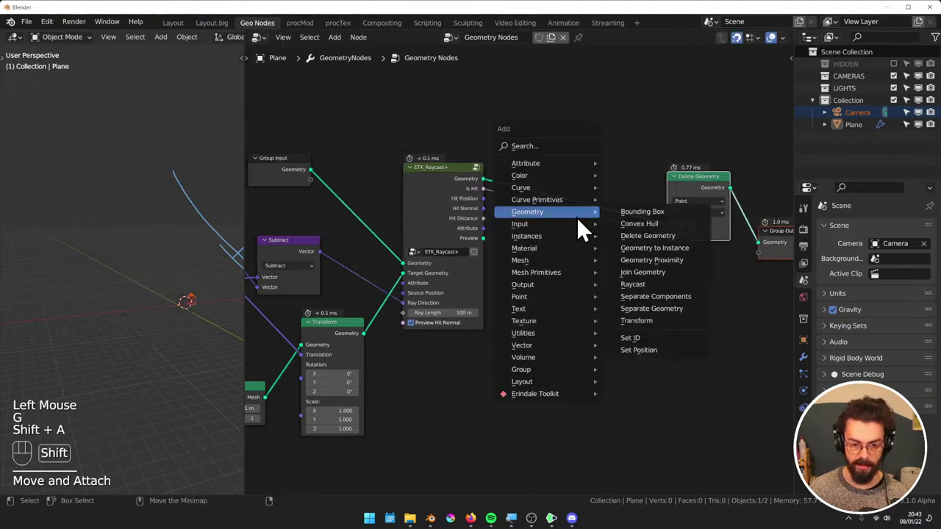
pyautogui.hotkey('shift', 'a')
pyautogui.moveTo(553, 207)
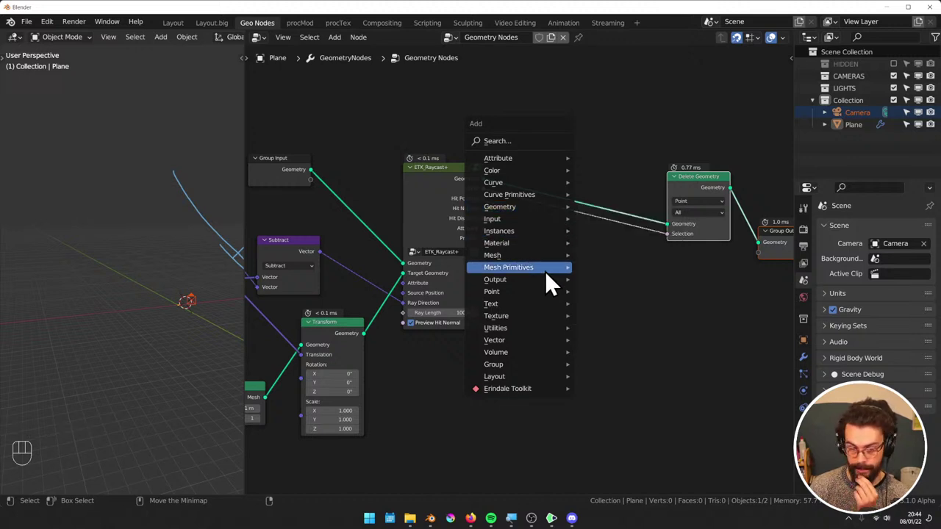
pyautogui.moveTo(534, 256)
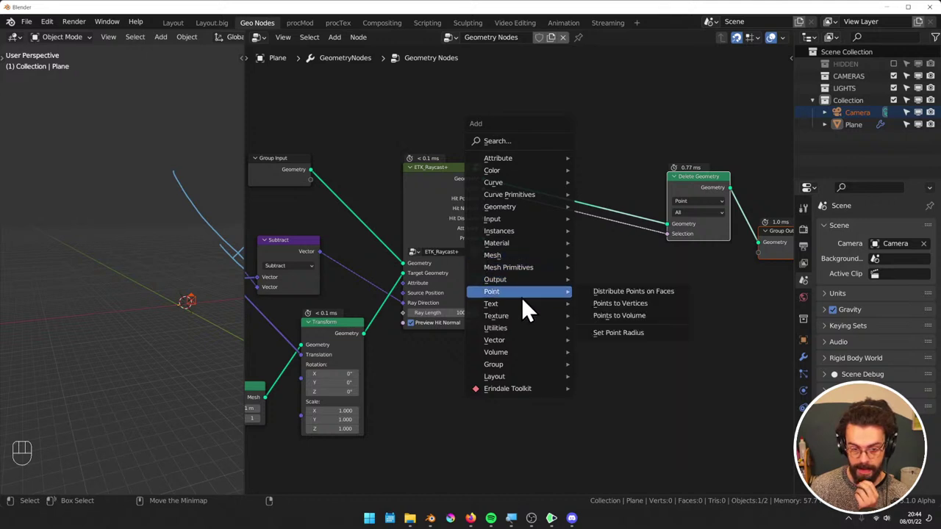
pyautogui.moveTo(515, 328)
pyautogui.click(615, 352)
pyautogui.click(559, 241)
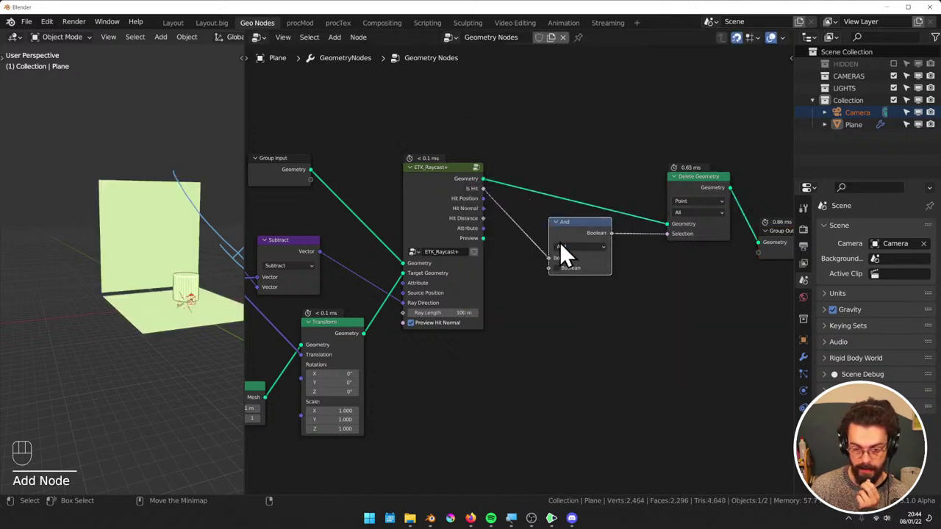
pyautogui.click(570, 247)
pyautogui.click(578, 279)
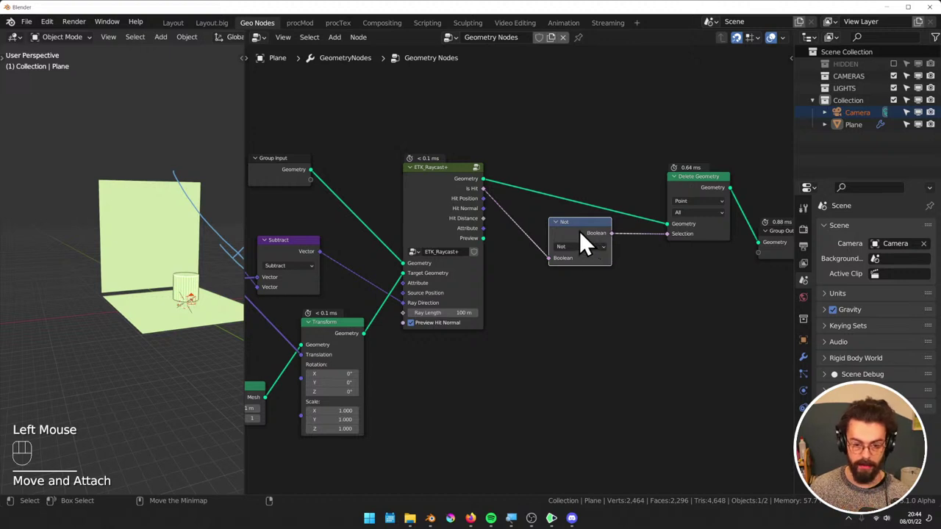
# Erase the earlier annotation arrow and orbit toward the green planes
pyautogui.moveTo(189, 230)
pyautogui.mouseDown(button='middle')
pyautogui.moveTo(119, 228)
pyautogui.moveTo(147, 256)
pyautogui.mouseUp(button='middle')
pyautogui.press('d')
pyautogui.rightClick(88, 134)
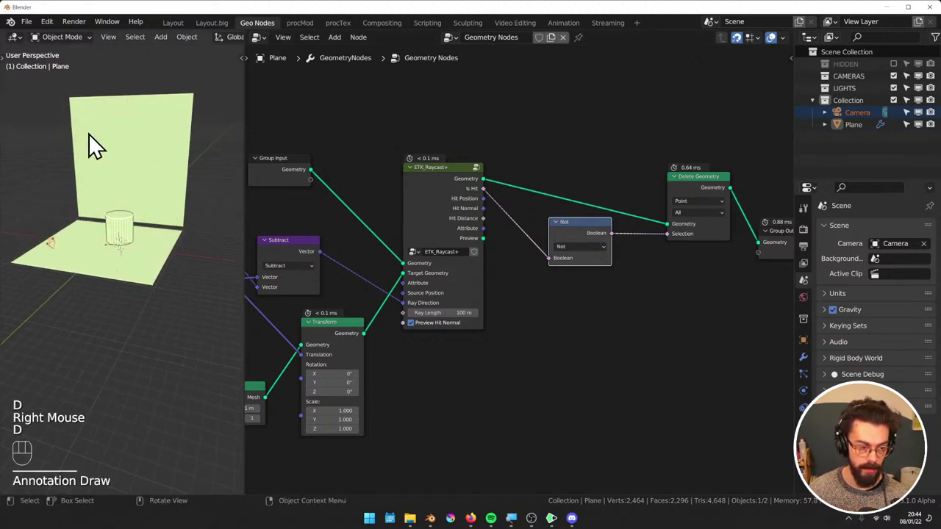
pyautogui.moveTo(88, 134); pyautogui.dragTo(162, 228, button='middle')
pyautogui.scroll(2, 110, 207)
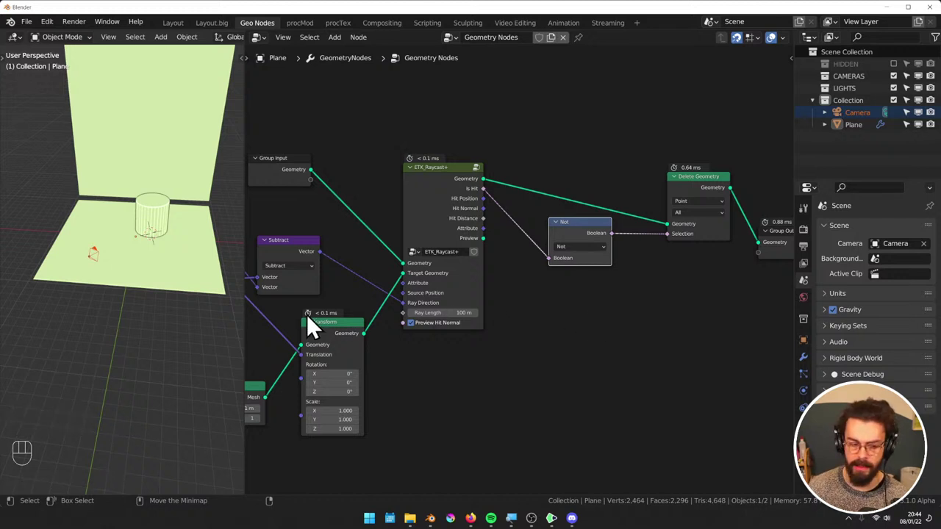
# Zoom toward the camera and draw annotation loops around its frame corner
pyautogui.moveTo(128, 257)
pyautogui.mouseDown(button='middle')
pyautogui.moveTo(110, 263)
pyautogui.moveTo(151, 301)
pyautogui.moveTo(122, 250)
pyautogui.mouseUp(button='middle')
pyautogui.scroll(3, 93, 286)
pyautogui.scroll(4, 147, 301)
pyautogui.scroll(1, 94, 283)
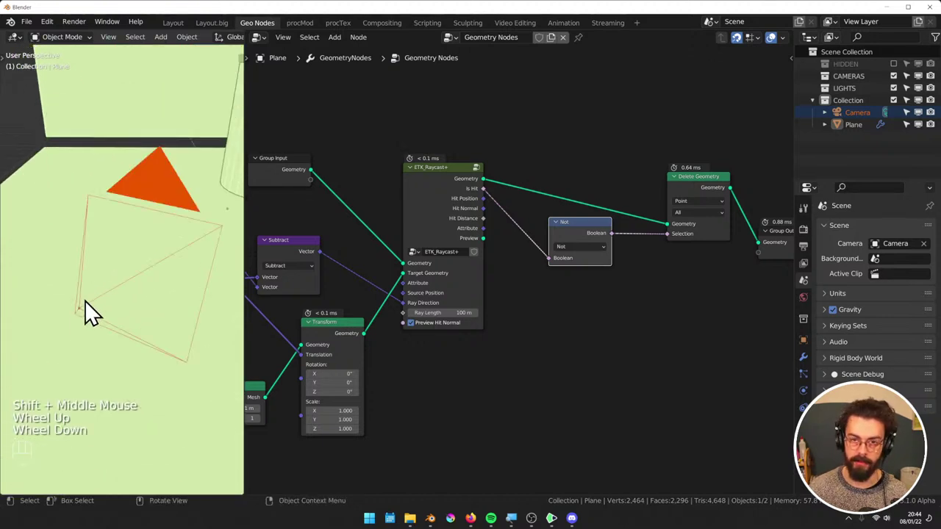
pyautogui.press('d')
pyautogui.moveTo(83, 308); pyautogui.dragTo(87, 296)
pyautogui.press('d')
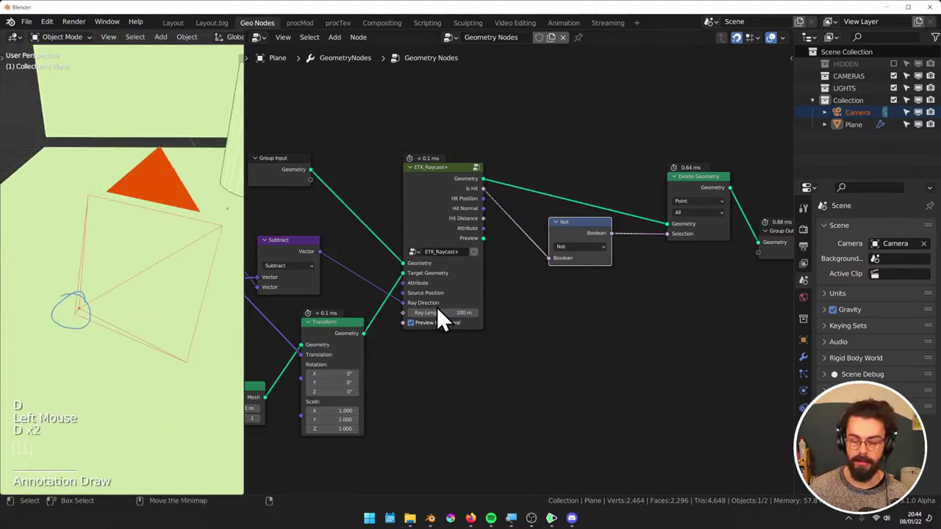
pyautogui.press('d')
pyautogui.moveTo(88, 185)
pyautogui.mouseDown()
pyautogui.moveTo(59, 306)
pyautogui.moveTo(194, 390)
pyautogui.moveTo(221, 224)
pyautogui.mouseUp()
pyautogui.press('d')
pyautogui.moveTo(112, 301)
pyautogui.mouseDown()
pyautogui.moveTo(61, 327)
pyautogui.moveTo(174, 382)
pyautogui.mouseUp()
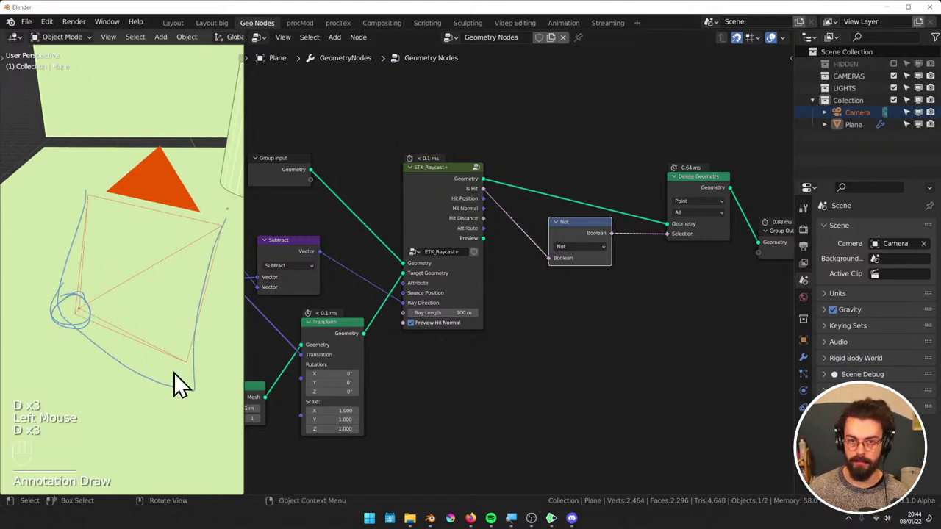
pyautogui.press('d')
pyautogui.moveTo(87, 309)
pyautogui.mouseDown()
pyautogui.moveTo(54, 330)
pyautogui.moveTo(74, 285)
pyautogui.moveTo(97, 324)
pyautogui.moveTo(77, 294)
pyautogui.mouseUp()
pyautogui.press('d')
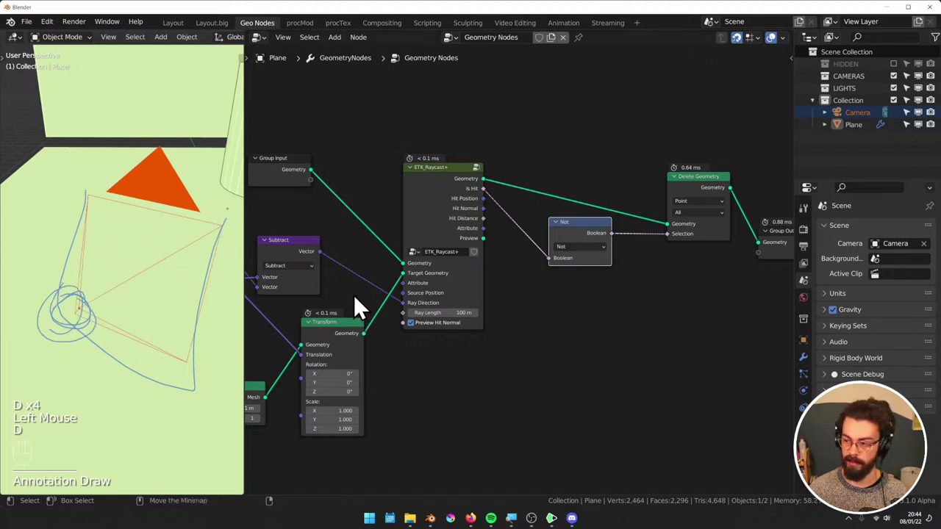
# Erase most annotation strokes and draw a short stroke beside the cylinder on the floor
pyautogui.scroll(-2, 201, 271)
pyautogui.keyDown('shift'); pyautogui.moveTo(184, 271); pyautogui.dragTo(176, 275, button='middle'); pyautogui.keyUp('shift')
pyautogui.moveTo(176, 275); pyautogui.dragTo(141, 272, button='middle')
pyautogui.scroll(-3, 82, 296)
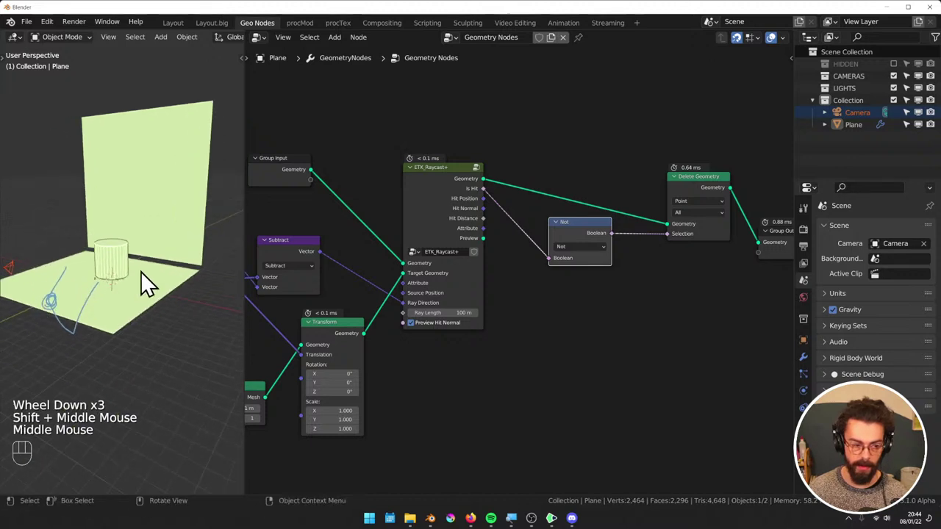
pyautogui.moveTo(140, 271)
pyautogui.mouseDown()
pyautogui.moveTo(131, 252)
pyautogui.moveTo(61, 266)
pyautogui.moveTo(34, 253)
pyautogui.moveTo(44, 261)
pyautogui.mouseUp()
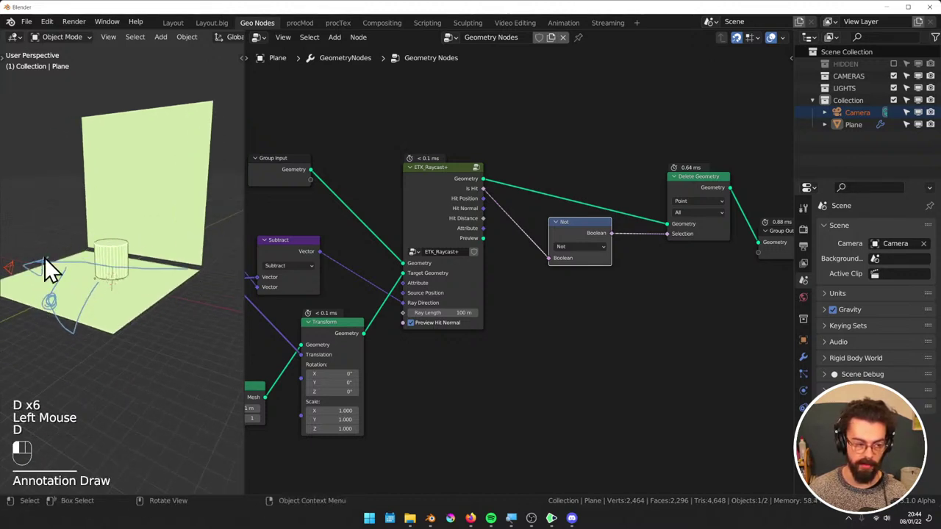
pyautogui.press('d')
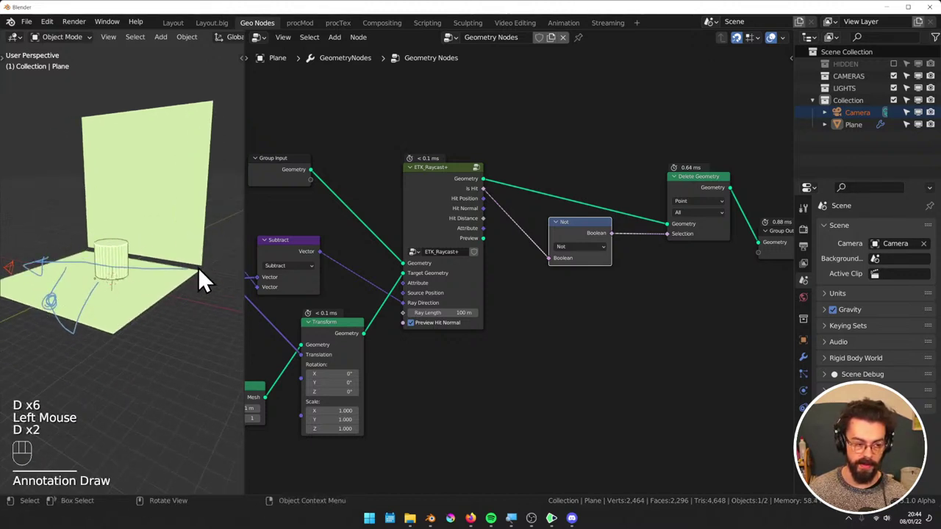
pyautogui.press('d')
pyautogui.moveTo(198, 267)
pyautogui.mouseDown(button='right')
pyautogui.moveTo(42, 315)
pyautogui.moveTo(157, 288)
pyautogui.mouseUp(button='right')
pyautogui.press('d')
pyautogui.moveTo(157, 288)
pyautogui.mouseDown()
pyautogui.moveTo(206, 259)
pyautogui.moveTo(115, 267)
pyautogui.moveTo(140, 280)
pyautogui.mouseUp()
pyautogui.press('d')
pyautogui.press('d')
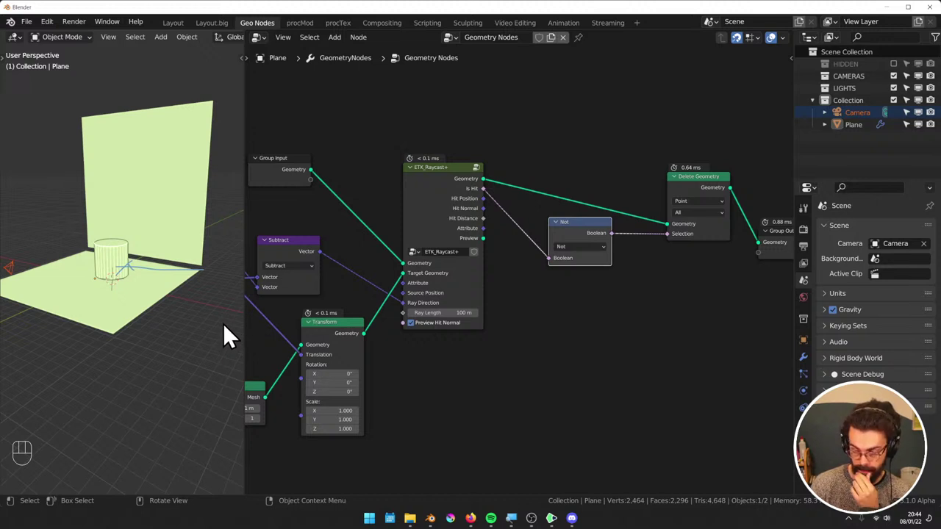
# Relink Transform's geometry into the ETK_Raycast+ Geometry input and show the raycast preview as output
pyautogui.moveTo(404, 262); pyautogui.dragTo(442, 277, button='middle')
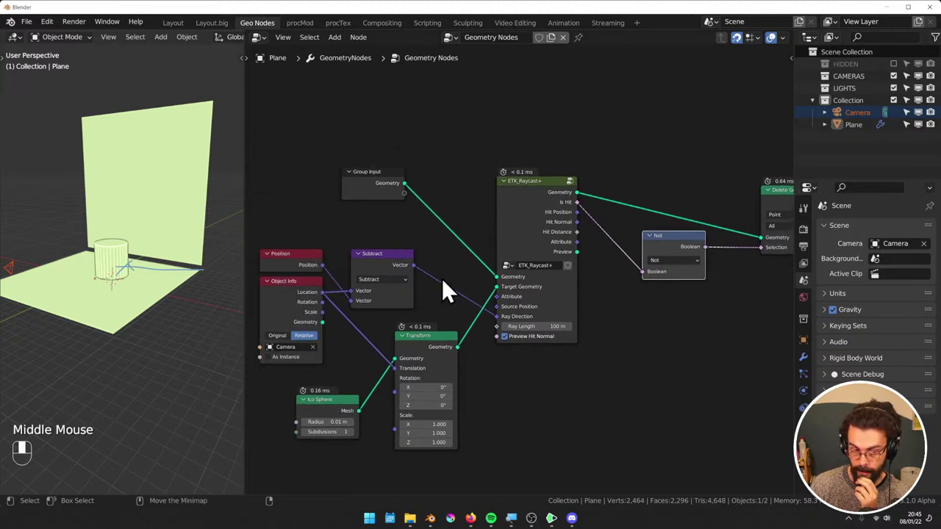
pyautogui.moveTo(497, 280); pyautogui.dragTo(489, 303)
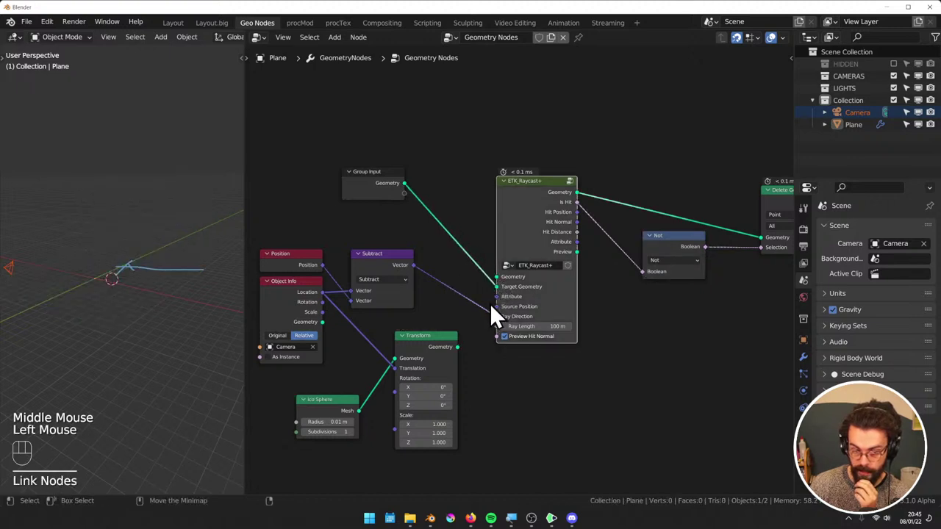
pyautogui.moveTo(457, 346); pyautogui.dragTo(500, 277)
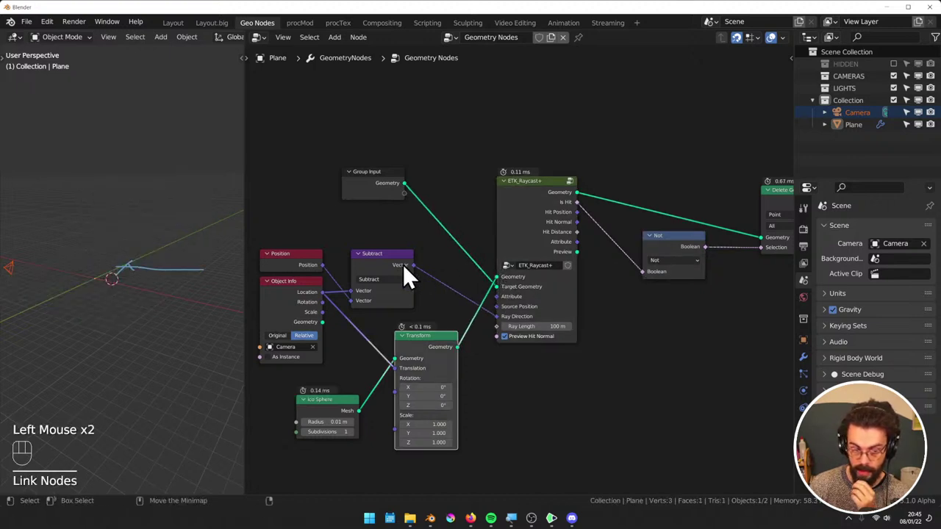
pyautogui.click(397, 264)
pyautogui.hotkey('alt', 's')
pyautogui.moveTo(626, 244); pyautogui.dragTo(455, 254, button='middle')
pyautogui.moveTo(466, 249); pyautogui.dragTo(741, 252)
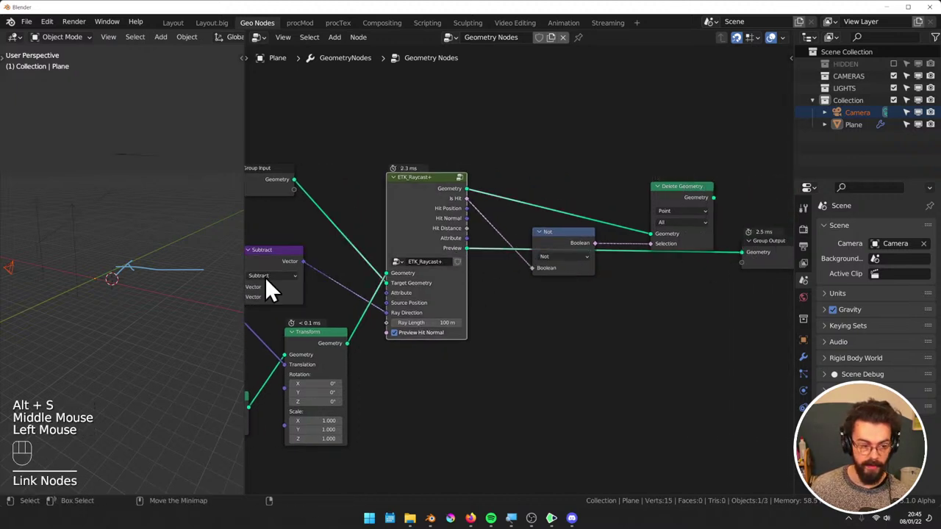
pyautogui.moveTo(154, 276); pyautogui.dragTo(143, 237, button='middle')
# Raise the Ico Sphere subdivisions from 1 to 6 and inspect the denser points
pyautogui.moveTo(372, 370); pyautogui.dragTo(479, 336, button='middle')
pyautogui.scroll(2, 442, 330)
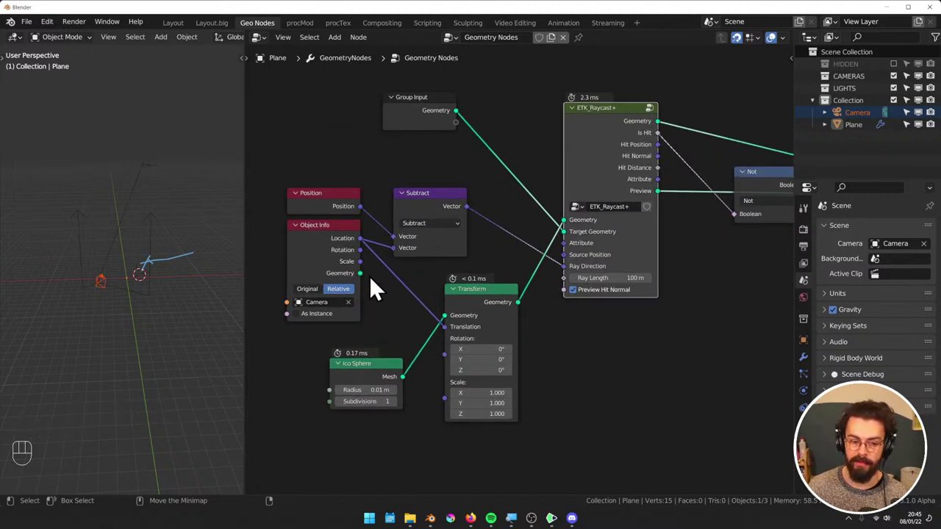
pyautogui.moveTo(375, 400); pyautogui.dragTo(434, 400)
pyautogui.moveTo(239, 316); pyautogui.dragTo(13, 283, button='middle')
pyautogui.scroll(-1, 277, 279)
pyautogui.moveTo(483, 262); pyautogui.dragTo(358, 265, button='middle')
# Preview the Delete Geometry result in the viewport
pyautogui.moveTo(118, 287); pyautogui.dragTo(46, 279, button='middle')
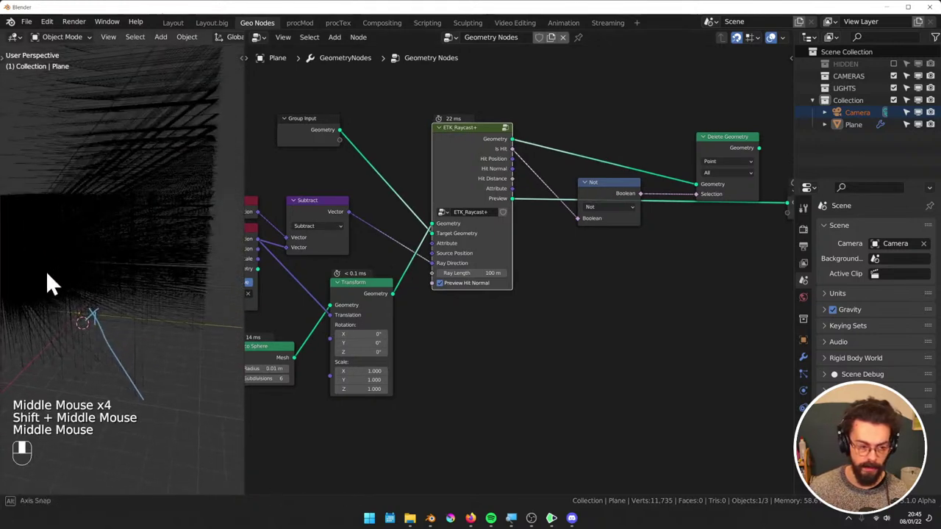
pyautogui.moveTo(507, 243); pyautogui.dragTo(404, 271, button='middle')
pyautogui.keyDown('alt'); pyautogui.keyDown('shift'); pyautogui.click(633, 175); pyautogui.keyUp('shift'); pyautogui.keyUp('alt')
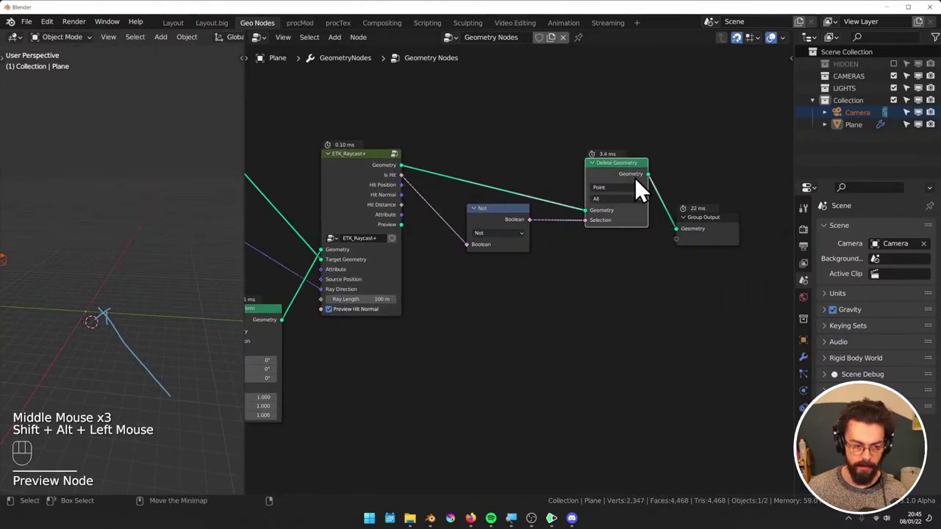
pyautogui.moveTo(479, 242); pyautogui.dragTo(532, 237, button='middle')
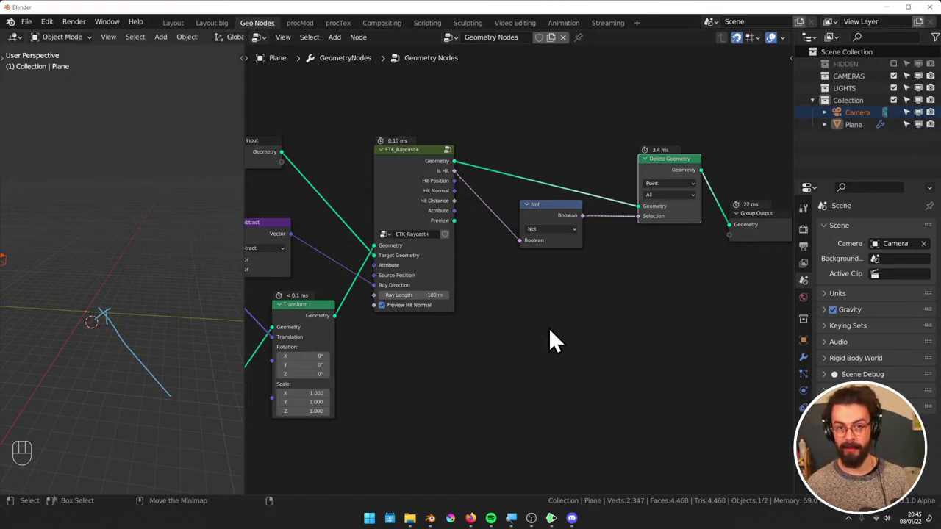
# Sketch annotation strokes over the node graph: an S-curve, a vertical line and an X
pyautogui.moveTo(615, 360); pyautogui.dragTo(634, 244, button='middle')
pyautogui.press('d')
pyautogui.moveTo(688, 203)
pyautogui.mouseDown()
pyautogui.moveTo(485, 258)
pyautogui.moveTo(488, 470)
pyautogui.mouseUp()
pyautogui.moveTo(487, 471)
pyautogui.keyDown('shift'); pyautogui.mouseDown(button='middle')
pyautogui.moveTo(522, 383)
pyautogui.moveTo(534, 382)
pyautogui.mouseUp(button='middle'); pyautogui.keyUp('shift')
pyautogui.press('d')
pyautogui.moveTo(535, 382)
pyautogui.mouseDown()
pyautogui.moveTo(582, 199)
pyautogui.moveTo(603, 51)
pyautogui.mouseUp()
pyautogui.press('d')
pyautogui.keyDown('shift'); pyautogui.moveTo(619, 265); pyautogui.dragTo(601, 316, button='middle'); pyautogui.keyUp('shift')
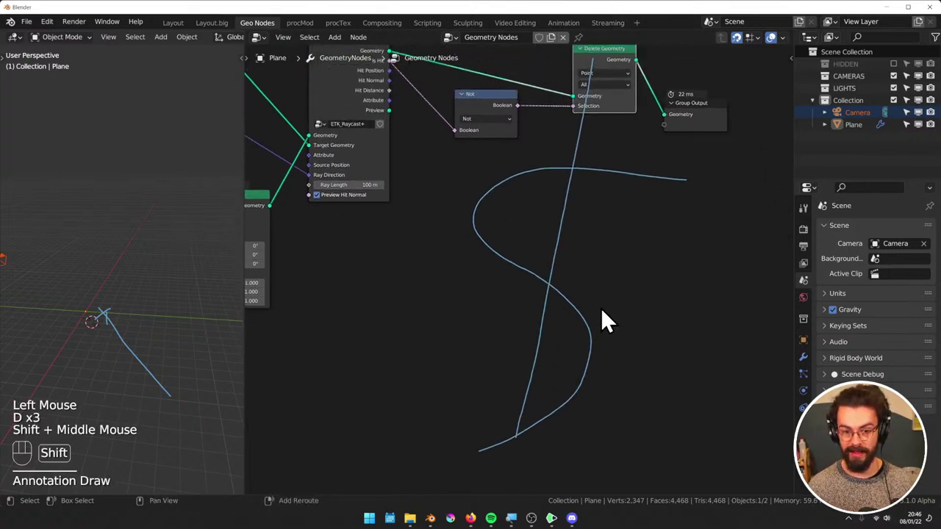
pyautogui.press('d')
pyautogui.moveTo(544, 281)
pyautogui.mouseDown()
pyautogui.moveTo(567, 291)
pyautogui.moveTo(526, 310)
pyautogui.mouseUp()
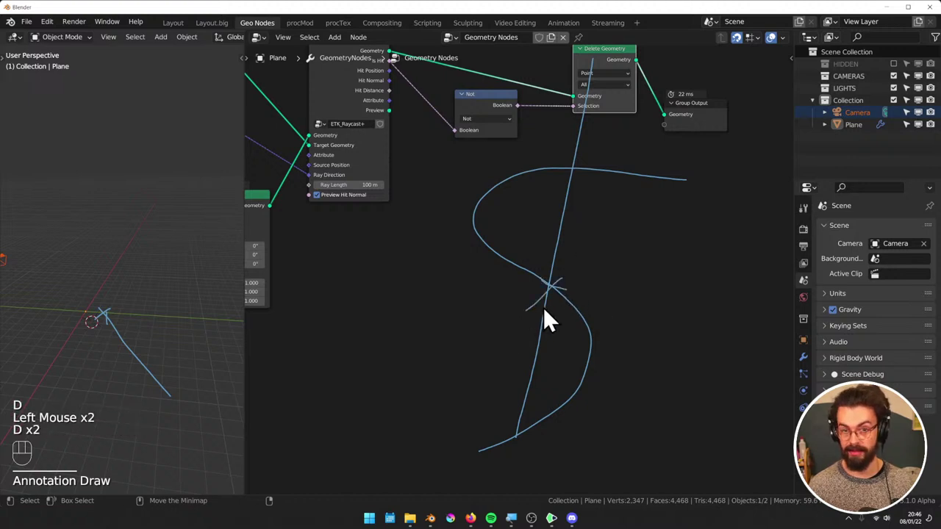
# Erase the annotation strokes in the node graph and the 3D view
pyautogui.scroll(-3, 543, 306)
pyautogui.press('d')
pyautogui.moveTo(541, 319)
pyautogui.mouseDown(button='right')
pyautogui.moveTo(556, 142)
pyautogui.moveTo(594, 188)
pyautogui.moveTo(518, 340)
pyautogui.moveTo(582, 294)
pyautogui.mouseUp(button='right')
pyautogui.press('d')
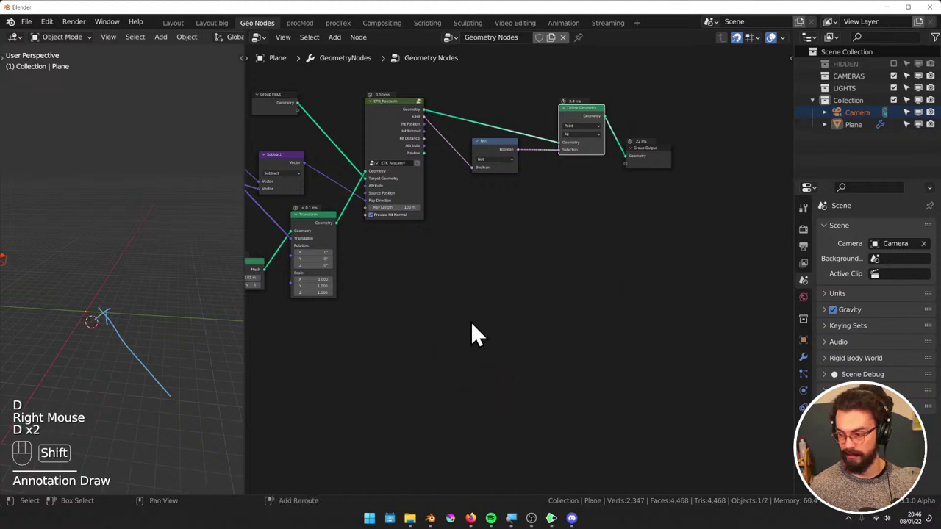
pyautogui.keyDown('shift'); pyautogui.moveTo(471, 321); pyautogui.dragTo(515, 281, button='middle'); pyautogui.keyUp('shift')
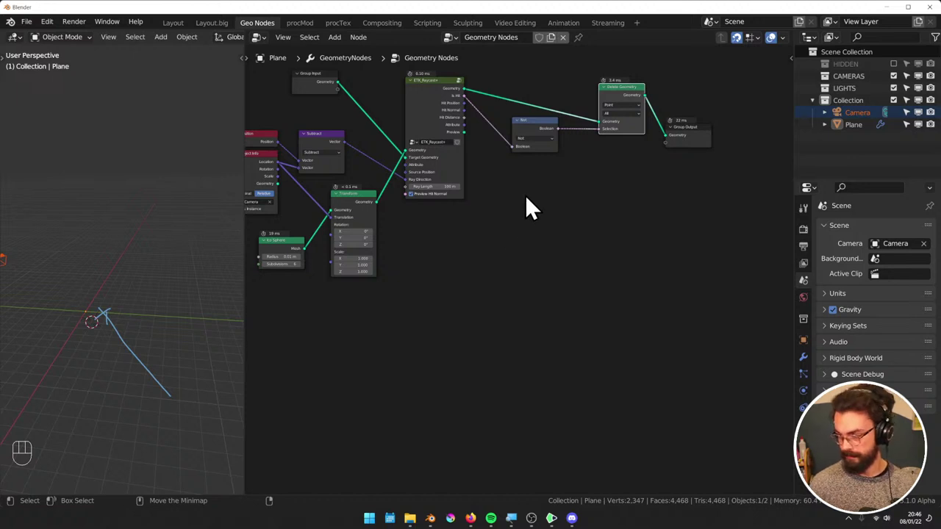
pyautogui.keyDown('shift'); pyautogui.moveTo(514, 224); pyautogui.dragTo(585, 288, button='middle'); pyautogui.keyUp('shift')
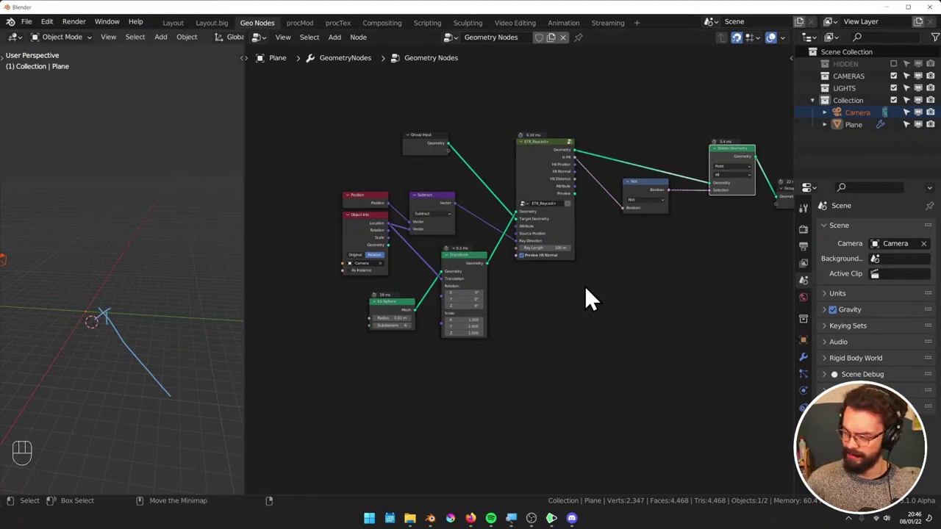
pyautogui.moveTo(592, 271); pyautogui.dragTo(594, 262, button='middle')
pyautogui.moveTo(162, 294); pyautogui.dragTo(210, 388, button='right')
pyautogui.scroll(-1, 91, 268)
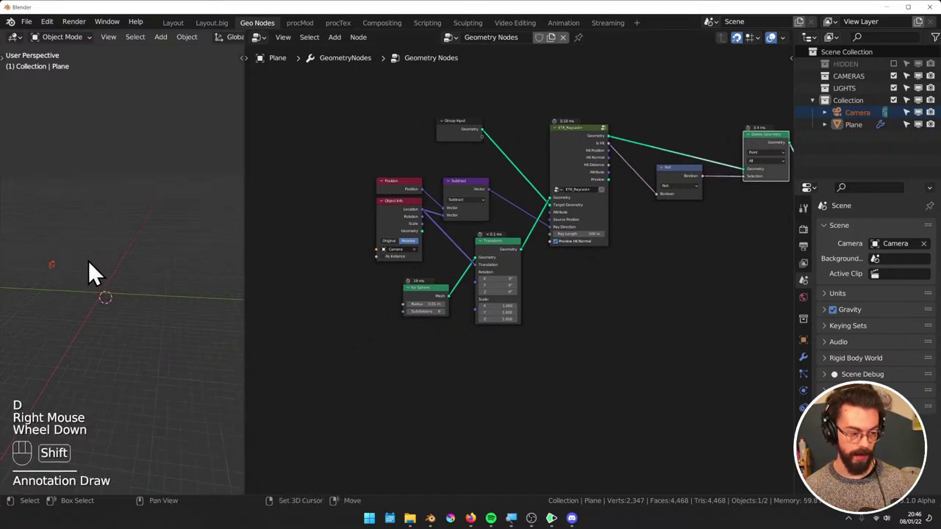
pyautogui.moveTo(570, 249); pyautogui.dragTo(548, 263, button='middle')
pyautogui.scroll(1, 578, 272)
pyautogui.scroll(1, 580, 284)
pyautogui.moveTo(548, 263); pyautogui.dragTo(501, 304, button='middle')
# Preview the ETK_Raycast+ geometry in the viewport and link its output to Is Hit
pyautogui.keyDown('alt'); pyautogui.keyDown('shift'); pyautogui.click(494, 151); pyautogui.keyUp('shift'); pyautogui.keyUp('alt')
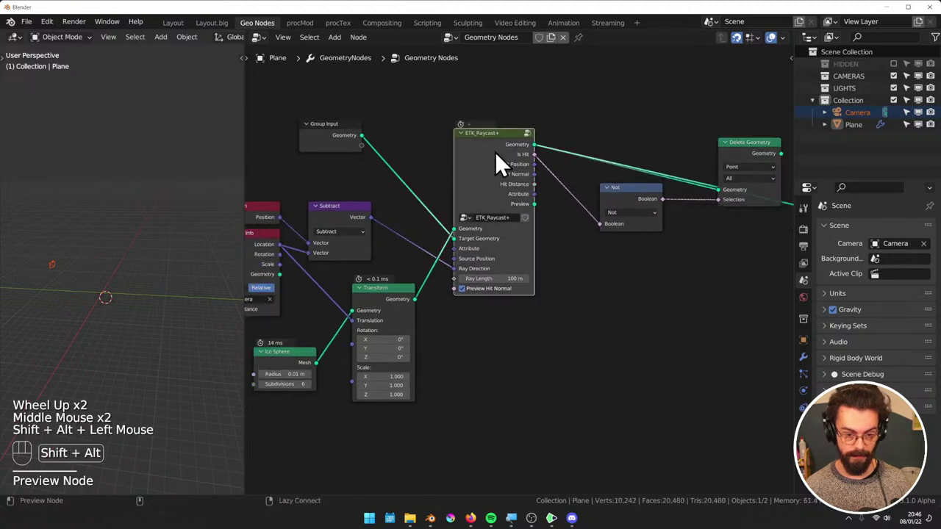
pyautogui.moveTo(495, 151); pyautogui.dragTo(463, 171, button='middle')
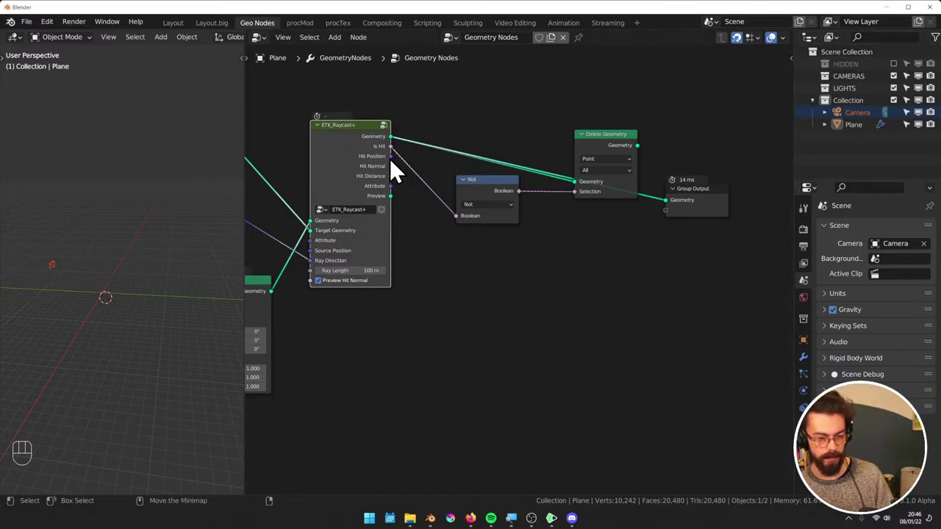
pyautogui.moveTo(390, 155); pyautogui.dragTo(402, 156)
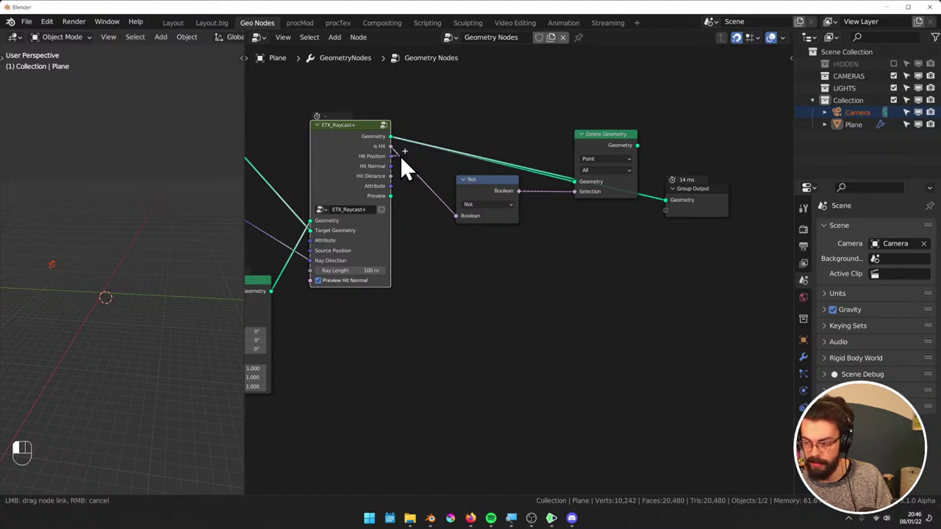
pyautogui.moveTo(400, 156); pyautogui.dragTo(398, 154)
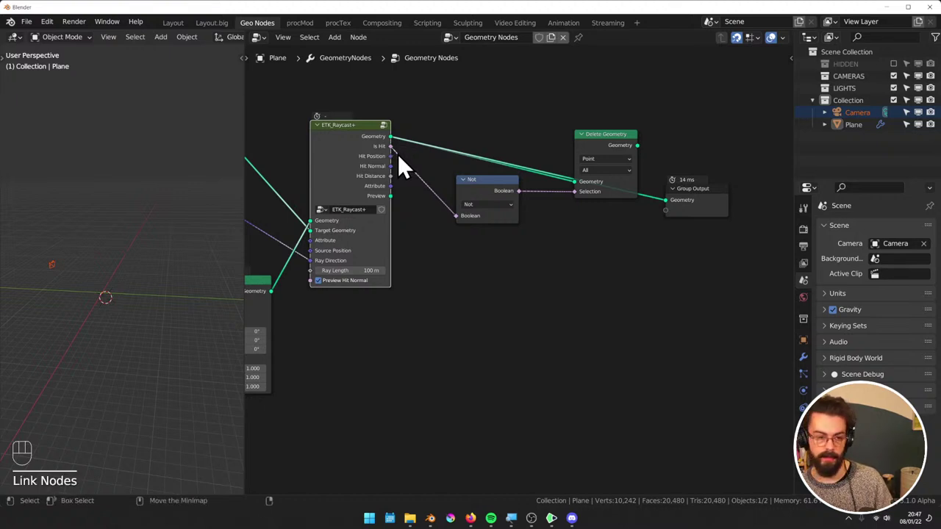
pyautogui.moveTo(398, 153); pyautogui.dragTo(510, 157, button='middle')
pyautogui.moveTo(510, 157); pyautogui.dragTo(478, 169)
pyautogui.moveTo(478, 169); pyautogui.dragTo(499, 182, button='middle')
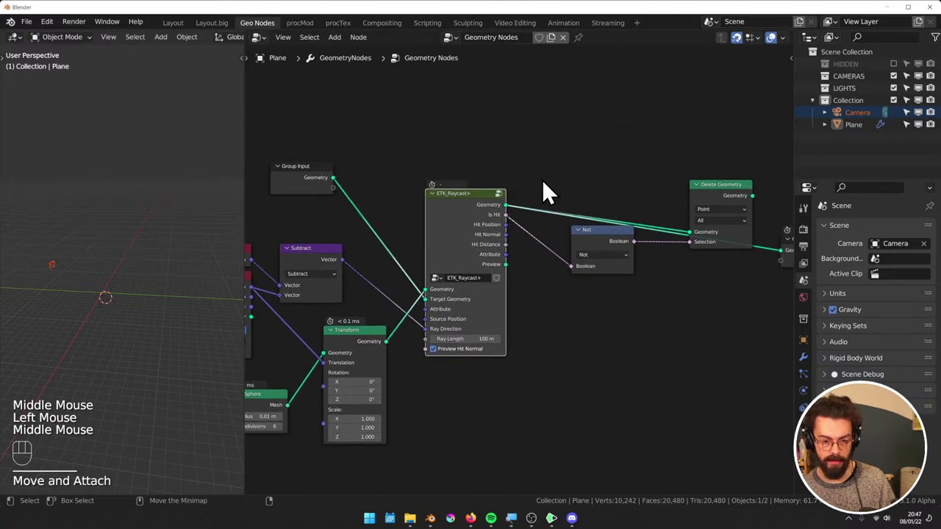
# Add a Transfer Attribute node and feed the transformed geometry into its Target
pyautogui.press('q')
pyautogui.hotkey('shift', 'a')
pyautogui.moveTo(518, 66)
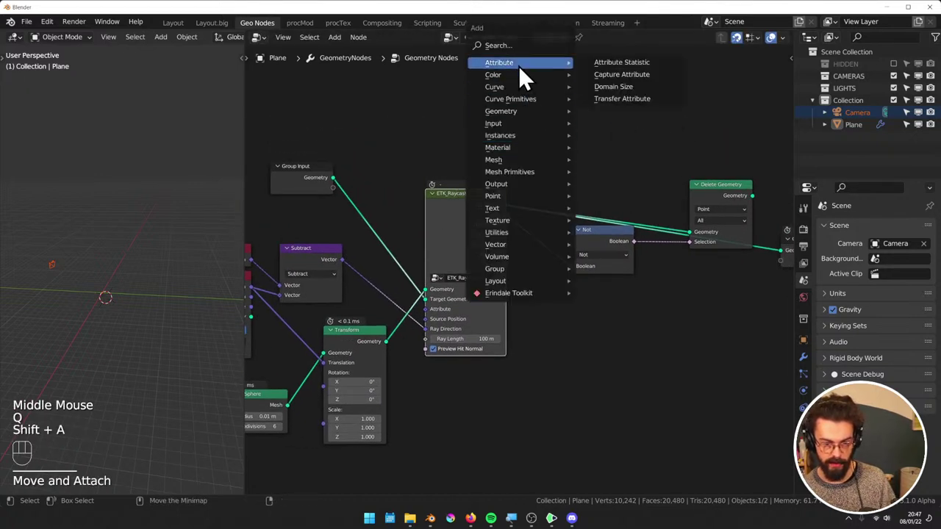
pyautogui.click(622, 98)
pyautogui.click(554, 128)
pyautogui.moveTo(561, 178); pyautogui.dragTo(388, 341)
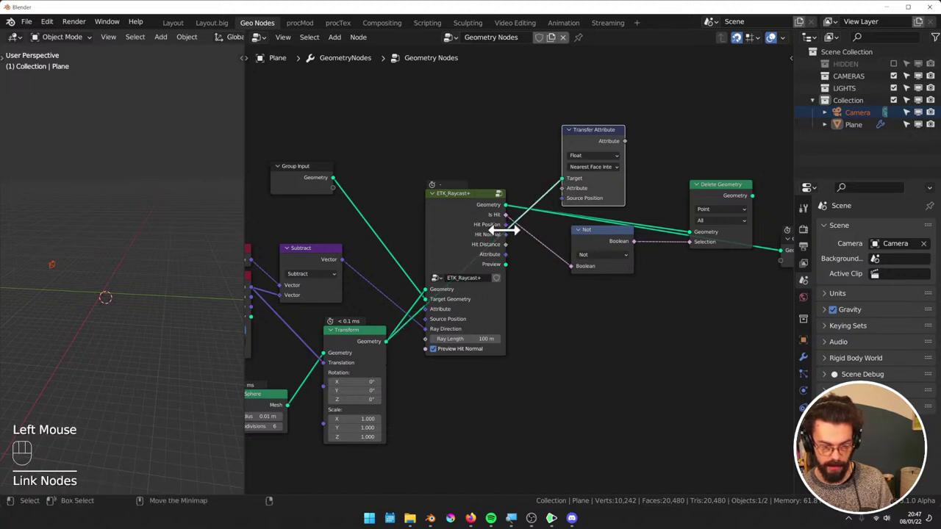
# Set Transfer Attribute to Vector and wire Hit Position into its Attribute input
pyautogui.moveTo(506, 232)
pyautogui.mouseDown()
pyautogui.moveTo(573, 201)
pyautogui.moveTo(546, 196)
pyautogui.moveTo(509, 236)
pyautogui.moveTo(497, 231)
pyautogui.moveTo(506, 224)
pyautogui.mouseUp()
pyautogui.click(584, 154)
pyautogui.click(588, 156)
pyautogui.click(595, 186)
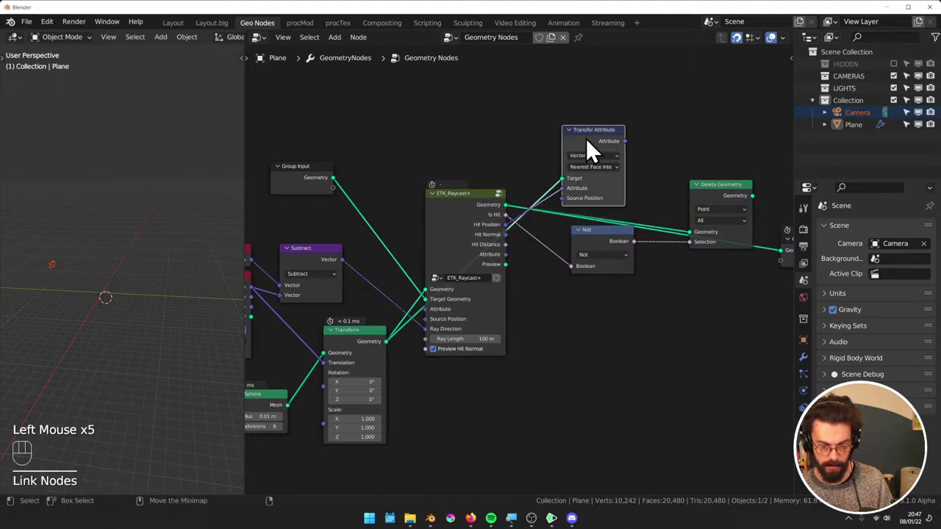
pyautogui.moveTo(586, 138); pyautogui.dragTo(598, 290)
pyautogui.click(579, 218)
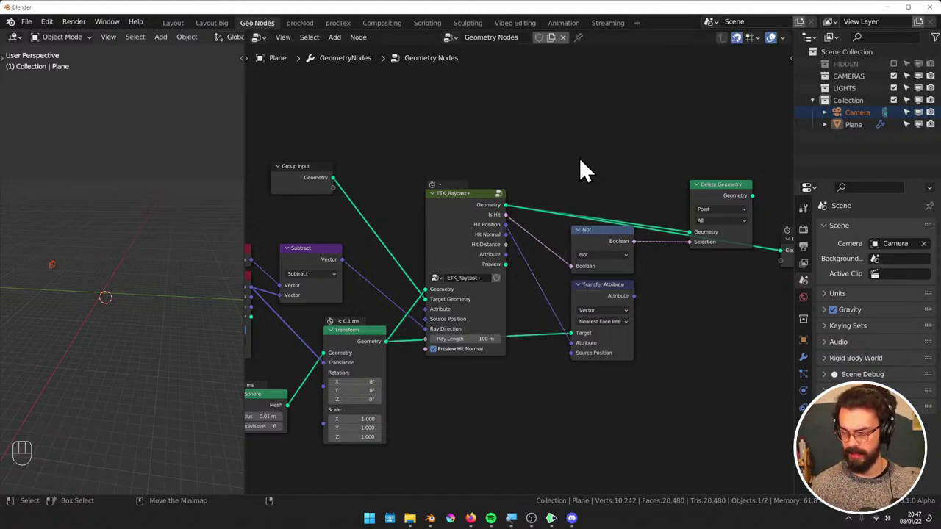
# Turn on Preview Hit Normal and move the ETK_Raycast+ node up and right
pyautogui.moveTo(578, 150); pyautogui.dragTo(581, 97, button='middle')
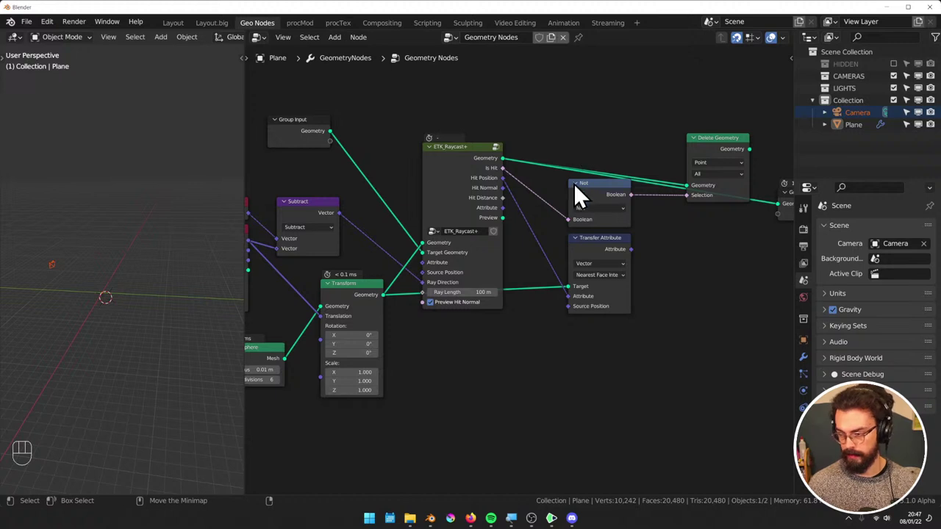
pyautogui.click(425, 300)
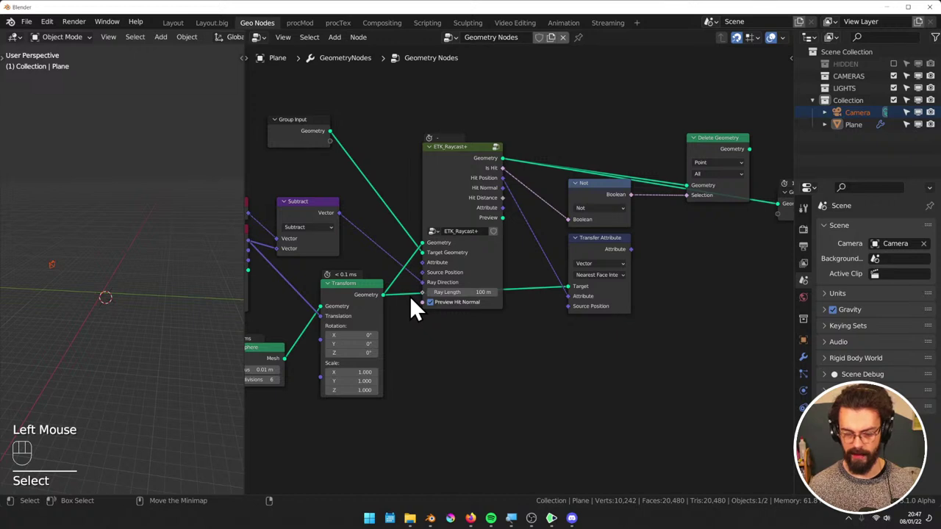
pyautogui.moveTo(450, 186); pyautogui.dragTo(459, 152)
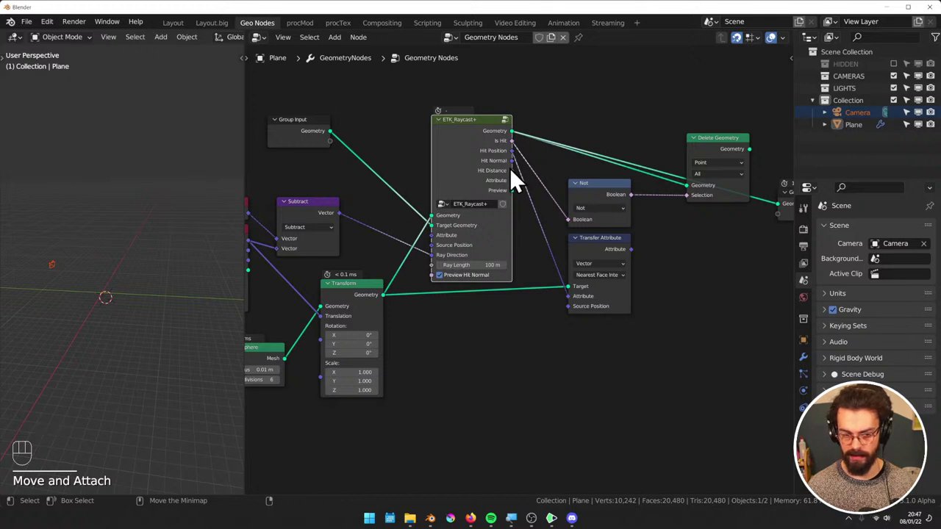
pyautogui.moveTo(512, 170); pyautogui.dragTo(435, 275)
pyautogui.moveTo(434, 268); pyautogui.dragTo(524, 283)
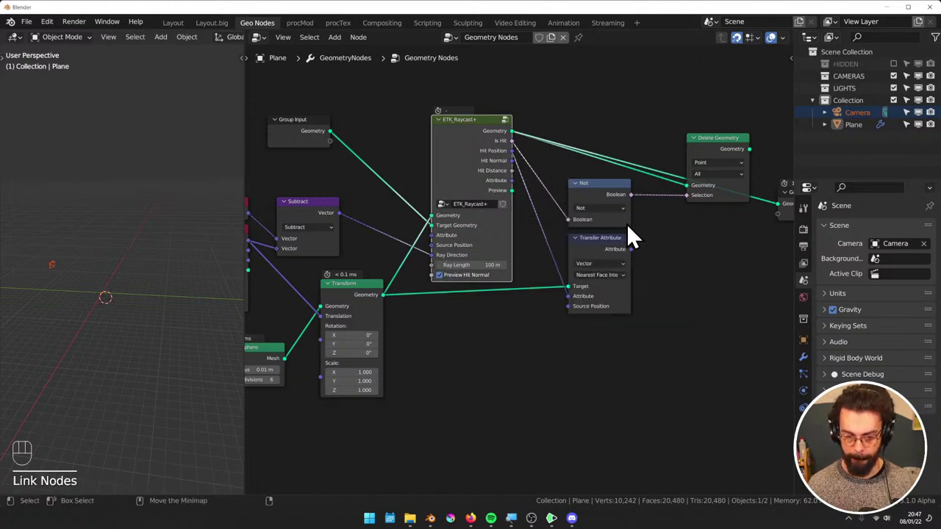
# Rearrange the Not, Delete Geometry, Transfer Attribute and Group Input nodes
pyautogui.moveTo(626, 223); pyautogui.dragTo(603, 230, button='middle')
pyautogui.click(584, 245)
pyautogui.moveTo(574, 188); pyautogui.dragTo(563, 179)
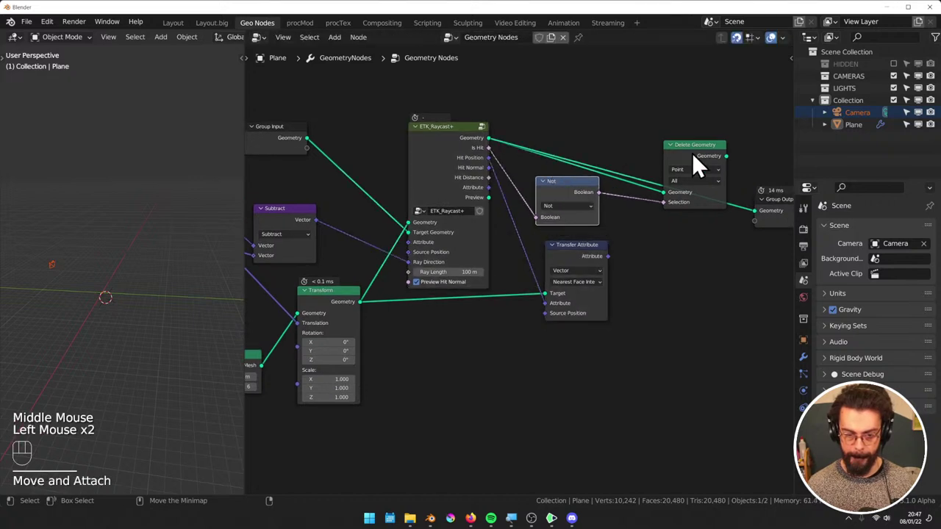
pyautogui.moveTo(693, 156); pyautogui.dragTo(675, 100)
pyautogui.moveTo(577, 254); pyautogui.dragTo(661, 256)
pyautogui.click(615, 261)
pyautogui.hotkey('shift', 'a')
pyautogui.press('q')
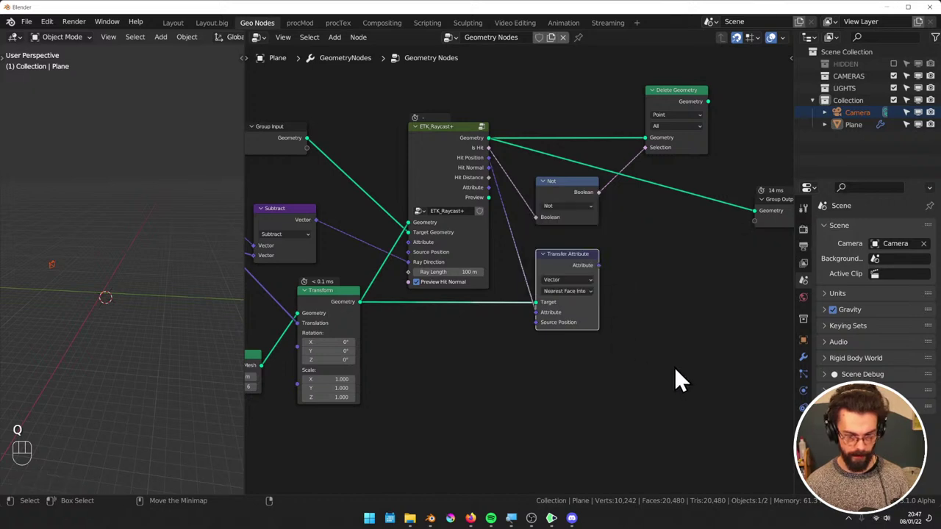
pyautogui.moveTo(496, 213); pyautogui.dragTo(641, 215, button='middle')
pyautogui.moveTo(417, 141); pyautogui.dragTo(429, 187)
pyautogui.moveTo(588, 301); pyautogui.dragTo(523, 252, button='middle')
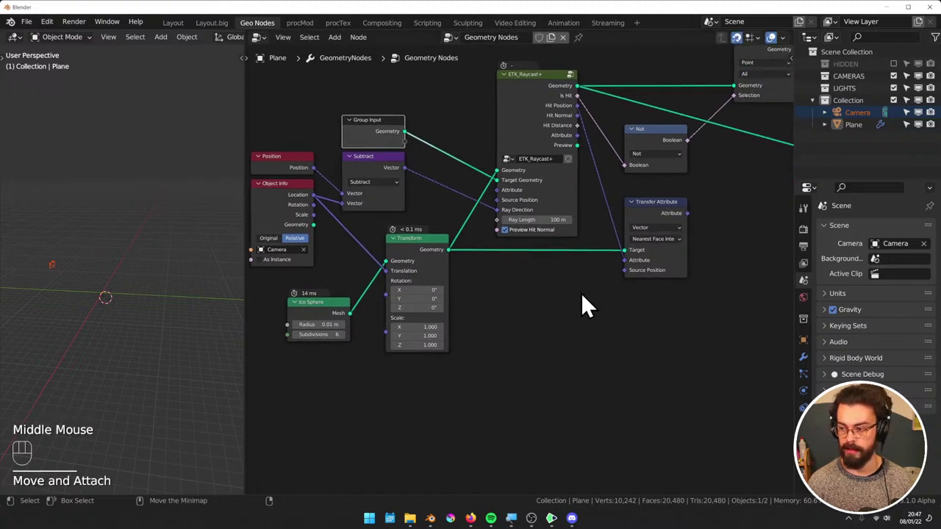
# Add a Transform node driven by the camera Location via node search 'transform'
pyautogui.moveTo(606, 323); pyautogui.dragTo(611, 286, button='middle')
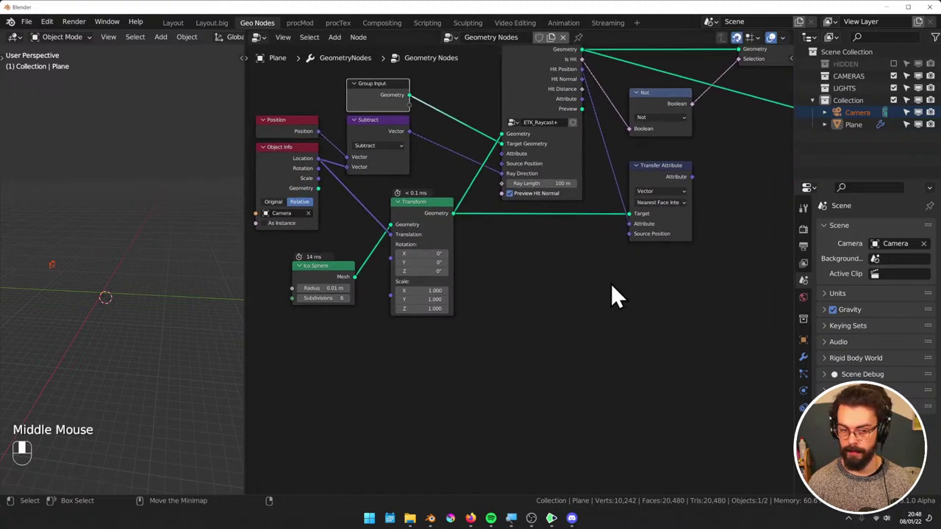
pyautogui.moveTo(318, 160); pyautogui.dragTo(355, 183)
pyautogui.write('transform')
pyautogui.press('Return')
pyautogui.click(401, 235)
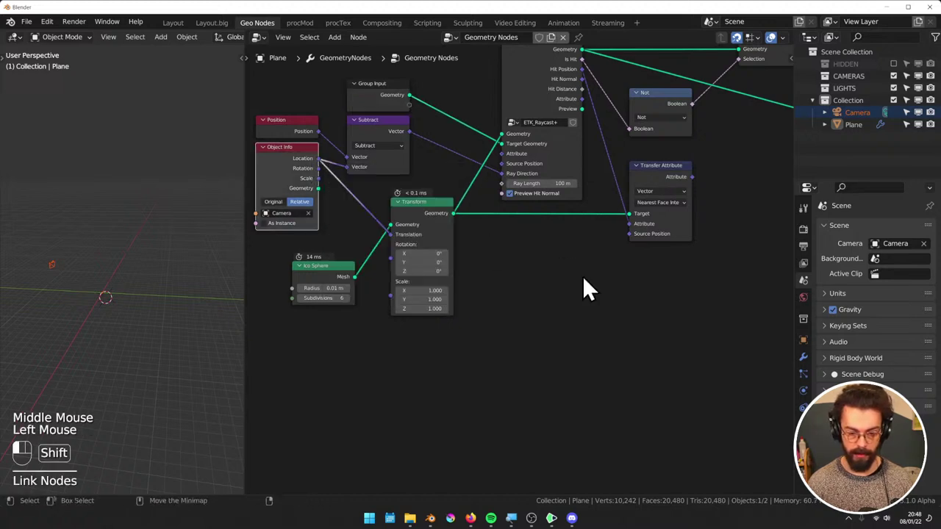
pyautogui.moveTo(426, 170); pyautogui.dragTo(525, 232, button='middle')
# Move the Subtract node up above the graph
pyautogui.click(497, 200)
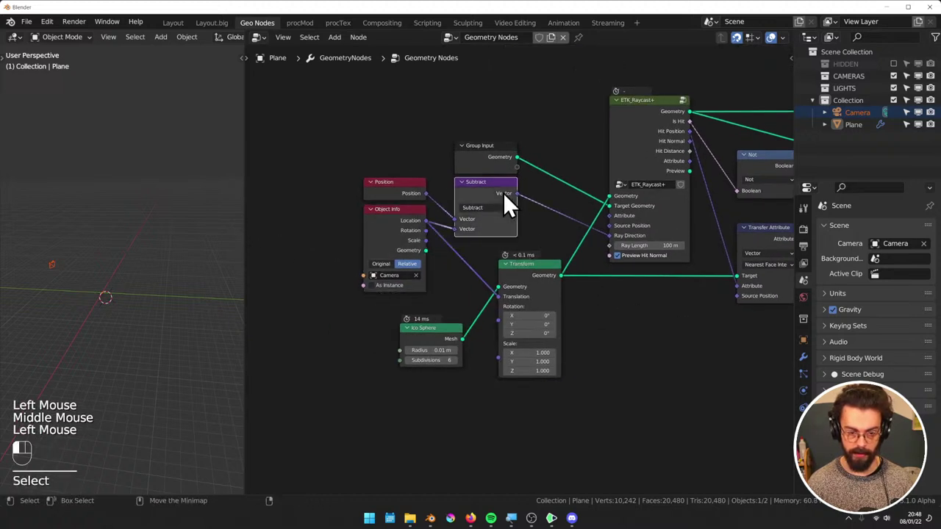
pyautogui.press('g')
pyautogui.moveTo(505, 193); pyautogui.dragTo(507, 227, button='middle')
pyautogui.moveTo(582, 117); pyautogui.dragTo(563, 242, button='middle')
# Add a Gradient Texture fed by Subtract's Vector and set its type to Radial
pyautogui.press('q')
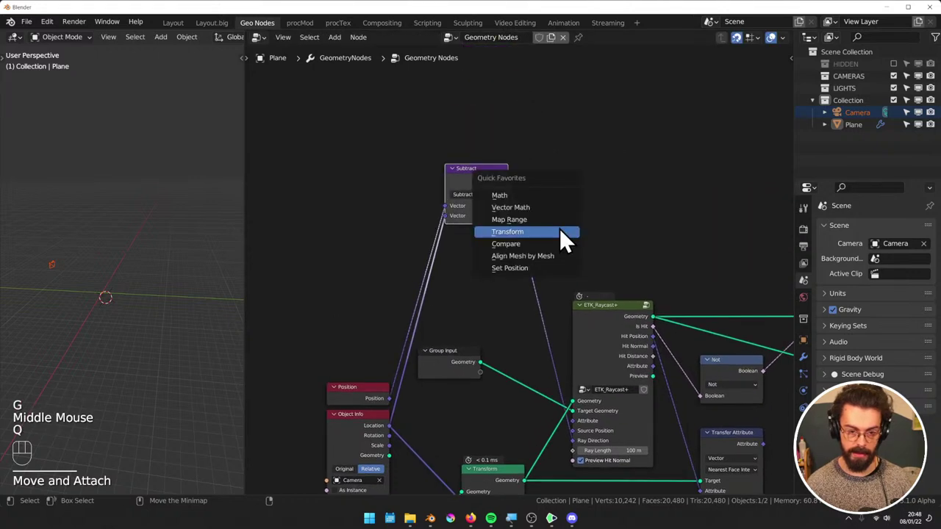
pyautogui.hotkey('shift', 'a')
pyautogui.moveTo(620, 338)
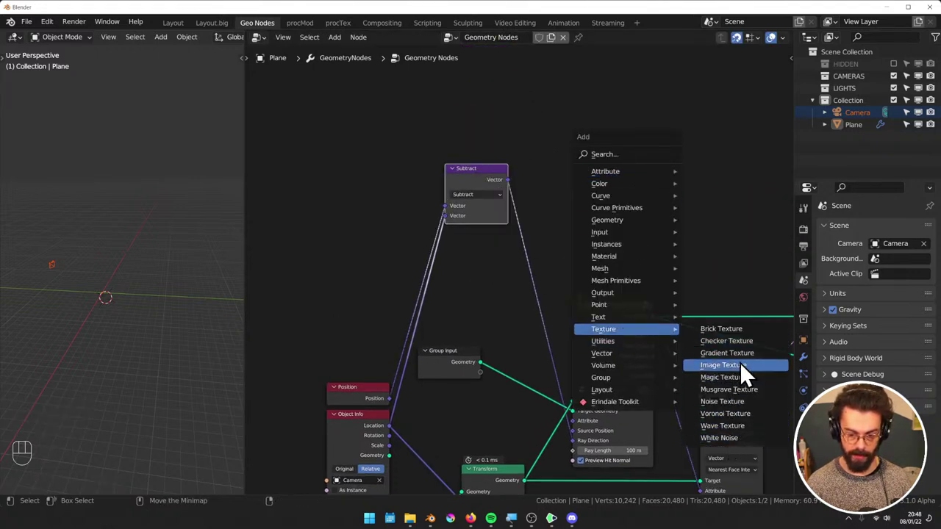
pyautogui.click(726, 352)
pyautogui.click(596, 177)
pyautogui.keyDown('alt'); pyautogui.moveTo(499, 194); pyautogui.dragTo(642, 234, button='right'); pyautogui.keyUp('alt')
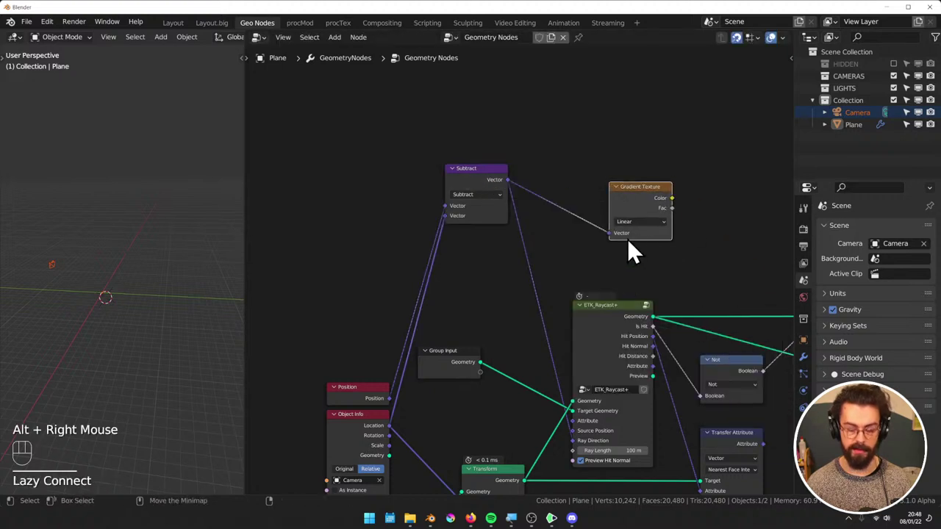
pyautogui.click(634, 222)
pyautogui.click(635, 290)
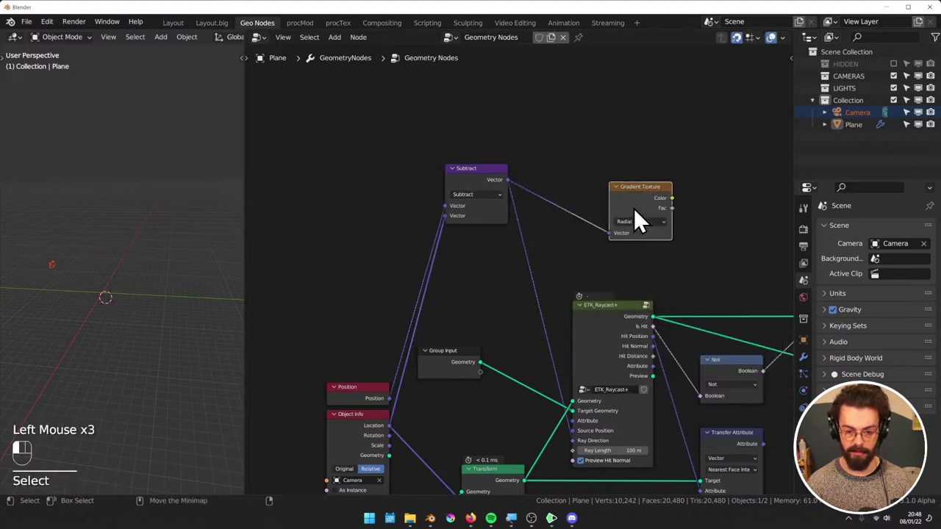
# Reposition the Gradient Texture, Group Input, Position and Object Info nodes
pyautogui.moveTo(635, 210); pyautogui.dragTo(682, 194)
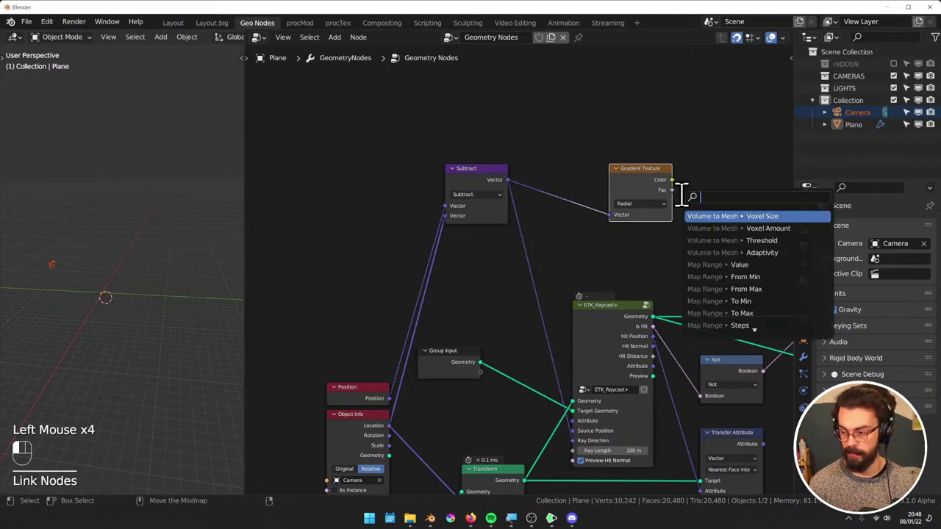
pyautogui.click(627, 182)
pyautogui.moveTo(623, 203); pyautogui.dragTo(619, 156)
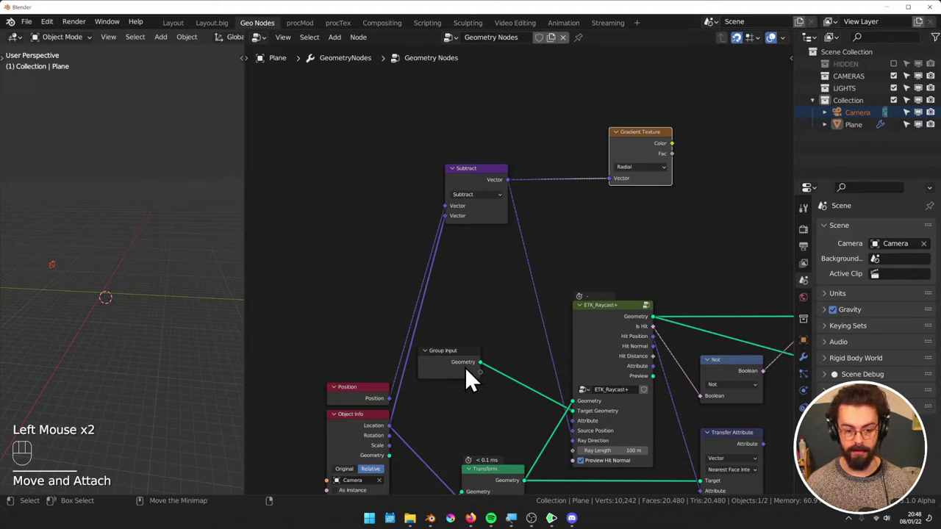
pyautogui.moveTo(450, 348); pyautogui.dragTo(505, 402)
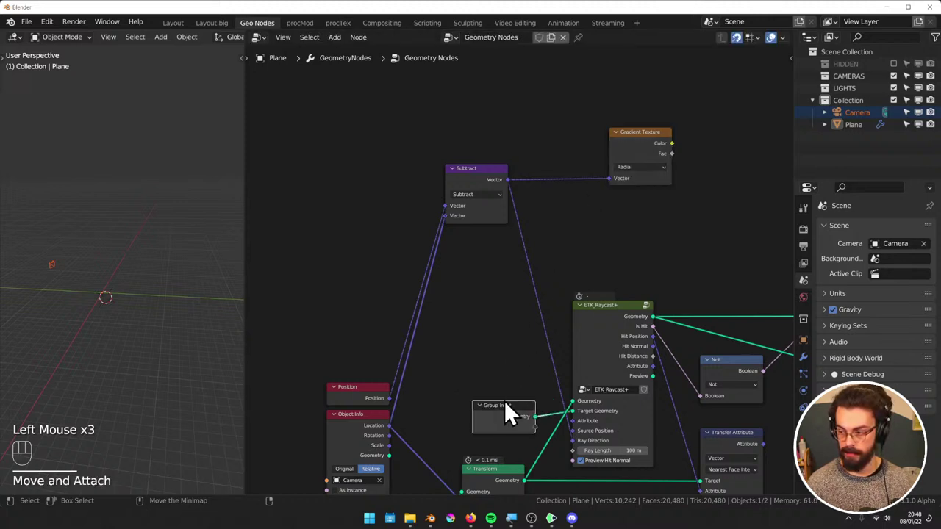
pyautogui.moveTo(511, 329); pyautogui.dragTo(562, 290, button='middle')
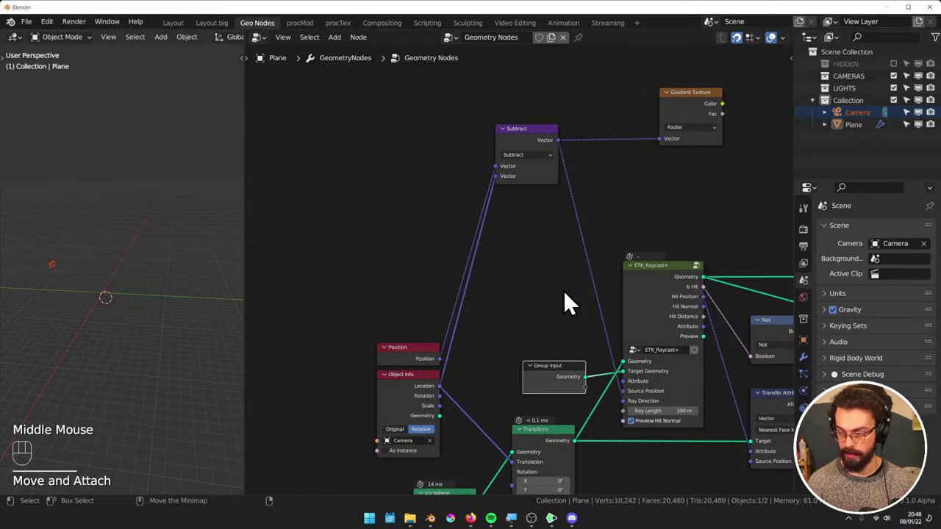
pyautogui.click(565, 294)
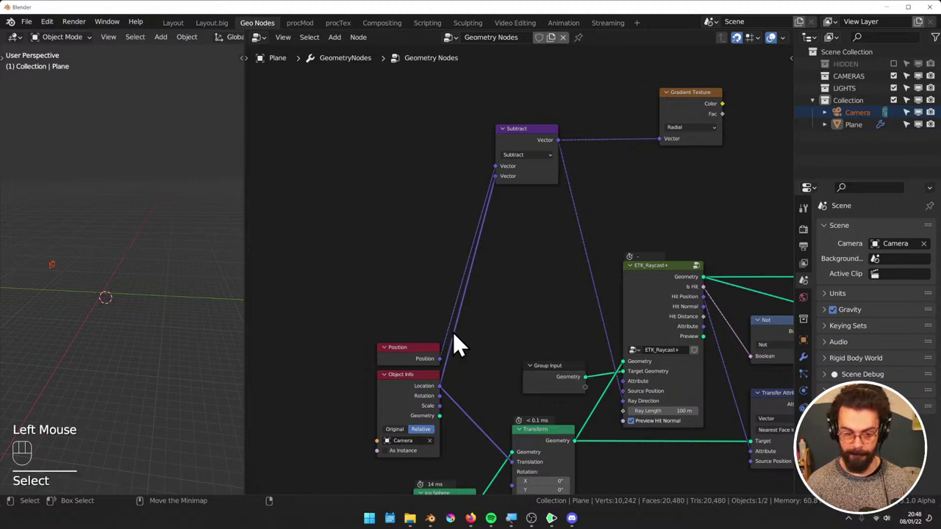
pyautogui.moveTo(453, 337); pyautogui.dragTo(402, 195)
# Insert a Vector Rotate node between Subtract and the Gradient Texture
pyautogui.press('q')
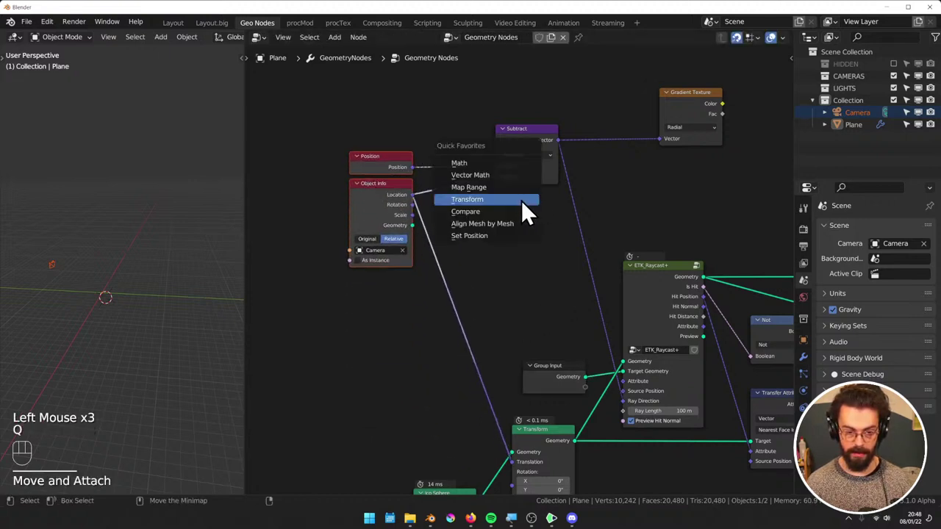
pyautogui.hotkey('shift', 'a')
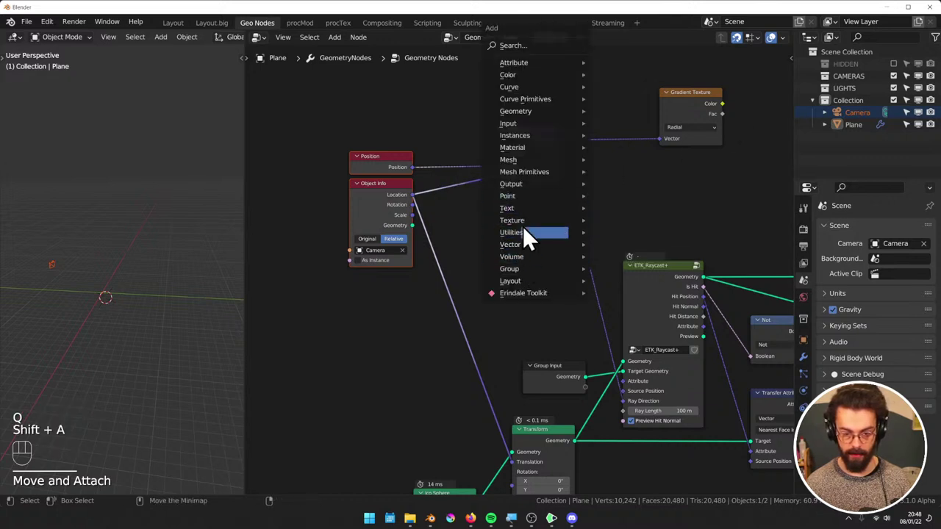
pyautogui.moveTo(519, 241)
pyautogui.click(657, 289)
pyautogui.click(636, 111)
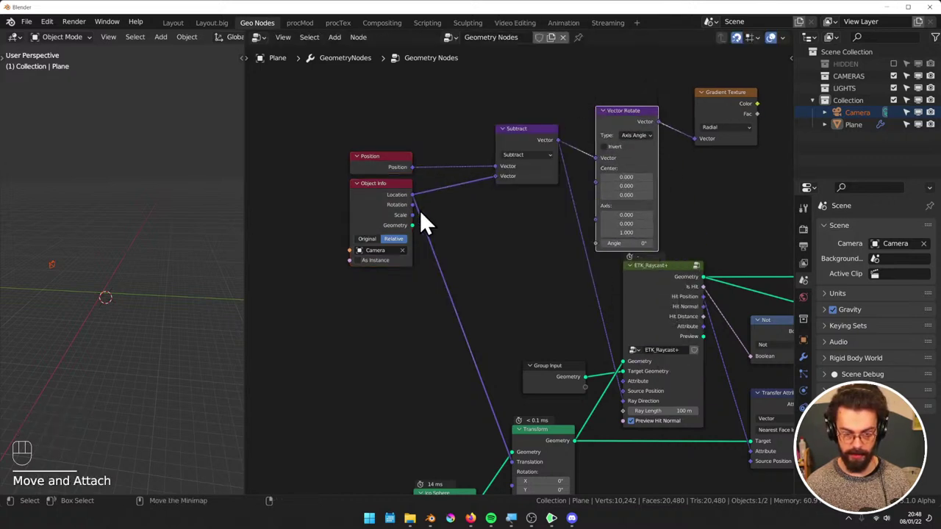
pyautogui.click(640, 140)
# Set Vector Rotate to Euler, drive it with the camera's Rotation, and tick Invert
pyautogui.click(638, 150)
pyautogui.click(638, 150)
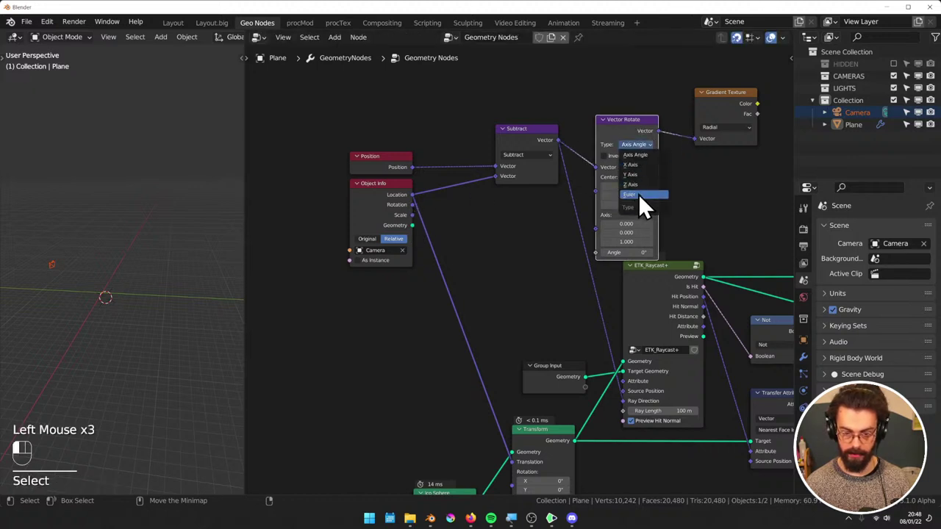
pyautogui.click(638, 194)
pyautogui.moveTo(592, 231); pyautogui.dragTo(412, 204)
pyautogui.click(604, 155)
# Rearrange the Subtract, Vector Rotate and Gradient Texture nodes
pyautogui.keyDown('shift'); pyautogui.click(527, 130); pyautogui.keyUp('shift')
pyautogui.moveTo(632, 140); pyautogui.dragTo(605, 140)
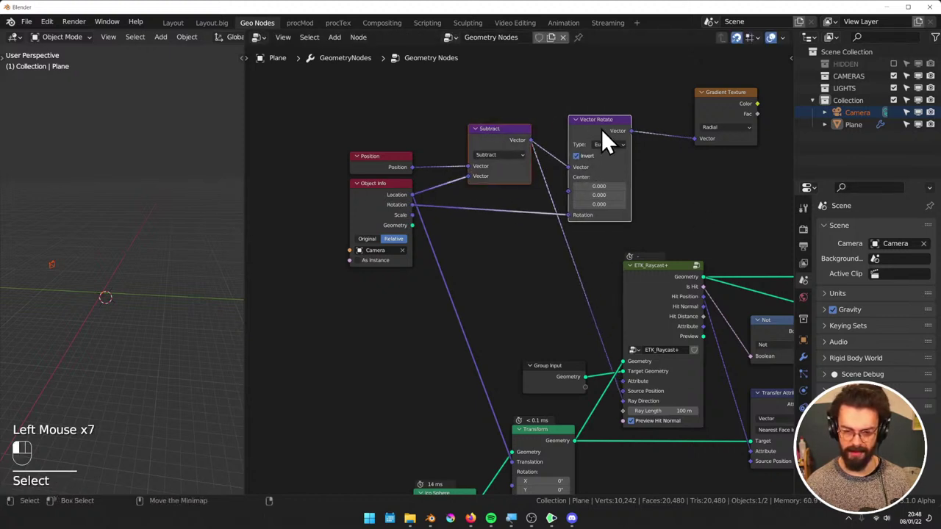
pyautogui.moveTo(654, 88); pyautogui.dragTo(725, 99)
pyautogui.click(744, 103)
pyautogui.press('q')
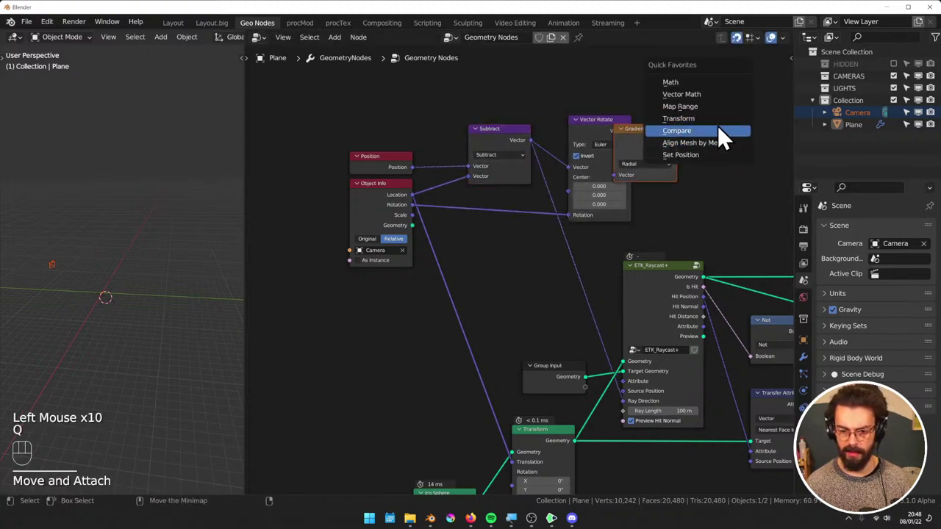
pyautogui.click(719, 129)
pyautogui.click(689, 123)
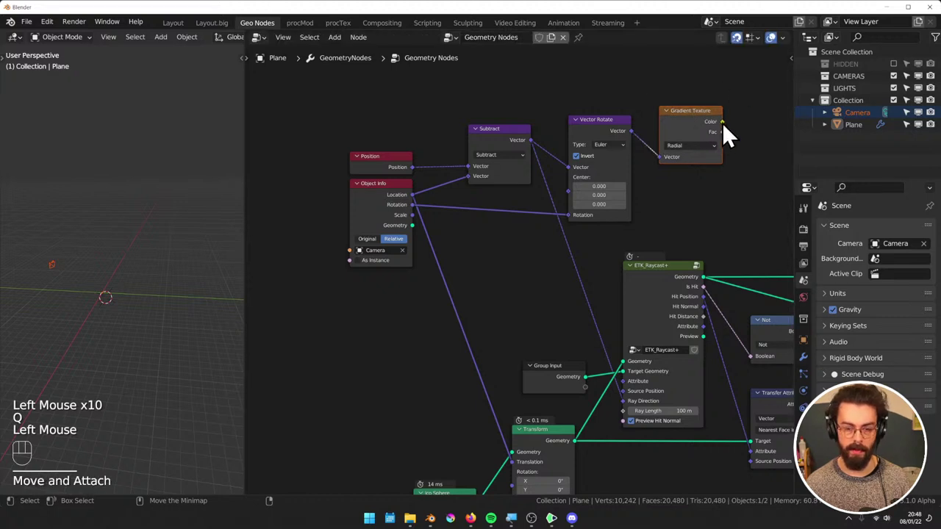
pyautogui.moveTo(672, 121); pyautogui.dragTo(672, 130)
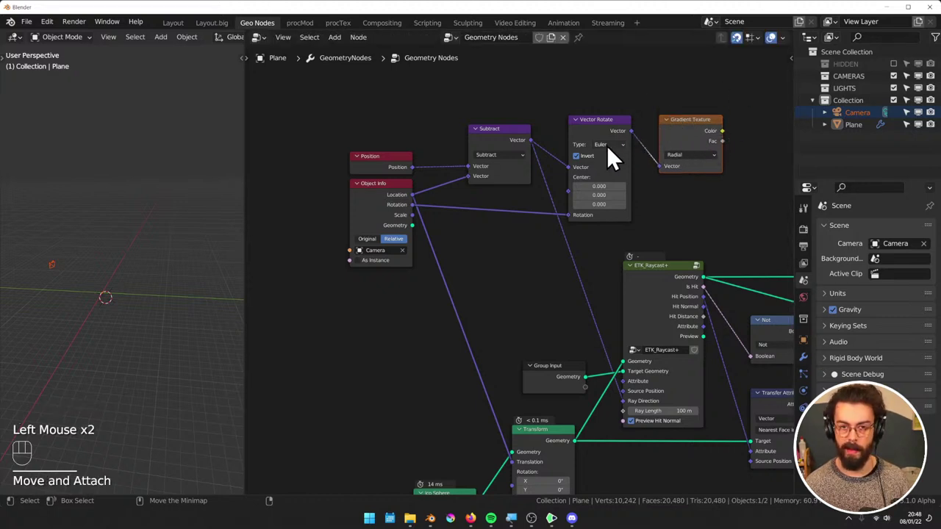
pyautogui.moveTo(628, 134); pyautogui.dragTo(638, 126, button='middle')
# Delete the Subtract, Vector Rotate and Gradient Texture nodes and close the Blender window
pyautogui.moveTo(718, 195); pyautogui.dragTo(488, 110)
pyautogui.press('x')
pyautogui.moveTo(409, 167); pyautogui.dragTo(382, 111, button='middle')
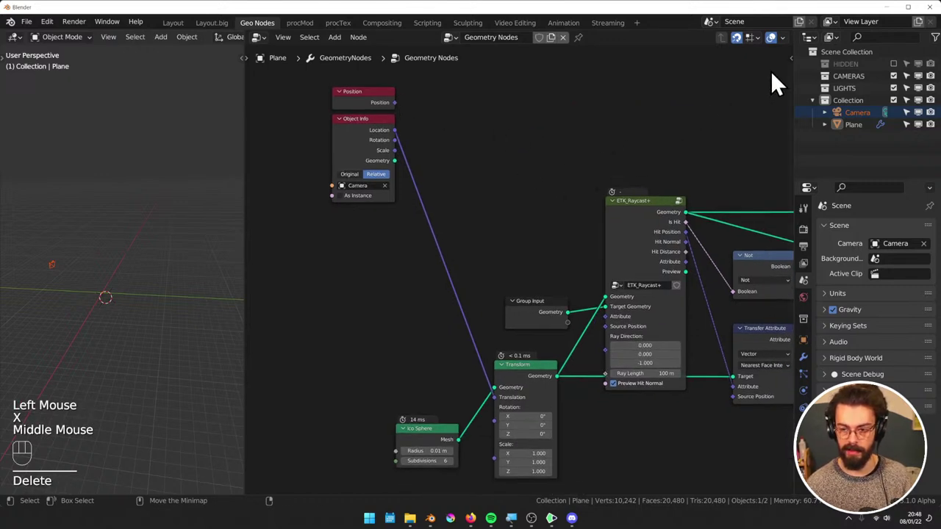
pyautogui.click(929, 7)
# Discard the test file's changes and set the Snow tree's Voxel Amount to 500
pyautogui.click(492, 283)
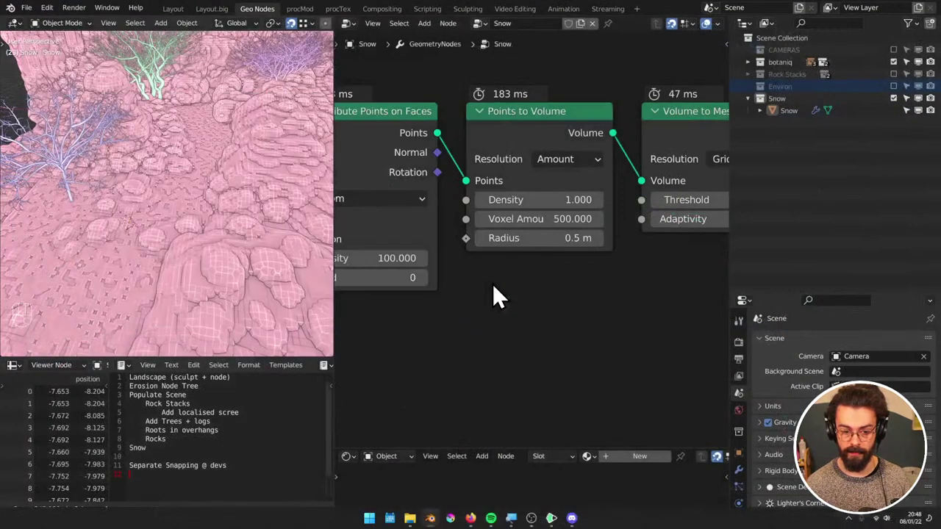
pyautogui.moveTo(192, 258); pyautogui.dragTo(243, 203, button='middle')
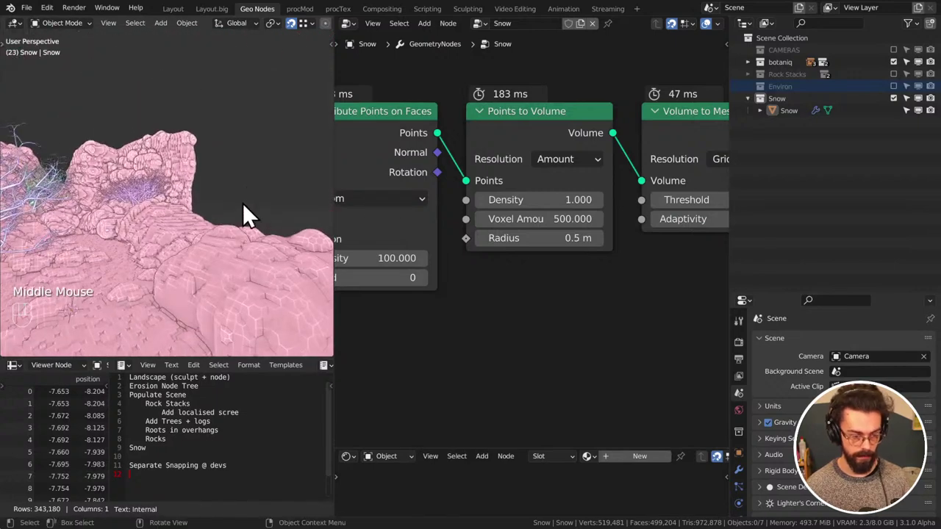
pyautogui.moveTo(573, 286); pyautogui.dragTo(561, 294, button='middle')
pyautogui.click(536, 224)
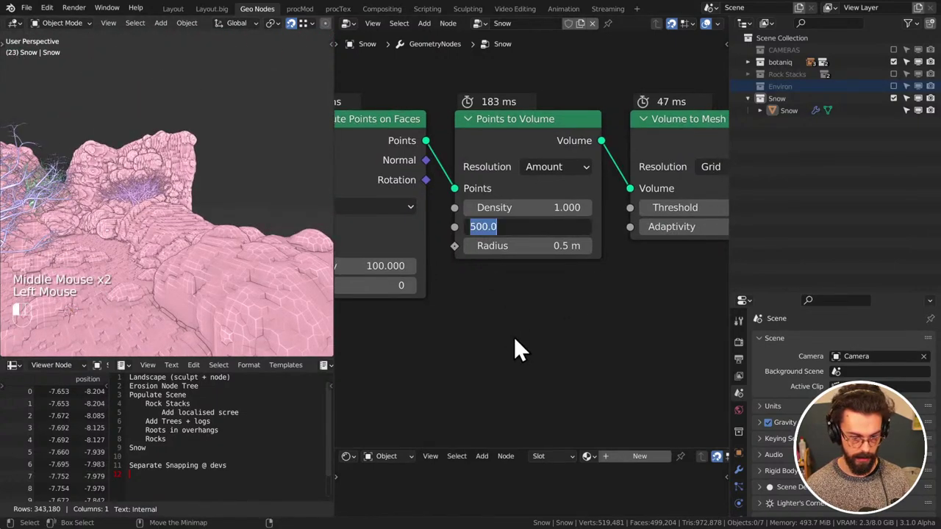
pyautogui.press('Return')
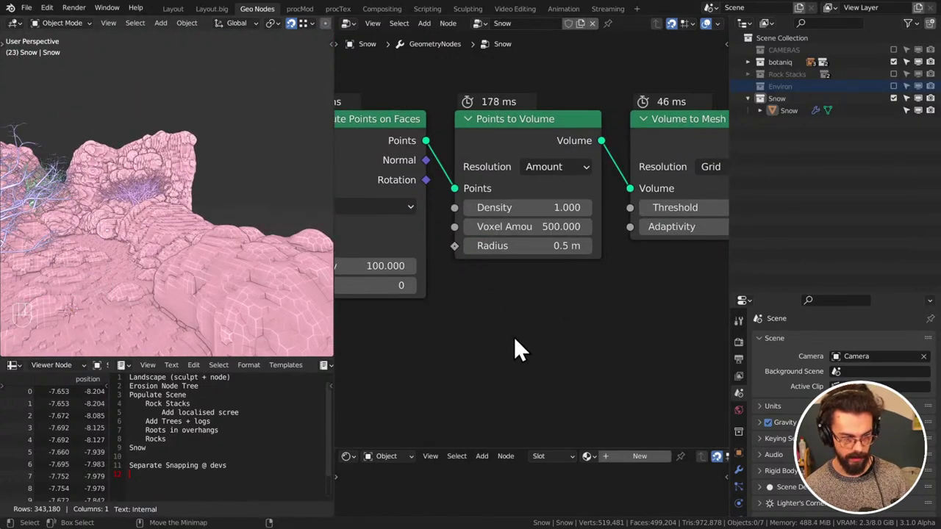
# Add a default Musgrave Texture whose Height feeds the point distribution's Selection input
pyautogui.scroll(-2, 213, 273)
pyautogui.scroll(-3, 213, 278)
pyautogui.moveTo(208, 274); pyautogui.dragTo(164, 239, button='middle')
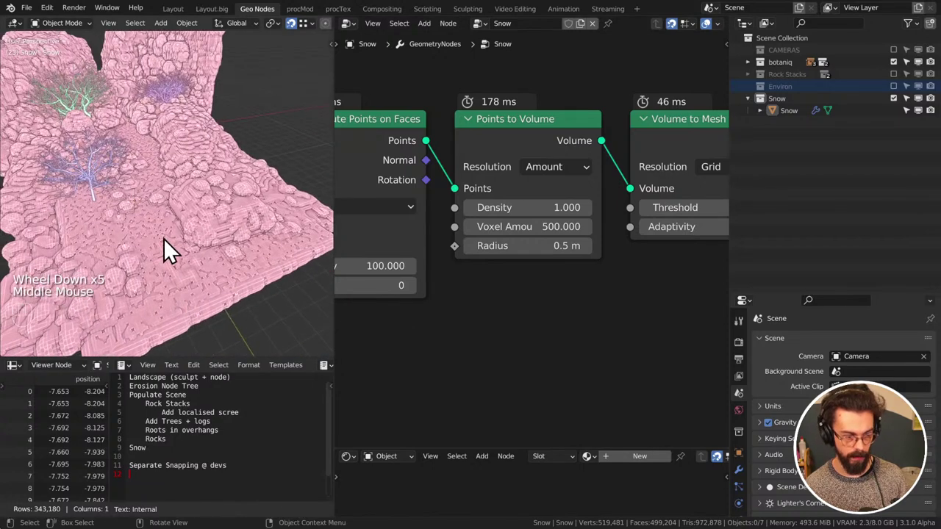
pyautogui.scroll(-2, 515, 292)
pyautogui.moveTo(598, 279); pyautogui.dragTo(624, 269, button='middle')
pyautogui.moveTo(456, 269); pyautogui.dragTo(607, 206, button='middle')
pyautogui.moveTo(627, 214); pyautogui.dragTo(563, 244)
pyautogui.write('m')
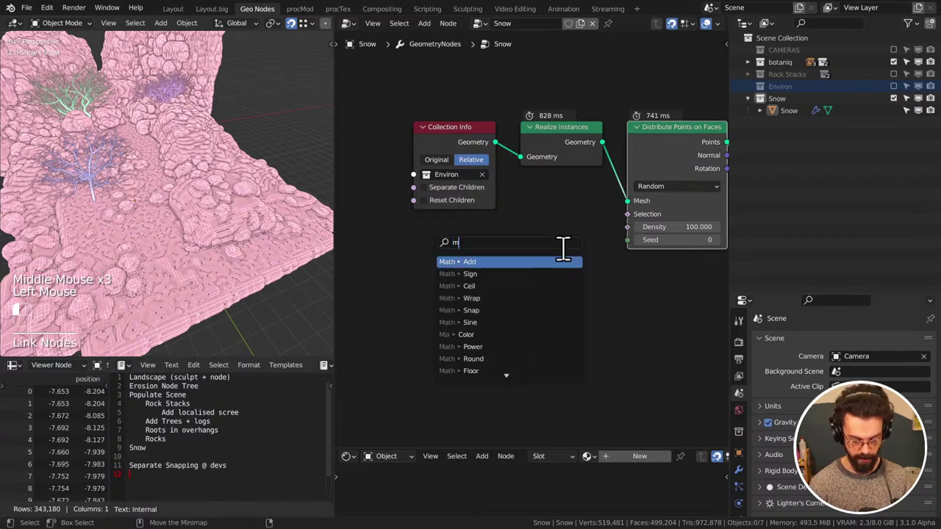
pyautogui.write('usgr')
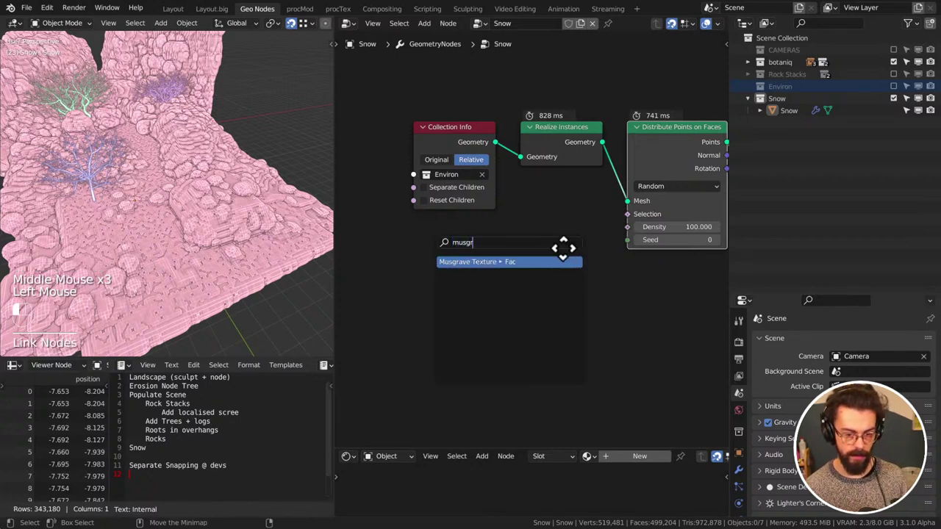
pyautogui.press('Return')
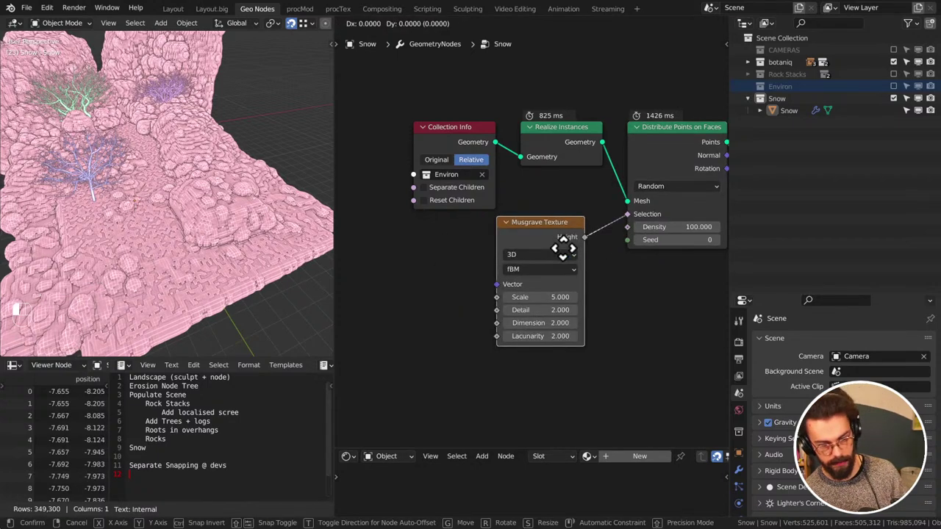
pyautogui.click(574, 237)
pyautogui.scroll(4, 608, 291)
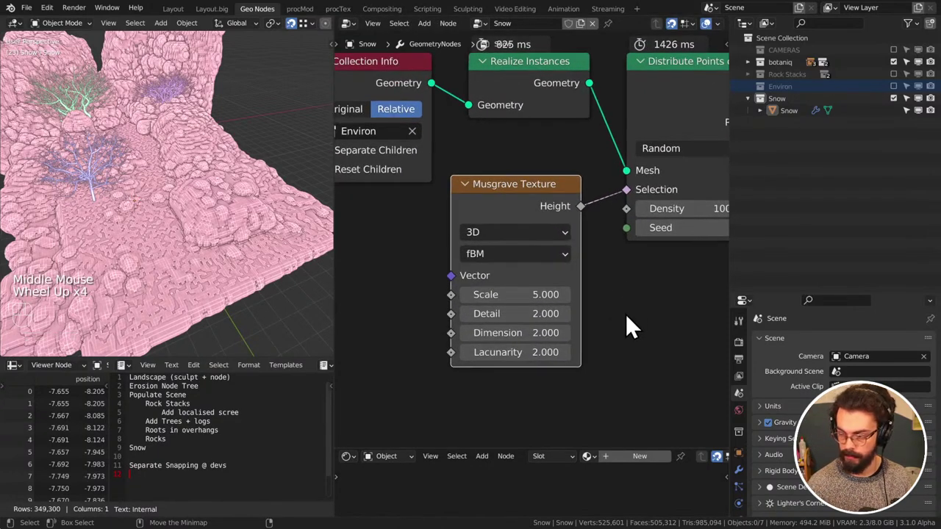
pyautogui.click(625, 316)
pyautogui.hotkey('ctrl', 's')
pyautogui.moveTo(626, 316); pyautogui.dragTo(498, 168, button='middle')
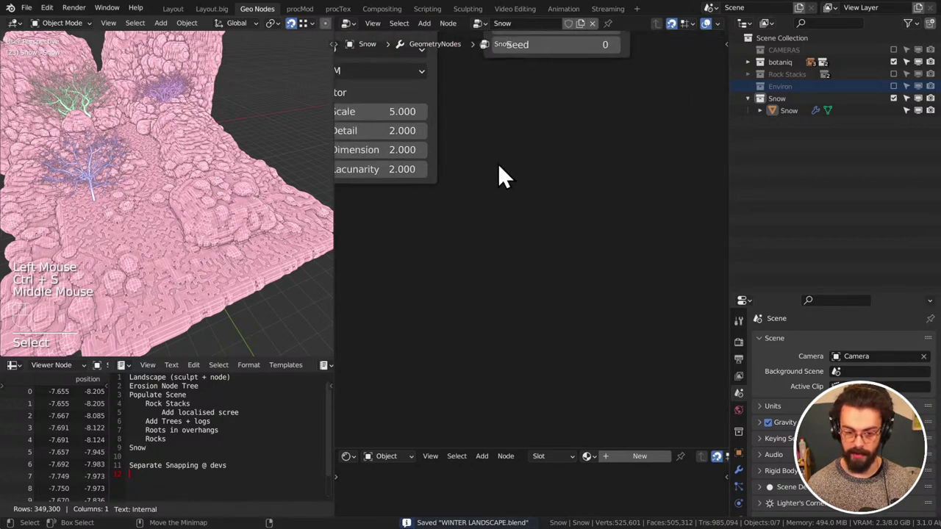
pyautogui.moveTo(572, 278); pyautogui.dragTo(544, 195, button='middle')
pyautogui.moveTo(561, 256); pyautogui.dragTo(472, 106)
pyautogui.moveTo(561, 258); pyautogui.dragTo(623, 87)
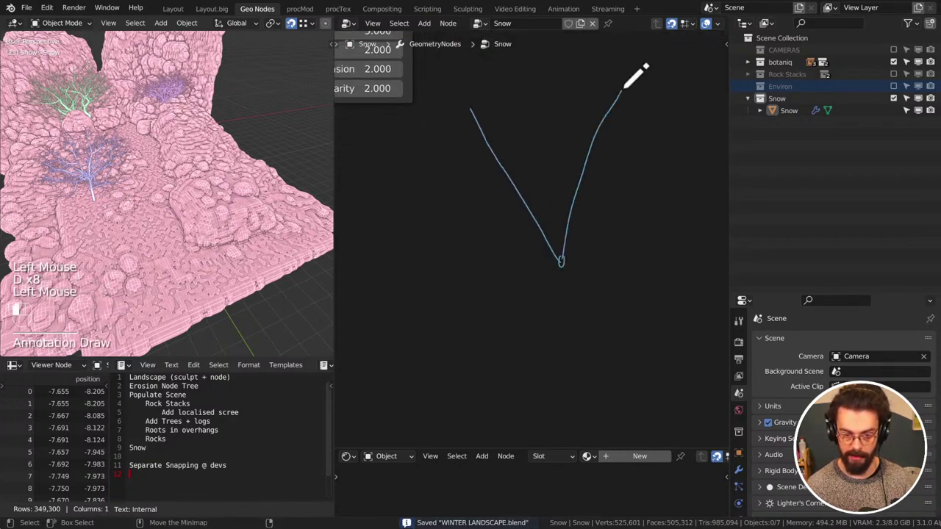
pyautogui.moveTo(457, 101)
pyautogui.mouseDown()
pyautogui.moveTo(634, 79)
pyautogui.moveTo(607, 95)
pyautogui.moveTo(617, 66)
pyautogui.mouseUp()
pyautogui.moveTo(481, 86); pyautogui.dragTo(476, 107)
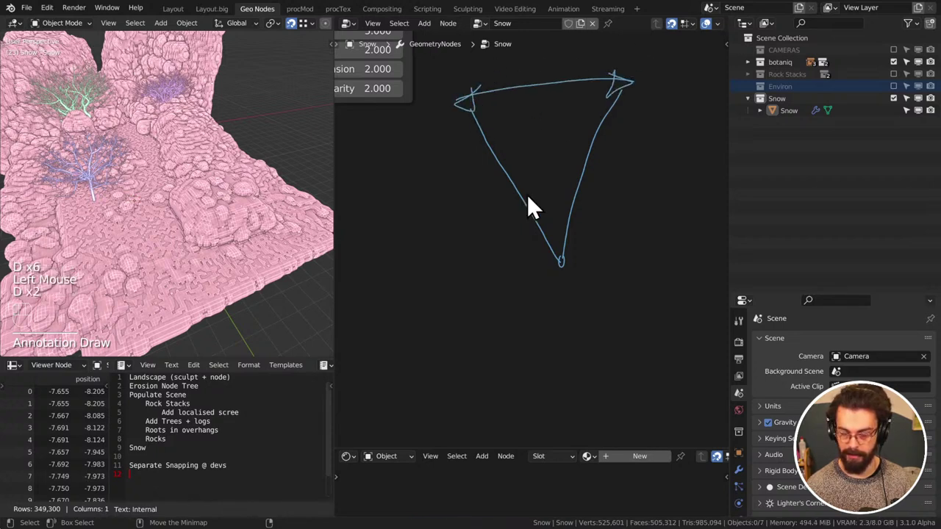
pyautogui.moveTo(577, 234)
pyautogui.mouseDown()
pyautogui.moveTo(495, 237)
pyautogui.moveTo(513, 236)
pyautogui.mouseUp()
pyautogui.moveTo(557, 256); pyautogui.dragTo(516, 74)
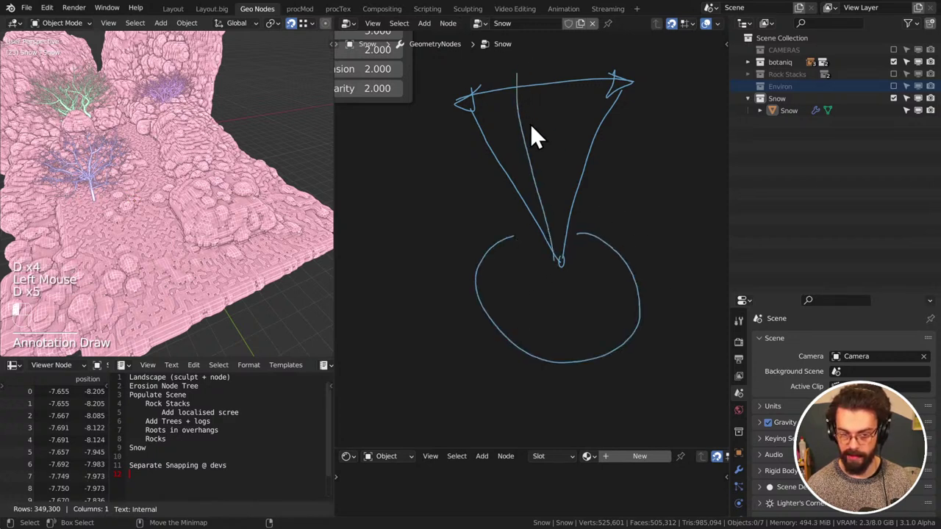
pyautogui.moveTo(605, 162); pyautogui.dragTo(619, 98)
pyautogui.moveTo(465, 101); pyautogui.dragTo(479, 129)
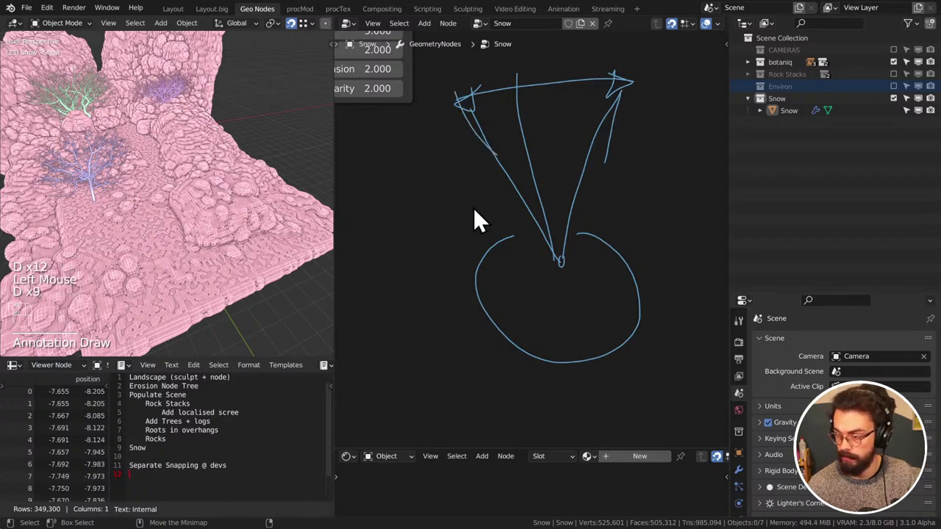
pyautogui.moveTo(544, 136)
pyautogui.mouseDown(button='right')
pyautogui.moveTo(603, 78)
pyautogui.moveTo(489, 305)
pyautogui.moveTo(622, 252)
pyautogui.mouseUp(button='right')
# Add the Erindale Toolkit Mapping > Window Coordinates group node to the Snow tree
pyautogui.keyDown('shift'); pyautogui.scroll(-2, 525, 173); pyautogui.keyUp('shift')
pyautogui.hotkey('shift', 'a')
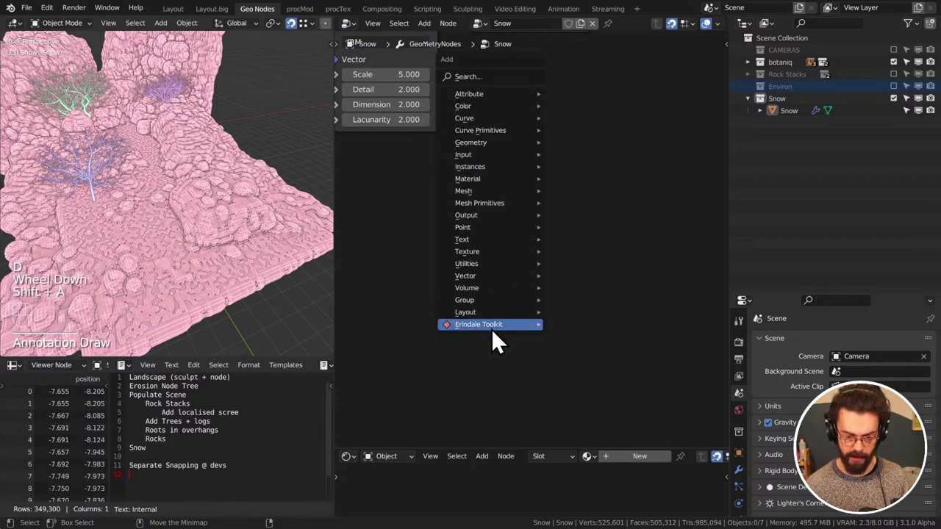
pyautogui.moveTo(491, 324)
pyautogui.moveTo(590, 363)
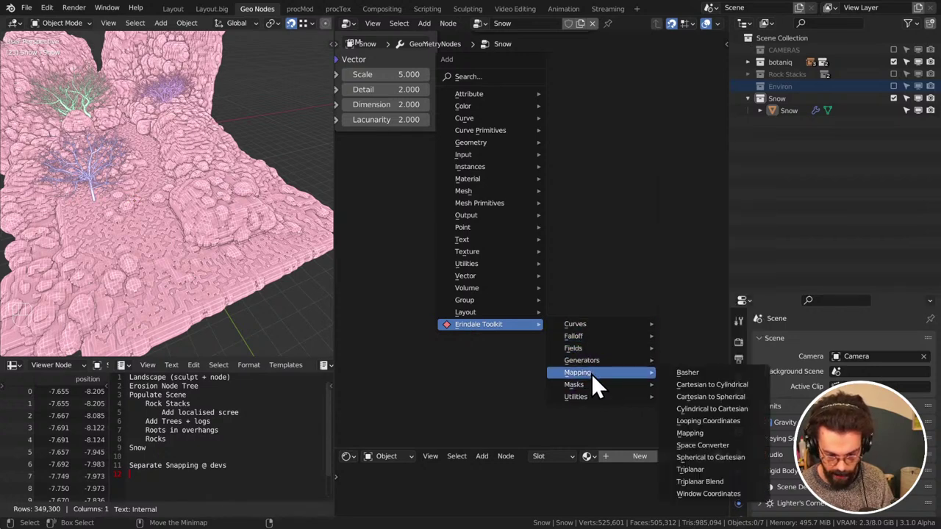
pyautogui.click(707, 494)
# Enter the Window Coordinates group and pan across its internal nodes
pyautogui.press('Tab')
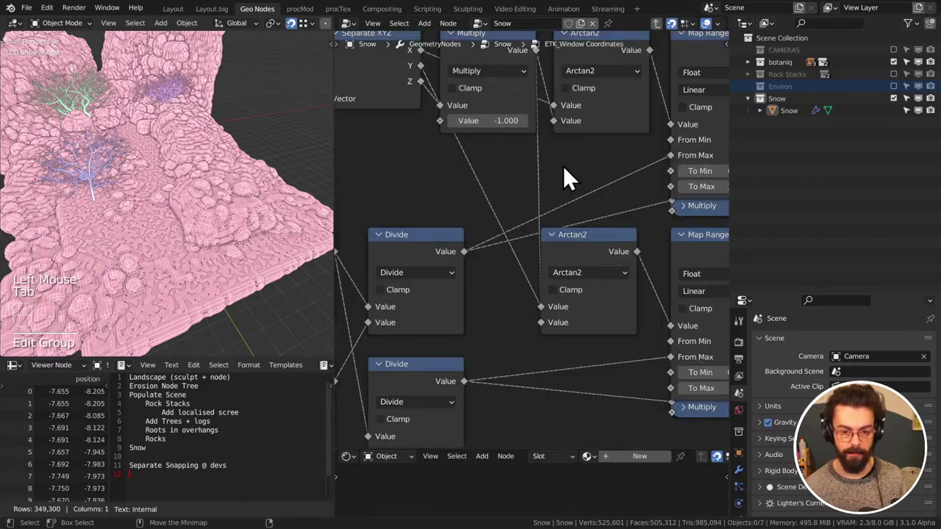
pyautogui.scroll(-6, 515, 221)
pyautogui.moveTo(460, 252); pyautogui.dragTo(534, 267, button='middle')
pyautogui.scroll(2, 574, 286)
pyautogui.scroll(2, 553, 262)
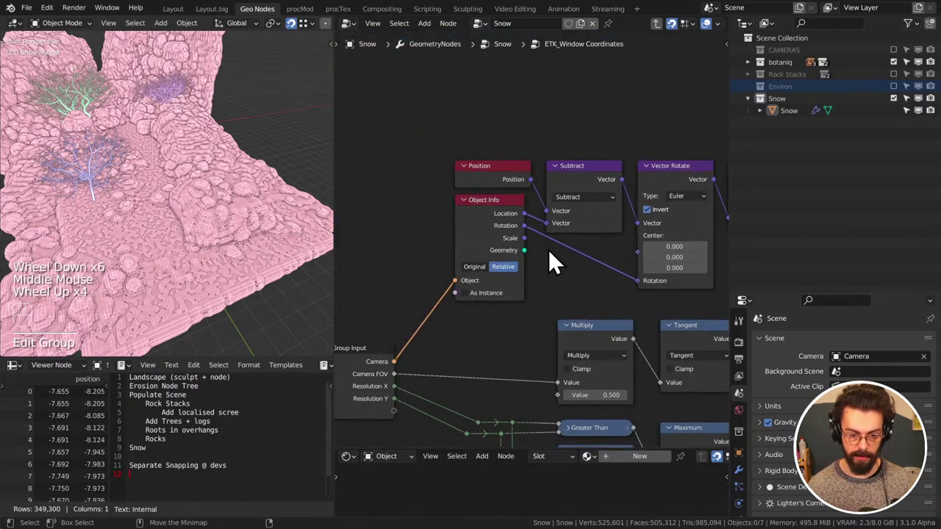
pyautogui.moveTo(479, 245); pyautogui.dragTo(460, 231, button='middle')
pyautogui.scroll(2, 534, 221)
pyautogui.moveTo(515, 183); pyautogui.dragTo(474, 174, button='middle')
pyautogui.scroll(-2, 489, 182)
pyautogui.moveTo(610, 206); pyautogui.dragTo(551, 195, button='middle')
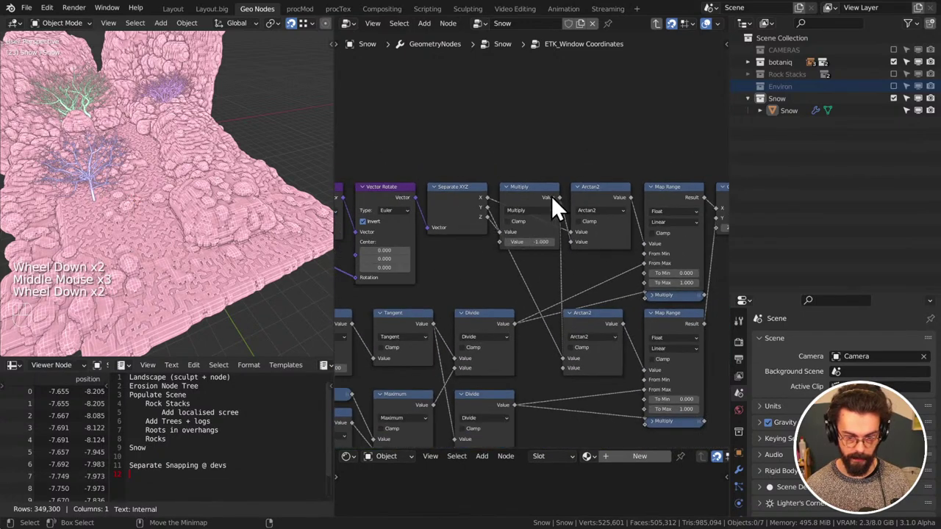
# Inspect the Multiply, Arctan2 and math nodes inside the group, then return to the Snow tree
pyautogui.moveTo(522, 129); pyautogui.dragTo(619, 264)
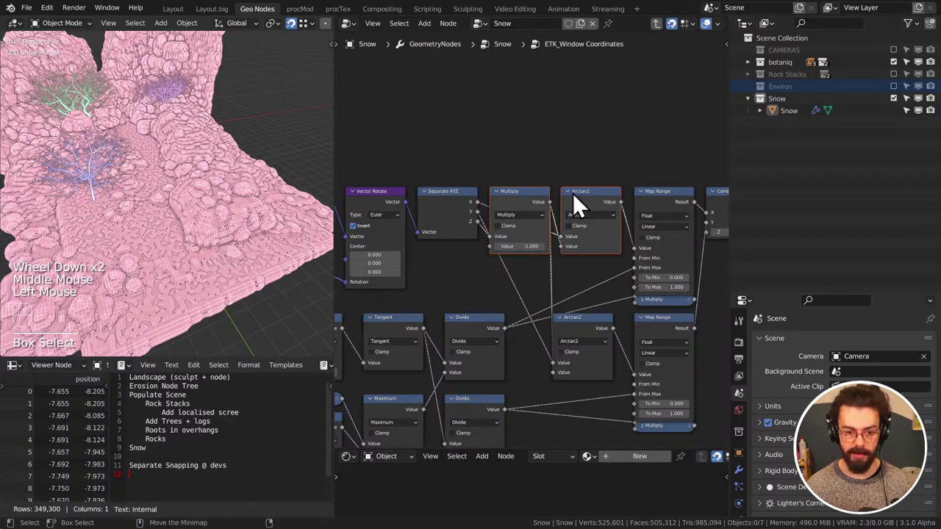
pyautogui.moveTo(572, 192); pyautogui.dragTo(532, 230, button='middle')
pyautogui.moveTo(527, 274); pyautogui.dragTo(574, 220, button='middle')
pyautogui.scroll(-2, 575, 220)
pyautogui.moveTo(396, 216); pyautogui.dragTo(610, 394)
pyautogui.moveTo(610, 395); pyautogui.dragTo(508, 323, button='middle')
pyautogui.scroll(2, 639, 194)
pyautogui.click(625, 213)
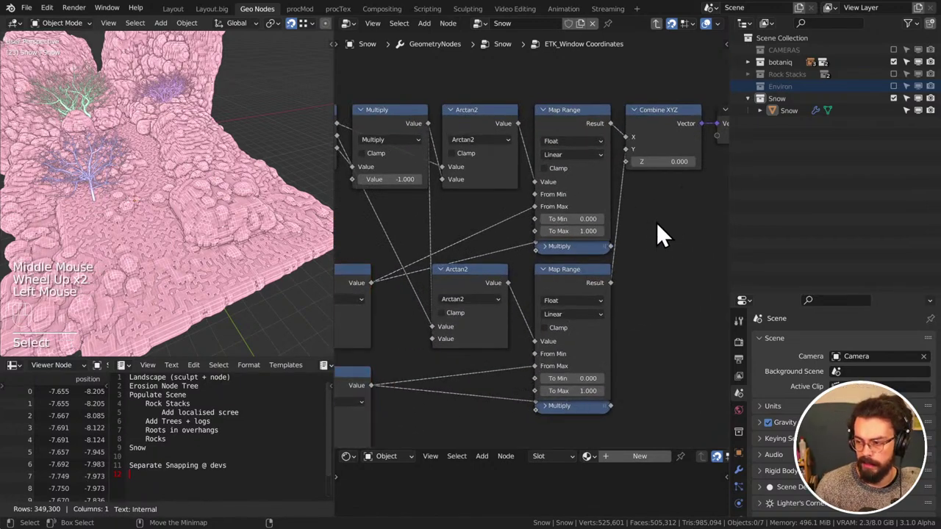
pyautogui.moveTo(676, 225); pyautogui.dragTo(561, 151, button='middle')
pyautogui.moveTo(560, 151); pyautogui.dragTo(557, 146)
pyautogui.click(627, 234)
pyautogui.press('Tab')
pyautogui.scroll(-2, 622, 225)
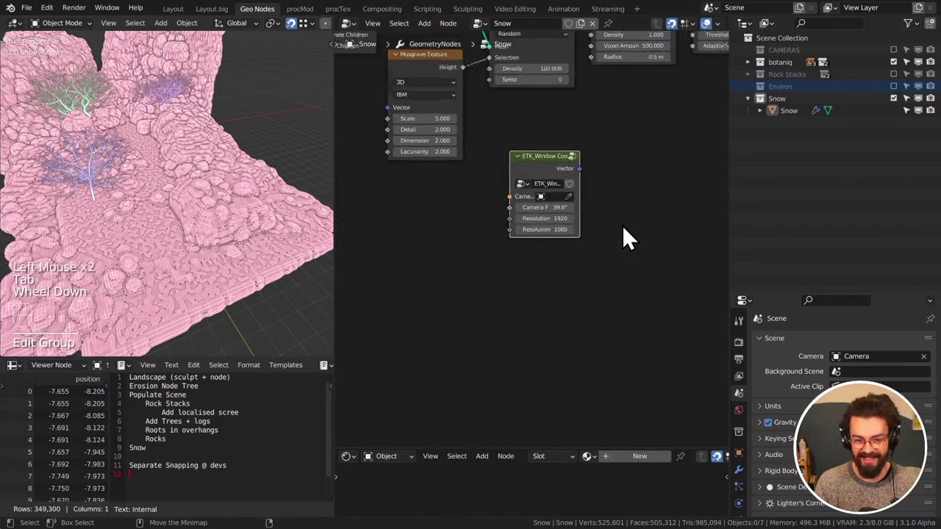
# Delete the Window Coordinates group node from the Snow tree
pyautogui.moveTo(621, 225); pyautogui.dragTo(513, 273, button='middle')
pyautogui.click(502, 225)
pyautogui.press('x')
pyautogui.scroll(2, 478, 266)
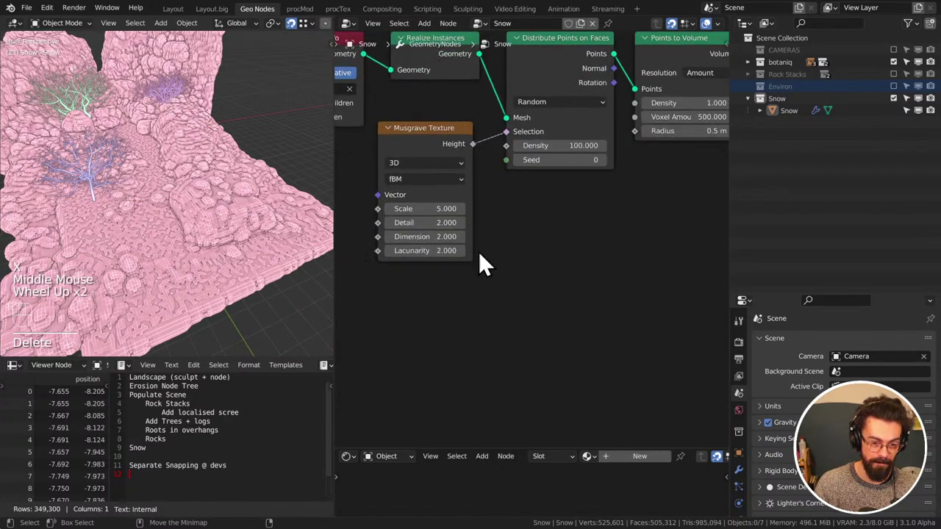
pyautogui.moveTo(425, 222); pyautogui.dragTo(443, 230)
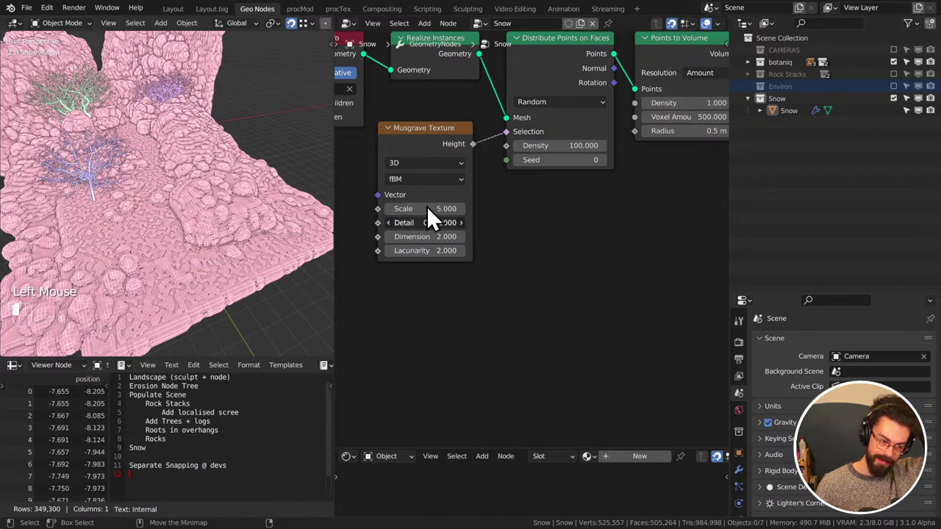
# Set the Musgrave Texture Detail to 15 and Scale to 0.2
pyautogui.click(416, 219)
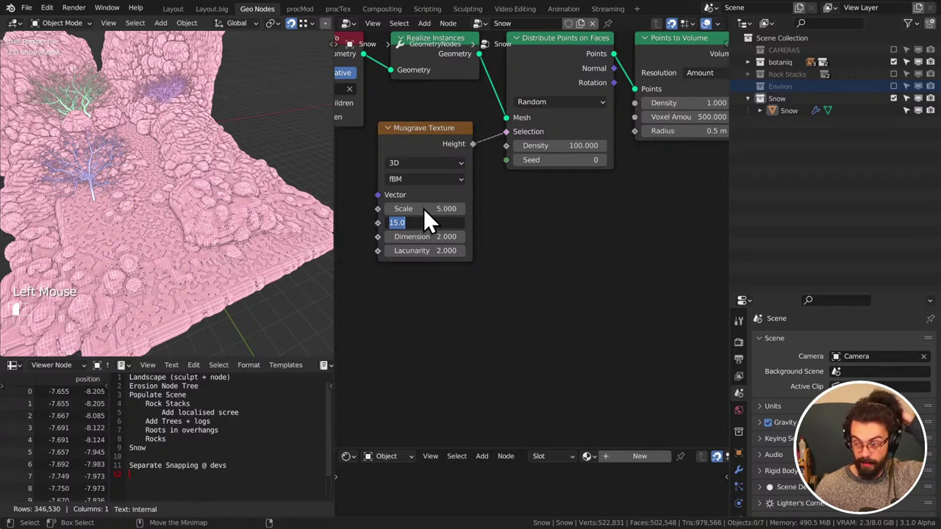
pyautogui.press('Return')
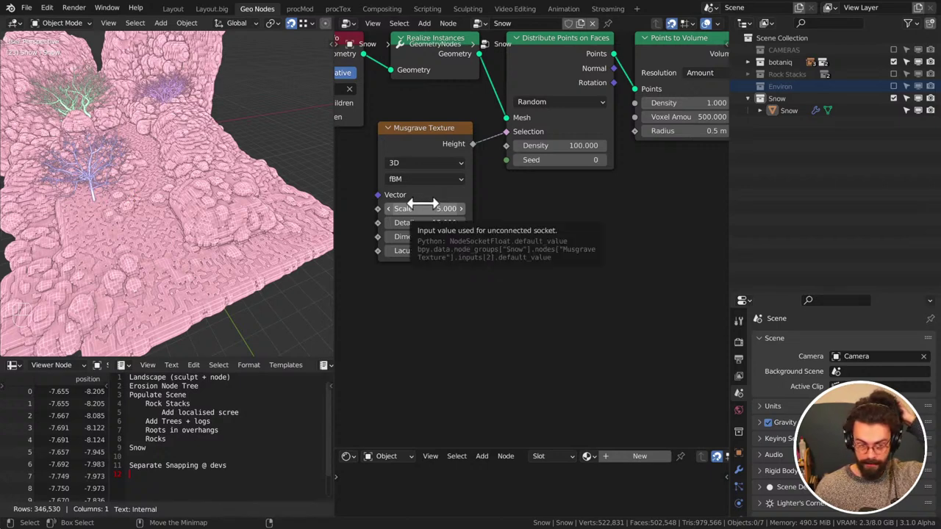
pyautogui.click(422, 208)
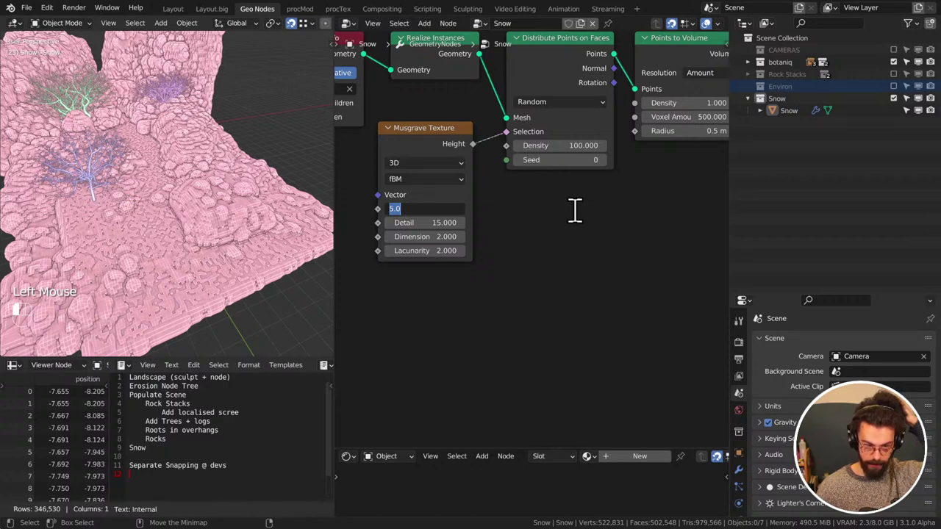
pyautogui.press('BackSpace')
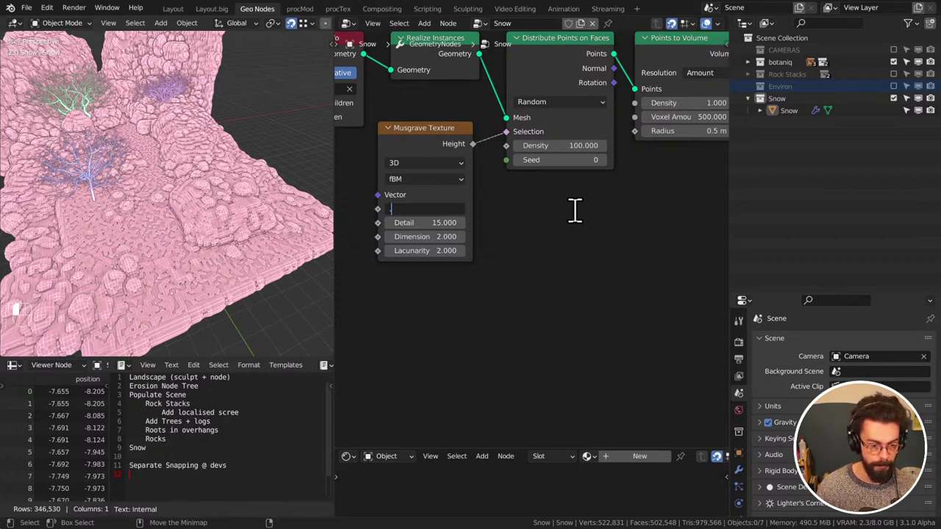
pyautogui.write('.2')
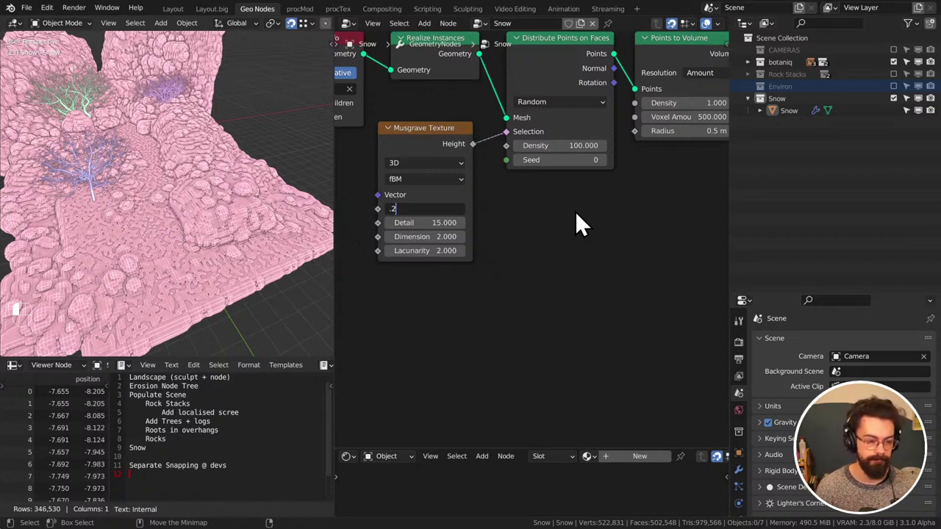
pyautogui.press('Return')
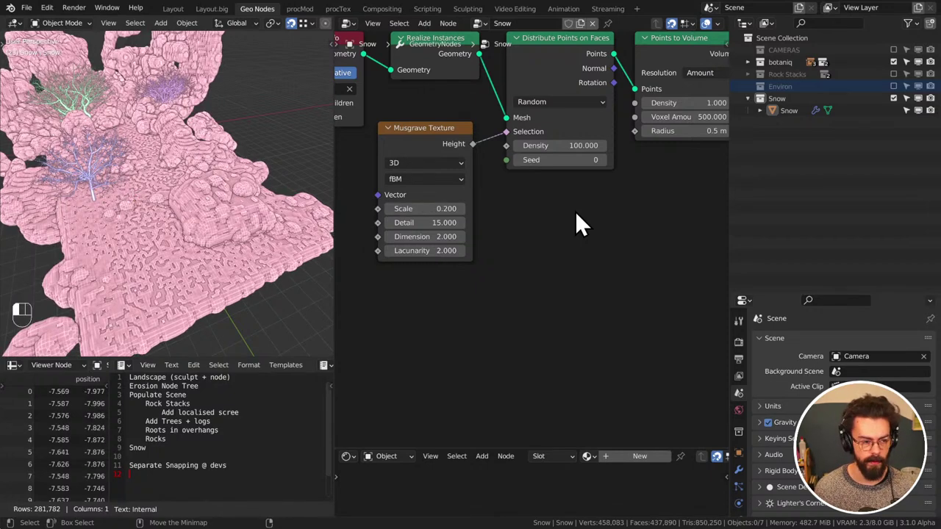
# Preview the Distribute Points on Faces output to check the snow points
pyautogui.moveTo(214, 163); pyautogui.dragTo(163, 188, button='middle')
pyautogui.moveTo(468, 161); pyautogui.dragTo(519, 214, button='middle')
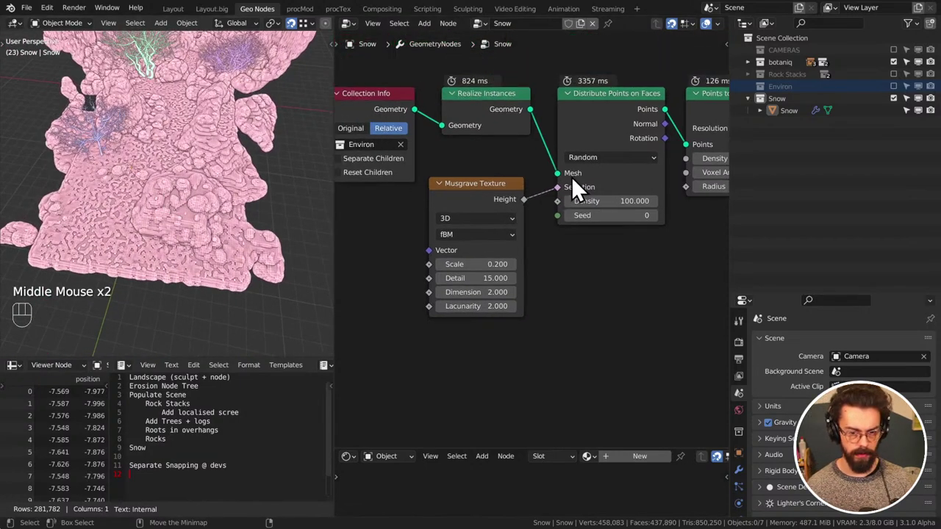
pyautogui.moveTo(571, 176); pyautogui.dragTo(474, 228, button='middle')
pyautogui.keyDown('alt'); pyautogui.keyDown('shift'); pyautogui.moveTo(499, 161); pyautogui.dragTo(423, 175, button='middle'); pyautogui.keyUp('shift'); pyautogui.keyUp('alt')
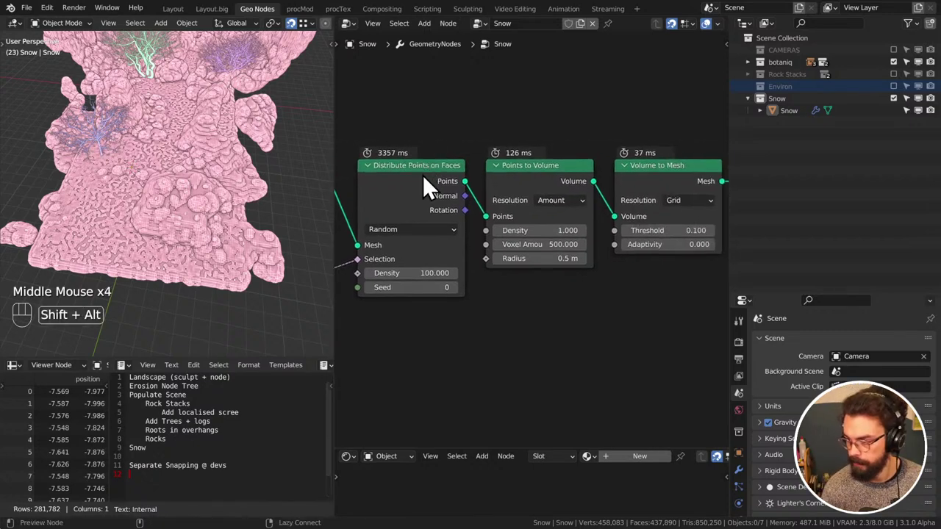
pyautogui.keyDown('alt'); pyautogui.keyDown('shift'); pyautogui.click(422, 175); pyautogui.keyUp('shift'); pyautogui.keyUp('alt')
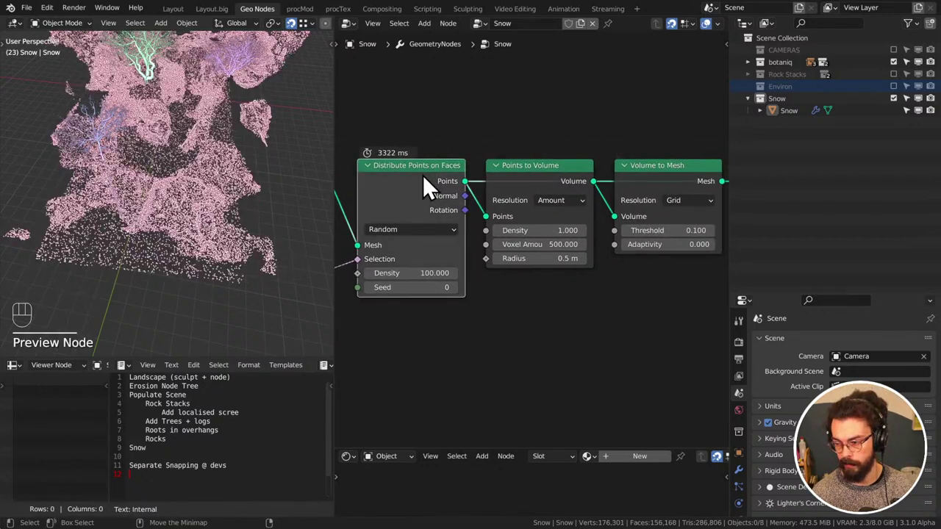
pyautogui.moveTo(309, 189); pyautogui.dragTo(147, 242, button='middle')
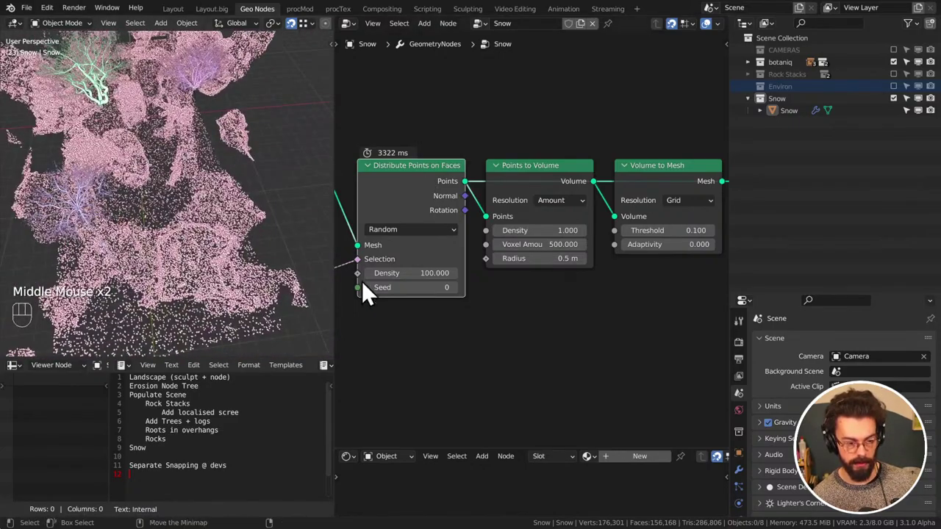
pyautogui.moveTo(367, 289); pyautogui.dragTo(557, 248, button='middle')
# Lower the Musgrave Scale to 0.1 and inspect the landscape and trees
pyautogui.click(497, 240)
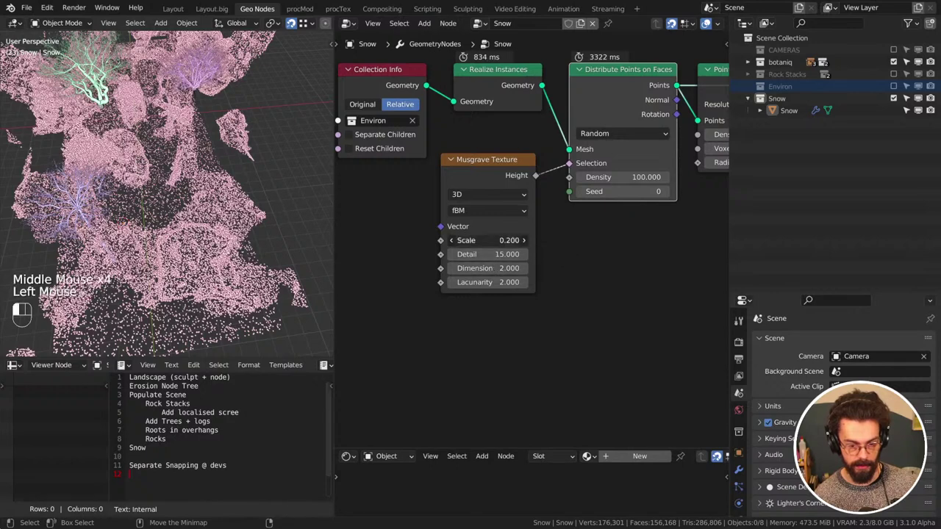
pyautogui.press('BackSpace')
pyautogui.write('.1')
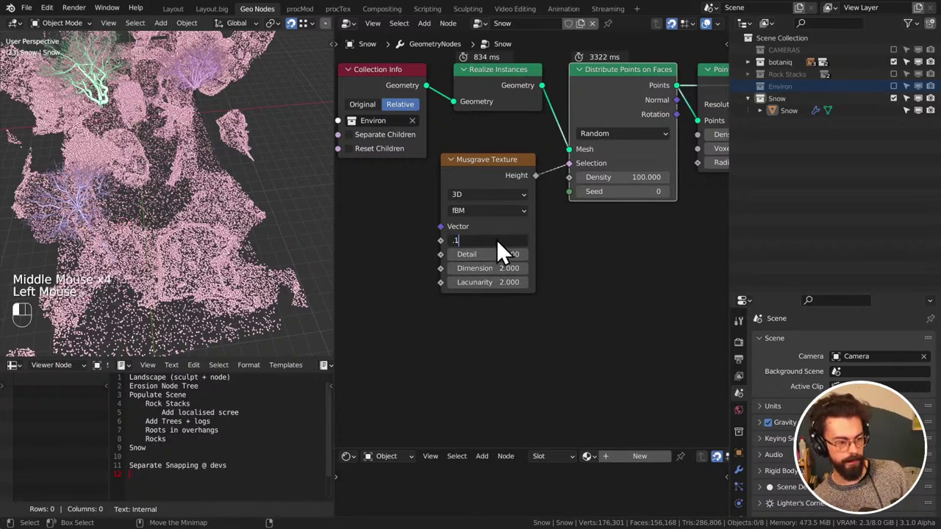
pyautogui.press('Return')
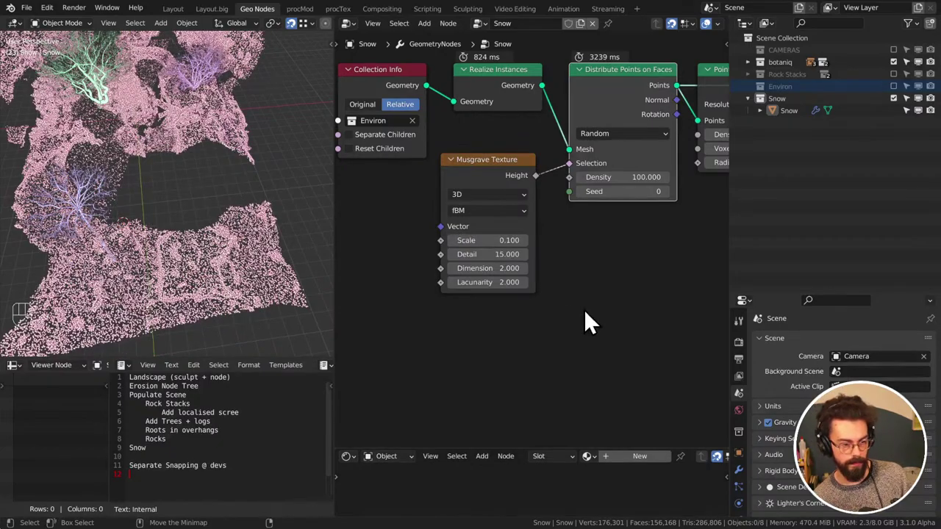
pyautogui.moveTo(158, 249); pyautogui.dragTo(288, 150, button='middle')
pyautogui.scroll(-2, 185, 176)
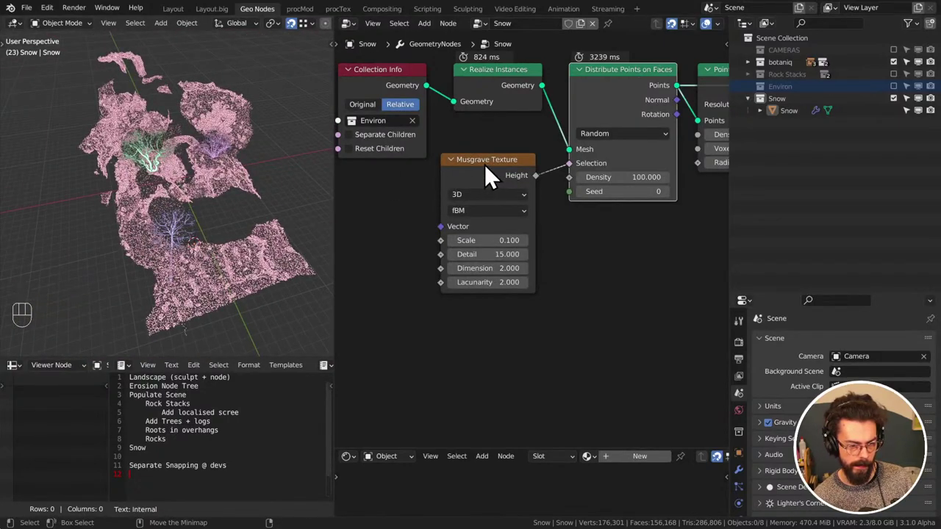
pyautogui.moveTo(213, 195); pyautogui.dragTo(222, 198, button='middle')
pyautogui.scroll(3, 218, 199)
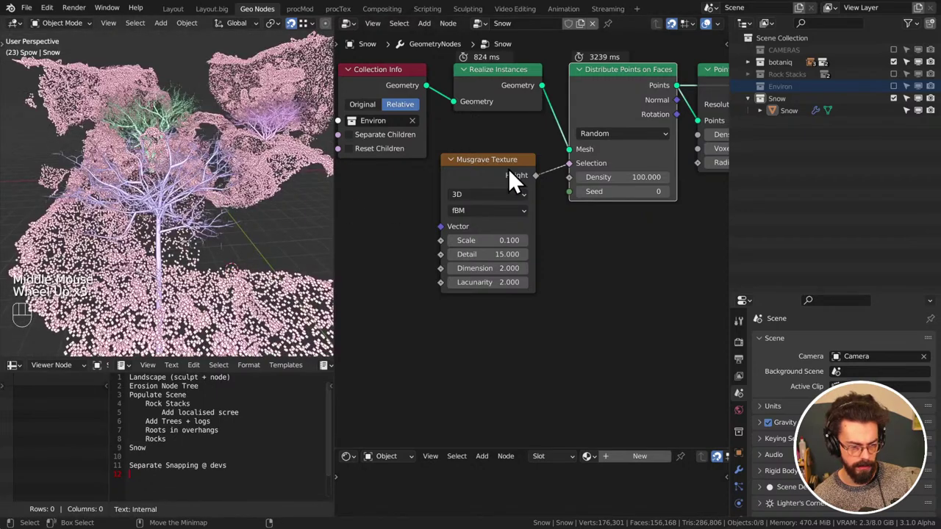
# Move the Musgrave Texture node aside, clear the selection and save WINTER LANDSCAPE.blend
pyautogui.moveTo(514, 180); pyautogui.dragTo(385, 232)
pyautogui.moveTo(323, 243); pyautogui.dragTo(220, 134, button='middle')
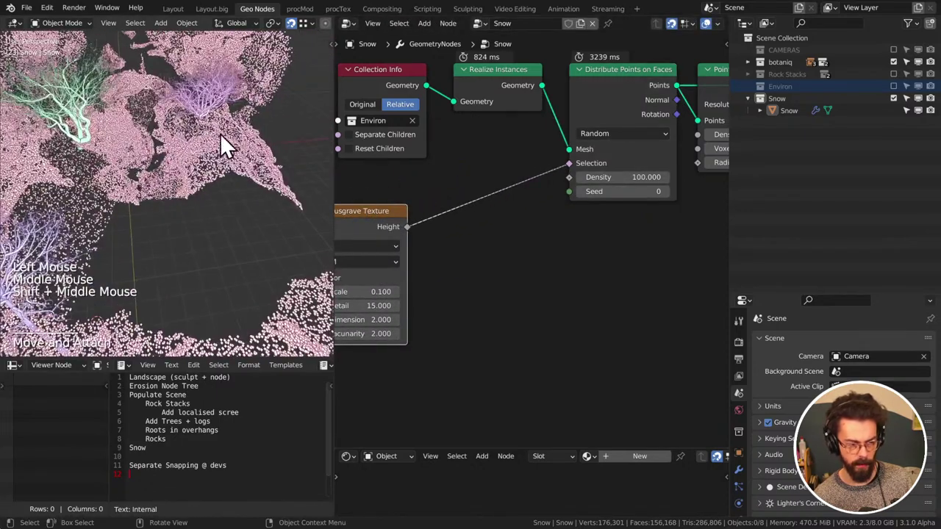
pyautogui.moveTo(501, 262); pyautogui.dragTo(515, 240, button='middle')
pyautogui.press('q')
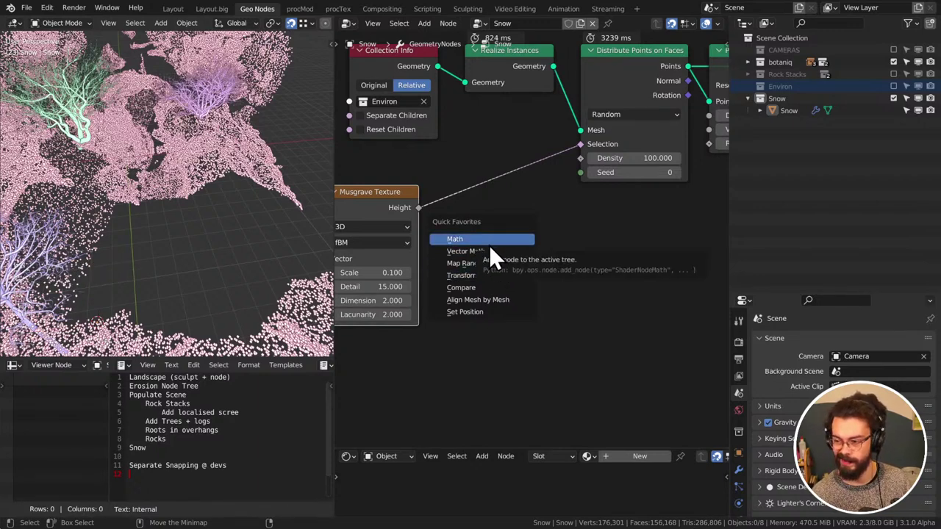
pyautogui.click(514, 230)
pyautogui.click(515, 231)
pyautogui.hotkey('ctrl', 's')
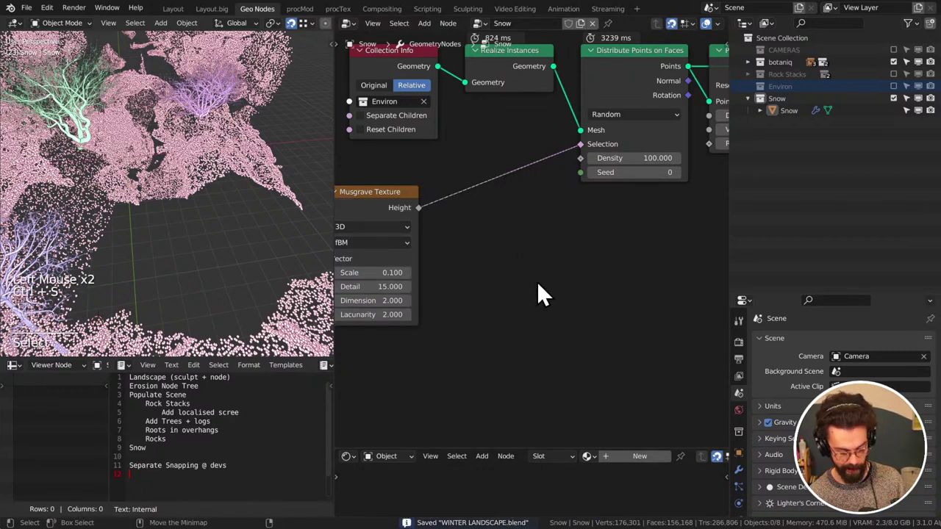
pyautogui.press('super+Tab')
# Launch a second Blender session, close the splash screen and switch to the procTex workspace
pyautogui.click(394, 140)
pyautogui.press('super')
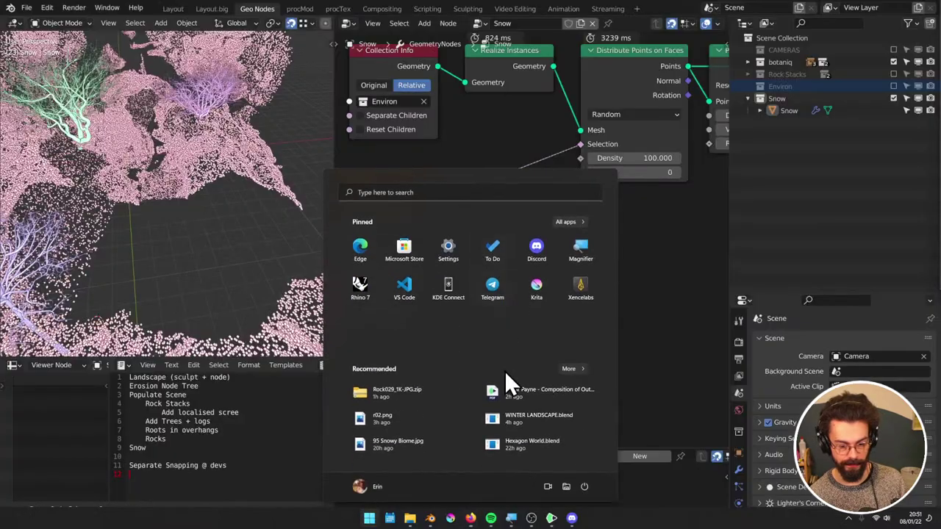
pyautogui.click(430, 517)
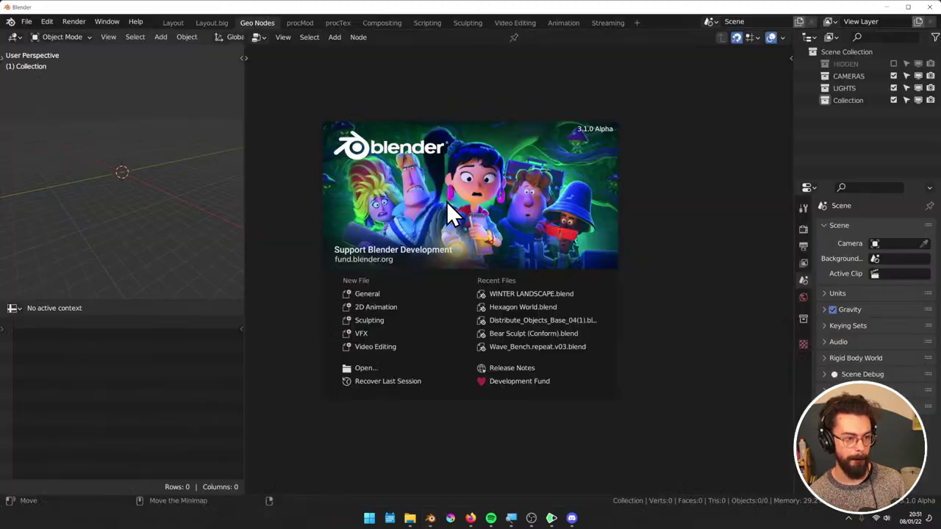
pyautogui.click(285, 21)
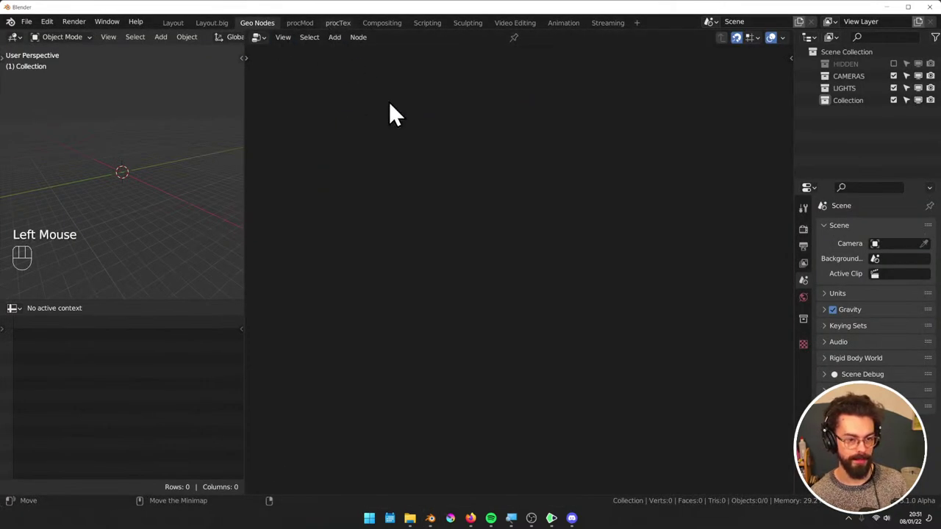
pyautogui.hotkey('ctrl', 'pagedown')
pyautogui.hotkey('ctrl', 'pagedown')
pyautogui.hotkey('shift', 'a')
# Add a plane and duplicate it rotated 90° on X and 90° on Z
pyautogui.moveTo(209, 166)
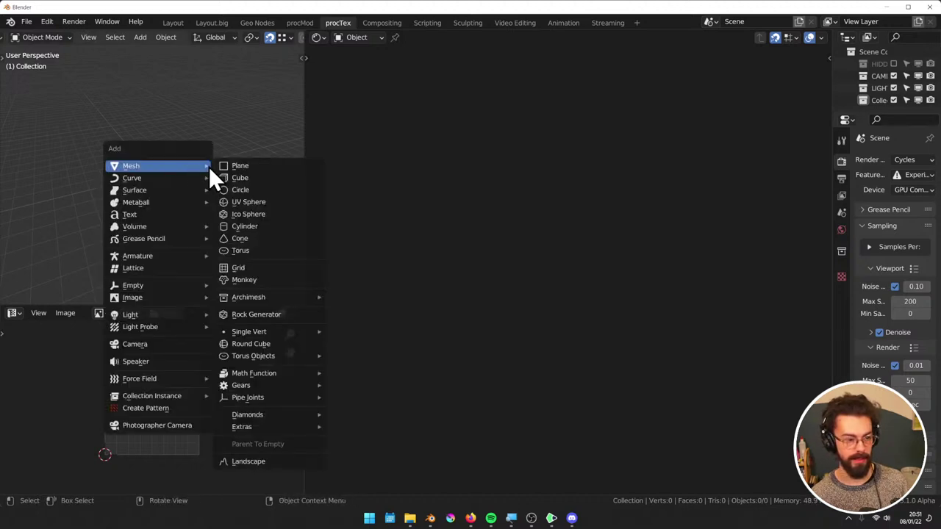
pyautogui.press('Return')
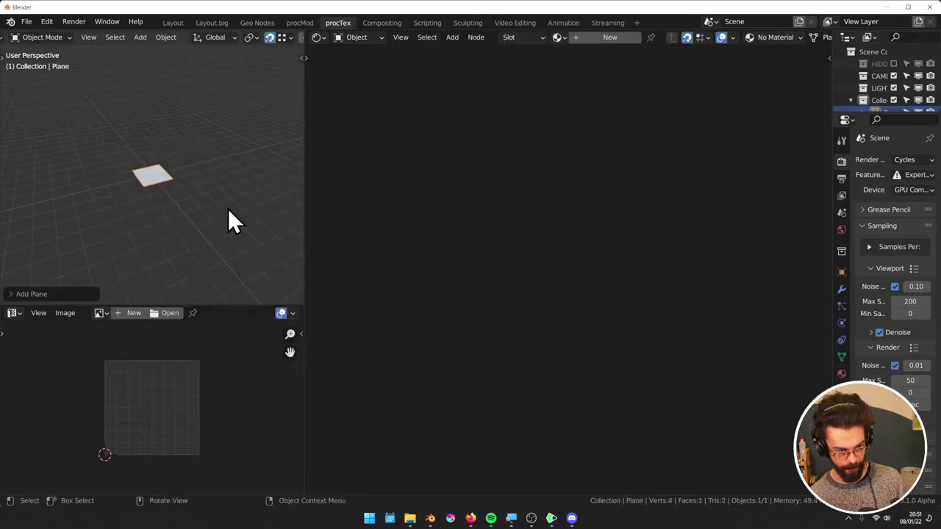
pyautogui.press('Tab')
pyautogui.scroll(4, 240, 164)
pyautogui.hotkey('shift', 'd')
pyautogui.rightClick(236, 170)
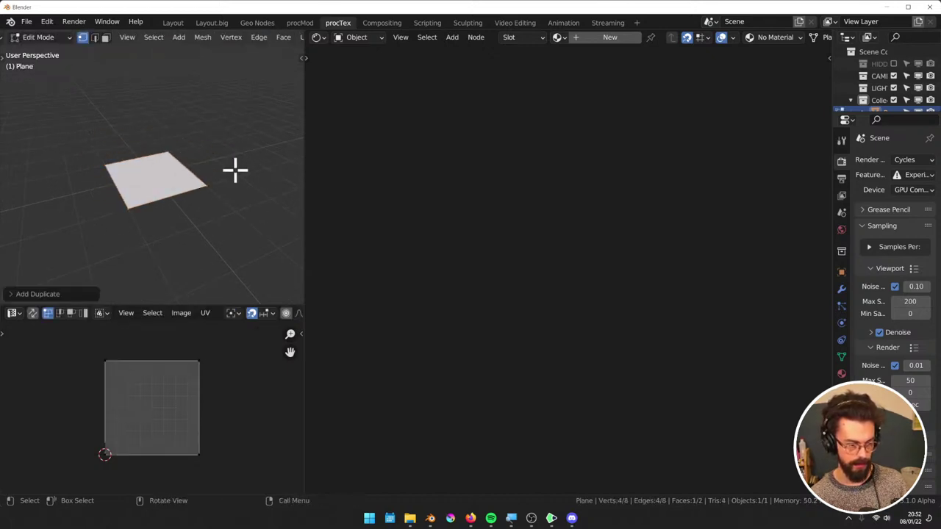
pyautogui.write('rx90')
pyautogui.press('Return')
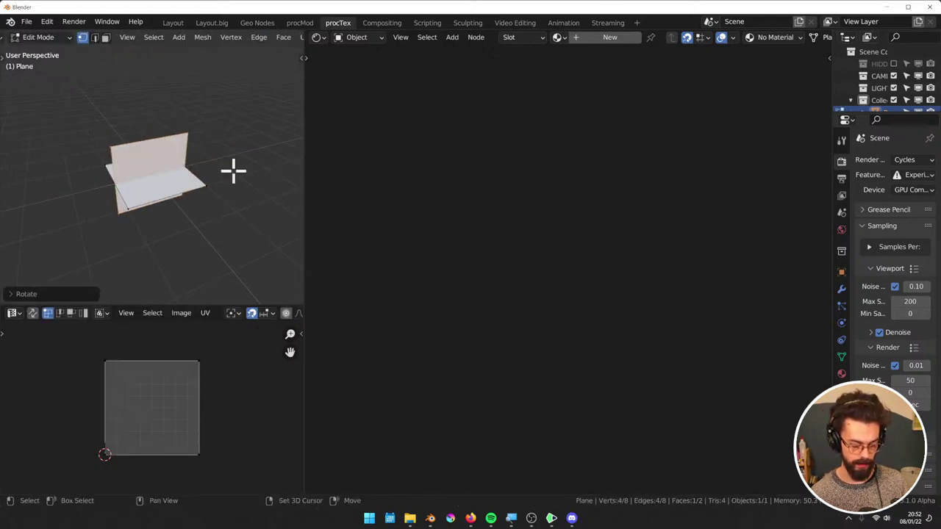
pyautogui.write('rz')
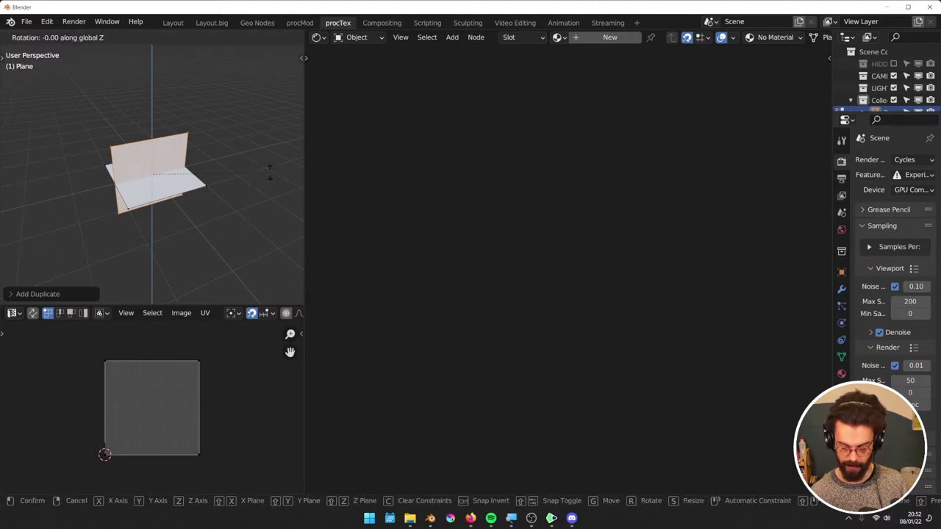
pyautogui.write('90')
pyautogui.press('Return')
# Scale up the intersecting planes and return to Object Mode
pyautogui.press('s')
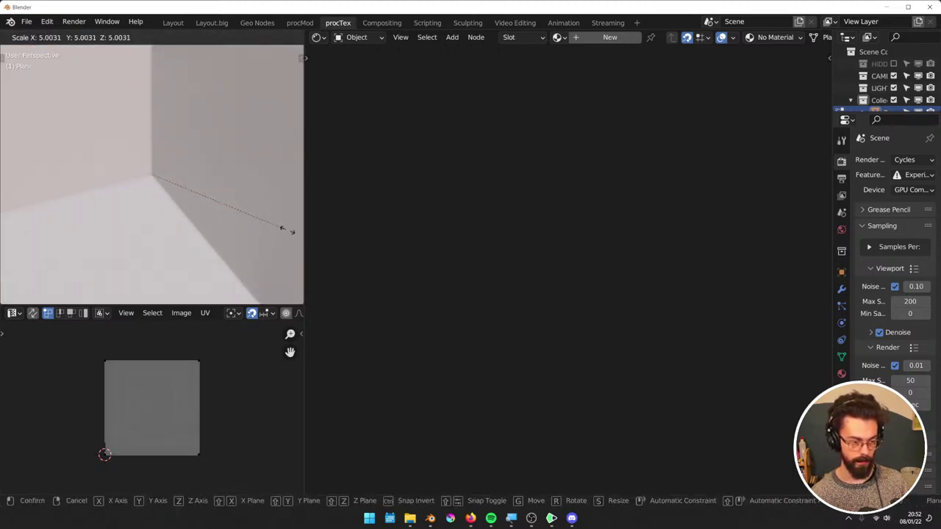
pyautogui.click(194, 163)
pyautogui.press('Tab')
pyautogui.press('s')
pyautogui.click(144, 156)
# Add a camera, view through it and walk it closer to the planes
pyautogui.hotkey('shift', 'a')
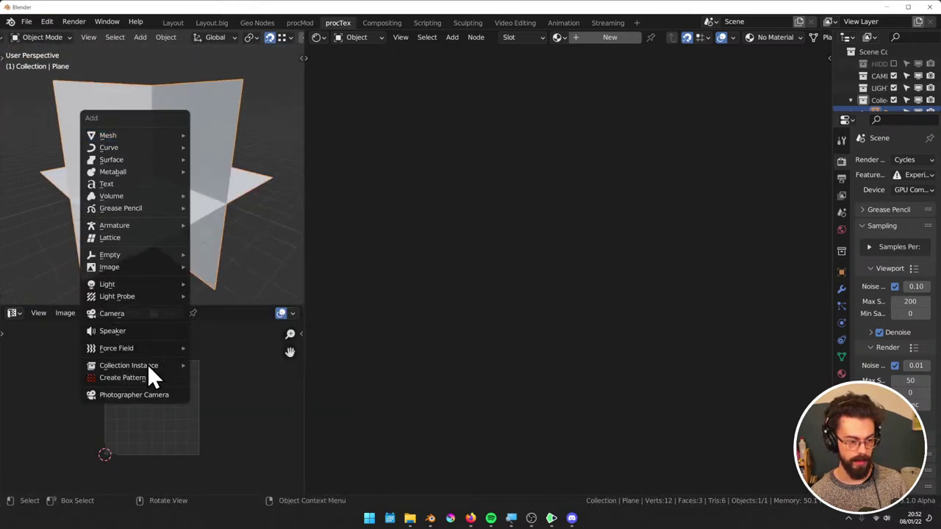
pyautogui.click(150, 330)
pyautogui.press('KP_0')
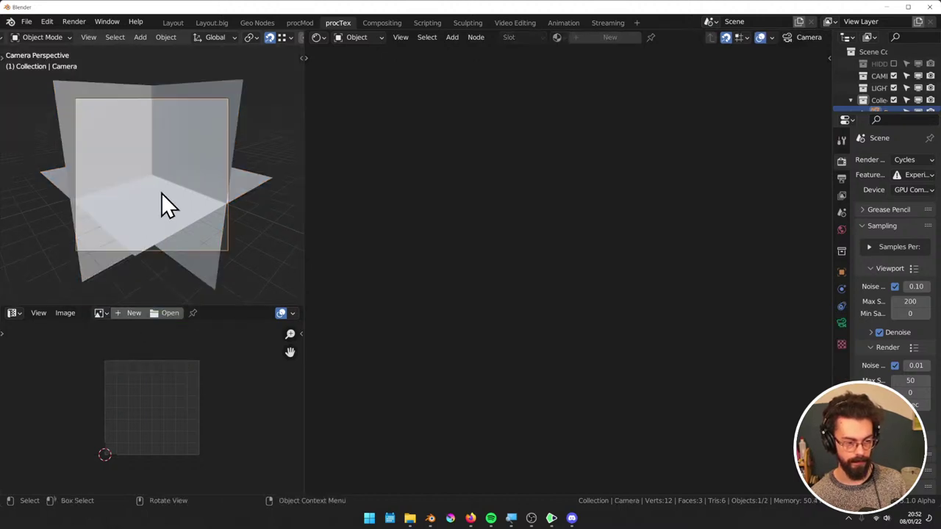
pyautogui.hotkey('shift', '`')
pyautogui.press('w')
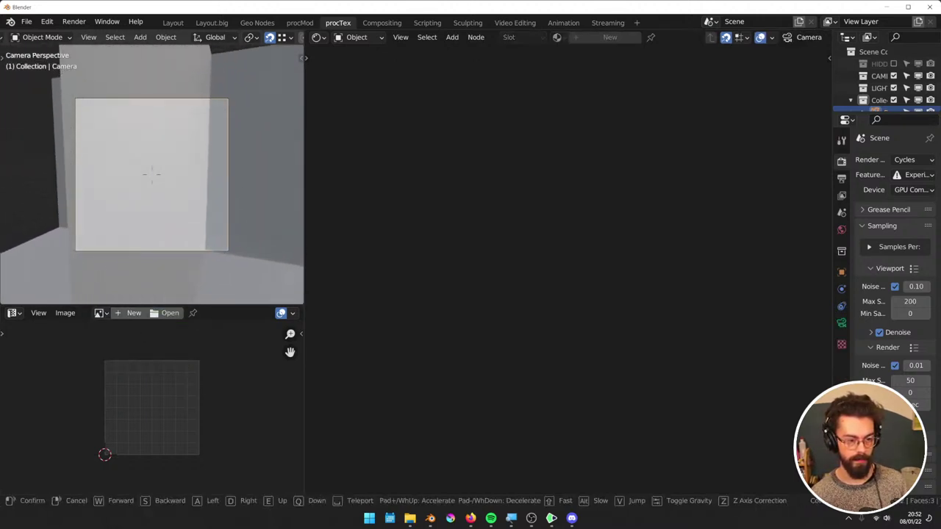
pyautogui.click(152, 176)
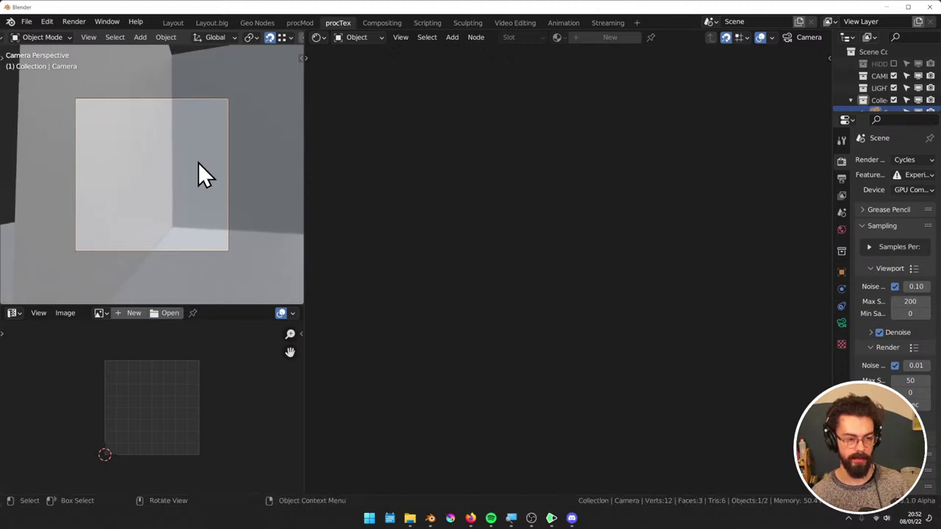
# Select the planes object and give it a new material
pyautogui.moveTo(198, 161); pyautogui.dragTo(139, 230, button='middle')
pyautogui.click(139, 231)
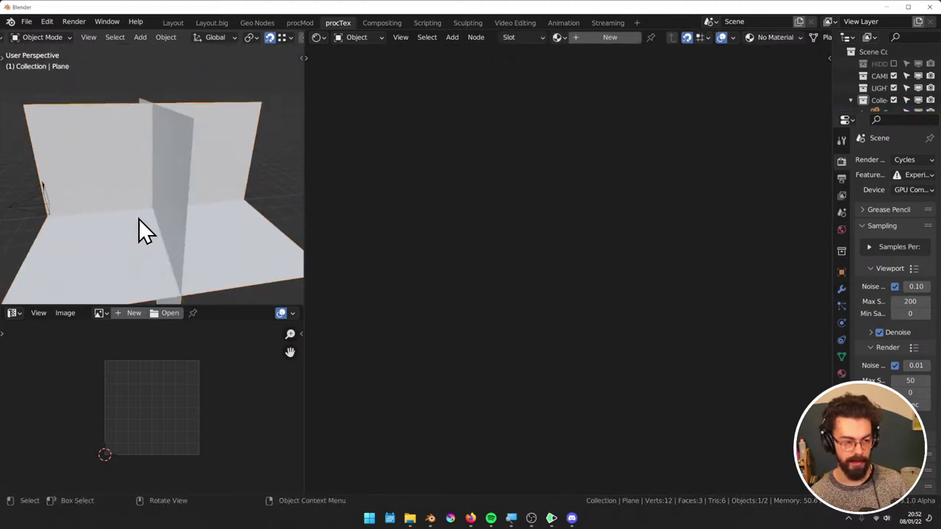
pyautogui.click(609, 36)
pyautogui.moveTo(488, 172); pyautogui.dragTo(613, 146, button='middle')
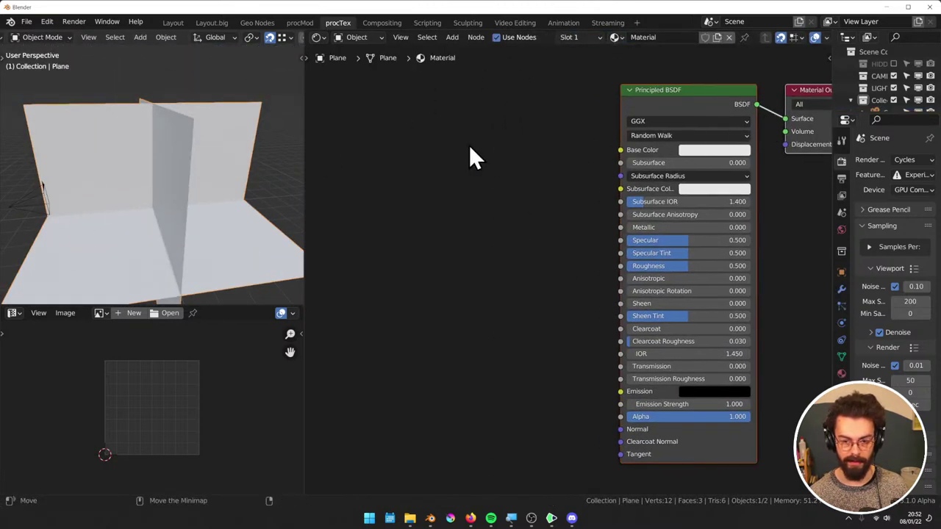
# Add a Texture Coordinate node to the material, discarding an accidental Object Info node
pyautogui.hotkey('shift', 'a')
pyautogui.moveTo(428, 165)
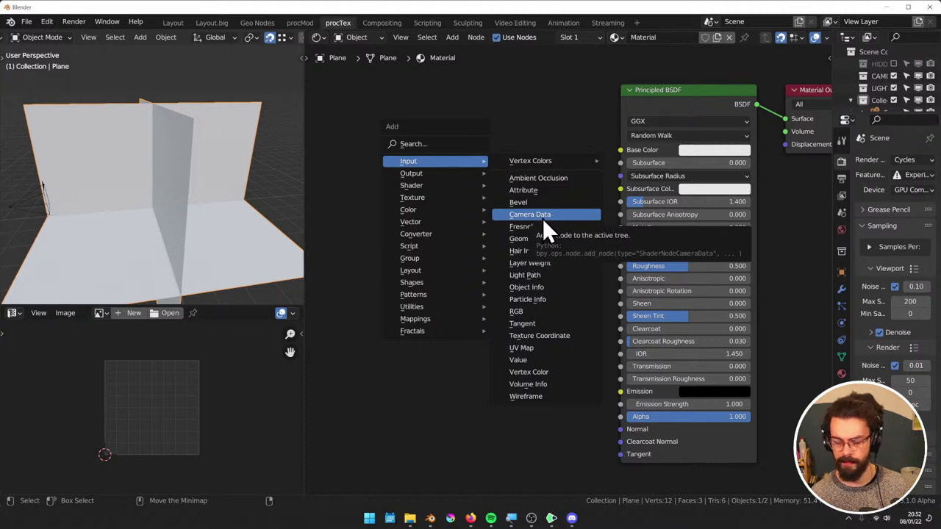
pyautogui.click(548, 288)
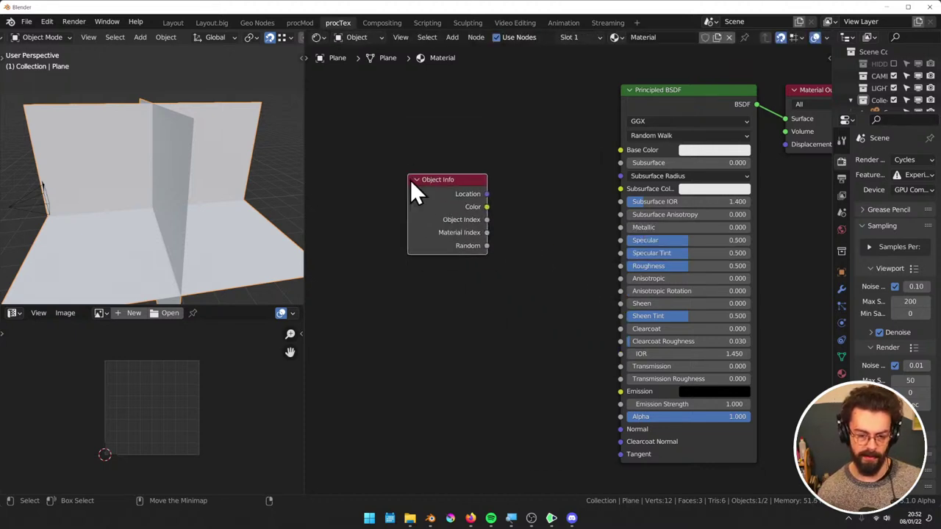
pyautogui.press('Escape')
pyautogui.hotkey('shift', 'a')
pyautogui.moveTo(422, 242)
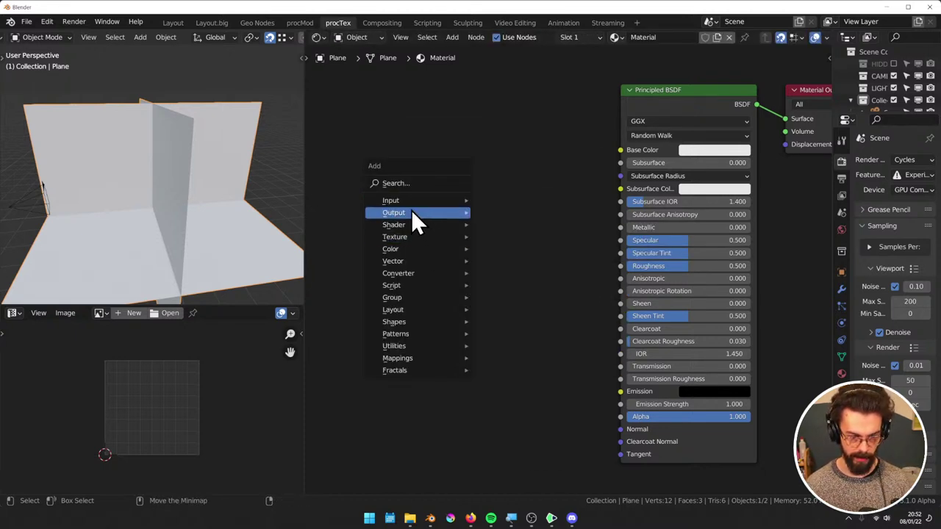
pyautogui.press('Escape')
pyautogui.press('q')
pyautogui.click(463, 139)
pyautogui.click(389, 181)
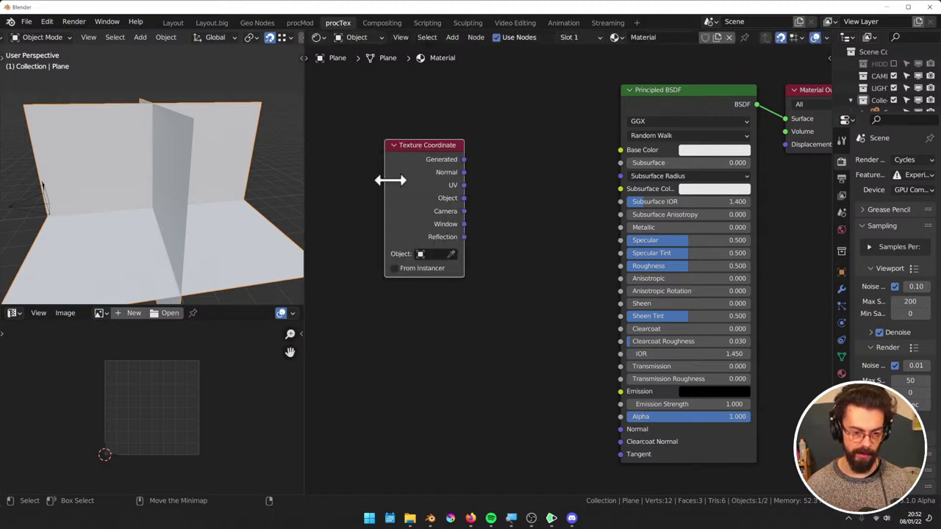
# Set the Texture Coordinate object to Camera and preview its Object output on the planes
pyautogui.click(426, 253)
pyautogui.click(447, 271)
pyautogui.keyDown('ctrl'); pyautogui.keyDown('shift'); pyautogui.click(411, 167); pyautogui.keyUp('shift'); pyautogui.keyUp('ctrl')
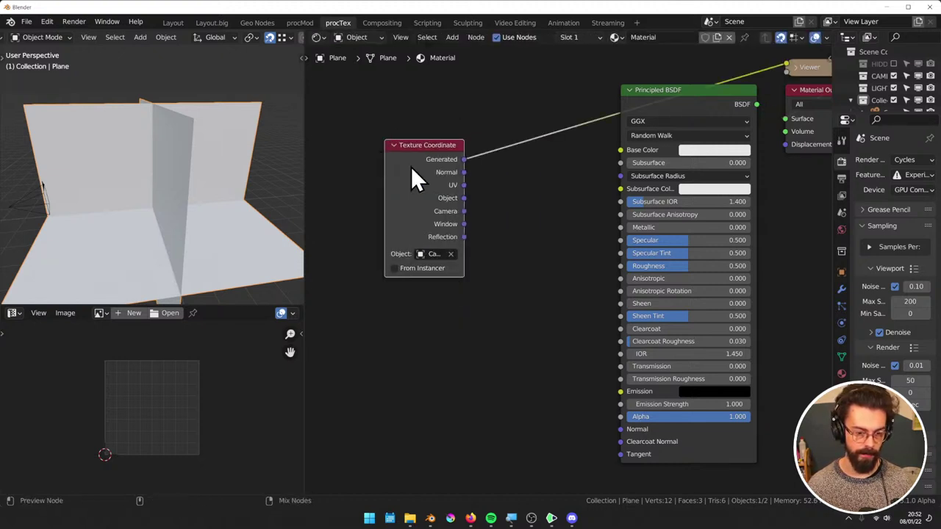
pyautogui.keyDown('ctrl'); pyautogui.keyDown('shift'); pyautogui.click(411, 166); pyautogui.keyUp('shift'); pyautogui.keyUp('ctrl')
pyautogui.keyDown('ctrl'); pyautogui.keyDown('shift'); pyautogui.click(411, 166); pyautogui.keyUp('shift'); pyautogui.keyUp('ctrl')
pyautogui.keyDown('ctrl'); pyautogui.keyDown('shift'); pyautogui.click(411, 168); pyautogui.keyUp('shift'); pyautogui.keyUp('ctrl')
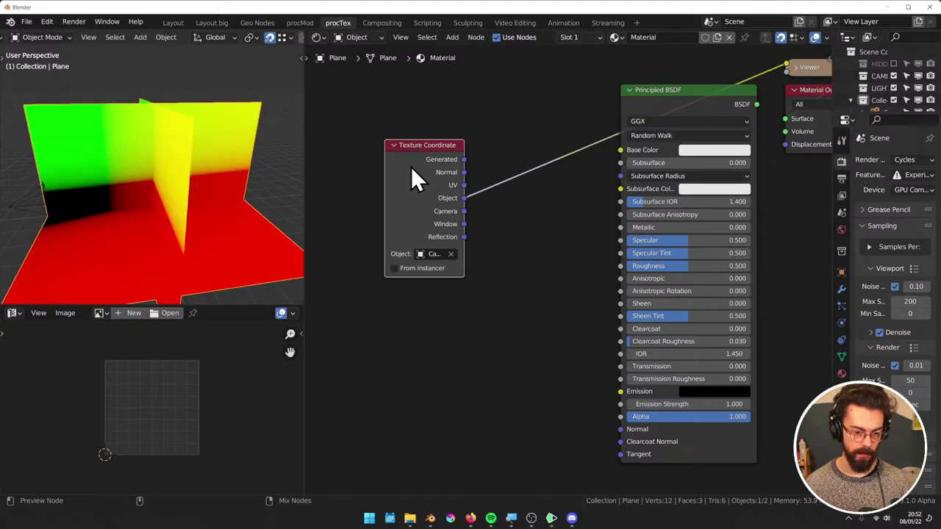
pyautogui.moveTo(279, 193); pyautogui.dragTo(180, 151, button='middle')
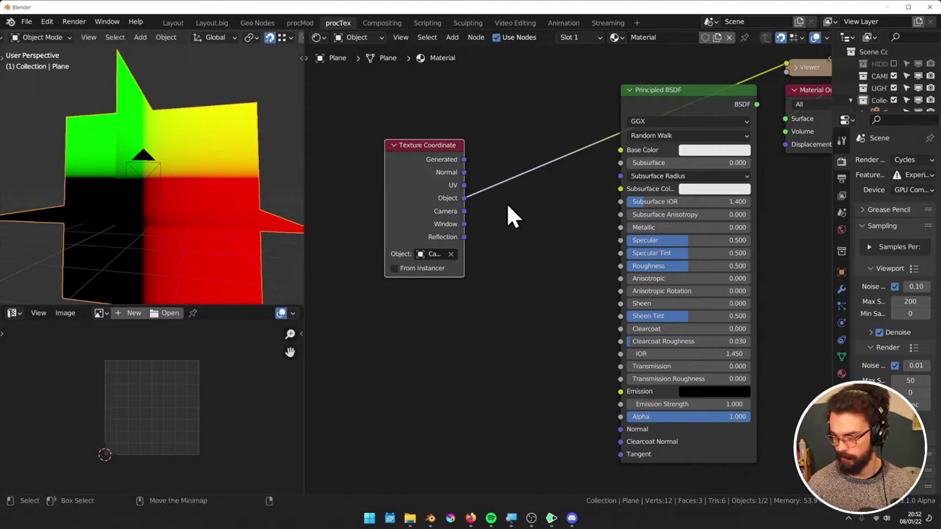
pyautogui.moveTo(481, 292); pyautogui.dragTo(540, 242, button='middle')
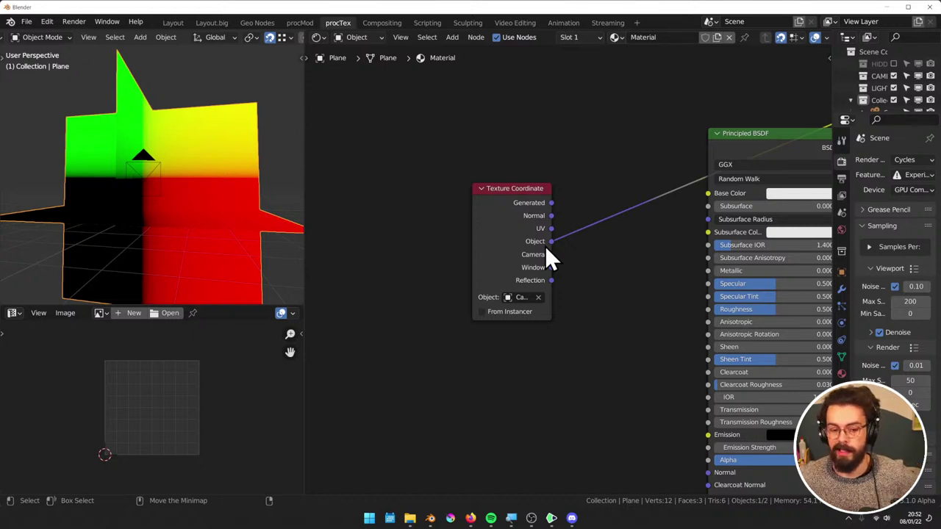
# Add a Value node and drive its value with the #frame expression
pyautogui.moveTo(540, 55); pyautogui.dragTo(597, 203, button='middle')
pyautogui.hotkey('shift', 'a')
pyautogui.moveTo(578, 194)
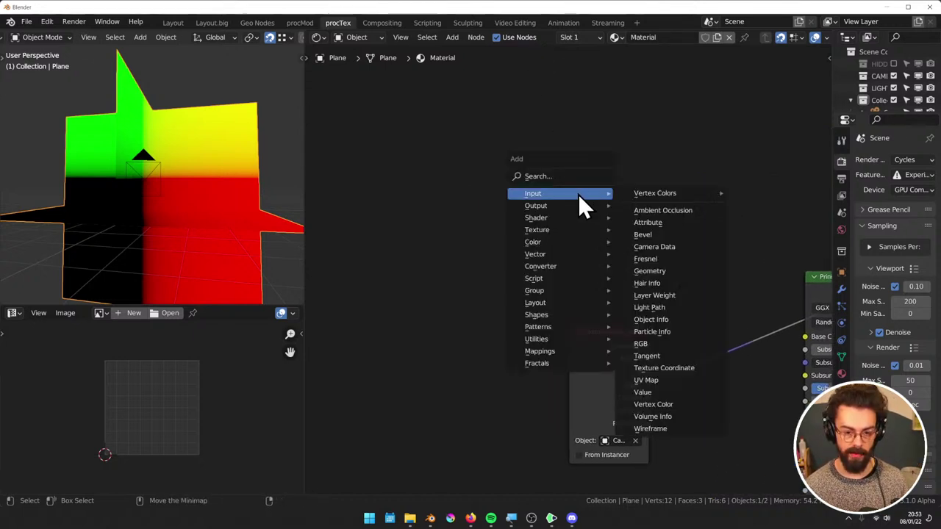
pyautogui.click(643, 392)
pyautogui.click(557, 220)
pyautogui.click(558, 224)
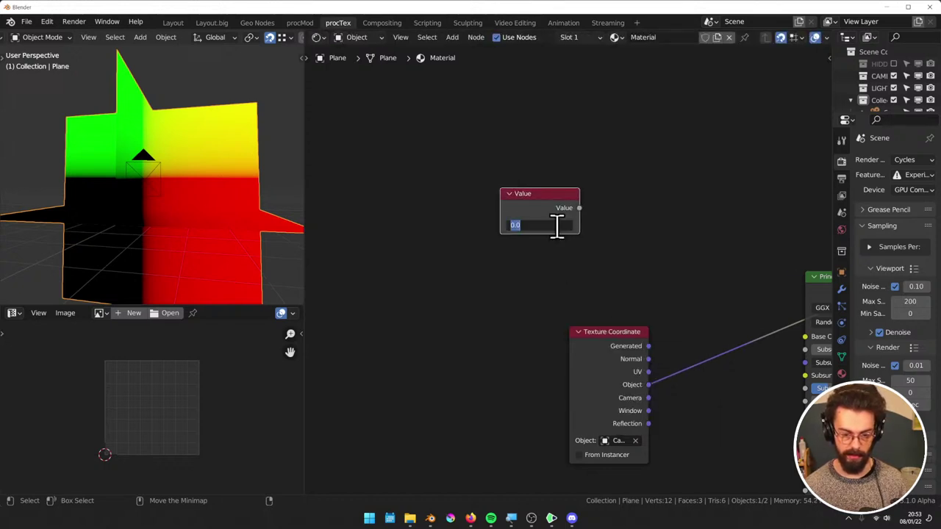
pyautogui.write('#frame')
pyautogui.press('Return')
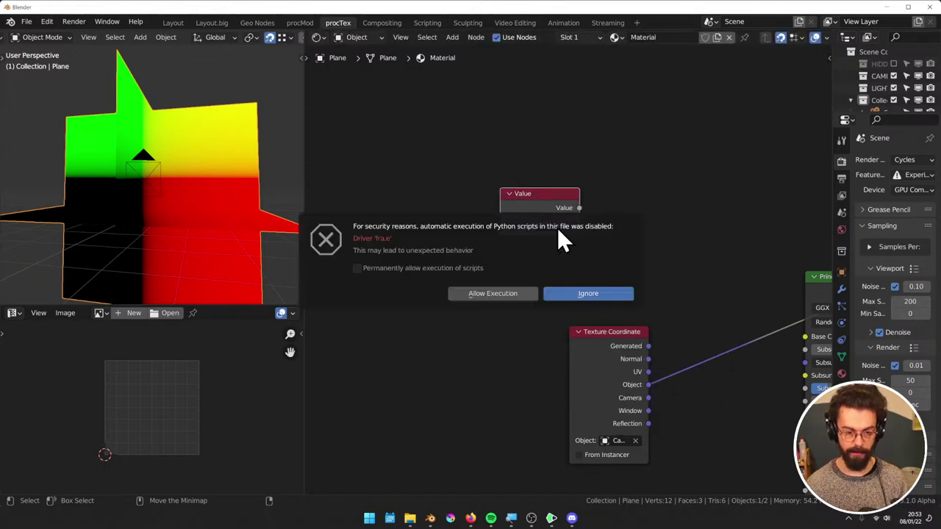
# Re-enter the Value node's driver expression as #frame
pyautogui.click(544, 225)
pyautogui.press('Home')
pyautogui.write('#')
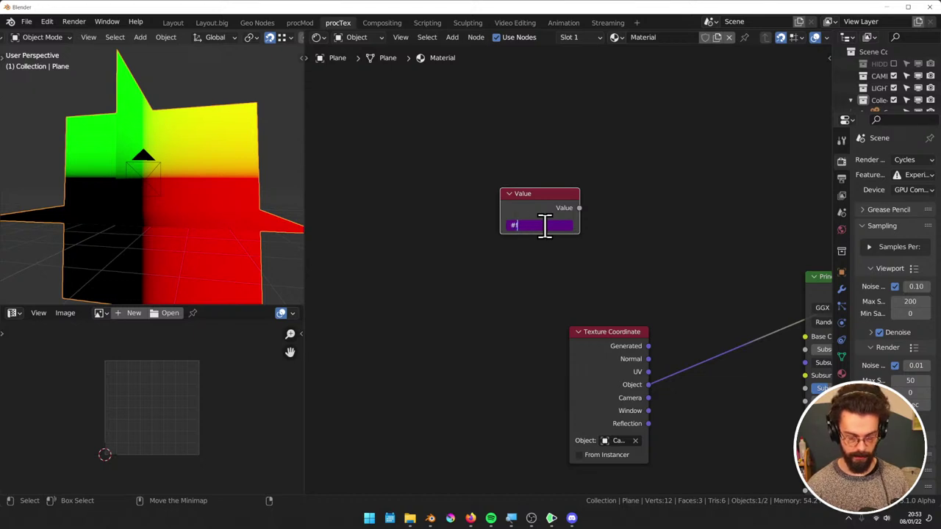
pyautogui.press('Return')
pyautogui.click(544, 225)
pyautogui.write('#frame')
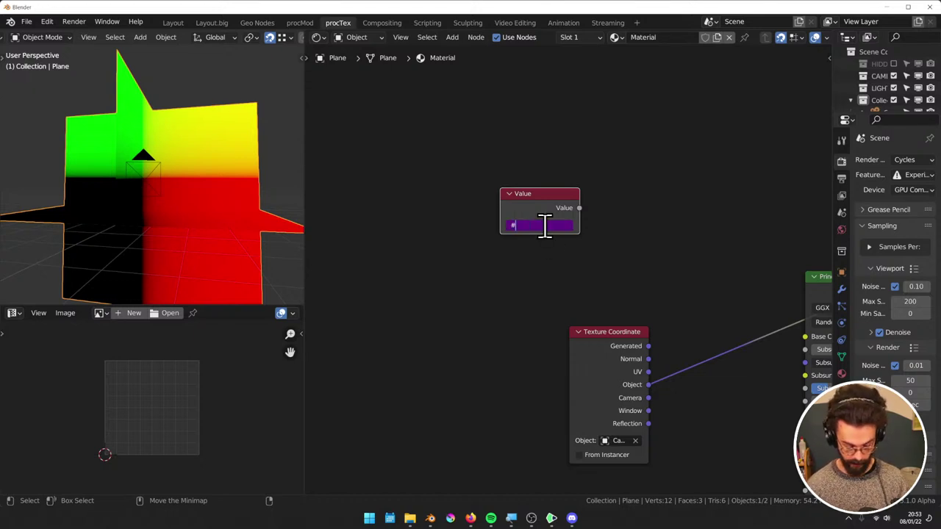
pyautogui.press('Return')
# Advance the frame, remove the Value driver and retype it as #frame
pyautogui.hotkey('shift', 'Right')
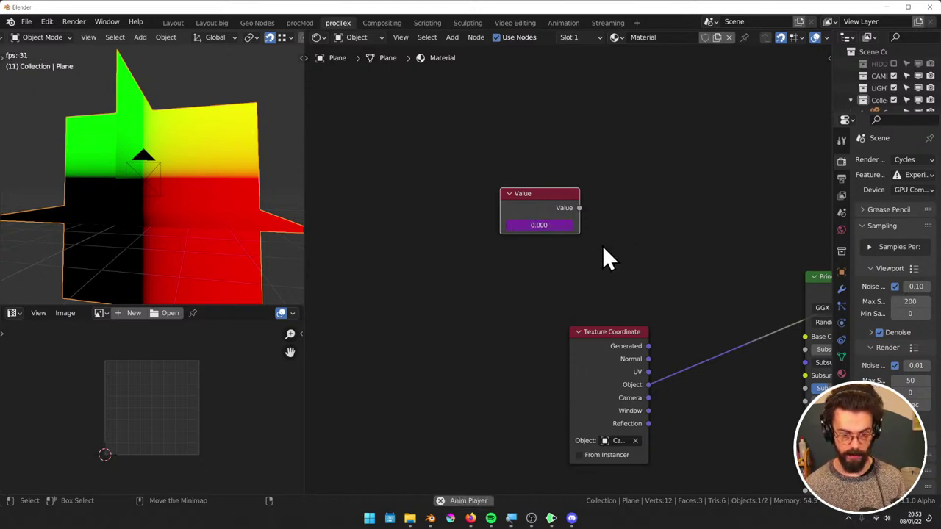
pyautogui.click(566, 225)
pyautogui.press('Escape')
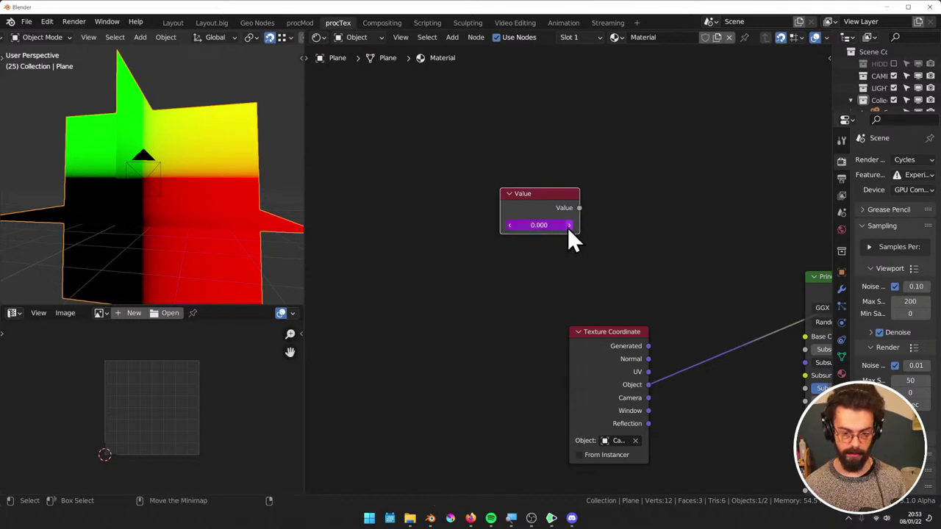
pyautogui.rightClick(568, 227)
pyautogui.click(533, 233)
pyautogui.click(543, 225)
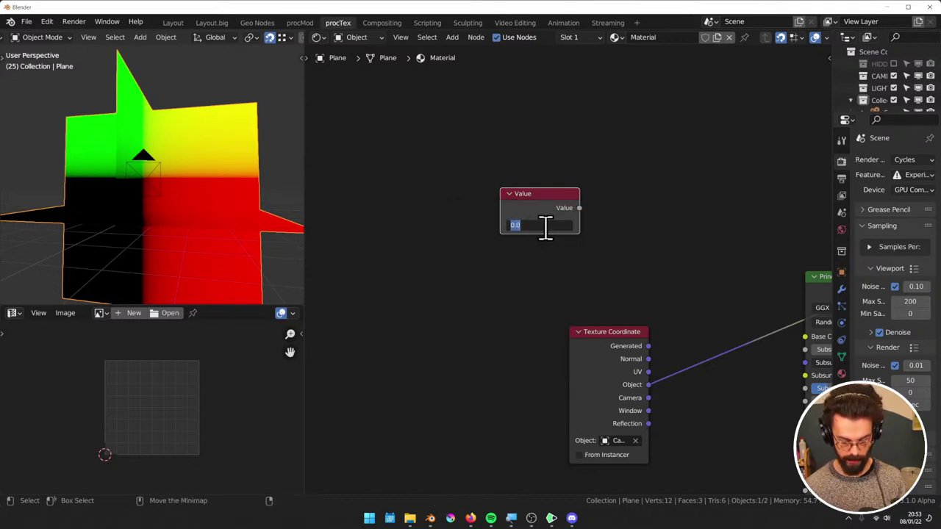
pyautogui.write('#frame')
pyautogui.press('Return')
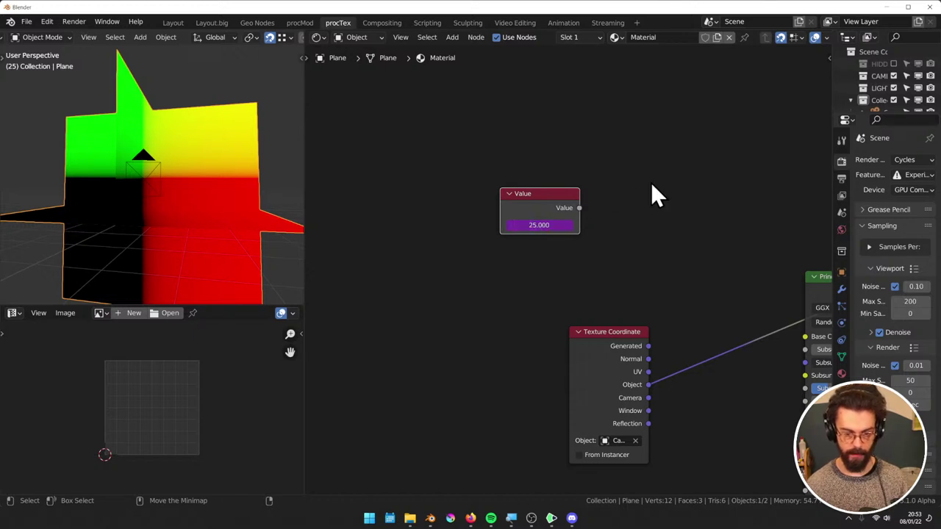
# Duplicate the Value node below the original, then box-select and delete both Value nodes
pyautogui.hotkey('shift', 'd')
pyautogui.click(642, 215)
pyautogui.moveTo(548, 201); pyautogui.dragTo(547, 214)
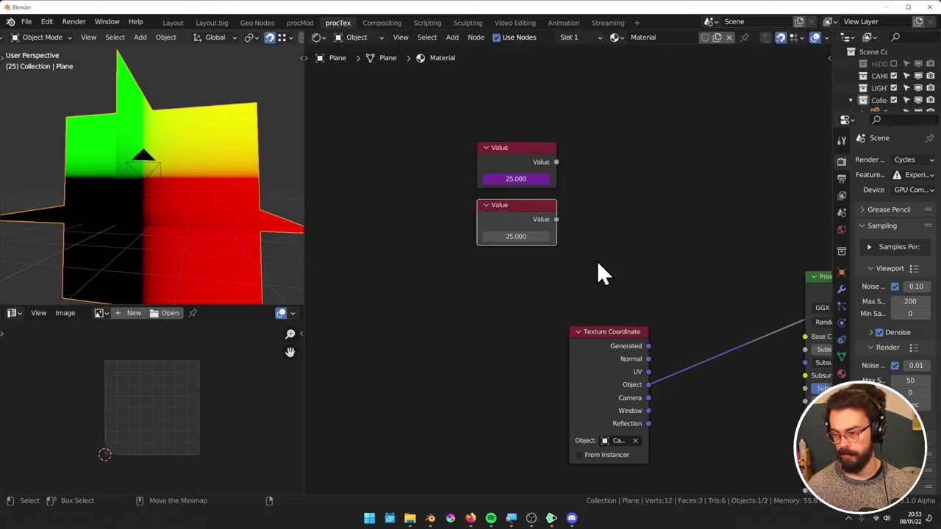
pyautogui.moveTo(598, 266); pyautogui.dragTo(462, 137)
pyautogui.press('x')
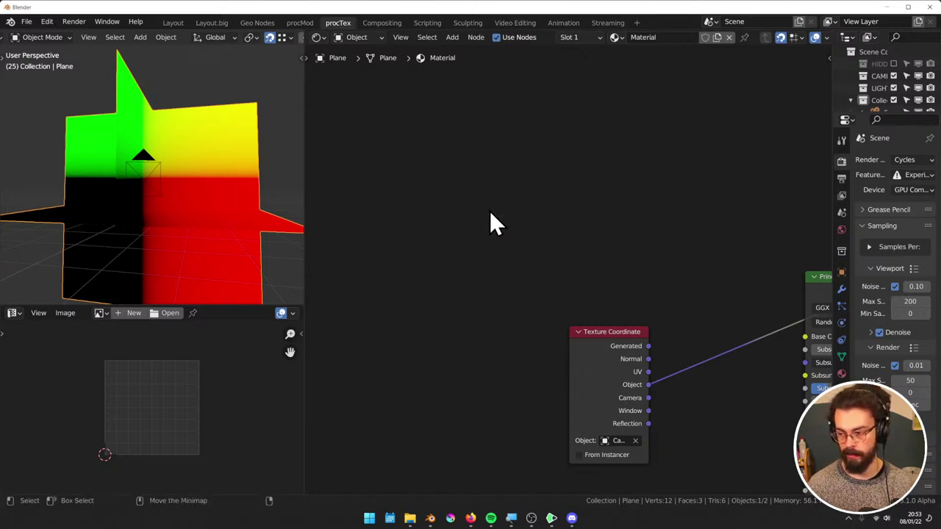
pyautogui.scroll(-1, 630, 279)
pyautogui.moveTo(242, 247); pyautogui.dragTo(154, 235, button='middle')
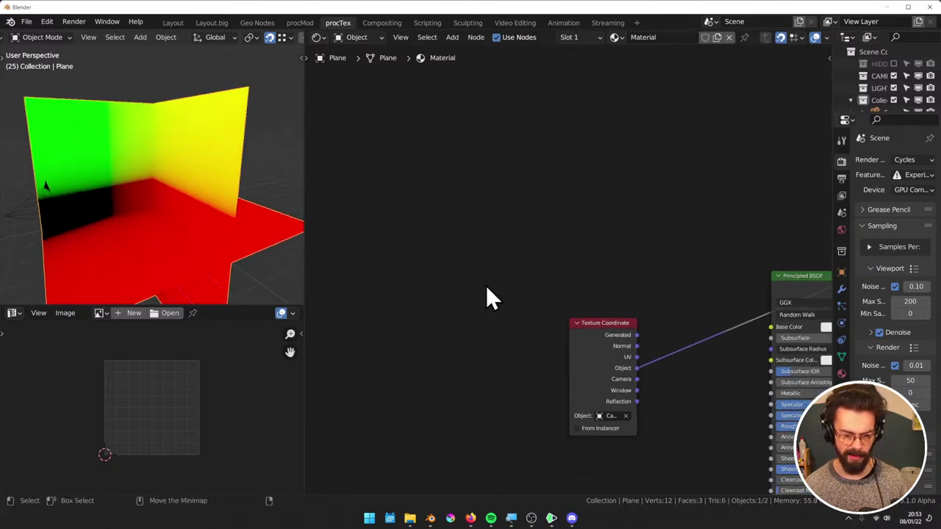
pyautogui.moveTo(486, 286); pyautogui.dragTo(422, 217, button='middle')
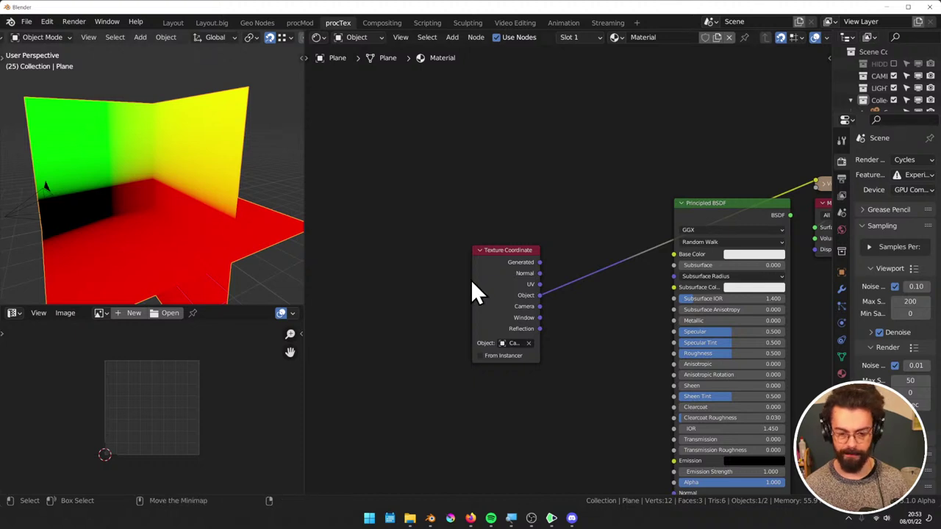
# Move the Texture Coordinate node up-left, then add, preview and delete a Camera Data node
pyautogui.moveTo(510, 281); pyautogui.dragTo(411, 192)
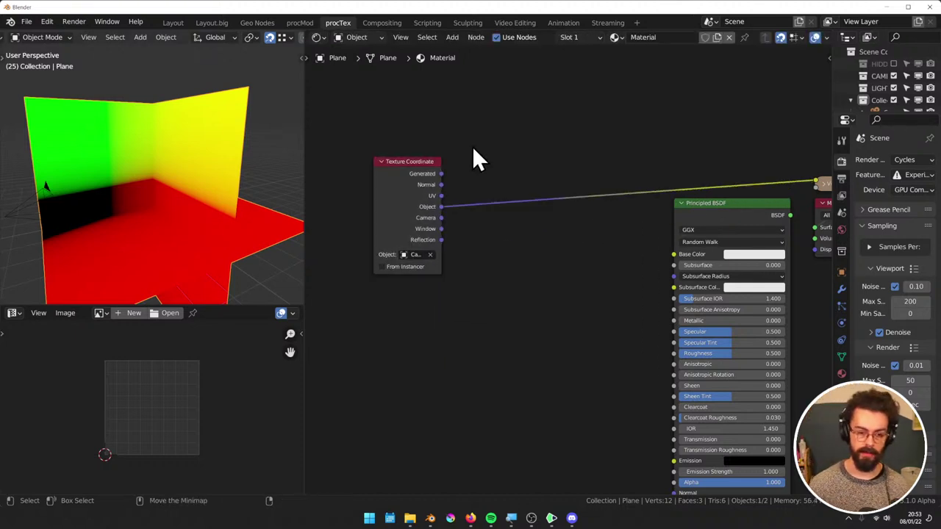
pyautogui.hotkey('shift', 'a')
pyautogui.moveTo(505, 160)
pyautogui.click(584, 204)
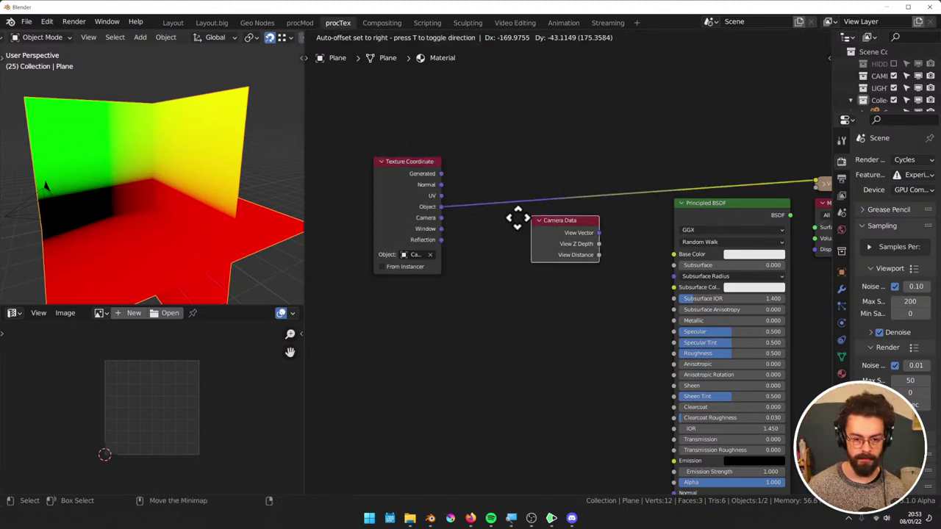
pyautogui.click(542, 253)
pyautogui.keyDown('ctrl'); pyautogui.keyDown('shift'); pyautogui.click(539, 244); pyautogui.keyUp('shift'); pyautogui.keyUp('ctrl')
pyautogui.press('x')
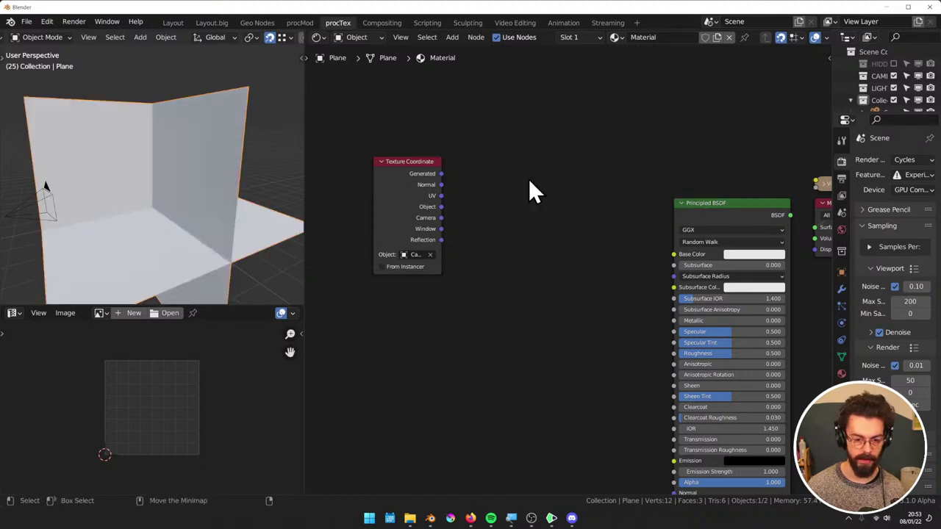
# Add a Vector Math node fed by Texture Coordinate Object in its first input
pyautogui.hotkey('shift', 'a')
pyautogui.moveTo(528, 179)
pyautogui.press('q')
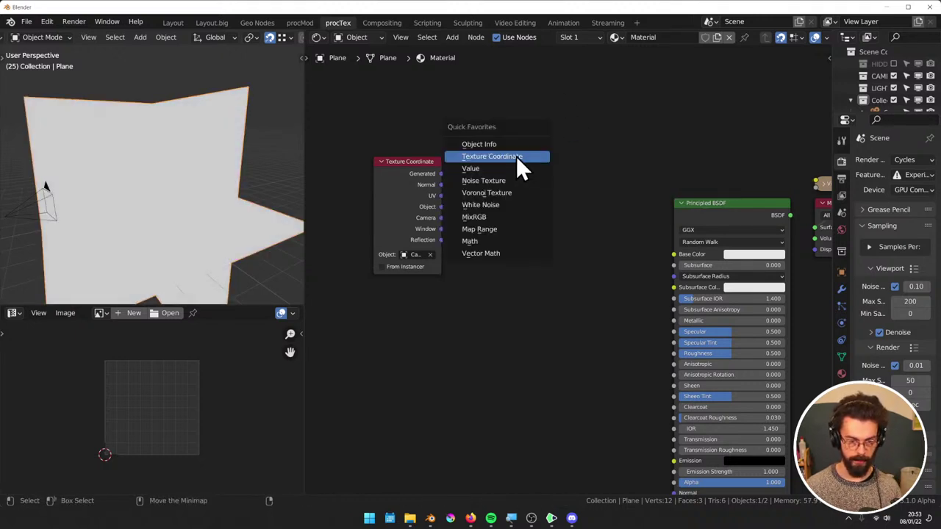
pyautogui.click(501, 250)
pyautogui.click(499, 248)
pyautogui.moveTo(441, 207); pyautogui.dragTo(484, 257)
# Link a Geometry node's Position to the second input, preview it, and set the operation to Subtract
pyautogui.hotkey('shift', 'a')
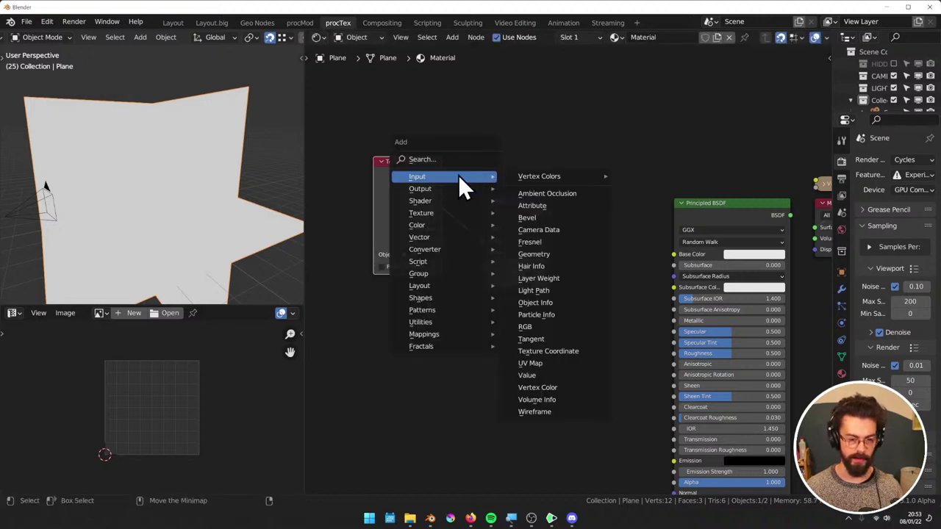
pyautogui.click(555, 254)
pyautogui.click(345, 288)
pyautogui.moveTo(431, 301); pyautogui.dragTo(483, 252)
pyautogui.keyDown('ctrl'); pyautogui.keyDown('shift'); pyautogui.click(504, 227); pyautogui.keyUp('shift'); pyautogui.keyUp('ctrl')
pyautogui.click(507, 229)
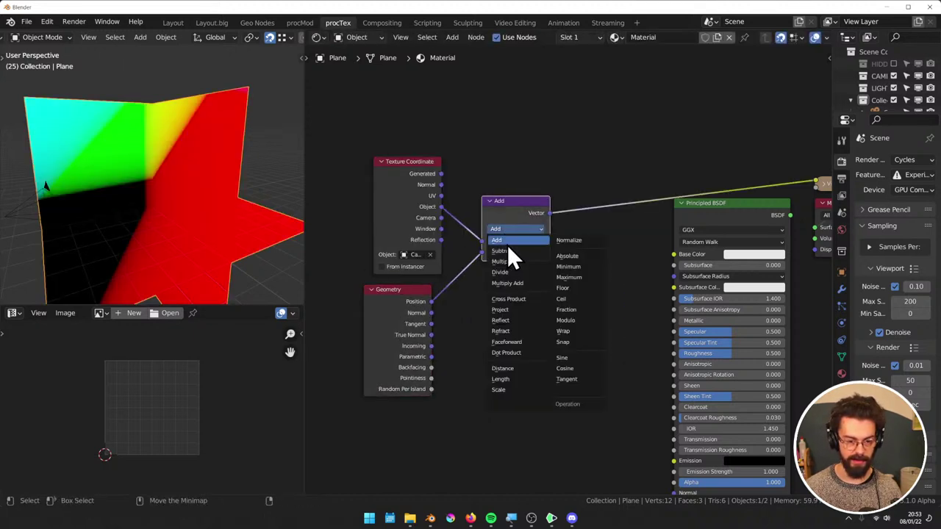
pyautogui.click(508, 251)
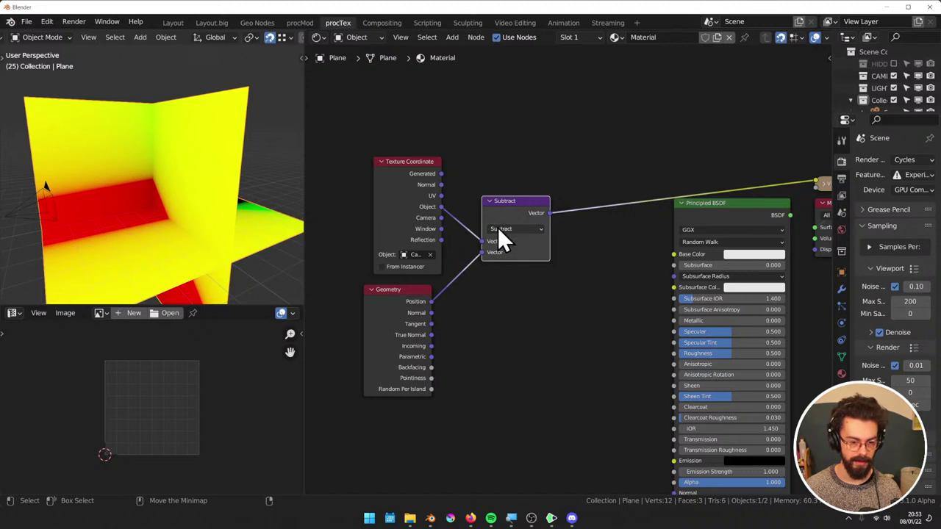
# Swap the Subtract inputs, delete the Principled BSDF, then swap the inputs back
pyautogui.hotkey('alt', 's')
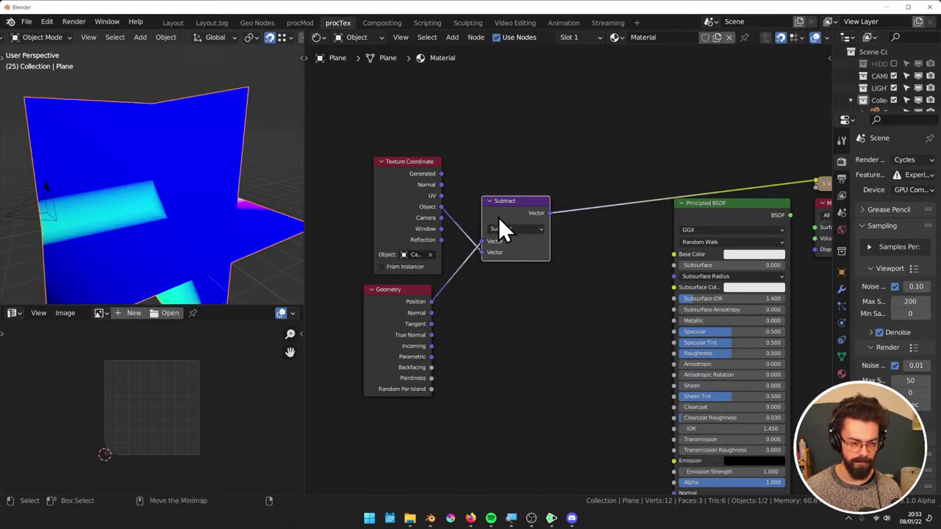
pyautogui.moveTo(394, 304); pyautogui.dragTo(405, 309)
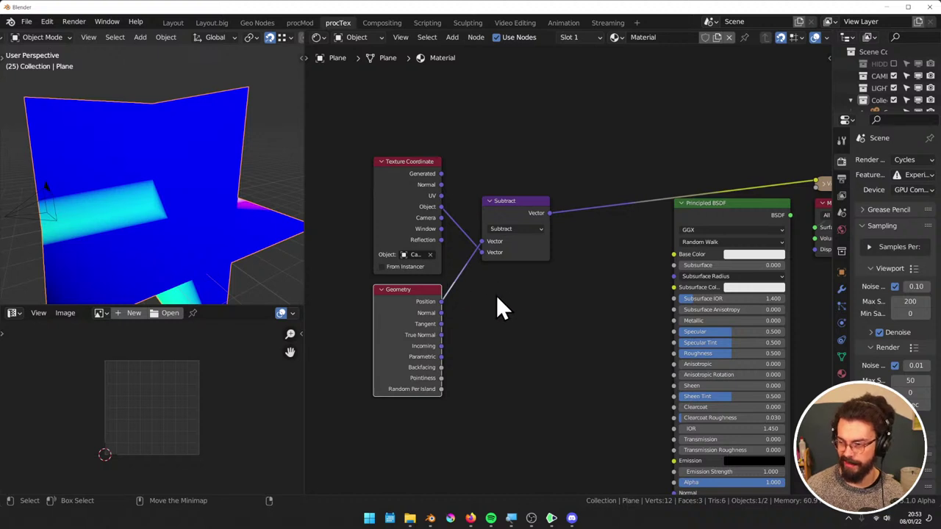
pyautogui.click(518, 220)
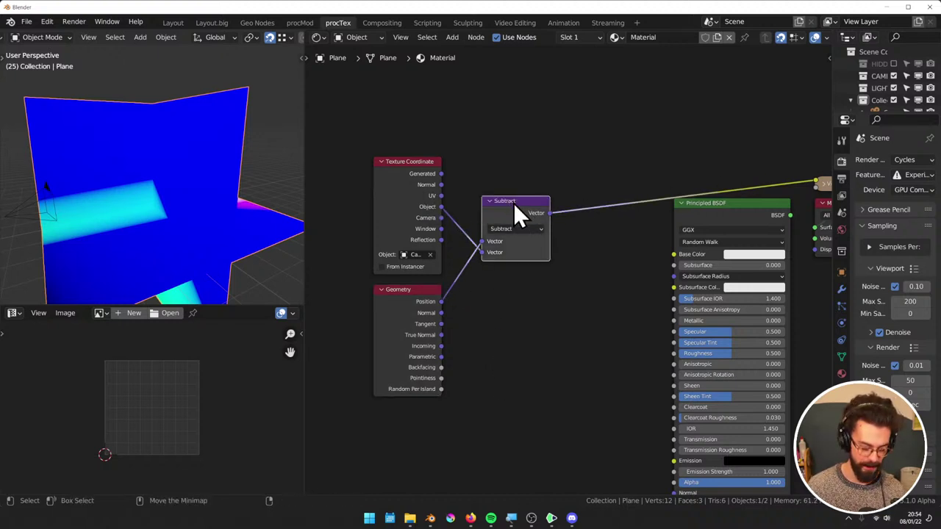
pyautogui.press('x')
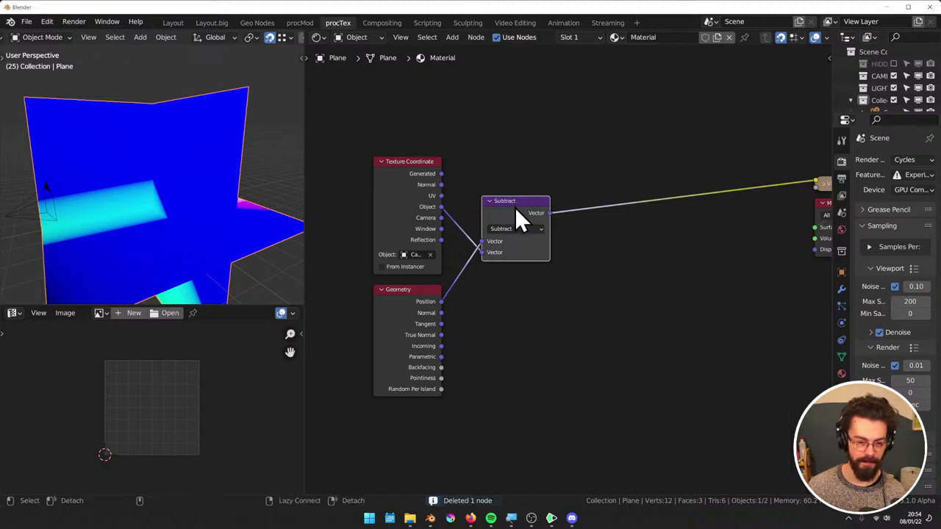
pyautogui.hotkey('alt', 's')
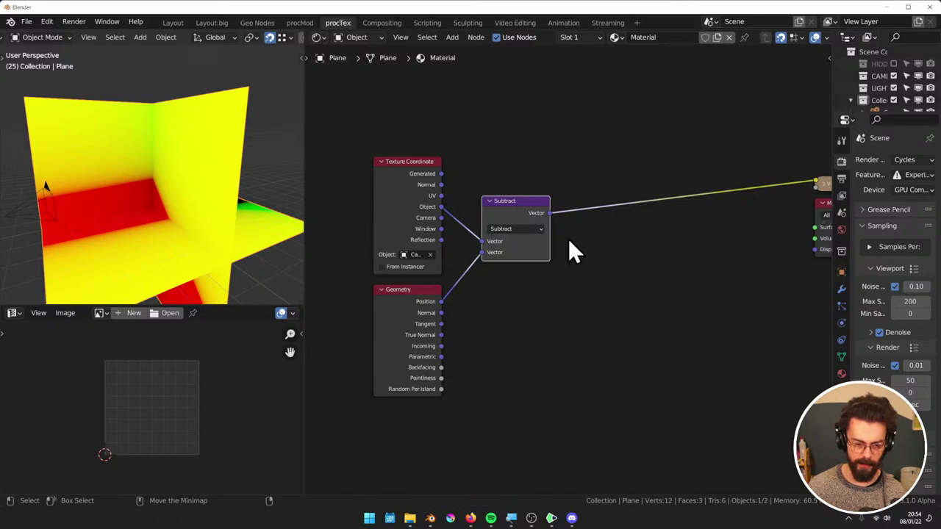
# Add a Camera Data node, preview its View Z Depth and View Distance, then delete it
pyautogui.moveTo(865, 116); pyautogui.dragTo(864, 197)
pyautogui.hotkey('shift', 'a')
pyautogui.moveTo(597, 259)
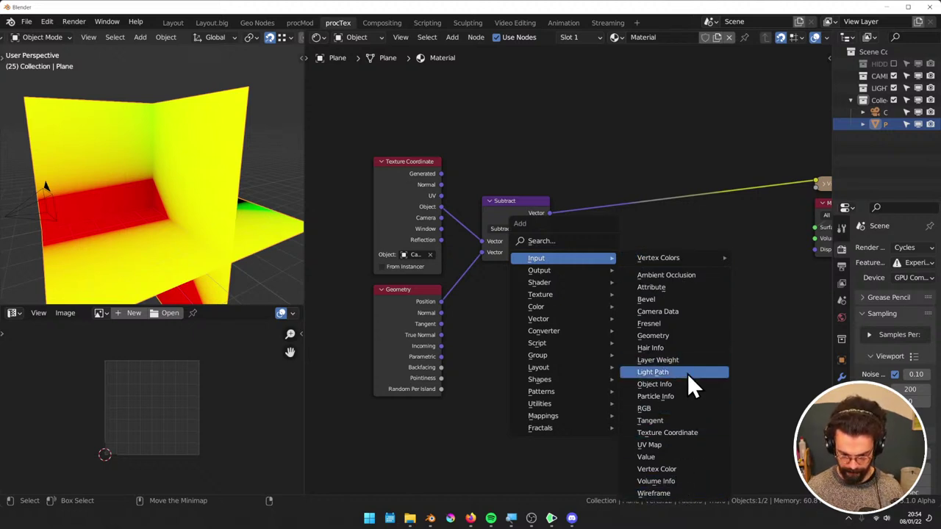
pyautogui.click(692, 318)
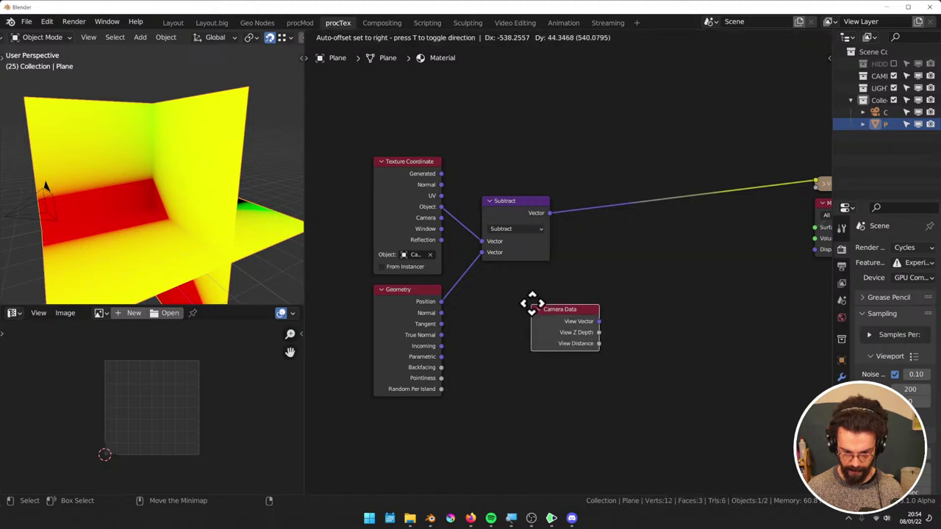
pyautogui.click(493, 298)
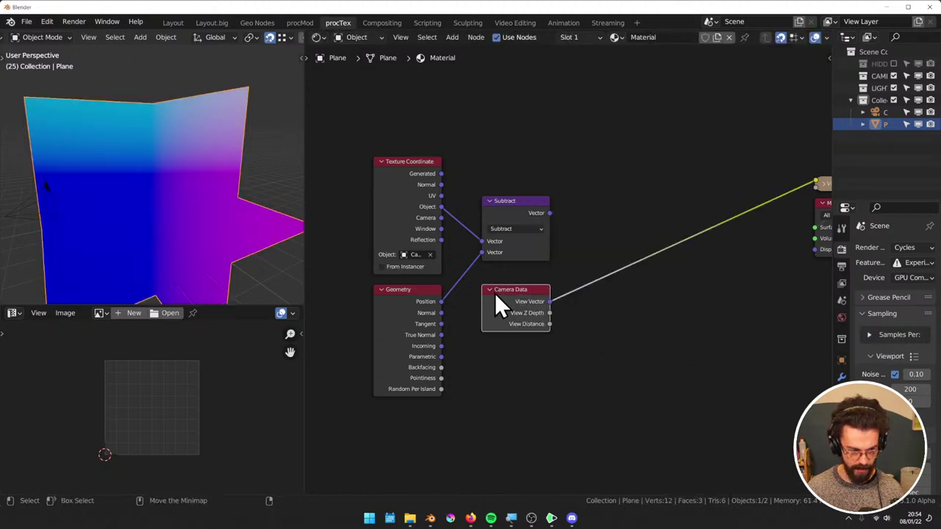
pyautogui.keyDown('ctrl'); pyautogui.keyDown('shift'); pyautogui.click(495, 293); pyautogui.keyUp('shift'); pyautogui.keyUp('ctrl')
pyautogui.keyDown('ctrl'); pyautogui.keyDown('shift'); pyautogui.click(494, 293); pyautogui.keyUp('shift'); pyautogui.keyUp('ctrl')
pyautogui.press('x')
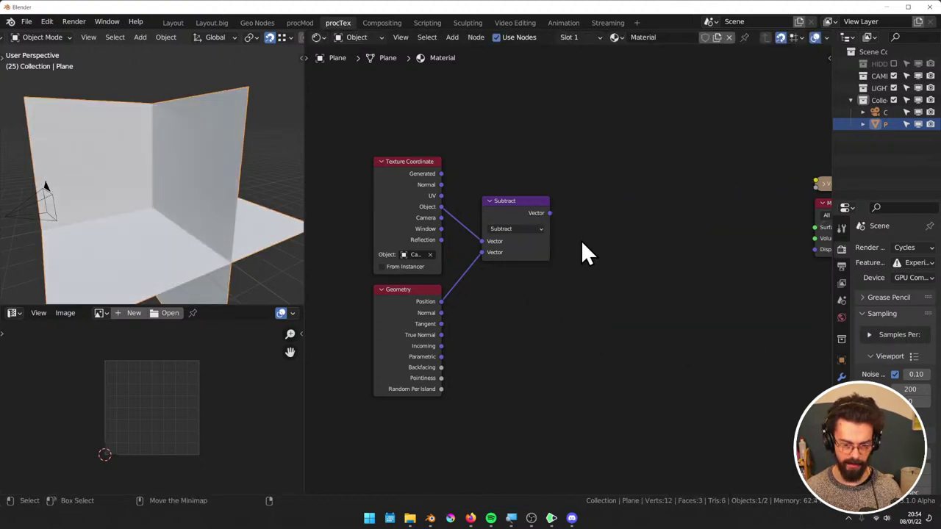
# Delete the Texture Coordinate node and frame all remaining nodes in view
pyautogui.click(433, 189)
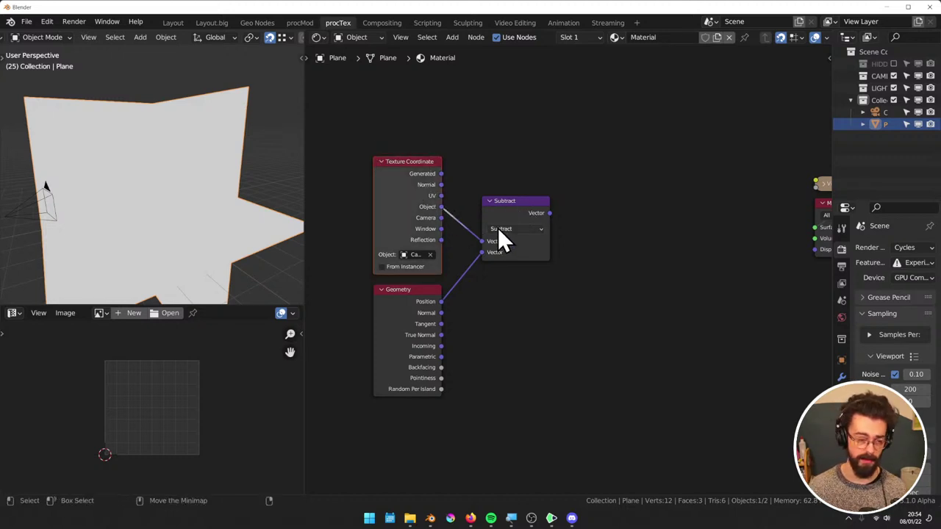
pyautogui.press('x')
pyautogui.click(493, 197)
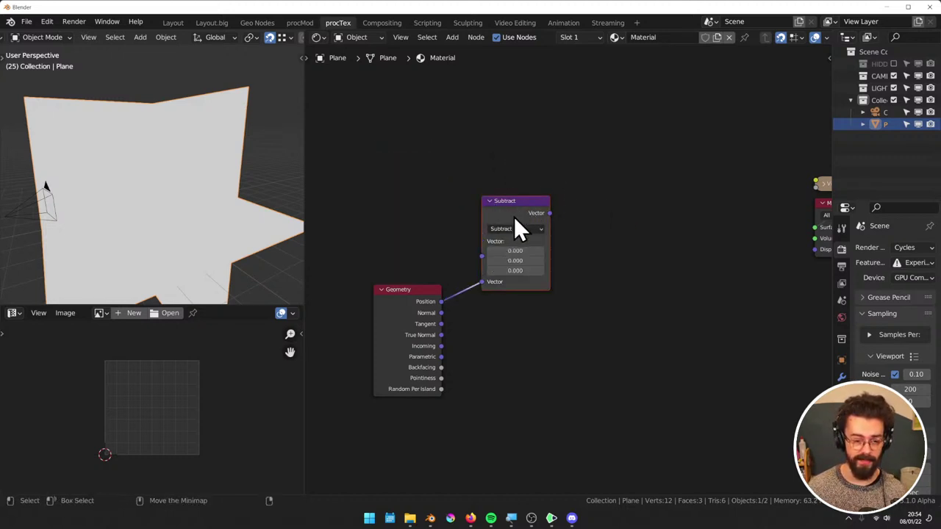
pyautogui.press('Home')
pyautogui.hotkey('shift', 'a')
pyautogui.moveTo(453, 160)
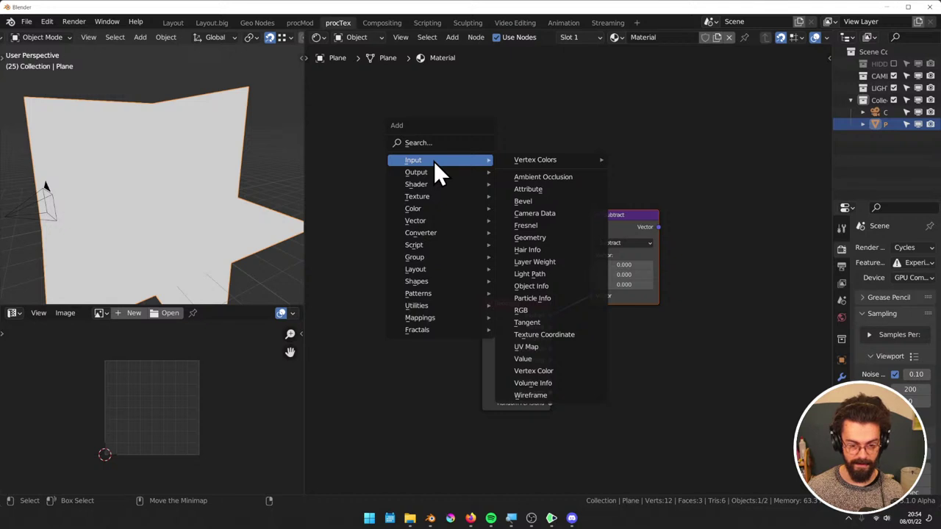
# Add a Combine XYZ node and a duplicate of it below
pyautogui.moveTo(435, 232)
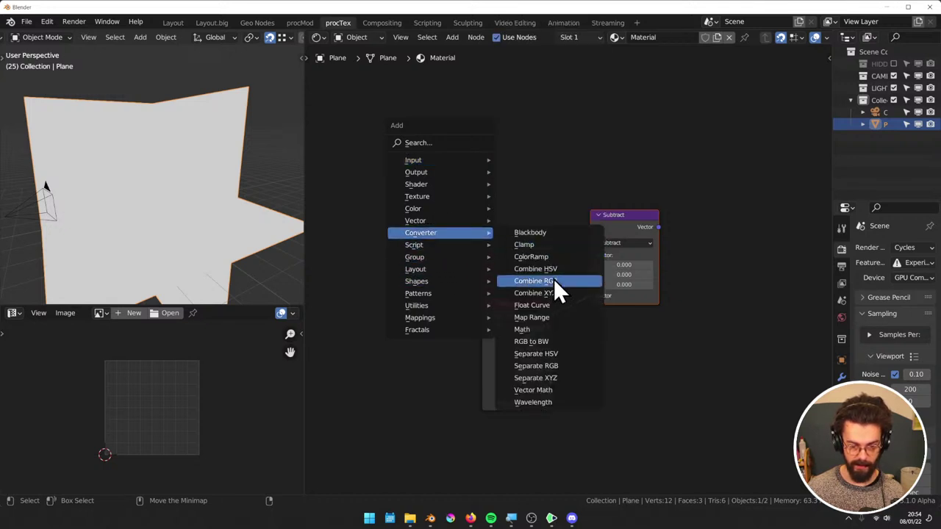
pyautogui.click(540, 293)
pyautogui.click(421, 101)
pyautogui.hotkey('shift', 'd')
pyautogui.click(430, 195)
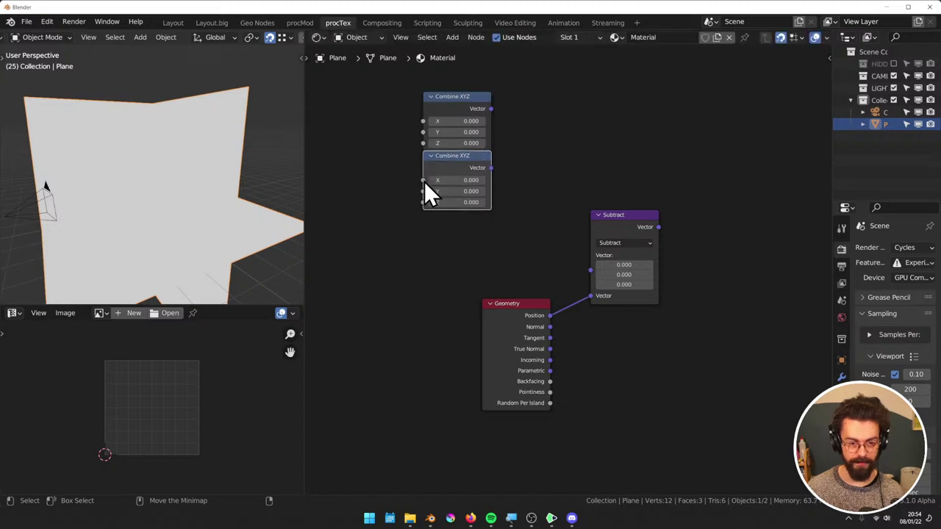
pyautogui.press('Home')
# Pin the plane's material in the node editor and select the camera to show its transform
pyautogui.press('n')
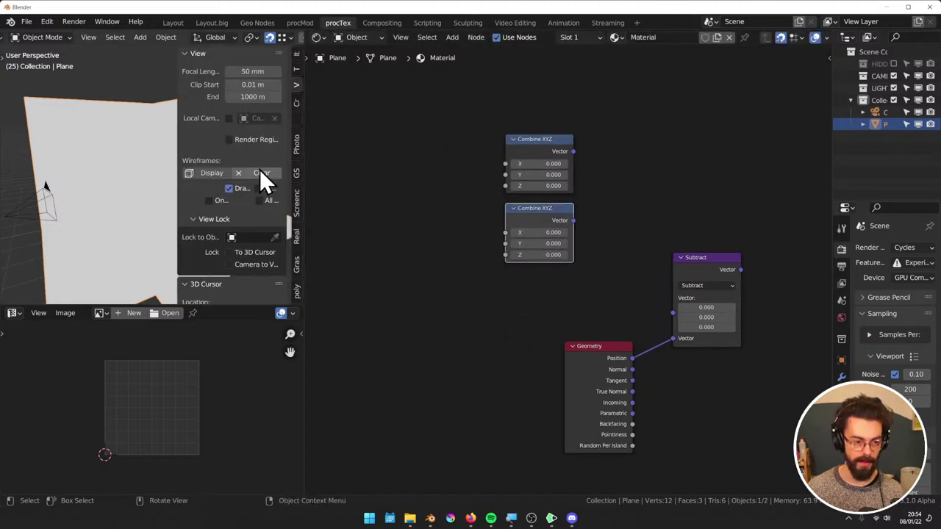
pyautogui.click(27, 202)
pyautogui.click(57, 195)
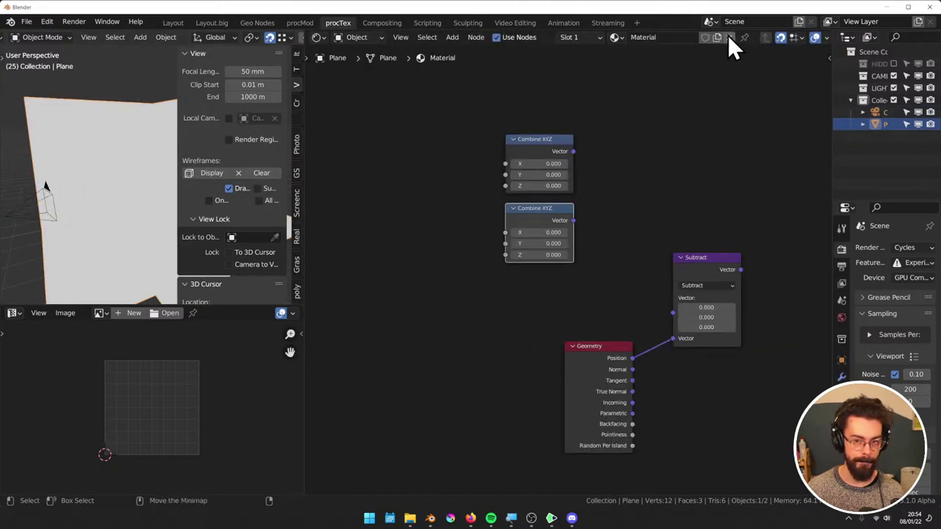
pyautogui.click(744, 37)
pyautogui.click(22, 215)
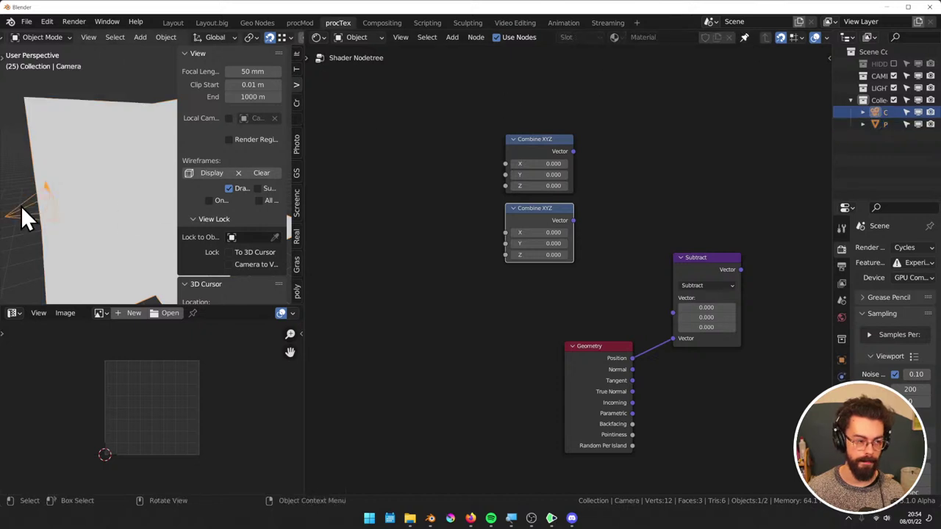
pyautogui.click(294, 58)
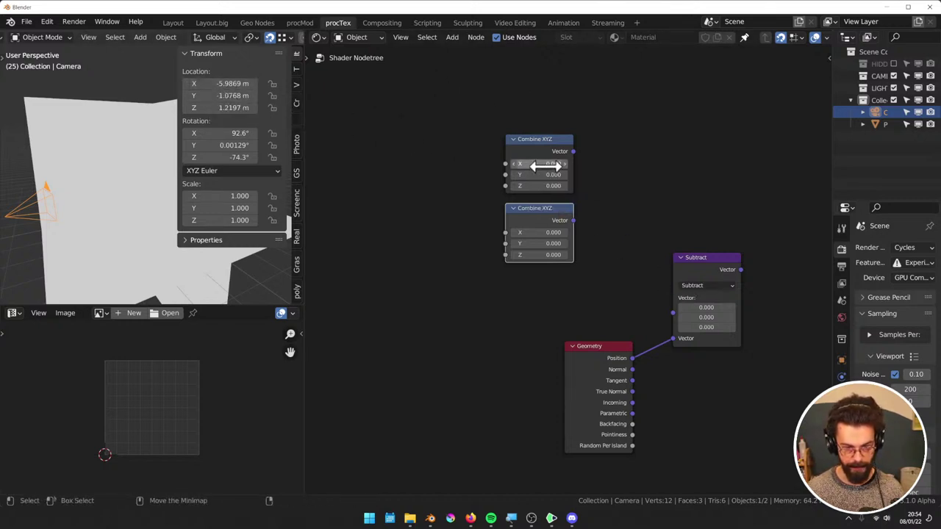
# Copy the camera's X location -5.987 into the first Combine XYZ X input
pyautogui.hotkey('ctrl', 'v')
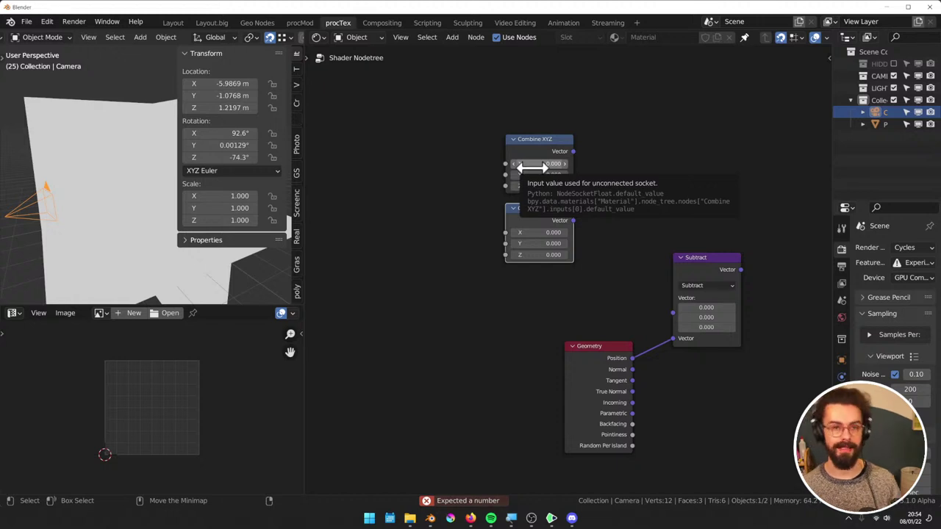
pyautogui.doubleClick(219, 83)
pyautogui.hotkey('ctrl', 'c')
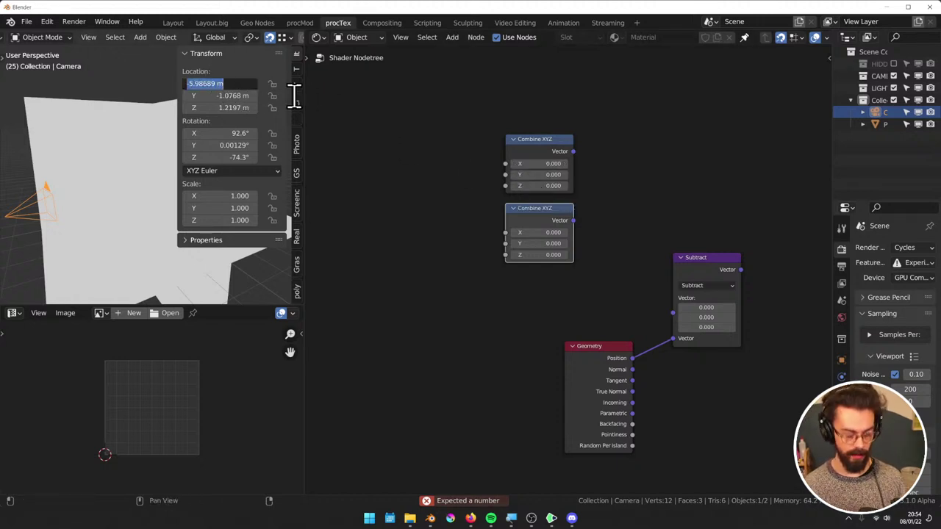
pyautogui.press('Return')
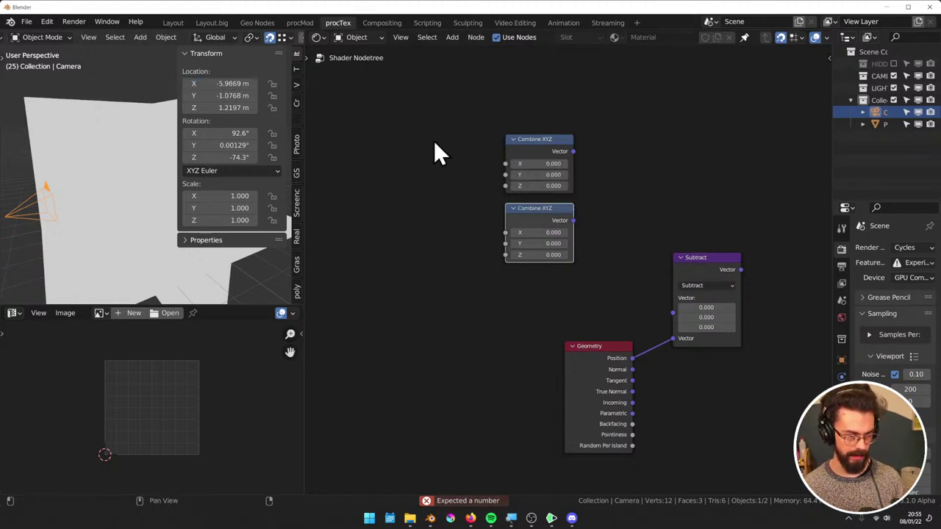
pyautogui.doubleClick(551, 165)
pyautogui.hotkey('ctrl', 'v')
pyautogui.press('Return')
pyautogui.doubleClick(529, 163)
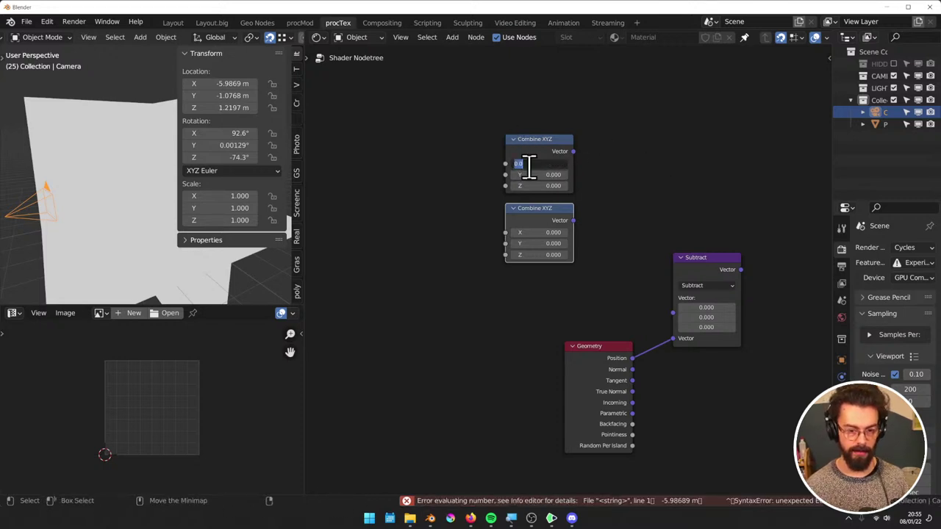
pyautogui.hotkey('ctrl', 'v')
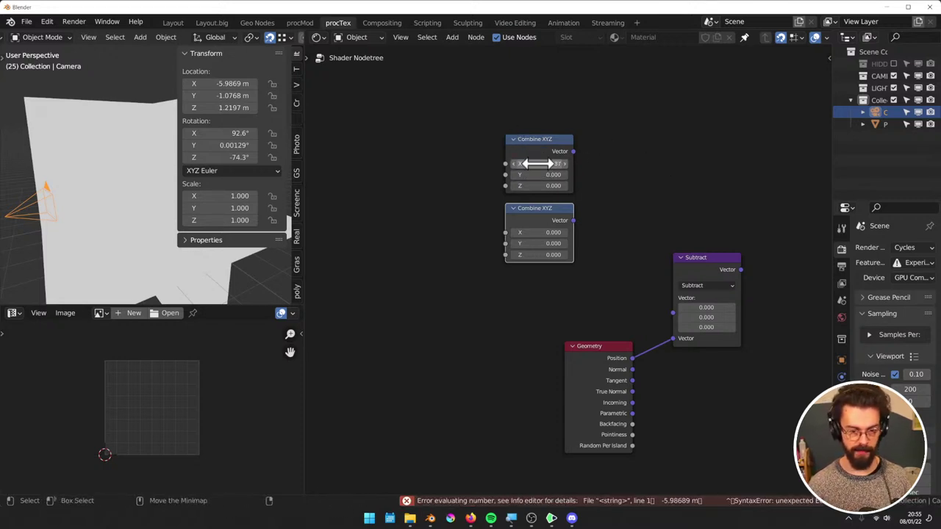
# Copy the camera's Y location -1.077 into the Combine XYZ Y input
pyautogui.doubleClick(223, 97)
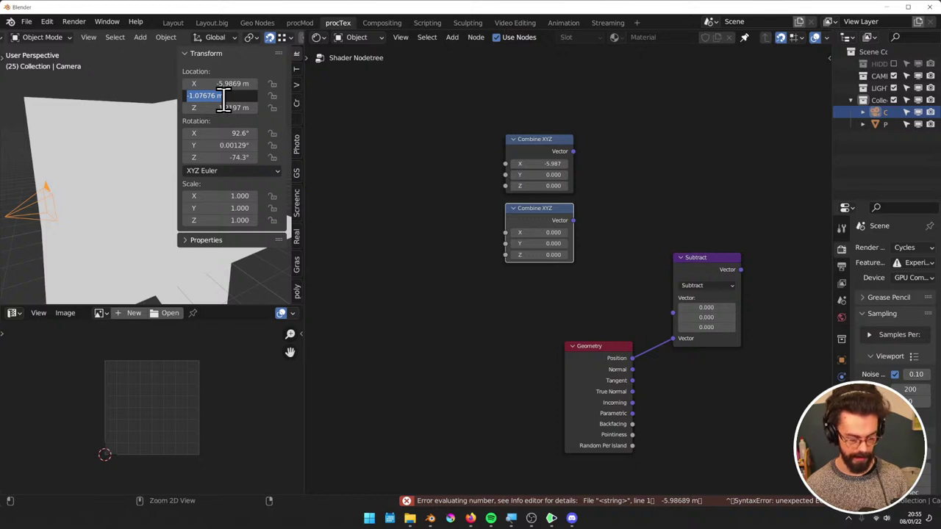
pyautogui.hotkey('ctrl', 'c')
pyautogui.press('Escape')
pyautogui.doubleClick(549, 175)
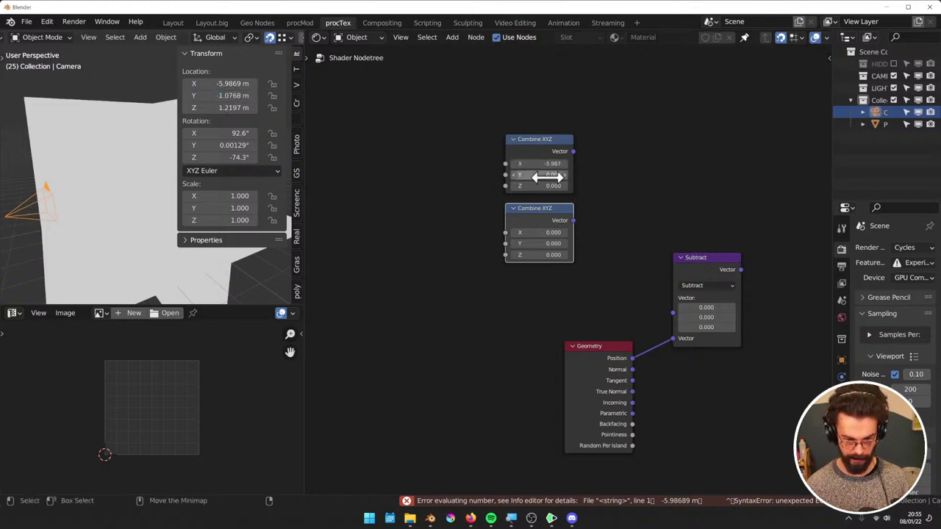
pyautogui.hotkey('ctrl', 'v')
pyautogui.press('Return')
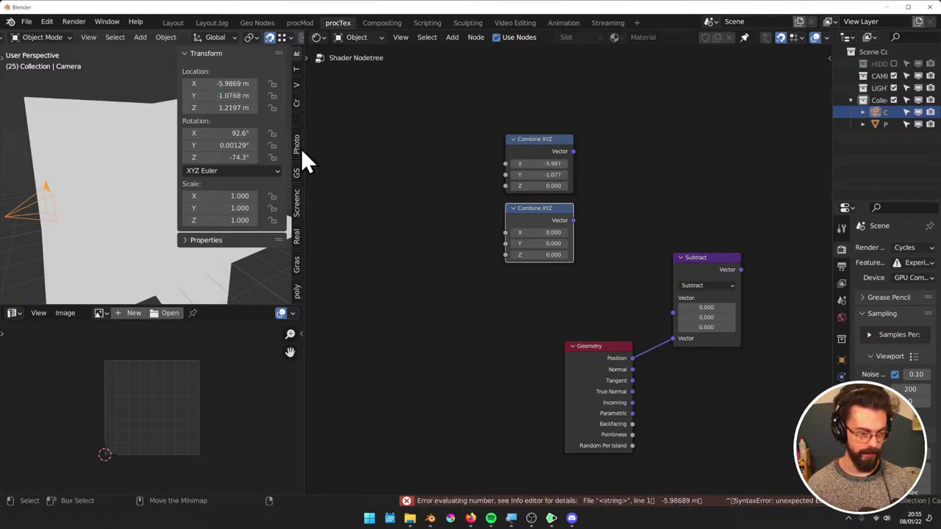
pyautogui.doubleClick(221, 108)
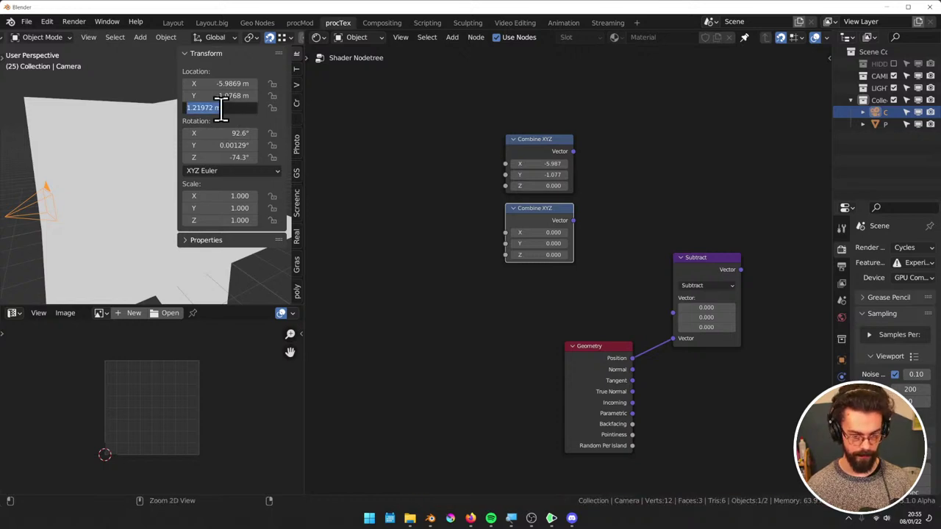
# Copy the camera's X location as a new driver and paste it onto the Combine XYZ X input
pyautogui.press('Escape')
pyautogui.rightClick(237, 81)
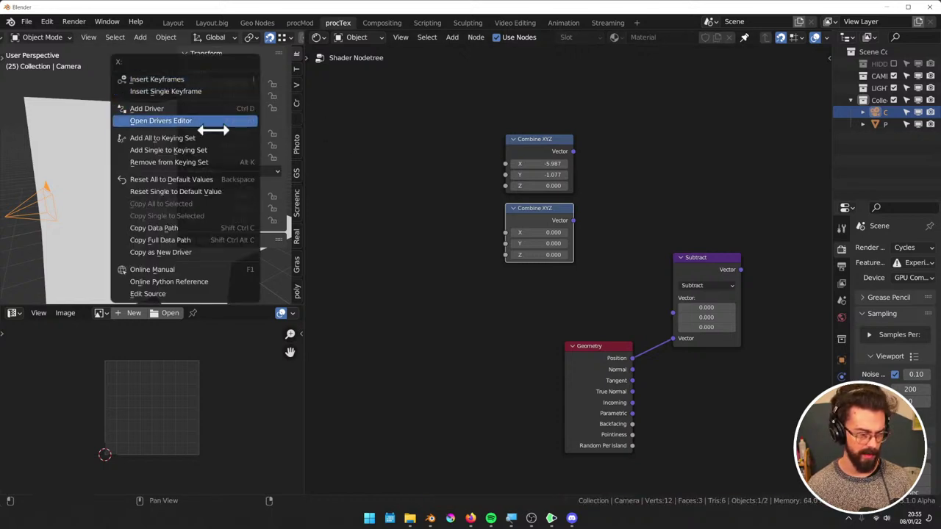
pyautogui.click(213, 252)
pyautogui.rightClick(520, 163)
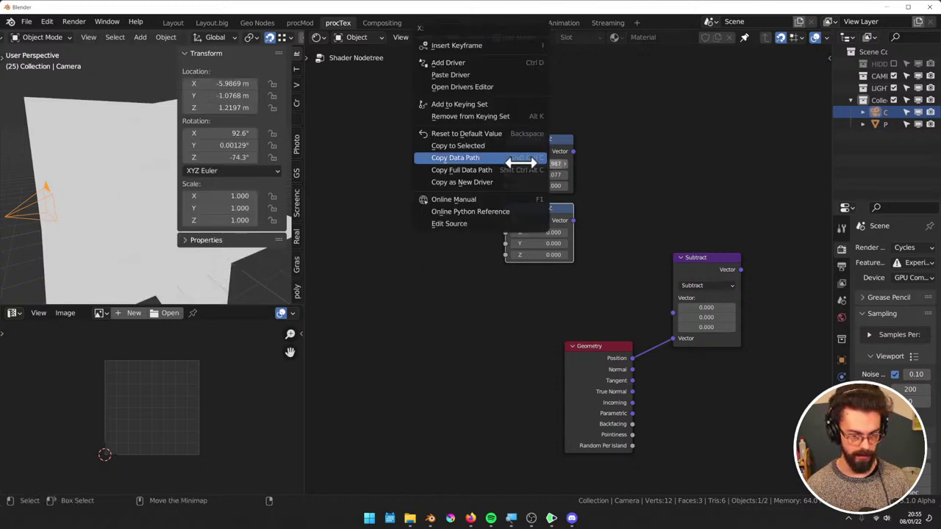
pyautogui.click(511, 183)
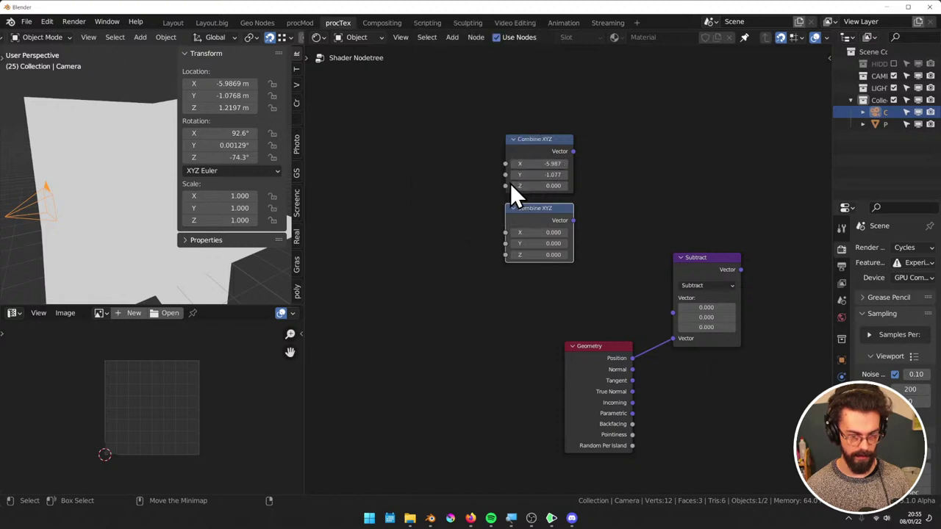
pyautogui.rightClick(540, 164)
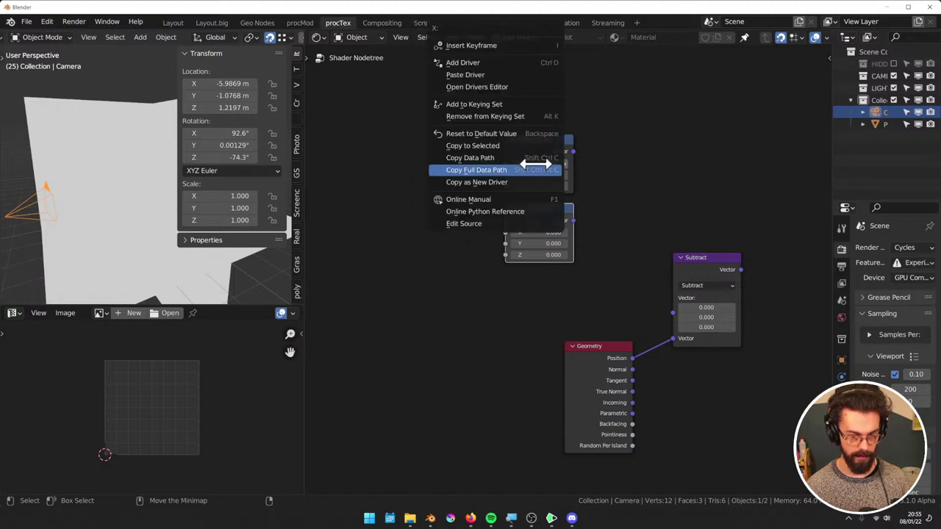
pyautogui.click(536, 135)
pyautogui.scroll(3, 574, 169)
pyautogui.rightClick(544, 134)
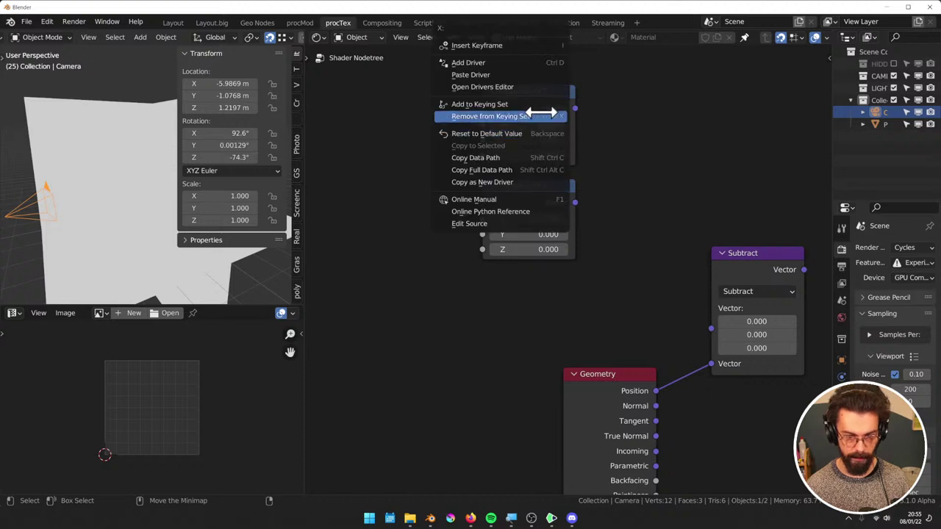
pyautogui.click(542, 74)
# Reapply the camera X location driver to the node's X input and test it by moving the camera
pyautogui.moveTo(633, 128); pyautogui.dragTo(639, 166, button='middle')
pyautogui.rightClick(234, 95)
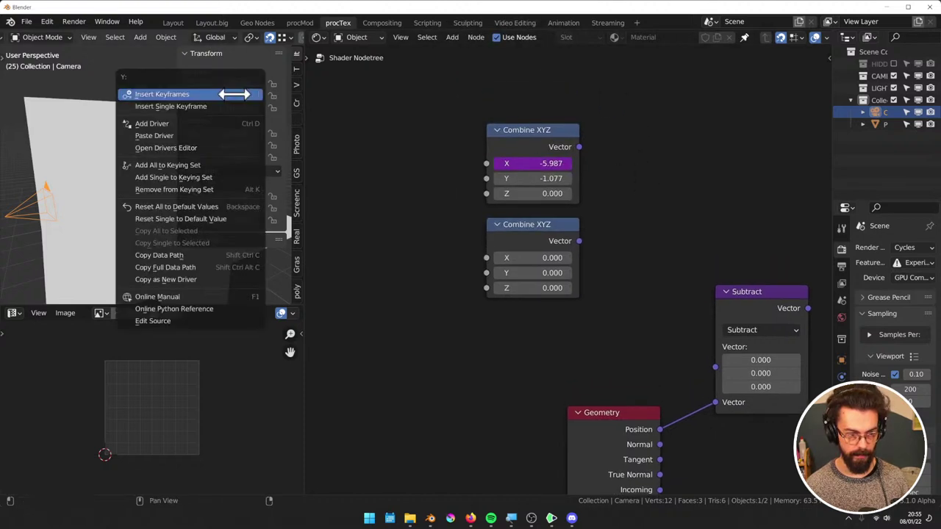
pyautogui.click(213, 275)
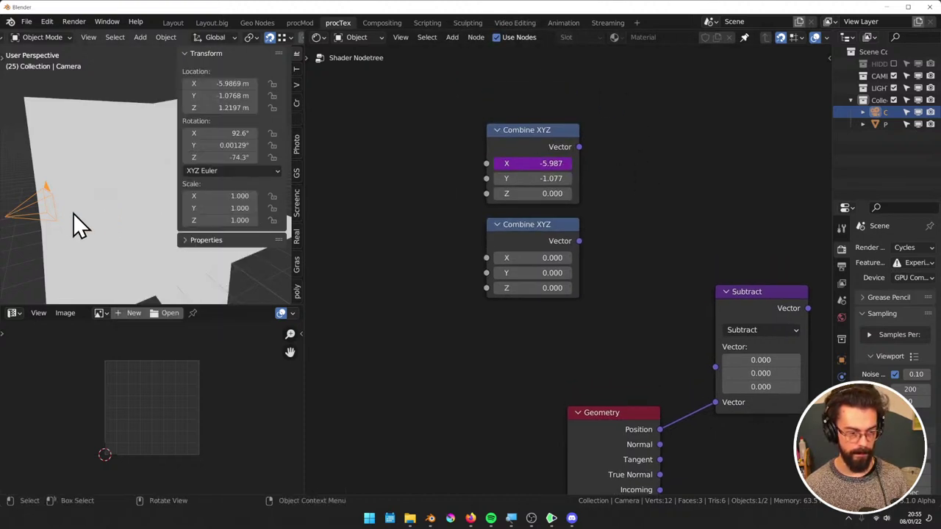
pyautogui.press('g')
pyautogui.press('Escape')
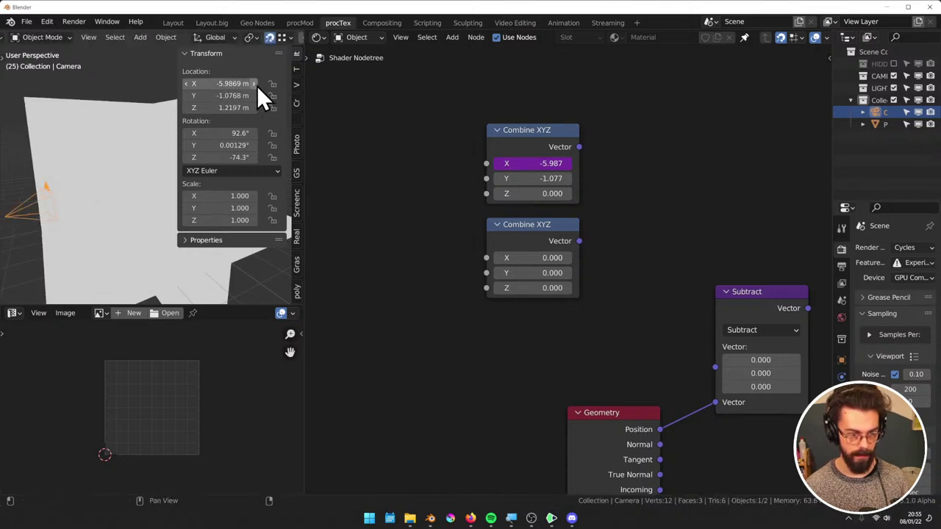
pyautogui.rightClick(250, 84)
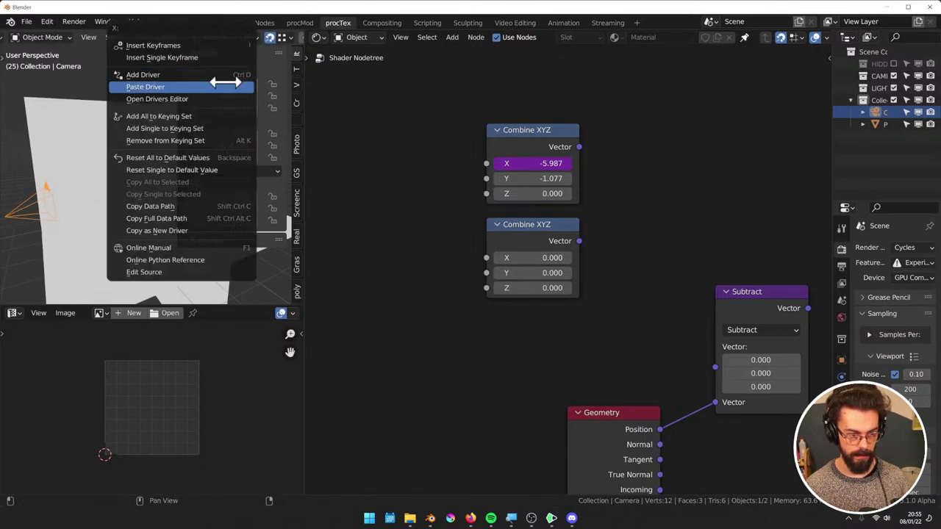
pyautogui.click(206, 231)
pyautogui.rightClick(504, 163)
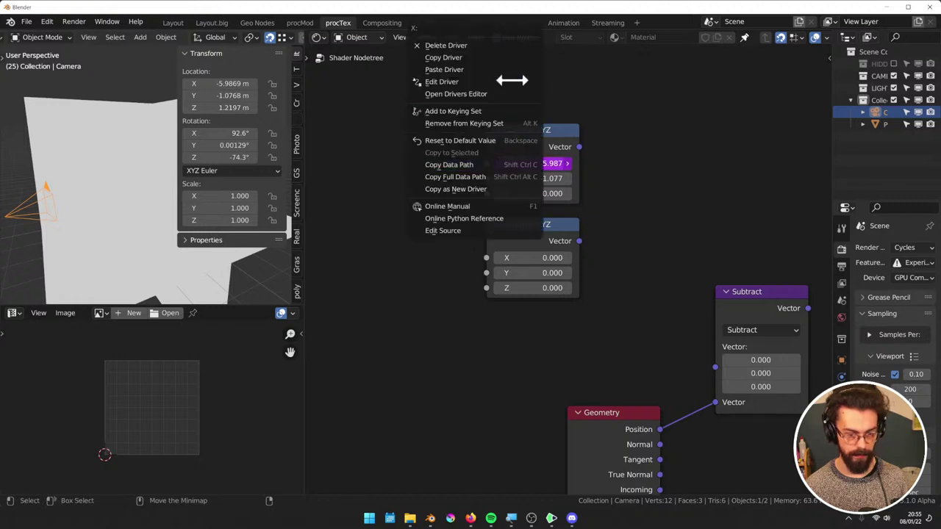
pyautogui.click(501, 69)
pyautogui.press('g')
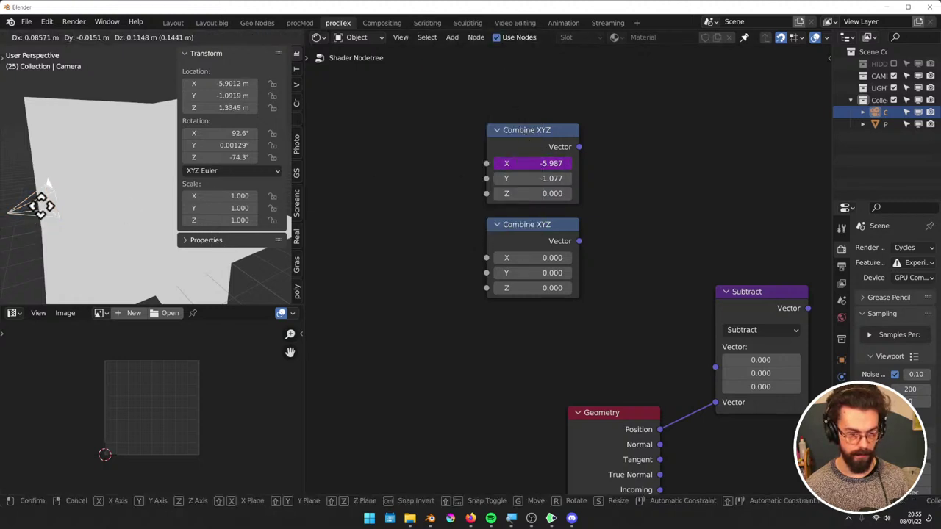
pyautogui.press('Escape')
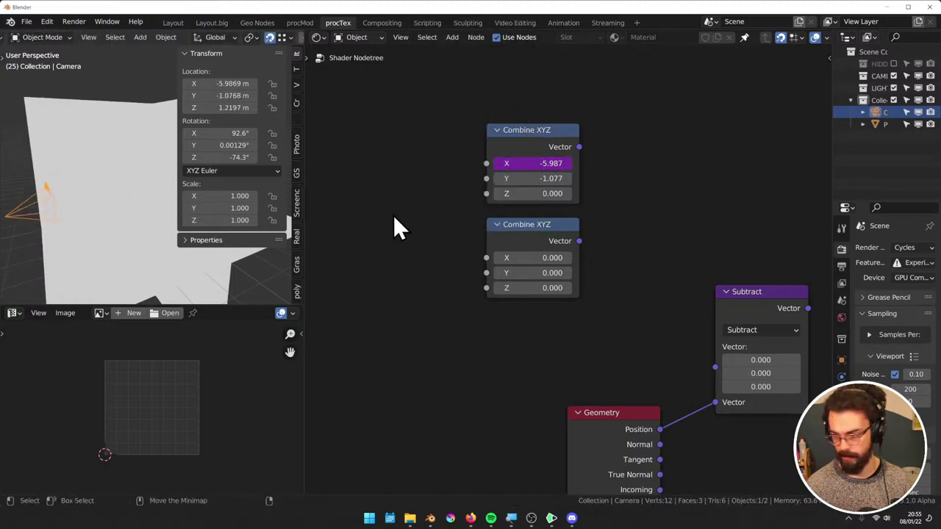
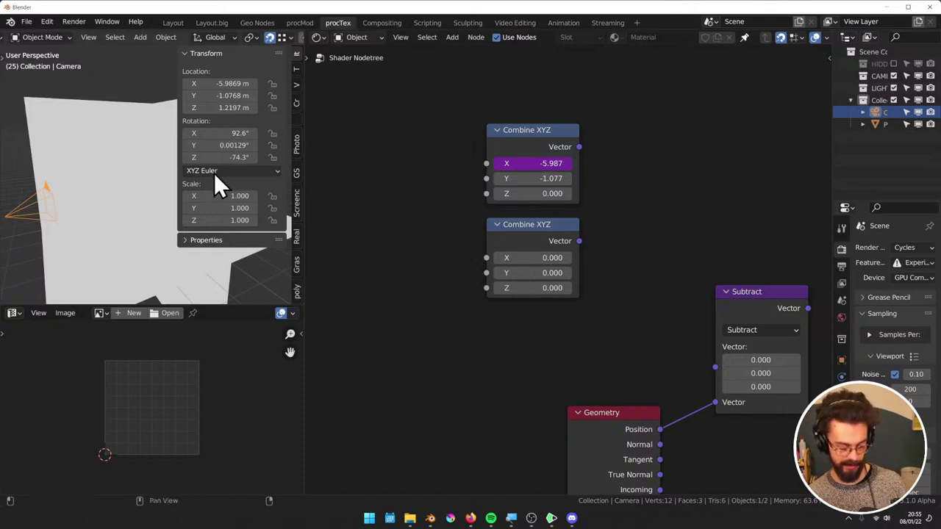
# Show the camera's object properties and copy its location as a new driver
pyautogui.press('n')
pyautogui.moveTo(184, 181); pyautogui.dragTo(214, 180, button='middle')
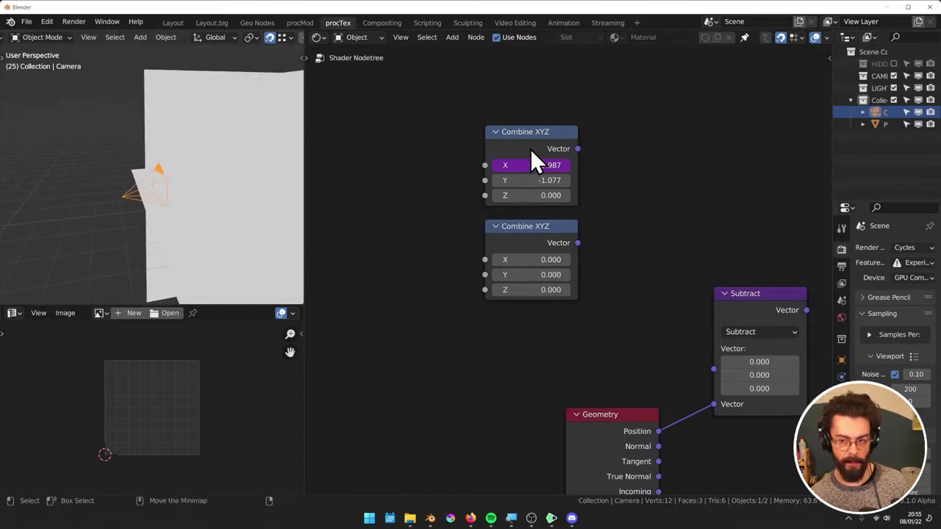
pyautogui.click(841, 360)
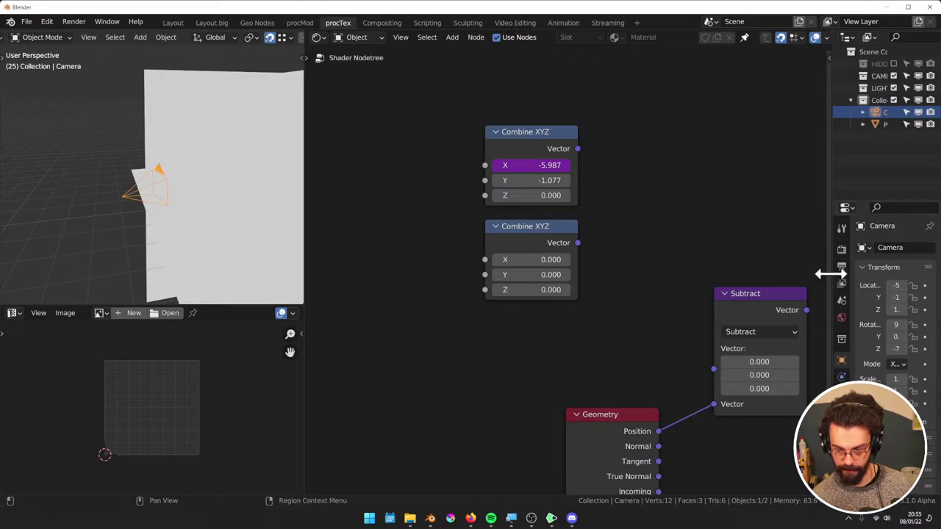
pyautogui.moveTo(830, 274); pyautogui.dragTo(725, 286)
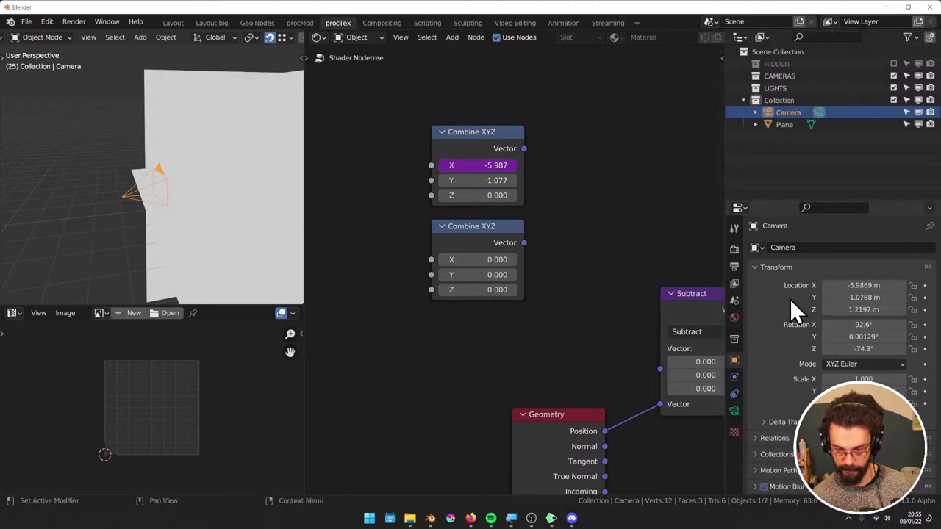
pyautogui.rightClick(874, 286)
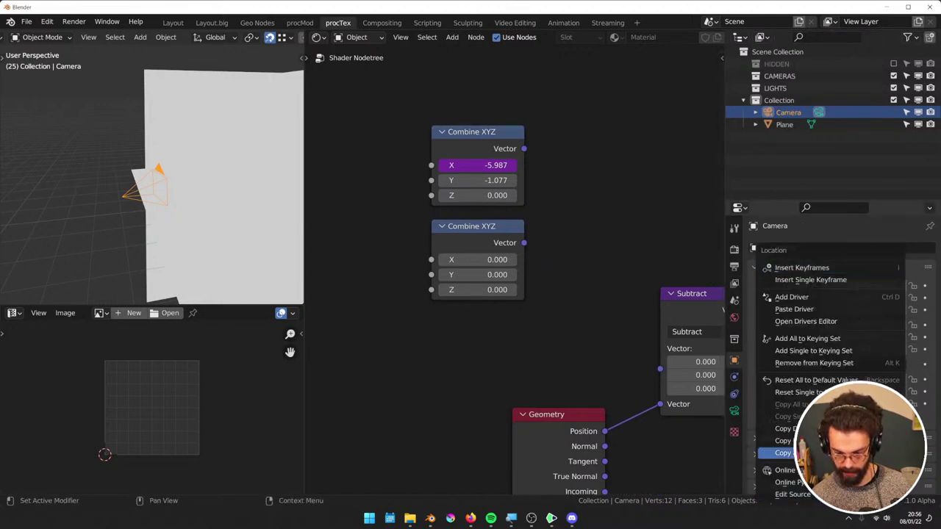
pyautogui.click(783, 441)
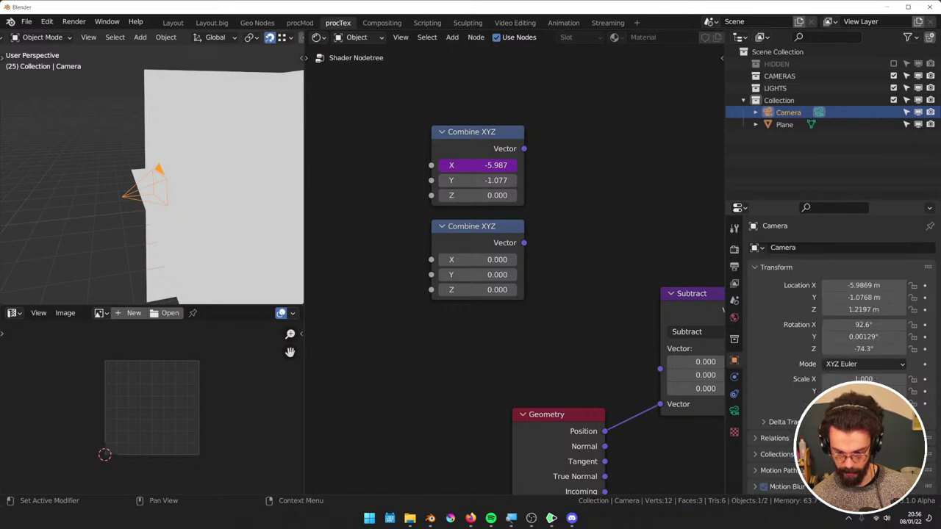
# Replace the first Combine XYZ node's X driver with the camera location, then move the camera to test
pyautogui.rightClick(475, 166)
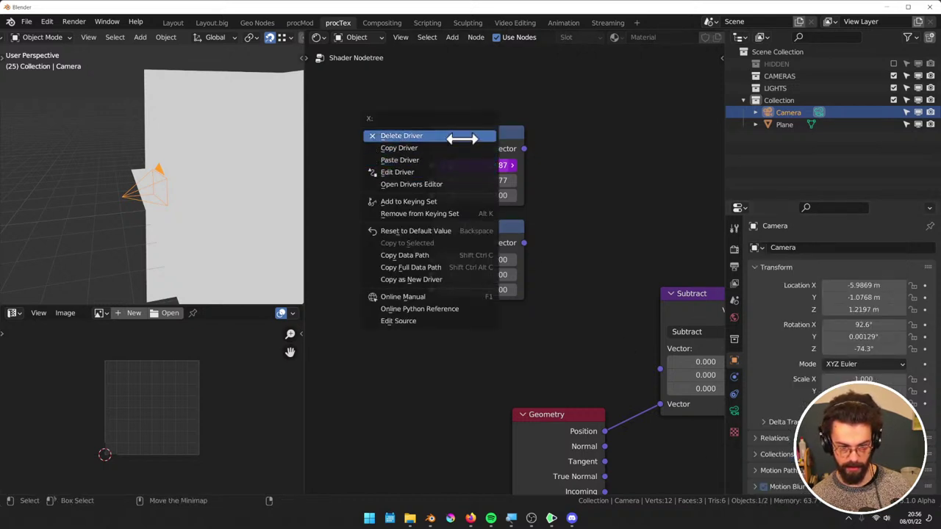
pyautogui.click(458, 136)
pyautogui.rightClick(450, 166)
pyautogui.click(452, 196)
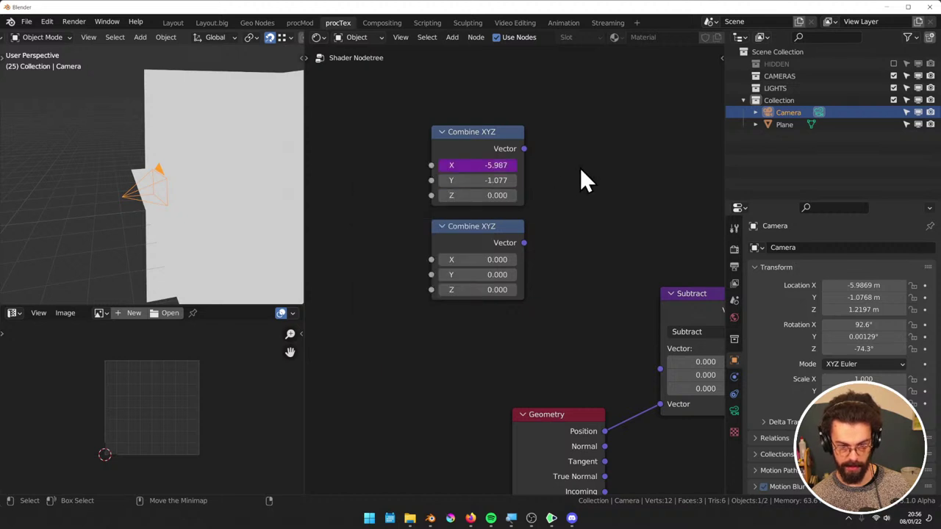
pyautogui.press('g')
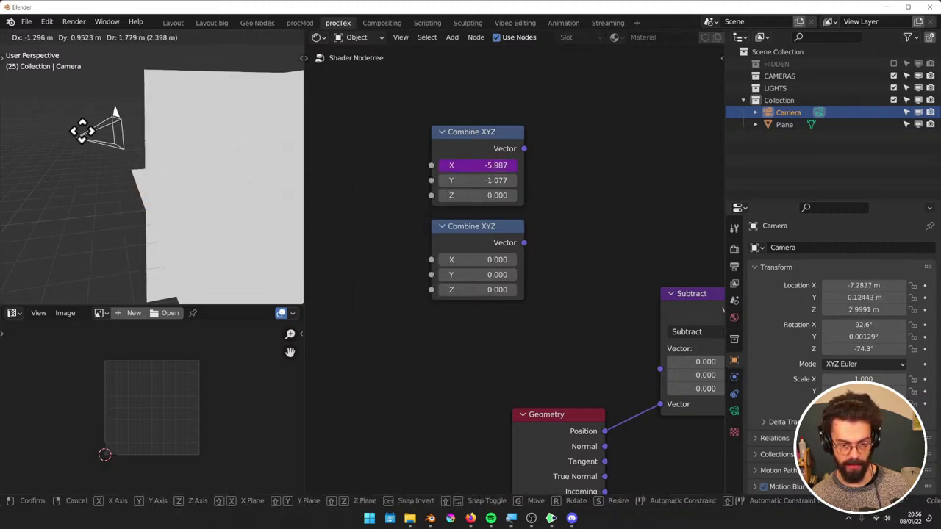
pyautogui.click(80, 130)
pyautogui.press('g')
pyautogui.click(109, 176)
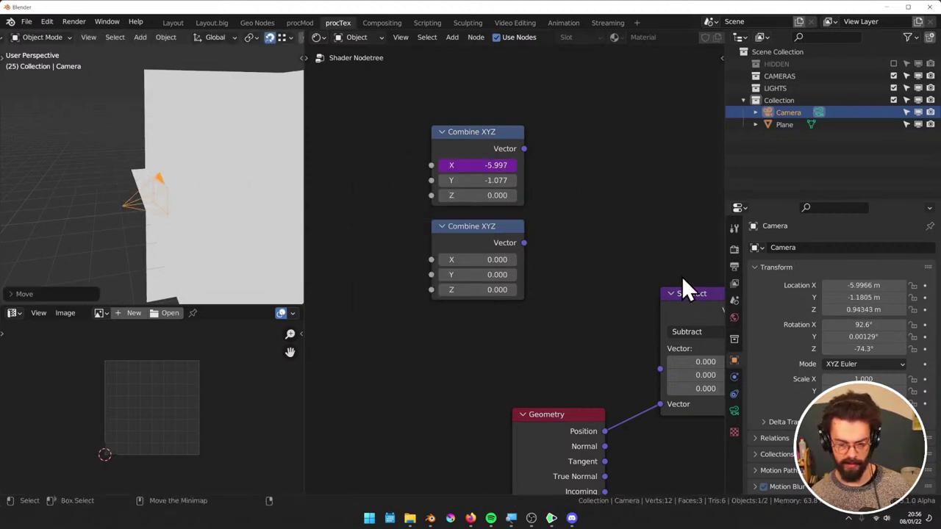
# Drive the first Combine XYZ node's Y and Z from the camera's Y and Z location
pyautogui.rightClick(863, 298)
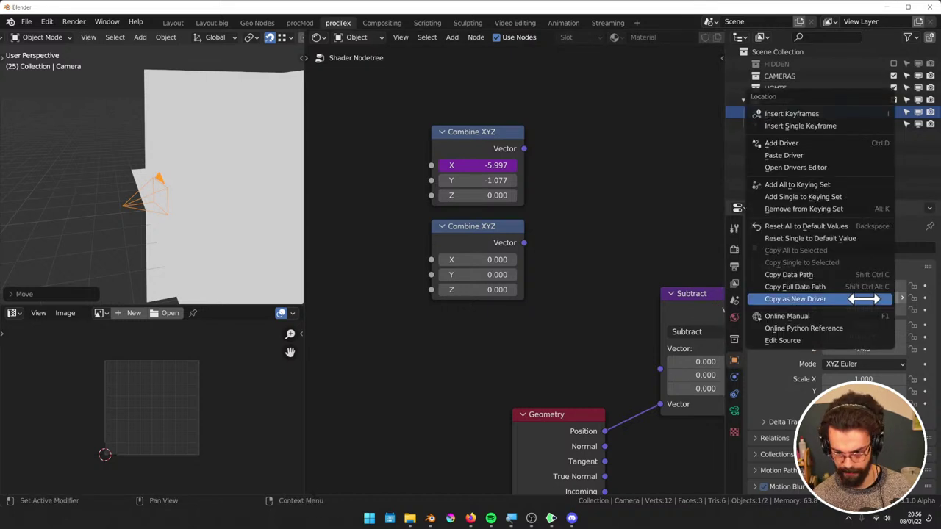
pyautogui.click(857, 300)
pyautogui.rightClick(487, 181)
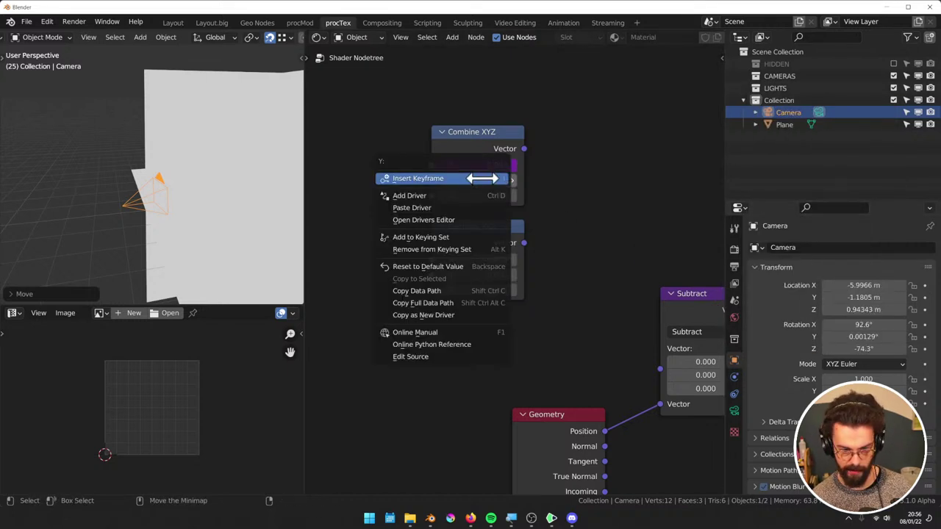
pyautogui.click(457, 218)
pyautogui.click(719, 36)
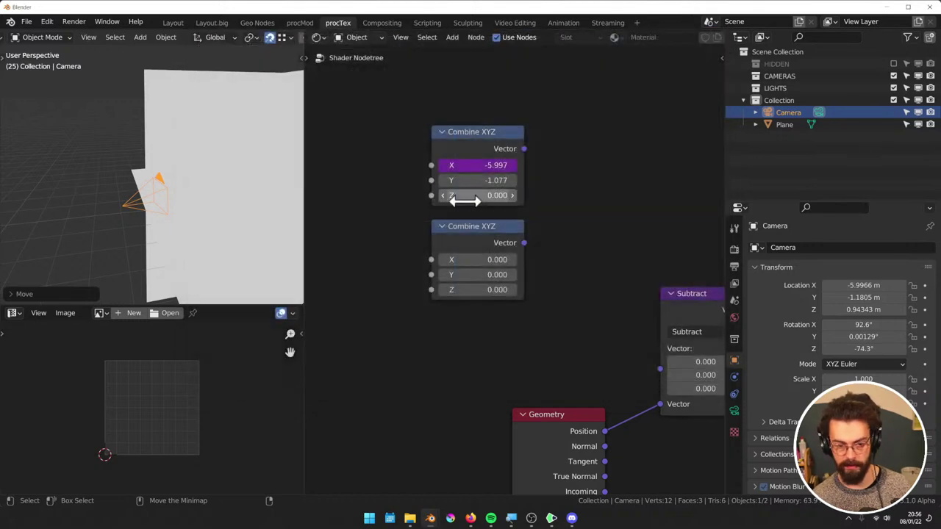
pyautogui.rightClick(470, 181)
pyautogui.press('Escape')
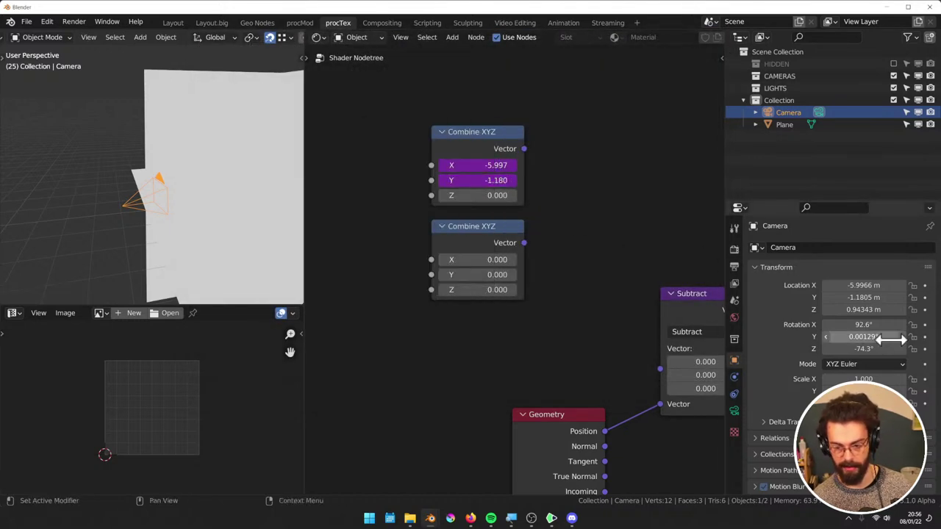
pyautogui.rightClick(871, 312)
pyautogui.click(871, 312)
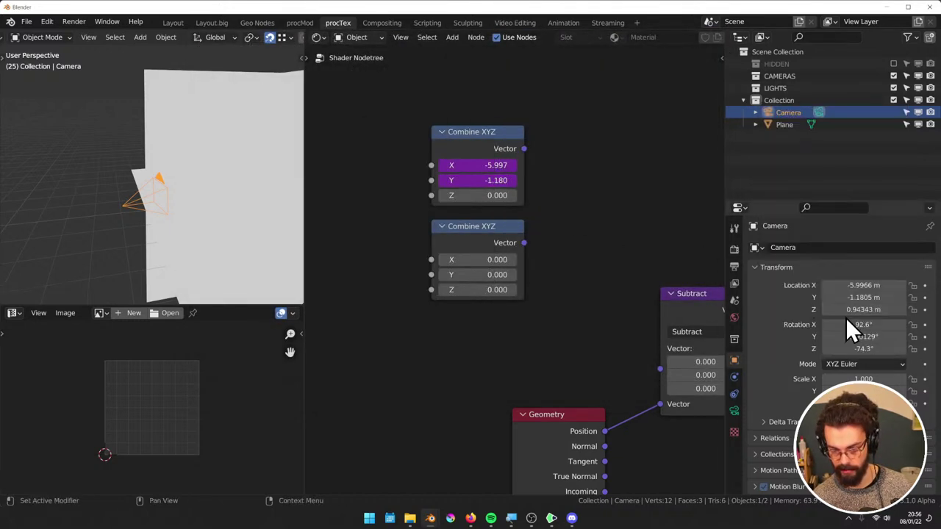
pyautogui.rightClick(470, 195)
pyautogui.click(447, 224)
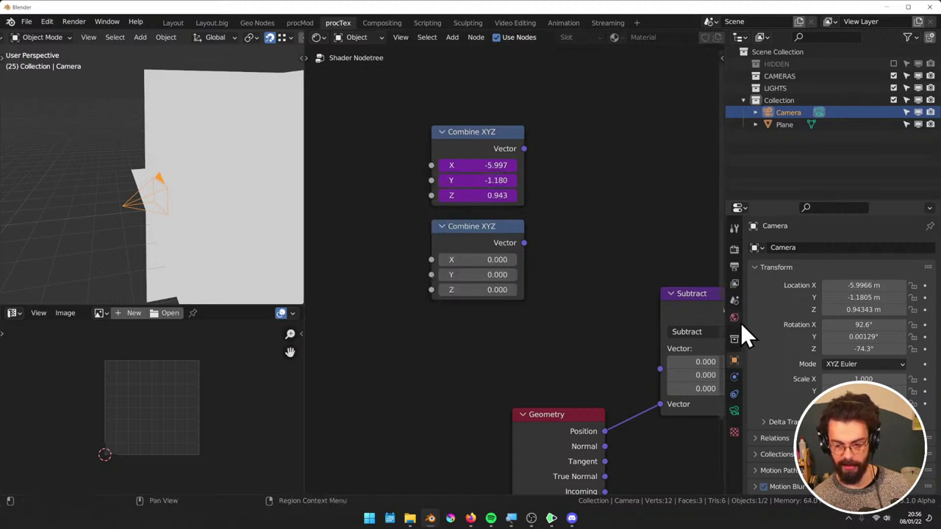
# Drive the second Combine XYZ node's X and Y from the camera's X and Y rotation
pyautogui.rightClick(859, 326)
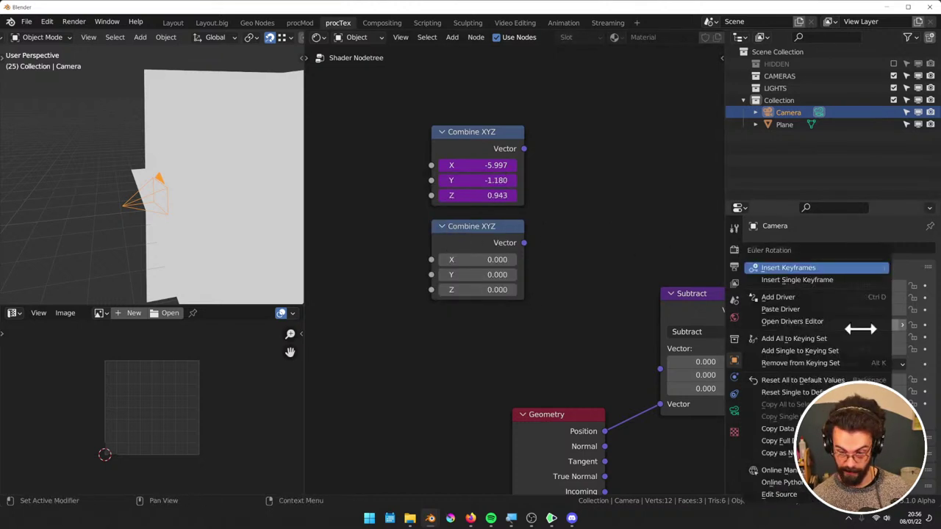
pyautogui.click(772, 453)
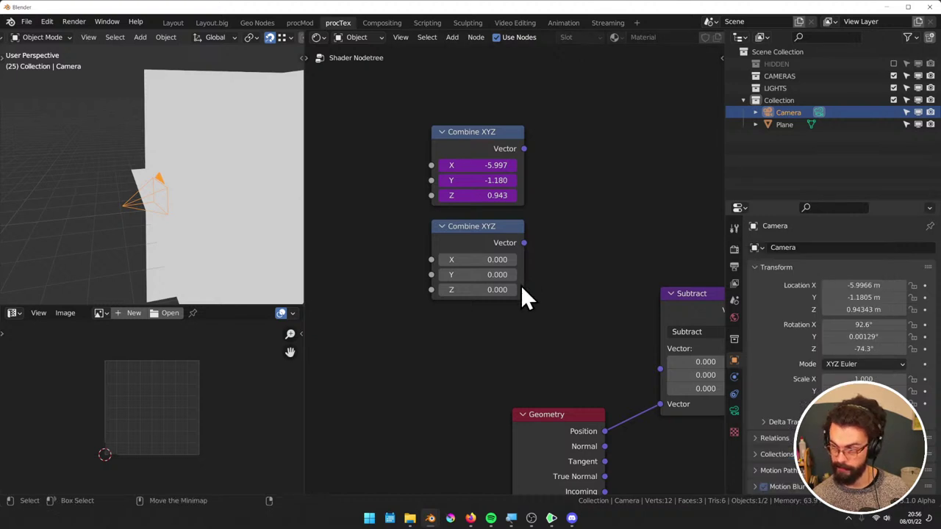
pyautogui.rightClick(471, 260)
pyautogui.click(469, 261)
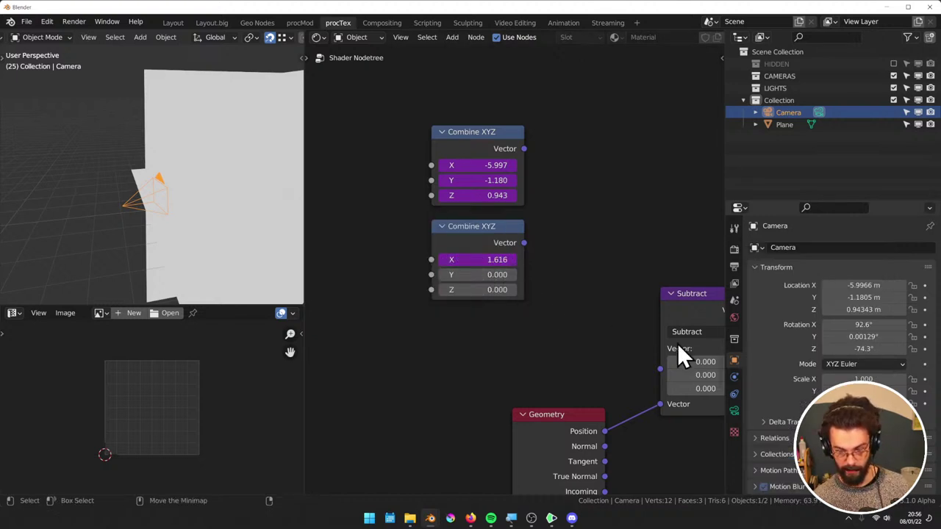
pyautogui.rightClick(865, 338)
pyautogui.click(865, 337)
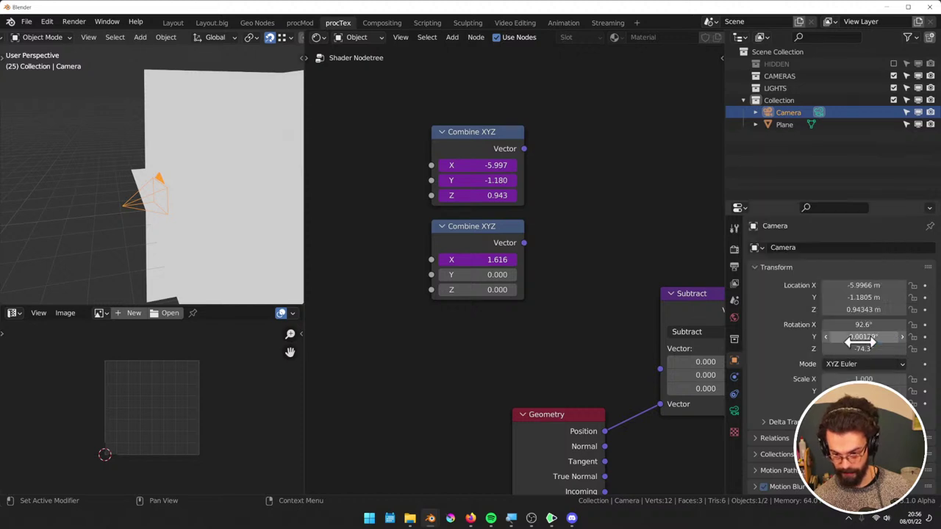
pyautogui.rightClick(485, 274)
pyautogui.click(478, 275)
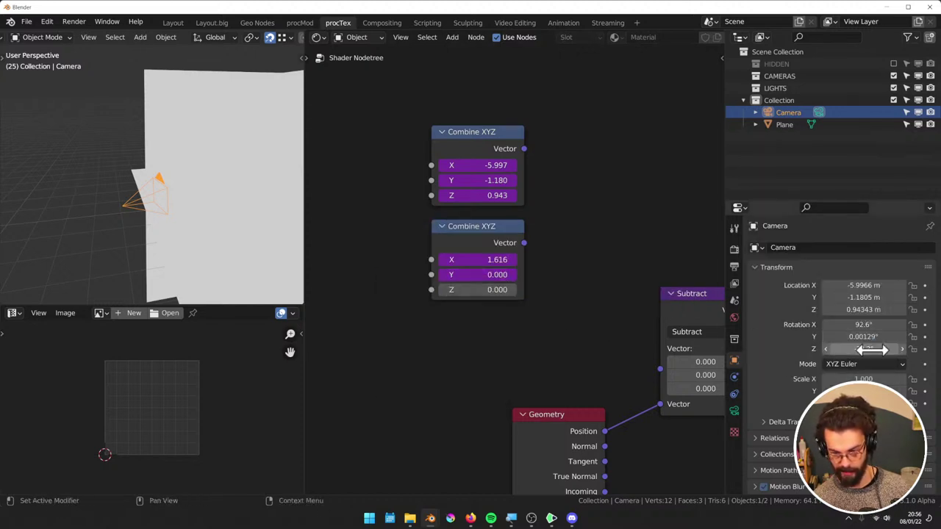
# Drive the second Combine XYZ node's Z from the camera's Z rotation, giving 1.616, 0.000, -1.298
pyautogui.rightClick(849, 349)
pyautogui.click(849, 349)
pyautogui.rightClick(486, 290)
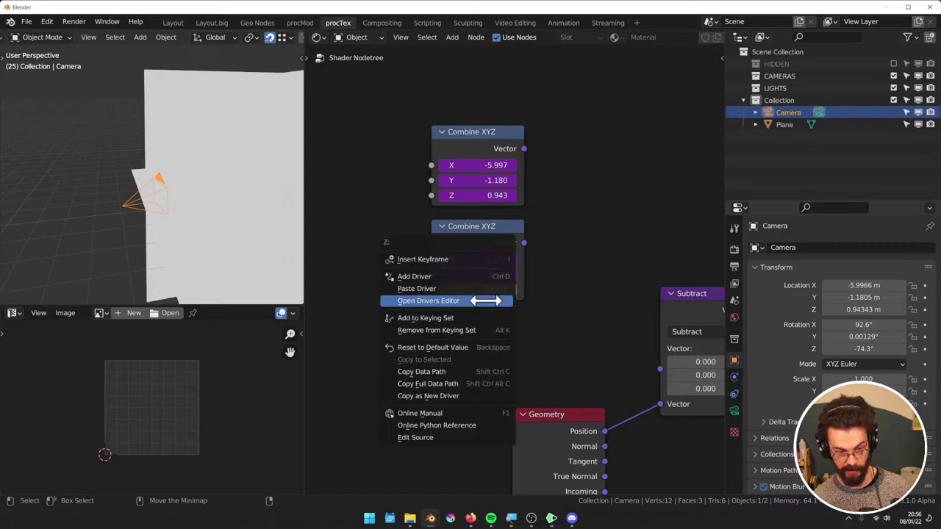
pyautogui.click(471, 301)
pyautogui.click(739, 124)
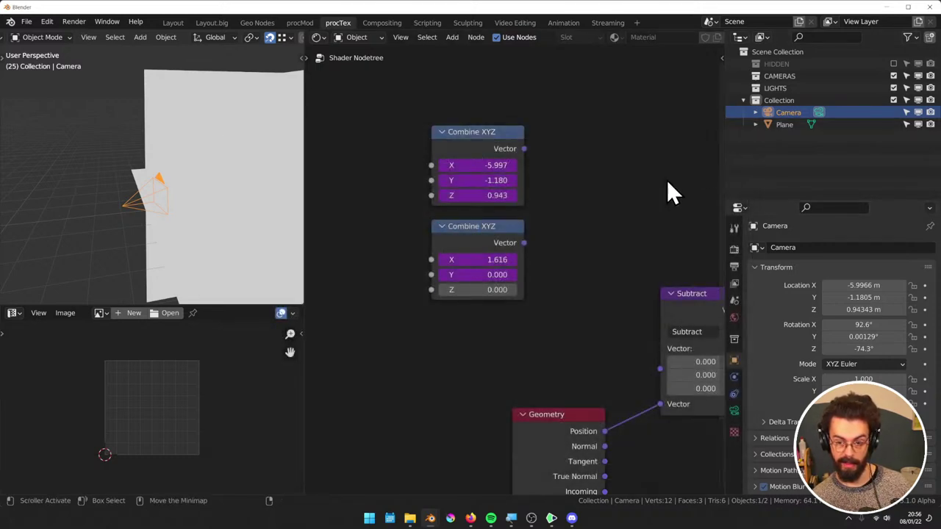
pyautogui.rightClick(481, 288)
pyautogui.click(478, 278)
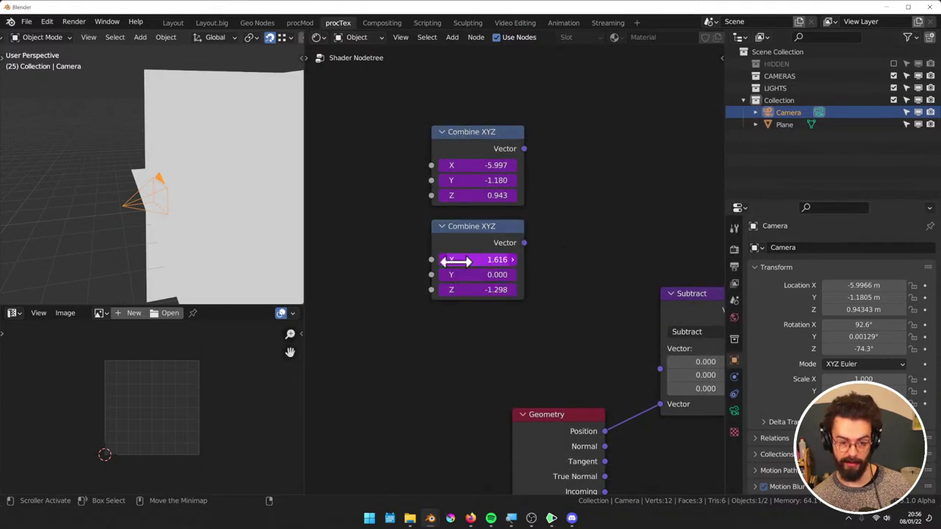
# Reposition the camera, reset its rotation and align it to the current view
pyautogui.press('g')
pyautogui.click(198, 179)
pyautogui.press('r')
pyautogui.press('r')
pyautogui.click(258, 194)
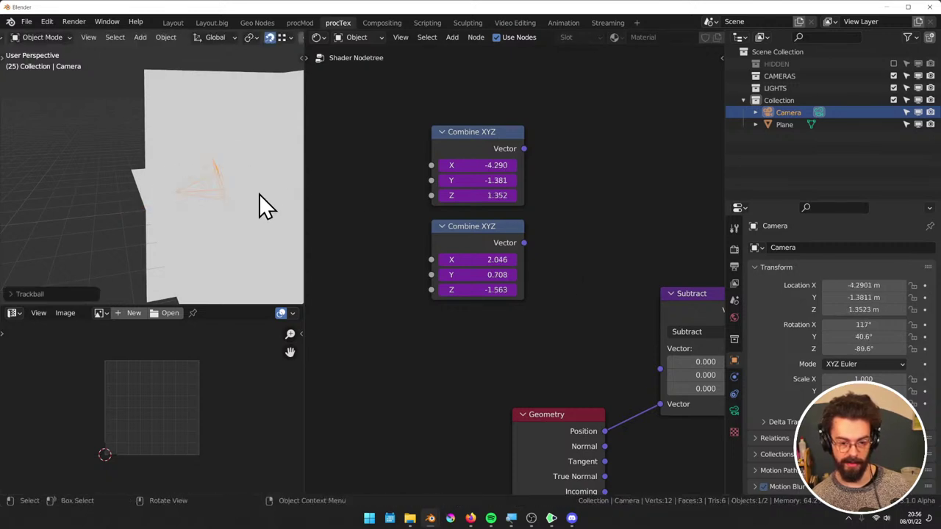
pyautogui.press('g')
pyautogui.click(237, 232)
pyautogui.press('g')
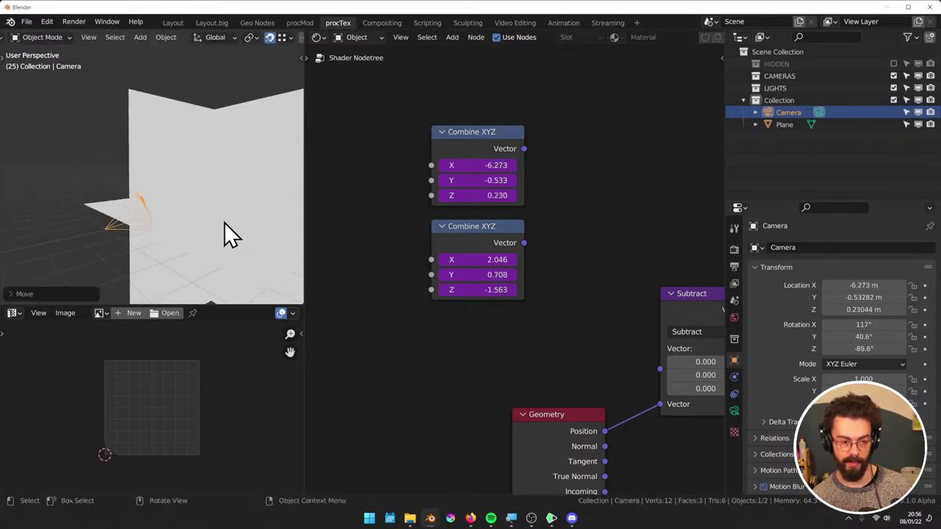
pyautogui.click(221, 217)
pyautogui.press('r')
pyautogui.press('r')
pyautogui.click(213, 205)
pyautogui.hotkey('alt', 'r')
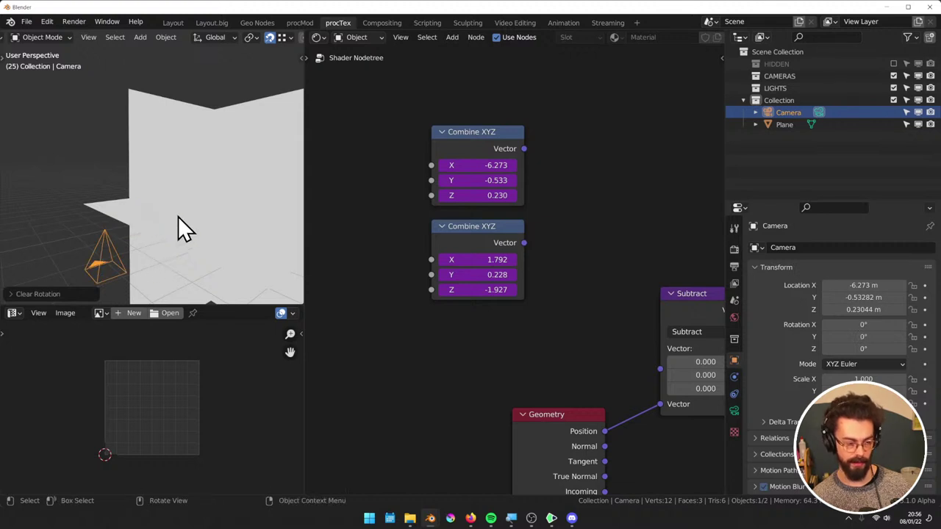
pyautogui.press('ctrl+alt+KP_0')
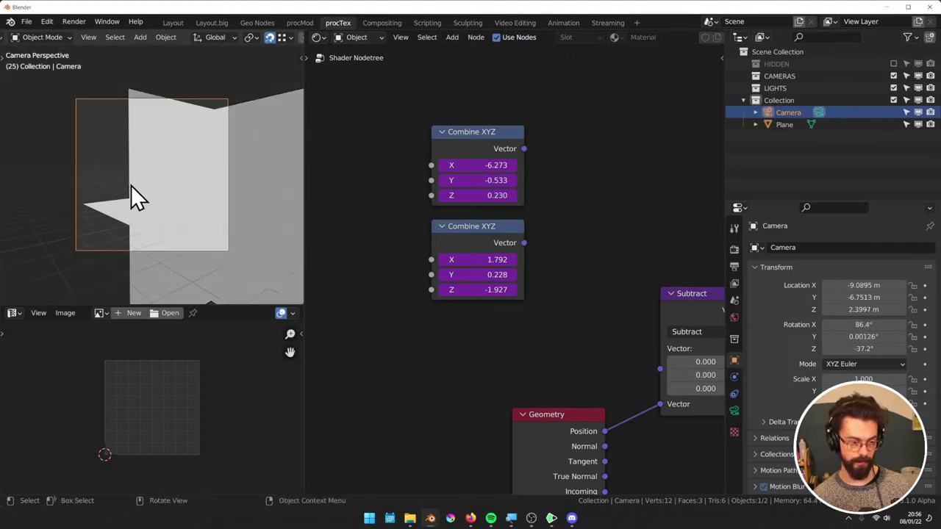
# Preview the Combine XYZ outputs on the plane, ending with the lower node showing solid red
pyautogui.click(154, 165)
pyautogui.scroll(-1, 515, 162)
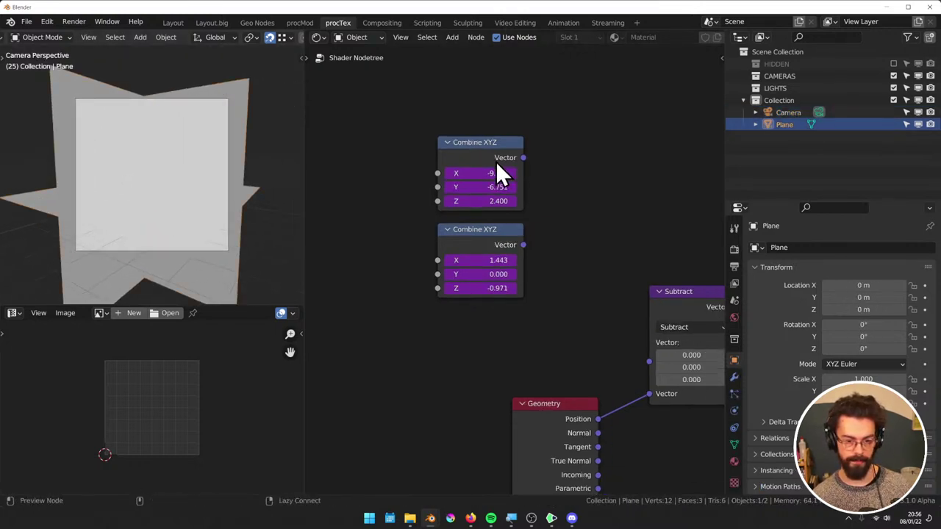
pyautogui.keyDown('ctrl'); pyautogui.keyDown('shift'); pyautogui.click(496, 156); pyautogui.keyUp('shift'); pyautogui.keyUp('ctrl')
pyautogui.hotkey('shift', '`')
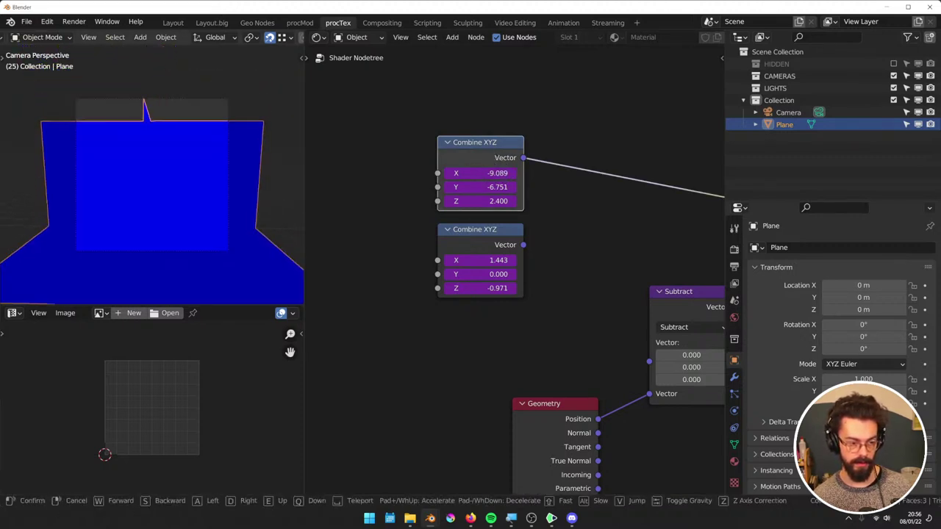
pyautogui.click(153, 175)
pyautogui.click(500, 246)
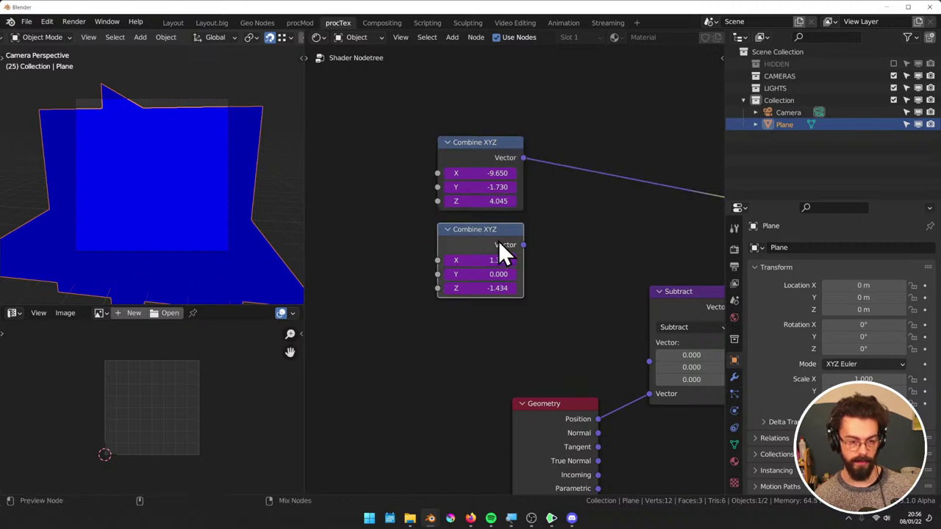
pyautogui.keyDown('ctrl'); pyautogui.keyDown('shift'); pyautogui.click(500, 244); pyautogui.keyUp('shift'); pyautogui.keyUp('ctrl')
# Walk the camera to new spots so the rotation node updates to 1.213, 0.000, -1.364
pyautogui.hotkey('shift', '`')
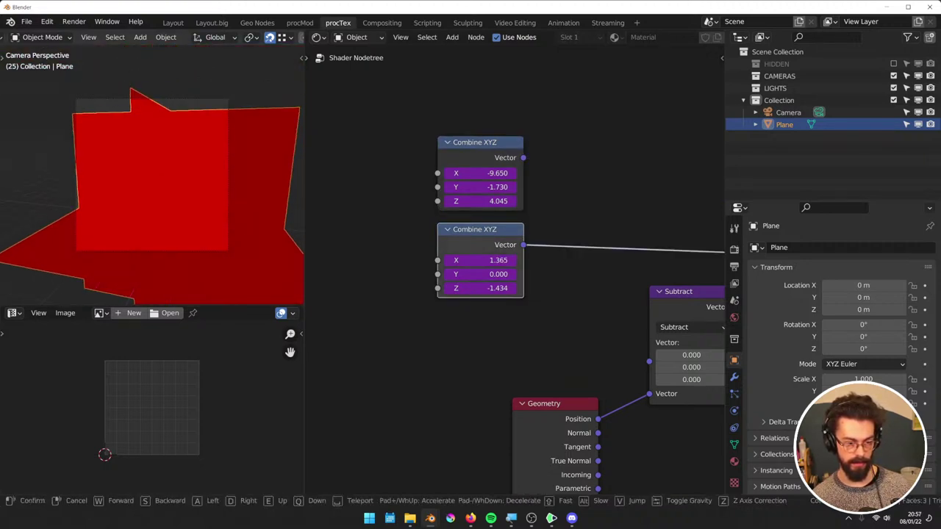
pyautogui.click(152, 176)
pyautogui.click(579, 269)
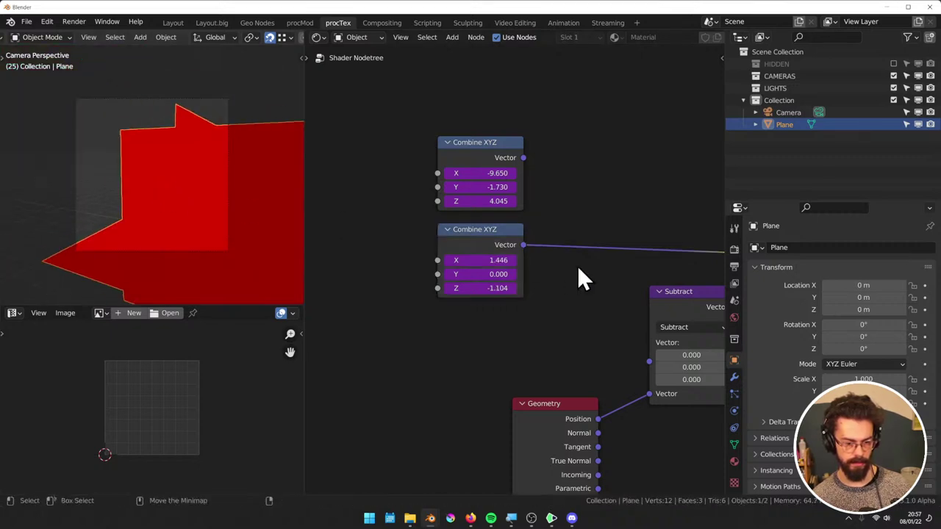
pyautogui.hotkey('shift', '`')
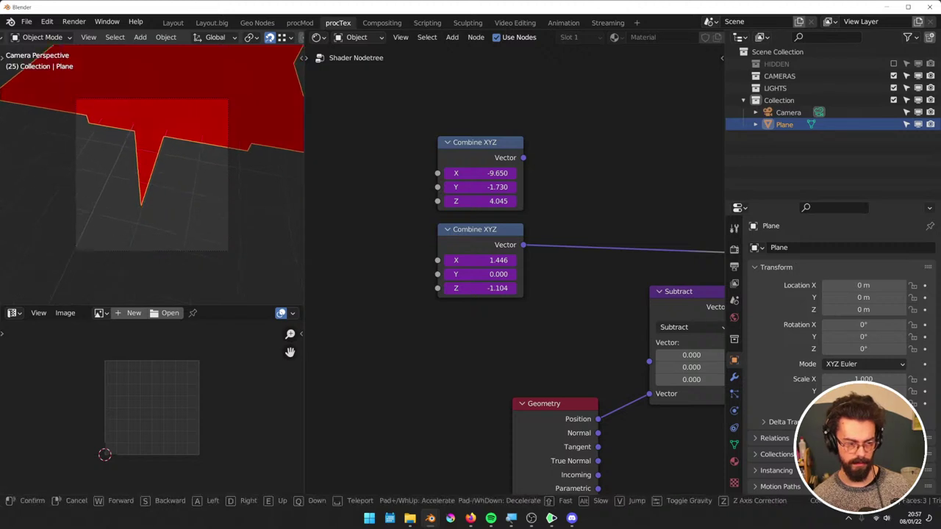
pyautogui.click(152, 176)
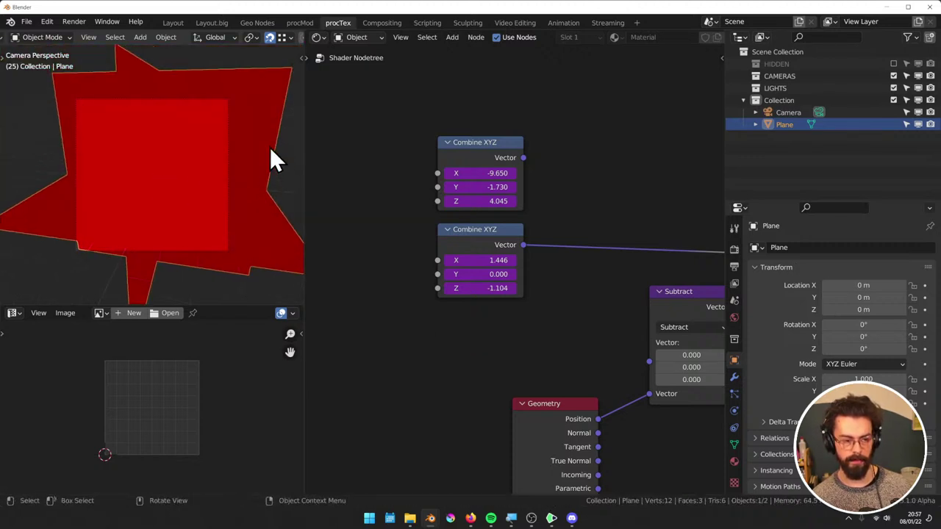
pyautogui.click(477, 157)
# Label the upper Combine XYZ node CAM POS and the lower one CAM ROT
pyautogui.press('F2')
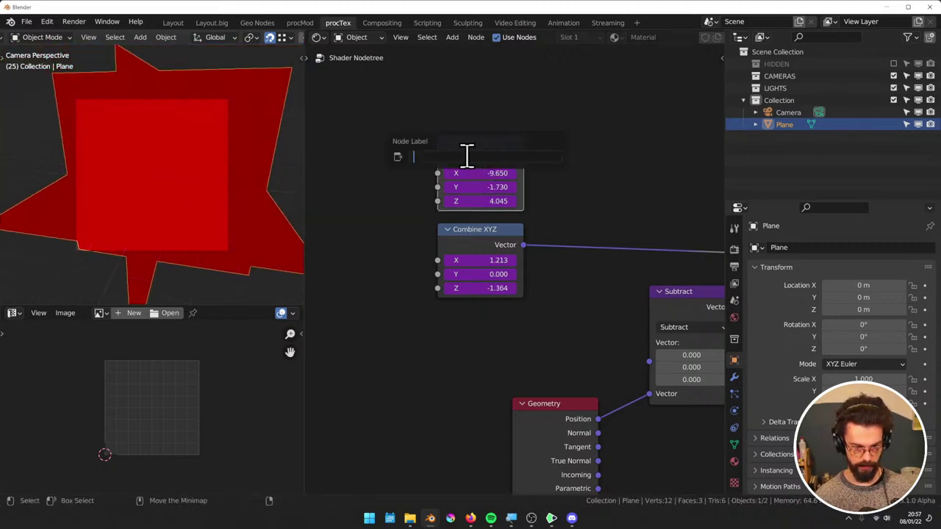
pyautogui.scroll(-3, 522, 169)
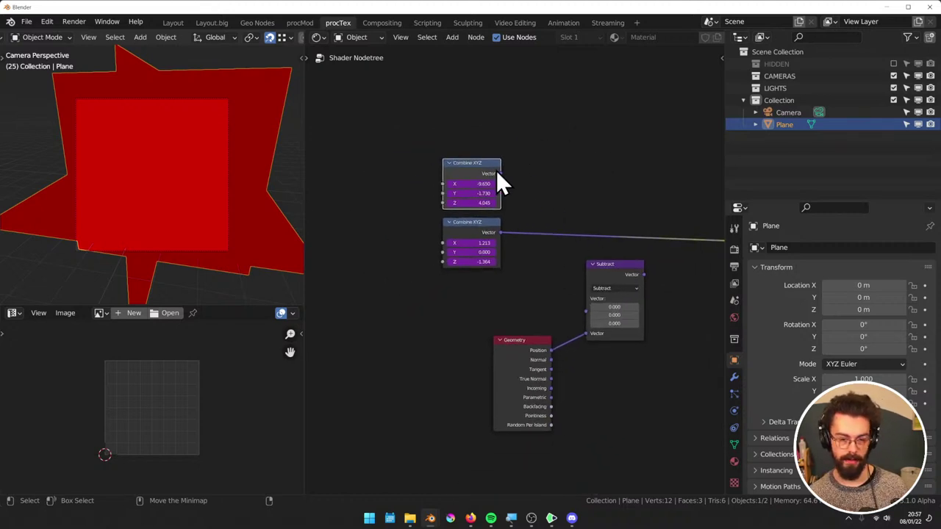
pyautogui.press('F2')
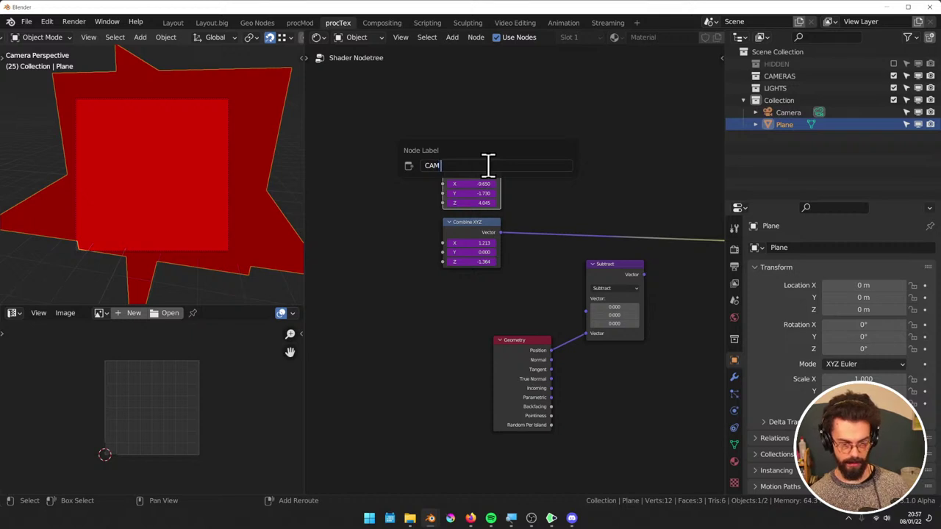
pyautogui.click(464, 221)
pyautogui.press('F2')
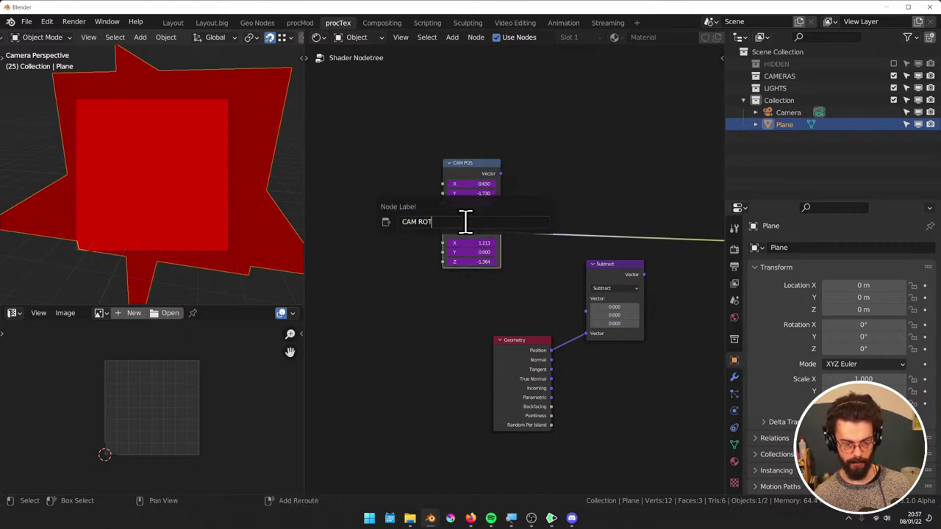
pyautogui.press('Return')
# Connect CAM POS into Subtract's first input and preview the Subtract result on the plane
pyautogui.moveTo(500, 174); pyautogui.dragTo(588, 299)
pyautogui.keyDown('ctrl'); pyautogui.keyDown('shift'); pyautogui.click(617, 283); pyautogui.keyUp('shift'); pyautogui.keyUp('ctrl')
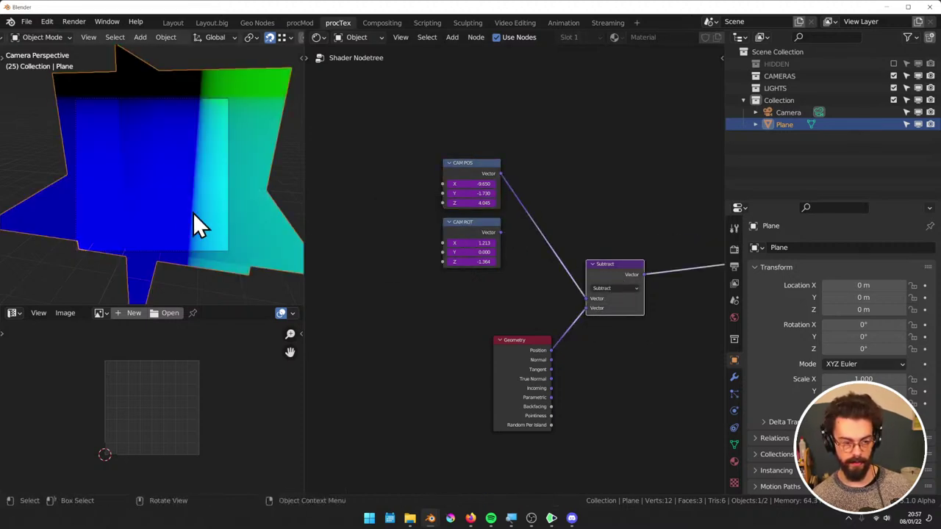
pyautogui.moveTo(192, 212); pyautogui.dragTo(72, 198, button='middle')
pyautogui.click(68, 172)
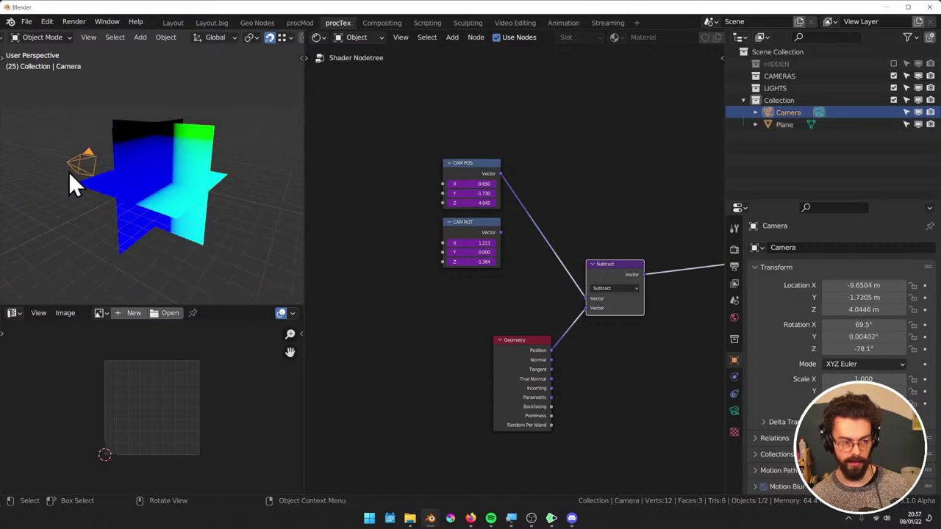
pyautogui.press('g')
pyautogui.press('Escape')
pyautogui.moveTo(512, 251); pyautogui.dragTo(439, 214, button='middle')
# Insert a Euler-type Vector Rotate after Subtract, with CAM ROT feeding its Rotation
pyautogui.hotkey('shift', 'a')
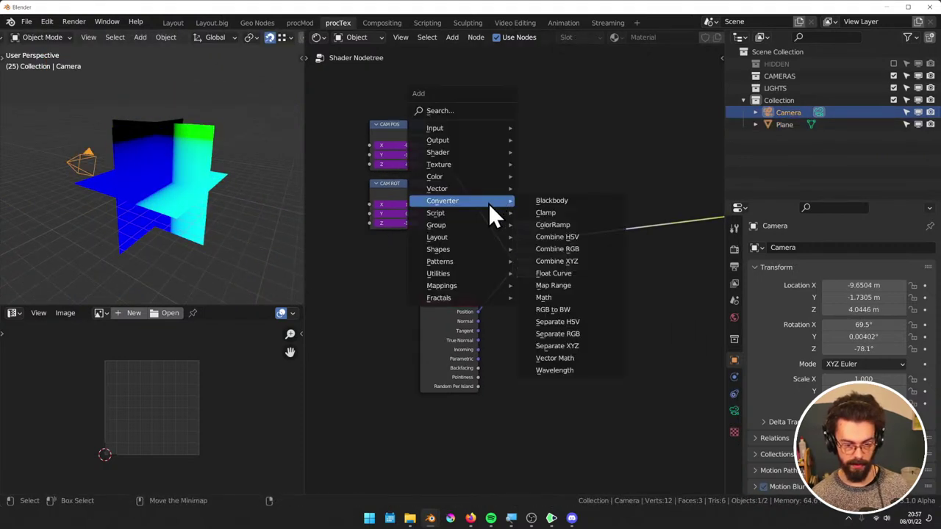
pyautogui.moveTo(450, 188)
pyautogui.click(584, 284)
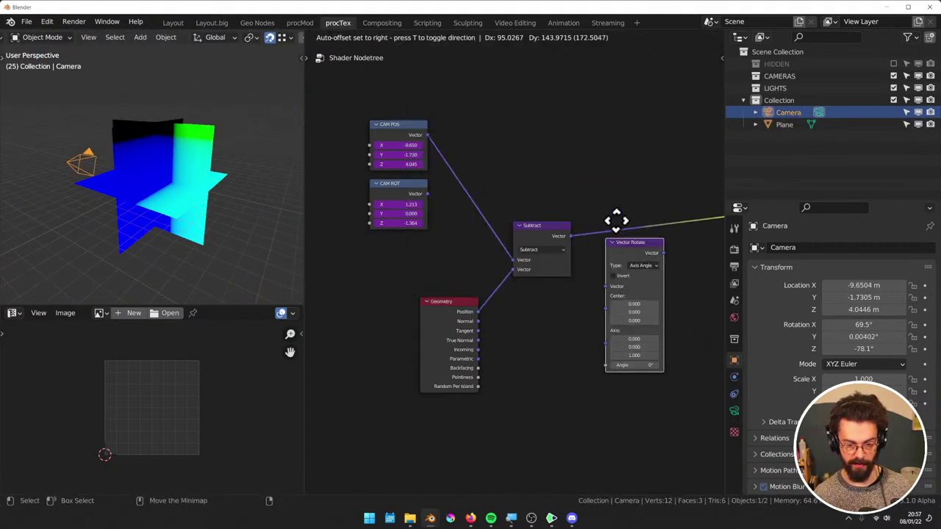
pyautogui.click(667, 225)
pyautogui.click(659, 232)
pyautogui.click(661, 278)
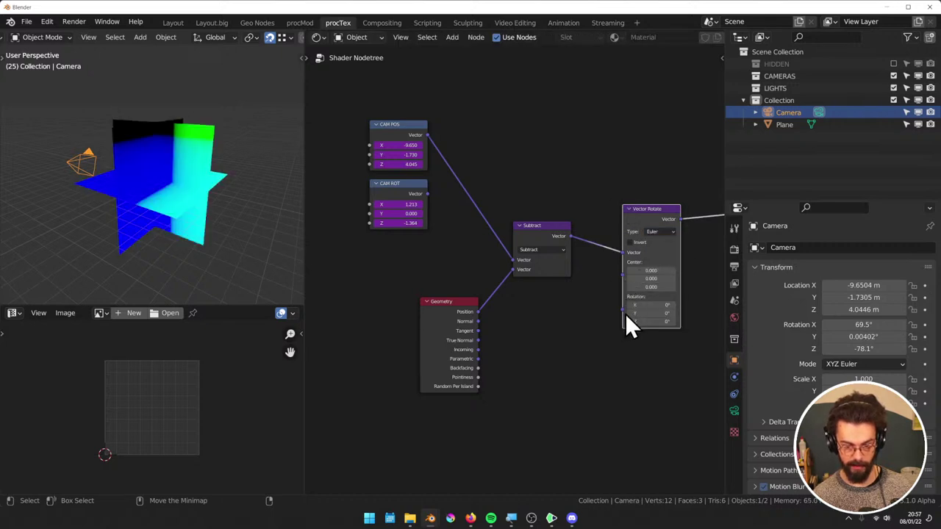
pyautogui.moveTo(623, 308); pyautogui.dragTo(478, 220)
pyautogui.moveTo(428, 195); pyautogui.dragTo(427, 194)
pyautogui.moveTo(645, 233); pyautogui.dragTo(610, 250)
# Fly the scene camera to a new spot and enable Invert on Vector Rotate
pyautogui.press('KP_0')
pyautogui.hotkey('shift', '`')
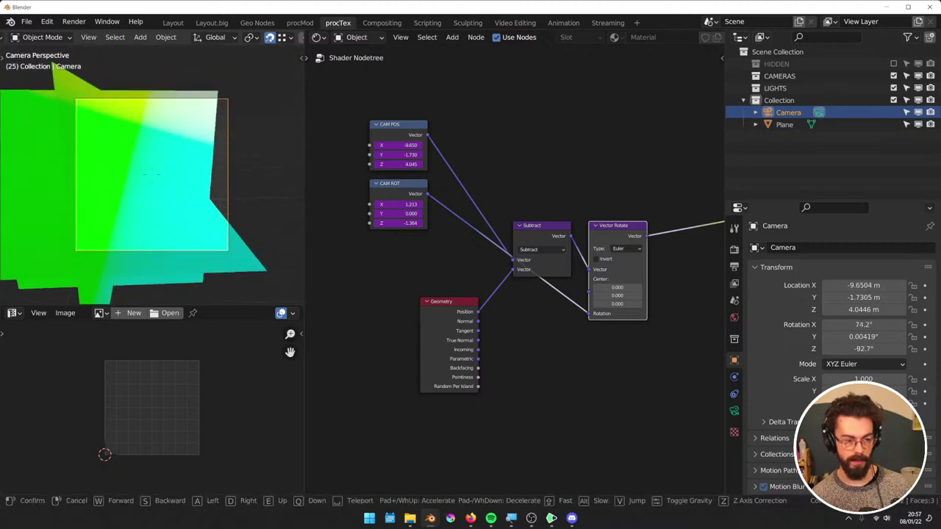
pyautogui.press('w')
pyautogui.press('s')
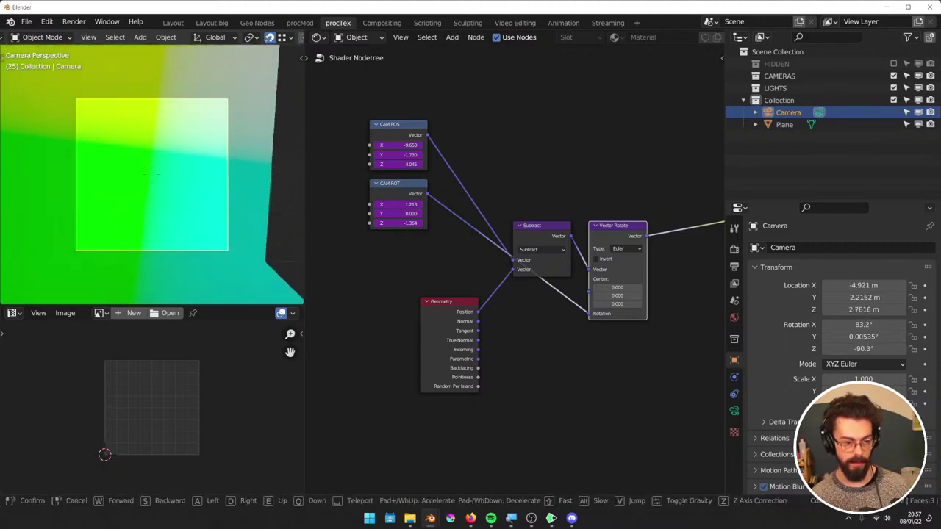
pyautogui.click(153, 176)
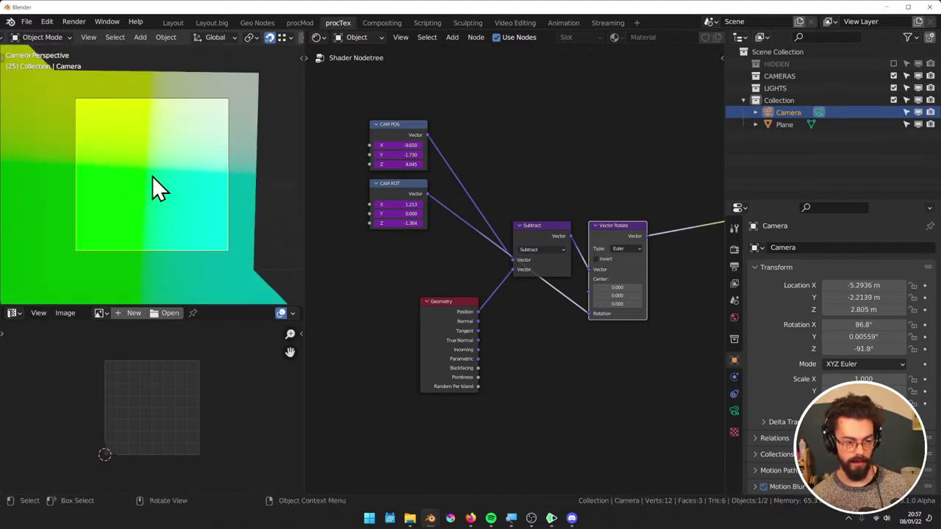
pyautogui.click(596, 259)
pyautogui.hotkey('shift', '`')
# Strafe the flying camera around the plane and settle on its final position
pyautogui.press('d')
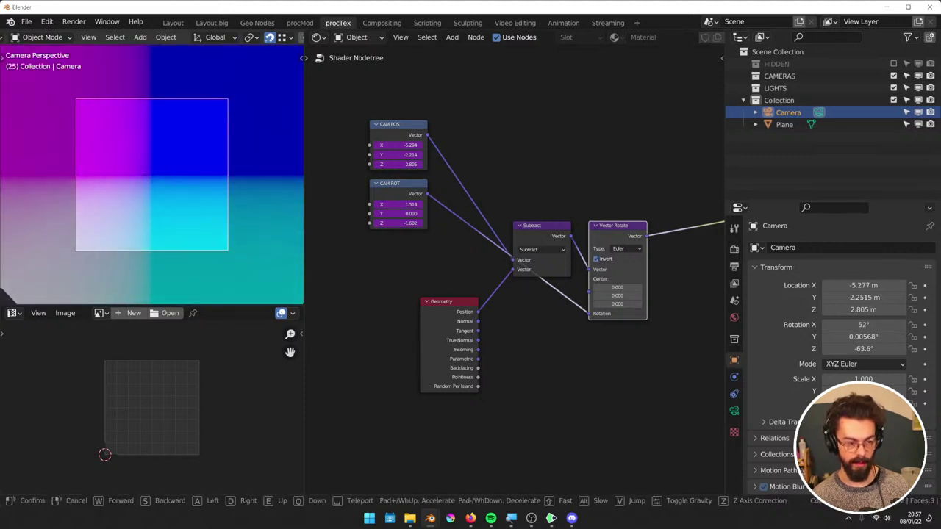
pyautogui.press('d')
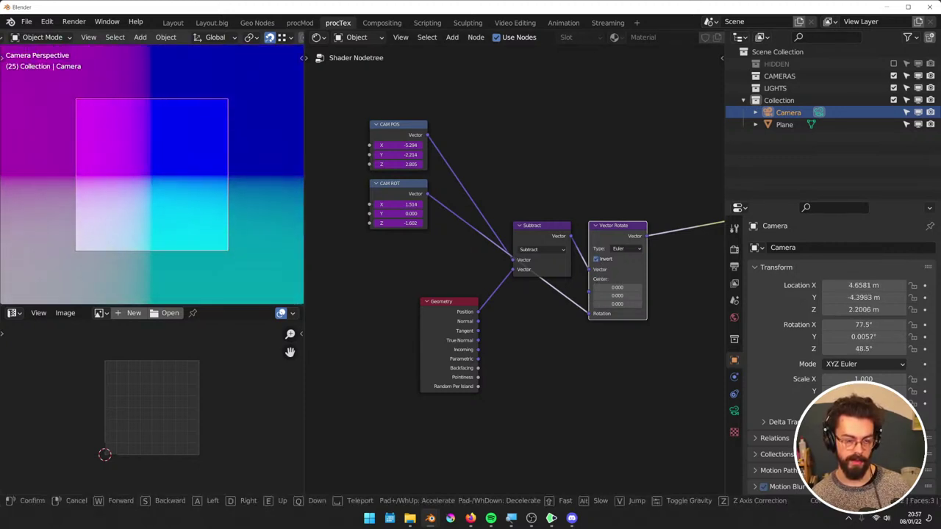
pyautogui.press('a')
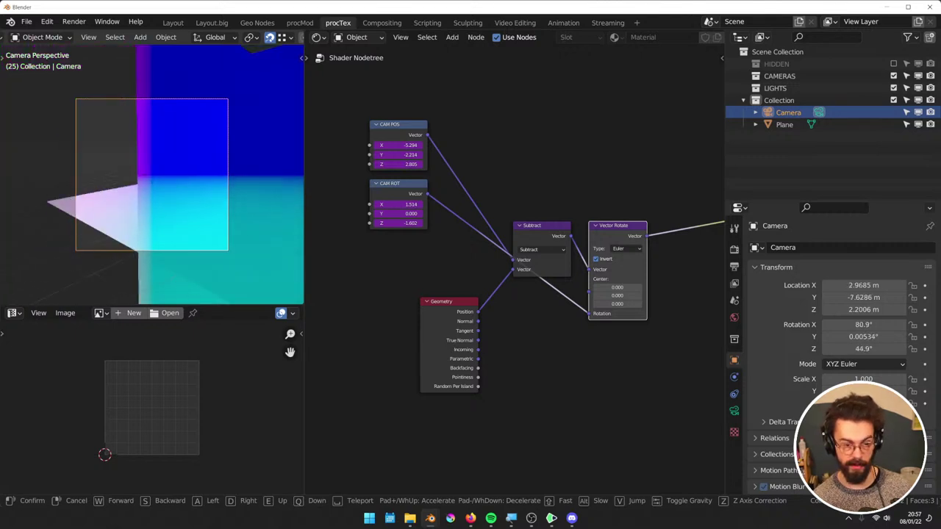
pyautogui.click(152, 175)
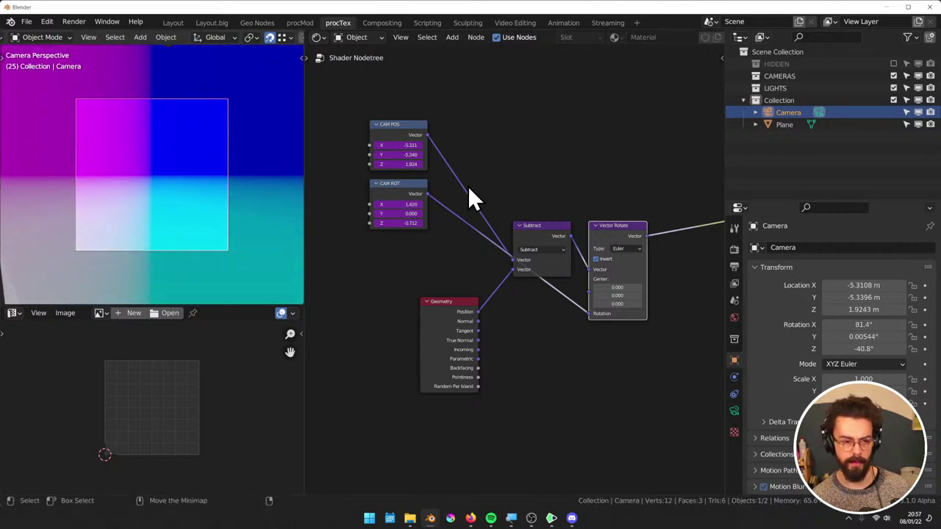
# Move CAM POS and CAM ROT lower left, collapse the Geometry node, and place it above CAM POS
pyautogui.scroll(-3, 507, 168)
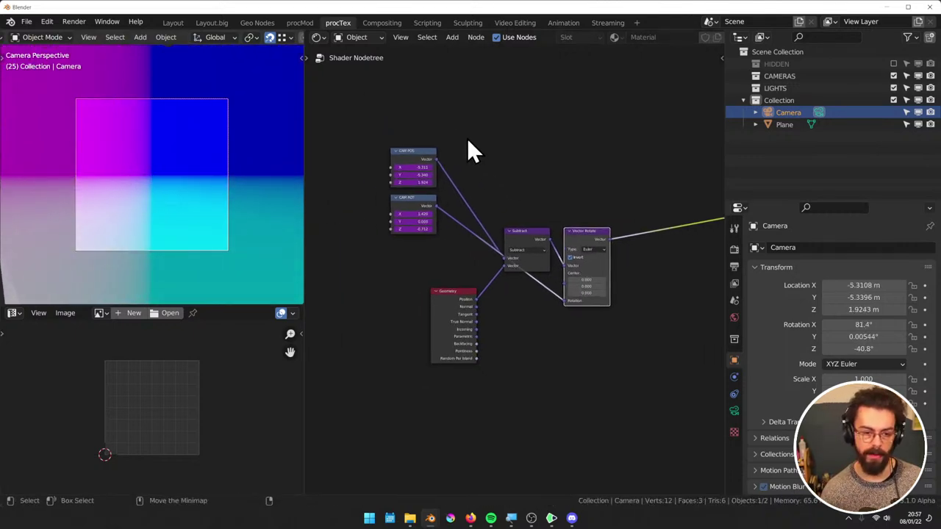
pyautogui.press('g')
pyautogui.click(446, 247)
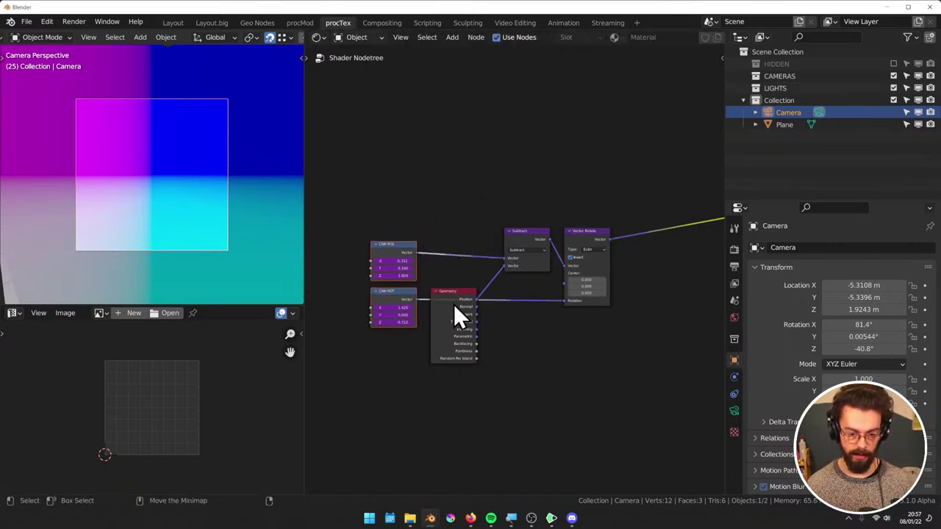
pyautogui.hotkey('ctrl', 'h')
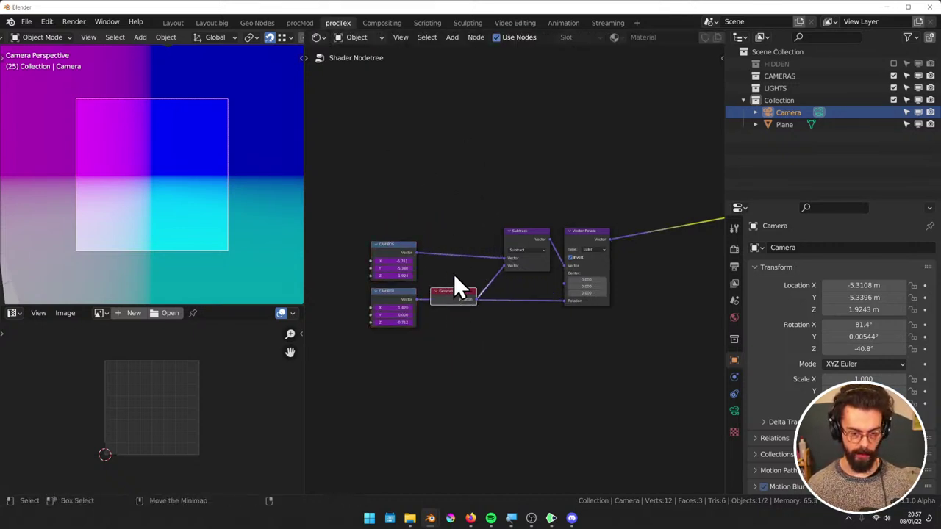
pyautogui.press('g')
pyautogui.click(390, 223)
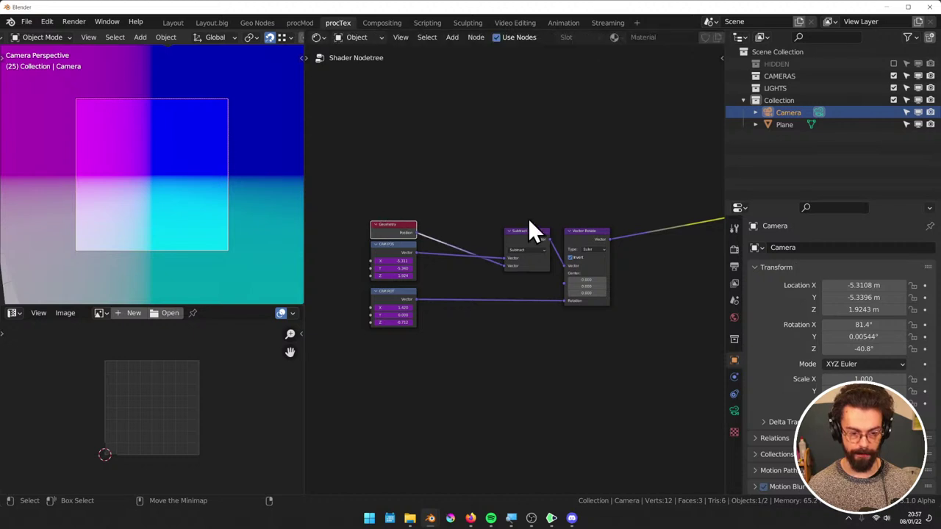
pyautogui.moveTo(532, 231); pyautogui.dragTo(418, 210, button='middle')
pyautogui.scroll(2, 441, 228)
# Move the camera close to the plane, around (-0.02, -1.56, 1.32) m
pyautogui.moveTo(470, 247); pyautogui.dragTo(511, 228, button='middle')
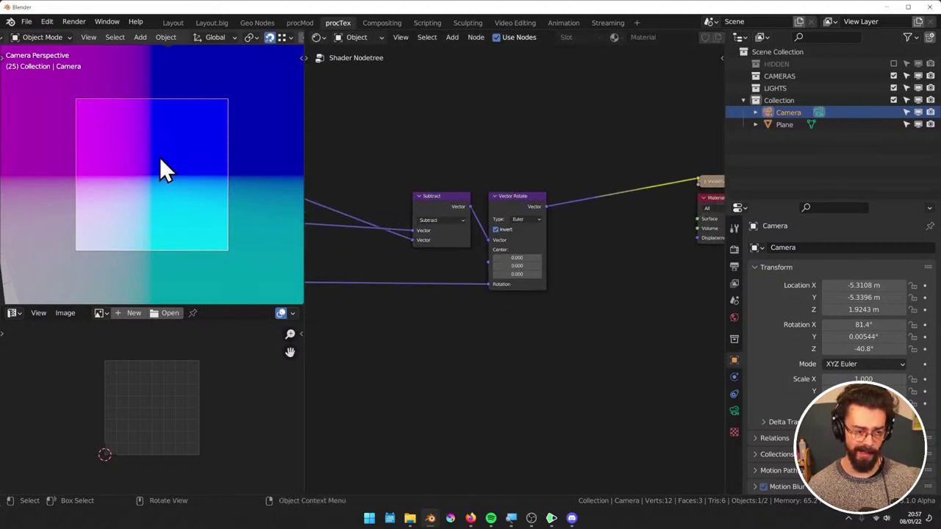
pyautogui.moveTo(162, 168); pyautogui.dragTo(229, 230, button='middle')
pyautogui.press('g')
pyautogui.click(174, 238)
pyautogui.press('g')
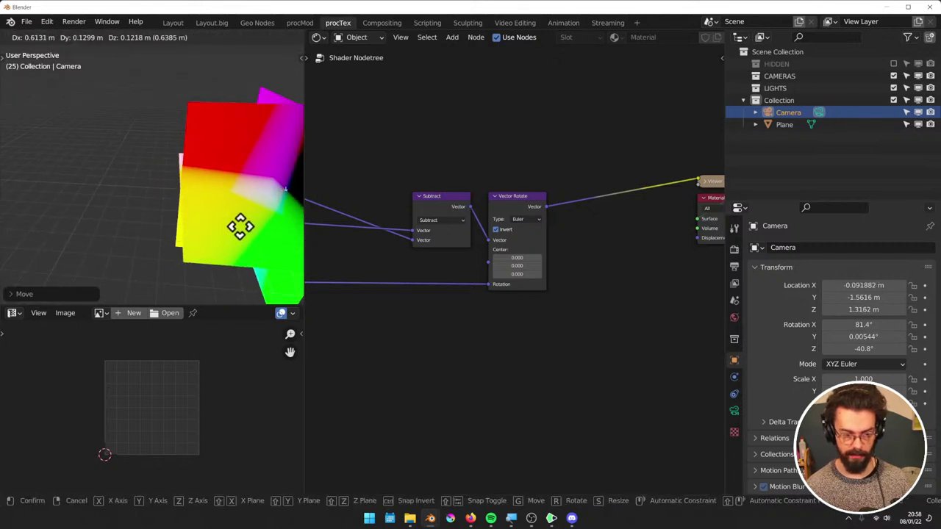
pyautogui.click(253, 210)
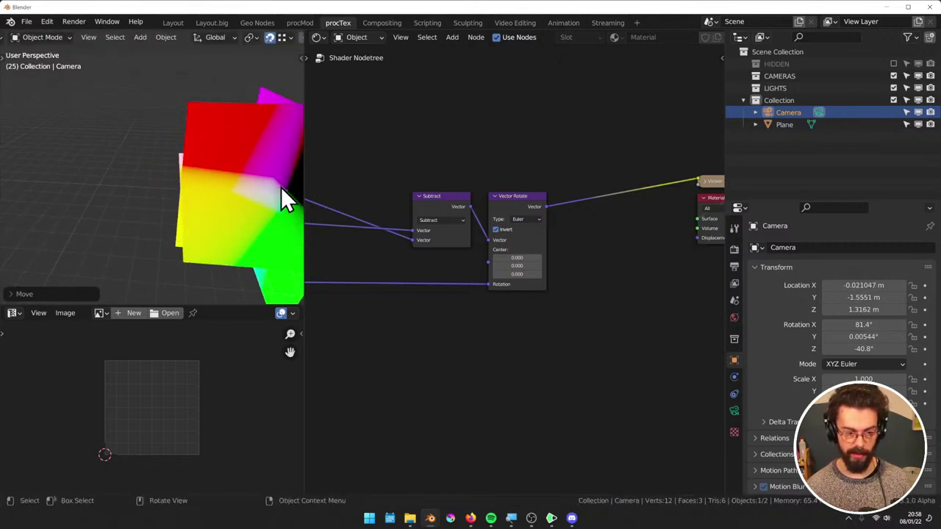
pyautogui.moveTo(280, 187); pyautogui.dragTo(174, 201, button='middle')
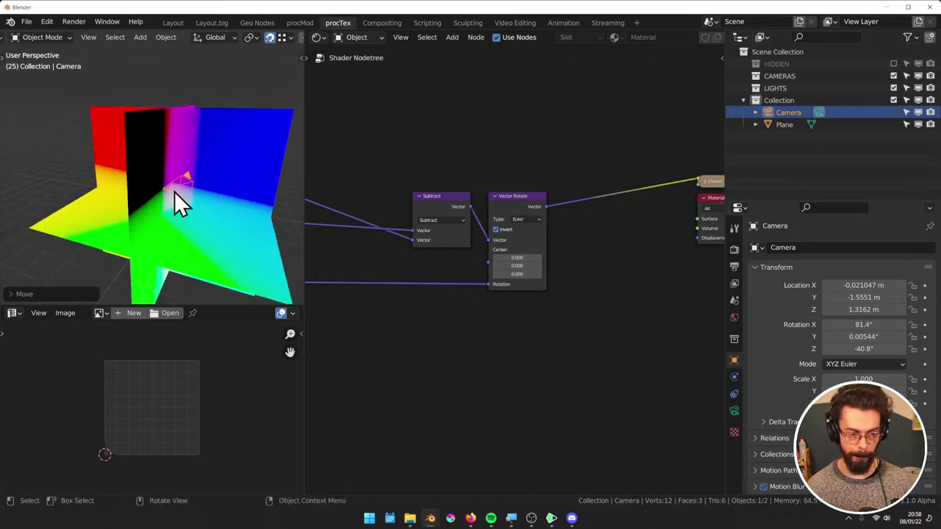
pyautogui.hotkey('shift', 'a')
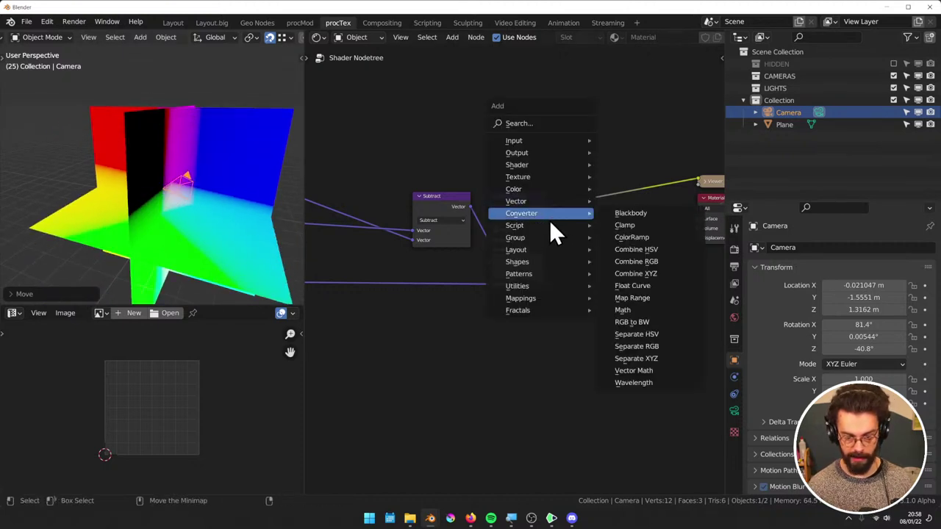
# Insert a Gradient Texture after Vector Rotate and line the nodes up neatly
pyautogui.moveTo(542, 175)
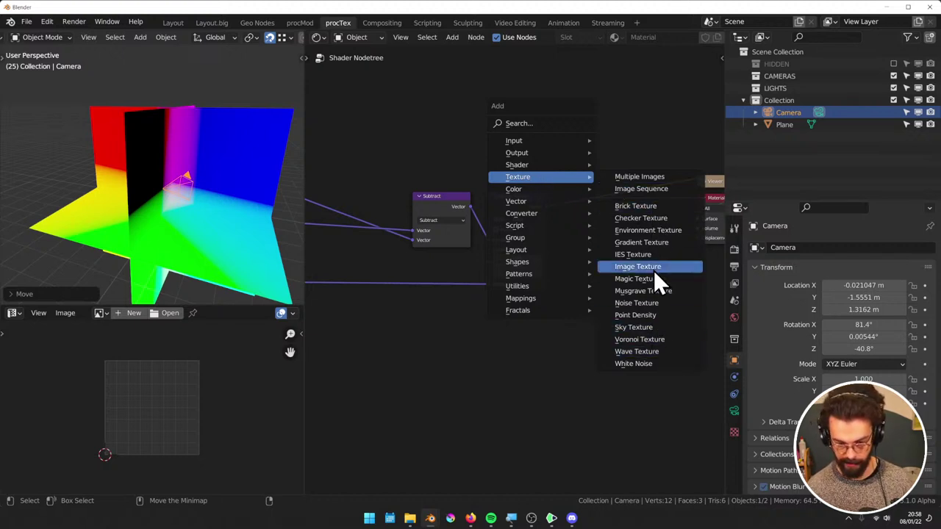
pyautogui.click(655, 243)
pyautogui.click(570, 160)
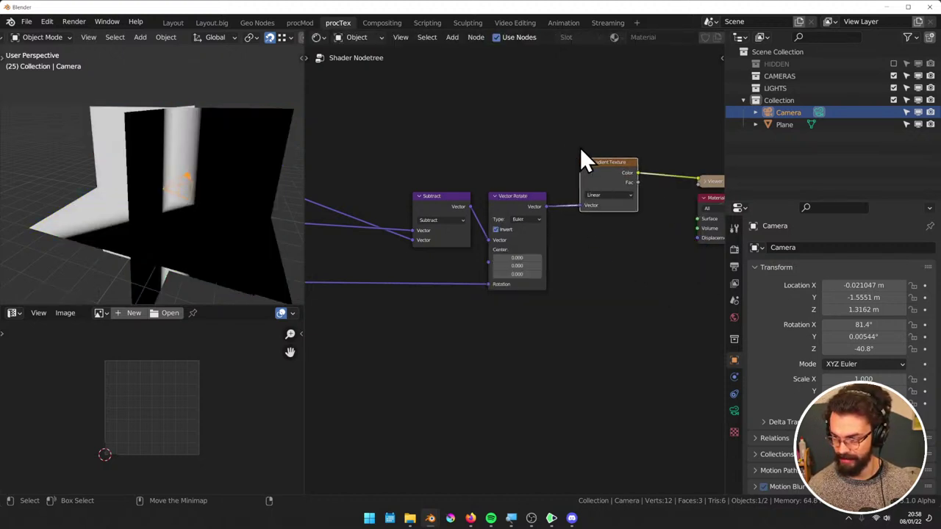
pyautogui.moveTo(580, 147); pyautogui.dragTo(556, 172, button='middle')
pyautogui.scroll(2, 485, 174)
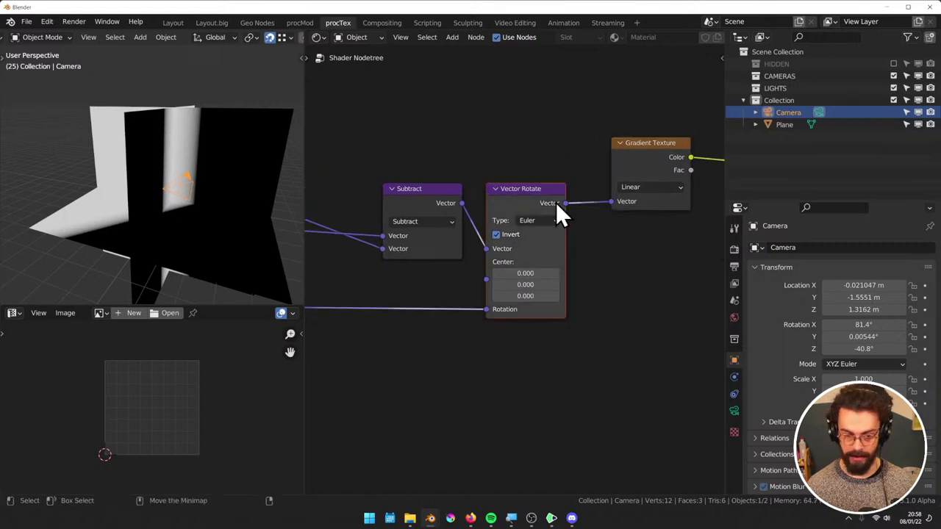
pyautogui.moveTo(556, 202); pyautogui.dragTo(547, 205)
pyautogui.moveTo(582, 228); pyautogui.dragTo(547, 201, button='middle')
pyautogui.hotkey('shift', 'a')
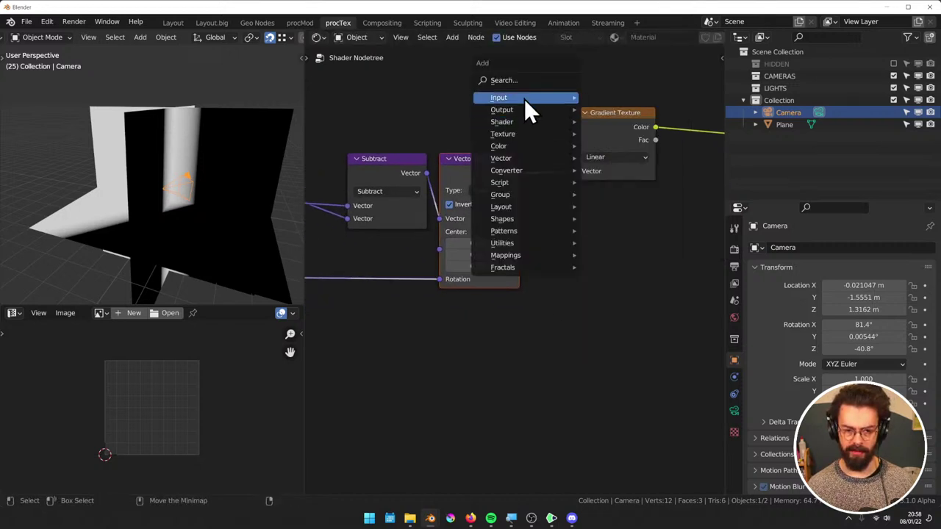
pyautogui.press('Escape')
pyautogui.moveTo(589, 125); pyautogui.dragTo(556, 183)
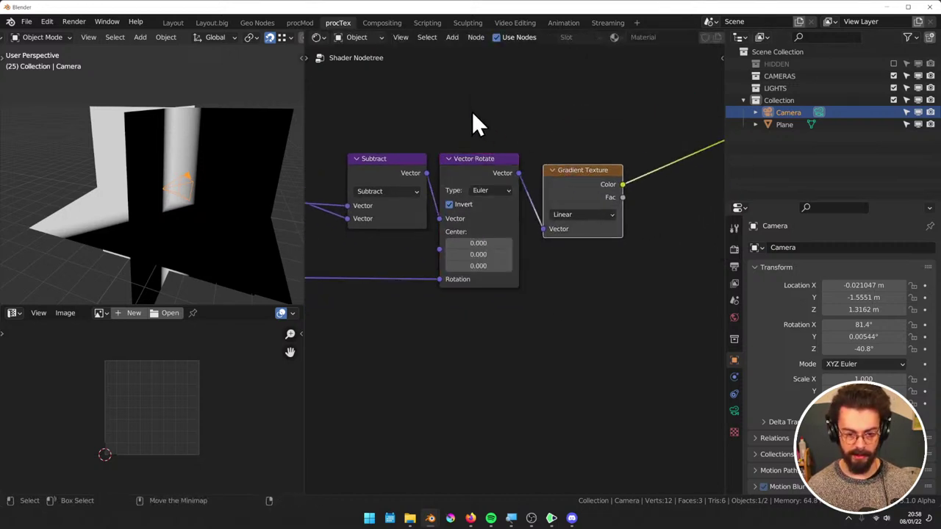
pyautogui.moveTo(474, 126); pyautogui.dragTo(596, 181)
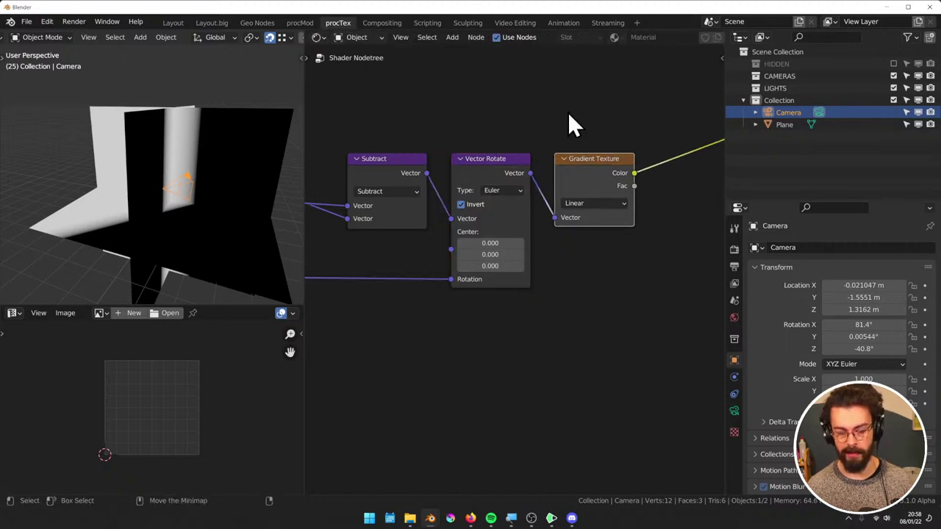
pyautogui.click(567, 112)
# Set the Gradient Texture type to Radial and inspect the plane's colouring
pyautogui.click(601, 201)
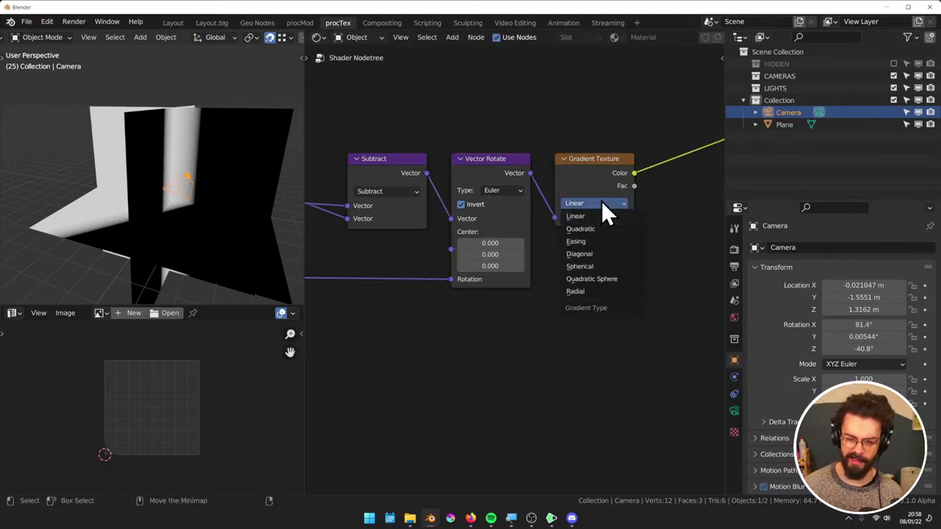
pyautogui.click(598, 292)
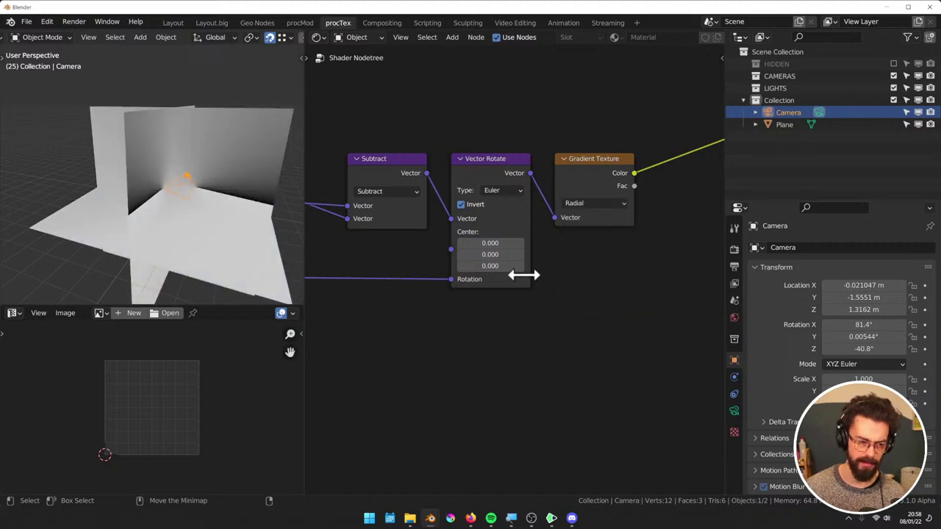
pyautogui.moveTo(243, 199)
pyautogui.mouseDown(button='middle')
pyautogui.moveTo(96, 178)
pyautogui.moveTo(105, 217)
pyautogui.moveTo(208, 201)
pyautogui.moveTo(208, 184)
pyautogui.mouseUp(button='middle')
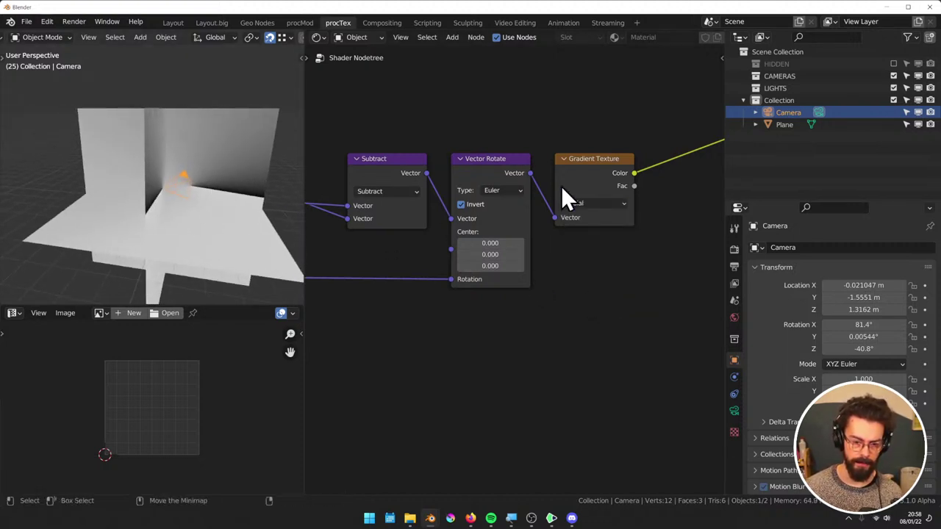
pyautogui.moveTo(236, 184); pyautogui.dragTo(163, 210, button='middle')
# Zero the camera's rotation and move it to about (2.04, -1.39, 0.71) m
pyautogui.hotkey('alt', 'r')
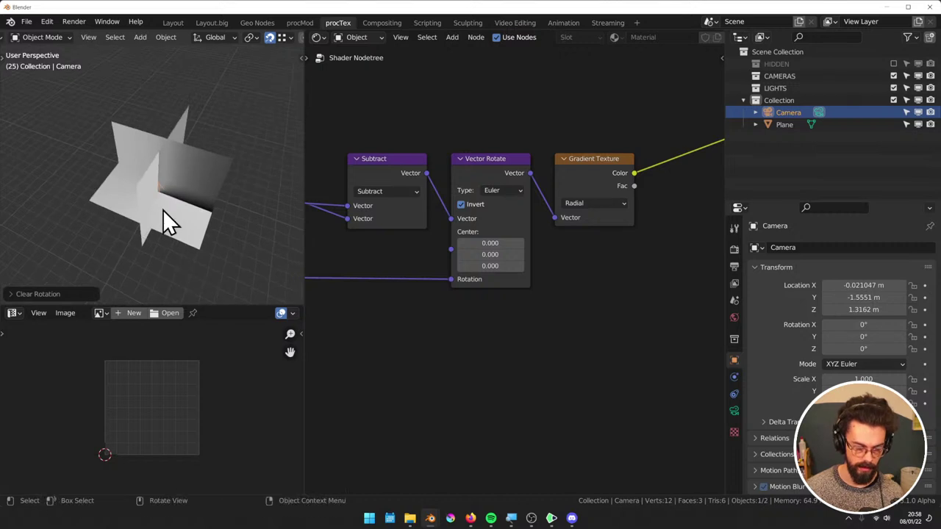
pyautogui.press('g')
pyautogui.click(185, 219)
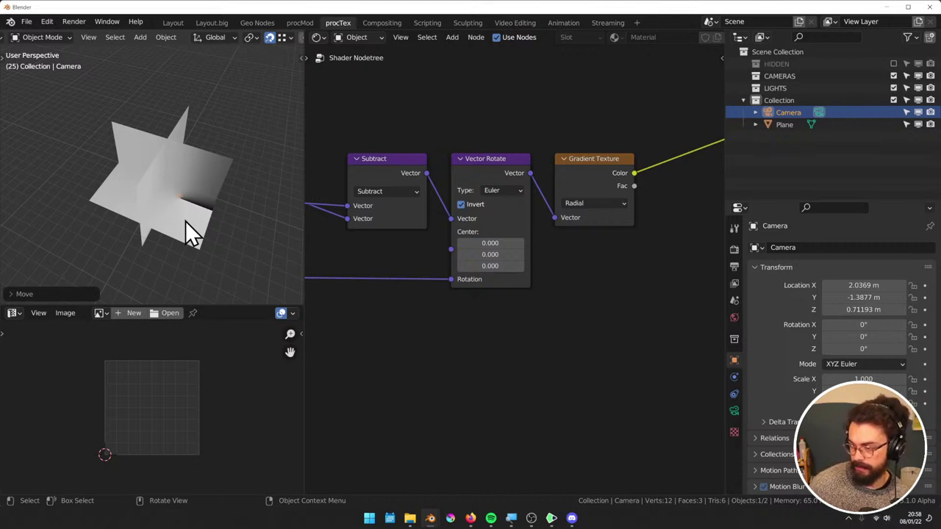
# Move the Gradient, Viewer and Material Output nodes aside and delete the Gradient Texture
pyautogui.moveTo(411, 167); pyautogui.dragTo(448, 147, button='middle')
pyautogui.scroll(-2, 463, 148)
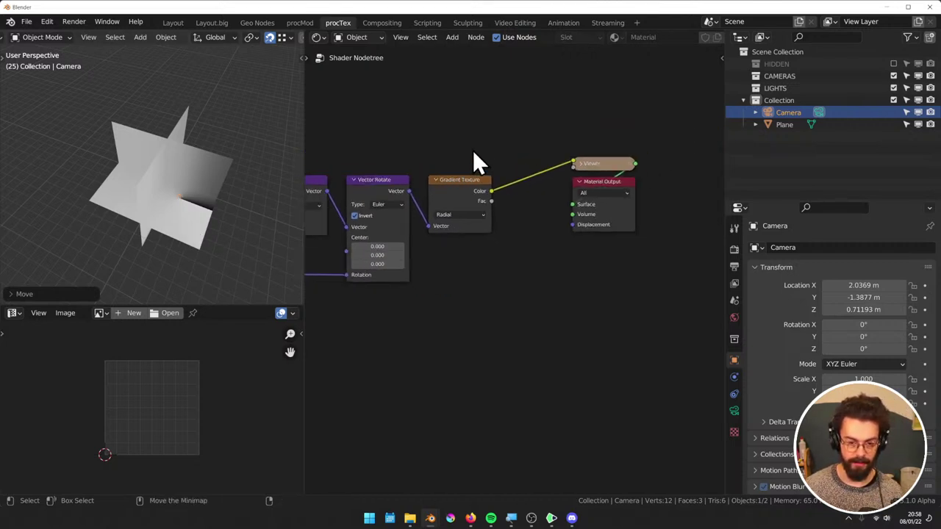
pyautogui.moveTo(574, 220); pyautogui.dragTo(738, 202)
pyautogui.press('x')
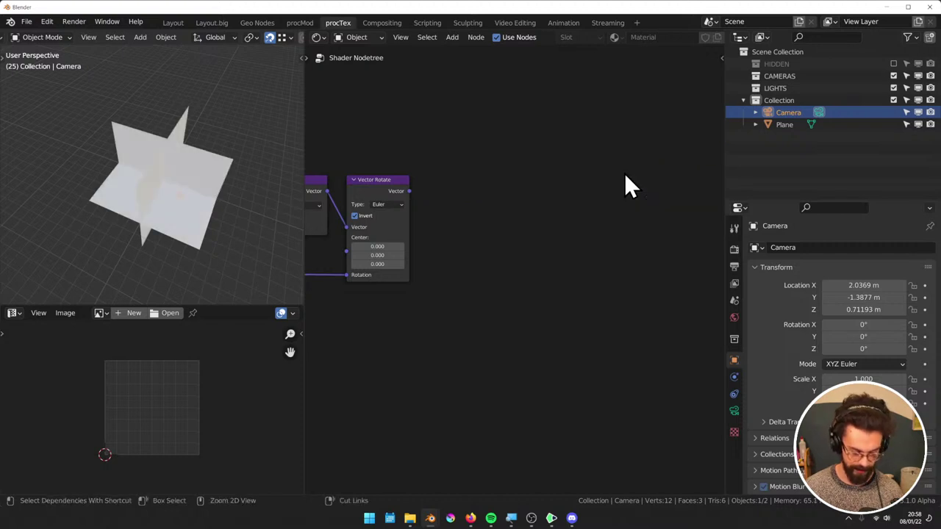
# Preview Vector Rotate's output in the viewer
pyautogui.moveTo(513, 169); pyautogui.dragTo(550, 170, button='middle')
pyautogui.scroll(1, 499, 212)
pyautogui.keyDown('ctrl'); pyautogui.keyDown('shift'); pyautogui.click(398, 168); pyautogui.keyUp('shift'); pyautogui.keyUp('ctrl')
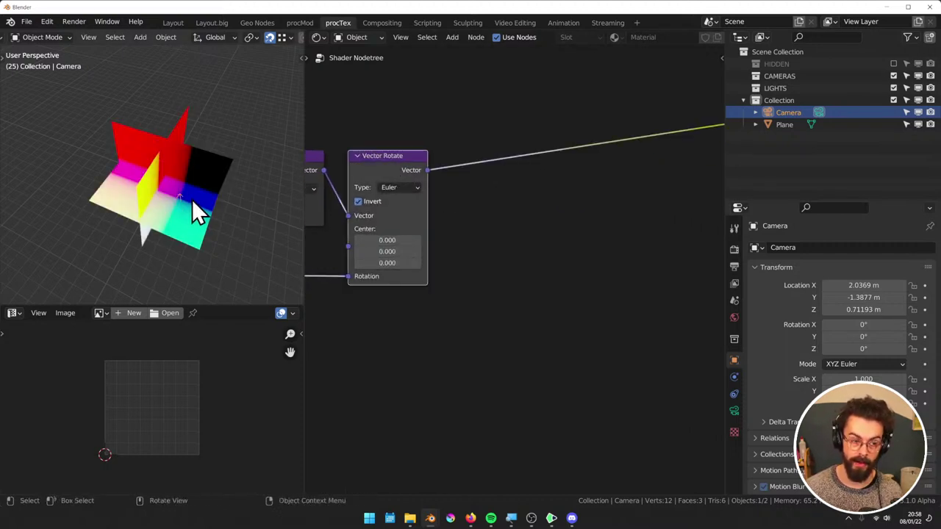
# Insert a Separate XYZ node on the Vector Rotate link so its X feeds the viewer
pyautogui.scroll(1, 502, 169)
pyautogui.hotkey('shift', 'a')
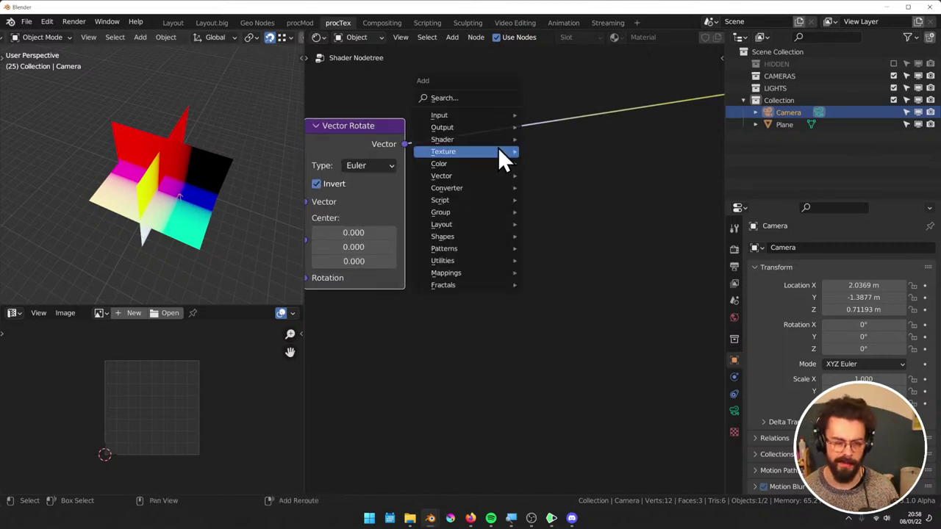
pyautogui.moveTo(471, 191)
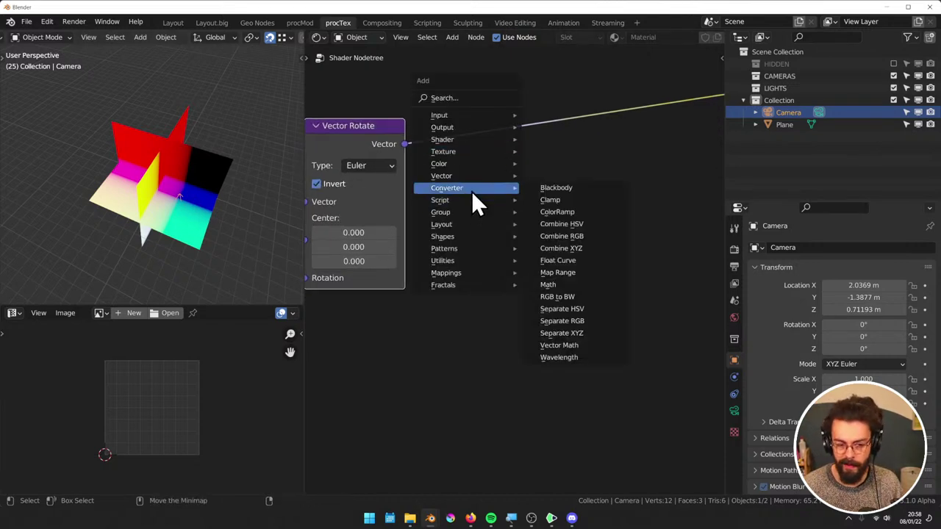
pyautogui.click(561, 333)
pyautogui.click(504, 140)
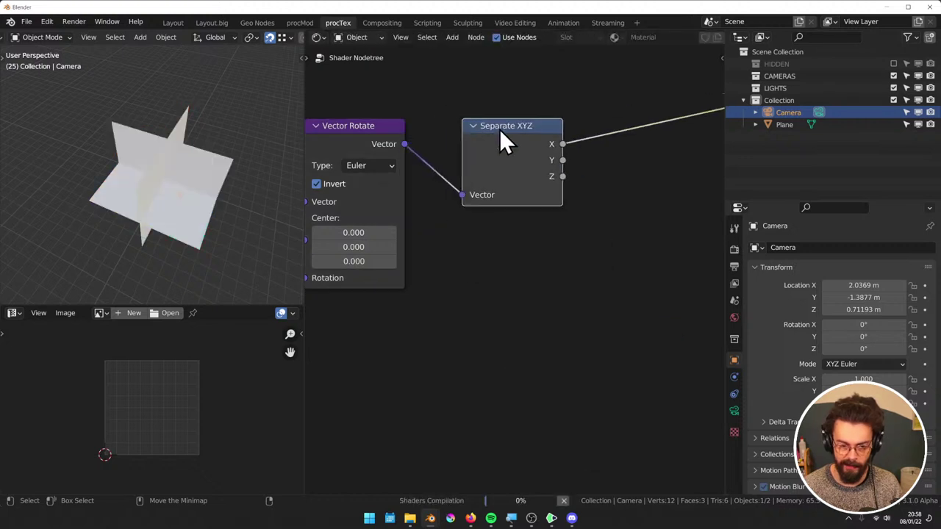
pyautogui.moveTo(504, 140); pyautogui.dragTo(475, 136)
# Insert a Math node on the X link and set its operation to Arctan2
pyautogui.hotkey('shift', 'a')
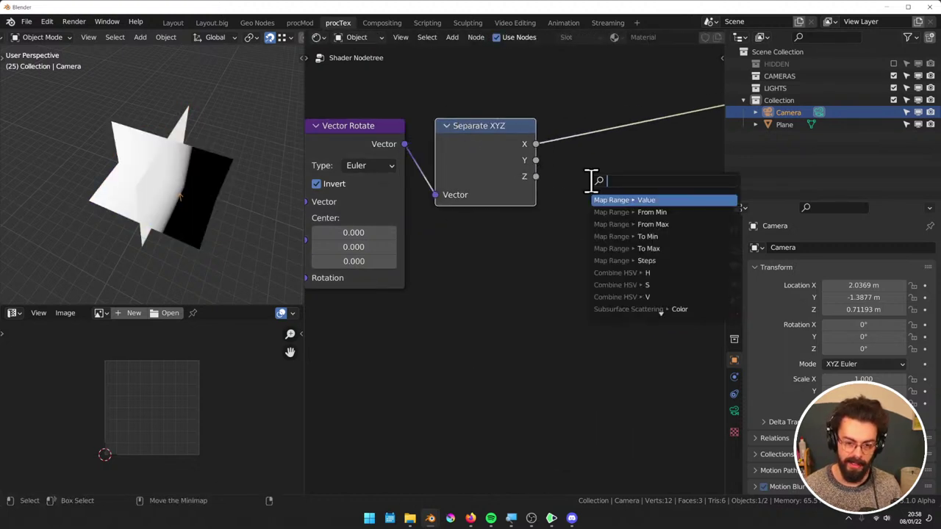
pyautogui.write('math')
pyautogui.press('Return')
pyautogui.click(624, 181)
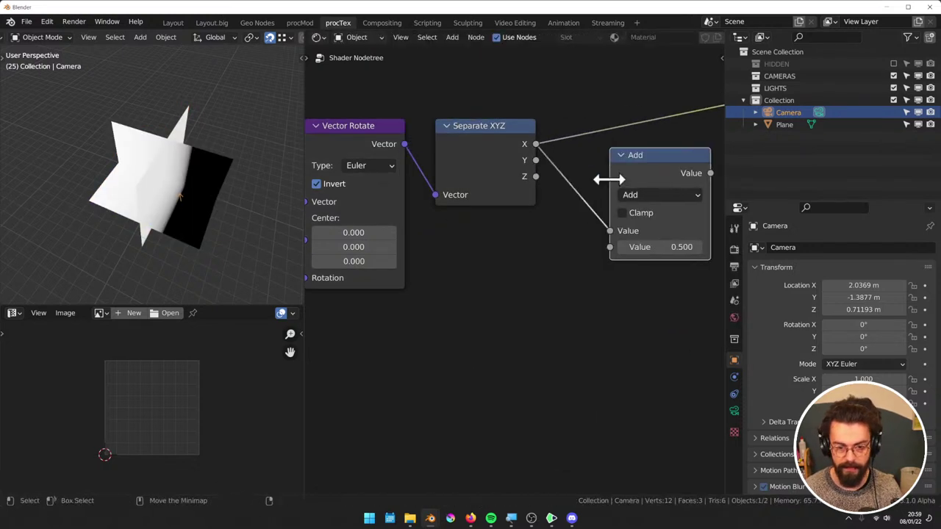
pyautogui.click(655, 194)
pyautogui.click(543, 338)
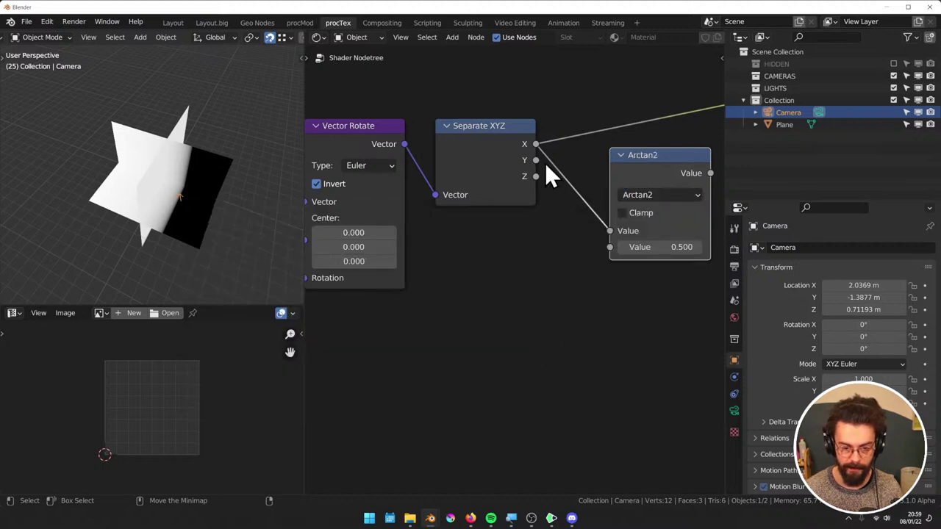
# Connect Separate XYZ's Z output to Arctan2's second Value input
pyautogui.moveTo(545, 163); pyautogui.dragTo(610, 247)
pyautogui.moveTo(610, 244); pyautogui.dragTo(482, 226, button='middle')
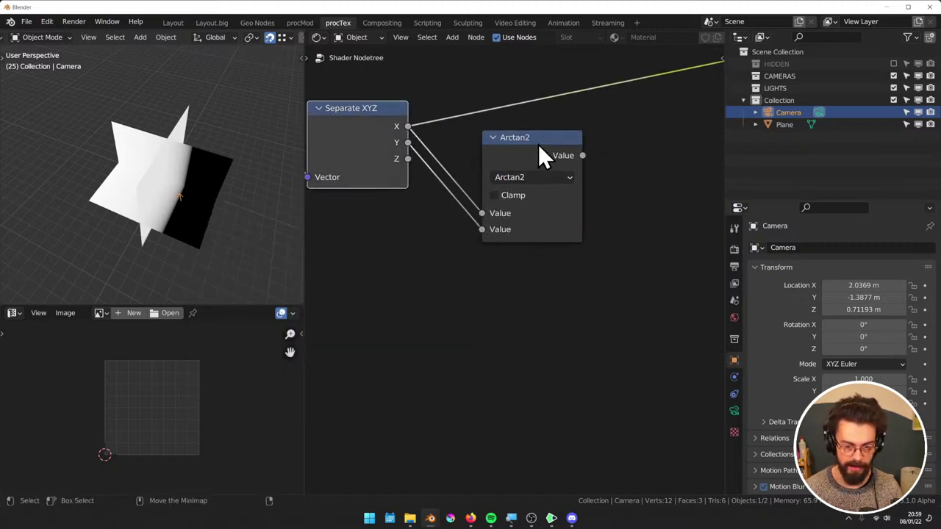
pyautogui.click(538, 144)
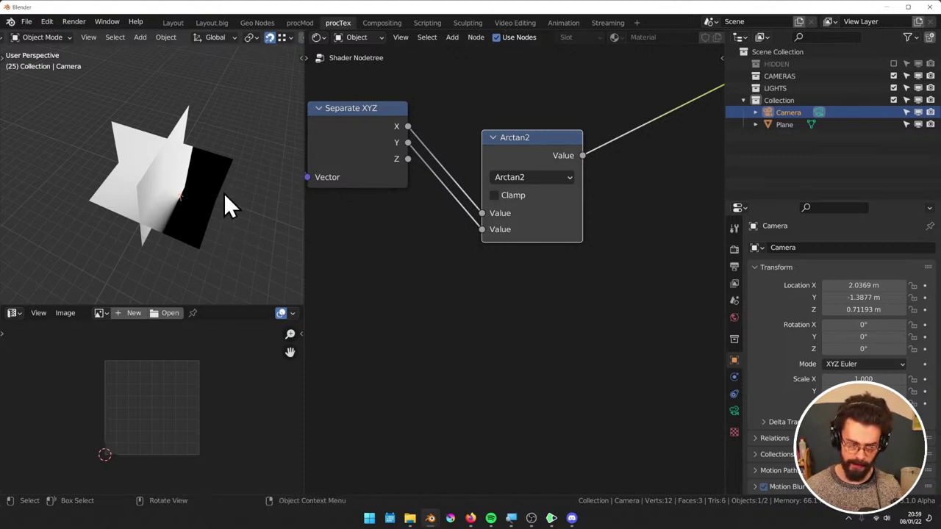
pyautogui.moveTo(409, 158); pyautogui.dragTo(494, 235)
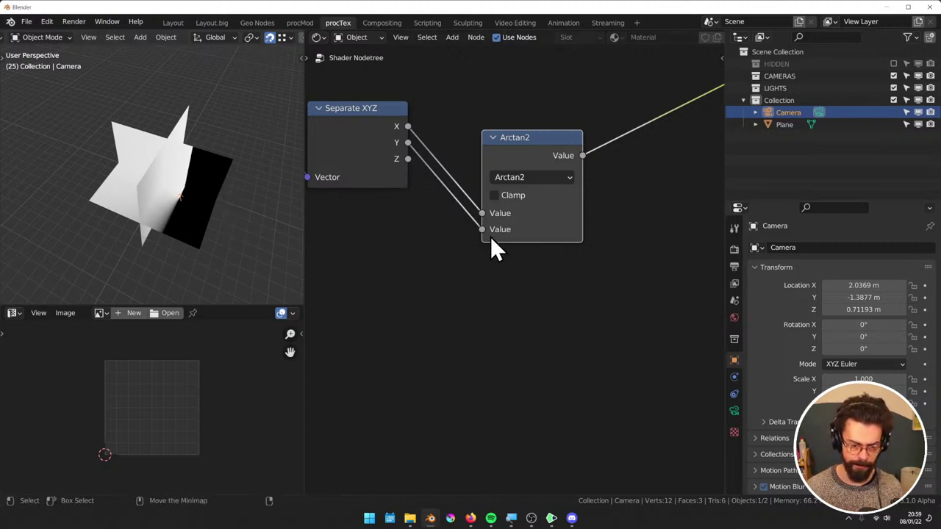
pyautogui.moveTo(408, 160); pyautogui.dragTo(483, 230)
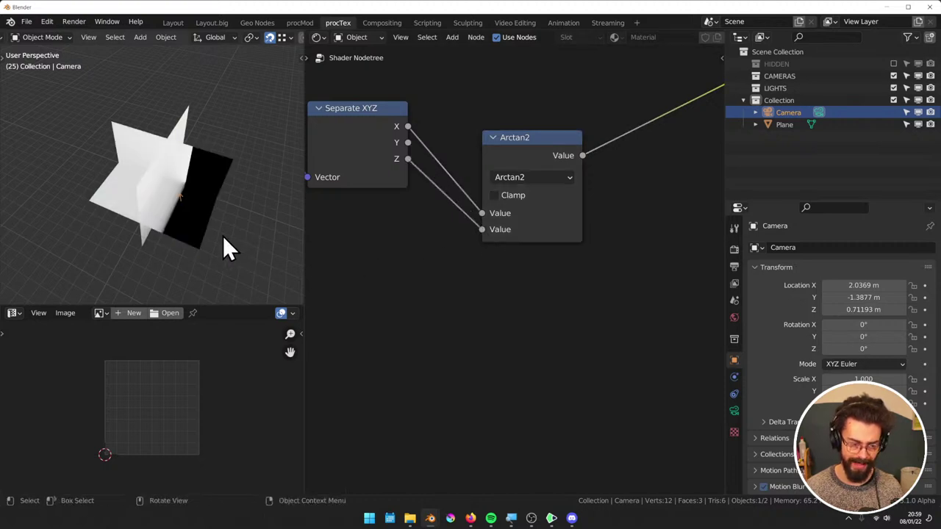
pyautogui.scroll(2, 209, 247)
# Raise the camera along Z to 2.3732 m
pyautogui.press('KP_0')
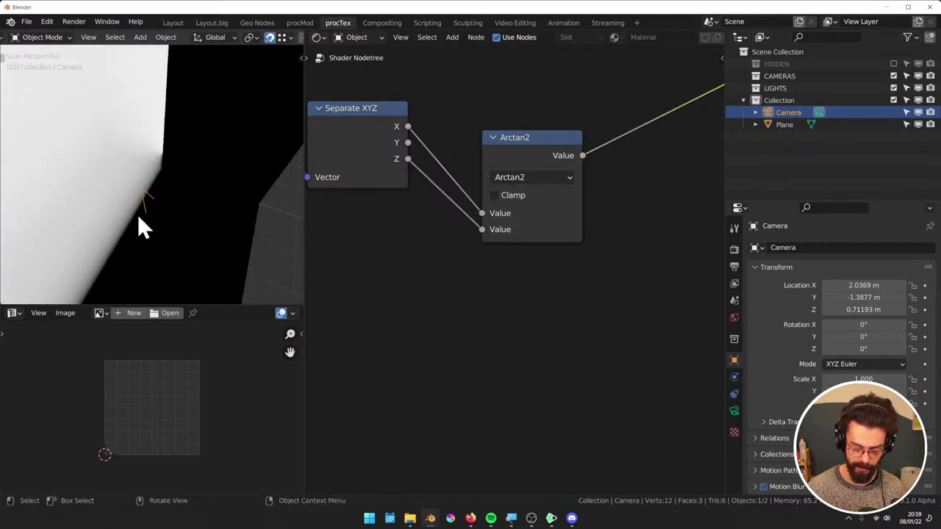
pyautogui.scroll(-3, 137, 214)
pyautogui.press('g')
pyautogui.press('z')
pyautogui.click(152, 176)
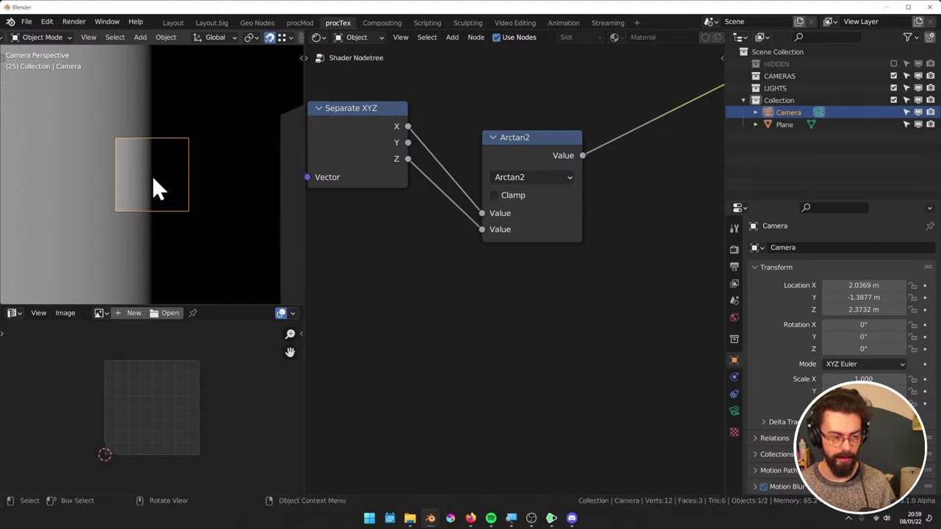
pyautogui.moveTo(152, 176)
pyautogui.mouseDown(button='middle')
pyautogui.moveTo(120, 134)
pyautogui.moveTo(148, 160)
pyautogui.moveTo(157, 85)
pyautogui.moveTo(173, 82)
pyautogui.moveTo(170, 177)
pyautogui.moveTo(138, 170)
pyautogui.mouseUp(button='middle')
pyautogui.scroll(4, 169, 177)
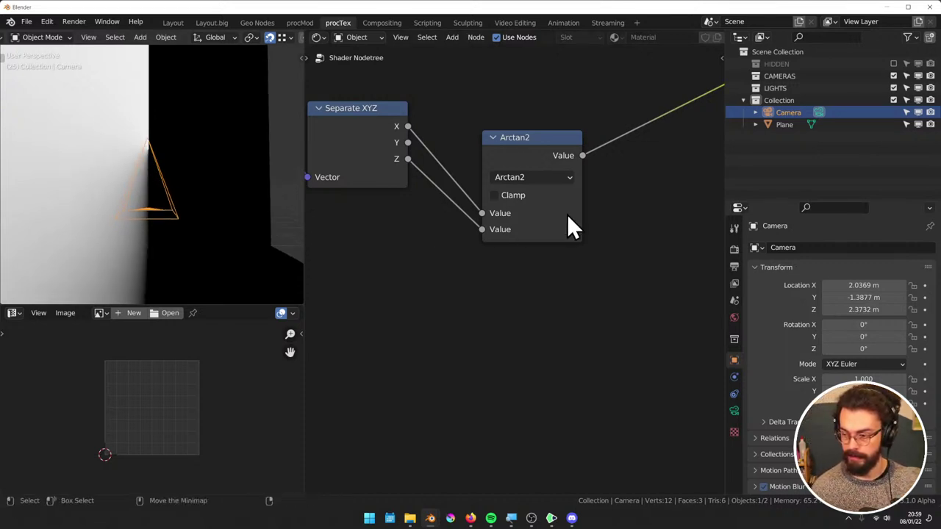
pyautogui.moveTo(568, 216); pyautogui.dragTo(564, 226, button='middle')
# Reposition the Arctan2 node above Separate XYZ
pyautogui.moveTo(514, 150); pyautogui.dragTo(529, 87)
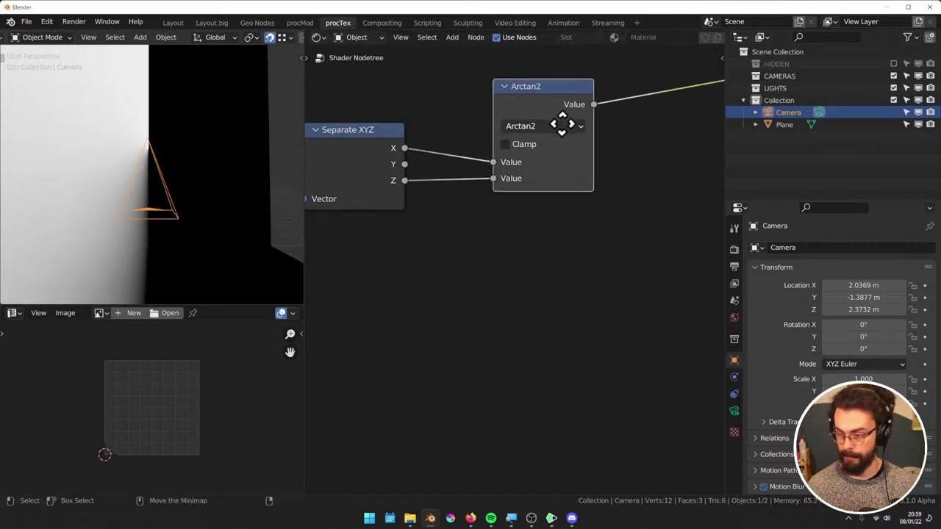
pyautogui.moveTo(560, 122); pyautogui.dragTo(557, 170, button='middle')
pyautogui.hotkey('ctrl', 'z')
pyautogui.moveTo(641, 177); pyautogui.dragTo(593, 183, button='middle')
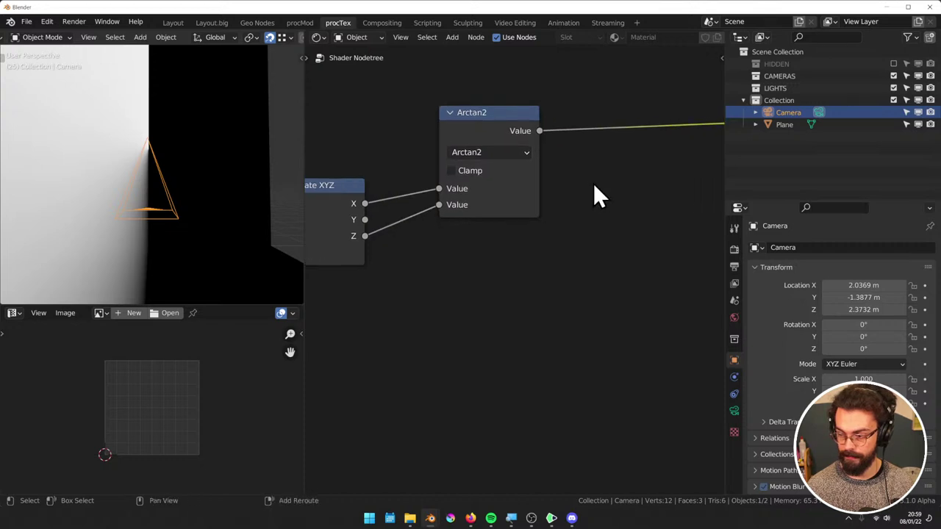
pyautogui.hotkey('shift', 'a')
pyautogui.moveTo(593, 195)
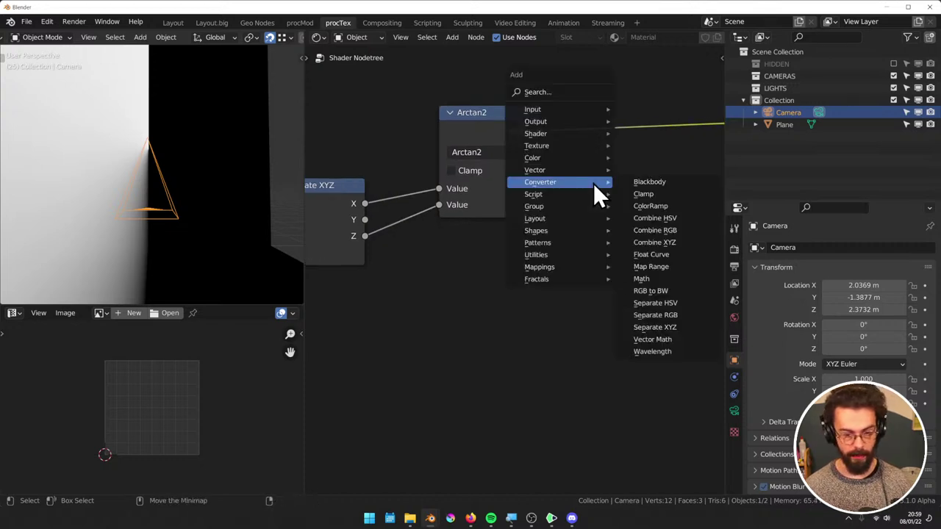
# Add a Math node after Arctan2 and switch its operation to Compare
pyautogui.click(653, 279)
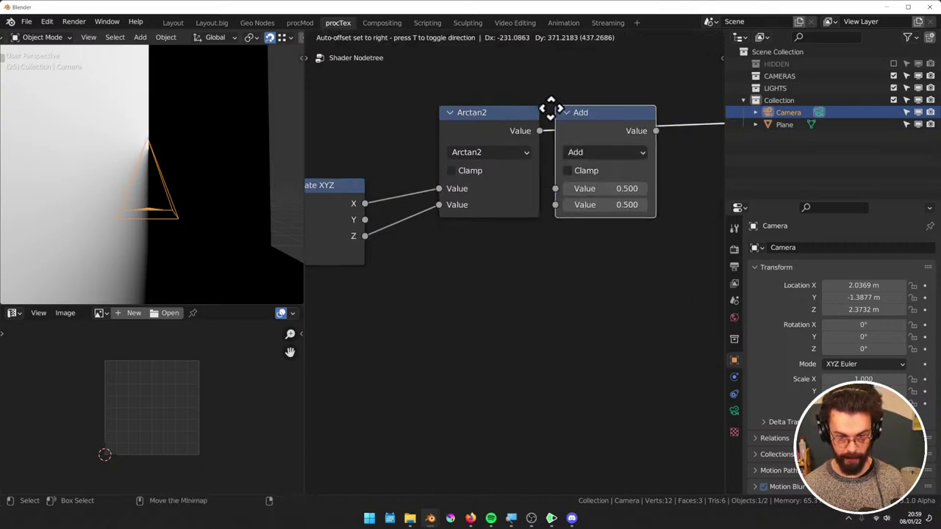
pyautogui.click(596, 93)
pyautogui.click(625, 138)
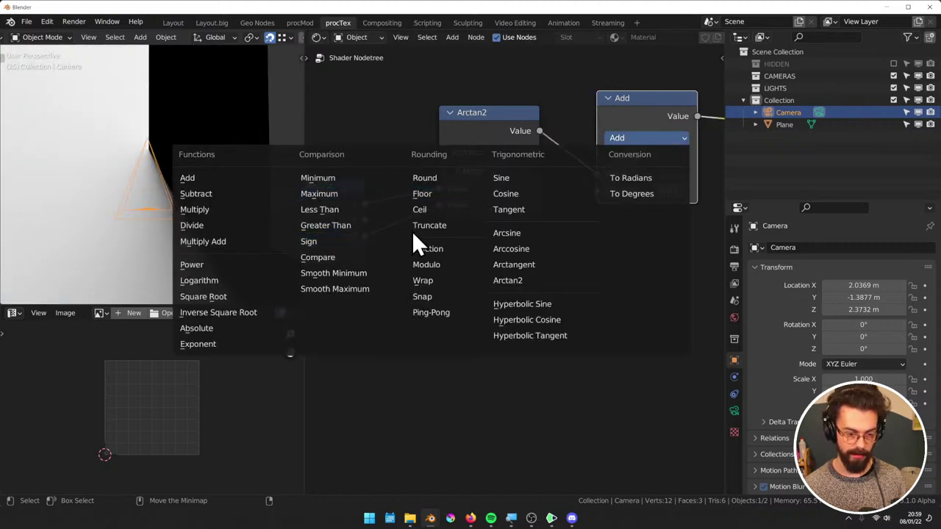
pyautogui.click(318, 258)
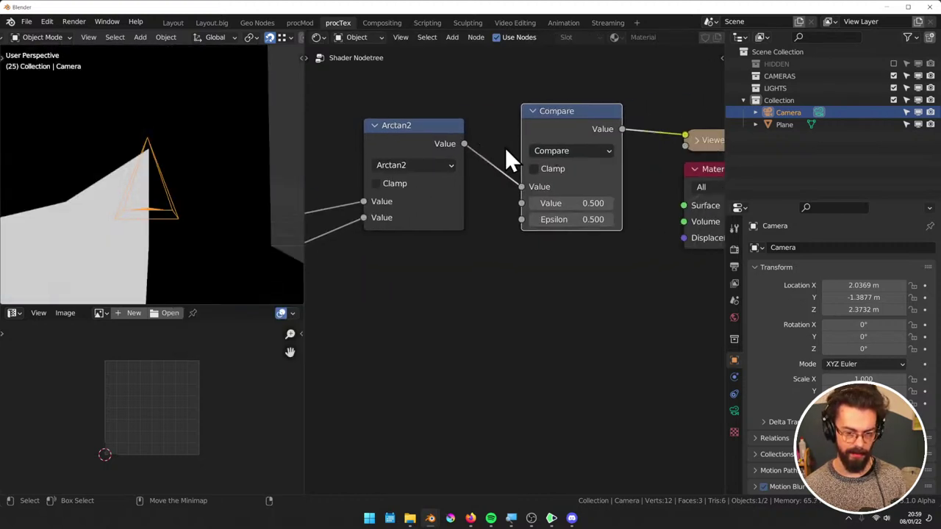
pyautogui.press('g')
pyautogui.click(561, 150)
# Set the Compare Value to 0 and tune Epsilon to 0.340, checking the wedge from the front
pyautogui.click(563, 219)
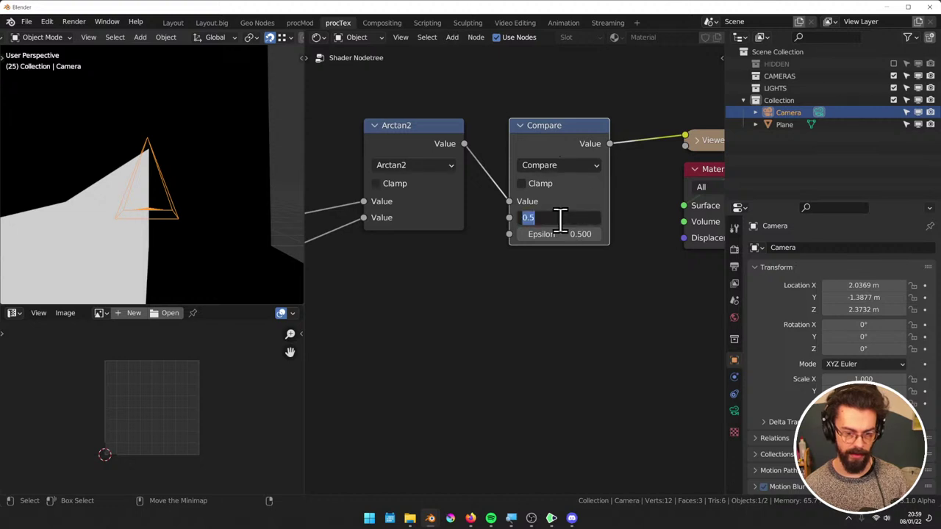
pyautogui.write('1')
pyautogui.press('Return')
pyautogui.click(559, 218)
pyautogui.write('000')
pyautogui.press('Return')
pyautogui.moveTo(552, 234); pyautogui.dragTo(257, 195)
pyautogui.press('KP_1')
pyautogui.moveTo(568, 233); pyautogui.dragTo(484, 234)
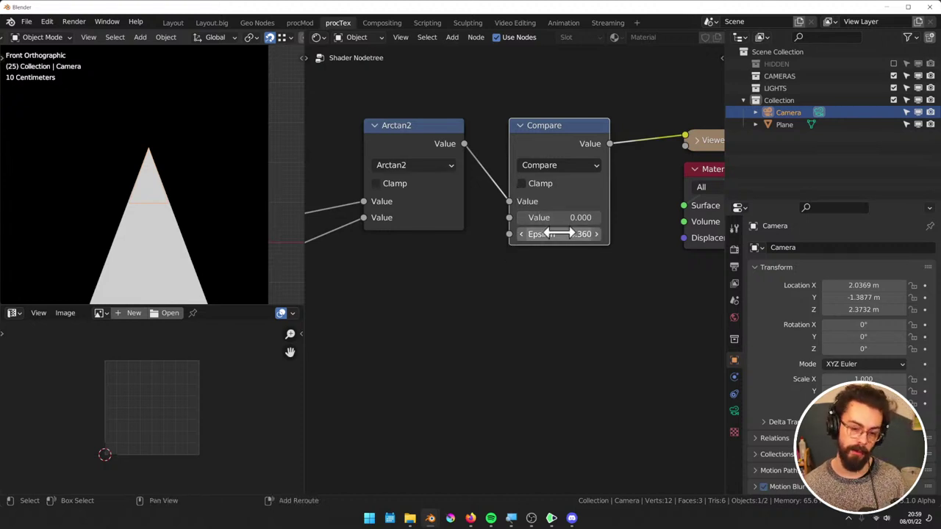
pyautogui.moveTo(544, 233)
pyautogui.mouseDown()
pyautogui.moveTo(568, 234)
pyautogui.moveTo(538, 234)
pyautogui.mouseUp()
pyautogui.hotkey('shift', 'd')
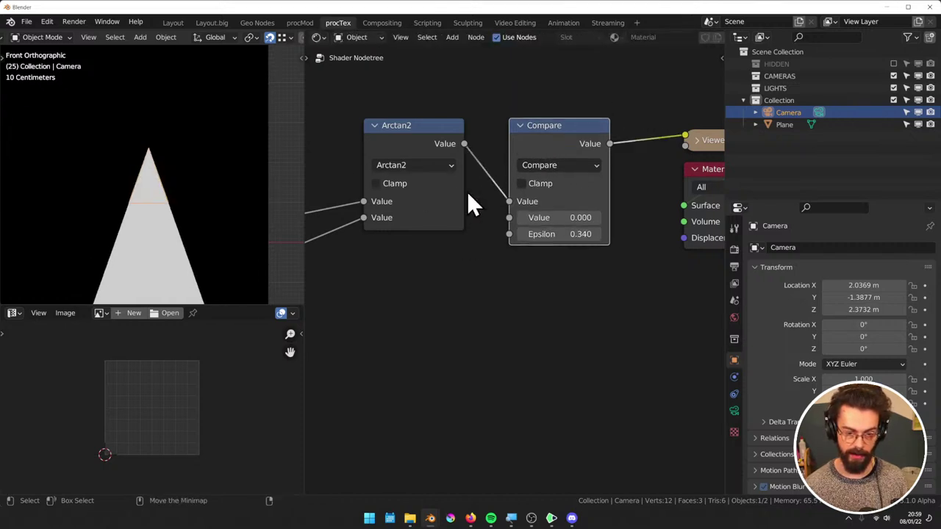
# Place the duplicated Arctan2–Compare pair below and wire Y into the lower Arctan2
pyautogui.click(654, 237)
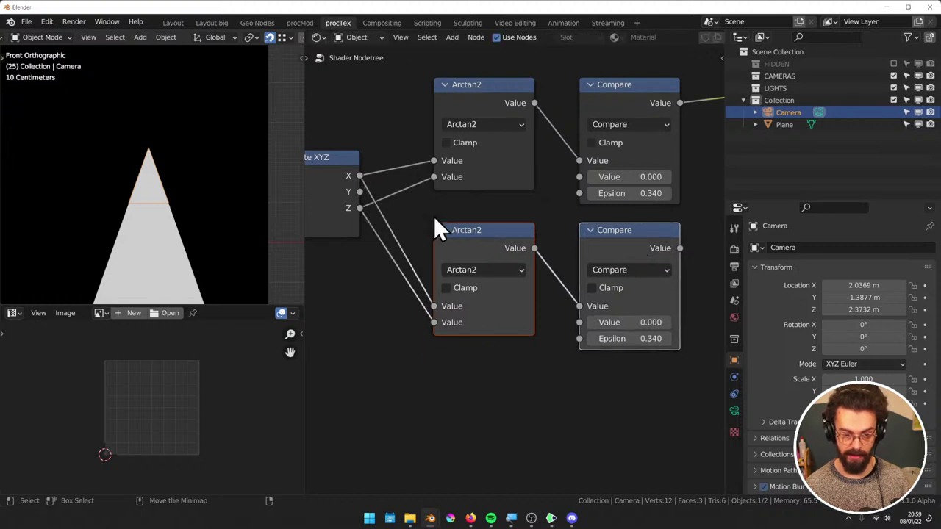
pyautogui.moveTo(359, 192); pyautogui.dragTo(435, 306)
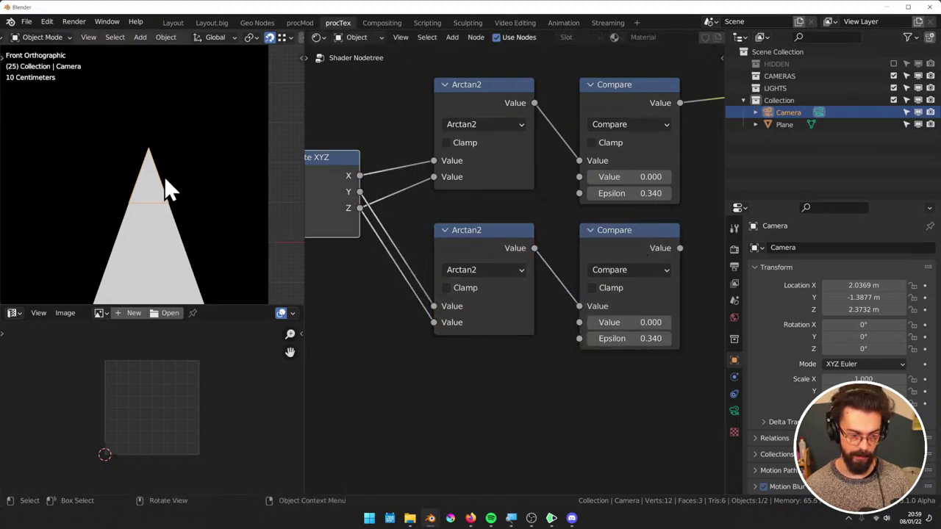
pyautogui.moveTo(164, 176); pyautogui.dragTo(143, 183, button='middle')
pyautogui.press('KP_3')
pyautogui.keyDown('ctrl'); pyautogui.keyDown('shift'); pyautogui.click(636, 246); pyautogui.keyUp('shift'); pyautogui.keyUp('ctrl')
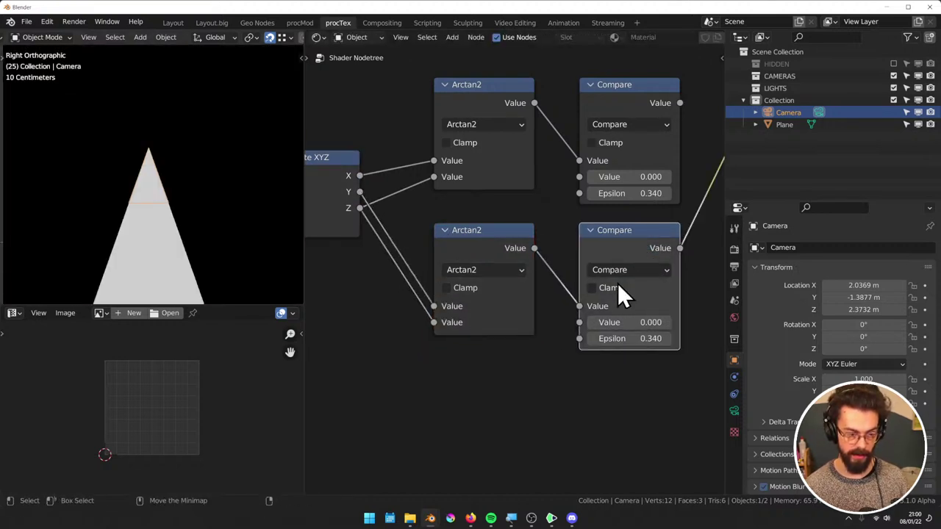
# Set the lower Compare's Epsilon to 0.340
pyautogui.moveTo(626, 338)
pyautogui.mouseDown()
pyautogui.moveTo(665, 339)
pyautogui.moveTo(633, 338)
pyautogui.mouseUp()
pyautogui.click(630, 338)
pyautogui.write('0.3')
pyautogui.press('Return')
pyautogui.moveTo(646, 235); pyautogui.dragTo(499, 214, button='middle')
pyautogui.scroll(-1, 515, 220)
# Add a Multiply node combining both Compare outputs and preview it
pyautogui.moveTo(609, 105); pyautogui.dragTo(687, 224)
pyautogui.click(392, 140)
pyautogui.hotkey('shift', 'd')
pyautogui.click(626, 132)
pyautogui.click(628, 139)
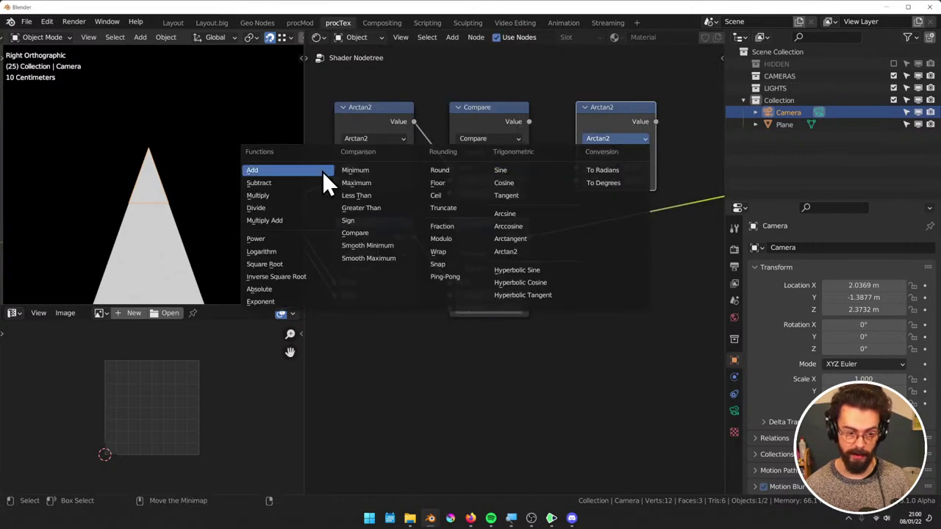
pyautogui.click(293, 199)
pyautogui.keyDown('alt'); pyautogui.moveTo(494, 257); pyautogui.dragTo(617, 151, button='right'); pyautogui.keyUp('alt')
pyautogui.keyDown('alt'); pyautogui.moveTo(489, 151); pyautogui.dragTo(651, 168, button='right'); pyautogui.keyUp('alt')
pyautogui.hotkey('alt', 's')
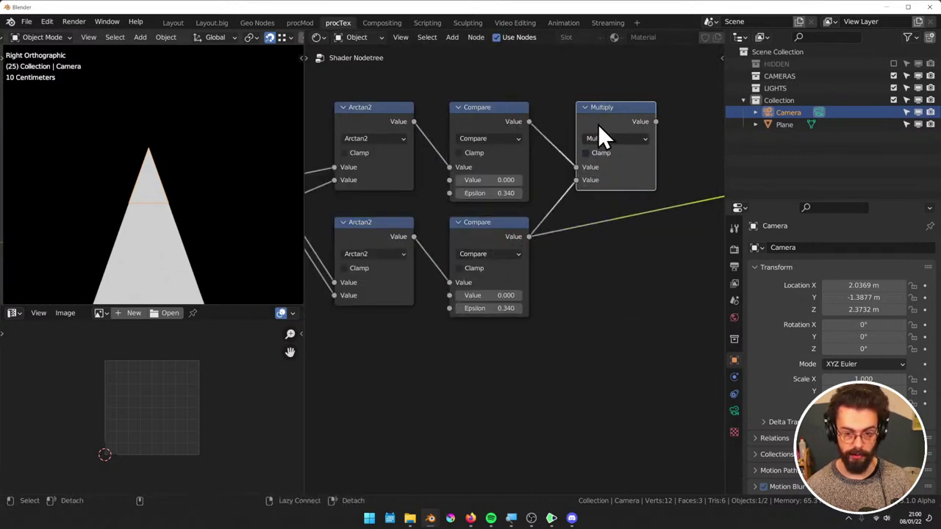
pyautogui.keyDown('ctrl'); pyautogui.keyDown('shift'); pyautogui.click(606, 116); pyautogui.keyUp('shift'); pyautogui.keyUp('ctrl')
# Rotate and reposition the camera in the 3D view
pyautogui.moveTo(135, 176); pyautogui.dragTo(184, 218, button='middle')
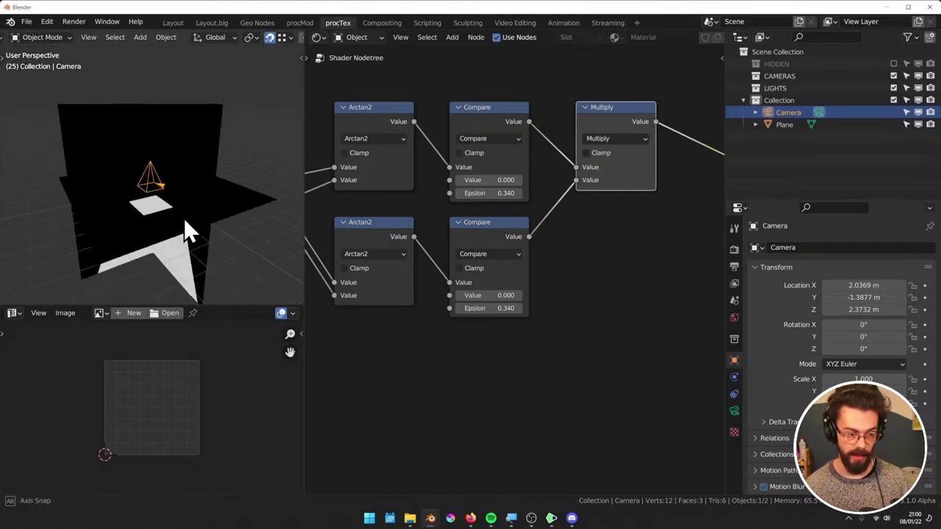
pyautogui.press('r')
pyautogui.press('r')
pyautogui.click(139, 221)
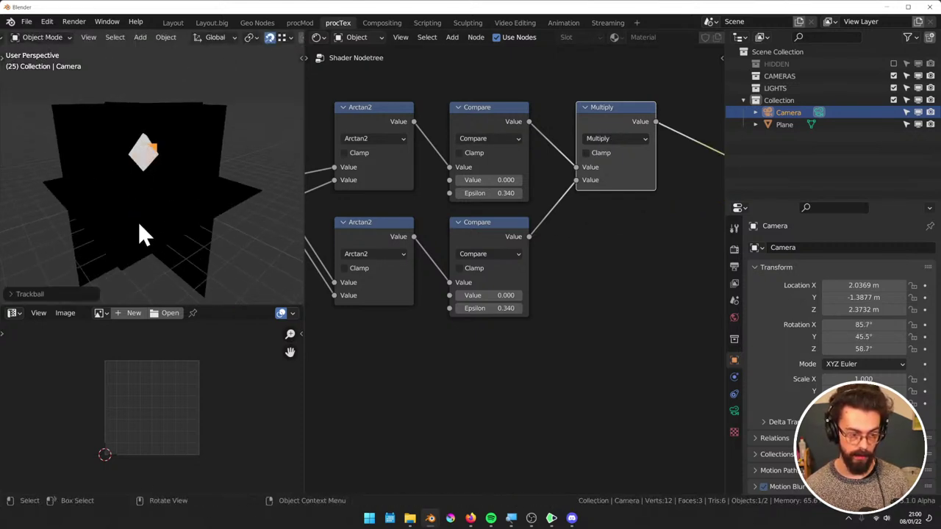
pyautogui.press('r')
pyautogui.click(196, 129)
pyautogui.press('g')
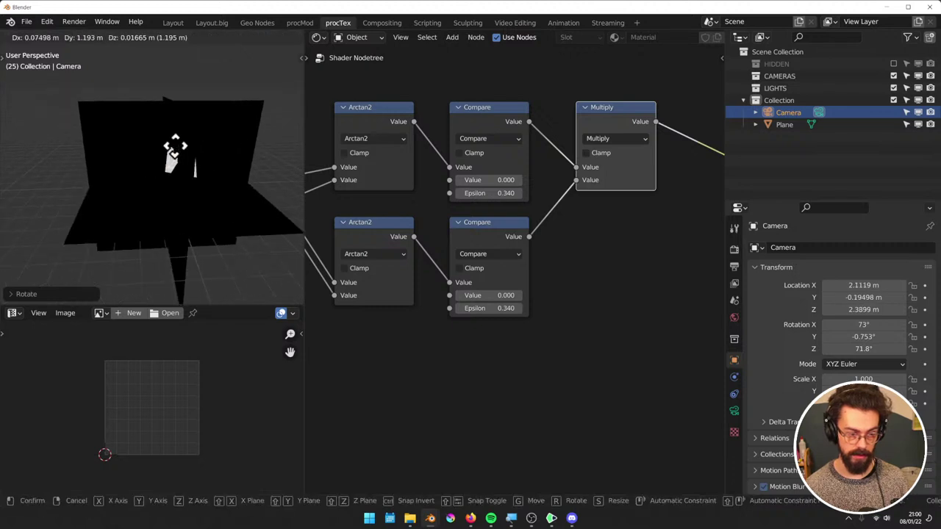
pyautogui.click(208, 153)
pyautogui.press('g')
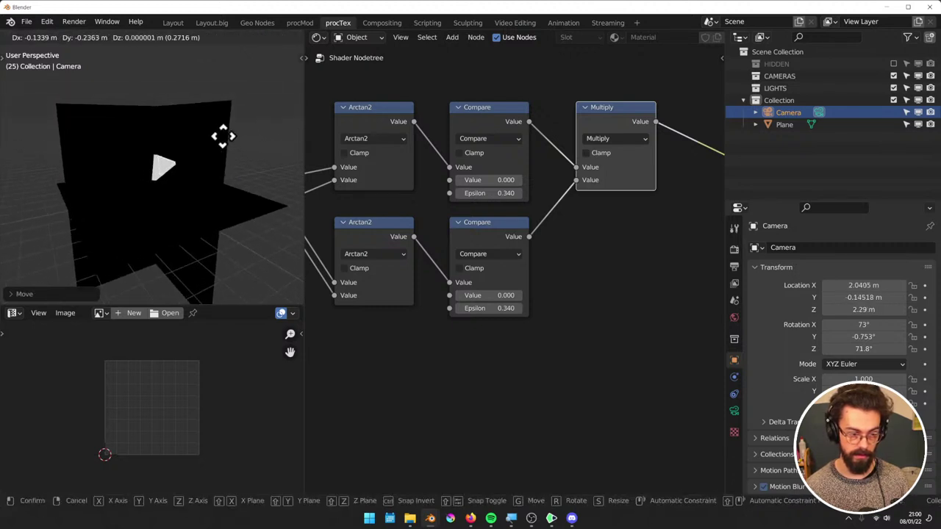
pyautogui.click(212, 153)
# Turn the camera around the global Z axis to 129° and inspect the mask
pyautogui.moveTo(9, 128); pyautogui.dragTo(281, 136, button='middle')
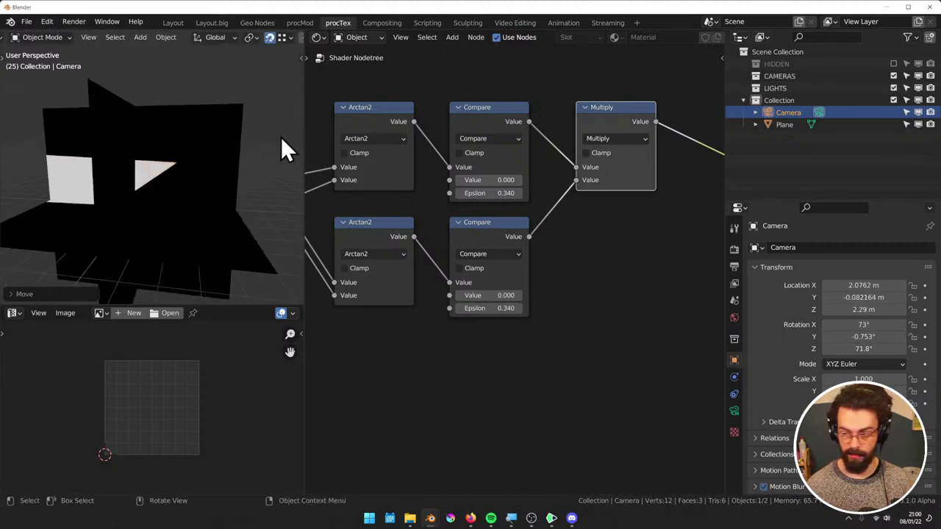
pyautogui.press('r')
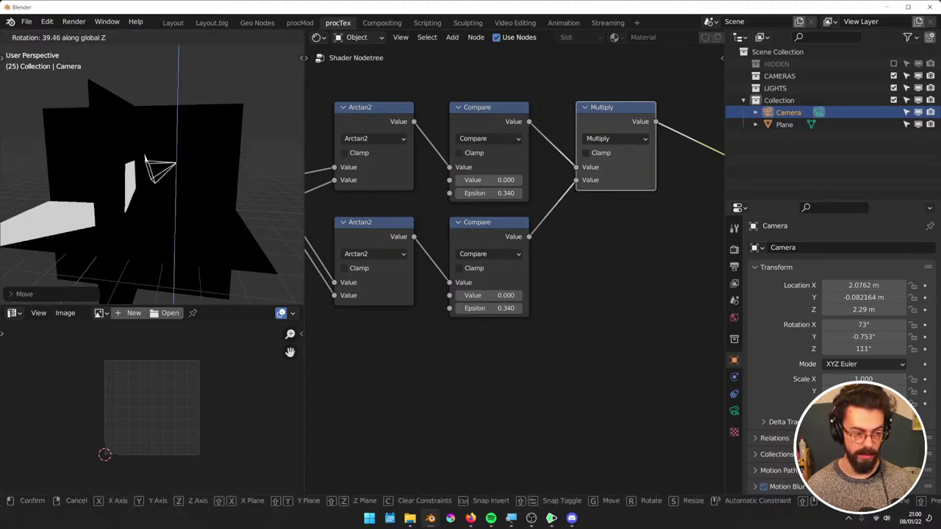
pyautogui.press('z')
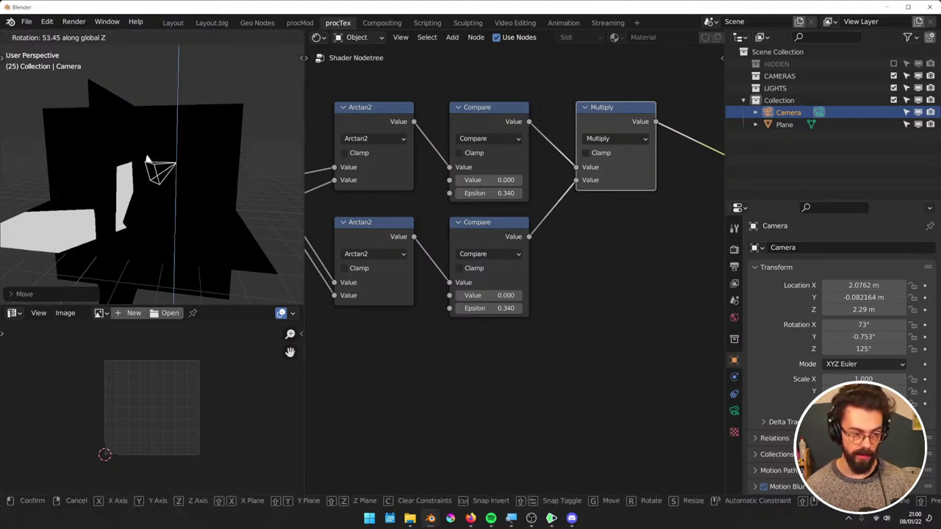
pyautogui.click(218, 161)
pyautogui.moveTo(218, 161); pyautogui.dragTo(34, 216, button='middle')
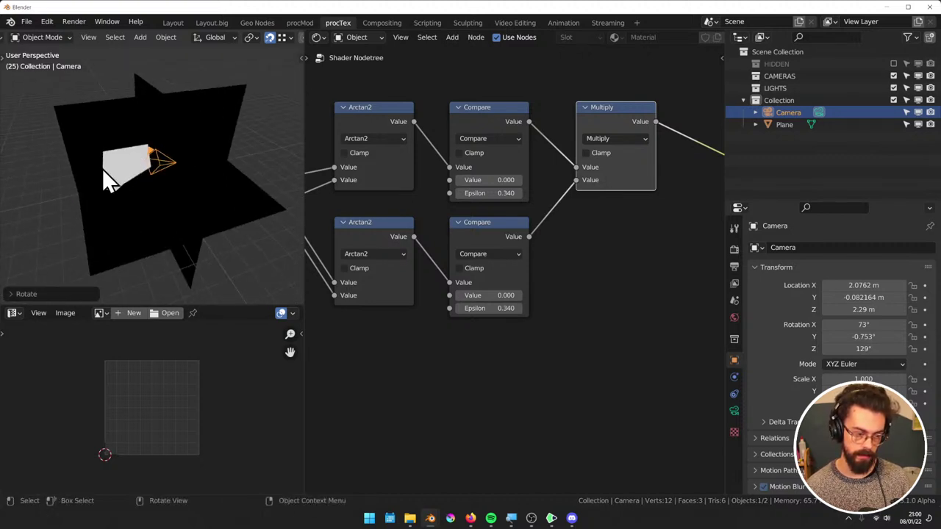
pyautogui.moveTo(103, 172); pyautogui.dragTo(142, 155, button='middle')
# Select both Arctan2 and Compare pairs
pyautogui.moveTo(474, 157); pyautogui.dragTo(536, 169, button='middle')
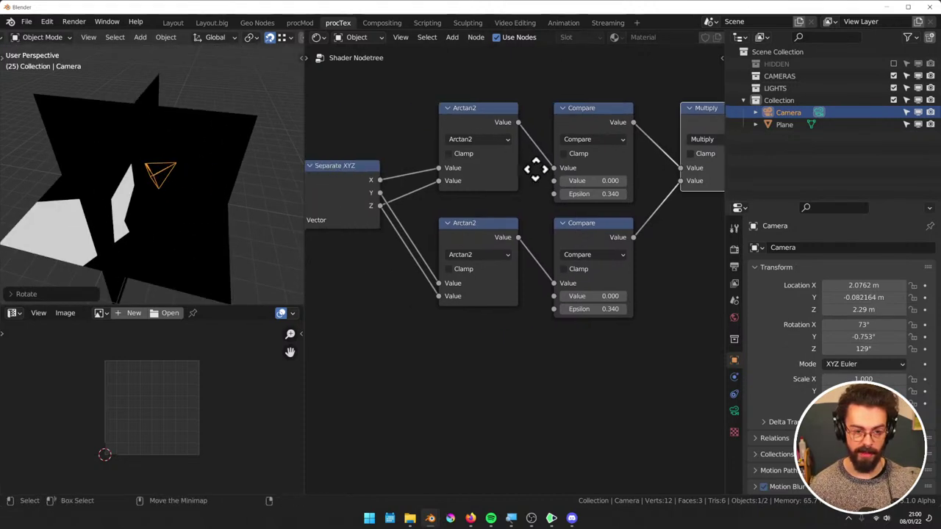
pyautogui.scroll(-1, 536, 170)
pyautogui.moveTo(450, 112); pyautogui.dragTo(684, 305)
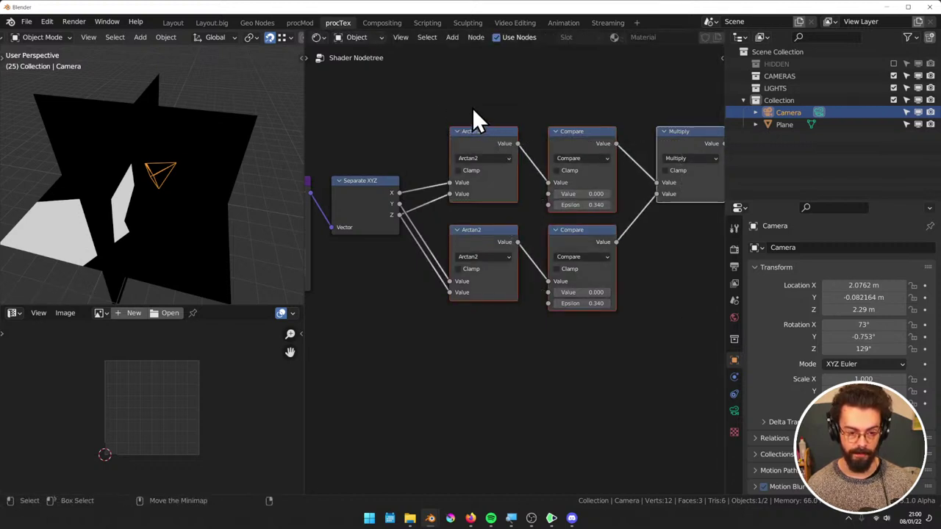
# Move the selected pairs and raise the Multiply node to tidy the tree
pyautogui.press('g')
pyautogui.click(443, 99)
pyautogui.moveTo(535, 83); pyautogui.dragTo(628, 228)
pyautogui.press('g')
pyautogui.click(675, 102)
# Maximize the node editor and gather the Geometry, CAM POS and CAM ROT nodes closer
pyautogui.hotkey('ctrl', 'space')
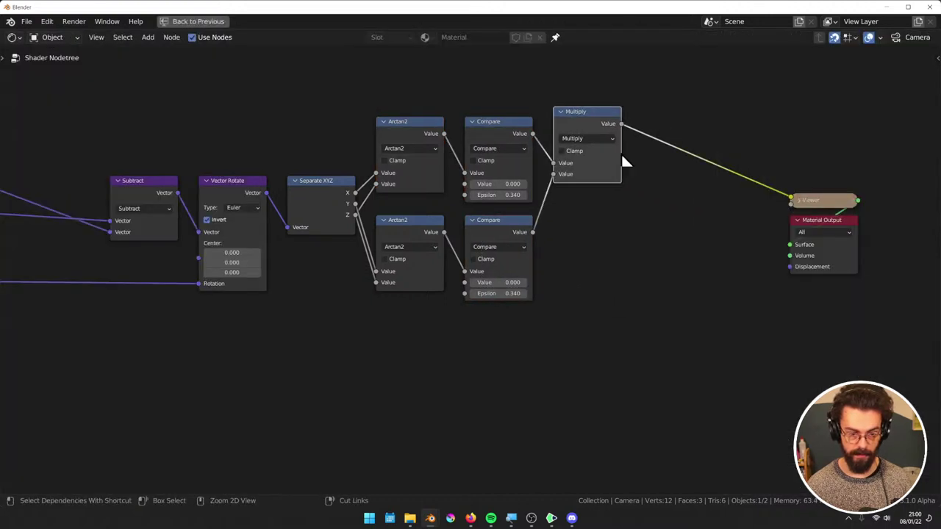
pyautogui.moveTo(621, 153); pyautogui.dragTo(801, 167, button='middle')
pyautogui.moveTo(125, 189); pyautogui.dragTo(213, 225)
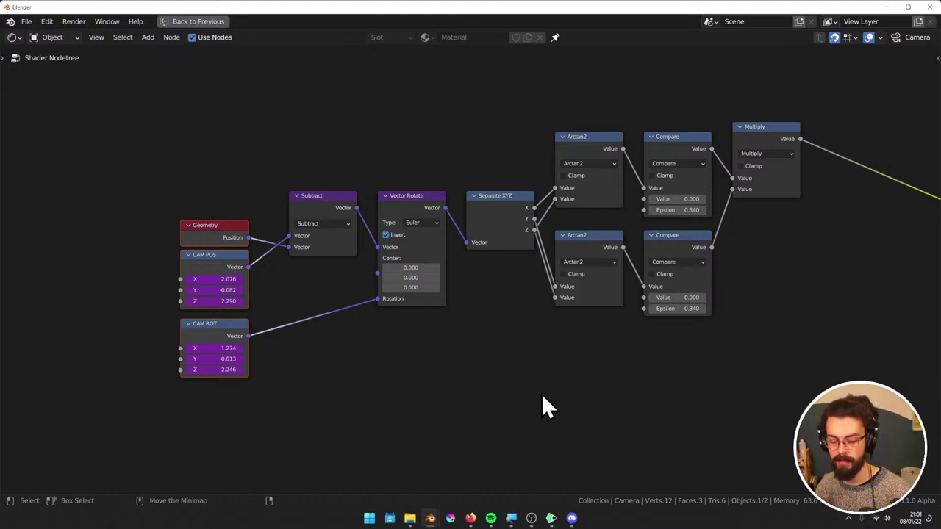
pyautogui.press('super')
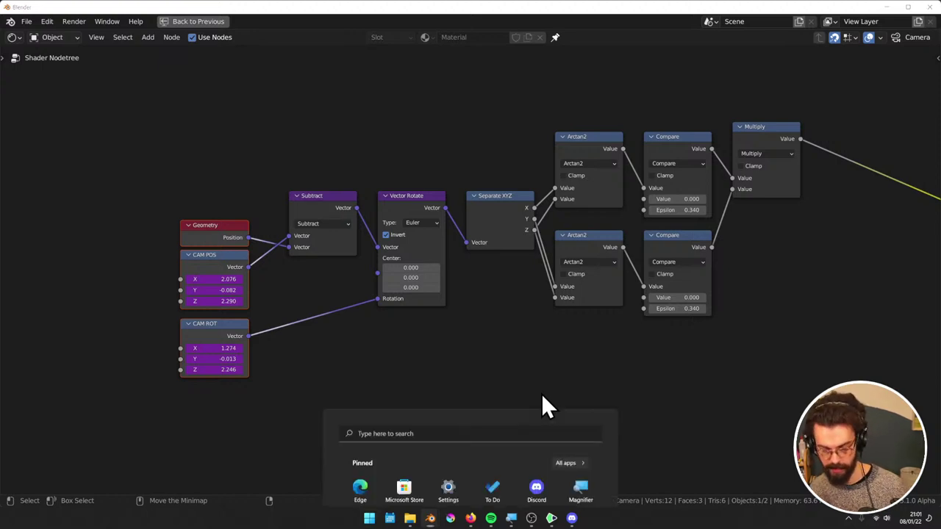
pyautogui.press('super')
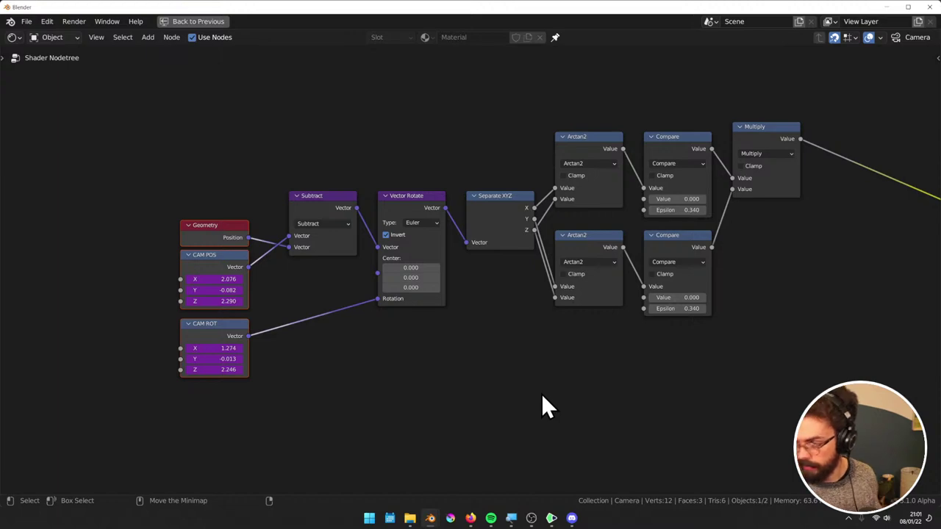
# In the other Blender window, re-enable the Environ collection and exclude Snow
pyautogui.moveTo(436, 520)
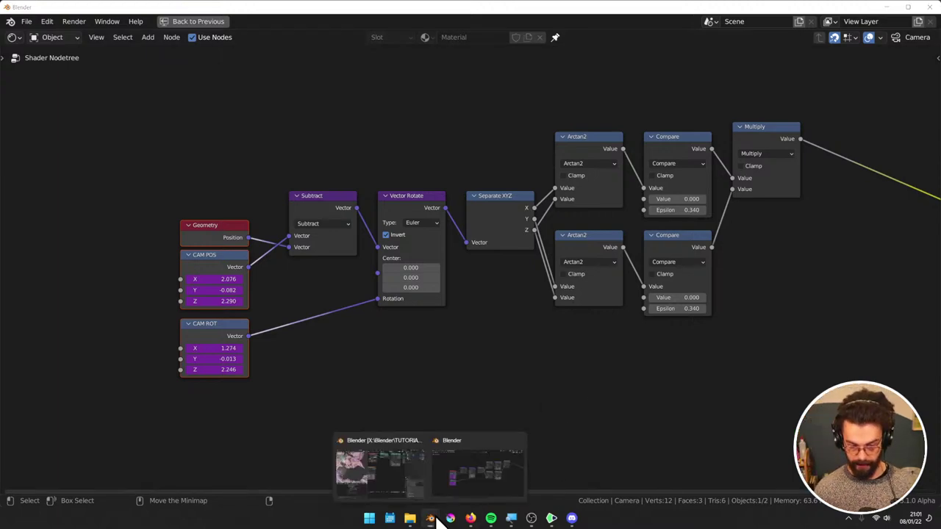
pyautogui.click(381, 469)
pyautogui.moveTo(227, 278); pyautogui.dragTo(193, 245, button='middle')
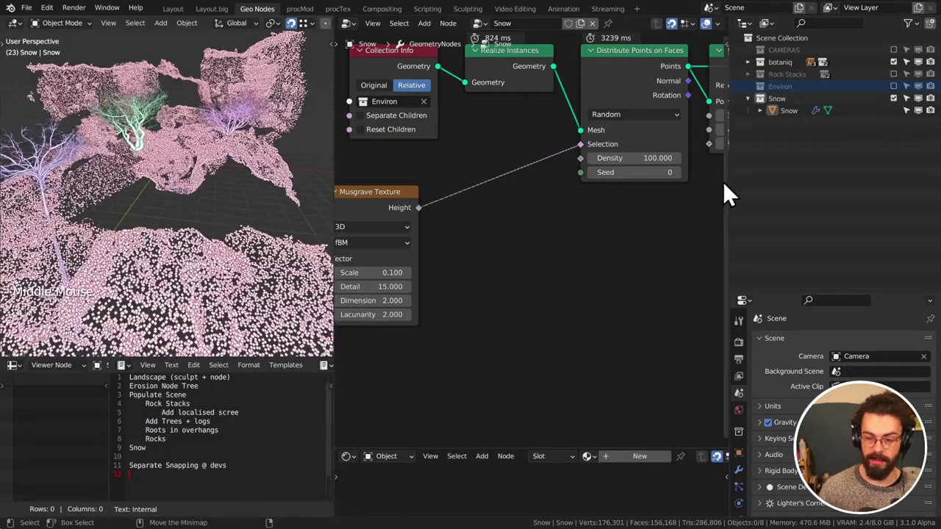
pyautogui.click(893, 86)
pyautogui.click(893, 98)
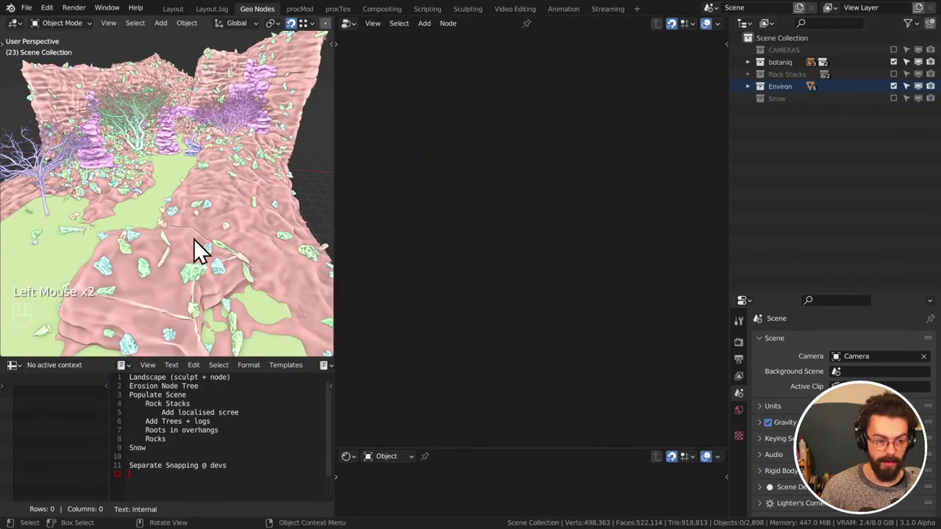
# Maximize the 3D viewport and orbit around the rendered scene
pyautogui.moveTo(199, 250); pyautogui.dragTo(218, 215, button='middle')
pyautogui.press('z')
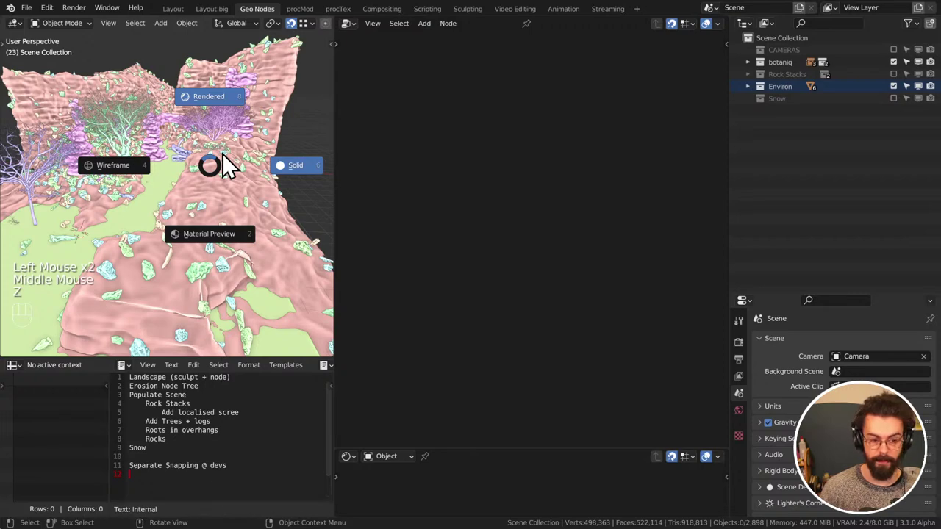
pyautogui.hotkey('ctrl', 'space')
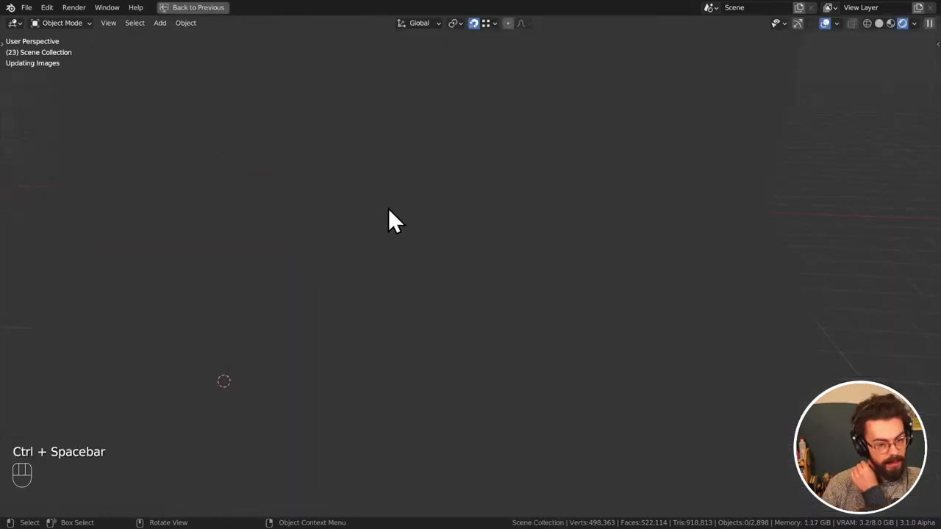
pyautogui.scroll(-3, 390, 275)
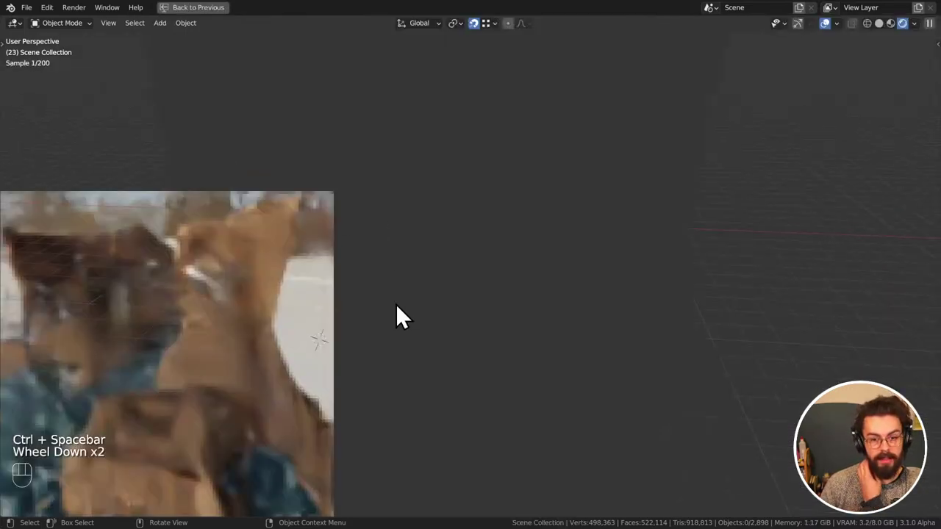
pyautogui.moveTo(396, 303); pyautogui.dragTo(362, 308, button='middle')
pyautogui.moveTo(337, 273); pyautogui.dragTo(464, 251, button='middle')
# Check the scene through the camera, then return the viewport to the workspace layout
pyautogui.press('KP_0')
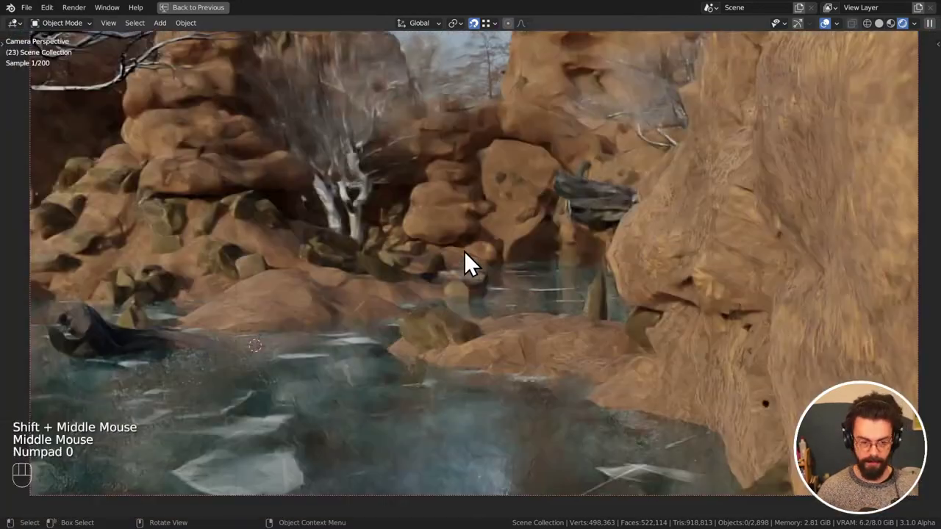
pyautogui.scroll(-2, 471, 244)
pyautogui.scroll(1, 529, 211)
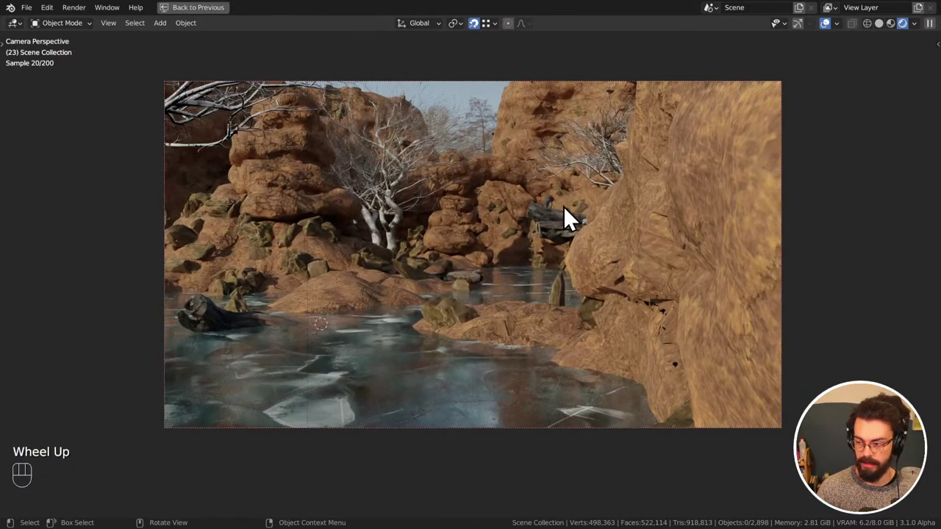
pyautogui.moveTo(575, 208); pyautogui.dragTo(594, 233, button='middle')
pyautogui.scroll(-2, 585, 223)
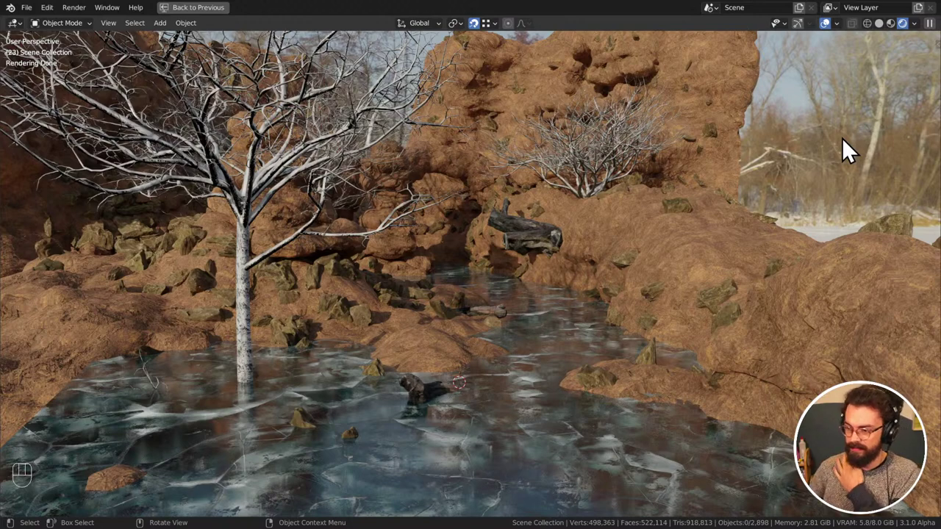
pyautogui.scroll(1, 718, 130)
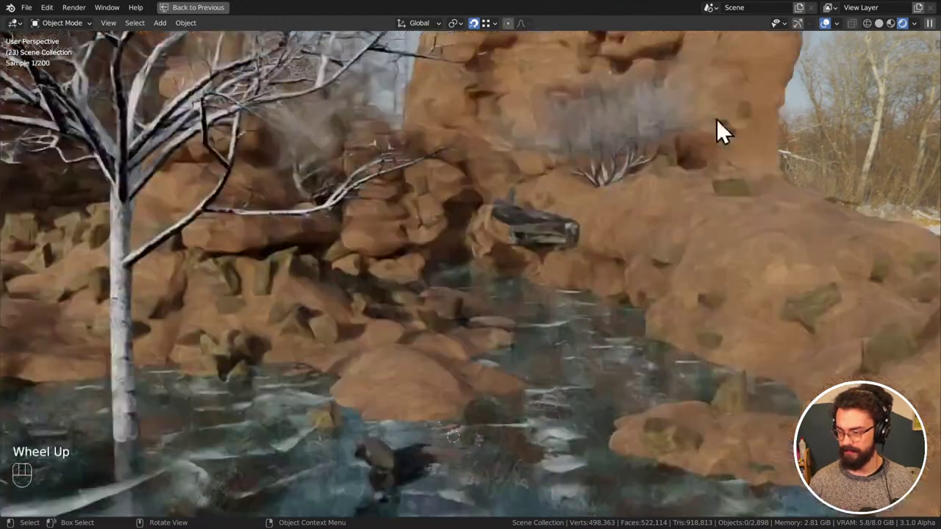
pyautogui.scroll(-1, 485, 198)
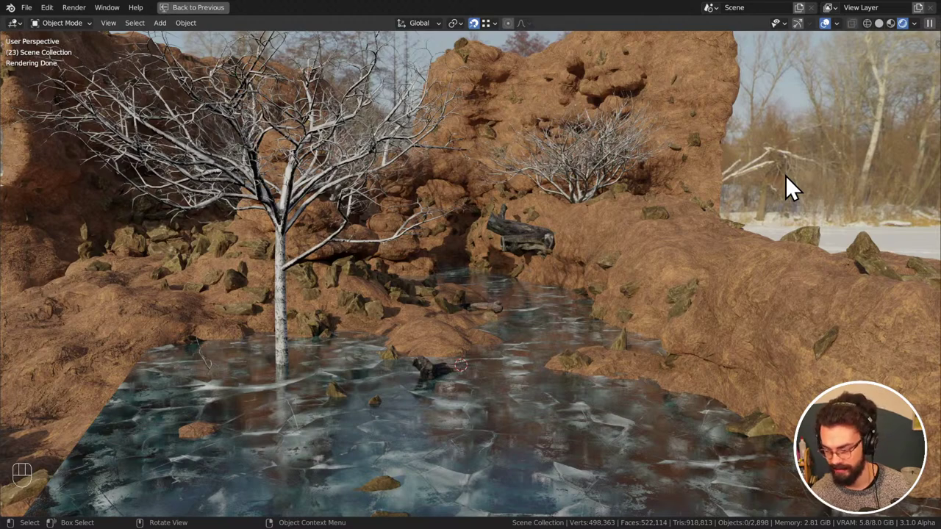
pyautogui.hotkey('ctrl', 'space')
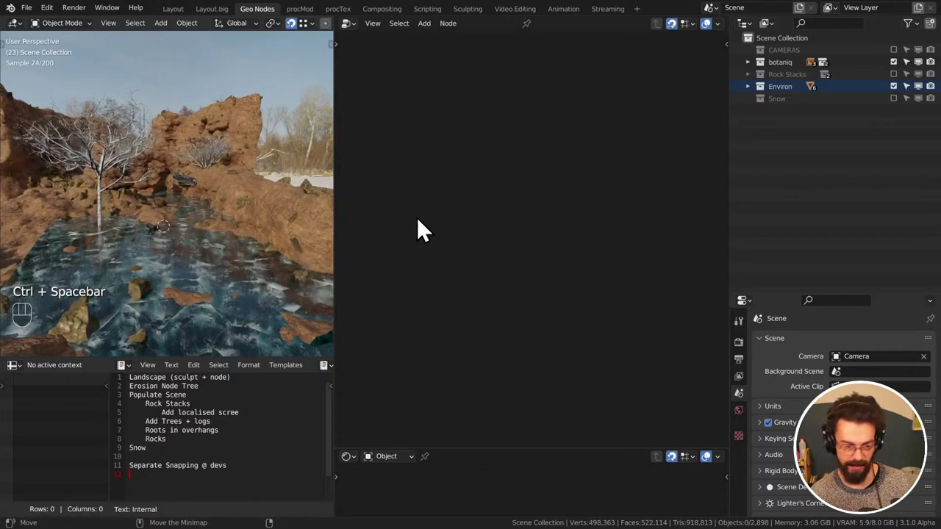
# Select Land, re-include the Snow collection, then select the Snow object to show its node tree
pyautogui.scroll(-2, 258, 211)
pyautogui.moveTo(259, 205); pyautogui.dragTo(214, 243, button='middle')
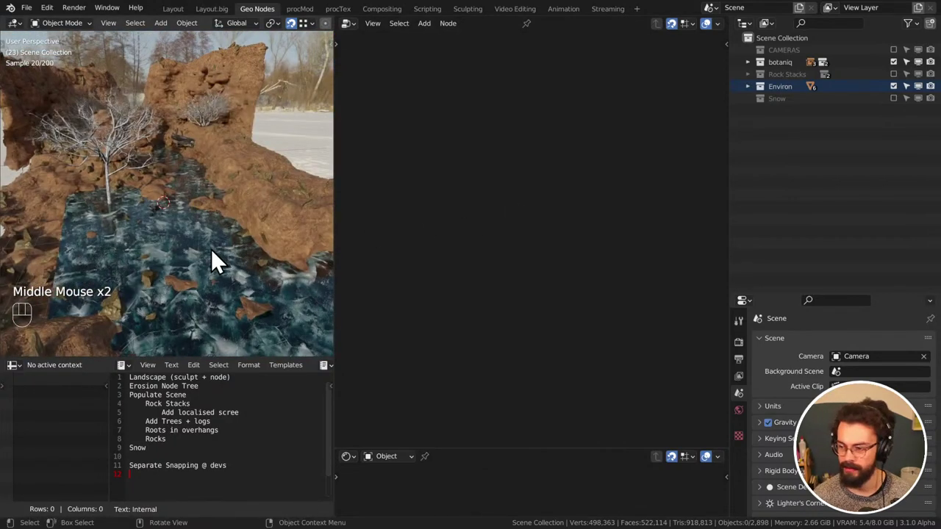
pyautogui.click(231, 193)
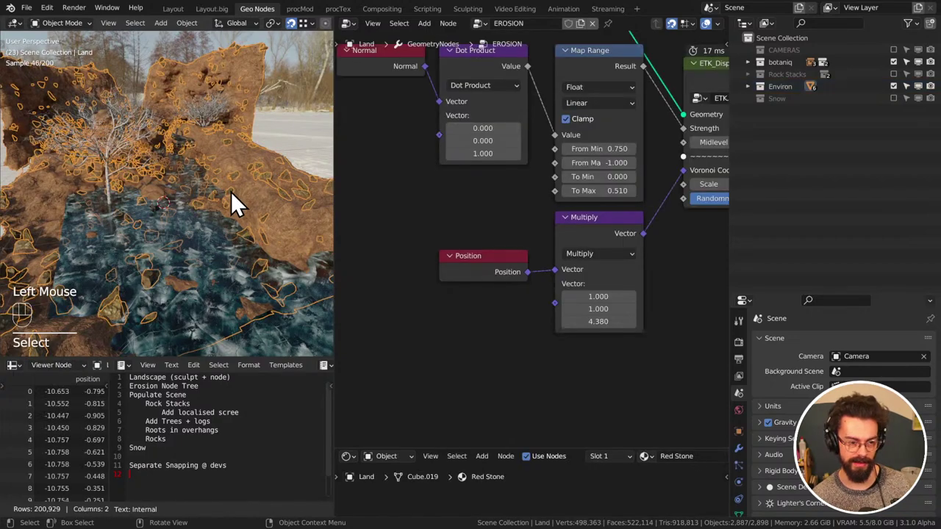
pyautogui.click(893, 99)
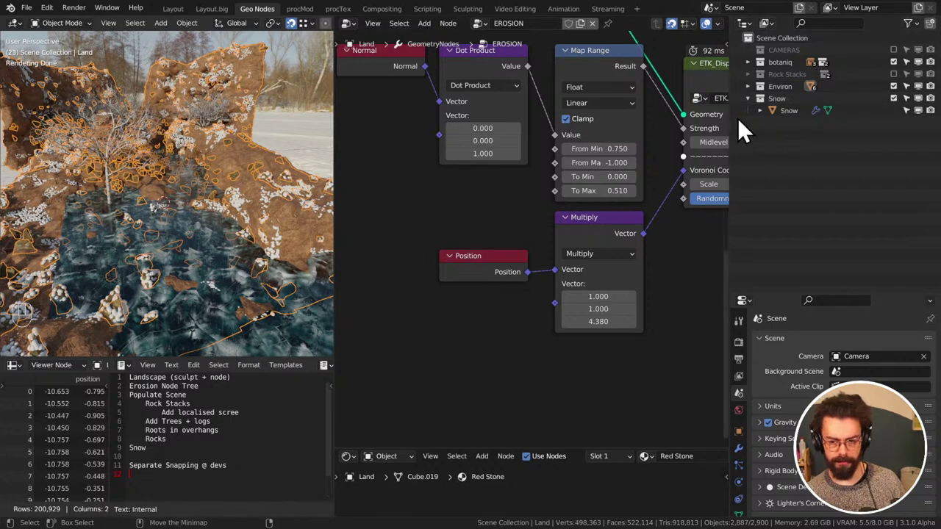
pyautogui.click(786, 110)
pyautogui.scroll(-2, 480, 180)
pyautogui.moveTo(468, 190); pyautogui.dragTo(517, 191, button='middle')
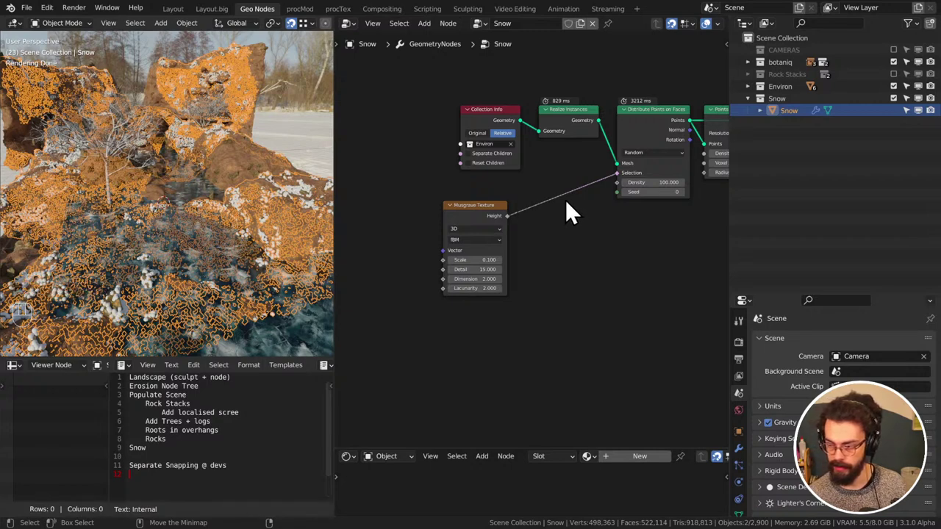
# Add an Erindale Toolkit Selection Normals mask node below the Snow node tree
pyautogui.moveTo(529, 210); pyautogui.dragTo(513, 228, button='middle')
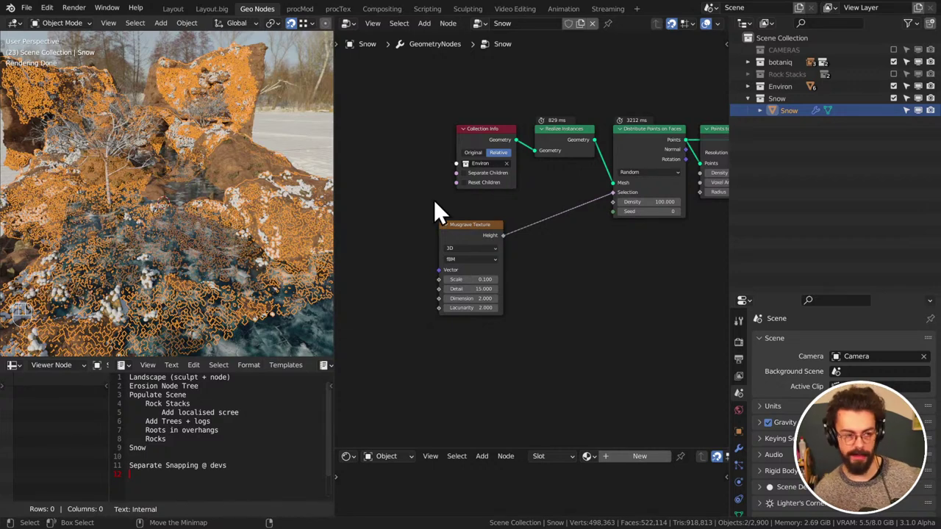
pyautogui.moveTo(496, 212); pyautogui.dragTo(495, 221, button='middle')
pyautogui.hotkey('shift', 'a')
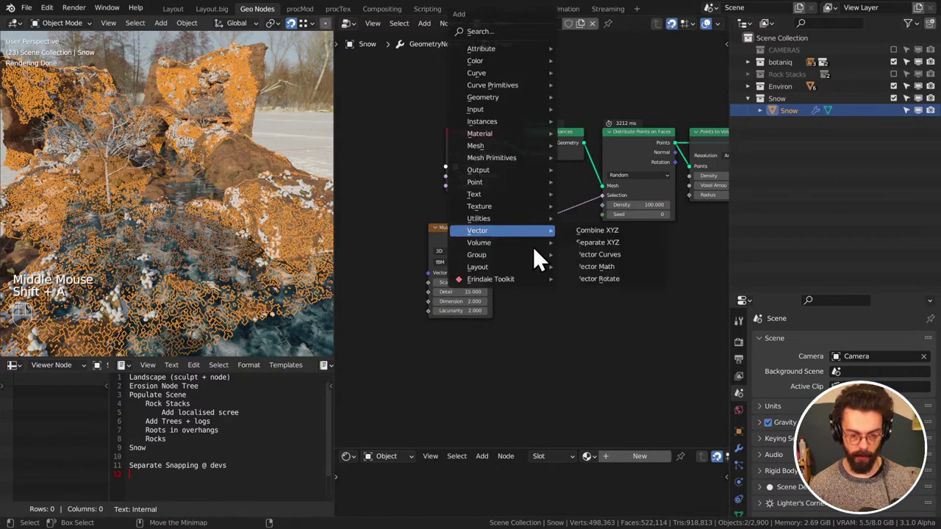
pyautogui.moveTo(516, 279)
pyautogui.moveTo(607, 340)
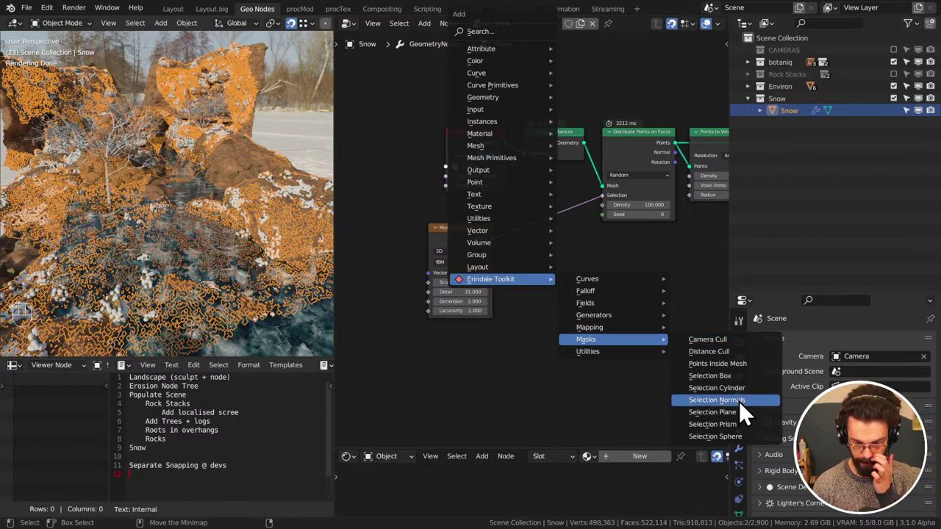
pyautogui.click(717, 400)
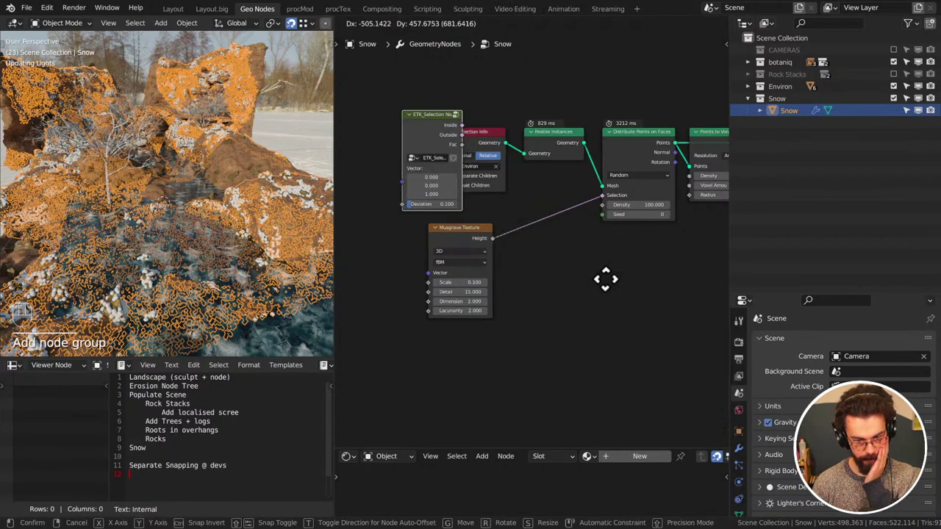
pyautogui.click(733, 399)
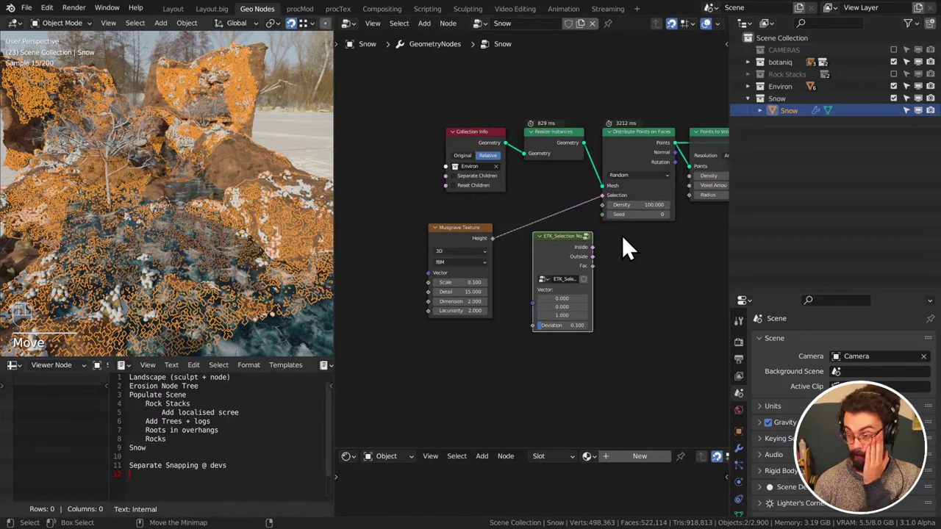
# Start linking the mask's Inside output toward Selection, then abandon the link
pyautogui.moveTo(621, 234); pyautogui.dragTo(610, 237, button='middle')
pyautogui.scroll(3, 608, 238)
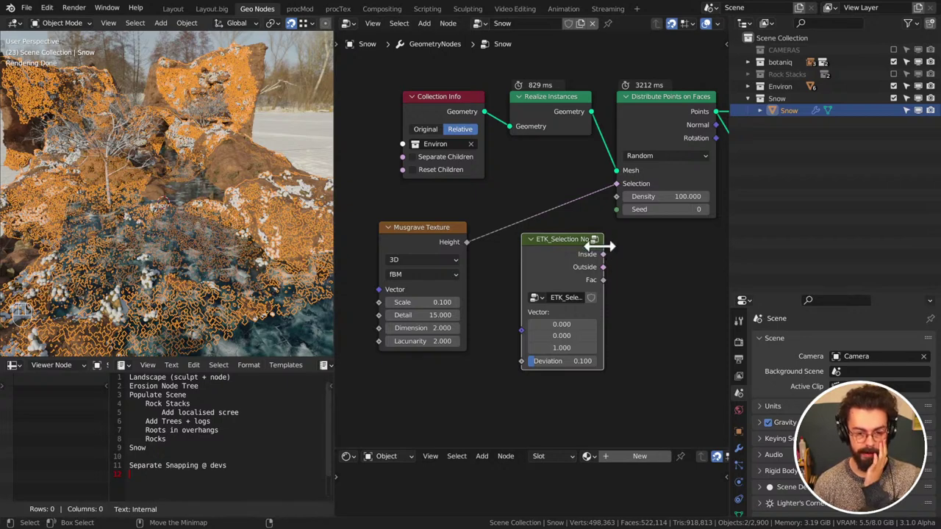
pyautogui.moveTo(604, 254); pyautogui.dragTo(631, 268)
pyautogui.press('Escape')
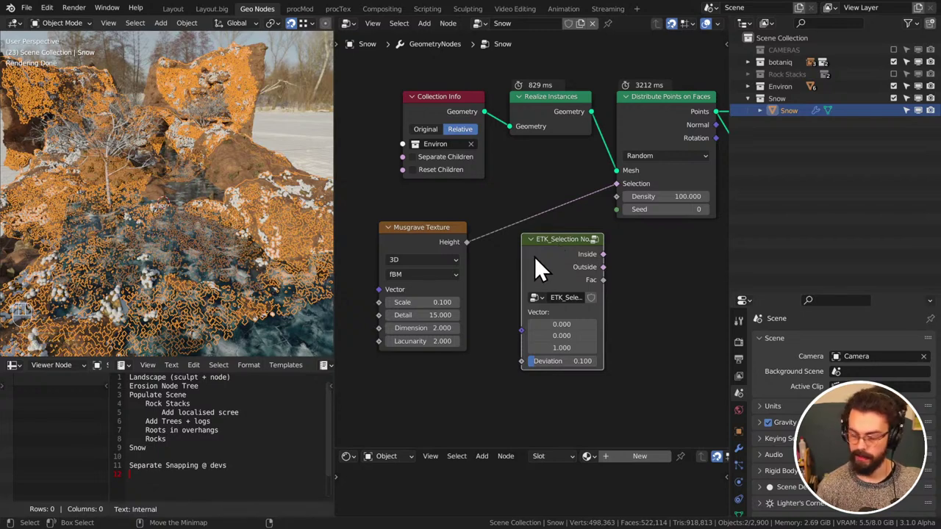
# Deselect Snow, orbit over the snowy rocks and ice, and save WINTER LANDSCAPE.blend
pyautogui.click(283, 120)
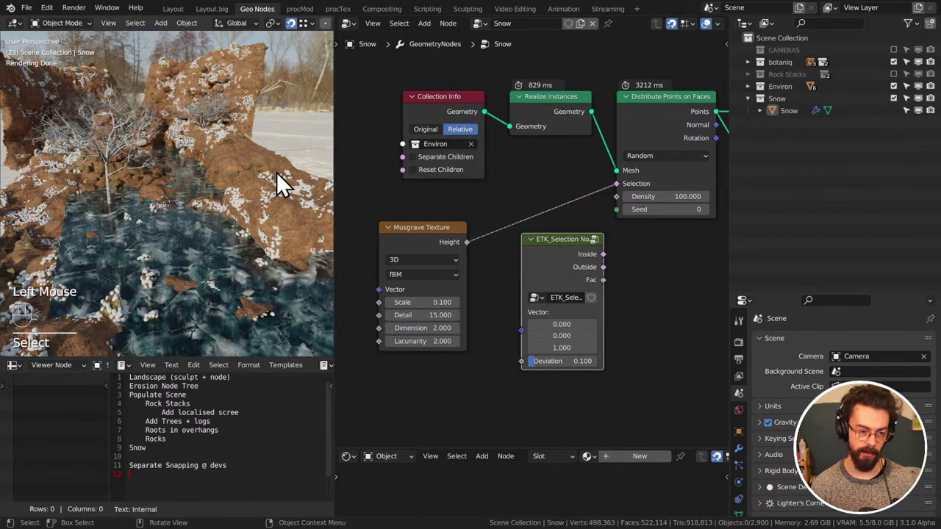
pyautogui.moveTo(277, 172); pyautogui.dragTo(234, 220, button='middle')
pyautogui.scroll(2, 232, 255)
pyautogui.scroll(5, 232, 255)
pyautogui.moveTo(288, 205); pyautogui.dragTo(224, 183, button='middle')
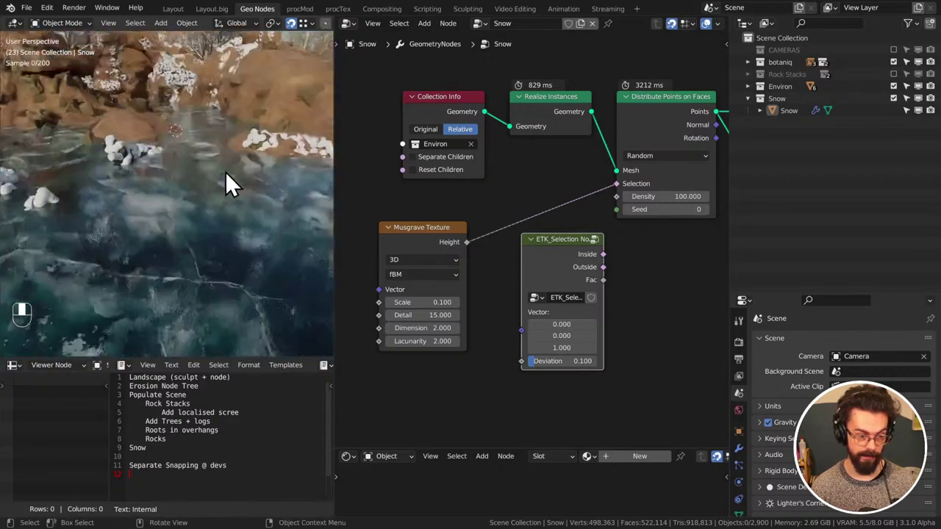
pyautogui.scroll(-2, 224, 177)
pyautogui.keyDown('shift'); pyautogui.moveTo(185, 262); pyautogui.dragTo(183, 246, button='middle'); pyautogui.keyUp('shift')
pyautogui.moveTo(183, 246); pyautogui.dragTo(184, 232, button='middle')
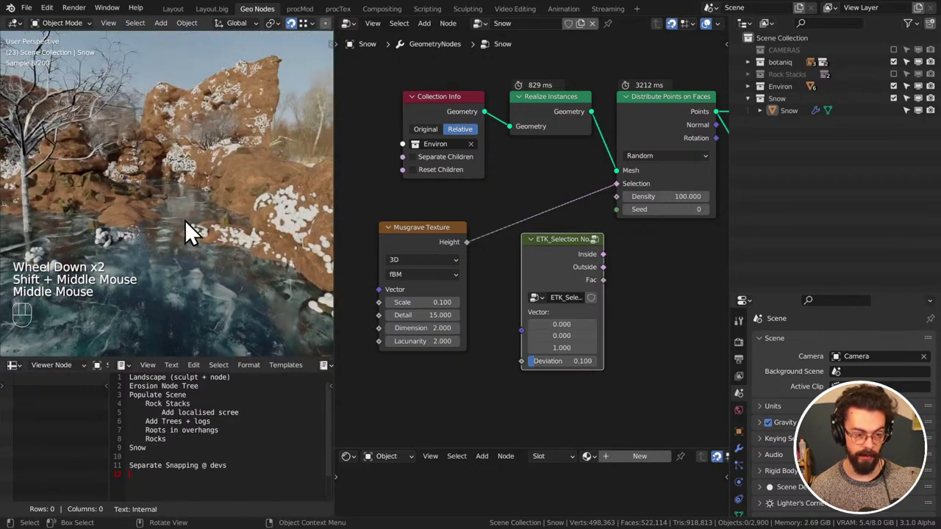
pyautogui.hotkey('ctrl', 's')
# Tuck the Selection Normals mask node just under the Musgrave Texture node
pyautogui.moveTo(580, 249); pyautogui.dragTo(541, 284)
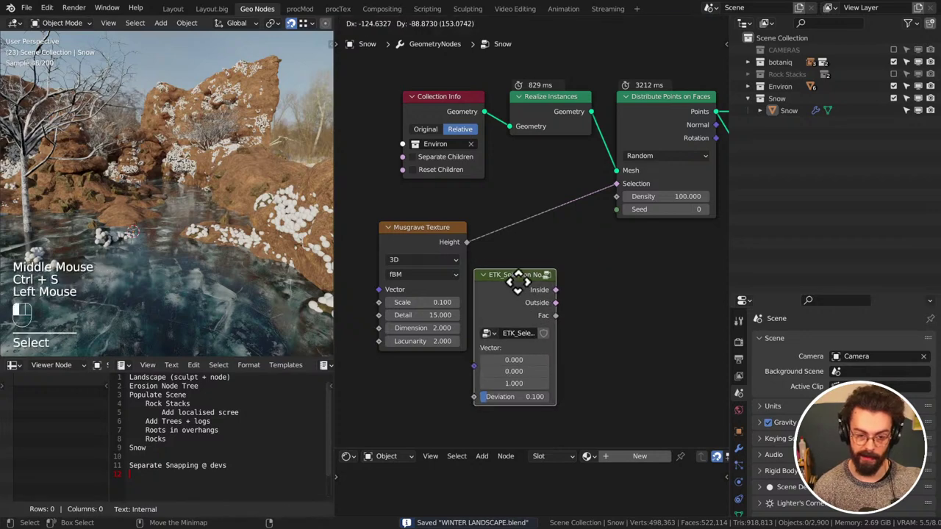
pyautogui.scroll(-3, 493, 257)
pyautogui.moveTo(575, 216); pyautogui.dragTo(524, 250, button='middle')
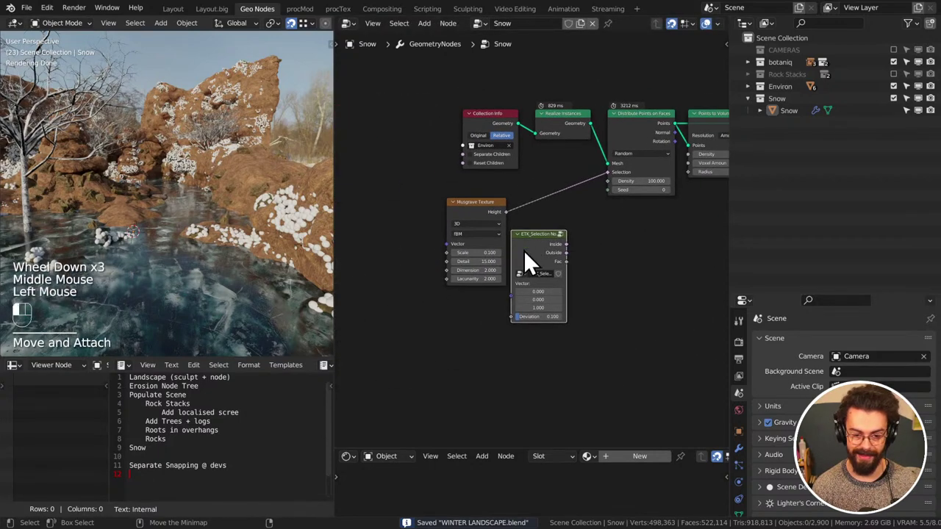
pyautogui.moveTo(523, 250); pyautogui.dragTo(462, 296)
pyautogui.scroll(3, 535, 280)
# Insert a Boolean Math And node on the Height-to-Selection link and connect the mask's Inside output
pyautogui.press('q')
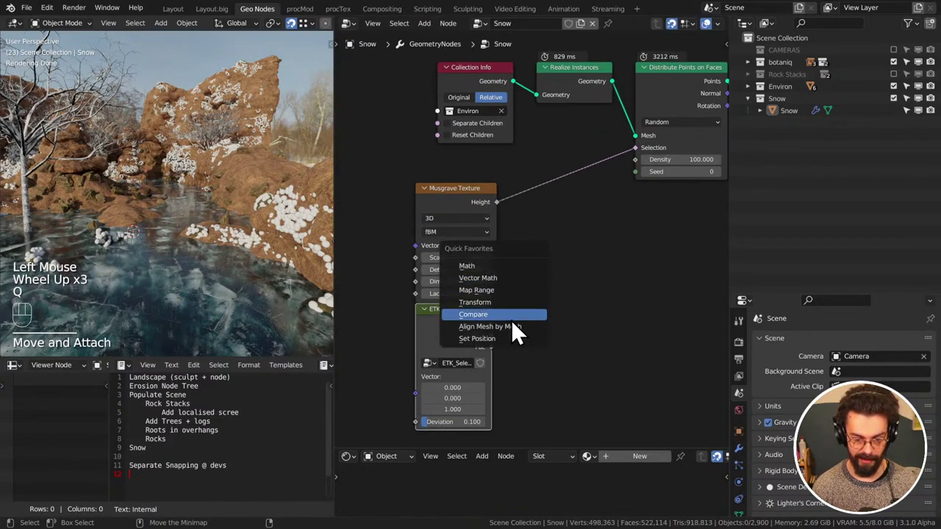
pyautogui.hotkey('shift', 'a')
pyautogui.moveTo(580, 219)
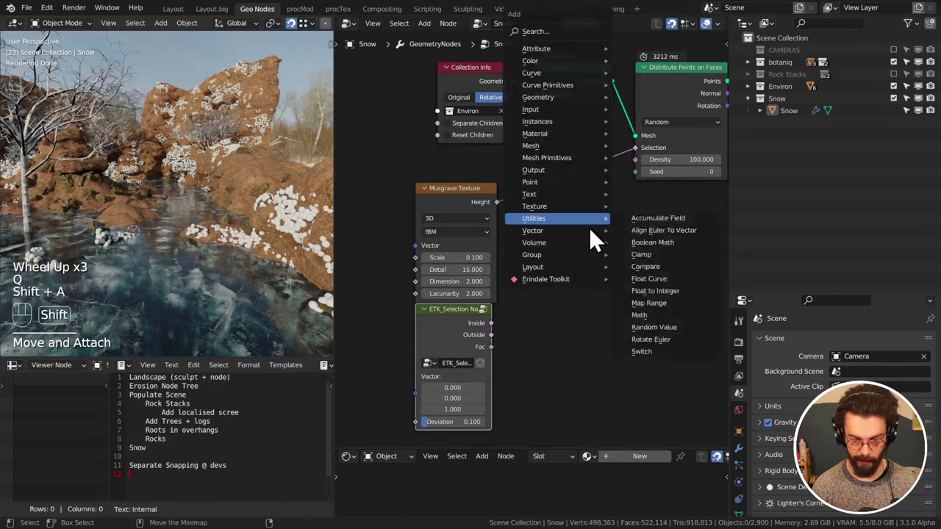
pyautogui.click(671, 242)
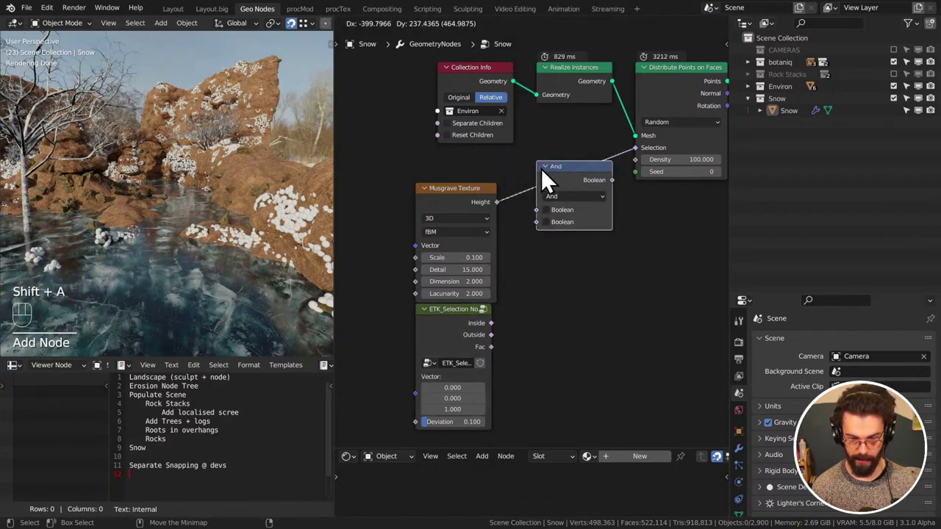
pyautogui.click(537, 222)
pyautogui.moveTo(536, 222); pyautogui.dragTo(491, 324)
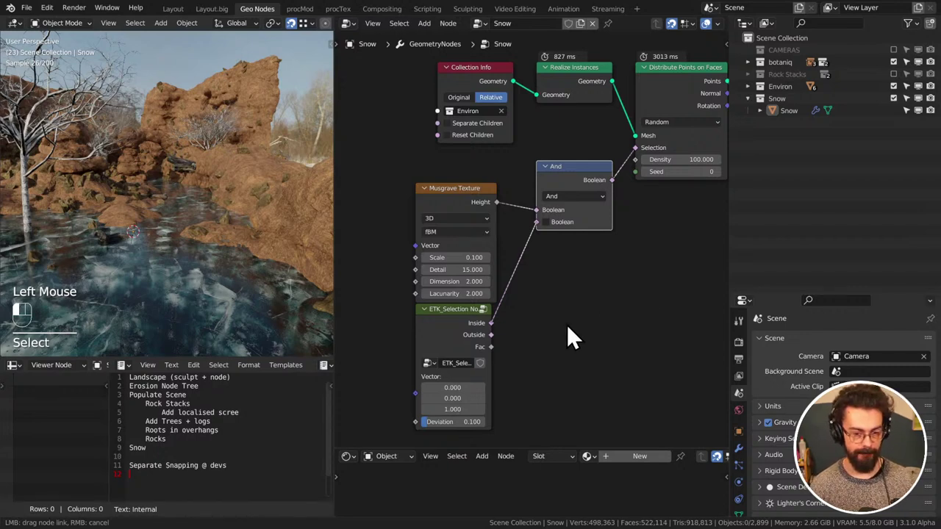
# Set the Deviation value to 0.5
pyautogui.click(463, 422)
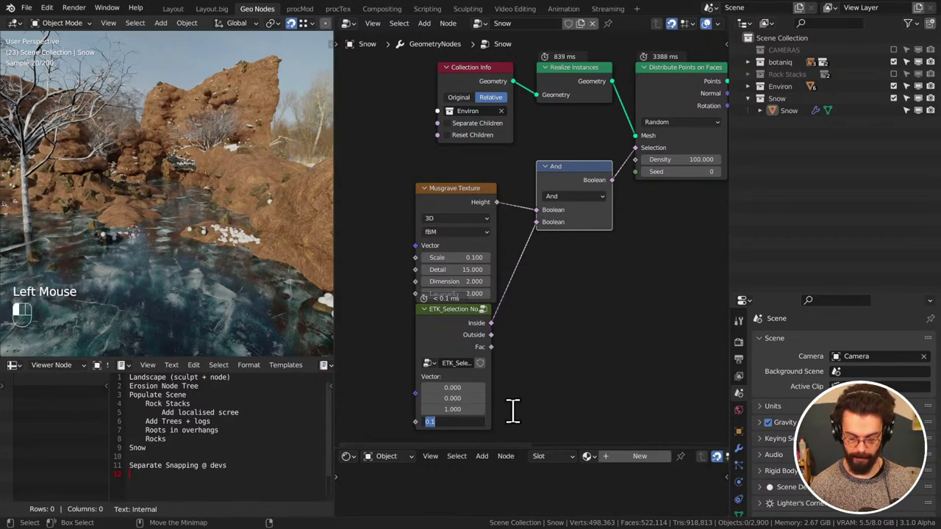
pyautogui.write('.5')
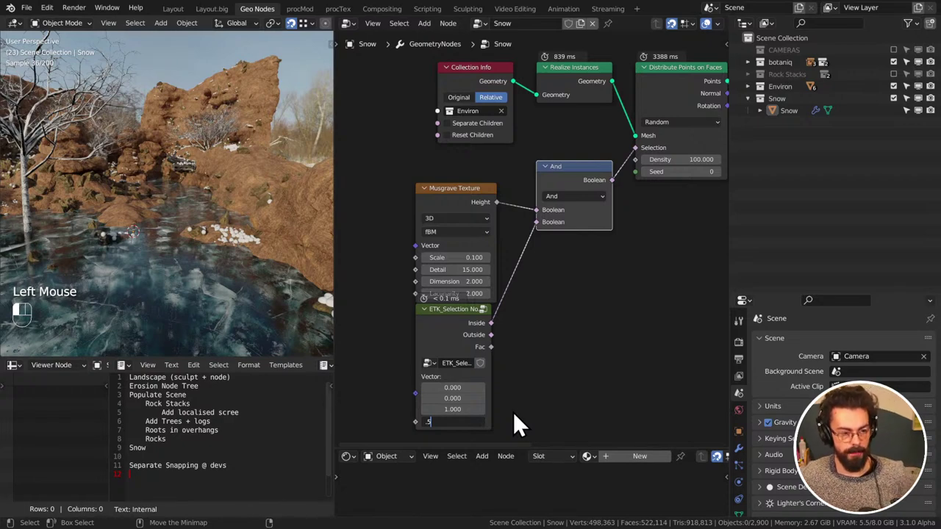
pyautogui.press('Return')
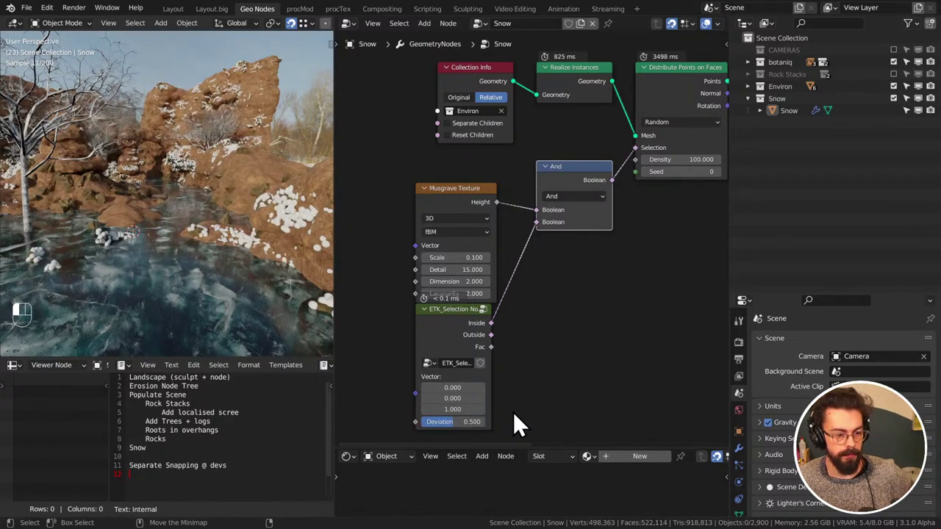
# Move ETK_Selection clear of Musgrave, set Musgrave Scale to 0.3, and inspect the snow patches
pyautogui.moveTo(445, 312); pyautogui.dragTo(445, 322)
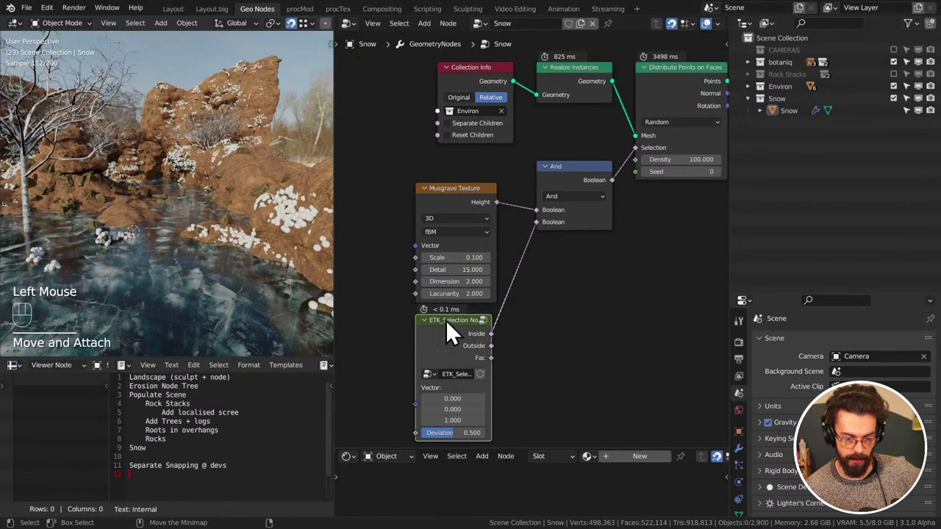
pyautogui.doubleClick(452, 257)
pyautogui.write('.3')
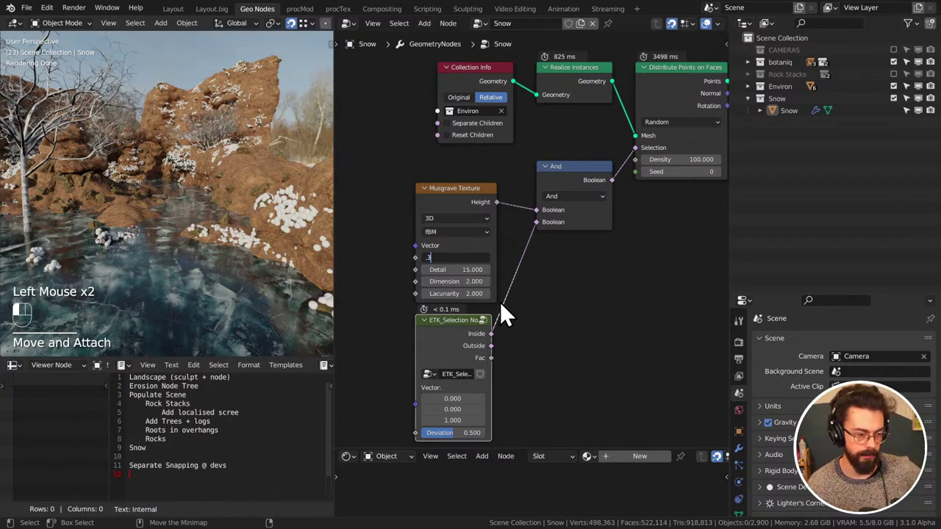
pyautogui.press('Return')
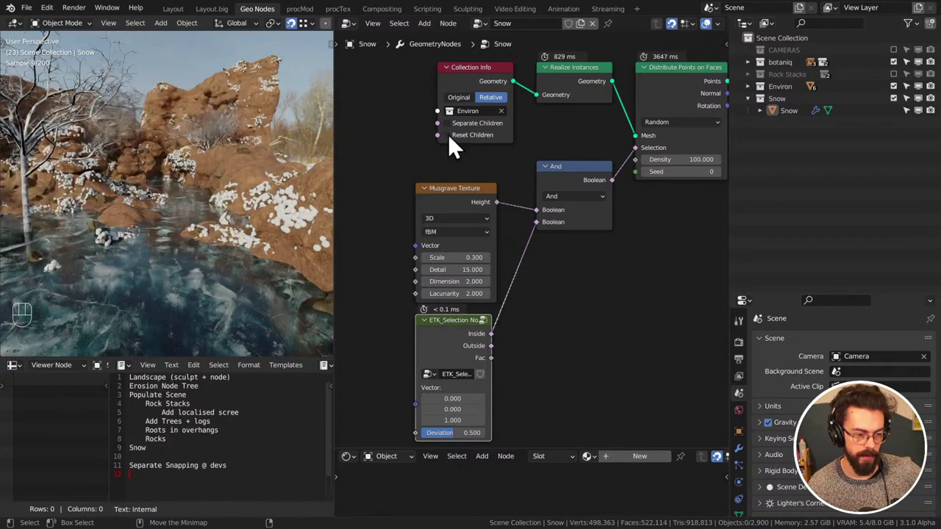
pyautogui.scroll(-2, 279, 269)
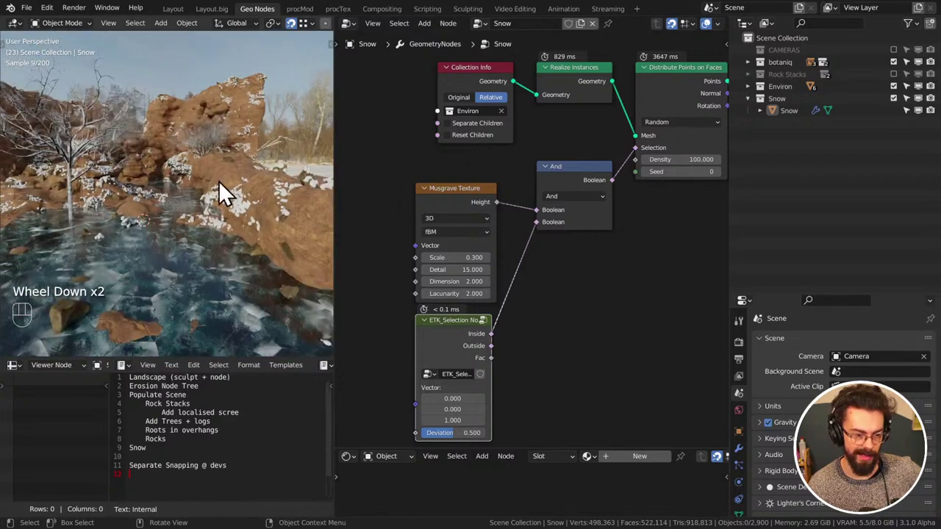
pyautogui.moveTo(225, 196); pyautogui.dragTo(217, 250, button='middle')
pyautogui.scroll(-2, 215, 235)
pyautogui.click(486, 257)
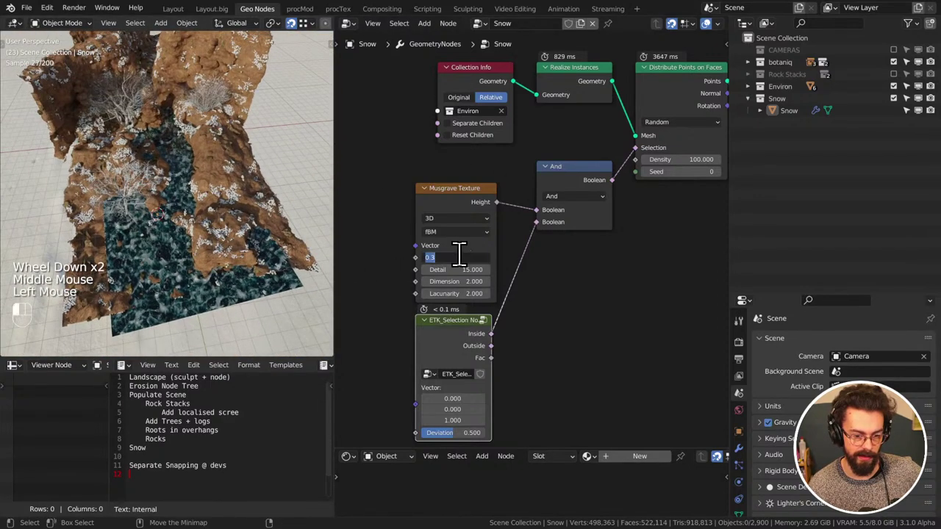
# Add a Grid mesh primitive node and join it with the snow mesh output
pyautogui.click(567, 282)
pyautogui.moveTo(492, 248); pyautogui.dragTo(447, 256, button='middle')
pyautogui.scroll(-1, 535, 283)
pyautogui.hotkey('shift', 'a')
pyautogui.moveTo(534, 193)
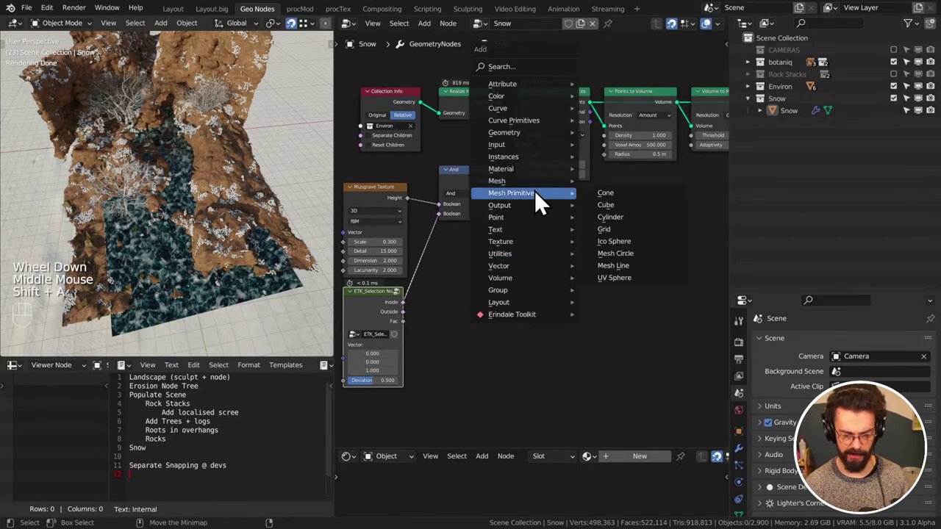
pyautogui.click(619, 229)
pyautogui.moveTo(525, 218); pyautogui.dragTo(487, 256, button='middle')
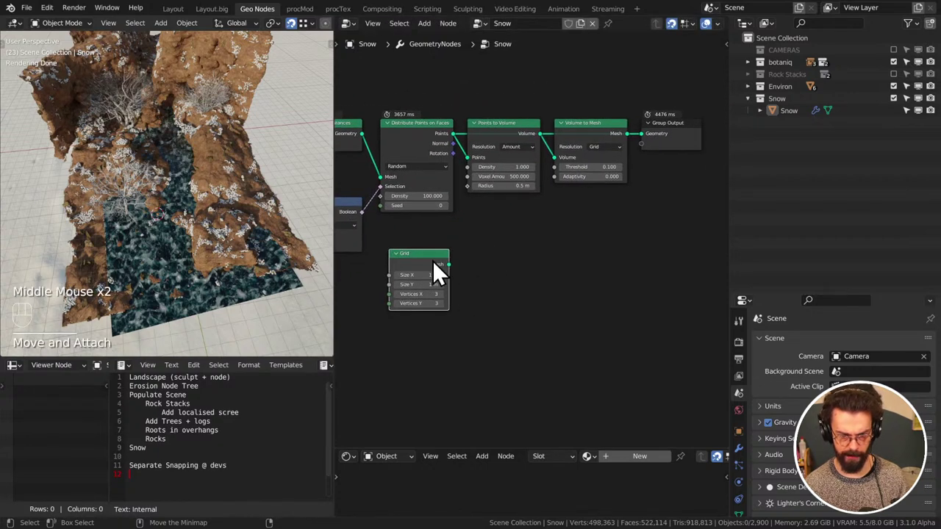
pyautogui.keyDown('ctrl'); pyautogui.keyDown('shift'); pyautogui.moveTo(432, 261); pyautogui.dragTo(592, 174, button='right'); pyautogui.keyUp('shift'); pyautogui.keyUp('ctrl')
# Set the Grid's size to 20 m by 40 m
pyautogui.moveTo(620, 214)
pyautogui.mouseDown(button='middle')
pyautogui.moveTo(554, 216)
pyautogui.moveTo(632, 210)
pyautogui.mouseUp(button='middle')
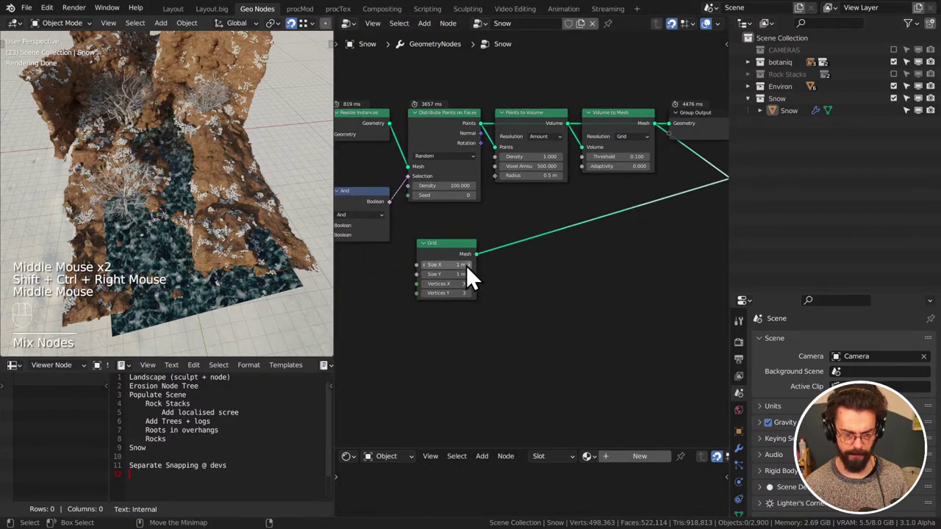
pyautogui.click(450, 264)
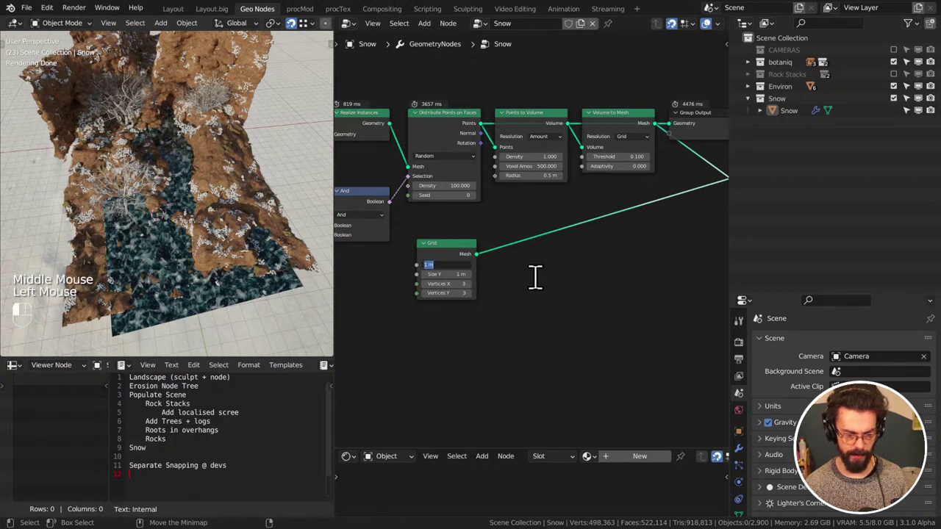
pyautogui.write('20')
pyautogui.press('Tab')
pyautogui.write('20')
pyautogui.press('Return')
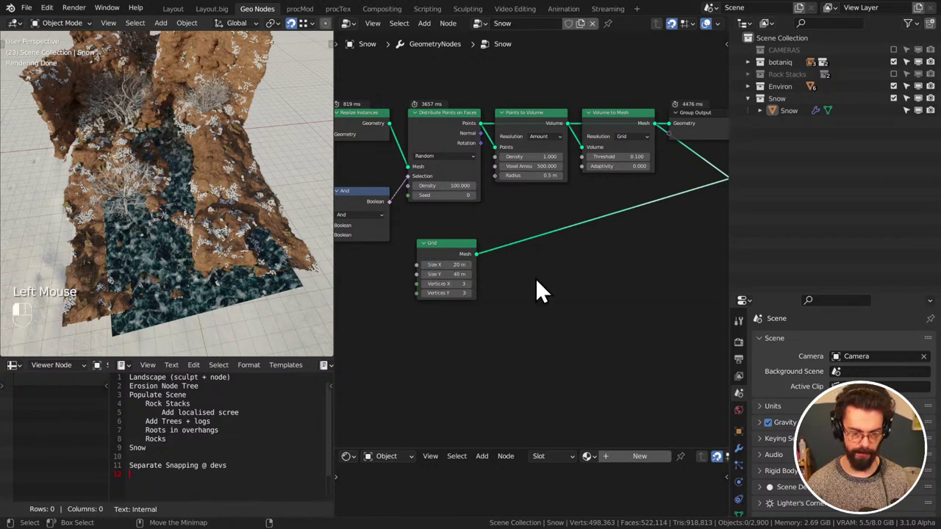
# Move the Group Output node to the right of Join Geometry
pyautogui.moveTo(730, 176); pyautogui.dragTo(553, 219, button='middle')
pyautogui.click(602, 219)
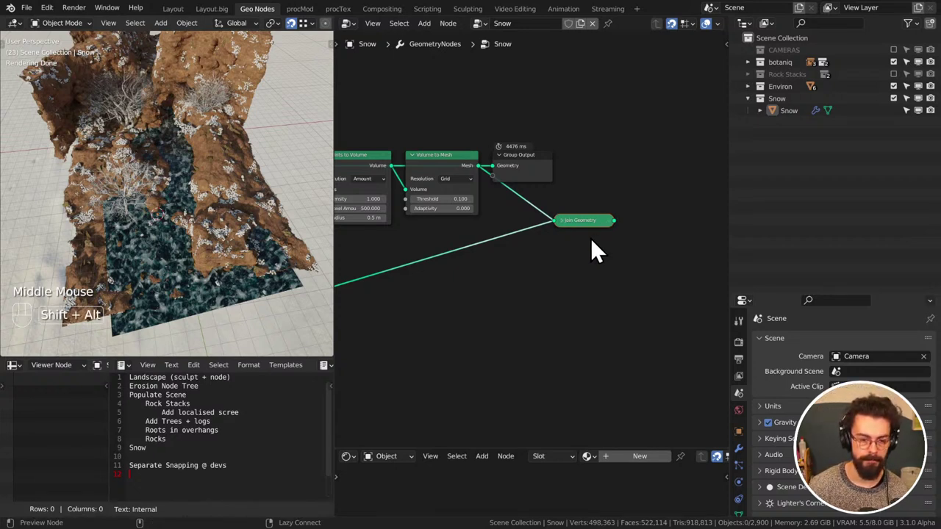
pyautogui.click(527, 166)
pyautogui.press('g')
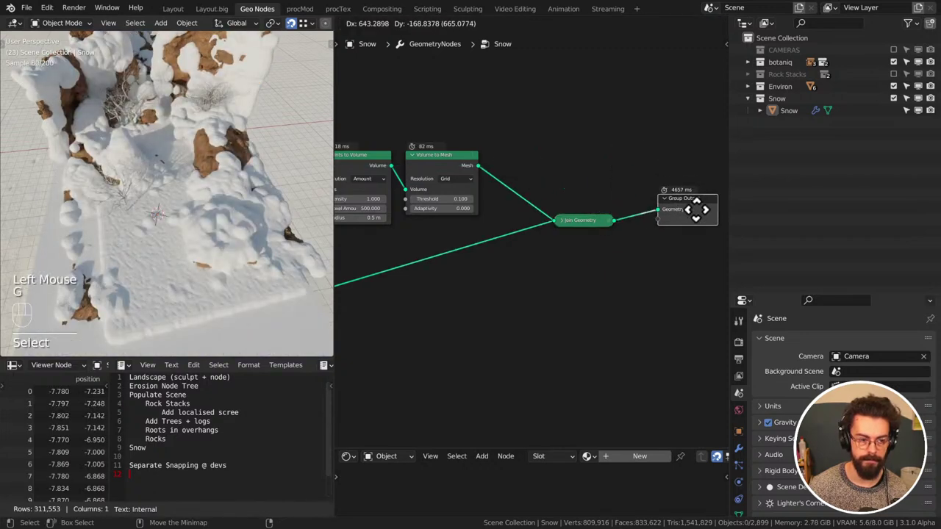
pyautogui.click(693, 210)
# Mute the snow mesh link into Join Geometry and view the grid from a low angle
pyautogui.keyDown('ctrl'); pyautogui.keyDown('alt'); pyautogui.moveTo(534, 177); pyautogui.dragTo(497, 217, button='right'); pyautogui.keyUp('alt'); pyautogui.keyUp('ctrl')
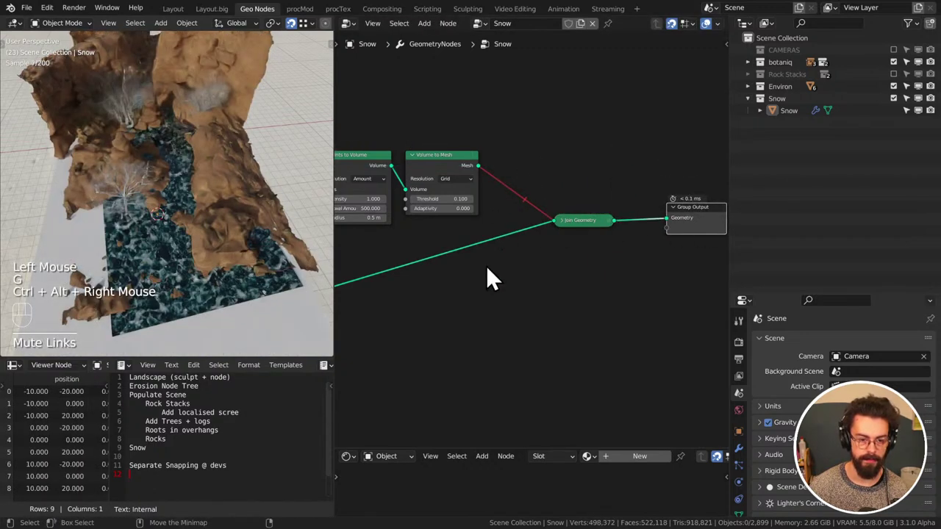
pyautogui.scroll(-2, 225, 263)
pyautogui.moveTo(224, 262); pyautogui.dragTo(333, 190, button='middle')
pyautogui.moveTo(500, 250); pyautogui.dragTo(568, 231, button='middle')
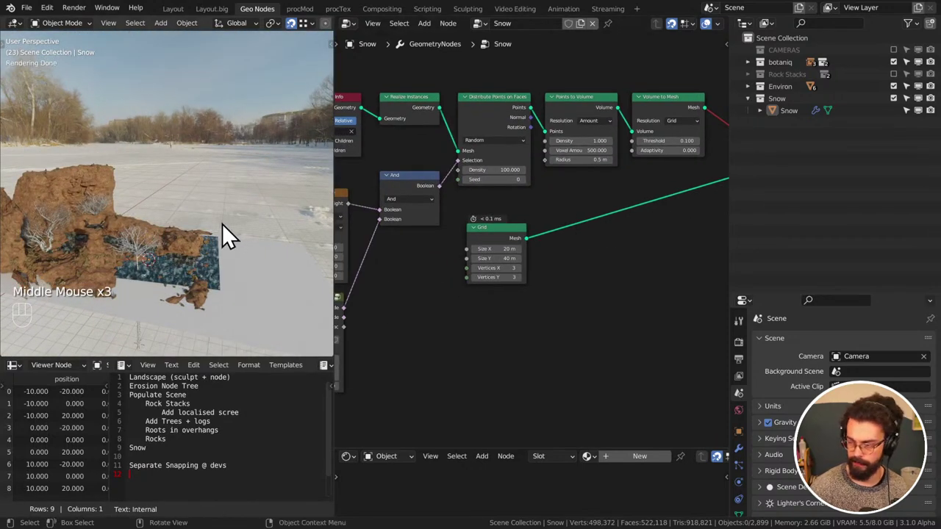
# Move the Snow object to the world origin
pyautogui.hotkey('alt', 'g')
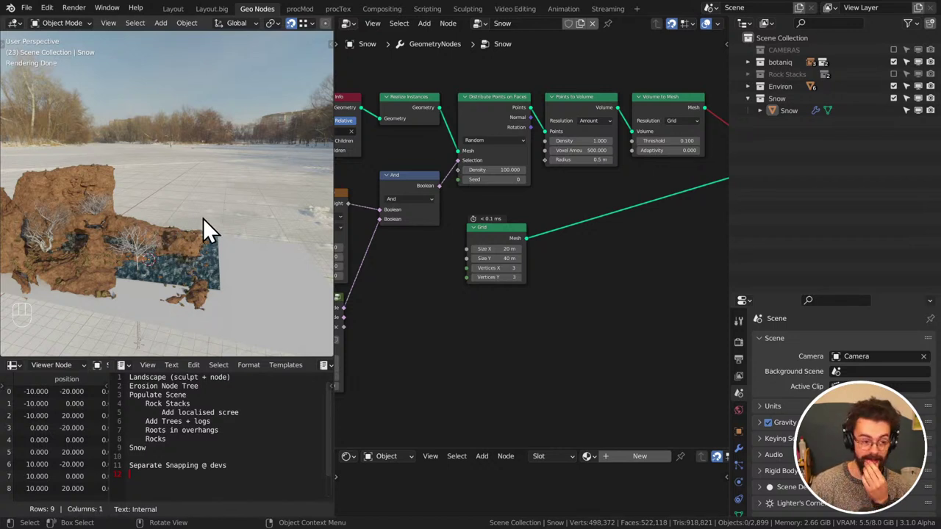
pyautogui.moveTo(203, 219); pyautogui.dragTo(169, 270, button='middle')
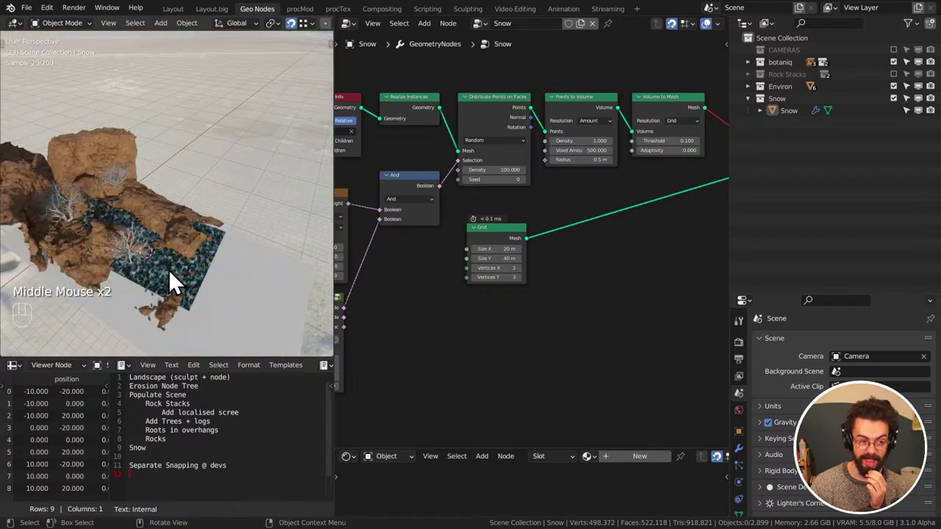
pyautogui.click(249, 248)
pyautogui.hotkey('alt', 'g')
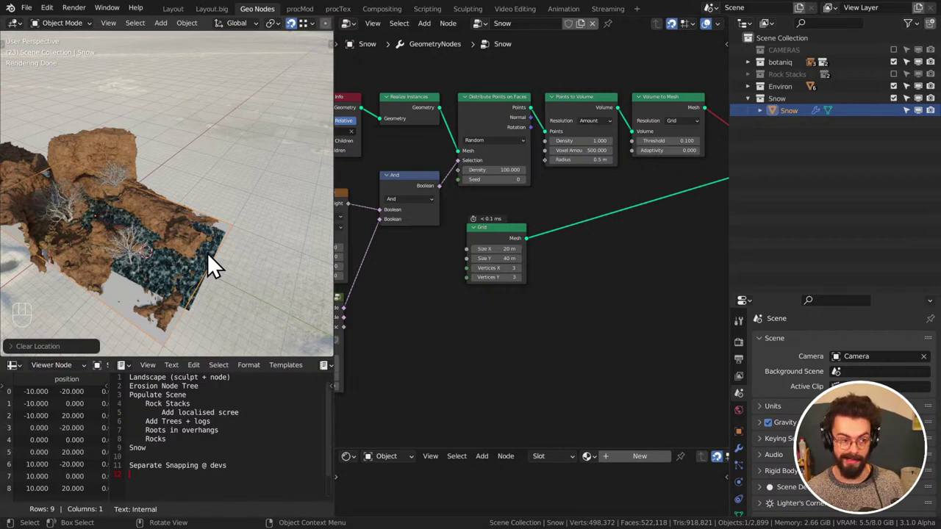
# Switch to top view and raise the Grid's X and Y vertex counts to 306
pyautogui.moveTo(207, 253); pyautogui.dragTo(183, 249, button='middle')
pyautogui.press('KP_7')
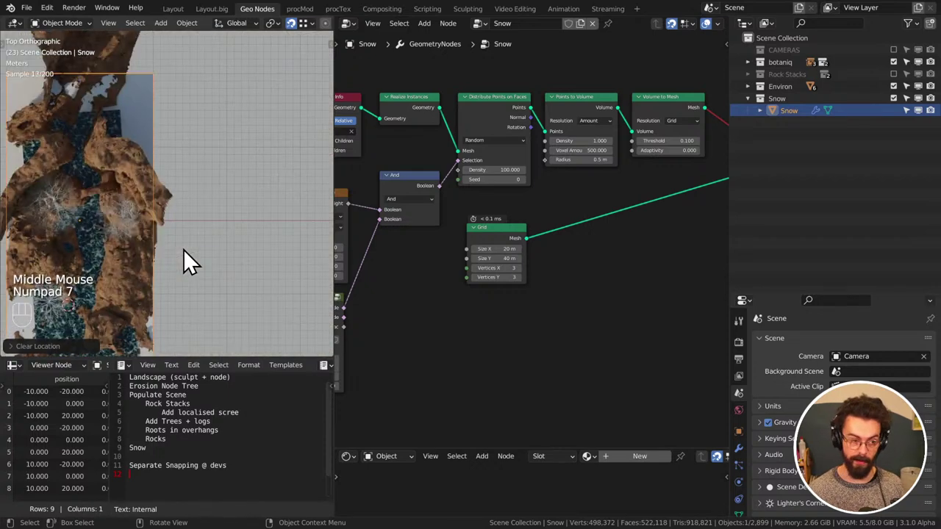
pyautogui.scroll(-4, 210, 247)
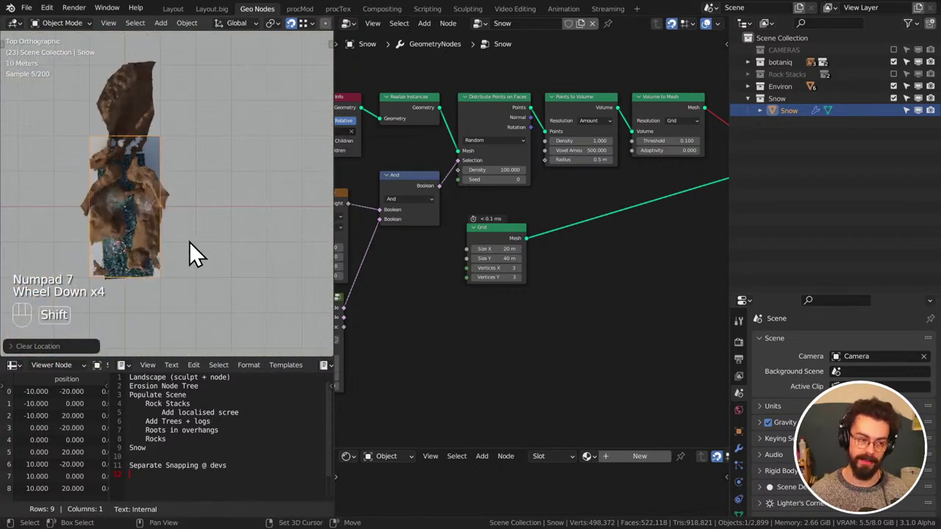
pyautogui.keyDown('shift'); pyautogui.moveTo(189, 243); pyautogui.dragTo(241, 229, button='middle'); pyautogui.keyUp('shift')
pyautogui.moveTo(505, 235); pyautogui.dragTo(546, 266, button='middle')
pyautogui.scroll(-3, 594, 240)
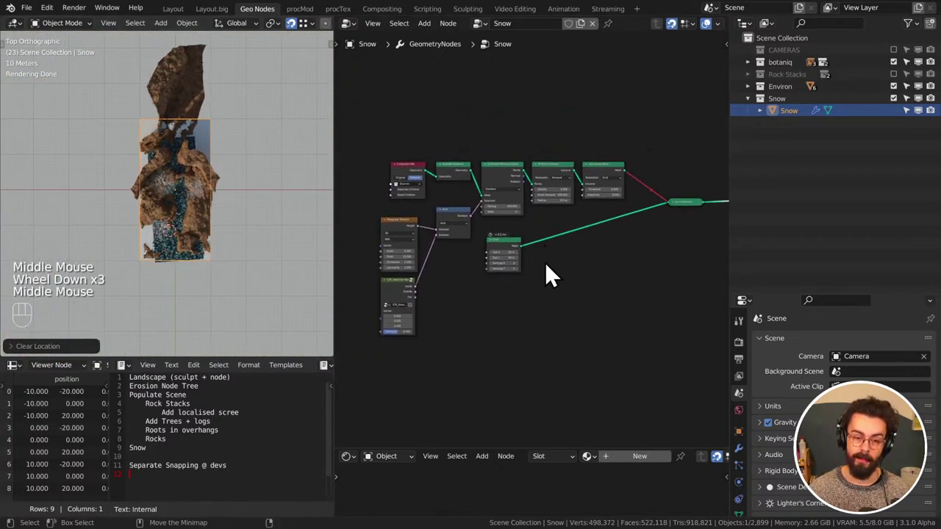
pyautogui.scroll(2, 552, 276)
pyautogui.click(493, 271)
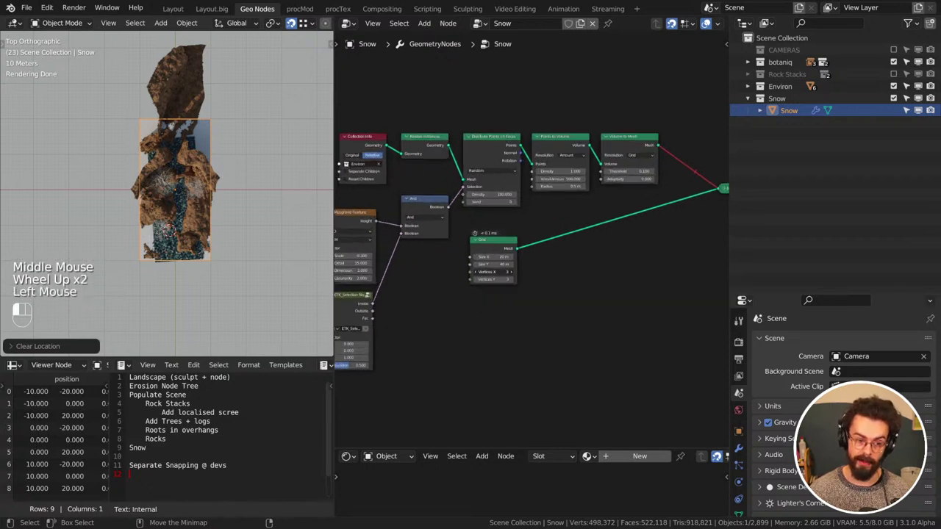
pyautogui.moveTo(493, 272); pyautogui.dragTo(522, 274)
pyautogui.hotkey('shift', 'a')
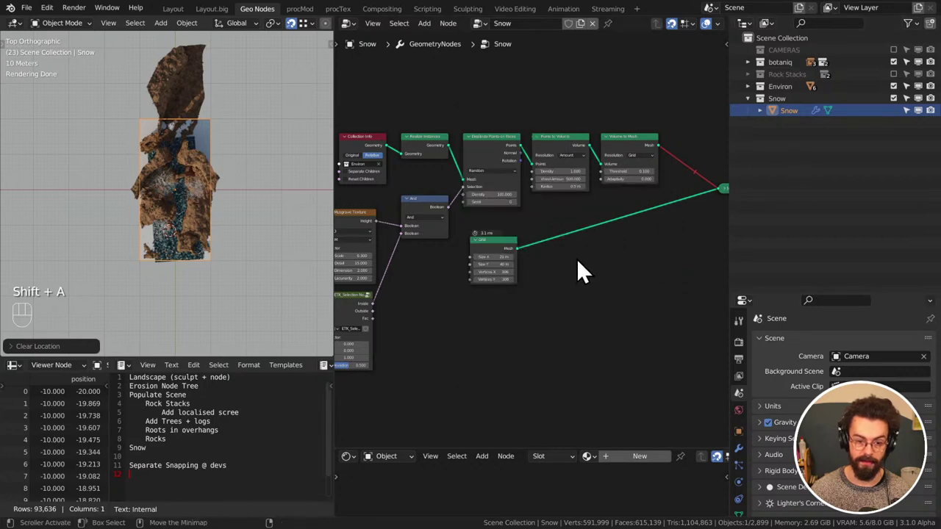
# Insert a Transform node after the Grid and lift it 3.3 m in Z
pyautogui.press('q')
pyautogui.click(559, 294)
pyautogui.click(562, 263)
pyautogui.scroll(2, 581, 302)
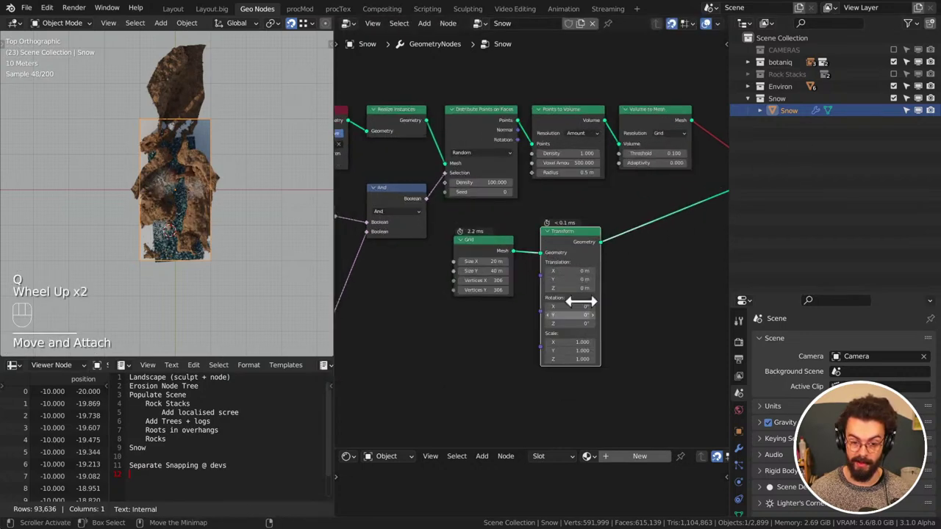
pyautogui.scroll(1, 581, 302)
pyautogui.keyDown('shift'); pyautogui.moveTo(576, 291); pyautogui.dragTo(640, 292); pyautogui.keyUp('shift')
# Clear the node selection and save WINTER LANDSCAPE.blend
pyautogui.click(416, 325)
pyautogui.hotkey('ctrl', 's')
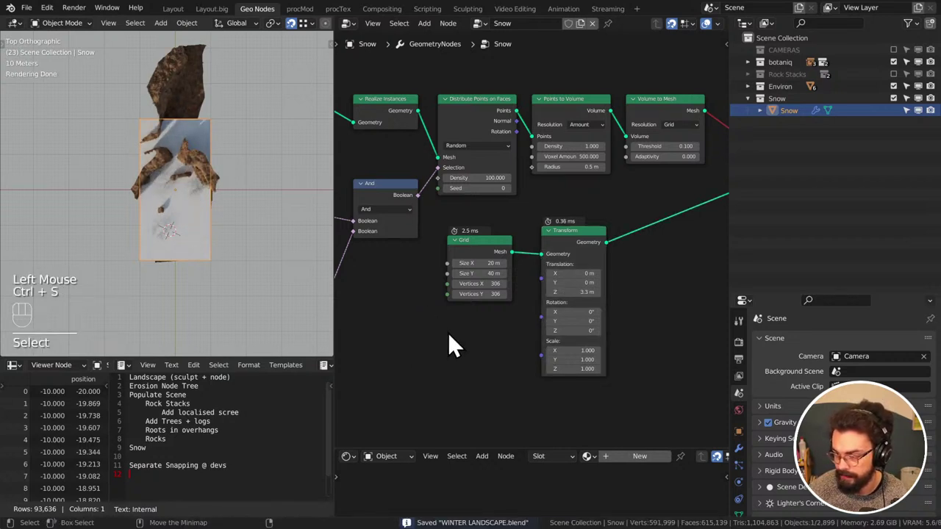
pyautogui.moveTo(587, 340); pyautogui.dragTo(557, 357, button='middle')
pyautogui.click(623, 327)
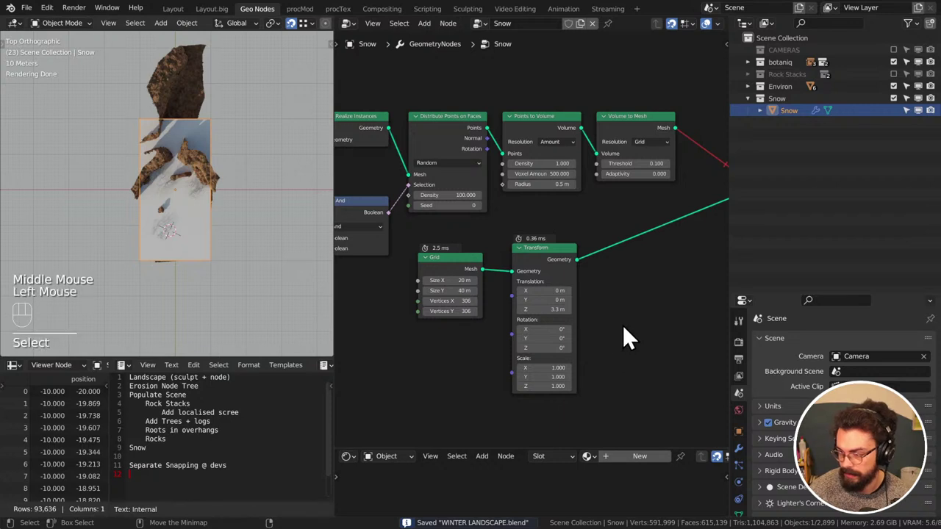
pyautogui.hotkey('ctrl', 's')
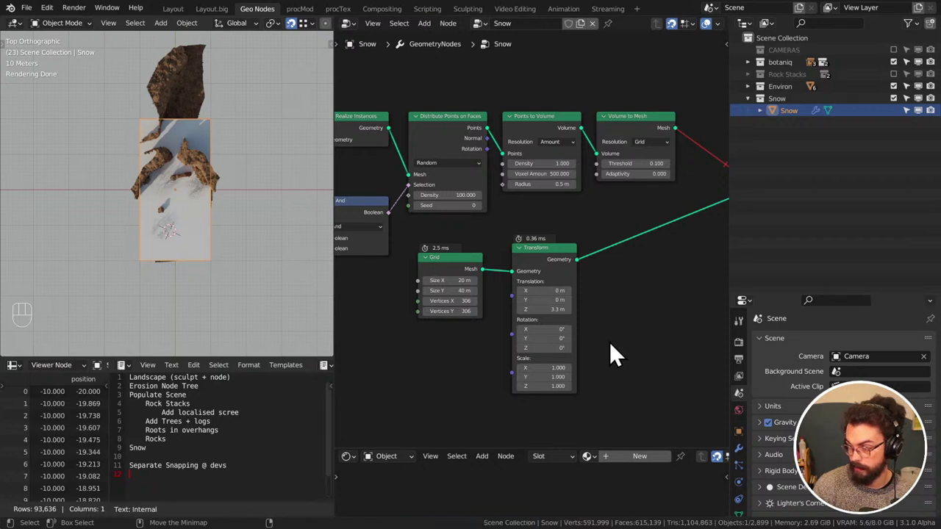
pyautogui.click(597, 346)
pyautogui.hotkey('ctrl', 's')
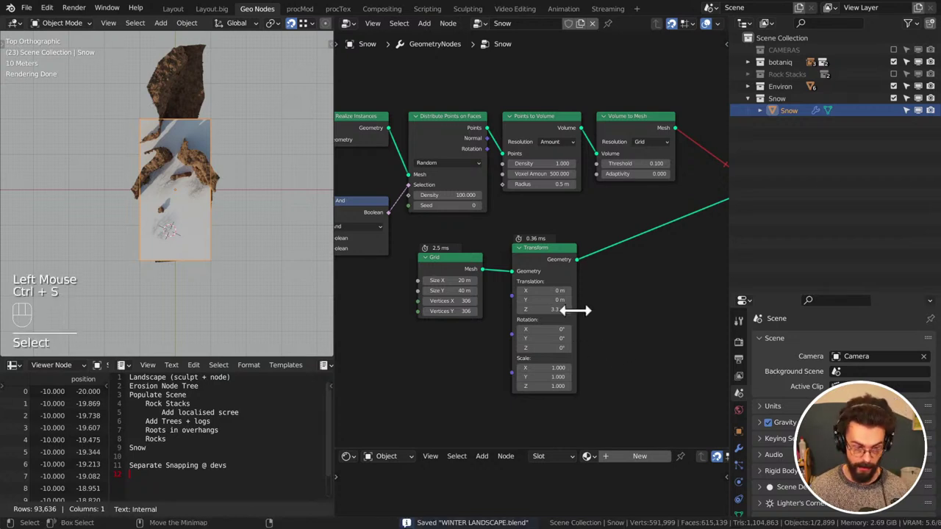
# Switch to the other open Blender window
pyautogui.press('super')
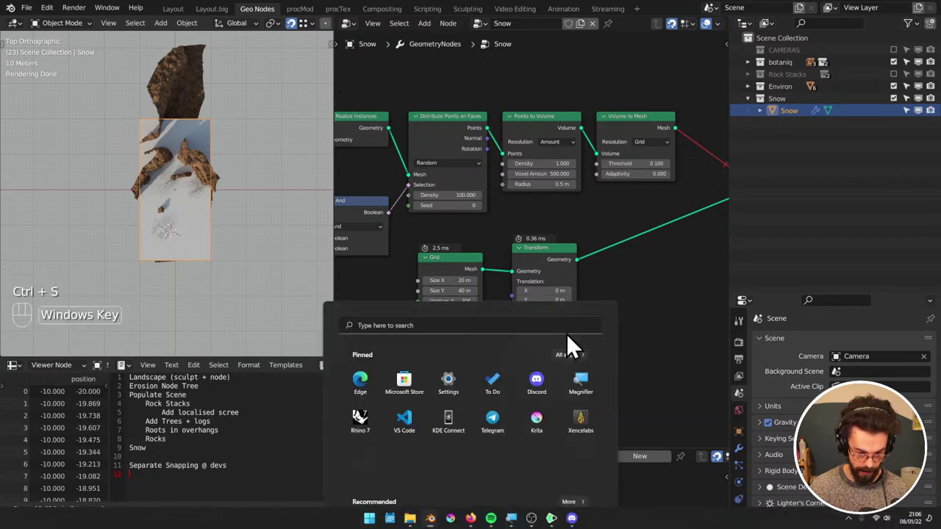
pyautogui.moveTo(470, 519)
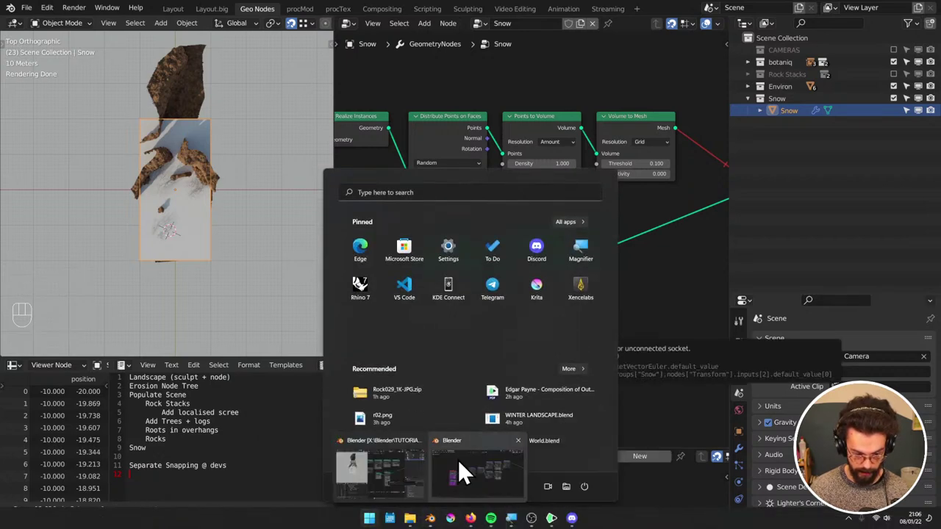
pyautogui.press('Escape')
pyautogui.click(490, 352)
pyautogui.hotkey('alt', 'Tab')
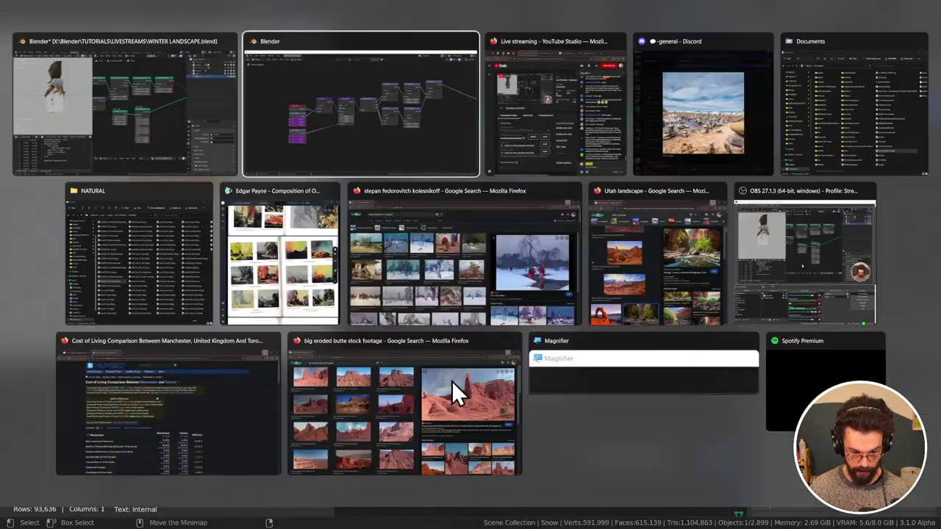
pyautogui.click(463, 158)
# Open 30 Nut Test.blend from the Geo Nodes Fields folder, discarding unsaved changes
pyautogui.hotkey('ctrl', 'o')
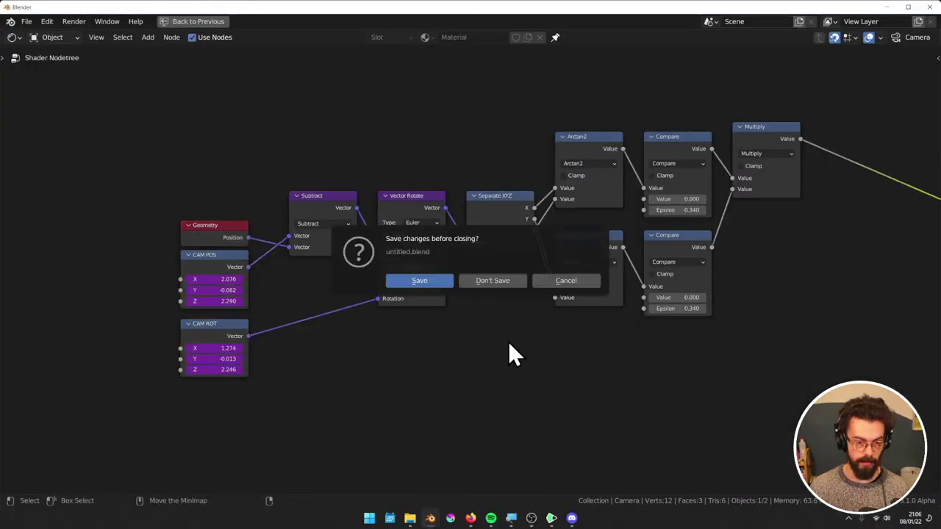
pyautogui.click(487, 280)
pyautogui.scroll(-5, 242, 386)
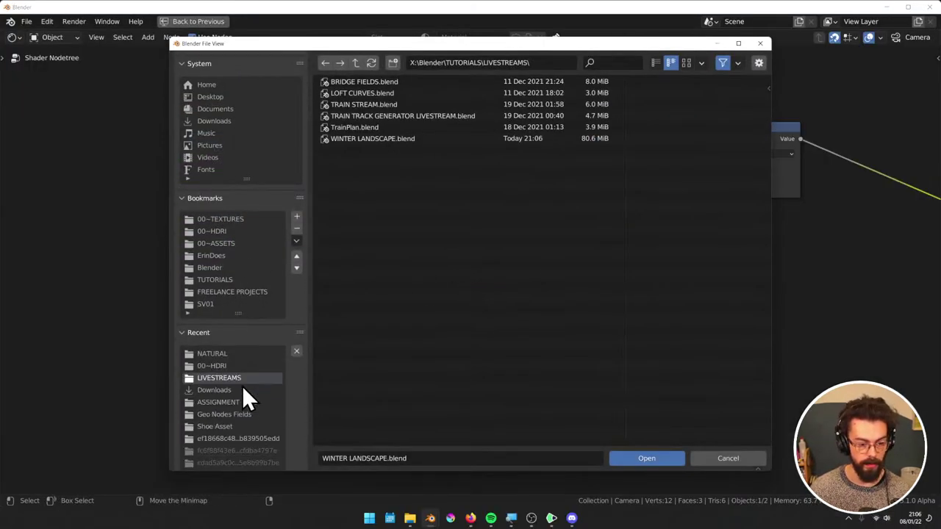
pyautogui.click(242, 401)
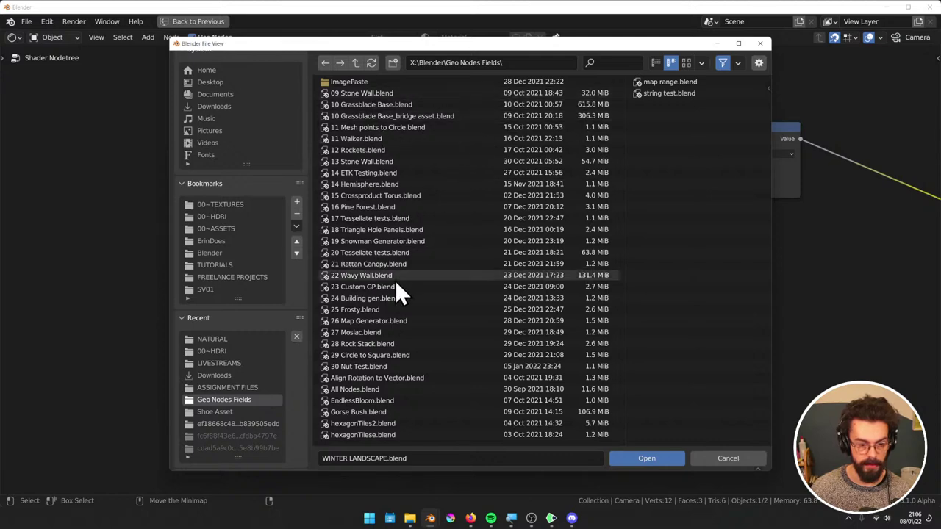
pyautogui.doubleClick(388, 367)
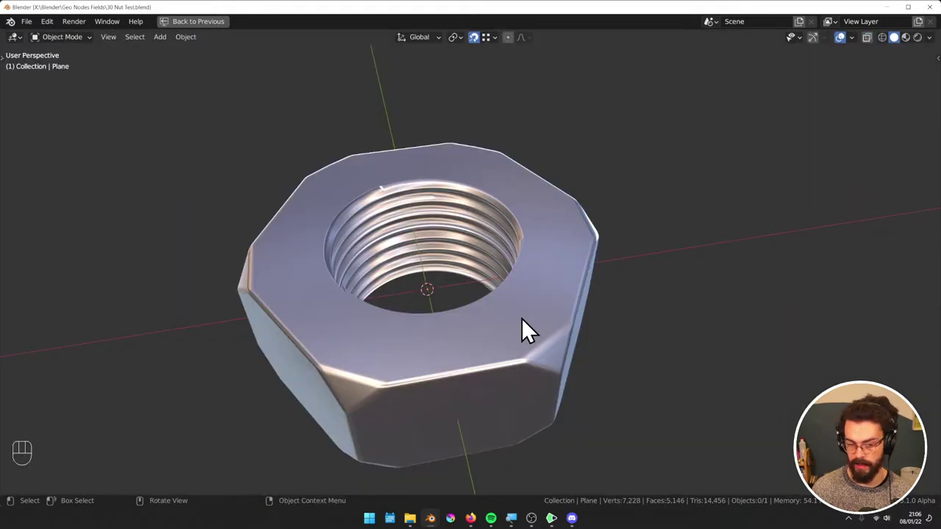
# Orbit around the nut and restore the full Geometry Nodes workspace layout
pyautogui.moveTo(593, 292); pyautogui.dragTo(605, 216, button='middle')
pyautogui.moveTo(618, 296); pyautogui.dragTo(609, 294, button='middle')
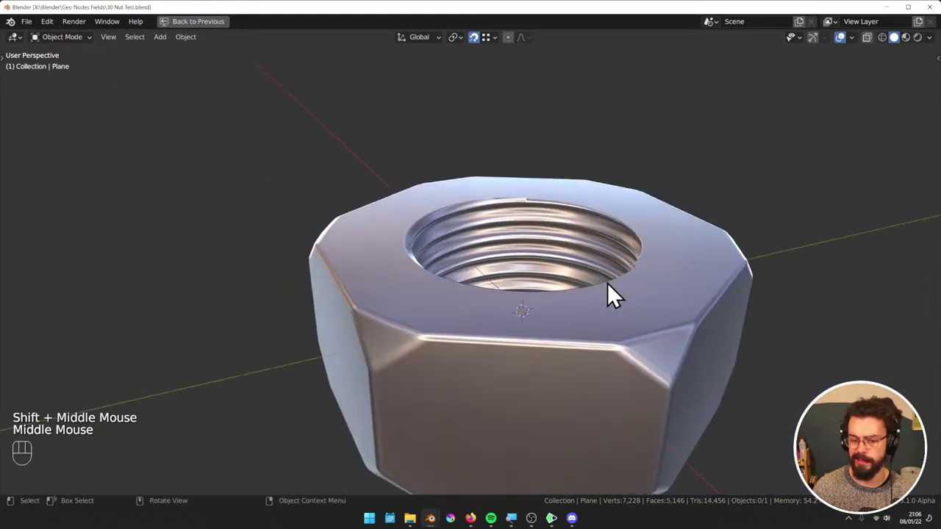
pyautogui.scroll(-1, 667, 305)
pyautogui.scroll(-1, 667, 305)
pyautogui.moveTo(668, 305); pyautogui.dragTo(571, 279, button='middle')
pyautogui.hotkey('ctrl', 'space')
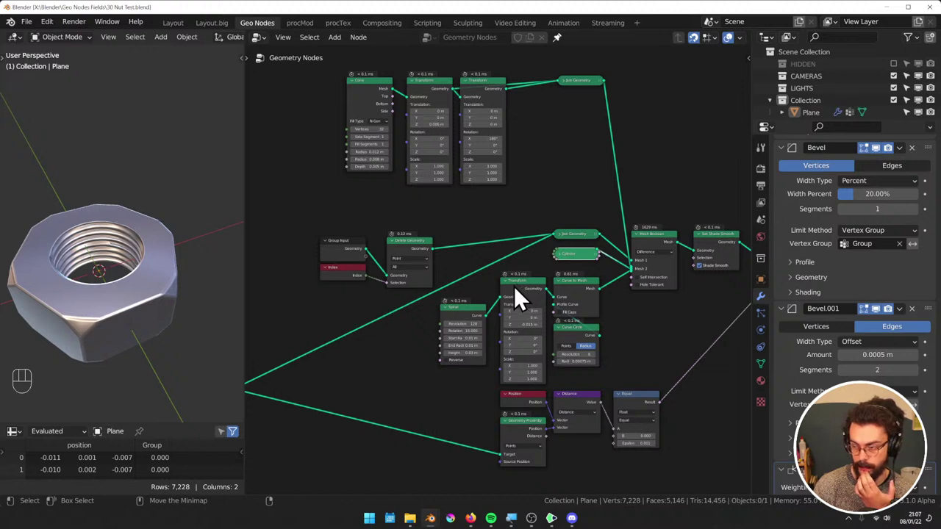
# Frame the Mesh Boolean, Set Shade Smooth and Group Output nodes in the node editor
pyautogui.moveTo(170, 286); pyautogui.dragTo(148, 286, button='middle')
pyautogui.moveTo(507, 327); pyautogui.dragTo(510, 326, button='middle')
pyautogui.scroll(4, 483, 290)
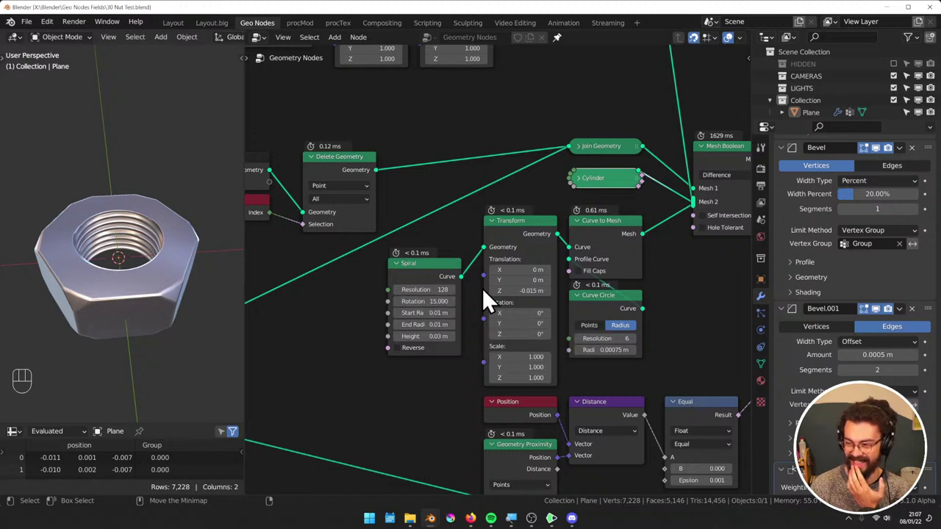
pyautogui.moveTo(393, 281); pyautogui.dragTo(399, 283, button='middle')
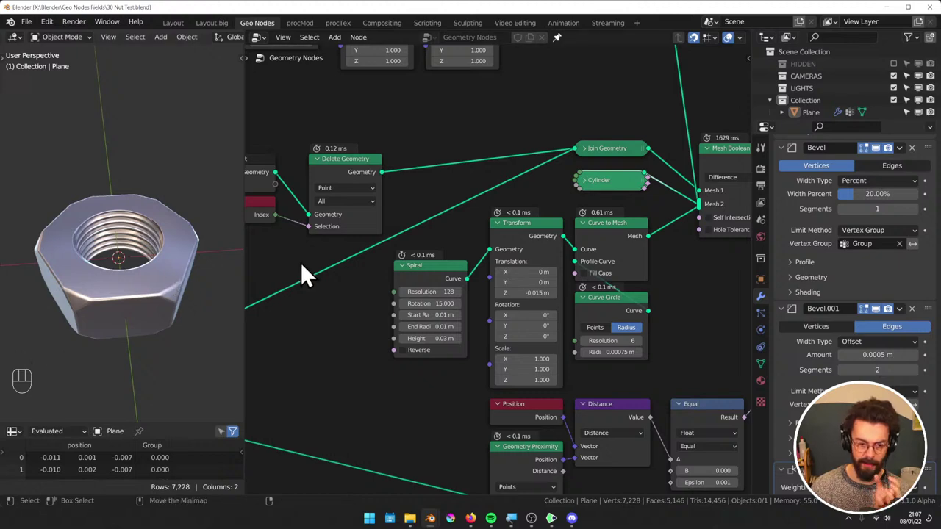
pyautogui.scroll(-2, 300, 262)
pyautogui.middleClick(397, 267)
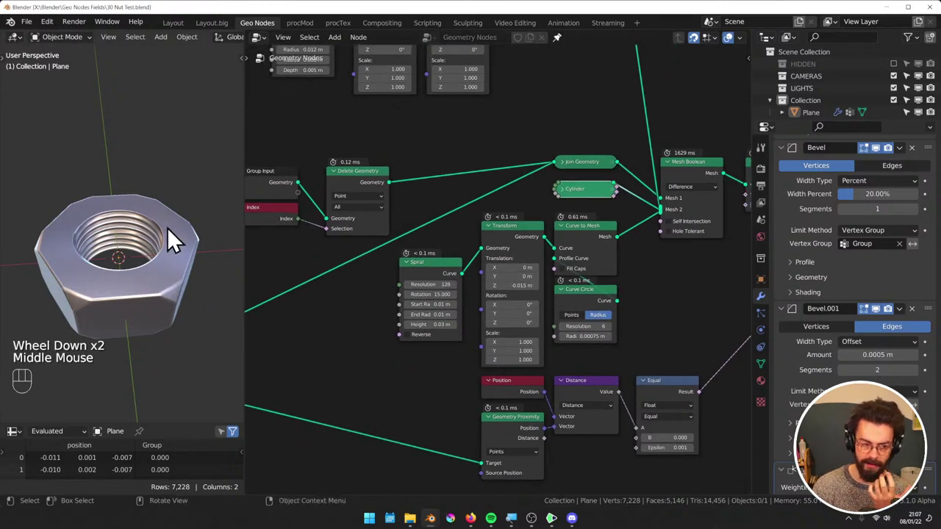
pyautogui.moveTo(336, 242); pyautogui.dragTo(181, 273, button='middle')
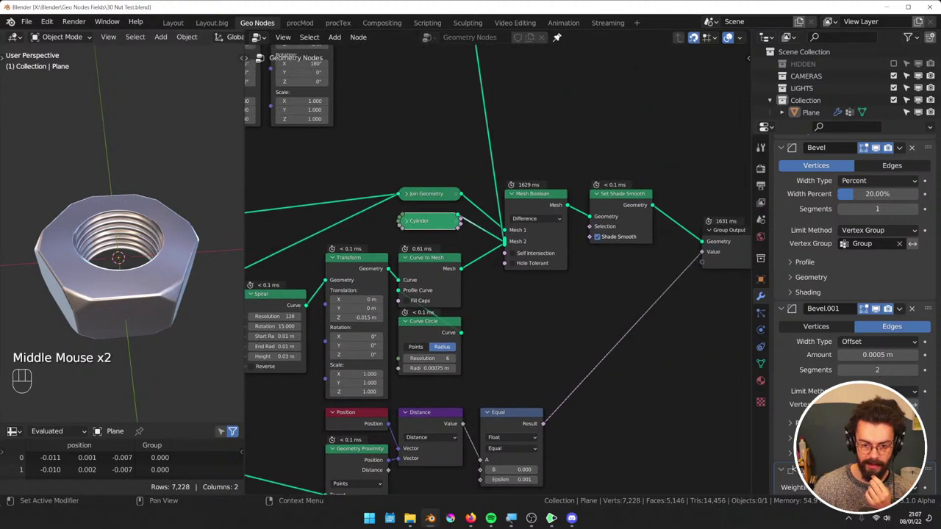
pyautogui.click(630, 291)
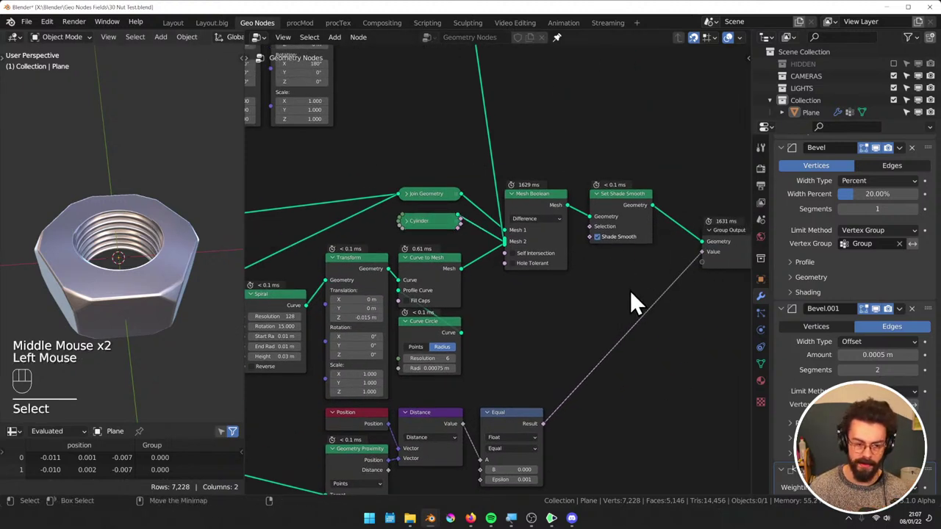
pyautogui.moveTo(630, 290); pyautogui.dragTo(570, 269, button='middle')
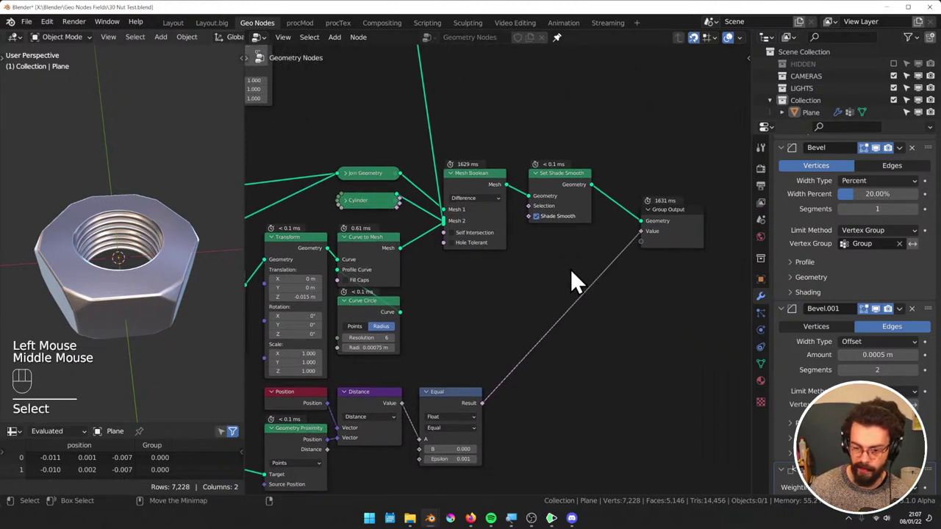
# Collapse the modifier panels and hide WeightedNormal and Bevel in the viewport
pyautogui.scroll(-3, 811, 237)
pyautogui.scroll(4, 815, 321)
pyautogui.scroll(4, 816, 321)
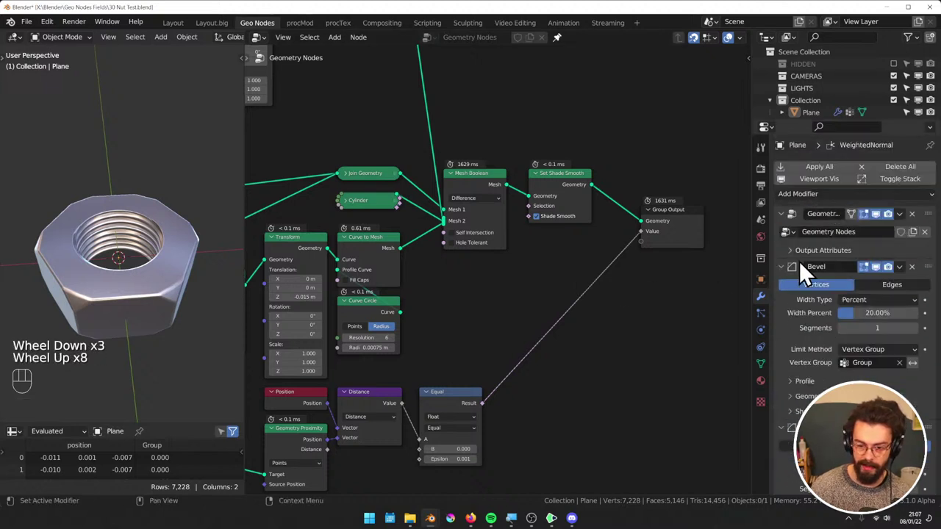
pyautogui.moveTo(780, 267); pyautogui.dragTo(779, 300)
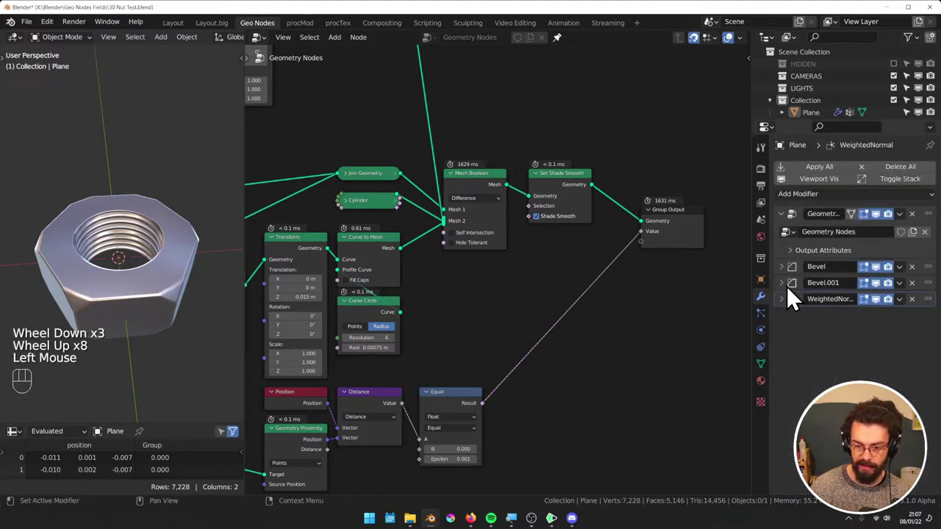
pyautogui.click(876, 299)
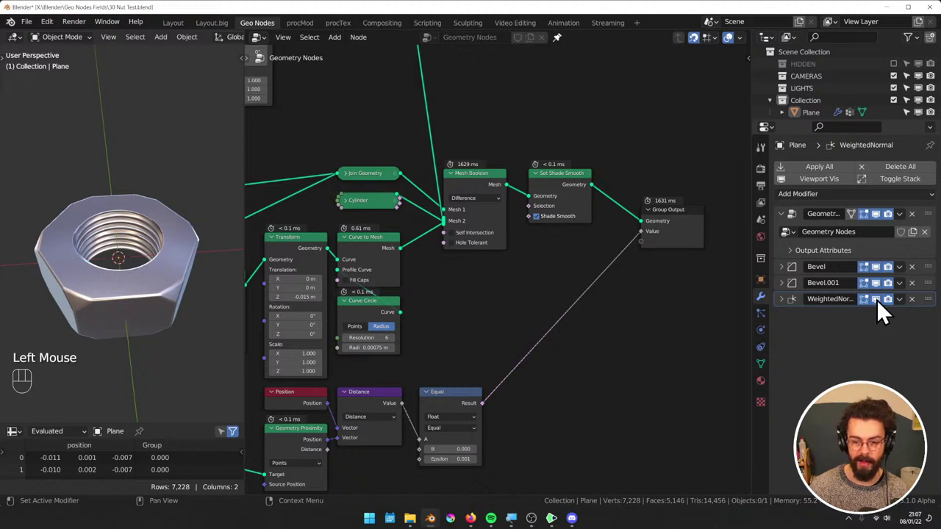
pyautogui.click(875, 284)
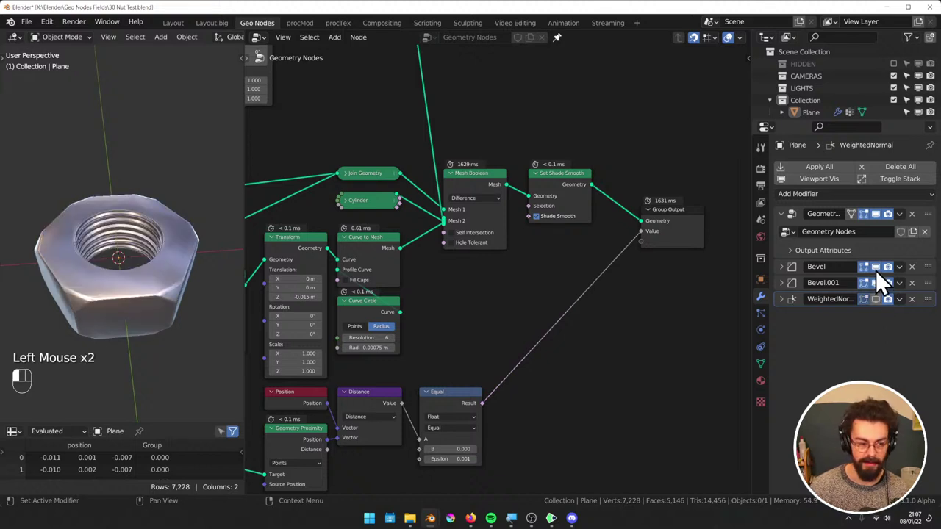
pyautogui.click(876, 266)
pyautogui.click(845, 267)
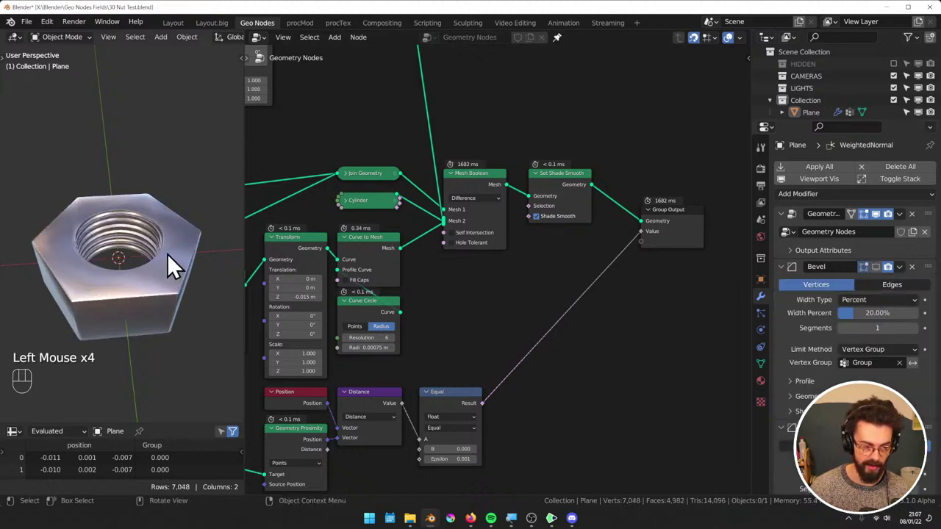
# Inspect the nut's edges without Bevel, then show the Bevel modifier again
pyautogui.moveTo(168, 262); pyautogui.dragTo(113, 276, button='middle')
pyautogui.scroll(3, 150, 295)
pyautogui.scroll(-1, 149, 268)
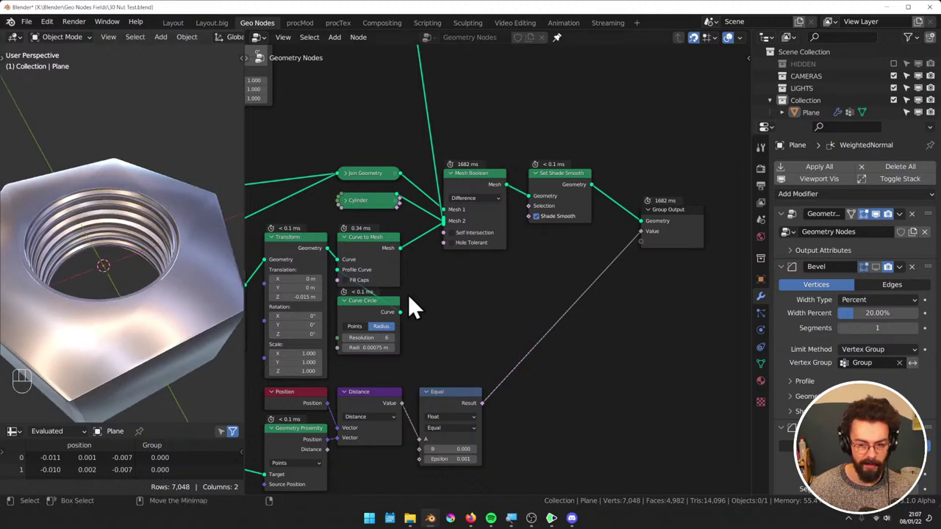
pyautogui.scroll(-3, 794, 284)
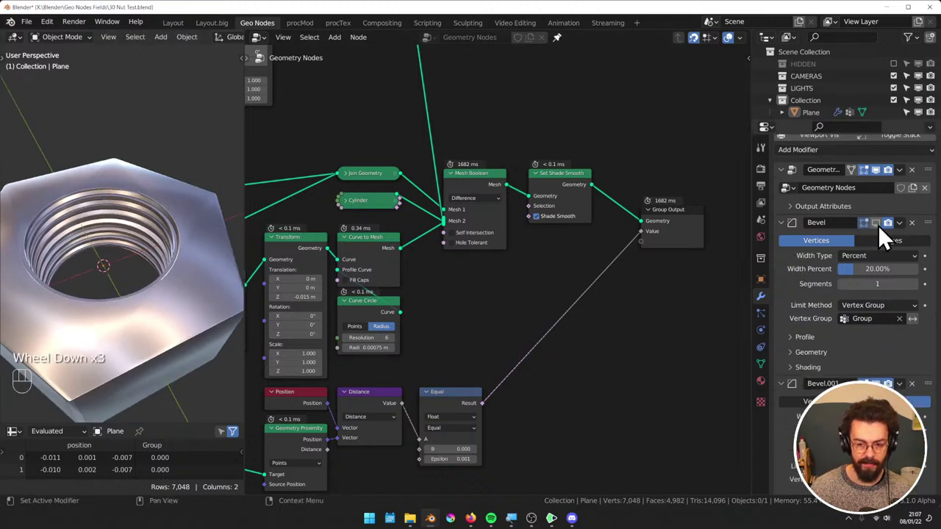
pyautogui.click(878, 225)
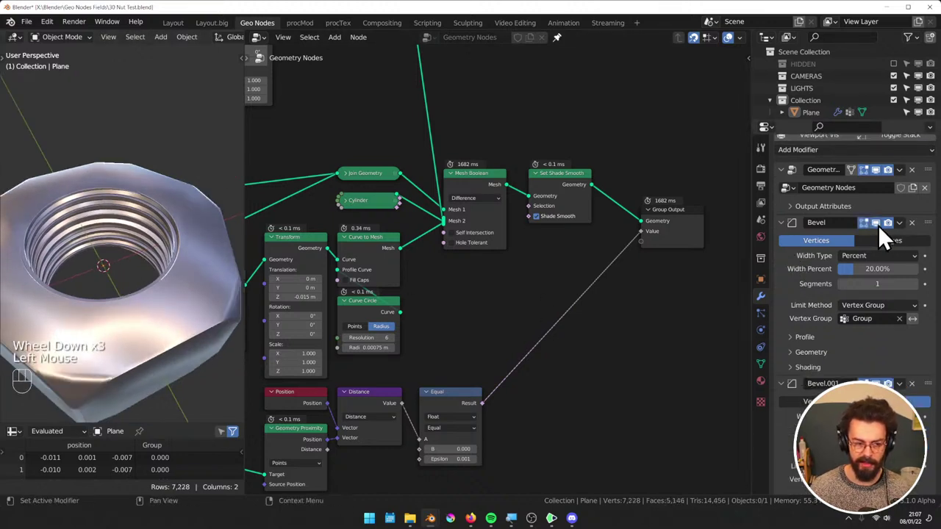
# Orbit the nut to check the bevelled edges and look into its hole
pyautogui.scroll(-2, 200, 222)
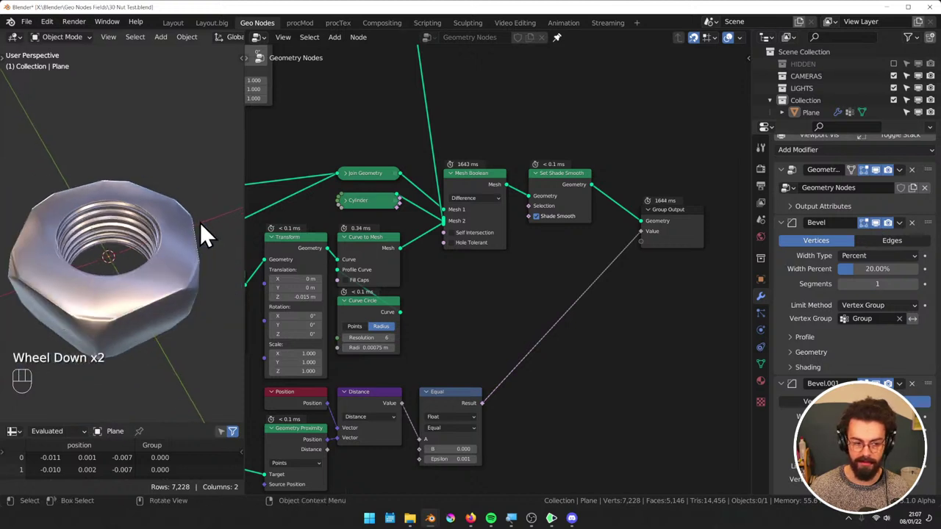
pyautogui.moveTo(206, 247); pyautogui.dragTo(156, 254, button='middle')
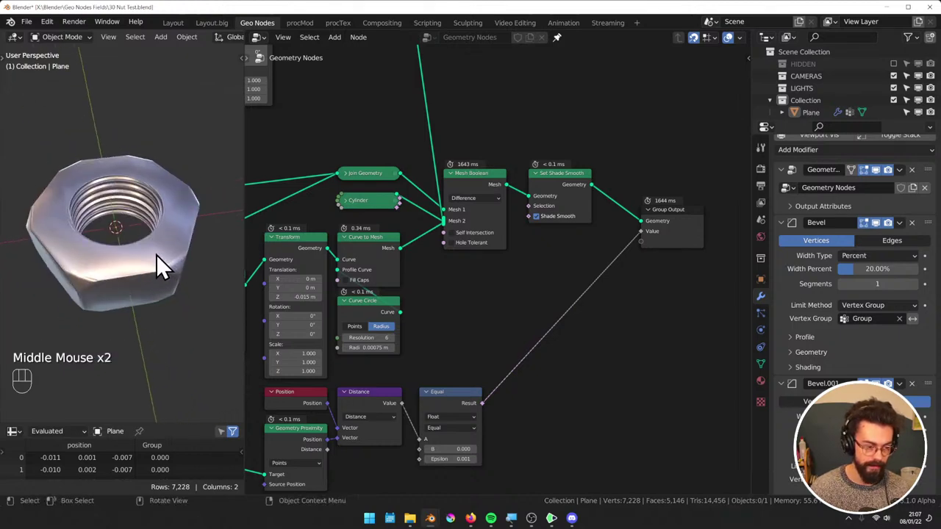
pyautogui.scroll(3, 156, 254)
pyautogui.scroll(-2, 867, 400)
pyautogui.scroll(-1, 868, 400)
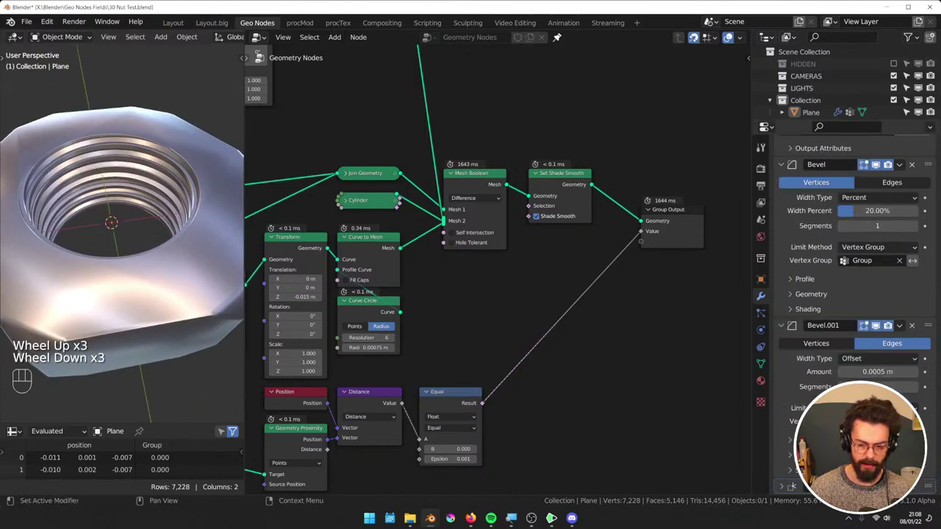
pyautogui.click(122, 245)
pyautogui.moveTo(156, 244); pyautogui.dragTo(163, 224, button='middle')
pyautogui.scroll(-2, 147, 286)
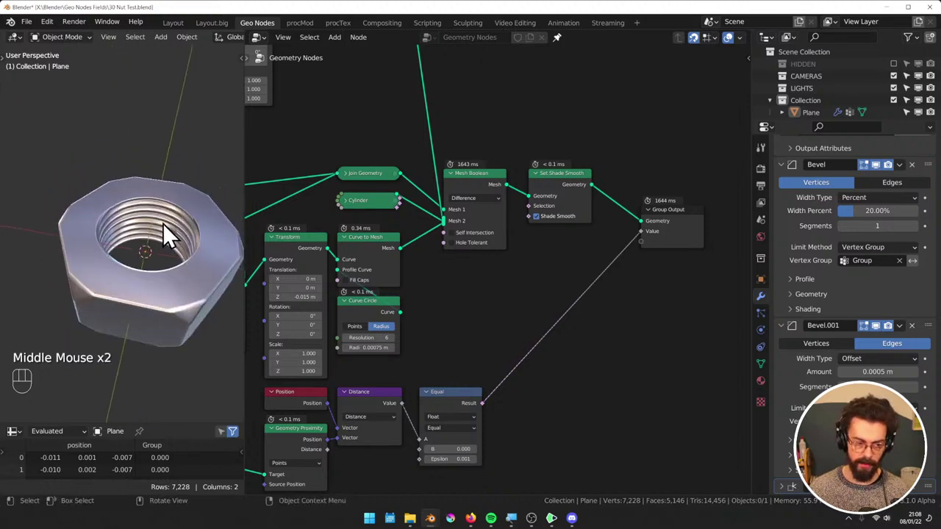
pyautogui.scroll(2, 164, 297)
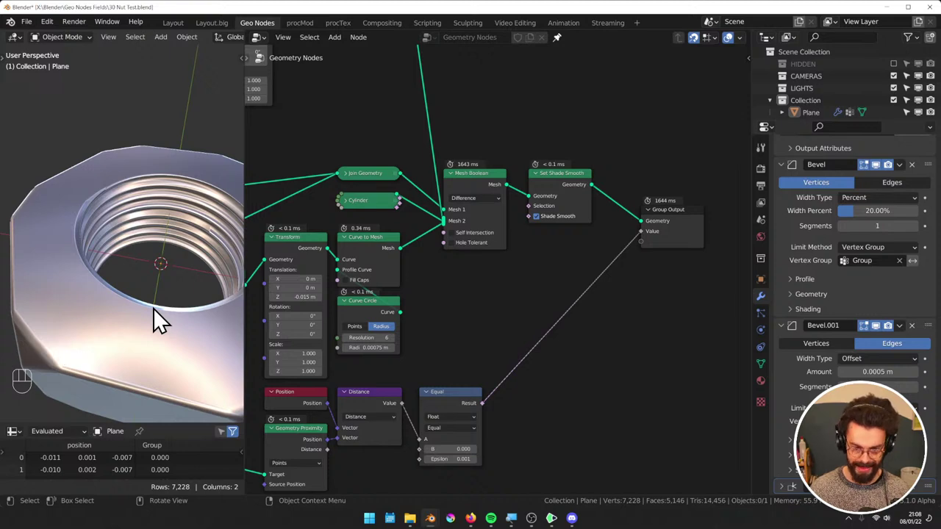
# Insert an ETK_Displace Texture node between Set Shade Smooth and Group Output
pyautogui.moveTo(563, 272); pyautogui.dragTo(503, 288, button='middle')
pyautogui.hotkey('shift', 'a')
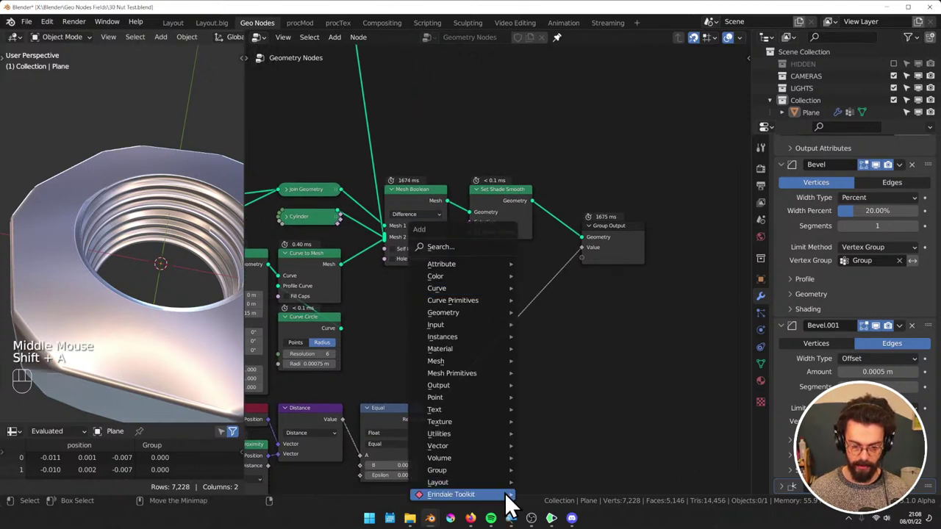
pyautogui.moveTo(509, 497)
pyautogui.moveTo(585, 495)
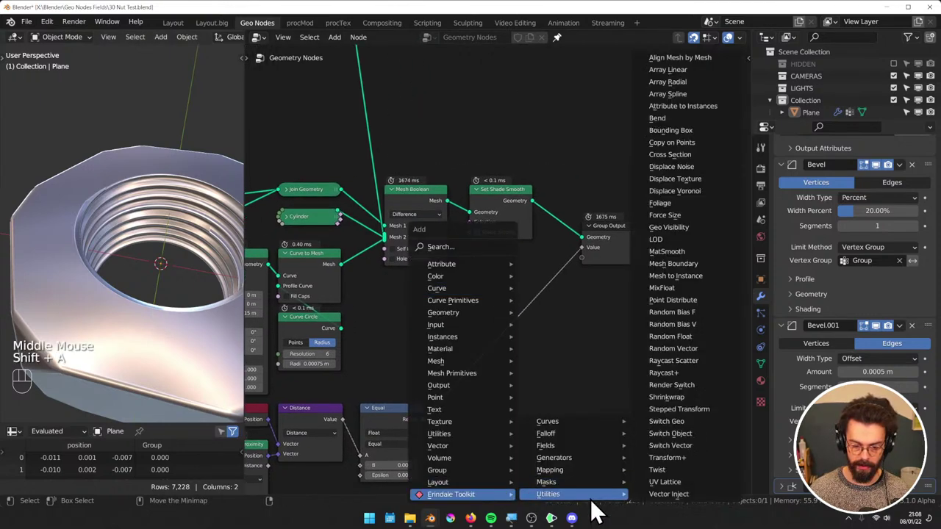
pyautogui.click(706, 180)
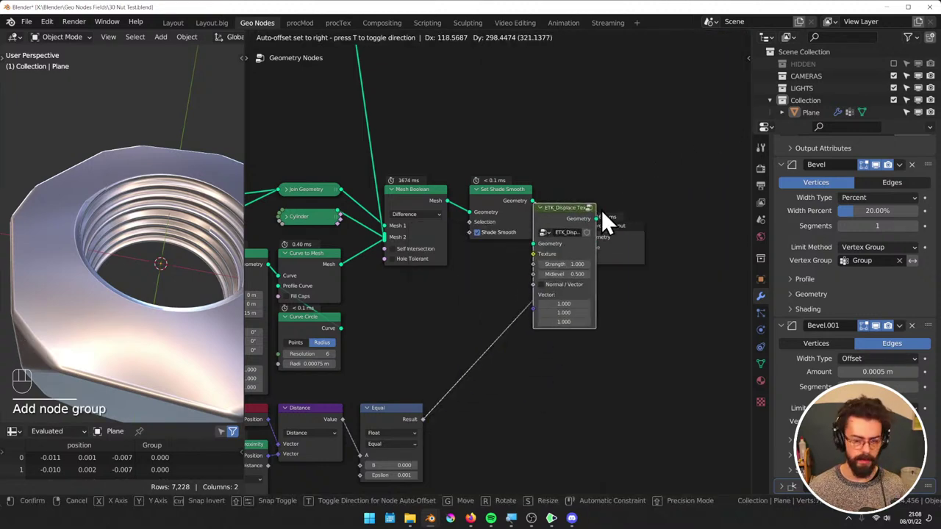
pyautogui.click(602, 210)
pyautogui.moveTo(628, 231); pyautogui.dragTo(603, 196)
# Set the displace node's Midlevel to 0 and its Strength to -0.001
pyautogui.click(600, 255)
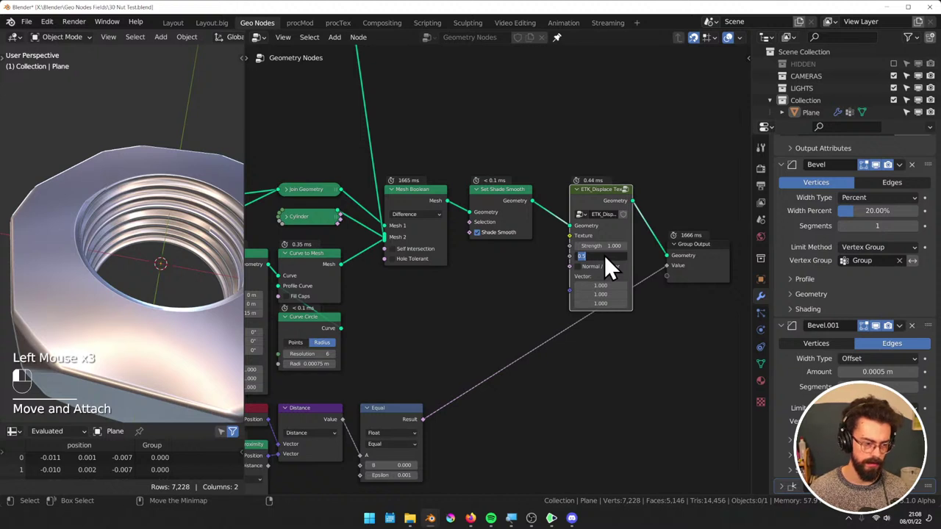
pyautogui.write('0')
pyautogui.press('Return')
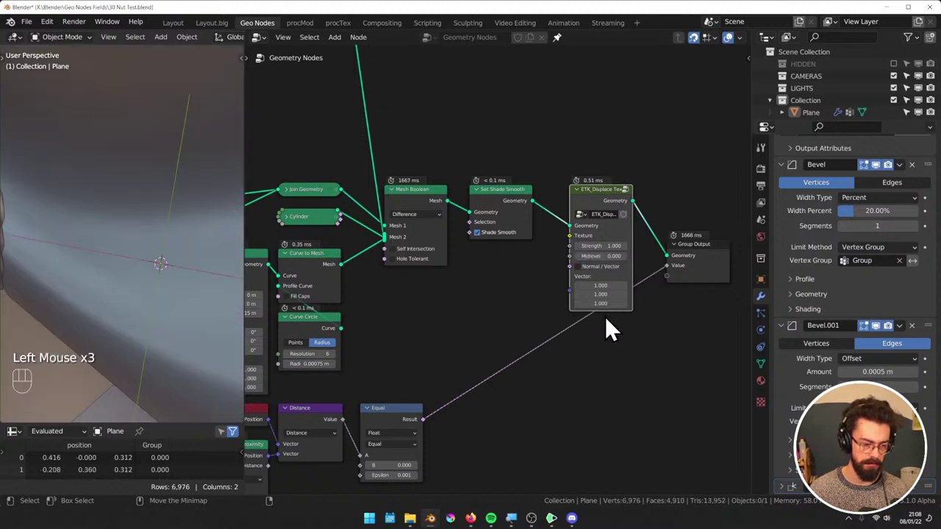
pyautogui.click(605, 247)
pyautogui.press('BackSpace')
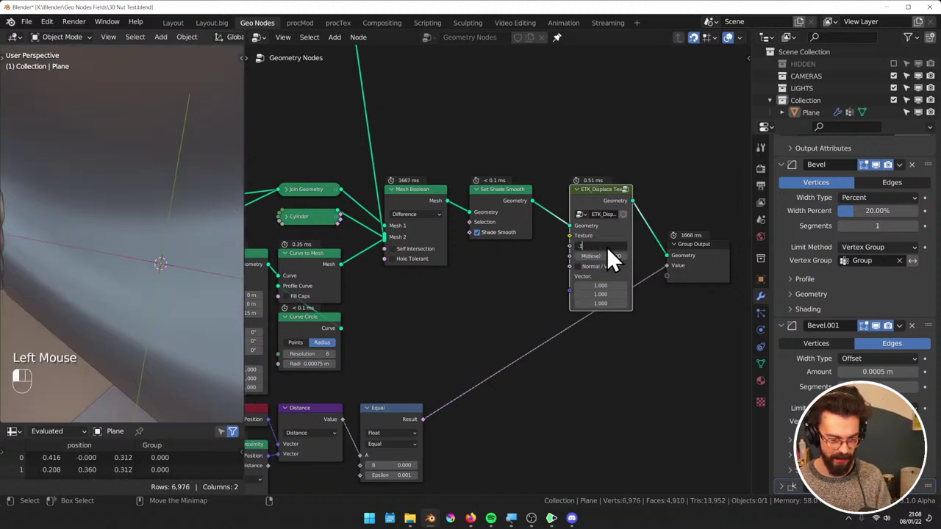
pyautogui.write('1')
pyautogui.press('Return')
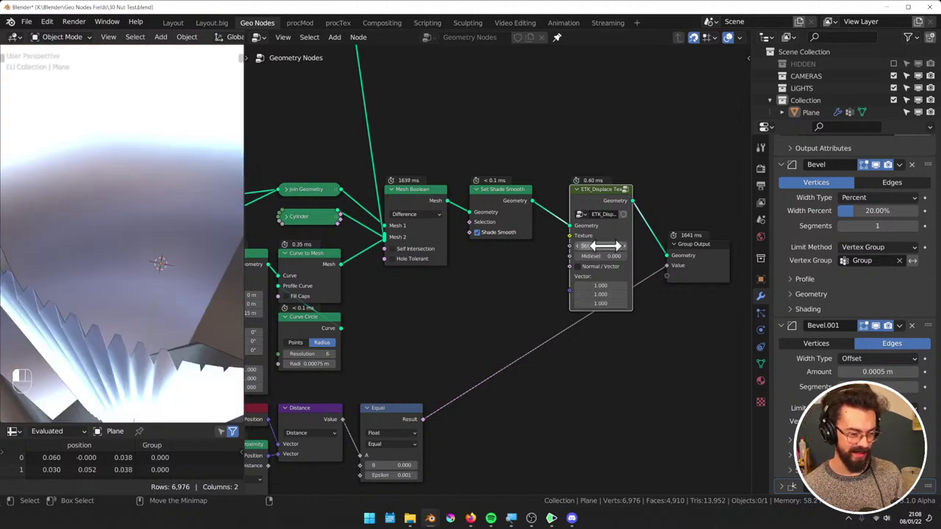
pyautogui.click(605, 246)
pyautogui.write('0')
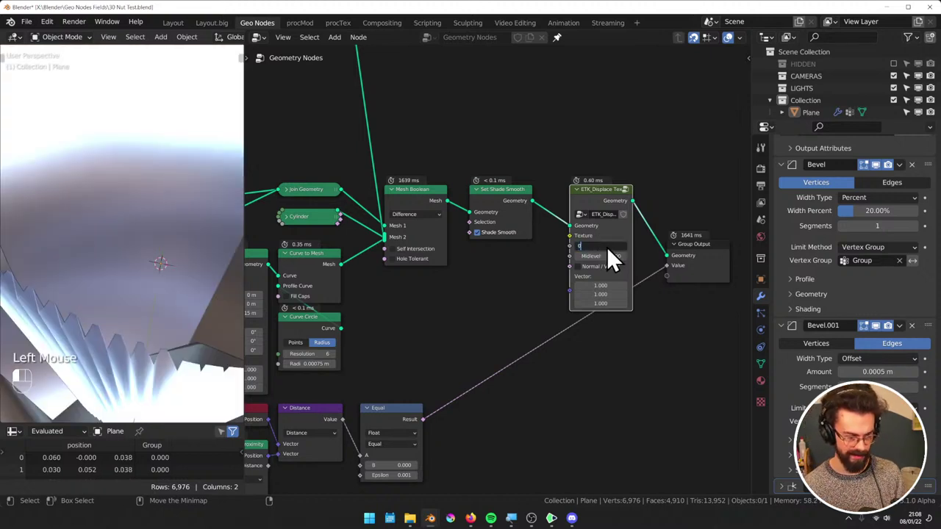
pyautogui.press('Return')
pyautogui.click(605, 247)
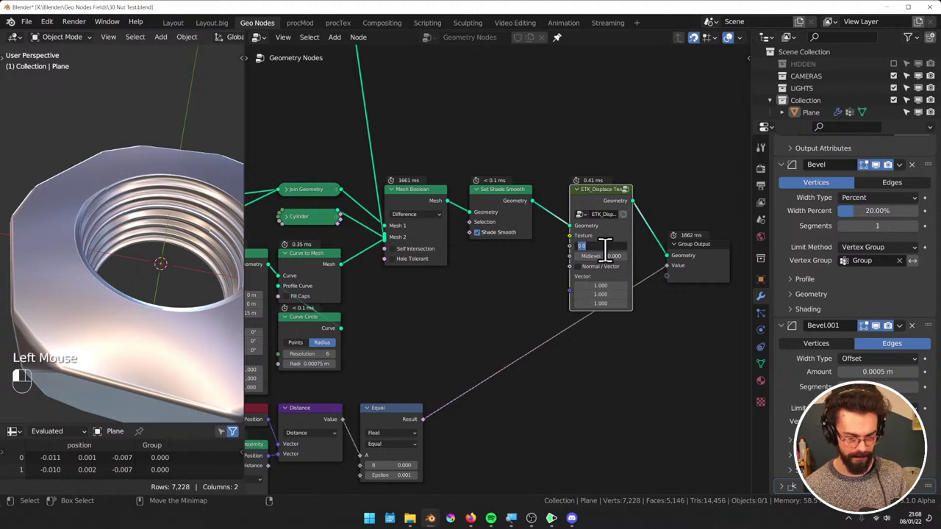
pyautogui.press('BackSpace')
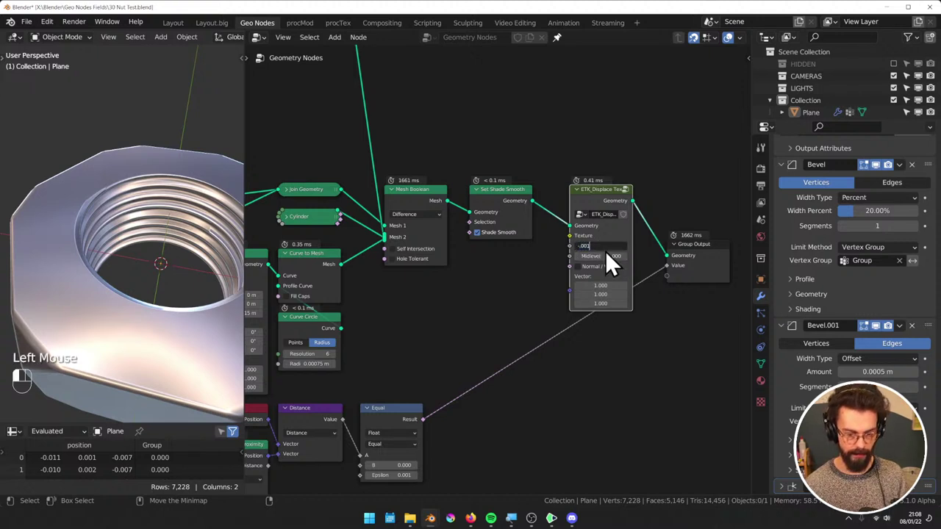
pyautogui.write('-.001')
pyautogui.press('Return')
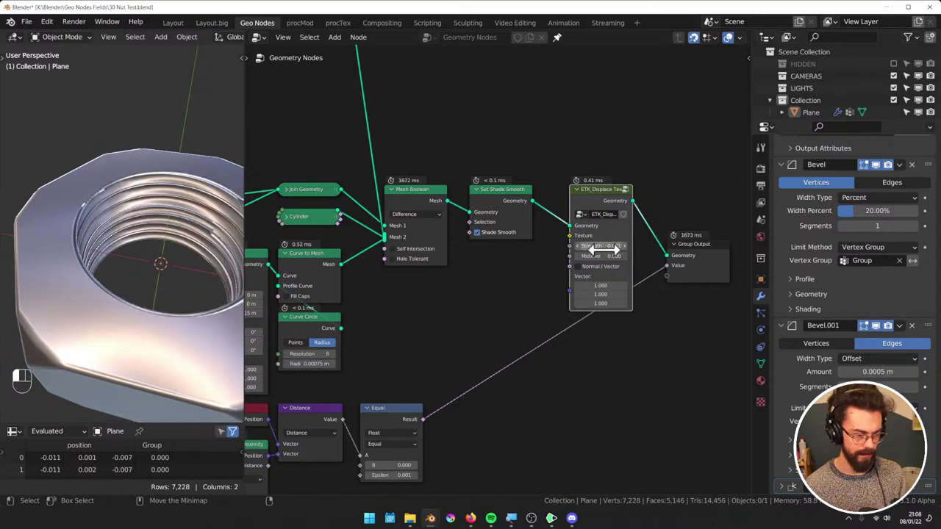
# Inspect the subtly displaced nut in the viewport, then select the displace node
pyautogui.keyDown('shift'); pyautogui.moveTo(70, 206); pyautogui.dragTo(64, 238, button='middle'); pyautogui.keyUp('shift')
pyautogui.scroll(-2, 148, 244)
pyautogui.moveTo(148, 244); pyautogui.dragTo(190, 261, button='middle')
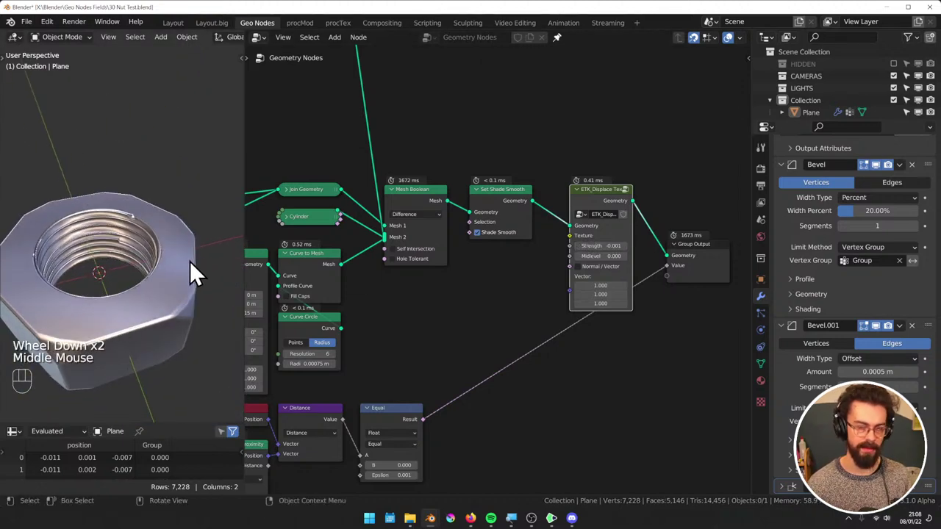
pyautogui.moveTo(176, 305); pyautogui.dragTo(181, 277, button='middle')
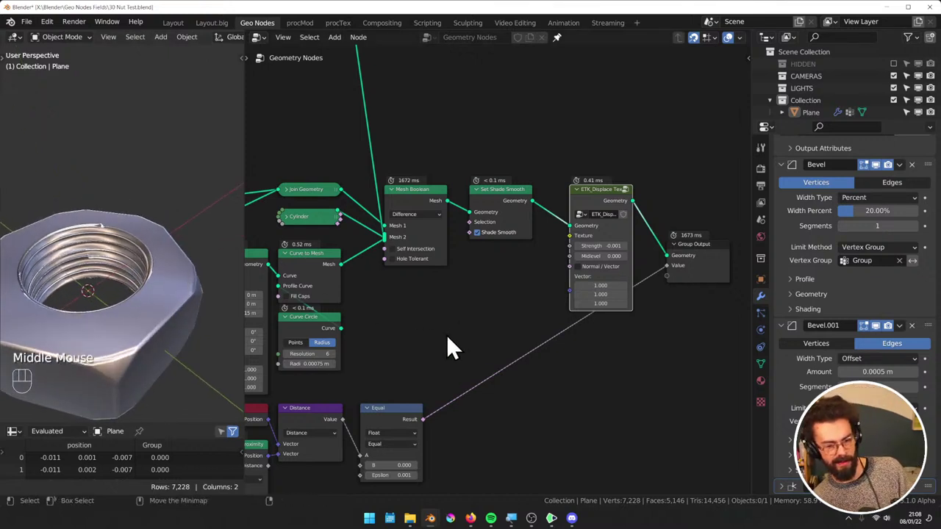
pyautogui.moveTo(611, 323)
pyautogui.keyDown('alt'); pyautogui.mouseDown()
pyautogui.moveTo(567, 359)
pyautogui.moveTo(478, 332)
pyautogui.moveTo(605, 309)
pyautogui.mouseUp(); pyautogui.keyUp('alt')
pyautogui.click(600, 355)
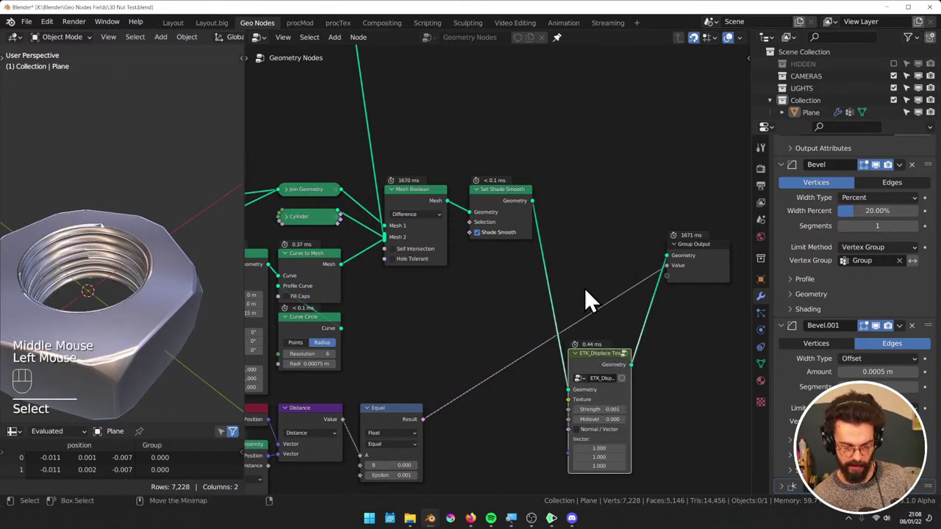
# Delete the ETK Displace node and link Set Shade Smooth directly to Group Output
pyautogui.press('x')
pyautogui.moveTo(532, 201); pyautogui.dragTo(666, 267)
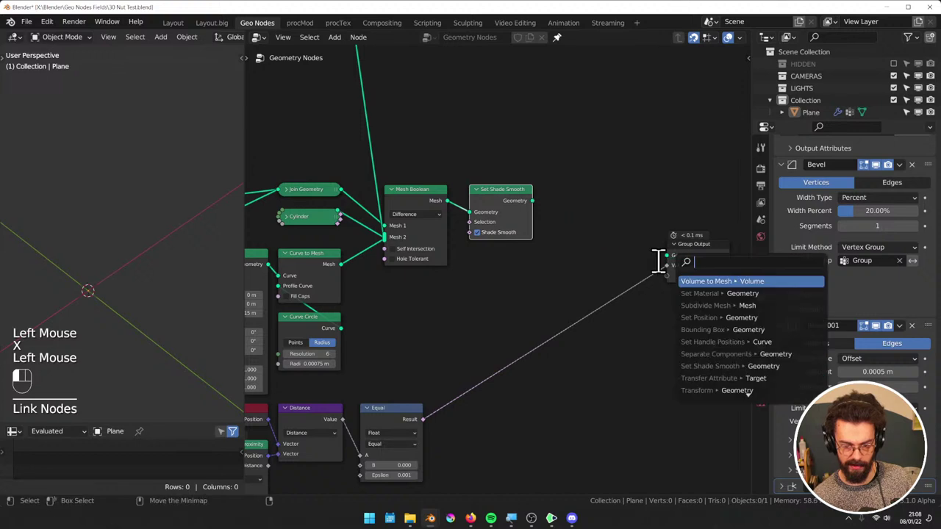
pyautogui.moveTo(531, 201); pyautogui.dragTo(670, 253)
pyautogui.click(530, 200)
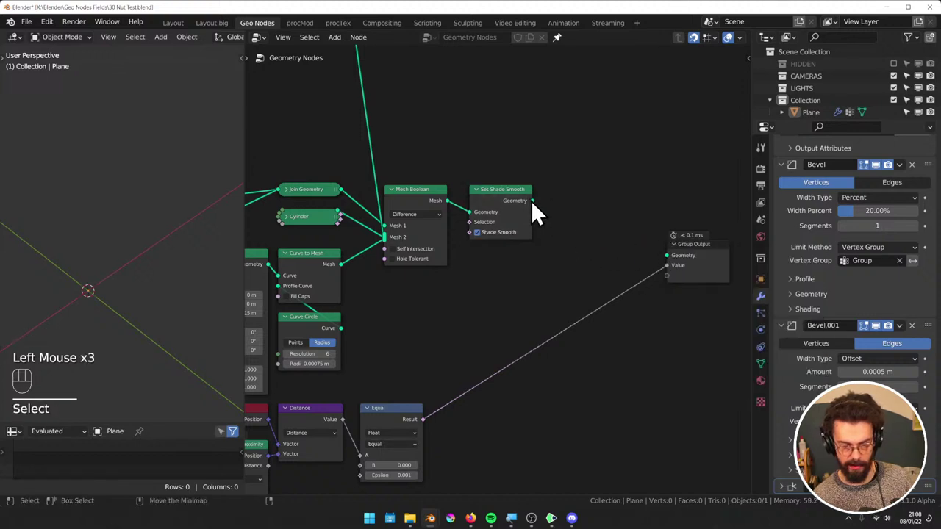
pyautogui.moveTo(530, 200); pyautogui.dragTo(674, 255)
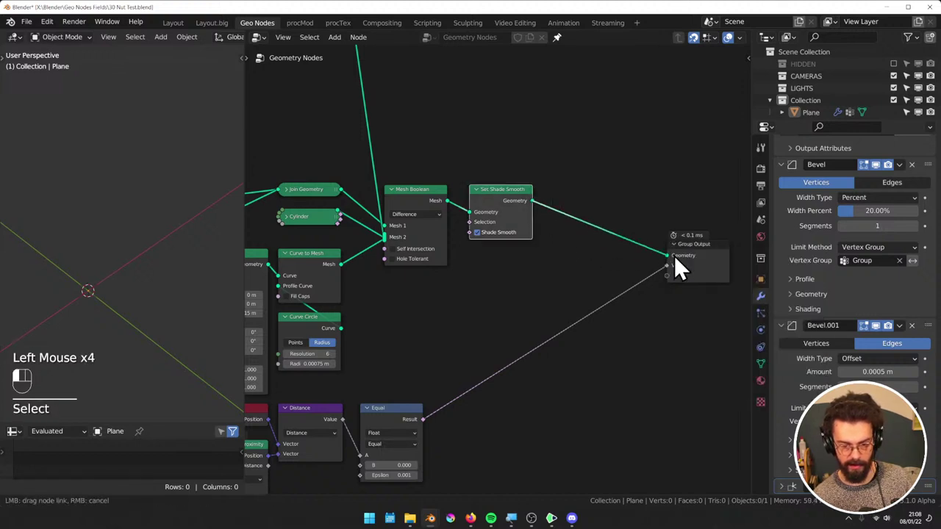
pyautogui.click(388, 301)
# Preview the Cylinder node's output in the viewport
pyautogui.moveTo(388, 301); pyautogui.dragTo(578, 311, button='middle')
pyautogui.moveTo(264, 264); pyautogui.dragTo(462, 265, button='middle')
pyautogui.scroll(-3, 496, 258)
pyautogui.keyDown('alt'); pyautogui.keyDown('shift'); pyautogui.click(323, 324); pyautogui.keyUp('shift'); pyautogui.keyUp('alt')
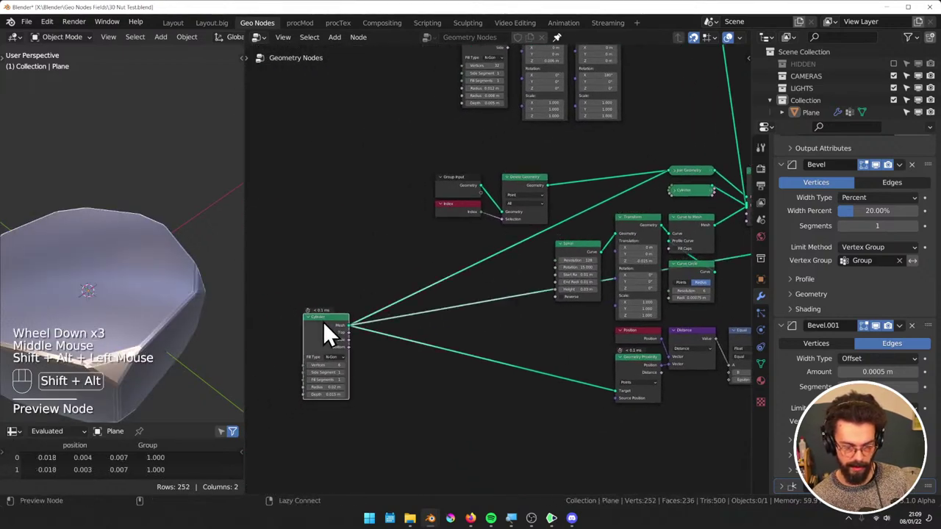
pyautogui.scroll(-2, 142, 283)
pyautogui.moveTo(147, 280); pyautogui.dragTo(169, 247, button='middle')
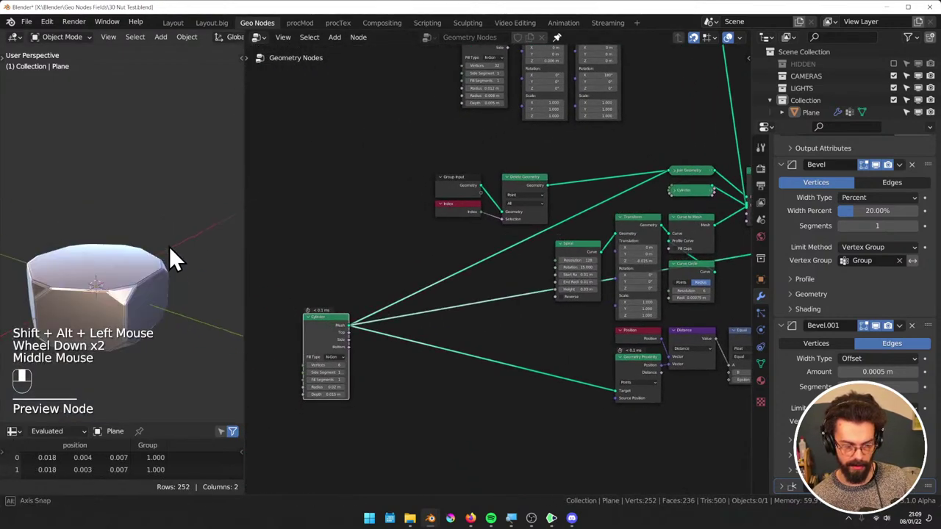
# Hide the Bevel and Bevel.001 modifiers in the viewport and orbit the hexagonal prism
pyautogui.click(878, 326)
pyautogui.click(876, 165)
pyautogui.moveTo(169, 291); pyautogui.dragTo(188, 298, button='middle')
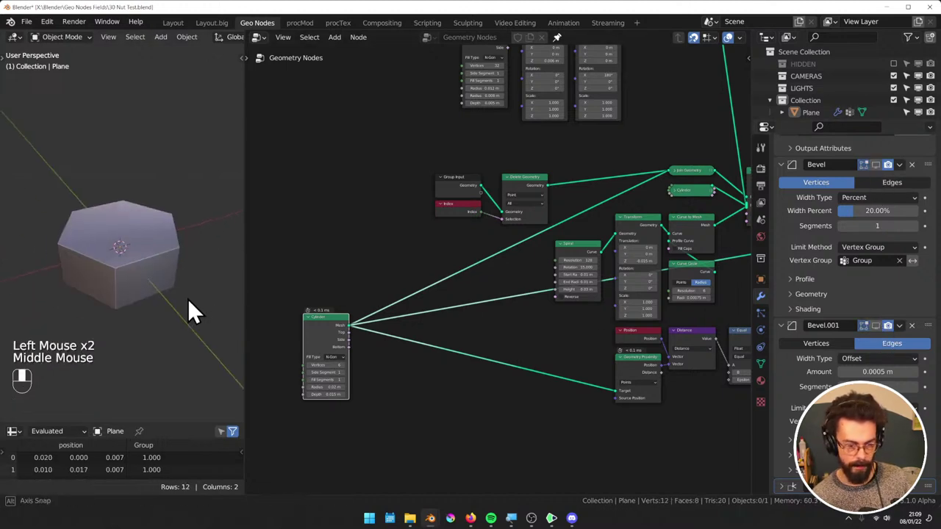
pyautogui.moveTo(294, 306); pyautogui.dragTo(390, 268, button='middle')
pyautogui.scroll(2, 429, 309)
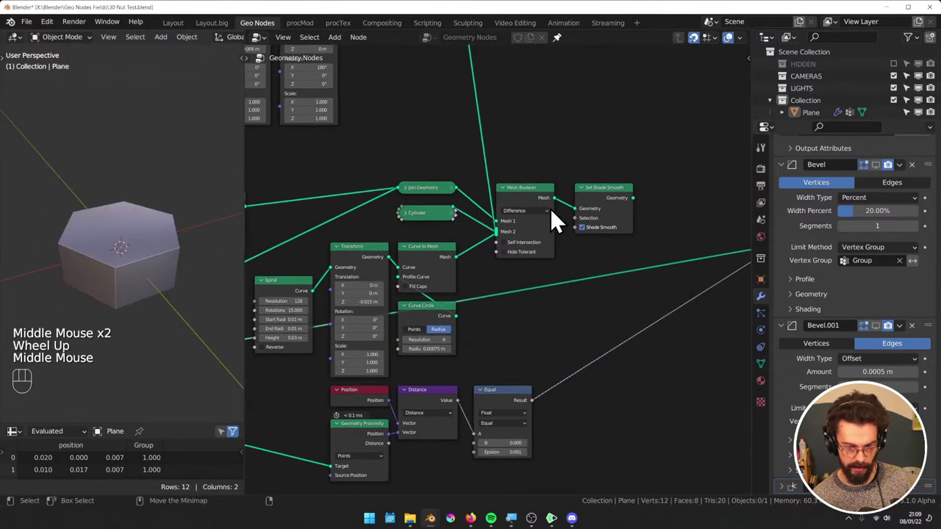
pyautogui.moveTo(173, 258); pyautogui.dragTo(140, 271, button='middle')
pyautogui.scroll(1, 133, 272)
# Preview the upper Join Geometry output and view the cones from the side
pyautogui.moveTo(461, 217); pyautogui.dragTo(544, 348, button='middle')
pyautogui.scroll(1, 524, 294)
pyautogui.keyDown('alt'); pyautogui.keyDown('shift'); pyautogui.click(523, 175); pyautogui.keyUp('shift'); pyautogui.keyUp('alt')
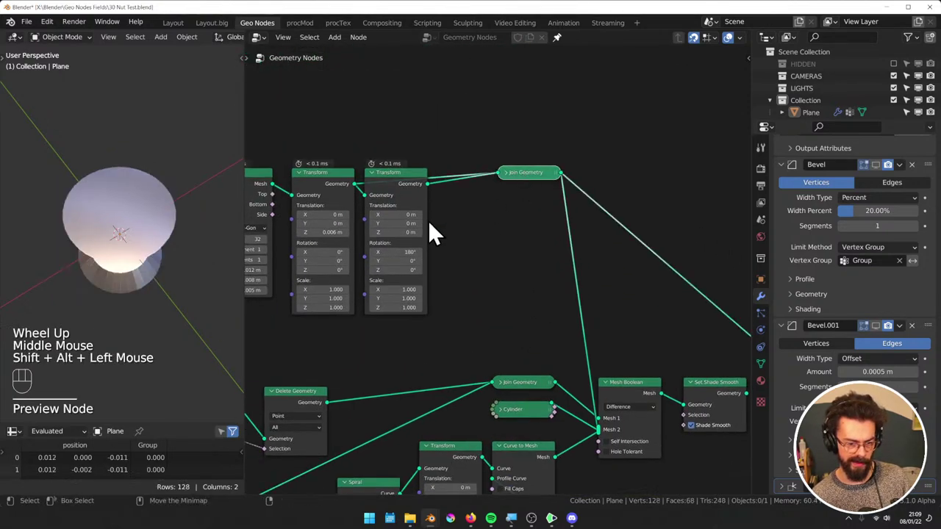
pyautogui.moveTo(147, 221); pyautogui.dragTo(111, 231, button='middle')
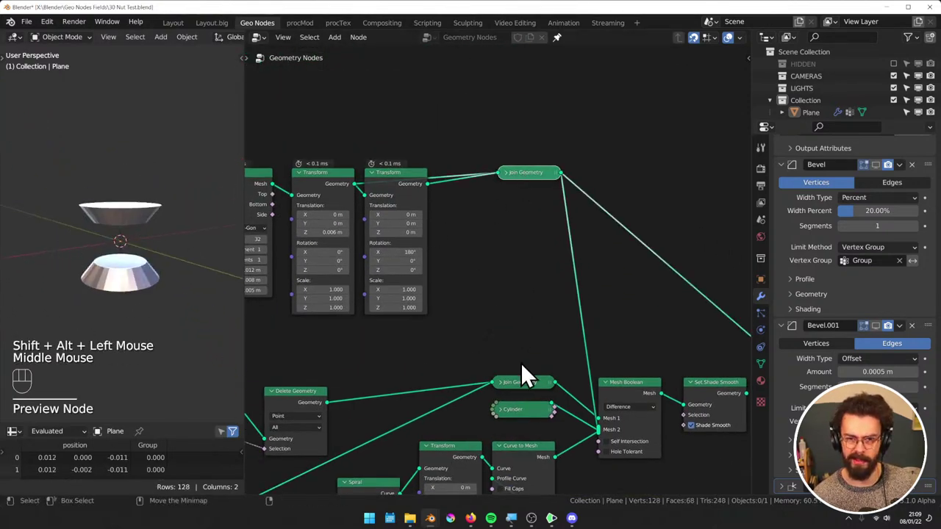
# Preview the hexagonal prism stage of the node tree
pyautogui.moveTo(521, 365); pyautogui.dragTo(495, 318, button='middle')
pyautogui.moveTo(508, 350); pyautogui.dragTo(486, 298, button='middle')
pyautogui.scroll(-2, 408, 279)
pyautogui.keyDown('alt'); pyautogui.keyDown('shift'); pyautogui.click(272, 345); pyautogui.keyUp('shift'); pyautogui.keyUp('alt')
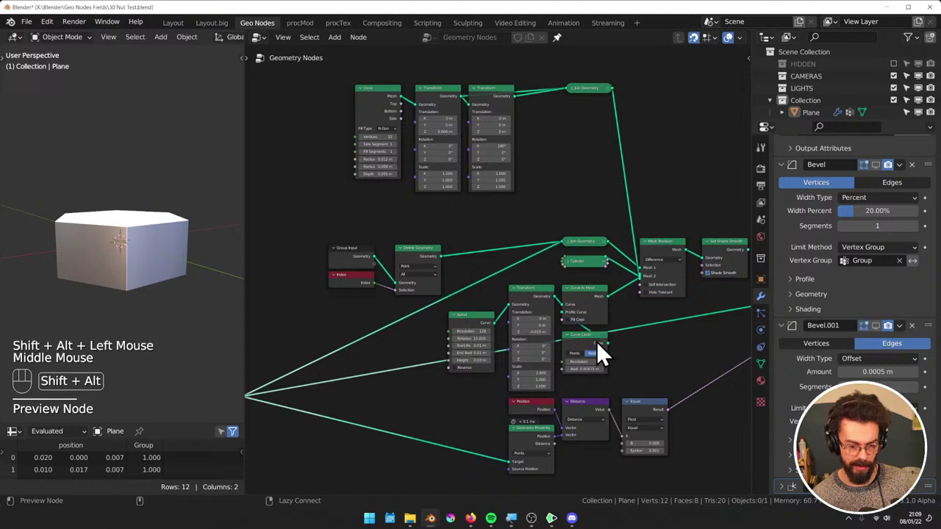
# Preview the Cylinder output again, then the Curve to Mesh thread spring
pyautogui.moveTo(633, 307); pyautogui.dragTo(553, 330, button='middle')
pyautogui.keyDown('alt'); pyautogui.keyDown('shift'); pyautogui.click(493, 264); pyautogui.keyUp('shift'); pyautogui.keyUp('alt')
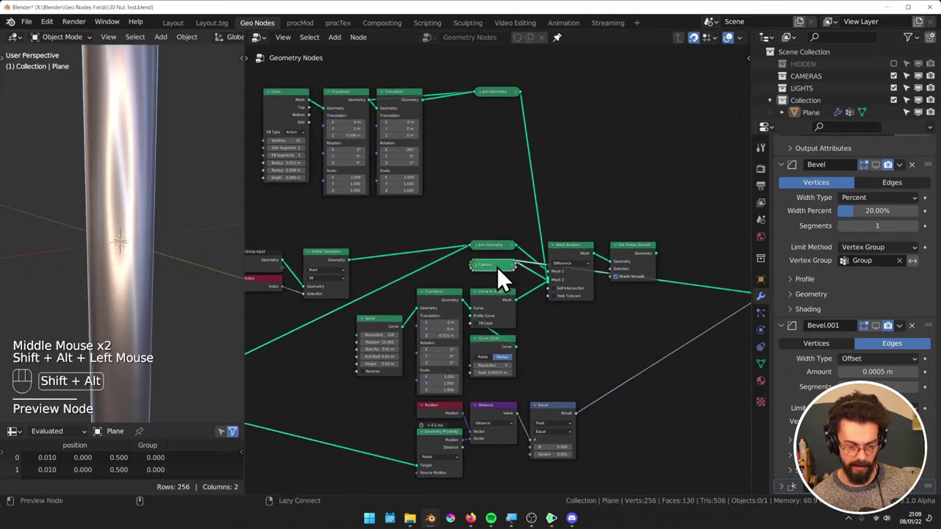
pyautogui.moveTo(169, 279); pyautogui.dragTo(177, 228, button='middle')
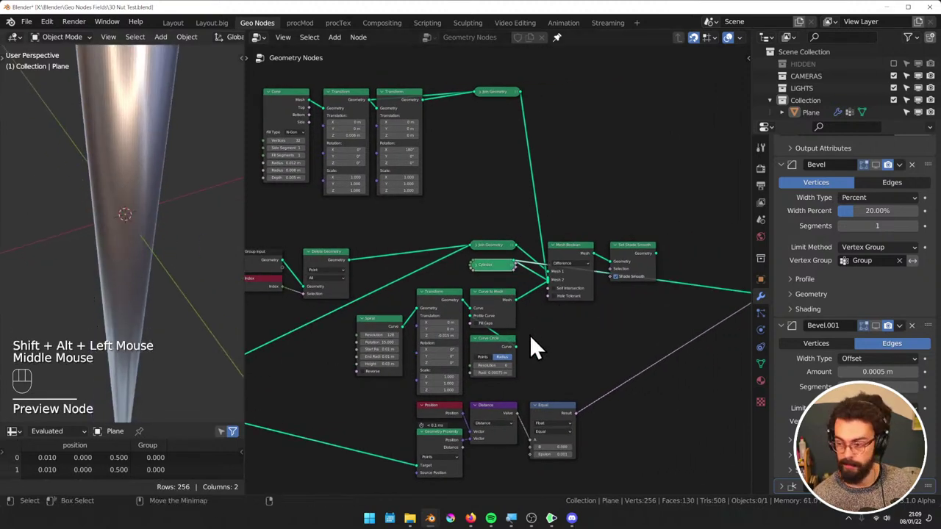
pyautogui.scroll(4, 510, 358)
pyautogui.keyDown('alt'); pyautogui.keyDown('shift'); pyautogui.click(500, 315); pyautogui.keyUp('shift'); pyautogui.keyUp('alt')
pyautogui.moveTo(129, 220)
pyautogui.mouseDown(button='middle')
pyautogui.moveTo(140, 216)
pyautogui.moveTo(124, 206)
pyautogui.mouseUp(button='middle')
pyautogui.scroll(2, 125, 225)
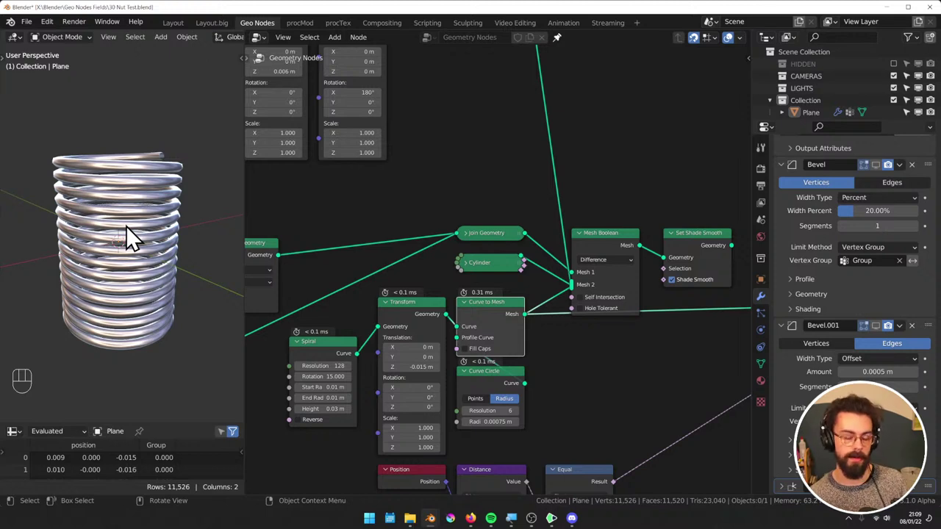
# Nudge the Cylinder node down and collapse then re-expand the Curve Circle node
pyautogui.moveTo(481, 261); pyautogui.dragTo(484, 268)
pyautogui.doubleClick(496, 311)
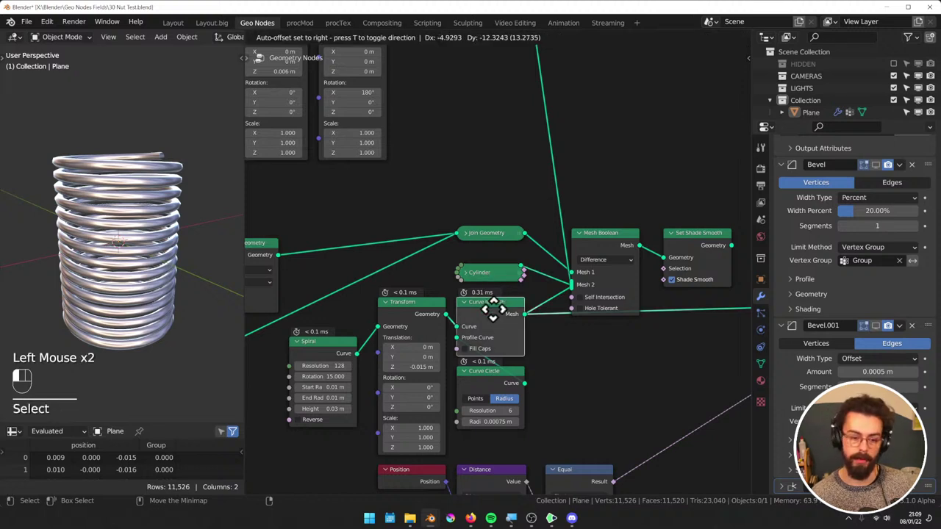
pyautogui.click(465, 378)
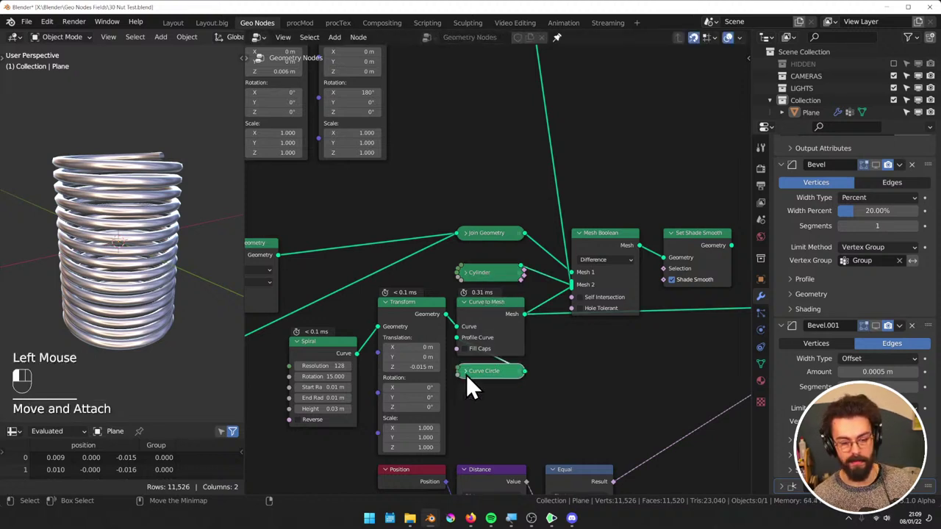
pyautogui.click(463, 382)
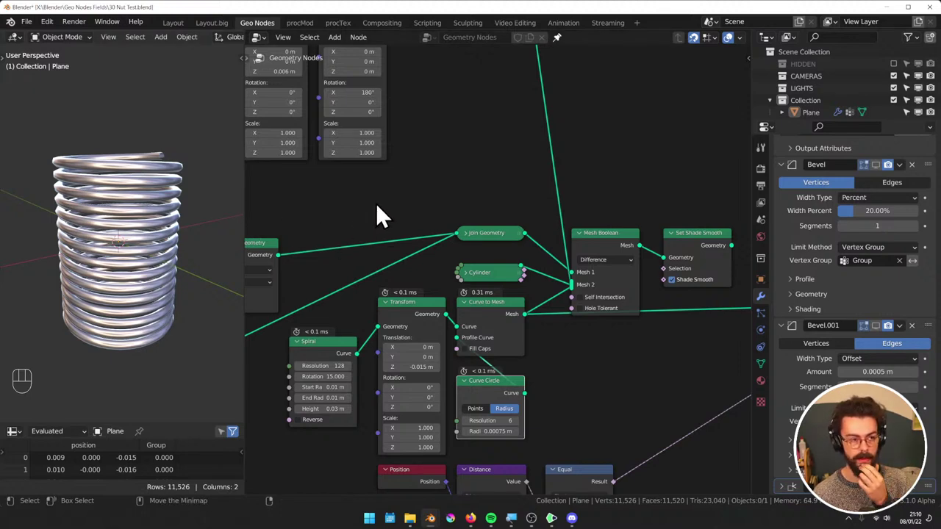
pyautogui.scroll(-2, 404, 249)
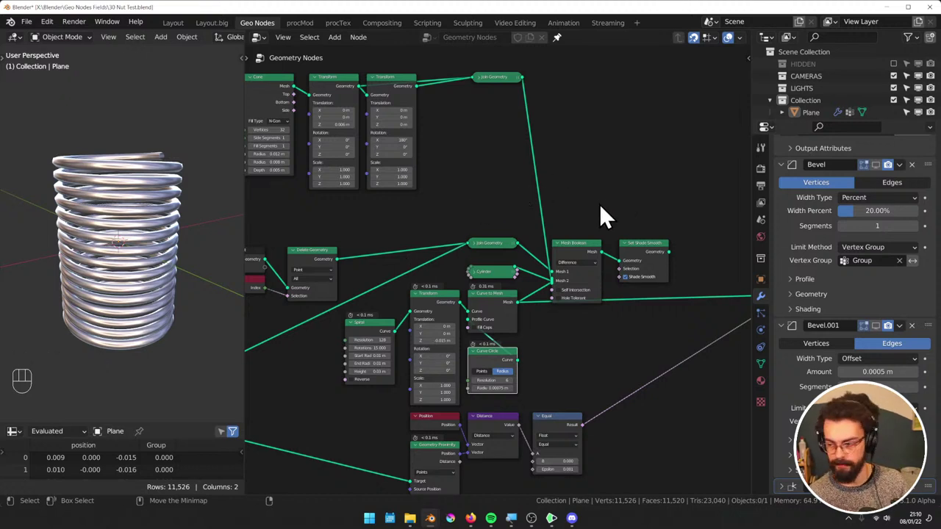
pyautogui.scroll(3, 600, 215)
pyautogui.scroll(1, 599, 203)
pyautogui.moveTo(599, 203); pyautogui.dragTo(531, 219, button='middle')
pyautogui.scroll(1, 588, 200)
pyautogui.scroll(-2, 535, 174)
# Reconnect Set Shade Smooth's Geometry to Group Output and deselect all nodes
pyautogui.moveTo(524, 222); pyautogui.dragTo(687, 279)
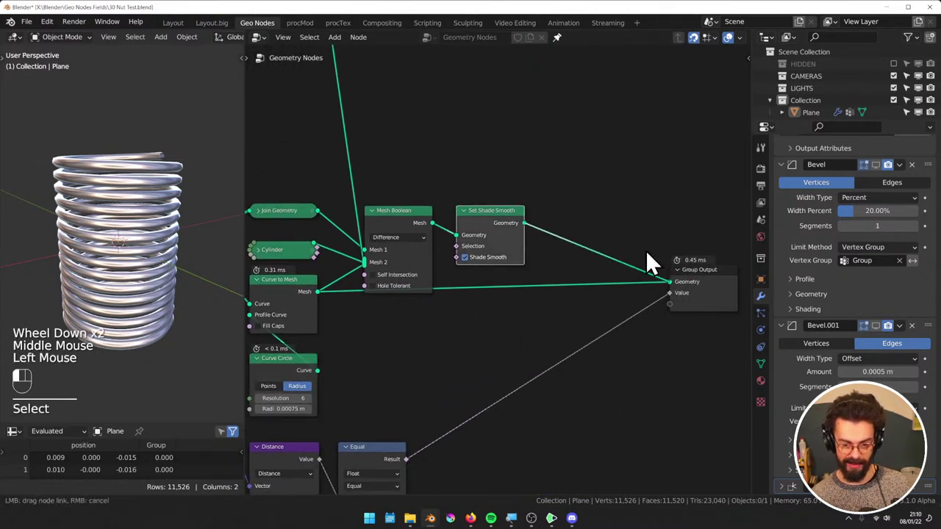
pyautogui.doubleClick(597, 178)
pyautogui.moveTo(140, 184); pyautogui.dragTo(110, 199, button='middle')
# Collapse the modifier panels and toggle the Bevel modifier's viewport display off and on
pyautogui.moveTo(786, 169); pyautogui.dragTo(779, 267)
pyautogui.click(874, 233)
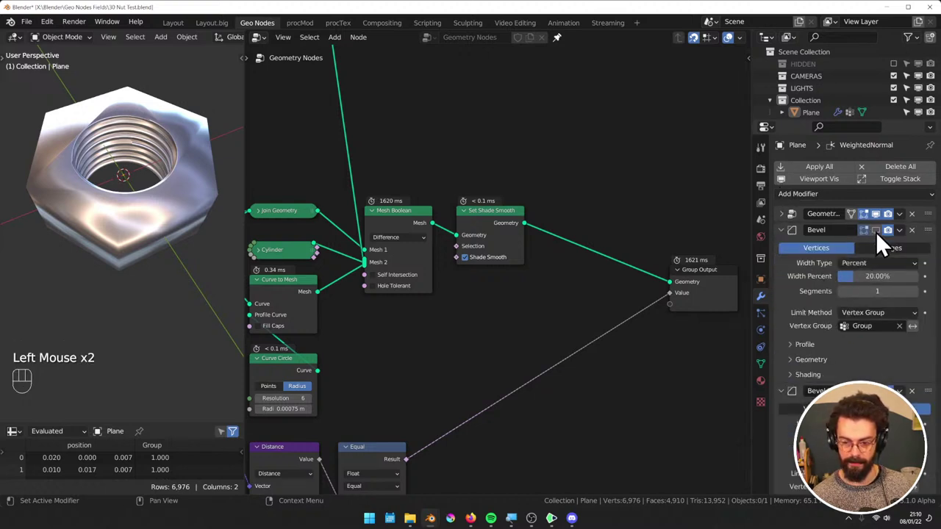
pyautogui.click(875, 231)
pyautogui.click(875, 230)
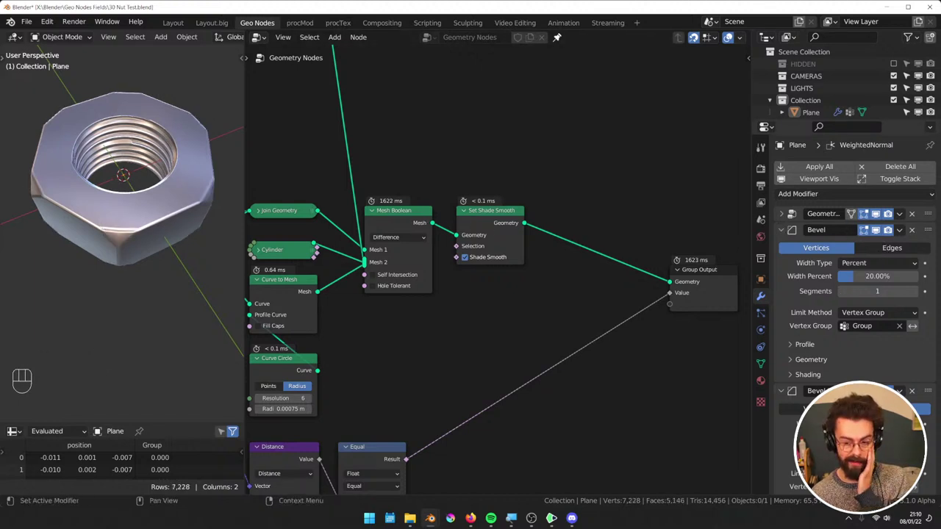
pyautogui.moveTo(146, 203); pyautogui.dragTo(135, 180, button='middle')
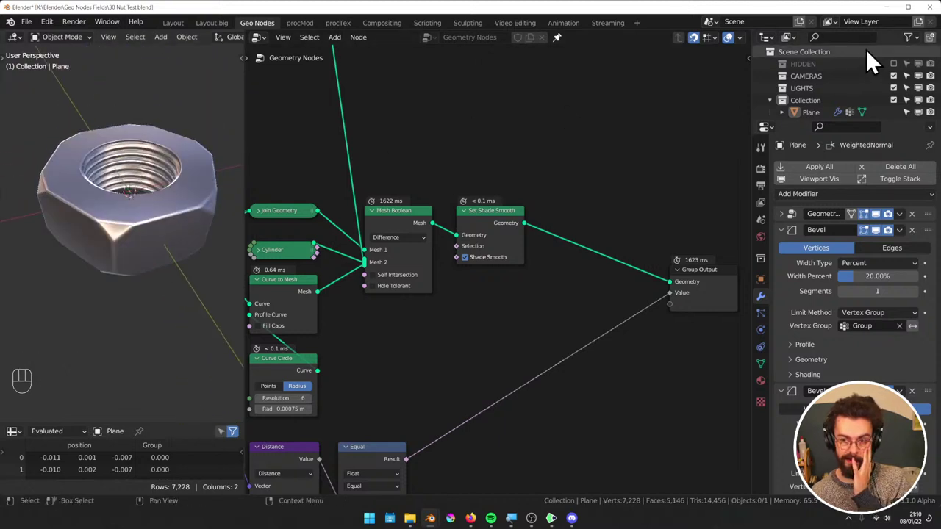
# Close the 30 Nut Test file without saving, returning to the Snow node tree
pyautogui.click(927, 7)
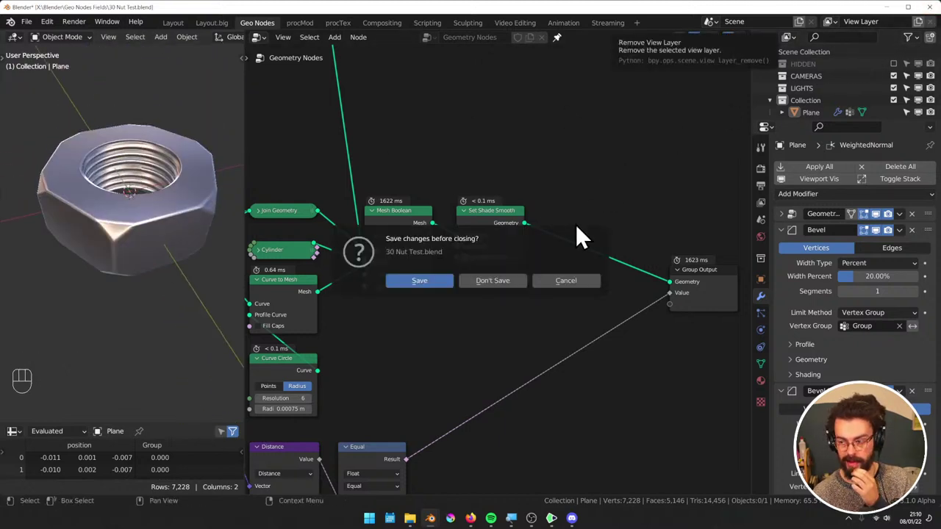
pyautogui.click(493, 283)
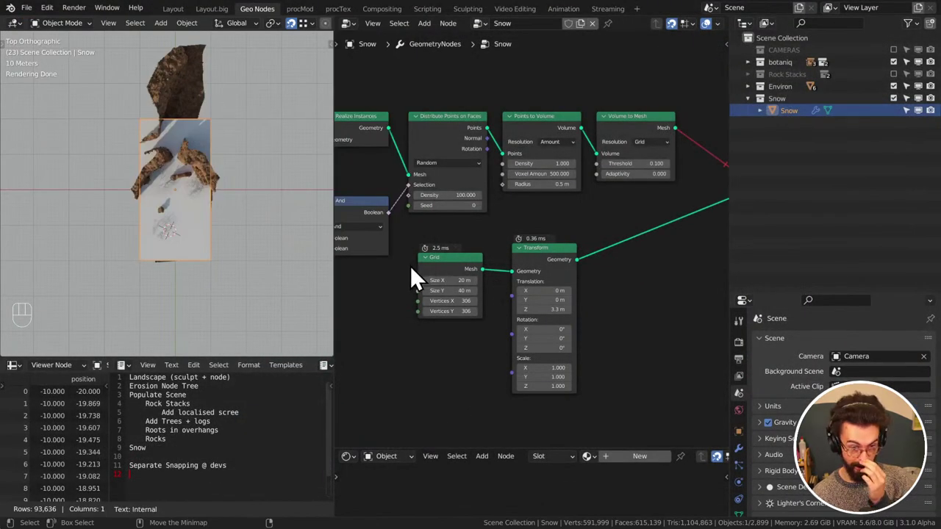
pyautogui.scroll(-2, 514, 242)
pyautogui.moveTo(609, 248); pyautogui.dragTo(536, 247, button='middle')
pyautogui.scroll(2, 550, 250)
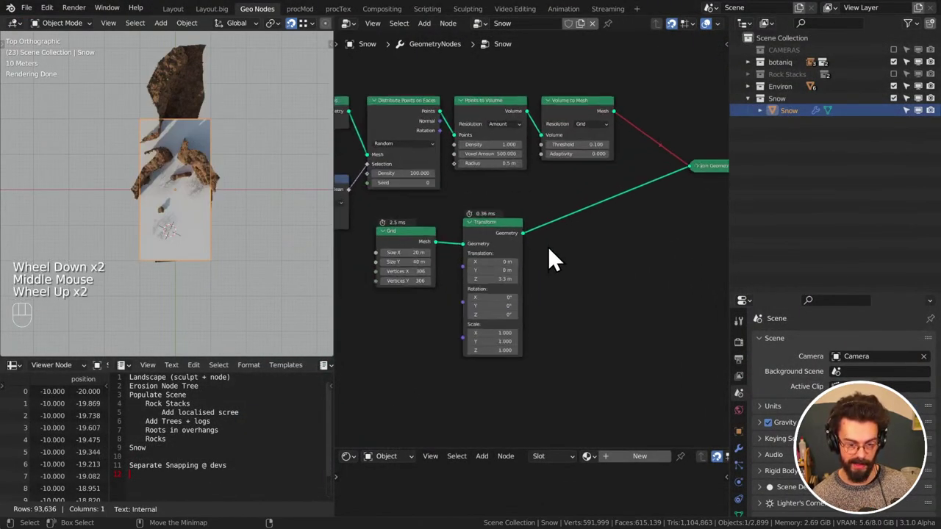
# Move the Transform and Grid nodes closer together
pyautogui.click(485, 242)
pyautogui.moveTo(485, 241); pyautogui.dragTo(477, 251)
pyautogui.moveTo(412, 245); pyautogui.dragTo(421, 245)
pyautogui.moveTo(469, 197); pyautogui.dragTo(493, 185)
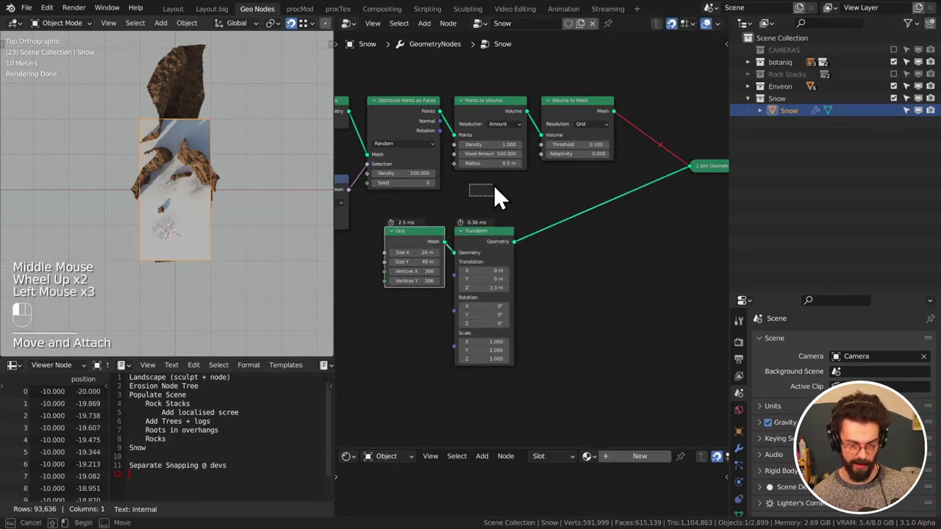
# Add a Delete Geometry node from the Geometry category
pyautogui.hotkey('shift', 'a')
pyautogui.moveTo(606, 175)
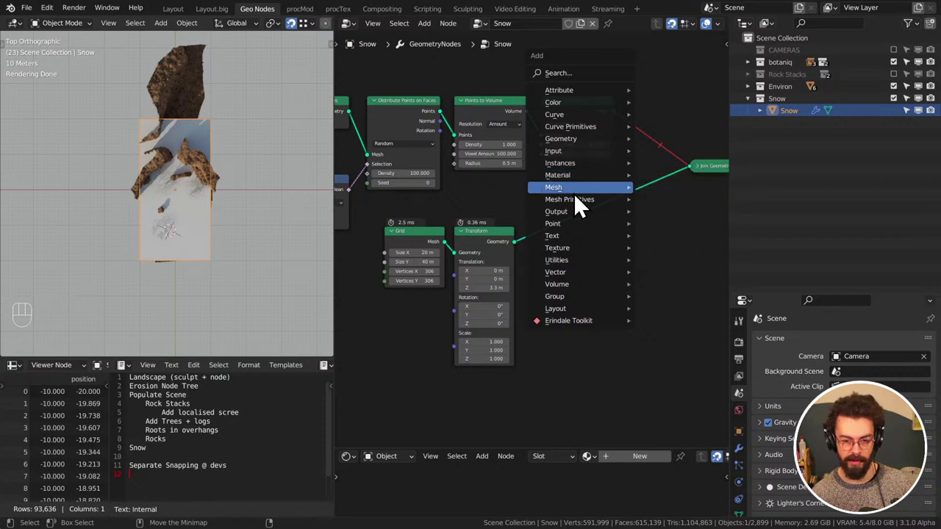
pyautogui.moveTo(571, 183)
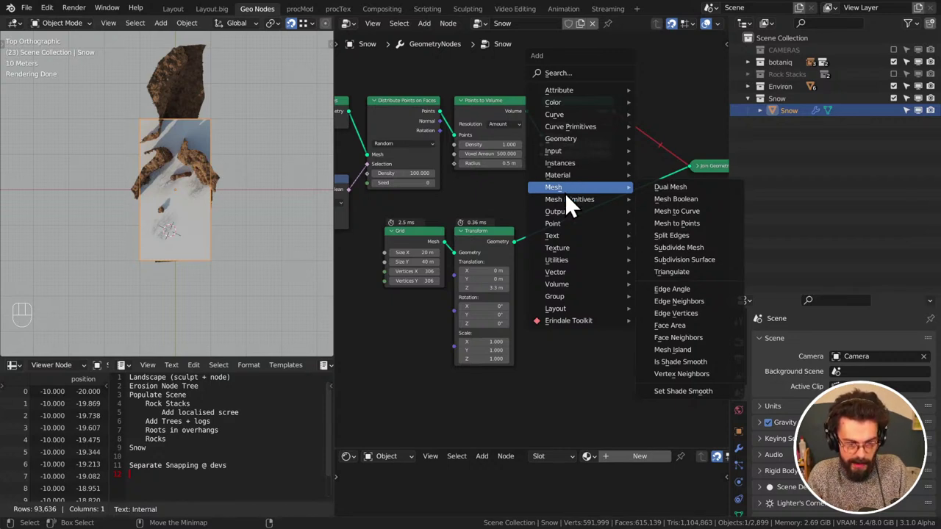
pyautogui.moveTo(576, 177)
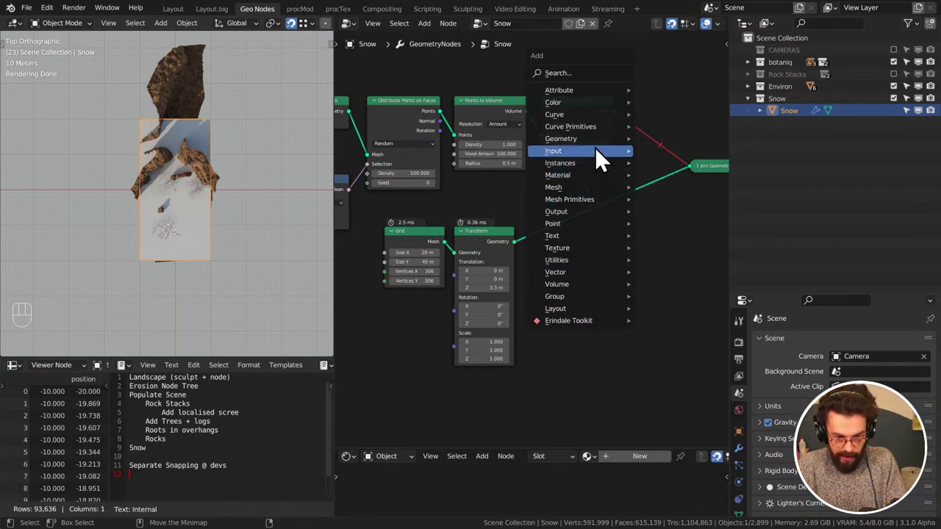
pyautogui.moveTo(597, 139)
pyautogui.click(682, 162)
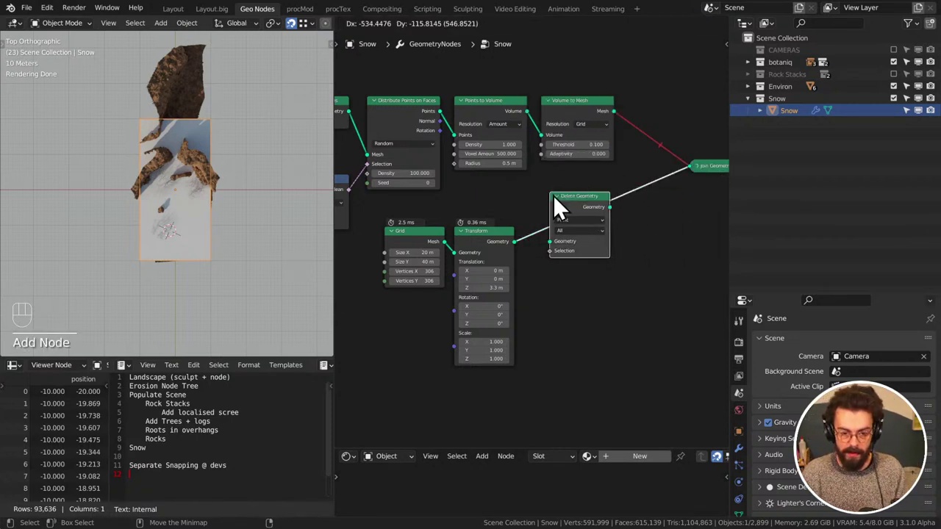
# Drop Delete Geometry onto the Transform link and feed Musgrave Height into its Selection
pyautogui.click(555, 198)
pyautogui.moveTo(555, 199); pyautogui.dragTo(555, 206, button='middle')
pyautogui.scroll(-2, 551, 209)
pyautogui.moveTo(420, 200); pyautogui.dragTo(624, 229)
pyautogui.moveTo(624, 229)
pyautogui.mouseDown(button='middle')
pyautogui.moveTo(646, 254)
pyautogui.moveTo(510, 232)
pyautogui.moveTo(495, 214)
pyautogui.moveTo(610, 225)
pyautogui.mouseUp(button='middle')
pyautogui.scroll(2, 627, 263)
pyautogui.scroll(3, 512, 235)
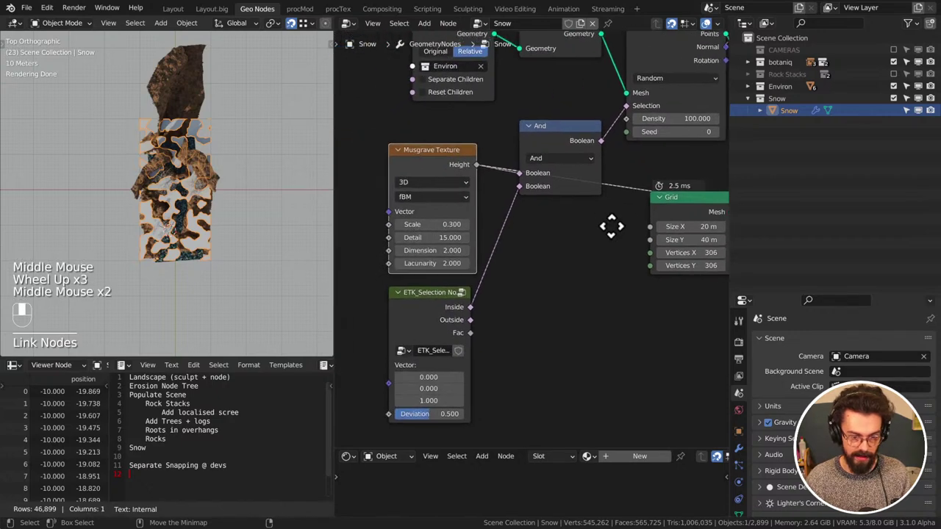
pyautogui.scroll(2, 458, 216)
# Set the Musgrave Scale to 0.870 and move the Musgrave node left
pyautogui.keyDown('shift'); pyautogui.moveTo(448, 214); pyautogui.dragTo(481, 215); pyautogui.keyUp('shift')
pyautogui.scroll(-1, 500, 182)
pyautogui.scroll(-2, 501, 183)
pyautogui.moveTo(500, 182); pyautogui.dragTo(399, 185)
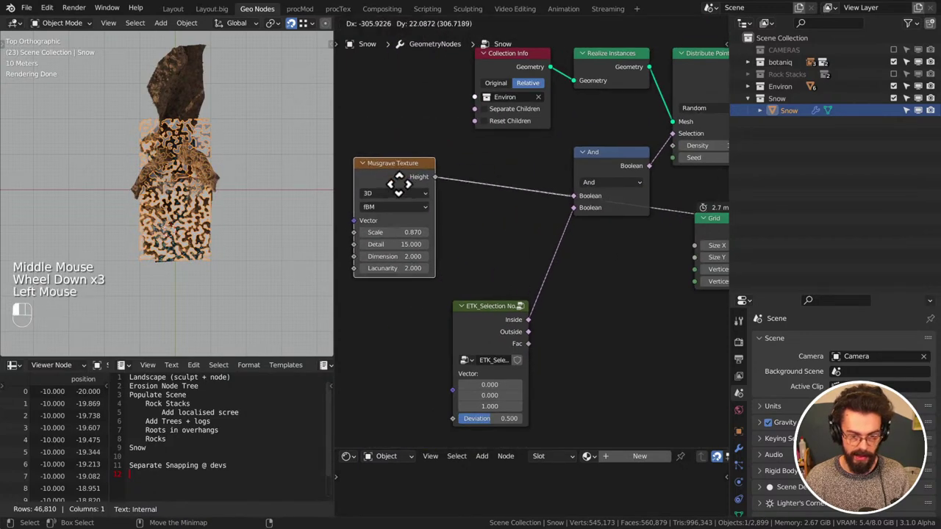
# Insert a Greater Than Compare node on the Height link with B 0.140
pyautogui.press('q')
pyautogui.keyDown('shift'); pyautogui.moveTo(526, 188); pyautogui.dragTo(505, 226, button='right'); pyautogui.keyUp('shift')
pyautogui.press('q')
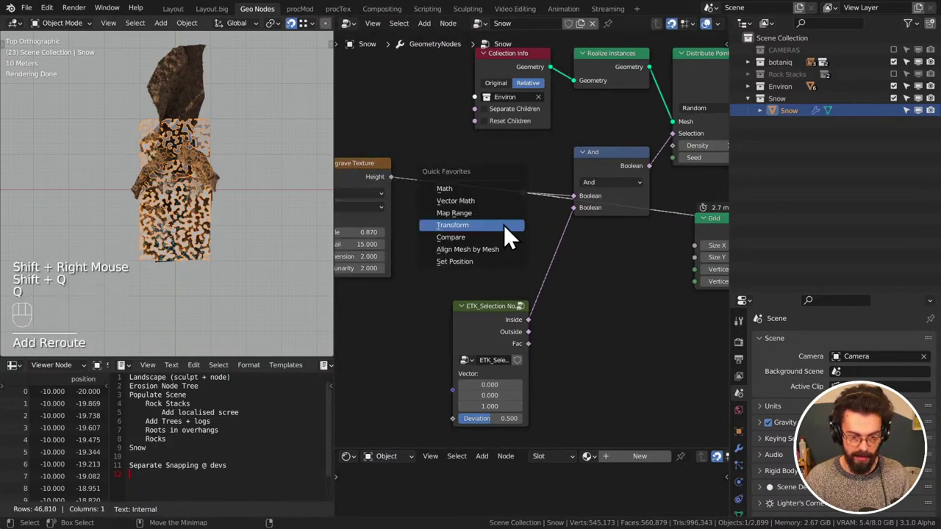
pyautogui.click(479, 237)
pyautogui.click(510, 166)
pyautogui.moveTo(509, 166); pyautogui.dragTo(539, 212)
pyautogui.hotkey('ctrl', 'x')
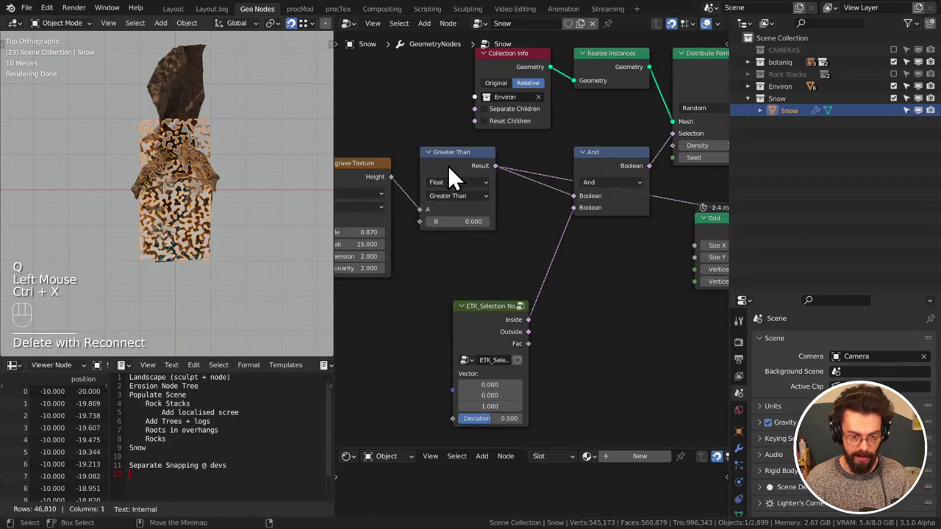
pyautogui.moveTo(448, 165); pyautogui.dragTo(492, 168)
pyautogui.keyDown('shift'); pyautogui.moveTo(500, 221); pyautogui.dragTo(517, 221); pyautogui.keyUp('shift')
pyautogui.moveTo(375, 194); pyautogui.dragTo(376, 163)
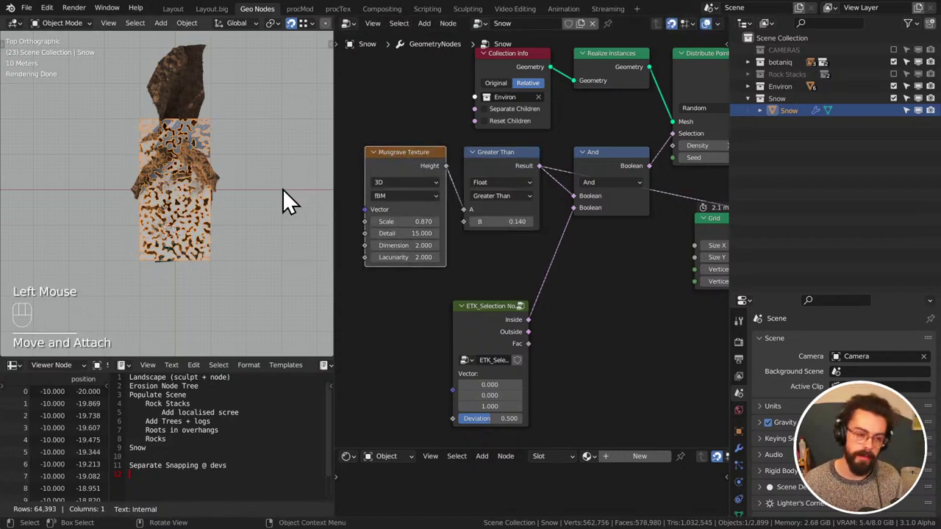
# Tuck the ETK Selection node beneath Greater Than and inspect the snow patches
pyautogui.scroll(3, 206, 243)
pyautogui.moveTo(195, 251); pyautogui.dragTo(221, 222, button='middle')
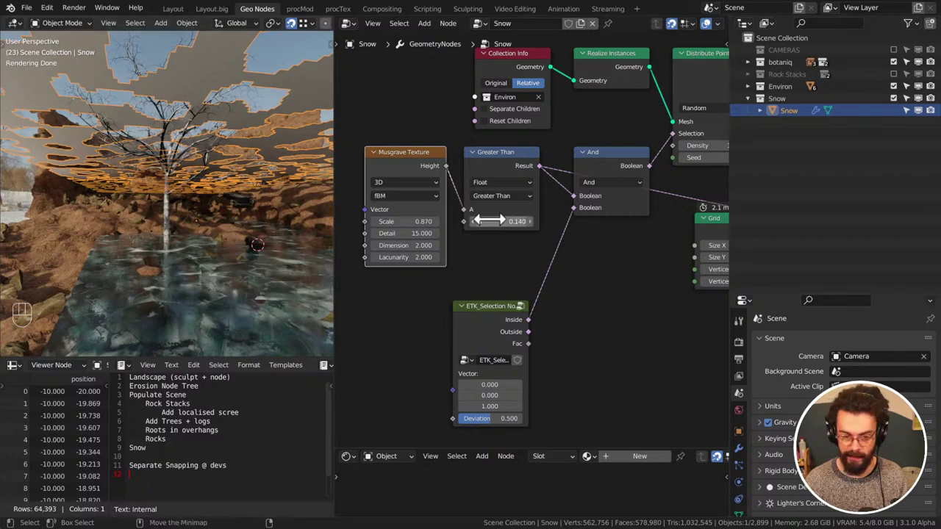
pyautogui.scroll(-2, 491, 303)
pyautogui.moveTo(491, 303); pyautogui.dragTo(497, 257)
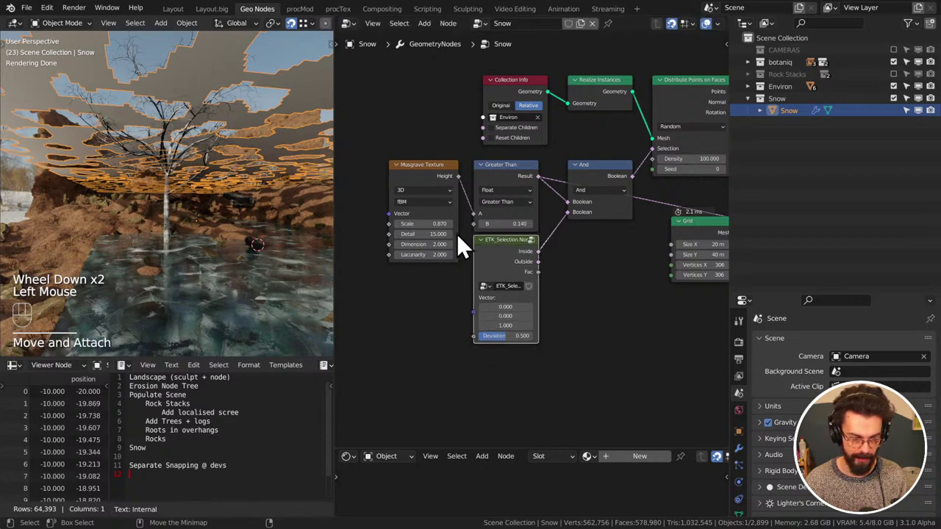
pyautogui.moveTo(211, 208); pyautogui.dragTo(206, 204, button='middle')
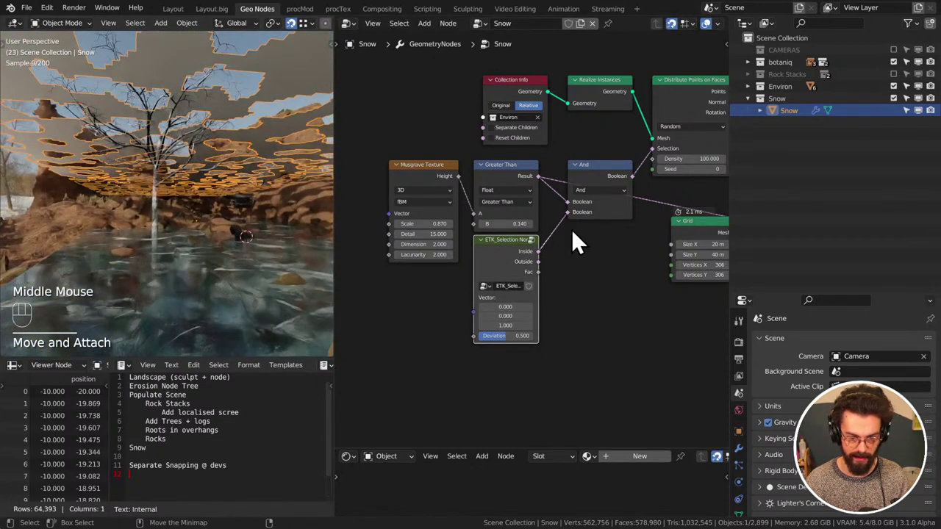
pyautogui.scroll(-1, 544, 239)
pyautogui.moveTo(544, 239); pyautogui.dragTo(524, 239, button='middle')
pyautogui.hotkey('shift', 'a')
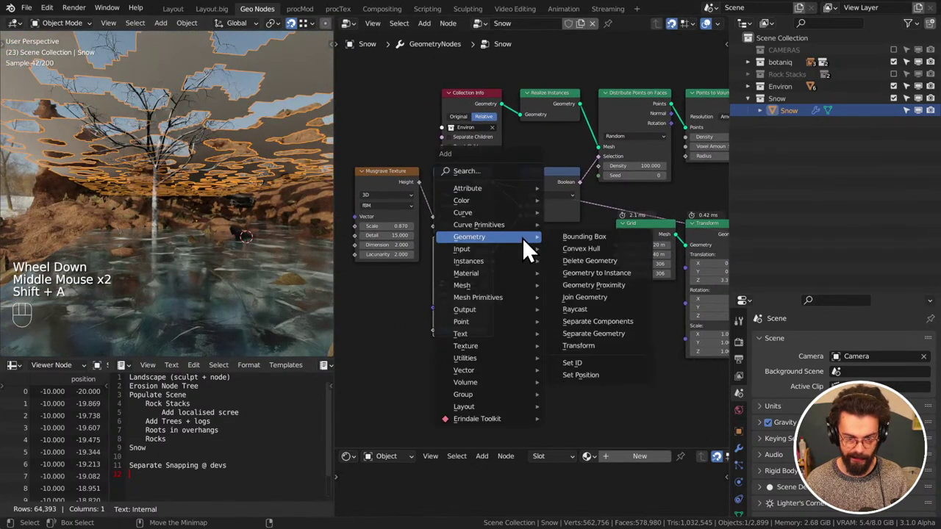
pyautogui.moveTo(486, 188)
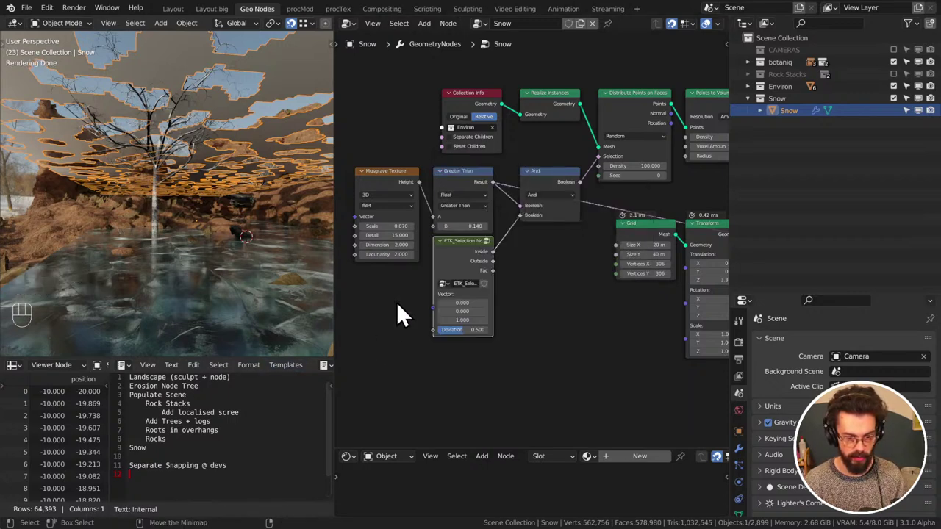
pyautogui.moveTo(464, 250); pyautogui.dragTo(552, 242)
# Move the Musgrave Texture node aside and add a Map Range node feeding Greater Than's B
pyautogui.moveTo(371, 175); pyautogui.dragTo(510, 157, button='middle')
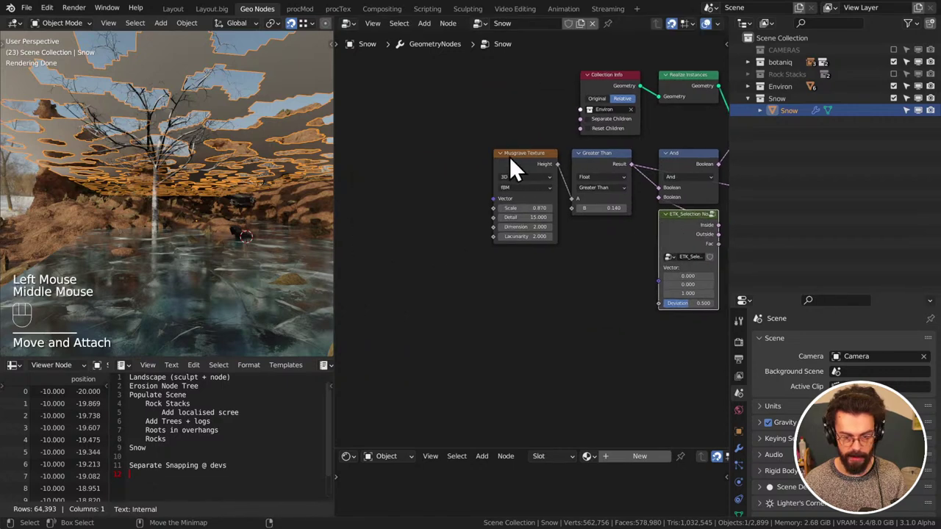
pyautogui.moveTo(510, 156); pyautogui.dragTo(414, 147)
pyautogui.moveTo(574, 209); pyautogui.dragTo(524, 263)
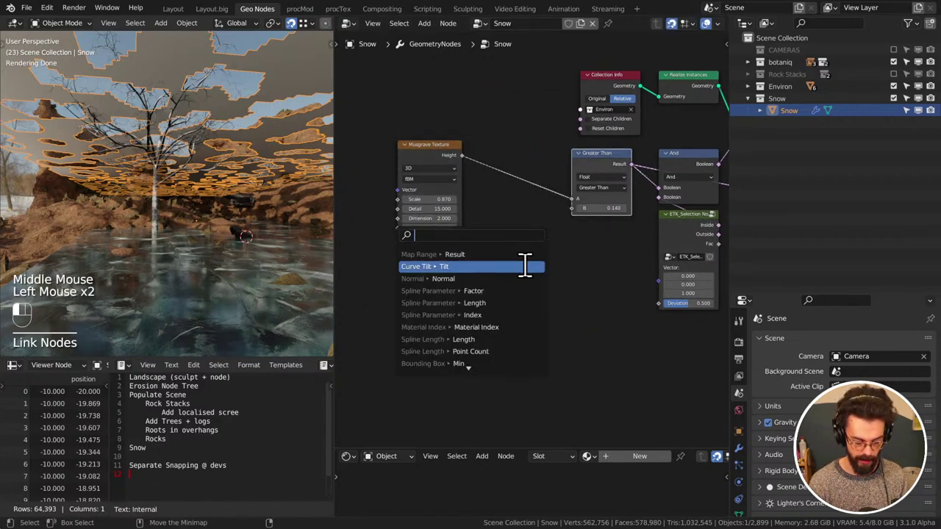
pyautogui.write('map')
pyautogui.press('Return')
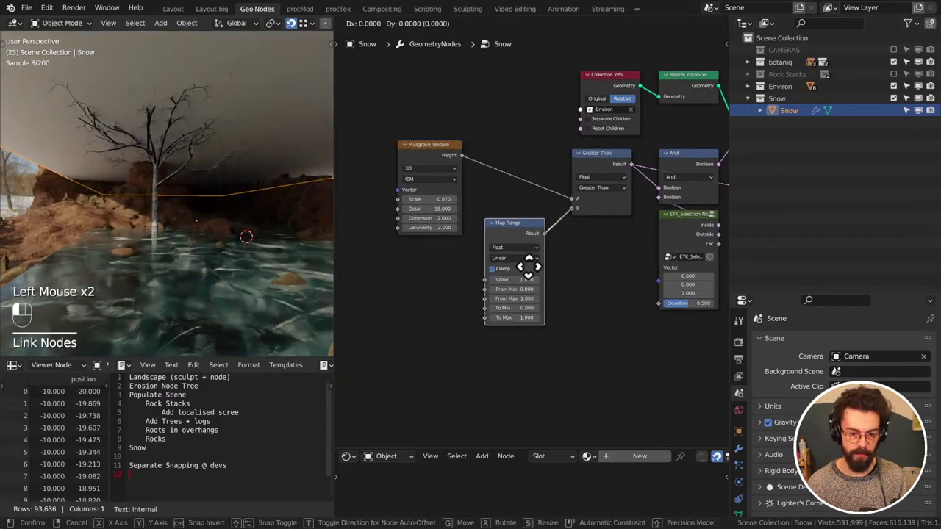
pyautogui.click(538, 253)
pyautogui.scroll(2, 490, 260)
pyautogui.moveTo(490, 259); pyautogui.dragTo(542, 220, button='middle')
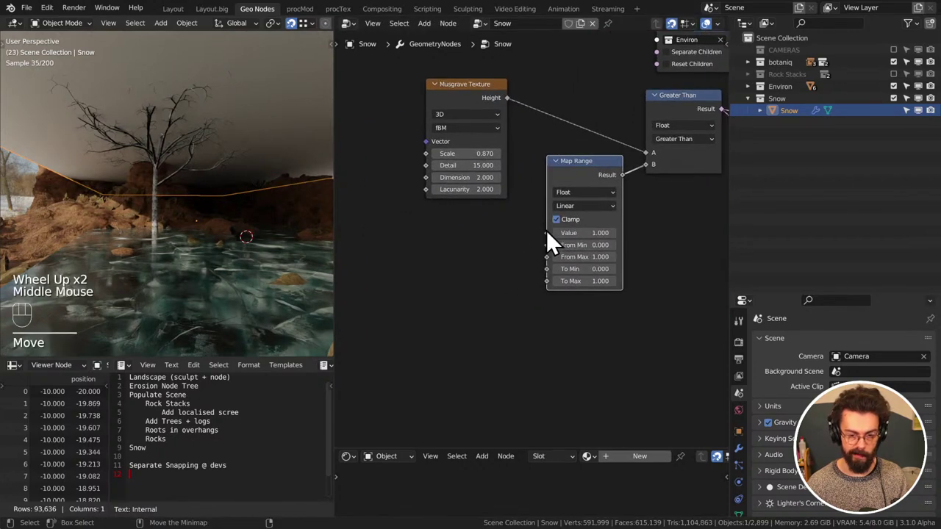
# Check the terrain Plane from the front view, then reselect the Snow object to show its nodes
pyautogui.click(213, 282)
pyautogui.scroll(-5, 212, 283)
pyautogui.press('KP_1')
pyautogui.scroll(-6, 212, 282)
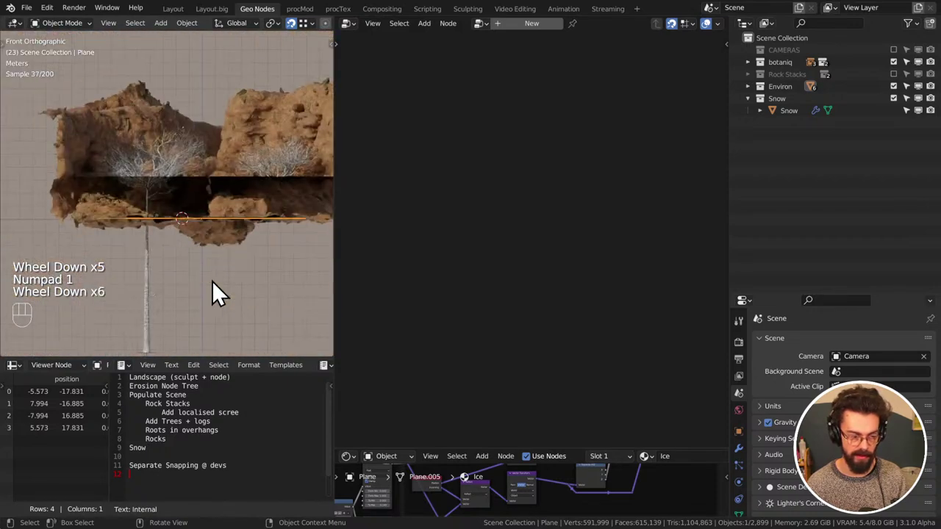
pyautogui.scroll(1, 211, 280)
pyautogui.moveTo(212, 281); pyautogui.dragTo(208, 257, button='middle')
pyautogui.click(208, 256)
pyautogui.moveTo(389, 269); pyautogui.dragTo(423, 258, button='middle')
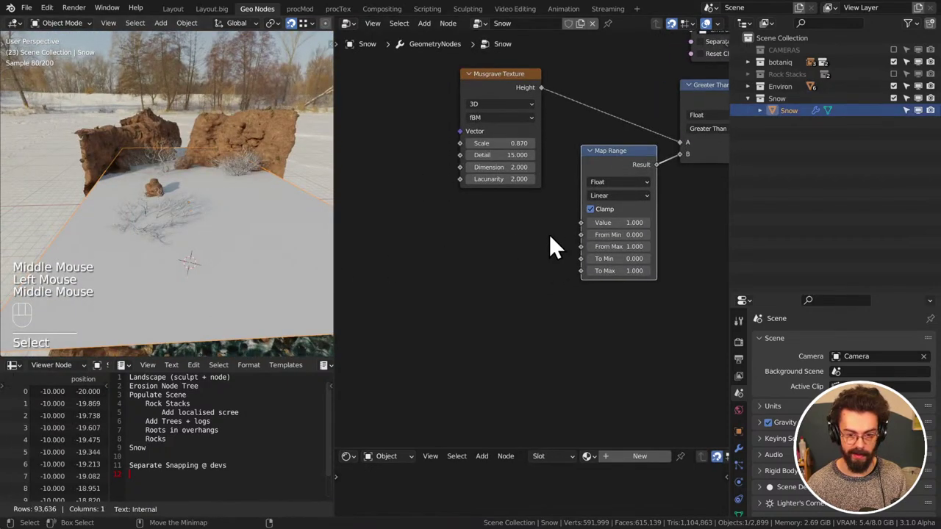
# Feed Map Range's Value with an Absolute math node driven by Separate XYZ's Z
pyautogui.moveTo(580, 224); pyautogui.dragTo(514, 249)
pyautogui.write('abs')
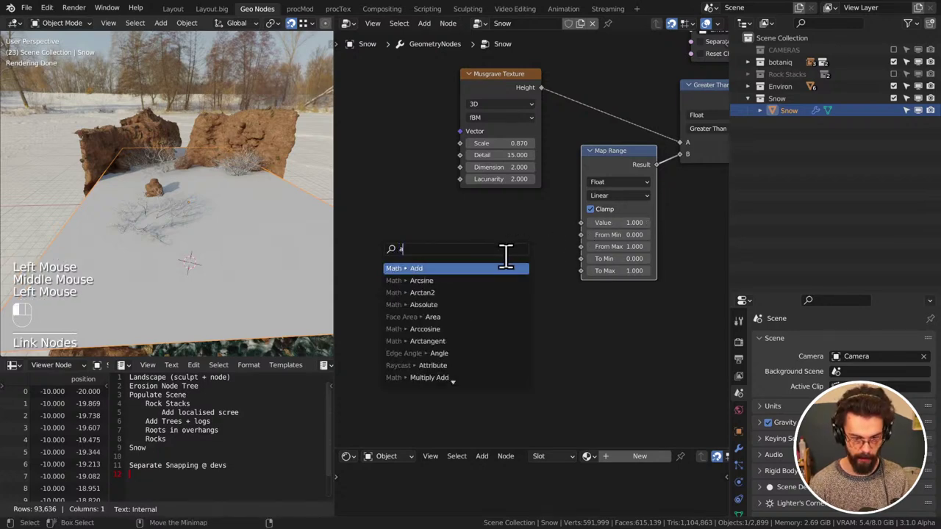
pyautogui.click(505, 268)
pyautogui.click(517, 252)
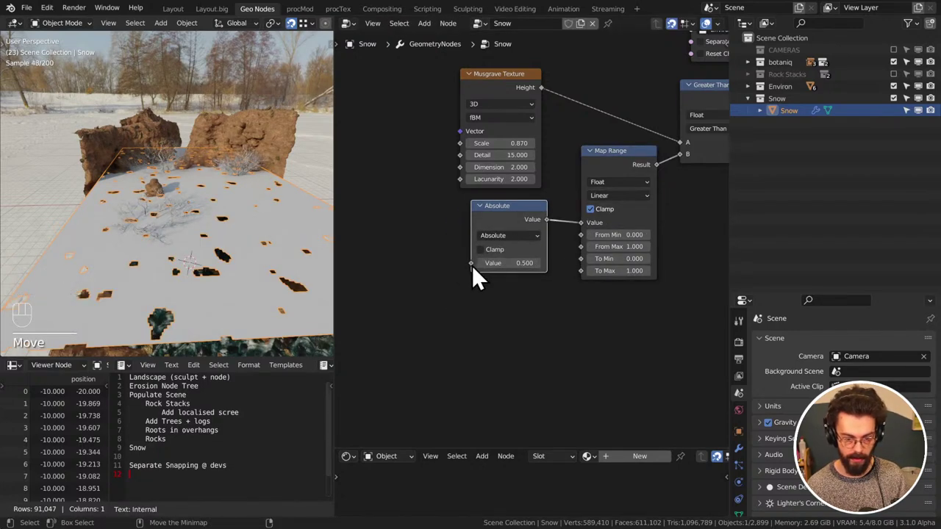
pyautogui.moveTo(471, 263); pyautogui.dragTo(361, 268)
pyautogui.write('sep')
pyautogui.press('Down')
pyautogui.press('Down')
pyautogui.press('Down')
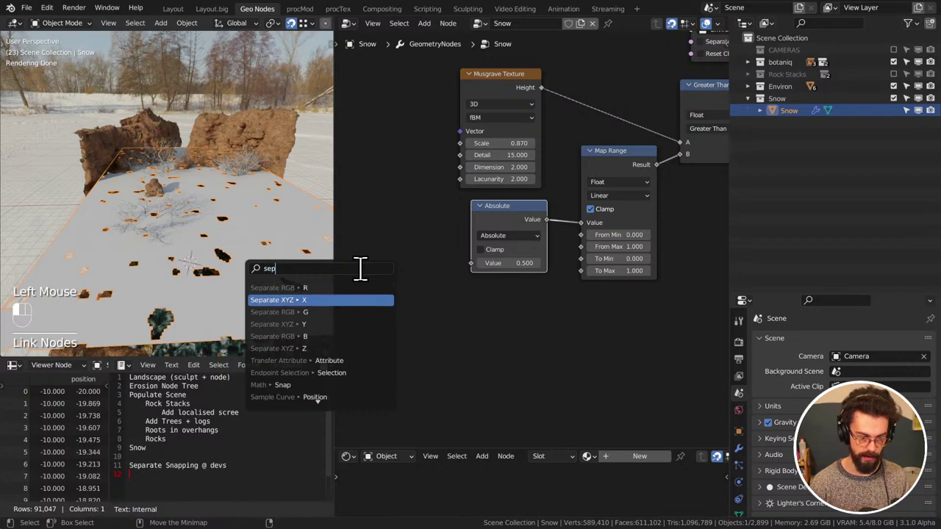
pyautogui.click(294, 349)
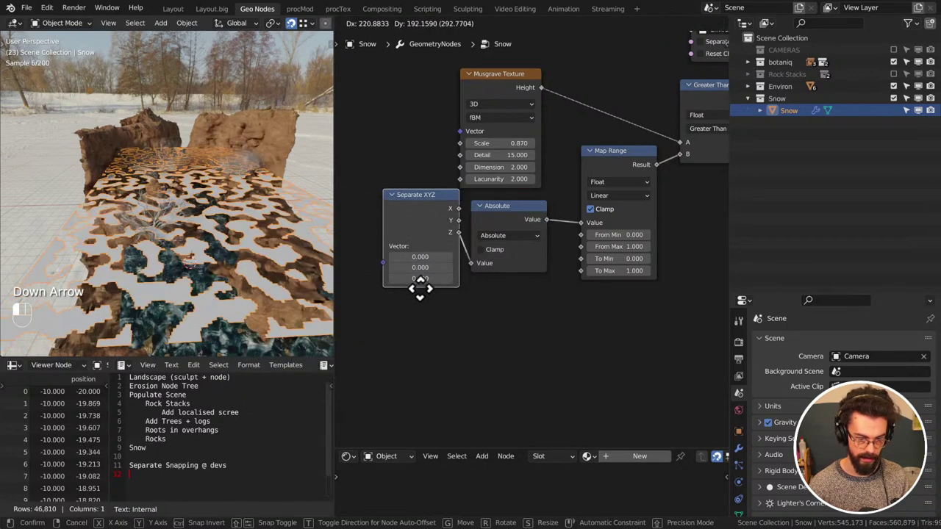
pyautogui.click(420, 287)
# Connect the suggested input node to the Separate XYZ Vector socket
pyautogui.moveTo(378, 286); pyautogui.dragTo(444, 293, button='middle')
pyautogui.moveTo(450, 280); pyautogui.dragTo(390, 278)
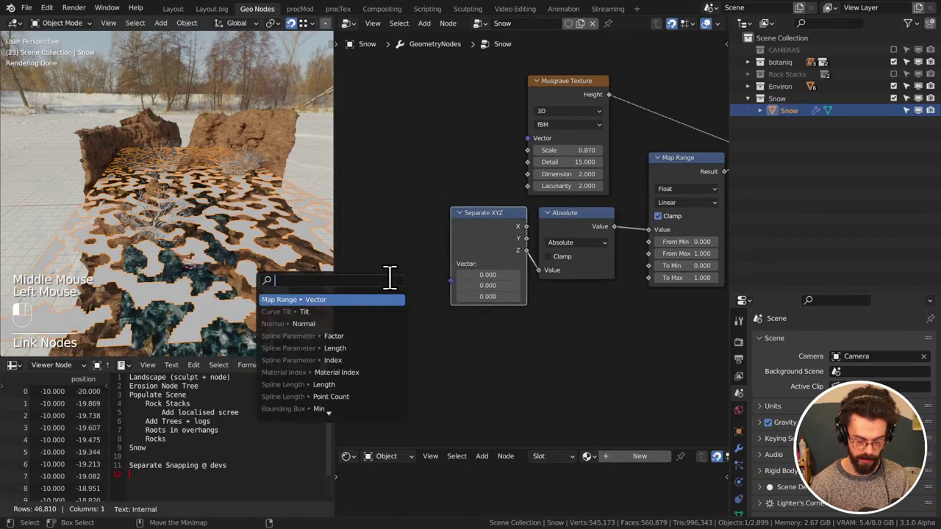
pyautogui.press('Down')
pyautogui.press('Down')
pyautogui.press('Down')
pyautogui.press('Down')
pyautogui.press('Return')
pyautogui.click(390, 275)
pyautogui.moveTo(395, 268)
pyautogui.mouseDown(button='middle')
pyautogui.moveTo(490, 256)
pyautogui.moveTo(408, 271)
pyautogui.mouseUp(button='middle')
# Set Map Range To Max to 0, then raise it to 0.170
pyautogui.click(547, 313)
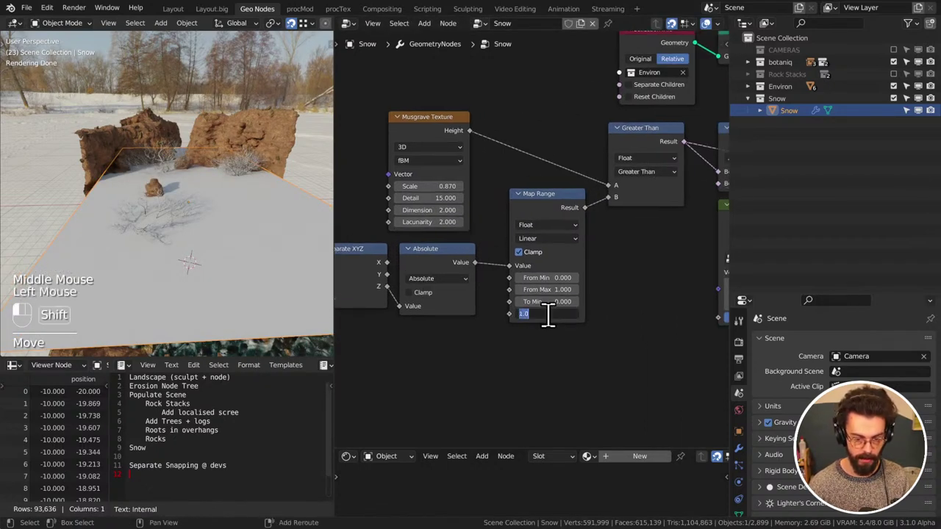
pyautogui.write('0')
pyautogui.press('Return')
pyautogui.keyDown('shift'); pyautogui.click(547, 316); pyautogui.keyUp('shift')
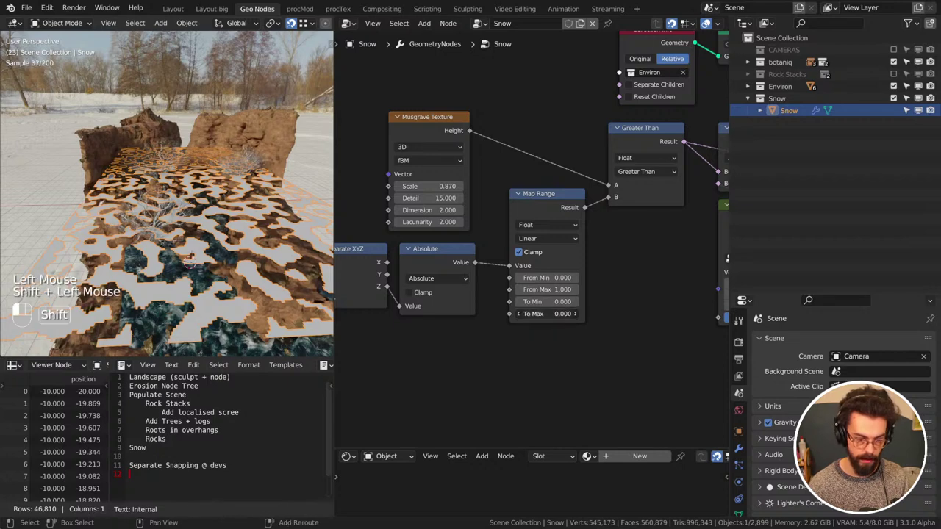
pyautogui.keyDown('shift'); pyautogui.moveTo(548, 314); pyautogui.dragTo(550, 278); pyautogui.keyUp('shift')
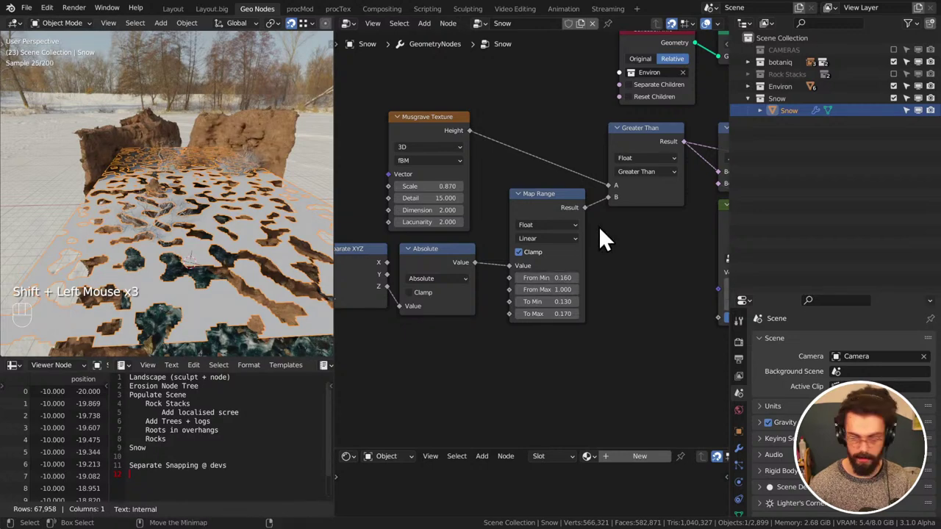
# Move the Grid and Transform nodes upward and shift the Delete Geometry node slightly
pyautogui.scroll(-4, 548, 261)
pyautogui.scroll(-1, 549, 263)
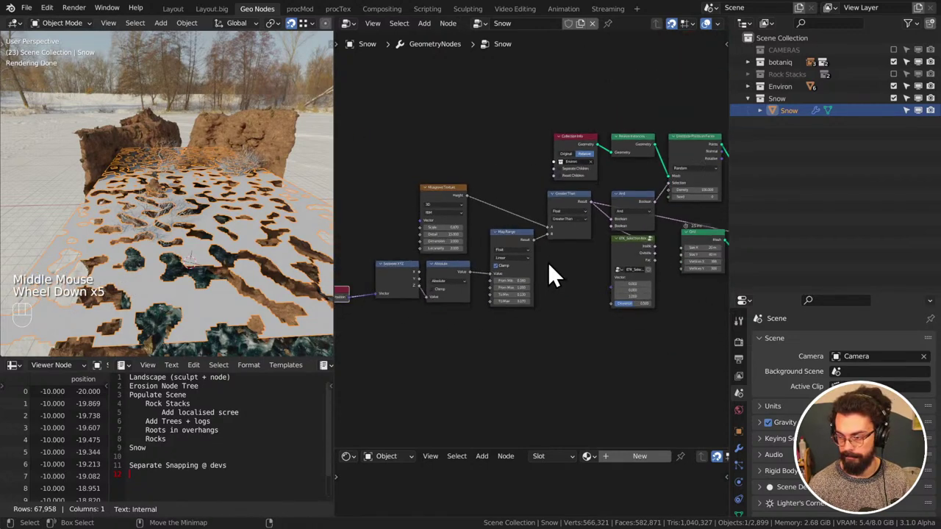
pyautogui.moveTo(548, 262); pyautogui.dragTo(575, 279, button='middle')
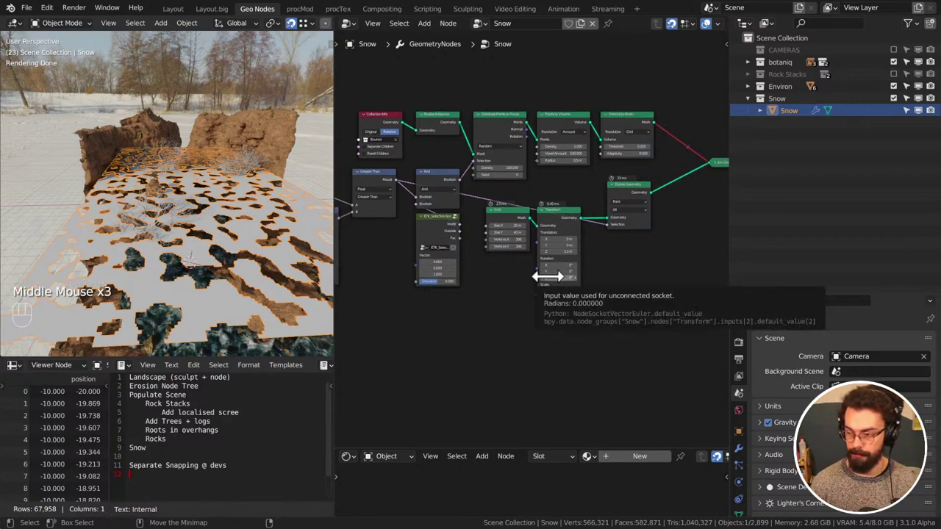
pyautogui.scroll(3, 552, 299)
pyautogui.moveTo(427, 264); pyautogui.dragTo(520, 177)
pyautogui.press('g')
pyautogui.click(520, 149)
pyautogui.click(617, 212)
pyautogui.press('g')
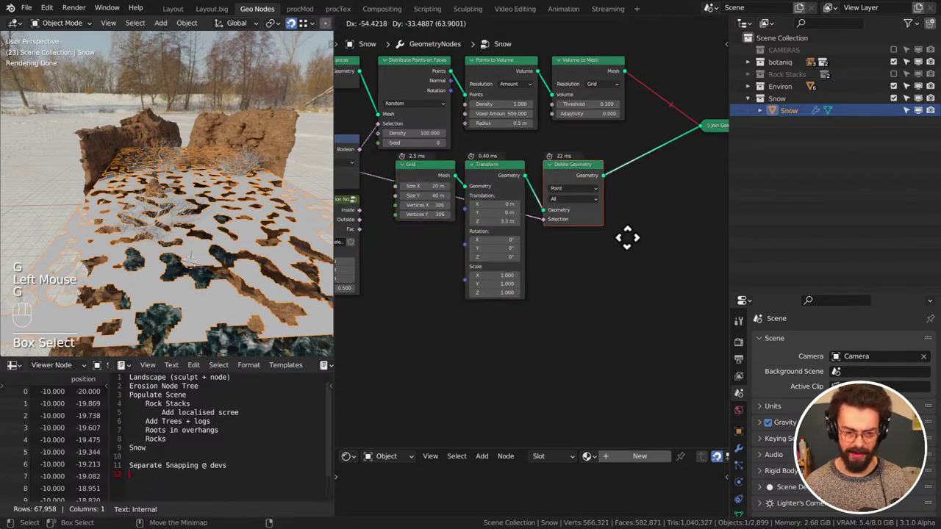
pyautogui.click(618, 237)
# Lift the snow grid's Transform Z to 1.2 m, then lower it to 0.21 m
pyautogui.moveTo(538, 242); pyautogui.dragTo(559, 238, button='middle')
pyautogui.keyDown('shift'); pyautogui.click(514, 218); pyautogui.keyUp('shift')
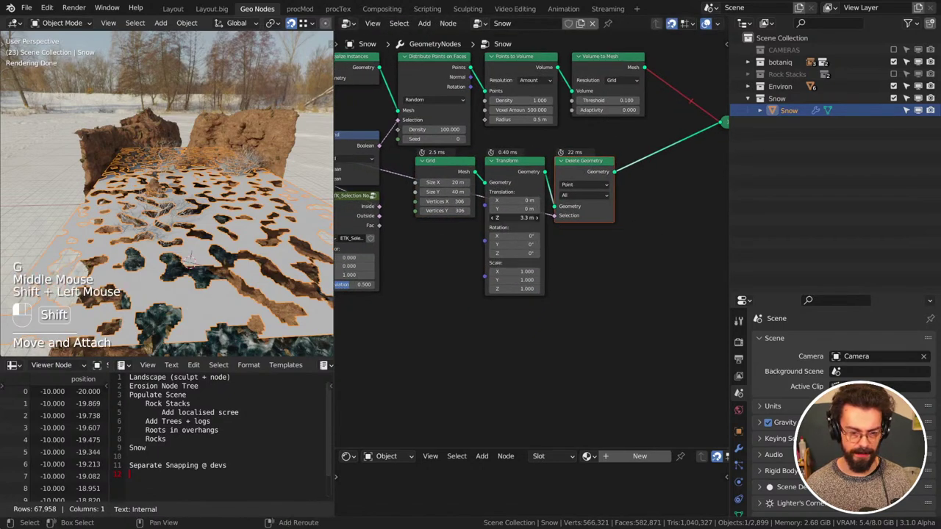
pyautogui.keyDown('shift'); pyautogui.moveTo(515, 217); pyautogui.dragTo(512, 218); pyautogui.keyUp('shift')
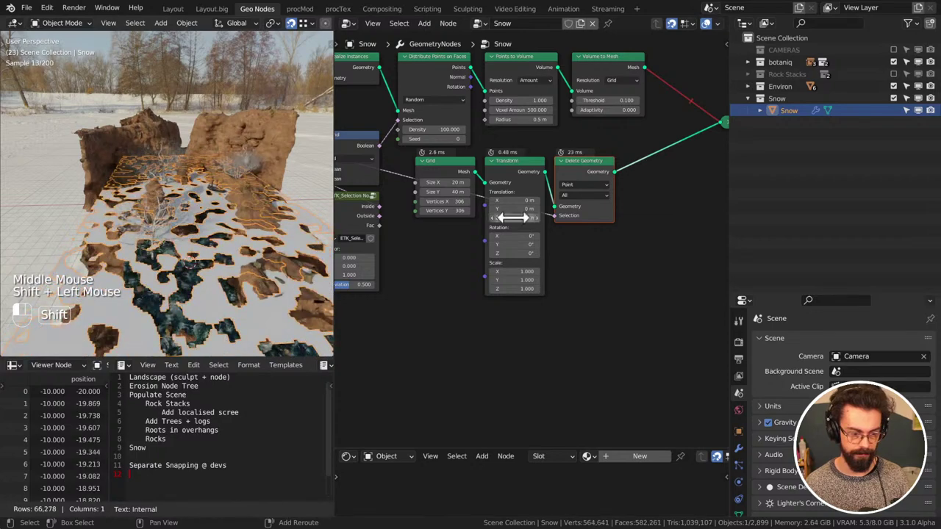
pyautogui.moveTo(513, 217); pyautogui.dragTo(556, 200, button='middle')
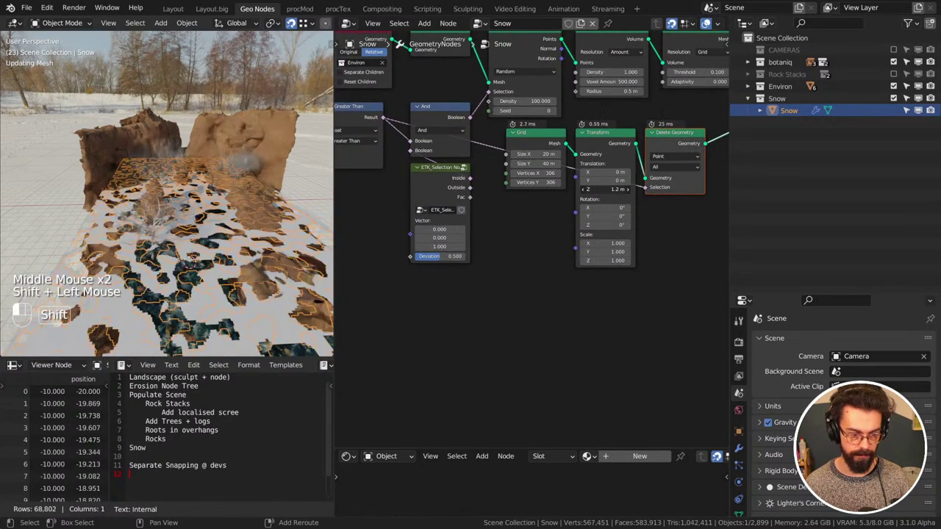
pyautogui.moveTo(605, 189)
pyautogui.keyDown('shift'); pyautogui.mouseDown()
pyautogui.moveTo(575, 189)
pyautogui.moveTo(599, 189)
pyautogui.mouseUp(); pyautogui.keyUp('shift')
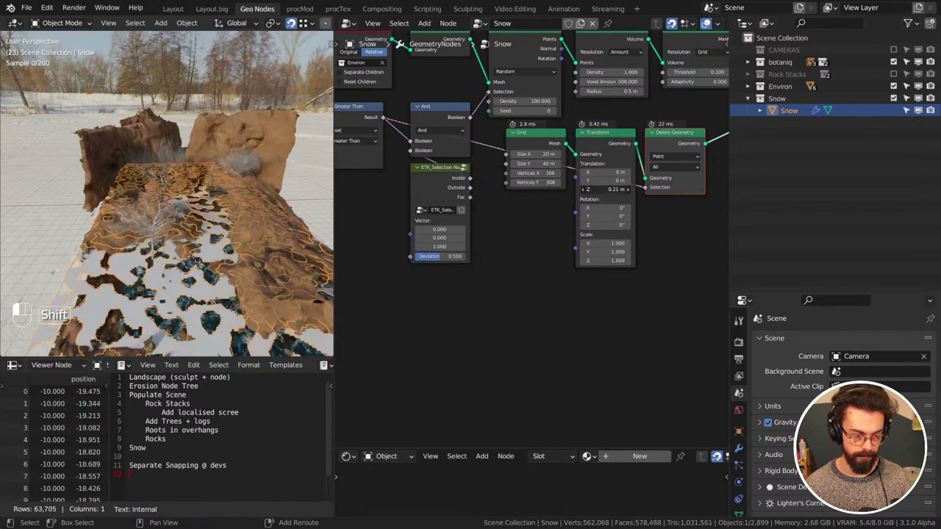
# Lower Map Range To Min to -0.240 and save the blend file with Ctrl+S
pyautogui.moveTo(507, 228); pyautogui.dragTo(519, 247, button='middle')
pyautogui.scroll(2, 519, 248)
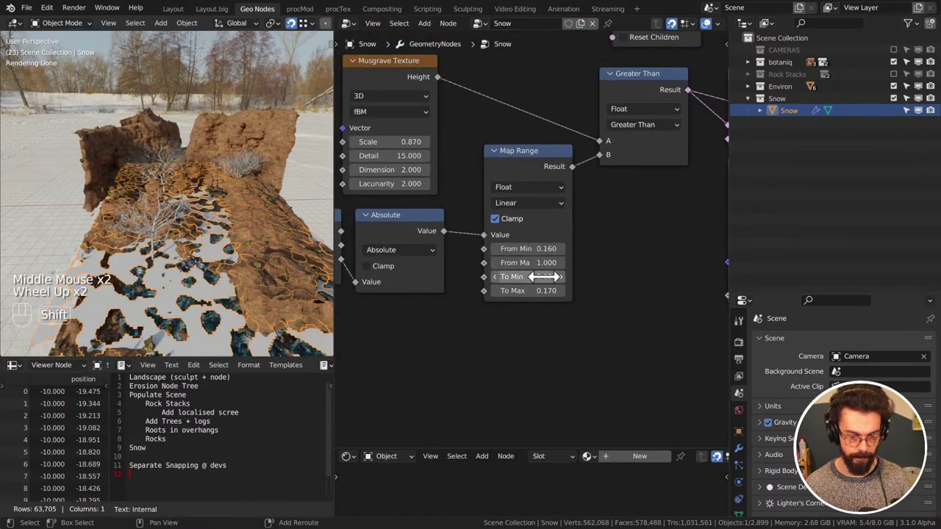
pyautogui.keyDown('shift'); pyautogui.moveTo(543, 276); pyautogui.dragTo(518, 277); pyautogui.keyUp('shift')
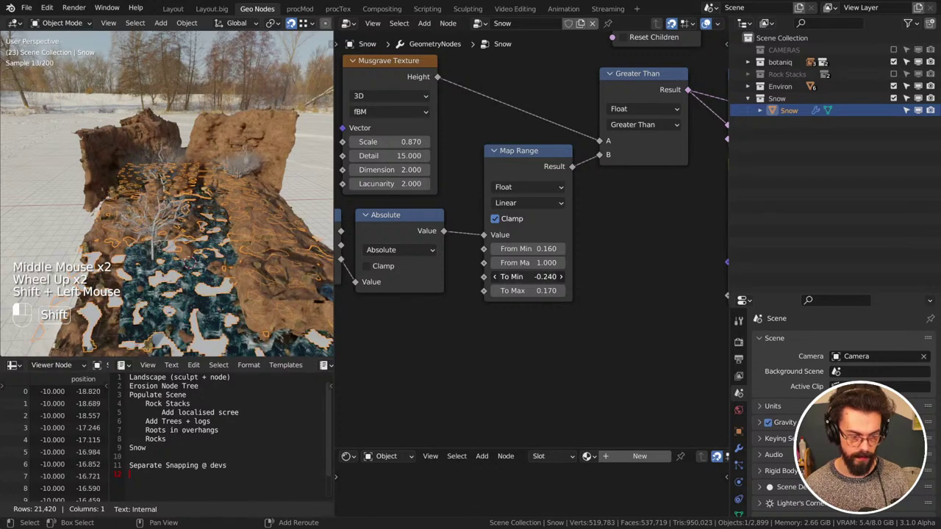
pyautogui.click(574, 278)
pyautogui.hotkey('ctrl', 's')
# Set Map Range From Max to 0.200 and From Min to 0.000
pyautogui.keyDown('shift'); pyautogui.moveTo(556, 263); pyautogui.dragTo(529, 263); pyautogui.keyUp('shift')
pyautogui.click(532, 250)
pyautogui.write('0')
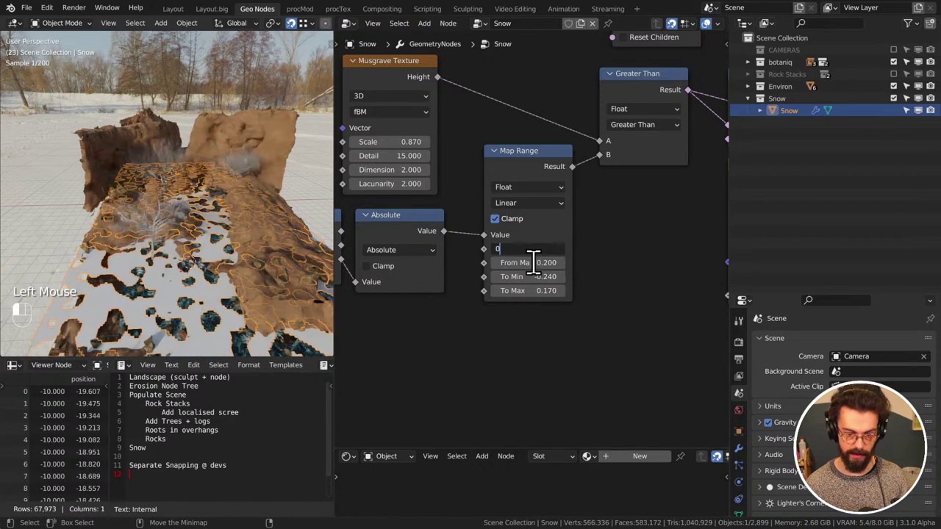
pyautogui.press('Return')
# Adjust Map Range To Min to -0.220, then to -0.470
pyautogui.scroll(-1, 613, 248)
pyautogui.moveTo(613, 248); pyautogui.dragTo(454, 212, button='middle')
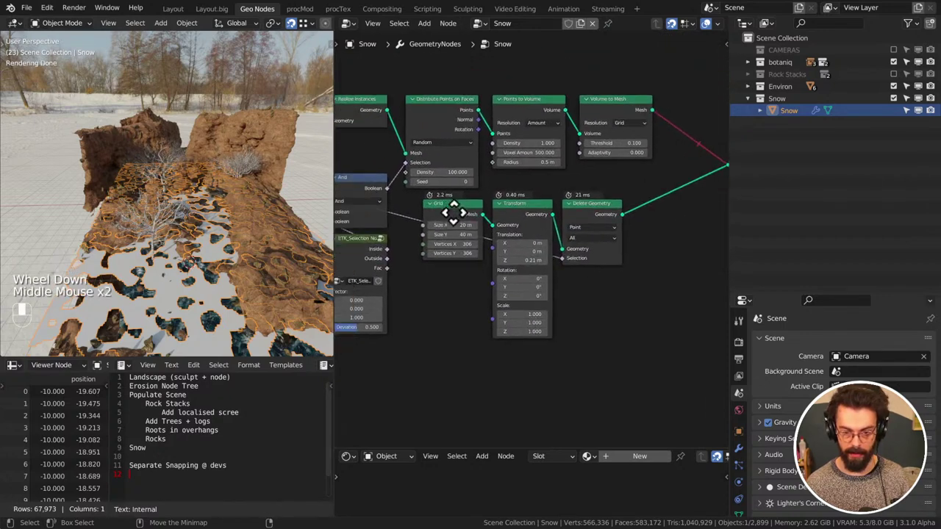
pyautogui.scroll(2, 455, 250)
pyautogui.moveTo(456, 287); pyautogui.dragTo(546, 263, button='middle')
pyautogui.click(466, 267)
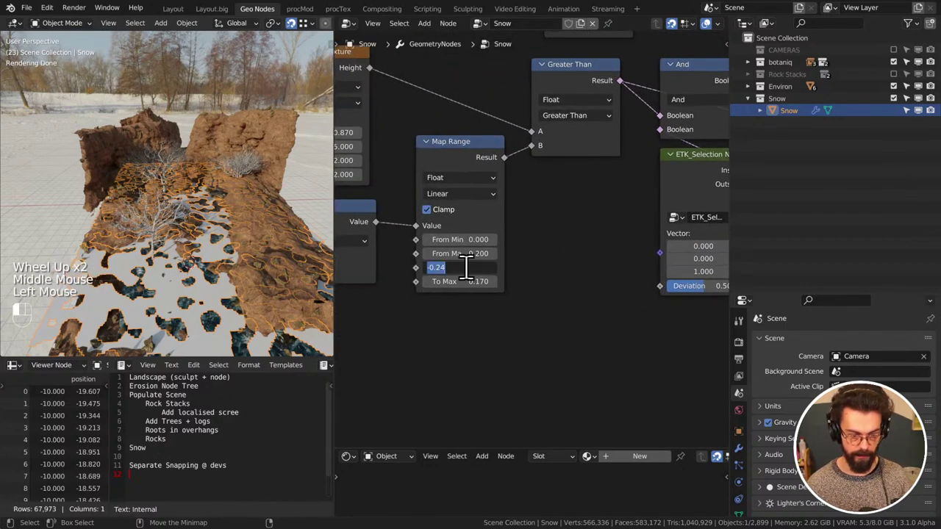
pyautogui.keyDown('shift'); pyautogui.moveTo(451, 272); pyautogui.dragTo(470, 272); pyautogui.keyUp('shift')
pyautogui.moveTo(588, 232); pyautogui.dragTo(478, 221, button='middle')
pyautogui.scroll(-2, 369, 218)
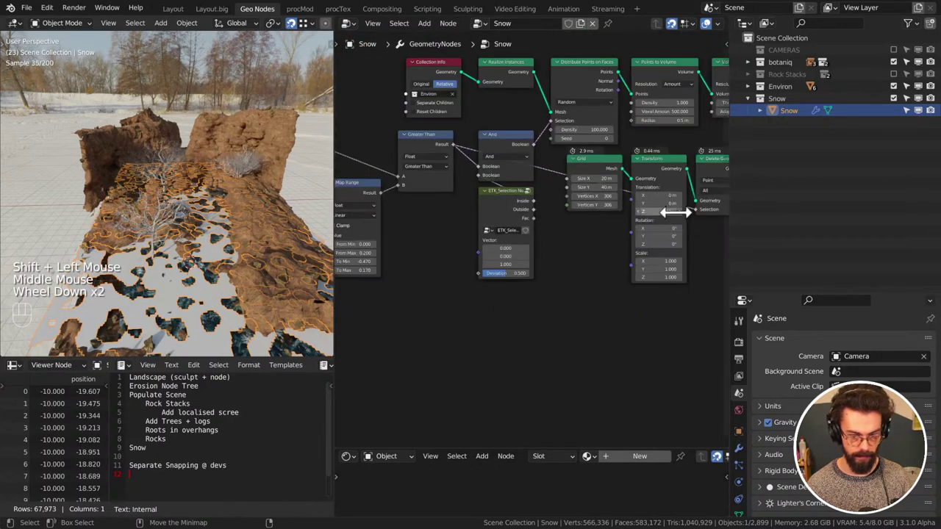
# Lower the Transform Z offset to -0.07 m, then enter 0.01 m
pyautogui.keyDown('shift'); pyautogui.moveTo(675, 211); pyautogui.dragTo(660, 212); pyautogui.keyUp('shift')
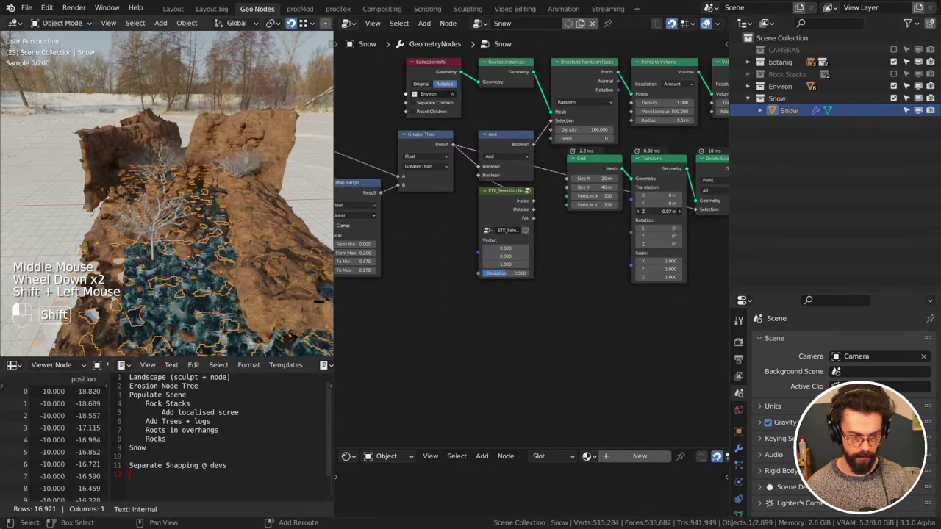
pyautogui.keyDown('shift'); pyautogui.click(673, 212); pyautogui.keyUp('shift')
pyautogui.write('0.01')
pyautogui.press('Return')
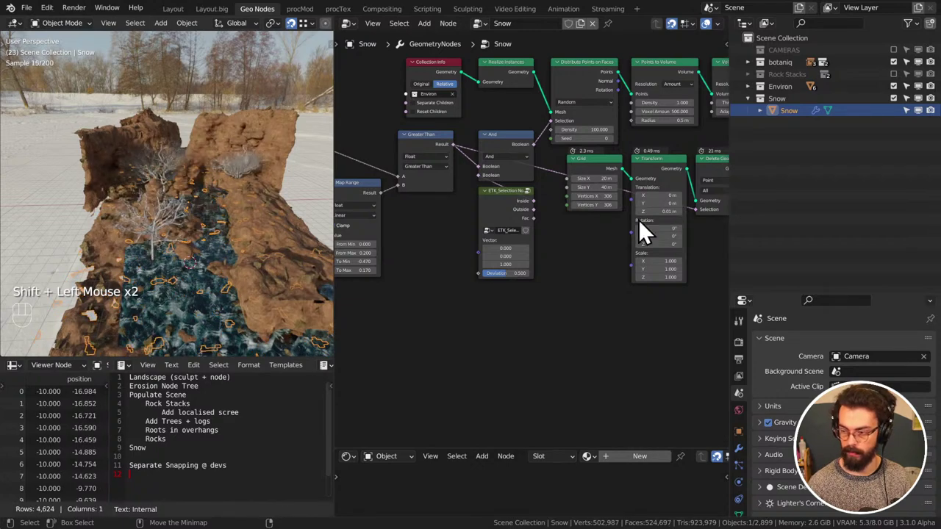
# Raise Map Range To Min to 0.030
pyautogui.moveTo(480, 272); pyautogui.dragTo(553, 277, button='middle')
pyautogui.scroll(3, 524, 311)
pyautogui.moveTo(524, 311); pyautogui.dragTo(653, 272, button='middle')
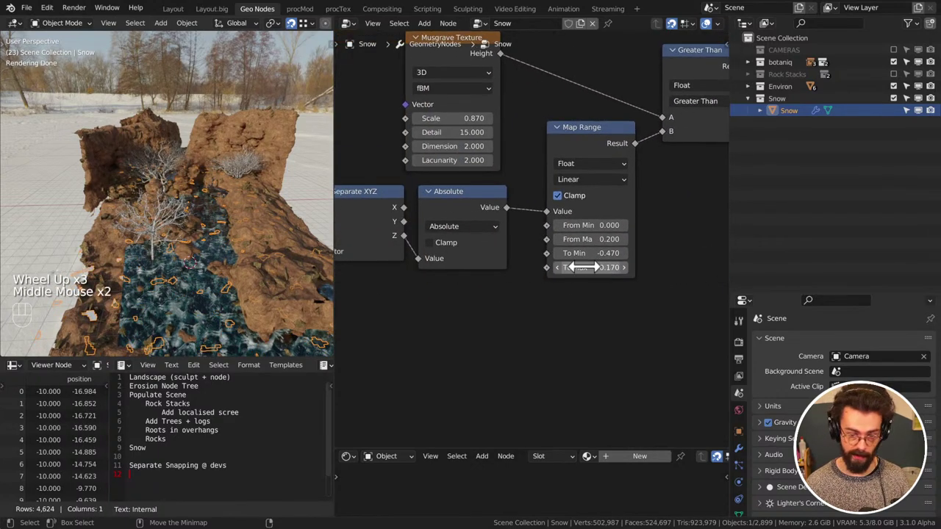
pyautogui.keyDown('shift'); pyautogui.moveTo(592, 256); pyautogui.dragTo(544, 254); pyautogui.keyUp('shift')
# Raise the snow grid's Transform Z offset to about 0.2 m
pyautogui.scroll(-2, 663, 244)
pyautogui.moveTo(664, 243); pyautogui.dragTo(528, 237, button='middle')
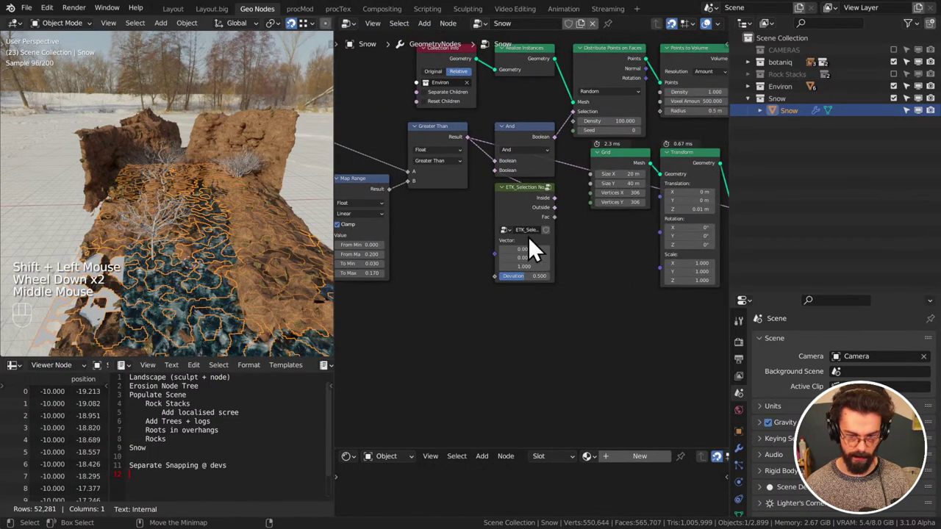
pyautogui.keyDown('shift'); pyautogui.moveTo(671, 209); pyautogui.dragTo(693, 209); pyautogui.keyUp('shift')
pyautogui.keyDown('shift'); pyautogui.moveTo(363, 254); pyautogui.dragTo(451, 250, button='middle'); pyautogui.keyUp('shift')
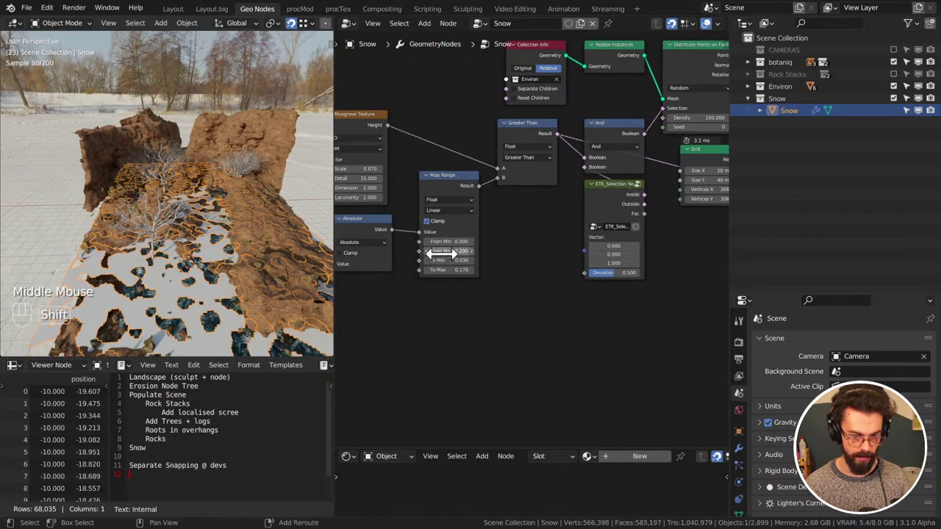
pyautogui.moveTo(519, 269); pyautogui.dragTo(441, 242, button='middle')
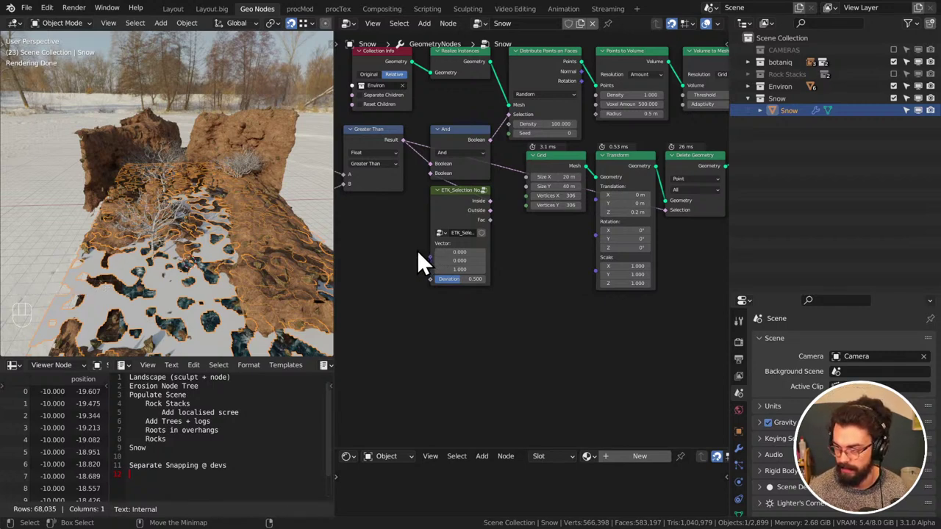
pyautogui.hotkey('alt', 'Tab')
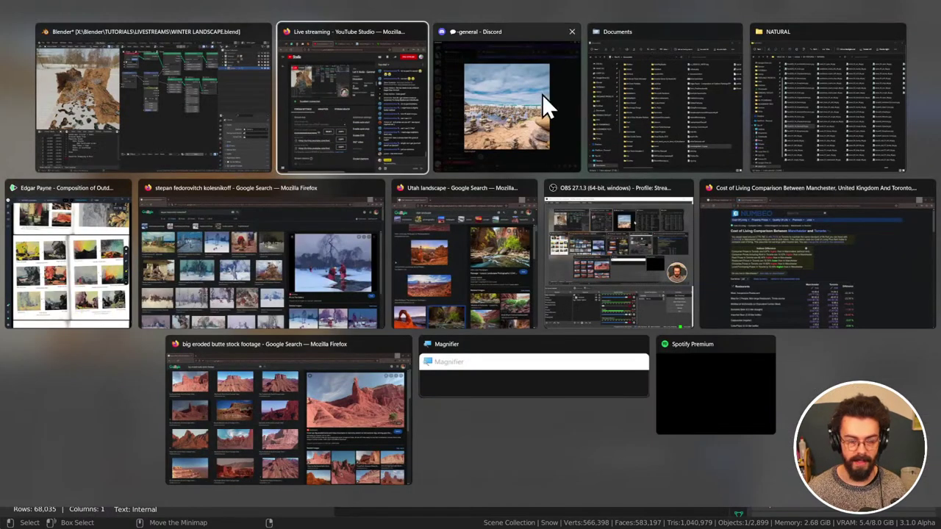
pyautogui.press('Escape')
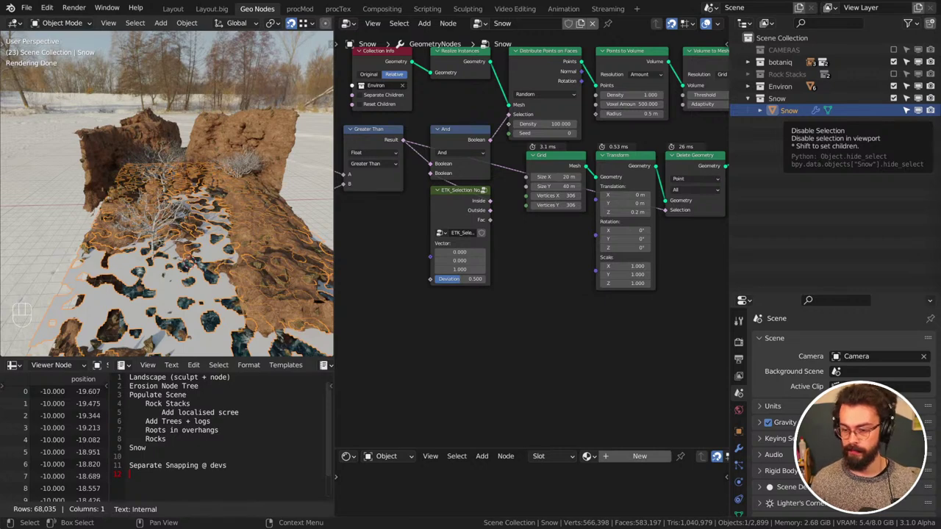
pyautogui.press('super')
pyautogui.press('super')
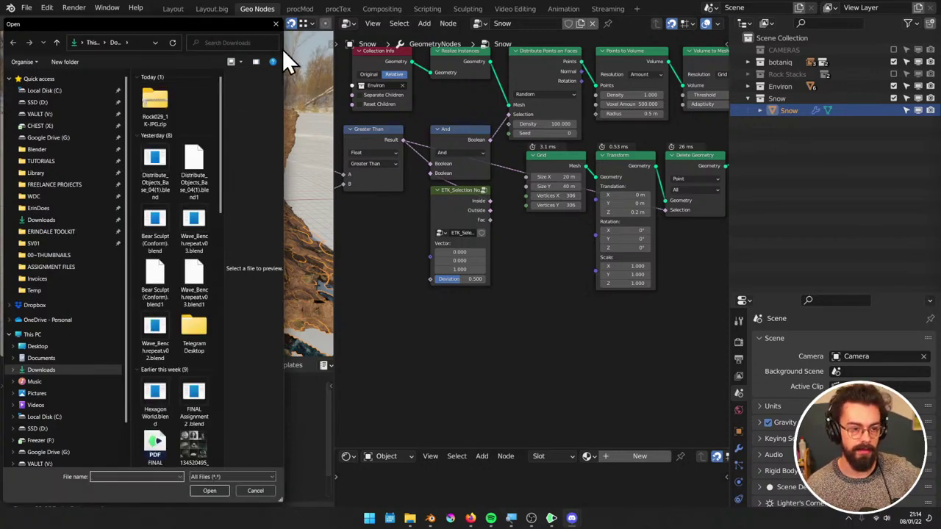
pyautogui.moveTo(285, 47); pyautogui.dragTo(518, 47)
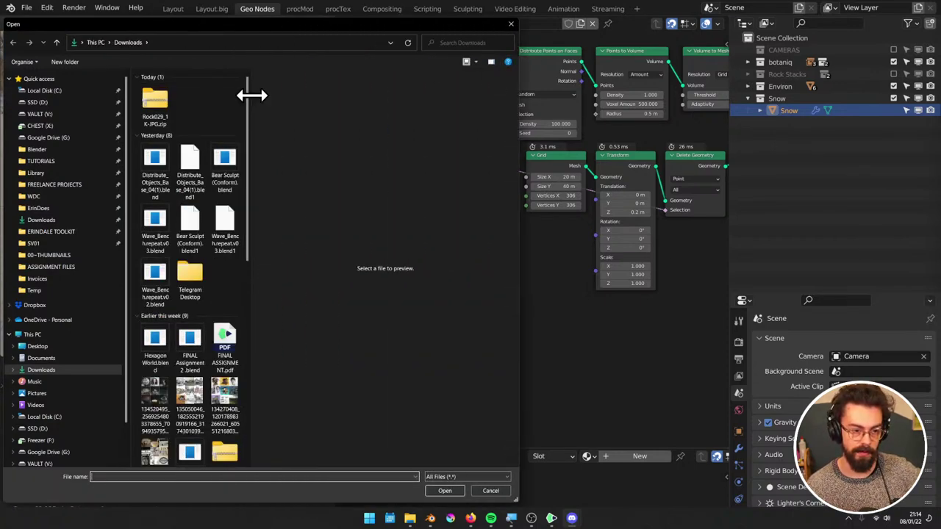
pyautogui.moveTo(251, 95); pyautogui.dragTo(388, 95)
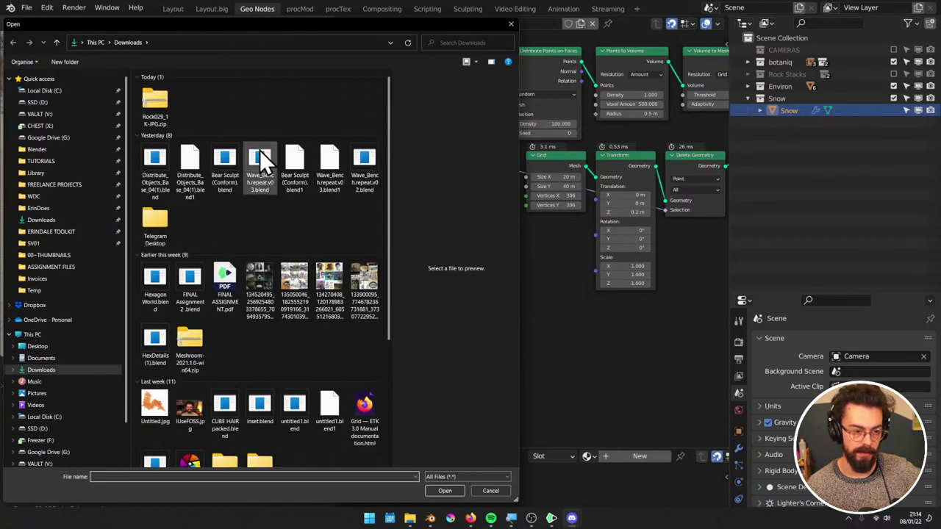
pyautogui.click(51, 151)
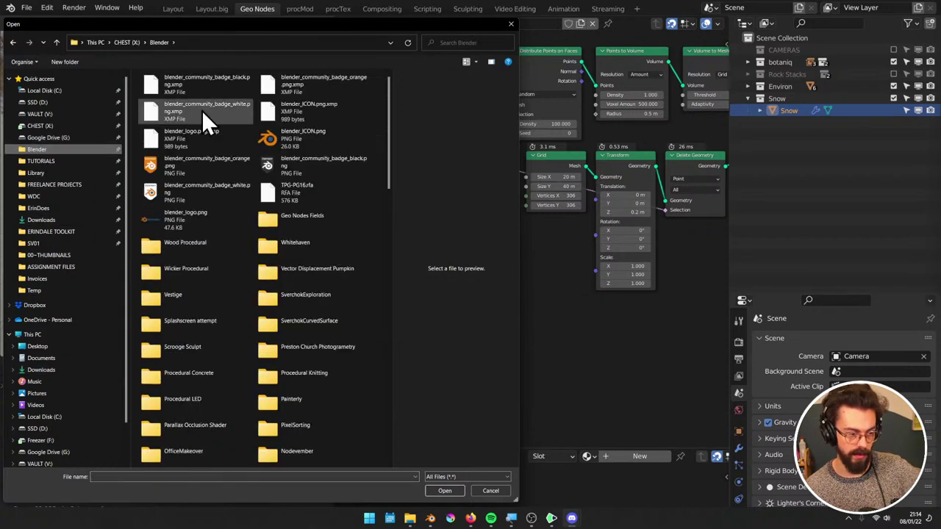
pyautogui.doubleClick(275, 219)
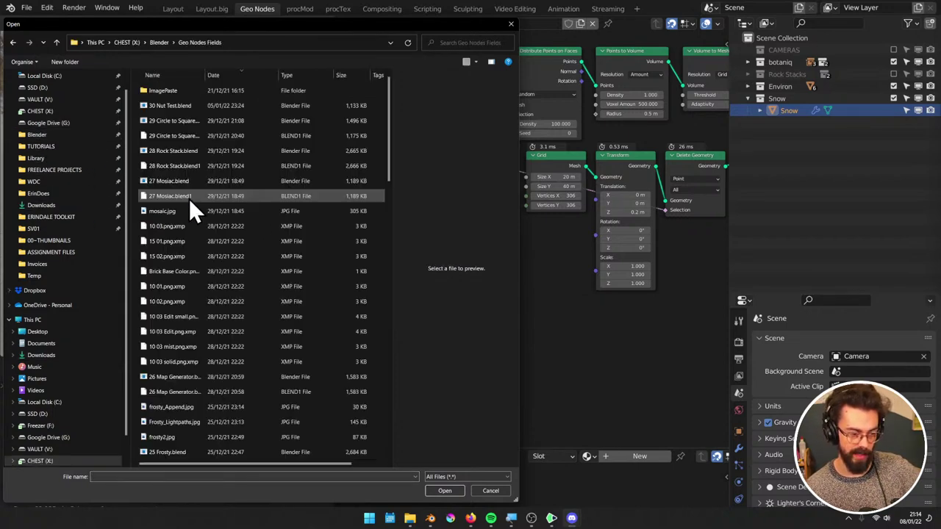
pyautogui.doubleClick(189, 105)
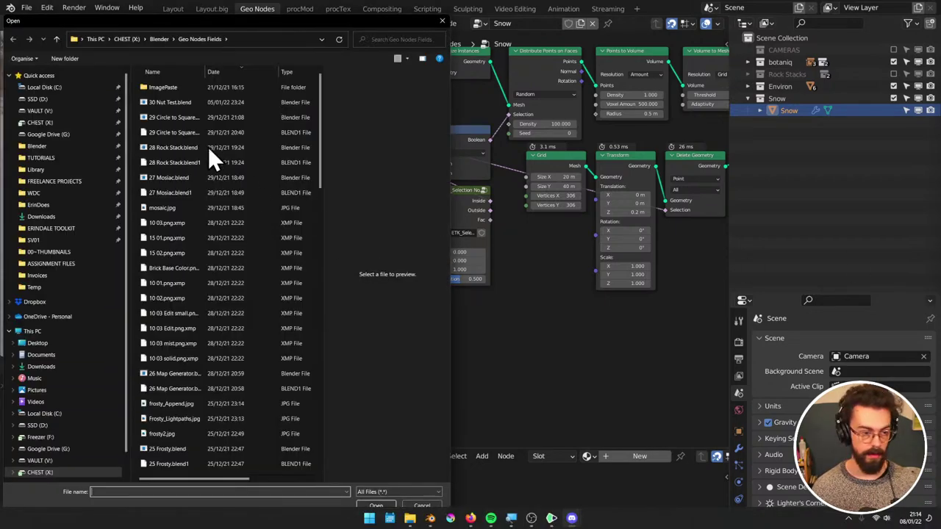
pyautogui.doubleClick(186, 105)
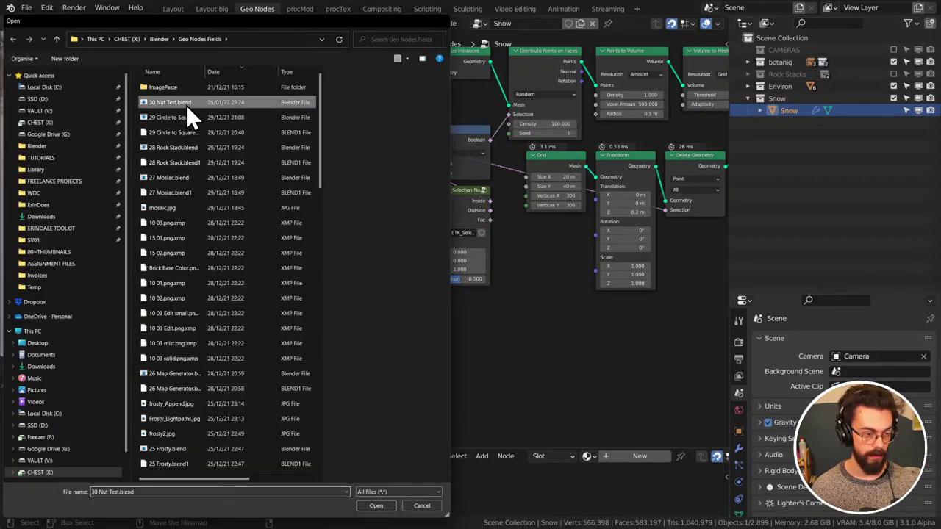
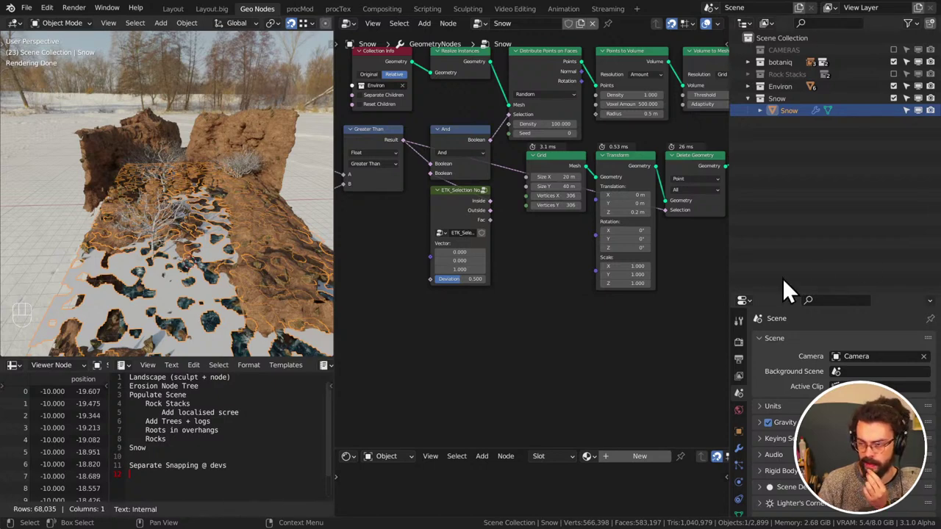
# Deselect Snow and preview the Distribute Points on Faces output in the viewer
pyautogui.click(783, 239)
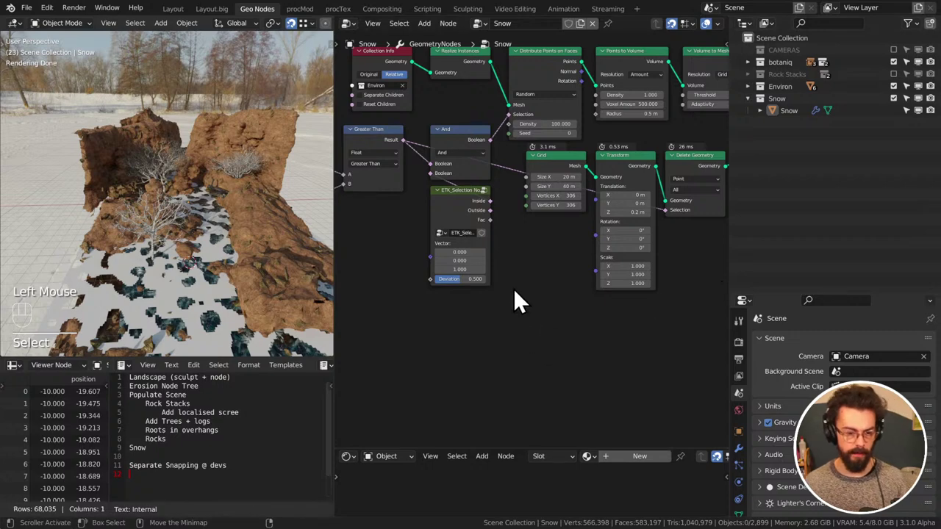
pyautogui.moveTo(551, 269); pyautogui.dragTo(461, 300, button='middle')
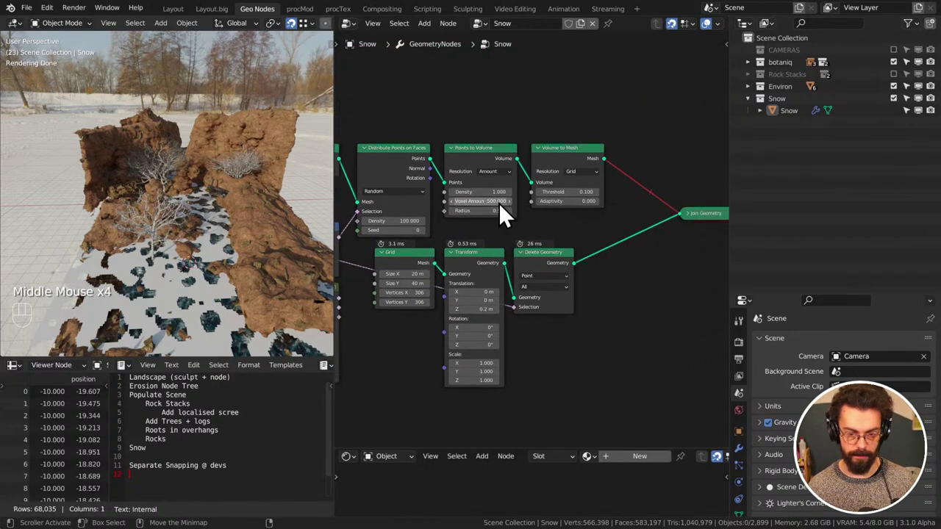
pyautogui.moveTo(500, 207); pyautogui.dragTo(530, 197, button='middle')
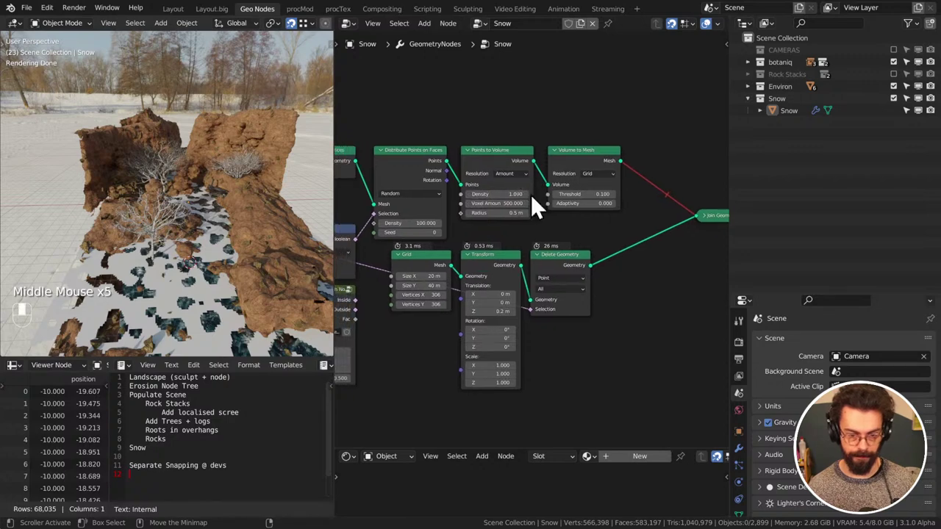
pyautogui.keyDown('alt'); pyautogui.keyDown('shift'); pyautogui.click(514, 270); pyautogui.keyUp('shift'); pyautogui.keyUp('alt')
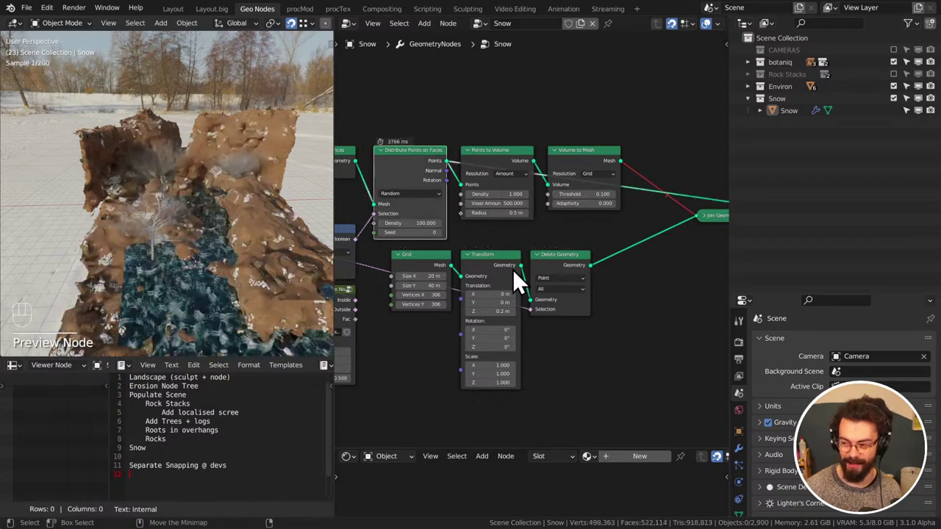
# Exclude the Environ collection so only the snow scatter remains visible
pyautogui.moveTo(420, 311); pyautogui.dragTo(504, 297, button='middle')
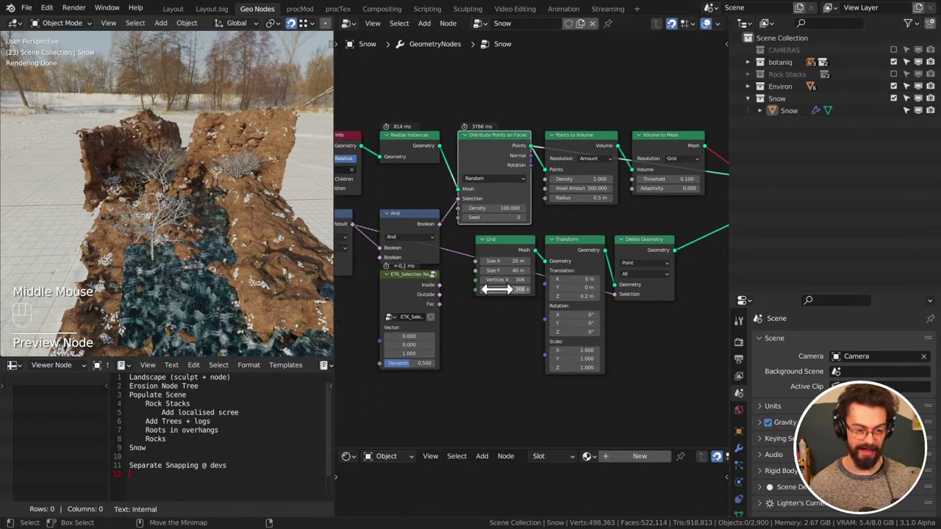
pyautogui.scroll(2, 246, 315)
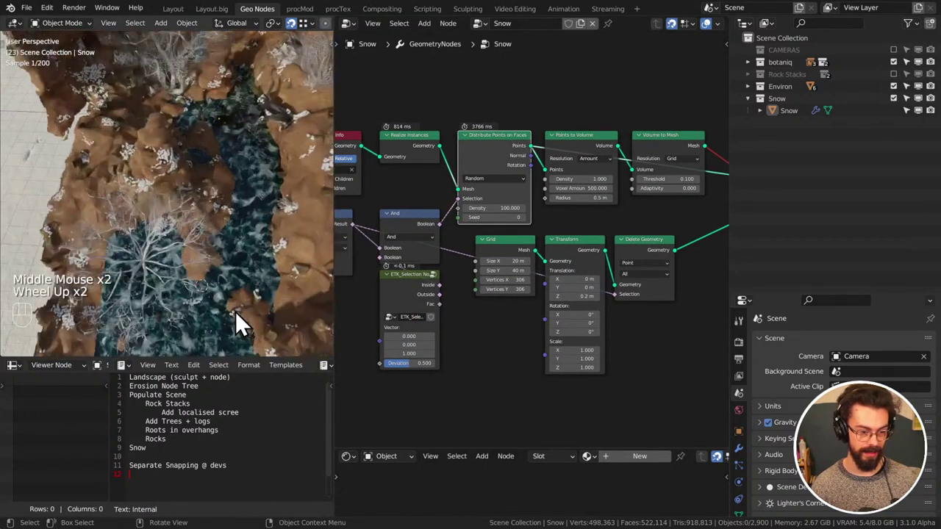
pyautogui.keyDown('shift'); pyautogui.moveTo(237, 315); pyautogui.dragTo(248, 272, button='middle'); pyautogui.keyUp('shift')
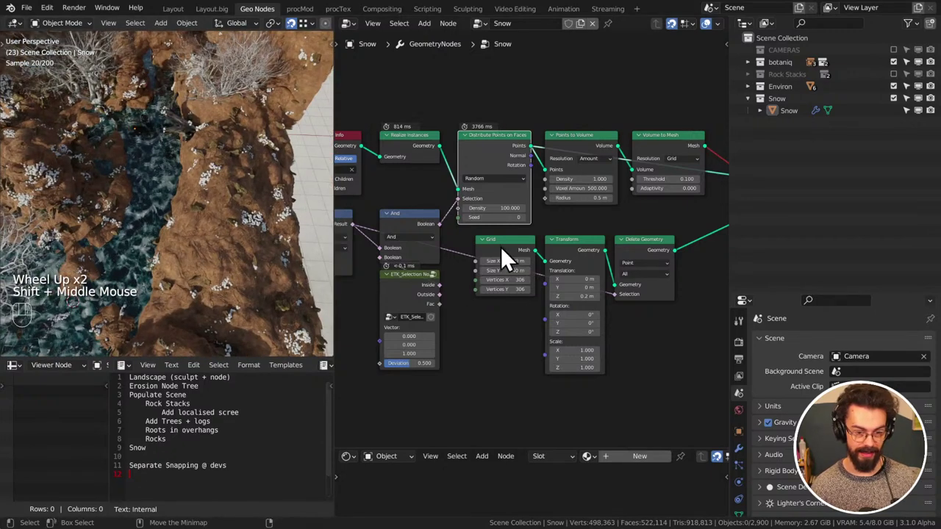
pyautogui.click(893, 86)
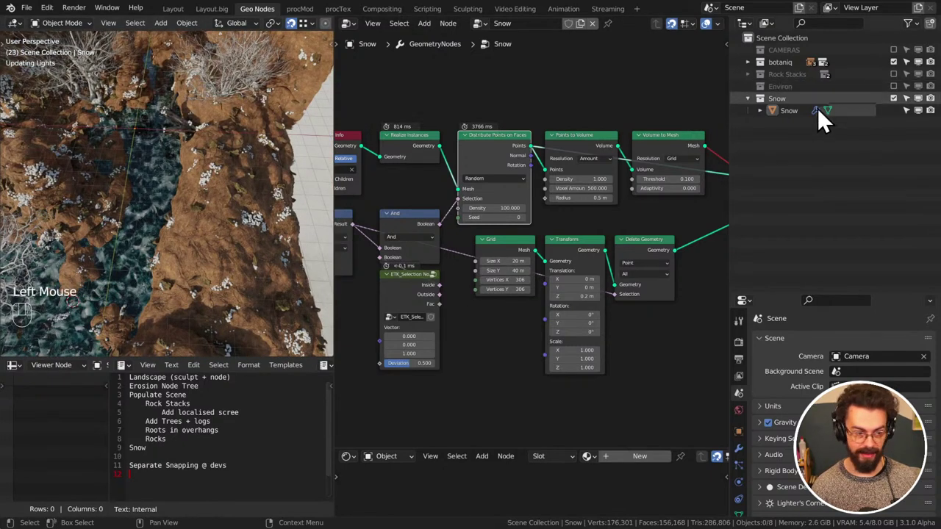
# Switch the viewport to solid shading with a top-down view of the snow
pyautogui.scroll(-2, 208, 269)
pyautogui.moveTo(208, 268); pyautogui.dragTo(224, 134, button='middle')
pyautogui.press('z')
pyautogui.moveTo(266, 184); pyautogui.dragTo(241, 200, button='middle')
# Raise Map Range To Max to 0.400, then re-include the Environ collection
pyautogui.moveTo(412, 243); pyautogui.dragTo(641, 244, button='middle')
pyautogui.scroll(2, 460, 246)
pyautogui.scroll(2, 595, 296)
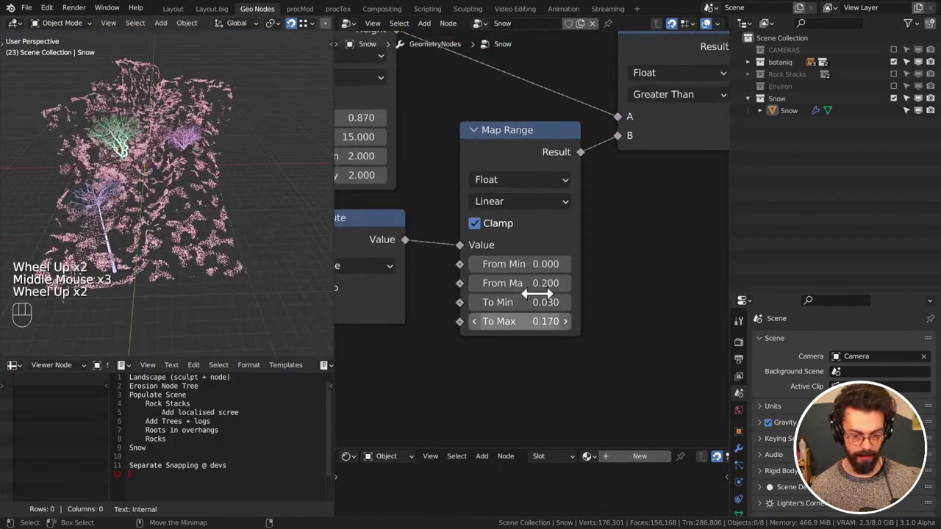
pyautogui.keyDown('shift'); pyautogui.click(547, 321); pyautogui.keyUp('shift')
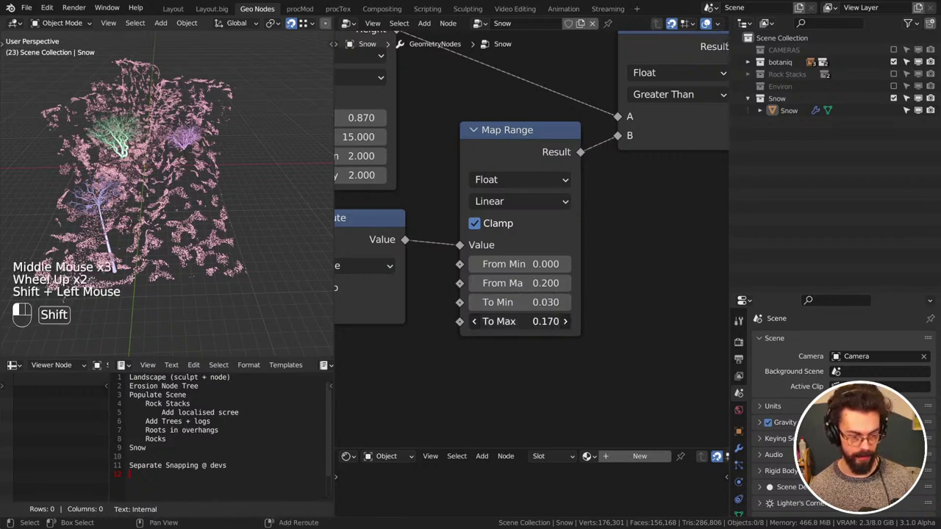
pyautogui.moveTo(548, 321); pyautogui.dragTo(567, 371)
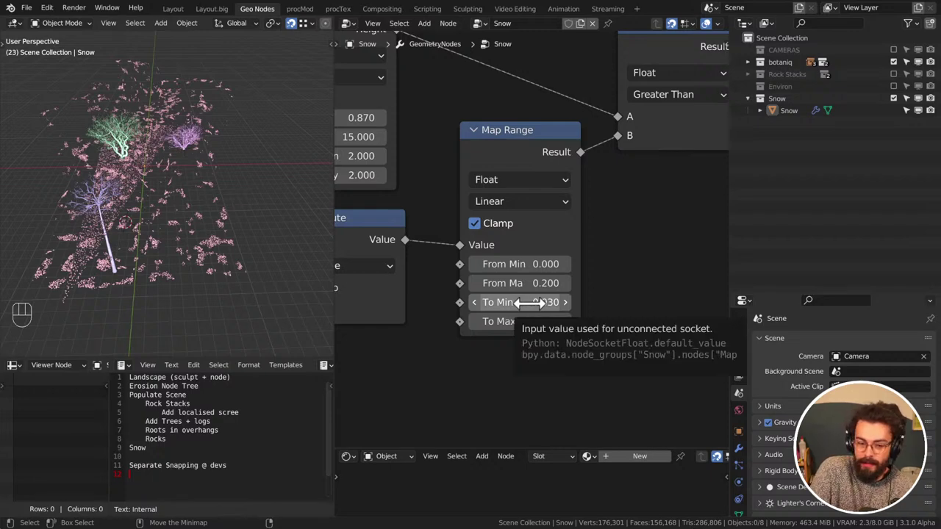
pyautogui.moveTo(222, 293)
pyautogui.mouseDown(button='middle')
pyautogui.moveTo(275, 269)
pyautogui.moveTo(239, 261)
pyautogui.moveTo(221, 278)
pyautogui.mouseUp(button='middle')
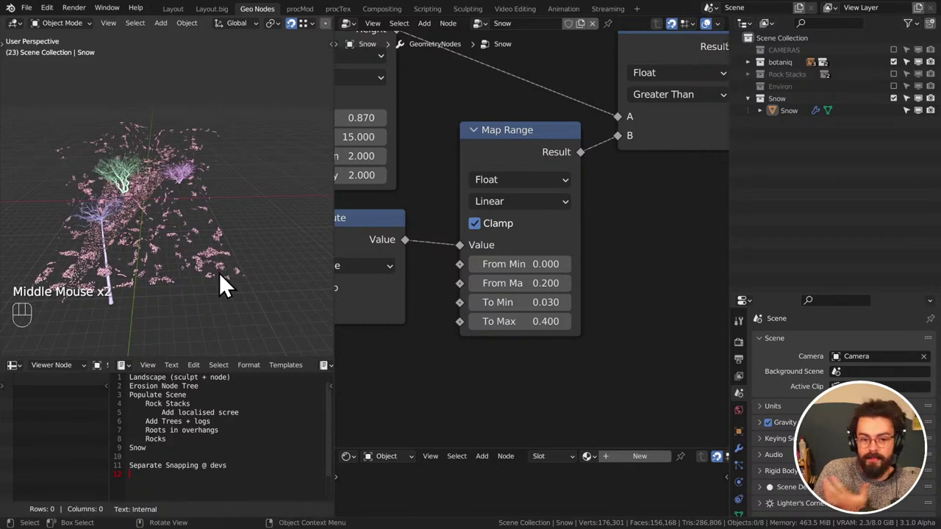
pyautogui.click(894, 86)
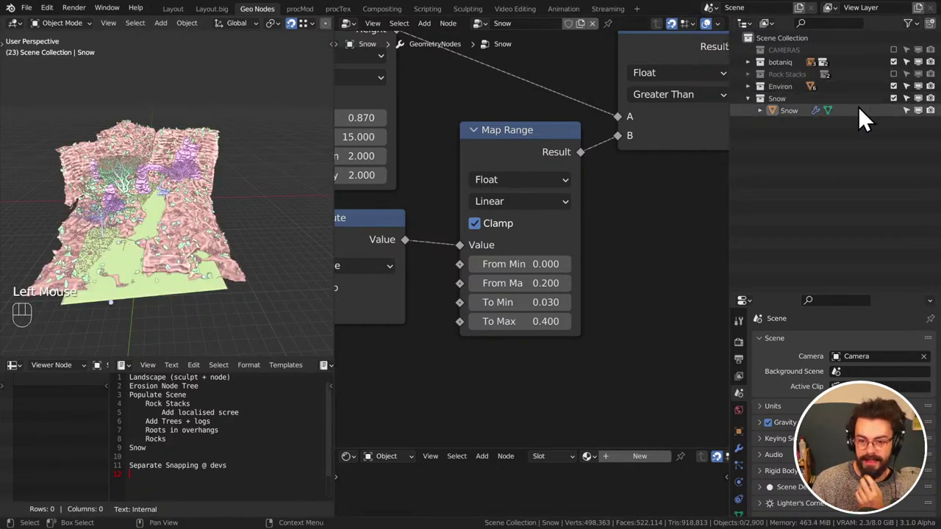
# Add a Subdivision Surface modifier to the Plane inside Environ
pyautogui.click(748, 87)
pyautogui.click(799, 147)
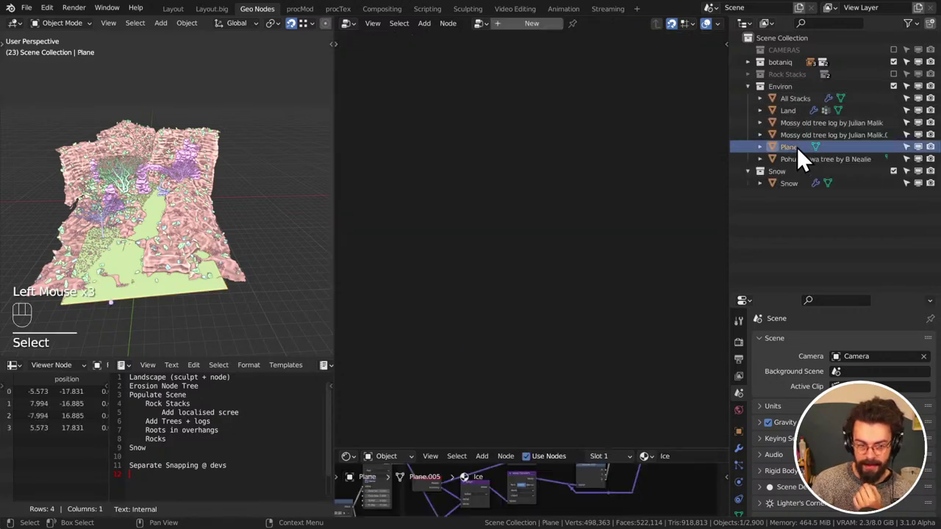
pyautogui.click(739, 448)
pyautogui.click(783, 340)
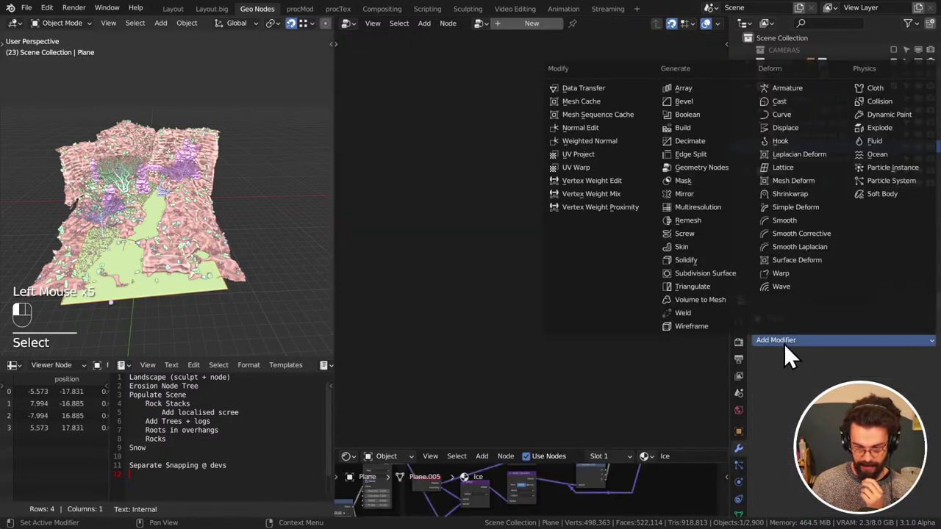
pyautogui.click(704, 273)
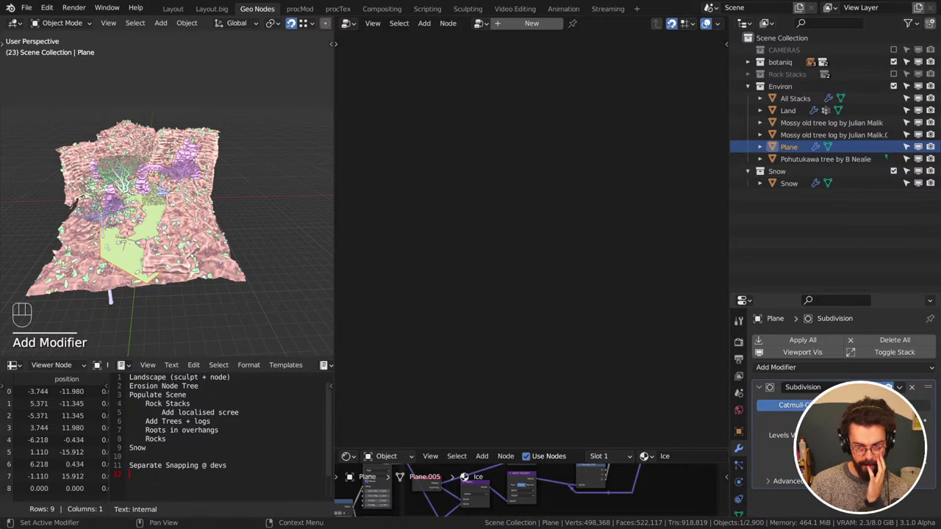
# Set the subdivision method to Simple, collapse the panel, and exclude Environ again
pyautogui.click(882, 405)
pyautogui.click(882, 405)
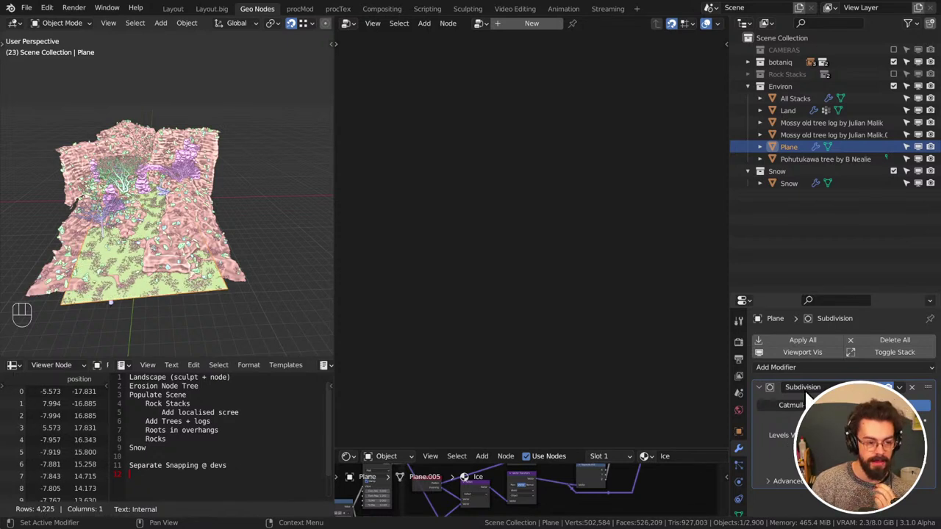
pyautogui.click(759, 389)
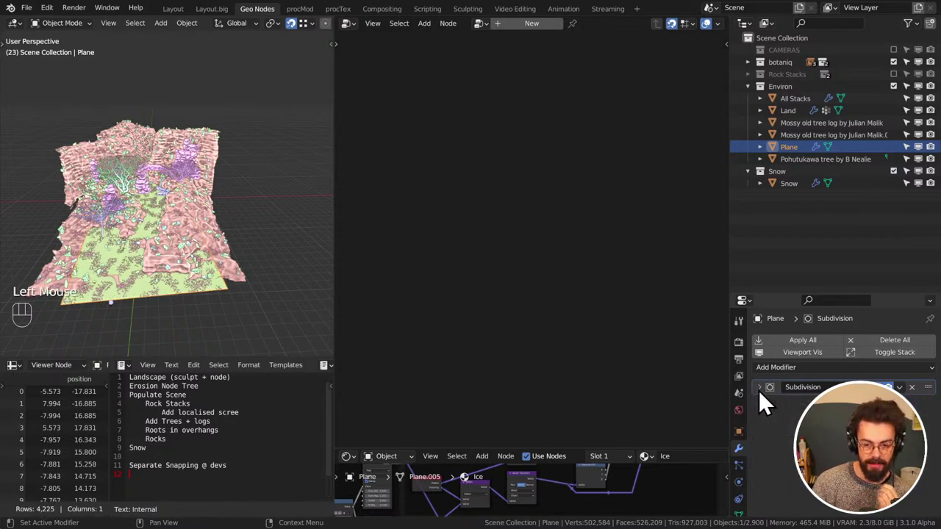
pyautogui.click(893, 86)
# With Snow selected, set the Map Range To Max value to 0
pyautogui.click(793, 113)
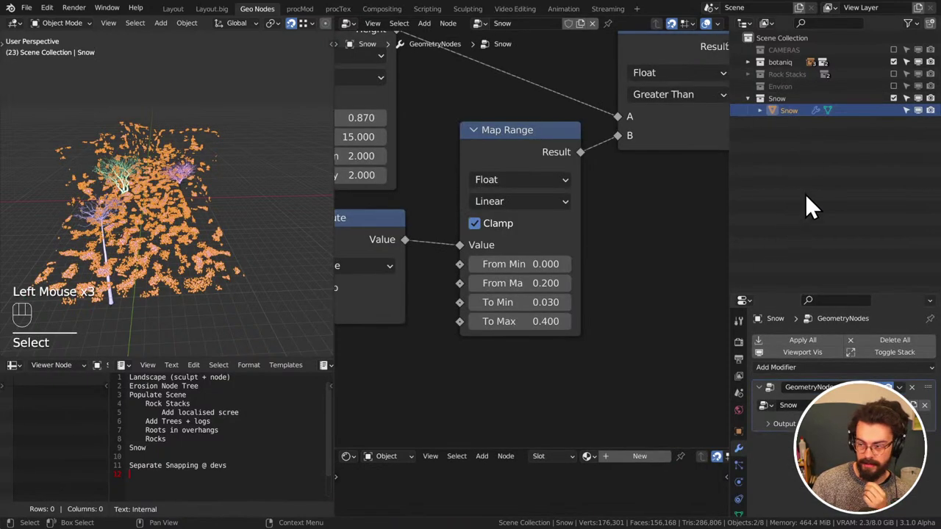
pyautogui.moveTo(471, 374); pyautogui.dragTo(567, 365, button='middle')
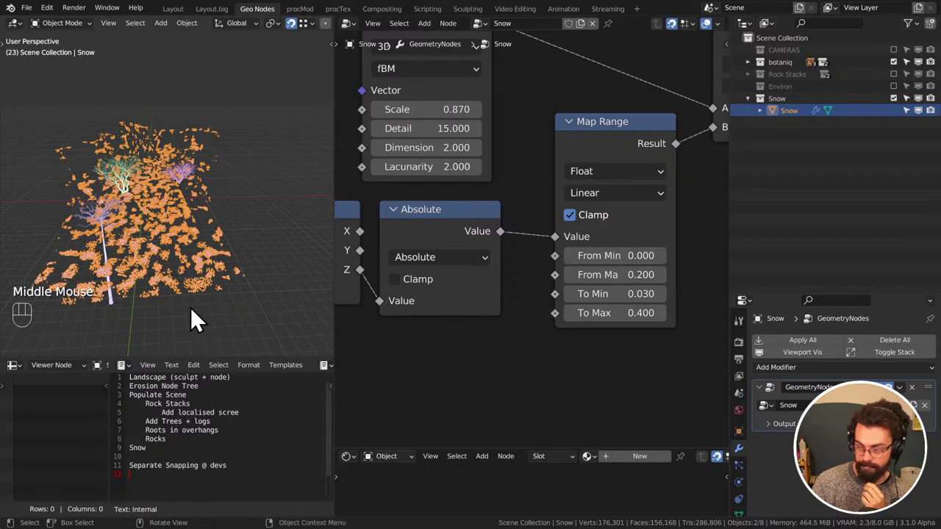
pyautogui.moveTo(174, 284); pyautogui.dragTo(175, 270, button='middle')
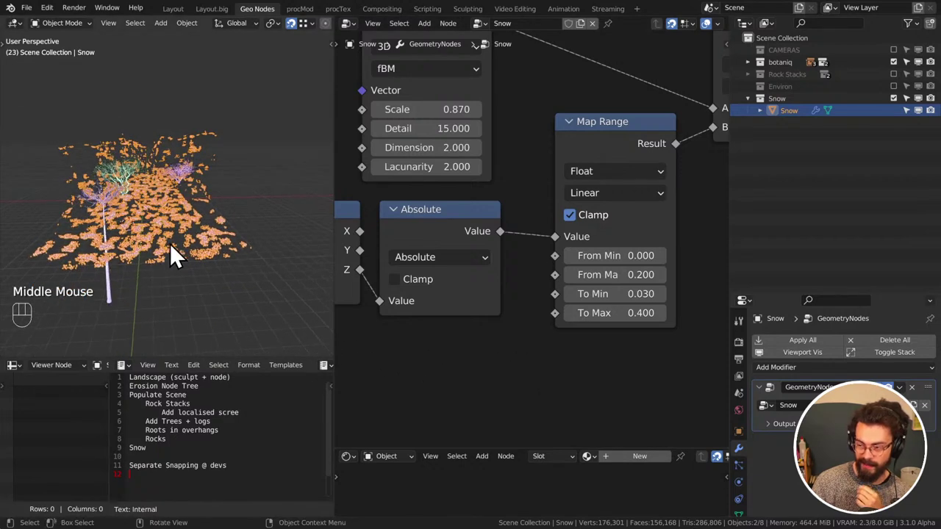
pyautogui.moveTo(122, 225); pyautogui.dragTo(154, 294, button='middle')
pyautogui.scroll(1, 135, 246)
pyautogui.moveTo(430, 301); pyautogui.dragTo(622, 294, button='middle')
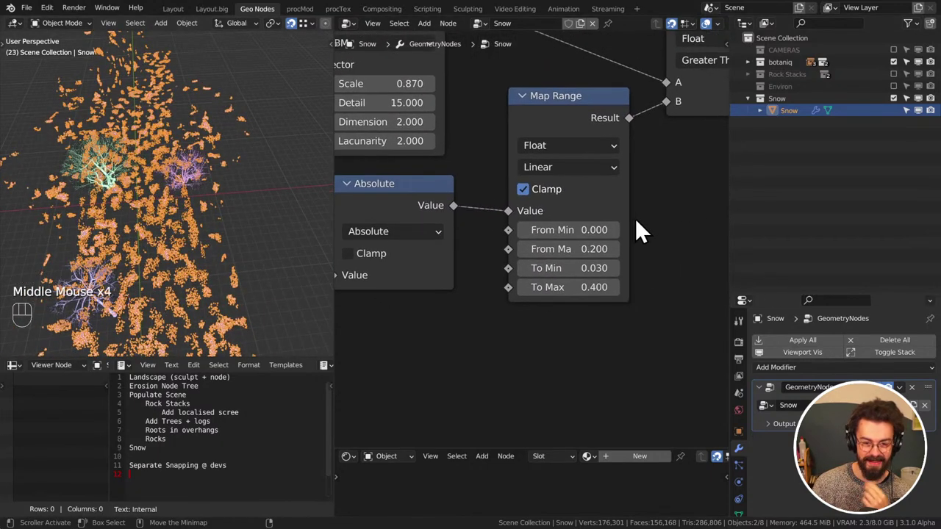
pyautogui.moveTo(635, 218); pyautogui.dragTo(621, 234, button='middle')
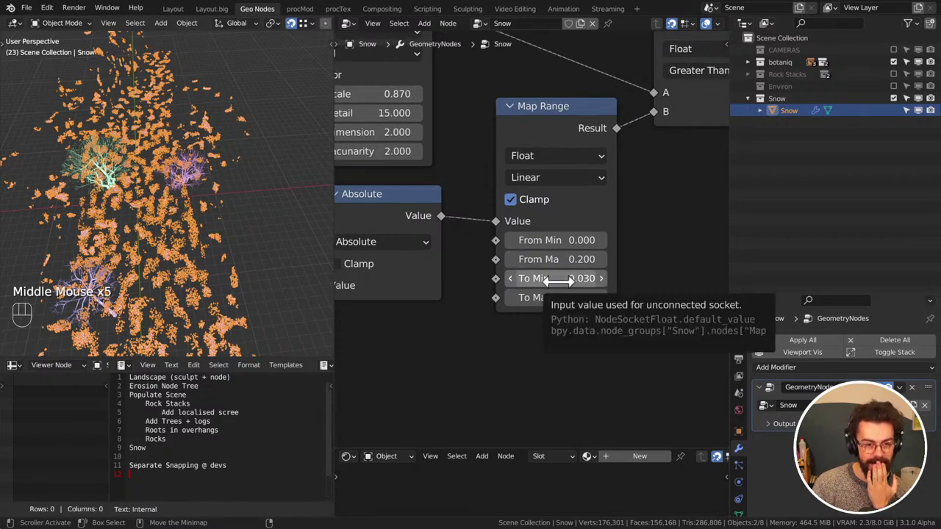
pyautogui.scroll(-6, 609, 234)
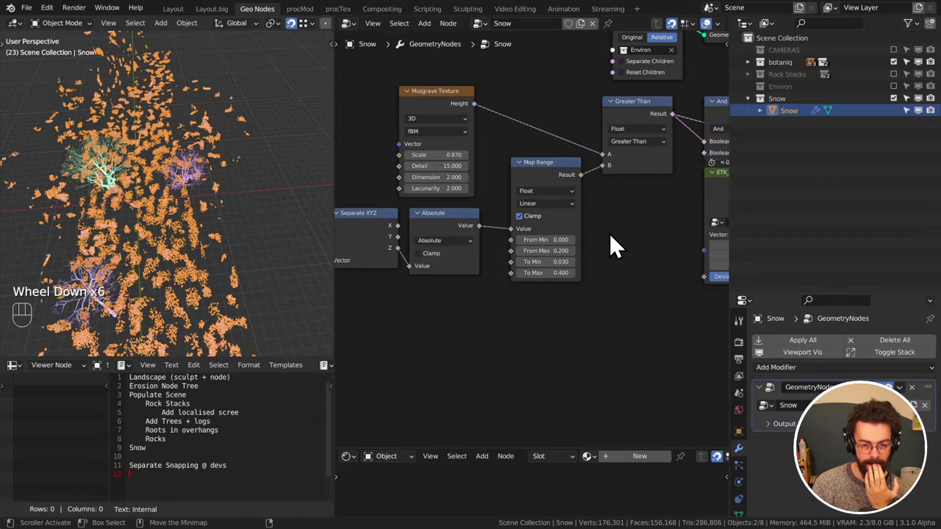
pyautogui.click(544, 273)
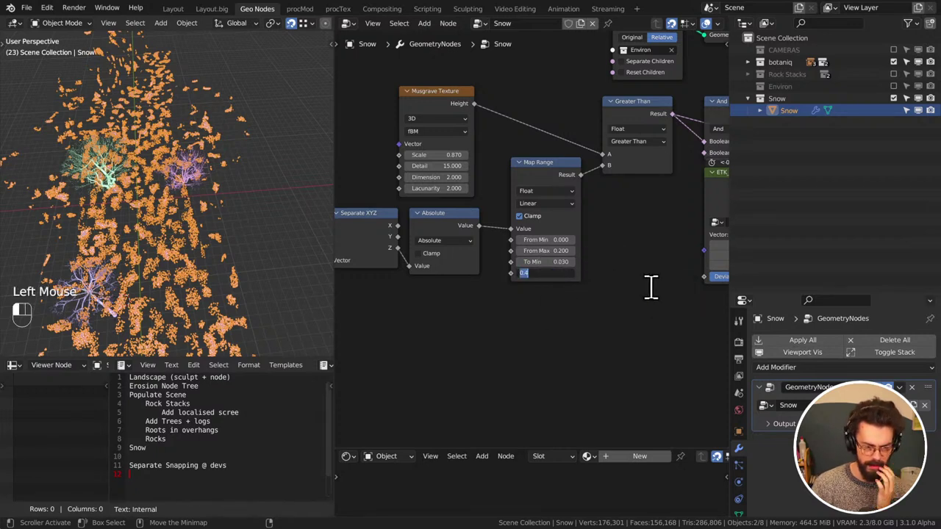
pyautogui.write('0')
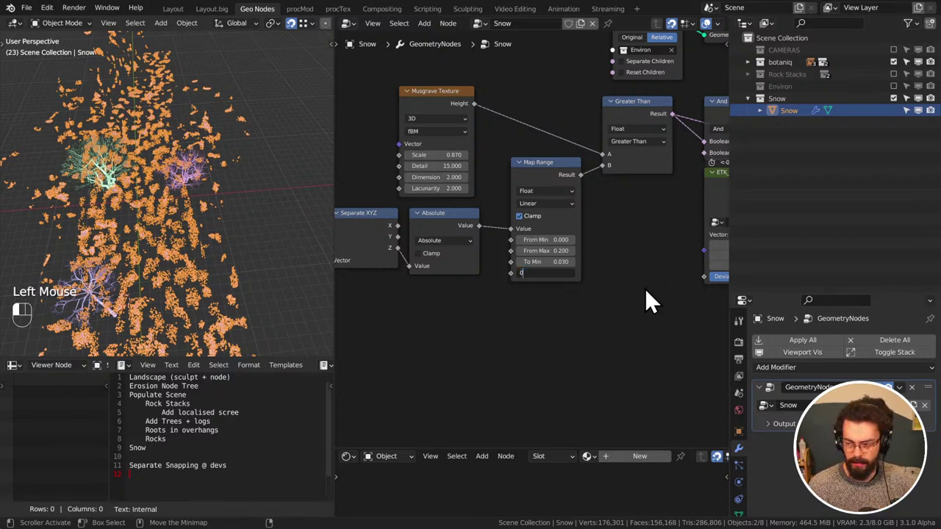
pyautogui.press('Return')
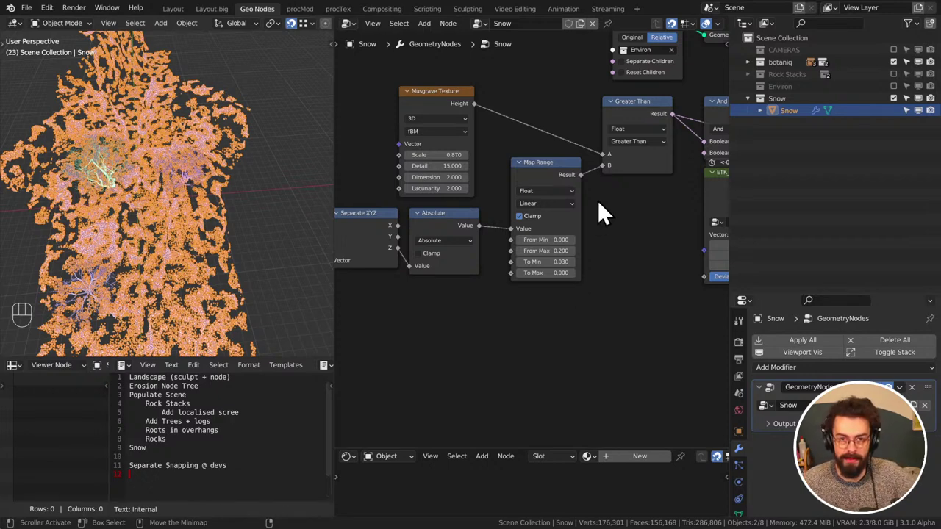
# Set the Musgrave Texture Detail to 2
pyautogui.moveTo(316, 234); pyautogui.dragTo(217, 193, button='middle')
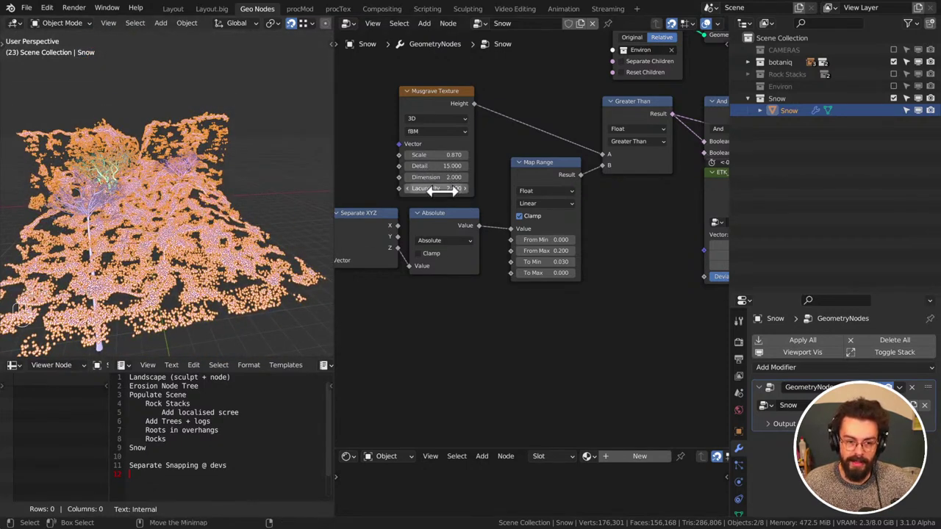
pyautogui.click(445, 167)
pyautogui.write('2')
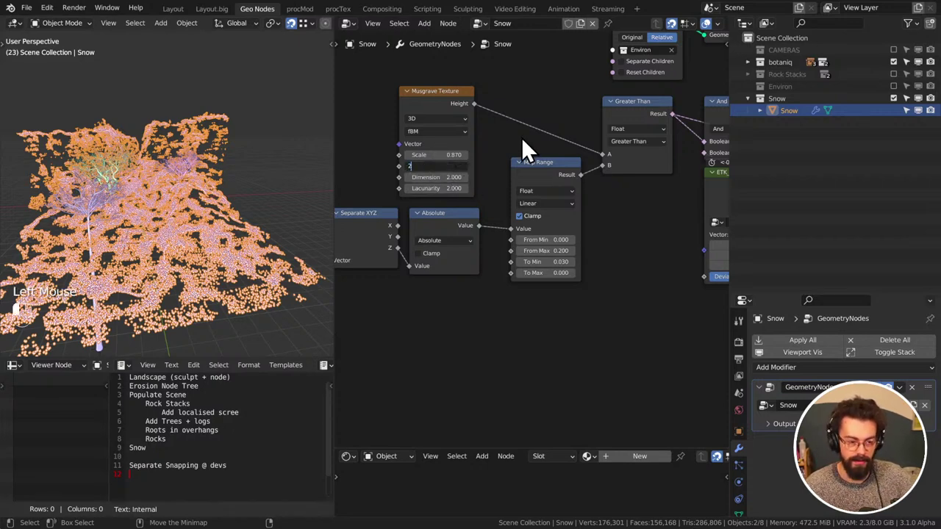
pyautogui.press('Return')
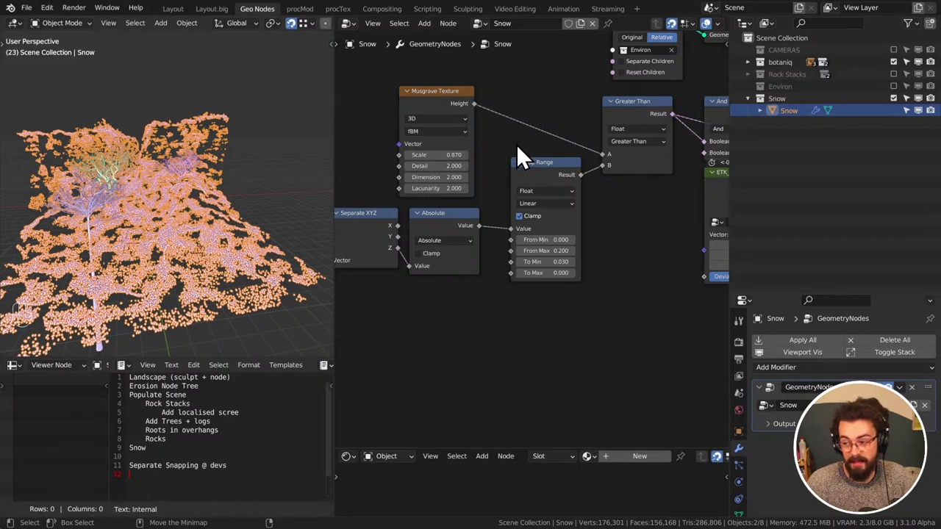
pyautogui.moveTo(309, 213); pyautogui.dragTo(203, 270, button='middle')
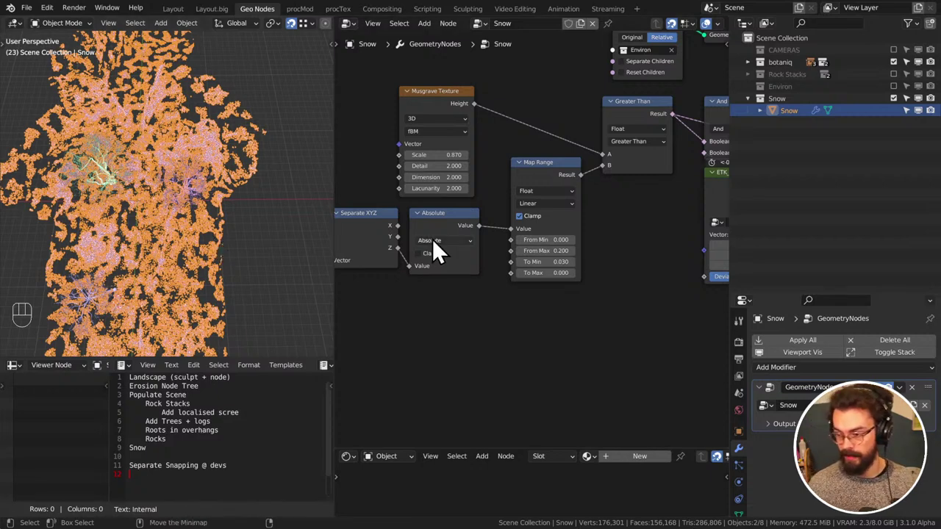
# Raise Map Range To Min from 0.030 in steps of 0.1
pyautogui.moveTo(432, 245); pyautogui.dragTo(643, 74, button='middle')
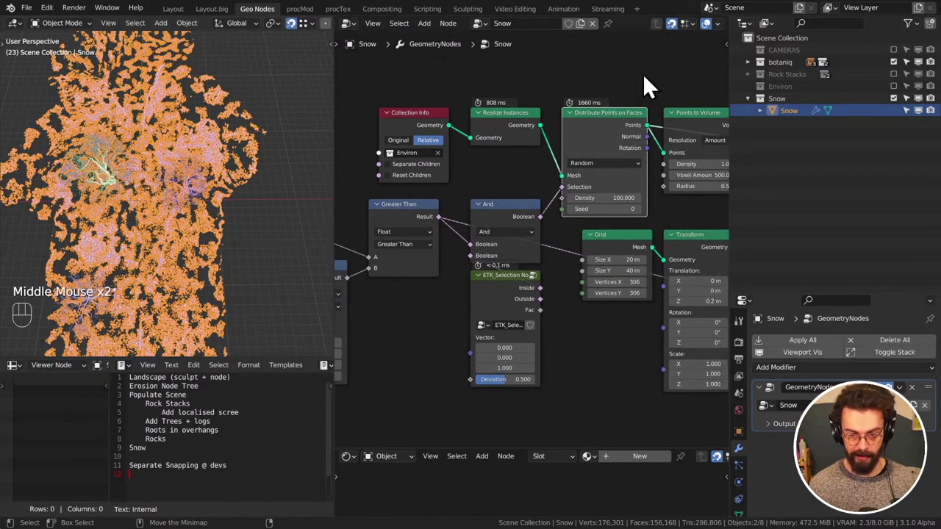
pyautogui.click(715, 22)
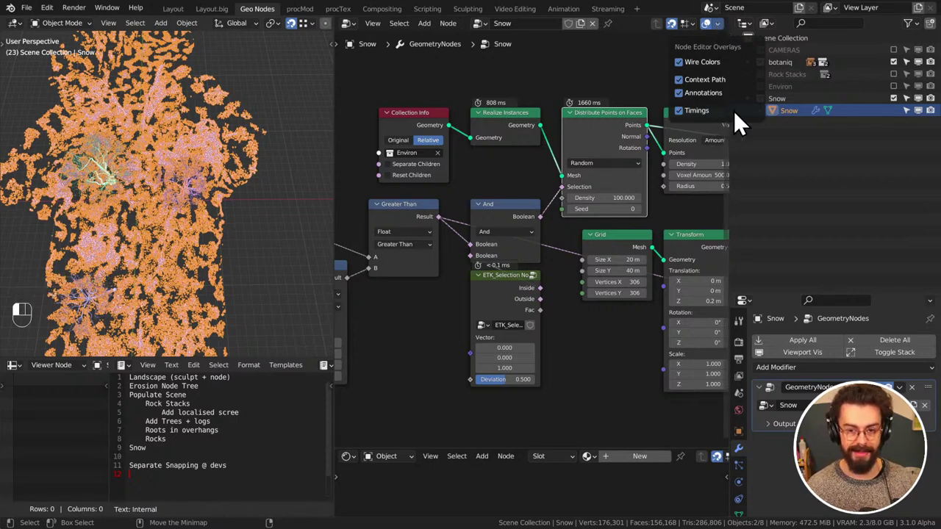
pyautogui.moveTo(553, 360); pyautogui.dragTo(567, 281, button='middle')
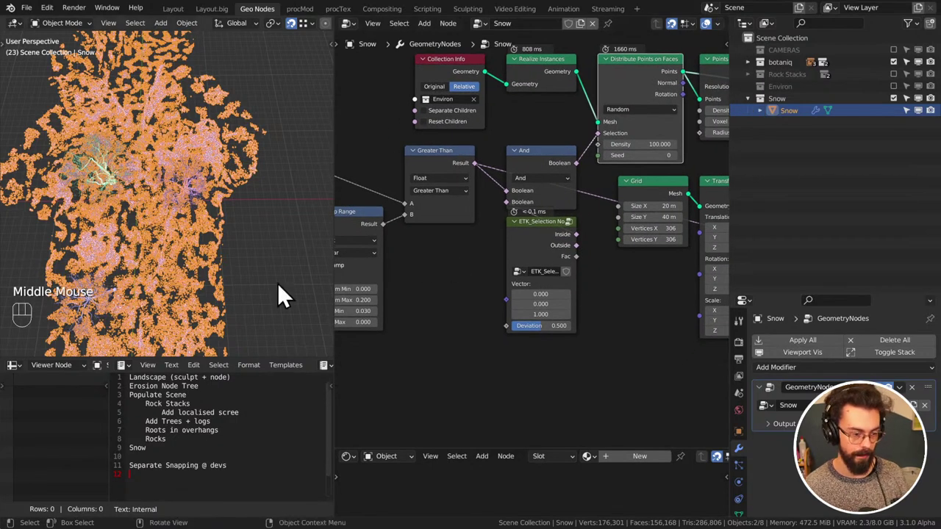
pyautogui.moveTo(279, 294); pyautogui.dragTo(243, 183, button='middle')
pyautogui.moveTo(463, 271); pyautogui.dragTo(507, 237, button='middle')
pyautogui.scroll(2, 529, 250)
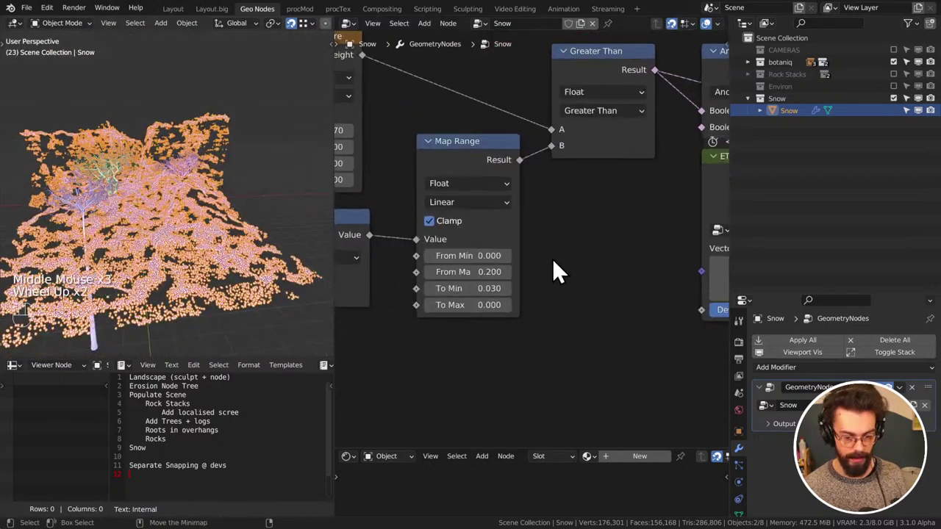
pyautogui.click(506, 292)
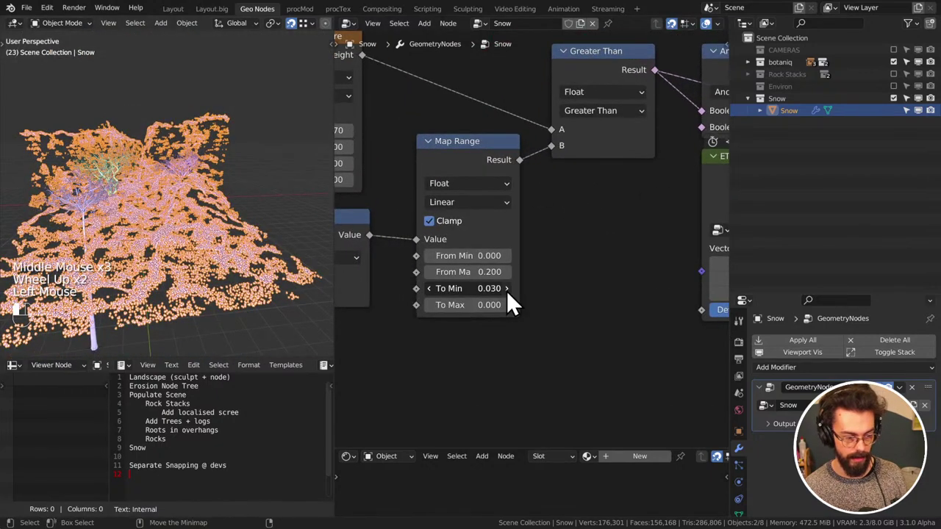
pyautogui.click(507, 288)
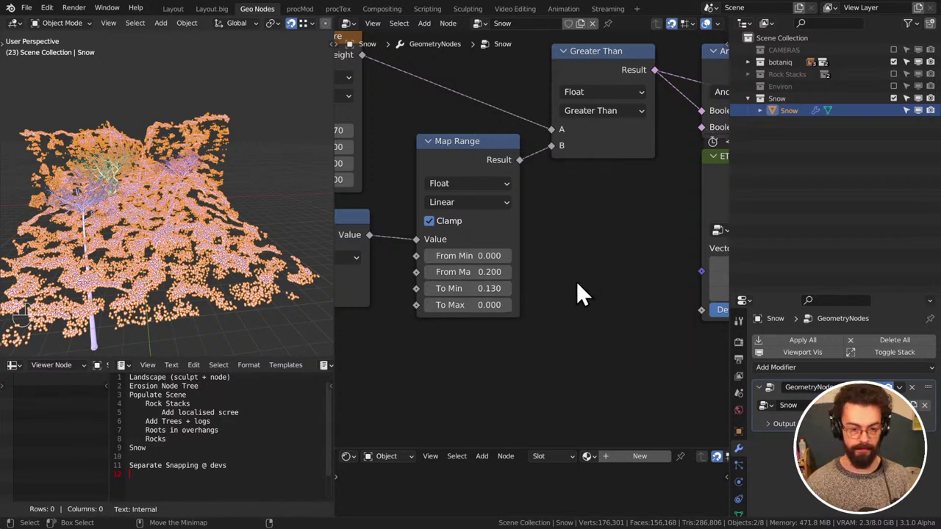
pyautogui.click(629, 302)
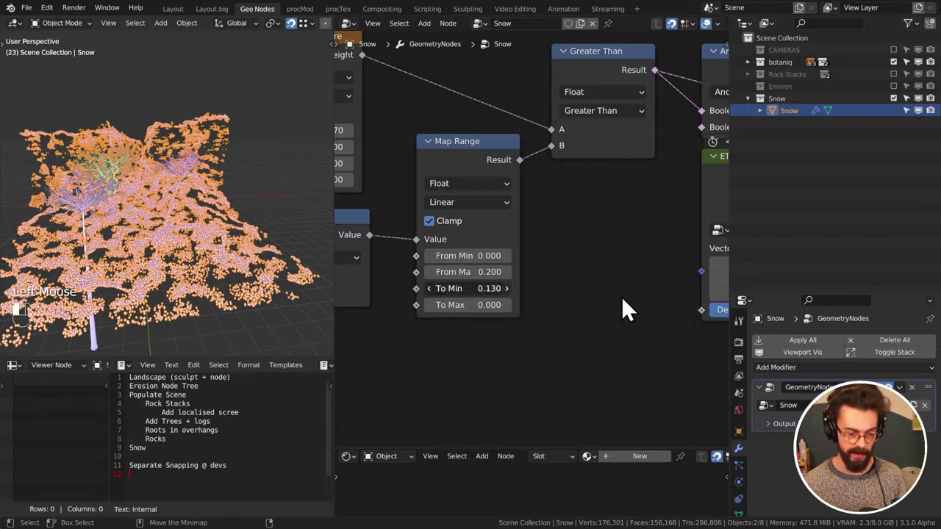
# Include the Environ collection and bring Map Range To Min up to 0.430
pyautogui.click(893, 87)
pyautogui.moveTo(206, 258); pyautogui.dragTo(211, 265, button='middle')
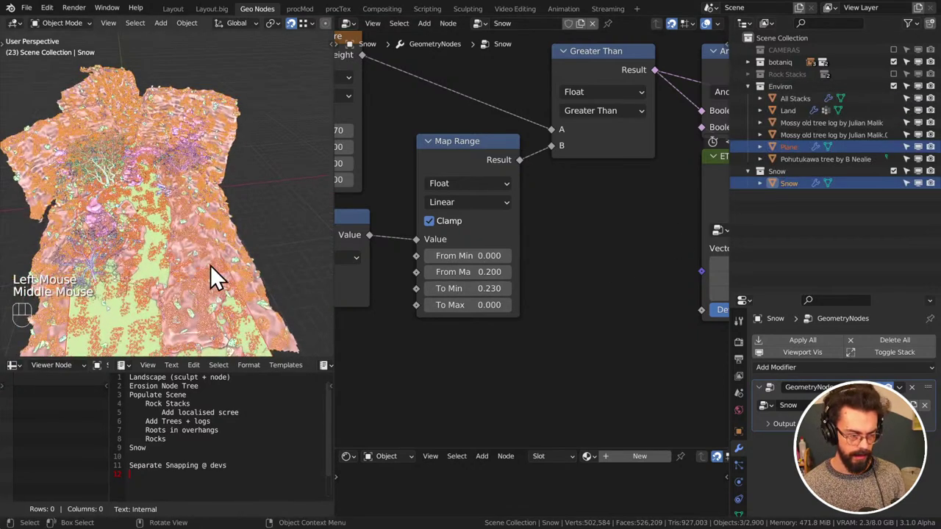
pyautogui.click(269, 239)
pyautogui.click(534, 298)
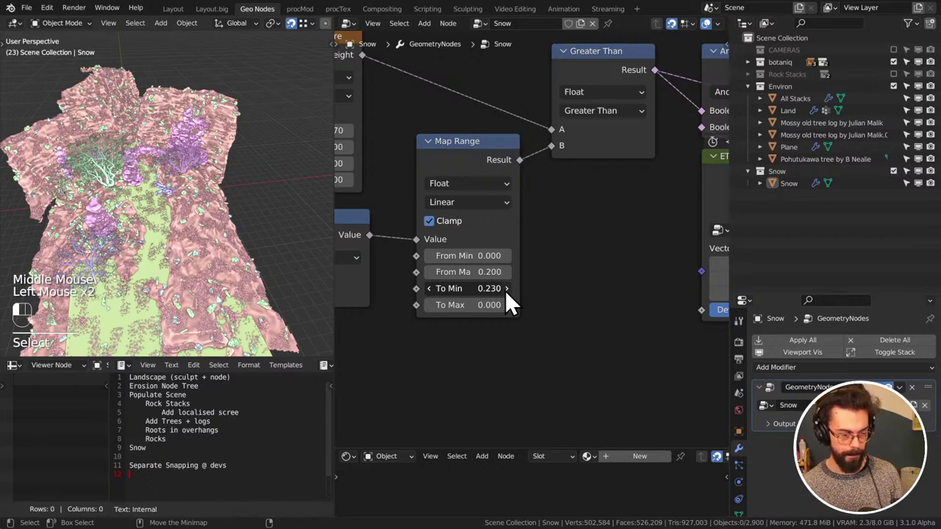
pyautogui.click(506, 289)
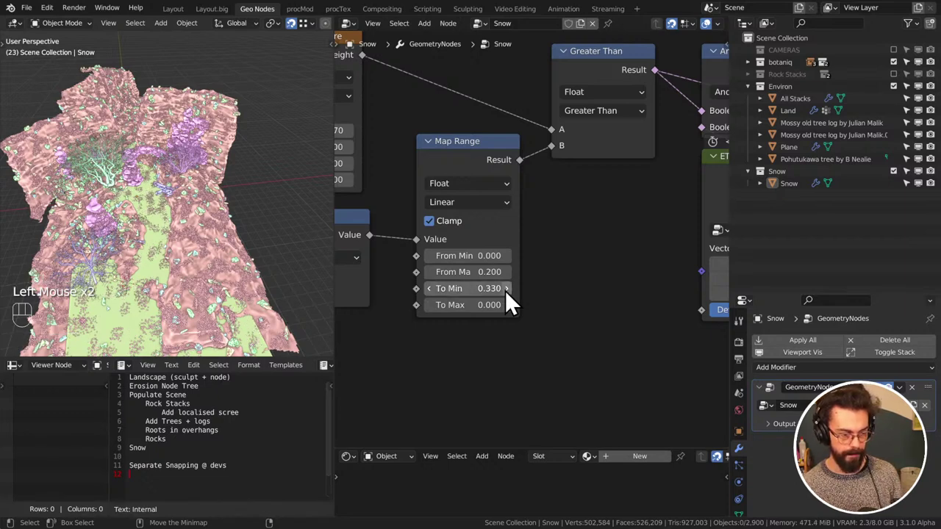
pyautogui.click(618, 278)
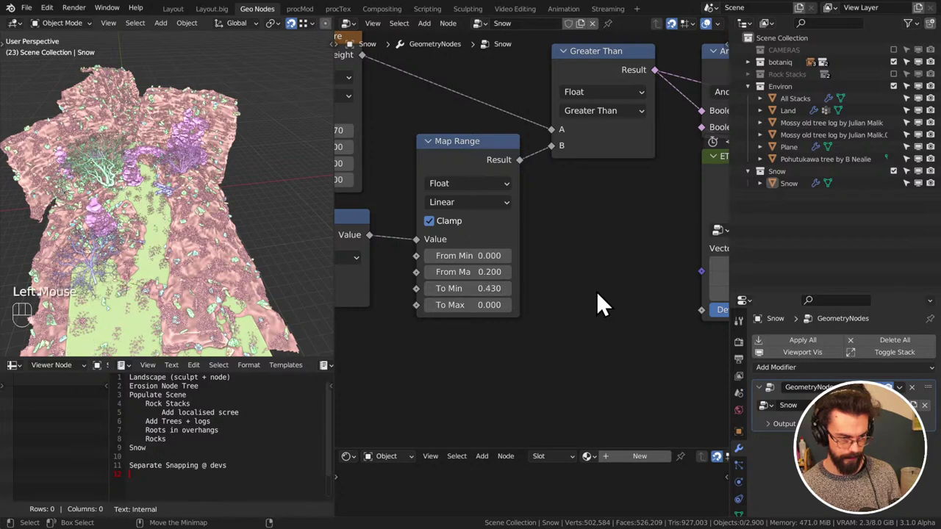
# Lower Map Range To Max from 0.000 to -0.200
pyautogui.click(430, 305)
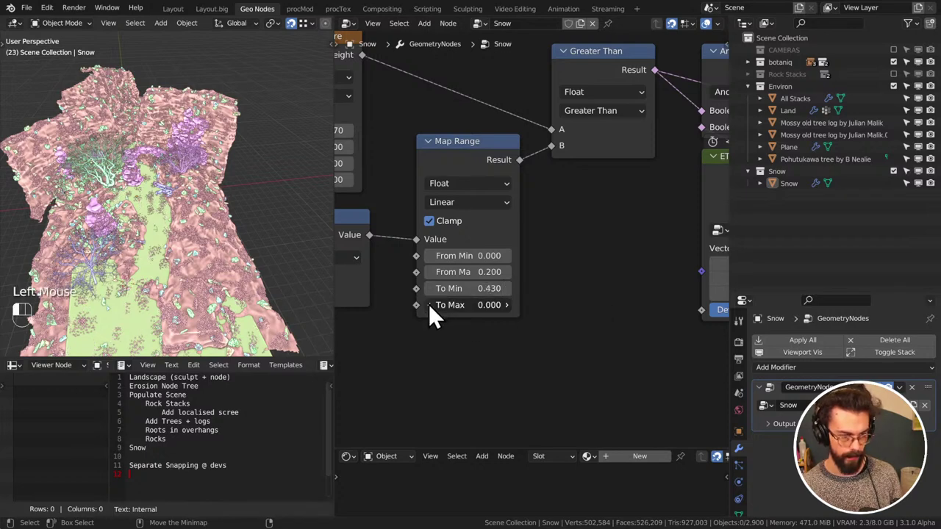
pyautogui.click(429, 304)
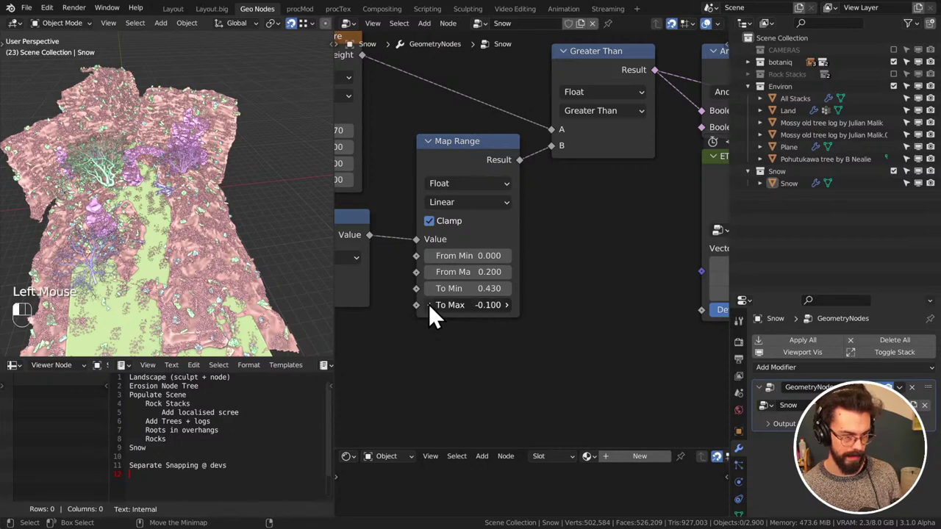
pyautogui.click(429, 304)
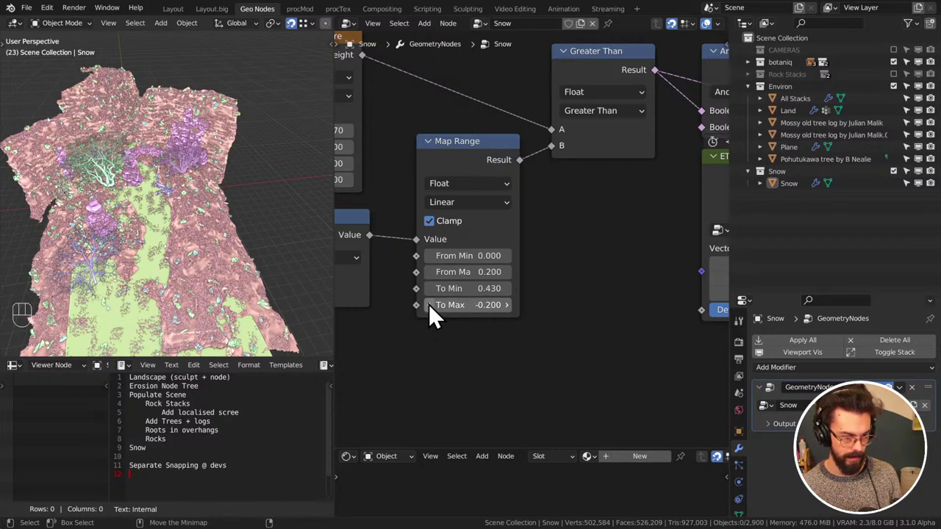
# Set the Musgrave Texture Scale to 1
pyautogui.moveTo(429, 304); pyautogui.dragTo(548, 319, button='middle')
pyautogui.moveTo(505, 216); pyautogui.dragTo(516, 267, button='middle')
pyautogui.click(508, 203)
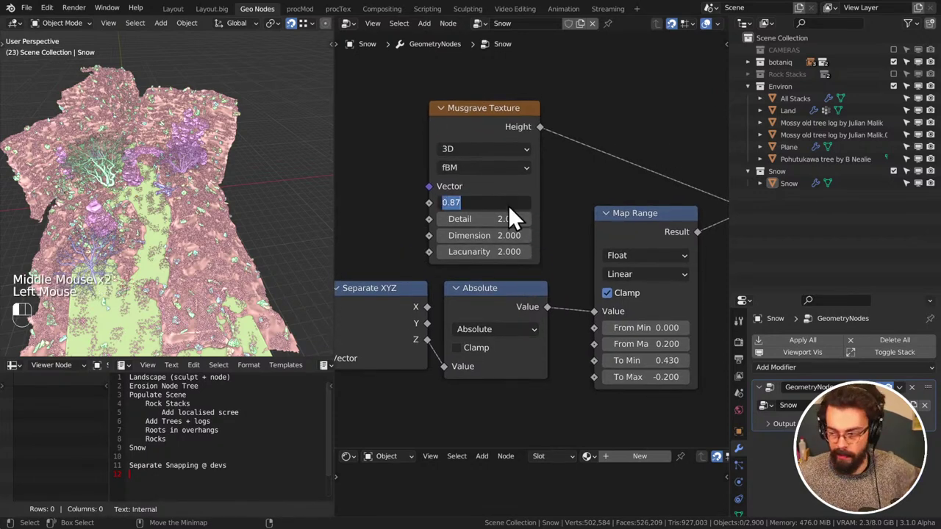
pyautogui.write('1')
pyautogui.press('Return')
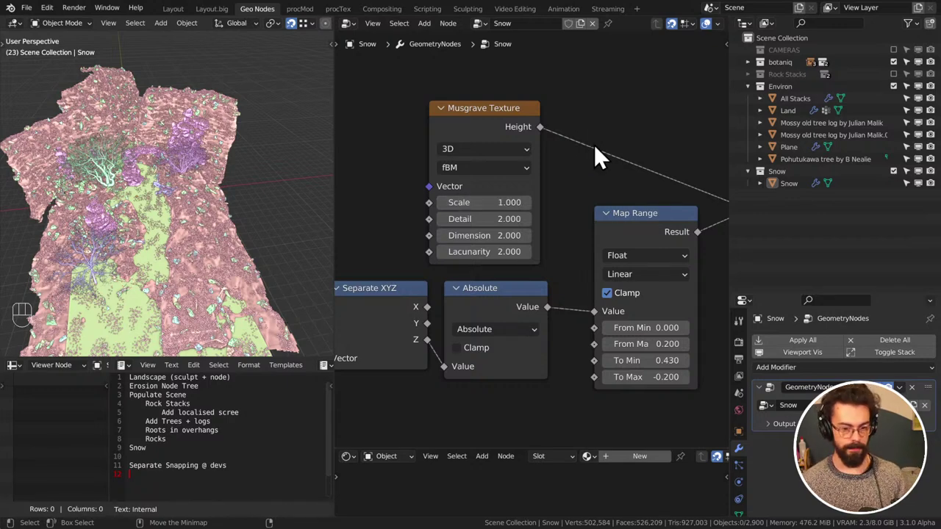
# Delete the Join Geometry node and the leftover Transform and Delete Geometry grid nodes
pyautogui.moveTo(594, 144); pyautogui.dragTo(556, 231, button='middle')
pyautogui.scroll(-3, 557, 231)
pyautogui.moveTo(647, 218); pyautogui.dragTo(606, 218, button='middle')
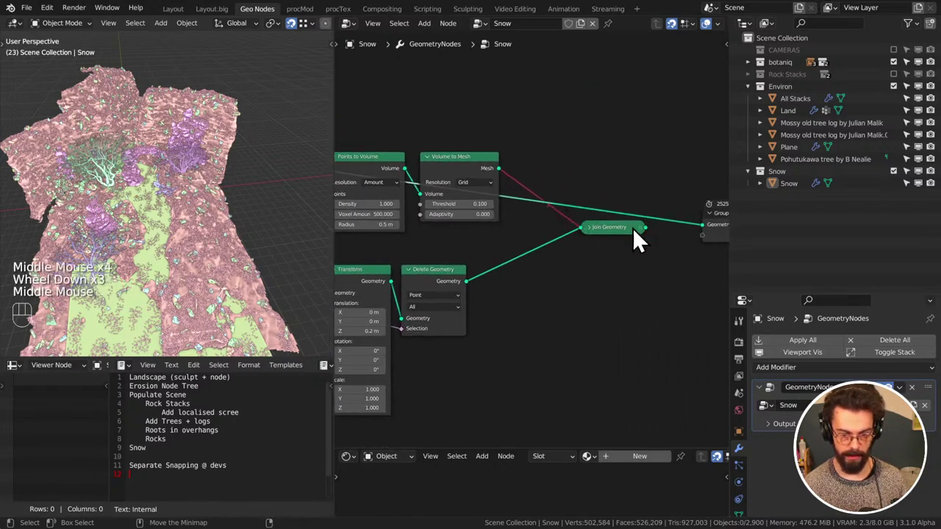
pyautogui.click(626, 230)
pyautogui.press('x')
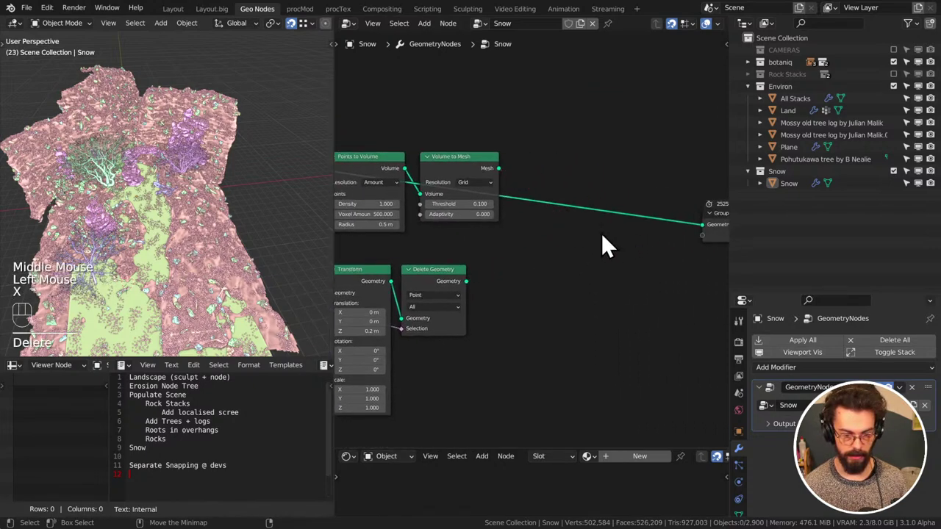
pyautogui.moveTo(513, 283); pyautogui.dragTo(640, 252, button='middle')
pyautogui.moveTo(639, 249); pyautogui.dragTo(421, 329)
pyautogui.press('x')
pyautogui.hotkey('shift', 'alt')
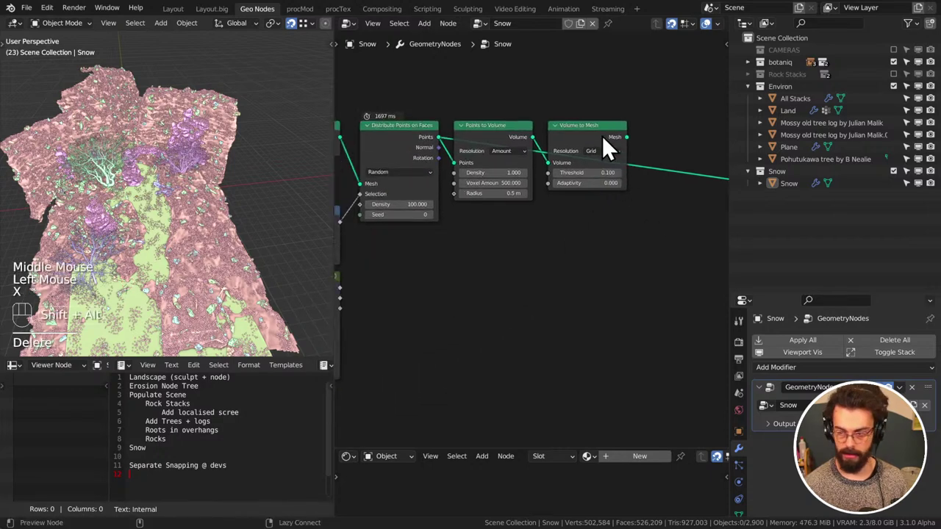
# Preview Volume to Mesh, save the file, and enter a Points to Volume Radius of .1
pyautogui.keyDown('alt'); pyautogui.keyDown('shift'); pyautogui.click(633, 236); pyautogui.keyUp('shift'); pyautogui.keyUp('alt')
pyautogui.hotkey('ctrl', 's')
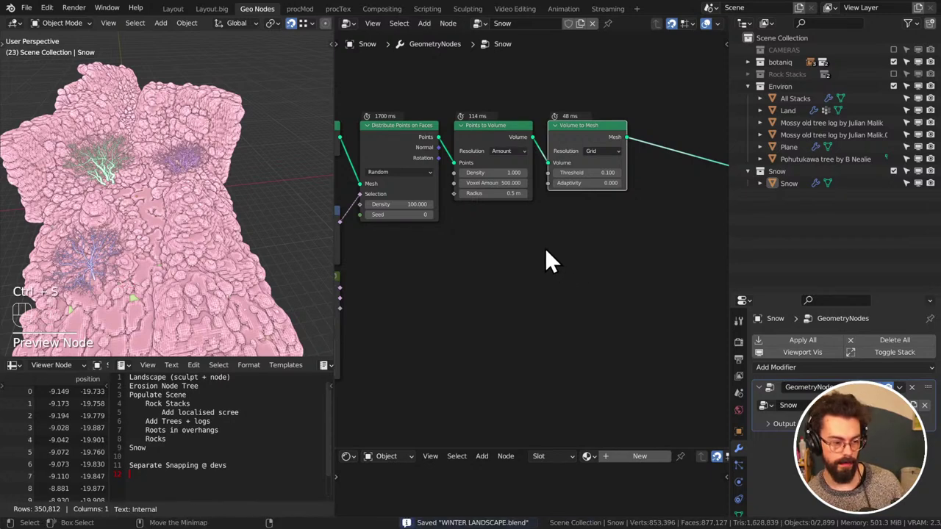
pyautogui.moveTo(242, 221); pyautogui.dragTo(216, 151, button='middle')
pyautogui.moveTo(462, 227); pyautogui.dragTo(466, 227, button='middle')
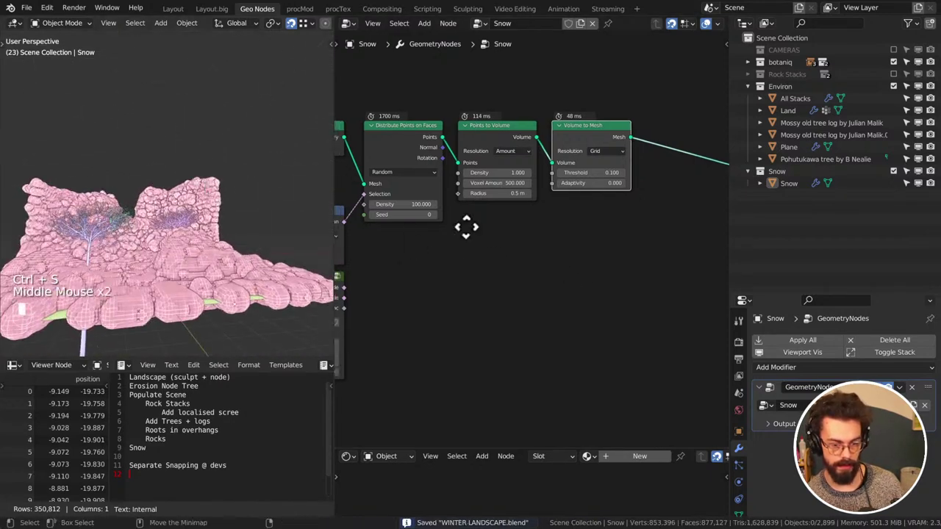
pyautogui.scroll(2, 466, 227)
pyautogui.moveTo(546, 276); pyautogui.dragTo(571, 259, button='middle')
pyautogui.click(587, 230)
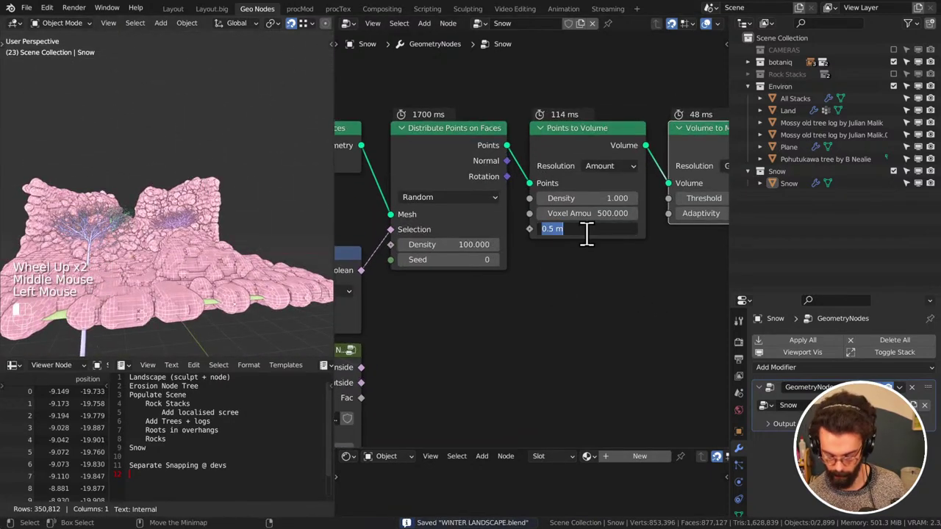
pyautogui.write('.1')
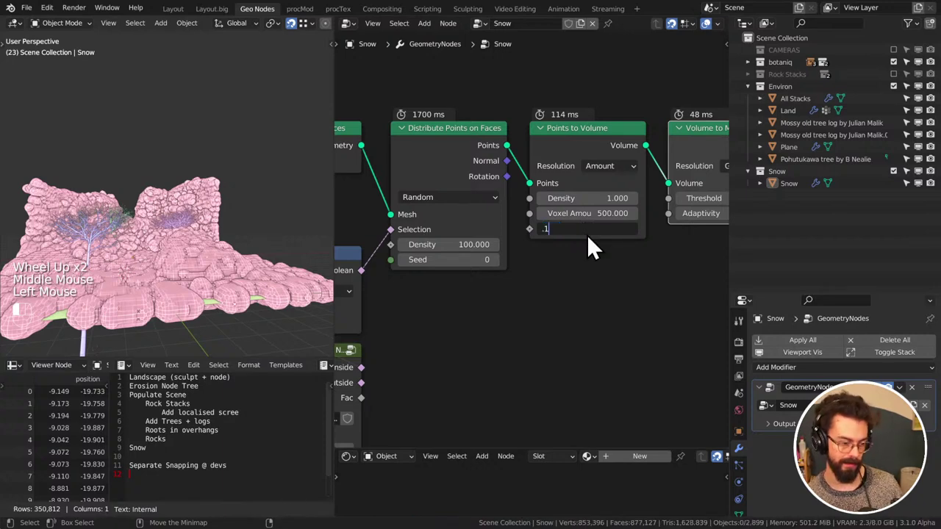
# Inspect the regenerated snow mesh and save the blend file
pyautogui.moveTo(195, 156)
pyautogui.mouseDown(button='middle')
pyautogui.moveTo(194, 200)
pyautogui.moveTo(215, 177)
pyautogui.moveTo(203, 173)
pyautogui.mouseUp(button='middle')
pyautogui.scroll(4, 207, 209)
pyautogui.scroll(2, 204, 207)
pyautogui.moveTo(425, 215); pyautogui.dragTo(386, 218, button='middle')
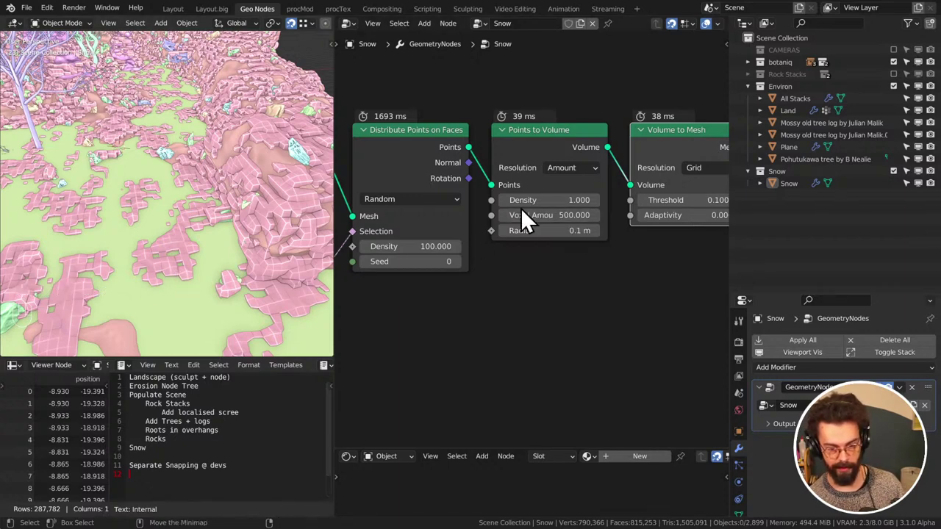
pyautogui.click(591, 312)
pyautogui.hotkey('ctrl', 's')
# Try Voxel Amounts of 100 and 1000, then return it to 2000
pyautogui.click(561, 217)
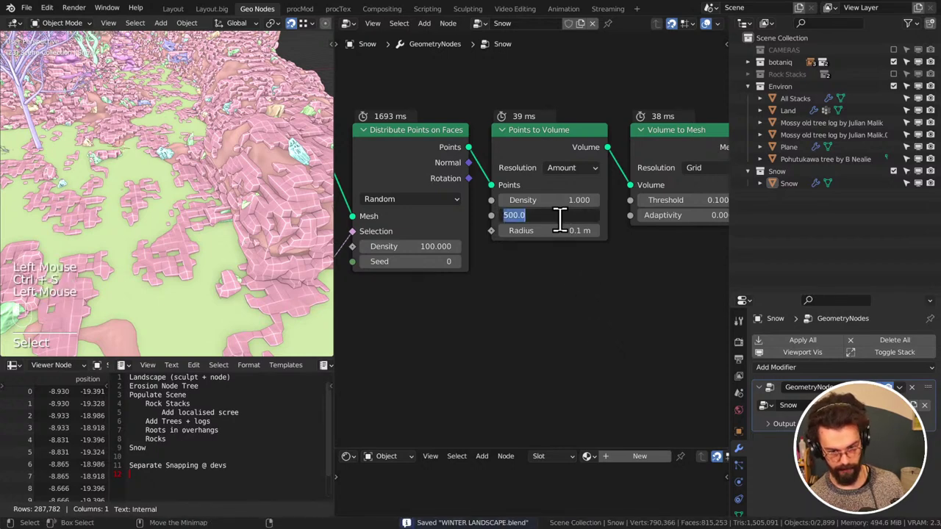
pyautogui.write('100')
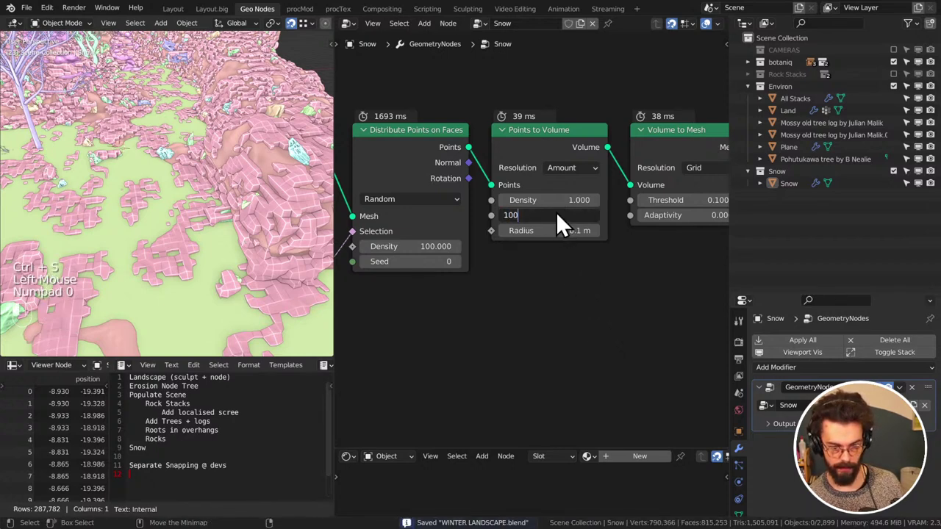
pyautogui.press('Return')
pyautogui.click(556, 214)
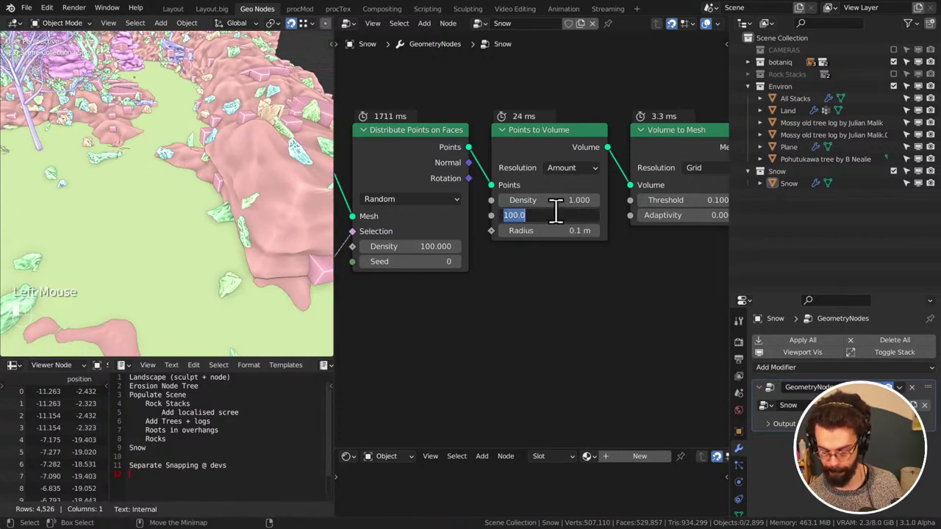
pyautogui.write('1000')
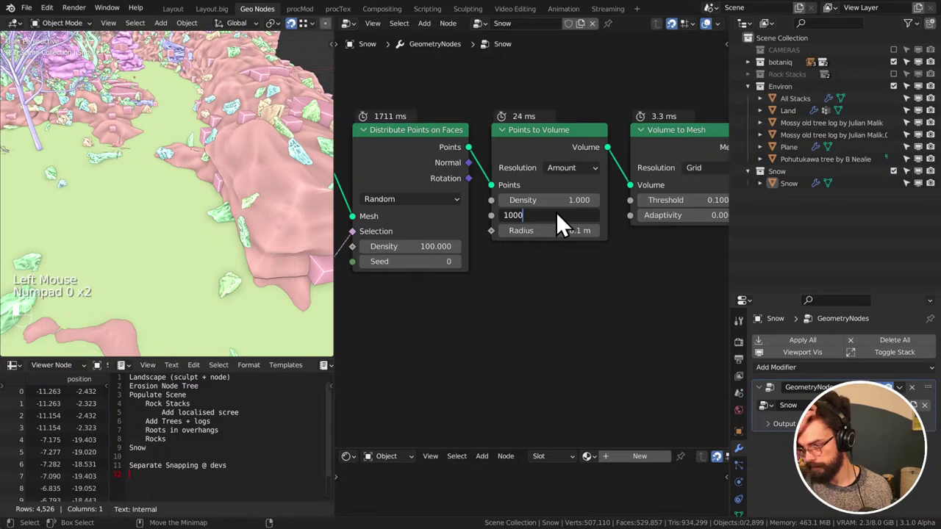
pyautogui.press('Return')
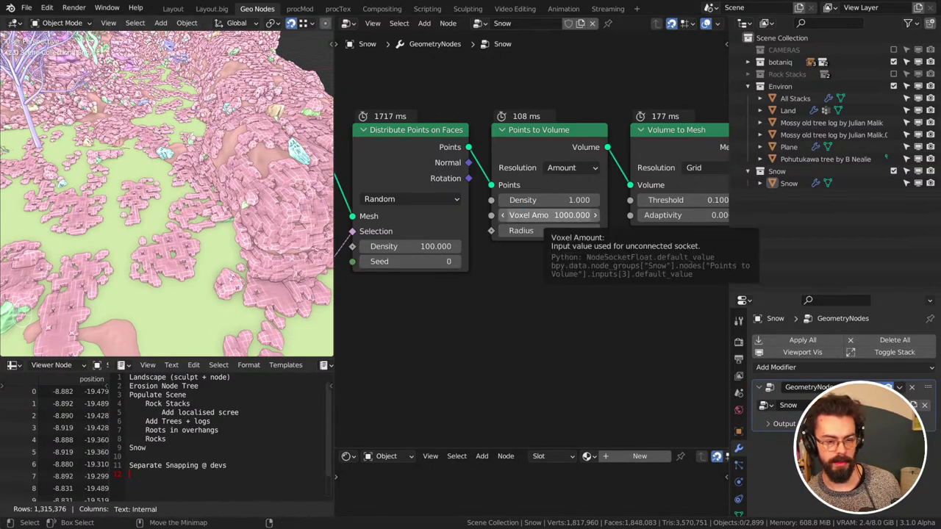
pyautogui.click(556, 214)
pyautogui.write('2000')
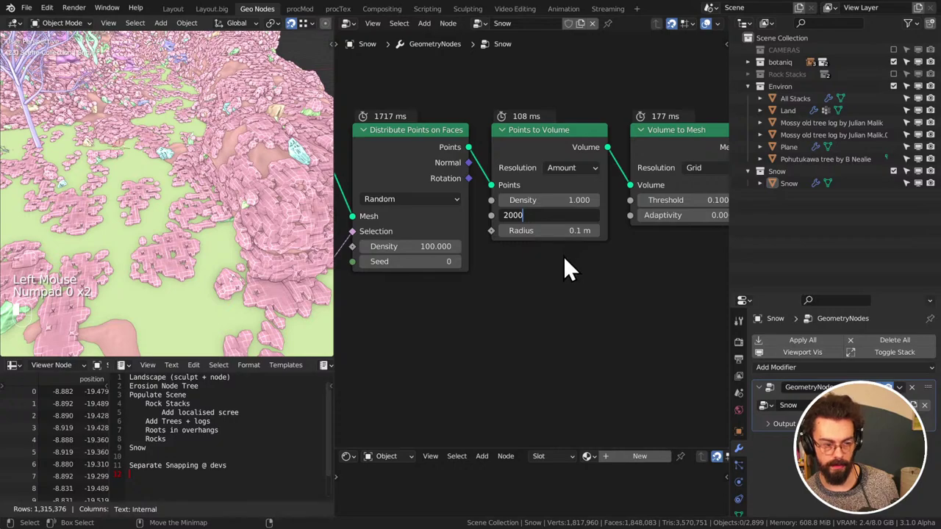
pyautogui.press('Return')
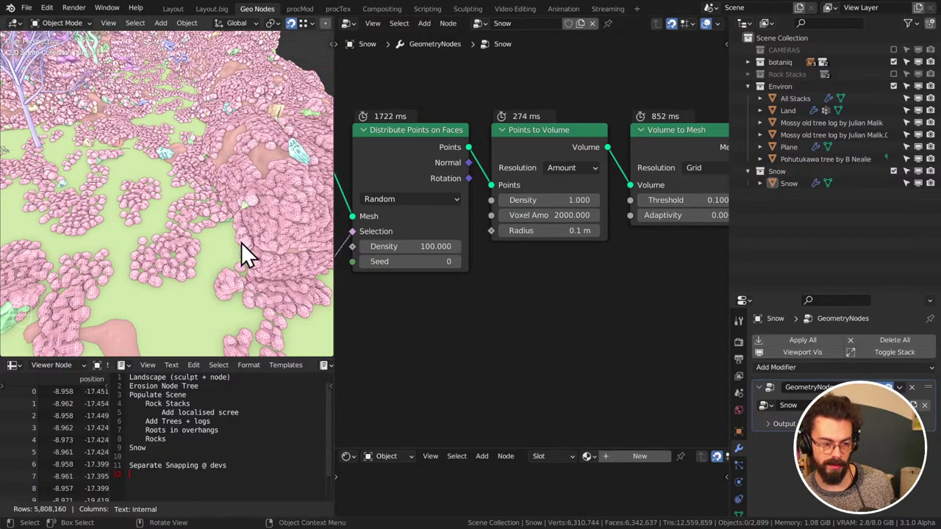
# Set the Distribute Points on Faces Density to 500
pyautogui.scroll(-3, 174, 243)
pyautogui.moveTo(174, 242); pyautogui.dragTo(195, 222, button='middle')
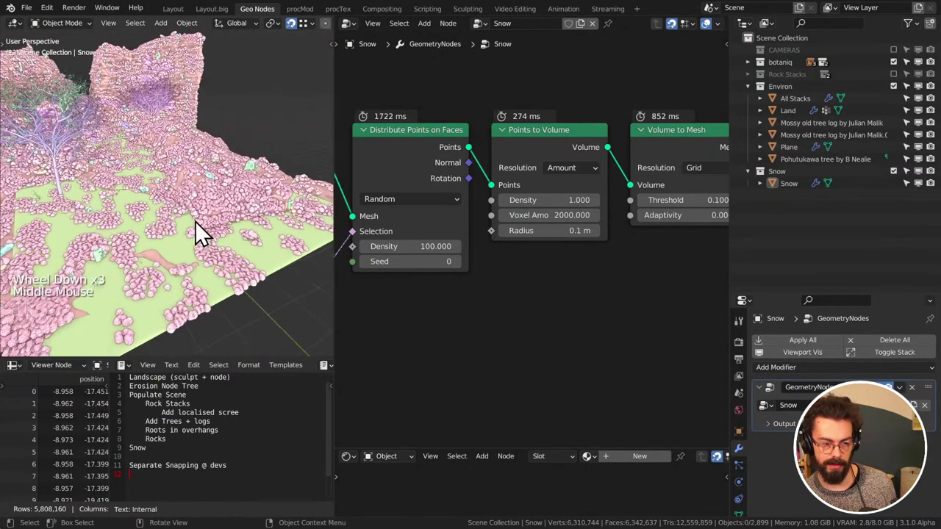
pyautogui.moveTo(412, 247); pyautogui.dragTo(502, 239, button='middle')
pyautogui.click(503, 239)
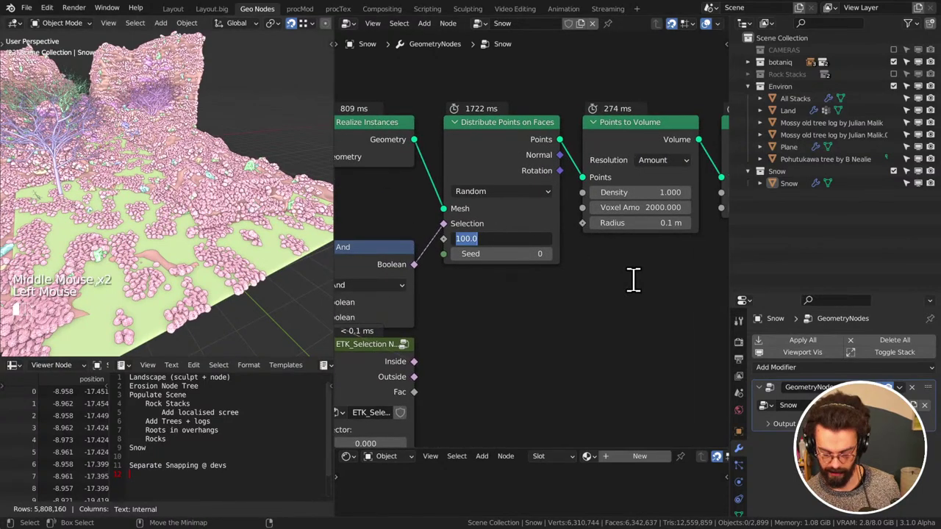
pyautogui.write('500')
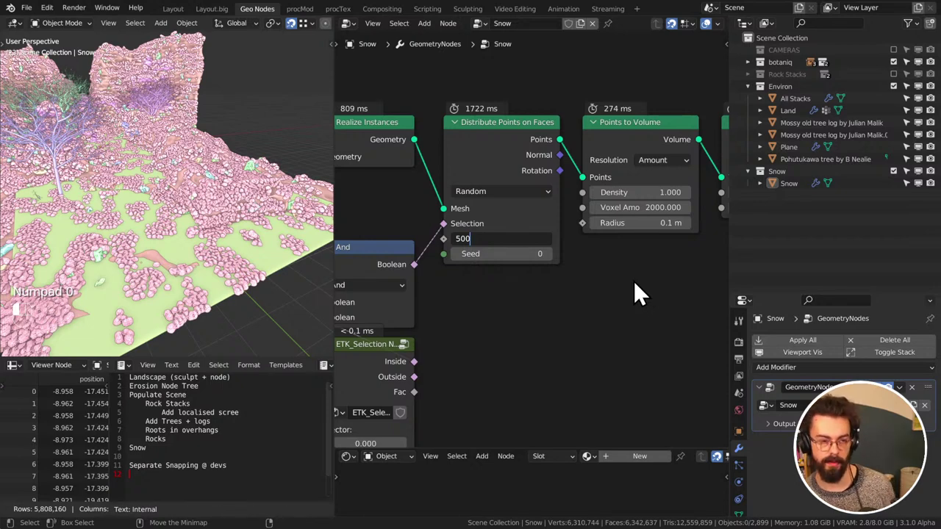
pyautogui.press('Return')
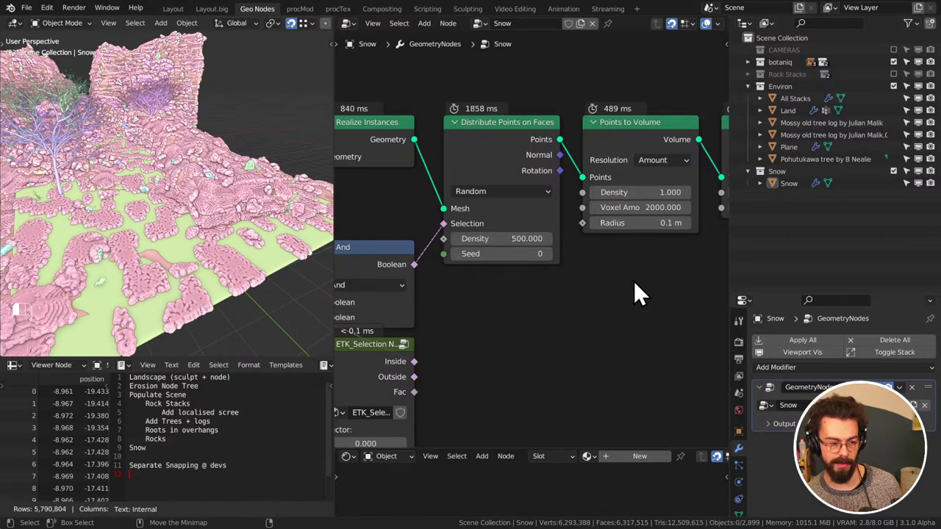
pyautogui.moveTo(221, 254); pyautogui.dragTo(165, 286, button='middle')
# Set the Points to Volume Voxel Amount to 1000 and inspect the coarser snow
pyautogui.moveTo(589, 241); pyautogui.dragTo(522, 254, button='middle')
pyautogui.click(526, 212)
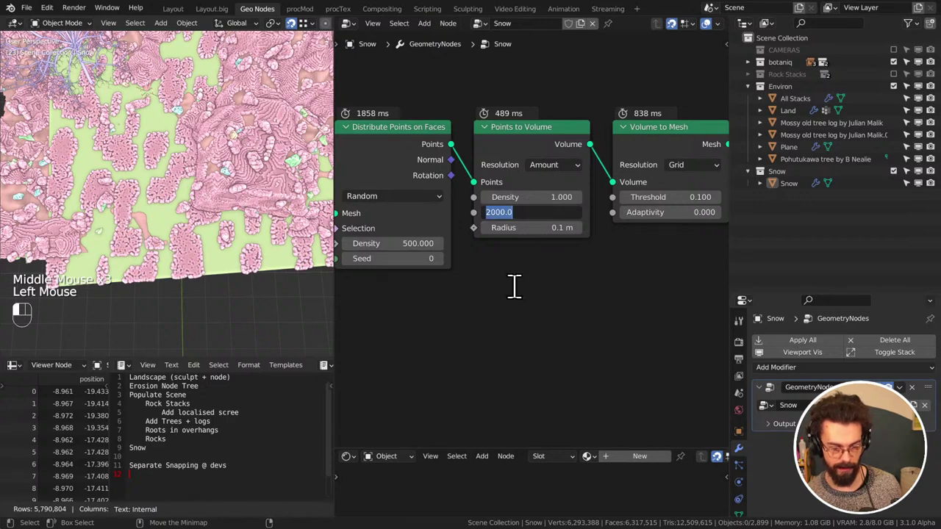
pyautogui.write('1000')
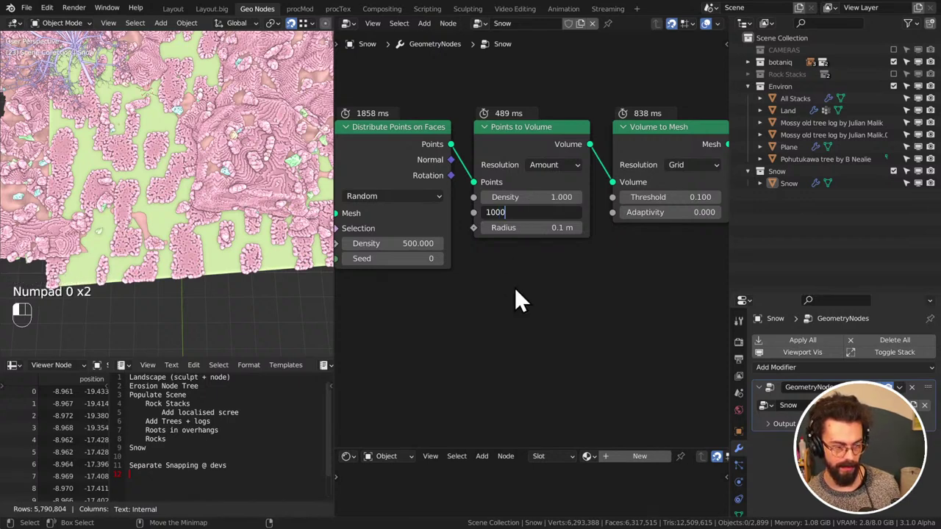
pyautogui.press('Return')
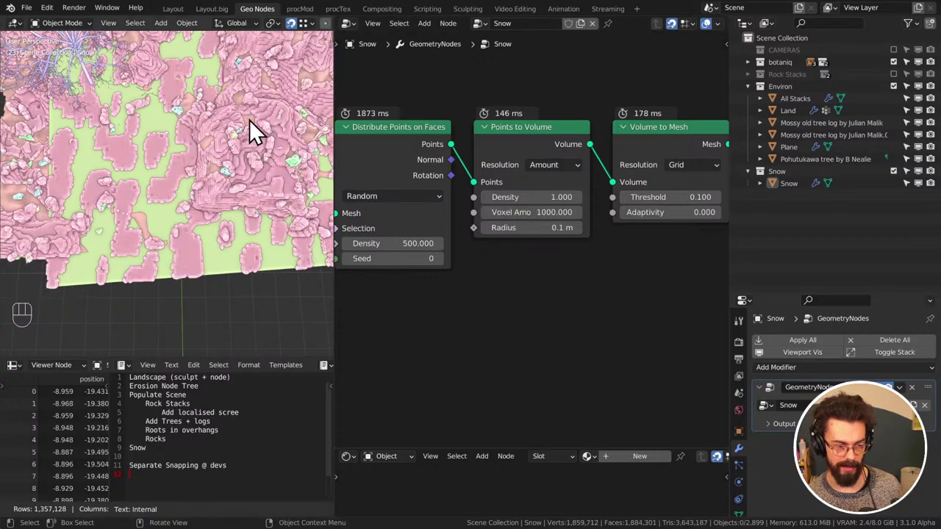
pyautogui.moveTo(248, 130)
pyautogui.mouseDown(button='middle')
pyautogui.moveTo(238, 179)
pyautogui.moveTo(262, 130)
pyautogui.mouseUp(button='middle')
pyautogui.scroll(2, 211, 211)
pyautogui.moveTo(212, 211); pyautogui.dragTo(308, 206, button='middle')
# Change the ETK_Selection node's Deviation to 0.3
pyautogui.moveTo(481, 247); pyautogui.dragTo(603, 206, button='middle')
pyautogui.scroll(-2, 635, 241)
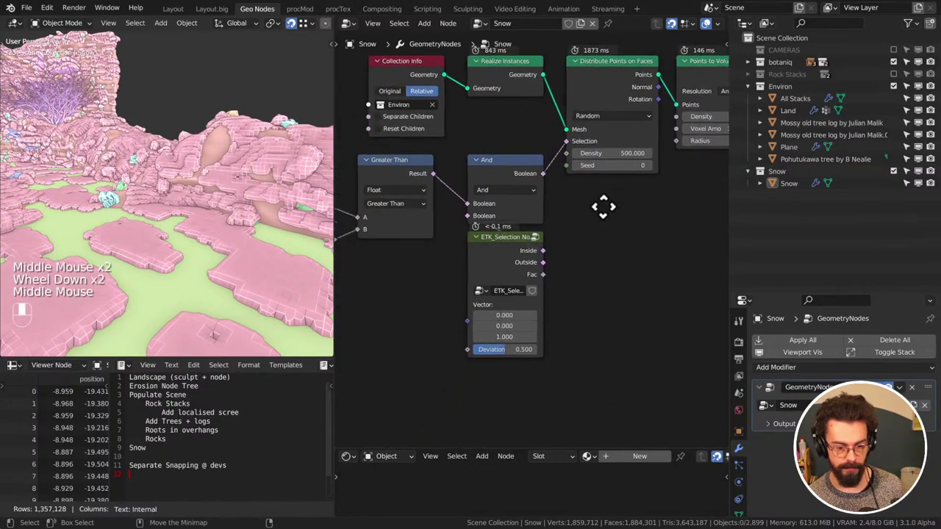
pyautogui.scroll(3, 550, 374)
pyautogui.moveTo(257, 256); pyautogui.dragTo(275, 222, button='middle')
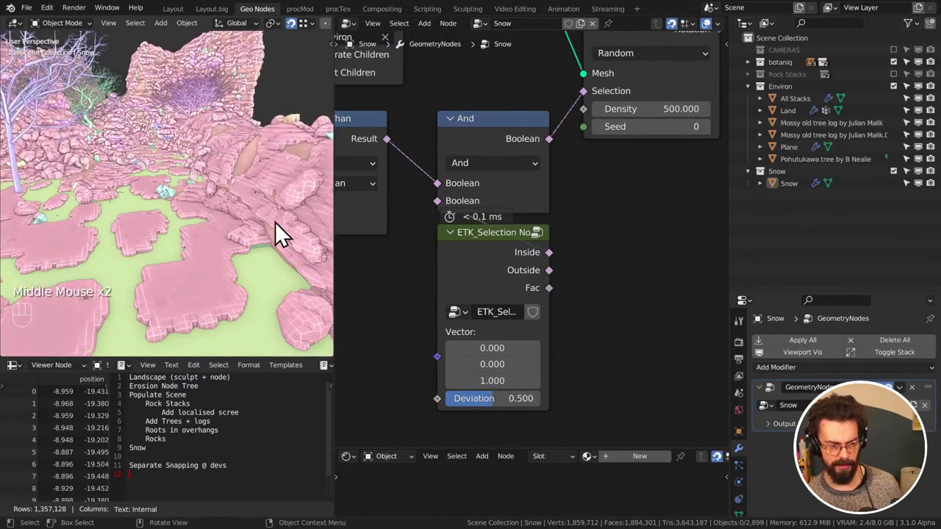
pyautogui.click(495, 401)
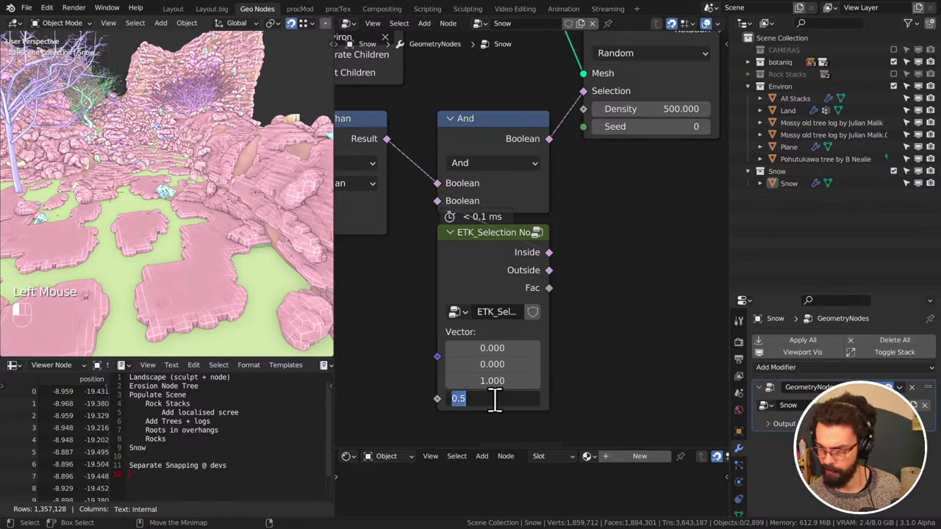
pyautogui.press('BackSpace')
pyautogui.write('.3')
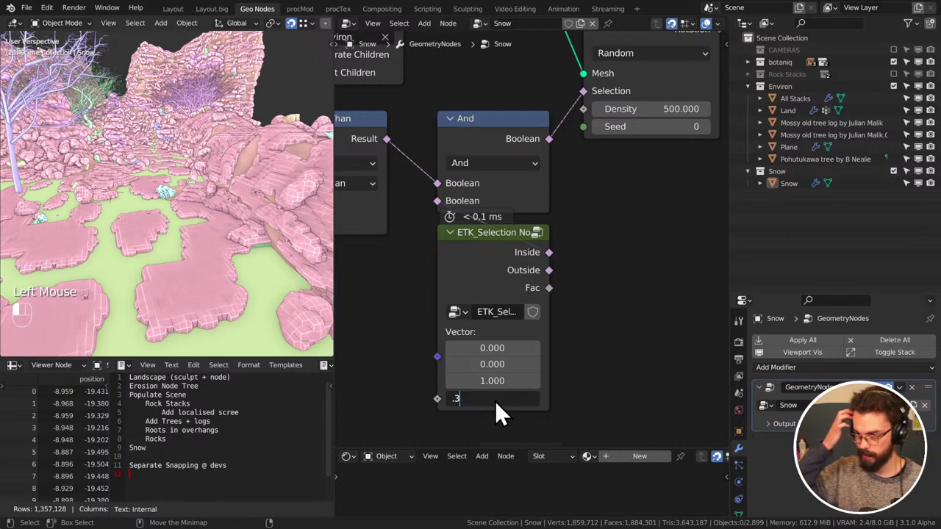
pyautogui.press('Return')
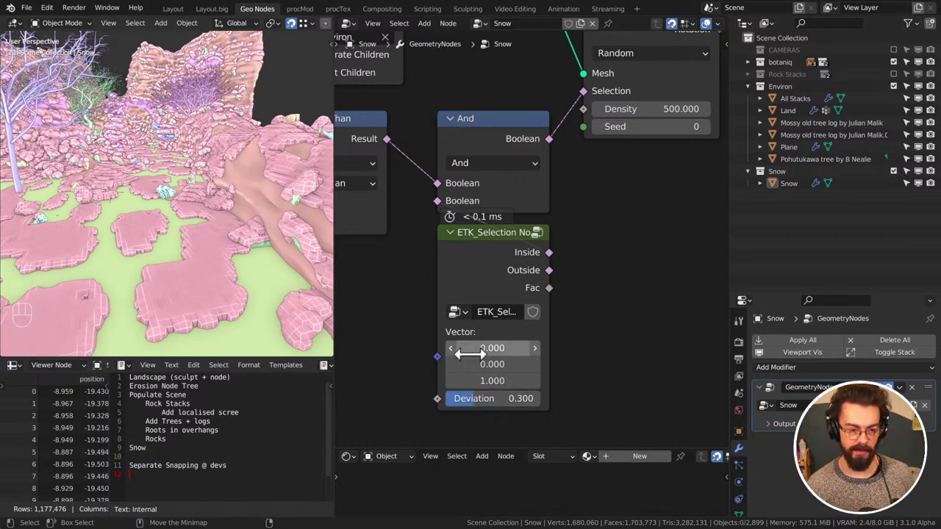
# Orbit around the terrain and pan the node editor to the Musgrave Texture node
pyautogui.scroll(-2, 257, 242)
pyautogui.moveTo(258, 242); pyautogui.dragTo(129, 236, button='middle')
pyautogui.scroll(-2, 234, 267)
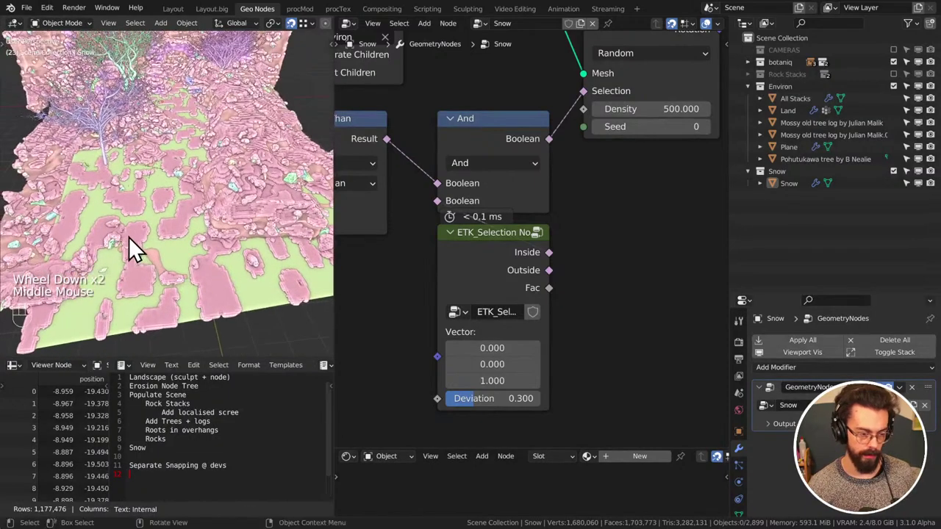
pyautogui.scroll(-5, 405, 269)
pyautogui.moveTo(606, 249); pyautogui.dragTo(599, 255, button='middle')
pyautogui.moveTo(423, 291); pyautogui.dragTo(524, 301, button='middle')
pyautogui.moveTo(385, 178); pyautogui.dragTo(393, 178)
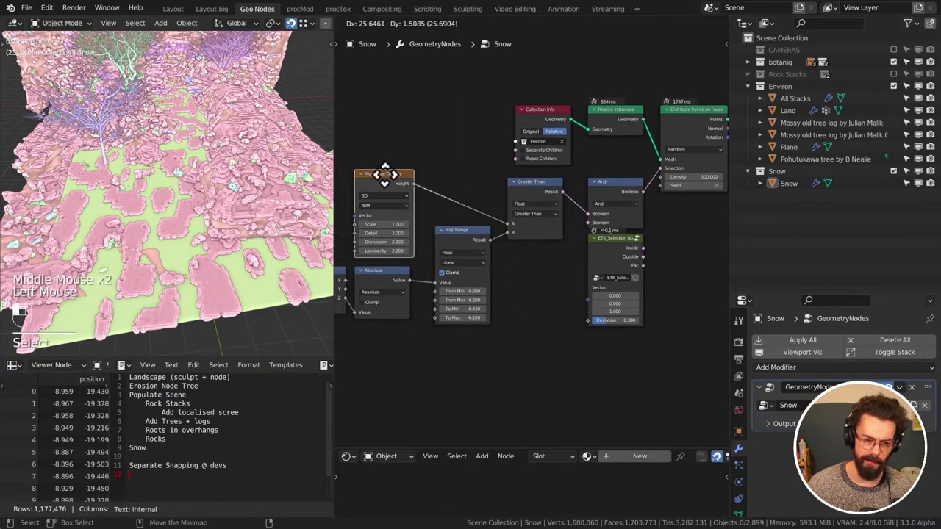
# Duplicate the Map Range node, place the copy, and reset it to default values
pyautogui.click(461, 239)
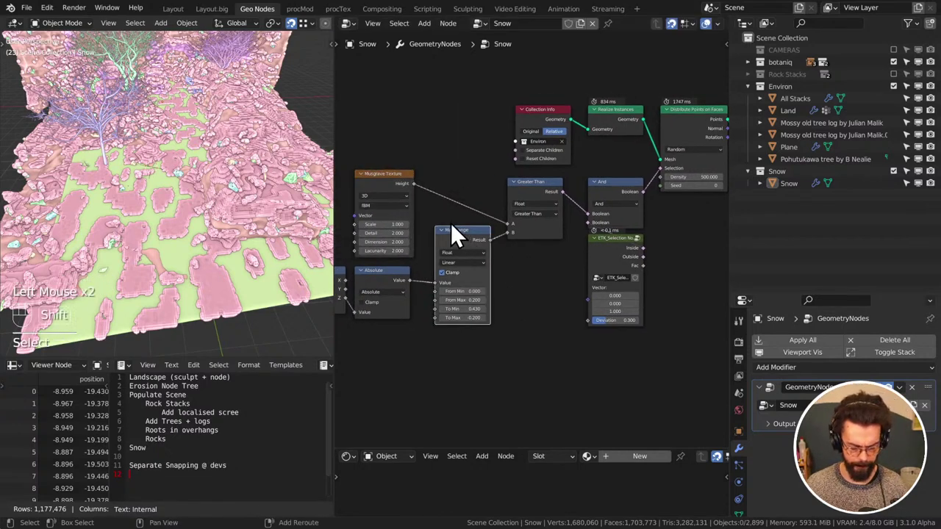
pyautogui.hotkey('shift', 'd')
pyautogui.click(695, 222)
pyautogui.moveTo(415, 183); pyautogui.dragTo(667, 266)
pyautogui.moveTo(657, 246); pyautogui.dragTo(511, 275, button='middle')
pyautogui.scroll(2, 511, 275)
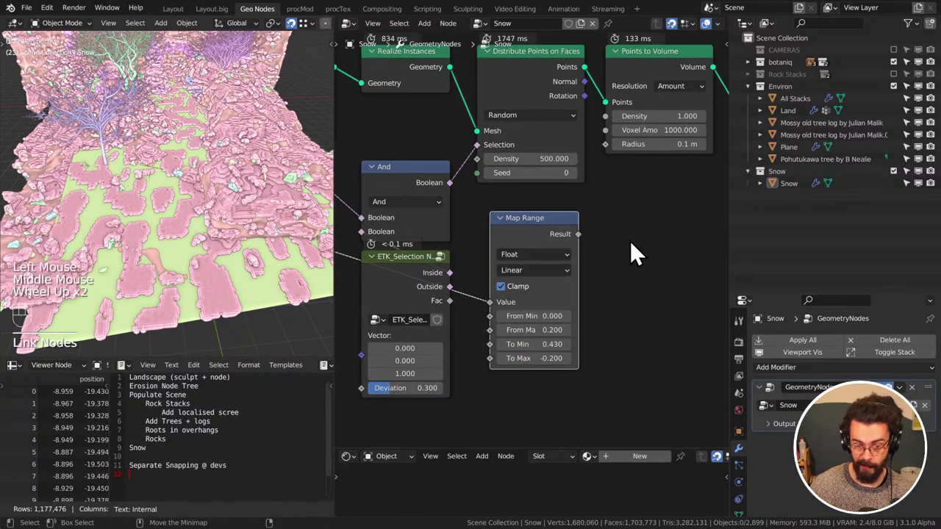
pyautogui.moveTo(630, 241); pyautogui.dragTo(587, 234, button='middle')
pyautogui.moveTo(502, 230); pyautogui.dragTo(502, 216)
pyautogui.press('BackSpace')
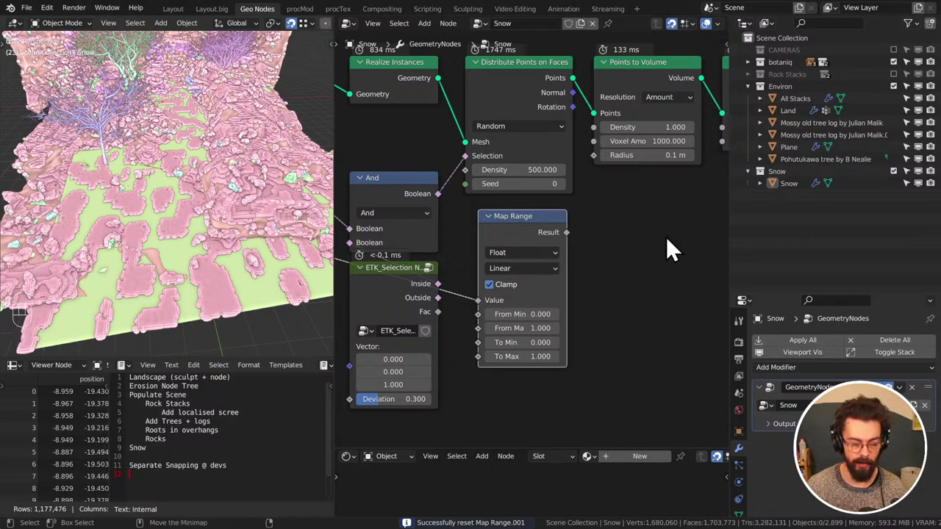
# Link the copied Map Range's Result to the Points to Volume Radius input
pyautogui.moveTo(624, 260); pyautogui.dragTo(445, 231, button='middle')
pyautogui.moveTo(444, 230)
pyautogui.mouseDown()
pyautogui.moveTo(615, 226)
pyautogui.moveTo(612, 295)
pyautogui.moveTo(433, 276)
pyautogui.moveTo(441, 233)
pyautogui.moveTo(587, 197)
pyautogui.mouseUp()
pyautogui.moveTo(641, 272); pyautogui.dragTo(624, 238, button='right')
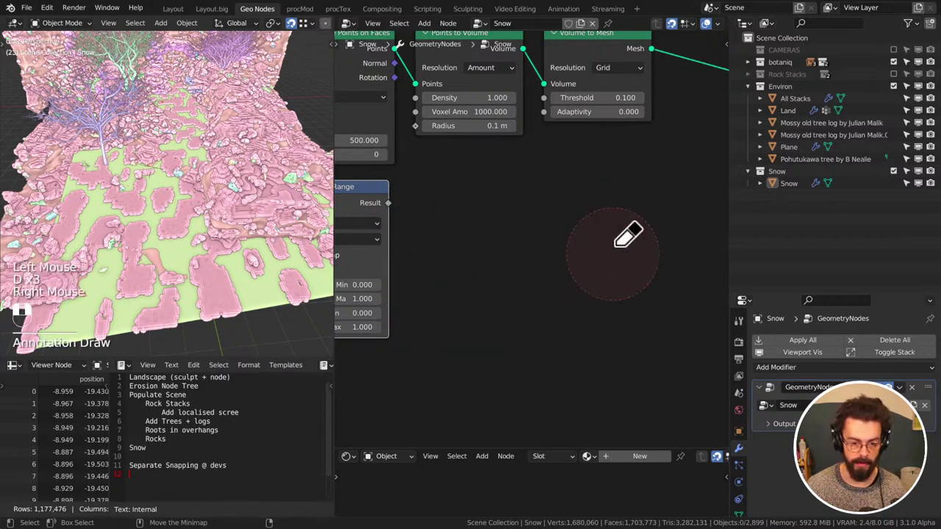
pyautogui.moveTo(467, 268); pyautogui.dragTo(548, 271, button='middle')
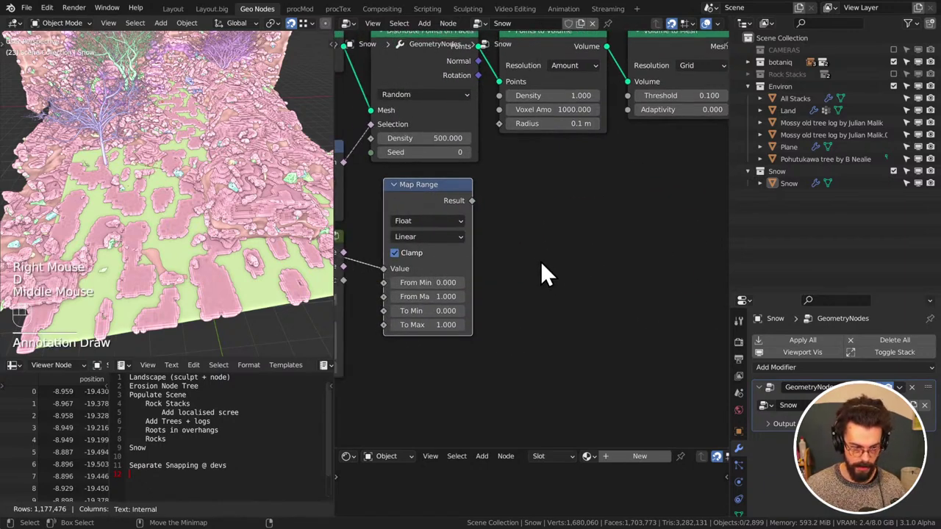
pyautogui.scroll(-5, 546, 265)
pyautogui.moveTo(363, 315); pyautogui.dragTo(567, 246, button='middle')
pyautogui.scroll(3, 497, 298)
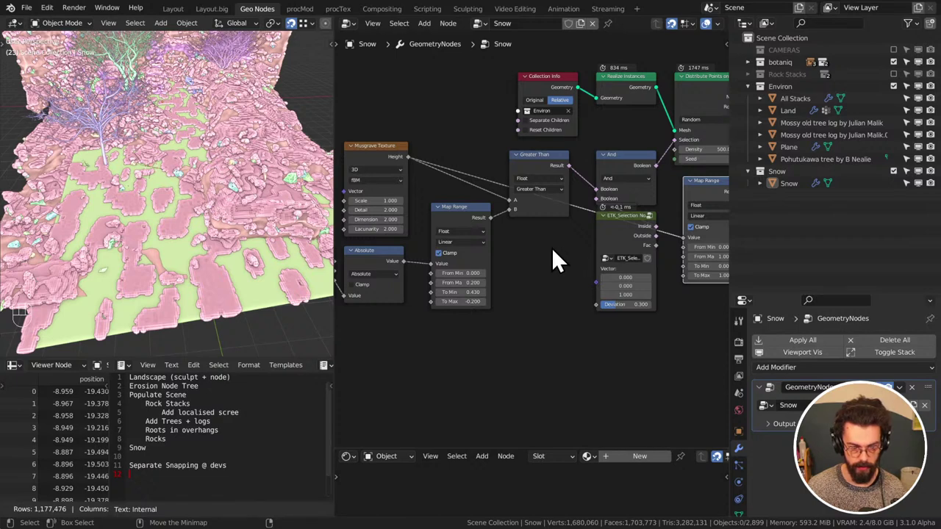
pyautogui.scroll(2, 556, 249)
pyautogui.moveTo(535, 261); pyautogui.dragTo(566, 195)
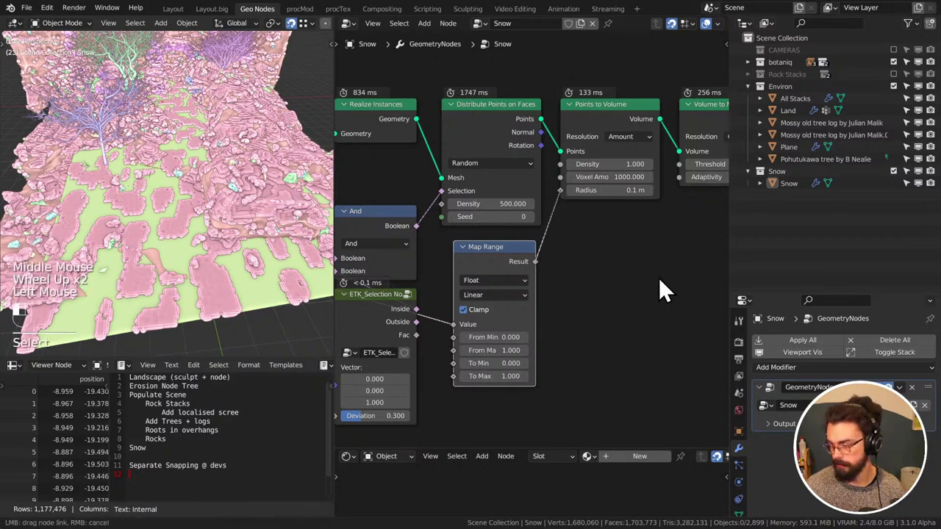
pyautogui.moveTo(658, 277); pyautogui.dragTo(640, 263)
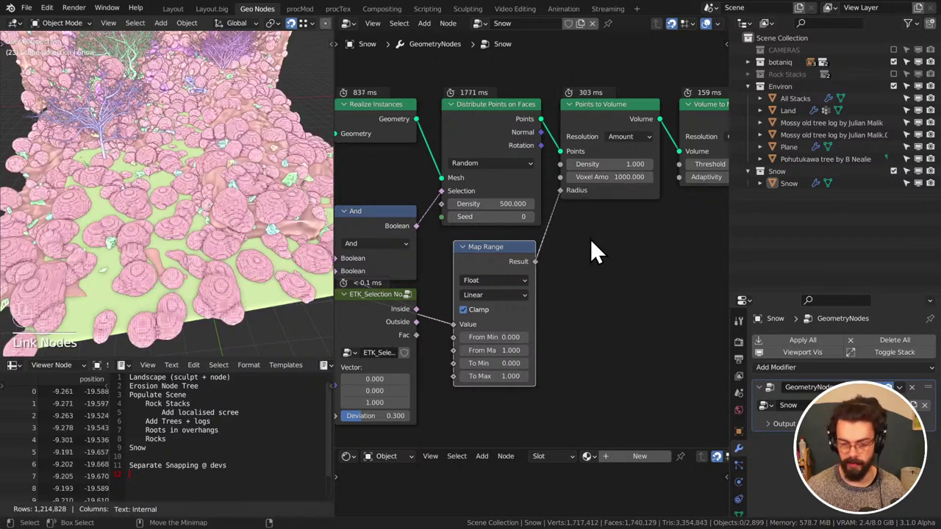
# Set the copied Map Range to To Min 0.1 and To Max 0.3, then inspect the snow
pyautogui.scroll(2, 526, 375)
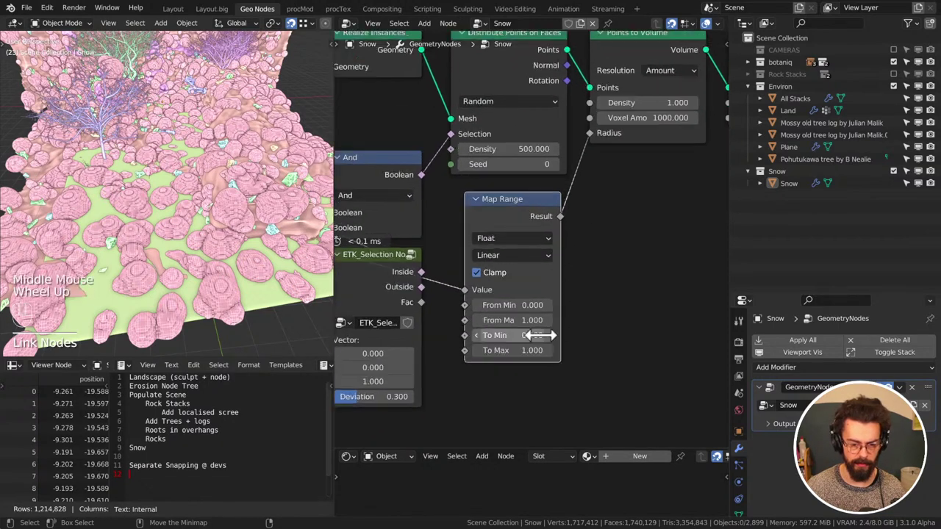
pyautogui.click(527, 375)
pyautogui.write('.2')
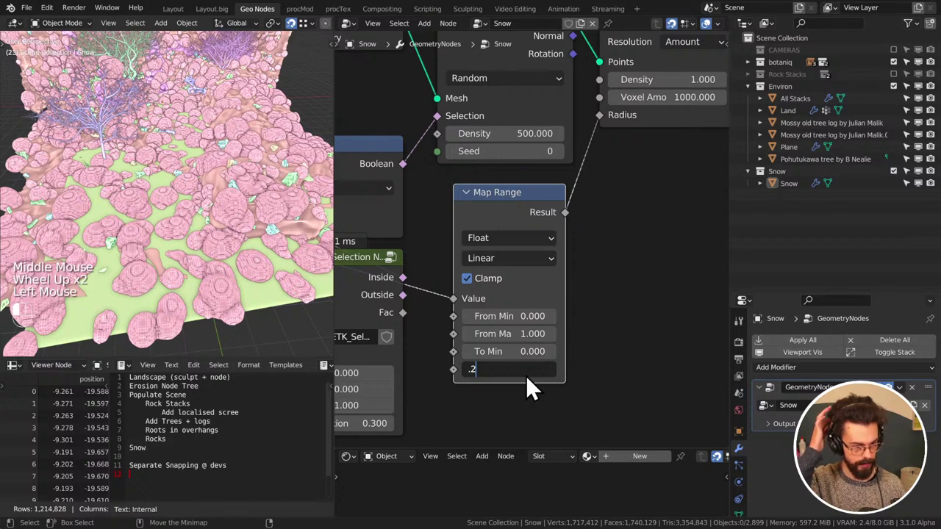
pyautogui.press('Return')
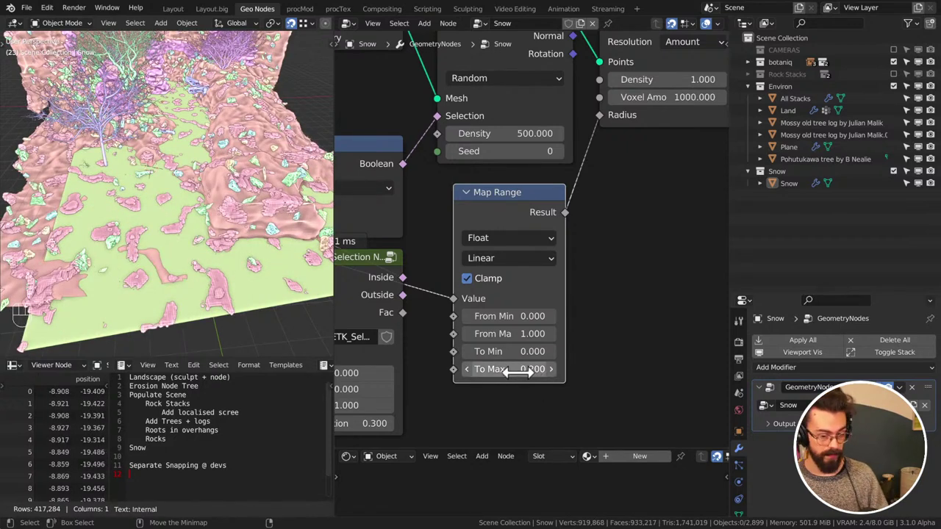
pyautogui.click(552, 351)
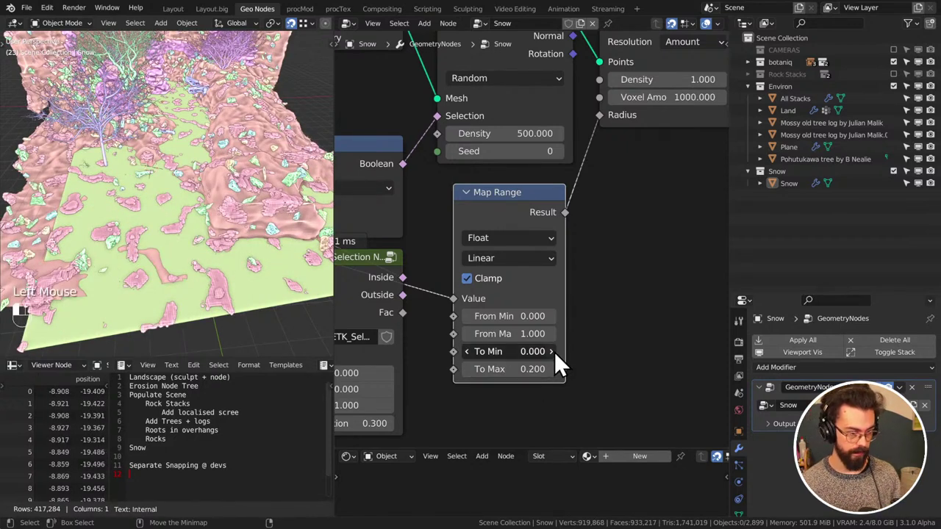
pyautogui.click(554, 352)
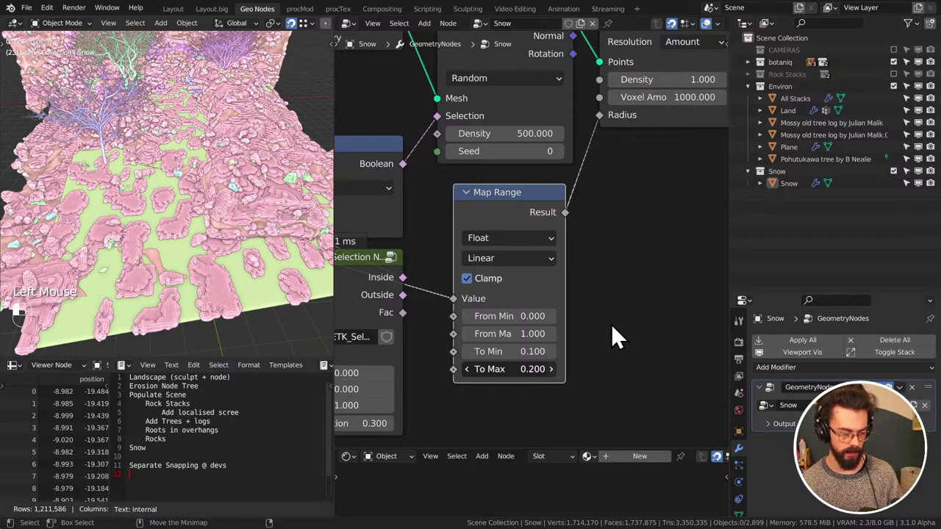
pyautogui.click(551, 369)
pyautogui.moveTo(210, 289); pyautogui.dragTo(234, 279, button='middle')
pyautogui.scroll(2, 222, 284)
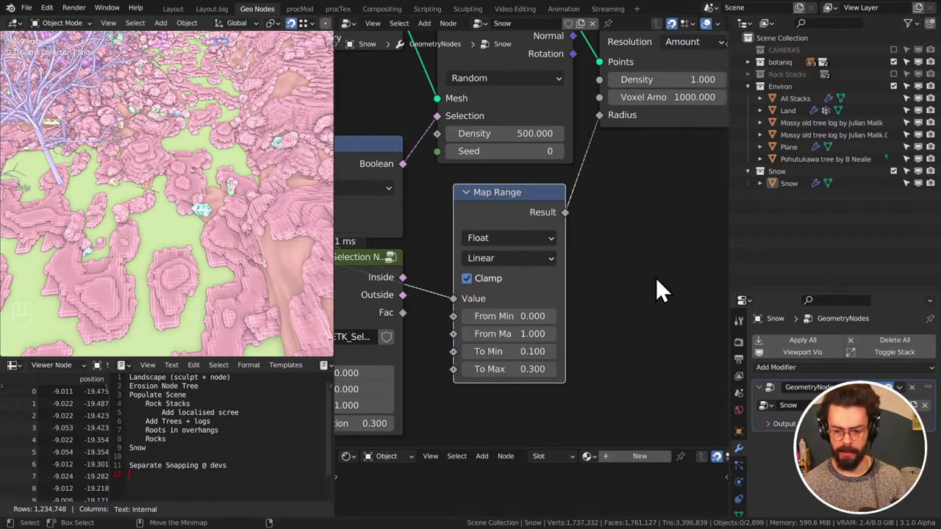
pyautogui.scroll(-3, 616, 243)
pyautogui.moveTo(616, 242); pyautogui.dragTo(513, 276, button='middle')
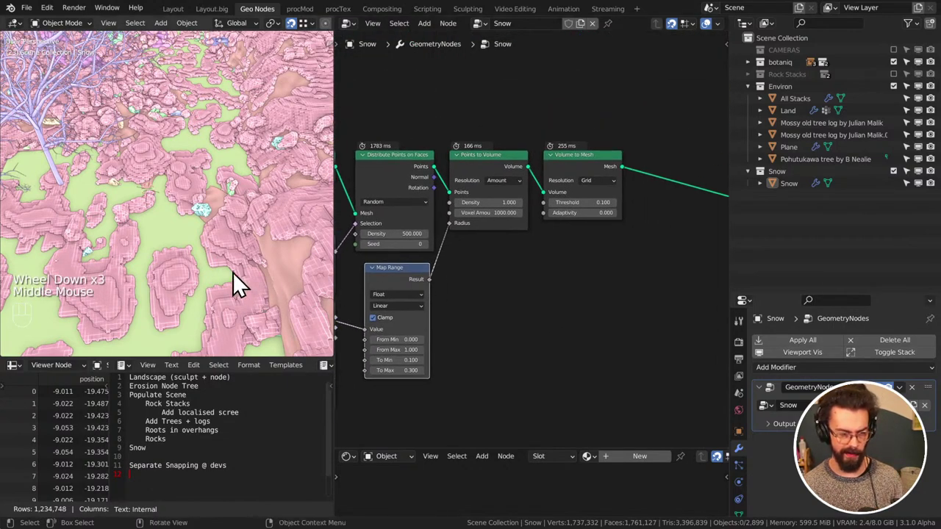
pyautogui.moveTo(236, 279); pyautogui.dragTo(308, 251, button='middle')
# Push the Volume to Mesh Adaptivity up to 1.000 and save the file
pyautogui.moveTo(725, 204); pyautogui.dragTo(611, 201, button='middle')
pyautogui.hotkey('shift', 'a')
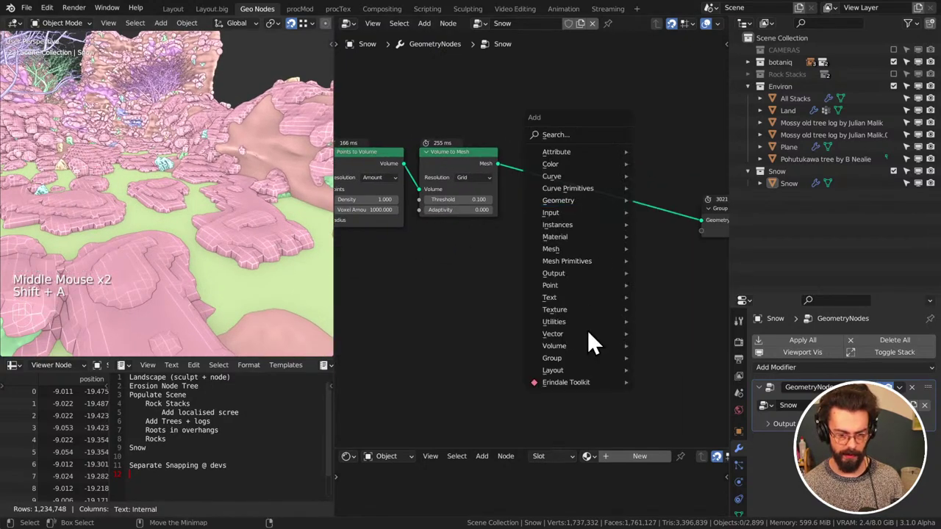
pyautogui.moveTo(577, 381)
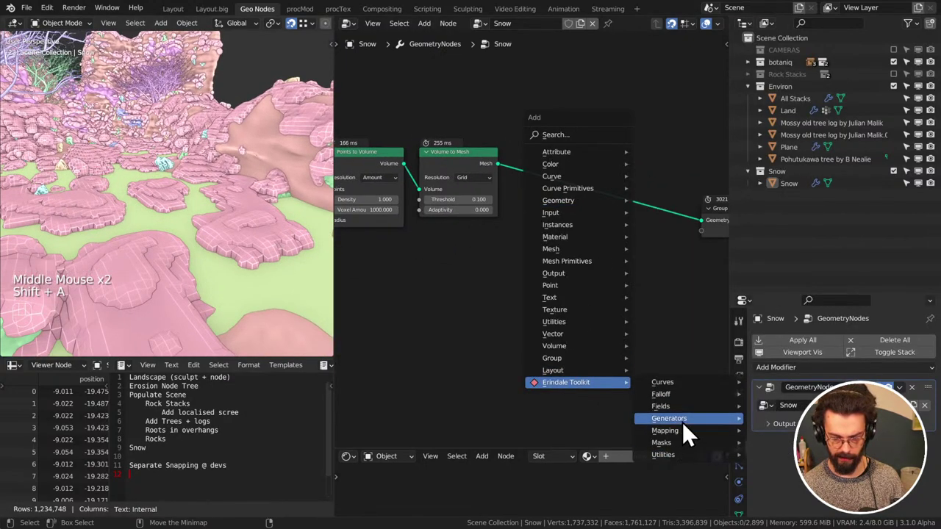
pyautogui.click(478, 261)
pyautogui.click(504, 284)
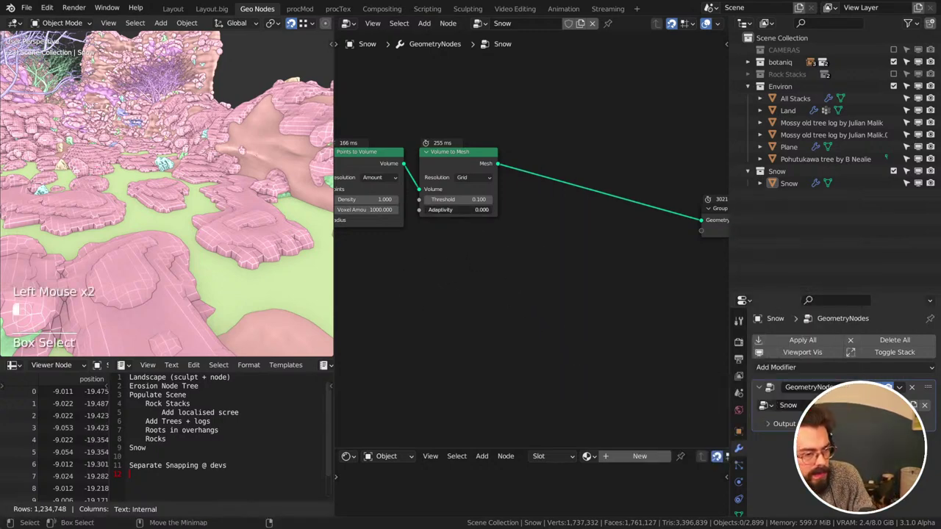
pyautogui.moveTo(470, 210); pyautogui.dragTo(493, 211)
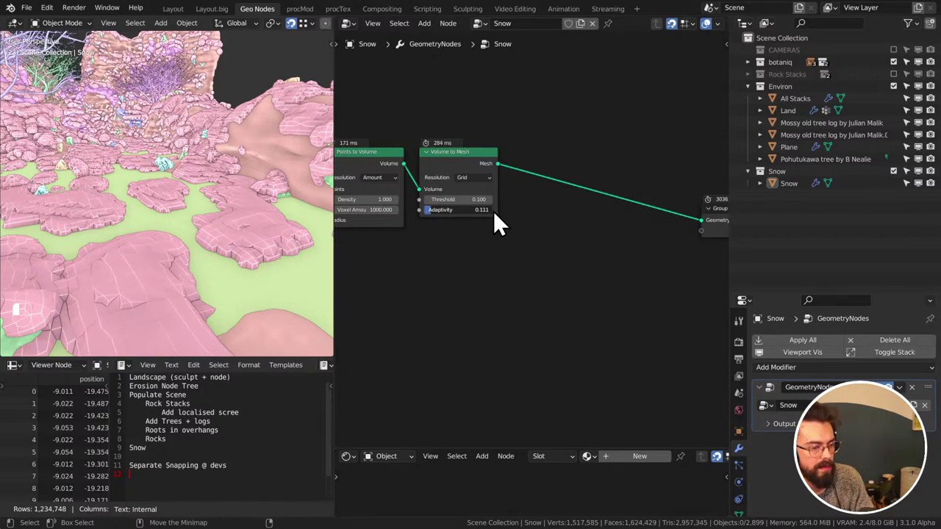
pyautogui.moveTo(493, 211); pyautogui.dragTo(559, 211)
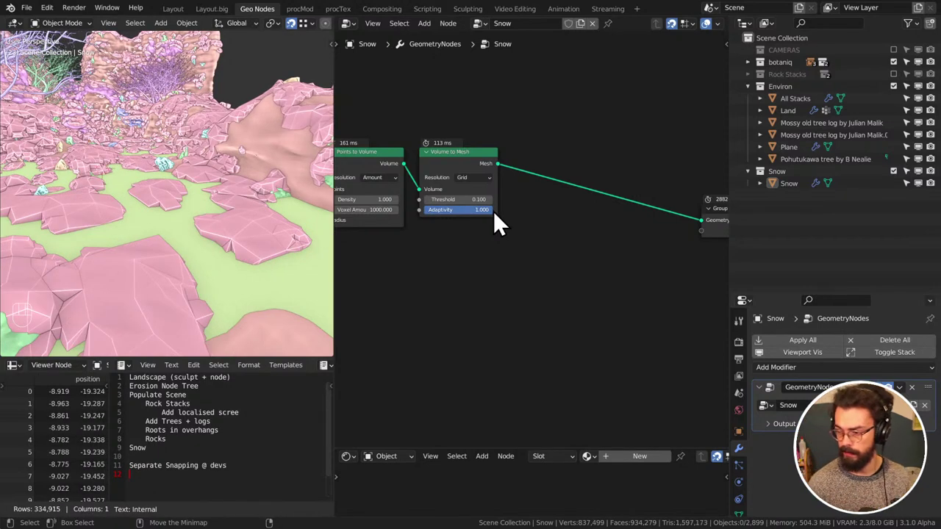
pyautogui.click(514, 256)
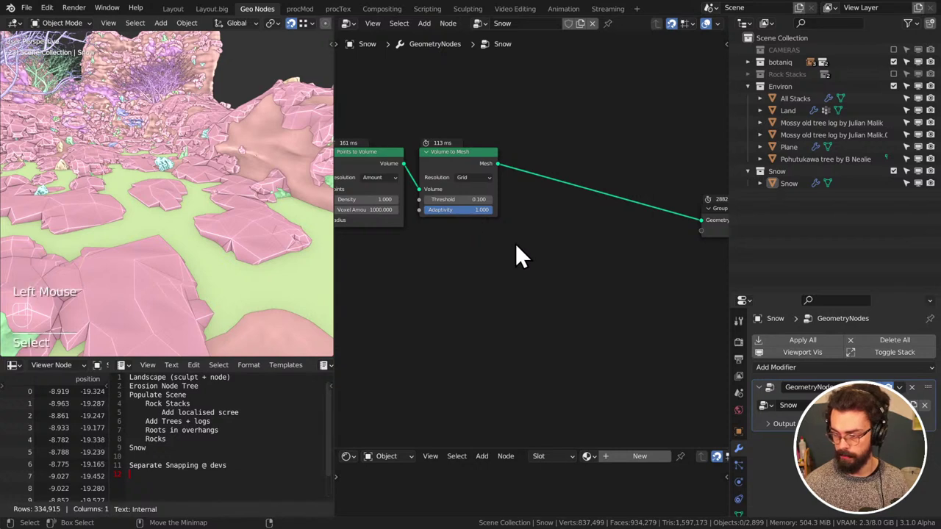
pyautogui.hotkey('ctrl', 's')
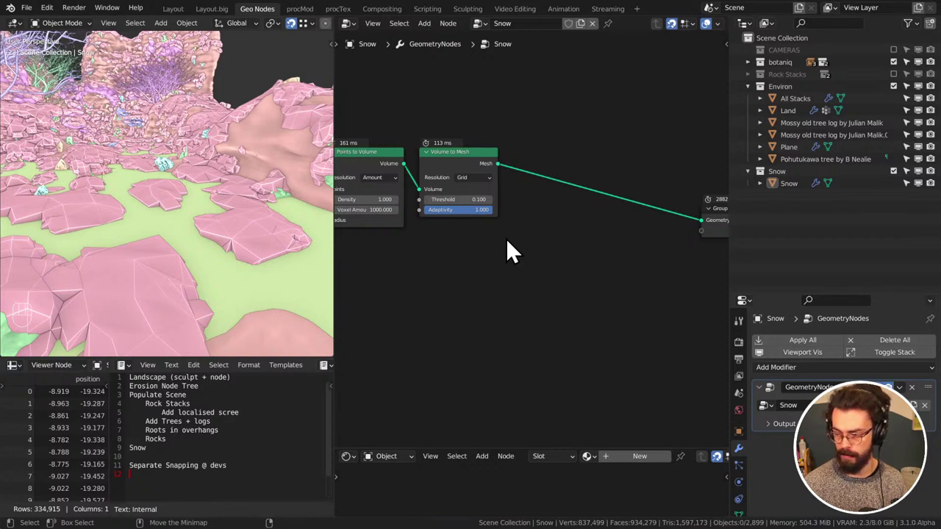
# Set Volume to Mesh Adaptivity to 0.3 and save WINTER LANDSCAPE.blend again
pyautogui.click(464, 212)
pyautogui.write('0.')
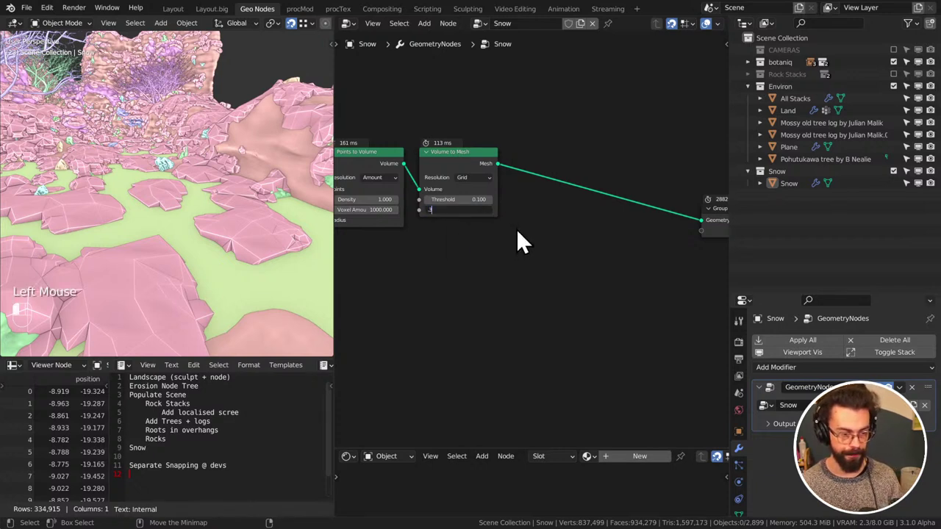
pyautogui.write('3')
pyautogui.click(516, 243)
pyautogui.hotkey('ctrl', 's')
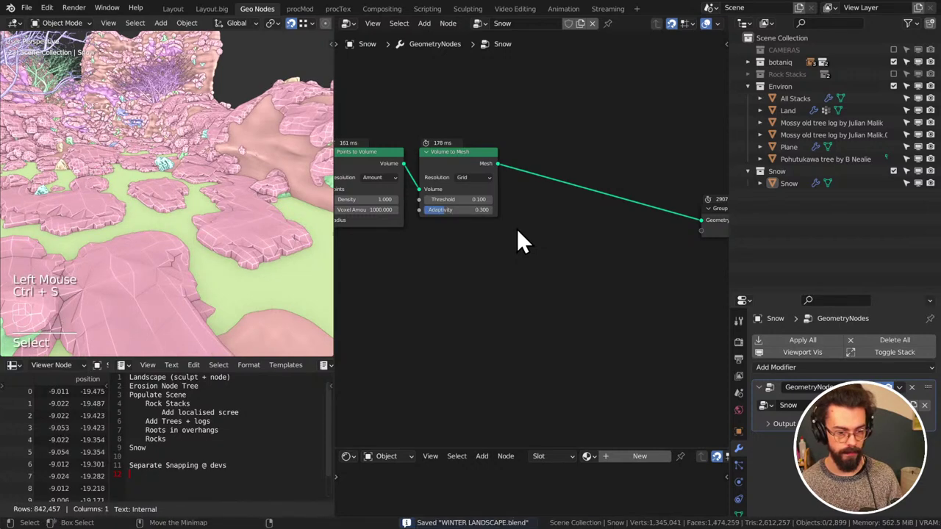
pyautogui.scroll(-1, 517, 243)
pyautogui.scroll(-1, 519, 231)
pyautogui.moveTo(68, 149); pyautogui.dragTo(156, 177, button='middle')
# Start a new Blender instance by middle-clicking the Blender icon from the Start menu
pyautogui.press('super')
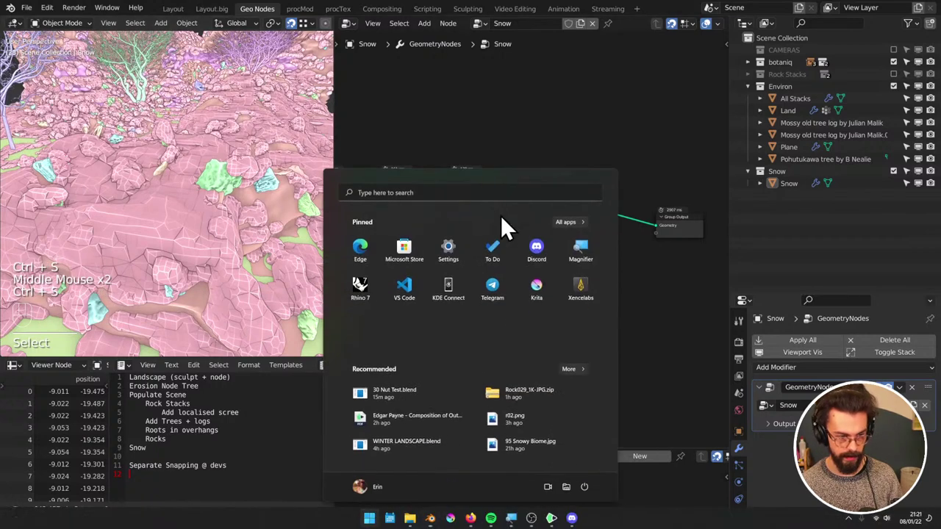
pyautogui.middleClick(430, 517)
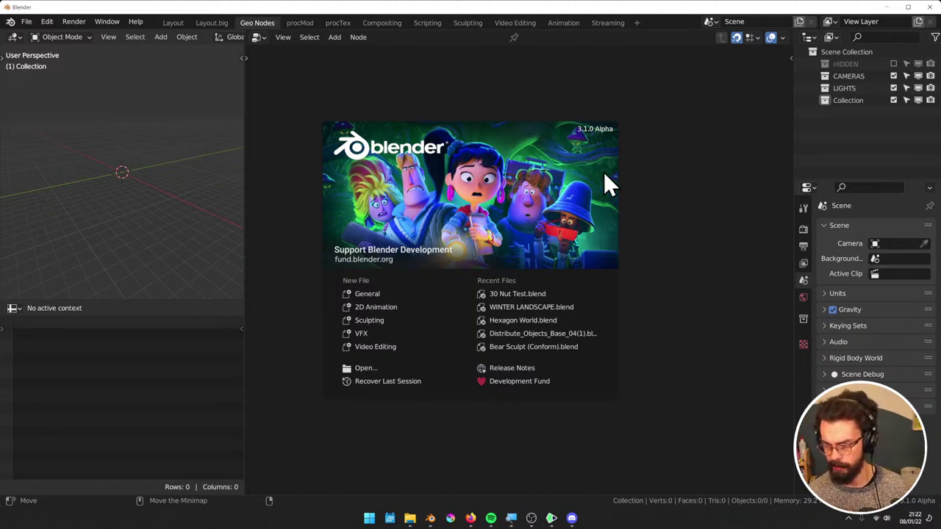
# Add a plane with a new Geometry Nodes modifier and view it from the top
pyautogui.click(670, 156)
pyautogui.hotkey('shift', 'a')
pyautogui.moveTo(211, 134)
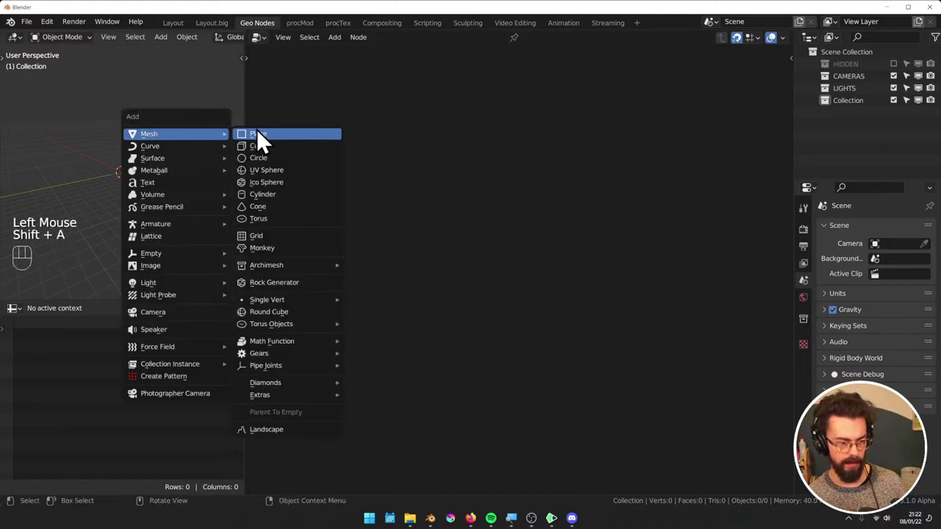
pyautogui.click(259, 134)
pyautogui.click(503, 40)
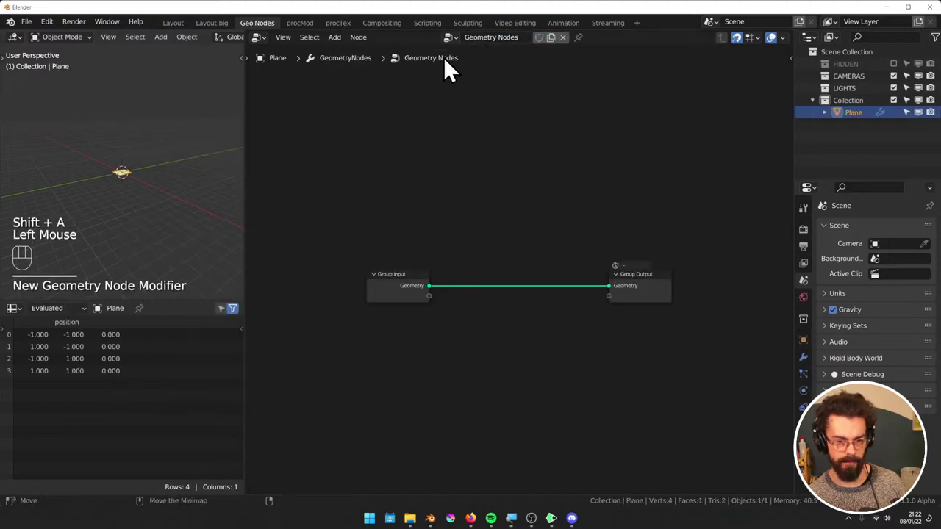
pyautogui.click(143, 167)
pyautogui.press('KP_Decimal')
pyautogui.press('KP_7')
# Delete the Group Input node and connect a new String to Curves node to Group Output
pyautogui.click(406, 288)
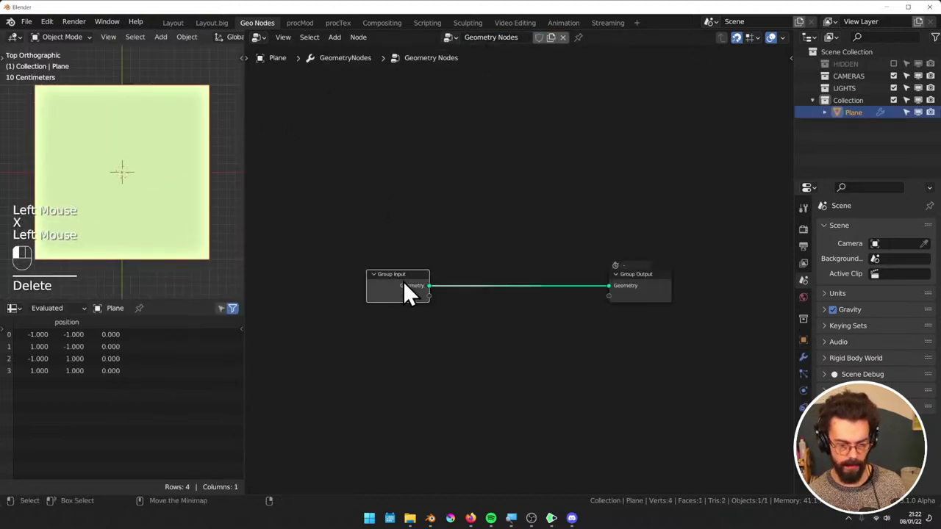
pyautogui.press('x')
pyautogui.hotkey('shift', 'a')
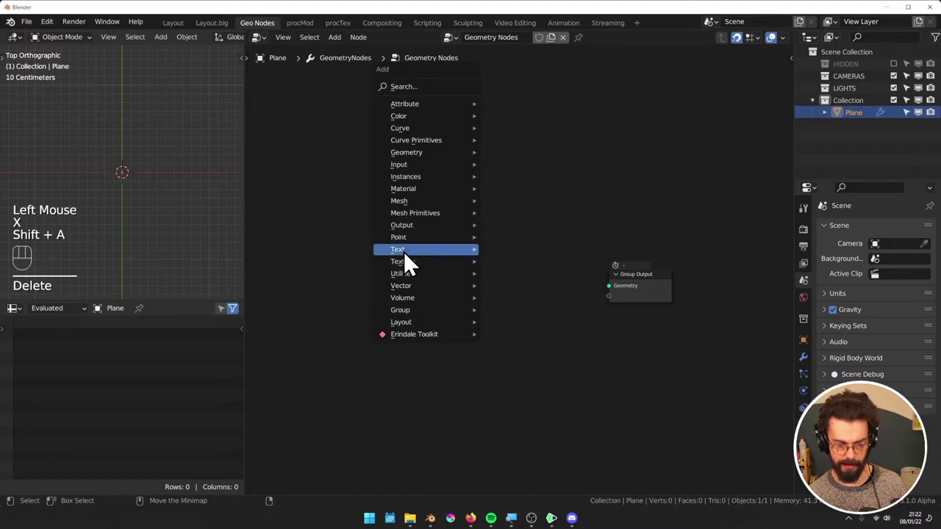
pyautogui.moveTo(404, 252)
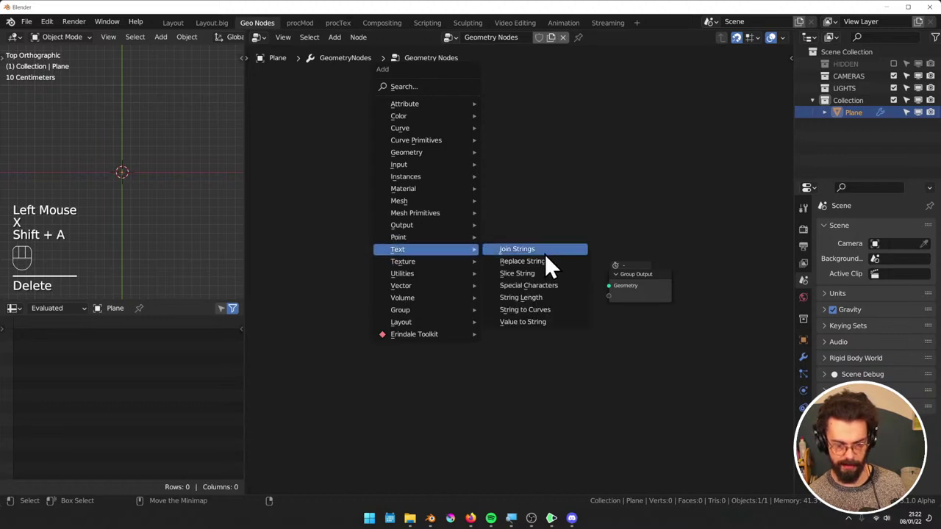
pyautogui.click(553, 309)
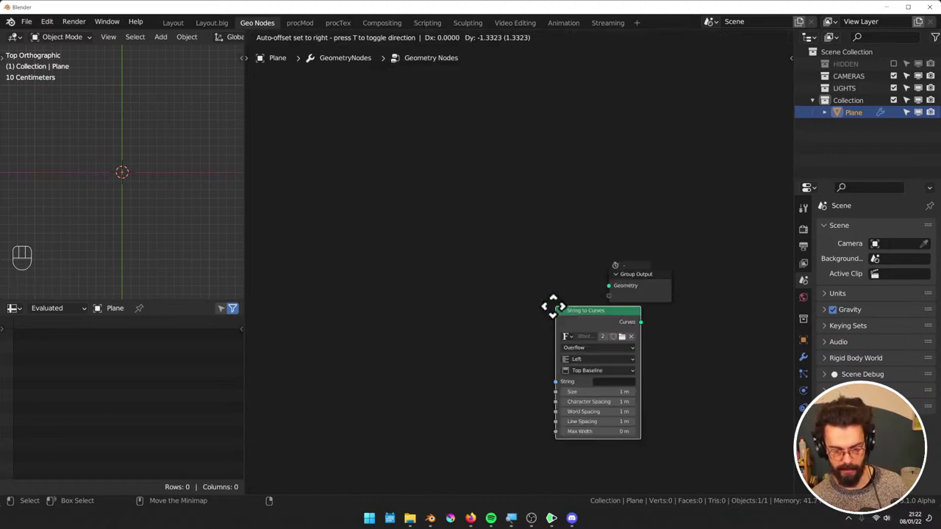
pyautogui.click(441, 246)
pyautogui.keyDown('alt'); pyautogui.keyDown('shift'); pyautogui.click(510, 257); pyautogui.keyUp('shift'); pyautogui.keyUp('alt')
pyautogui.click(640, 261)
pyautogui.press('g')
pyautogui.middleClick(632, 302)
pyautogui.click(590, 206)
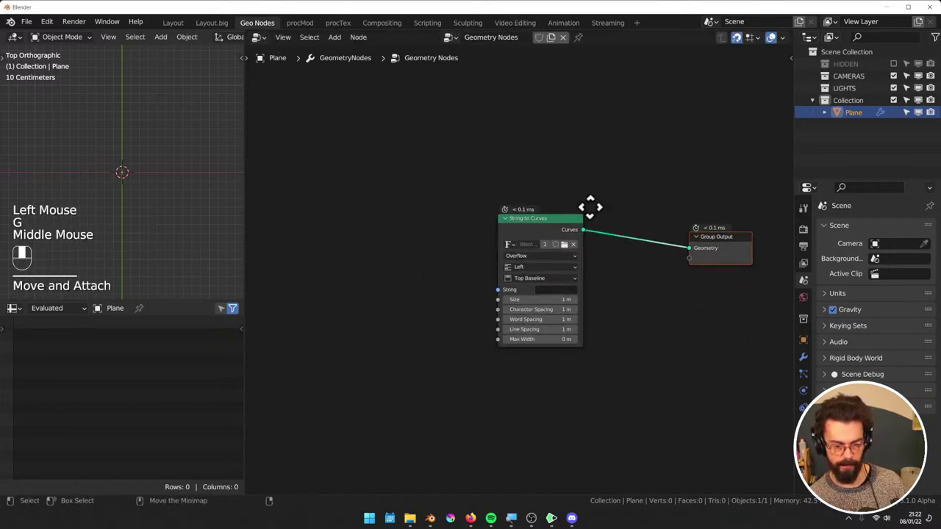
# Try a Slice String node on the String input, then delete it
pyautogui.moveTo(515, 284); pyautogui.dragTo(399, 275)
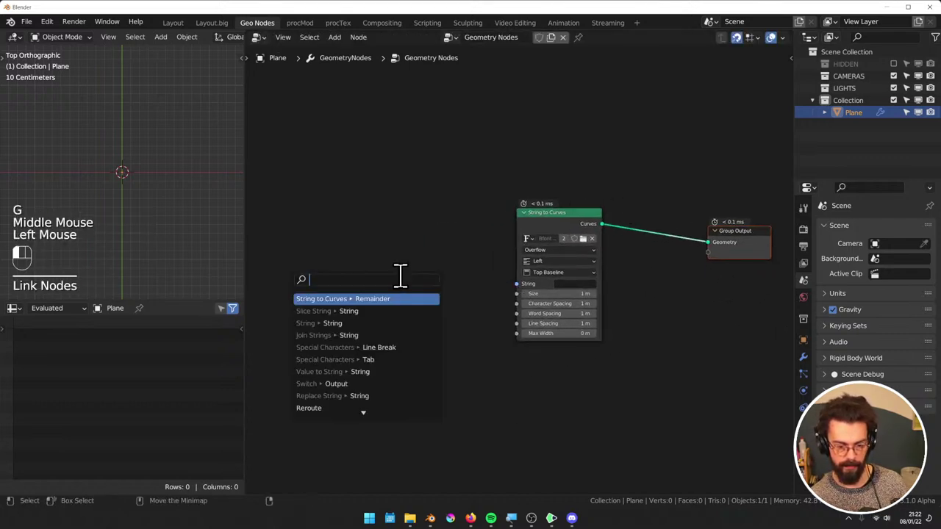
pyautogui.click(386, 310)
pyautogui.click(435, 319)
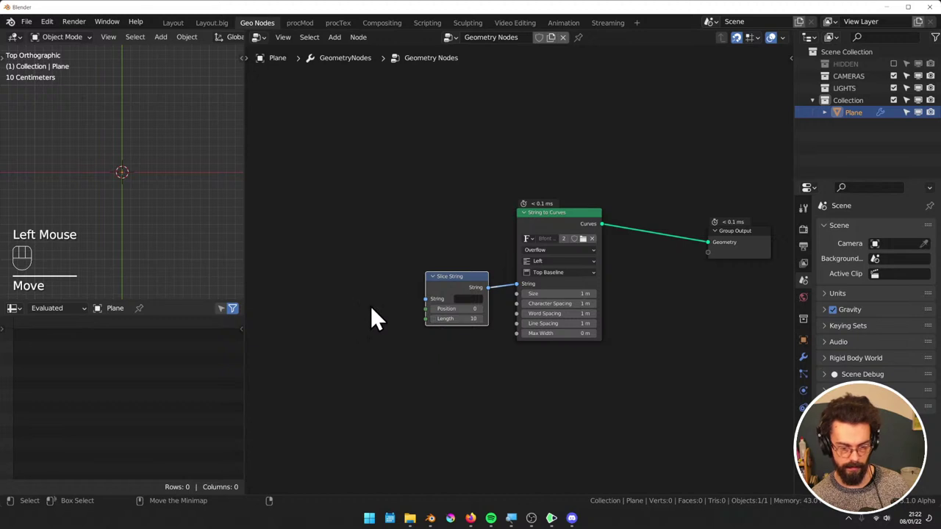
pyautogui.scroll(3, 524, 239)
pyautogui.click(528, 236)
pyautogui.press('x')
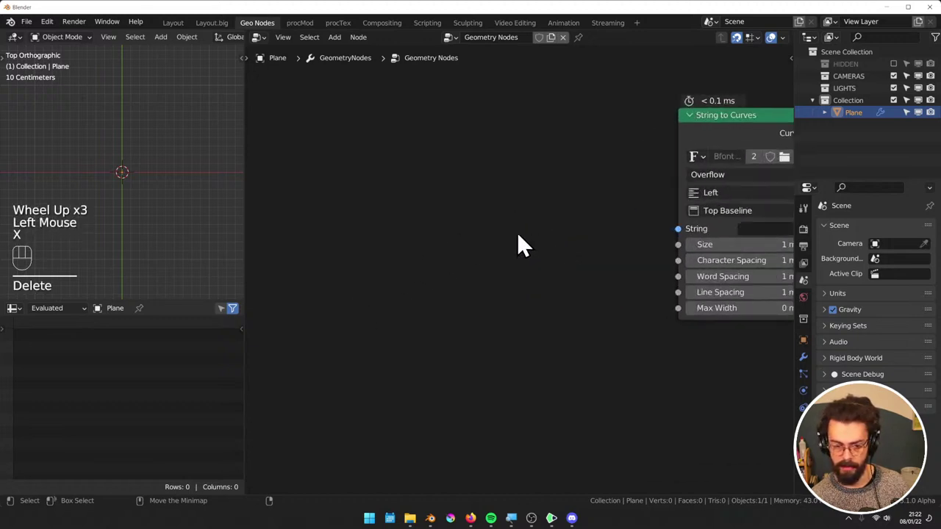
pyautogui.hotkey('shift', 'a')
pyautogui.moveTo(500, 229)
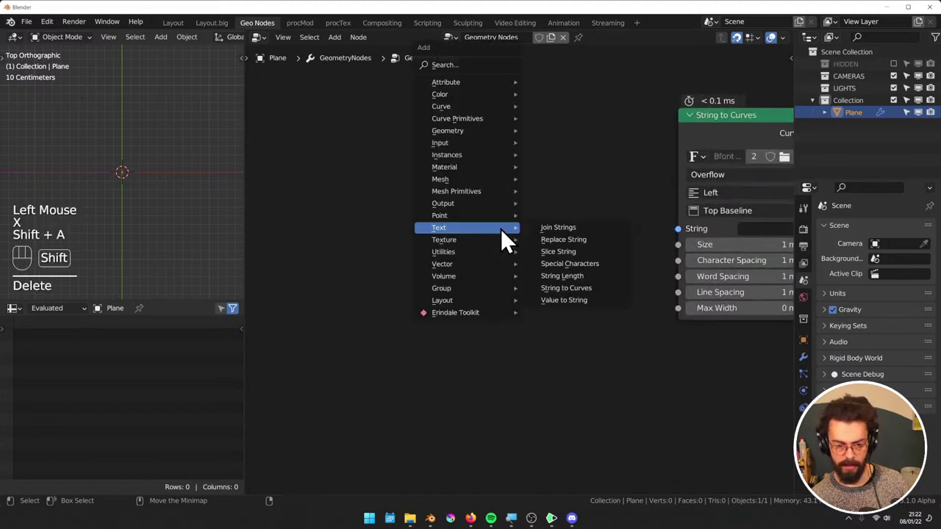
pyautogui.click(591, 297)
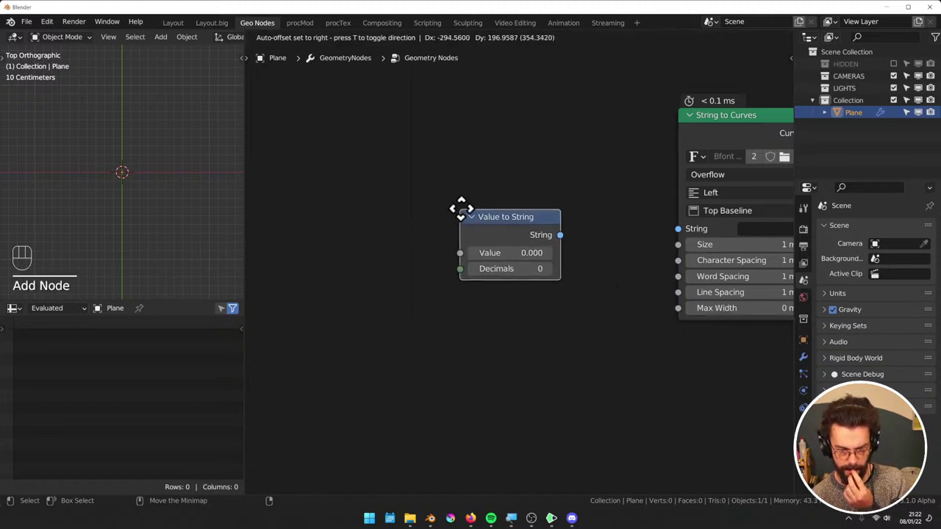
pyautogui.click(460, 208)
pyautogui.moveTo(560, 235); pyautogui.dragTo(678, 232)
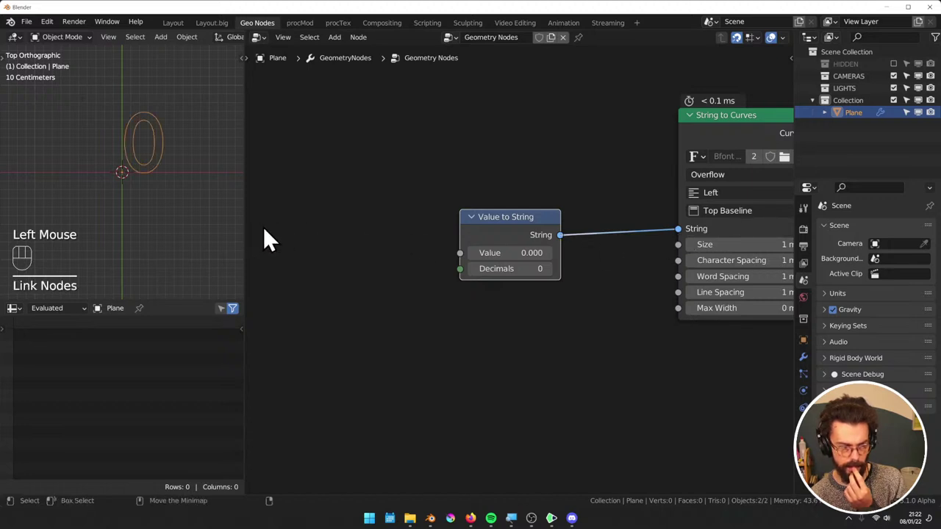
pyautogui.click(553, 269)
pyautogui.click(550, 279)
pyautogui.scroll(-2, 182, 209)
pyautogui.scroll(1, 184, 211)
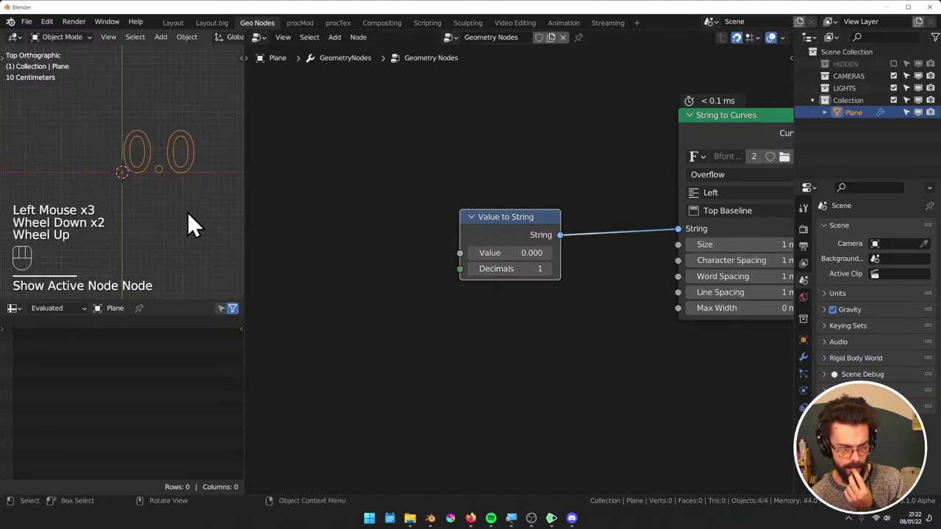
pyautogui.click(473, 270)
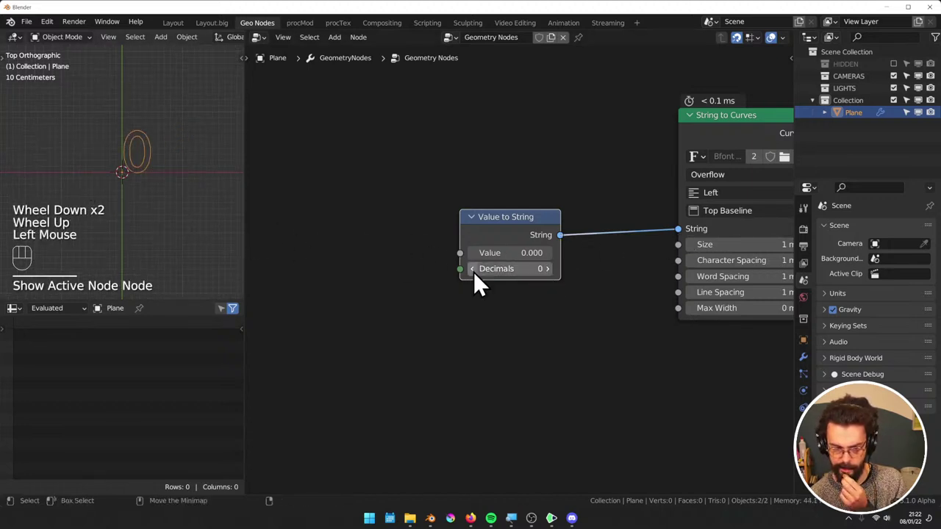
pyautogui.click(490, 234)
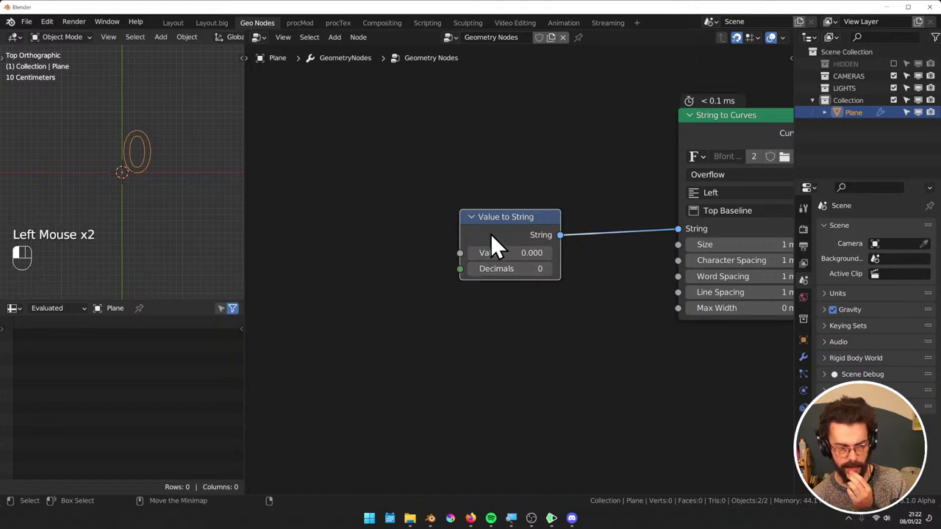
pyautogui.moveTo(492, 235); pyautogui.dragTo(486, 238)
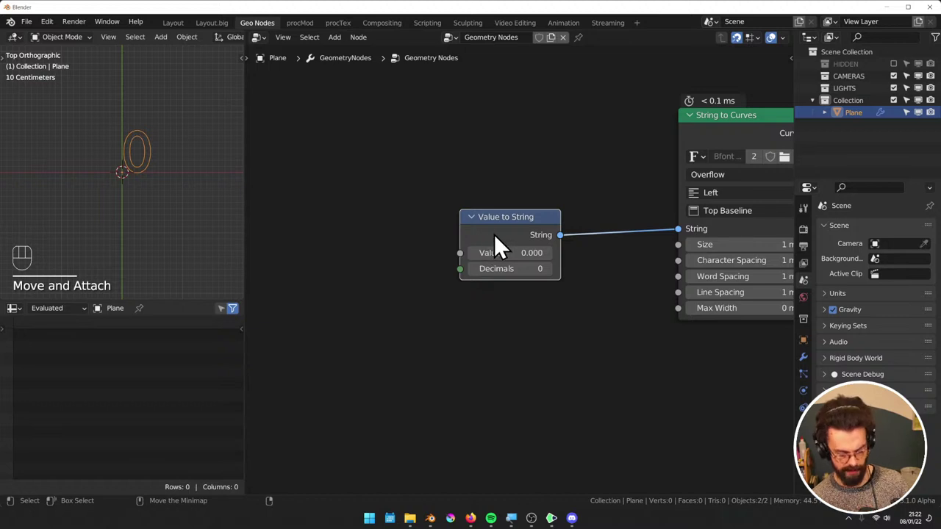
pyautogui.click(494, 232)
pyautogui.press('x')
pyautogui.hotkey('shift', 'a')
pyautogui.moveTo(517, 208)
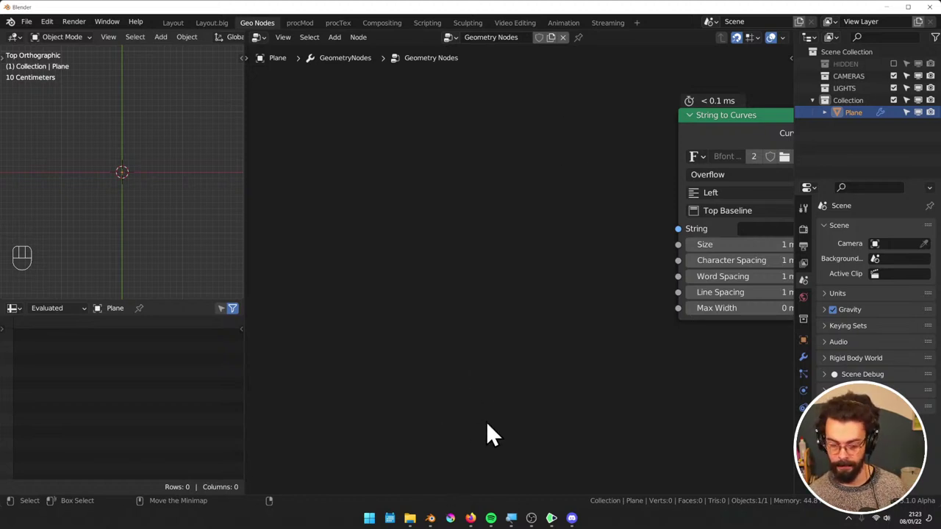
pyautogui.click(469, 305)
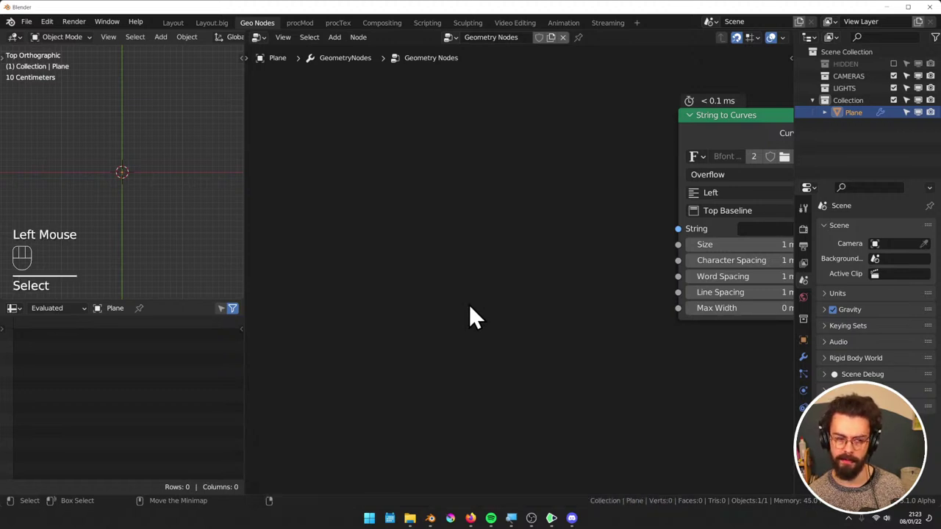
pyautogui.scroll(-1, 100, 213)
pyautogui.scroll(2, 101, 213)
pyautogui.scroll(-1, 100, 213)
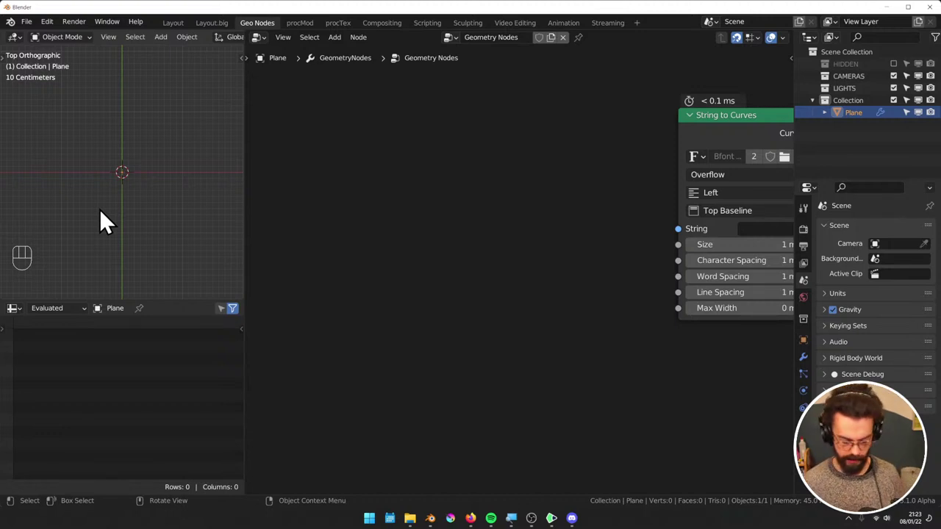
pyautogui.moveTo(543, 269); pyautogui.dragTo(487, 279, button='middle')
# Enter 'abcdefg' as the String to Curves text and frame it in the viewport
pyautogui.scroll(-1, 431, 273)
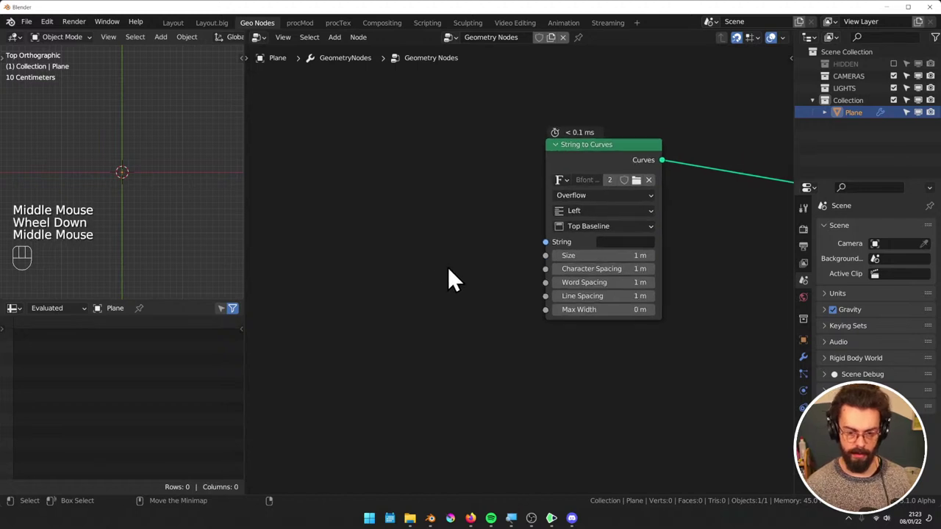
pyautogui.click(619, 241)
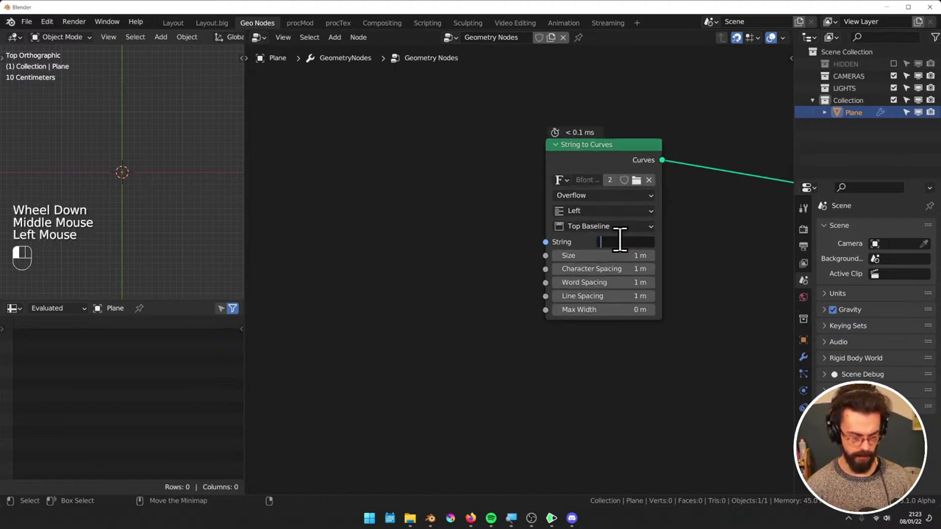
pyautogui.write('abcde')
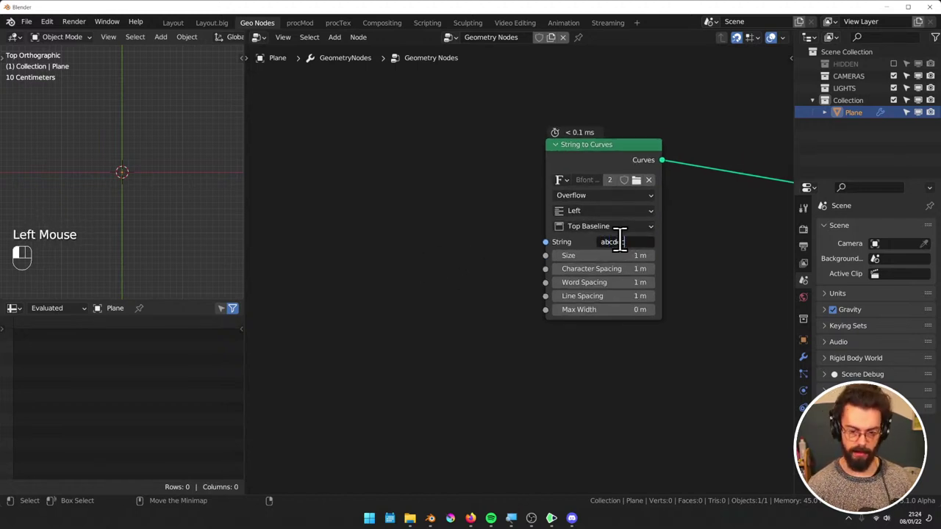
pyautogui.write('fg')
pyautogui.press('Return')
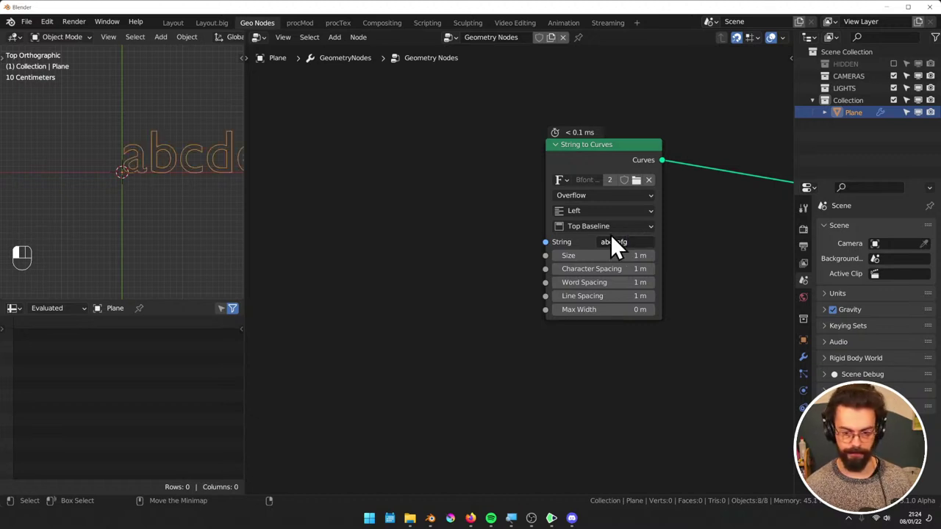
pyautogui.moveTo(611, 235); pyautogui.dragTo(576, 250, button='middle')
pyautogui.scroll(-3, 596, 255)
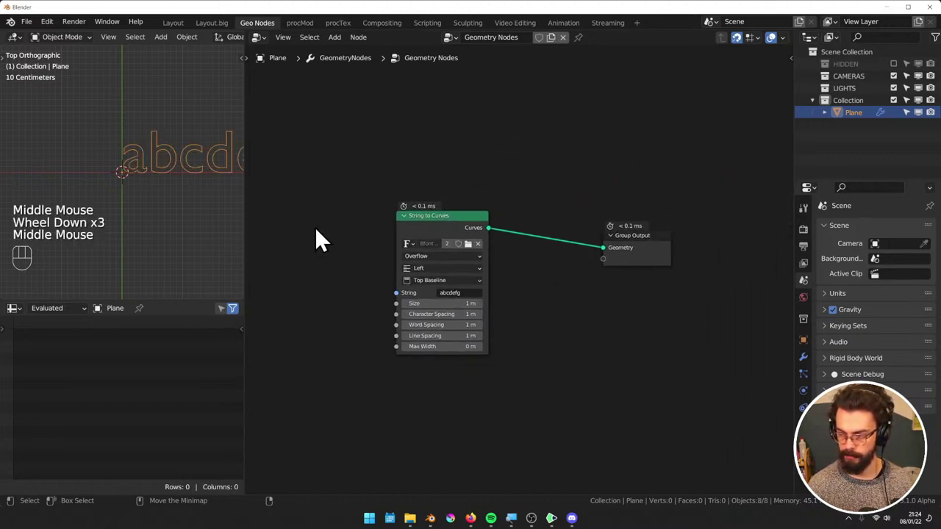
pyautogui.keyDown('shift'); pyautogui.moveTo(150, 182); pyautogui.dragTo(51, 170, button='middle'); pyautogui.keyUp('shift')
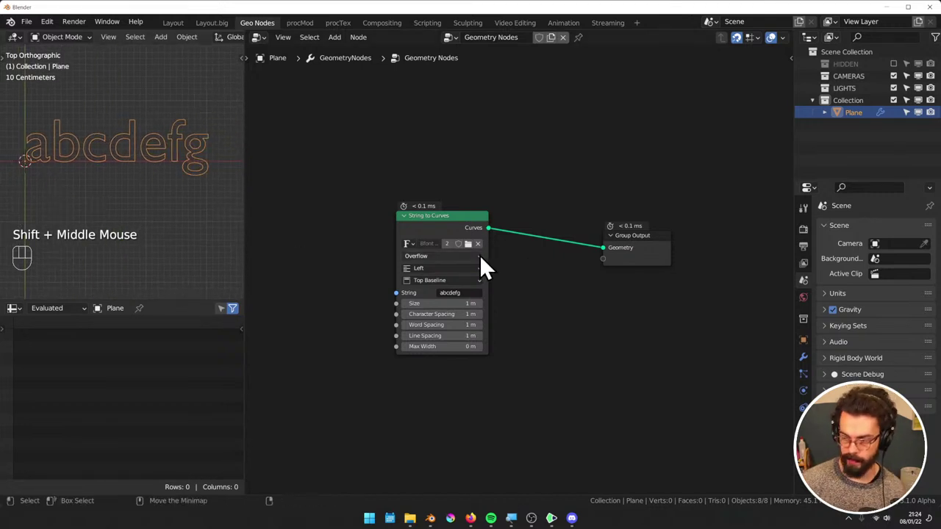
pyautogui.scroll(4, 481, 272)
# Reposition Group Output and connect the text curves to its Geometry input
pyautogui.moveTo(523, 266); pyautogui.dragTo(436, 253, button='middle')
pyautogui.click(588, 204)
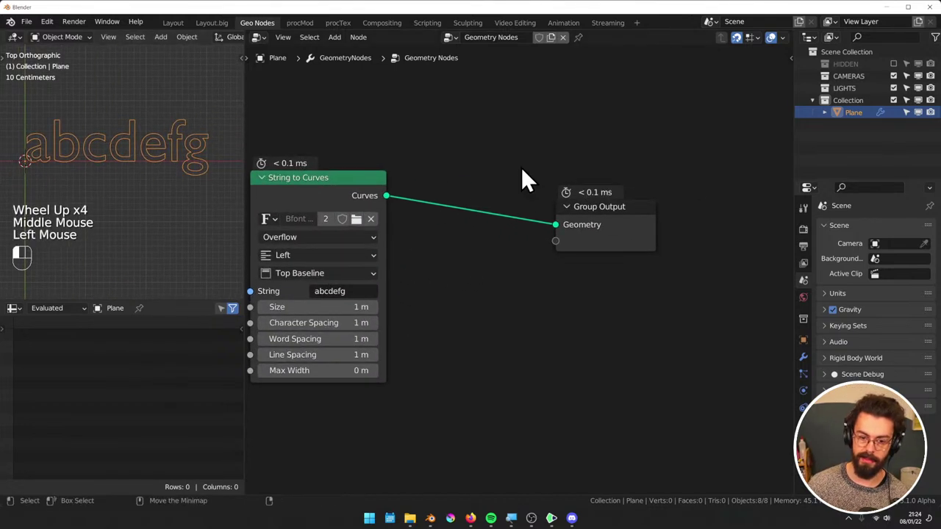
pyautogui.press('g')
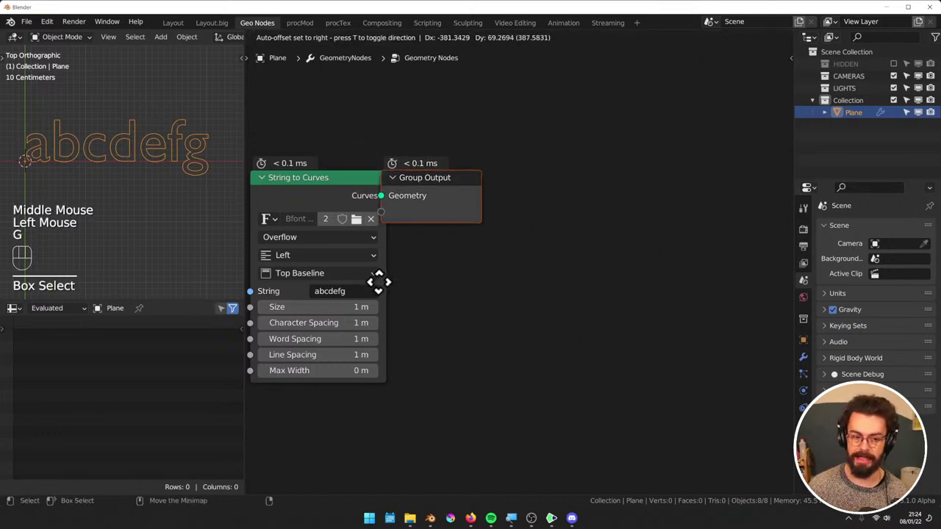
pyautogui.click(376, 281)
pyautogui.click(322, 194)
pyautogui.click(414, 190)
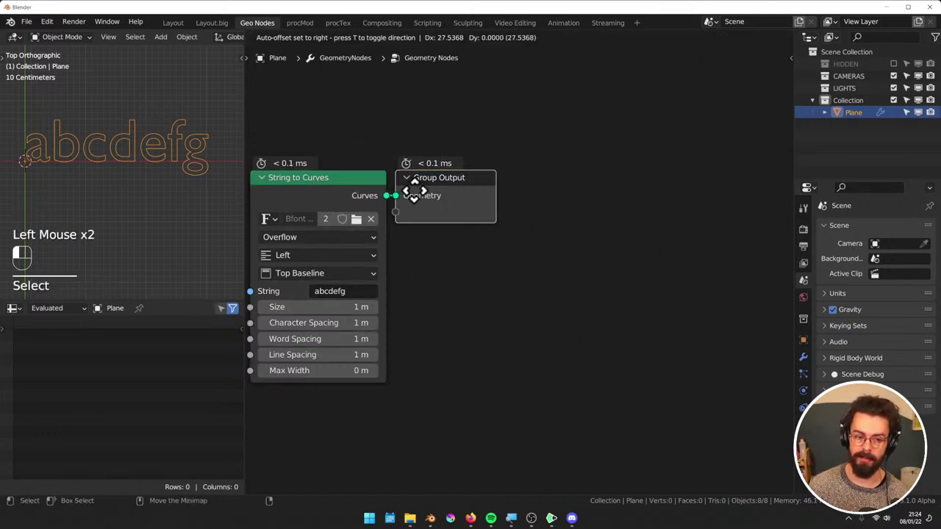
pyautogui.moveTo(414, 195); pyautogui.dragTo(658, 195)
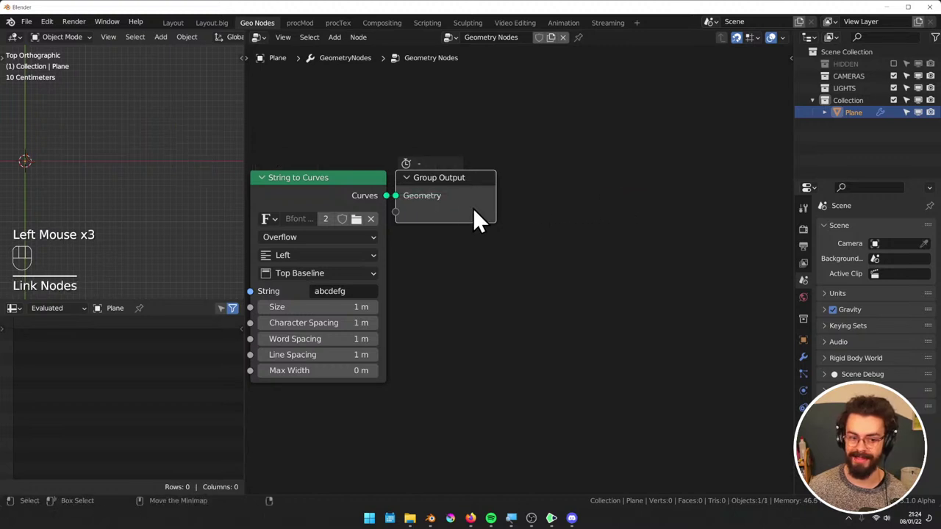
pyautogui.moveTo(416, 203); pyautogui.dragTo(677, 203)
pyautogui.moveTo(434, 203); pyautogui.dragTo(667, 205)
pyautogui.scroll(-3, 547, 269)
# Add an Instances to Points node by mistake and delete it
pyautogui.hotkey('shift', 'a')
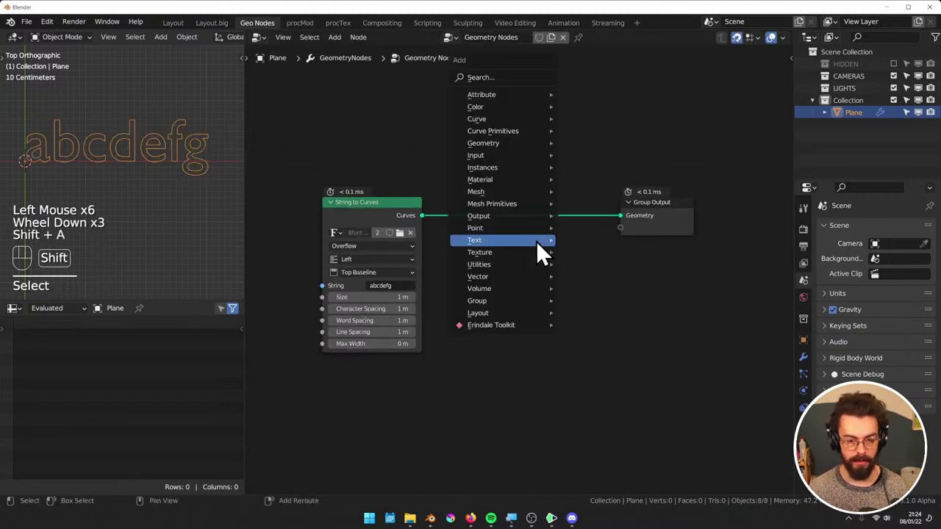
pyautogui.moveTo(538, 242)
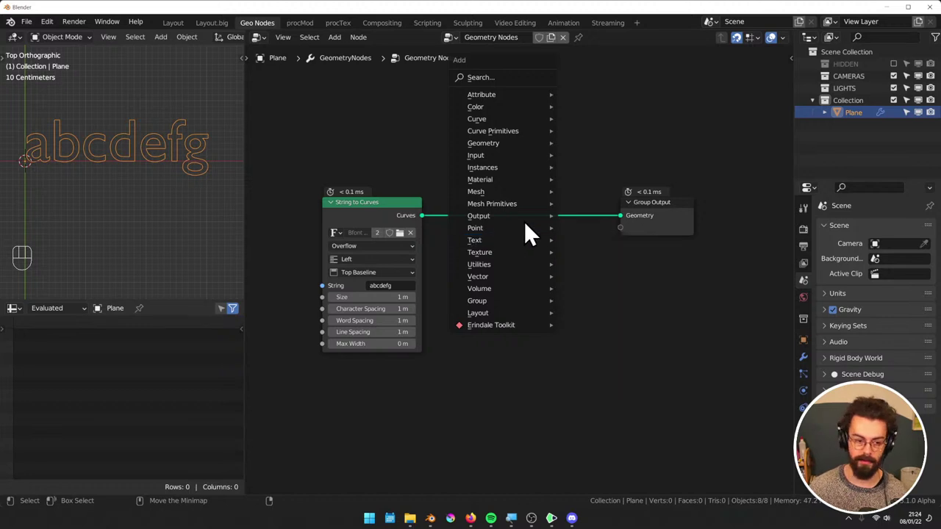
pyautogui.moveTo(500, 107)
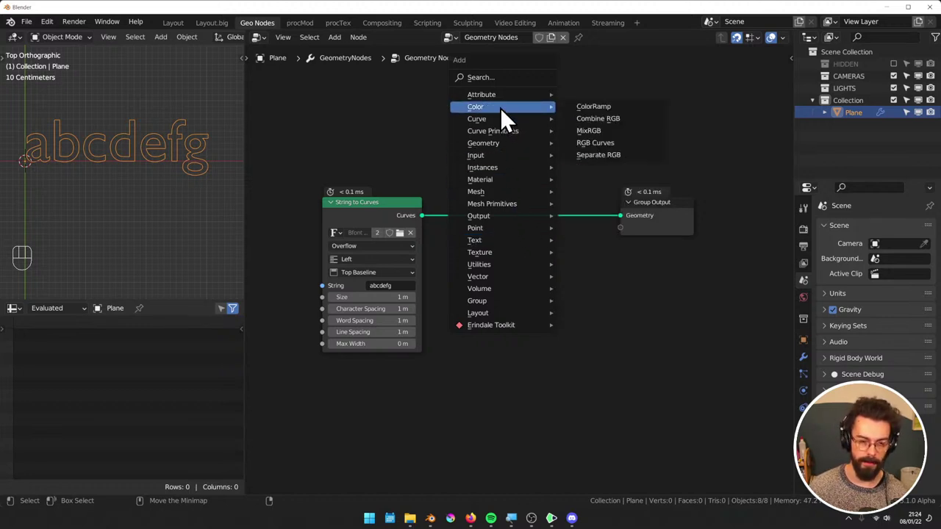
pyautogui.moveTo(508, 172)
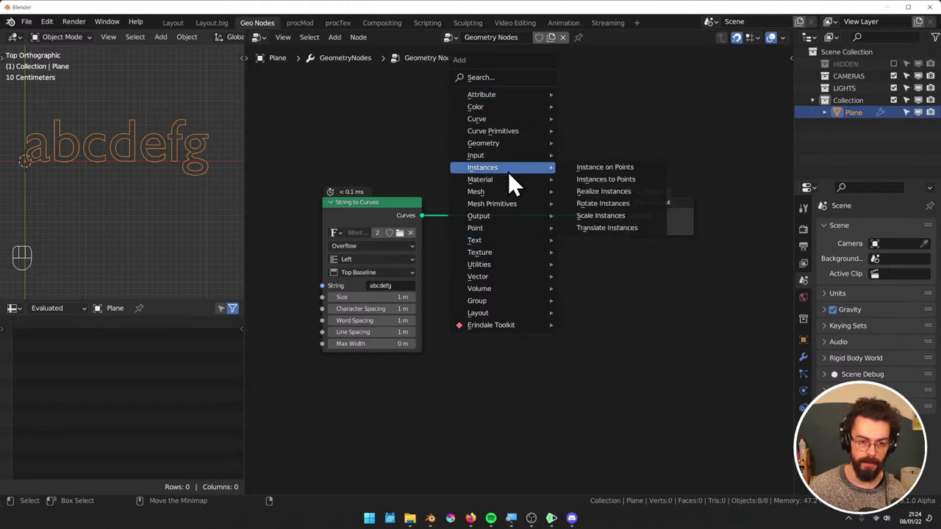
pyautogui.click(631, 180)
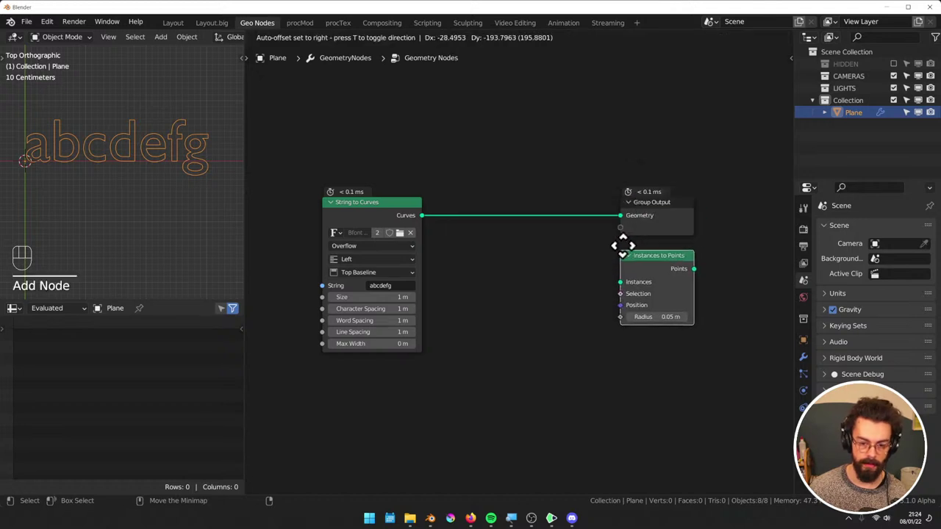
pyautogui.click(623, 247)
pyautogui.press('x')
# Add an Instance on Points node to the tree
pyautogui.hotkey('shift', 'a')
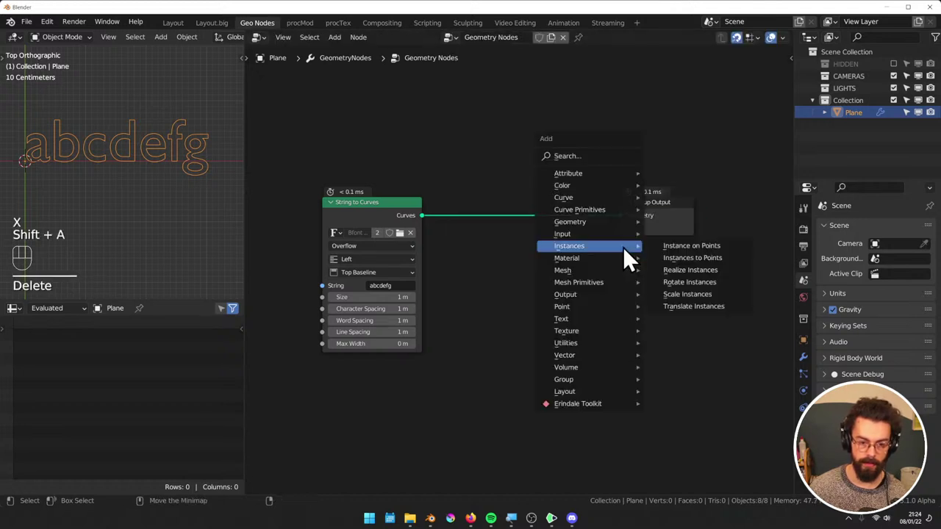
pyautogui.click(691, 247)
pyautogui.click(626, 255)
pyautogui.press('x')
pyautogui.hotkey('shift', 'a')
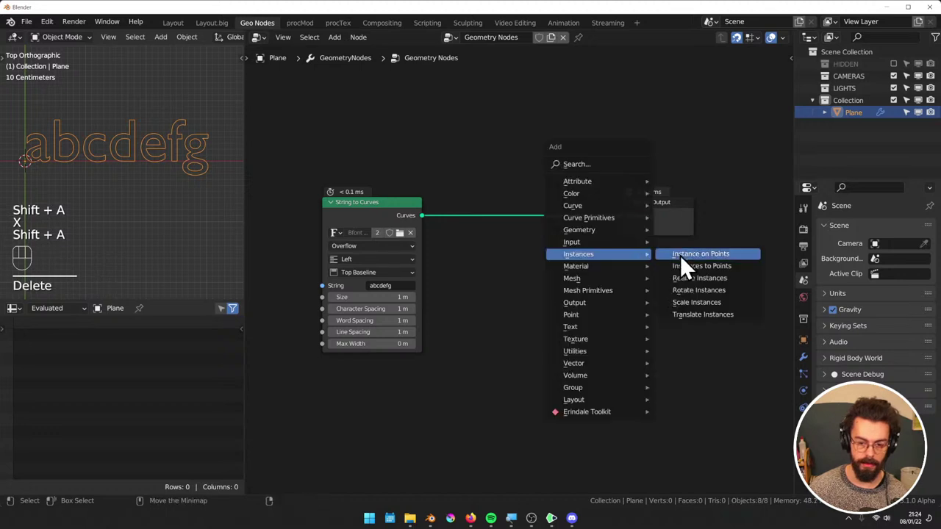
pyautogui.click(680, 255)
pyautogui.click(629, 309)
# Feed a Grid into Points, the text curves into Instance, and enable Pick Instance
pyautogui.moveTo(662, 293); pyautogui.dragTo(566, 303)
pyautogui.write('g')
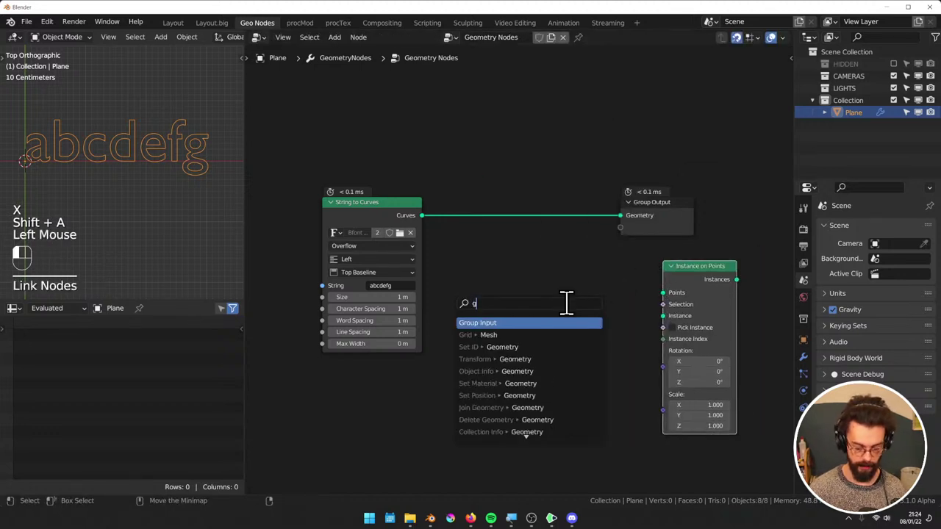
pyautogui.write('r')
pyautogui.press('Return')
pyautogui.click(566, 301)
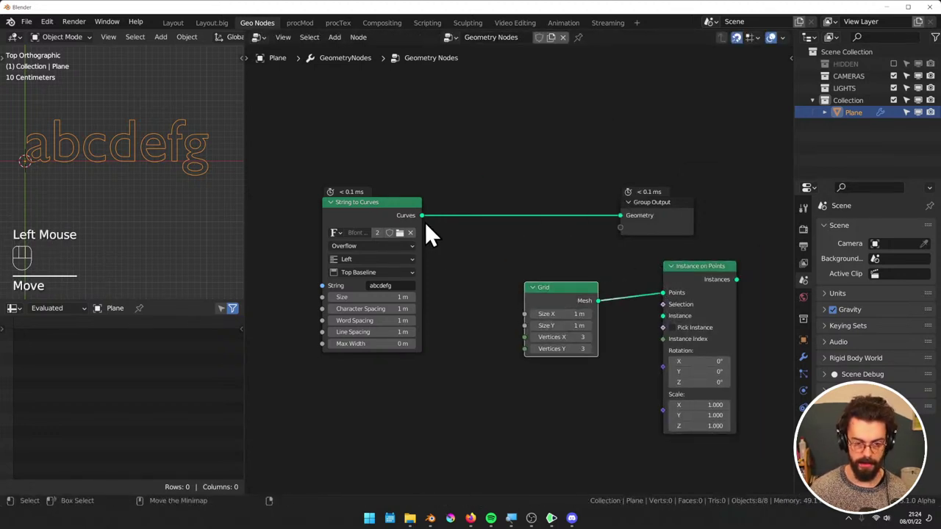
pyautogui.moveTo(423, 217); pyautogui.dragTo(662, 316)
pyautogui.keyDown('alt'); pyautogui.keyDown('shift'); pyautogui.click(685, 282); pyautogui.keyUp('shift'); pyautogui.keyUp('alt')
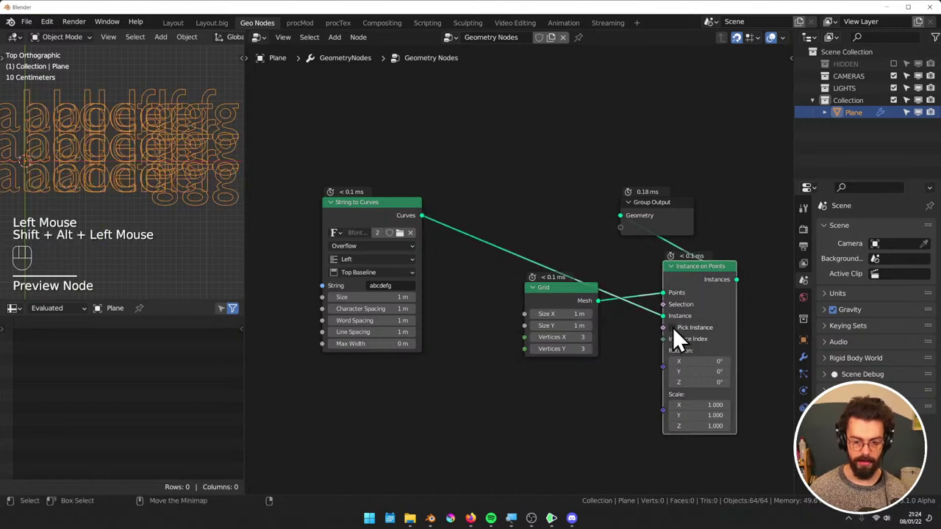
pyautogui.click(673, 328)
# Move Group Output beside Instance on Points and reposition the Grid node
pyautogui.moveTo(682, 311); pyautogui.dragTo(553, 311, button='middle')
pyautogui.moveTo(458, 214); pyautogui.dragTo(529, 220)
pyautogui.press('g')
pyautogui.click(707, 303)
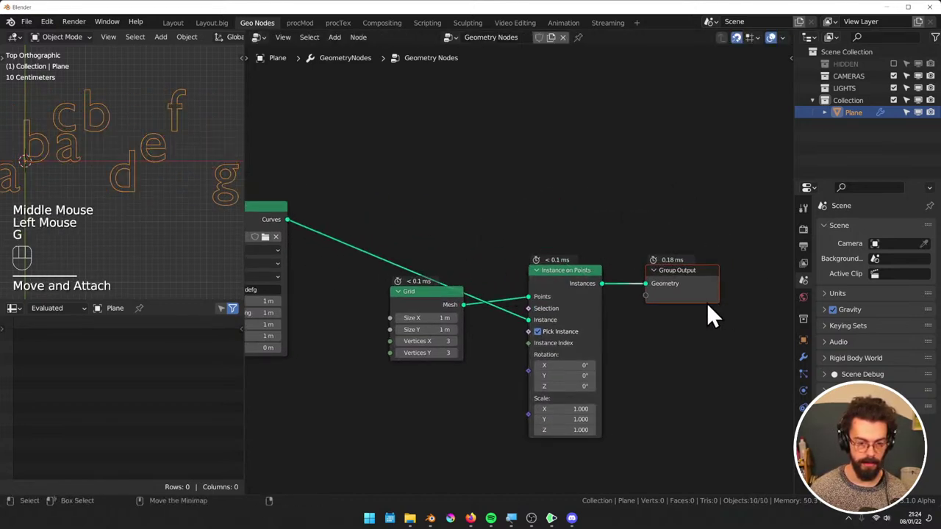
pyautogui.scroll(-2, 119, 218)
pyautogui.click(419, 291)
pyautogui.press('g')
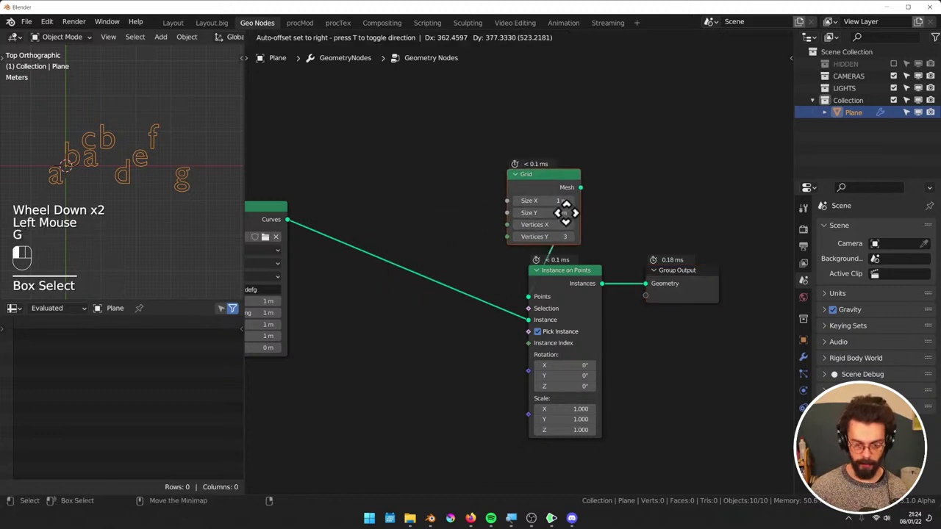
pyautogui.press('g')
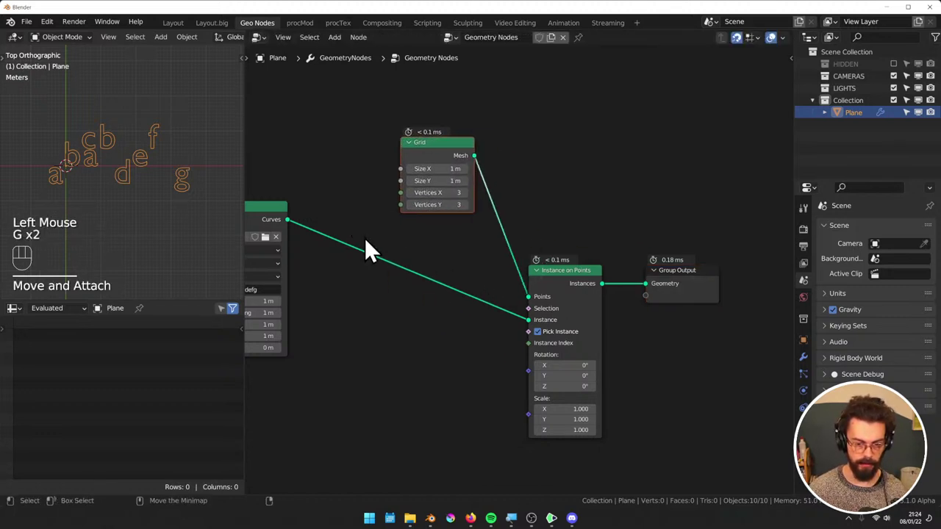
# Move the String to Curves node further left to tidy the node layout
pyautogui.moveTo(365, 238); pyautogui.dragTo(487, 254, button='middle')
pyautogui.click(365, 189)
pyautogui.press('g')
pyautogui.click(486, 306)
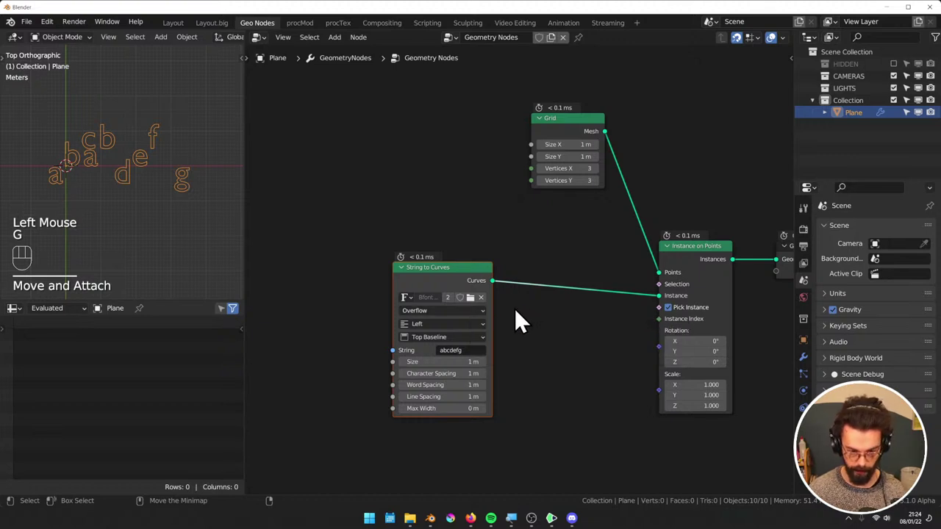
pyautogui.moveTo(514, 321); pyautogui.dragTo(591, 300, button='middle')
pyautogui.press('g')
pyautogui.click(554, 269)
pyautogui.hotkey('shift', 'a')
pyautogui.moveTo(525, 199)
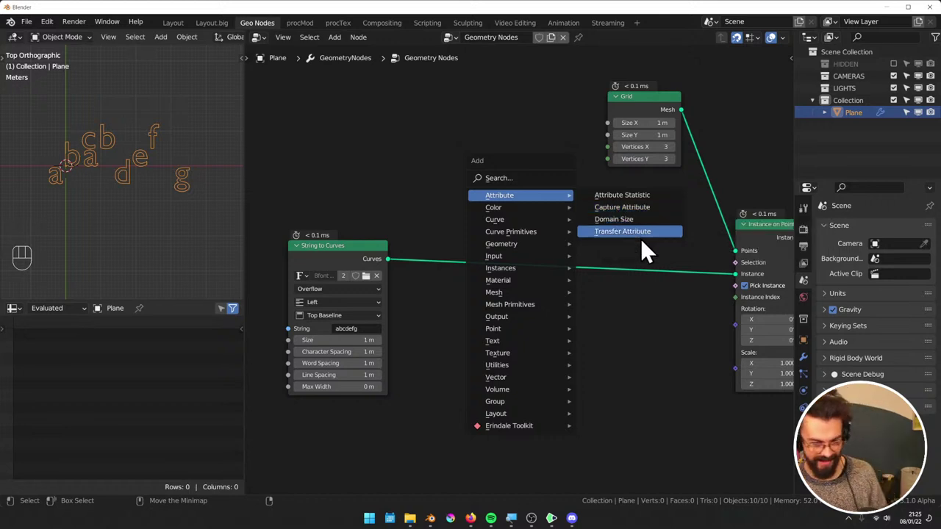
pyautogui.click(622, 195)
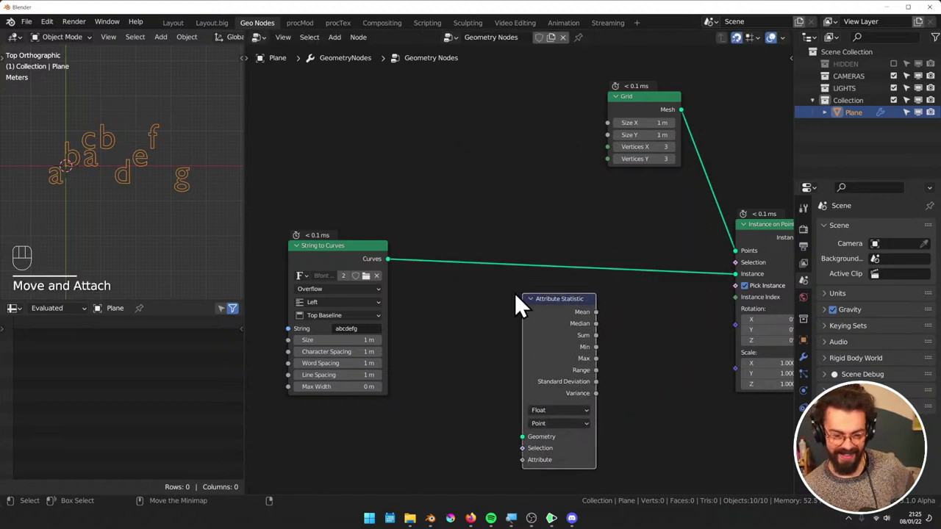
pyautogui.moveTo(514, 292); pyautogui.dragTo(421, 241, button='middle')
pyautogui.moveTo(398, 204); pyautogui.dragTo(530, 383)
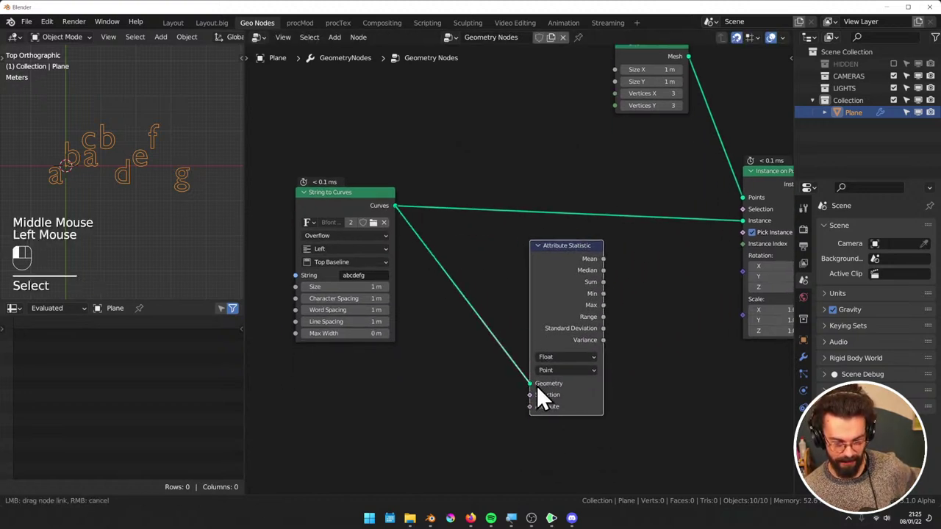
pyautogui.click(551, 358)
pyautogui.click(558, 370)
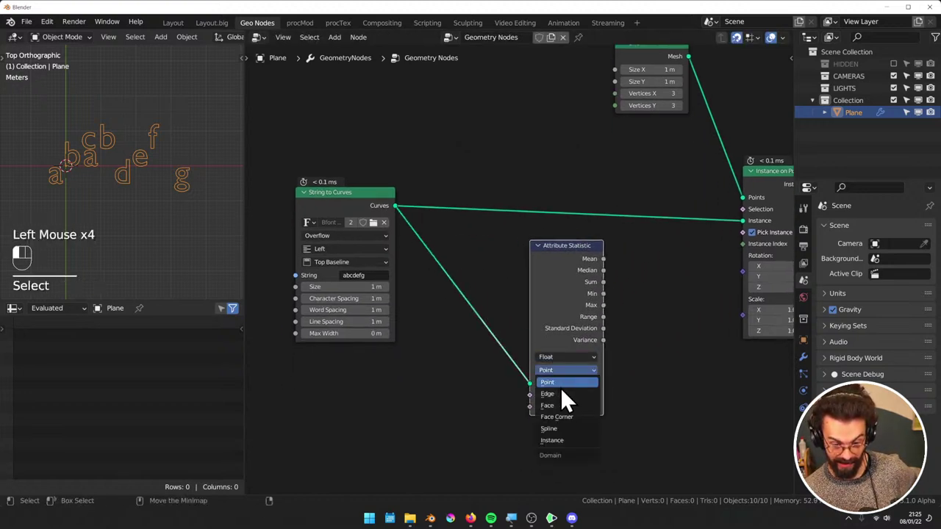
pyautogui.click(564, 430)
pyautogui.moveTo(549, 267); pyautogui.dragTo(470, 249)
pyautogui.moveTo(448, 307); pyautogui.dragTo(566, 275, button='middle')
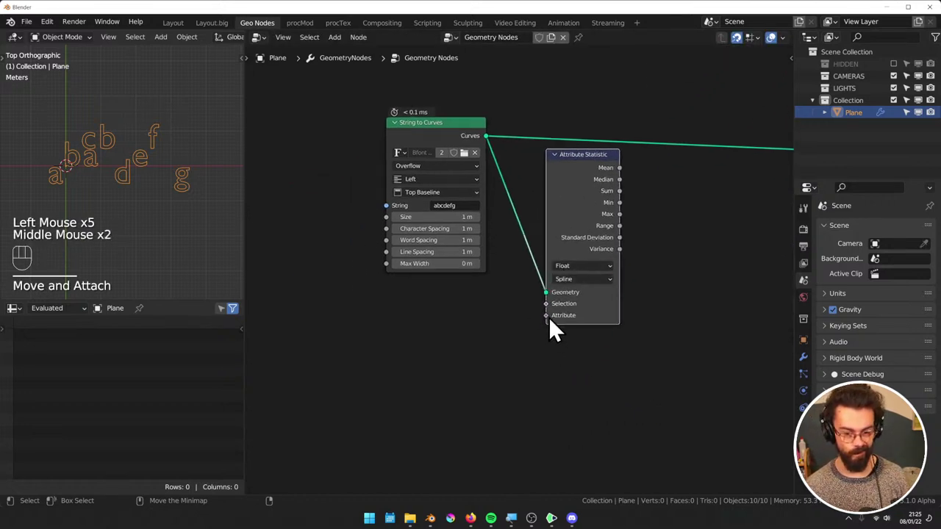
pyautogui.moveTo(546, 316); pyautogui.dragTo(489, 360)
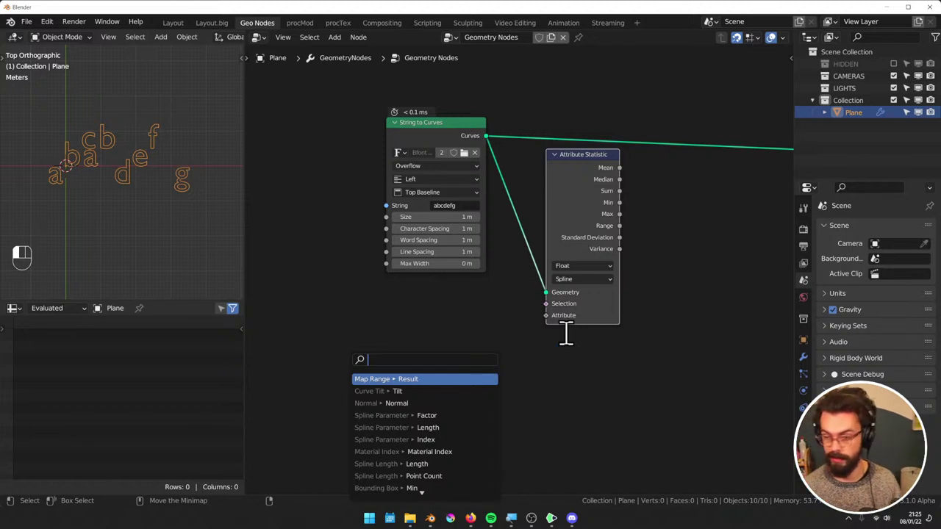
pyautogui.click(550, 215)
pyautogui.press('x')
pyautogui.moveTo(586, 207); pyautogui.dragTo(516, 261, button='middle')
pyautogui.press('q')
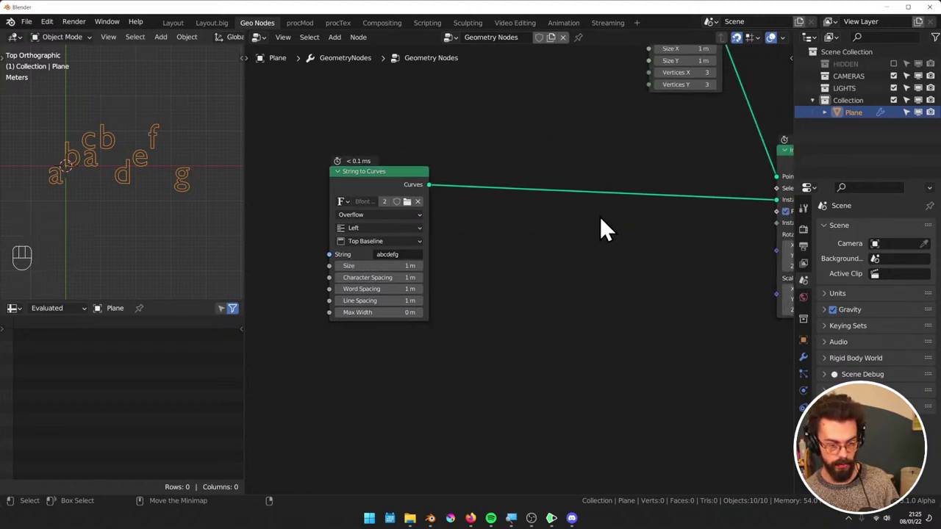
# Preview String to Curves with a Viewer and add a Position node at its Value input
pyautogui.keyDown('ctrl'); pyautogui.keyDown('shift'); pyautogui.click(419, 184); pyautogui.keyUp('shift'); pyautogui.keyUp('ctrl')
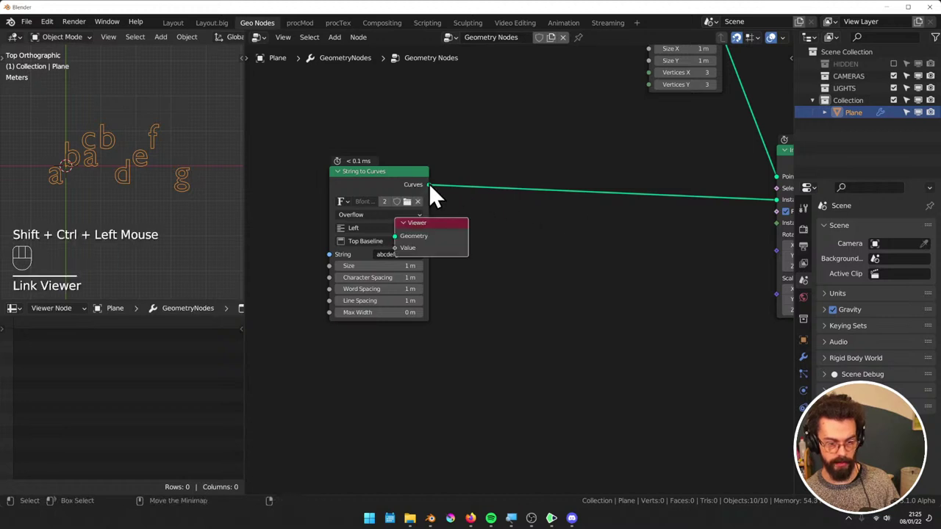
pyautogui.moveTo(429, 184); pyautogui.dragTo(625, 288)
pyautogui.moveTo(449, 222); pyautogui.dragTo(638, 247)
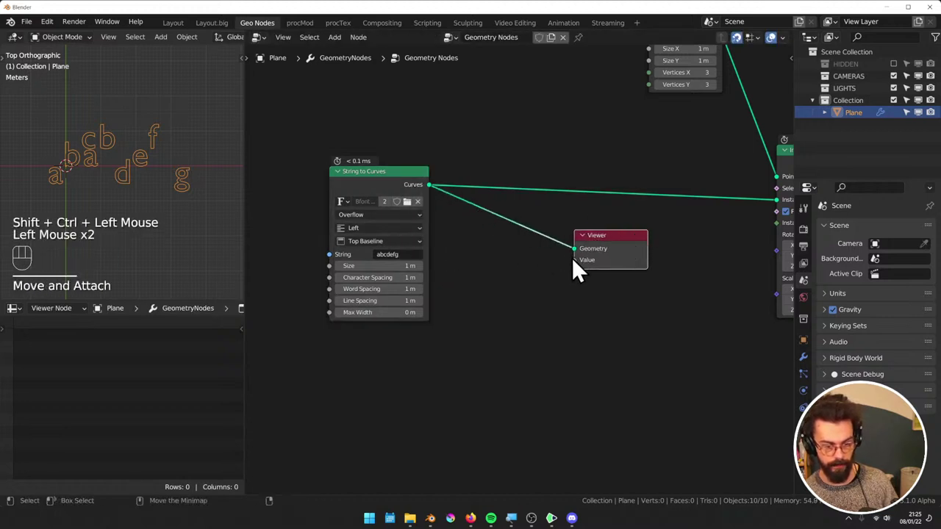
pyautogui.moveTo(574, 259); pyautogui.dragTo(552, 270)
pyautogui.write('pos')
pyautogui.press('Return')
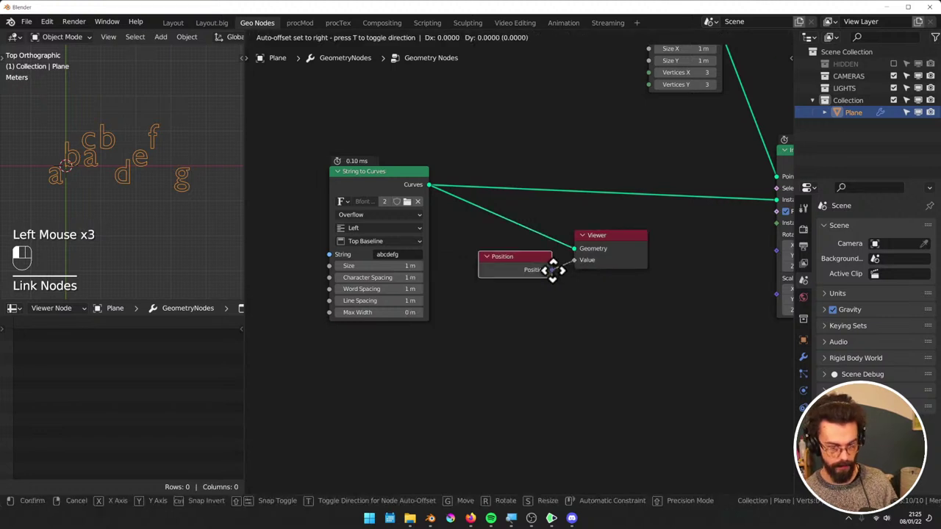
pyautogui.click(552, 270)
# Show the Instances domain in the Spreadsheet
pyautogui.click(6, 325)
pyautogui.click(5, 329)
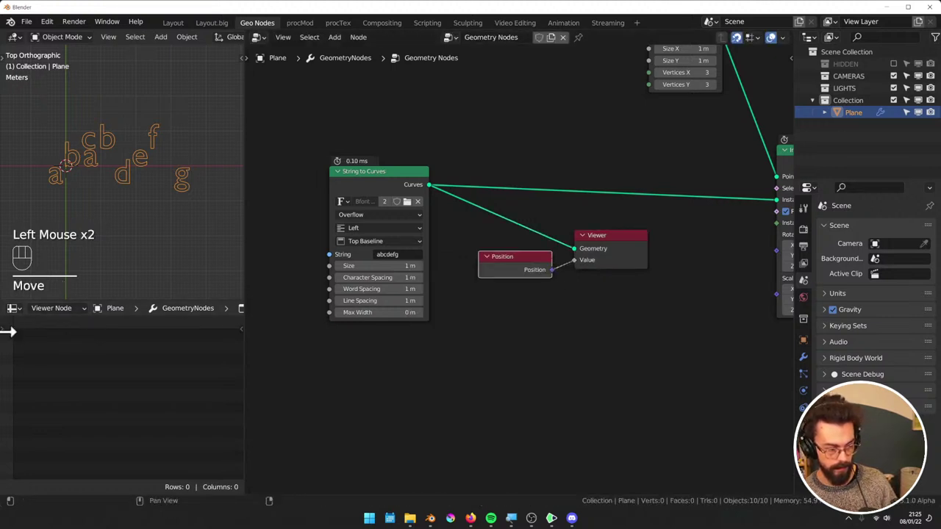
pyautogui.click(5, 329)
pyautogui.click(43, 467)
pyautogui.click(43, 467)
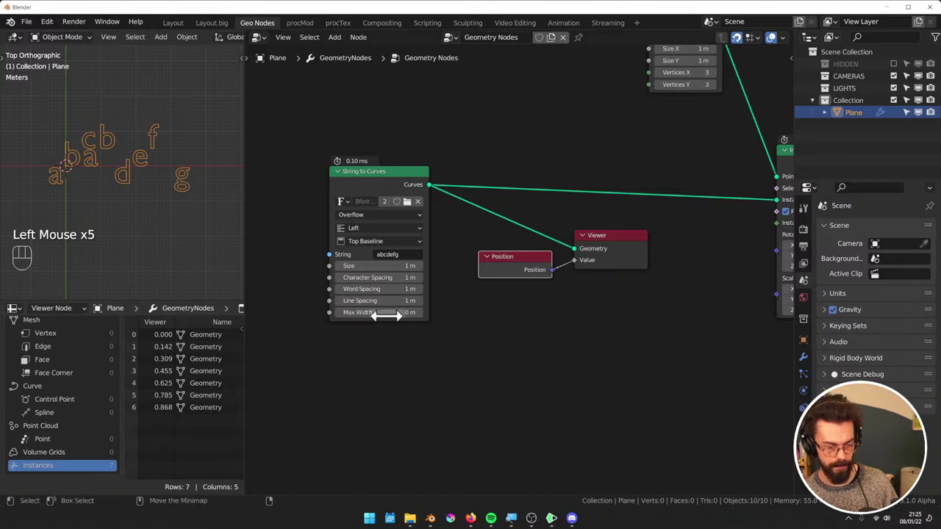
# Set the Viewer node's data type to Vector
pyautogui.click(605, 260)
pyautogui.press('n')
pyautogui.click(788, 61)
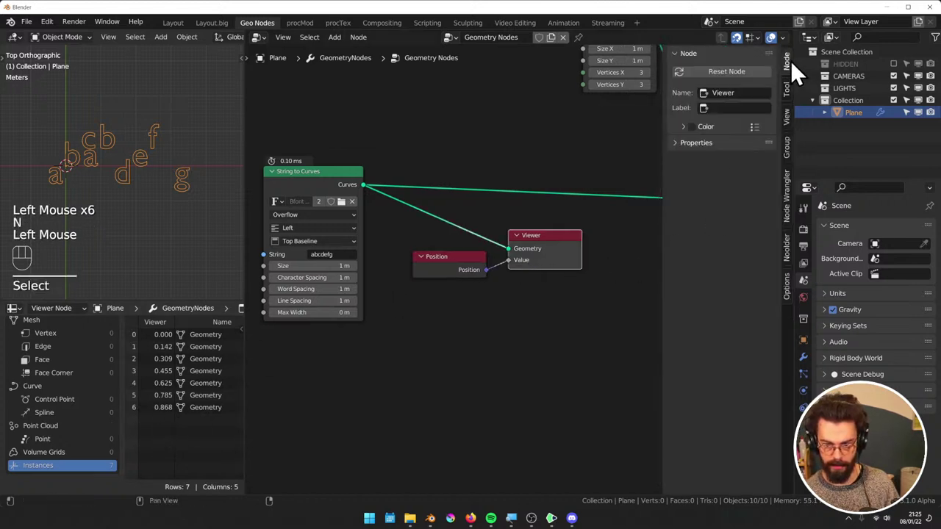
pyautogui.click(706, 141)
pyautogui.click(703, 161)
pyautogui.click(705, 201)
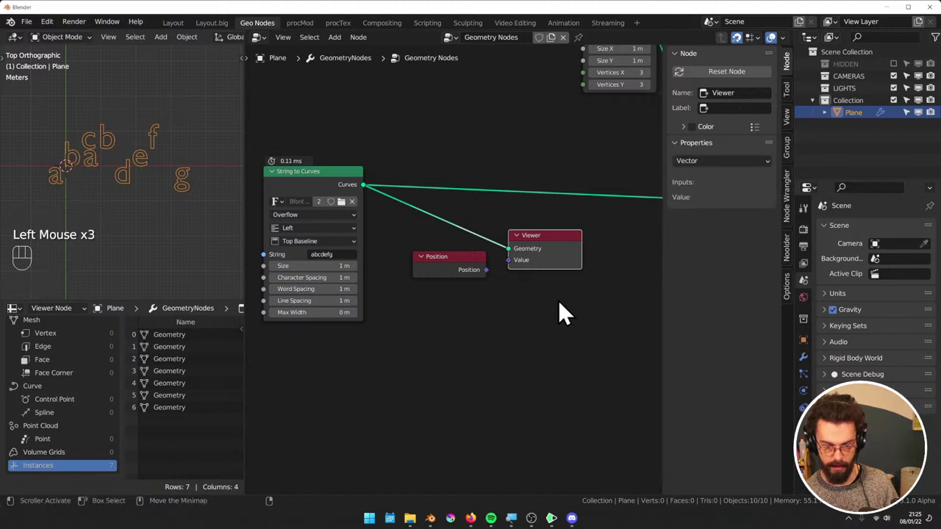
pyautogui.press('n')
# Connect the Position output to the Viewer's Value input
pyautogui.click(577, 263)
pyautogui.moveTo(577, 264); pyautogui.dragTo(550, 273)
pyautogui.click(536, 311)
# Re-preview String to Curves to list seven letter positions, then select the Viewer and Position nodes
pyautogui.moveTo(162, 359); pyautogui.dragTo(141, 357, button='middle')
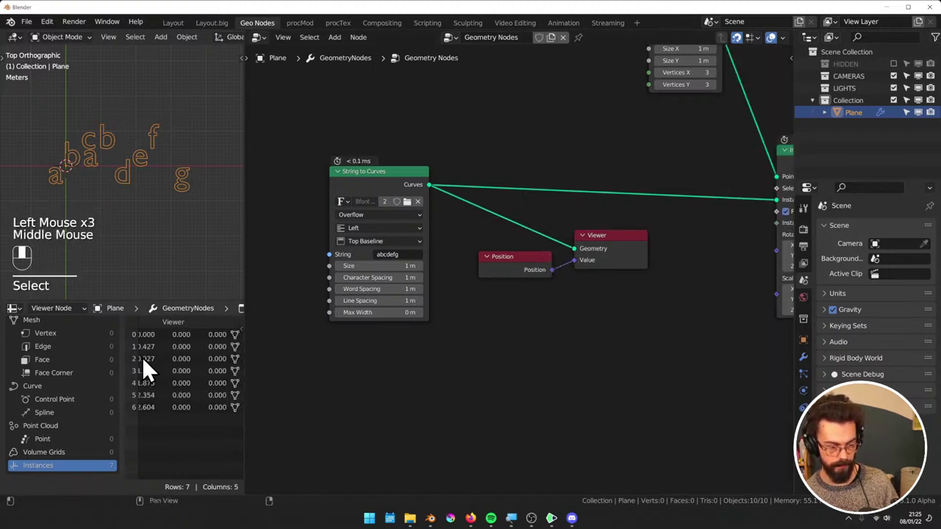
pyautogui.moveTo(121, 411); pyautogui.dragTo(29, 408)
pyautogui.moveTo(396, 183); pyautogui.dragTo(405, 216, button='middle')
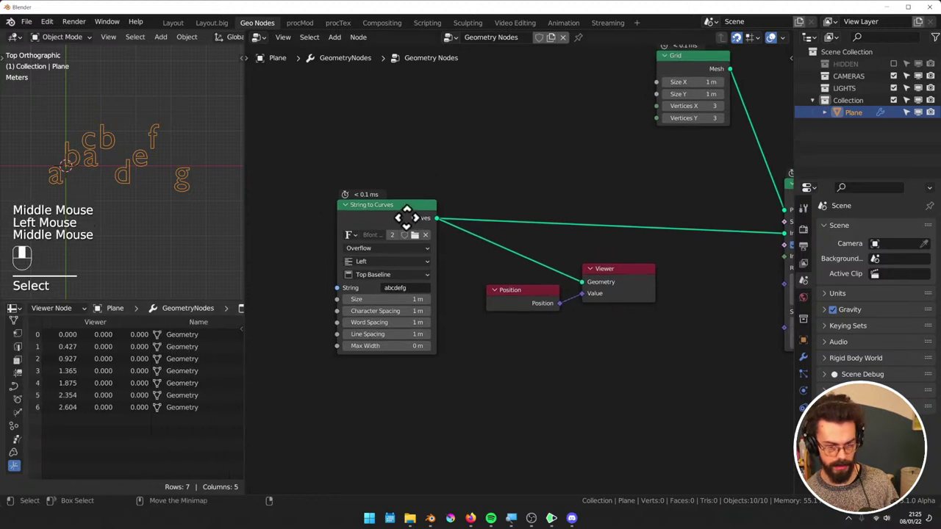
pyautogui.keyDown('alt'); pyautogui.keyDown('shift'); pyautogui.click(415, 213); pyautogui.keyUp('shift'); pyautogui.keyUp('alt')
pyautogui.moveTo(582, 237); pyautogui.dragTo(667, 302)
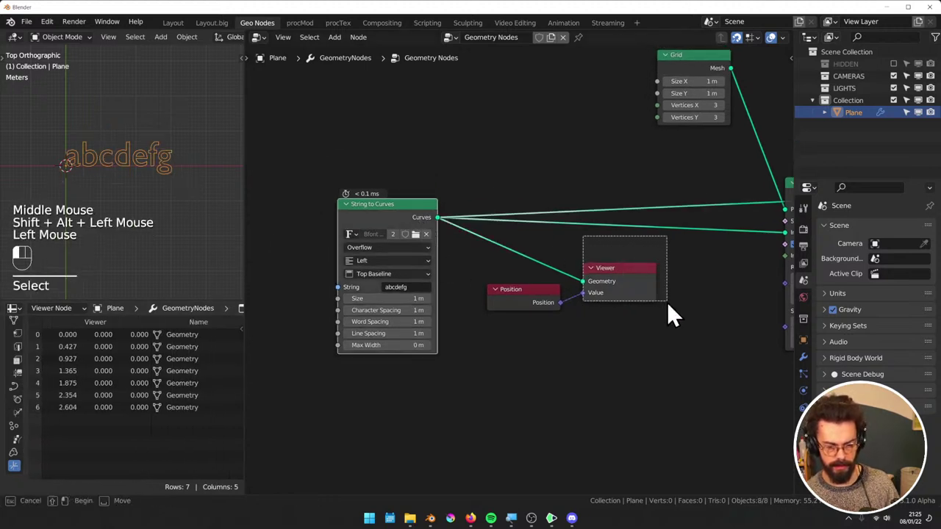
pyautogui.moveTo(524, 244); pyautogui.dragTo(611, 318)
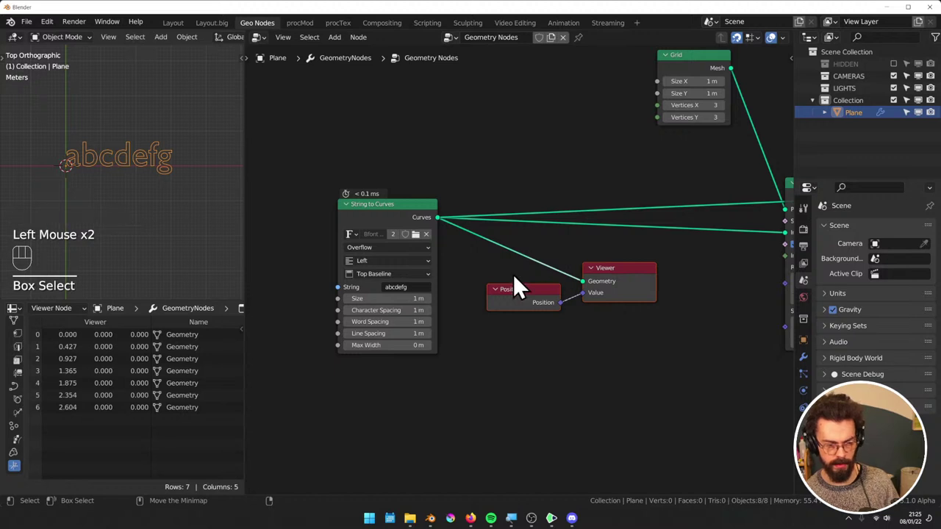
# Insert a Set Position node offset by Position, preview it, and delete the Viewer
pyautogui.hotkey('shift', 'a')
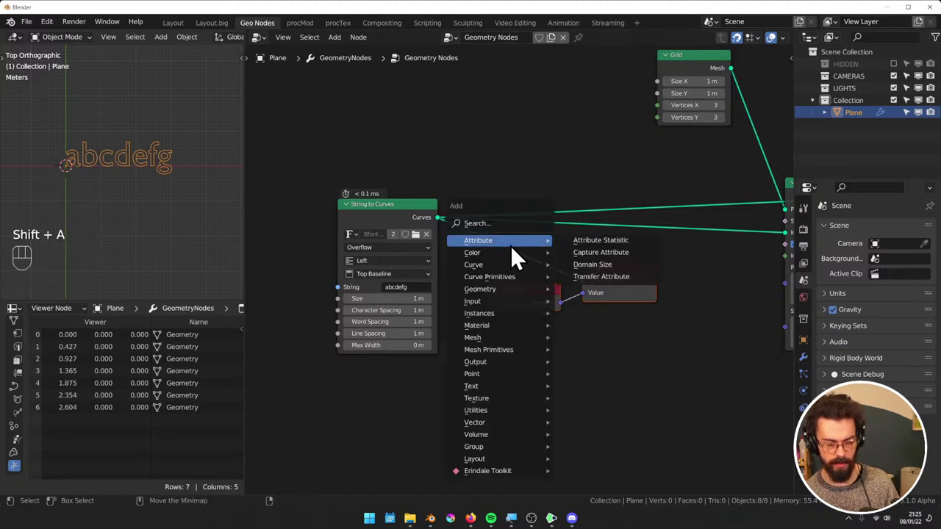
pyautogui.moveTo(496, 293)
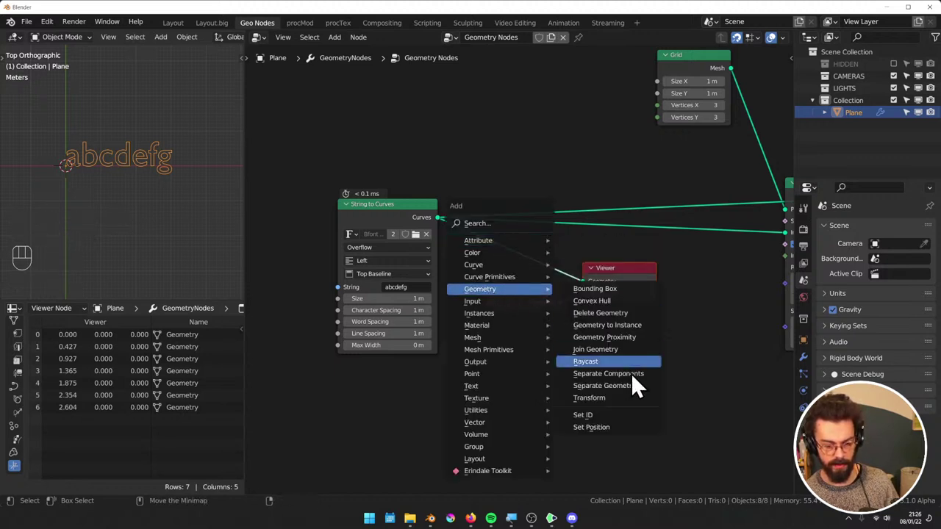
pyautogui.click(615, 427)
pyautogui.click(607, 281)
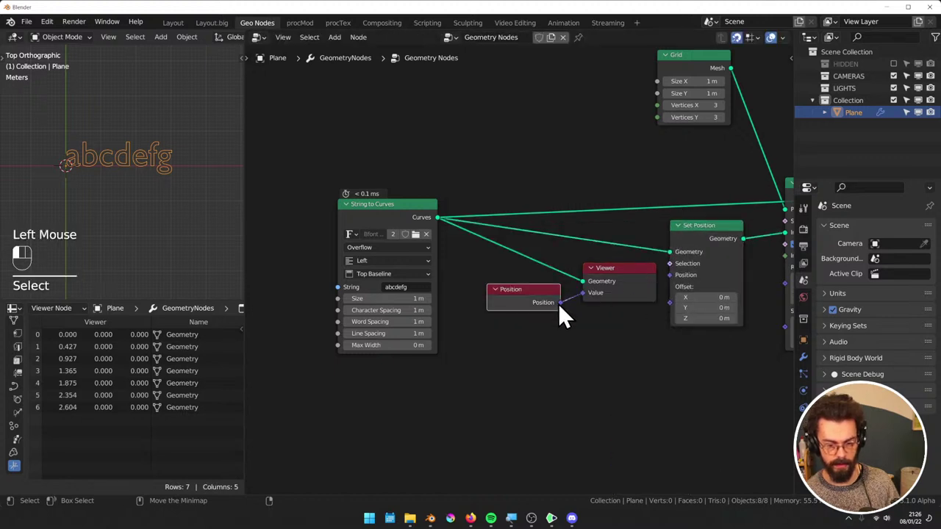
pyautogui.moveTo(559, 302); pyautogui.dragTo(674, 316)
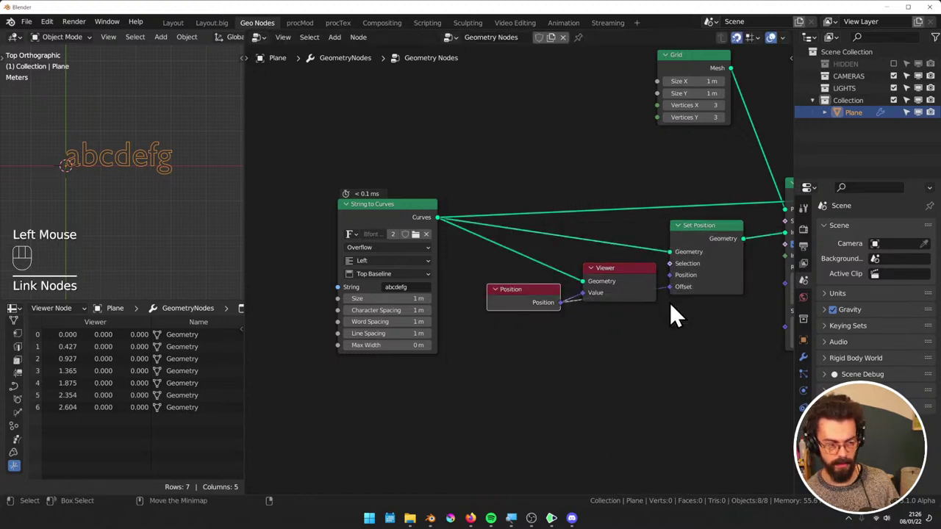
pyautogui.keyDown('alt'); pyautogui.keyDown('shift'); pyautogui.click(687, 248); pyautogui.keyUp('shift'); pyautogui.keyUp('alt')
pyautogui.click(607, 227)
pyautogui.press('x')
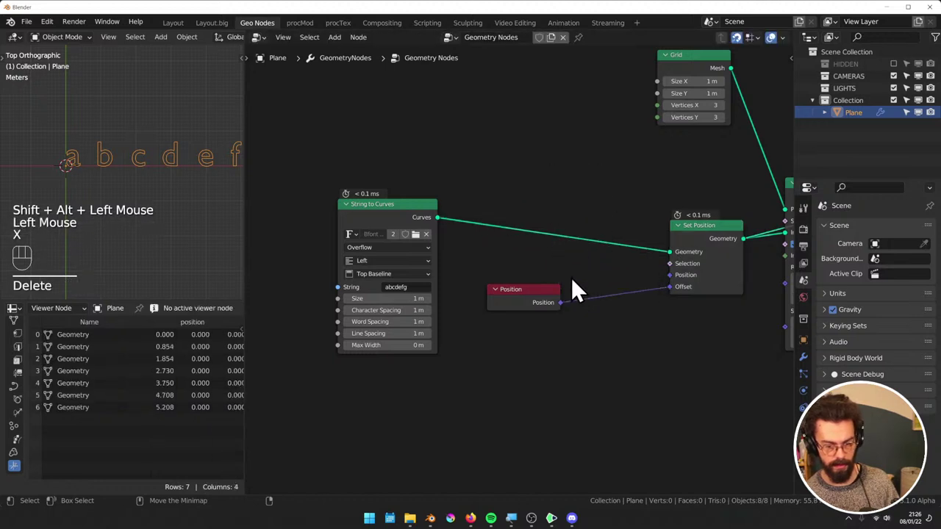
# Add a Vector Math node after Position set to Scale with value -1
pyautogui.click(557, 290)
pyautogui.press('q')
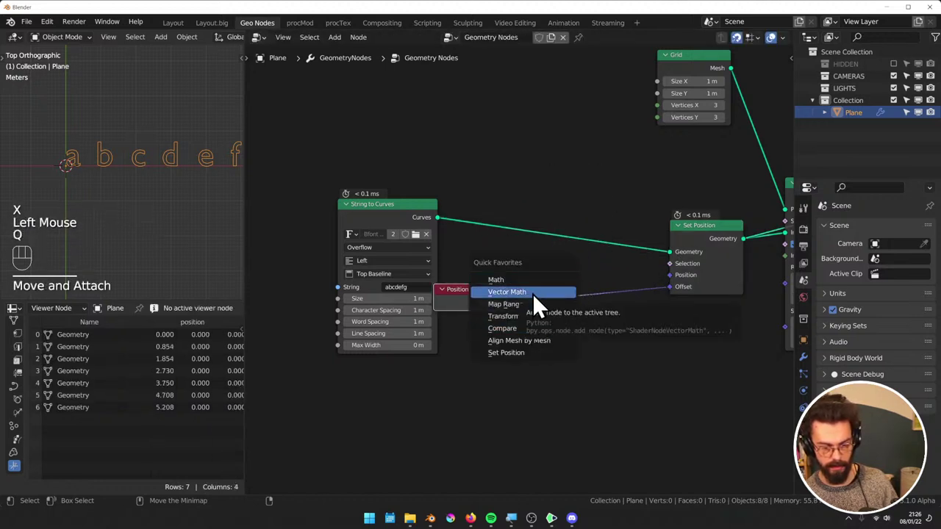
pyautogui.click(532, 293)
pyautogui.click(562, 276)
pyautogui.click(592, 309)
pyautogui.click(595, 299)
pyautogui.click(594, 307)
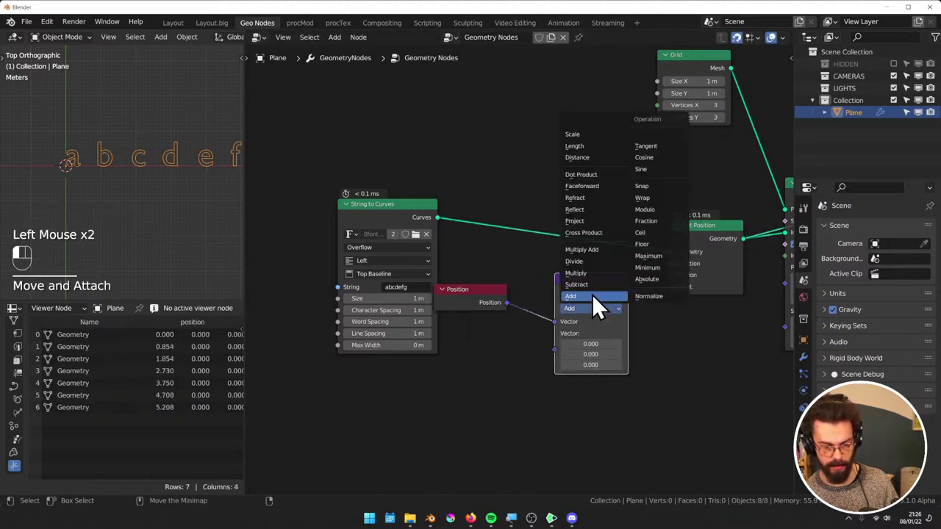
pyautogui.click(587, 135)
pyautogui.write('-1')
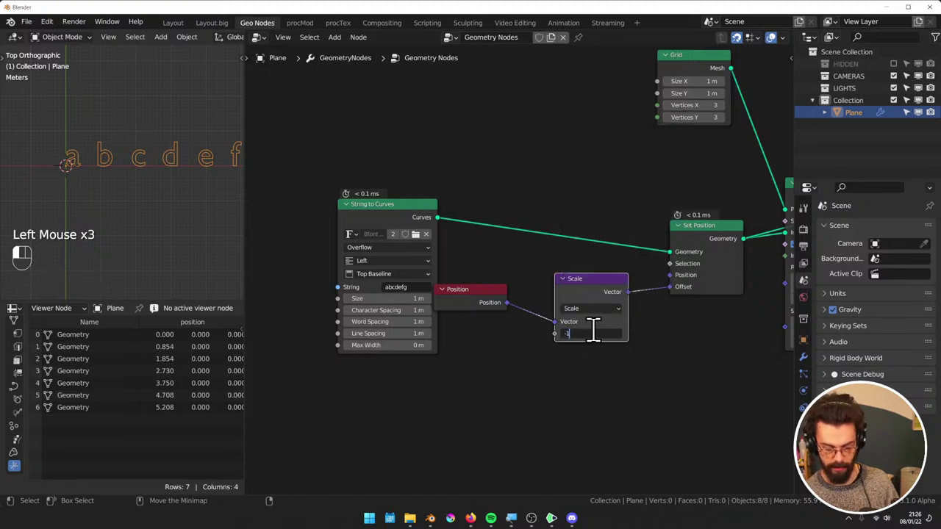
pyautogui.press('Return')
# Preview Instance on Points and widen the Grid to 1.9 m to spread the letters
pyautogui.moveTo(477, 288); pyautogui.dragTo(494, 290)
pyautogui.moveTo(573, 255); pyautogui.dragTo(516, 268, button='middle')
pyautogui.moveTo(671, 228); pyautogui.dragTo(638, 217)
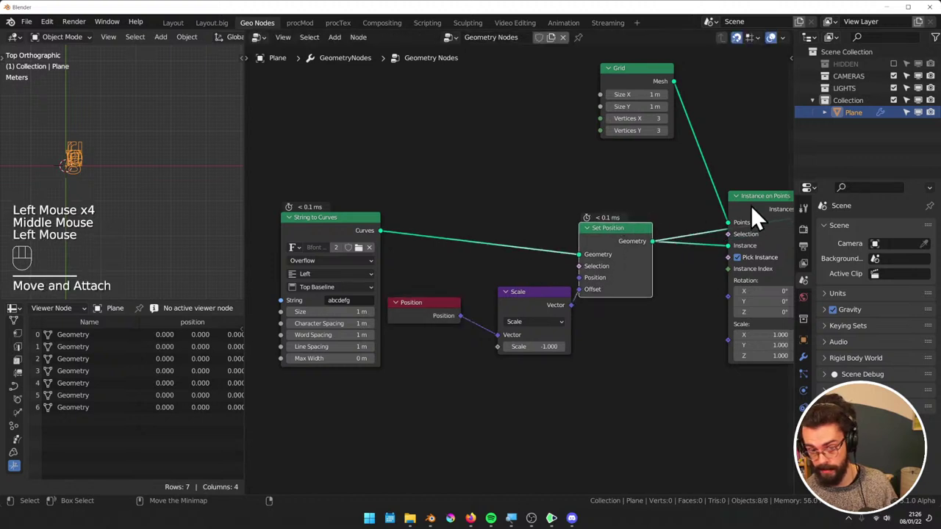
pyautogui.keyDown('alt'); pyautogui.keyDown('shift'); pyautogui.click(758, 202); pyautogui.keyUp('shift'); pyautogui.keyUp('alt')
pyautogui.scroll(2, 161, 206)
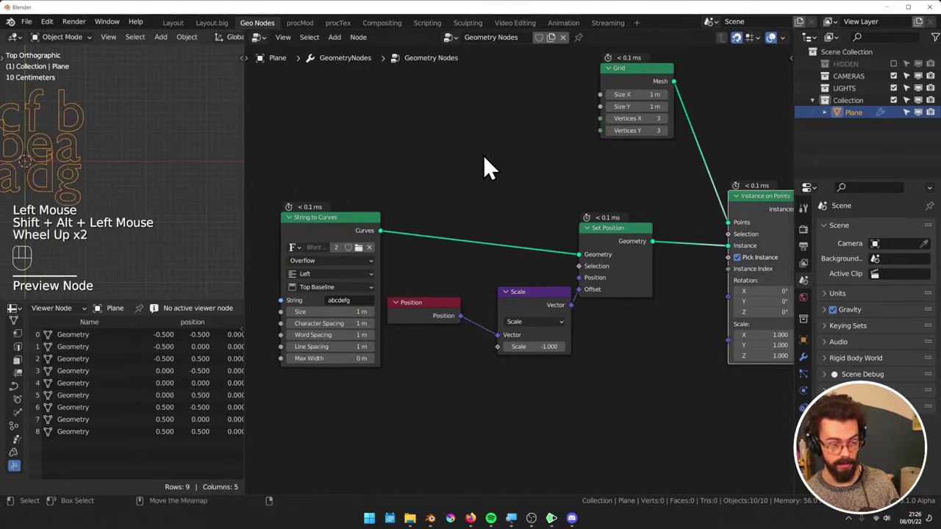
pyautogui.moveTo(669, 108); pyautogui.dragTo(695, 140, button='middle')
pyautogui.moveTo(666, 136); pyautogui.dragTo(594, 138)
pyautogui.scroll(-2, 121, 155)
pyautogui.keyDown('shift'); pyautogui.moveTo(125, 162); pyautogui.dragTo(154, 147, button='middle'); pyautogui.keyUp('shift')
pyautogui.moveTo(653, 218); pyautogui.dragTo(557, 195, button='middle')
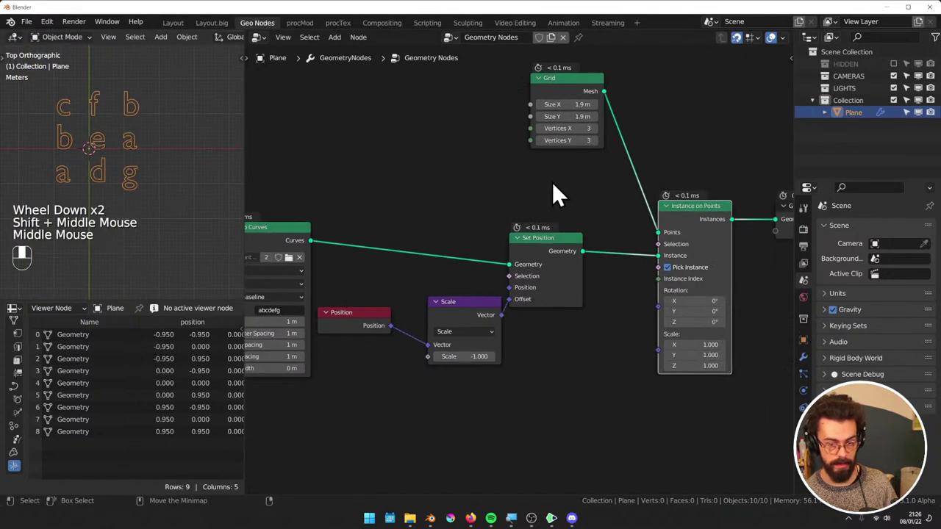
# Drive the Instance Index with a Random Value node and raise its seed
pyautogui.moveTo(662, 281); pyautogui.dragTo(477, 345)
pyautogui.write('radom')
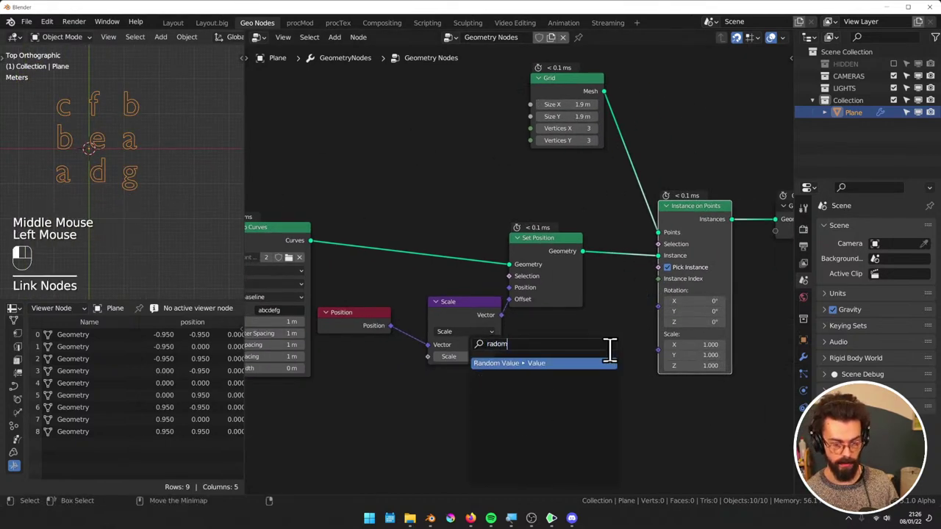
pyautogui.press('Return')
pyautogui.click(610, 351)
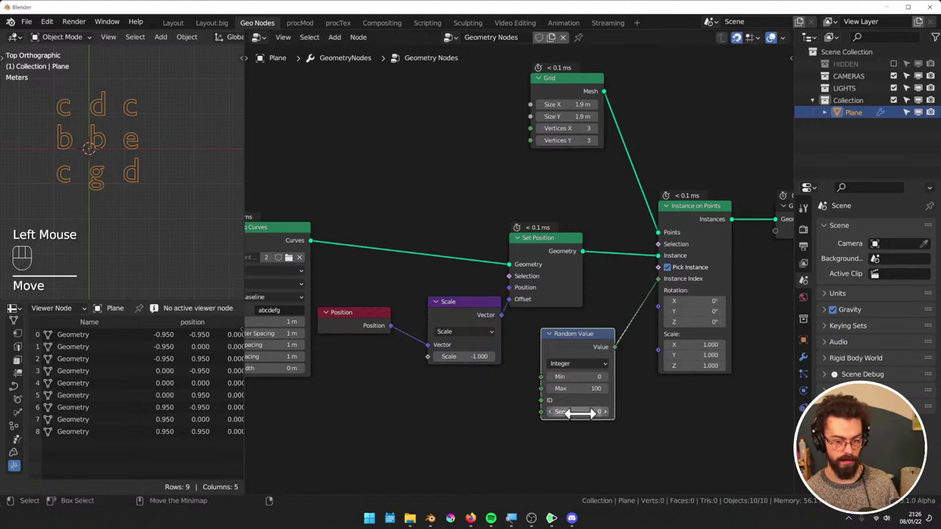
pyautogui.moveTo(566, 412); pyautogui.dragTo(632, 412)
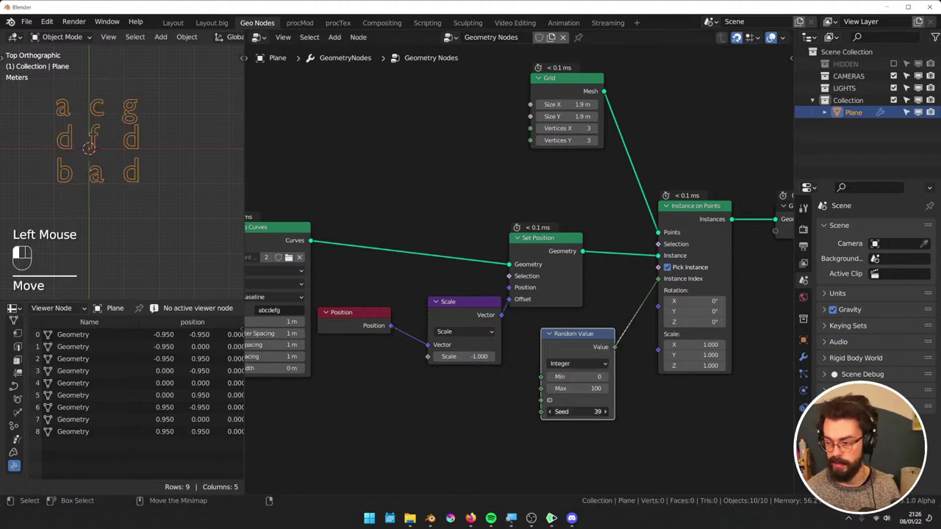
# Add a Curve to Mesh node on the output link, then disconnect it and move it aside
pyautogui.moveTo(652, 235); pyautogui.dragTo(527, 250, button='middle')
pyautogui.hotkey('shift', 'a')
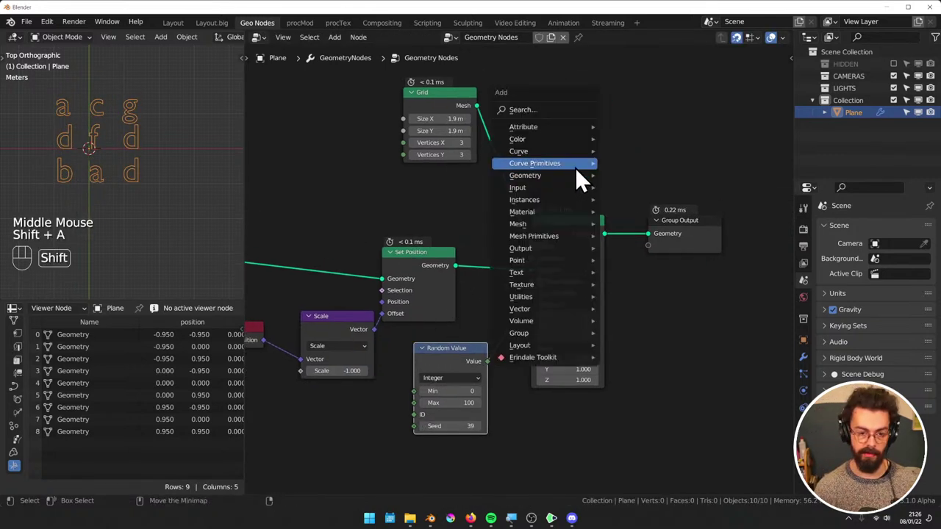
pyautogui.moveTo(540, 152)
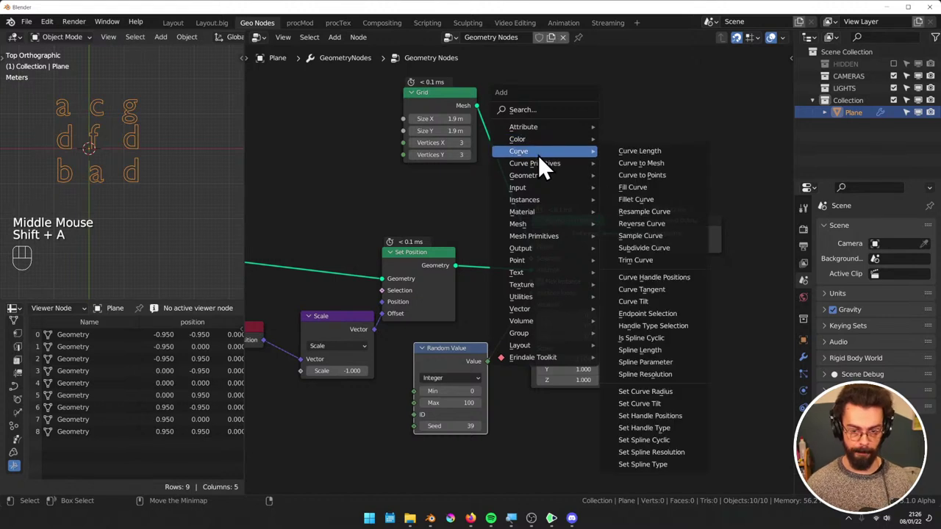
pyautogui.click(666, 163)
pyautogui.click(651, 209)
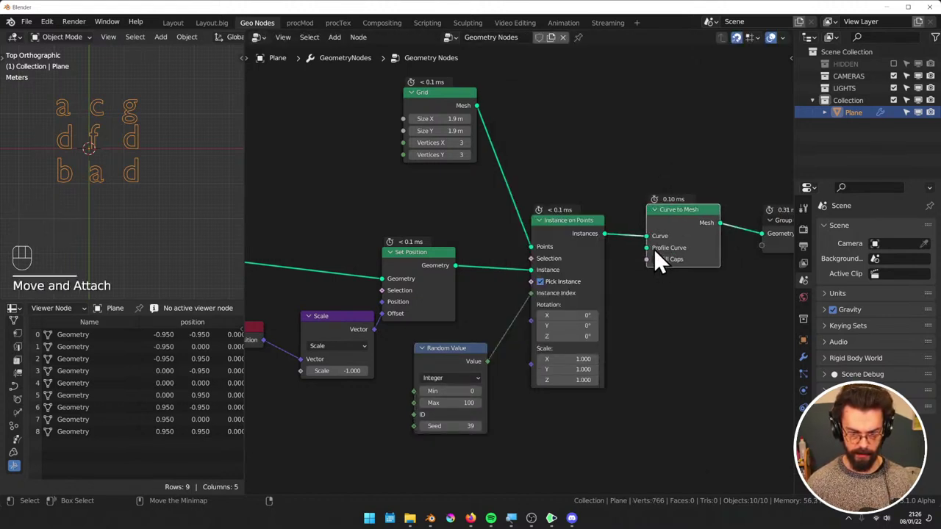
pyautogui.click(657, 263)
pyautogui.moveTo(646, 235); pyautogui.dragTo(641, 168)
pyautogui.click(605, 210)
pyautogui.press('g')
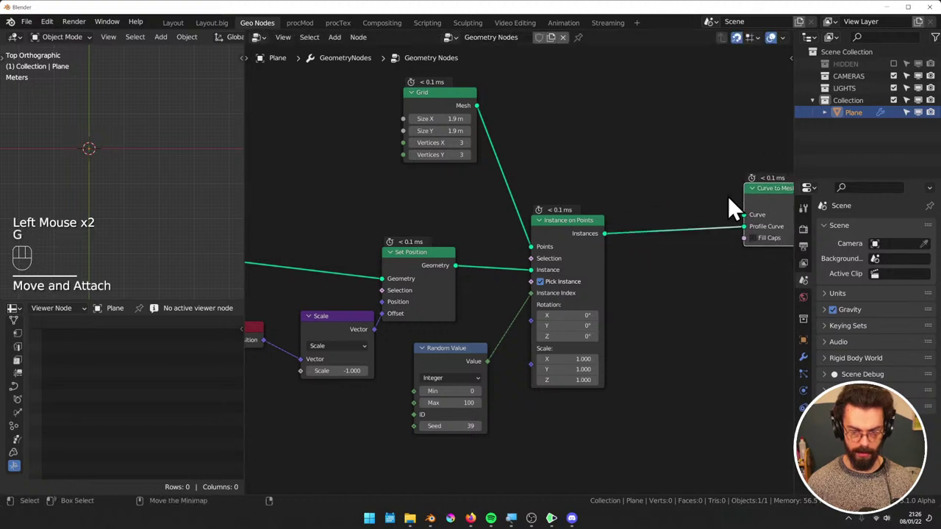
pyautogui.moveTo(744, 214); pyautogui.dragTo(593, 165)
pyautogui.write('line')
pyautogui.press('Return')
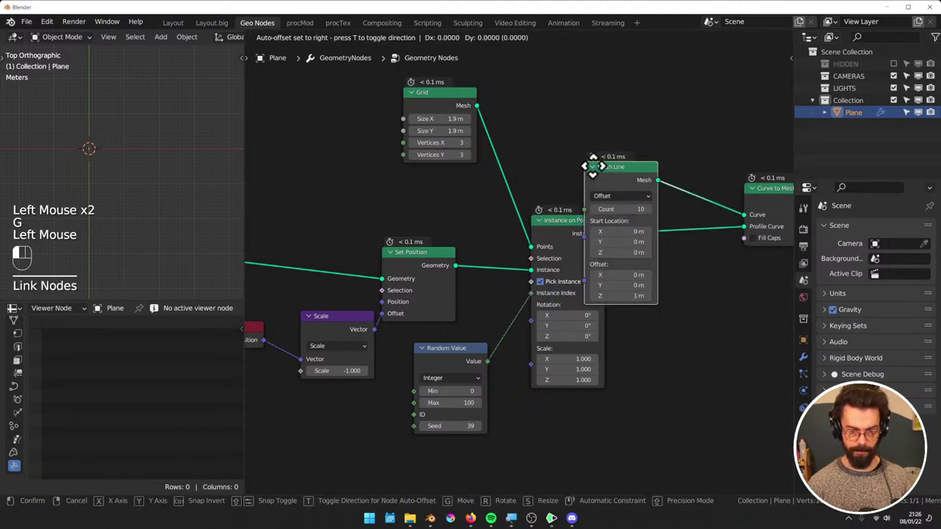
pyautogui.click(610, 157)
pyautogui.press('x')
pyautogui.moveTo(744, 214); pyautogui.dragTo(610, 164)
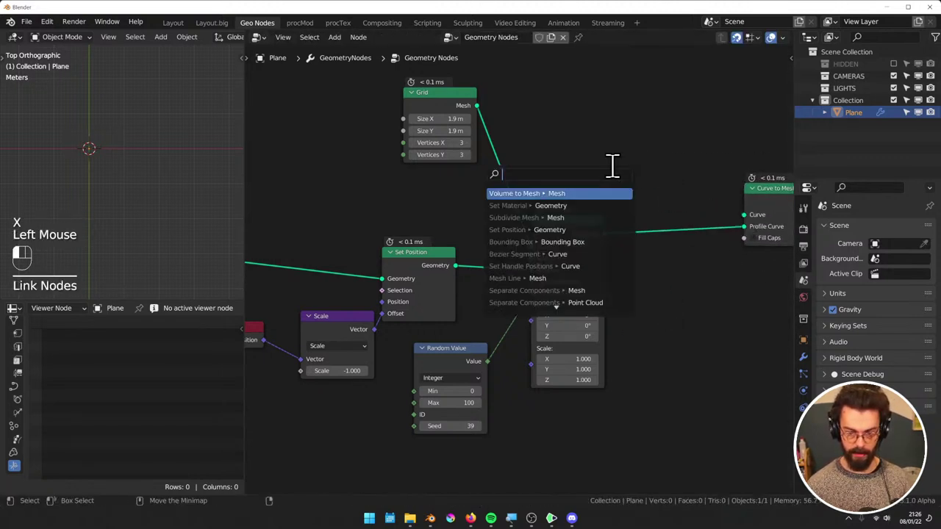
pyautogui.write('curve')
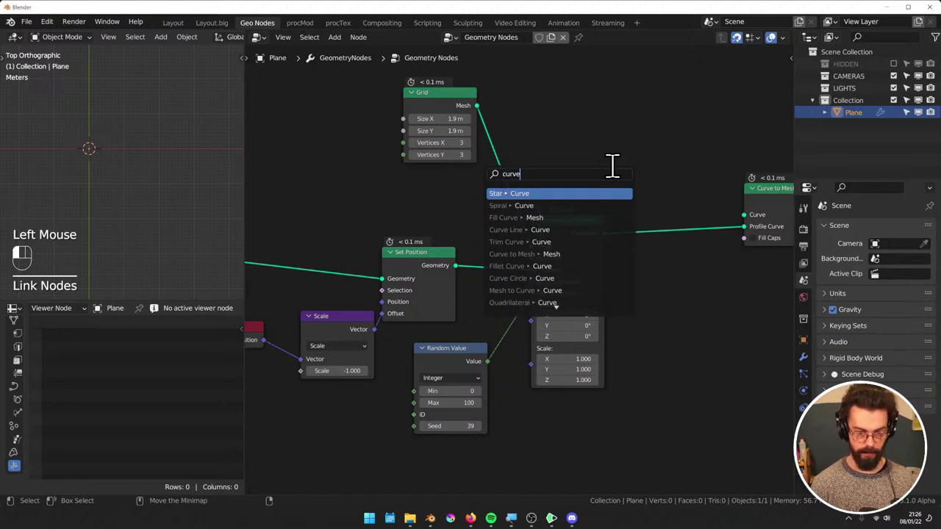
pyautogui.click(582, 229)
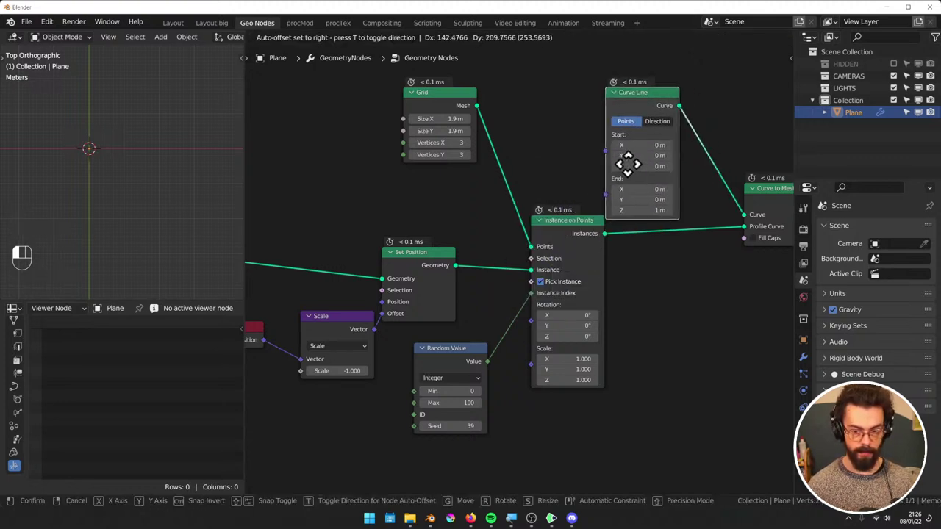
pyautogui.click(624, 160)
pyautogui.moveTo(693, 165); pyautogui.dragTo(616, 165, button='middle')
pyautogui.press('g')
pyautogui.click(581, 79)
# Insert Realize Instances on the link and enable Fill Caps on Curve to Mesh
pyautogui.hotkey('shift', 'a')
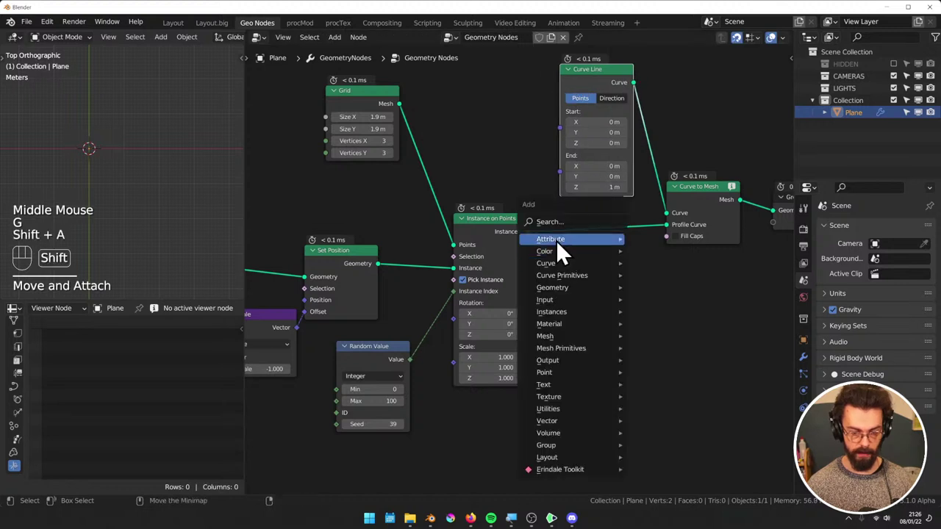
pyautogui.moveTo(562, 312)
pyautogui.click(697, 332)
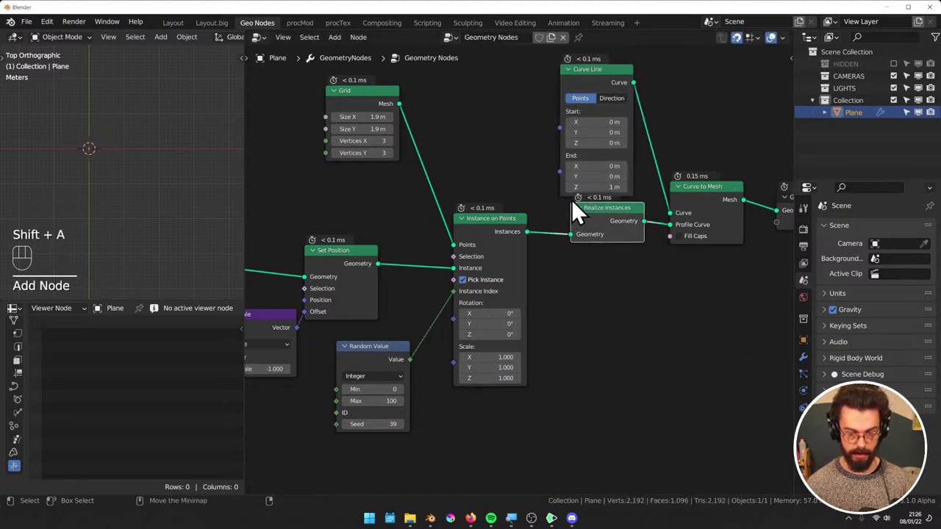
pyautogui.click(608, 214)
pyautogui.moveTo(622, 222); pyautogui.dragTo(560, 224, button='middle')
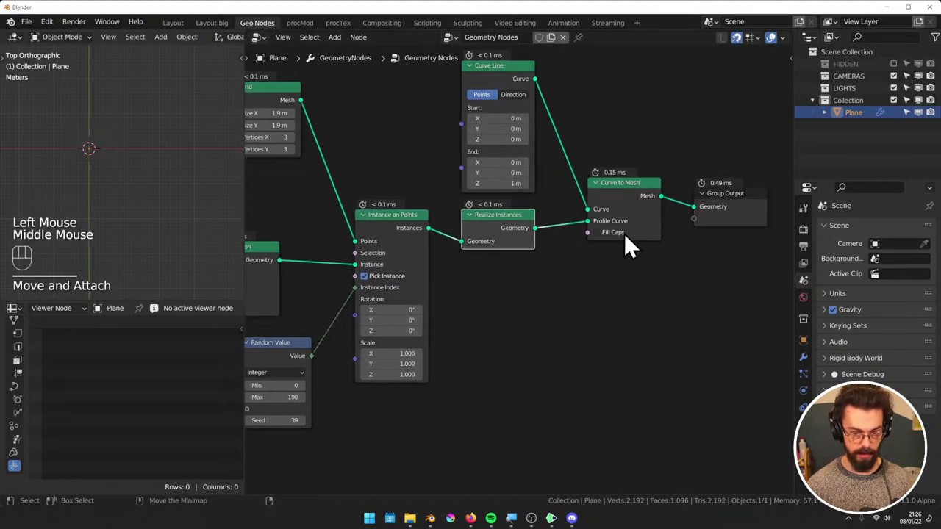
pyautogui.click(597, 232)
# Reduce the Curve Line End Z to 0.22 m for thinner letters
pyautogui.moveTo(151, 248); pyautogui.dragTo(156, 225, button='middle')
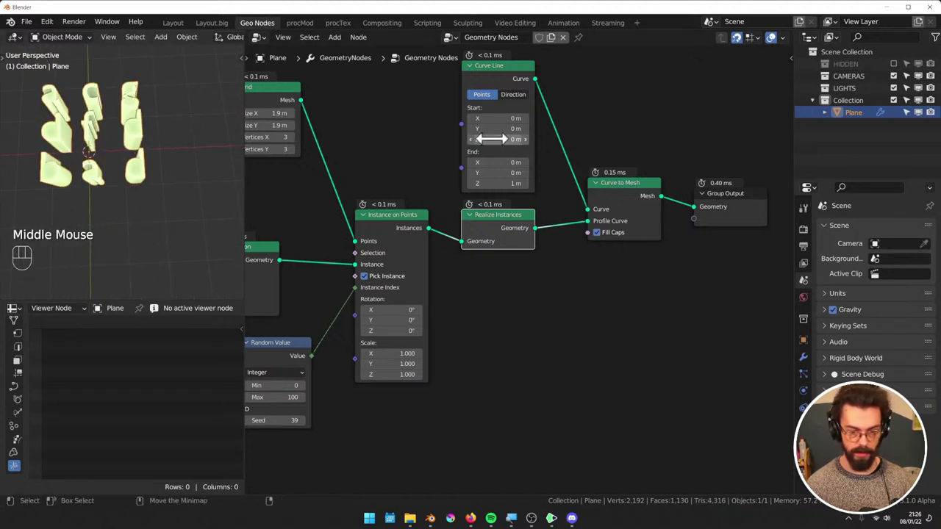
pyautogui.keyDown('shift'); pyautogui.moveTo(501, 183); pyautogui.dragTo(448, 183); pyautogui.keyUp('shift')
pyautogui.moveTo(147, 200); pyautogui.dragTo(146, 180, button='middle')
pyautogui.keyDown('shift'); pyautogui.moveTo(146, 180); pyautogui.dragTo(143, 165, button='middle'); pyautogui.keyUp('shift')
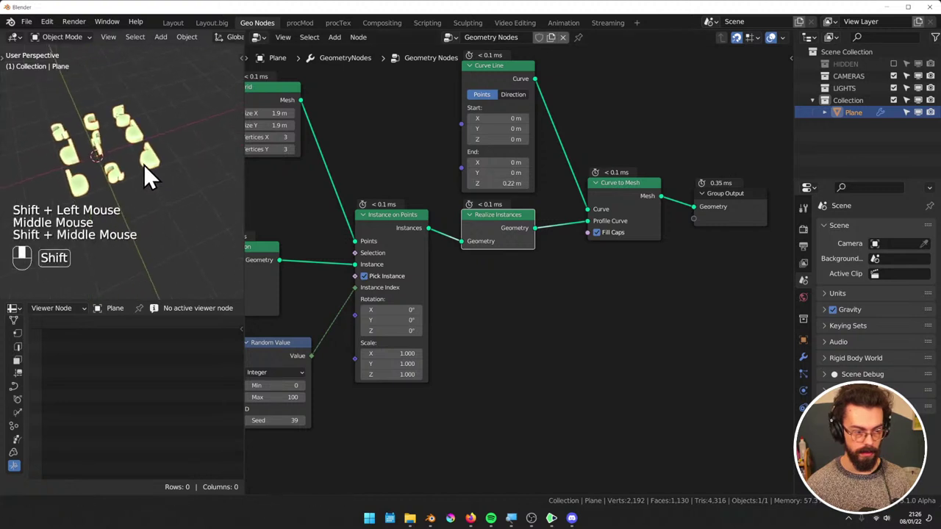
pyautogui.scroll(3, 143, 164)
# Delete the Curve Line, Realize Instances and Curve to Mesh nodes
pyautogui.moveTo(530, 211); pyautogui.dragTo(542, 236)
pyautogui.press('x')
pyautogui.hotkey('shift', 'a')
# Add a Fill Curve node fed by the Instances and preview its output
pyautogui.moveTo(492, 174)
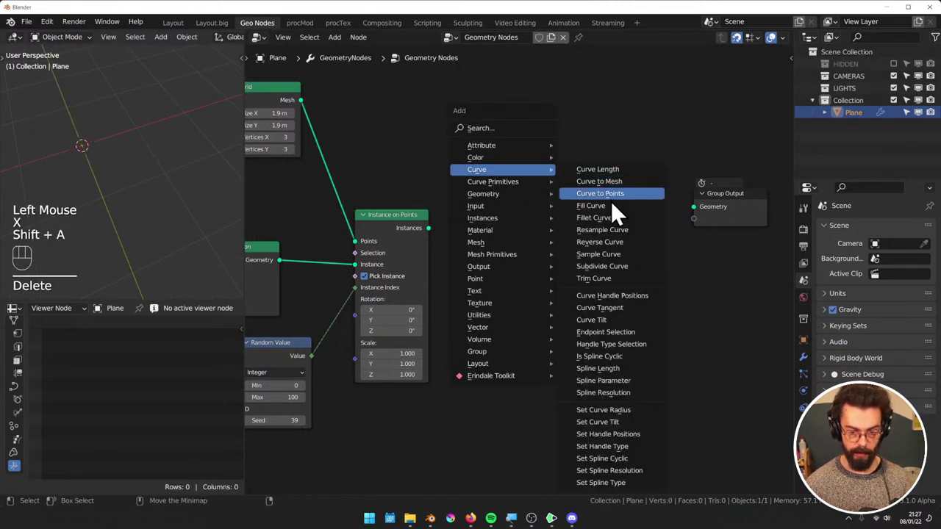
pyautogui.click(590, 205)
pyautogui.click(478, 186)
pyautogui.keyDown('alt'); pyautogui.moveTo(478, 186); pyautogui.dragTo(429, 229, button='right'); pyautogui.keyUp('alt')
pyautogui.keyDown('alt'); pyautogui.keyDown('shift'); pyautogui.click(539, 210); pyautogui.keyUp('shift'); pyautogui.keyUp('alt')
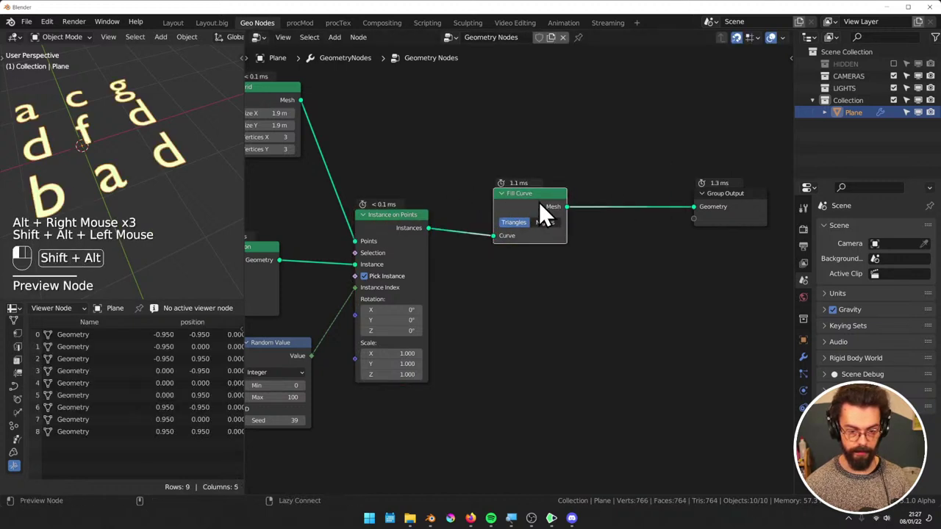
# Switch to top view and enlarge the 3D viewport to frame the filled letters
pyautogui.moveTo(154, 189); pyautogui.dragTo(116, 192, button='middle')
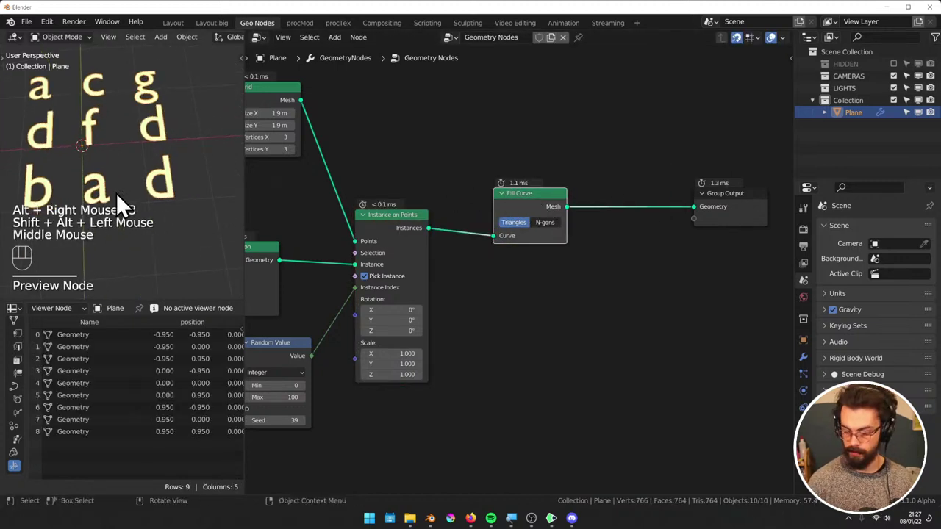
pyautogui.press('KP_7')
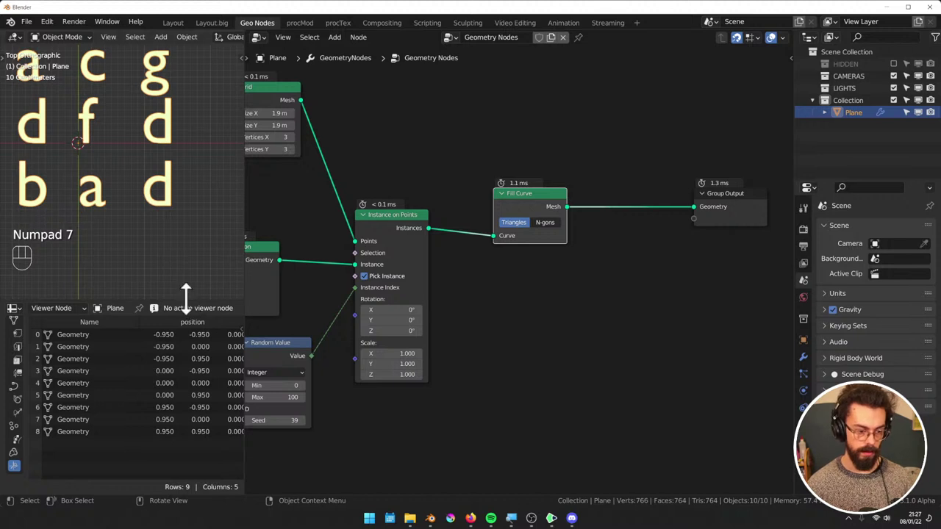
pyautogui.moveTo(185, 297); pyautogui.dragTo(182, 391)
pyautogui.scroll(-1, 170, 275)
pyautogui.keyDown('shift'); pyautogui.moveTo(170, 275); pyautogui.dragTo(192, 264, button='middle'); pyautogui.keyUp('shift')
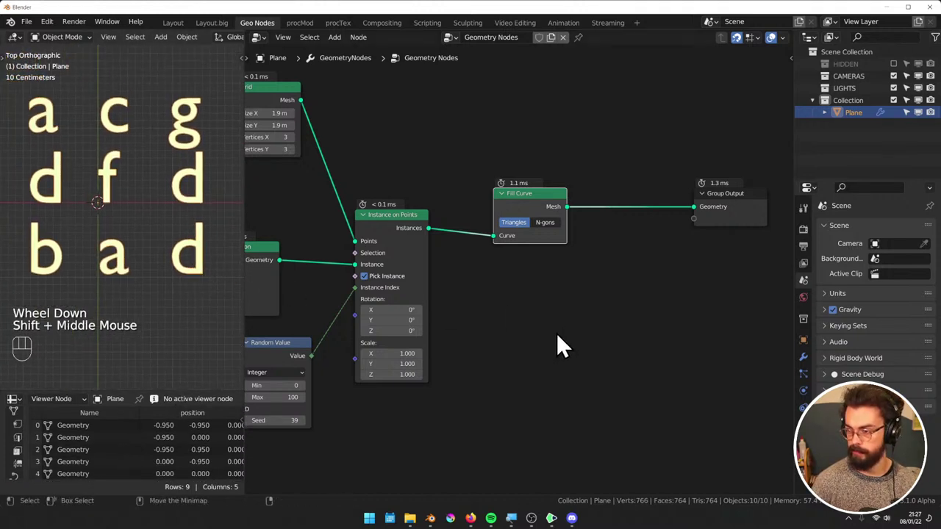
pyautogui.scroll(-3, 544, 326)
# Reposition the Position and Scale nodes in the node tree
pyautogui.moveTo(544, 327); pyautogui.dragTo(699, 311, button='middle')
pyautogui.scroll(1, 685, 303)
pyautogui.click(381, 291)
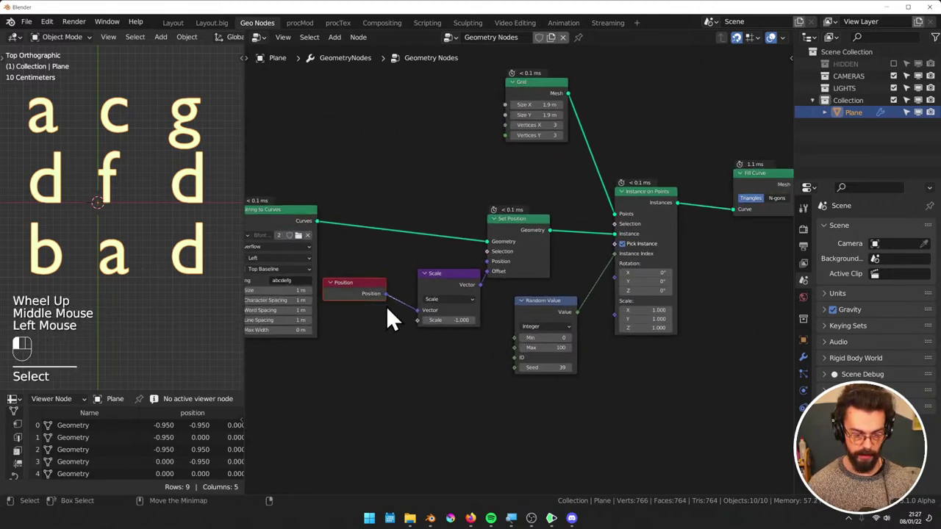
pyautogui.press('g')
pyautogui.moveTo(406, 291); pyautogui.dragTo(450, 278)
pyautogui.press('g')
pyautogui.moveTo(429, 243); pyautogui.dragTo(445, 237, button='middle')
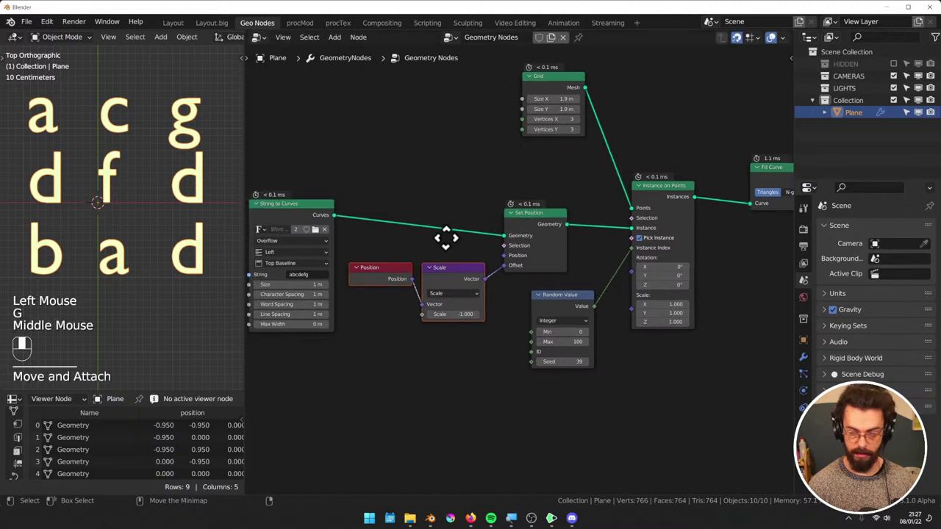
pyautogui.click(578, 235)
# Rearrange the Random Value, Instance on Points and Grid nodes
pyautogui.moveTo(581, 243); pyautogui.dragTo(689, 195)
pyautogui.press('g')
pyautogui.press('g')
pyautogui.click(553, 294)
pyautogui.press('g')
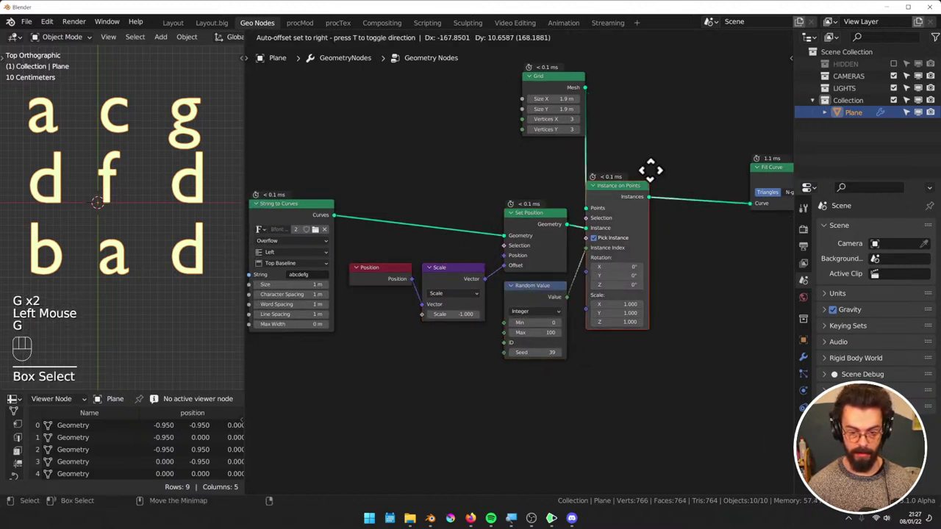
pyautogui.click(651, 172)
pyautogui.moveTo(507, 154); pyautogui.dragTo(559, 111)
# Move Fill Curve left and place Group Output beside it
pyautogui.press('g')
pyautogui.click(588, 136)
pyautogui.moveTo(735, 150); pyautogui.dragTo(773, 218)
pyautogui.press('g')
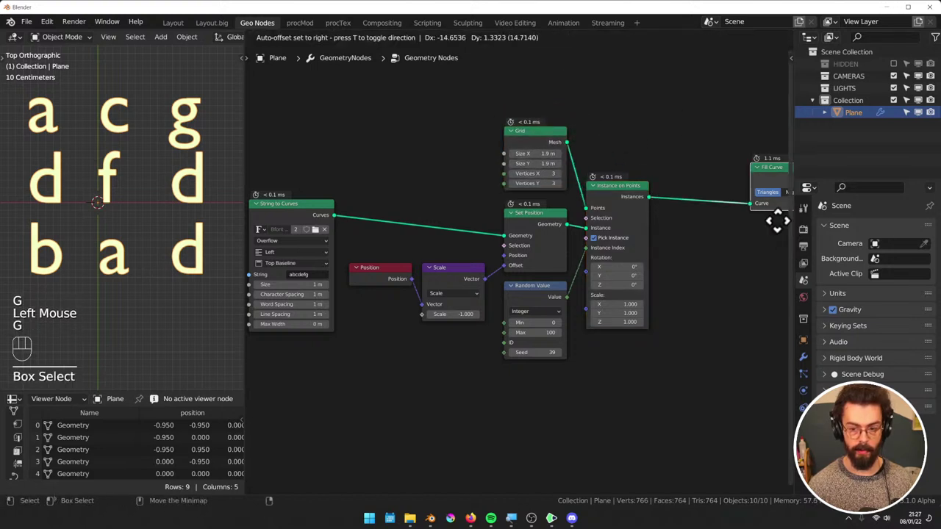
pyautogui.click(704, 237)
pyautogui.moveTo(726, 248); pyautogui.dragTo(579, 248, button='middle')
pyautogui.moveTo(768, 151); pyautogui.dragTo(802, 162)
pyautogui.press('g')
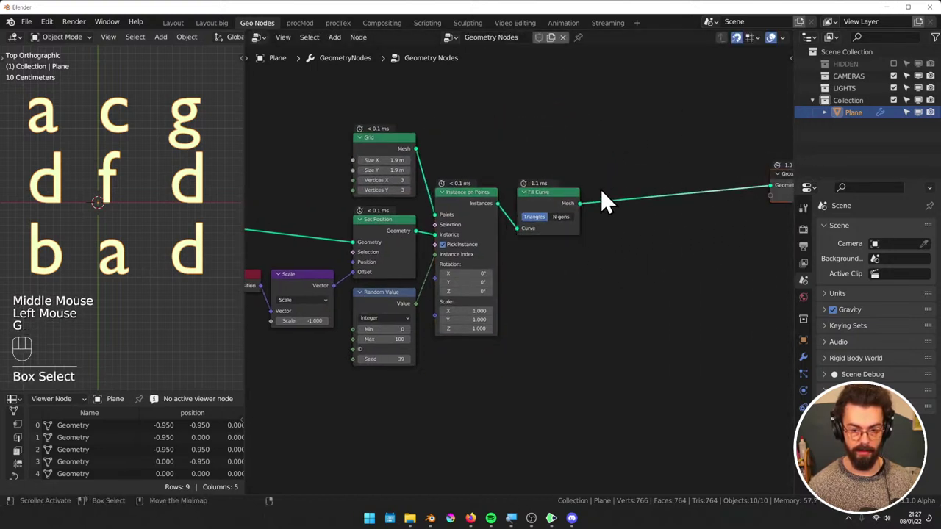
pyautogui.press('g')
pyautogui.click(586, 179)
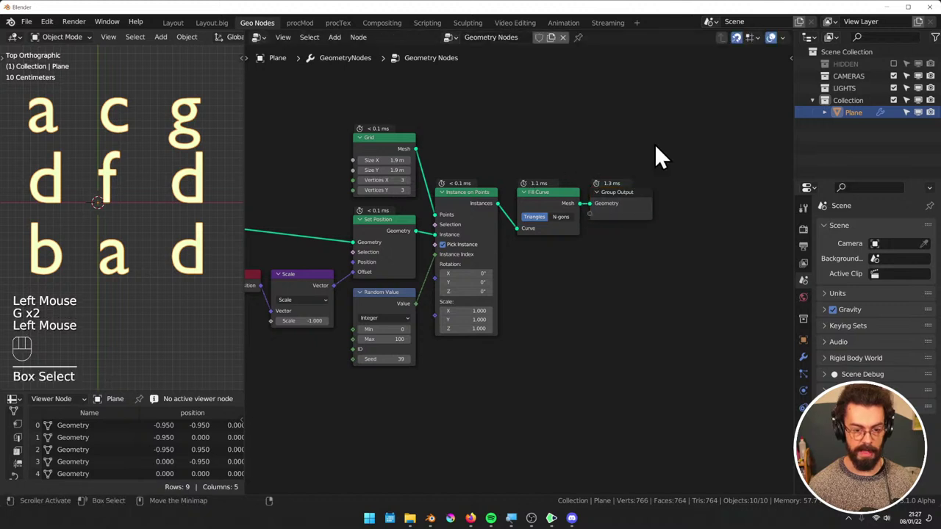
pyautogui.moveTo(563, 143); pyautogui.dragTo(681, 134, button='middle')
pyautogui.middleClick(681, 135)
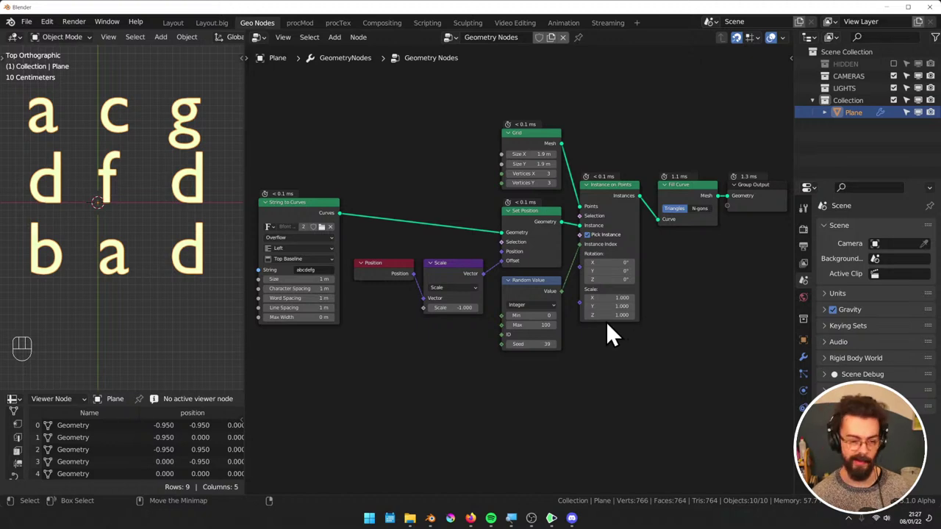
# Replace the String to Curves text with qwertyuiopasdfghjklzxcvbnm
pyautogui.moveTo(336, 309); pyautogui.dragTo(421, 307, button='middle')
pyautogui.scroll(1, 421, 307)
pyautogui.click(395, 262)
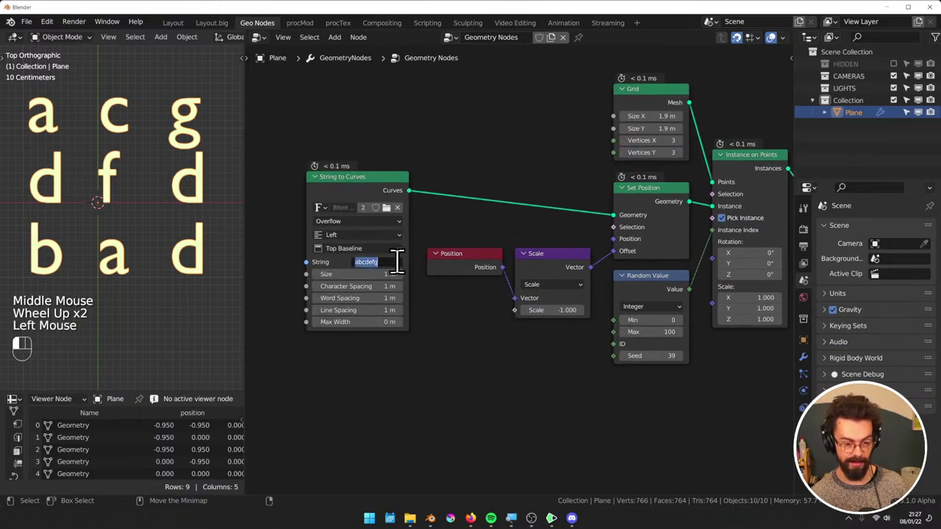
pyautogui.press('End')
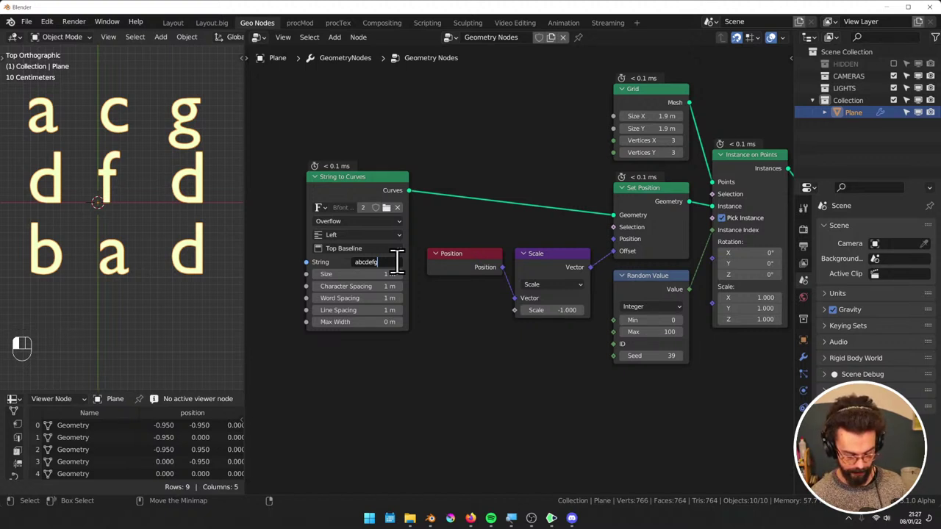
pyautogui.hotkey('ctrl', 'a')
pyautogui.write('qwer')
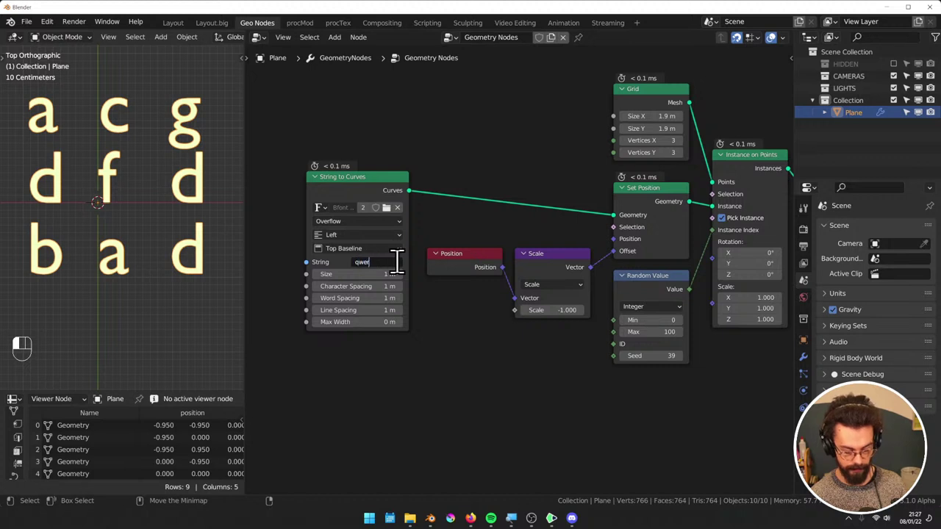
pyautogui.write('tyuiopas')
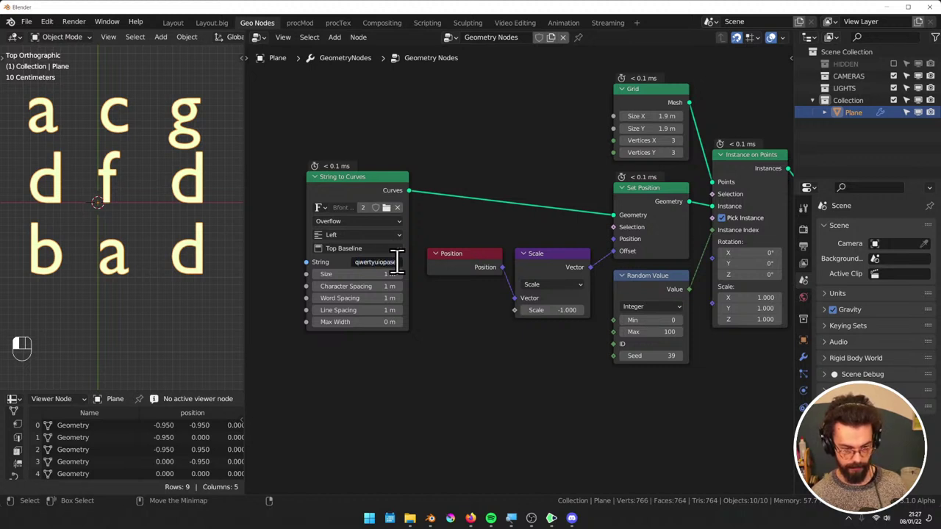
pyautogui.write('df')
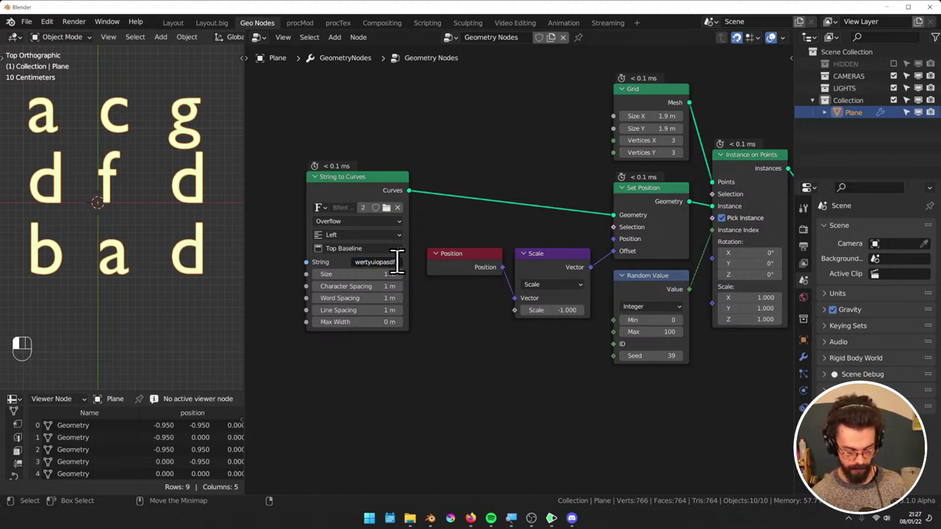
pyautogui.write('ghjklzxcvbnm')
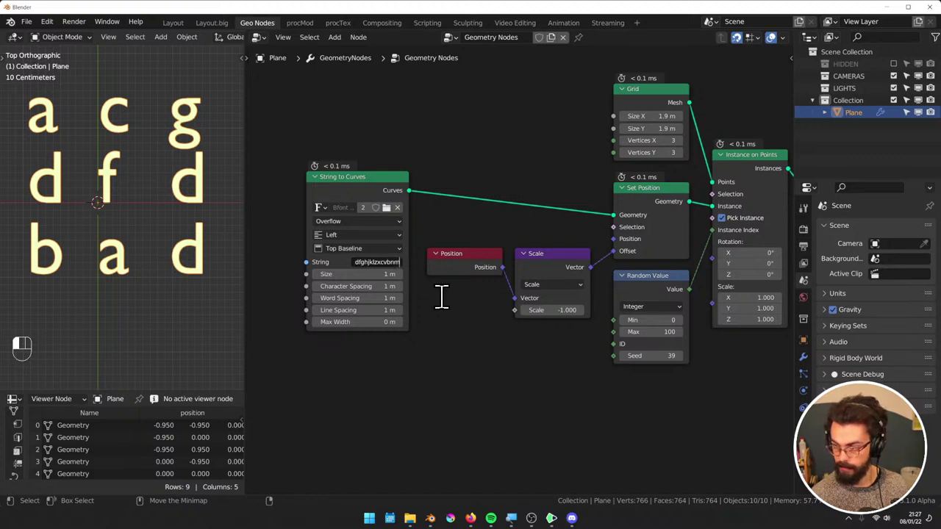
pyautogui.press('Return')
# Set the Grid size to 9 m and the Random Value seed to 98, then save
pyautogui.scroll(-2, 640, 243)
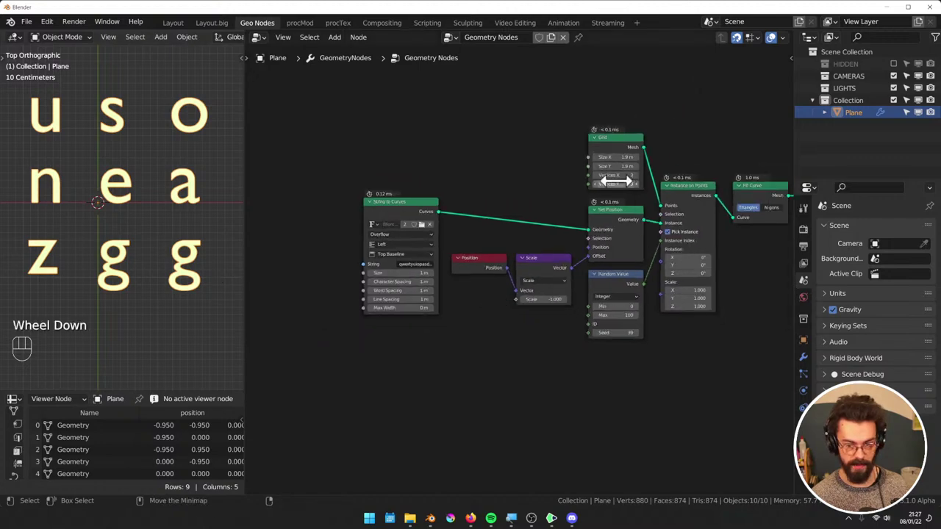
pyautogui.moveTo(608, 157); pyautogui.dragTo(614, 184)
pyautogui.scroll(-3, 92, 234)
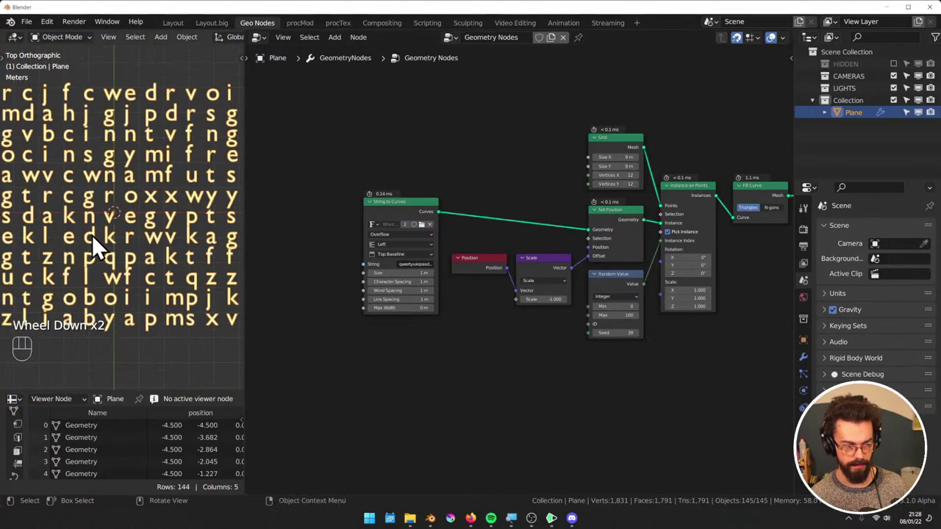
pyautogui.scroll(1, 117, 247)
pyautogui.scroll(-1, 121, 247)
pyautogui.moveTo(613, 333)
pyautogui.mouseDown()
pyautogui.moveTo(625, 332)
pyautogui.moveTo(605, 345)
pyautogui.mouseUp()
pyautogui.moveTo(609, 327)
pyautogui.mouseDown(button='middle')
pyautogui.moveTo(581, 336)
pyautogui.moveTo(596, 342)
pyautogui.moveTo(590, 348)
pyautogui.moveTo(625, 326)
pyautogui.moveTo(613, 338)
pyautogui.mouseUp(button='middle')
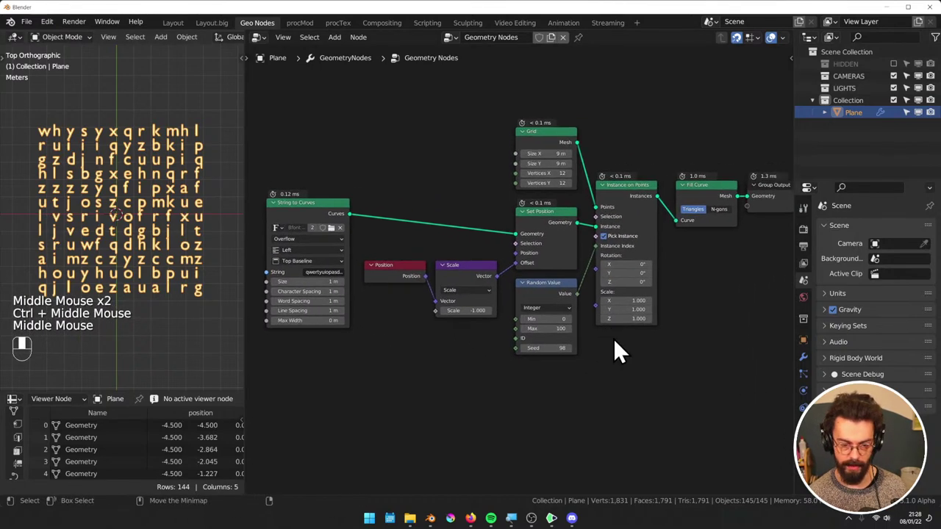
pyautogui.click(655, 356)
pyautogui.hotkey('ctrl', 's')
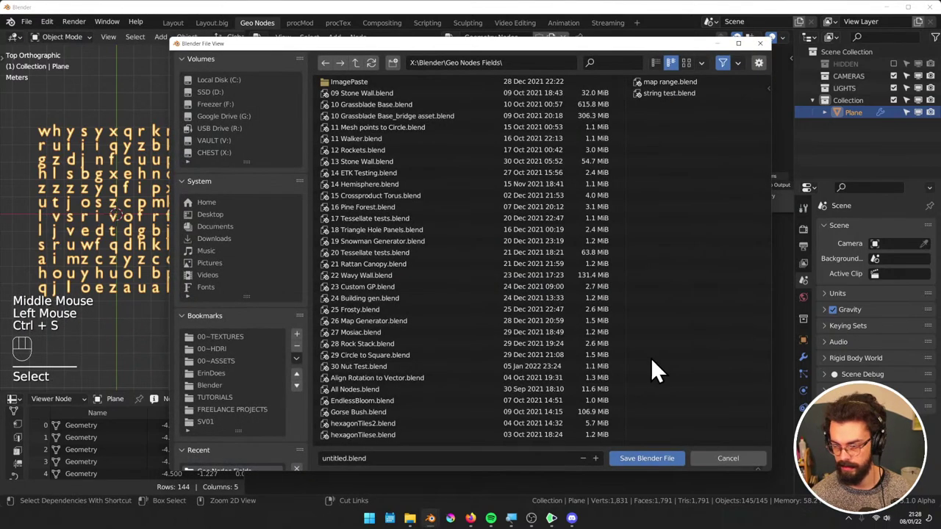
# Cancel the save dialog and nudge the String to Curves node slightly right
pyautogui.click(735, 458)
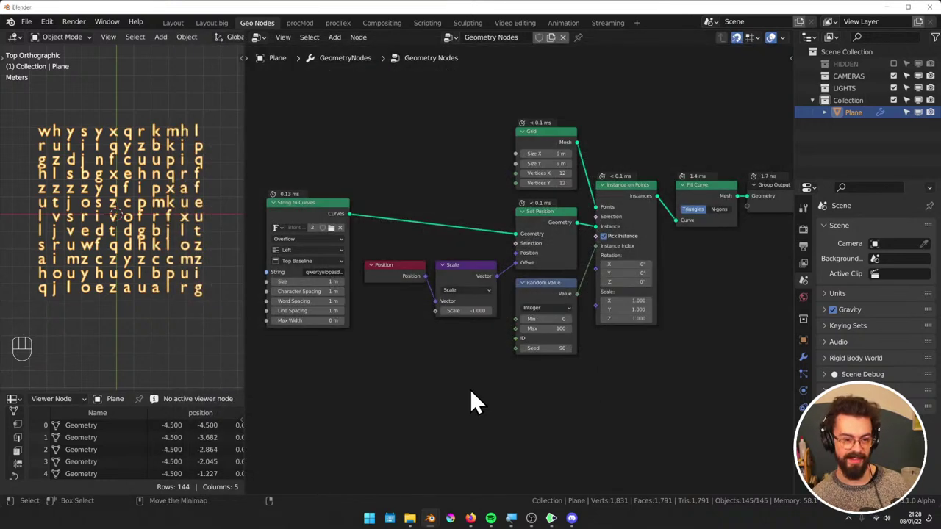
pyautogui.scroll(1, 450, 386)
pyautogui.scroll(-1, 441, 353)
pyautogui.moveTo(328, 216)
pyautogui.mouseDown()
pyautogui.moveTo(319, 158)
pyautogui.moveTo(319, 189)
pyautogui.moveTo(337, 216)
pyautogui.mouseUp()
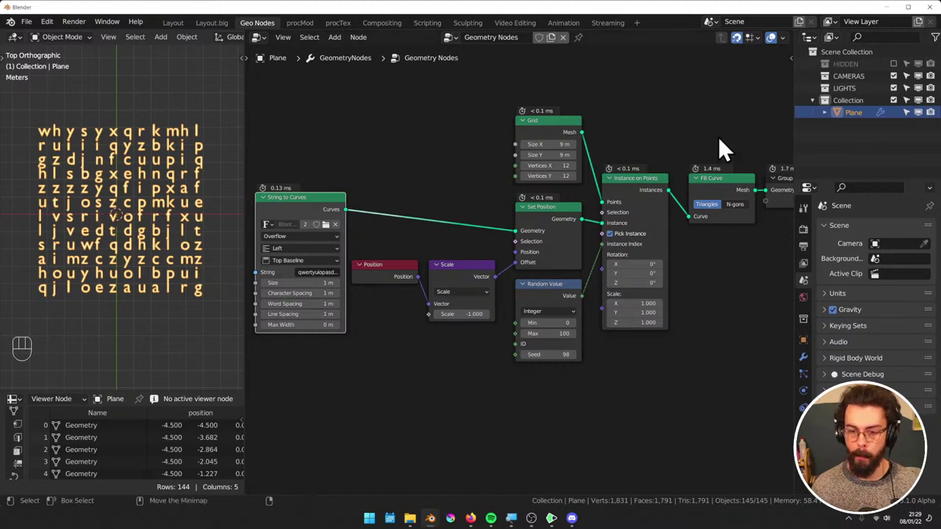
# Close the untitled letter-grid project, discarding its unsaved changes
pyautogui.click(655, 121)
pyautogui.hotkey('ctrl', 's')
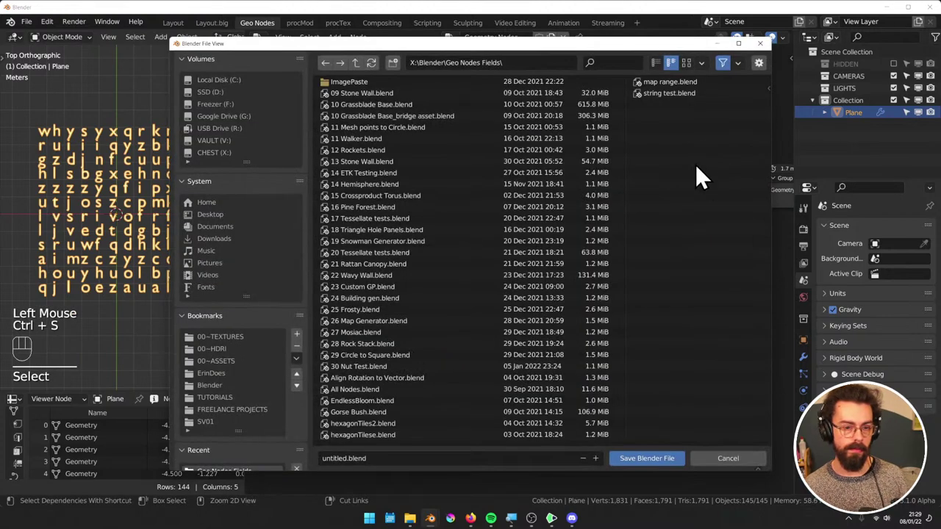
pyautogui.click(761, 41)
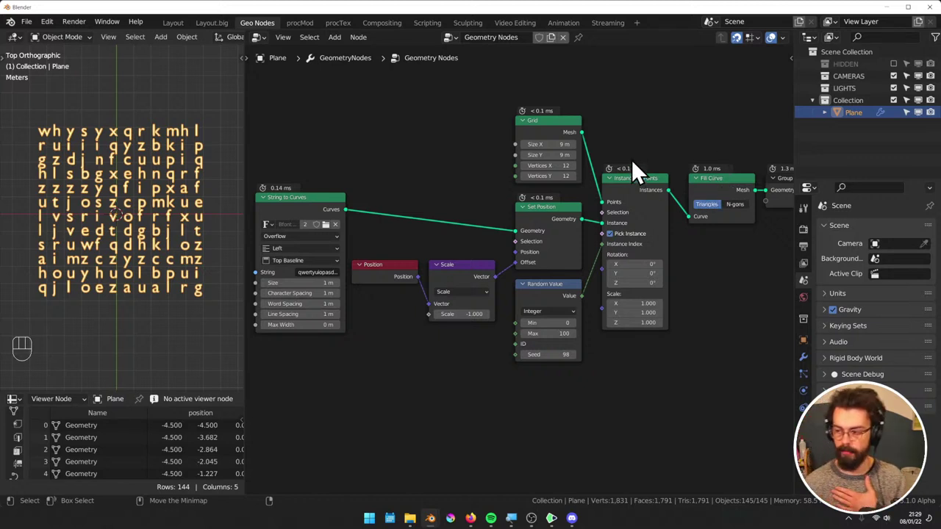
pyautogui.moveTo(648, 141); pyautogui.dragTo(624, 140, button='middle')
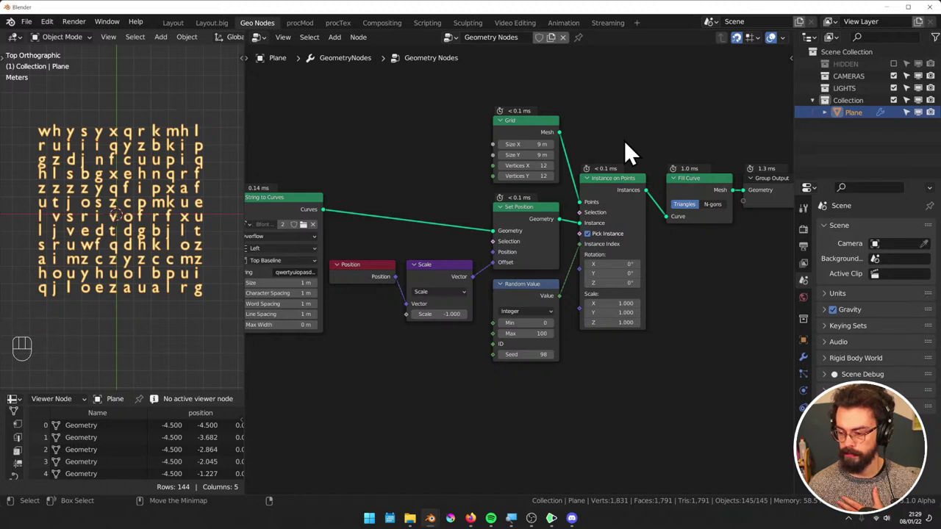
pyautogui.click(605, 185)
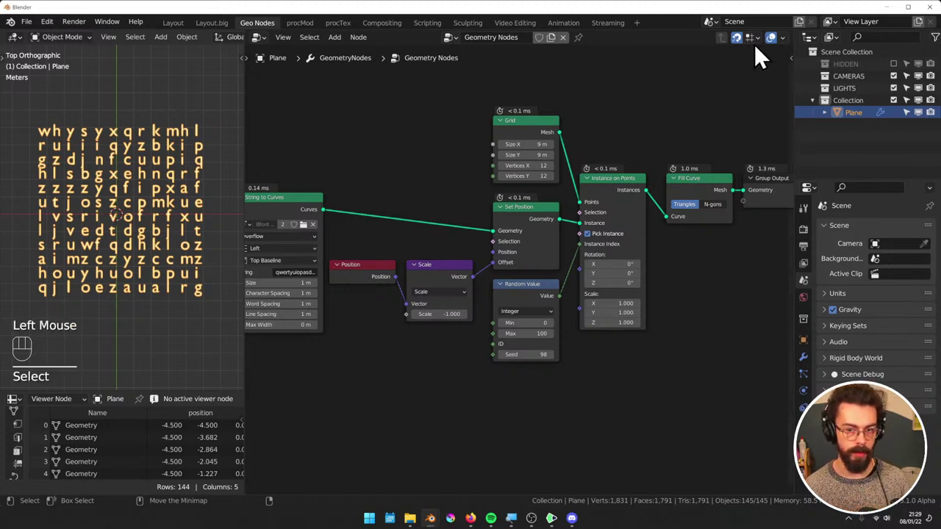
pyautogui.click(929, 7)
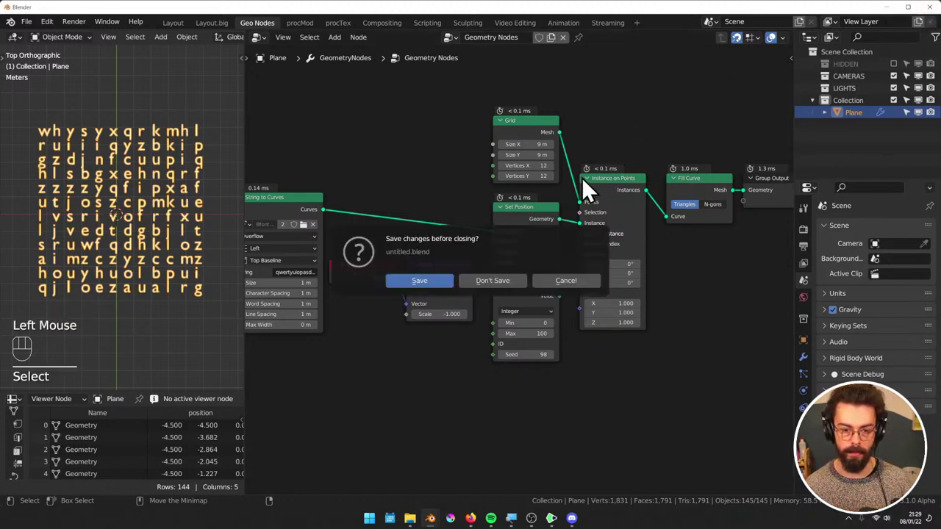
pyautogui.click(512, 282)
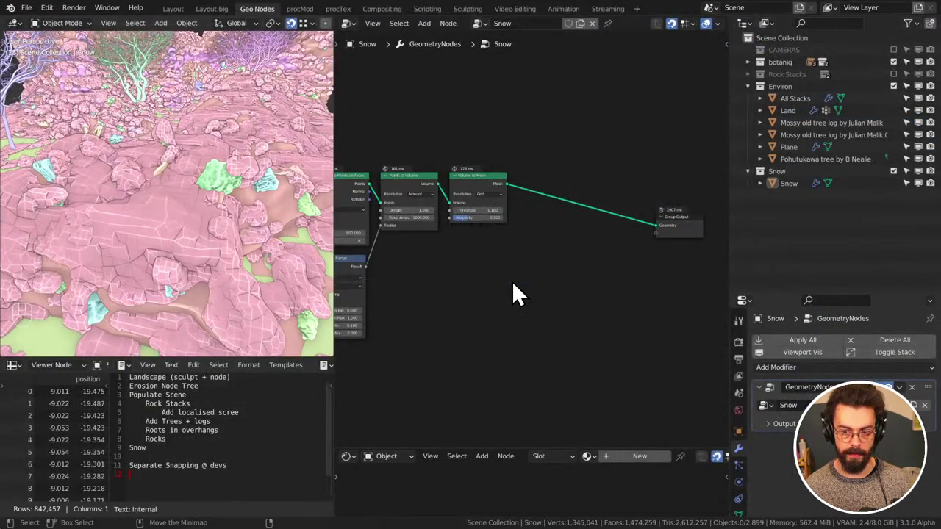
# Move the Group Output node beside the Volume to Mesh node
pyautogui.scroll(-1, 558, 196)
pyautogui.moveTo(582, 180); pyautogui.dragTo(660, 267)
pyautogui.press('g')
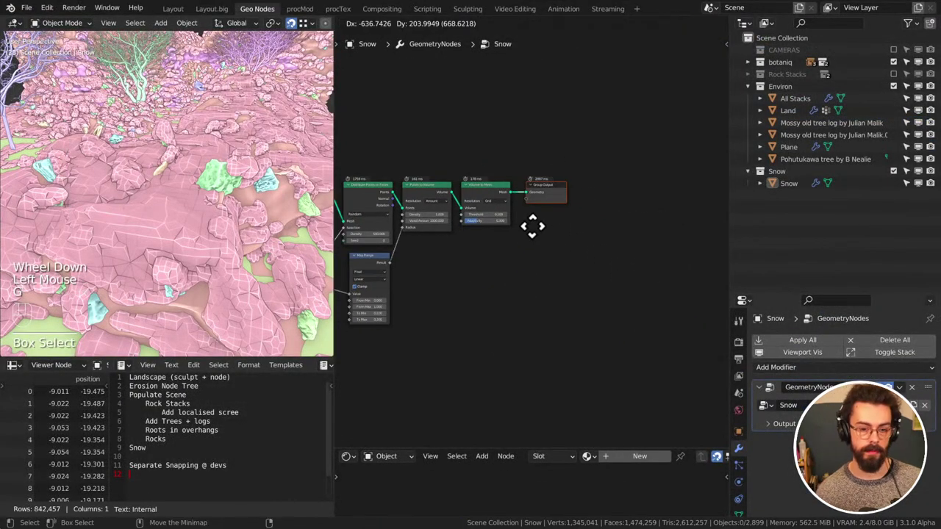
pyautogui.click(528, 235)
pyautogui.moveTo(528, 235); pyautogui.dragTo(603, 241, button='middle')
pyautogui.scroll(-3, 234, 203)
pyautogui.moveTo(229, 208)
pyautogui.mouseDown(button='middle')
pyautogui.moveTo(176, 195)
pyautogui.moveTo(115, 221)
pyautogui.moveTo(199, 210)
pyautogui.moveTo(127, 165)
pyautogui.moveTo(105, 164)
pyautogui.moveTo(164, 168)
pyautogui.moveTo(115, 200)
pyautogui.moveTo(142, 233)
pyautogui.moveTo(115, 174)
pyautogui.moveTo(169, 243)
pyautogui.moveTo(200, 220)
pyautogui.moveTo(211, 227)
pyautogui.moveTo(247, 210)
pyautogui.moveTo(220, 191)
pyautogui.mouseUp(button='middle')
pyautogui.scroll(3, 199, 221)
# Add an ETK_MatSmooth node from Erindale Toolkit > Utilities to the Snow tree
pyautogui.hotkey('shift', 'a')
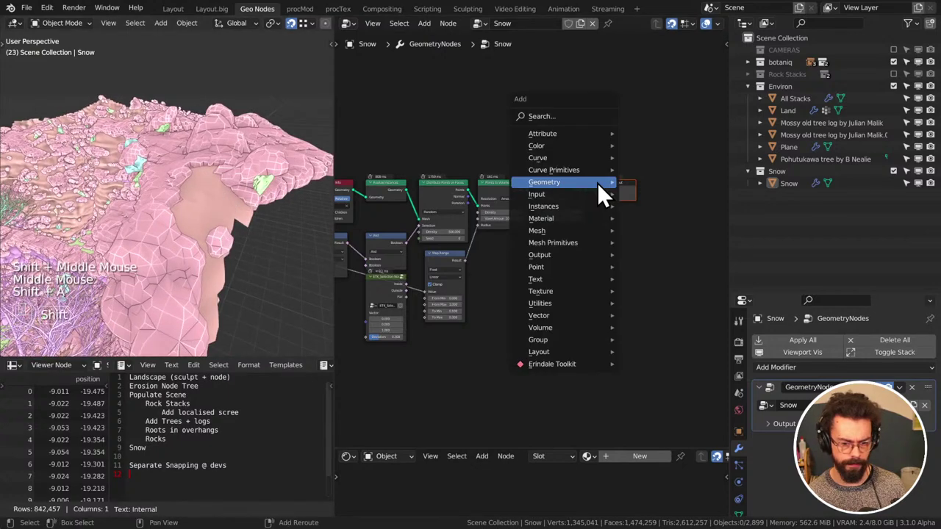
pyautogui.moveTo(560, 242)
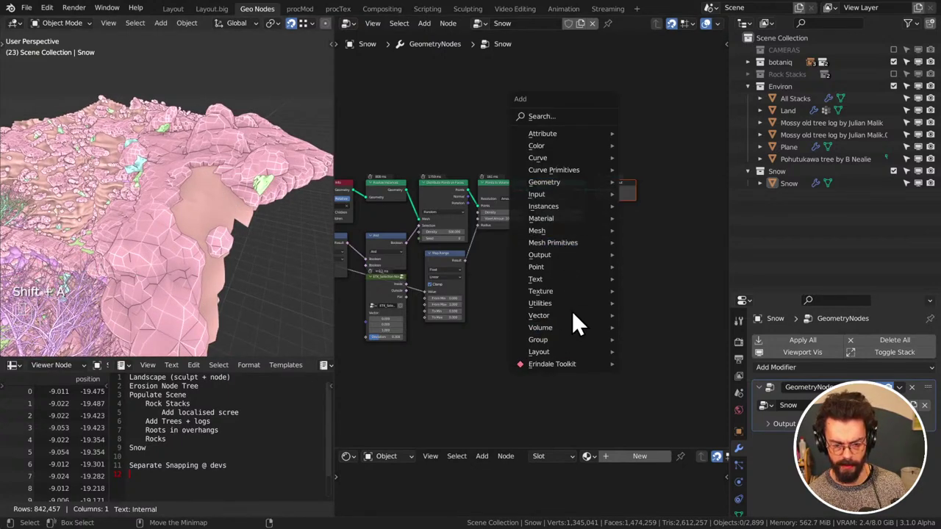
pyautogui.moveTo(580, 363)
pyautogui.moveTo(665, 436)
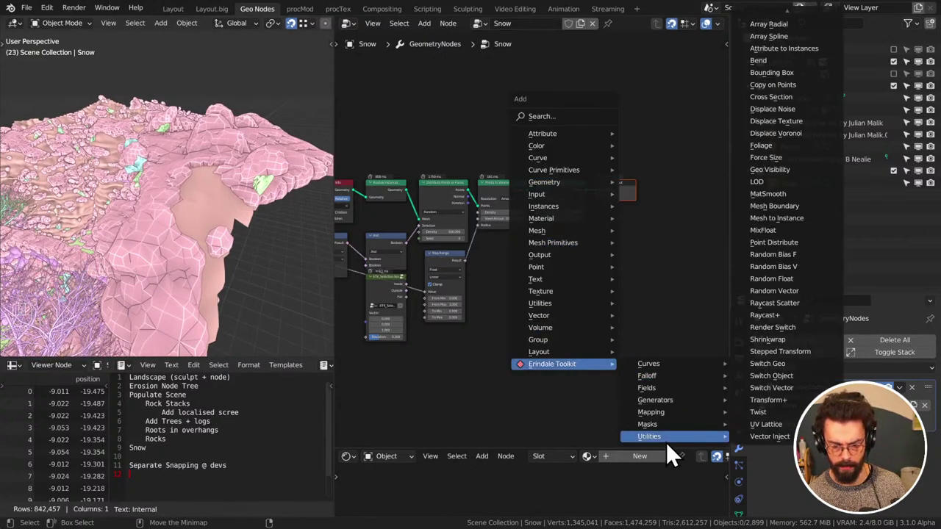
pyautogui.click(796, 193)
pyautogui.click(782, 190)
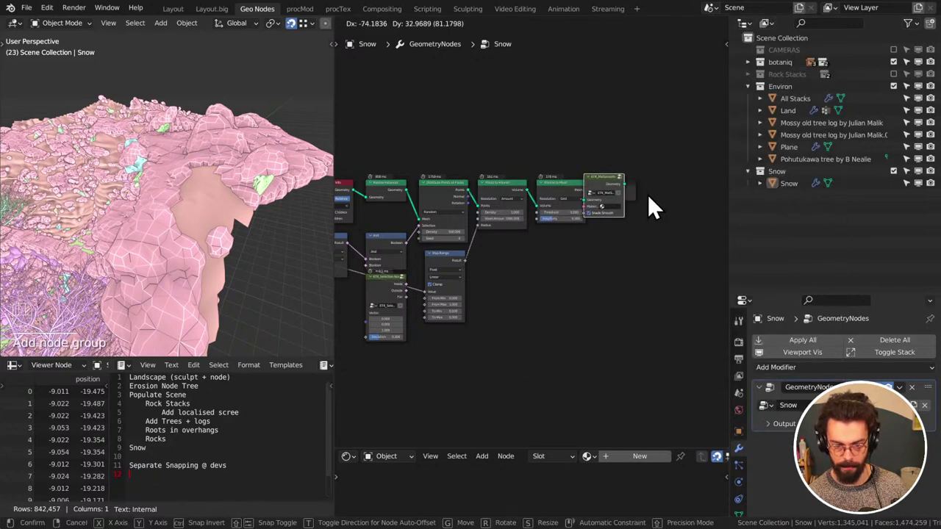
pyautogui.click(625, 241)
# Arrange ETK_MatSmooth and Group Output so they no longer overlap
pyautogui.scroll(3, 625, 241)
pyautogui.moveTo(625, 241); pyautogui.dragTo(452, 285, button='middle')
pyautogui.scroll(2, 498, 219)
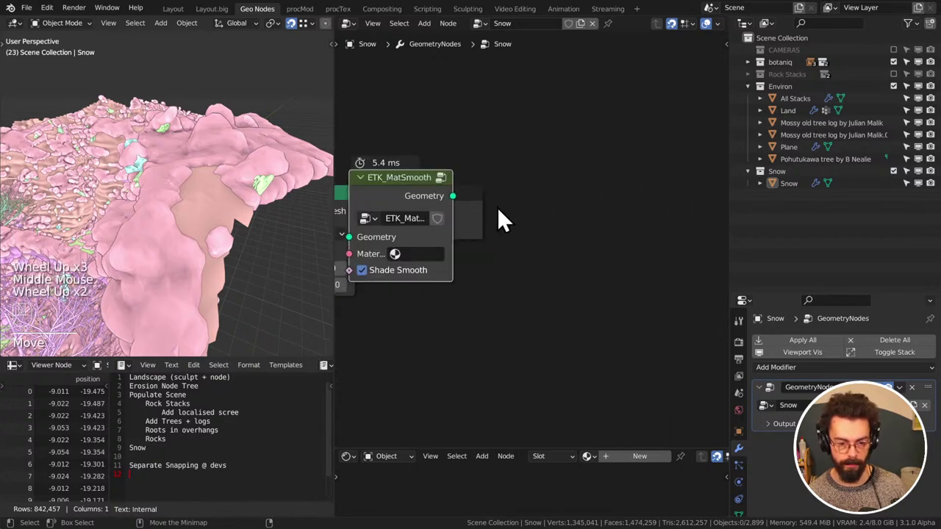
pyautogui.moveTo(474, 215); pyautogui.dragTo(560, 213)
pyautogui.moveTo(560, 283); pyautogui.dragTo(431, 178)
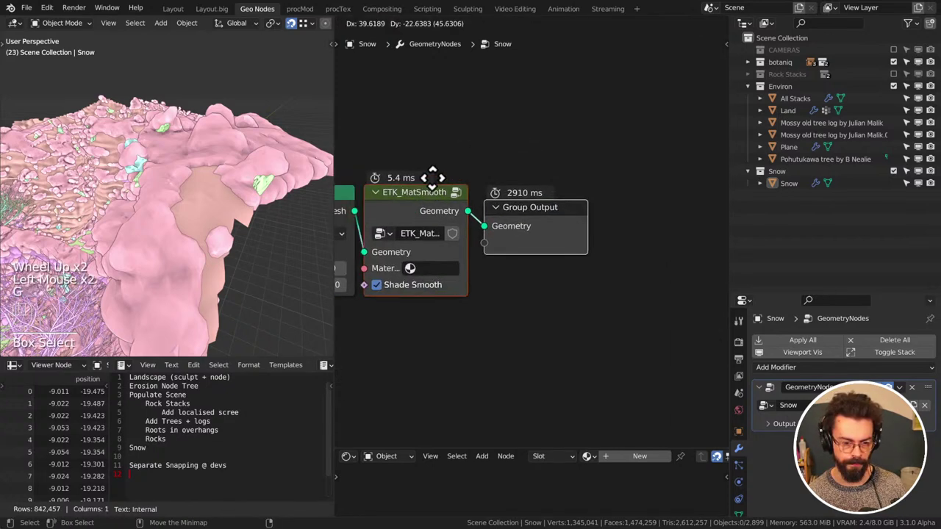
pyautogui.press('g')
pyautogui.click(529, 174)
pyautogui.moveTo(529, 175); pyautogui.dragTo(599, 254)
# Set the ETK_MatSmooth Material to Snow and save the file
pyautogui.click(446, 268)
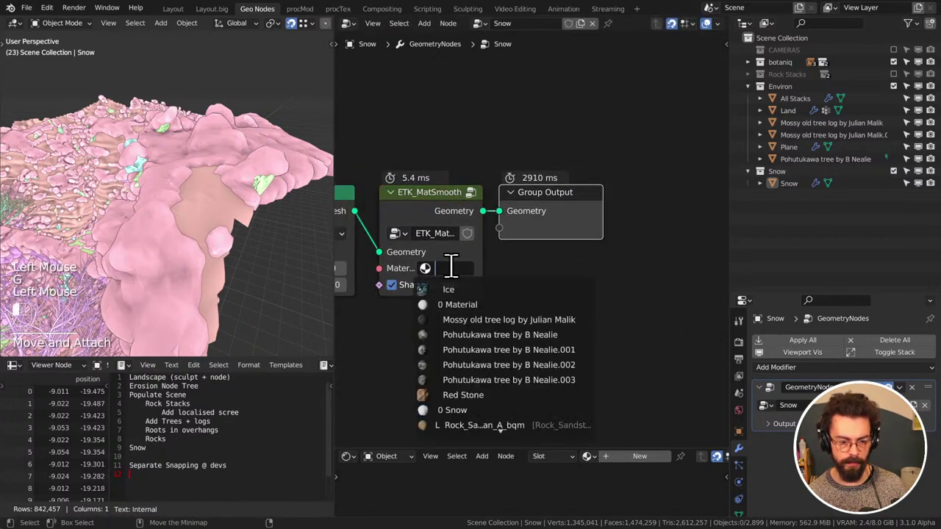
pyautogui.write('s')
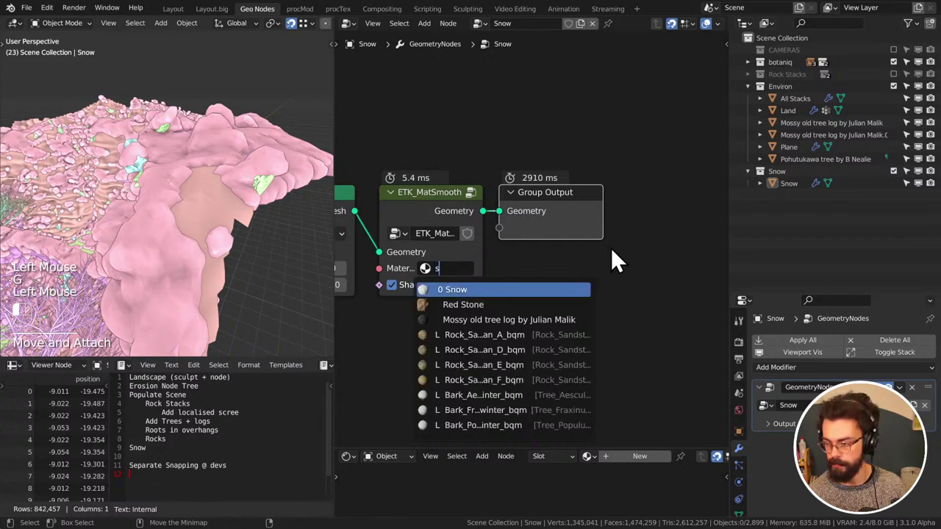
pyautogui.press('Return')
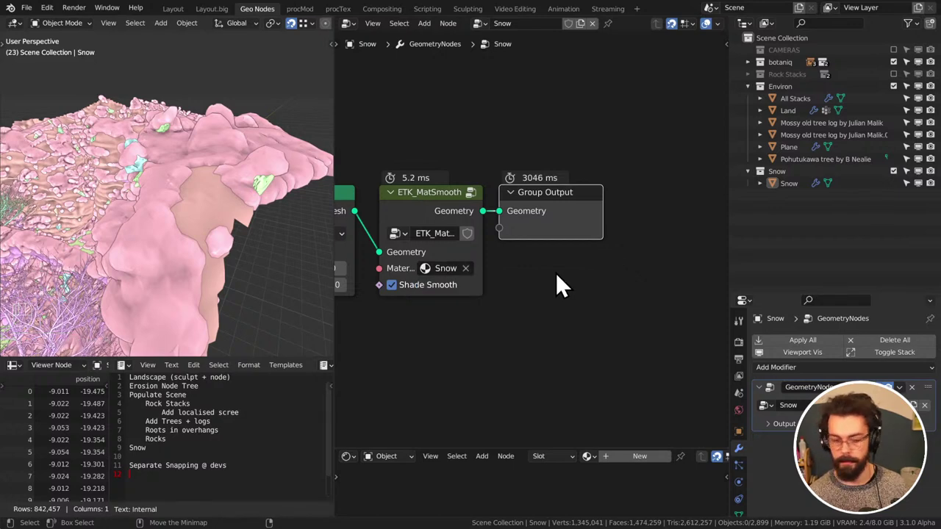
pyautogui.click(512, 321)
pyautogui.hotkey('ctrl', 's')
# Toggle the Environ collection's visibility to inspect the snow, then save again
pyautogui.scroll(-2, 167, 207)
pyautogui.moveTo(167, 207); pyautogui.dragTo(206, 192, button='middle')
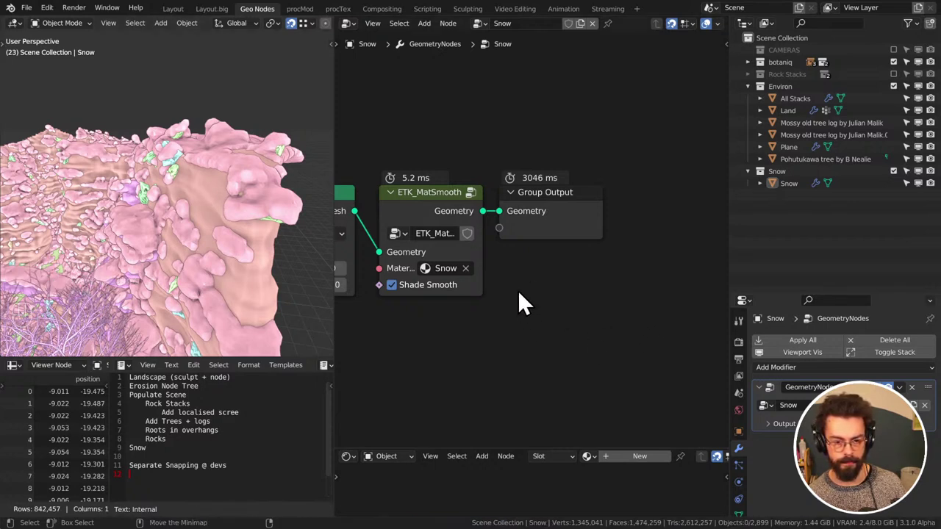
pyautogui.click(894, 87)
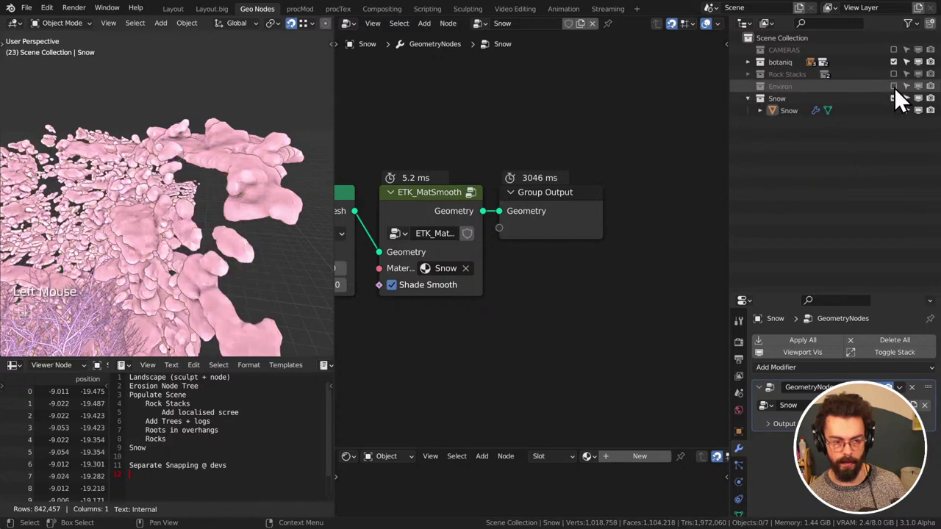
pyautogui.click(893, 87)
pyautogui.click(631, 329)
pyautogui.hotkey('ctrl', 's')
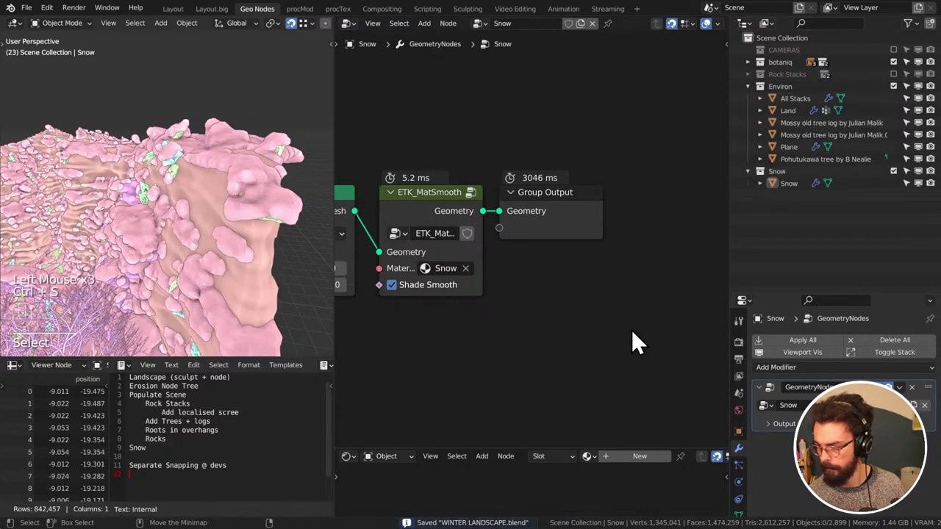
pyautogui.scroll(-3, 160, 276)
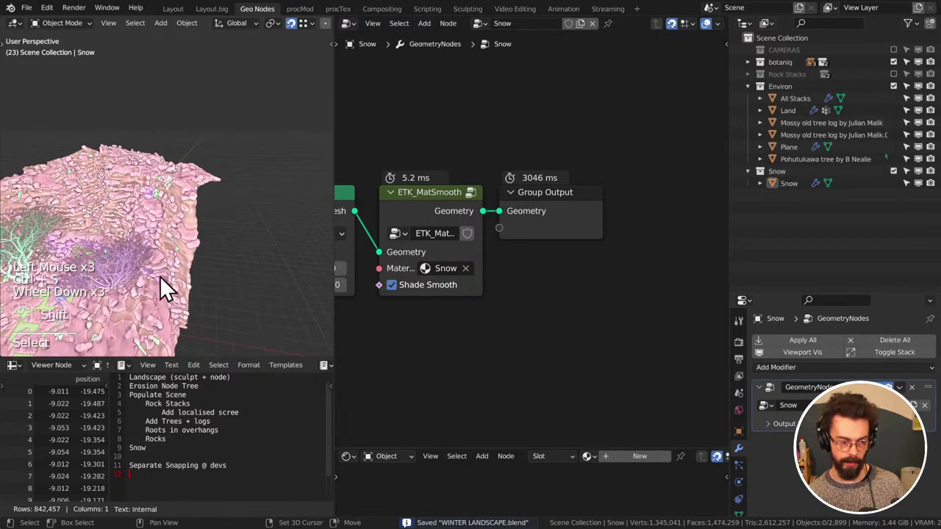
pyautogui.keyDown('shift'); pyautogui.moveTo(159, 277); pyautogui.dragTo(237, 192, button='middle'); pyautogui.keyUp('shift')
pyautogui.scroll(-2, 188, 237)
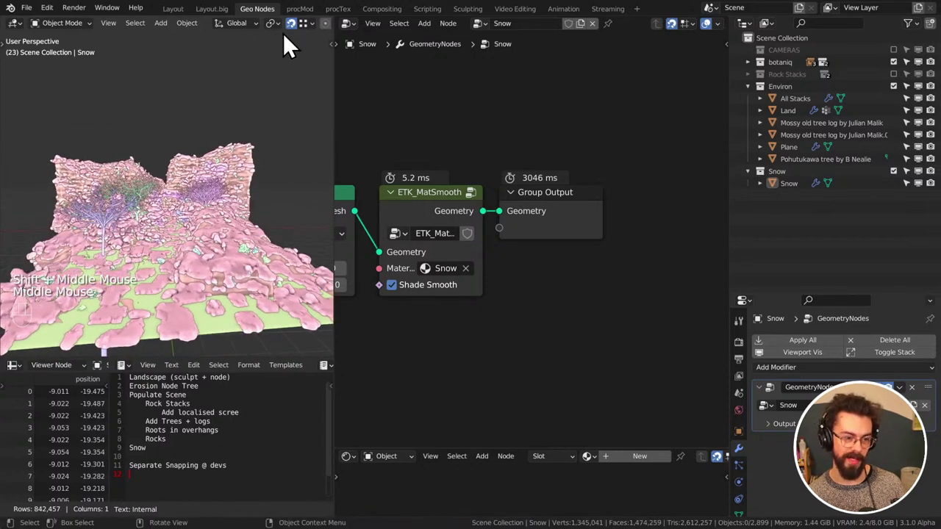
pyautogui.scroll(-10, 287, 24)
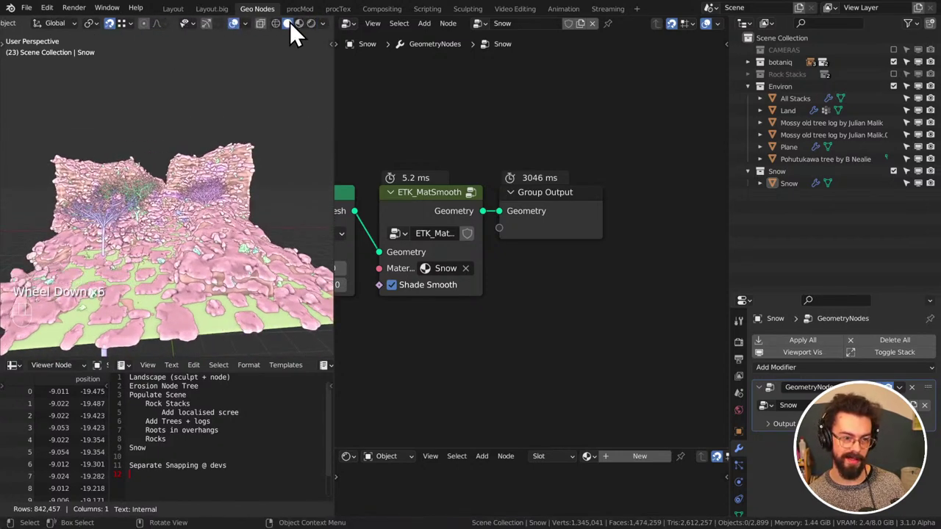
# Switch the viewport to Rendered shading and orbit around the snowy rocks
pyautogui.click(253, 177)
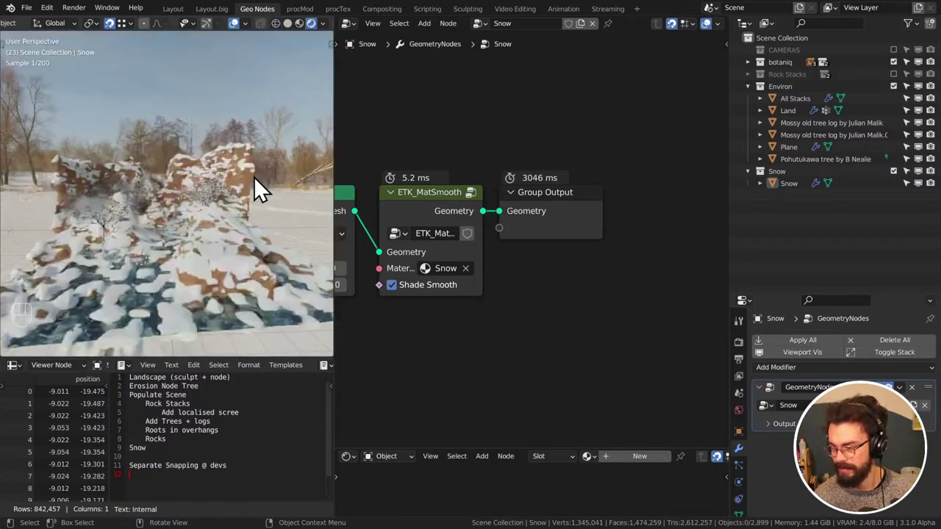
pyautogui.moveTo(184, 198); pyautogui.dragTo(149, 164, button='middle')
pyautogui.scroll(3, 198, 210)
pyautogui.scroll(-1, 148, 163)
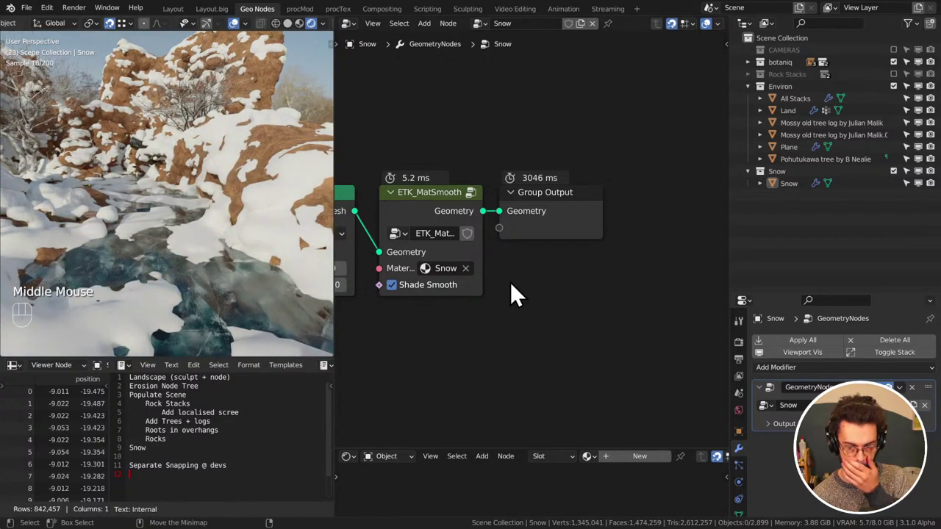
pyautogui.moveTo(230, 219)
pyautogui.mouseDown(button='middle')
pyautogui.moveTo(241, 189)
pyautogui.moveTo(228, 201)
pyautogui.mouseUp(button='middle')
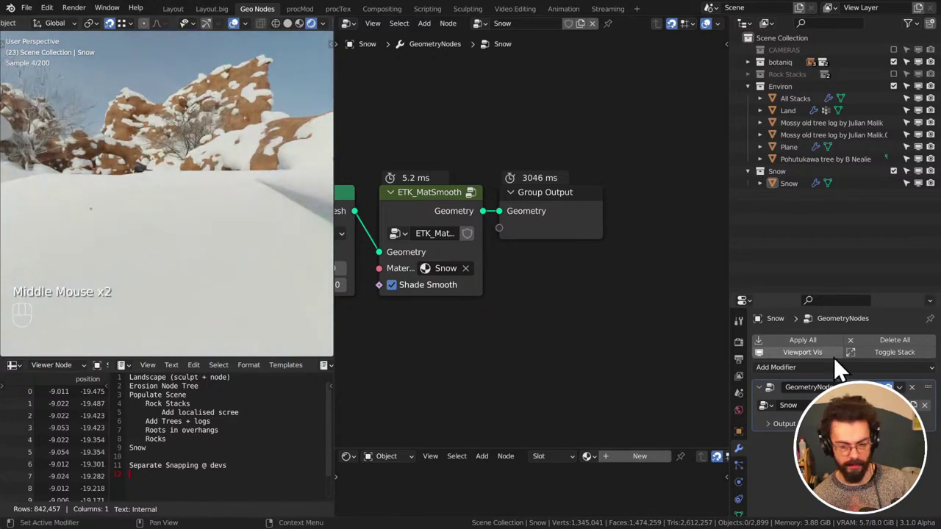
# Save the landscape file and open the Add Modifier menu
pyautogui.click(785, 415)
pyautogui.hotkey('ctrl', 's')
pyautogui.click(791, 369)
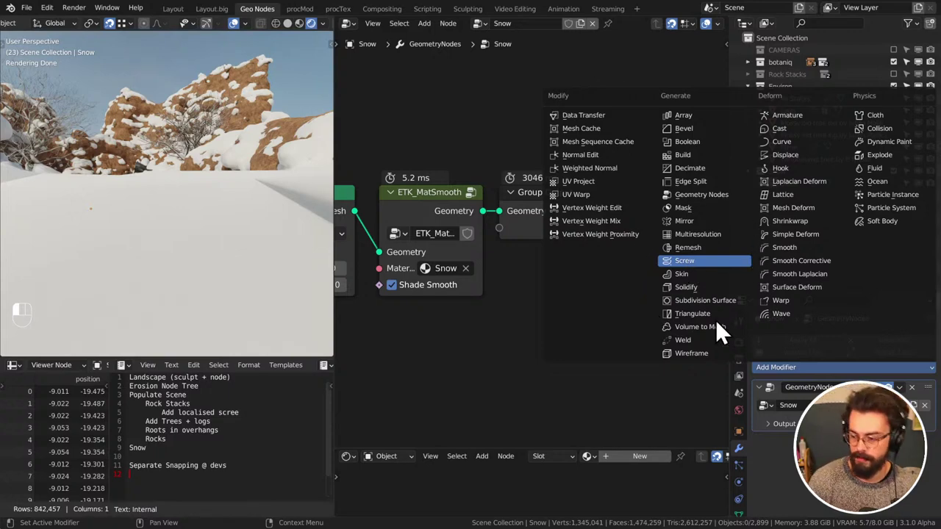
# Try and remove a Screw modifier, then add a Remesh modifier to Snow
pyautogui.click(721, 266)
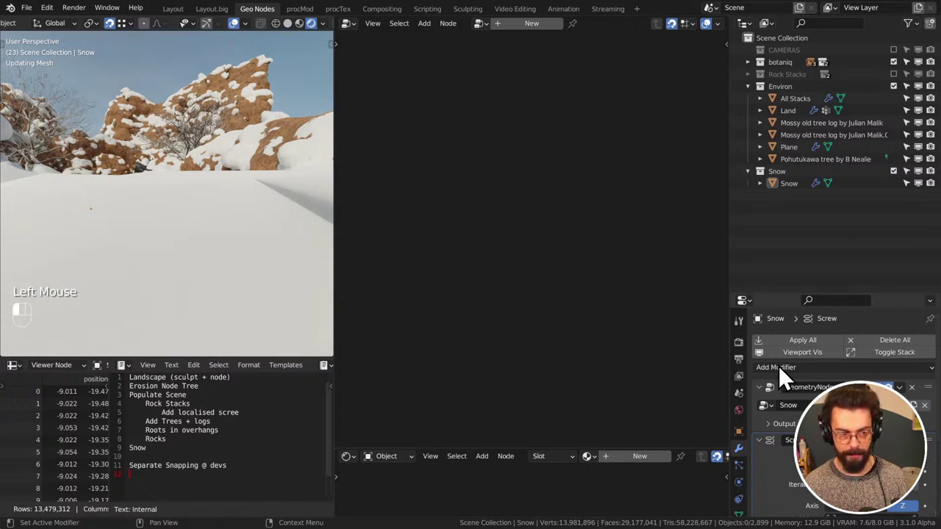
pyautogui.hotkey('ctrl', 'x')
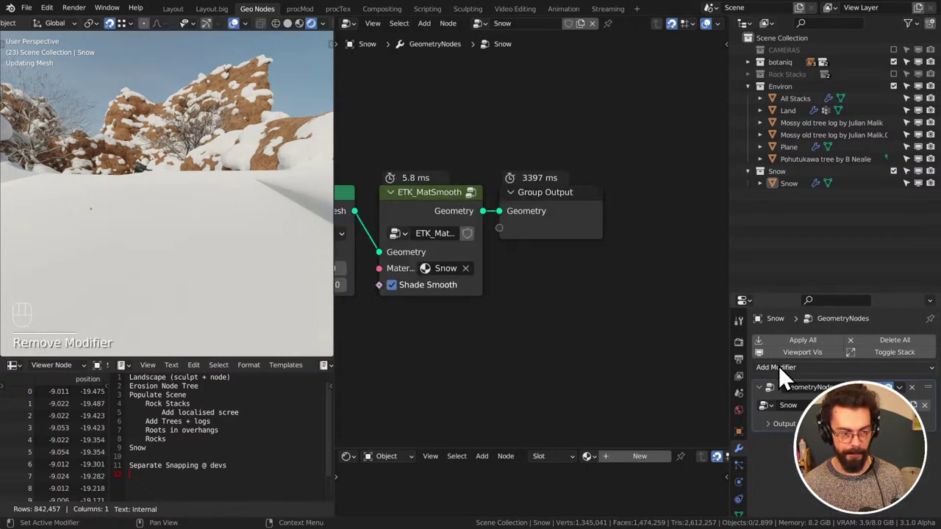
pyautogui.click(778, 366)
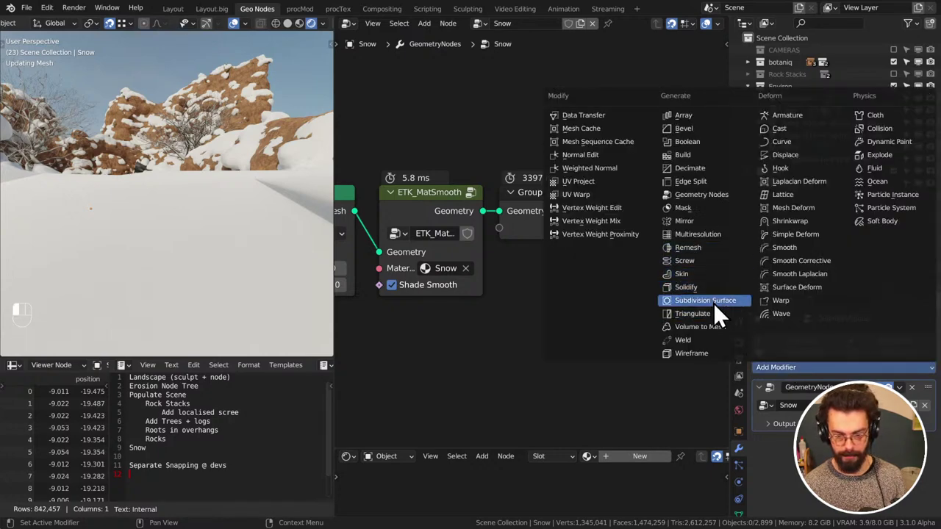
pyautogui.click(712, 248)
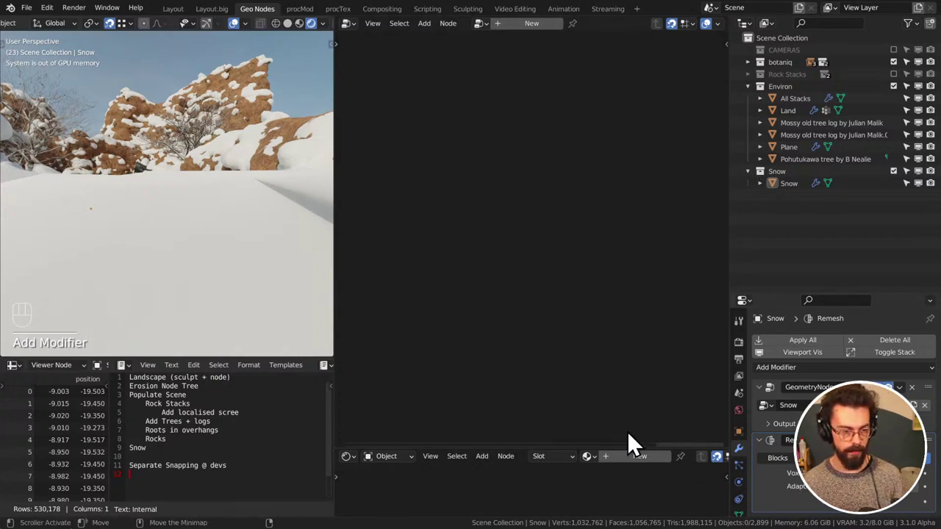
# Return to solid shading, save, and delete the Remesh modifier
pyautogui.middleClick(197, 234)
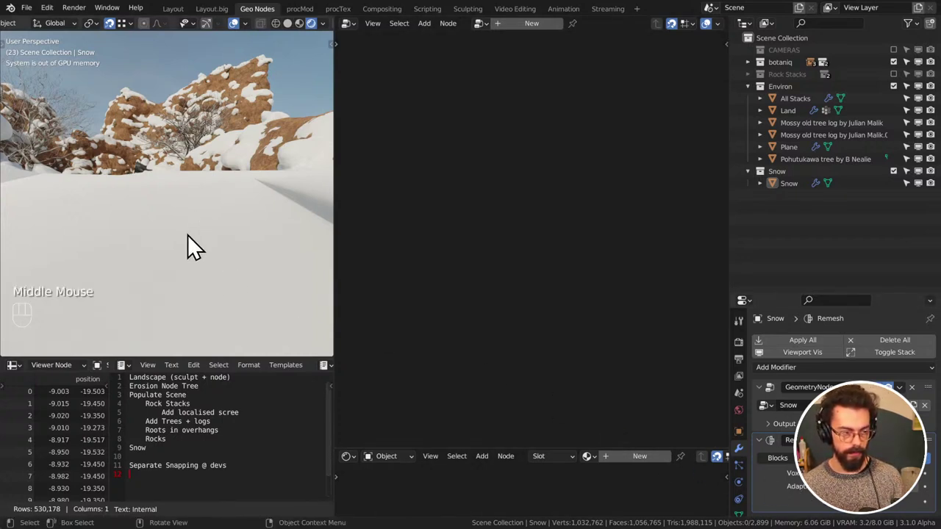
pyautogui.click(286, 25)
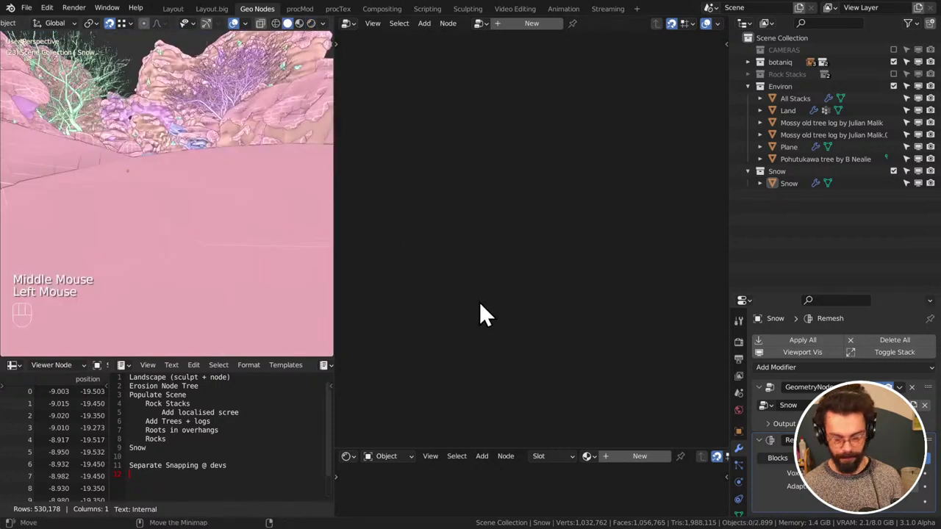
pyautogui.hotkey('ctrl', 's')
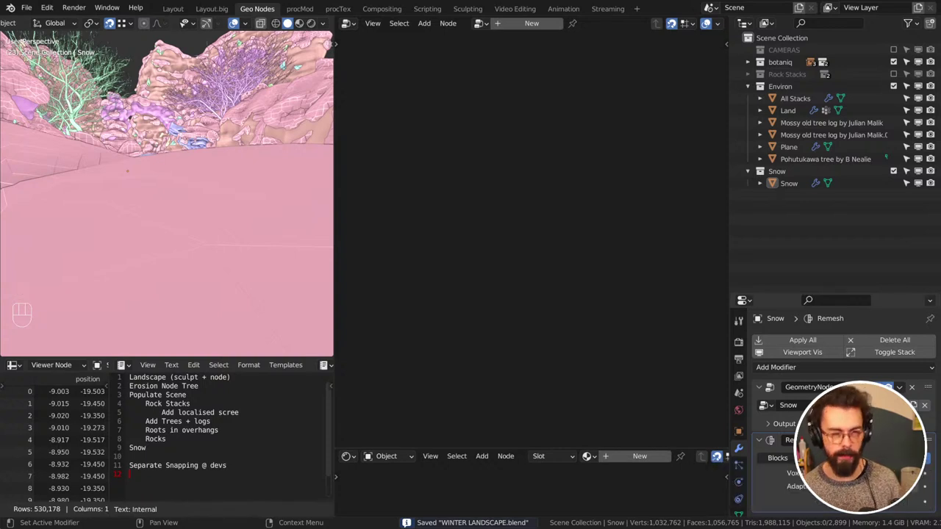
pyautogui.click(927, 456)
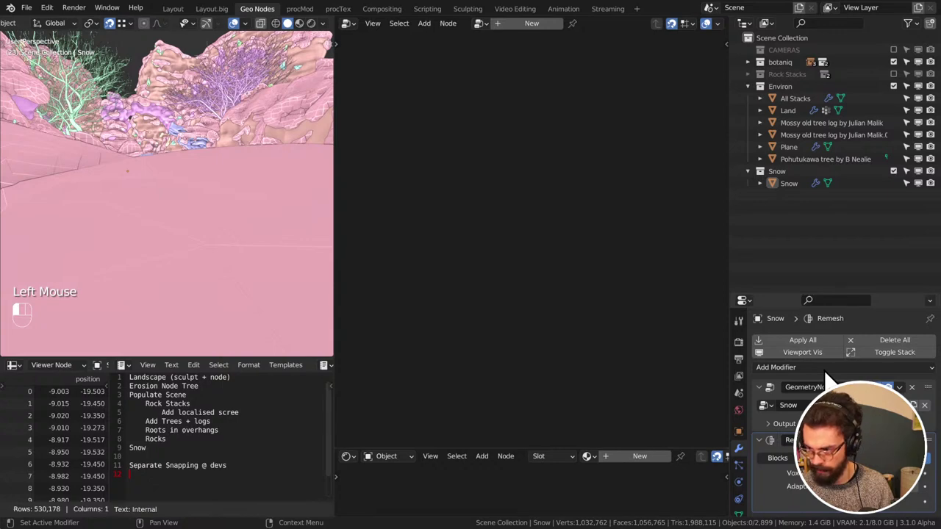
pyautogui.hotkey('ctrl', 'x')
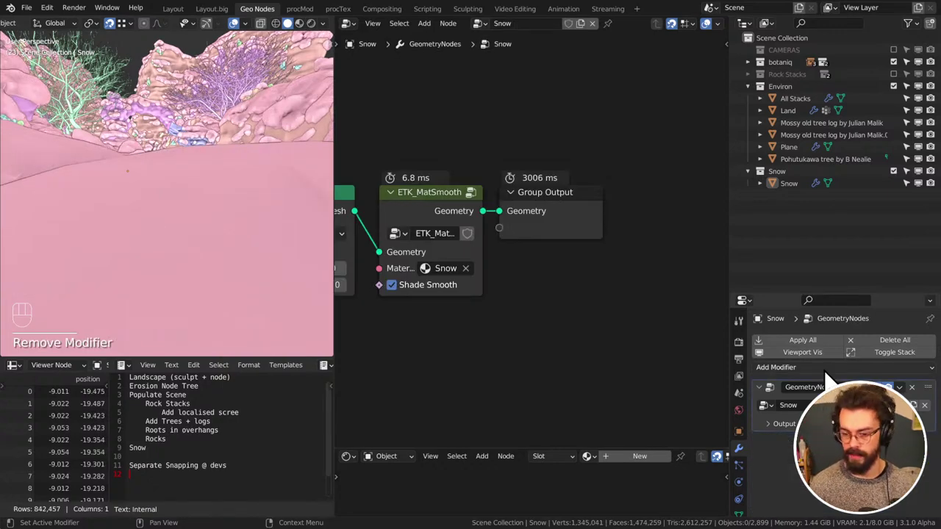
# Open the Add Modifier menu in the Snow object's modifier properties
pyautogui.click(826, 370)
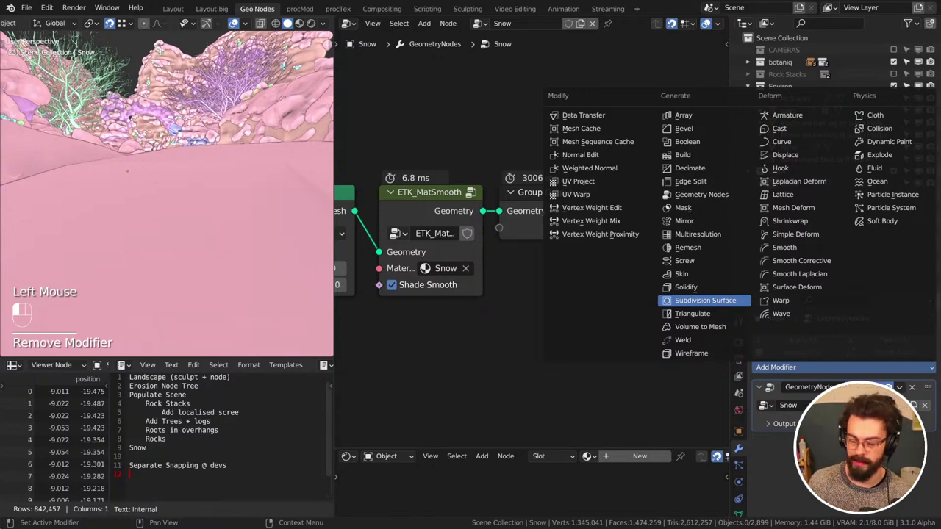
# Launch Discord, move its window over Blender and enlarge it
pyautogui.press('super')
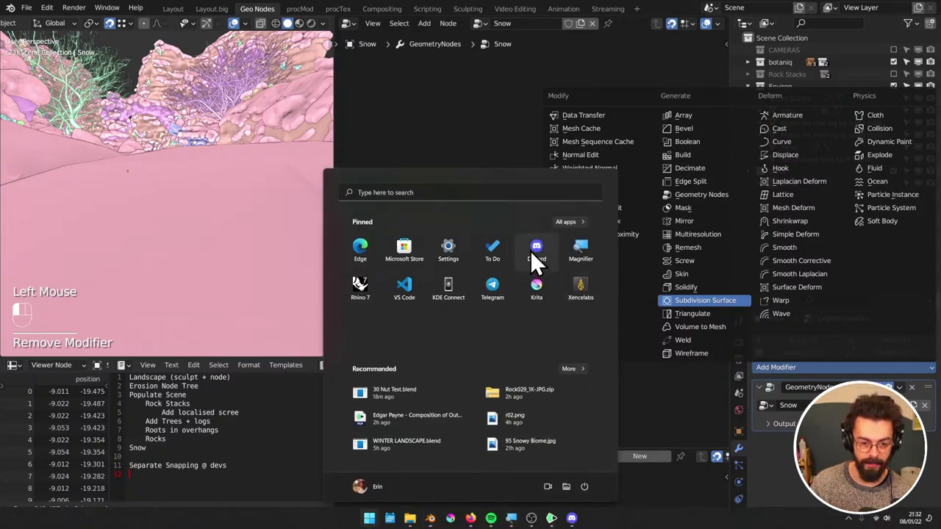
pyautogui.press('Escape')
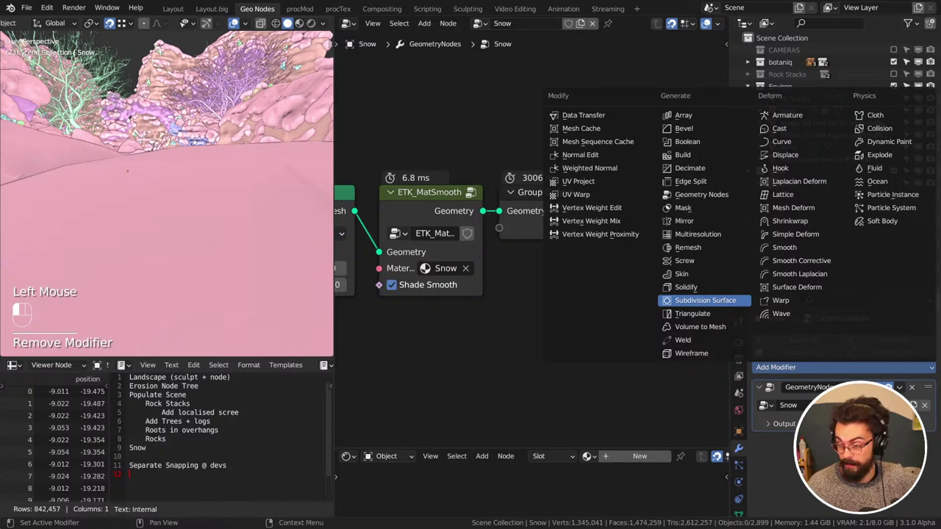
pyautogui.moveTo(940, 147); pyautogui.dragTo(457, 40)
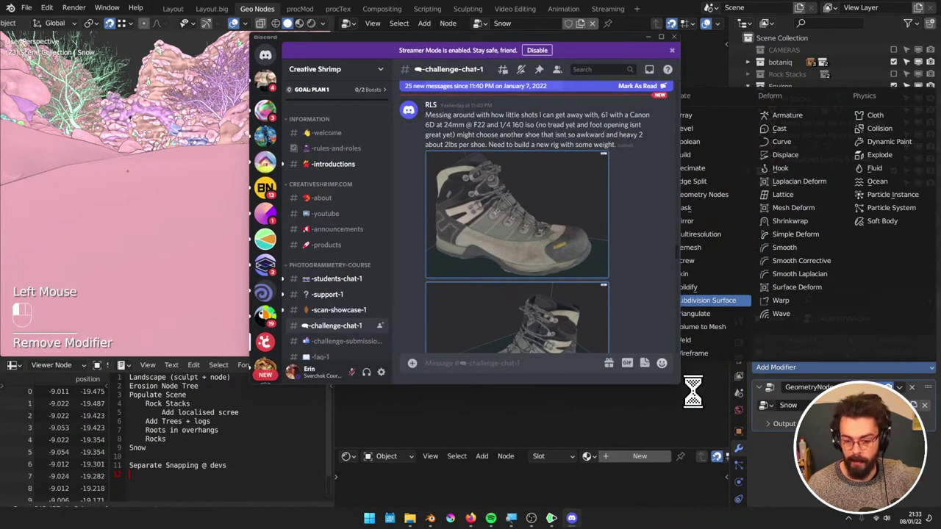
pyautogui.moveTo(678, 382); pyautogui.dragTo(860, 487)
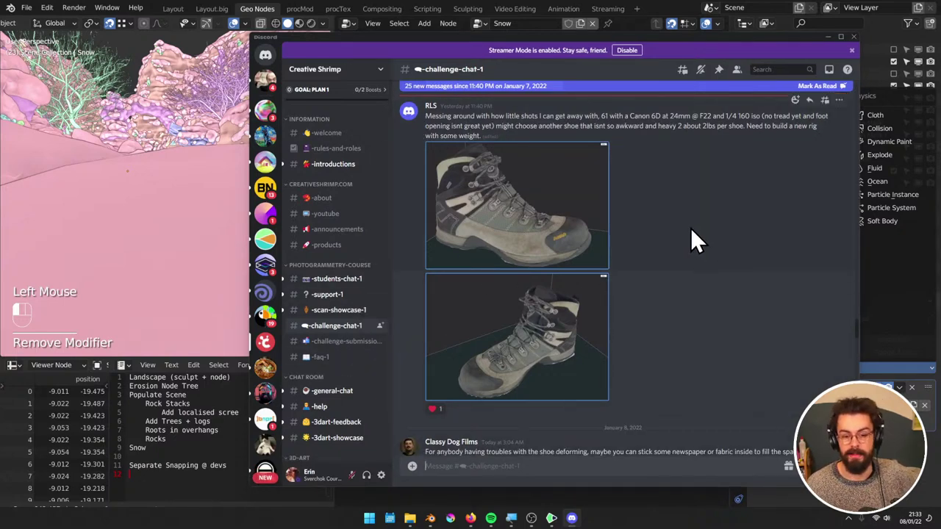
# Scroll through #challenge-chat-1 and view the scanned-shoes photo enlarged
pyautogui.scroll(-5, 724, 289)
pyautogui.scroll(-15, 723, 287)
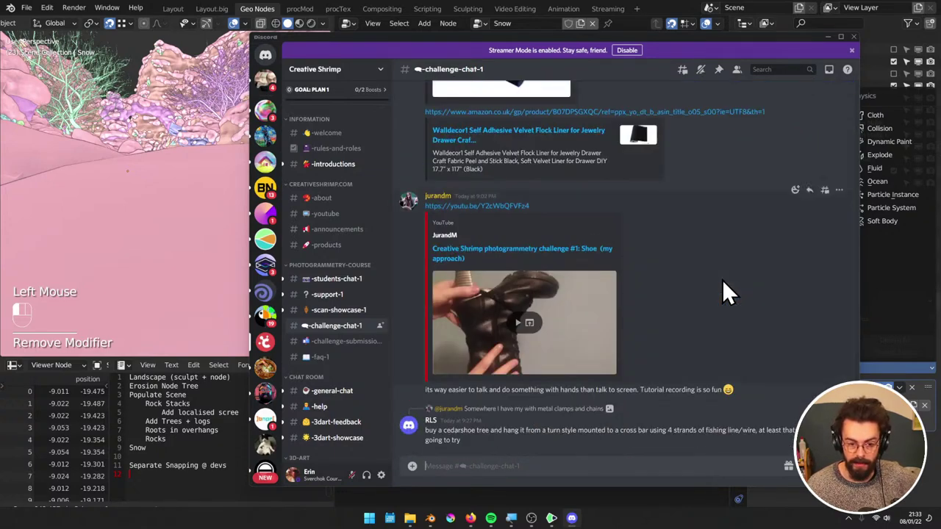
pyautogui.scroll(5, 723, 286)
pyautogui.scroll(3, 722, 285)
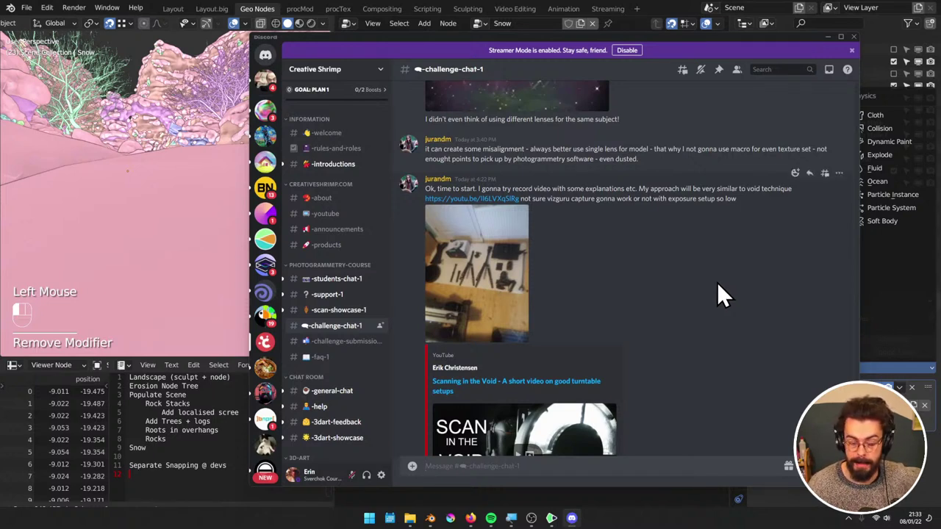
pyautogui.scroll(7, 632, 294)
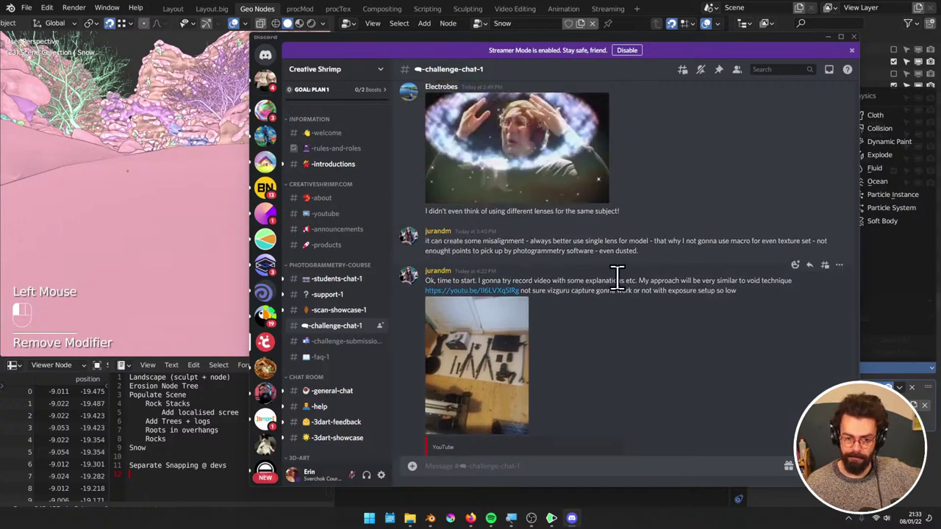
pyautogui.scroll(15, 662, 217)
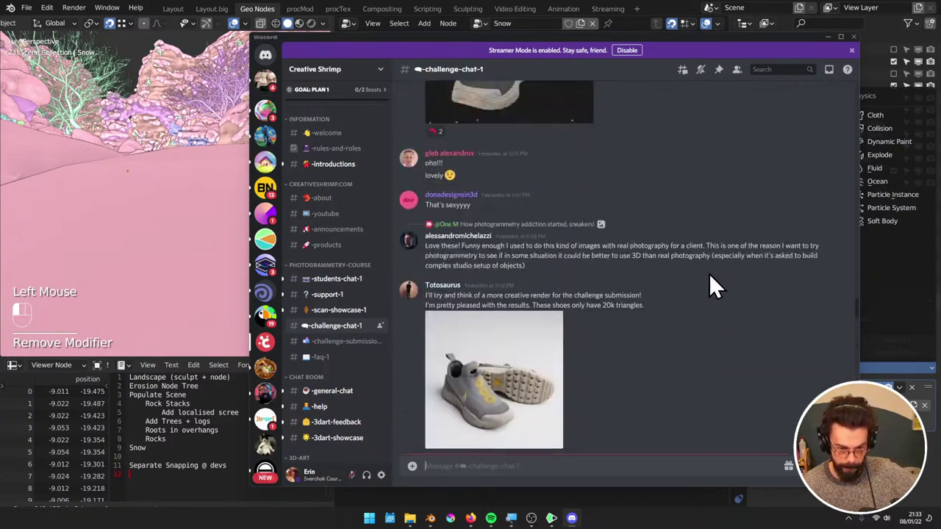
pyautogui.scroll(12, 750, 279)
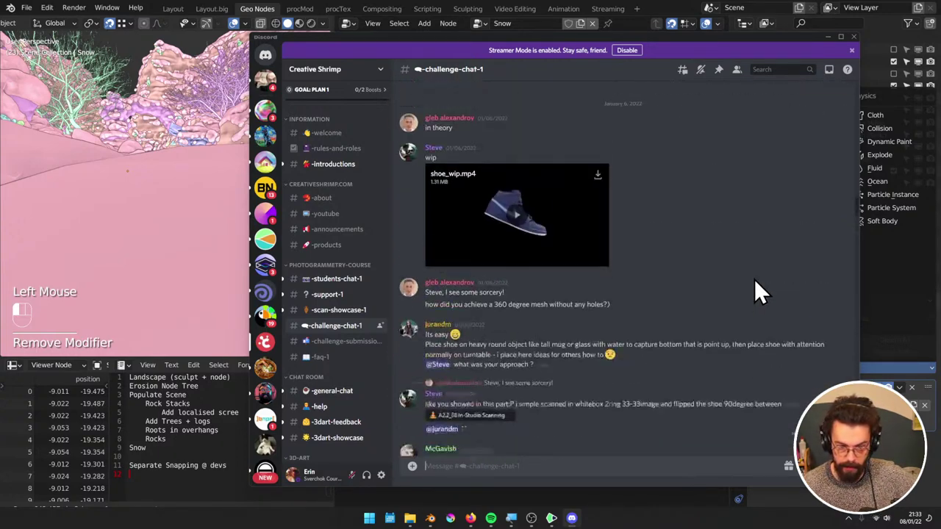
pyautogui.scroll(12, 754, 279)
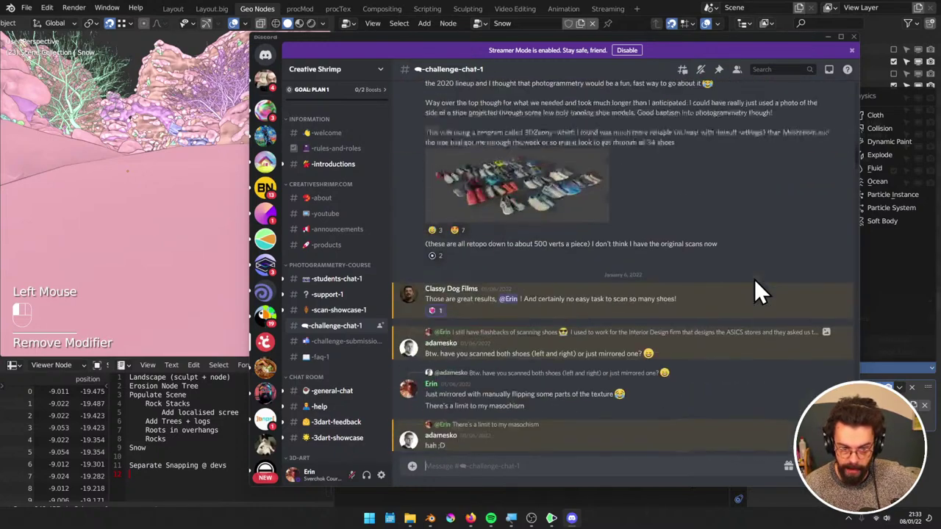
pyautogui.click(536, 339)
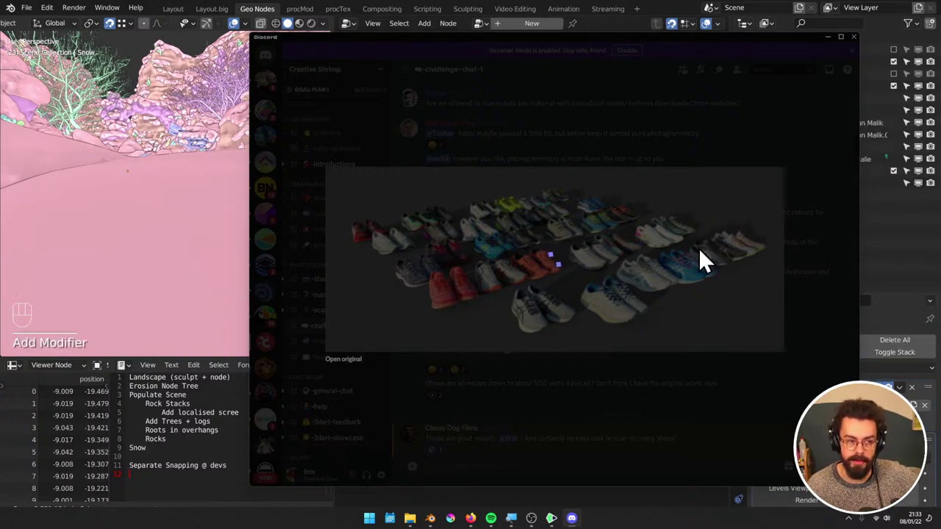
pyautogui.click(630, 357)
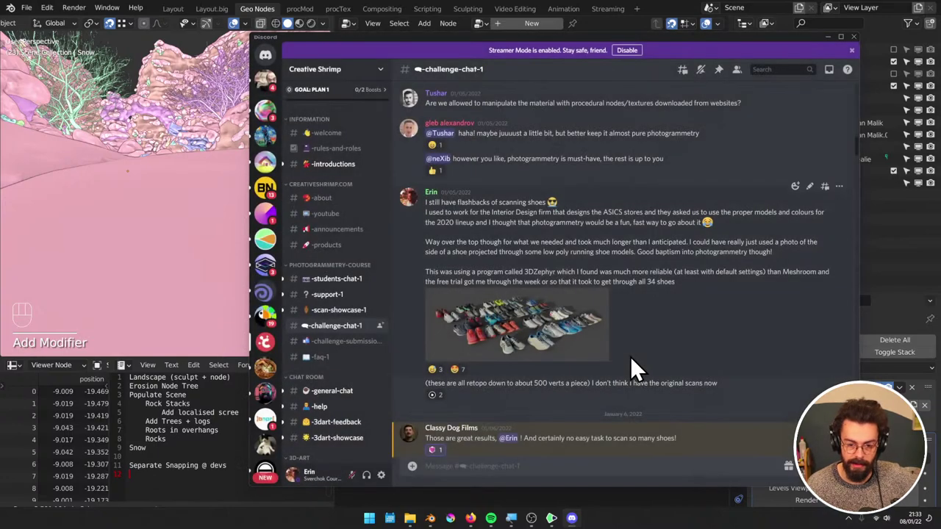
# Scroll the channel a little more, then minimize Discord
pyautogui.scroll(5, 660, 301)
pyautogui.scroll(-10, 661, 298)
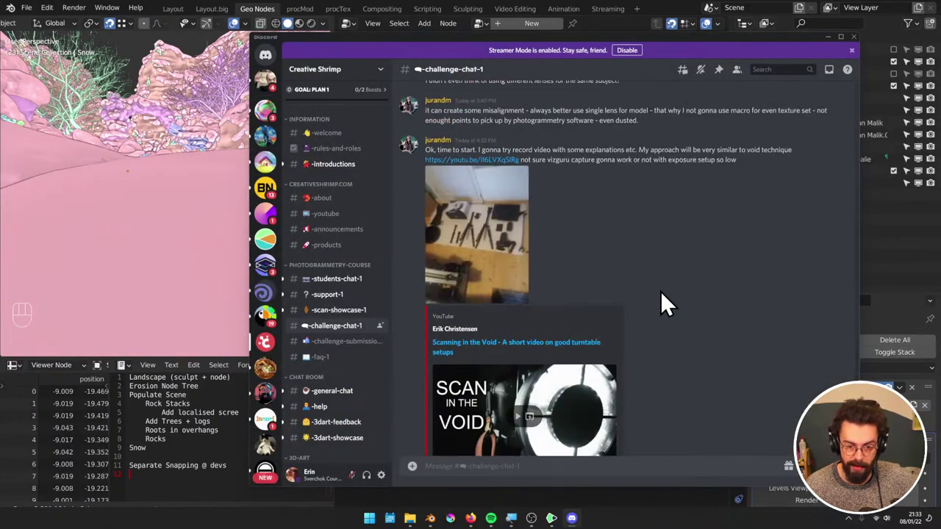
pyautogui.scroll(-10, 660, 301)
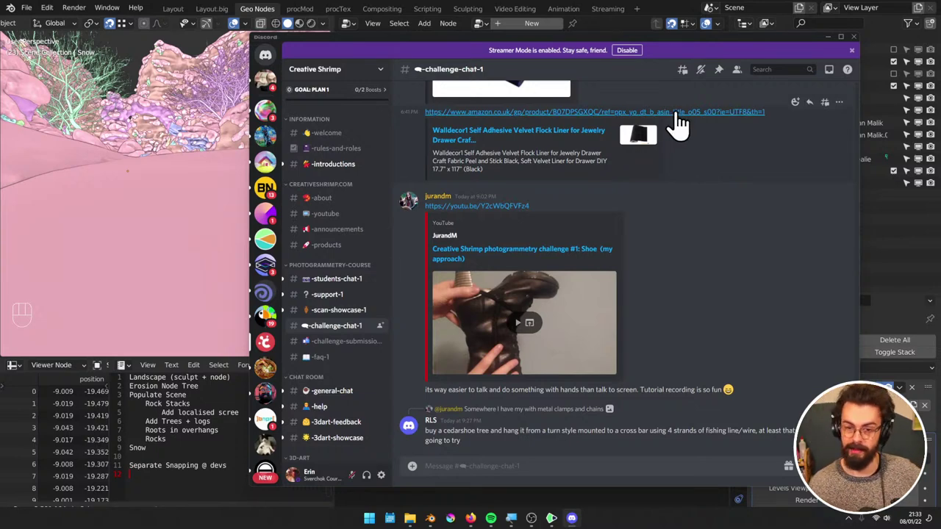
pyautogui.click(826, 41)
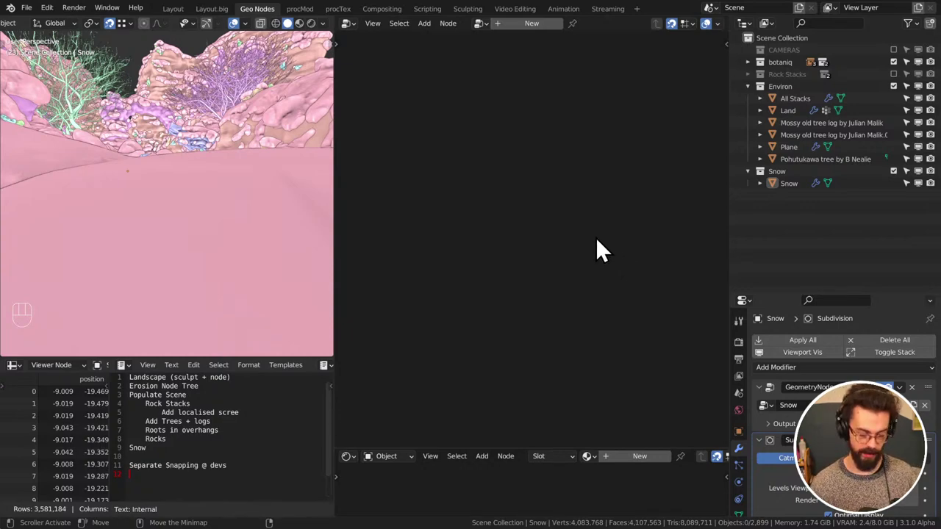
# Return from Discord to Blender and zoom and orbit in among the pink rocks
pyautogui.press('super+Tab')
pyautogui.click(440, 59)
pyautogui.hotkey('alt', 'Tab')
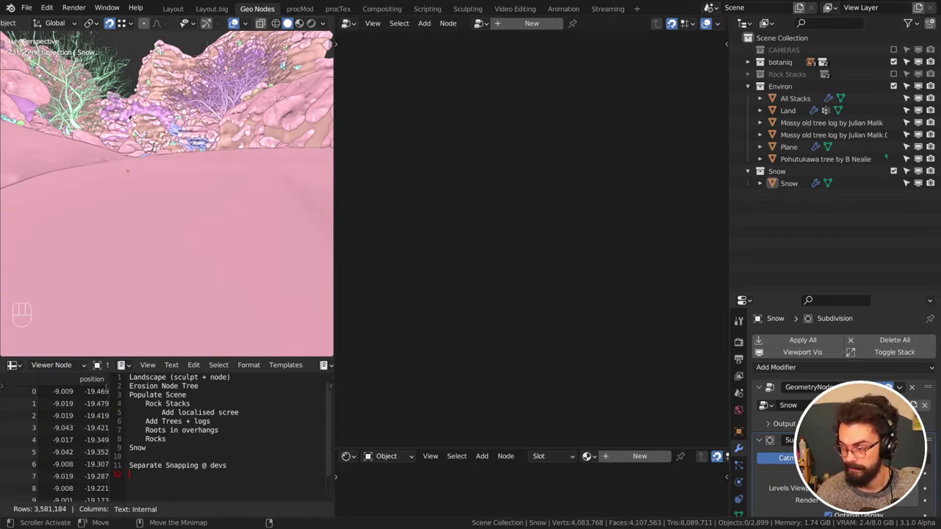
pyautogui.scroll(-8, 177, 198)
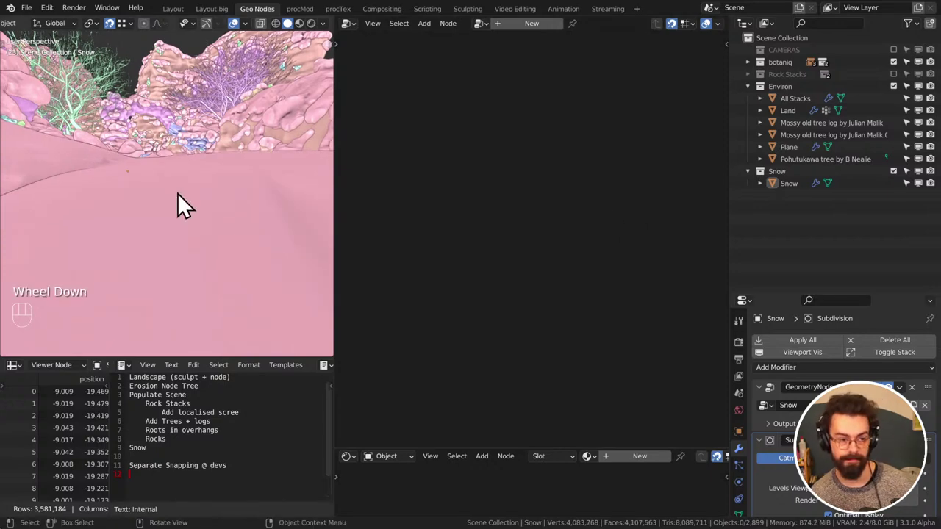
pyautogui.scroll(-3, 207, 235)
pyautogui.moveTo(205, 226); pyautogui.dragTo(581, 341, button='middle')
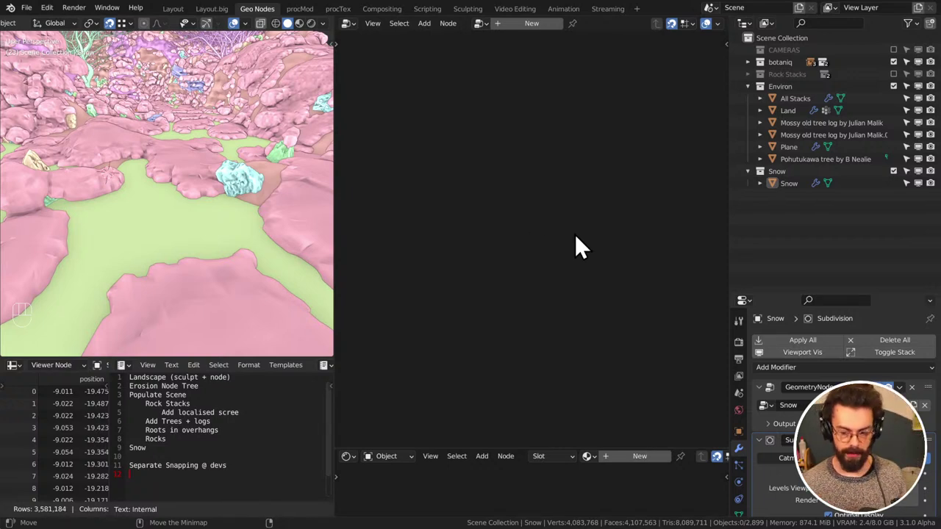
# Save WINTER LANDSCAPE.blend several times and switch the 3D view to Rendered shading
pyautogui.click(512, 208)
pyautogui.hotkey('ctrl', 's')
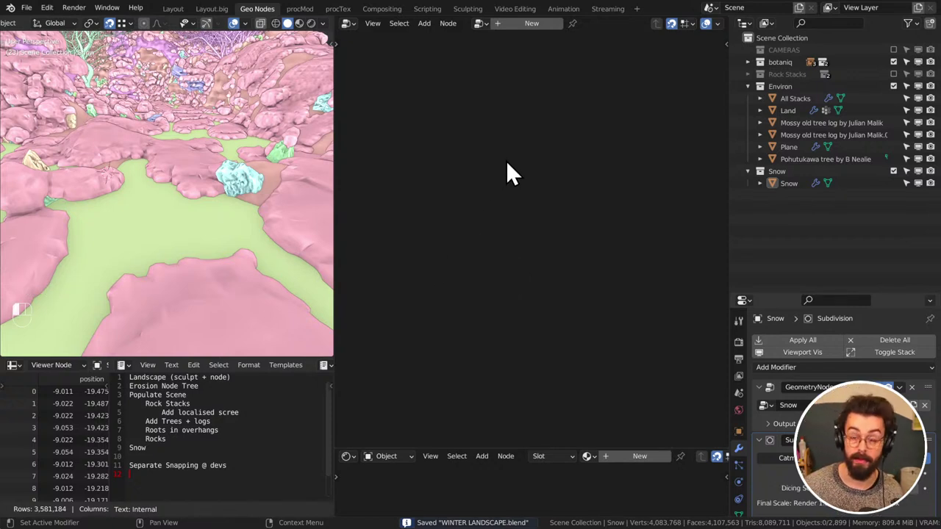
pyautogui.hotkey('ctrl', 's')
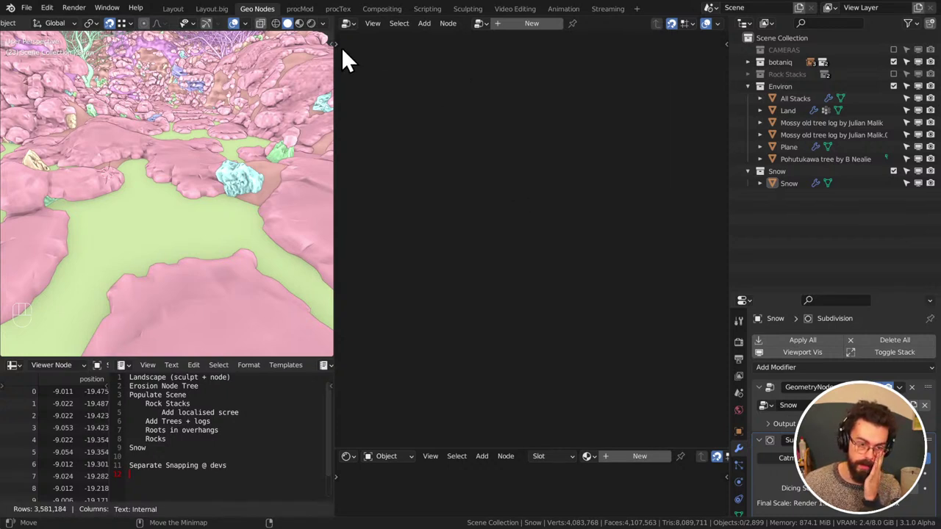
pyautogui.click(470, 159)
pyautogui.hotkey('ctrl', 's')
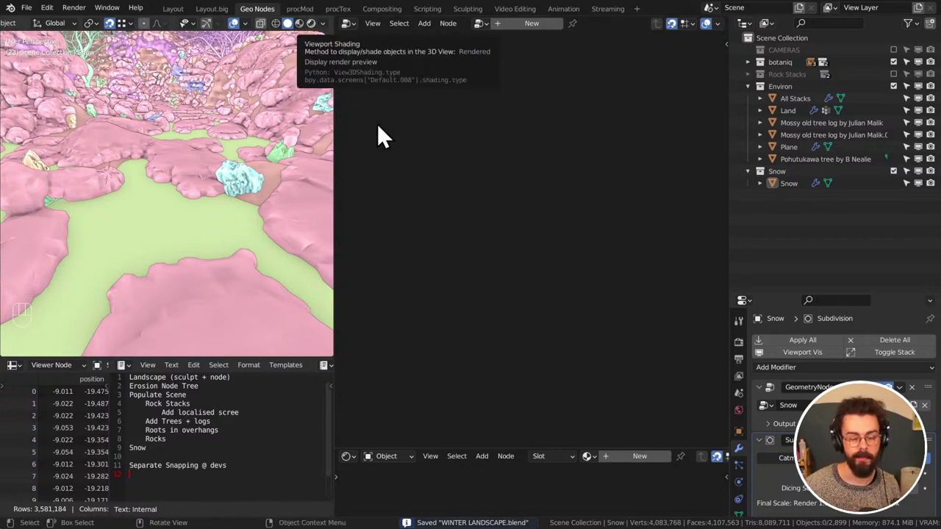
pyautogui.click(311, 23)
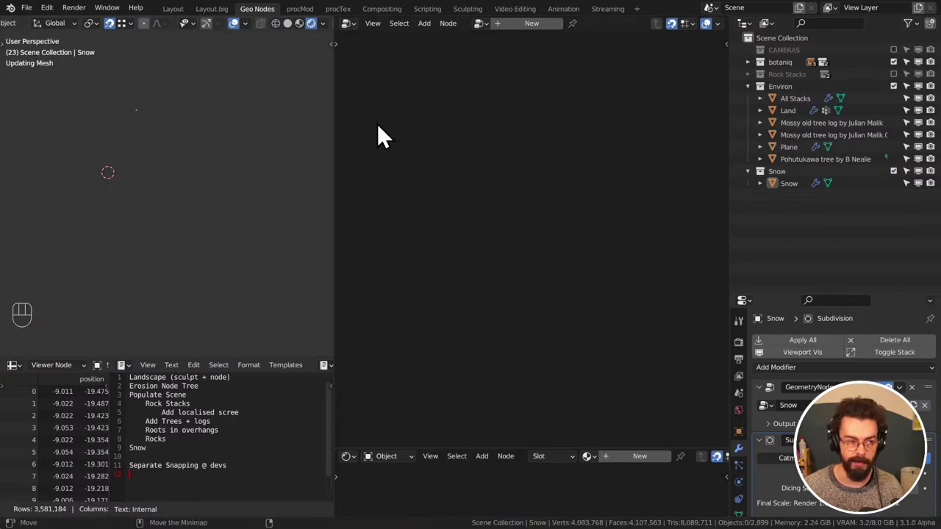
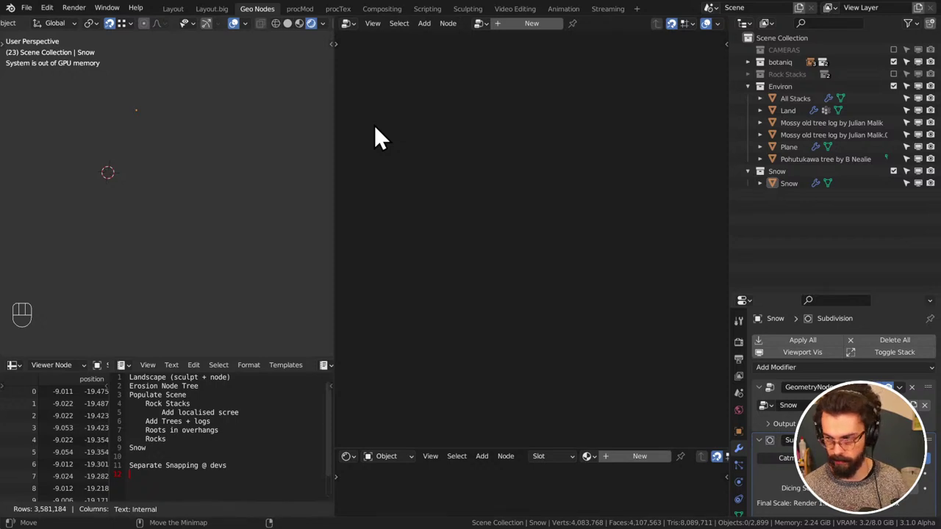
# Save, then in Layout merge the two side-by-side viewports into one camera view
pyautogui.hotkey('ctrl', 's')
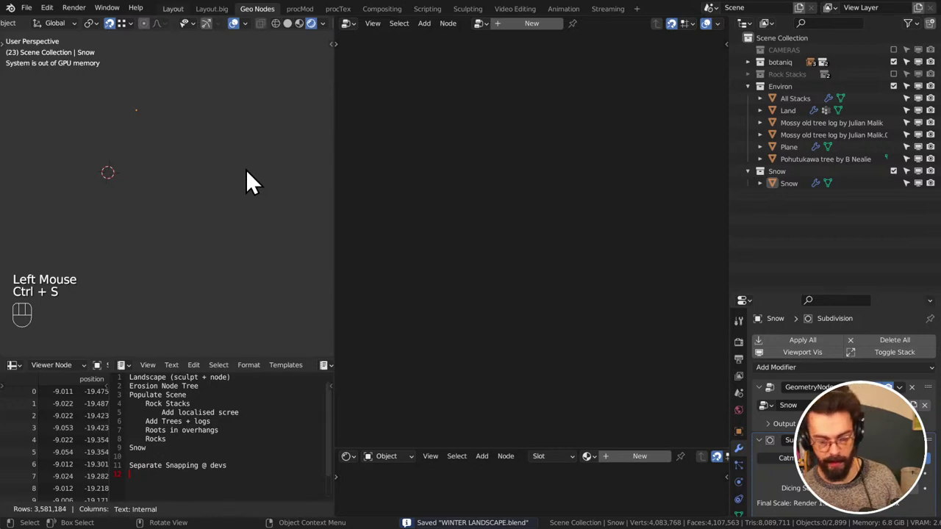
pyautogui.hotkey('ctrl', 'pageup')
pyautogui.hotkey('ctrl', 'pageup')
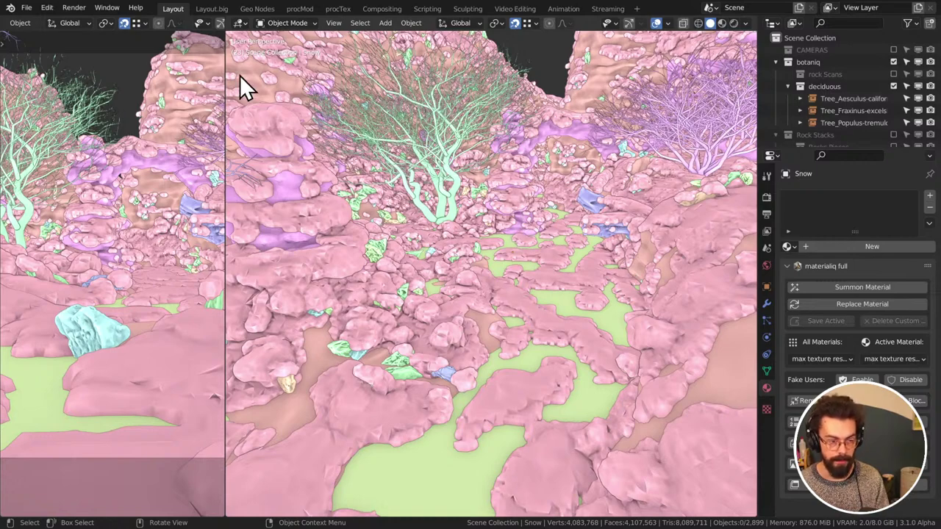
pyautogui.moveTo(221, 21); pyautogui.dragTo(222, 41)
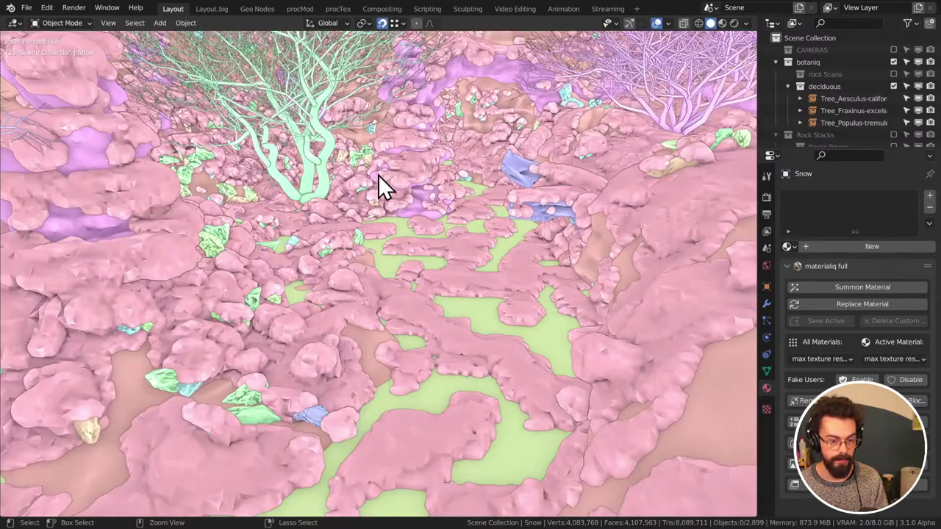
pyautogui.hotkey('ctrl', 's')
pyautogui.press('KP_0')
pyautogui.scroll(8, 388, 287)
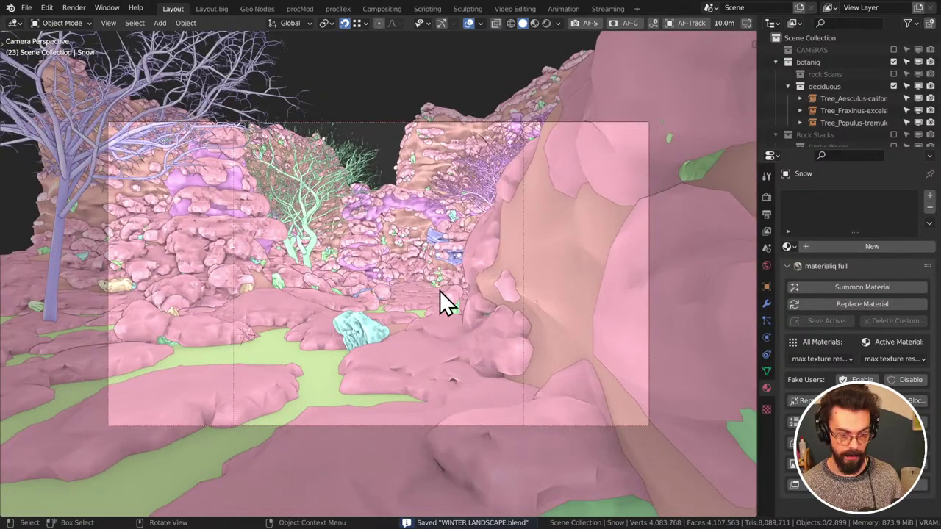
pyautogui.scroll(2, 439, 294)
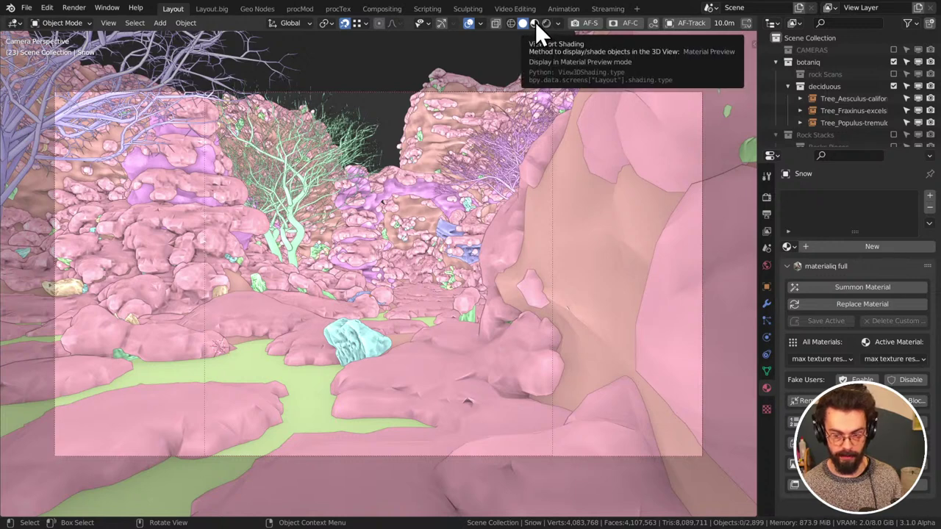
# Select the Snow object in the enlarged Outliner, view its modifiers, save, and return to Geo Nodes
pyautogui.moveTo(804, 147); pyautogui.dragTo(808, 298)
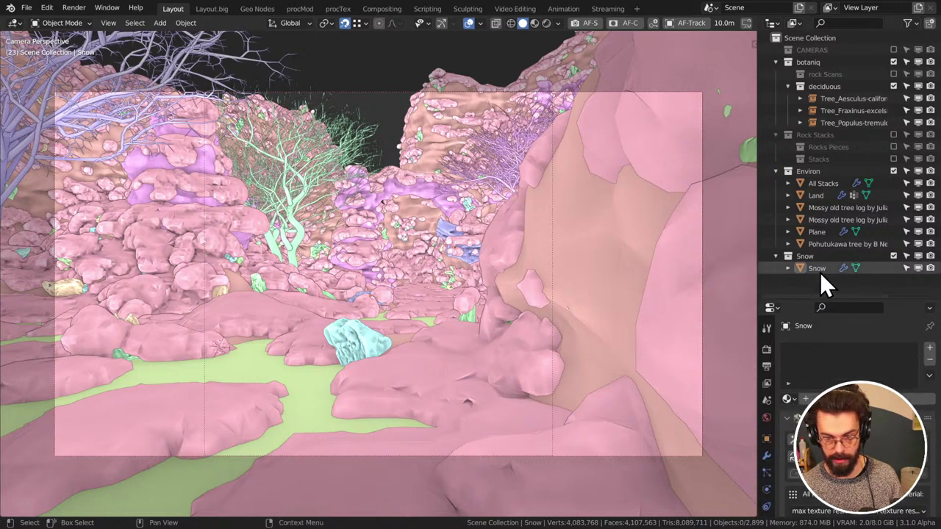
pyautogui.click(818, 270)
pyautogui.click(766, 456)
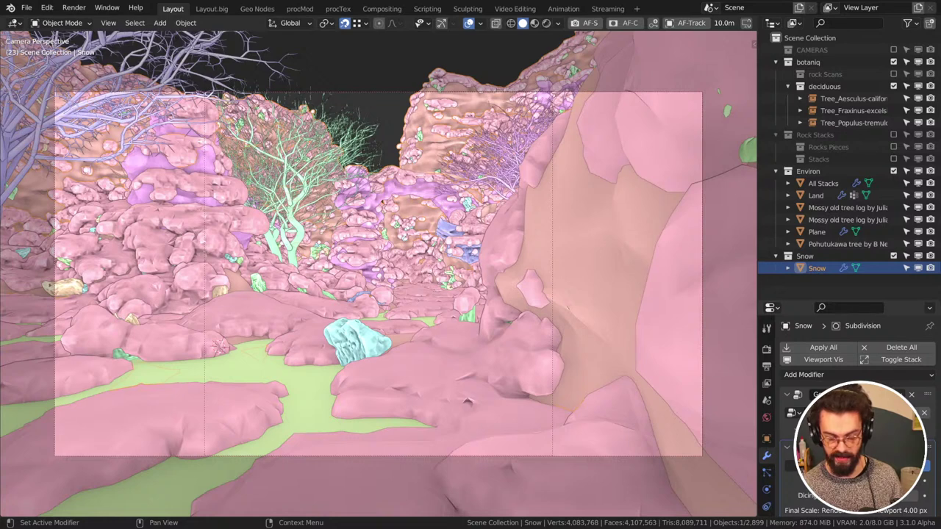
pyautogui.hotkey('ctrl', 's')
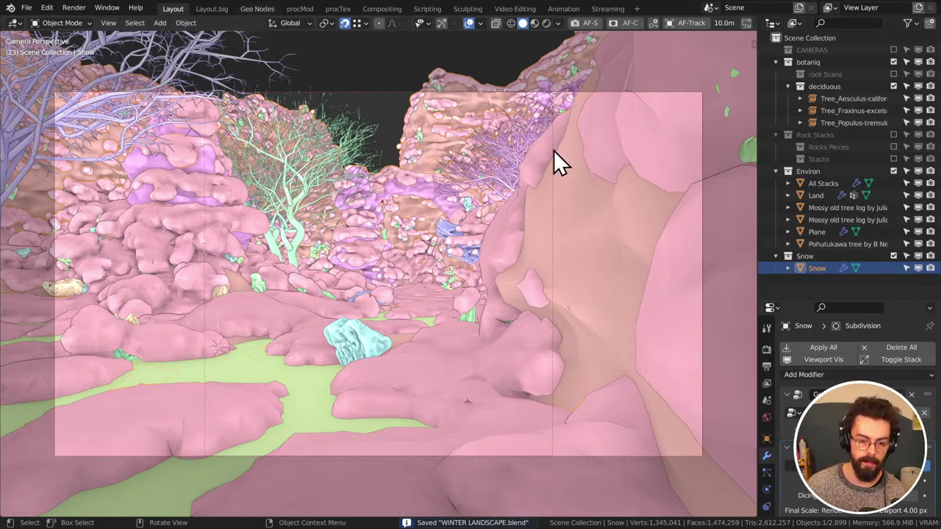
pyautogui.hotkey('ctrl', 'pagedown')
pyautogui.hotkey('ctrl', 'pagedown')
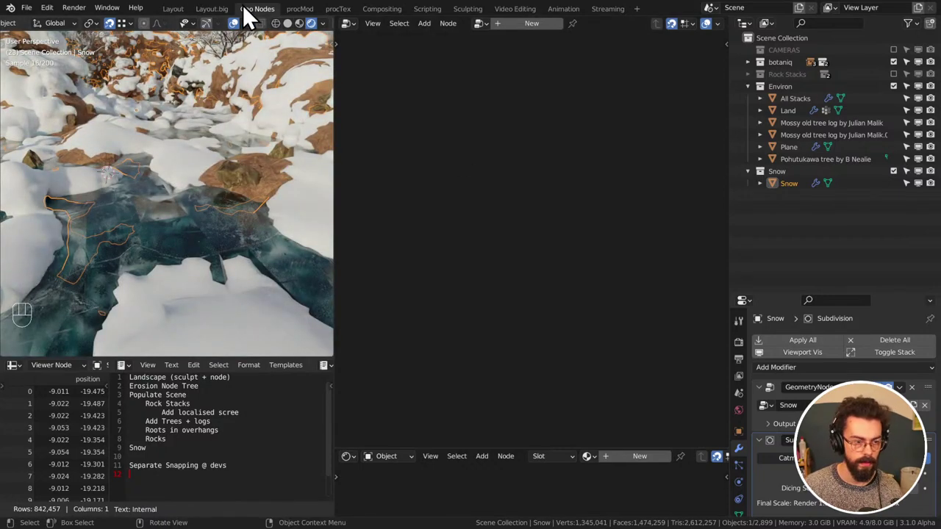
# Show the World node tree in an enlarged lower editor and hide viewport overlays
pyautogui.press('KP_0')
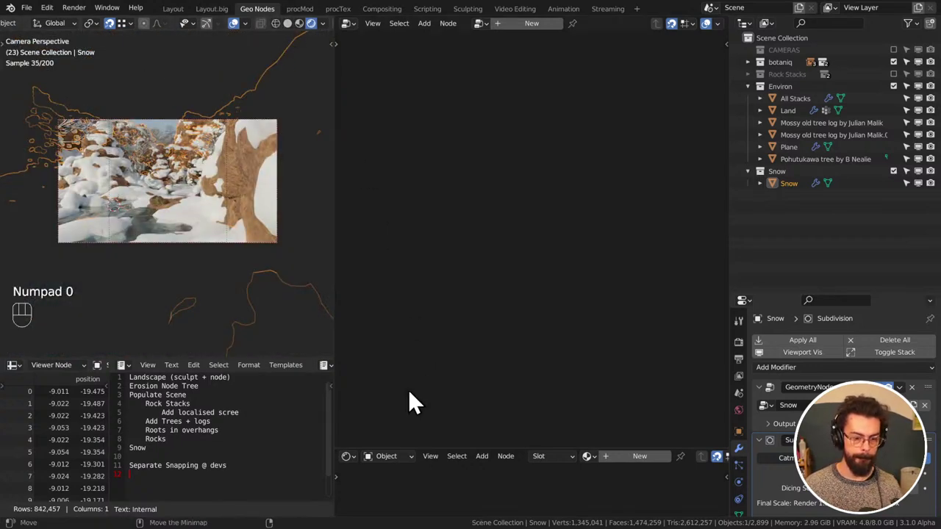
pyautogui.click(383, 457)
pyautogui.click(385, 484)
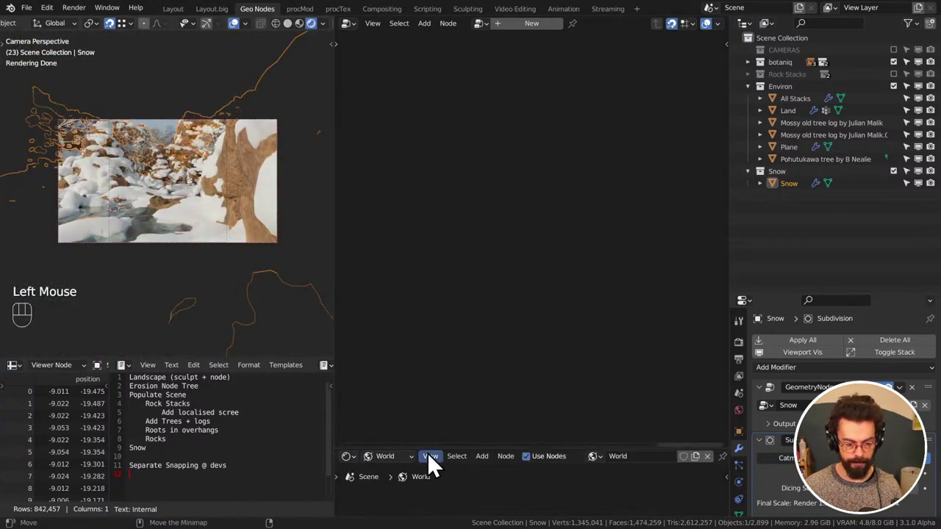
pyautogui.moveTo(424, 448); pyautogui.dragTo(424, 153)
pyautogui.click(234, 23)
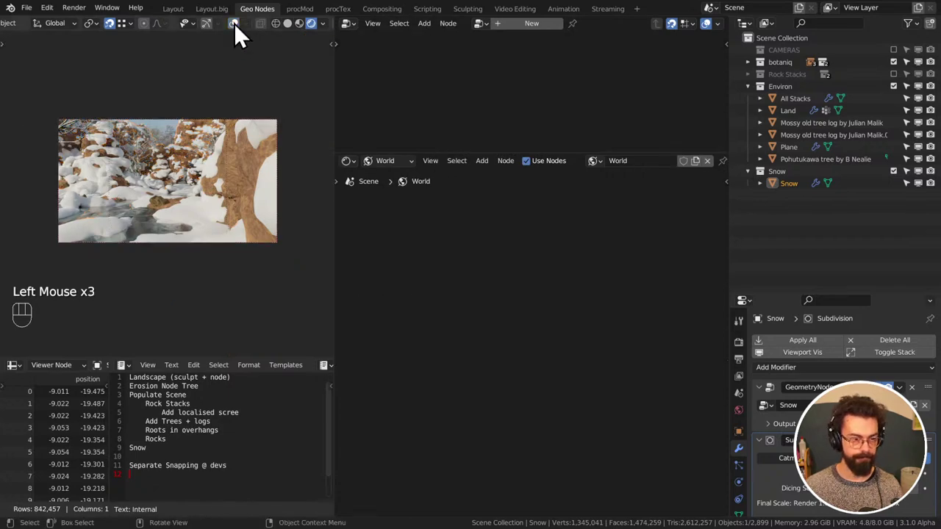
pyautogui.scroll(2, 223, 145)
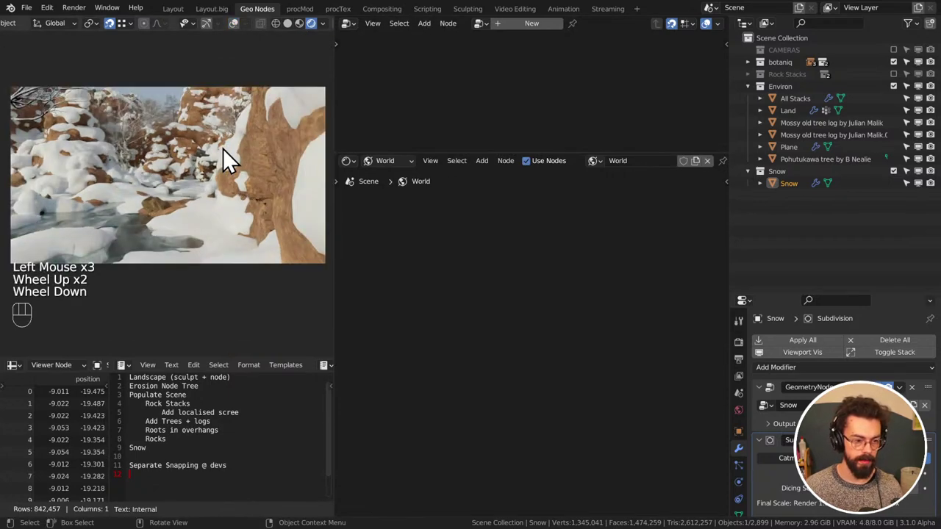
# Fly the camera to aim along the snowy stream and save the file
pyautogui.hotkey('shift', '`')
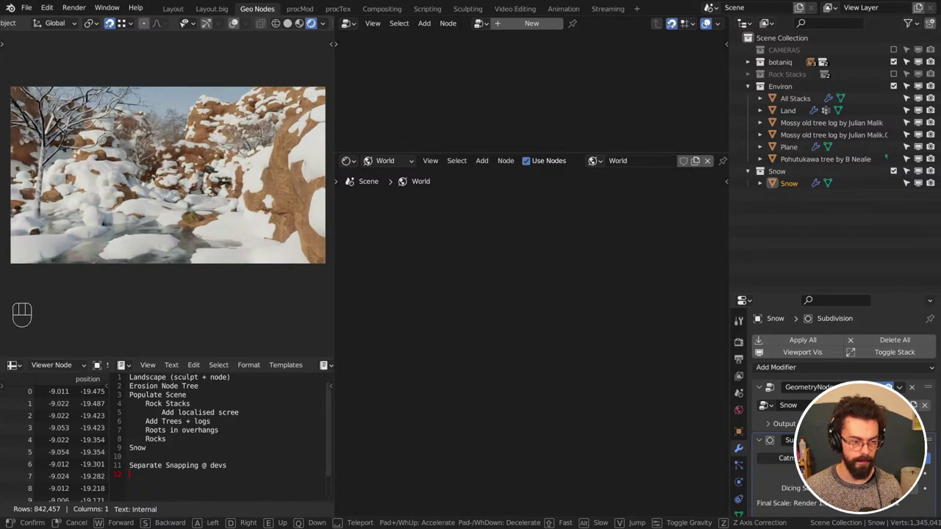
pyautogui.click(167, 195)
pyautogui.hotkey('ctrl', 's')
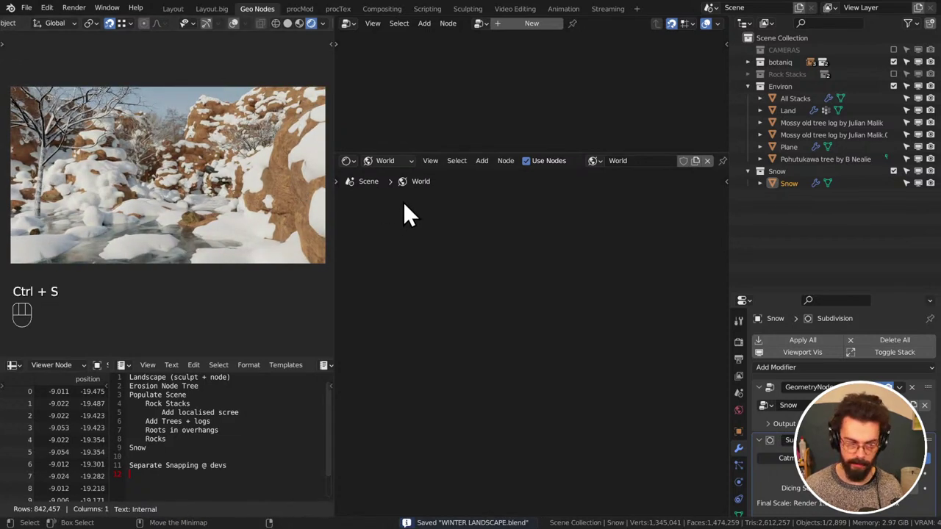
pyautogui.scroll(4, 127, 229)
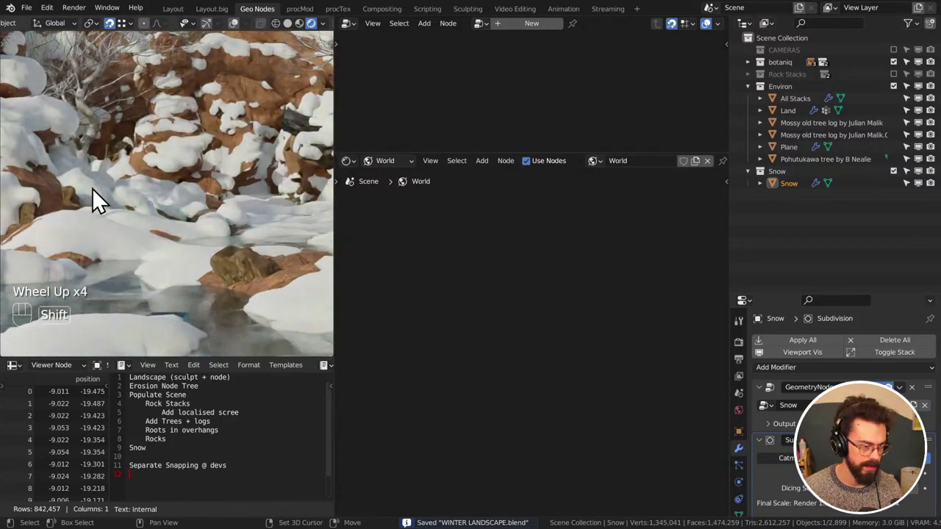
pyautogui.keyDown('shift'); pyautogui.moveTo(92, 189); pyautogui.dragTo(213, 186, button='middle'); pyautogui.keyUp('shift')
pyautogui.scroll(2, 243, 223)
pyautogui.scroll(-5, 239, 224)
pyautogui.scroll(2, 208, 202)
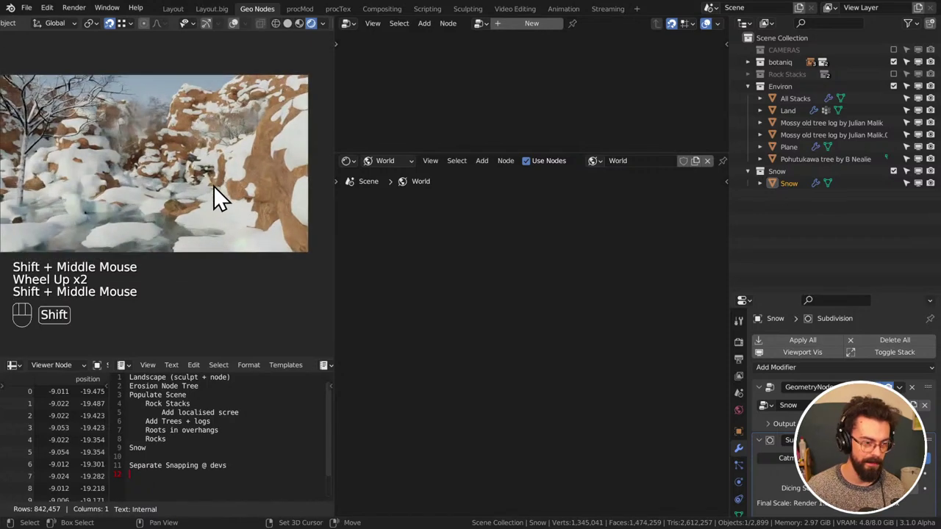
pyautogui.middleClick(542, 263)
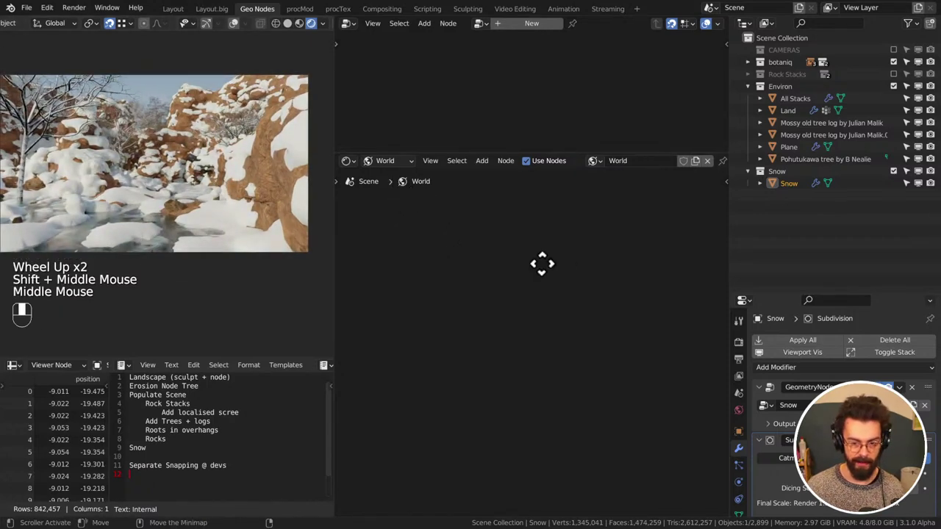
# Select and frame all the World nodes in the node editor
pyautogui.click(590, 275)
pyautogui.press('a')
pyautogui.press('KP_Decimal')
pyautogui.scroll(4, 492, 341)
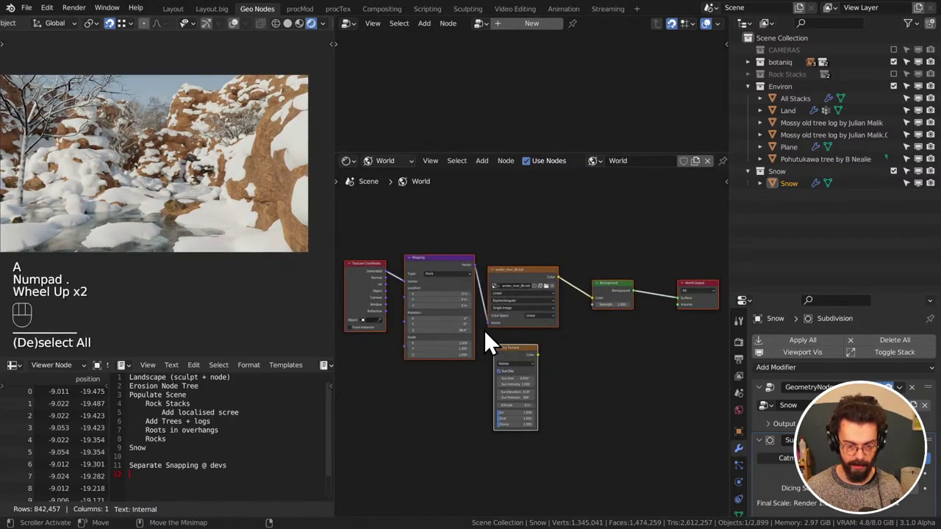
# Connect Sky Texture Color to Background Color, then bring the 3DF Zephyr Firefox window over Blender
pyautogui.middleClick(541, 359)
pyautogui.moveTo(541, 361); pyautogui.dragTo(622, 276)
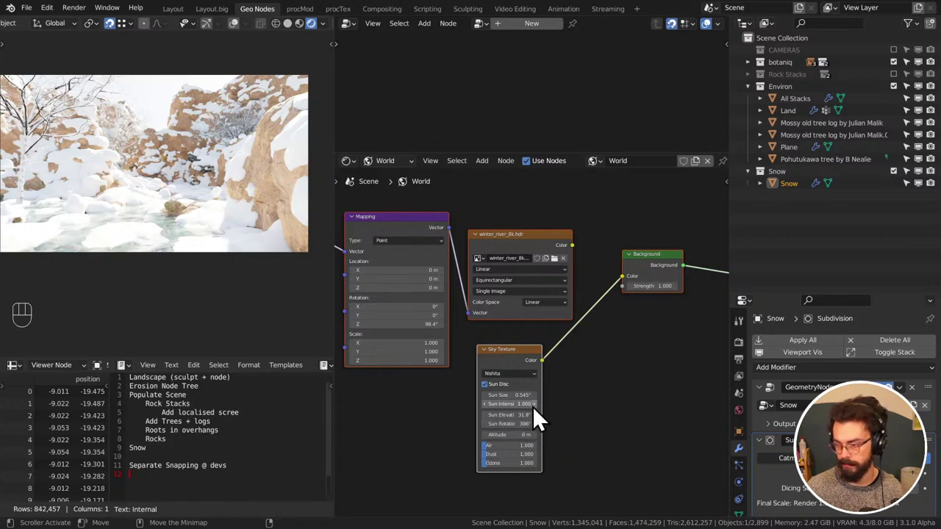
pyautogui.press('super')
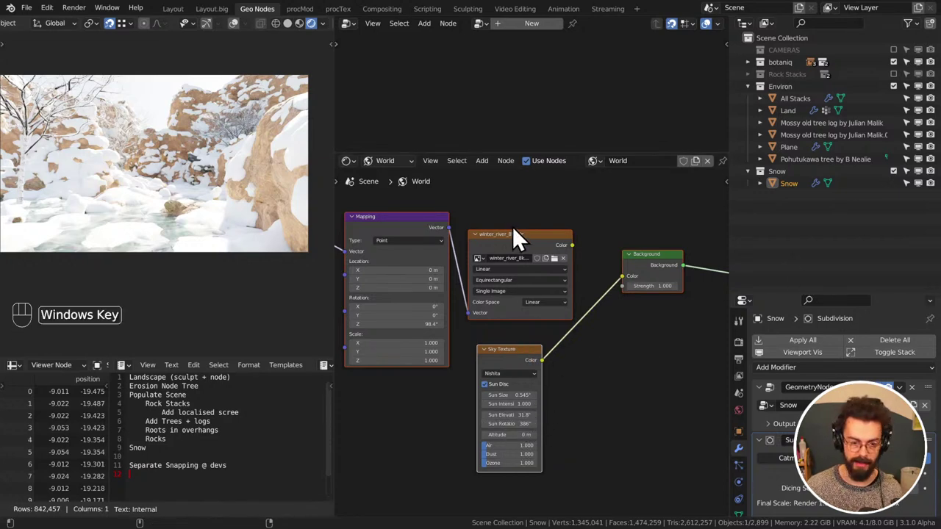
pyautogui.click(545, 147)
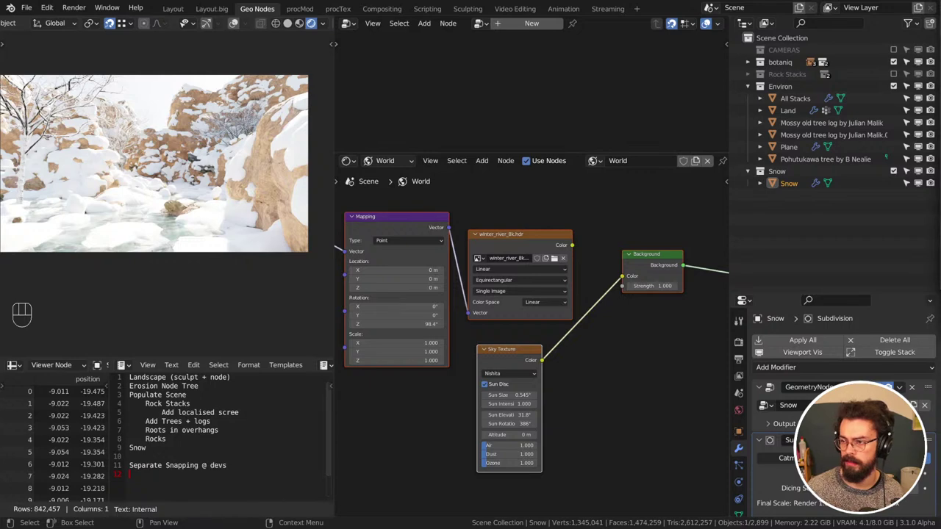
pyautogui.moveTo(940, 58); pyautogui.dragTo(512, 62)
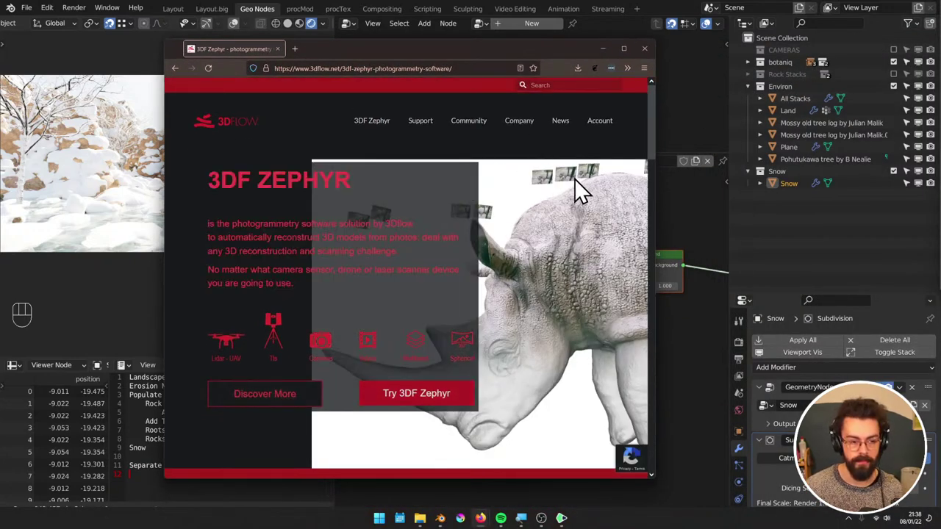
# Read through the 3DF Zephyr page and its pricing table, then minimise Firefox
pyautogui.scroll(-3, 566, 176)
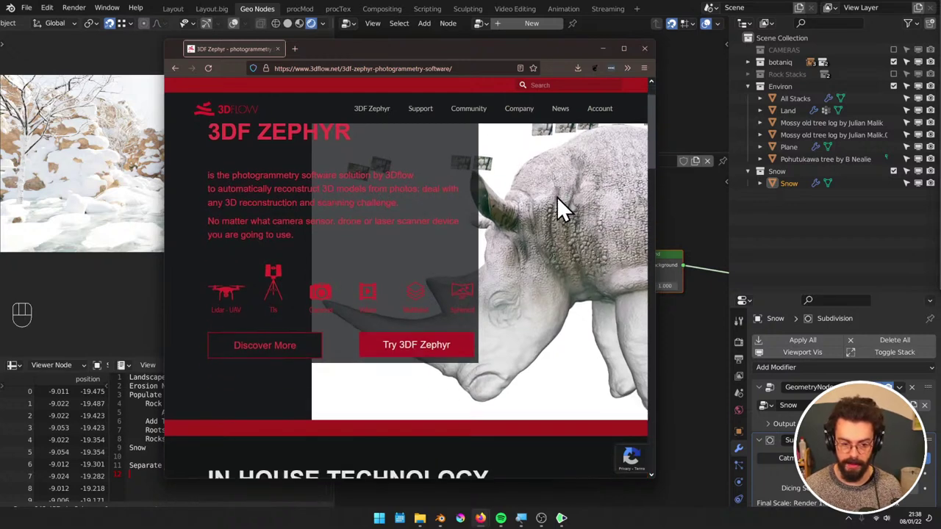
pyautogui.scroll(3, 557, 197)
pyautogui.scroll(-3, 556, 198)
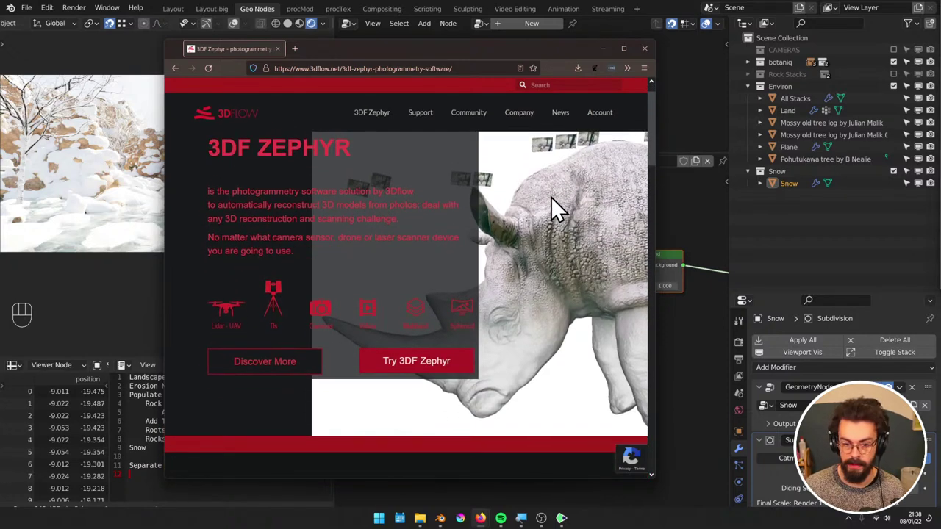
pyautogui.scroll(-4, 549, 197)
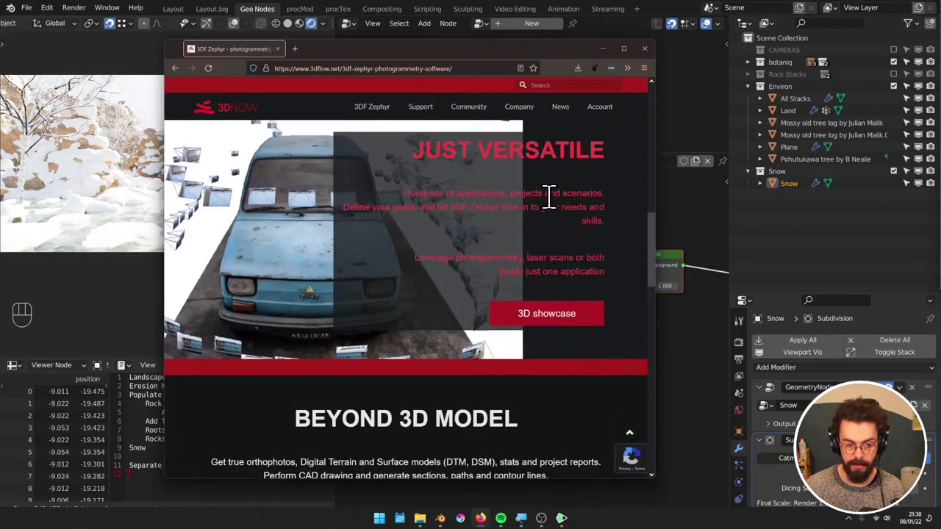
pyautogui.scroll(-1, 549, 197)
pyautogui.scroll(-4, 549, 198)
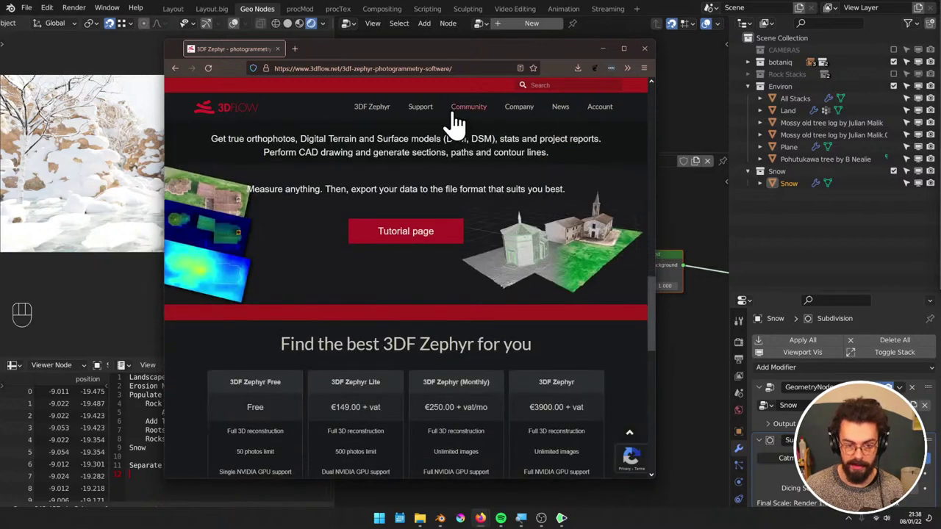
pyautogui.scroll(-2, 541, 179)
pyautogui.scroll(-2, 621, 191)
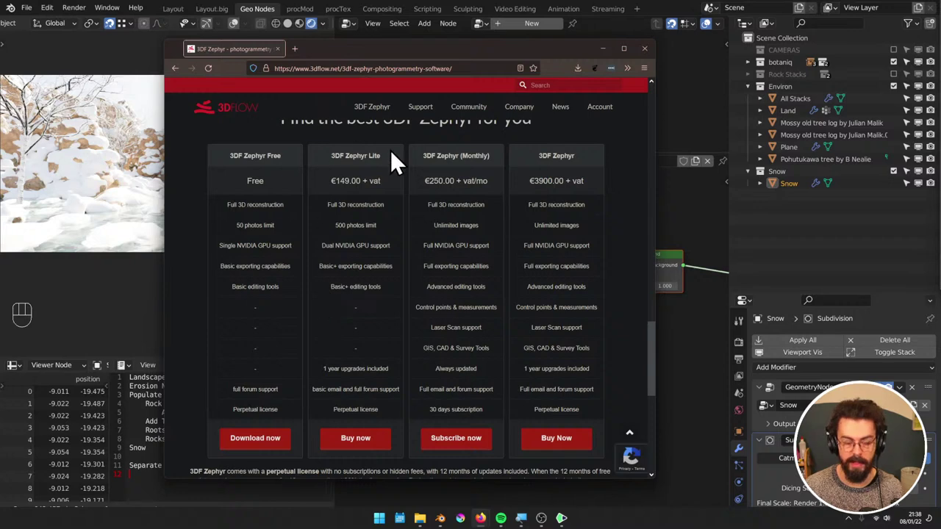
pyautogui.scroll(-3, 373, 156)
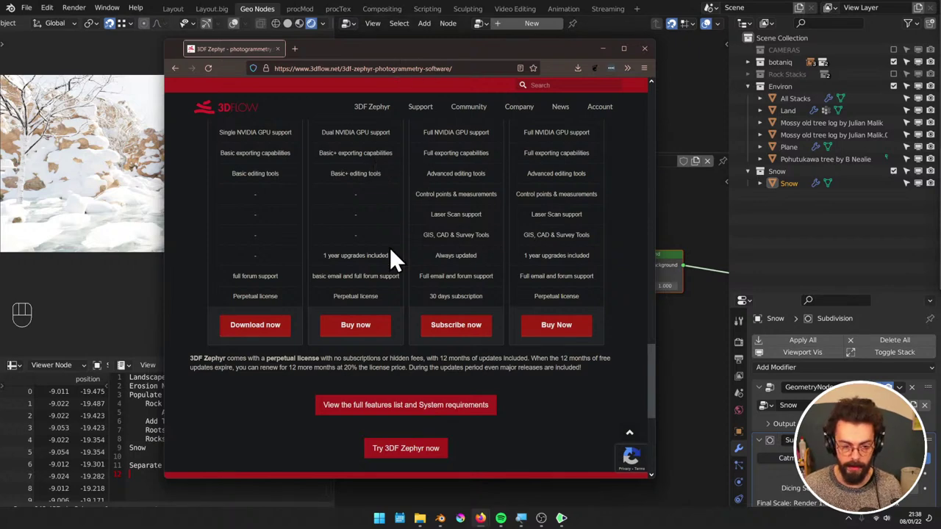
pyautogui.scroll(3, 388, 258)
pyautogui.scroll(5, 388, 260)
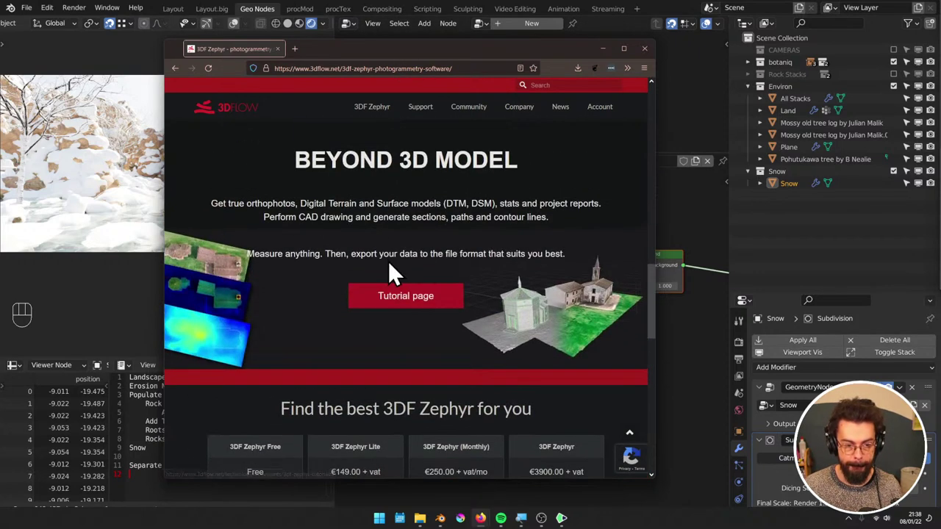
pyautogui.scroll(10, 389, 258)
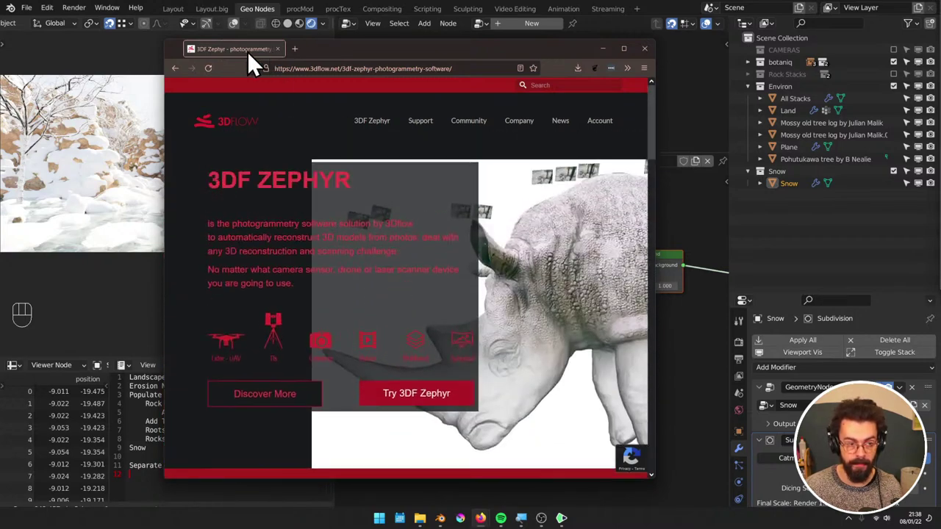
pyautogui.click(150, 59)
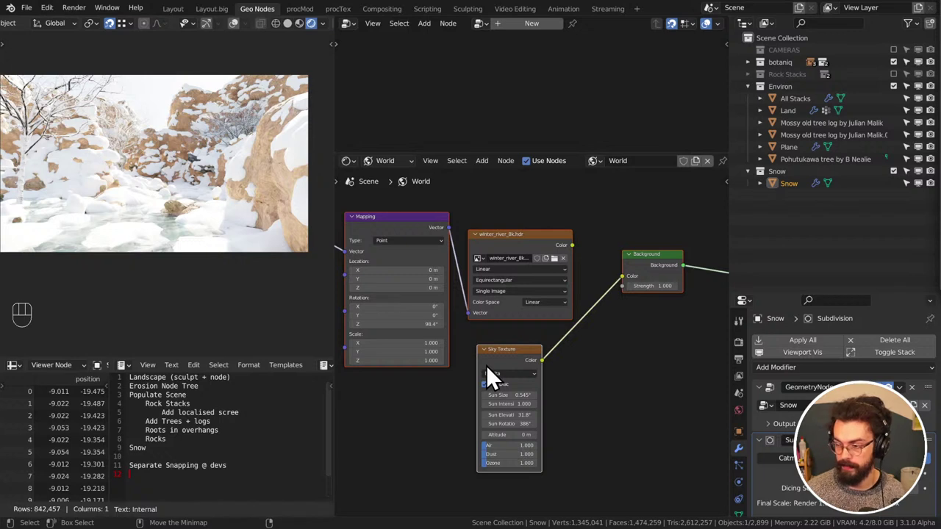
# Set Sky Texture sun rotation to 956°, elevation to 6.05°, and Background strength to 0.4
pyautogui.moveTo(562, 342); pyautogui.dragTo(569, 338, button='middle')
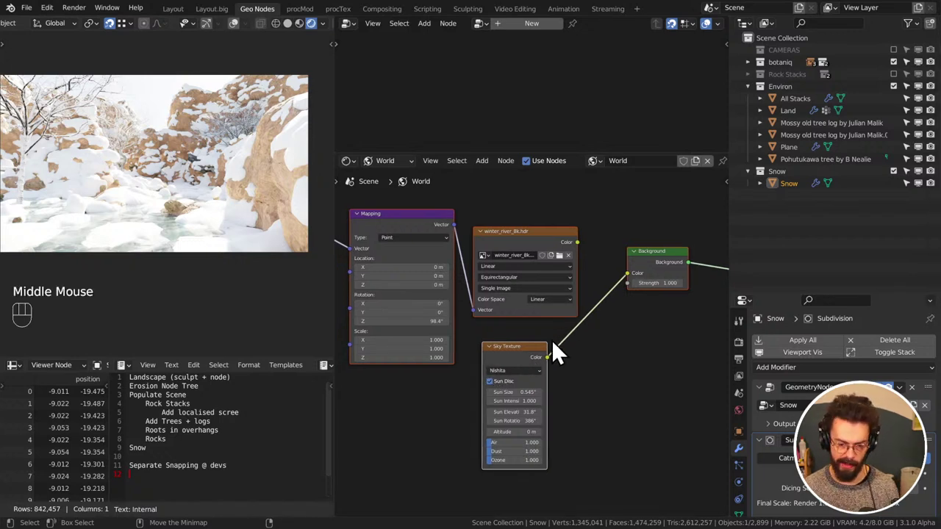
pyautogui.moveTo(541, 401); pyautogui.dragTo(562, 421)
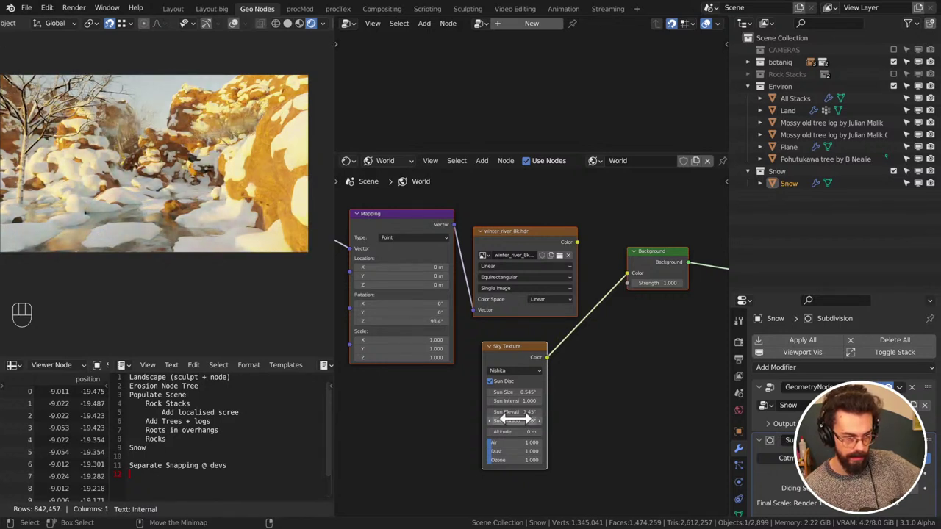
pyautogui.moveTo(507, 409); pyautogui.dragTo(534, 412)
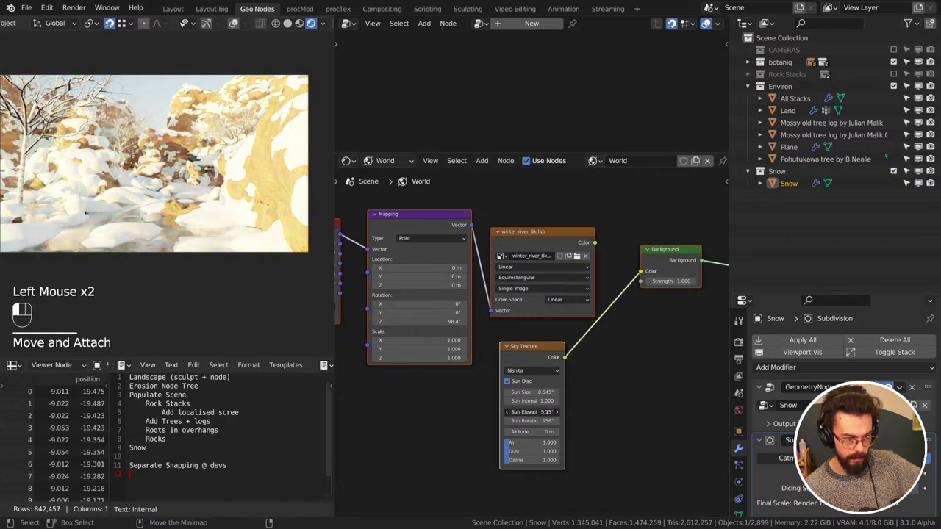
pyautogui.moveTo(672, 281)
pyautogui.mouseDown()
pyautogui.moveTo(651, 281)
pyautogui.moveTo(670, 280)
pyautogui.mouseUp()
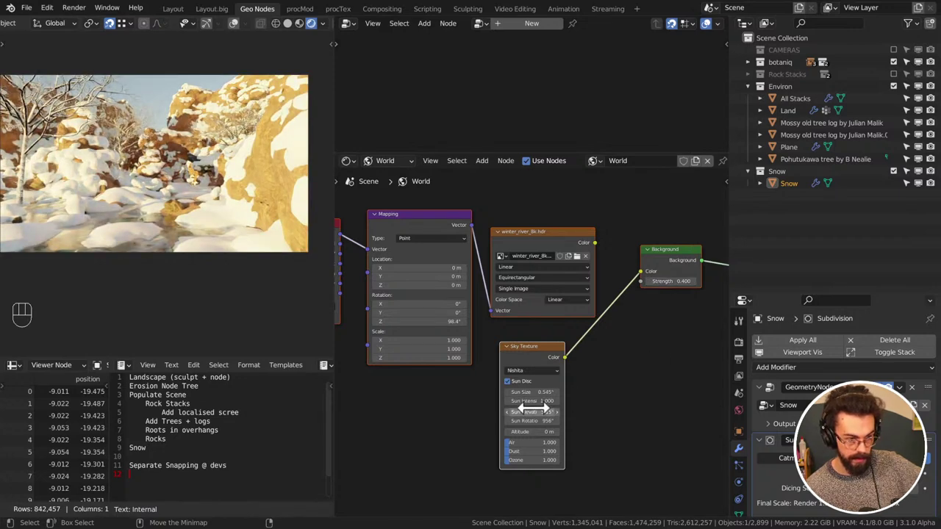
pyautogui.moveTo(539, 411)
pyautogui.mouseDown()
pyautogui.moveTo(574, 412)
pyautogui.moveTo(534, 412)
pyautogui.mouseUp()
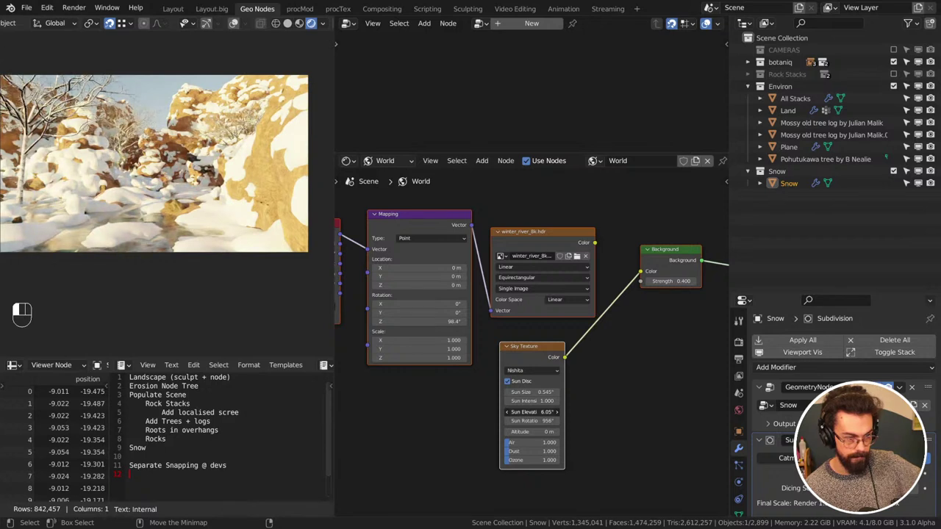
pyautogui.moveTo(533, 411); pyautogui.dragTo(534, 412)
pyautogui.click(601, 367)
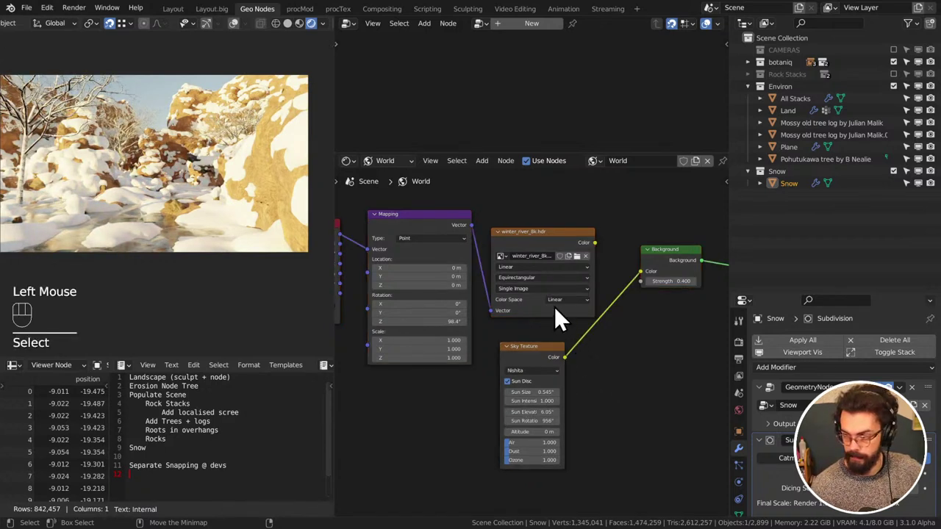
# Feed the environment image into the Background instead of the sky, at strength 1
pyautogui.moveTo(595, 243); pyautogui.dragTo(651, 272)
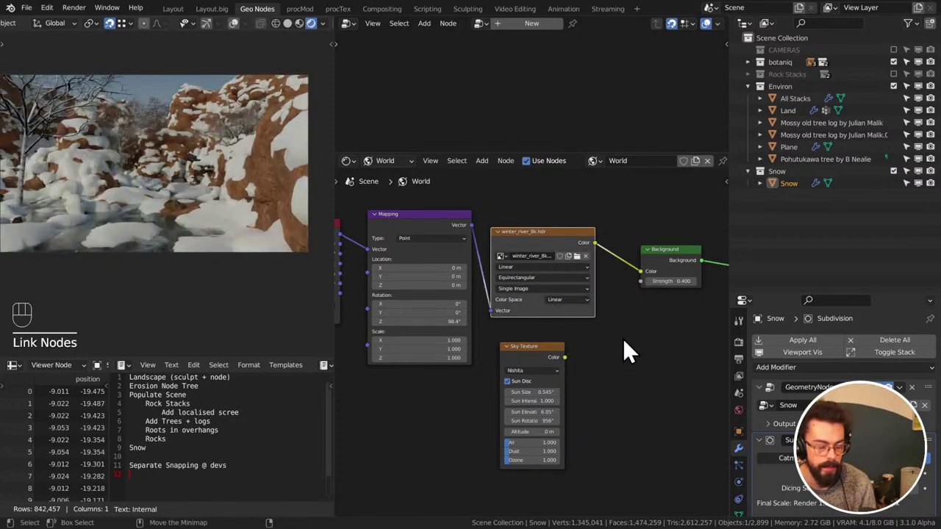
pyautogui.click(671, 281)
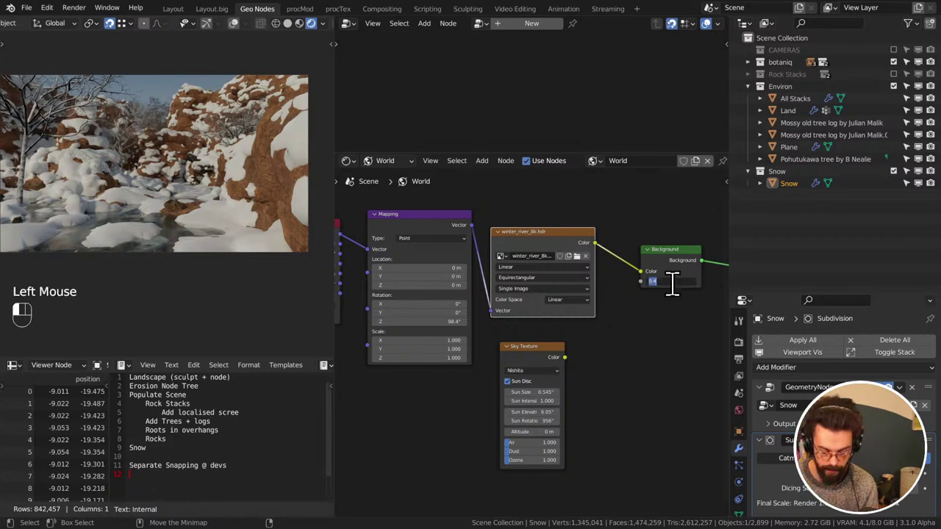
pyautogui.write('1')
pyautogui.press('Return')
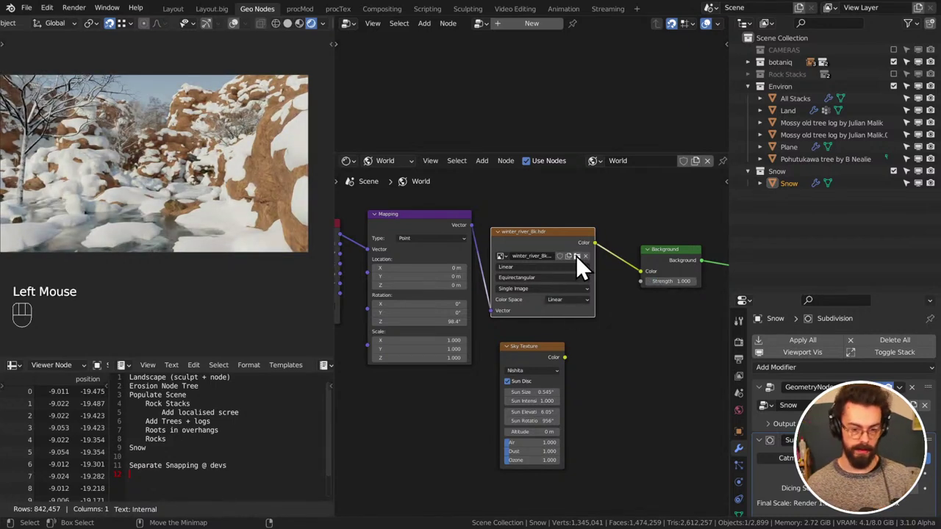
# Load winter_lake_01_8k.hdr as the environment image and rotate it to 282° on Z
pyautogui.click(575, 255)
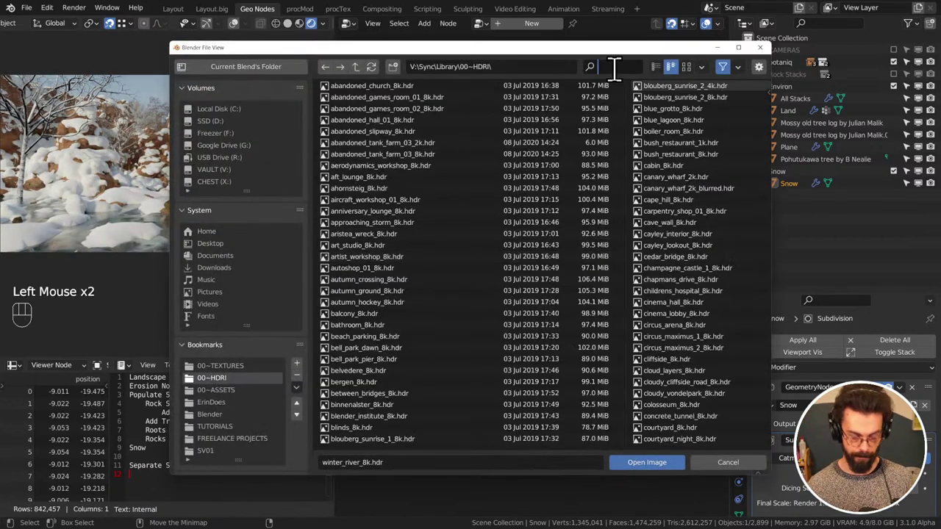
pyautogui.write('winter')
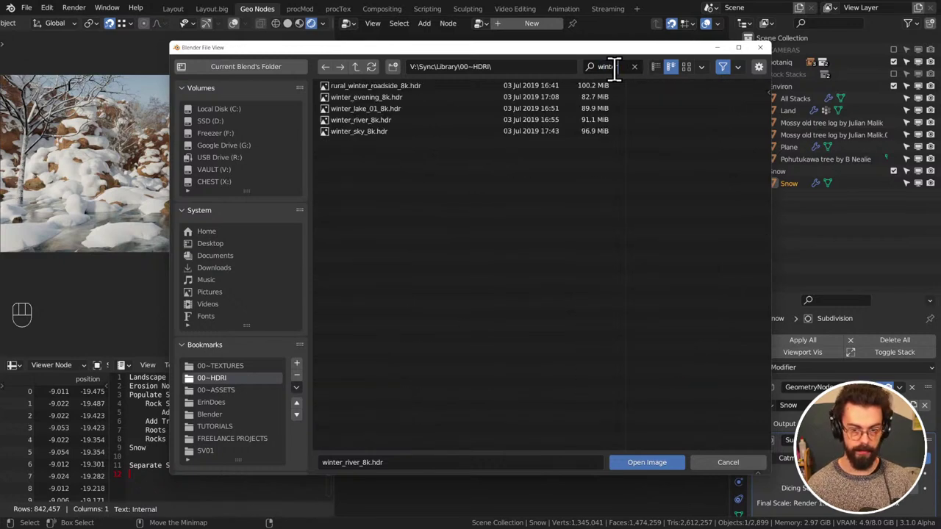
pyautogui.click(686, 67)
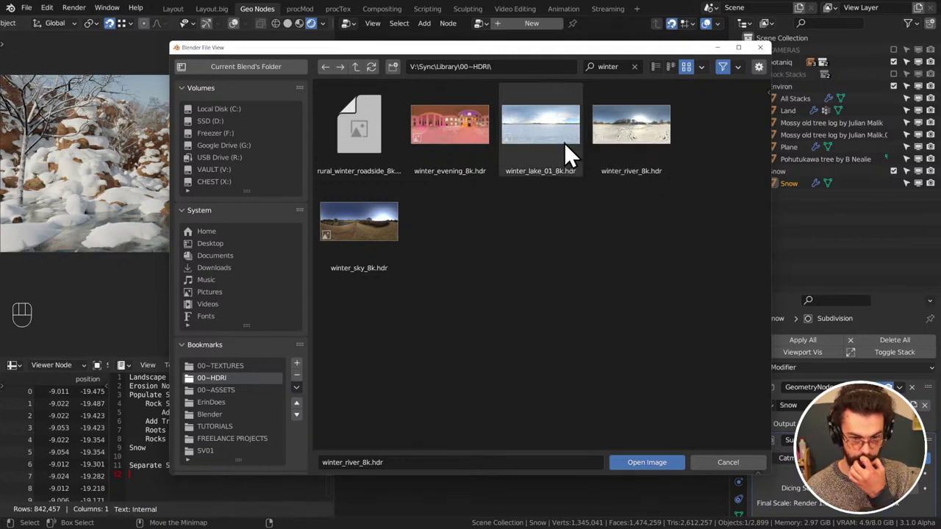
pyautogui.press('Return')
pyautogui.hotkey('alt', 'Right')
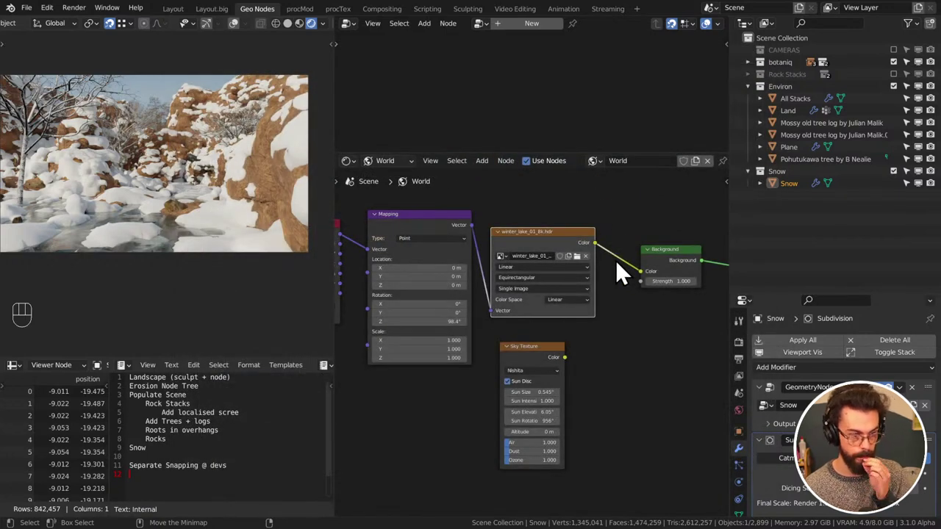
pyautogui.moveTo(590, 263); pyautogui.dragTo(599, 268, button='middle')
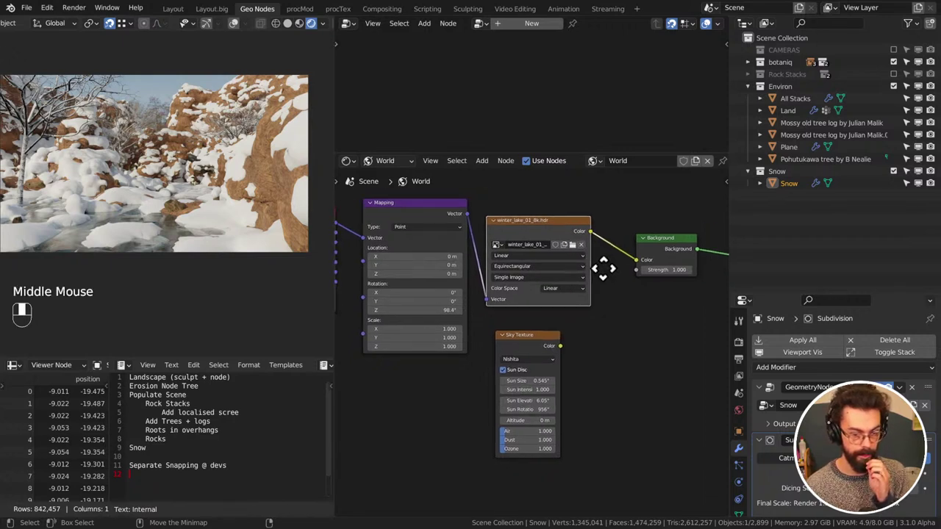
pyautogui.moveTo(441, 310); pyautogui.dragTo(536, 309)
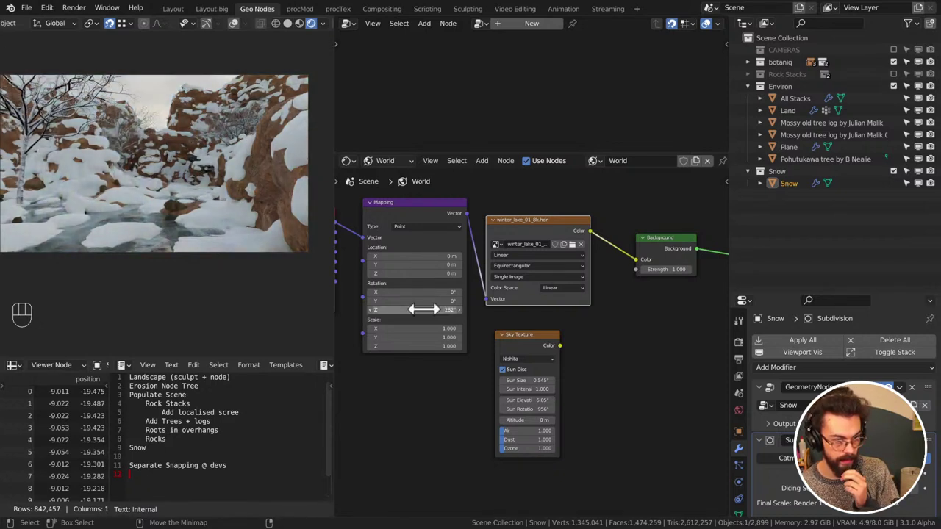
# Swap the environment to abandoned_tank_farm_03_2k.hdr and rotate it about 712° on Z
pyautogui.click(572, 243)
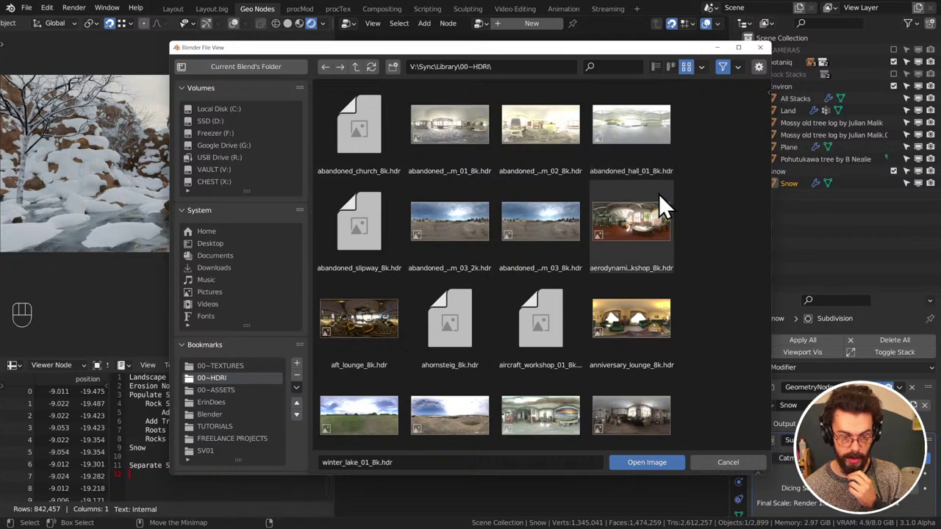
pyautogui.click(468, 209)
pyautogui.press('Escape')
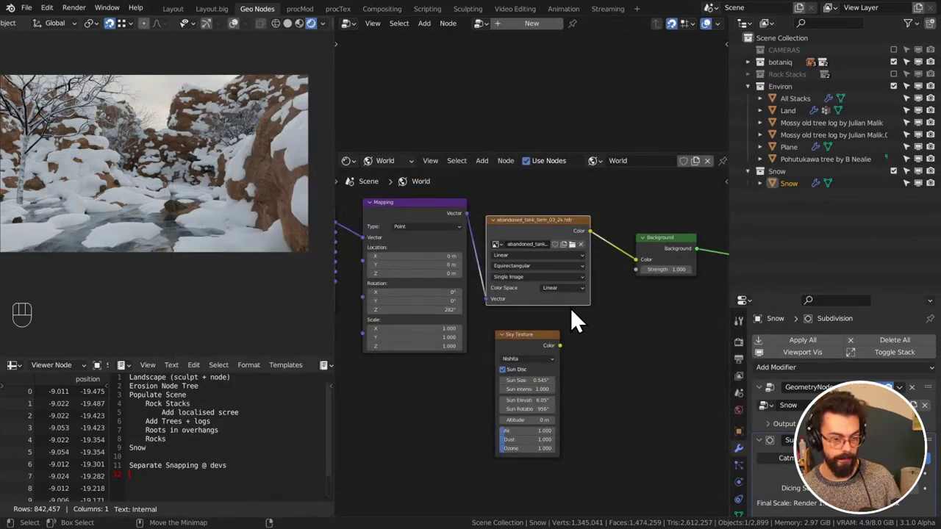
pyautogui.click(441, 309)
pyautogui.moveTo(441, 309); pyautogui.dragTo(651, 310)
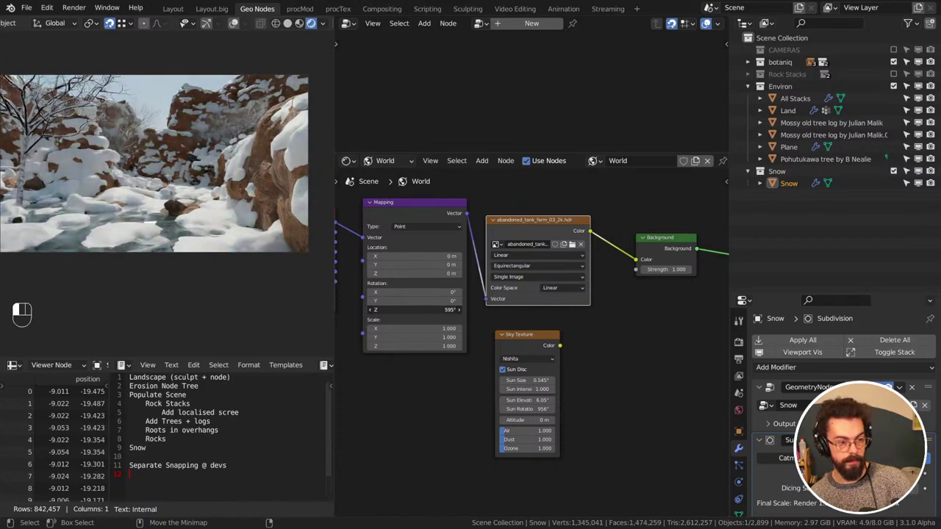
pyautogui.moveTo(416, 310); pyautogui.dragTo(438, 309)
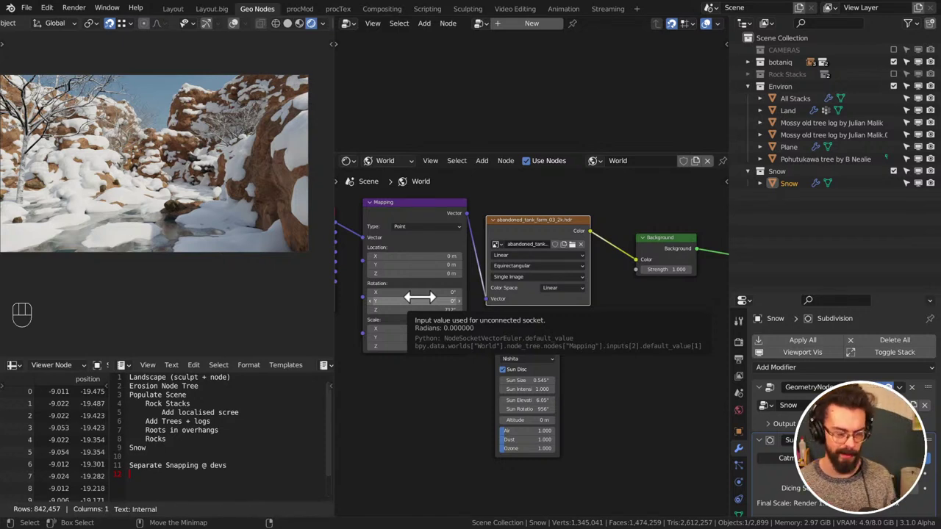
# Enable the Snow Subdivision modifier in the viewport (about 4.08 million vertices), saving before and after
pyautogui.click(579, 342)
pyautogui.hotkey('ctrl', 's')
pyautogui.scroll(-2, 823, 412)
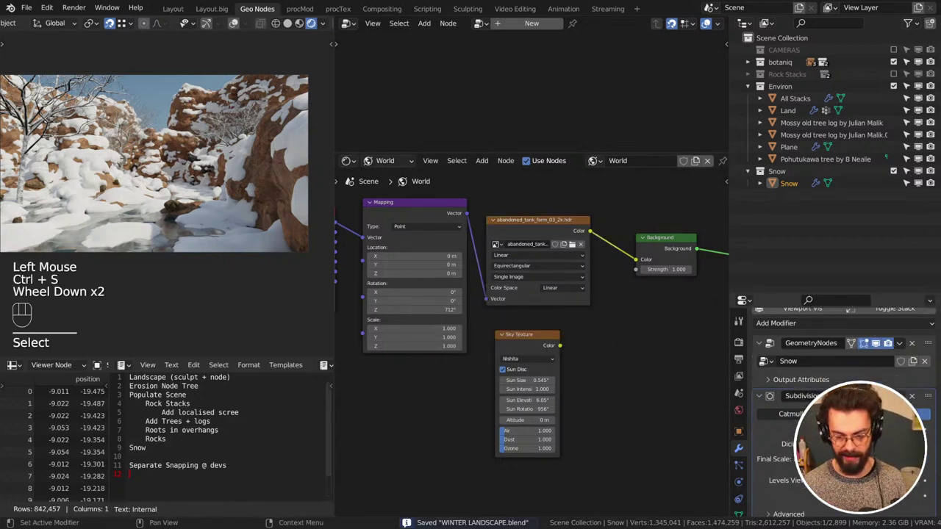
pyautogui.scroll(-1, 784, 453)
pyautogui.hotkey('ctrl', 's')
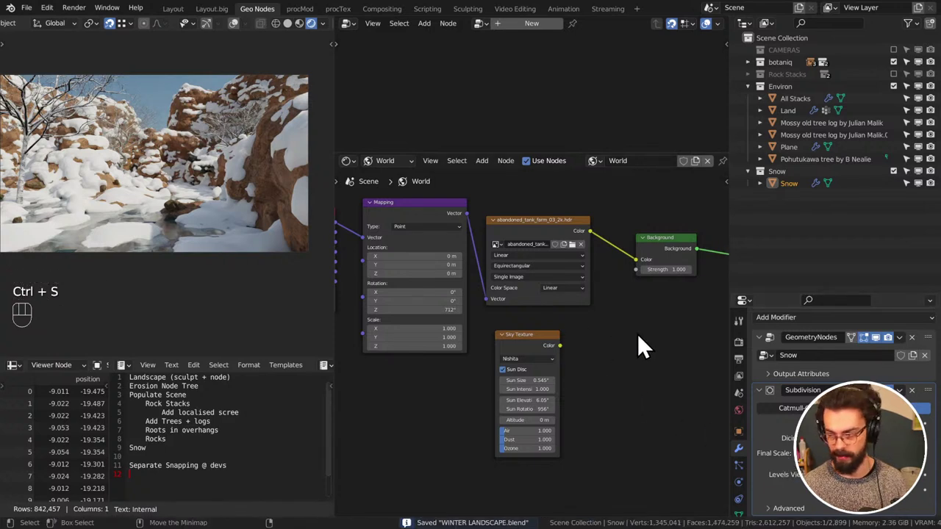
pyautogui.scroll(-2, 637, 333)
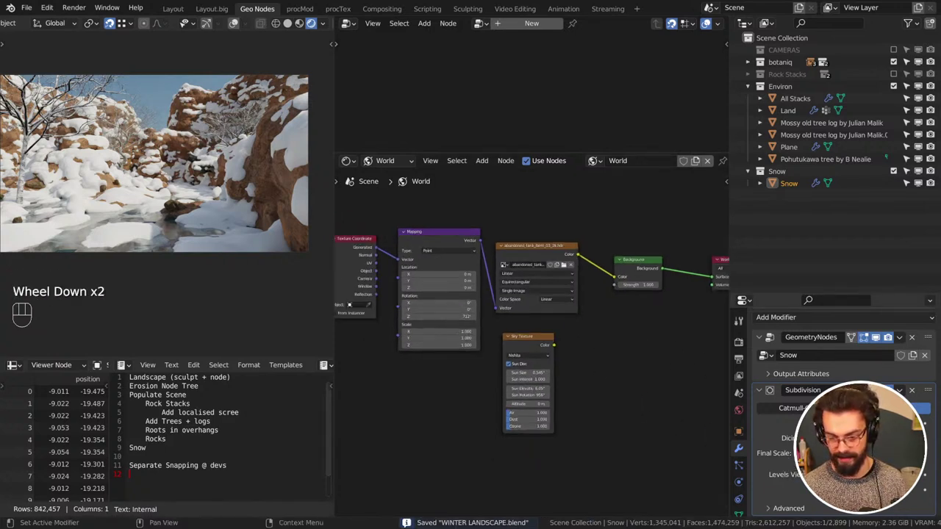
pyautogui.click(876, 389)
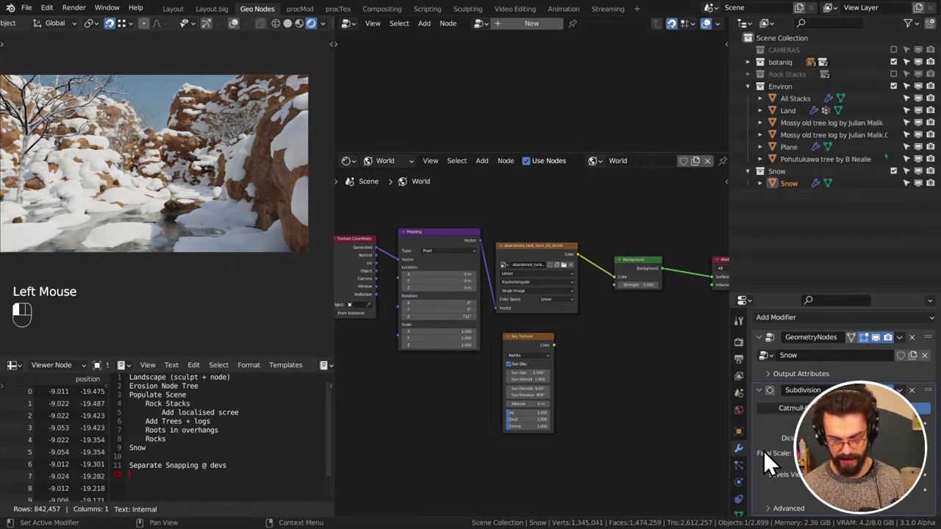
pyautogui.hotkey('ctrl', 's')
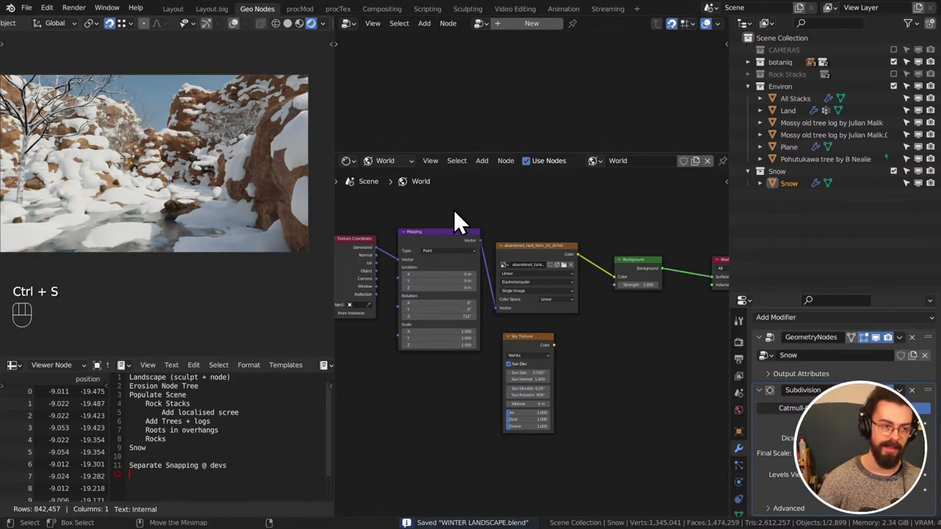
pyautogui.rightClick(253, 65)
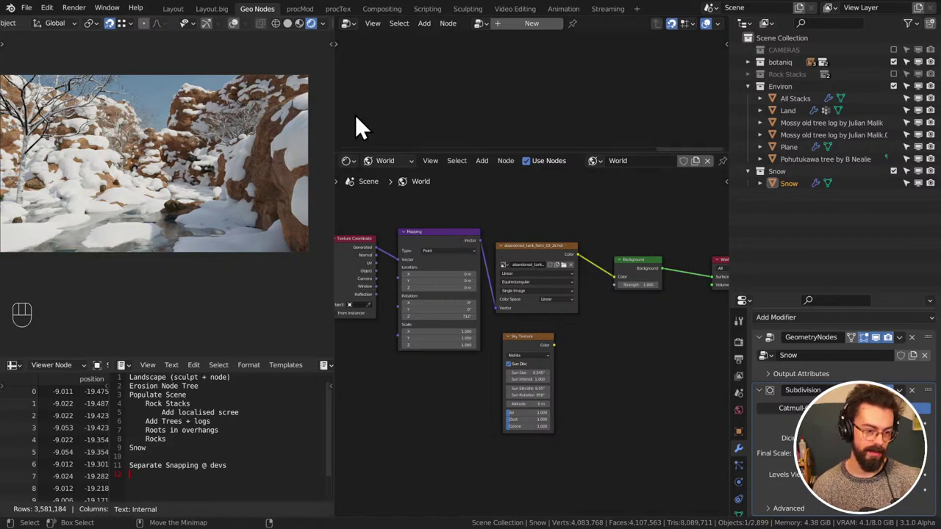
# Turn viewport overlays back on to show object outlines over the snowy preview
pyautogui.click(232, 26)
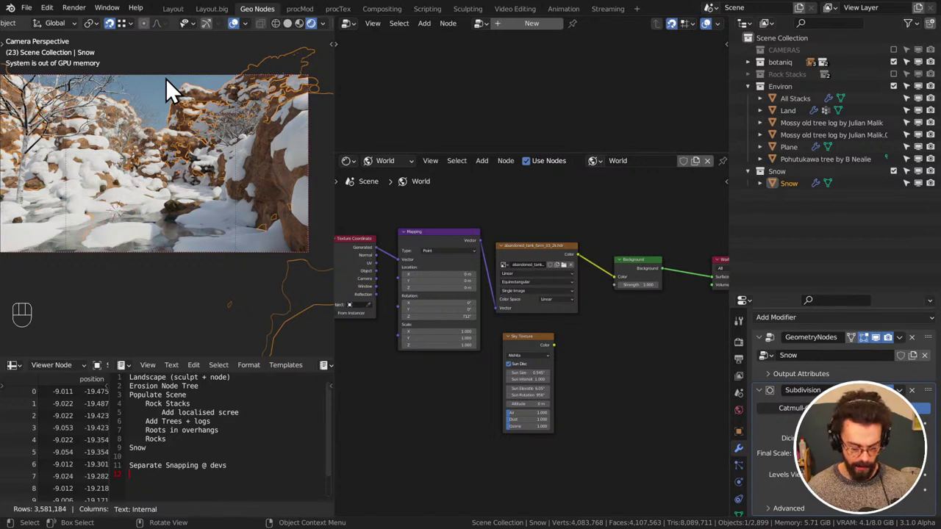
# In the Layout workspace, save and set the Cycles render device to CPU
pyautogui.click(173, 9)
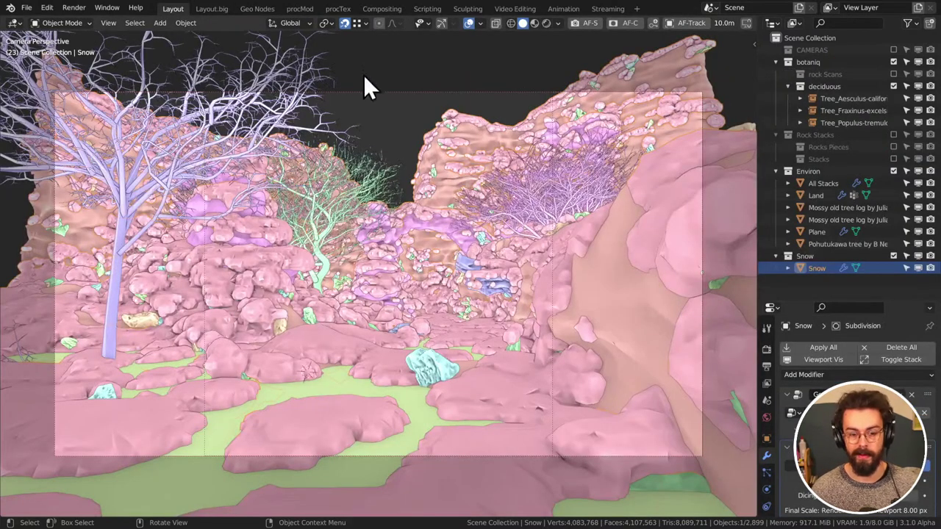
pyautogui.click(766, 348)
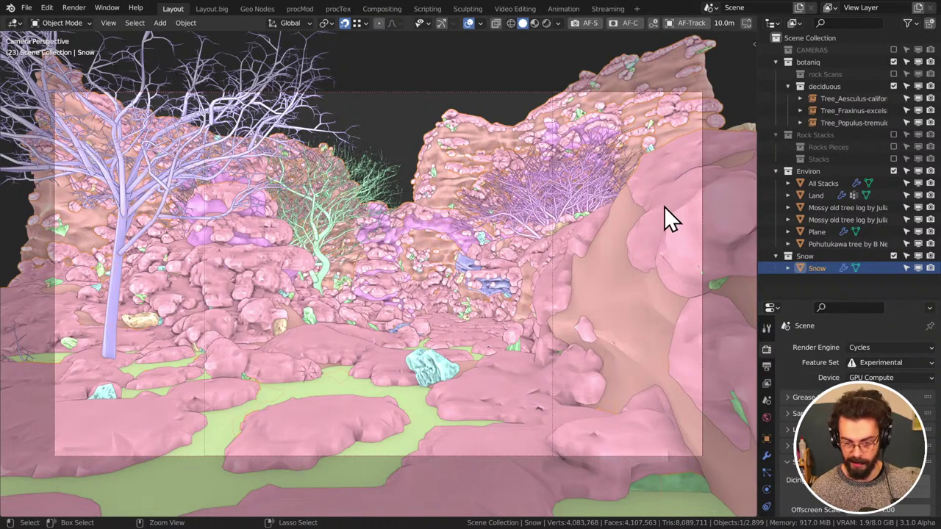
pyautogui.hotkey('ctrl', 's')
pyautogui.click(886, 377)
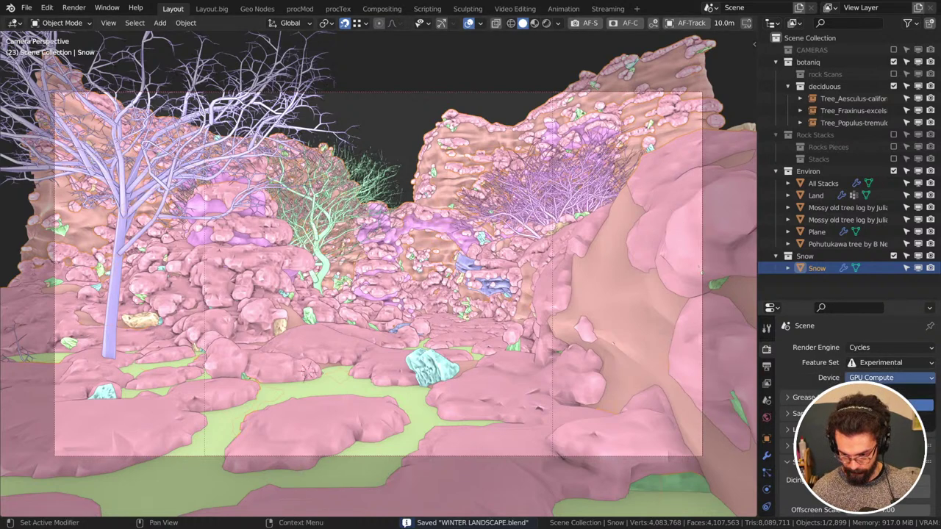
pyautogui.click(821, 390)
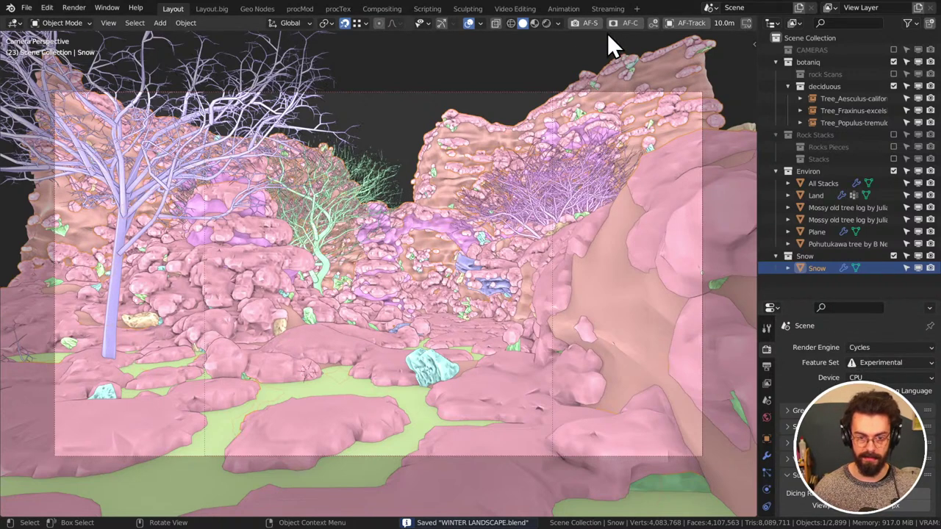
# Preview the camera view in Rendered shading with overlays hidden, and open Task Manager
pyautogui.click(544, 22)
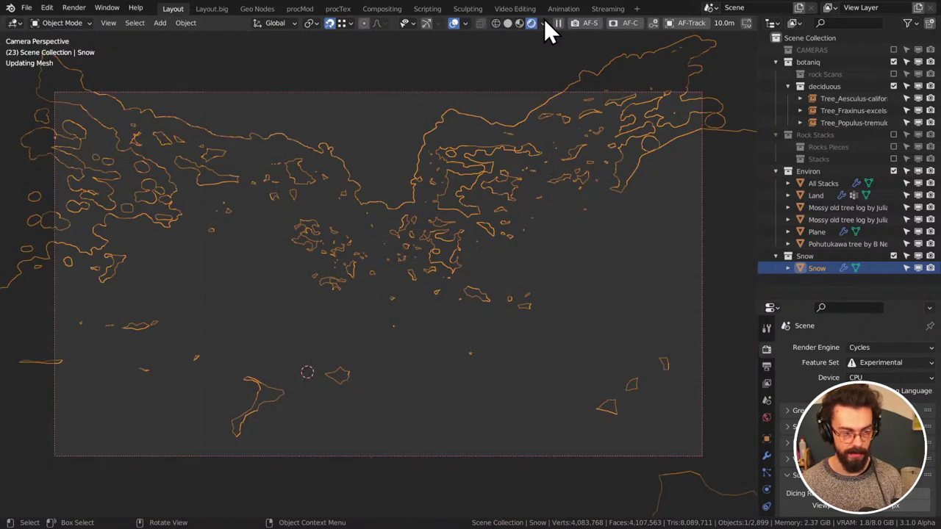
pyautogui.click(455, 23)
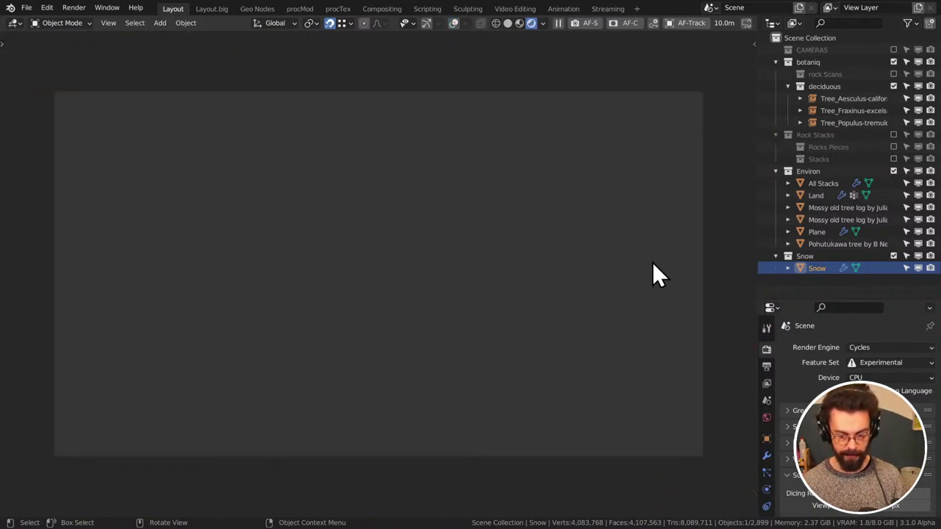
pyautogui.hotkey('ctrl', 'shift', 'Escape')
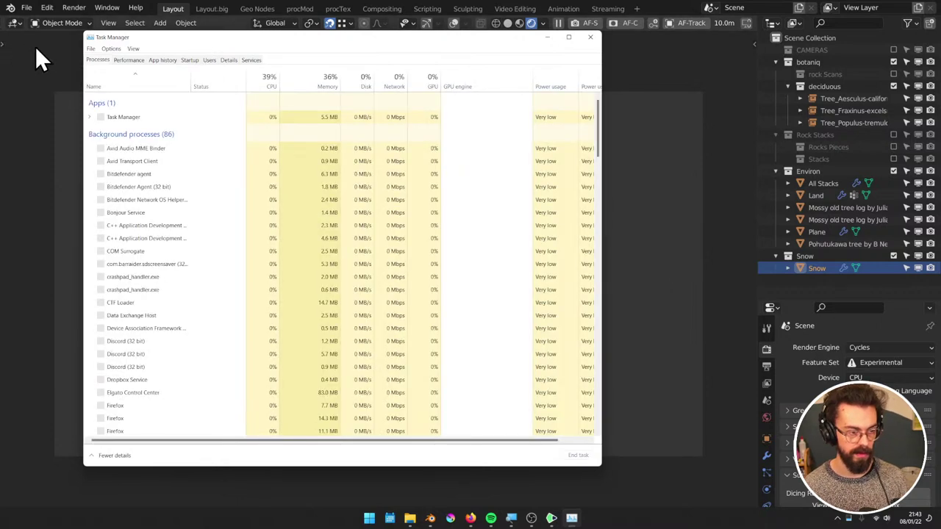
# Show Task Manager's Memory performance page, with about 26 GB of 64 GB in use
pyautogui.click(127, 60)
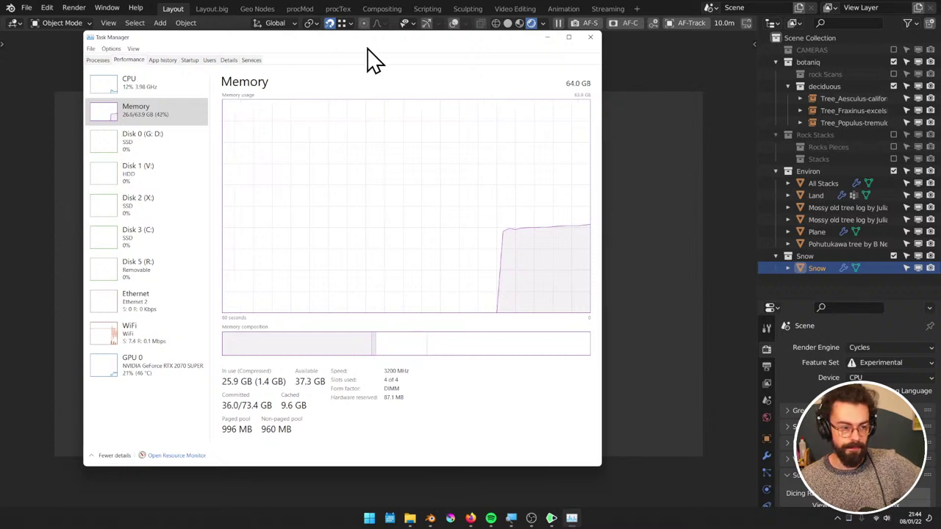
pyautogui.moveTo(370, 43); pyautogui.dragTo(369, 55)
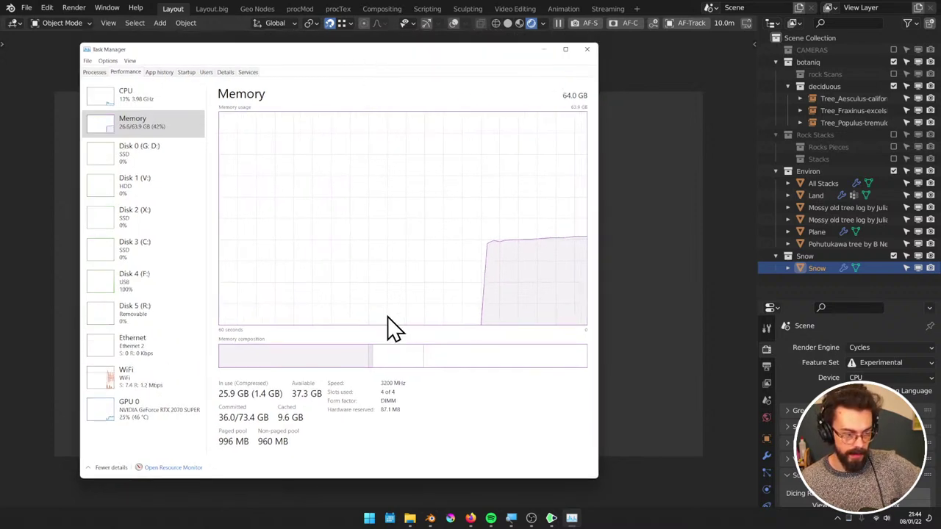
# Bring Firefox forward and close the Numbeo cost-of-living comparison tab
pyautogui.moveTo(469, 524)
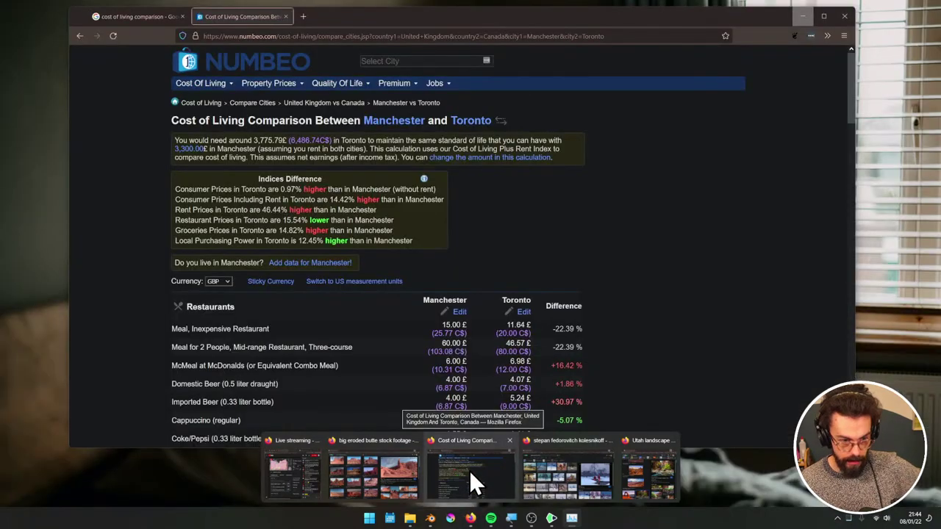
pyautogui.click(468, 470)
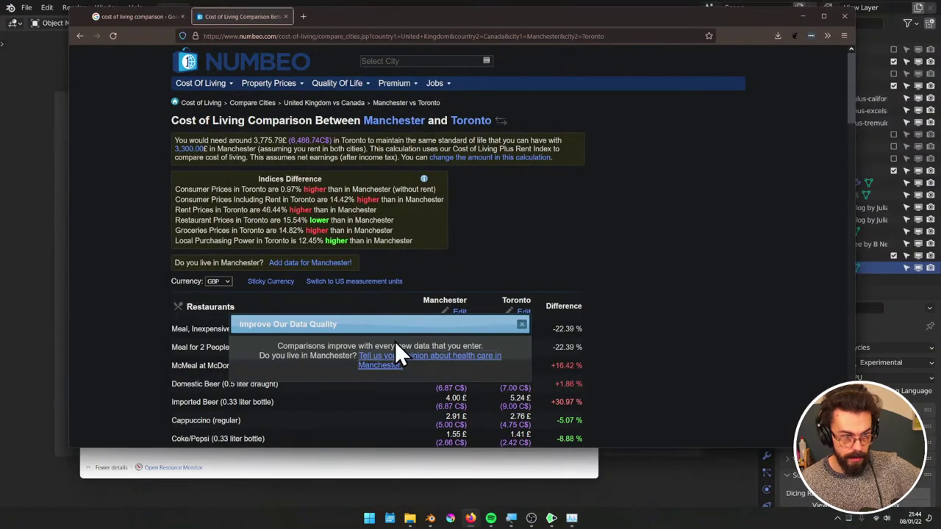
pyautogui.moveTo(296, 19); pyautogui.dragTo(287, 37)
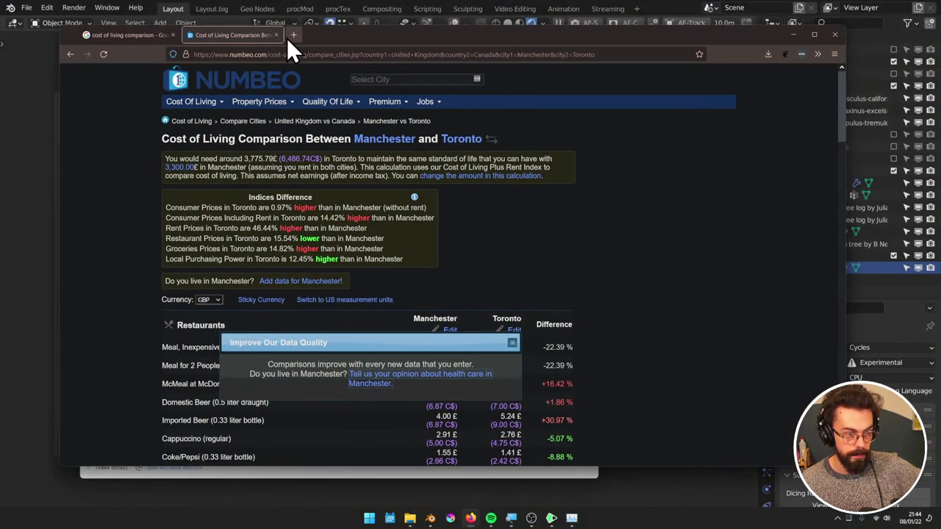
pyautogui.middleClick(227, 37)
# Search for 'sciencedirect' and open the ScienceDirect homepage from the first result
pyautogui.click(230, 54)
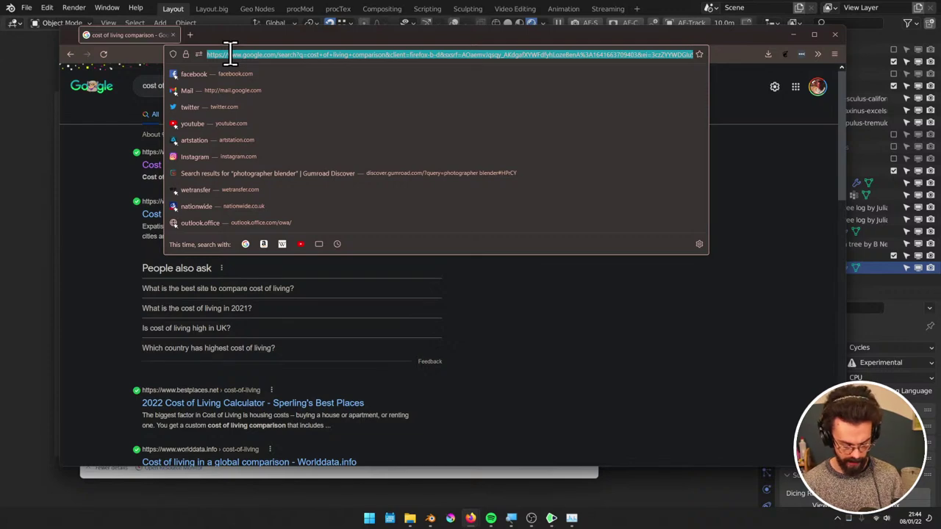
pyautogui.write('scienc')
pyautogui.write('ed')
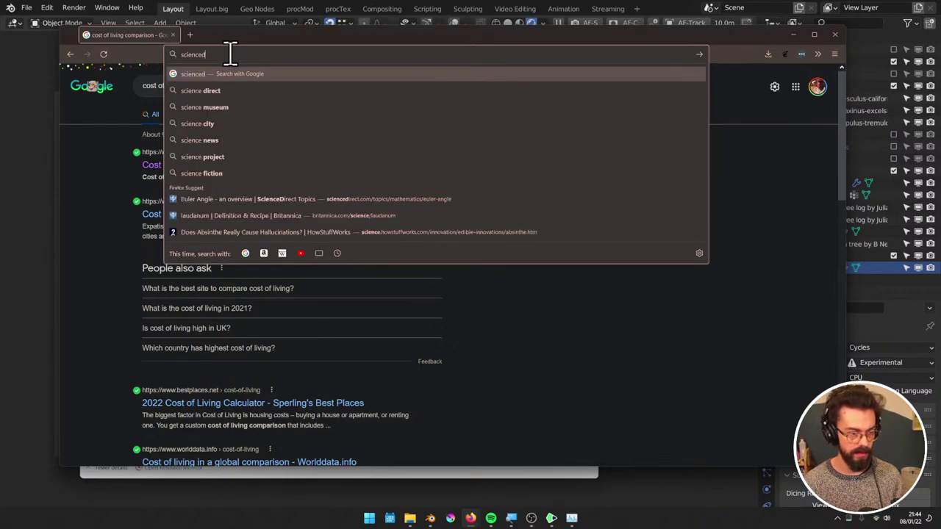
pyautogui.press('Down')
pyautogui.press('Return')
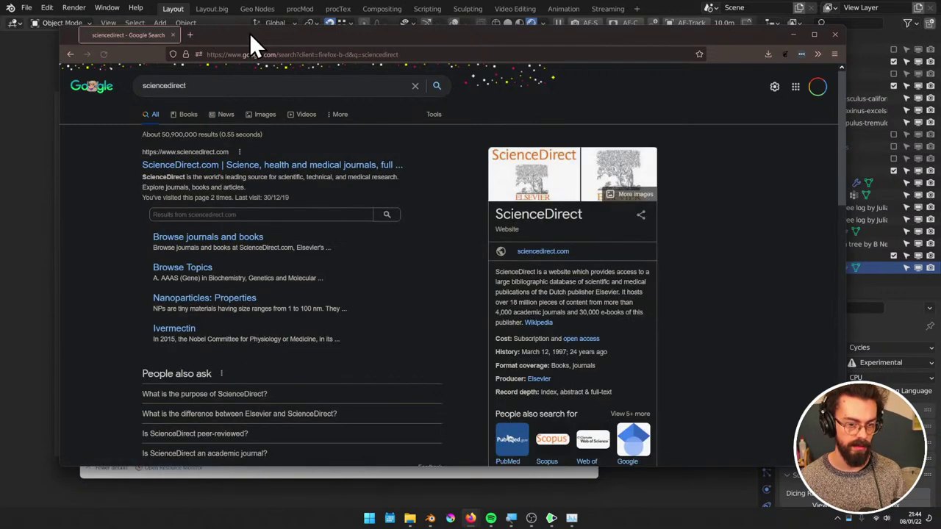
pyautogui.click(215, 163)
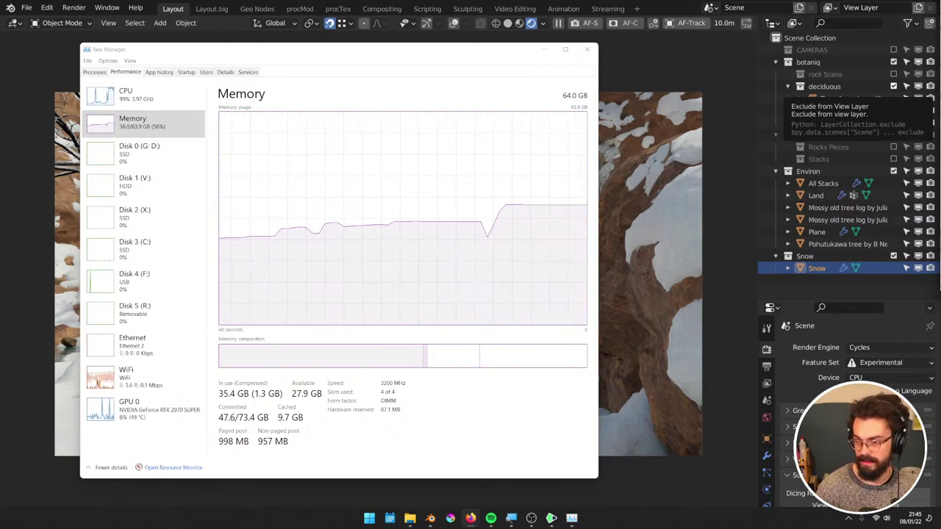
# Minimize Task Manager and save the canyon scene to WINTER LANDSCAPE.blend
pyautogui.click(543, 52)
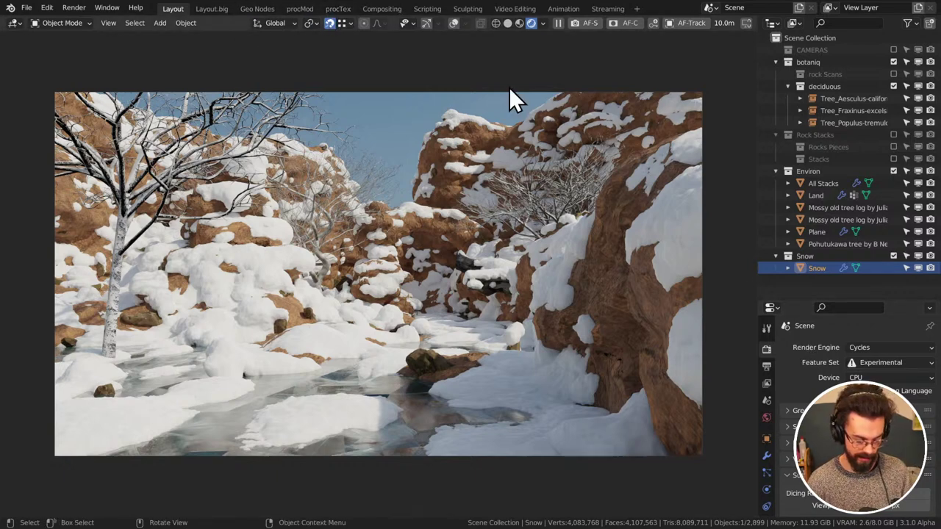
pyautogui.hotkey('ctrl', 's')
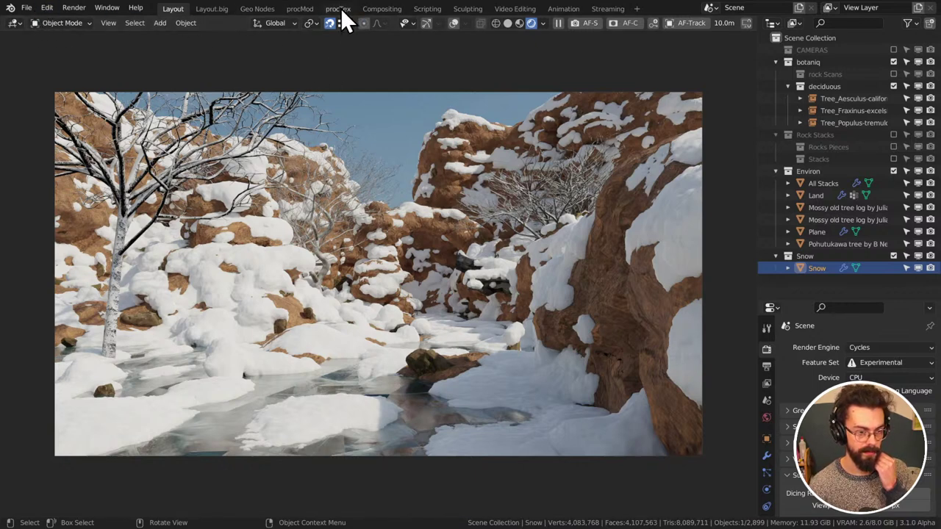
# Launch a fresh Blender session from the Start menu and dismiss the splash screen
pyautogui.press('super')
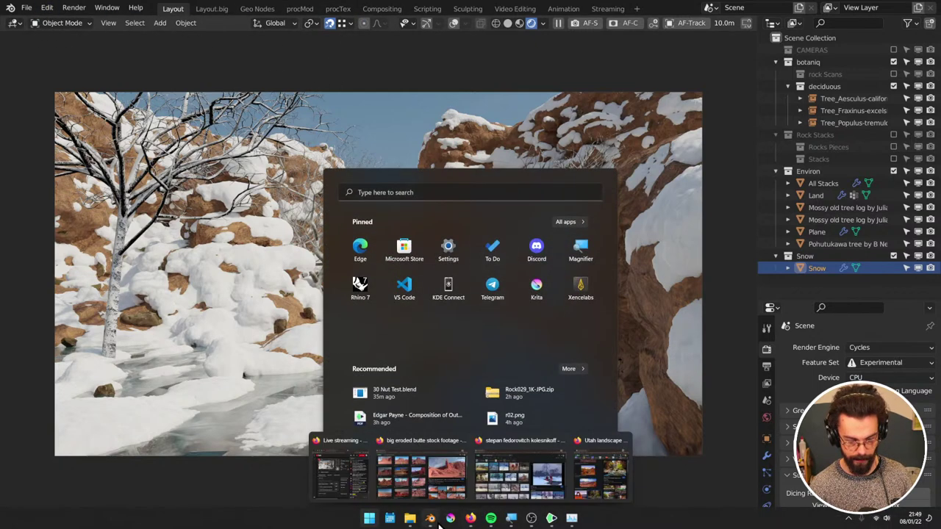
pyautogui.click(440, 485)
pyautogui.press('super')
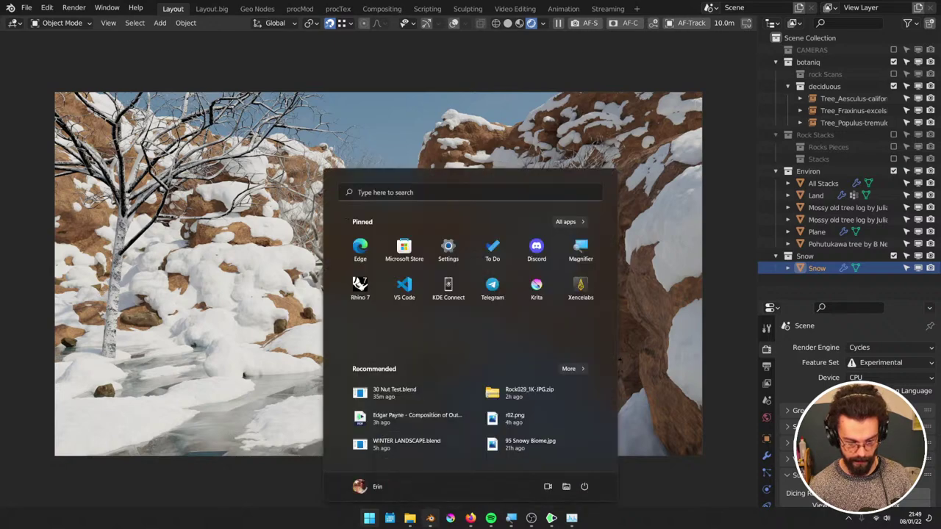
pyautogui.write('blender')
pyautogui.press('Return')
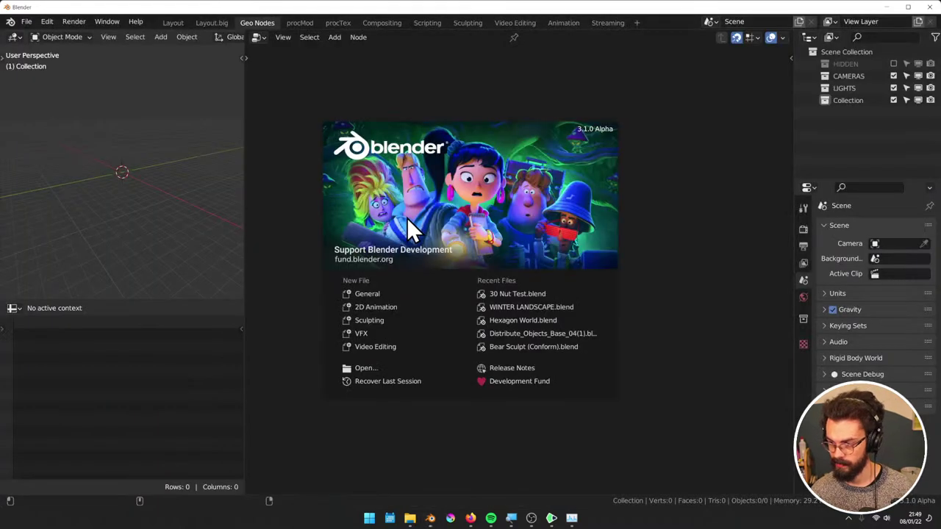
pyautogui.click(654, 257)
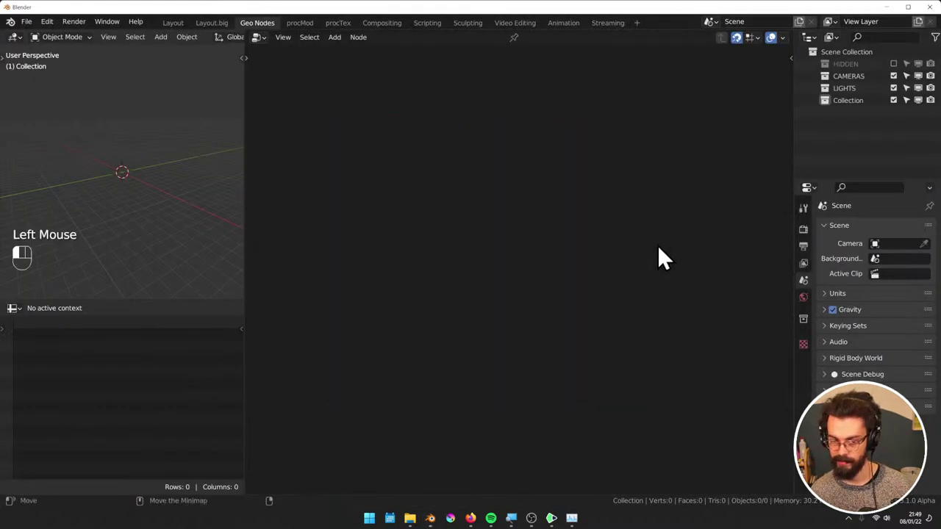
# Add a plane and frame it in top view in an enlarged 3D viewport
pyautogui.click(177, 162)
pyautogui.hotkey('shift', 'a')
pyautogui.click(224, 147)
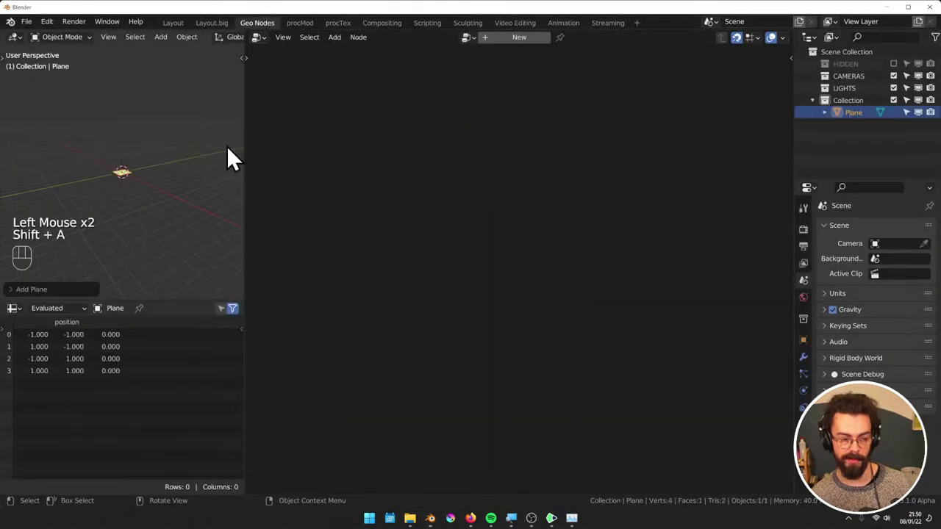
pyautogui.scroll(2, 155, 197)
pyautogui.press('KP_Decimal')
pyautogui.press('KP_7')
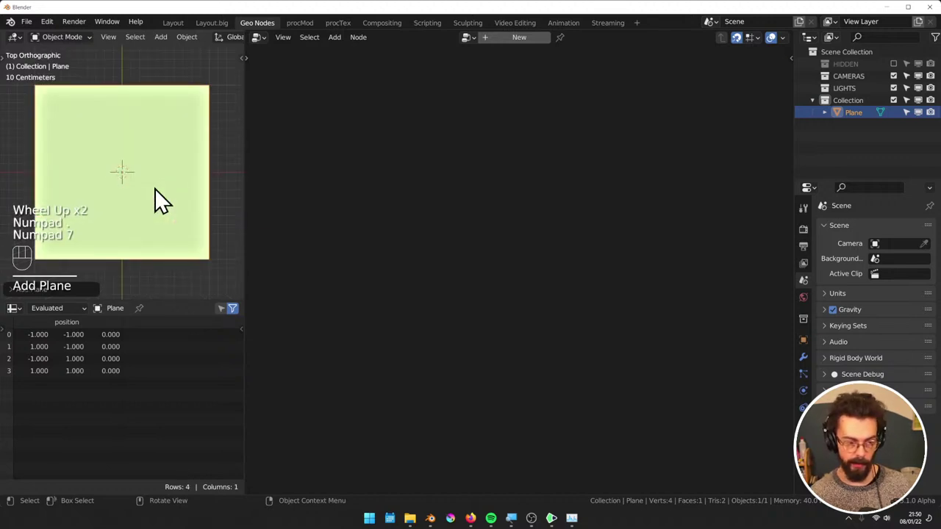
pyautogui.moveTo(175, 302); pyautogui.dragTo(174, 418)
pyautogui.moveTo(180, 238)
pyautogui.keyDown('ctrl'); pyautogui.mouseDown(button='middle')
pyautogui.moveTo(170, 283)
pyautogui.moveTo(183, 244)
pyautogui.moveTo(175, 239)
pyautogui.mouseUp(button='middle'); pyautogui.keyUp('ctrl')
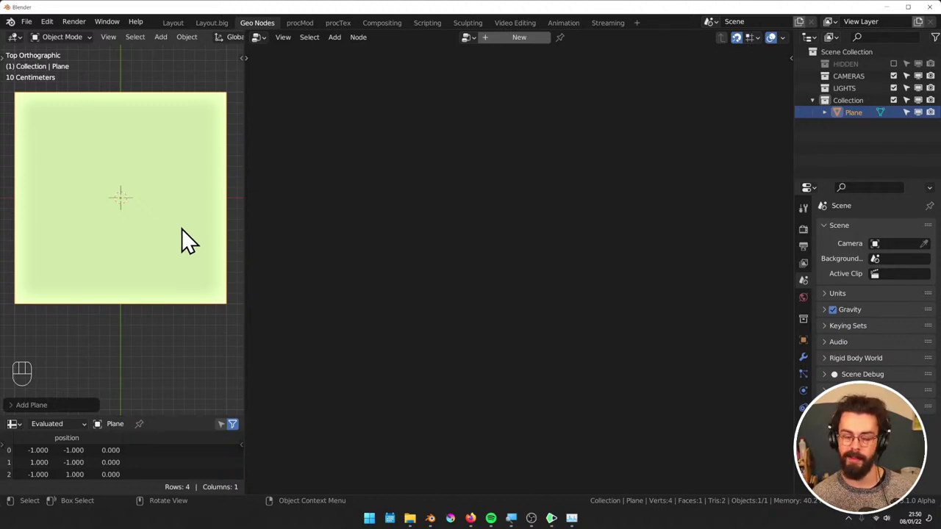
pyautogui.keyDown('shift'); pyautogui.moveTo(140, 195); pyautogui.dragTo(142, 186, button='middle'); pyautogui.keyUp('shift')
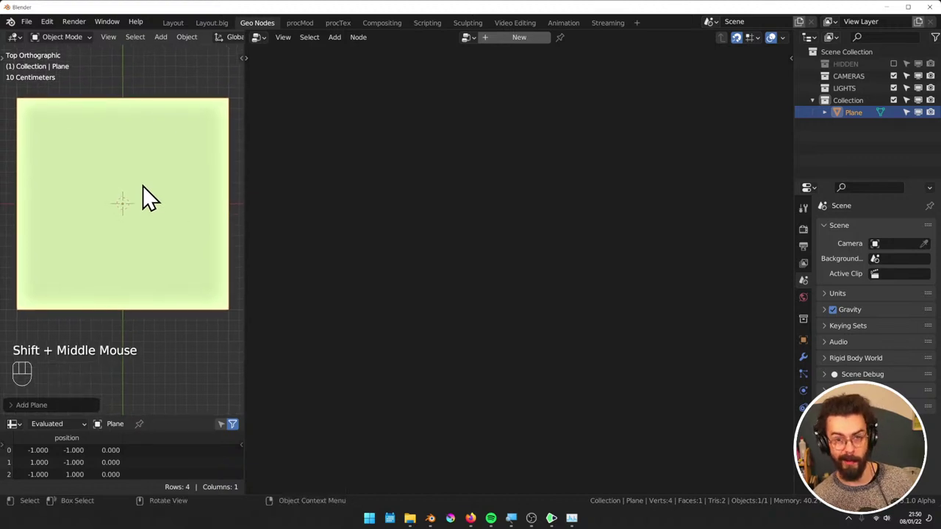
# Create a new Geometry Nodes tree for the plane, adding no extra nodes
pyautogui.click(274, 105)
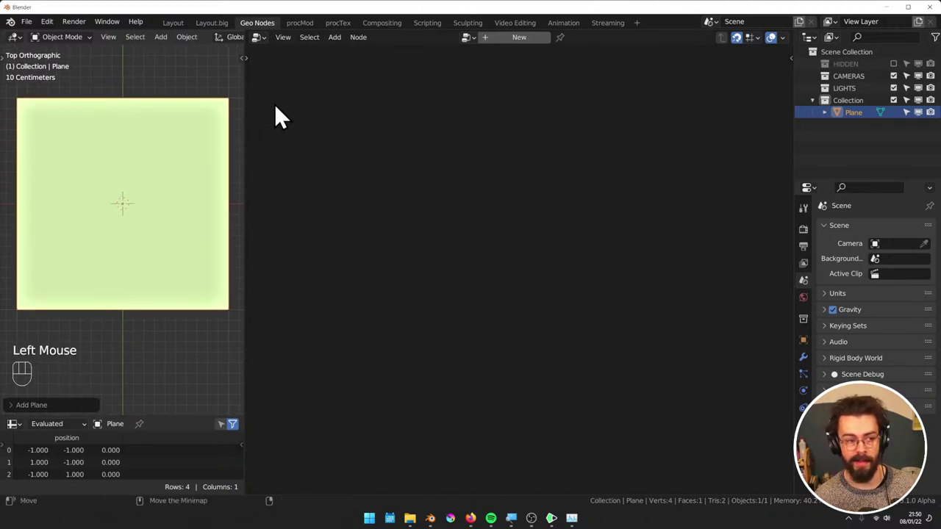
pyautogui.click(519, 37)
pyautogui.hotkey('shift', 'a')
pyautogui.moveTo(455, 181)
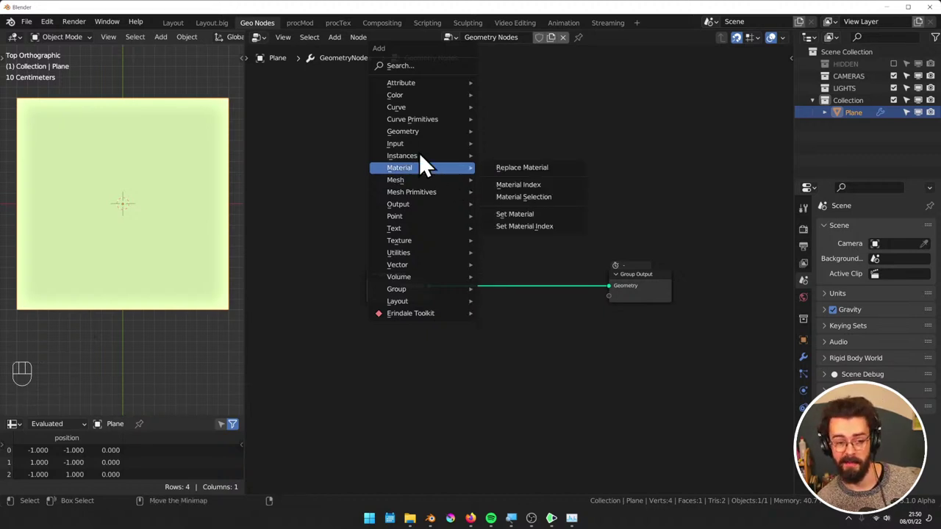
pyautogui.moveTo(425, 155)
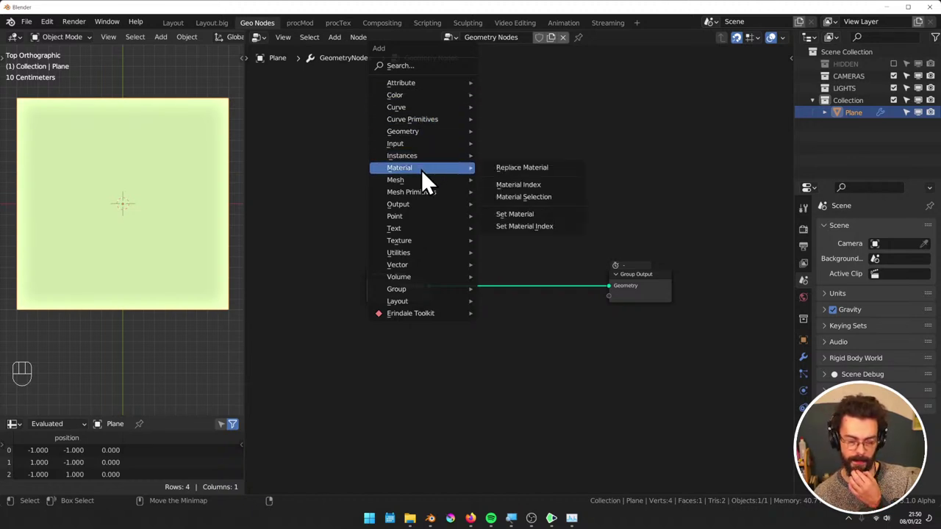
pyautogui.click(383, 30)
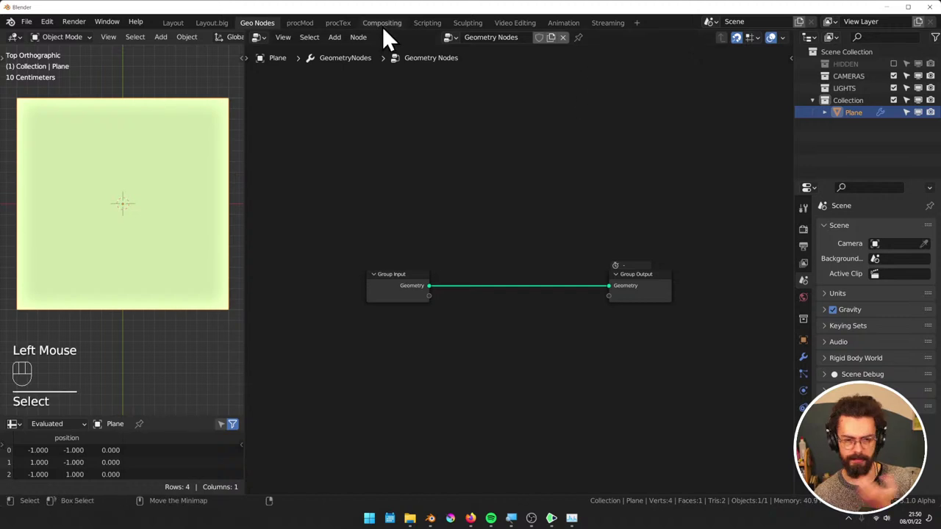
pyautogui.click(338, 22)
# Add a Bump node feeding the Principled BSDF's Normal input
pyautogui.moveTo(515, 140); pyautogui.dragTo(582, 225, button='middle')
pyautogui.moveTo(630, 344); pyautogui.dragTo(479, 330)
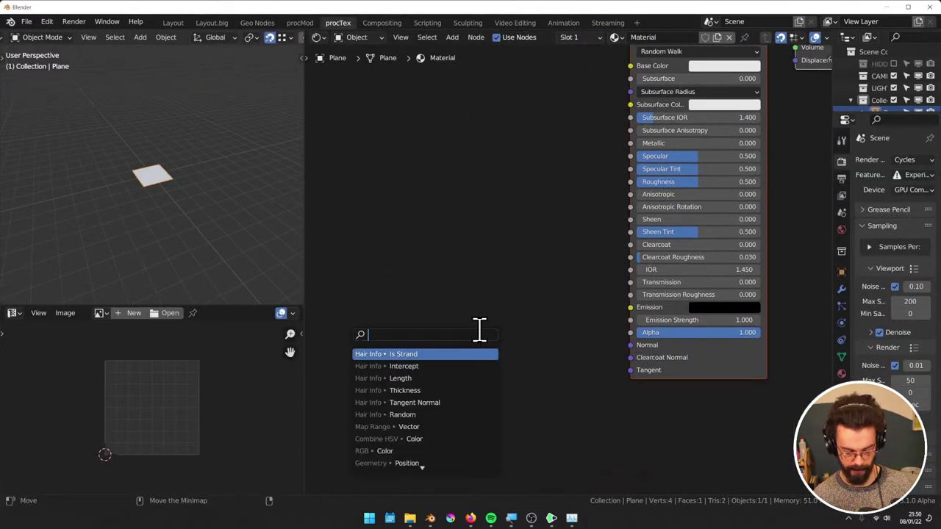
pyautogui.write('bum')
pyautogui.press('Return')
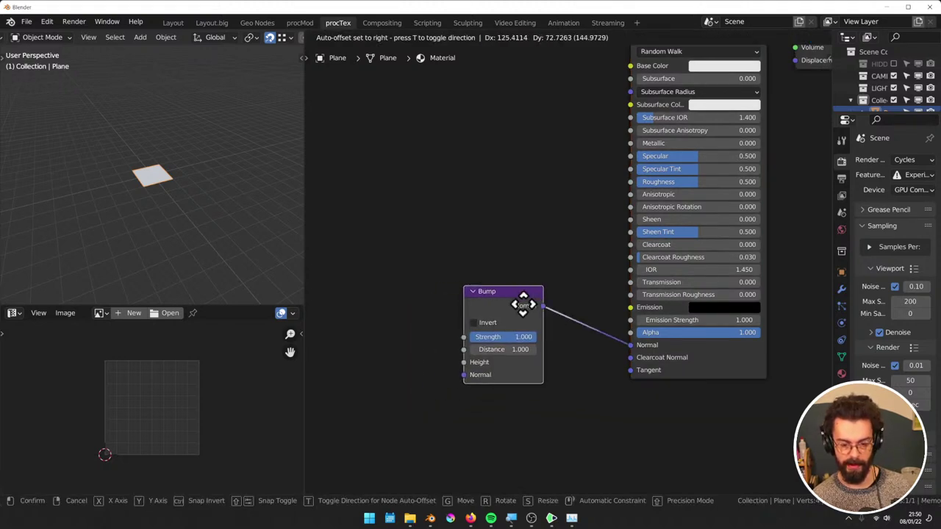
pyautogui.click(523, 302)
pyautogui.click(360, 318)
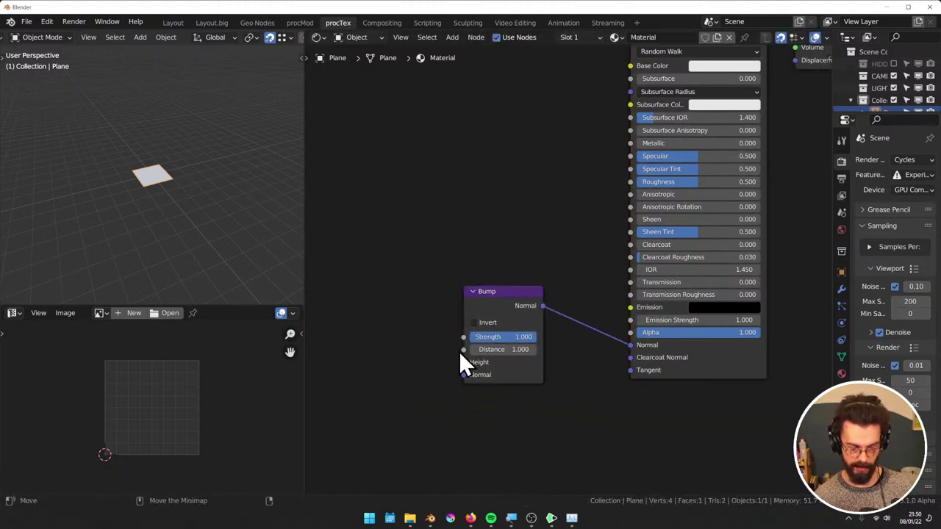
# Connect a new Image Texture's Color output to the Bump node's Height input
pyautogui.moveTo(470, 365); pyautogui.dragTo(405, 339)
pyautogui.write('miage')
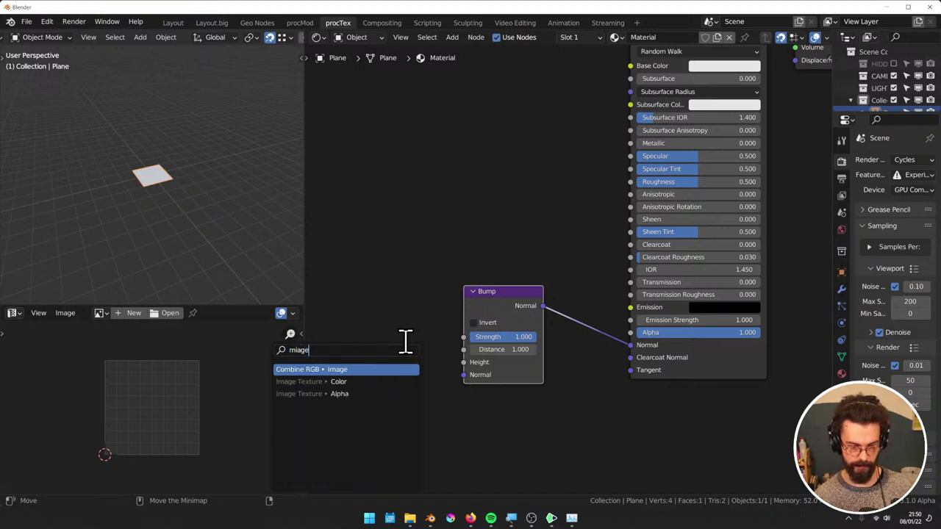
pyautogui.press('Down')
pyautogui.press('Return')
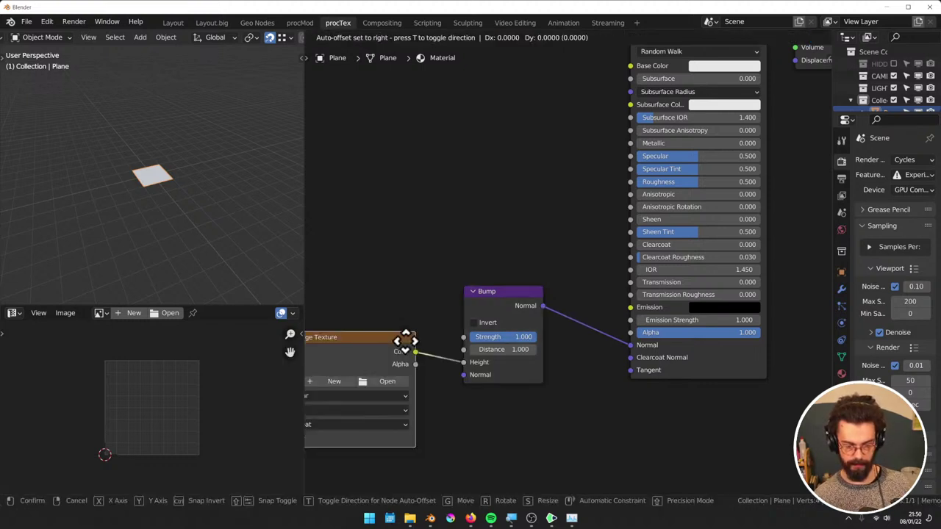
pyautogui.click(414, 294)
pyautogui.moveTo(485, 332); pyautogui.dragTo(567, 311, button='middle')
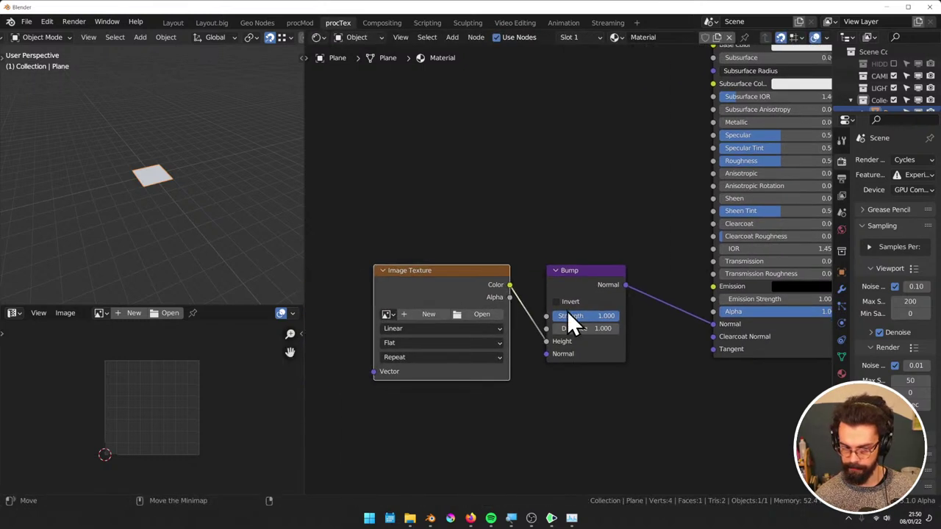
# Set the Bump distance to 0.010, keeping strength at 1.000
pyautogui.click(581, 317)
pyautogui.press('Return')
pyautogui.moveTo(612, 372); pyautogui.dragTo(659, 389, button='middle')
pyautogui.scroll(3, 632, 374)
pyautogui.click(588, 339)
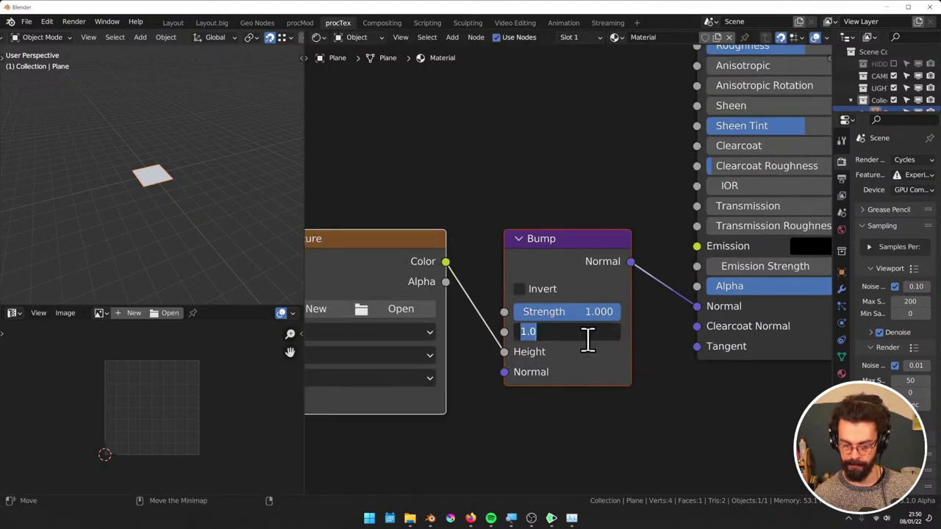
pyautogui.write('.01')
pyautogui.press('Return')
pyautogui.click(613, 442)
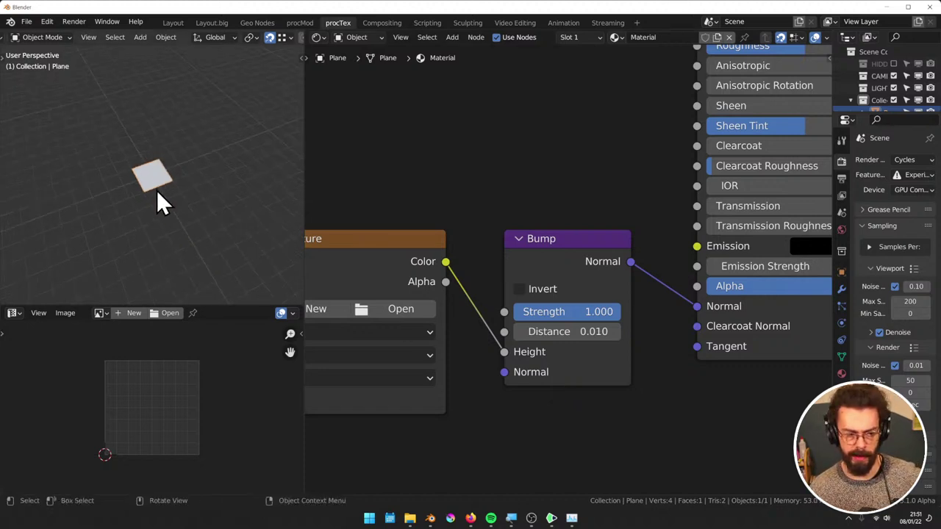
pyautogui.scroll(10, 163, 202)
pyautogui.scroll(-3, 171, 215)
pyautogui.moveTo(504, 352)
pyautogui.mouseDown()
pyautogui.moveTo(507, 372)
pyautogui.moveTo(507, 355)
pyautogui.mouseUp()
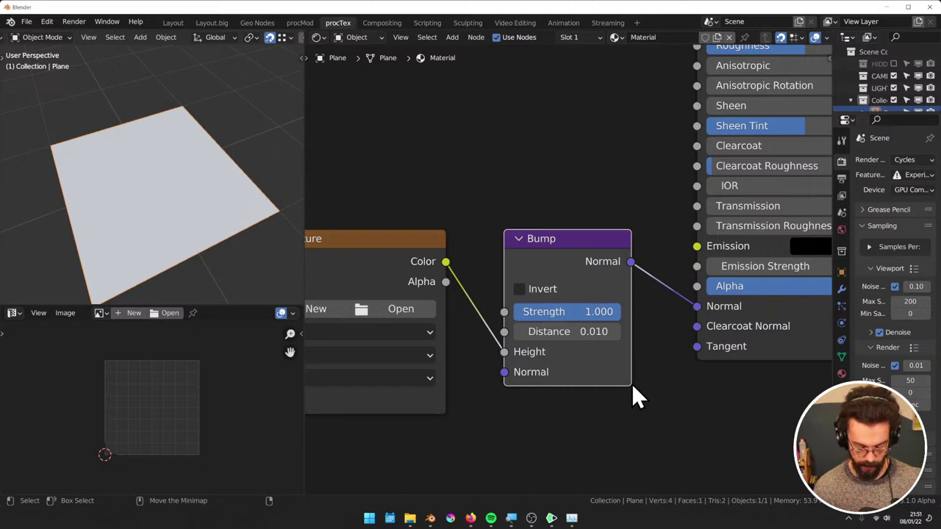
pyautogui.hotkey('alt', 'Tab')
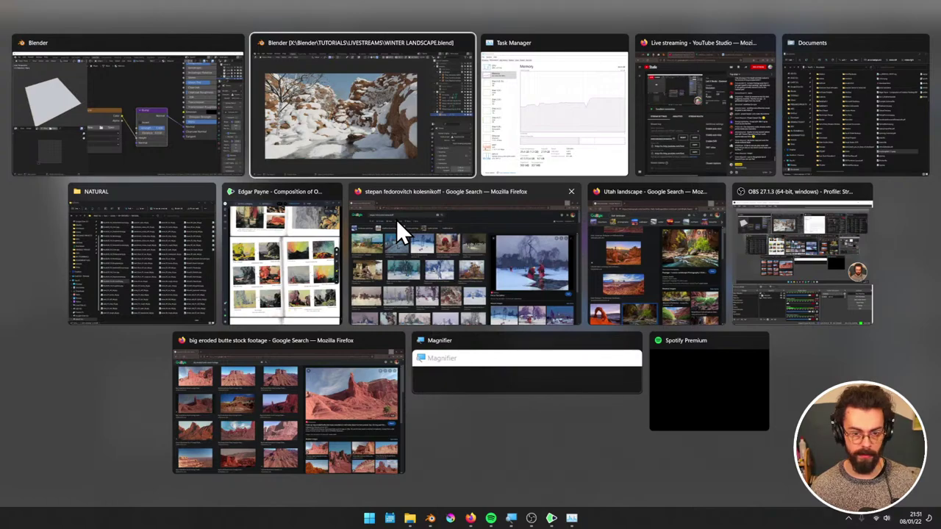
# Open Discord and bring its window to the front over Blender
pyautogui.press('super')
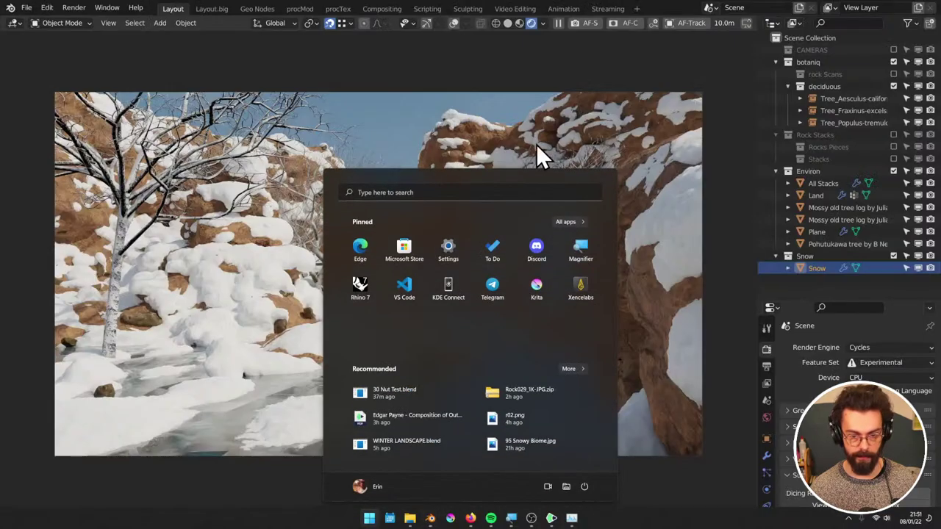
pyautogui.click(535, 253)
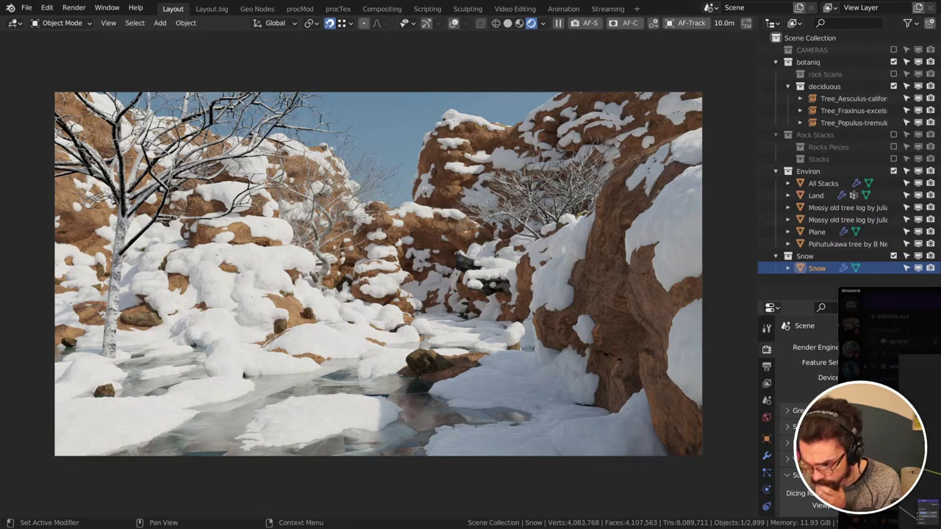
pyautogui.click(874, 290)
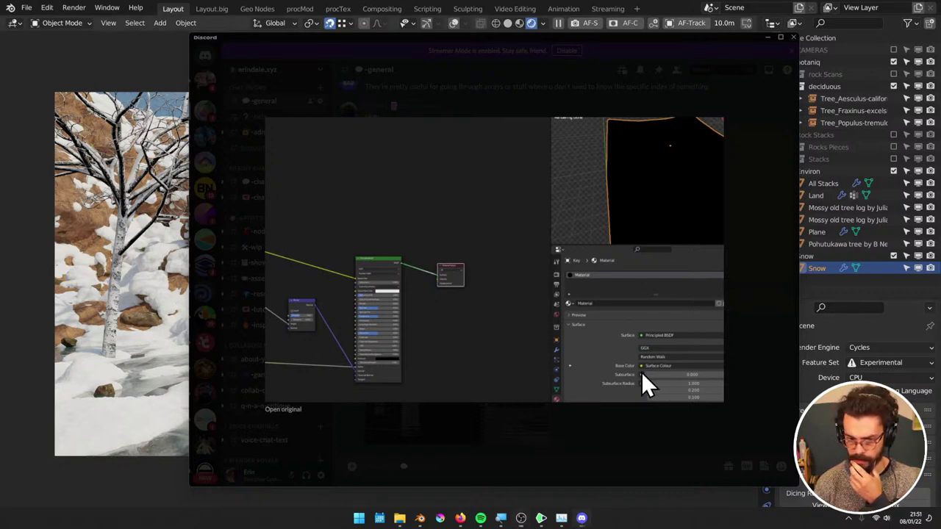
pyautogui.click(613, 431)
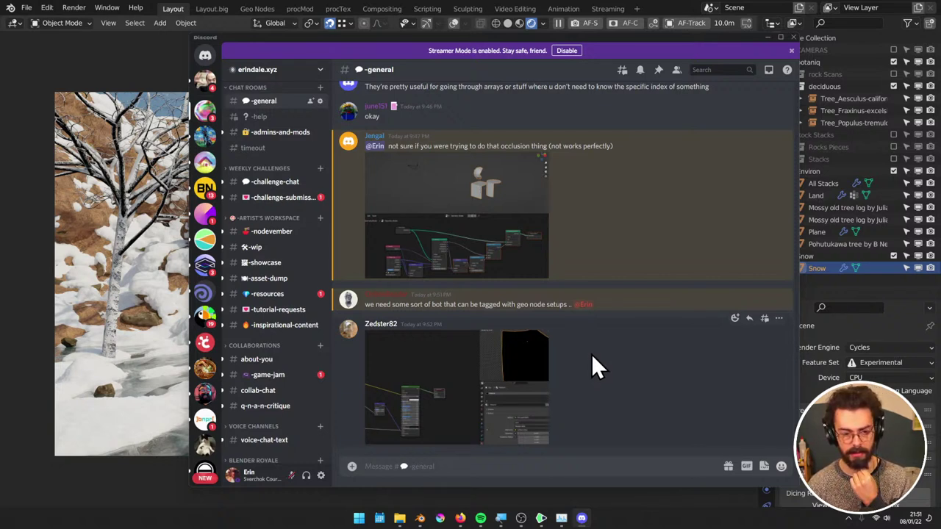
# React with a heart to a #general message and view its image enlarged
pyautogui.rightClick(569, 225)
pyautogui.click(601, 238)
pyautogui.click(456, 216)
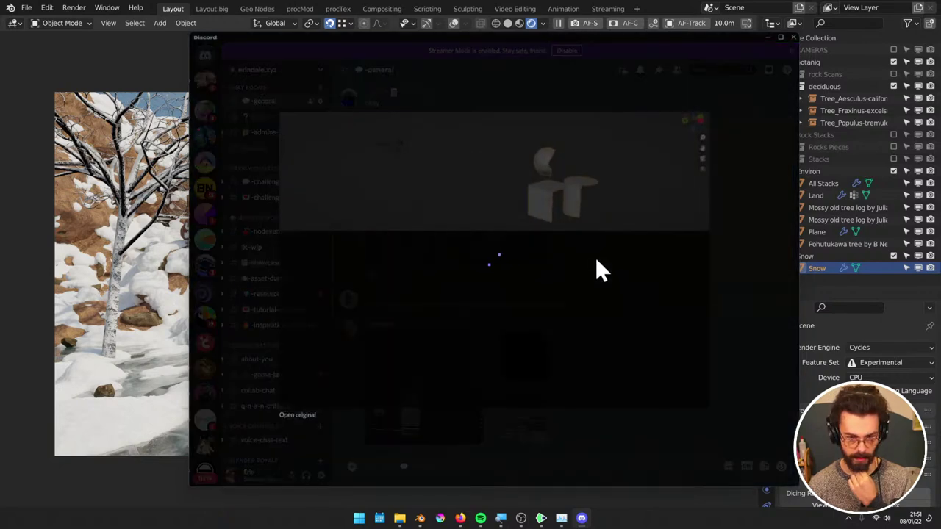
pyautogui.click(601, 412)
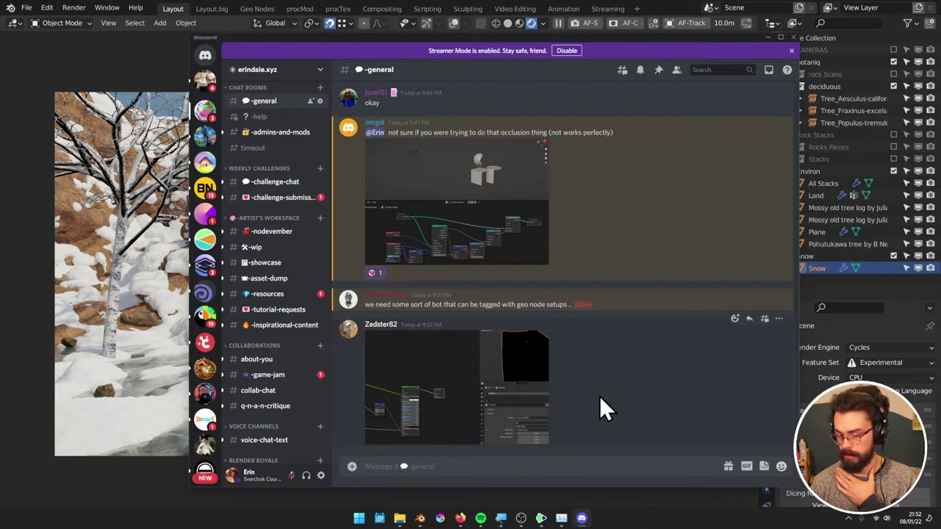
pyautogui.scroll(2, 478, 375)
# Enlarge and close the member's node-setup screenshot twice, briefly returning to Blender in between
pyautogui.scroll(-2, 474, 375)
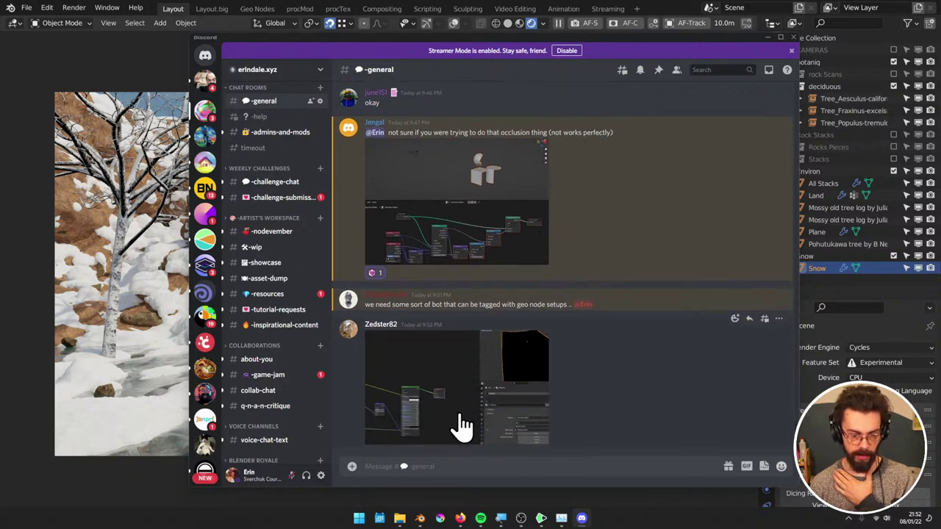
pyautogui.click(412, 411)
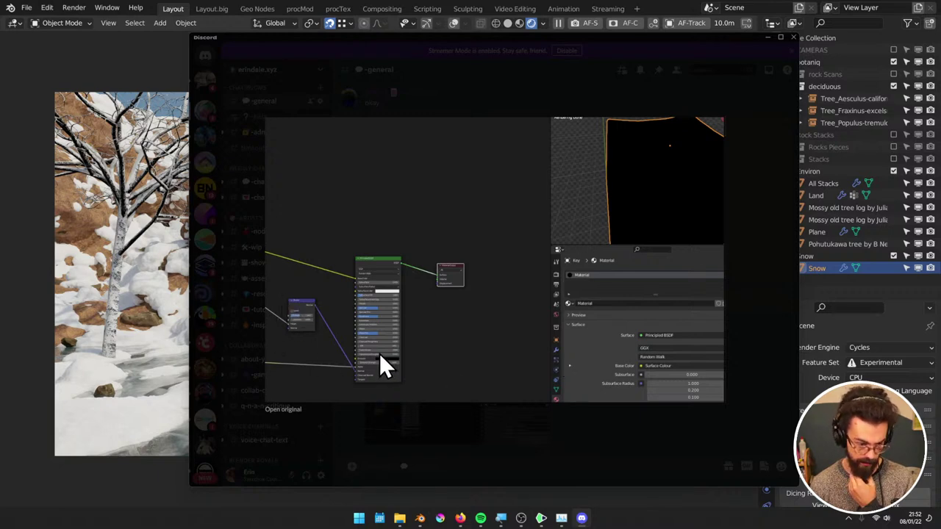
pyautogui.click(602, 424)
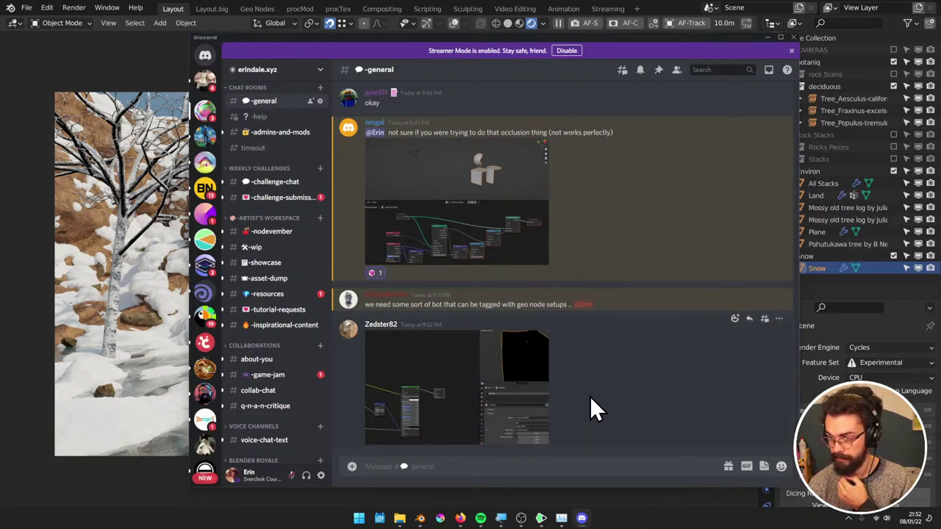
pyautogui.click(421, 2)
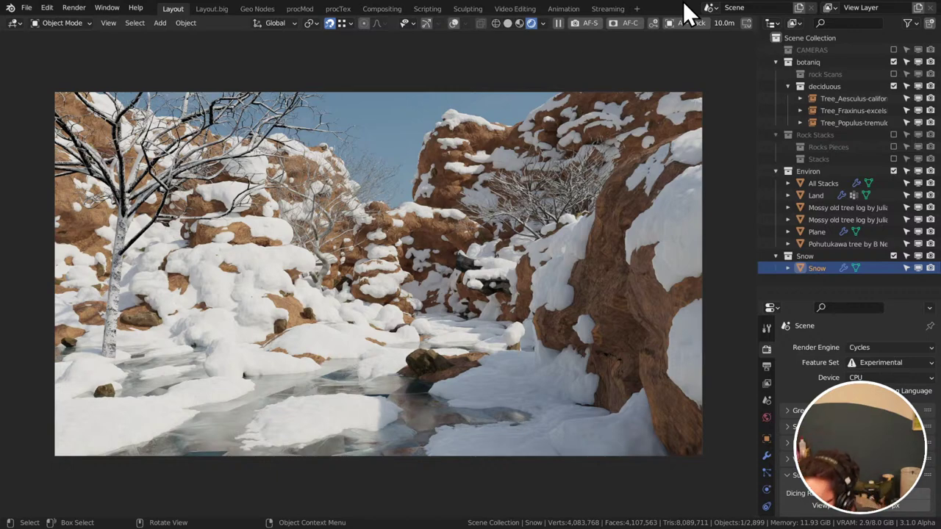
pyautogui.hotkey('alt', 'Tab')
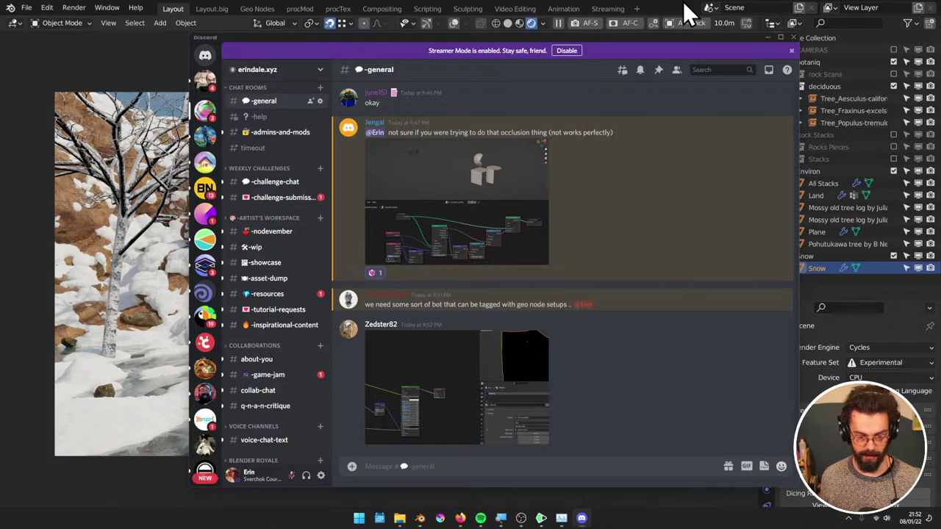
pyautogui.click(431, 431)
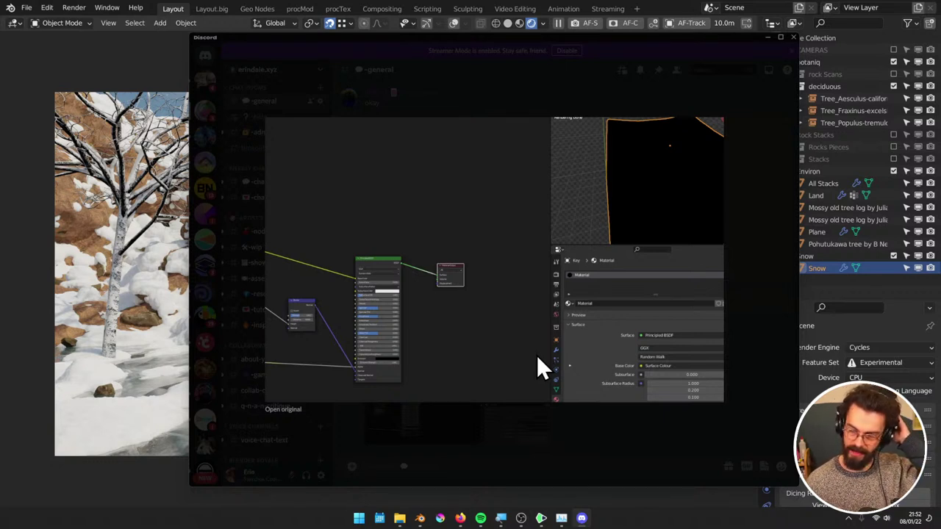
pyautogui.click(583, 443)
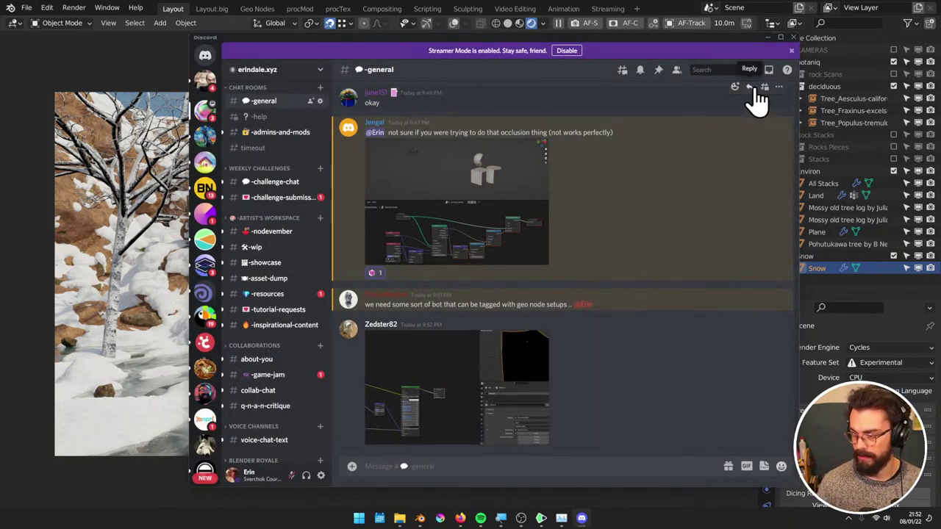
pyautogui.click(769, 37)
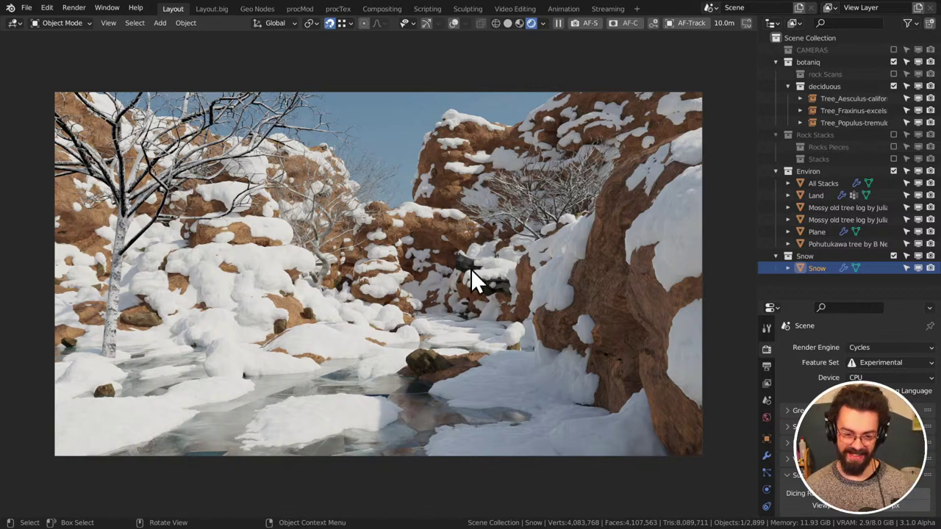
pyautogui.hotkey('ctrl', 'F10')
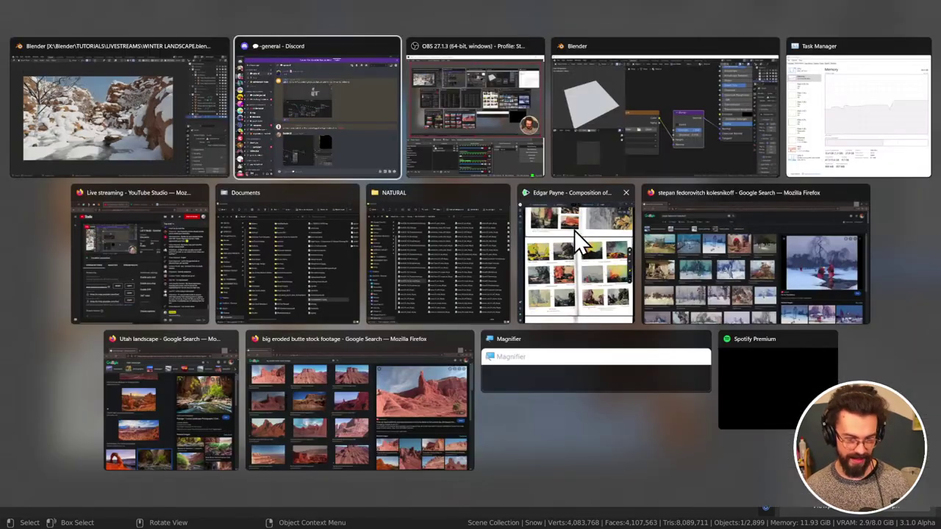
pyautogui.click(367, 144)
pyautogui.scroll(-2, 307, 370)
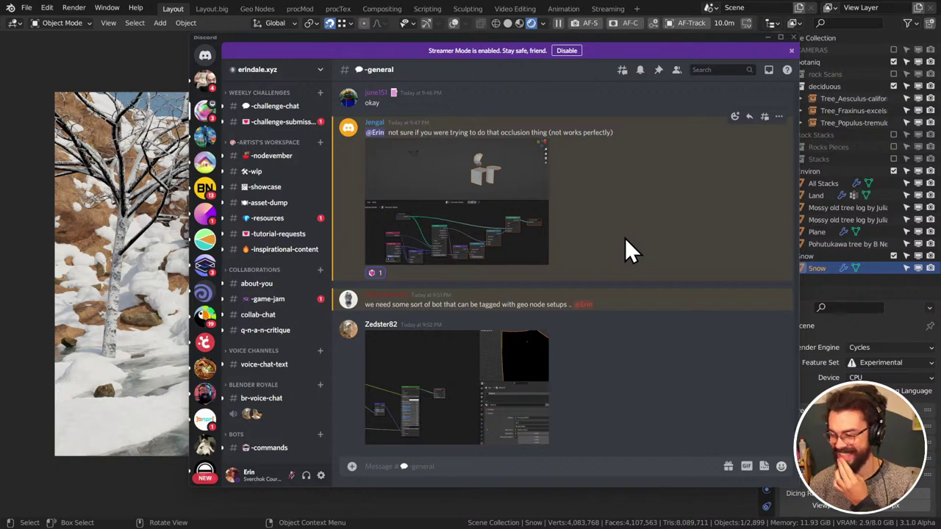
pyautogui.click(665, 1)
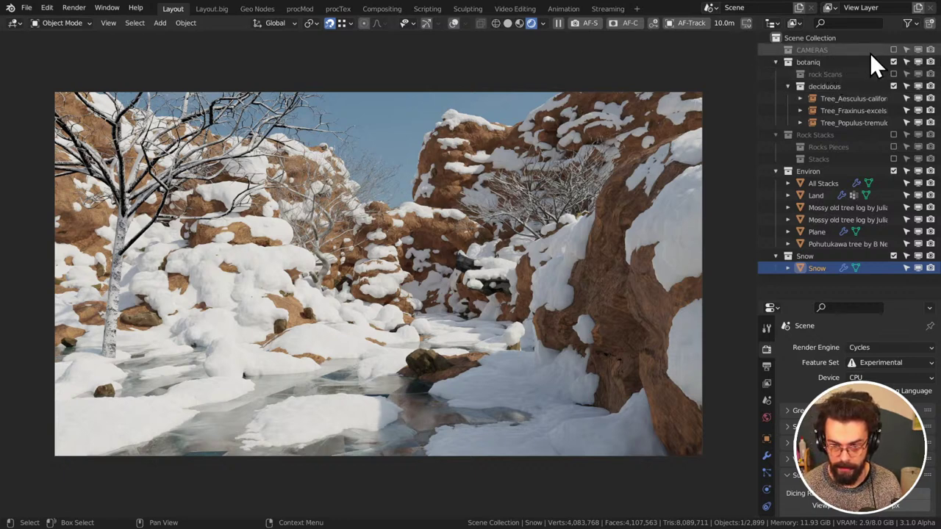
# Enable the CAMERAS collection, expand it to show Camera, and save WINTER LANDSCAPE.blend
pyautogui.press('e')
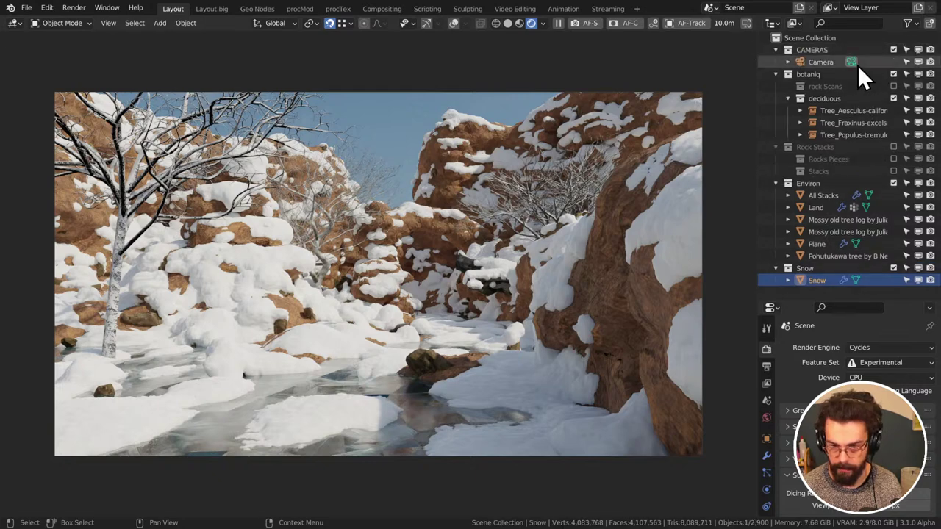
pyautogui.click(821, 63)
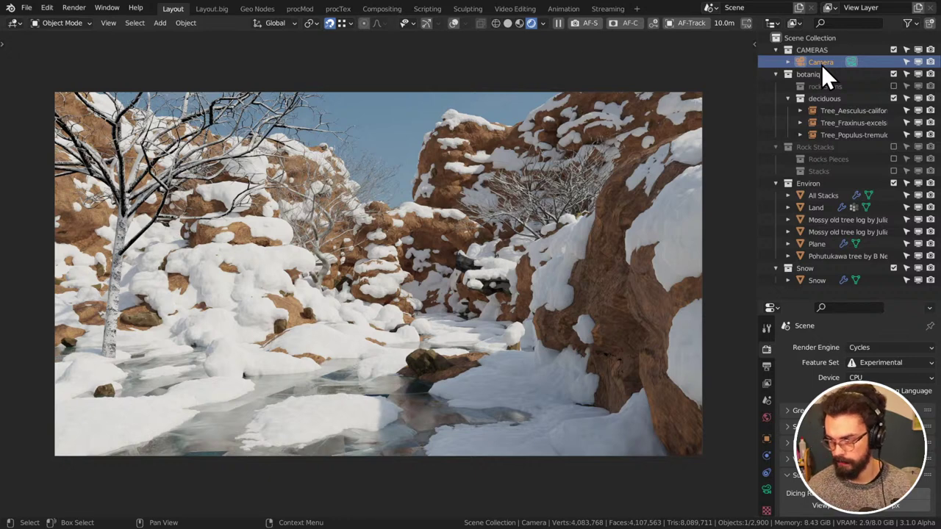
pyautogui.click(390, 121)
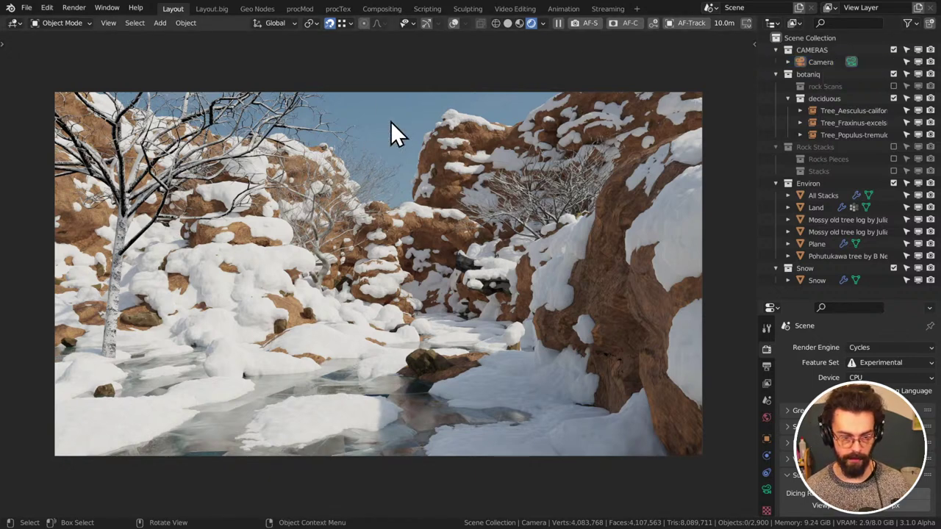
pyautogui.hotkey('ctrl', 's')
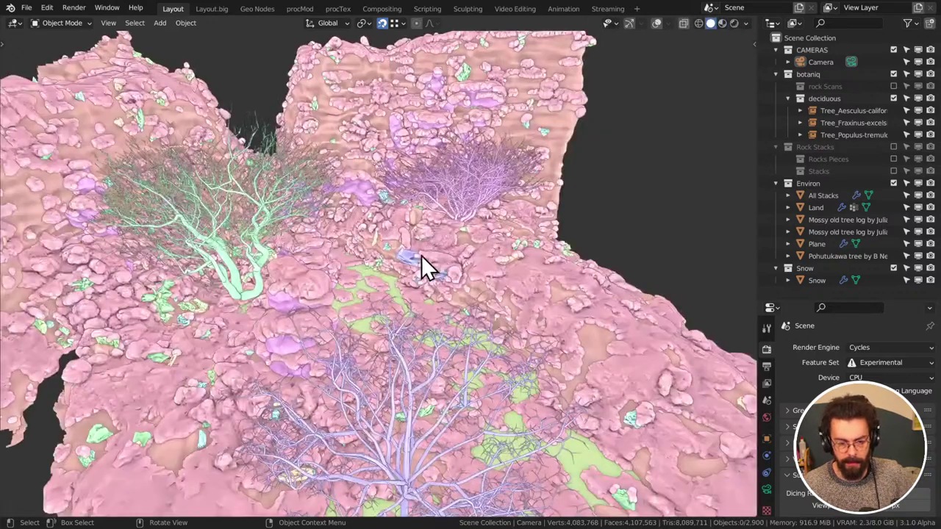
# Leave camera view, orbit to a top-down look at the terrain, and enable overlays
pyautogui.scroll(-5, 422, 267)
pyautogui.moveTo(419, 271); pyautogui.dragTo(541, 183, button='middle')
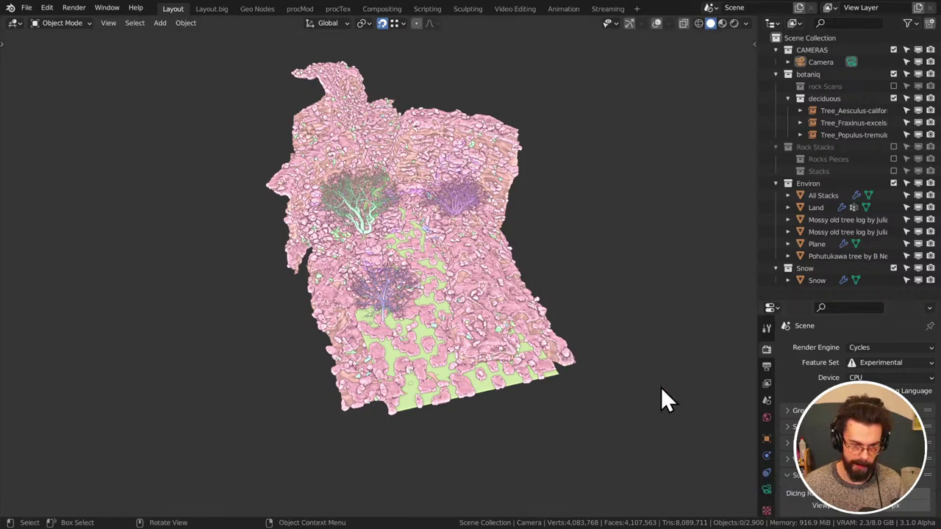
pyautogui.moveTo(650, 250); pyautogui.dragTo(606, 223, button='middle')
pyautogui.click(657, 23)
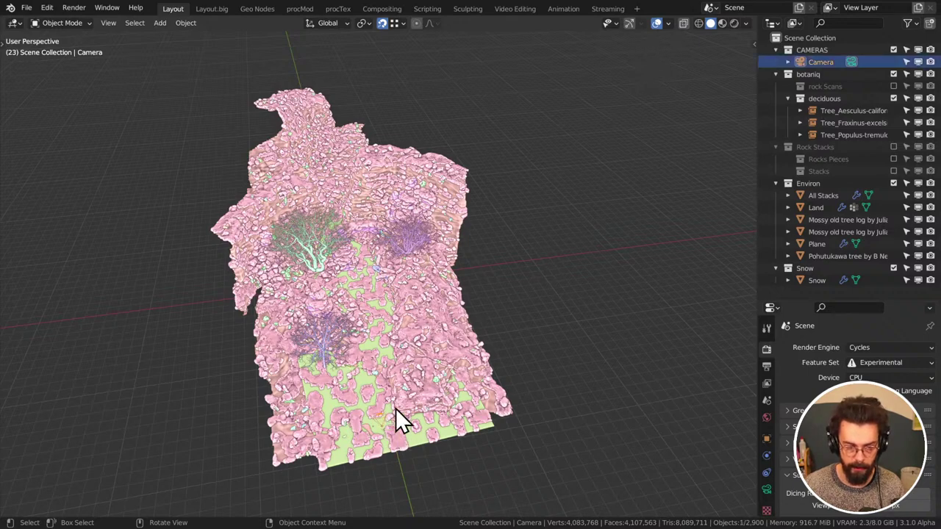
# Select the Camera and browse its lens and display settings
pyautogui.moveTo(396, 408); pyautogui.dragTo(752, 436, button='middle')
pyautogui.click(765, 483)
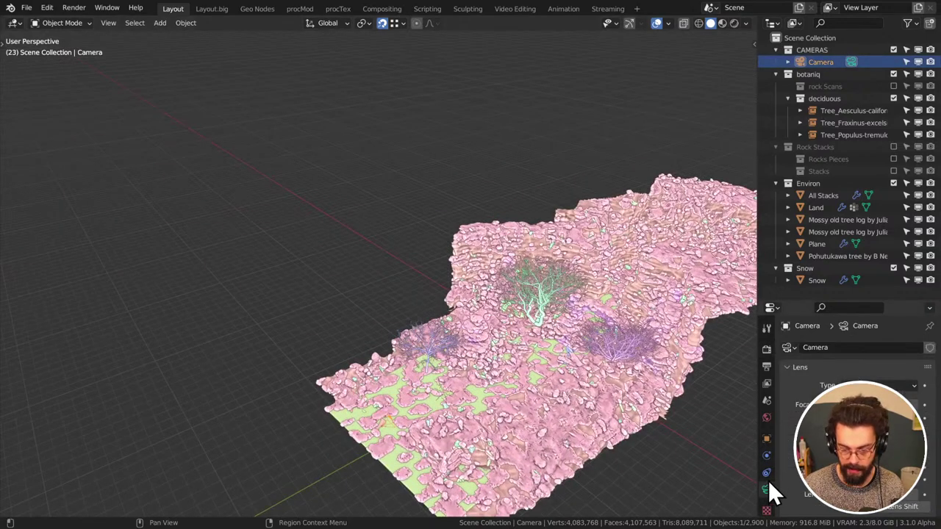
pyautogui.scroll(-6, 784, 454)
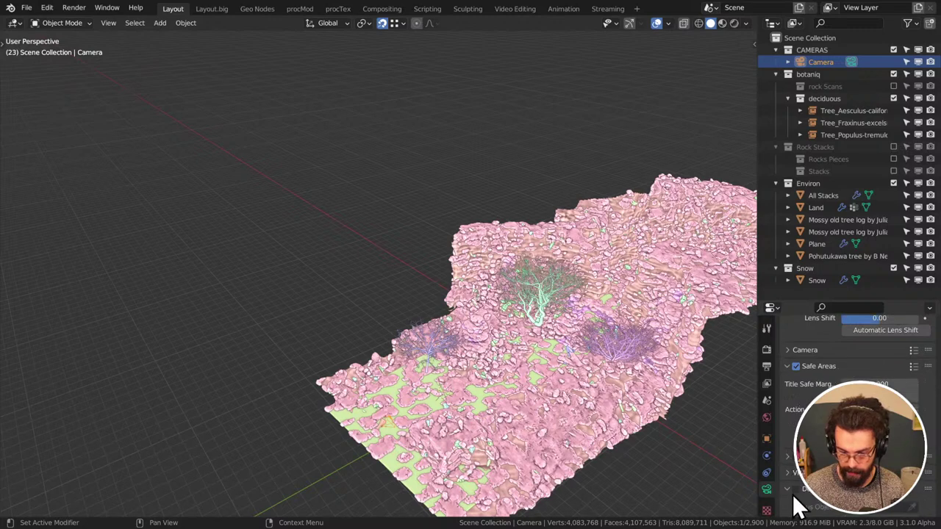
pyautogui.scroll(3, 845, 346)
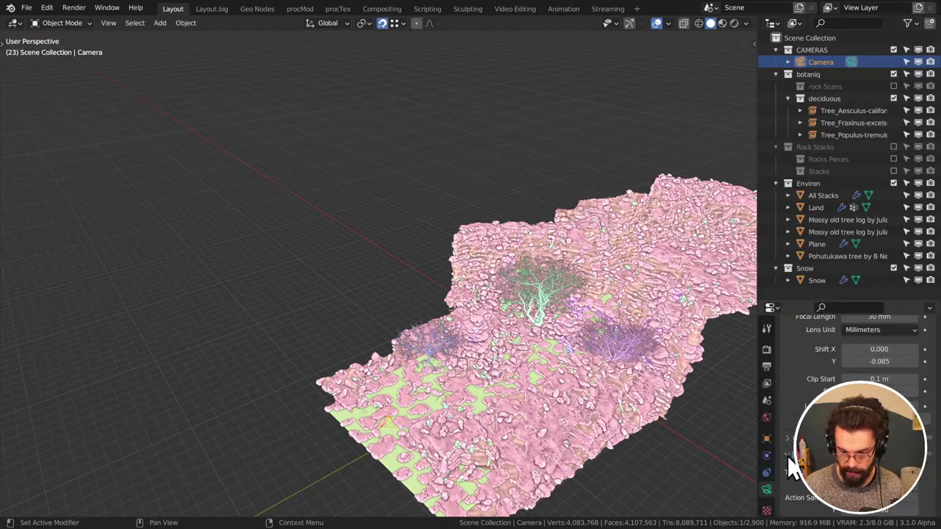
pyautogui.scroll(-4, 788, 441)
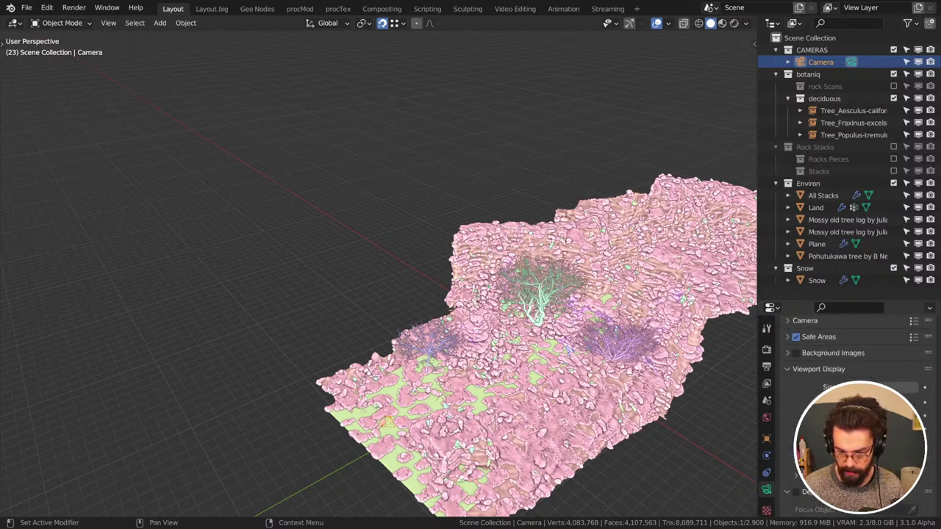
pyautogui.moveTo(555, 376); pyautogui.dragTo(562, 382, button='middle')
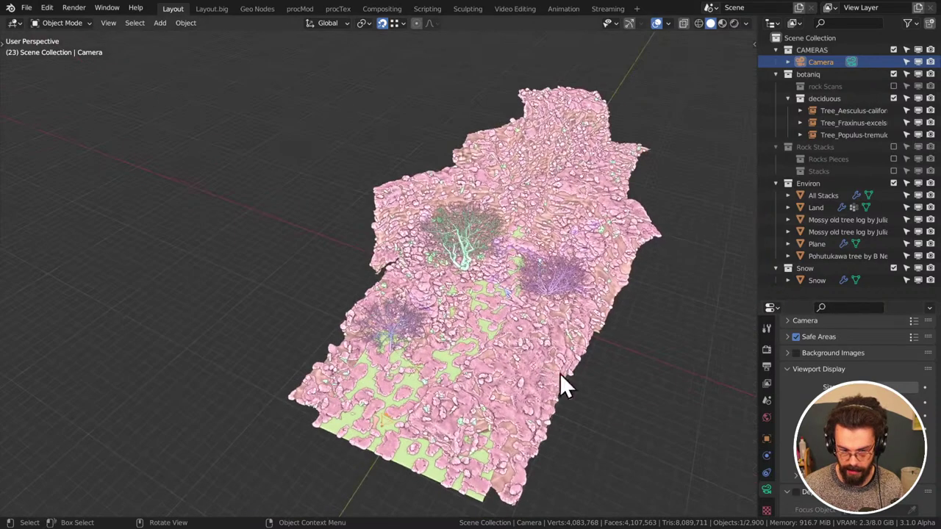
# Switch to wireframe shading, orbit low over the terrain, and show the World properties
pyautogui.press('z')
pyautogui.press('w')
pyautogui.moveTo(542, 346); pyautogui.dragTo(529, 319, button='middle')
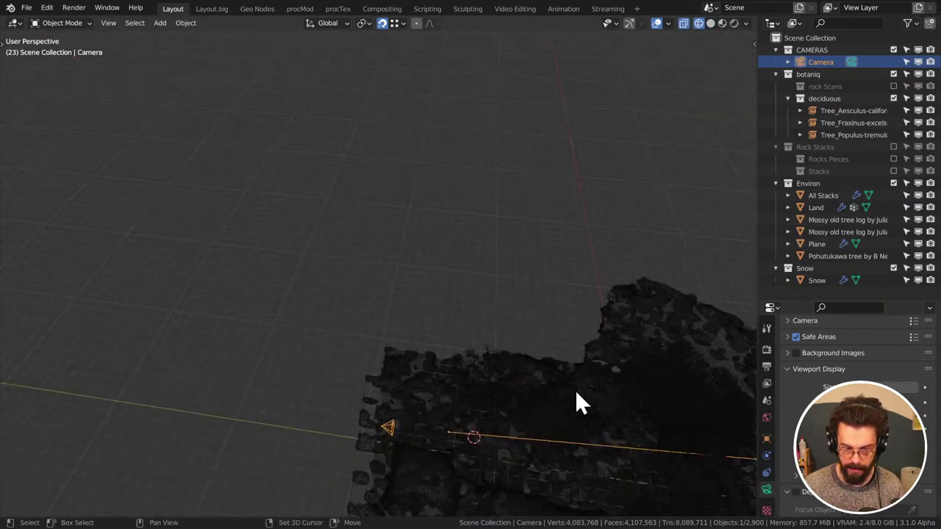
pyautogui.keyDown('shift'); pyautogui.moveTo(575, 400); pyautogui.dragTo(477, 305, button='middle'); pyautogui.keyUp('shift')
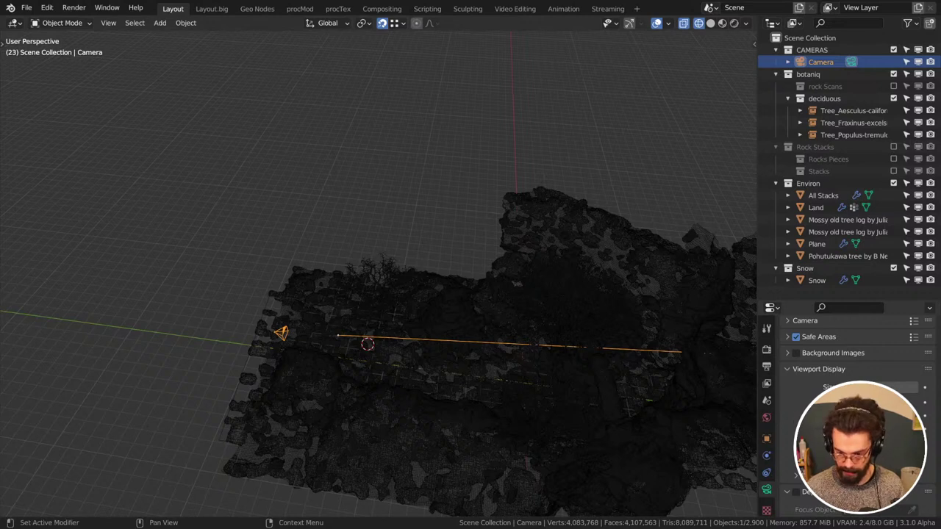
pyautogui.click(766, 417)
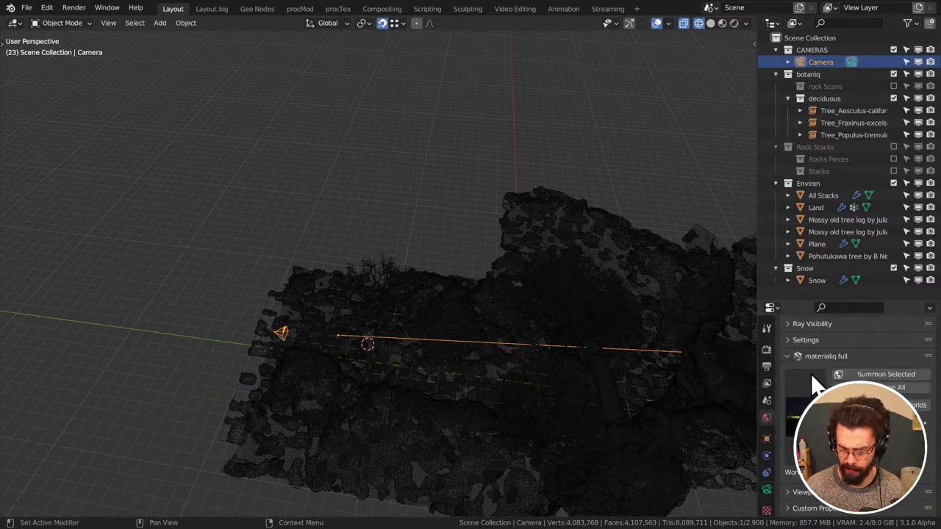
pyautogui.scroll(3, 787, 355)
pyautogui.scroll(1, 787, 357)
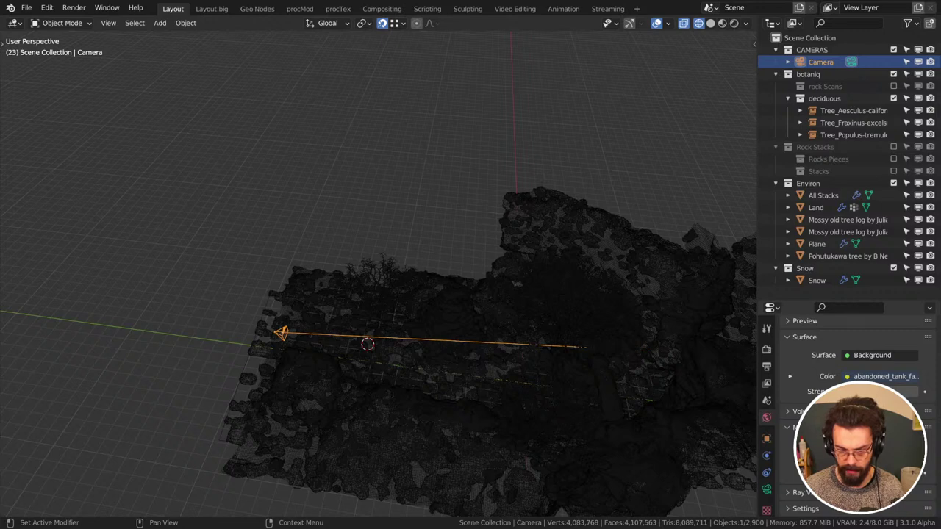
# Save WINTER LANDSCAPE.blend, then orbit to a low side view of the terrain
pyautogui.moveTo(581, 386); pyautogui.dragTo(641, 441, button='middle')
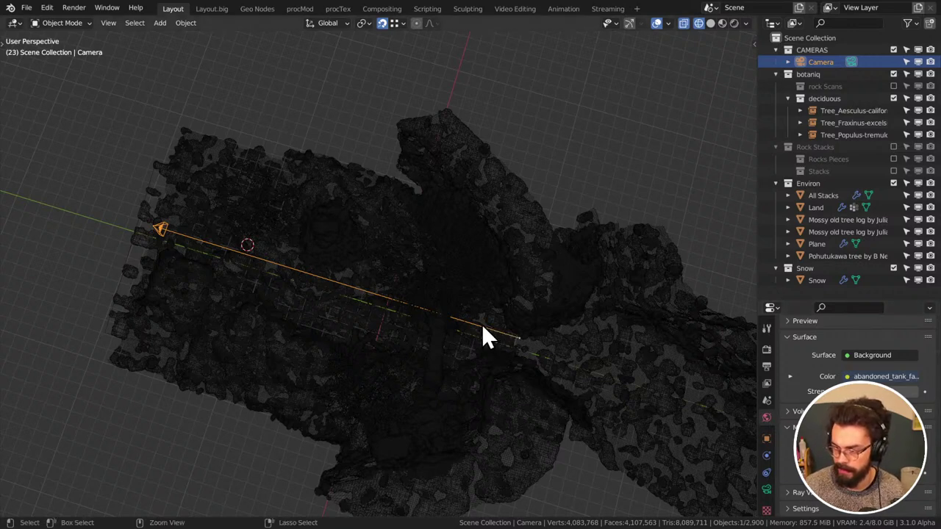
pyautogui.hotkey('ctrl', 's')
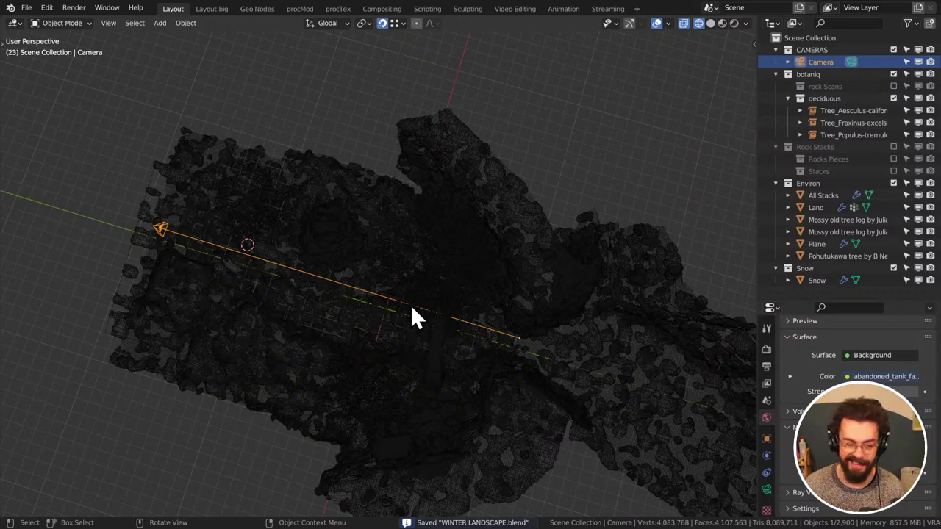
pyautogui.moveTo(411, 316); pyautogui.dragTo(505, 296, button='middle')
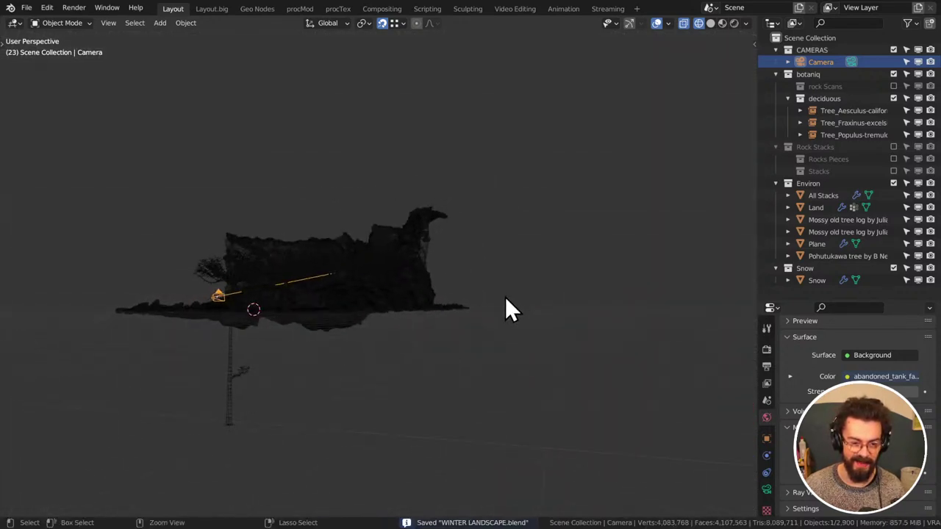
# Confirm the Combined, Z and Mist passes are enabled in View Layer properties, then save the file
pyautogui.click(766, 382)
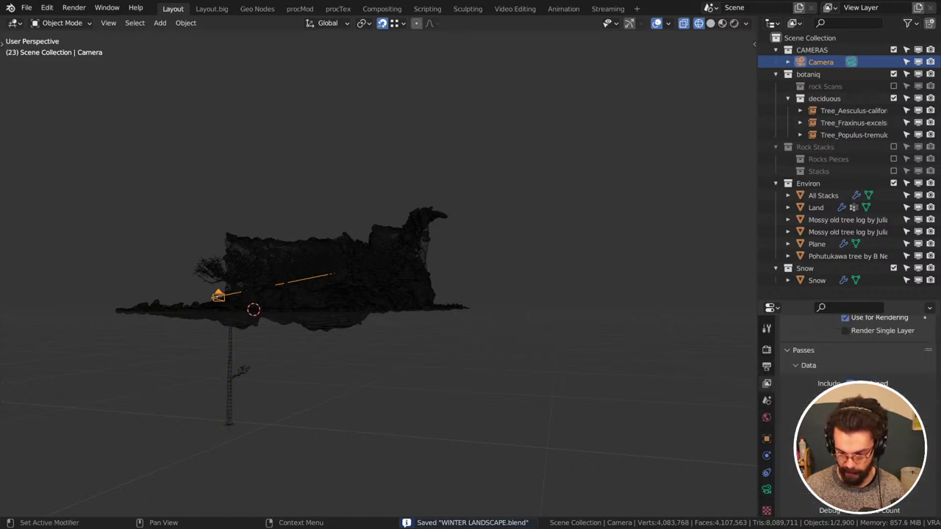
pyautogui.scroll(2, 804, 389)
pyautogui.scroll(-3, 805, 384)
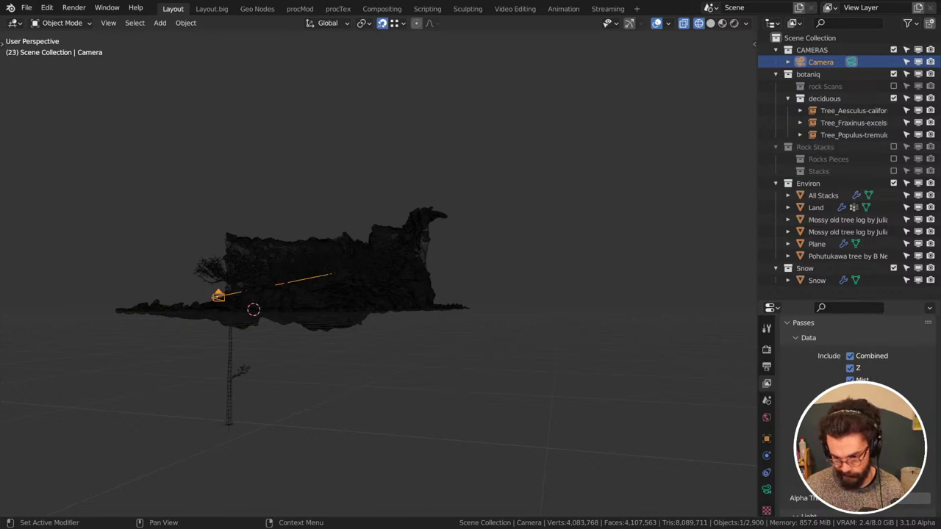
pyautogui.scroll(-3, 808, 371)
pyautogui.hotkey('ctrl', 's')
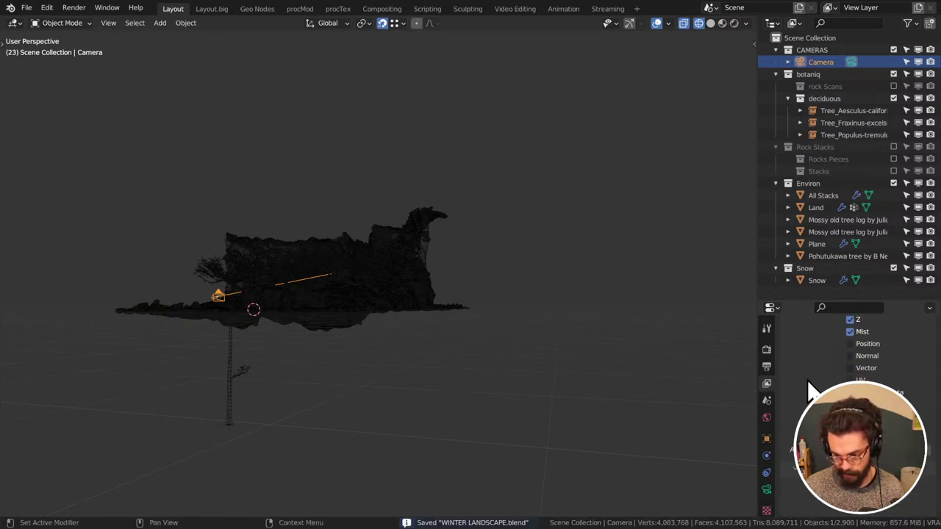
# Review the Render settings down through Film and Motion Blur
pyautogui.click(767, 349)
pyautogui.scroll(-5, 783, 441)
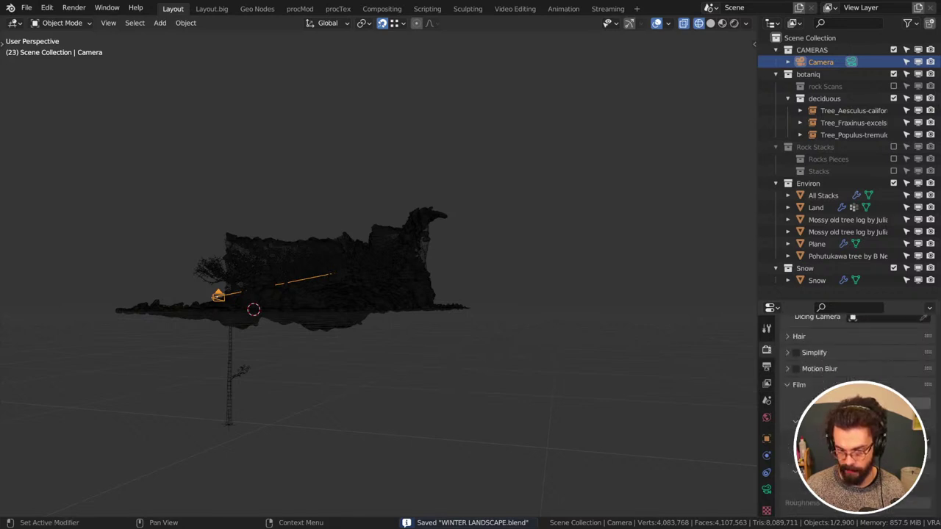
pyautogui.scroll(-1, 808, 441)
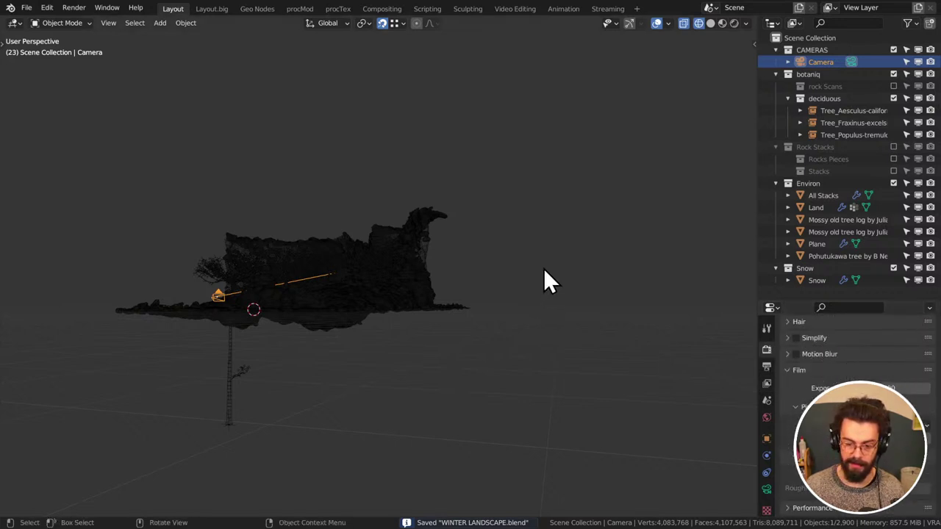
# Switch to the Compositing workspace and frame the Render Layers and Color Balance nodes
pyautogui.click(390, 9)
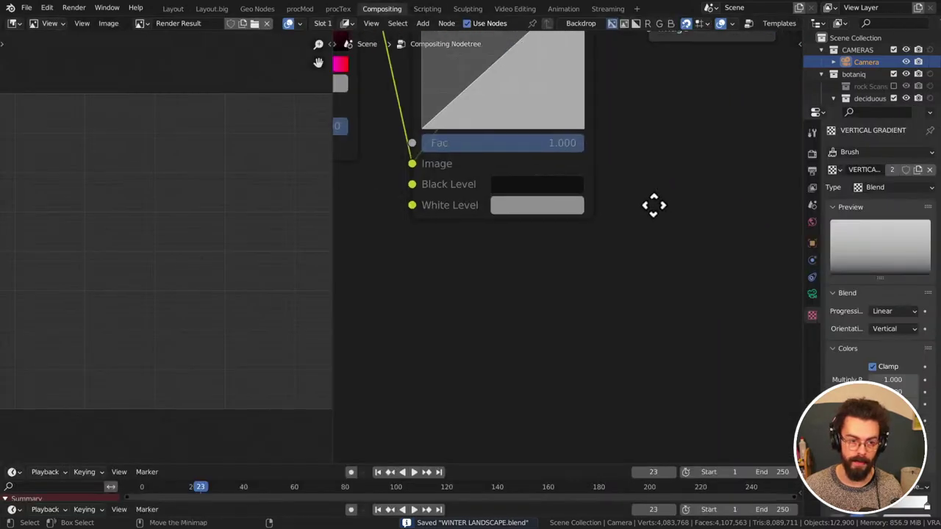
pyautogui.moveTo(653, 205); pyautogui.dragTo(578, 210, button='middle')
pyautogui.moveTo(578, 211); pyautogui.dragTo(452, 127)
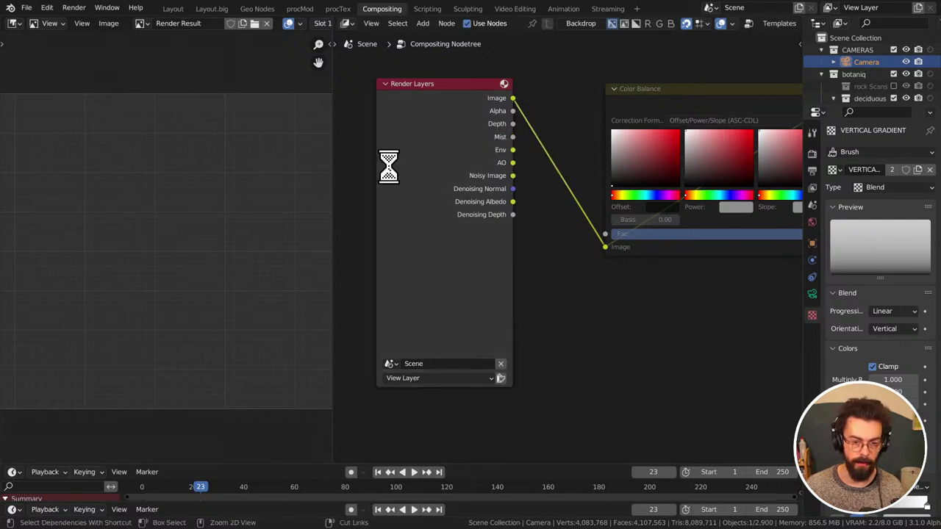
# Check the output resolution and the Cycles render and sampling settings
pyautogui.click(815, 172)
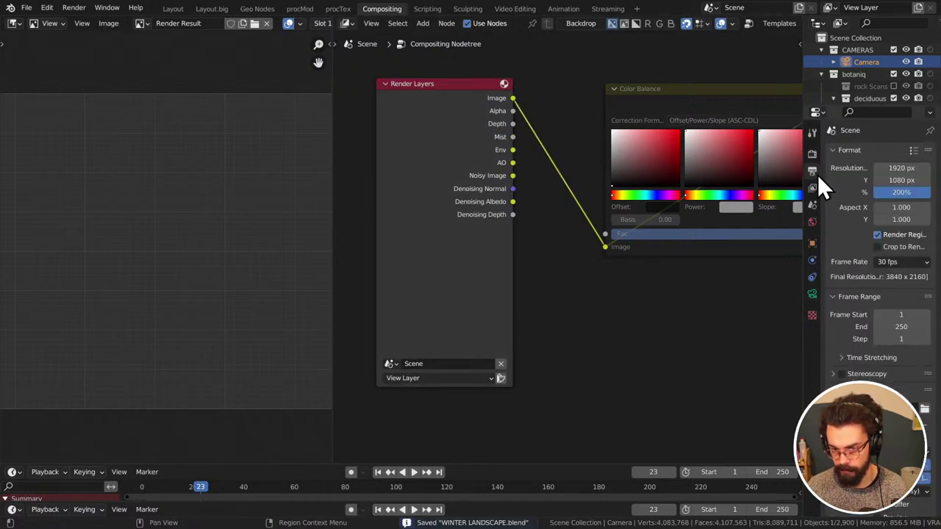
pyautogui.click(811, 153)
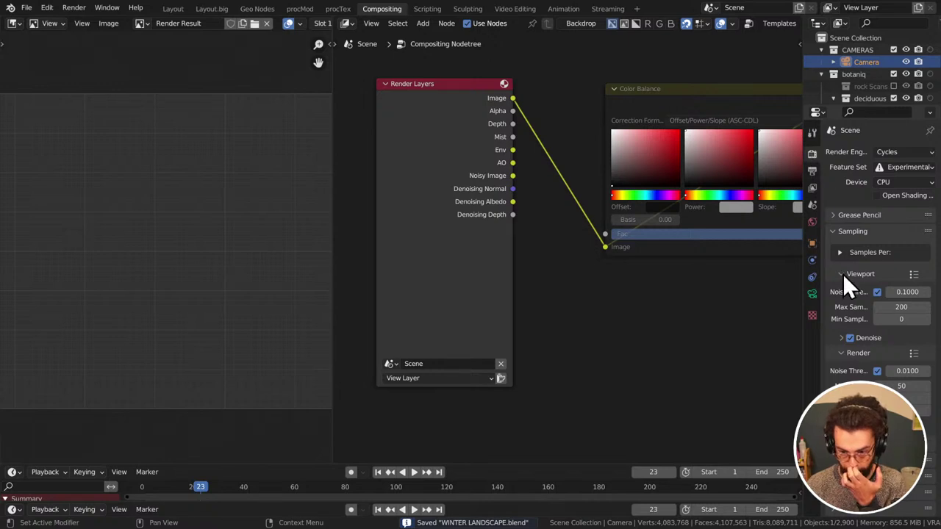
pyautogui.scroll(-1, 838, 349)
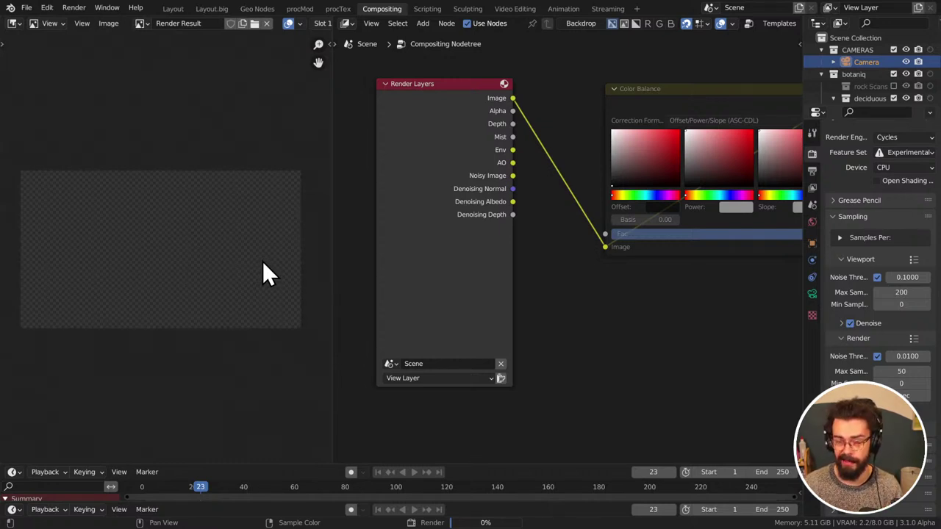
# Cancel the render, set Resolution scale to 100% for 1920x1080, save, and render again with F12
pyautogui.press('Escape')
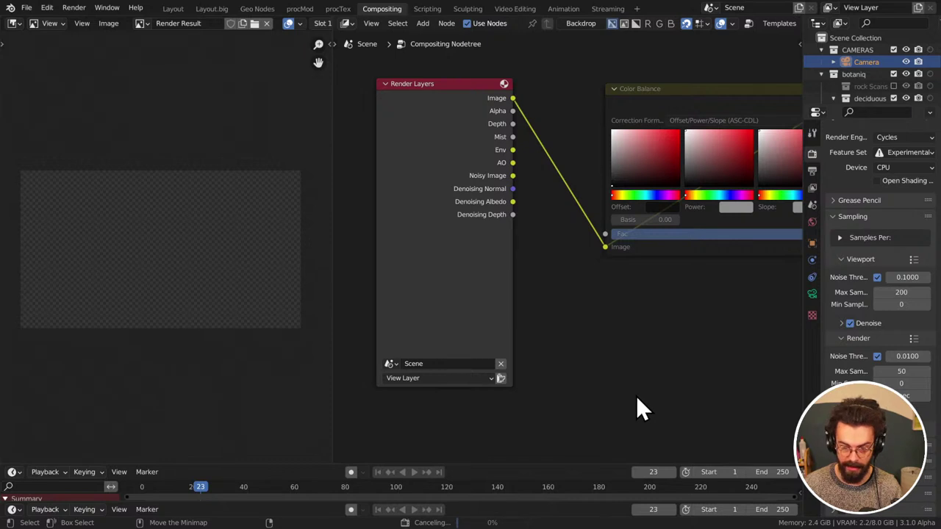
pyautogui.click(811, 170)
pyautogui.write('10')
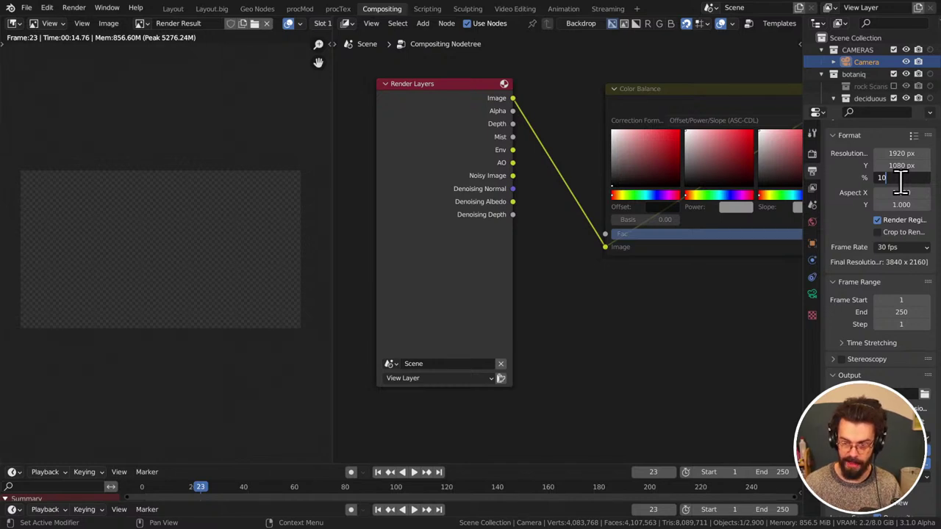
pyautogui.write('0')
pyautogui.press('Return')
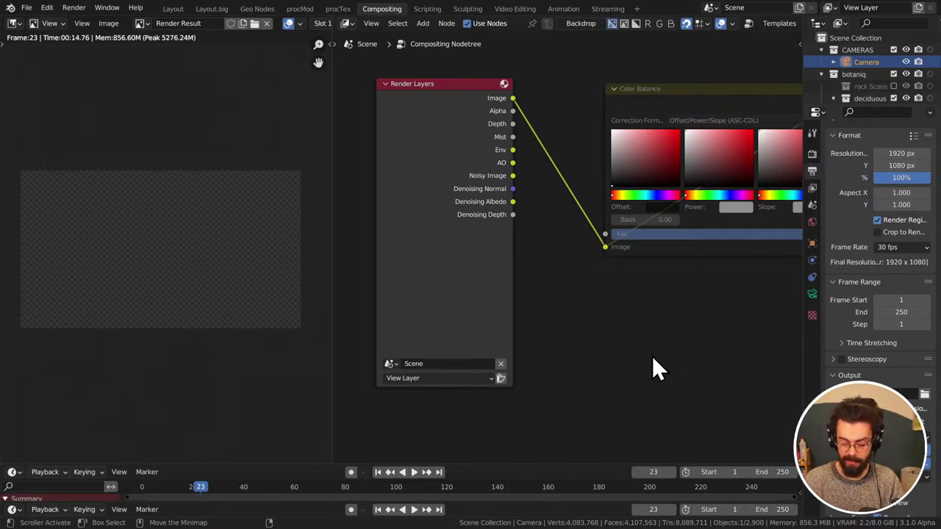
pyautogui.hotkey('ctrl', 's')
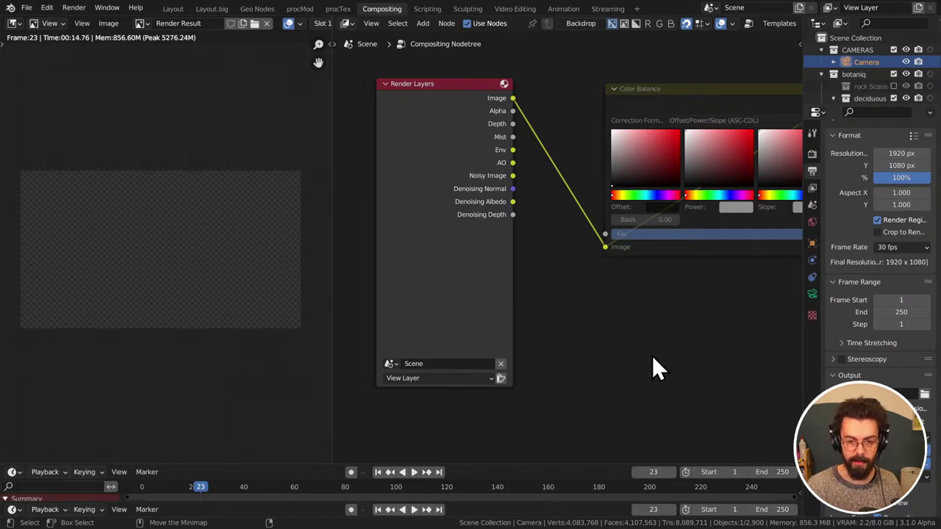
pyautogui.press('F12')
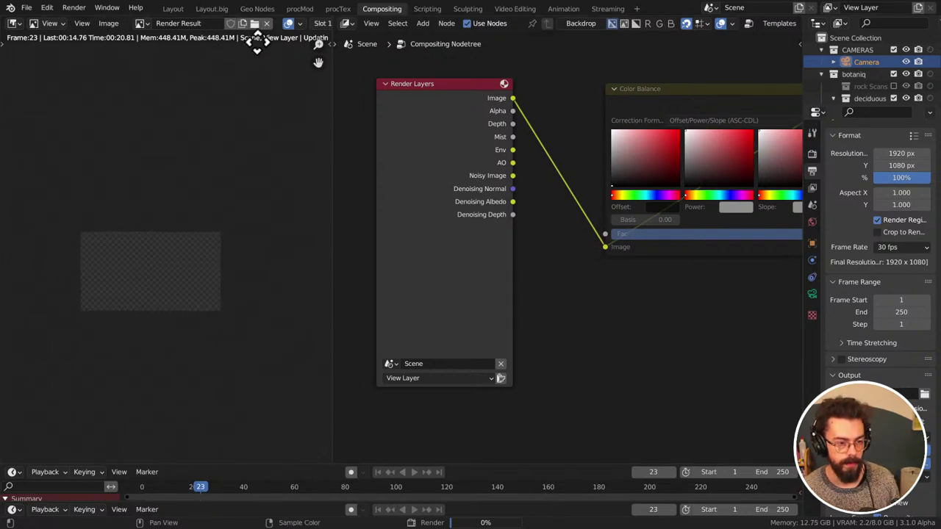
# Bring Task Manager in front of Blender, shifted slightly right, to watch memory usage during the render
pyautogui.press('super+Tab')
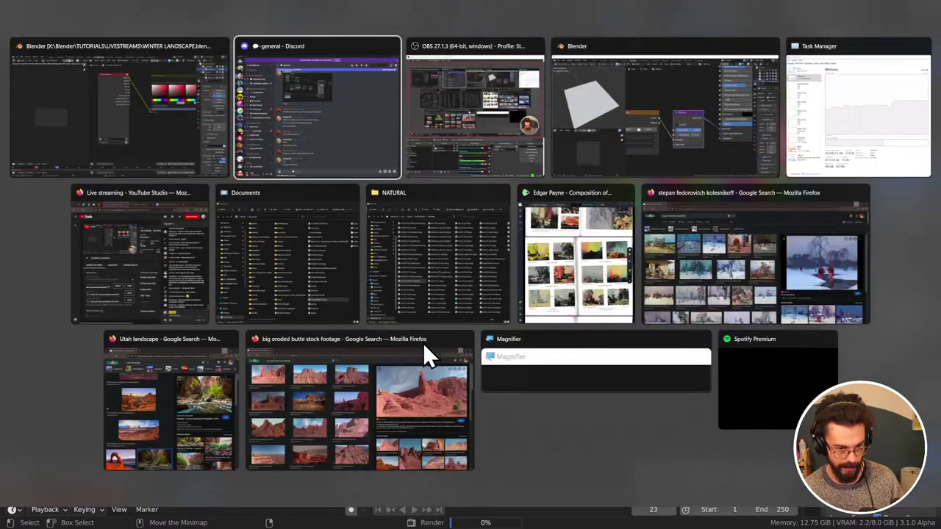
pyautogui.click(517, 97)
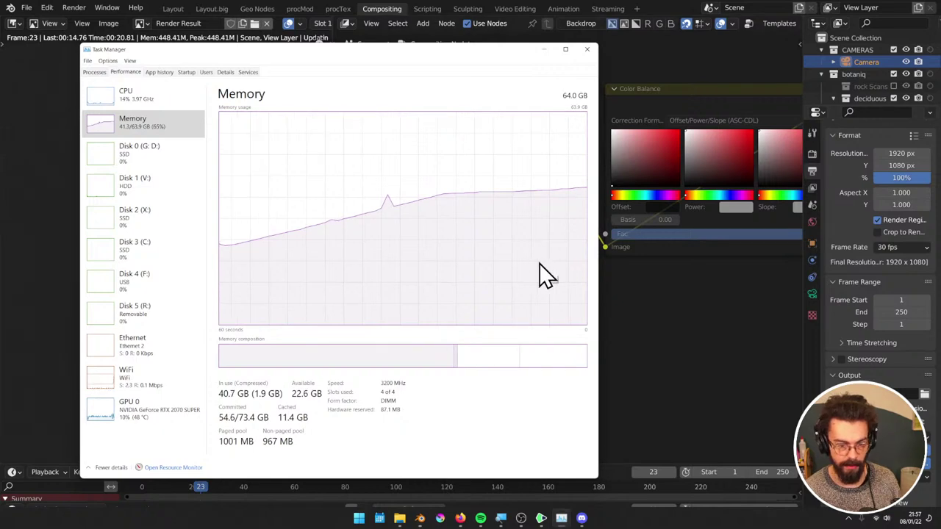
pyautogui.moveTo(402, 54); pyautogui.dragTo(470, 50)
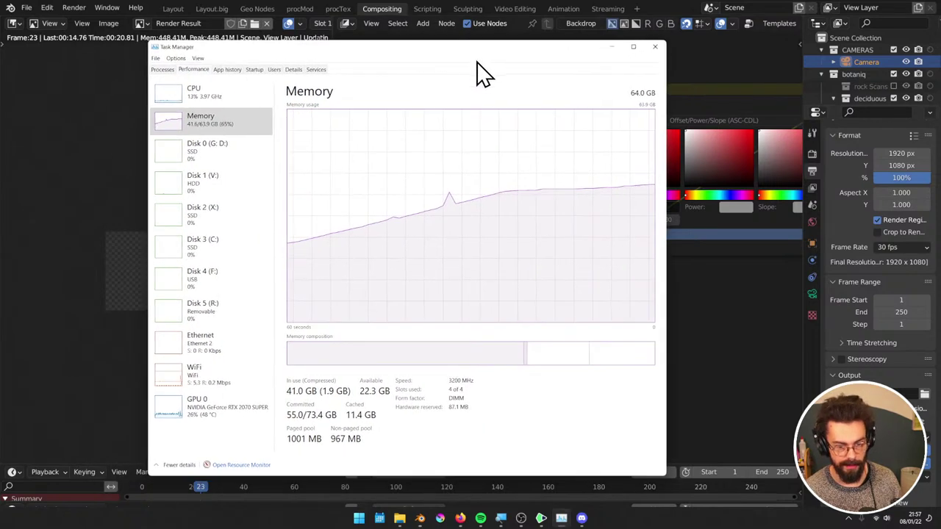
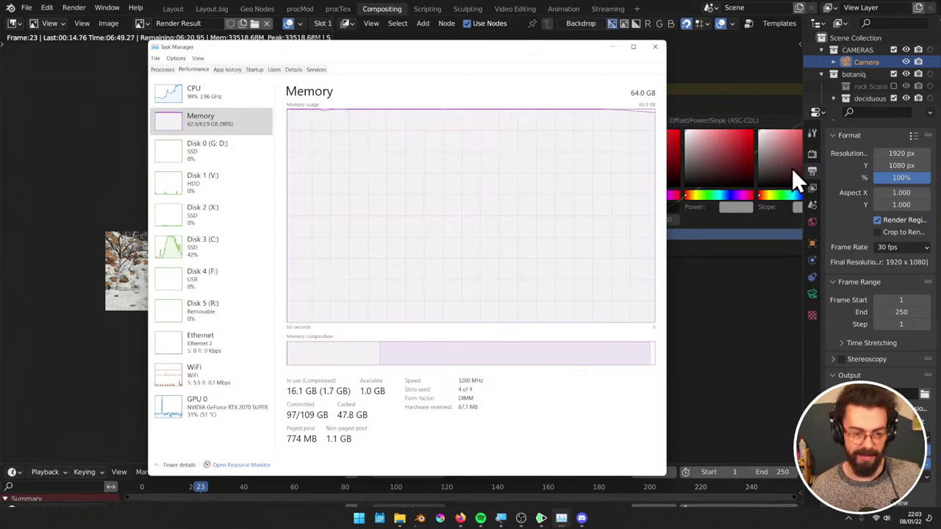
# Show Task Manager's CPU graphs and move its window right to uncover the Blender render
pyautogui.click(239, 105)
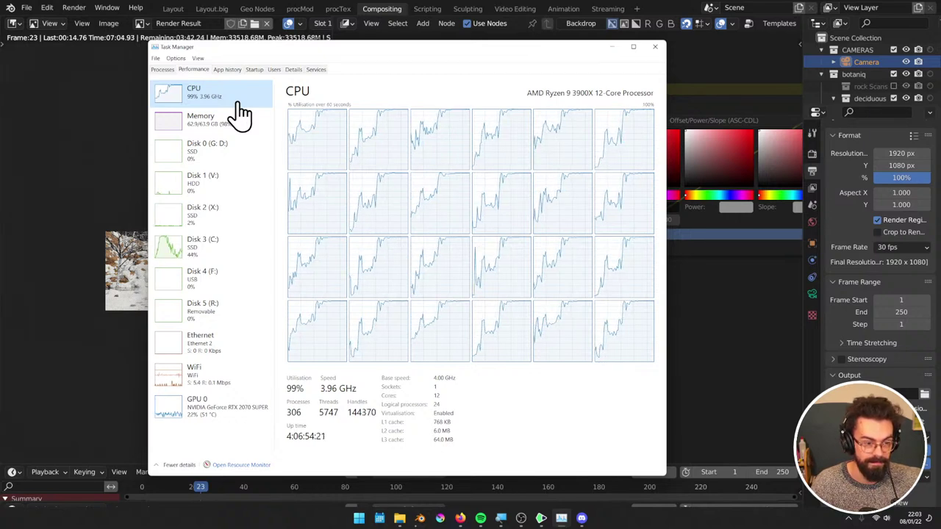
pyautogui.moveTo(387, 59); pyautogui.dragTo(585, 60)
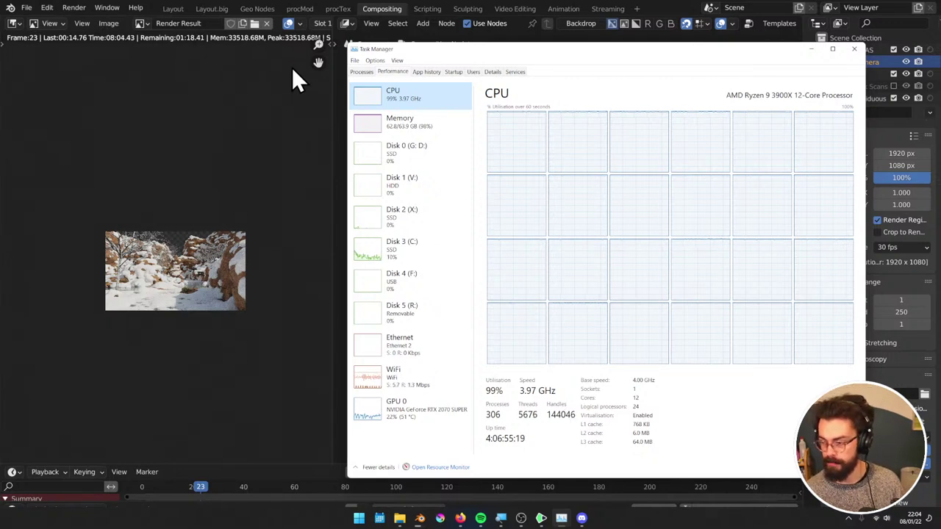
pyautogui.click(408, 125)
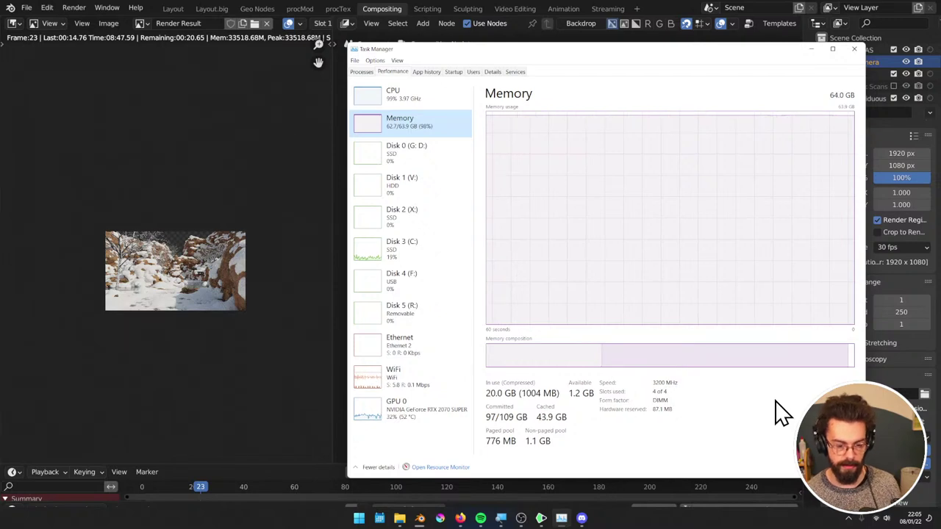
pyautogui.click(419, 378)
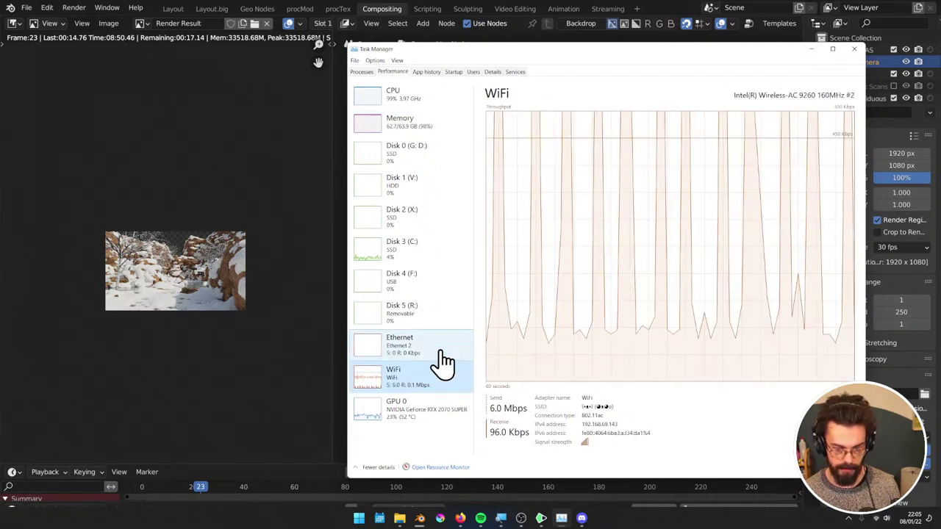
pyautogui.click(407, 101)
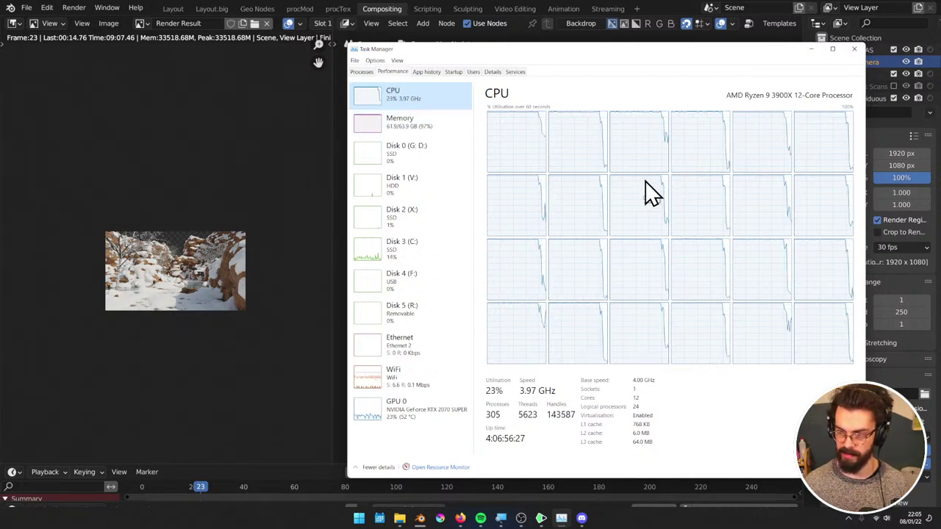
# Return to Blender's compositor and zoom out to see the whole effects chain
pyautogui.click(222, 203)
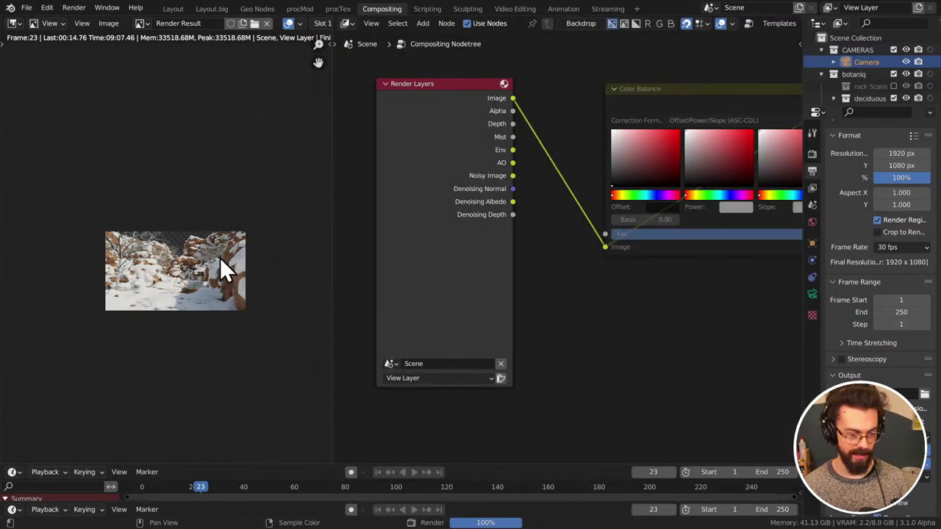
pyautogui.scroll(8, 220, 261)
pyautogui.scroll(-8, 110, 212)
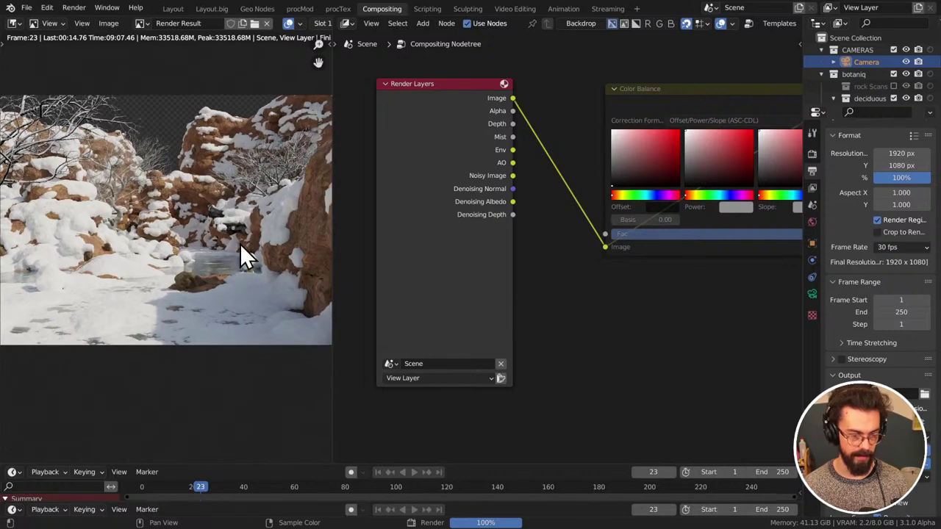
pyautogui.scroll(-2, 240, 244)
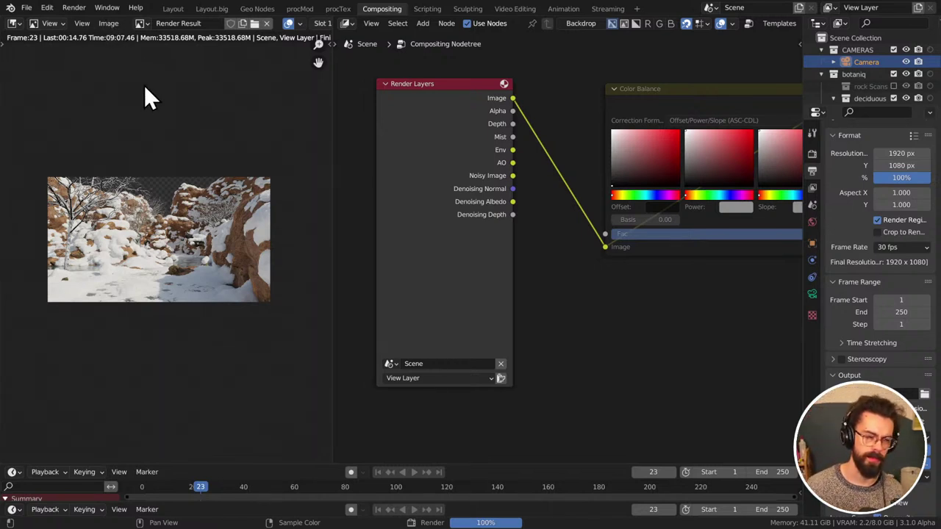
pyautogui.moveTo(199, 175); pyautogui.dragTo(213, 172, button='middle')
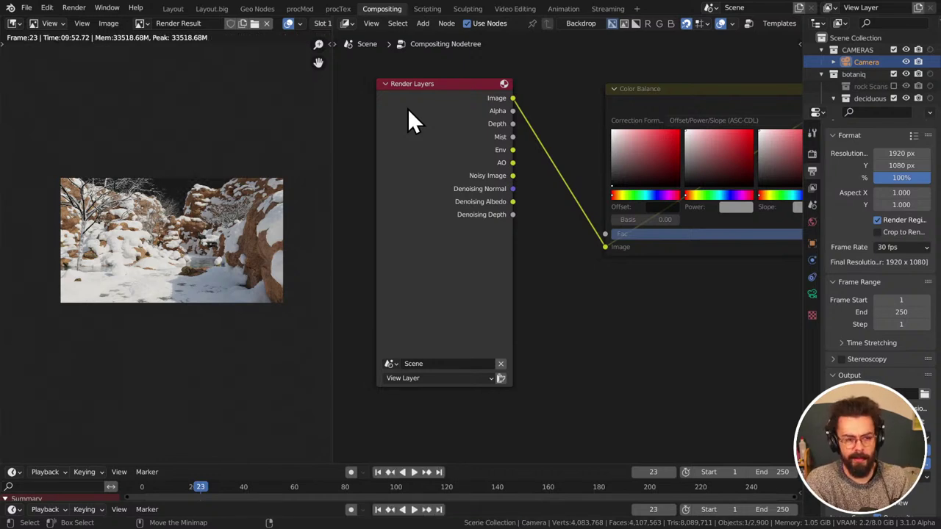
pyautogui.scroll(-5, 605, 153)
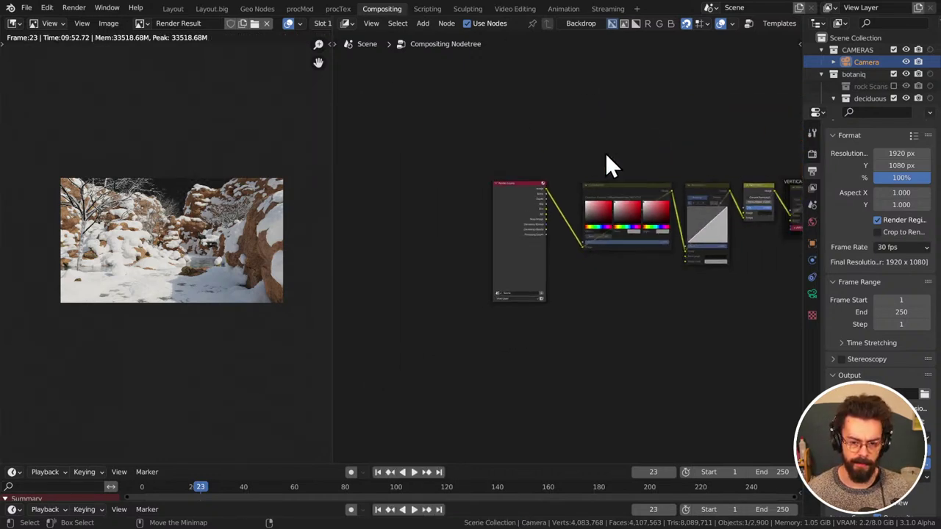
pyautogui.moveTo(605, 153); pyautogui.dragTo(459, 151, button='middle')
# Place Render Layers and Composite below the chain, then bring up the image Save As dialog
pyautogui.moveTo(398, 186); pyautogui.dragTo(569, 209)
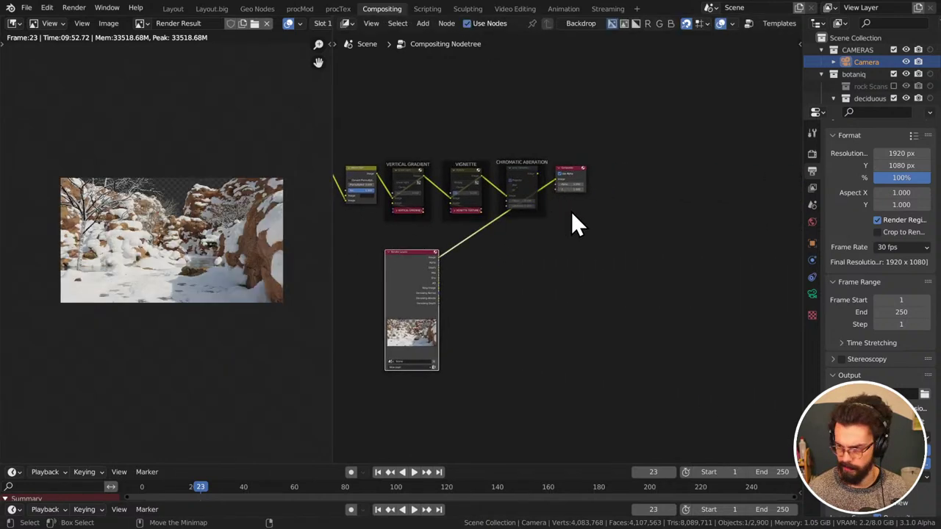
pyautogui.click(583, 180)
pyautogui.press('g')
pyautogui.click(566, 243)
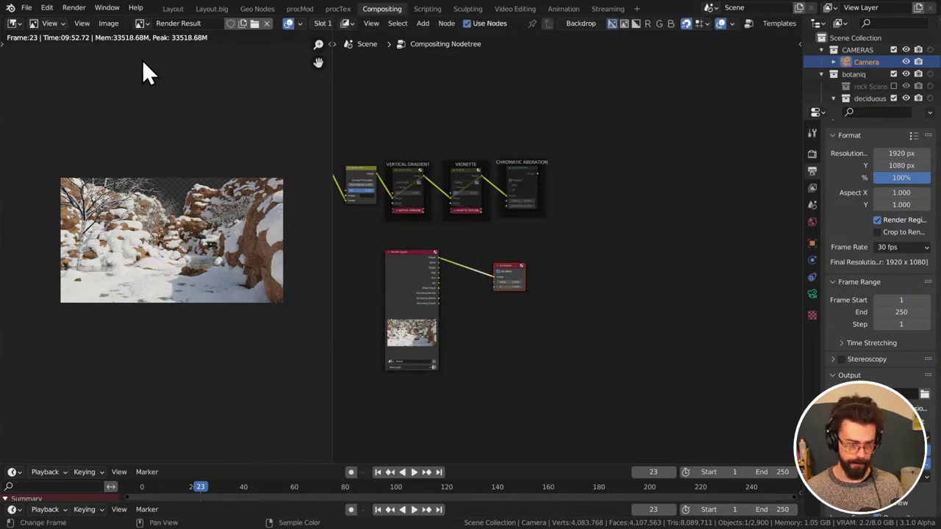
pyautogui.click(104, 21)
pyautogui.click(131, 108)
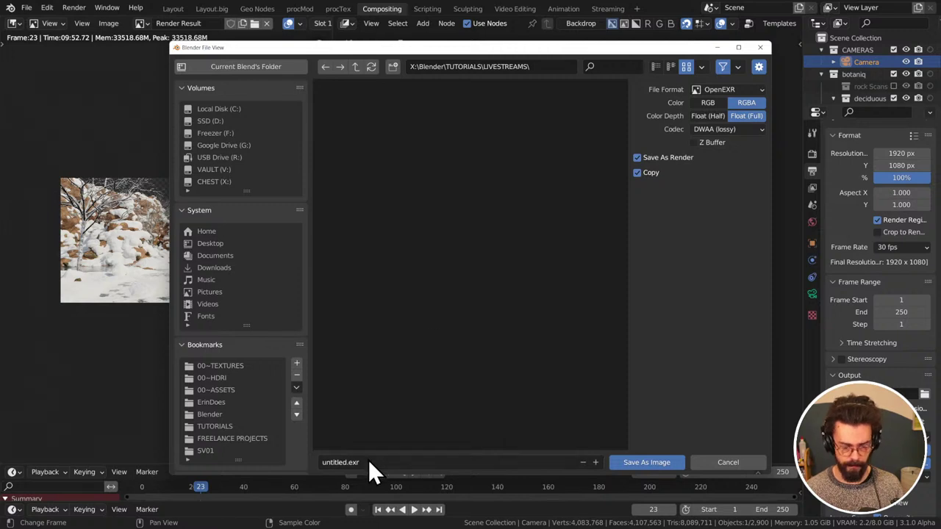
# Save the render in OpenEXR format under the name WinterWonderland
pyautogui.click(729, 91)
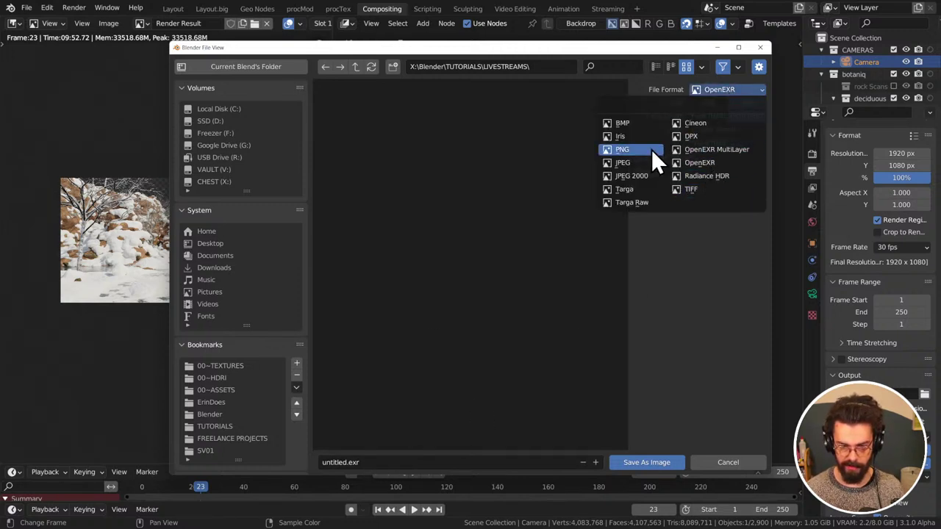
pyautogui.press('Escape')
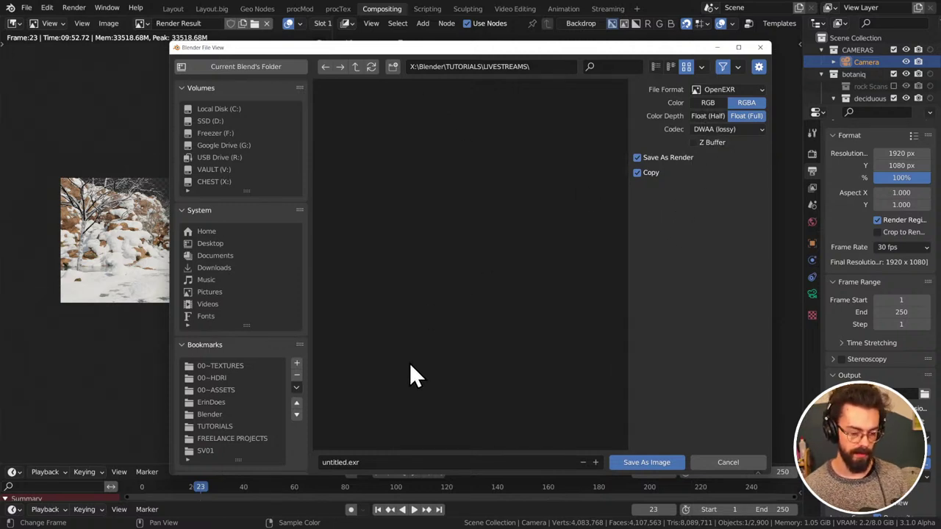
pyautogui.click(376, 462)
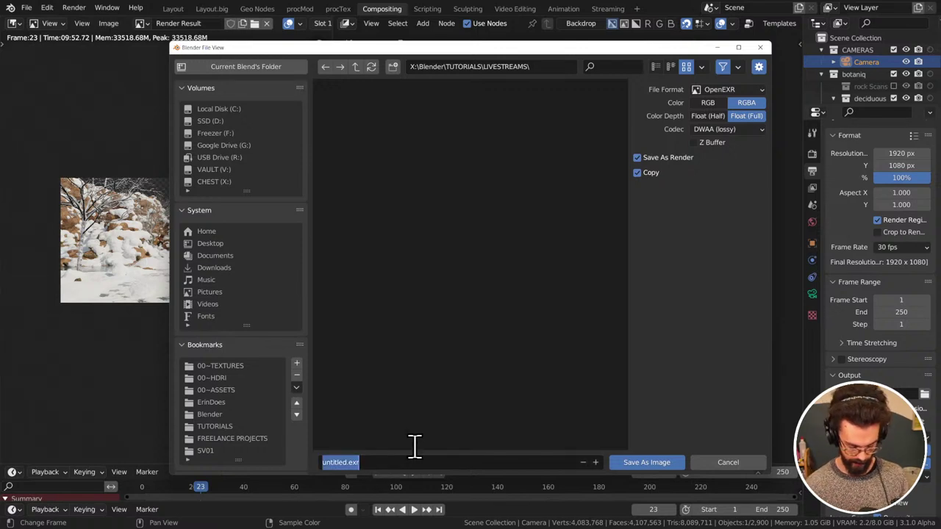
pyautogui.write('WinterW')
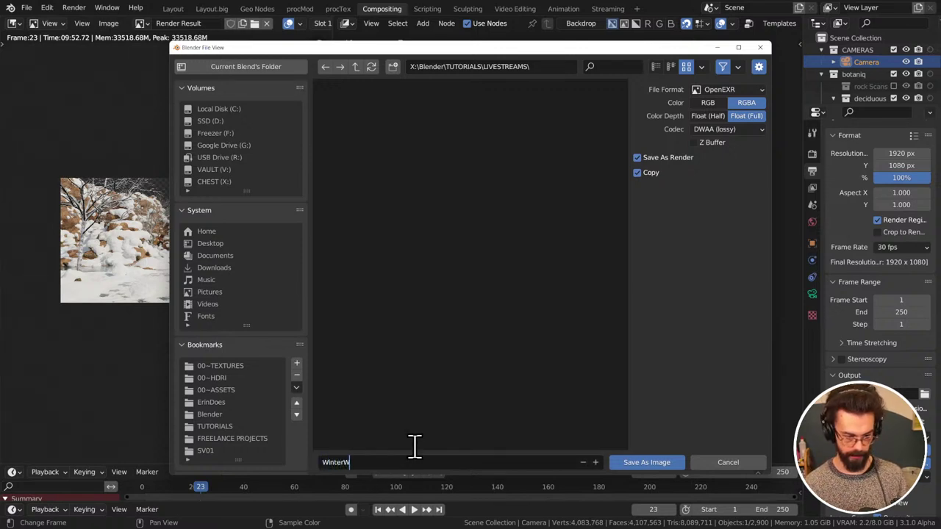
pyautogui.write('onderland')
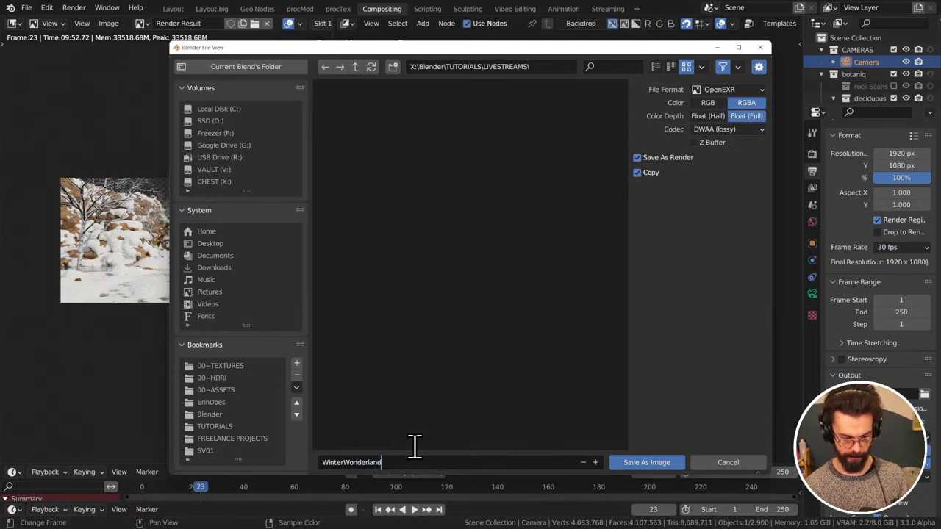
pyautogui.press('Return')
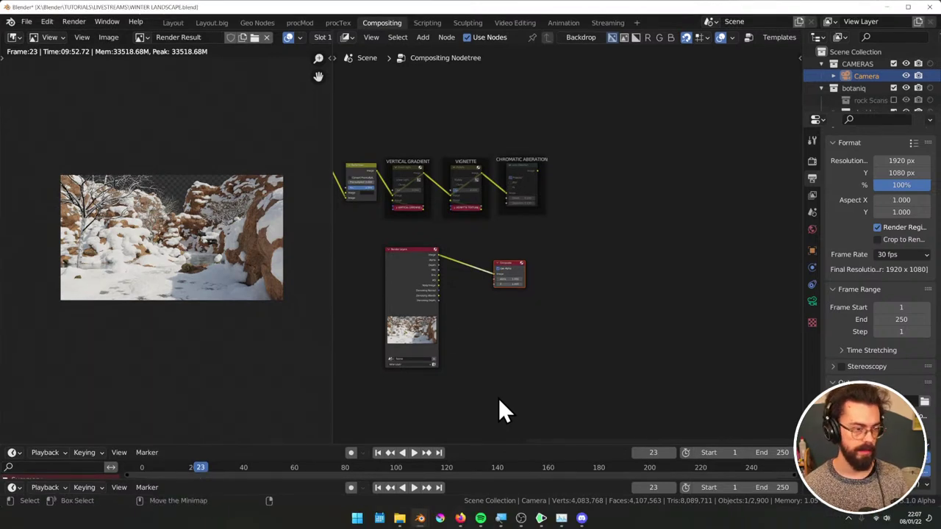
# Bring Affinity Photo forward and dismiss its new-version notice
pyautogui.moveTo(592, 519)
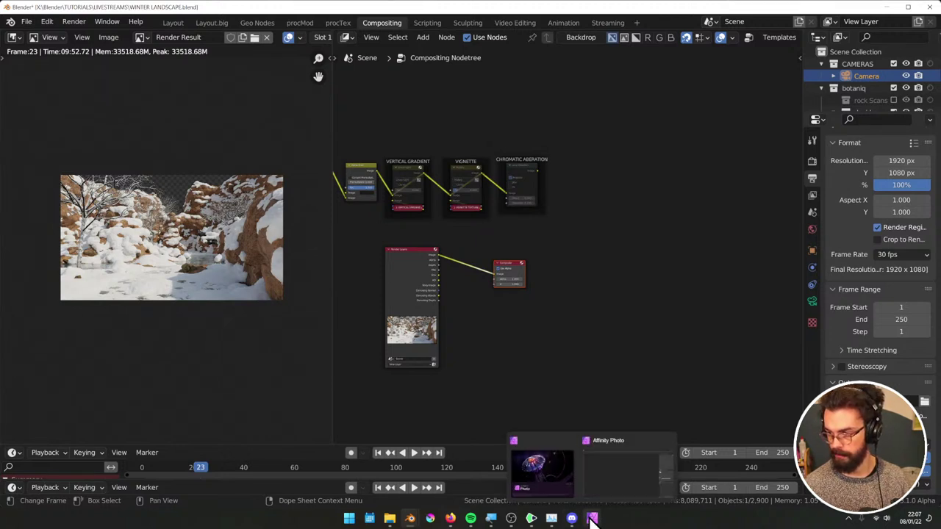
pyautogui.click(602, 480)
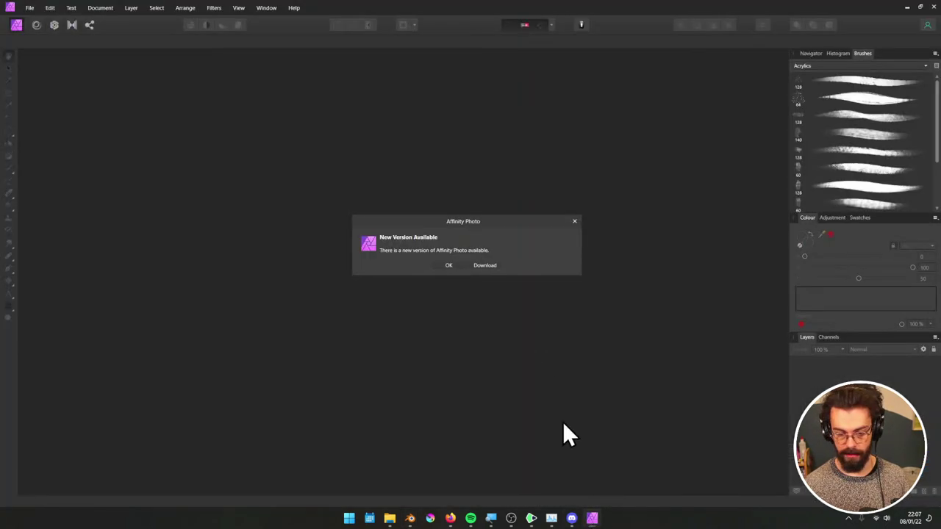
pyautogui.click(447, 266)
# Drag WinterWonderland.exr from TUTORIALS > LIVESTREAMS in Explorer into Affinity Photo
pyautogui.moveTo(389, 517)
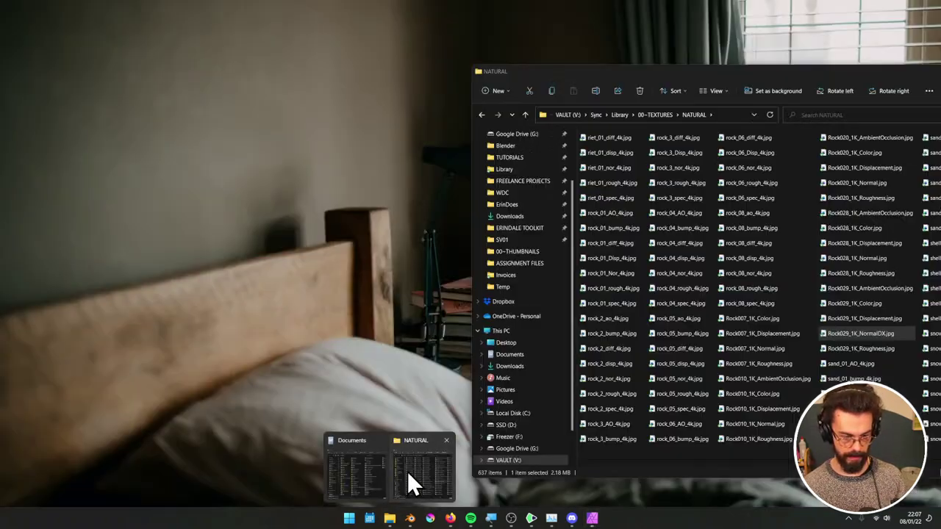
pyautogui.click(409, 475)
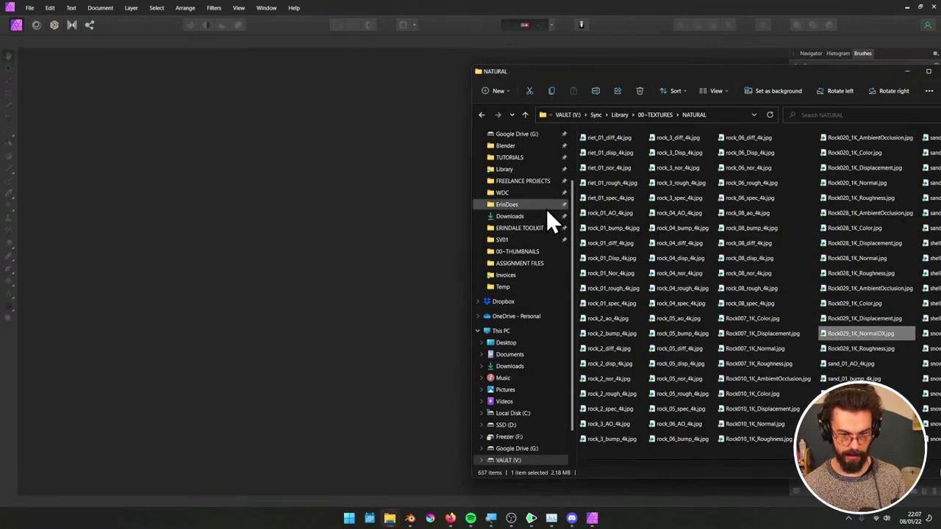
pyautogui.click(525, 157)
pyautogui.doubleClick(647, 150)
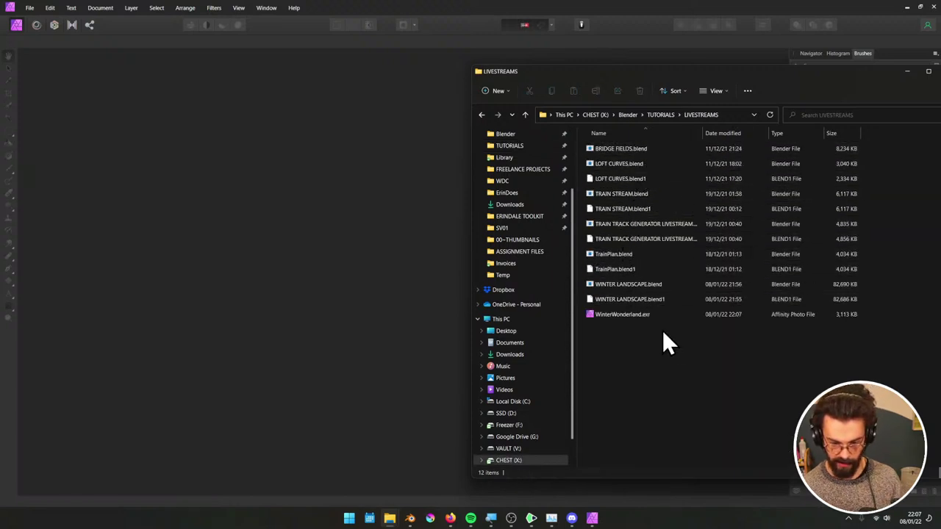
pyautogui.moveTo(637, 314); pyautogui.dragTo(310, 271)
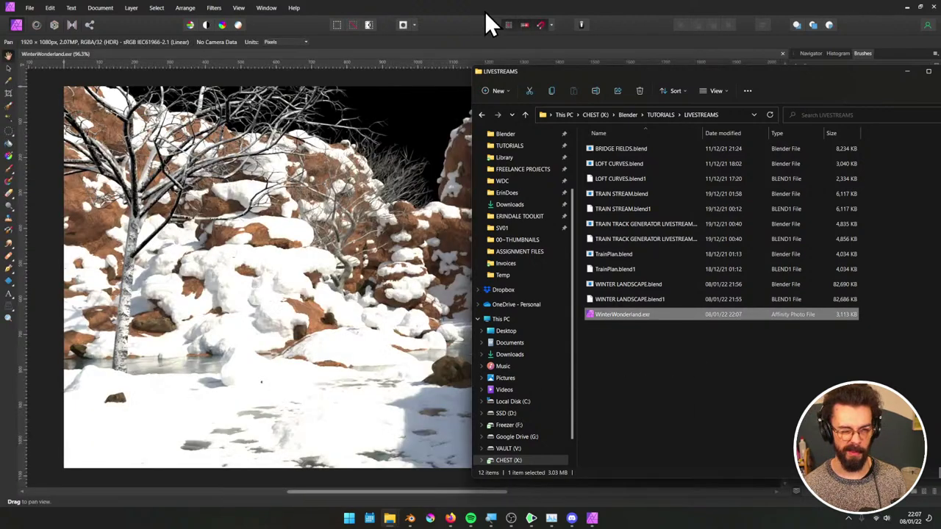
# Delete the A (Pixel) alpha layer, then undo to restore it
pyautogui.keyDown('ctrl'); pyautogui.scroll(-2, 512, 235); pyautogui.keyUp('ctrl')
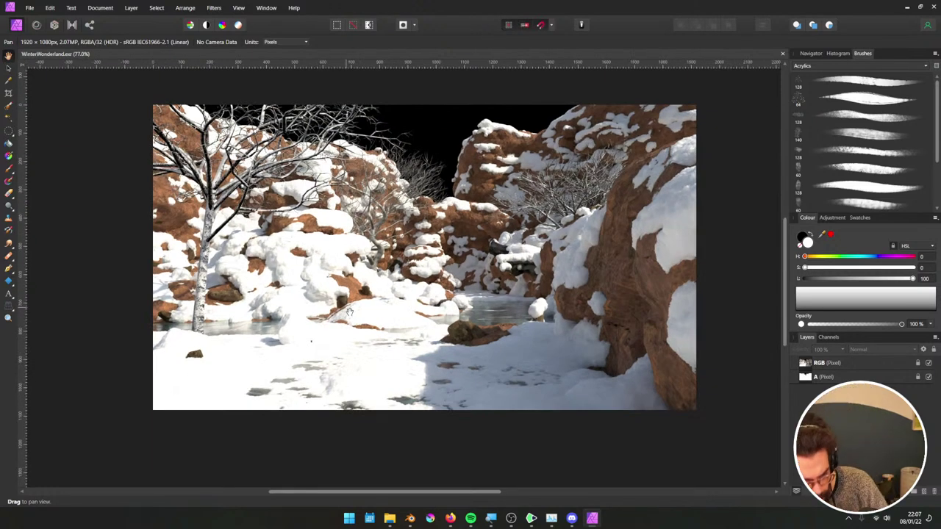
pyautogui.moveTo(362, 281); pyautogui.dragTo(356, 293)
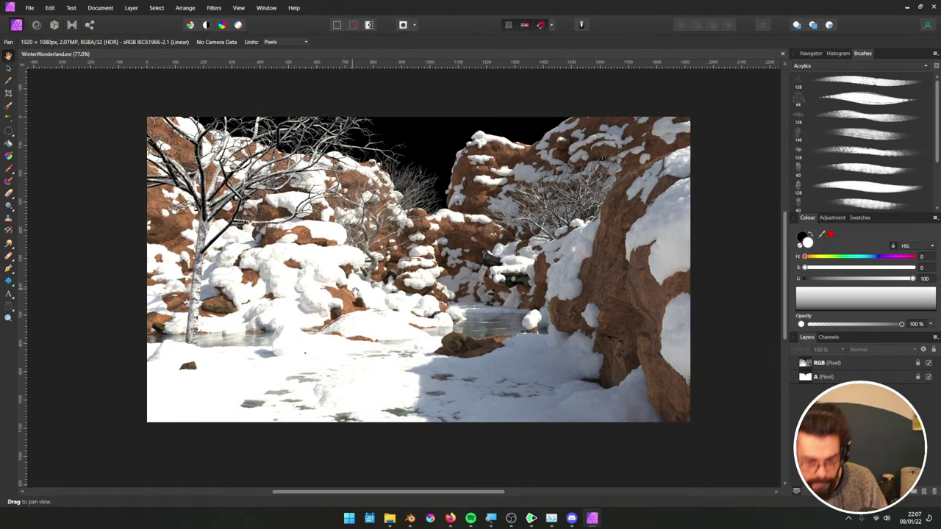
pyautogui.doubleClick(889, 376)
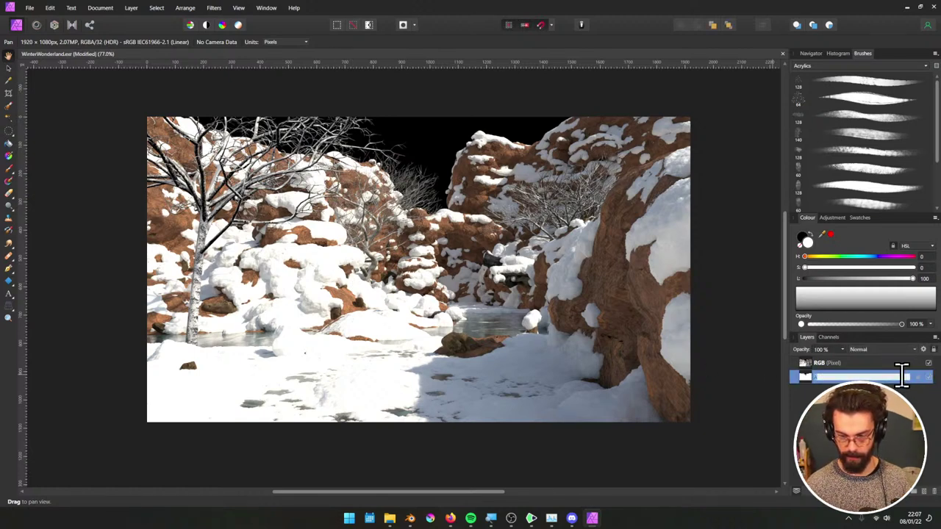
pyautogui.click(935, 492)
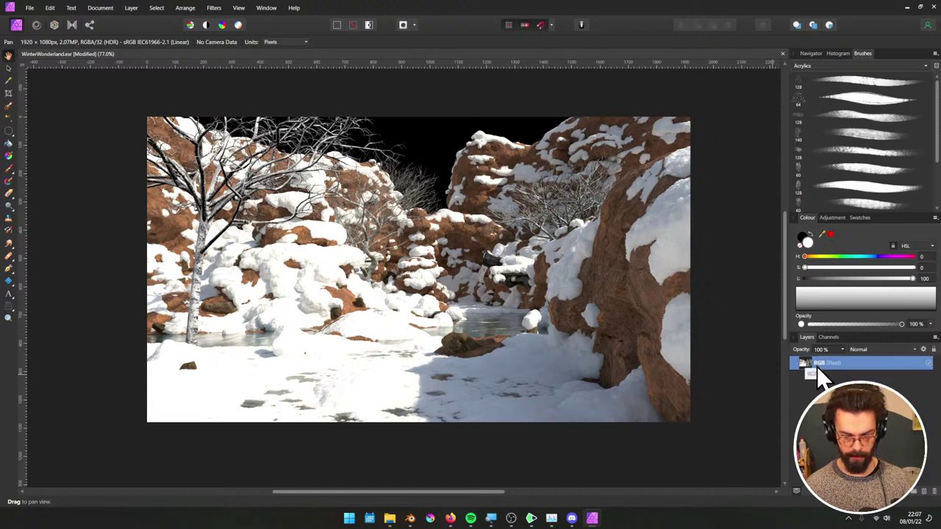
pyautogui.hotkey('ctrl', 'z')
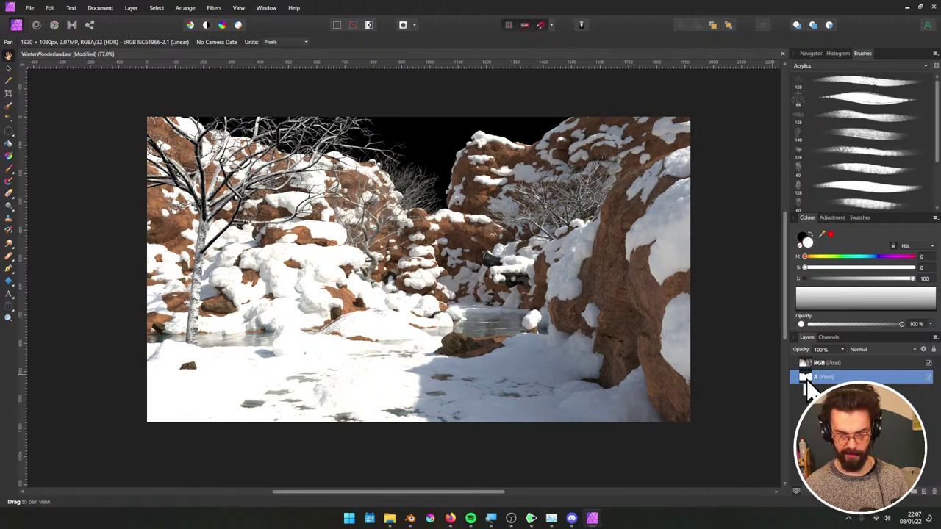
# Nest A as a mask on RGB, then pull it back out with RGB hidden
pyautogui.moveTo(810, 383)
pyautogui.mouseDown()
pyautogui.moveTo(809, 361)
pyautogui.moveTo(810, 372)
pyautogui.moveTo(820, 366)
pyautogui.moveTo(810, 387)
pyautogui.mouseUp()
pyautogui.hotkey('ctrl', '1')
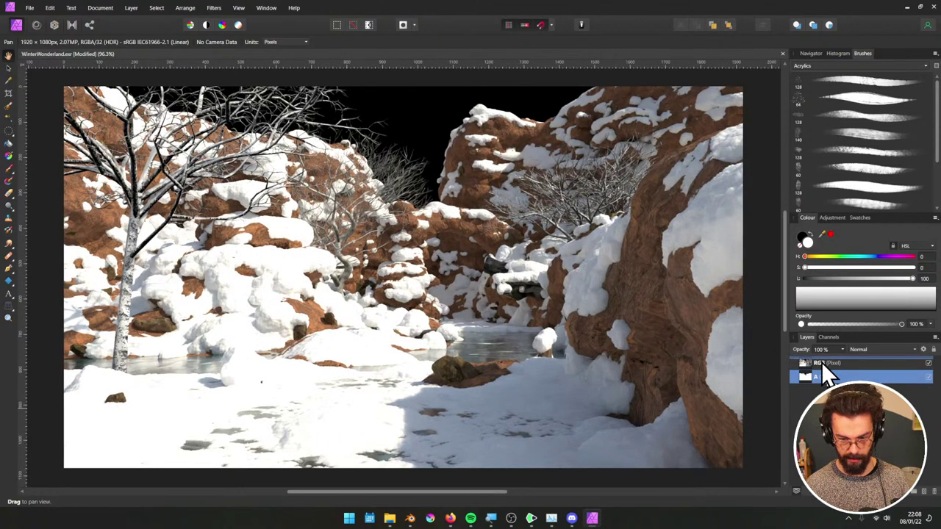
pyautogui.moveTo(821, 362); pyautogui.dragTo(811, 369)
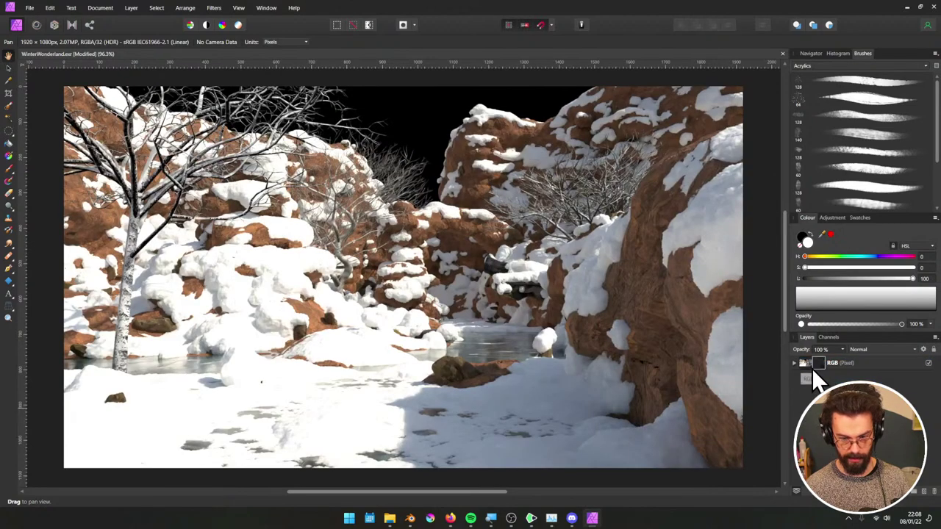
pyautogui.click(793, 363)
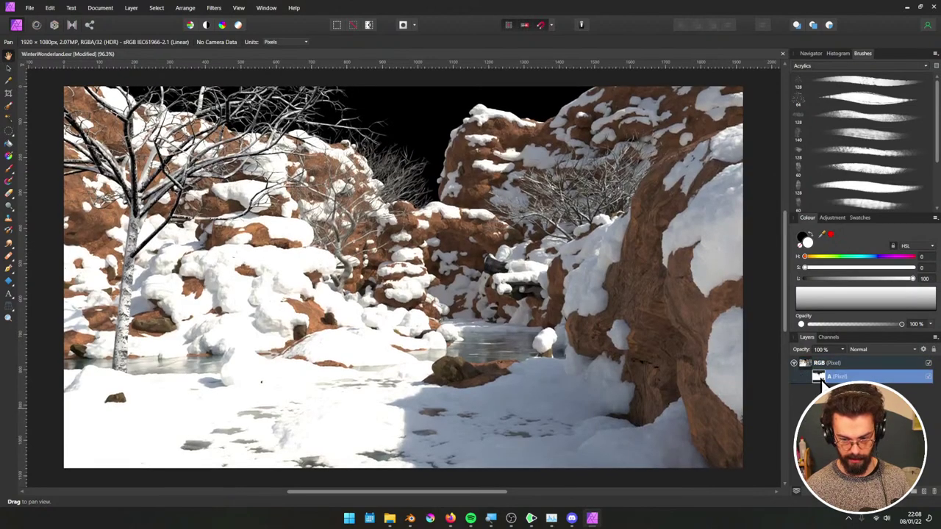
pyautogui.click(928, 362)
pyautogui.moveTo(838, 377); pyautogui.dragTo(823, 372)
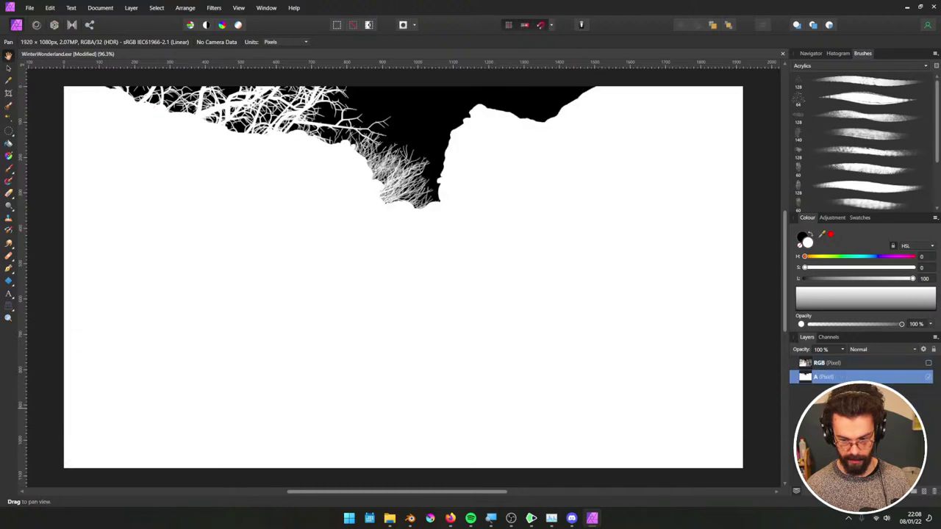
# Flood-select the black sky, switch to Select Shadows, and delete the dark areas
pyautogui.click(10, 155)
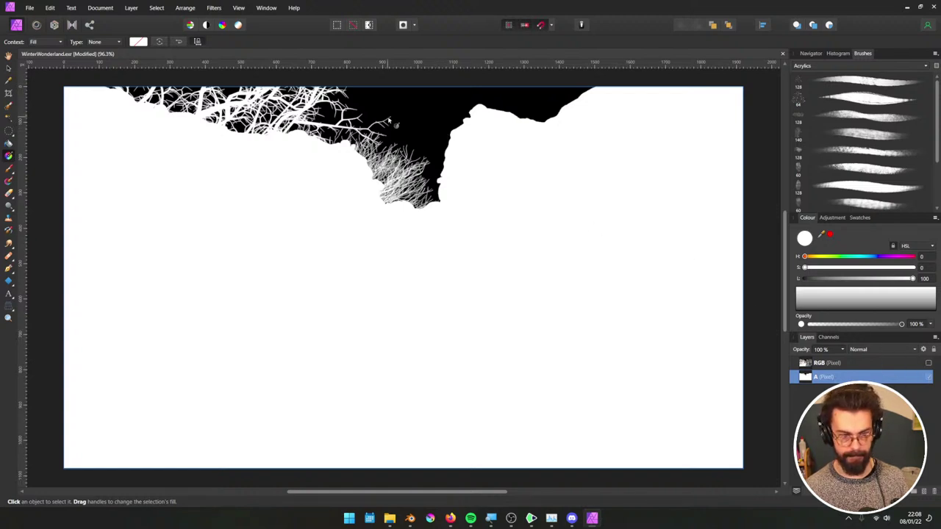
pyautogui.scroll(2, 421, 130)
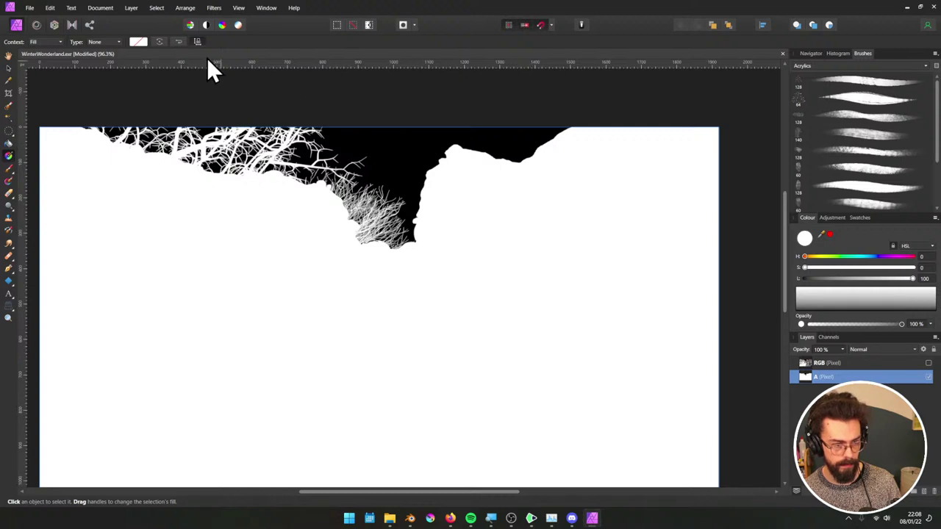
pyautogui.click(9, 120)
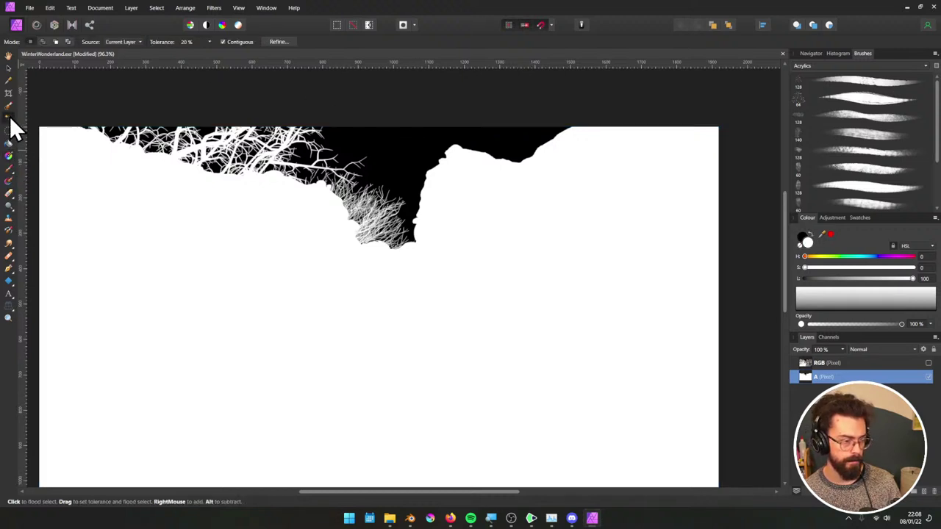
pyautogui.click(382, 143)
pyautogui.click(157, 7)
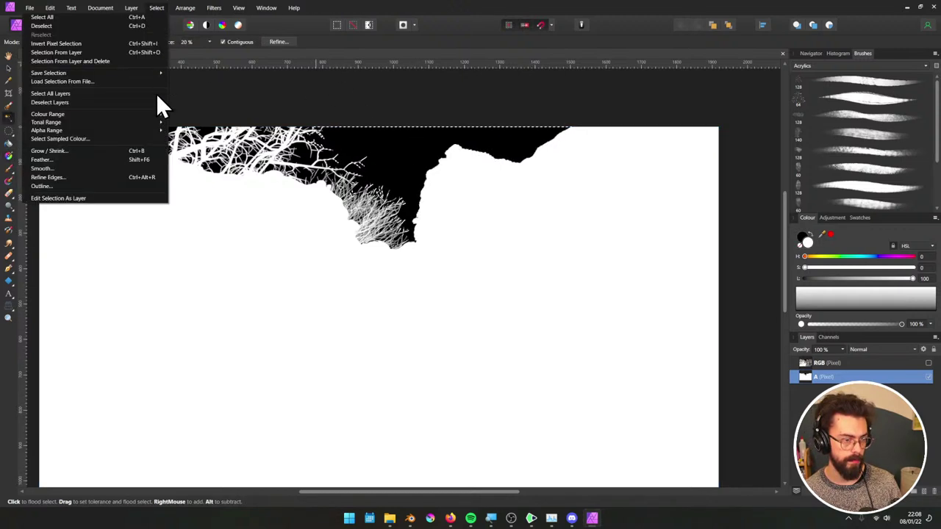
pyautogui.moveTo(99, 122)
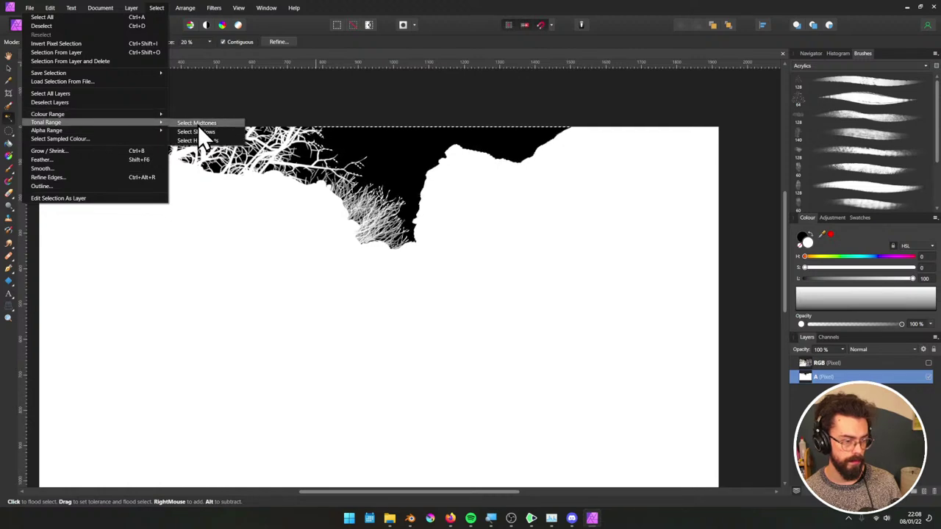
pyautogui.click(220, 132)
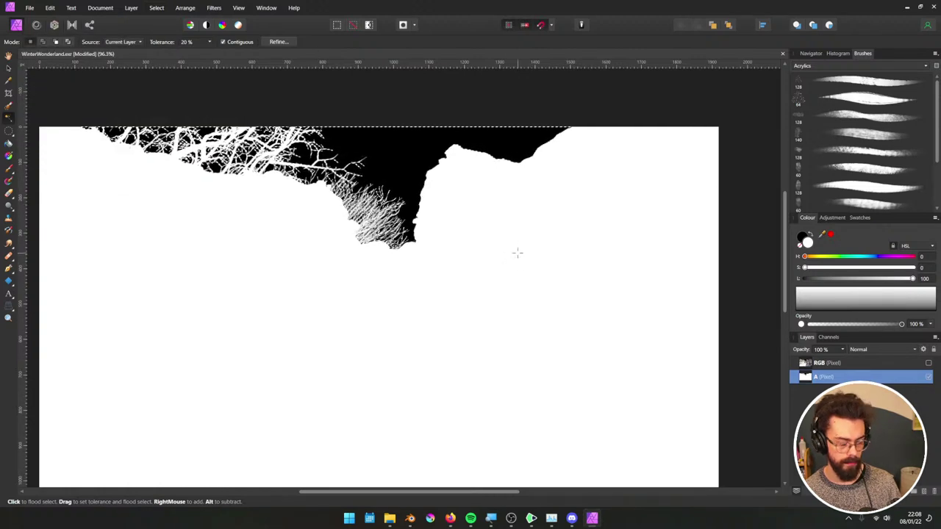
pyautogui.press('Delete')
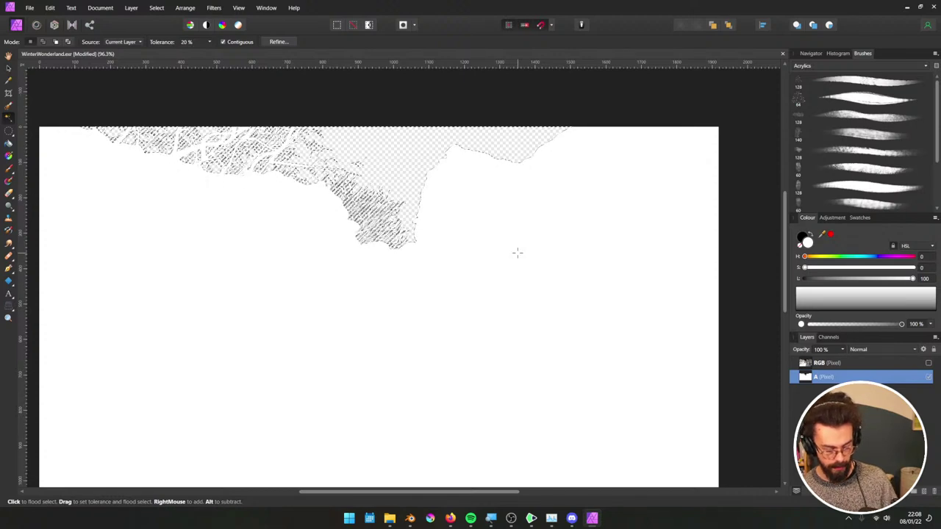
# Nest the A layer inside RGB as a mask and compare with RGB toggled on and off
pyautogui.click(828, 363)
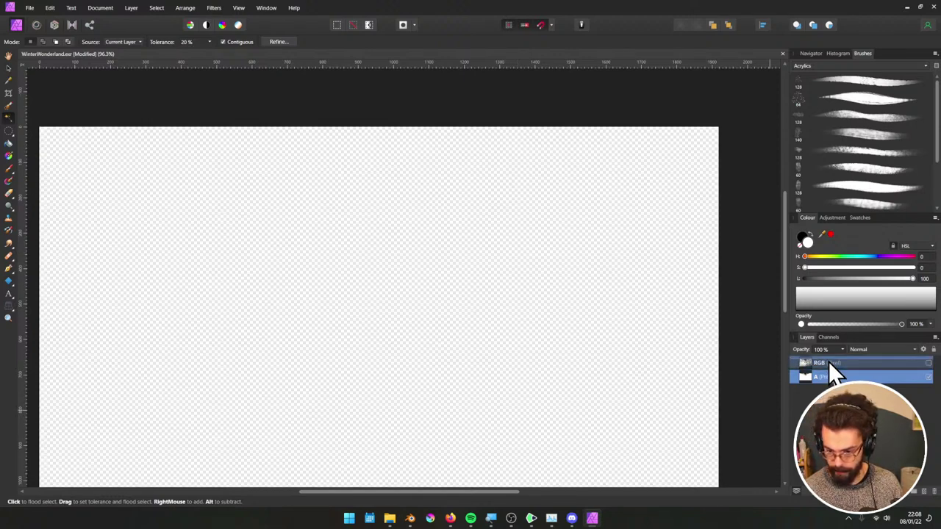
pyautogui.moveTo(828, 361); pyautogui.dragTo(811, 381)
pyautogui.click(928, 377)
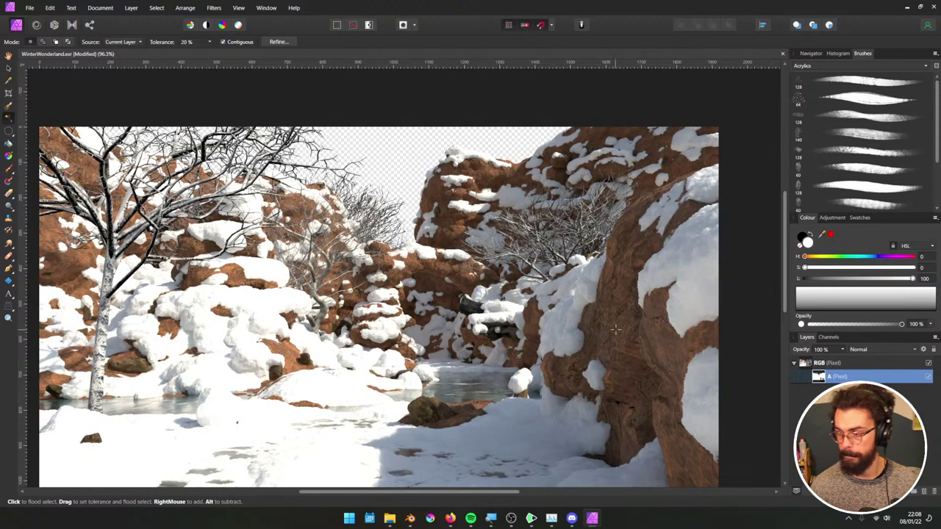
pyautogui.scroll(-1, 574, 305)
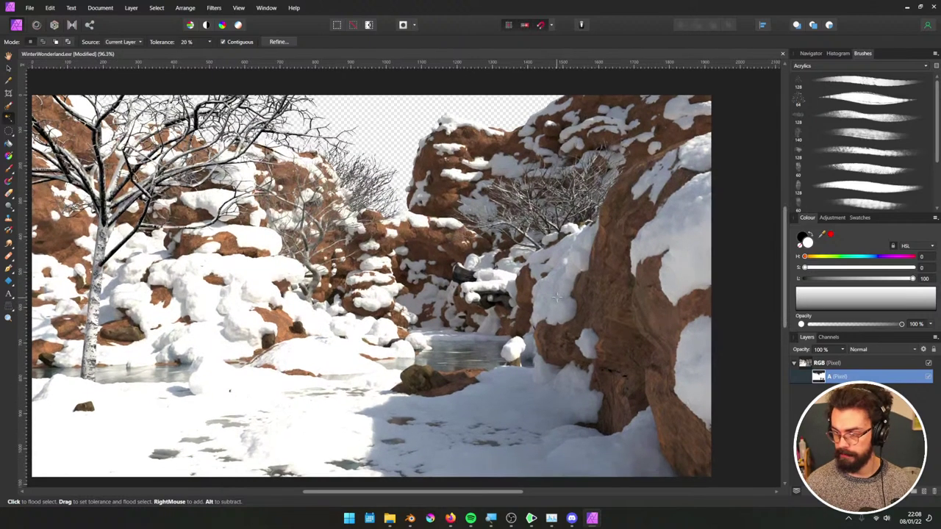
pyautogui.keyDown('ctrl'); pyautogui.scroll(-1, 557, 296); pyautogui.keyUp('ctrl')
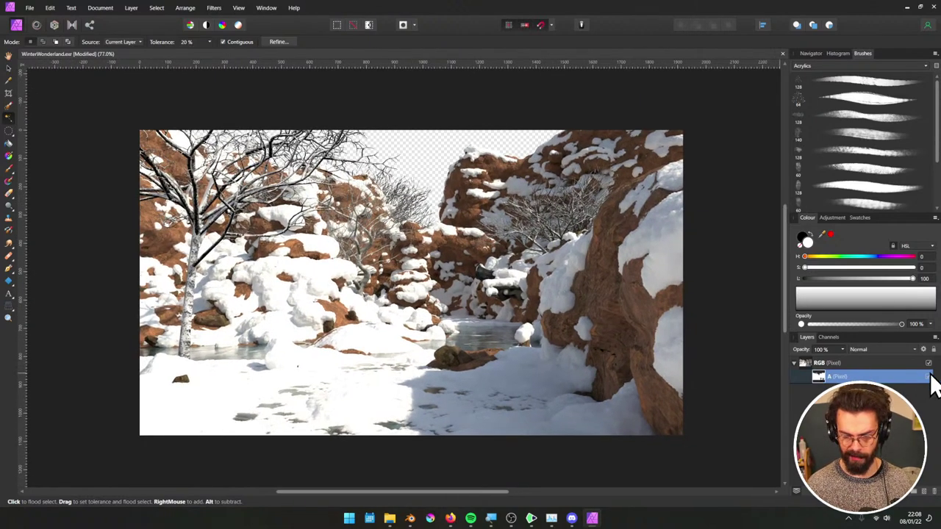
pyautogui.click(929, 365)
pyautogui.click(928, 365)
pyautogui.click(928, 365)
pyautogui.click(928, 364)
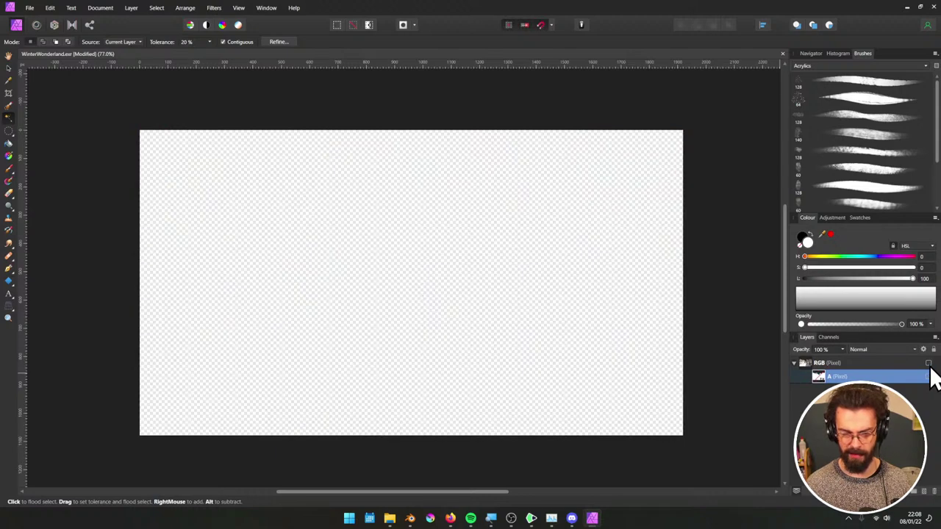
pyautogui.click(929, 365)
pyautogui.click(928, 365)
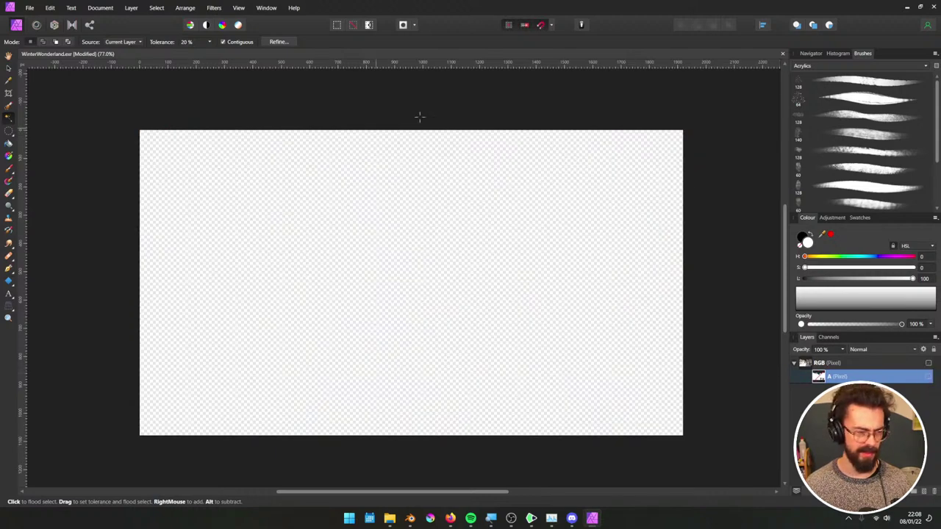
# Close WinterWonderland.exr without saving and return to Blender's compositor
pyautogui.click(783, 53)
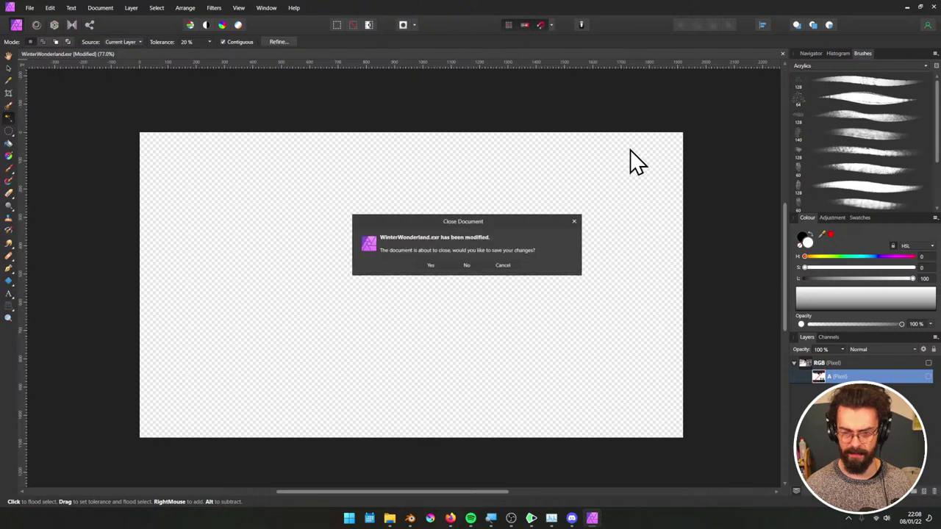
pyautogui.click(471, 264)
pyautogui.press('super+Tab')
pyautogui.click(474, 176)
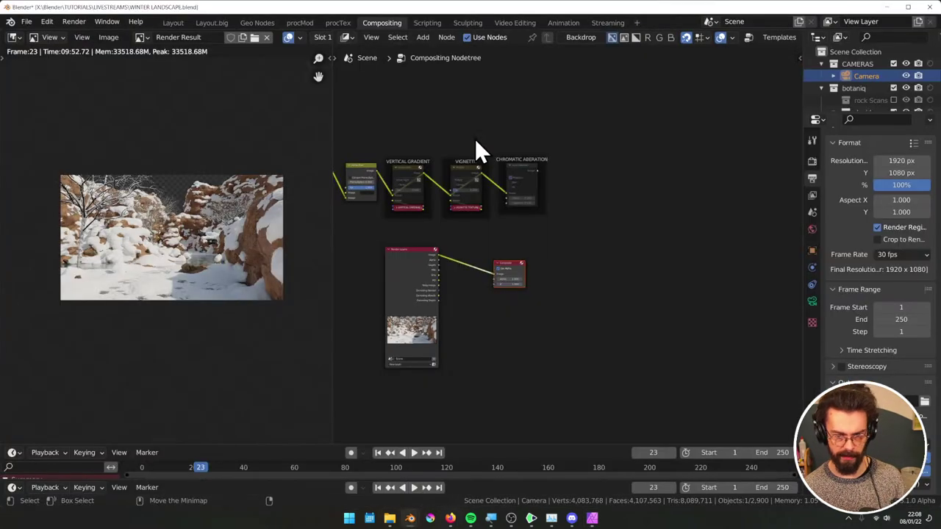
# Save the render result as WinterWonderland.png with the PNG file format
pyautogui.scroll(2, 600, 232)
pyautogui.moveTo(599, 231); pyautogui.dragTo(389, 262, button='middle')
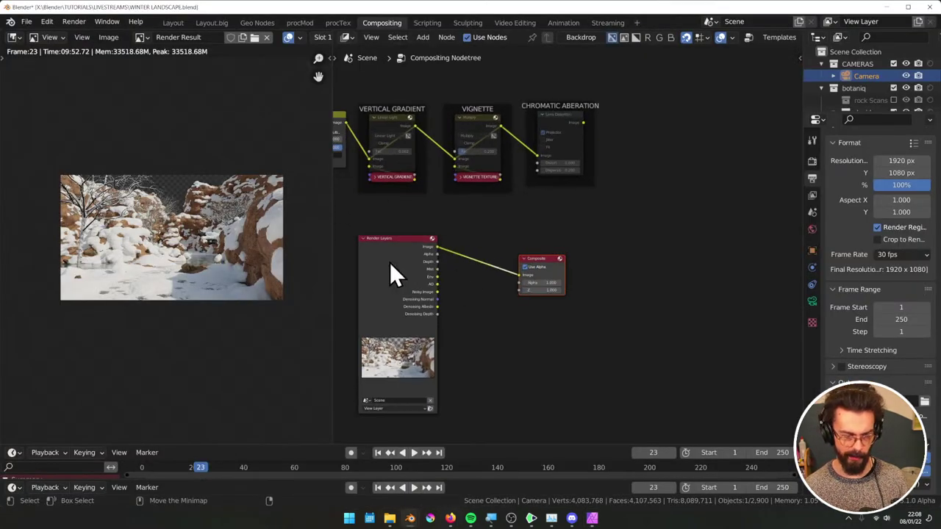
pyautogui.click(109, 38)
pyautogui.click(148, 122)
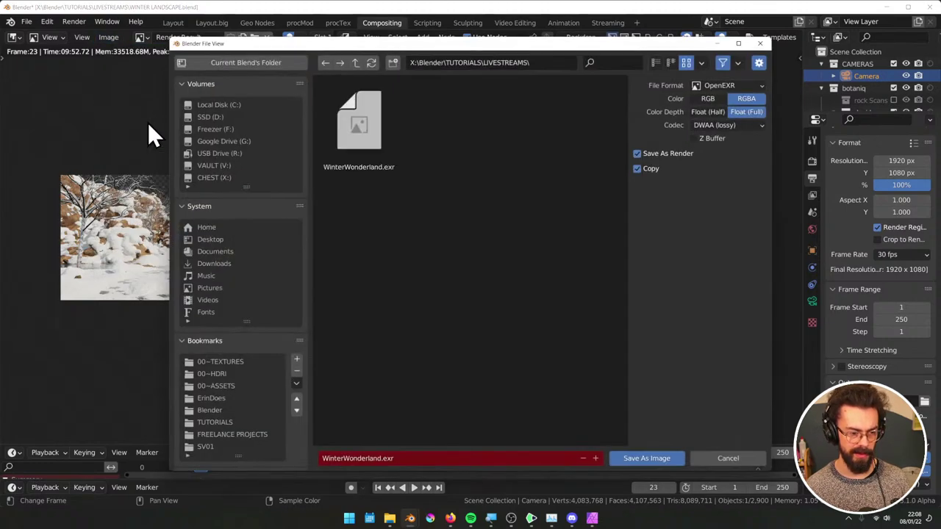
pyautogui.click(724, 85)
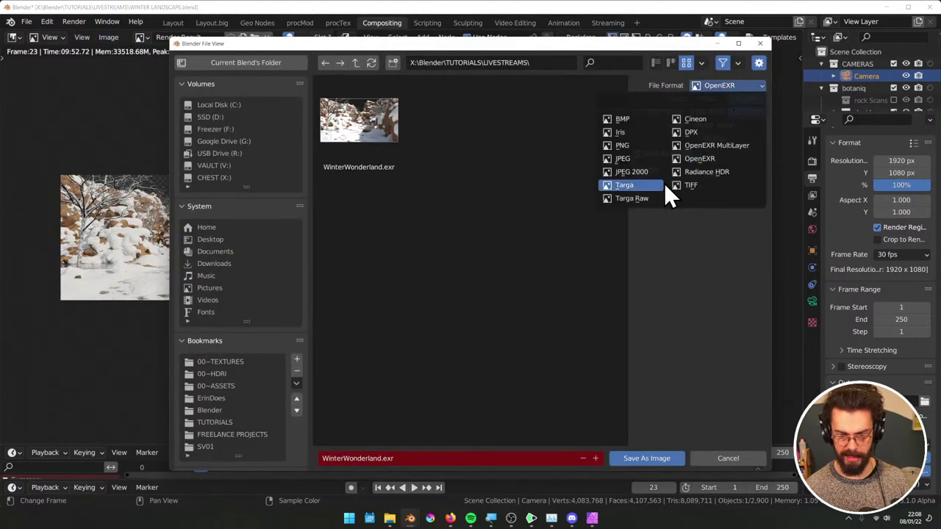
pyautogui.click(635, 148)
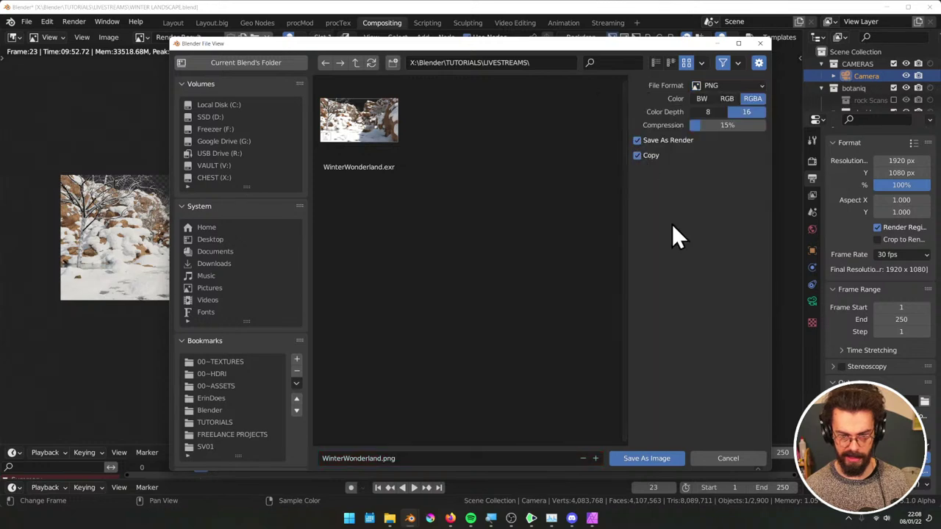
pyautogui.click(643, 459)
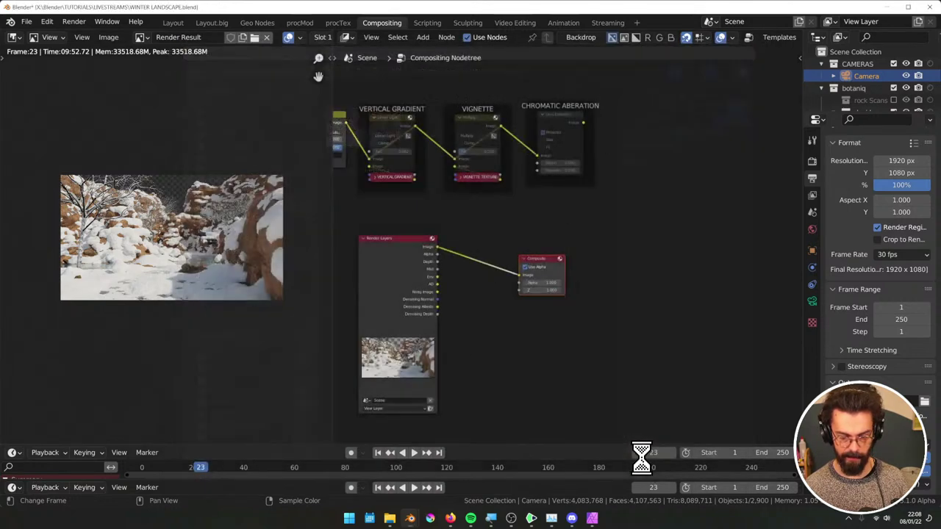
pyautogui.scroll(3, 422, 243)
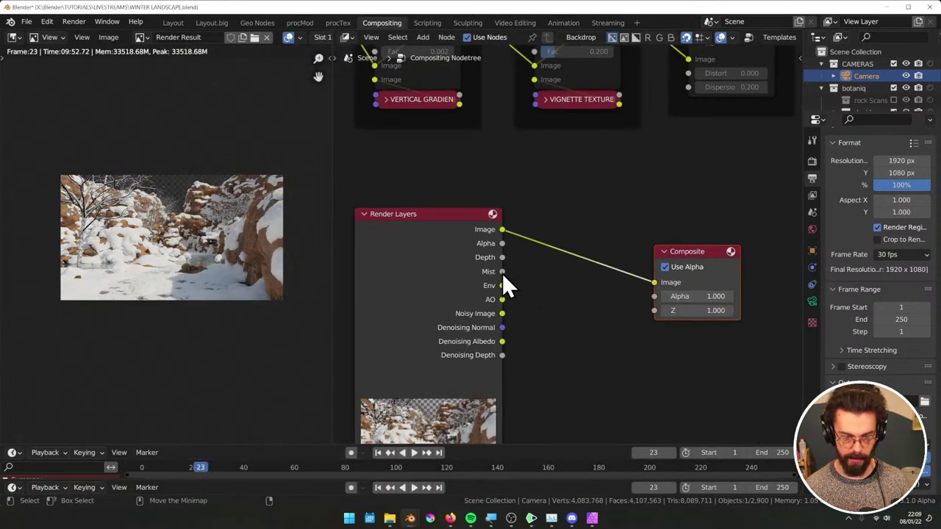
pyautogui.moveTo(502, 272); pyautogui.dragTo(637, 281)
pyautogui.moveTo(599, 329); pyautogui.dragTo(589, 335)
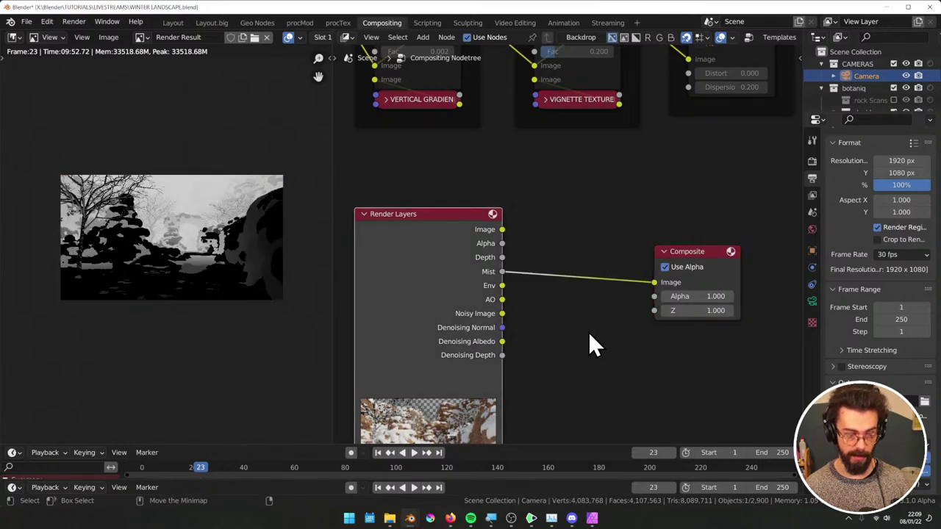
pyautogui.scroll(3, 172, 278)
pyautogui.scroll(-2, 172, 278)
pyautogui.moveTo(172, 278); pyautogui.dragTo(250, 283, button='middle')
pyautogui.scroll(3, 211, 256)
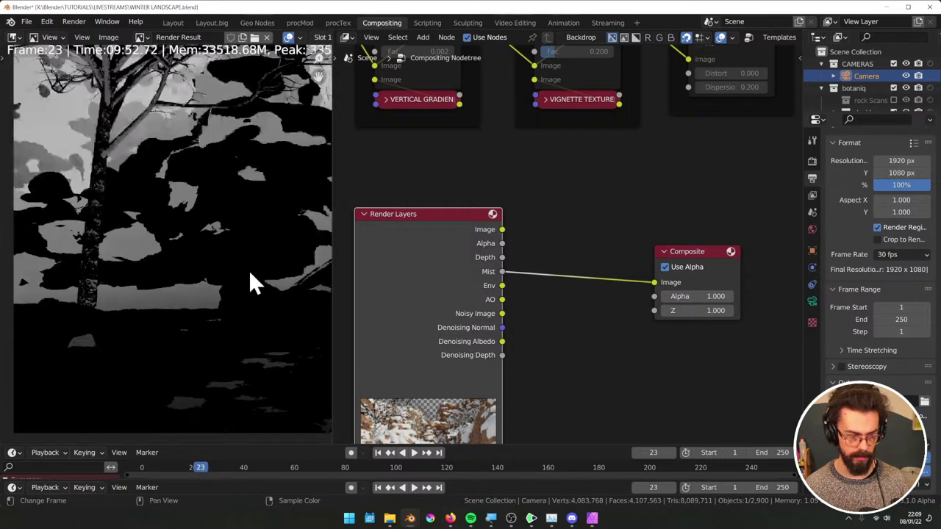
pyautogui.hotkey('ctrl', 'space')
pyautogui.scroll(4, 563, 231)
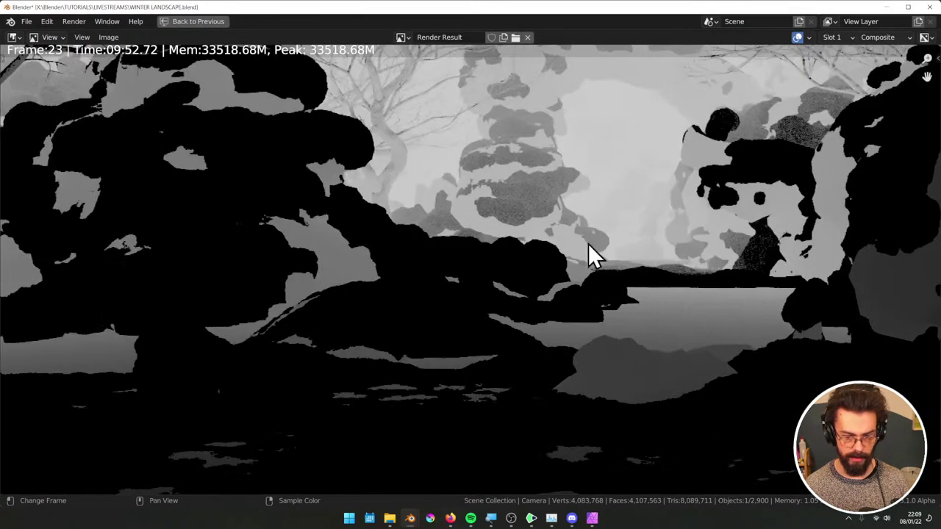
pyautogui.scroll(-3, 353, 219)
pyautogui.moveTo(370, 239); pyautogui.dragTo(495, 309, button='middle')
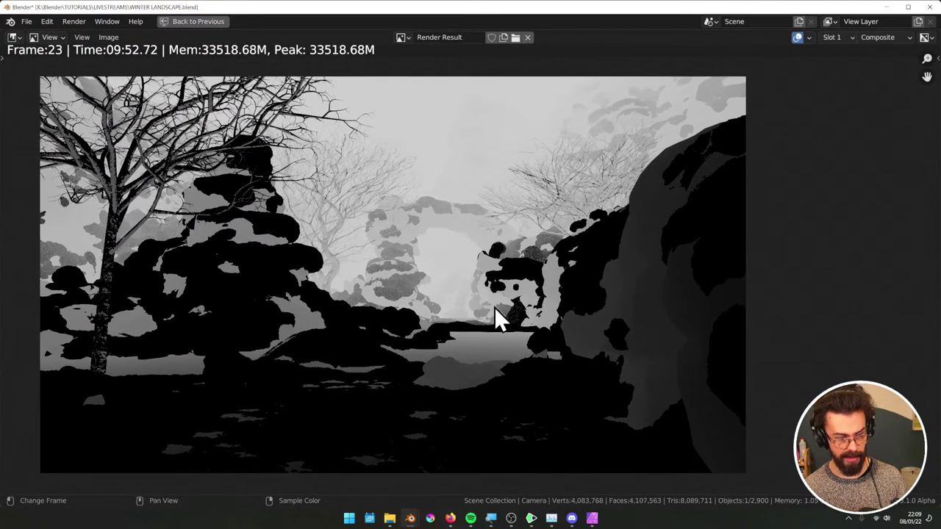
pyautogui.scroll(5, 437, 315)
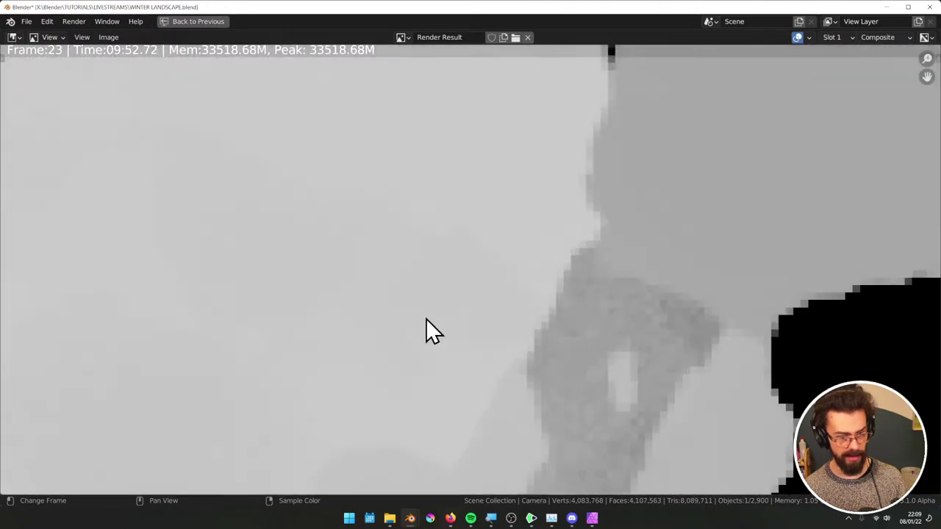
pyautogui.scroll(-4, 426, 319)
pyautogui.scroll(4, 424, 318)
pyautogui.scroll(-6, 424, 318)
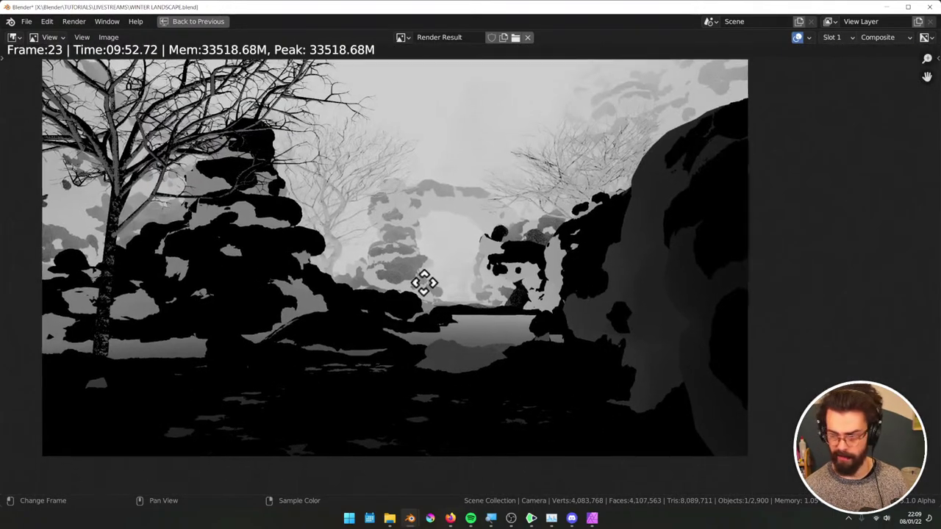
pyautogui.press('Escape')
pyautogui.moveTo(437, 272); pyautogui.dragTo(518, 245, button='middle')
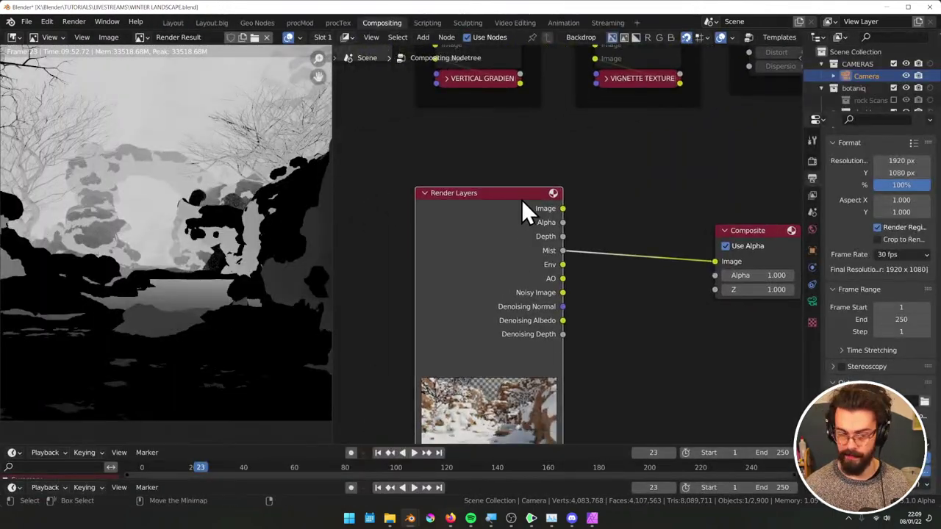
# Link the Render Layers Depth pass into the Composite Image input
pyautogui.moveTo(558, 272); pyautogui.dragTo(527, 232, button='middle')
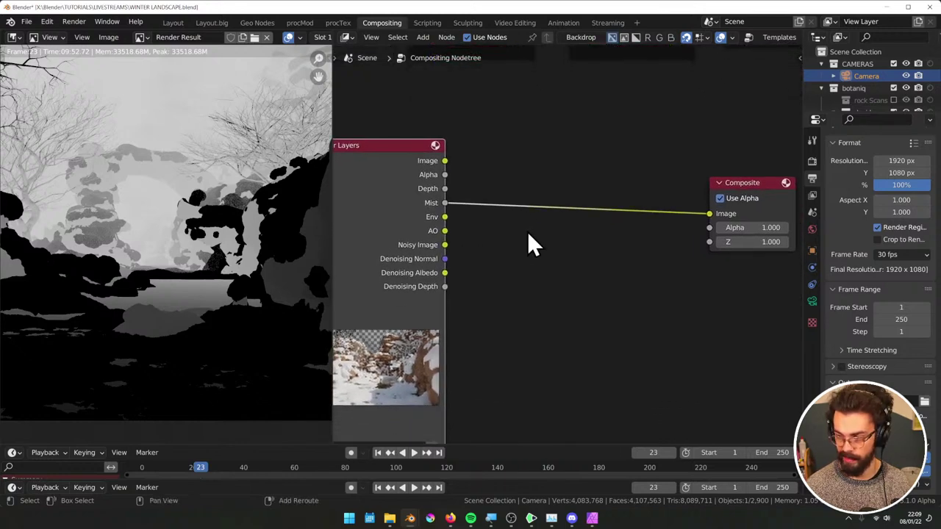
pyautogui.hotkey('shift', 'a')
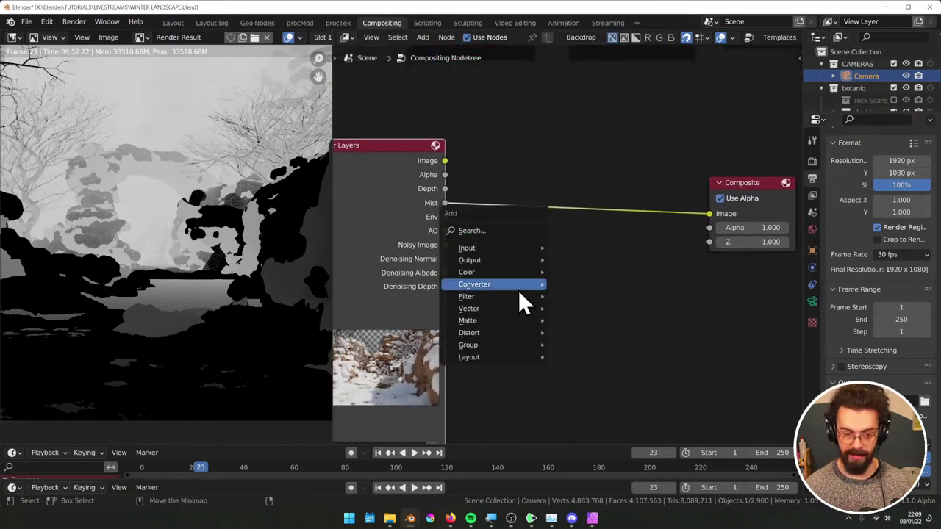
pyautogui.moveTo(493, 300)
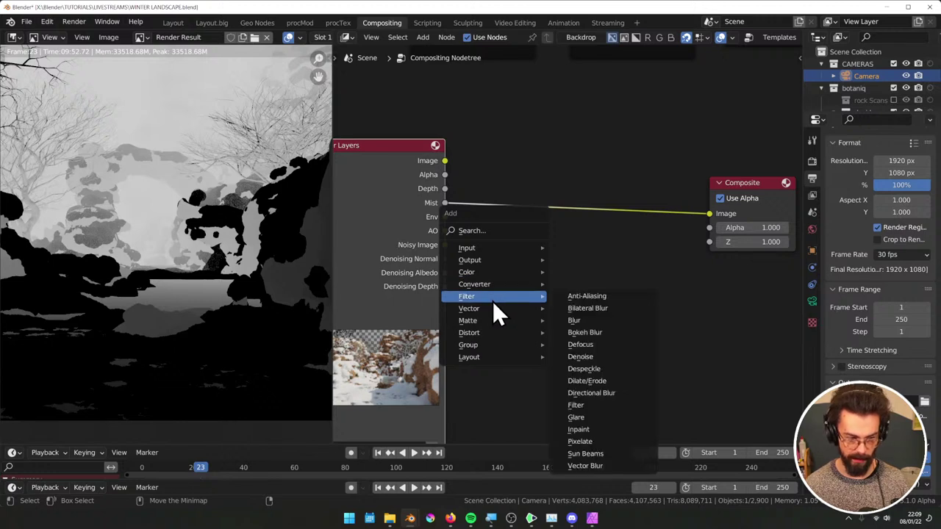
pyautogui.moveTo(443, 188); pyautogui.dragTo(708, 213)
pyautogui.scroll(-2, 215, 225)
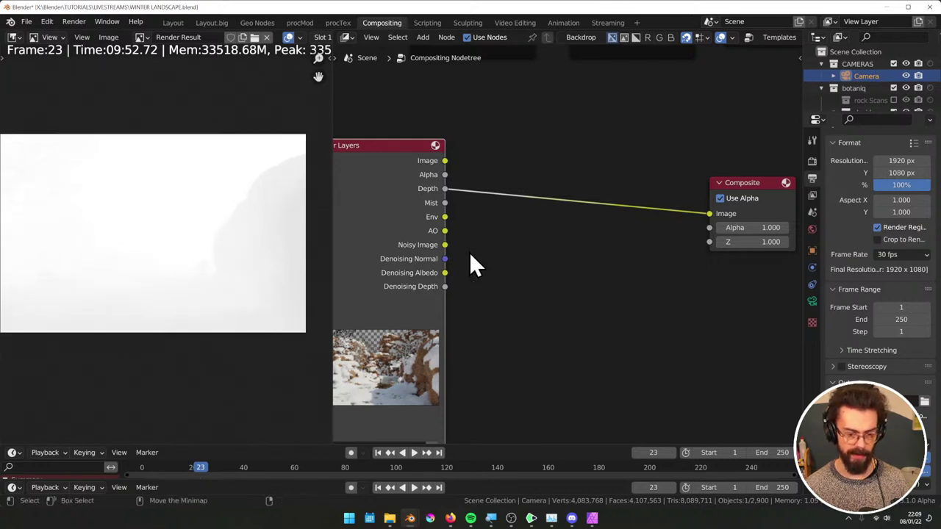
pyautogui.scroll(-3, 537, 231)
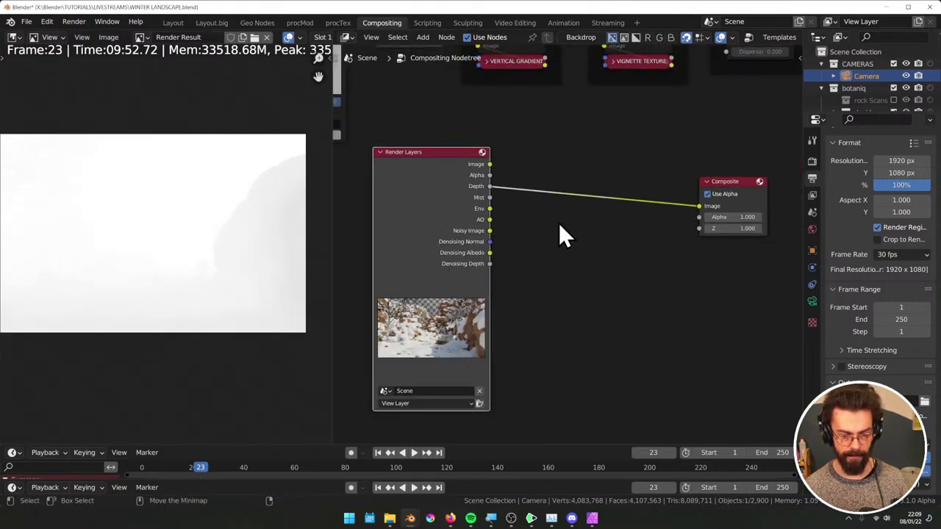
pyautogui.press('q')
# Widen Render Layers, try Denoising Depth into Composite, then reconnect the Depth pass
pyautogui.hotkey('shift', 'a')
pyautogui.moveTo(516, 291)
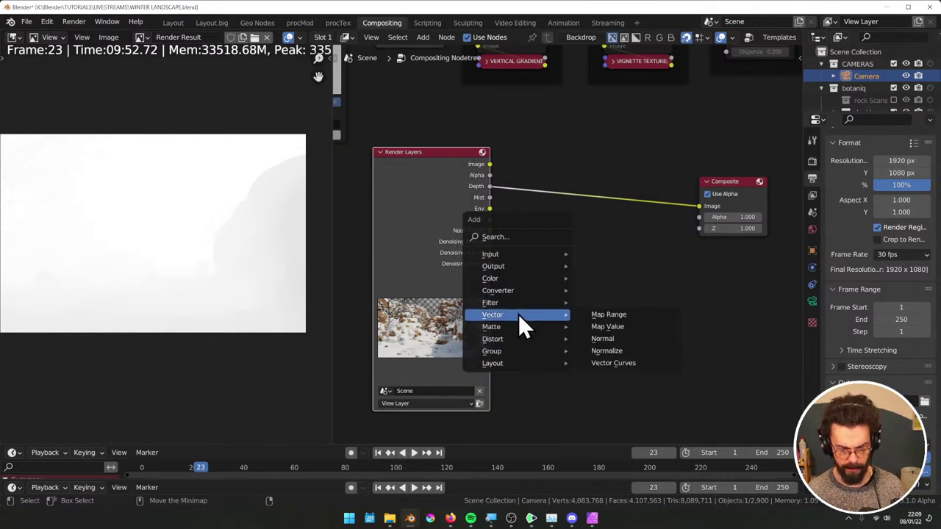
pyautogui.moveTo(505, 327)
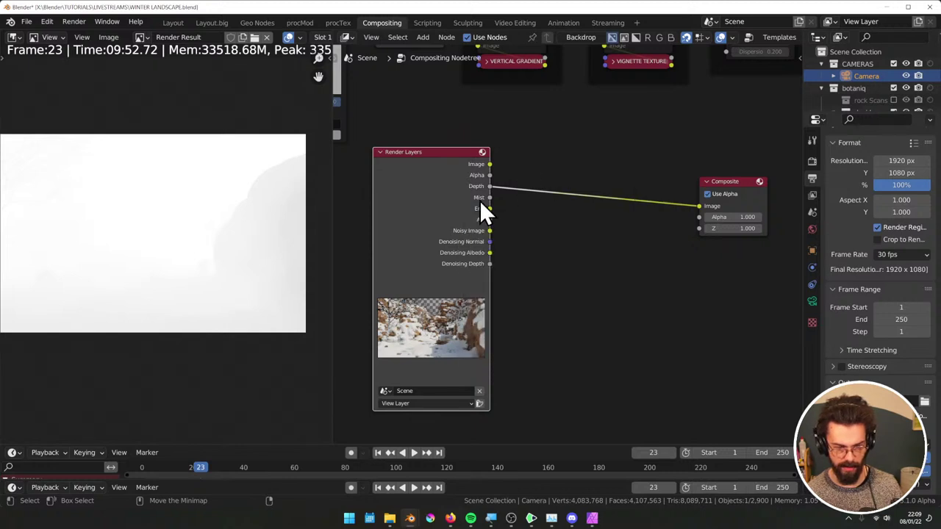
pyautogui.moveTo(489, 202); pyautogui.dragTo(699, 206)
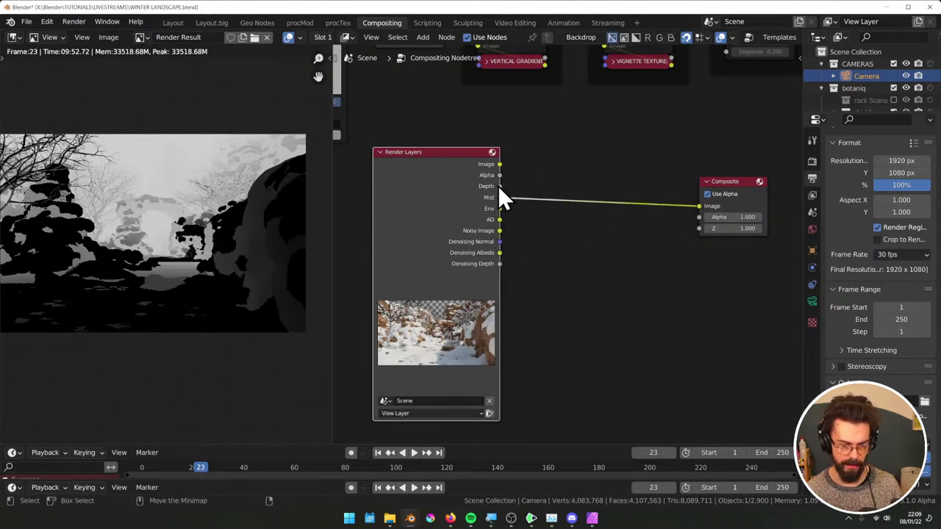
pyautogui.moveTo(499, 186); pyautogui.dragTo(673, 223)
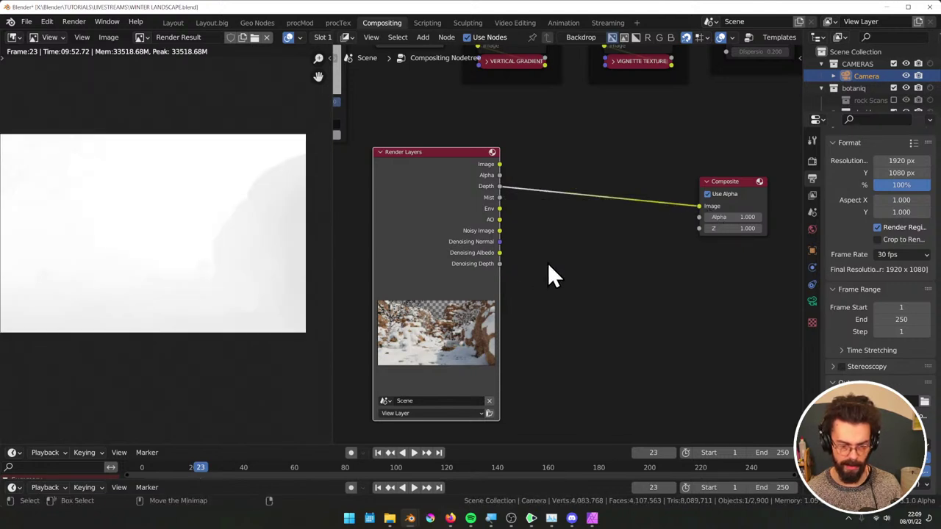
pyautogui.moveTo(499, 263); pyautogui.dragTo(699, 207)
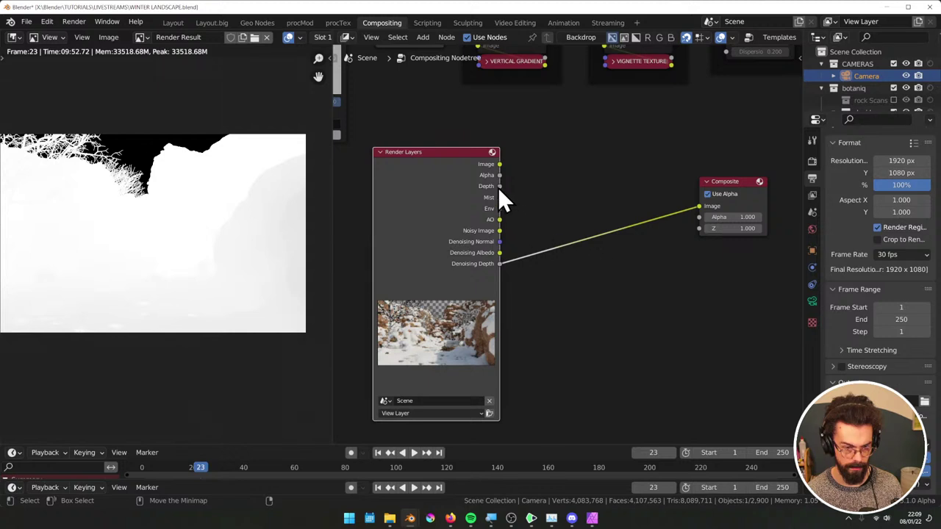
pyautogui.moveTo(499, 186); pyautogui.dragTo(699, 206)
pyautogui.hotkey('shift', 'a')
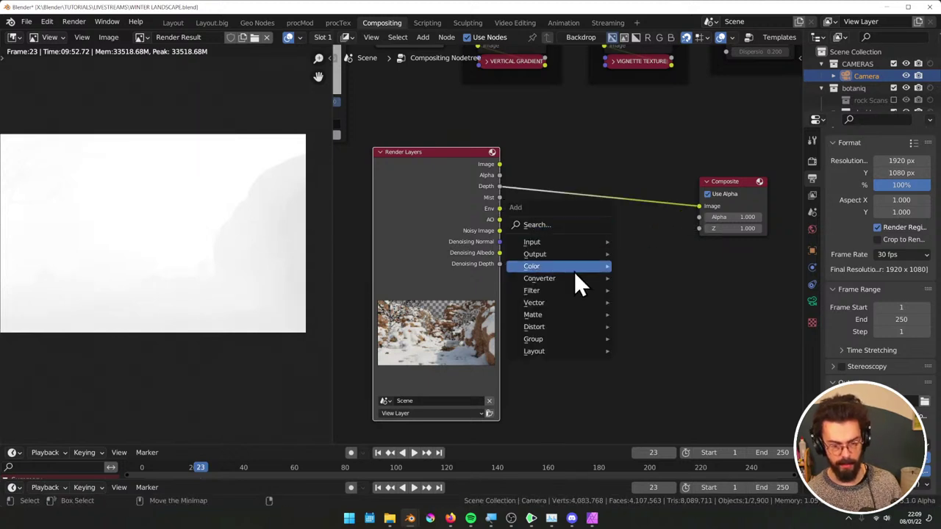
# Insert a Math Divide-by-2 node on the Depth link, then detach it aside
pyautogui.moveTo(606, 278)
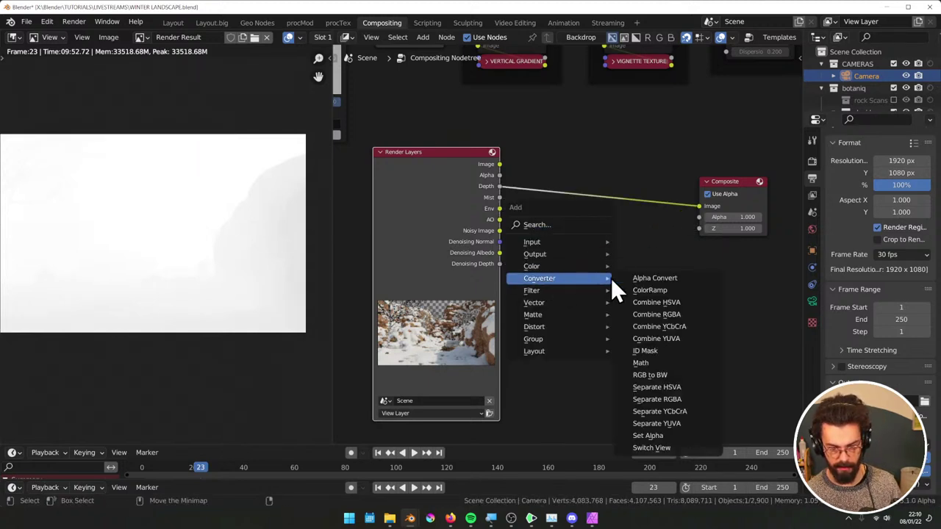
pyautogui.click(659, 363)
pyautogui.click(583, 177)
pyautogui.click(600, 188)
pyautogui.press('Return')
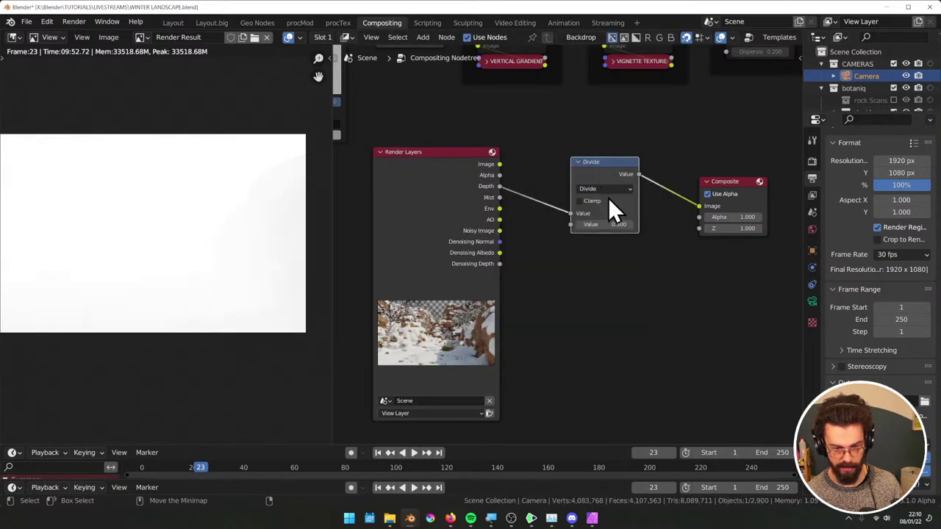
pyautogui.click(615, 224)
pyautogui.write('2')
pyautogui.press('Return')
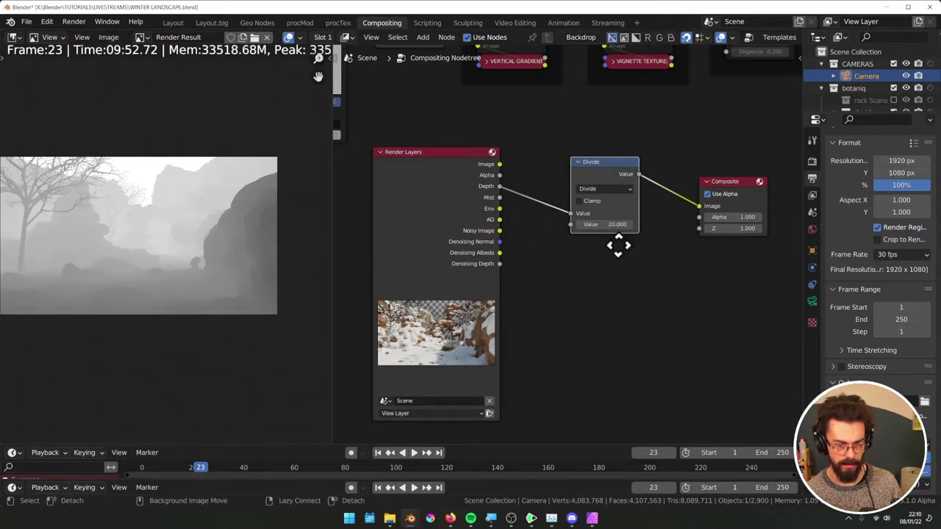
pyautogui.hotkey('alt', 'd')
pyautogui.click(586, 225)
# Add a Map Range node between the Depth pass and Composite
pyautogui.hotkey('shift', 'a')
pyautogui.moveTo(588, 225)
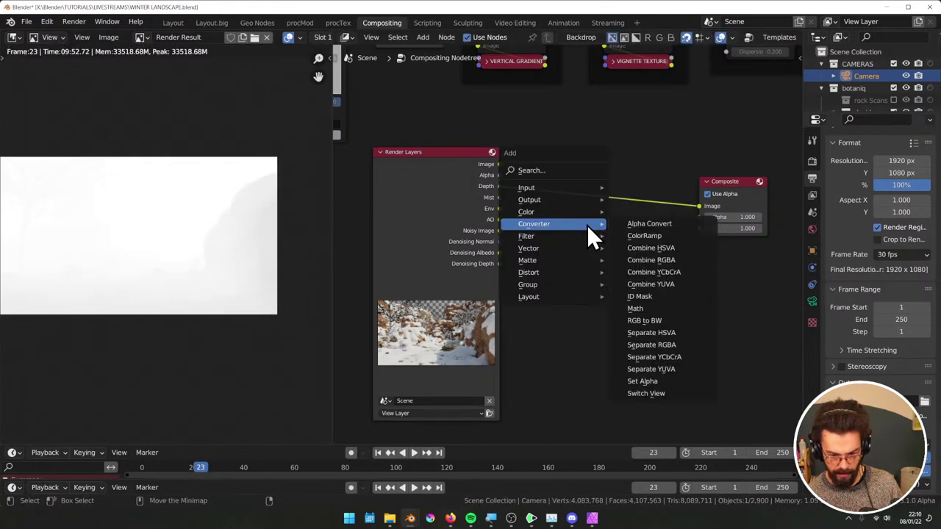
pyautogui.click(549, 173)
pyautogui.write('map ra')
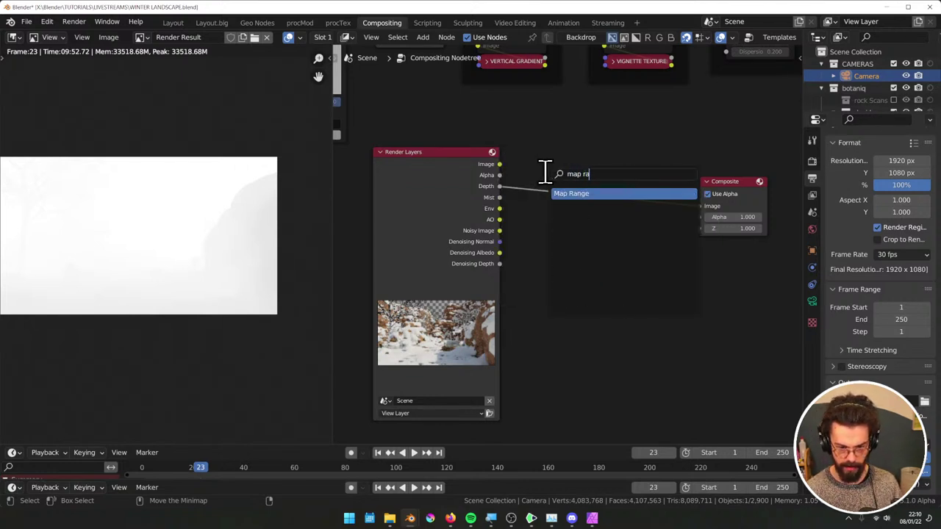
pyautogui.press('Return')
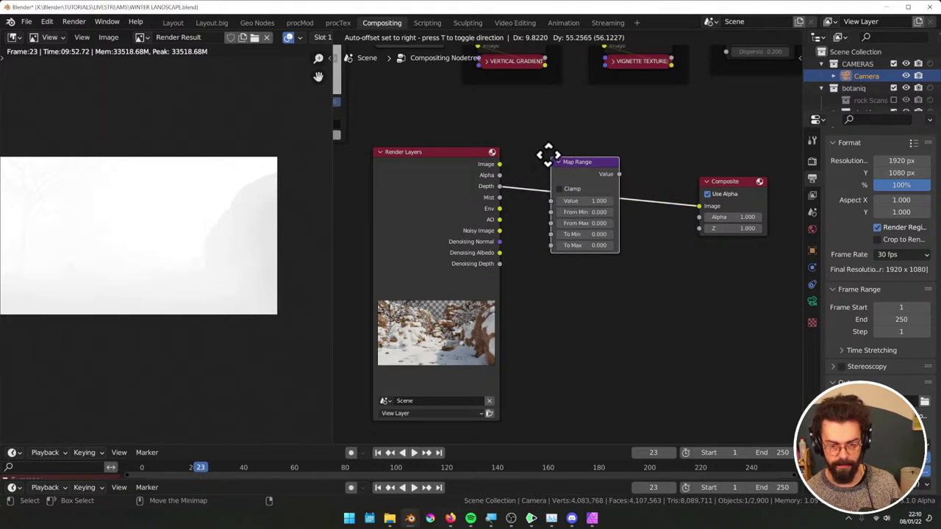
pyautogui.click(545, 157)
# Set Map Range To Max to 1 and tune From Min/Max to 1.4 and 36.1
pyautogui.scroll(3, 674, 245)
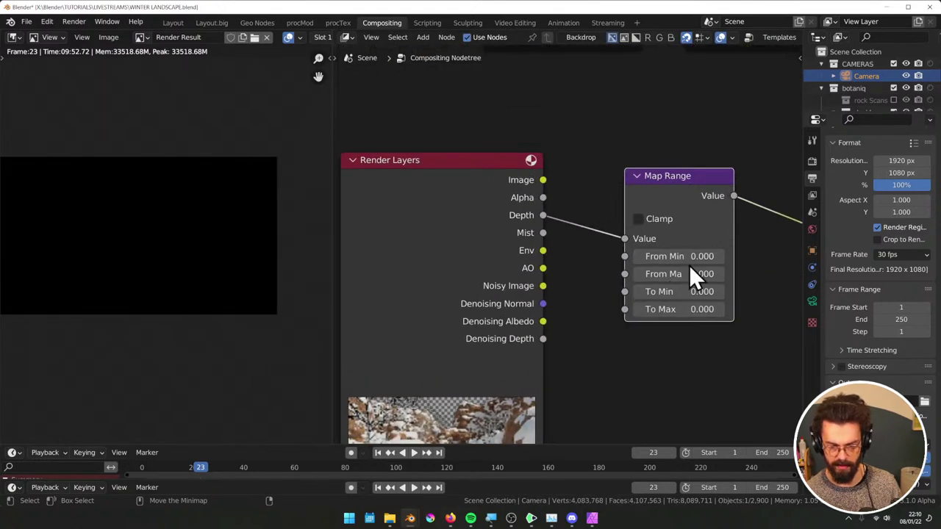
pyautogui.doubleClick(675, 273)
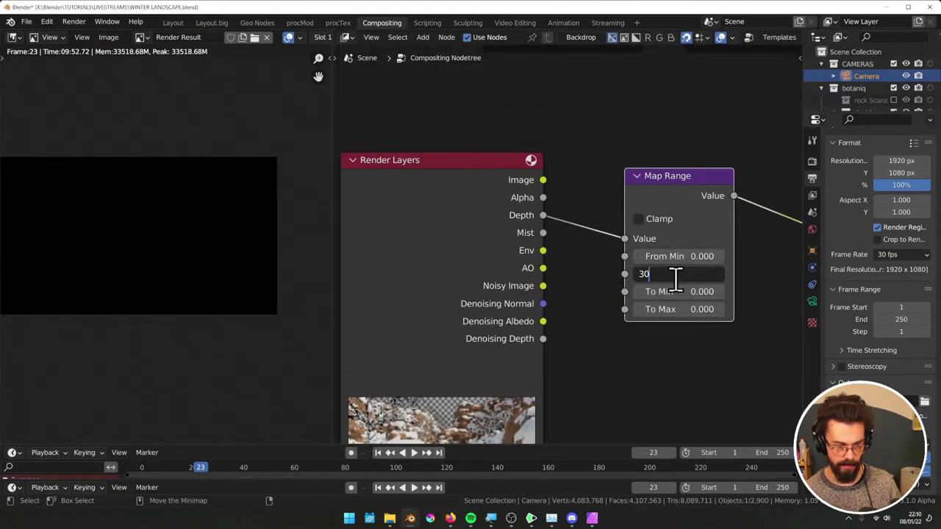
pyautogui.write('30')
pyautogui.press('Return')
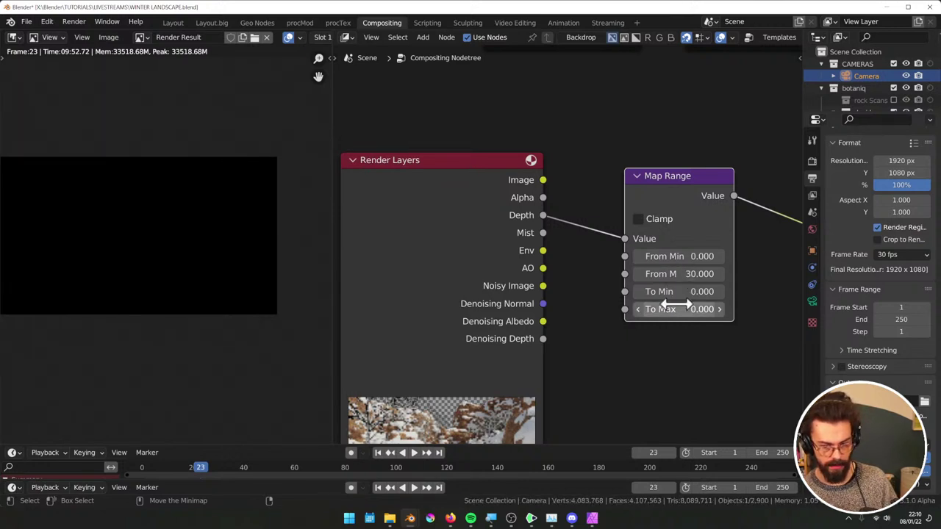
pyautogui.doubleClick(676, 306)
pyautogui.write('1')
pyautogui.press('Return')
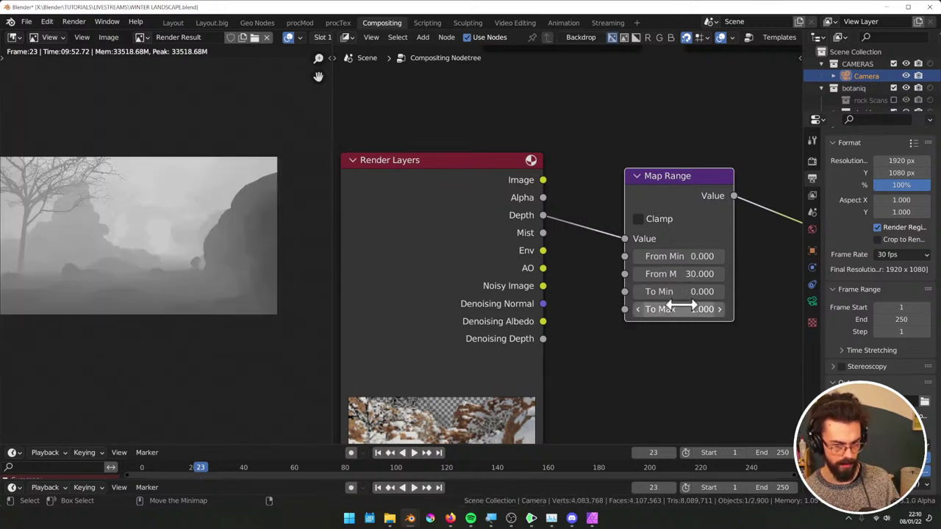
pyautogui.moveTo(681, 273); pyautogui.dragTo(695, 274)
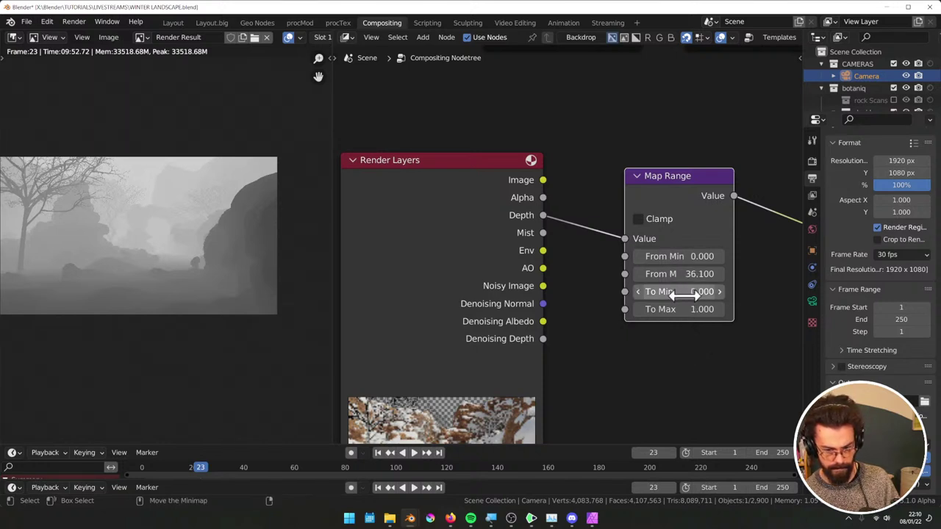
pyautogui.moveTo(670, 257)
pyautogui.mouseDown()
pyautogui.moveTo(686, 257)
pyautogui.moveTo(678, 256)
pyautogui.mouseUp()
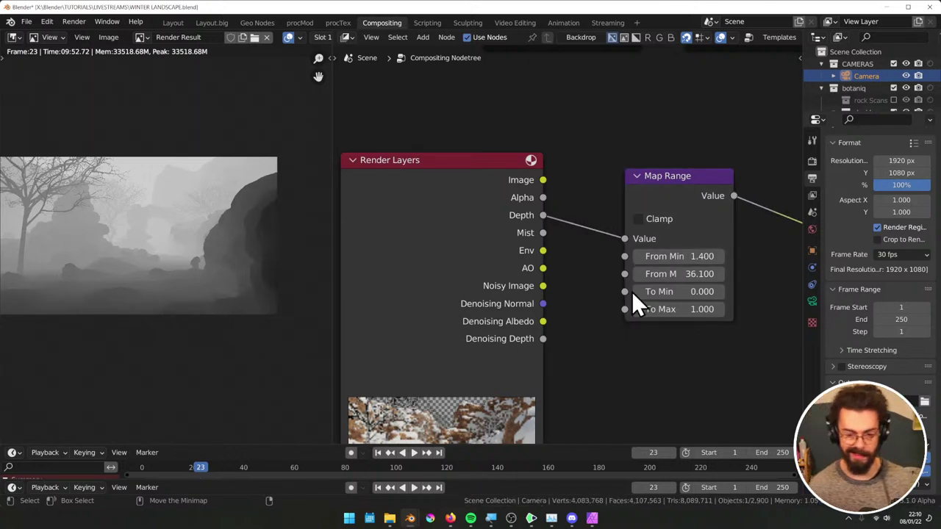
# Move the Map Range node up-left and frame the whole grey depth render
pyautogui.moveTo(682, 218); pyautogui.dragTo(650, 202)
pyautogui.scroll(-2, 213, 251)
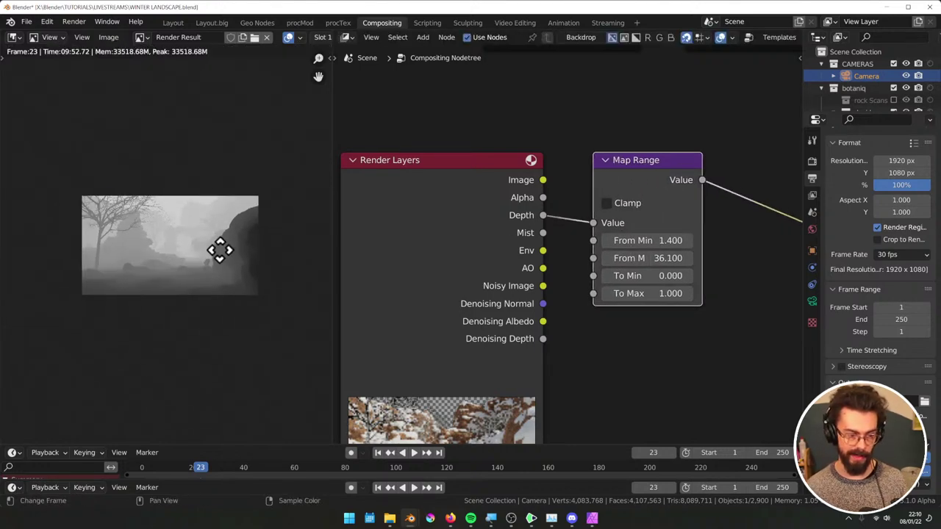
pyautogui.scroll(3, 224, 263)
pyautogui.scroll(5, 217, 283)
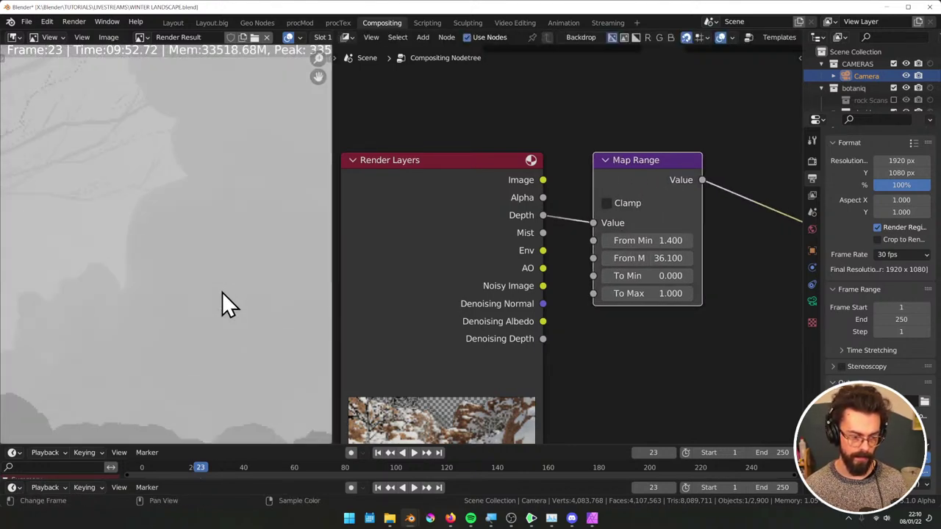
pyautogui.scroll(-3, 222, 293)
pyautogui.moveTo(222, 292); pyautogui.dragTo(173, 263, button='middle')
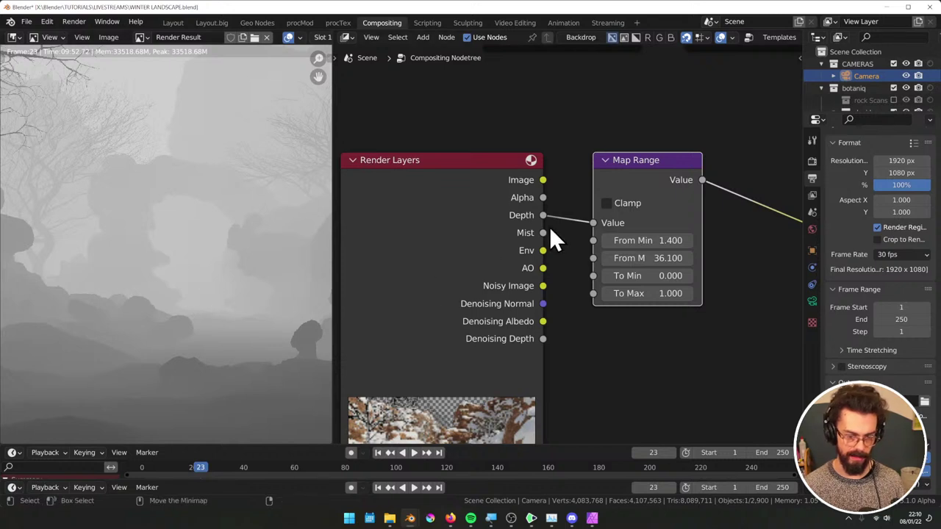
# Shift Map Range right and drop a Denoise node onto the Depth link
pyautogui.moveTo(684, 189); pyautogui.dragTo(752, 190)
pyautogui.hotkey('shift', 'a')
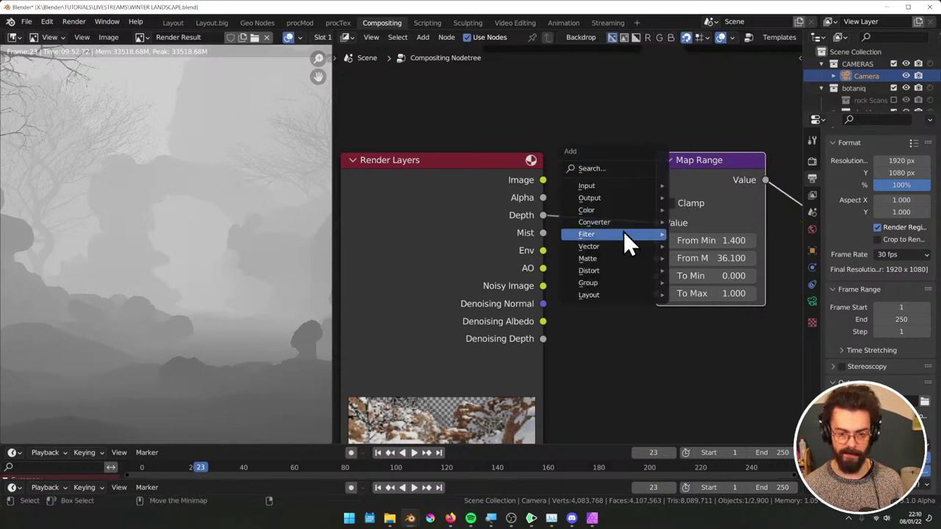
pyautogui.moveTo(624, 234)
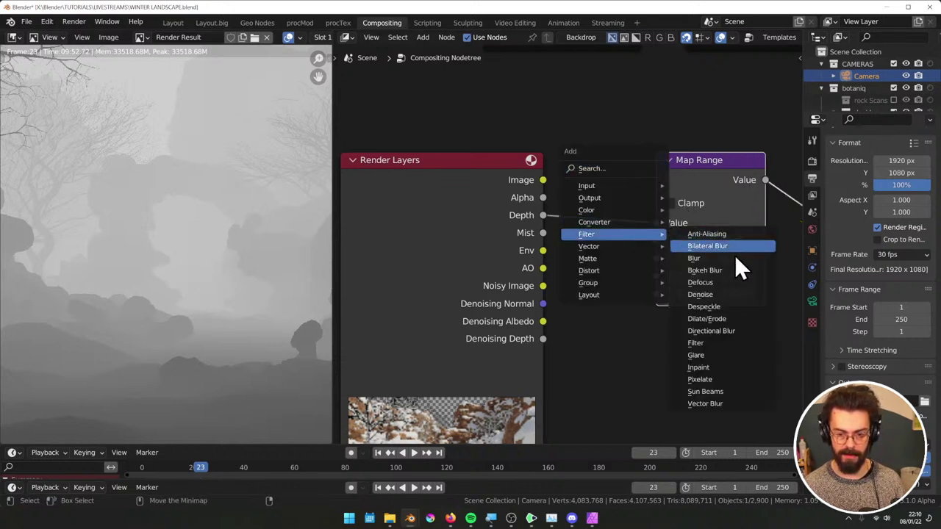
pyautogui.click(724, 293)
pyautogui.click(582, 184)
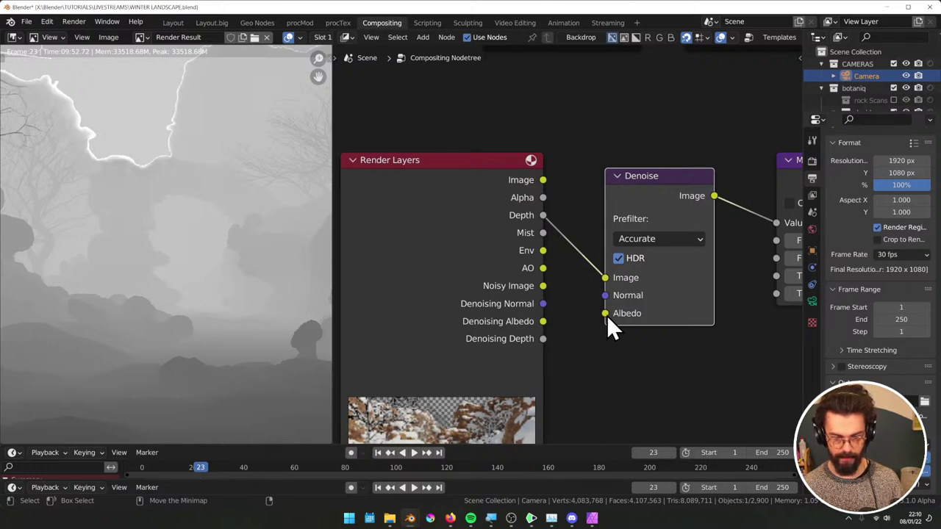
# Connect Denoising Normal to Denoise, set its prefilter to None, then detach it
pyautogui.moveTo(606, 318); pyautogui.dragTo(605, 298)
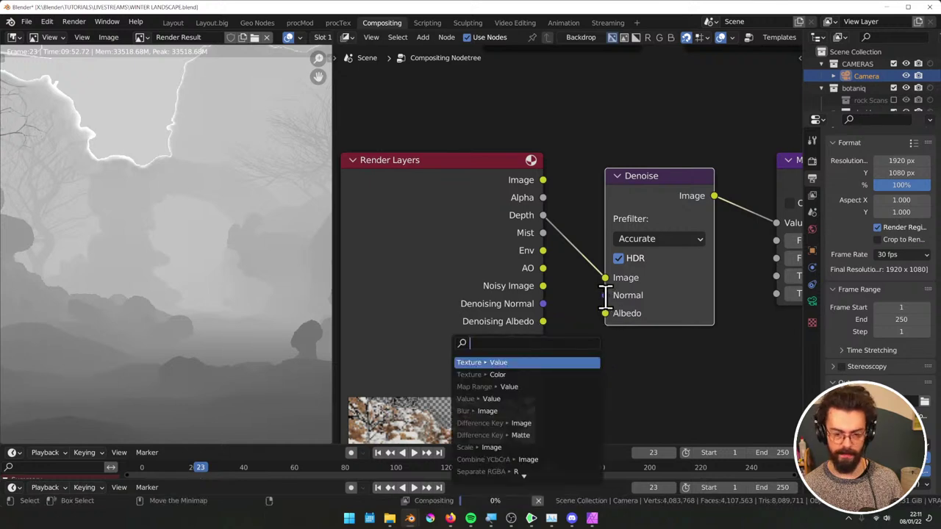
pyautogui.press('Escape')
pyautogui.keyDown('ctrl'); pyautogui.moveTo(592, 300); pyautogui.dragTo(624, 300, button='right'); pyautogui.keyUp('ctrl')
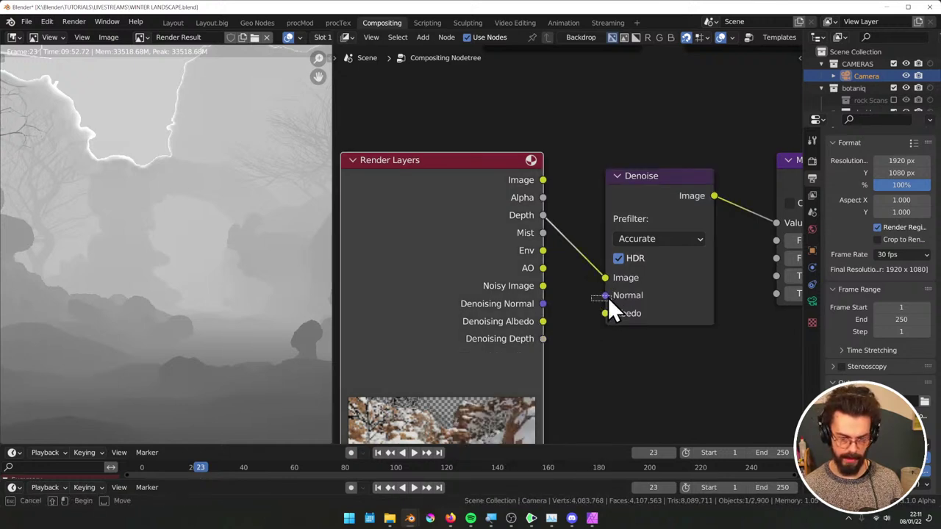
pyautogui.moveTo(608, 297)
pyautogui.mouseDown()
pyautogui.moveTo(565, 306)
pyautogui.moveTo(600, 297)
pyautogui.mouseUp()
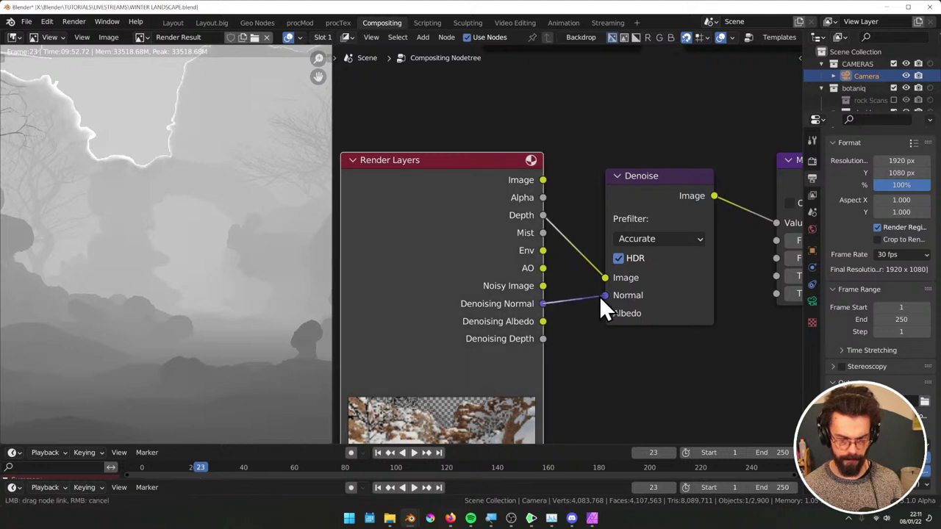
pyautogui.moveTo(644, 276); pyautogui.dragTo(642, 280)
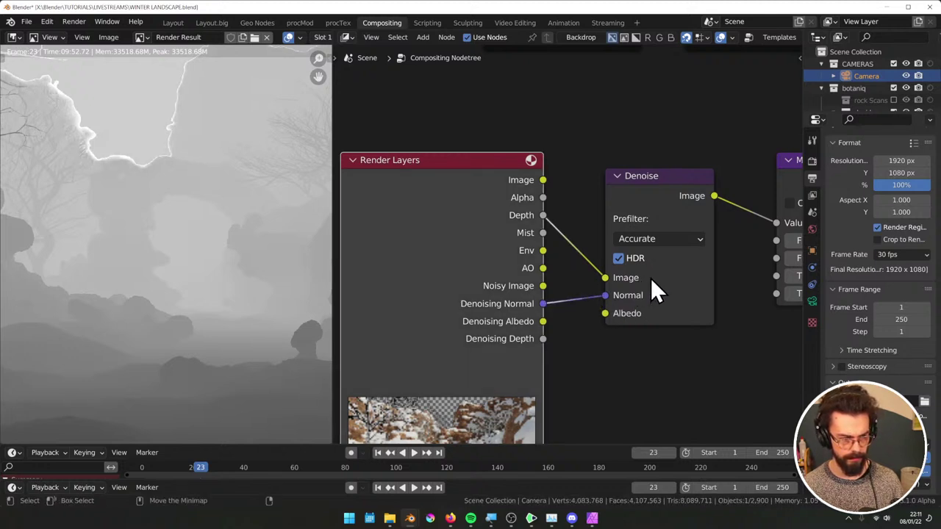
pyautogui.click(656, 239)
pyautogui.click(652, 258)
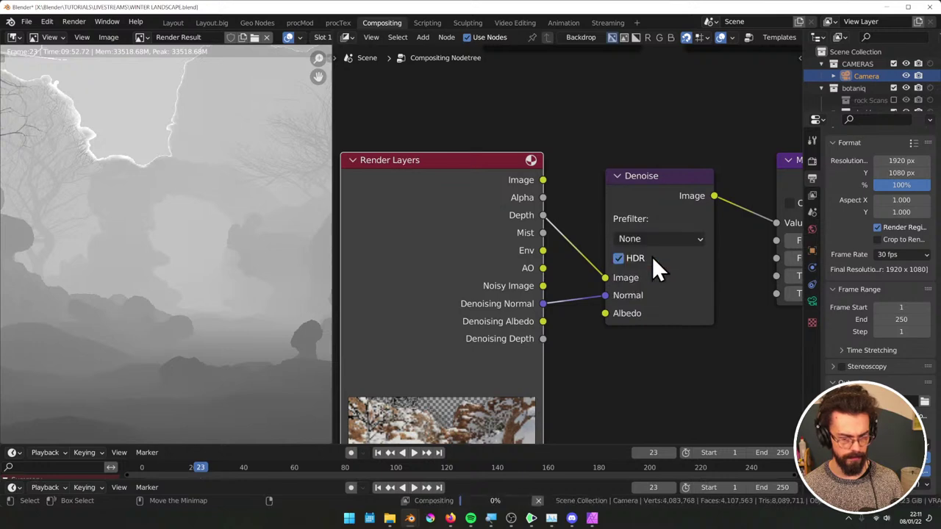
pyautogui.scroll(-3, 652, 257)
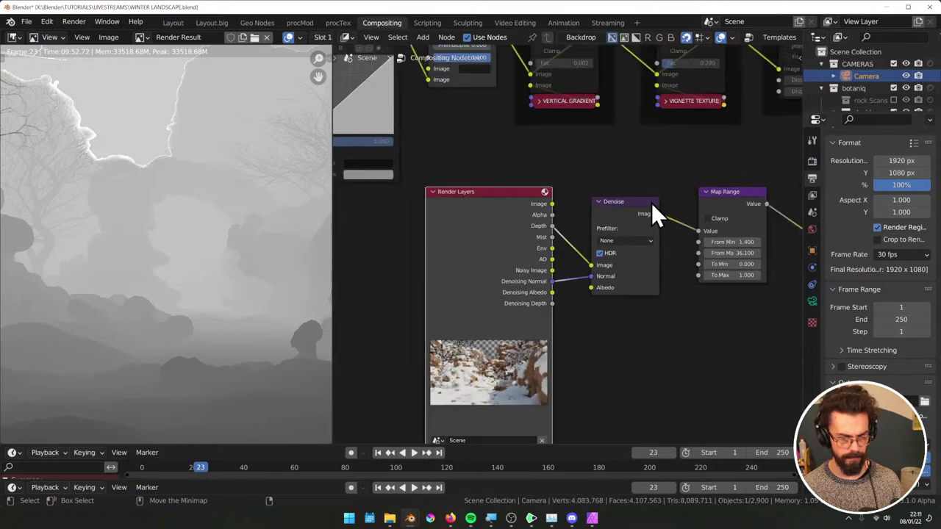
pyautogui.keyDown('alt'); pyautogui.moveTo(610, 205); pyautogui.dragTo(697, 319); pyautogui.keyUp('alt')
# Enable Clamp on Map Range and place Denoise after it with the Fast prefilter
pyautogui.click(707, 218)
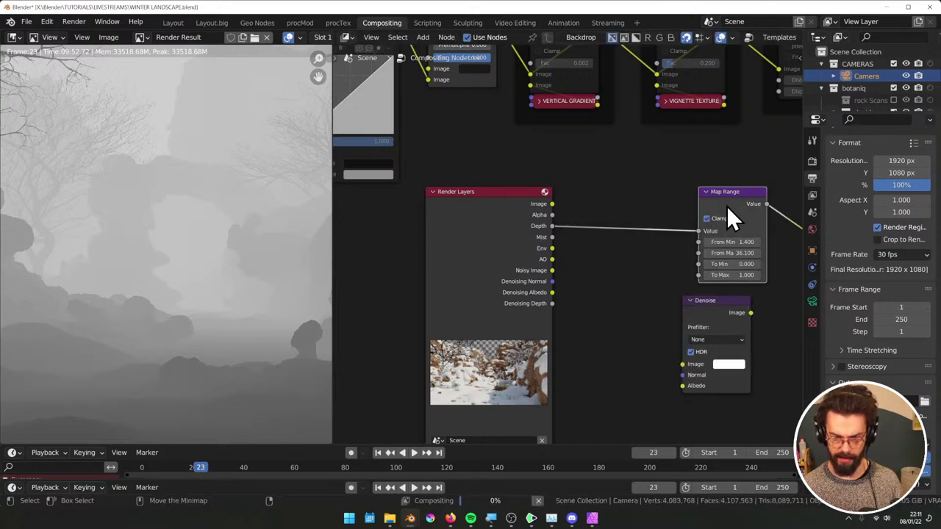
pyautogui.moveTo(698, 236); pyautogui.dragTo(624, 225)
pyautogui.moveTo(716, 317); pyautogui.dragTo(748, 217)
pyautogui.scroll(4, 592, 245)
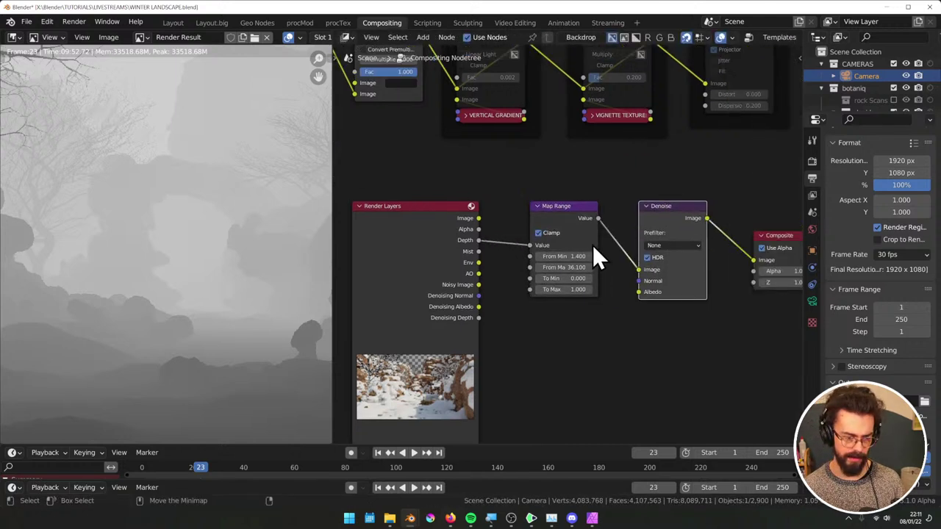
pyautogui.click(732, 249)
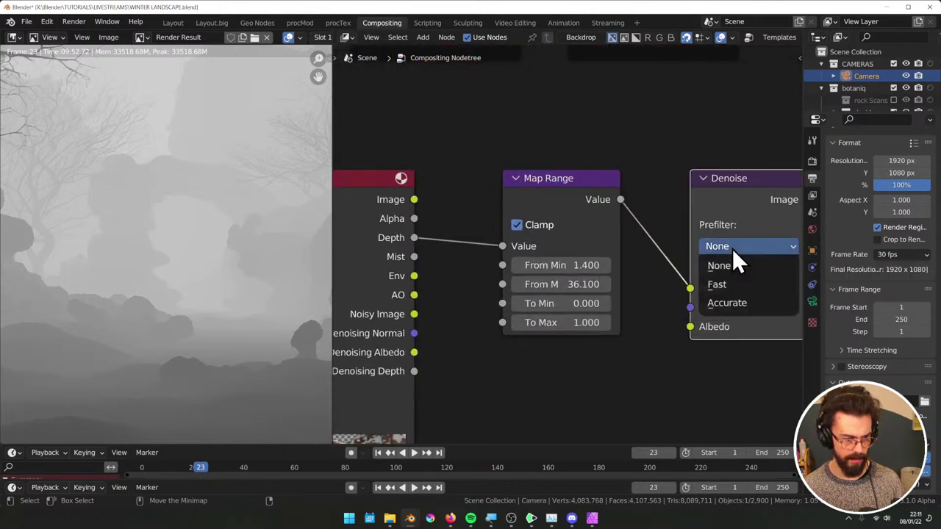
pyautogui.click(732, 284)
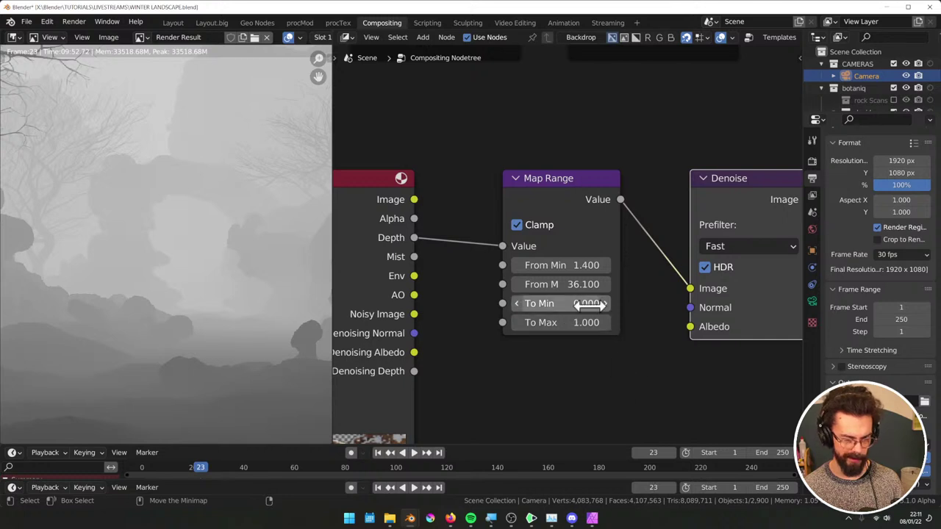
# Preview Mist through Denoise, mute the Denoise node, and relink Map Range into it
pyautogui.moveTo(414, 256); pyautogui.dragTo(689, 289)
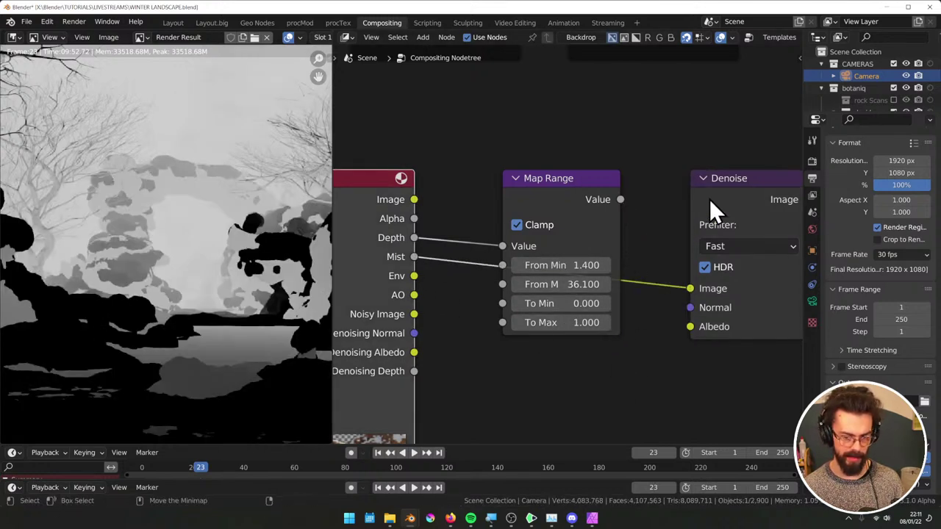
pyautogui.click(709, 199)
pyautogui.press('m')
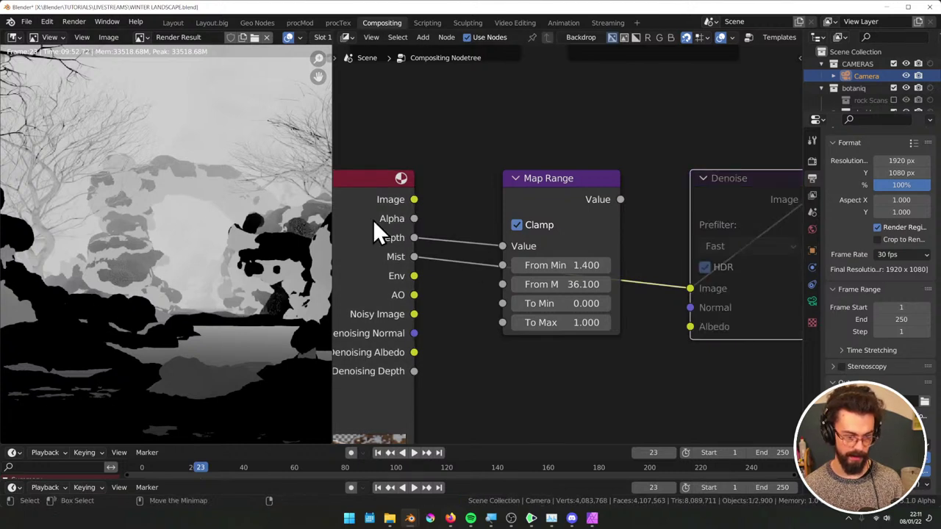
pyautogui.moveTo(621, 200); pyautogui.dragTo(690, 287)
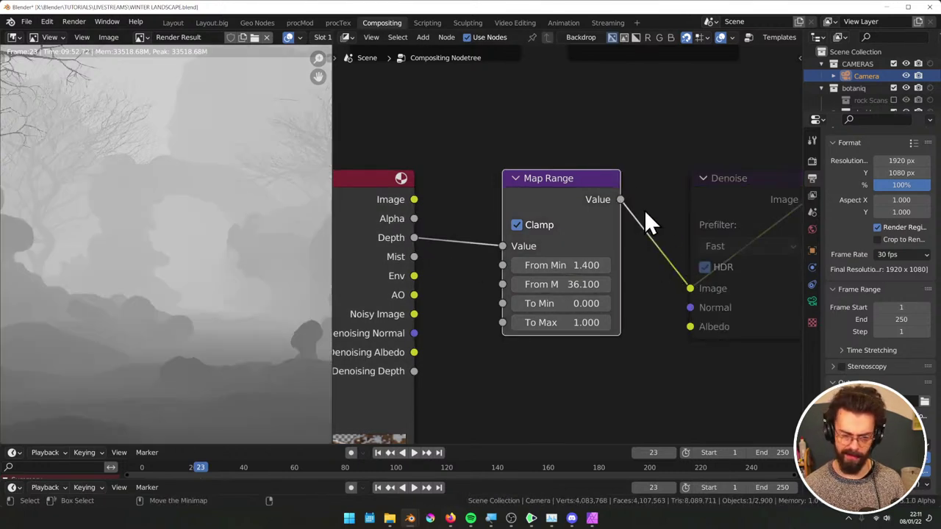
# Save the misty depth render as a PNG named WinterWonderland_ms.png
pyautogui.click(109, 38)
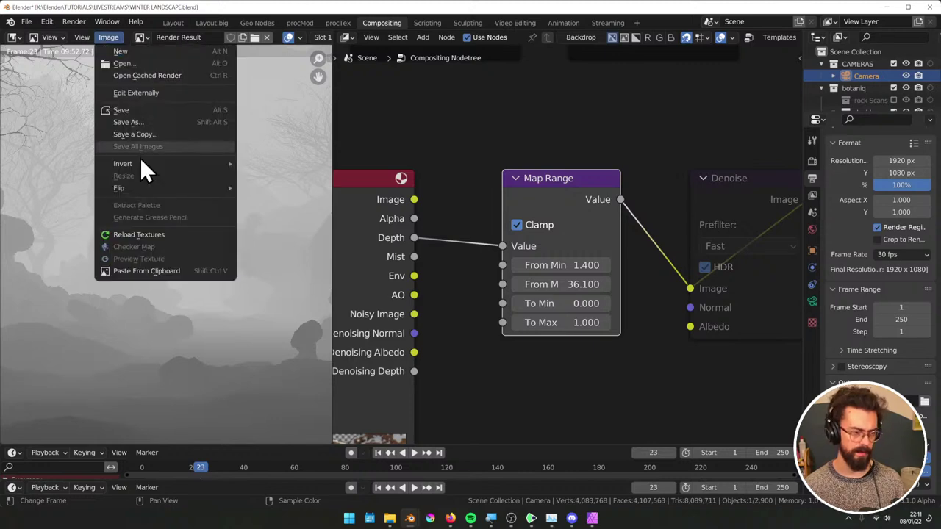
pyautogui.click(150, 124)
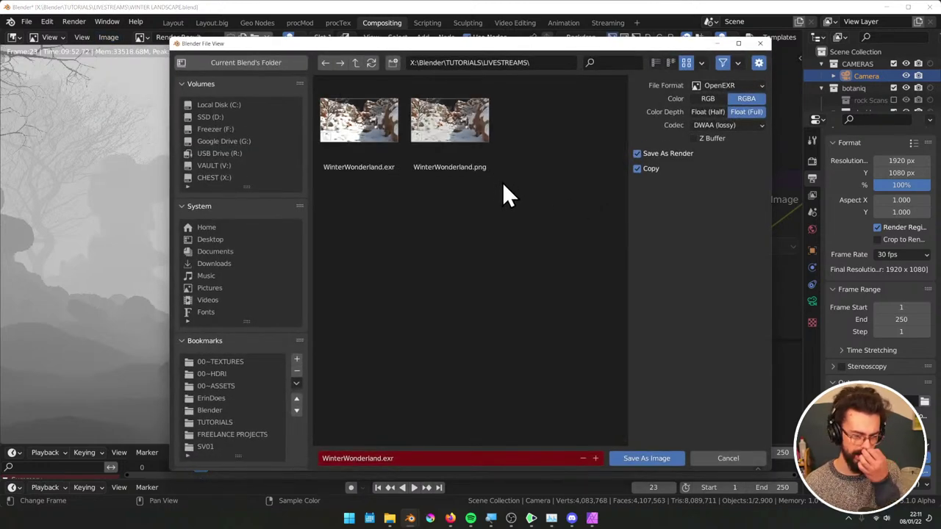
pyautogui.click(412, 458)
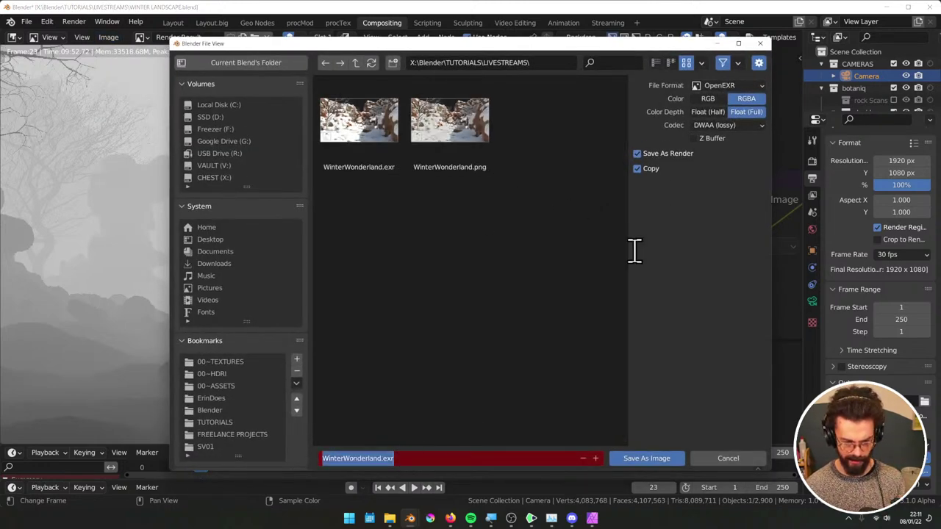
pyautogui.click(733, 85)
pyautogui.click(733, 84)
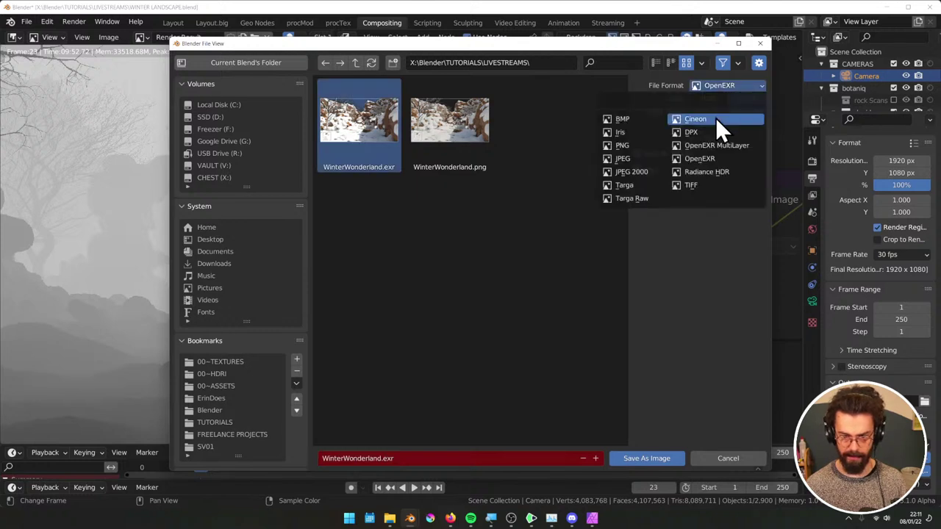
pyautogui.click(630, 147)
pyautogui.click(413, 459)
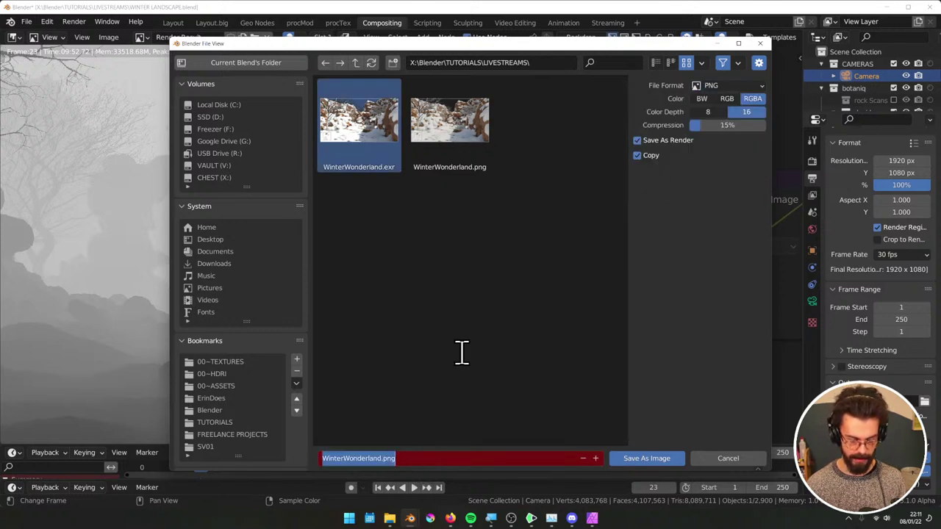
pyautogui.press('Right')
pyautogui.press('Left')
pyautogui.press('Left')
pyautogui.press('Left')
pyautogui.press('Left')
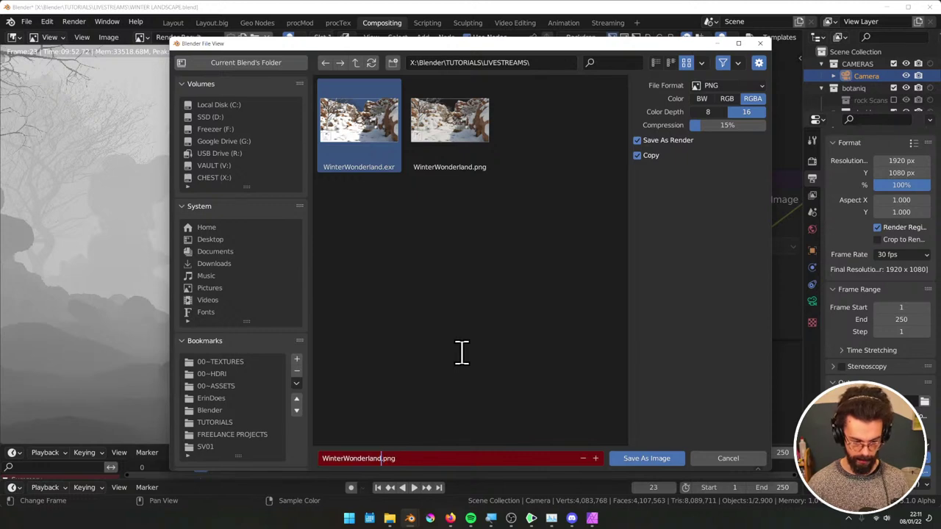
pyautogui.write('_ms')
pyautogui.press('Return')
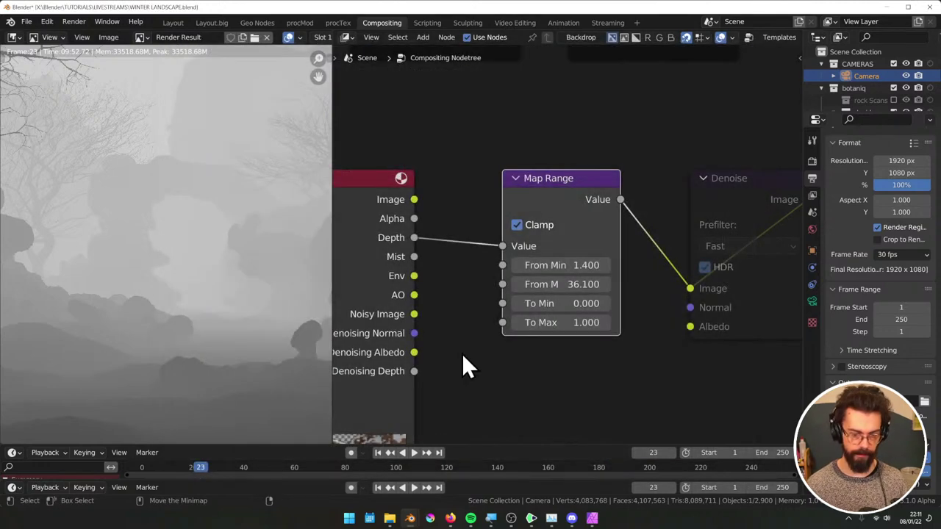
# Connect the Env pass into the Denoise node and save the blend file
pyautogui.moveTo(446, 269); pyautogui.dragTo(599, 280)
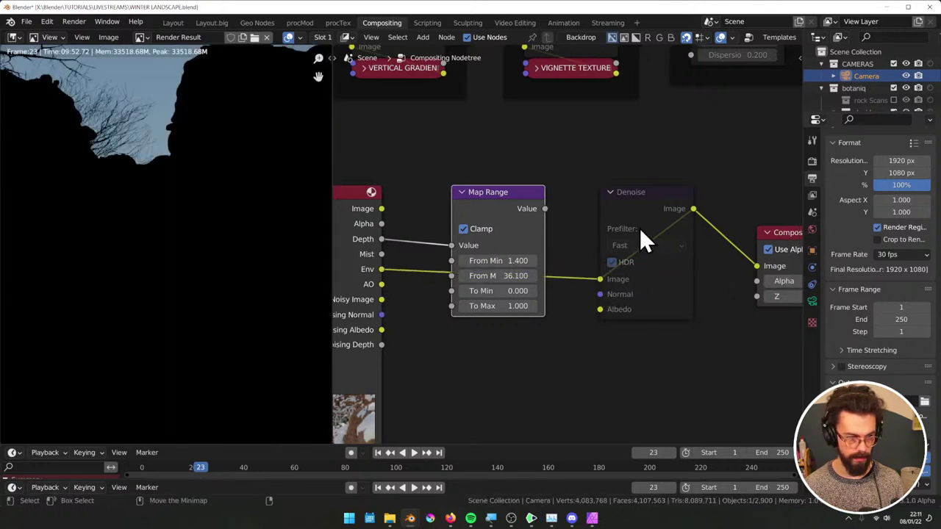
pyautogui.scroll(2, 140, 208)
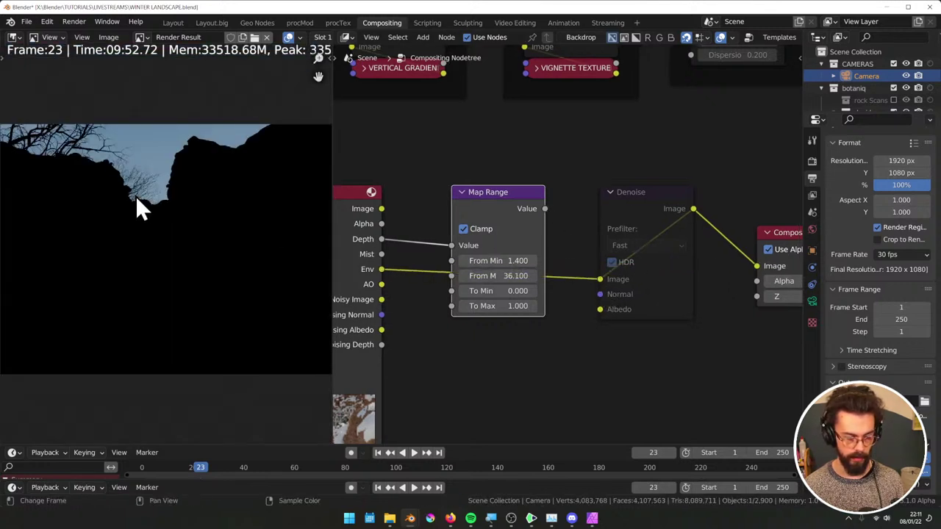
pyautogui.click(474, 170)
pyautogui.hotkey('ctrl', 's')
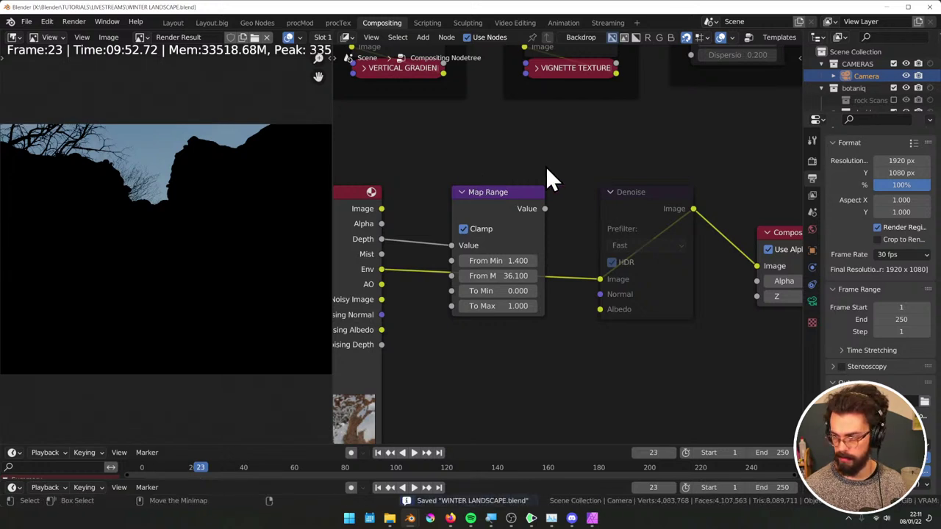
# Exclude the Environ, Snow and deciduous collections in the Outliner, then save the file
pyautogui.moveTo(831, 111); pyautogui.dragTo(827, 318)
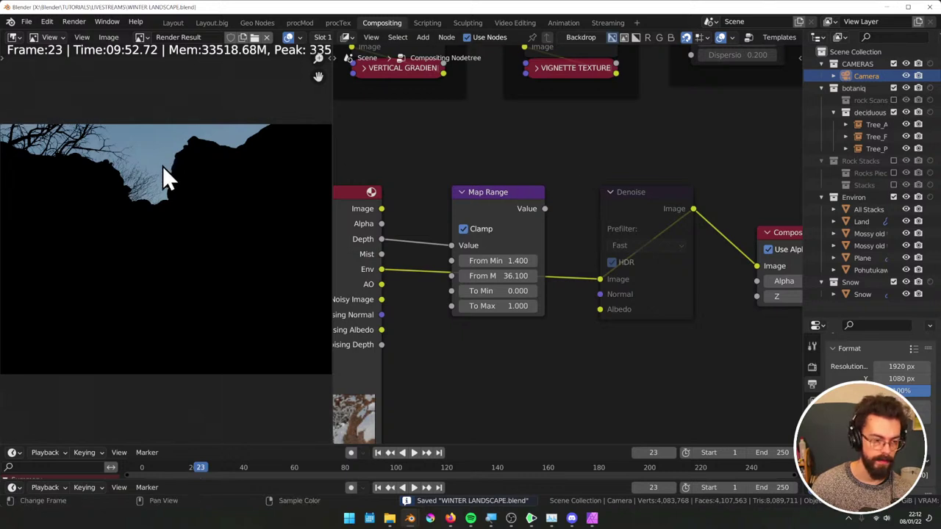
pyautogui.click(821, 198)
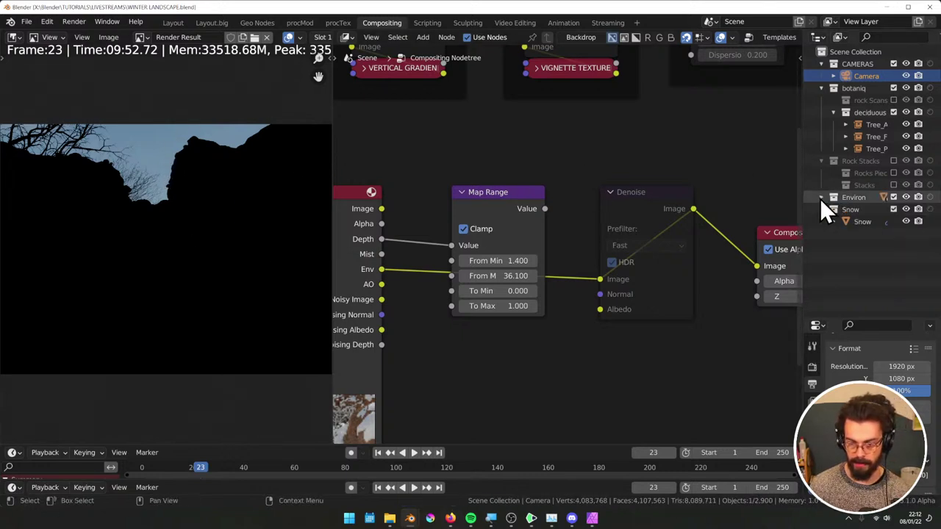
pyautogui.click(821, 210)
pyautogui.click(893, 197)
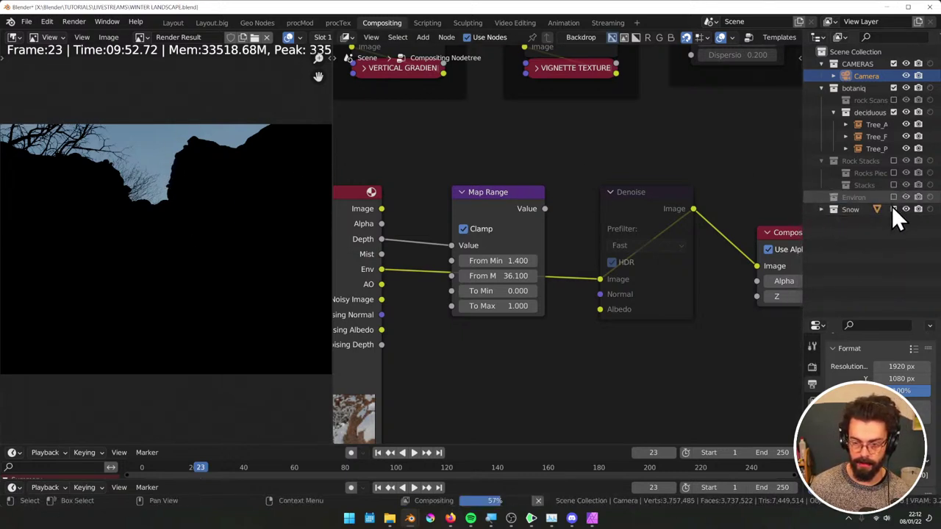
pyautogui.click(893, 210)
pyautogui.click(893, 112)
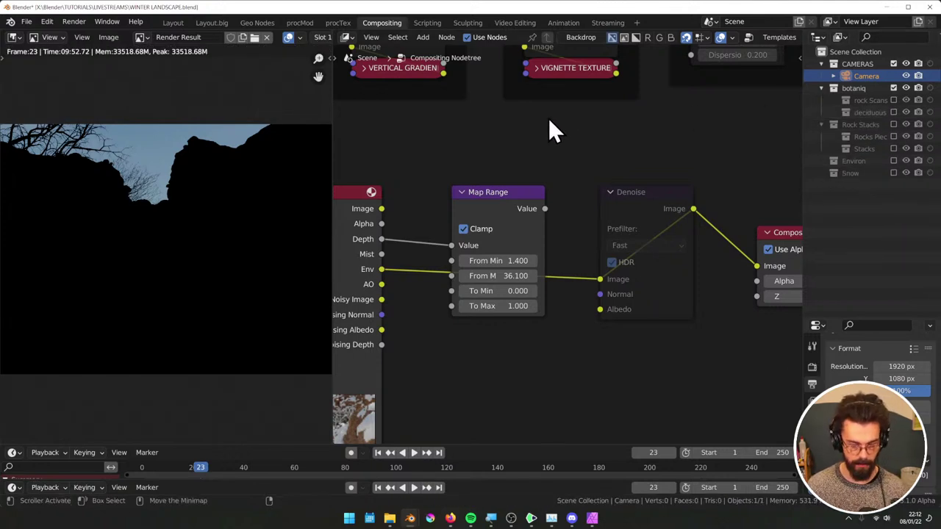
pyautogui.hotkey('ctrl', 's')
# Render the frame with F12 and choose Save a Copy for the new render
pyautogui.press('F12')
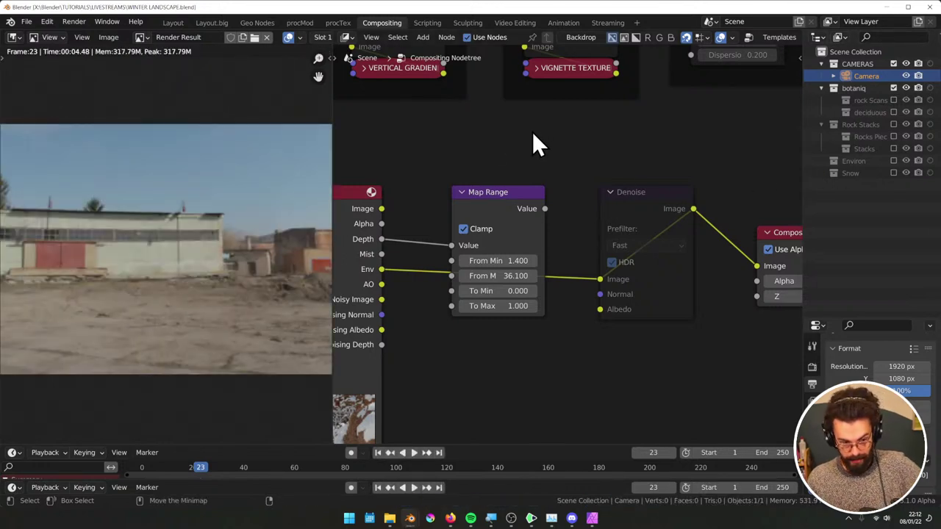
pyautogui.scroll(-3, 202, 199)
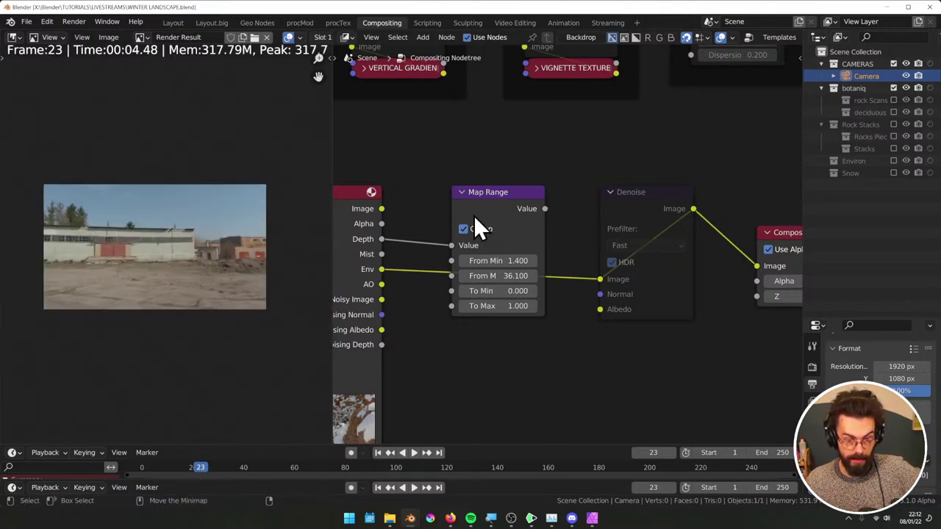
pyautogui.click(108, 37)
pyautogui.click(144, 129)
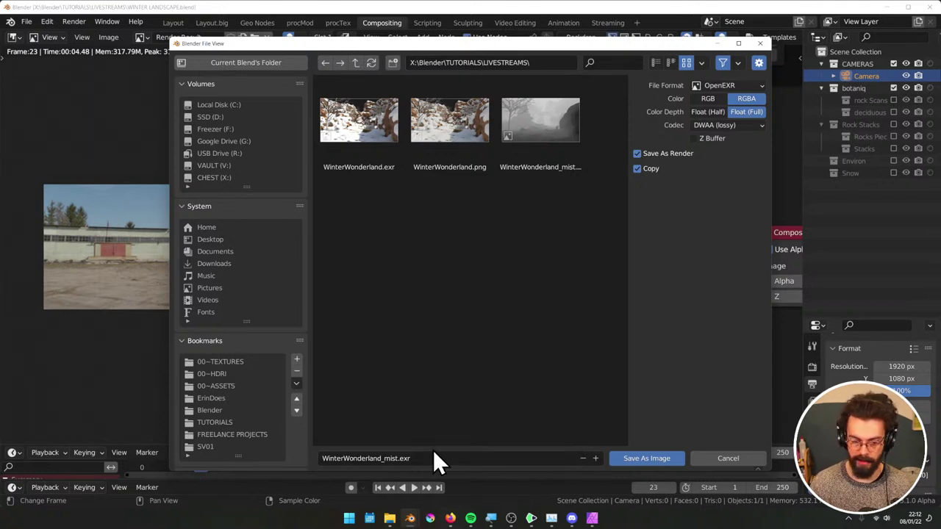
# Rename the copy from _mist to WinterWonderland_envi, set the format to PNG, and save
pyautogui.click(408, 458)
pyautogui.click(398, 458)
pyautogui.press('BackSpace')
pyautogui.press('BackSpace')
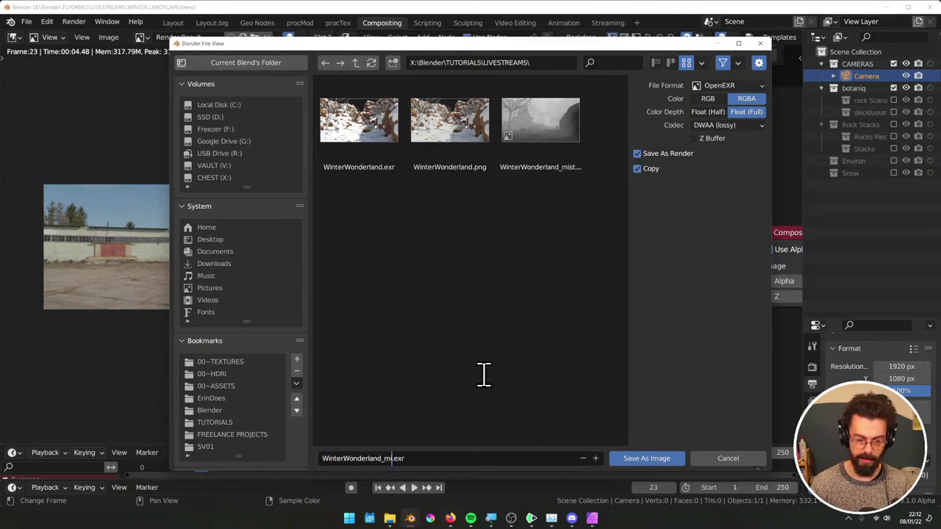
pyautogui.press('BackSpace')
pyautogui.press('BackSpace')
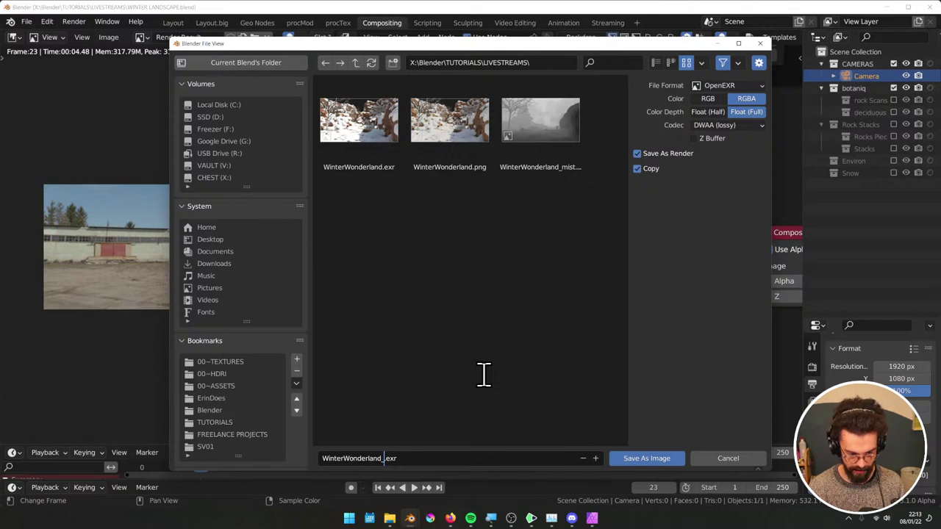
pyautogui.write('env')
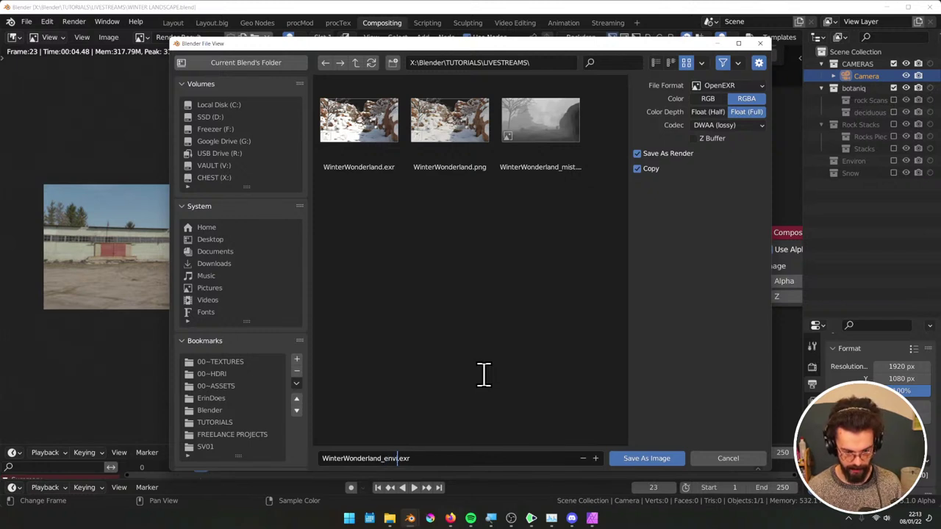
pyautogui.click(719, 86)
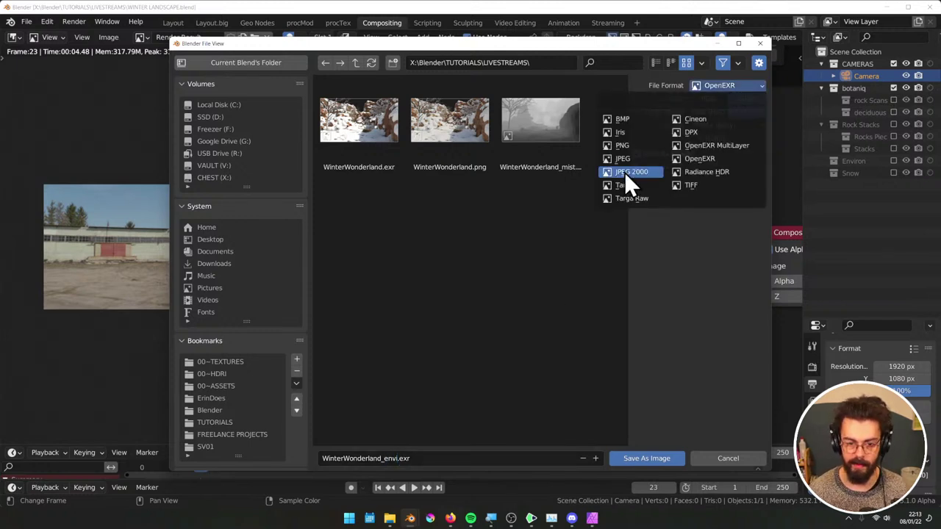
pyautogui.click(632, 148)
pyautogui.click(650, 458)
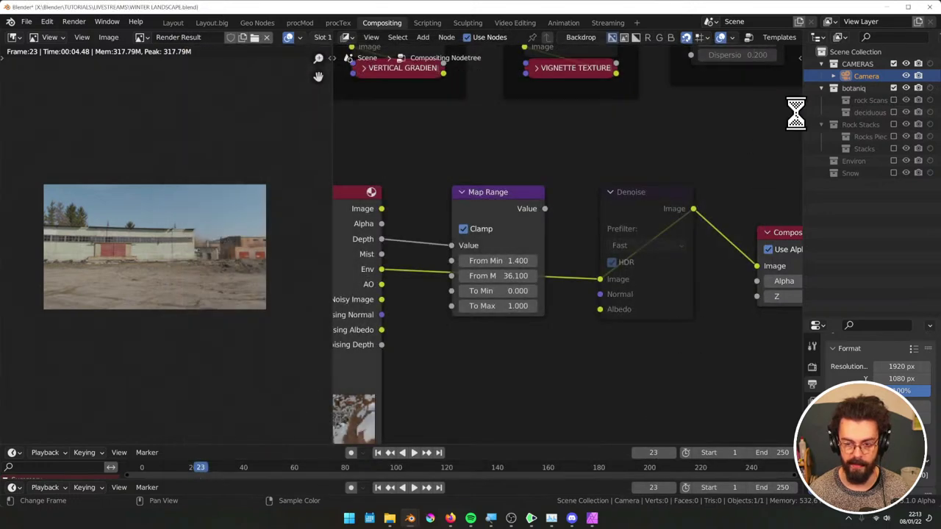
# Drag WinterWonderland.png, then the mist and envi PNGs, from Explorer into Affinity Photo
pyautogui.click(889, 6)
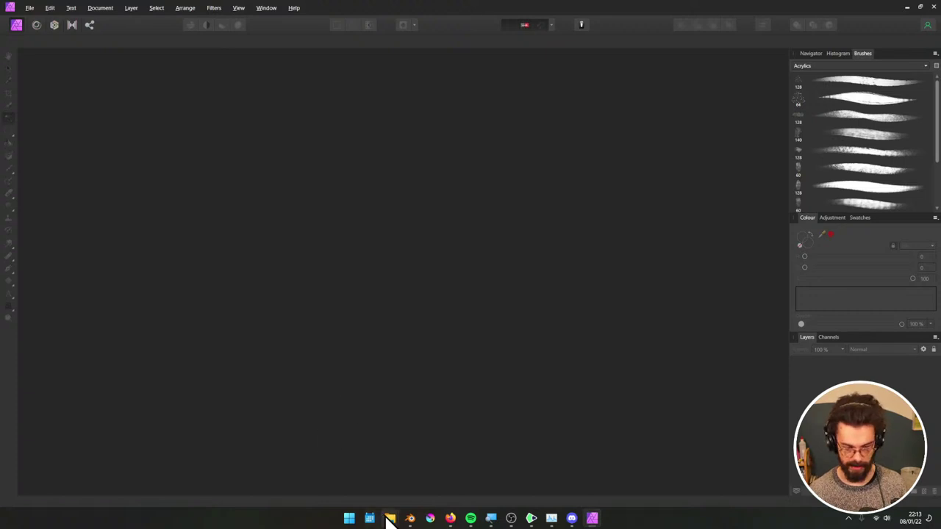
pyautogui.moveTo(389, 517)
pyautogui.click(420, 469)
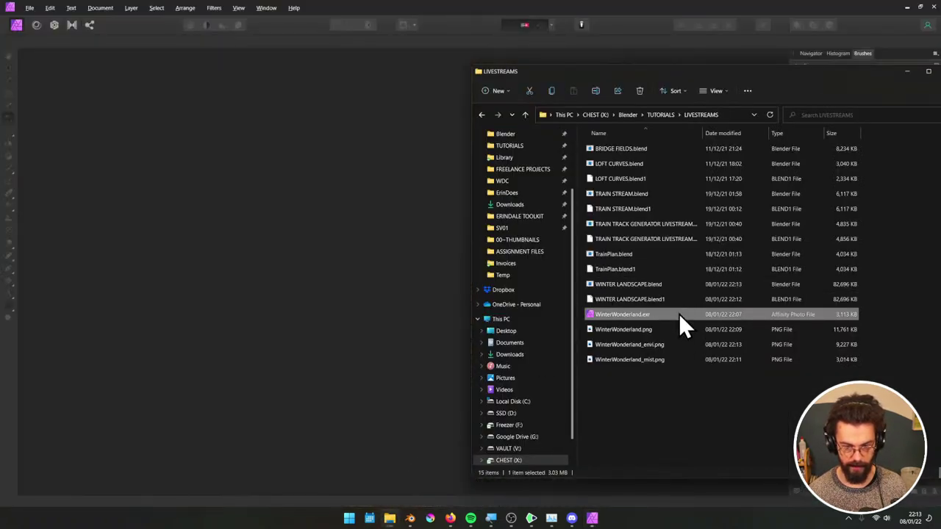
pyautogui.moveTo(647, 329); pyautogui.dragTo(347, 256)
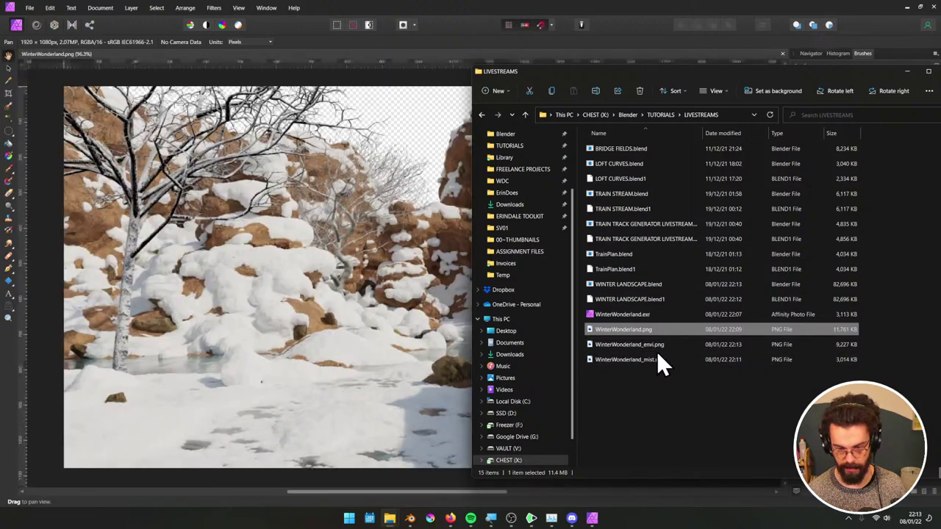
pyautogui.moveTo(657, 356); pyautogui.dragTo(297, 252)
pyautogui.moveTo(630, 345); pyautogui.dragTo(326, 293)
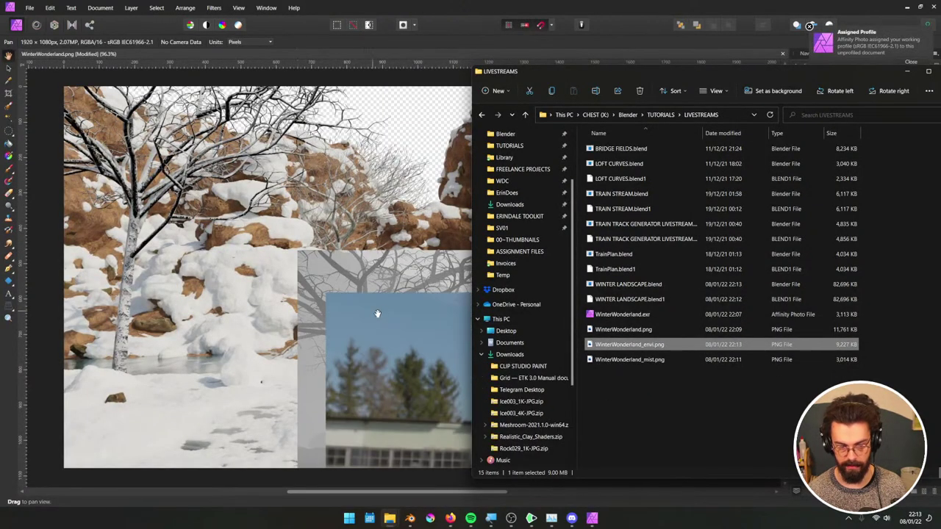
# Align the mist and envi layers with the Move tool so both fill the canvas
pyautogui.click(377, 313)
pyautogui.press('v')
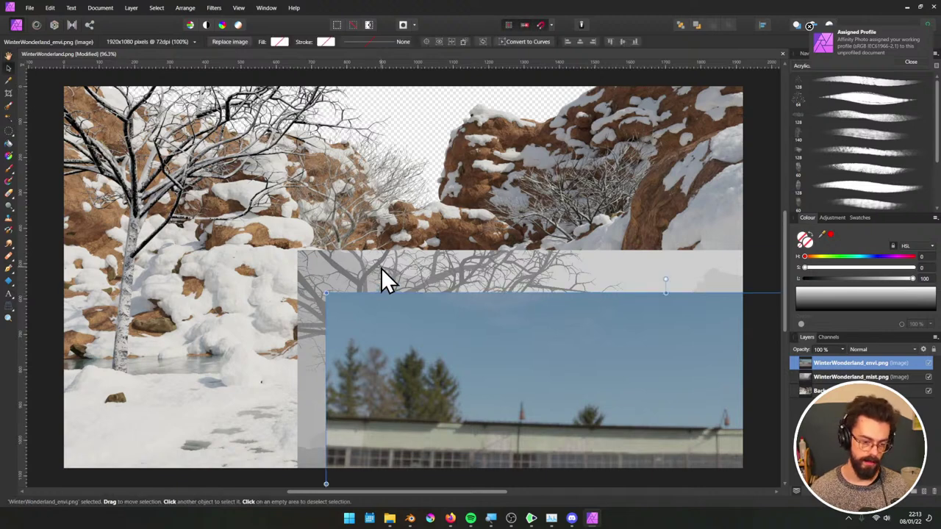
pyautogui.moveTo(380, 268); pyautogui.dragTo(160, 110)
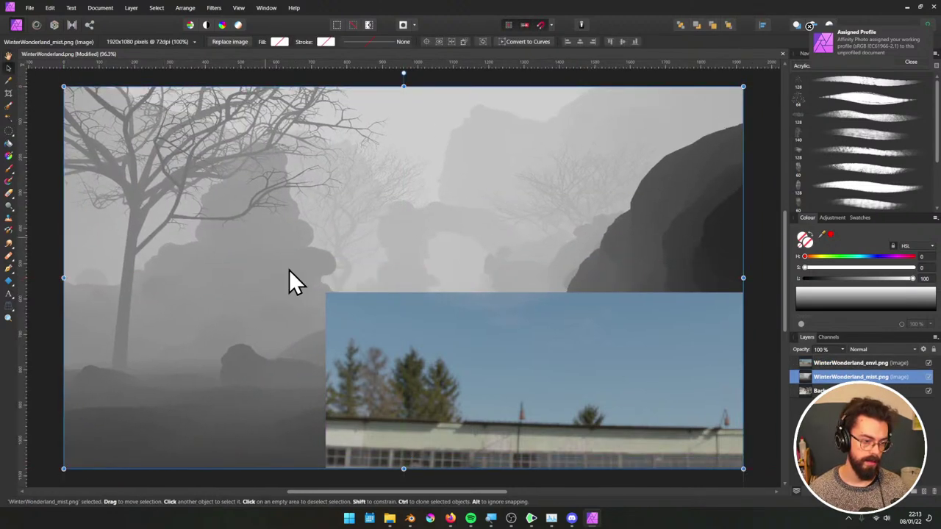
pyautogui.moveTo(434, 364); pyautogui.dragTo(178, 162)
pyautogui.doubleClick(836, 363)
# Place envi beneath Background, hide the mist layer, and select Background
pyautogui.moveTo(836, 371); pyautogui.dragTo(922, 397)
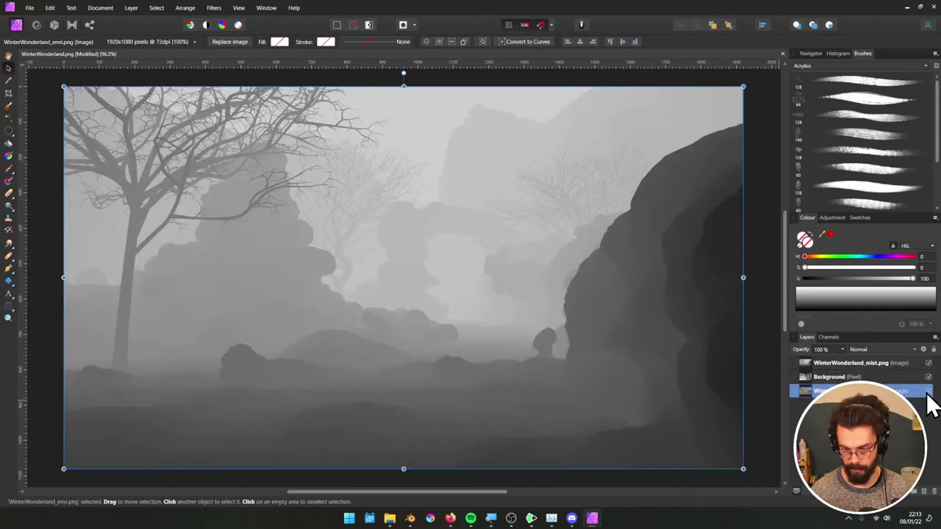
pyautogui.click(928, 363)
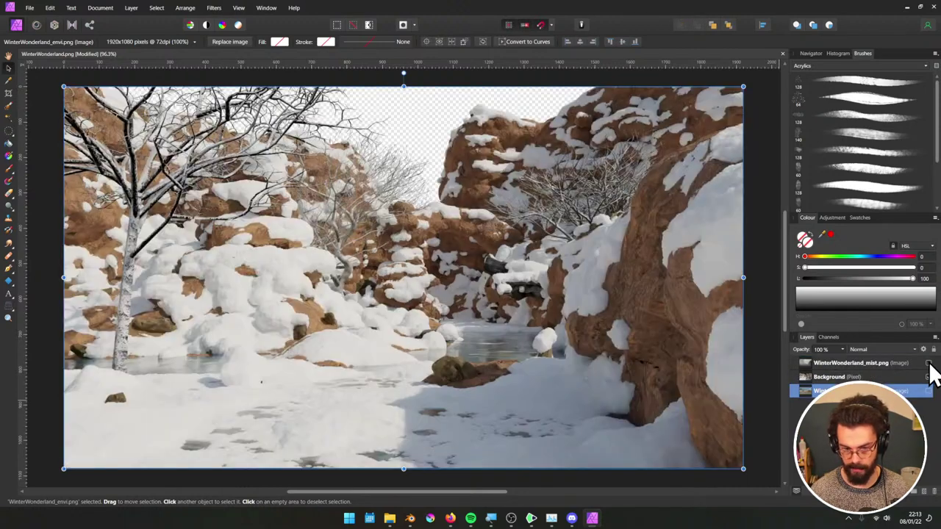
pyautogui.click(898, 379)
pyautogui.keyDown('ctrl'); pyautogui.scroll(-1, 399, 204); pyautogui.keyUp('ctrl')
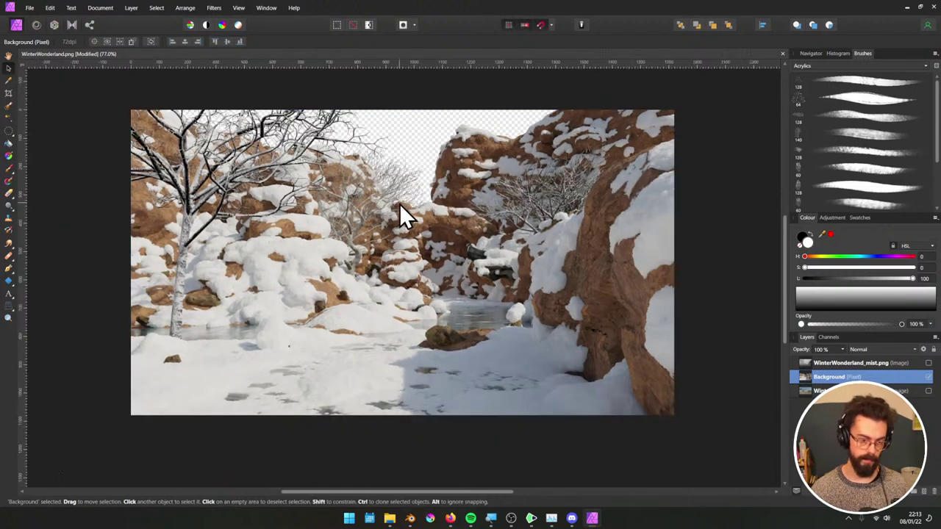
# In the Develop persona, raise exposure to 0.25 and lift the blackpoint
pyautogui.click(54, 25)
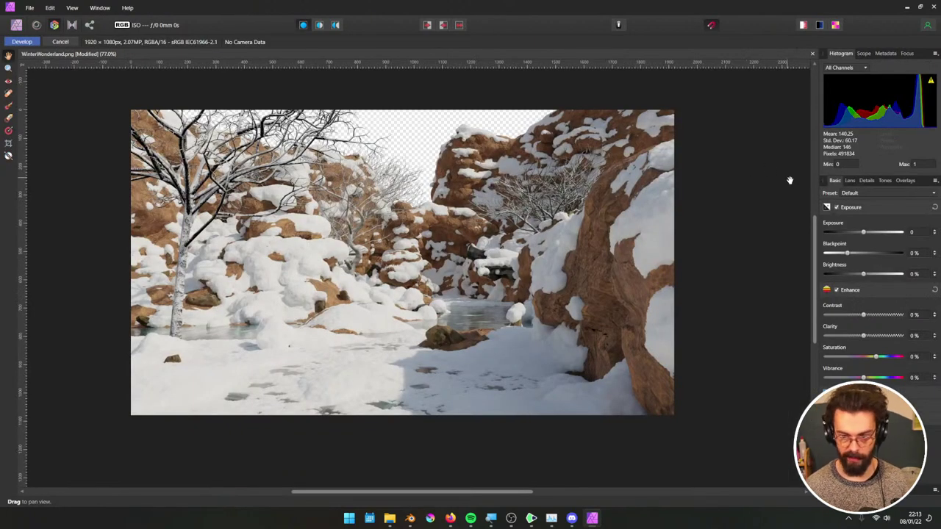
pyautogui.moveTo(695, 199); pyautogui.dragTo(689, 213)
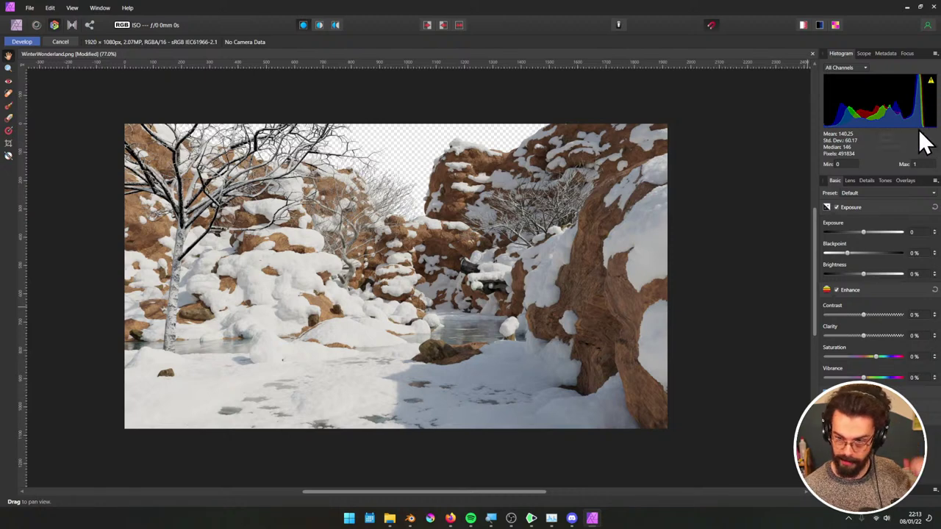
pyautogui.moveTo(818, 120); pyautogui.dragTo(695, 134)
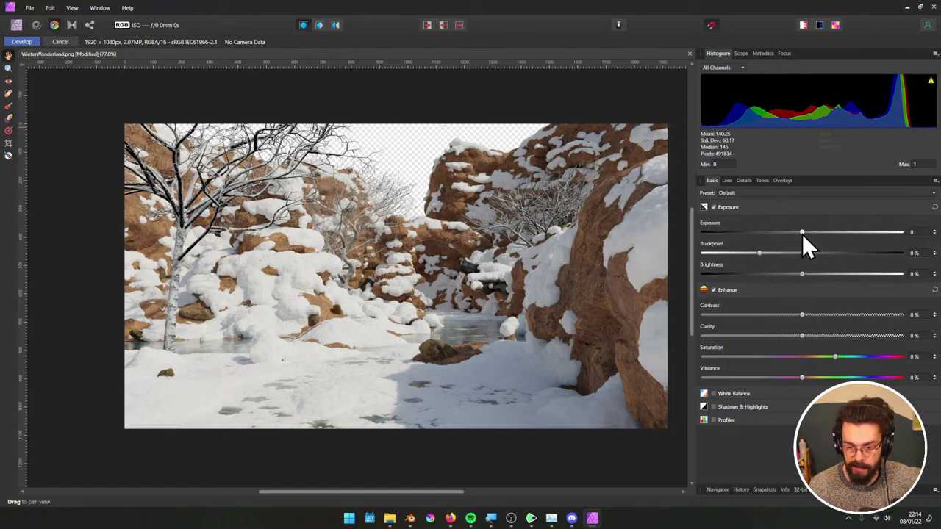
pyautogui.moveTo(802, 233); pyautogui.dragTo(810, 234)
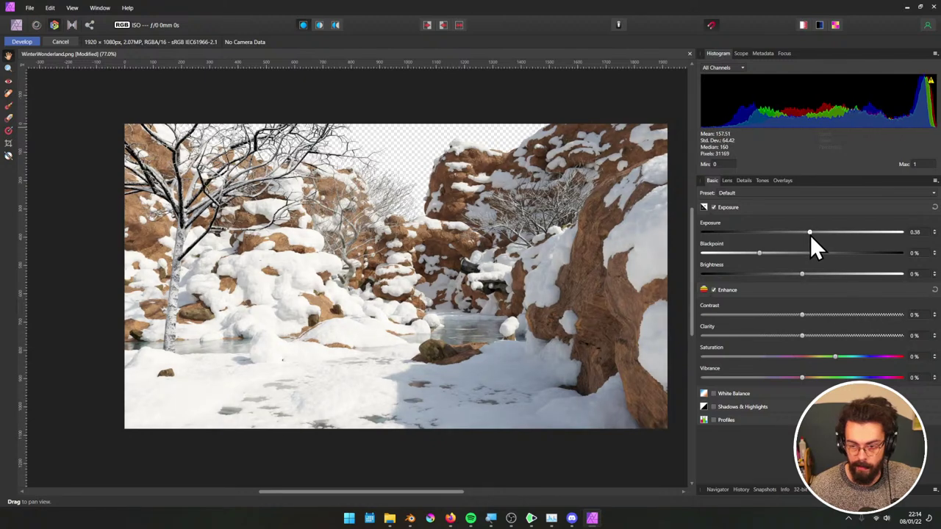
pyautogui.moveTo(761, 253); pyautogui.dragTo(807, 232)
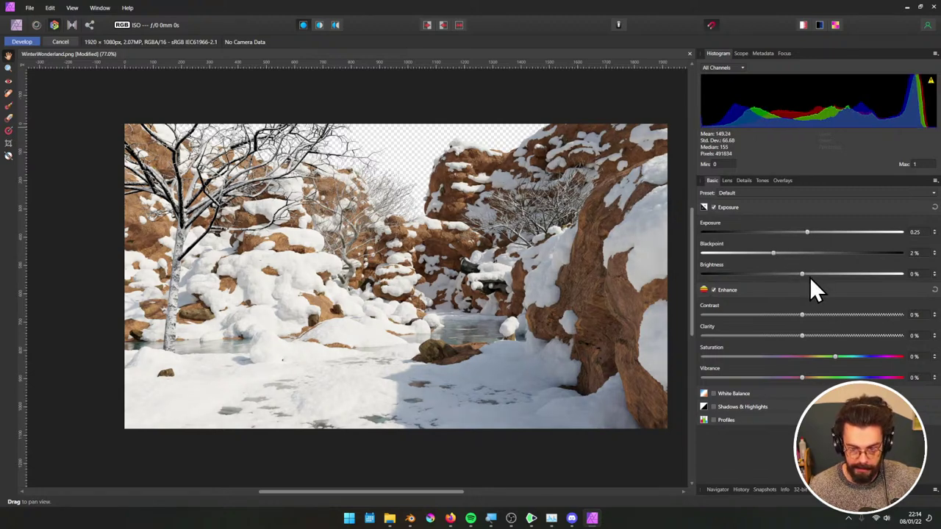
# Set contrast to 7%, saturation to 2%, raise vibrance, and settle blackpoint and brightness at -1%
pyautogui.moveTo(803, 275)
pyautogui.mouseDown()
pyautogui.moveTo(785, 273)
pyautogui.moveTo(796, 273)
pyautogui.mouseUp()
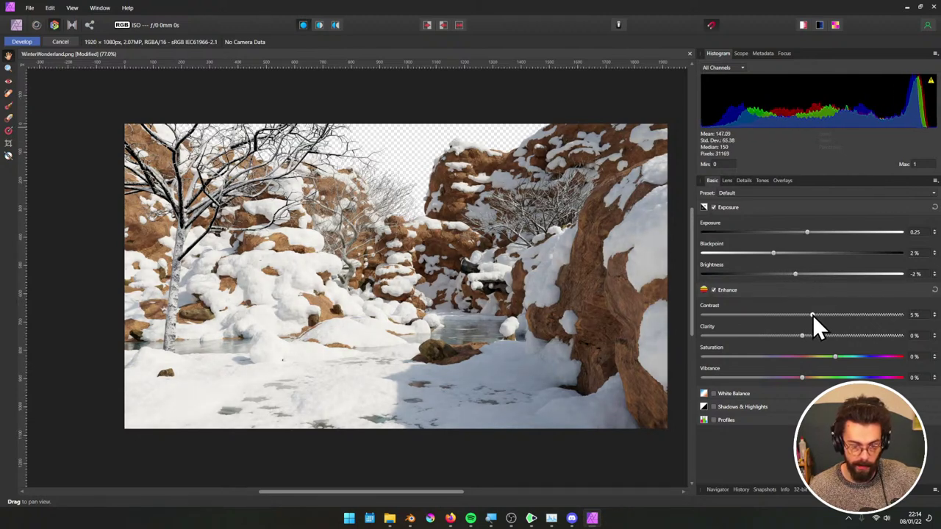
pyautogui.moveTo(811, 320)
pyautogui.mouseDown()
pyautogui.moveTo(909, 330)
pyautogui.moveTo(789, 321)
pyautogui.moveTo(827, 336)
pyautogui.moveTo(908, 339)
pyautogui.moveTo(664, 344)
pyautogui.moveTo(905, 330)
pyautogui.moveTo(719, 332)
pyautogui.moveTo(841, 323)
pyautogui.moveTo(819, 325)
pyautogui.mouseUp()
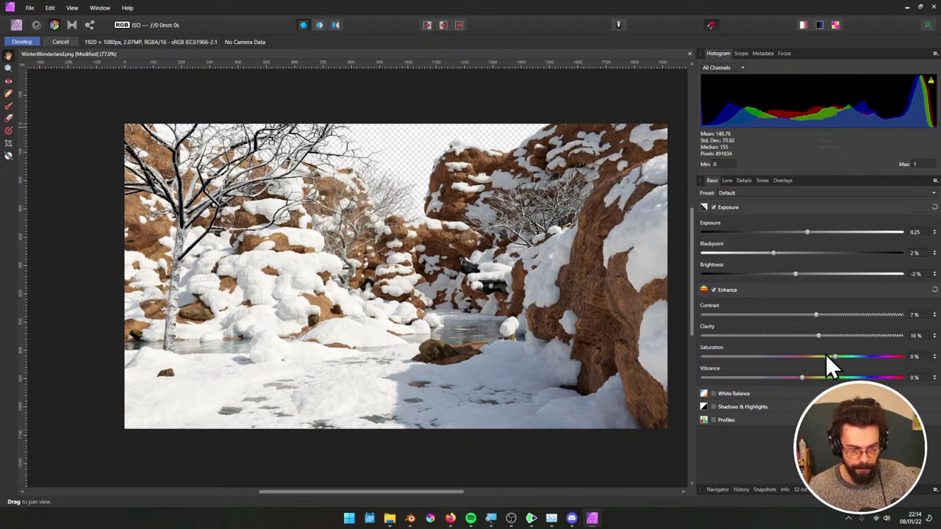
pyautogui.moveTo(834, 358)
pyautogui.mouseDown()
pyautogui.moveTo(887, 357)
pyautogui.moveTo(819, 356)
pyautogui.moveTo(848, 353)
pyautogui.mouseUp()
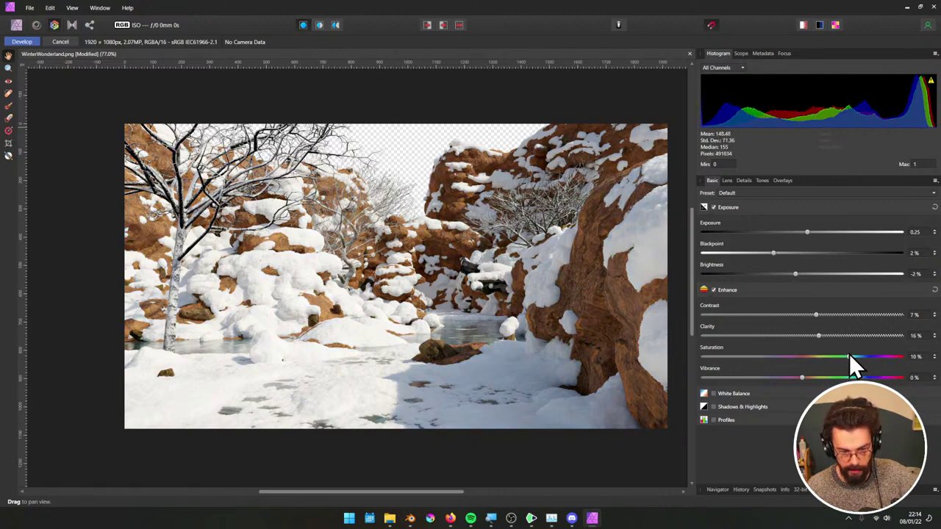
pyautogui.click(804, 377)
pyautogui.moveTo(804, 377); pyautogui.dragTo(837, 360)
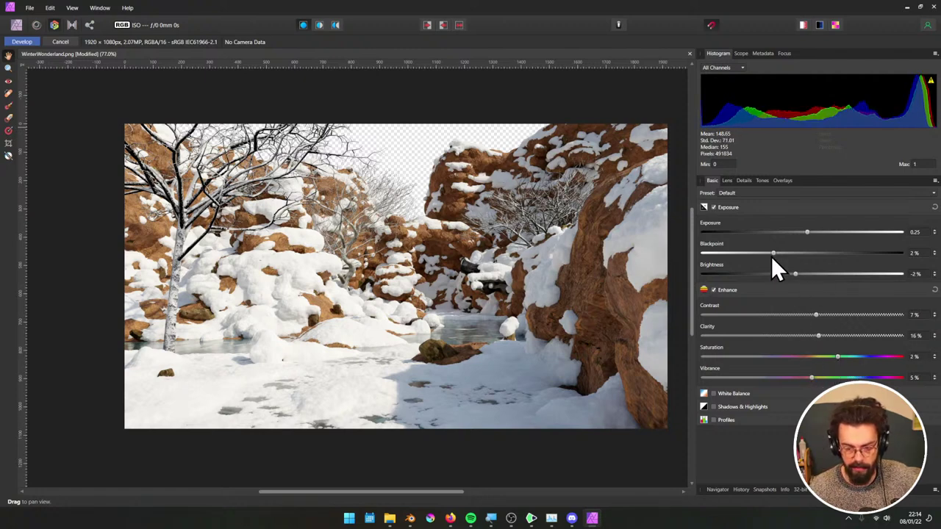
pyautogui.moveTo(771, 253)
pyautogui.mouseDown()
pyautogui.moveTo(745, 255)
pyautogui.moveTo(755, 256)
pyautogui.mouseUp()
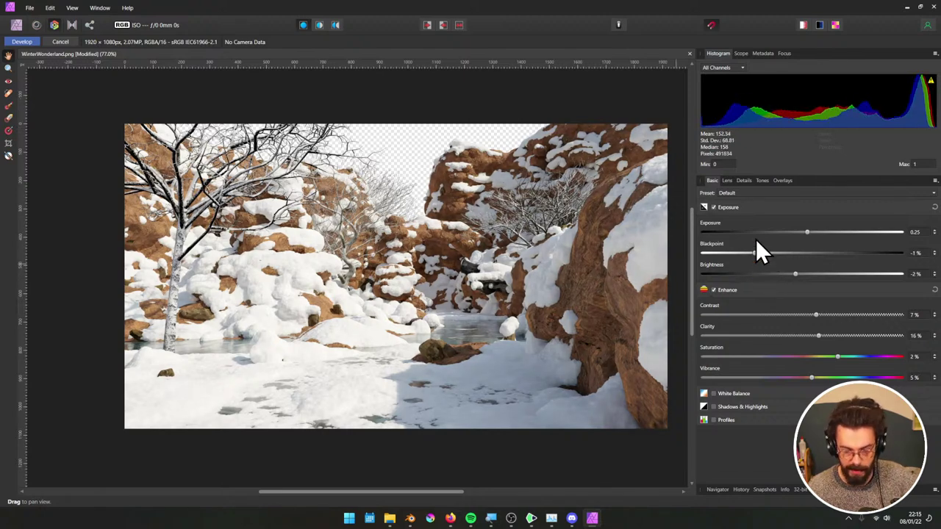
pyautogui.moveTo(794, 274); pyautogui.dragTo(797, 275)
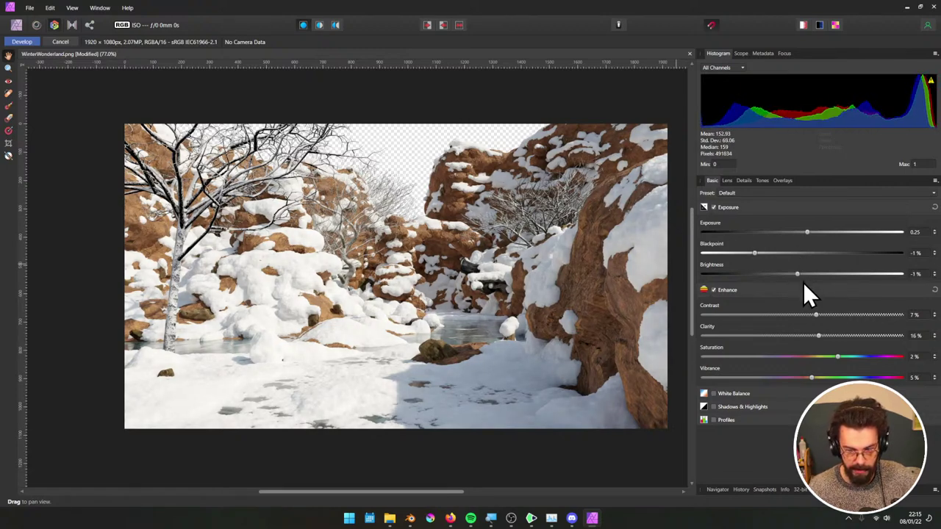
# Enable White Balance, cool the temperature slightly and nudge the tint
pyautogui.click(783, 393)
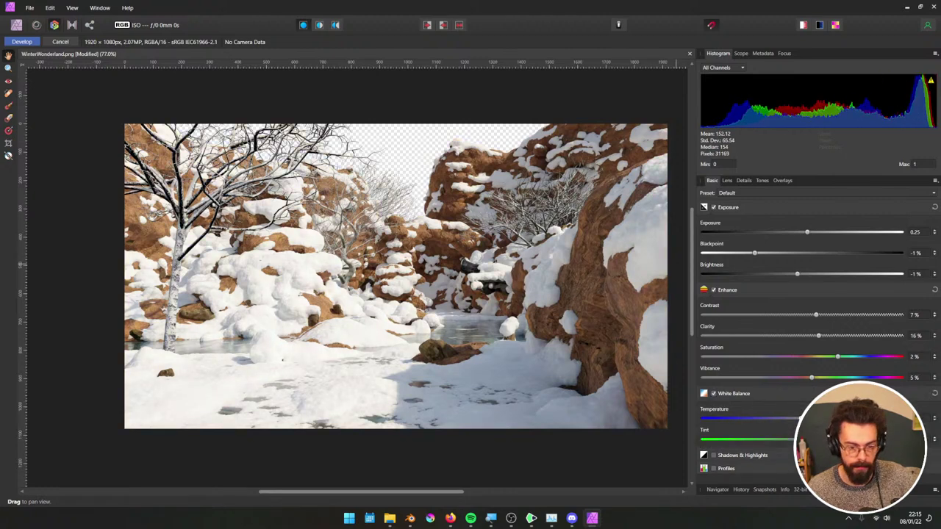
pyautogui.moveTo(789, 418); pyautogui.dragTo(783, 421)
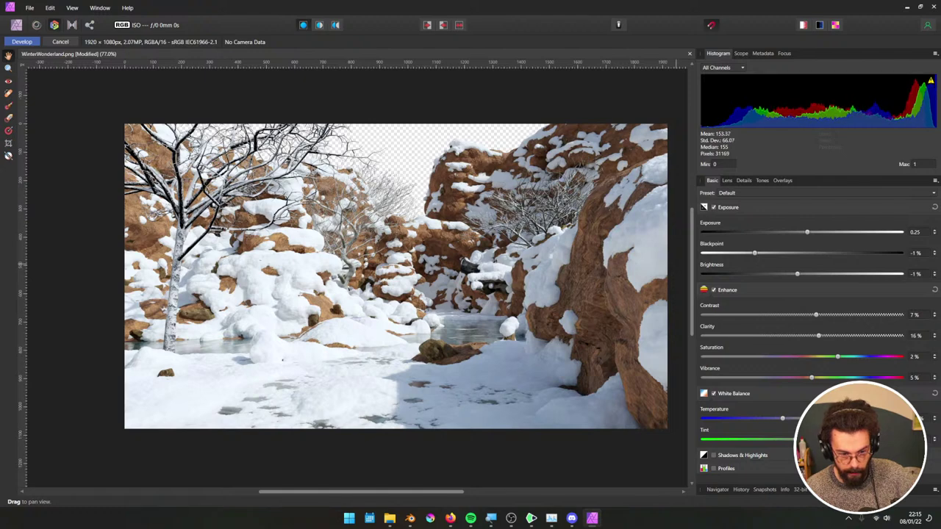
pyautogui.moveTo(800, 440)
pyautogui.mouseDown()
pyautogui.moveTo(777, 442)
pyautogui.moveTo(808, 442)
pyautogui.mouseUp()
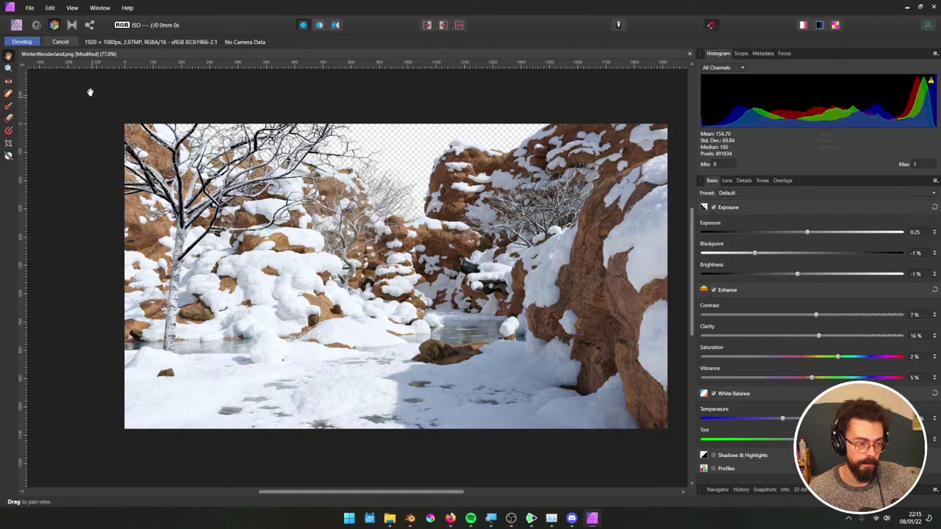
# Apply the development, duplicate the Background layer with Ctrl+J, and reopen Develop on the copy
pyautogui.click(22, 41)
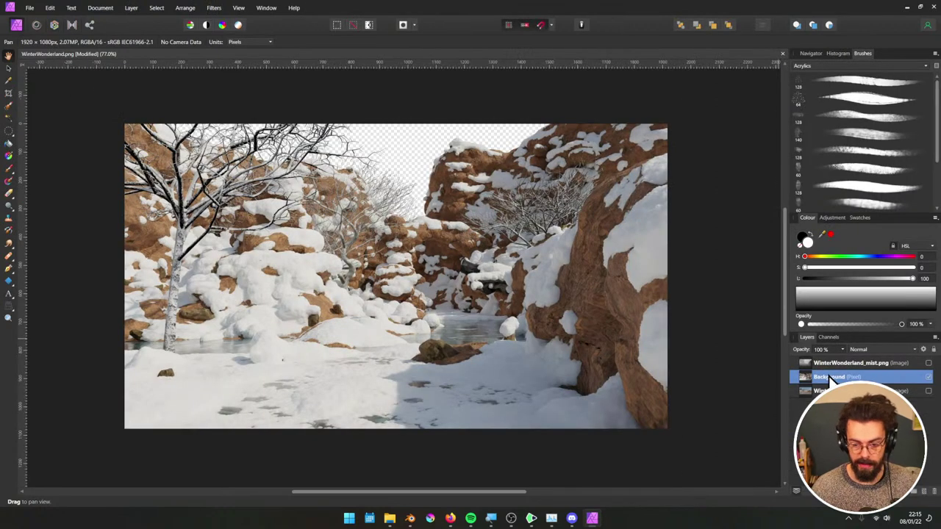
pyautogui.hotkey('ctrl', 'j')
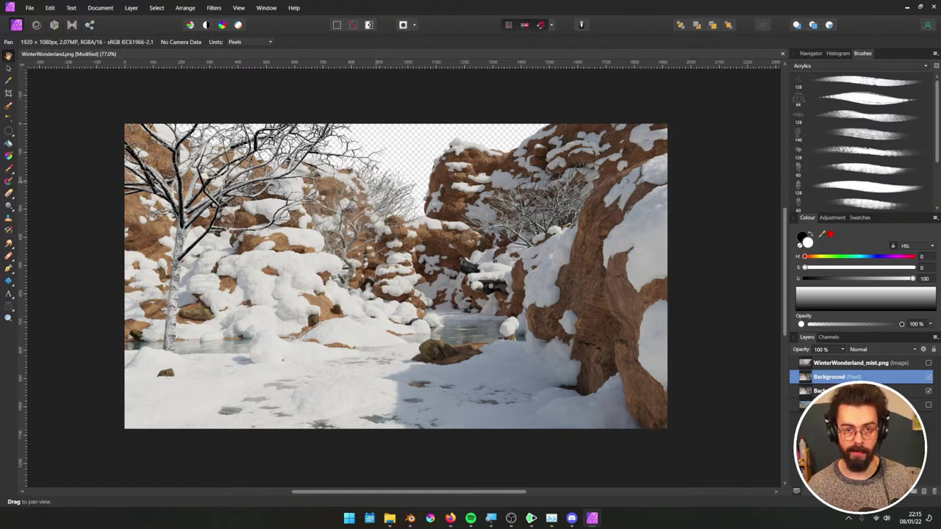
pyautogui.click(55, 24)
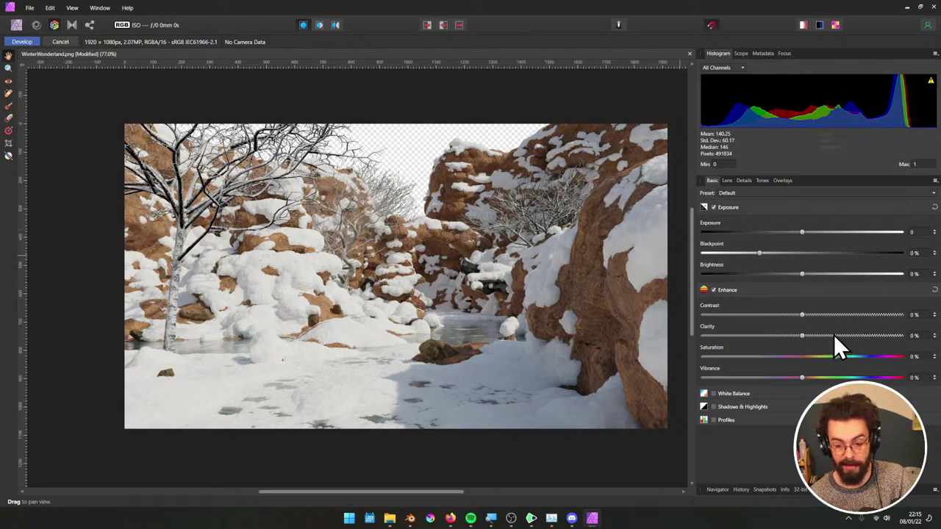
# On the copy, set exposure 0.398, blackpoint 7%, contrast 3% and clarity 16%
pyautogui.moveTo(802, 234); pyautogui.dragTo(810, 237)
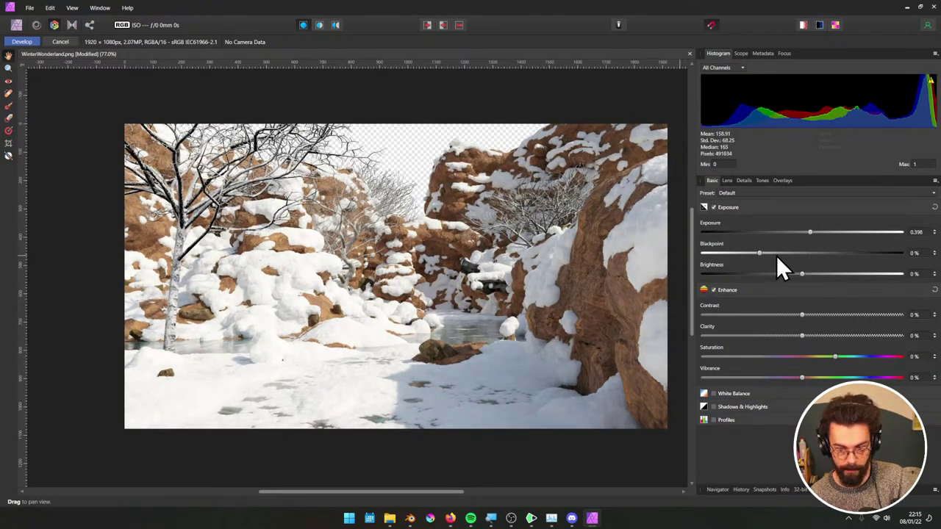
pyautogui.moveTo(760, 253); pyautogui.dragTo(809, 275)
pyautogui.moveTo(802, 317); pyautogui.dragTo(809, 317)
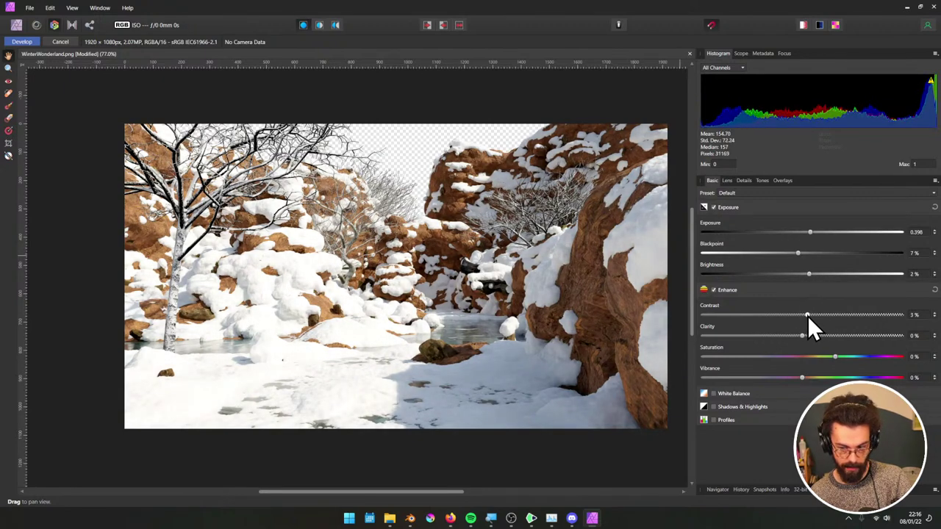
pyautogui.moveTo(801, 336); pyautogui.dragTo(821, 338)
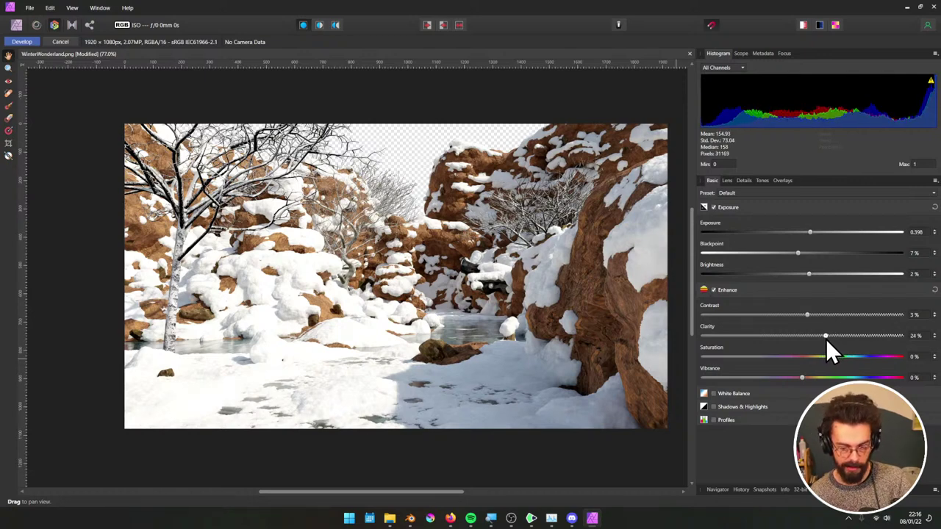
pyautogui.moveTo(824, 338); pyautogui.dragTo(819, 340)
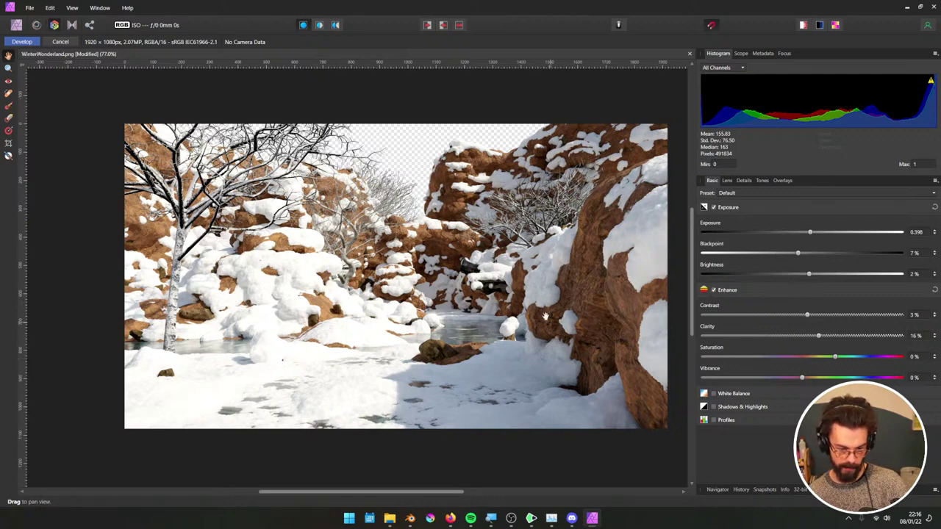
# Set saturation 7% and vibrance 3%, then enable White Balance with a cooler temperature
pyautogui.moveTo(834, 359); pyautogui.dragTo(807, 378)
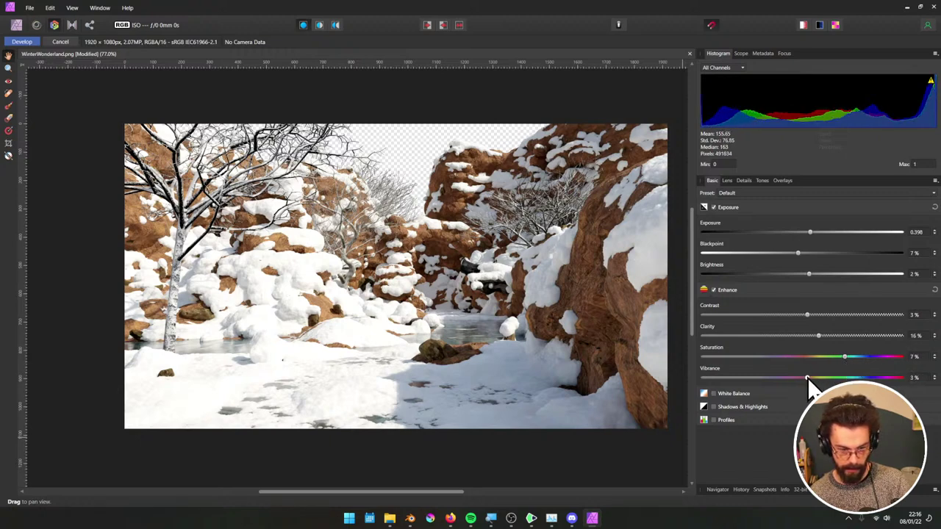
pyautogui.click(713, 393)
pyautogui.moveTo(802, 418); pyautogui.dragTo(785, 419)
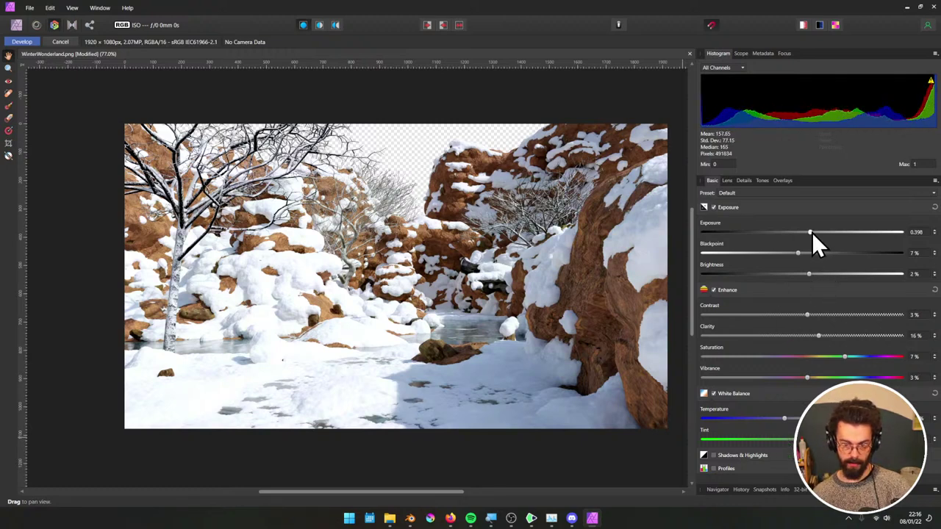
# Lower exposure to 0.176 and brightness to 1%, set temperature -12% and blackpoint 9%
pyautogui.moveTo(811, 233); pyautogui.dragTo(807, 241)
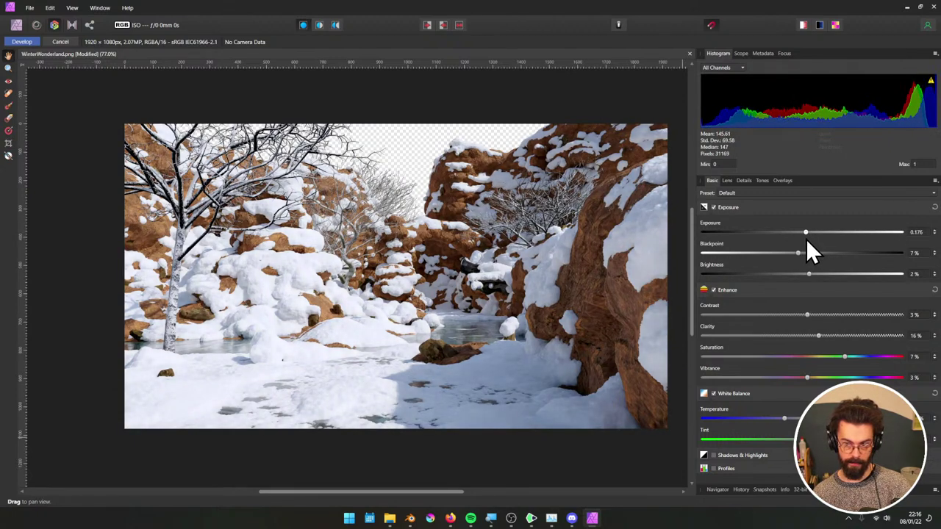
pyautogui.moveTo(808, 273); pyautogui.dragTo(806, 274)
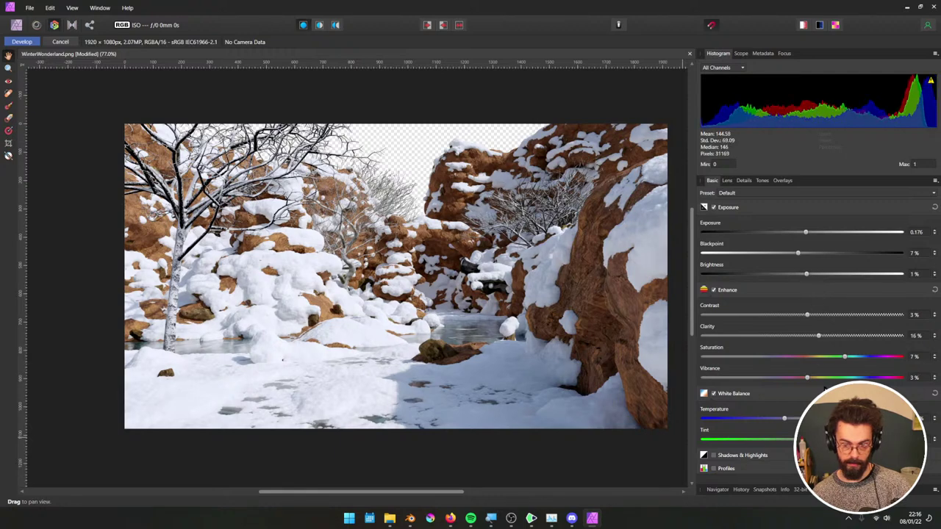
pyautogui.moveTo(782, 419); pyautogui.dragTo(794, 418)
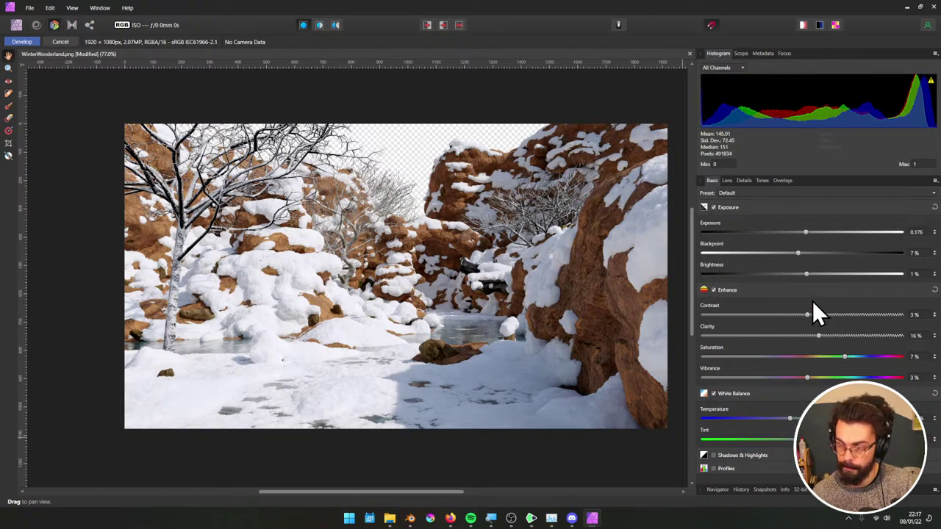
pyautogui.moveTo(802, 252)
pyautogui.mouseDown()
pyautogui.moveTo(795, 256)
pyautogui.moveTo(808, 255)
pyautogui.mouseUp()
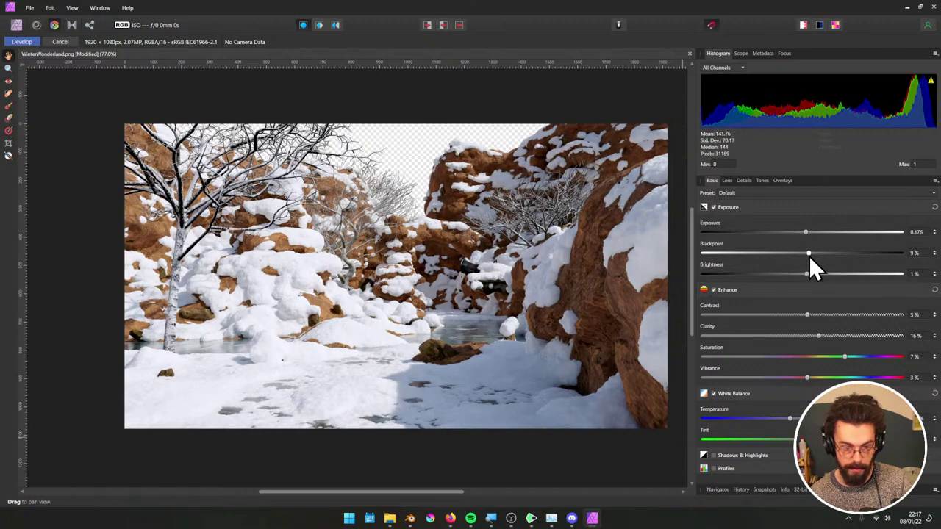
# Enable Shadows & Highlights, raise the shadows and pull down the highlights in the snow
pyautogui.click(777, 456)
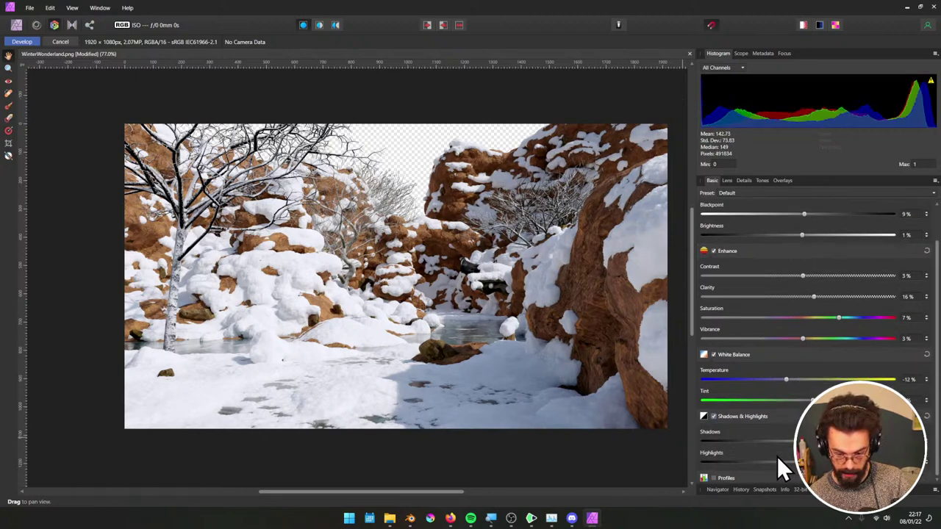
pyautogui.moveTo(771, 443); pyautogui.dragTo(809, 444)
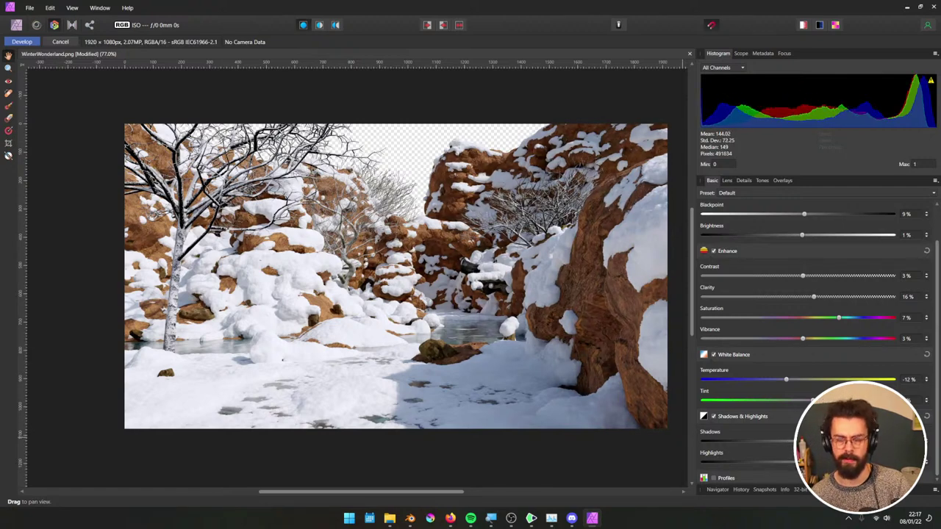
pyautogui.moveTo(809, 443); pyautogui.dragTo(822, 461)
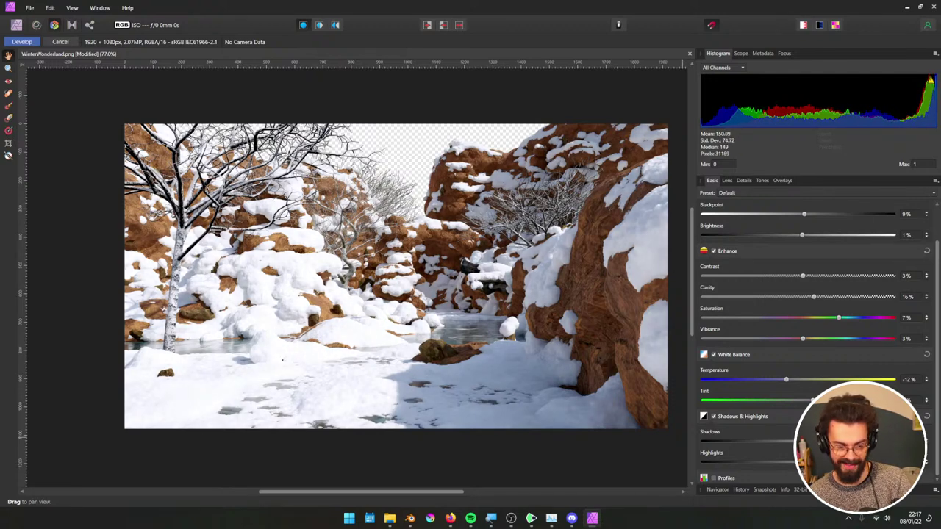
pyautogui.moveTo(816, 461); pyautogui.dragTo(794, 461)
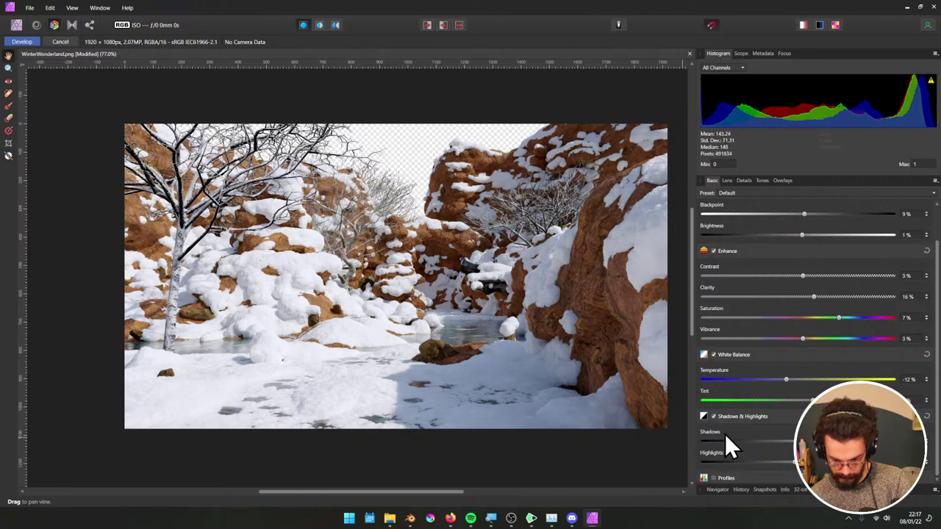
# Open the Details tab, leave noise reduction off, and zoom in on the snowy rocks
pyautogui.click(730, 182)
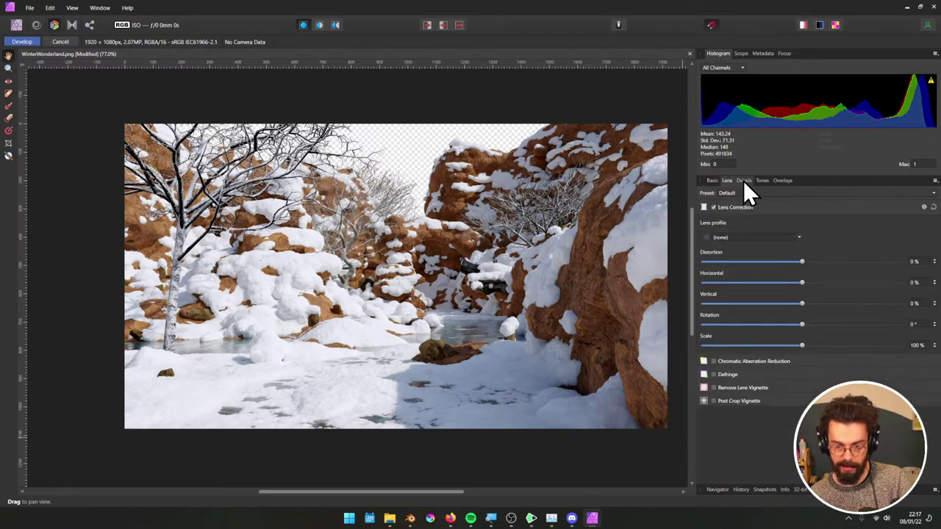
pyautogui.click(743, 180)
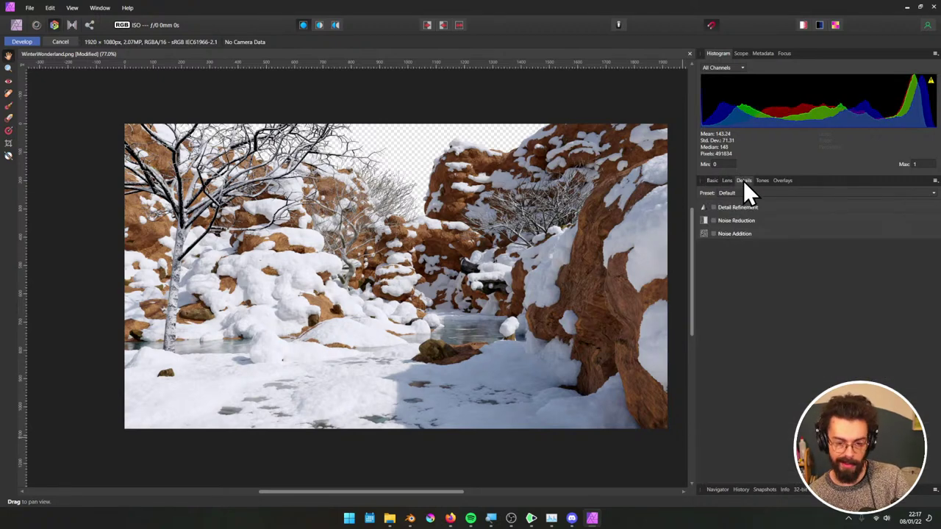
pyautogui.click(760, 221)
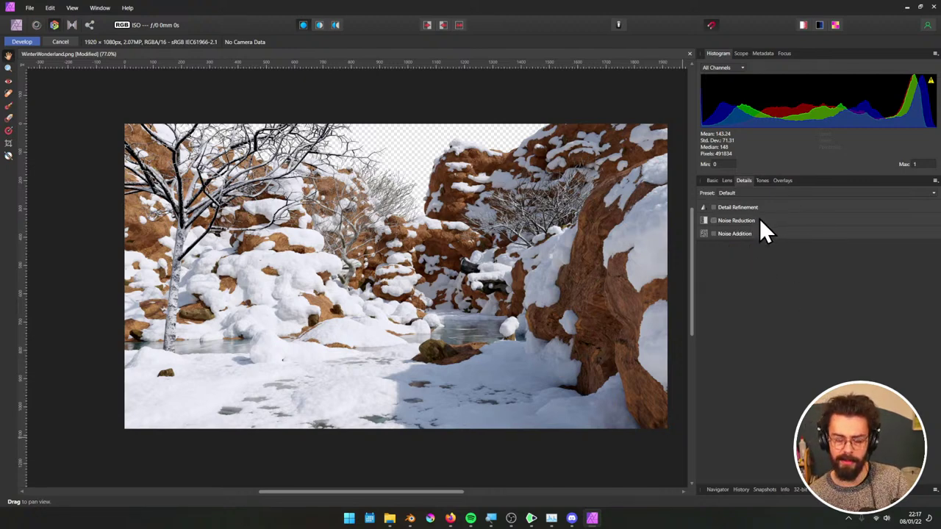
pyautogui.click(717, 221)
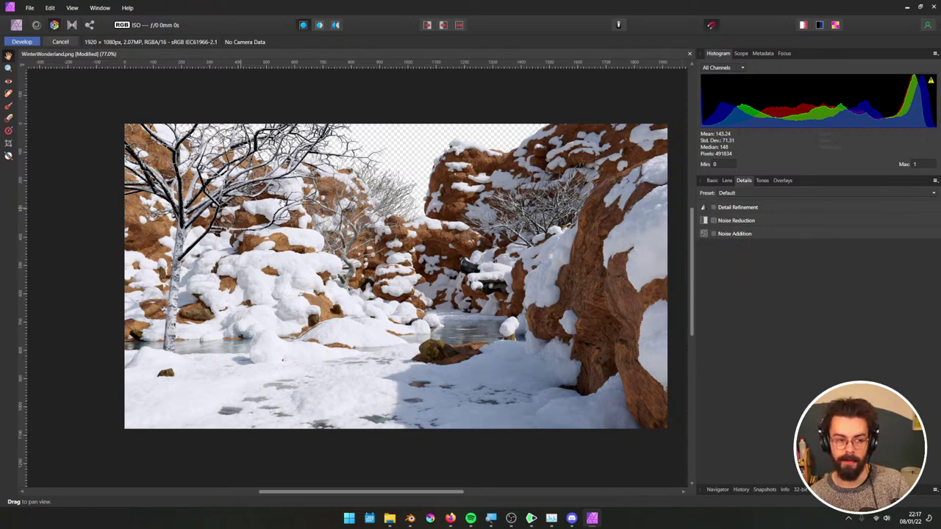
pyautogui.moveTo(434, 236); pyautogui.dragTo(428, 245)
pyautogui.keyDown('ctrl'); pyautogui.scroll(3, 451, 266); pyautogui.keyUp('ctrl')
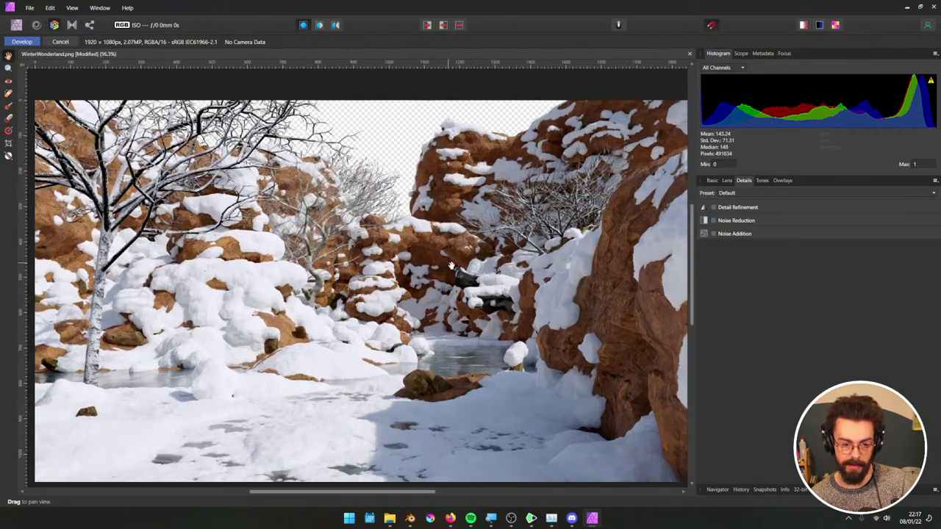
pyautogui.keyDown('ctrl'); pyautogui.scroll(-1, 368, 248); pyautogui.keyUp('ctrl')
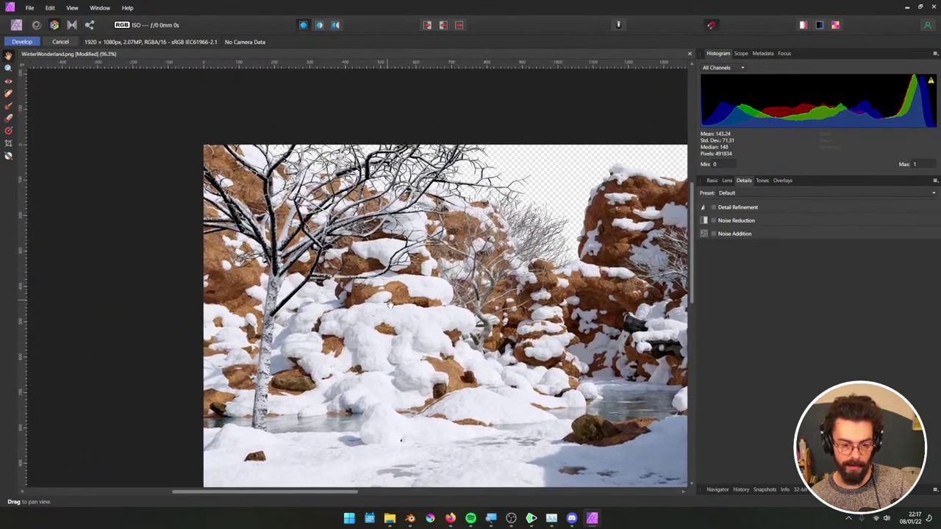
pyautogui.keyDown('ctrl'); pyautogui.scroll(5, 367, 248); pyautogui.keyUp('ctrl')
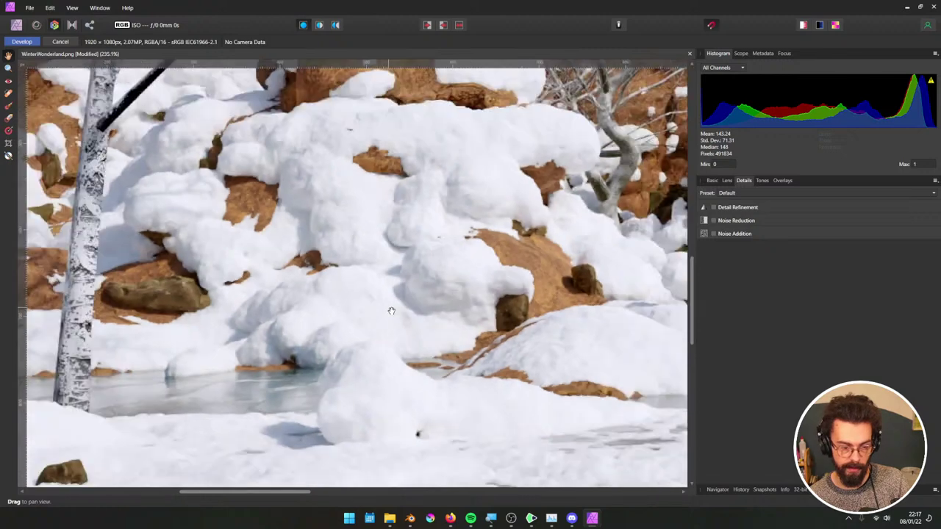
pyautogui.moveTo(391, 311); pyautogui.dragTo(394, 316)
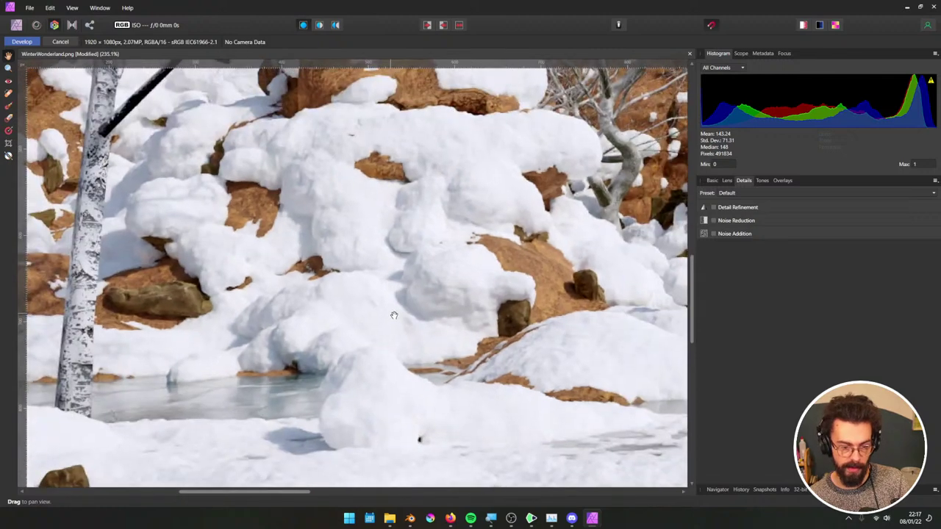
# Enable Detail Refinement with radius 47% and amount 10%
pyautogui.click(714, 208)
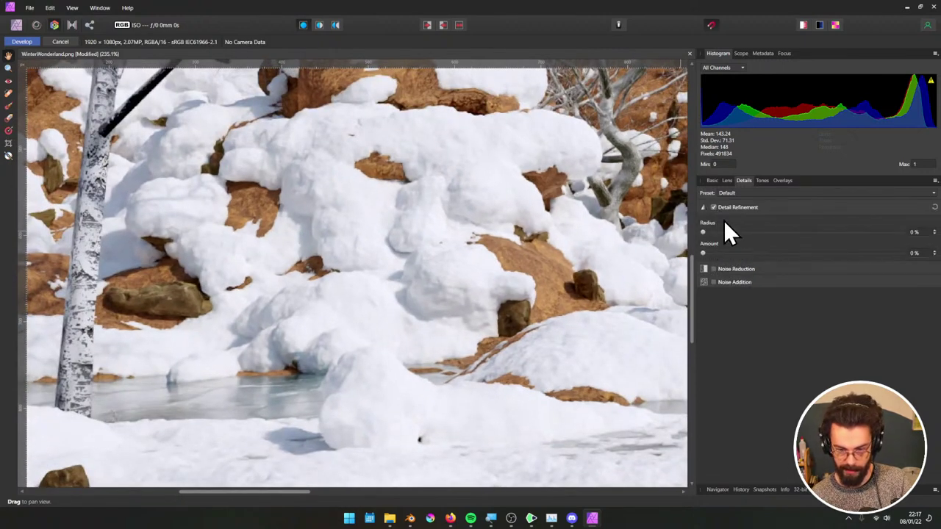
pyautogui.moveTo(703, 254); pyautogui.dragTo(933, 254)
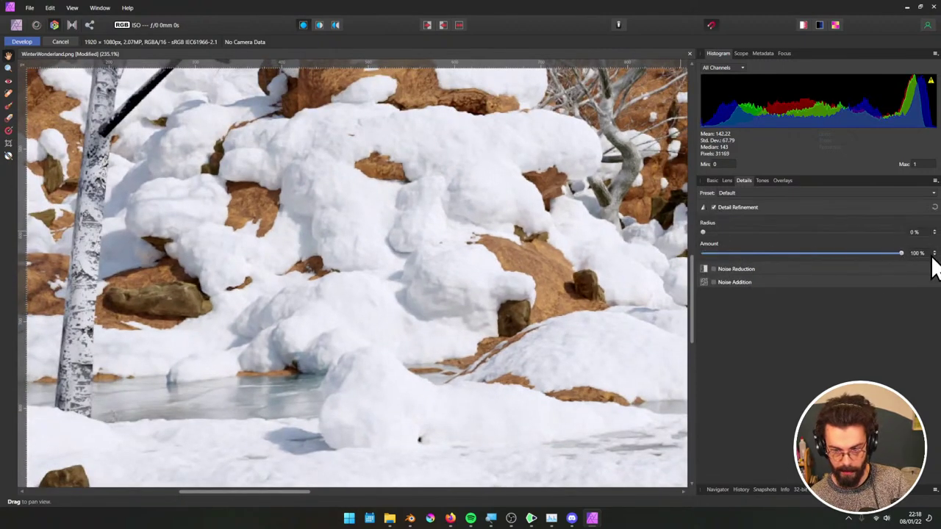
pyautogui.moveTo(702, 234); pyautogui.dragTo(781, 247)
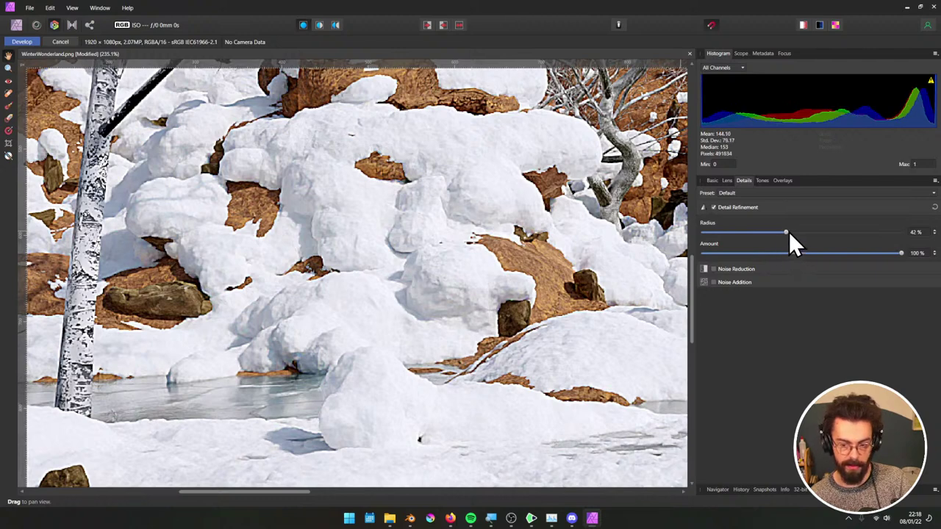
pyautogui.moveTo(789, 233); pyautogui.dragTo(816, 240)
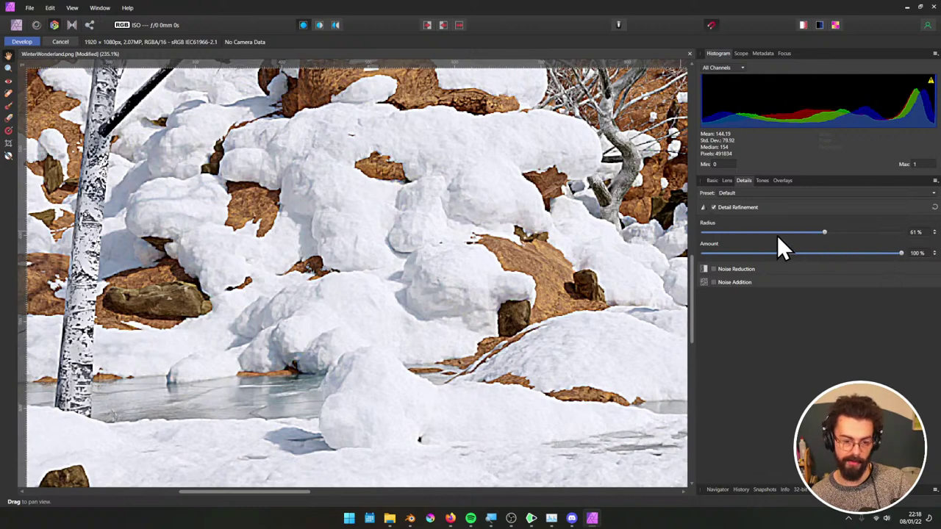
pyautogui.moveTo(822, 232); pyautogui.dragTo(801, 234)
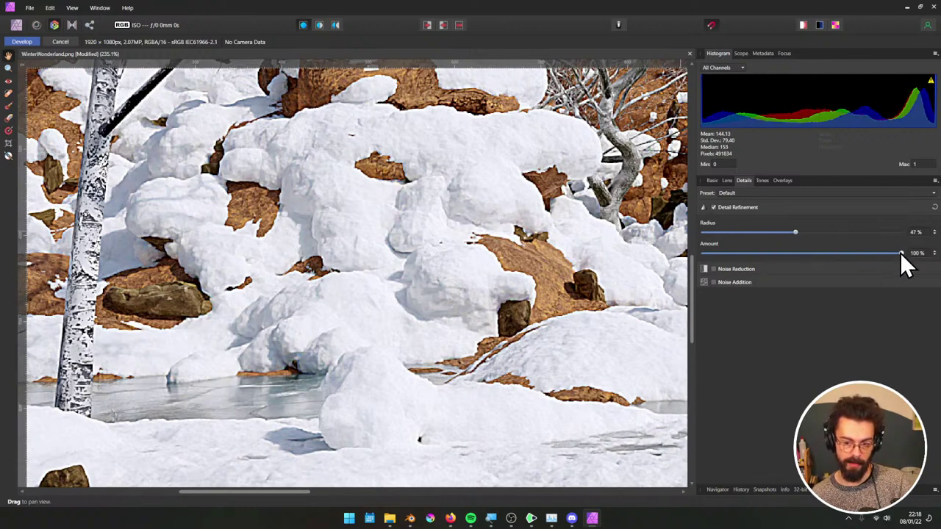
pyautogui.moveTo(899, 254); pyautogui.dragTo(722, 270)
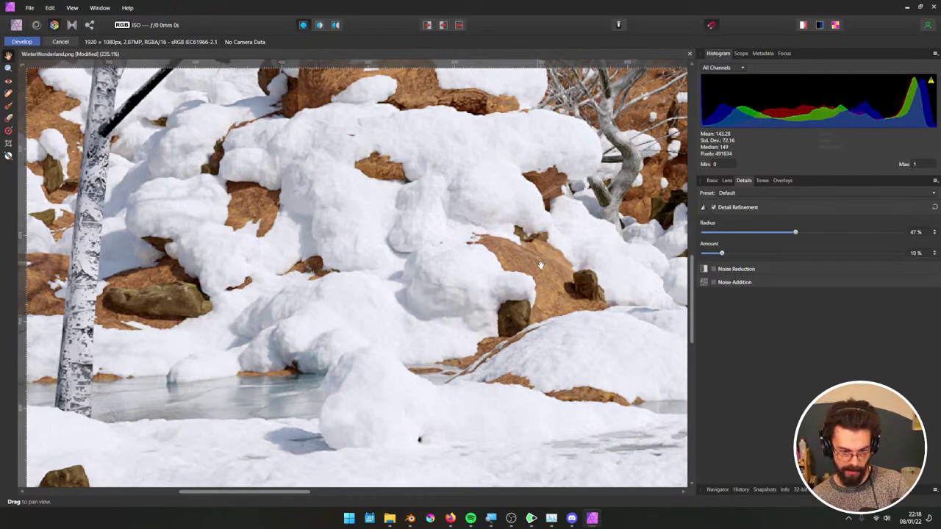
pyautogui.keyDown('ctrl'); pyautogui.scroll(-5, 558, 261); pyautogui.keyUp('ctrl')
pyautogui.hscroll(5, 588, 273)
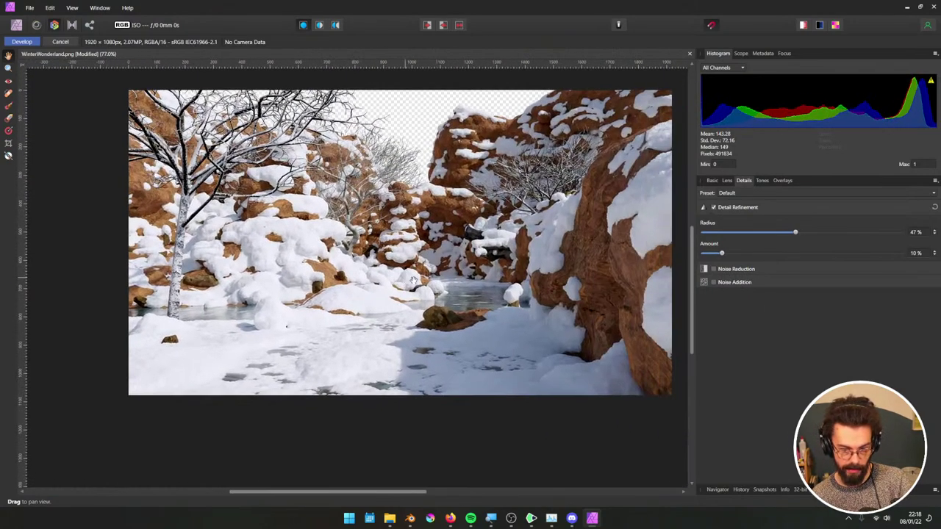
# Try strong coloured Noise Addition on the image, then turn the noise back off
pyautogui.moveTo(497, 289); pyautogui.dragTo(500, 301)
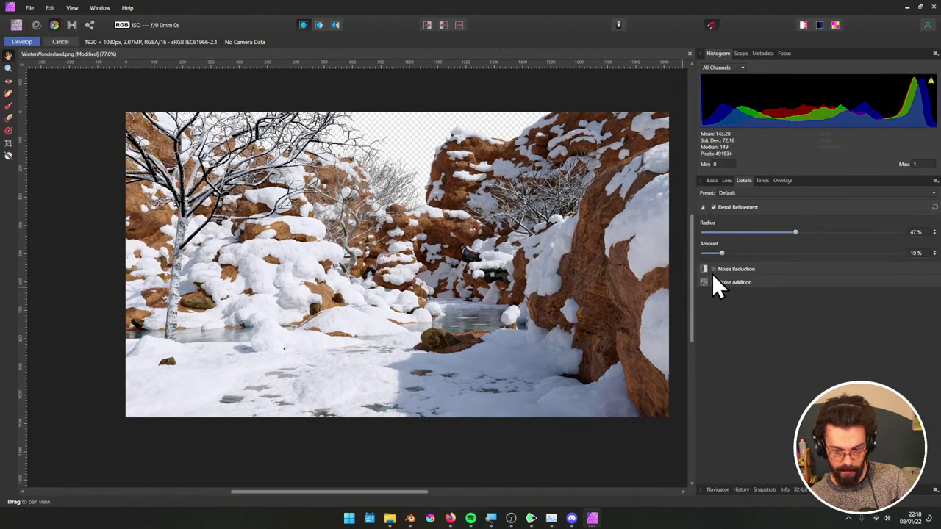
pyautogui.click(713, 283)
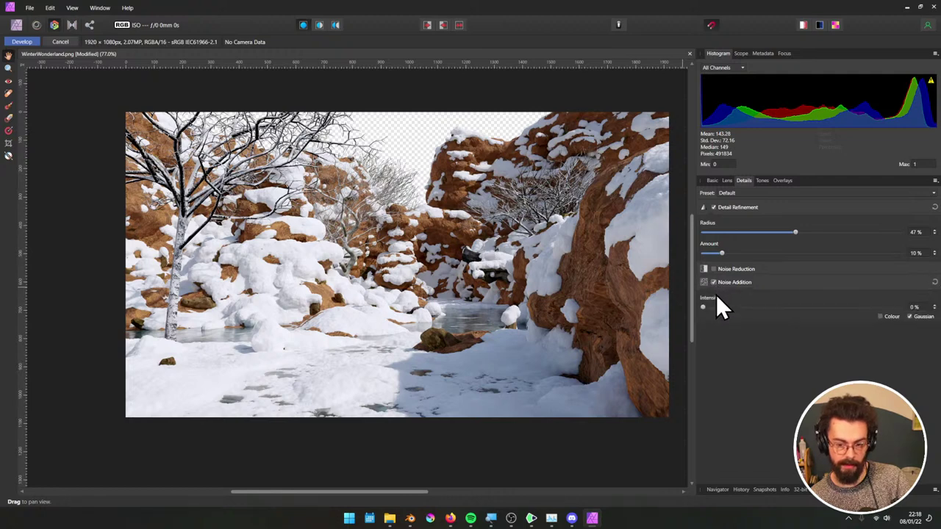
pyautogui.moveTo(707, 306); pyautogui.dragTo(770, 326)
pyautogui.click(885, 317)
pyautogui.click(714, 284)
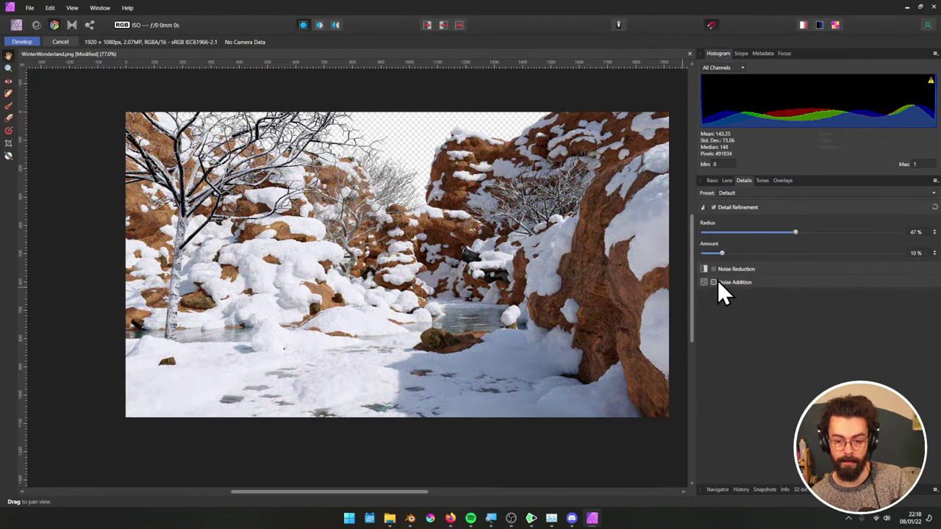
# On the Tones tab, test Split Toning and Black & White, leave both off, and enable Curves
pyautogui.click(763, 181)
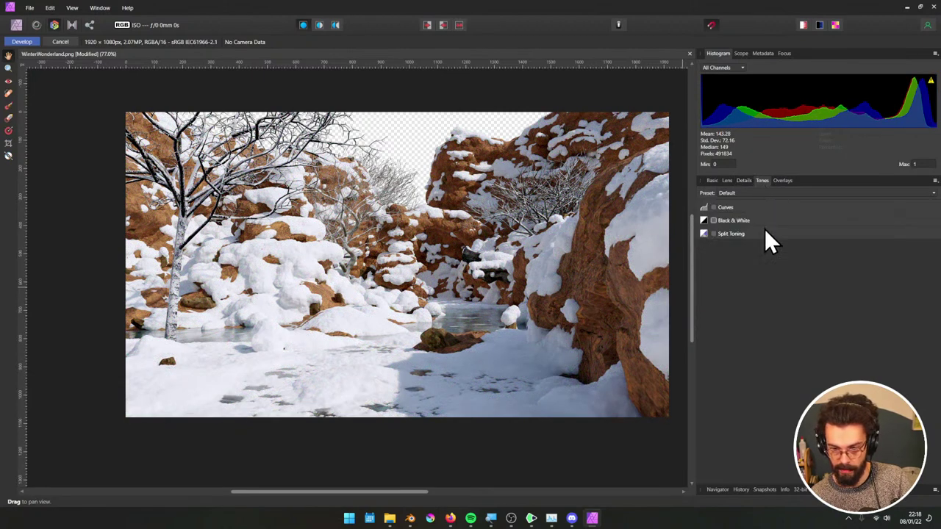
pyautogui.click(713, 234)
pyautogui.click(713, 234)
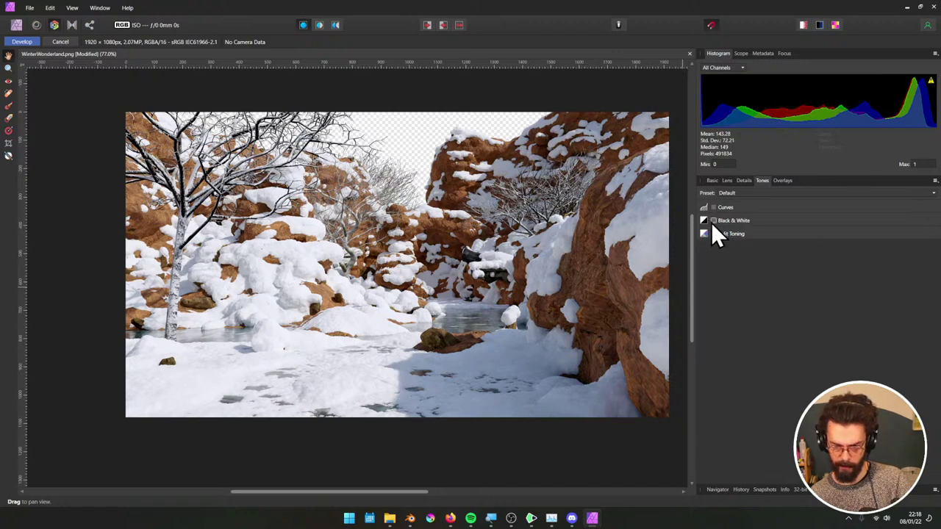
pyautogui.click(712, 220)
pyautogui.click(712, 208)
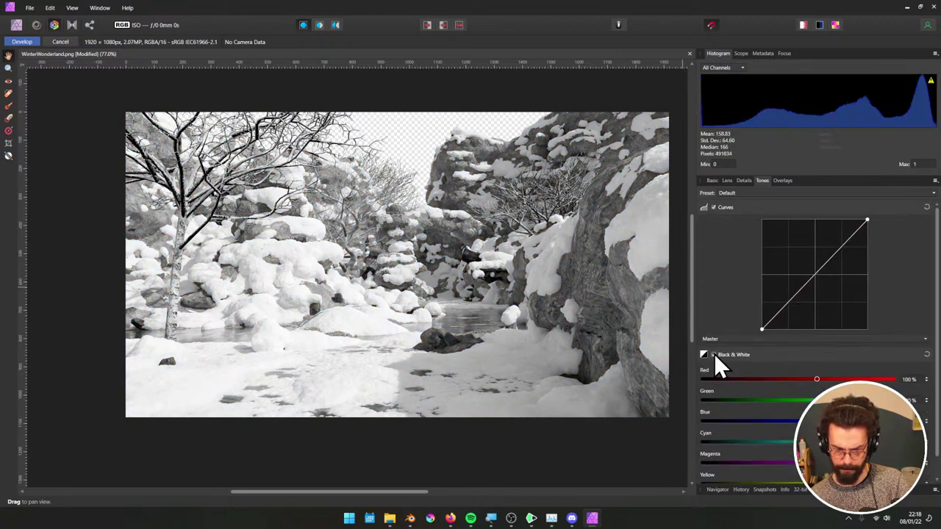
pyautogui.click(713, 355)
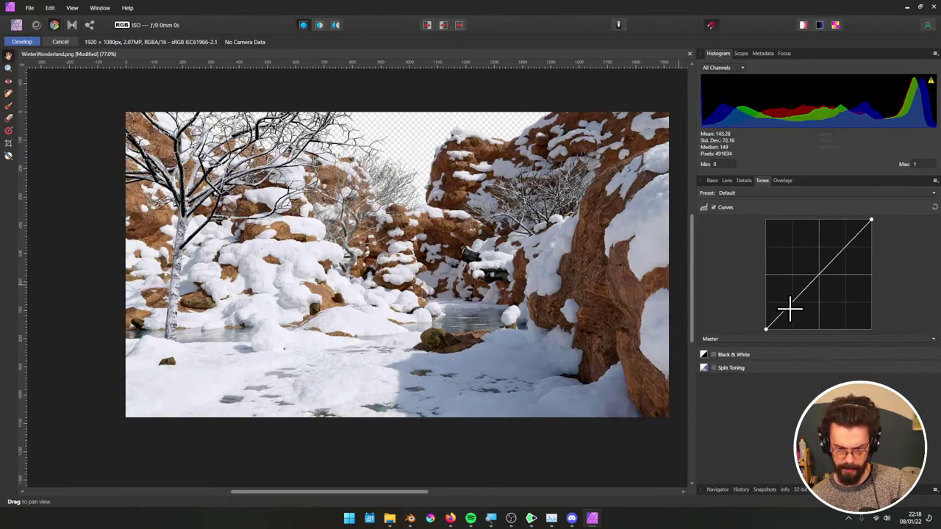
# Test darkening and brightening points on the curve, then switch Curves off
pyautogui.moveTo(785, 311)
pyautogui.mouseDown()
pyautogui.moveTo(796, 318)
pyautogui.moveTo(784, 314)
pyautogui.mouseUp()
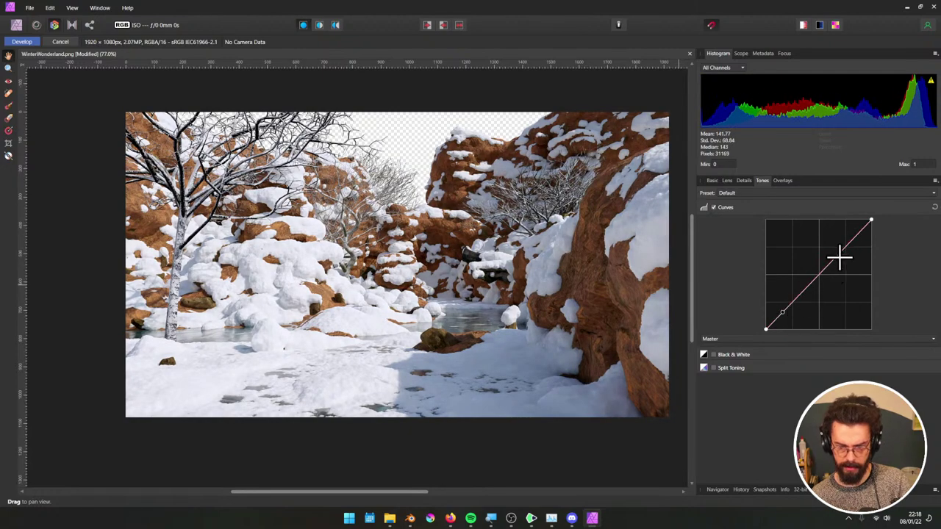
pyautogui.moveTo(835, 252); pyautogui.dragTo(831, 247)
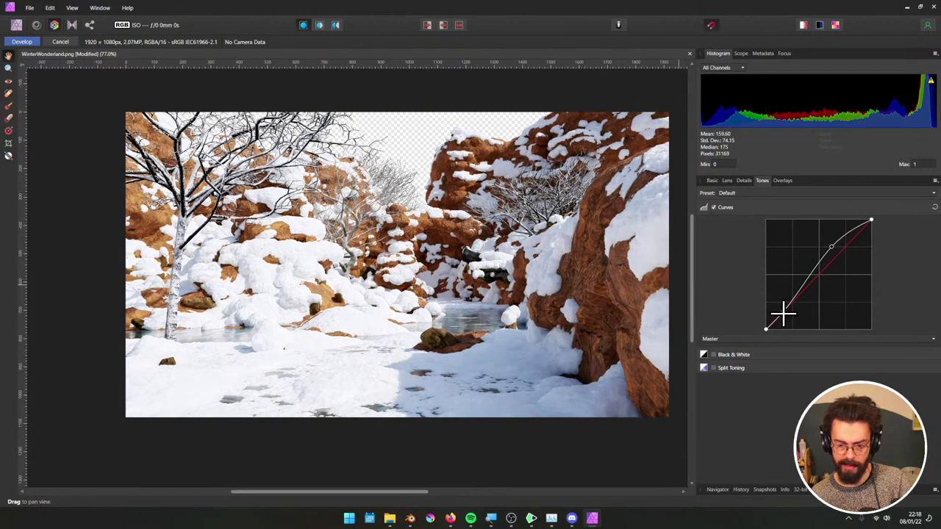
pyautogui.moveTo(784, 312); pyautogui.dragTo(784, 318)
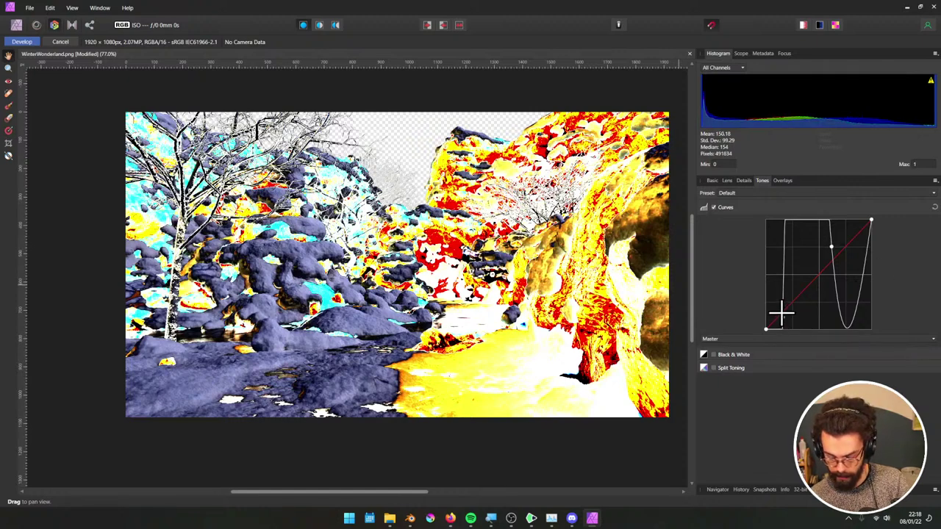
pyautogui.moveTo(780, 312); pyautogui.dragTo(782, 316)
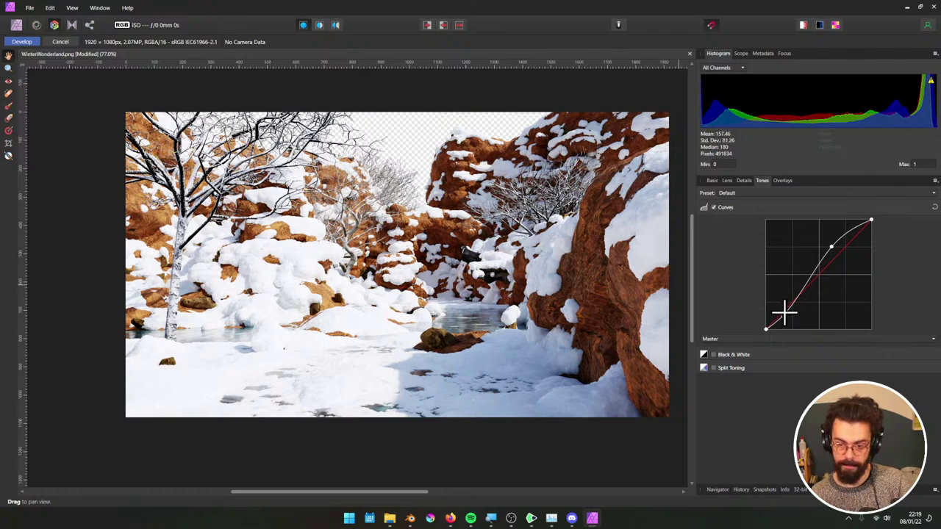
pyautogui.click(713, 208)
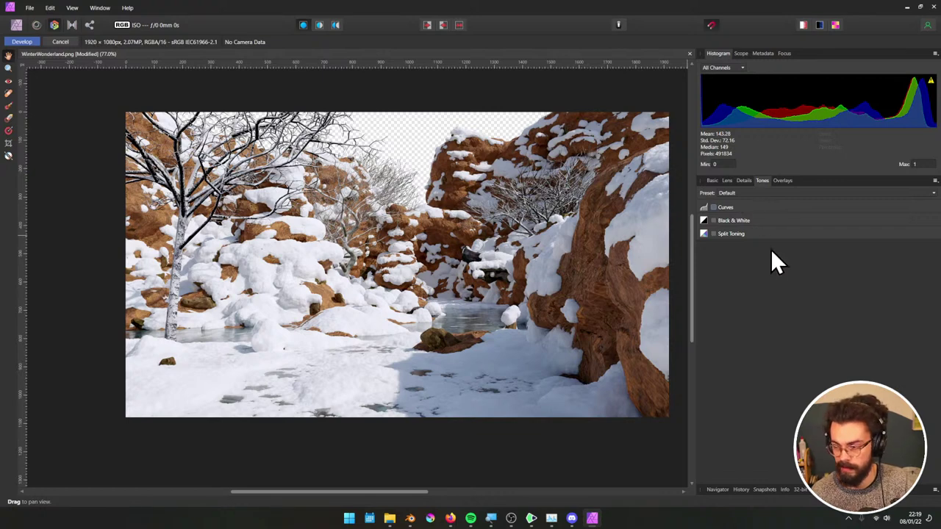
# Turn on Split Toning with fully saturated blue shadows, yellow highlights and a shifted balance
pyautogui.click(712, 234)
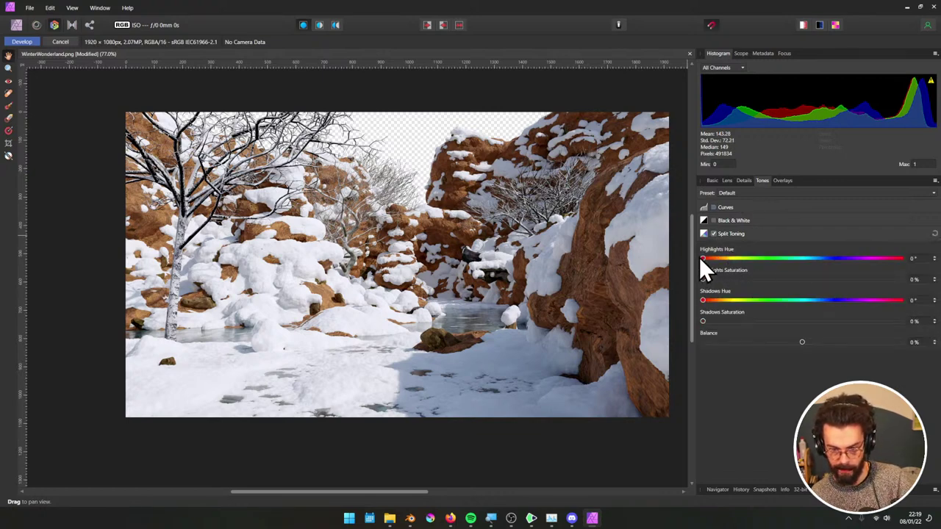
pyautogui.moveTo(703, 300); pyautogui.dragTo(826, 300)
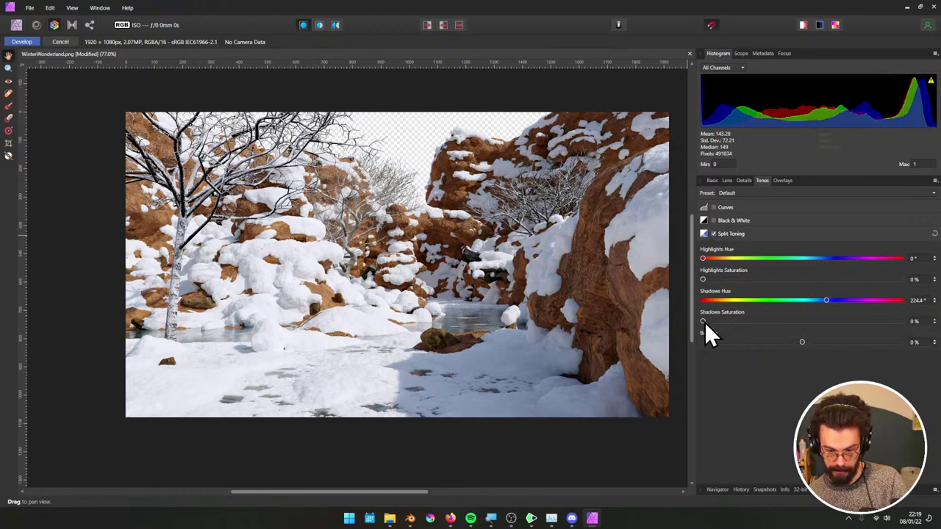
pyautogui.moveTo(703, 321); pyautogui.dragTo(923, 321)
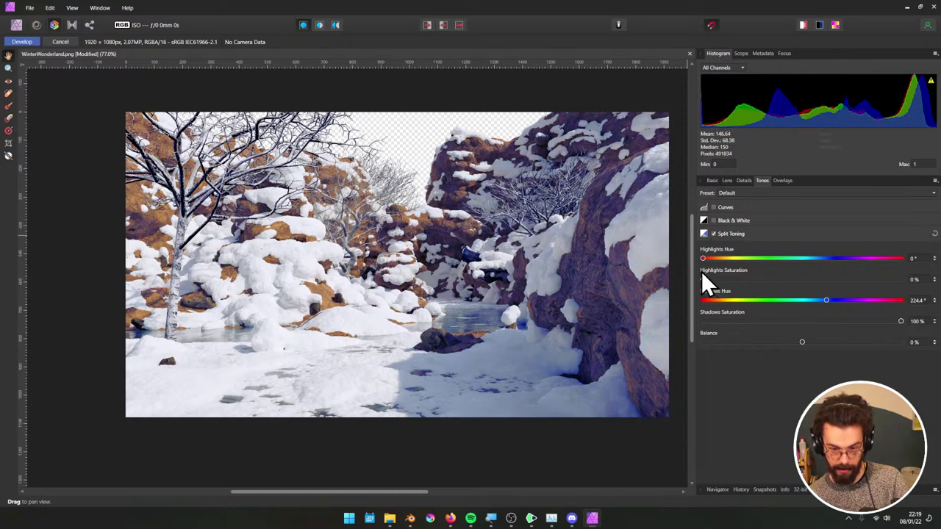
pyautogui.moveTo(704, 260); pyautogui.dragTo(901, 279)
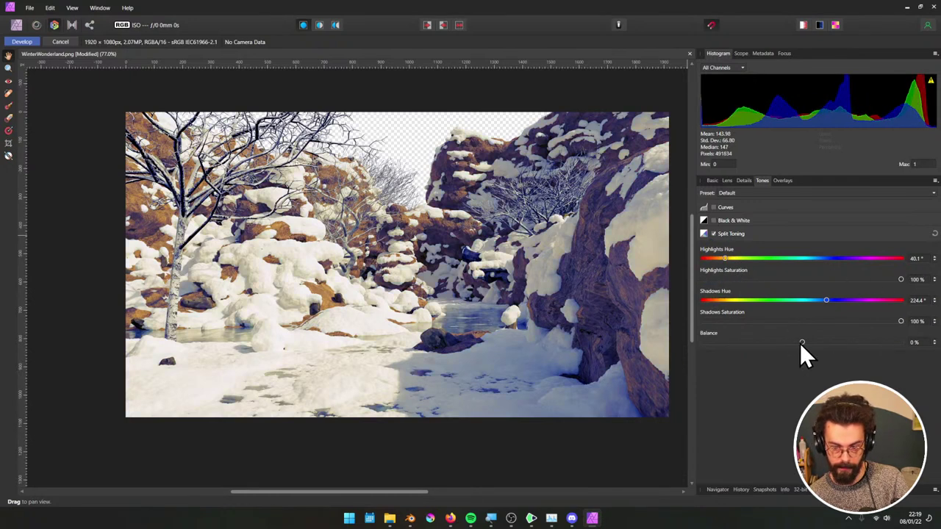
pyautogui.moveTo(801, 342); pyautogui.dragTo(832, 344)
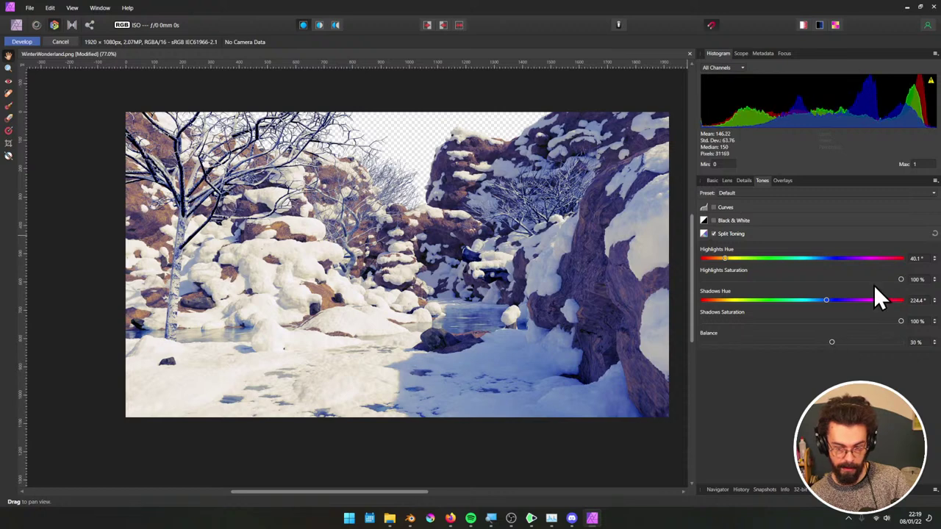
# Soften it to slightly warm highlights and a faint blue shadow tint, balanced toward highlights
pyautogui.doubleClick(901, 279)
pyautogui.moveTo(905, 322); pyautogui.dragTo(702, 321)
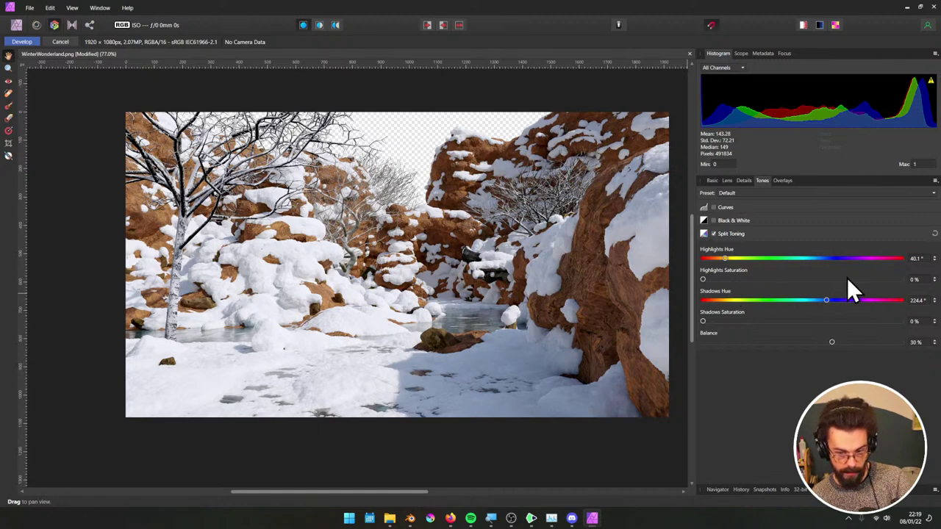
pyautogui.moveTo(702, 280); pyautogui.dragTo(724, 280)
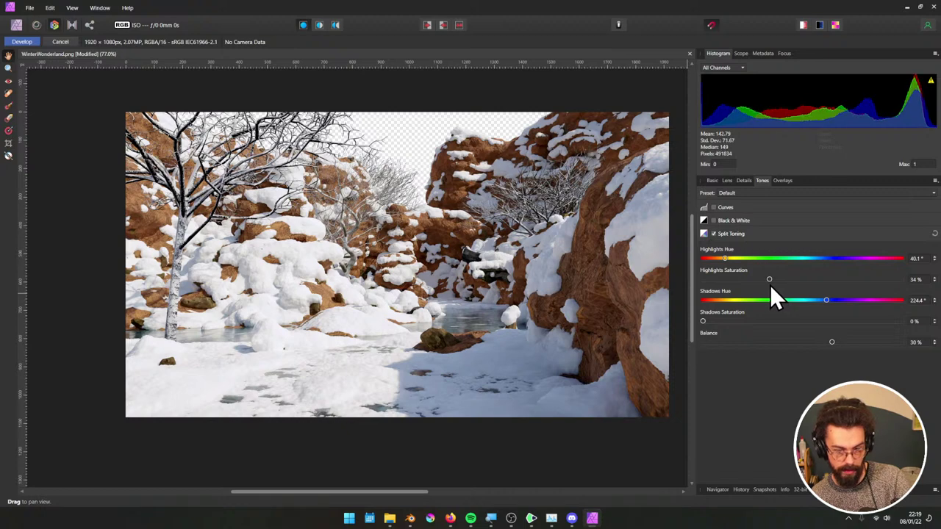
pyautogui.moveTo(769, 285)
pyautogui.mouseDown()
pyautogui.moveTo(743, 281)
pyautogui.moveTo(771, 284)
pyautogui.moveTo(756, 281)
pyautogui.mouseUp()
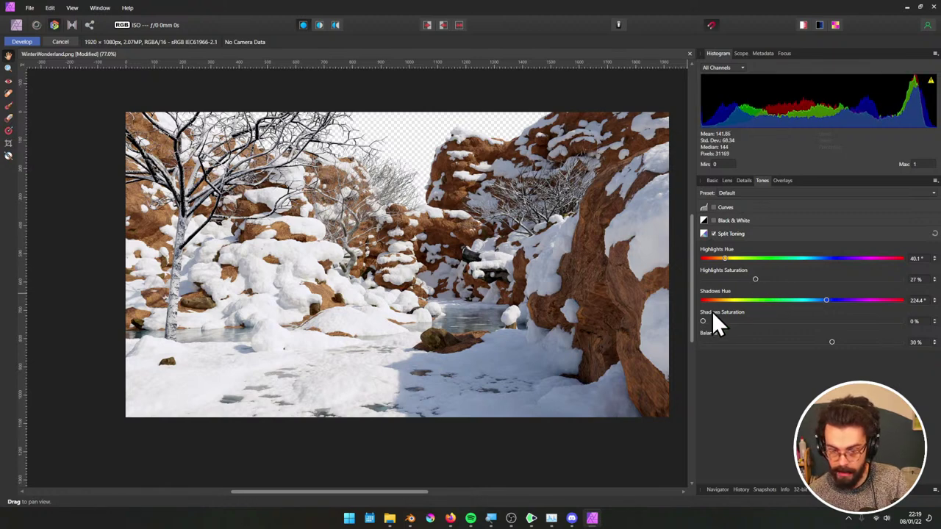
pyautogui.moveTo(703, 321); pyautogui.dragTo(754, 320)
pyautogui.moveTo(833, 344); pyautogui.dragTo(787, 345)
# Compare Split Toning on and off, leave it off, and show the Overlays settings
pyautogui.click(713, 234)
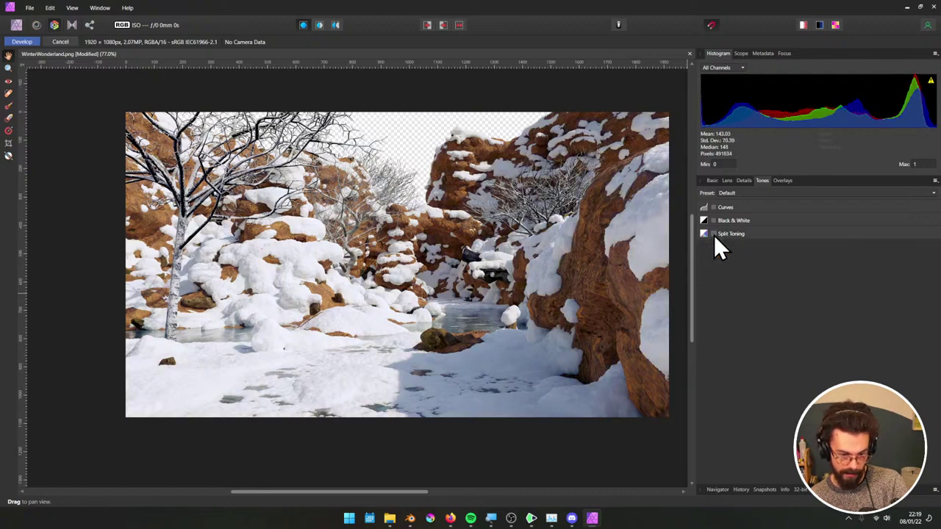
pyautogui.click(713, 234)
pyautogui.click(713, 234)
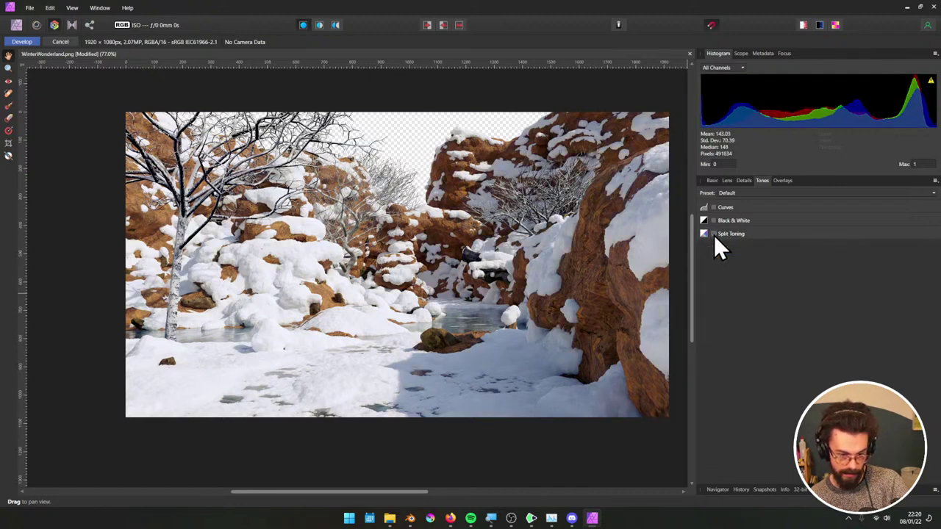
pyautogui.click(713, 234)
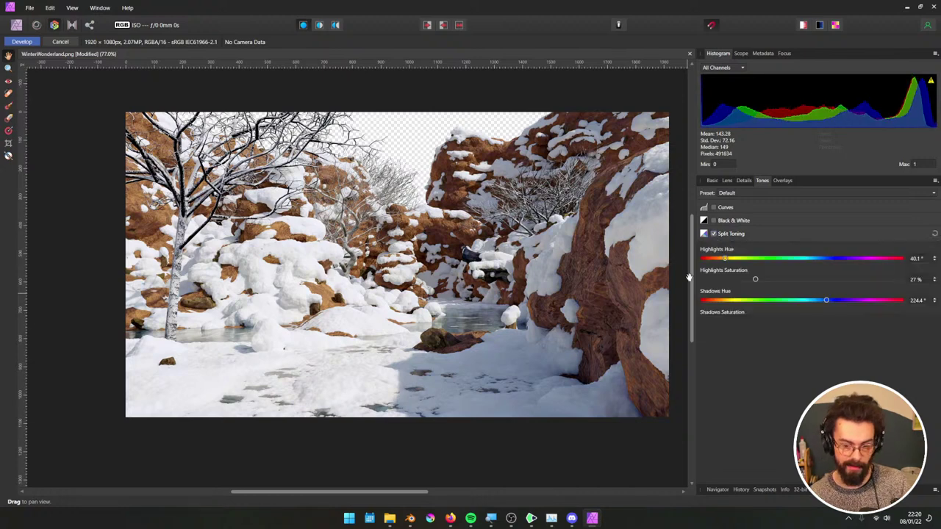
pyautogui.click(713, 234)
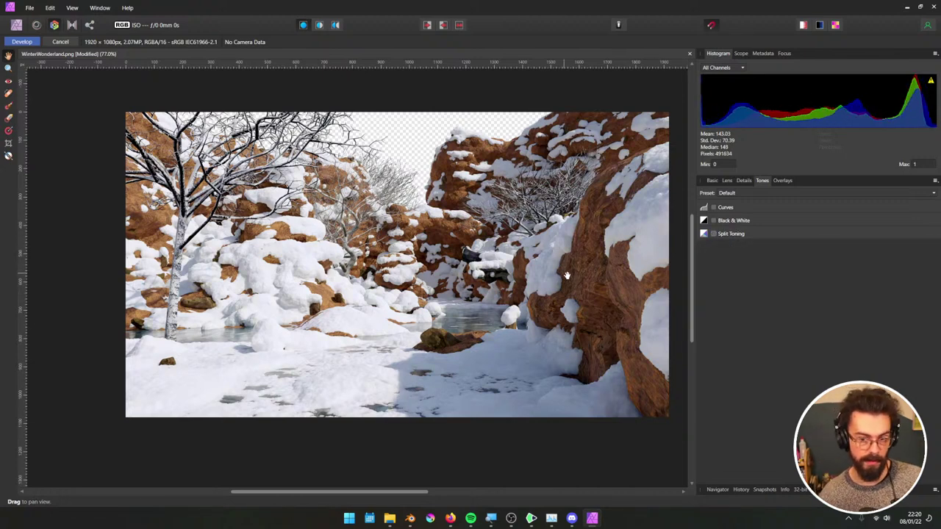
pyautogui.click(784, 181)
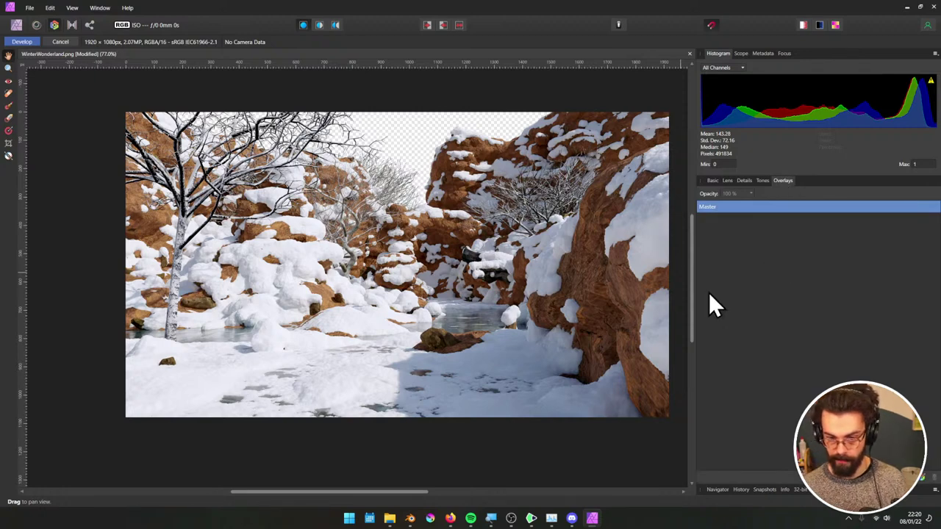
# Apply the Develop edits and toggle layer visibility to compare, trying Background above the mist
pyautogui.click(21, 41)
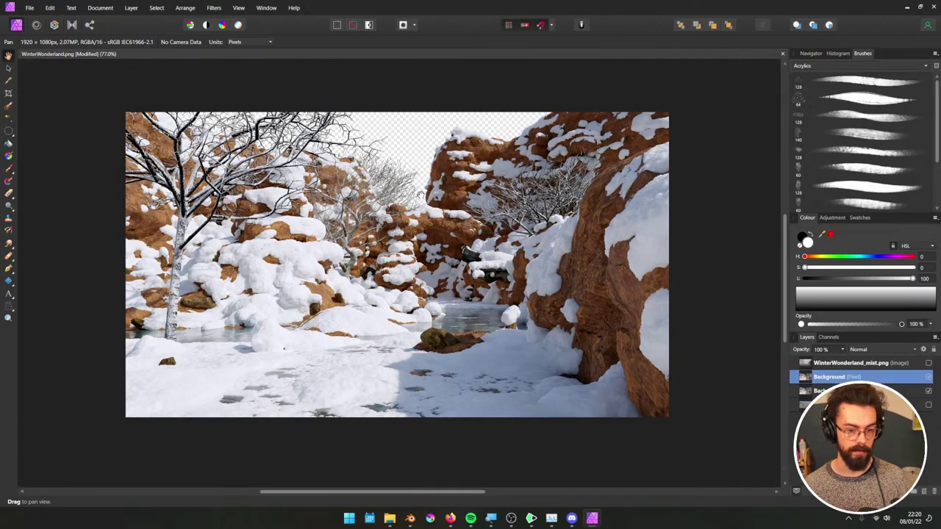
pyautogui.click(929, 389)
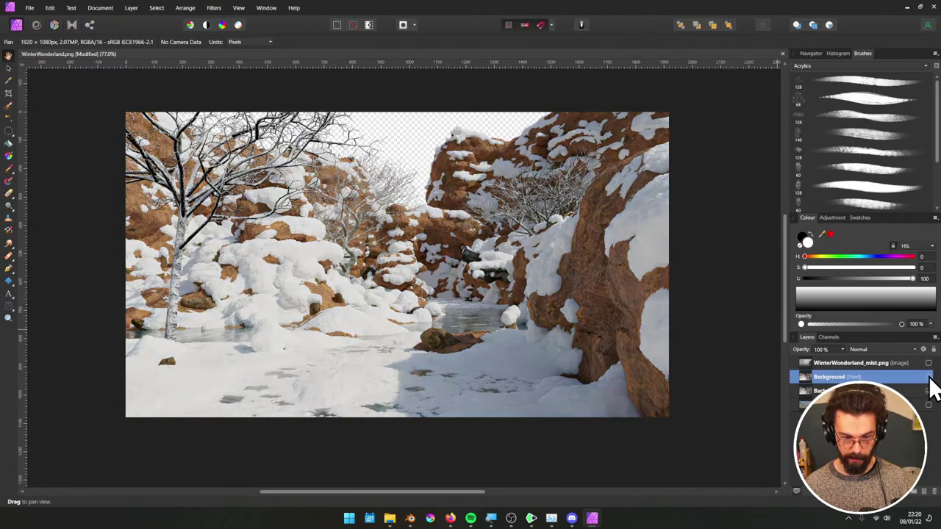
pyautogui.click(929, 390)
pyautogui.click(929, 389)
pyautogui.click(929, 389)
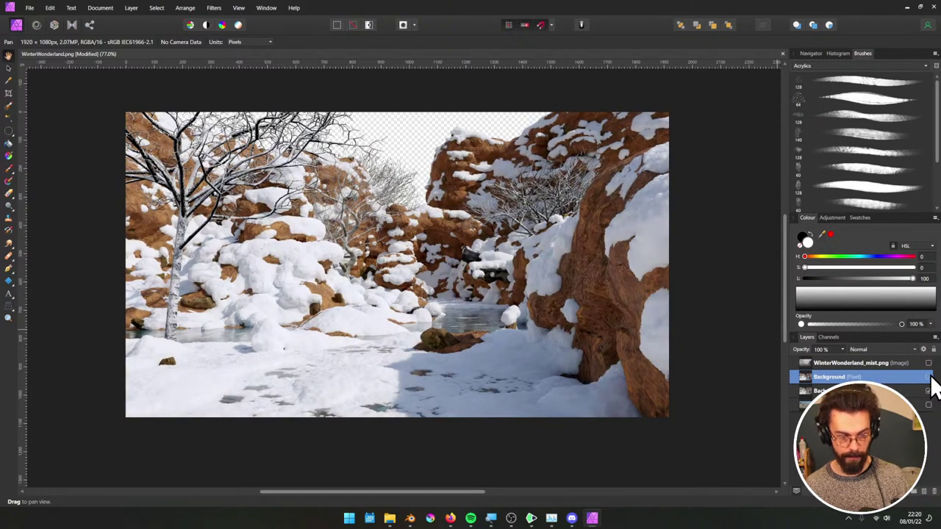
pyautogui.click(929, 389)
pyautogui.click(929, 390)
pyautogui.click(930, 378)
pyautogui.click(931, 378)
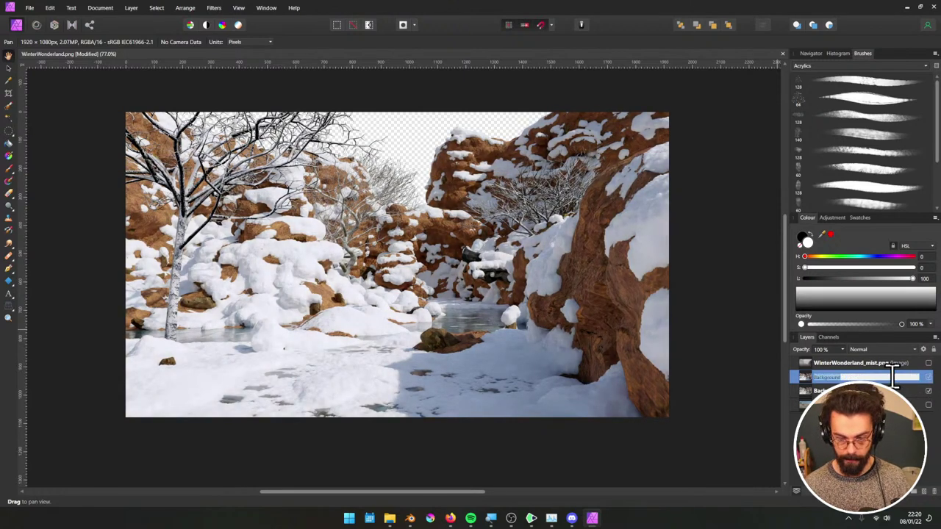
pyautogui.moveTo(827, 376); pyautogui.dragTo(851, 360)
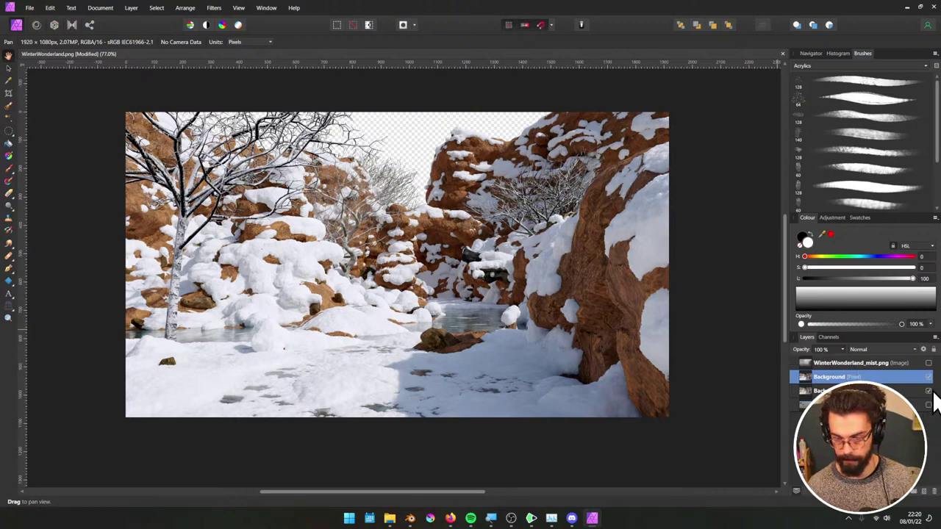
# Show WinterWonderland_mist.png, duplicate it with Ctrl+J, hide the top copy and select the lower one
pyautogui.click(928, 363)
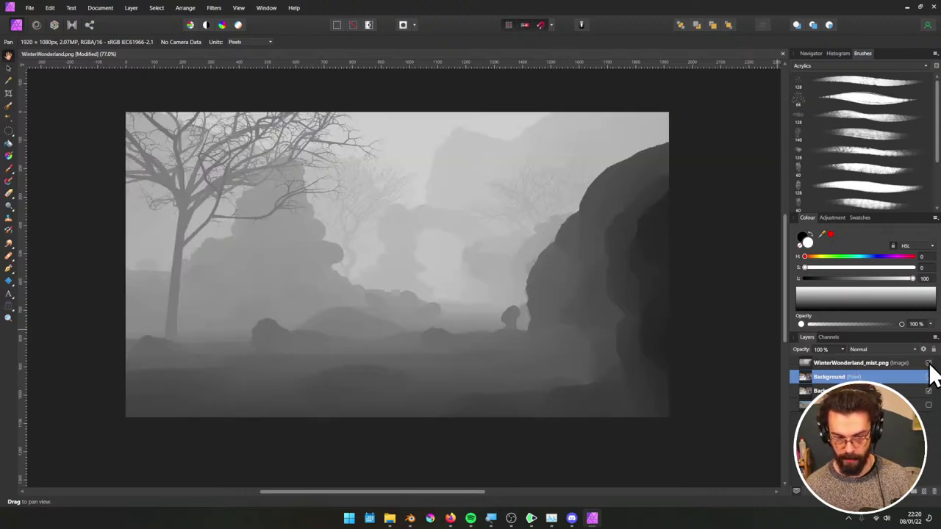
pyautogui.click(893, 366)
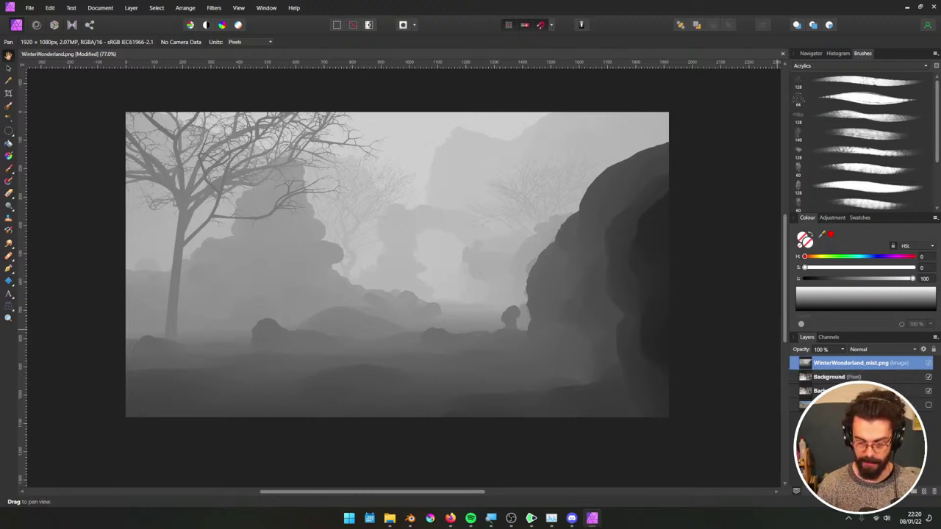
pyautogui.hotkey('ctrl', 'j')
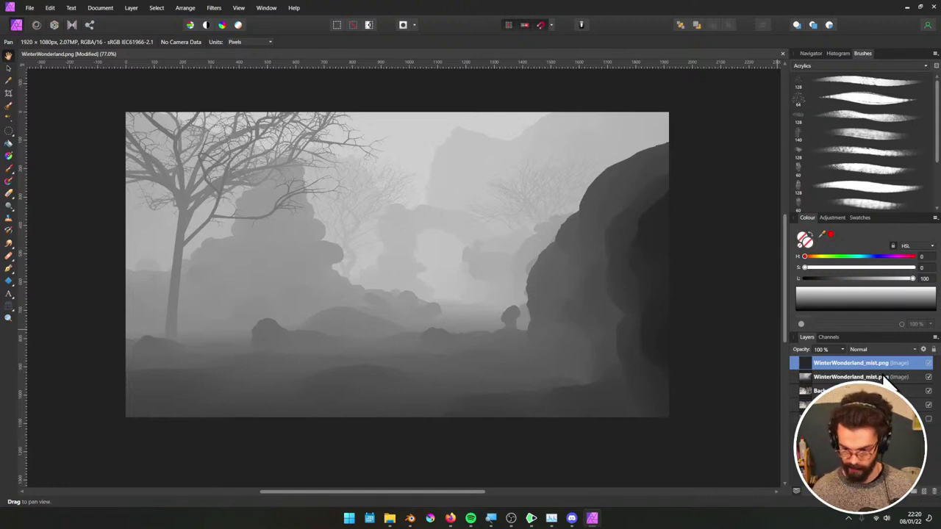
pyautogui.click(927, 365)
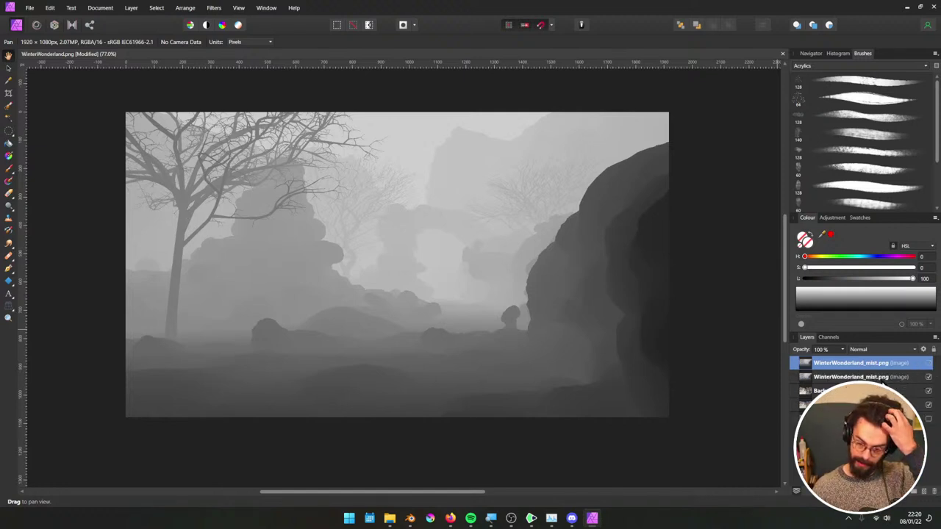
pyautogui.click(853, 377)
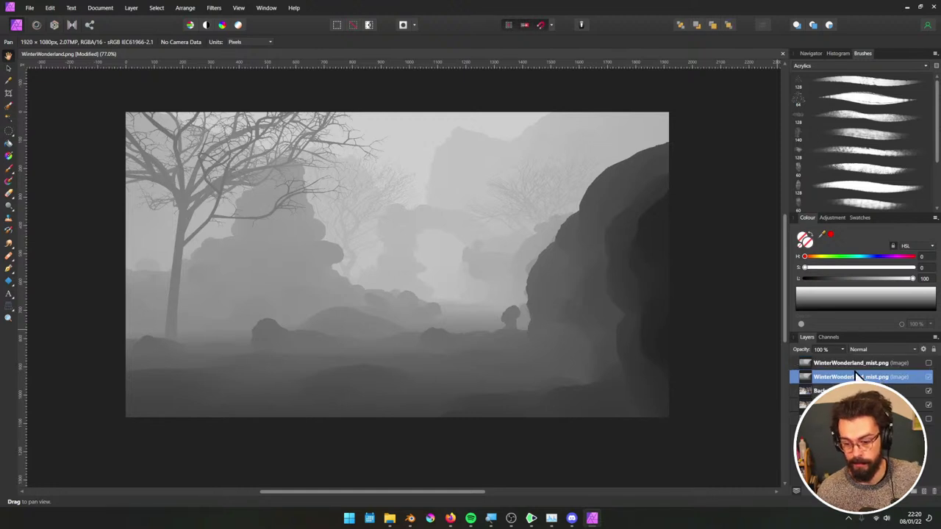
# Add a Default red-to-blue Gradient Map adjustment from the Adjustments presets
pyautogui.click(835, 218)
pyautogui.scroll(-3, 864, 257)
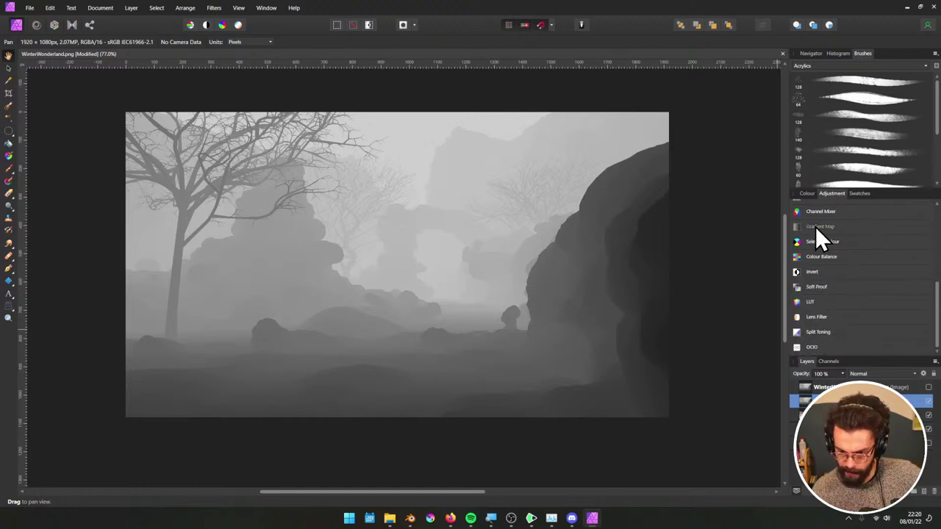
pyautogui.scroll(-3, 816, 226)
pyautogui.click(816, 226)
pyautogui.click(808, 238)
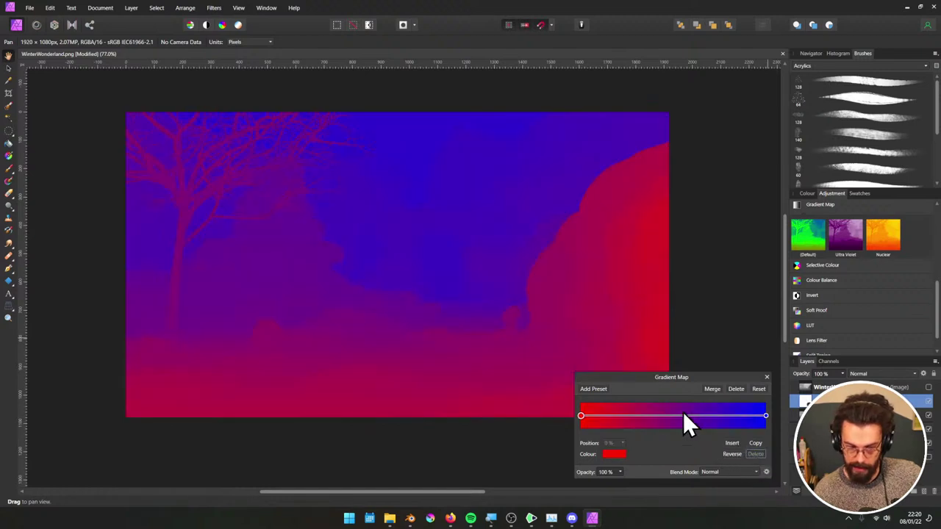
# Close the Gradient Map settings and set its blend mode to Overlay
pyautogui.click(882, 373)
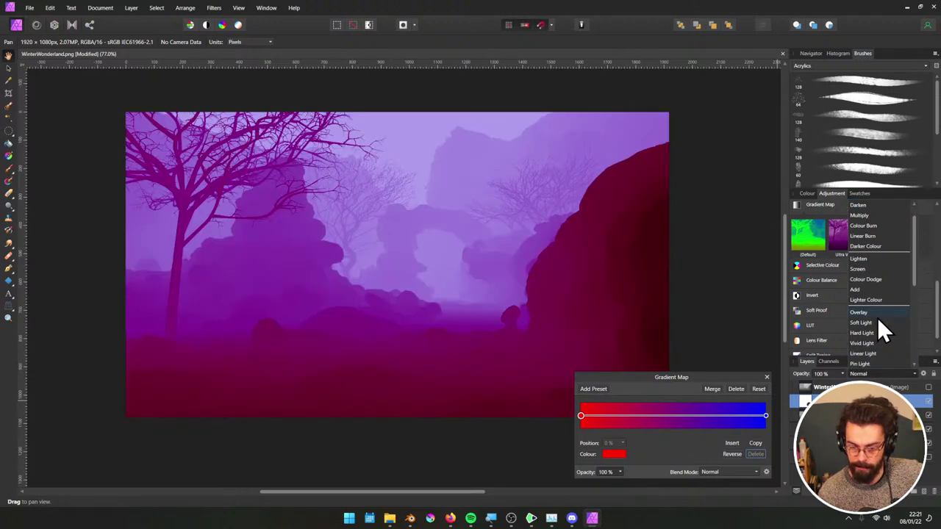
pyautogui.press('Escape')
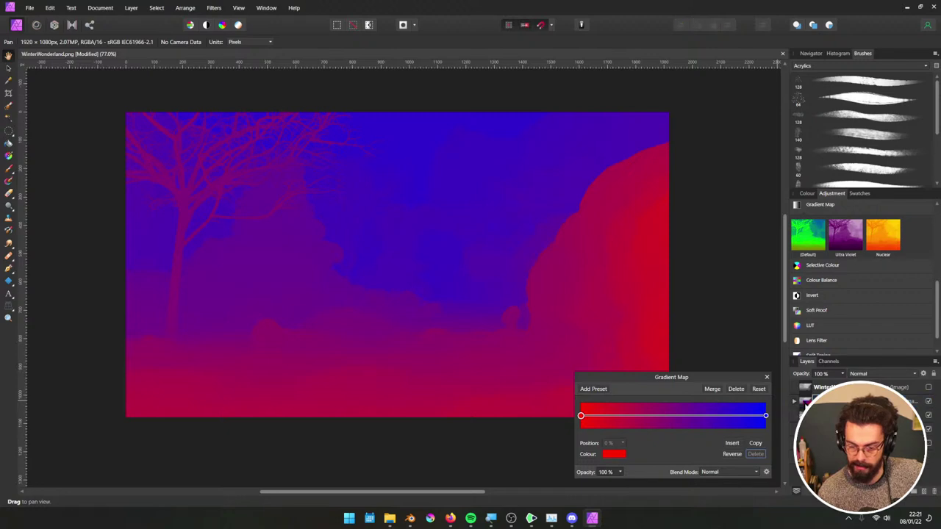
pyautogui.click(809, 401)
pyautogui.click(872, 375)
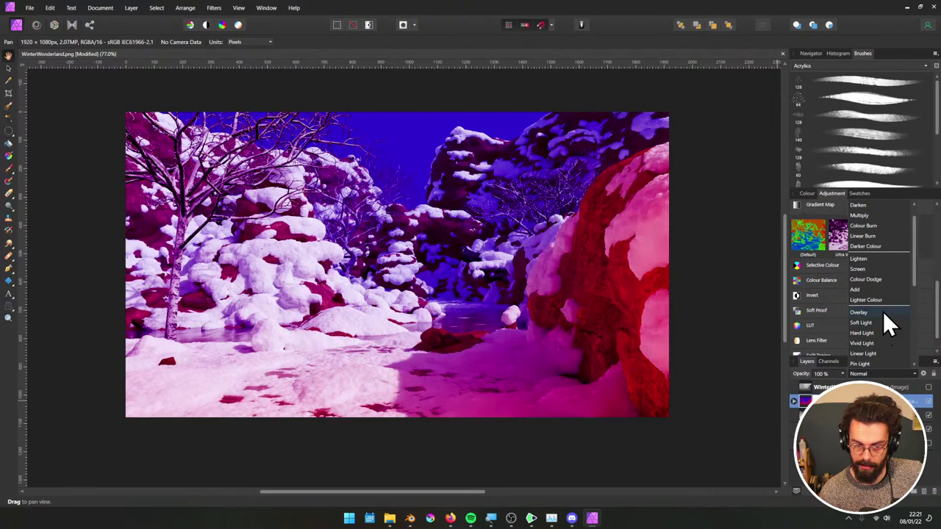
pyautogui.click(884, 317)
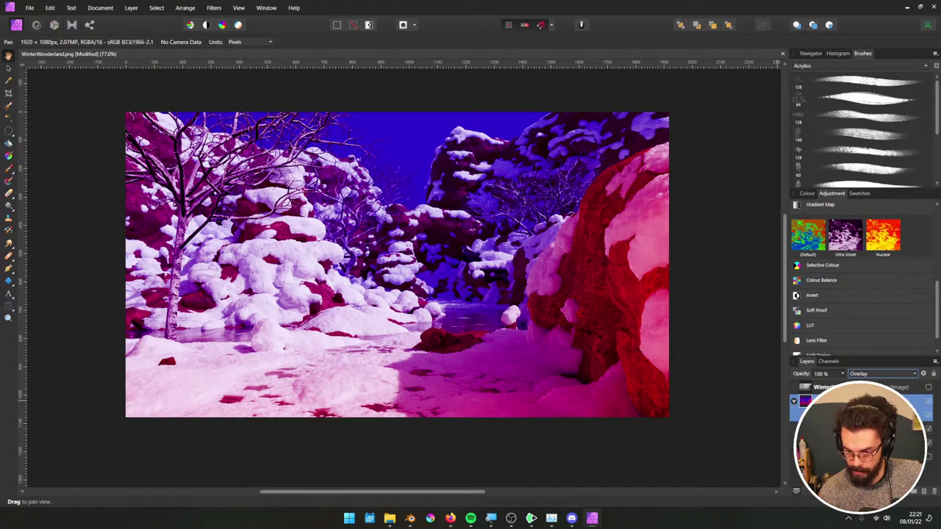
# Reopen the Gradient Map settings and turn its right stop white
pyautogui.doubleClick(805, 413)
pyautogui.moveTo(707, 380); pyautogui.dragTo(817, 267)
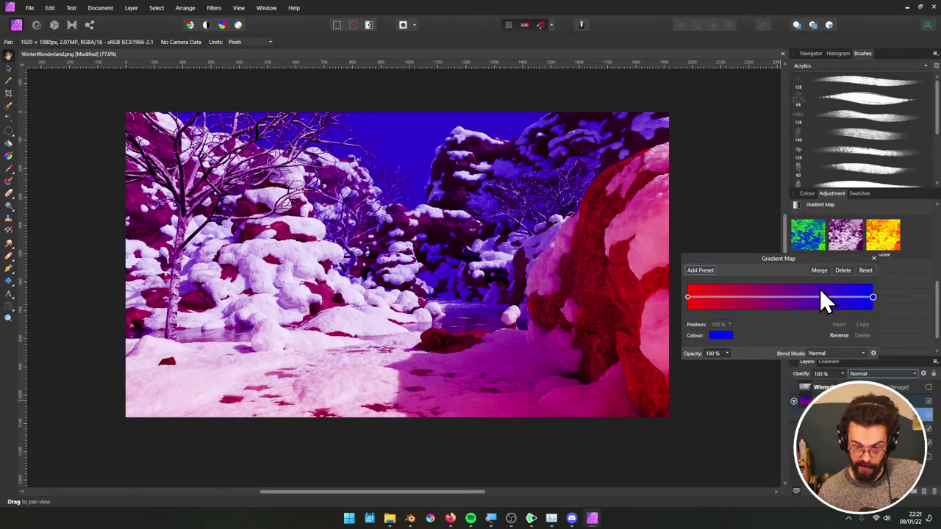
pyautogui.click(721, 337)
pyautogui.moveTo(686, 419); pyautogui.dragTo(647, 301)
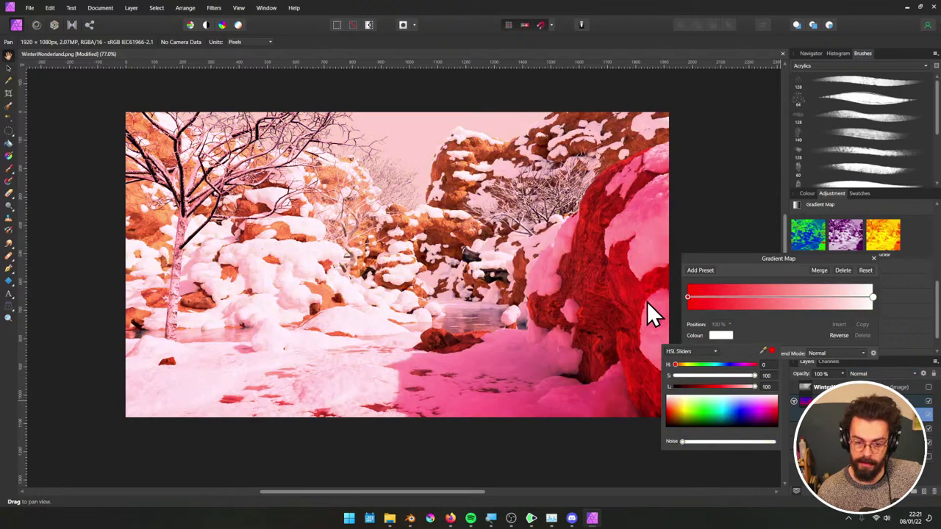
# Set the left gradient stop to a dark grey, lightness around 46
pyautogui.click(687, 296)
pyautogui.click(687, 296)
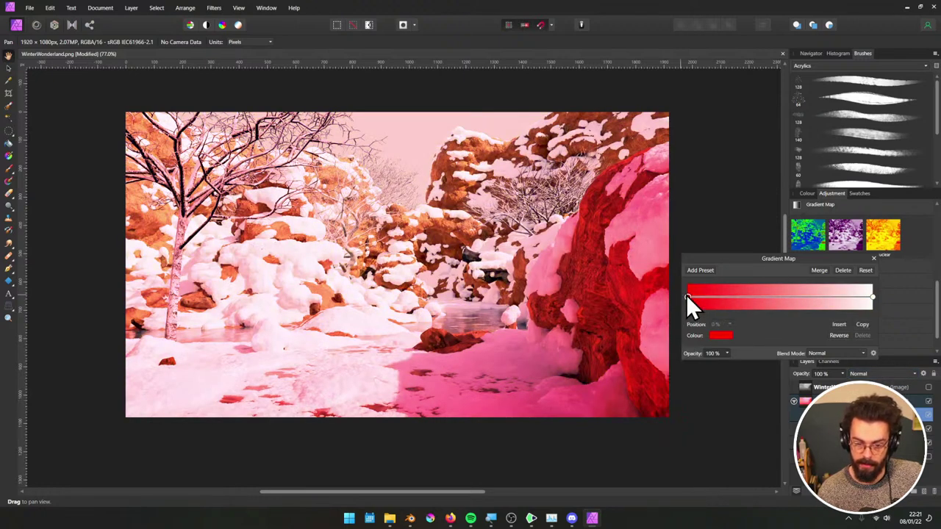
pyautogui.click(720, 336)
pyautogui.click(714, 339)
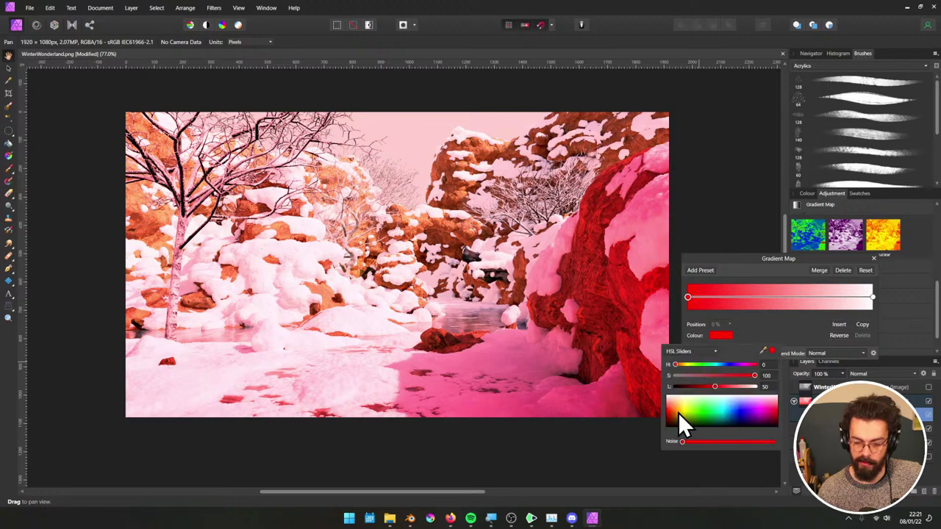
pyautogui.moveTo(678, 412); pyautogui.dragTo(633, 367)
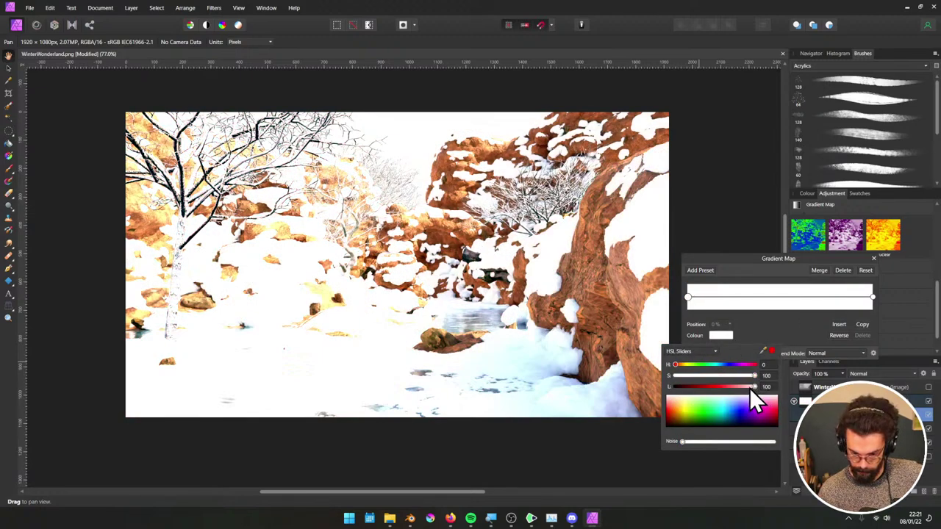
pyautogui.moveTo(749, 388); pyautogui.dragTo(640, 373)
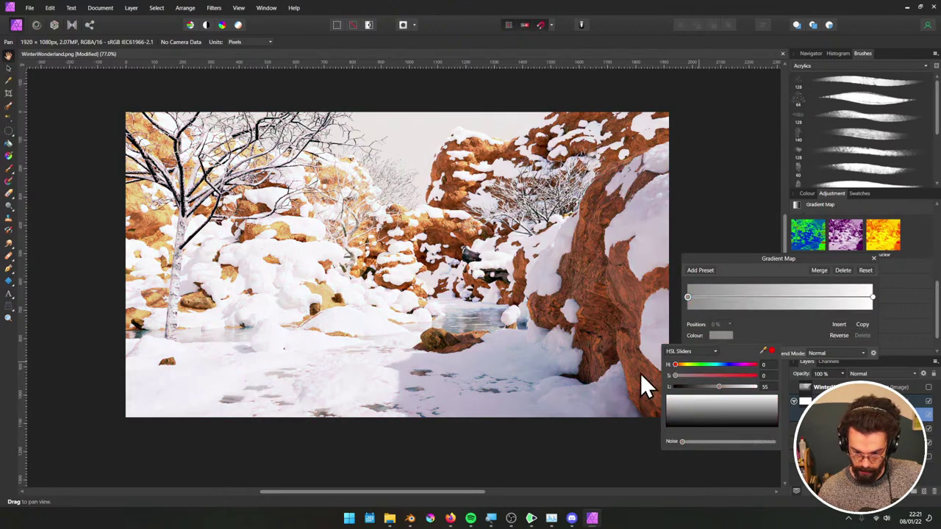
pyautogui.moveTo(718, 388); pyautogui.dragTo(714, 390)
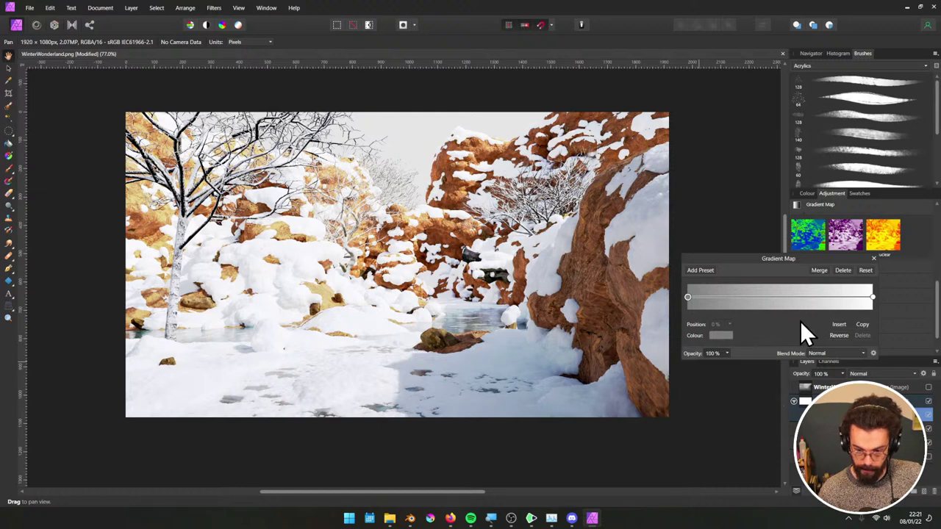
# Make the right gradient stop a desaturated grey with lightness 50
pyautogui.click(872, 297)
pyautogui.click(720, 336)
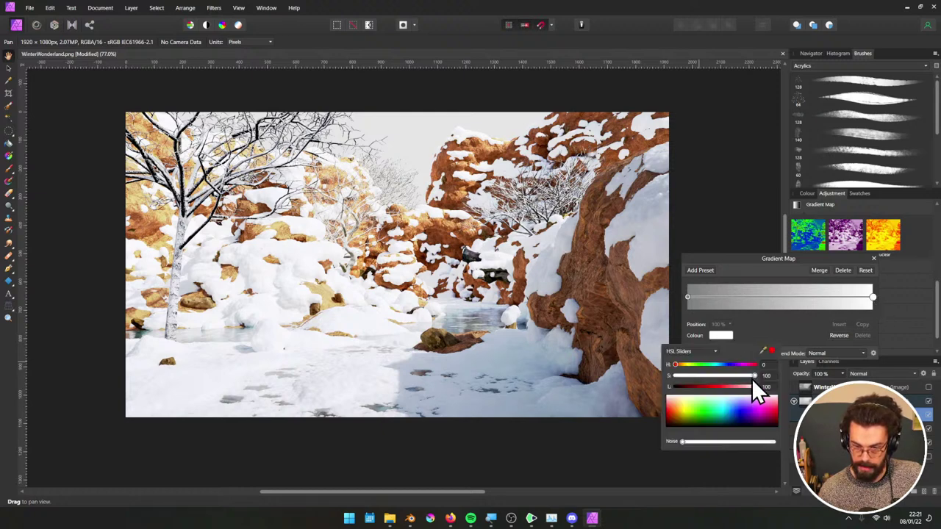
pyautogui.moveTo(753, 376); pyautogui.dragTo(697, 389)
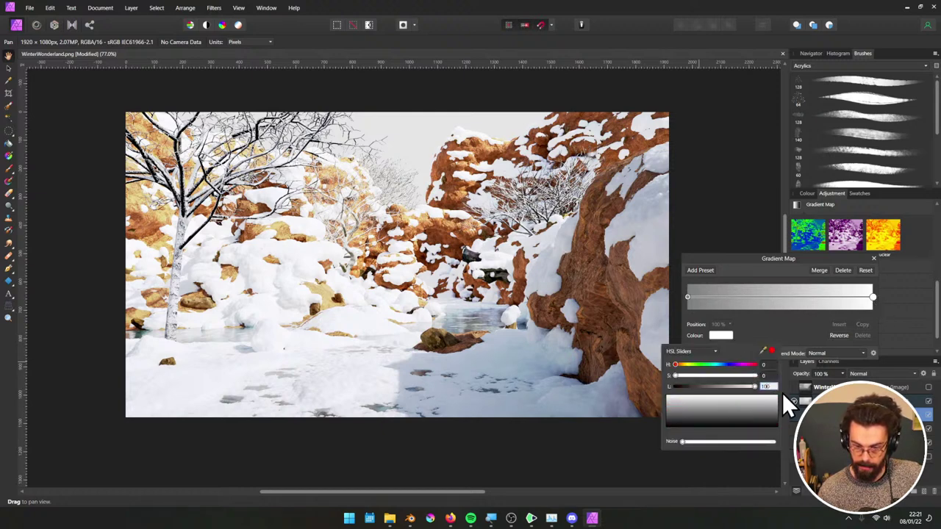
pyautogui.write('50')
pyautogui.press('Return')
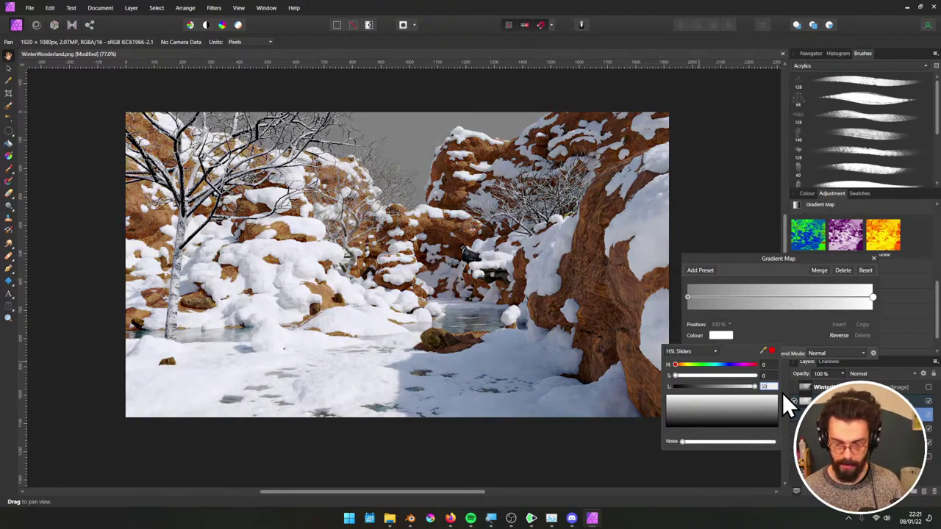
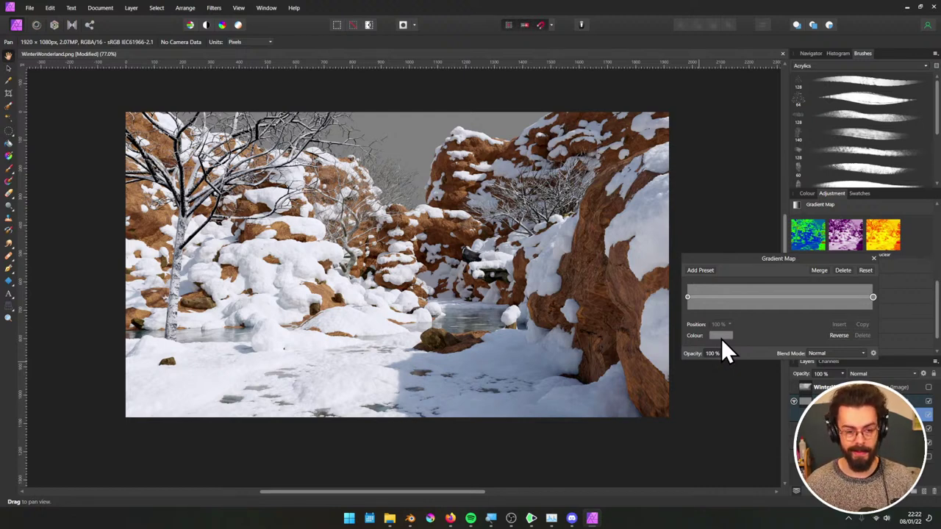
# Colour the Gradient Map's left stop a light blue using the HSL sliders
pyautogui.click(721, 338)
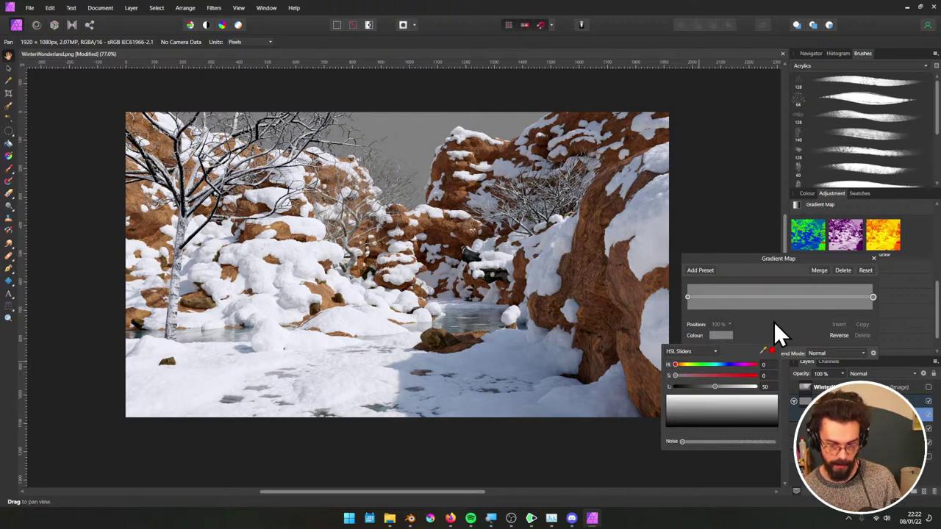
pyautogui.click(686, 297)
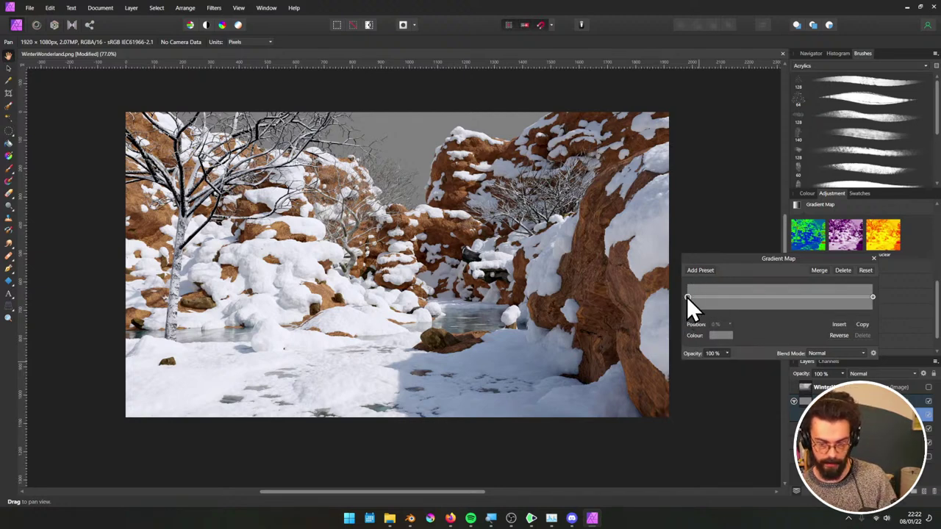
pyautogui.click(721, 336)
pyautogui.click(724, 375)
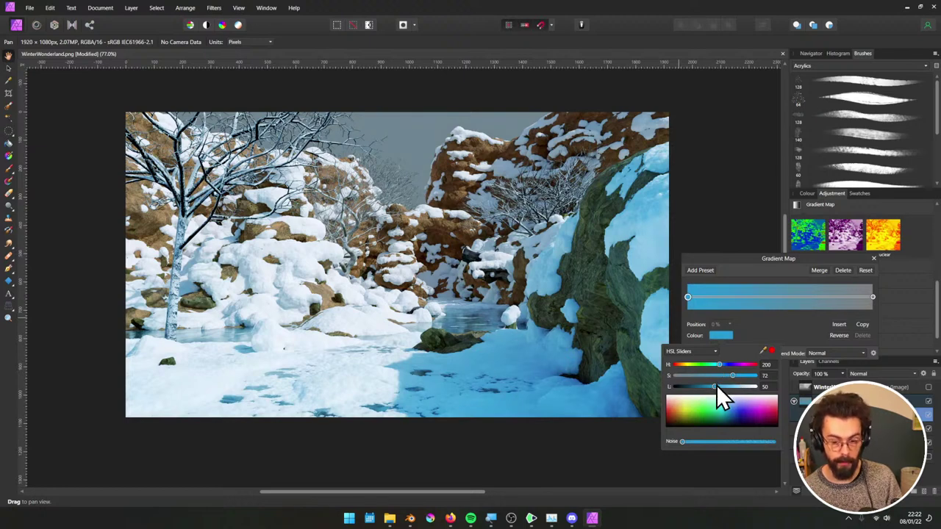
pyautogui.moveTo(716, 387); pyautogui.dragTo(747, 391)
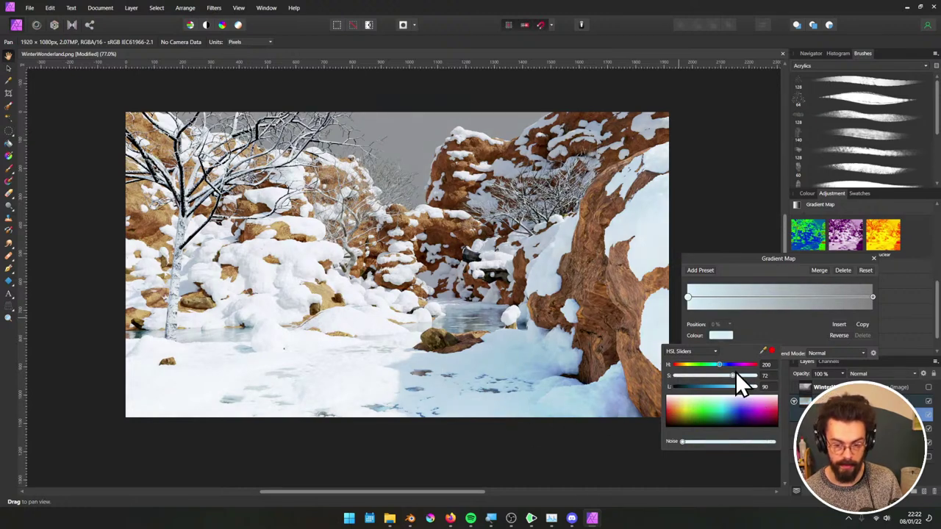
# Tint the right stop orange, then hide the Gradient Map and close its settings
pyautogui.click(873, 298)
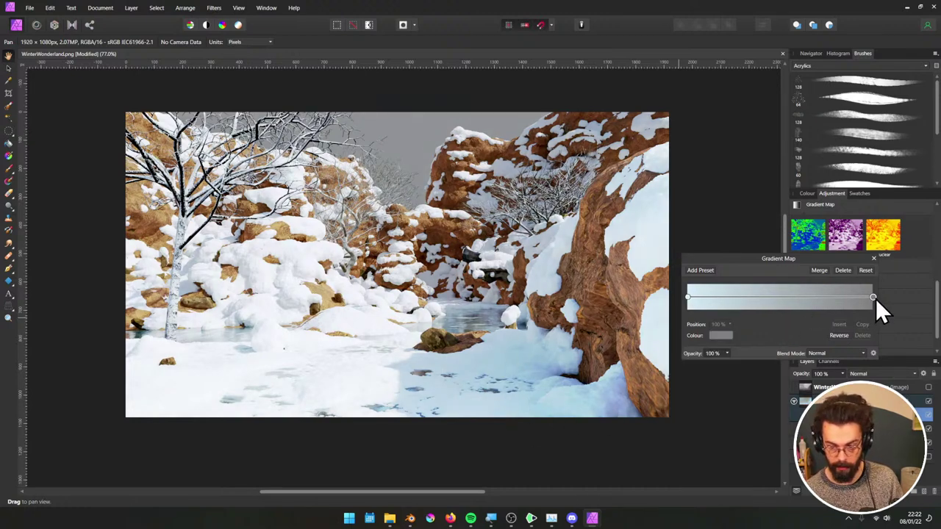
pyautogui.click(718, 336)
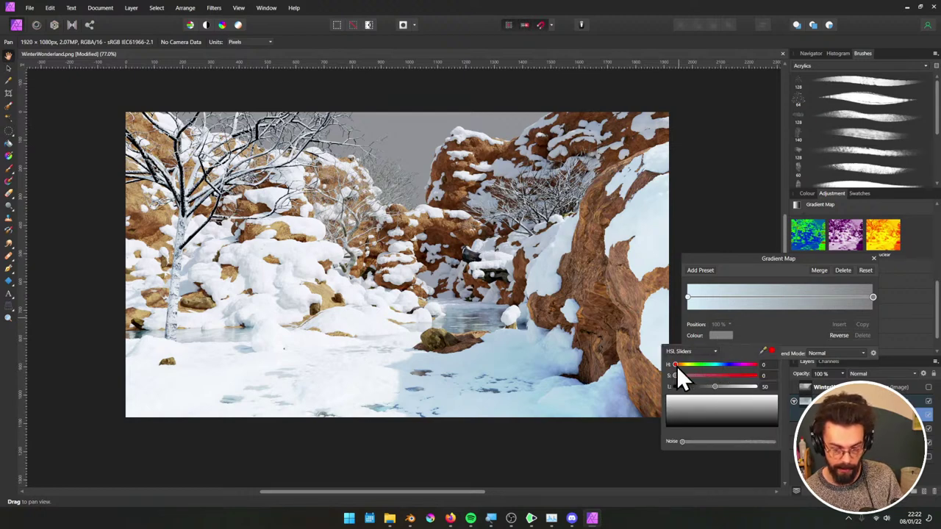
pyautogui.moveTo(676, 365); pyautogui.dragTo(733, 387)
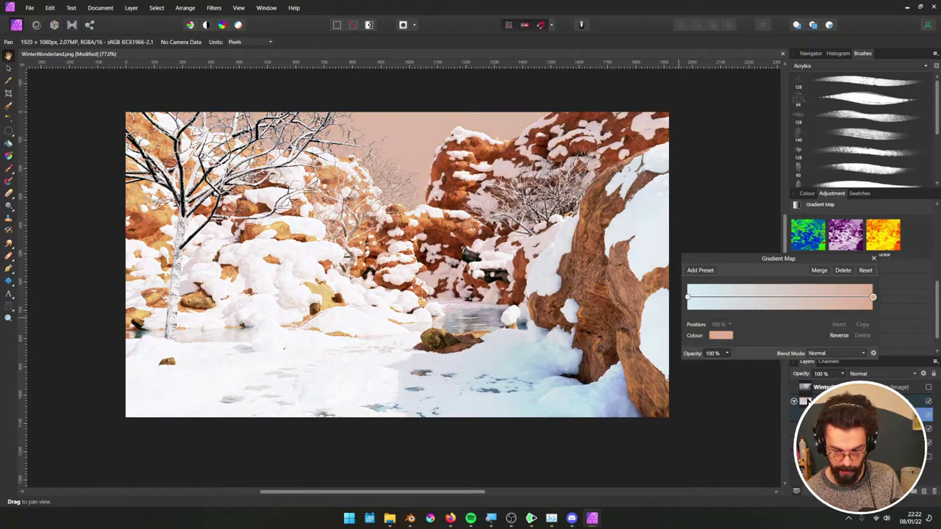
pyautogui.click(929, 414)
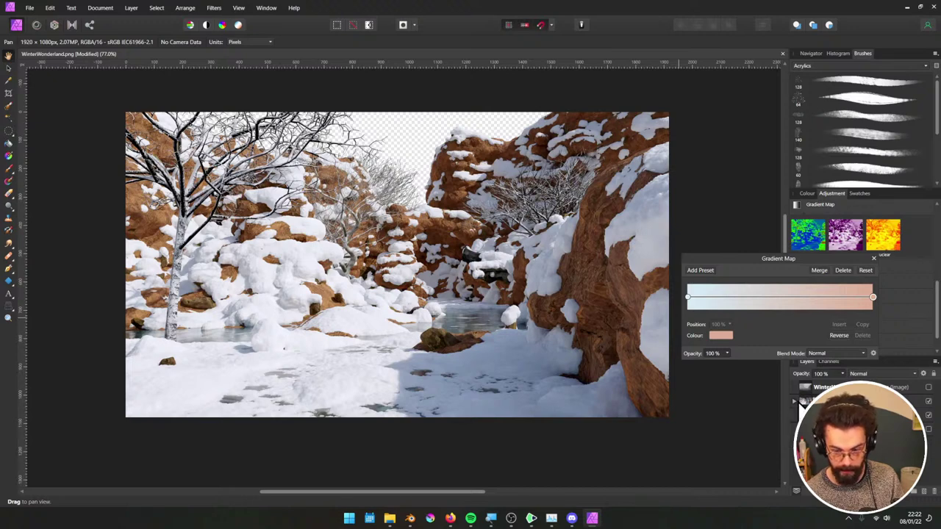
pyautogui.click(927, 416)
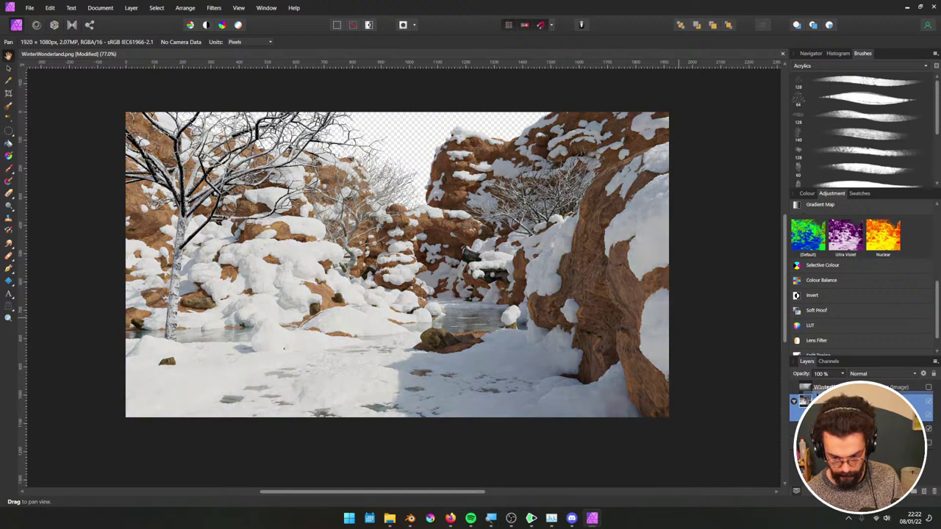
# Turn the Gradient Map back on inside the group, keeping the Overlay layer after an undone delete
pyautogui.click(795, 389)
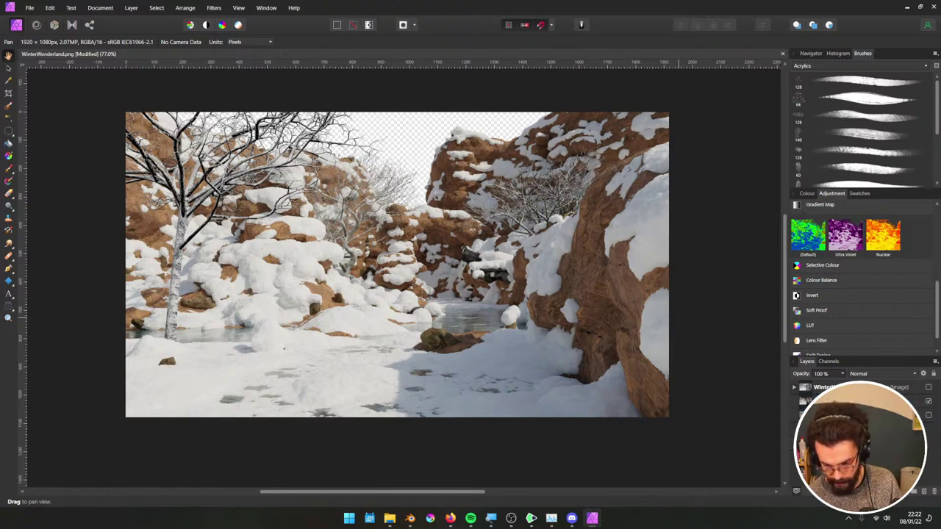
pyautogui.click(793, 401)
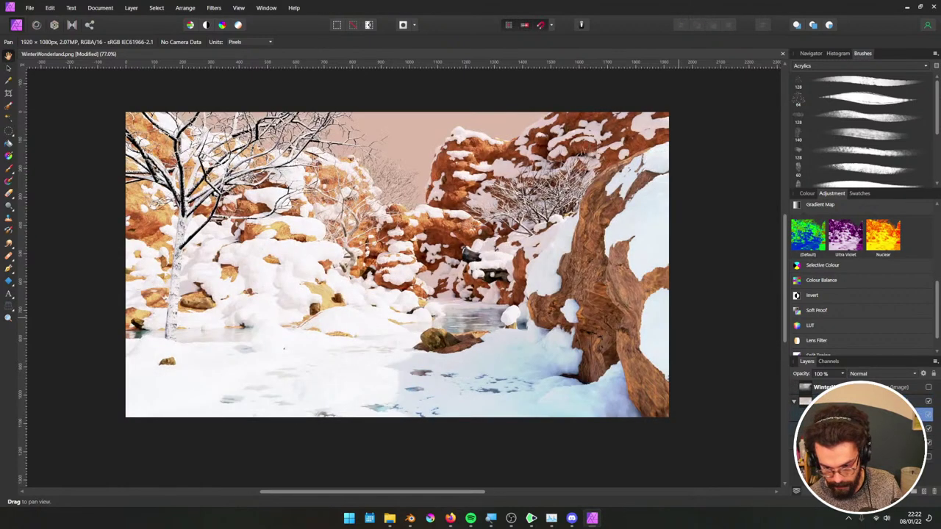
pyautogui.click(803, 402)
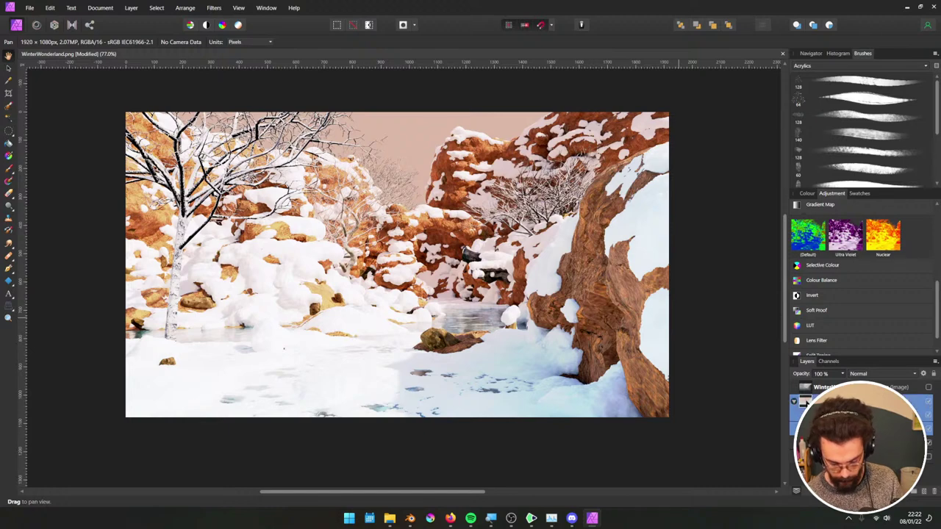
pyautogui.click(794, 401)
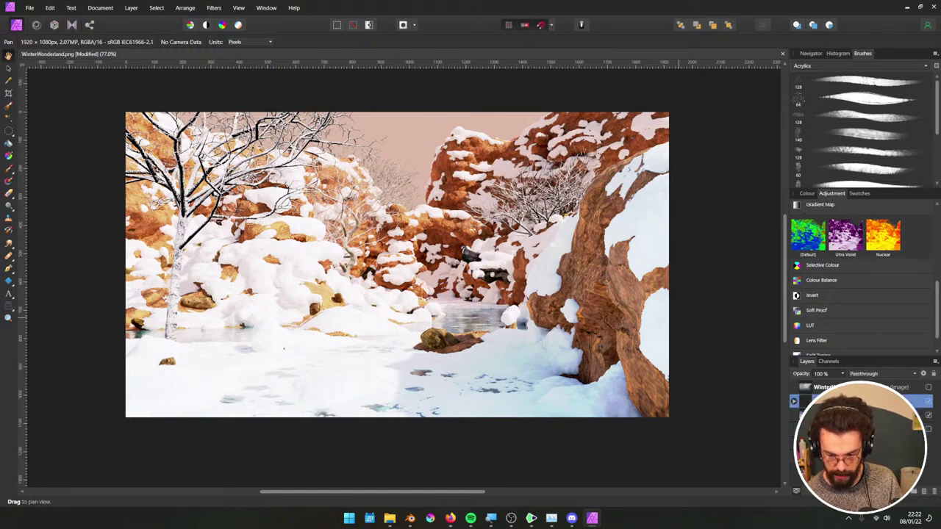
pyautogui.click(801, 415)
pyautogui.press('Delete')
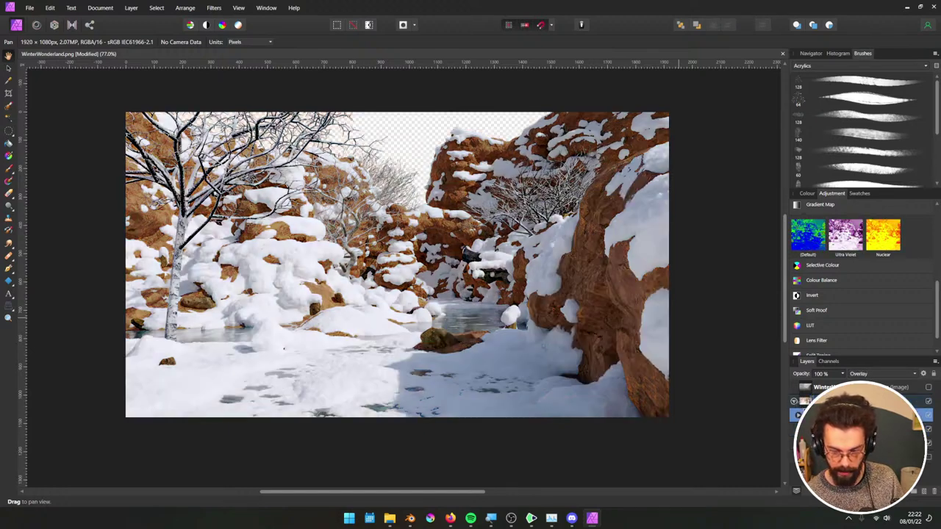
pyautogui.hotkey('ctrl', 'z')
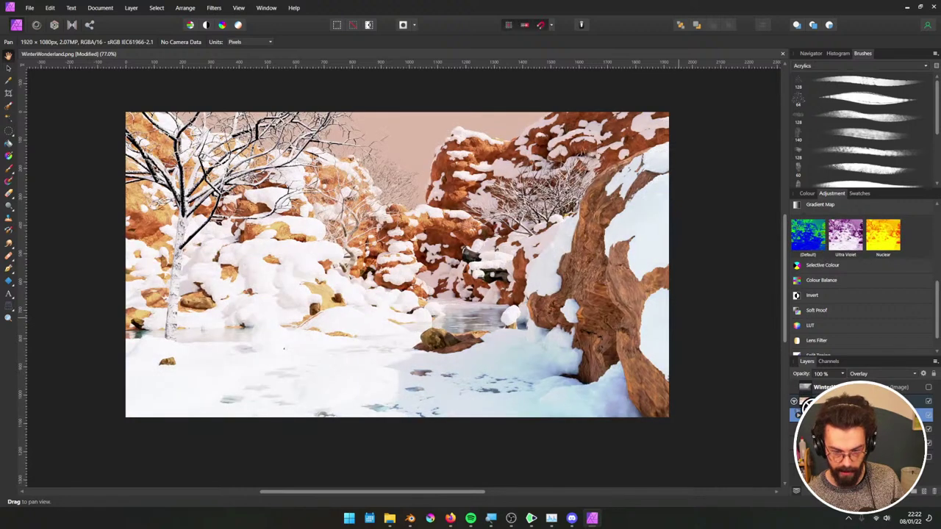
# Enable the Overlay layer so the sky turns blue, then select the Gradient Map layer
pyautogui.click(928, 458)
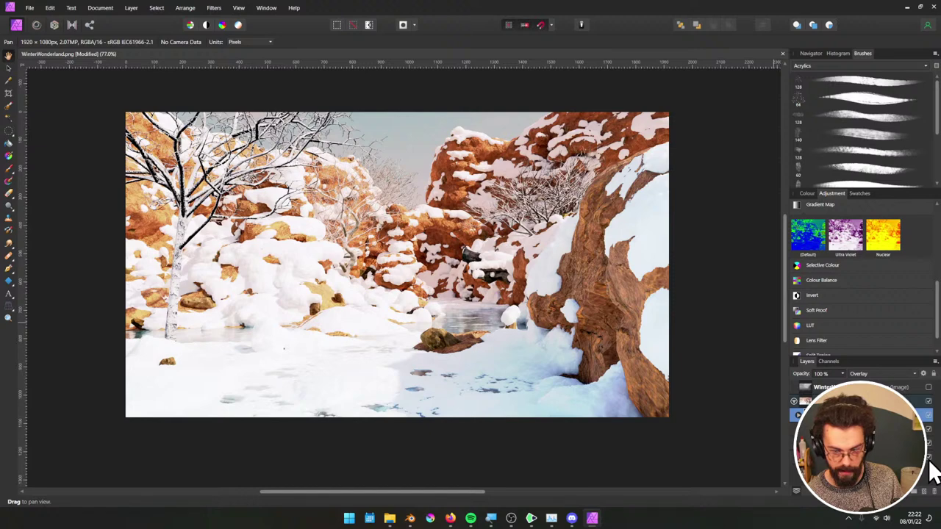
pyautogui.click(928, 457)
pyautogui.click(929, 457)
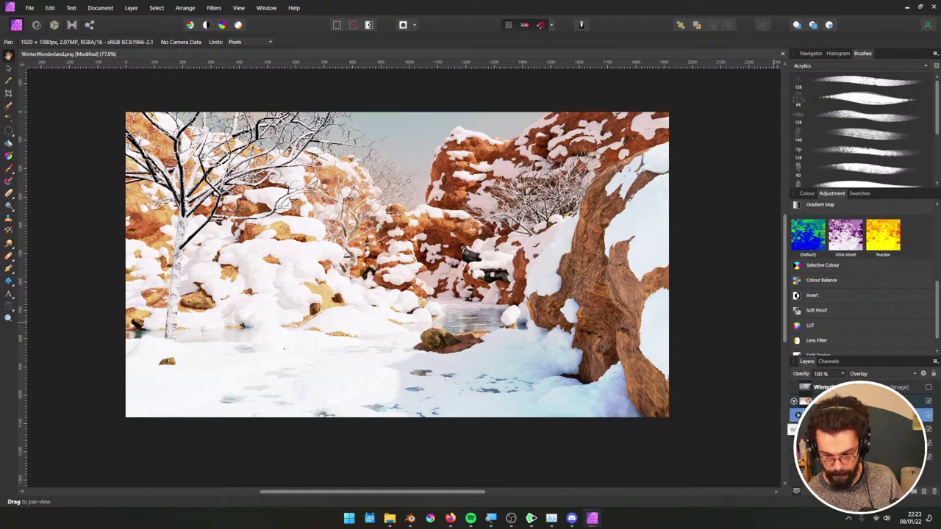
pyautogui.click(846, 430)
pyautogui.click(845, 414)
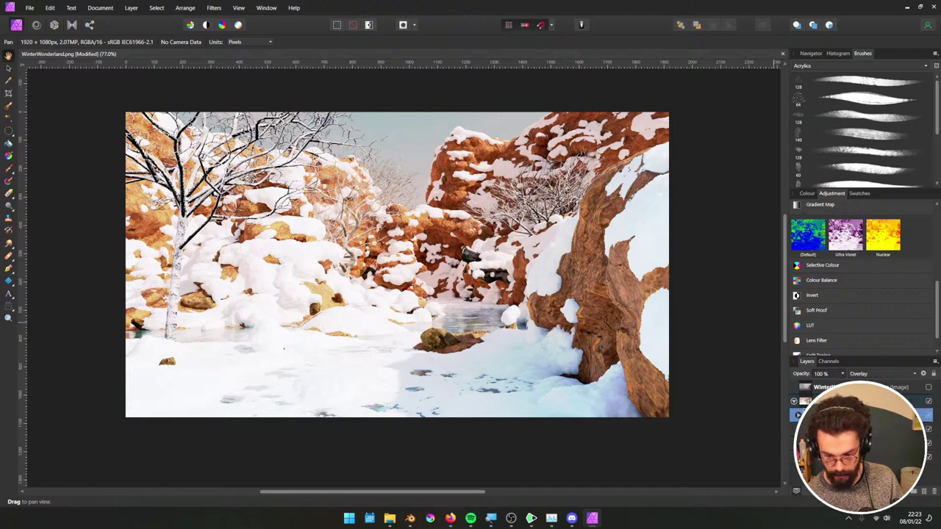
pyautogui.click(927, 415)
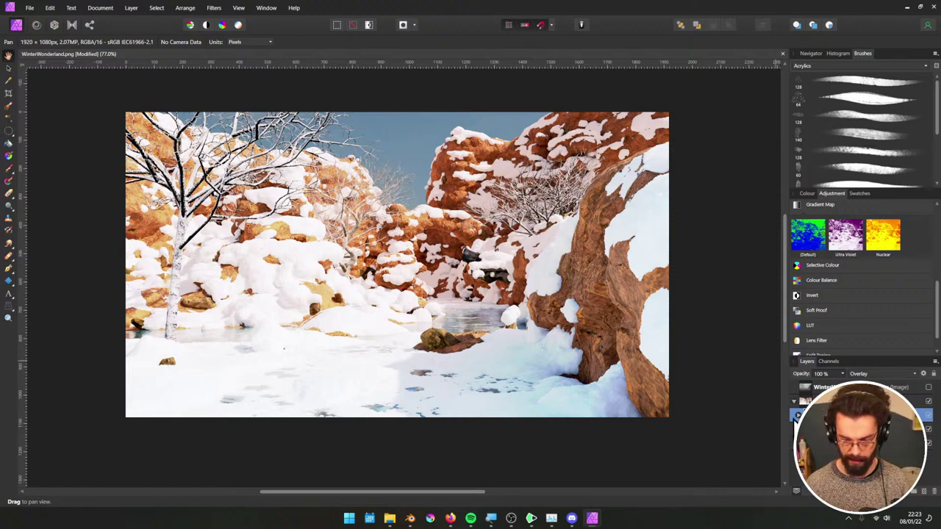
pyautogui.keyDown('shift'); pyautogui.click(867, 443); pyautogui.keyUp('shift')
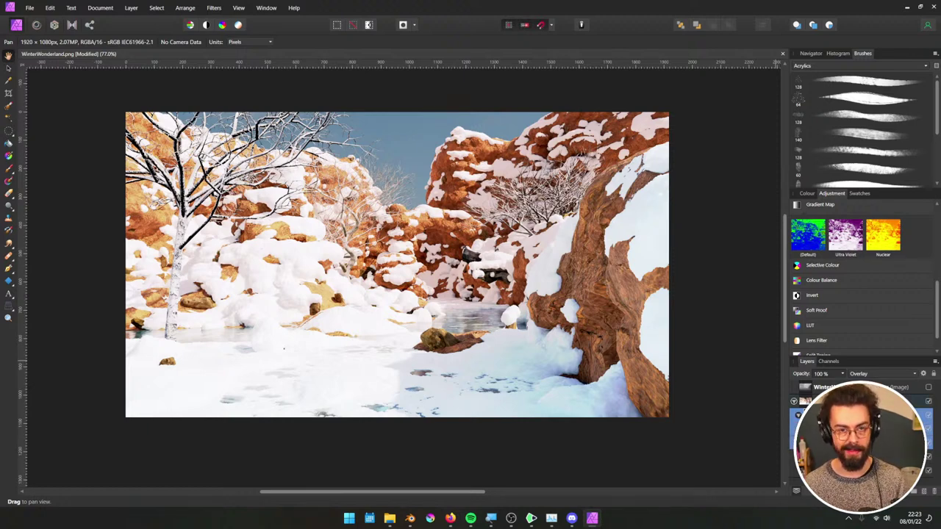
pyautogui.click(868, 441)
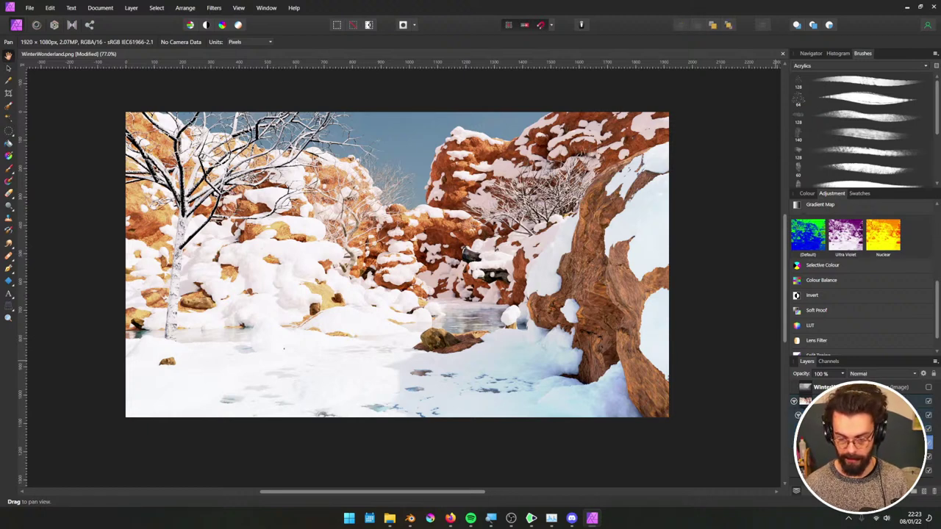
# Desaturate the right stop's peach and adjust the left stop's light blue in the Gradient Map
pyautogui.doubleClick(867, 441)
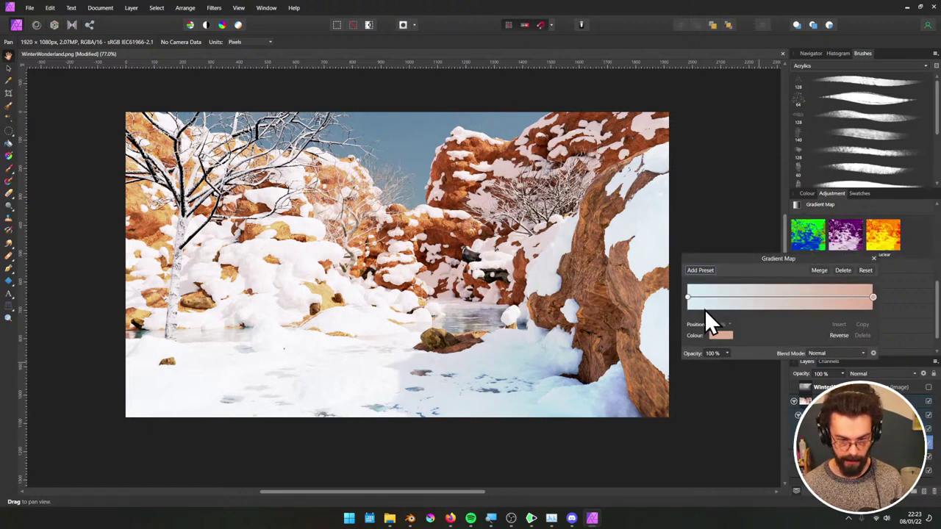
pyautogui.click(872, 298)
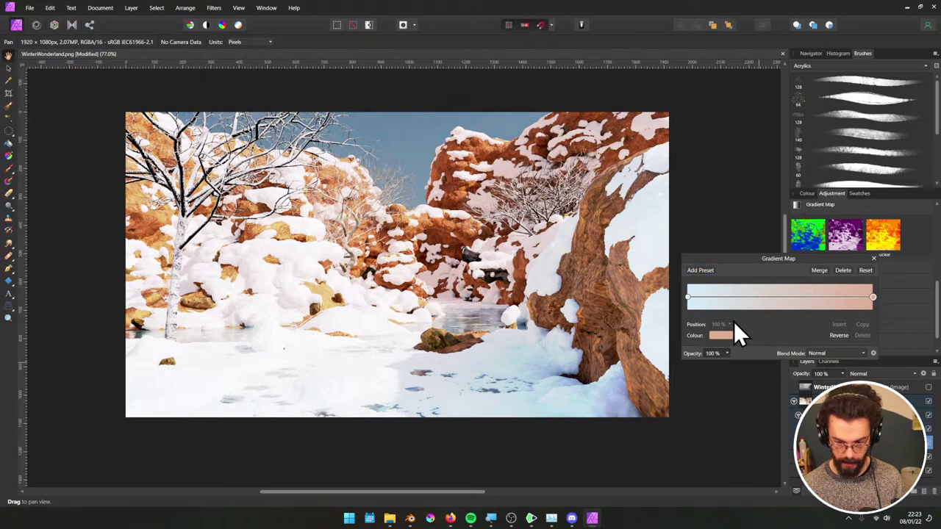
pyautogui.click(723, 335)
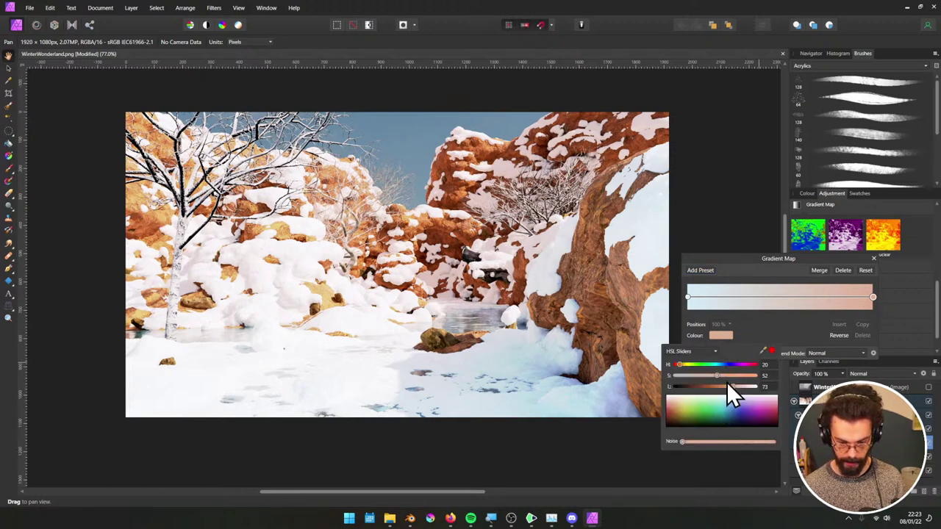
pyautogui.moveTo(717, 375); pyautogui.dragTo(690, 376)
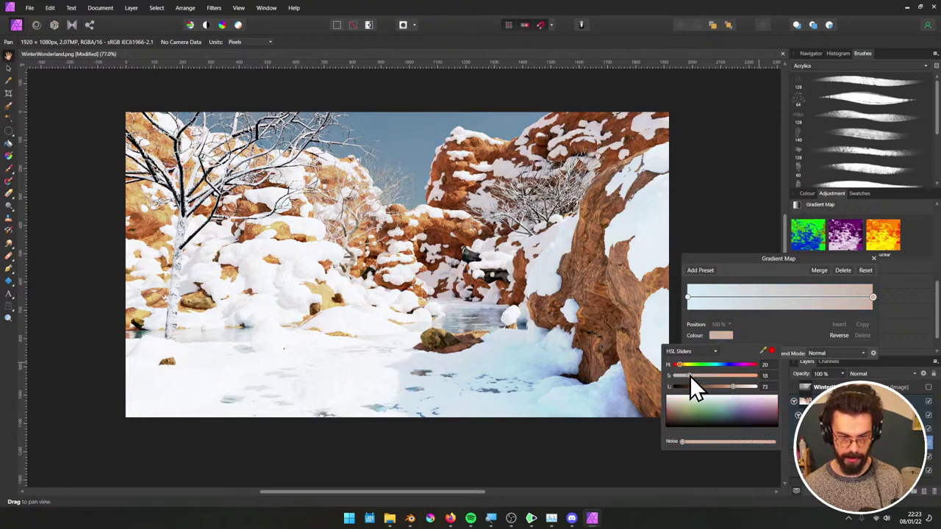
pyautogui.click(688, 300)
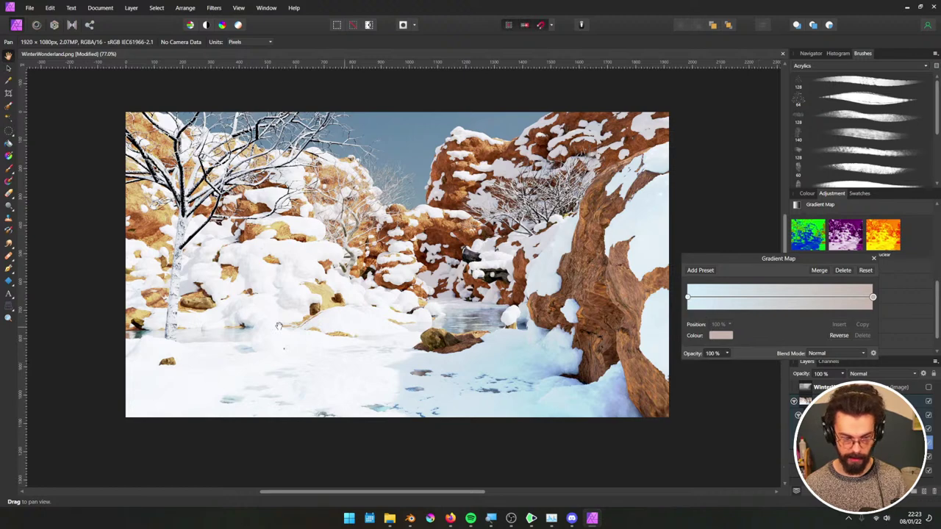
pyautogui.click(685, 299)
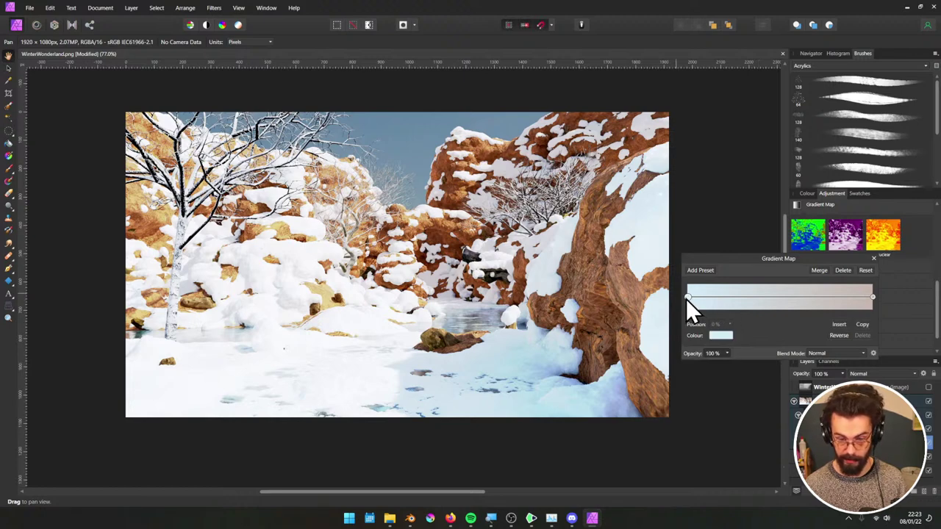
pyautogui.click(719, 336)
pyautogui.moveTo(751, 390)
pyautogui.mouseDown()
pyautogui.moveTo(731, 389)
pyautogui.moveTo(739, 389)
pyautogui.mouseUp()
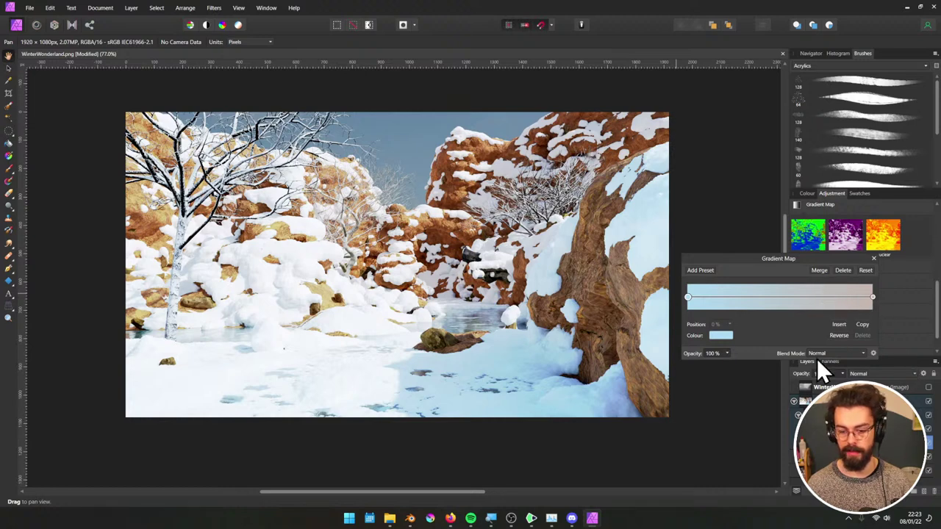
pyautogui.click(873, 258)
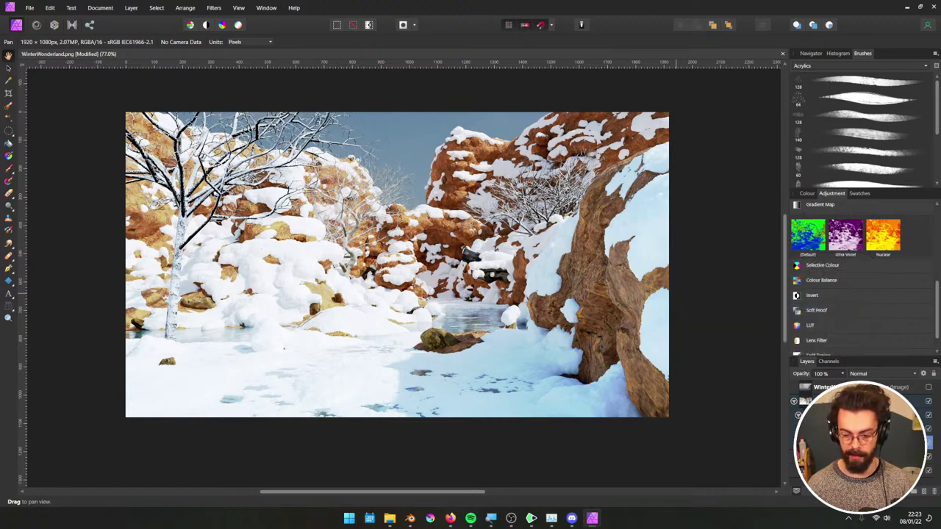
# Select the Overlay-blended layer, collapse its group, and widen the side panels
pyautogui.click(868, 416)
pyautogui.click(798, 416)
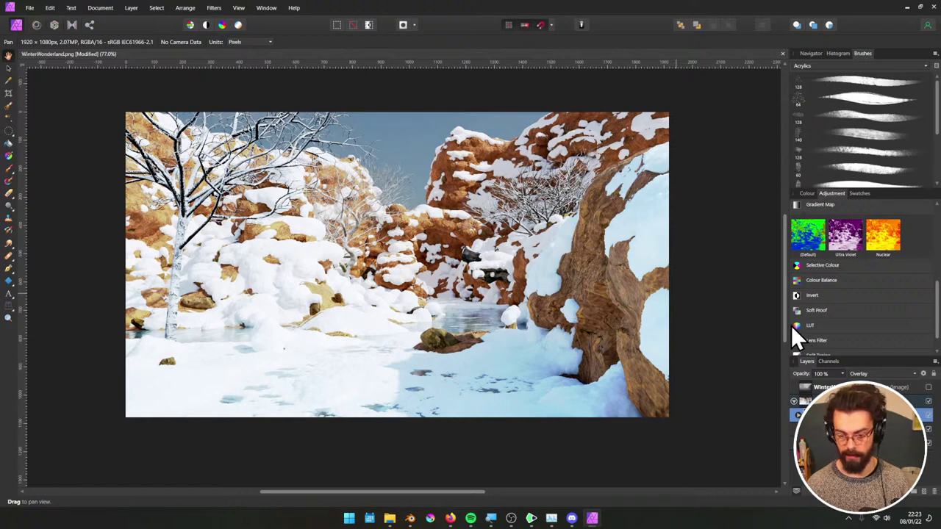
pyautogui.moveTo(787, 323); pyautogui.dragTo(747, 321)
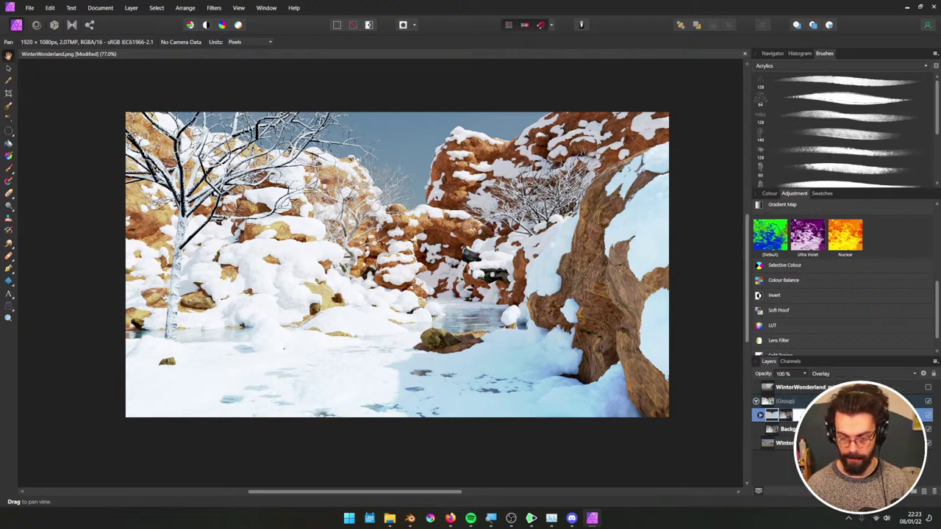
# In Blend Options, drop the underlying range's bright end to zero, keeping full blend to about 40.4 %
pyautogui.click(923, 373)
pyautogui.moveTo(474, 138); pyautogui.dragTo(772, 138)
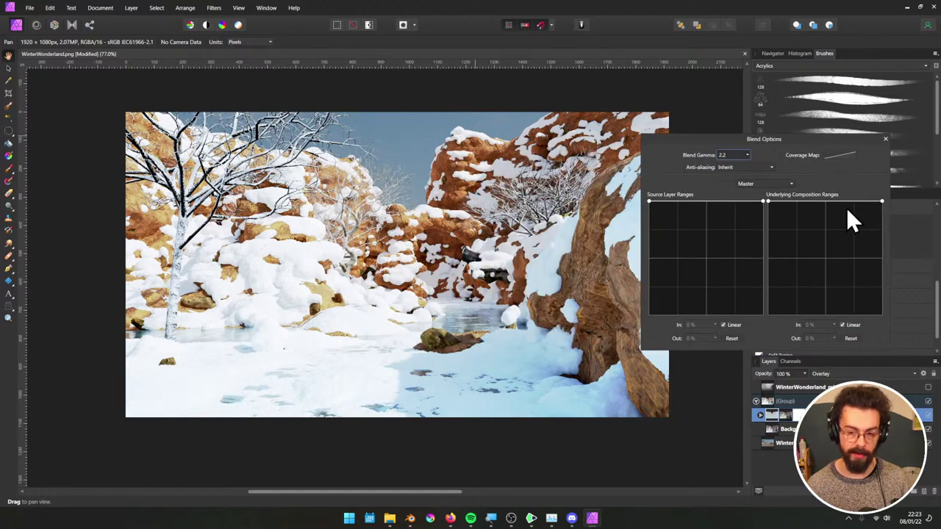
pyautogui.moveTo(881, 200); pyautogui.dragTo(789, 322)
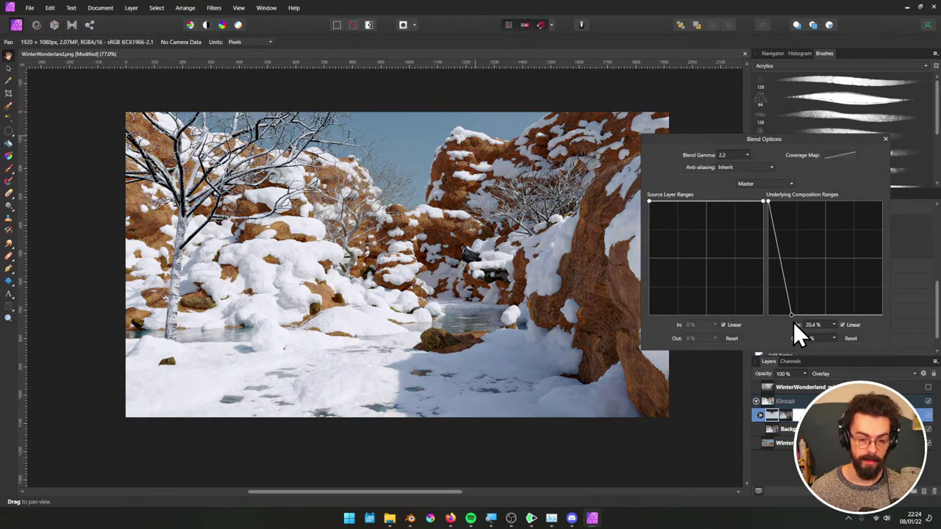
pyautogui.moveTo(777, 262); pyautogui.dragTo(797, 201)
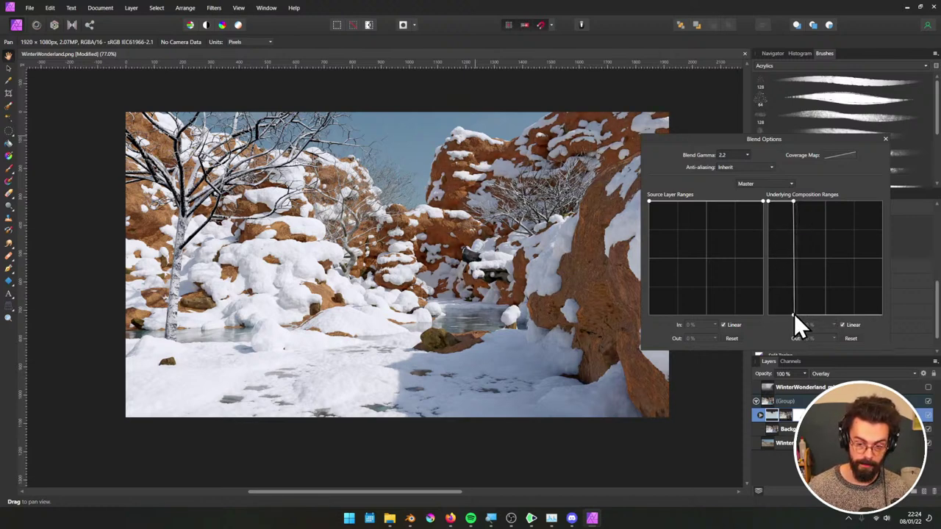
pyautogui.moveTo(794, 314); pyautogui.dragTo(833, 314)
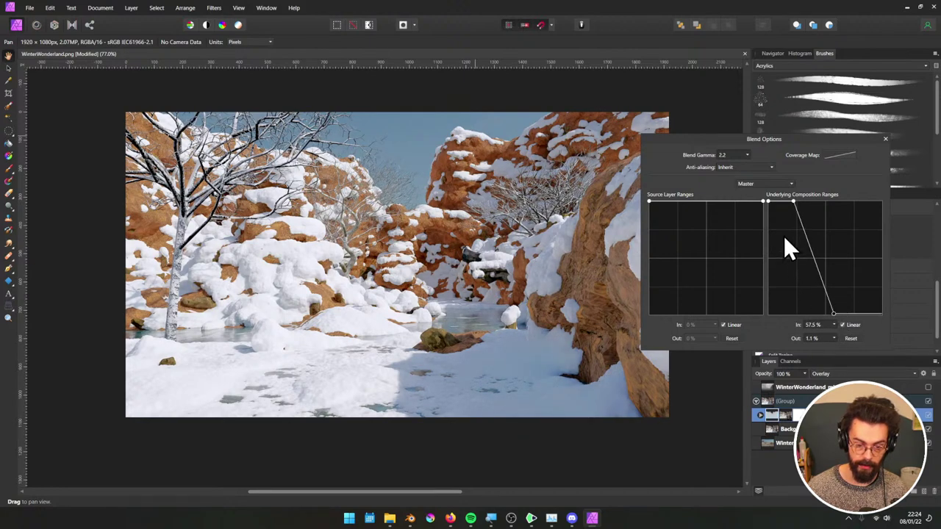
pyautogui.moveTo(793, 206); pyautogui.dragTo(811, 200)
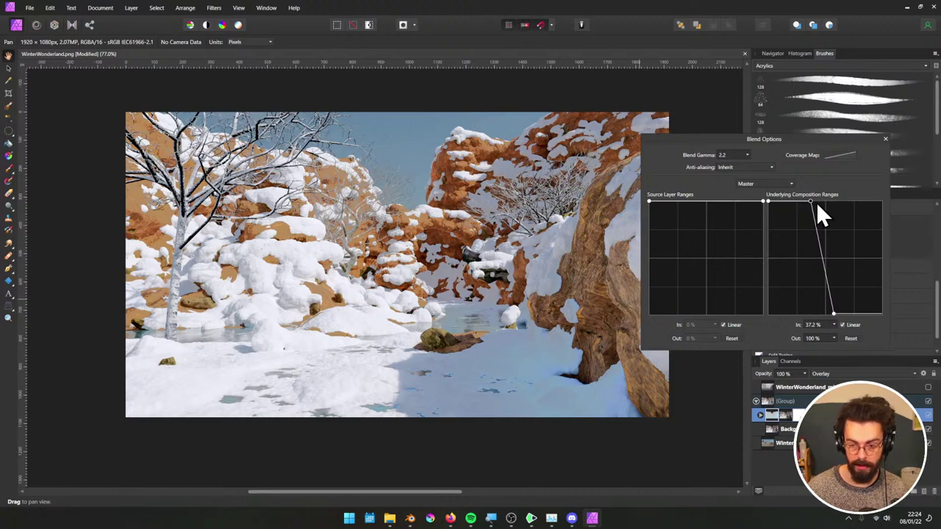
pyautogui.moveTo(810, 200); pyautogui.dragTo(814, 200)
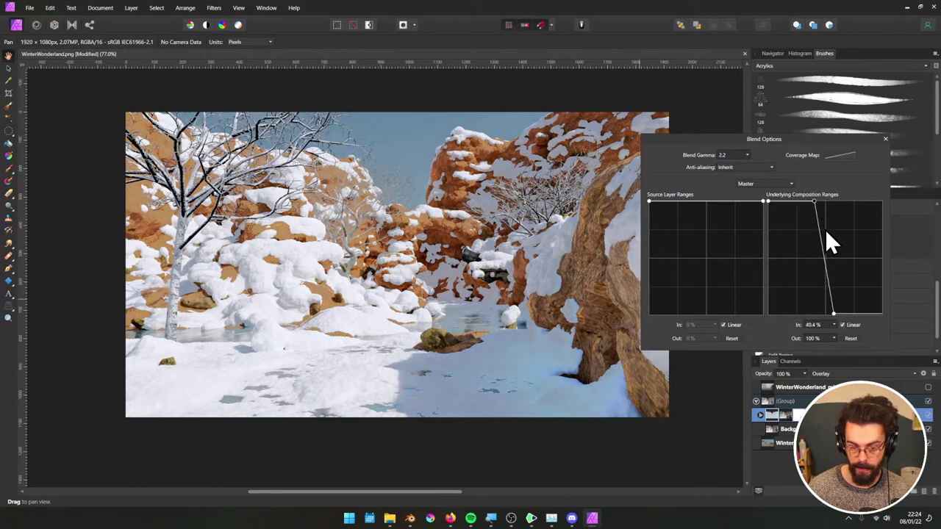
# Make the underlying range curve non-linear and bend it into a smooth S-curve
pyautogui.click(842, 326)
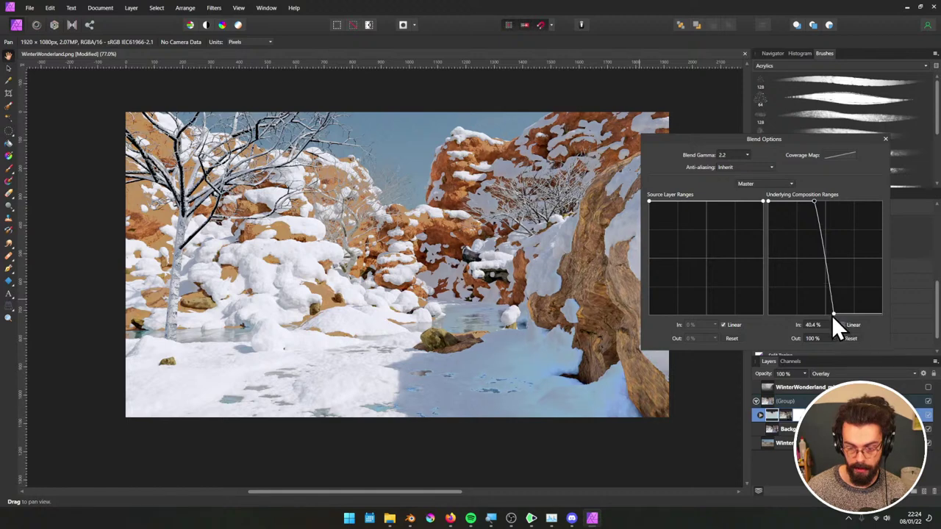
pyautogui.moveTo(834, 316); pyautogui.dragTo(851, 315)
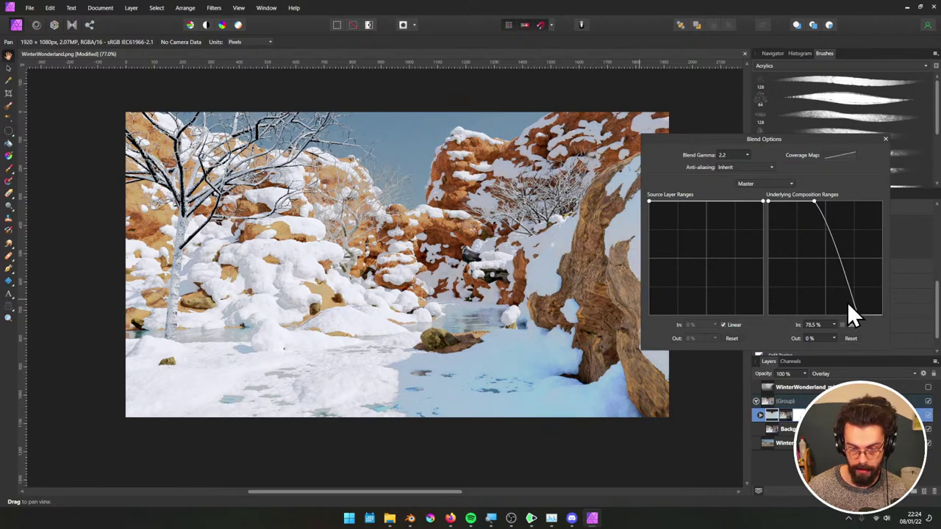
pyautogui.click(849, 302)
pyautogui.moveTo(849, 302); pyautogui.dragTo(846, 307)
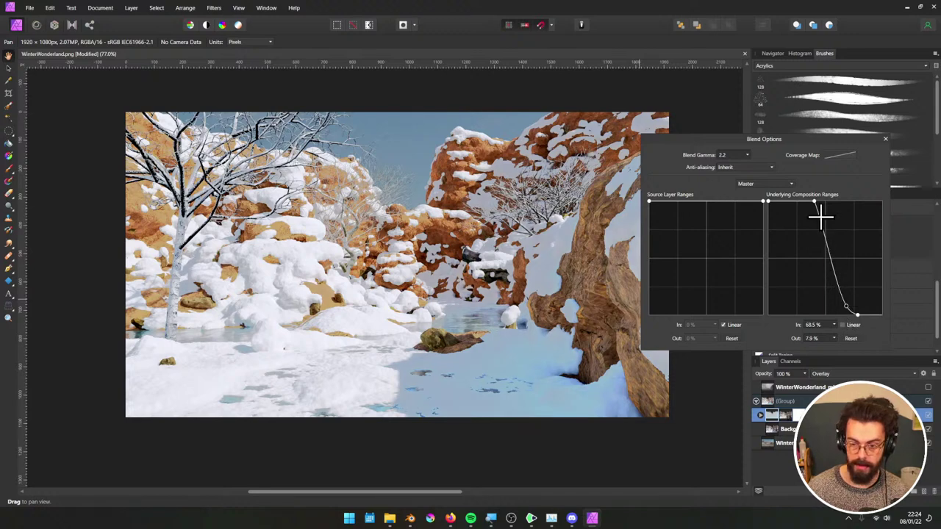
pyautogui.moveTo(821, 212)
pyautogui.mouseDown()
pyautogui.moveTo(825, 205)
pyautogui.moveTo(827, 216)
pyautogui.mouseUp()
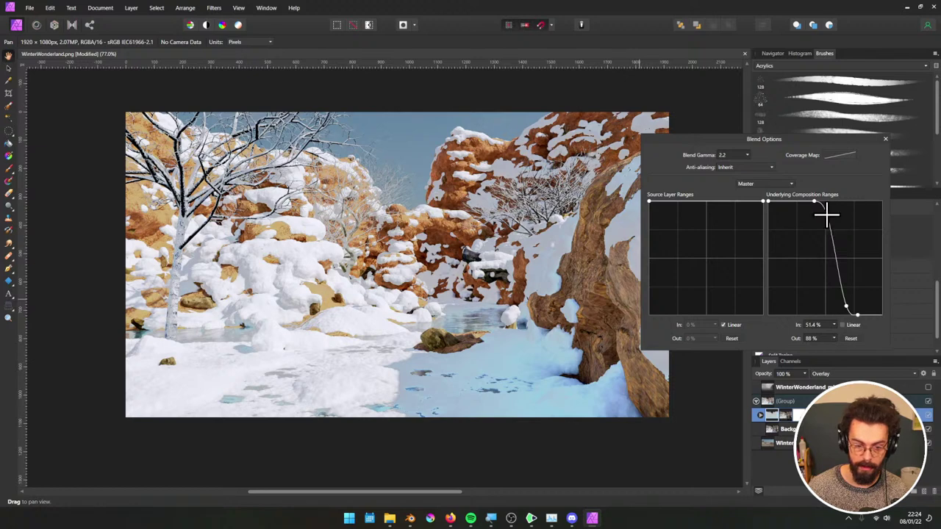
pyautogui.click(885, 139)
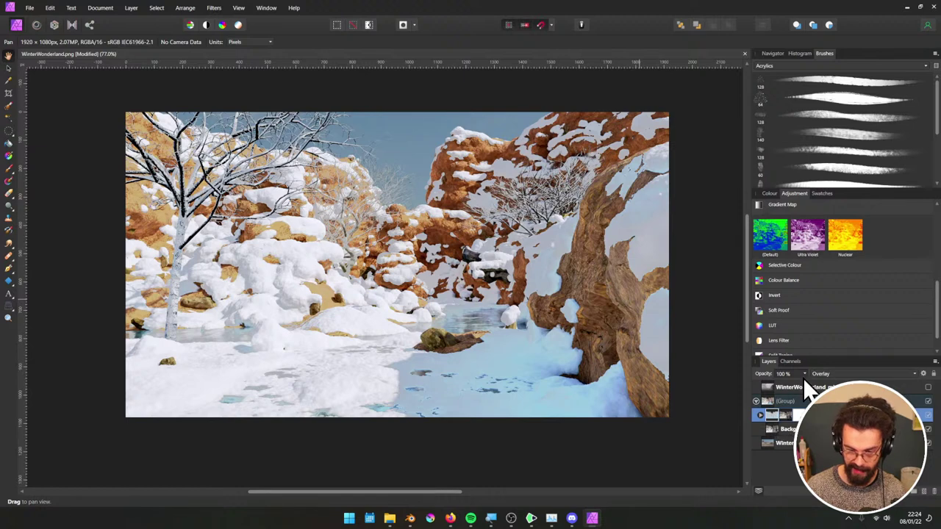
# Set the Gradient Map's left stop to a softer blue: H 200, S 37, L 68
pyautogui.click(760, 415)
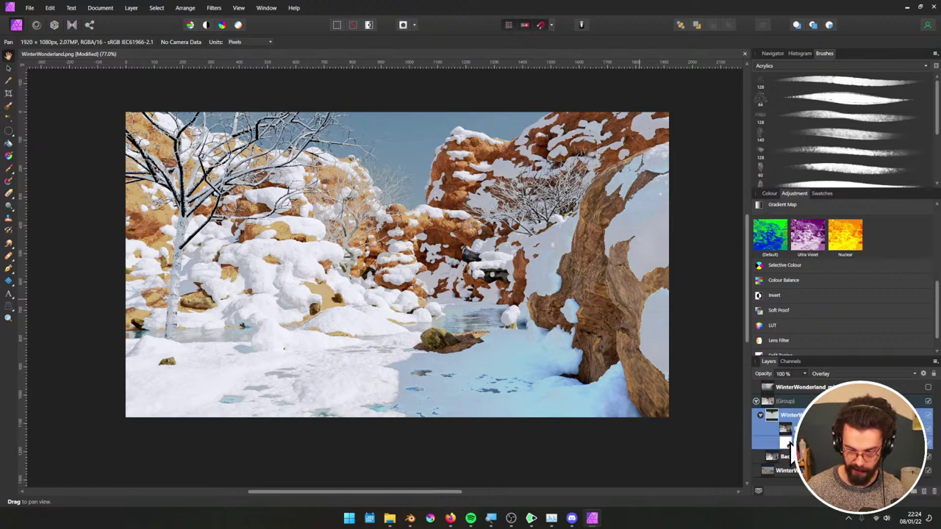
pyautogui.doubleClick(787, 443)
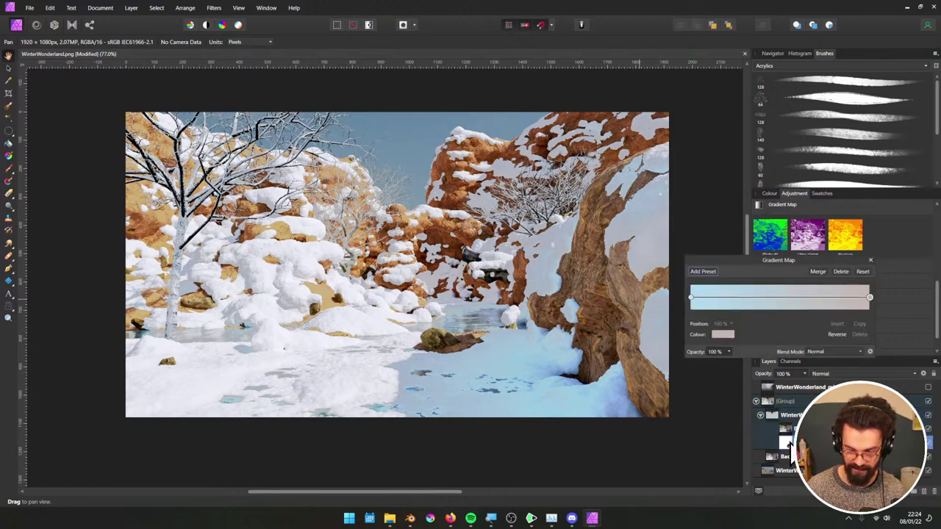
pyautogui.click(688, 300)
pyautogui.click(718, 336)
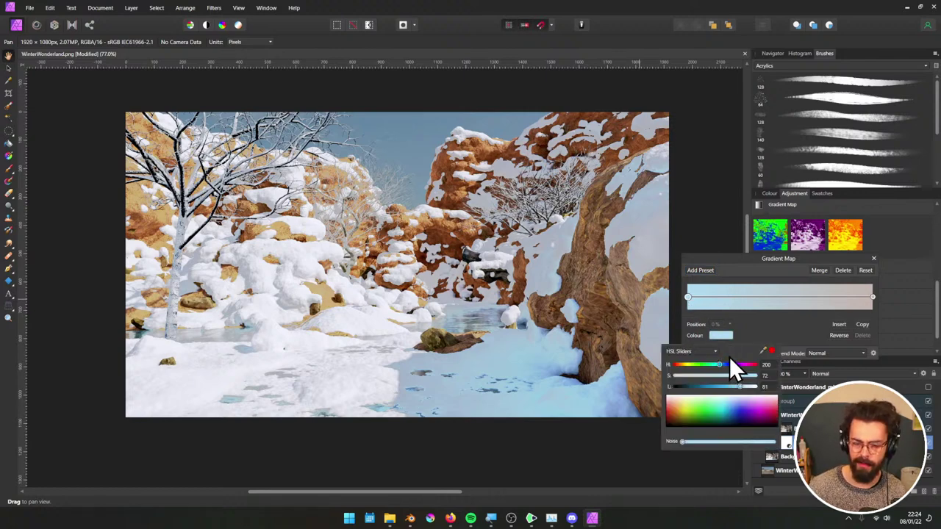
pyautogui.moveTo(740, 388)
pyautogui.mouseDown()
pyautogui.moveTo(702, 376)
pyautogui.moveTo(733, 388)
pyautogui.moveTo(723, 386)
pyautogui.mouseUp()
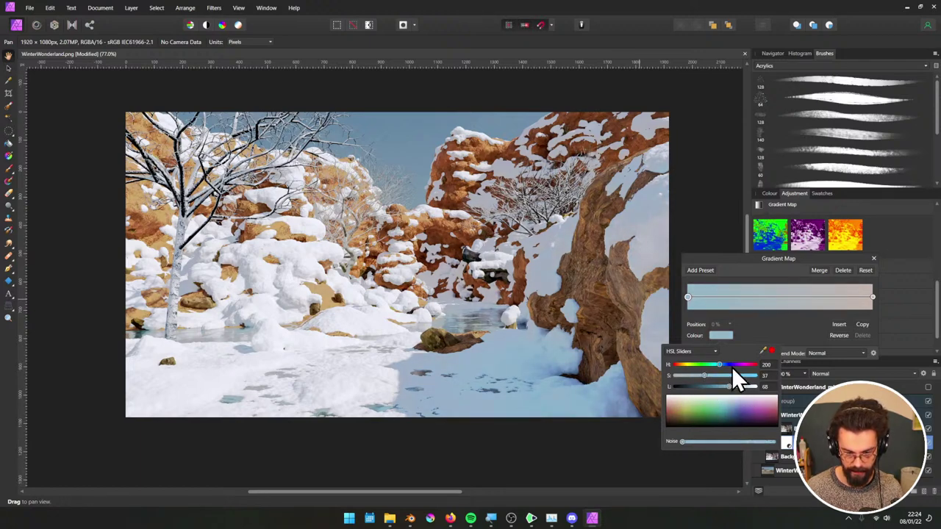
pyautogui.click(873, 259)
pyautogui.click(872, 259)
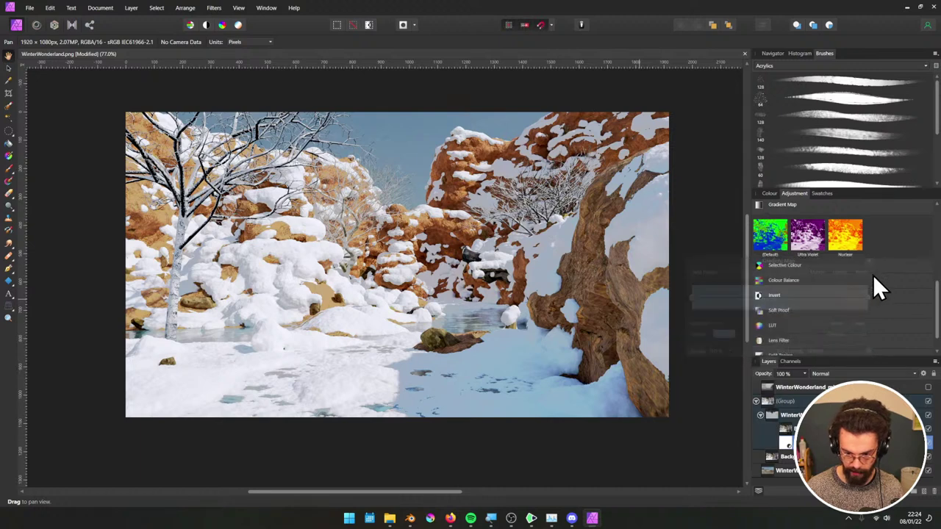
# Change the gradient-map layer's blend mode from Overlay to Soft Light
pyautogui.click(779, 416)
pyautogui.click(842, 374)
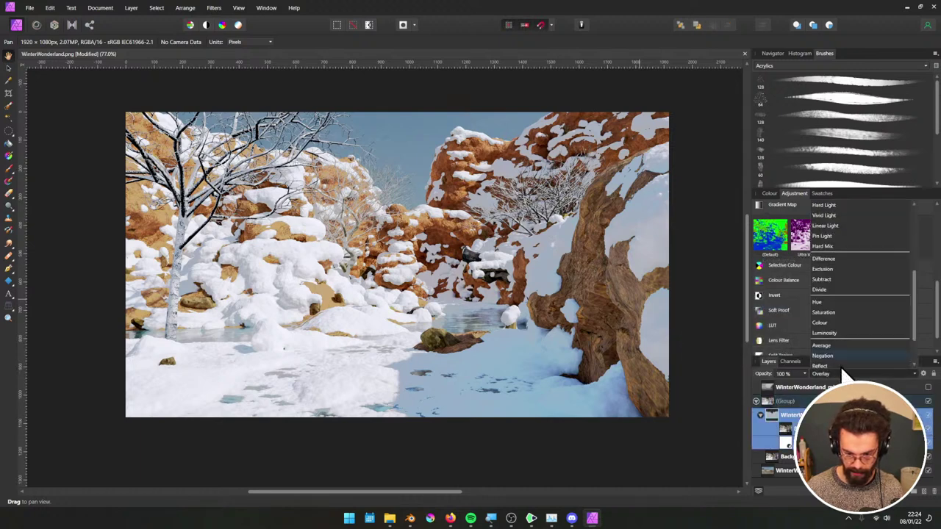
pyautogui.scroll(1, 845, 324)
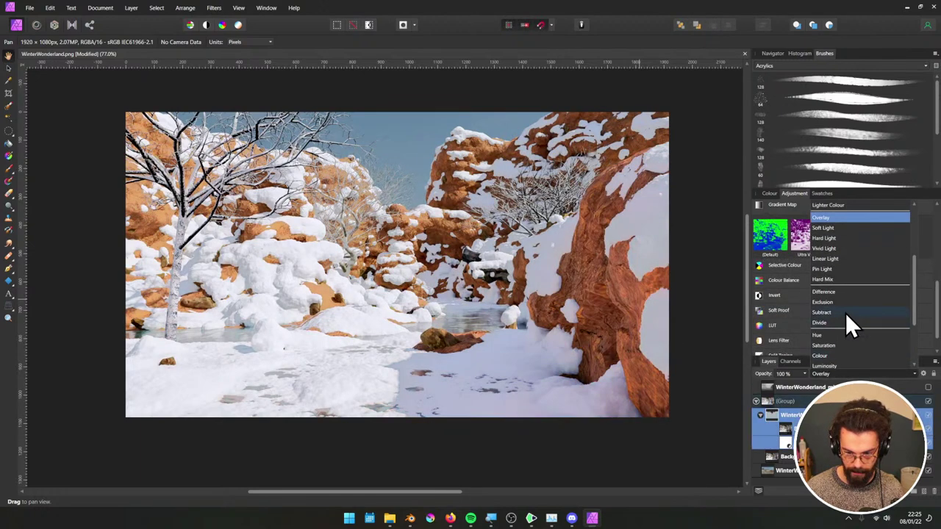
pyautogui.scroll(1, 844, 298)
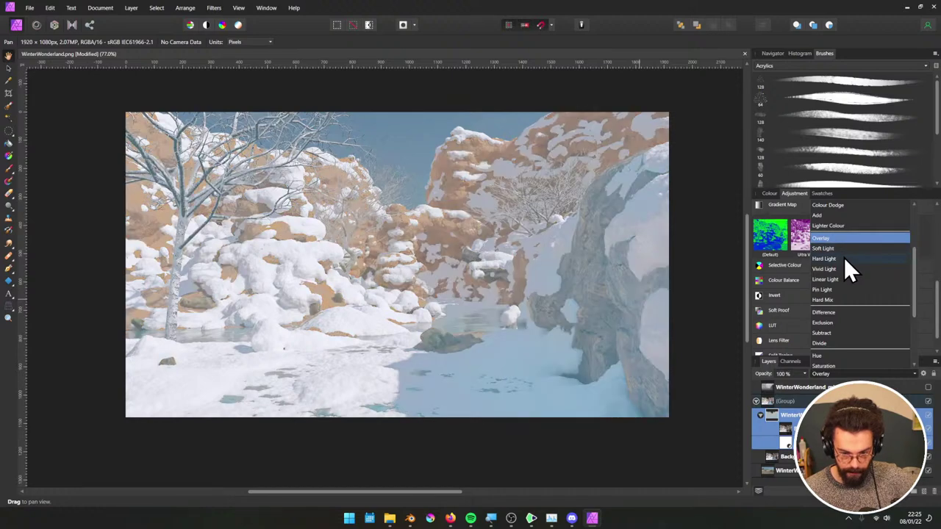
pyautogui.scroll(3, 844, 263)
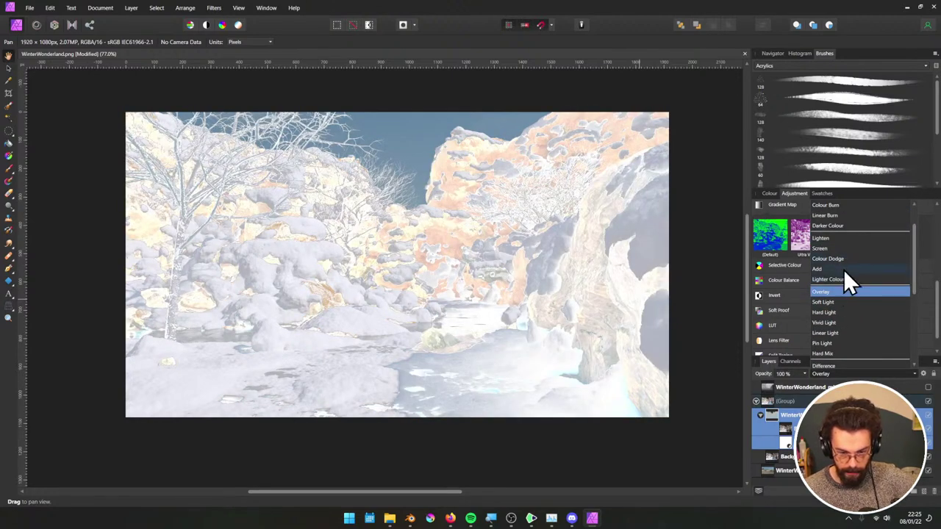
pyautogui.scroll(2, 847, 248)
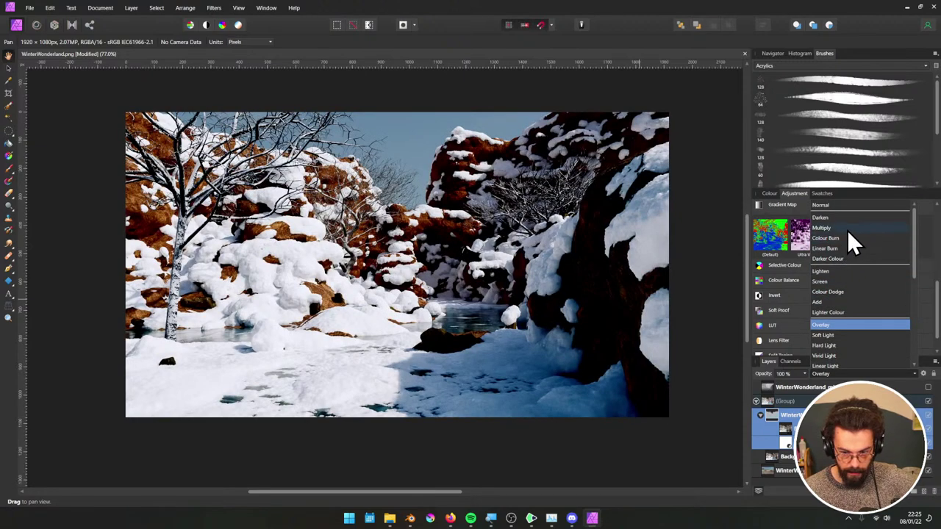
pyautogui.scroll(-2, 842, 348)
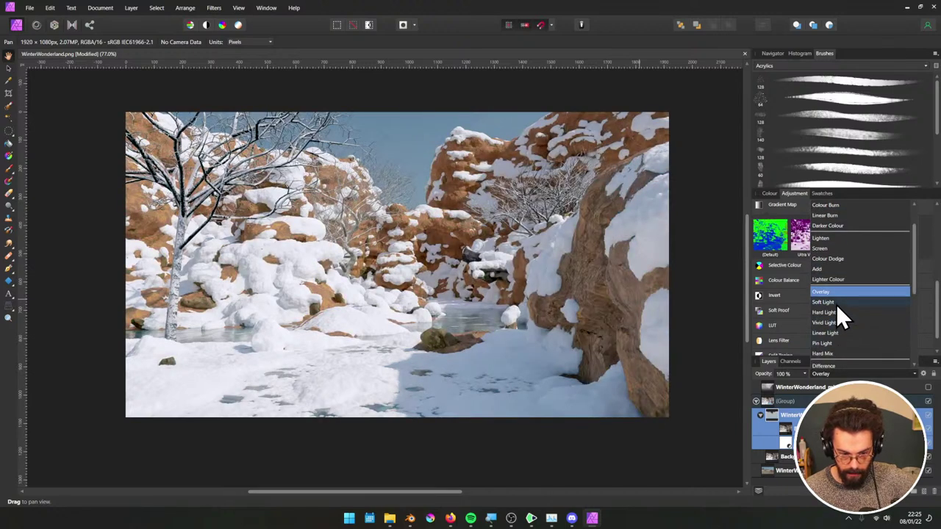
pyautogui.click(836, 305)
pyautogui.click(847, 375)
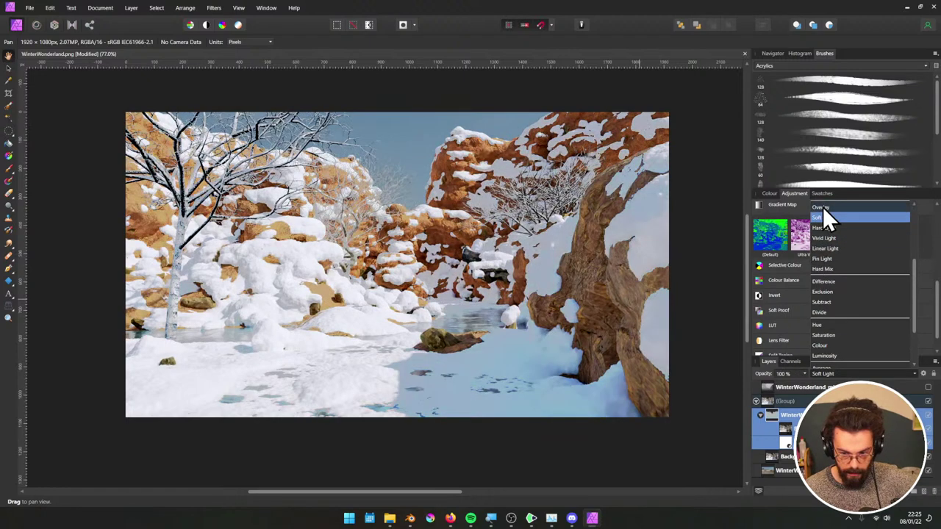
pyautogui.scroll(1, 822, 207)
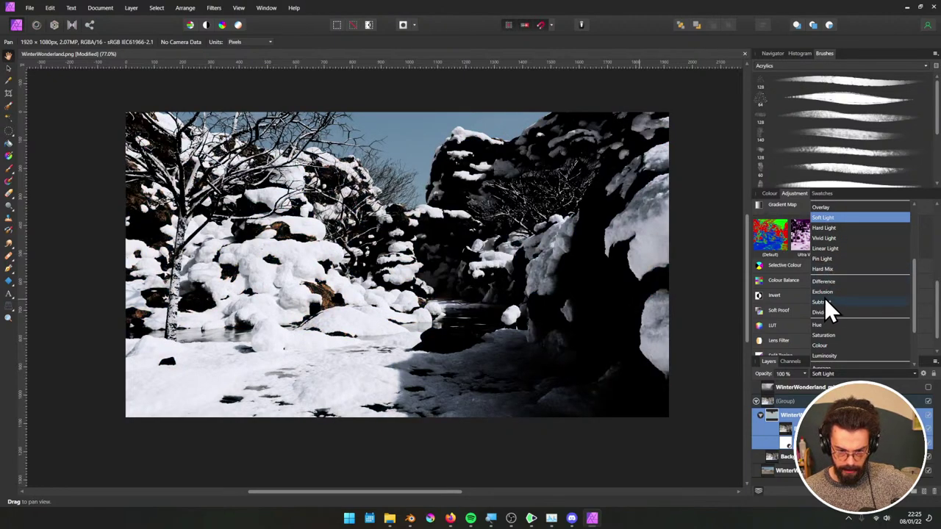
pyautogui.click(776, 425)
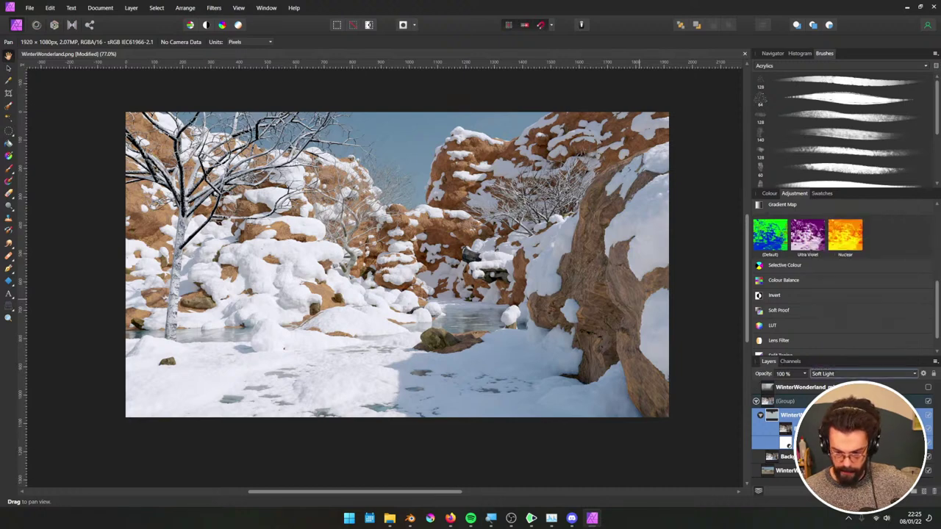
# Make the Gradient Map's end stop a more saturated, darker warm salmon
pyautogui.doubleClick(785, 441)
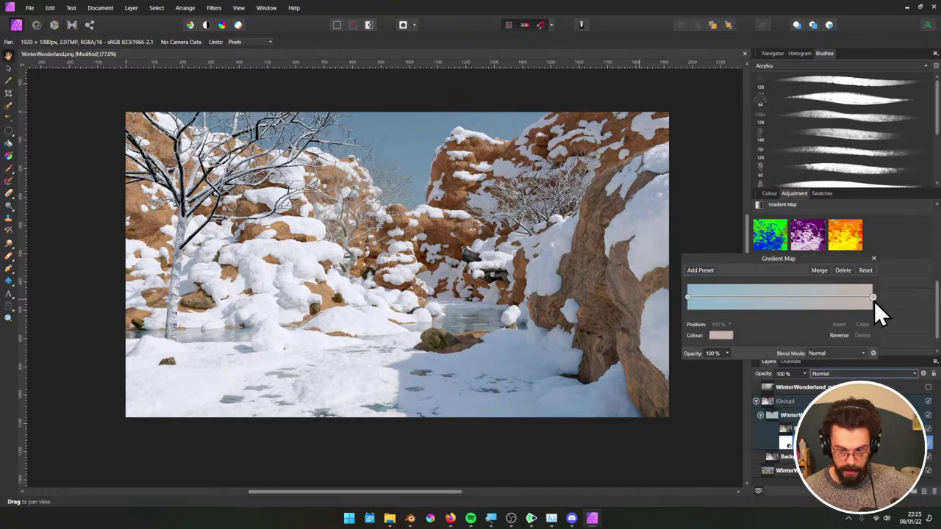
pyautogui.click(725, 335)
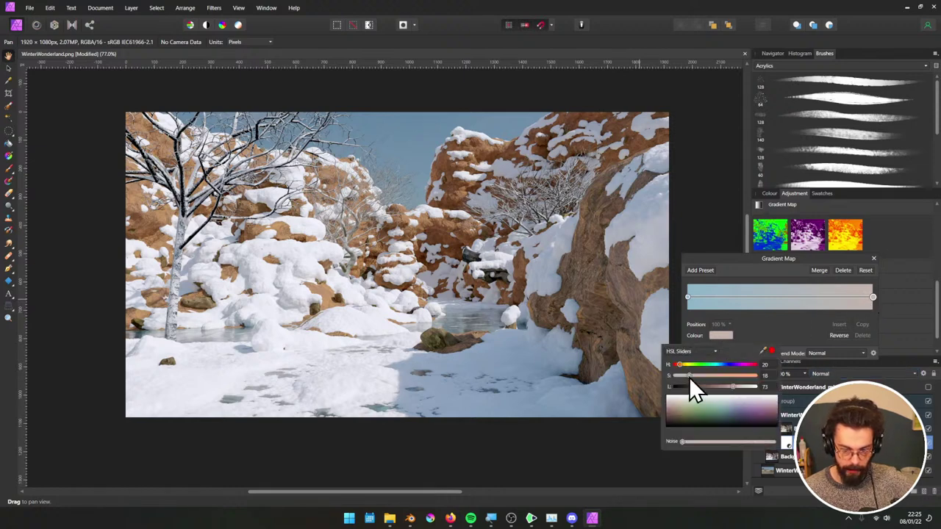
pyautogui.moveTo(689, 376); pyautogui.dragTo(709, 375)
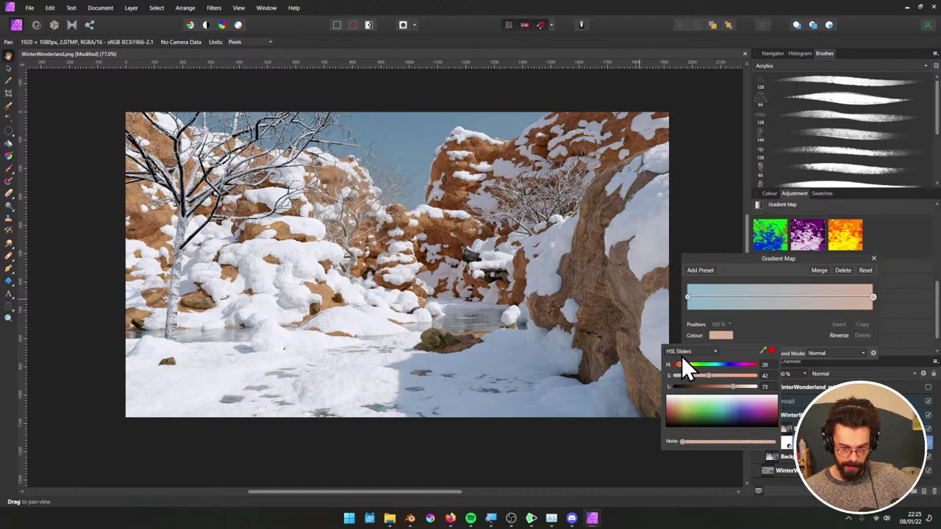
pyautogui.moveTo(732, 389); pyautogui.dragTo(721, 389)
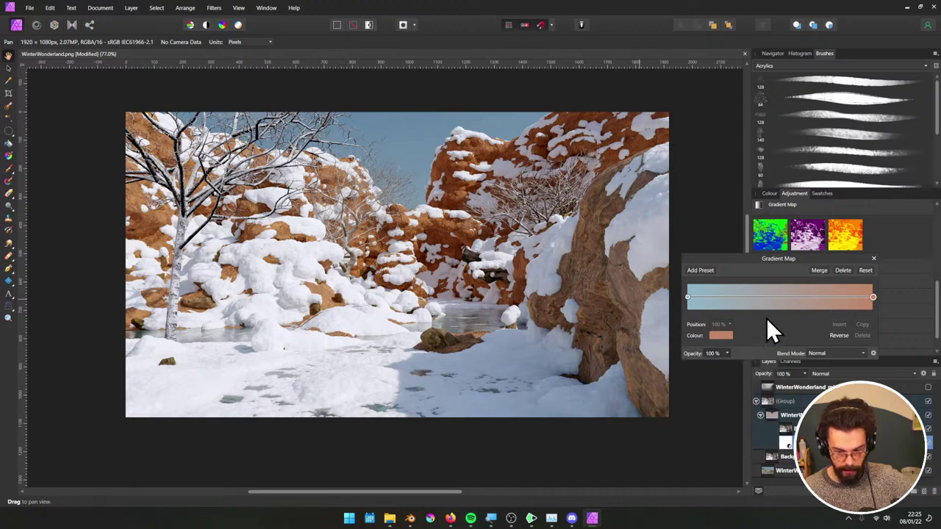
# Deepen the start stop to a richer blue (S 62, L 47) and open Blend Options
pyautogui.click(687, 297)
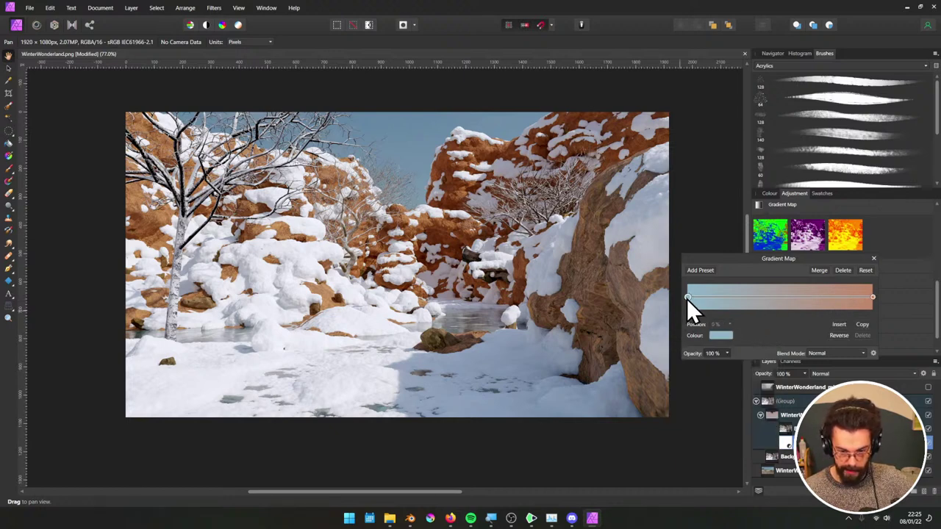
pyautogui.click(716, 336)
pyautogui.moveTo(723, 387)
pyautogui.mouseDown()
pyautogui.moveTo(737, 376)
pyautogui.moveTo(714, 389)
pyautogui.mouseUp()
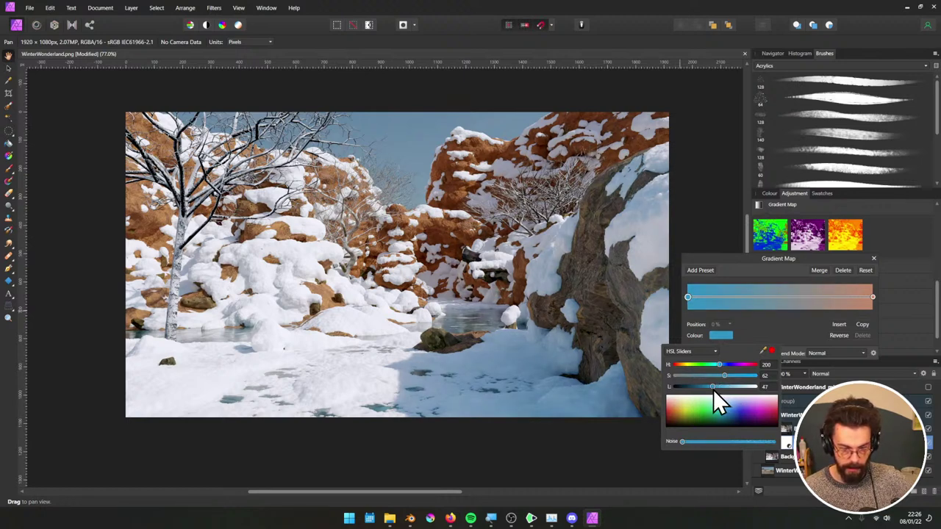
pyautogui.click(874, 258)
pyautogui.click(923, 373)
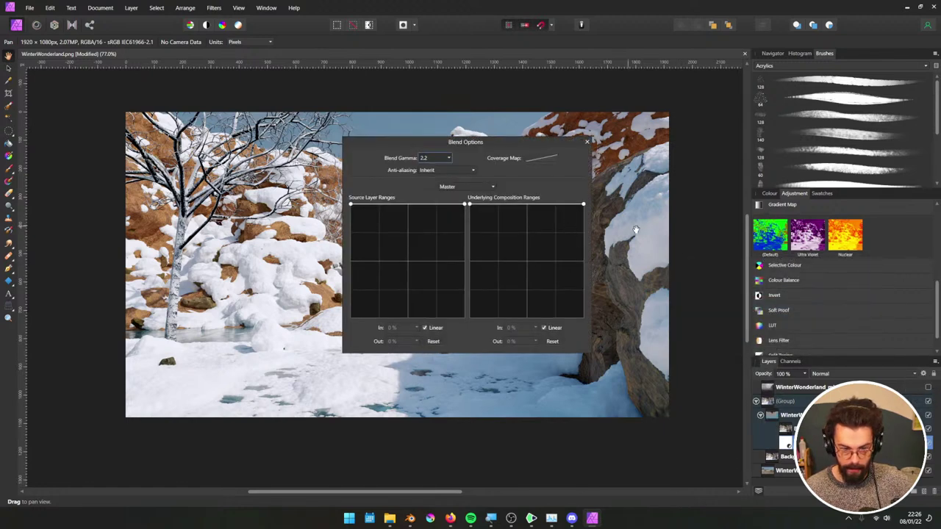
# Lower the underlying range's bright end in Blend Options, then set the layer opacity to 62 %
pyautogui.click(805, 416)
pyautogui.moveTo(534, 151); pyautogui.dragTo(849, 255)
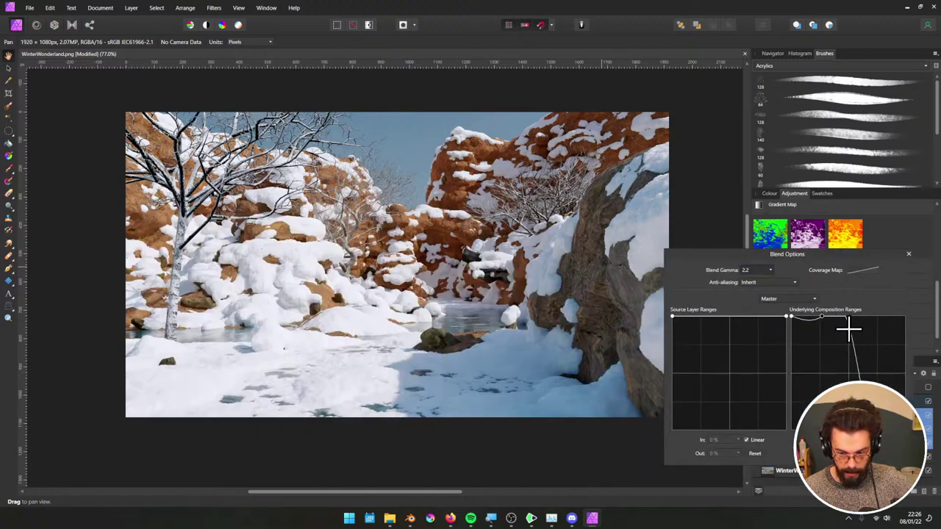
pyautogui.moveTo(849, 329)
pyautogui.mouseDown()
pyautogui.moveTo(826, 331)
pyautogui.moveTo(833, 322)
pyautogui.mouseUp()
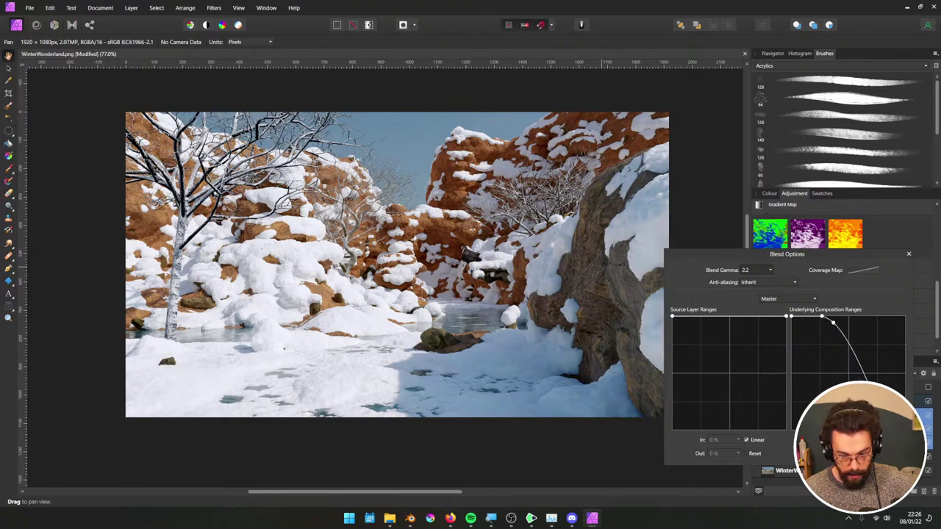
pyautogui.click(909, 254)
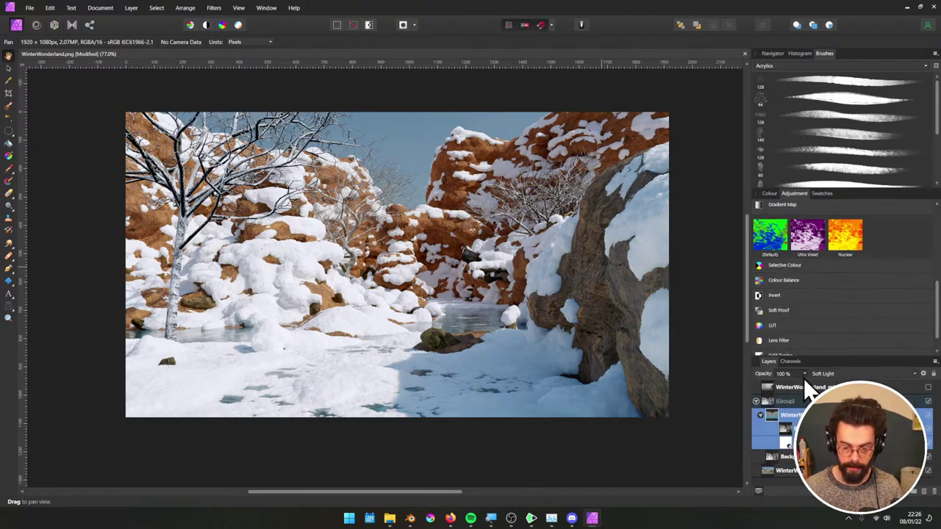
pyautogui.moveTo(803, 378); pyautogui.dragTo(782, 392)
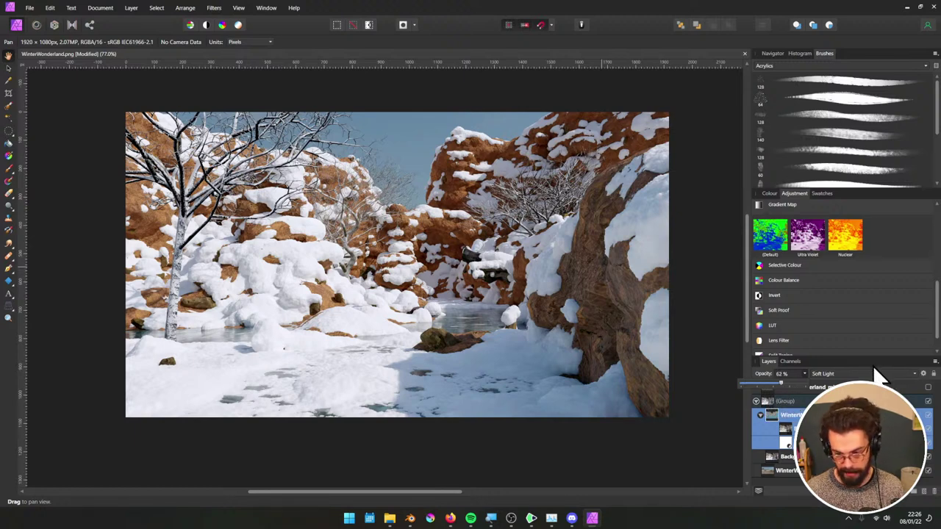
# Show the fog depth layer in Screen blend mode and nest a new Levels adjustment inside it
pyautogui.click(755, 402)
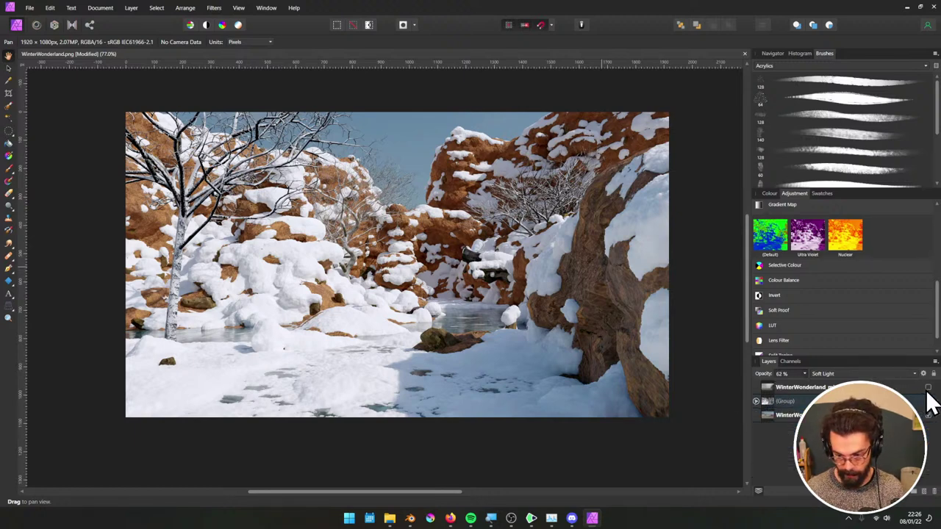
pyautogui.click(928, 388)
pyautogui.click(874, 387)
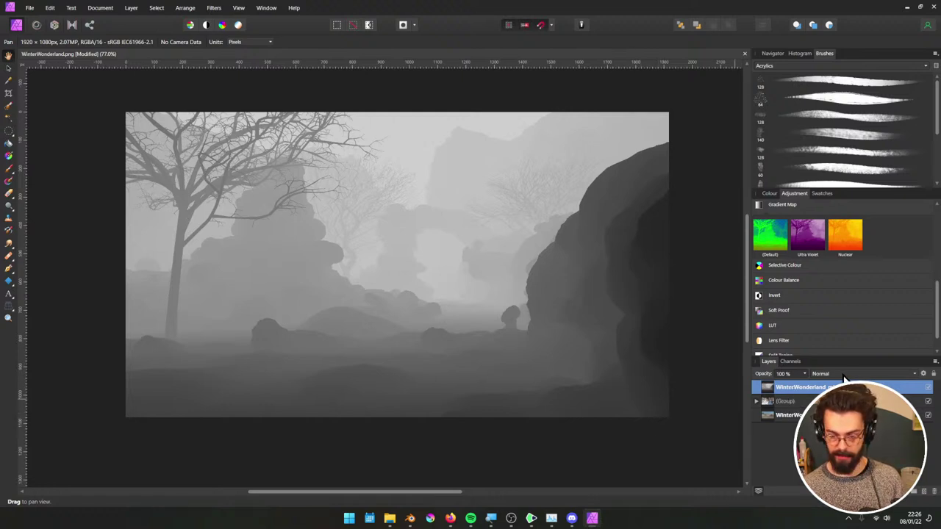
pyautogui.click(844, 374)
pyautogui.scroll(1, 842, 280)
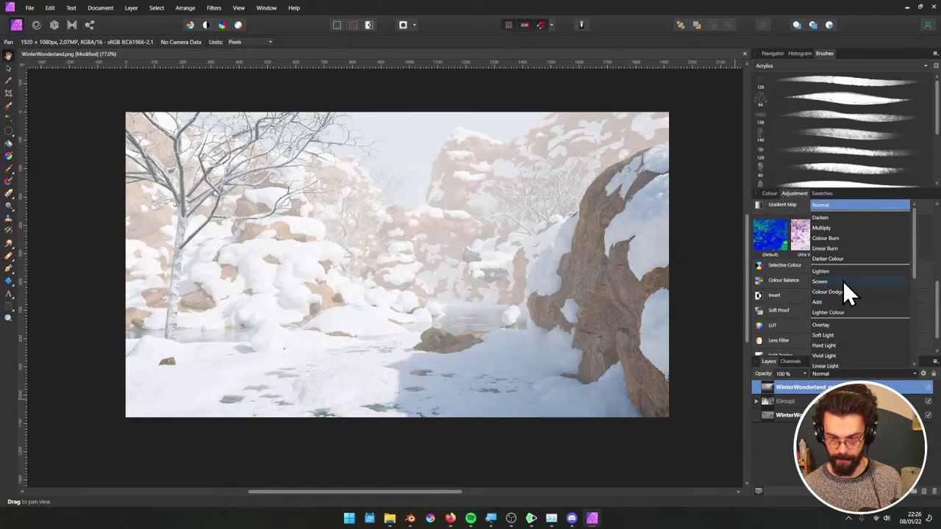
pyautogui.click(842, 281)
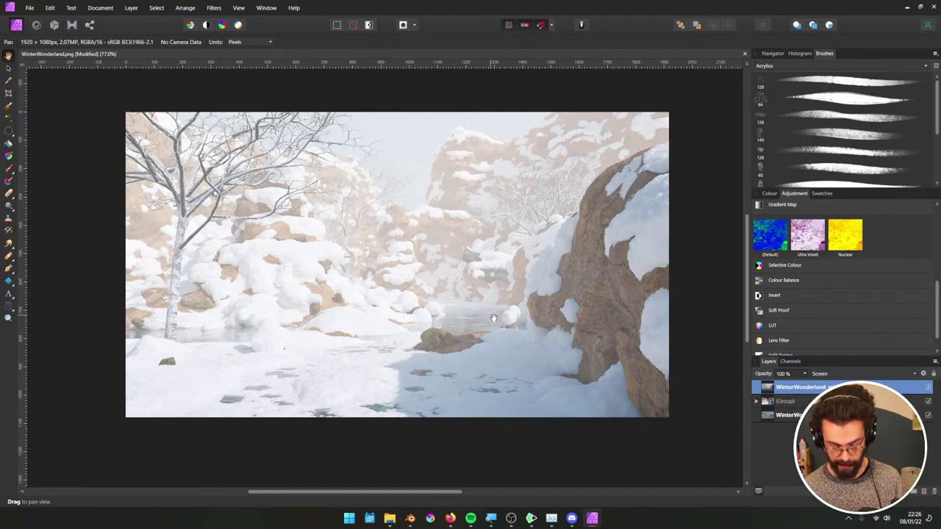
pyautogui.hotkey('ctrl', 'l')
pyautogui.moveTo(765, 385)
pyautogui.mouseDown()
pyautogui.moveTo(774, 405)
pyautogui.moveTo(760, 390)
pyautogui.mouseUp()
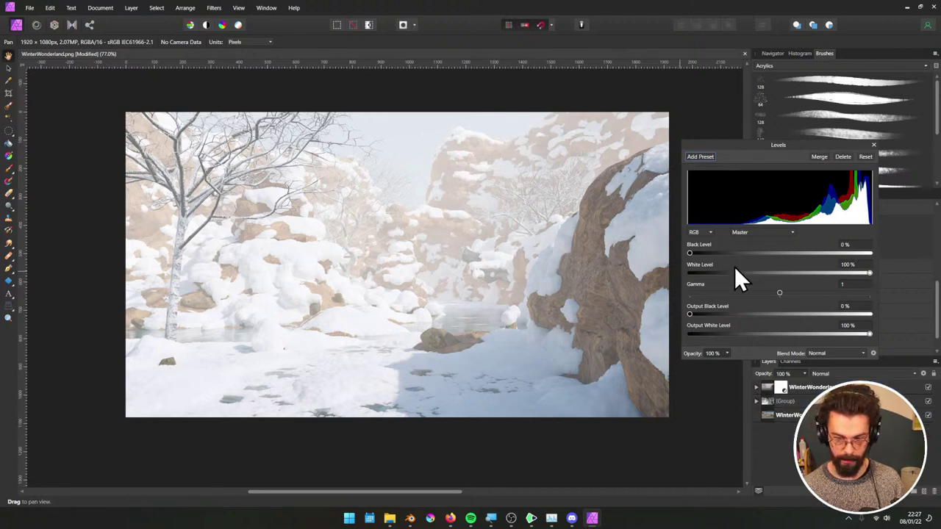
# Set the fog Levels to black 29 %, white 90 % and gamma 1.445
pyautogui.moveTo(689, 254)
pyautogui.mouseDown()
pyautogui.moveTo(765, 255)
pyautogui.moveTo(737, 255)
pyautogui.moveTo(754, 260)
pyautogui.moveTo(722, 272)
pyautogui.moveTo(793, 284)
pyautogui.moveTo(711, 273)
pyautogui.moveTo(743, 280)
pyautogui.moveTo(749, 299)
pyautogui.moveTo(830, 301)
pyautogui.moveTo(819, 301)
pyautogui.mouseUp()
pyautogui.moveTo(868, 274); pyautogui.dragTo(852, 273)
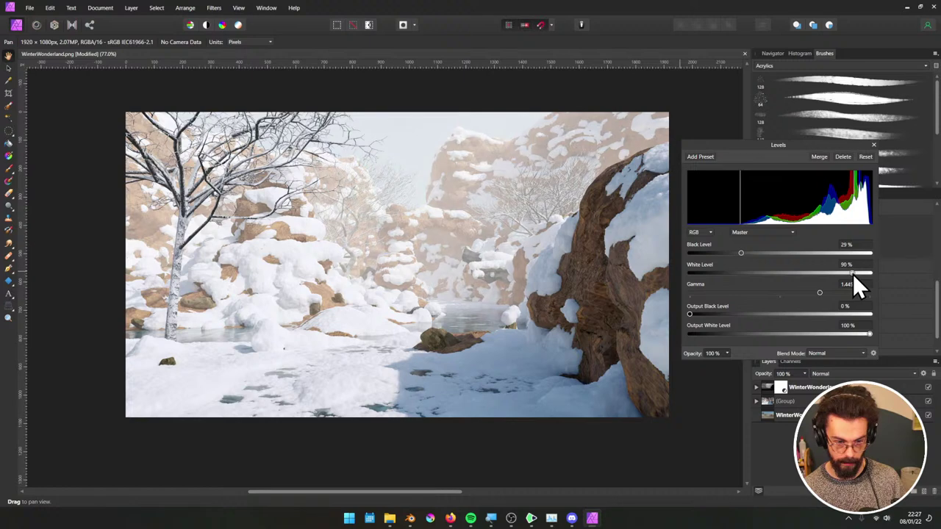
pyautogui.click(873, 145)
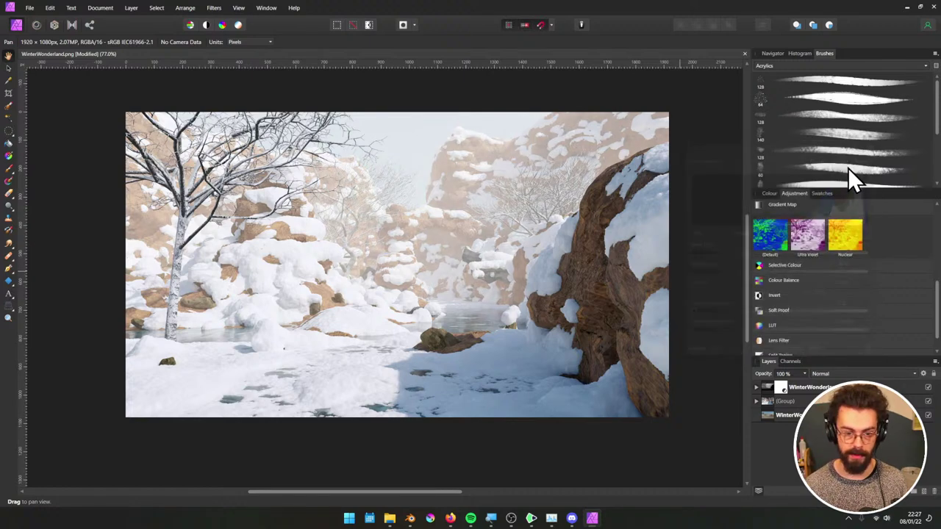
# Add a Levels adjustment above the base render layer and hide the fog layer
pyautogui.click(785, 414)
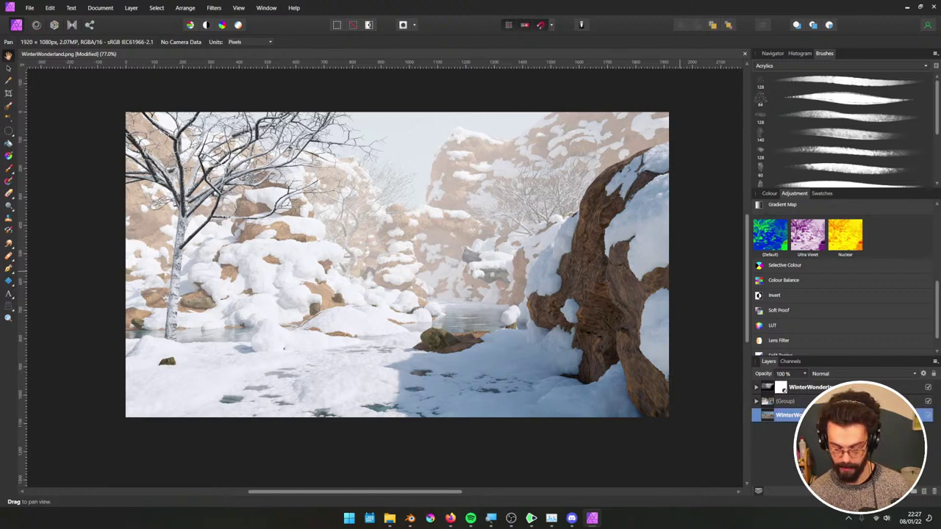
pyautogui.hotkey('ctrl', 'l')
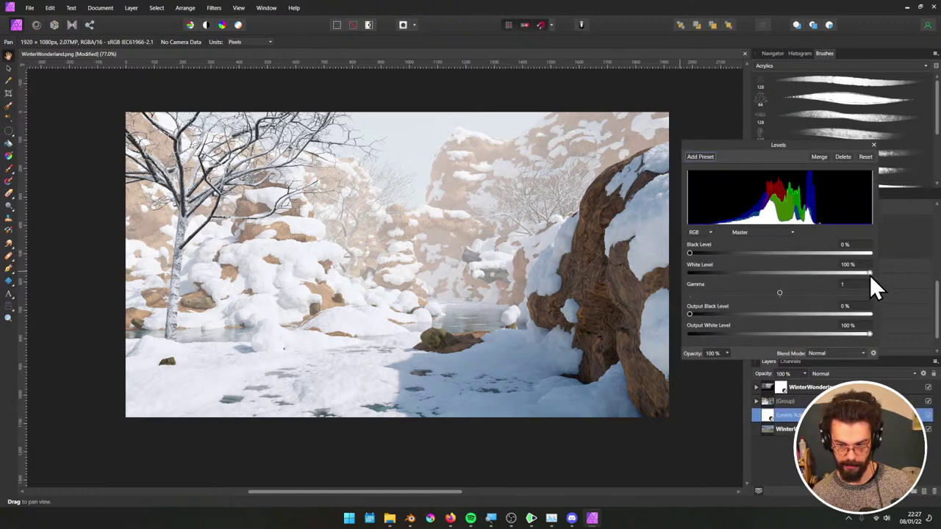
pyautogui.moveTo(870, 274); pyautogui.dragTo(819, 273)
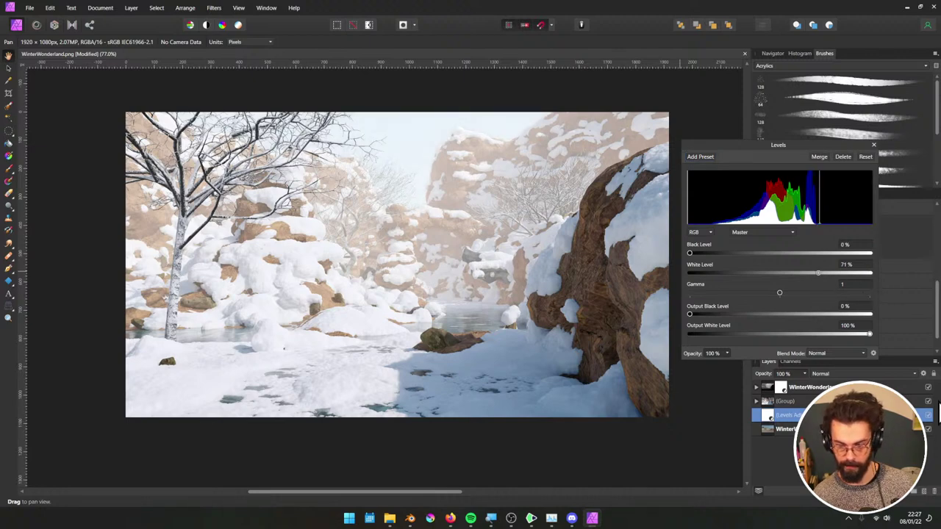
pyautogui.click(927, 387)
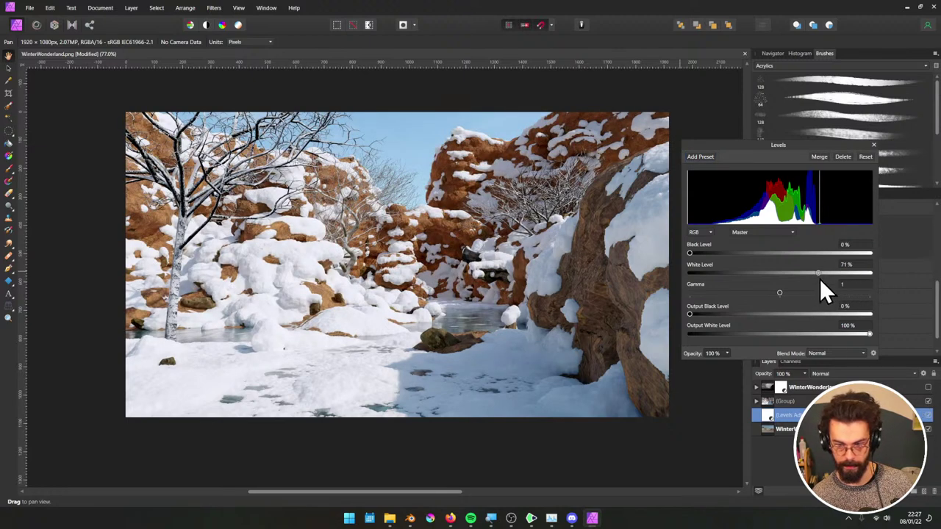
# Tune the Levels to white level about 53%, gamma 0.567 and black level 0%
pyautogui.moveTo(818, 273); pyautogui.dragTo(870, 273)
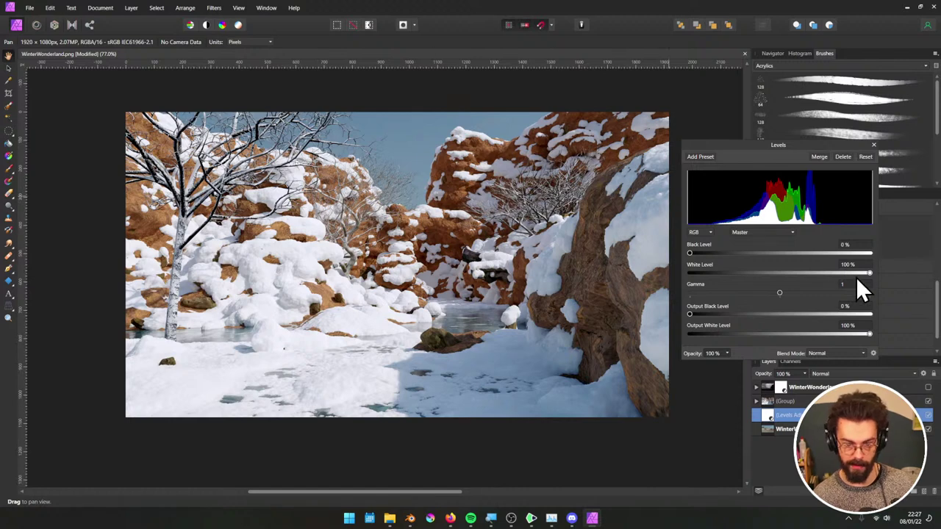
pyautogui.moveTo(868, 272)
pyautogui.mouseDown()
pyautogui.moveTo(747, 278)
pyautogui.moveTo(824, 277)
pyautogui.moveTo(789, 277)
pyautogui.moveTo(812, 294)
pyautogui.moveTo(786, 298)
pyautogui.moveTo(722, 296)
pyautogui.moveTo(741, 295)
pyautogui.mouseUp()
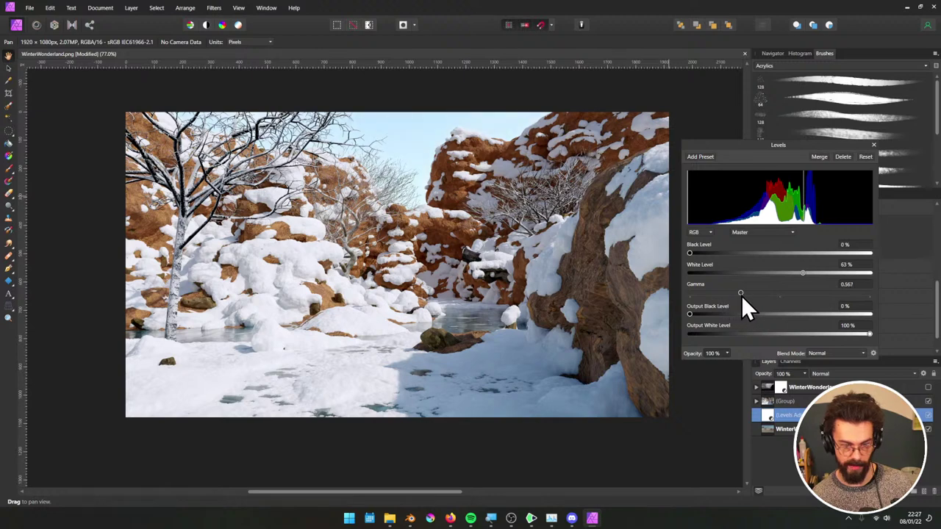
pyautogui.moveTo(807, 272)
pyautogui.mouseDown()
pyautogui.moveTo(787, 275)
pyautogui.moveTo(810, 274)
pyautogui.mouseUp()
pyautogui.moveTo(740, 293); pyautogui.dragTo(746, 293)
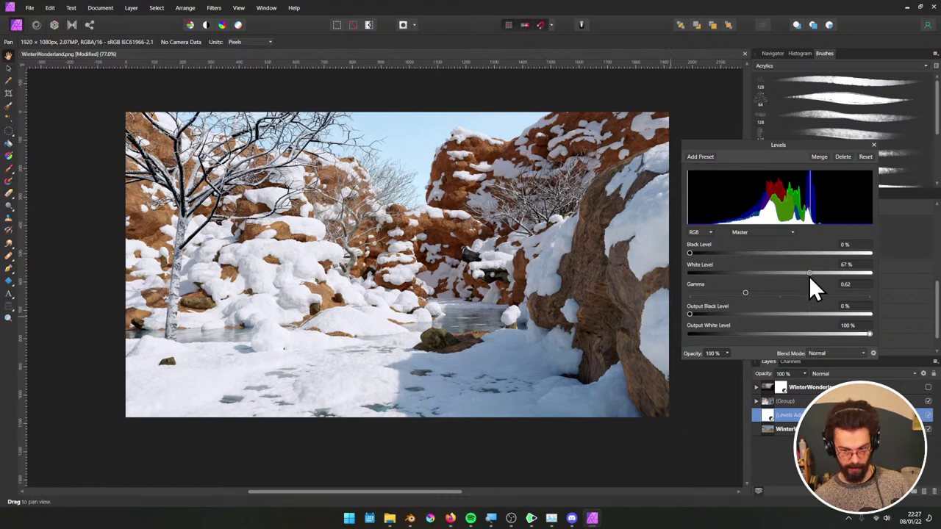
pyautogui.moveTo(808, 273); pyautogui.dragTo(786, 273)
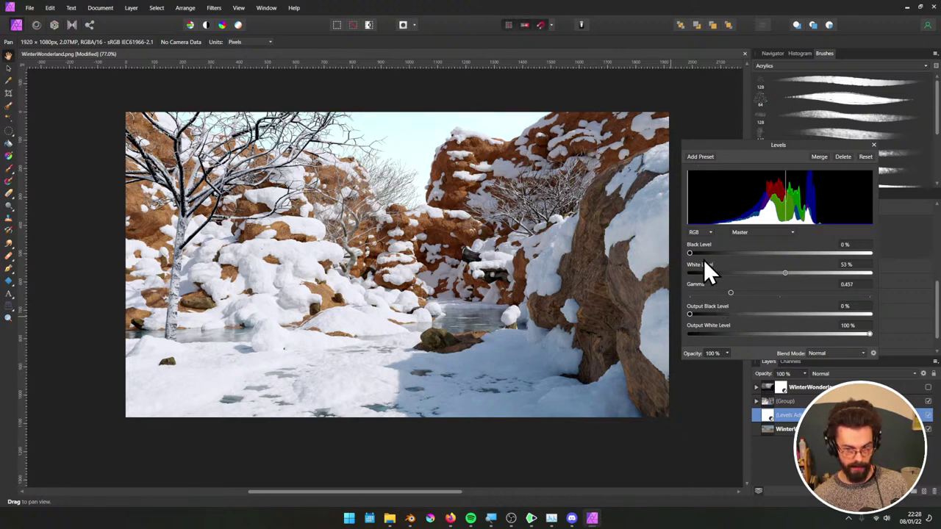
pyautogui.moveTo(707, 253); pyautogui.dragTo(686, 253)
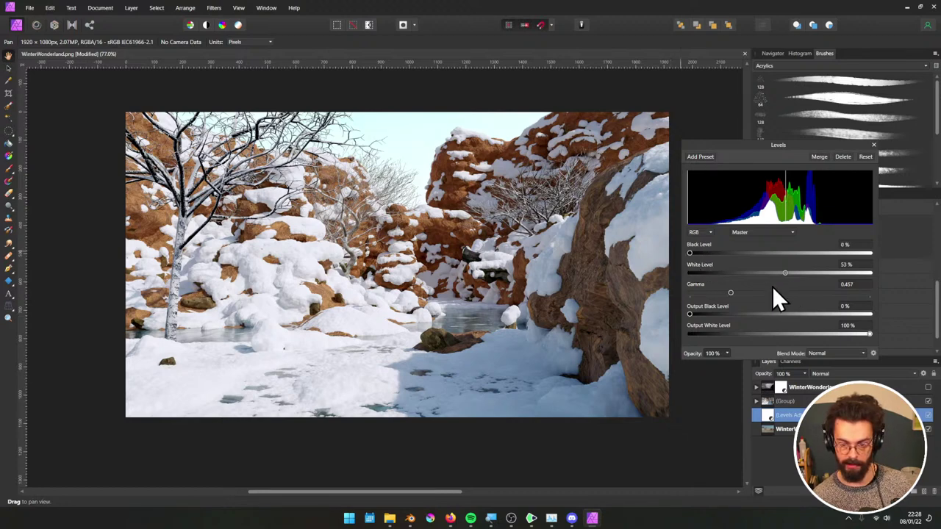
pyautogui.moveTo(788, 275); pyautogui.dragTo(763, 284)
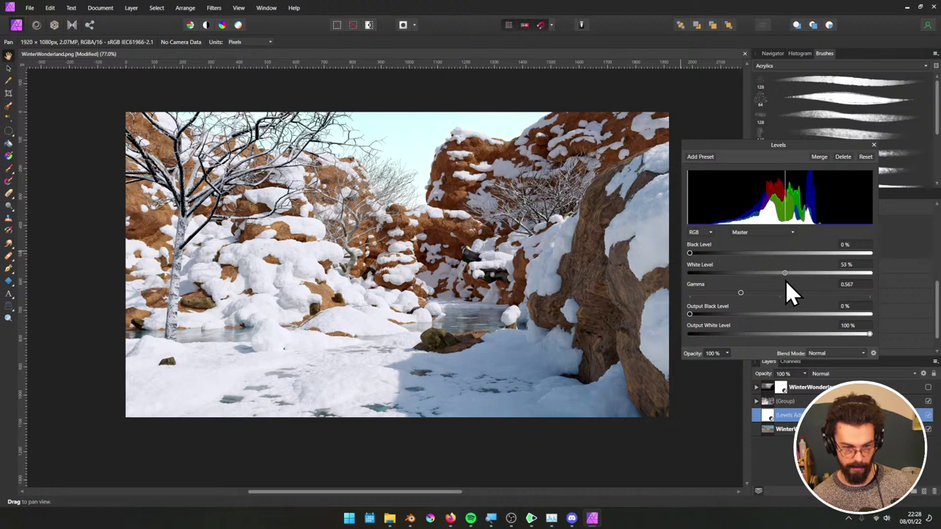
# Add an HSL adjustment with saturation shift about -47% and hue unchanged
pyautogui.click(874, 145)
pyautogui.hotkey('ctrl', 'u')
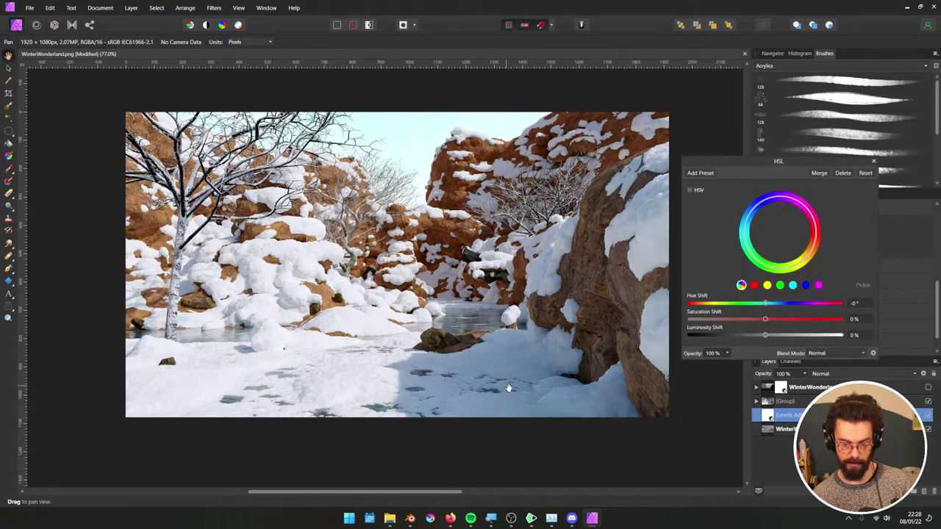
pyautogui.moveTo(768, 321); pyautogui.dragTo(779, 304)
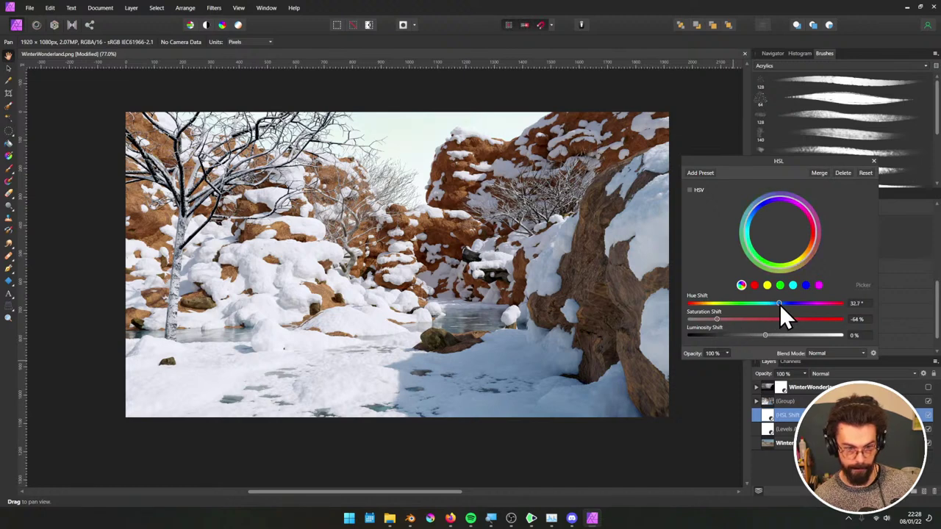
pyautogui.moveTo(717, 319); pyautogui.dragTo(877, 325)
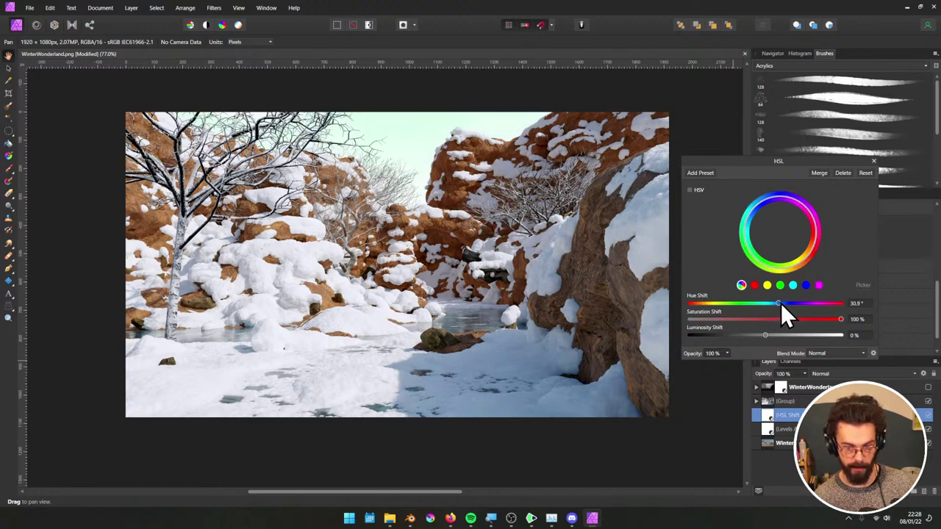
pyautogui.moveTo(781, 303)
pyautogui.mouseDown()
pyautogui.moveTo(791, 303)
pyautogui.moveTo(766, 305)
pyautogui.mouseUp()
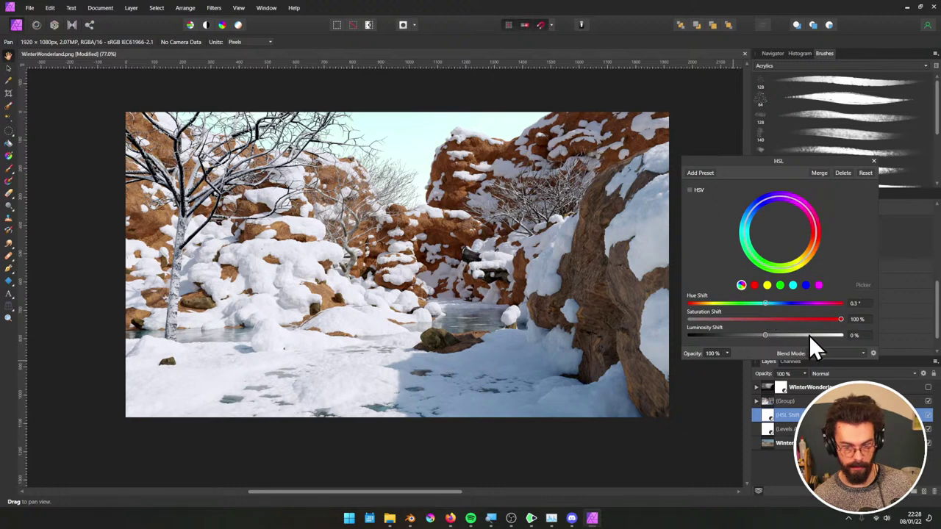
pyautogui.moveTo(842, 320); pyautogui.dragTo(730, 326)
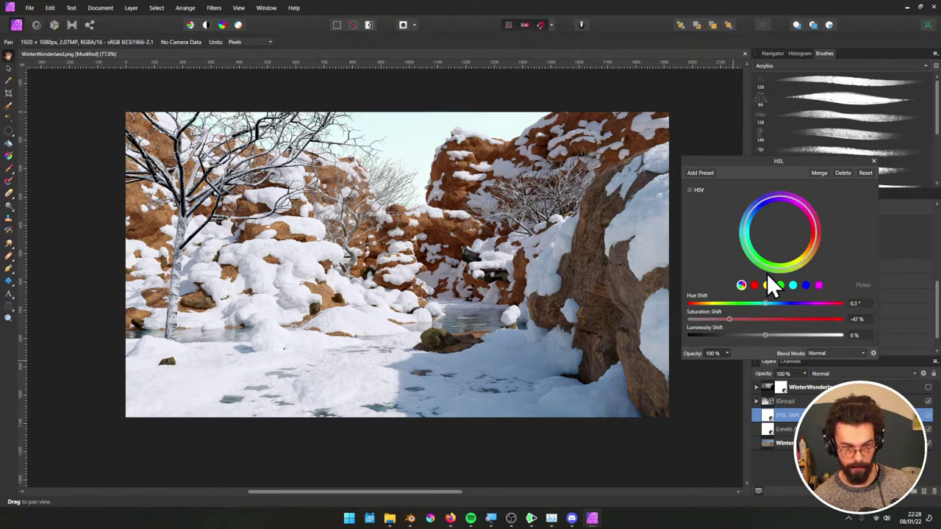
pyautogui.click(873, 163)
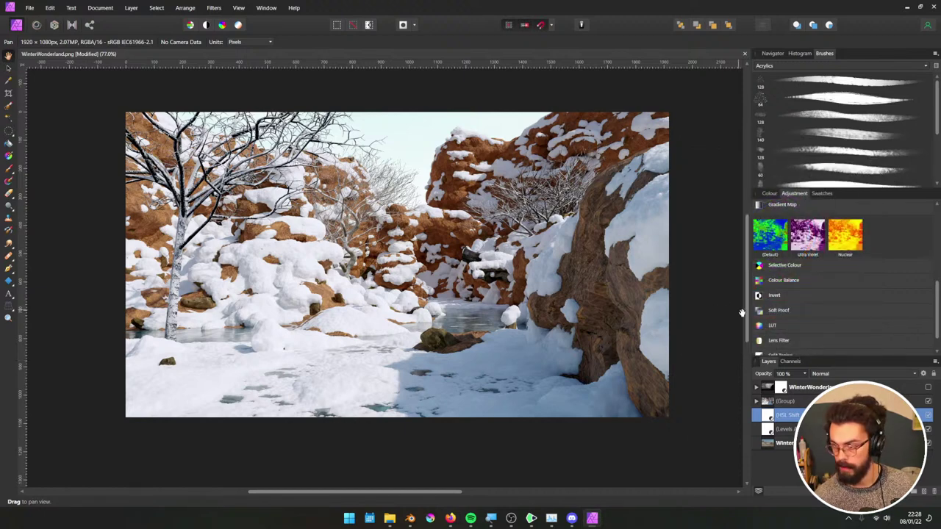
# Show the Screen-blended WinterWonderland mist layer and invert its mask to hide the fog
pyautogui.click(932, 387)
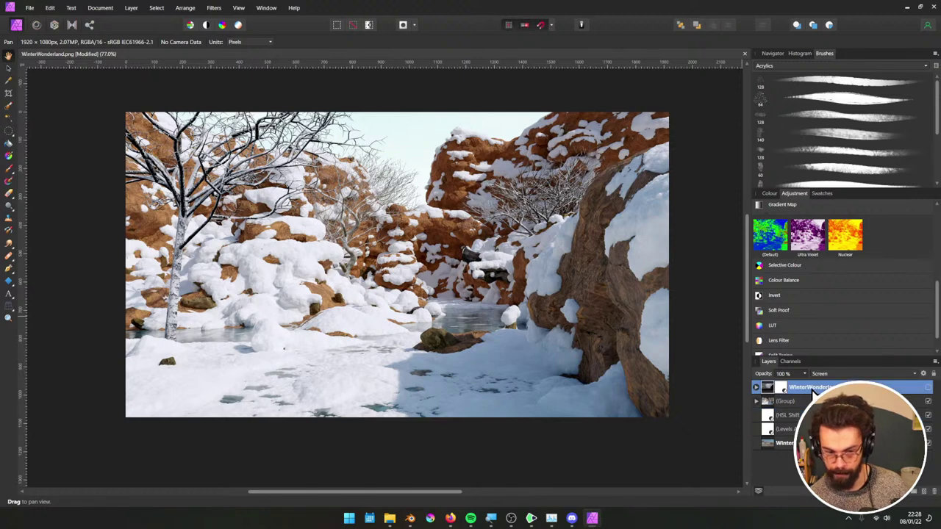
pyautogui.click(928, 388)
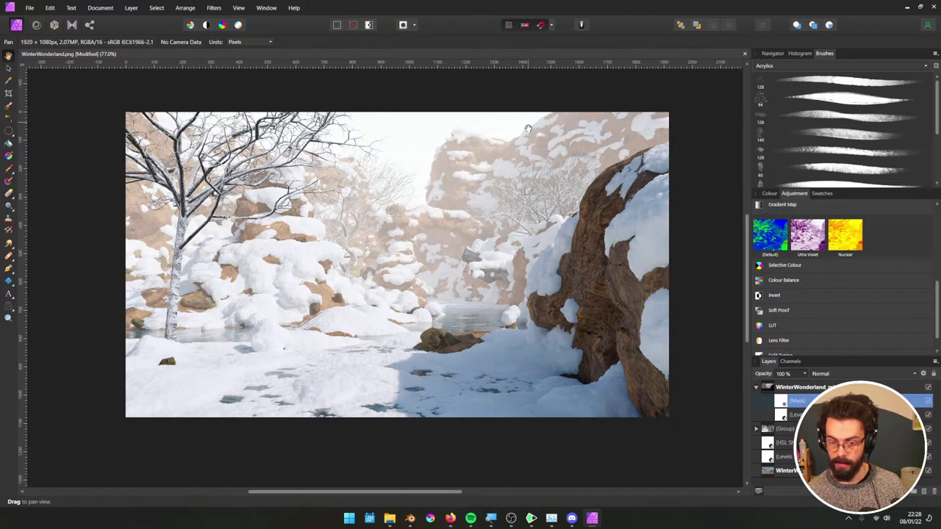
pyautogui.moveTo(528, 129); pyautogui.dragTo(502, 146)
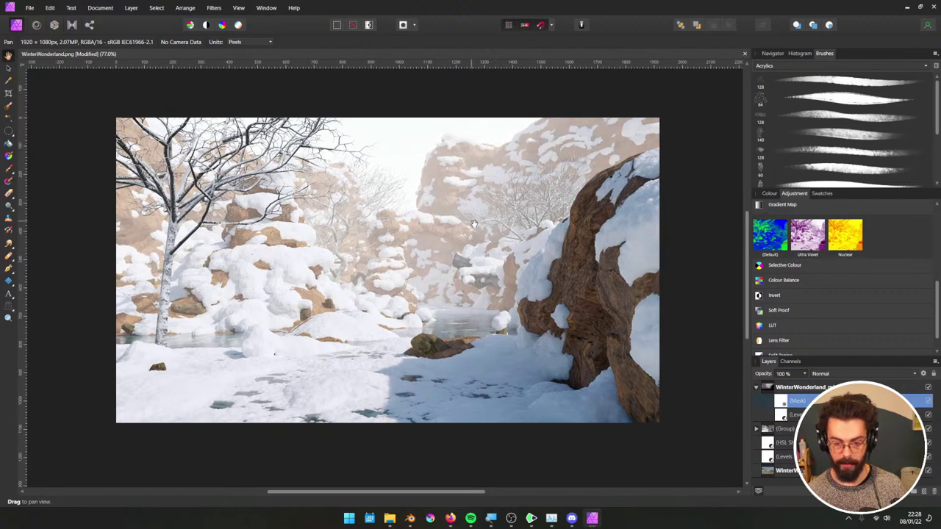
pyautogui.hotkey('ctrl', 'i')
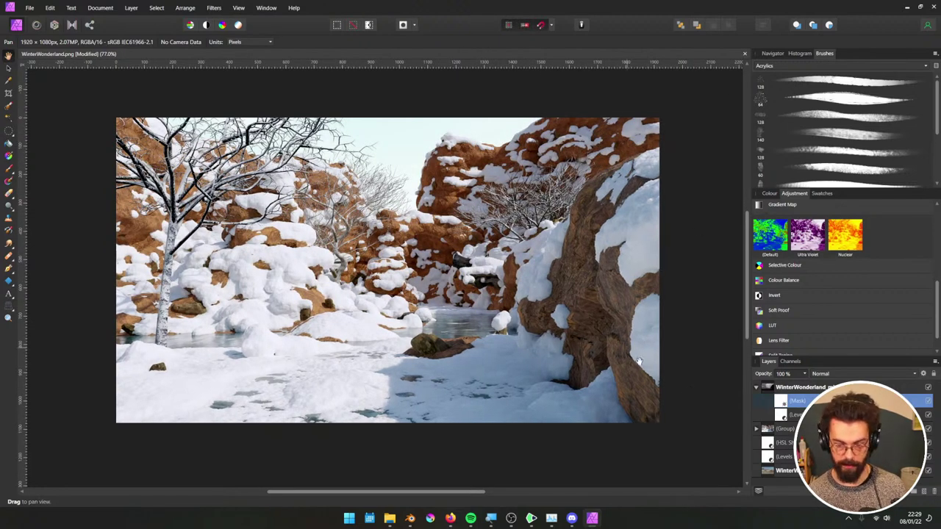
# Choose a brush from the Textures category in the Brushes panel
pyautogui.click(798, 66)
pyautogui.click(794, 210)
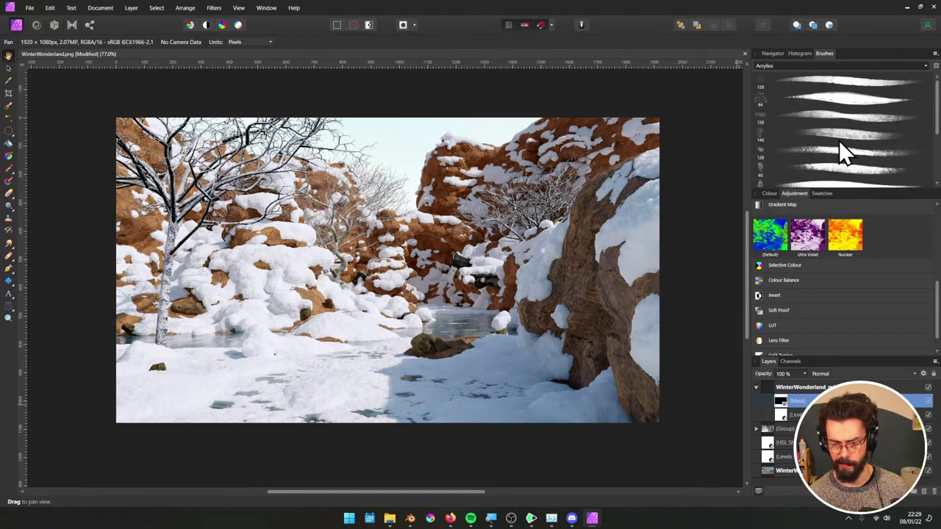
pyautogui.click(831, 168)
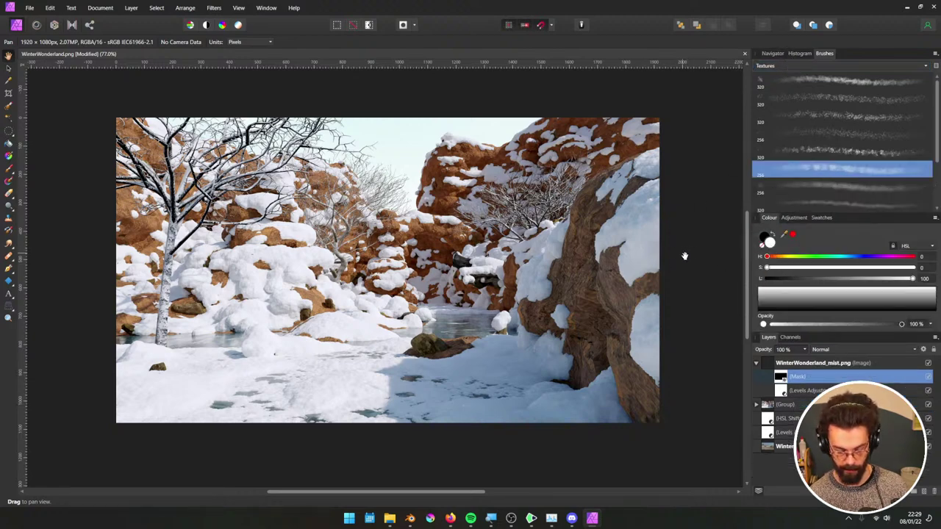
# Paint white into the mist mask around the water and canyon centre with a soft texture brush
pyautogui.press('b')
pyautogui.press('x')
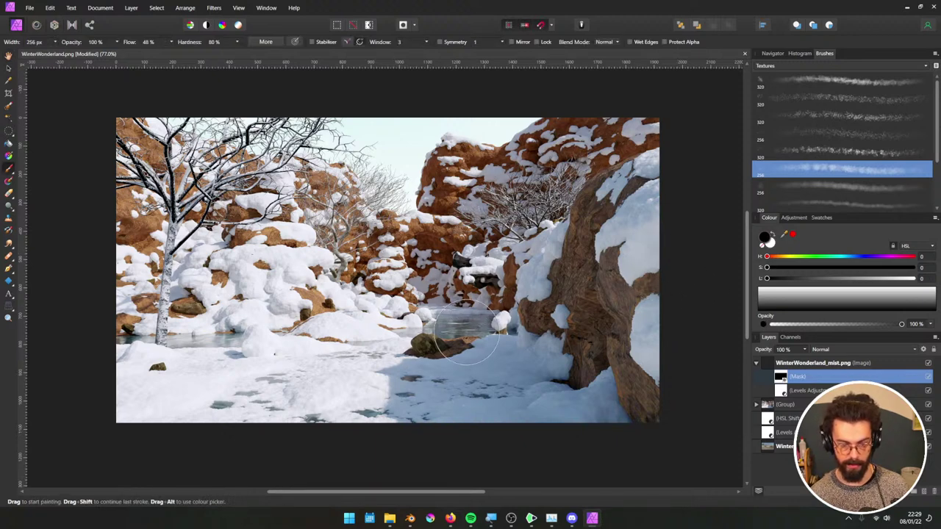
pyautogui.press('x')
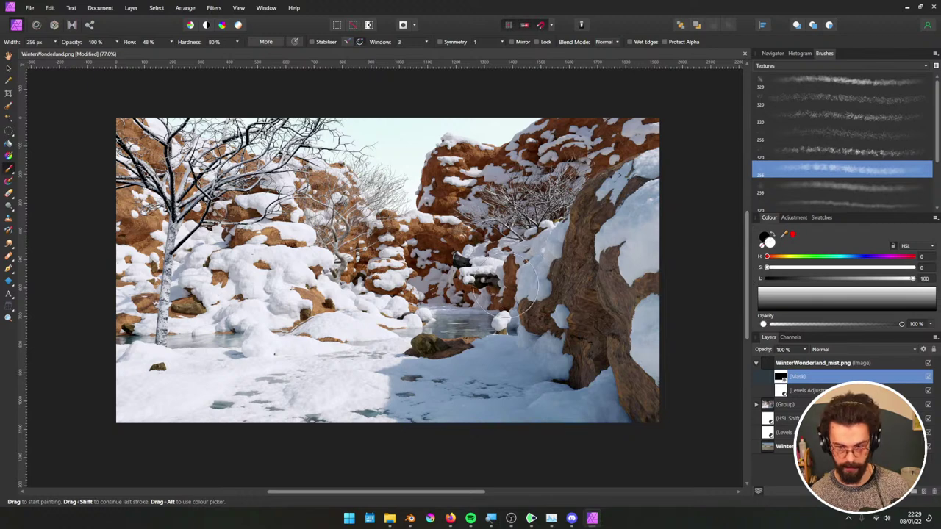
pyautogui.moveTo(408, 305)
pyautogui.mouseDown()
pyautogui.moveTo(458, 299)
pyautogui.moveTo(474, 314)
pyautogui.moveTo(498, 316)
pyautogui.moveTo(344, 344)
pyautogui.moveTo(433, 326)
pyautogui.moveTo(417, 315)
pyautogui.moveTo(439, 296)
pyautogui.moveTo(441, 280)
pyautogui.moveTo(411, 224)
pyautogui.mouseUp()
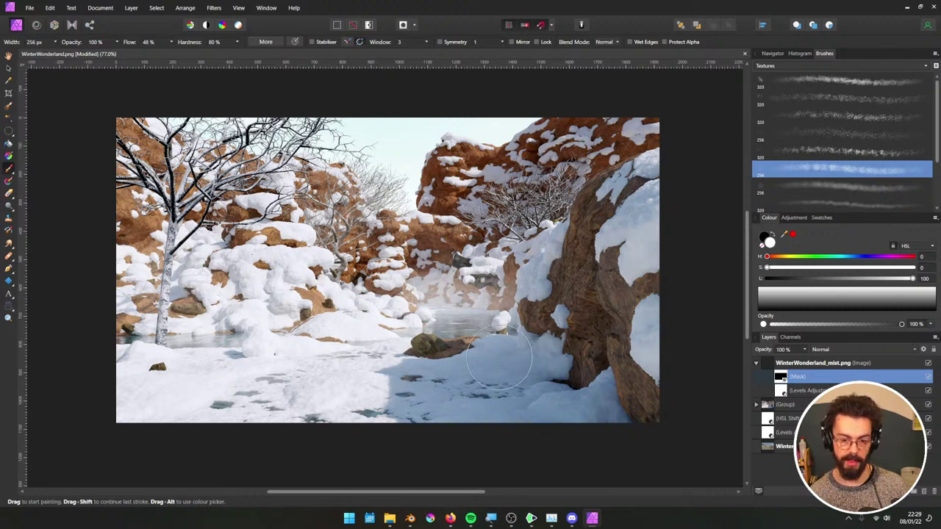
pyautogui.moveTo(551, 340)
pyautogui.mouseDown()
pyautogui.moveTo(567, 308)
pyautogui.moveTo(617, 290)
pyautogui.mouseUp()
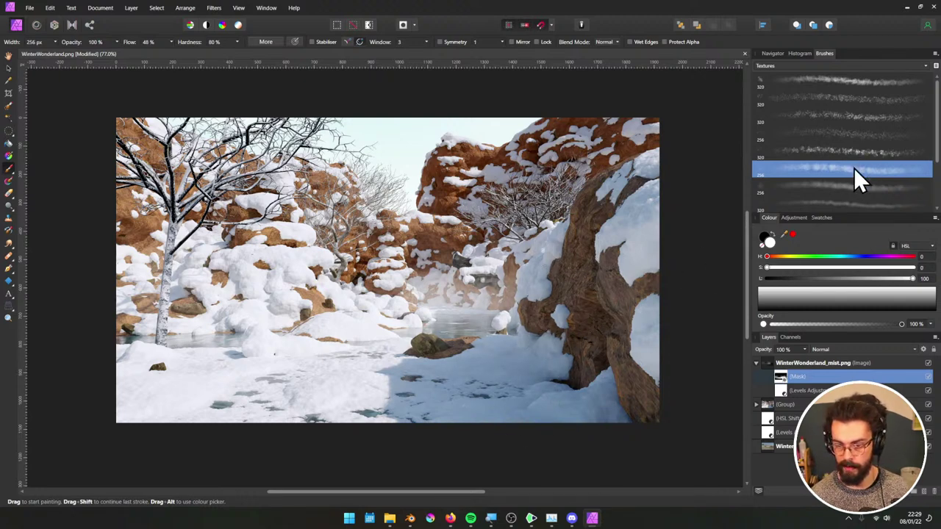
pyautogui.click(866, 84)
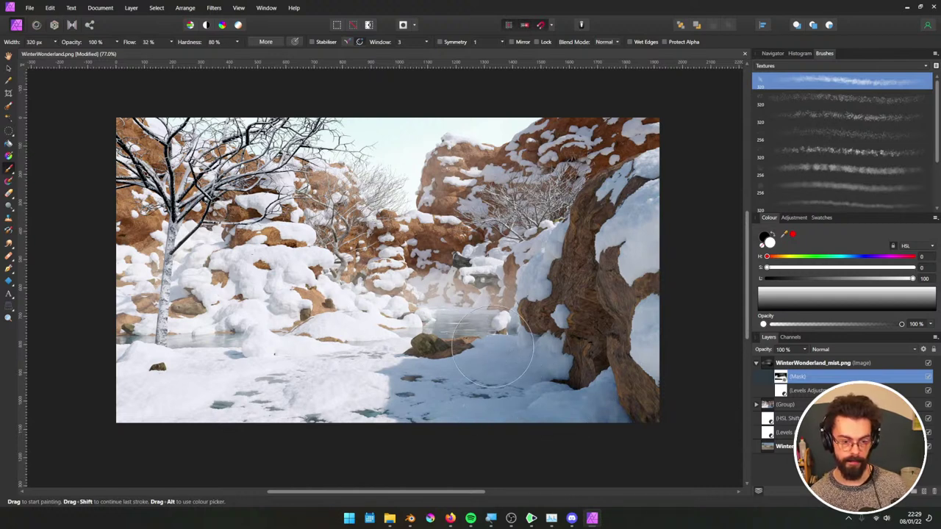
pyautogui.press('x')
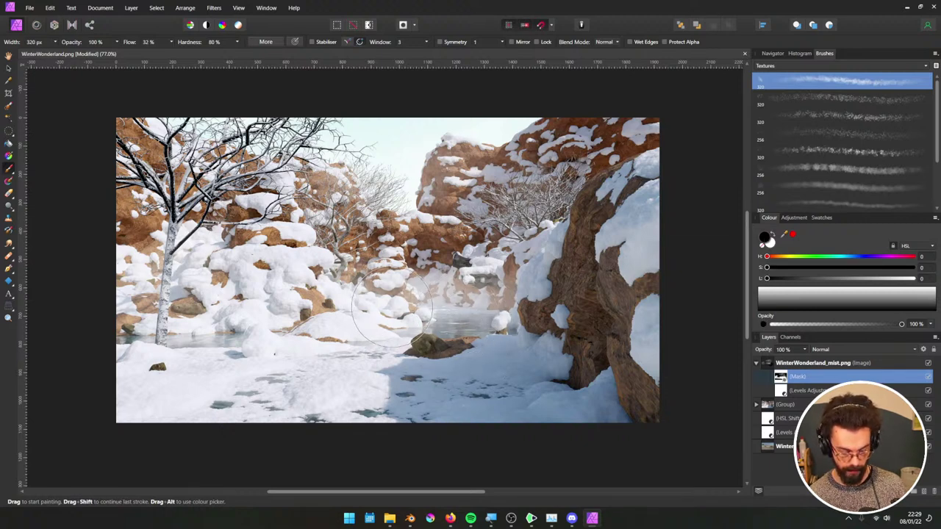
pyautogui.moveTo(397, 294)
pyautogui.keyDown('ctrl'); pyautogui.keyDown('alt'); pyautogui.mouseDown()
pyautogui.moveTo(423, 278)
pyautogui.moveTo(379, 294)
pyautogui.mouseUp(); pyautogui.keyUp('alt'); pyautogui.keyUp('ctrl')
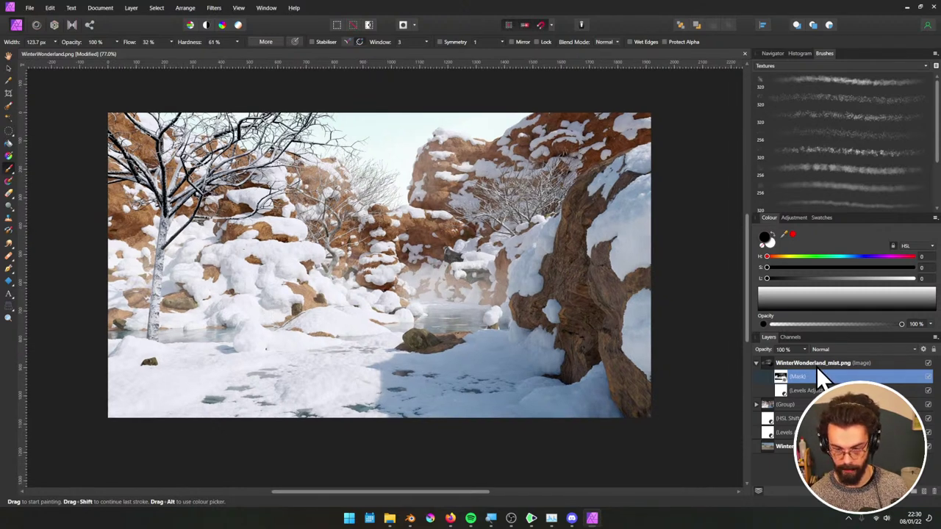
# Add a Levels adjustment above the mist layer: black 1%, white 96%, gamma 1.094
pyautogui.click(817, 364)
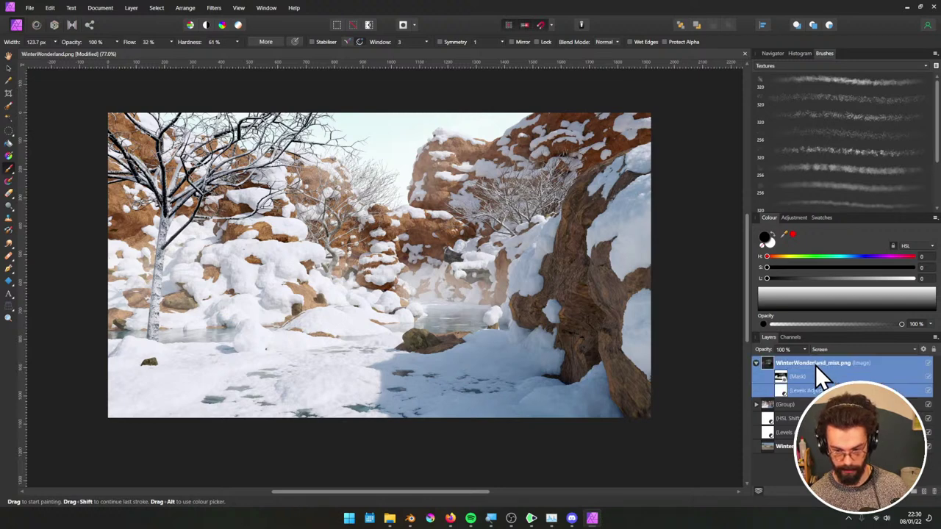
pyautogui.hotkey('ctrl', 'l')
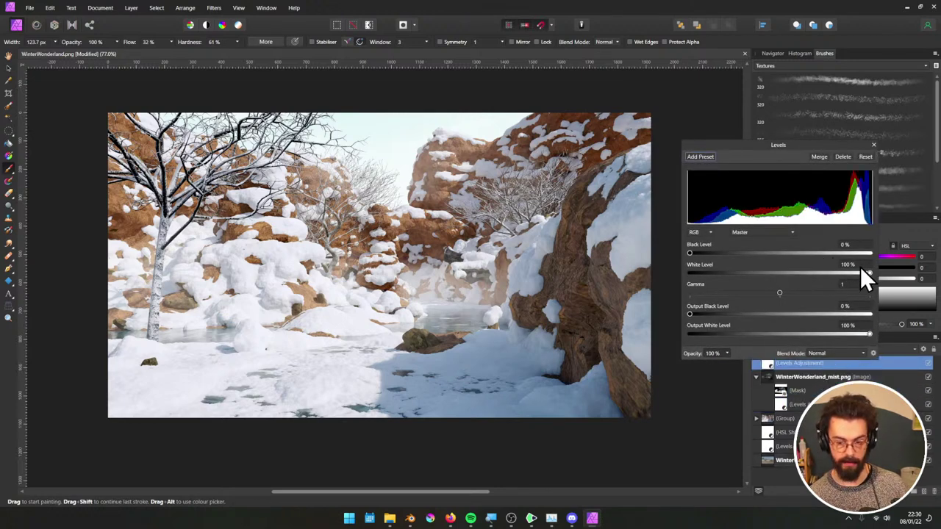
pyautogui.moveTo(784, 293); pyautogui.dragTo(798, 294)
pyautogui.moveTo(870, 273); pyautogui.dragTo(863, 274)
pyautogui.moveTo(798, 294); pyautogui.dragTo(796, 293)
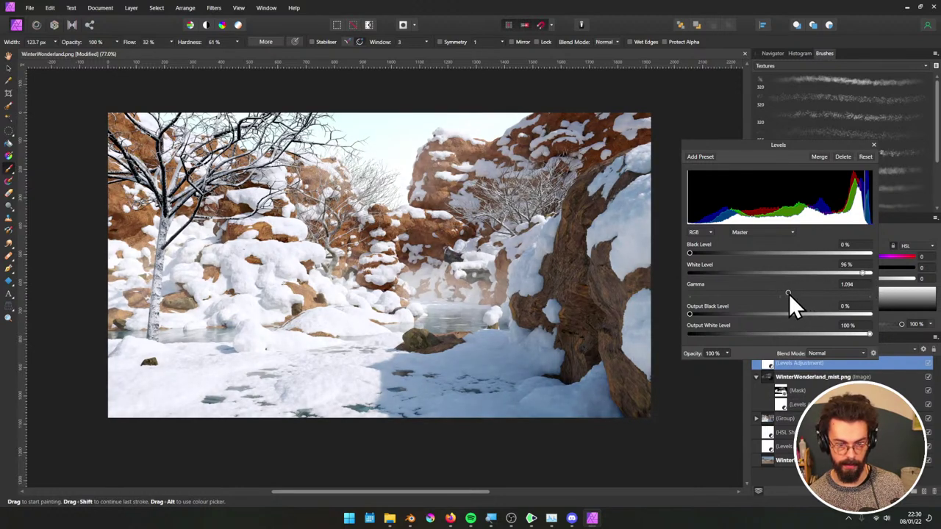
pyautogui.moveTo(694, 255)
pyautogui.mouseDown()
pyautogui.moveTo(703, 252)
pyautogui.moveTo(691, 253)
pyautogui.mouseUp()
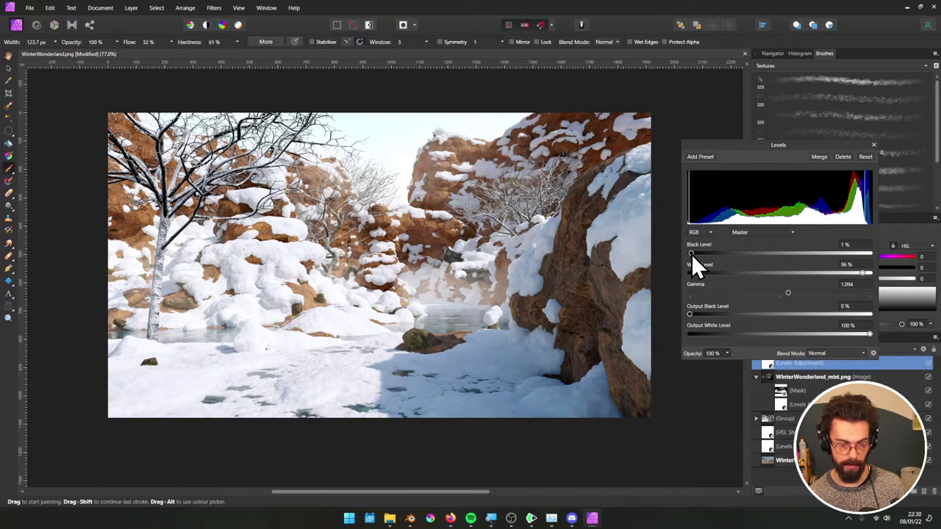
pyautogui.click(872, 145)
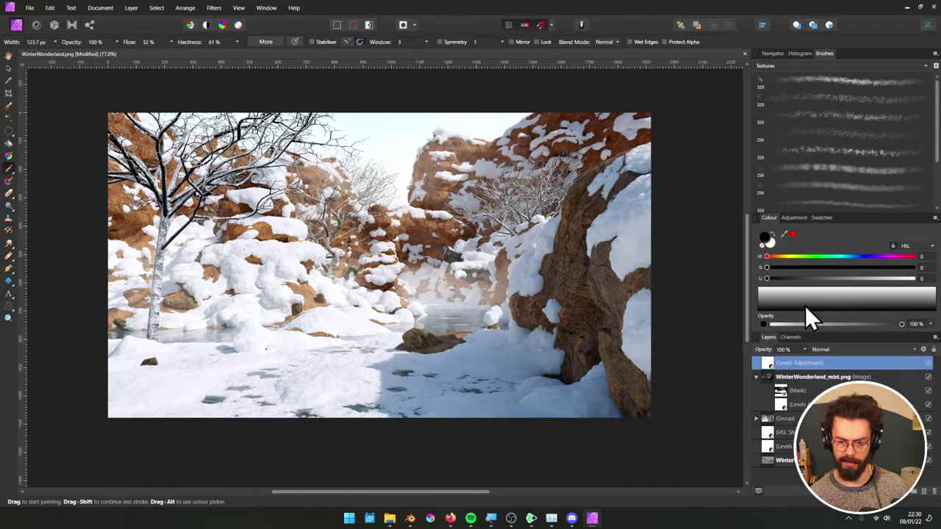
# Add a LUT adjustment layer from the Adjustments panel
pyautogui.click(795, 218)
pyautogui.click(774, 325)
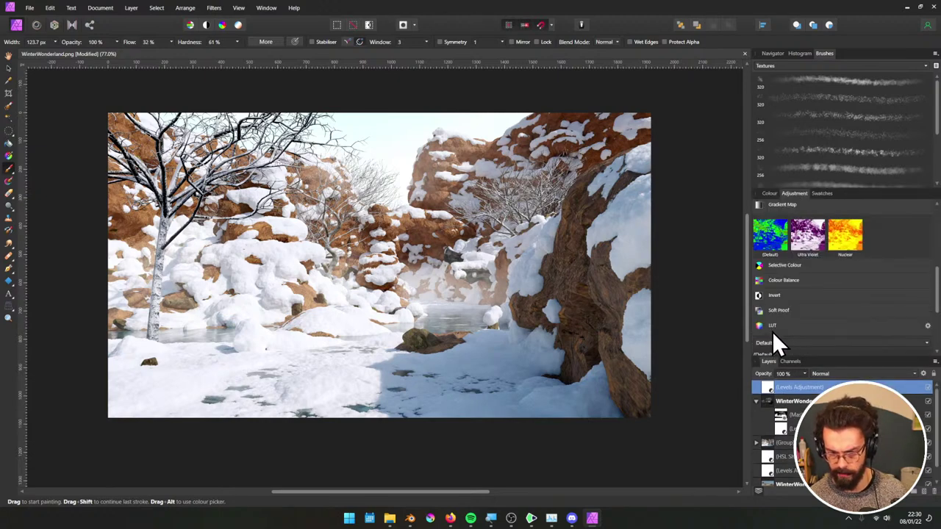
pyautogui.click(788, 344)
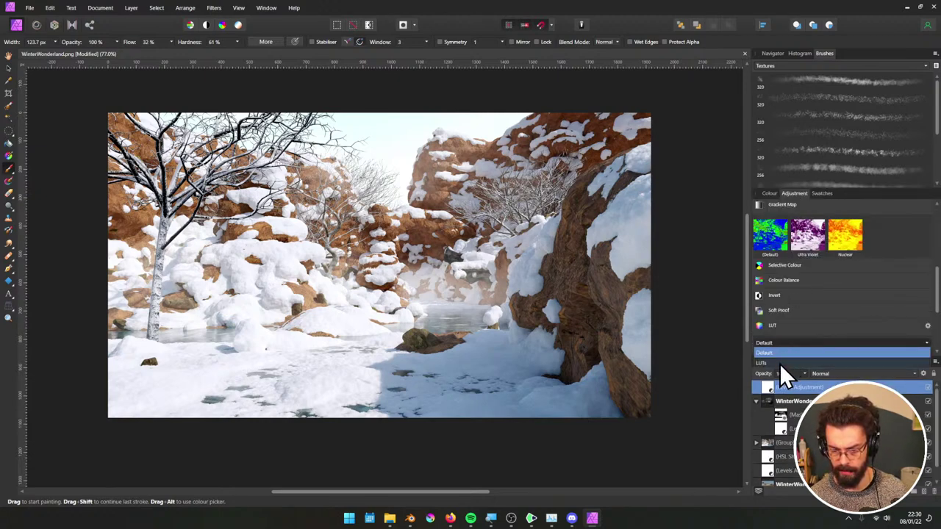
pyautogui.click(779, 361)
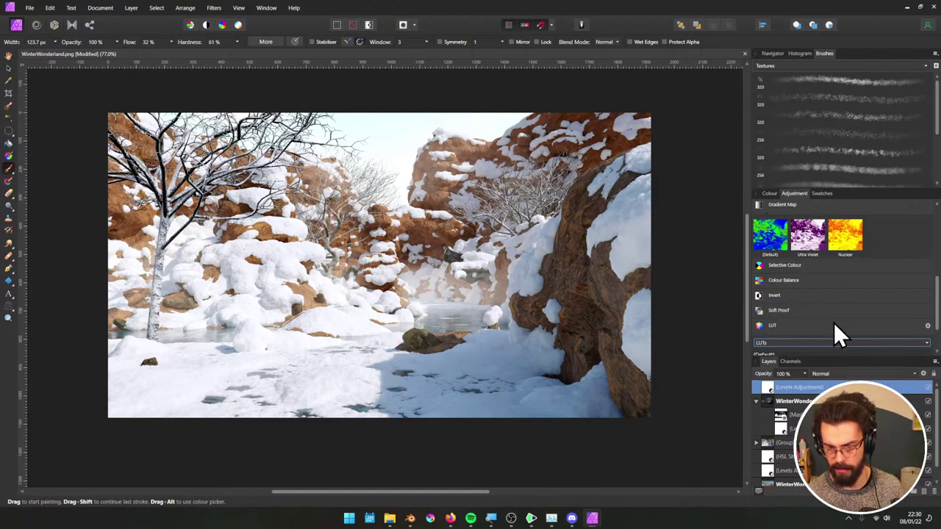
pyautogui.scroll(-2, 827, 316)
pyautogui.click(796, 294)
pyautogui.click(789, 305)
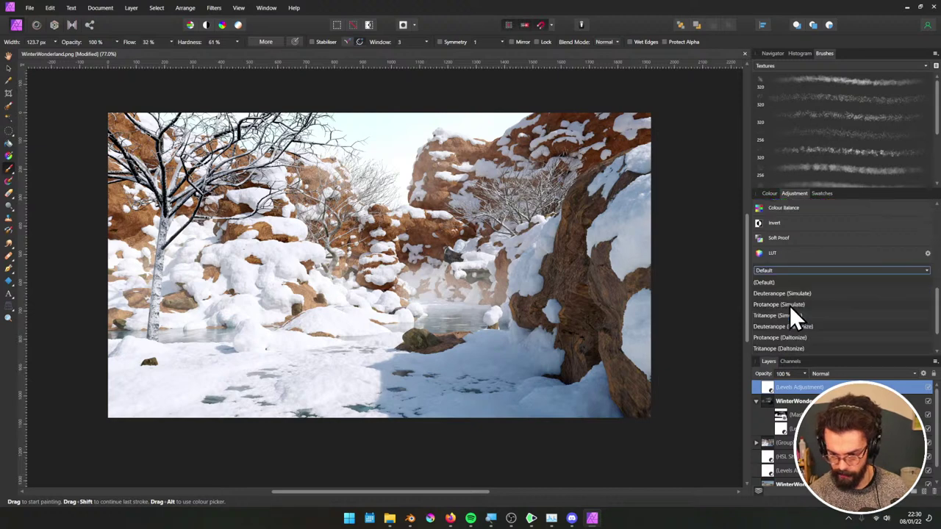
pyautogui.scroll(-1, 796, 287)
pyautogui.click(782, 243)
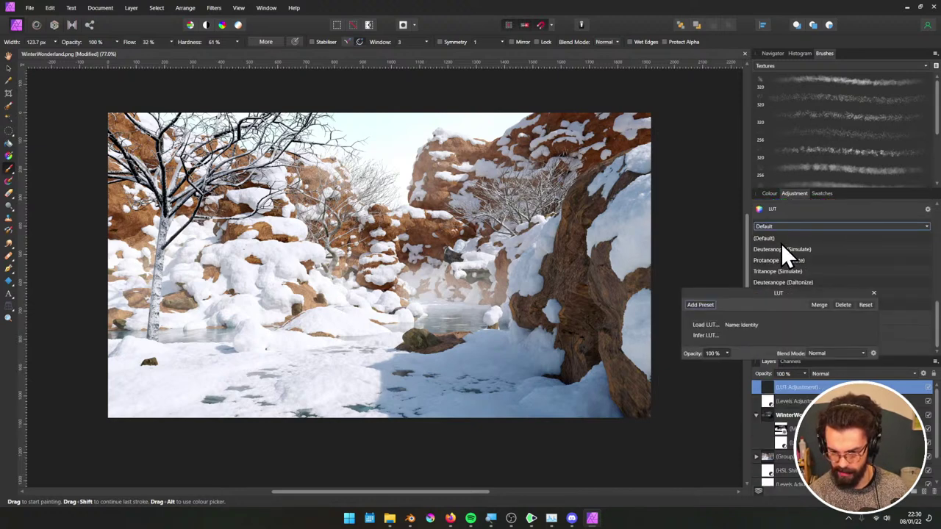
# Browse to the 00~LUTs Film Looks folder and load Cinematic Teal Mood - ET.cube
pyautogui.click(702, 325)
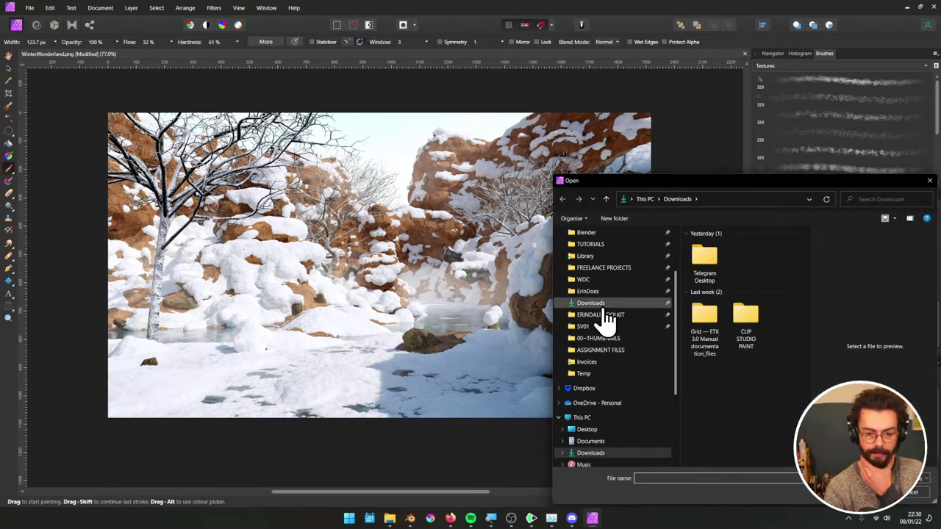
pyautogui.scroll(-1, 602, 379)
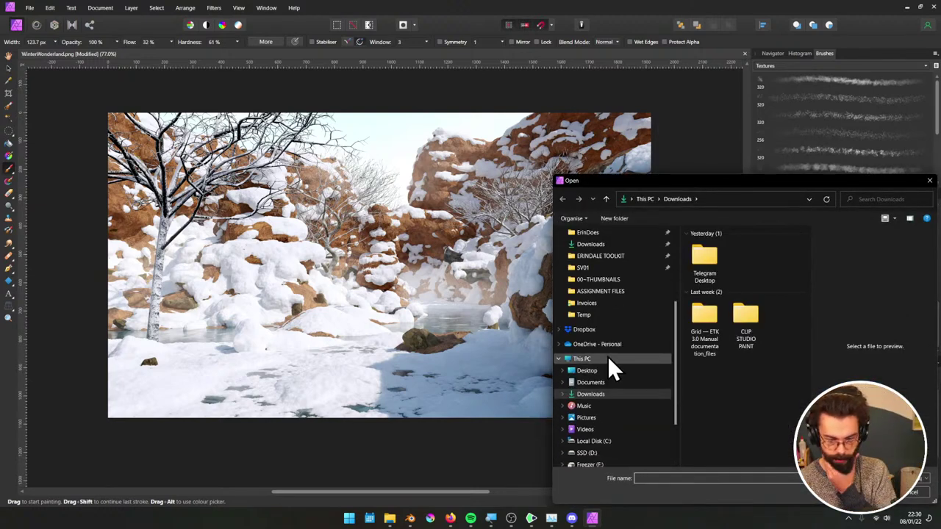
pyautogui.scroll(3, 625, 309)
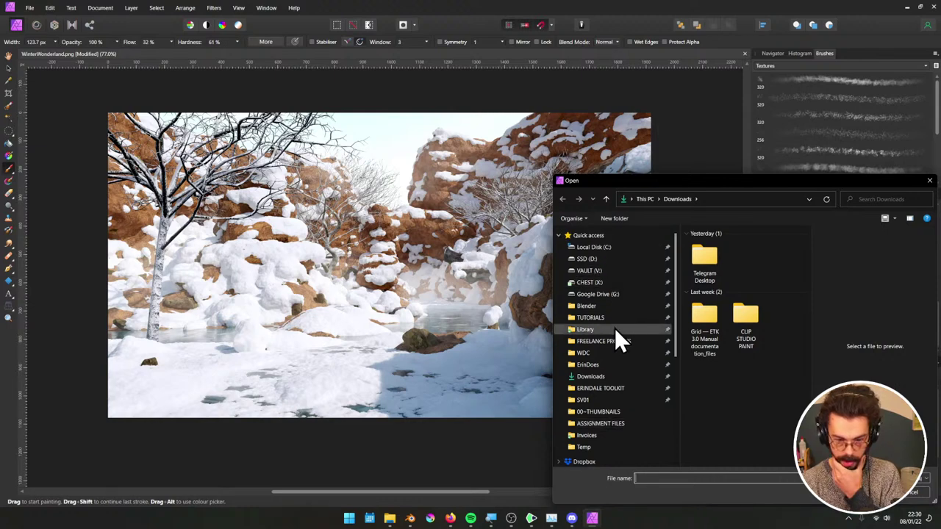
pyautogui.click(613, 330)
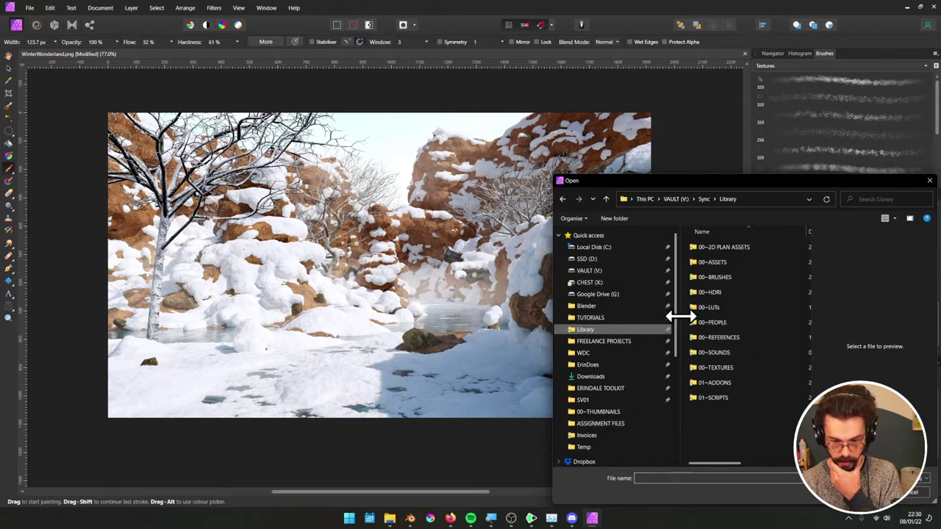
pyautogui.click(744, 305)
pyautogui.rightClick(731, 307)
pyautogui.click(722, 307)
pyautogui.doubleClick(721, 307)
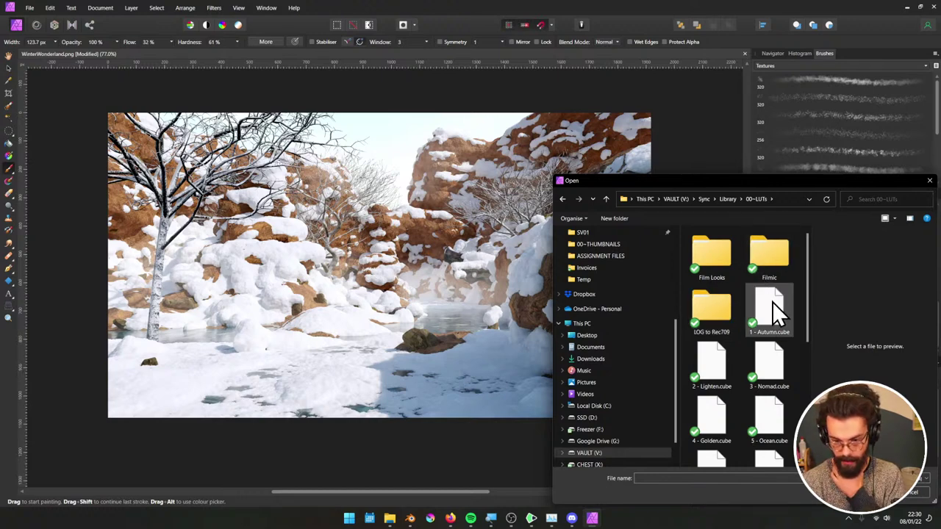
pyautogui.click(714, 254)
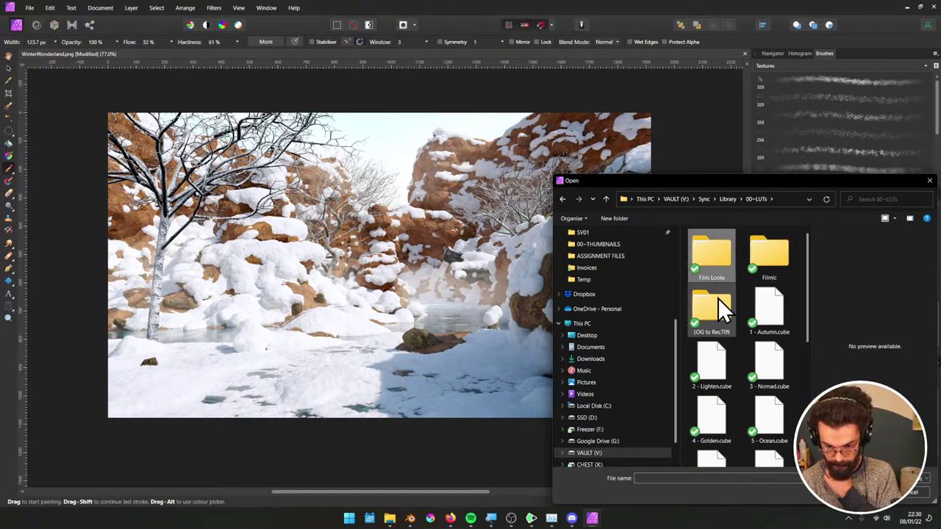
pyautogui.scroll(-3, 717, 298)
pyautogui.click(772, 315)
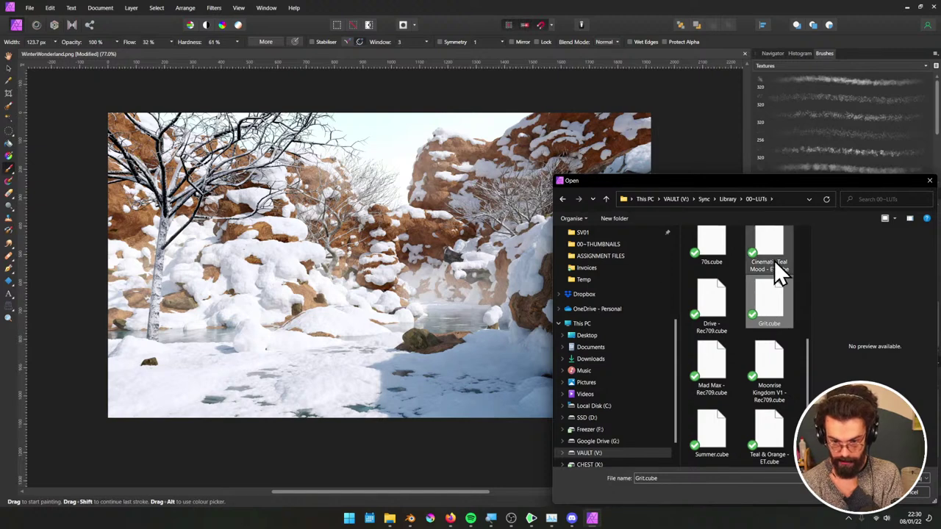
pyautogui.click(774, 261)
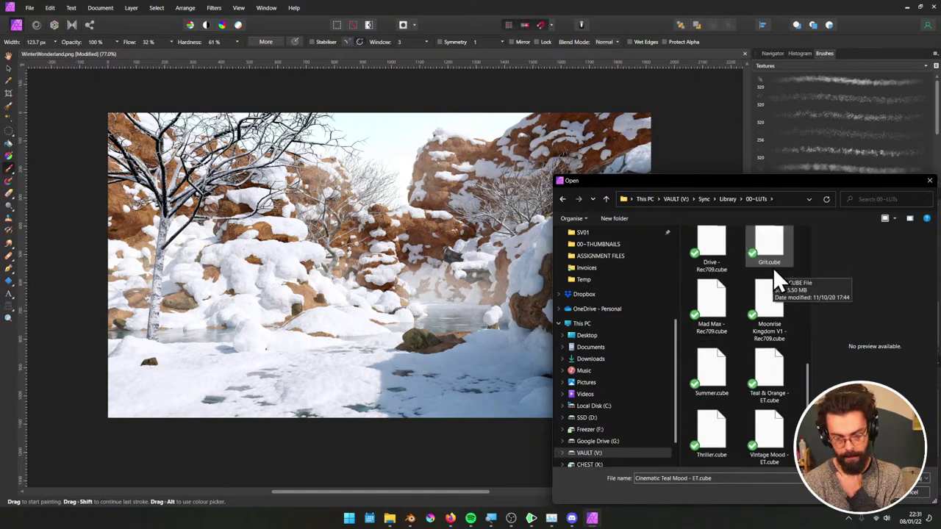
pyautogui.scroll(-1, 739, 356)
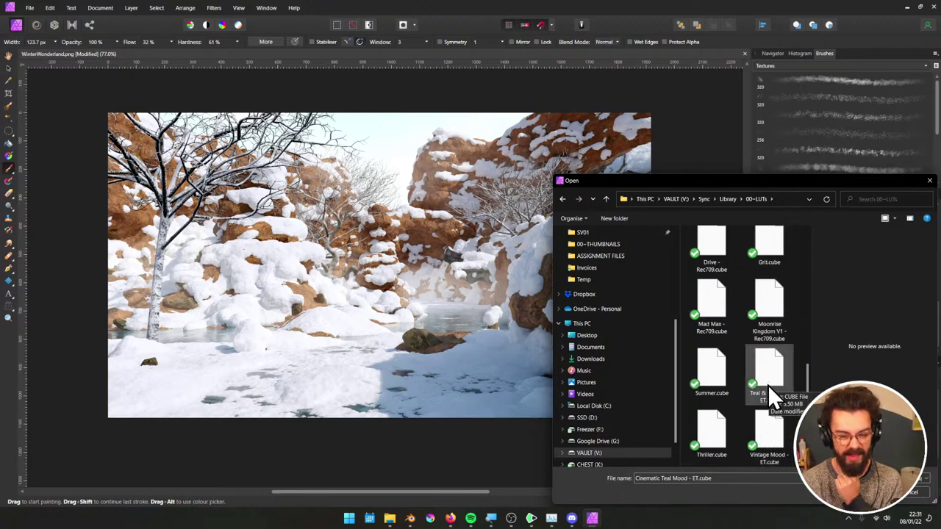
pyautogui.scroll(3, 740, 386)
pyautogui.scroll(2, 740, 386)
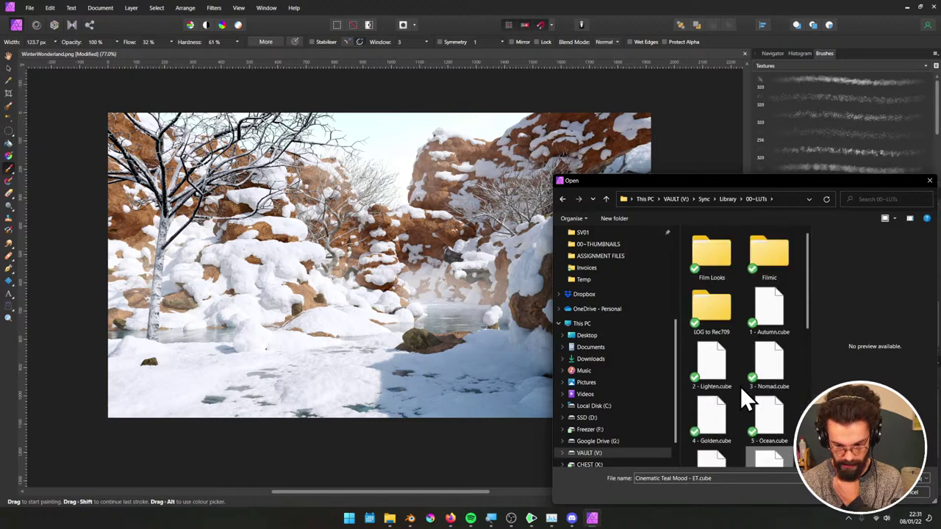
pyautogui.scroll(-2, 740, 386)
pyautogui.doubleClick(769, 383)
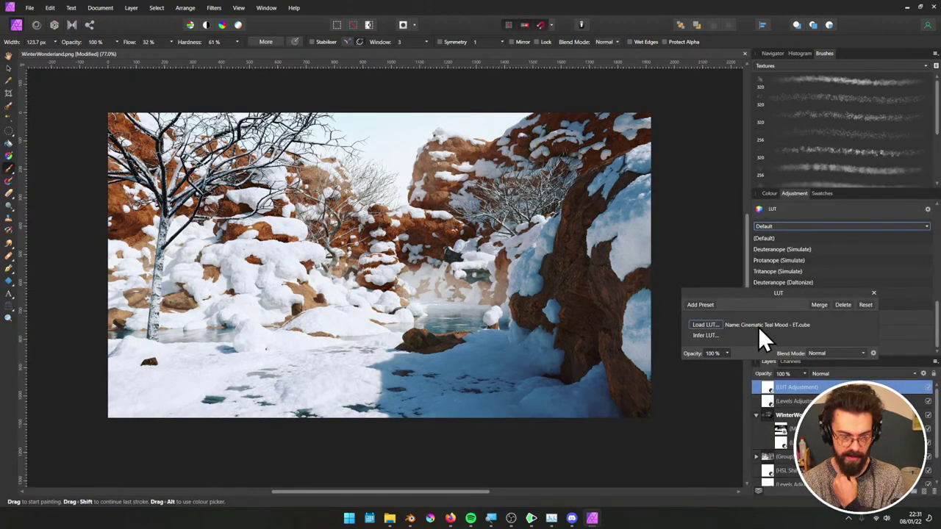
# Try the Cinematic Teal Mood, Moonrise Kingdom V1 and Summer.cube LUTs at reduced opacity
pyautogui.click(696, 324)
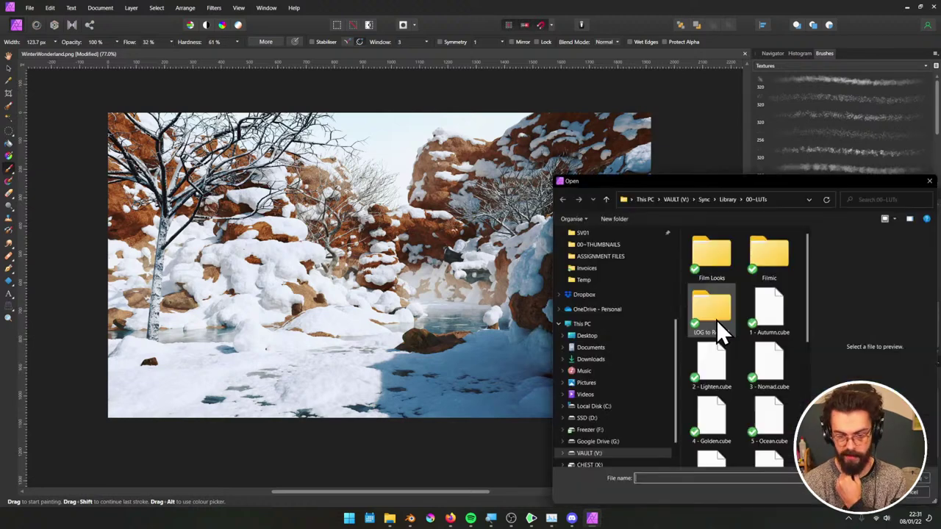
pyautogui.doubleClick(769, 303)
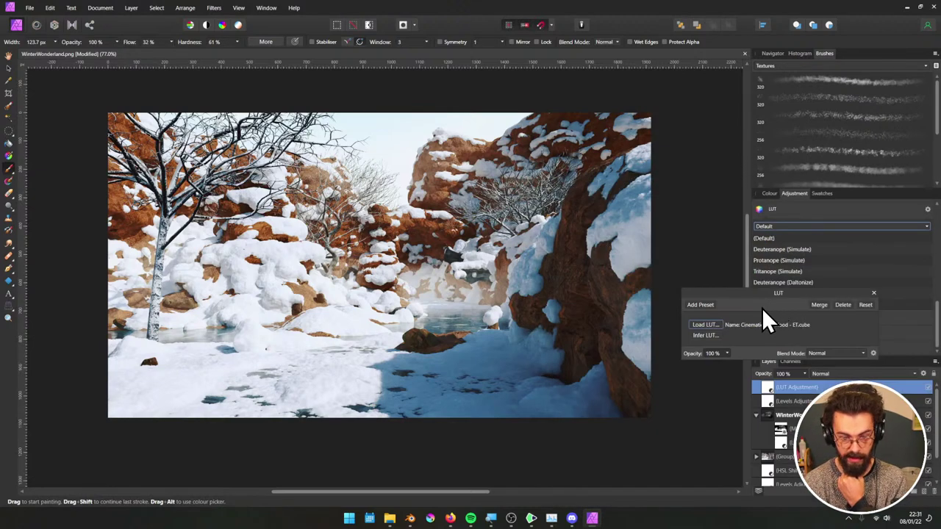
pyautogui.click(703, 324)
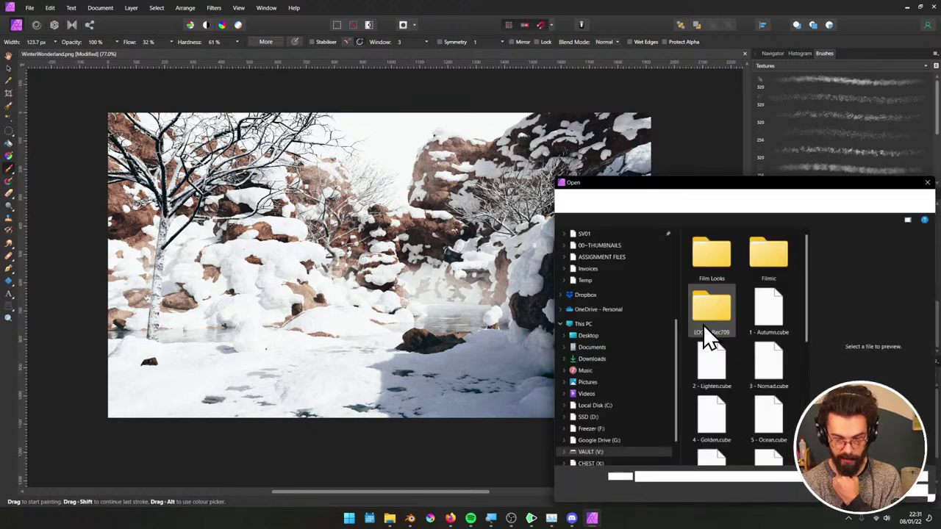
pyautogui.scroll(-5, 774, 306)
pyautogui.doubleClick(781, 319)
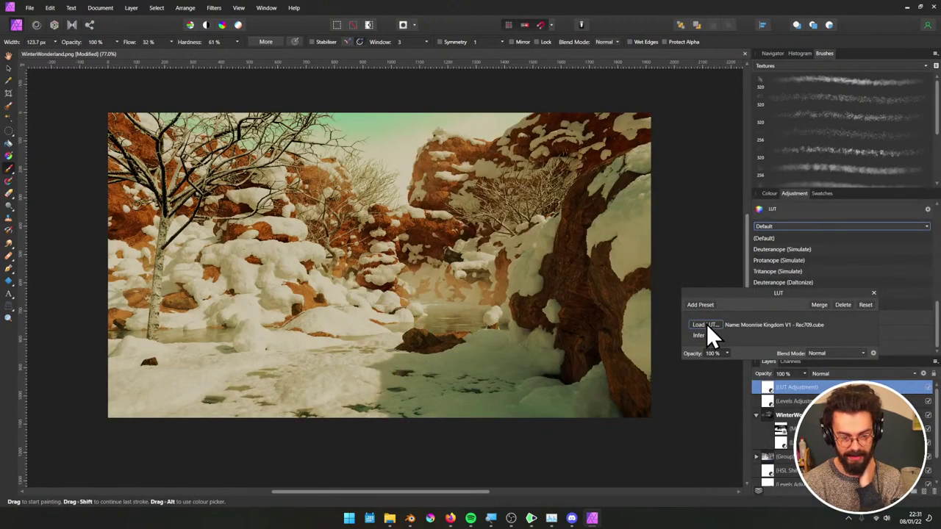
pyautogui.click(704, 324)
pyautogui.scroll(-5, 712, 334)
pyautogui.doubleClick(716, 364)
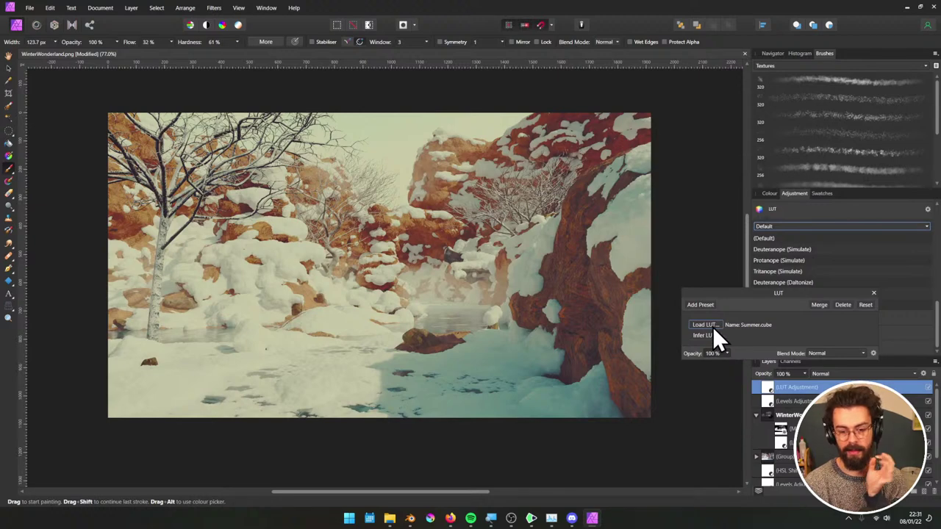
pyautogui.moveTo(737, 298); pyautogui.dragTo(737, 241)
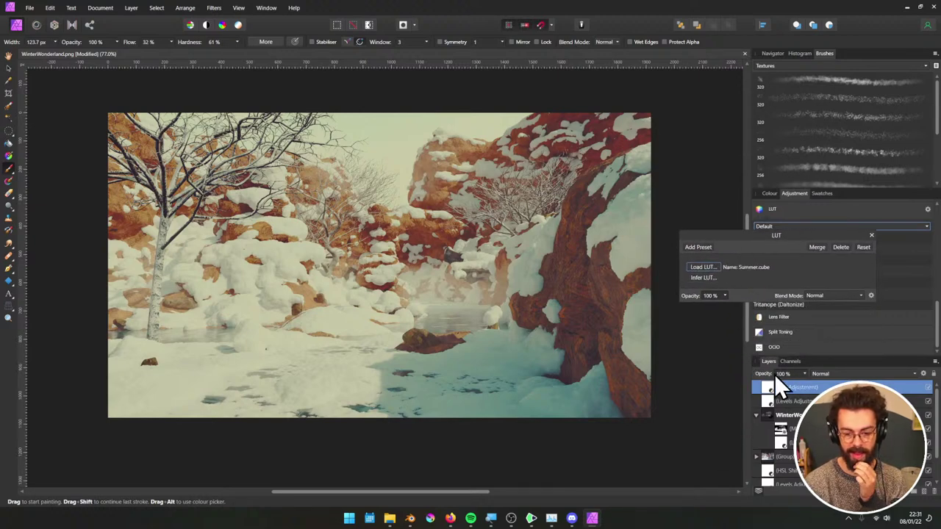
pyautogui.moveTo(762, 374); pyautogui.dragTo(509, 377)
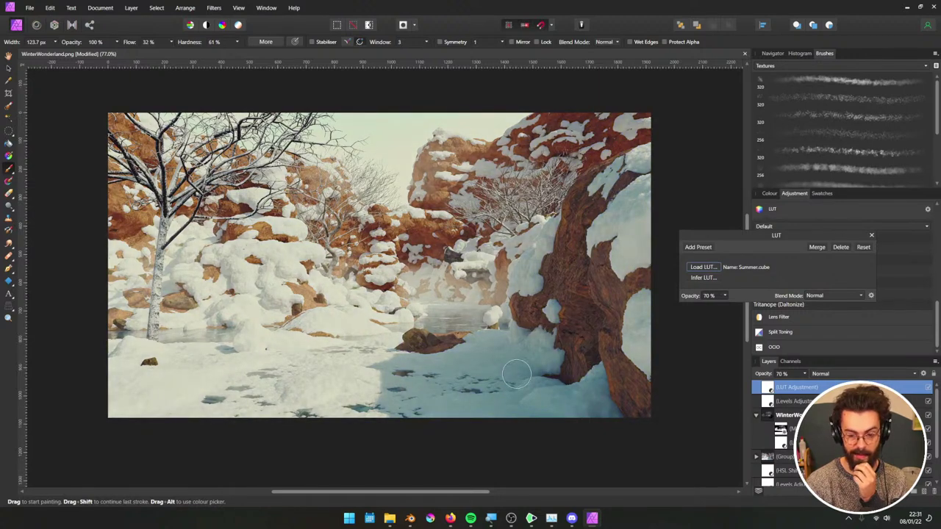
# Load Teal & Orange - ET.cube and fade the LUT layer to 12% opacity
pyautogui.click(703, 268)
pyautogui.doubleClick(706, 274)
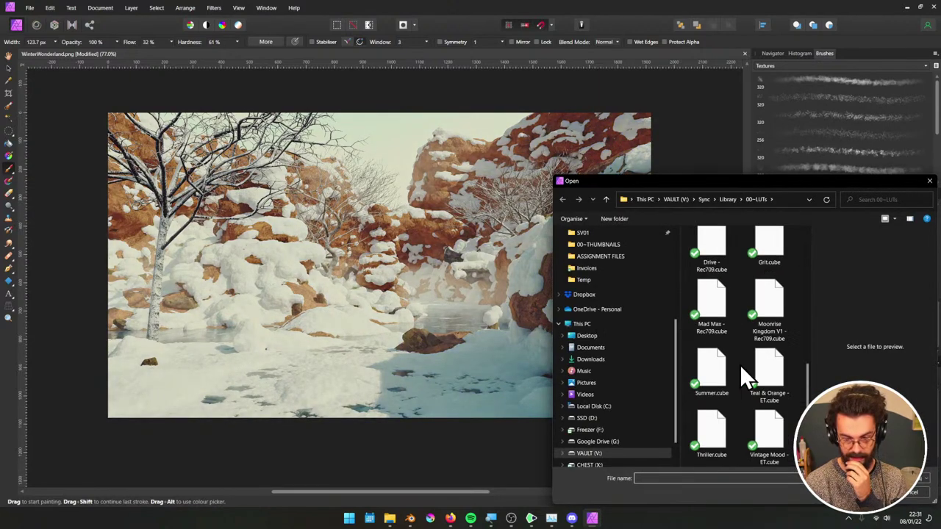
pyautogui.doubleClick(767, 371)
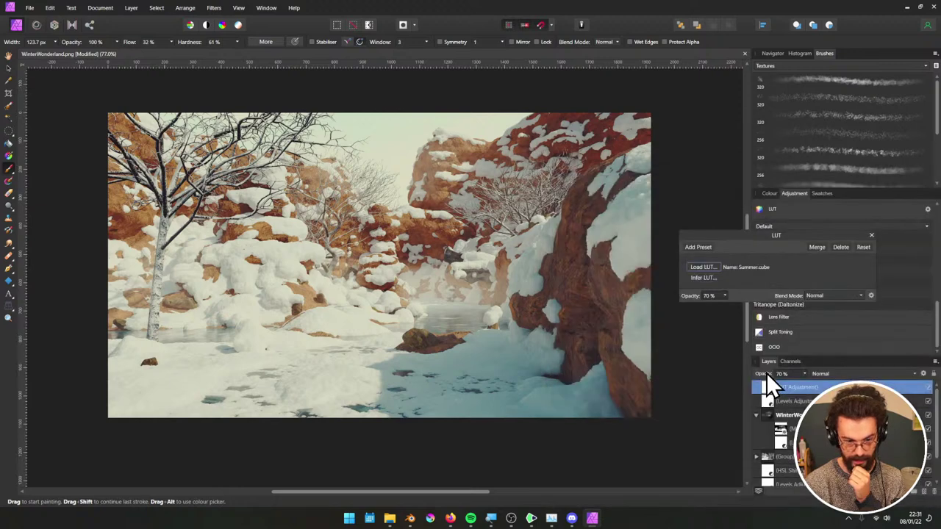
pyautogui.moveTo(763, 373); pyautogui.dragTo(590, 373)
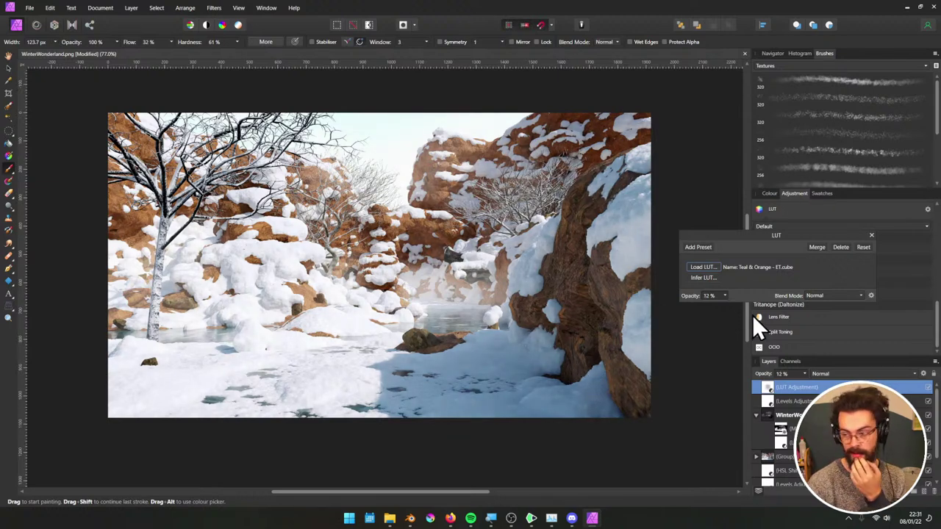
pyautogui.click(871, 236)
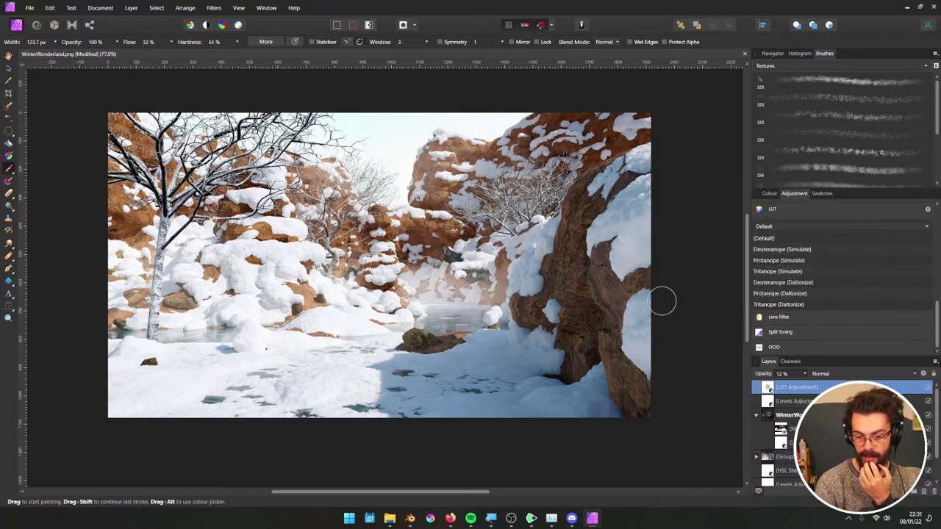
# Save the graded document as WinterWonderland.afphoto
pyautogui.moveTo(676, 300); pyautogui.dragTo(667, 312, button='middle')
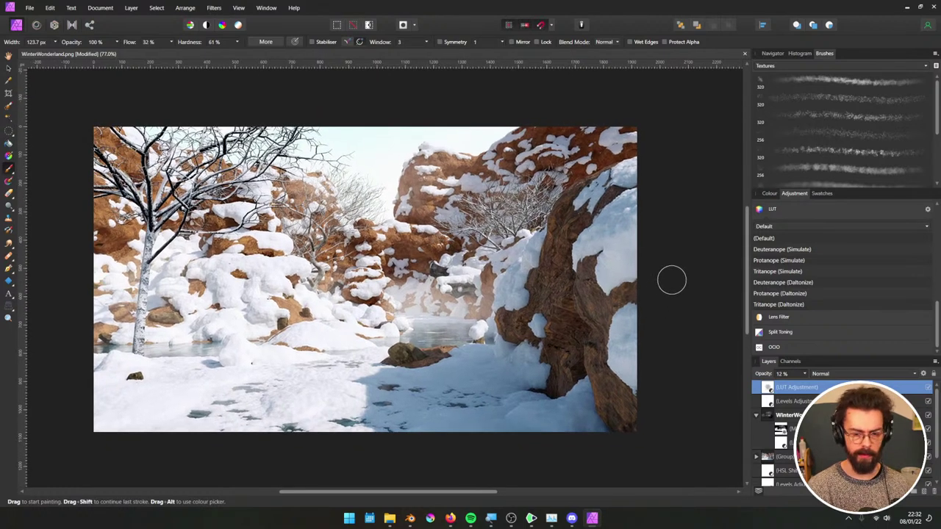
pyautogui.hotkey('ctrl', 's')
pyautogui.click(515, 266)
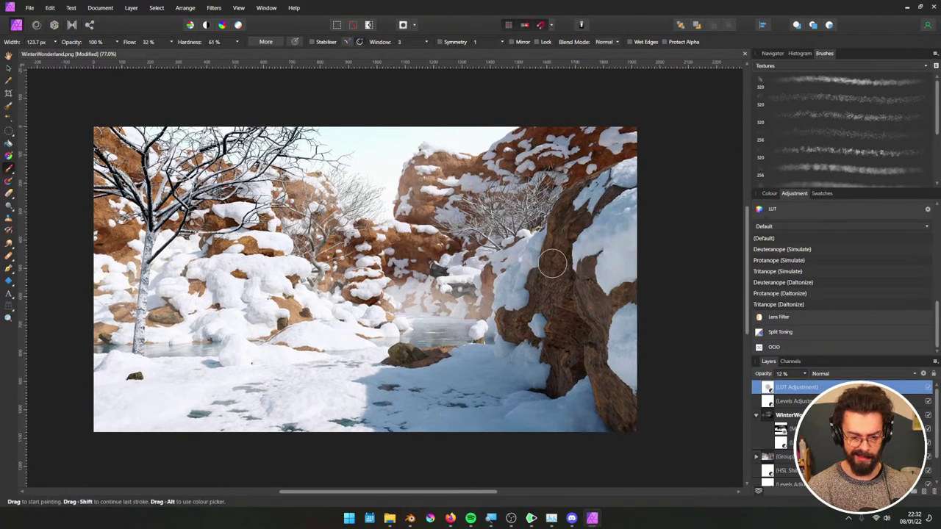
pyautogui.hotkey('ctrl', 'shift', 's')
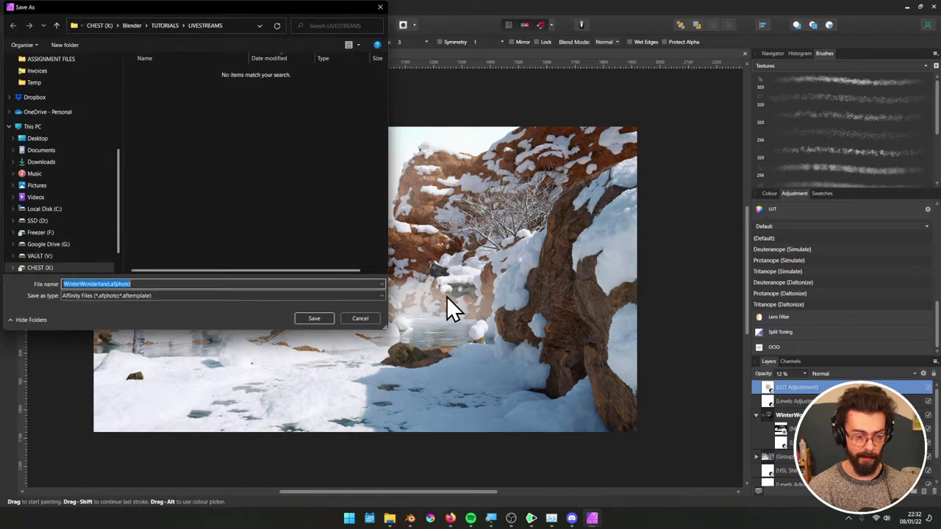
pyautogui.click(313, 318)
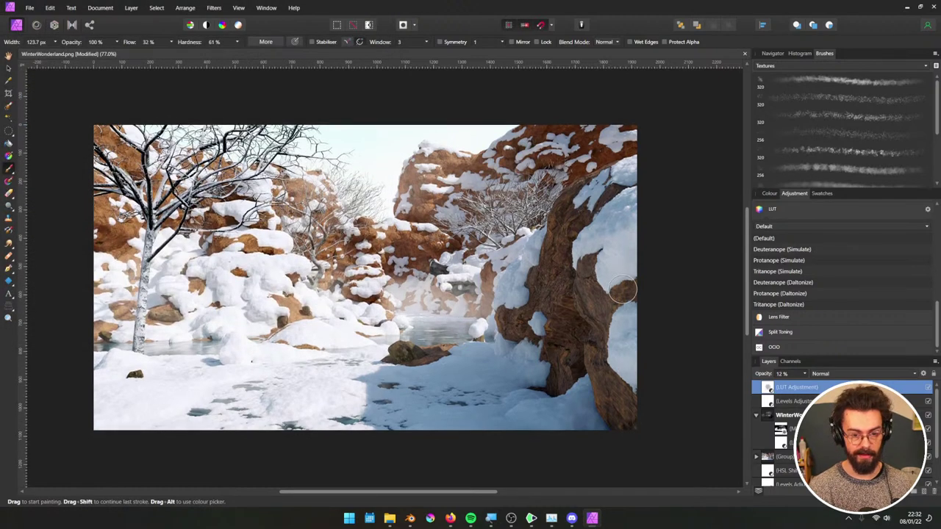
# Export a PNG as WinterWonderland_.png instead of overwriting the existing file
pyautogui.hotkey('ctrl', 'alt', 'shift', 'w')
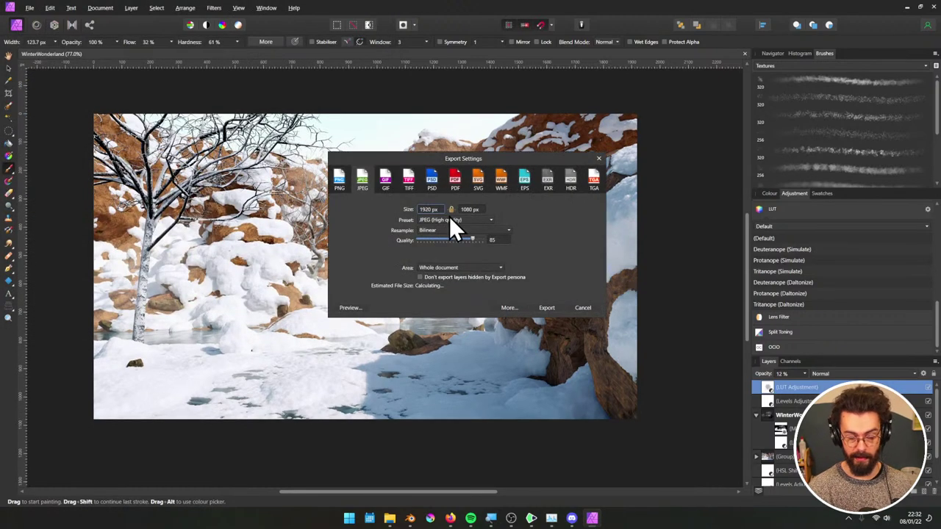
pyautogui.click(344, 184)
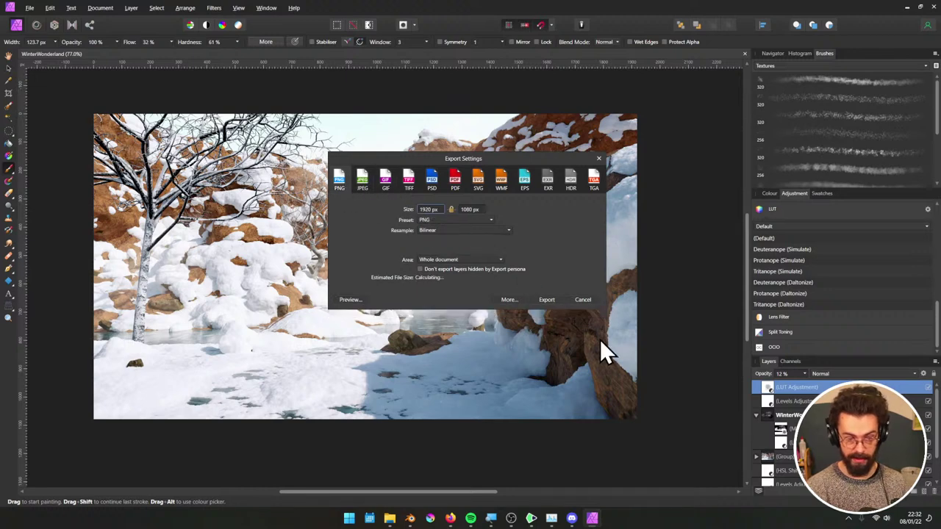
pyautogui.click(552, 299)
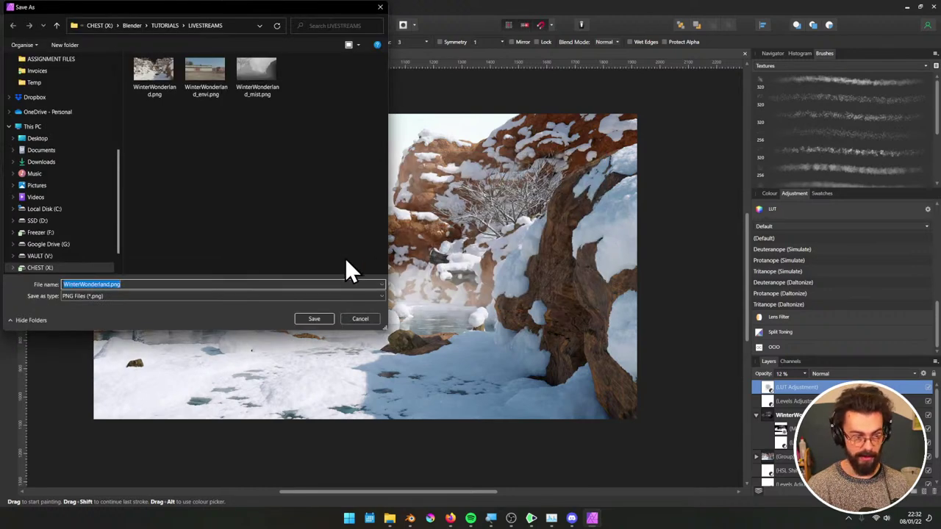
pyautogui.click(311, 319)
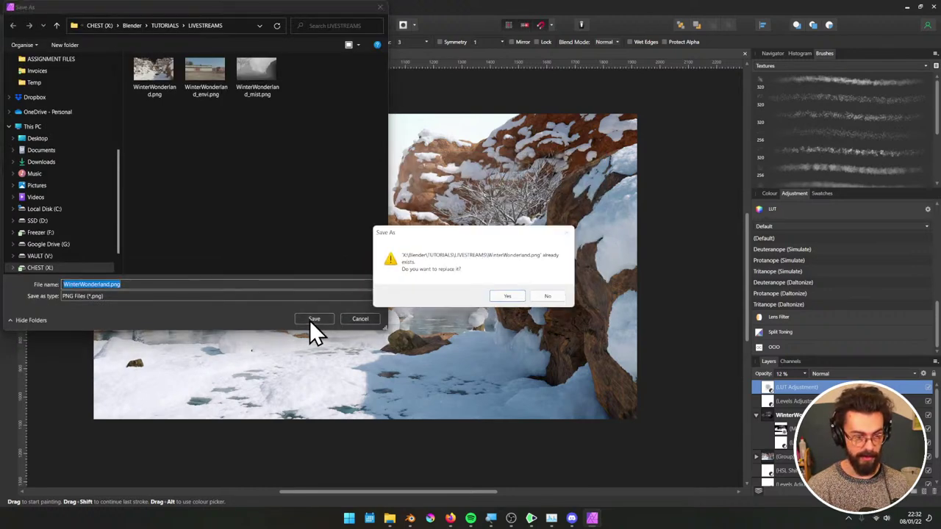
pyautogui.click(545, 296)
pyautogui.click(114, 285)
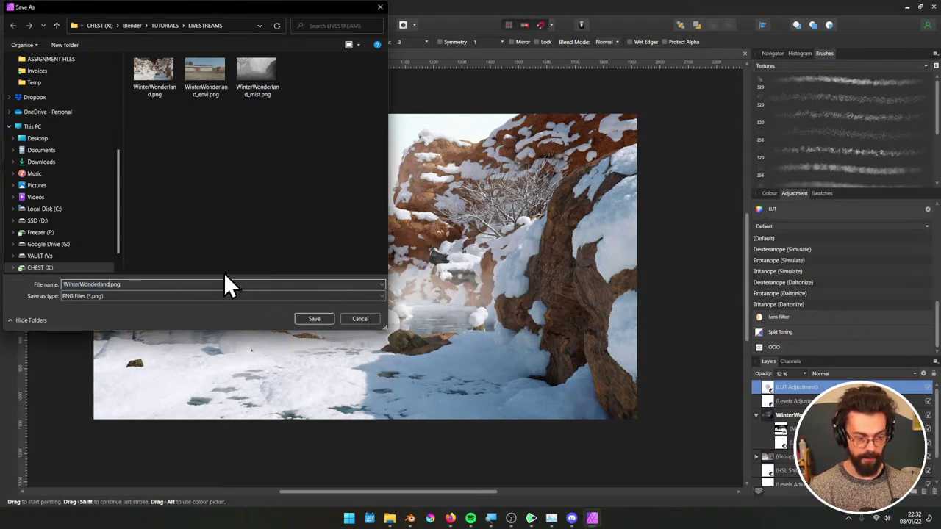
pyautogui.write('_')
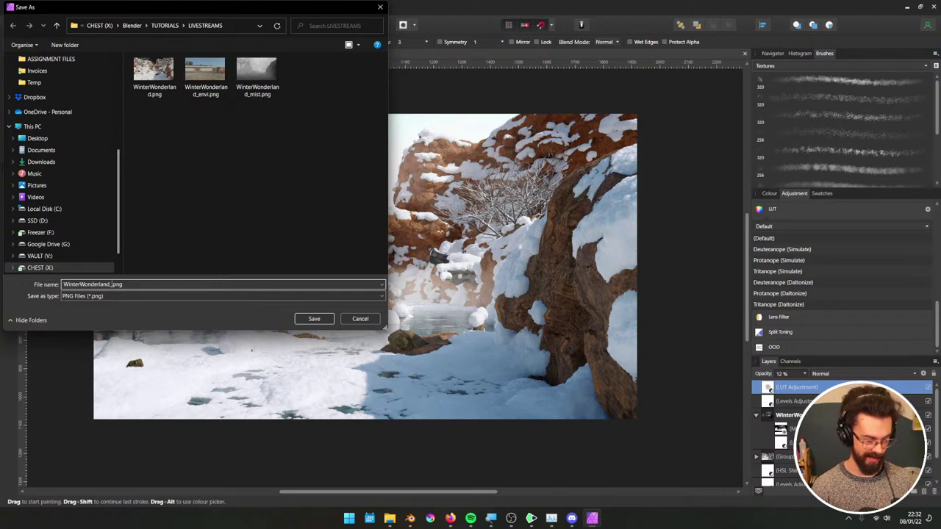
pyautogui.press('Return')
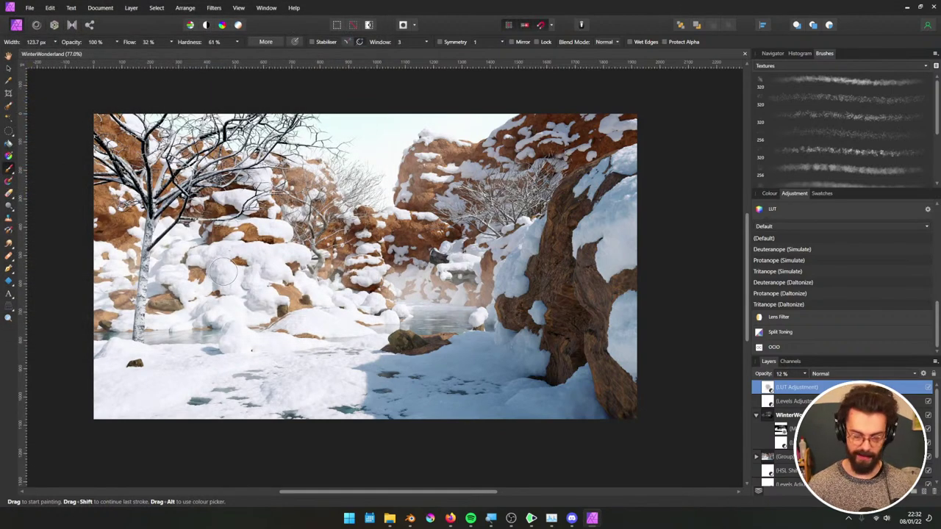
# Save WinterWonderland.afphoto again and bring back the Export Settings dialog
pyautogui.hotkey('ctrl', 'shift', 's')
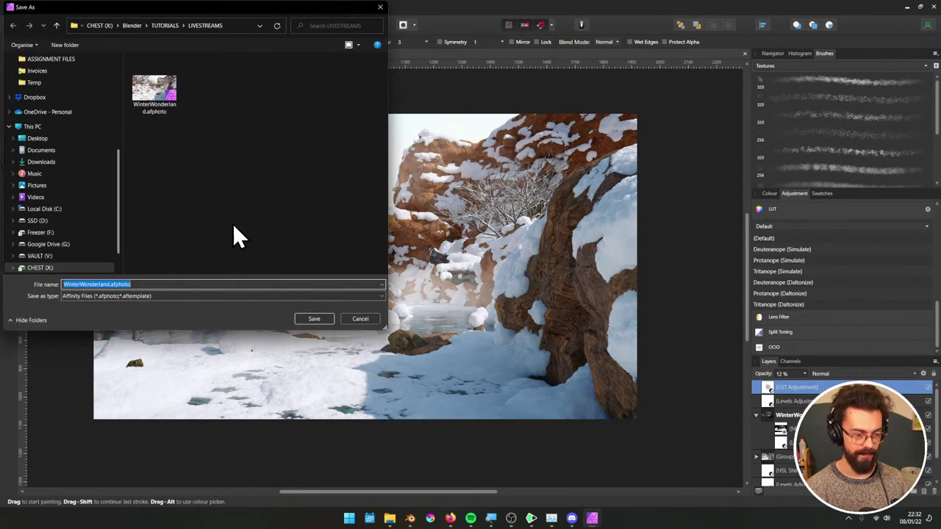
pyautogui.click(316, 318)
pyautogui.hotkey('ctrl', 'alt', 'shift', 's')
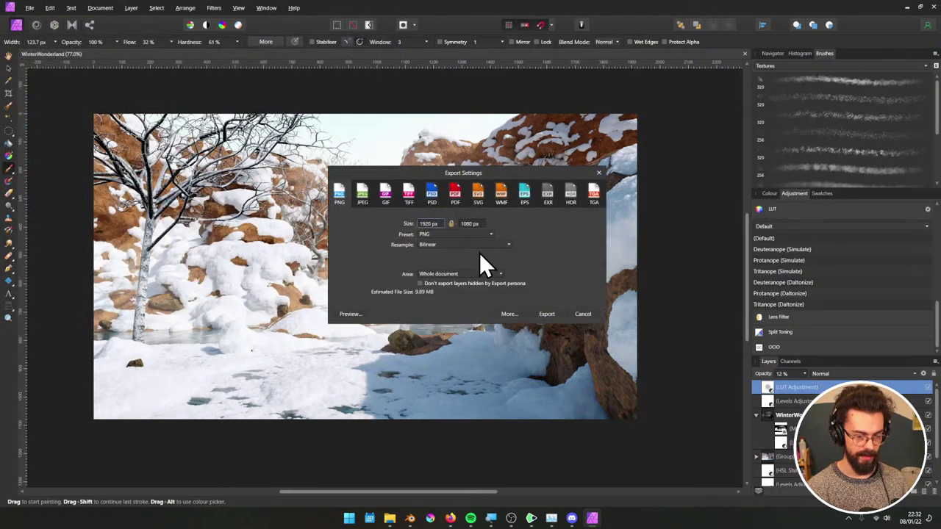
# Export a quality-95 JPEG named WinterWonderland_edit.jpg
pyautogui.click(361, 197)
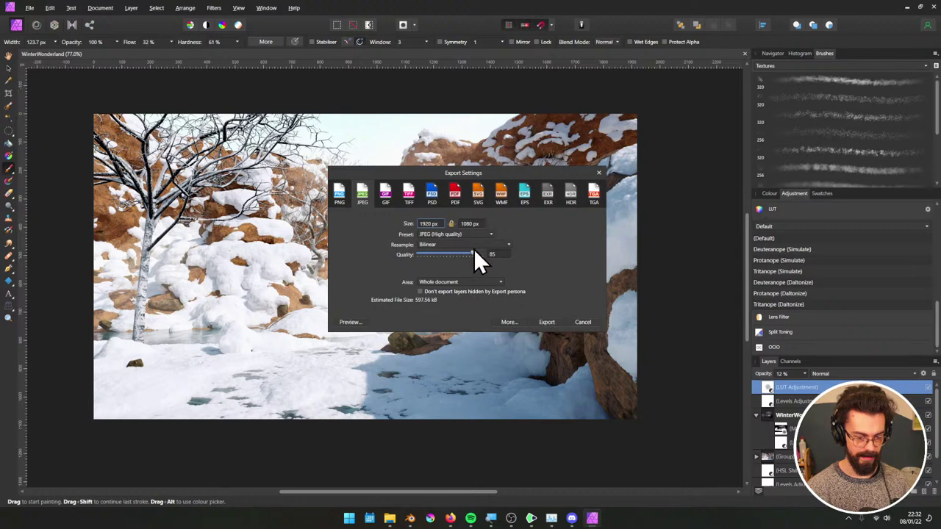
pyautogui.moveTo(473, 254); pyautogui.dragTo(479, 254)
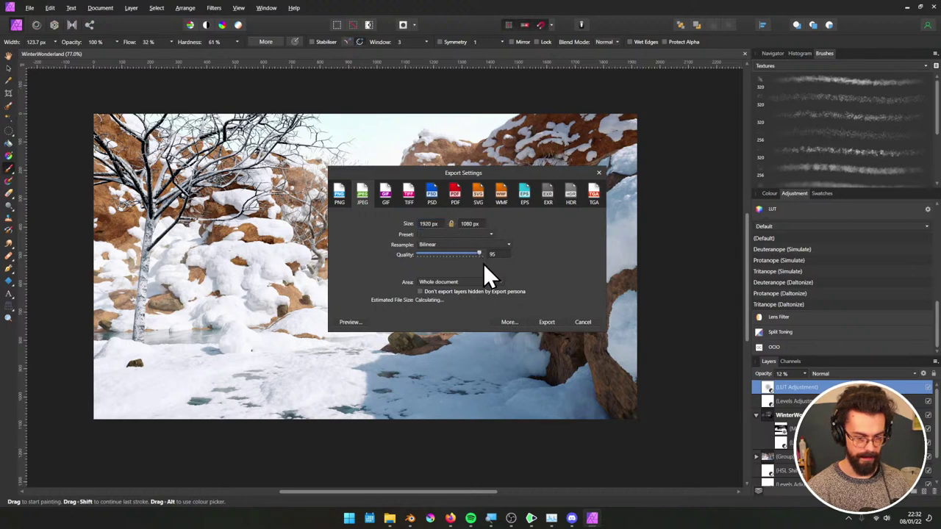
pyautogui.click(547, 322)
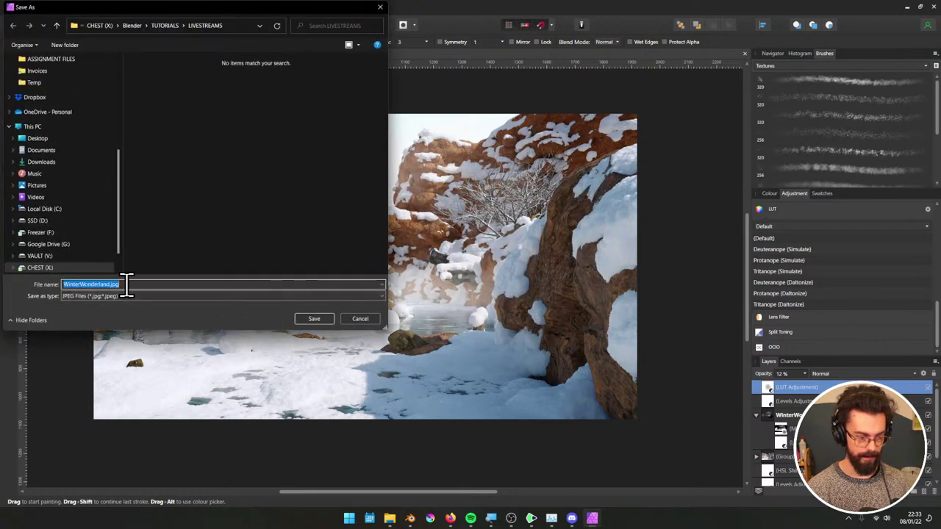
pyautogui.click(136, 286)
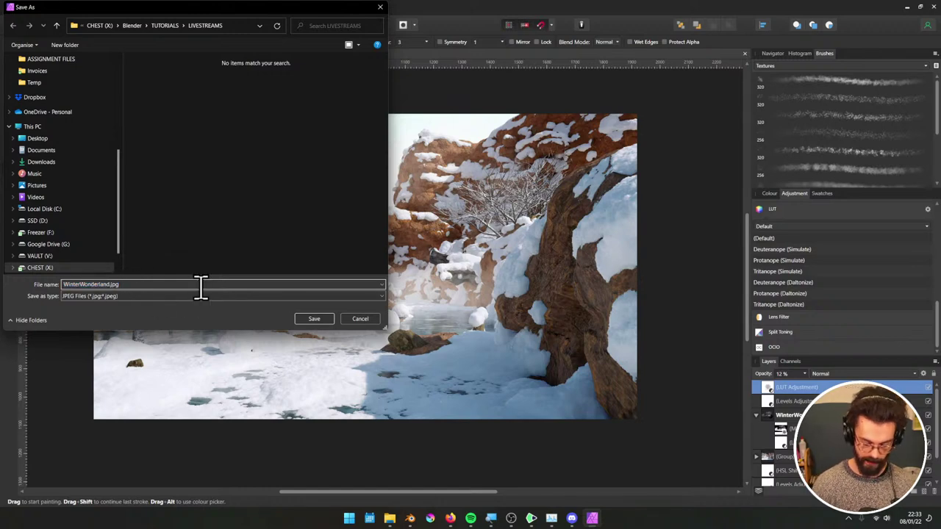
pyautogui.press('Left')
pyautogui.press('Left')
pyautogui.press('Left')
pyautogui.press('Left')
pyautogui.write('_edit')
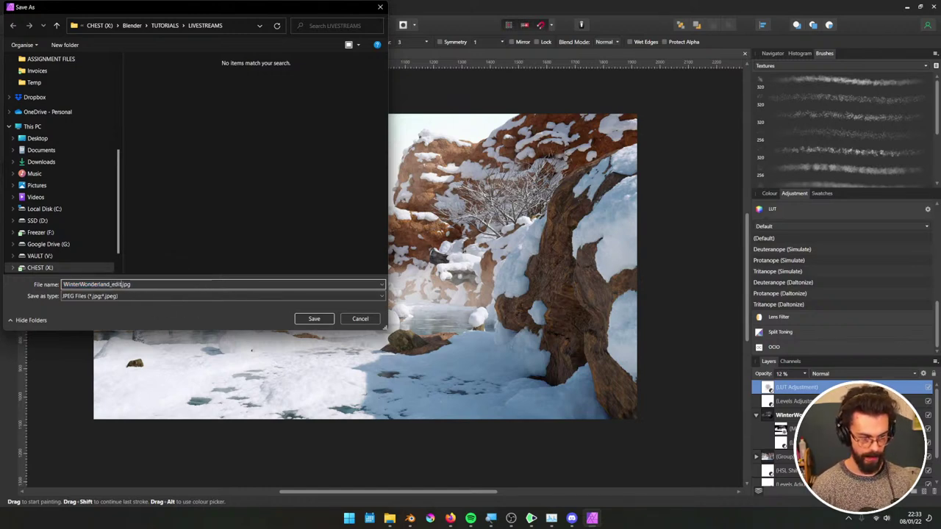
pyautogui.press('Return')
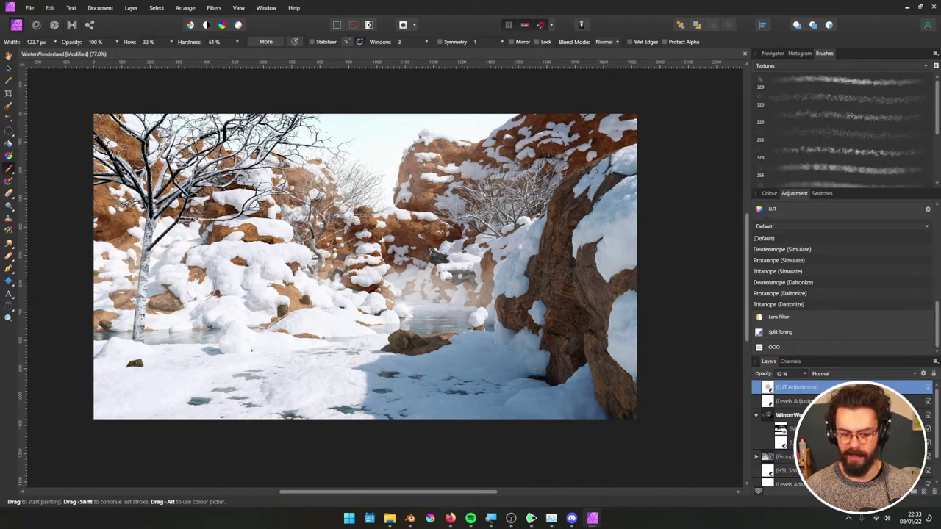
# In Blender's Layout workspace, include the Environ collection so the terrain shows
pyautogui.moveTo(410, 518)
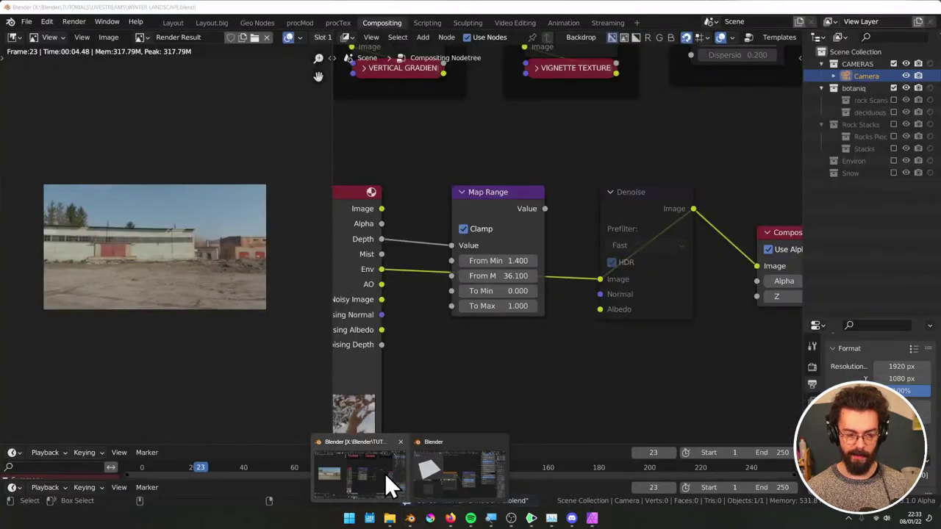
pyautogui.click(384, 473)
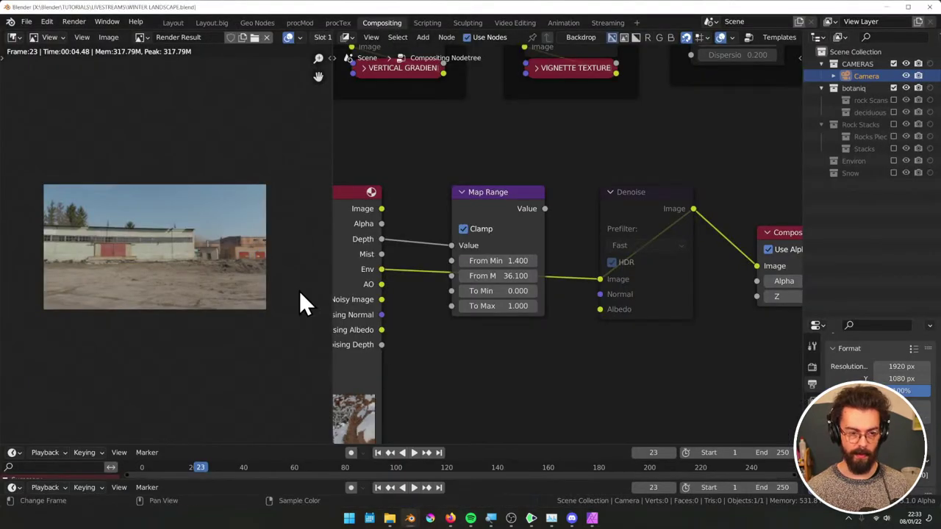
pyautogui.click(175, 22)
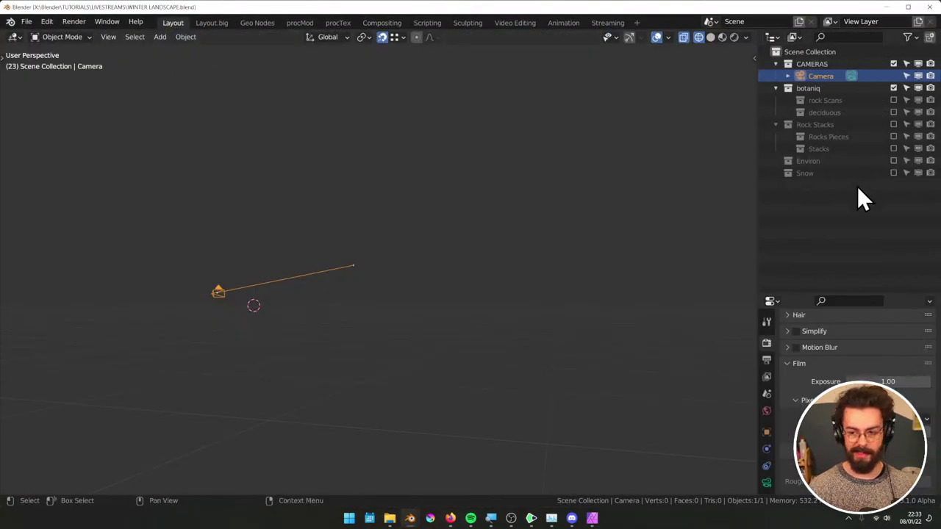
pyautogui.click(893, 161)
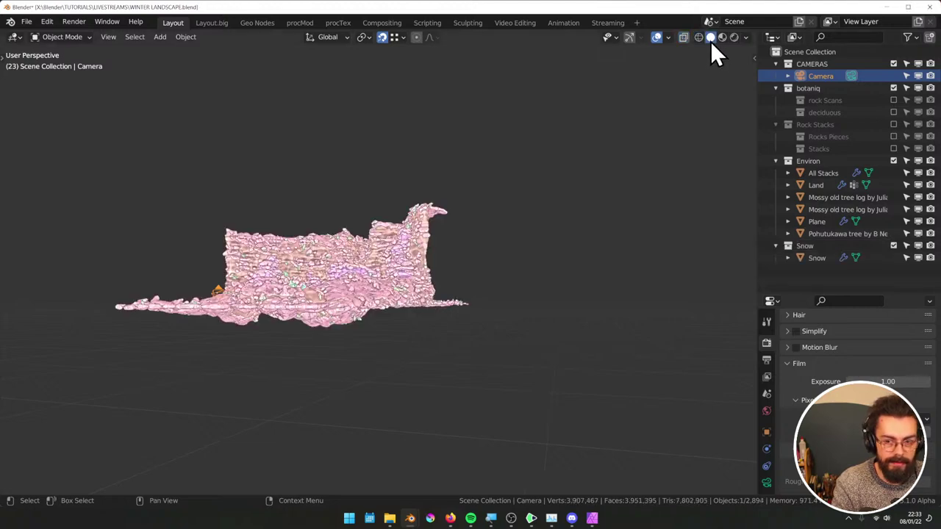
# Walk and orbit through the canyon terrain in the viewport, then return to Affinity Photo
pyautogui.moveTo(452, 238); pyautogui.dragTo(279, 266, button='middle')
pyautogui.hotkey('shift', '`')
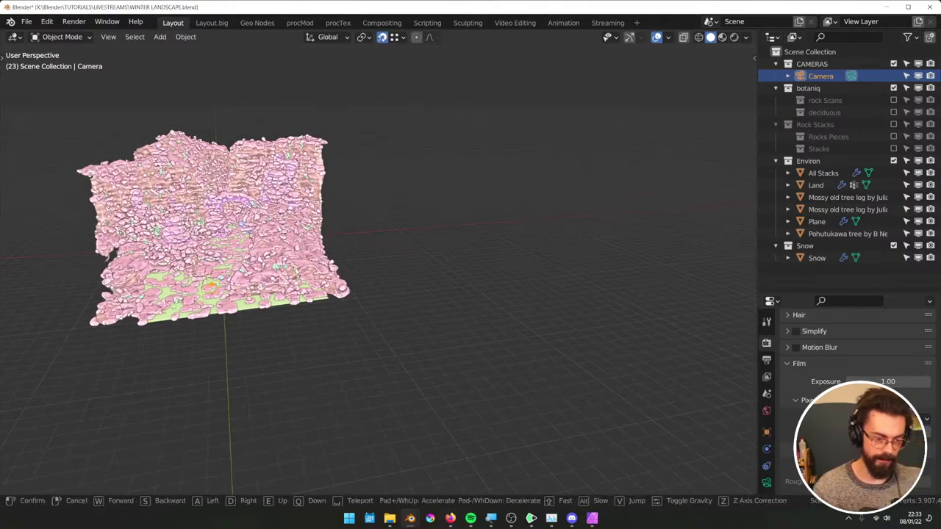
pyautogui.press('w')
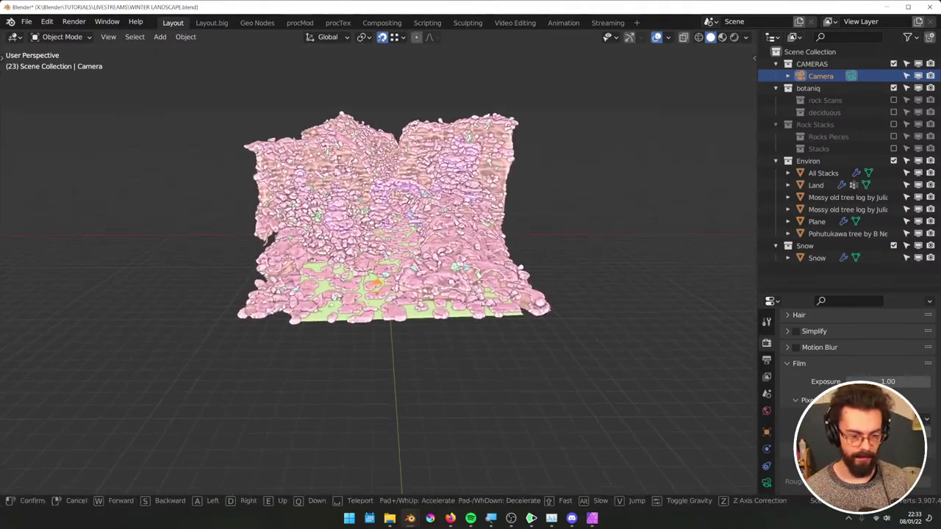
pyautogui.press('w')
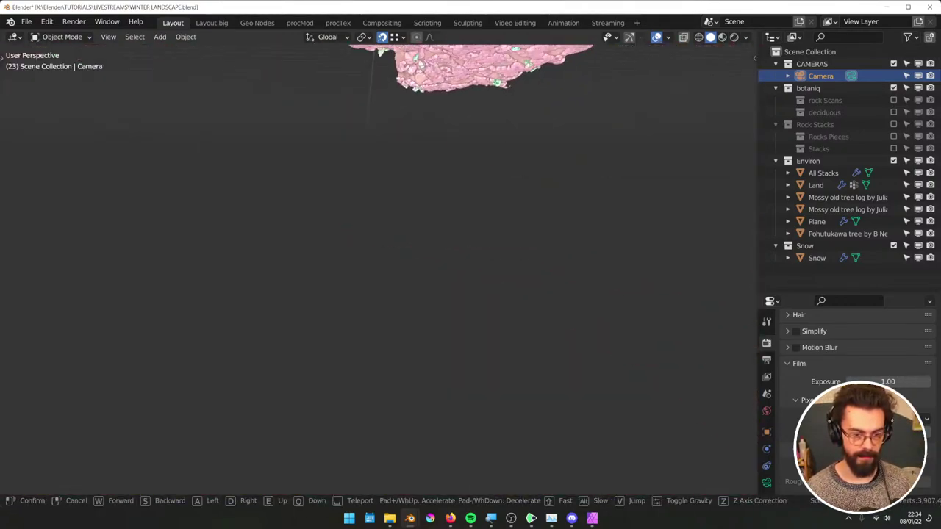
pyautogui.press('e')
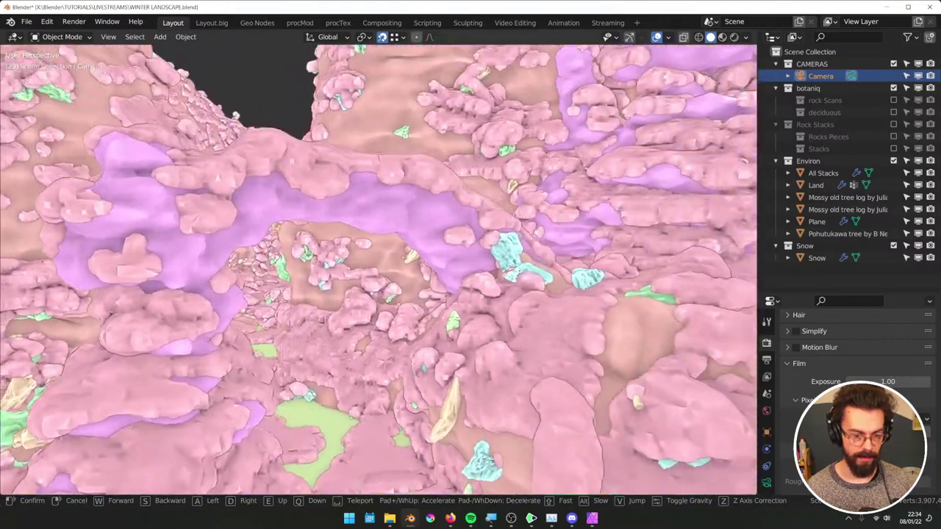
pyautogui.press('w')
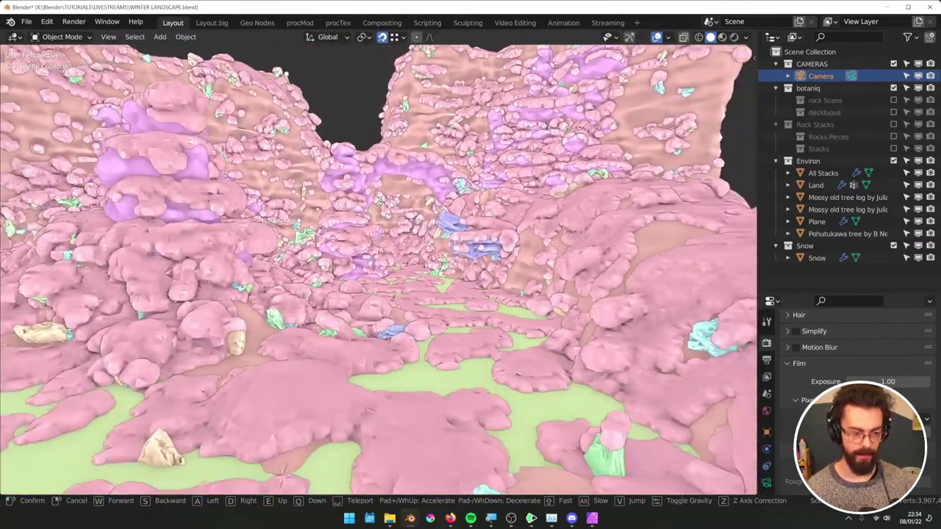
pyautogui.click(377, 279)
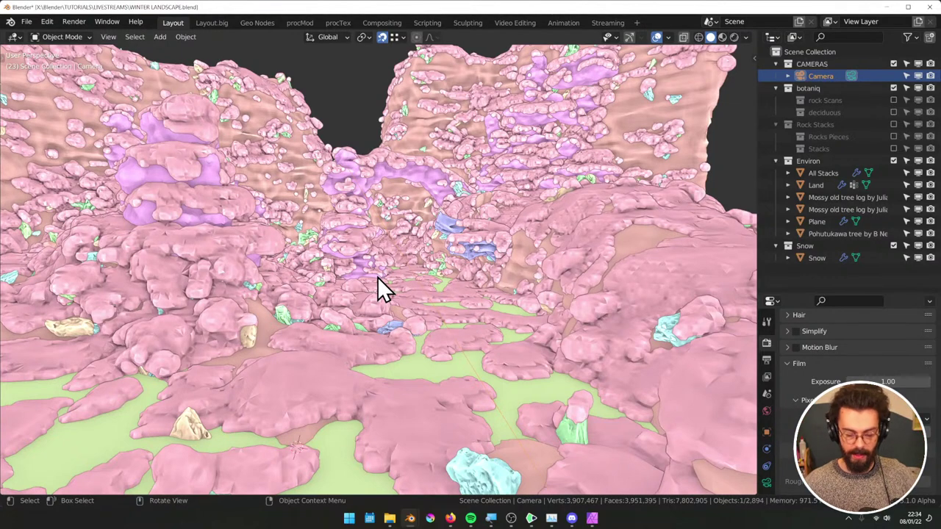
pyautogui.scroll(-6, 403, 252)
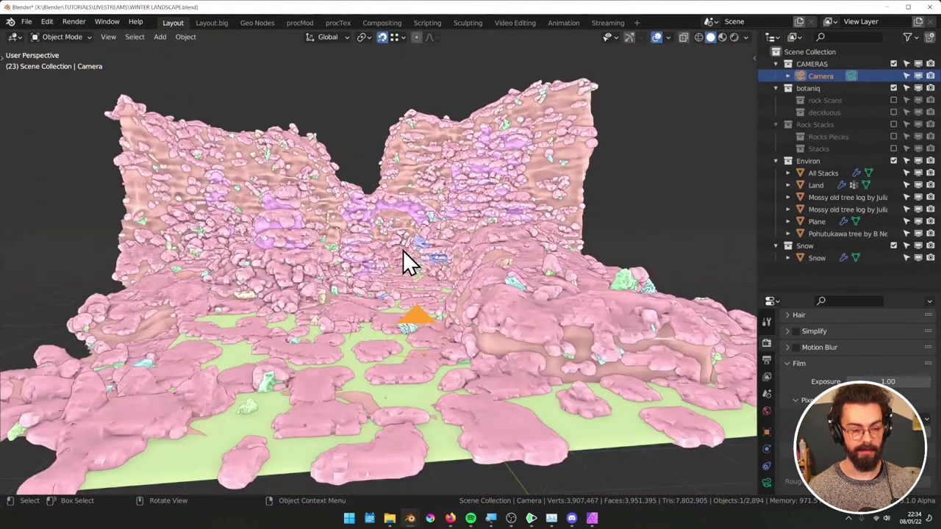
pyautogui.moveTo(404, 253); pyautogui.dragTo(540, 441, button='middle')
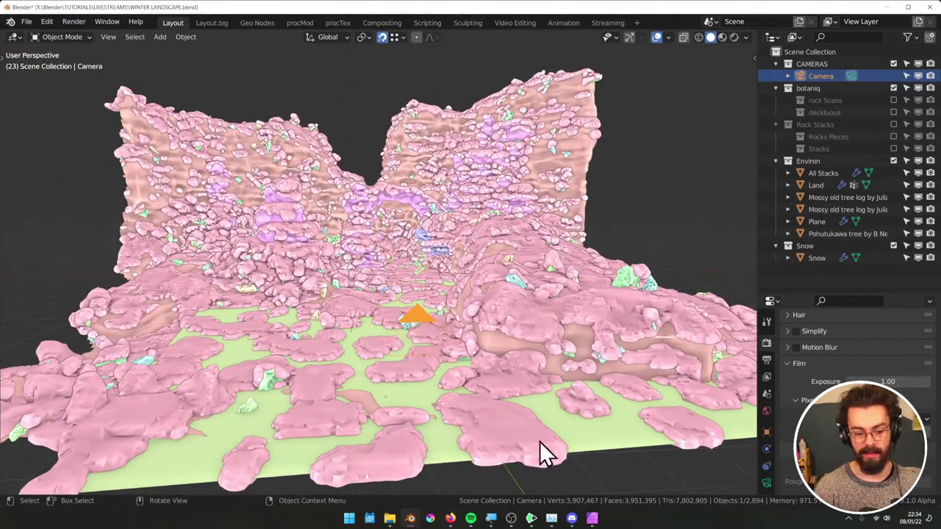
pyautogui.click(592, 518)
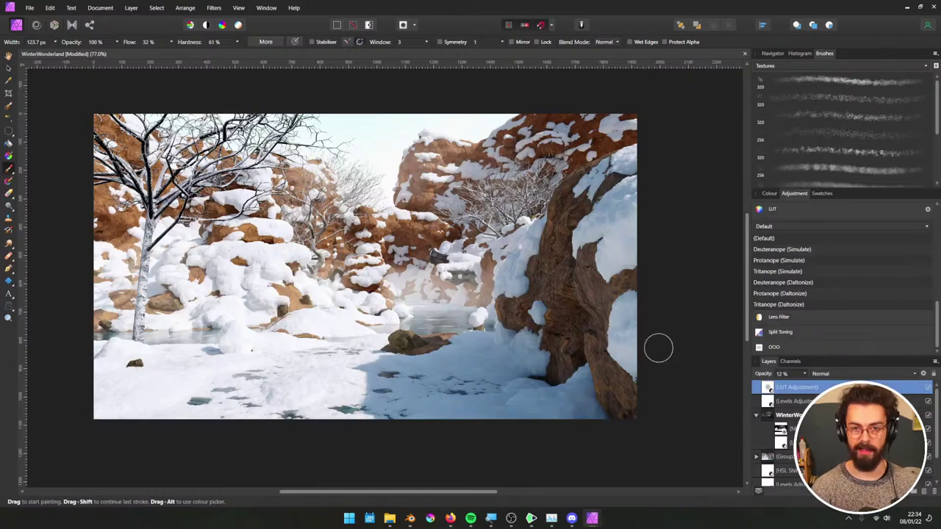